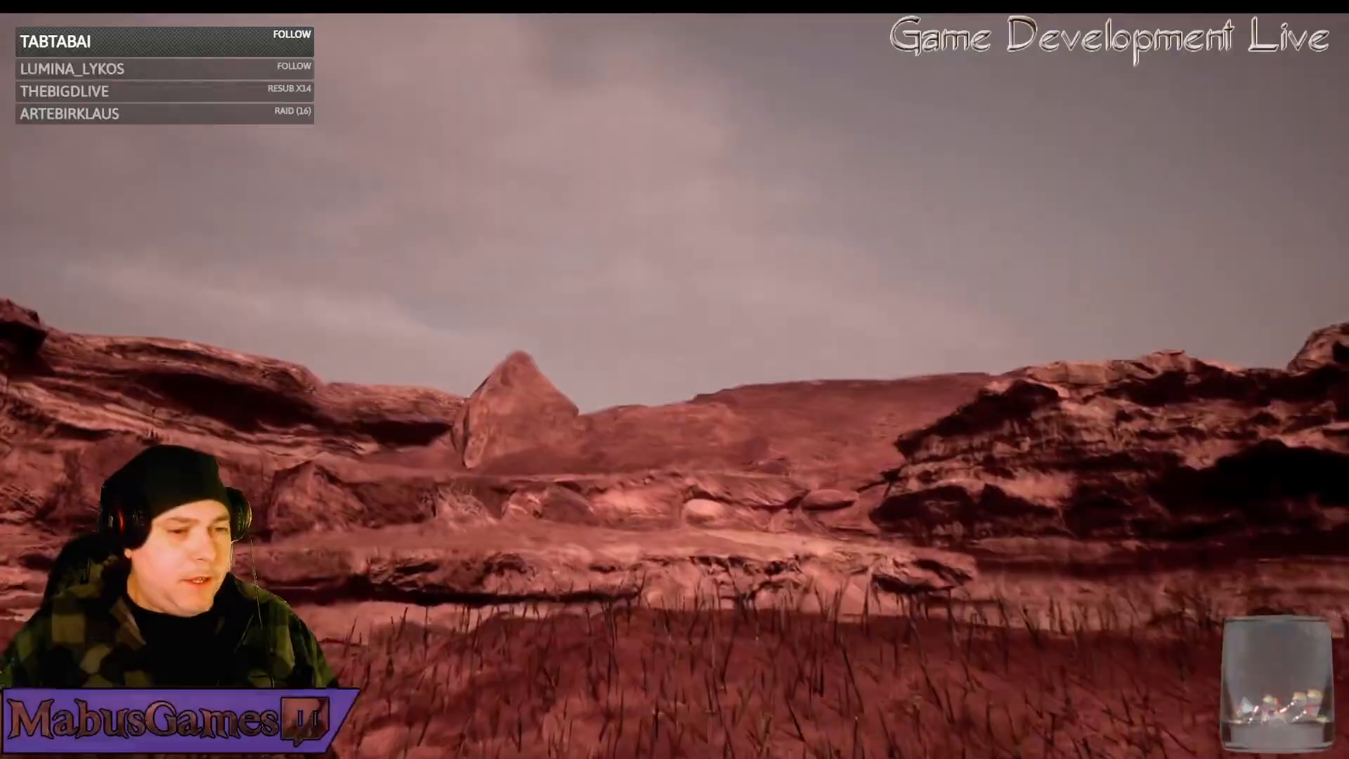
Exit fullscreen and close the ValleyOfSwords3.mp4 clip in VLC to return to Modo
mouse_move(580, 754)
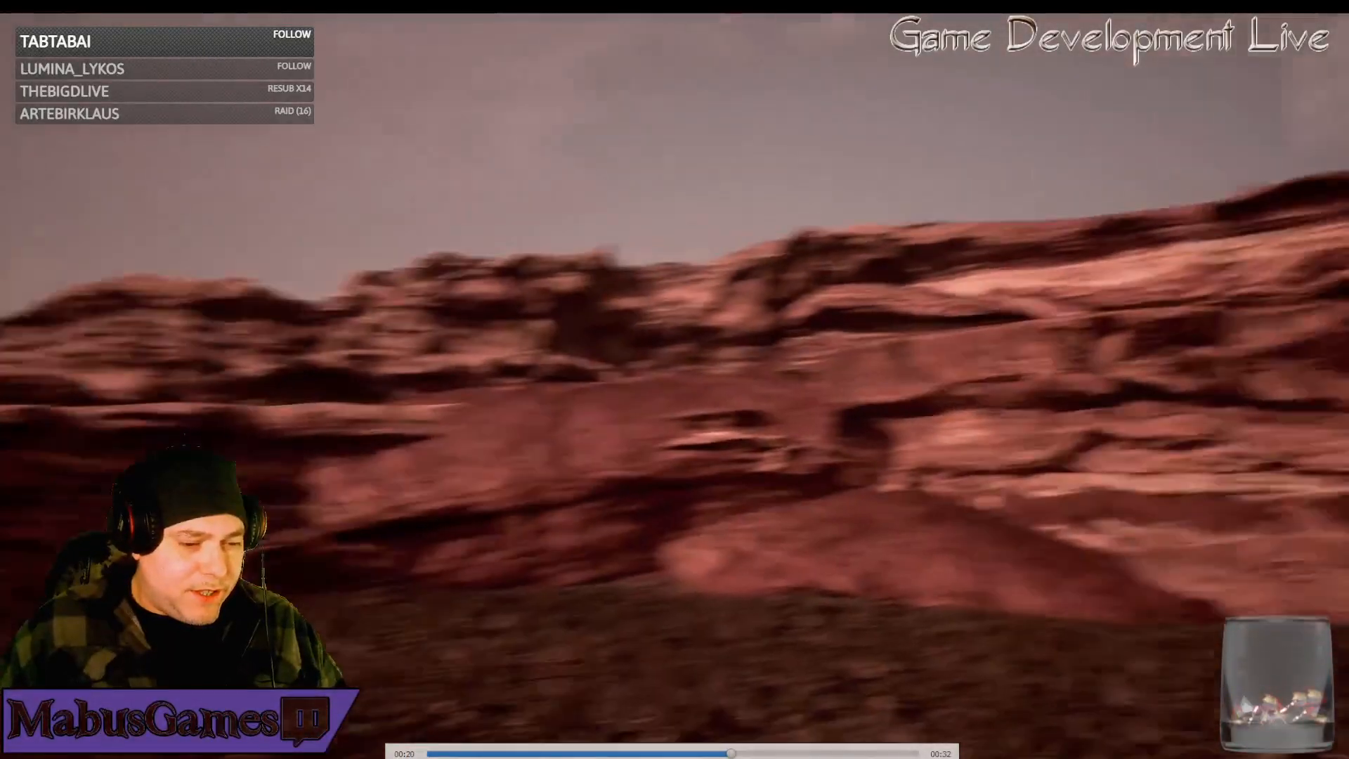
left_click(513, 758)
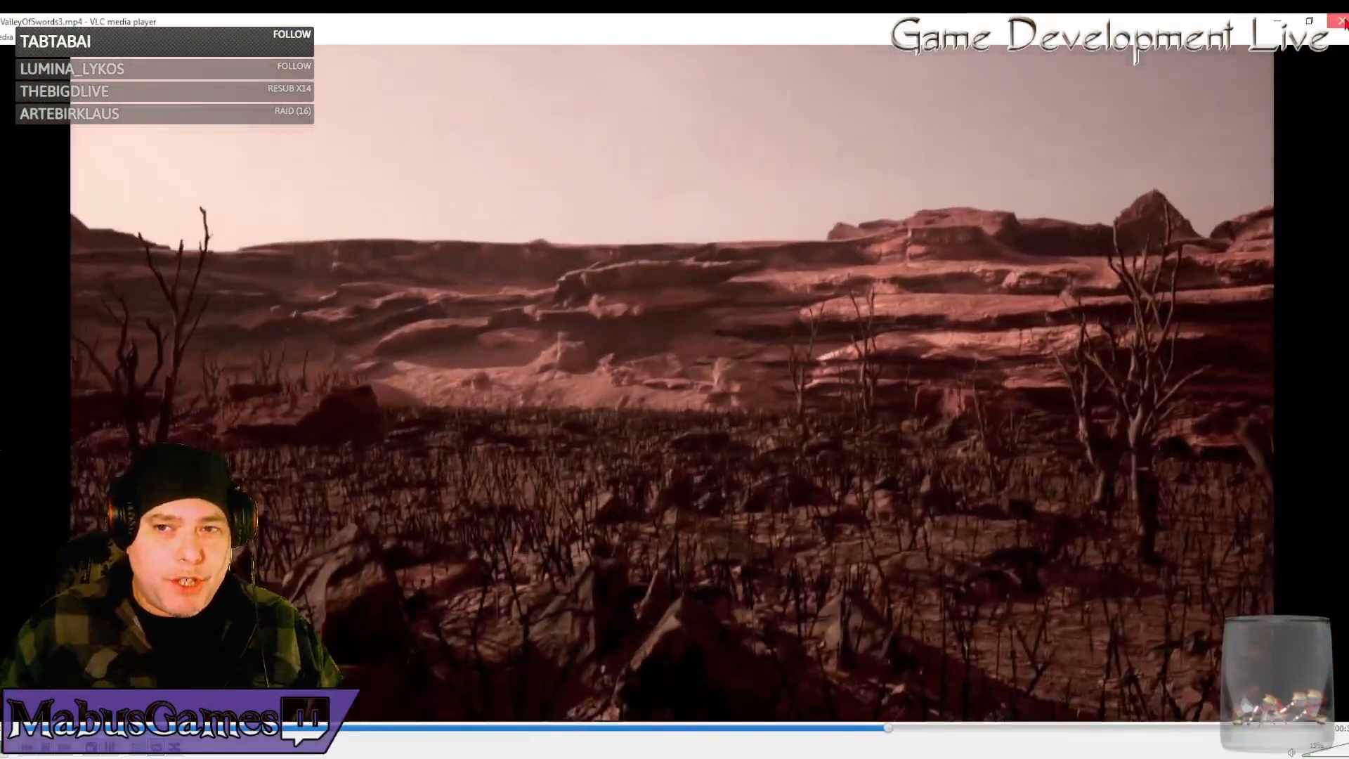
left_click(1341, 22)
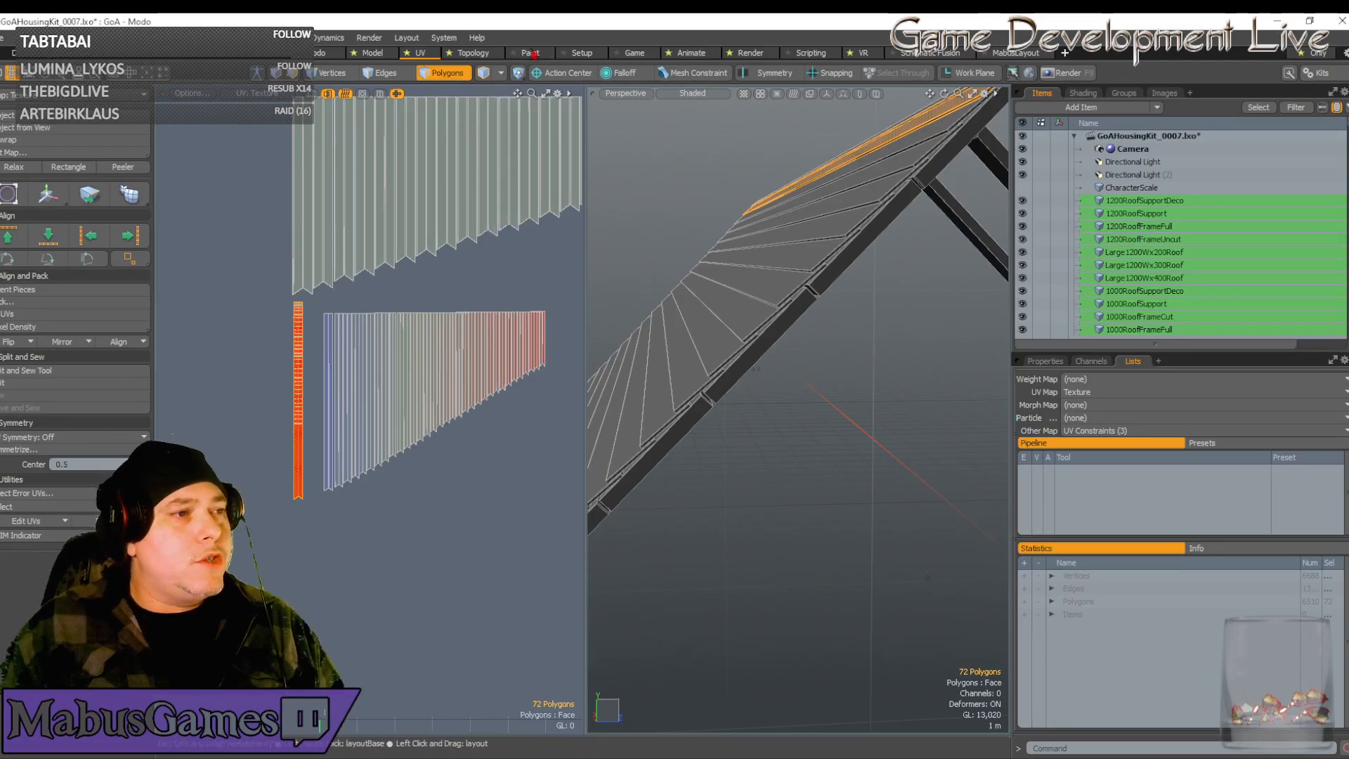
scroll(383, 218, "down", 3)
scroll(382, 219, "down", 1)
left_click_drag(424, 258, 371, 230, "alt+shift")
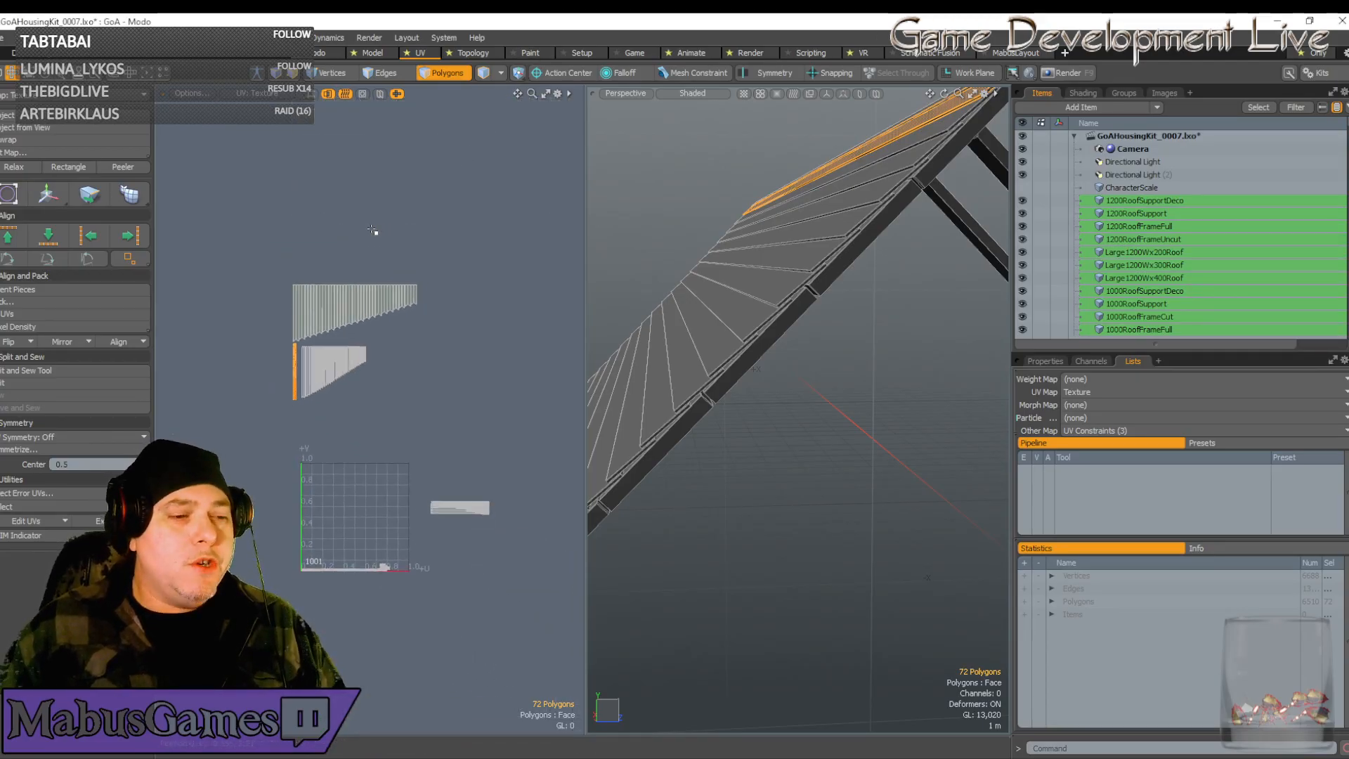
scroll(371, 229, "up", 2)
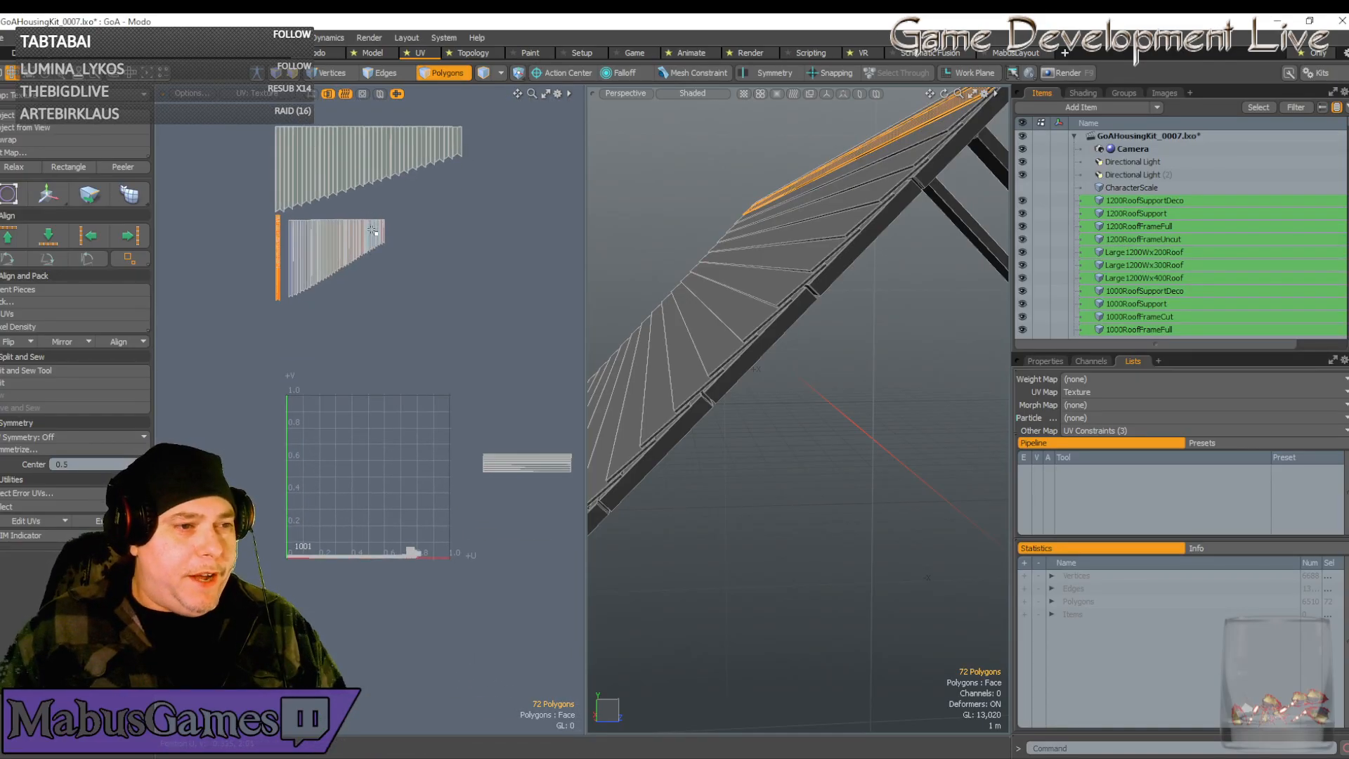
left_click_drag(371, 230, 374, 312, "alt+shift")
scroll(491, 220, "up", 2)
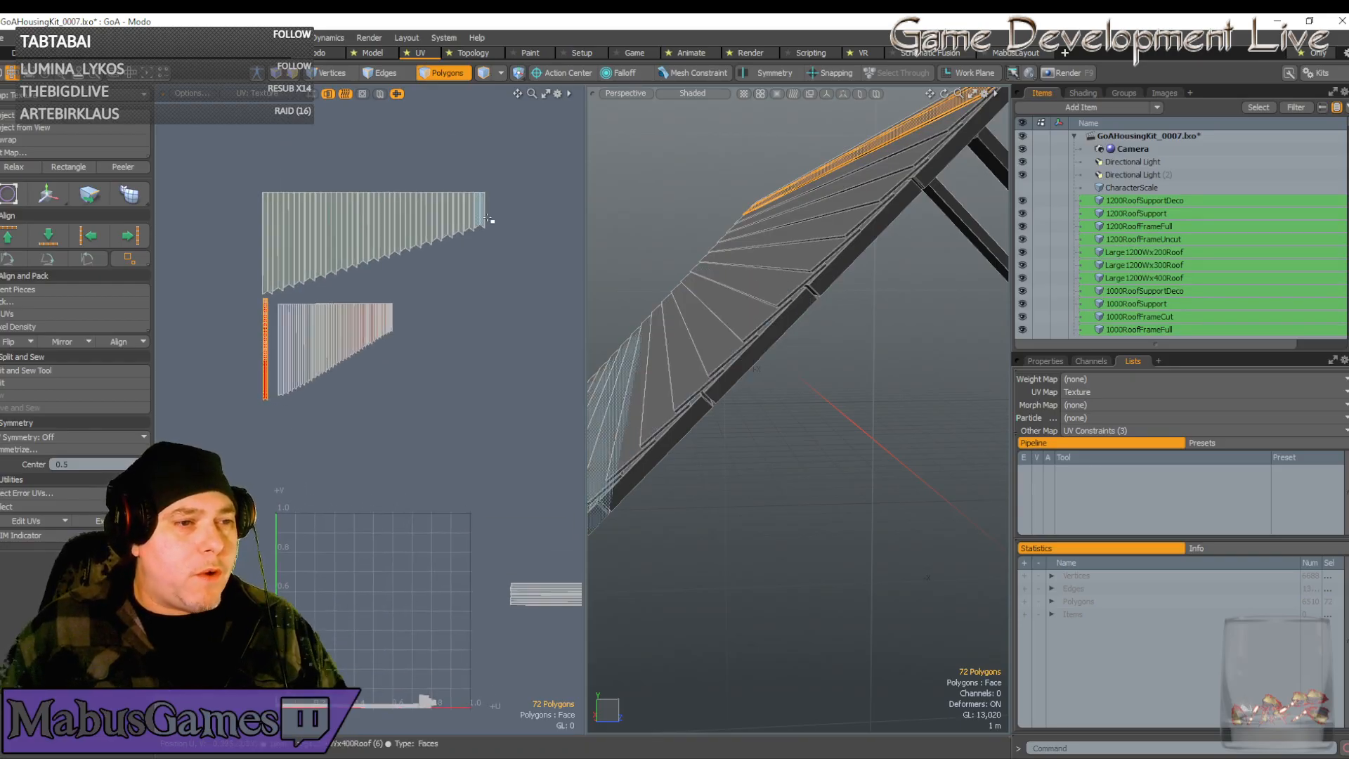
scroll(491, 220, "down", 2)
left_click_drag(463, 533, 445, 533, "alt+shift")
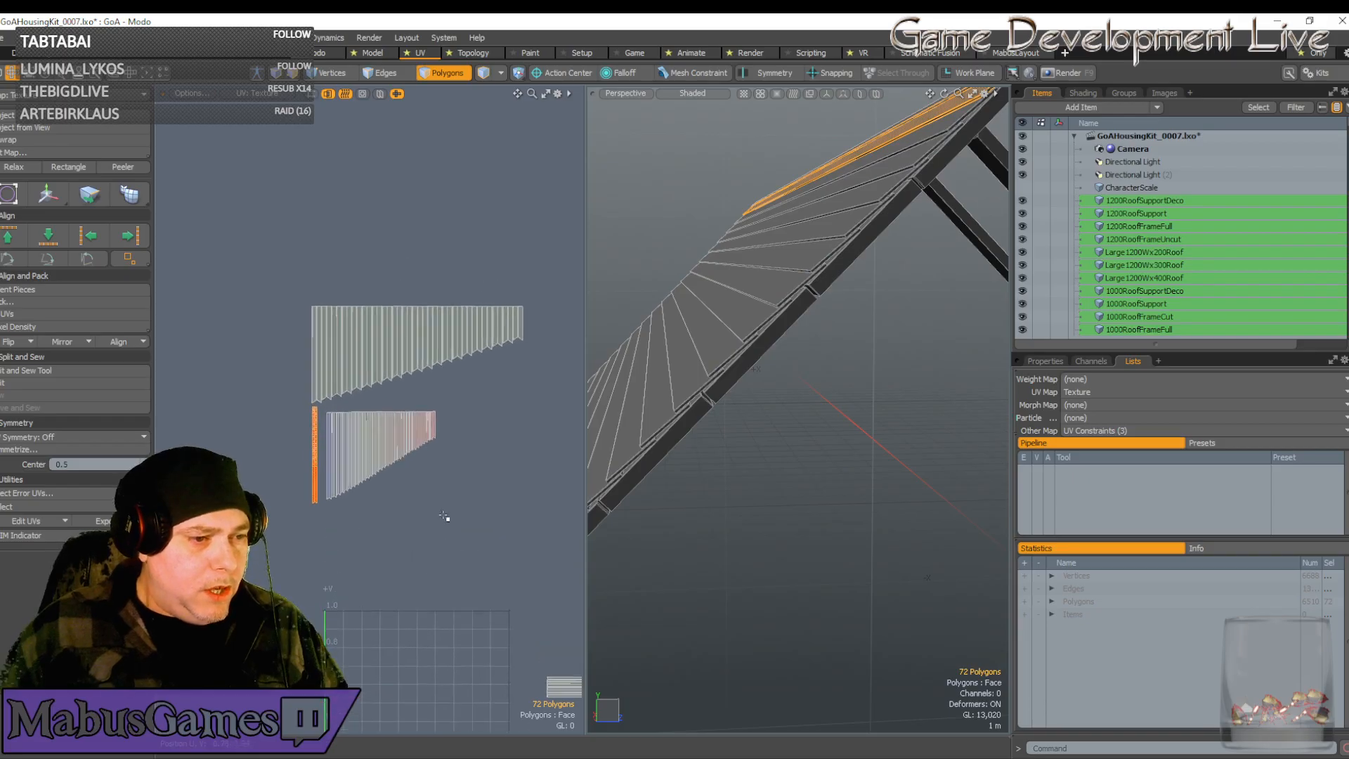
left_click_drag(403, 512, 406, 513, "alt")
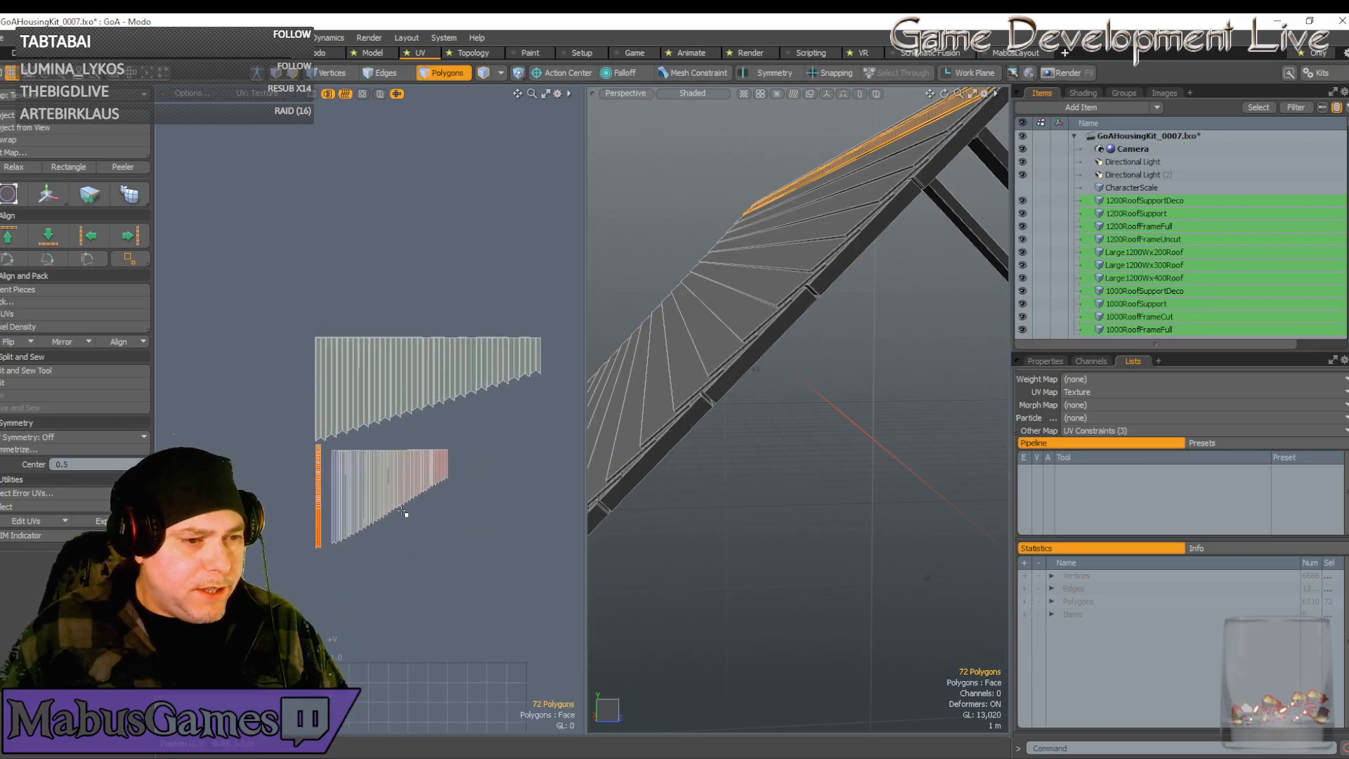
scroll(401, 503, "up", 6)
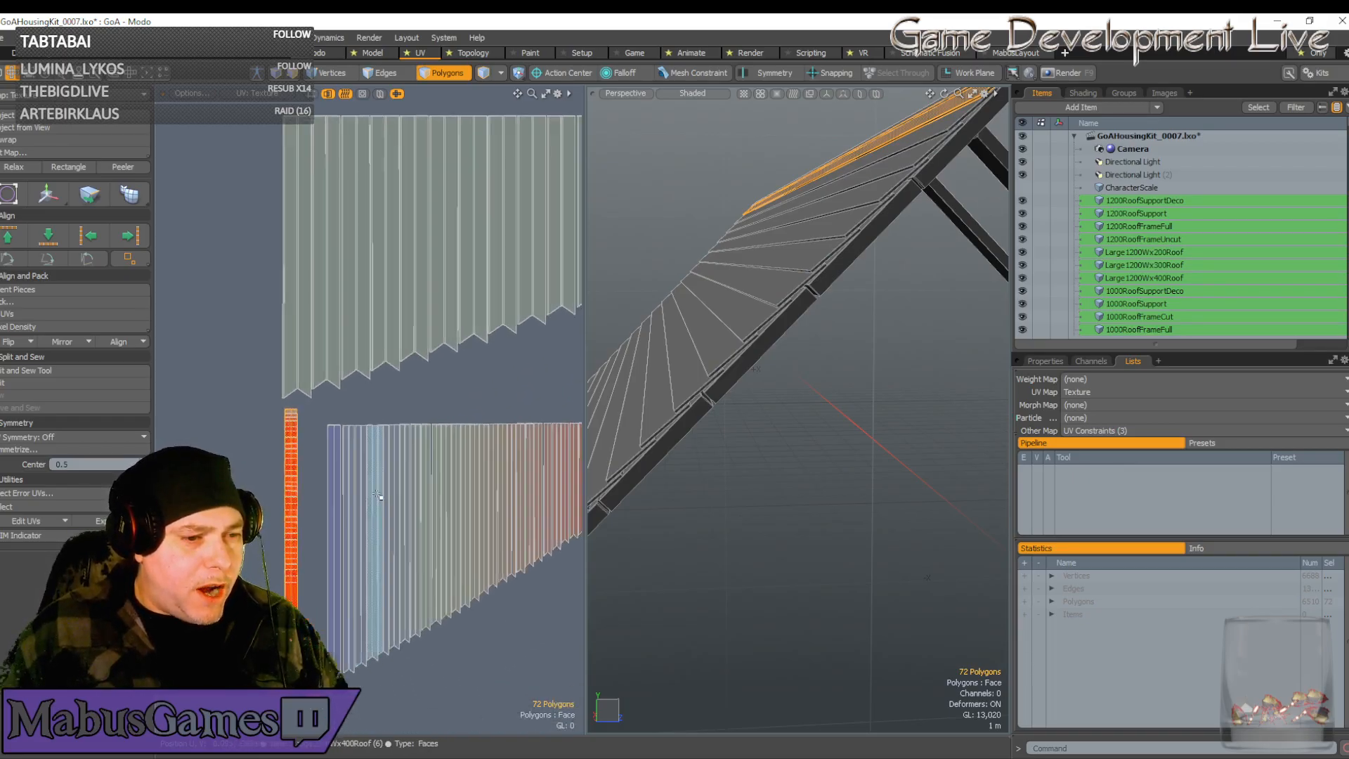
scroll(400, 484, "up", 6)
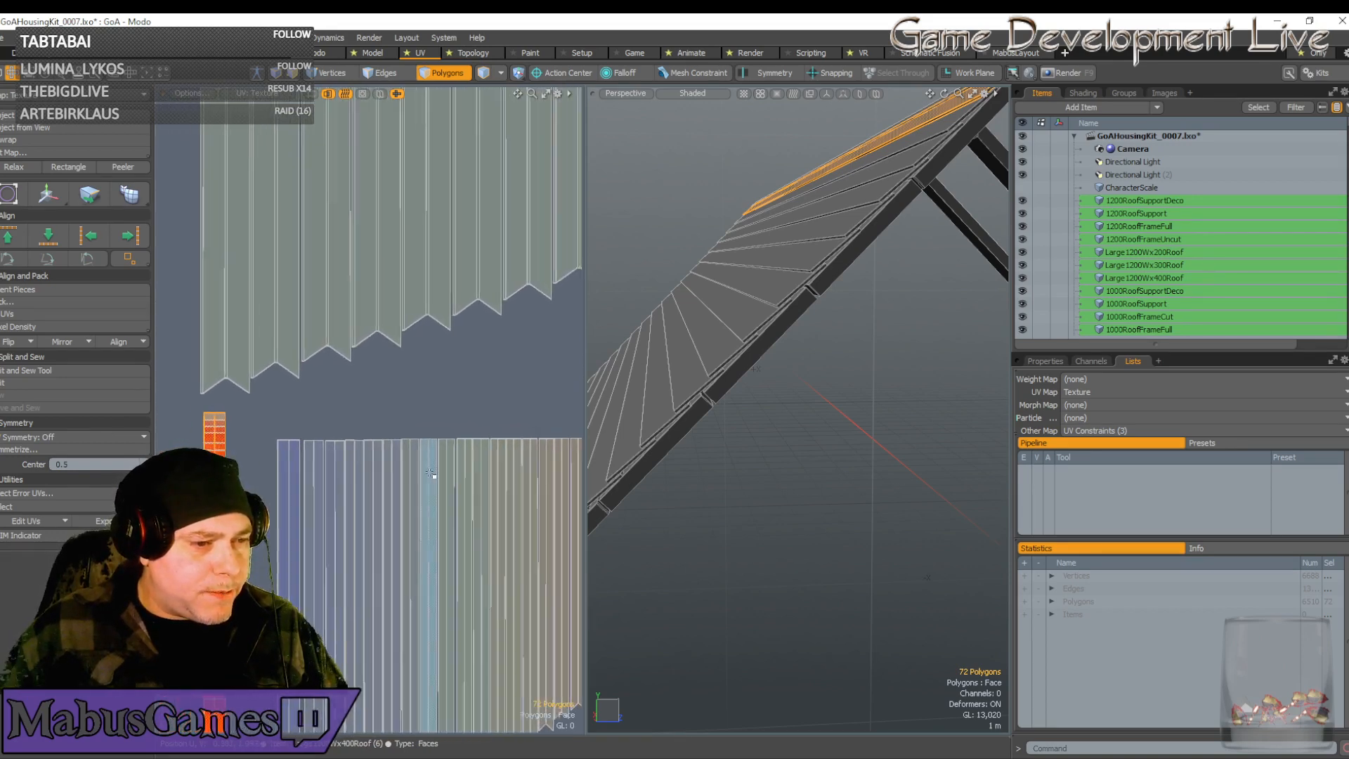
scroll(410, 472, "down", 8)
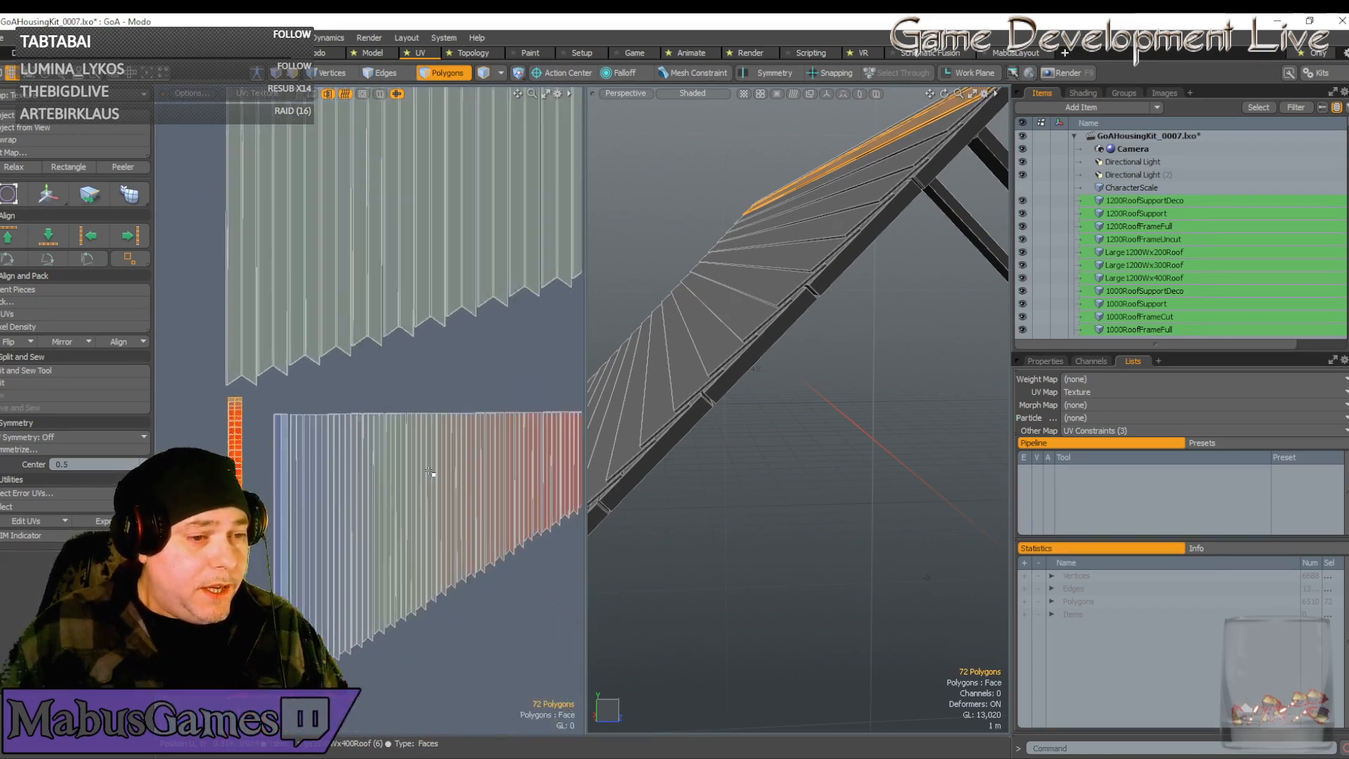
scroll(432, 477, "up", 4)
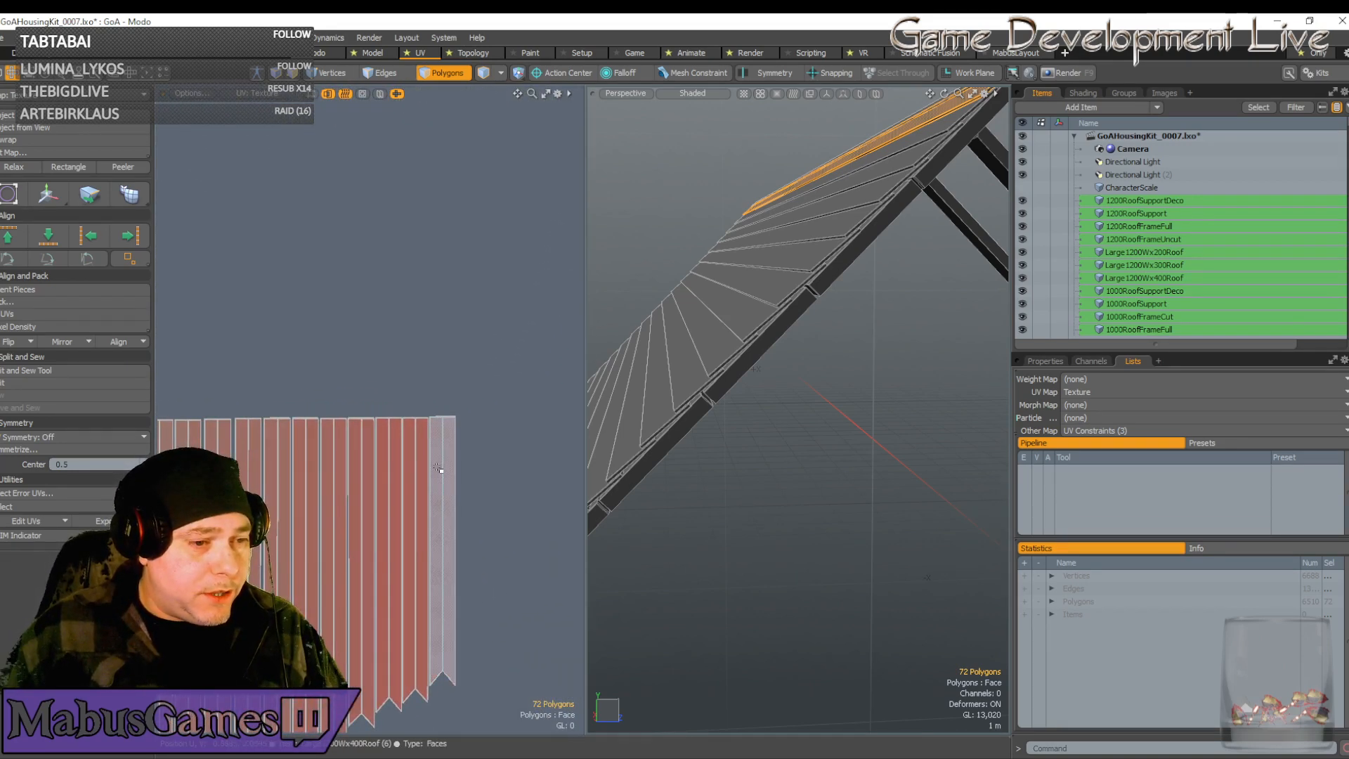
scroll(468, 515, "down", 4)
scroll(388, 519, "up", 6)
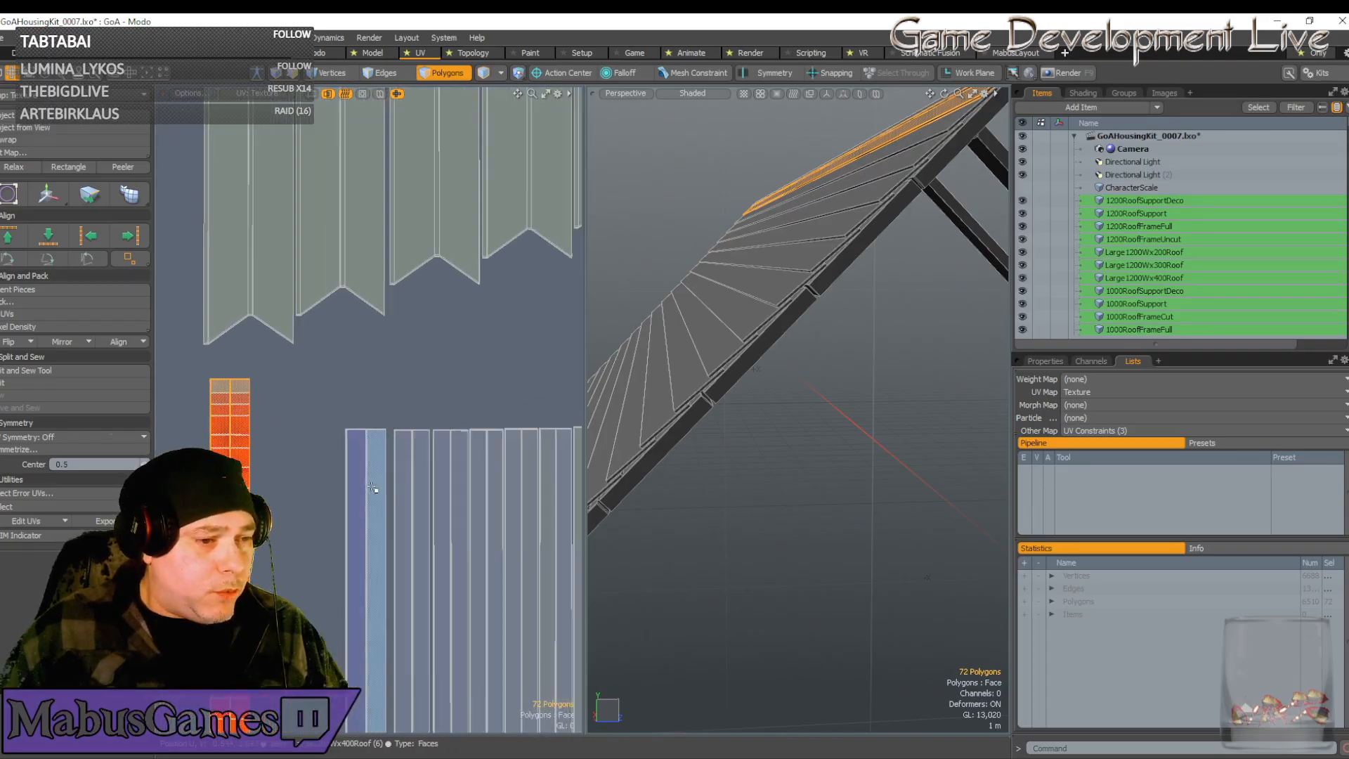
scroll(292, 425, "down", 4)
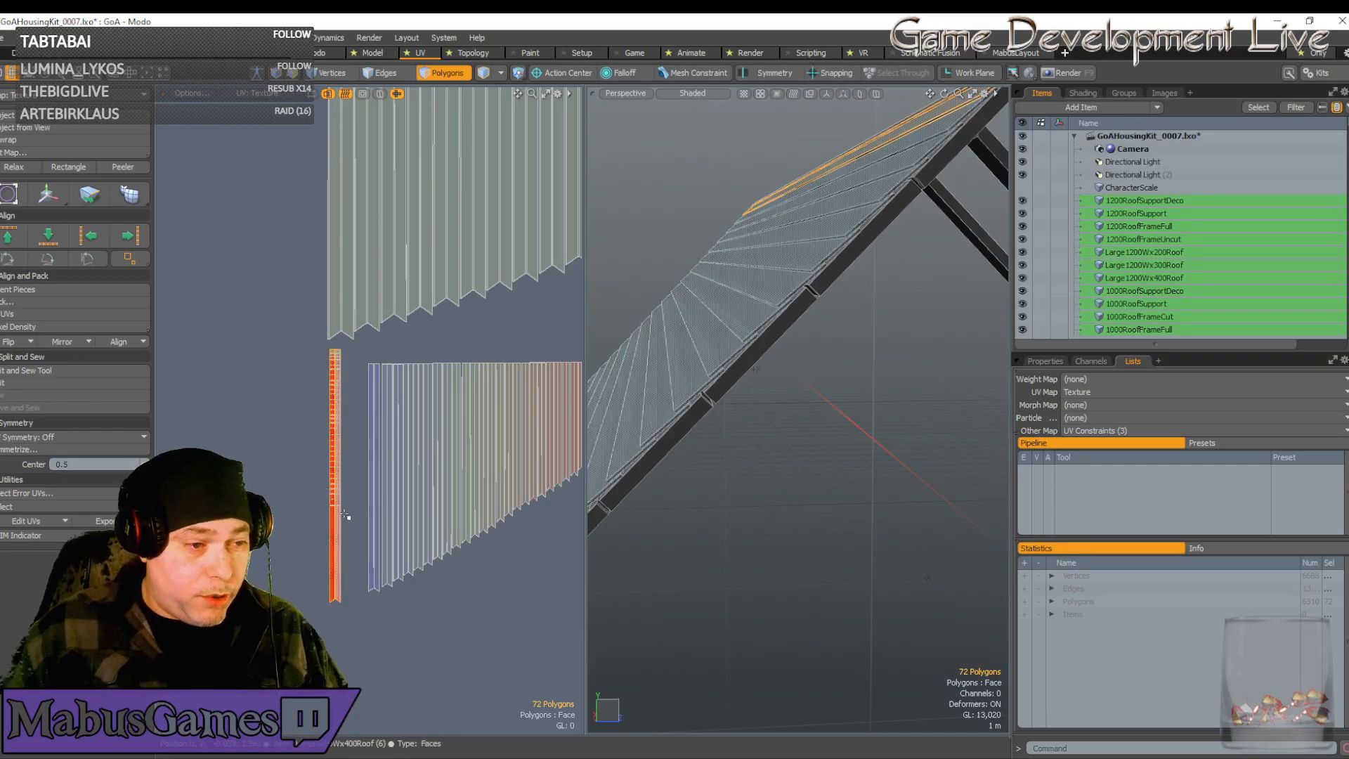
scroll(345, 515, "up", 10)
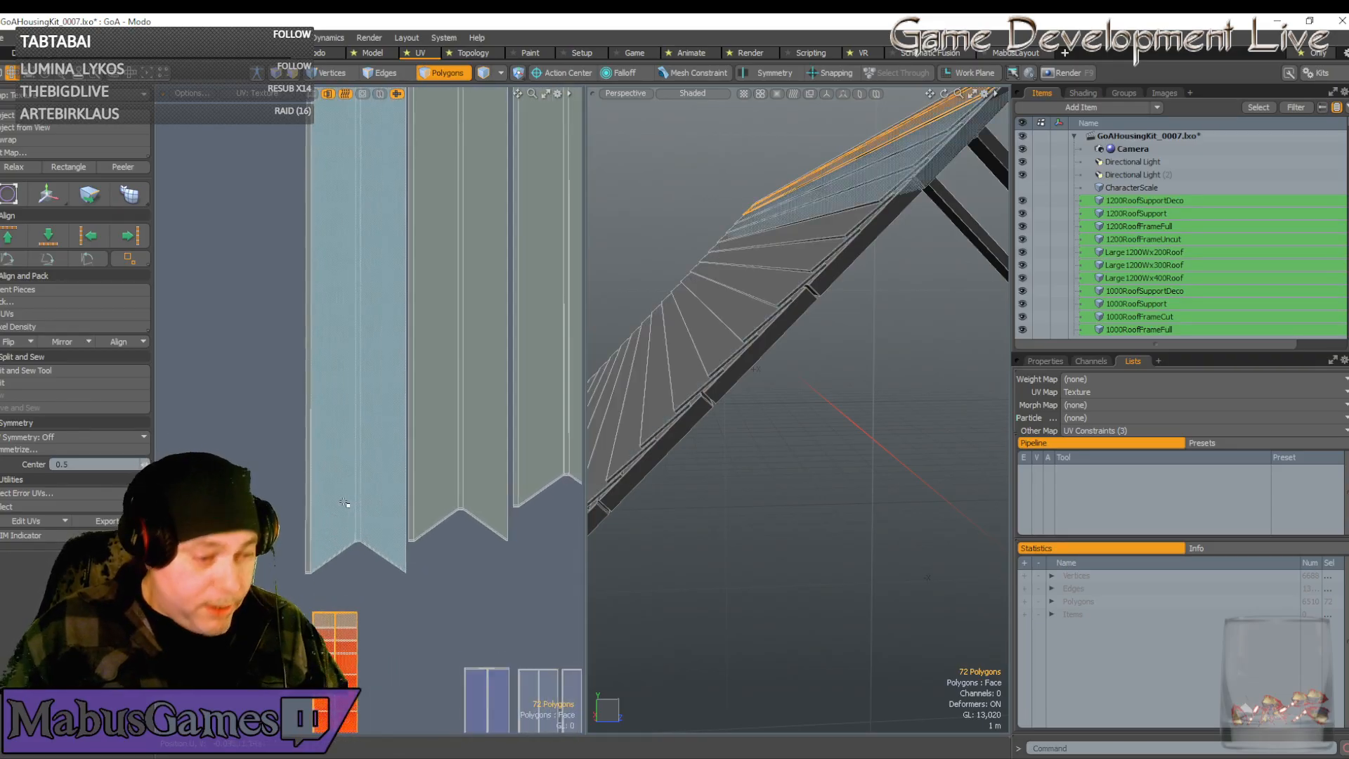
scroll(450, 450, "down", 1)
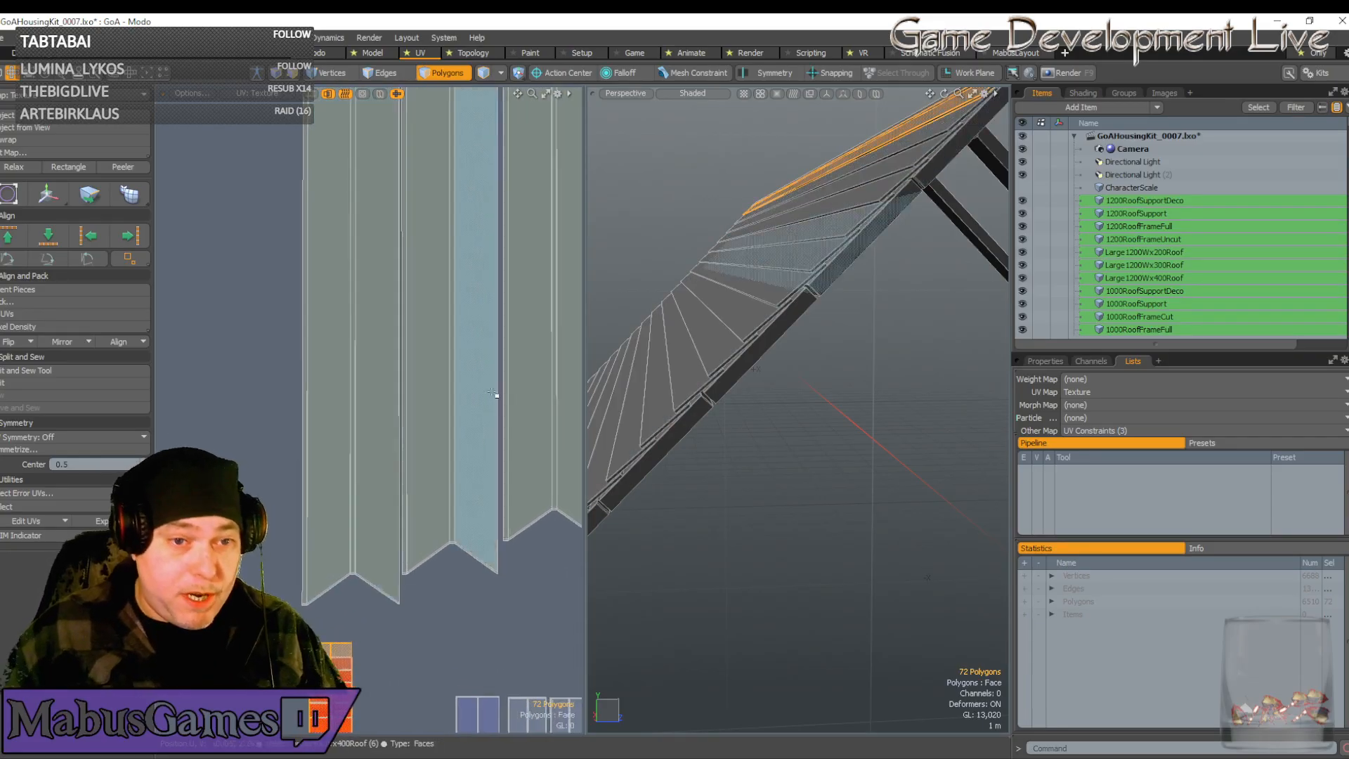
scroll(641, 331, "down", 8)
left_click_drag(731, 360, 681, 300, "alt")
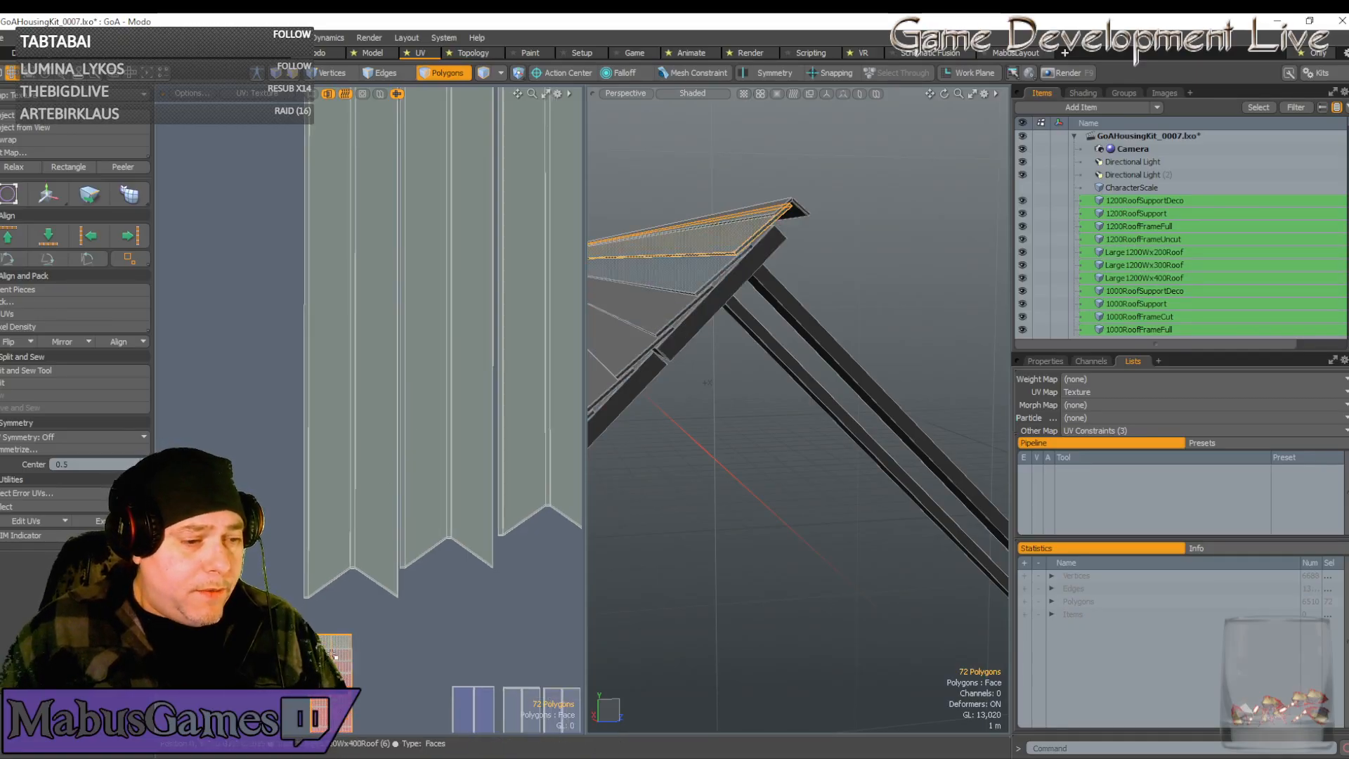
Select a single plank strip in the UV layout and orbit the 3D view onto the roof's sloped face
scroll(368, 211, "down", 2)
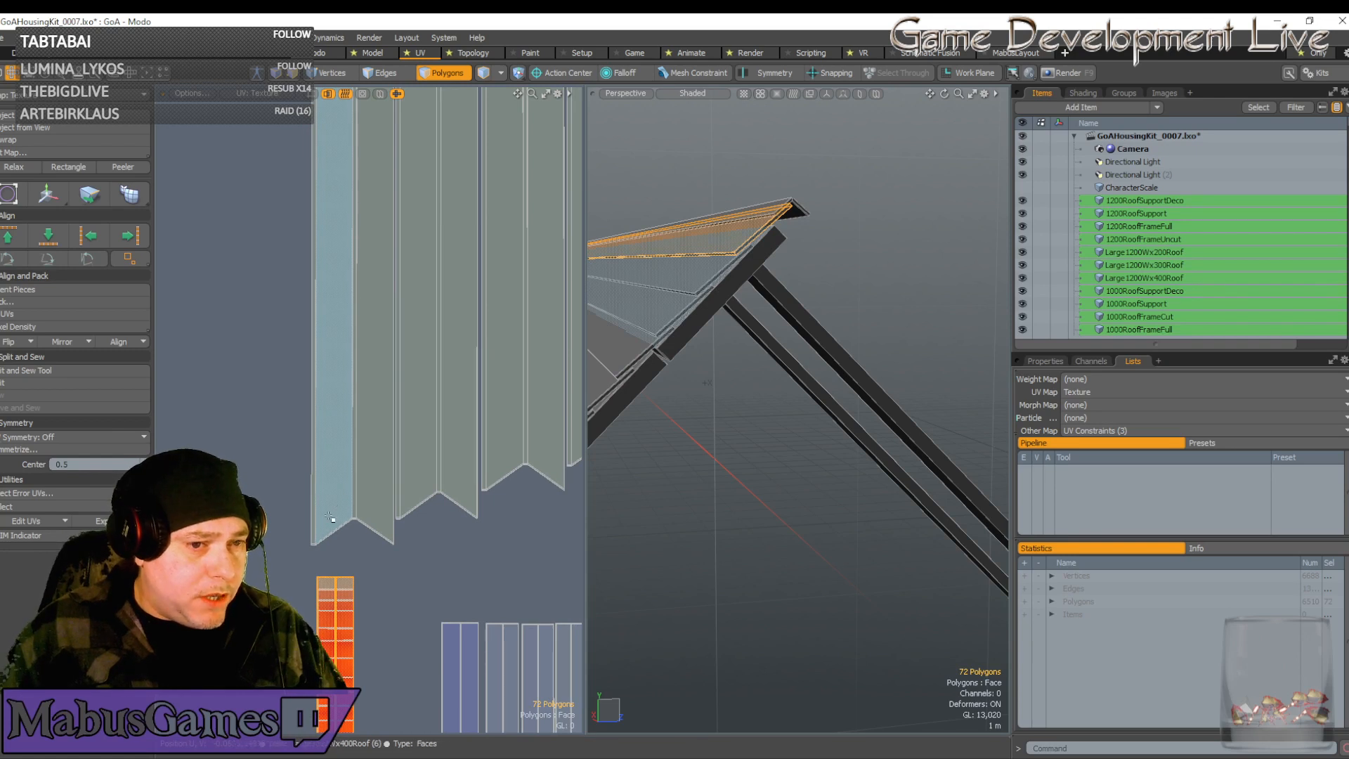
left_click(337, 516)
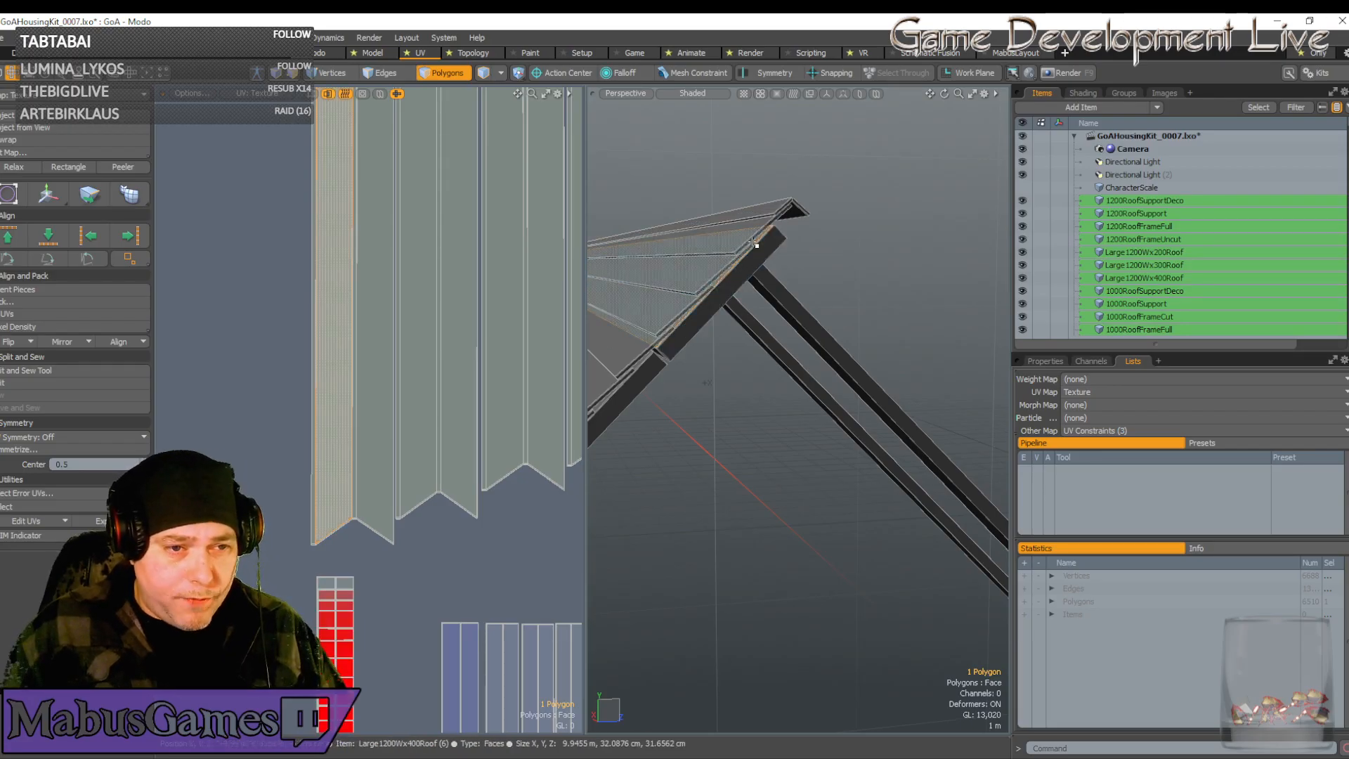
left_click_drag(745, 253, 726, 302, "alt")
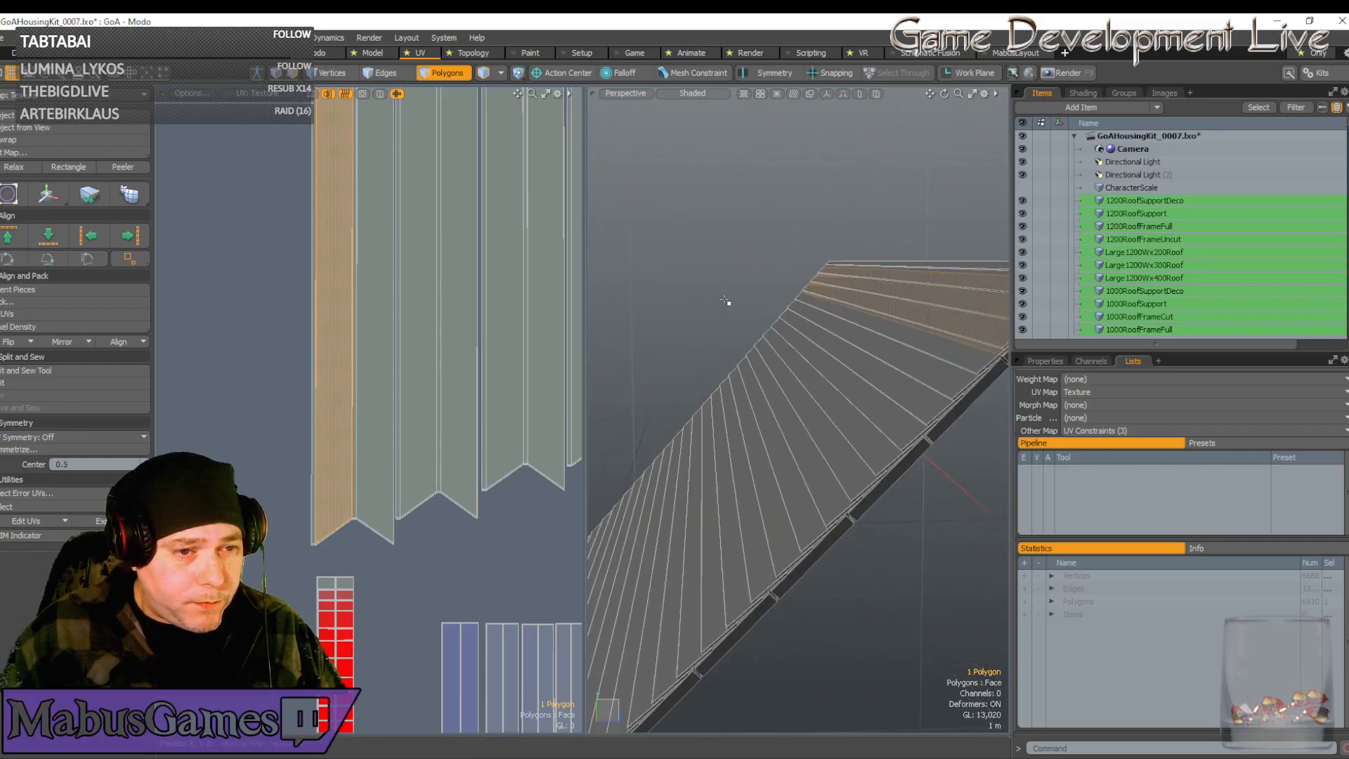
scroll(380, 520, "down", 5)
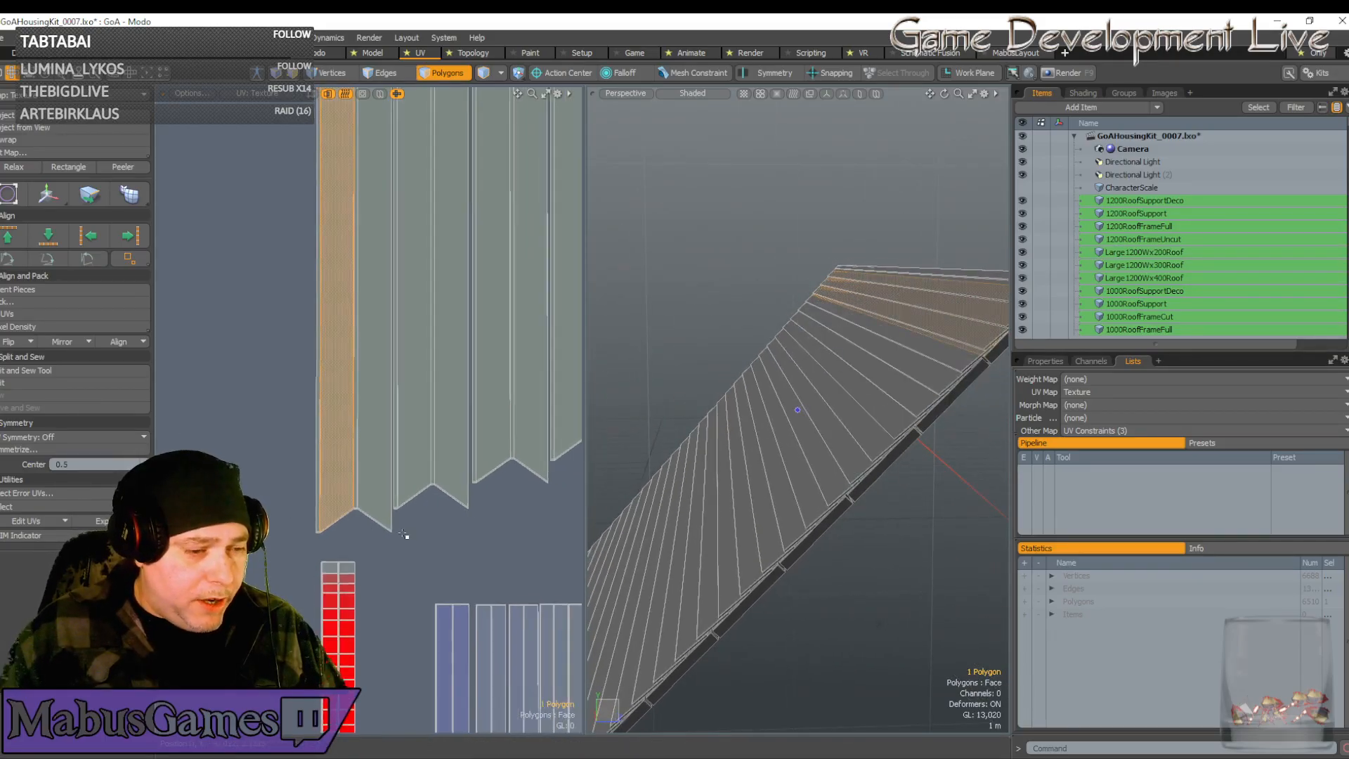
scroll(404, 536, "down", 3)
Pan and zoom the UV layout to inspect the selected red strip from its lower end to its top
left_click_drag(404, 538, 411, 492, "alt+shift")
scroll(407, 536, "up", 7)
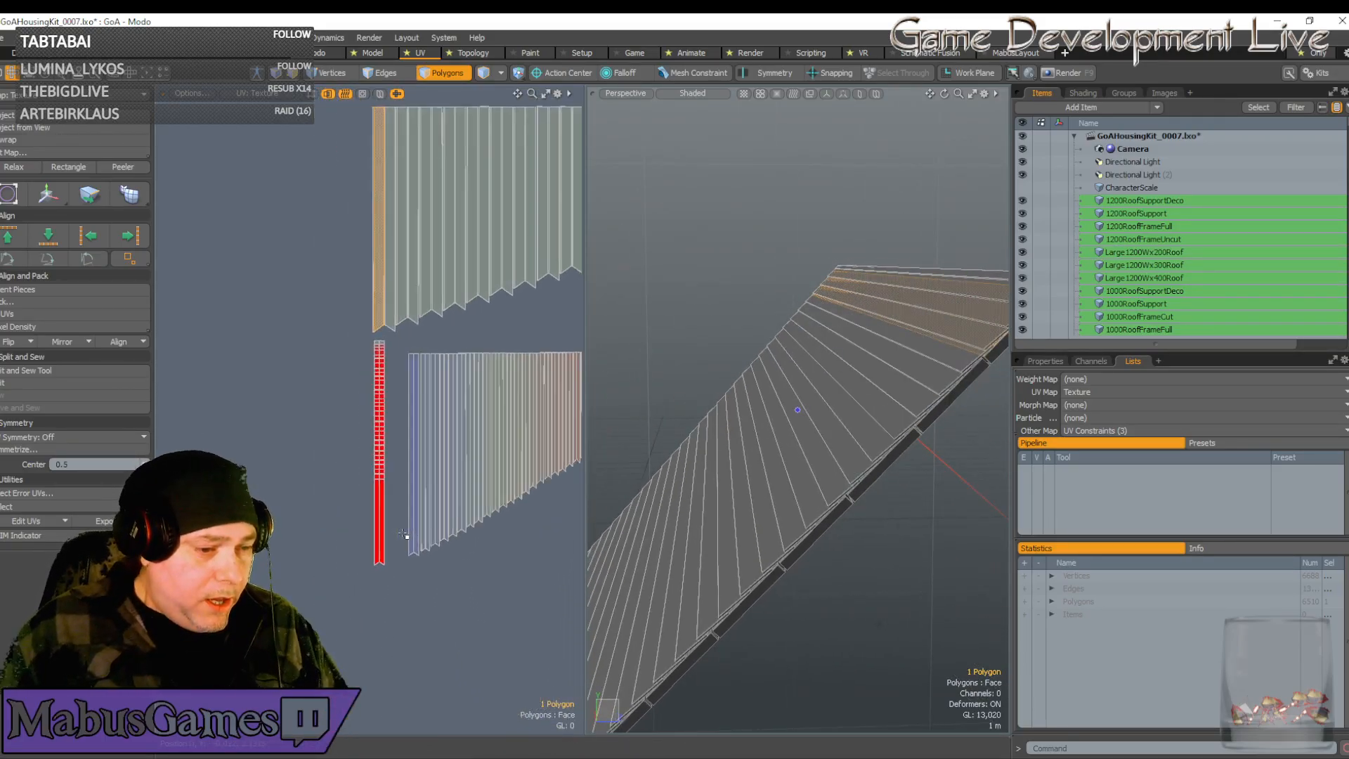
left_click_drag(430, 537, 403, 528, "alt+shift")
scroll(426, 531, "down", 3)
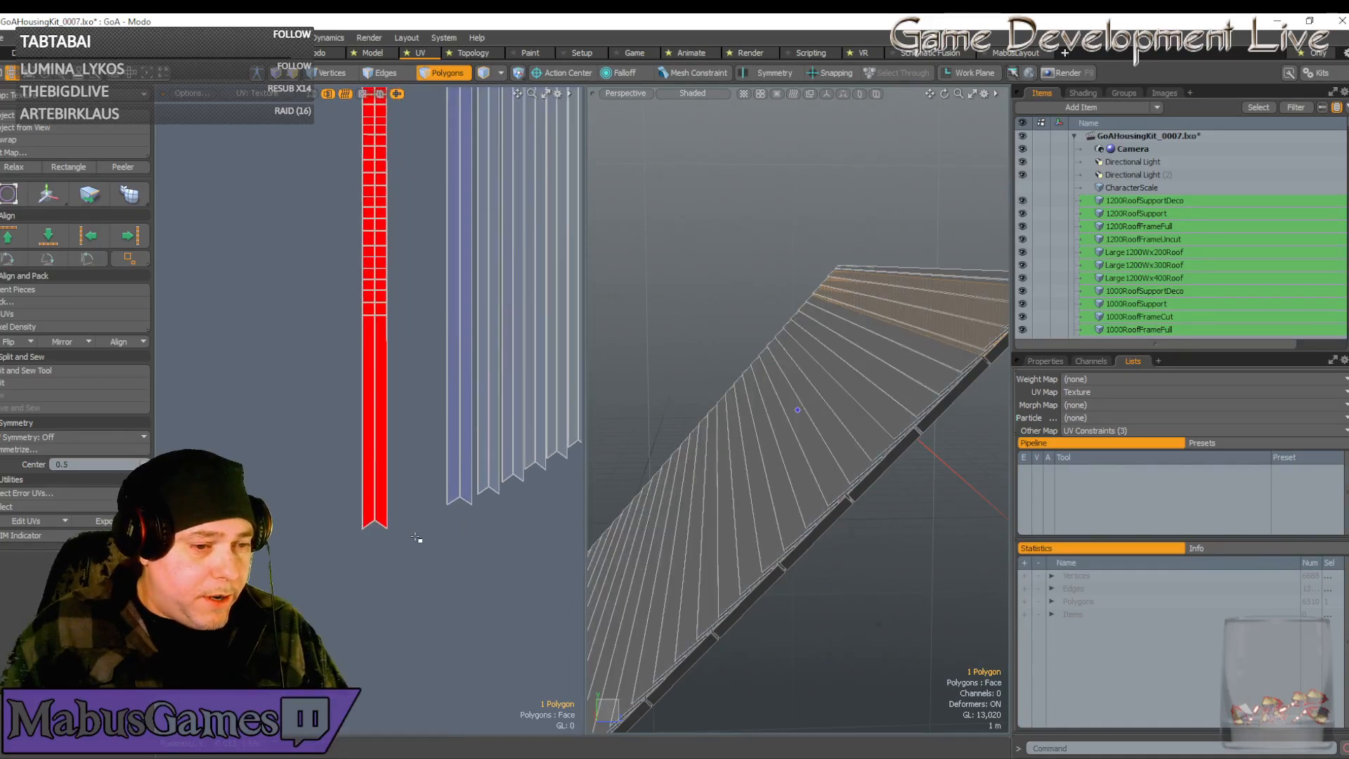
scroll(415, 543, "up", 6)
scroll(412, 541, "up", 7)
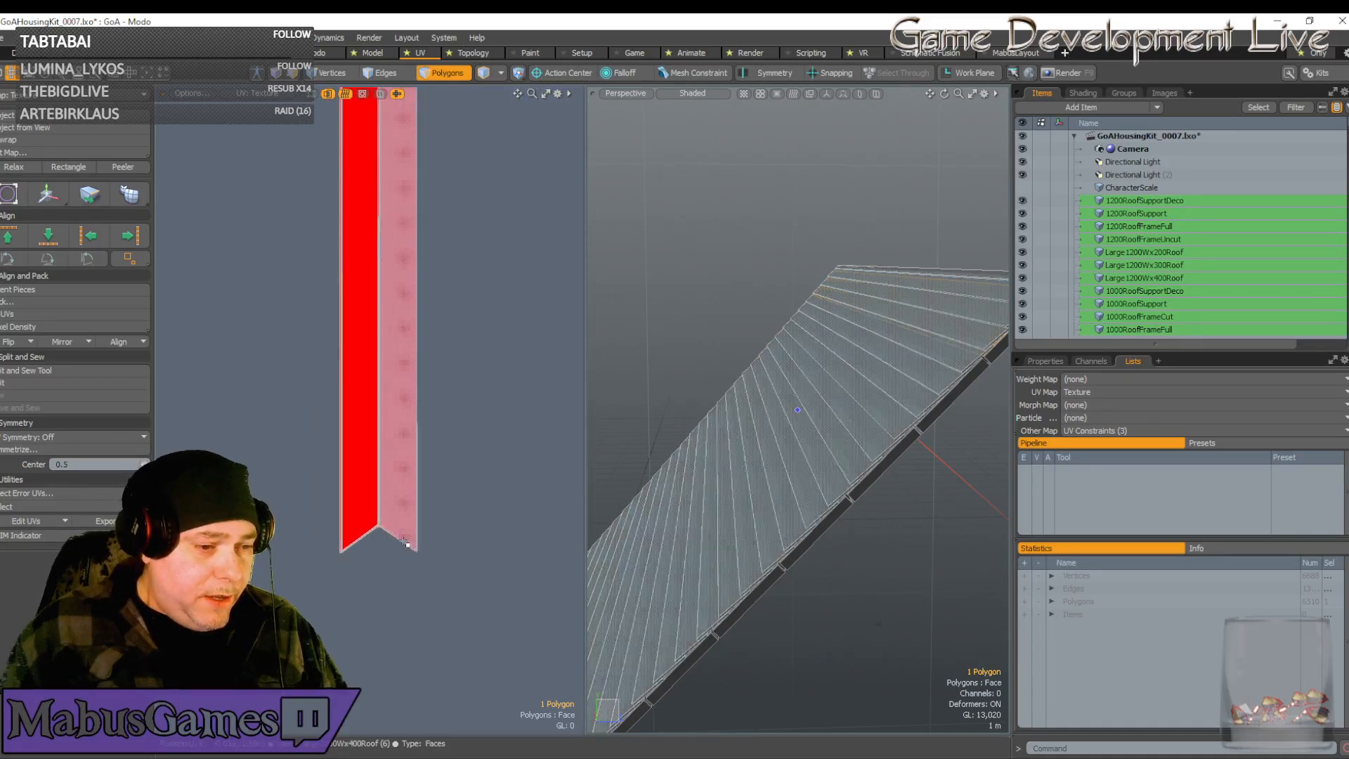
scroll(475, 517, "up", 1)
left_click_drag(475, 516, 443, 492, "alt+shift")
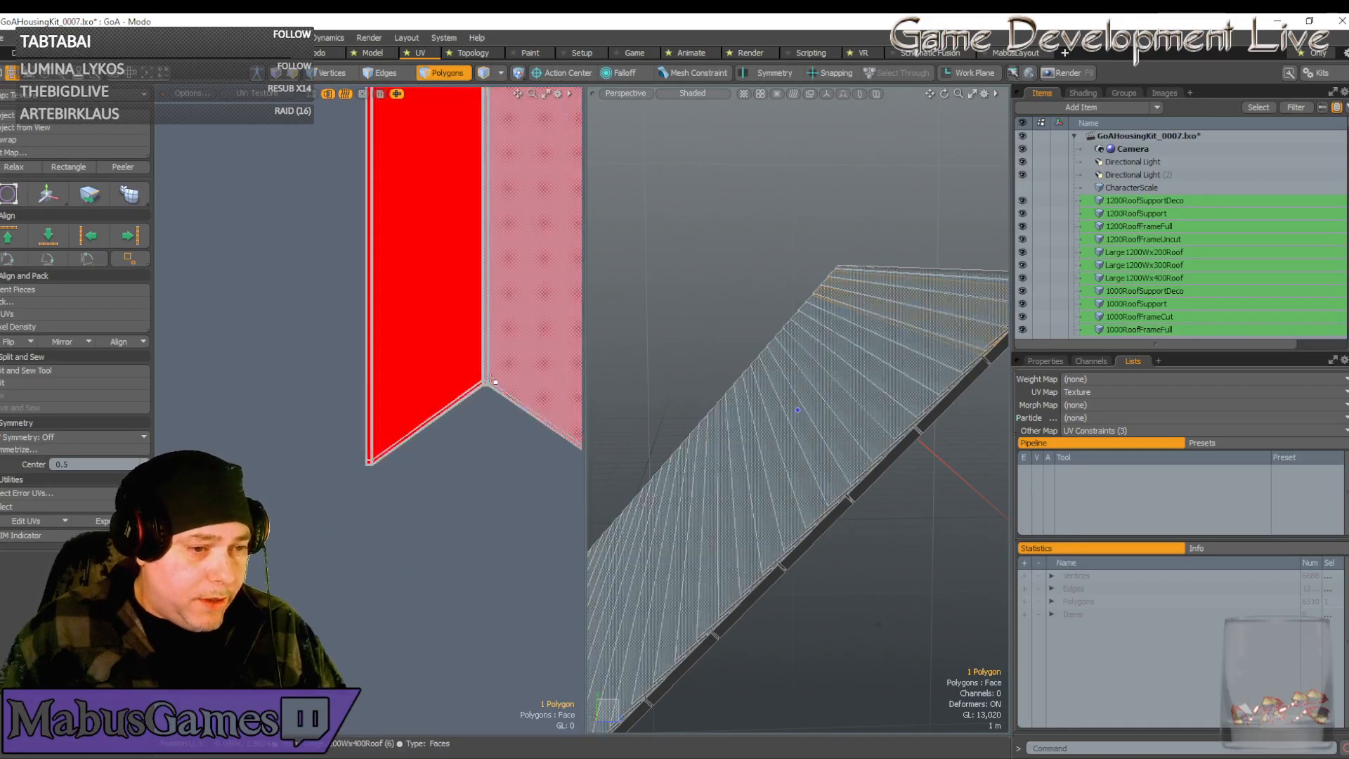
scroll(413, 479, "down", 12)
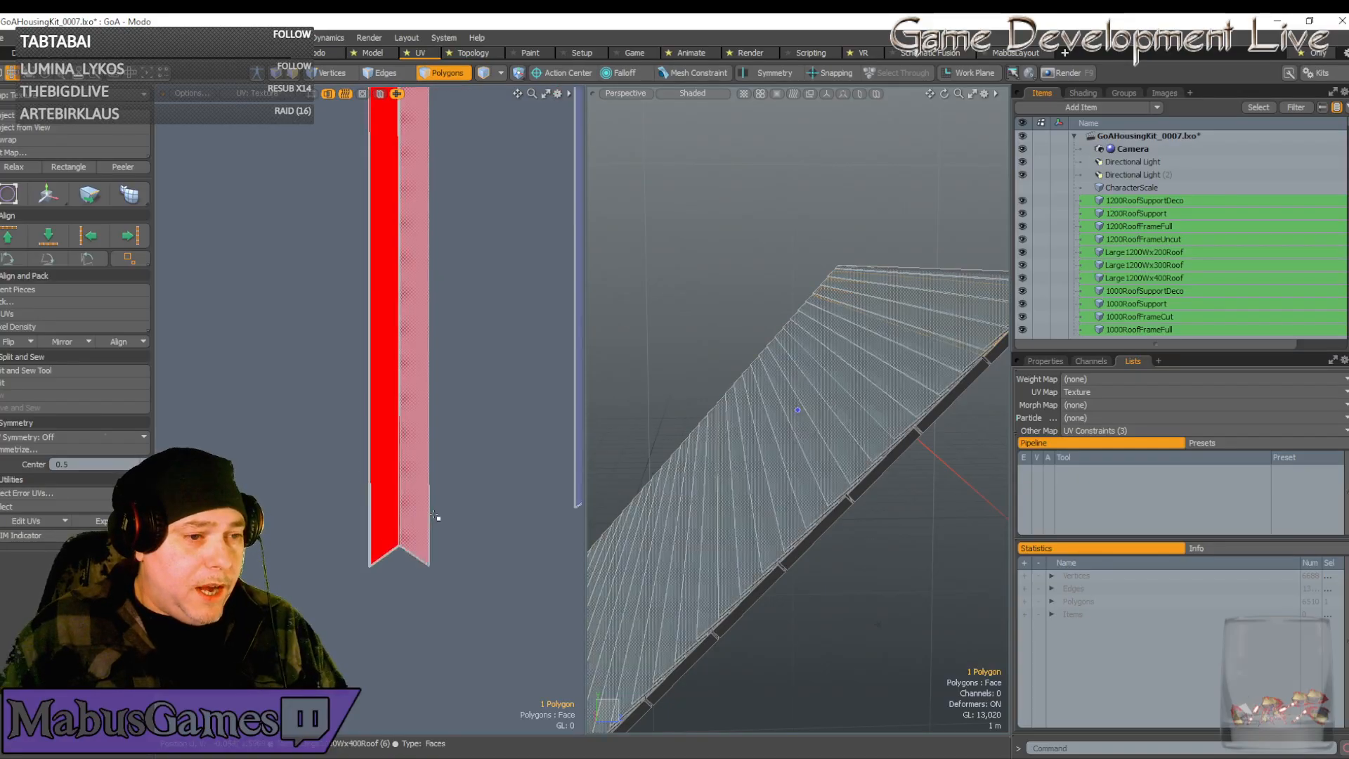
scroll(393, 640, "up", 1)
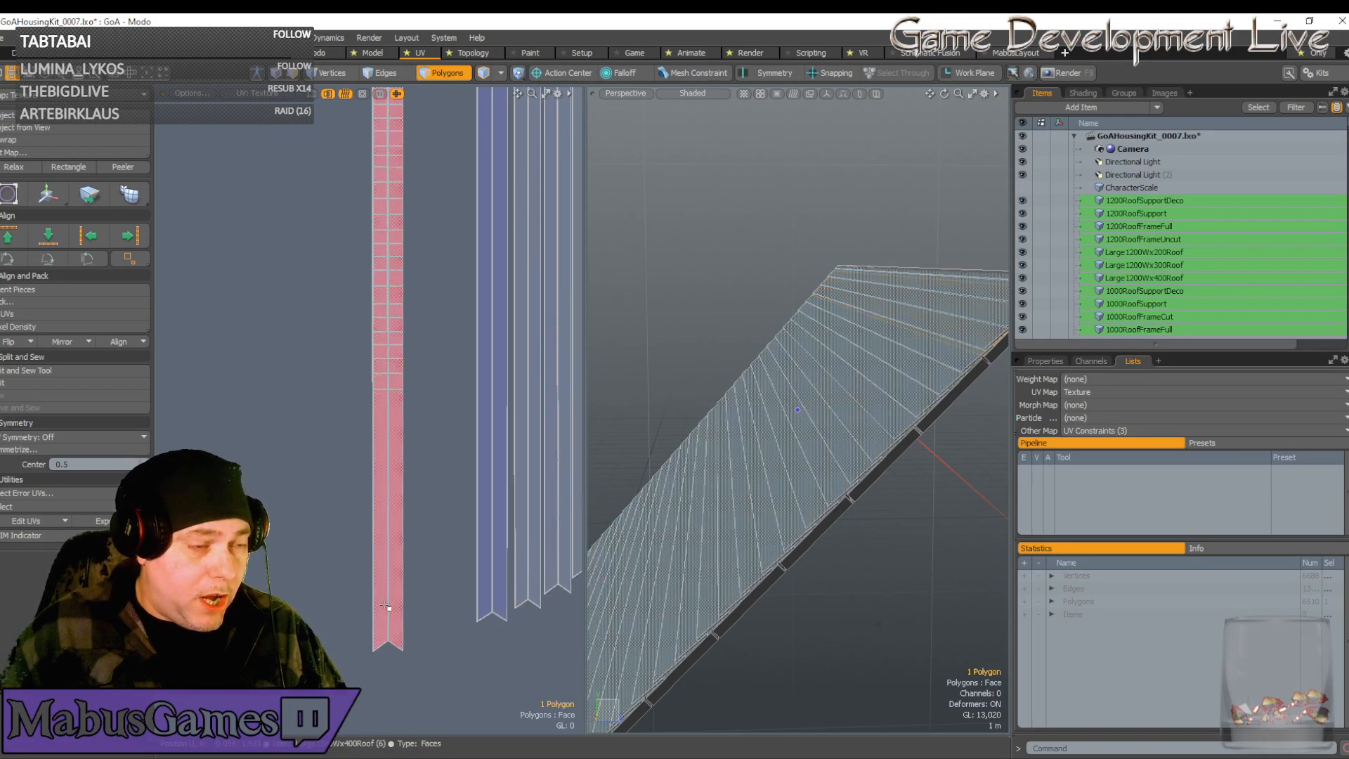
left_click_drag(395, 105, 420, 380, "alt+shift")
scroll(420, 380, "up", 4)
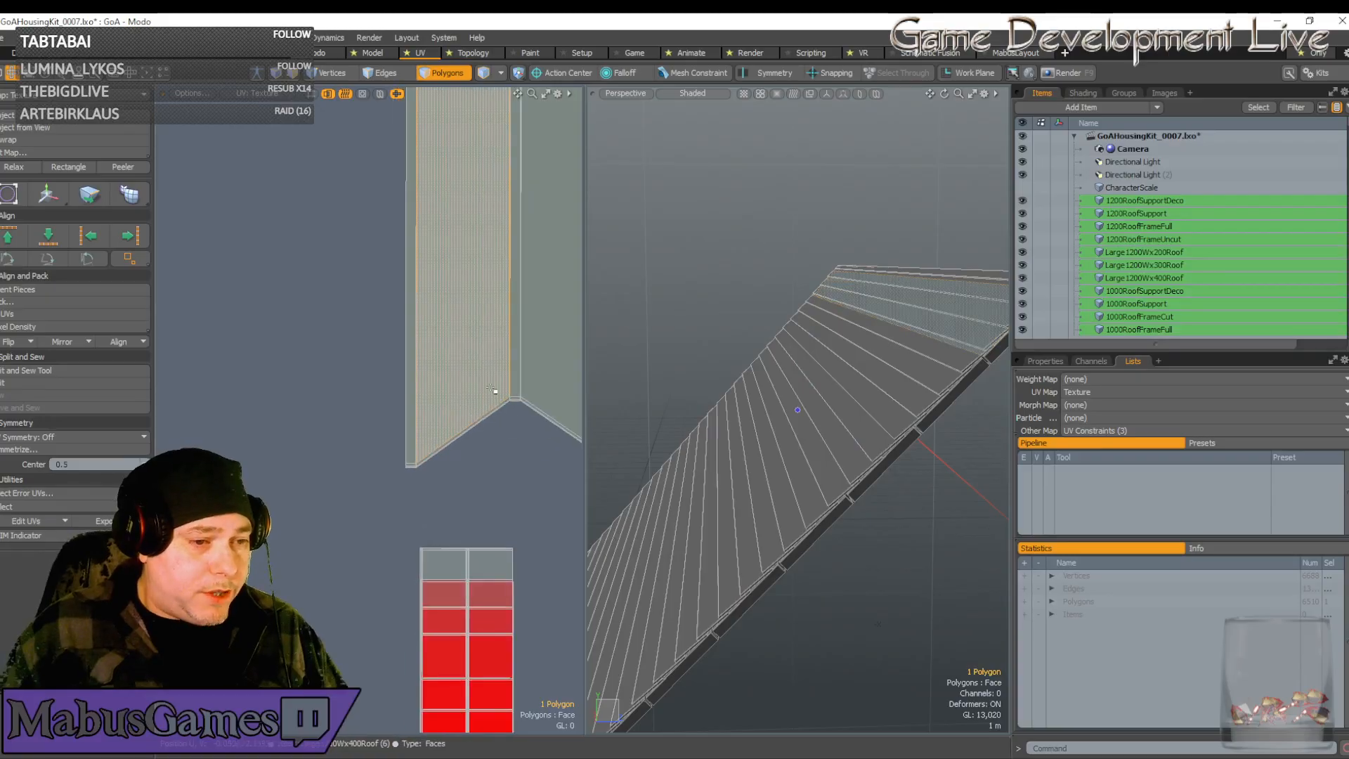
scroll(478, 497, "down", 4)
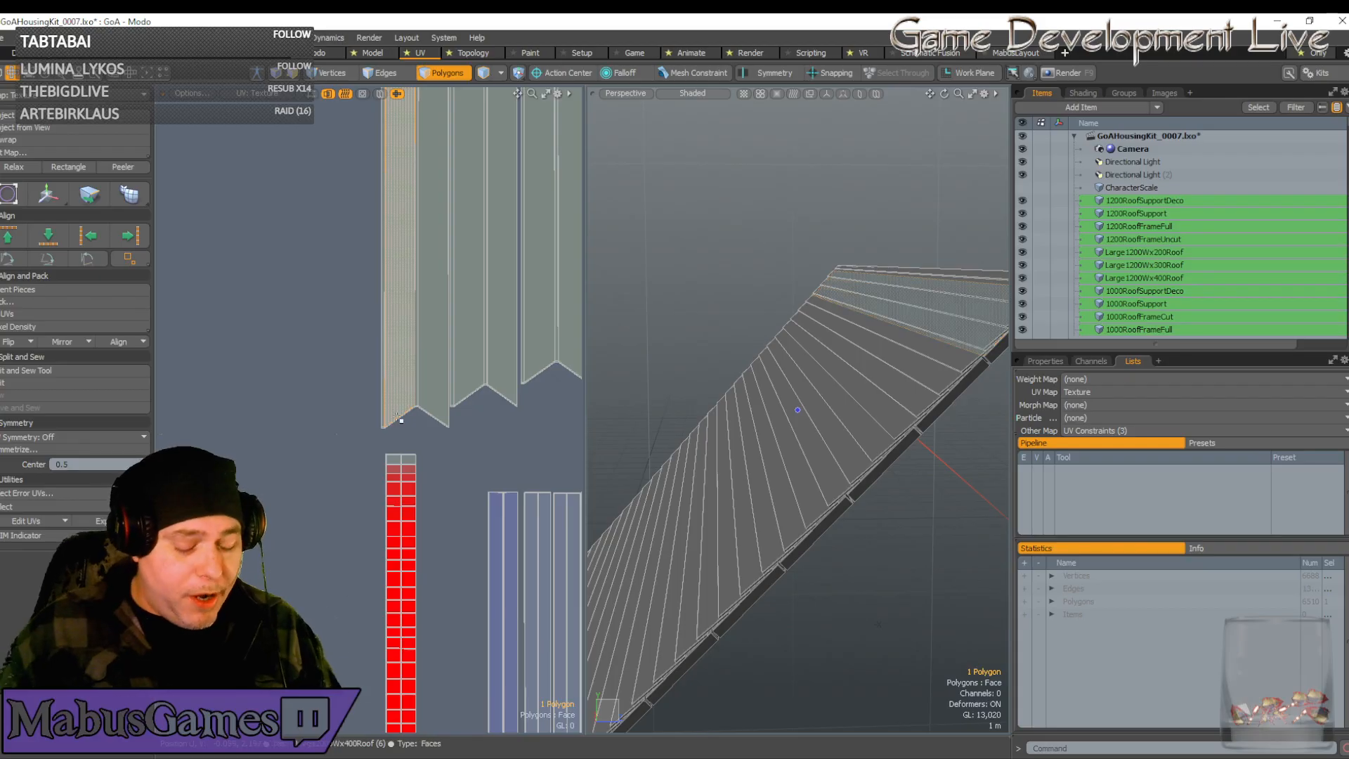
scroll(399, 420, "down", 5)
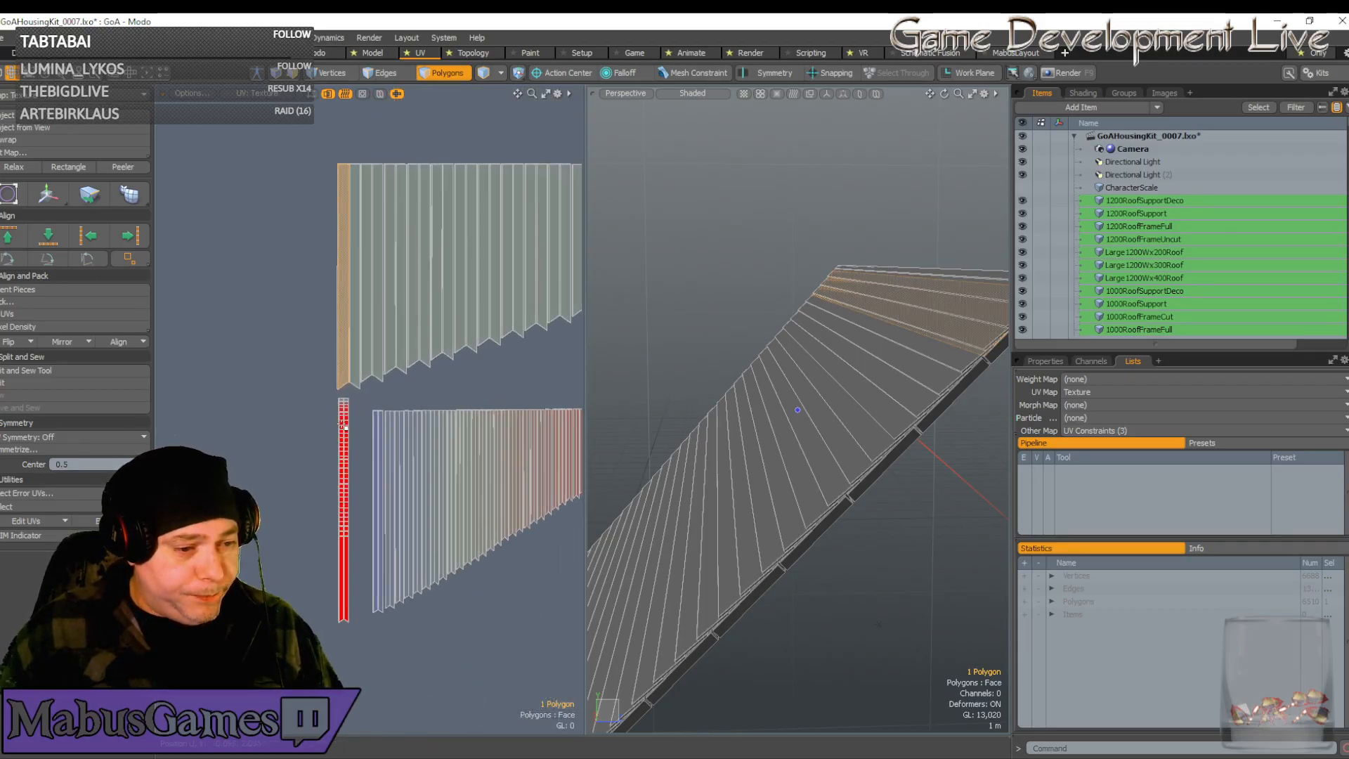
scroll(344, 426, "up", 4)
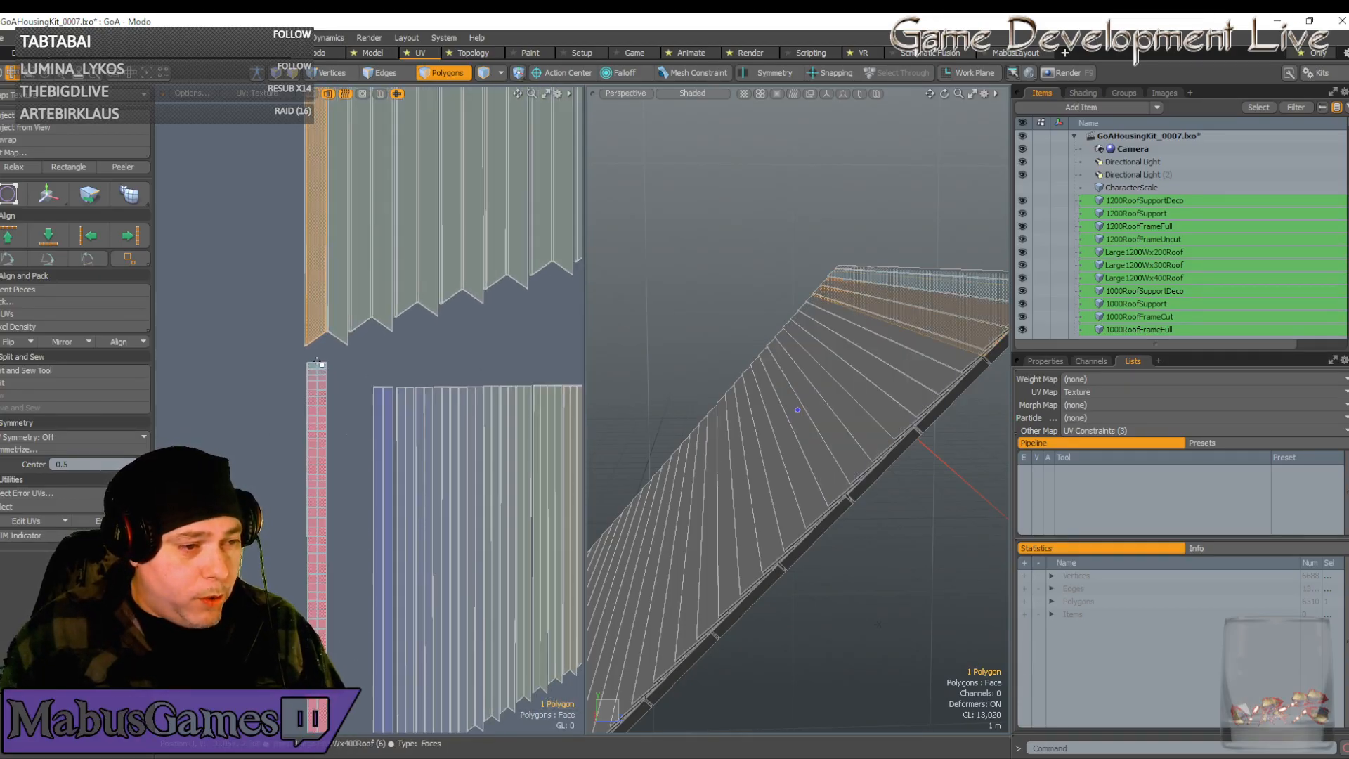
double_click(316, 365)
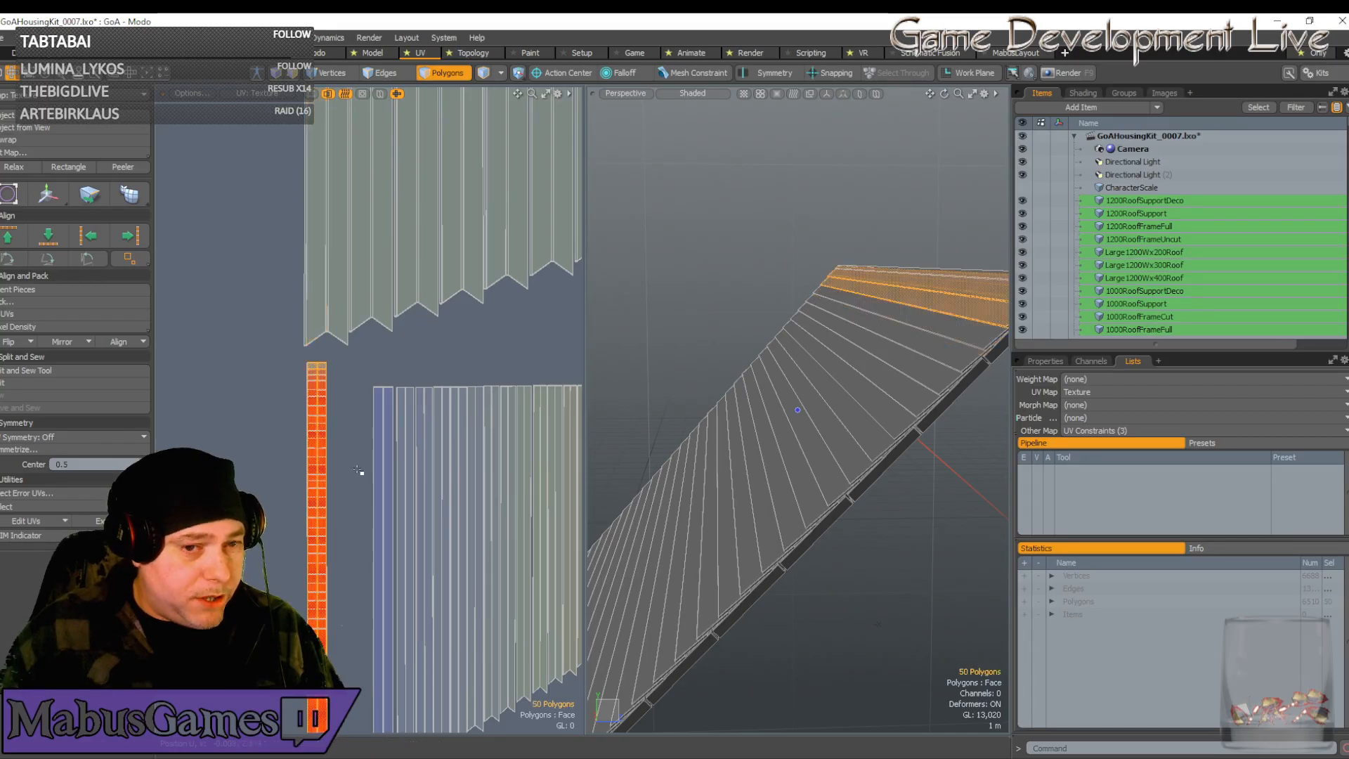
scroll(342, 417, "up", 3)
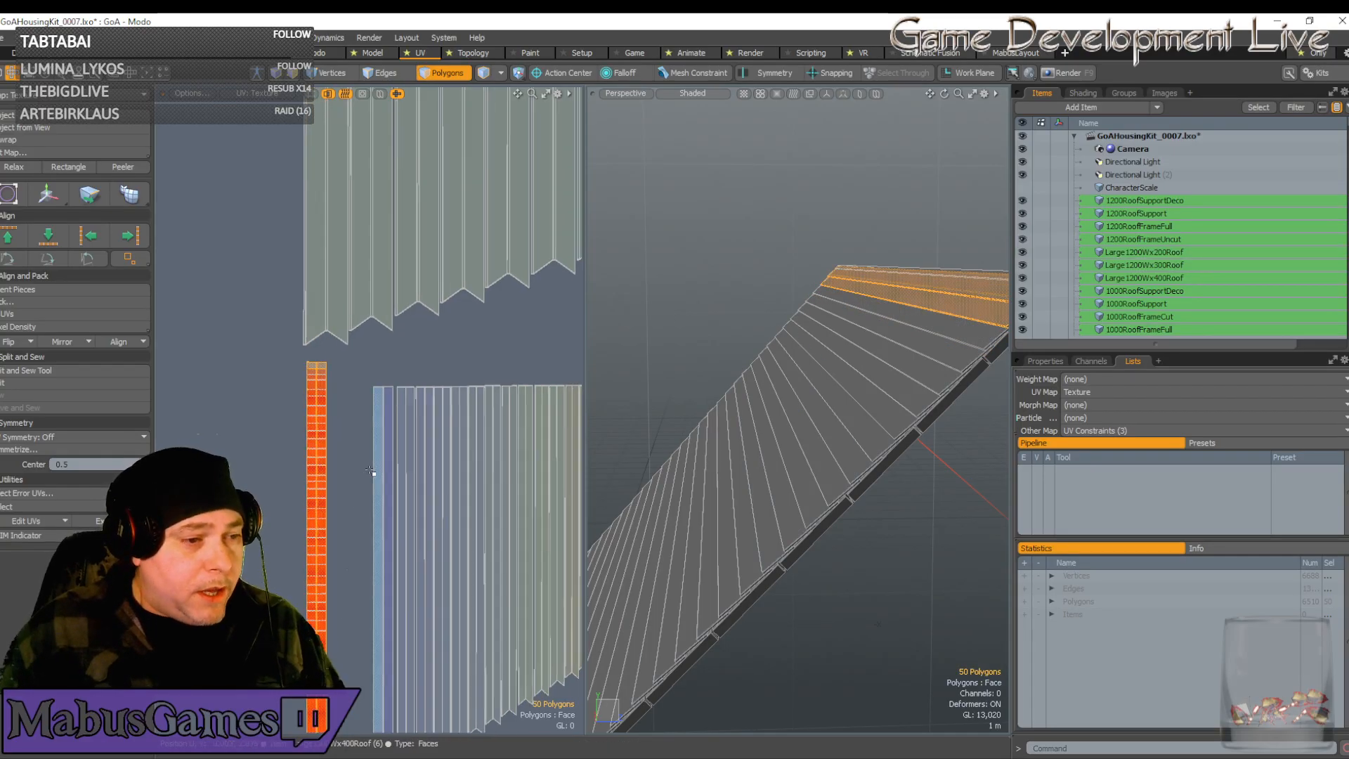
scroll(308, 458, "up", 2)
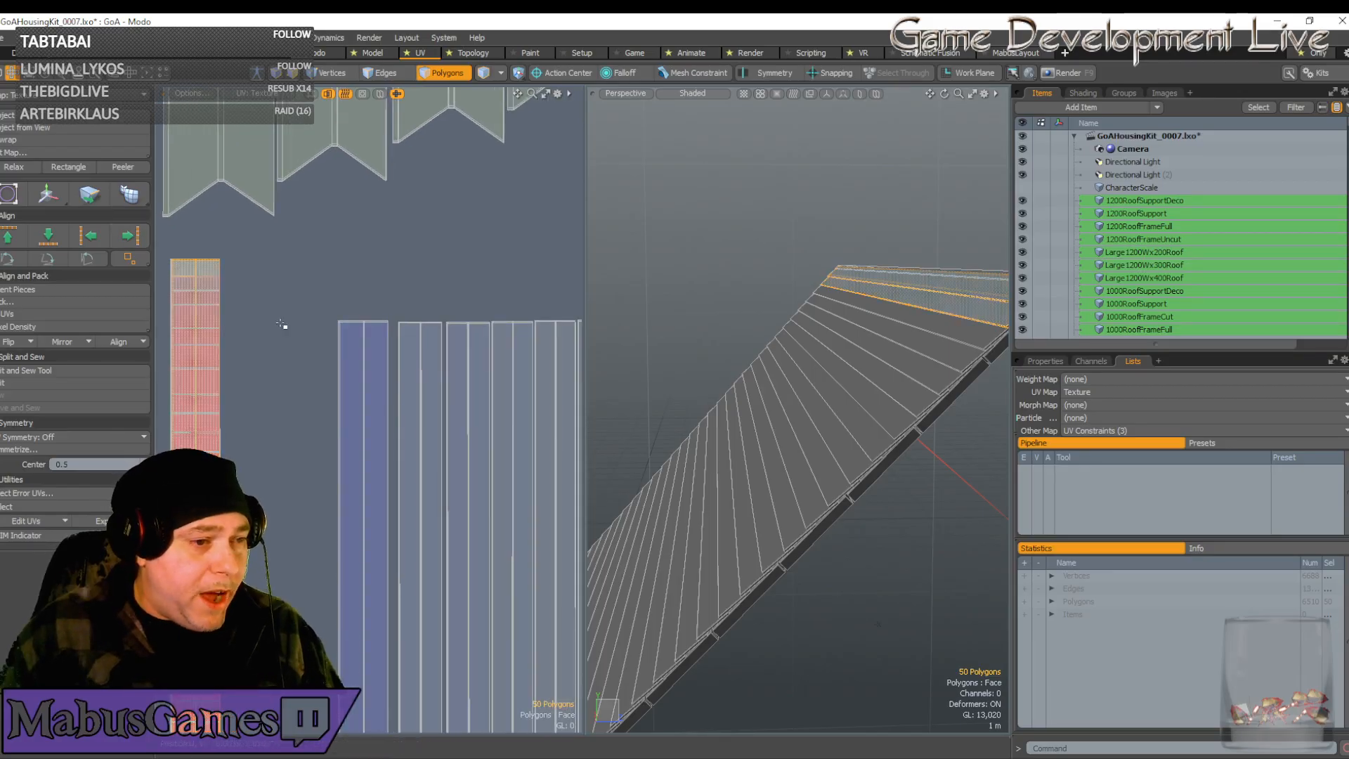
scroll(354, 374, "down", 4)
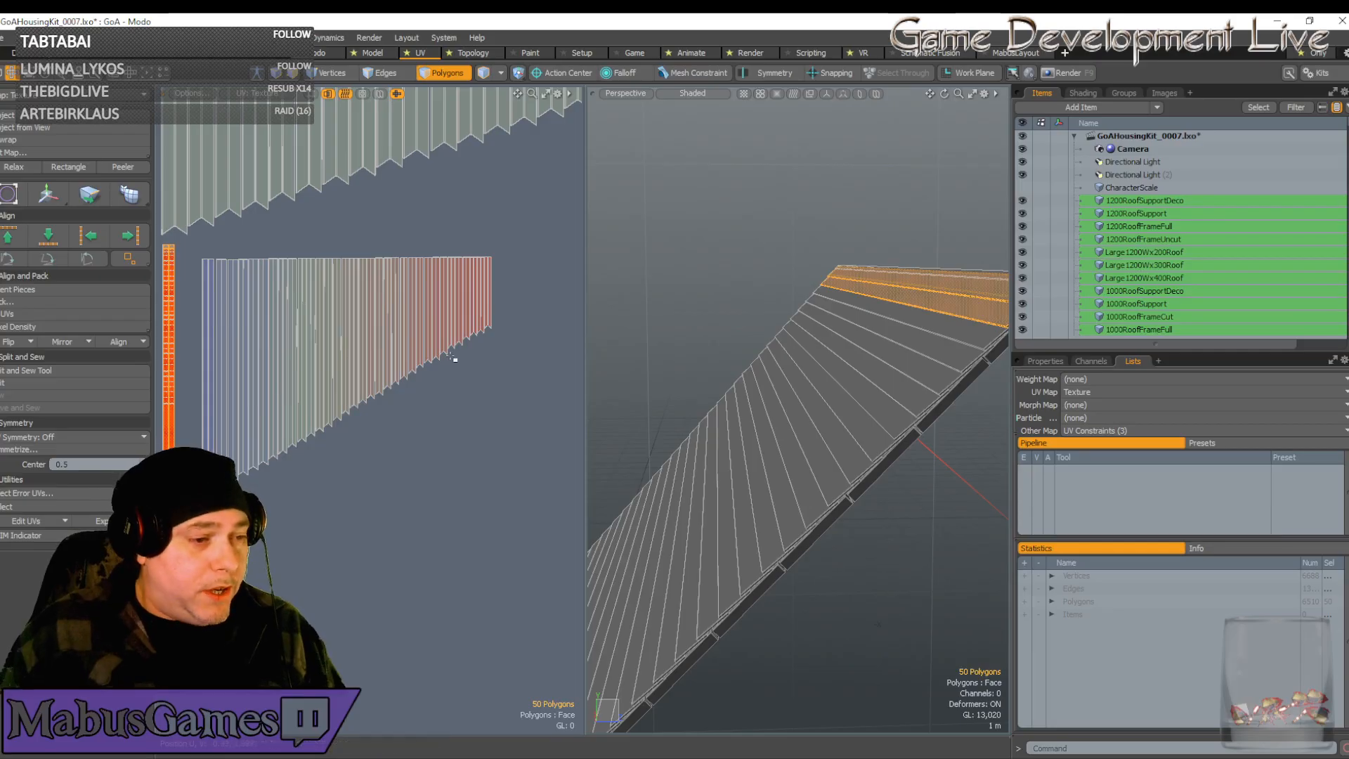
left_click_drag(338, 409, 206, 406, "alt+shift")
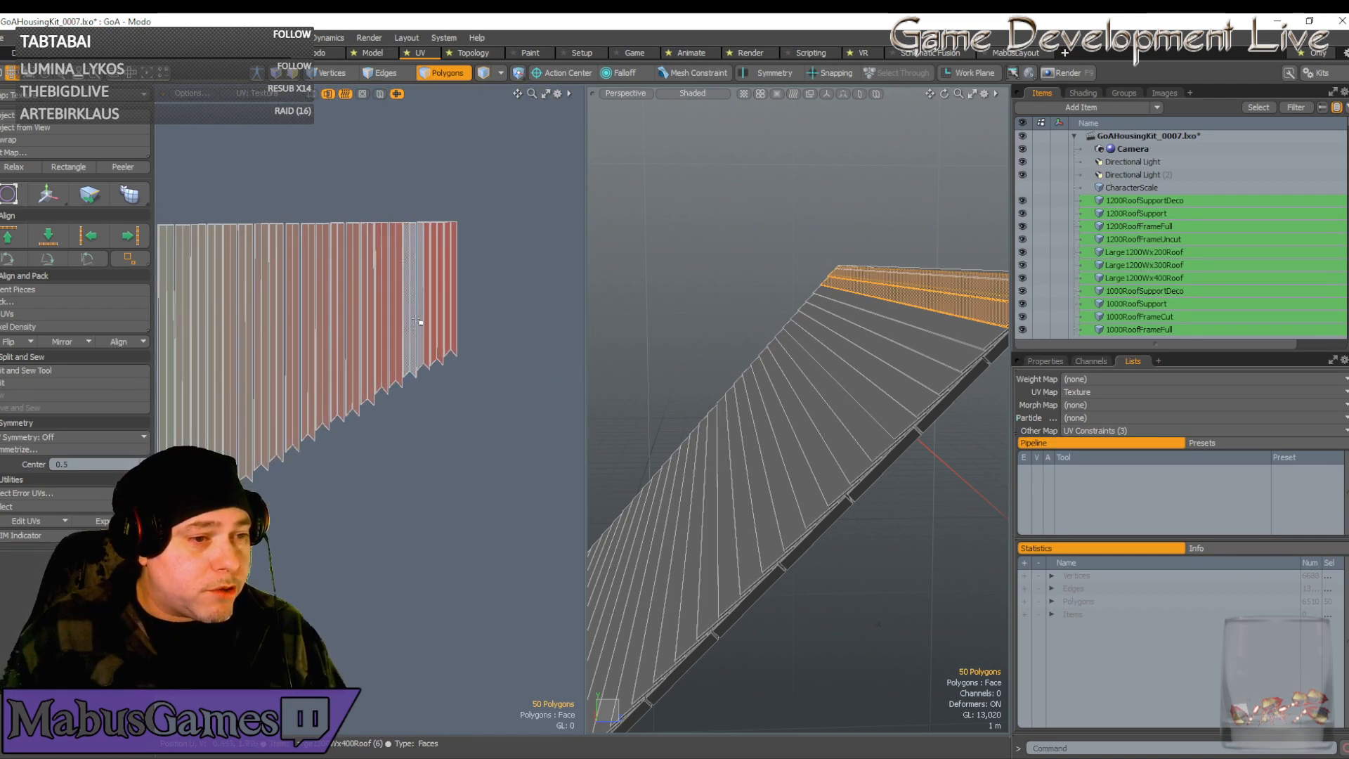
left_click_drag(430, 325, 323, 440, "ctrl+alt")
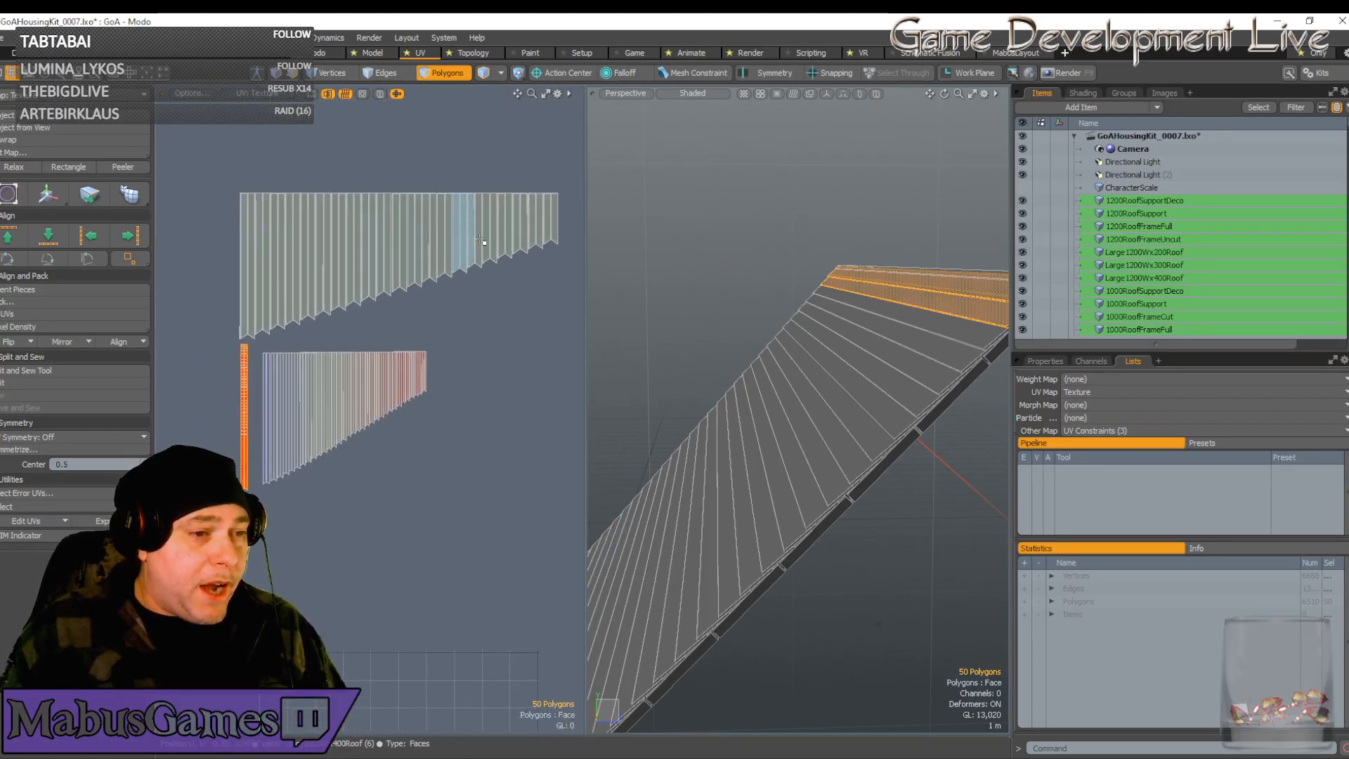
left_click_drag(472, 343, 373, 351, "ctrl+alt")
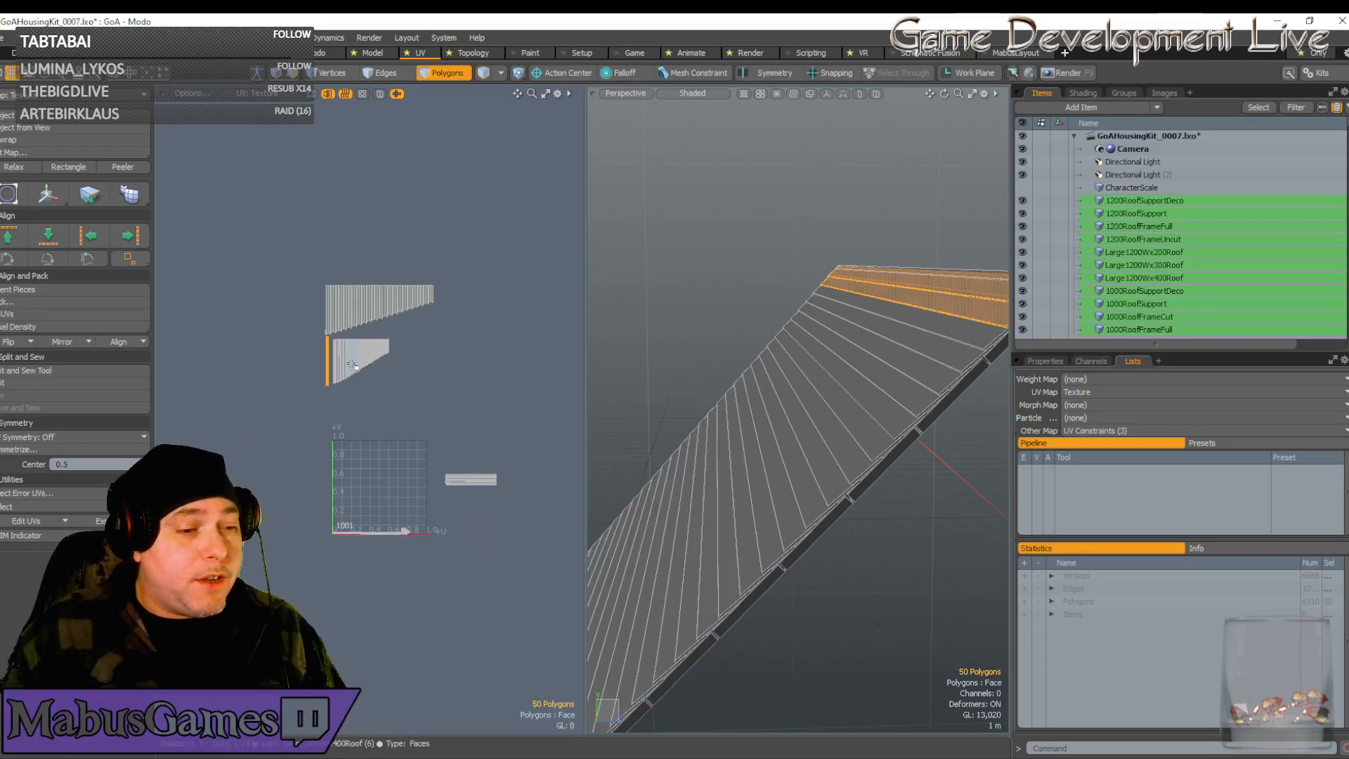
left_click_drag(381, 469, 477, 500, "ctrl+alt")
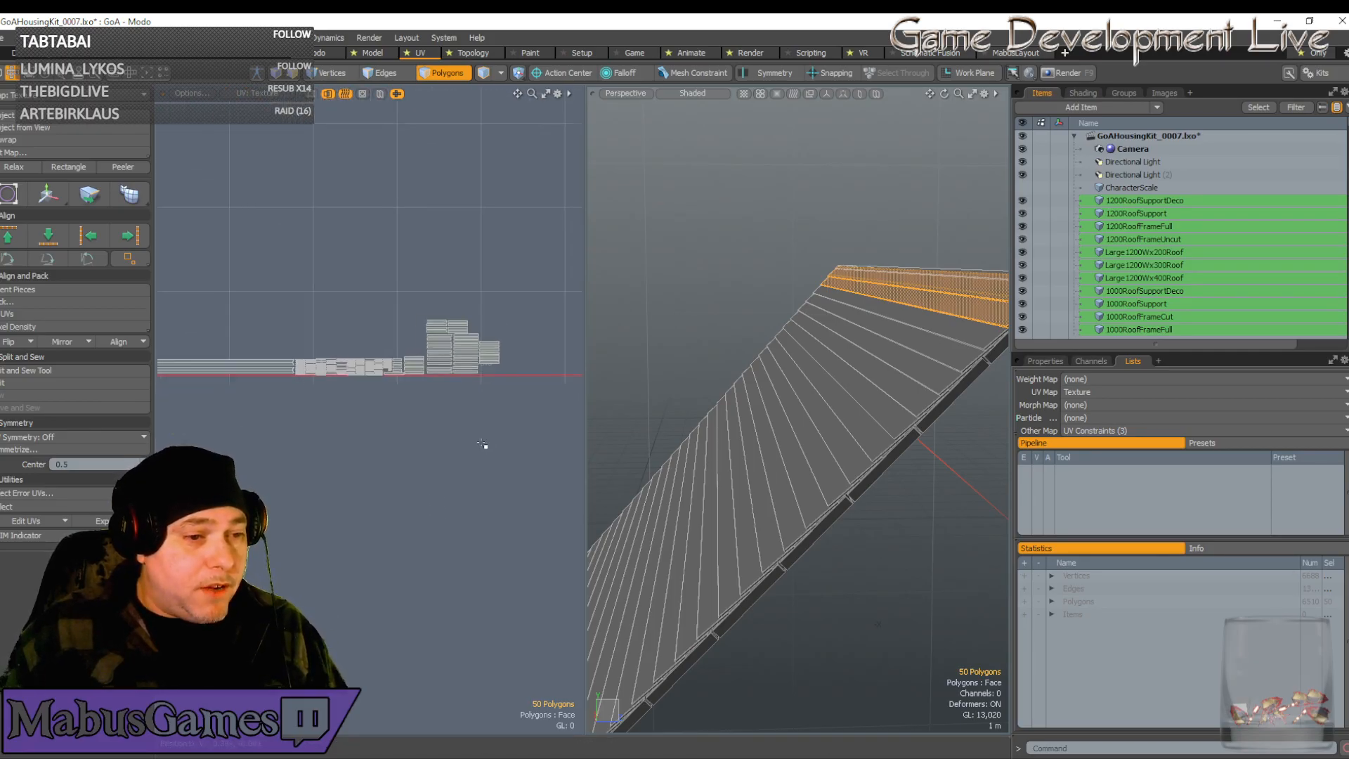
scroll(476, 434, "up", 3)
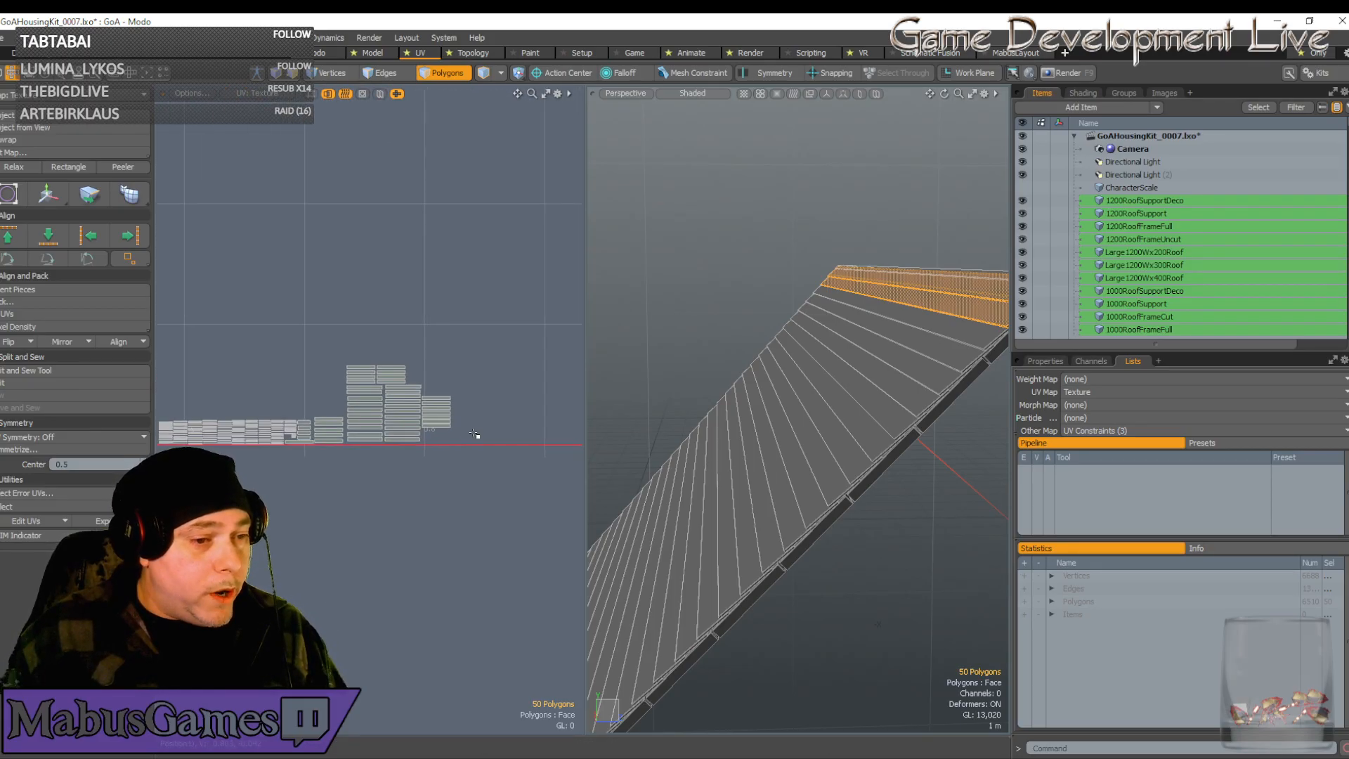
scroll(479, 442, "down", 9)
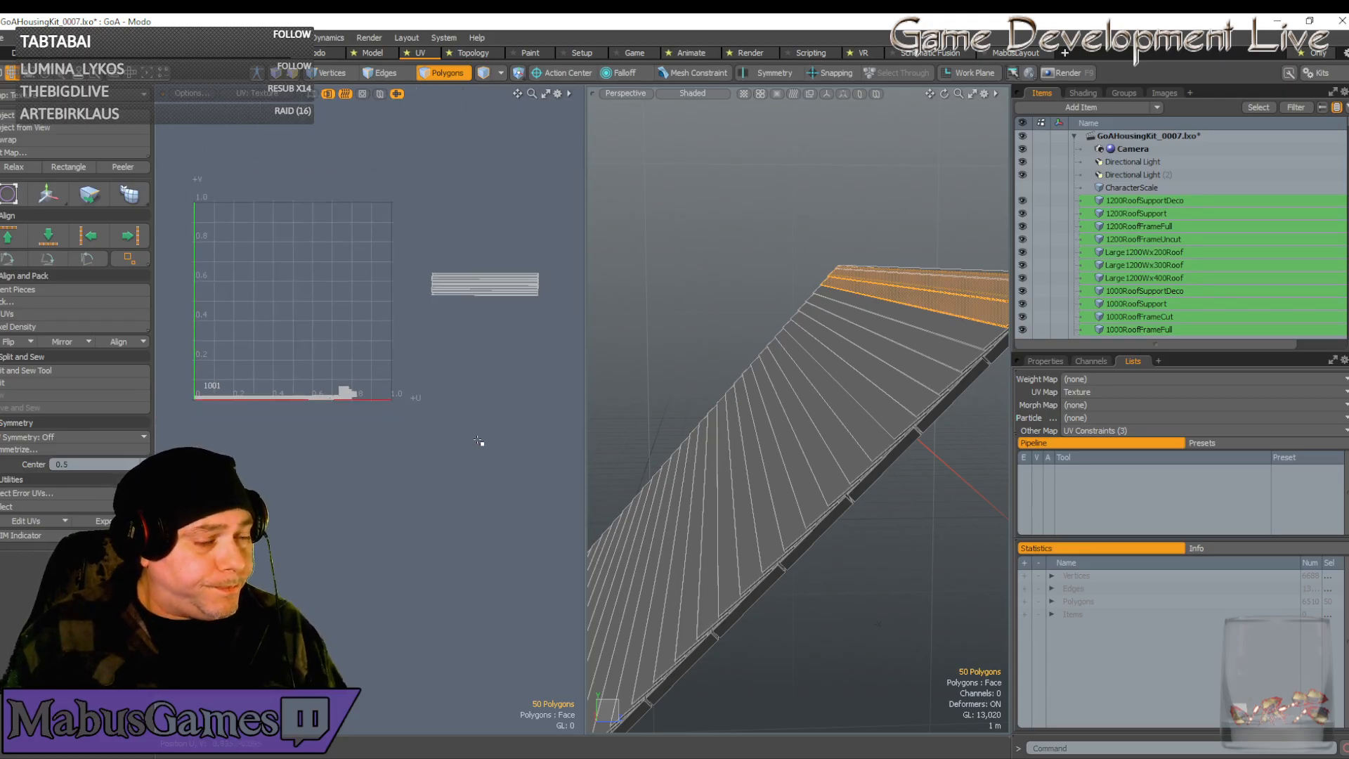
scroll(478, 440, "up", 10)
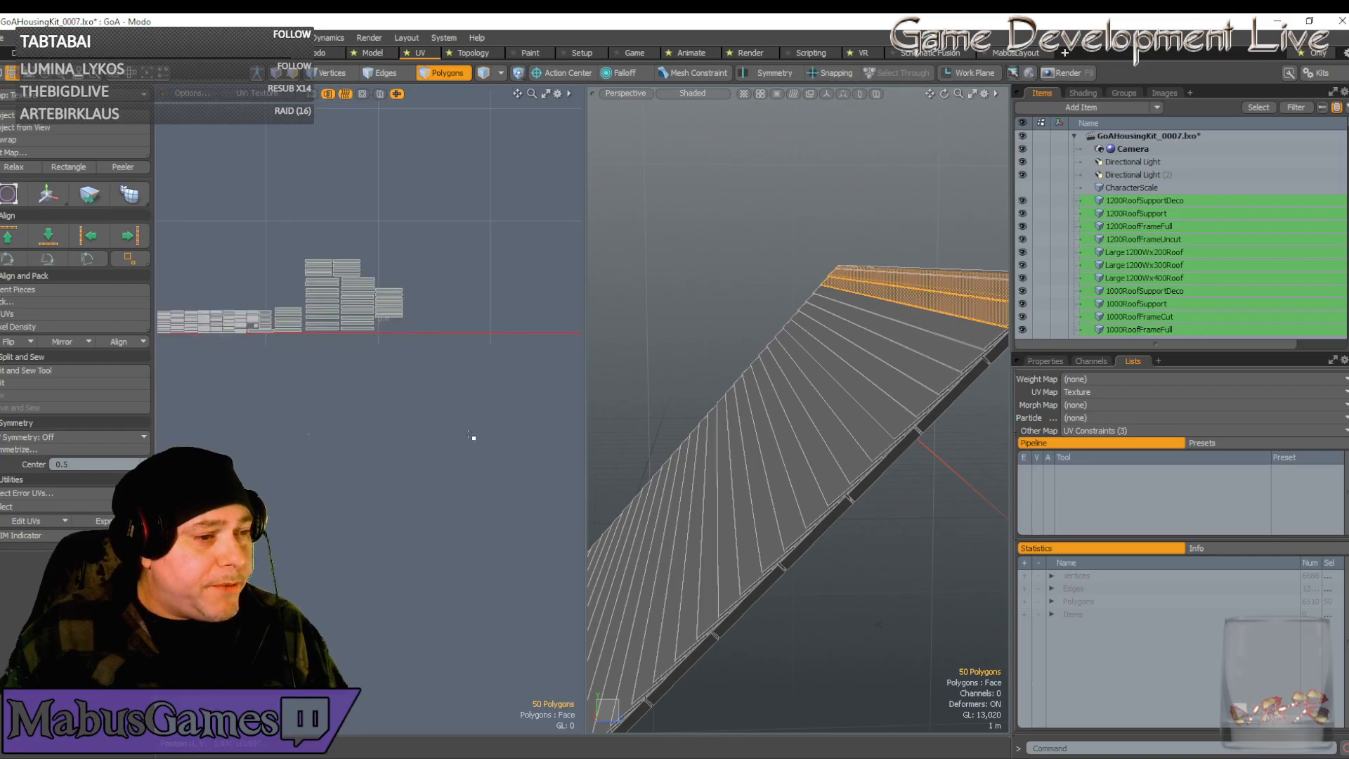
left_click_drag(391, 365, 434, 379, "alt+shift")
scroll(432, 378, "down", 2)
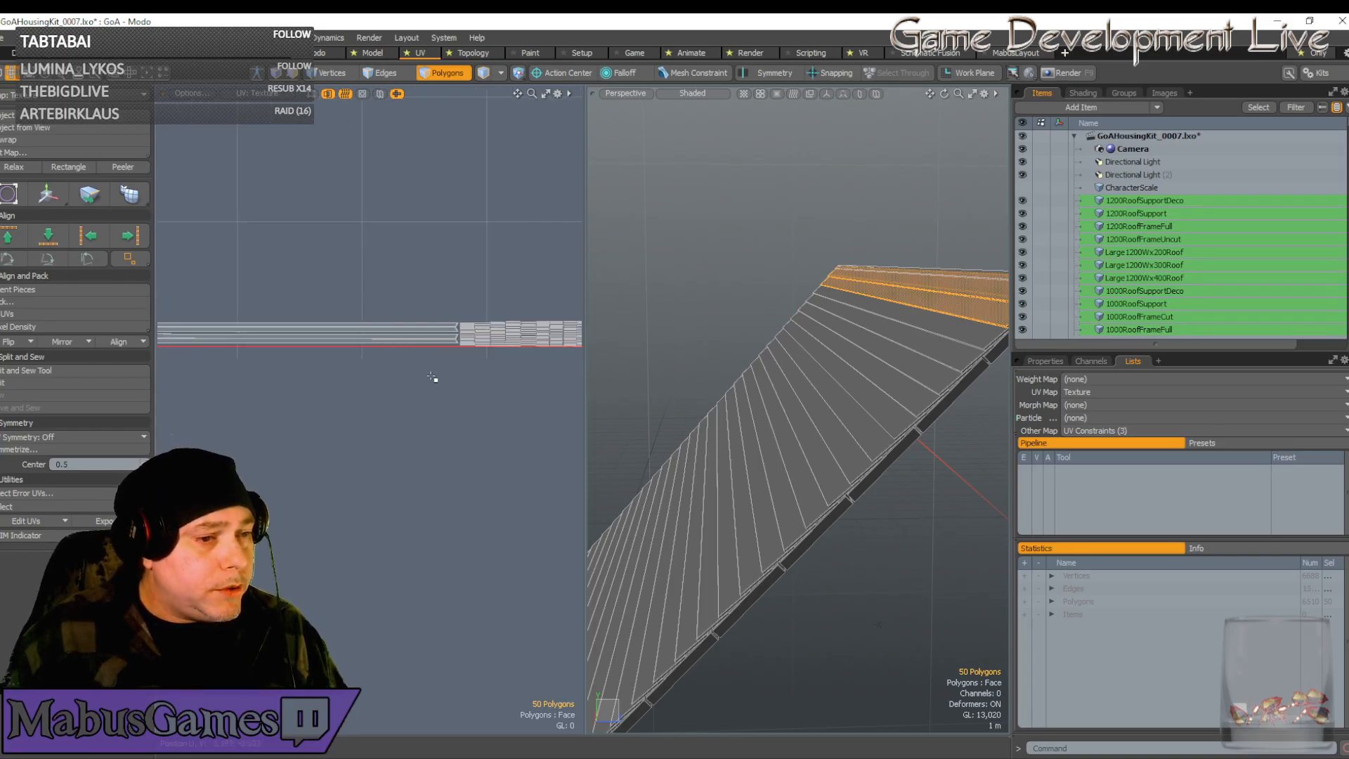
left_click_drag(483, 330, 403, 364, "alt+shift")
scroll(389, 363, "up", 5)
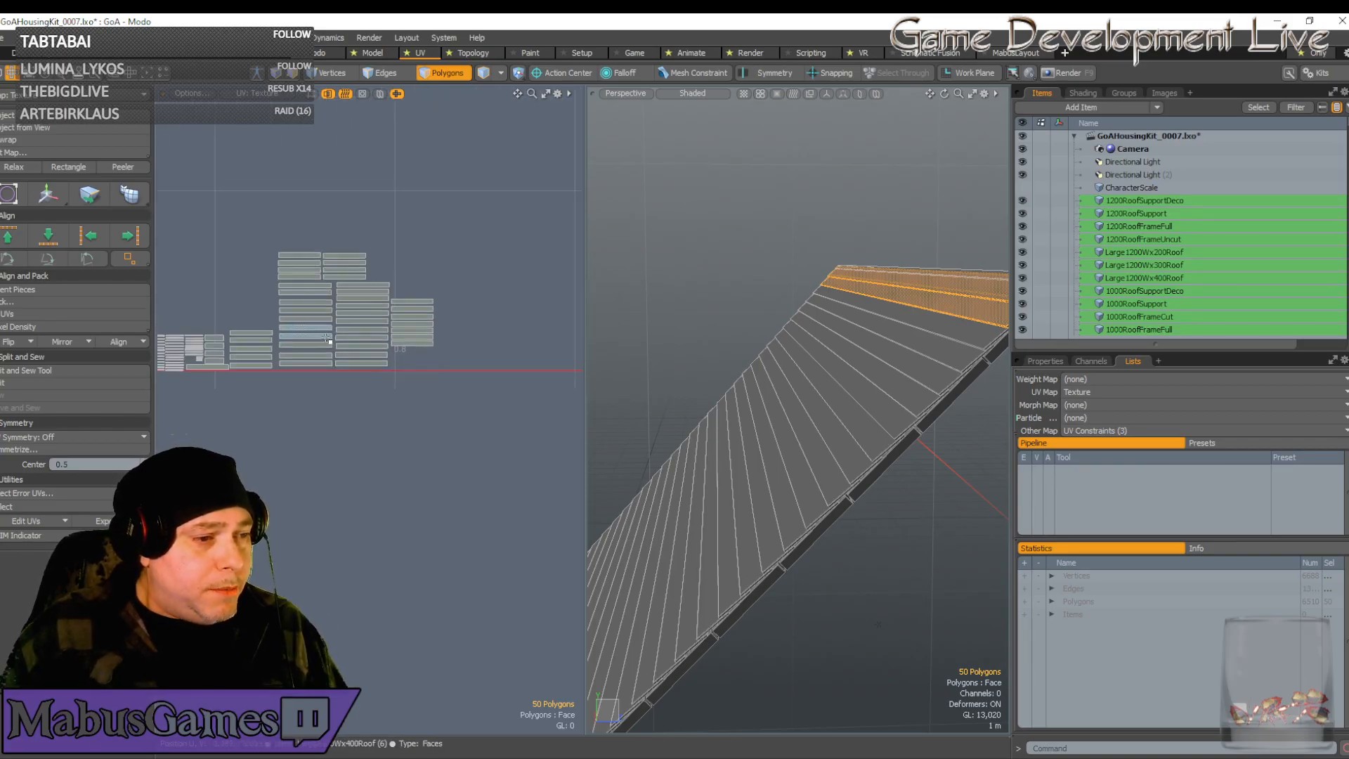
scroll(329, 340, "up", 1)
left_click_drag(331, 340, 283, 341, "alt+shift")
left_click_drag(494, 317, 365, 318, "alt+shift")
scroll(482, 338, "down", 3)
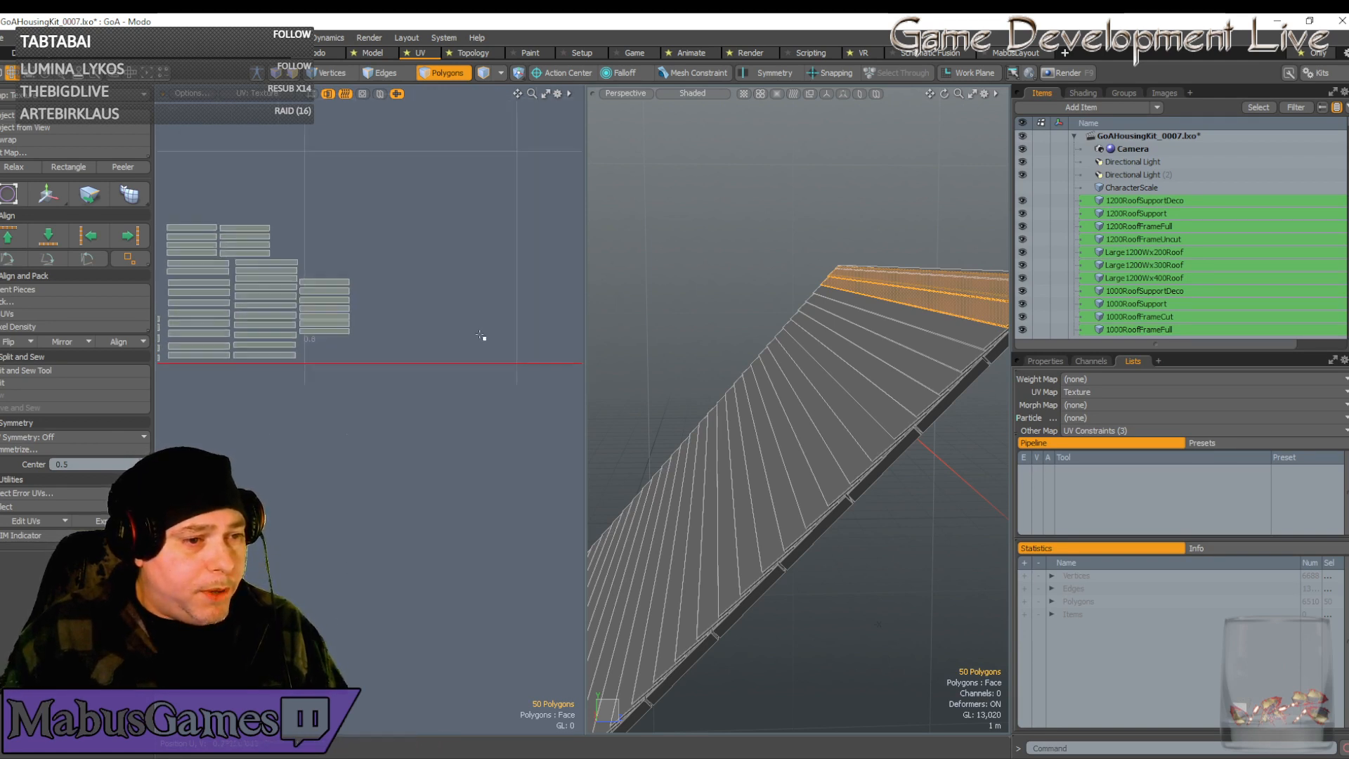
key("Left")
key("Left")
key("Left")
key("Left")
key("Left")
key("Left")
key("Left")
key("Left")
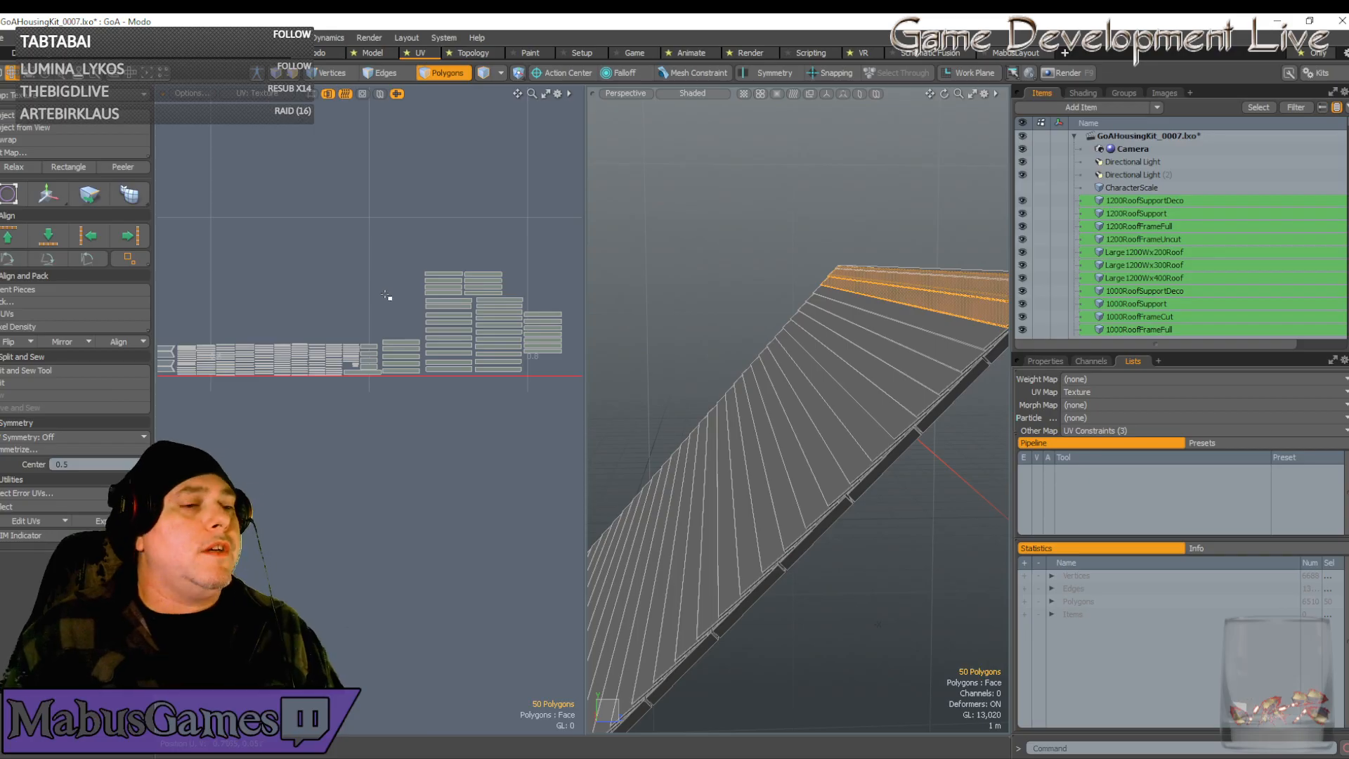
scroll(407, 335, "down", 5)
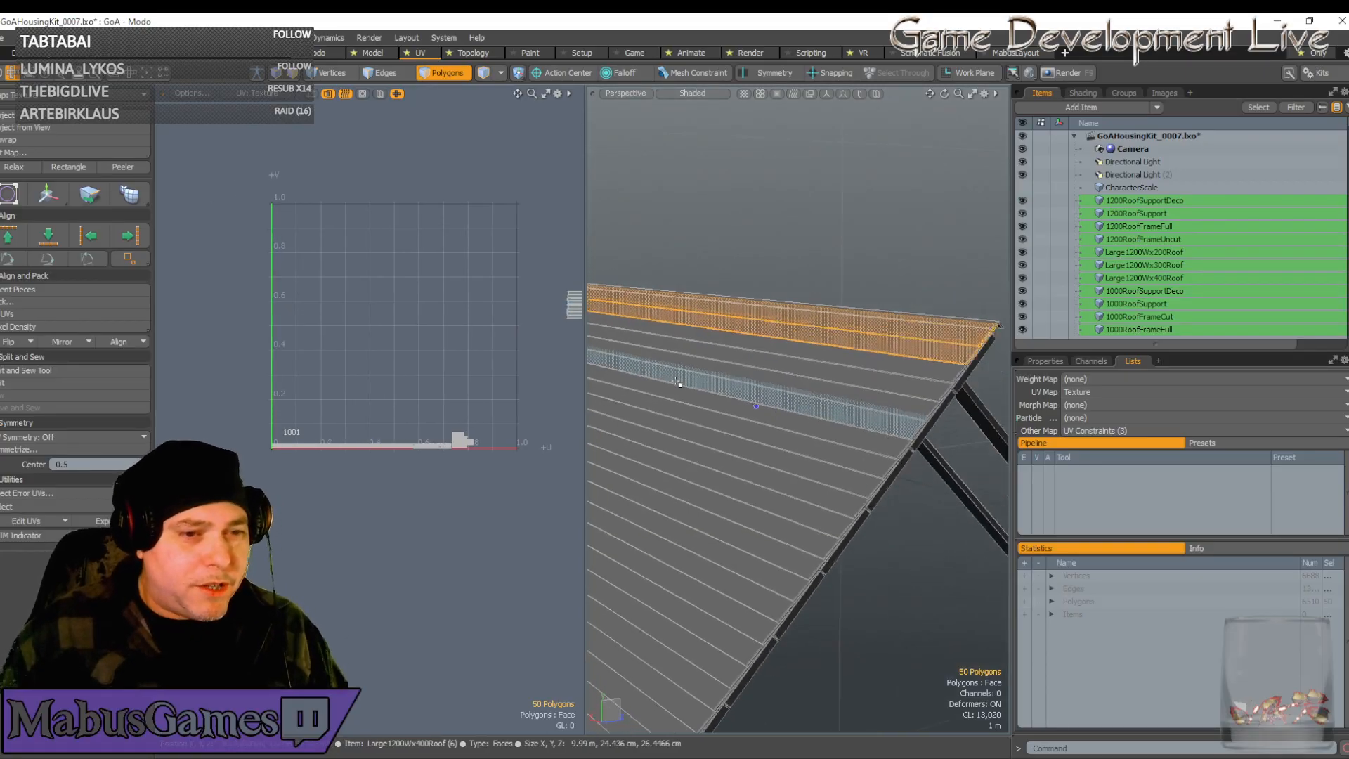
scroll(369, 316, "up", 4)
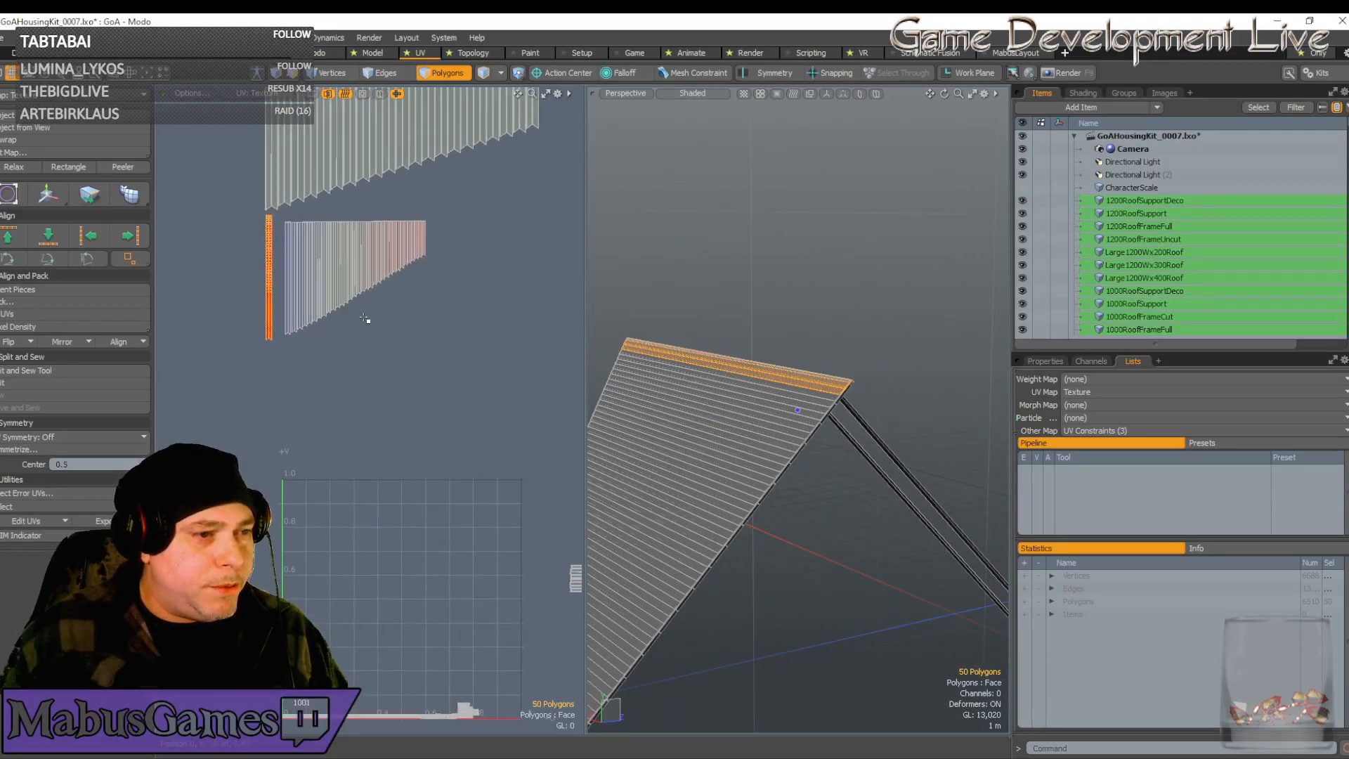
left_click_drag(367, 319, 414, 520, "alt+shift")
scroll(349, 377, "up", 4)
left_click_drag(307, 497, 315, 307, "alt+shift")
scroll(316, 307, "up", 5)
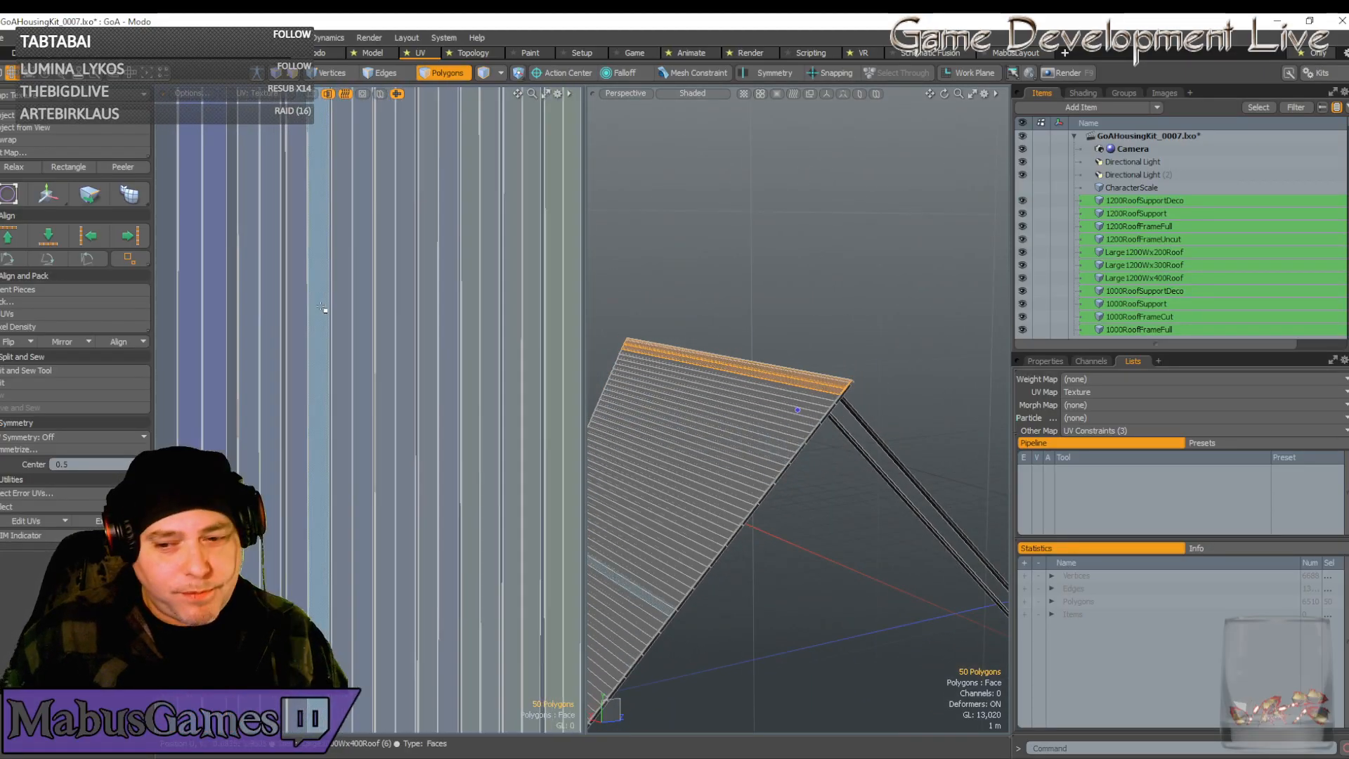
scroll(345, 316, "down", 4)
scroll(349, 317, "up", 5)
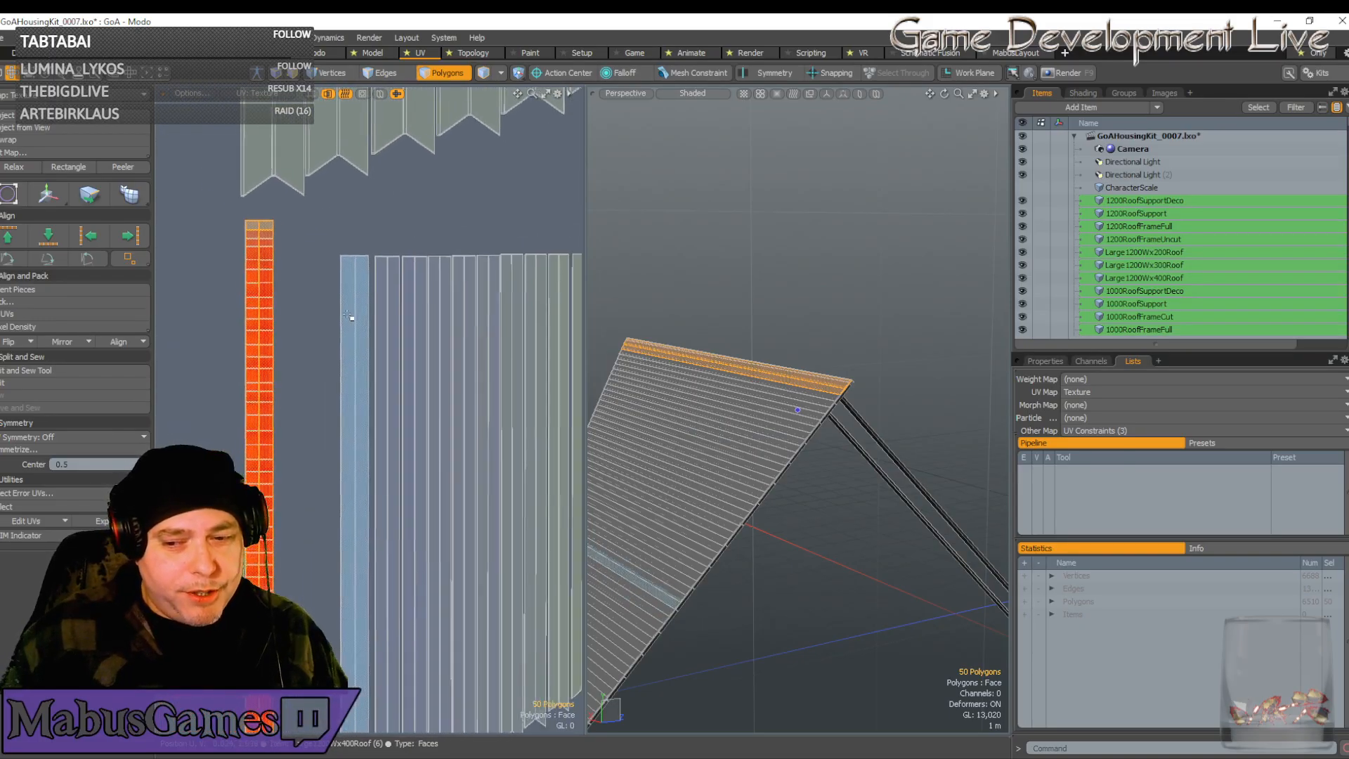
scroll(453, 322, "up", 4)
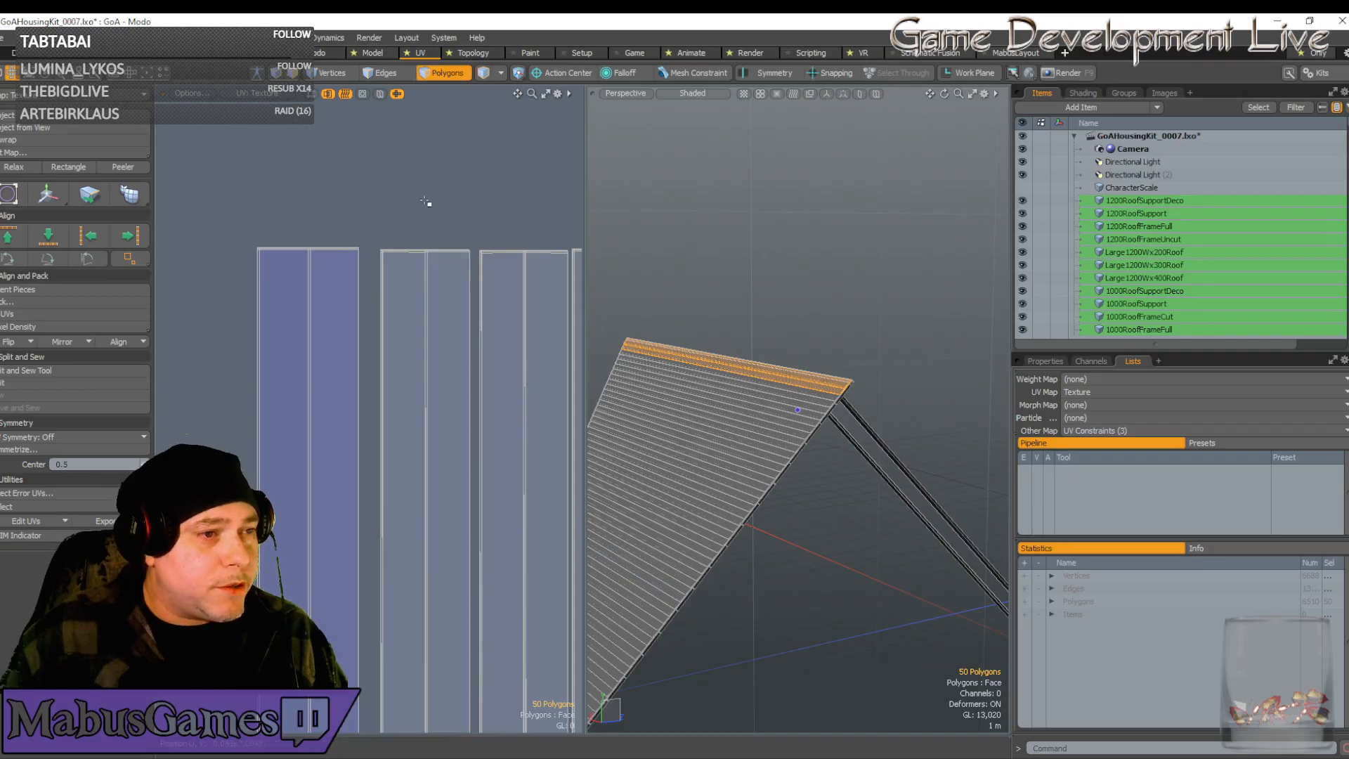
scroll(308, 401, "down", 2)
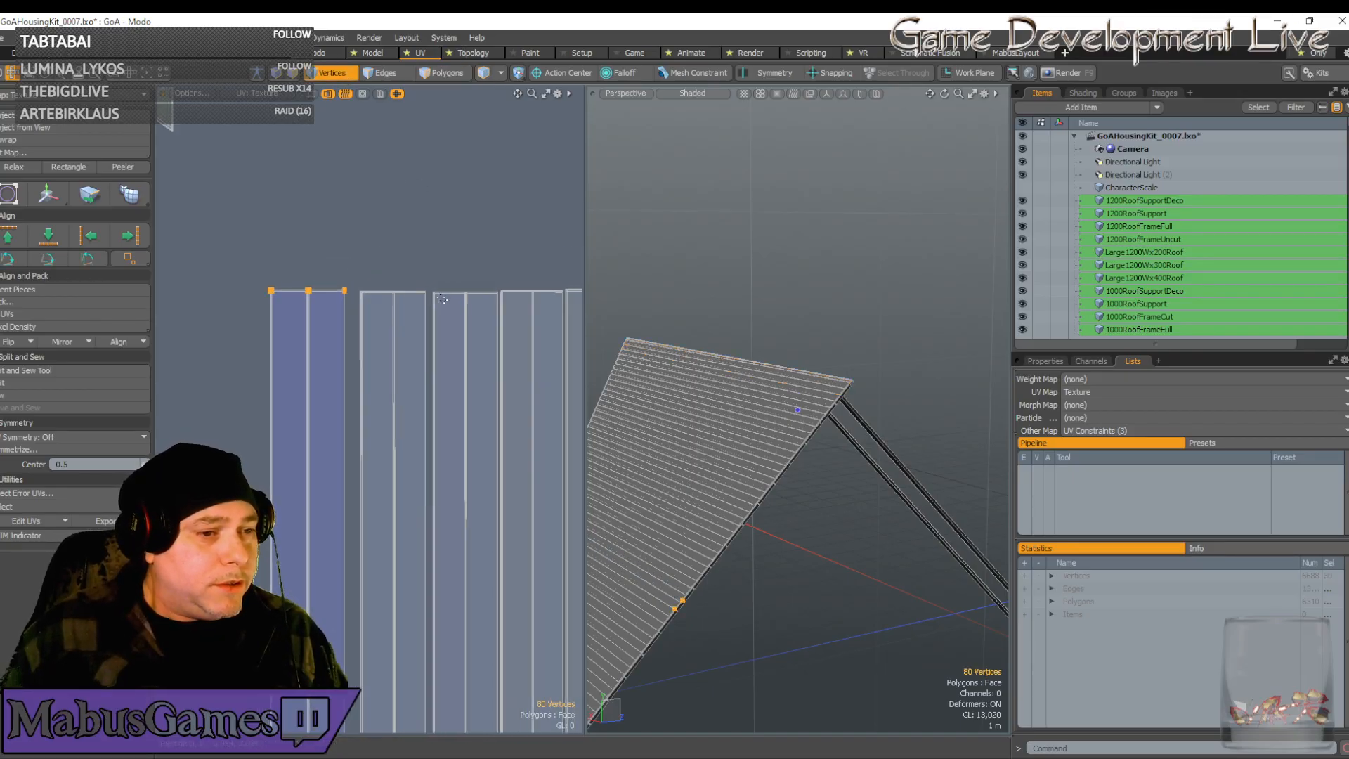
Activate the UV transform tool and zoom in on the bottom ends of the plank strips
key("w")
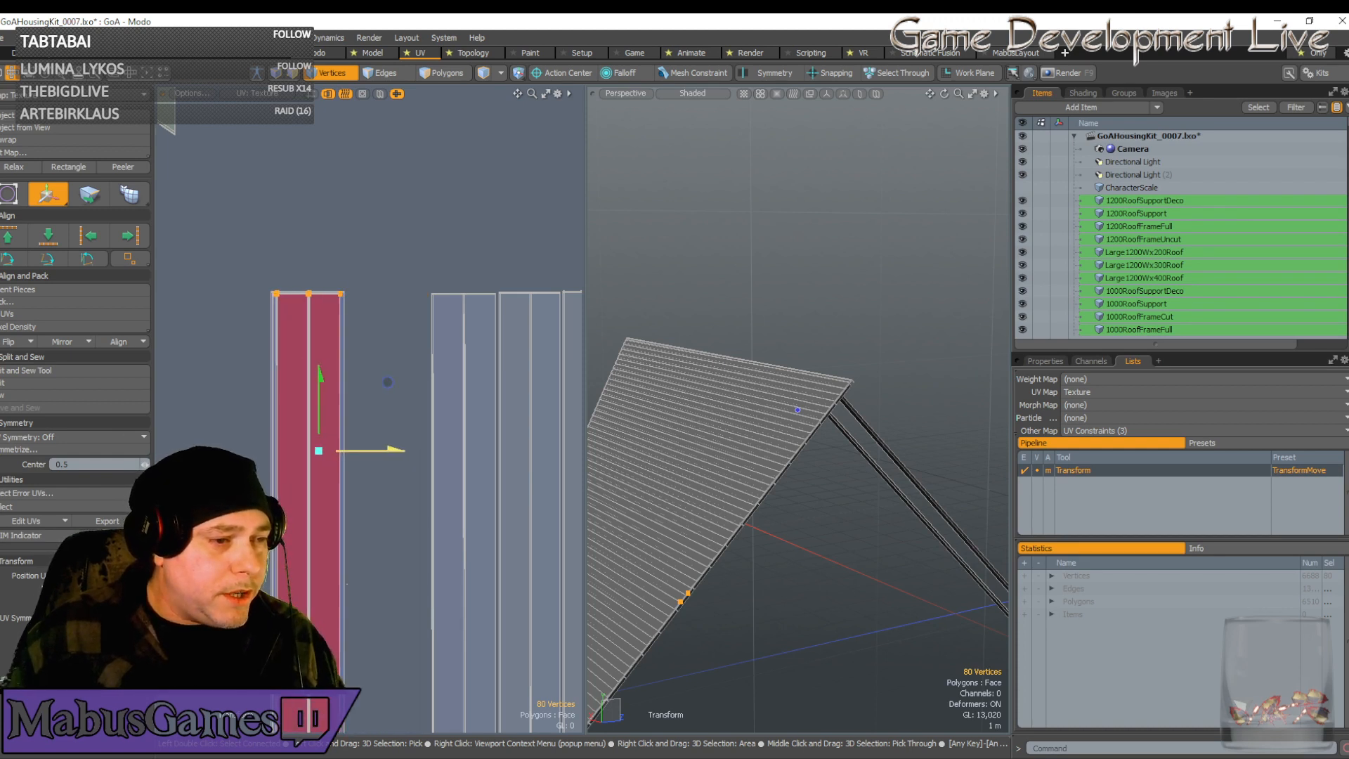
scroll(359, 369, "up", 4)
key("q")
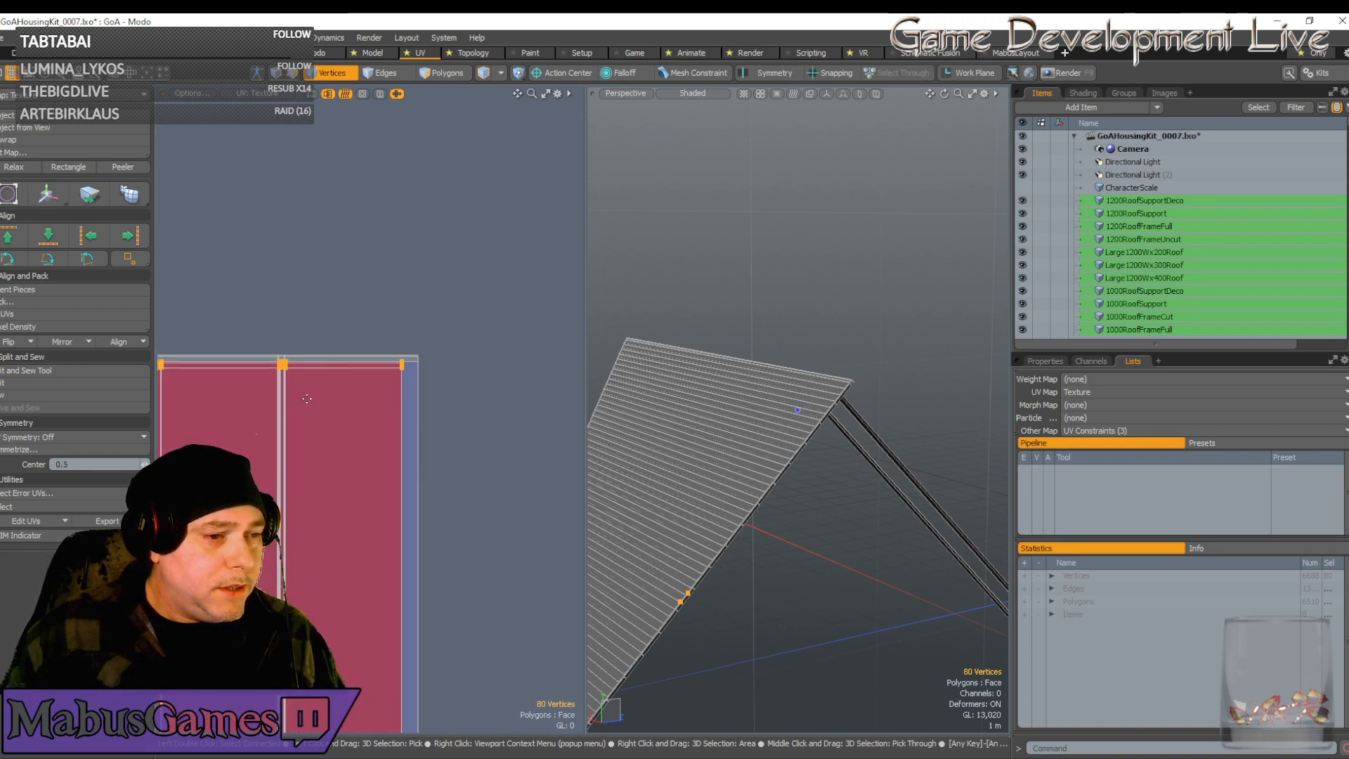
scroll(337, 365, "down", 3)
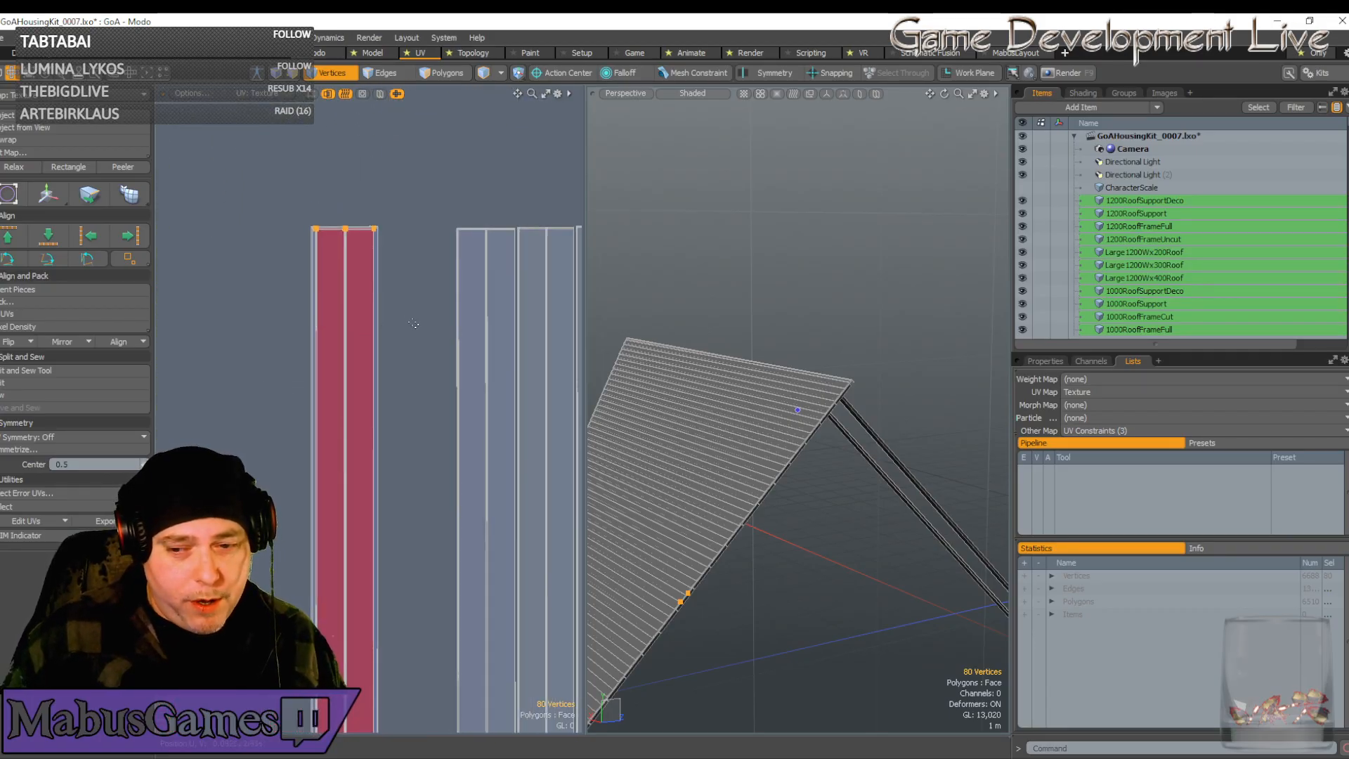
scroll(414, 324, "down", 3)
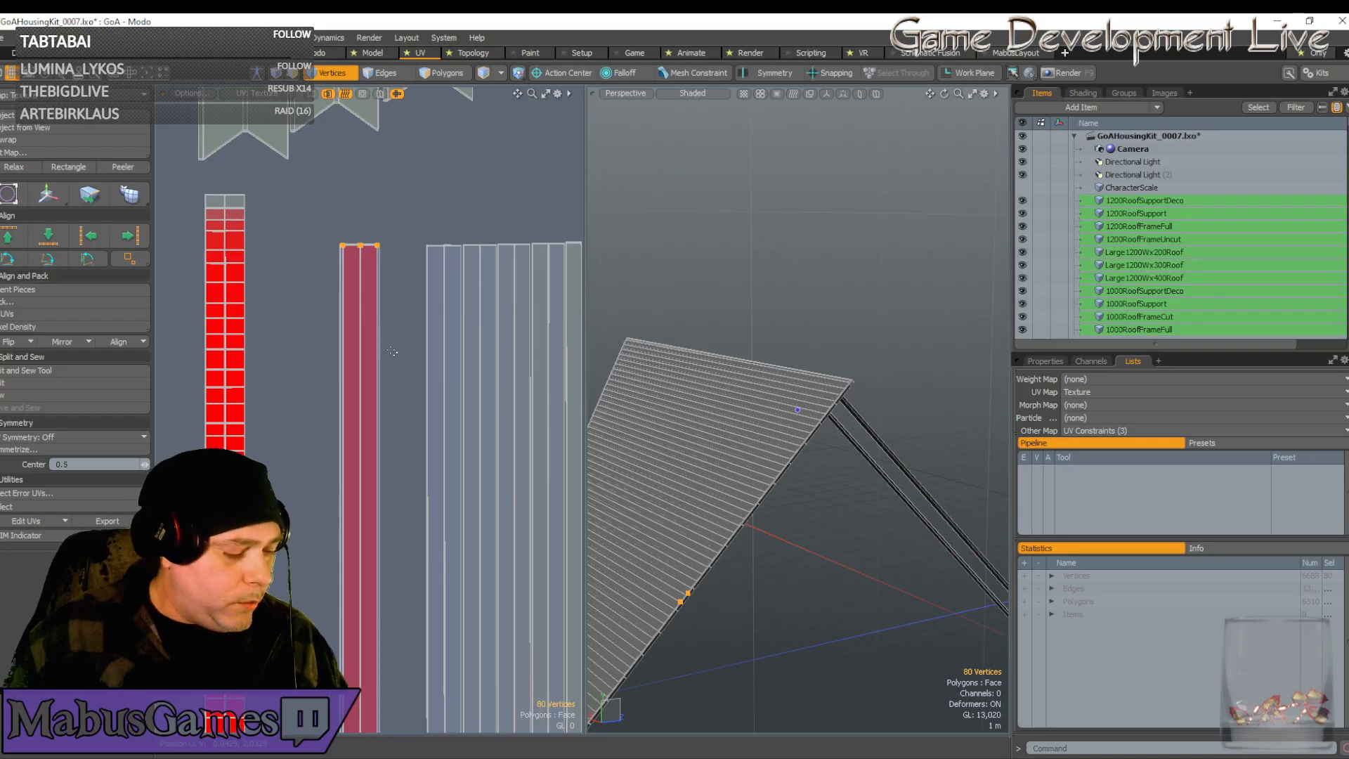
key("r")
left_click_drag(390, 366, 388, 314, "alt")
scroll(374, 421, "down", 1)
left_click_drag(377, 713, 377, 455, "alt")
scroll(377, 455, "up", 5)
left_click_drag(395, 190, 450, 358, "alt")
scroll(413, 373, "up", 8)
scroll(432, 340, "up", 1)
scroll(412, 334, "down", 1)
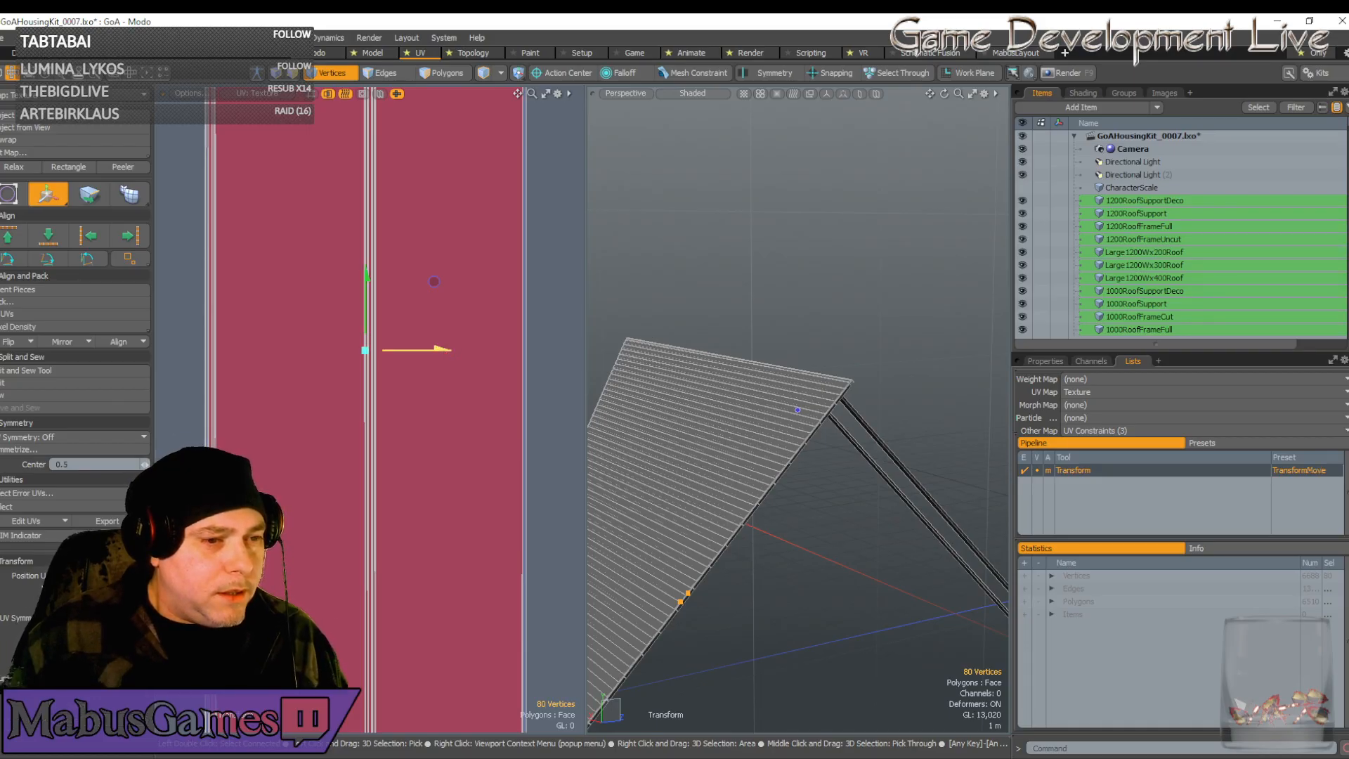
Nudge the strip's UV vertices left onto the neighbouring lines, drop the tool, and check both strip ends
left_click_drag(440, 349, 437, 349)
scroll(451, 281, "down", 10)
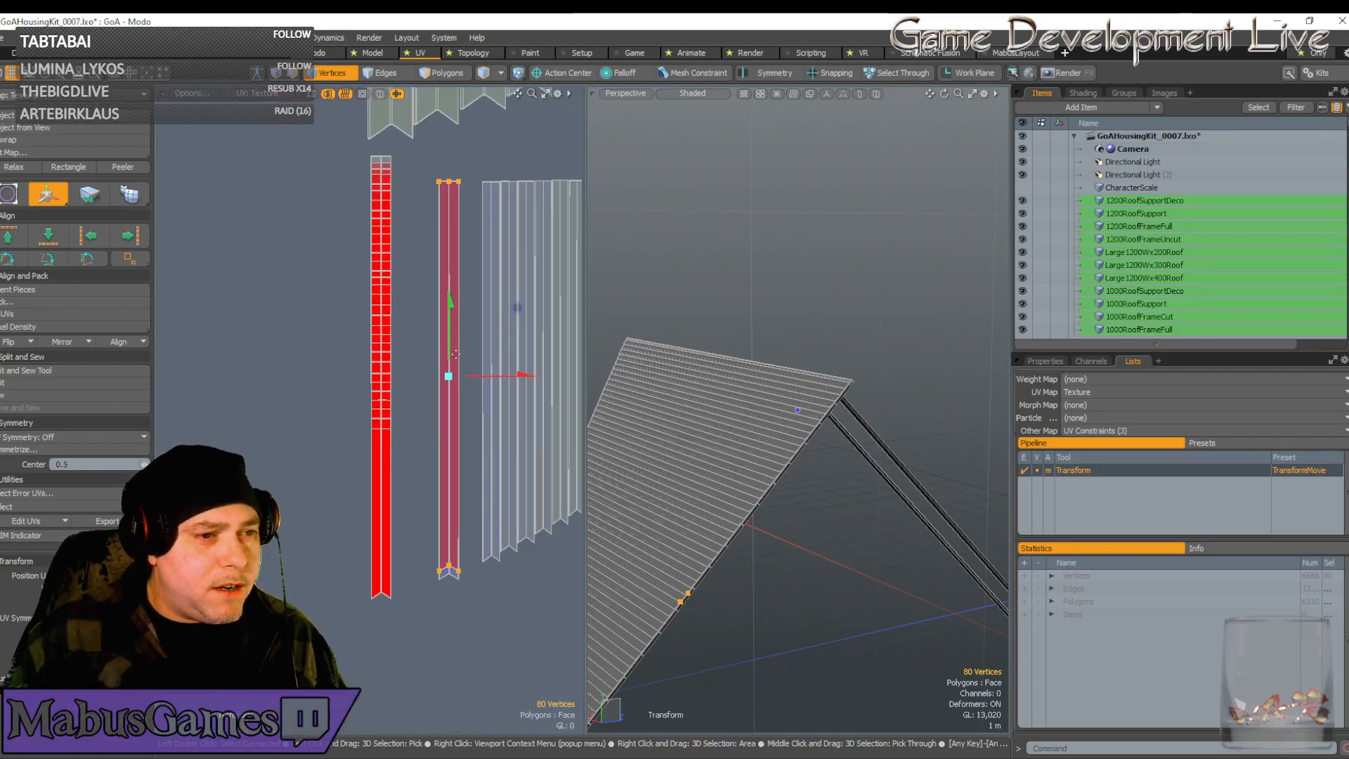
key("q")
scroll(451, 281, "up", 5)
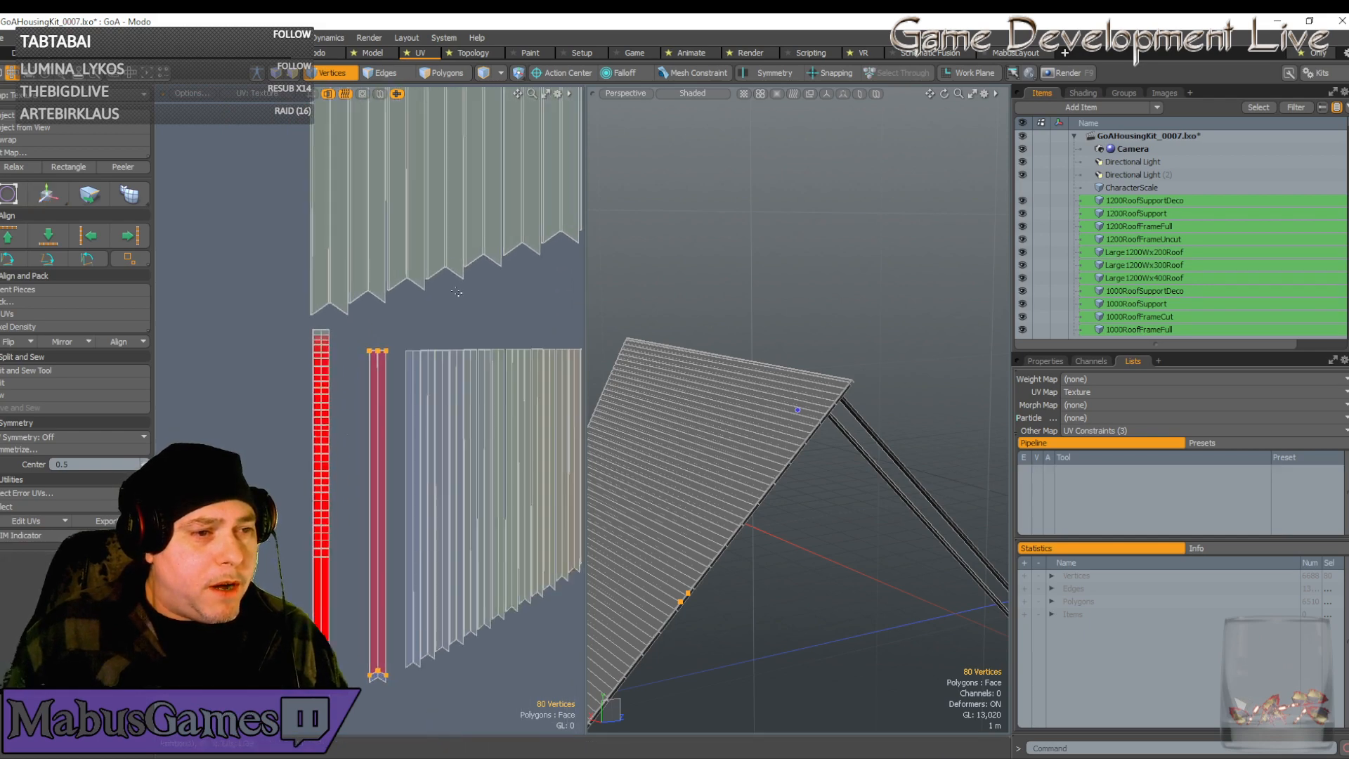
left_click_drag(428, 330, 433, 91, "alt+shift")
left_click_drag(433, 330, 383, 331, "ctrl+alt")
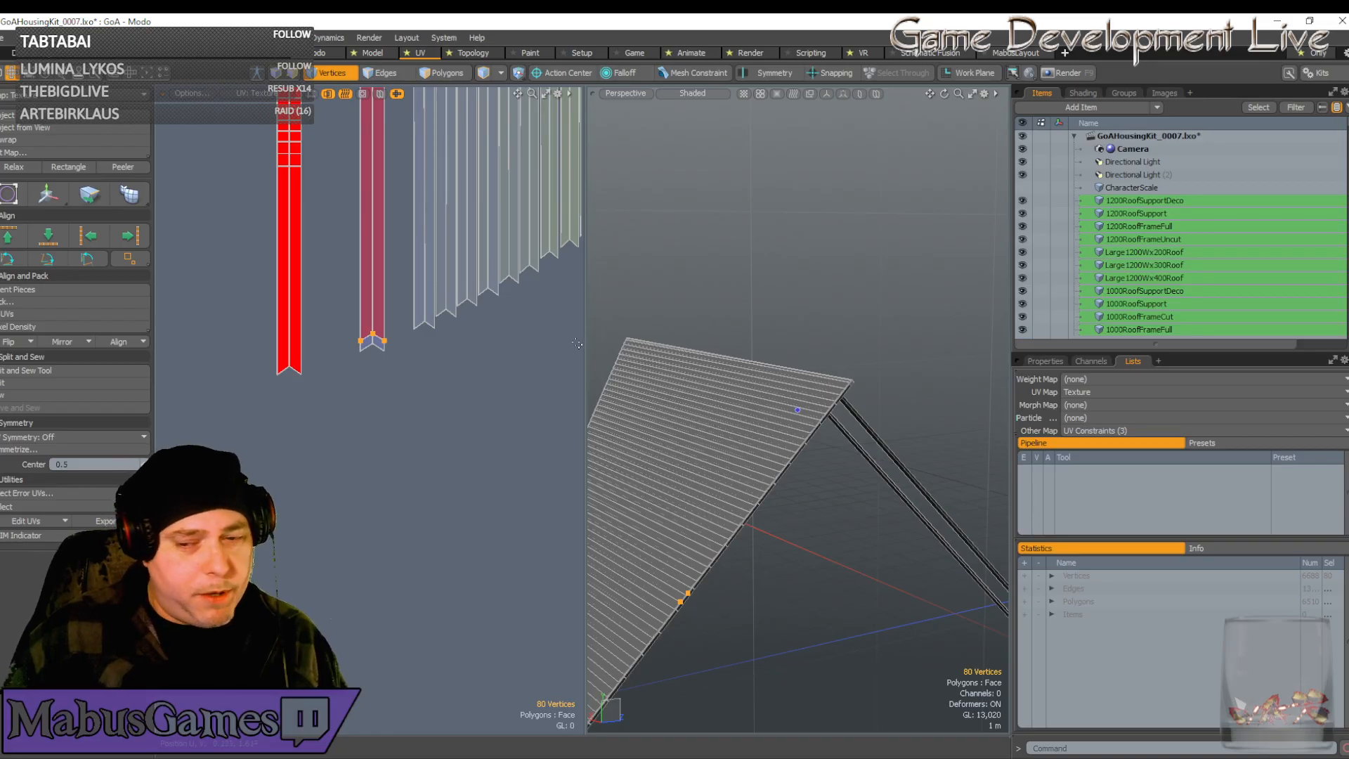
left_click_drag(577, 343, 530, 337, "ctrl+alt")
left_click_drag(485, 182, 478, 464, "alt+shift")
left_click_drag(362, 246, 434, 222, "ctrl+alt")
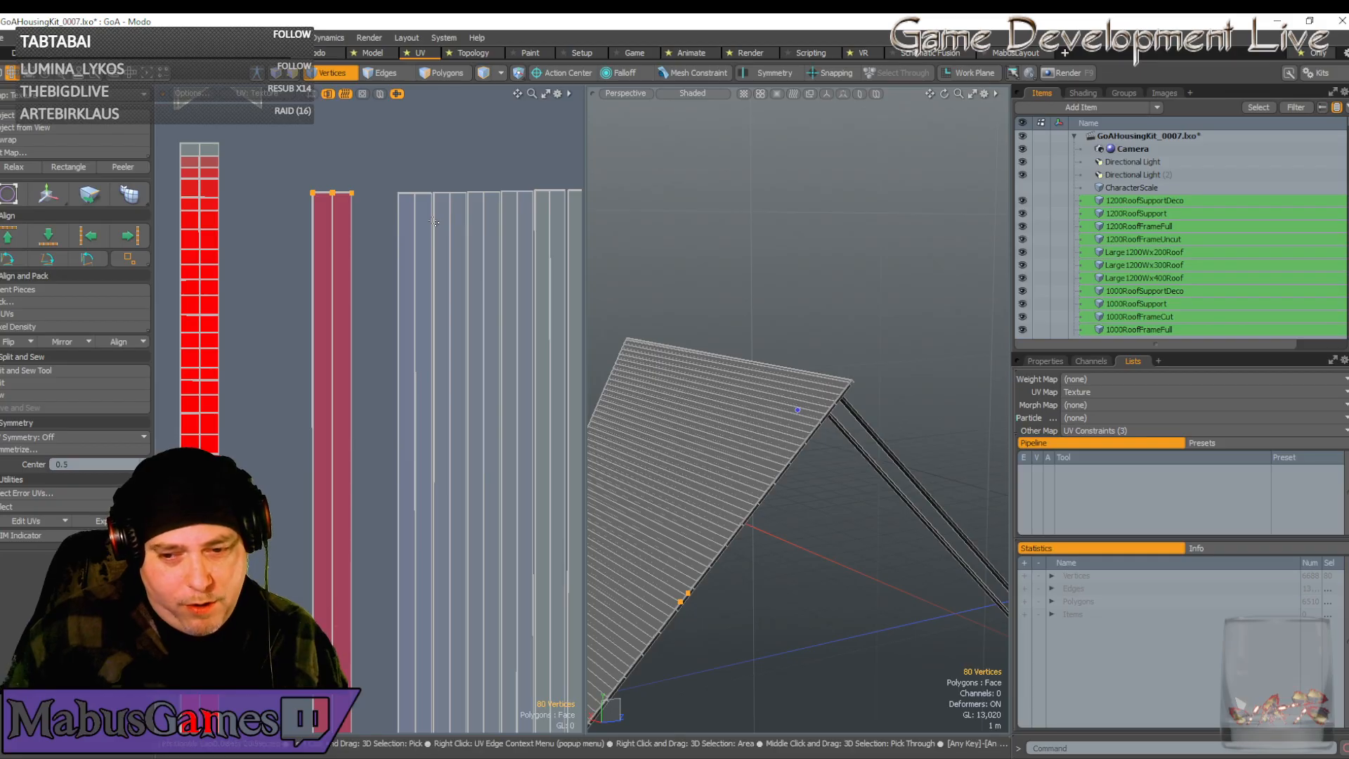
Select the next plank strip's top vertices and slide them left beside the first strip
left_click(415, 193)
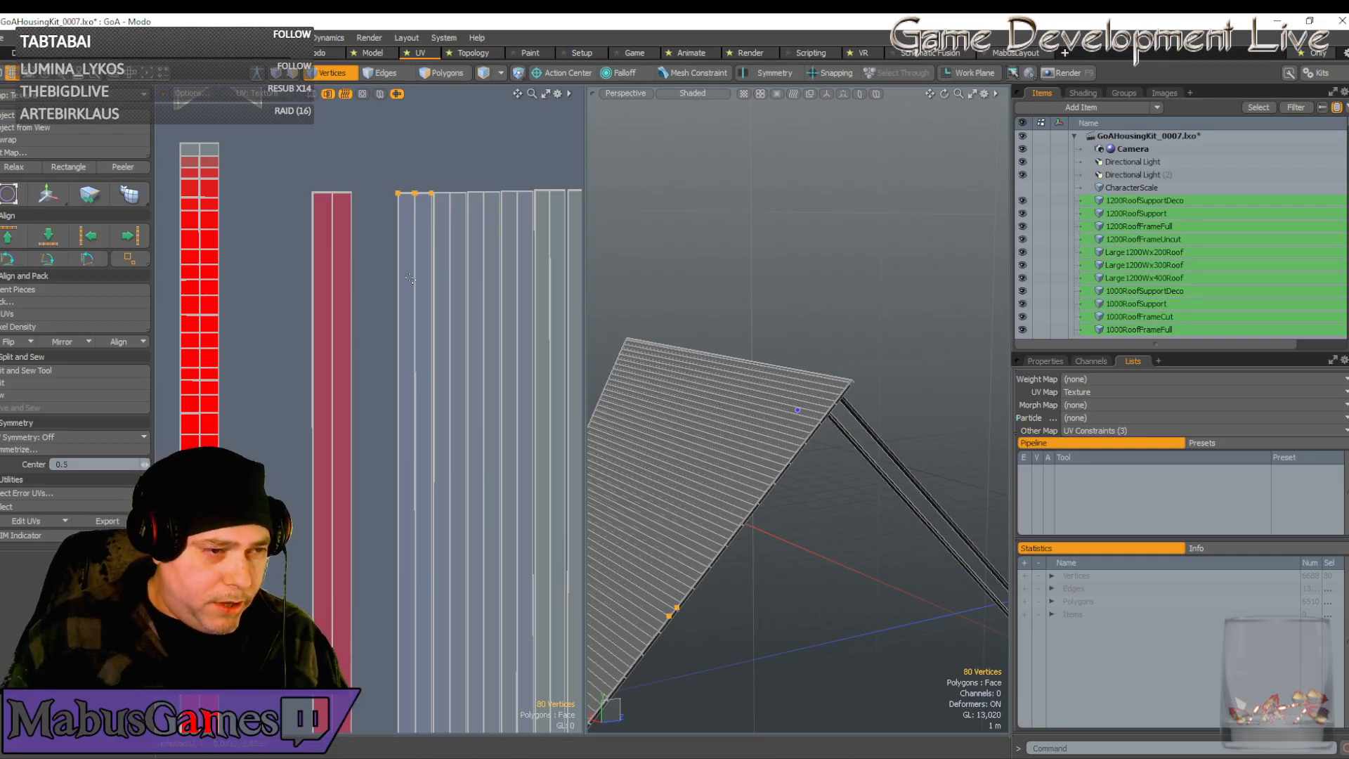
scroll(410, 279, "down", 3)
key("w")
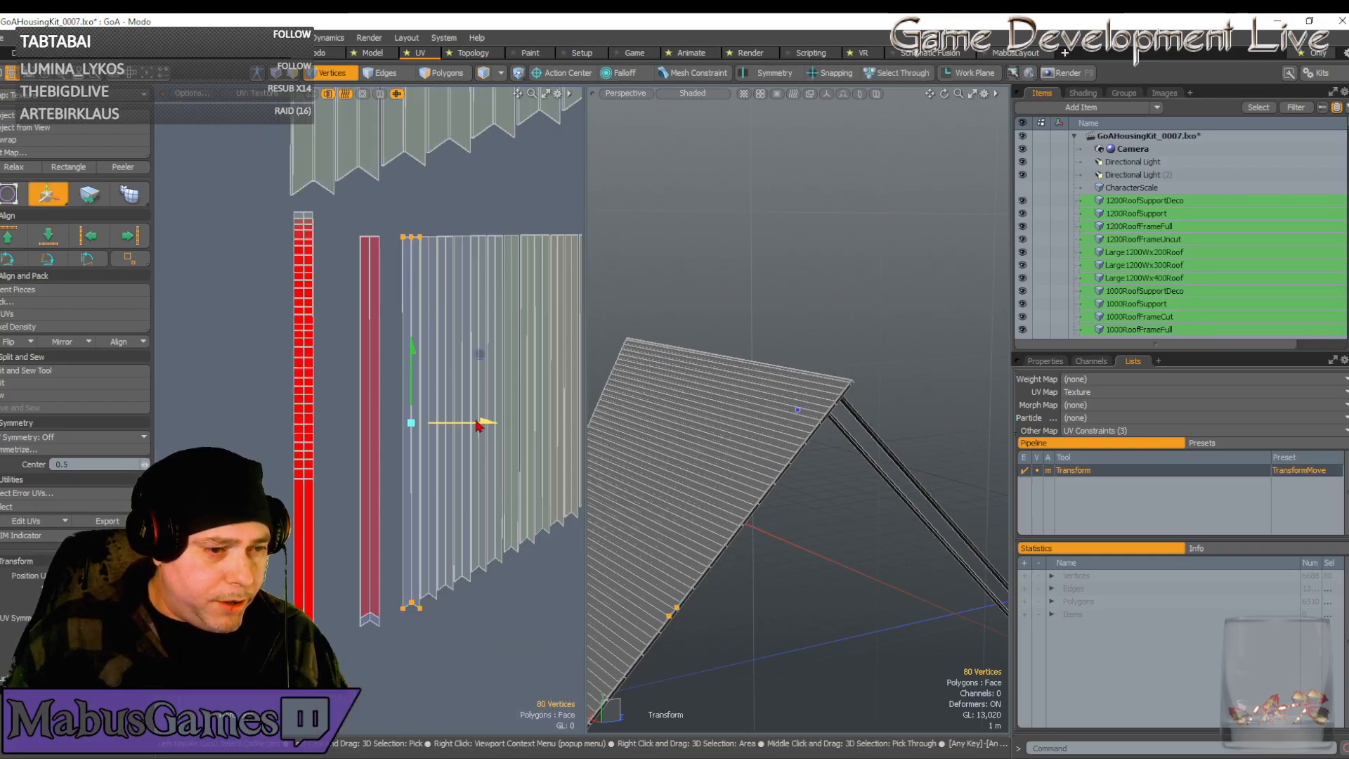
left_click_drag(477, 426, 435, 425)
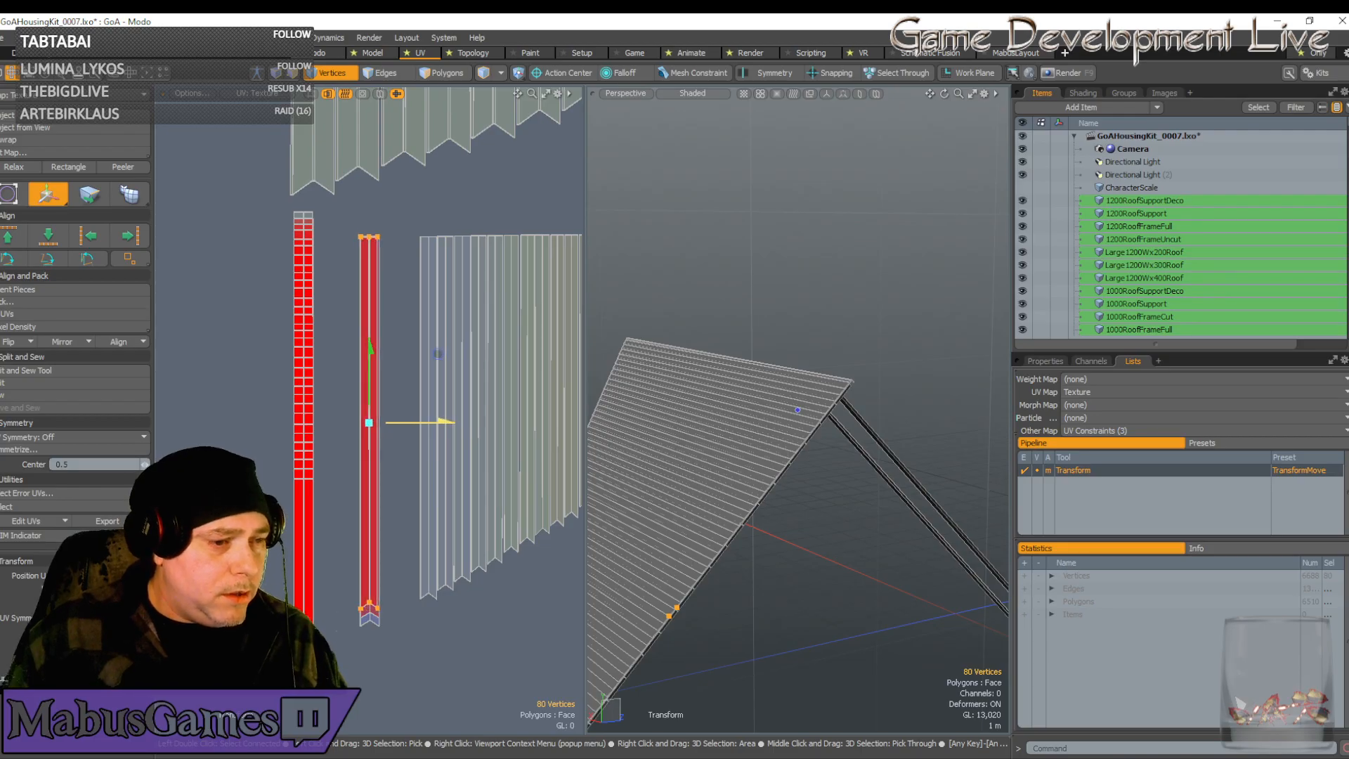
scroll(415, 457, "up", 10)
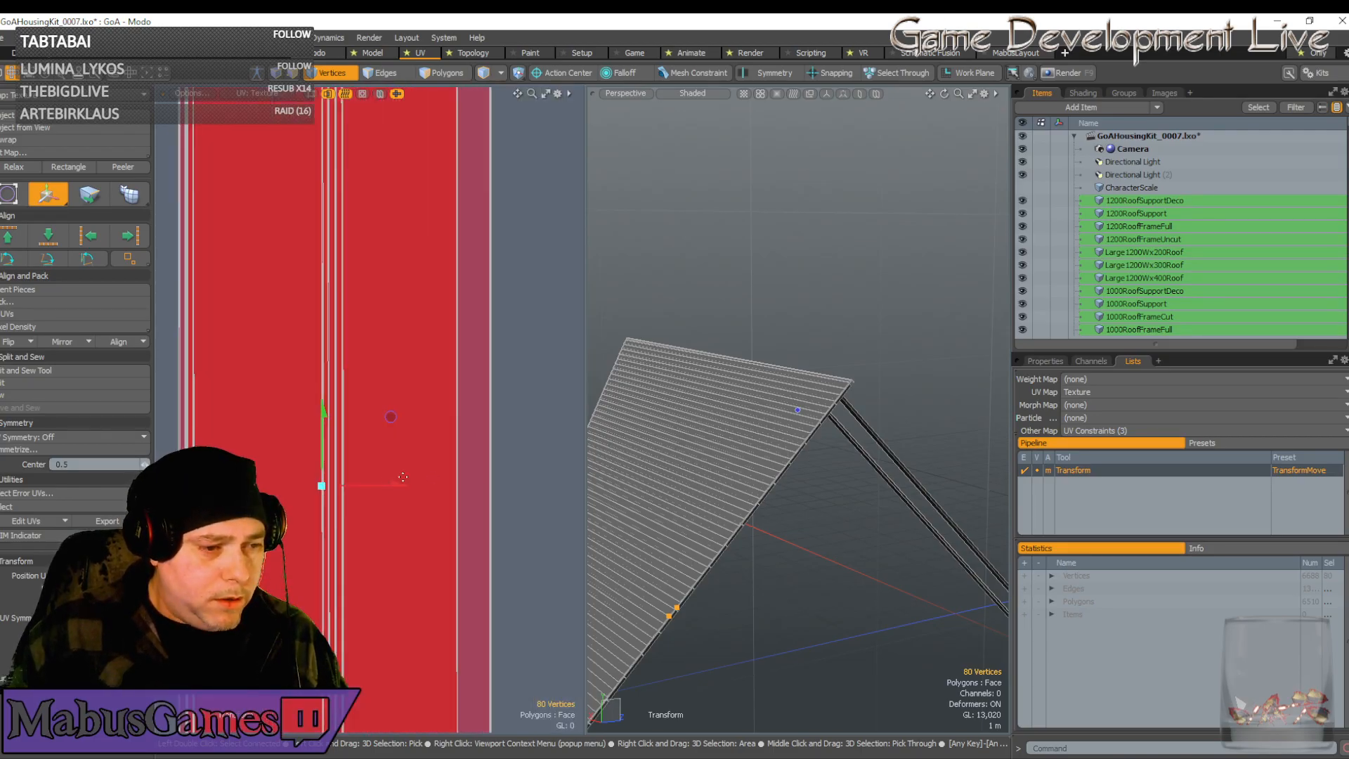
left_click_drag(402, 484, 416, 484)
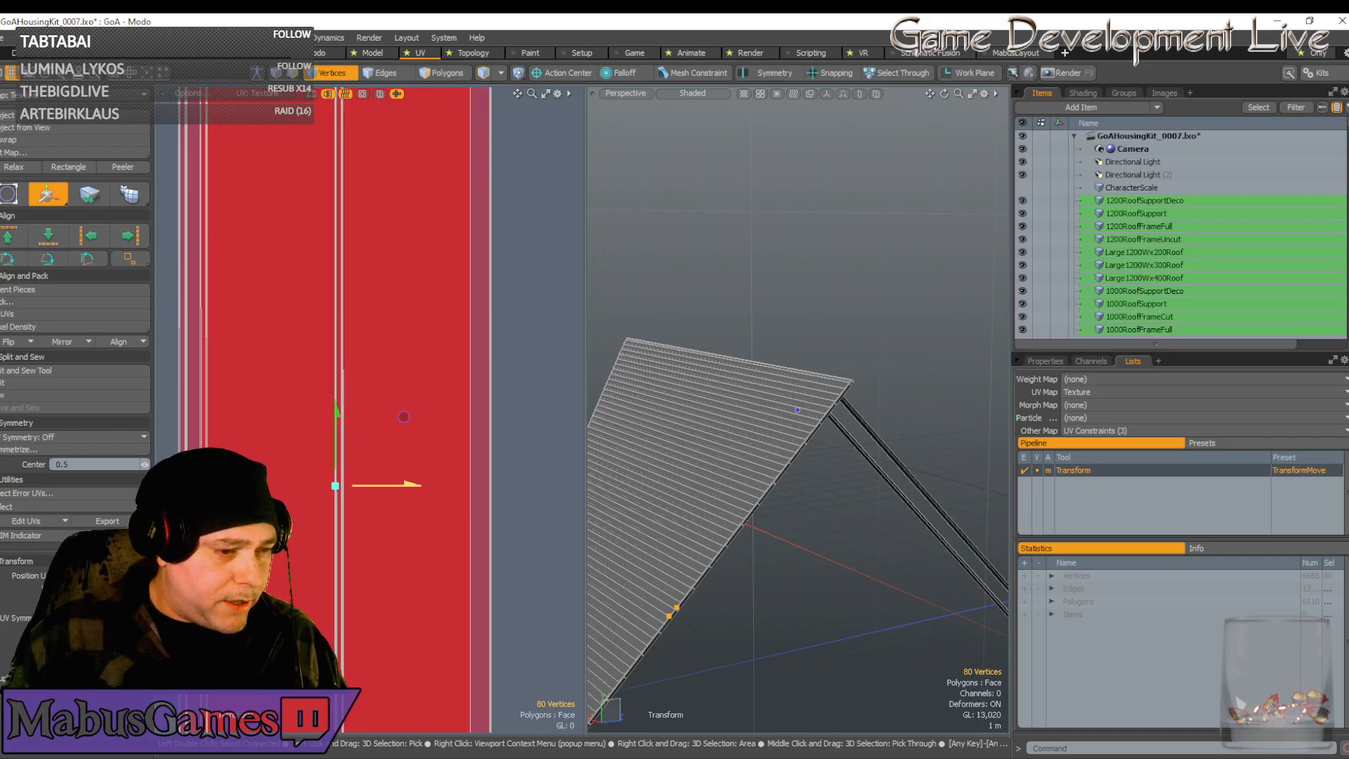
scroll(405, 527, "up", 5)
scroll(305, 513, "down", 3)
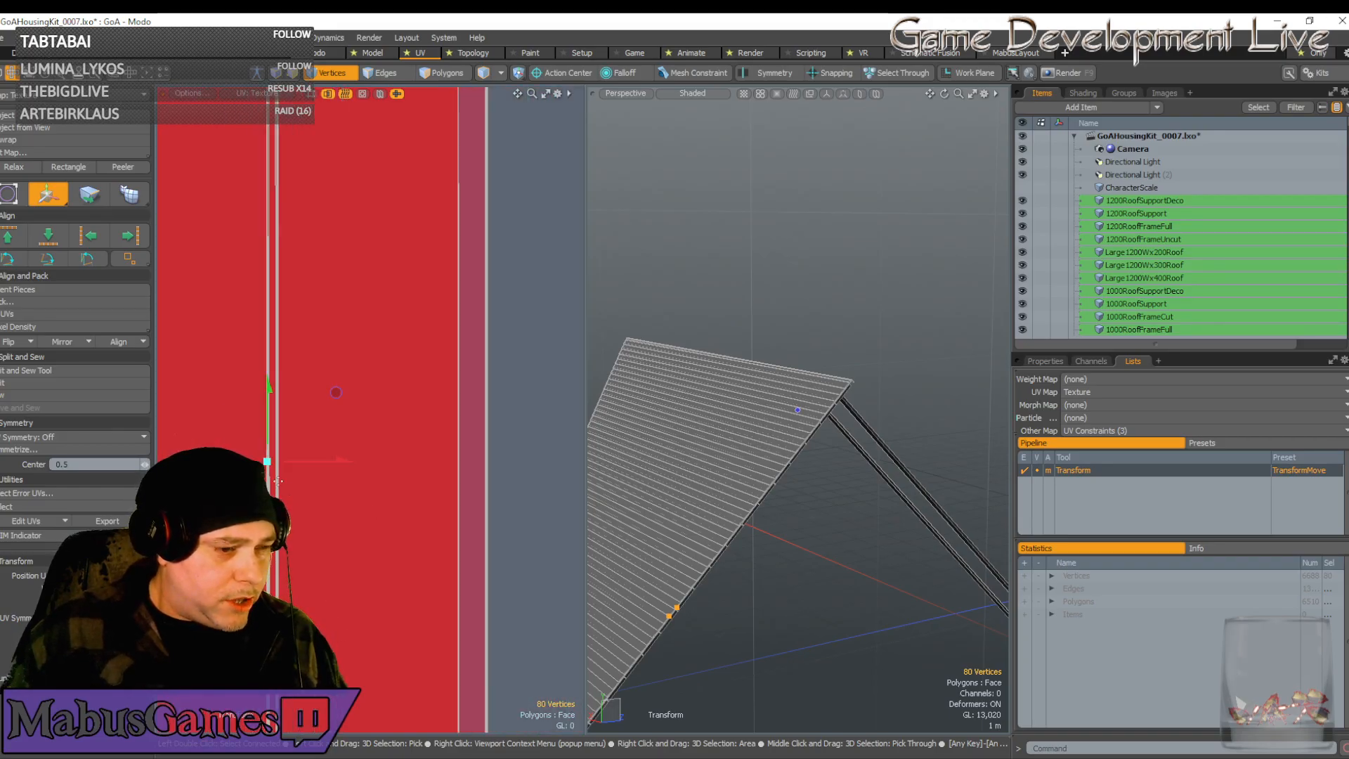
scroll(278, 481, "down", 3)
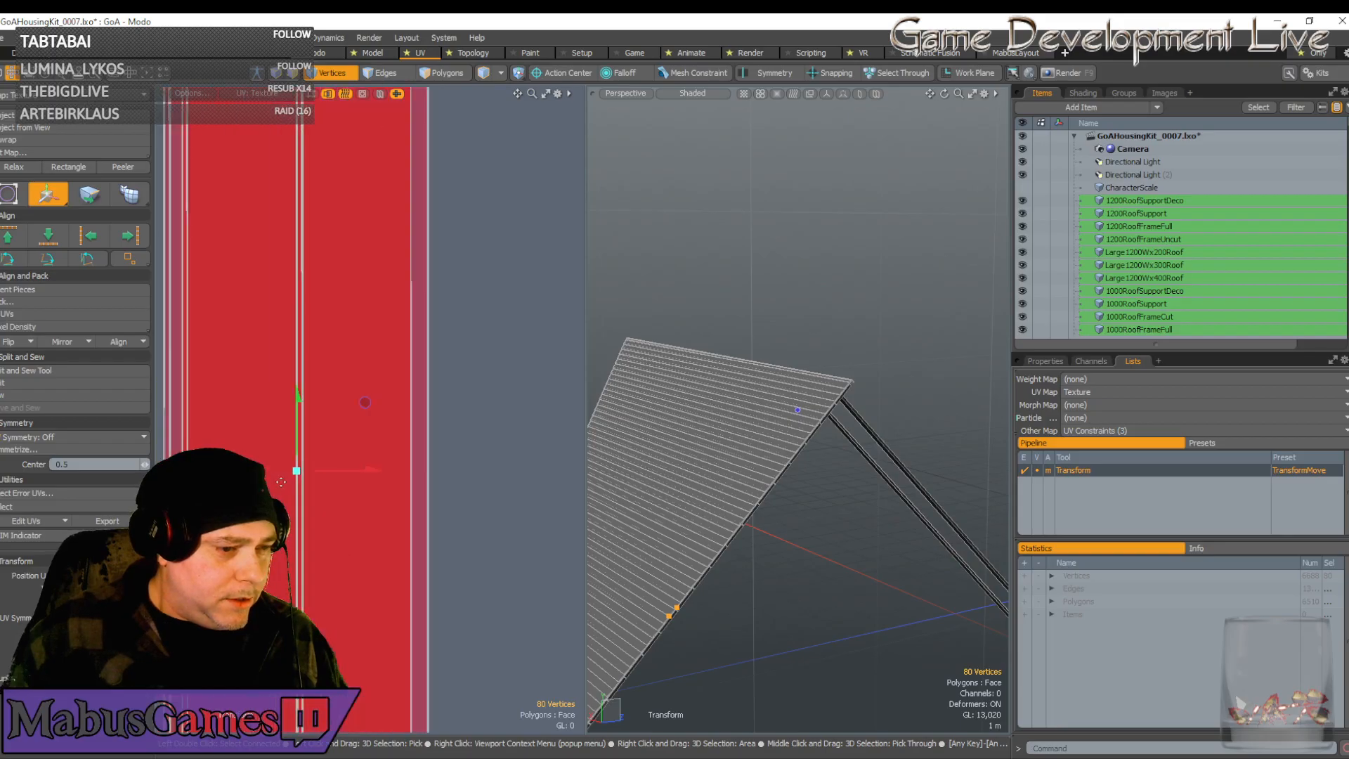
left_click_drag(281, 482, 323, 486, "alt")
Scale the selected UV strips wider horizontally
key("r")
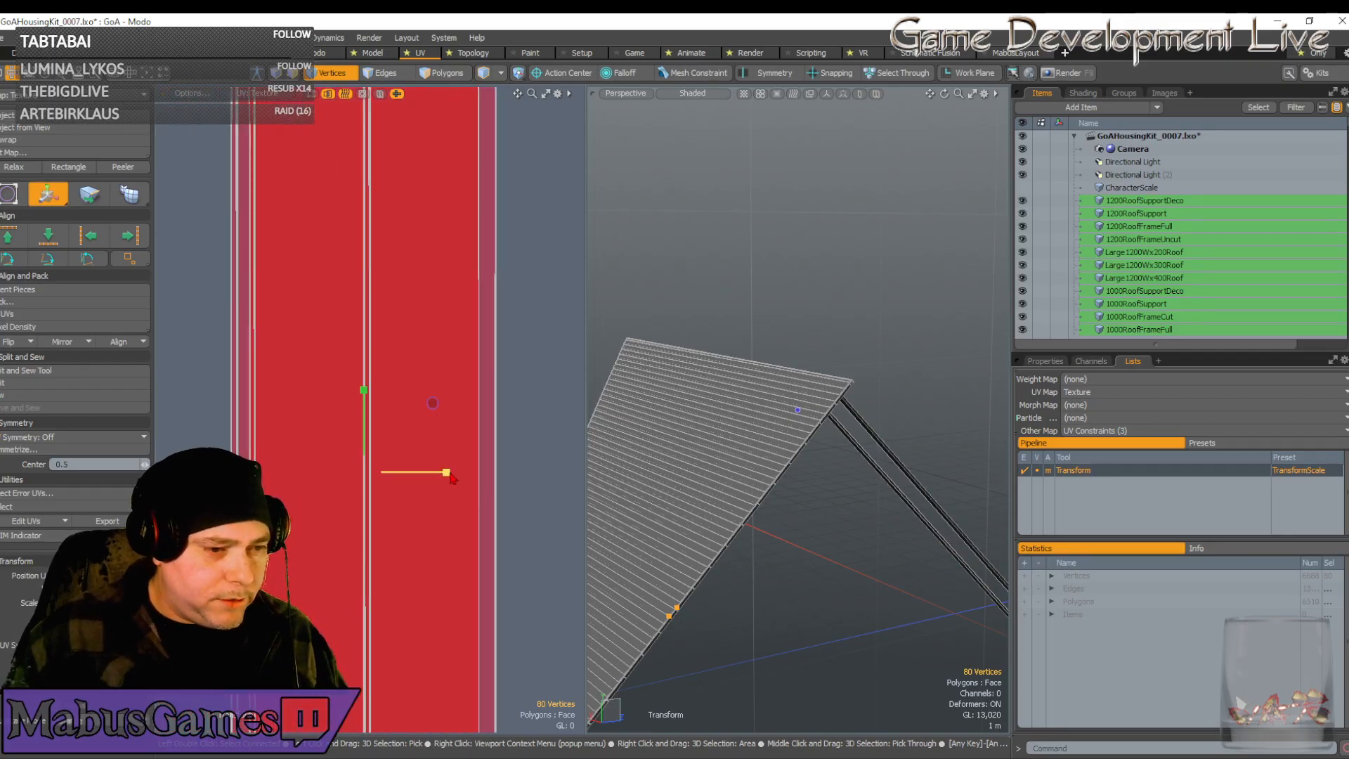
left_click_drag(447, 472, 459, 472)
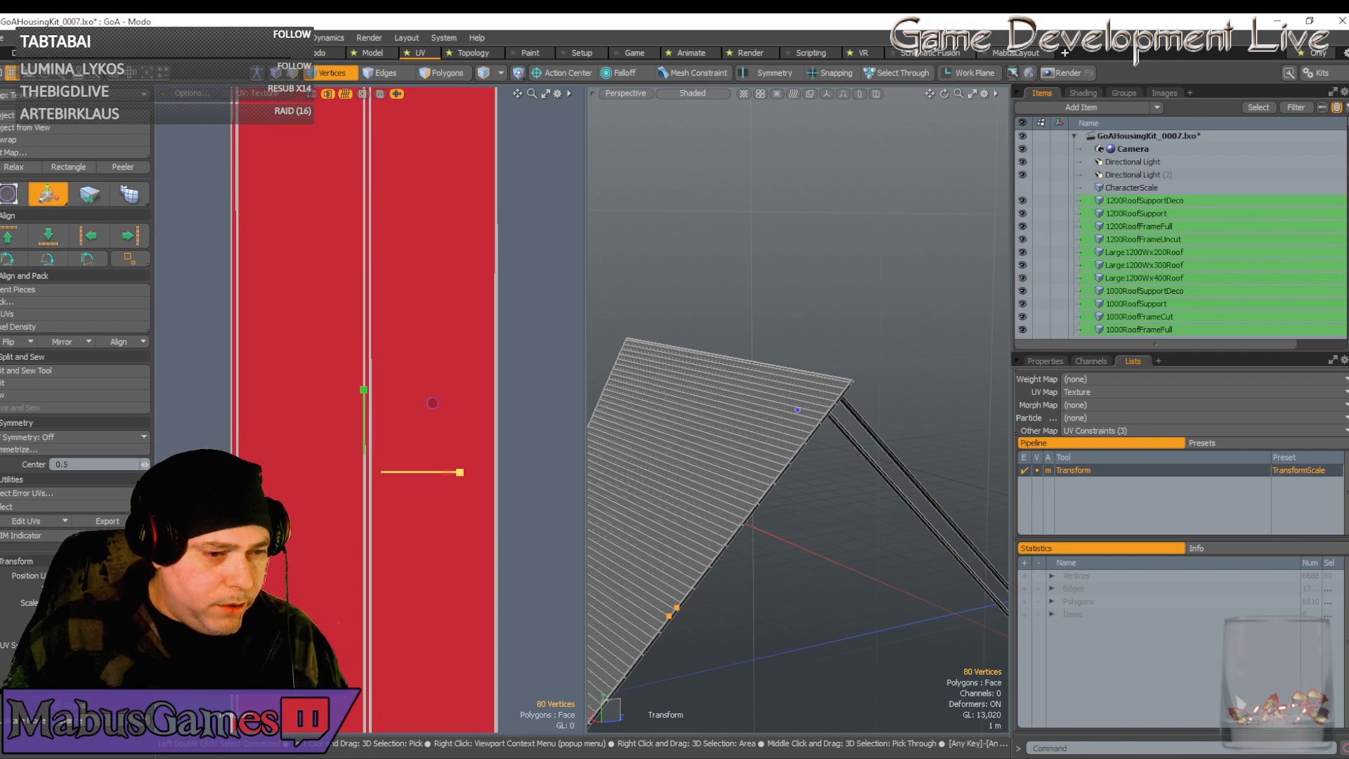
left_click_drag(459, 473, 459, 472)
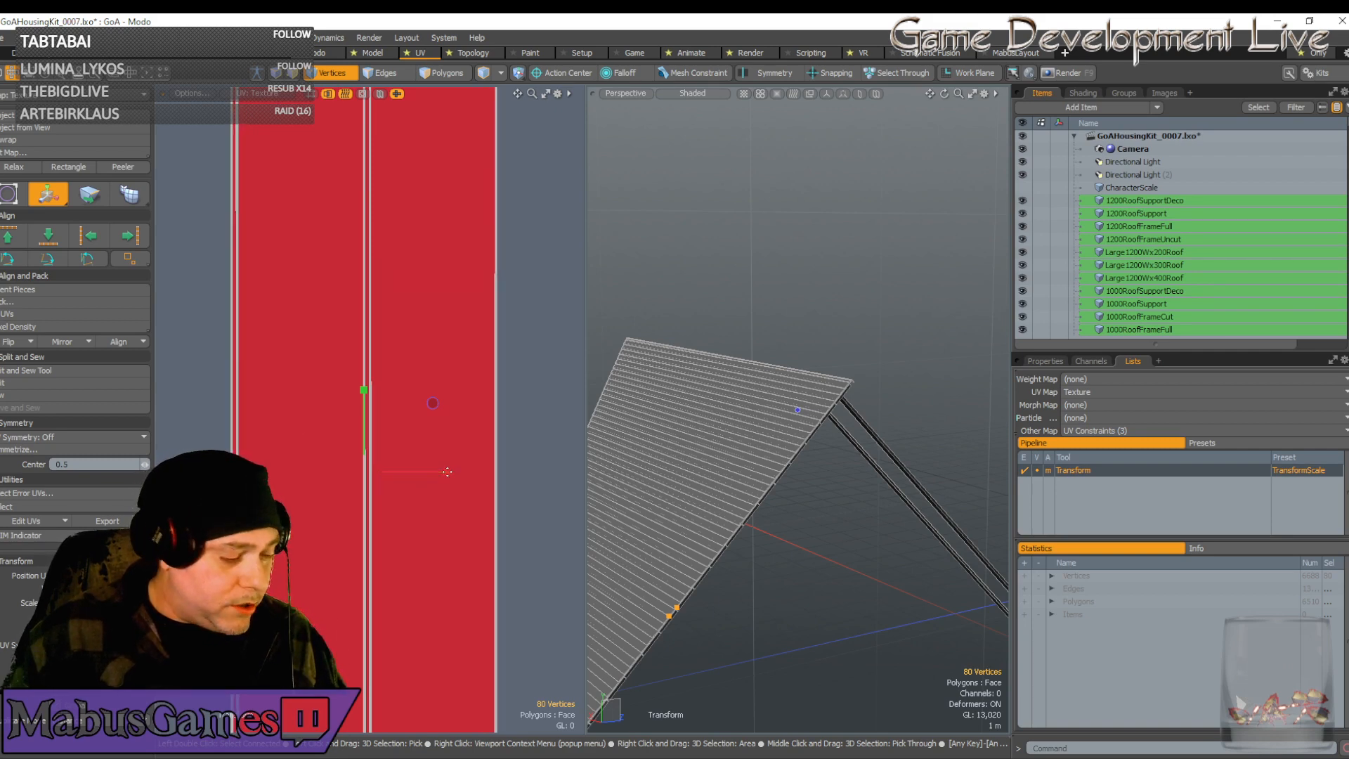
key("w")
scroll(435, 464, "down", 6)
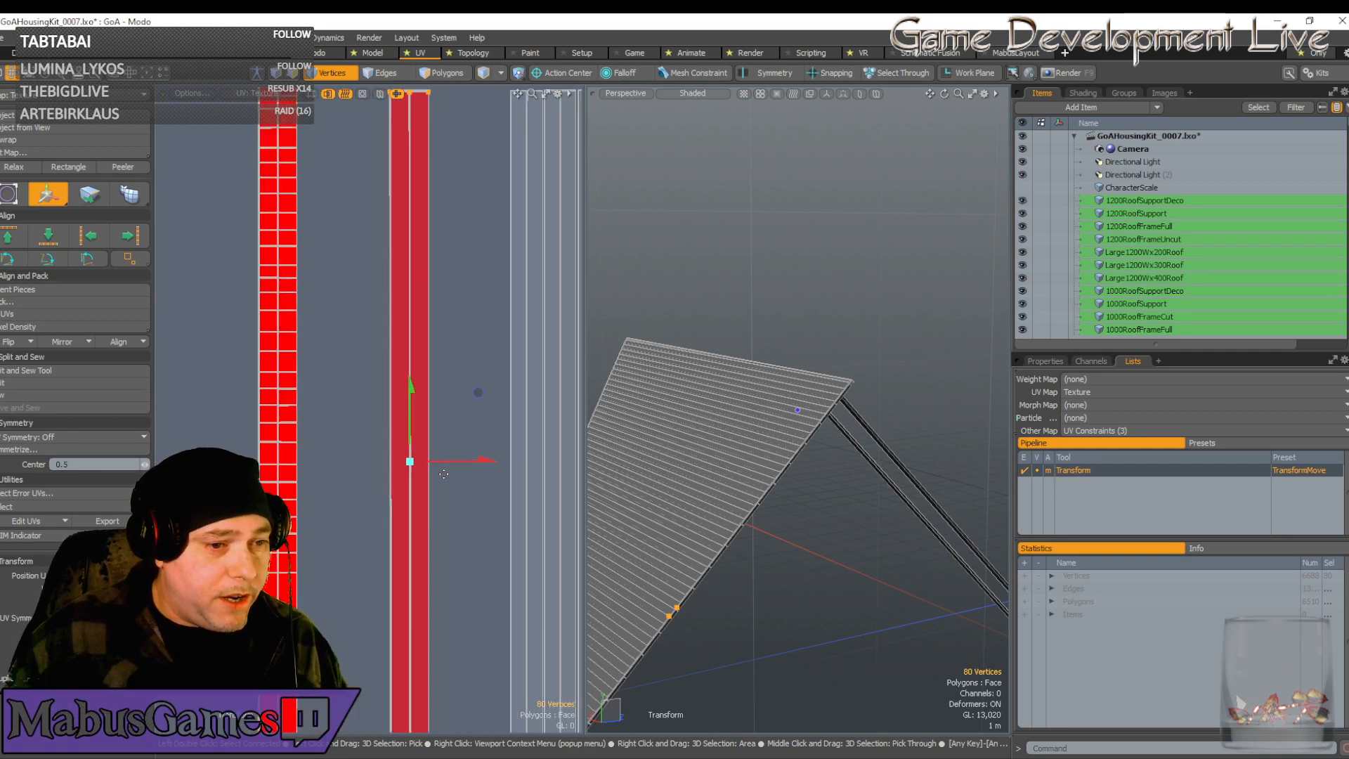
key("q")
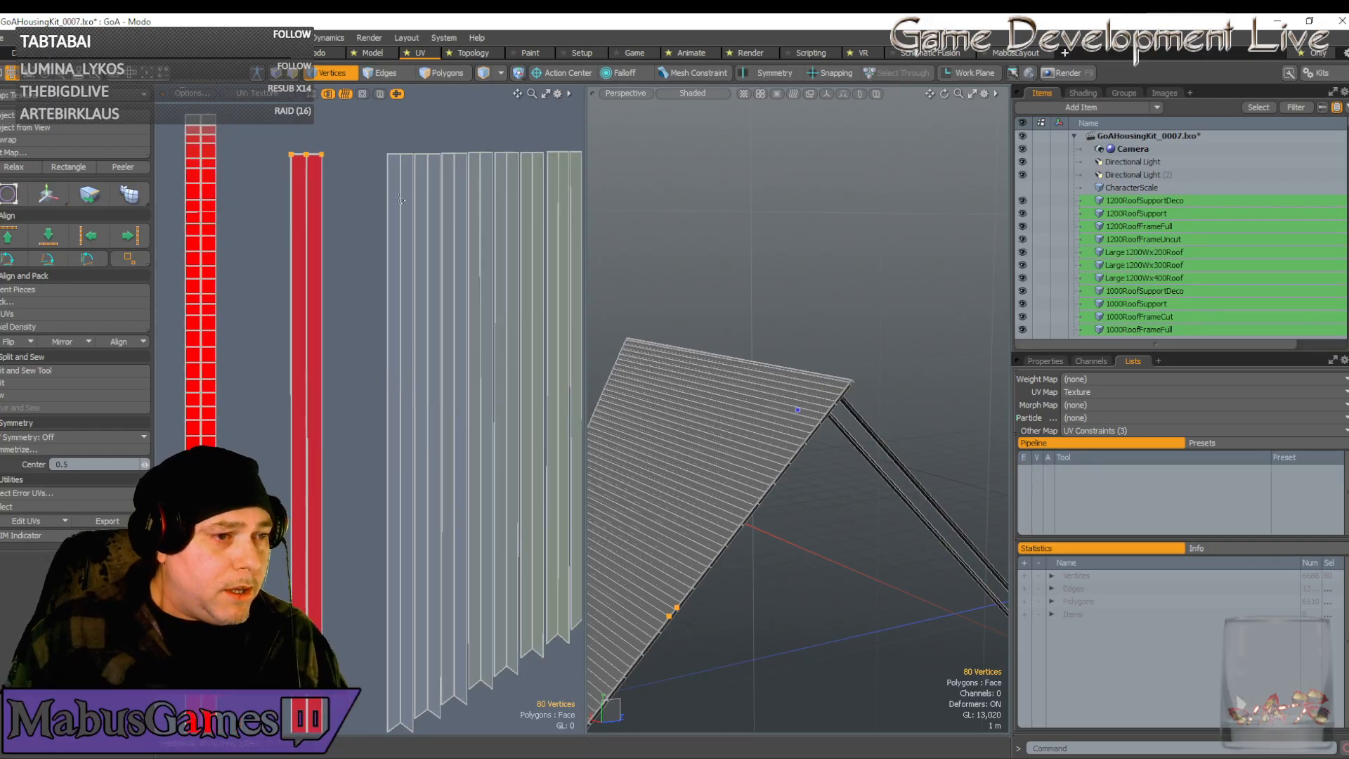
Move the selected UV strip left onto the red strip and widen it horizontally
key("w")
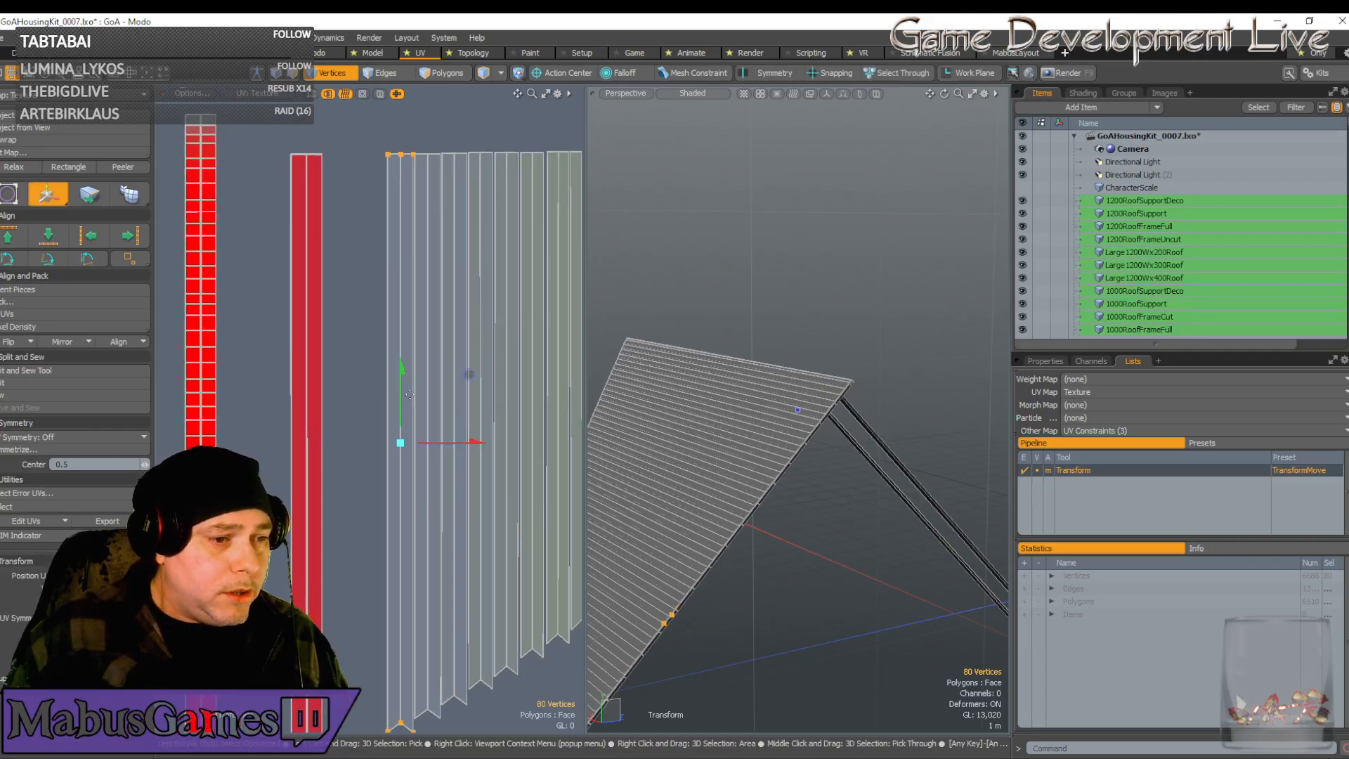
left_click_drag(456, 448, 362, 444)
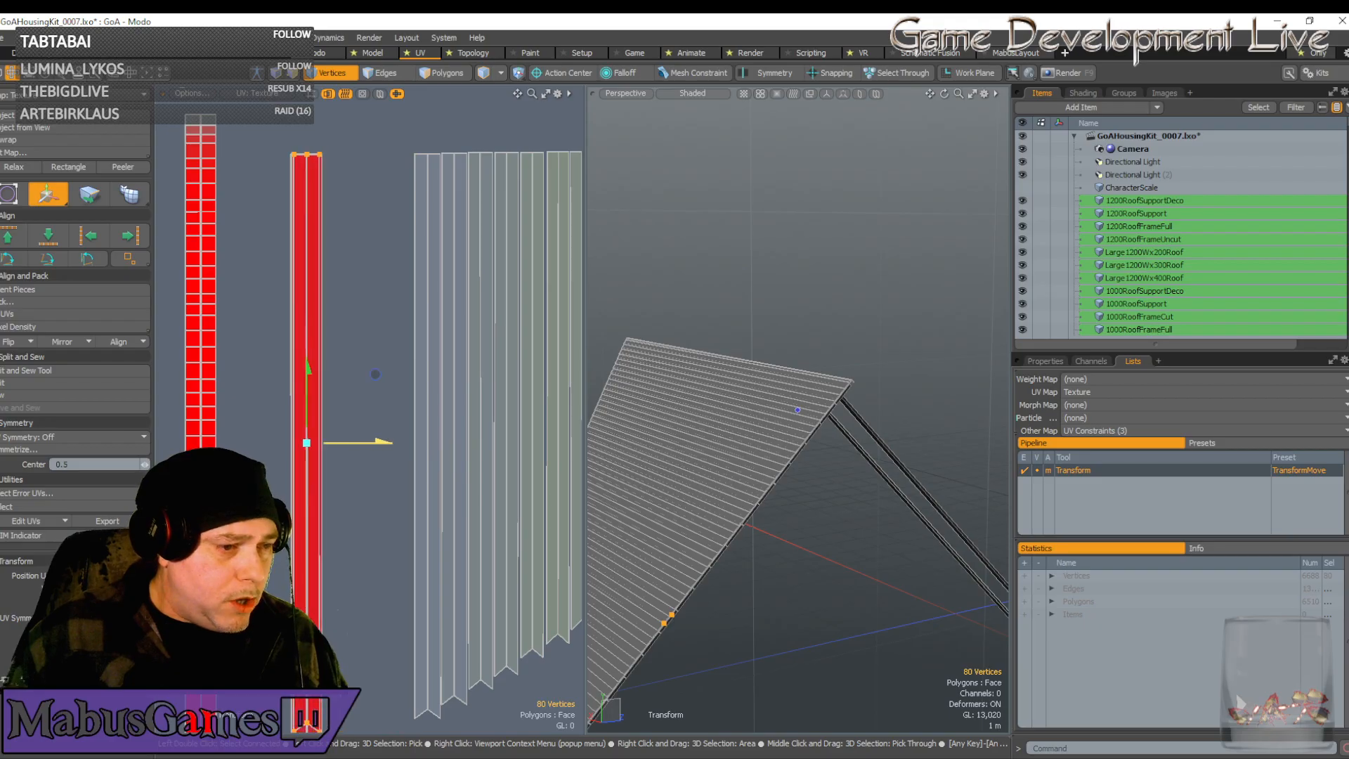
scroll(303, 427, "up", 5)
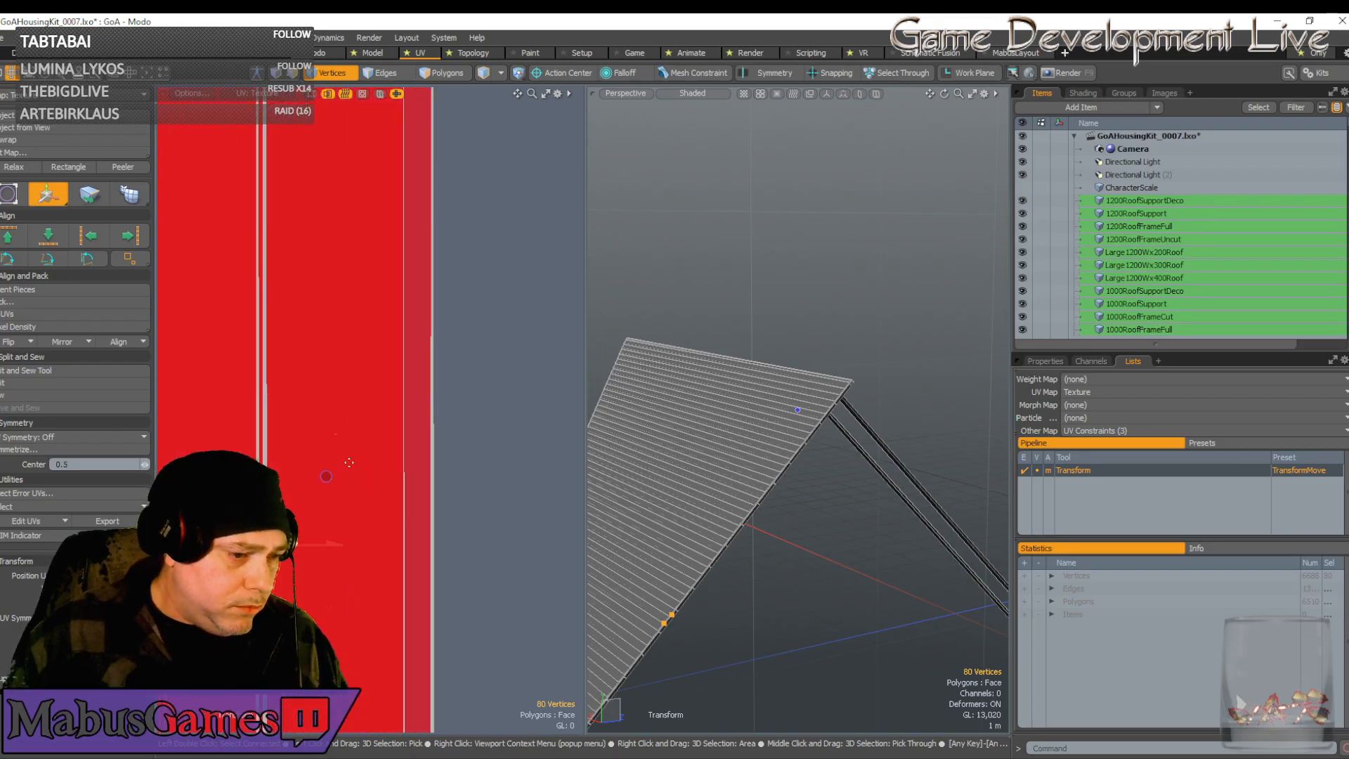
scroll(345, 458, "down", 3)
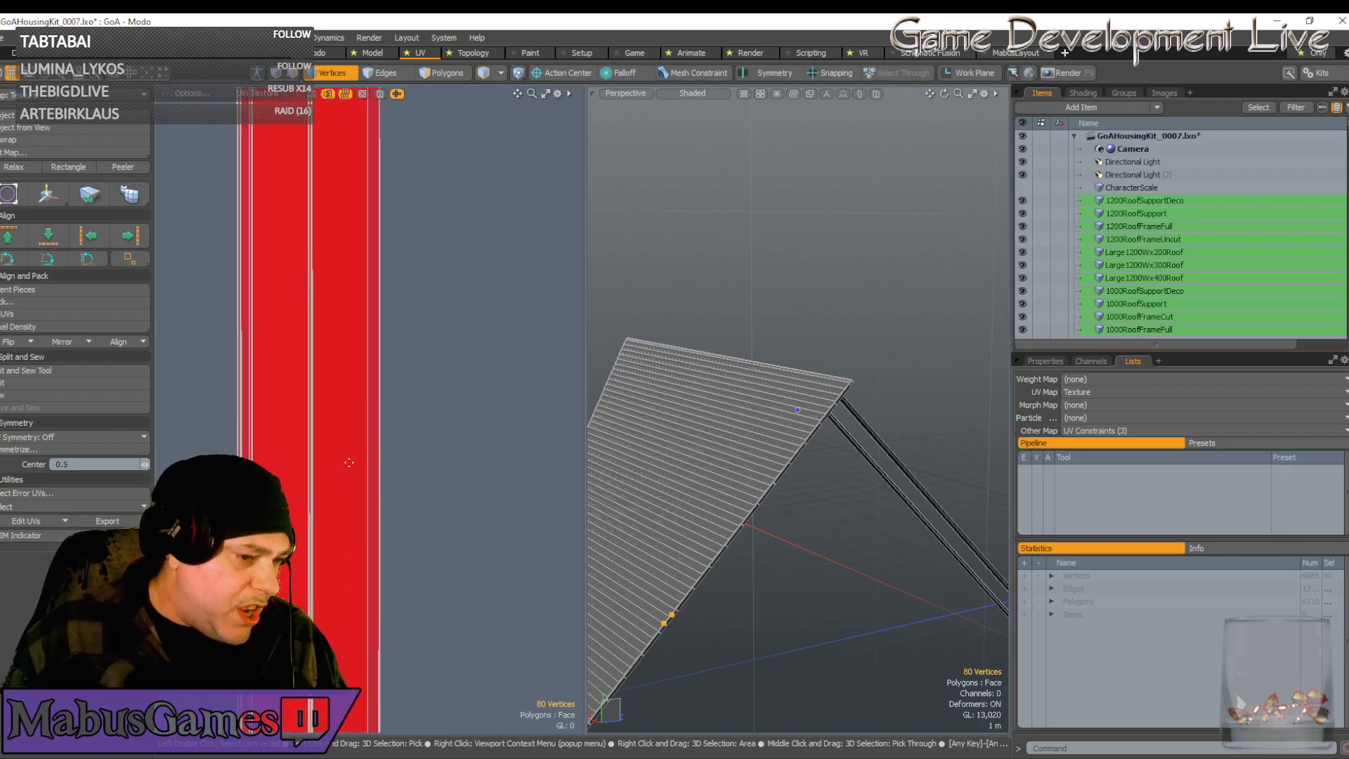
scroll(336, 456, "up", 3)
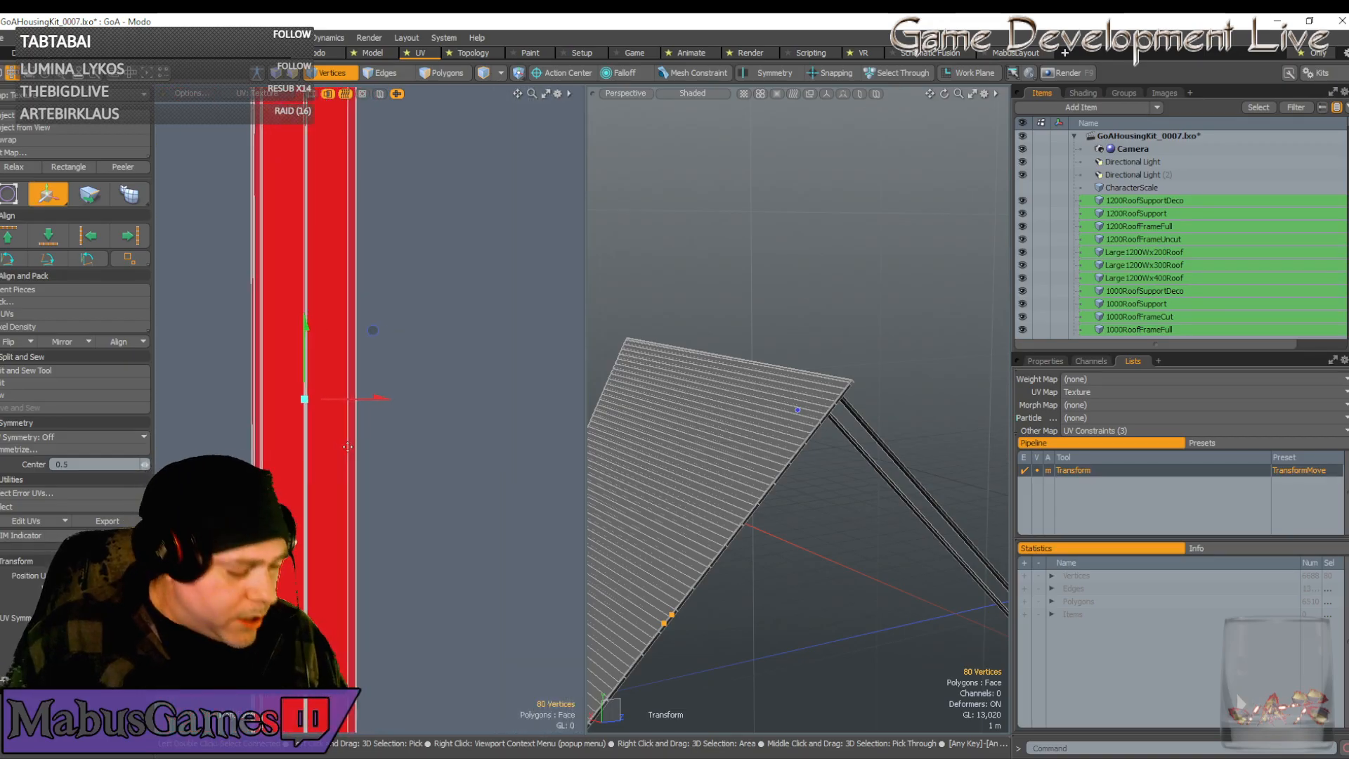
scroll(380, 402, "up", 4)
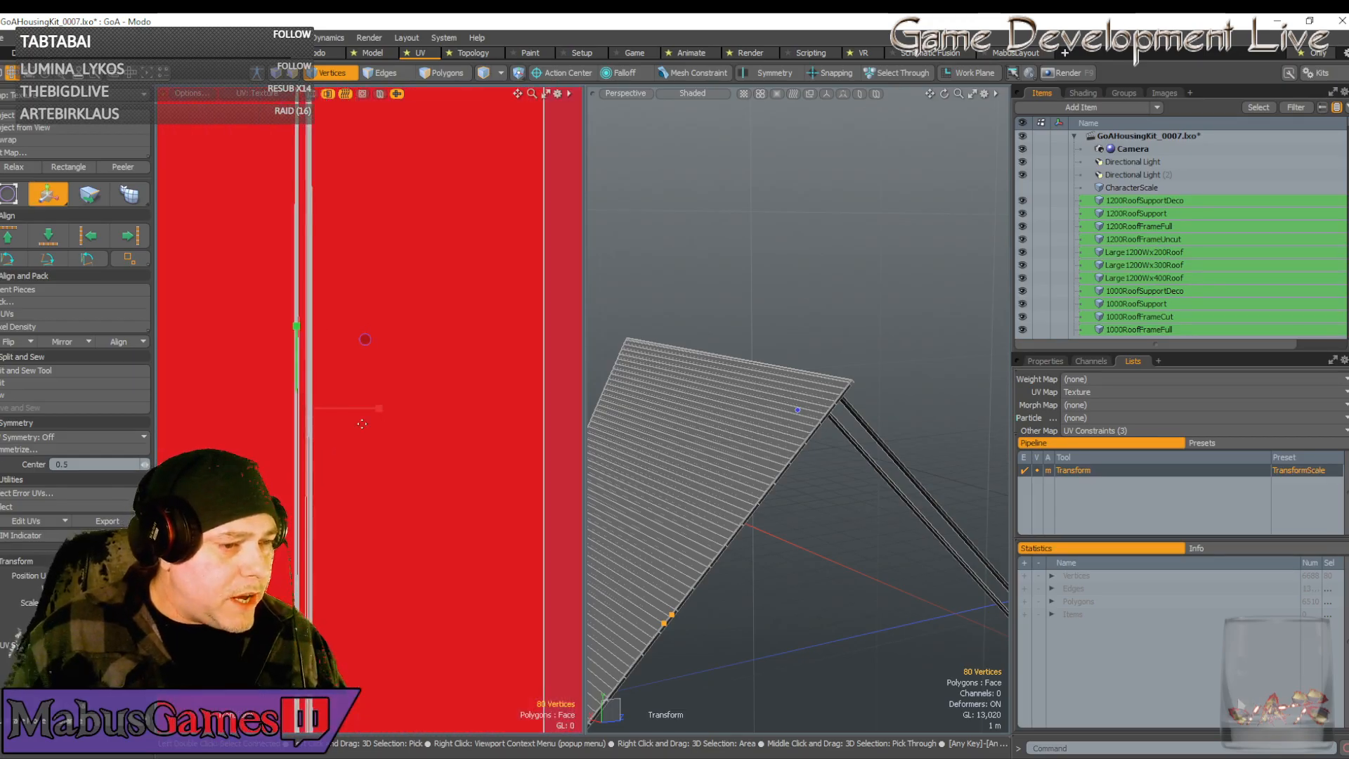
left_click_drag(387, 429, 440, 419, "alt")
key("w")
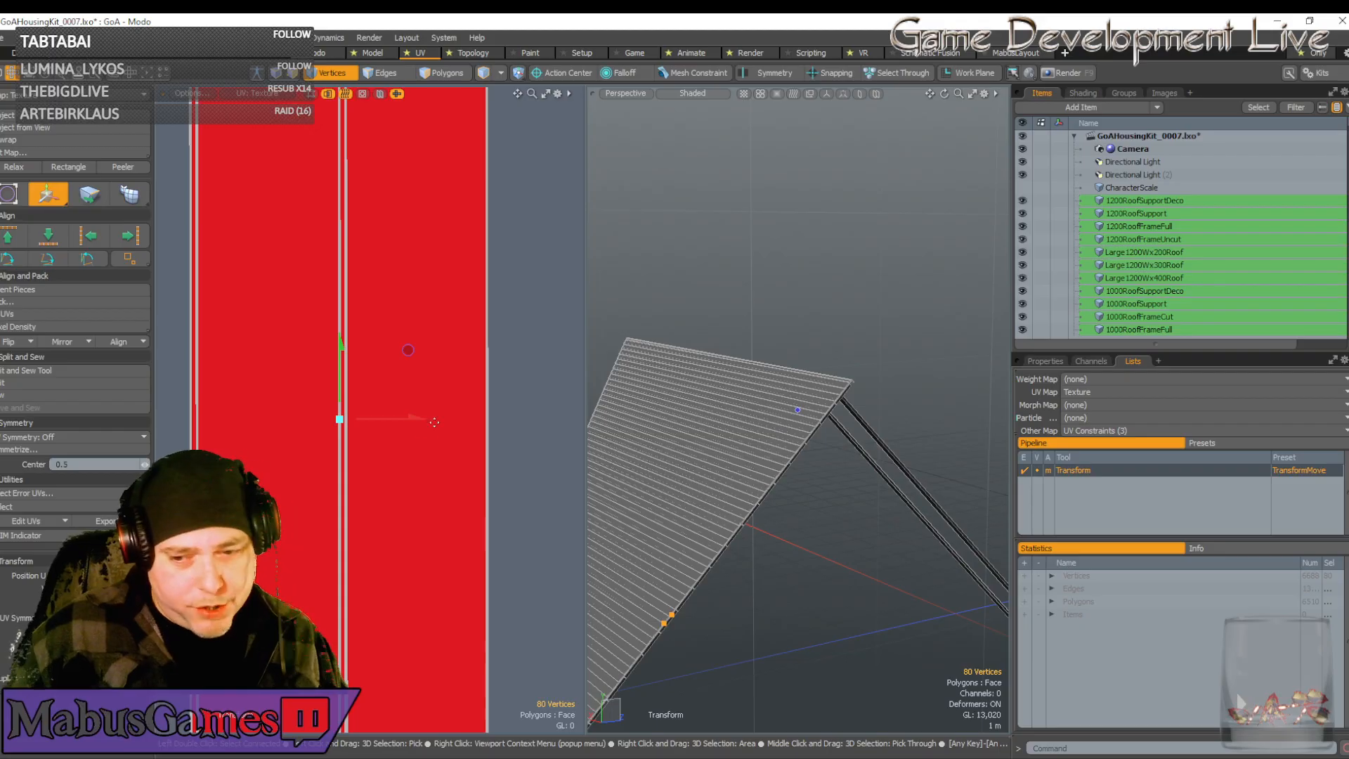
scroll(437, 432, "down", 6)
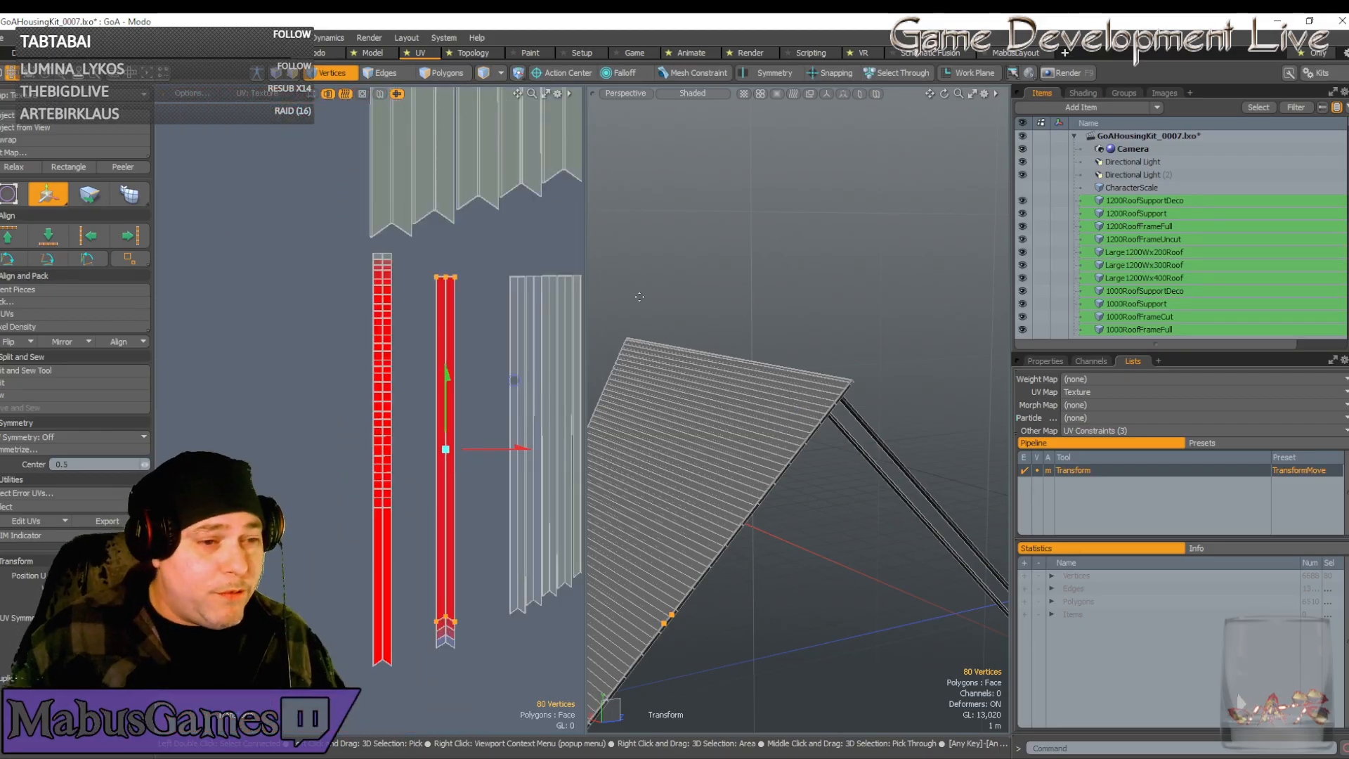
Slide the next UV strip left onto the red strip and fine-tune its horizontal position
key("space")
key("w")
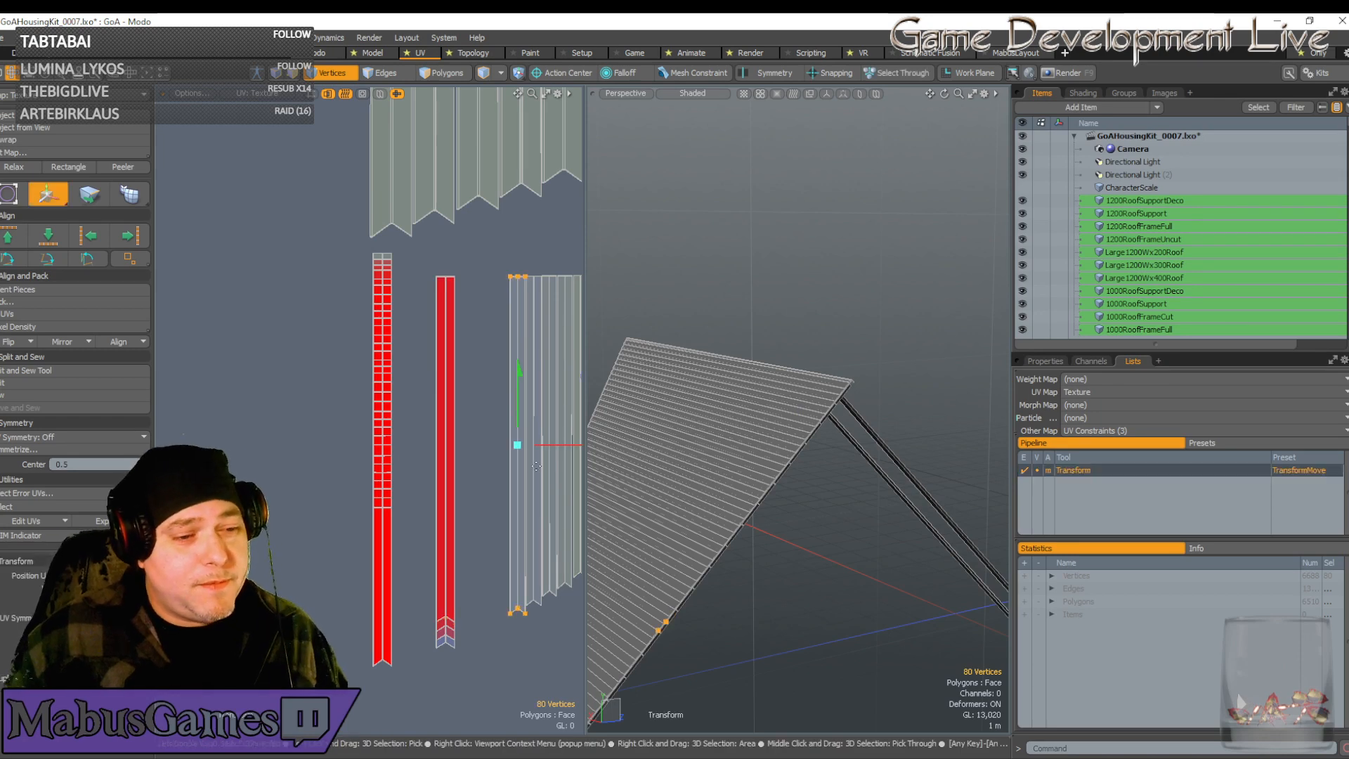
left_click_drag(563, 450, 491, 450)
scroll(450, 428, "up", 5)
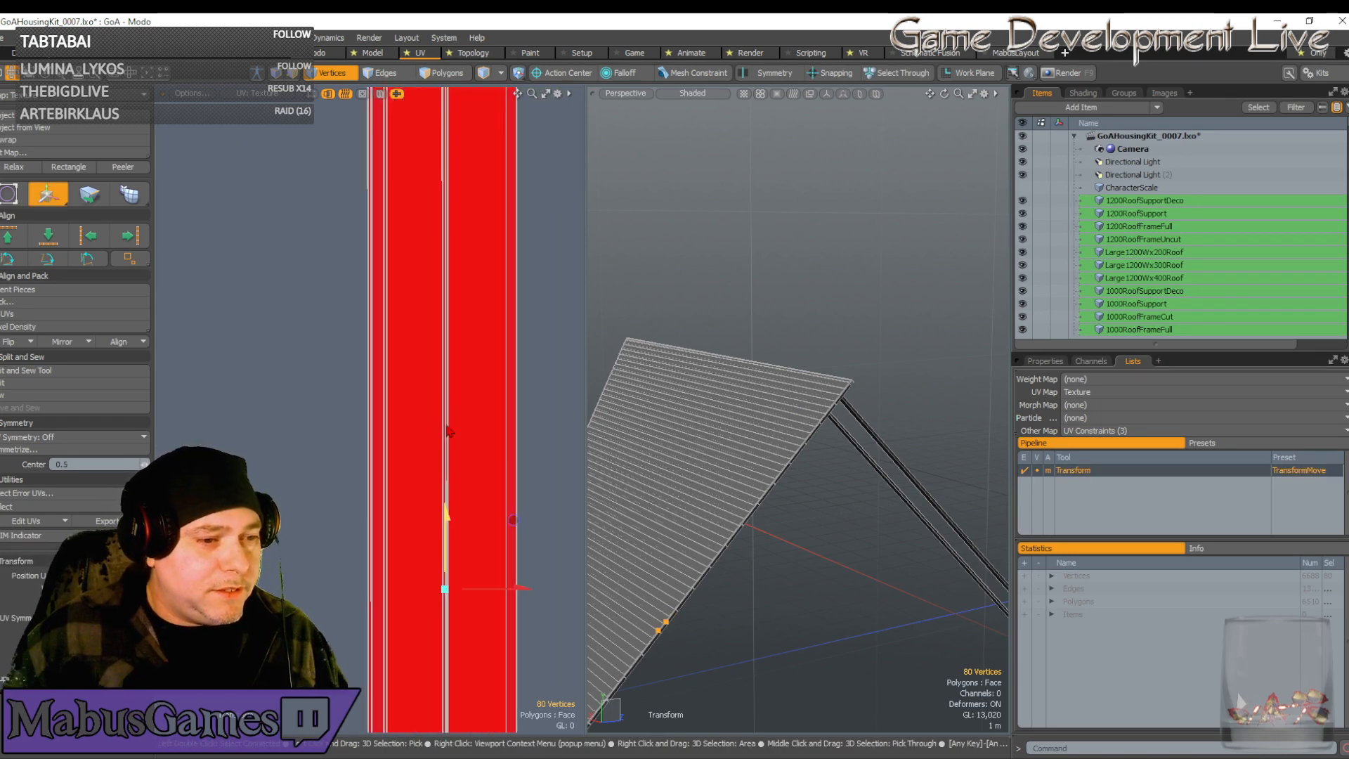
scroll(448, 600, "up", 5)
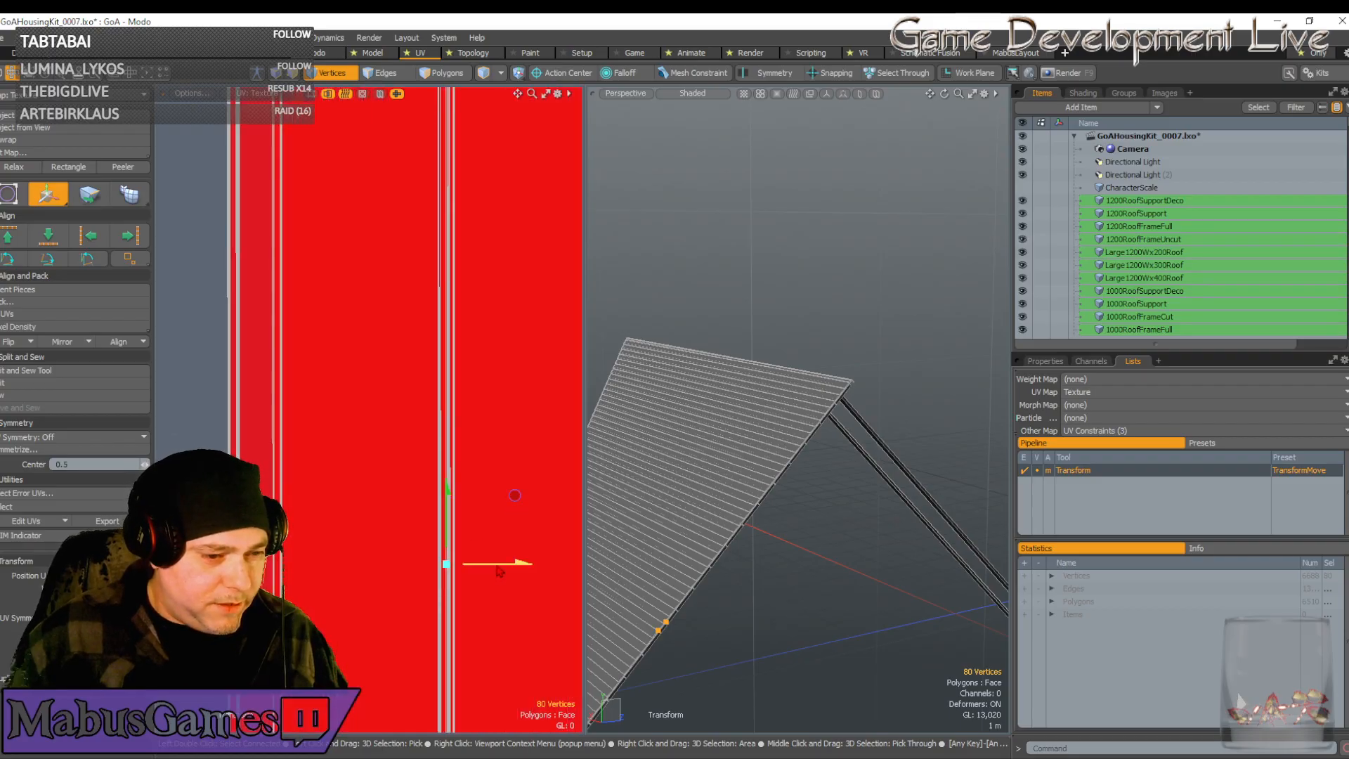
left_click_drag(499, 568, 428, 555)
key("r")
key("w")
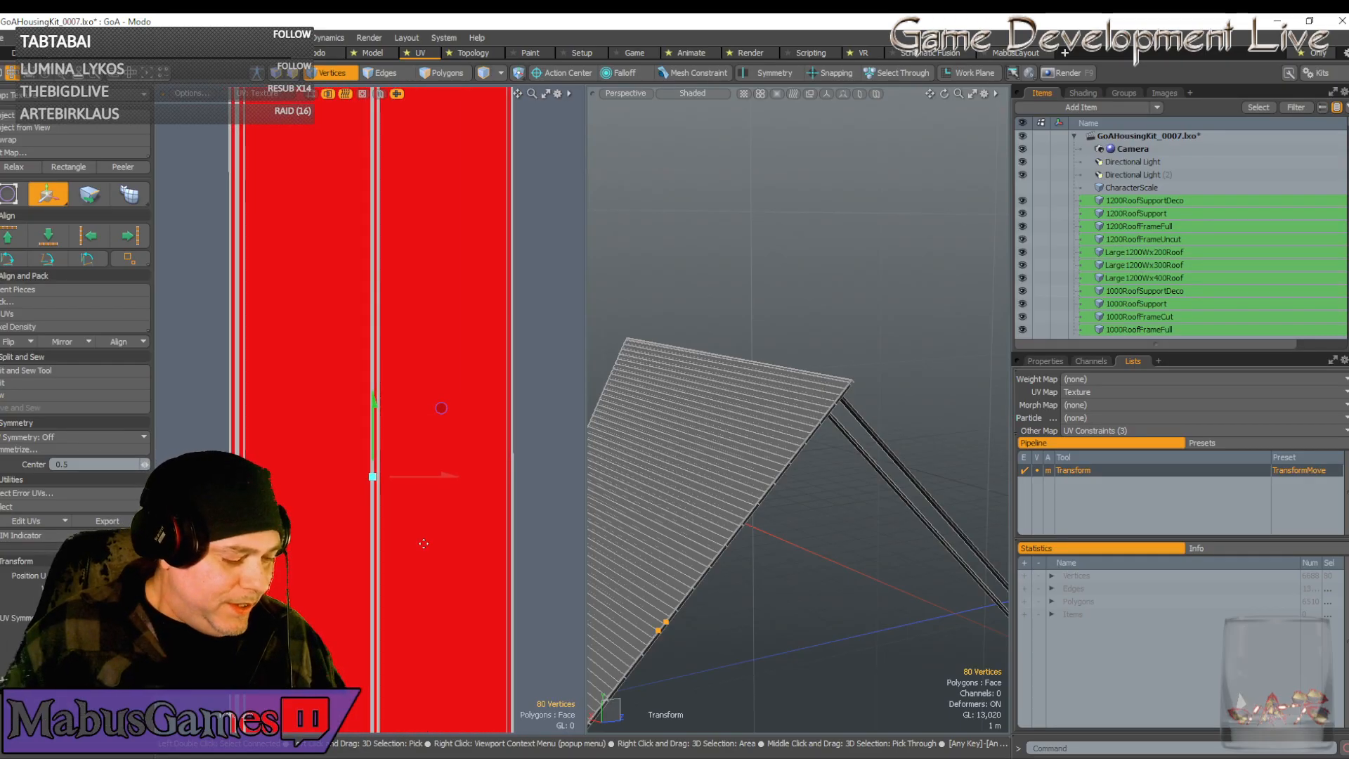
Stretch the UV island slightly wider horizontally, then bring the other UV islands into view
key("r")
left_click_drag(456, 478, 462, 478)
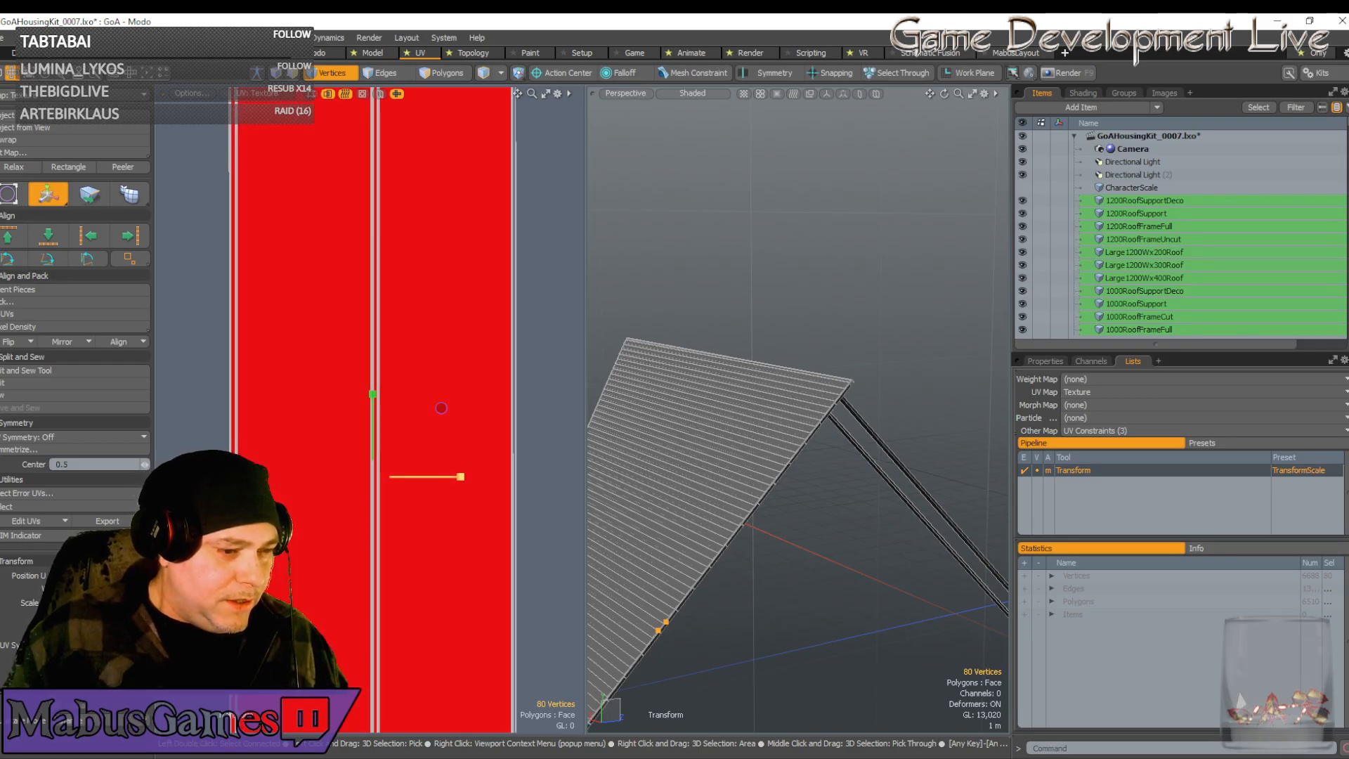
scroll(458, 554, "down", 2)
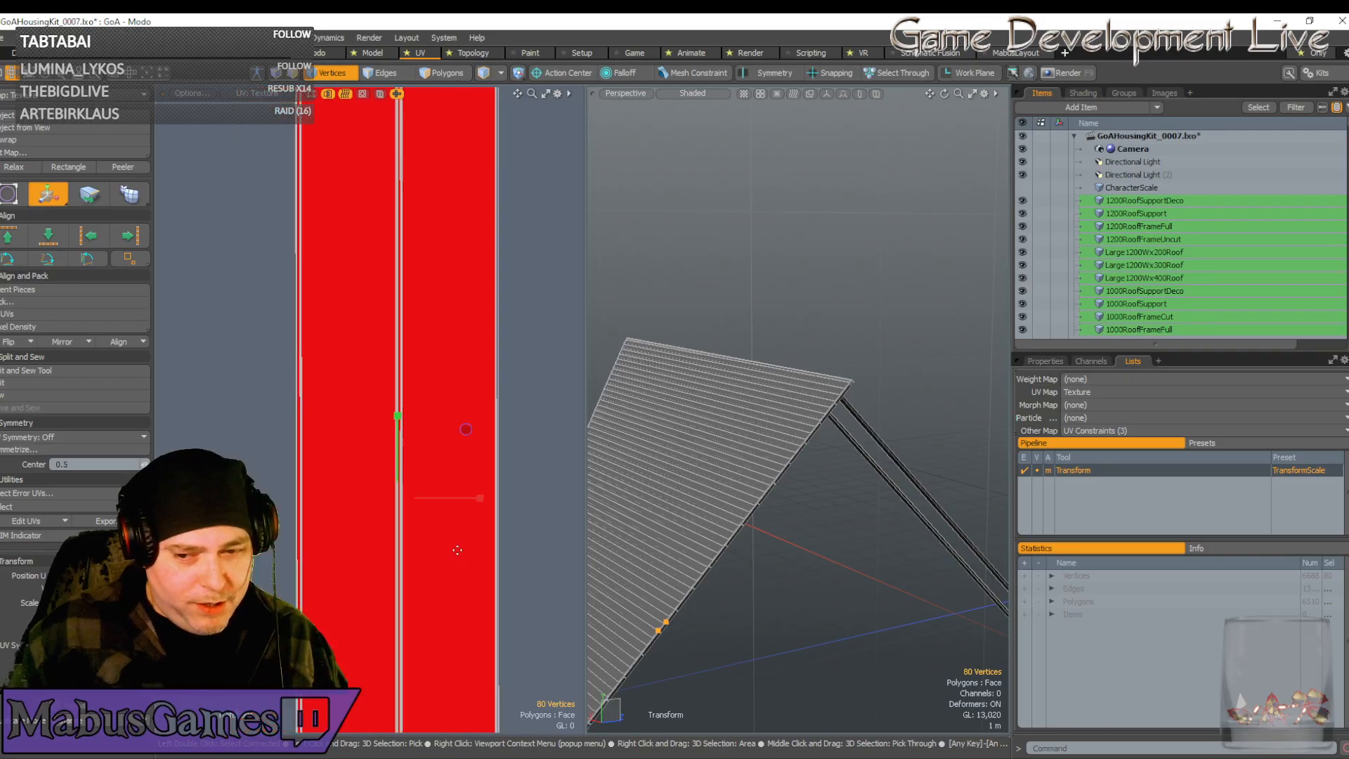
scroll(457, 550, "down", 2)
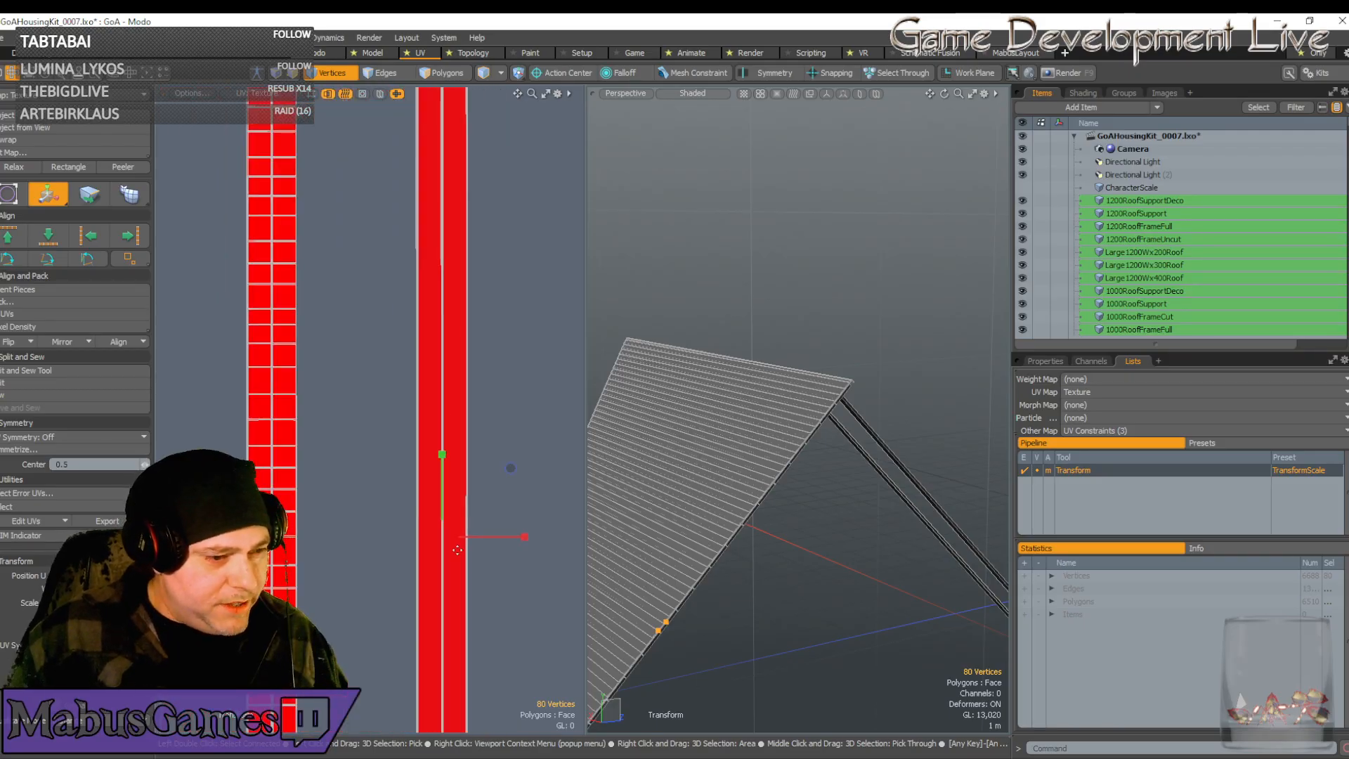
scroll(458, 550, "down", 3)
left_click_drag(461, 542, 288, 420, "alt+shift")
scroll(461, 542, "up", 1)
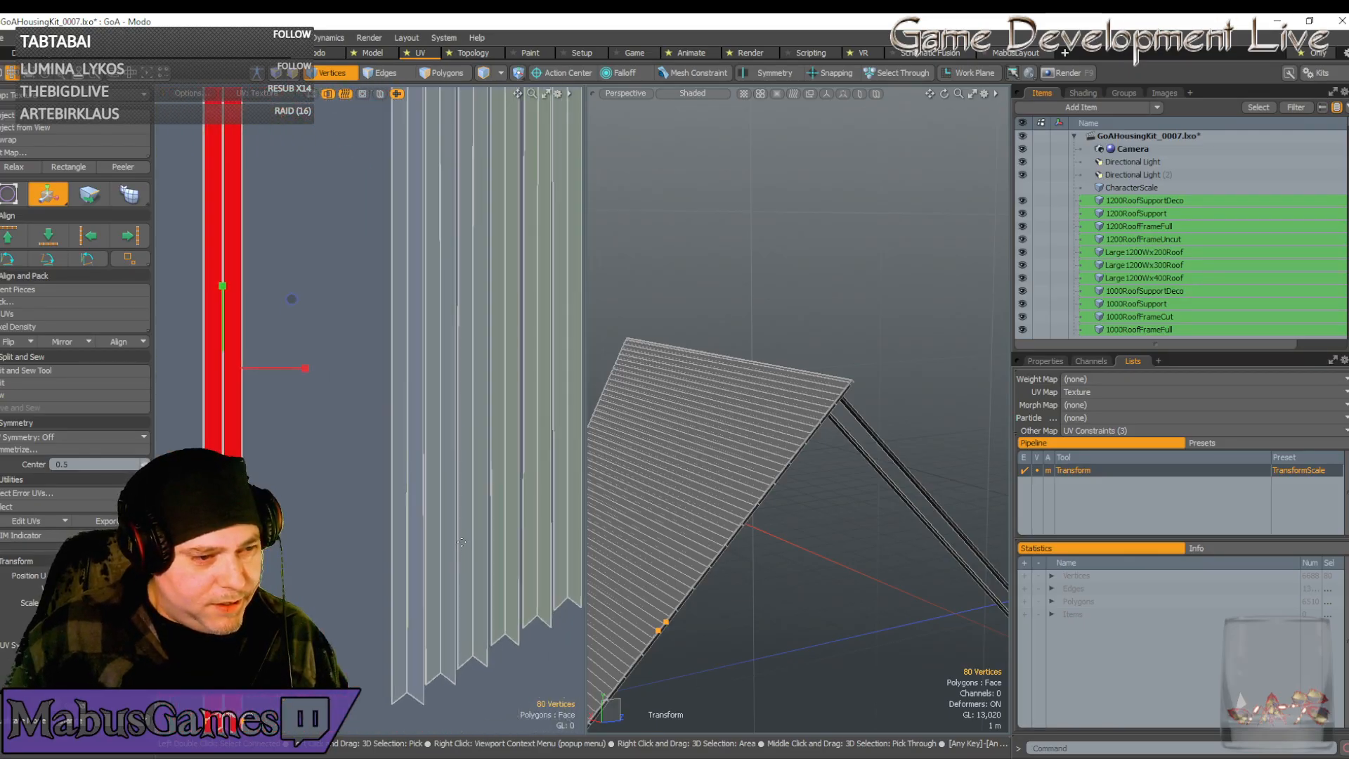
key("w")
scroll(462, 542, "up", 2)
key("space")
scroll(410, 549, "down", 4)
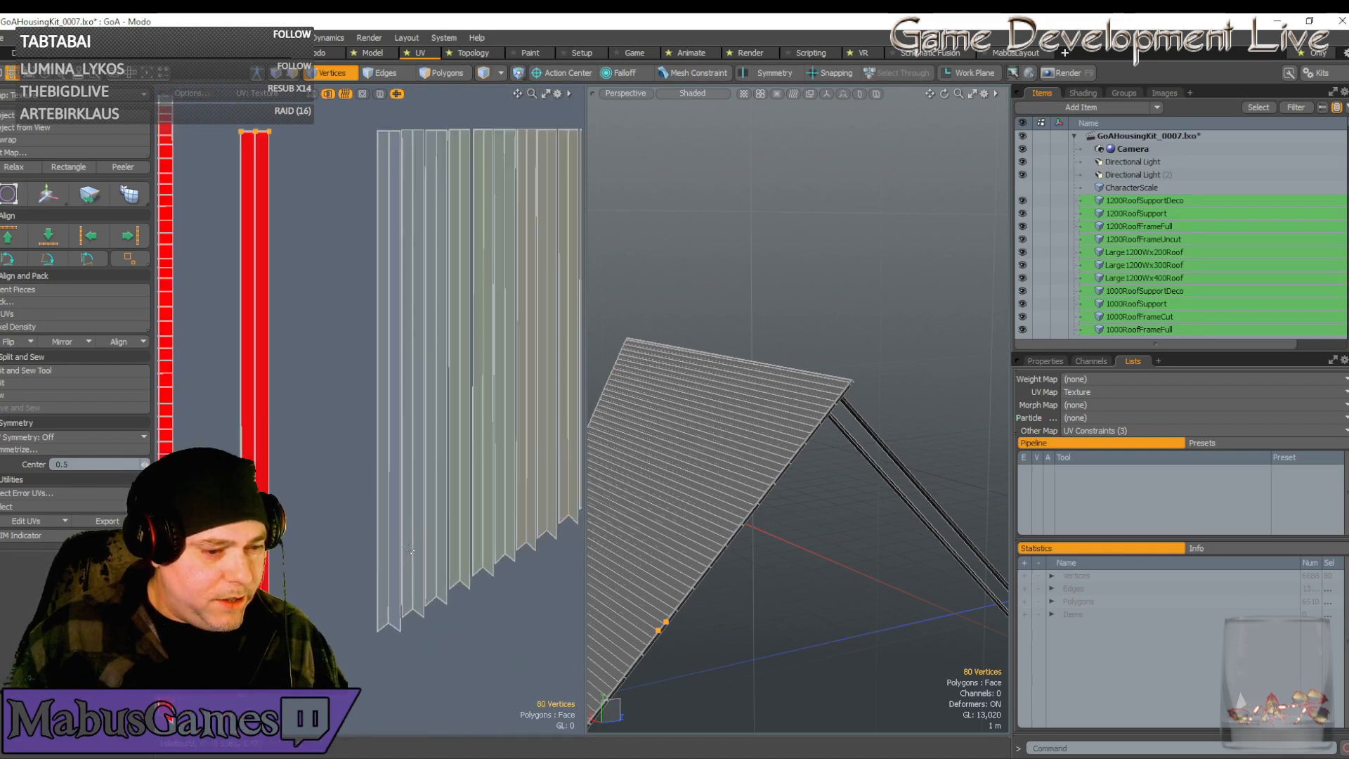
scroll(410, 549, "down", 2)
left_click_drag(409, 549, 411, 585, "alt+shift")
scroll(409, 549, "up", 1)
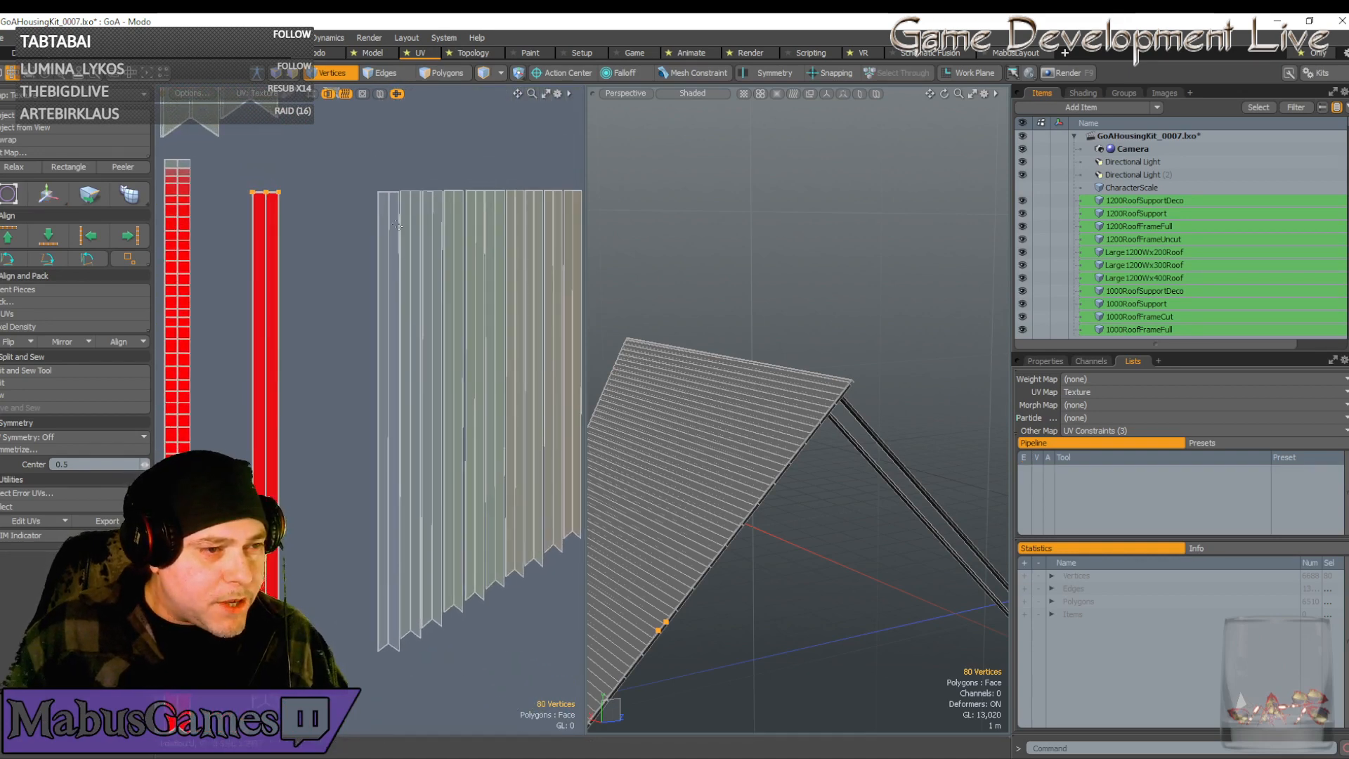
Move another UV island left onto the red strip, align it, and adjust its horizontal scale
key("w")
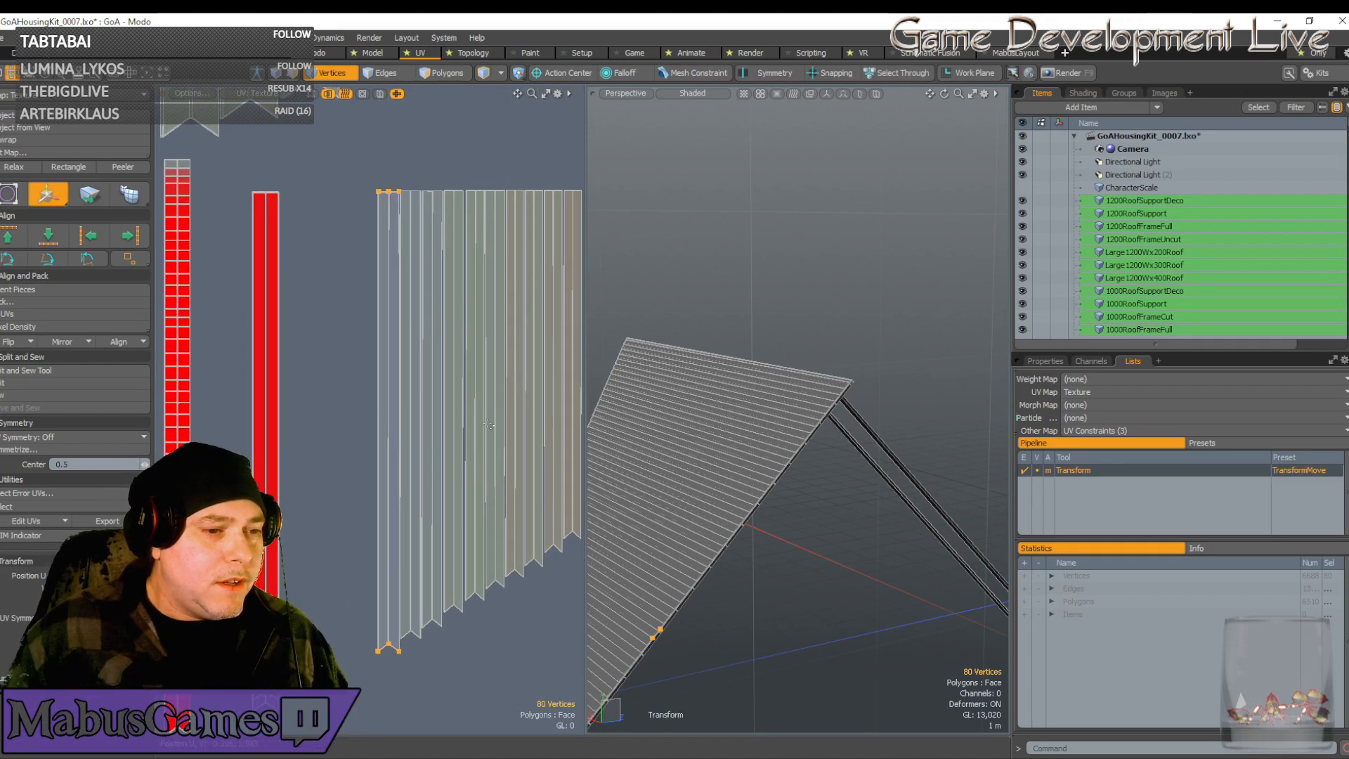
left_click_drag(454, 352, 325, 352)
left_click_drag(335, 421, 345, 423)
scroll(265, 430, "up", 4)
scroll(247, 416, "up", 3)
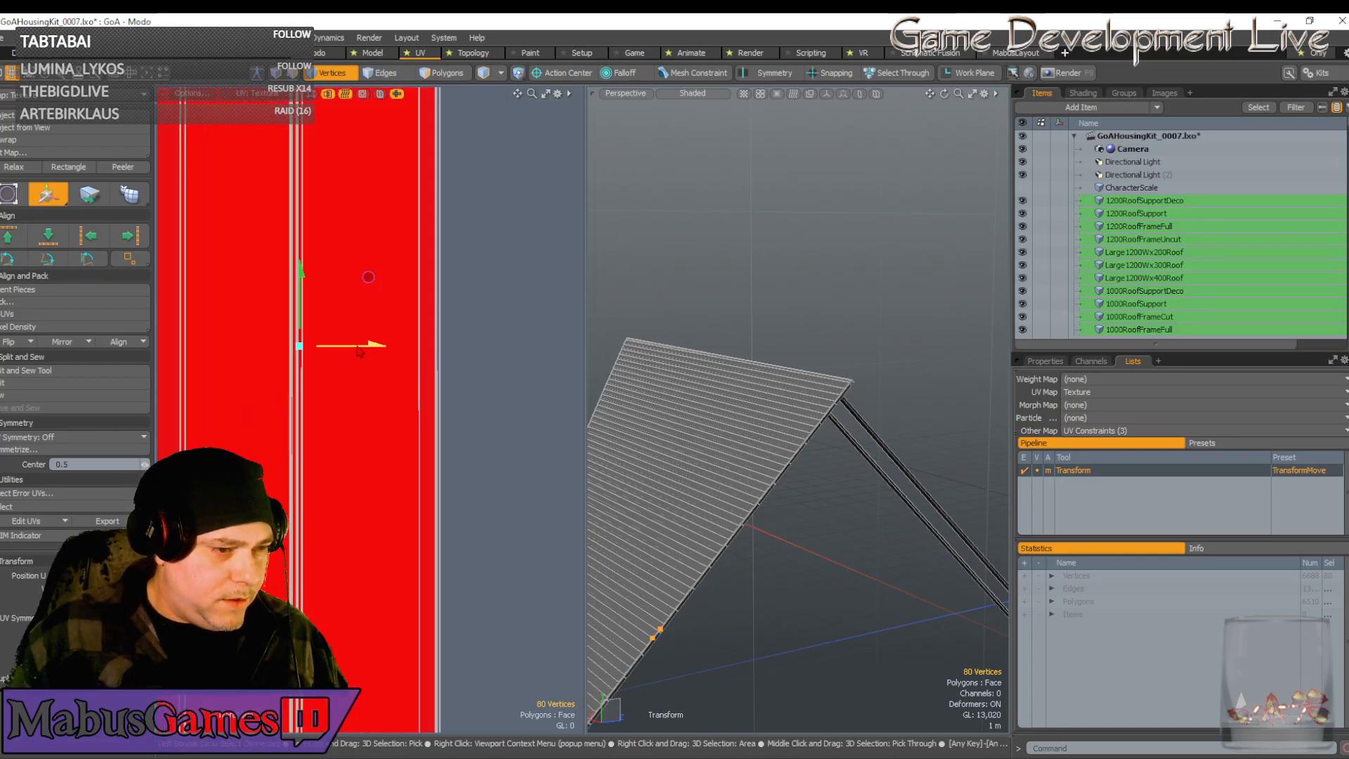
left_click_drag(375, 345, 369, 345)
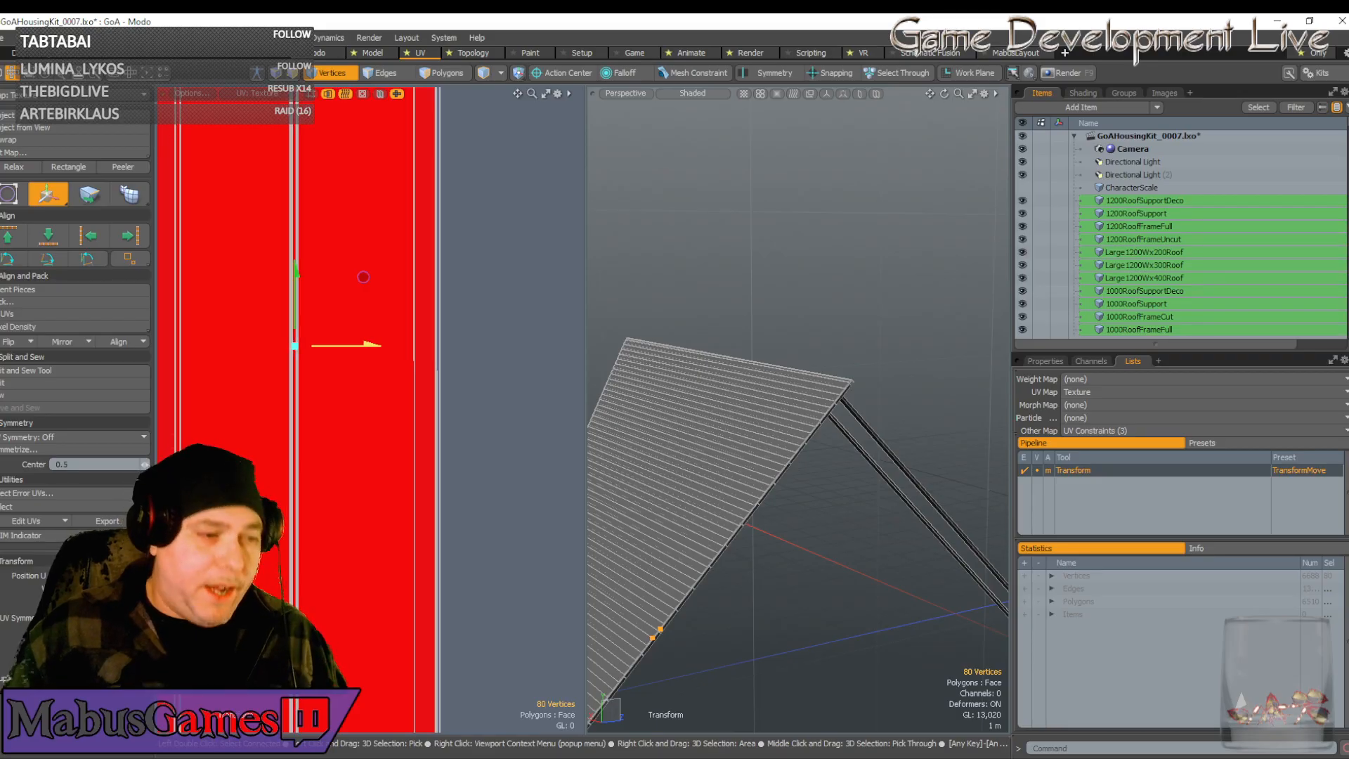
scroll(380, 422, "down", 2)
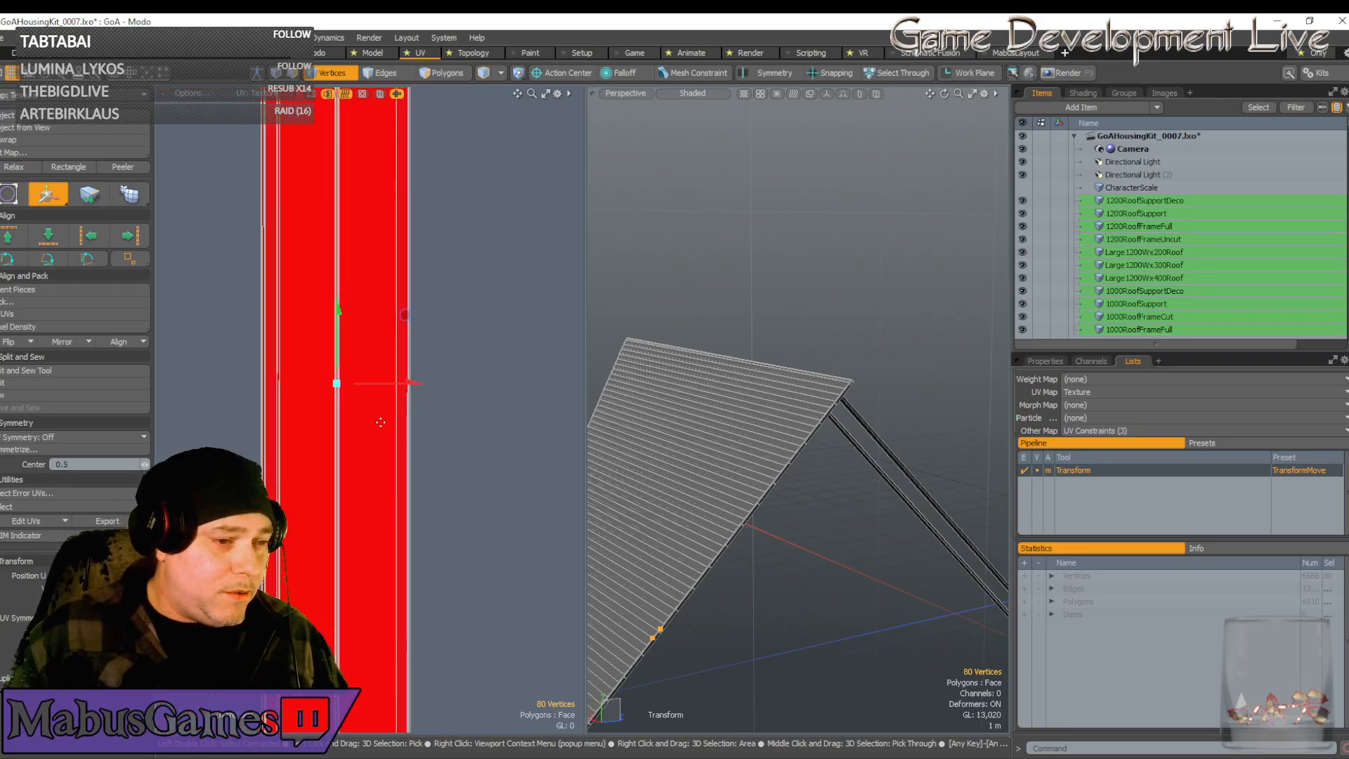
key("r")
mouse_move(420, 384)
left_mouse_down()
mouse_move(441, 384)
mouse_move(422, 383)
left_mouse_up()
scroll(403, 380, "up", 2)
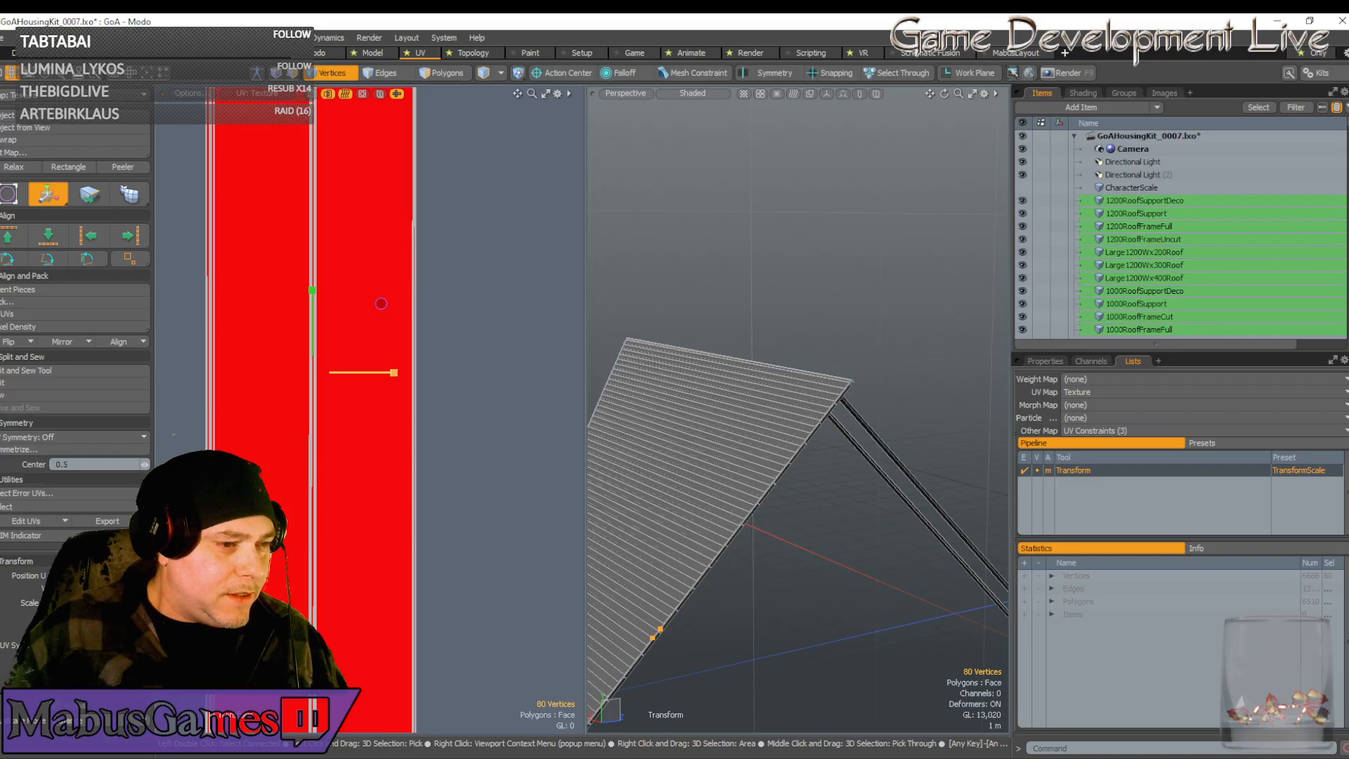
key("w")
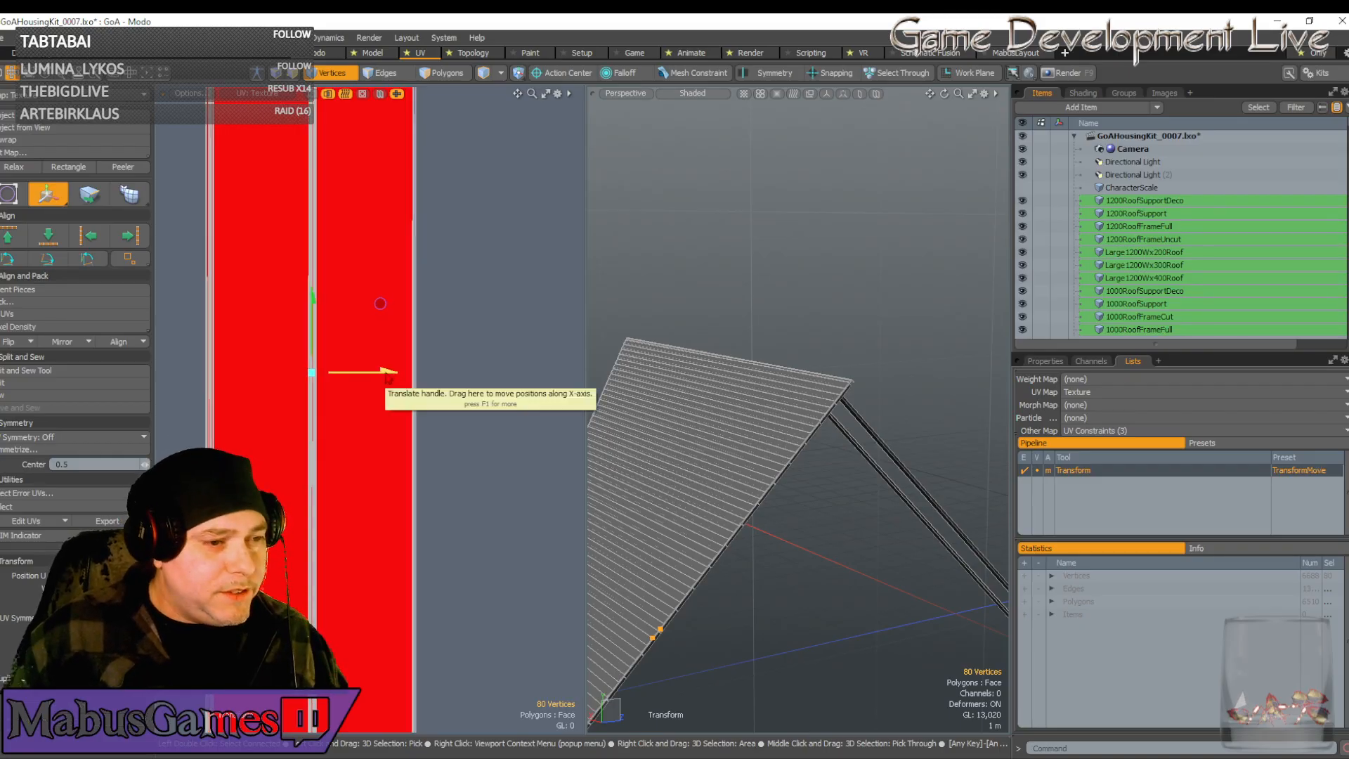
key("r")
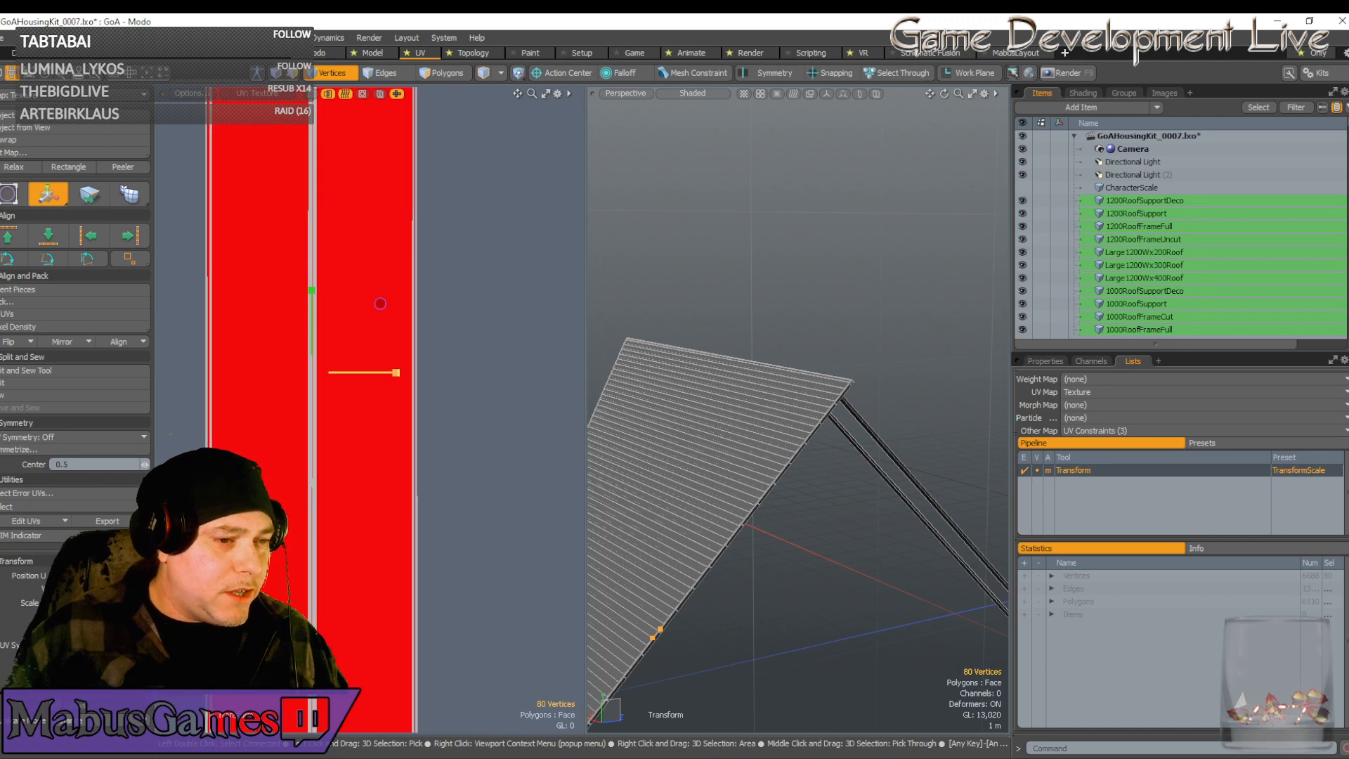
scroll(444, 391, "up", 3)
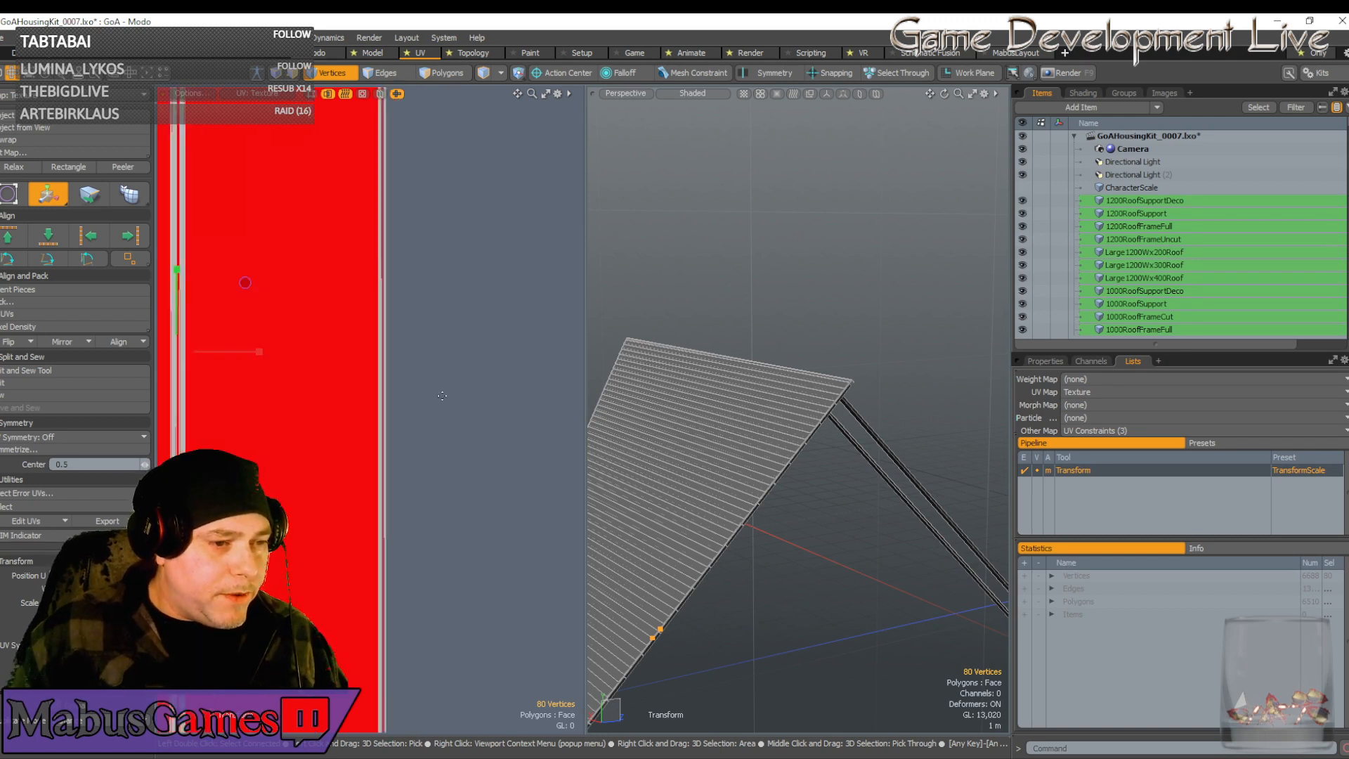
scroll(385, 393, "down", 3)
scroll(279, 366, "down", 4)
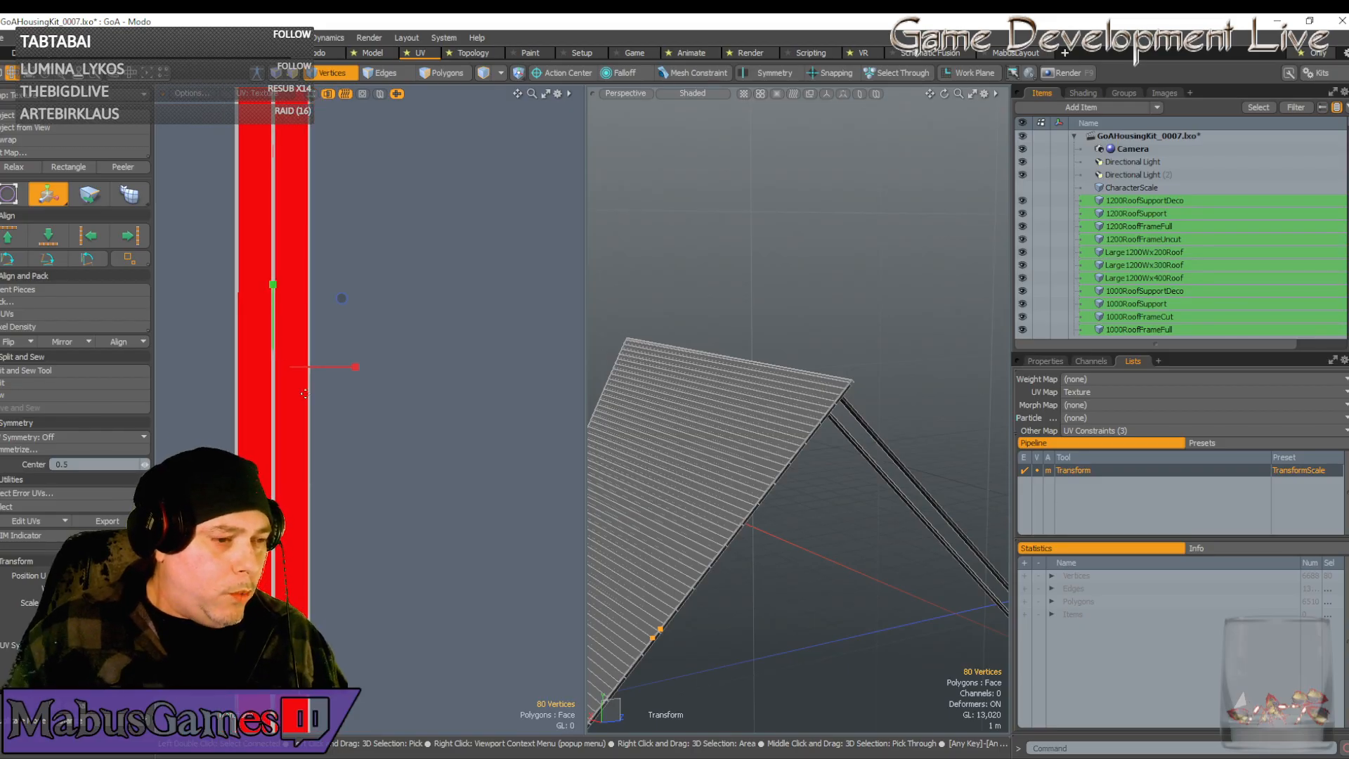
scroll(399, 437, "down", 4)
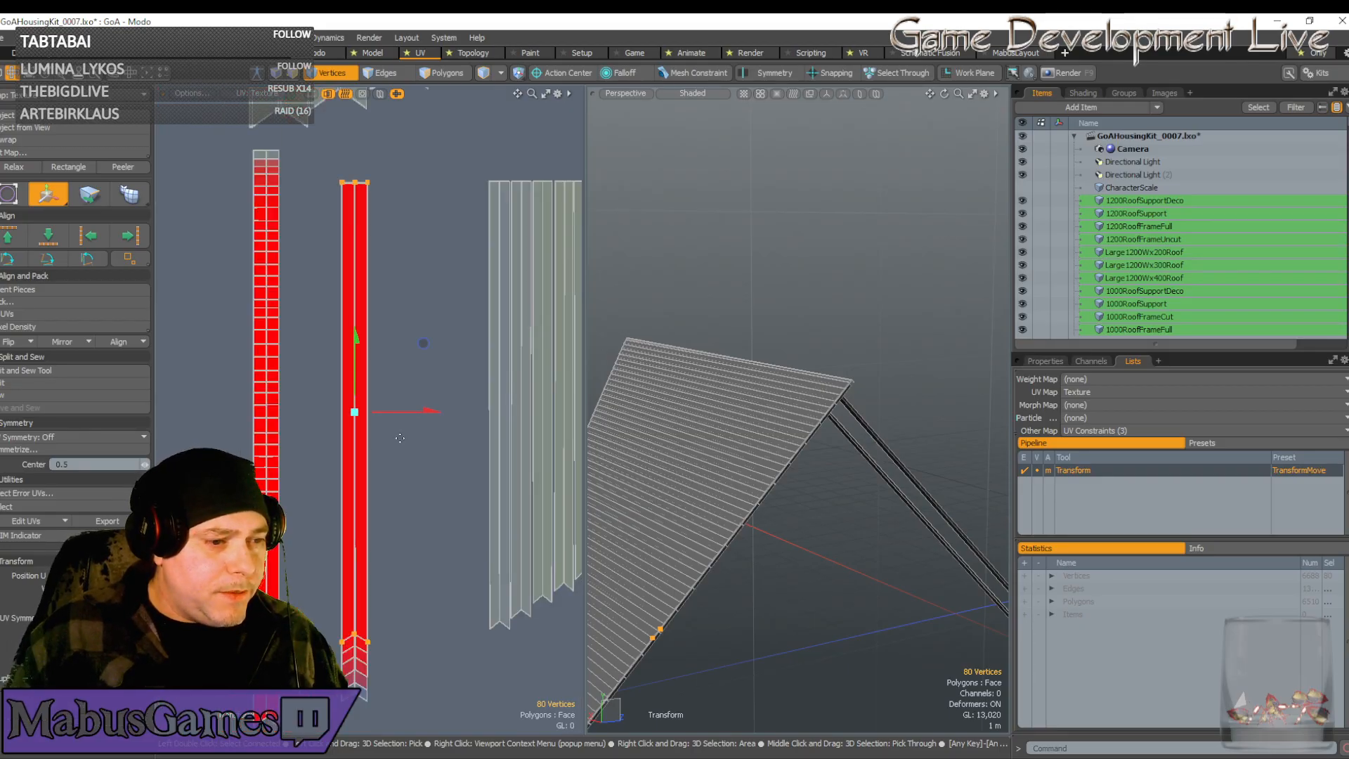
Slide the selected UV strip left onto the red strip and nudge it into place
key("space")
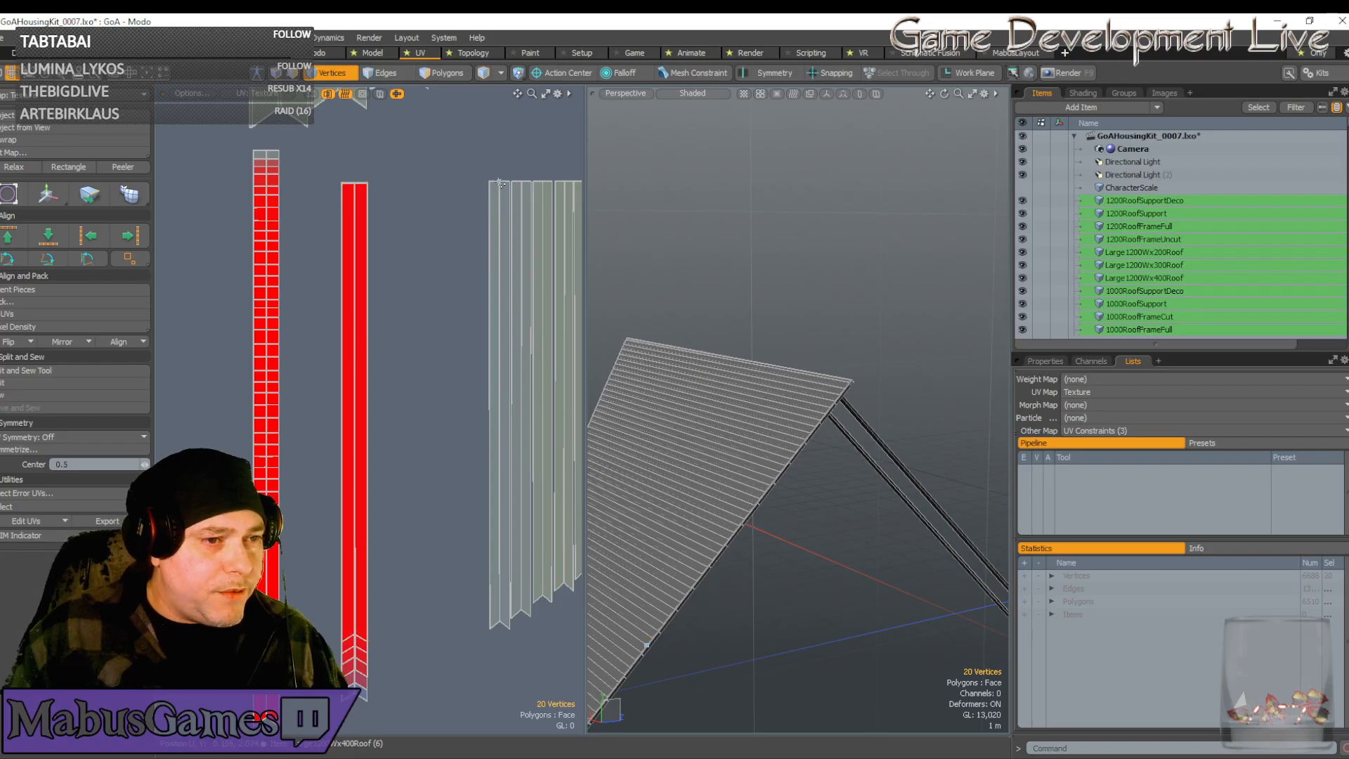
key("w")
left_click_drag(555, 405, 361, 405)
scroll(361, 405, "up", 4)
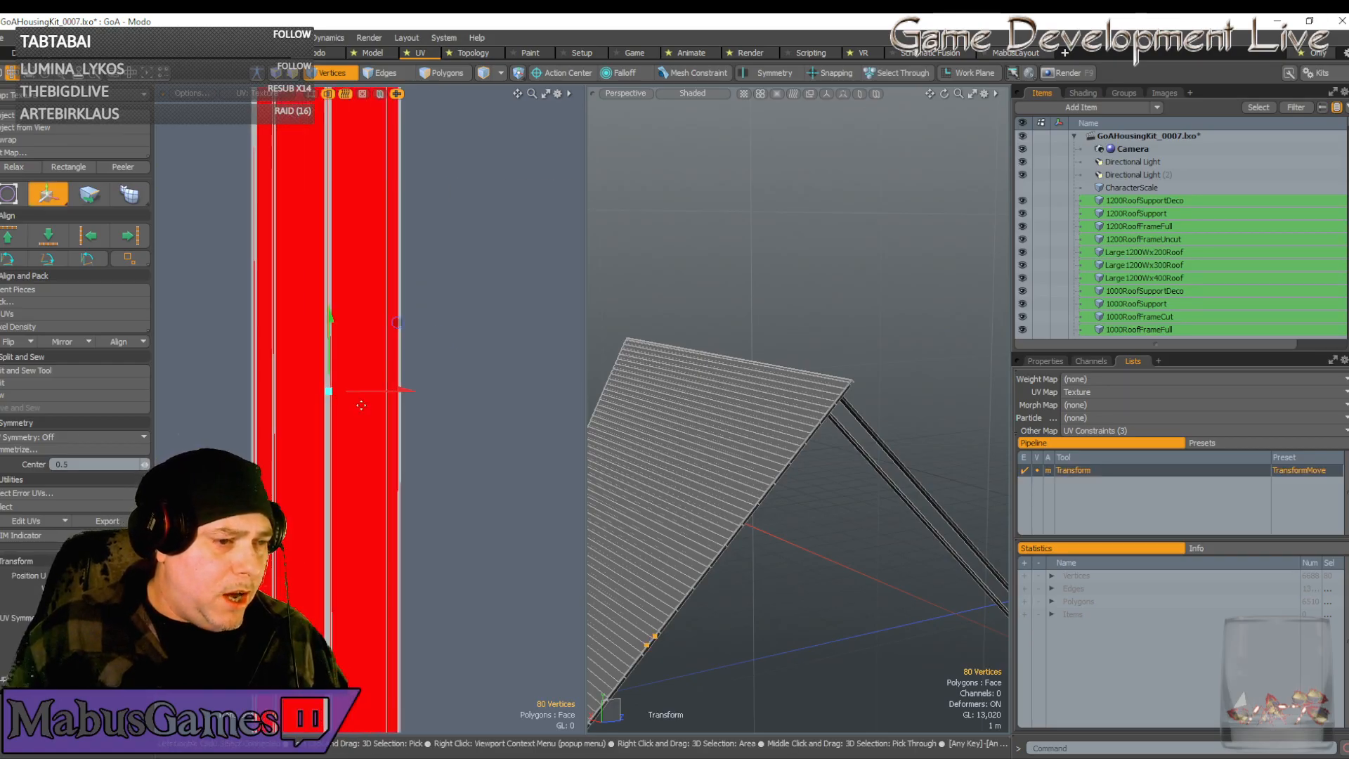
scroll(361, 405, "up", 3)
left_click_drag(387, 384, 384, 384)
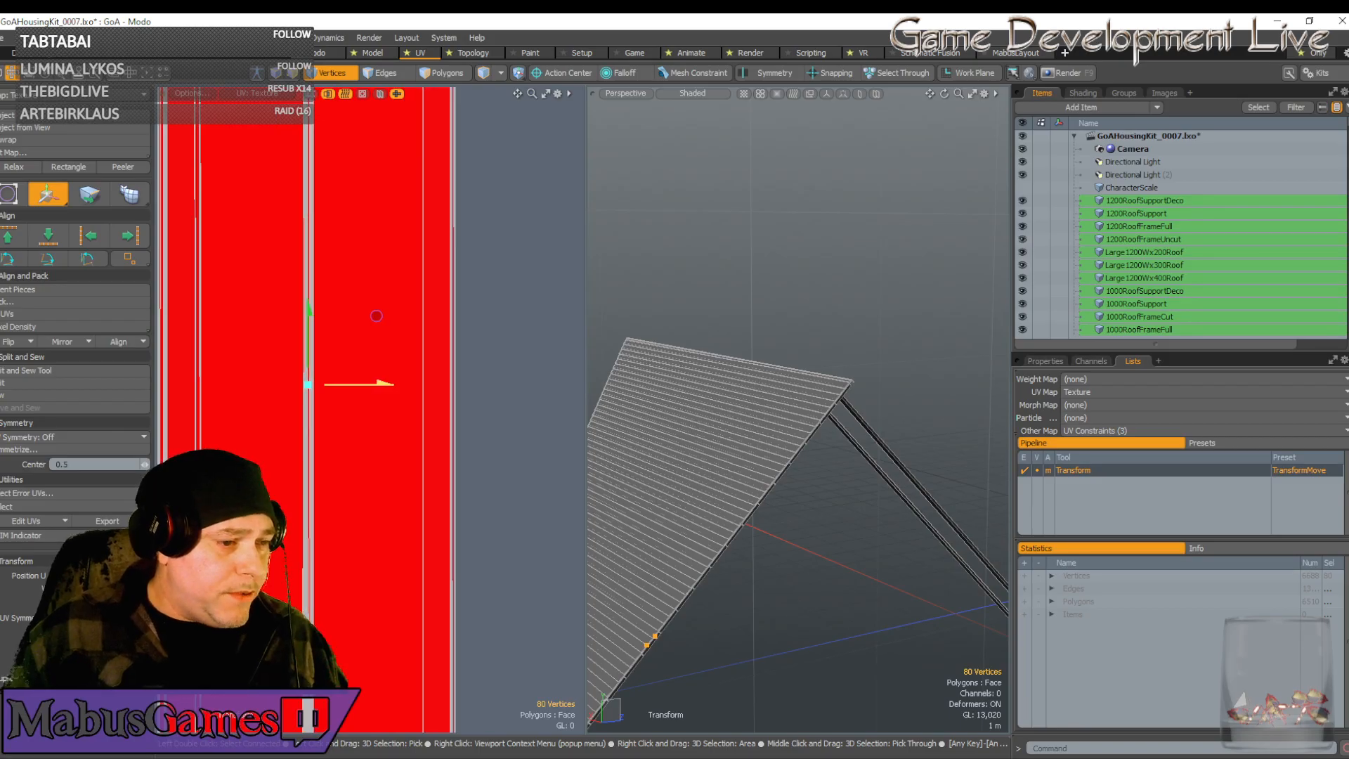
scroll(378, 443, "down", 5)
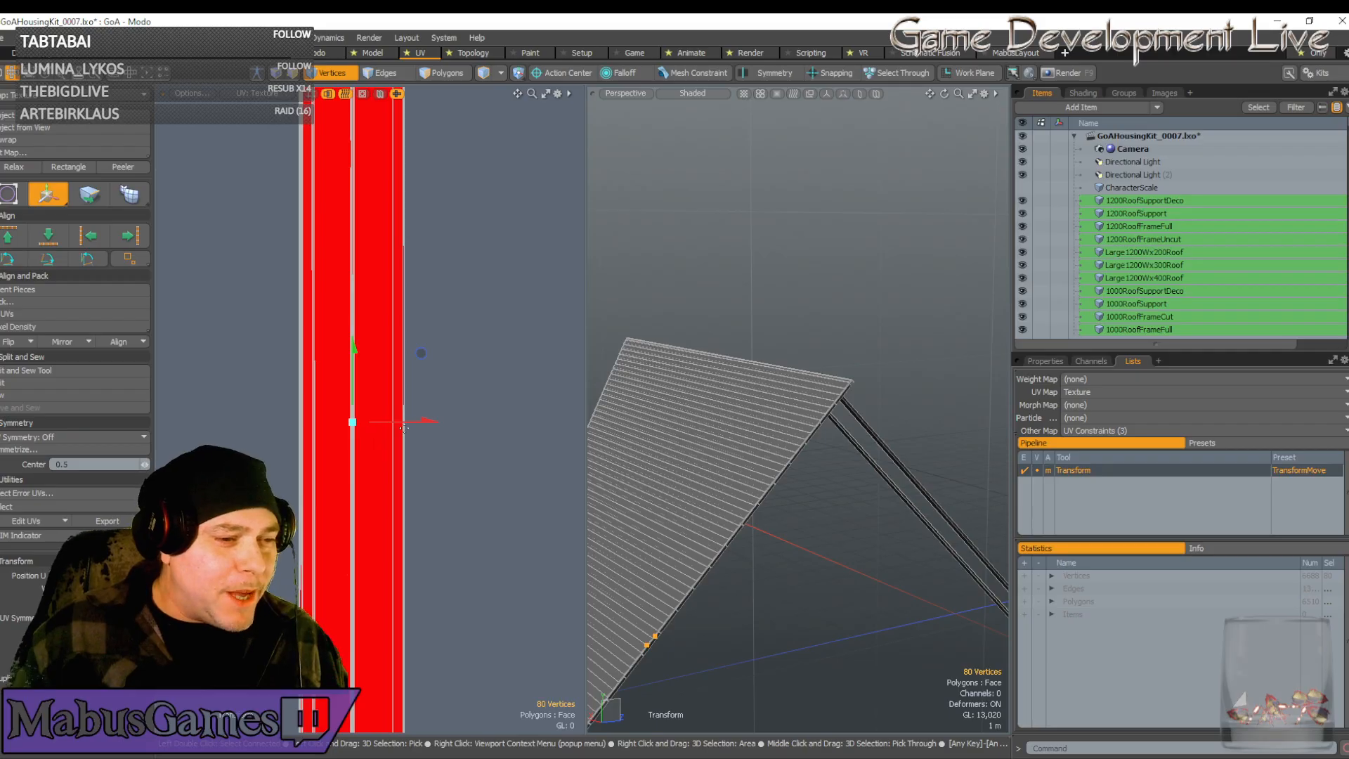
scroll(407, 427, "up", 5)
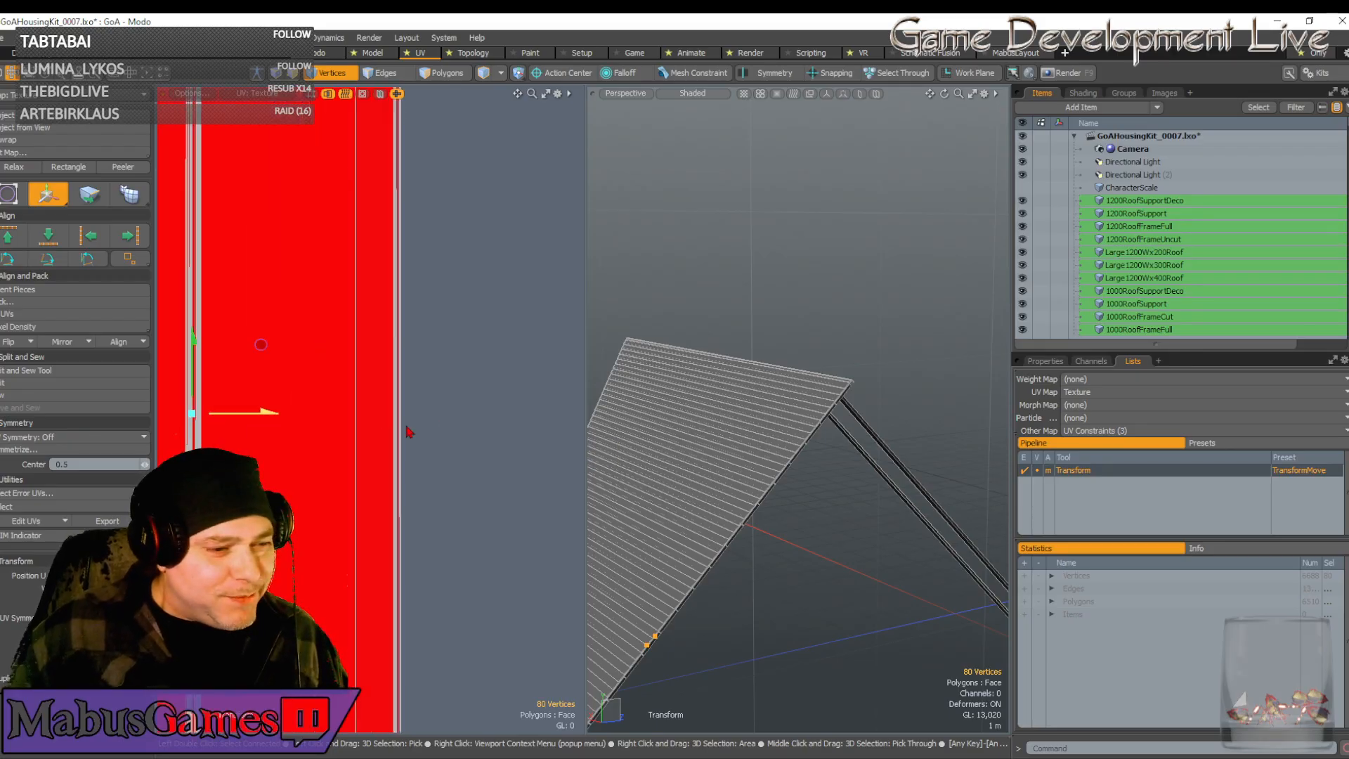
scroll(290, 426, "down", 4)
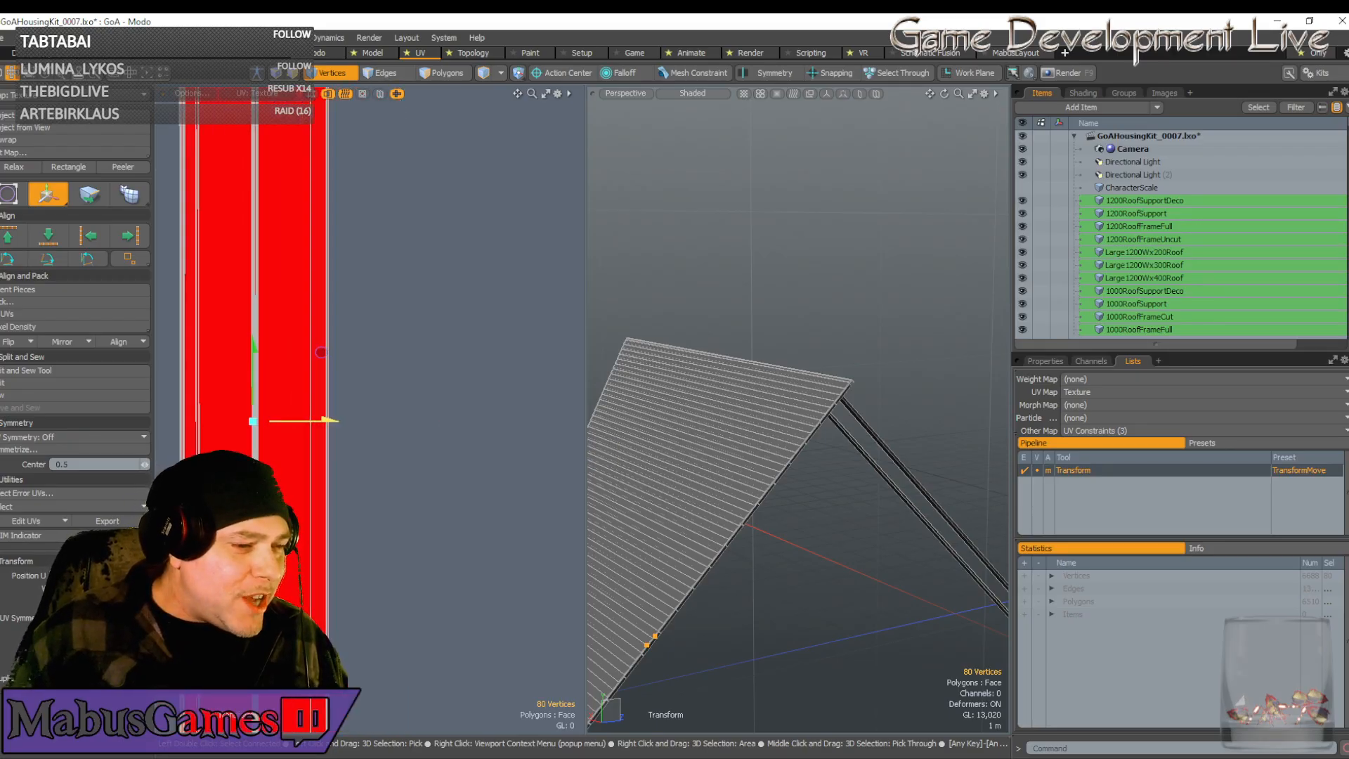
scroll(293, 422, "up", 4)
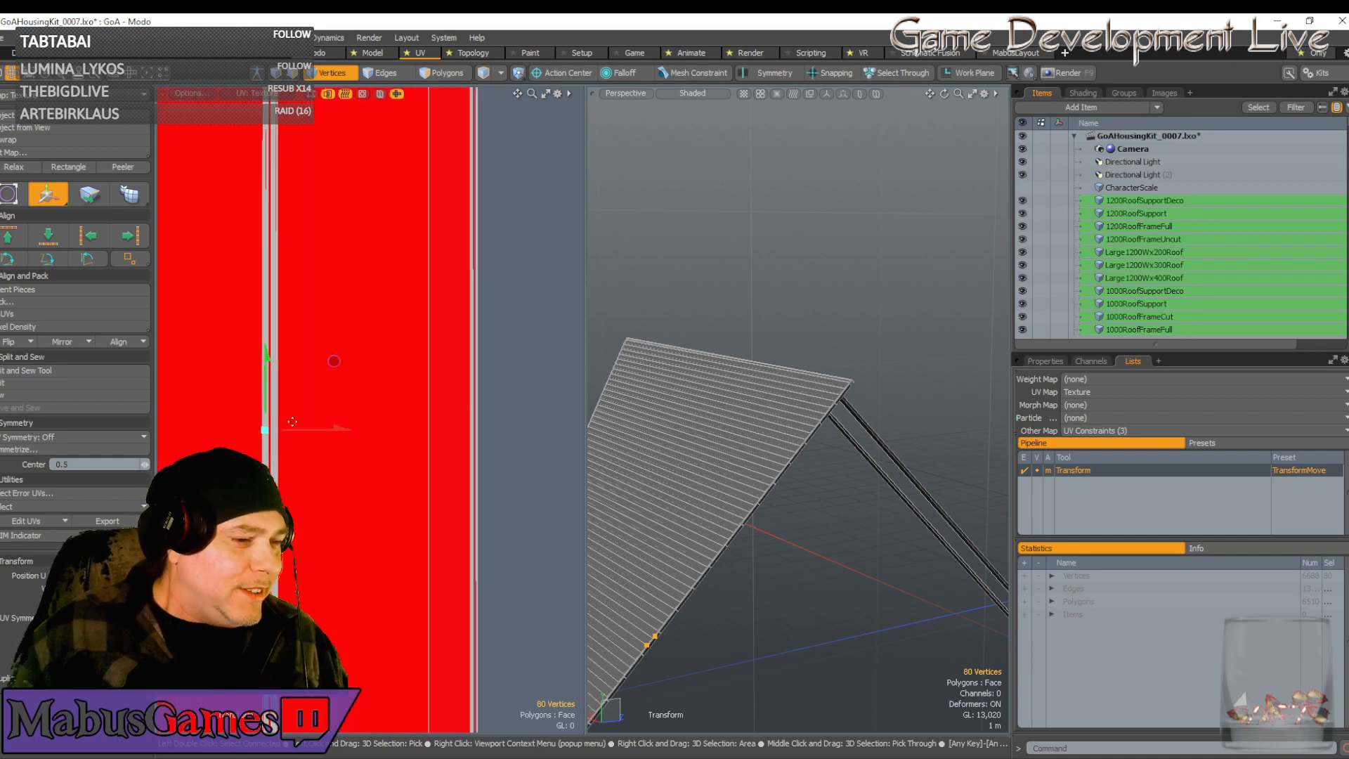
scroll(306, 437, "down", 1)
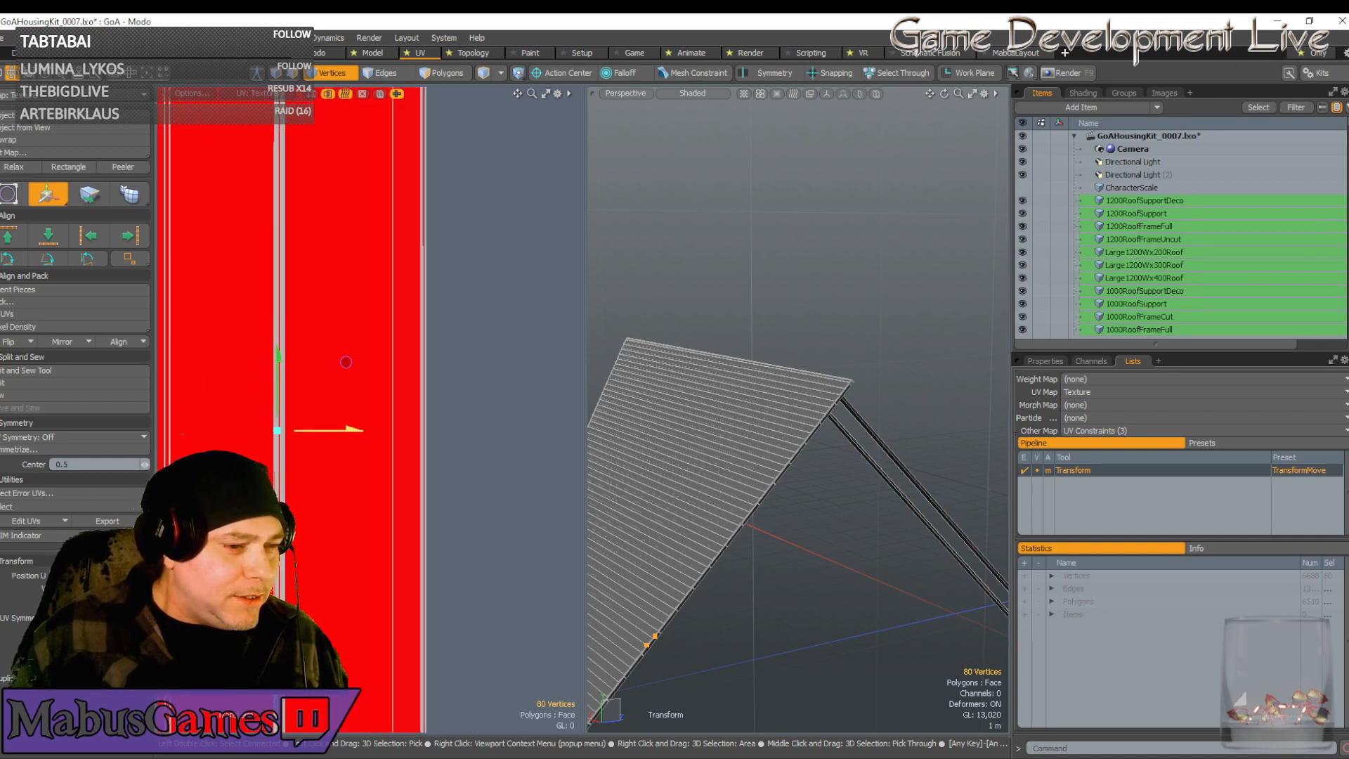
scroll(317, 442, "down", 3)
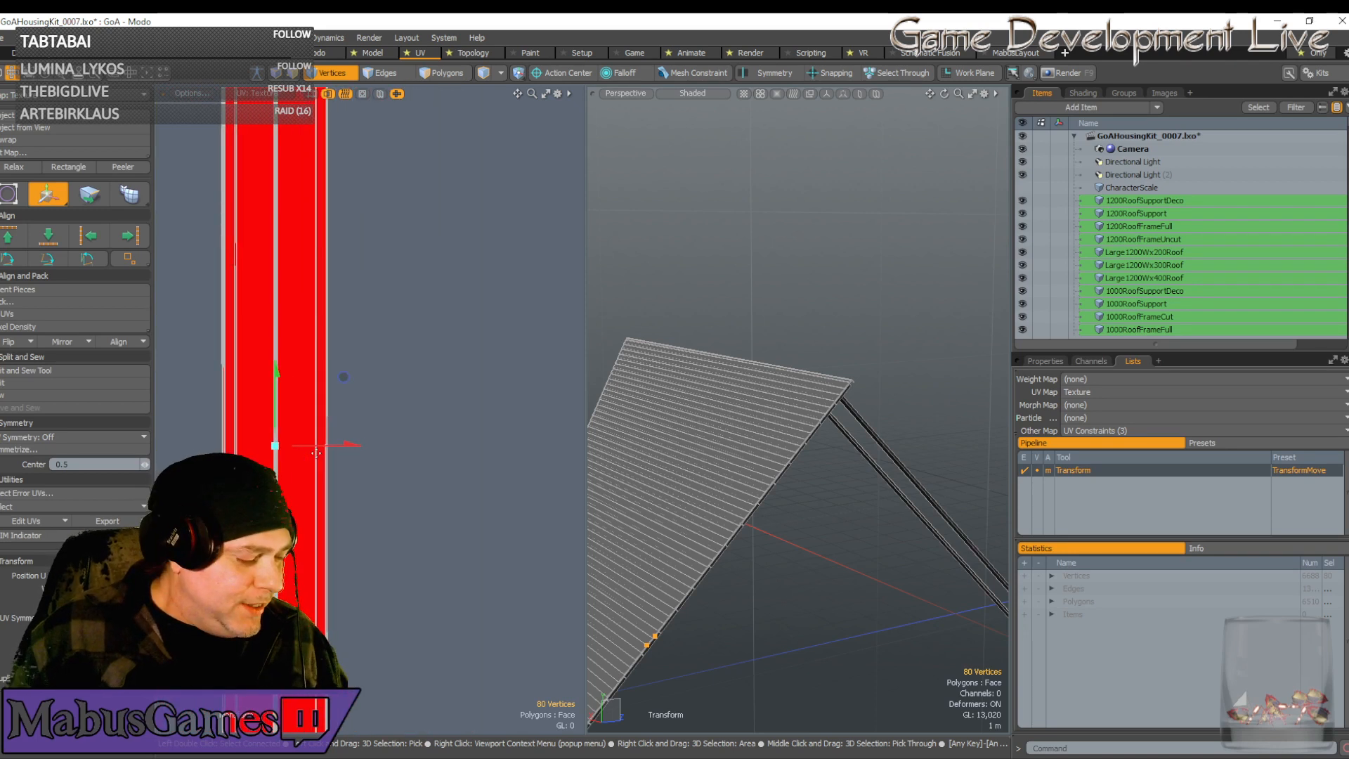
Widen the UV strip horizontally to fill the red strip
key("r")
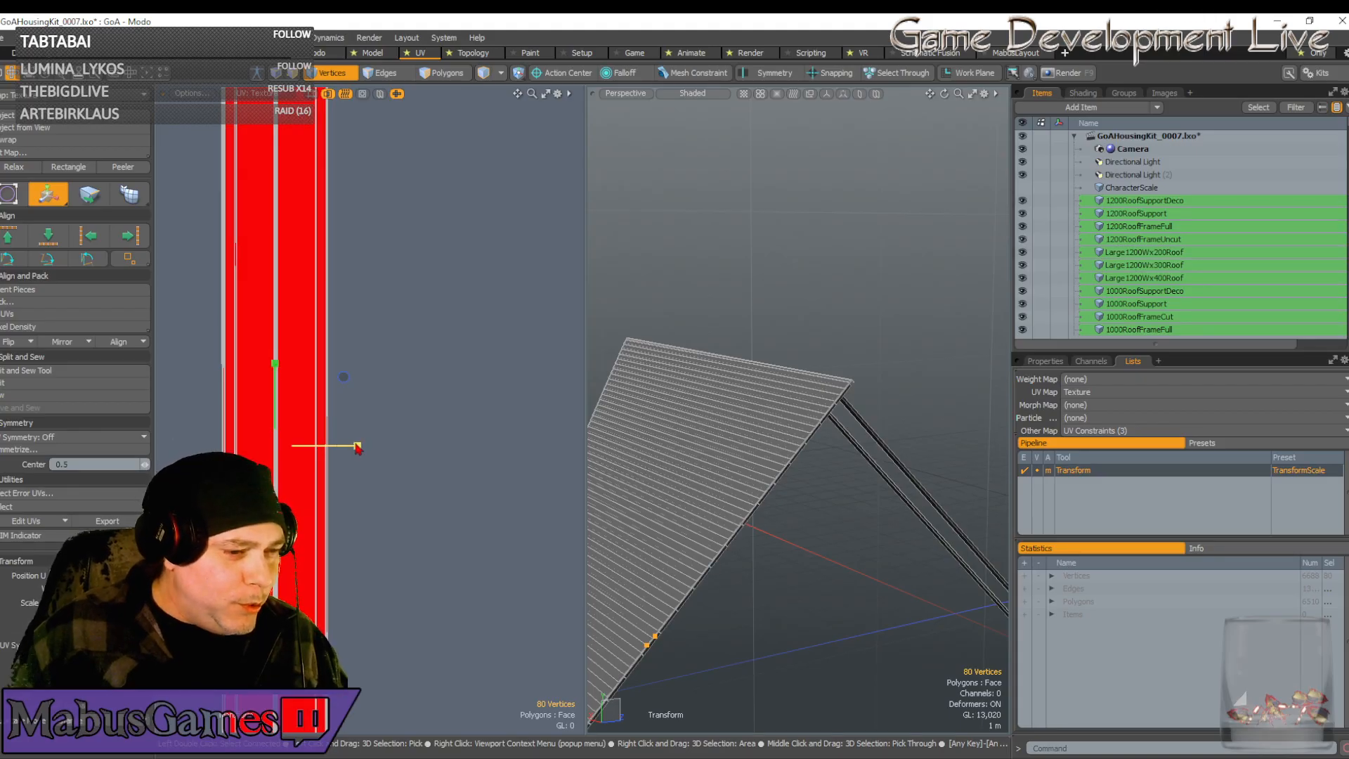
left_click_drag(358, 447, 384, 446)
key("space")
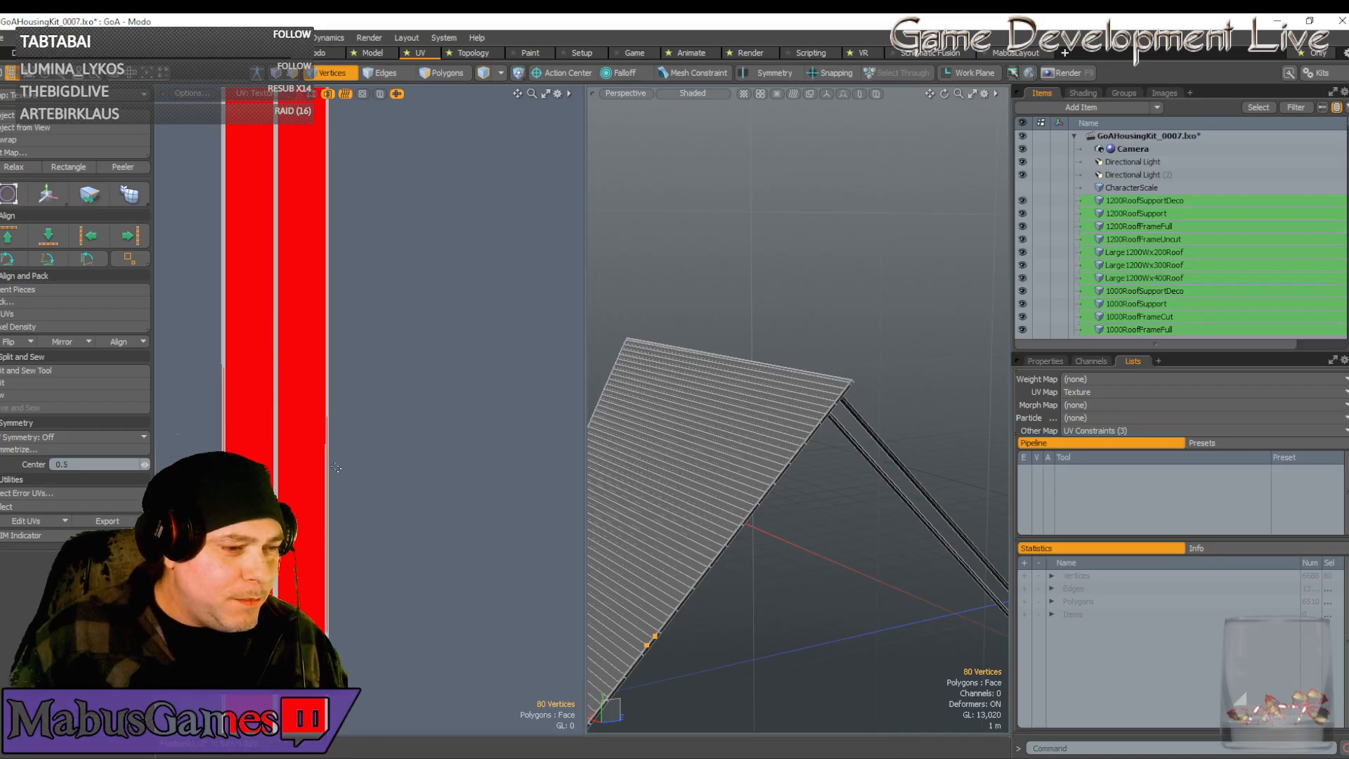
scroll(335, 468, "down", 5)
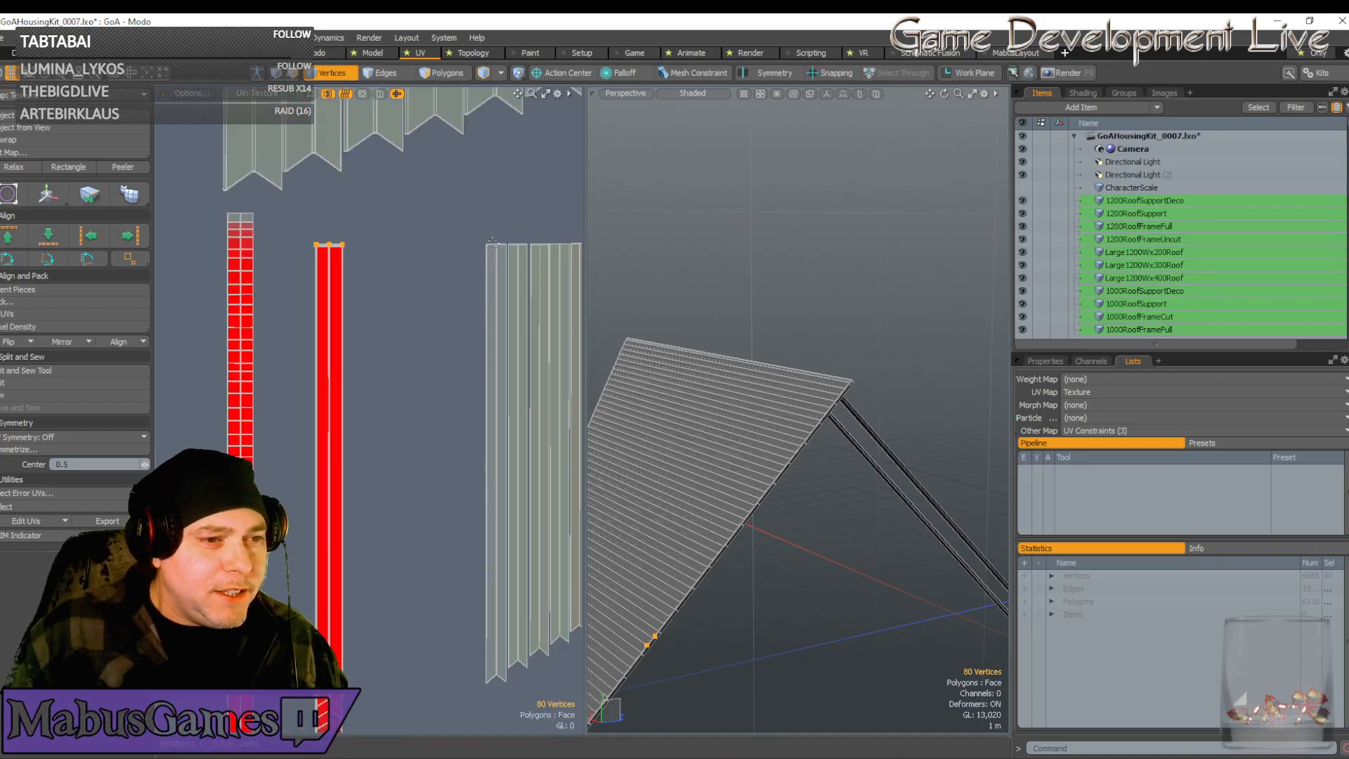
key("w")
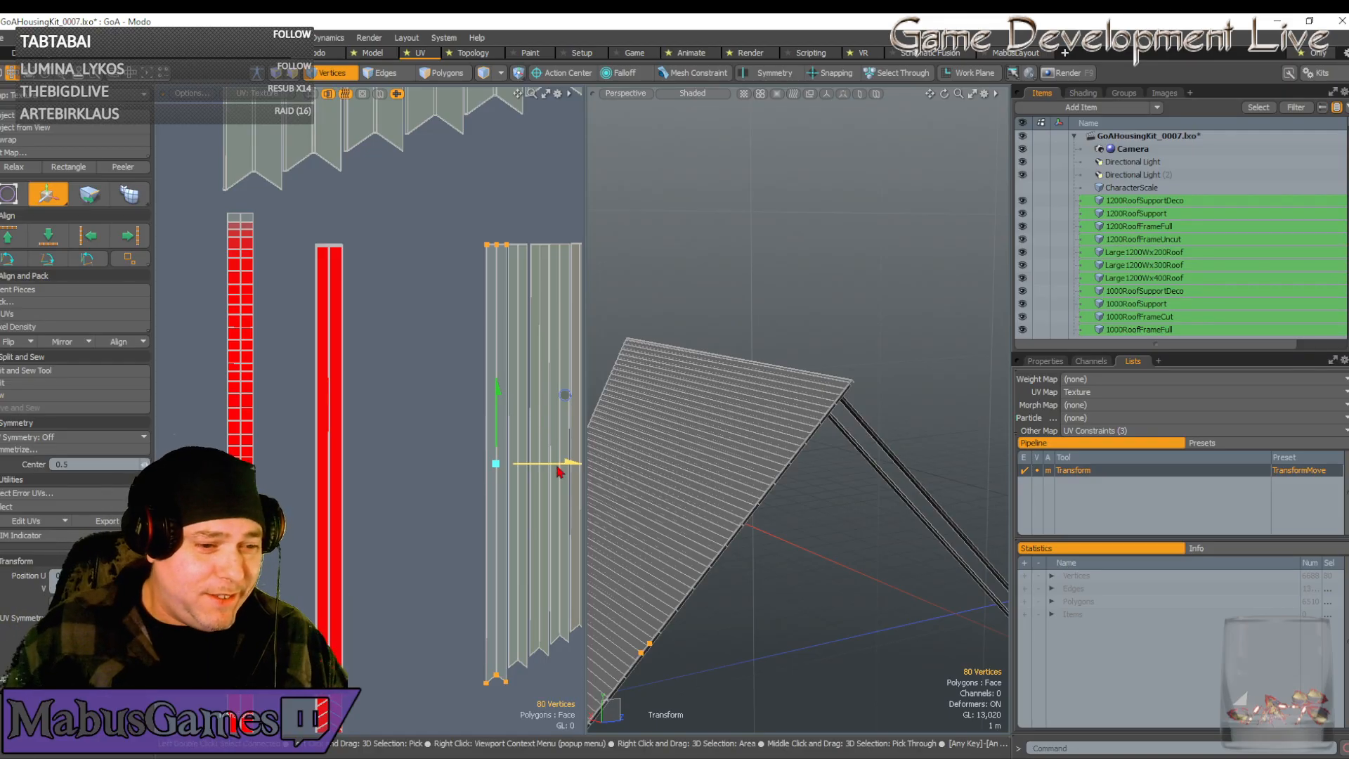
Drag the next plank UV island onto the red strip, nudge it, and widen it to the strip's edges
left_click_drag(530, 399, 361, 399)
left_click_drag(327, 456, 329, 456)
scroll(328, 457, "up", 5)
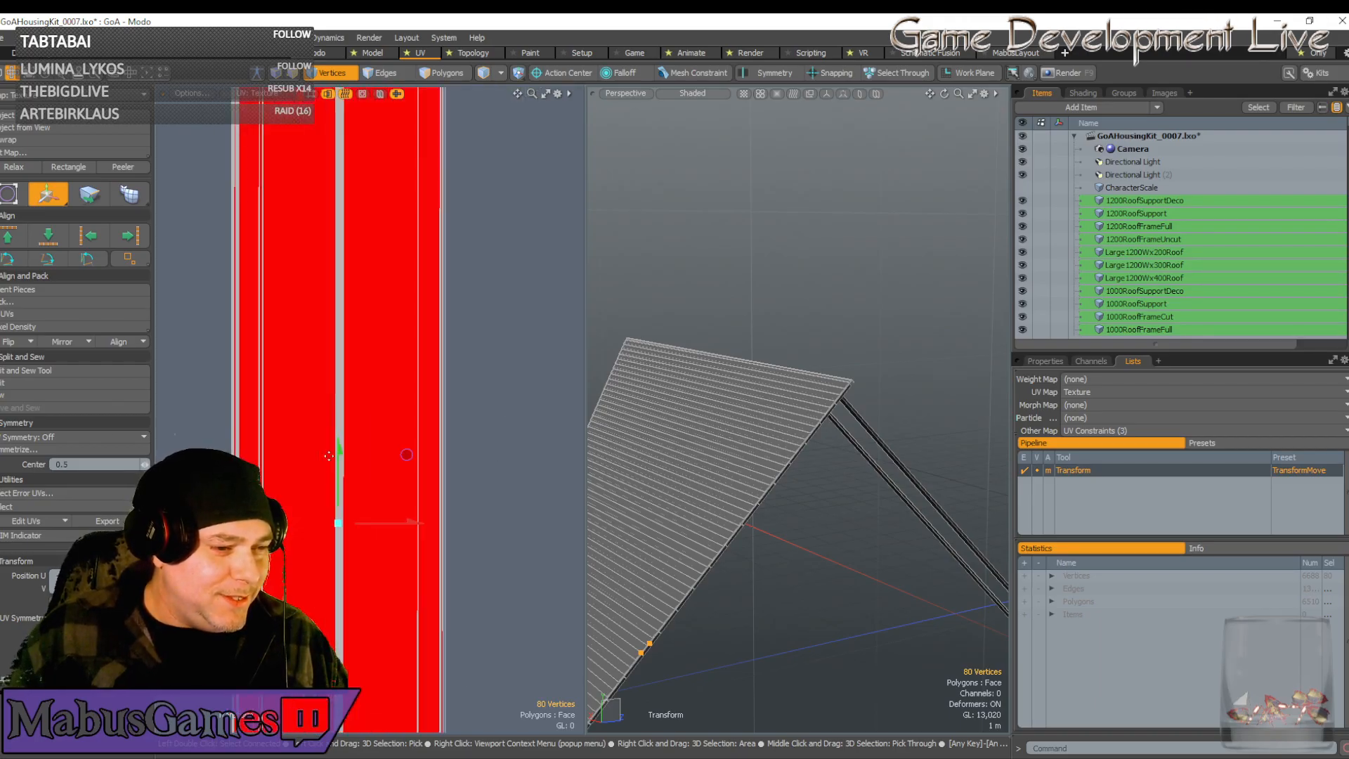
scroll(355, 523, "down", 3)
left_click_drag(356, 522, 354, 522)
scroll(381, 533, "up", 2)
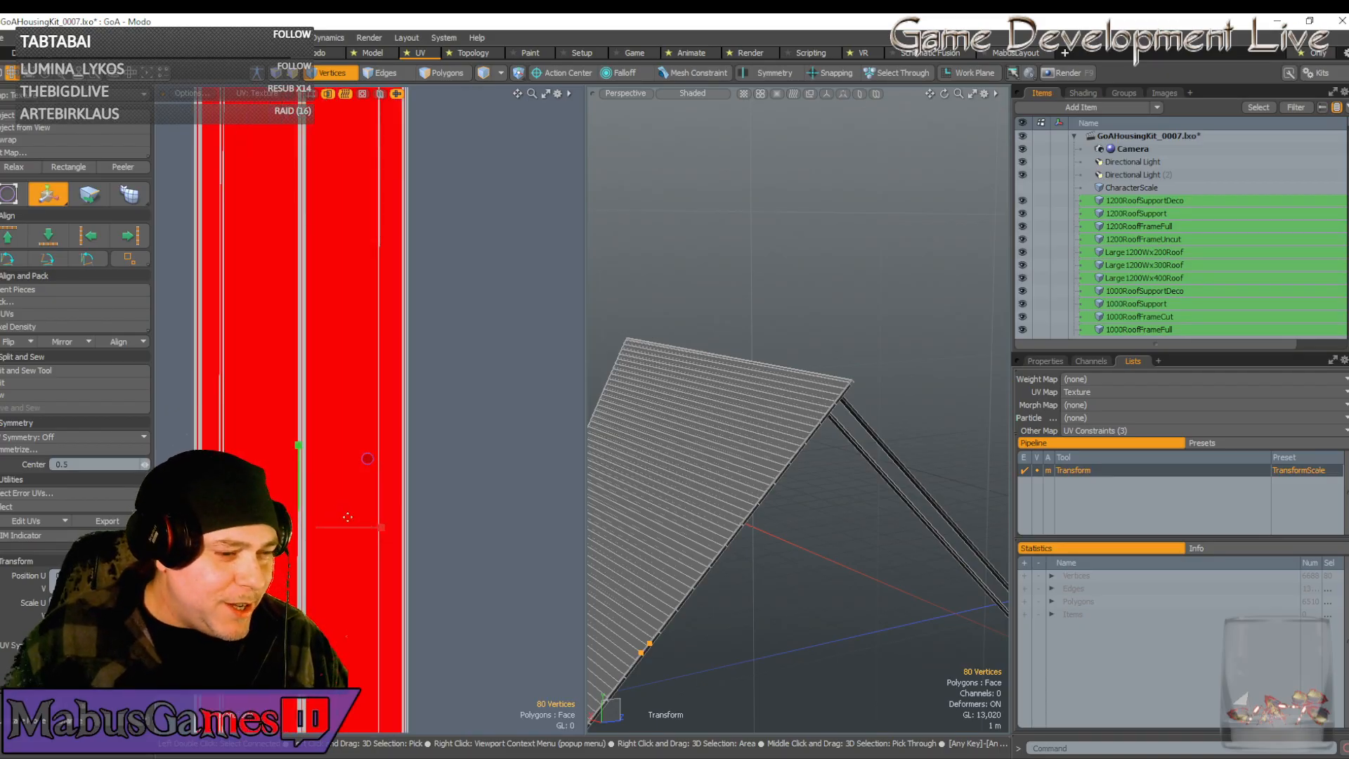
left_click_drag(381, 527, 408, 527)
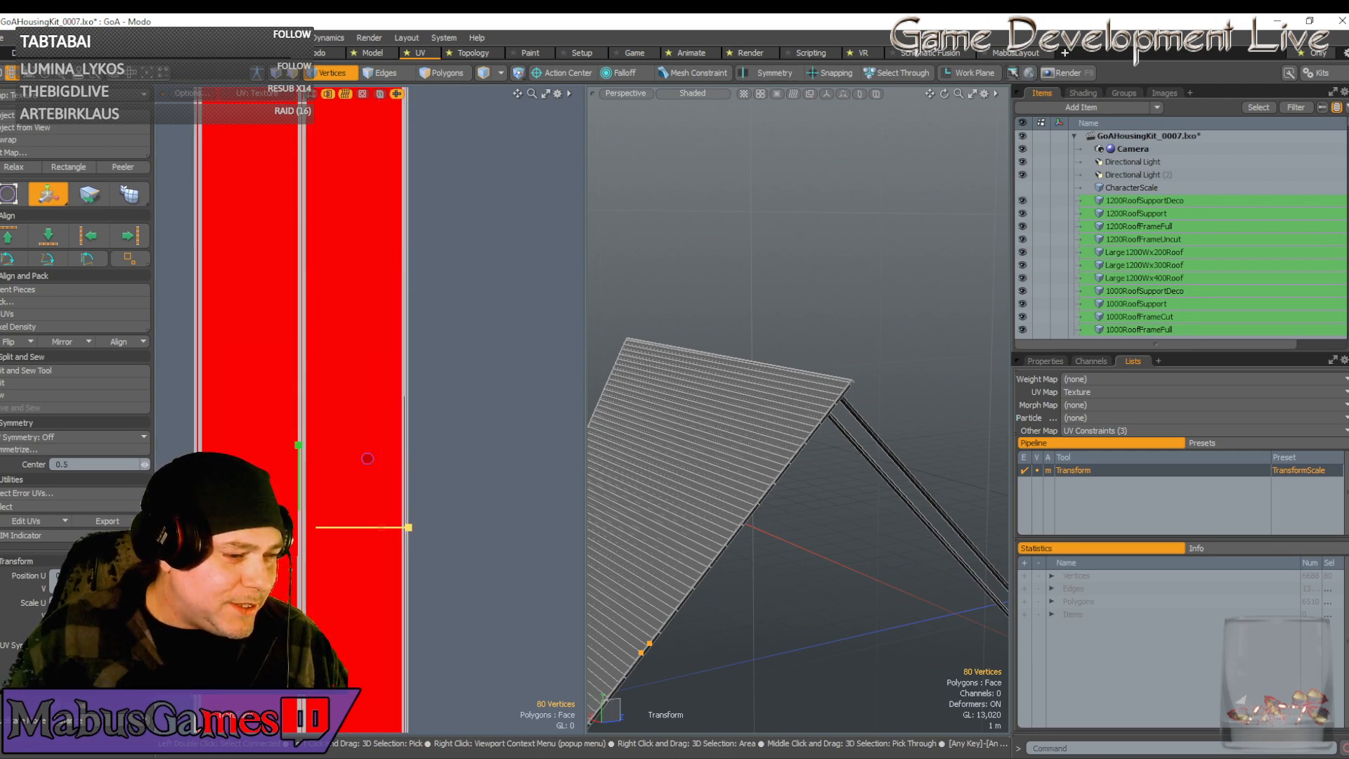
scroll(331, 523, "down", 5)
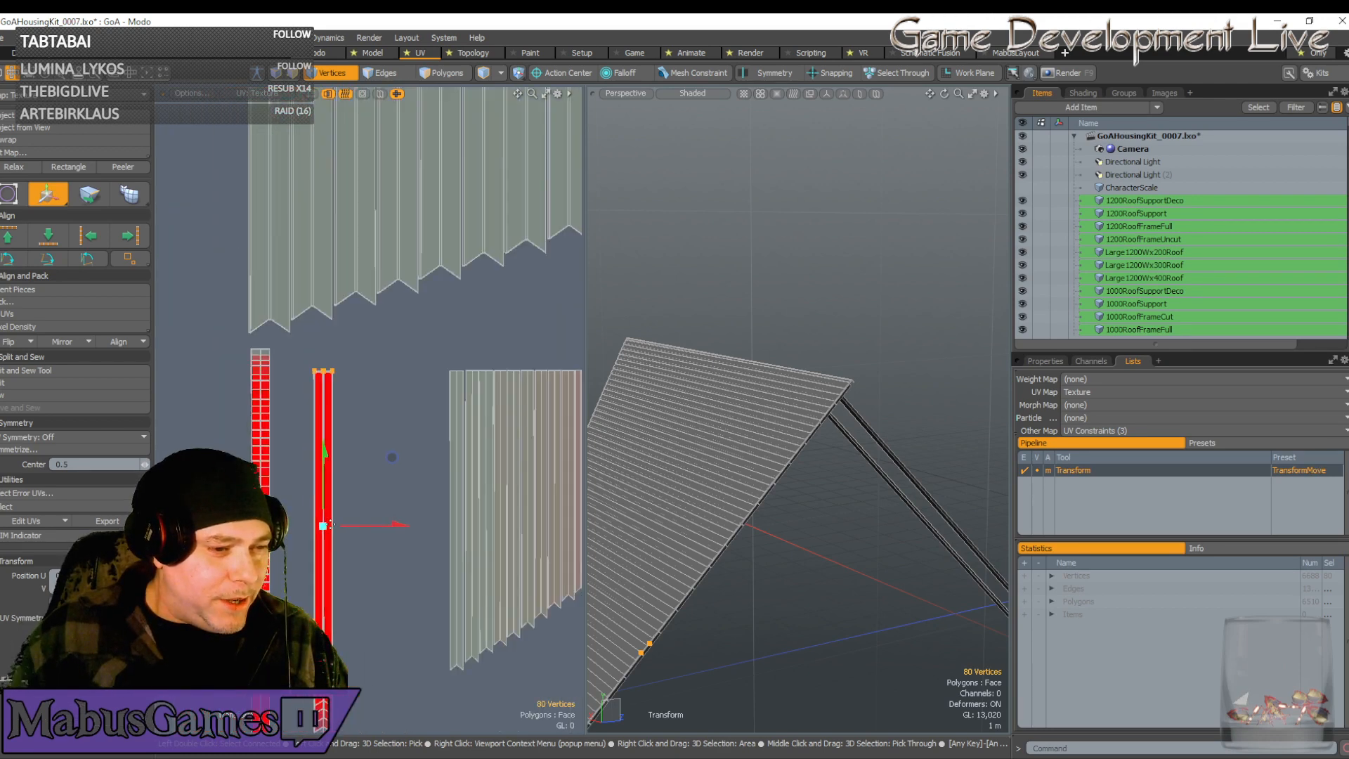
key("space")
scroll(331, 522, "down", 3)
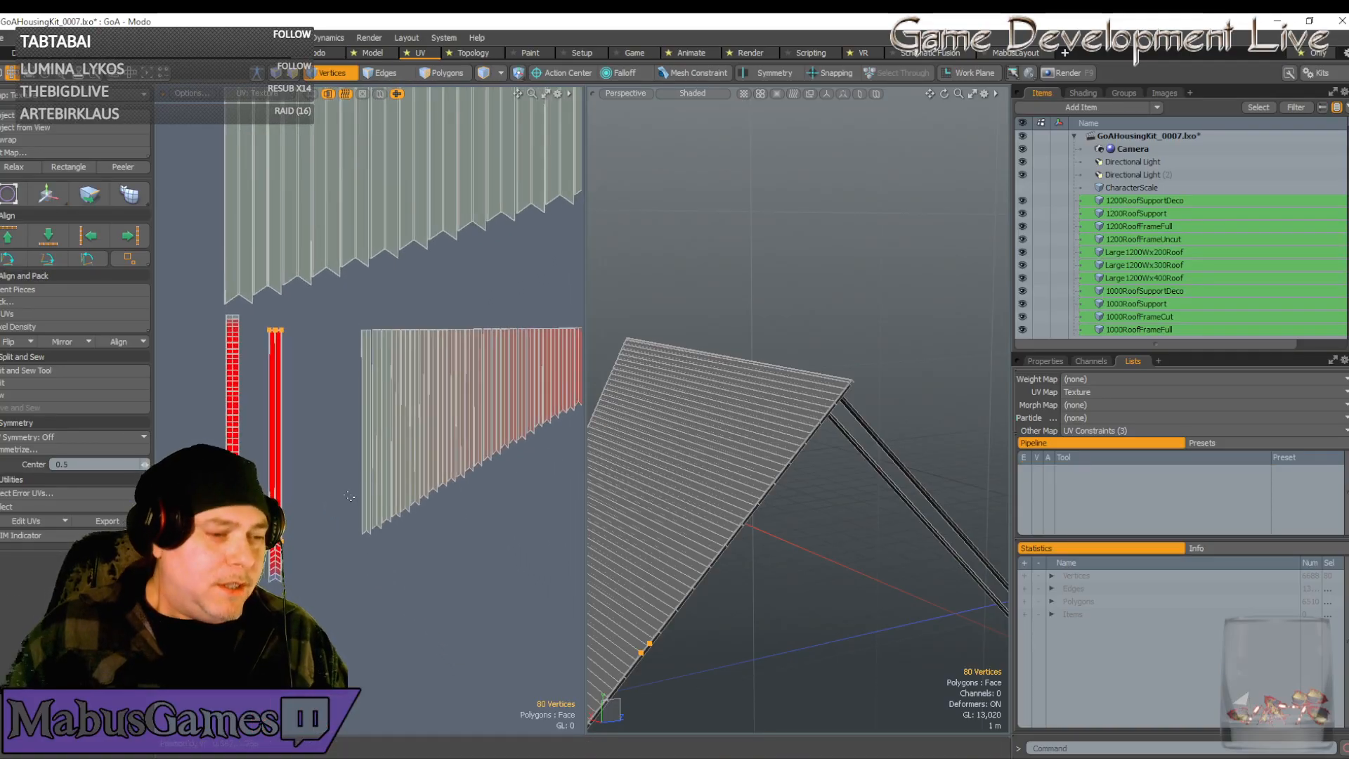
Select the next plank strip's top and bottom UV vertices and shift them left over the red strip
key("y")
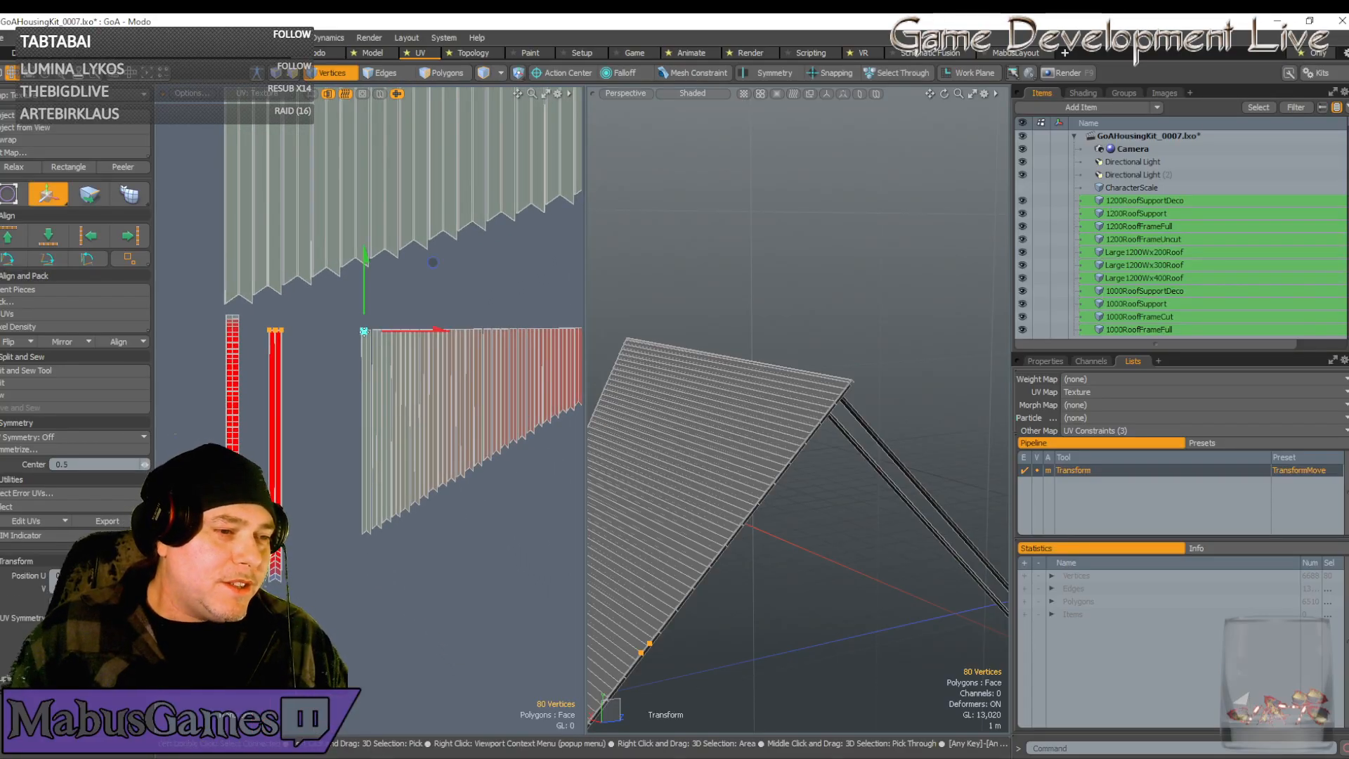
key("space")
double_click(364, 331)
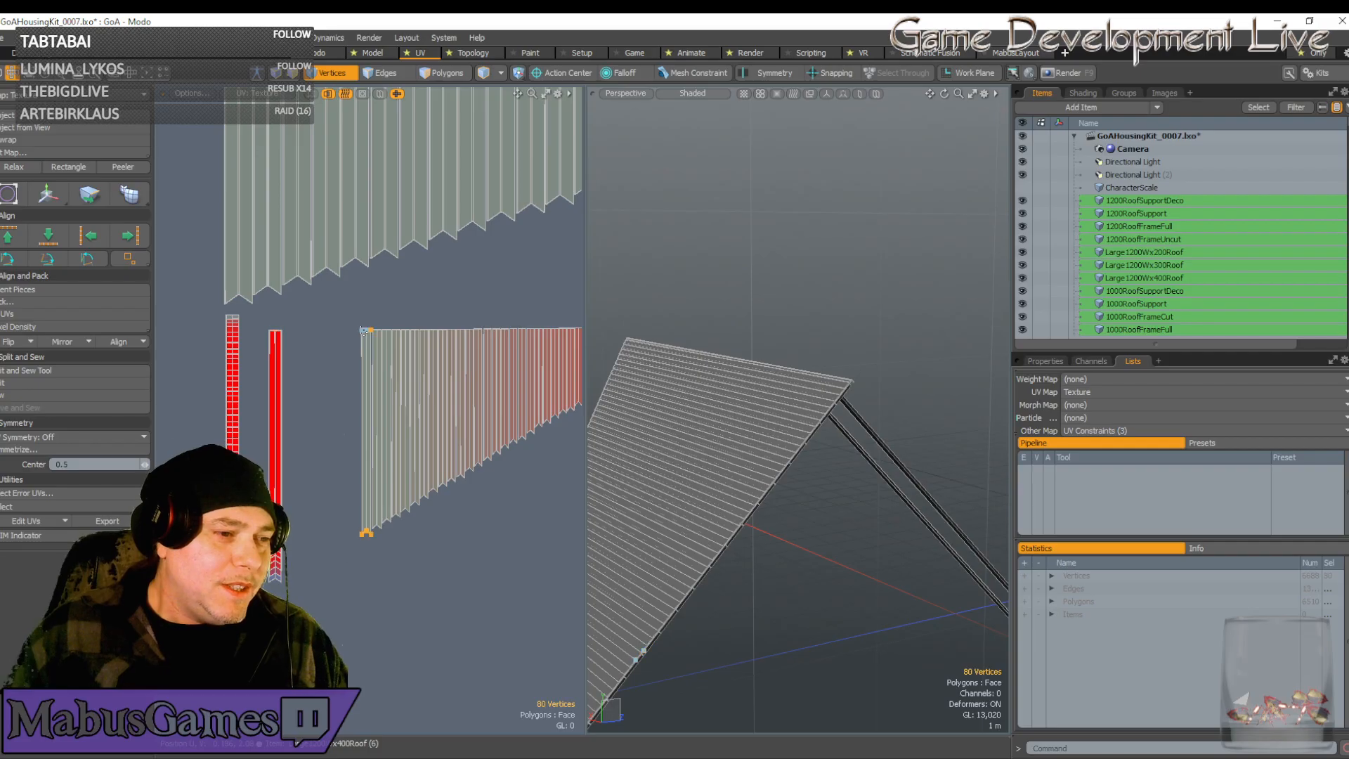
key("w")
left_click_drag(424, 431, 335, 432)
scroll(273, 439, "up", 7)
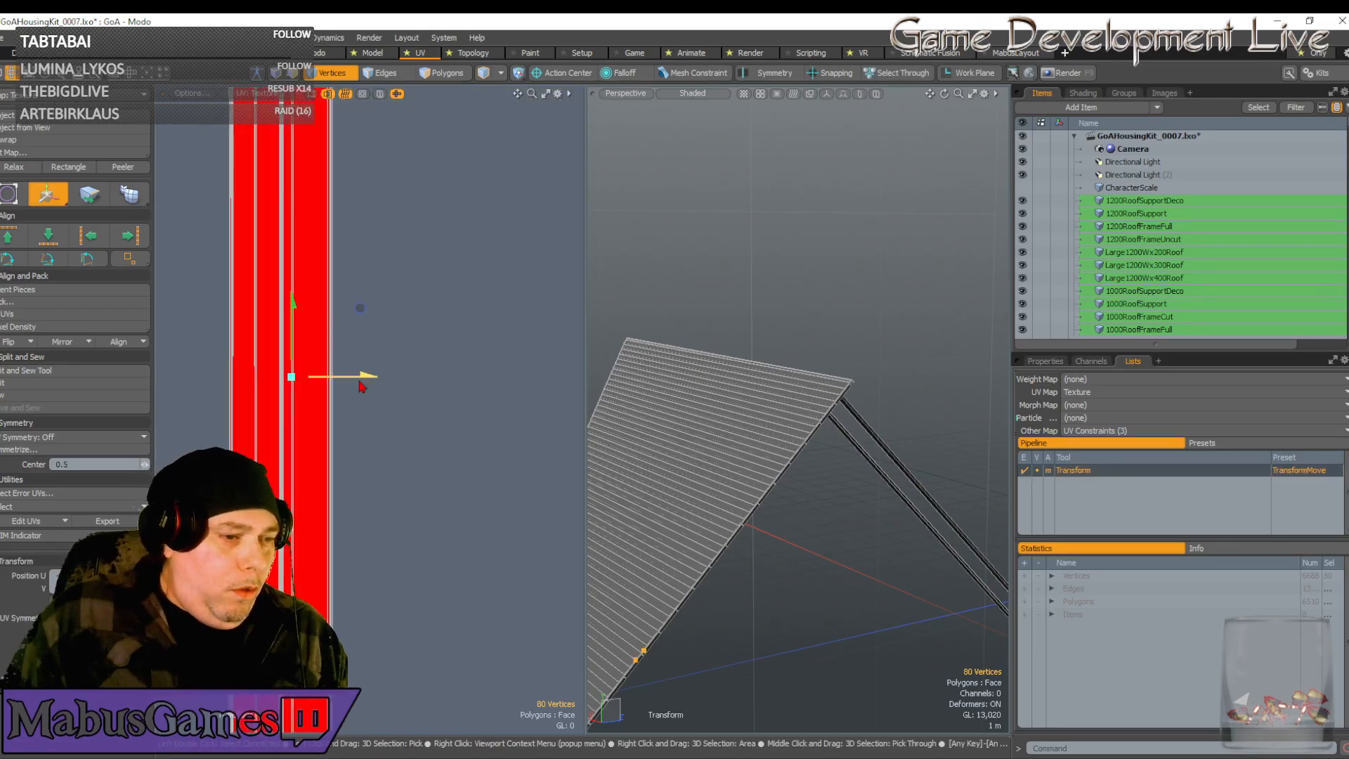
left_click_drag(362, 380, 353, 382)
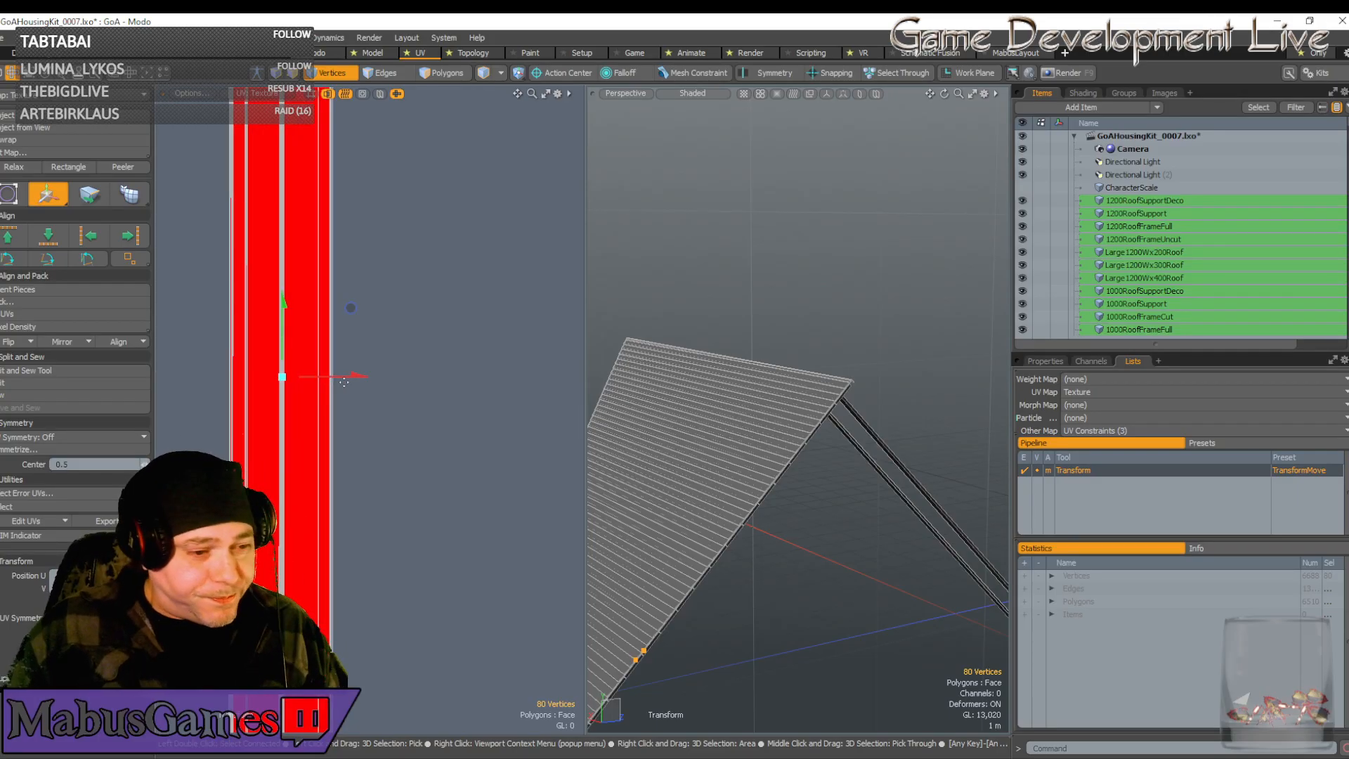
Scale the UV strip wider to fill the red texture strip, then switch to Unreal Engine
key("r")
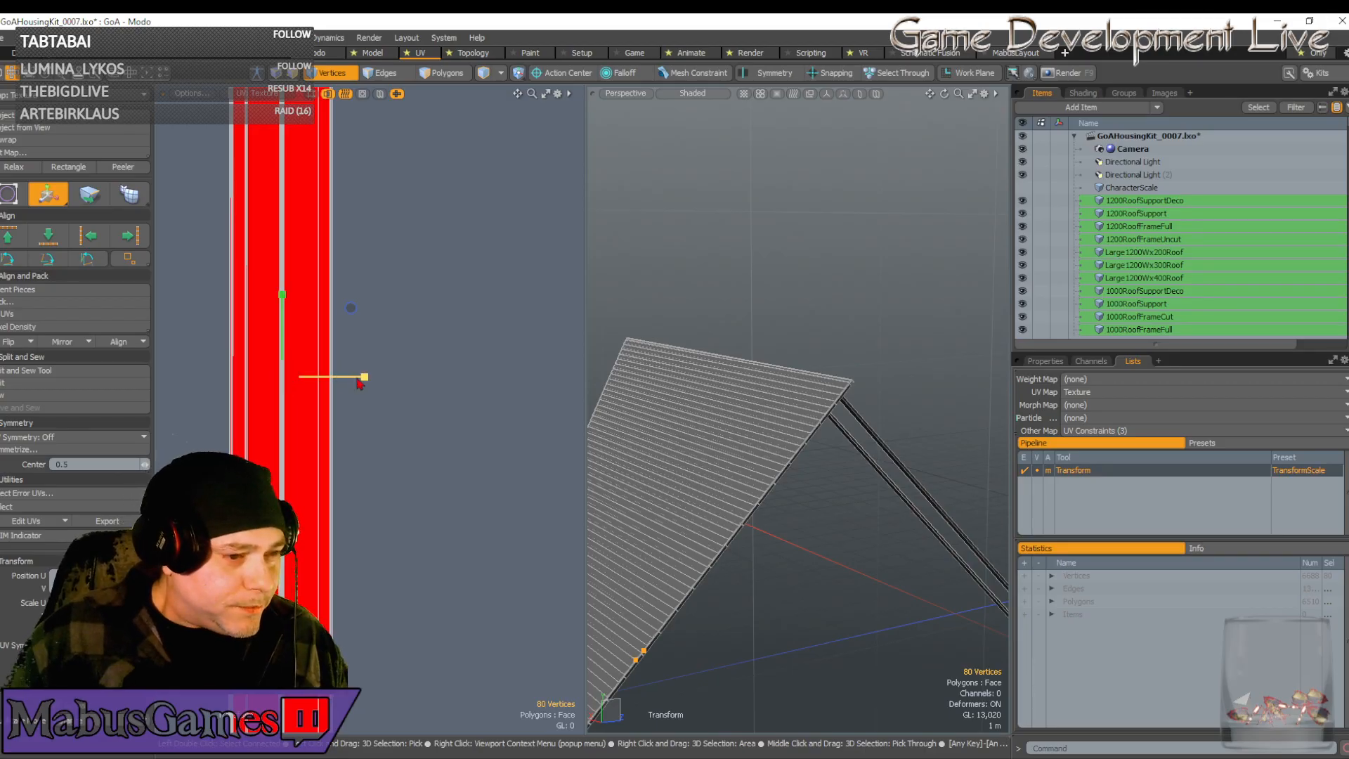
left_click_drag(360, 379, 477, 362)
key("space")
scroll(368, 383, "down", 7)
scroll(572, 391, "up", 2)
scroll(573, 359, "down", 4)
key("w")
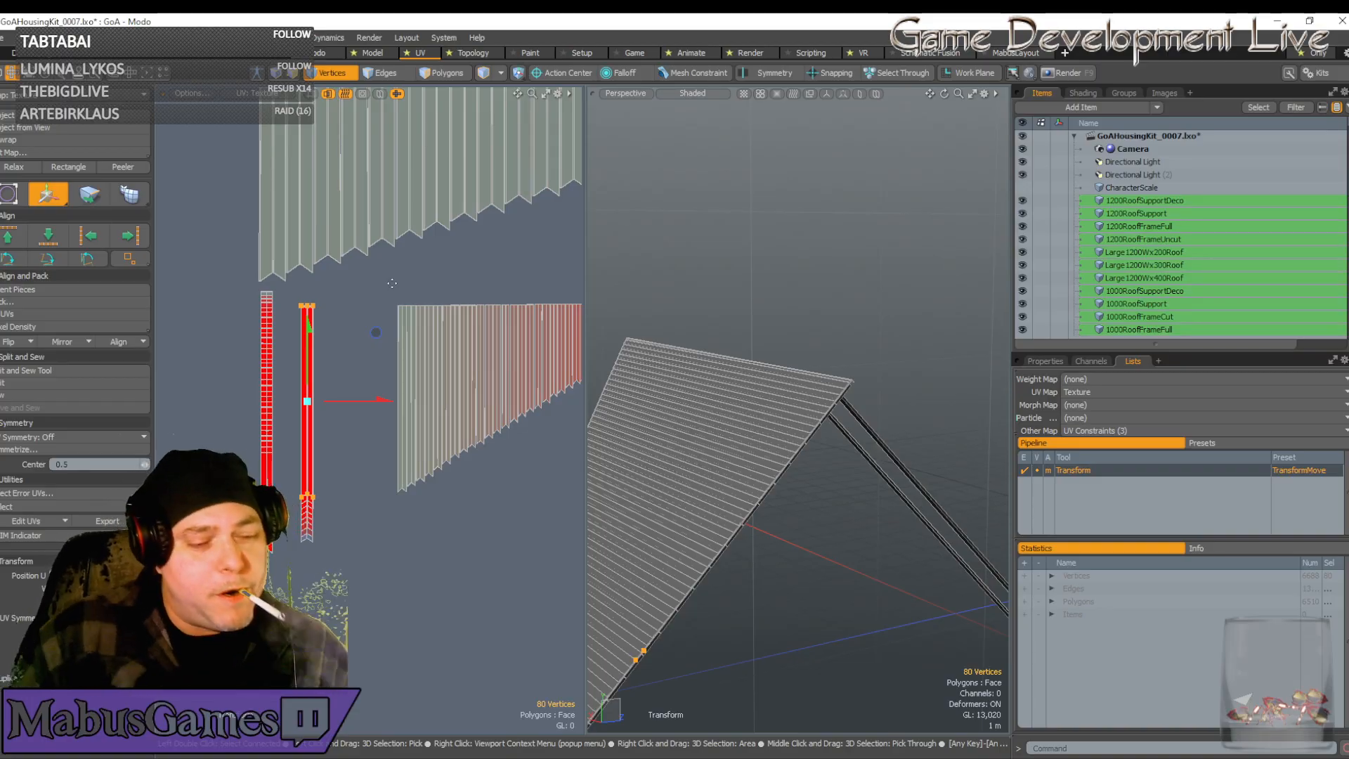
key("alt+Tab")
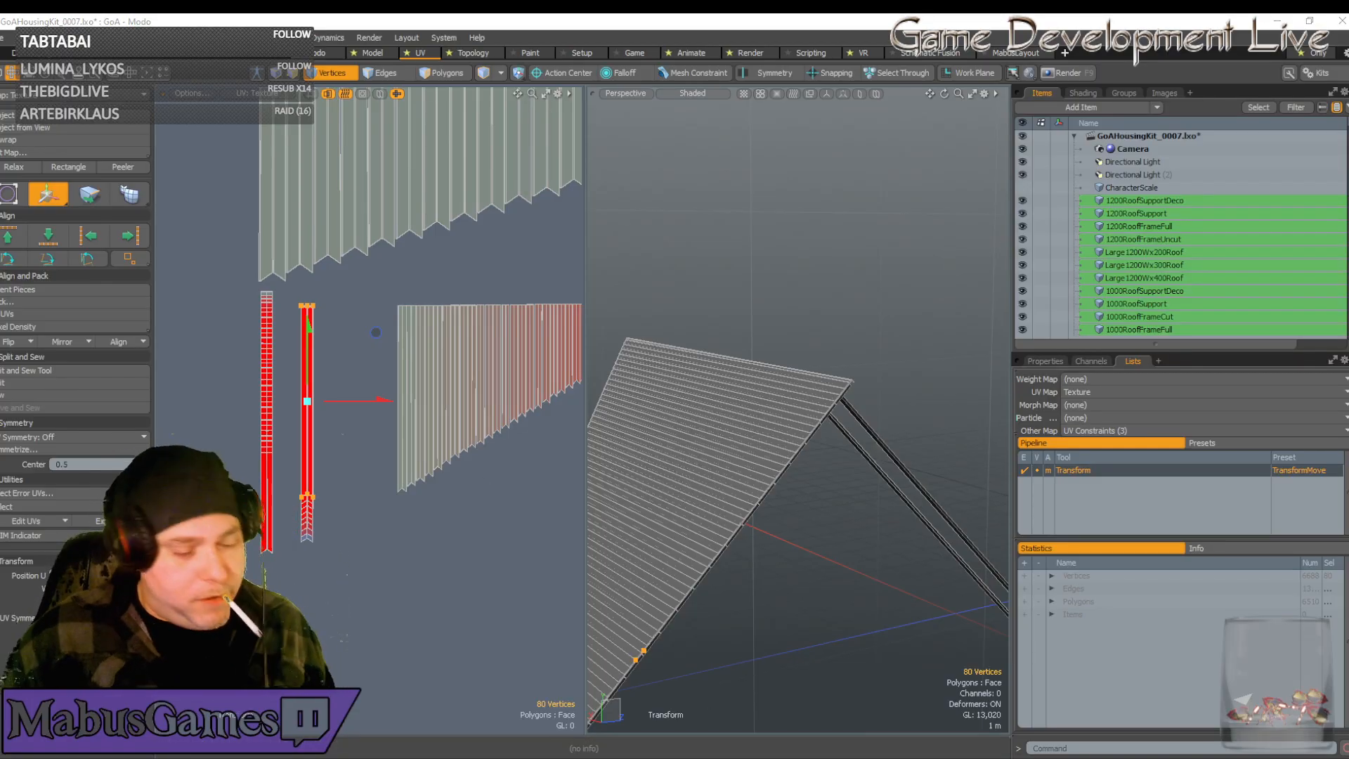
Start Play-In-Editor and take control of the mannequin character
right_click_drag(726, 518, 726, 518)
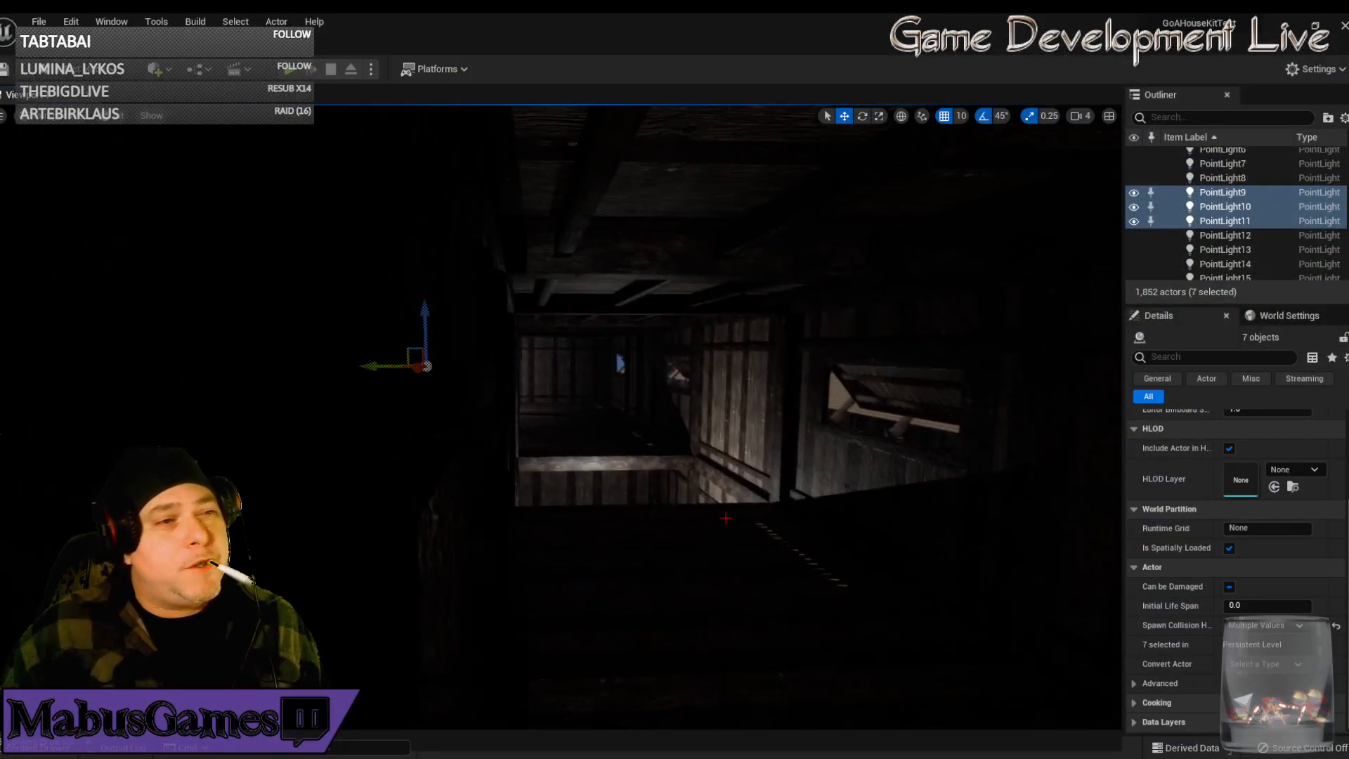
left_click(291, 73)
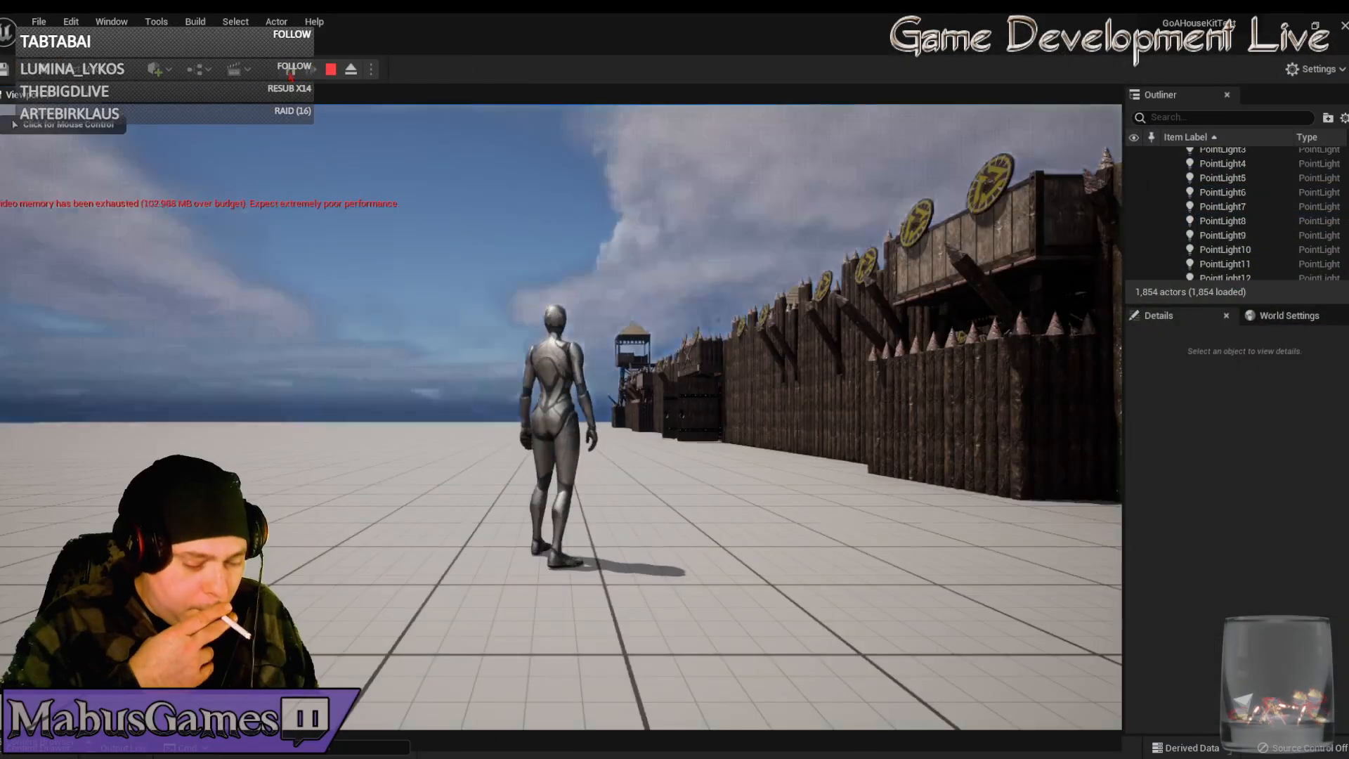
left_click(327, 302)
Run the character along the palisade, out through the gate and back toward the buildings
key("w")
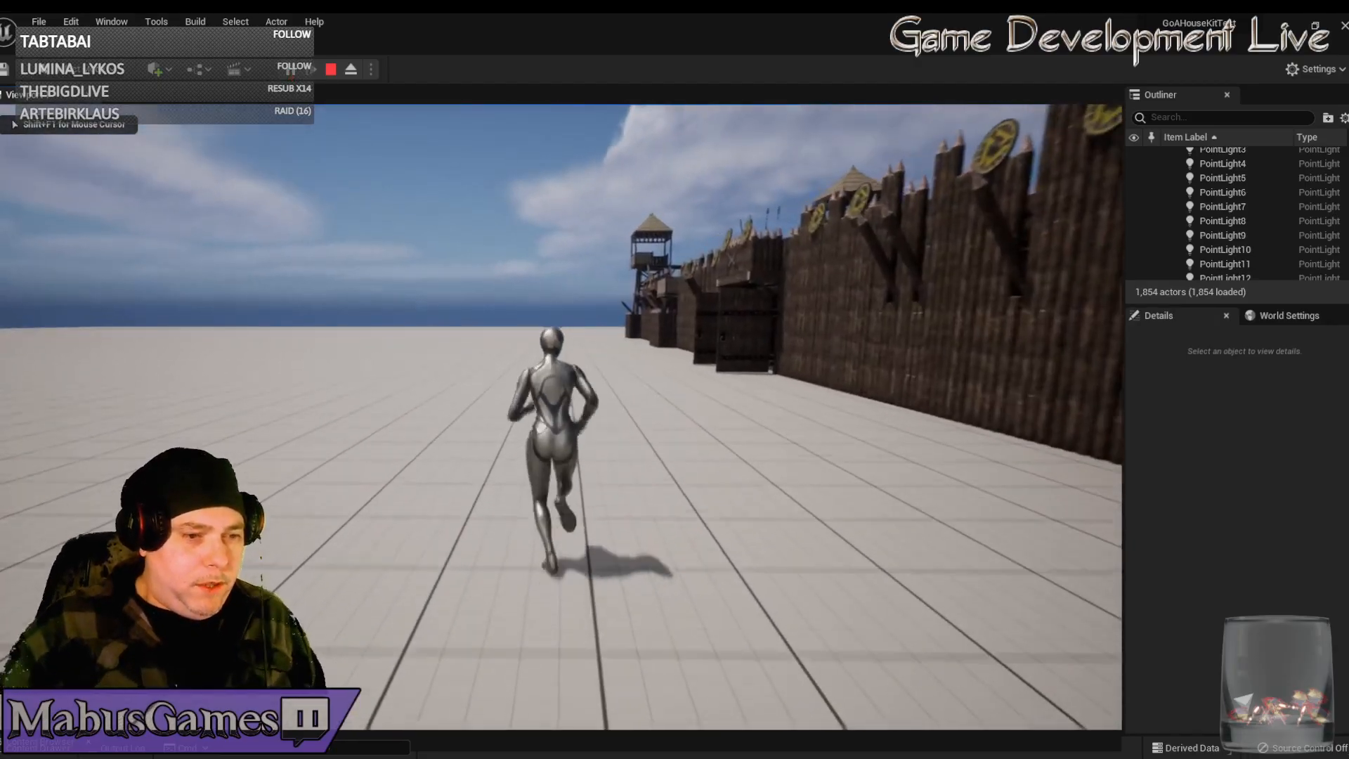
key("a")
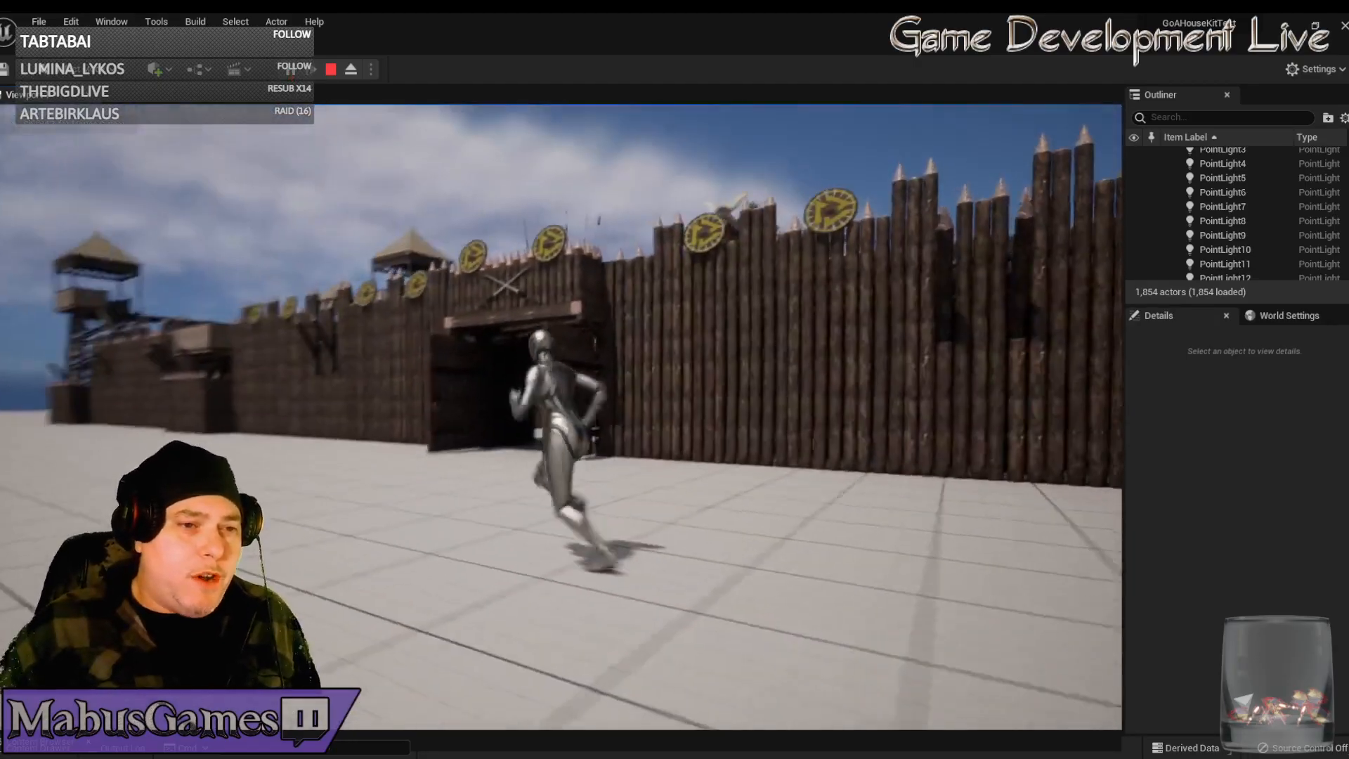
key("s")
key("a")
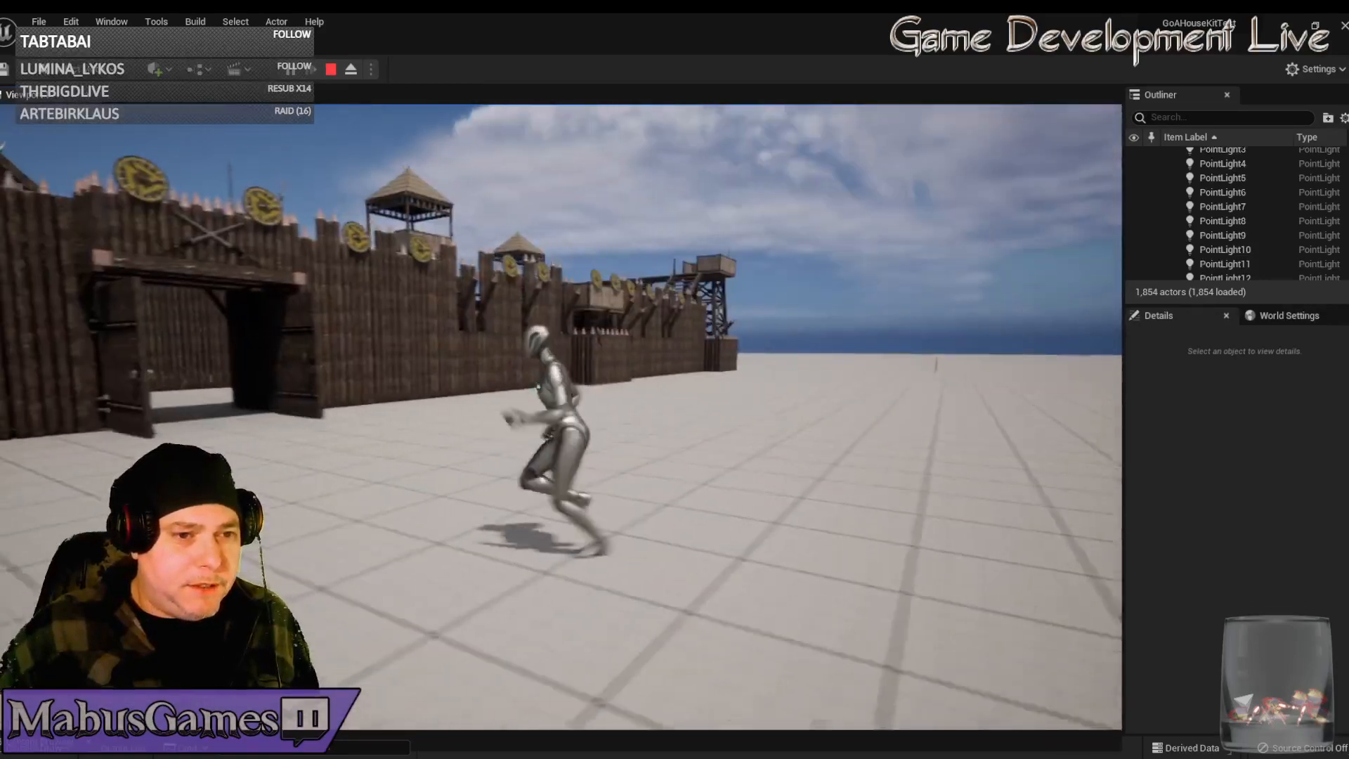
key("w")
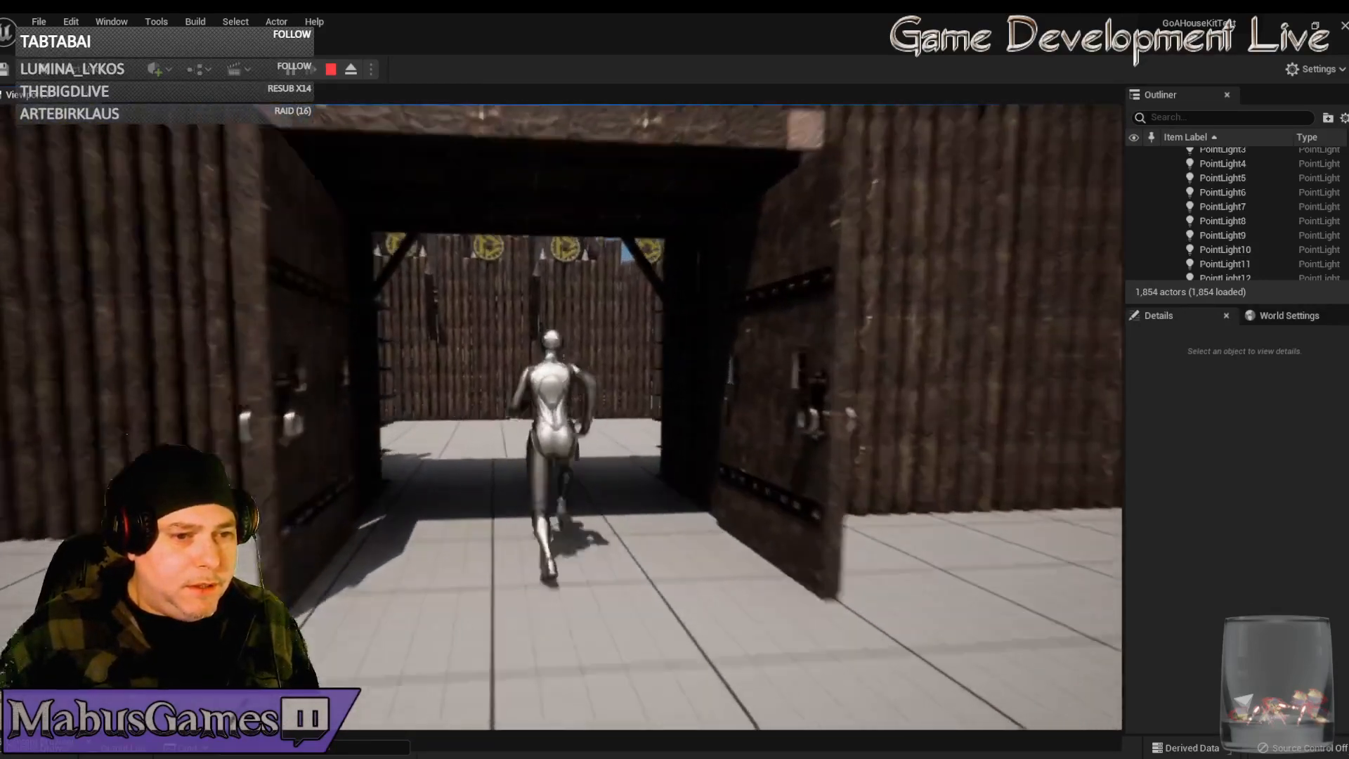
key("w")
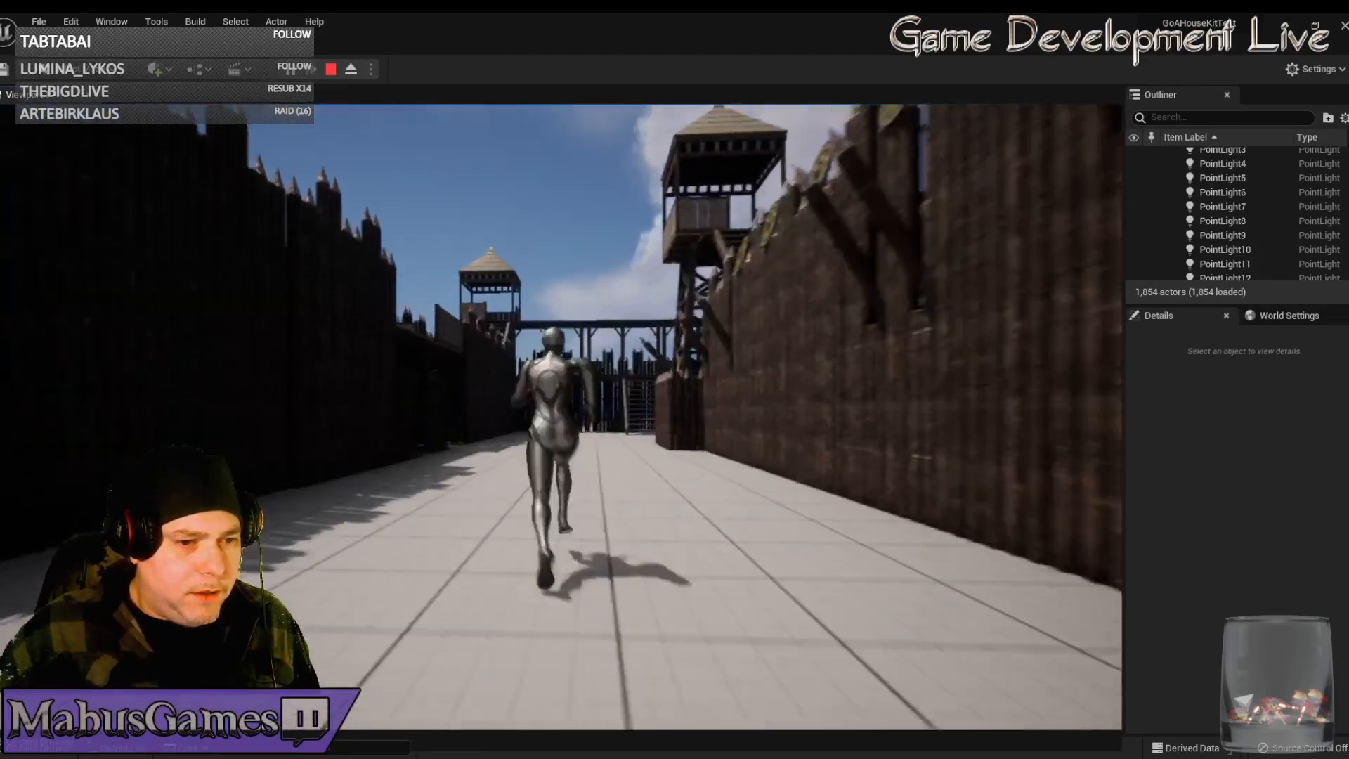
key("w")
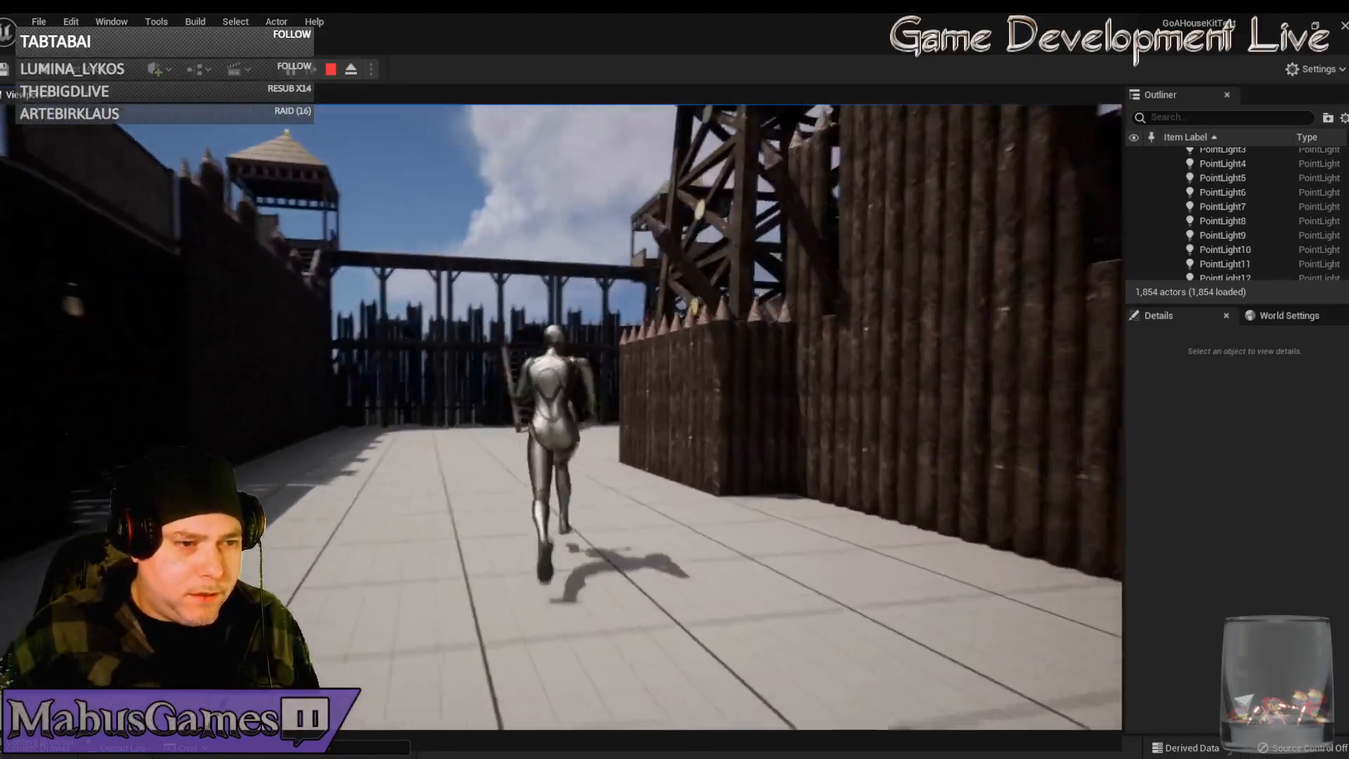
key("w")
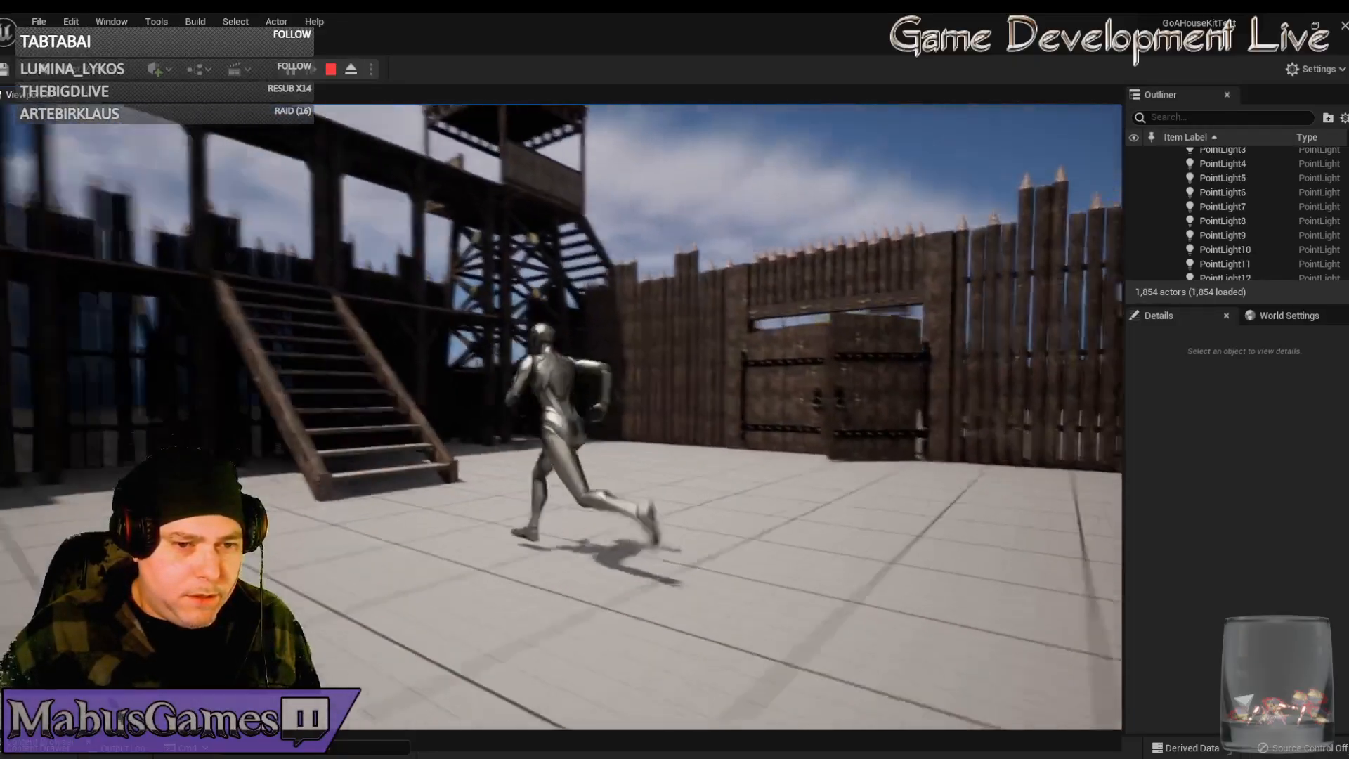
key("w")
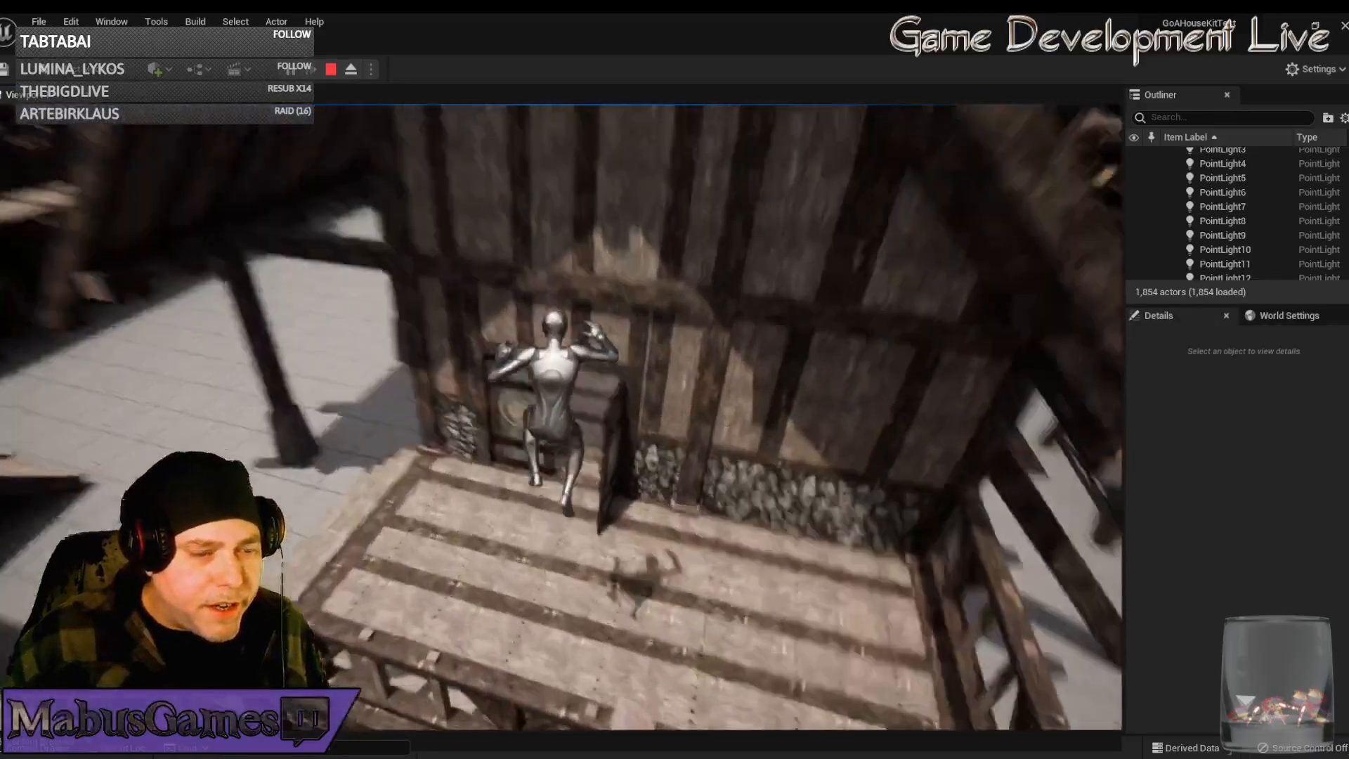
Run the character through the doorway into the hall, then stop the playtest with Esc
key("w")
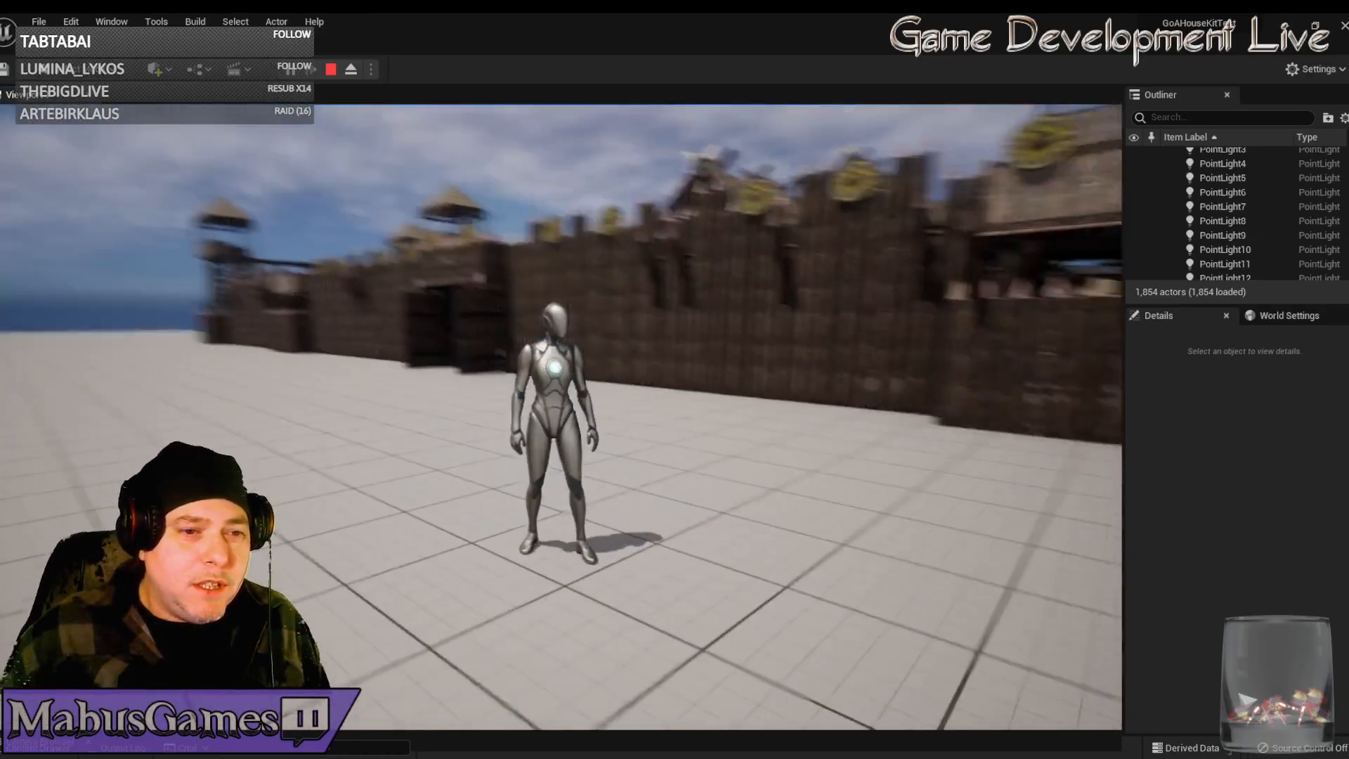
key("Escape")
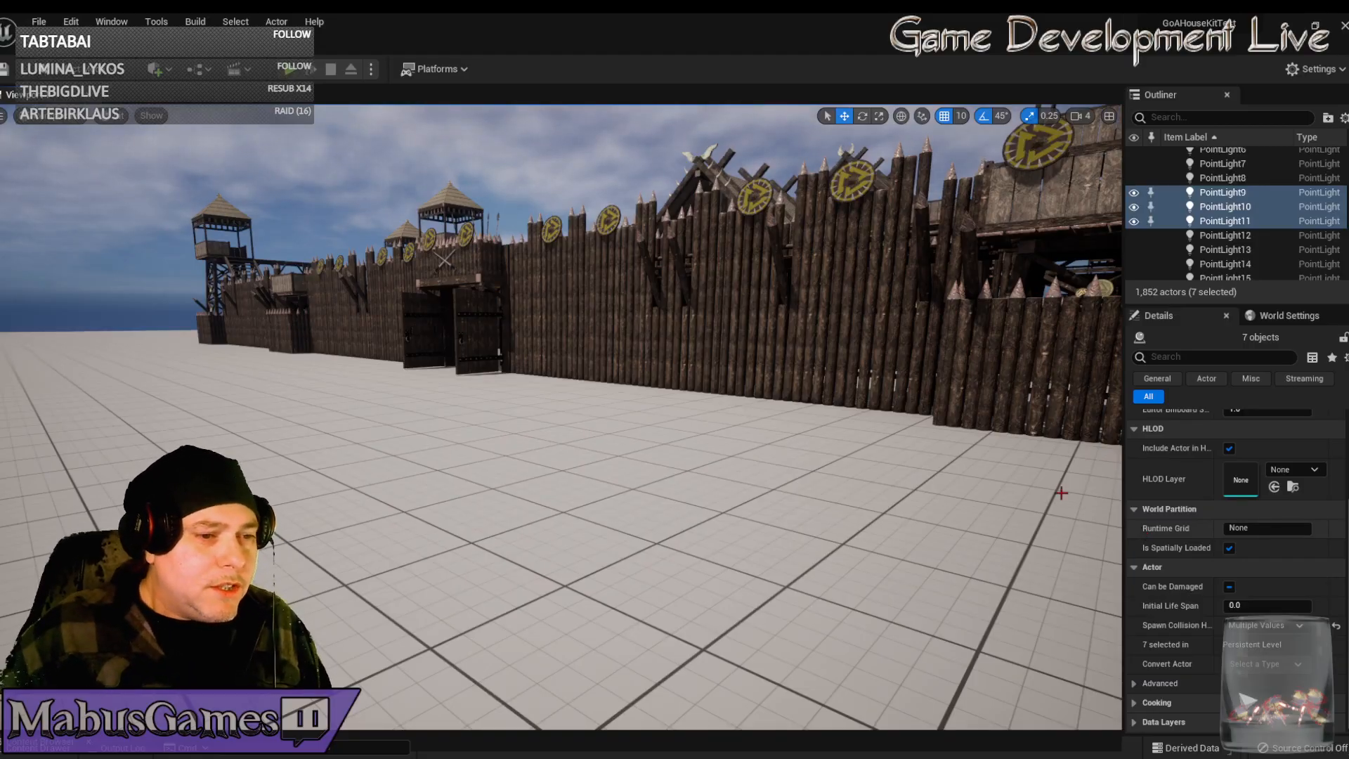
Turn the editor camera toward the fort and return to Modo
right_click_drag(736, 505, 623, 505)
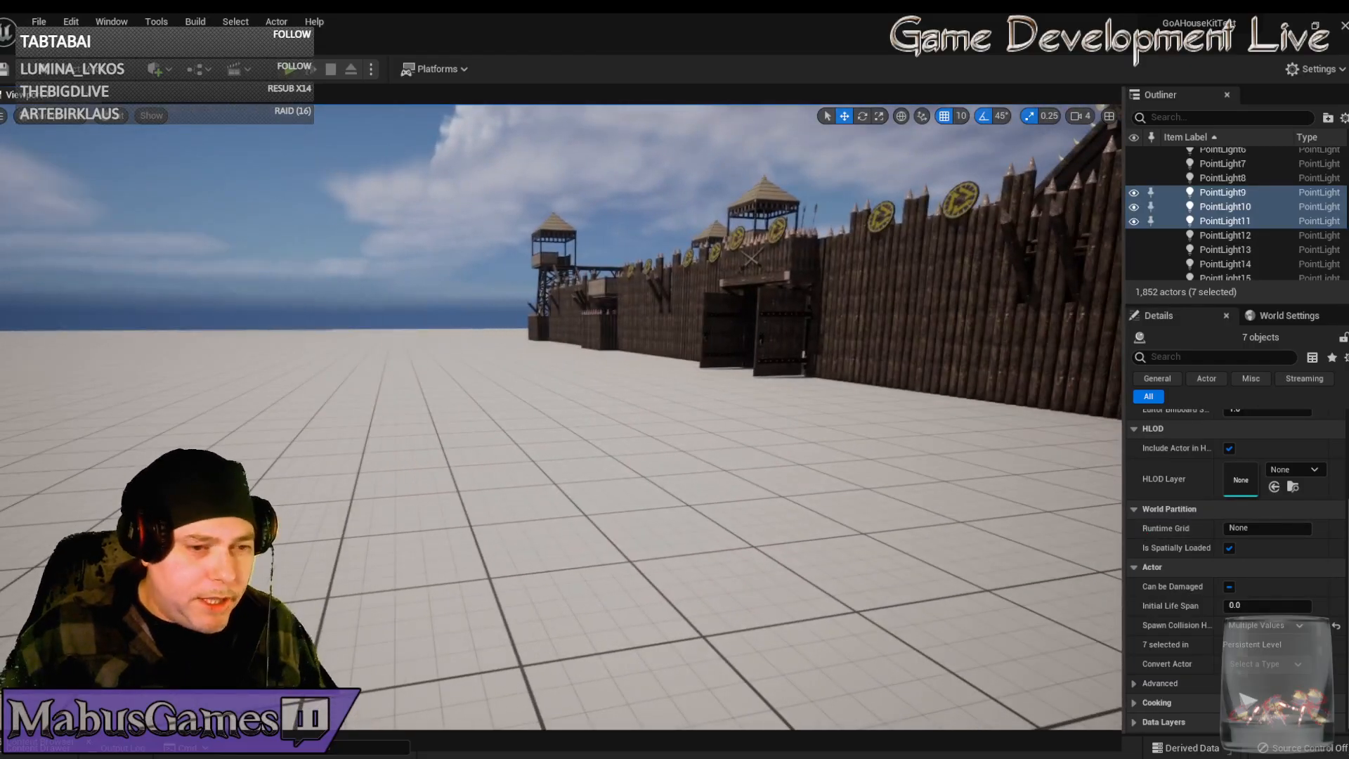
left_click(401, 755)
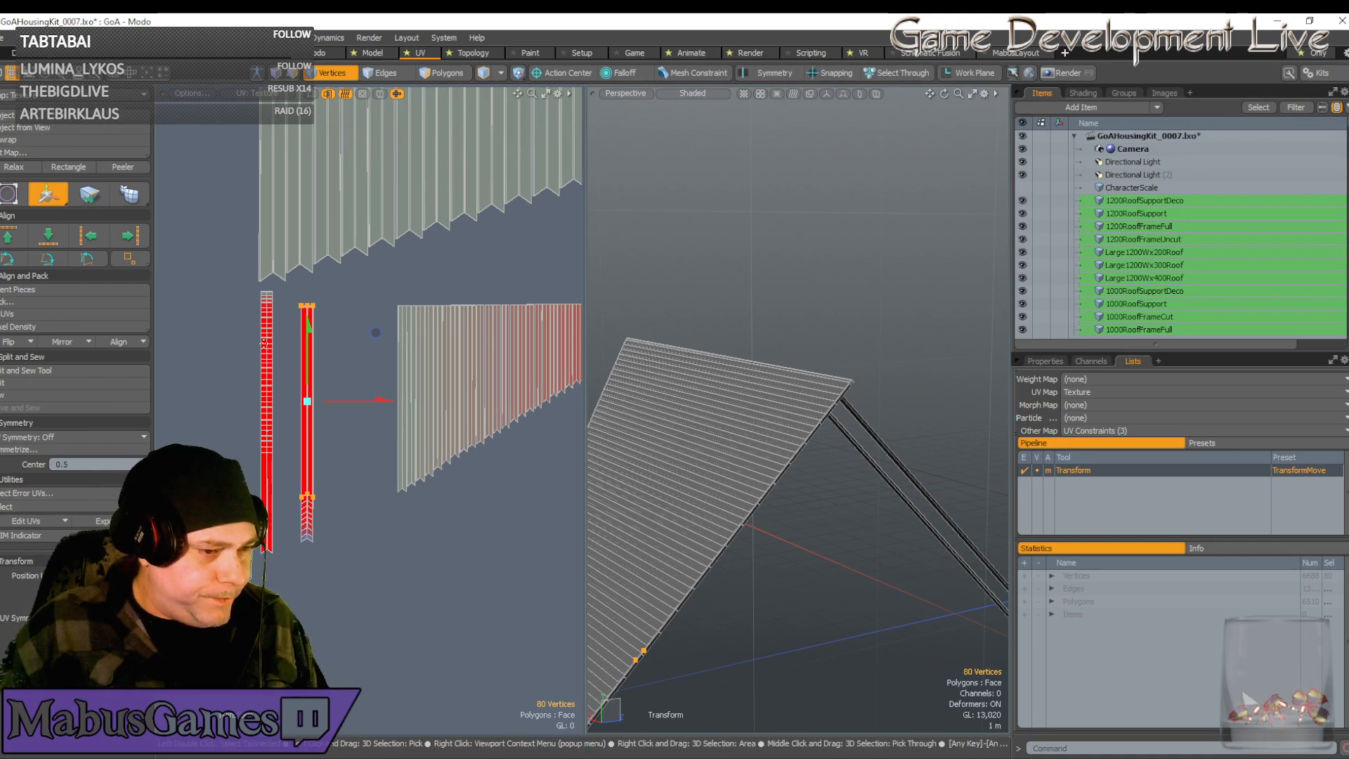
Dismiss the no-polygons-selected warning and bring the other UV strips into view
scroll(303, 364, "up", 10)
scroll(373, 488, "down", 1)
scroll(380, 506, "down", 5)
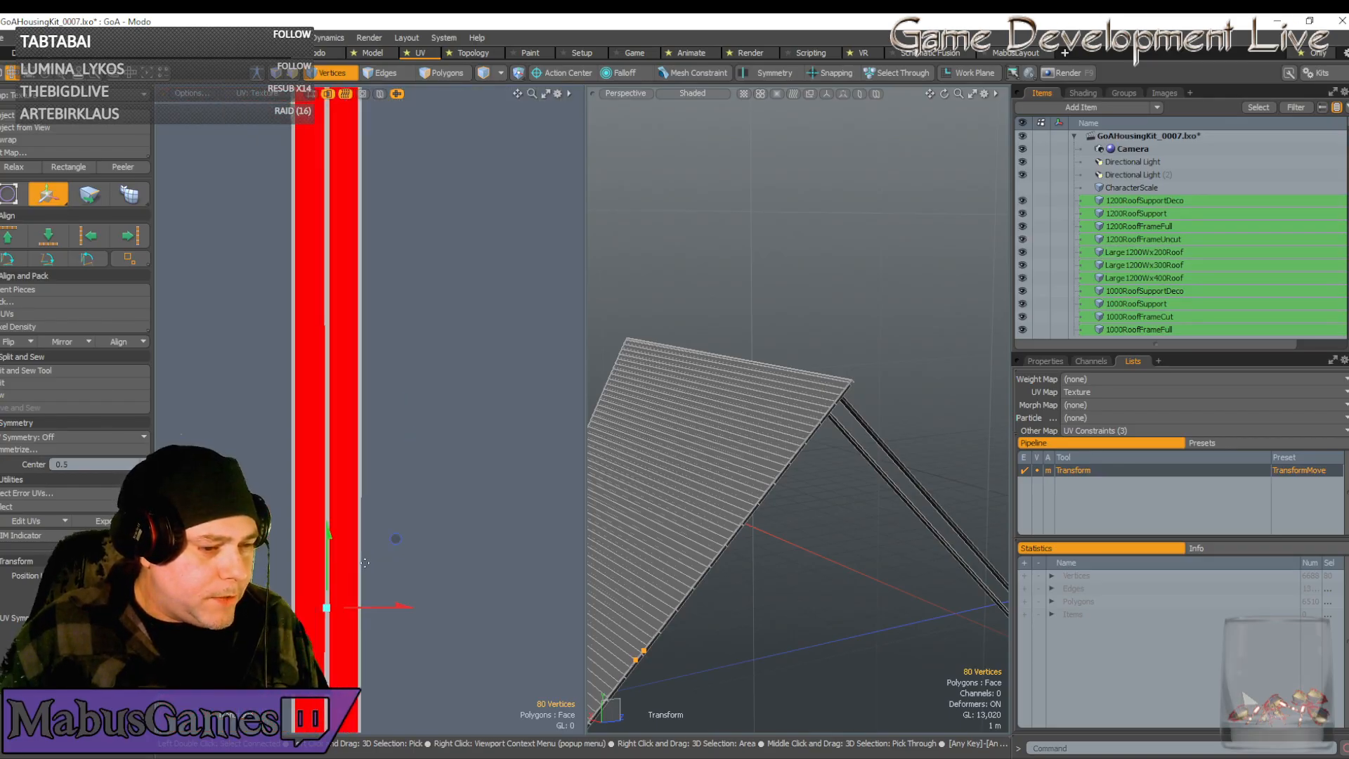
key("d")
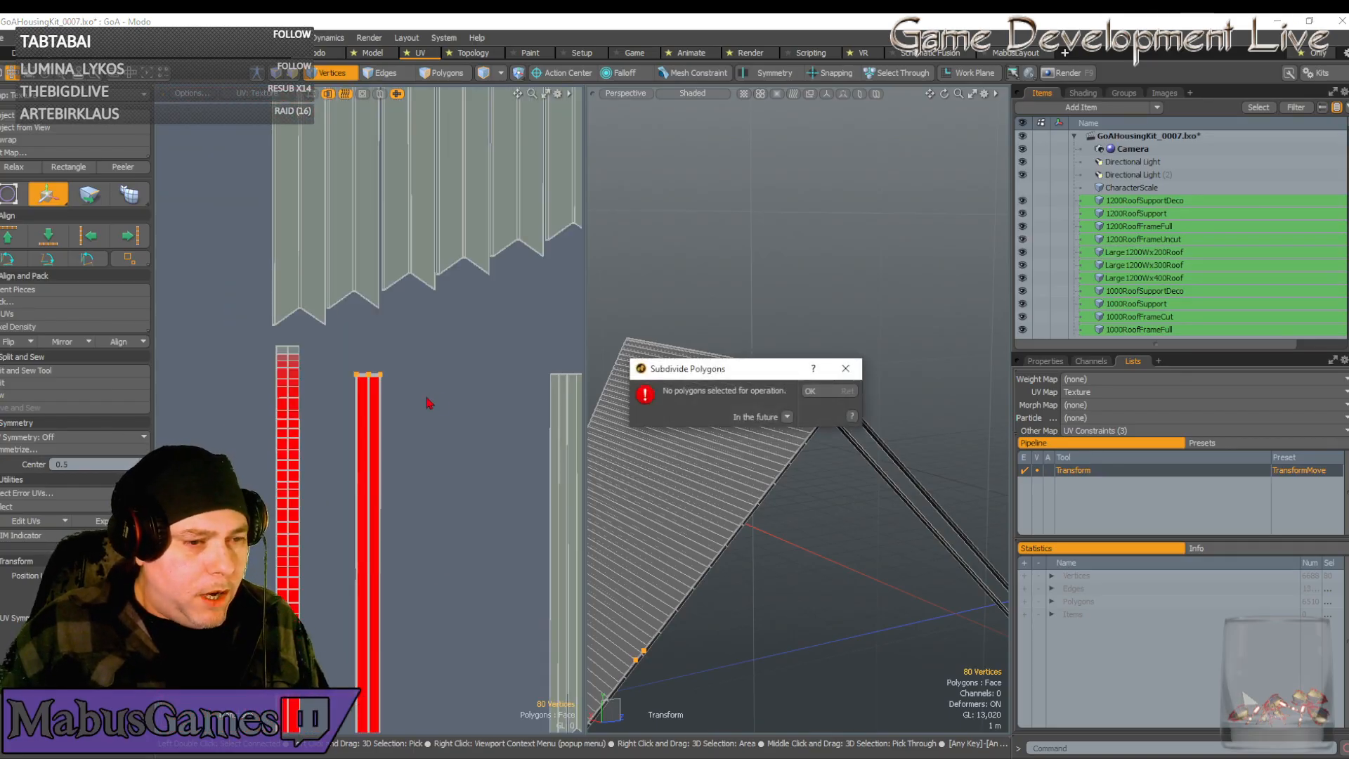
left_click(845, 373)
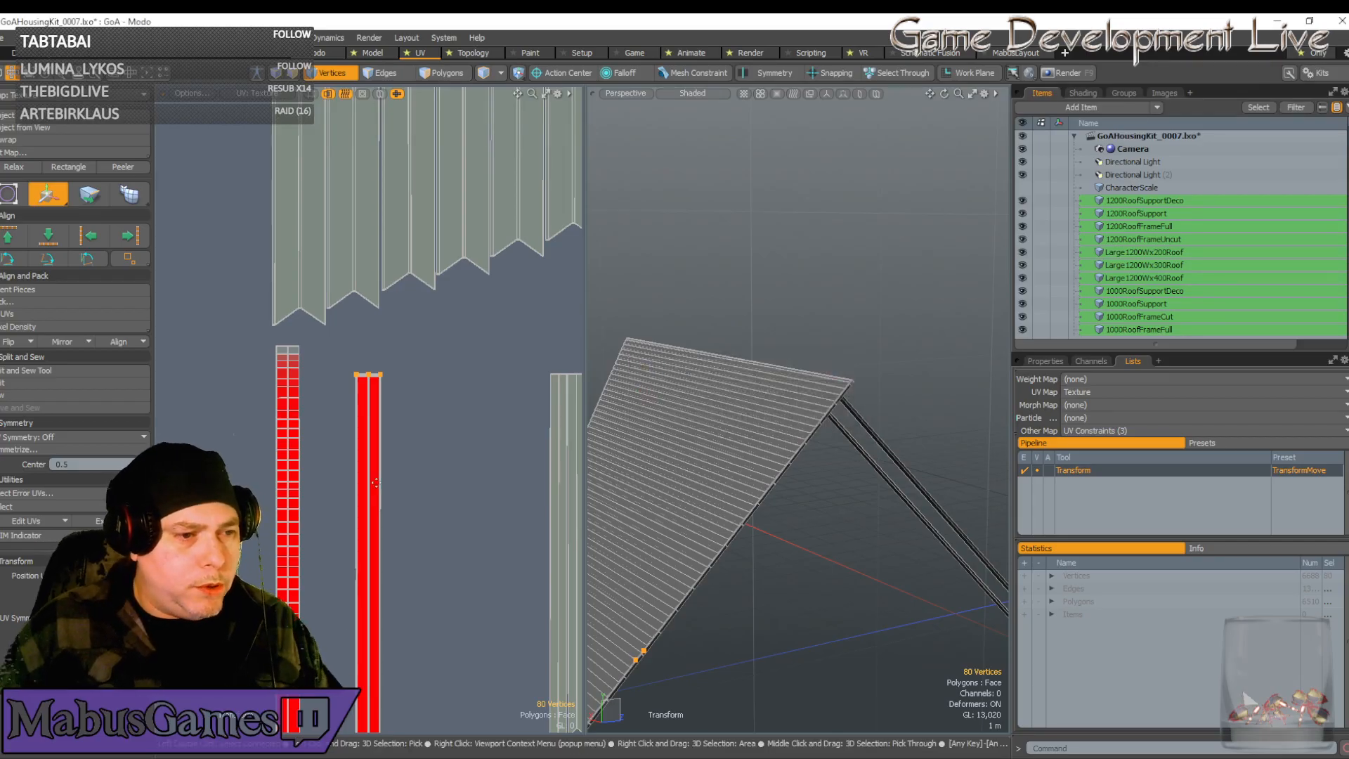
scroll(444, 416, "down", 2)
left_click_drag(444, 416, 358, 408, "alt")
scroll(359, 408, "up", 1)
scroll(353, 362, "up", 1)
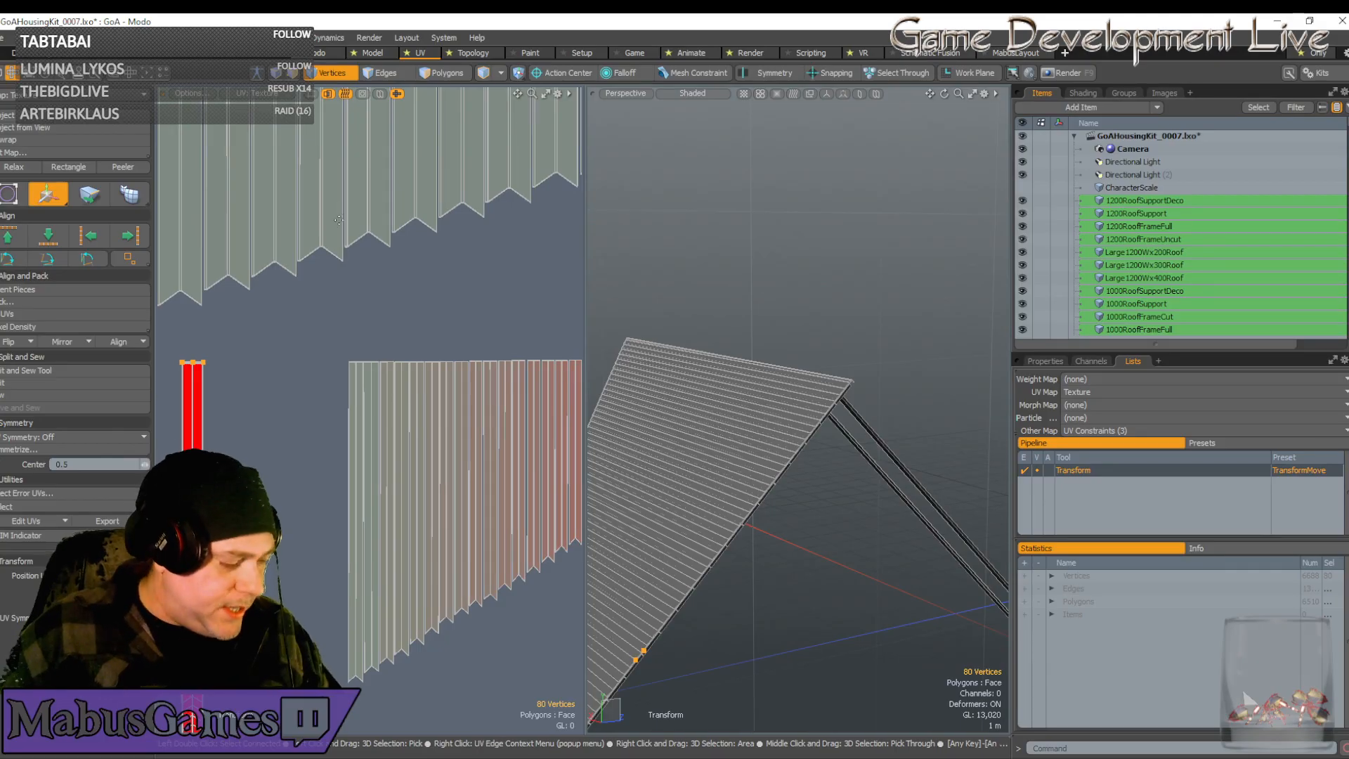
Move the selected UV strip left onto the red strip, undoing the extra slide right
key("space")
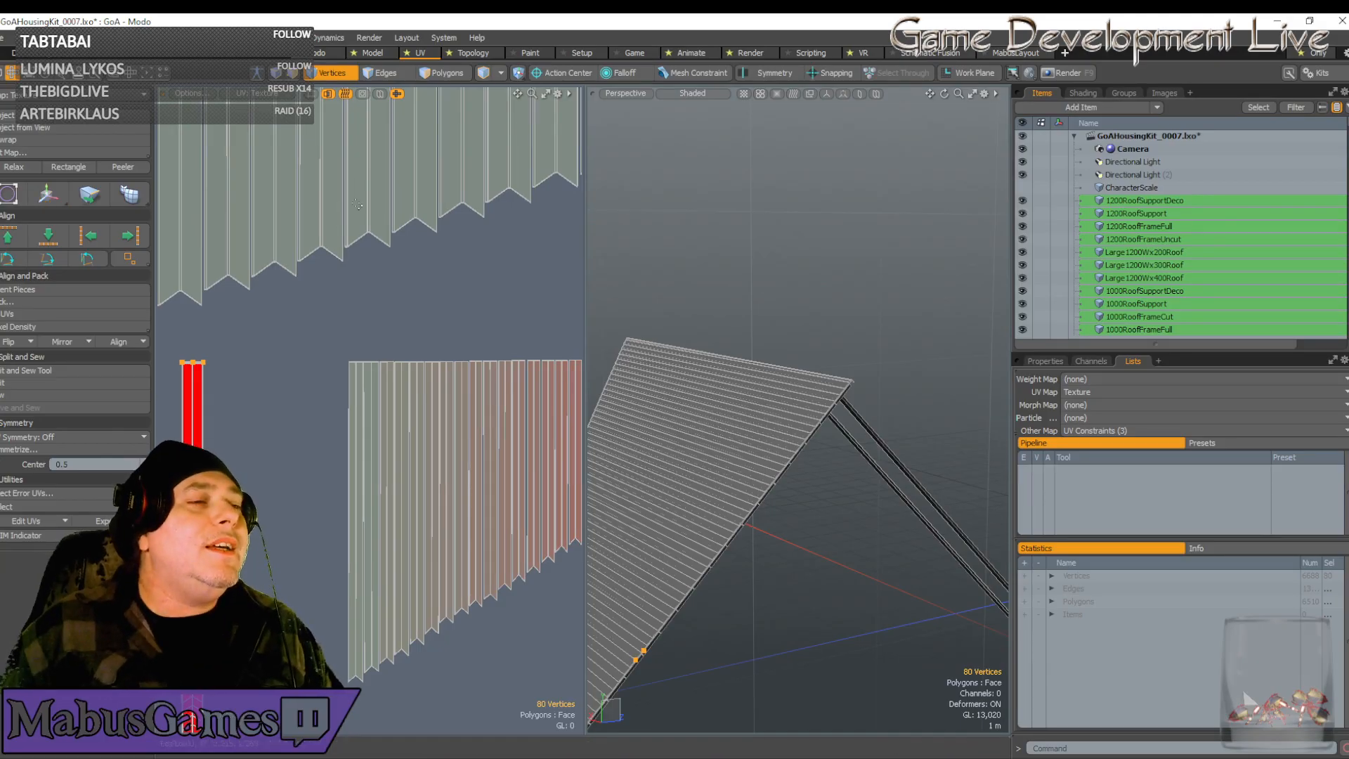
key("w")
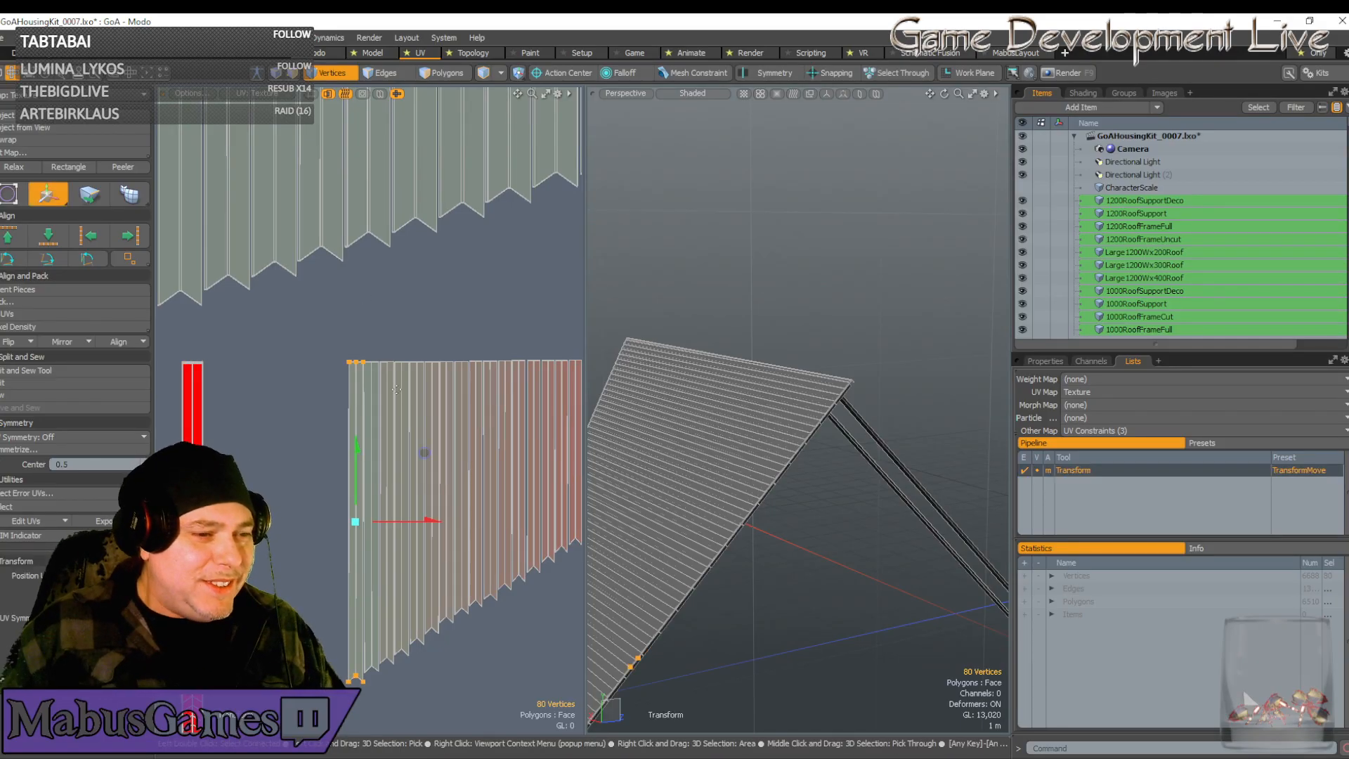
left_click_drag(429, 533, 263, 533)
scroll(194, 544, "up", 4)
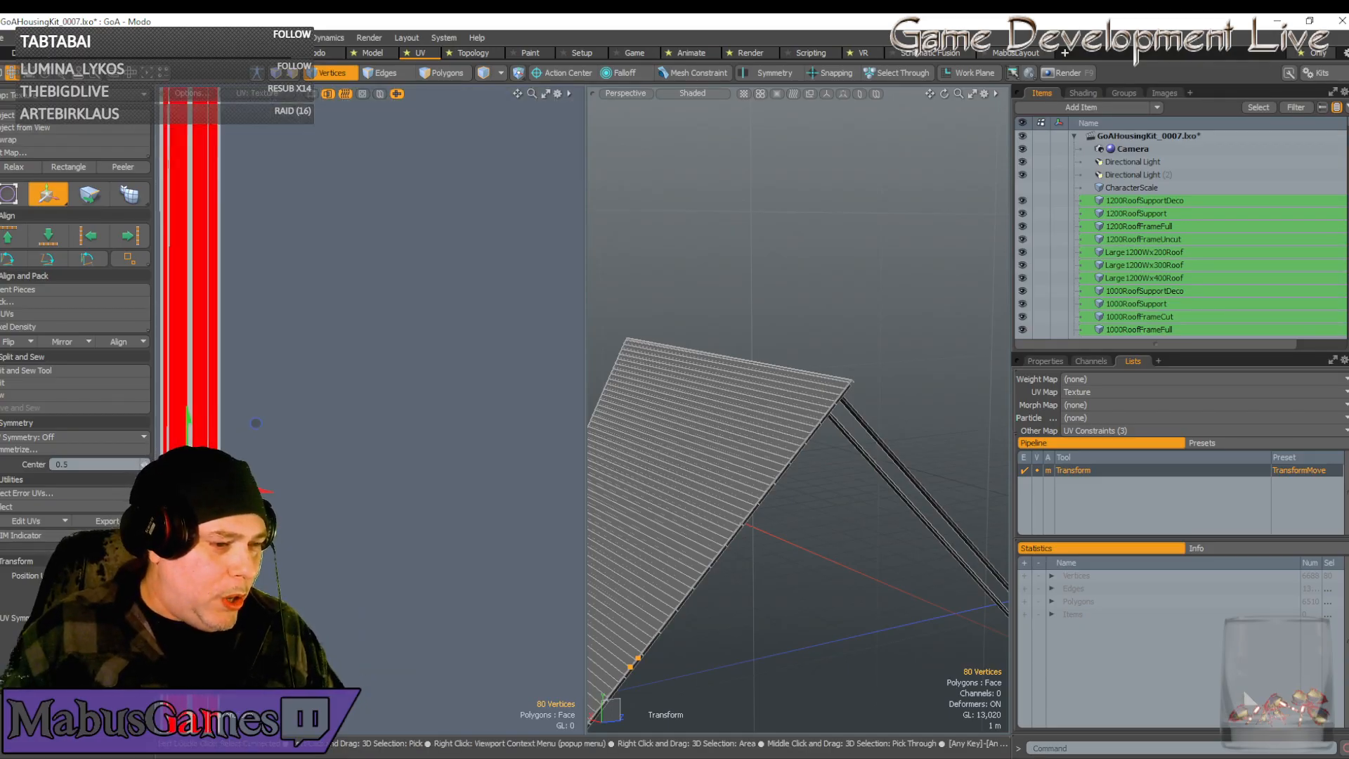
scroll(230, 409, "up", 2)
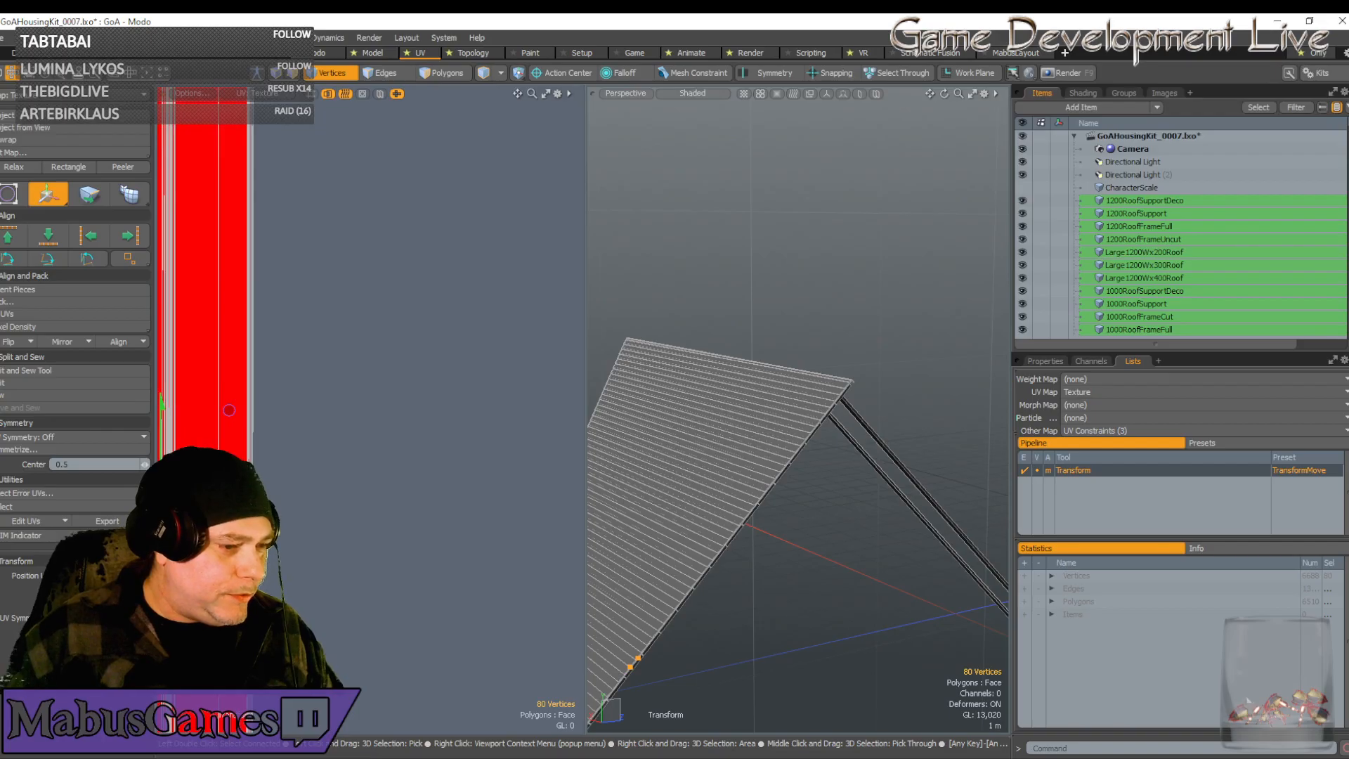
scroll(201, 517, "down", 2)
left_click_drag(202, 516, 410, 490, "alt+shift")
scroll(386, 422, "up", 4)
left_click_drag(456, 530, 468, 424, "alt+shift")
left_click_drag(477, 349, 560, 349)
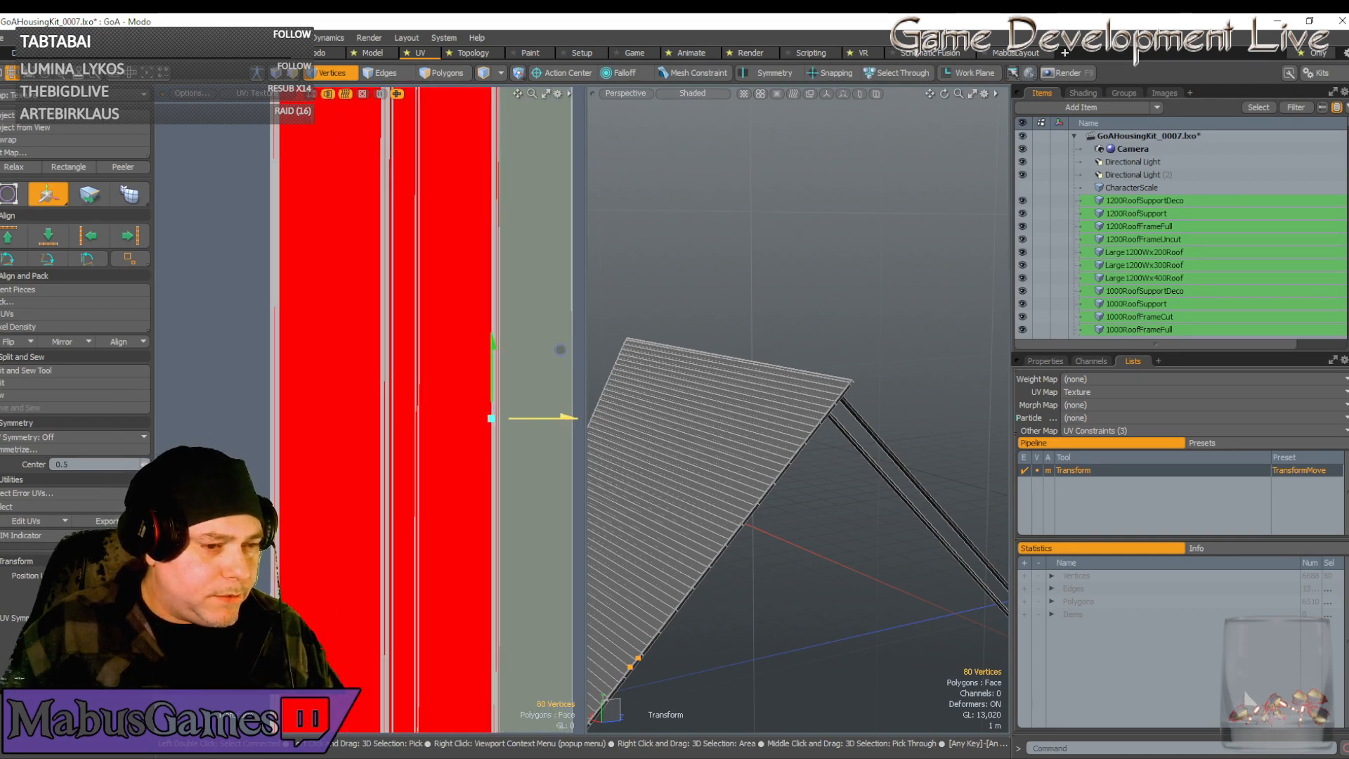
key("ctrl+z")
key("ctrl+z")
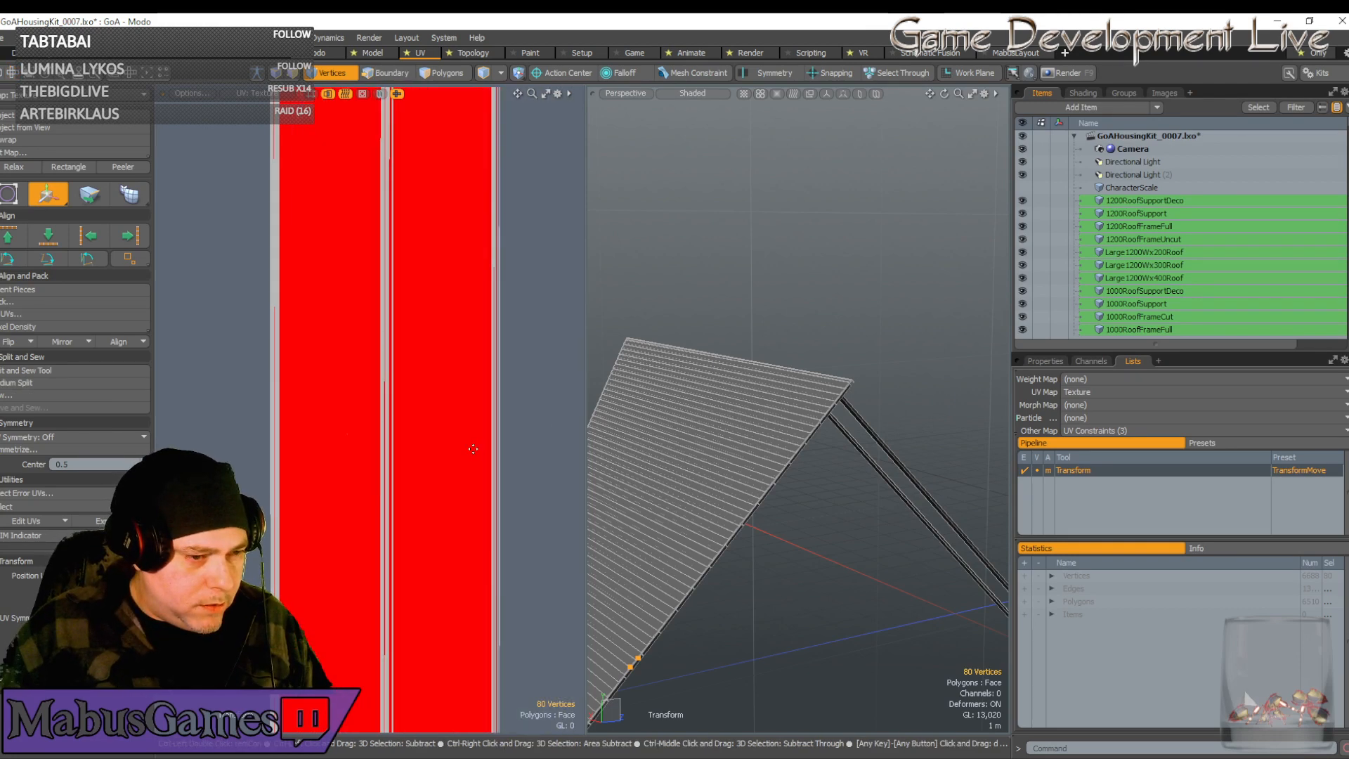
Select the whole red UV strip and shift it slightly left
scroll(419, 483, "down", 5)
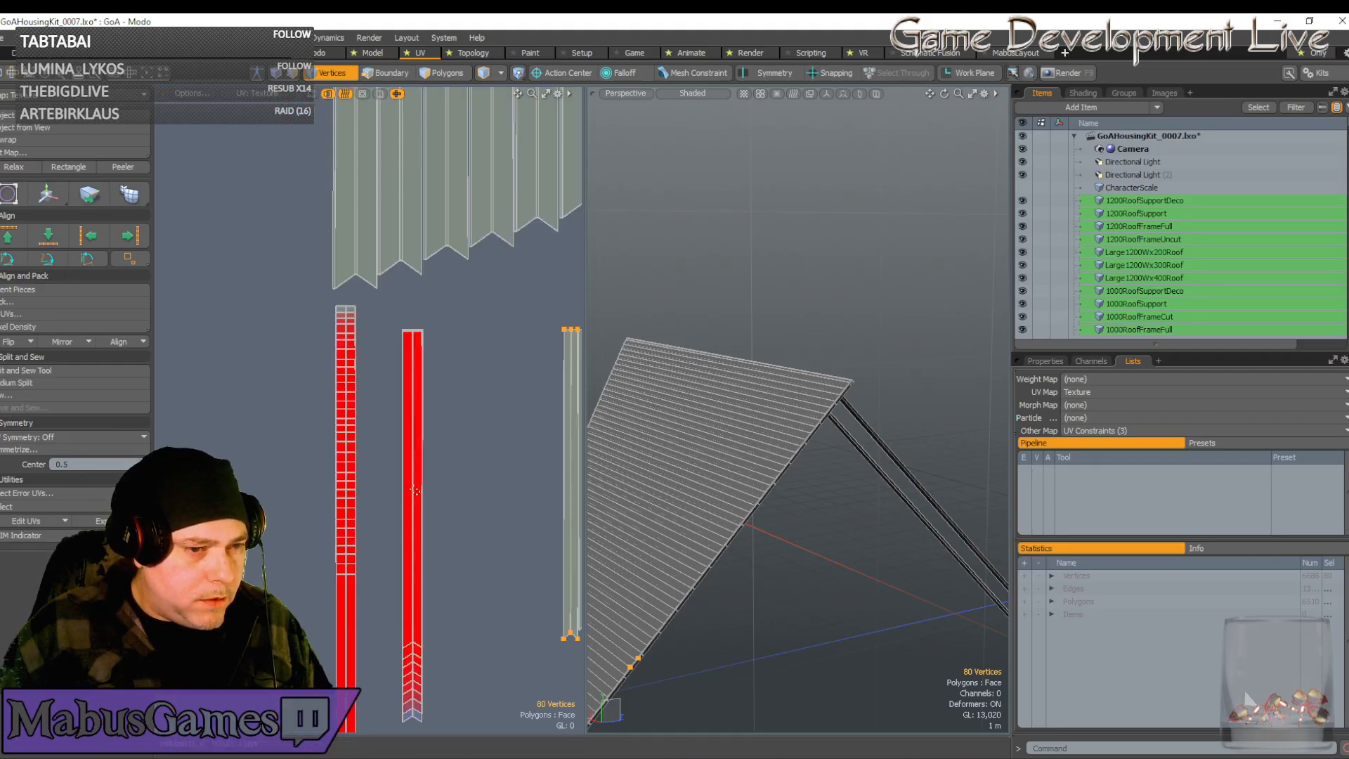
double_click(415, 490)
key("w")
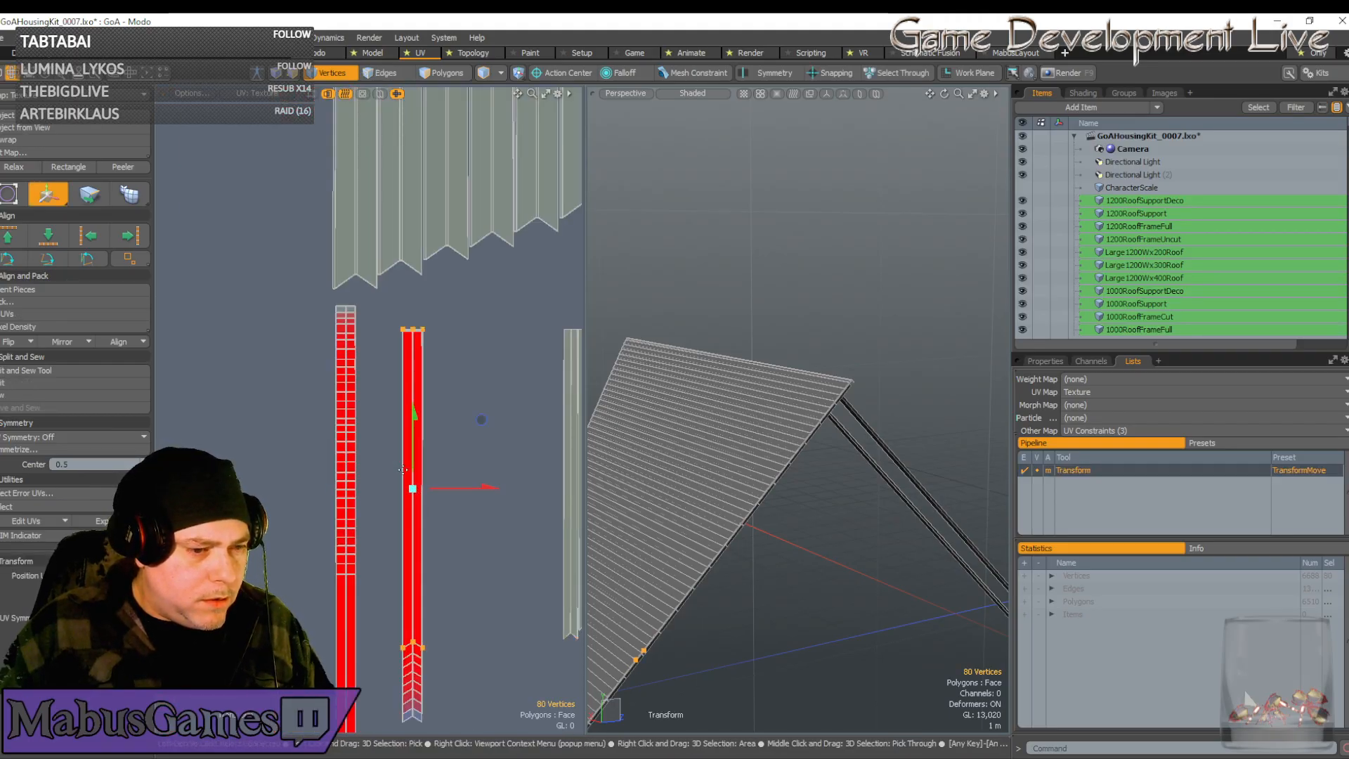
scroll(432, 636, "up", 5)
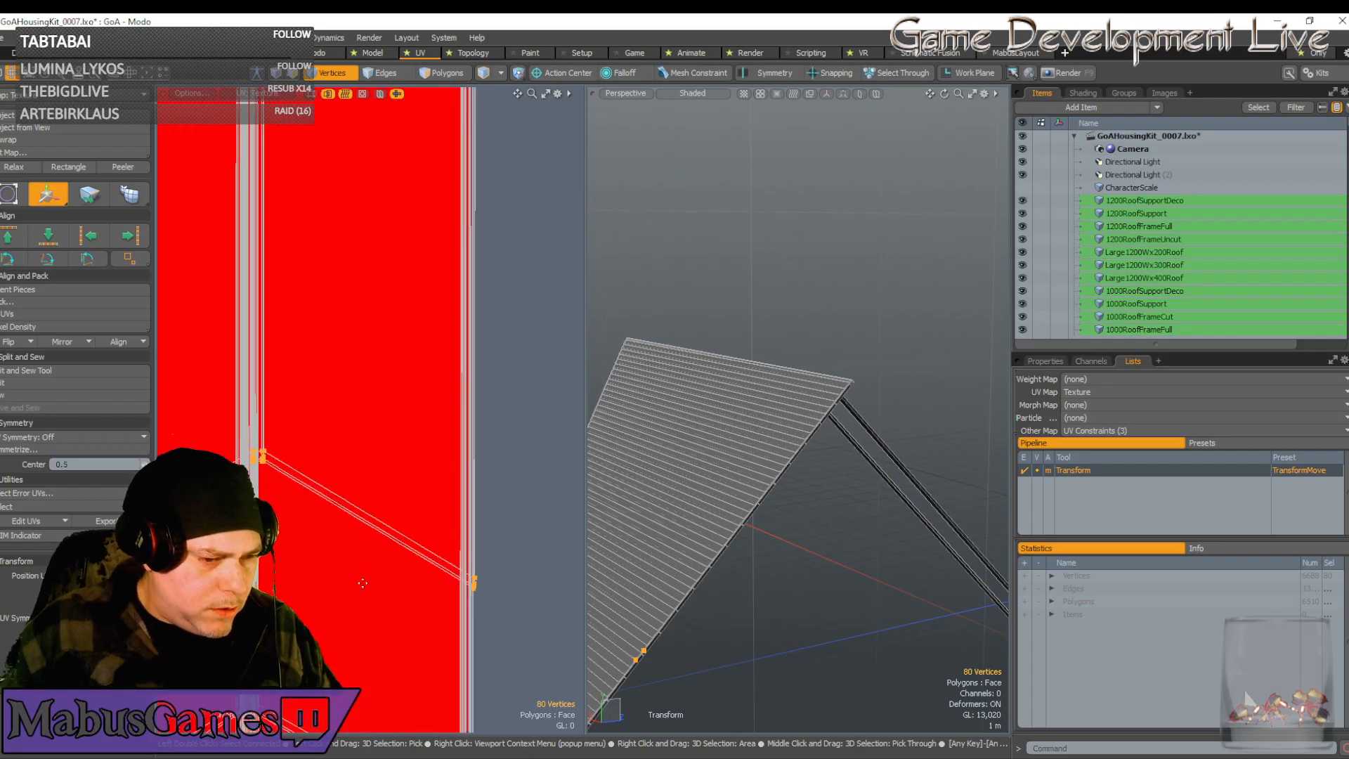
left_click_drag(424, 570, 343, 731, "alt")
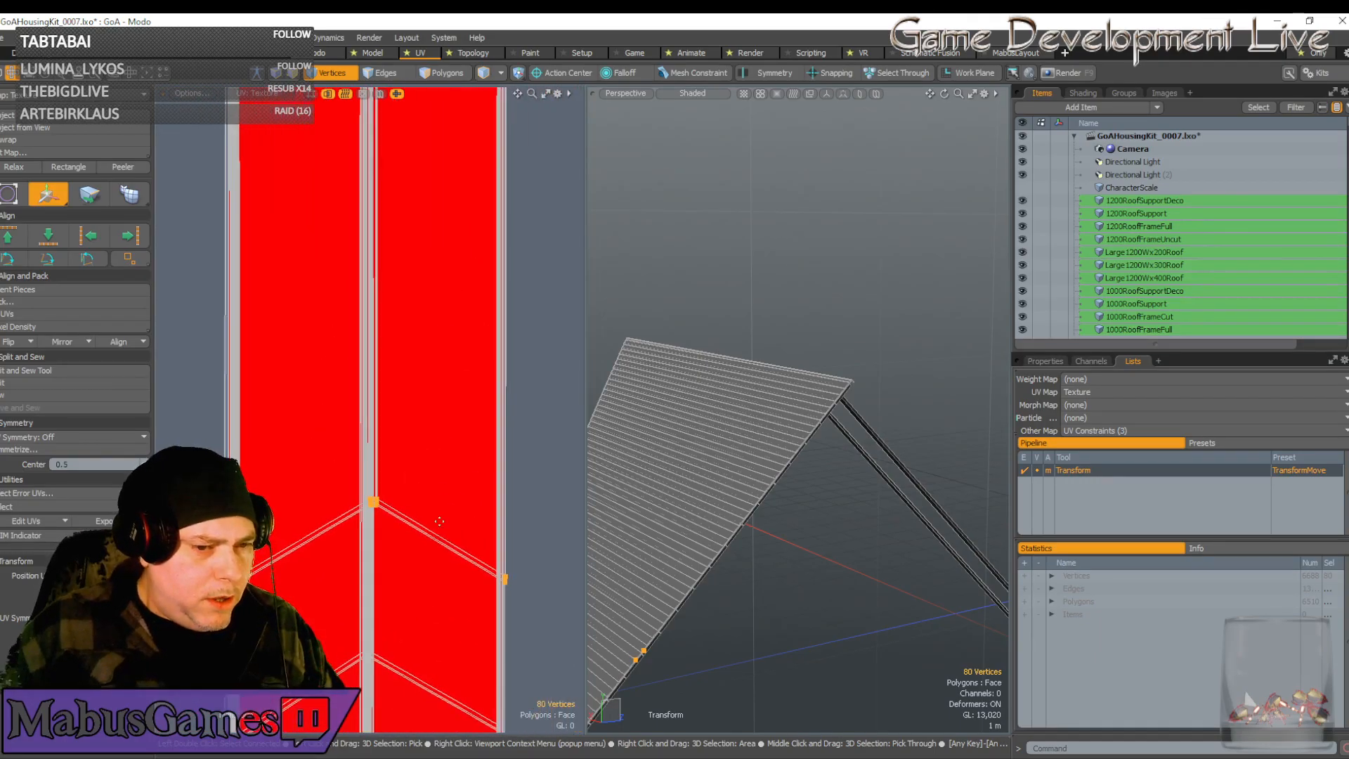
left_click_drag(744, 492, 777, 524, "alt")
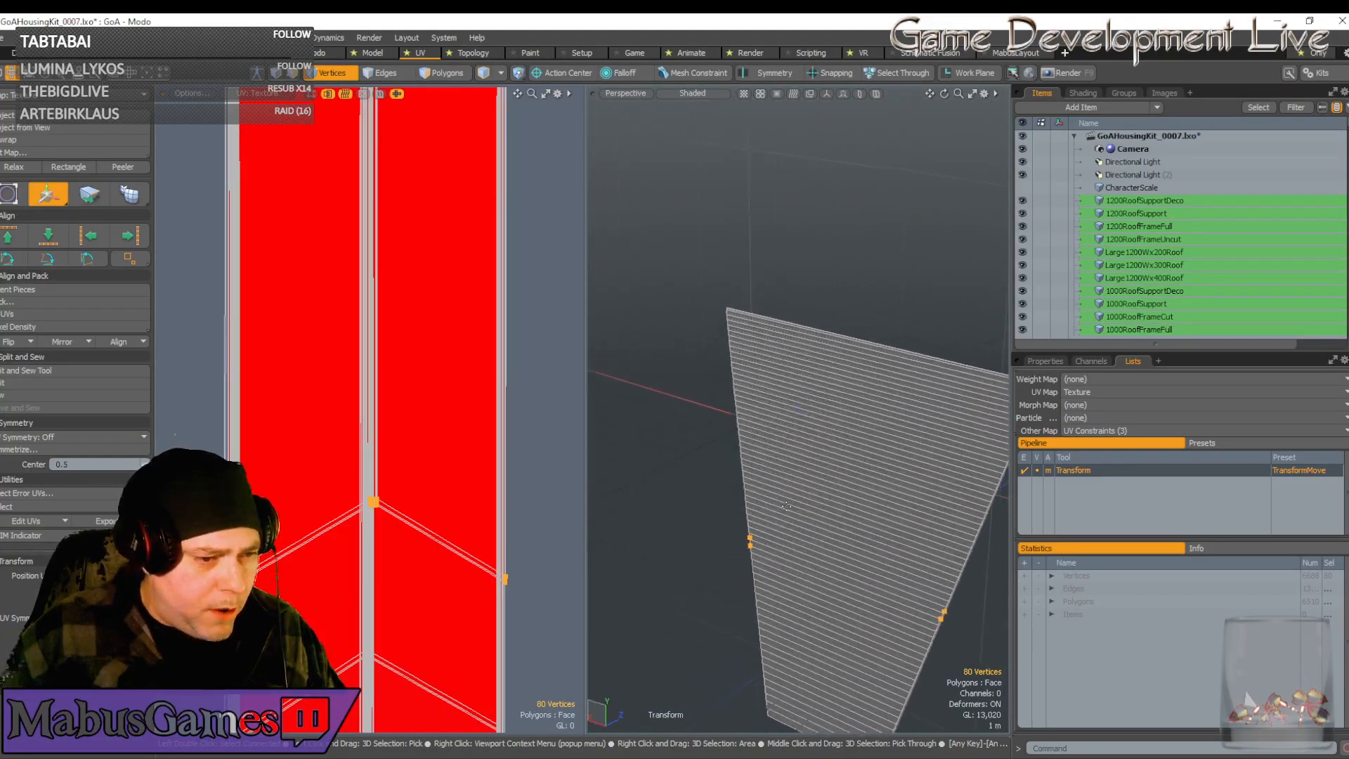
scroll(375, 419, "down", 6)
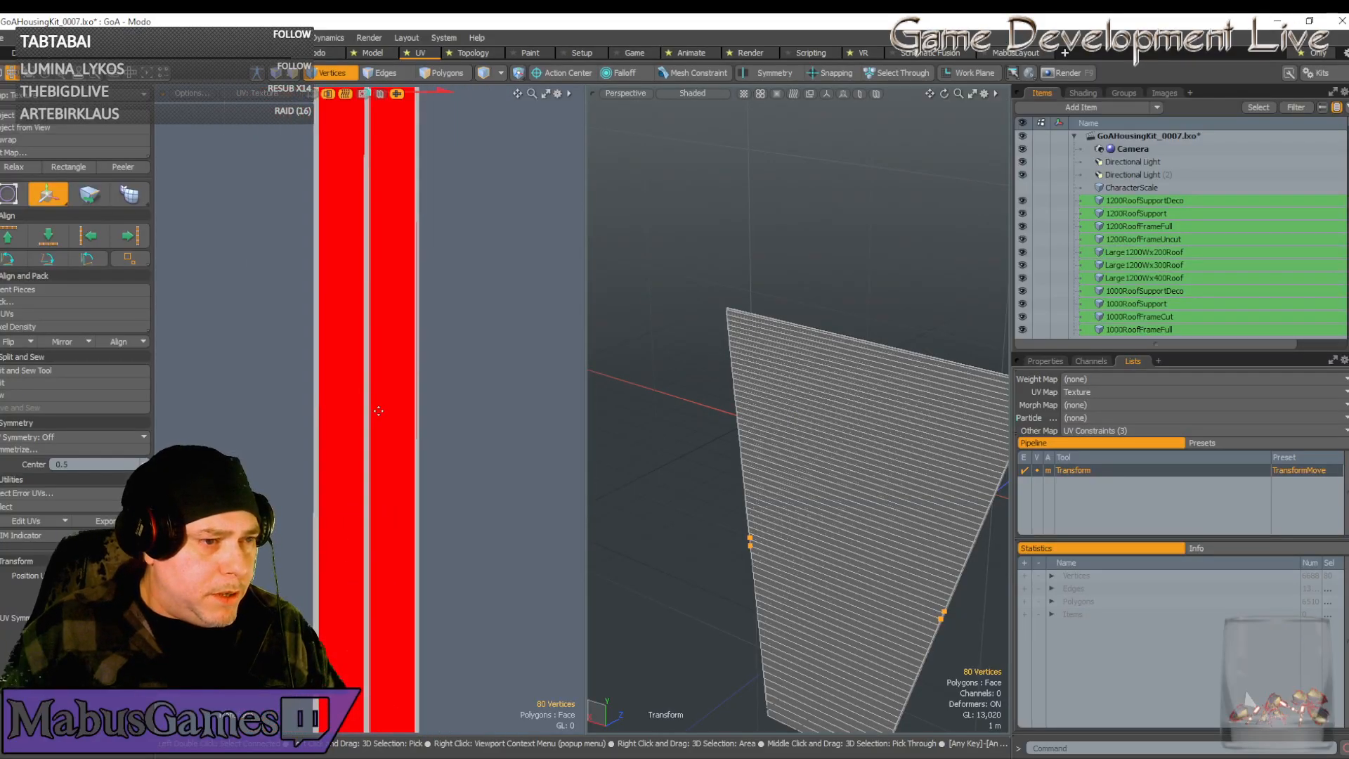
scroll(382, 414, "up", 6)
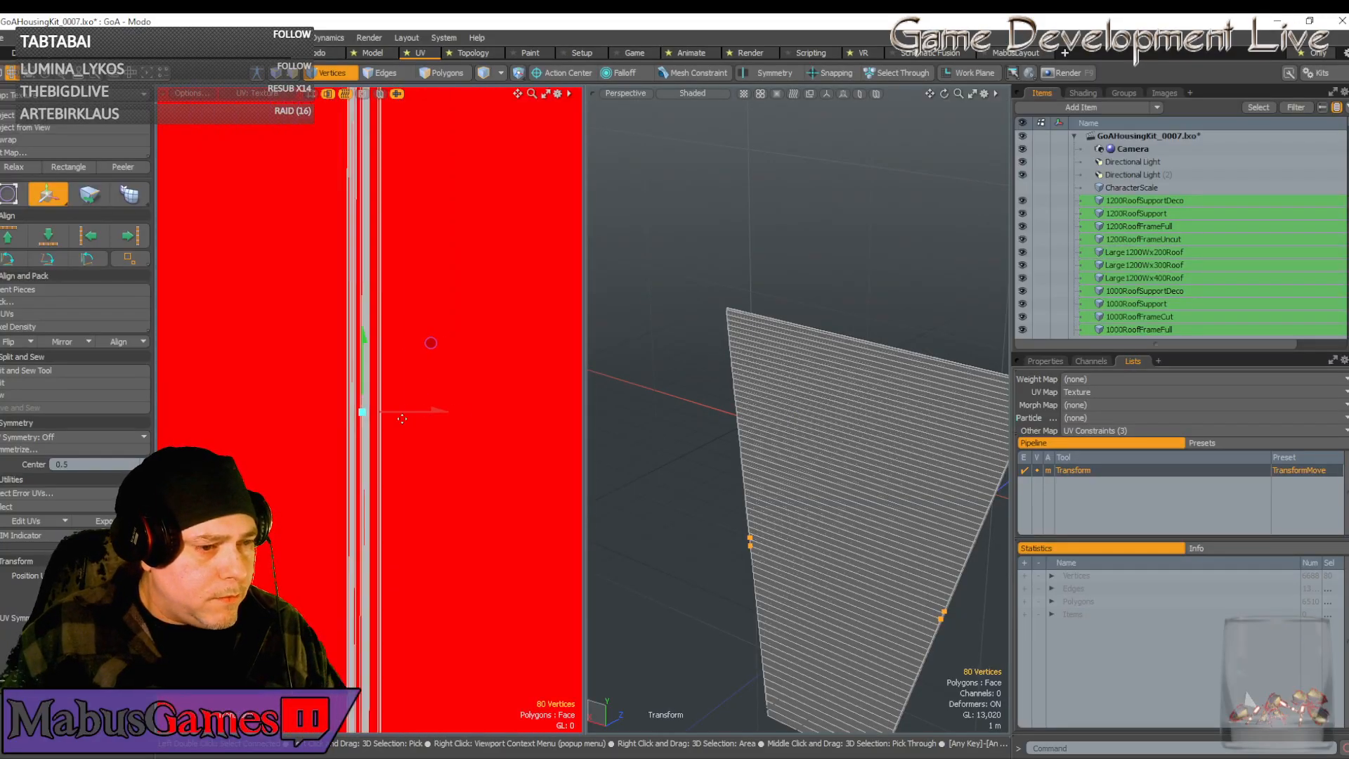
left_click_drag(444, 420, 426, 411)
scroll(434, 452, "down", 3)
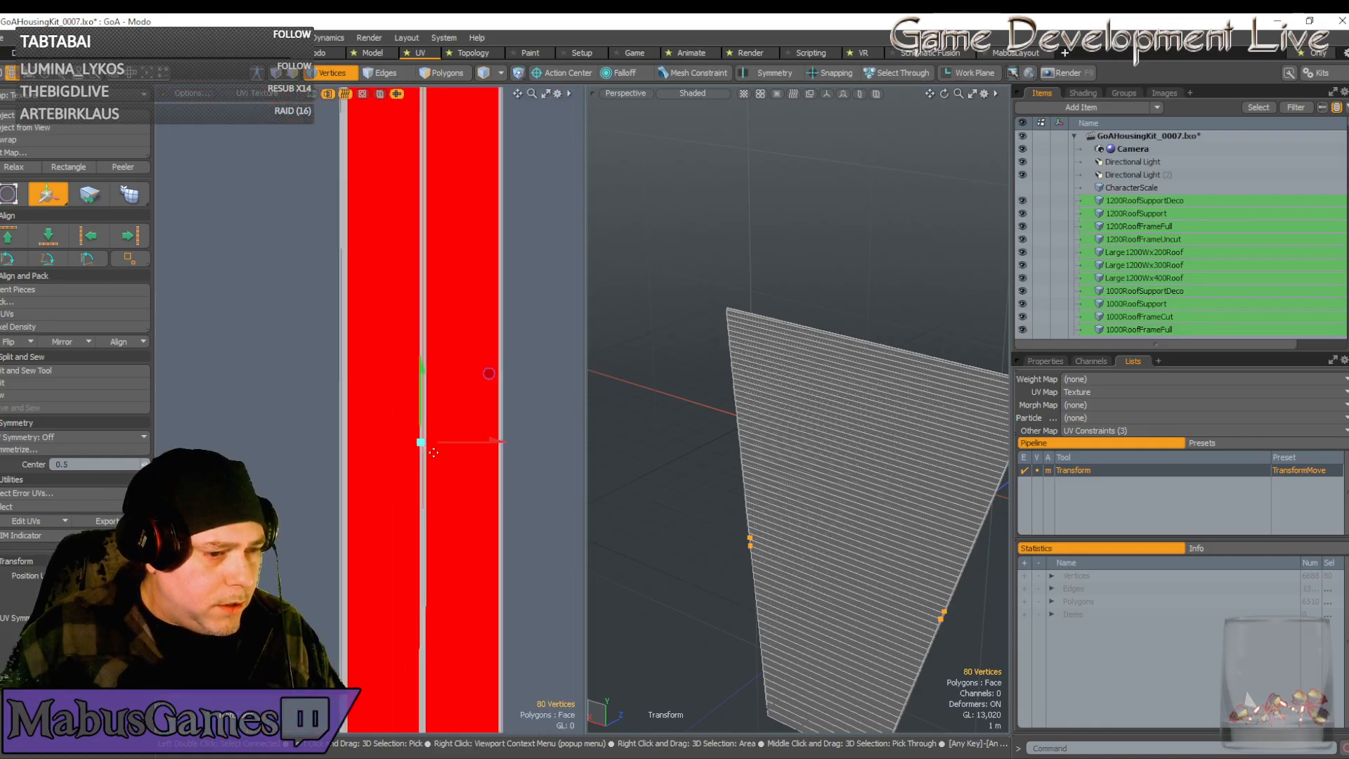
scroll(425, 468, "up", 3)
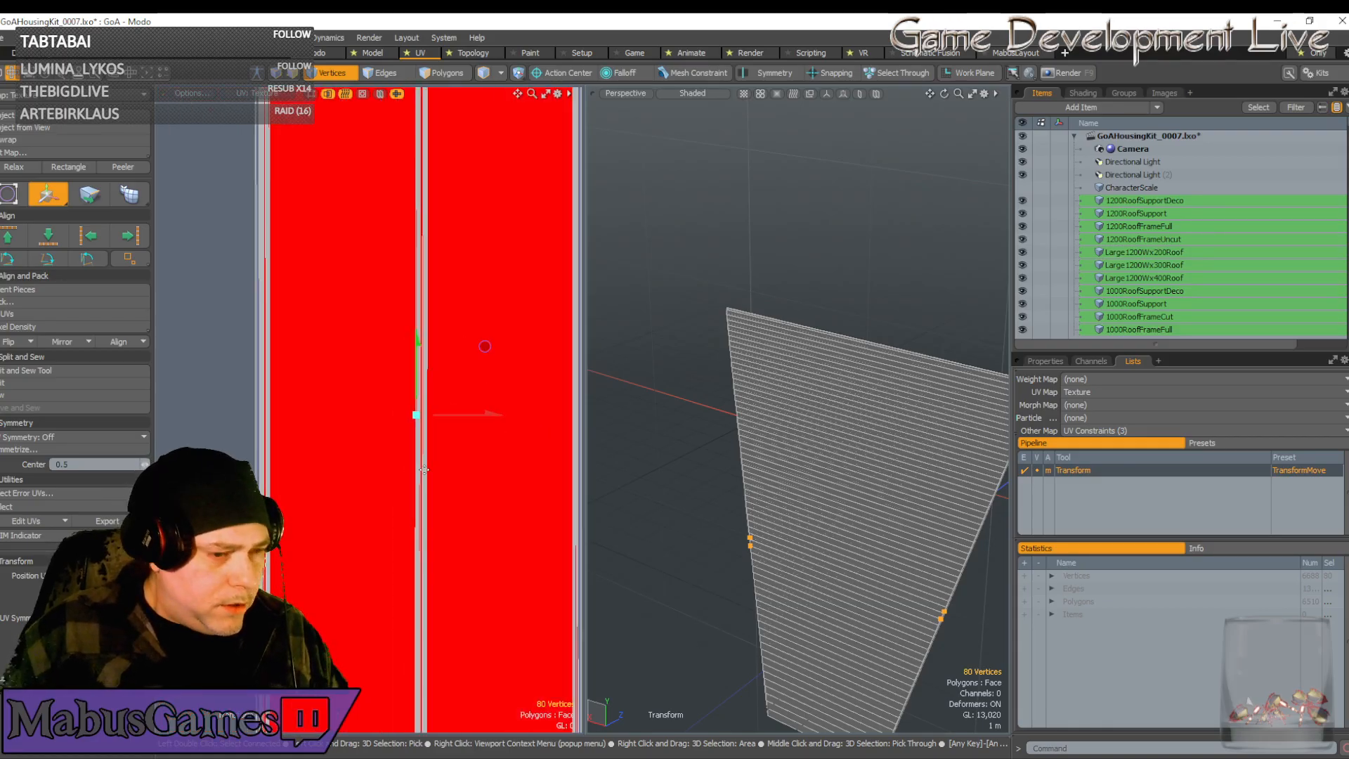
Narrow the strip horizontally and nudge it right to line up with its red neighbour
key("r")
left_click_drag(498, 415, 499, 415)
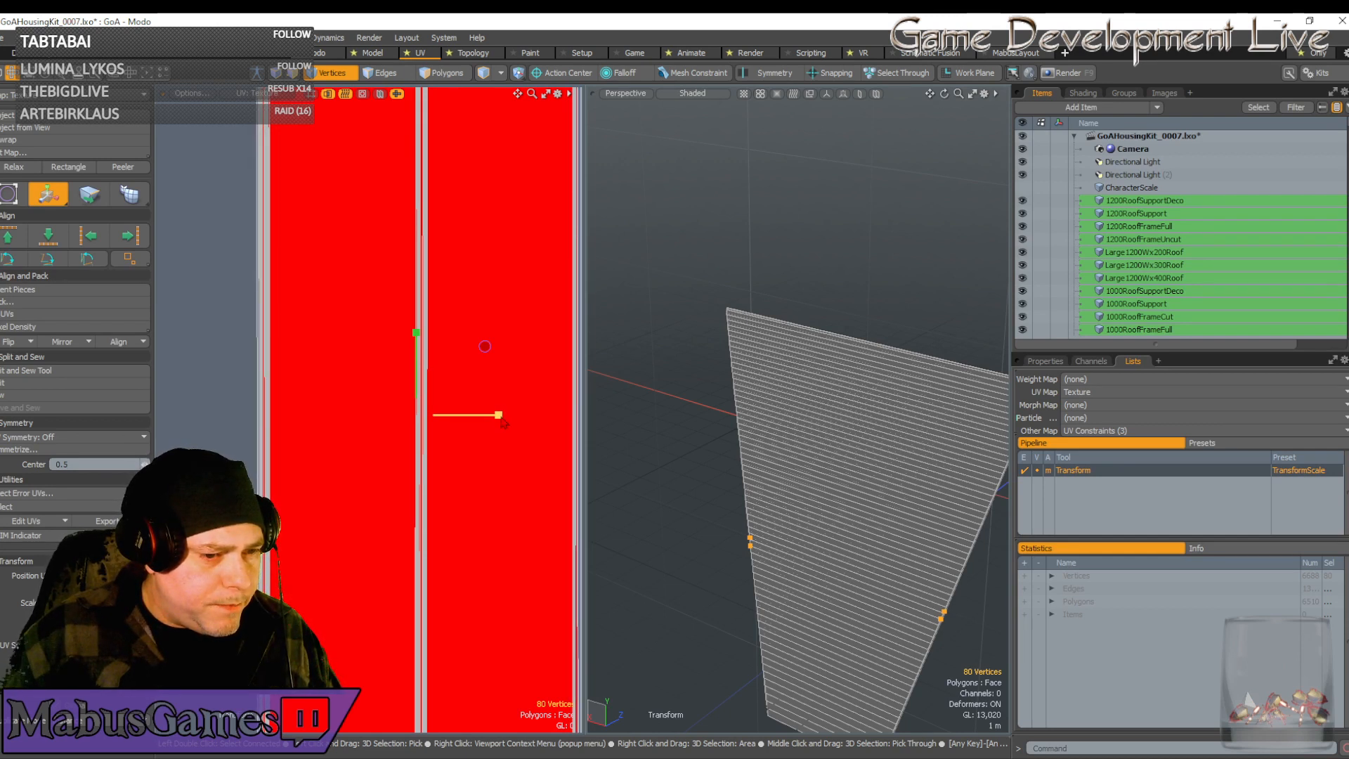
key("w")
left_click_drag(495, 415, 497, 415)
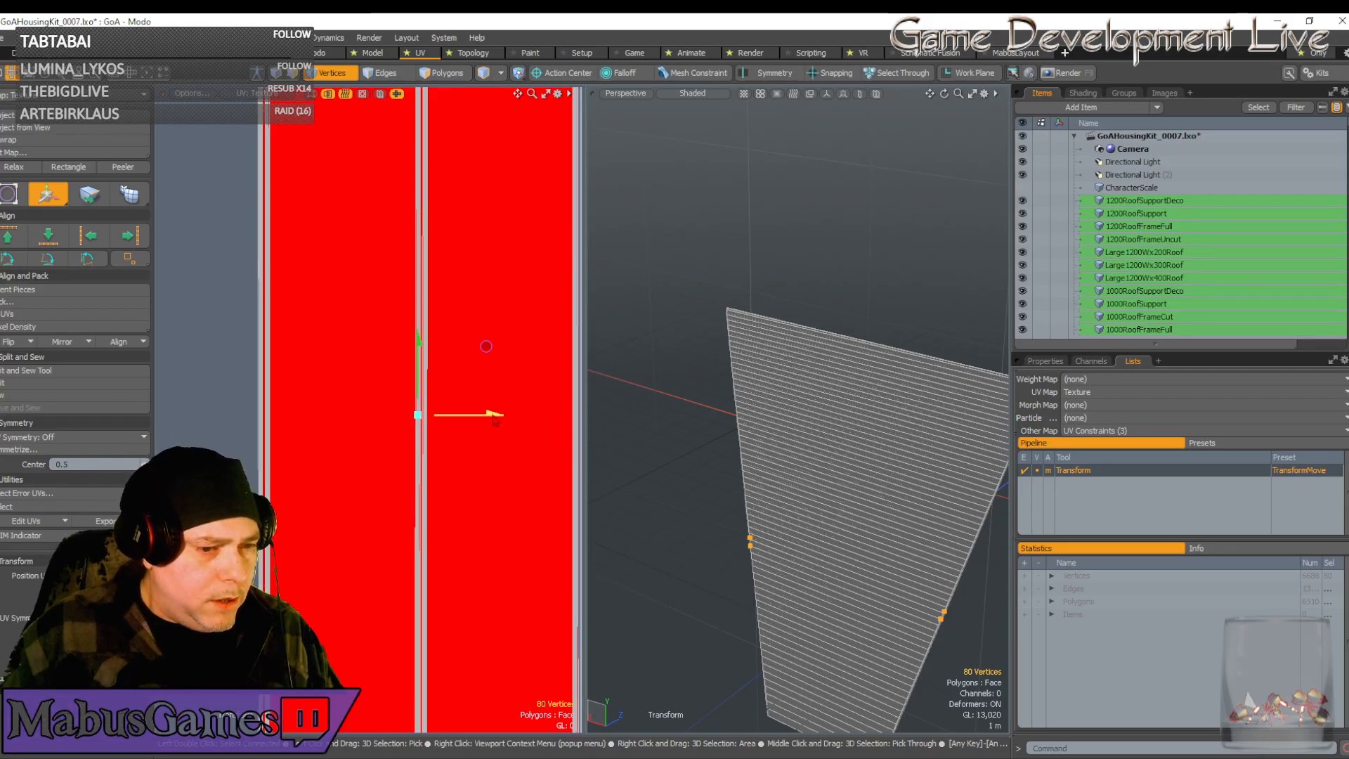
scroll(511, 479, "down", 5)
scroll(512, 479, "down", 4)
Move the thin UV strip onto the other red strip, fine-tuning its position left and right
key("q")
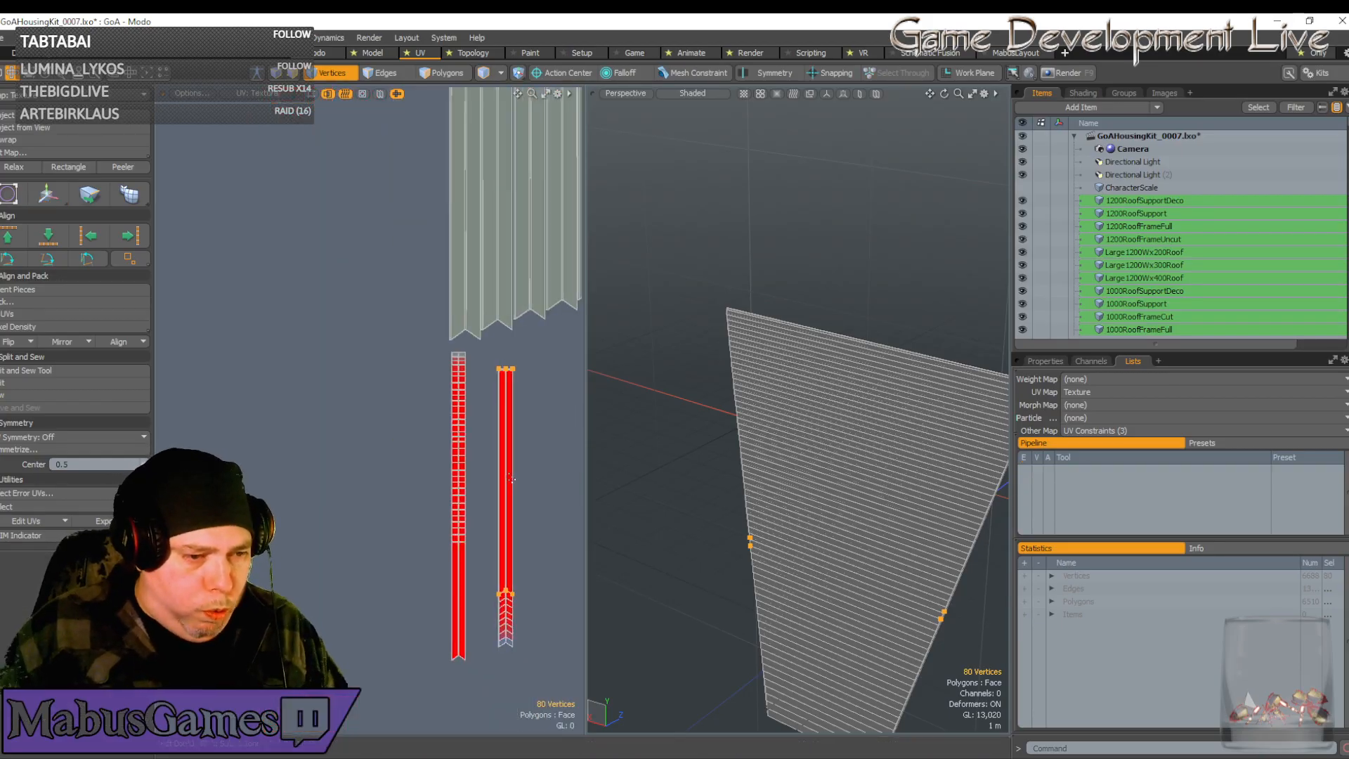
scroll(511, 479, "up", 6)
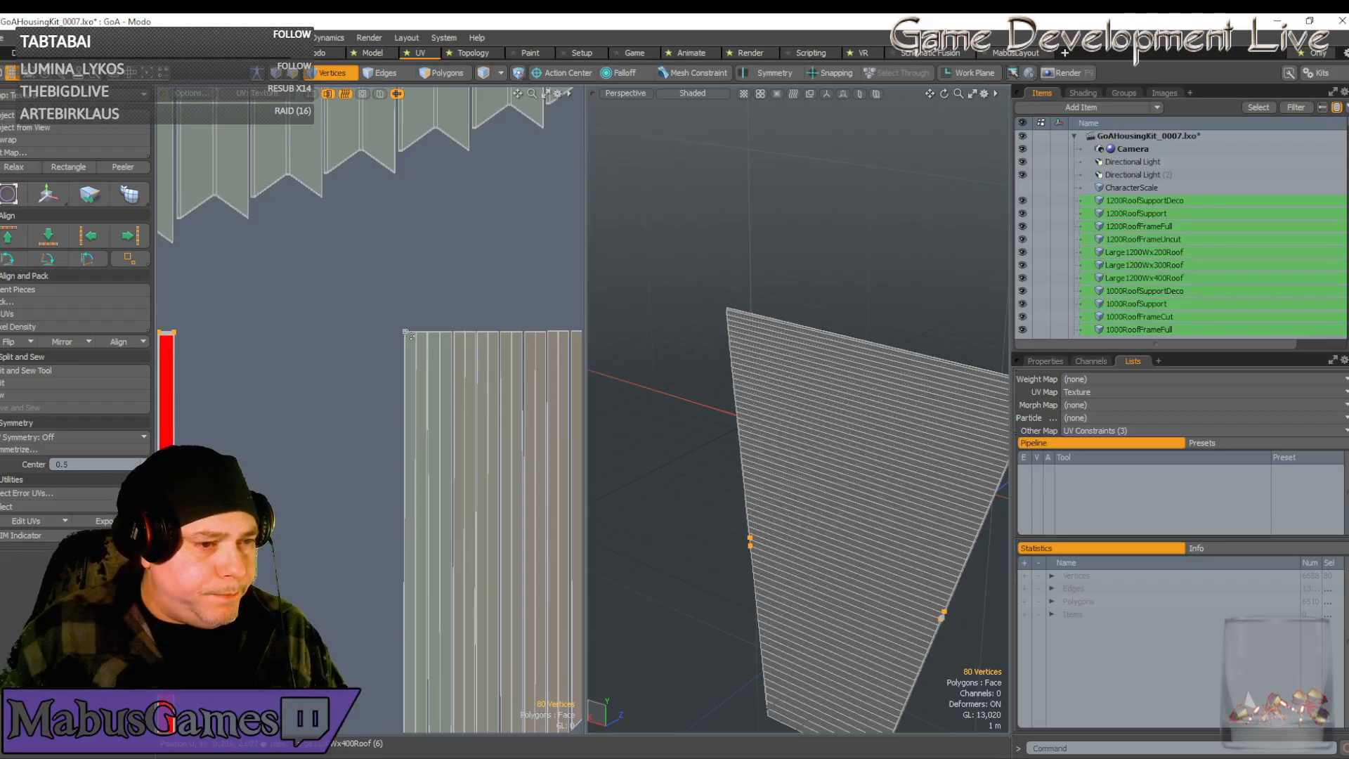
scroll(409, 335, "down", 4)
key("w")
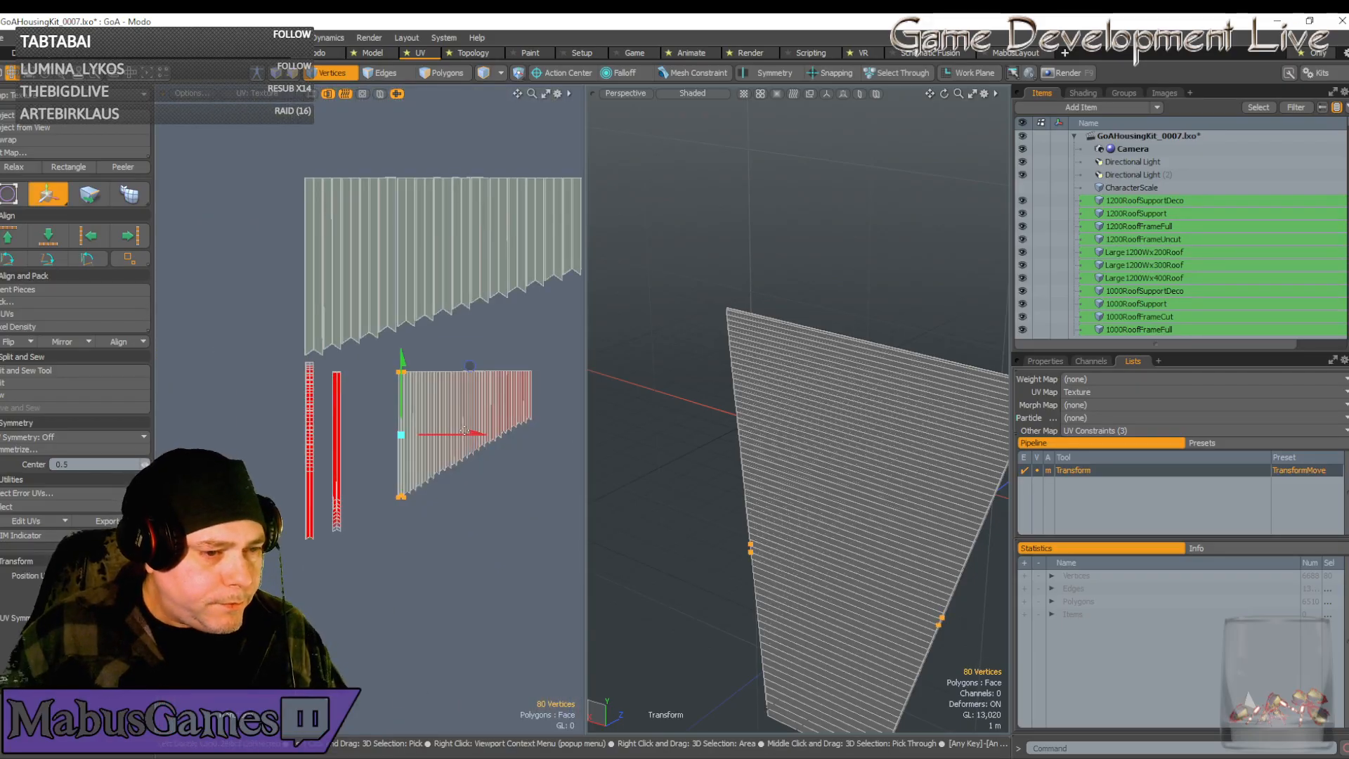
left_click_drag(465, 430, 399, 430)
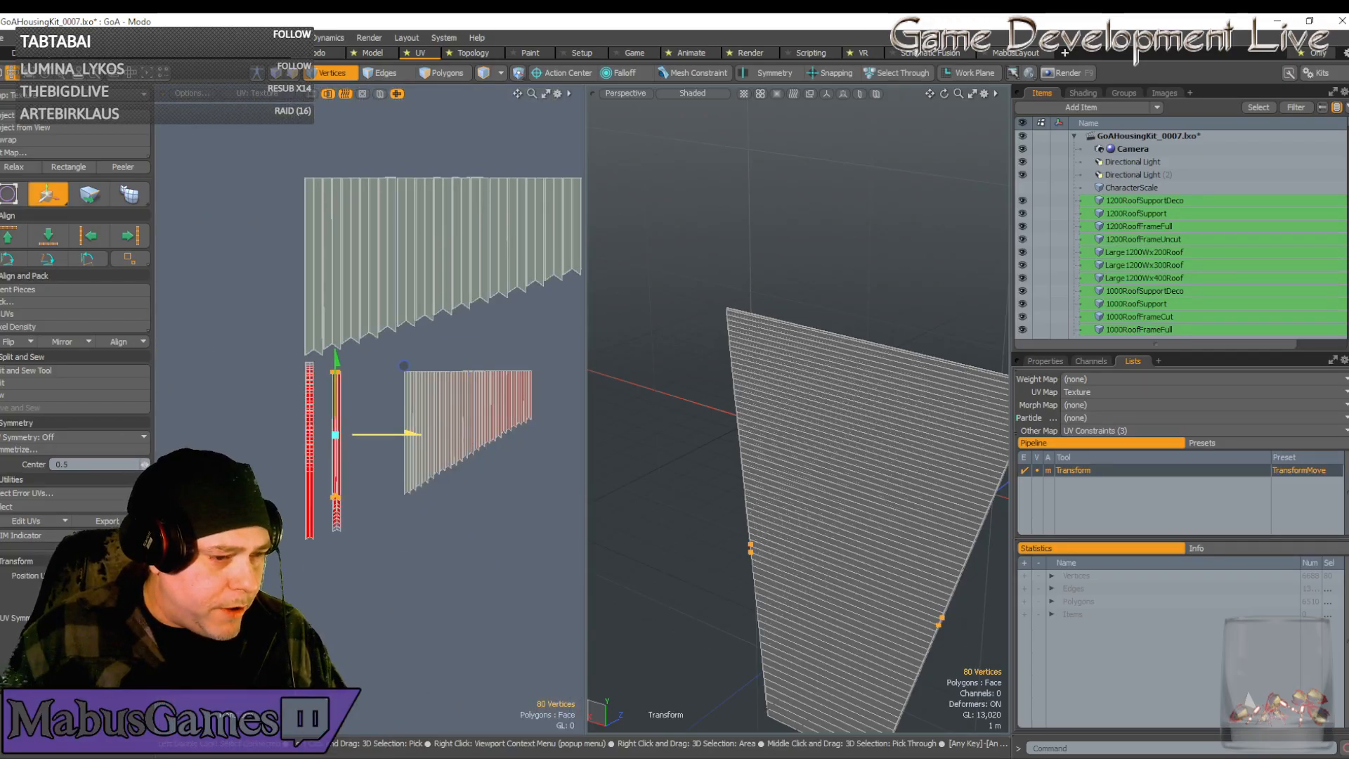
scroll(333, 443, "up", 6)
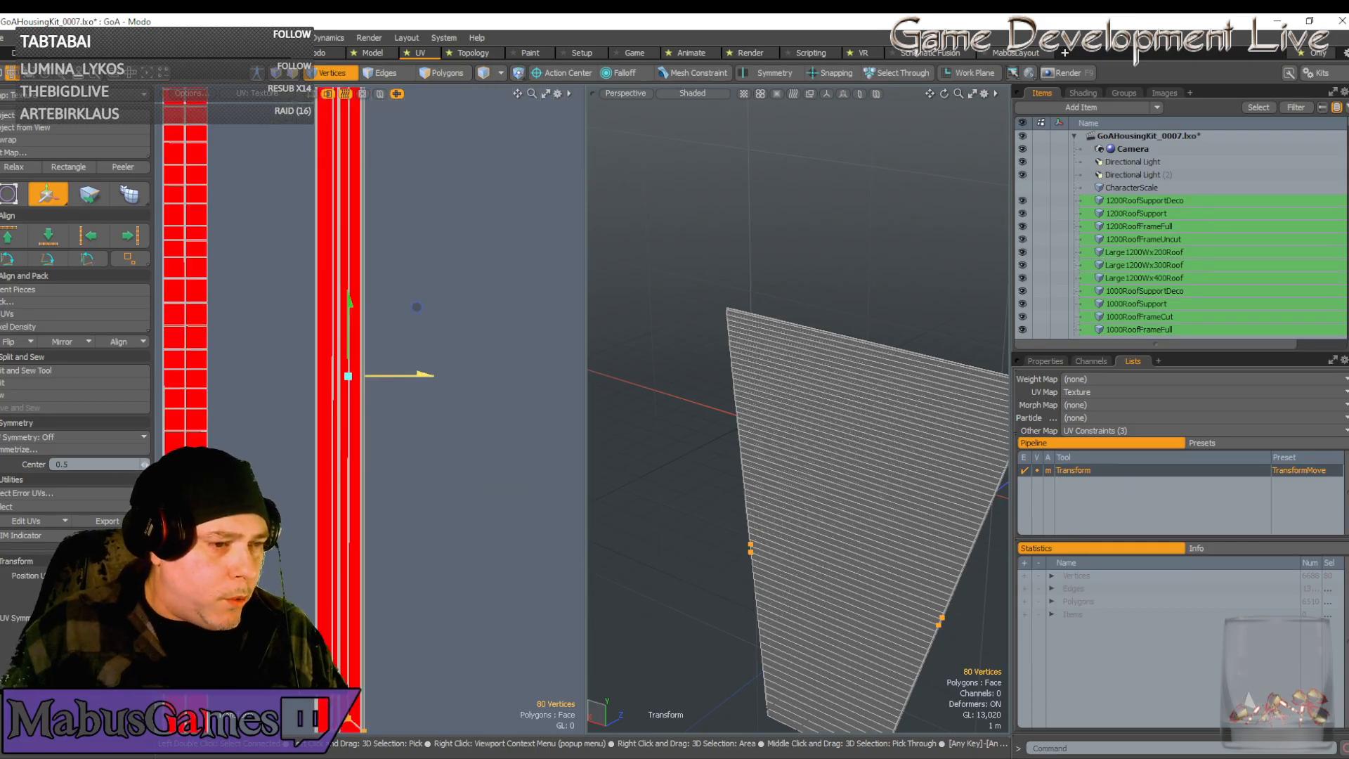
left_click_drag(424, 375, 414, 376)
scroll(334, 361, "up", 4)
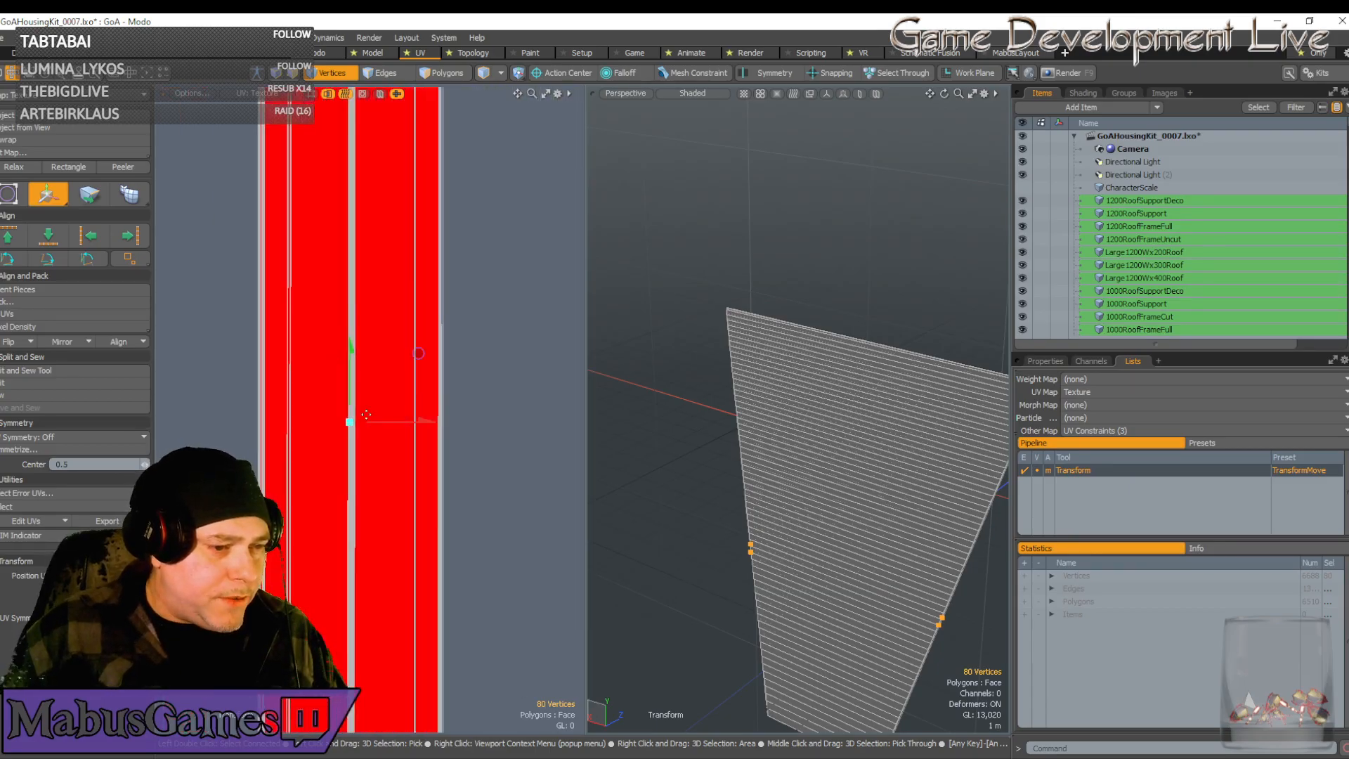
scroll(366, 416, "up", 2)
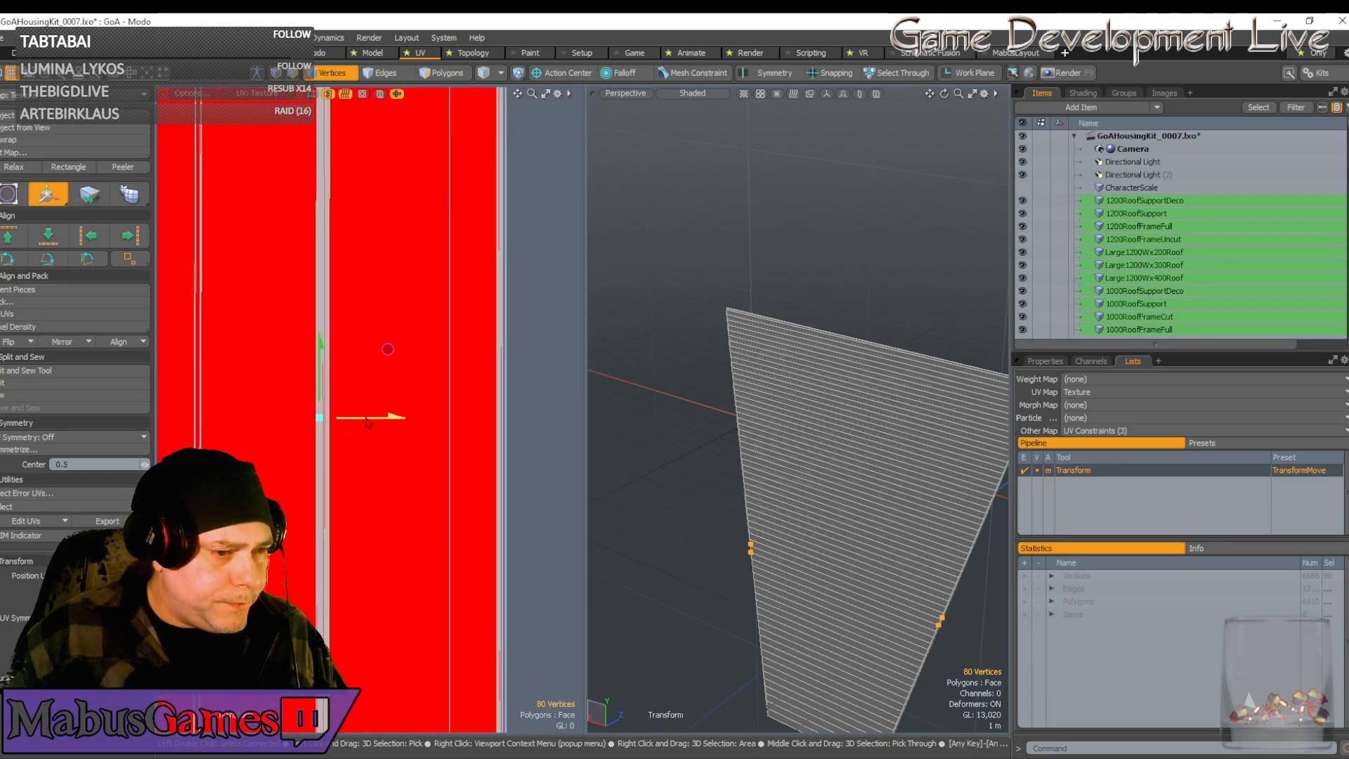
left_click_drag(366, 418, 368, 418)
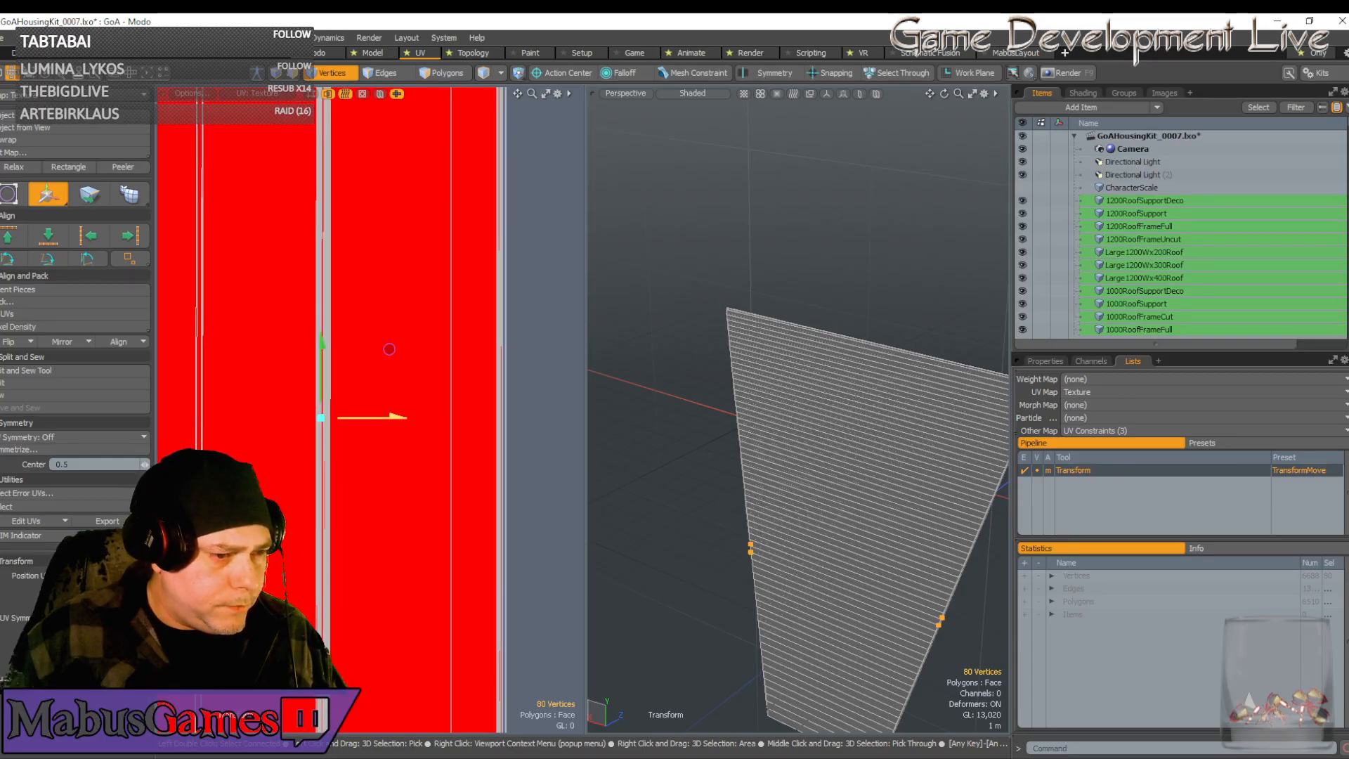
scroll(365, 429, "down", 1)
Widen the red UV strip horizontally so its plank edges match the other strip
key("r")
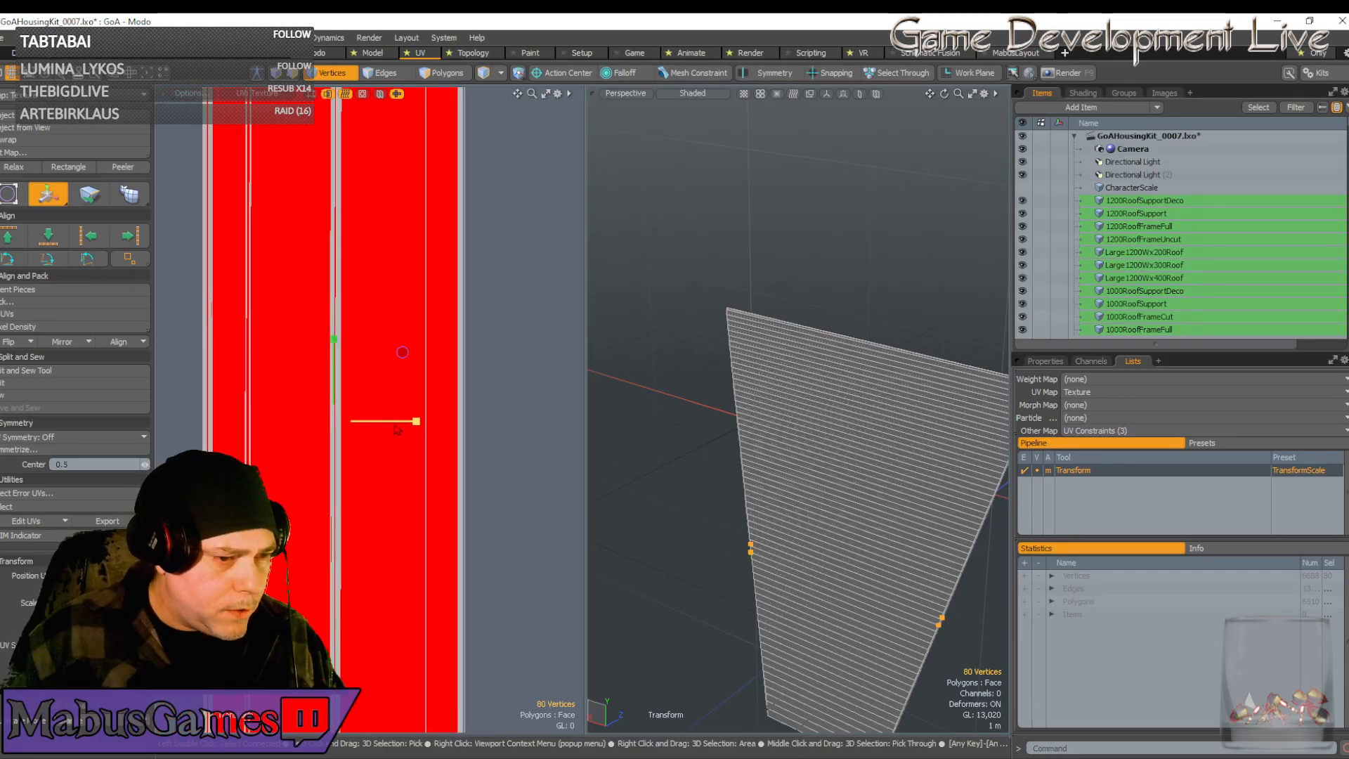
mouse_move(416, 423)
left_mouse_down()
mouse_move(454, 422)
mouse_move(412, 421)
left_mouse_up()
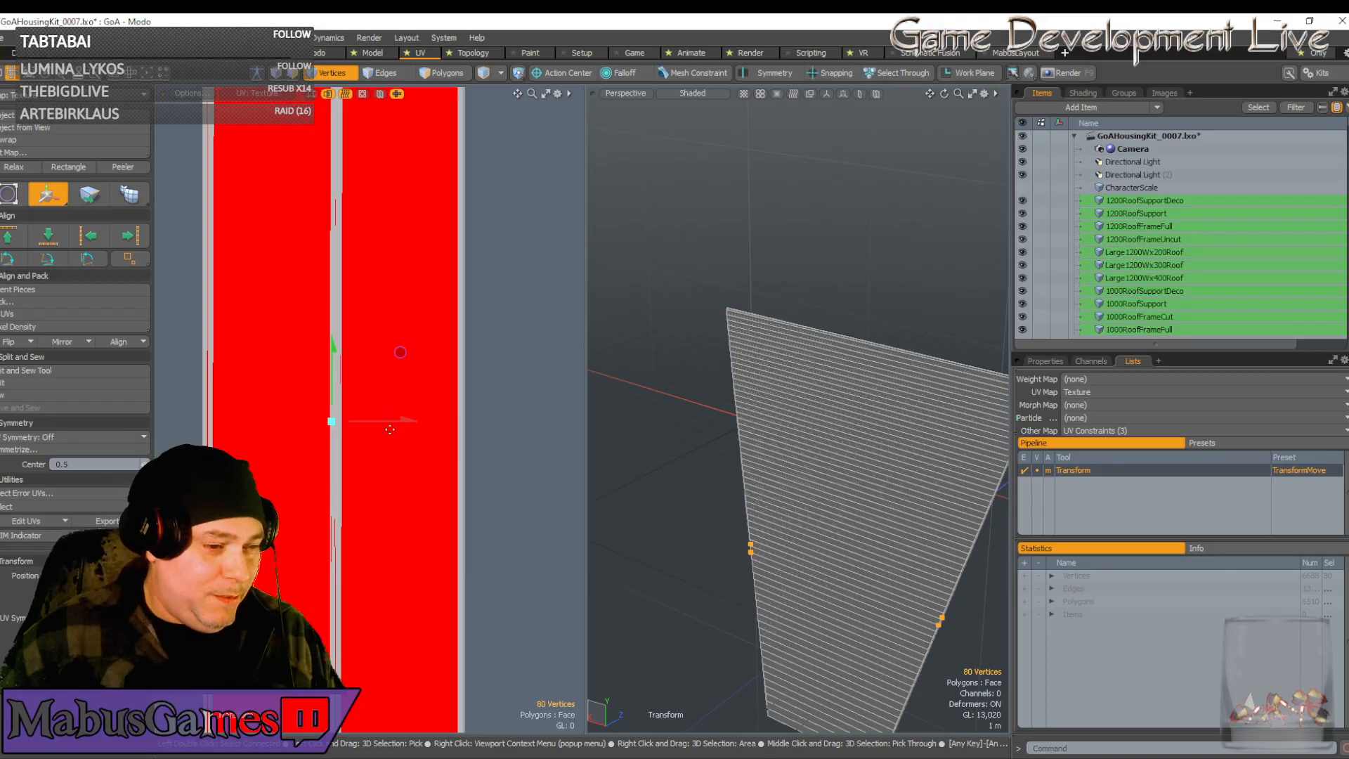
key("r")
left_click_drag(397, 429, 408, 419)
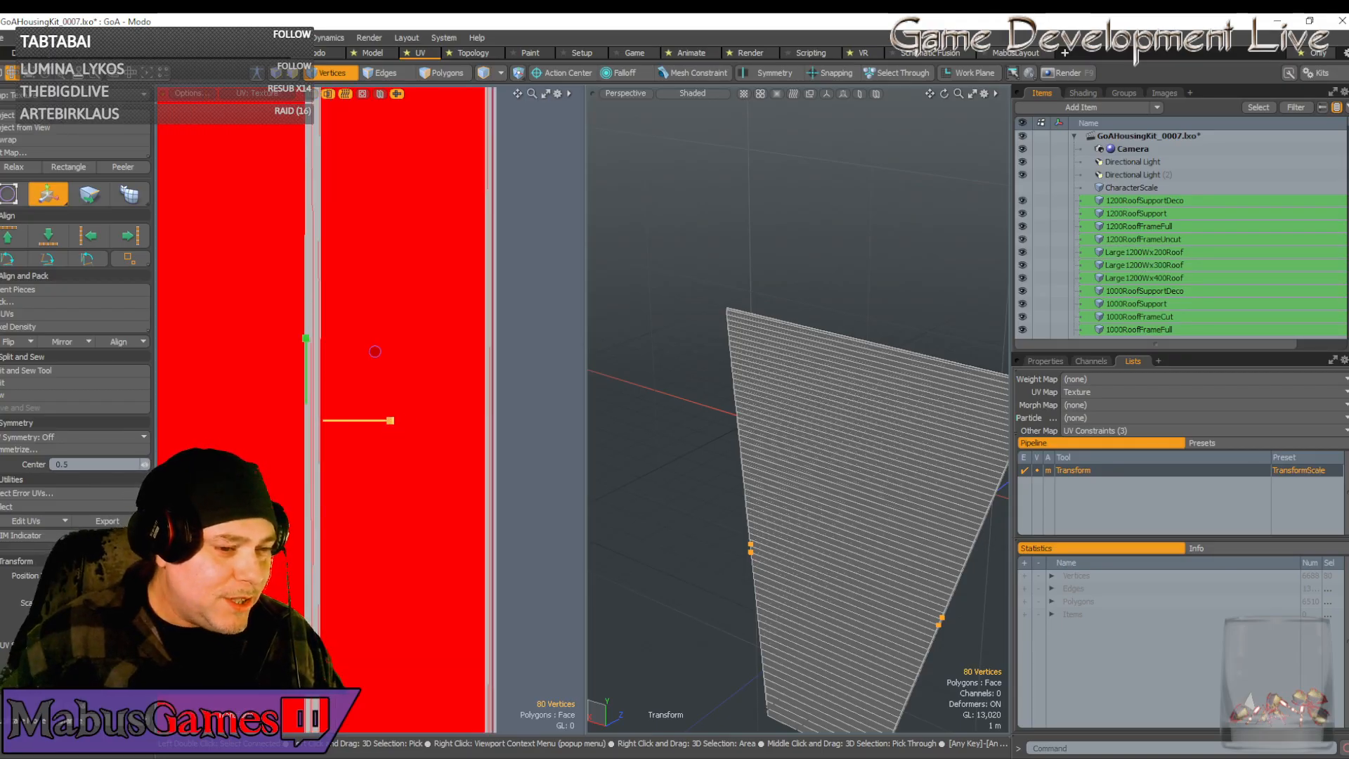
scroll(385, 428, "down", 3)
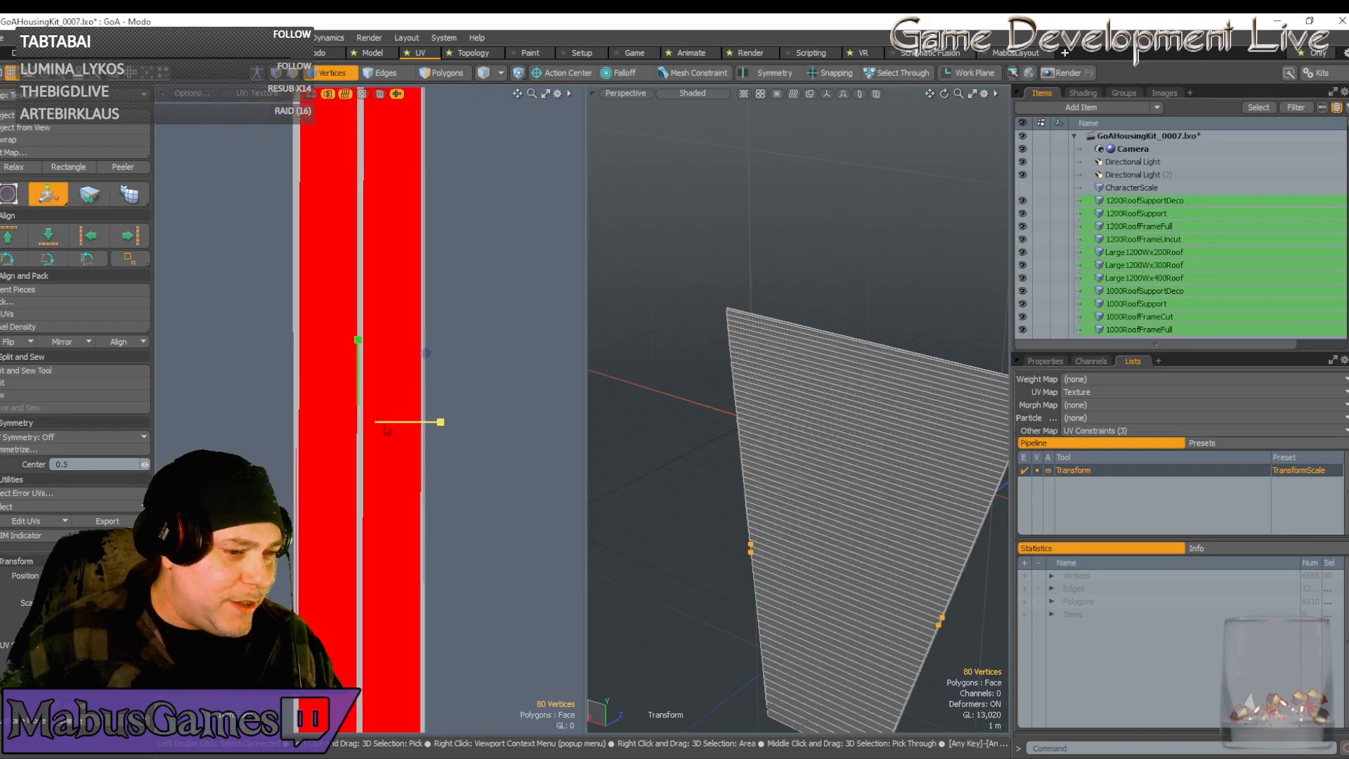
scroll(386, 430, "down", 6)
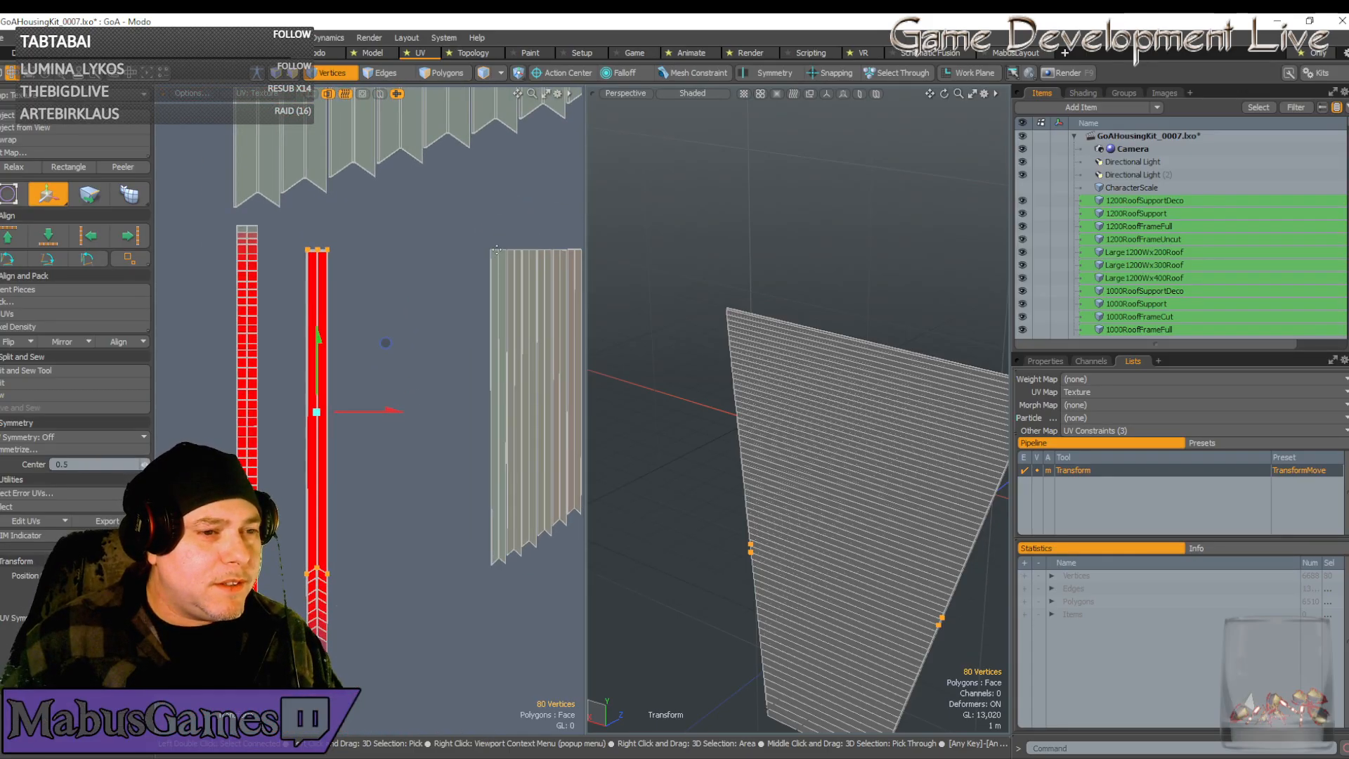
Select another UV island's corners and slide it left beside the red strips
left_click(498, 250)
key("w")
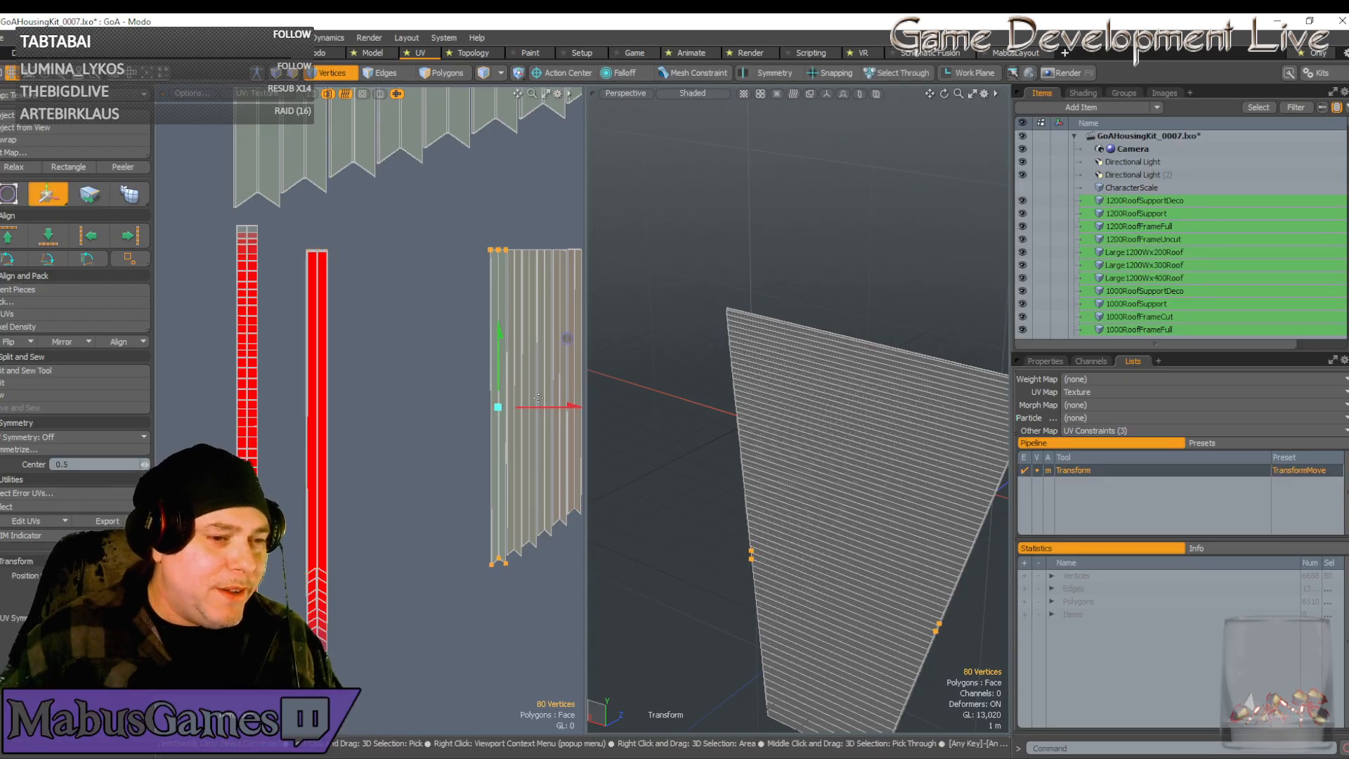
left_click_drag(538, 404, 350, 404)
scroll(320, 425, "up", 5)
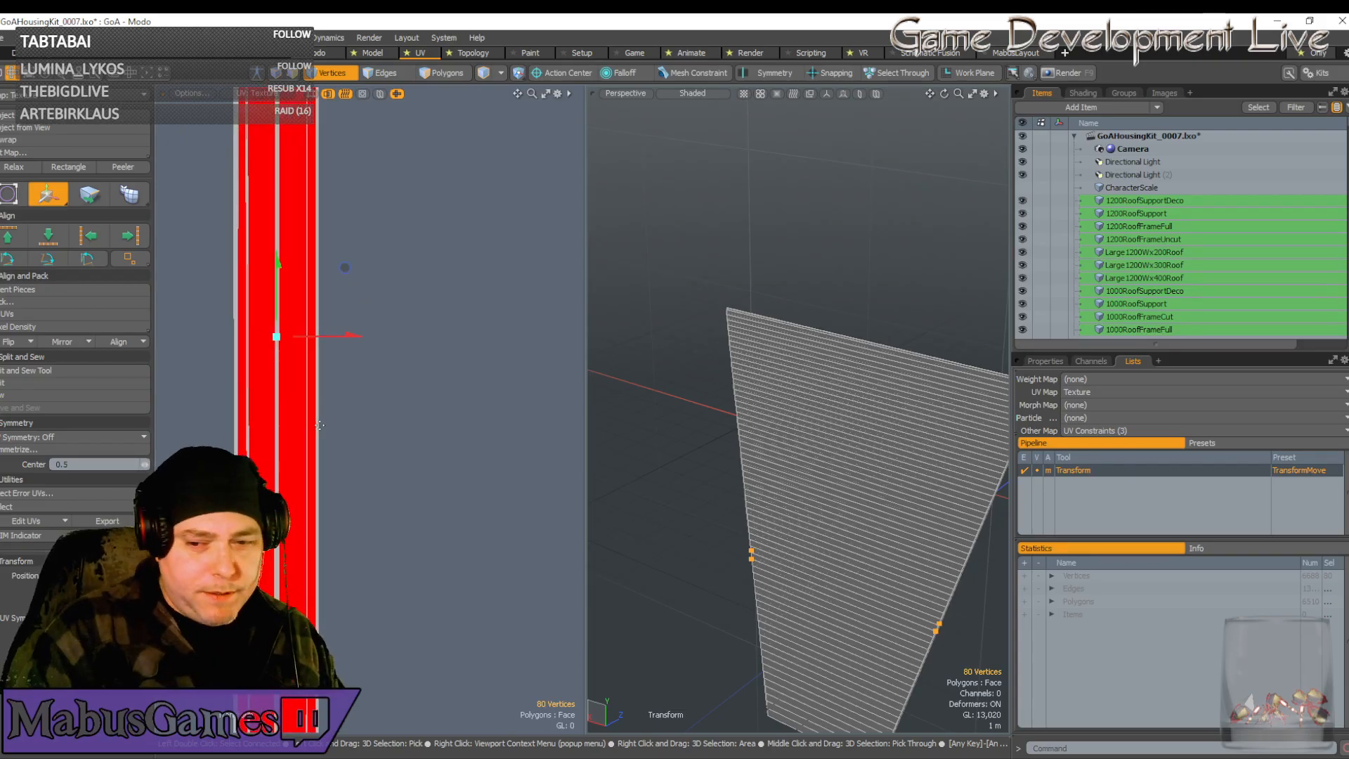
left_click_drag(319, 425, 395, 417, "alt+shift")
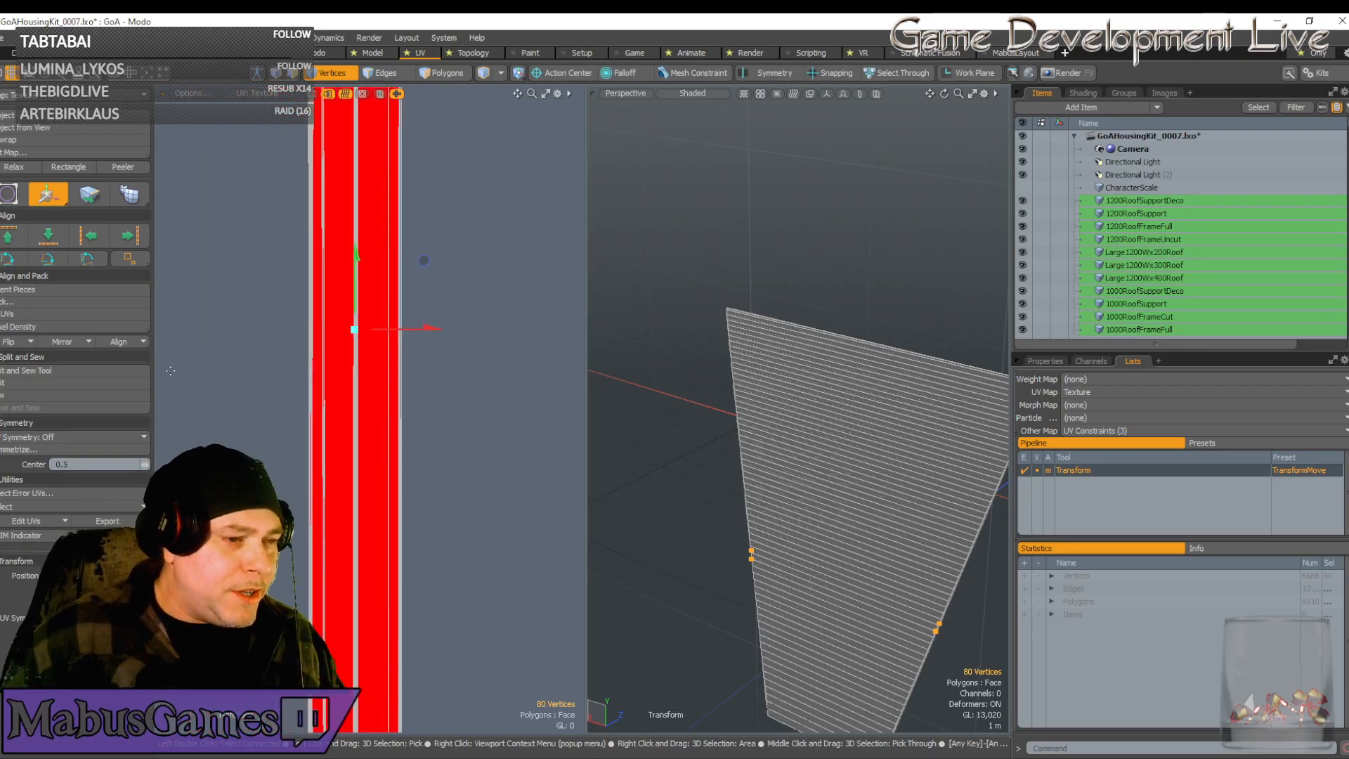
scroll(192, 340, "down", 1)
left_click_drag(192, 339, 453, 289, "ctrl+alt")
key("r")
key("w")
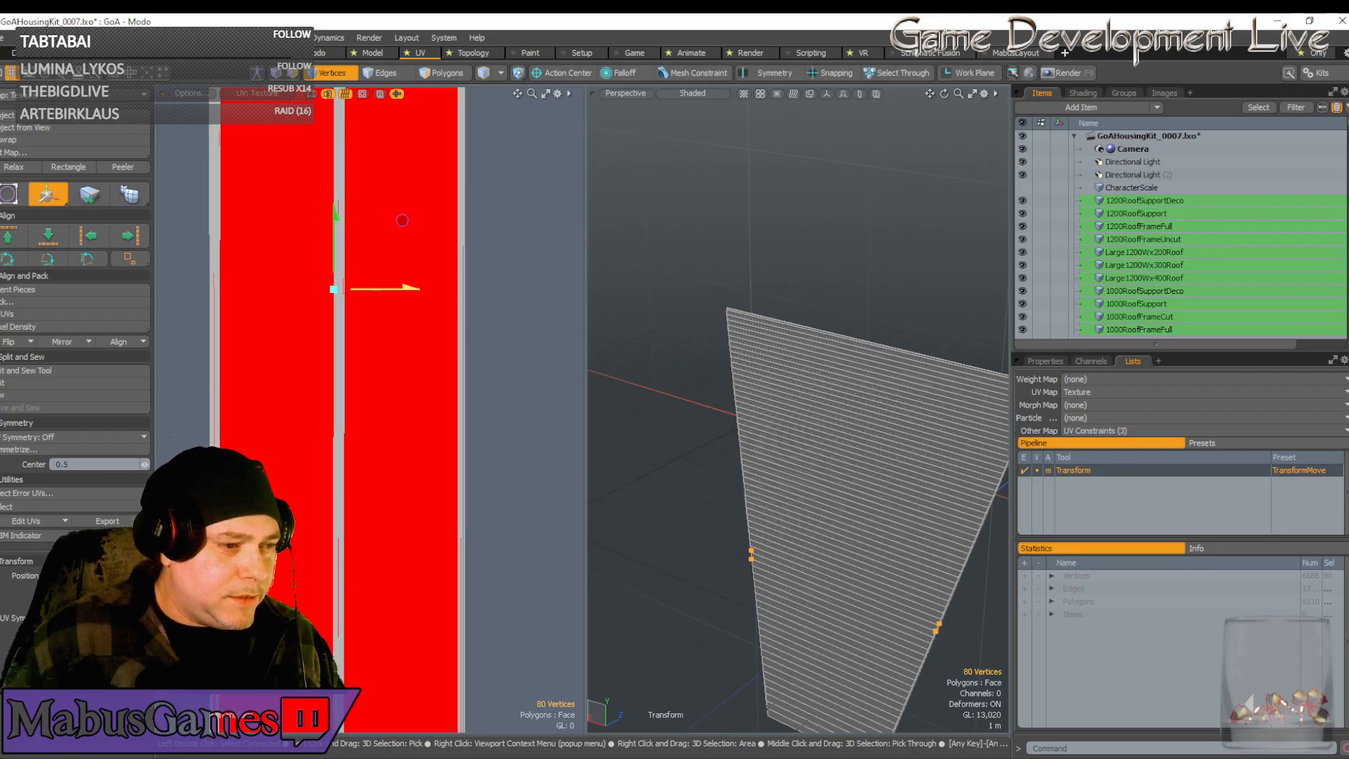
scroll(429, 349, "down", 5)
key("space")
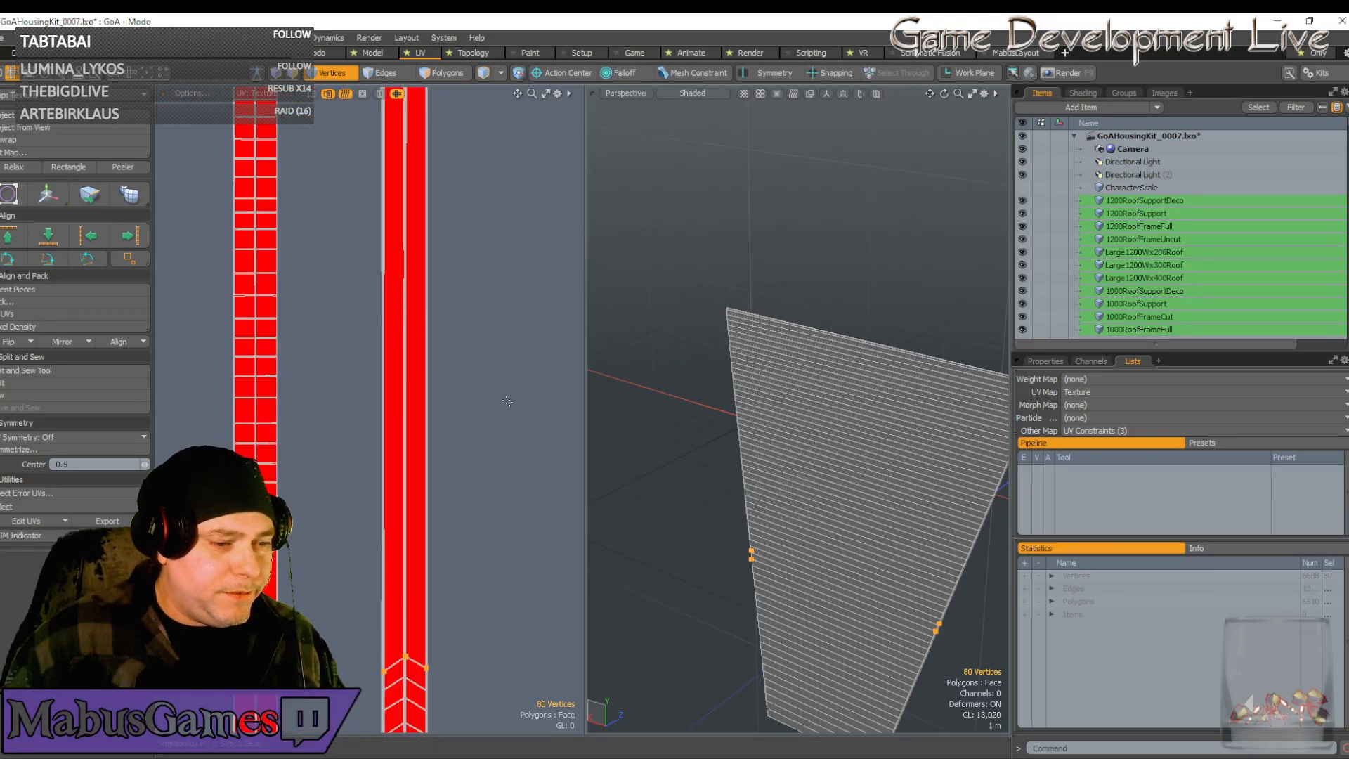
Move the selected plank UV island left onto the red strip and nudge it right
scroll(365, 450, "down", 5)
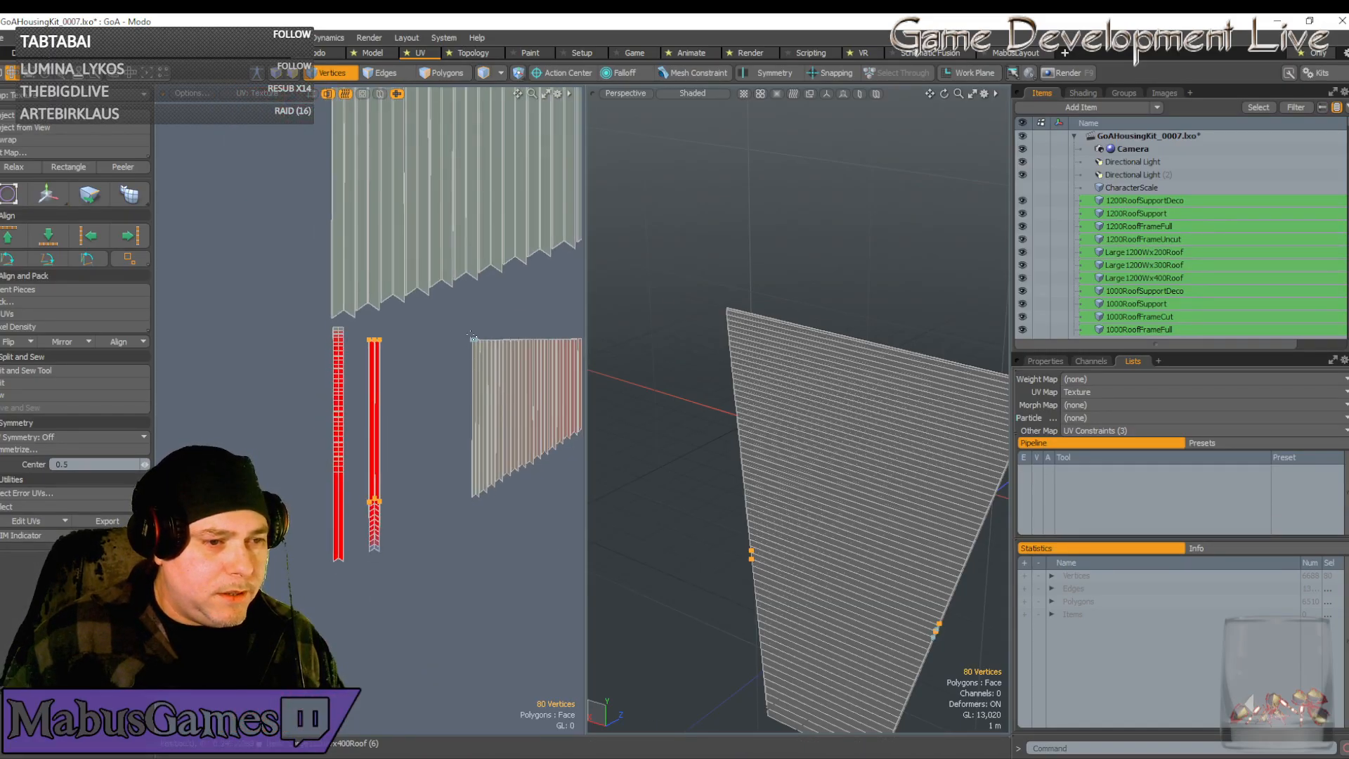
scroll(472, 336, "up", 3)
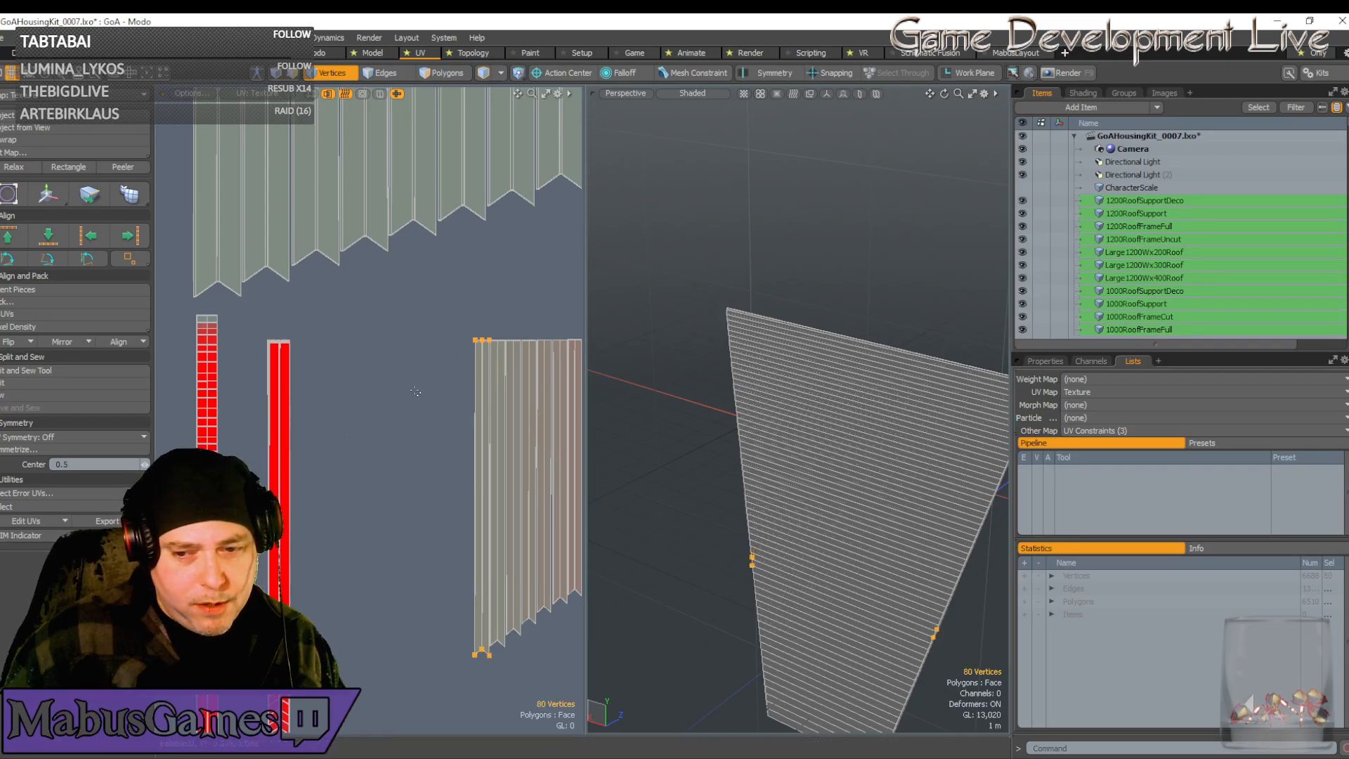
scroll(416, 391, "down", 3)
key("w")
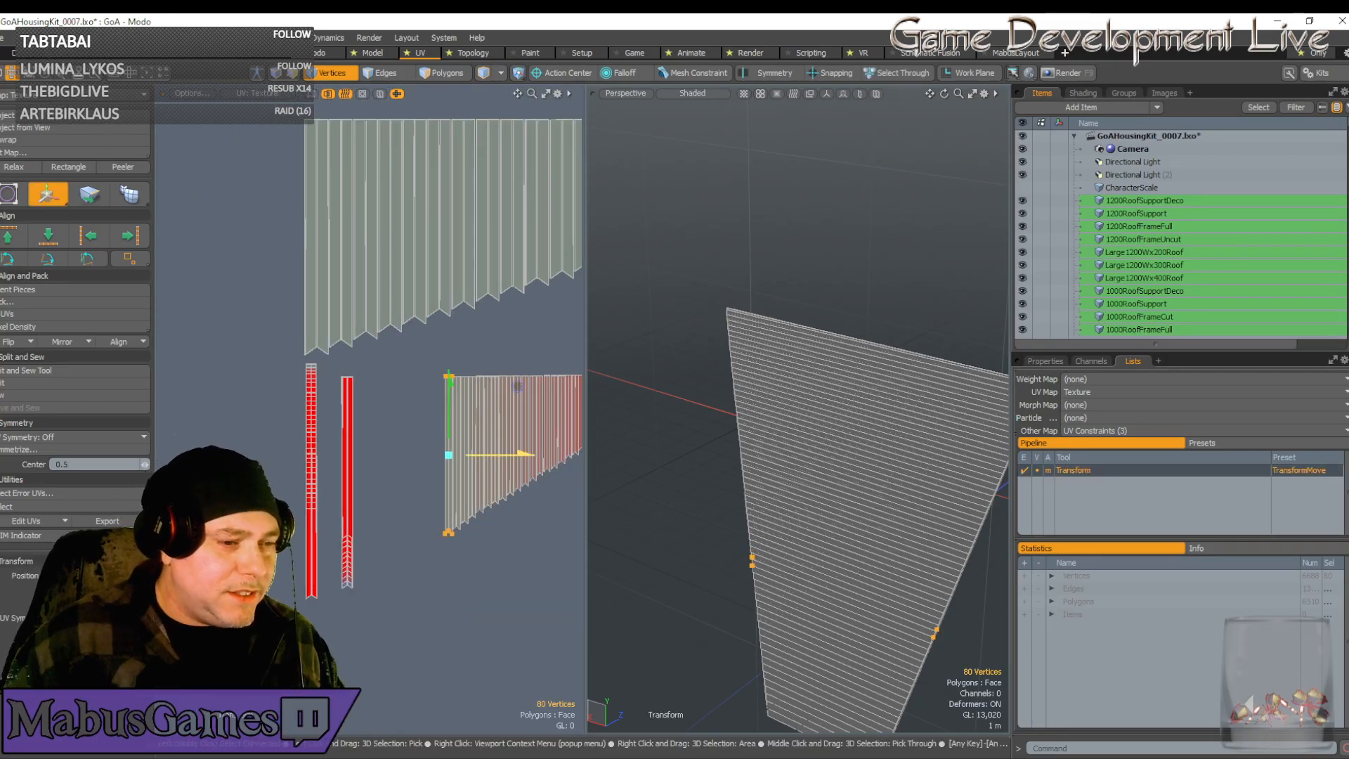
left_click_drag(449, 455, 353, 458)
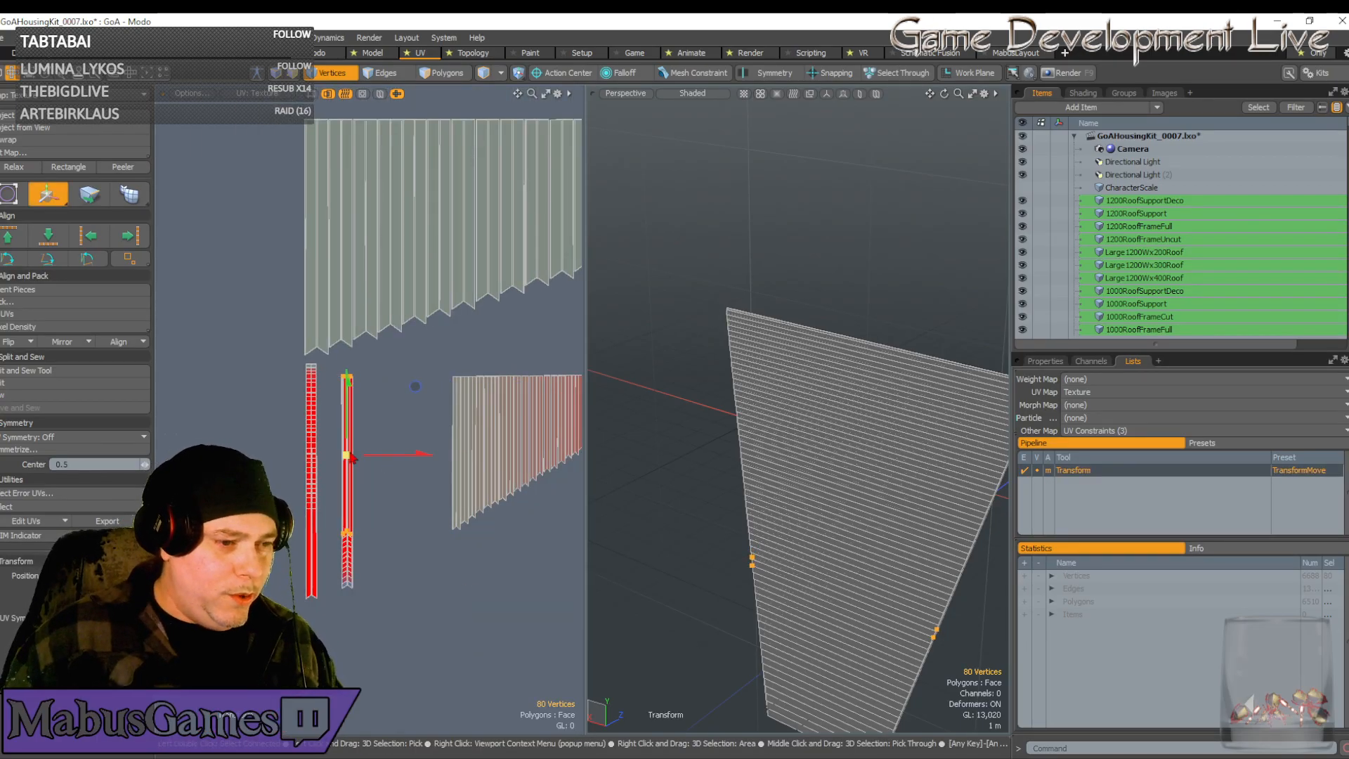
scroll(352, 457, "up", 8)
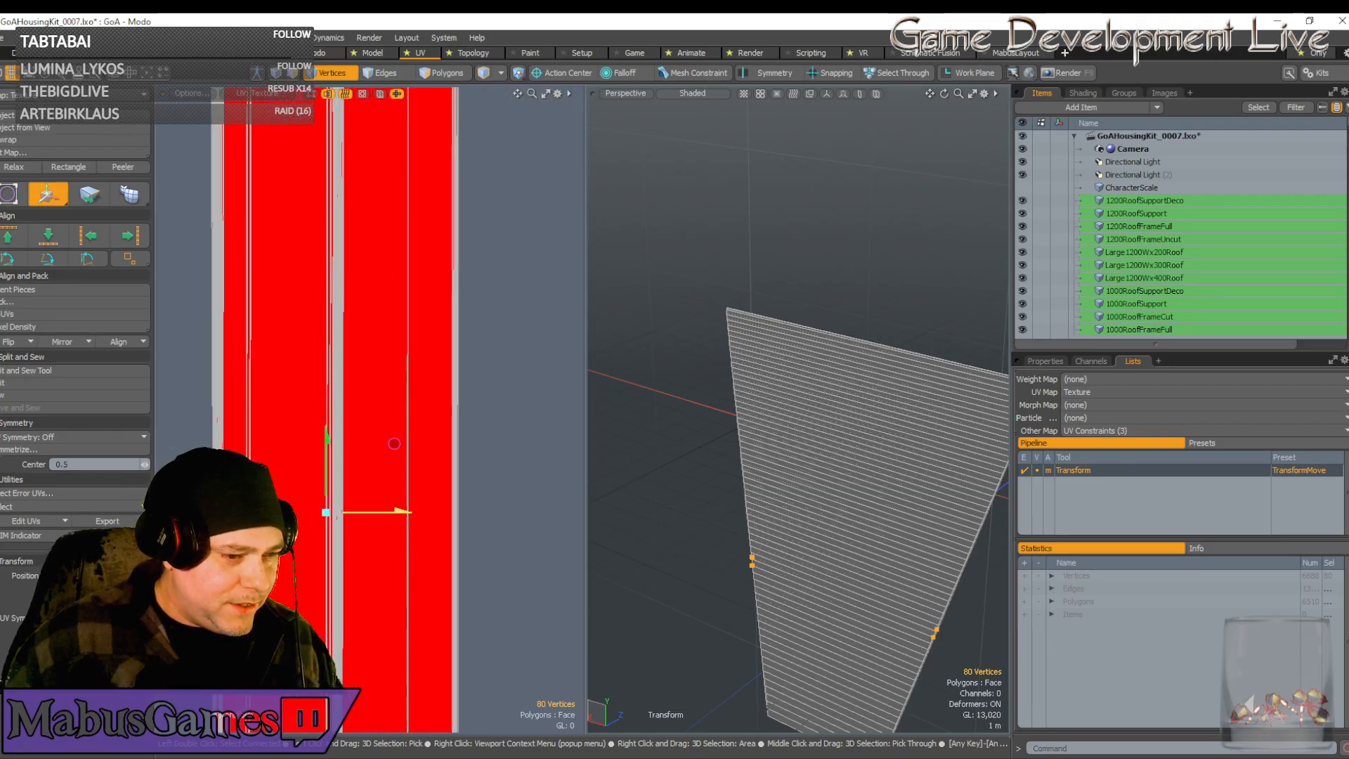
left_click_drag(401, 512, 461, 512)
Adjust the strip's scale, nudge it a few pixels left, and bring other UV islands into view
key("r")
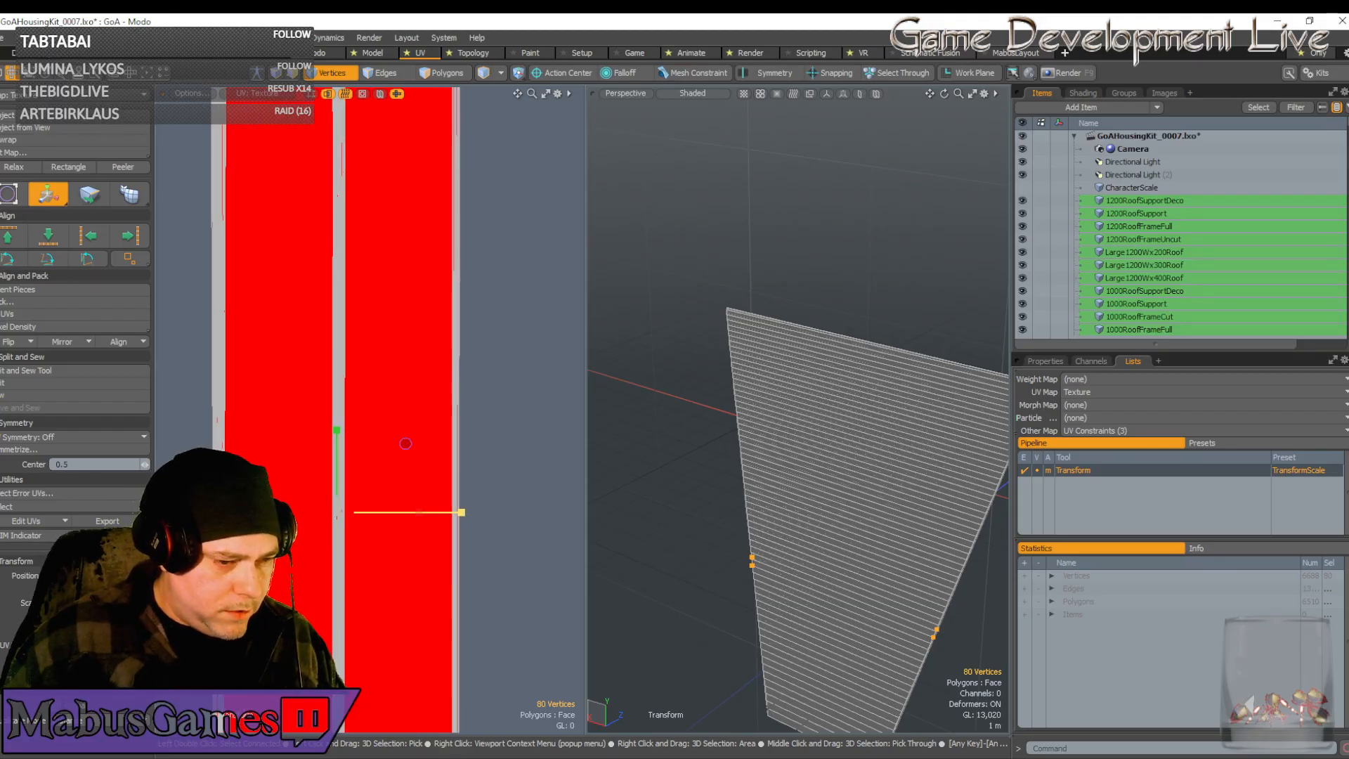
key("w")
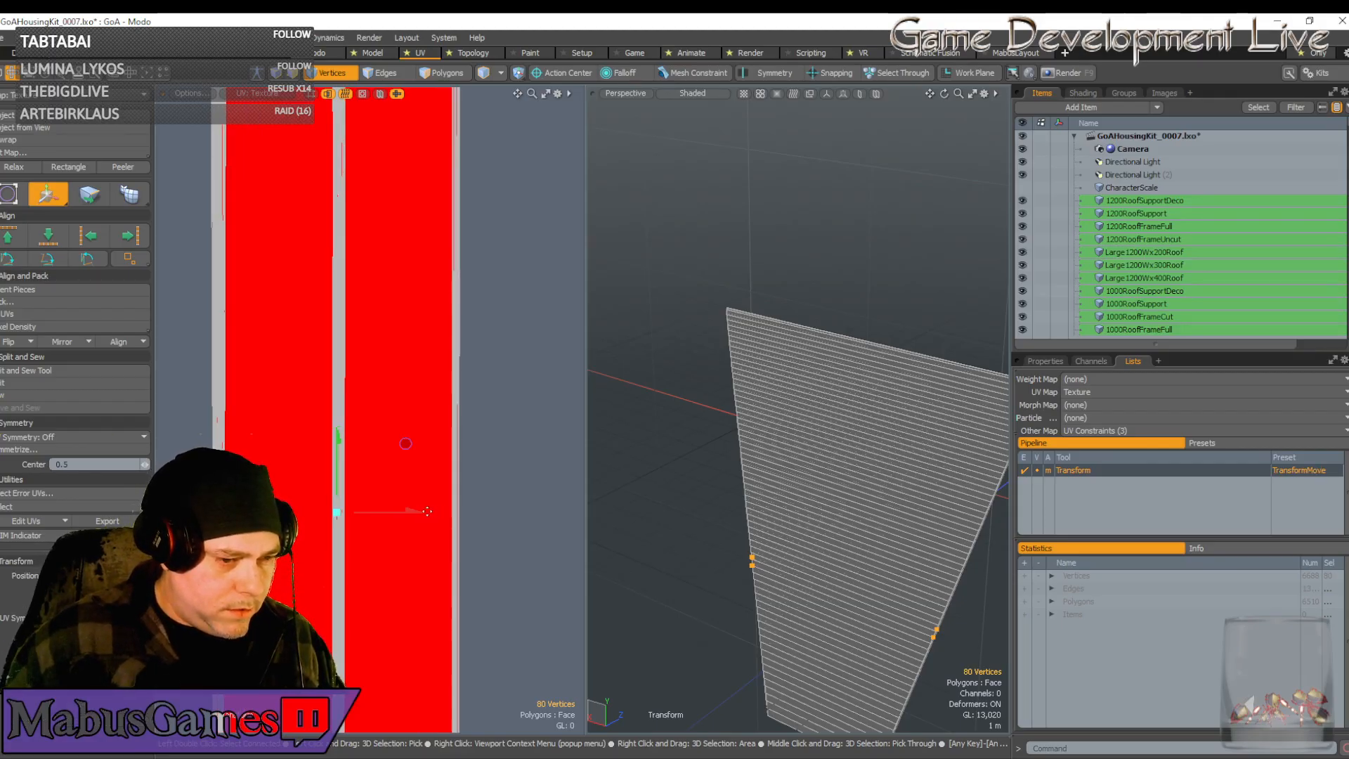
left_click_drag(427, 512, 422, 512)
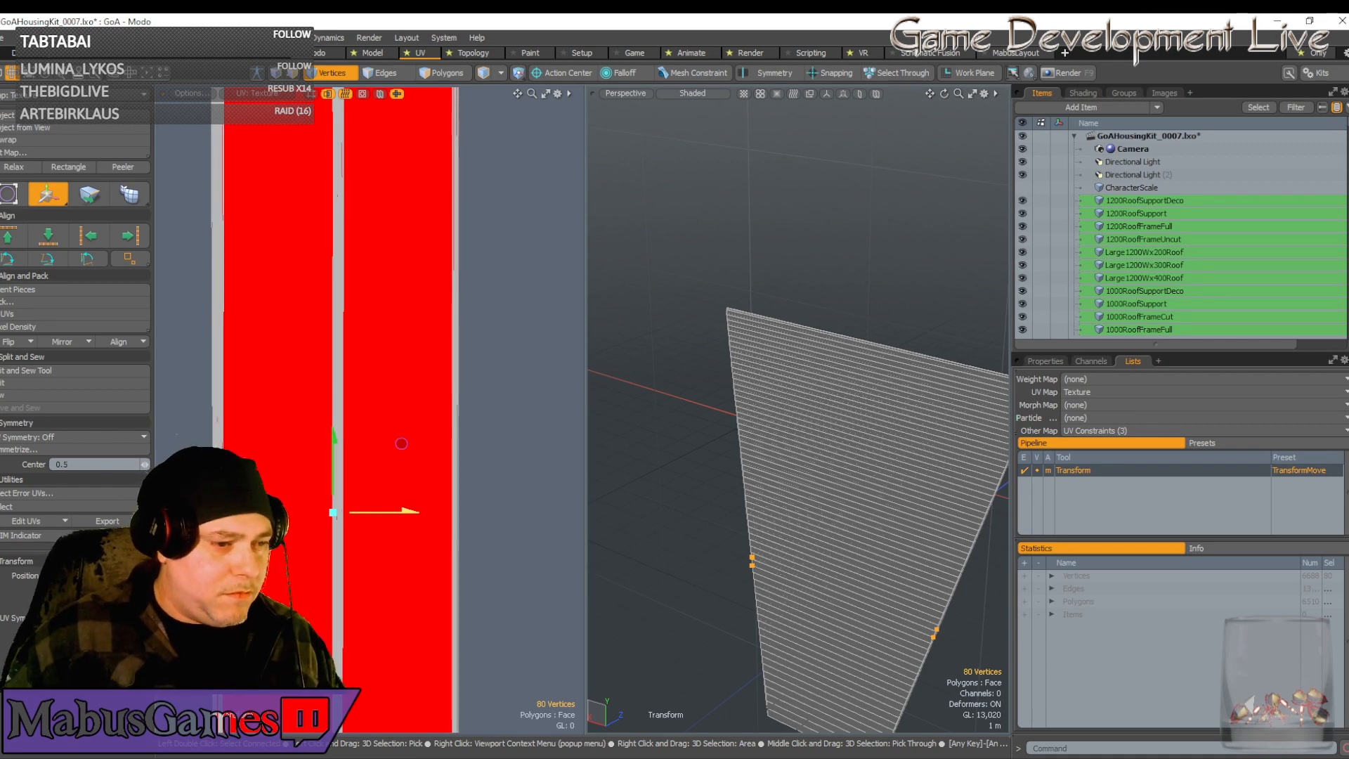
scroll(457, 445, "down", 6)
key("space")
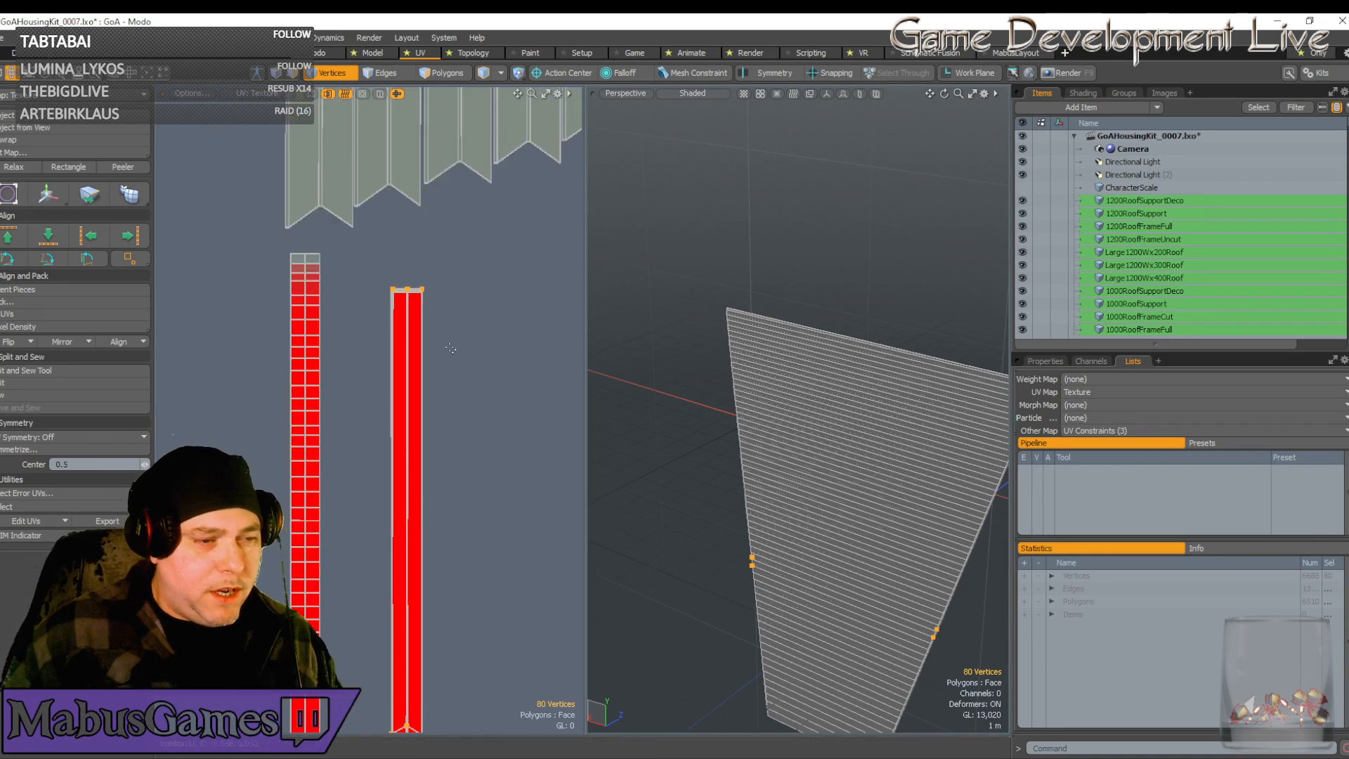
scroll(451, 348, "down", 2)
left_click_drag(451, 346, 475, 321, "alt")
scroll(343, 311, "down", 3)
Move the UV strip left onto the red strip, stretch it wider, and nudge it into alignment
key("w")
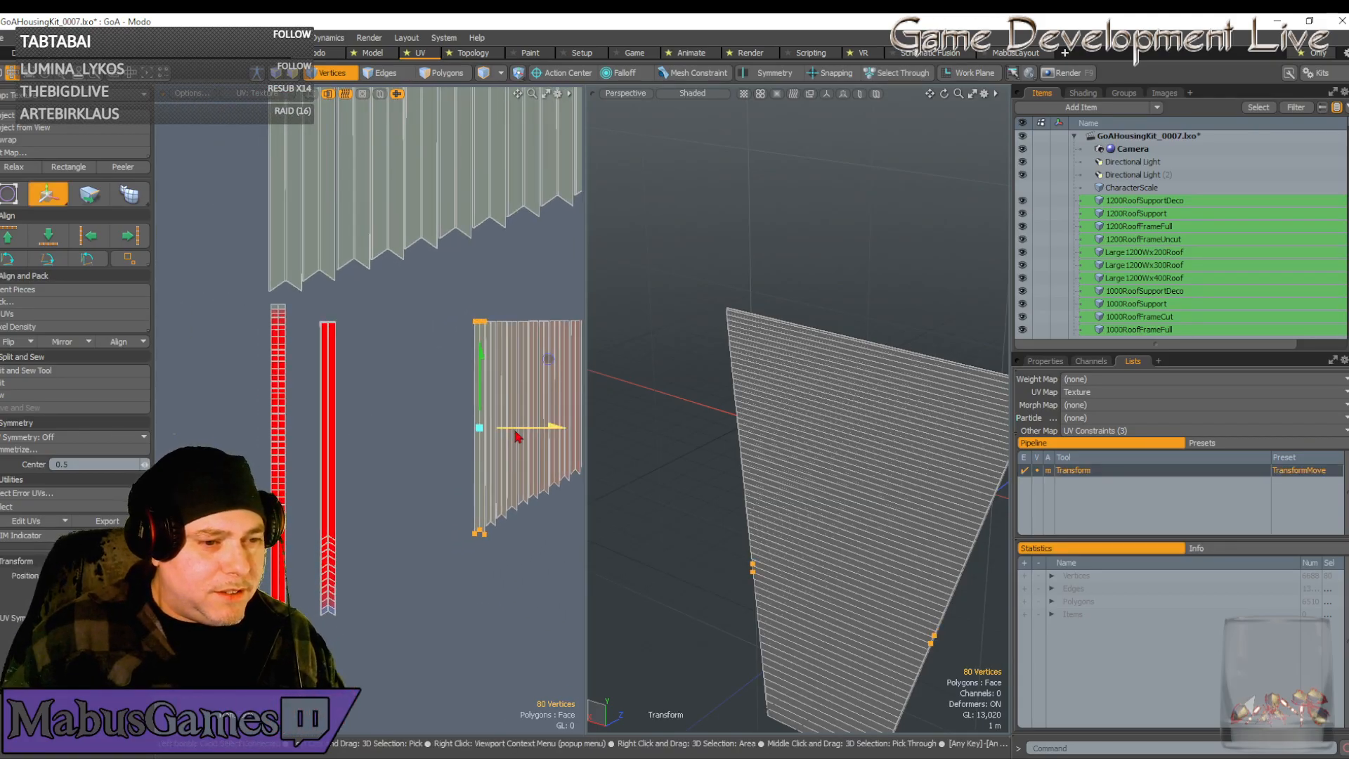
left_click_drag(516, 437, 365, 436)
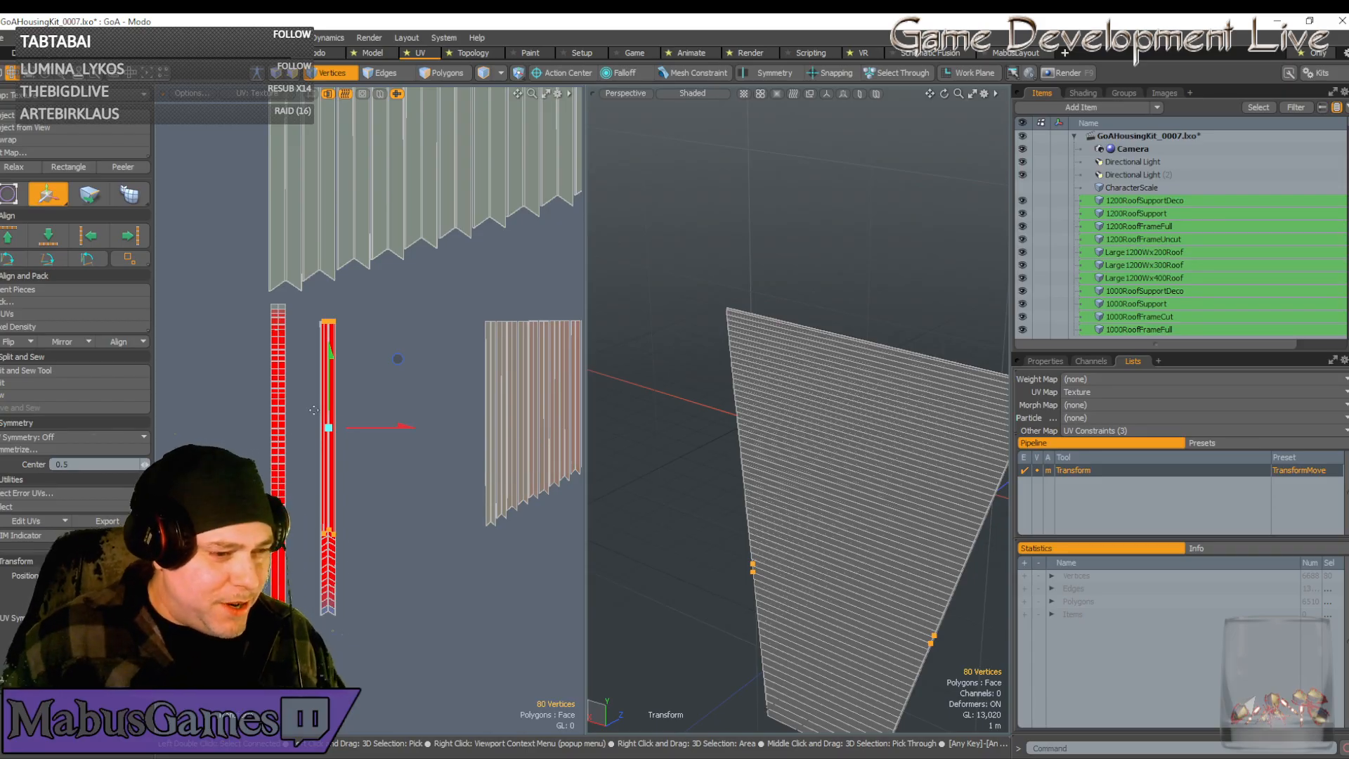
scroll(383, 421, "up", 3)
left_click_drag(347, 440, 344, 441)
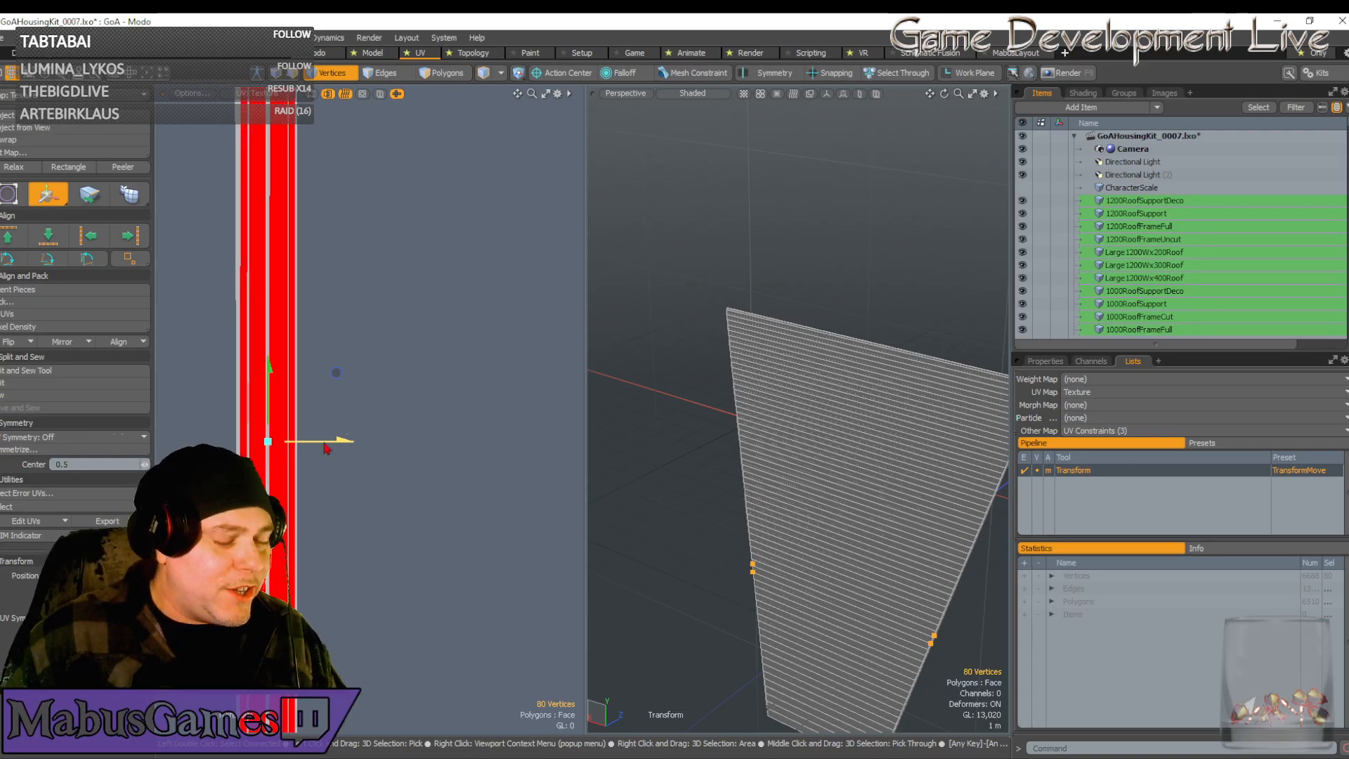
scroll(274, 467, "up", 3)
key("r")
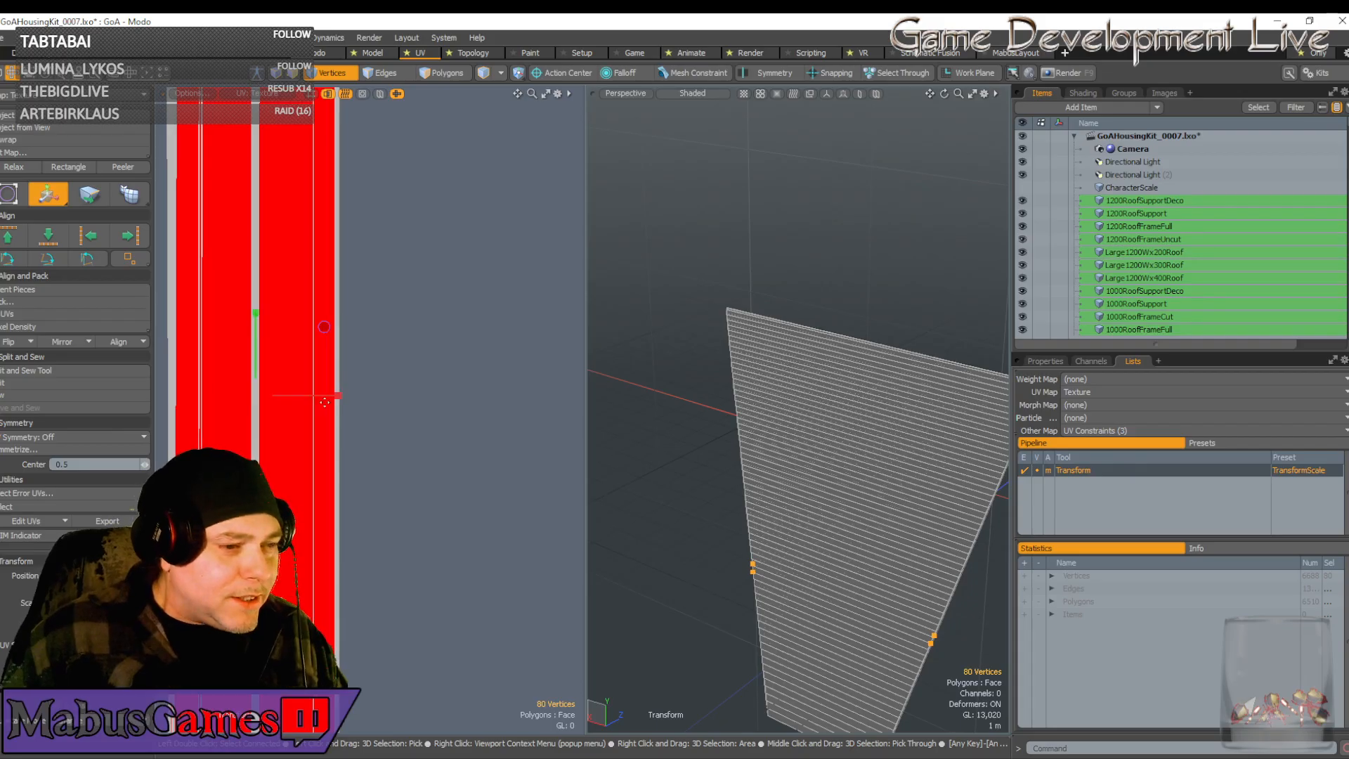
left_click_drag(341, 403, 379, 395)
key("w")
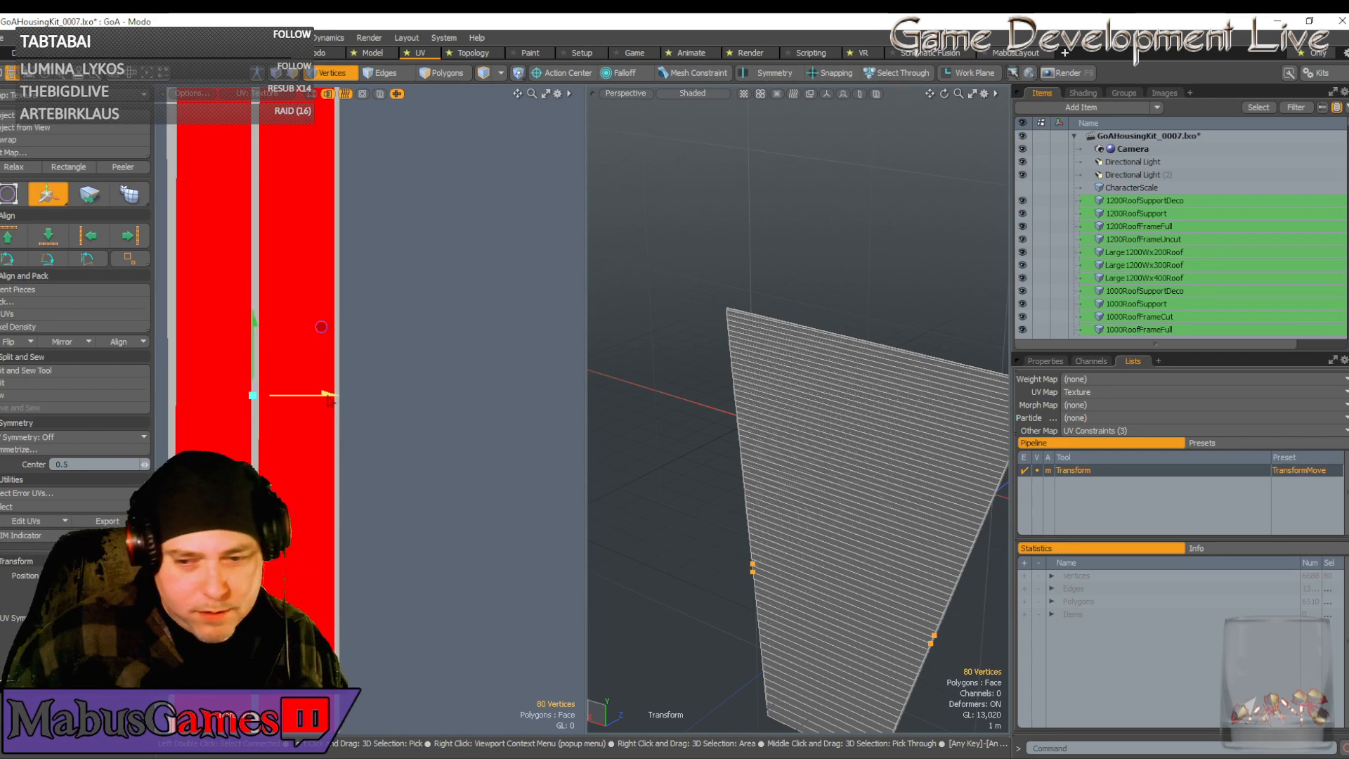
left_click_drag(328, 395, 329, 395)
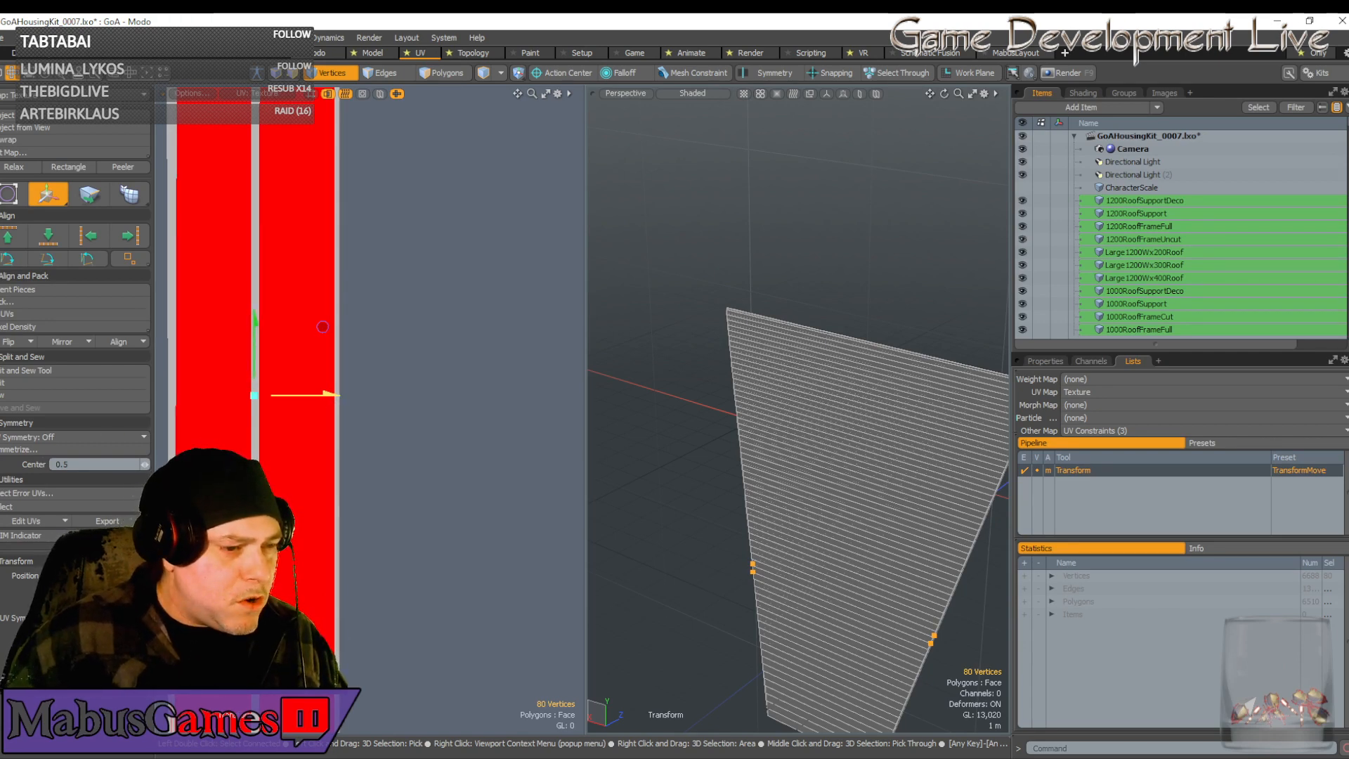
scroll(391, 331, "down", 5)
key("space")
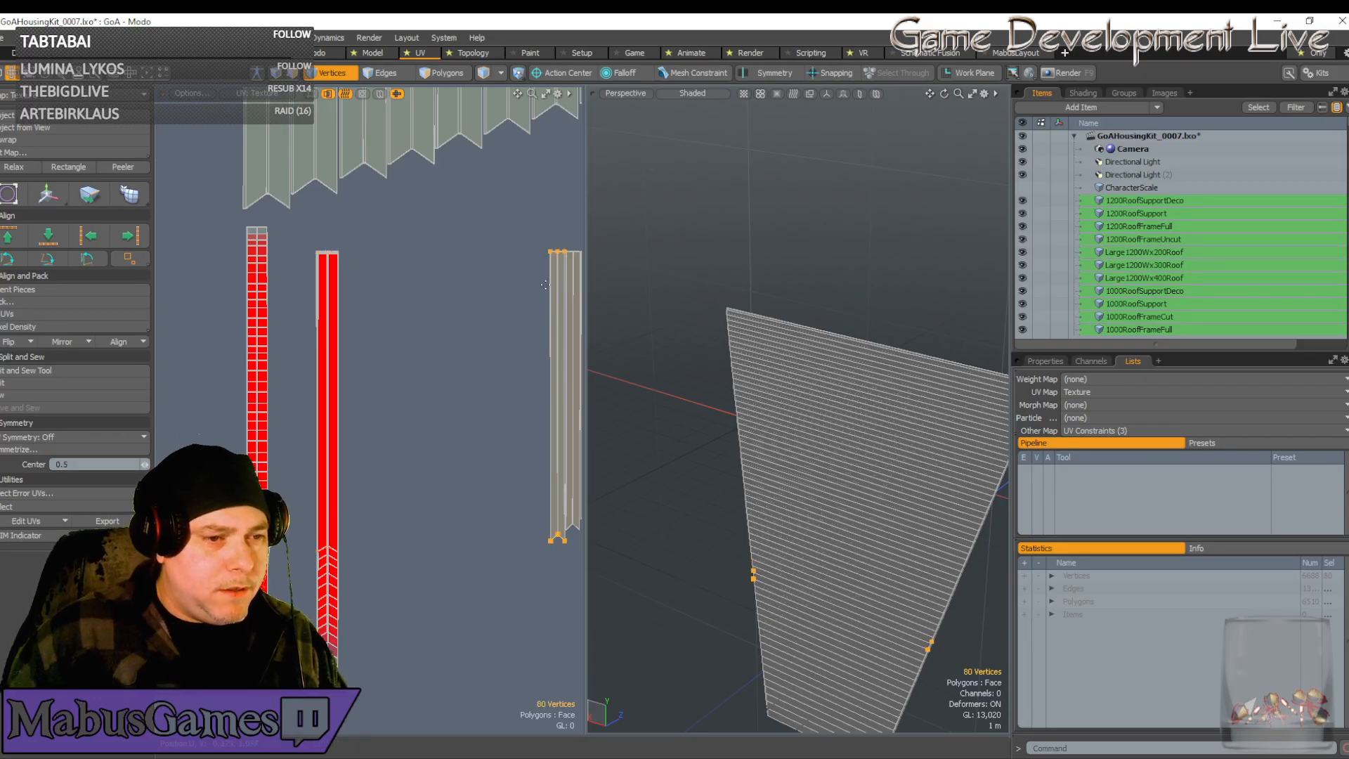
Slide the grey UV strip left toward the red strips
key("w")
left_click_drag(583, 398, 351, 398)
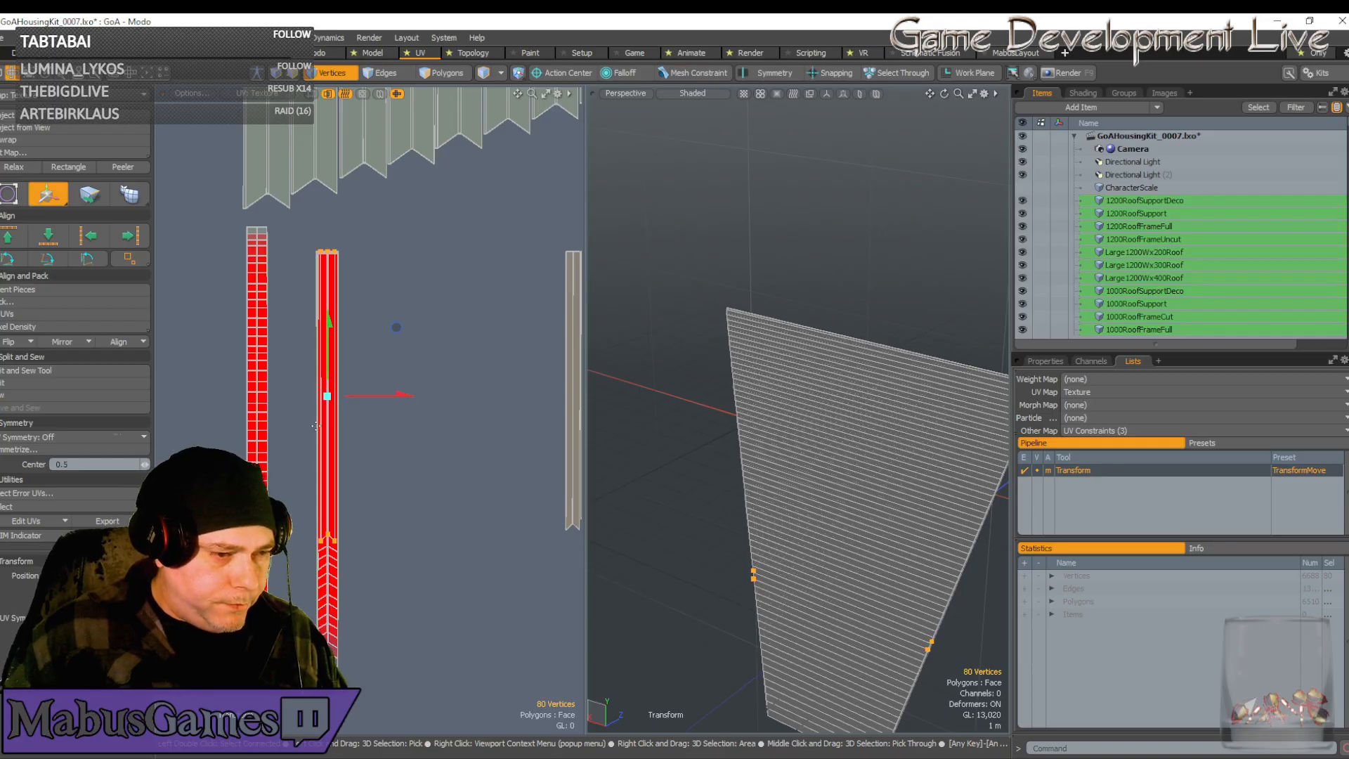
scroll(315, 426, "up", 5)
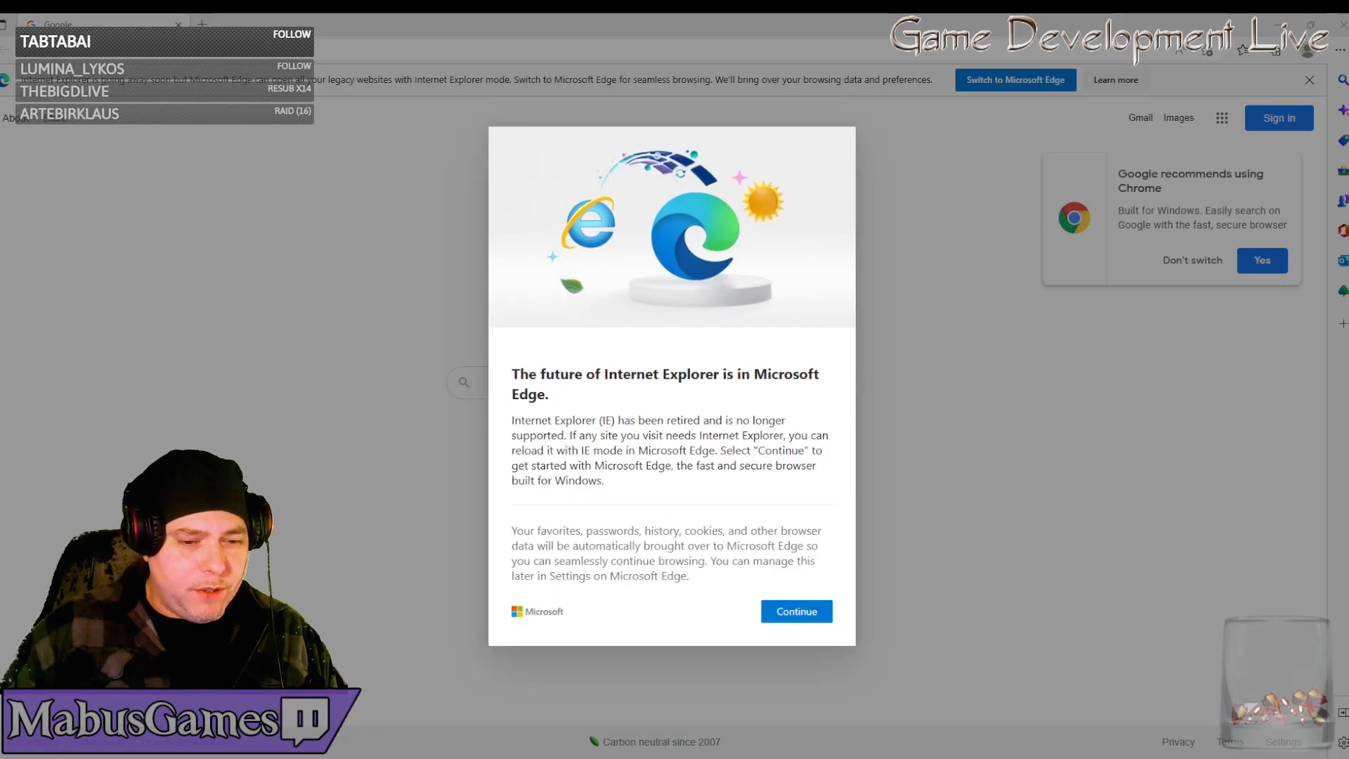
Accept Edge's Internet Explorer retirement notice and close the Edge window to return to Modo
right_click(810, 758)
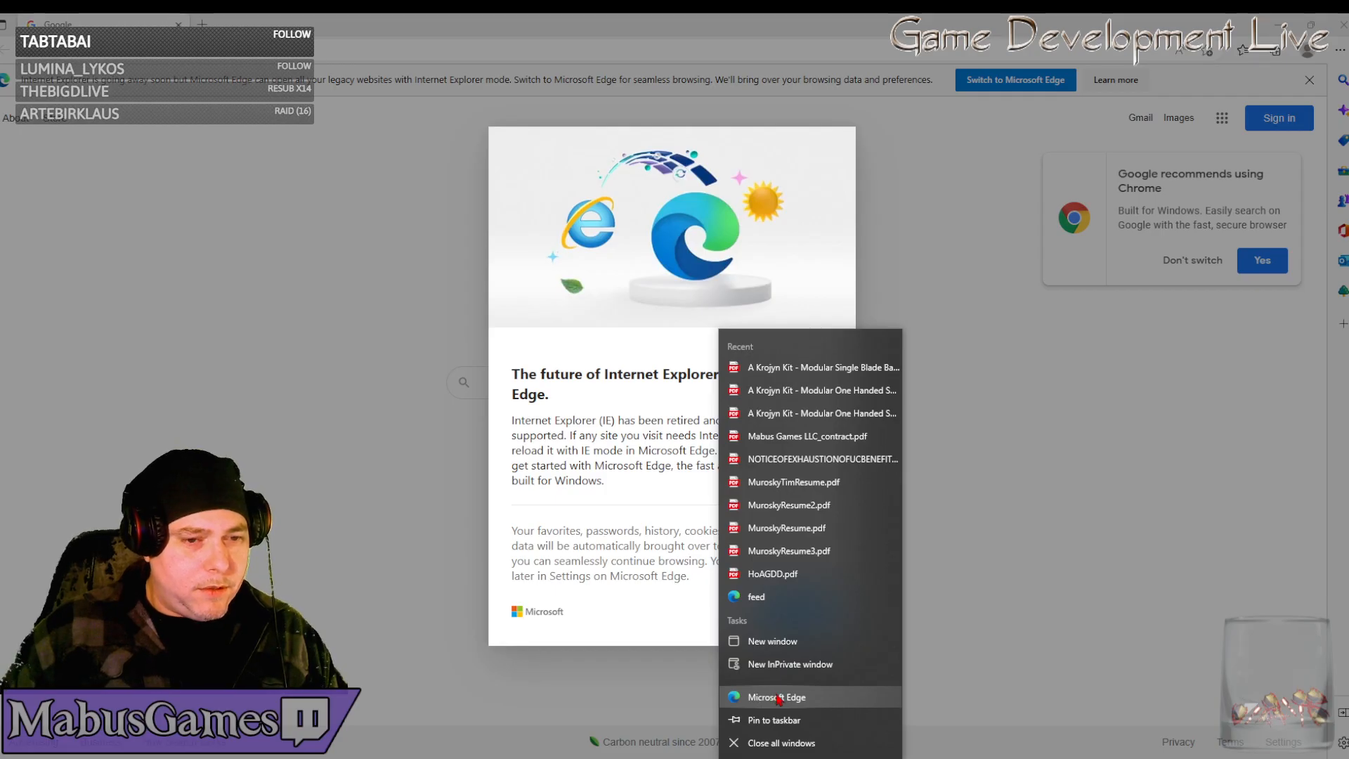
left_click(1051, 394)
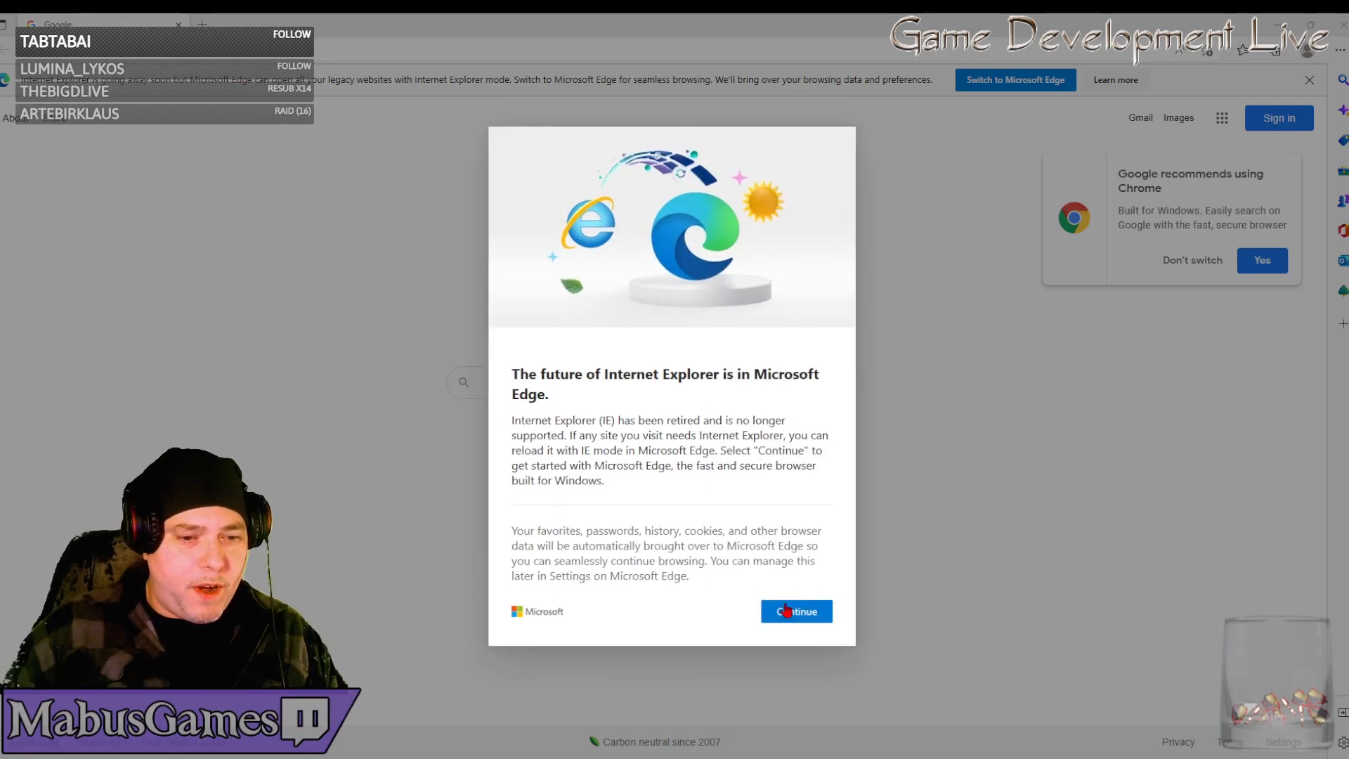
left_click(792, 610)
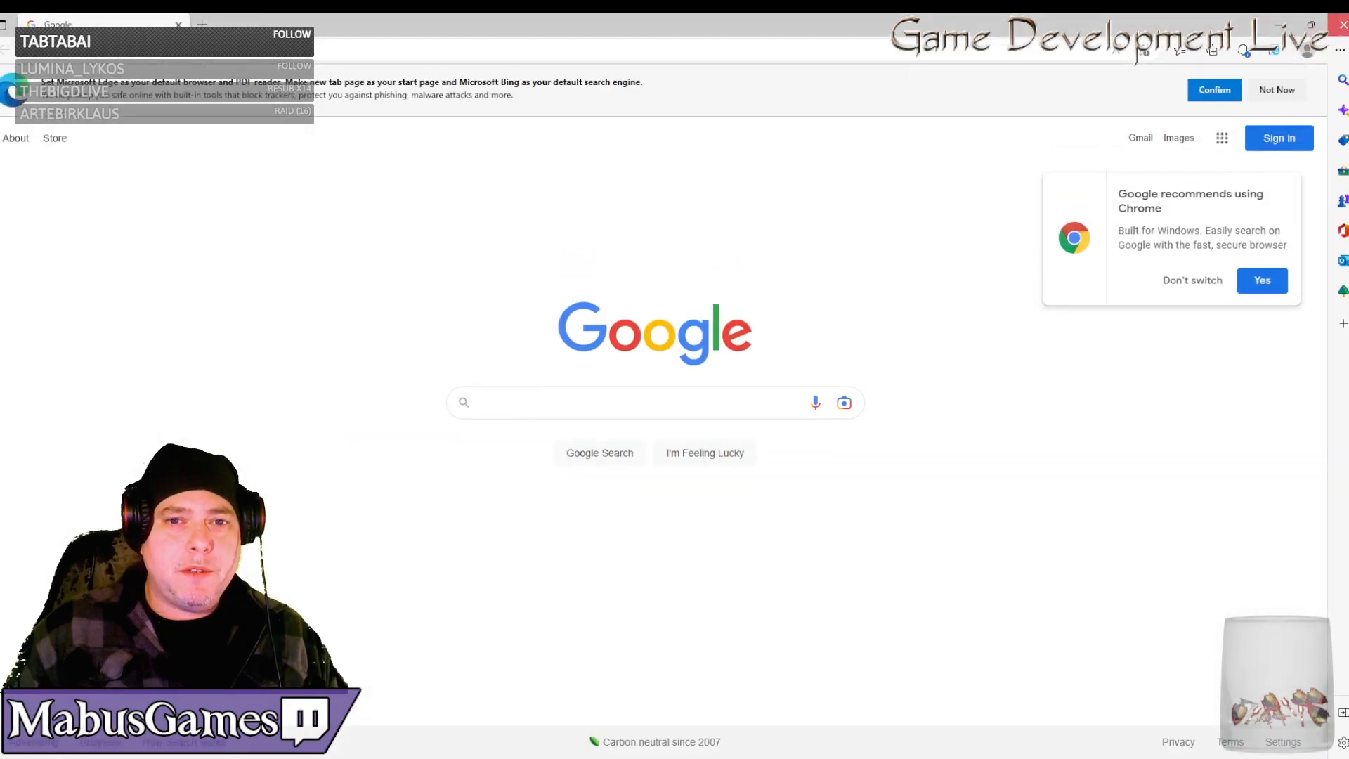
left_click(1345, 35)
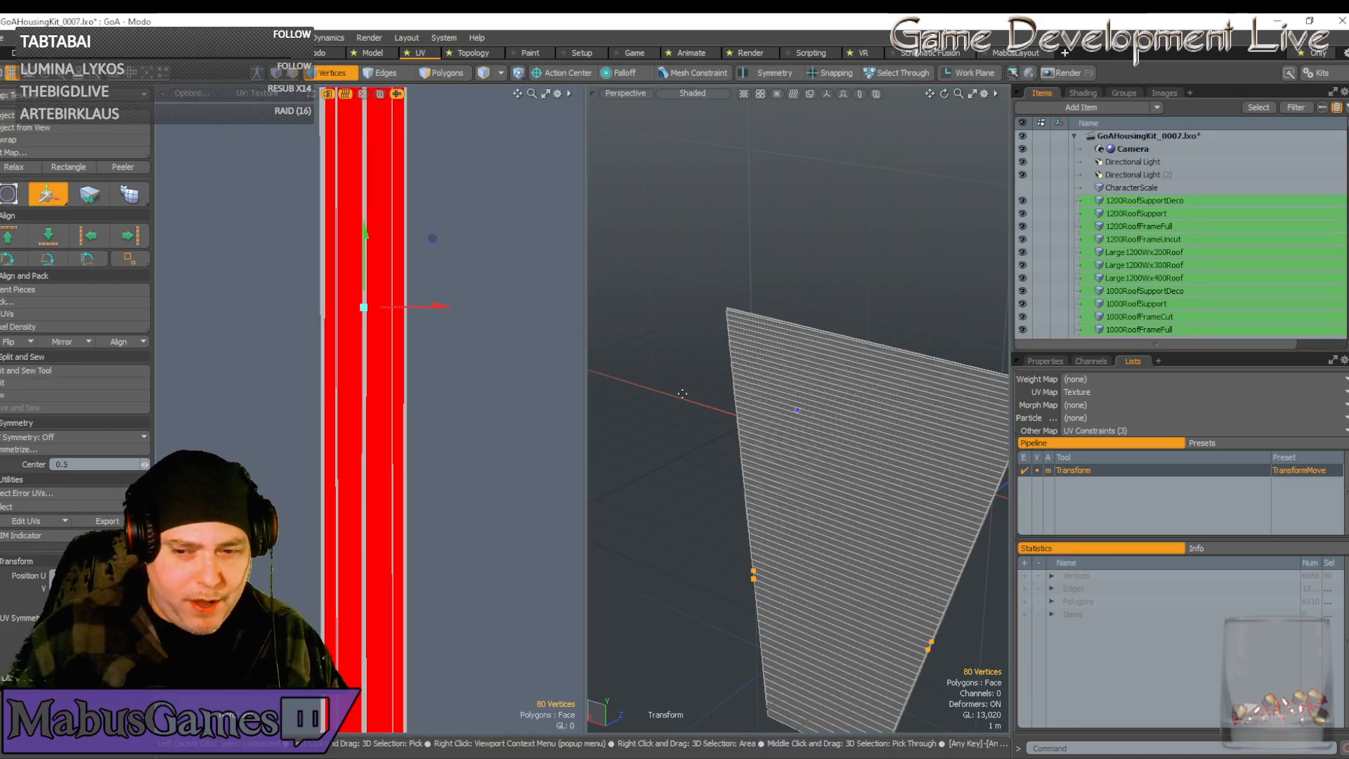
Bring the red UV columns into view and stretch them wider horizontally
scroll(682, 393, "down", 2)
left_click_drag(682, 394, 683, 336, "alt+shift")
scroll(415, 281, "up", 6)
left_click_drag(409, 162, 405, 318, "alt+shift")
scroll(406, 357, "up", 1)
left_click_drag(440, 392, 480, 392)
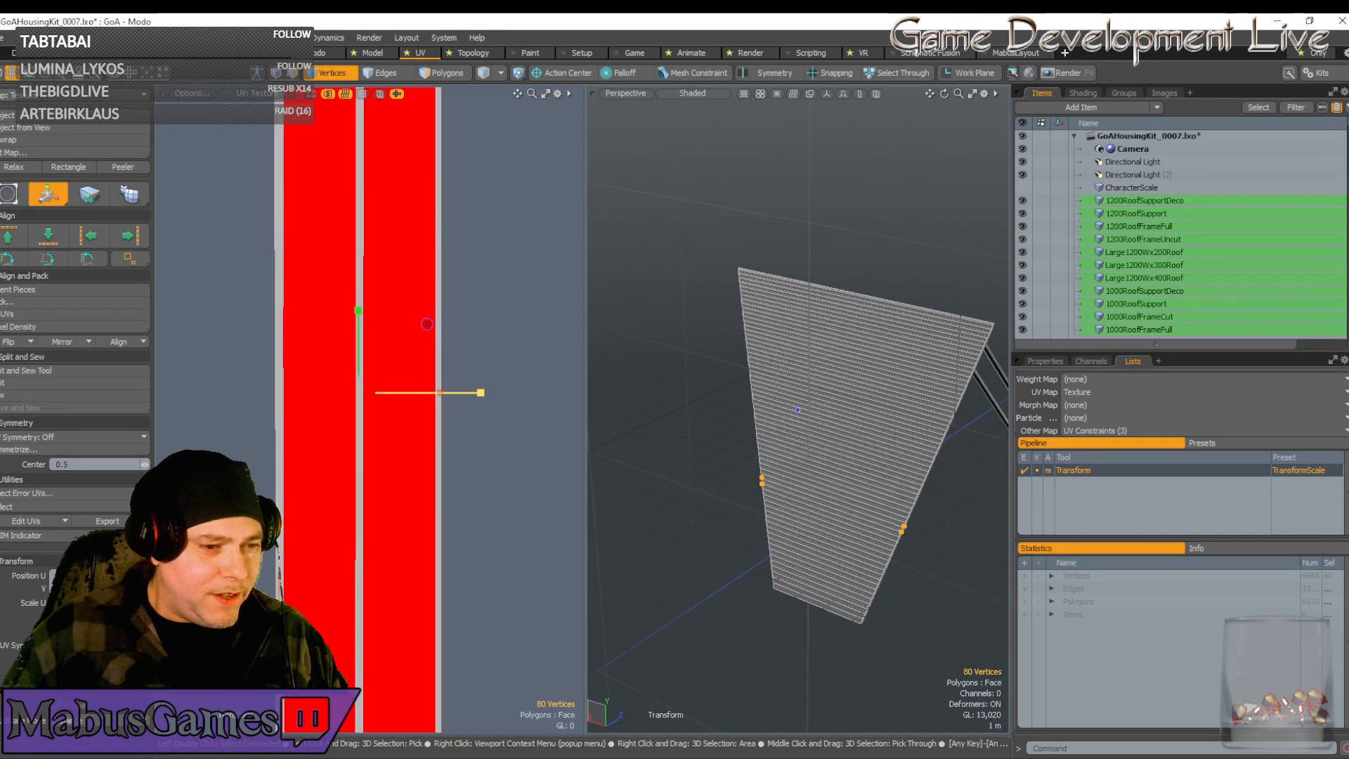
key("w")
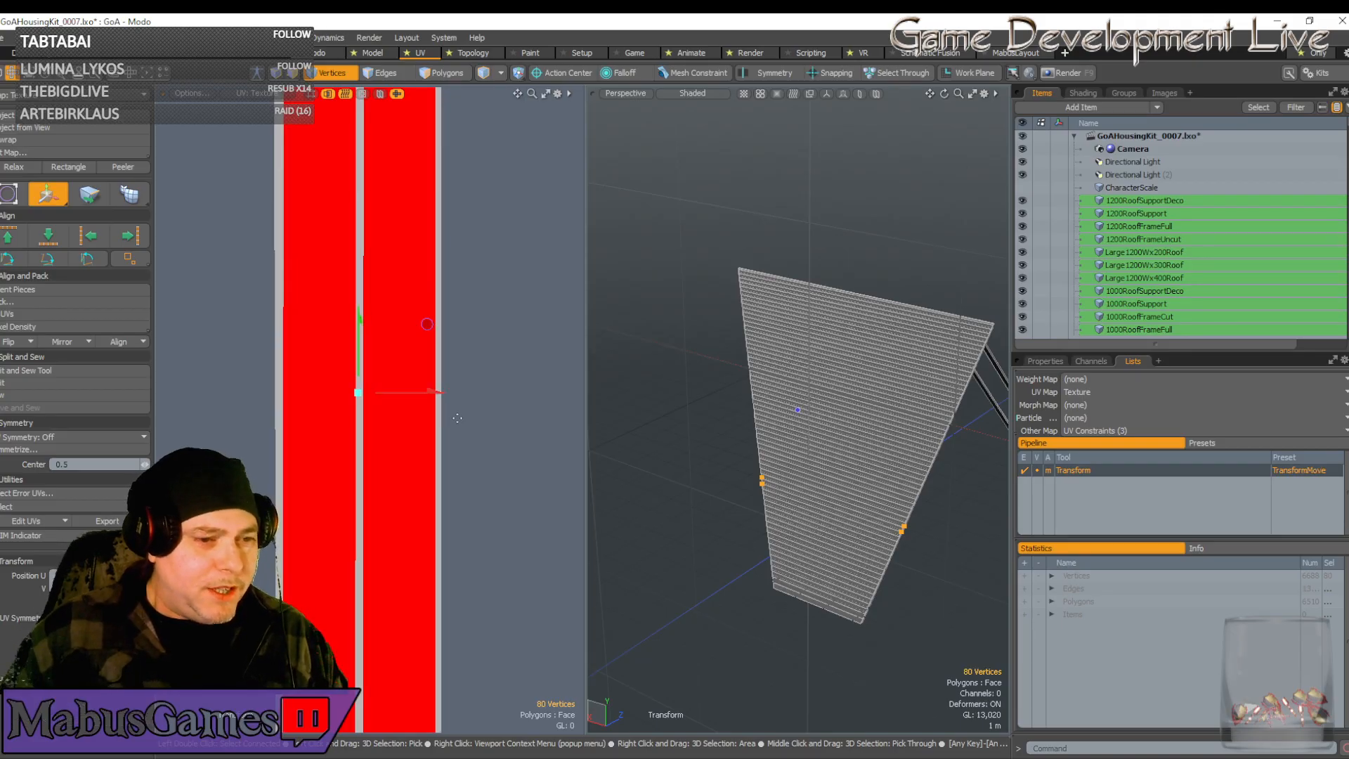
scroll(457, 417, "down", 3)
key("q")
scroll(467, 395, "down", 3)
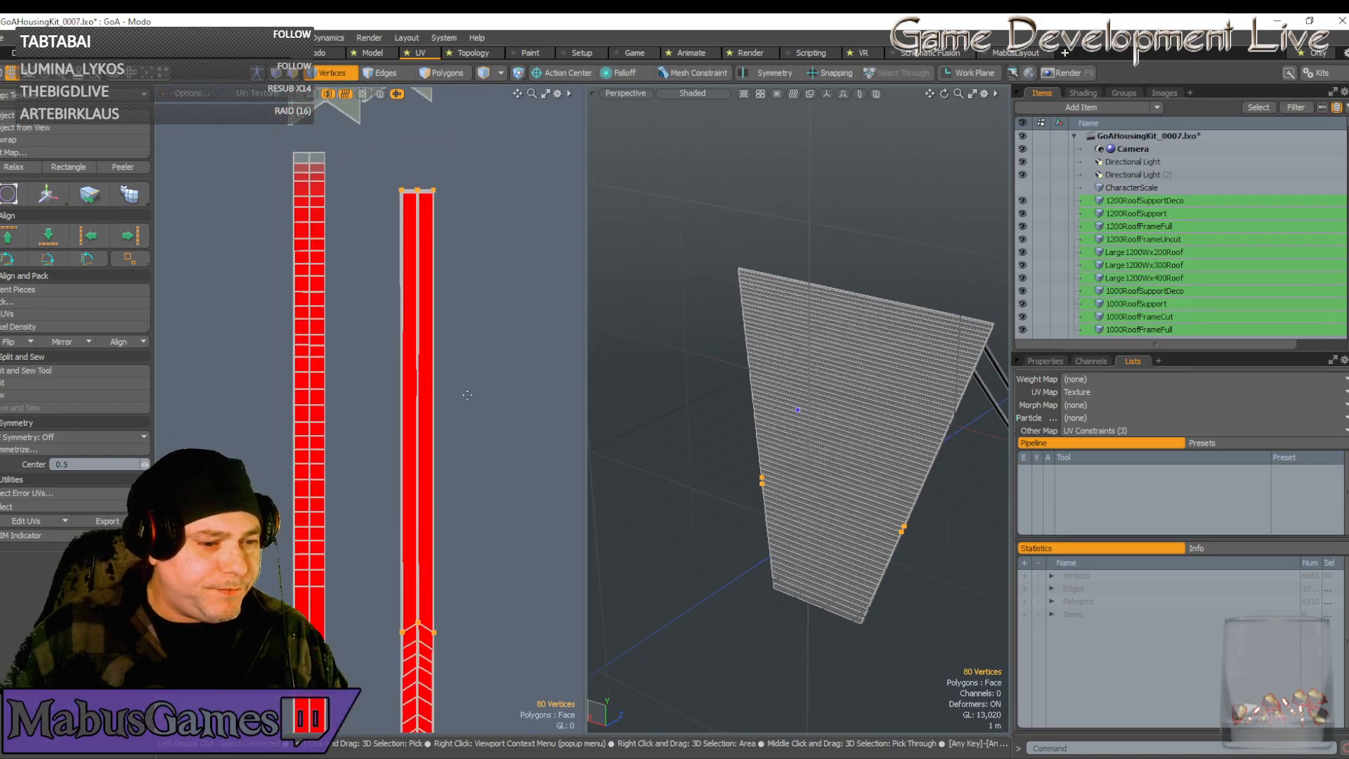
Move the grey UV strip left onto the red strip
left_click_drag(467, 394, 451, 225, "alt")
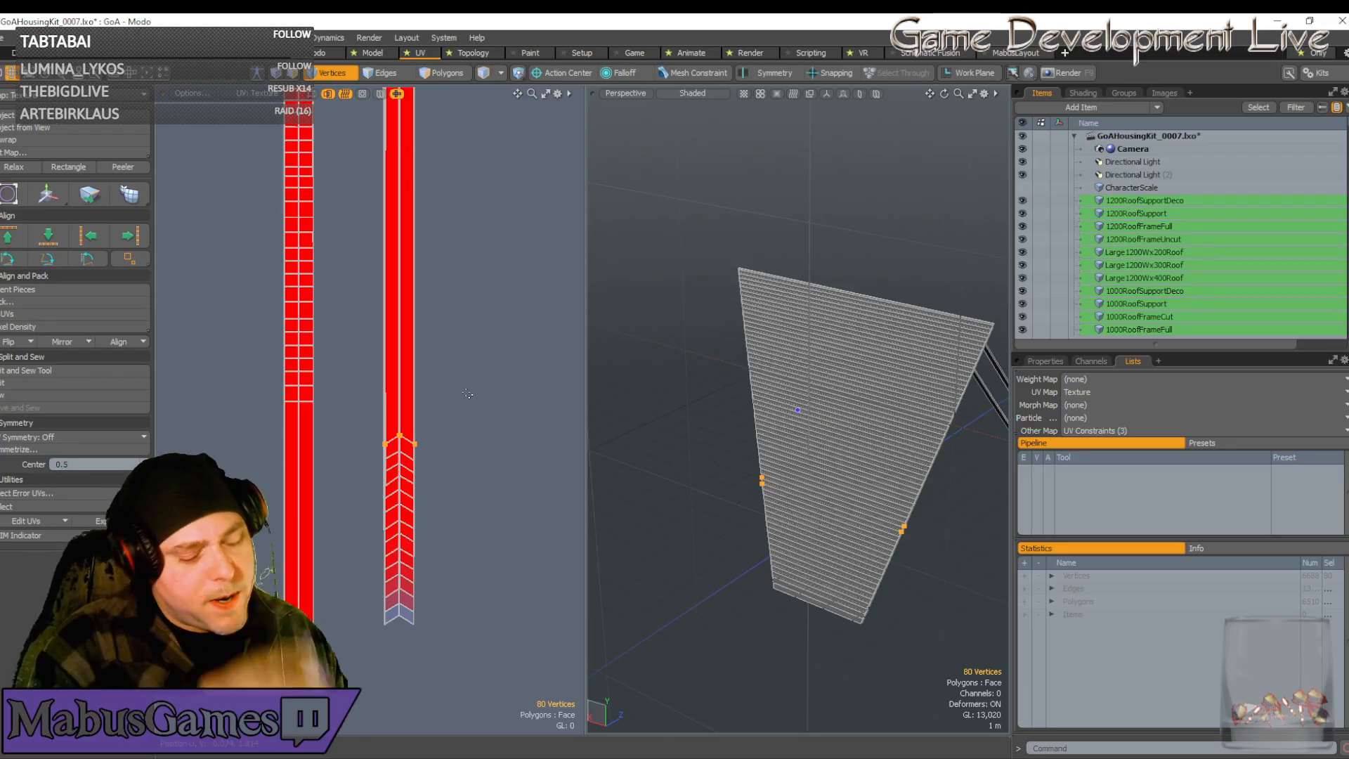
scroll(467, 395, "down", 6)
left_click_drag(467, 394, 430, 352, "alt")
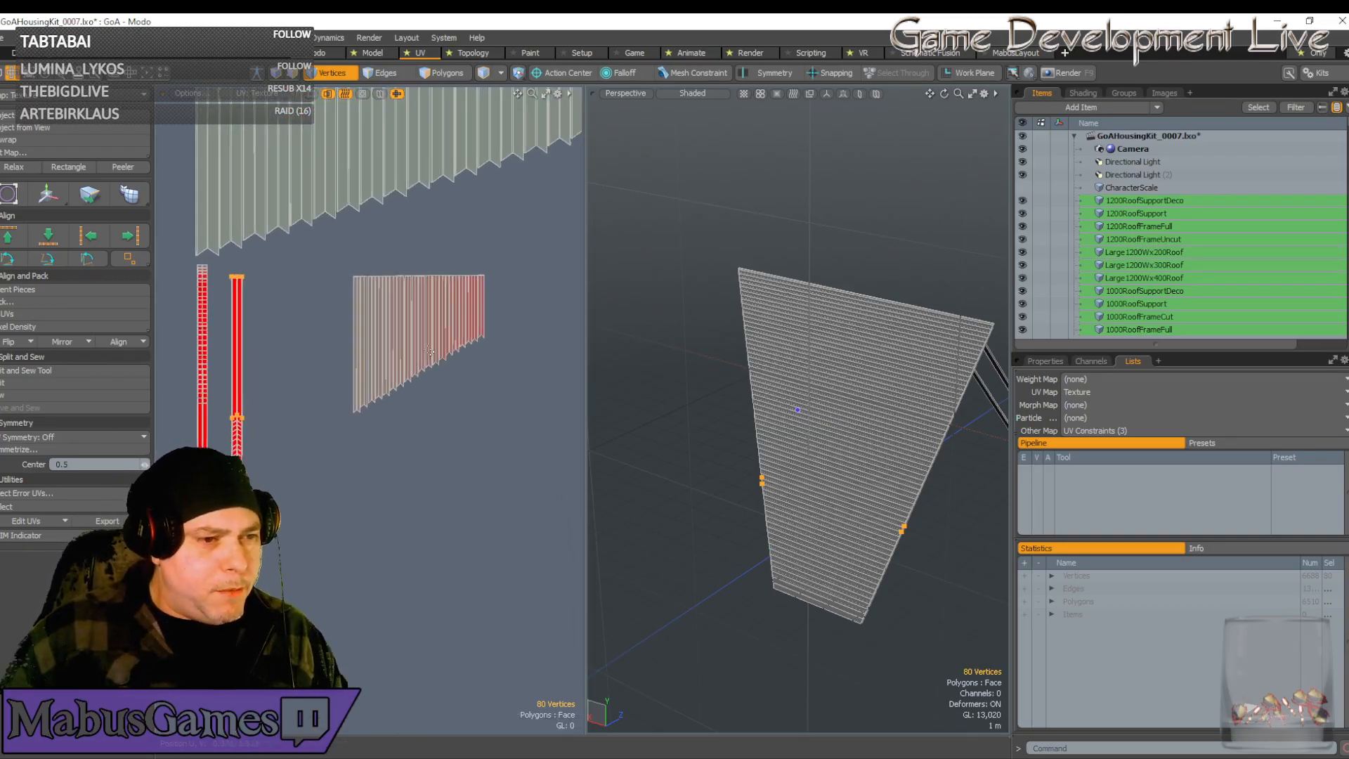
scroll(408, 404, "up", 3)
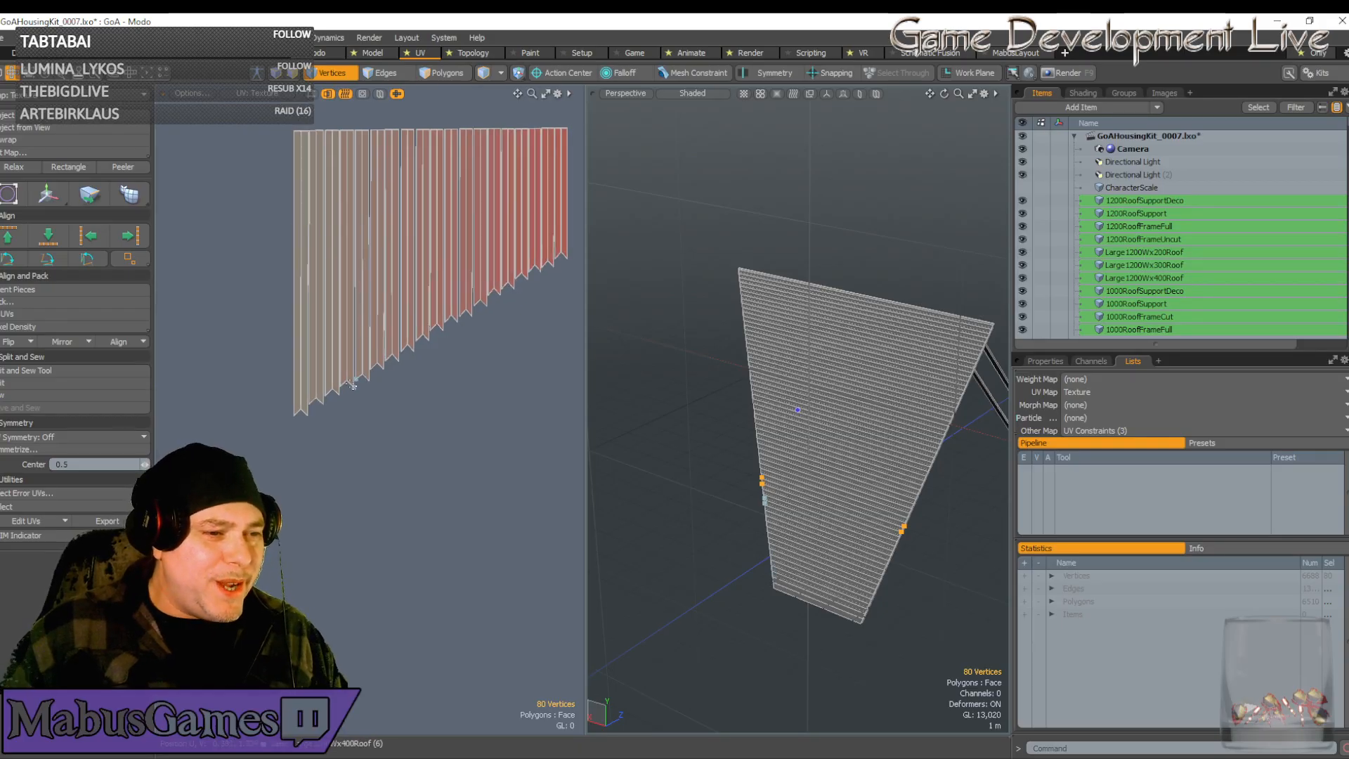
scroll(353, 385, "down", 3)
left_click_drag(353, 385, 465, 388, "alt")
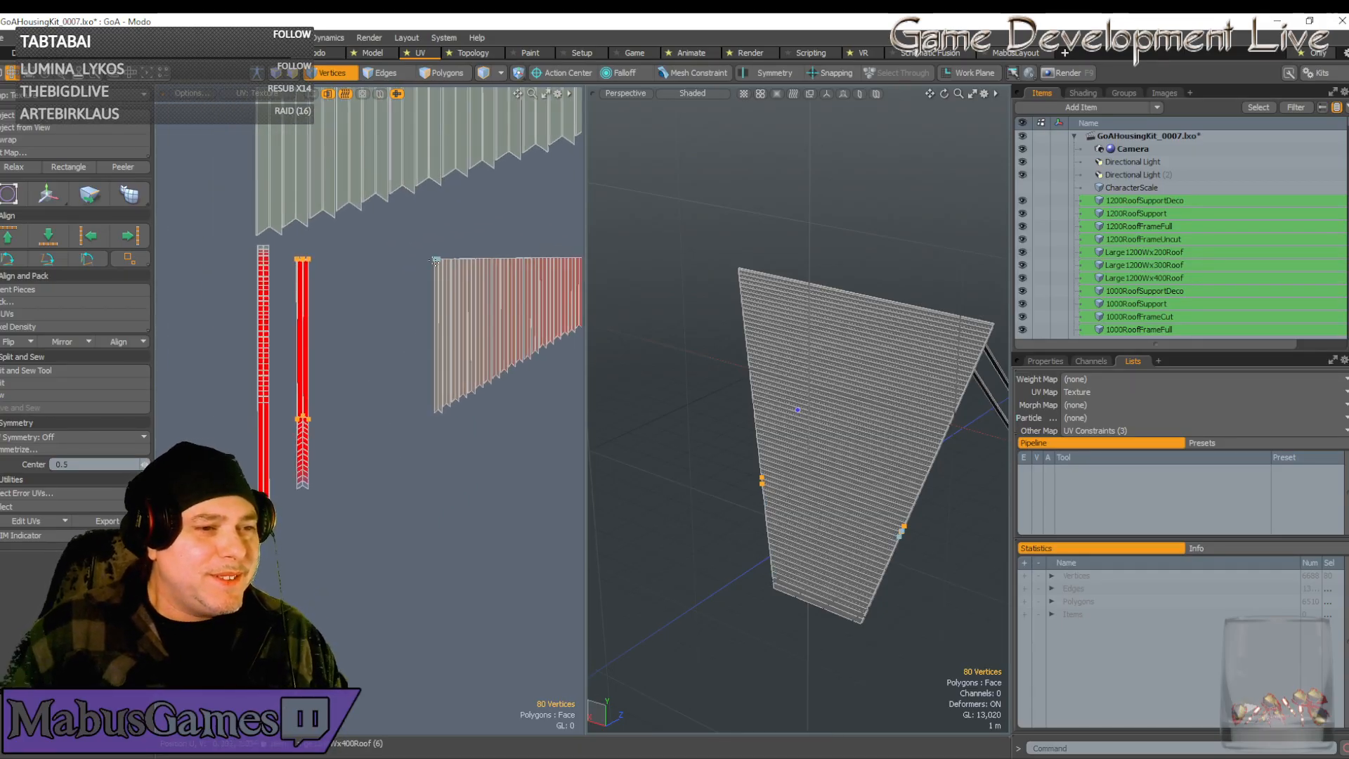
key("w")
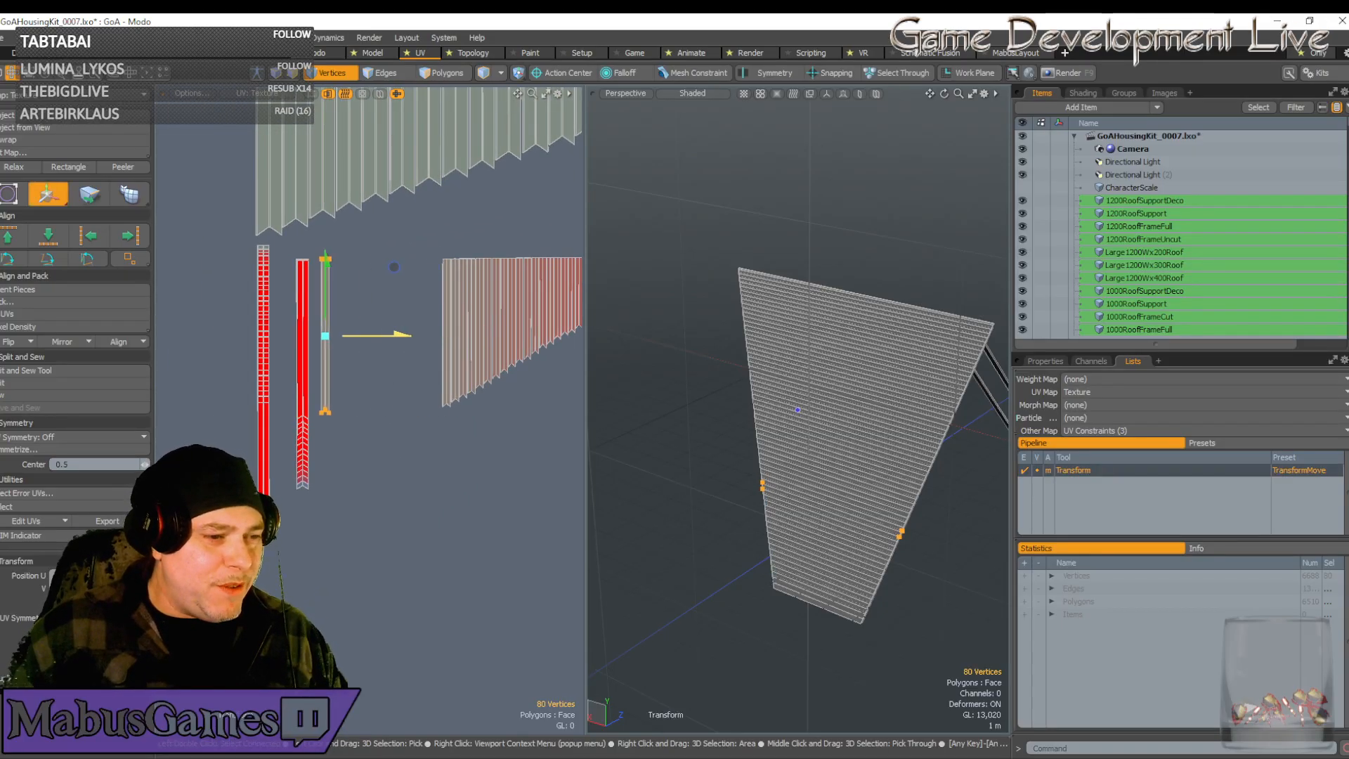
left_click_drag(394, 267, 372, 267)
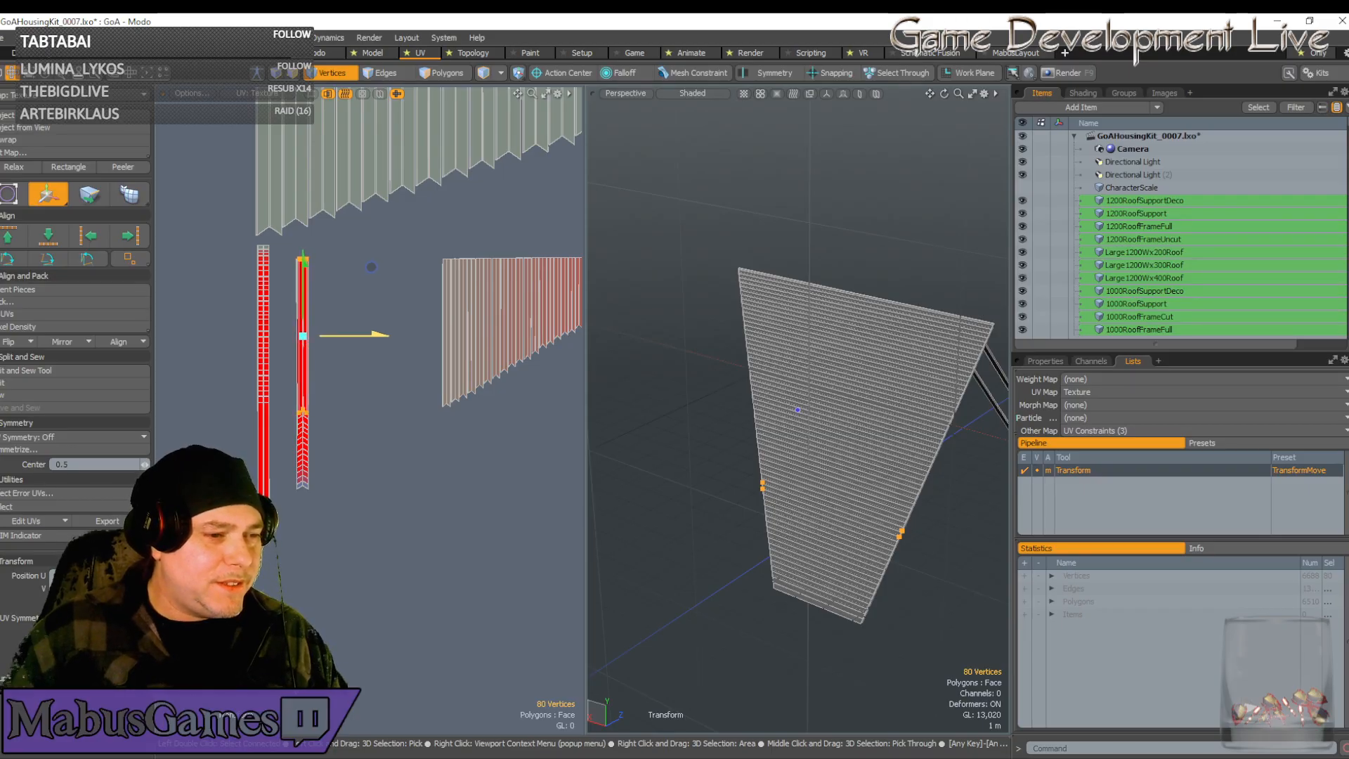
scroll(302, 348, "up", 1)
scroll(394, 324, "down", 4)
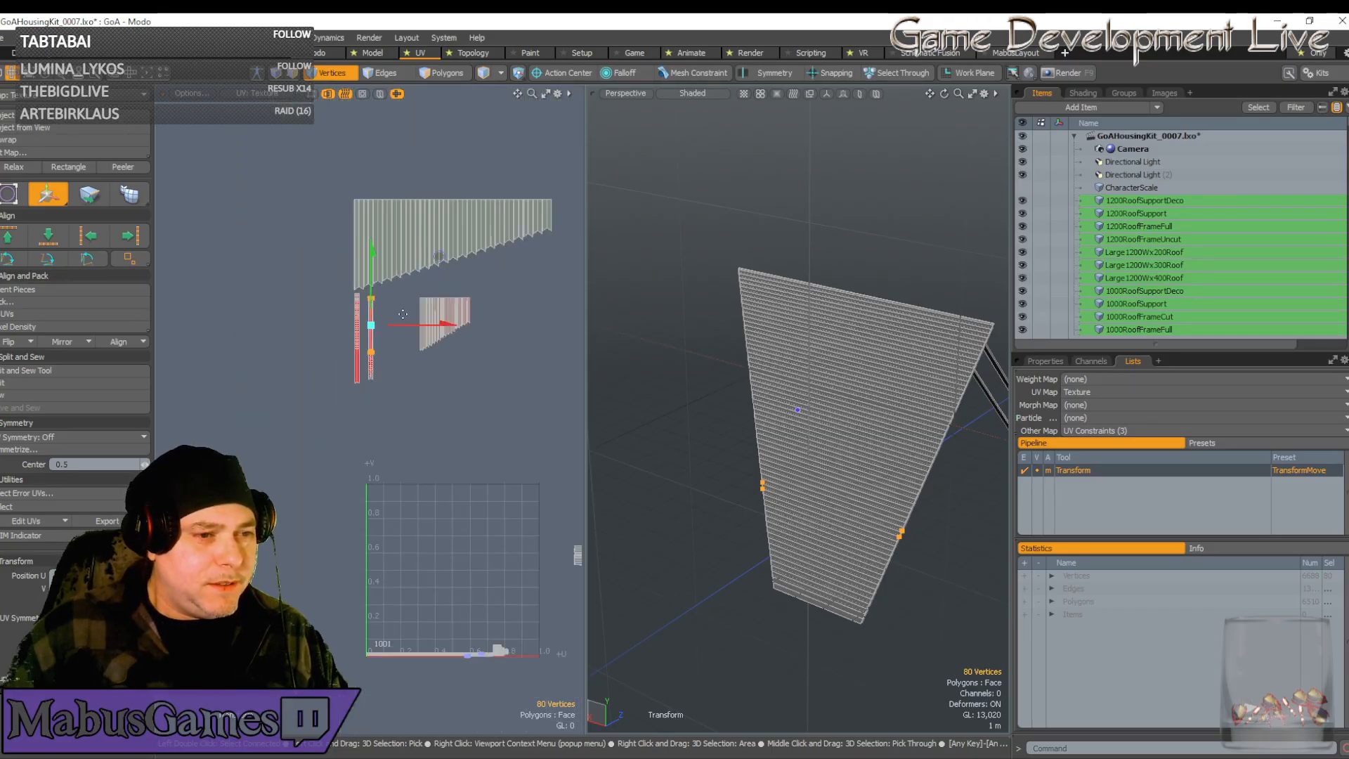
key("q")
Select the small orange UV strip and shift it left beside the red strips
right_click_drag(523, 389, 404, 288)
scroll(404, 288, "up", 2)
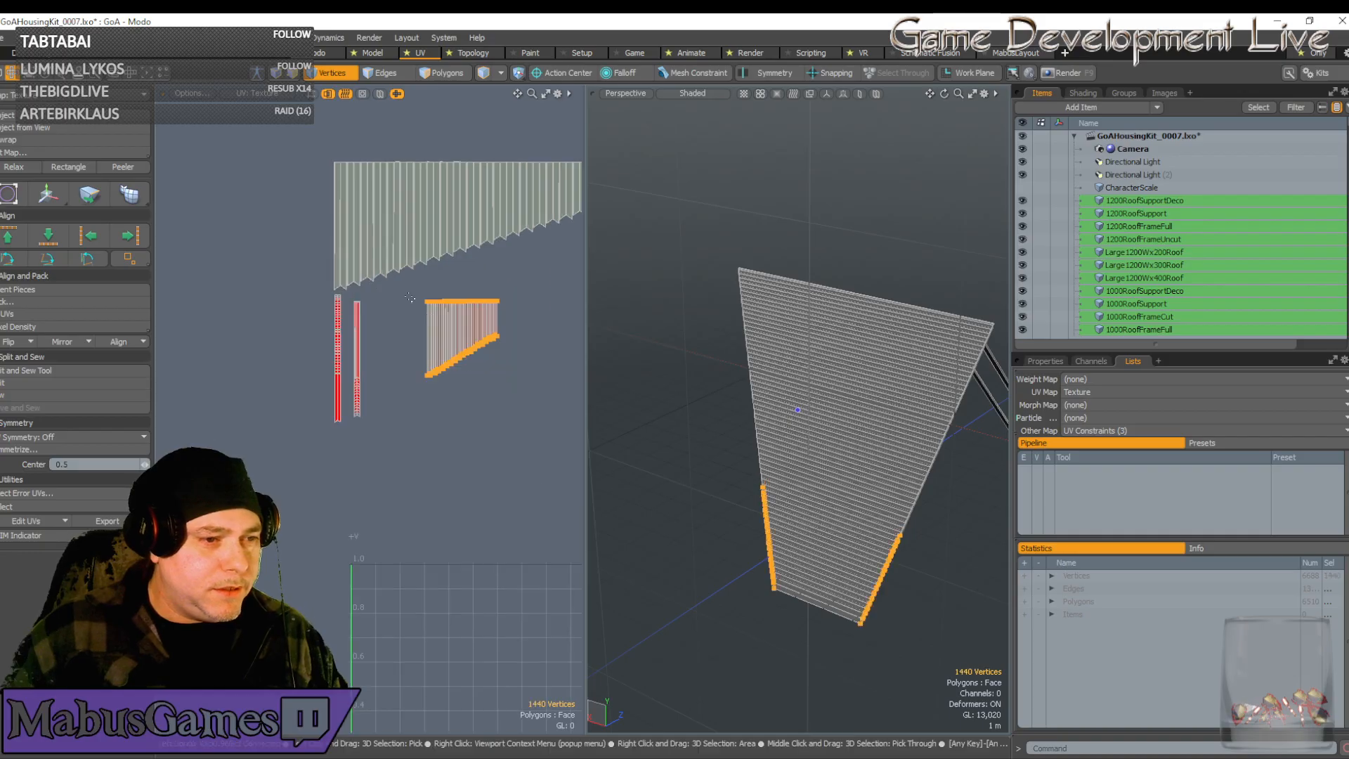
key("w")
left_click_drag(495, 345, 440, 345)
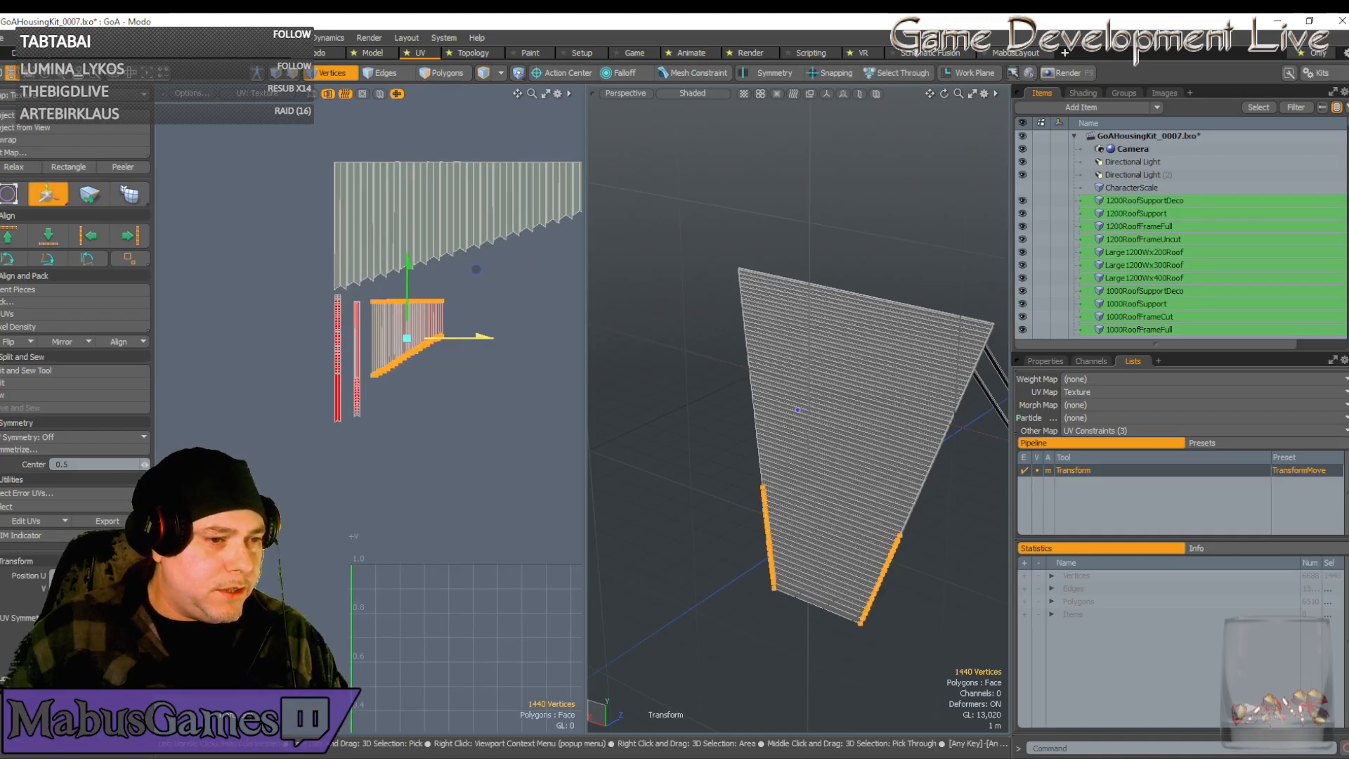
scroll(350, 366, "up", 6)
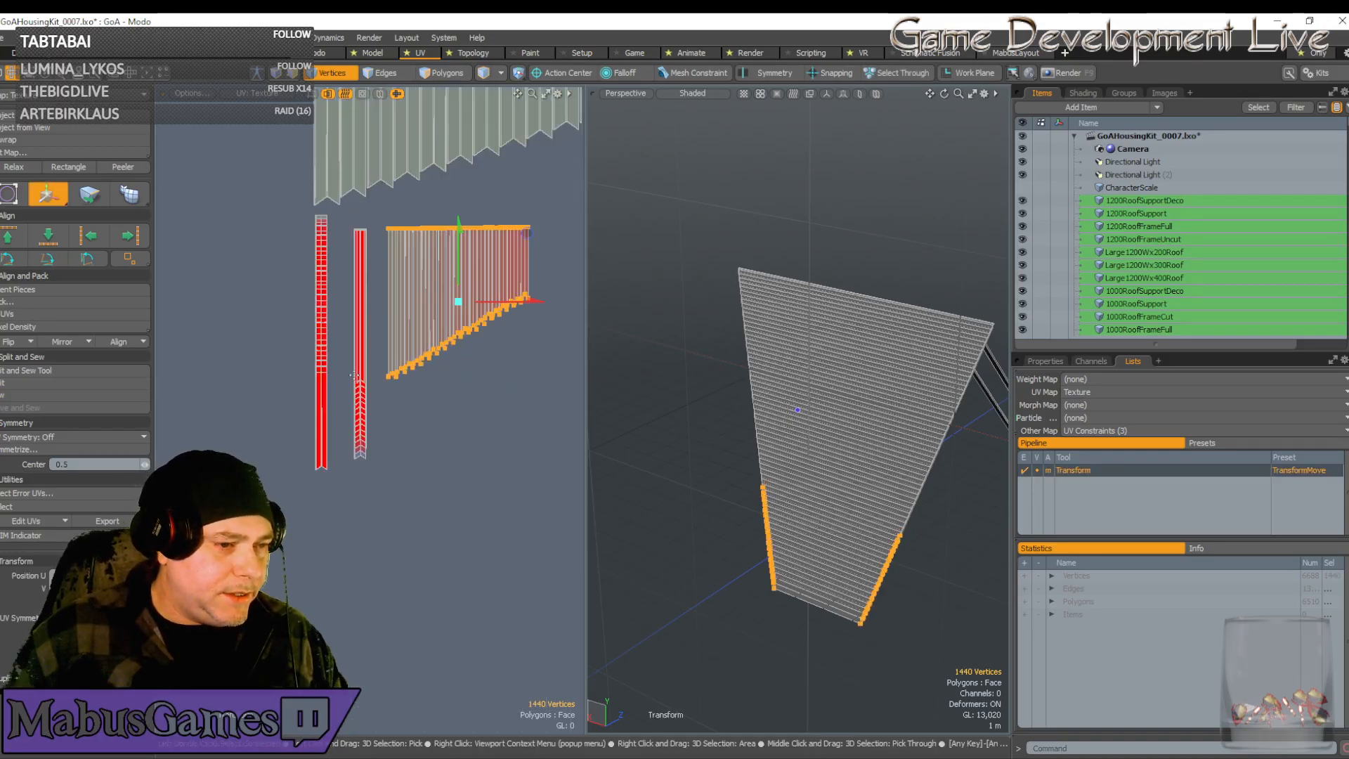
key("q")
Narrow the selection to a single UV strip and stretch it wider along U
left_click(357, 398)
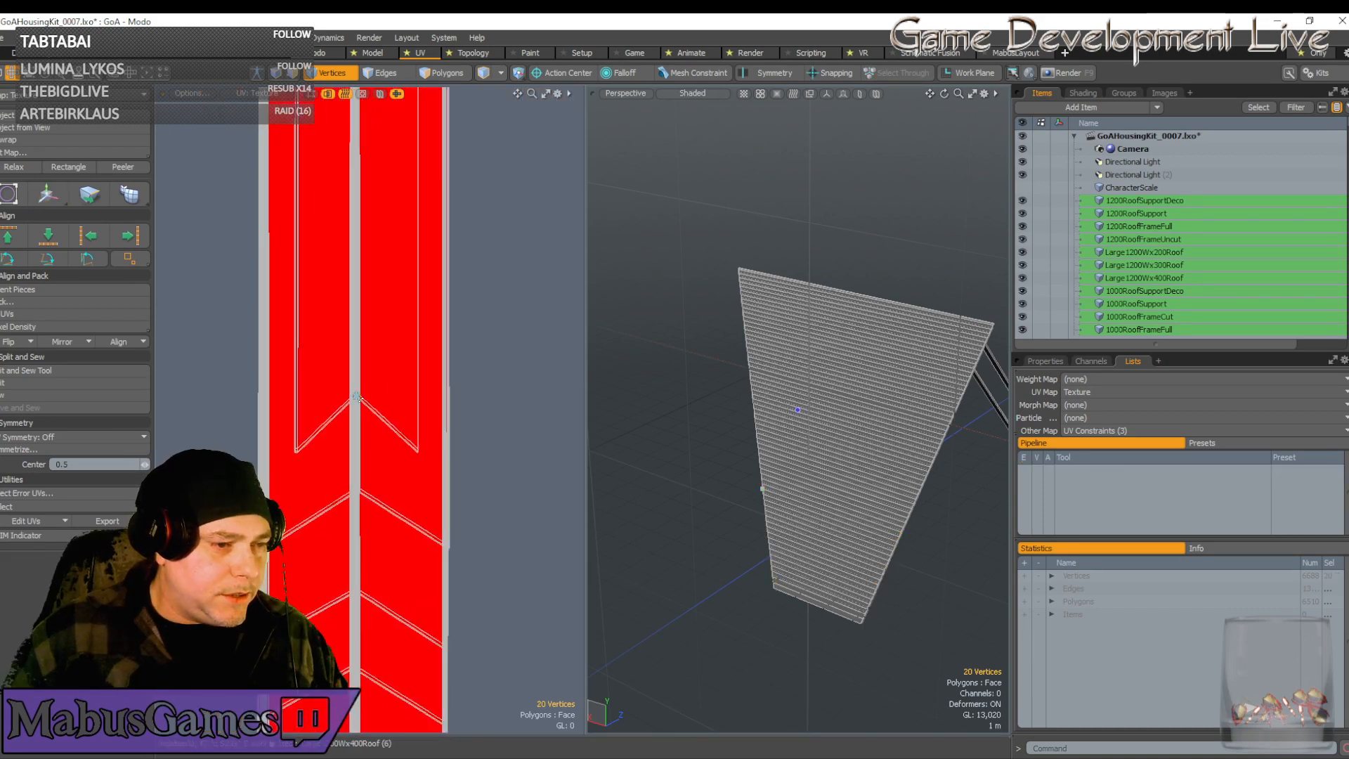
key("r")
scroll(356, 397, "down", 5)
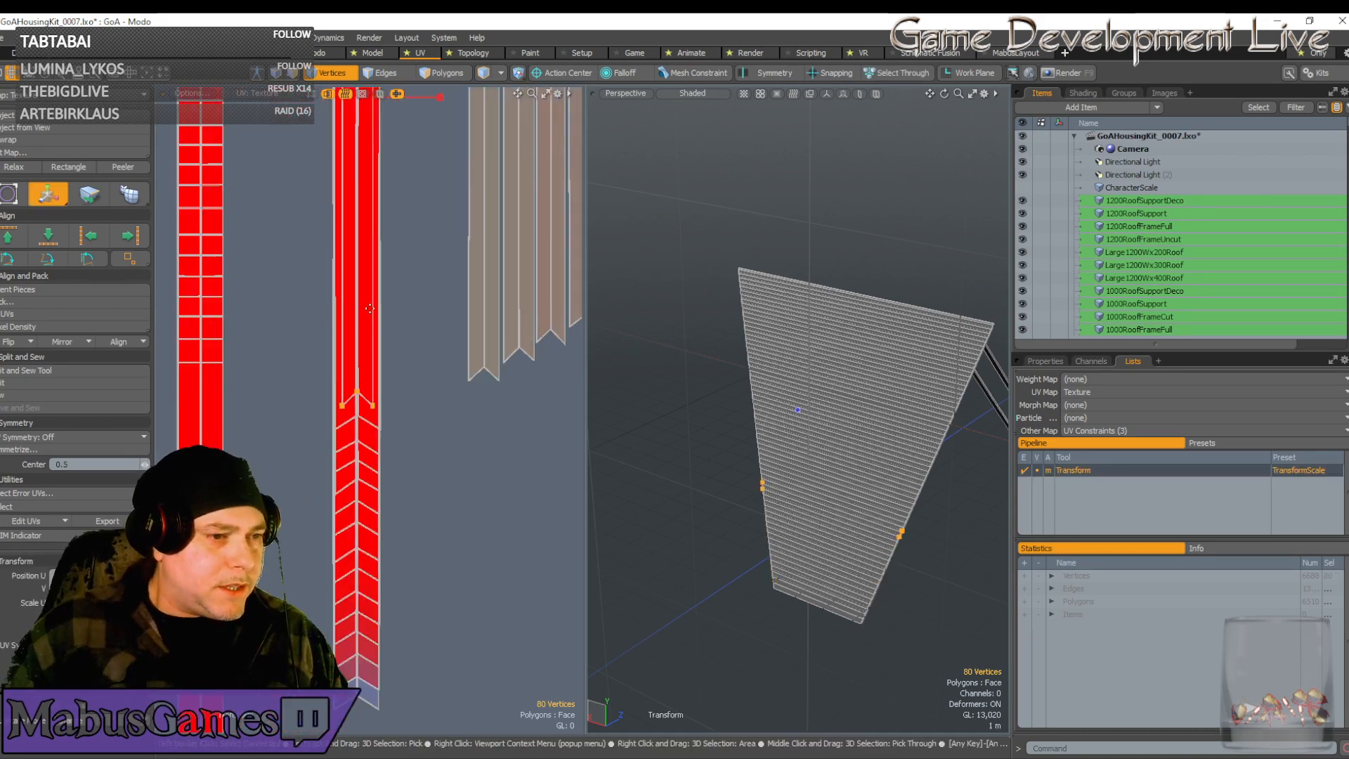
scroll(363, 211, "up", 3)
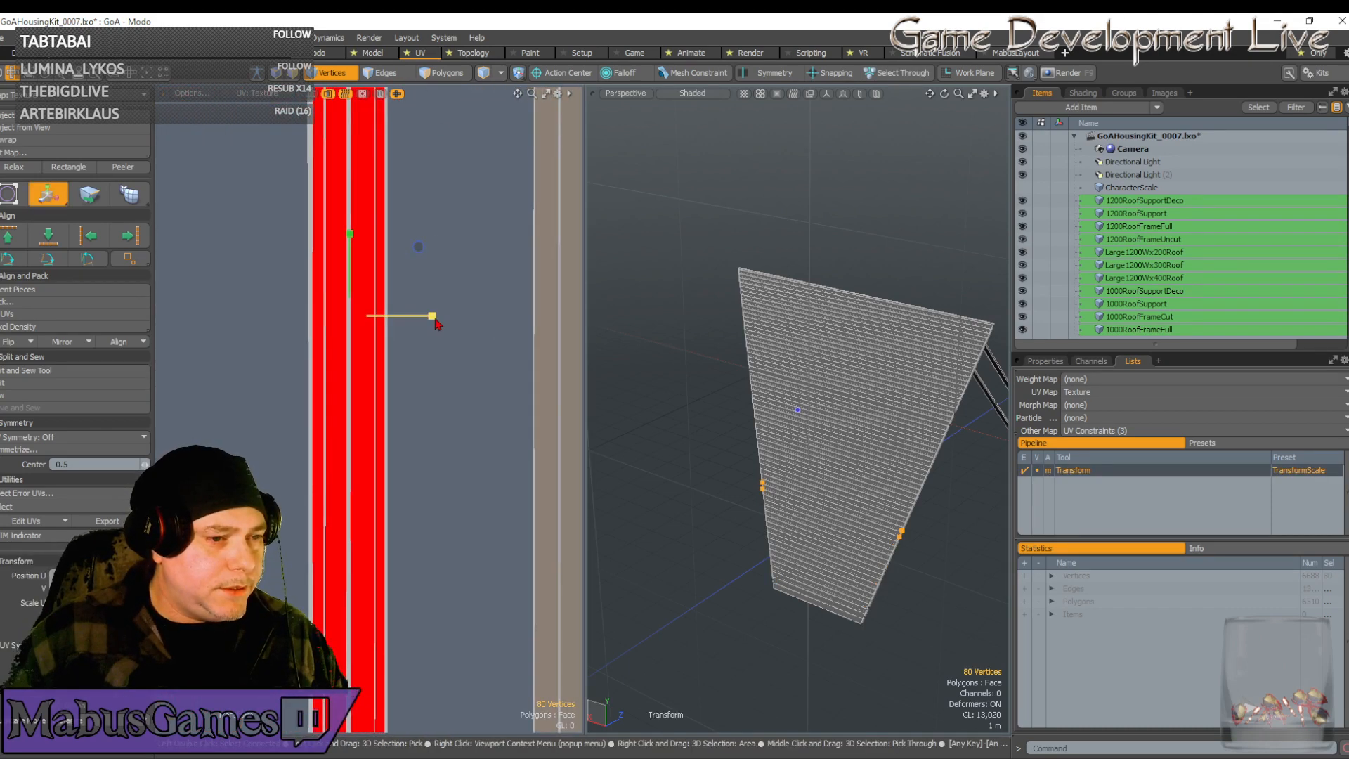
left_click_drag(431, 315, 477, 315)
key("w")
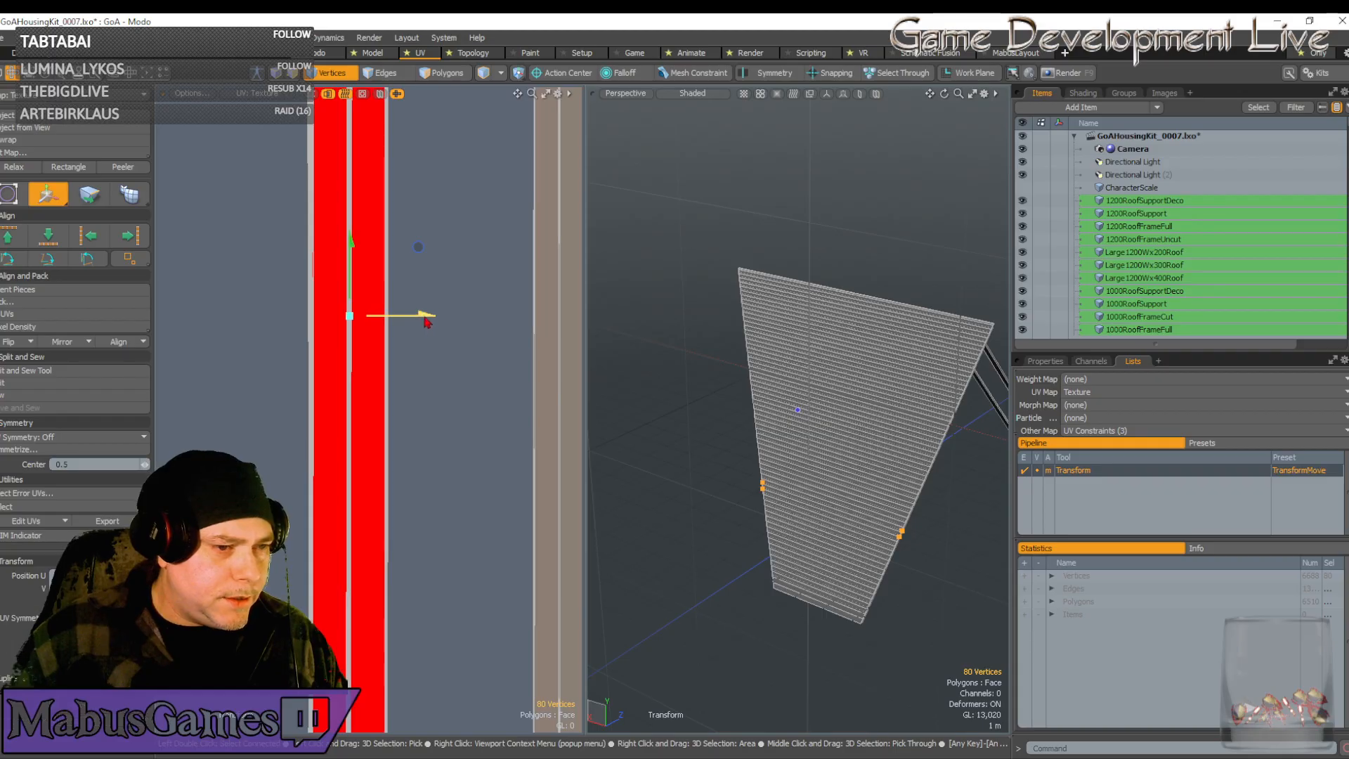
scroll(478, 438, "down", 2)
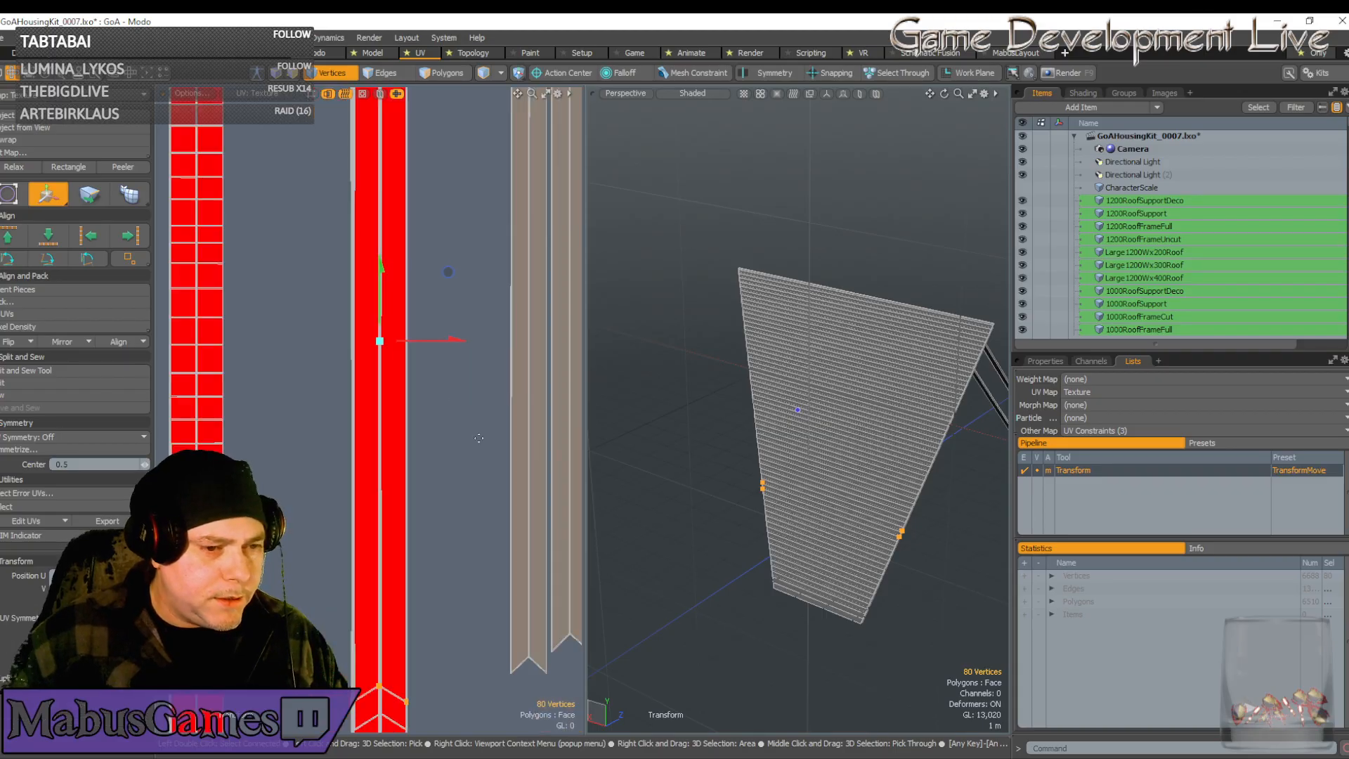
key("q")
Move the brown strip's bottom points left onto the red strip and widen them slightly
right_click_drag(550, 652, 502, 684)
key("w")
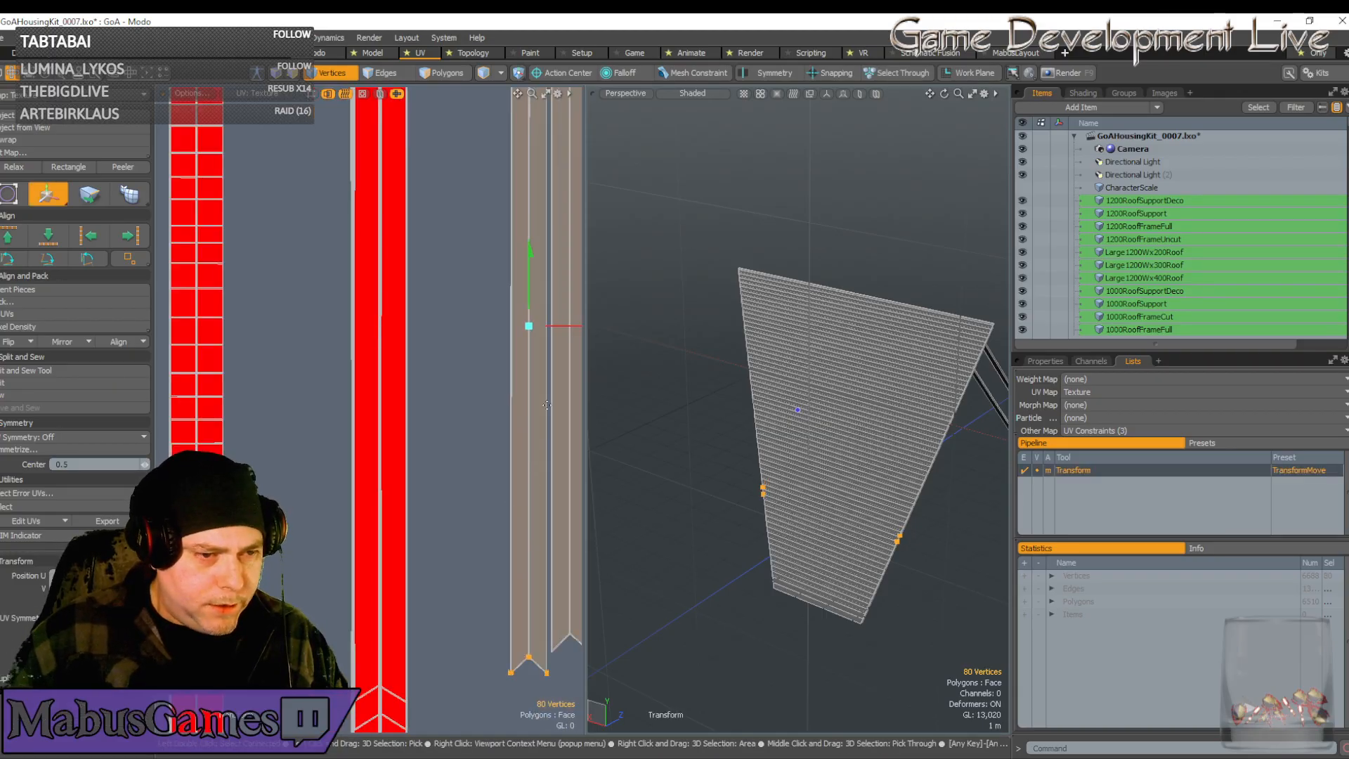
left_click_drag(564, 322, 414, 322)
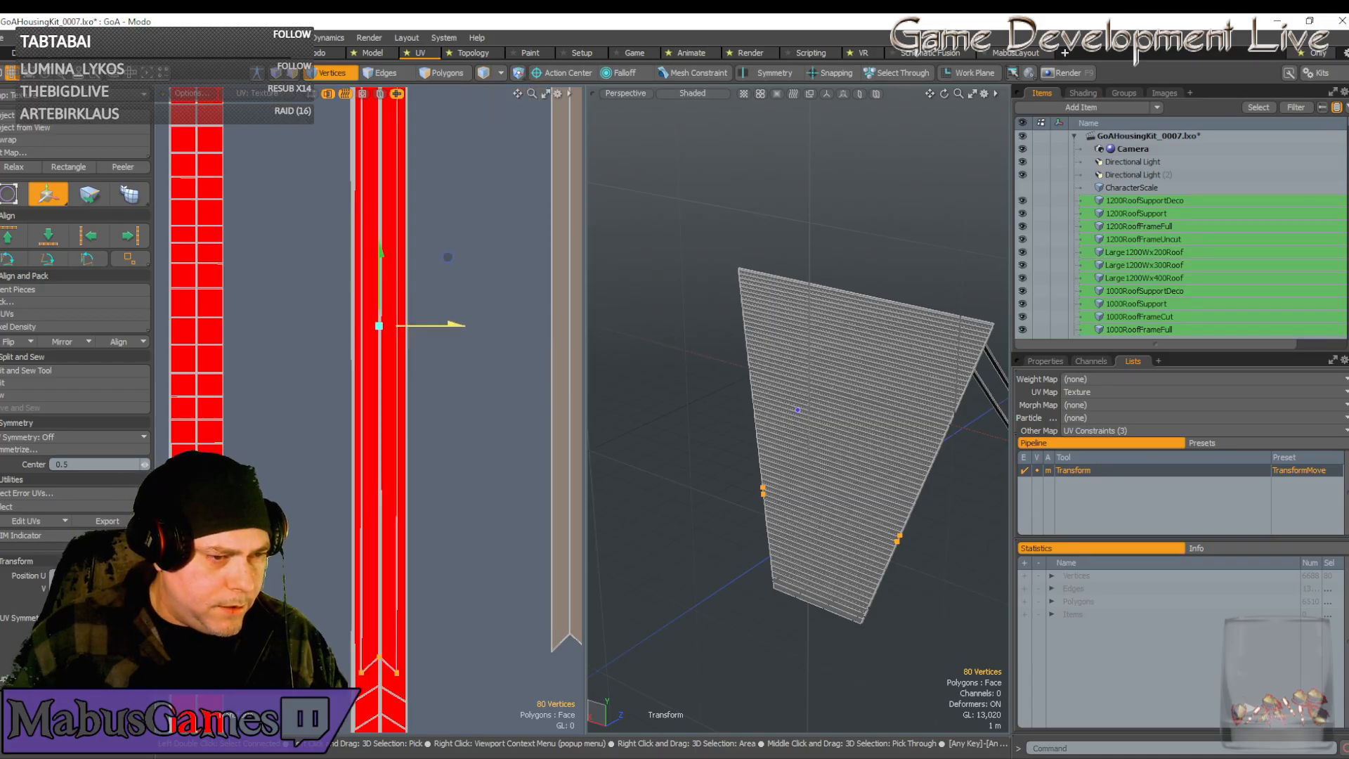
key("r")
scroll(412, 331, "up", 2)
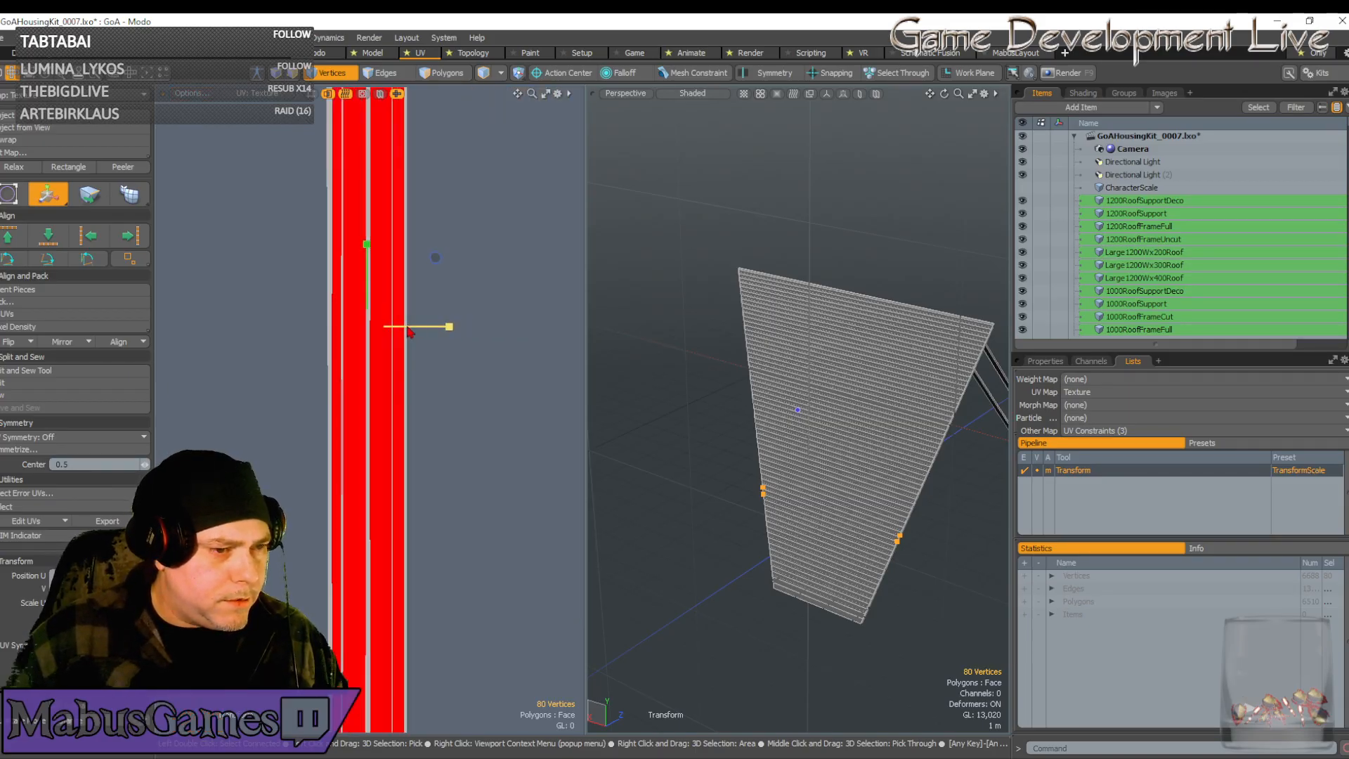
left_click_drag(450, 328, 490, 326)
scroll(462, 393, "down", 4)
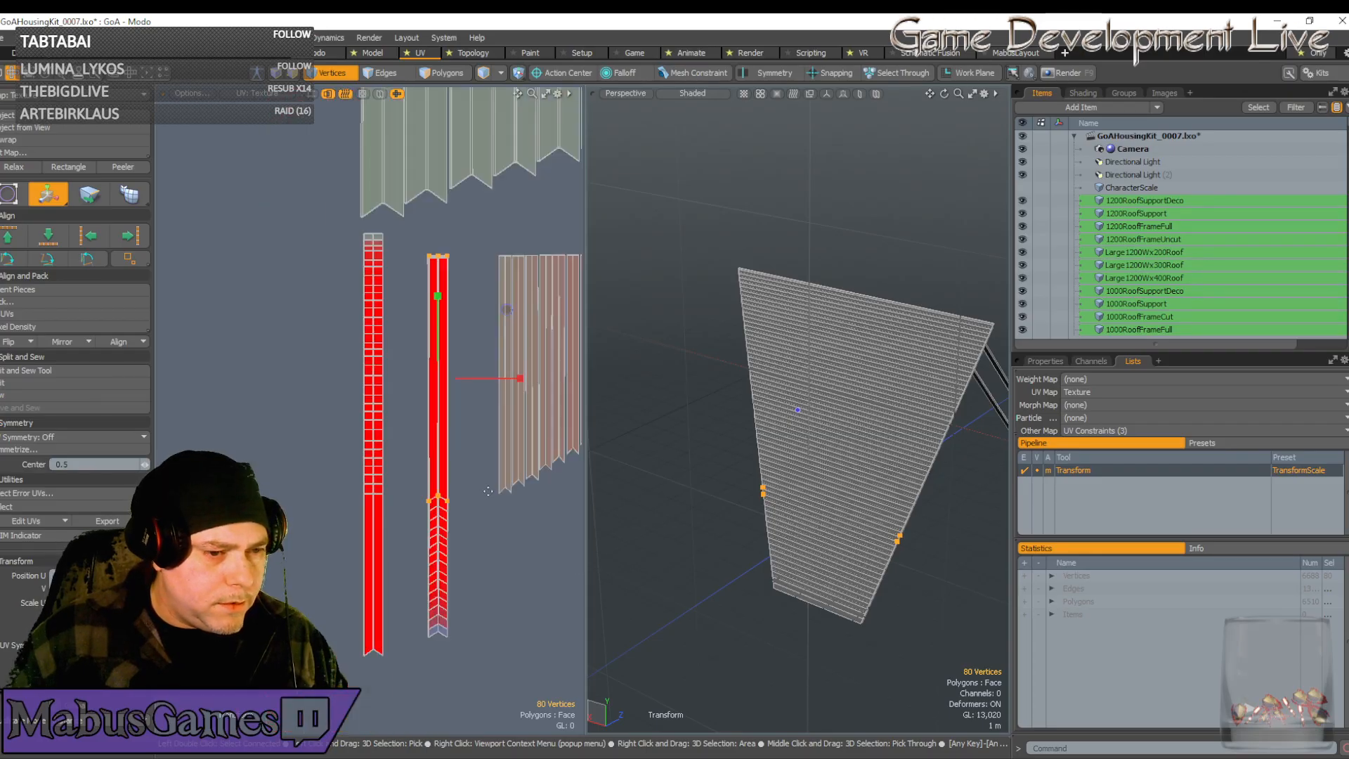
Slide the leftmost brown plank strip onto the red strip and stretch it to match its width
key("w")
left_click(504, 488)
key("q")
double_click(505, 490)
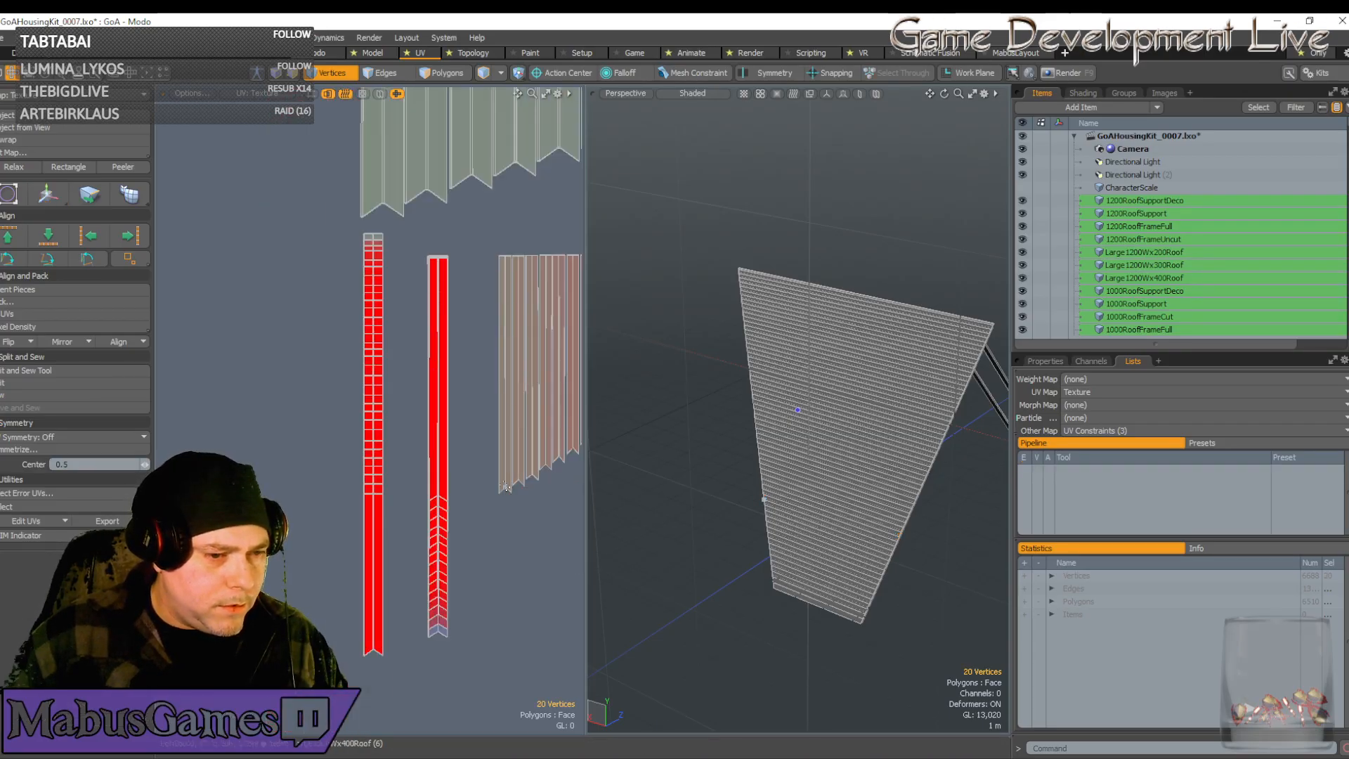
key("w")
left_click_drag(558, 368, 490, 372)
scroll(422, 379, "up", 3)
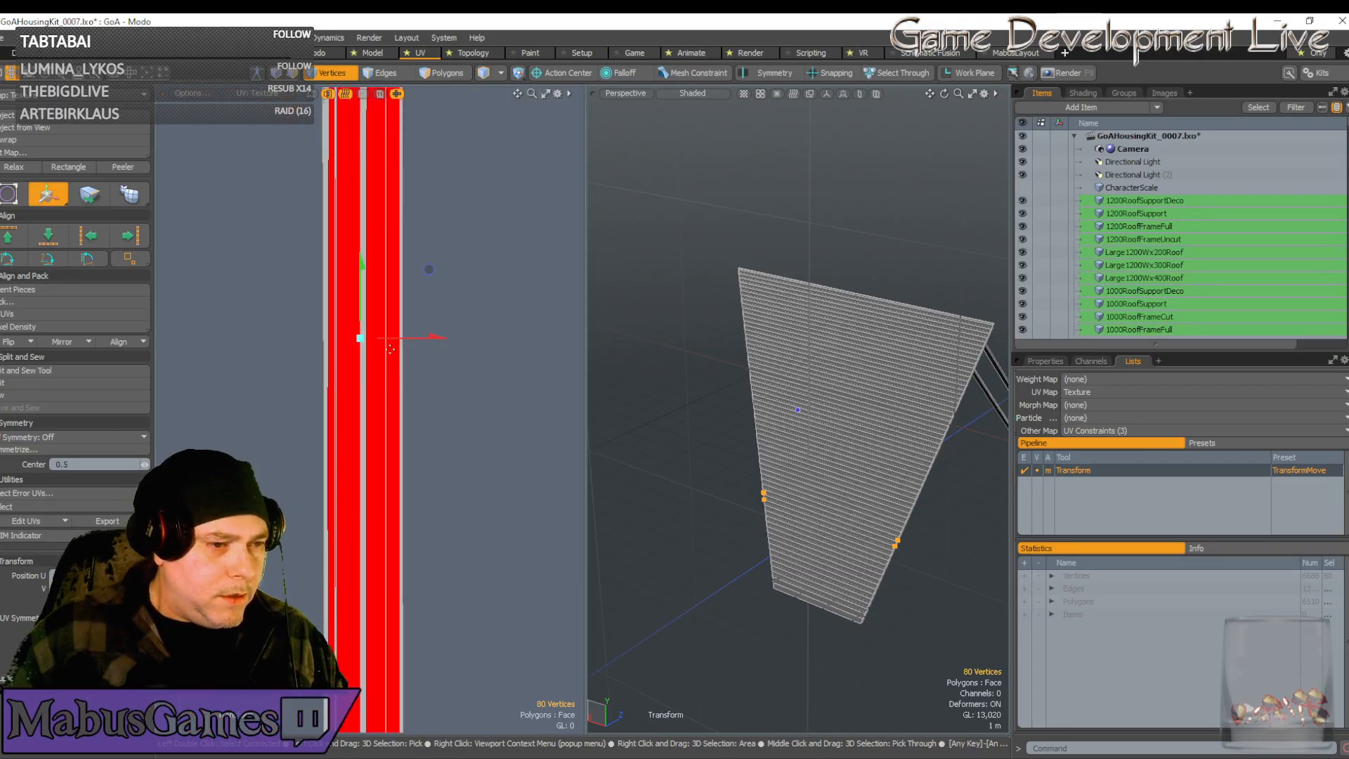
scroll(391, 349, "up", 3)
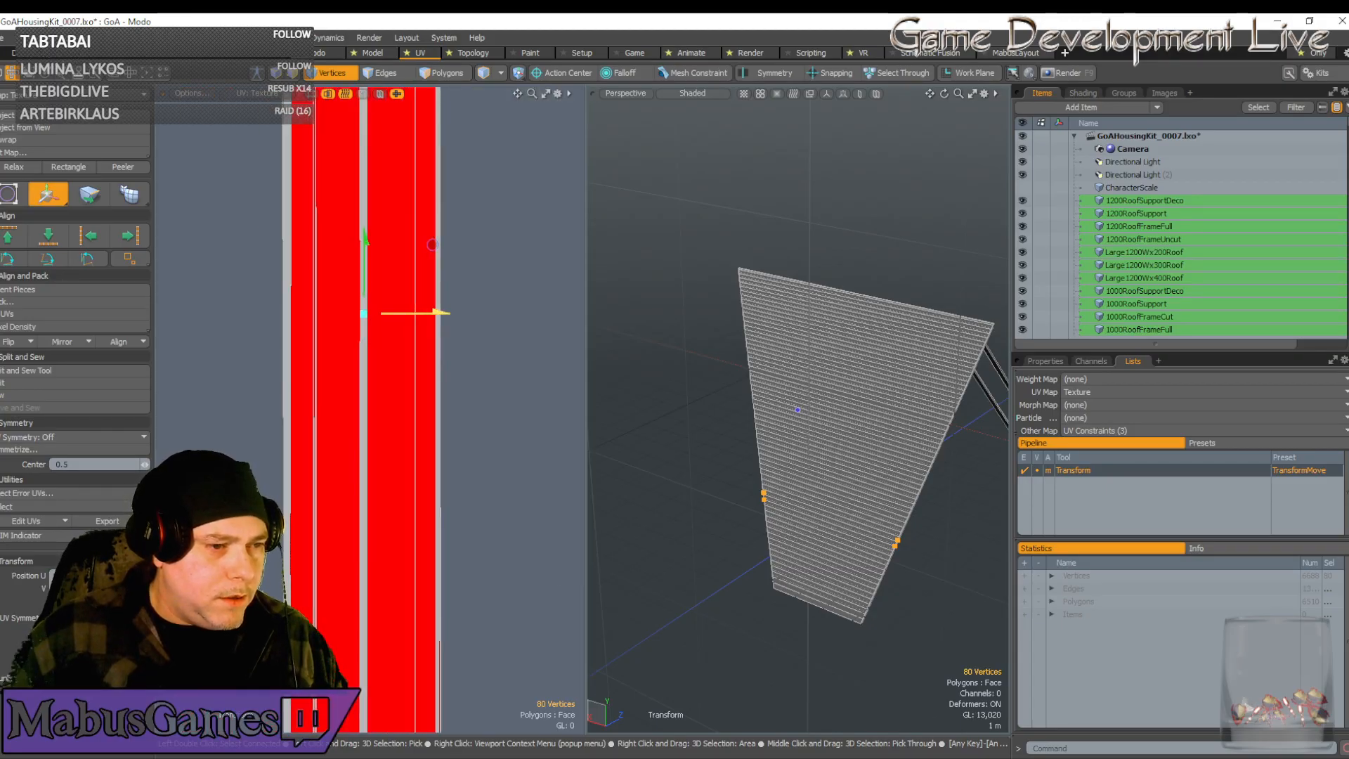
key("r")
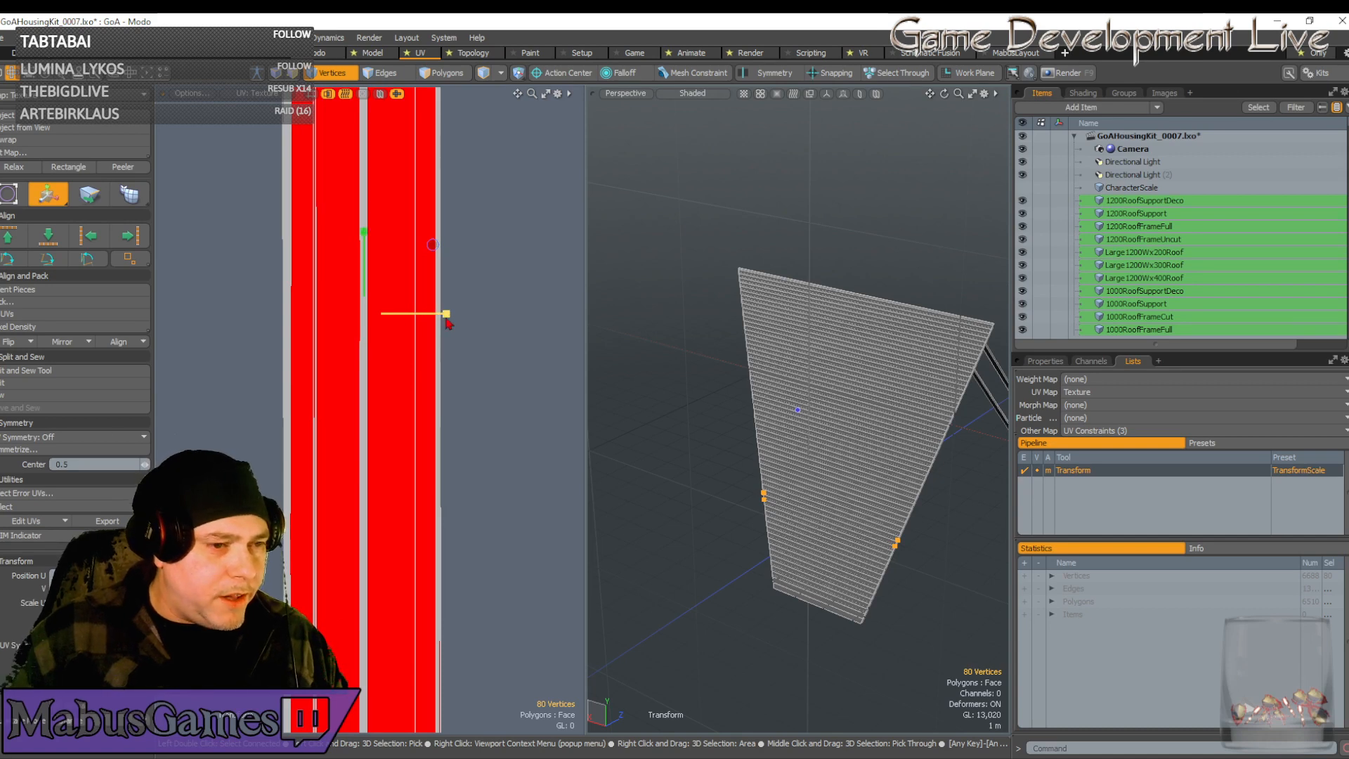
left_click_drag(447, 315, 488, 313)
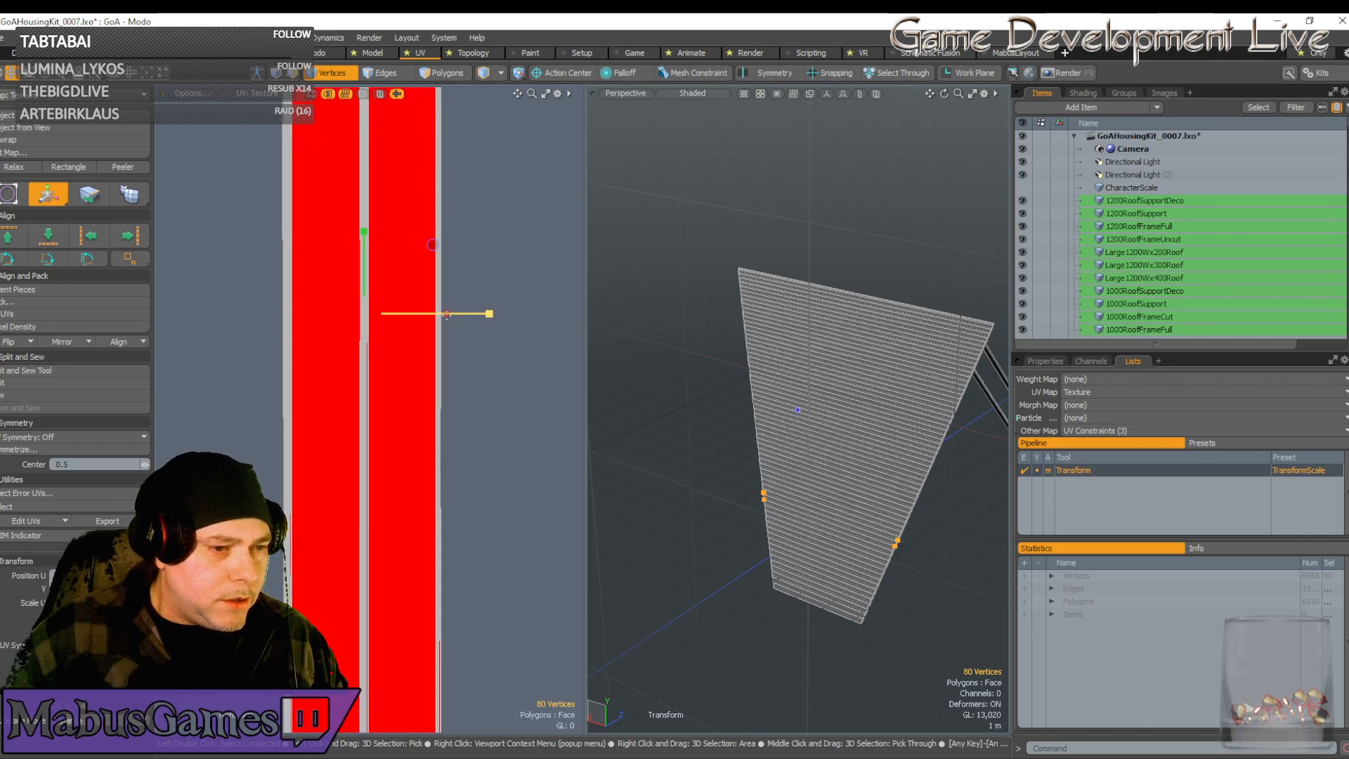
key("w")
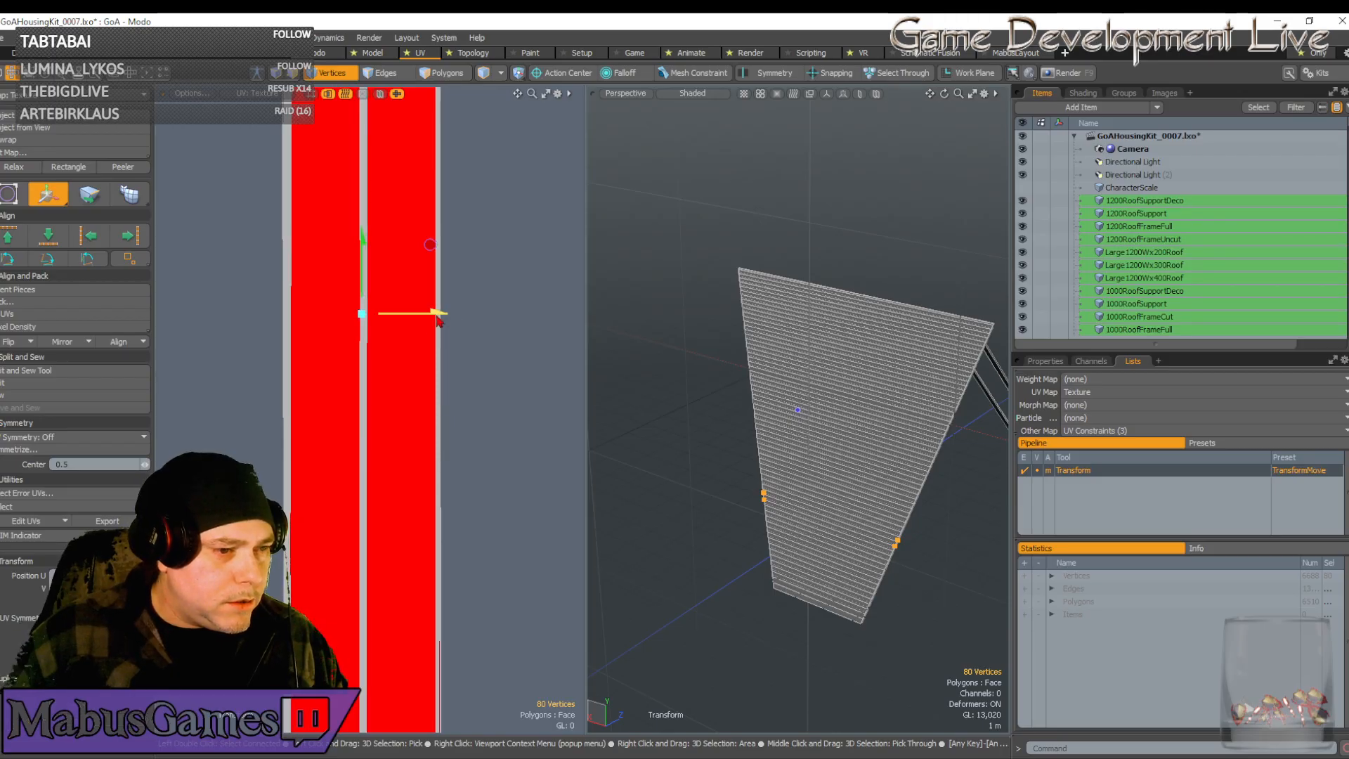
key("q")
scroll(442, 351, "down", 5)
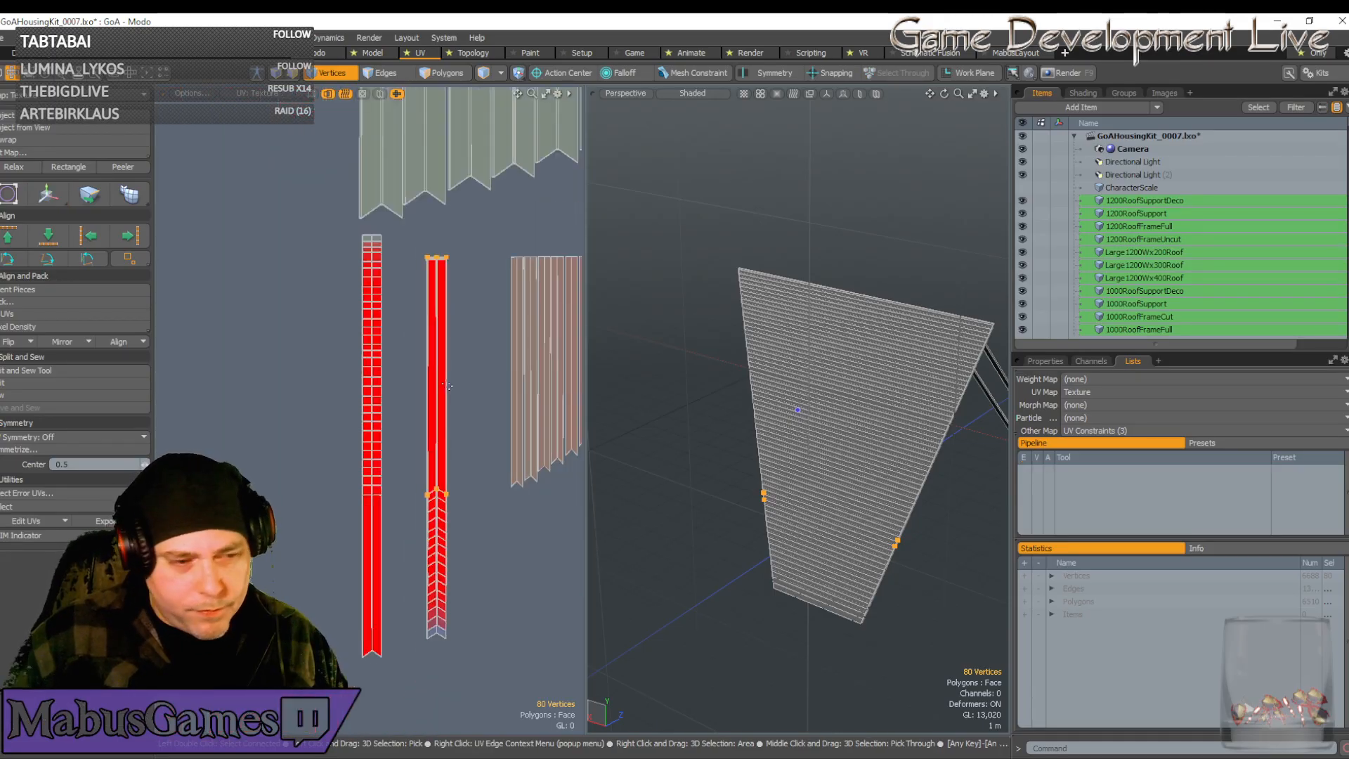
Move the next brown plank strip left onto the red strip, align it, and widen it
left_click_drag(449, 386, 375, 373, "alt")
scroll(309, 379, "up", 2)
key("w")
left_click(457, 489)
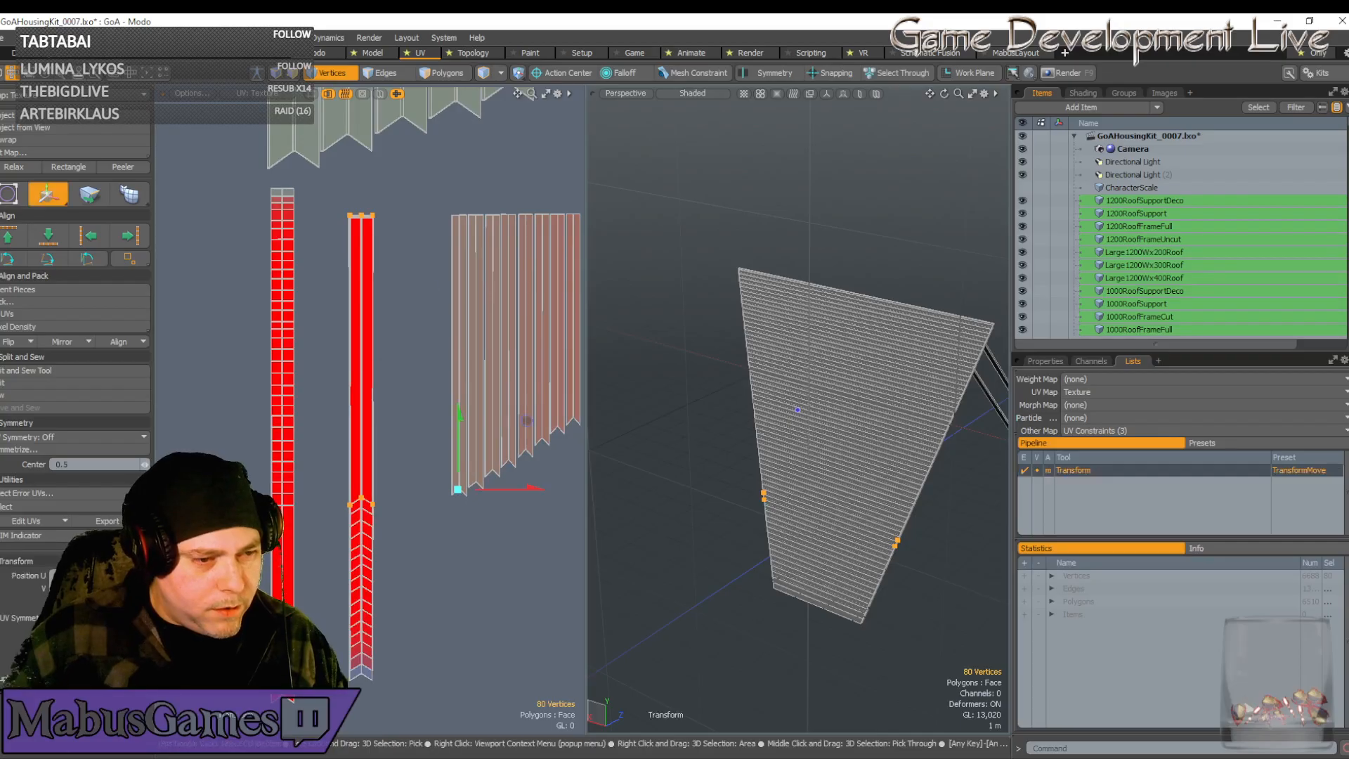
key("q")
double_click(459, 490)
key("w")
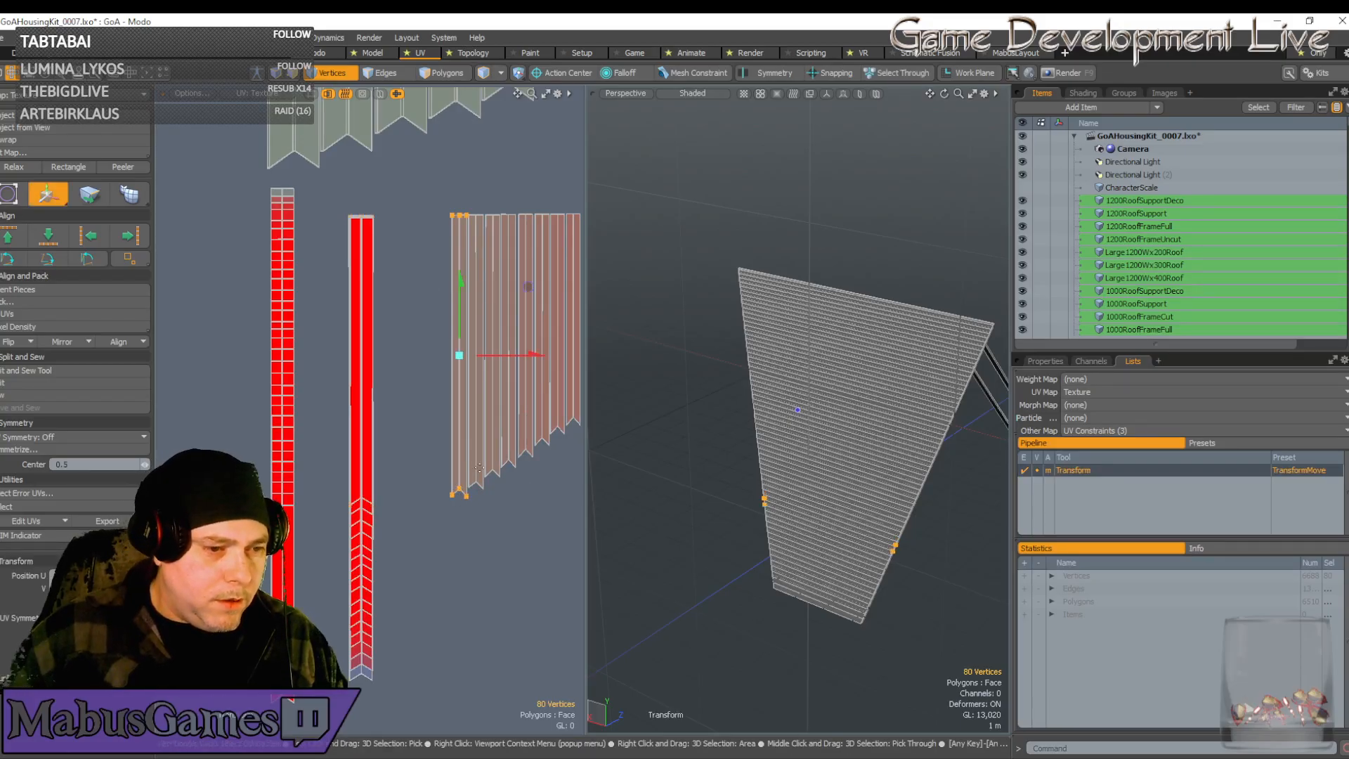
left_click_drag(520, 346, 424, 347)
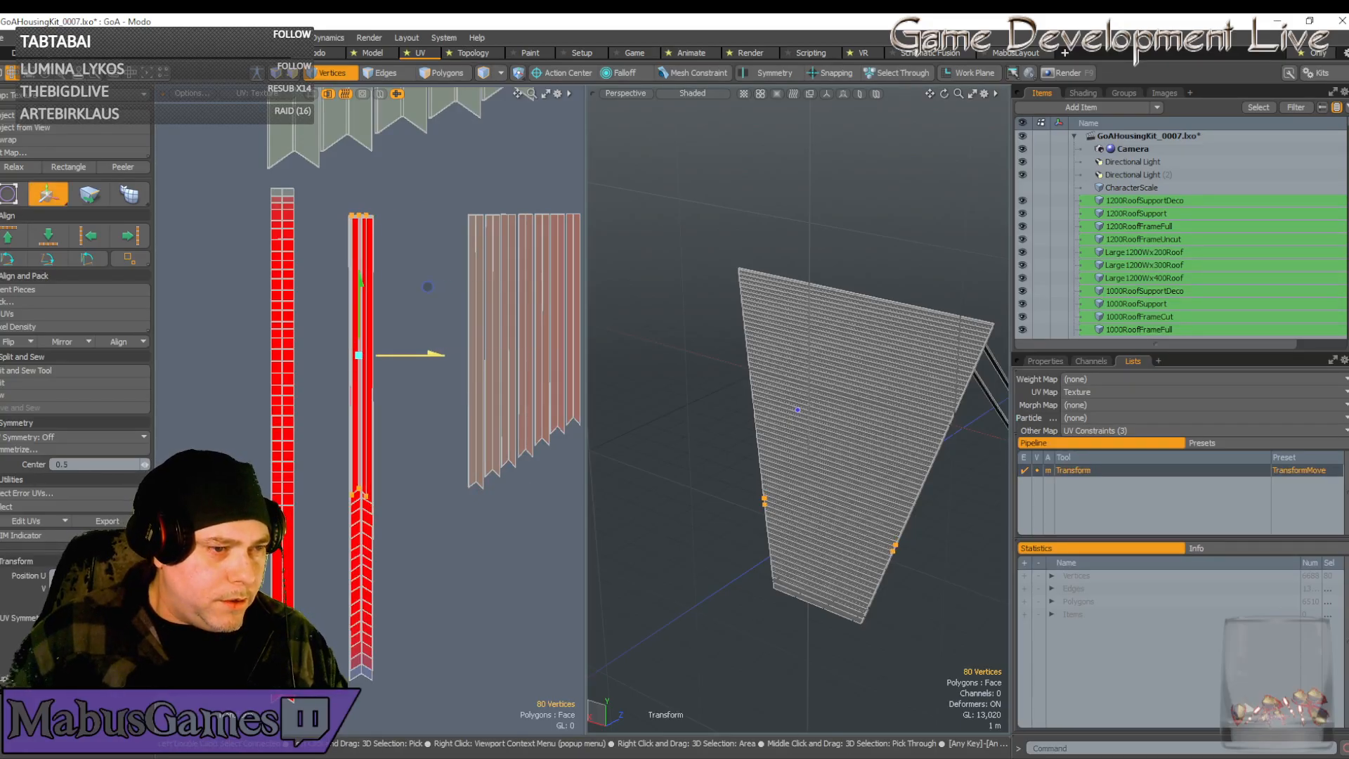
scroll(432, 286, "up", 6)
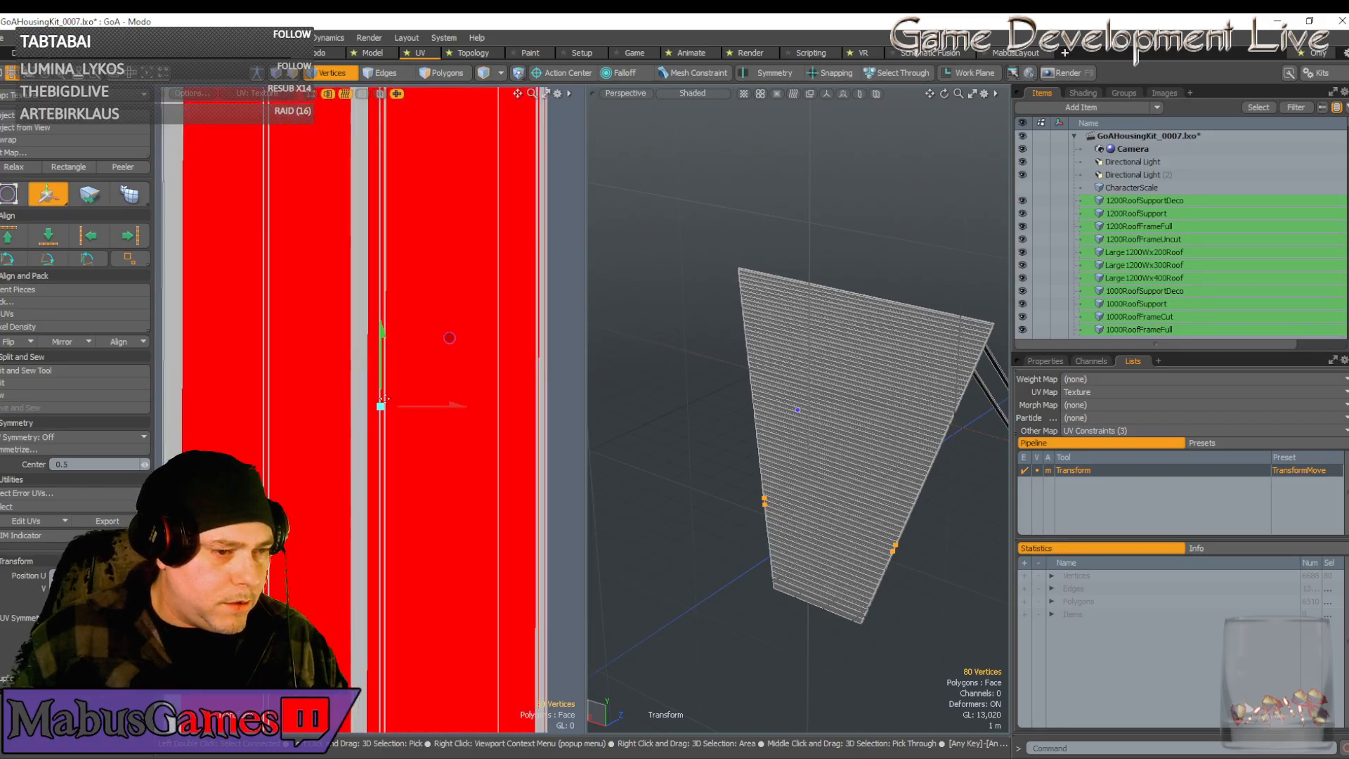
left_click_drag(456, 406, 490, 406)
key("r")
scroll(444, 411, "down", 3)
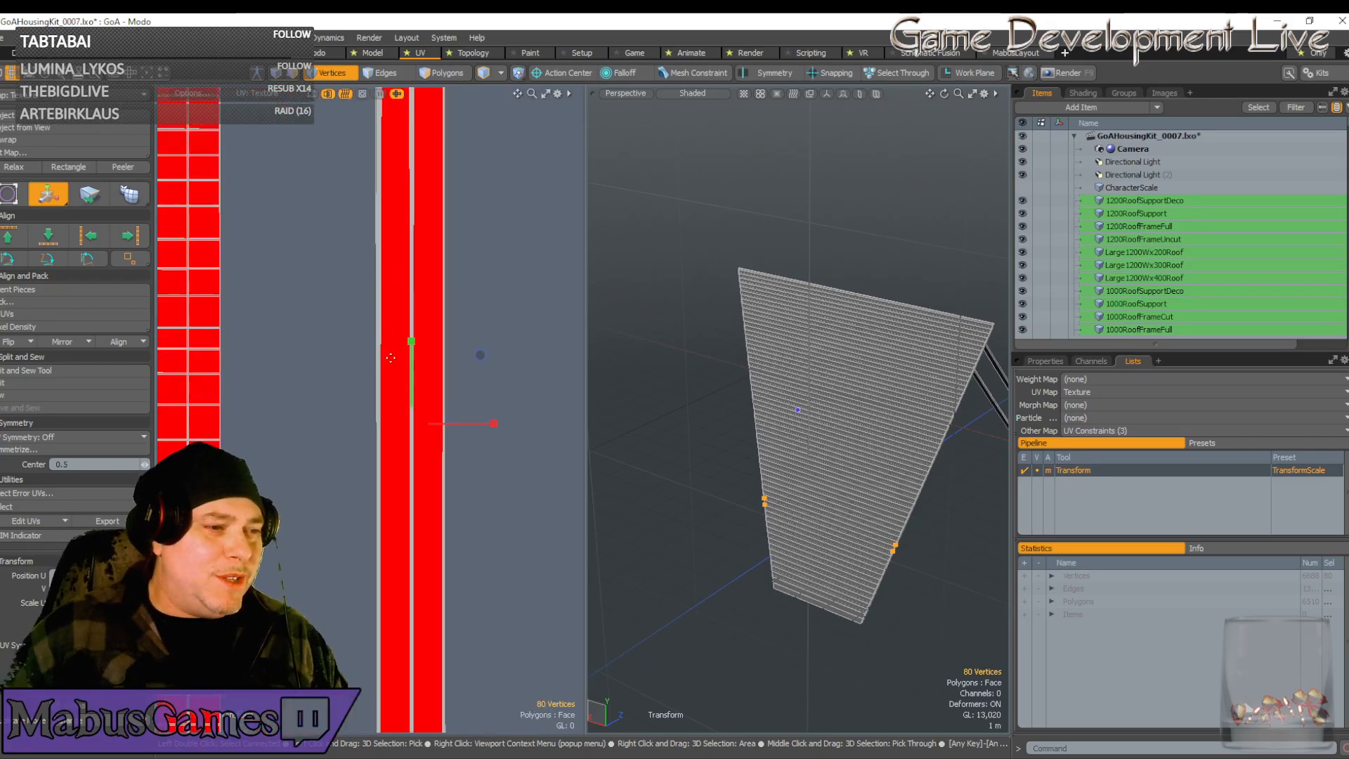
scroll(388, 417, "down", 5)
Move another plank strip island left onto the red strip and widen it along U
left_click_drag(388, 417, 246, 390, "alt")
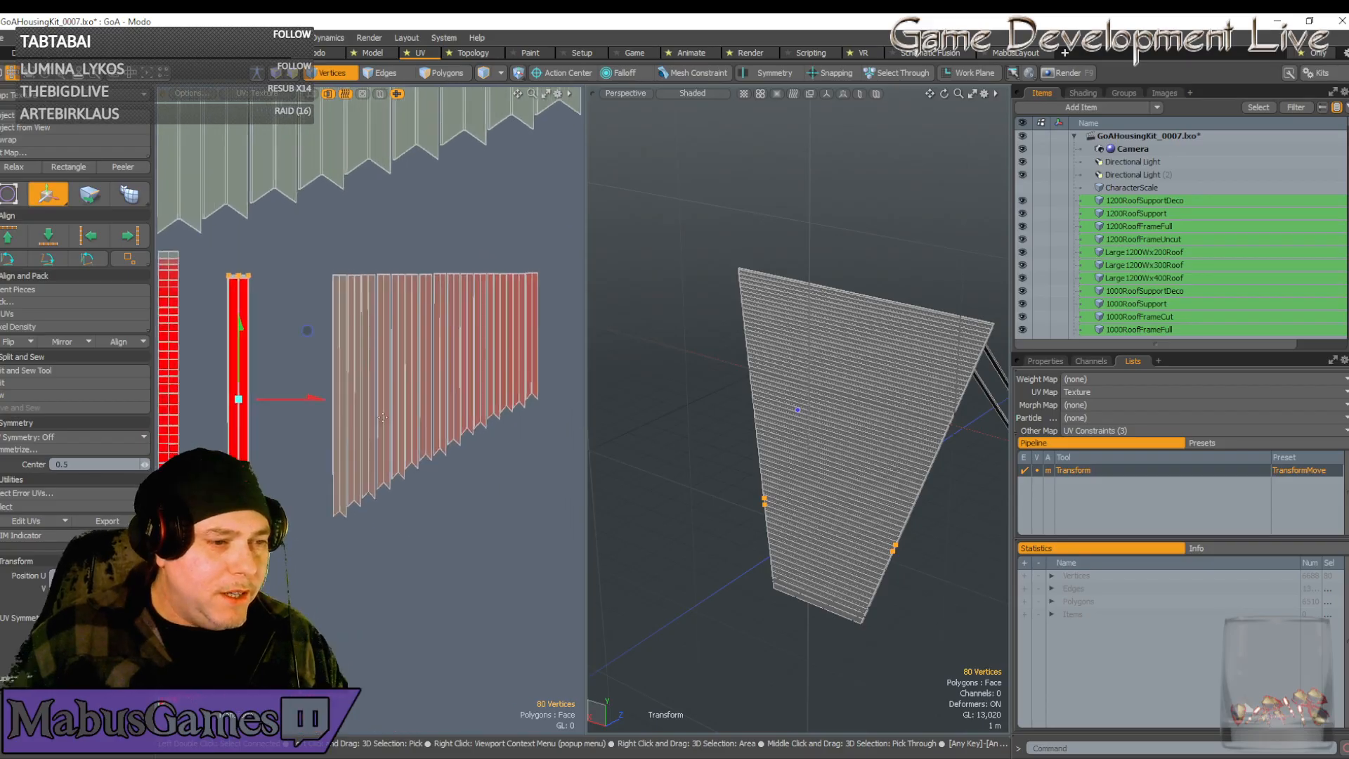
scroll(260, 391, "up", 1)
key("q")
double_click(345, 244)
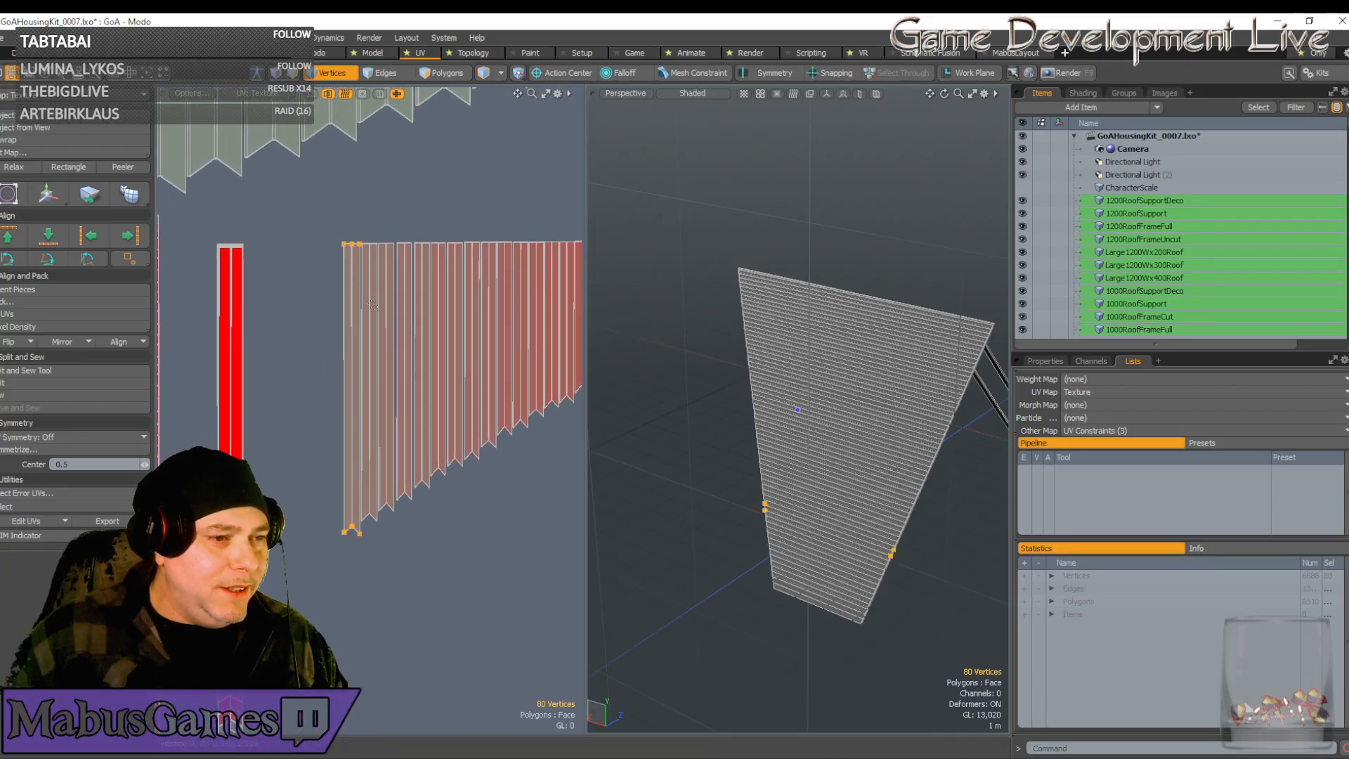
key("w")
left_click_drag(420, 391, 299, 390)
scroll(221, 424, "up", 8)
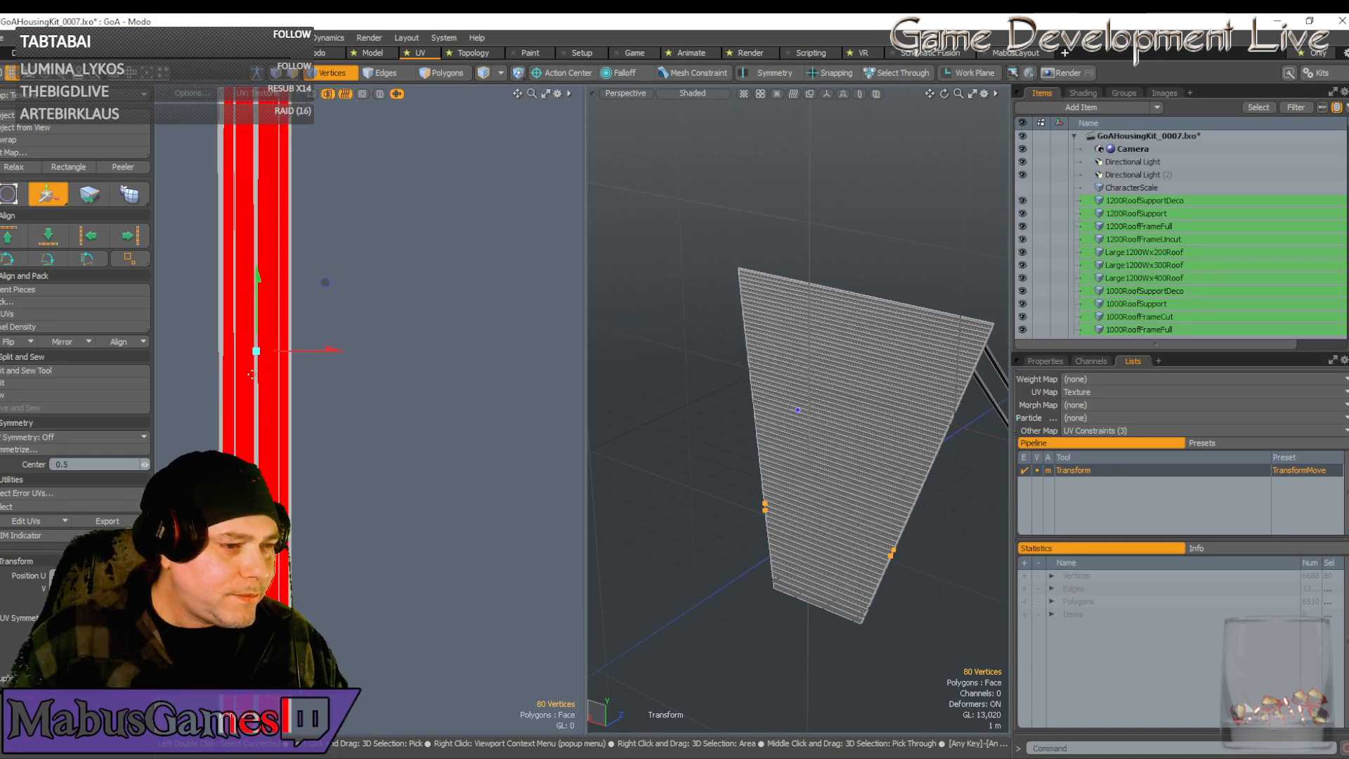
key("r")
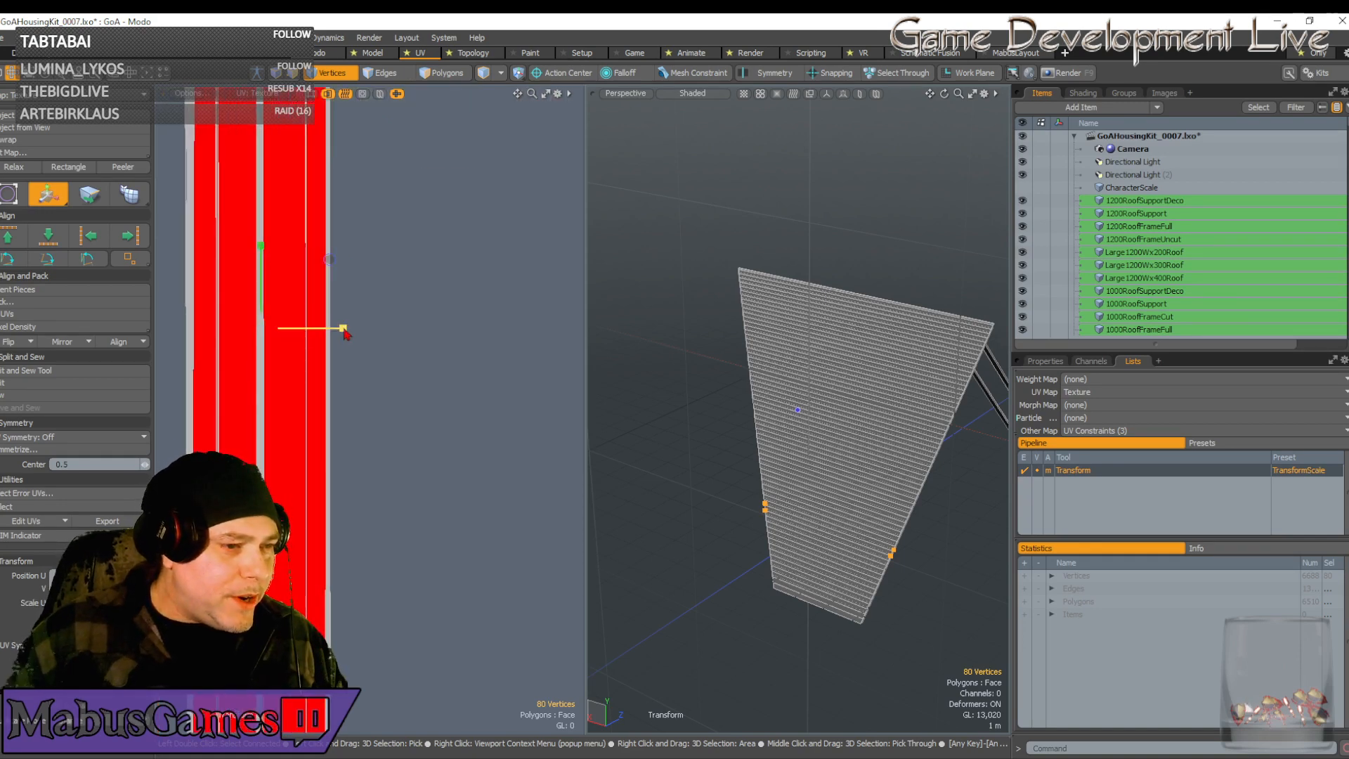
mouse_move(345, 328)
left_mouse_down()
mouse_move(390, 328)
mouse_move(341, 328)
left_mouse_up()
key("w")
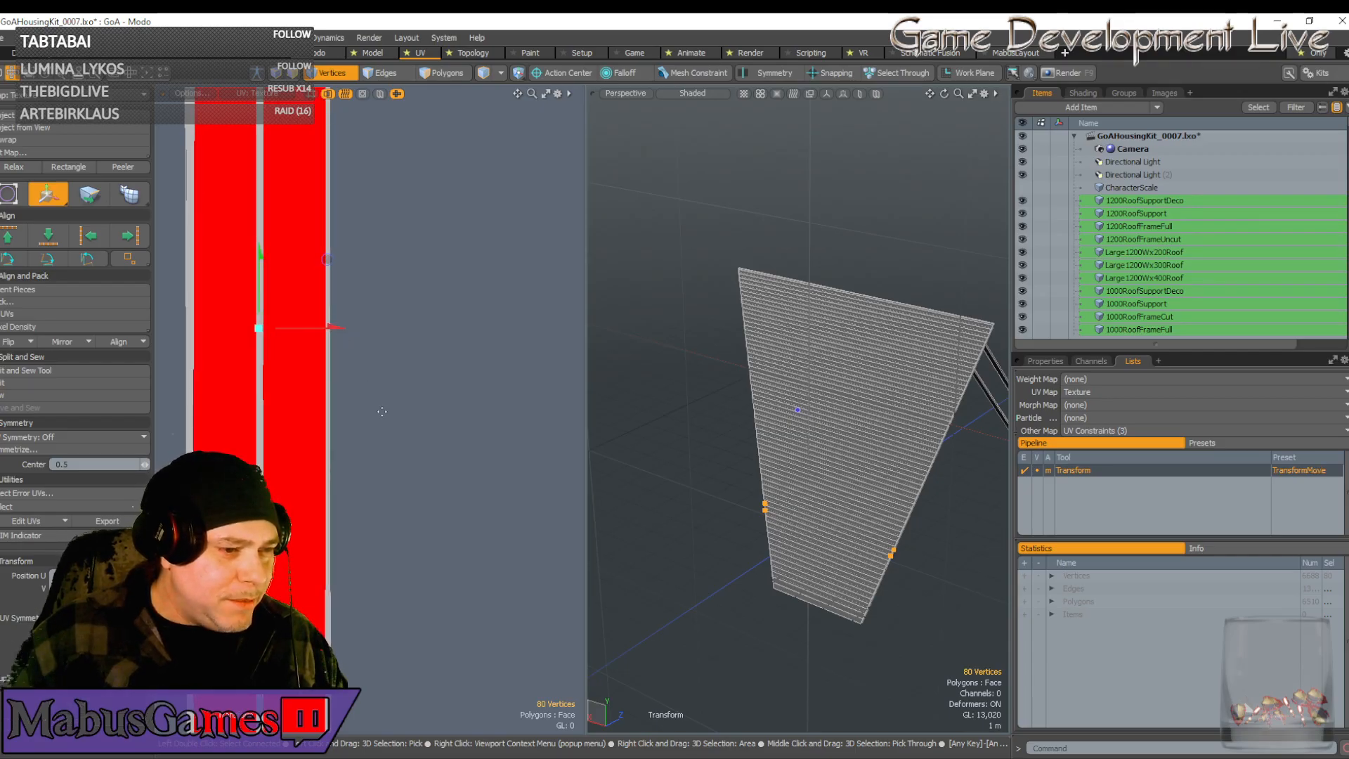
scroll(422, 402, "down", 4)
key("q")
scroll(502, 436, "down", 4)
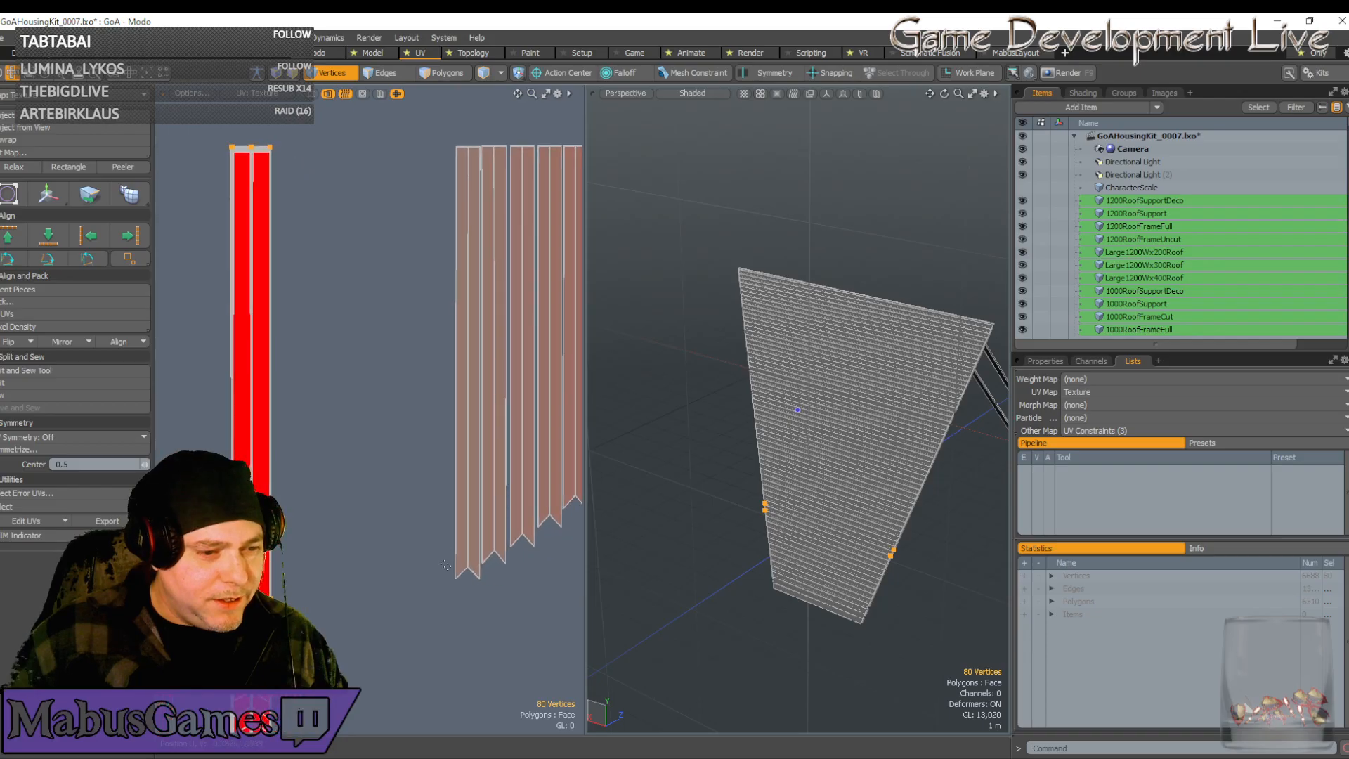
Slide one more selected strip left over the red strips and nudge it into alignment
key("w")
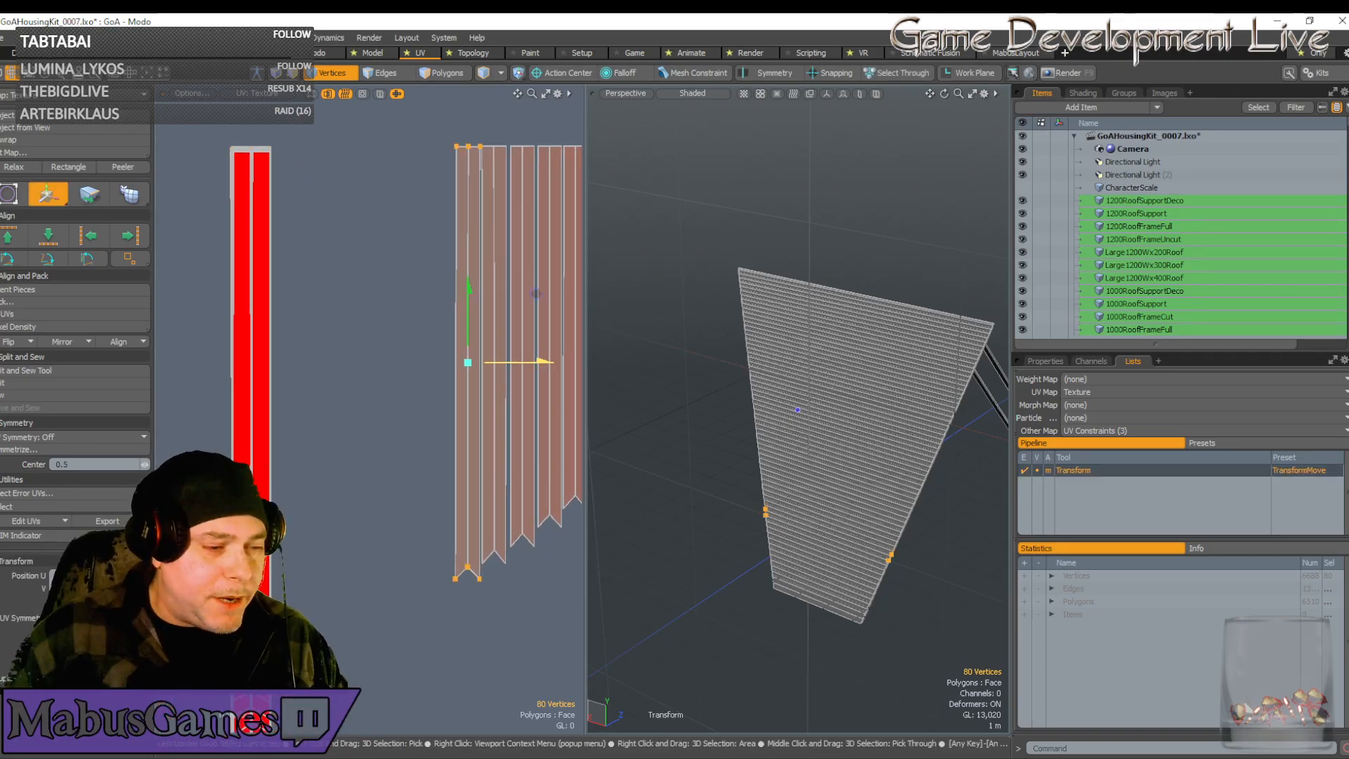
left_click_drag(536, 294, 319, 294)
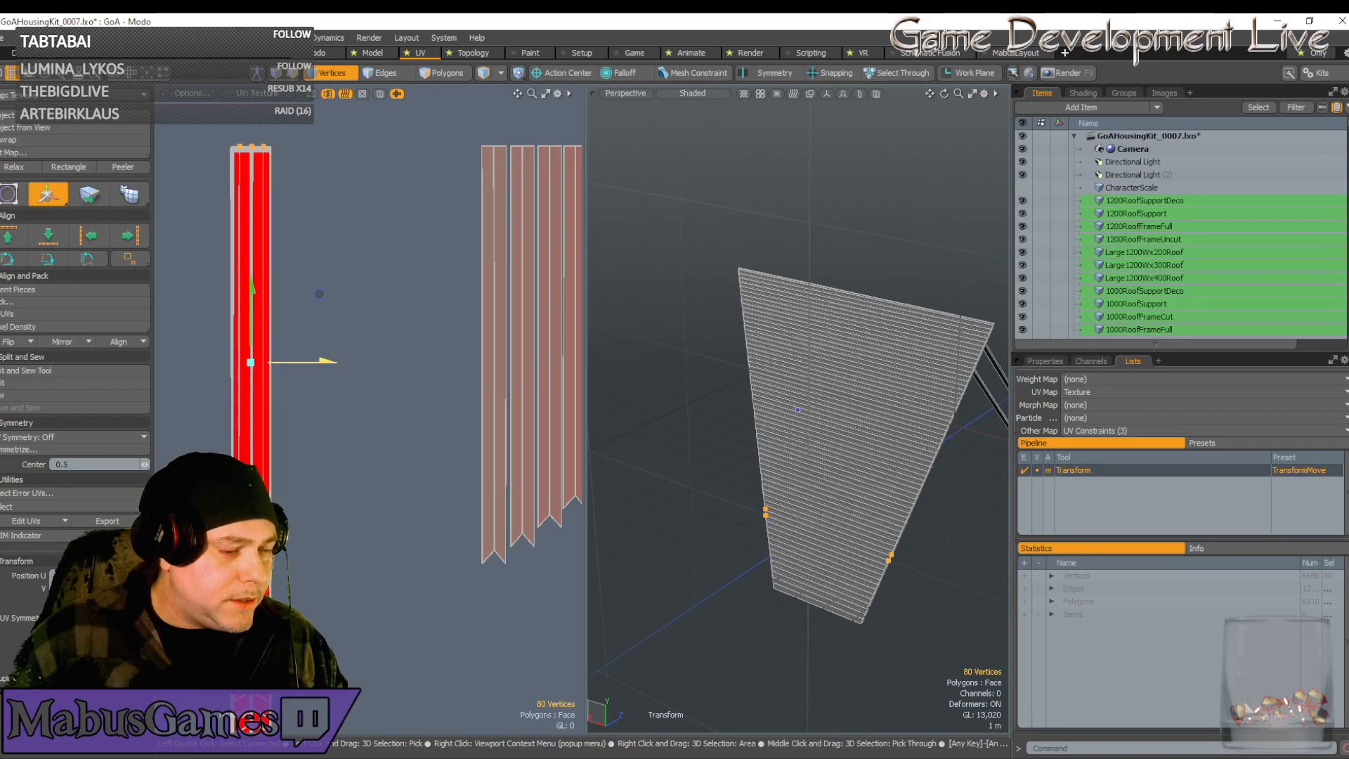
left_click_drag(320, 363, 319, 362)
scroll(272, 593, "up", 5)
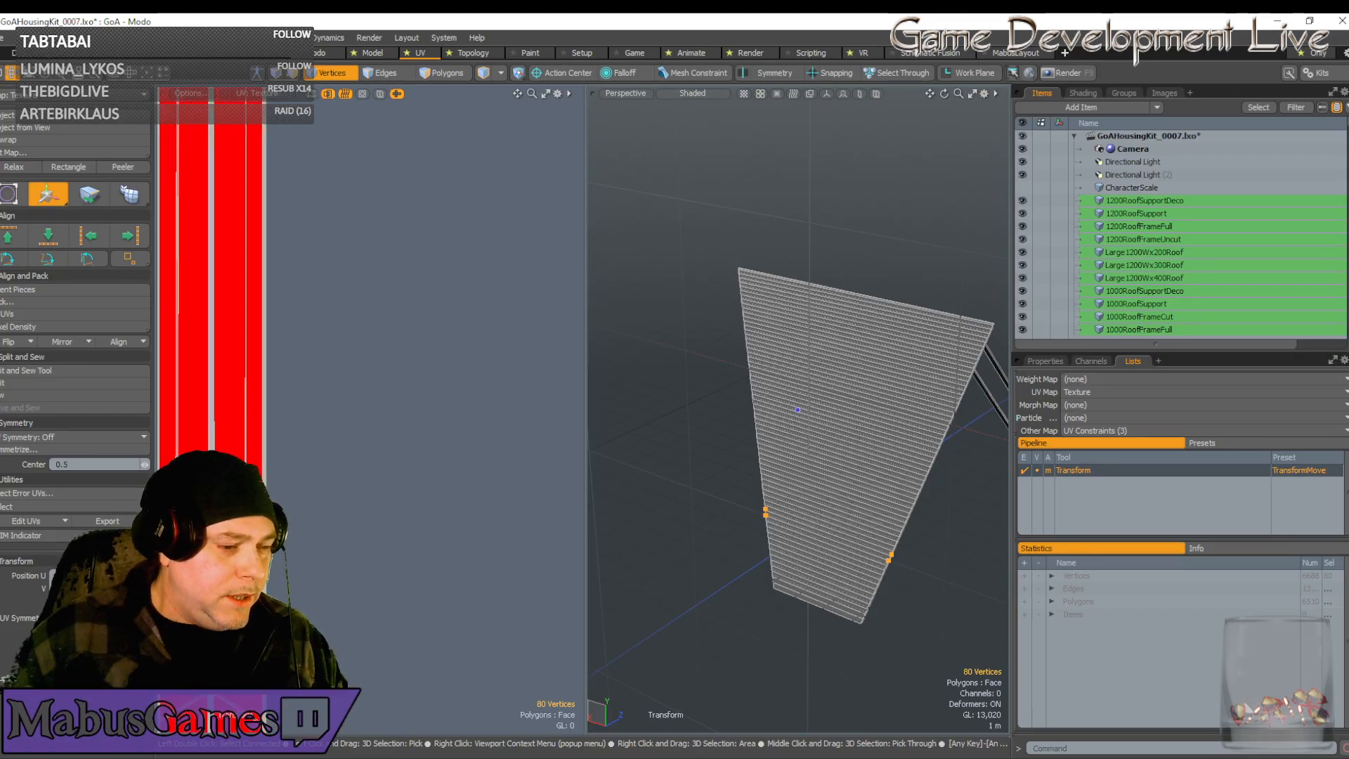
scroll(184, 492, "down", 3)
key("q")
left_click_drag(187, 562, 284, 467, "alt+shift")
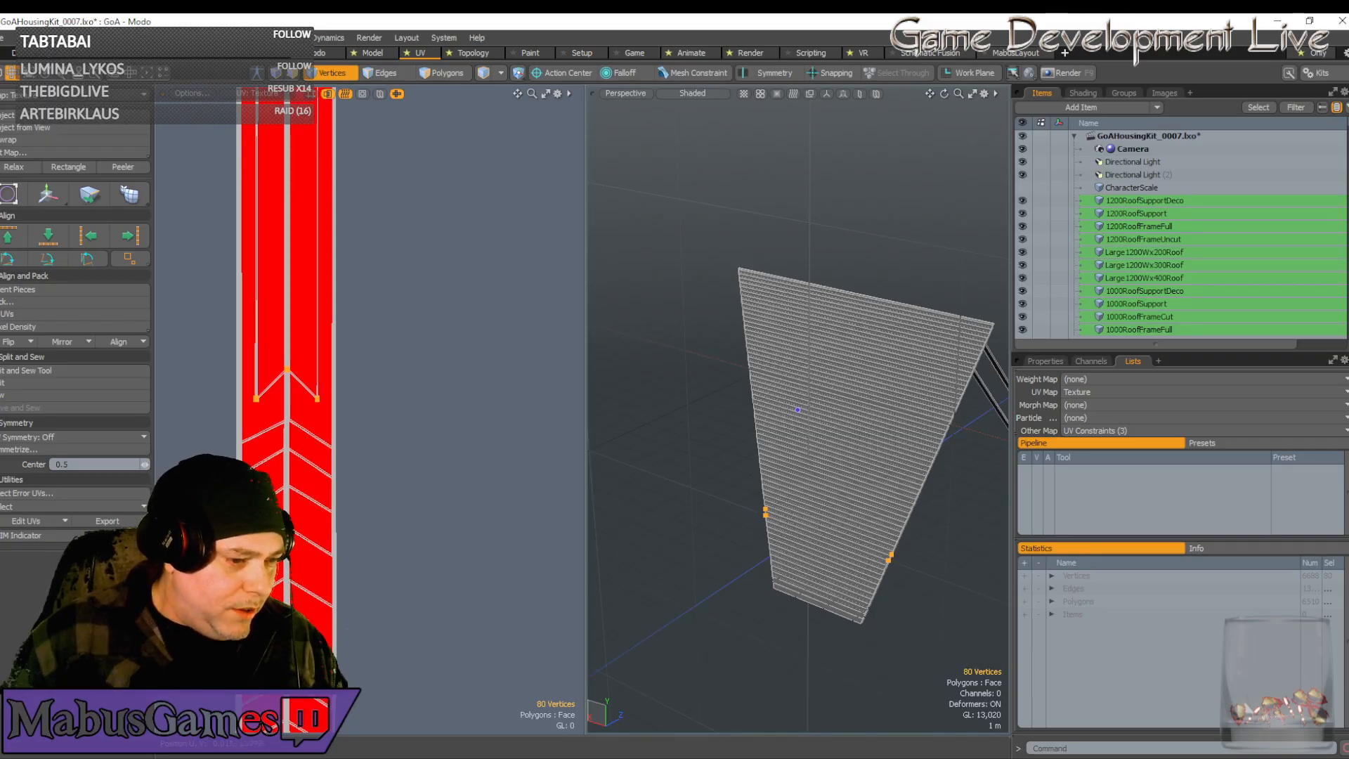
Widen the red chevron-ended UV strip along U with the scale tool
scroll(326, 574, "down", 3)
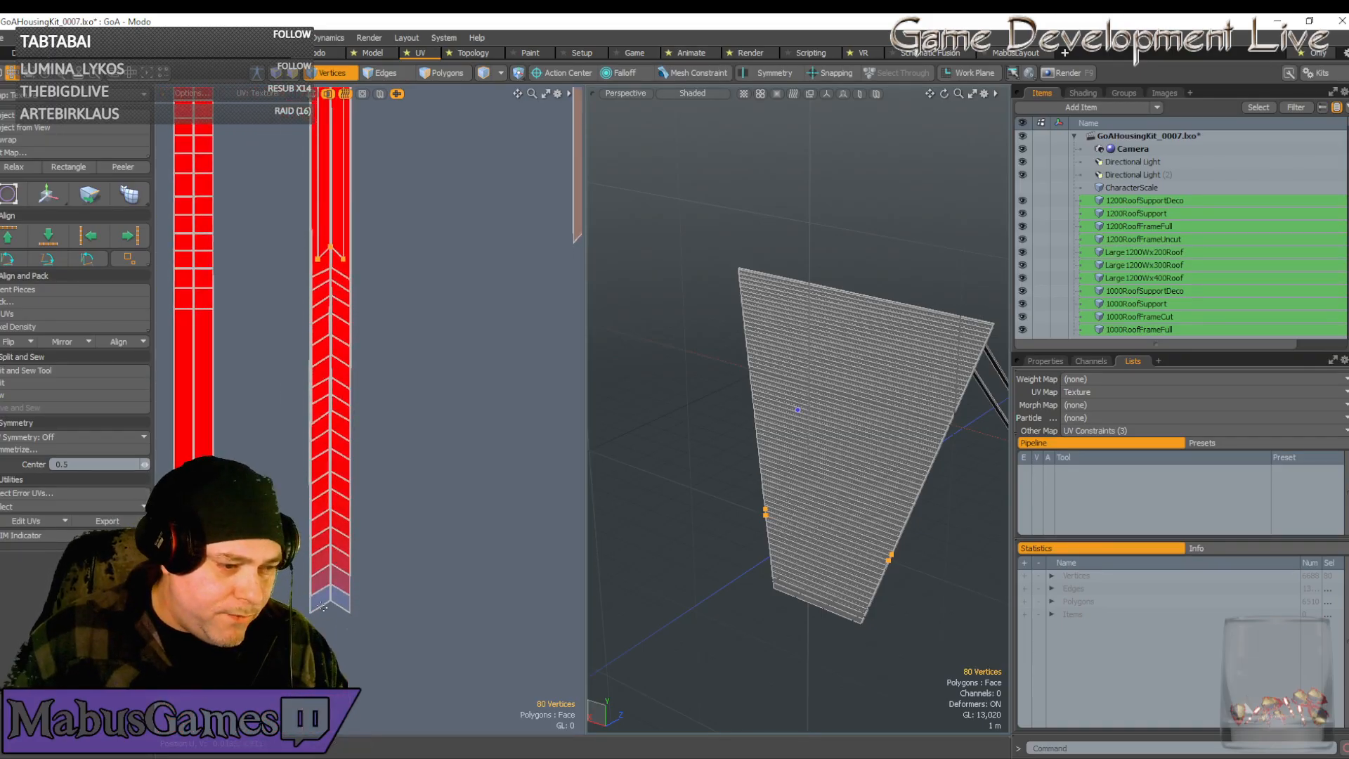
scroll(367, 478, "down", 3)
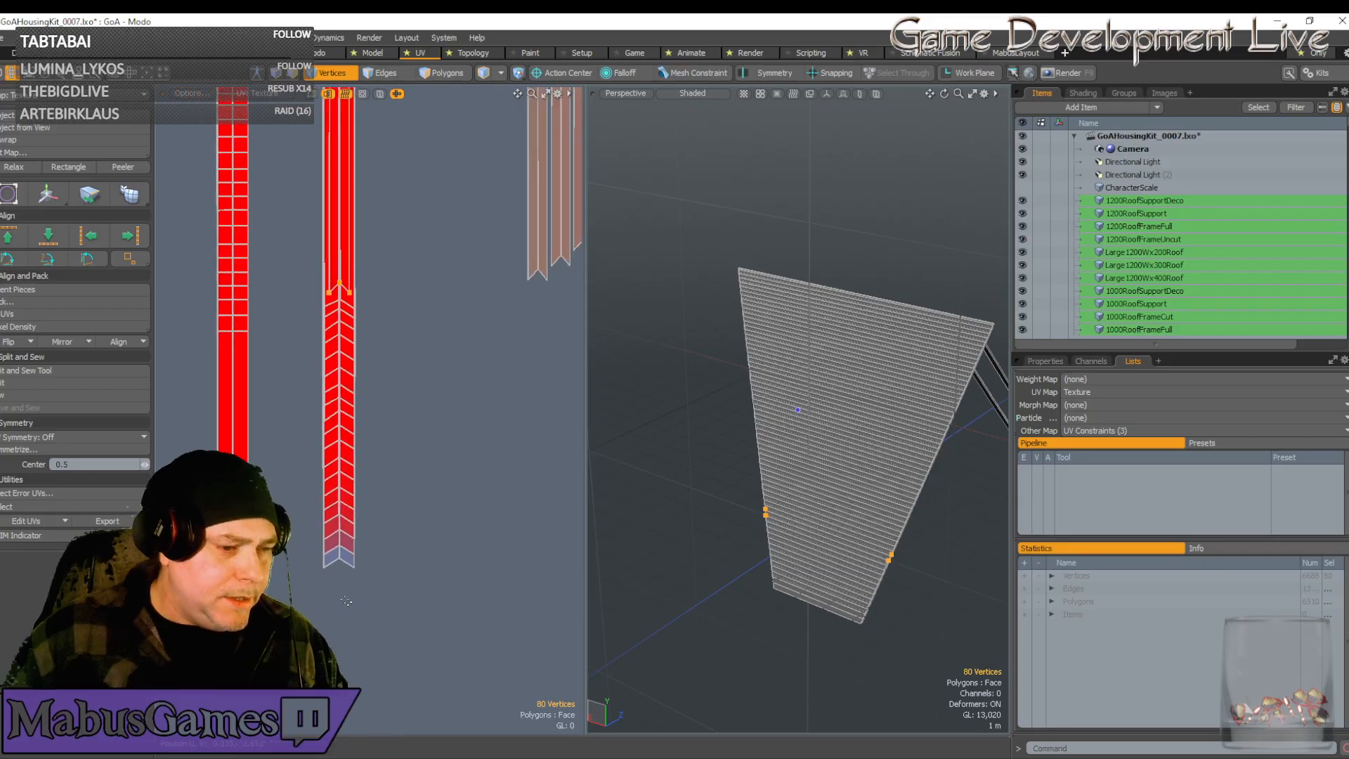
left_click_drag(369, 394, 367, 583, "alt+shift")
scroll(366, 582, "up", 1)
scroll(367, 582, "up", 3)
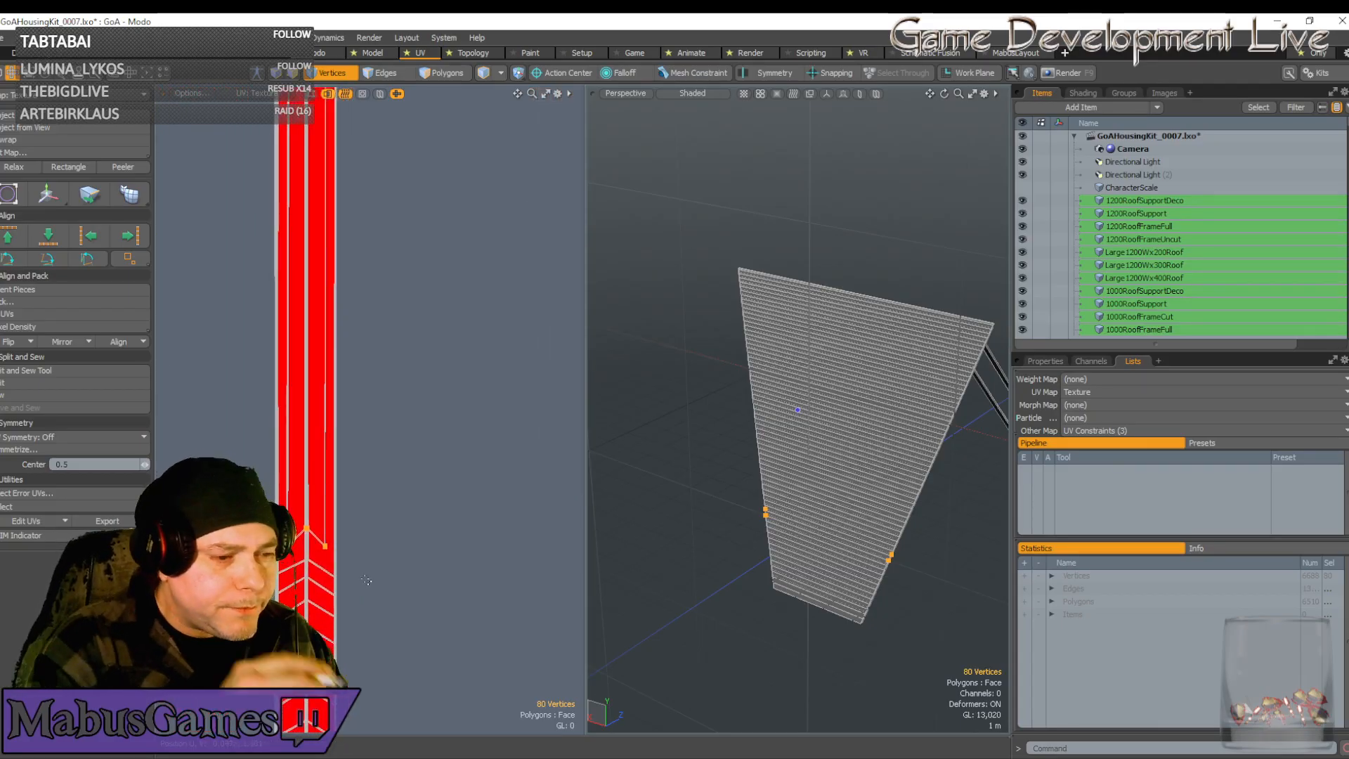
key("r")
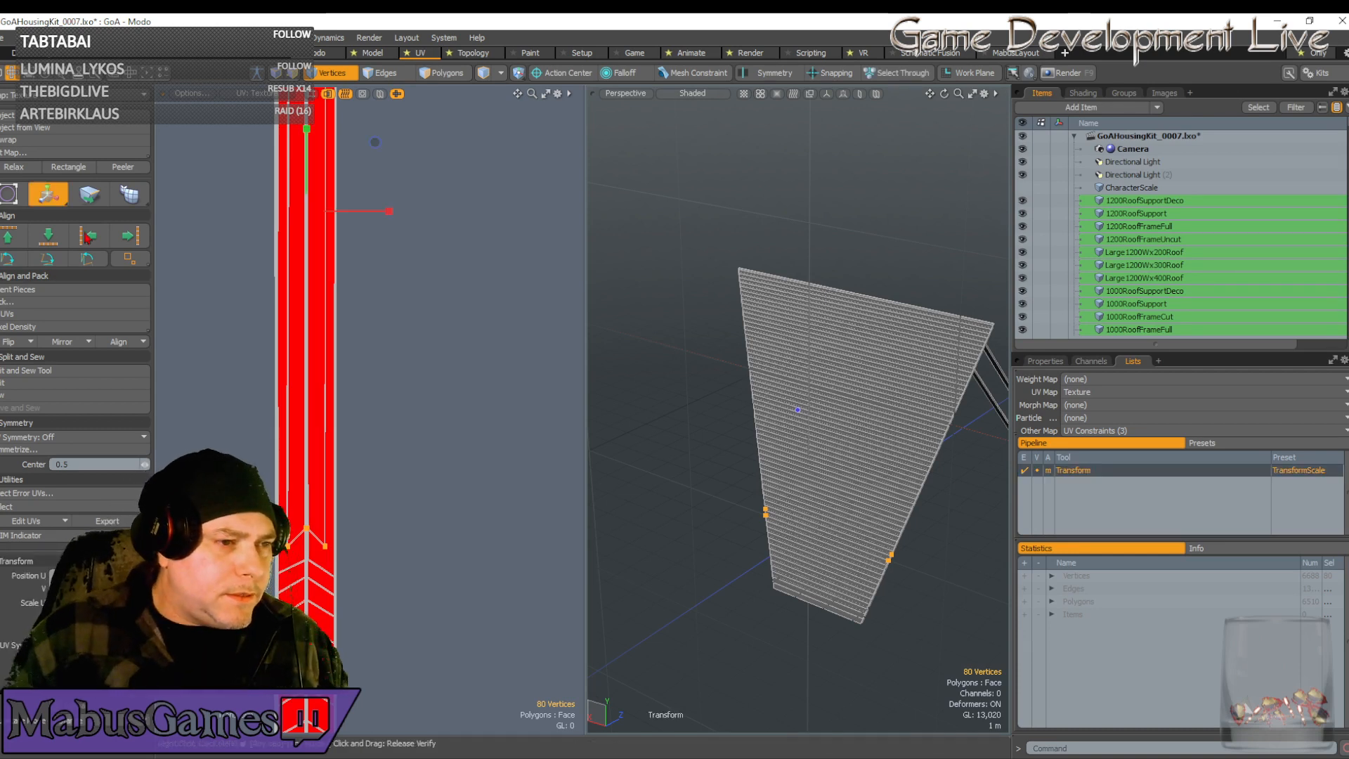
left_click_drag(397, 211, 432, 210)
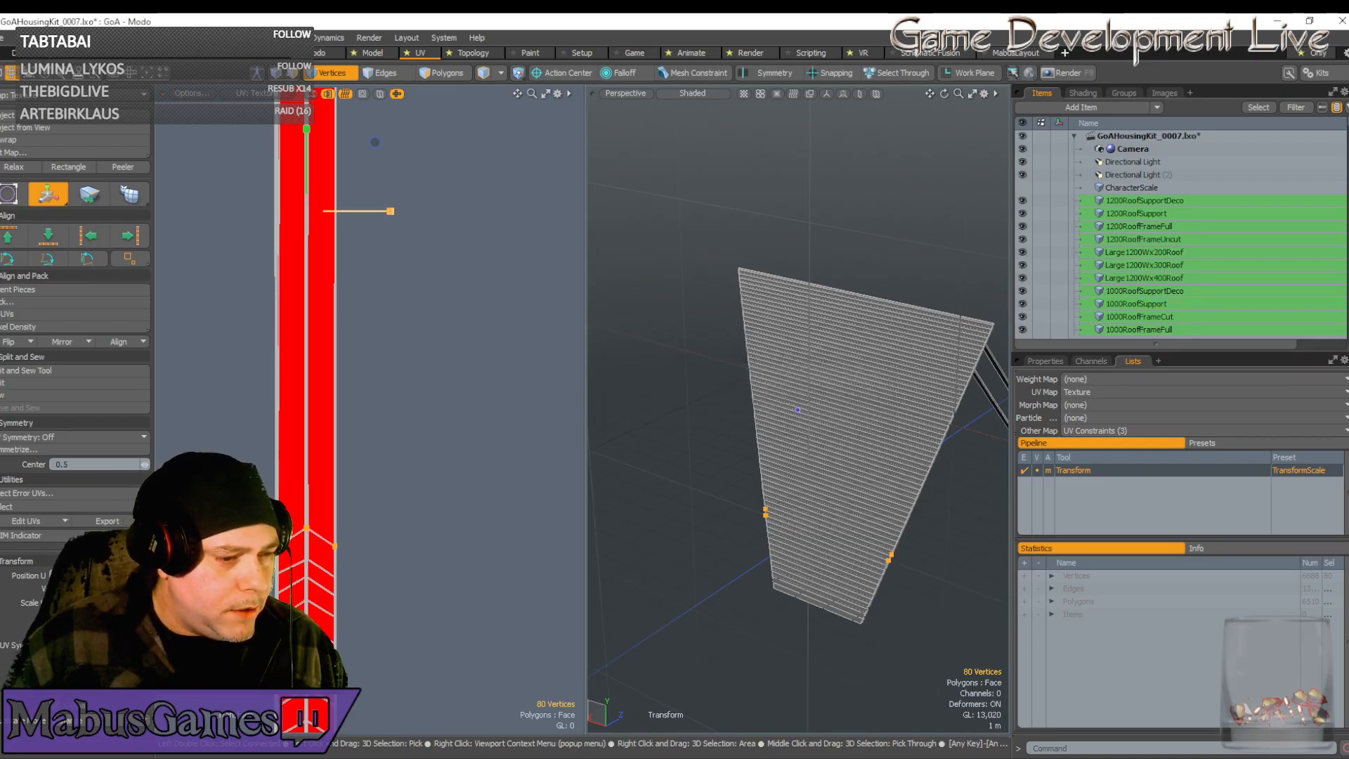
Save the GoAHousingKit_0007 scene from the File menu
key("w")
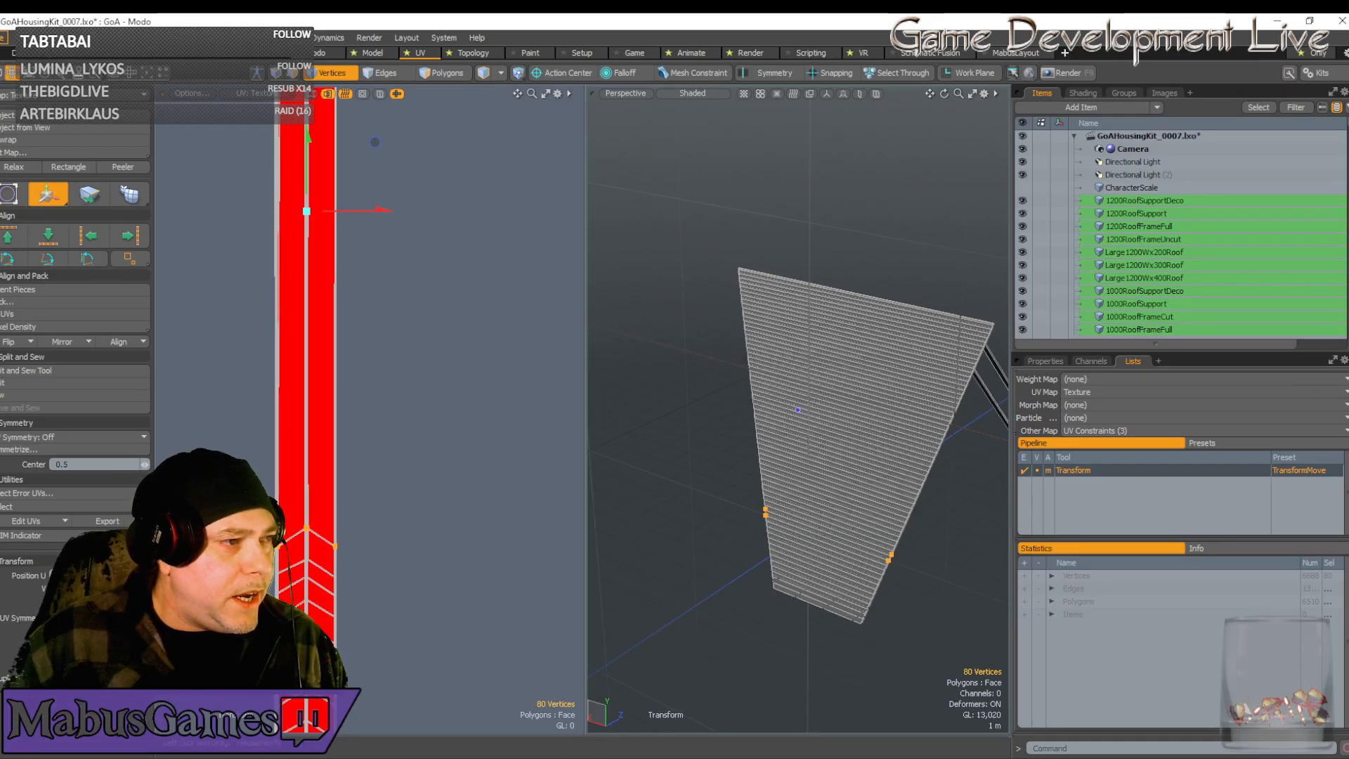
left_click(7, 37)
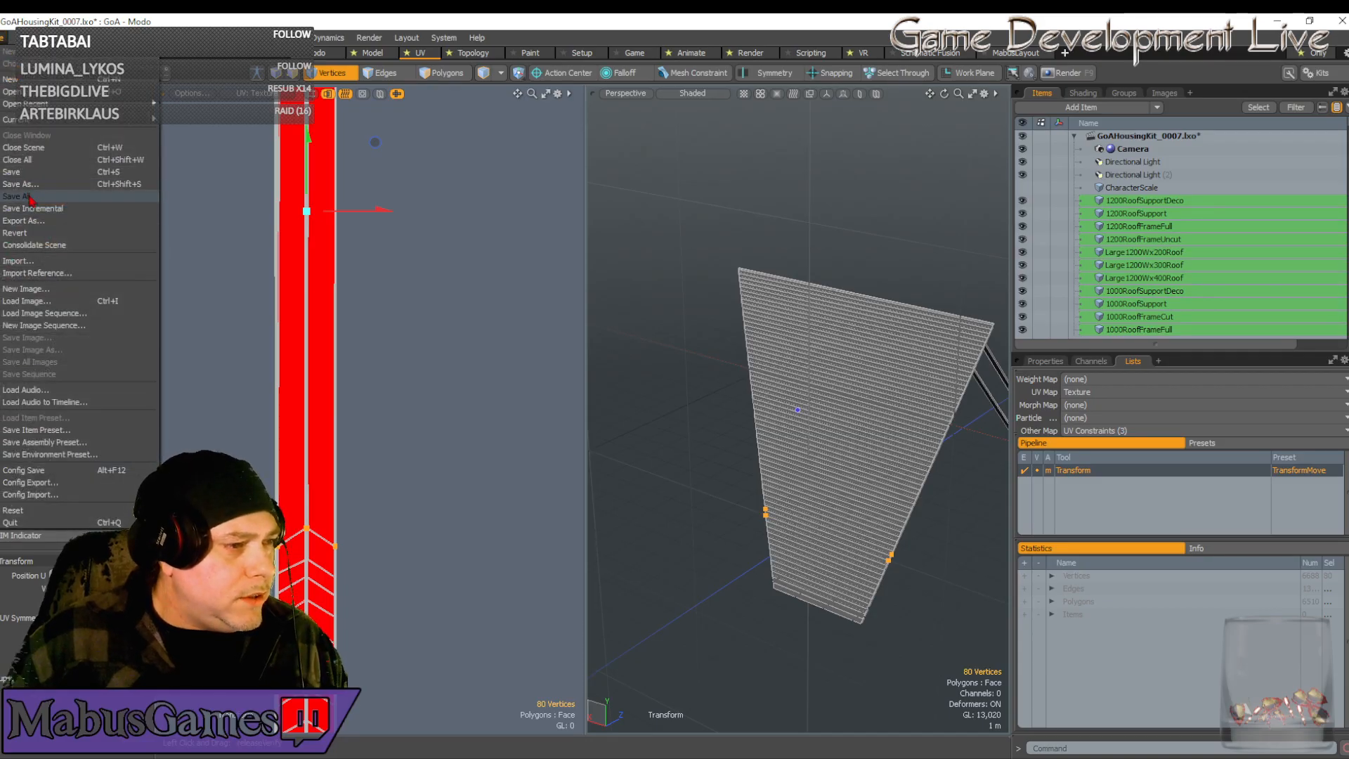
left_click(30, 198)
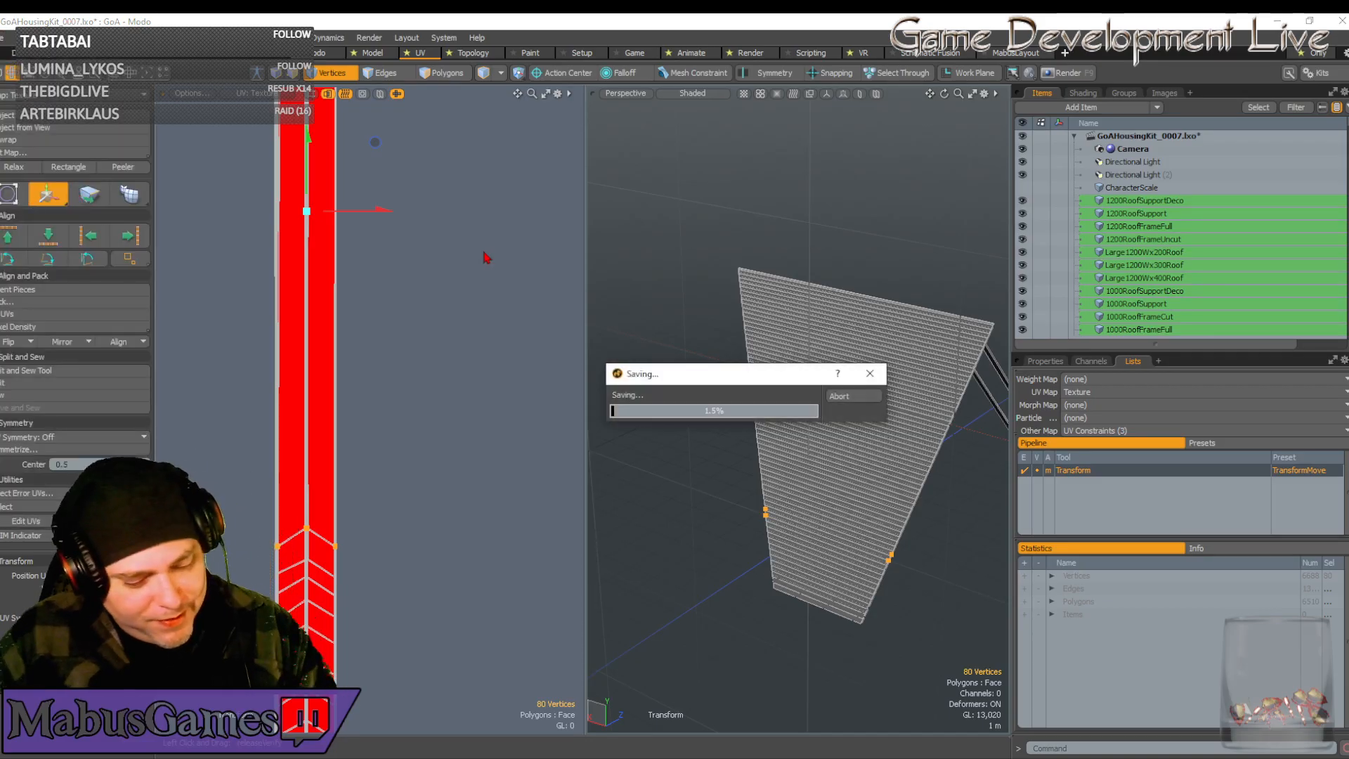
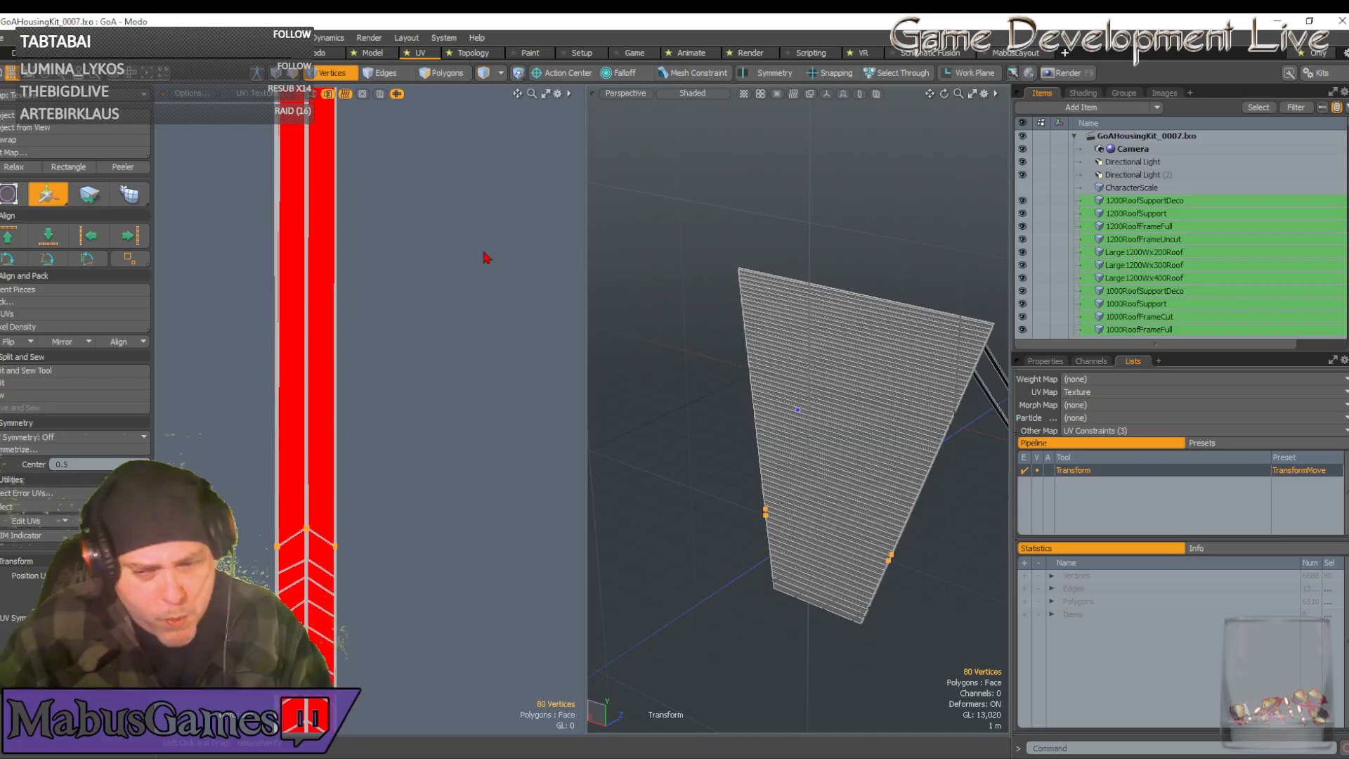
Widen the centred red UV strip slightly along X, pushing its left edge toward the texture bound
scroll(486, 258, "up", 5)
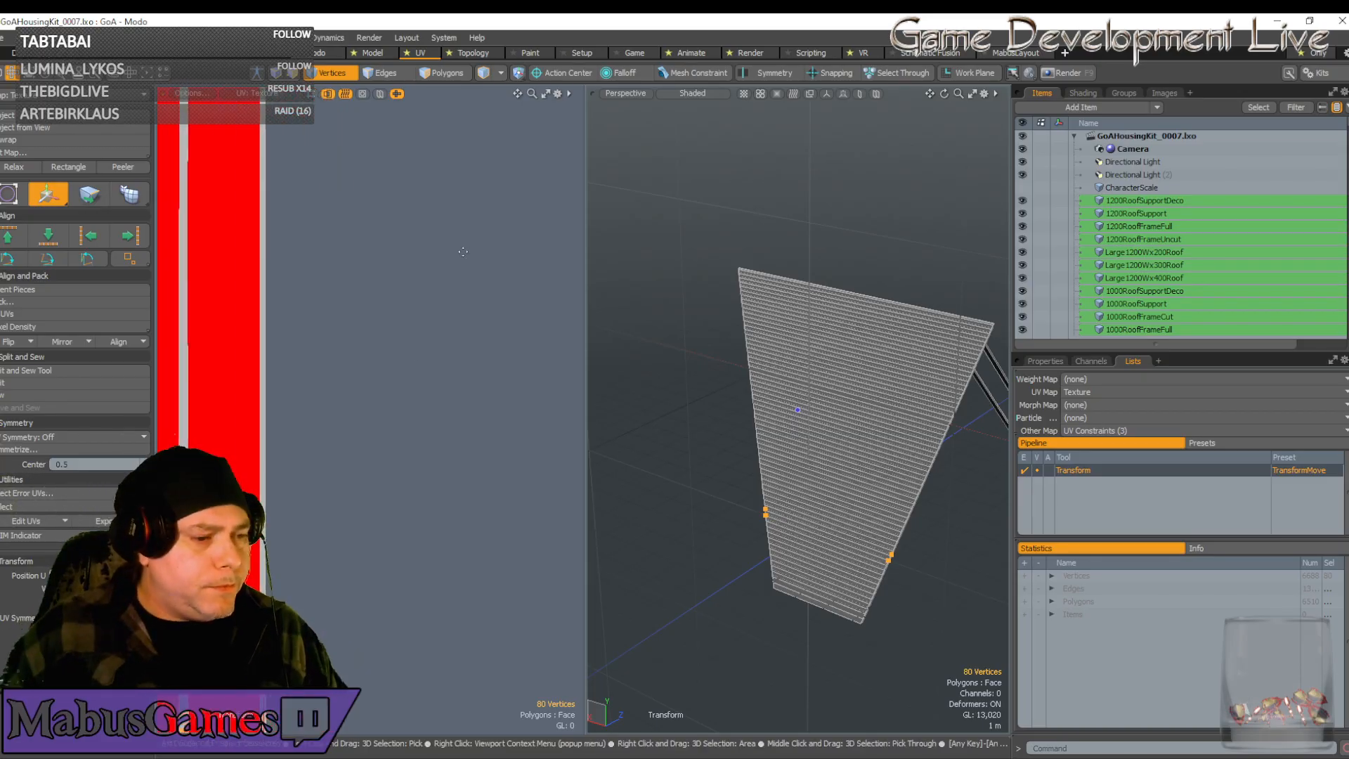
scroll(461, 248, "down", 6)
scroll(366, 393, "up", 5)
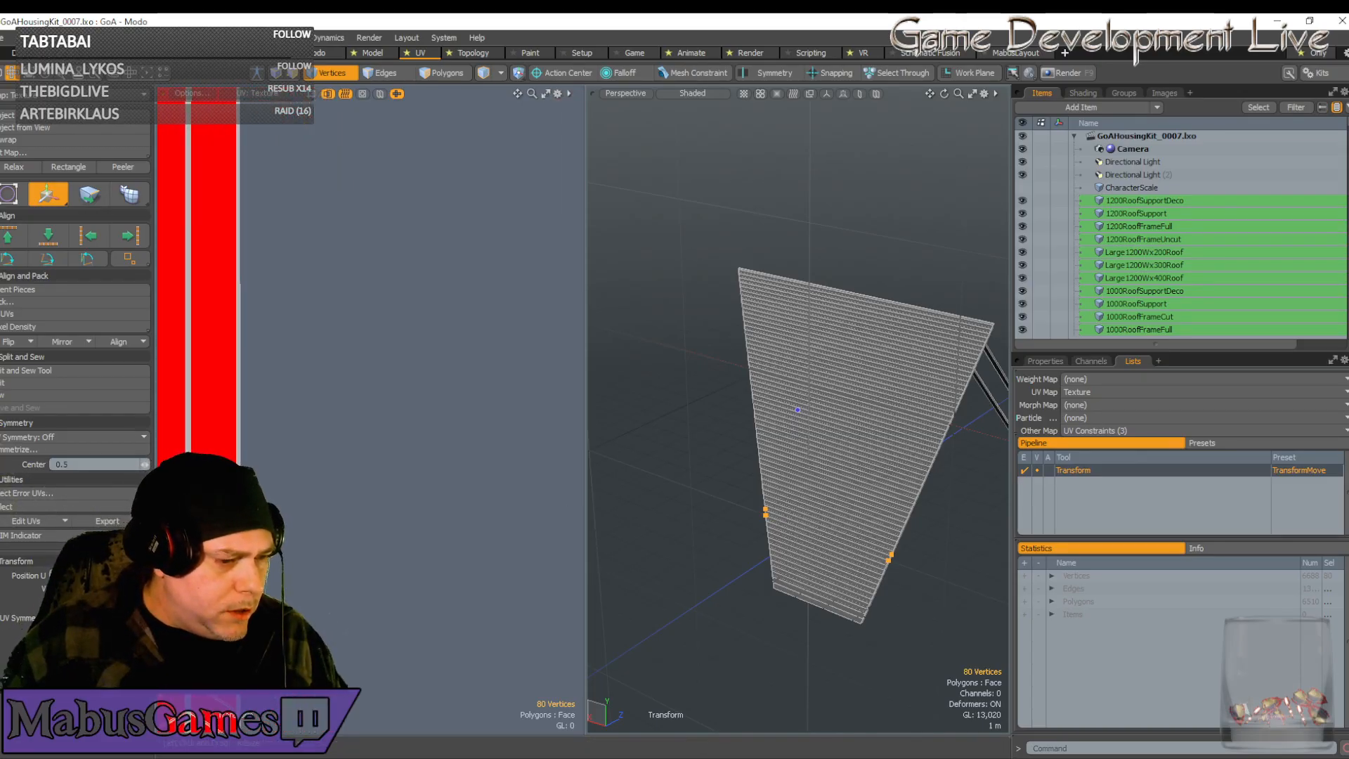
left_click_drag(366, 394, 469, 468, "alt+shift")
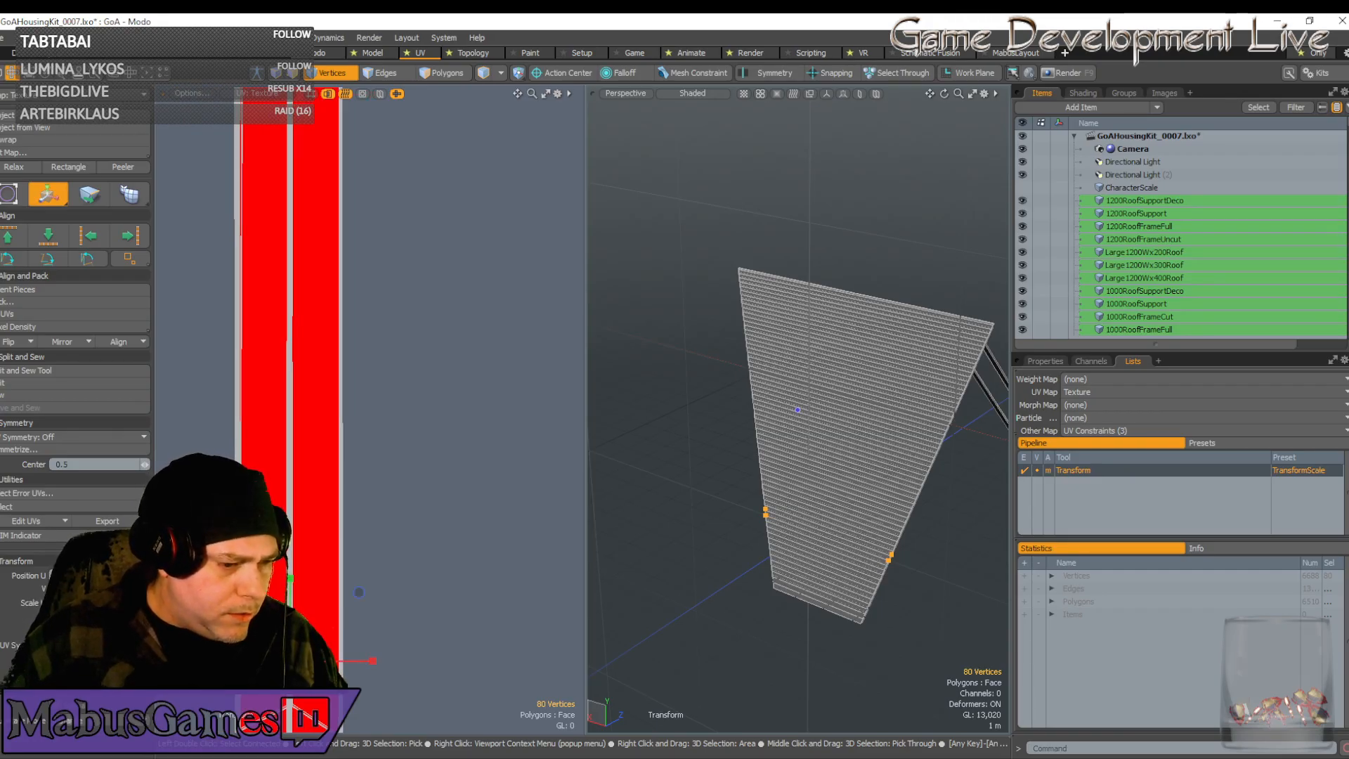
left_click_drag(373, 661, 375, 660)
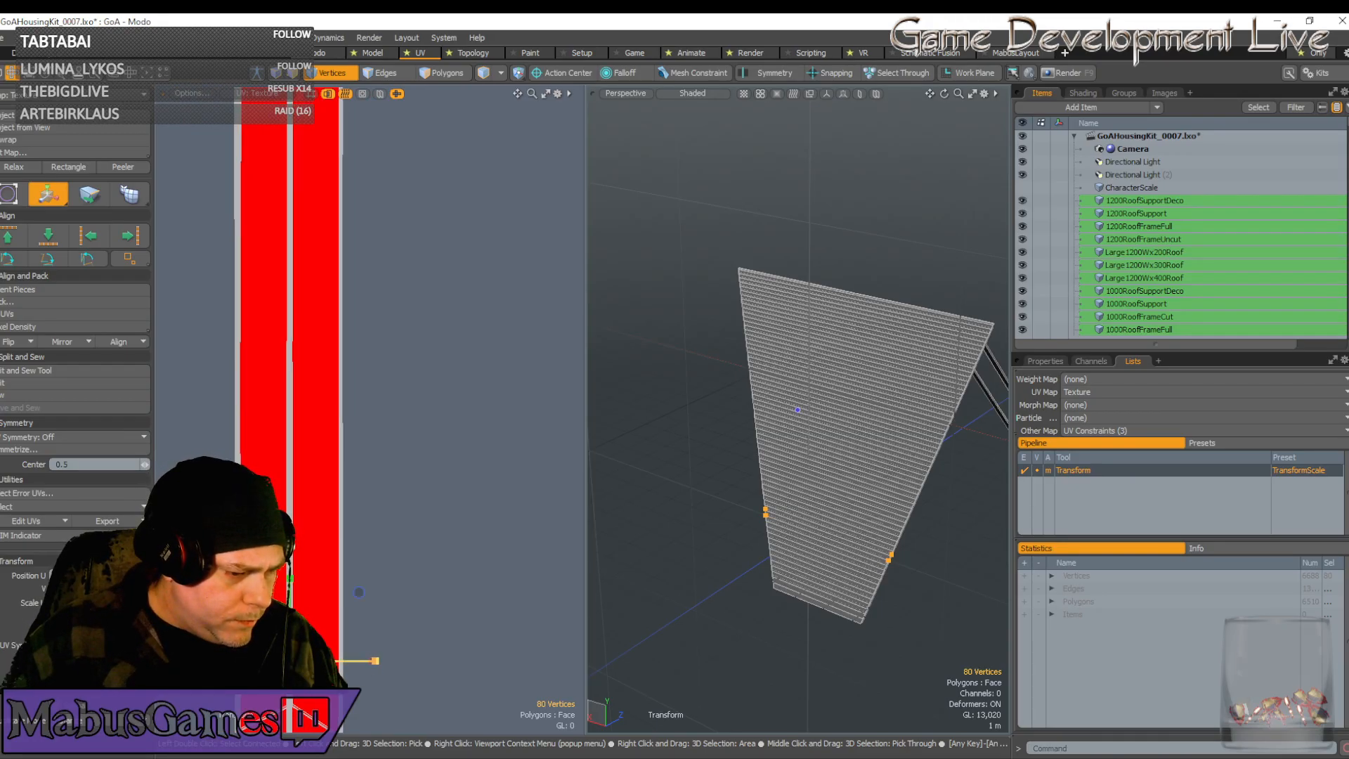
scroll(524, 637, "down", 5)
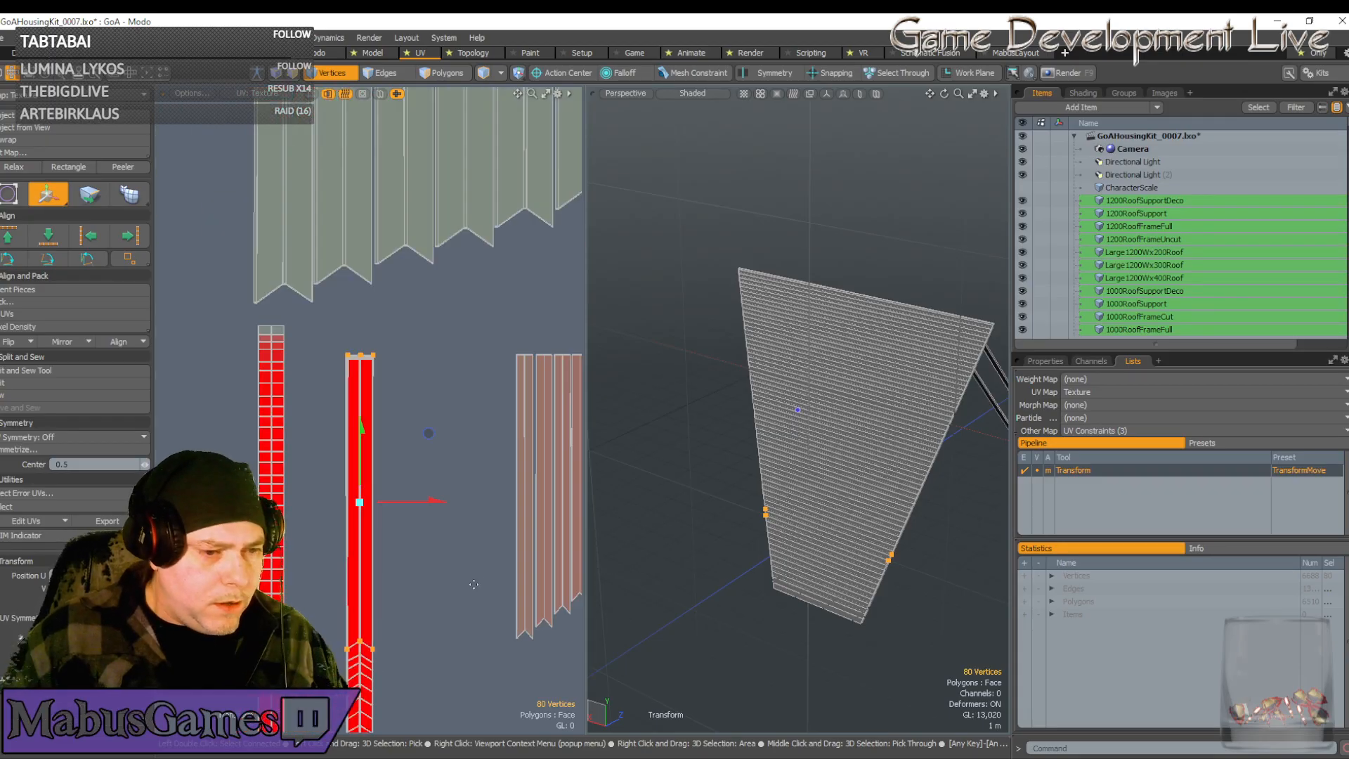
Select the whole pink UV strip and slide it left to sit over the red strip
key("space")
double_click(525, 637)
key("w")
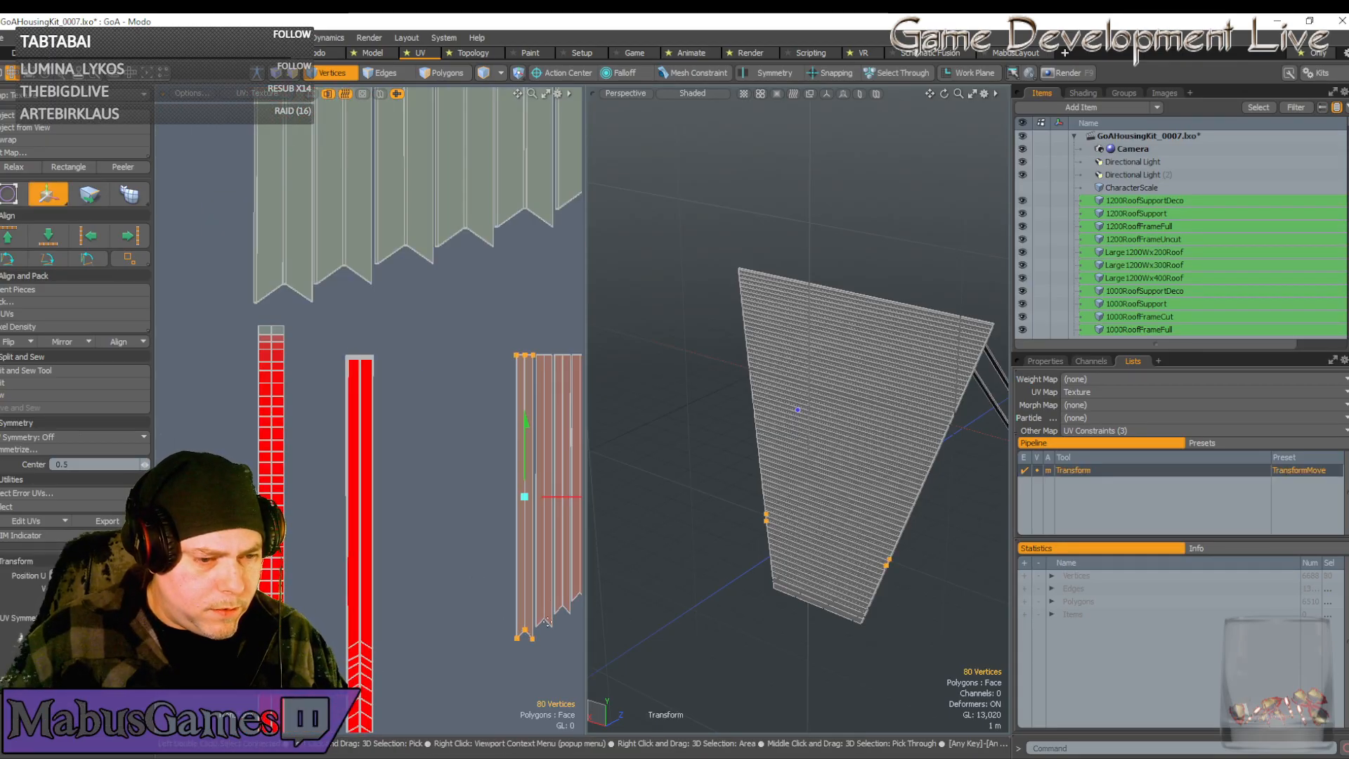
left_click_drag(570, 501, 428, 428)
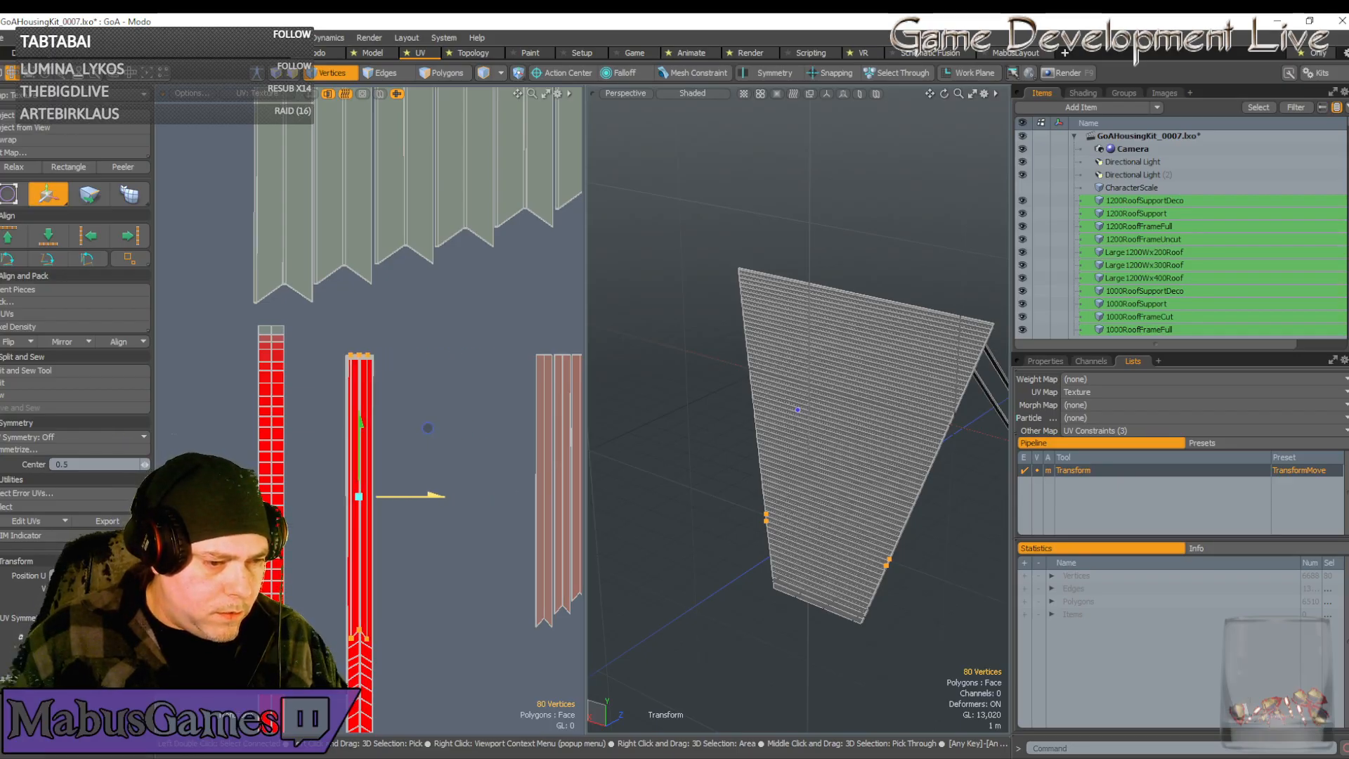
left_click_drag(409, 502, 407, 503)
scroll(353, 624, "up", 6)
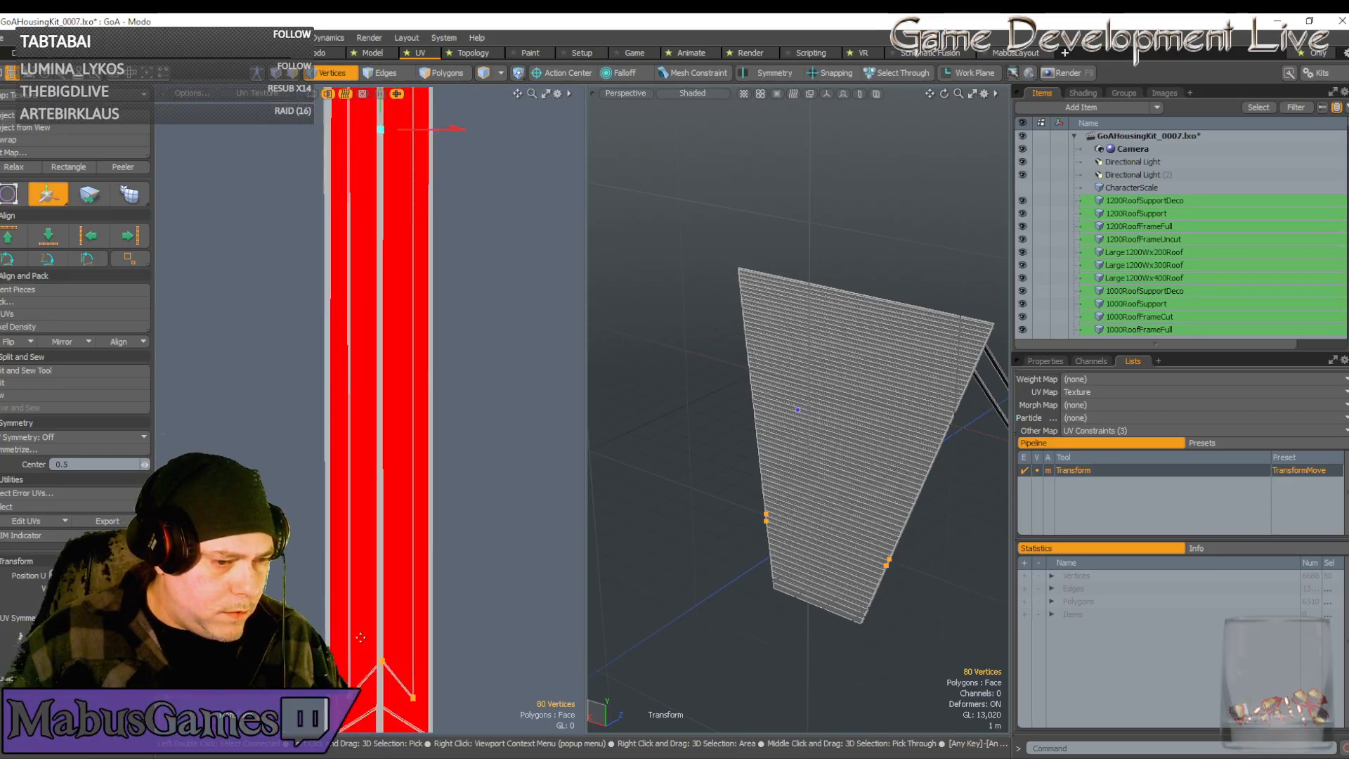
scroll(360, 638, "up", 4)
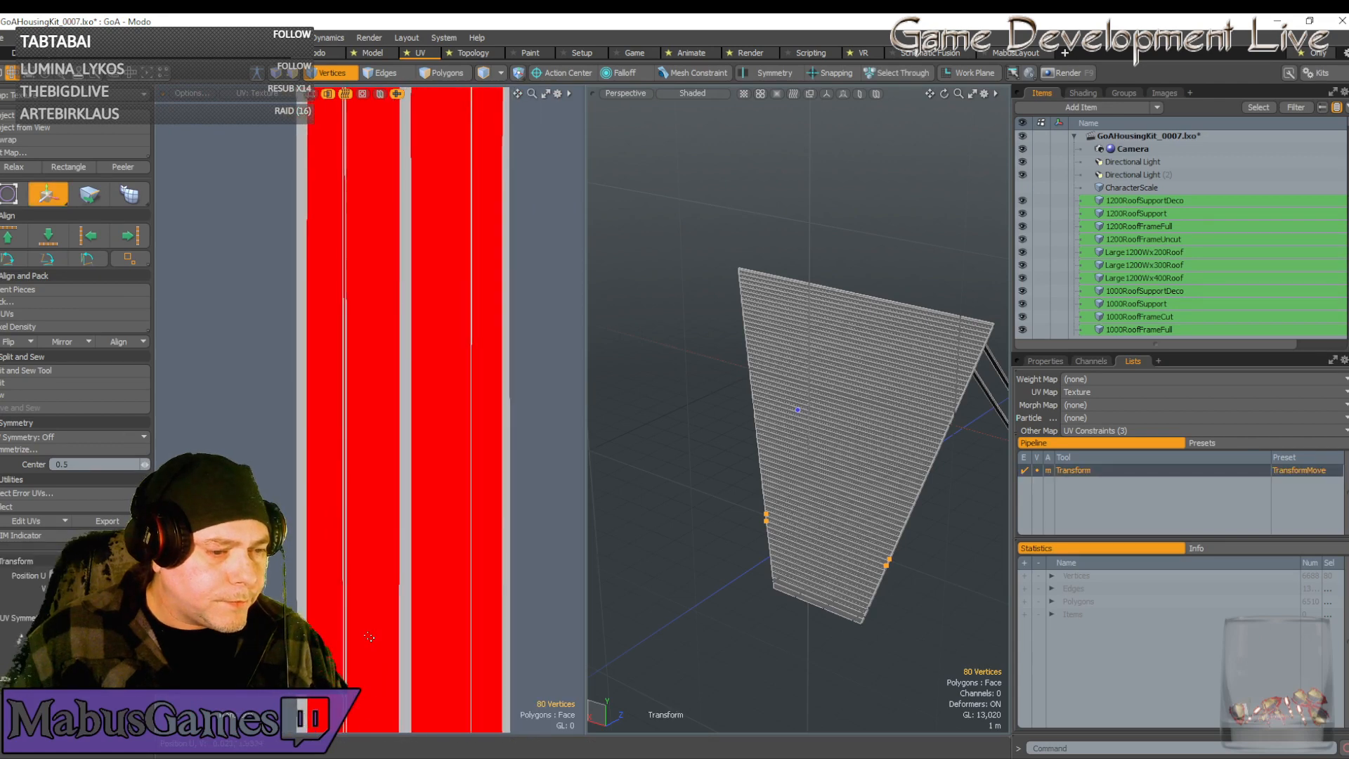
scroll(369, 637, "down", 2)
left_click_drag(367, 637, 349, 453, "alt")
scroll(348, 453, "up", 4)
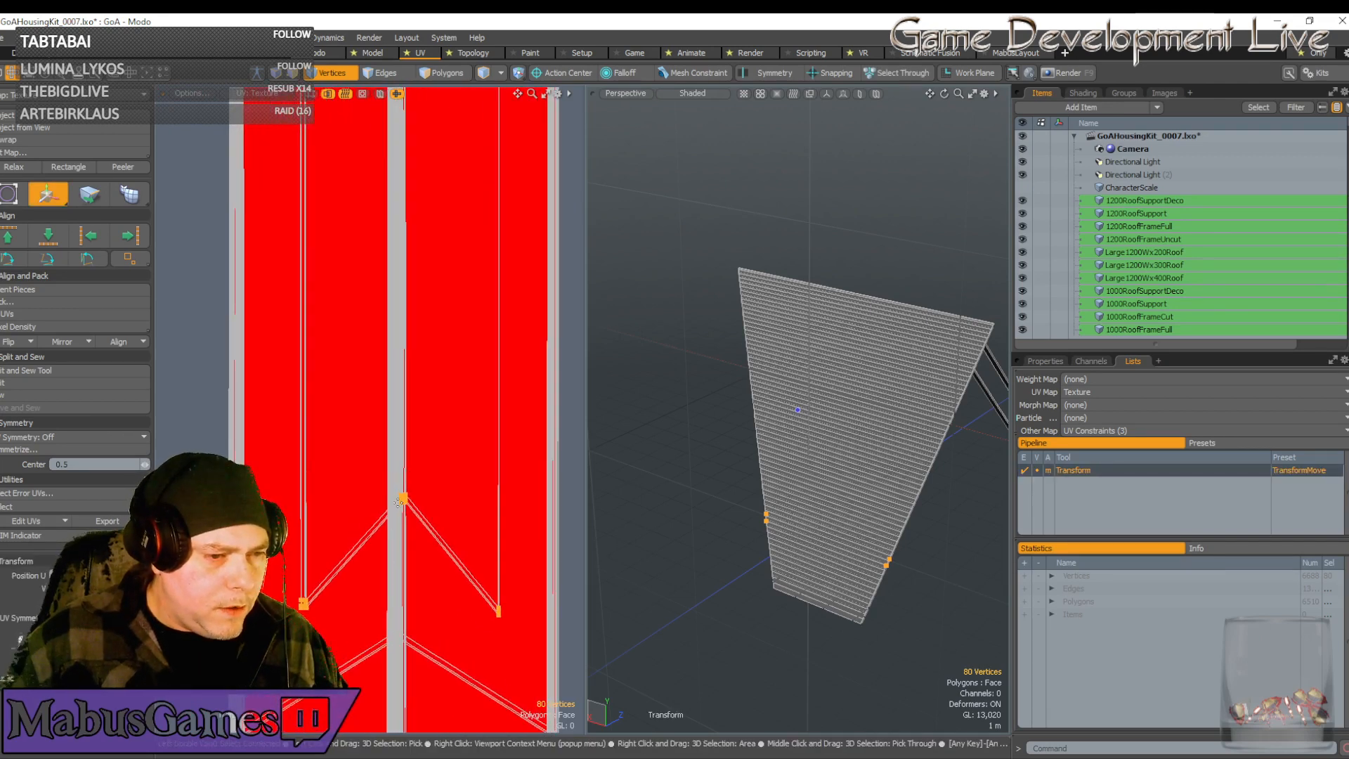
Shift the chevron vertices slightly left and scale them out to the strip's side edges
key("space")
key("w")
left_click(405, 514)
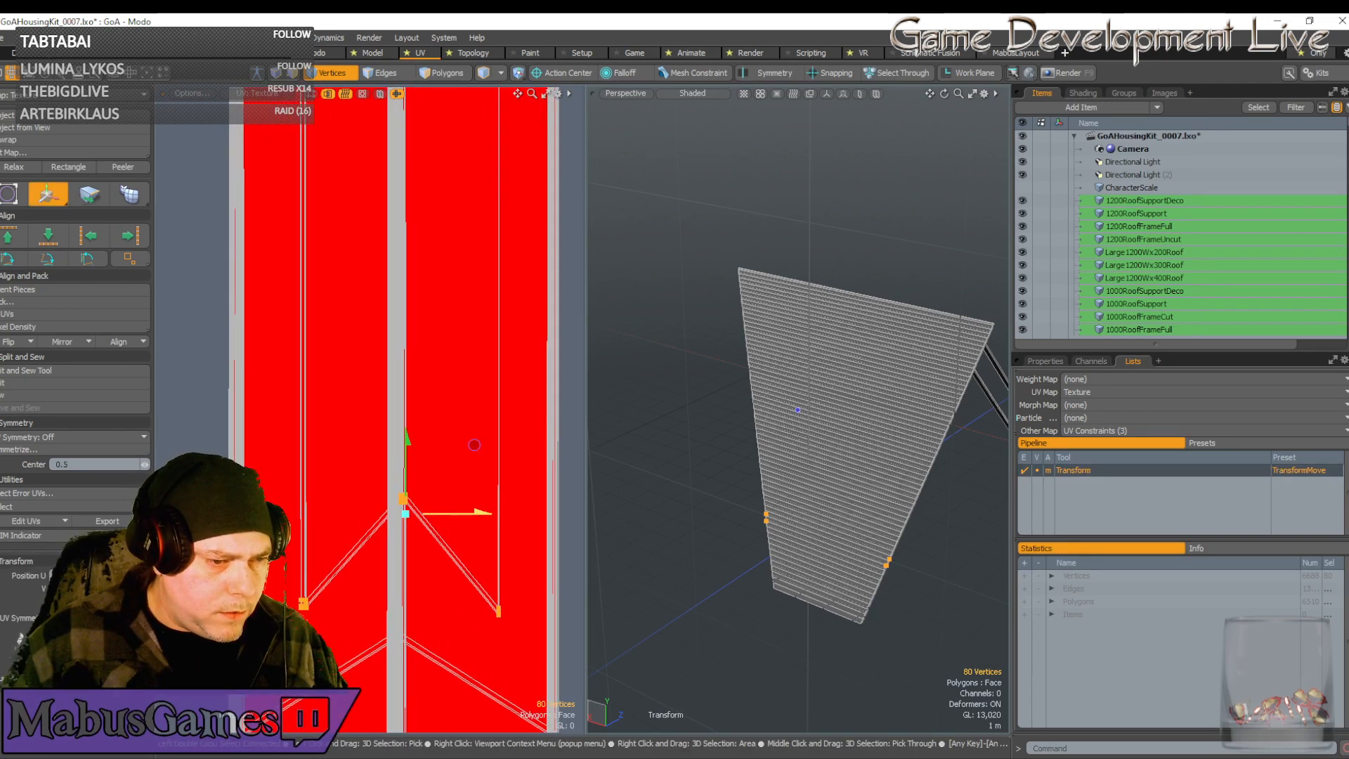
left_click_drag(475, 445, 468, 444)
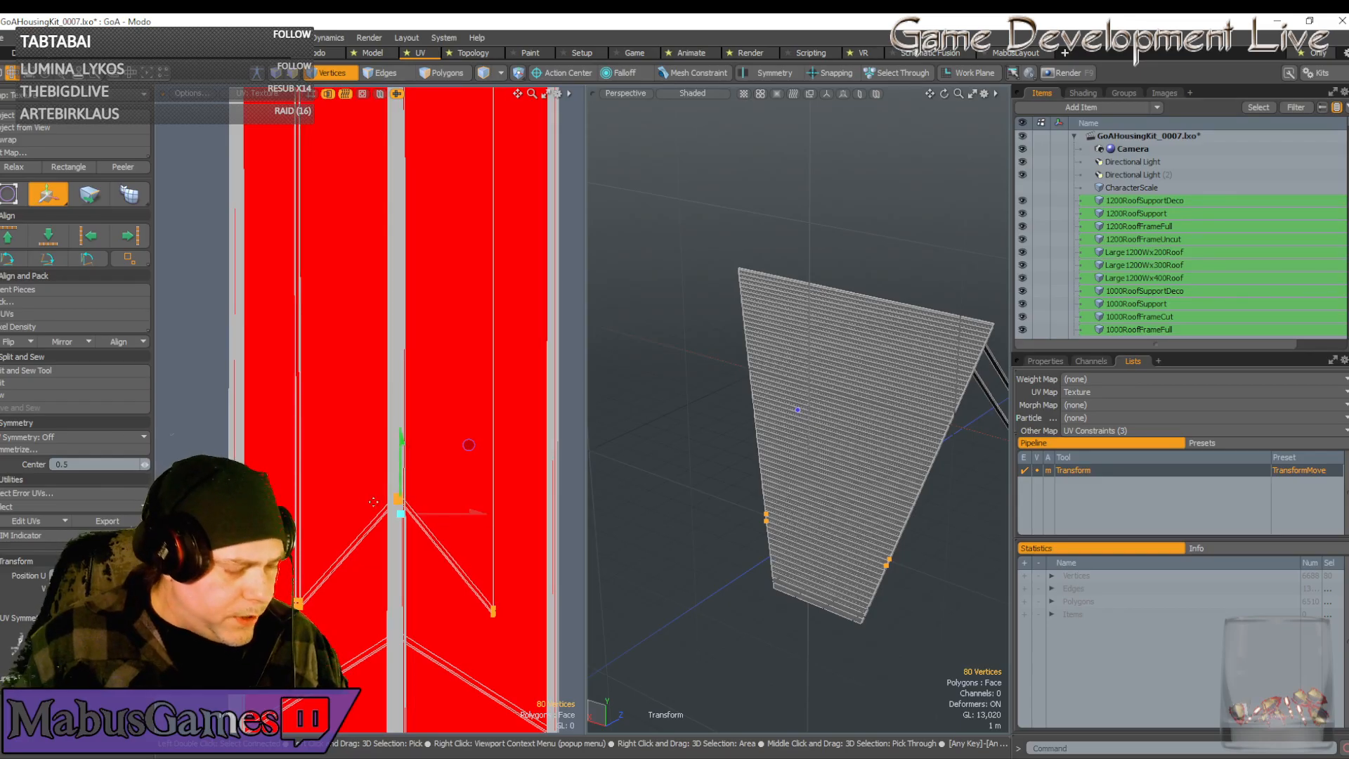
key("r")
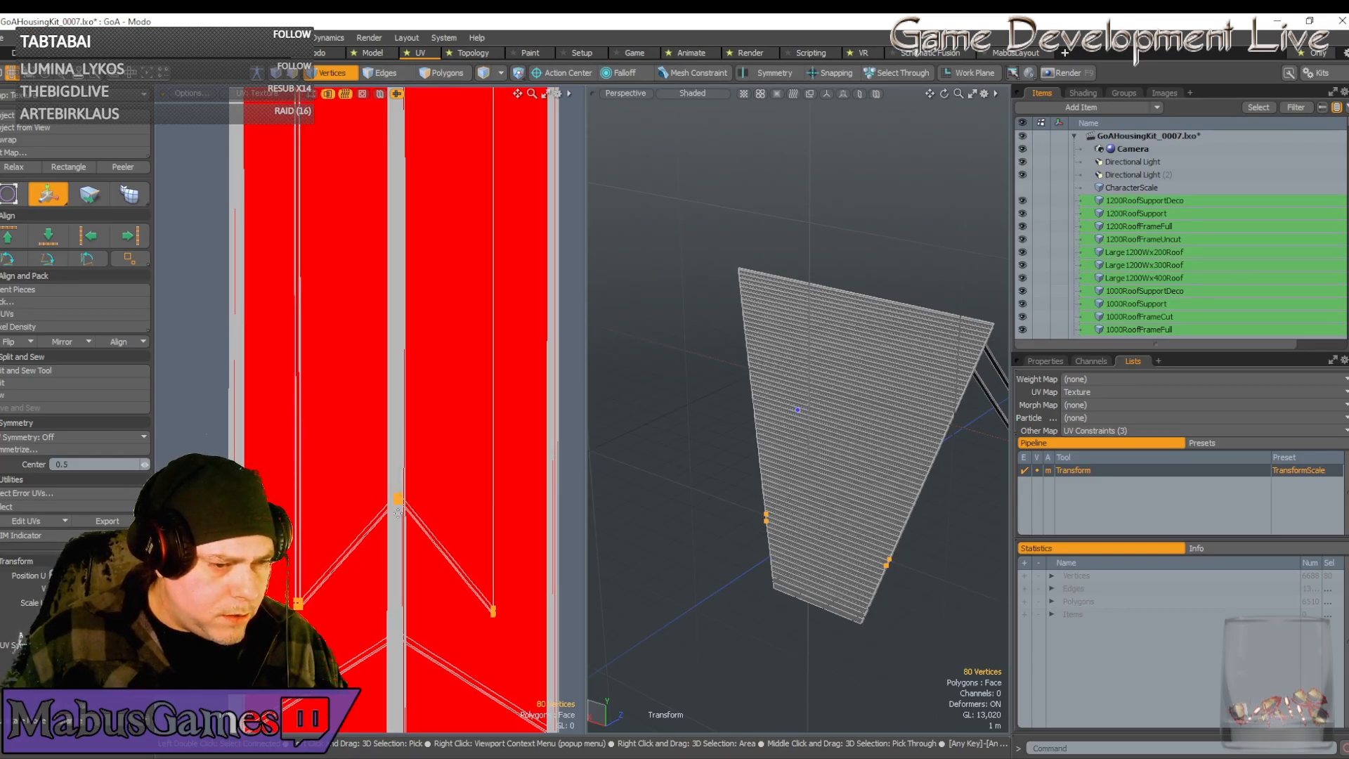
left_click(398, 513)
left_click_drag(480, 513, 538, 514)
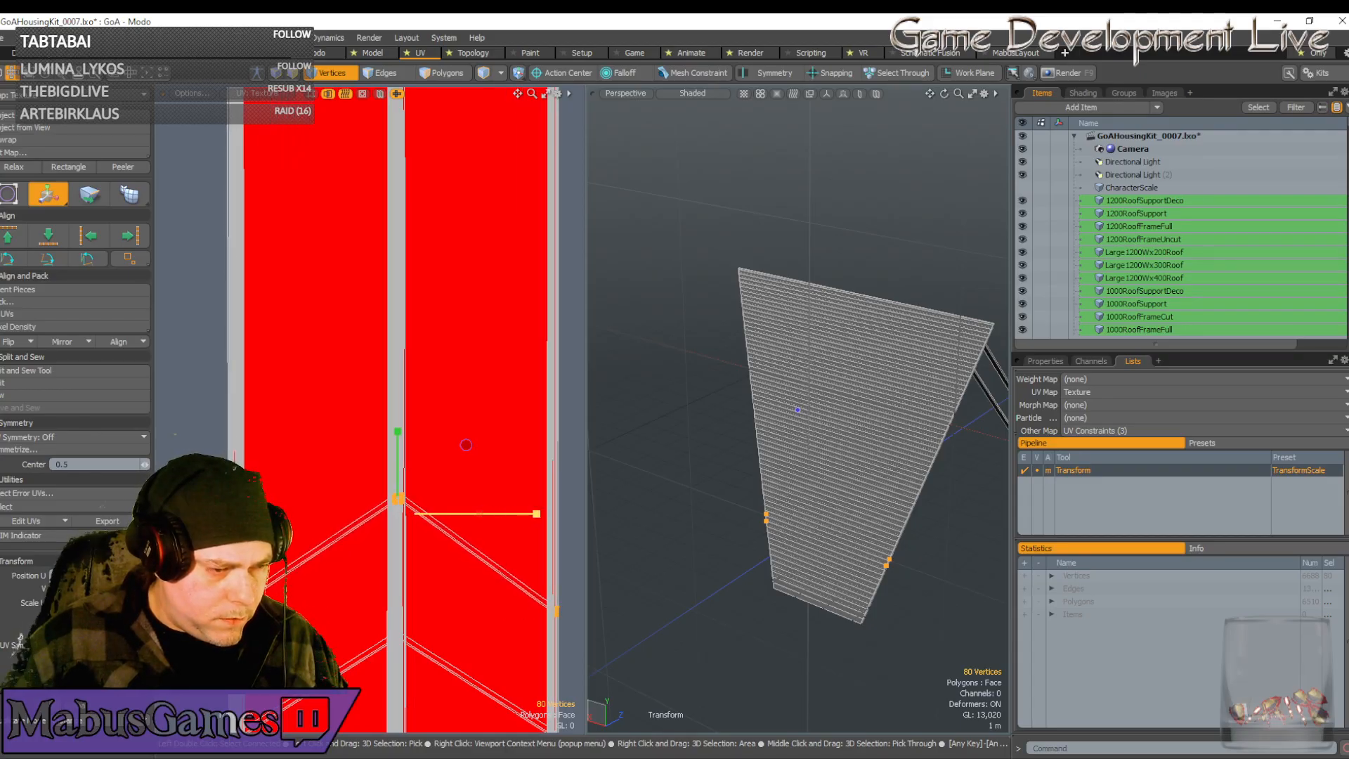
key("w")
scroll(470, 519, "down", 6)
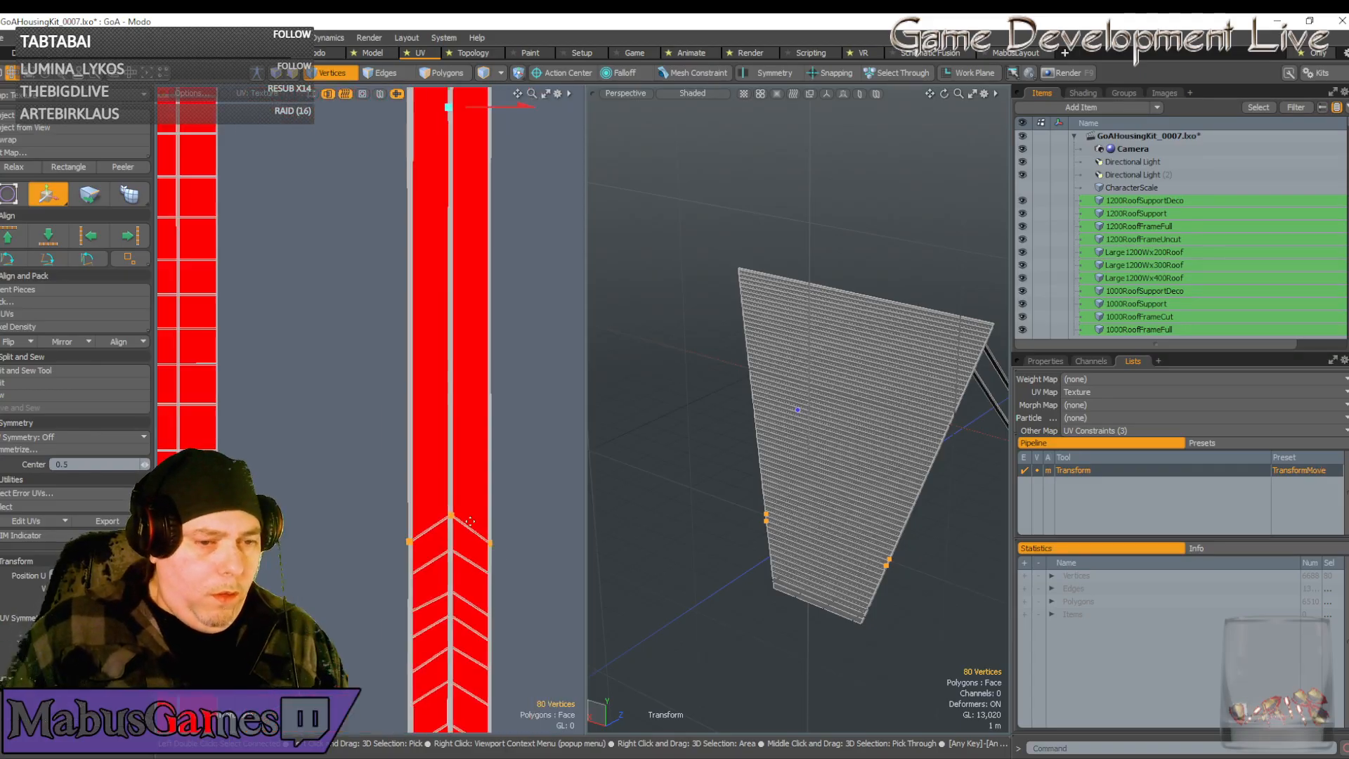
scroll(624, 479, "down", 2)
scroll(516, 493, "down", 3)
scroll(478, 501, "up", 2)
left_click_drag(350, 493, 213, 491, "alt")
scroll(478, 500, "down", 2)
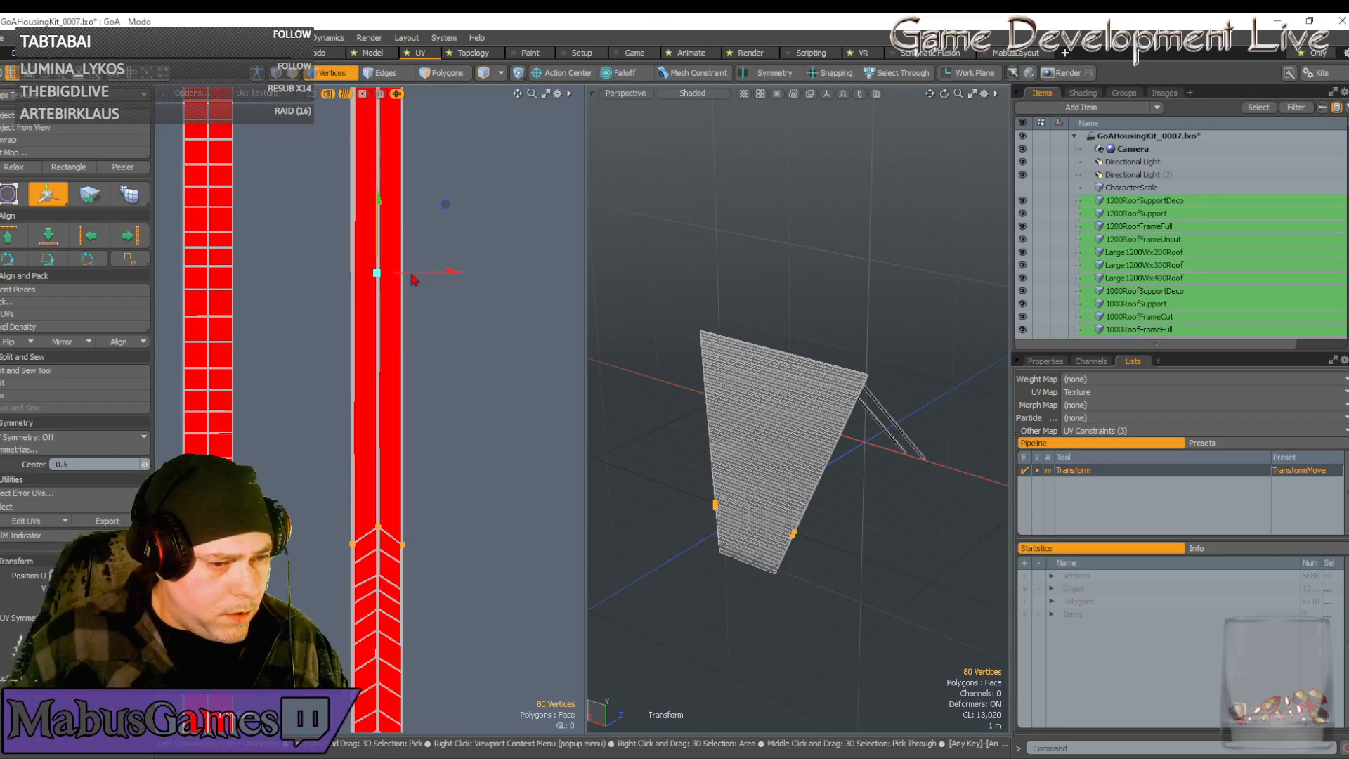
Move the next pink island onto the red strip and scale its columns wider along X
scroll(412, 279, "down", 6)
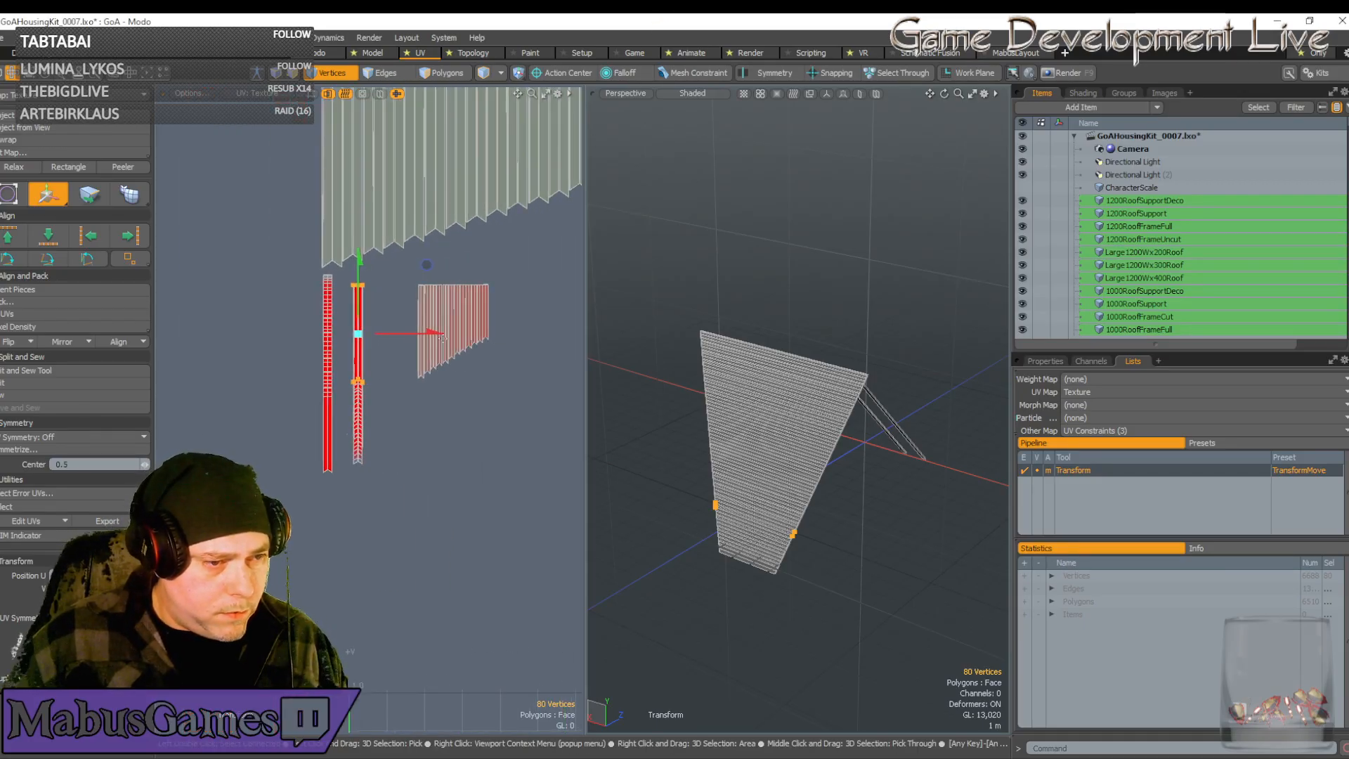
left_click(451, 319)
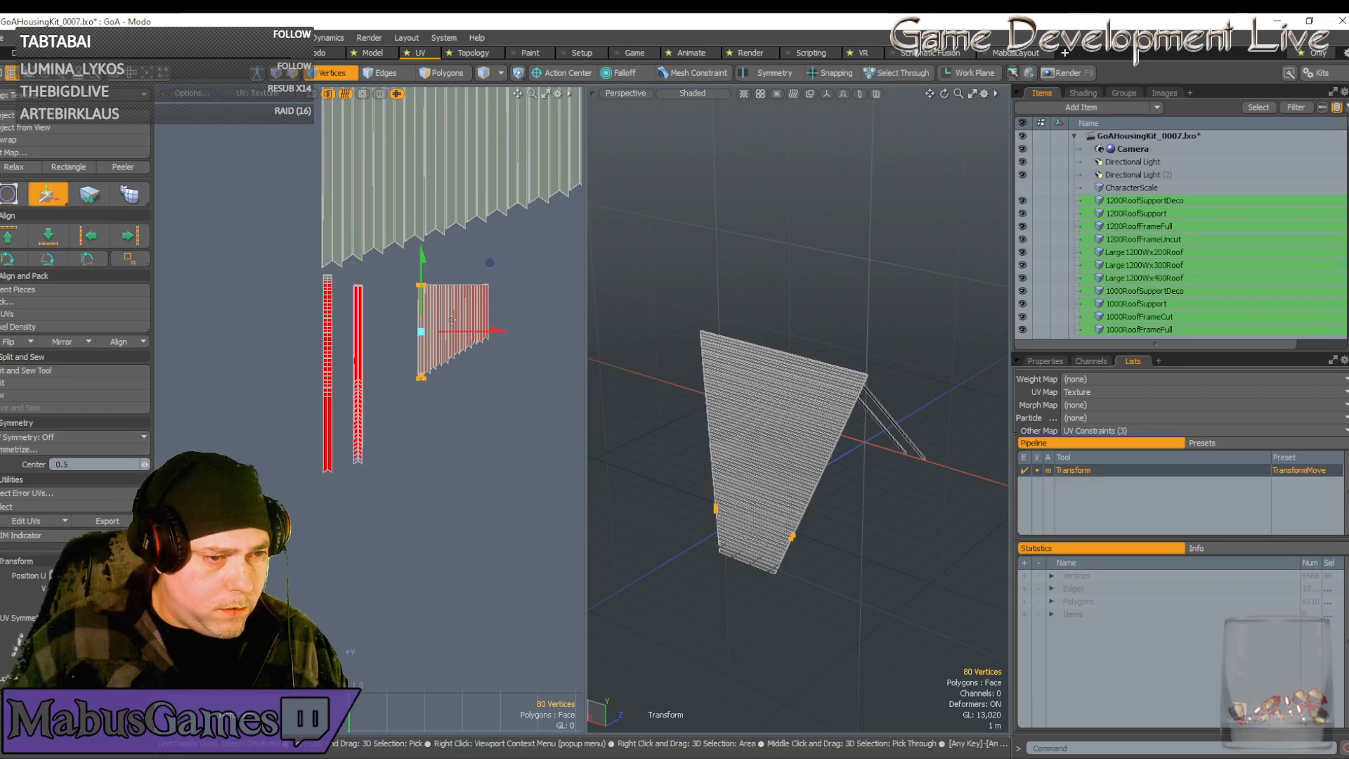
left_click_drag(462, 331, 411, 340)
scroll(411, 342, "up", 8)
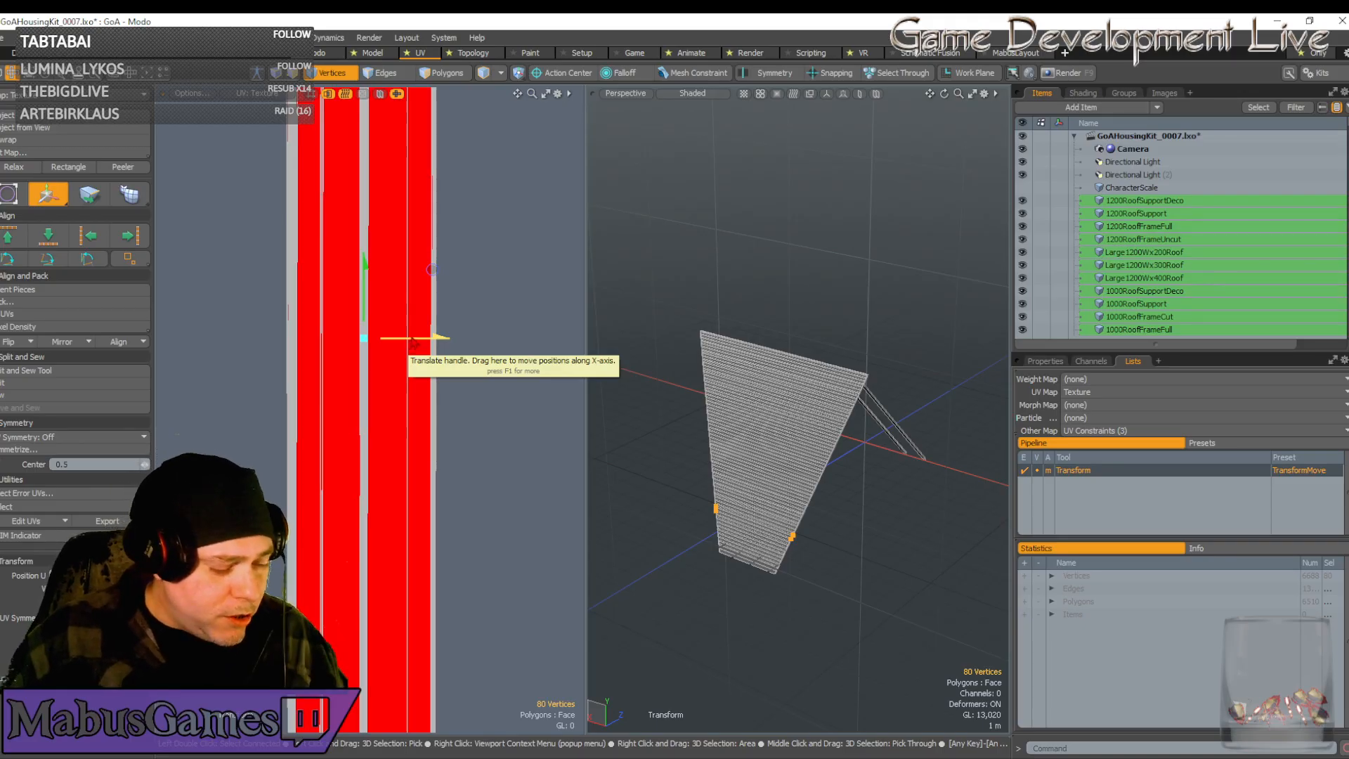
key("r")
mouse_move(448, 338)
left_mouse_down()
mouse_move(502, 338)
mouse_move(439, 338)
left_mouse_up()
key("w")
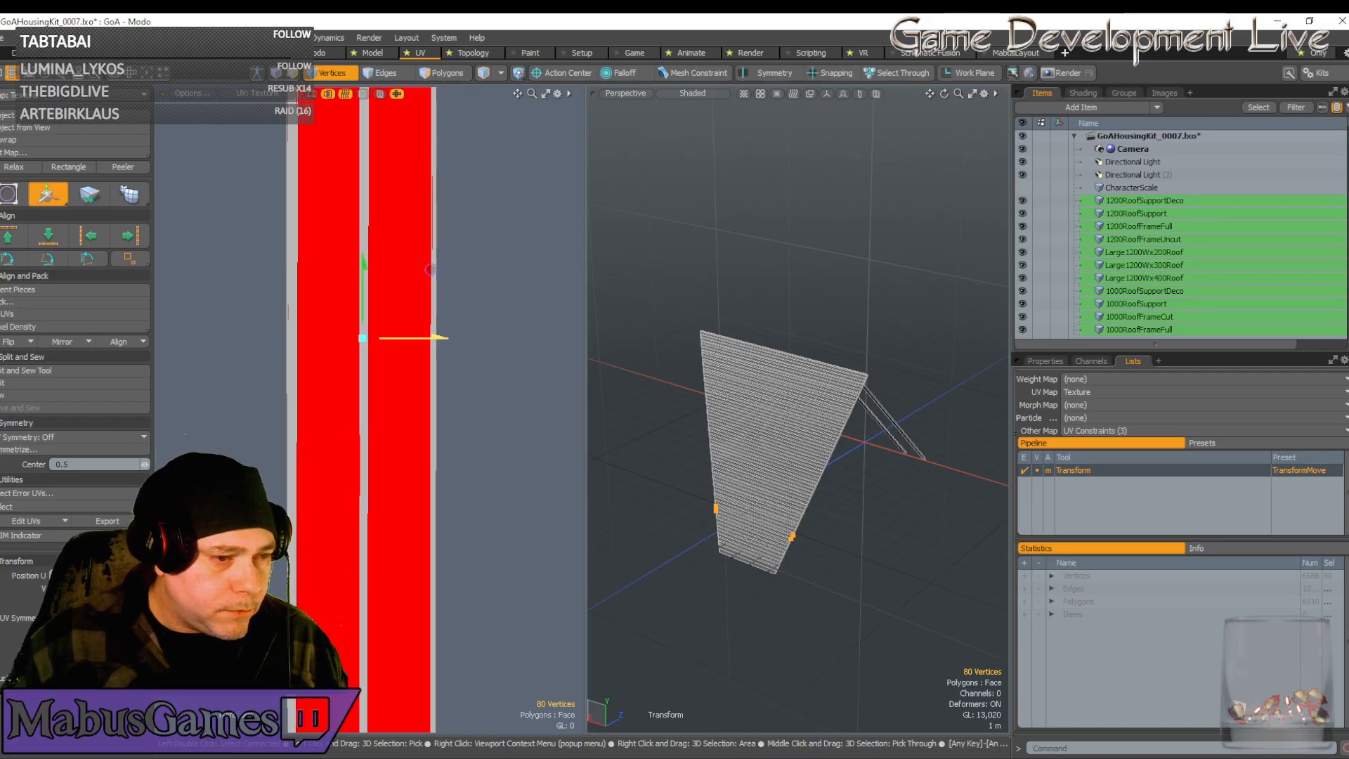
scroll(423, 399, "down", 7)
key("q")
scroll(354, 415, "up", 1)
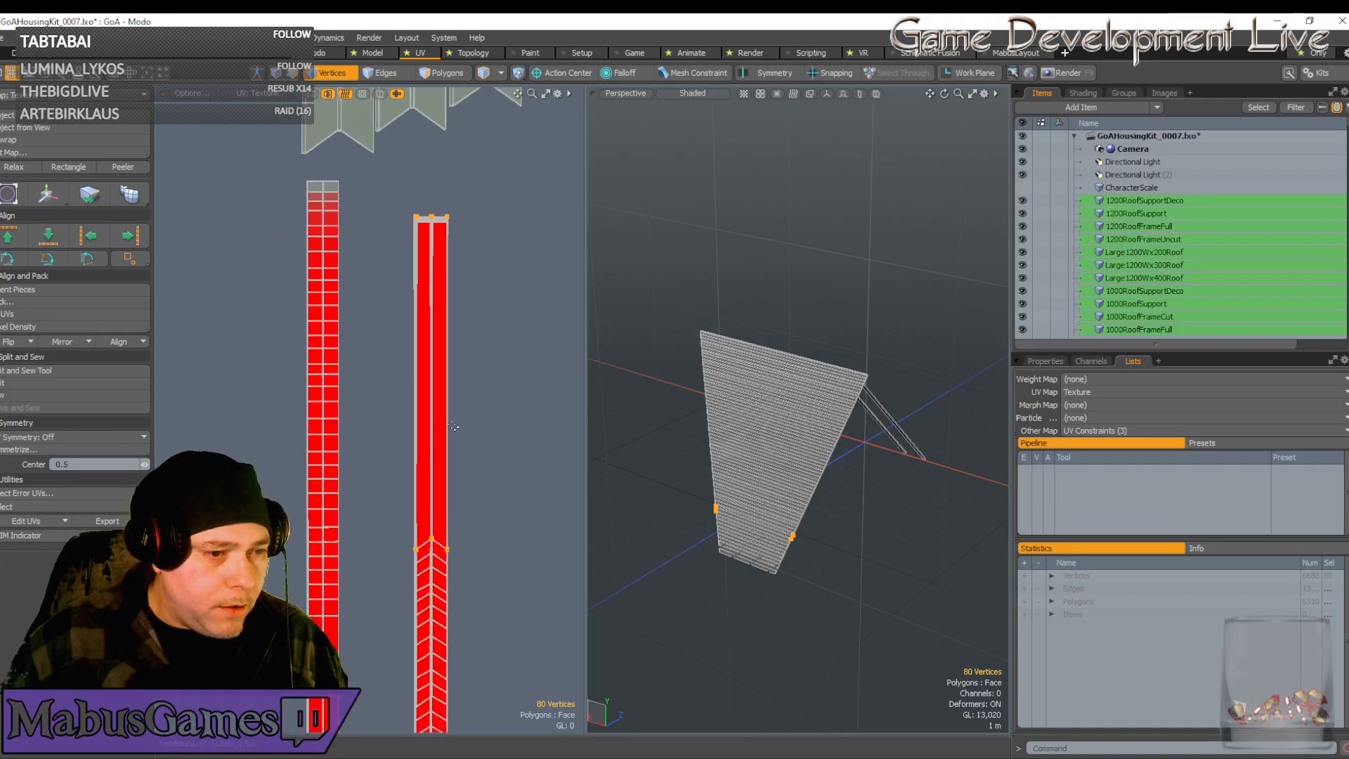
scroll(344, 426, "down", 3)
scroll(454, 426, "up", 8)
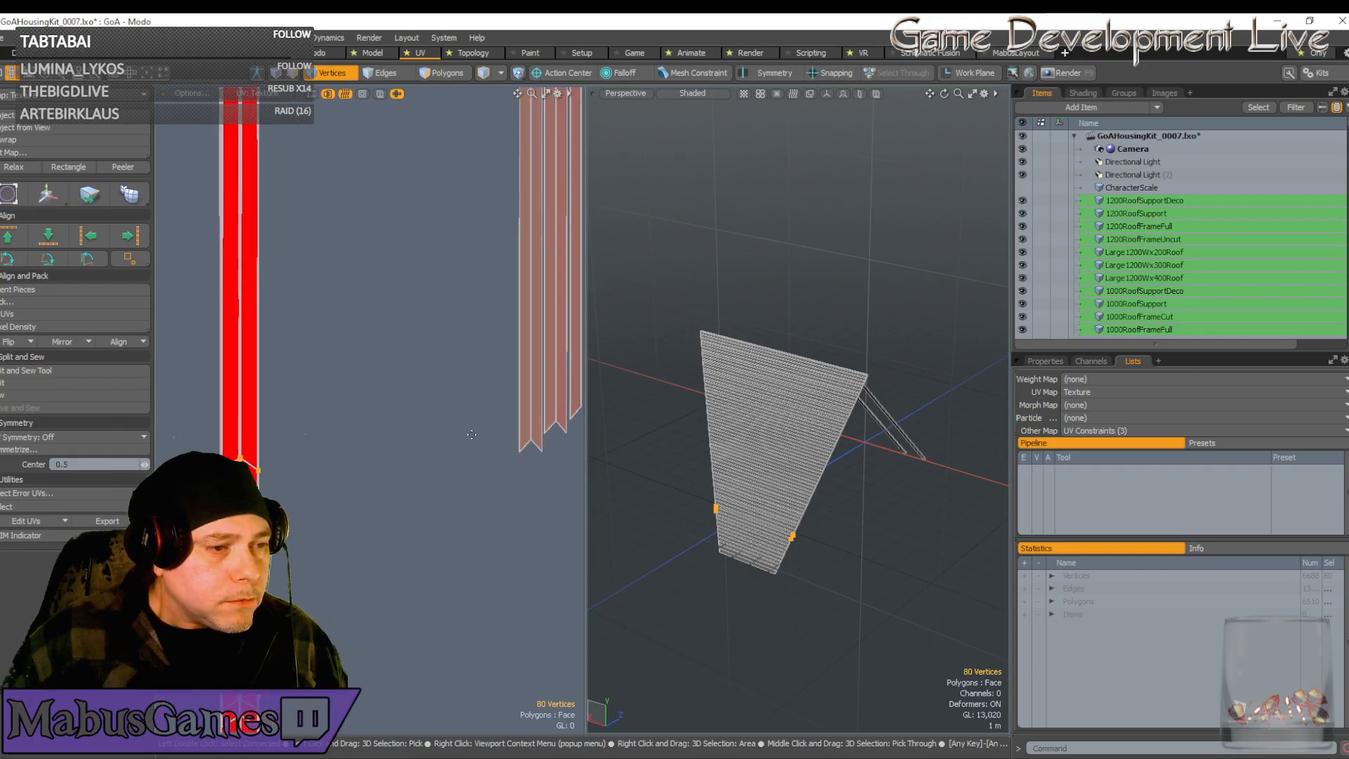
scroll(482, 435, "down", 3)
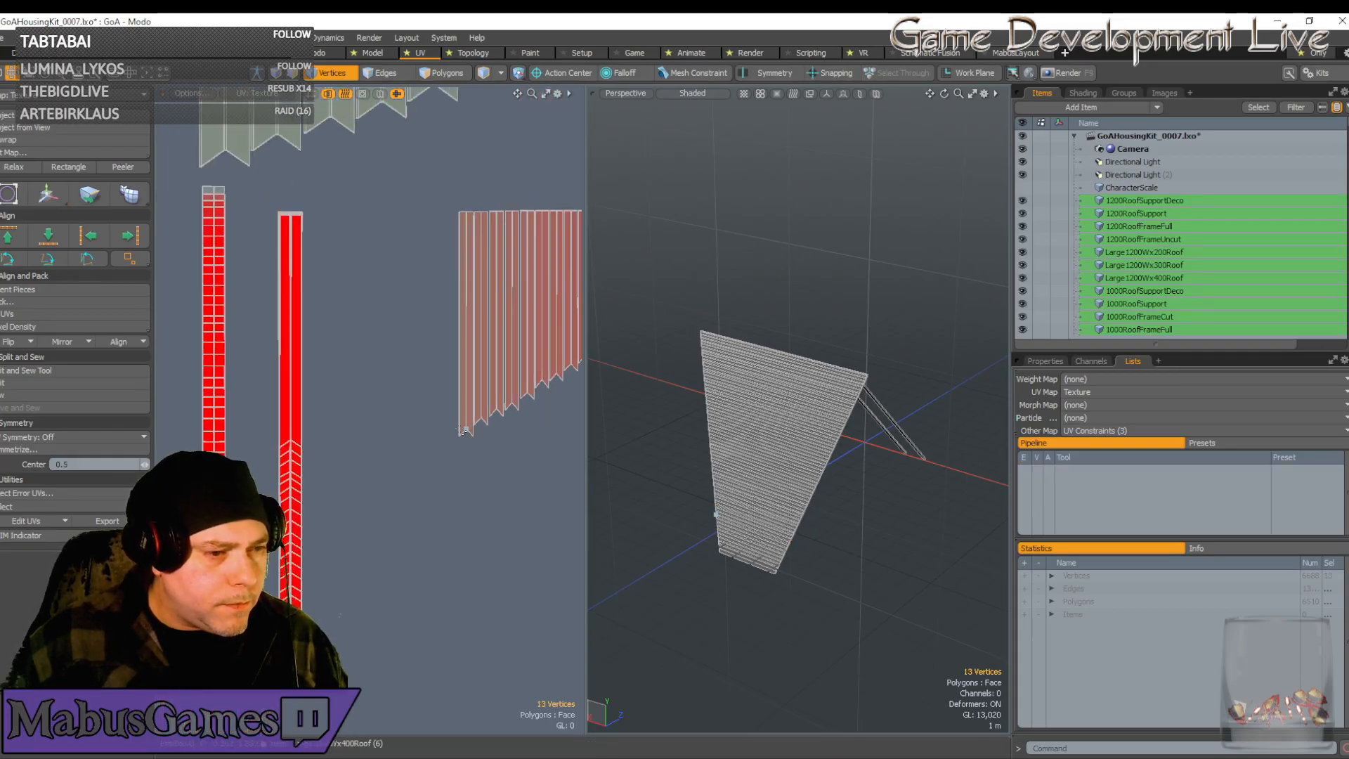
Move the next strip left beside the red strip and stretch it horizontally to the bounds
double_click(462, 430)
key("w")
left_click_drag(466, 323, 301, 323)
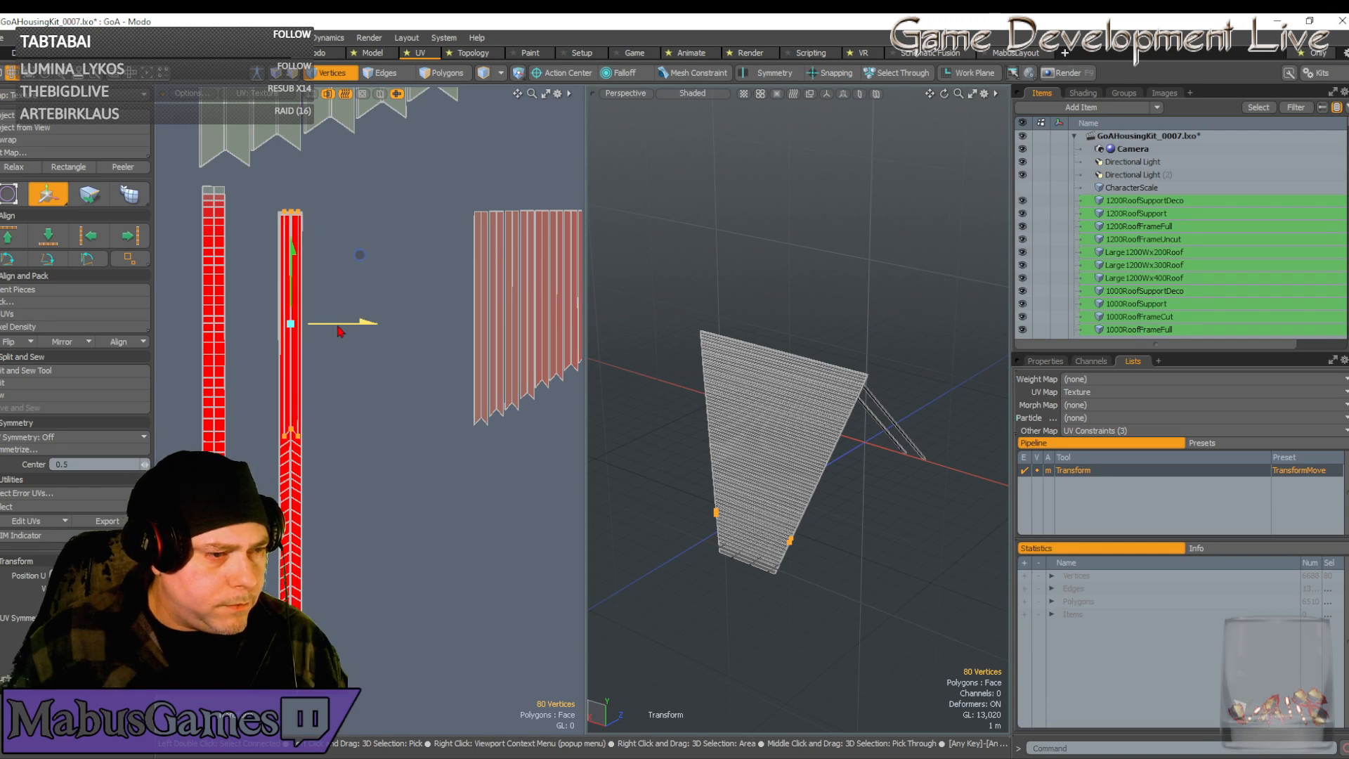
scroll(247, 335, "up", 5)
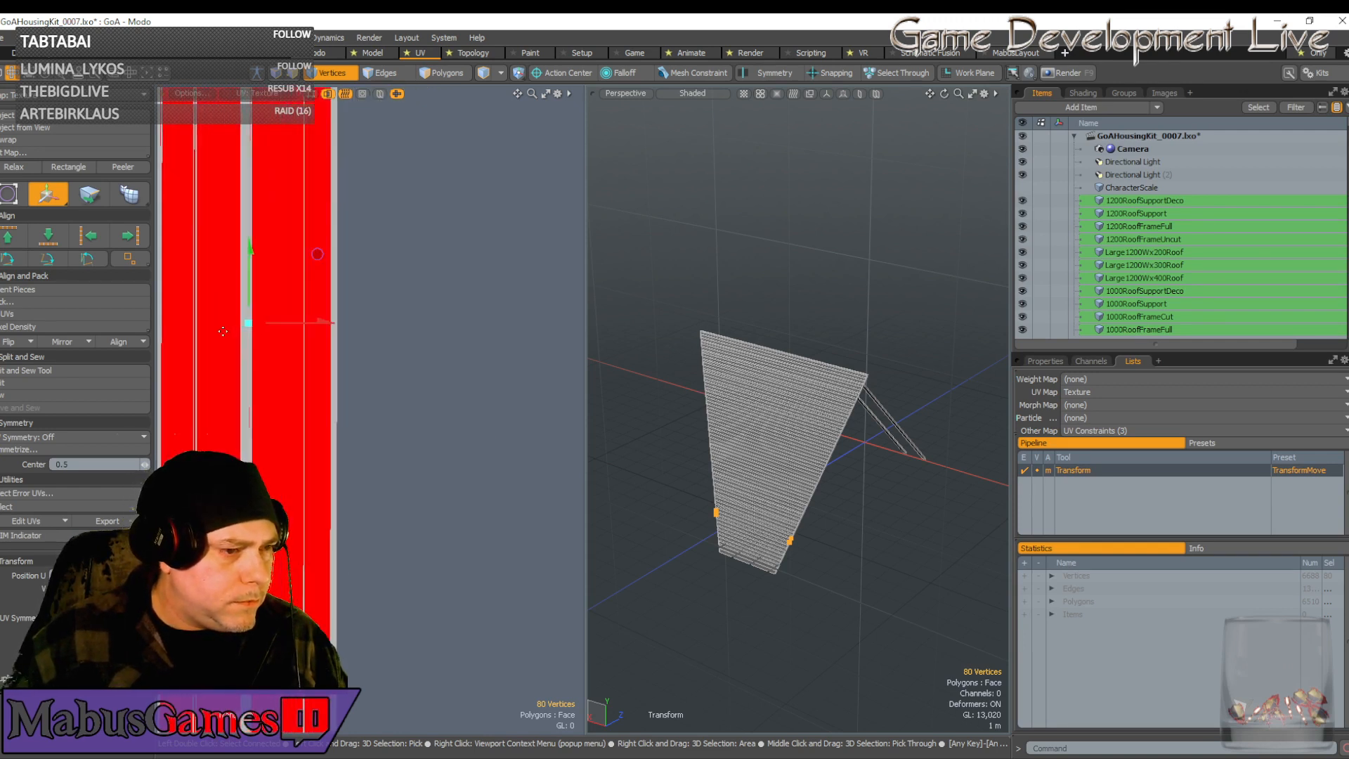
scroll(309, 329, "up", 2)
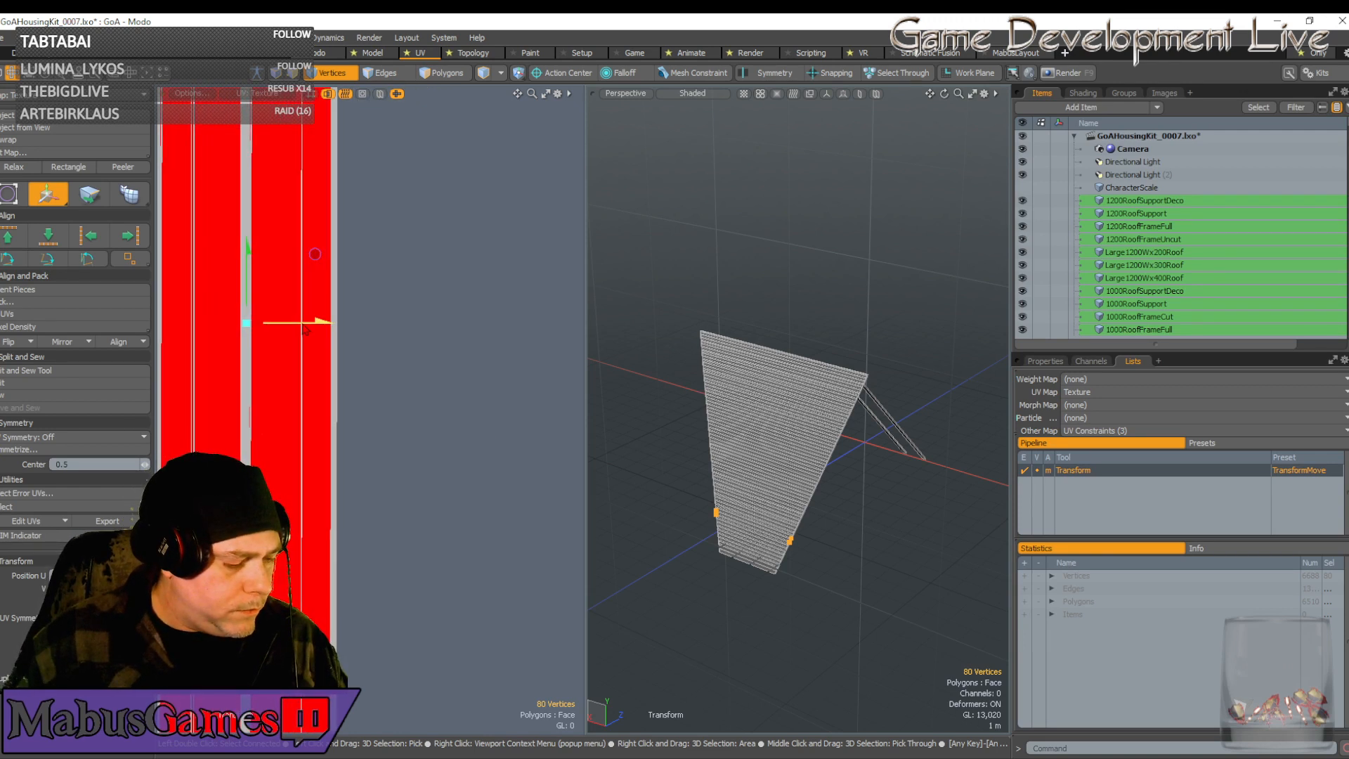
key("r")
left_click_drag(329, 324, 383, 323)
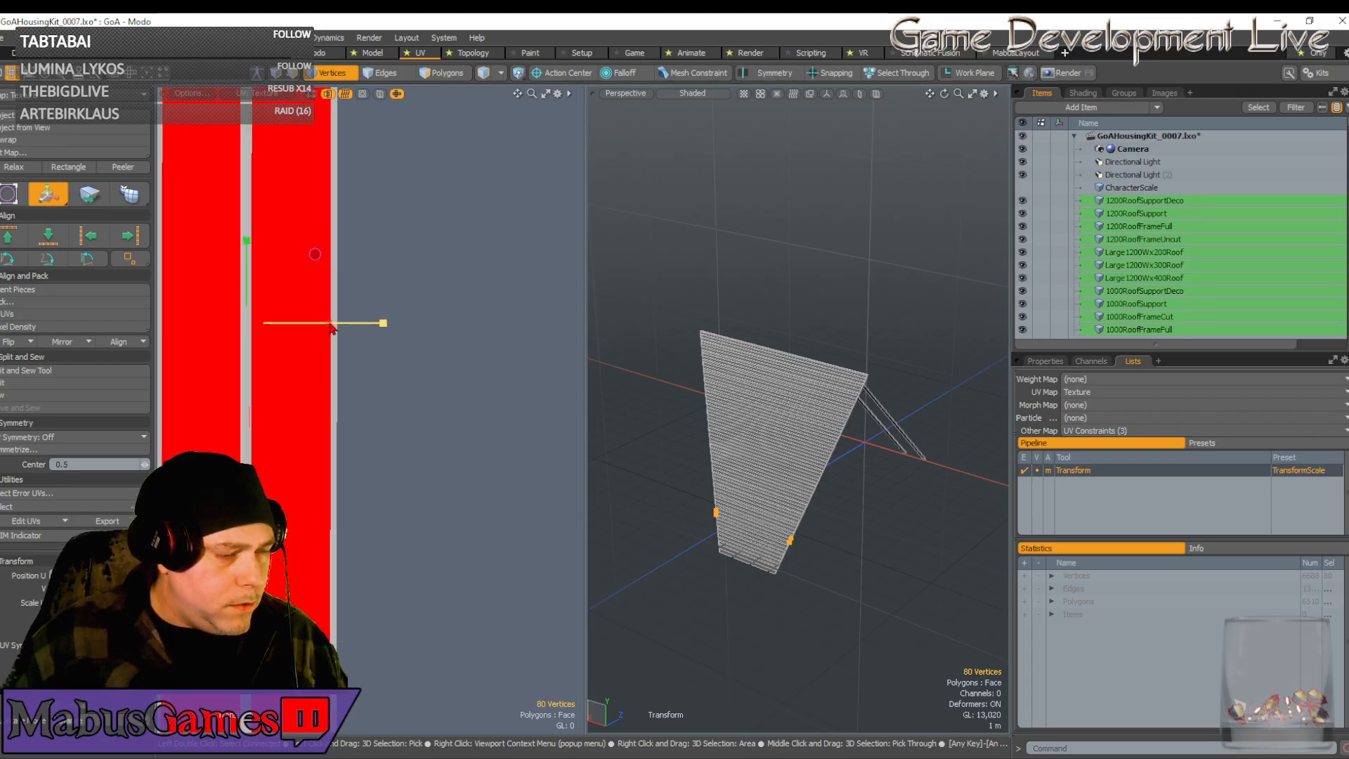
scroll(324, 335, "down", 3)
scroll(358, 346, "down", 3)
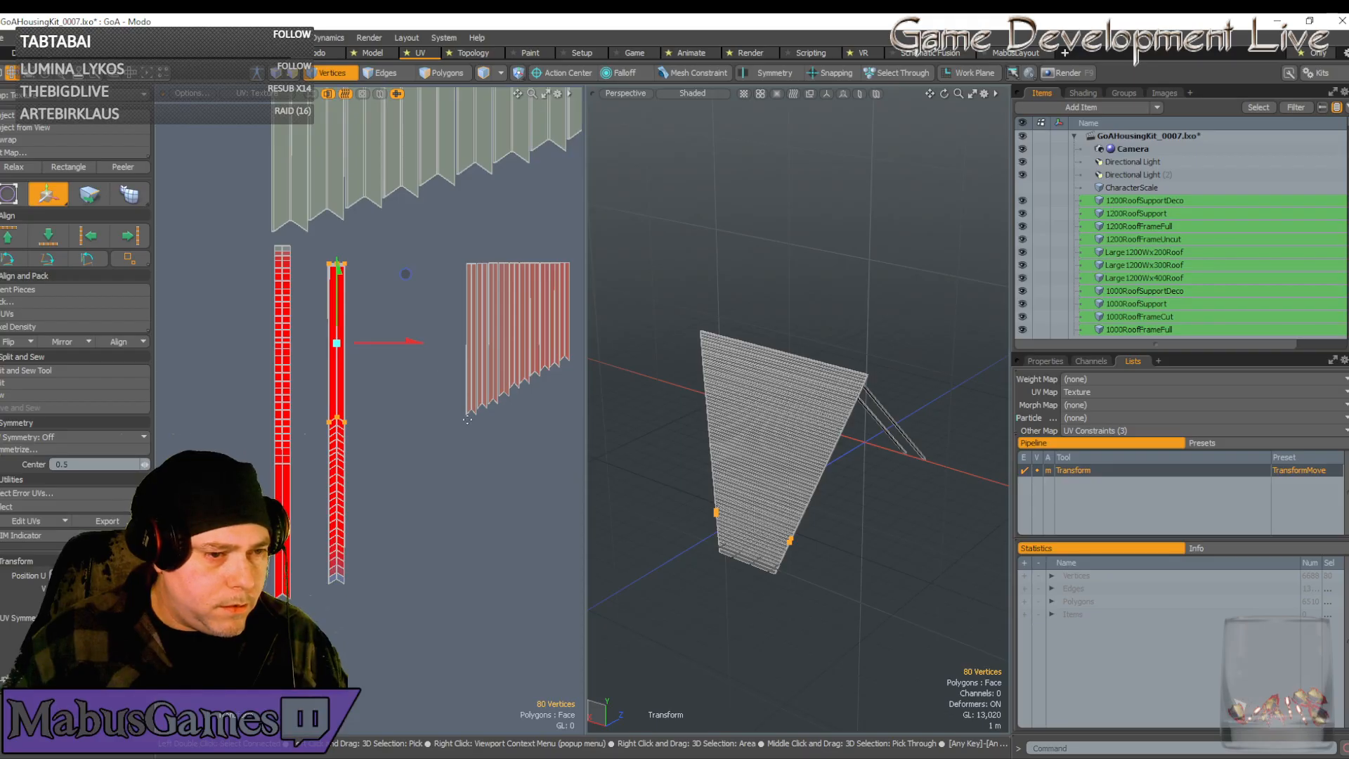
key("q")
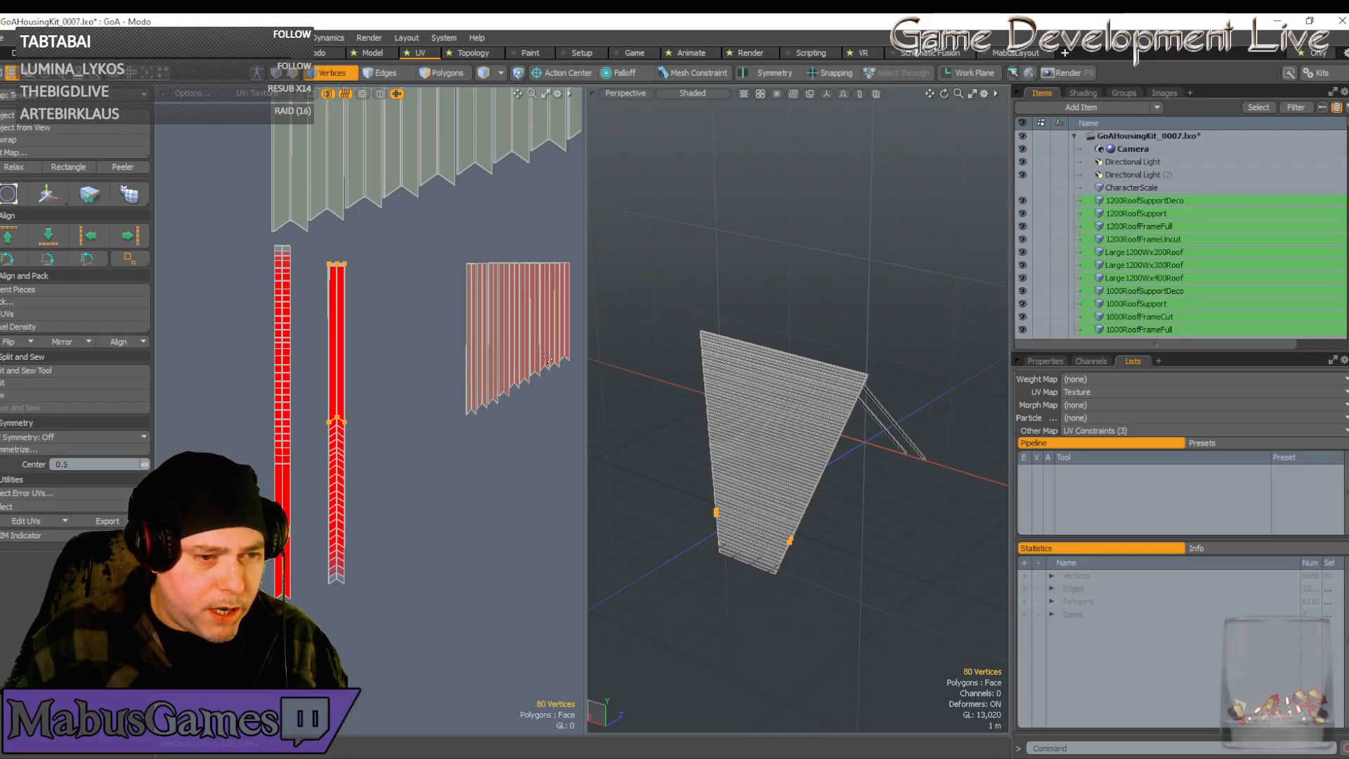
Move the narrow UV strip onto the second red strip, align it, and widen it to fill
double_click(472, 413)
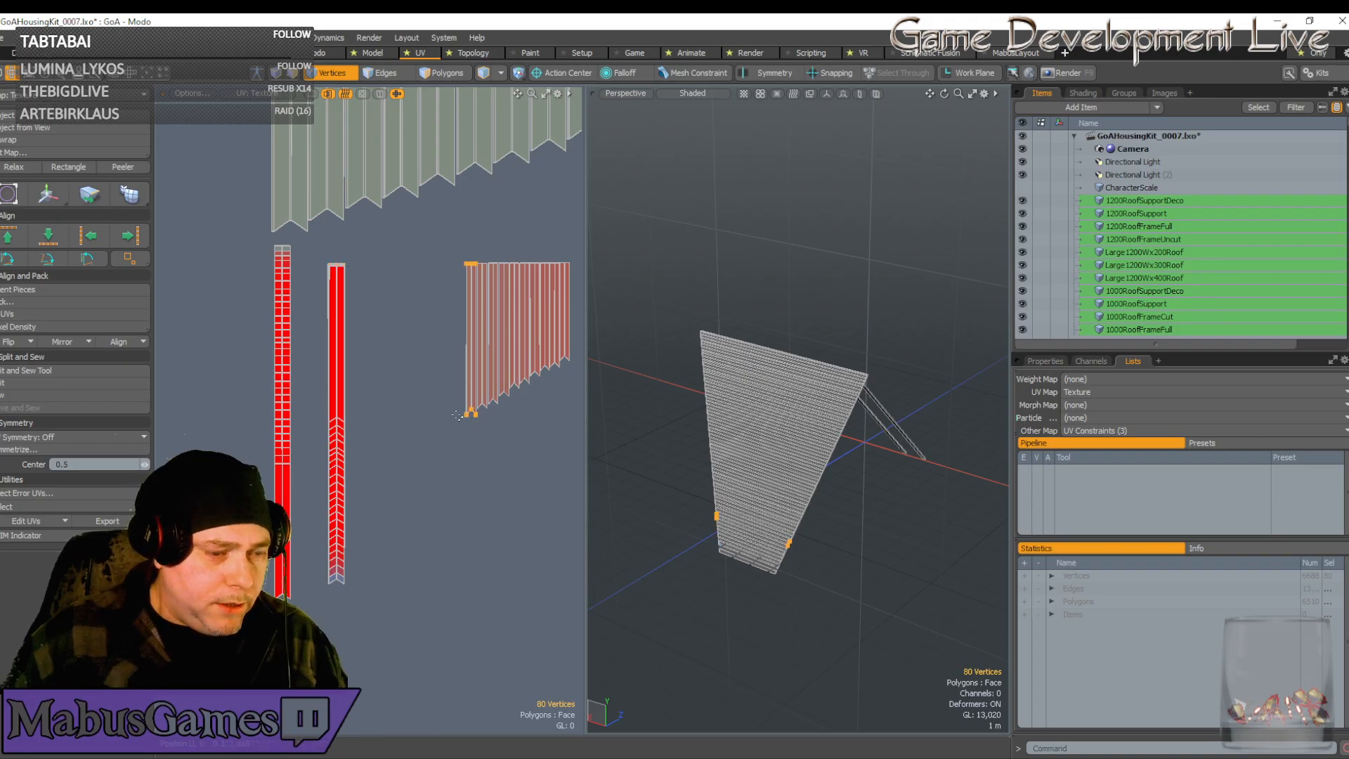
key("w")
left_click_drag(542, 340, 402, 346)
scroll(353, 358, "up", 5)
scroll(297, 310, "up", 2)
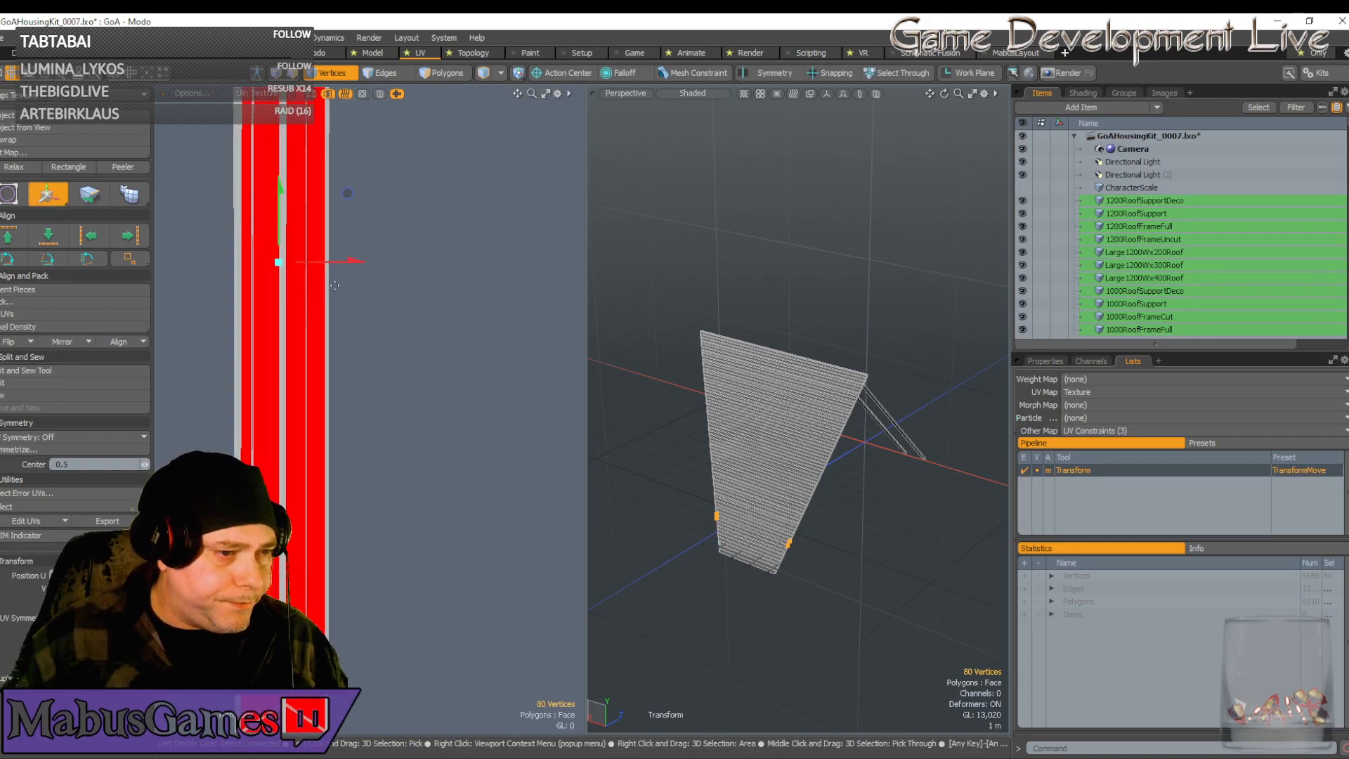
left_click_drag(357, 261, 356, 260)
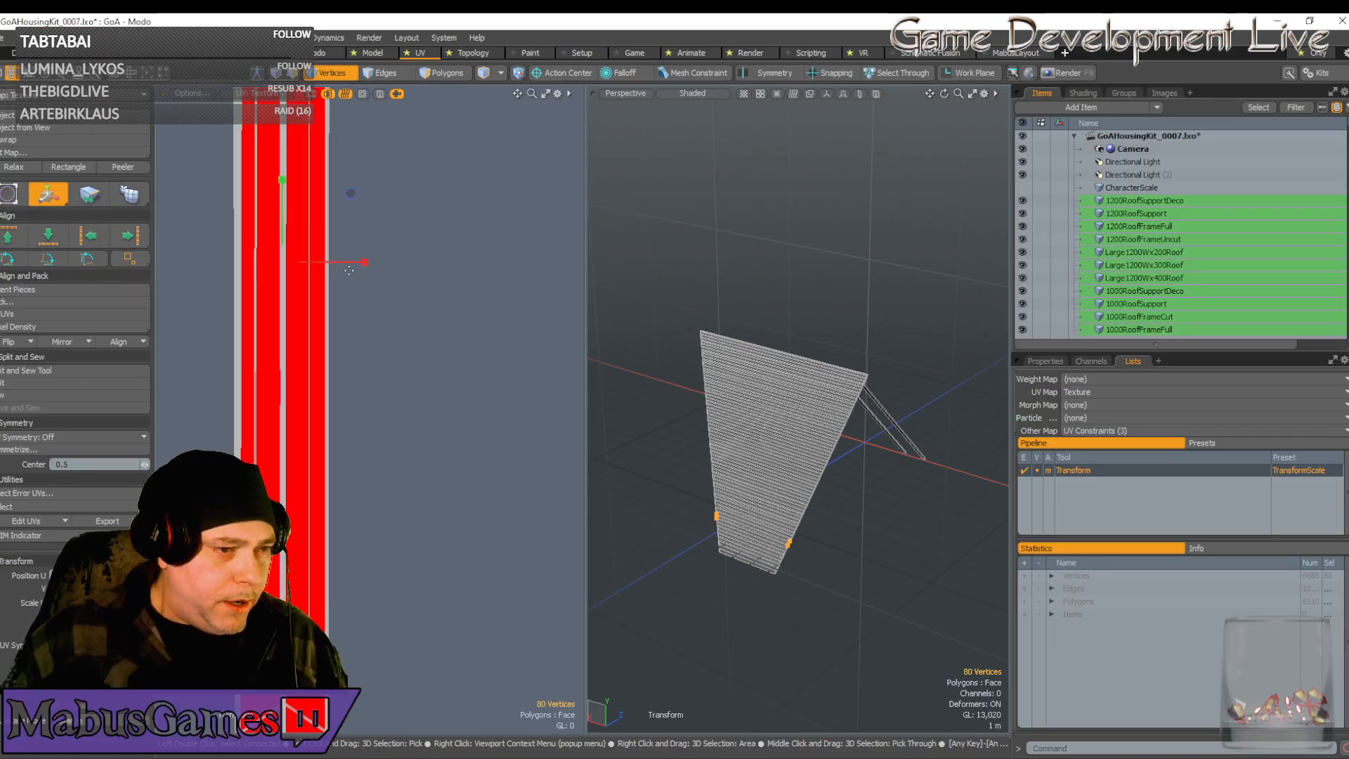
key("r")
left_click_drag(370, 262, 423, 263)
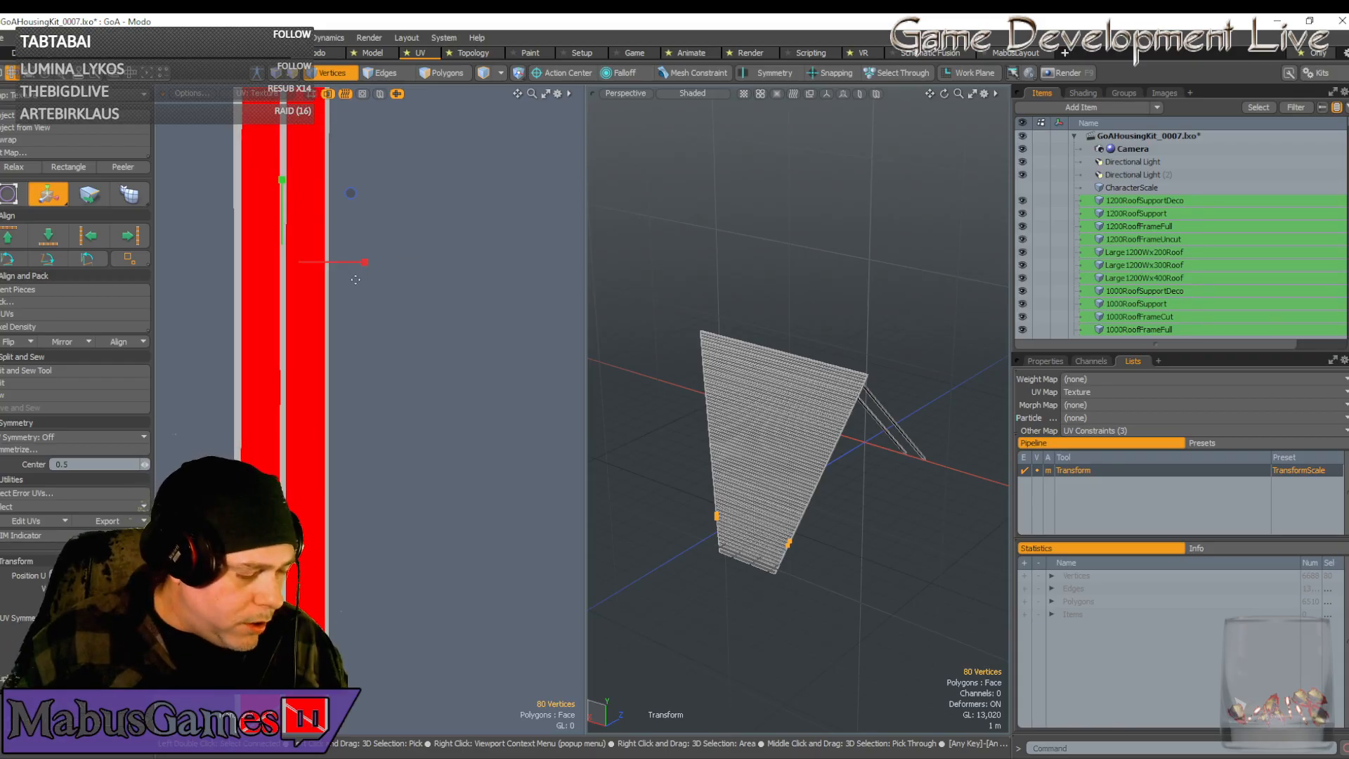
key("w")
scroll(331, 422, "down", 8)
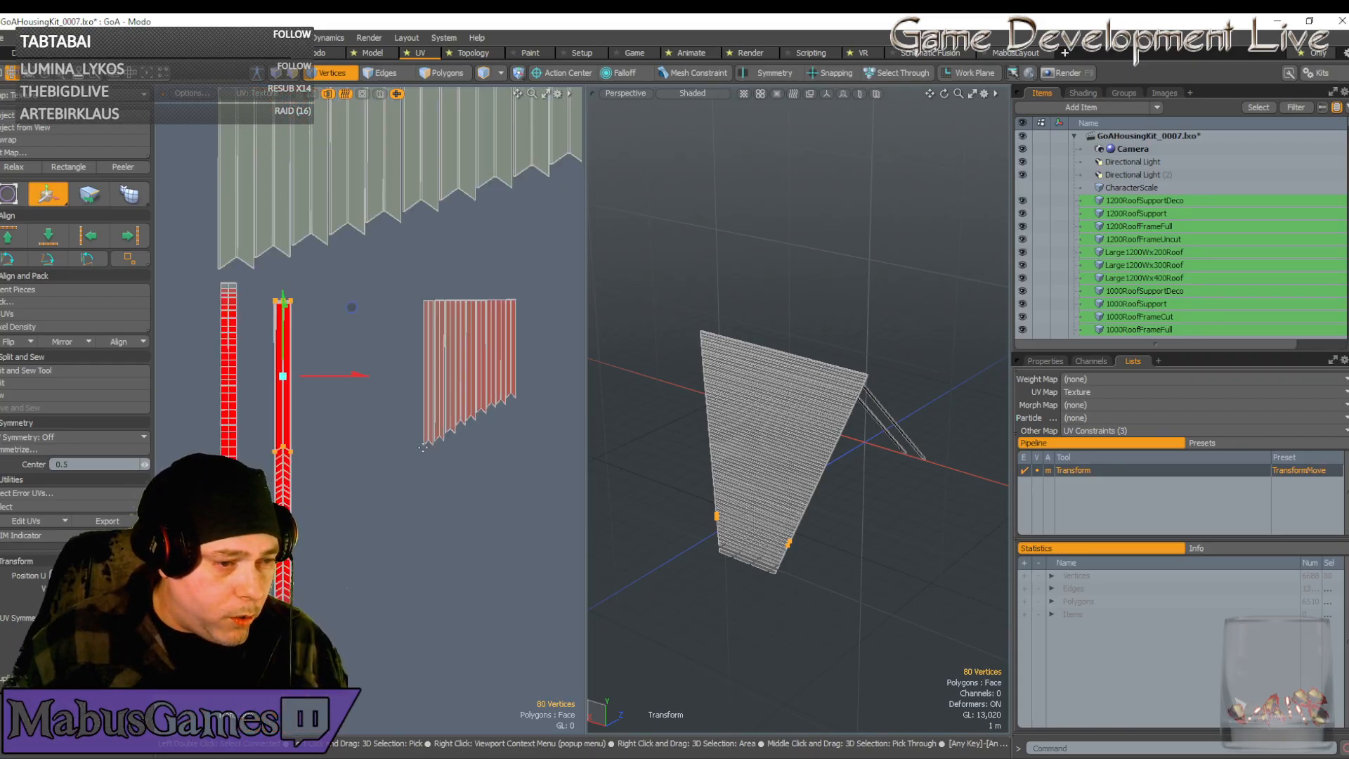
key("space")
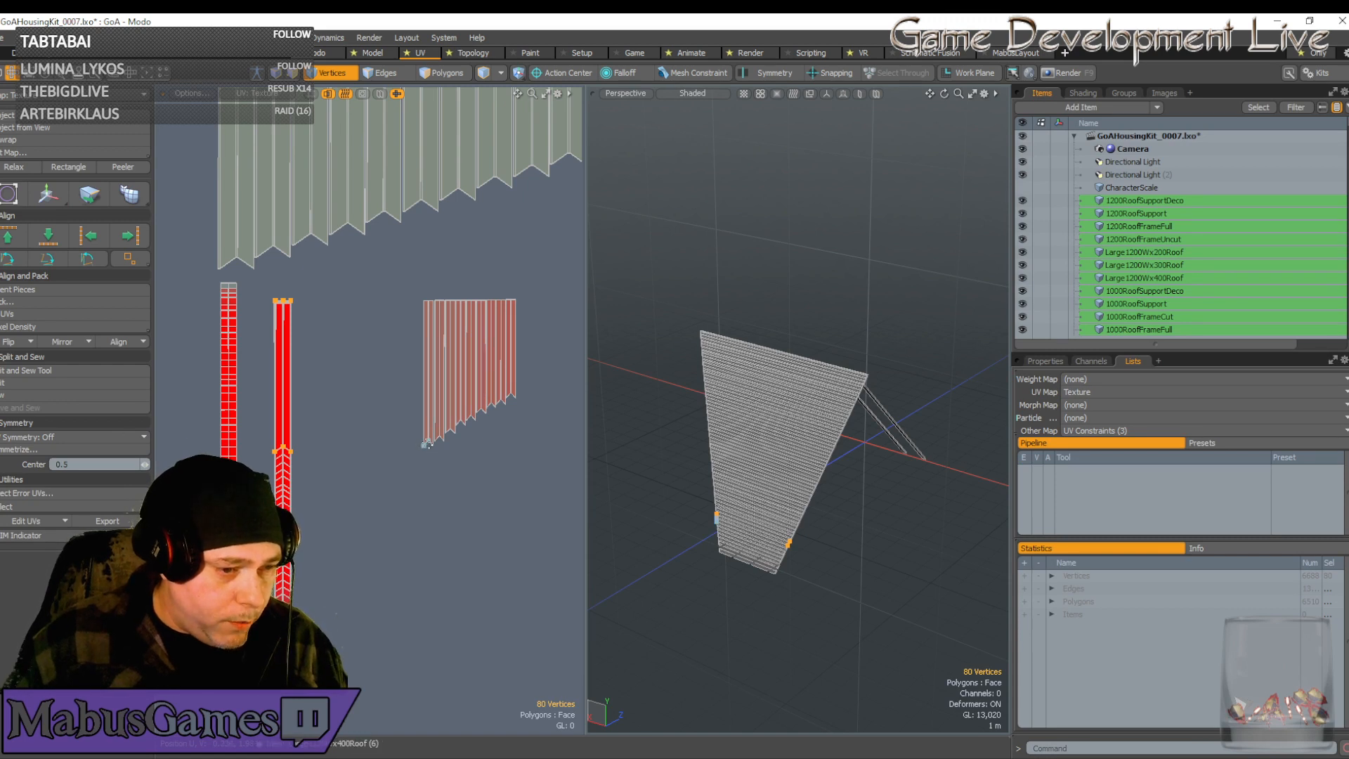
Move the selected chevron-strip vertices left onto the red strip and stretch them to its width
key("w")
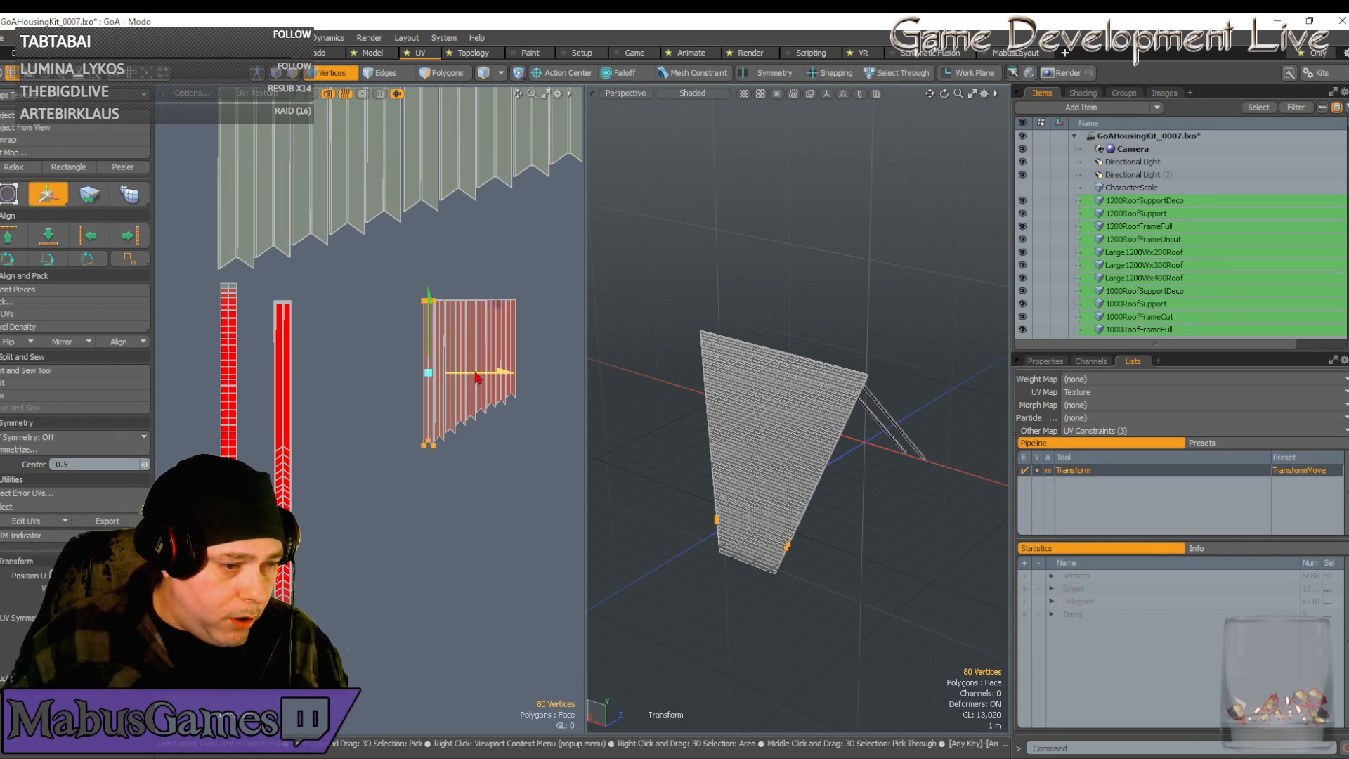
left_click_drag(478, 379, 331, 378)
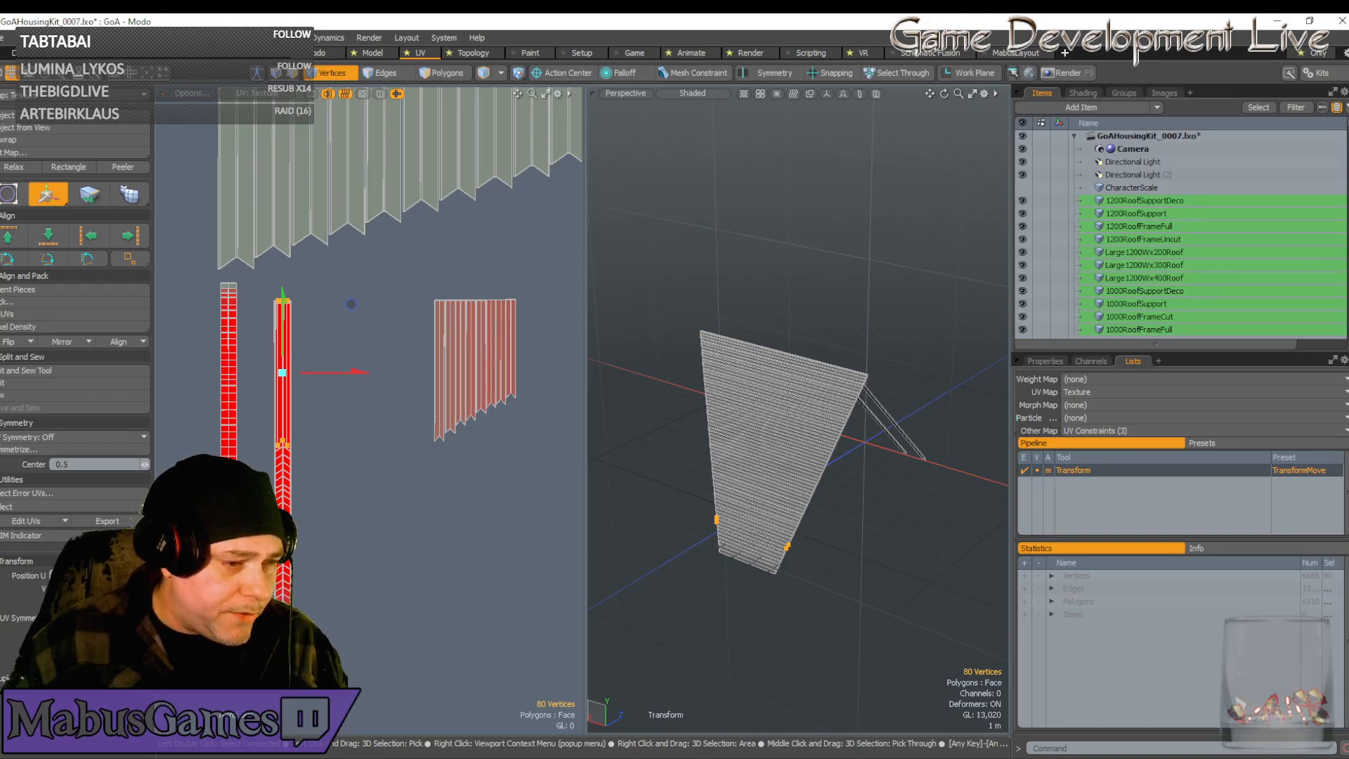
scroll(267, 380, "up", 4)
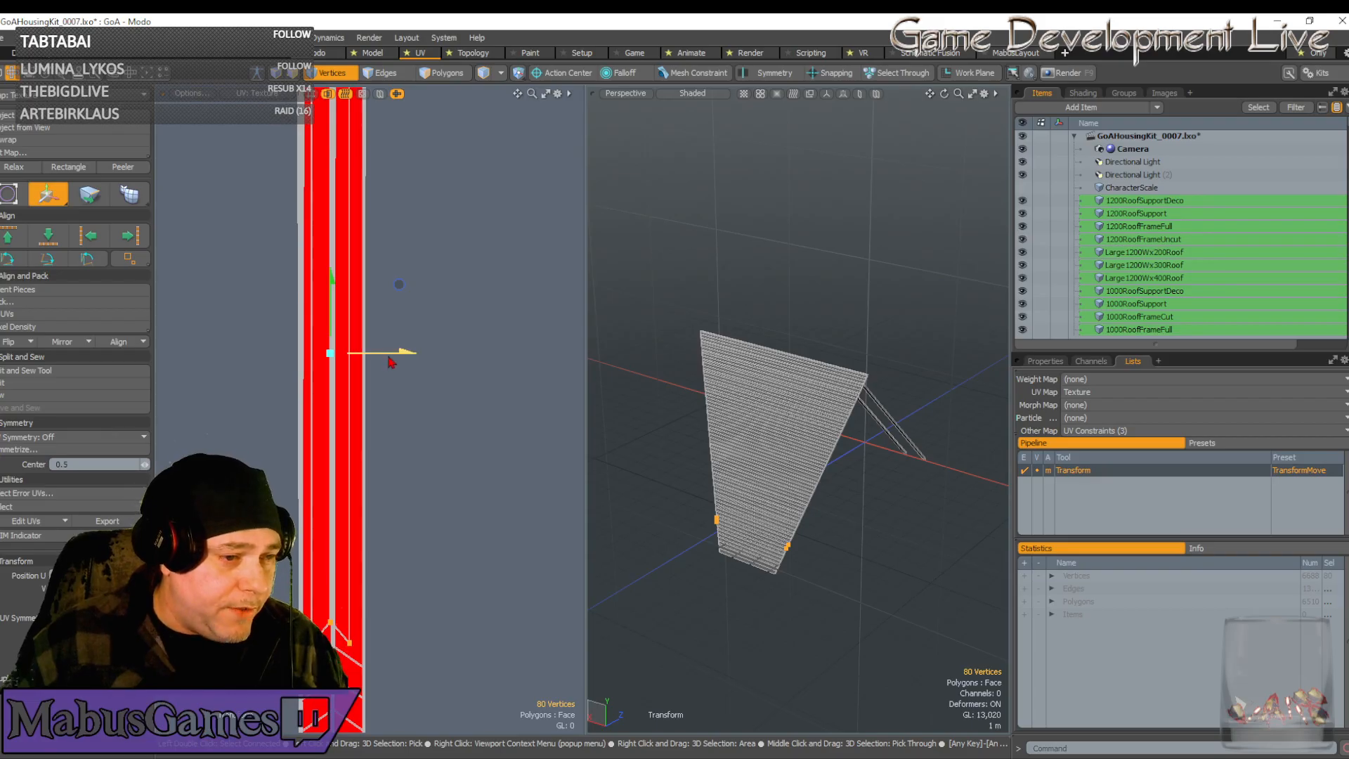
left_click_drag(395, 358, 397, 358)
key("r")
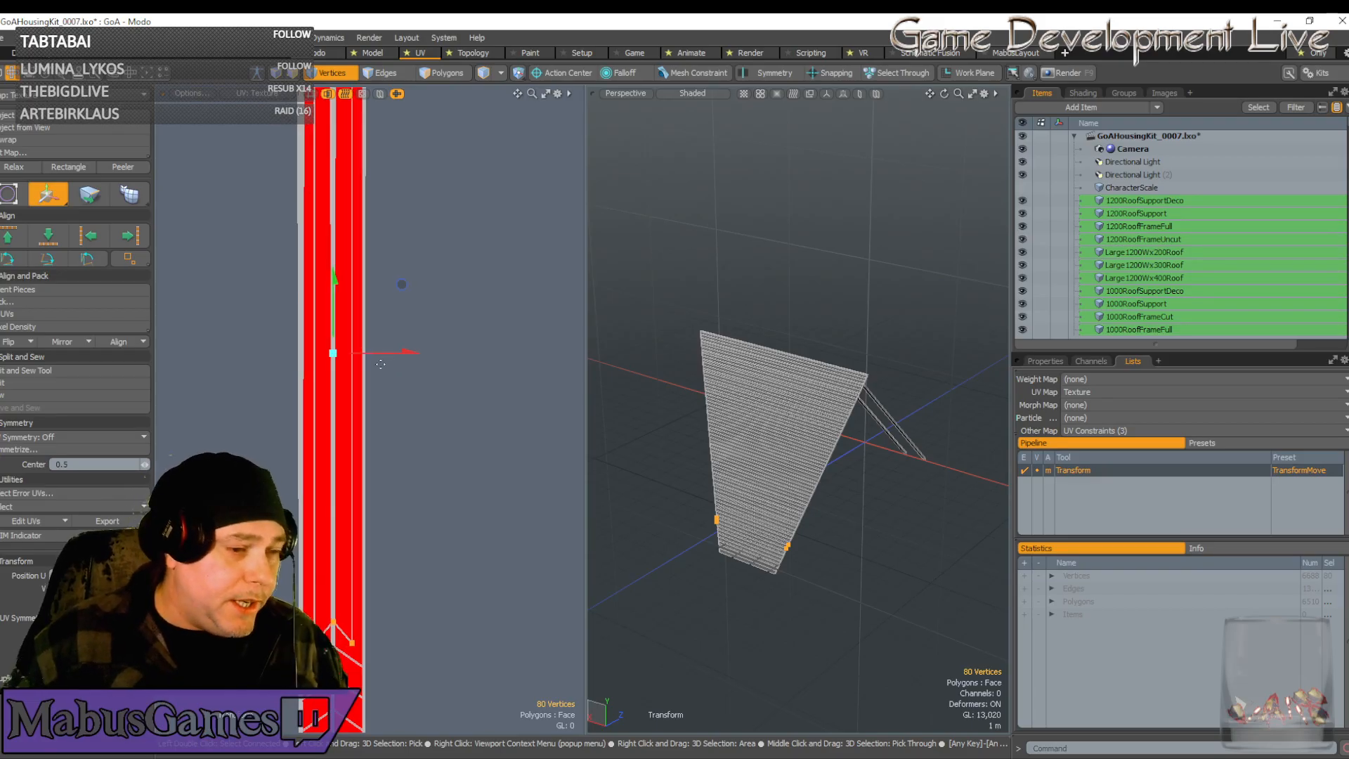
left_click_drag(416, 353, 477, 353)
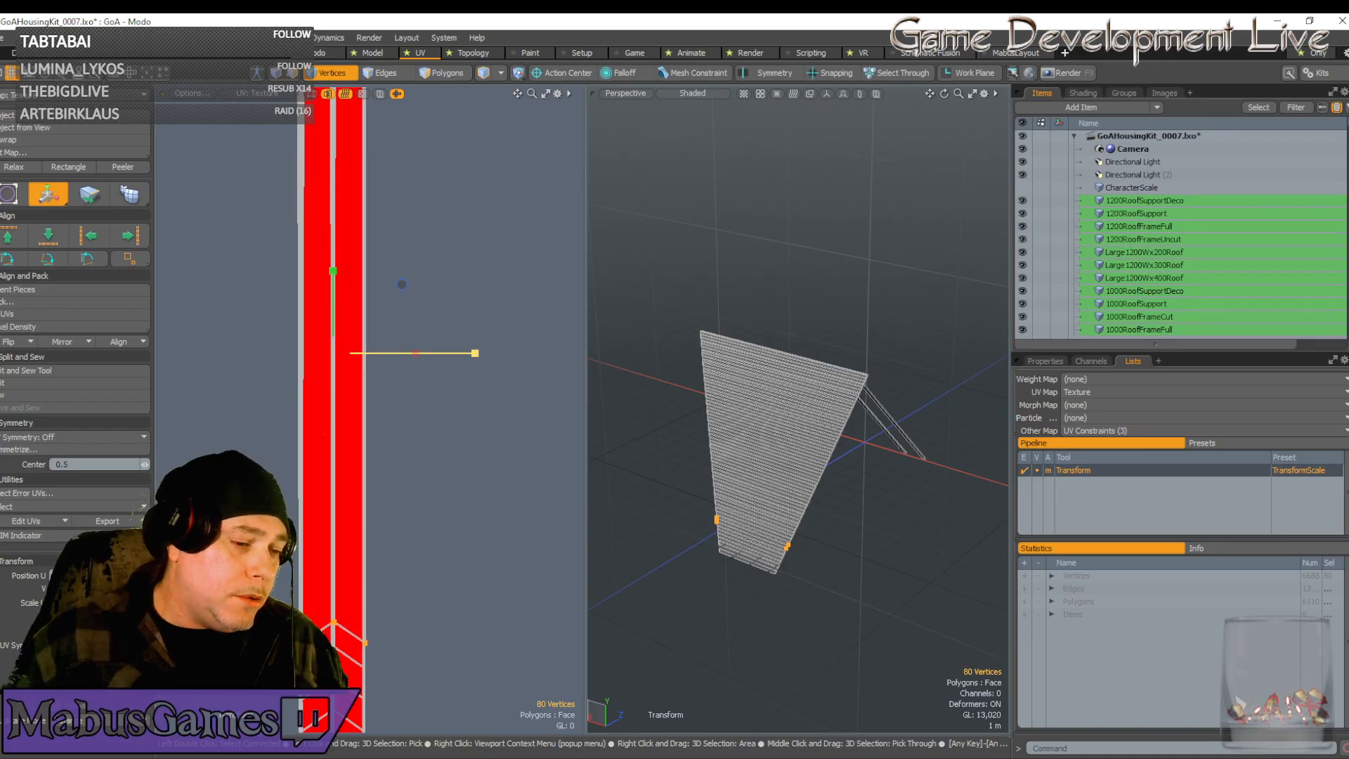
key("w")
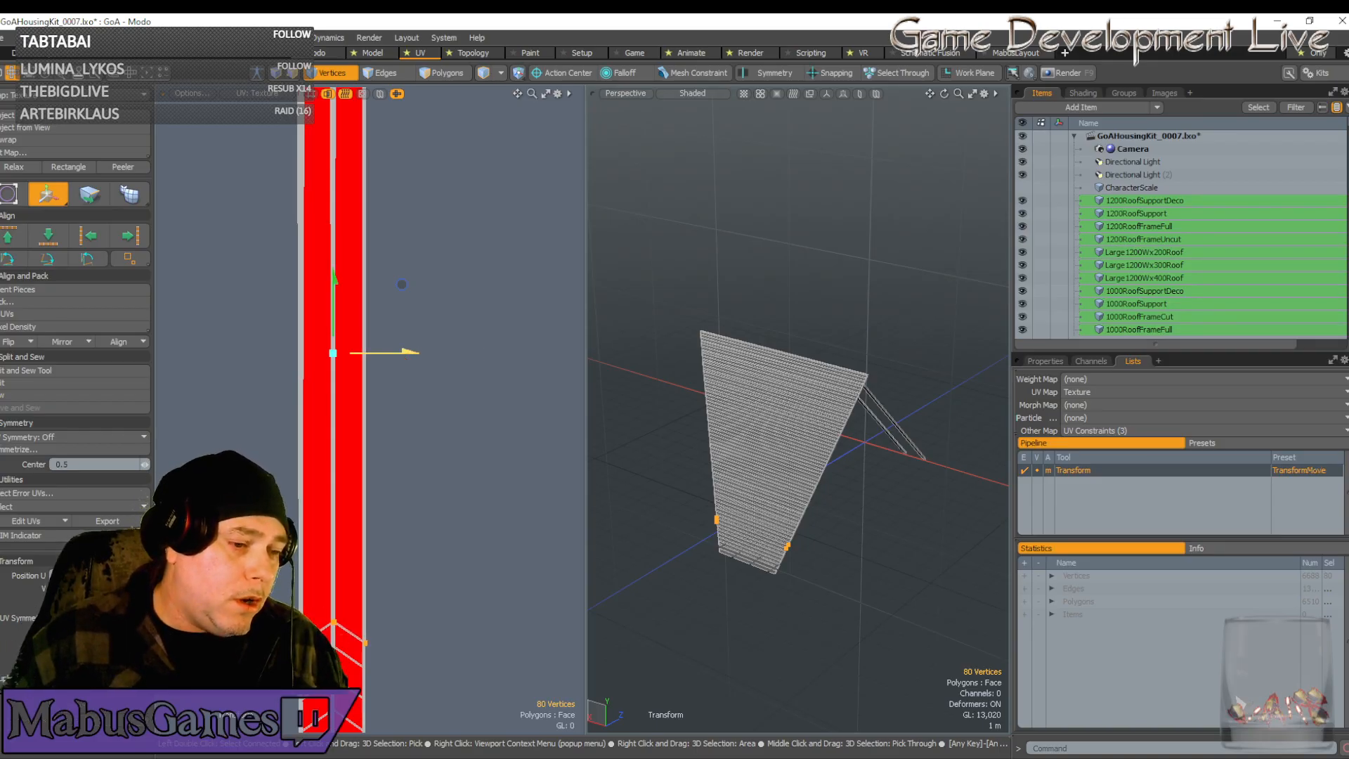
left_click_drag(411, 353, 410, 353)
scroll(426, 391, "down", 3)
scroll(385, 390, "up", 5)
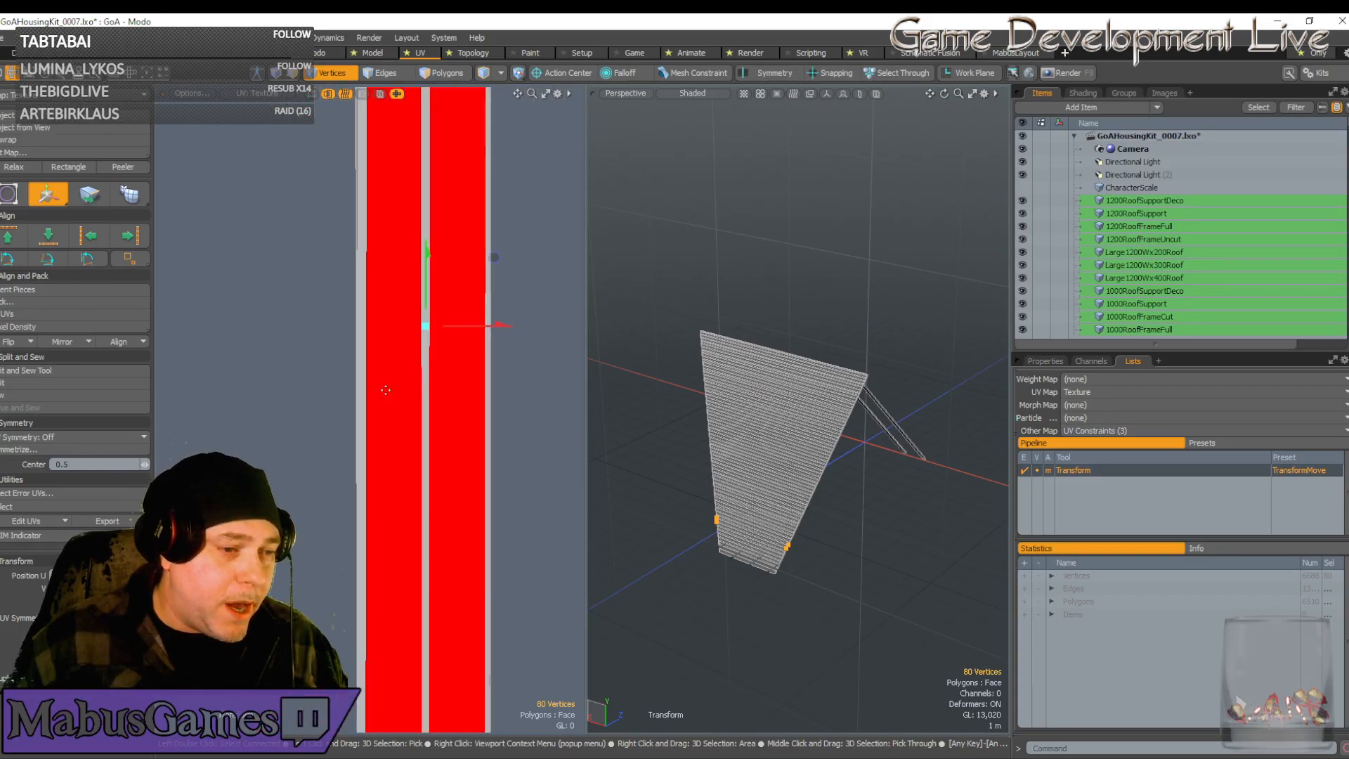
scroll(453, 376, "up", 3)
key("space")
scroll(453, 380, "down", 5)
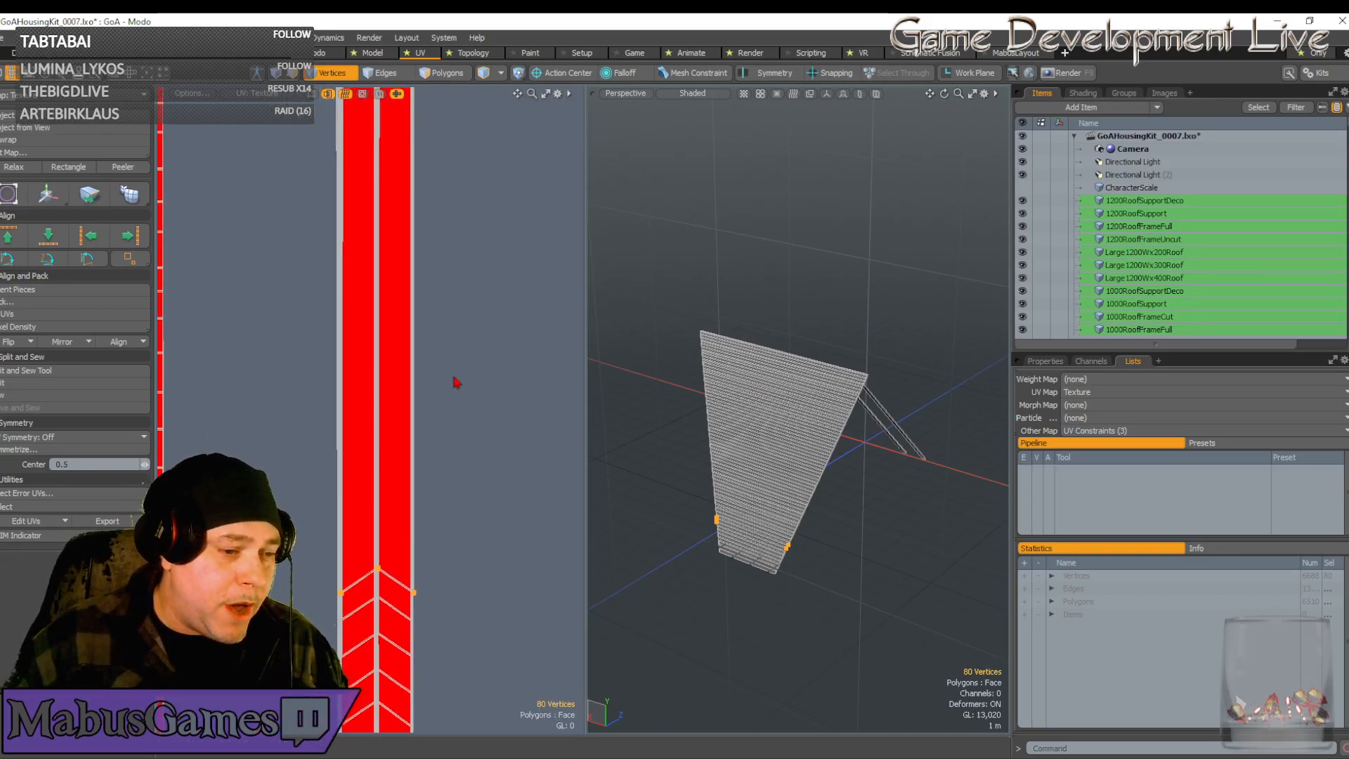
Nudge the selected vertices slightly left to line them up with the strip edge
key("w")
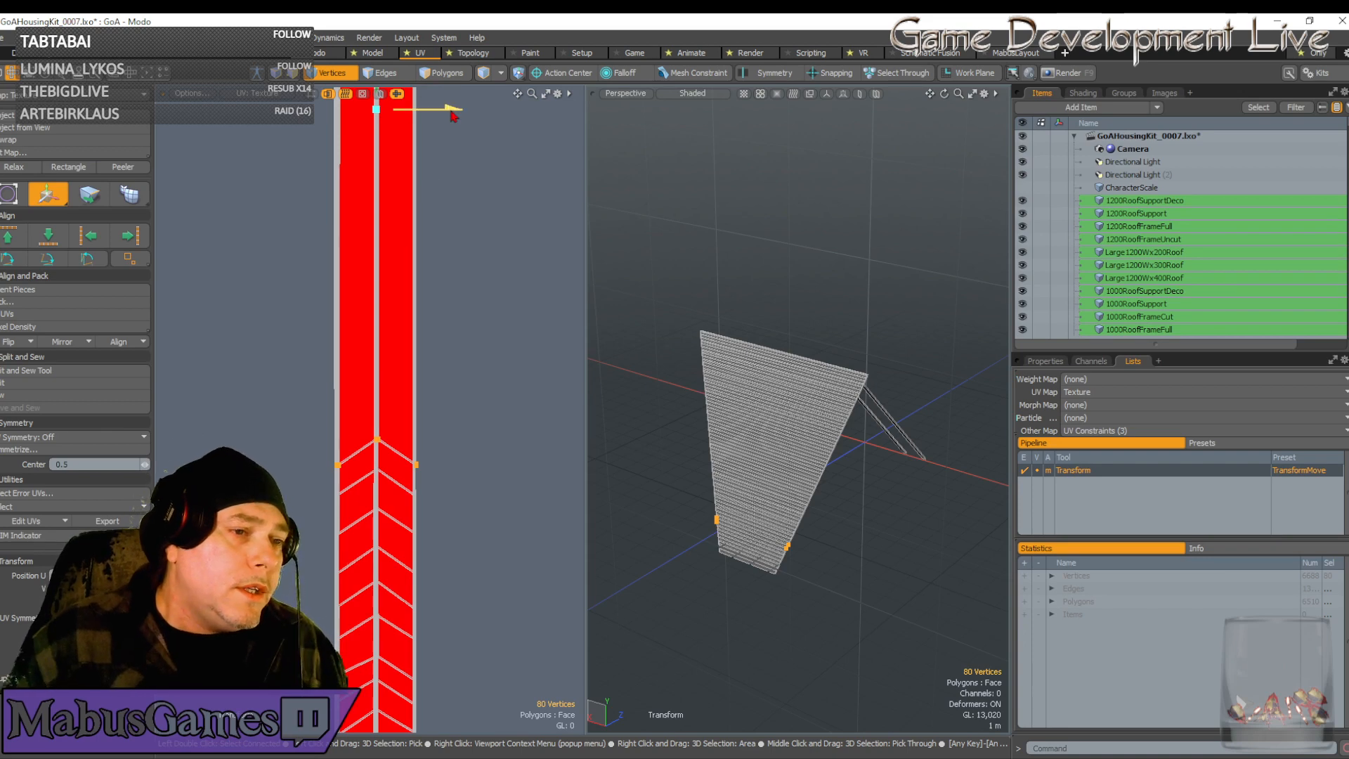
left_click_drag(450, 109, 449, 109)
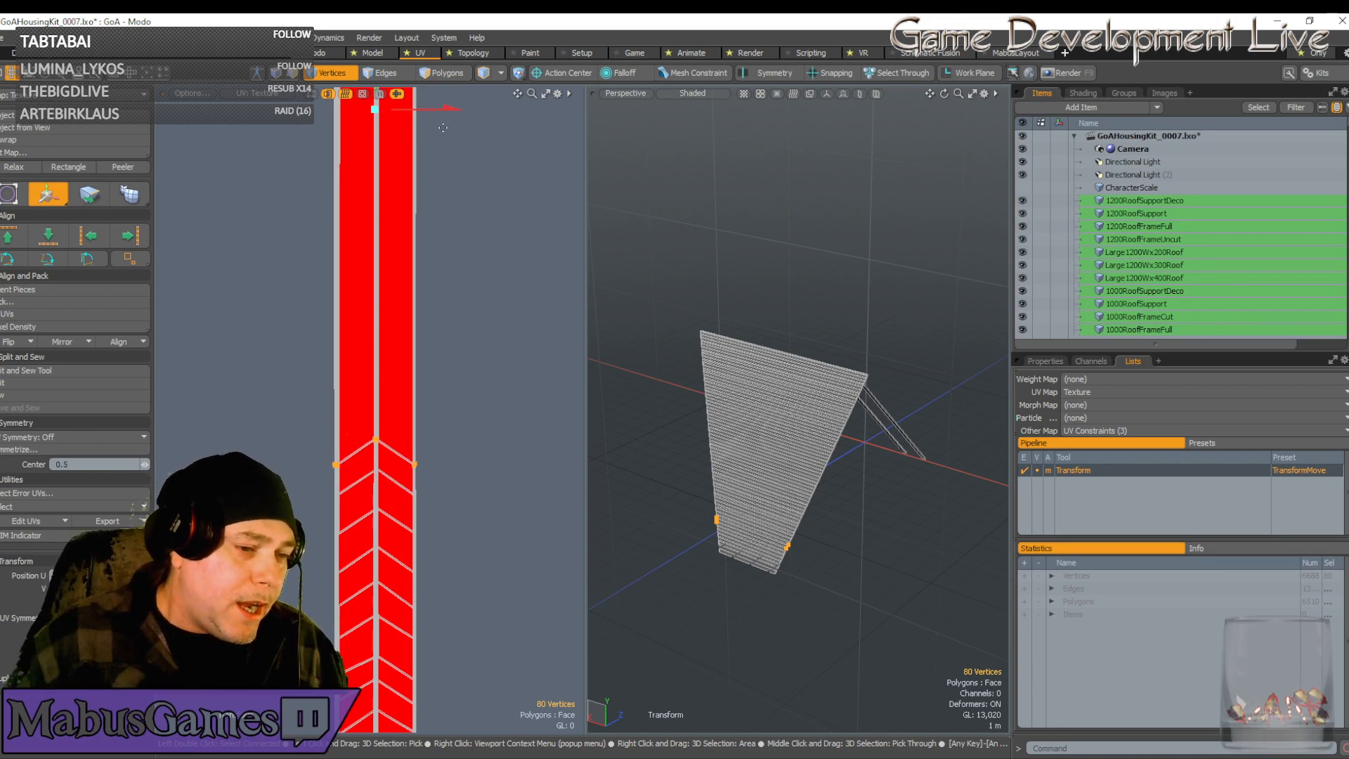
scroll(336, 469, "up", 5)
scroll(447, 348, "down", 5)
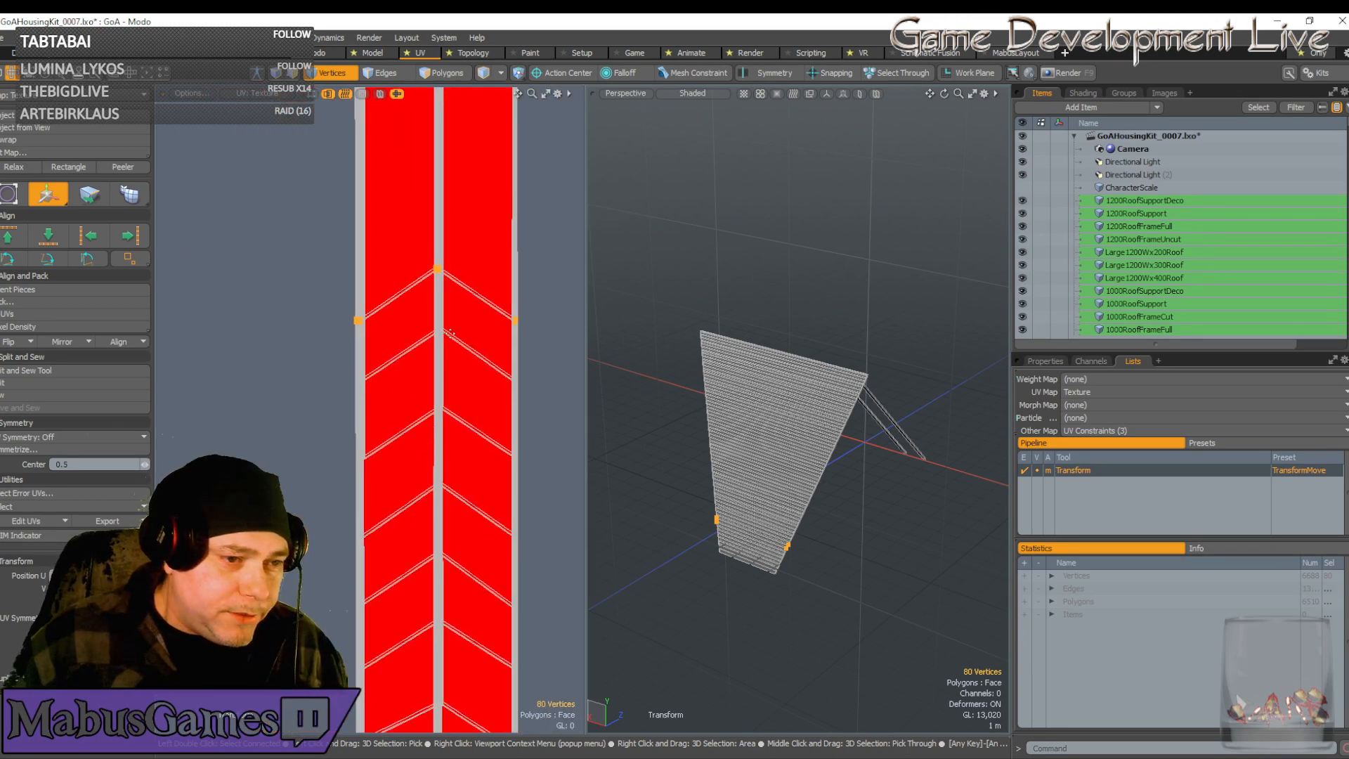
key("space")
scroll(457, 328, "down", 2)
left_click_drag(457, 328, 367, 328, "alt+shift")
scroll(461, 320, "up", 3)
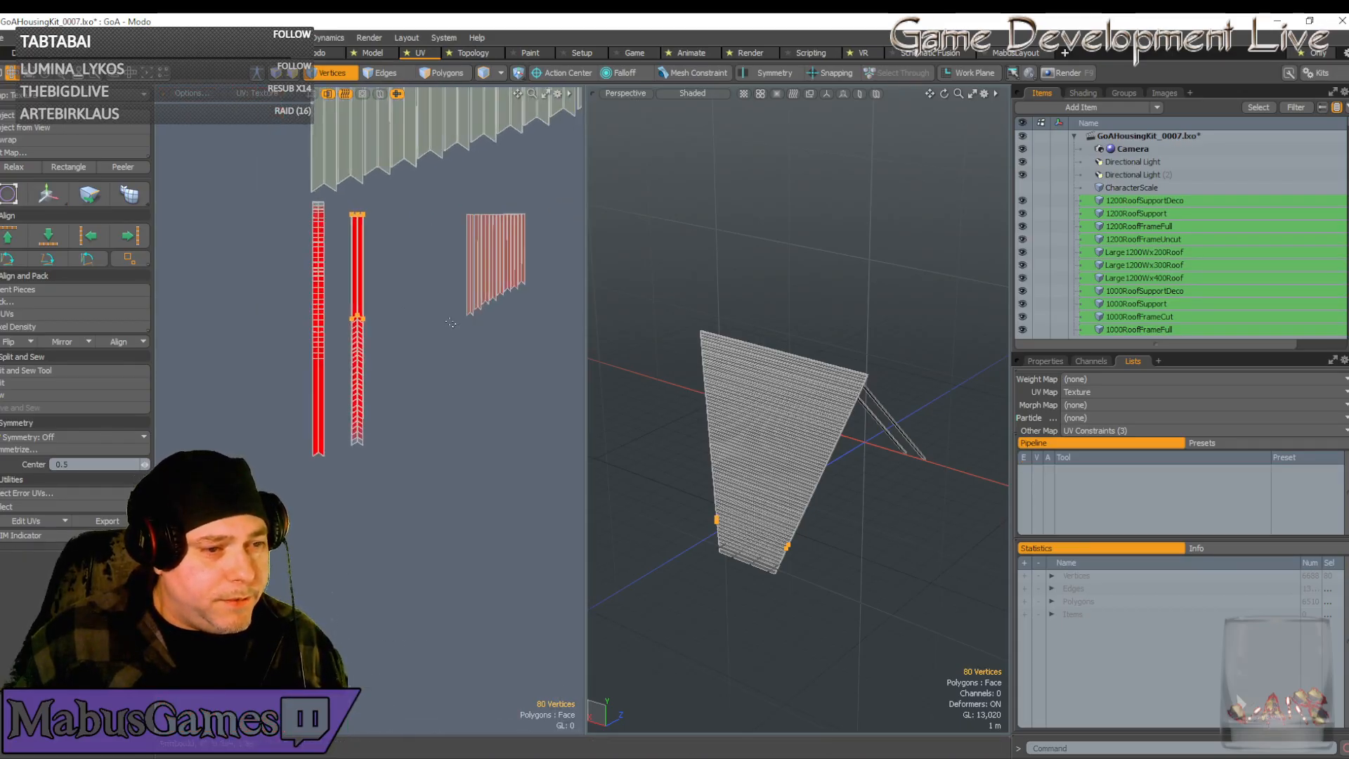
key("w")
key("space")
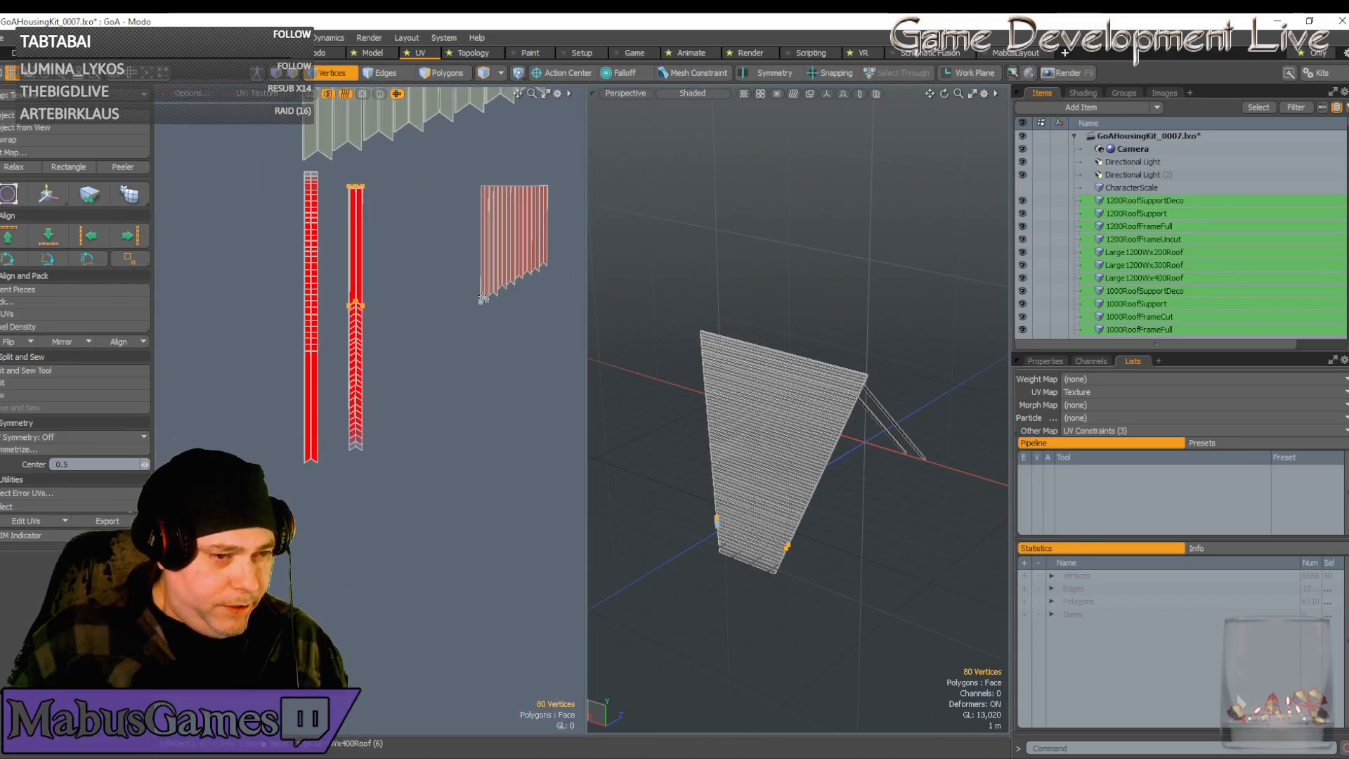
Move the striped island over the second red strip and widen it horizontally to match
double_click(483, 302)
key("w")
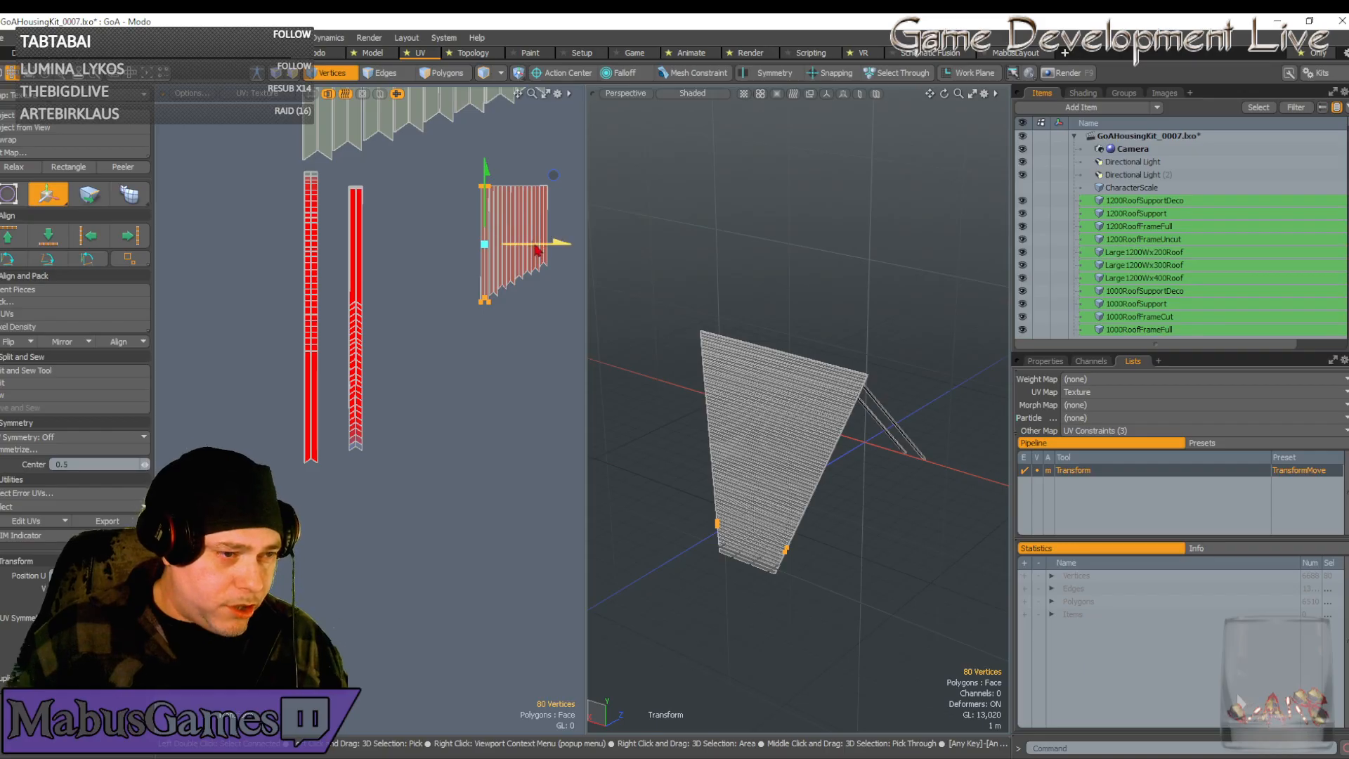
left_click_drag(538, 250, 406, 249)
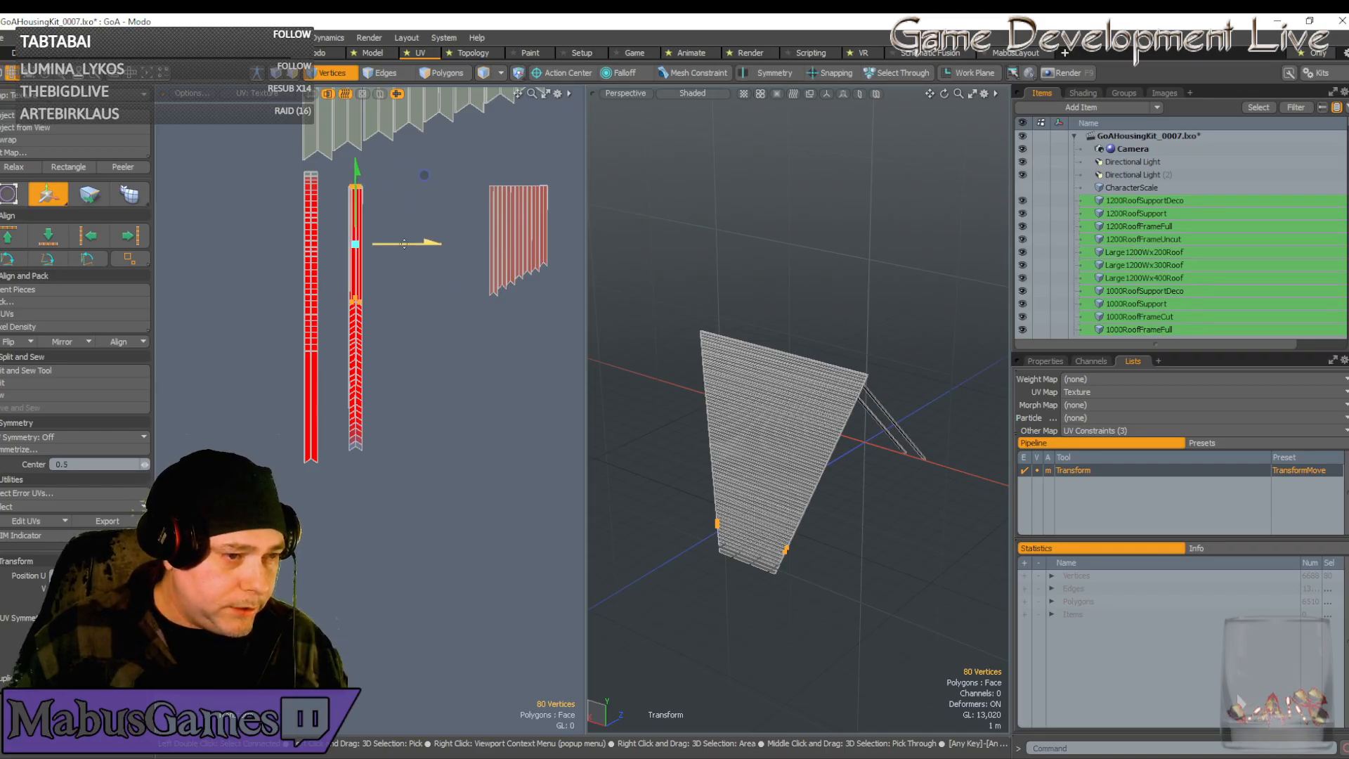
scroll(337, 239, "up", 5)
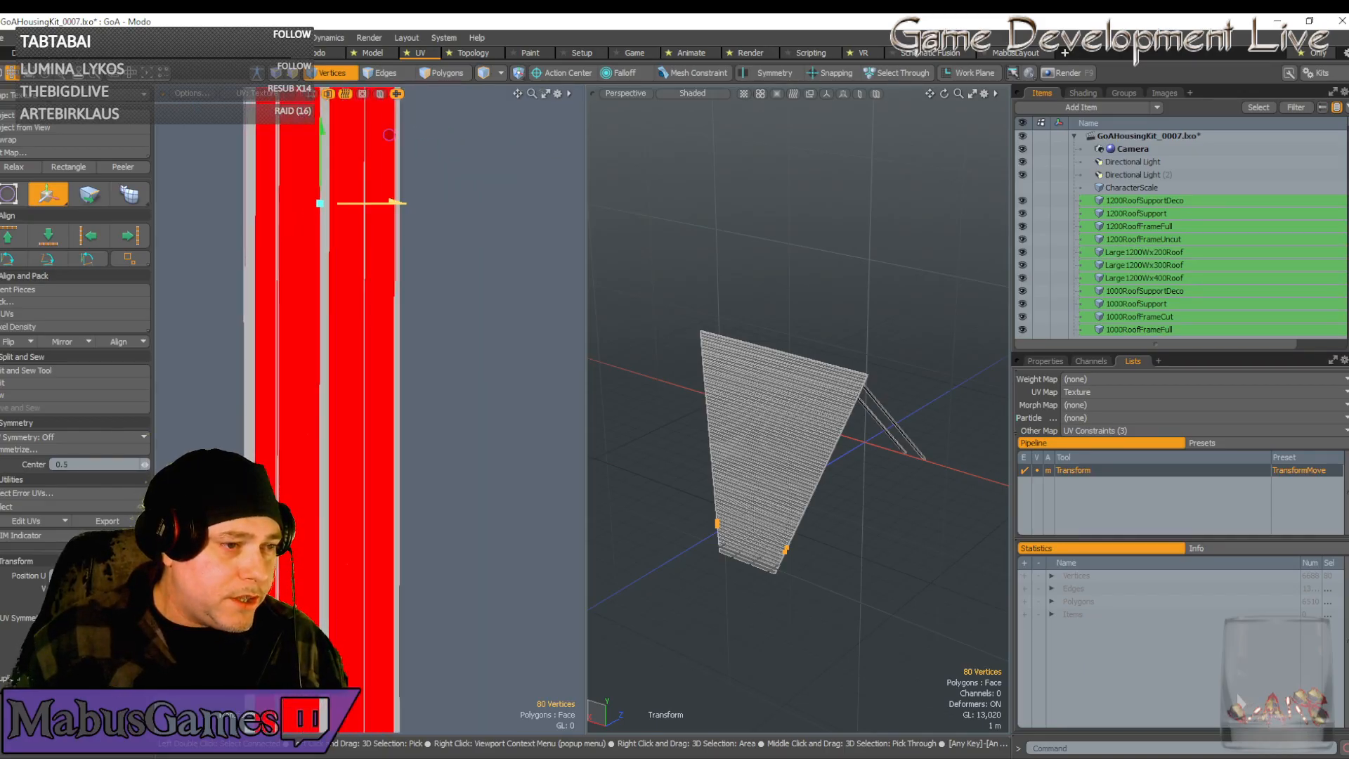
left_click_drag(369, 203, 373, 203)
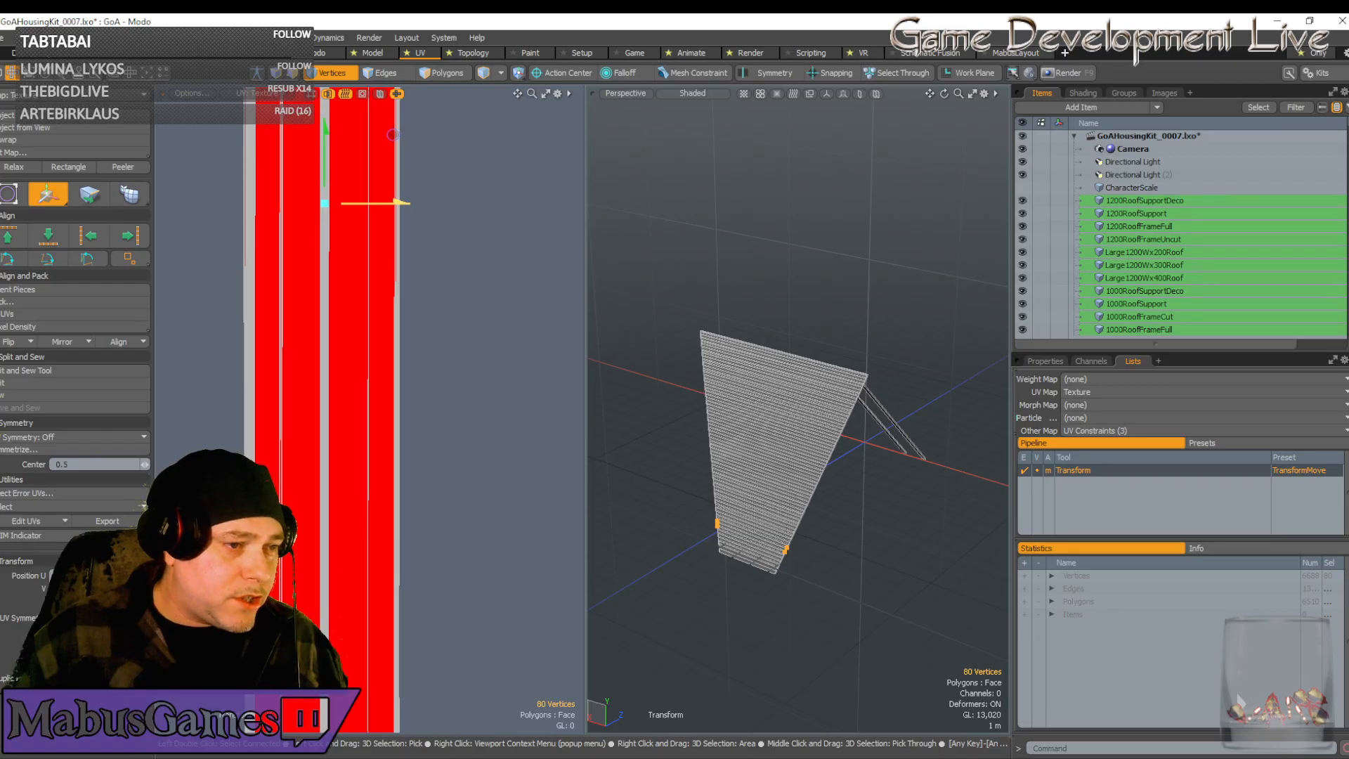
scroll(350, 263, "down", 4)
key("r")
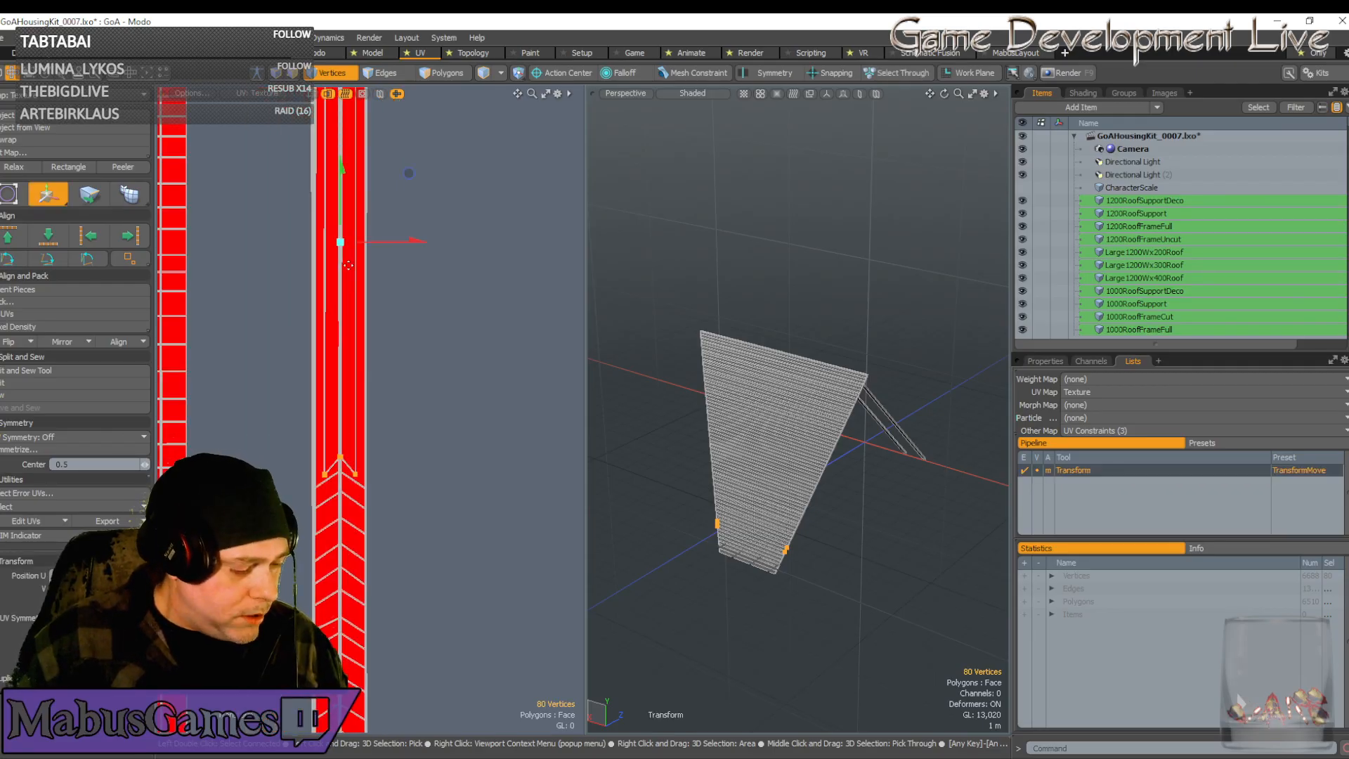
left_click_drag(424, 250, 484, 250)
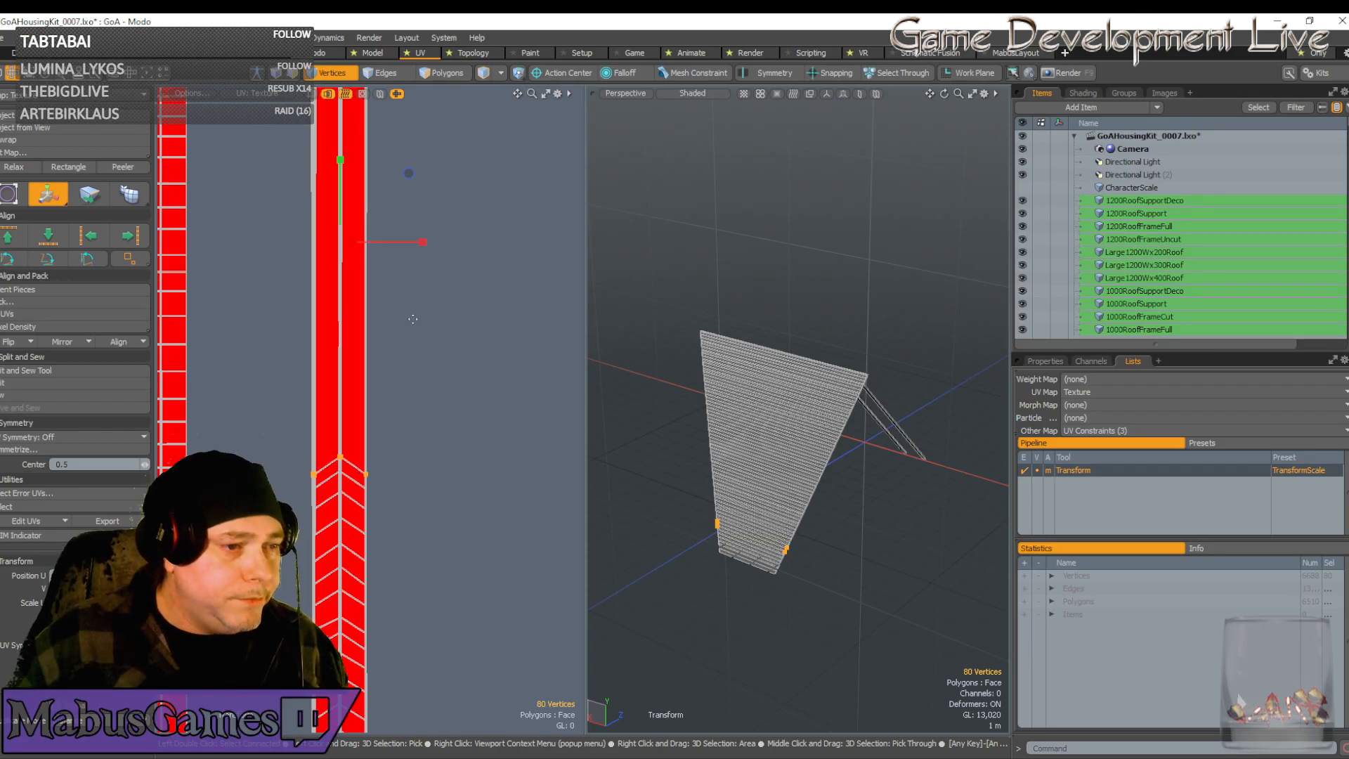
scroll(417, 324, "down", 6)
key("w")
key("q")
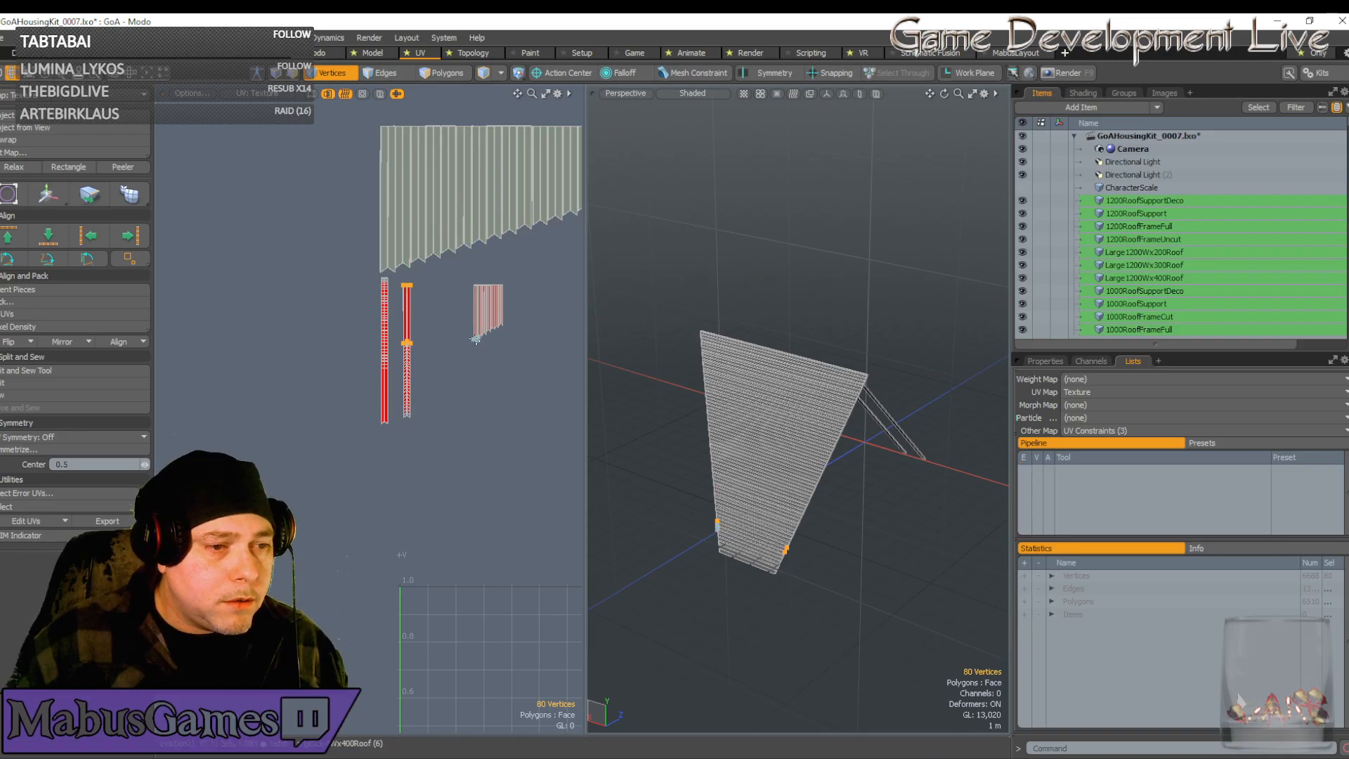
Select just the striped island's 80 vertices and move them left onto the strip
double_click(473, 341)
scroll(473, 339, "up", 4)
double_click(475, 347)
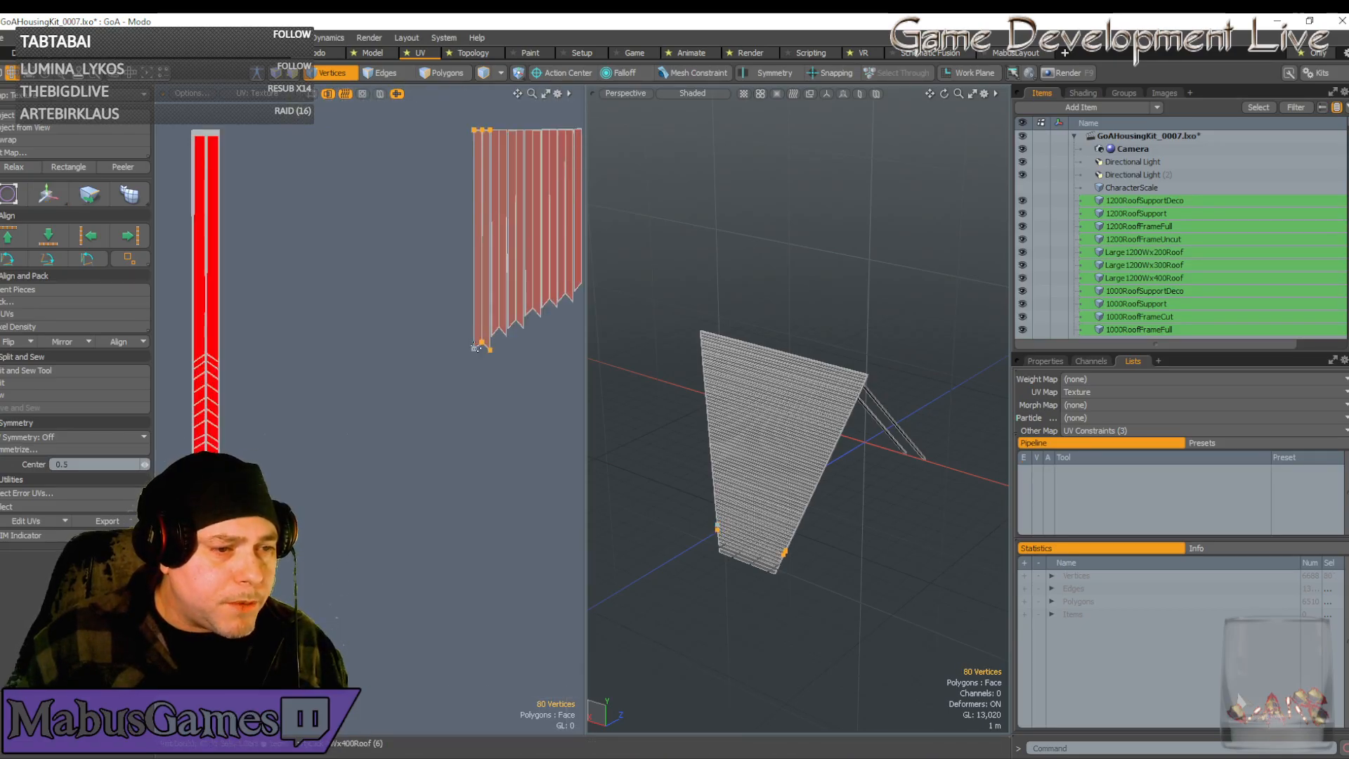
scroll(460, 353, "down", 5)
key("w")
left_click_drag(512, 315, 423, 323)
scroll(371, 325, "up", 5)
scroll(370, 322, "up", 3)
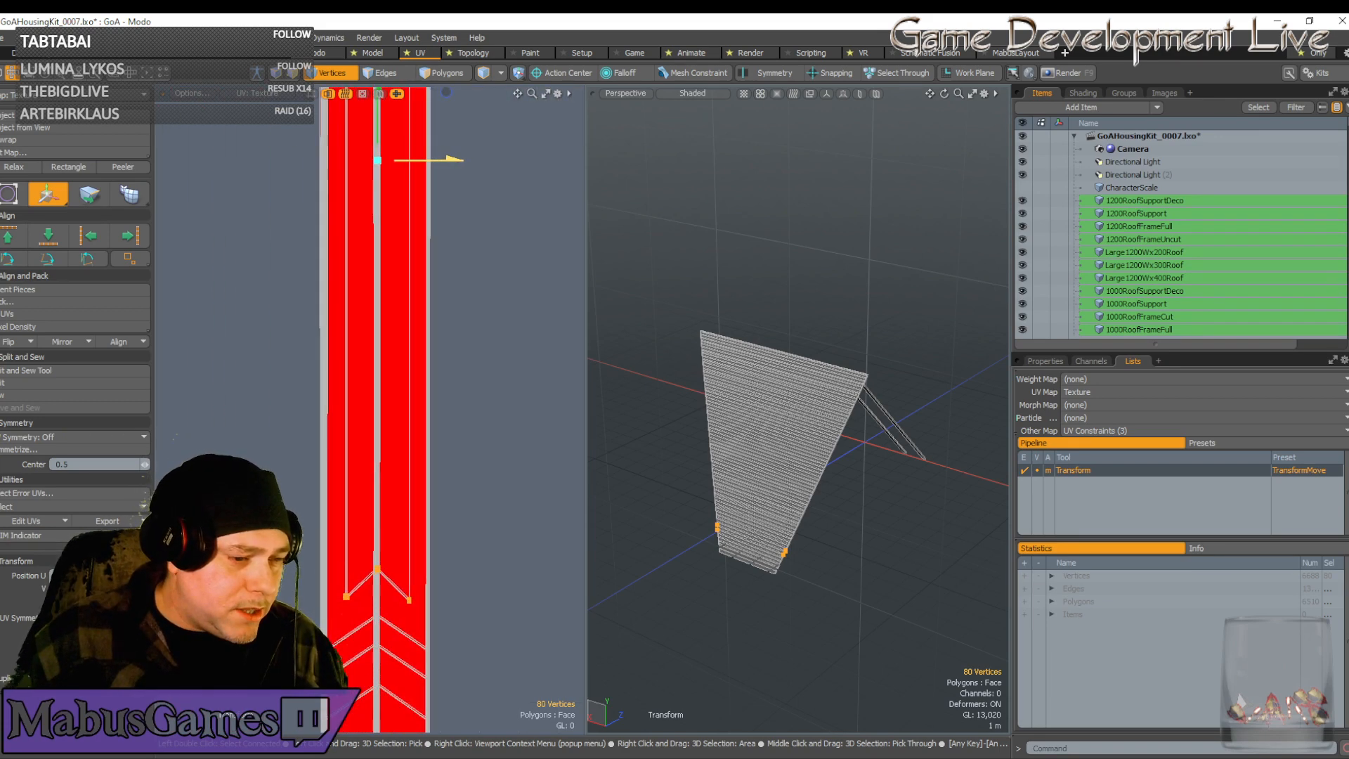
Widen those strips horizontally and frame both plank strips in the UV view
key("r")
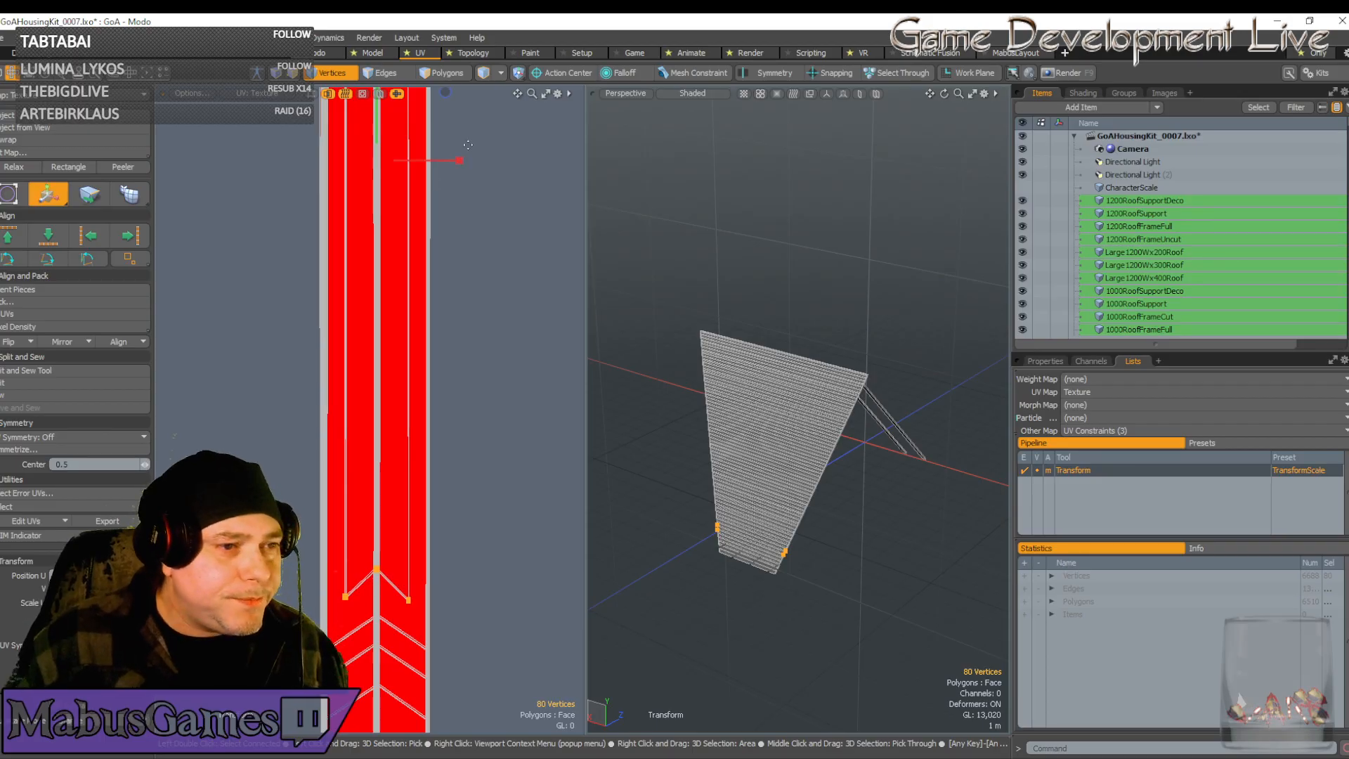
left_click_drag(460, 161, 515, 160)
key("w")
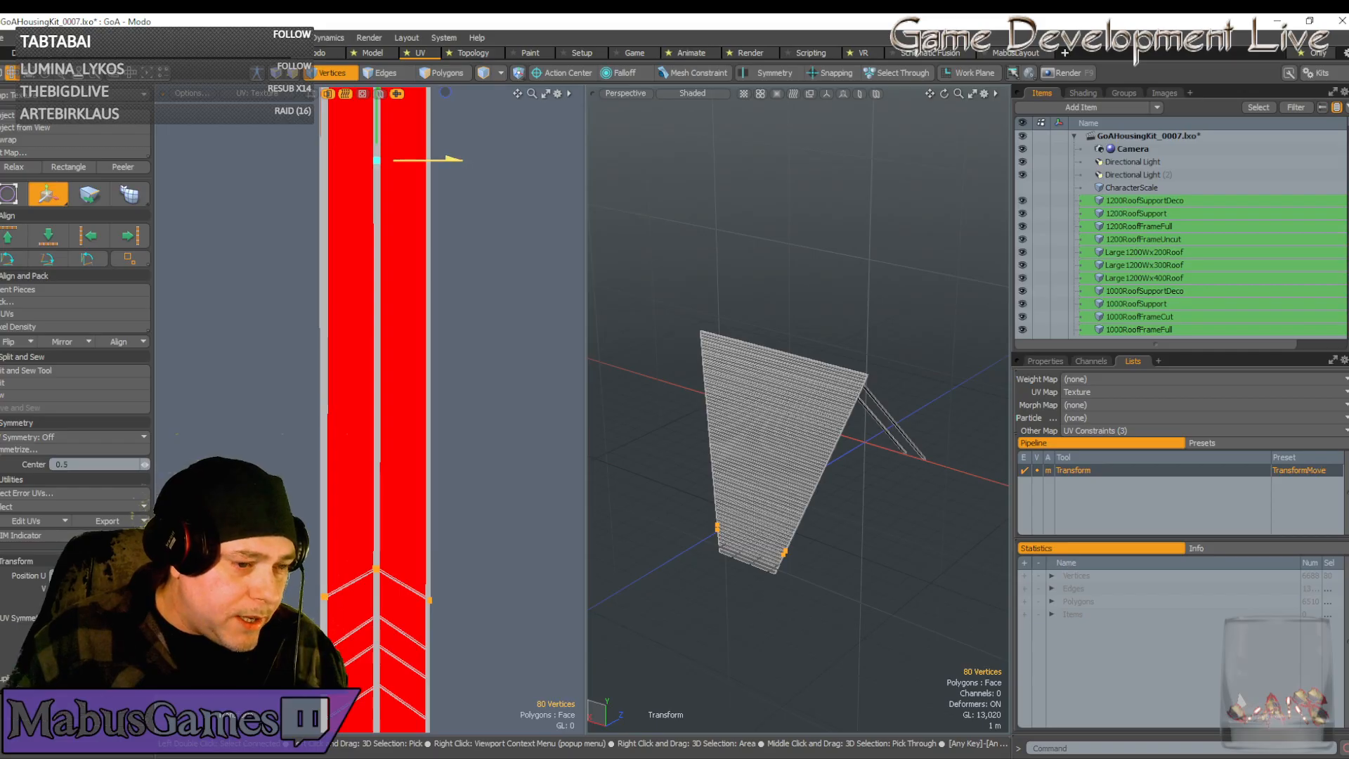
scroll(491, 252, "down", 3)
key("q")
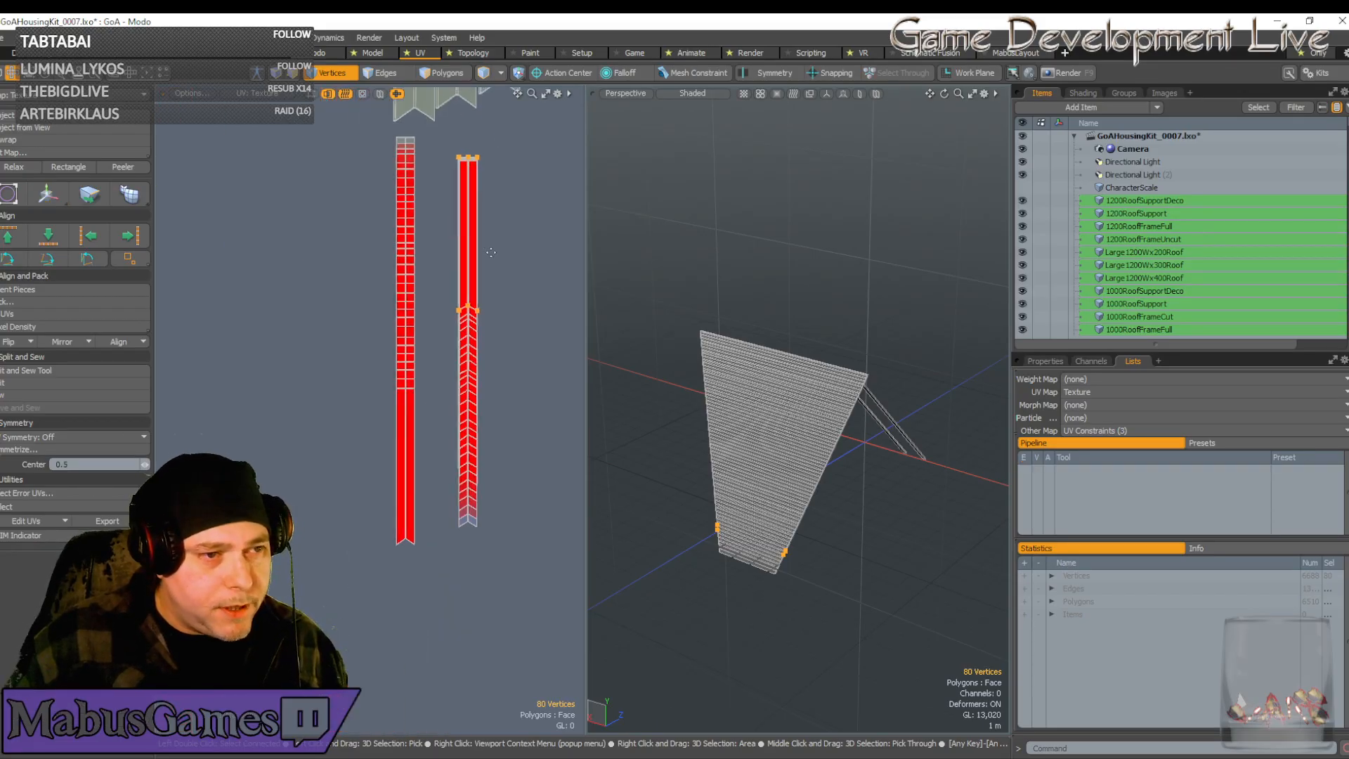
scroll(491, 252, "down", 4)
left_click_drag(523, 324, 448, 330, "alt")
scroll(446, 328, "up", 1)
scroll(447, 328, "up", 2)
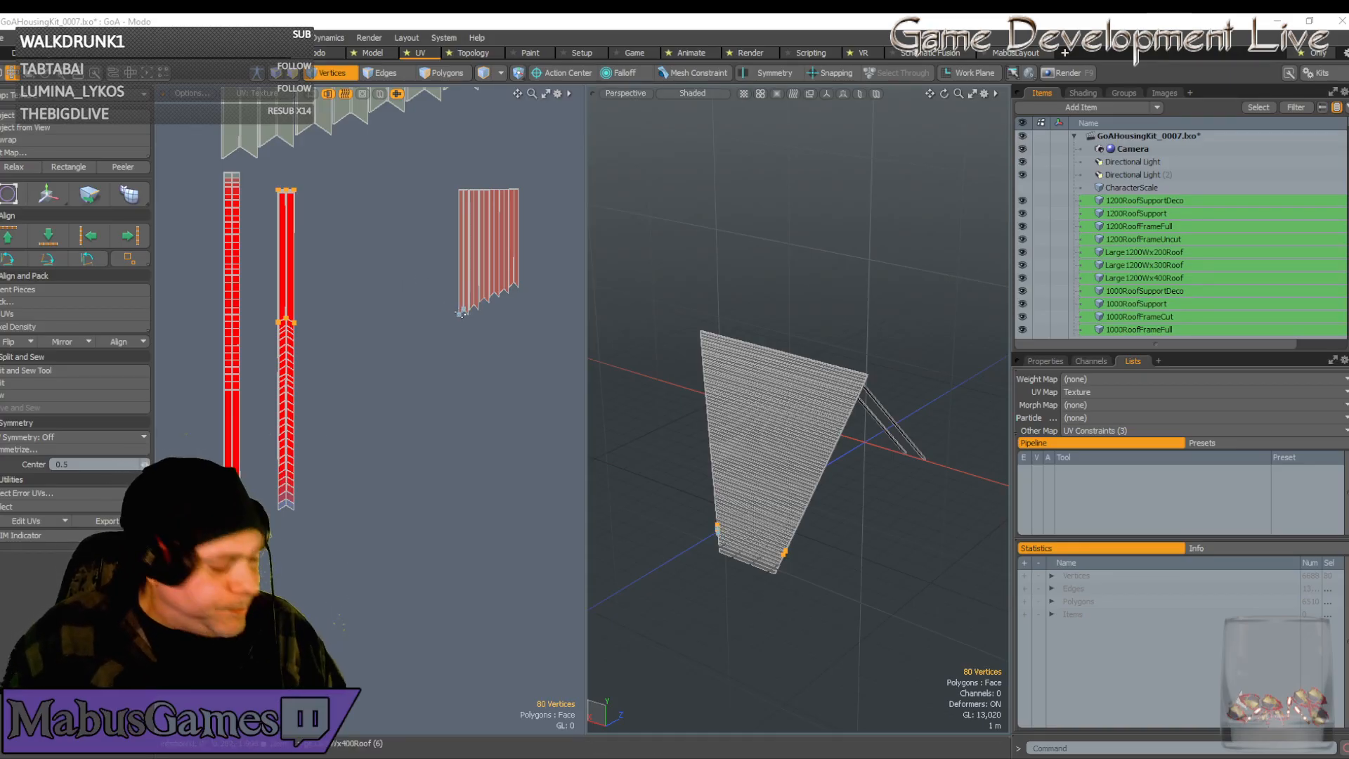
Select the chevron plank strip and slide it left onto the red texture column
left_click(552, 162)
left_click(545, 39)
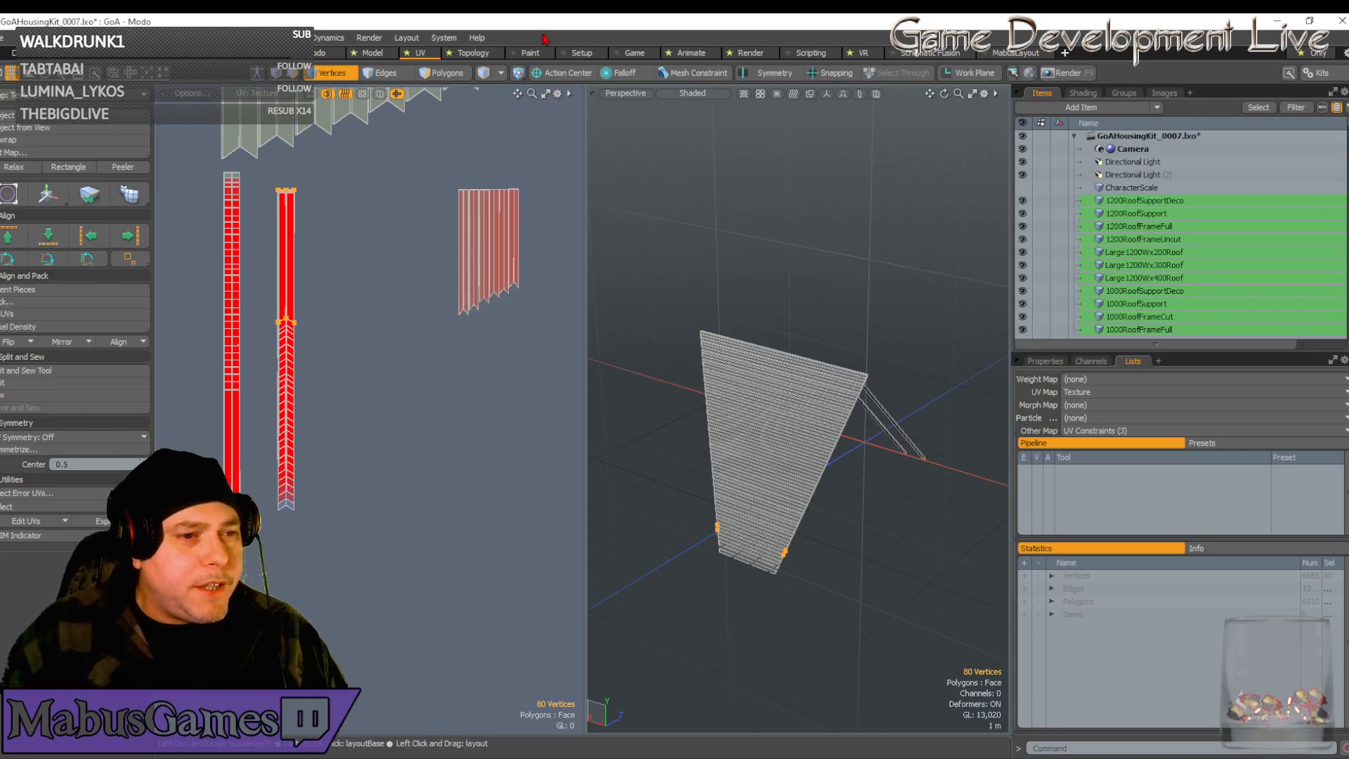
left_click(462, 318)
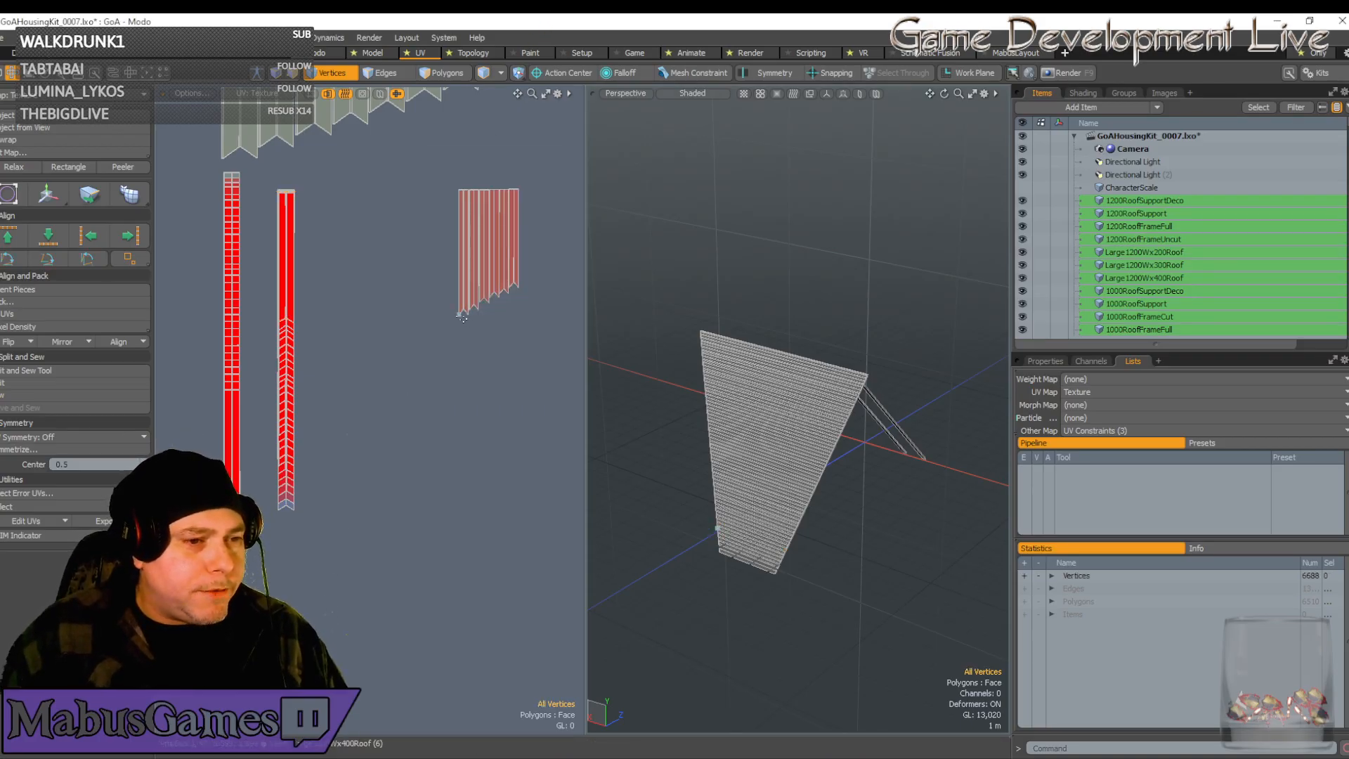
double_click(461, 316)
key("w")
left_click_drag(535, 252, 355, 252)
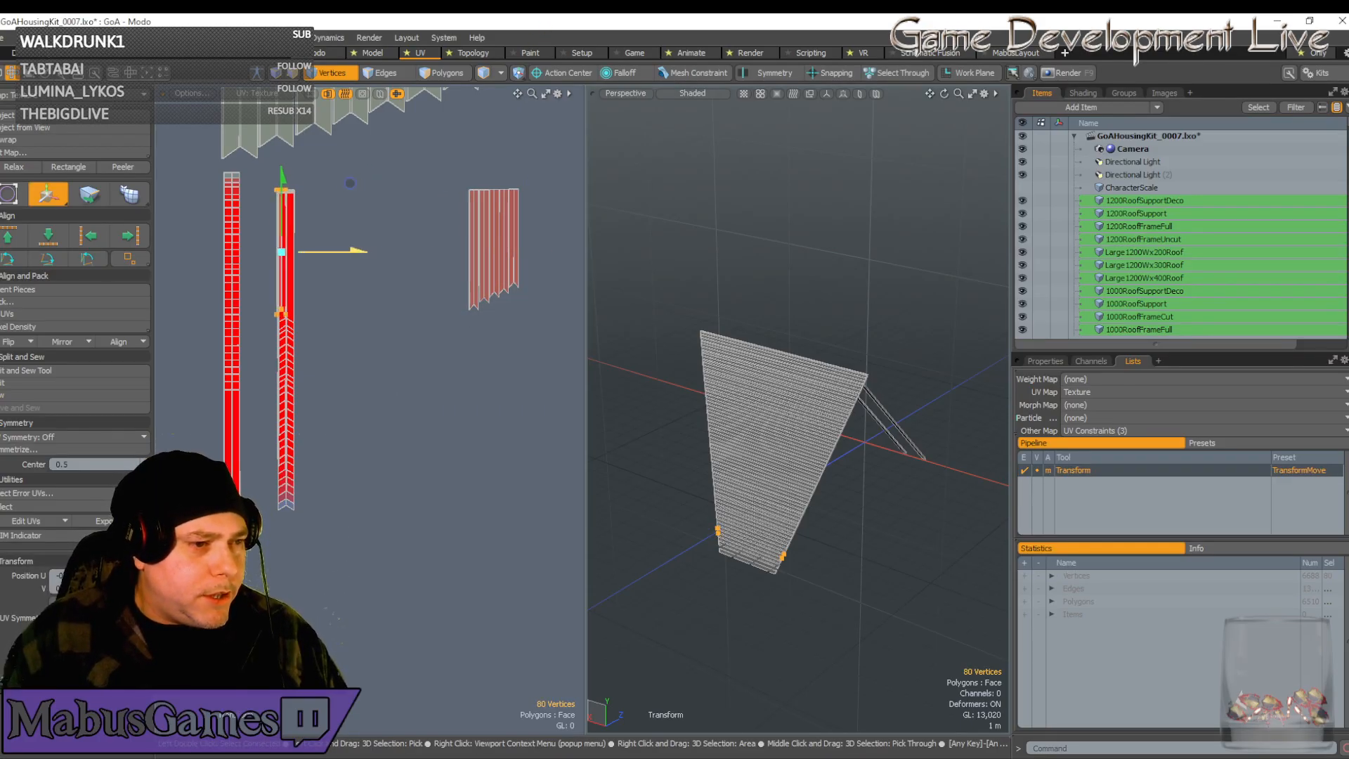
scroll(341, 254, "up", 3)
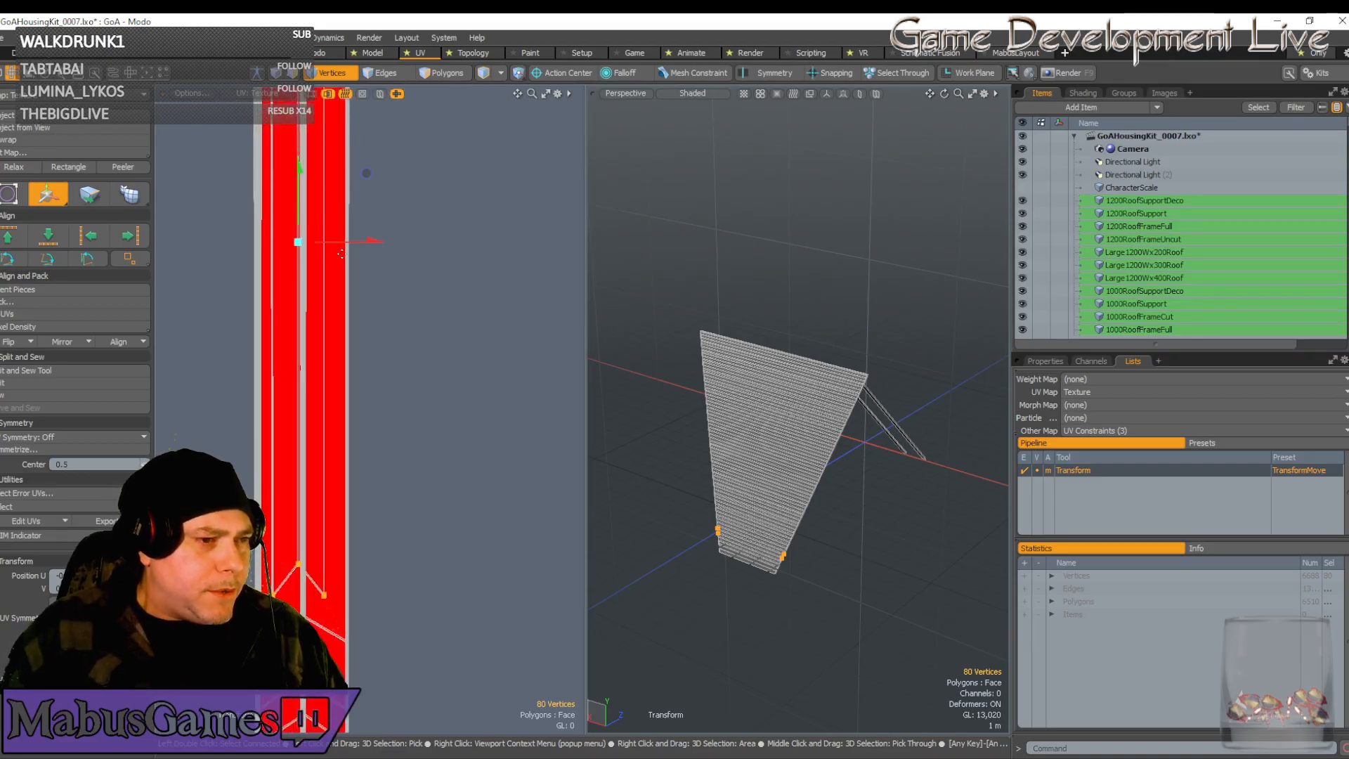
left_click_drag(352, 241, 446, 242)
key("r")
scroll(470, 364, "down", 5)
key("w")
scroll(469, 364, "down", 2)
scroll(469, 364, "down", 1)
key("q")
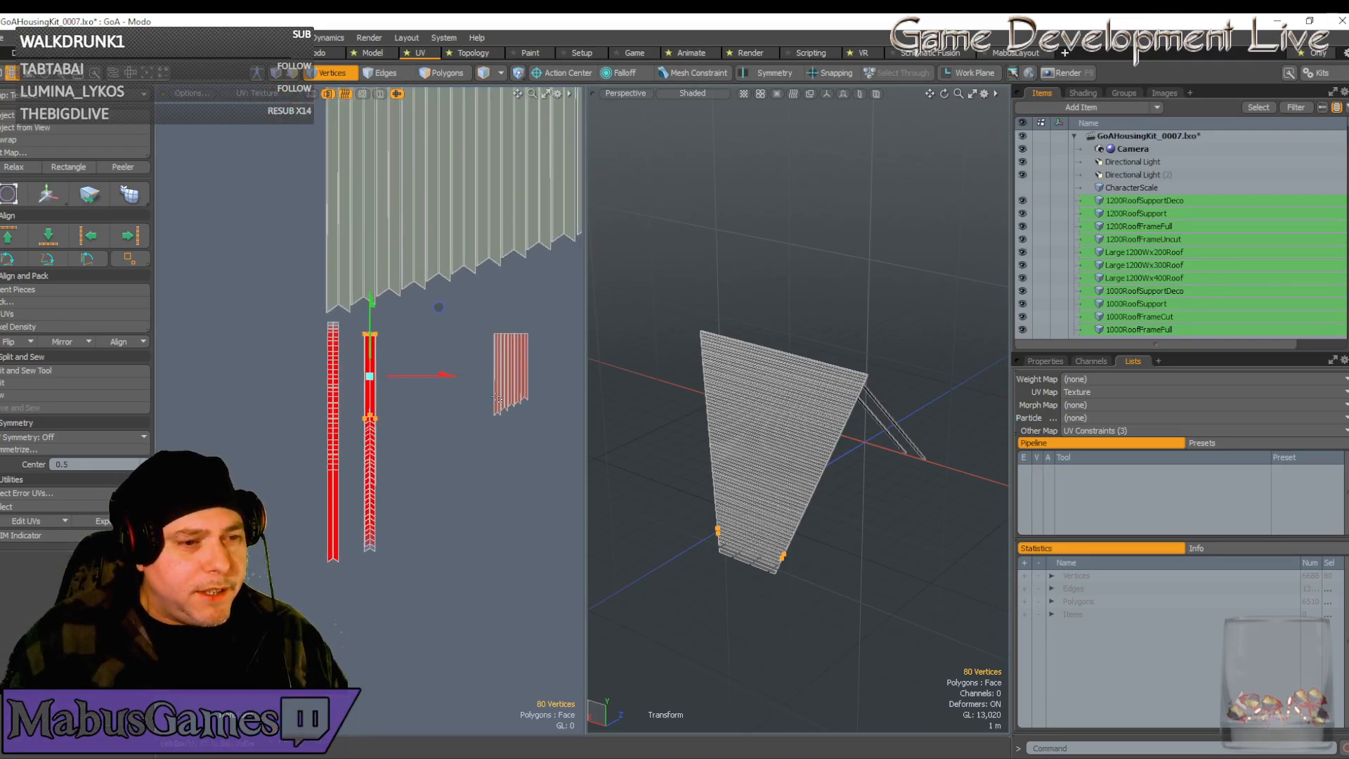
Select the second plank strip and move it left, aligning it with the red column
double_click(498, 414)
key("w")
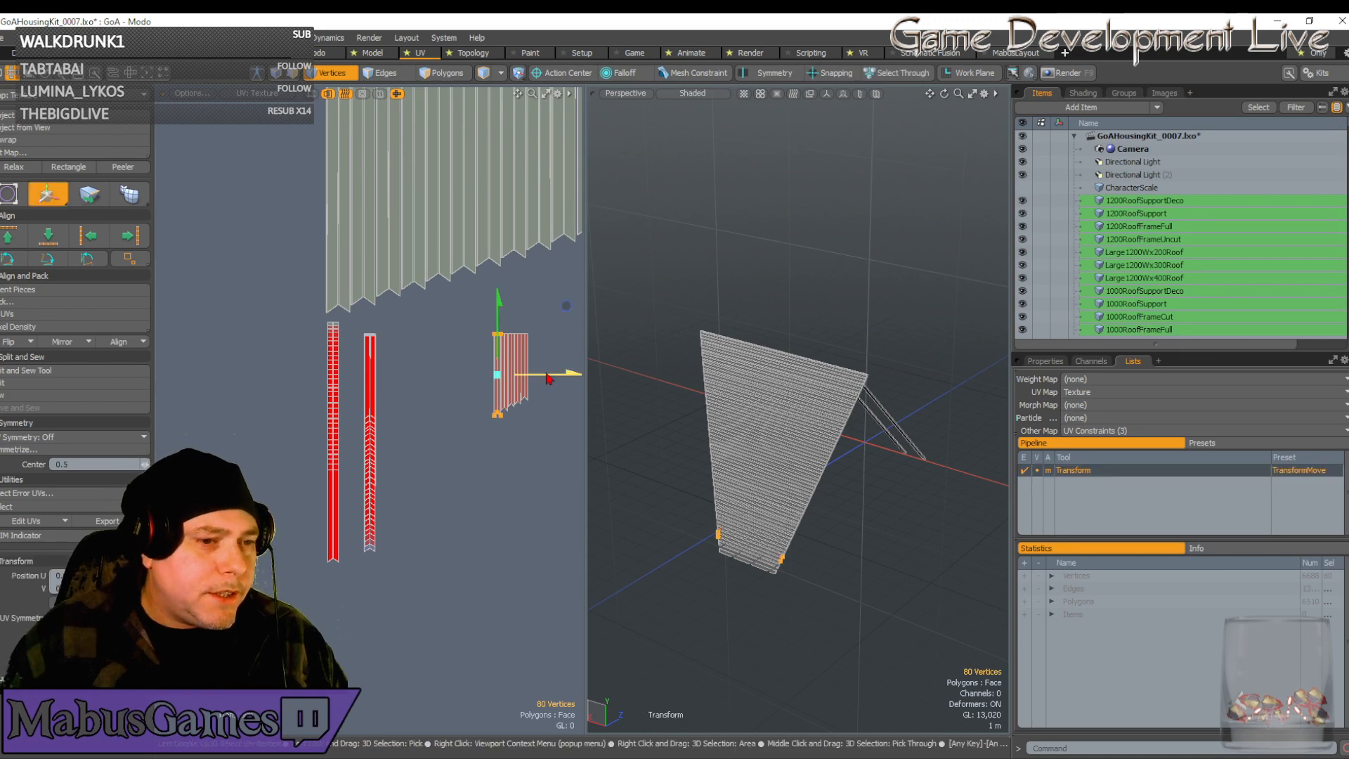
left_click_drag(539, 380, 411, 380)
scroll(364, 386, "up", 6)
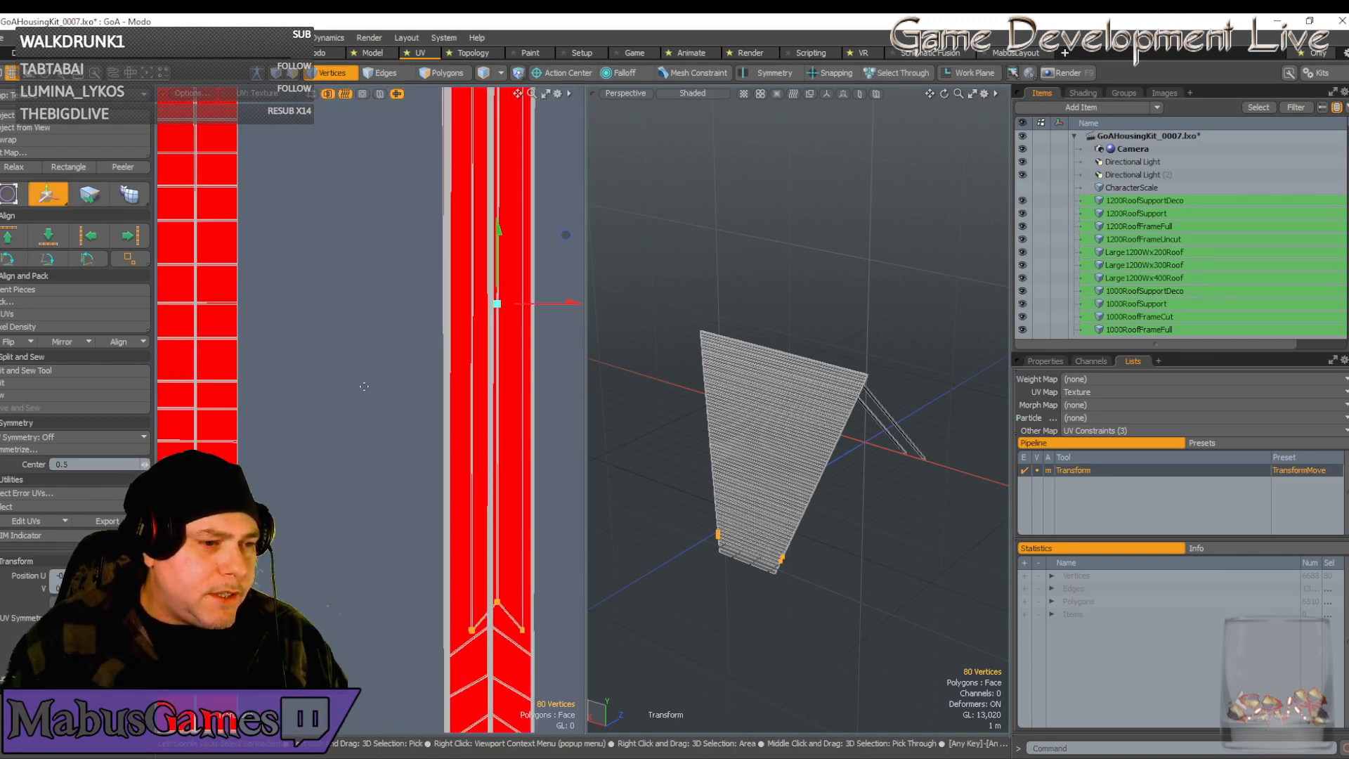
left_click_drag(568, 308, 583, 304)
key("r")
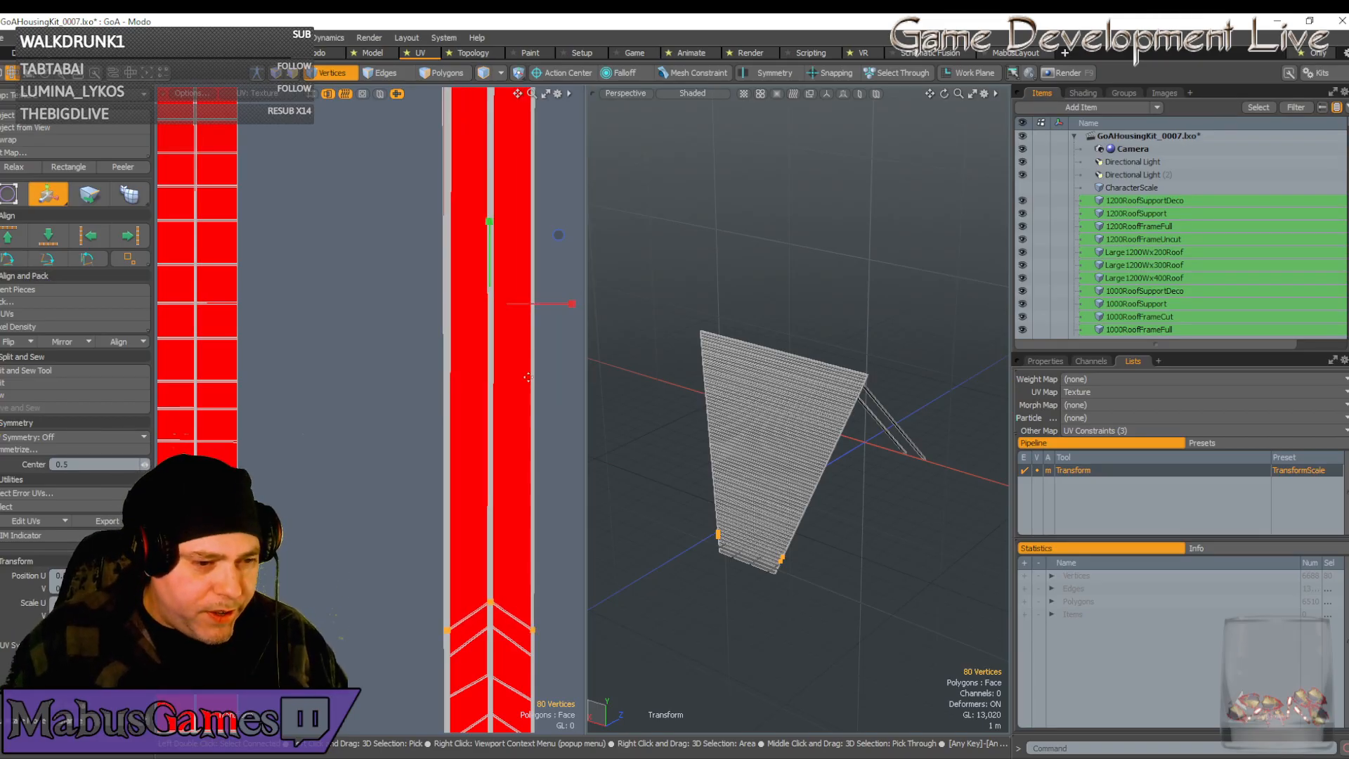
scroll(531, 392, "down", 6)
scroll(531, 391, "up", 2)
left_click_drag(551, 380, 233, 389, "alt")
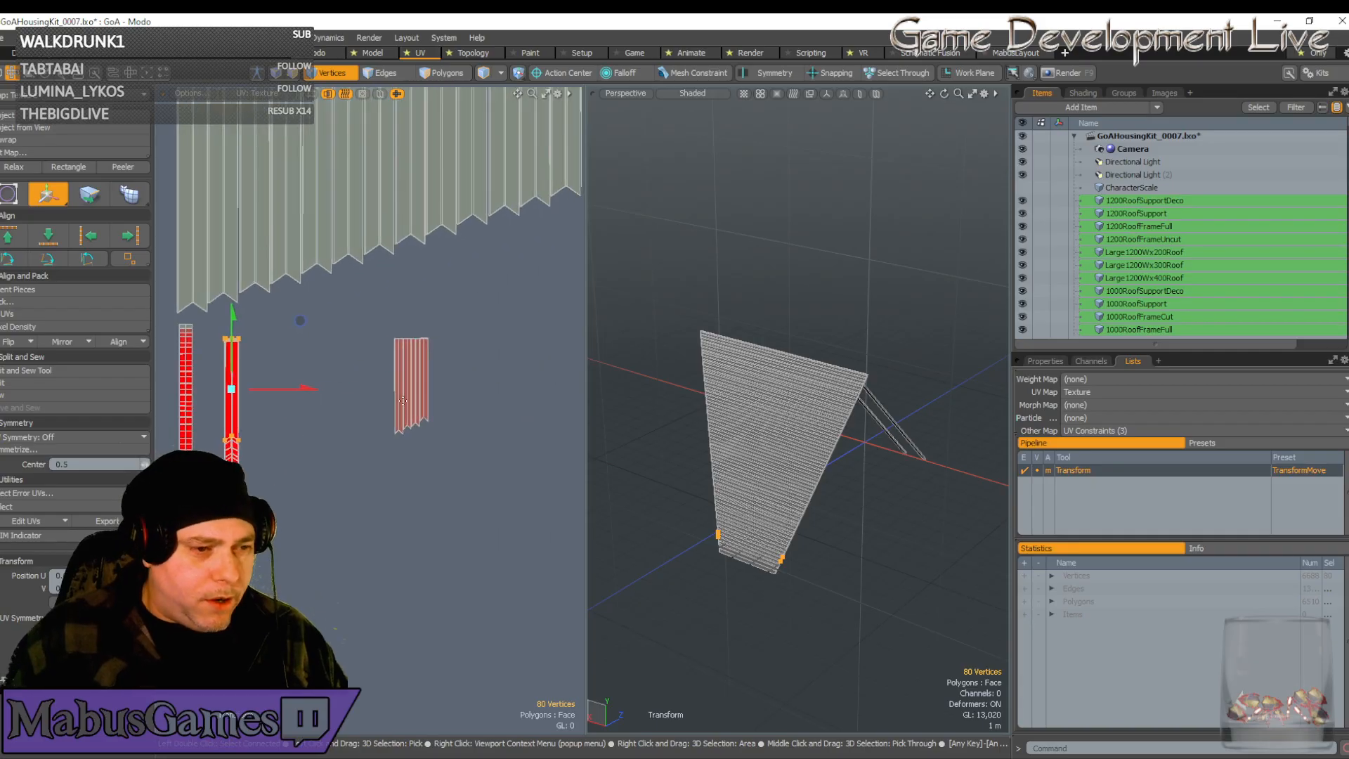
key("q")
Settle the second strip on the red strip and widen it slightly along U to match
key("w")
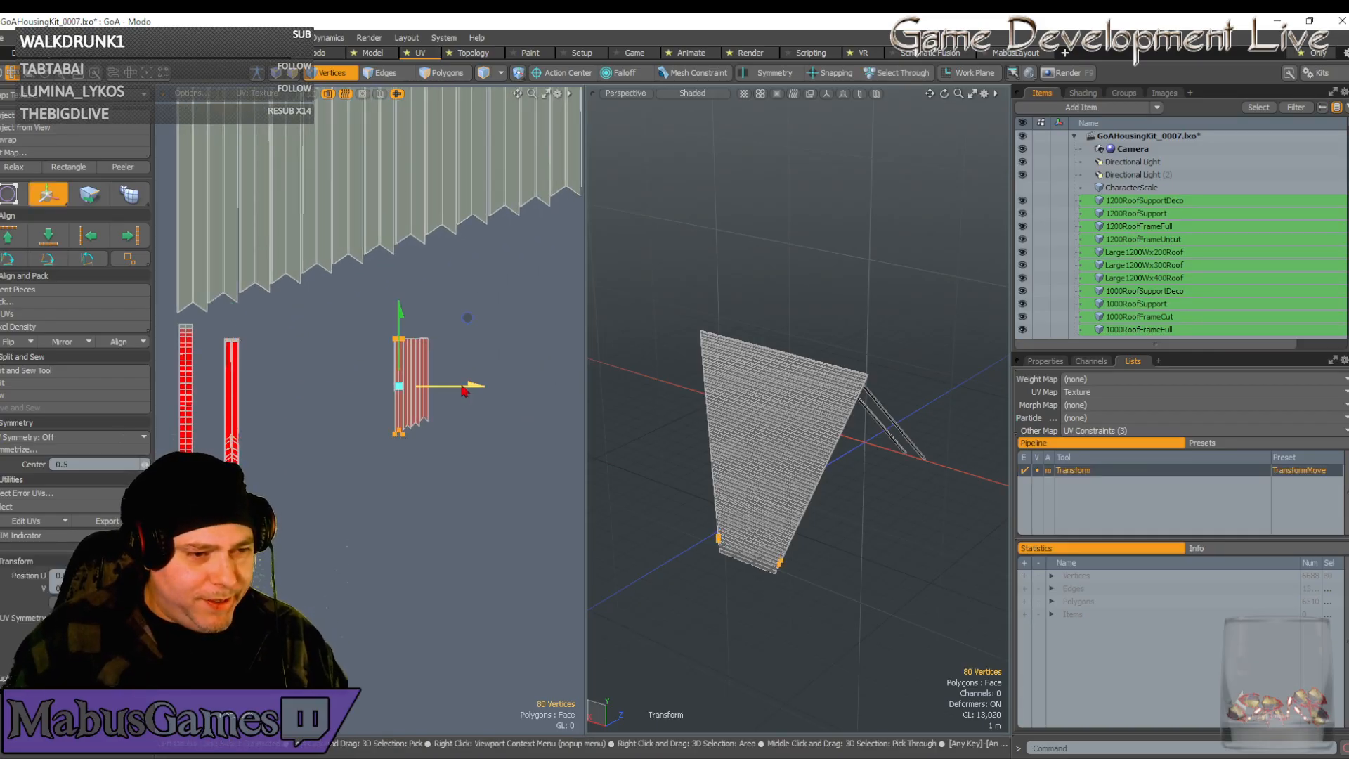
left_click_drag(456, 385, 291, 386)
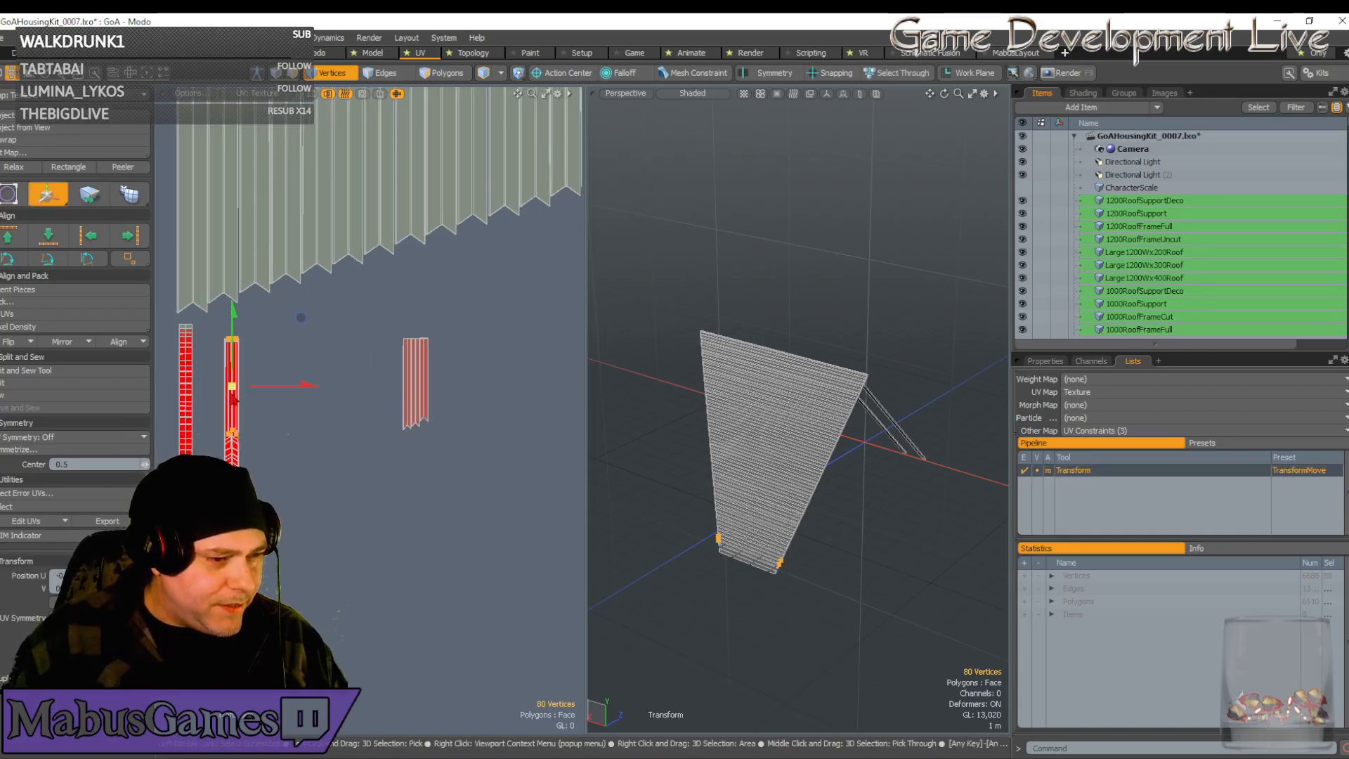
scroll(226, 393, "up", 5)
scroll(243, 386, "up", 4)
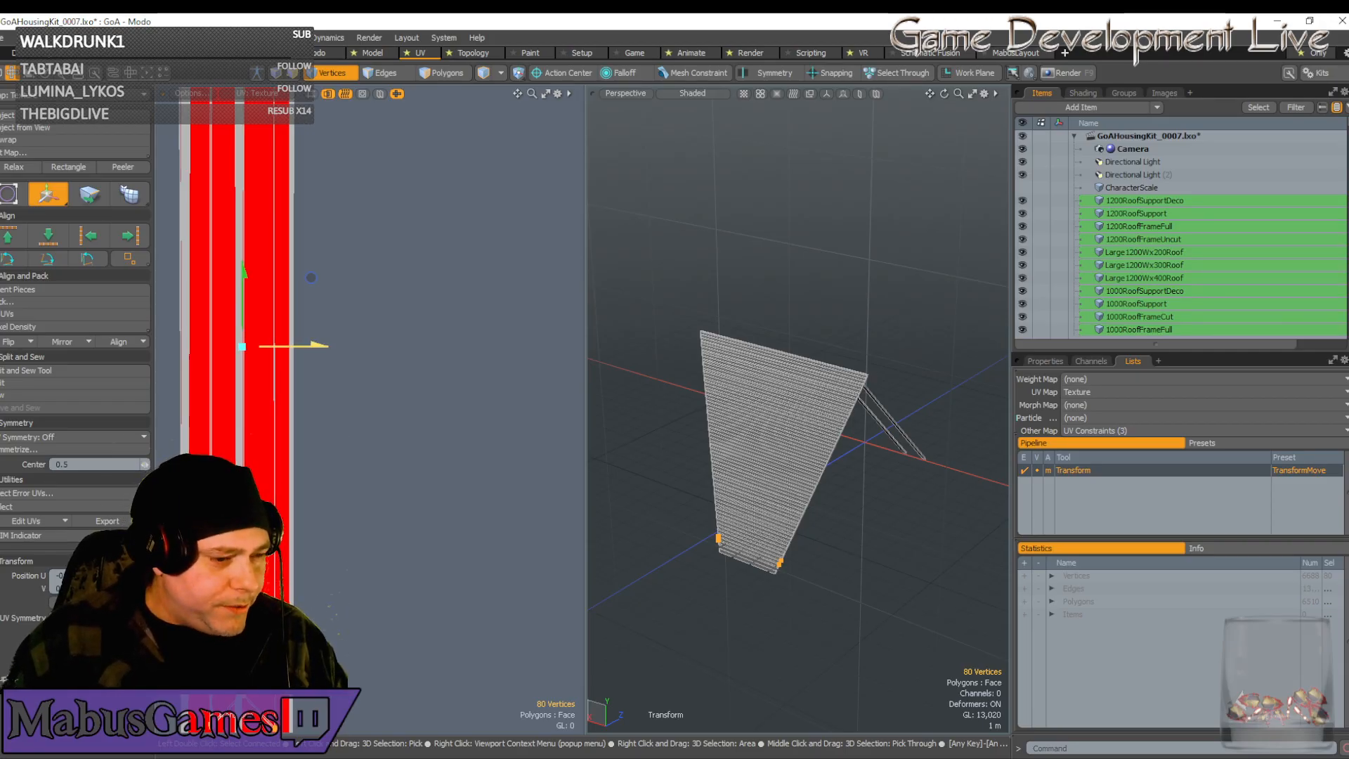
scroll(304, 381, "down", 2)
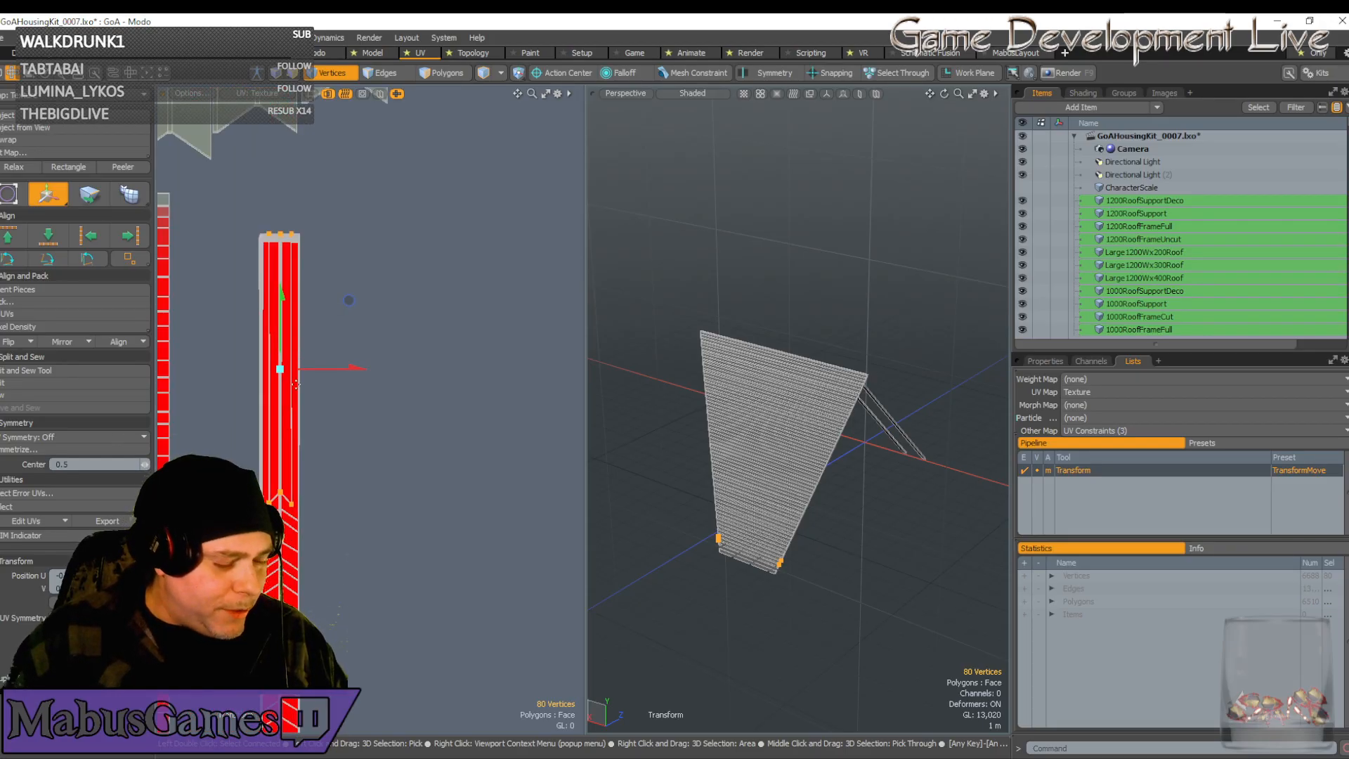
key("r")
left_click_drag(365, 362, 417, 361)
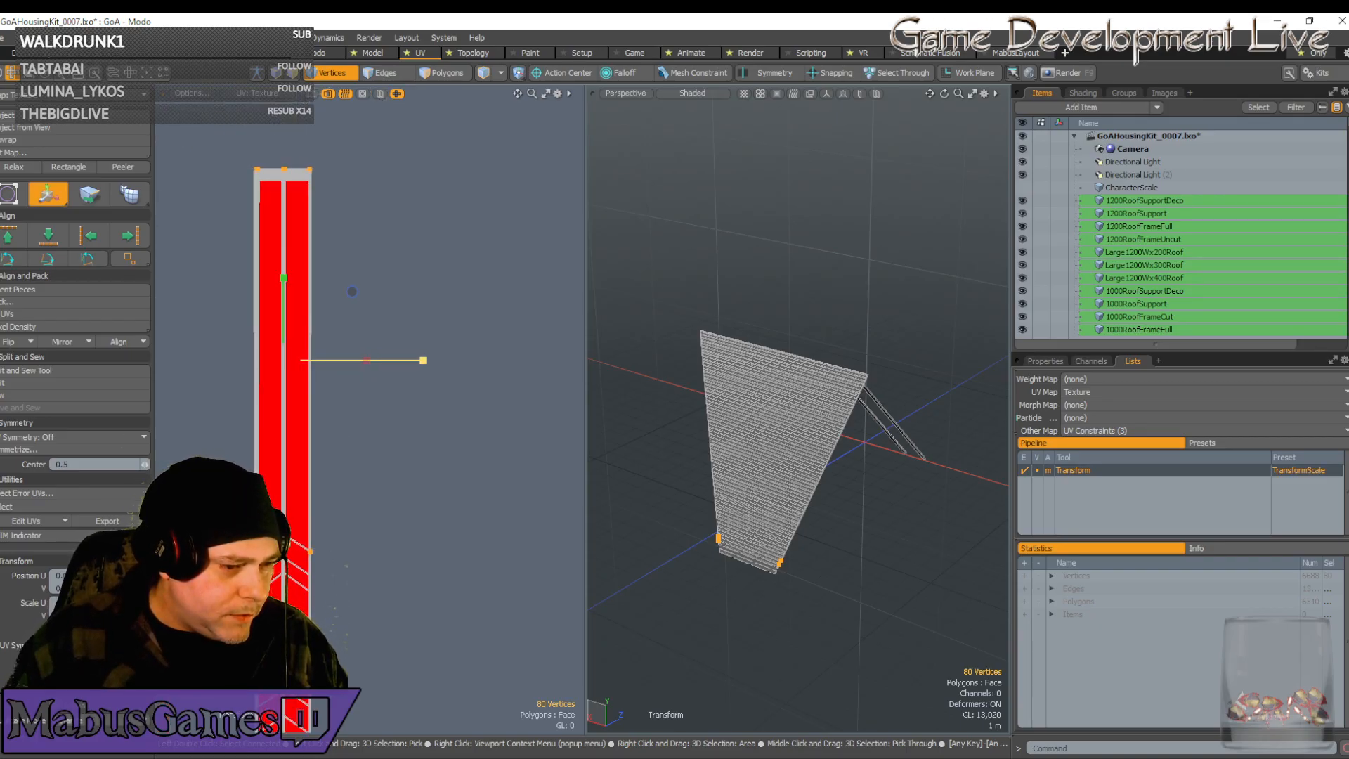
key("w")
scroll(365, 330, "up", 2)
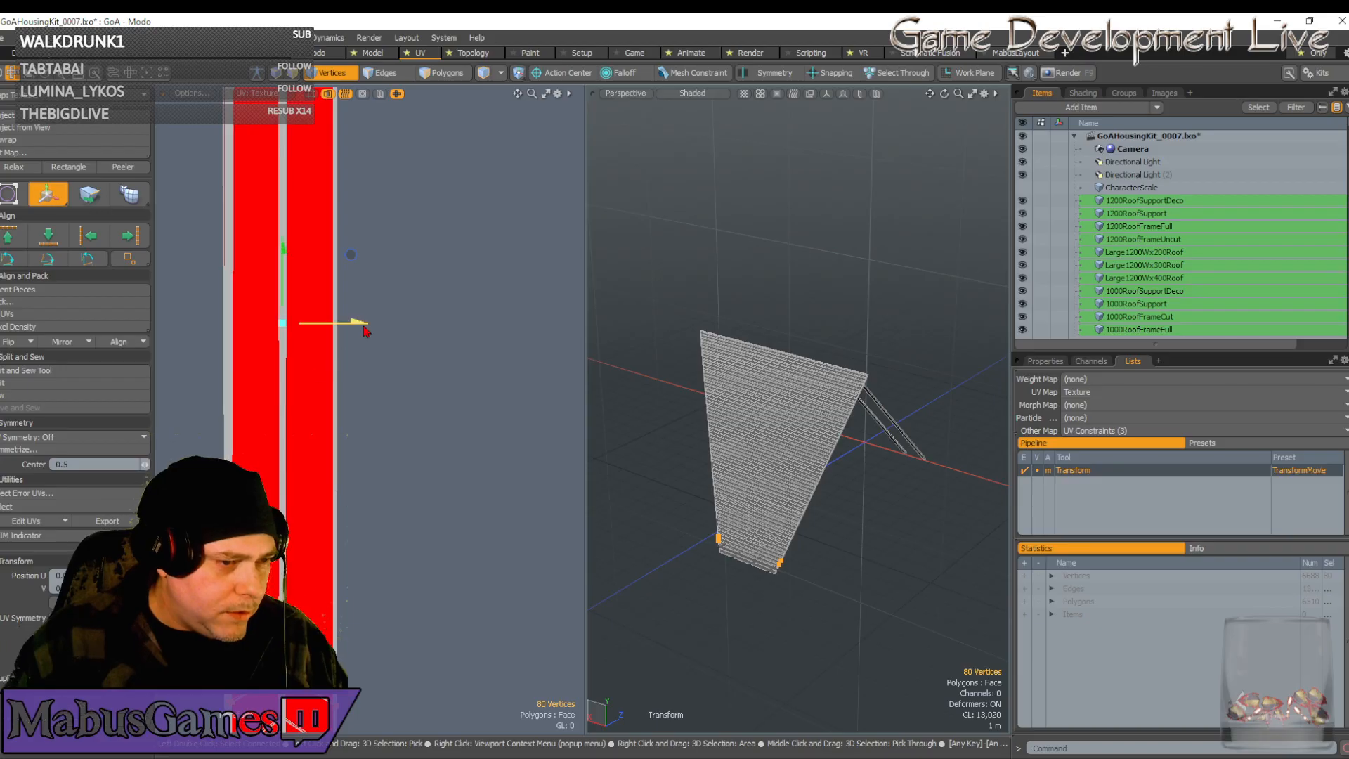
left_click_drag(355, 324, 353, 327)
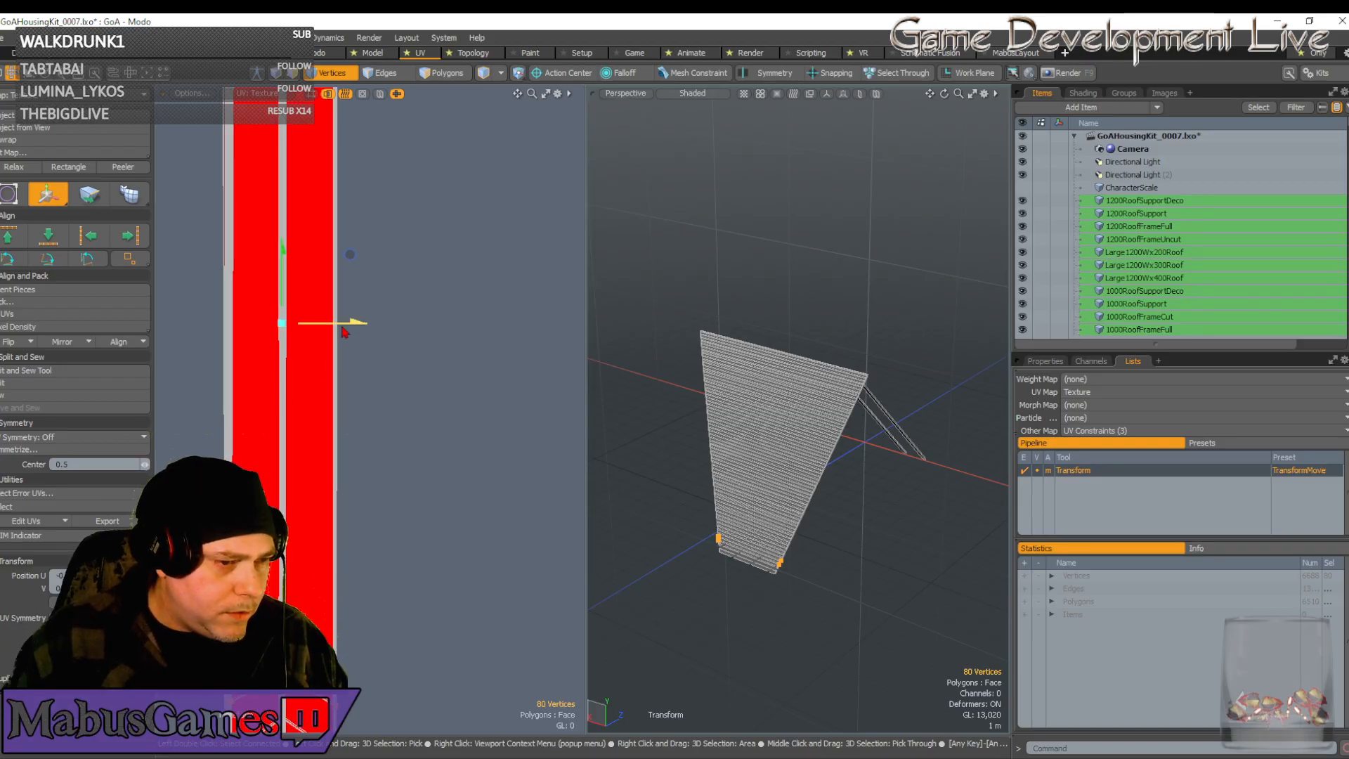
scroll(393, 383, "down", 5)
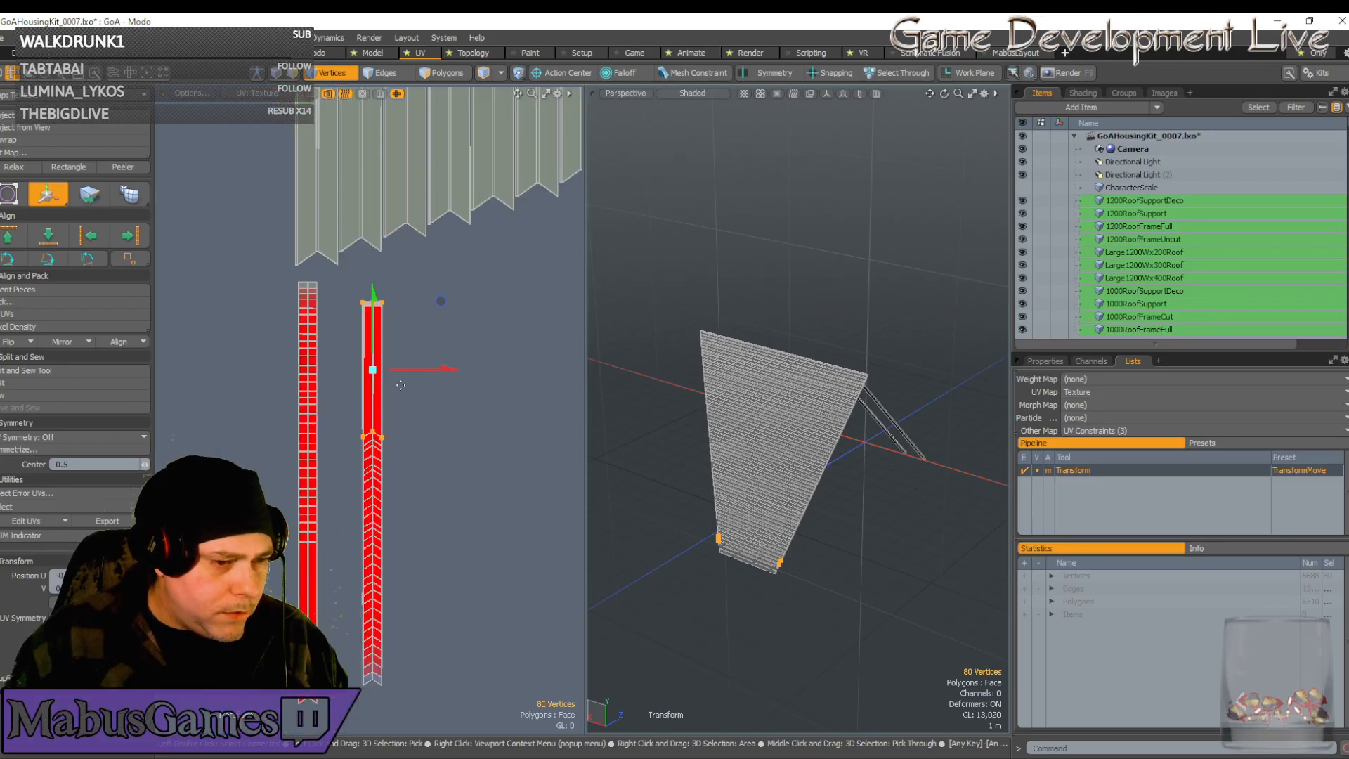
key("q")
left_click_drag(437, 437, 466, 436, "alt")
scroll(463, 433, "down", 3)
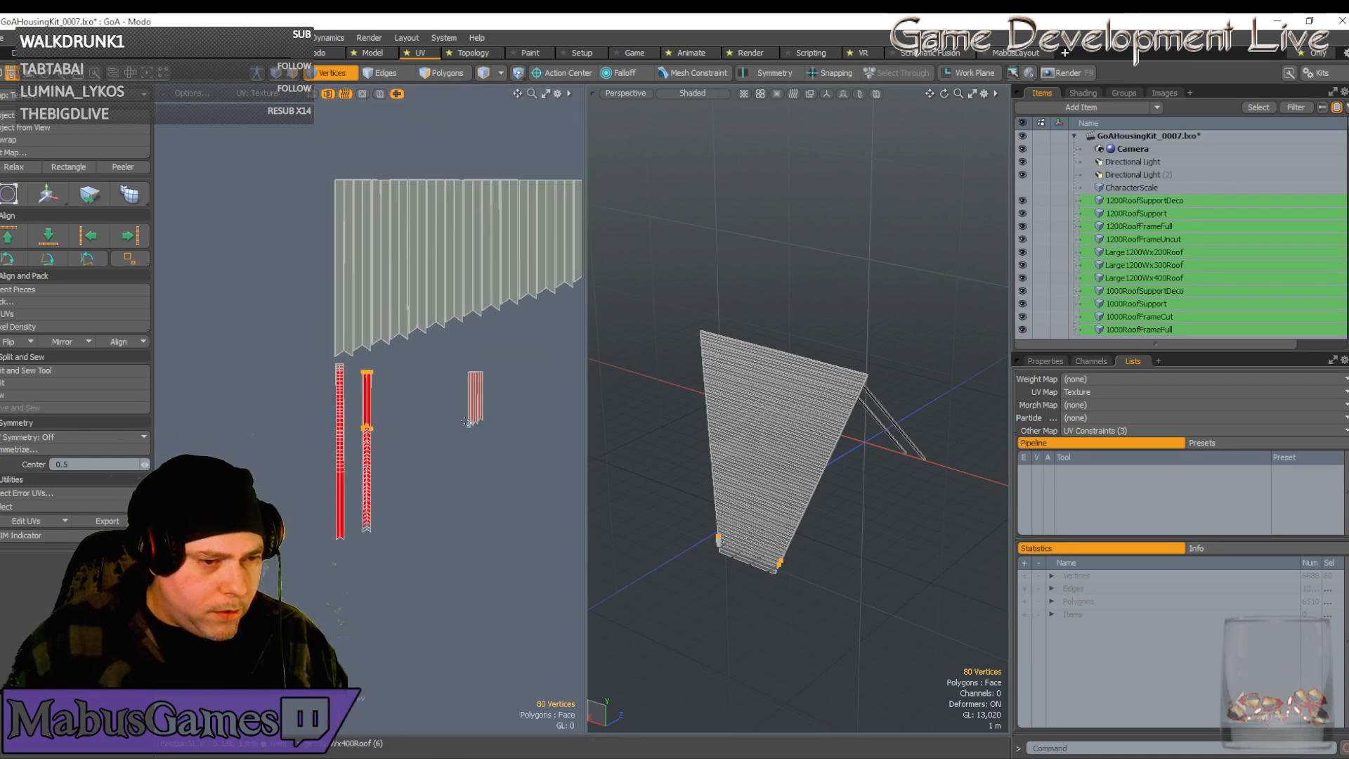
Move the first small strip left onto the red column and stretch it slightly along U
scroll(476, 419, "up", 5)
scroll(477, 419, "down", 4)
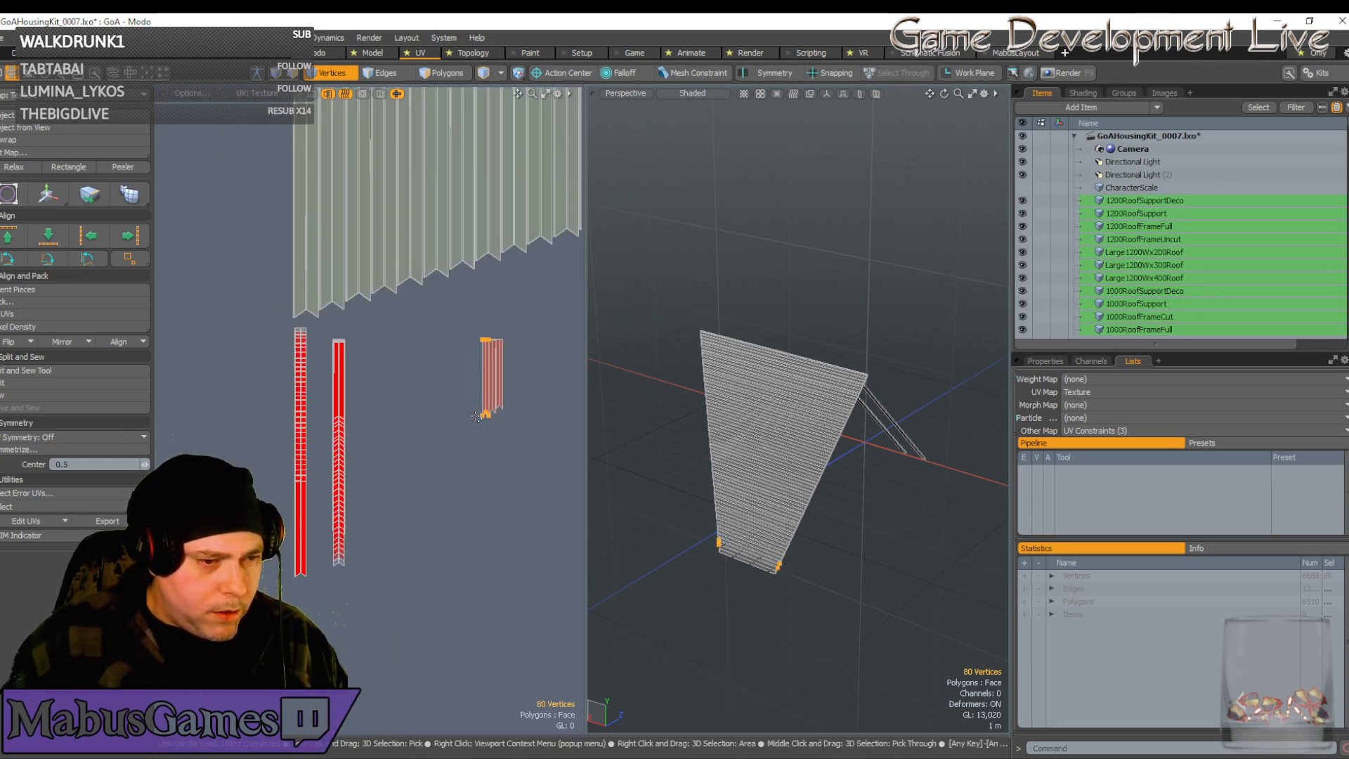
key("w")
left_click_drag(557, 378, 413, 378)
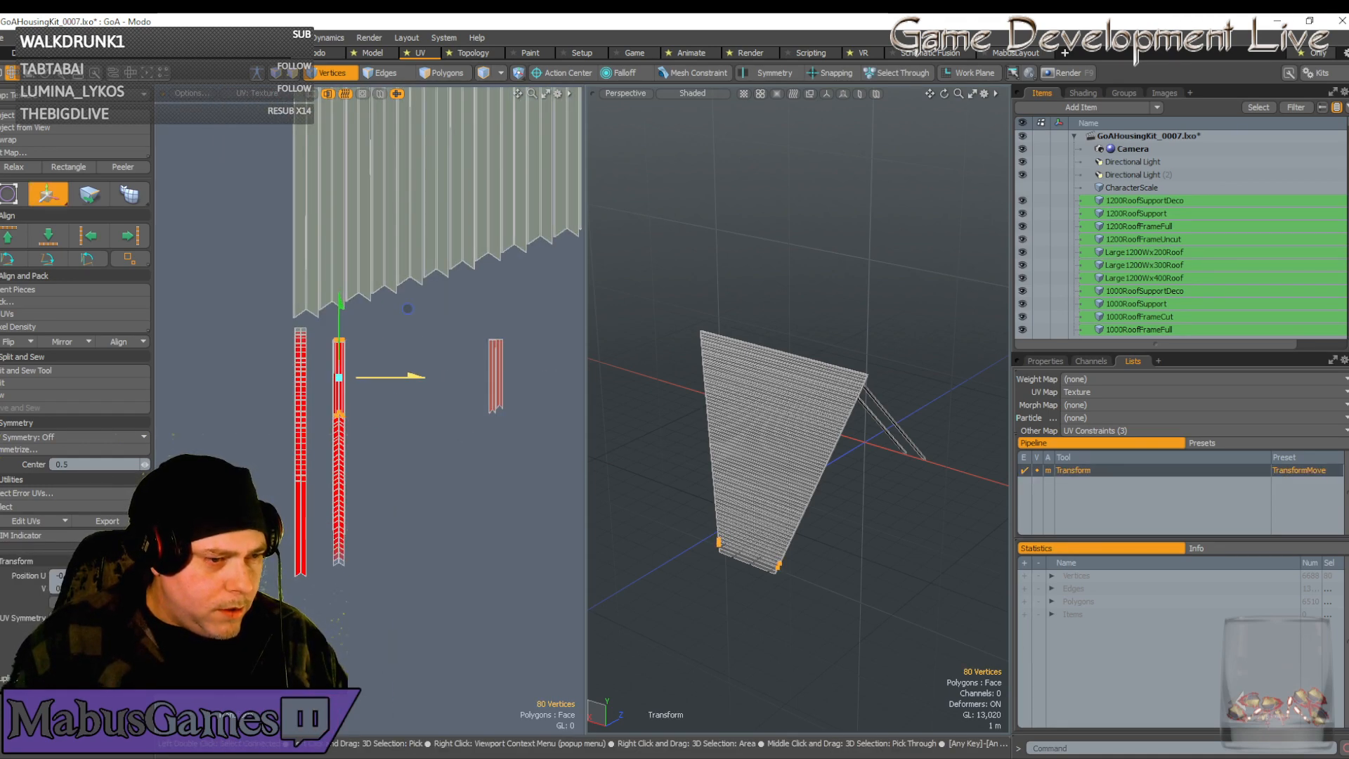
scroll(343, 385, "up", 5)
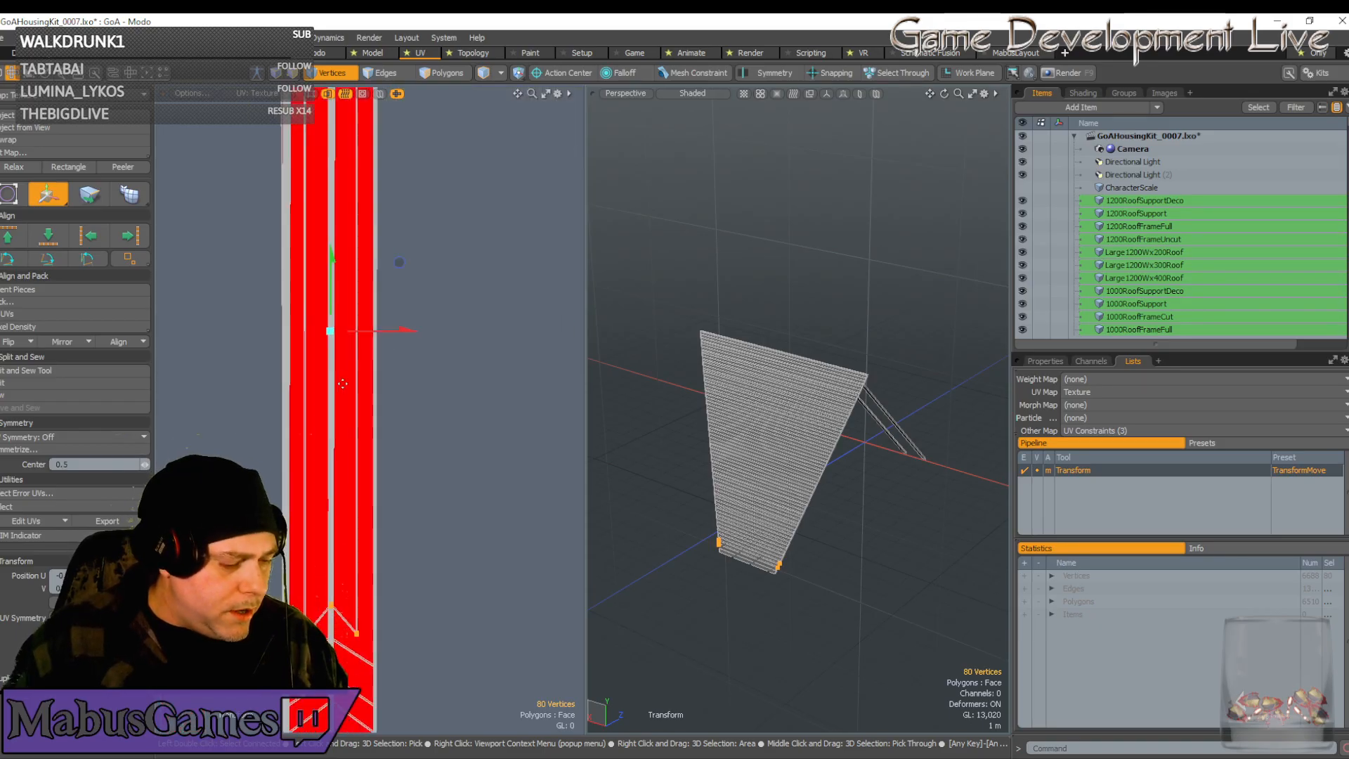
key("r")
left_click_drag(416, 331, 430, 331)
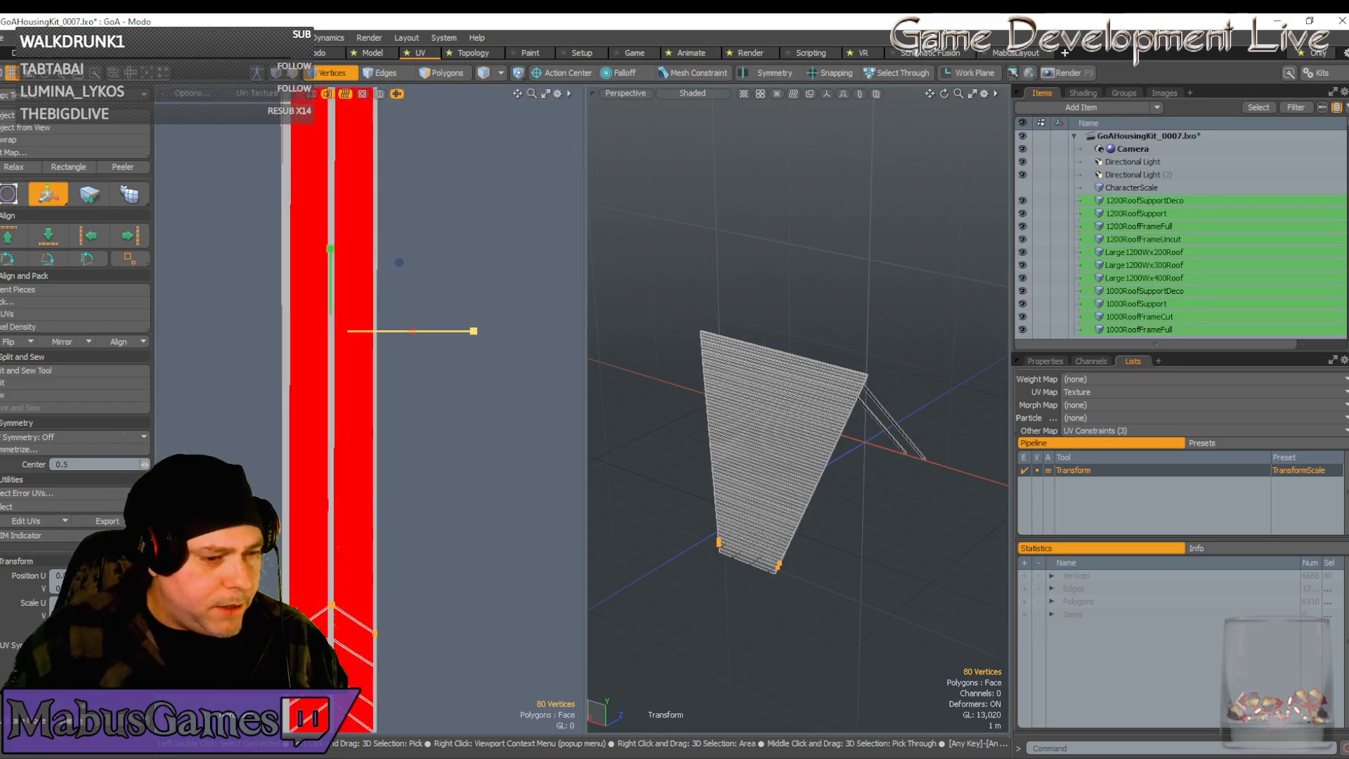
scroll(484, 391, "down", 3)
scroll(485, 391, "down", 4)
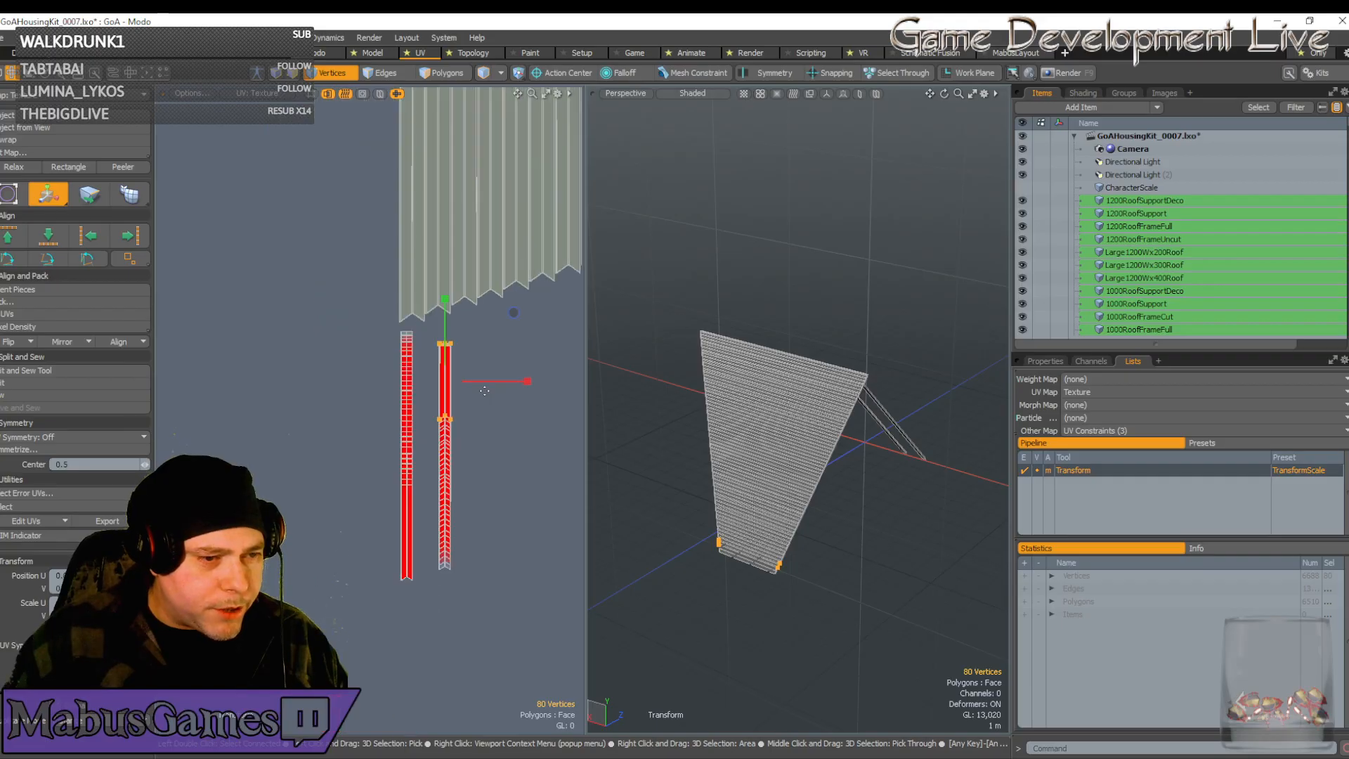
scroll(484, 391, "up", 1)
left_click_drag(485, 391, 356, 380, "alt")
key("w")
key("q")
Select the left small strip, nudge it right, and shrink it to the column width
double_click(483, 424)
key("w")
scroll(332, 386, "up", 6)
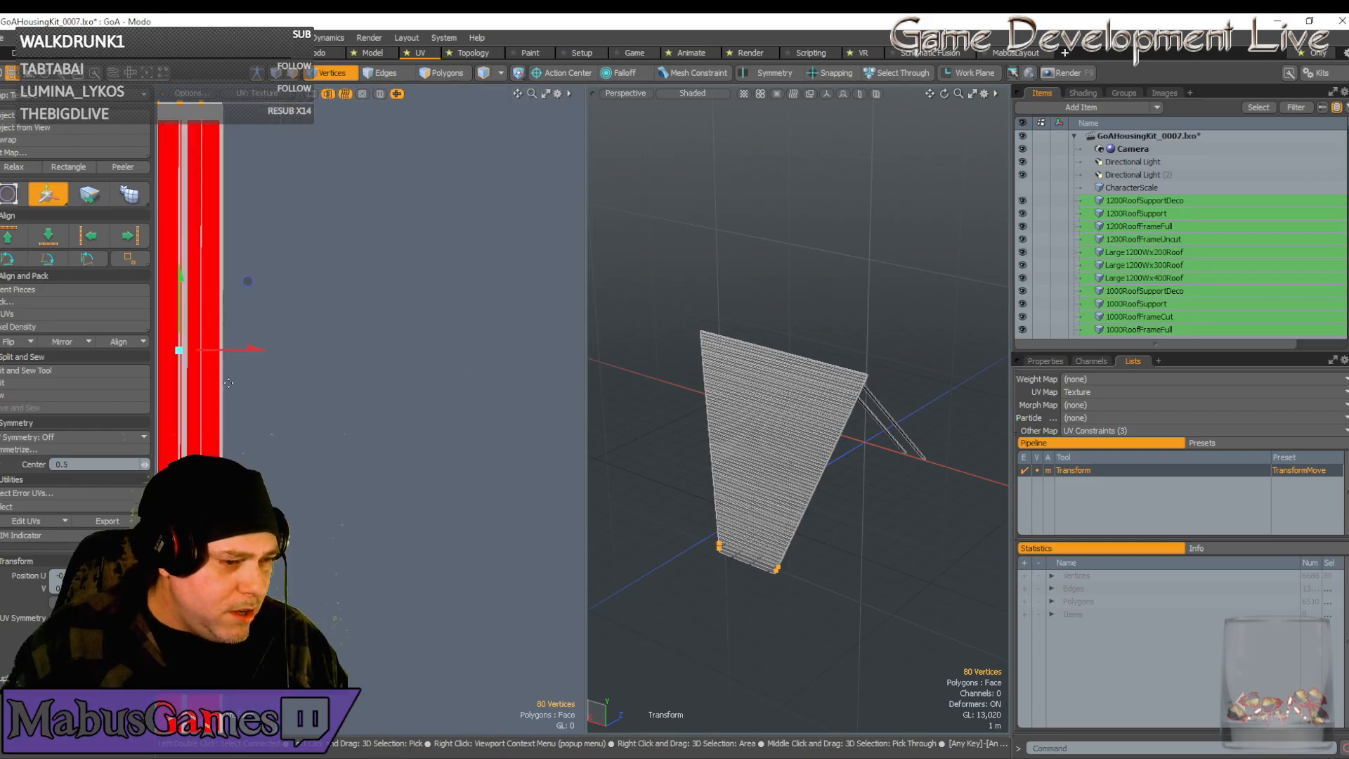
left_click_drag(254, 349, 258, 349)
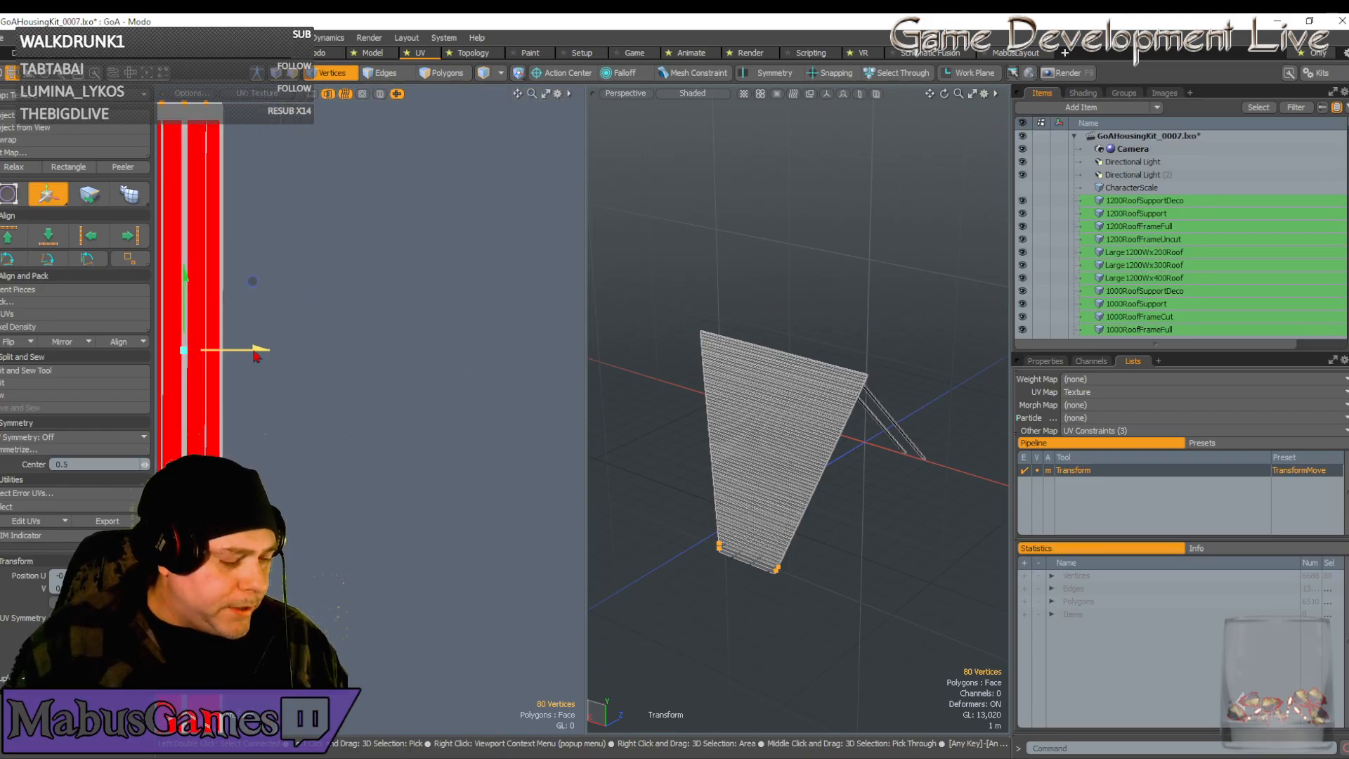
key("r")
left_click_drag(267, 358, 240, 370)
scroll(240, 370, "down", 2)
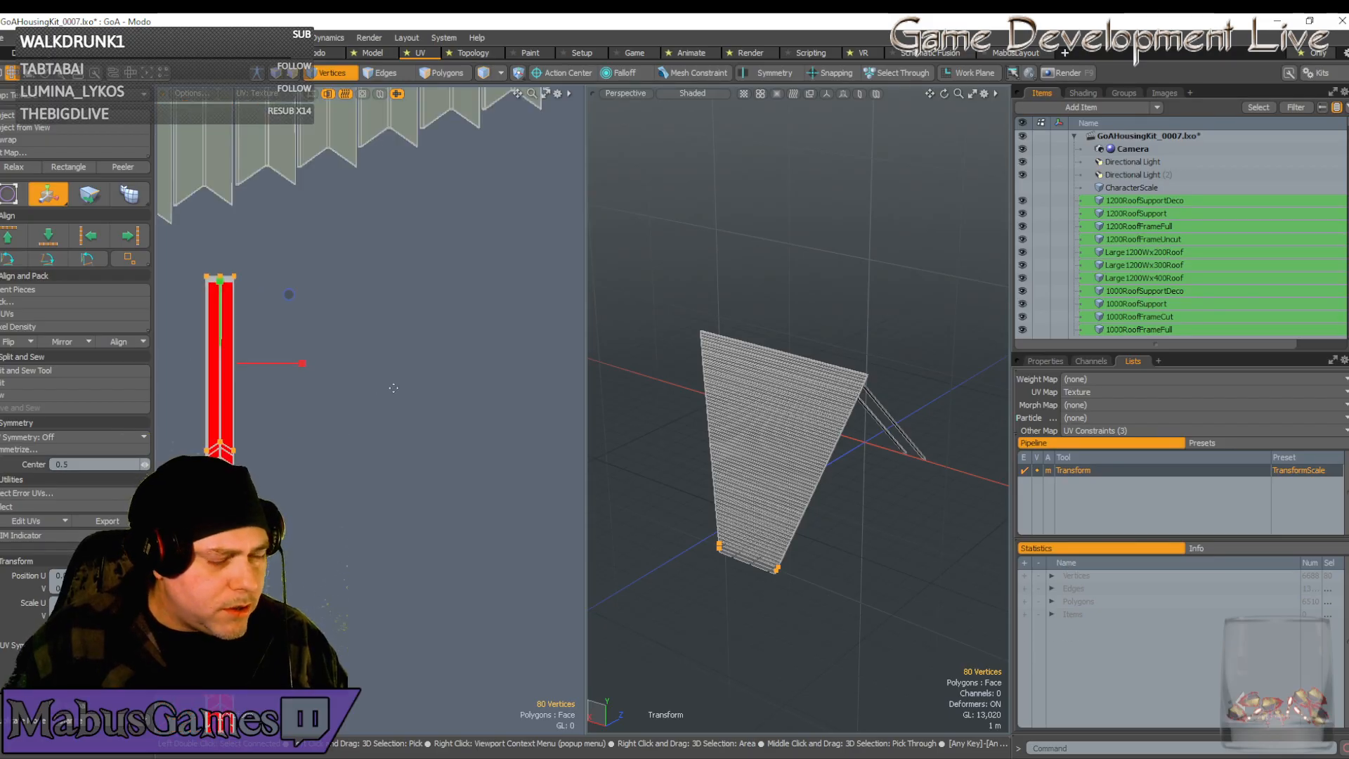
key("w")
scroll(347, 397, "down", 1)
left_click_drag(347, 398, 340, 403, "alt")
scroll(339, 426, "up", 1)
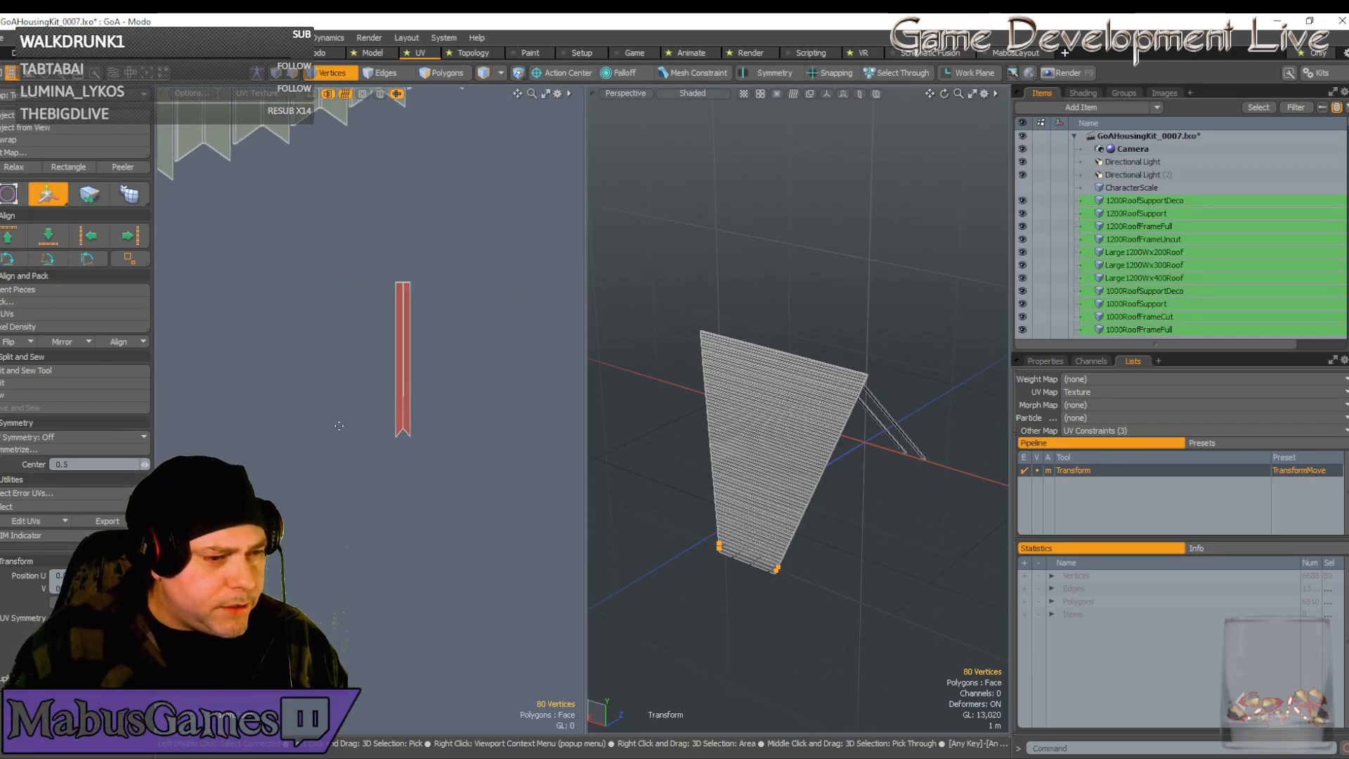
Move the chevron strip left onto the red strip and rescale it along U
key("space")
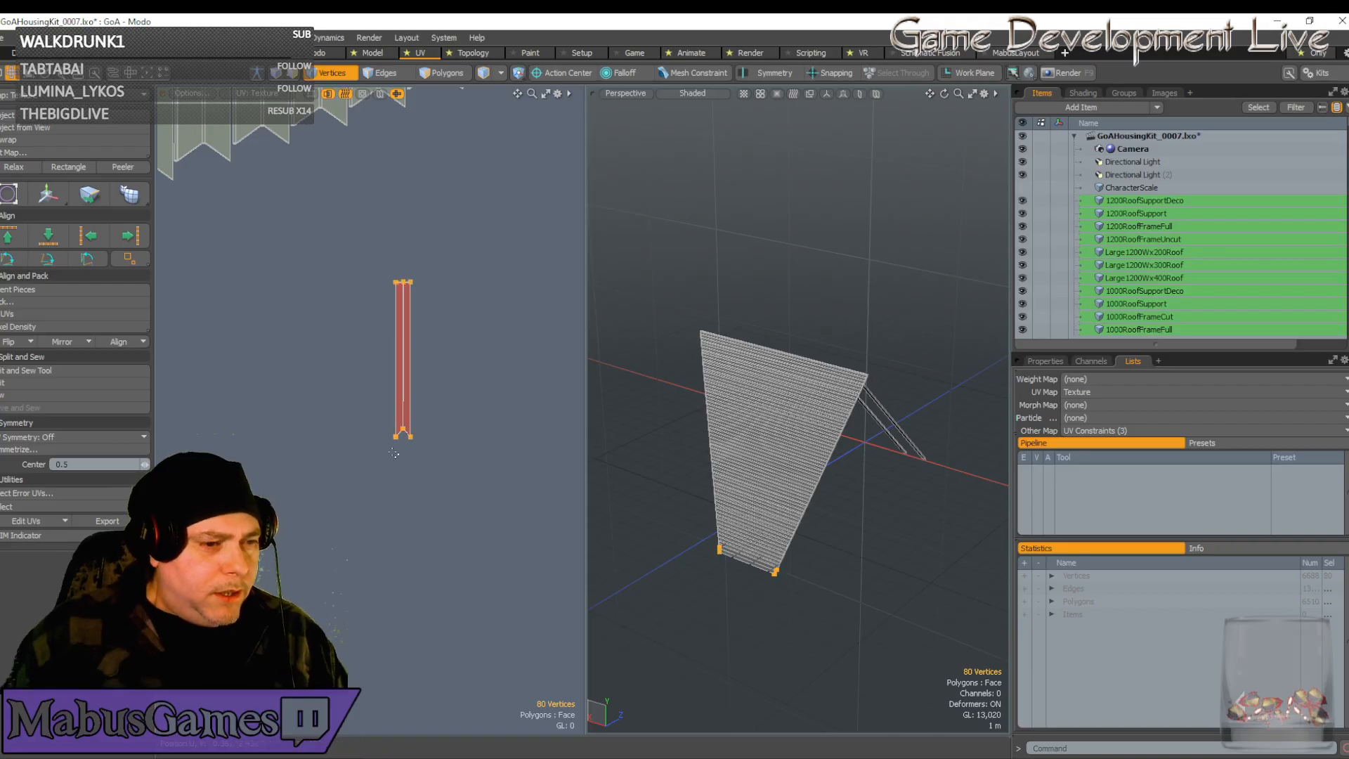
scroll(395, 446, "down", 3)
key("w")
left_click_drag(430, 420, 303, 420)
scroll(267, 424, "up", 7)
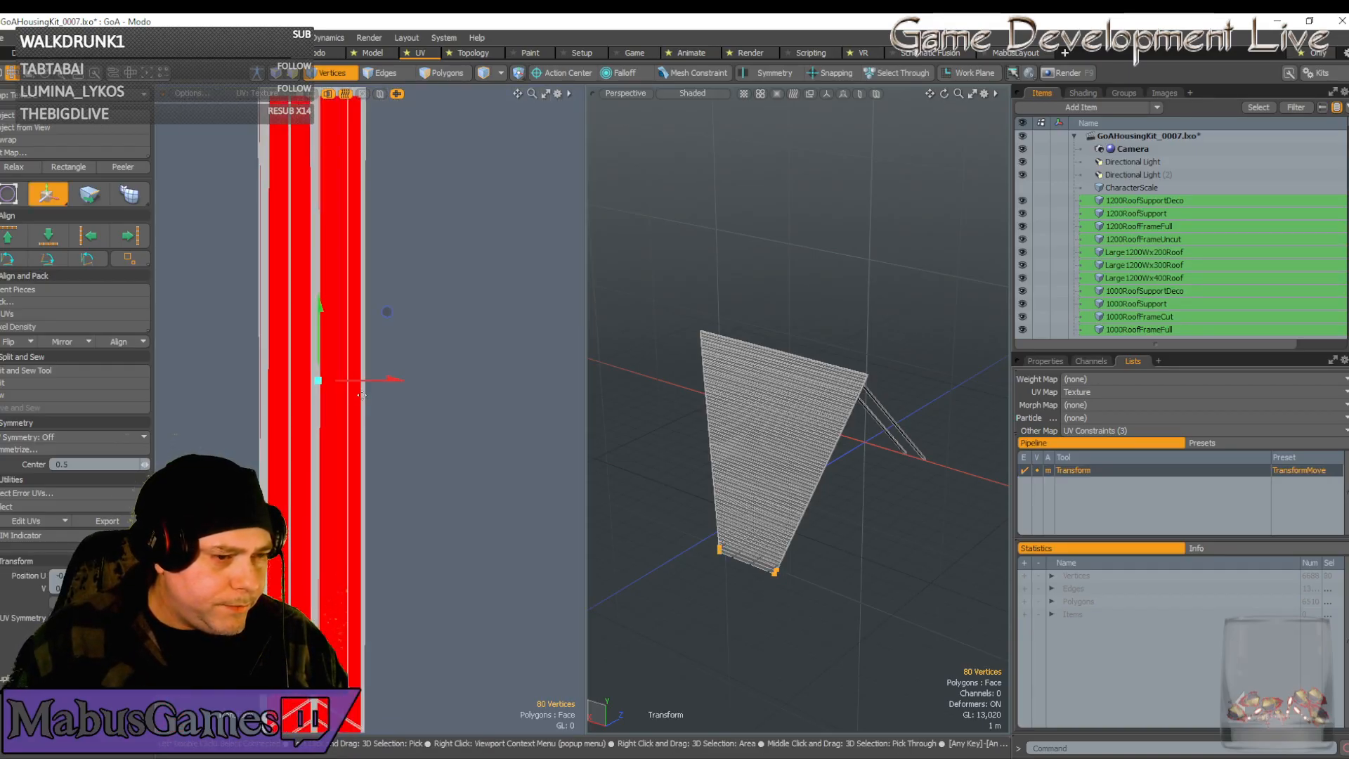
left_click_drag(372, 387, 463, 381)
key("r")
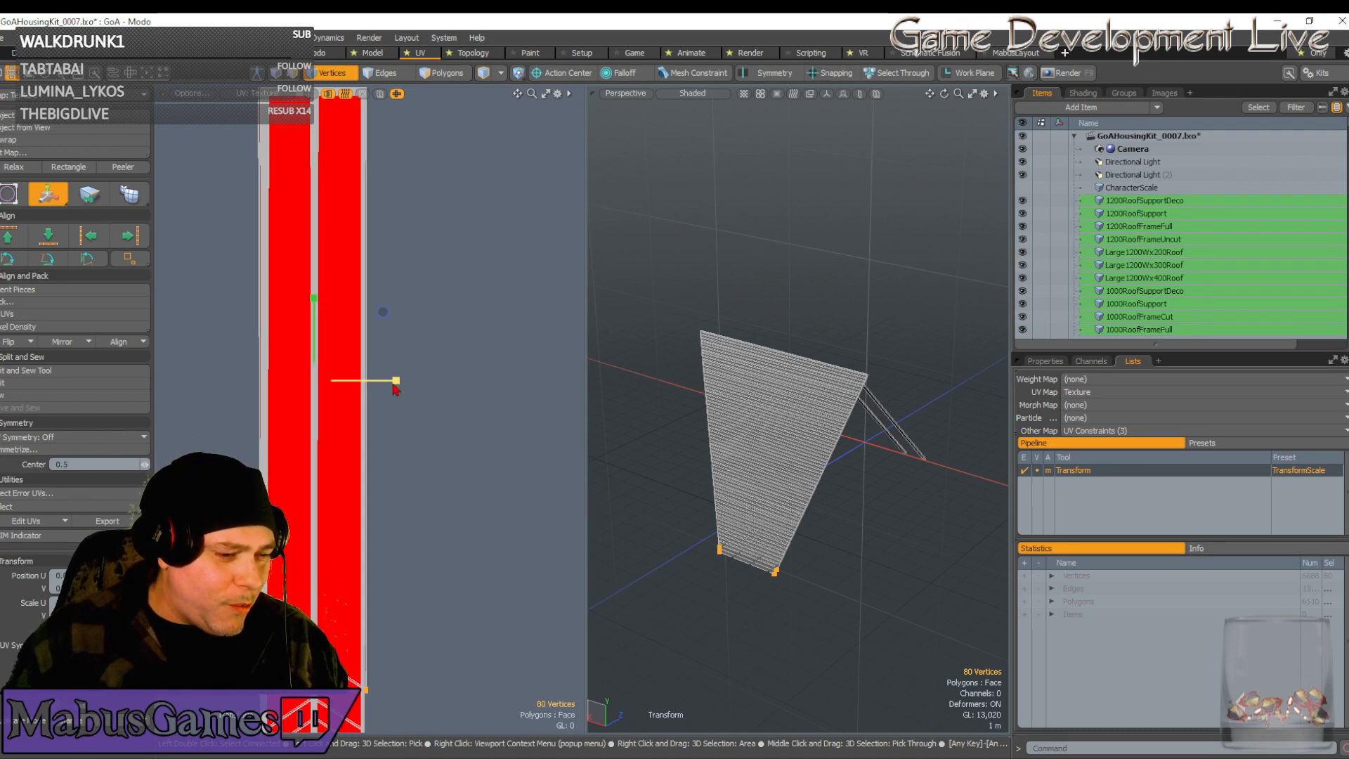
key("w")
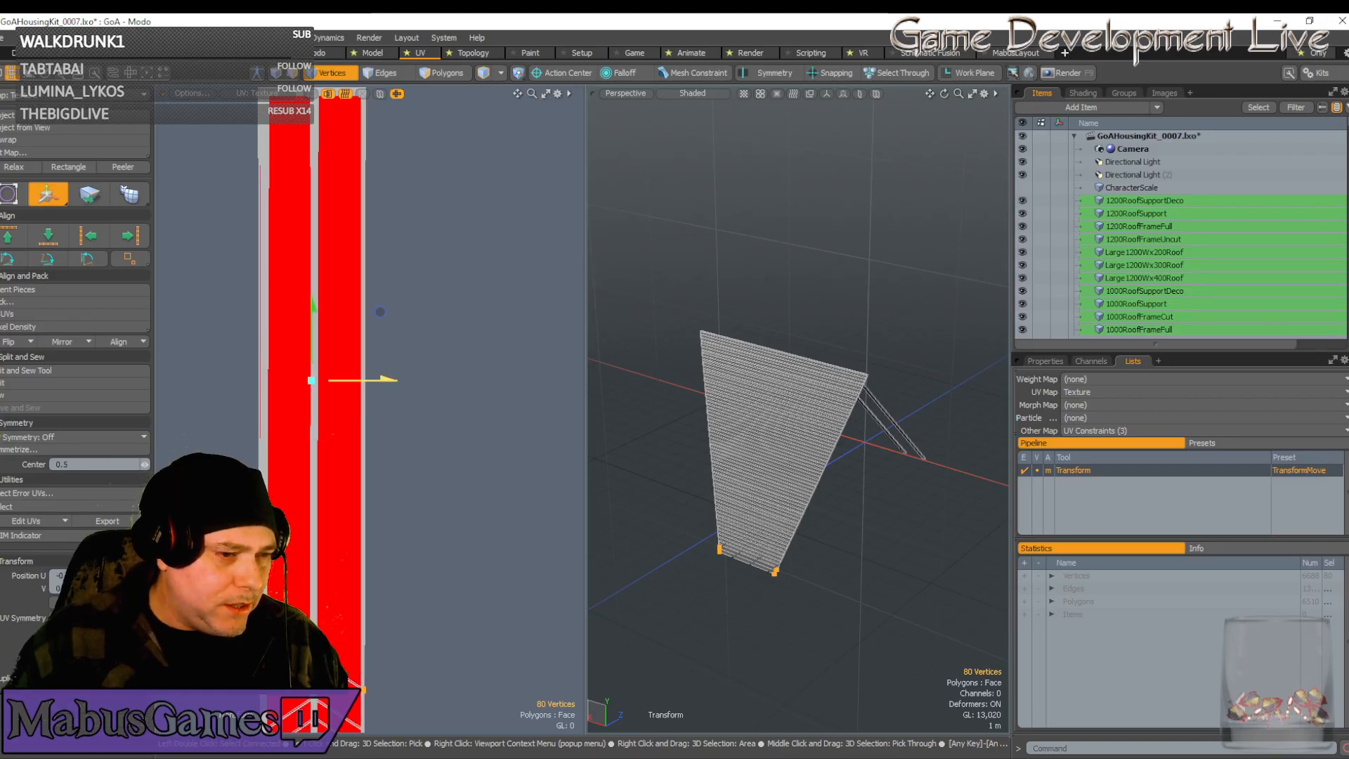
key("r")
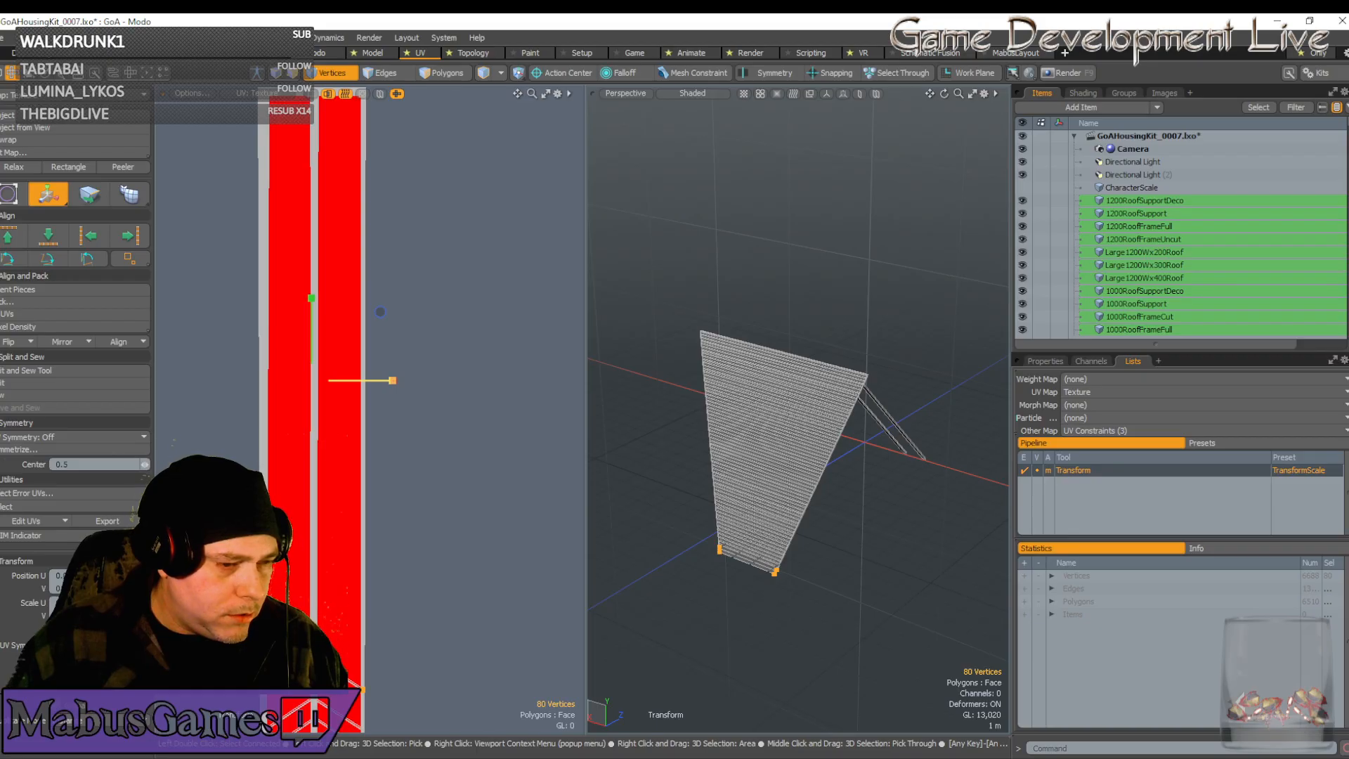
key("w")
scroll(415, 428, "down", 5)
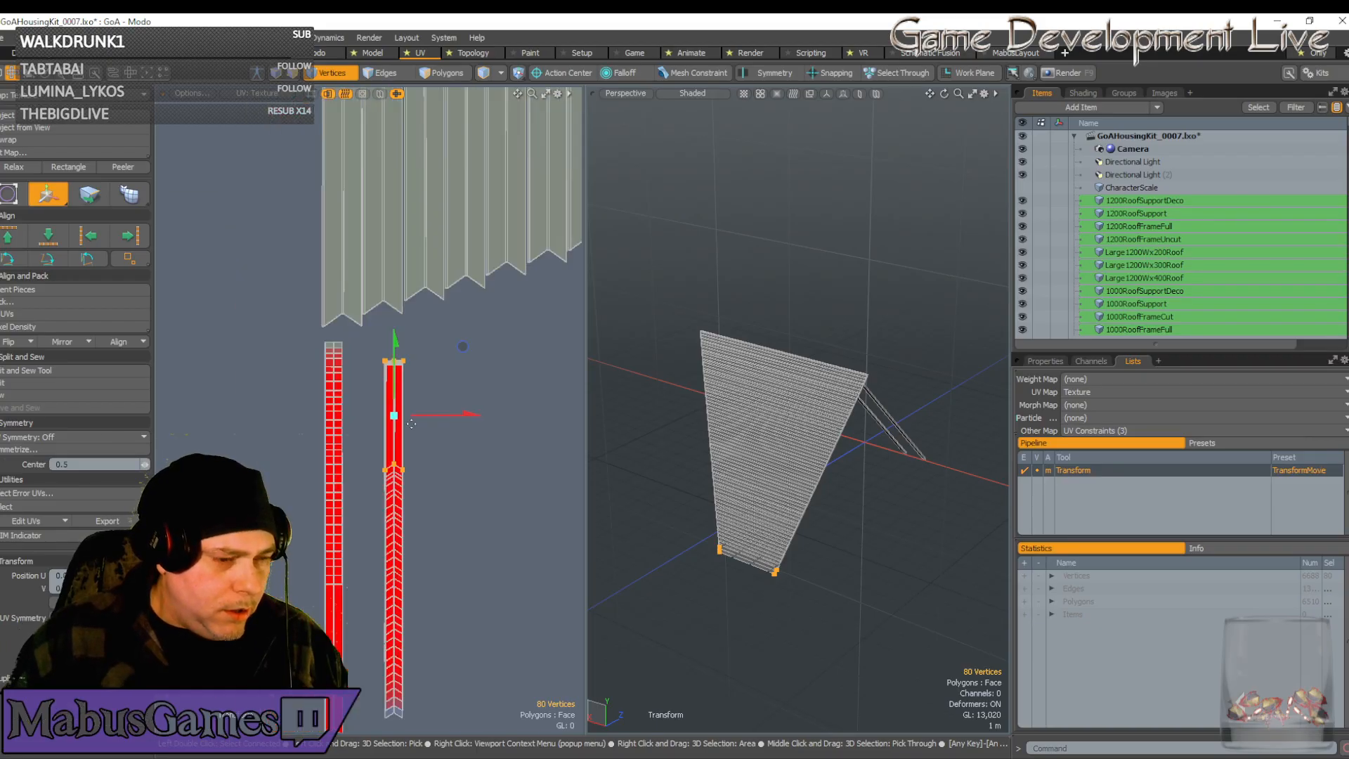
key("q")
scroll(393, 421, "up", 2)
key("w")
scroll(393, 562, "down", 3)
left_click_drag(390, 632, 383, 486, "alt")
scroll(383, 487, "up", 2)
scroll(382, 487, "up", 8)
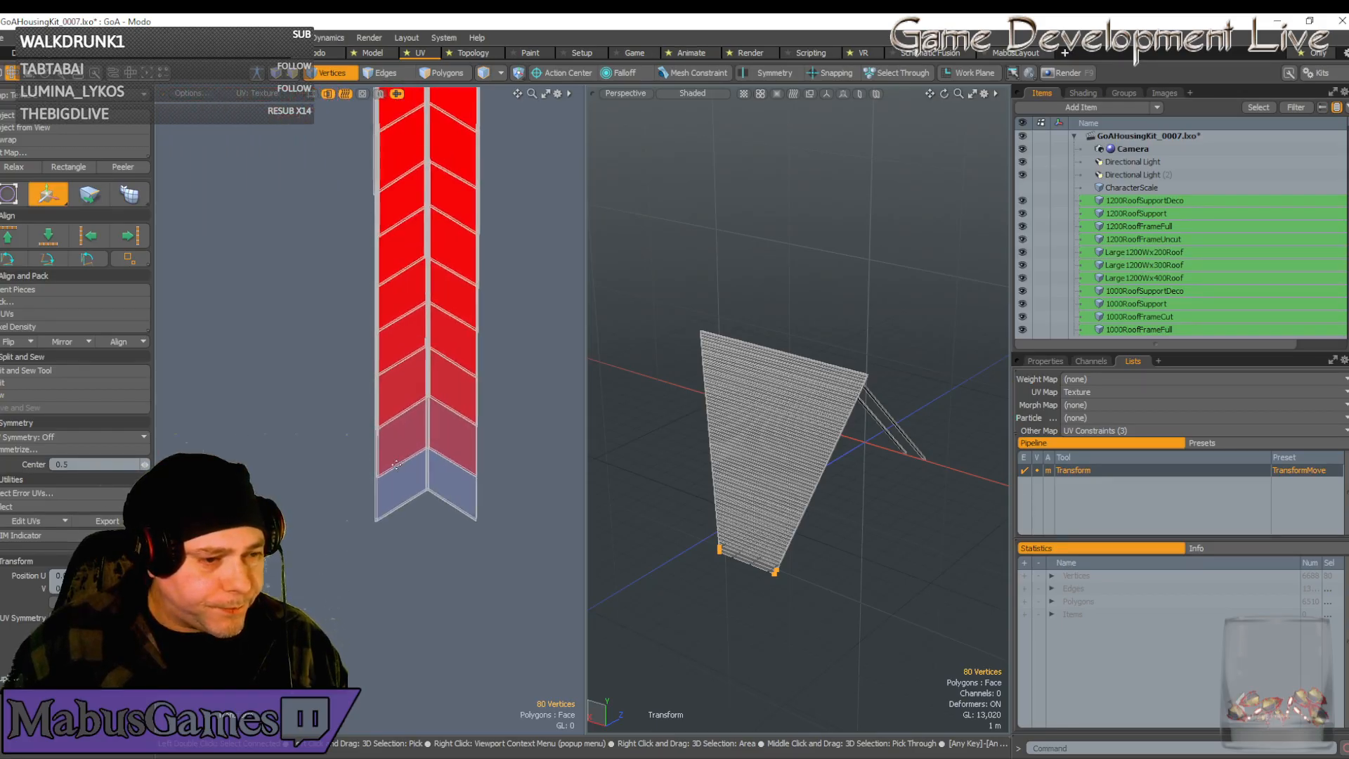
scroll(380, 481, "up", 1)
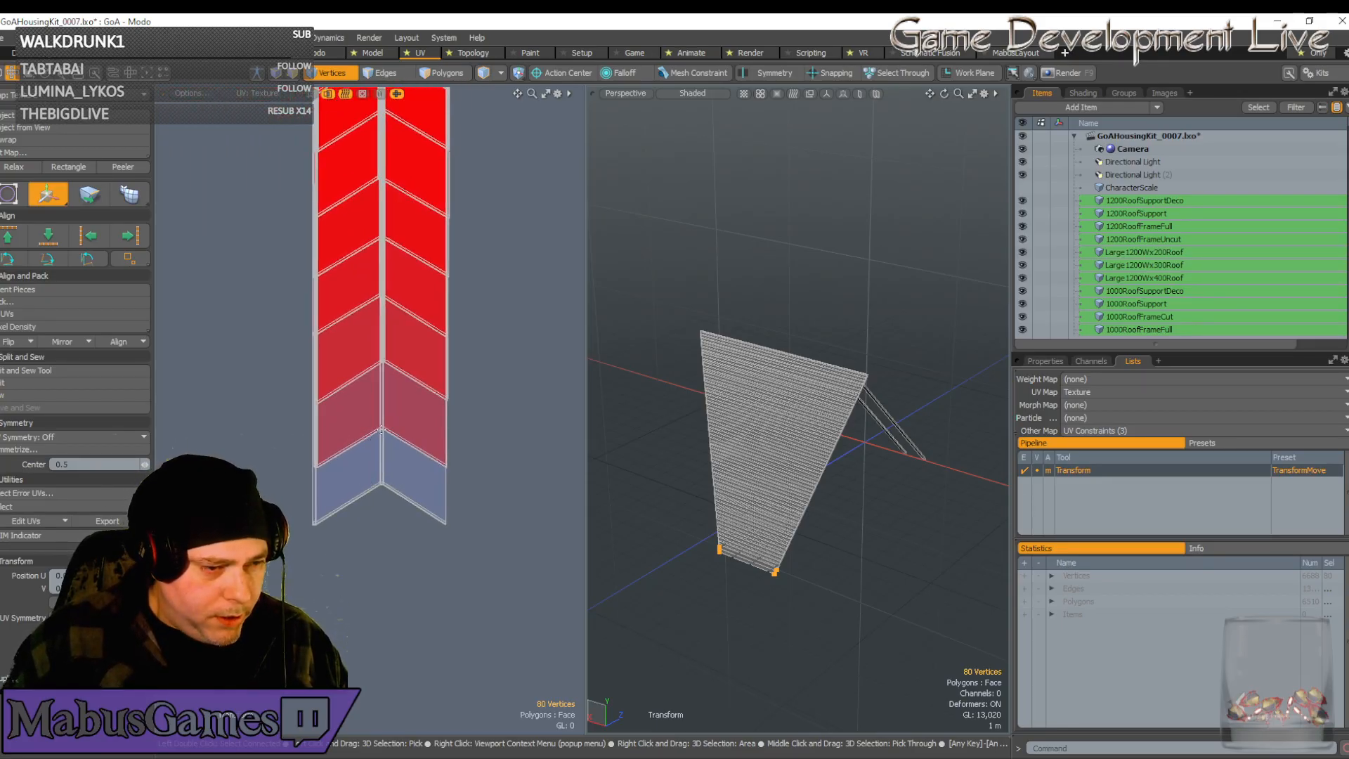
Select the vertices along the chevron line and frame the view on them
key("q")
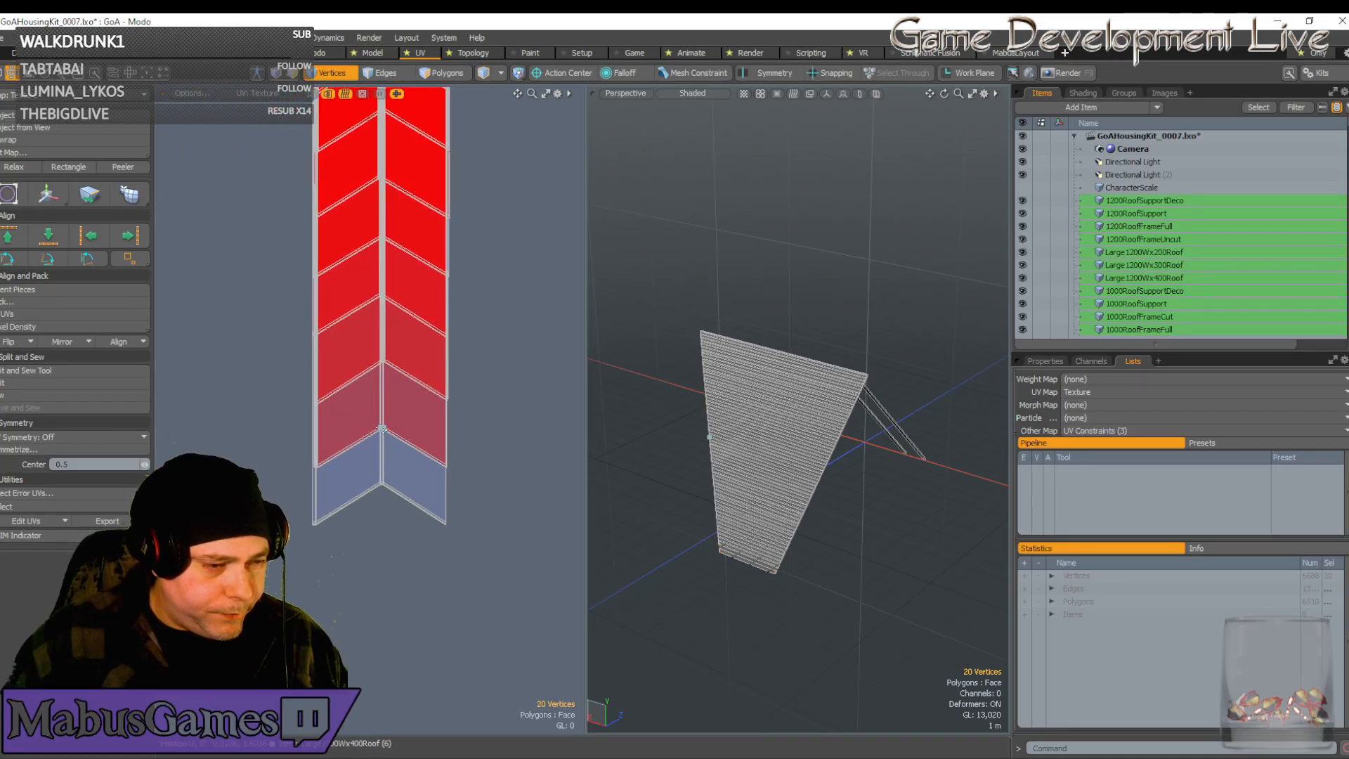
left_click(382, 429)
scroll(341, 520, "up", 4)
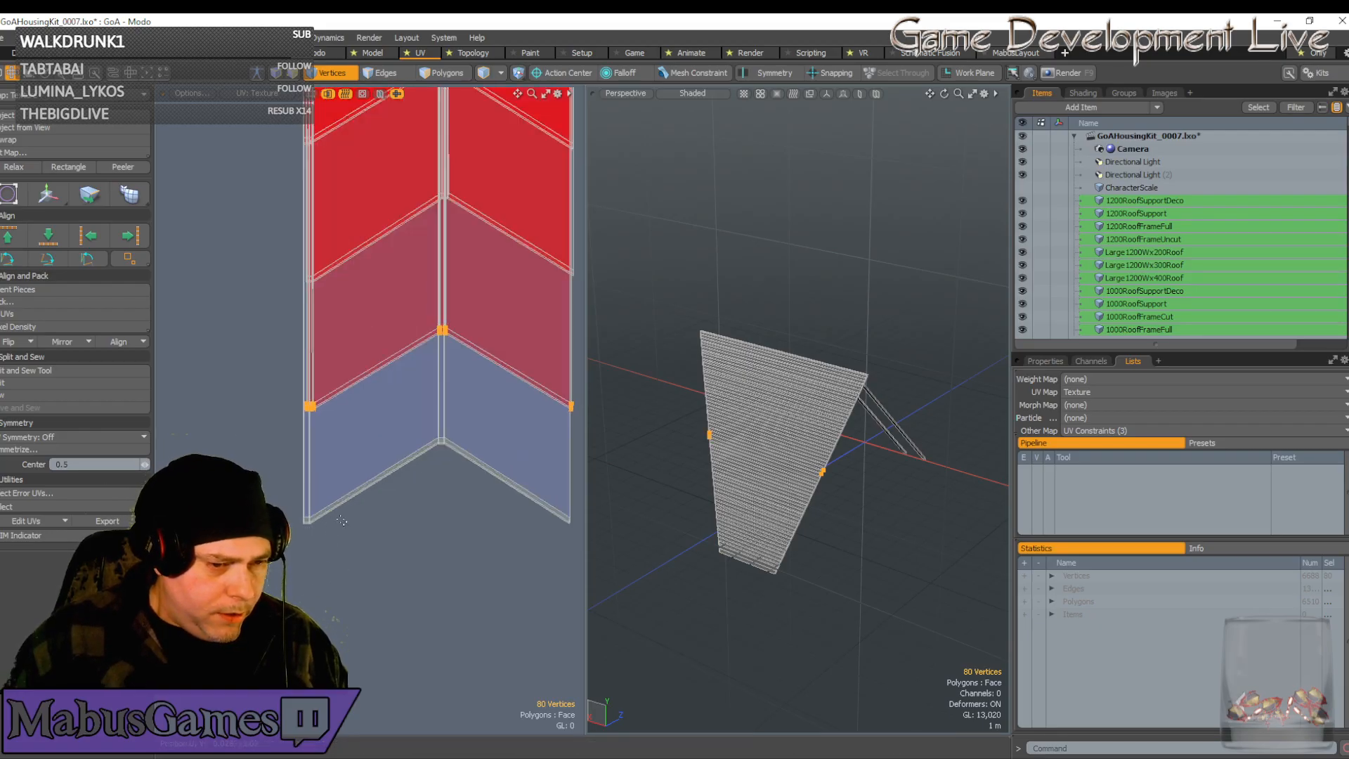
key("shift+a")
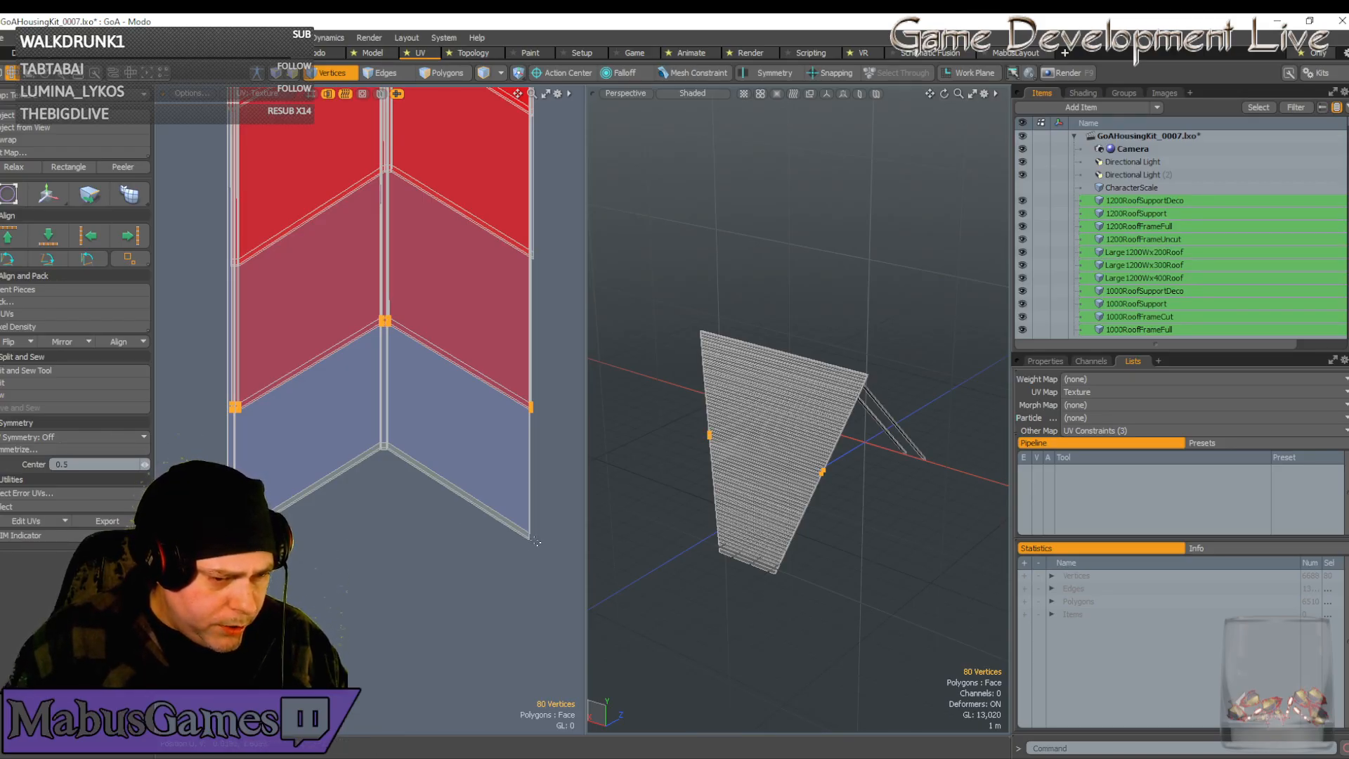
scroll(536, 542, "up", 5)
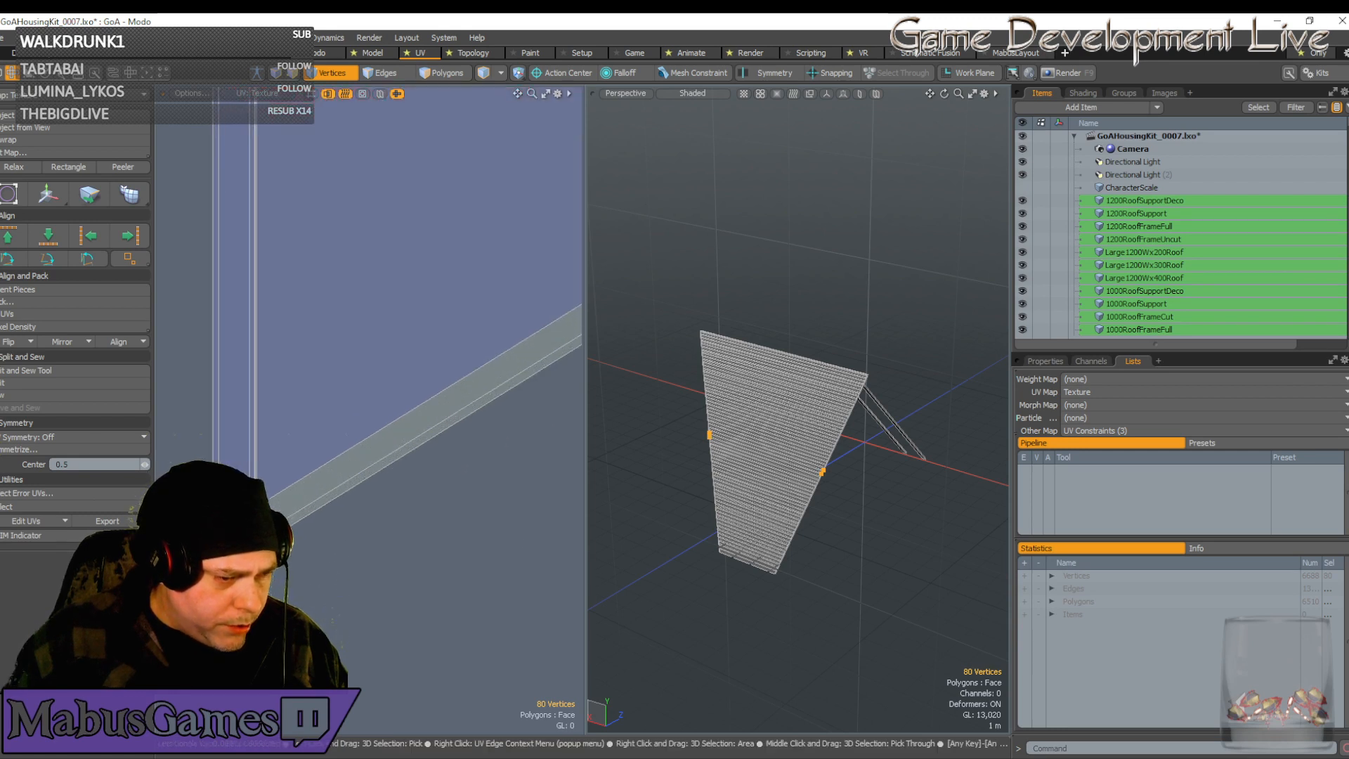
scroll(298, 481, "up", 1)
scroll(298, 481, "down", 3)
key("w")
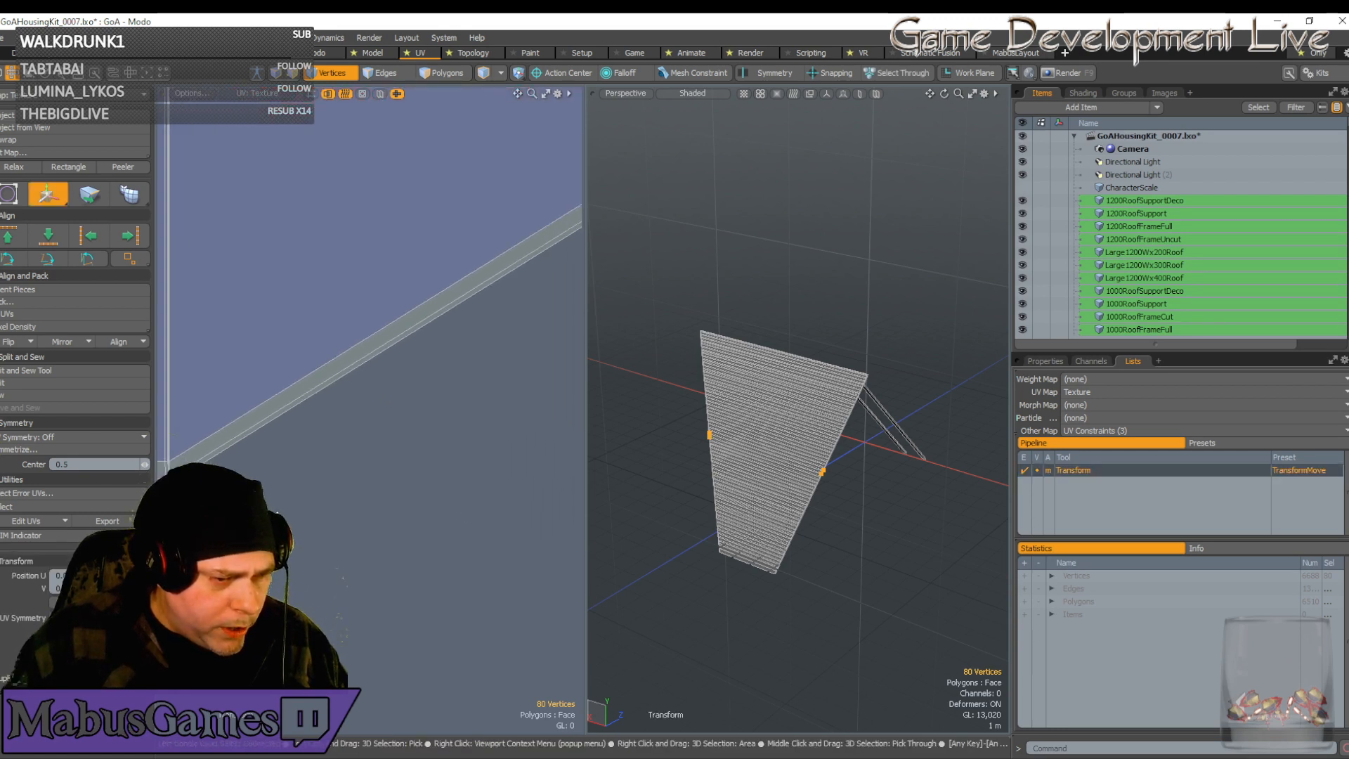
left_click_drag(562, 330, 369, 391, "alt")
scroll(369, 391, "down", 5)
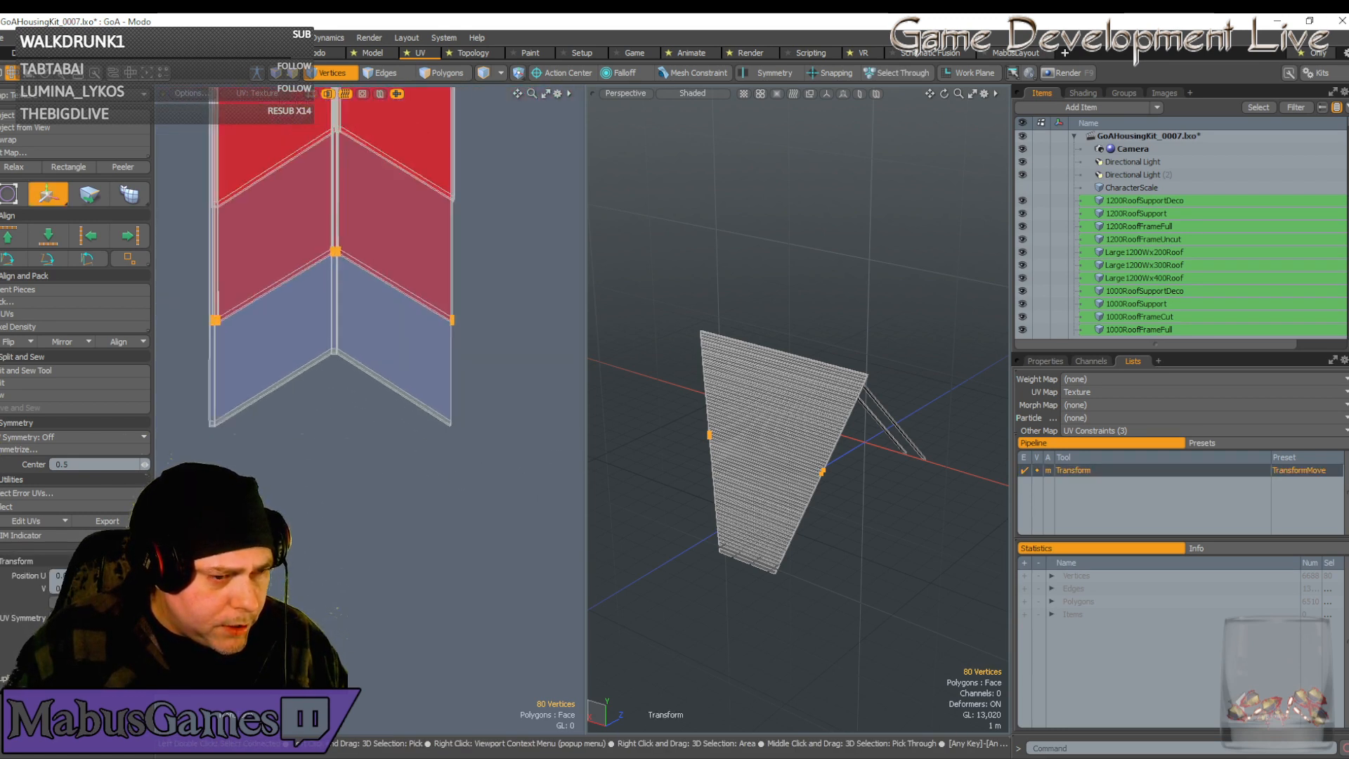
scroll(315, 382, "down", 5)
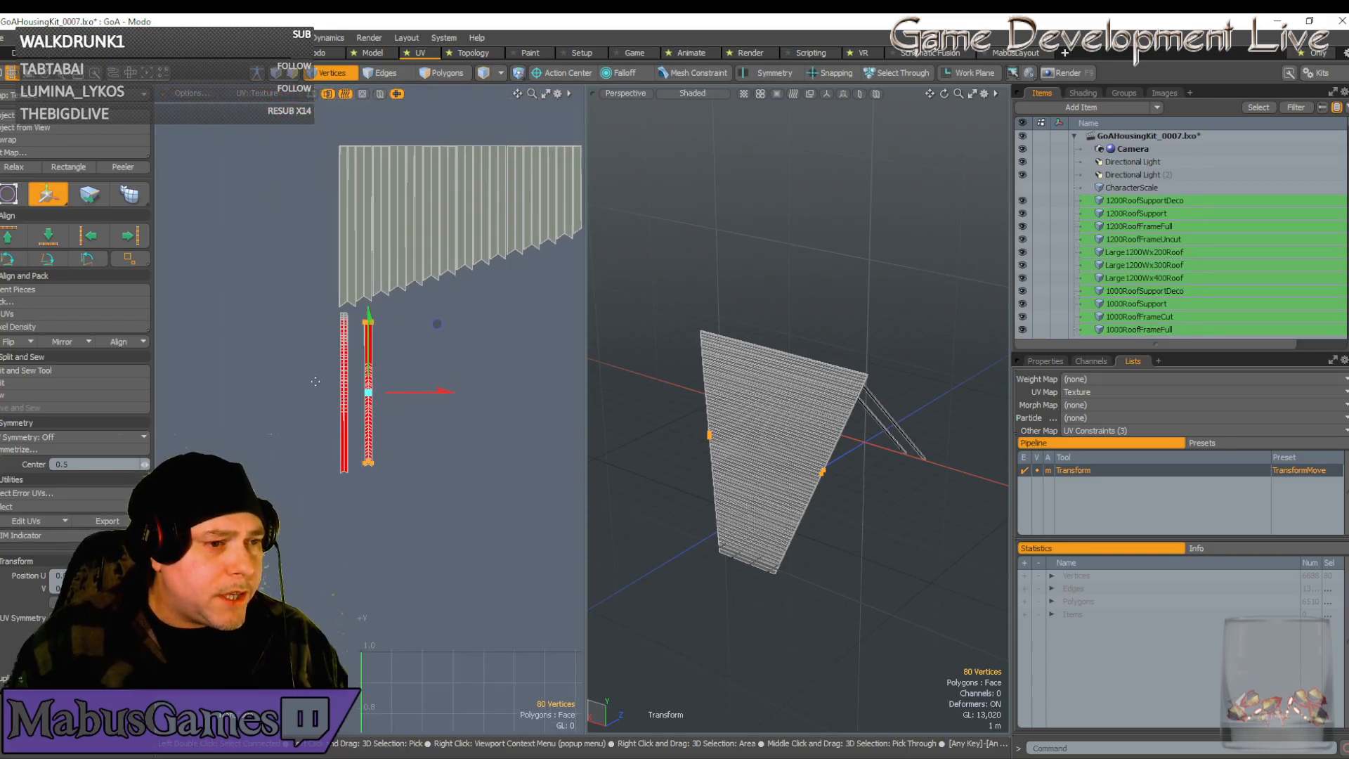
Select the red UV column, shift it down and right, then back up along V
key("space")
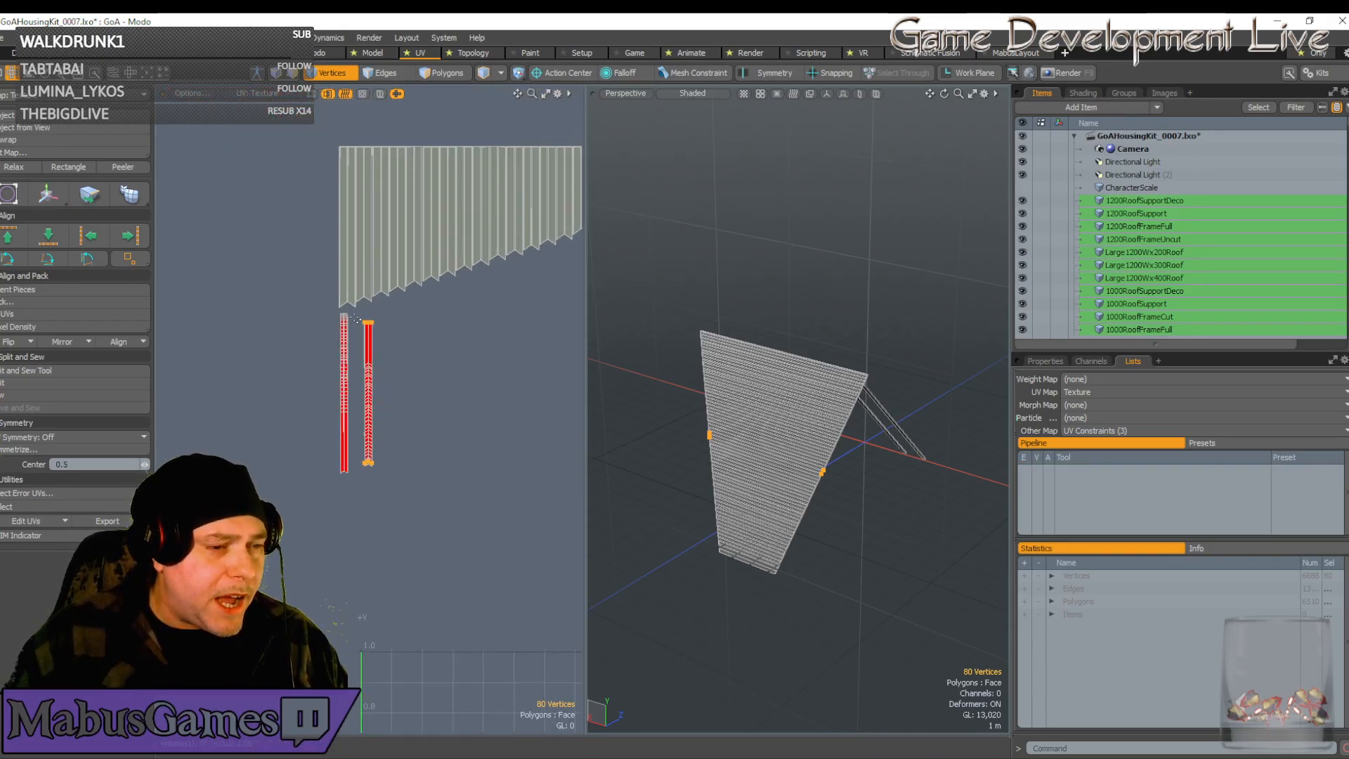
right_click_drag(361, 340, 398, 484)
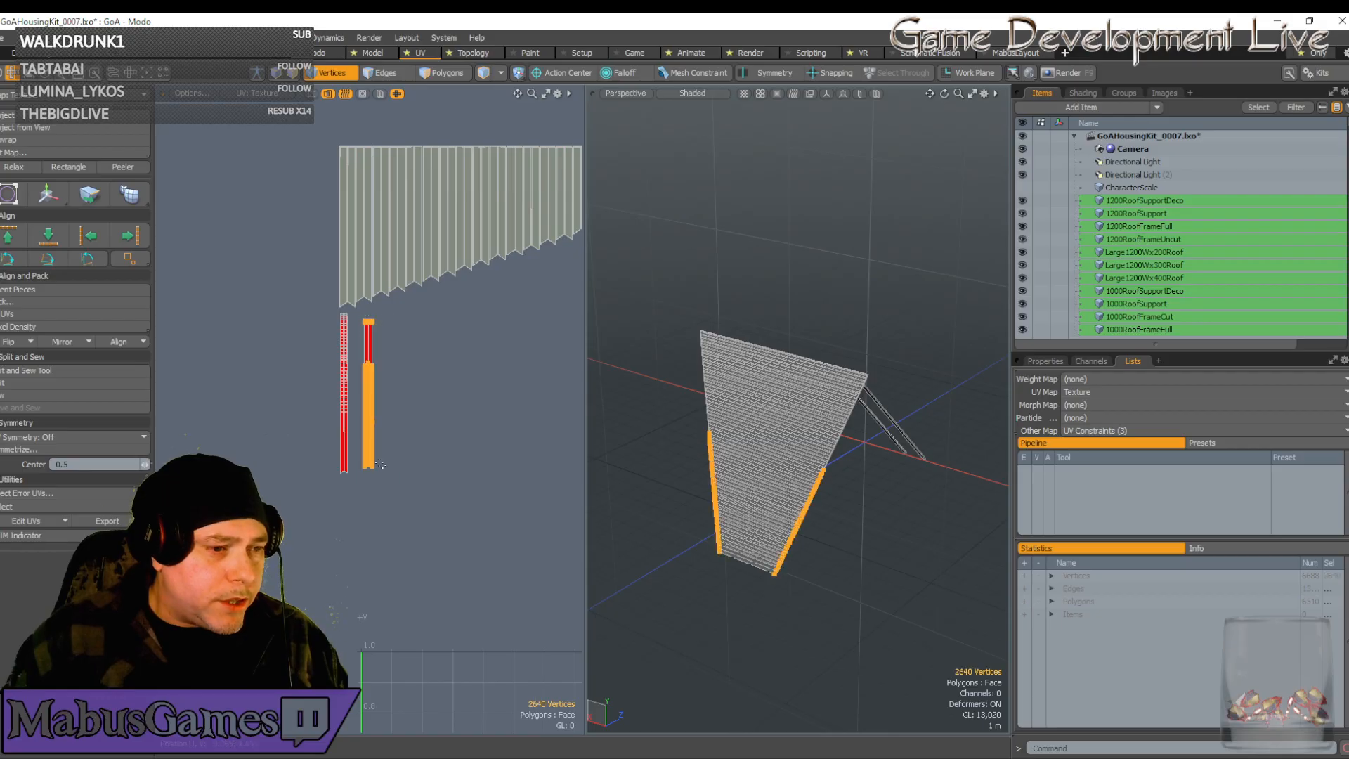
key("w")
left_click_drag(437, 325, 475, 509)
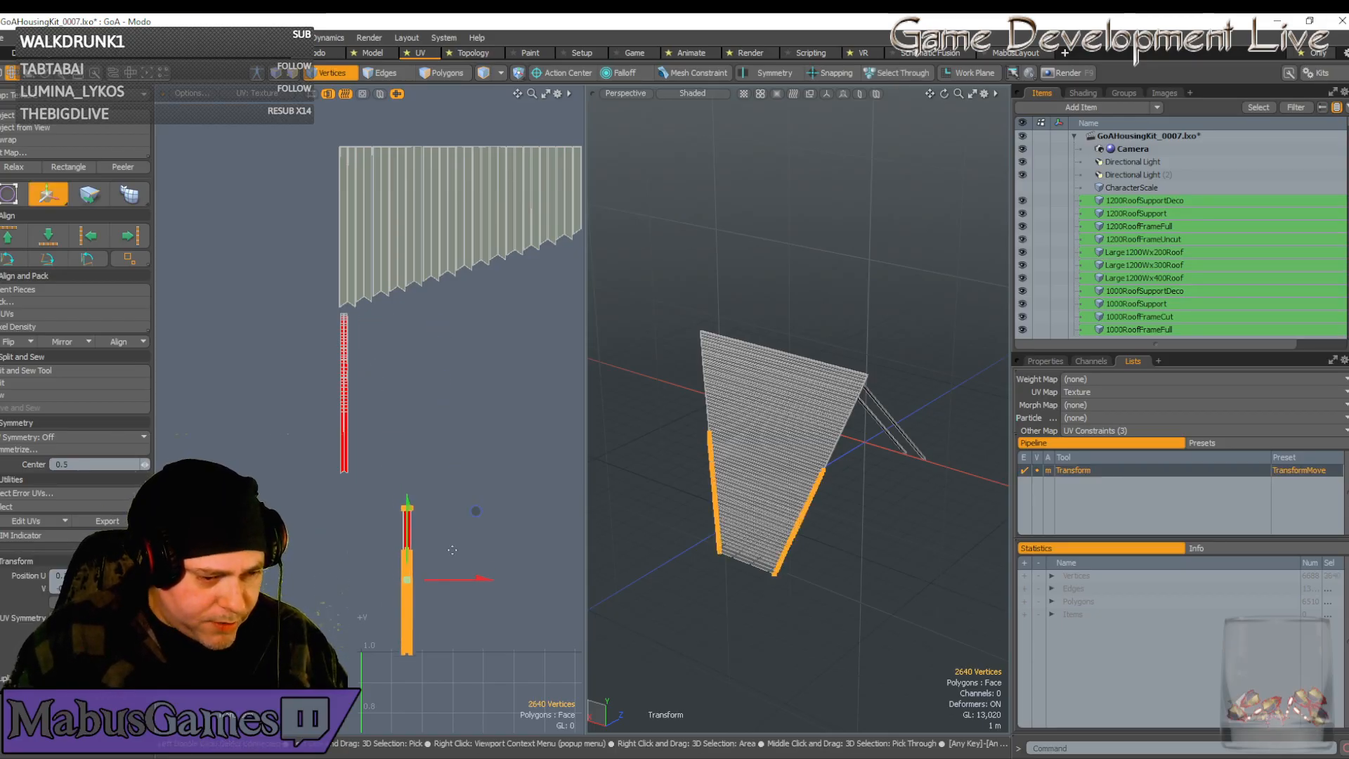
scroll(420, 669, "up", 6)
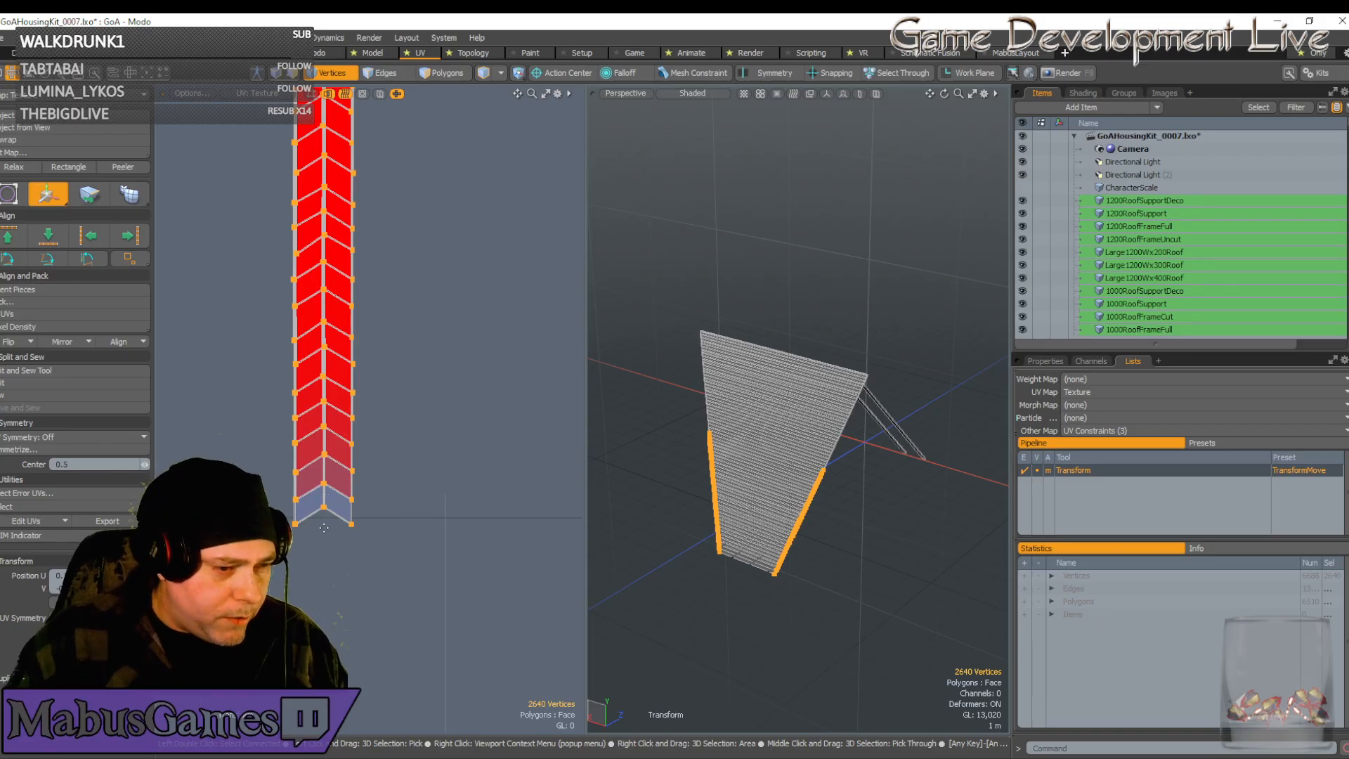
scroll(302, 530, "up", 8)
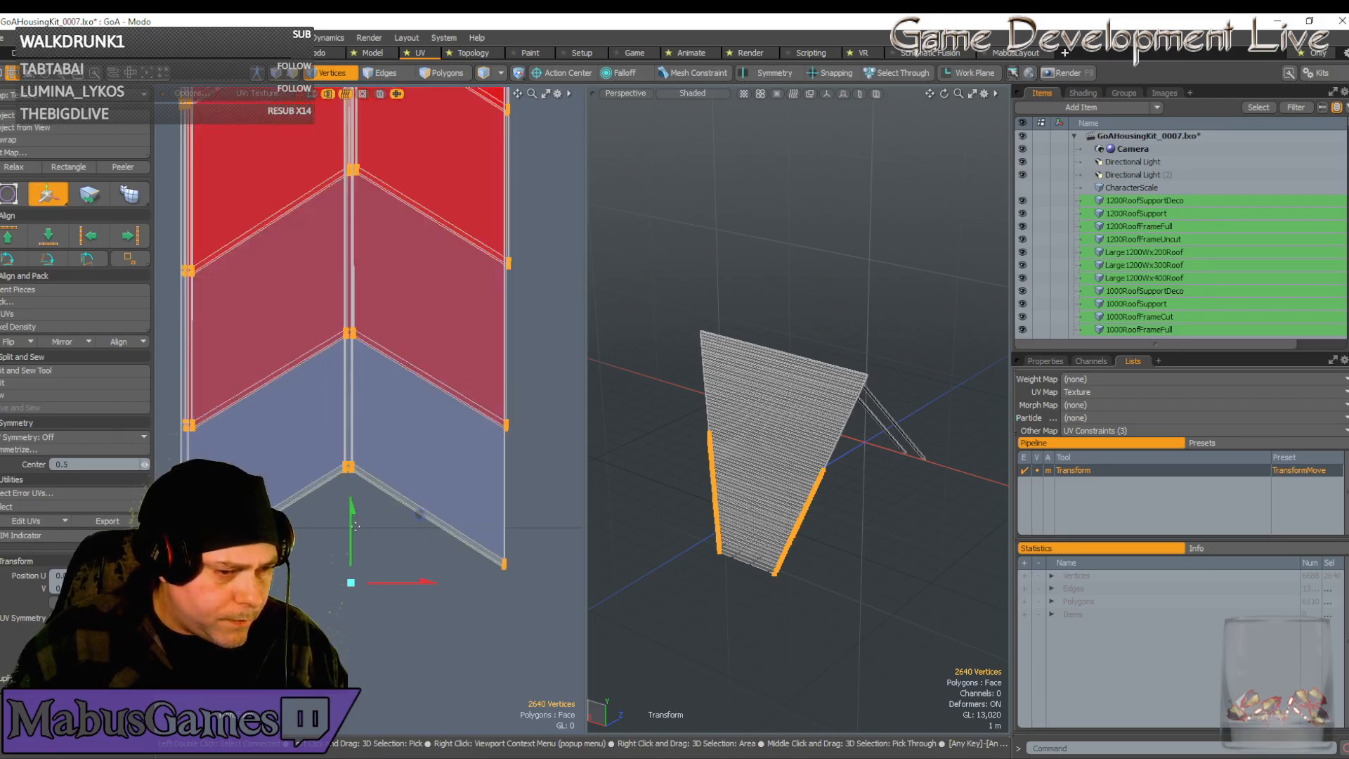
left_click_drag(355, 526, 354, 487)
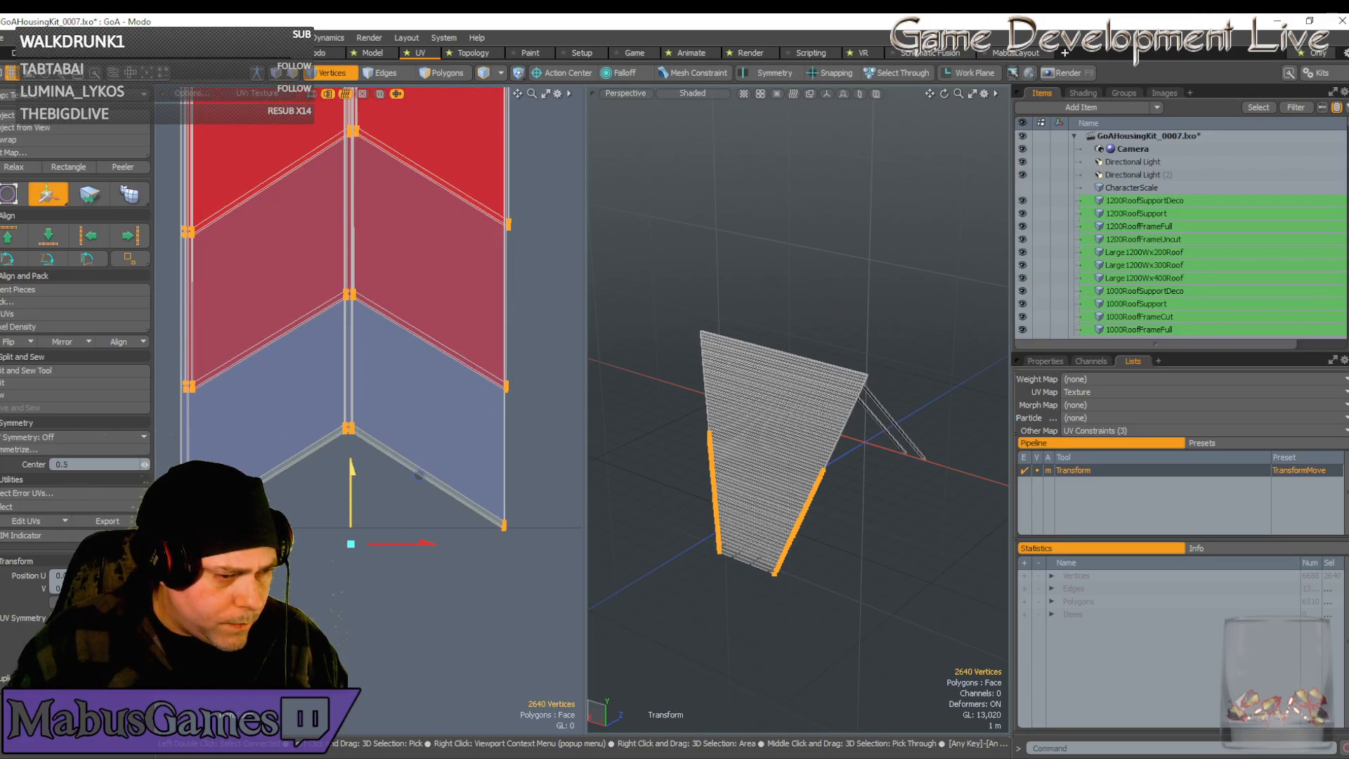
left_click(349, 595)
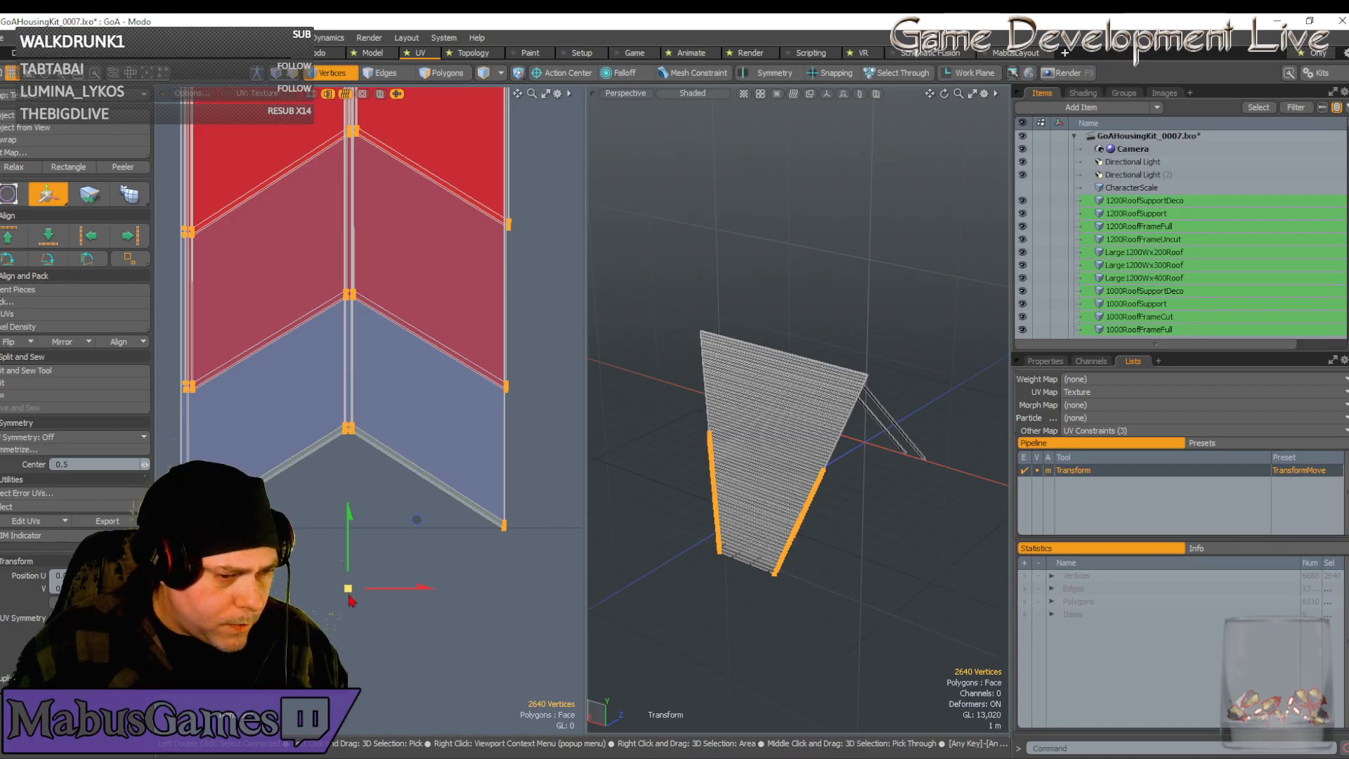
key("space")
left_click(349, 594)
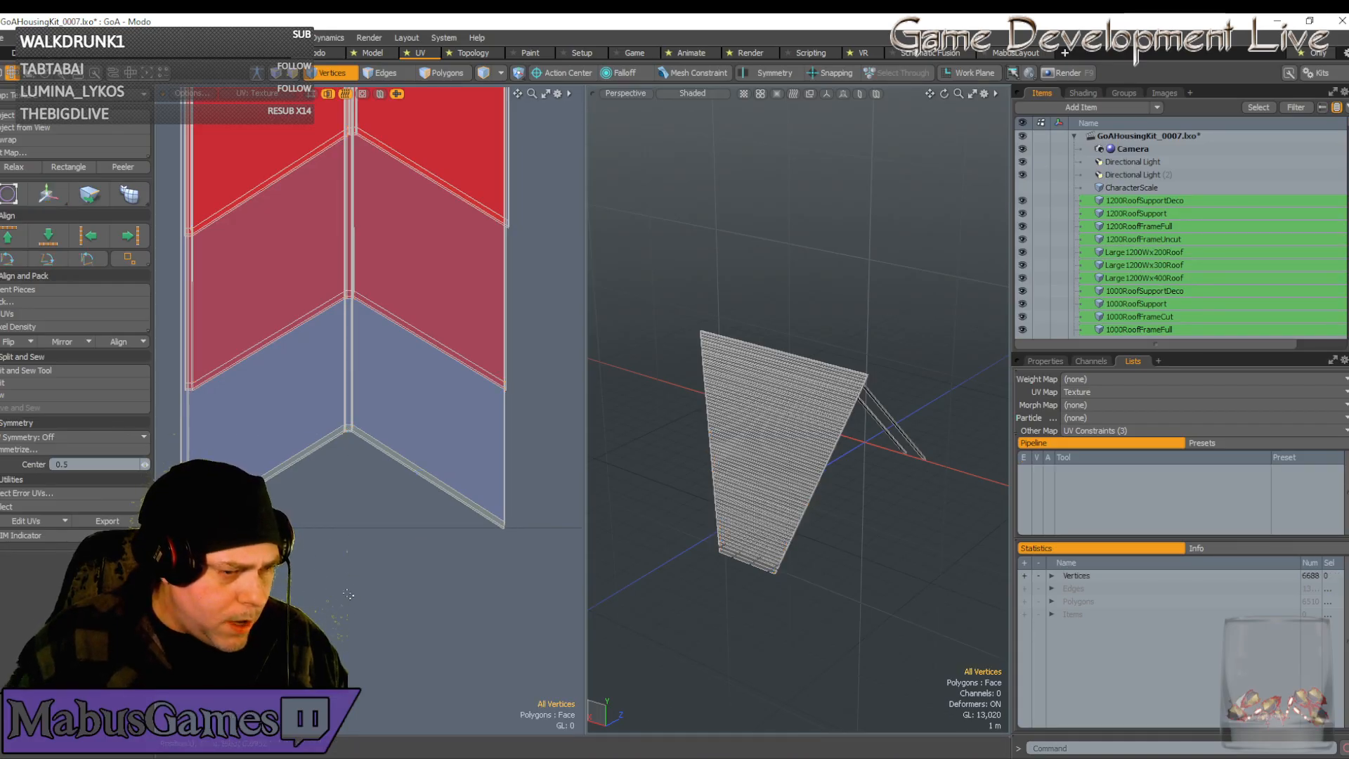
Select the bottom chevron vertices, pull them down and slide them slightly left
scroll(349, 594, "down", 5)
scroll(350, 556, "up", 5)
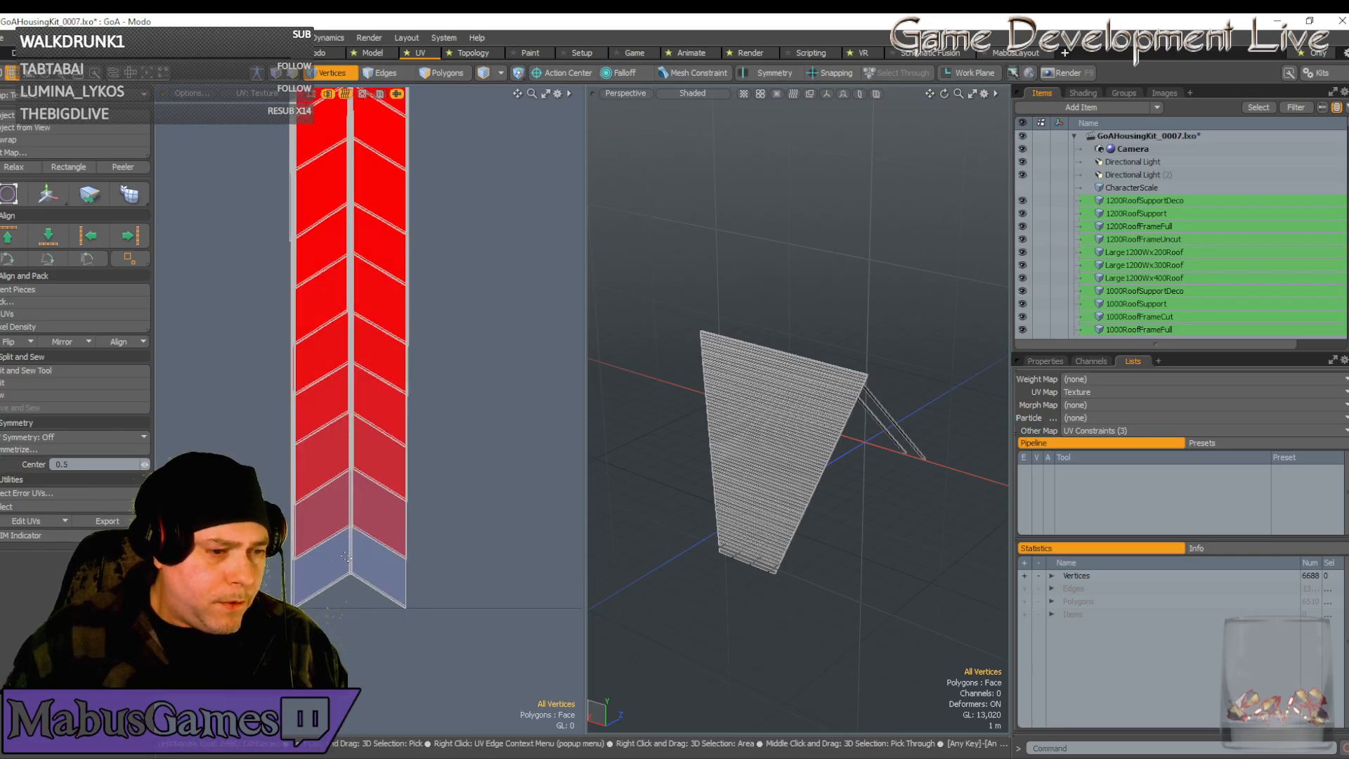
left_click(353, 512)
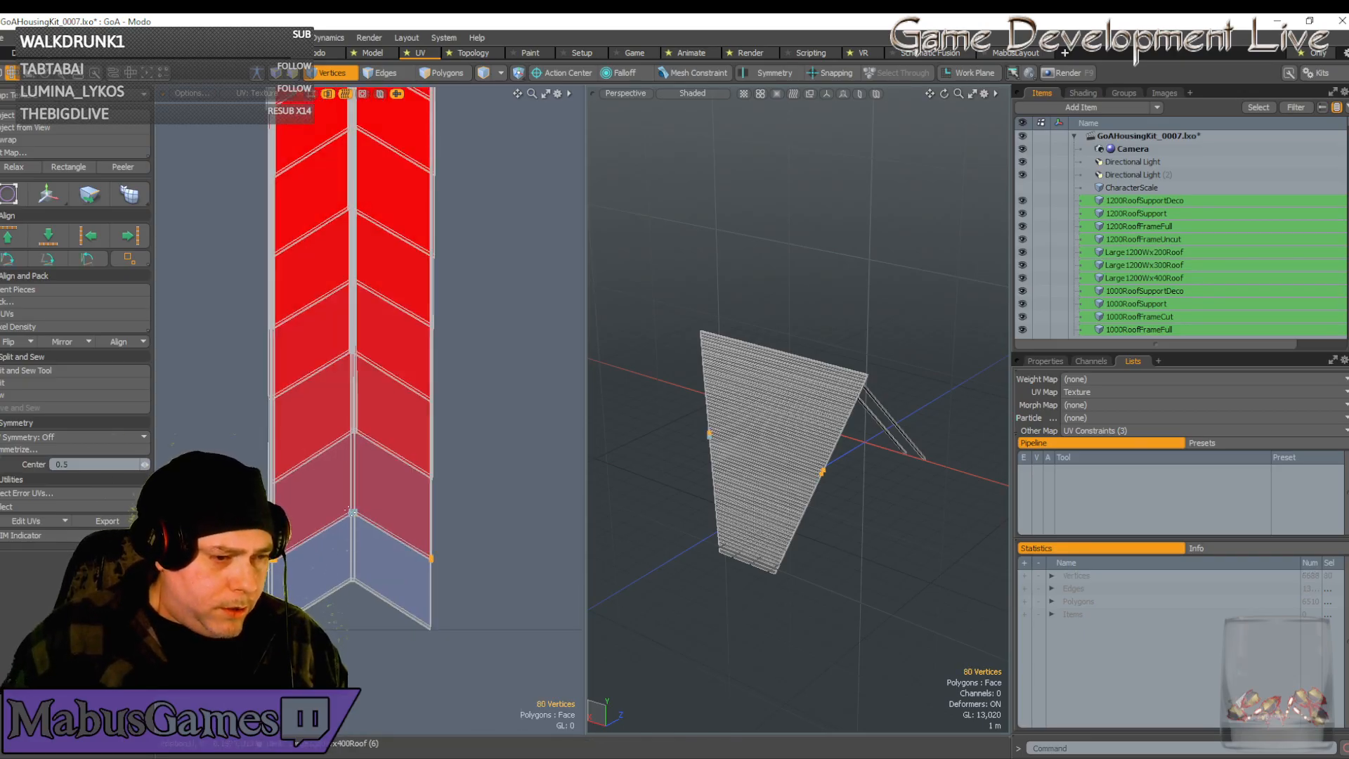
key("w")
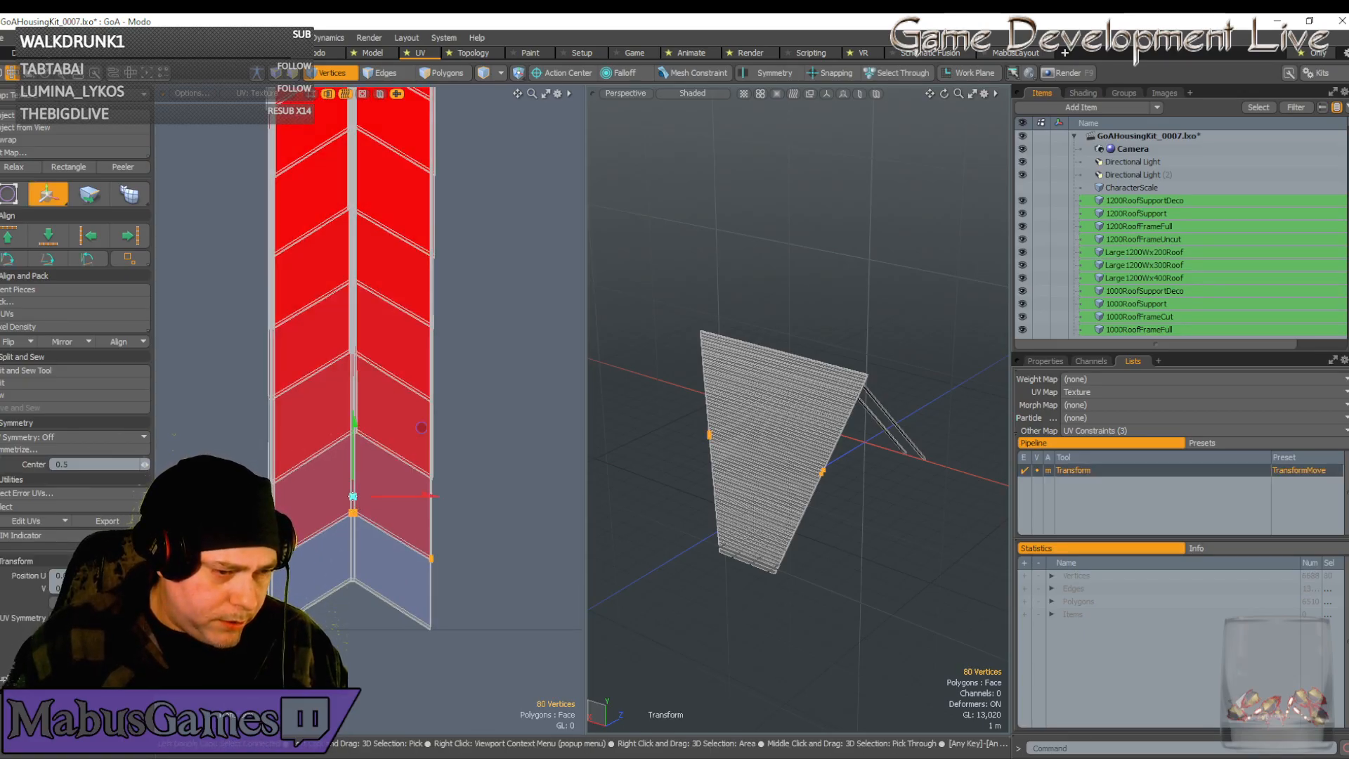
left_click_drag(353, 496, 353, 562)
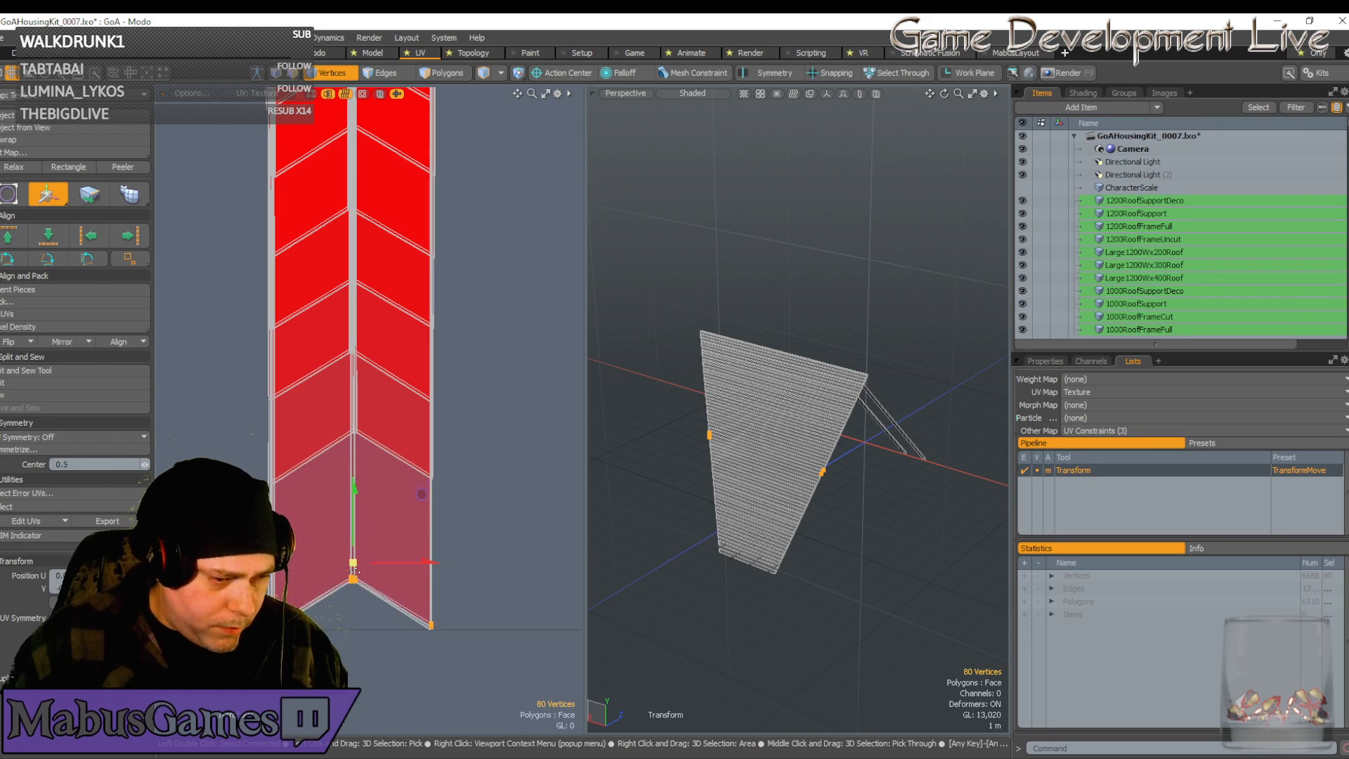
scroll(355, 573, "up", 3)
scroll(341, 464, "up", 2)
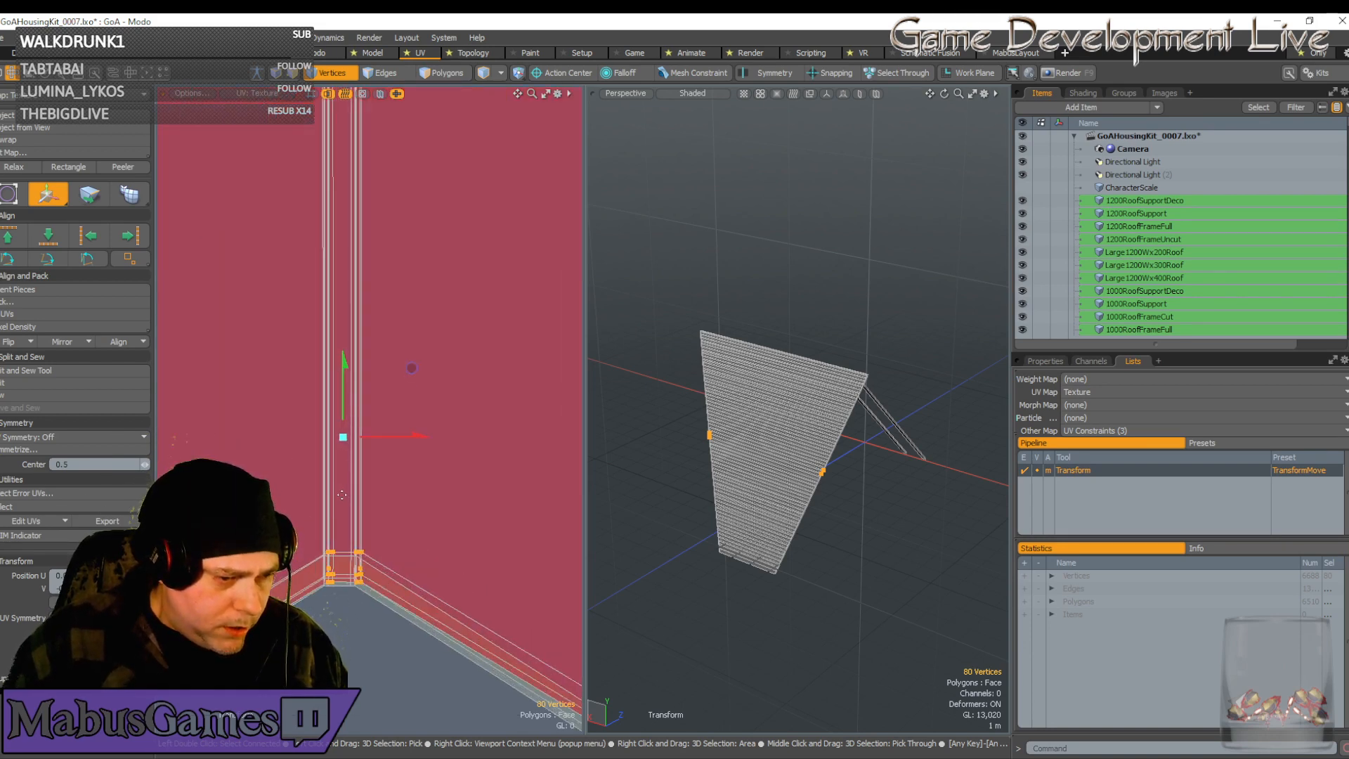
left_click_drag(411, 370, 410, 374)
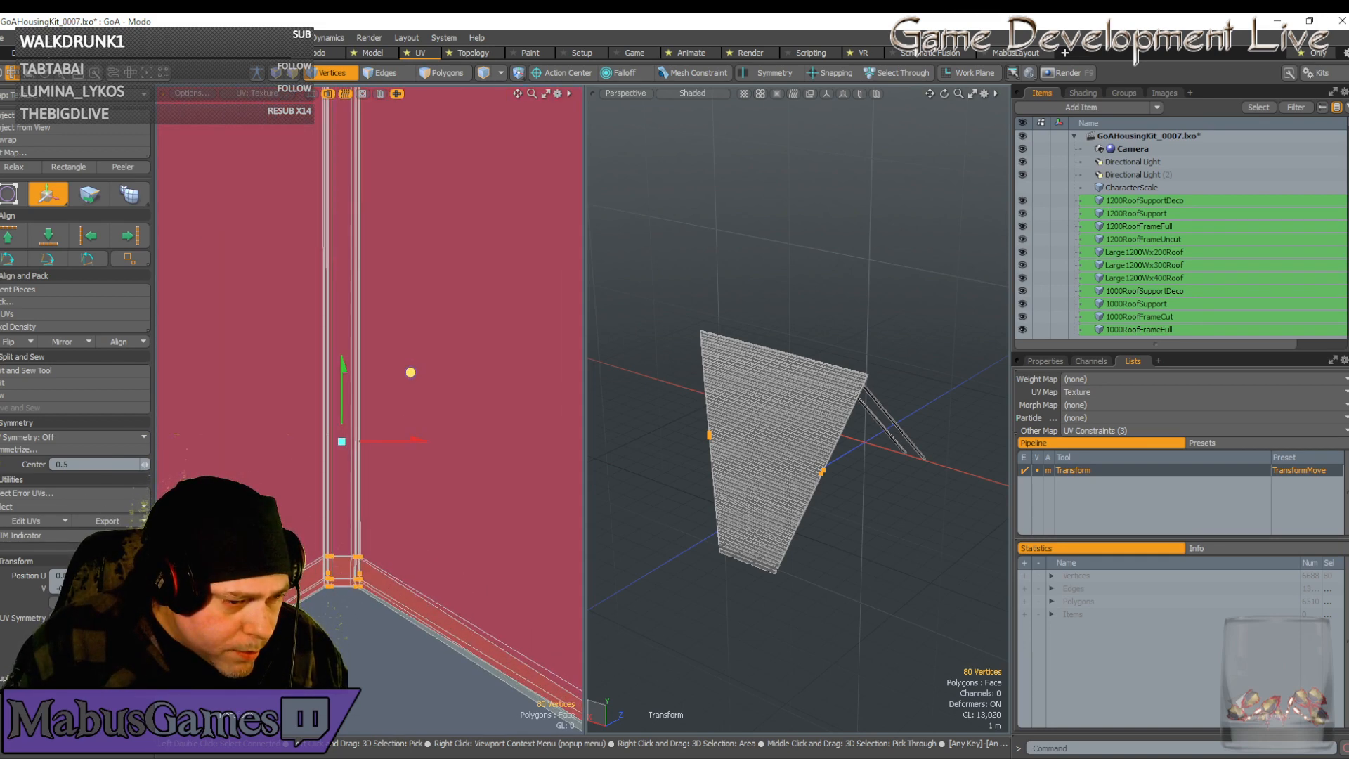
scroll(338, 562, "up", 5)
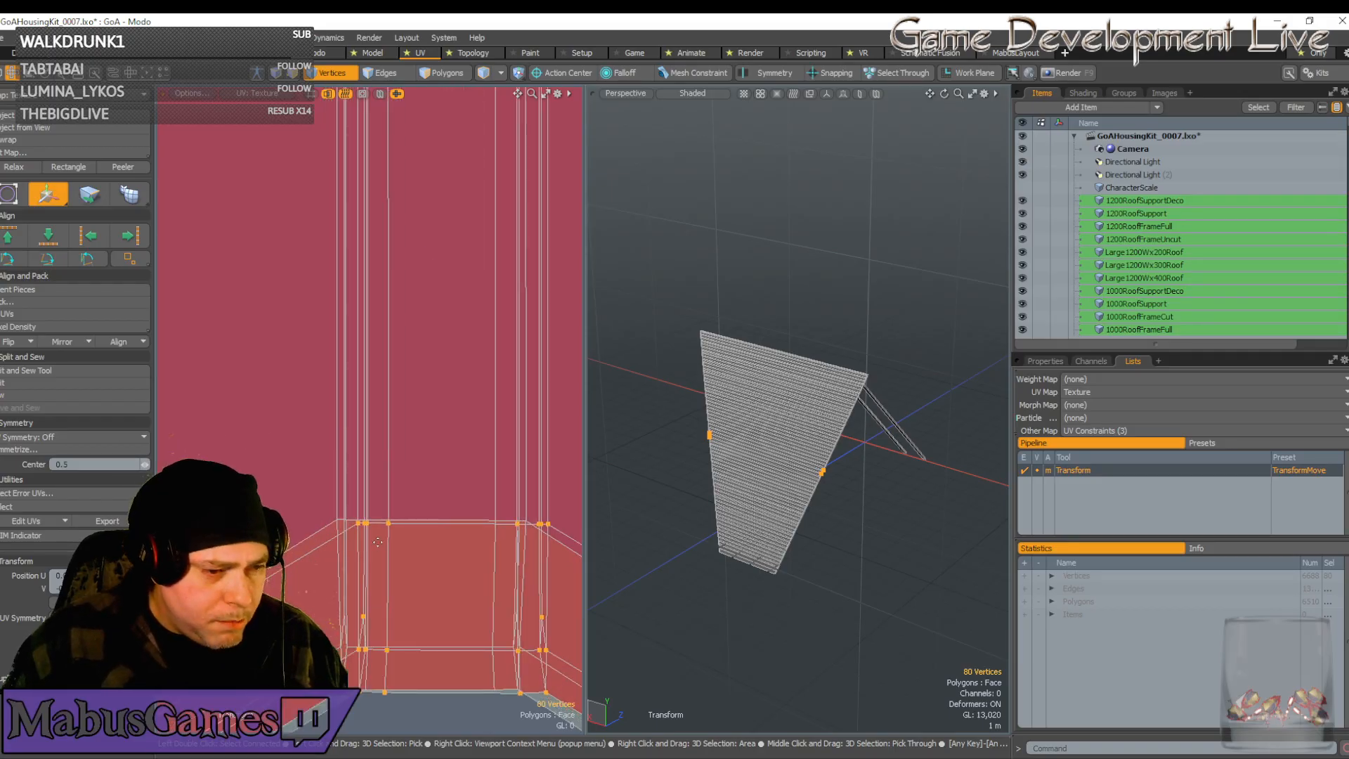
scroll(393, 557, "down", 1)
scroll(424, 561, "down", 1)
scroll(424, 562, "down", 1)
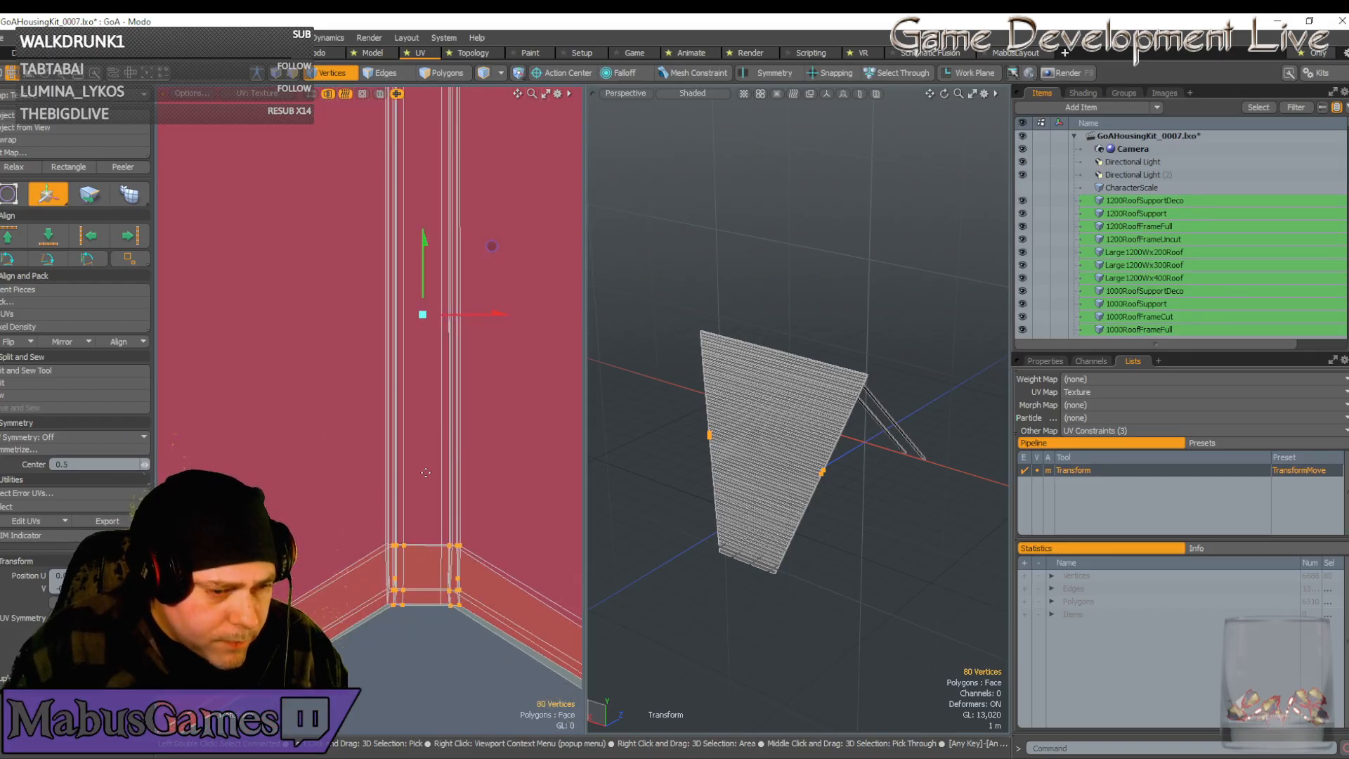
left_click_drag(486, 314, 479, 314)
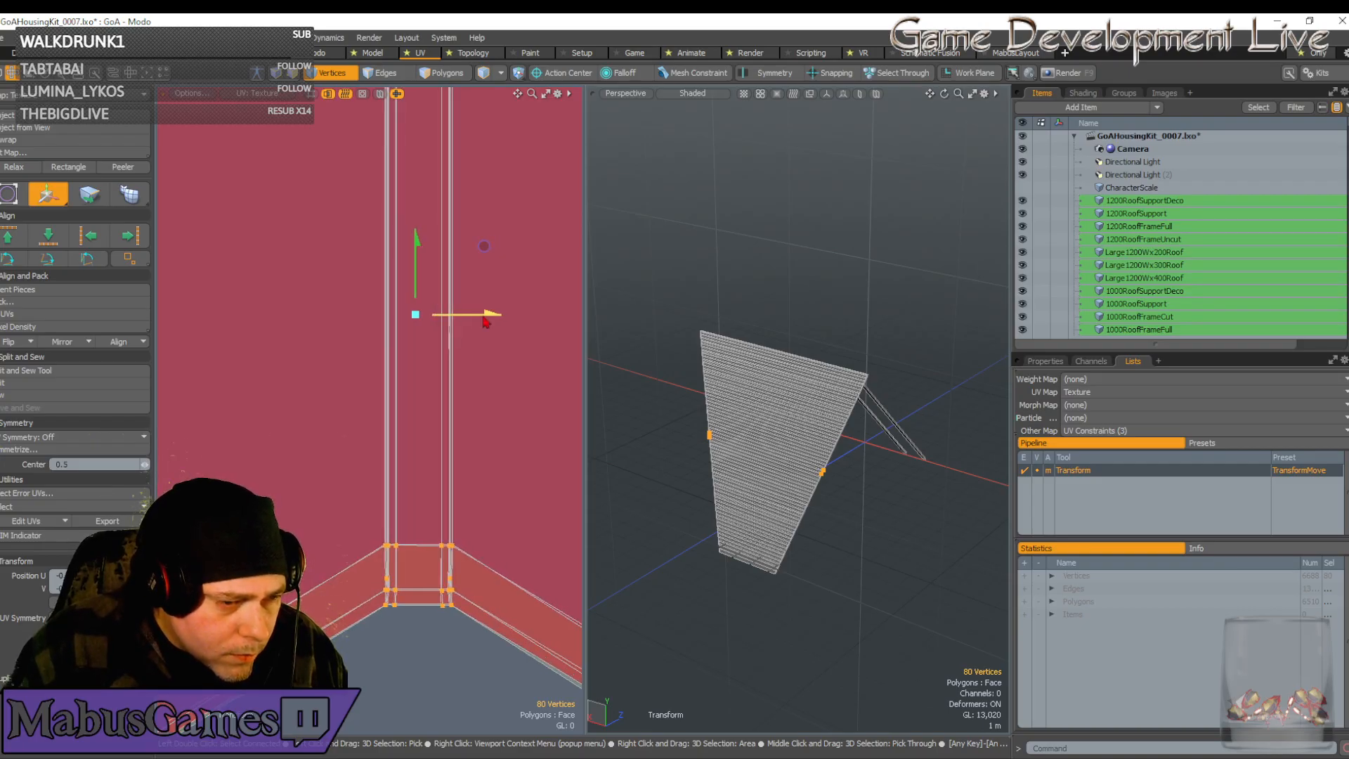
Nudge the bottom vertices slightly down and right so the tip meets the column's V point
left_click(414, 620)
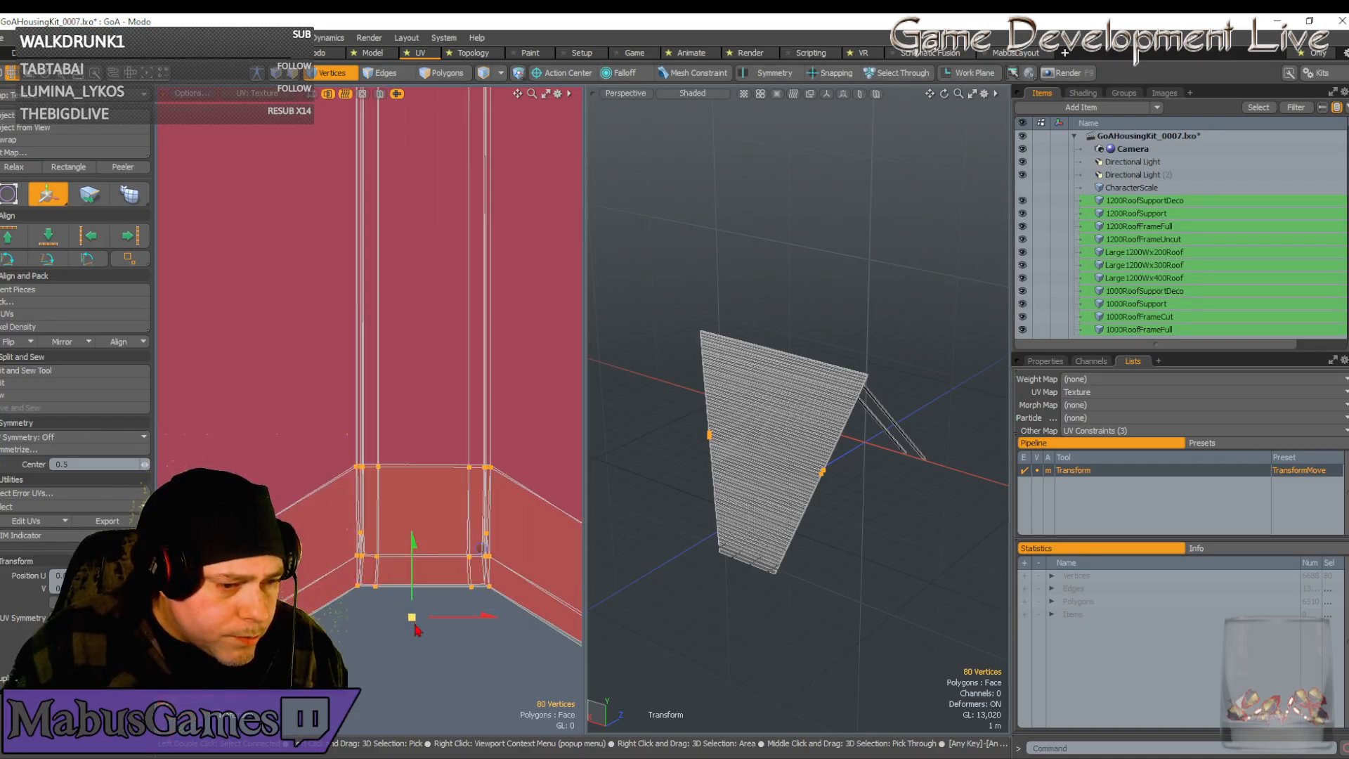
scroll(413, 620, "up", 3)
left_click_drag(409, 523, 408, 524)
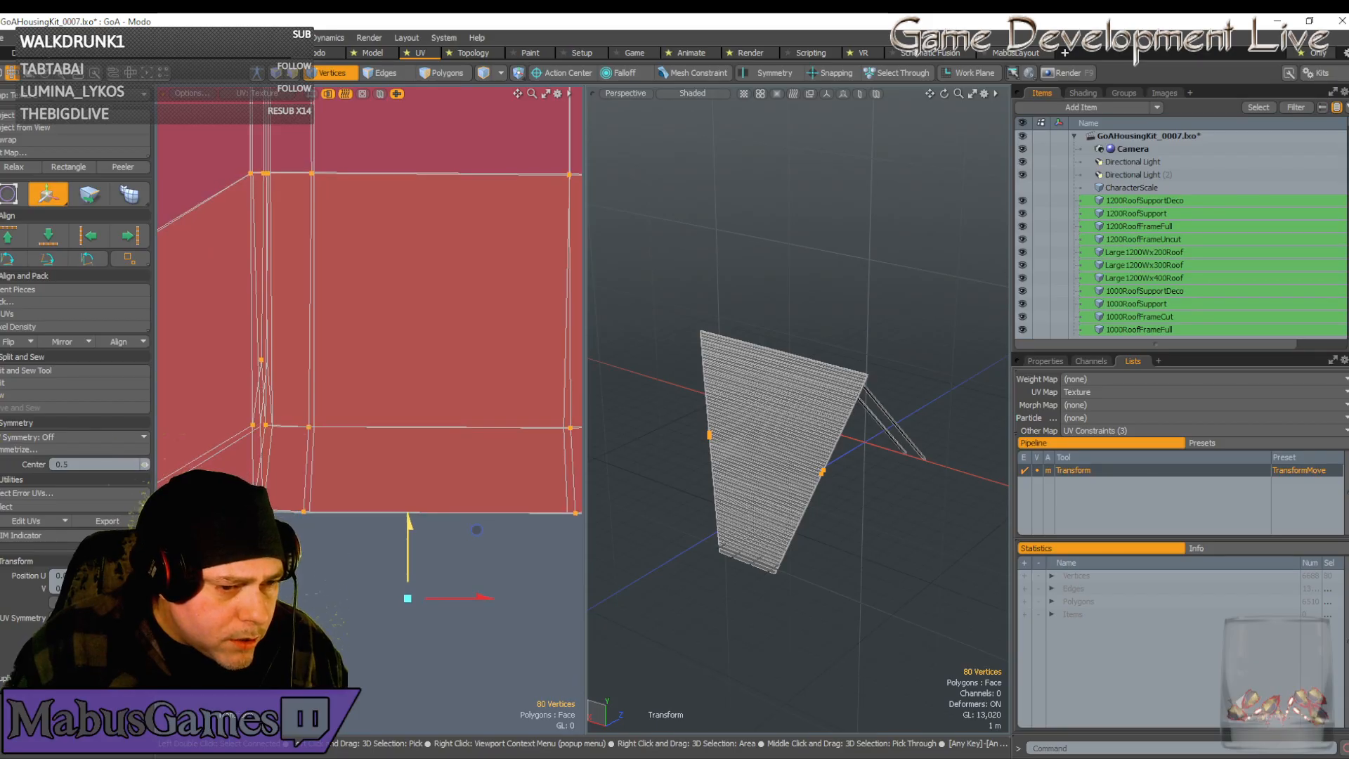
left_click_drag(461, 598, 464, 599)
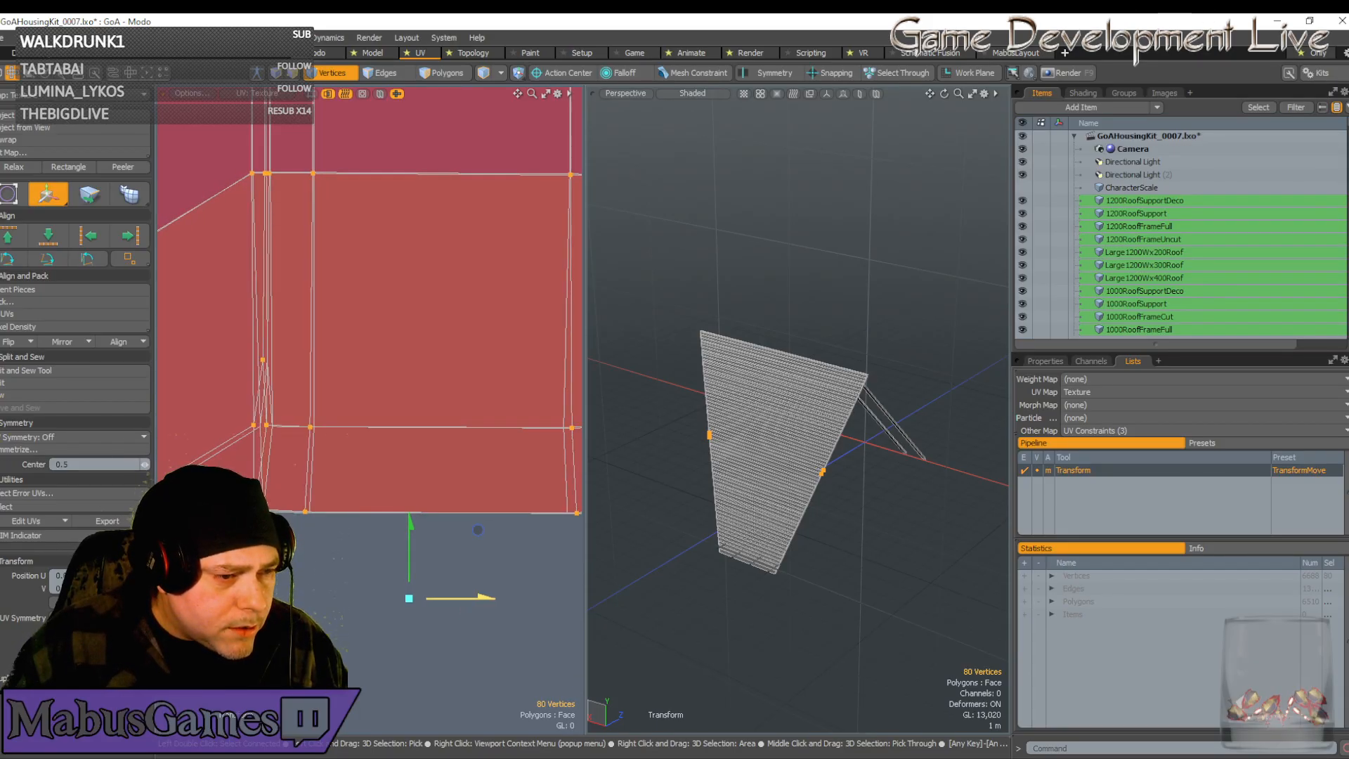
scroll(463, 600, "down", 2)
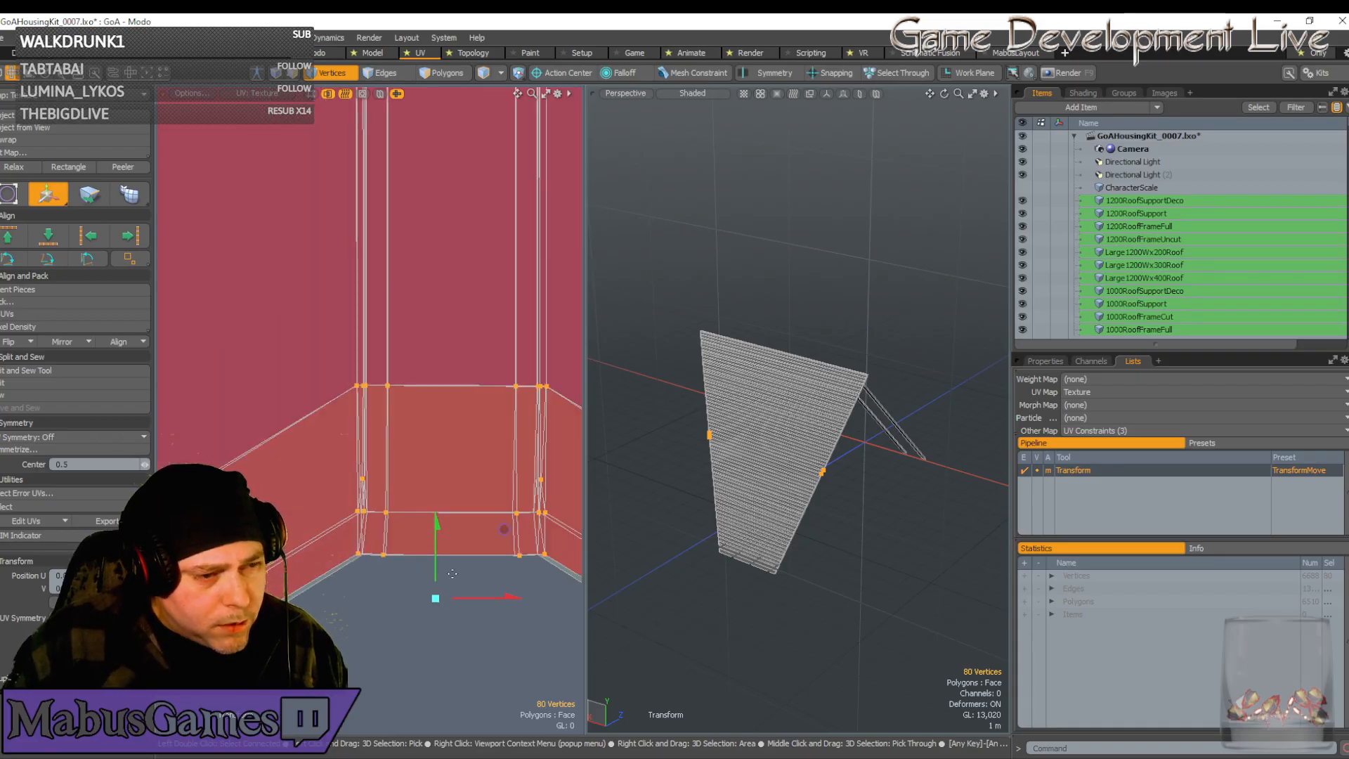
scroll(470, 380, "up", 2)
scroll(485, 422, "down", 5)
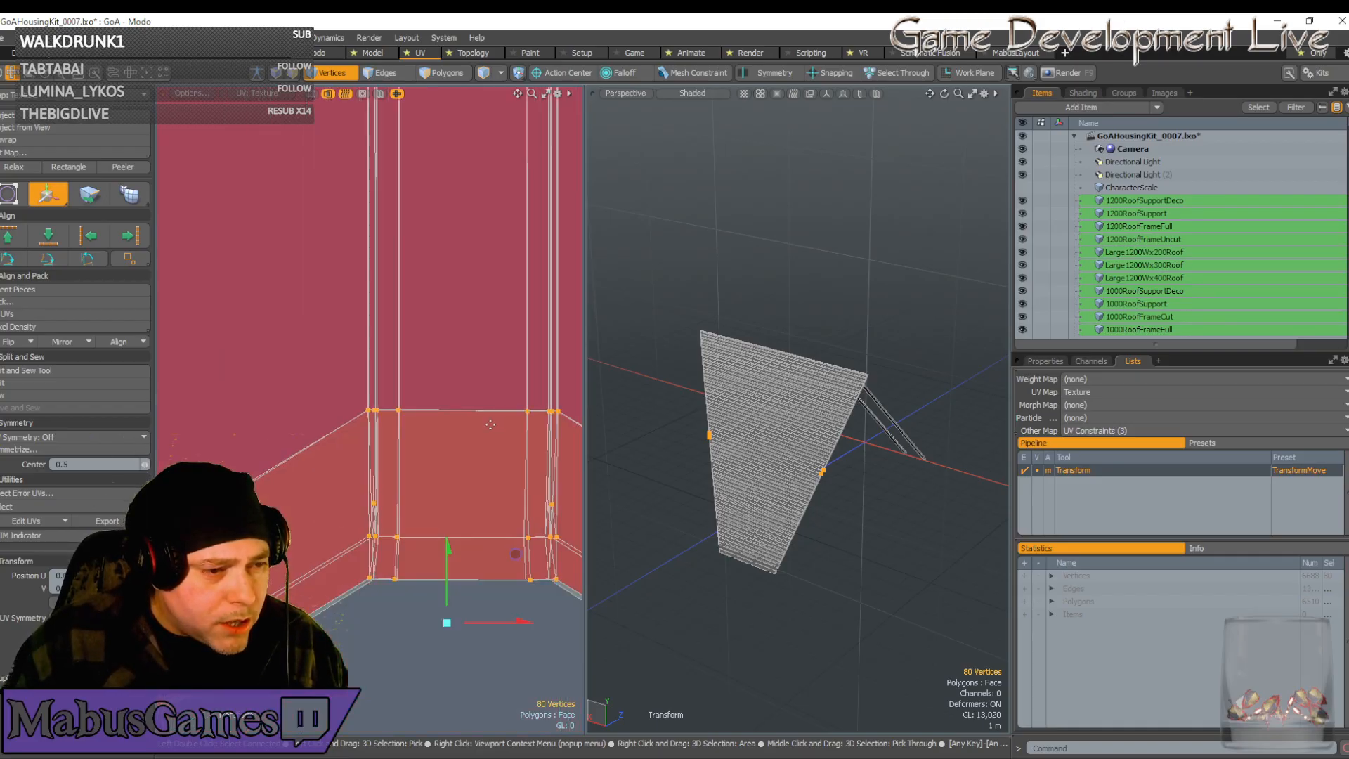
scroll(496, 454, "down", 5)
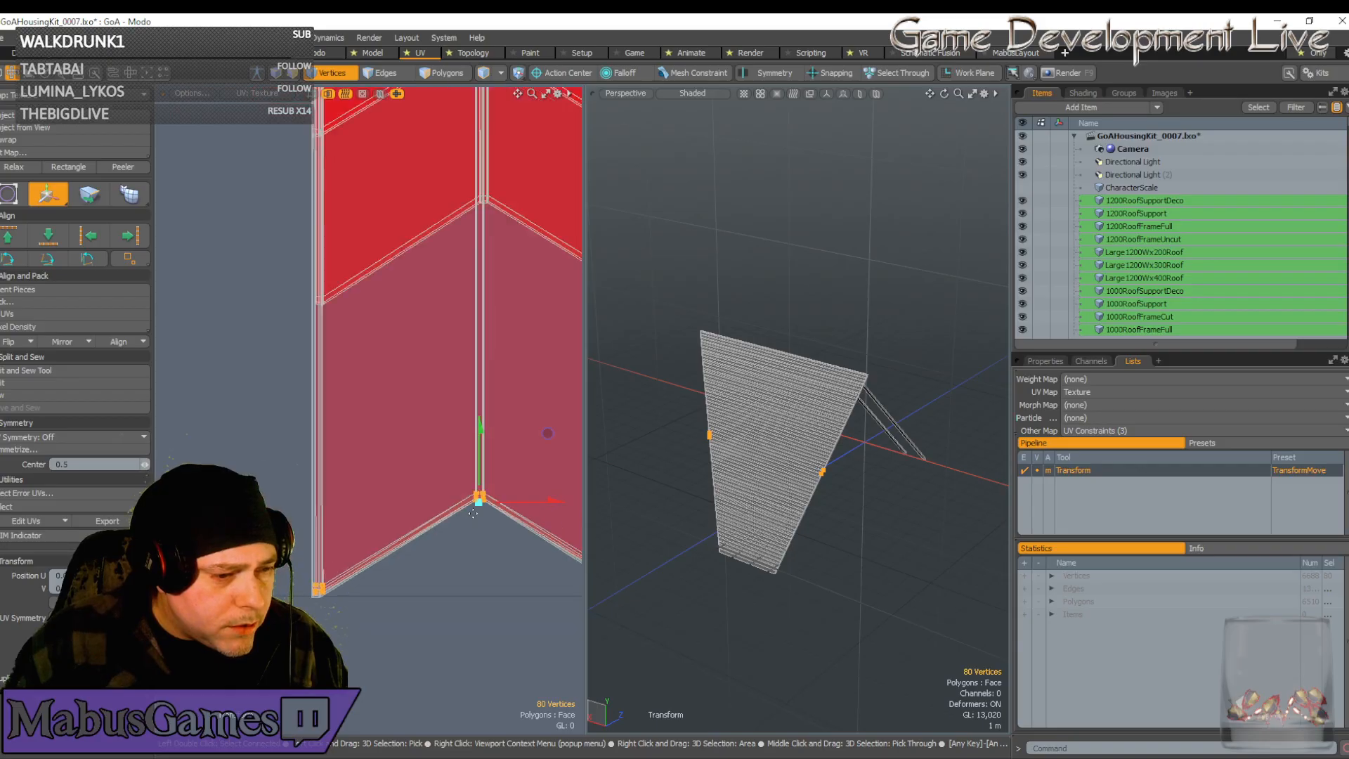
scroll(473, 514, "down", 3)
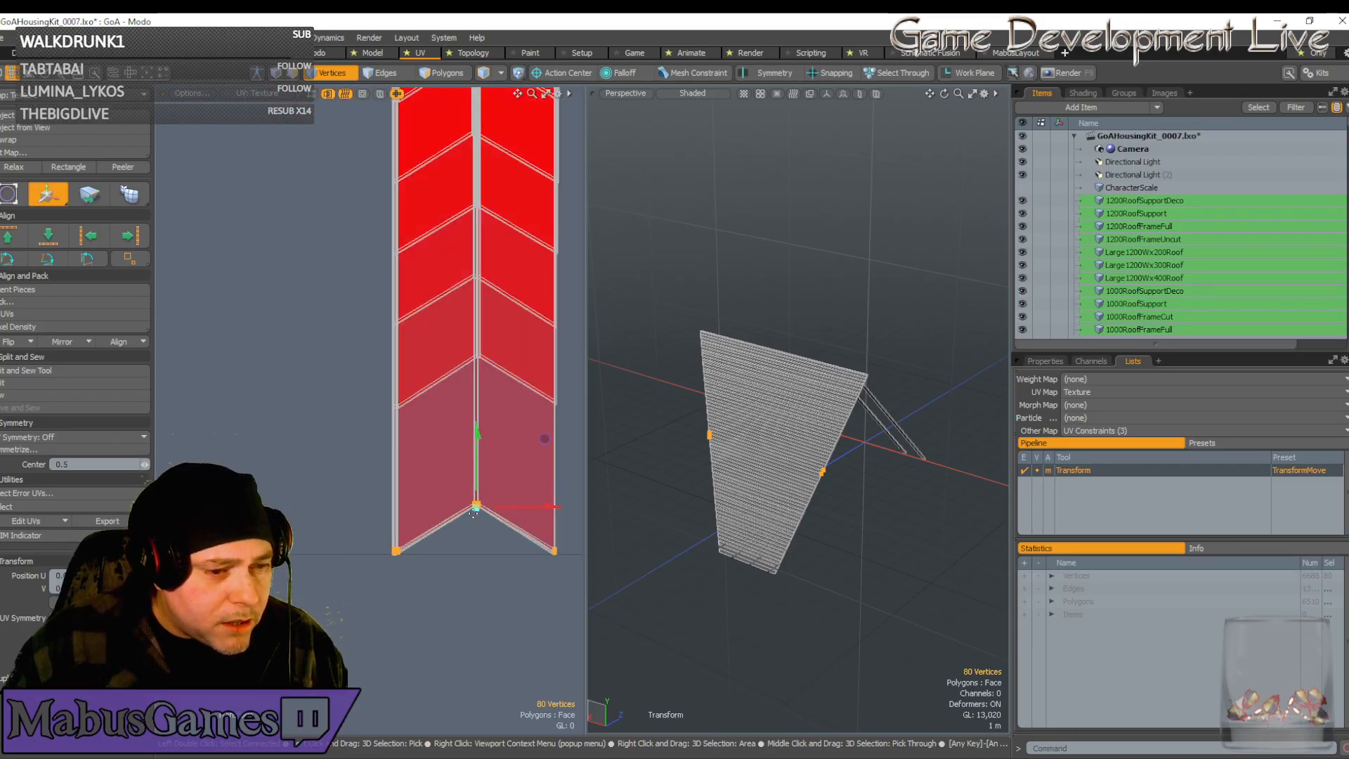
Drop the transform and deselect the top and lower-right vertices, keeping only the lower-left corner
key("e")
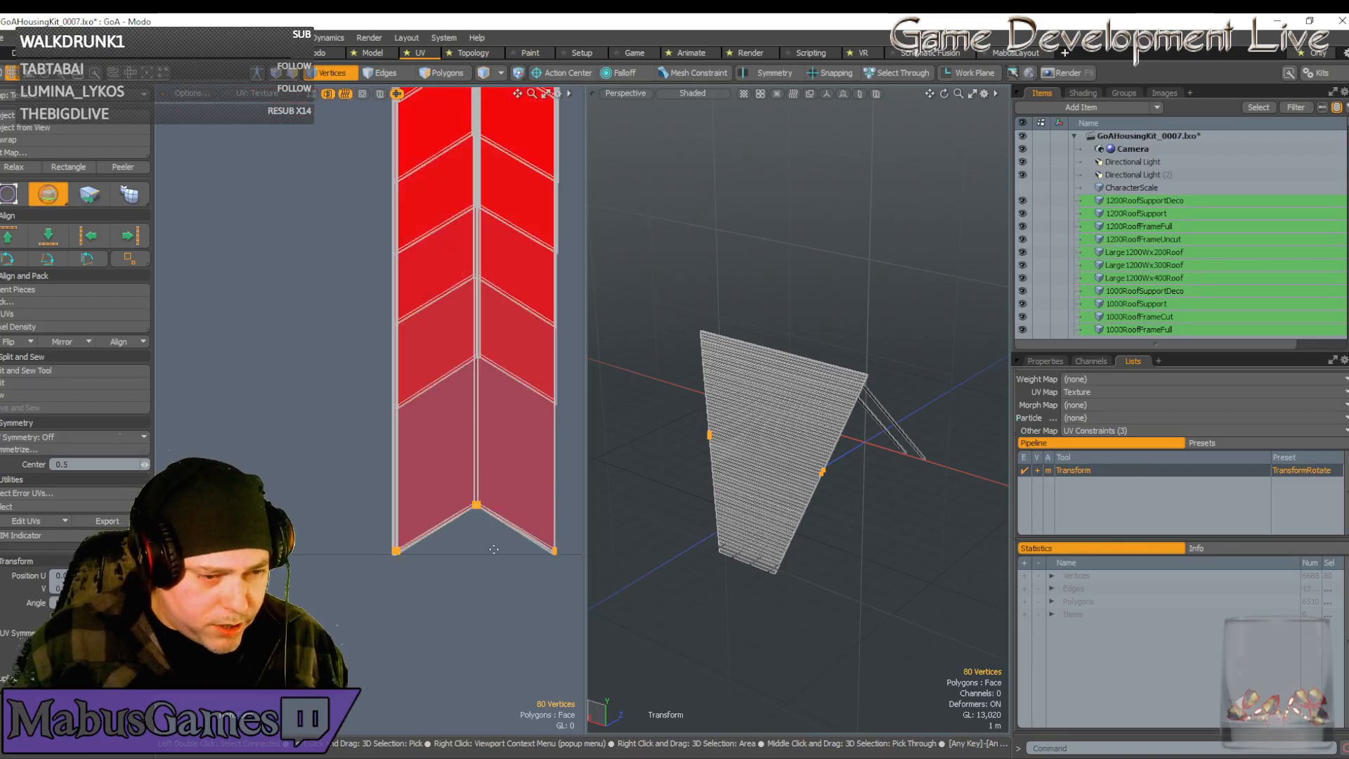
scroll(494, 549, "down", 3)
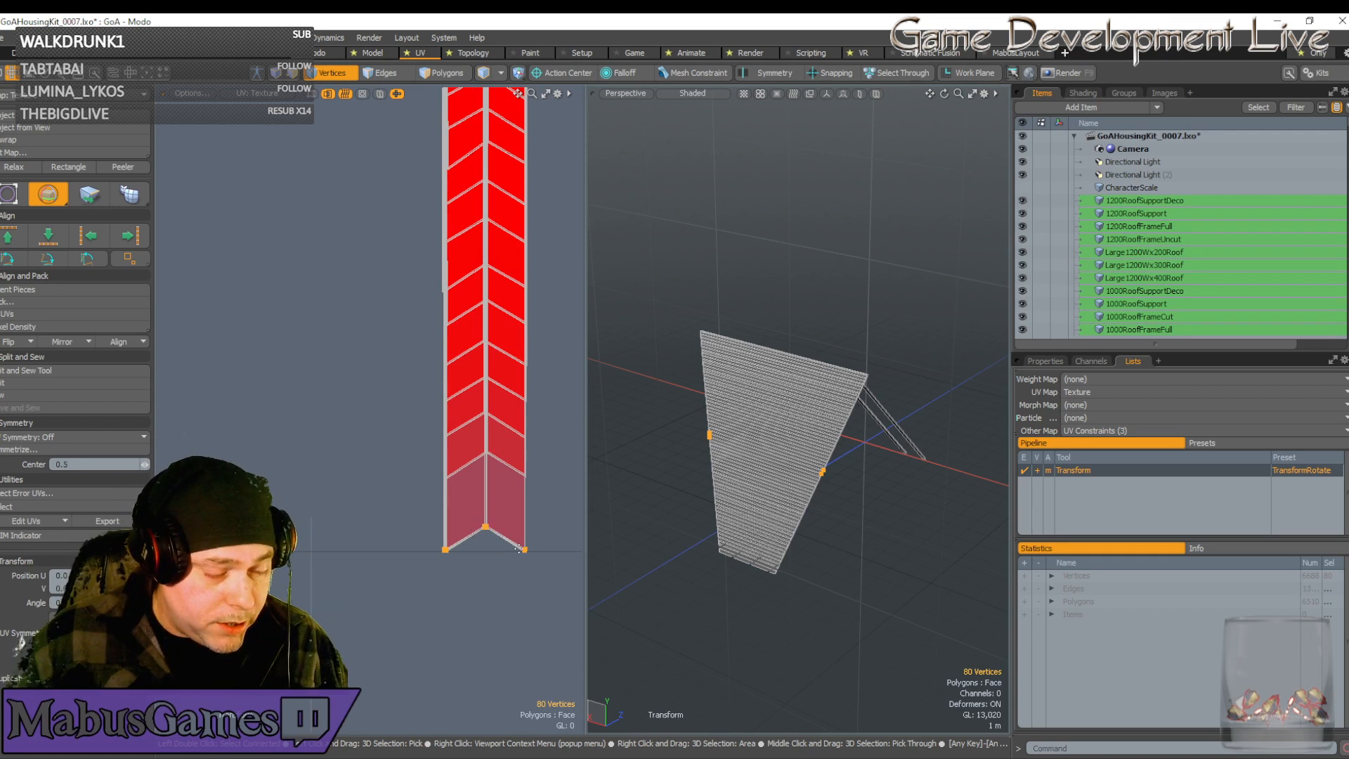
scroll(533, 381, "down", 5)
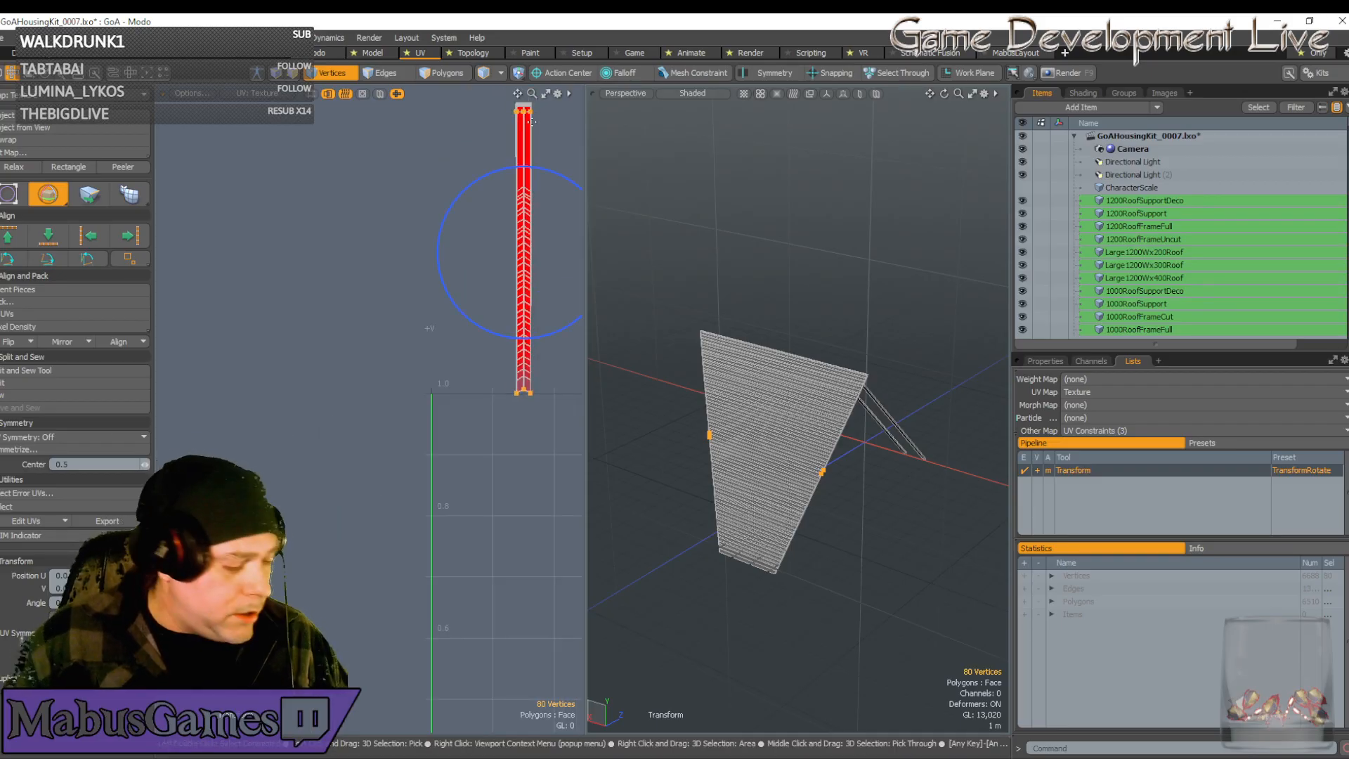
key("w")
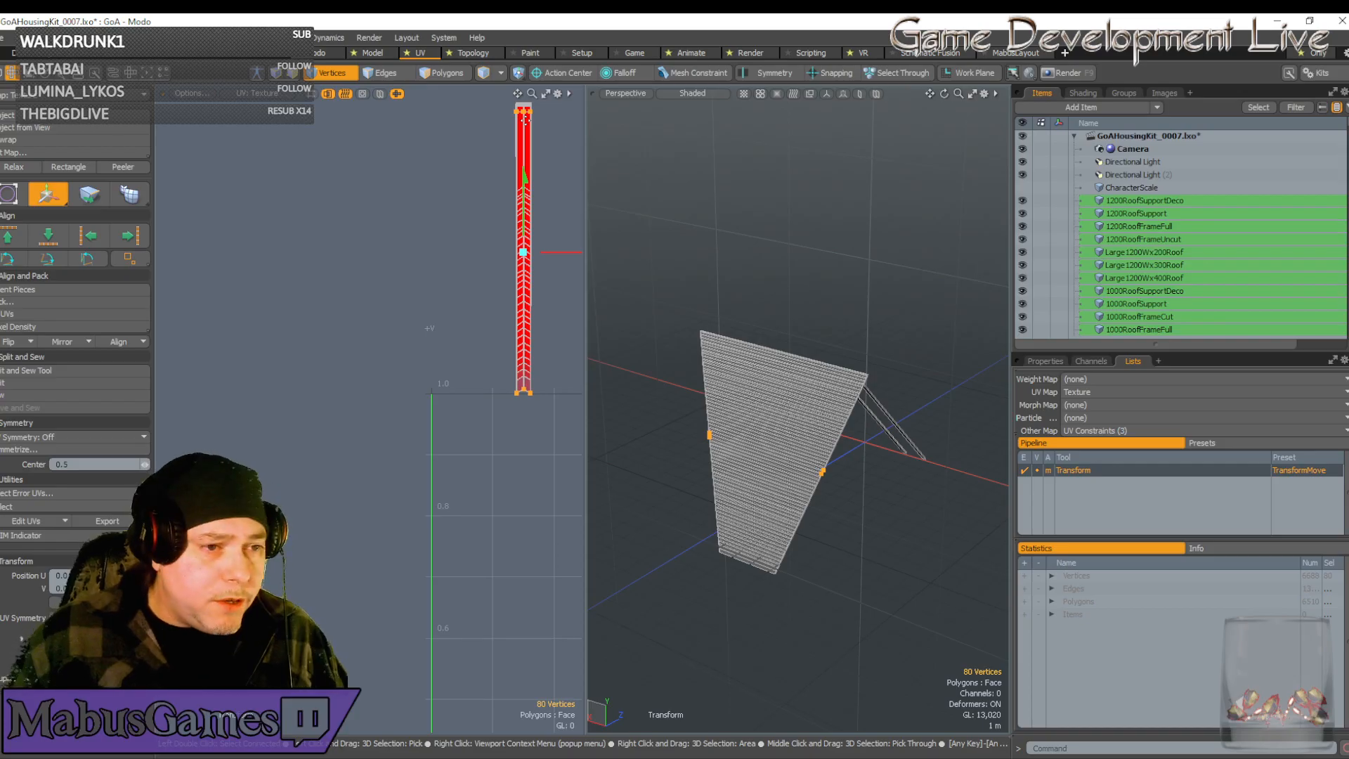
key("space")
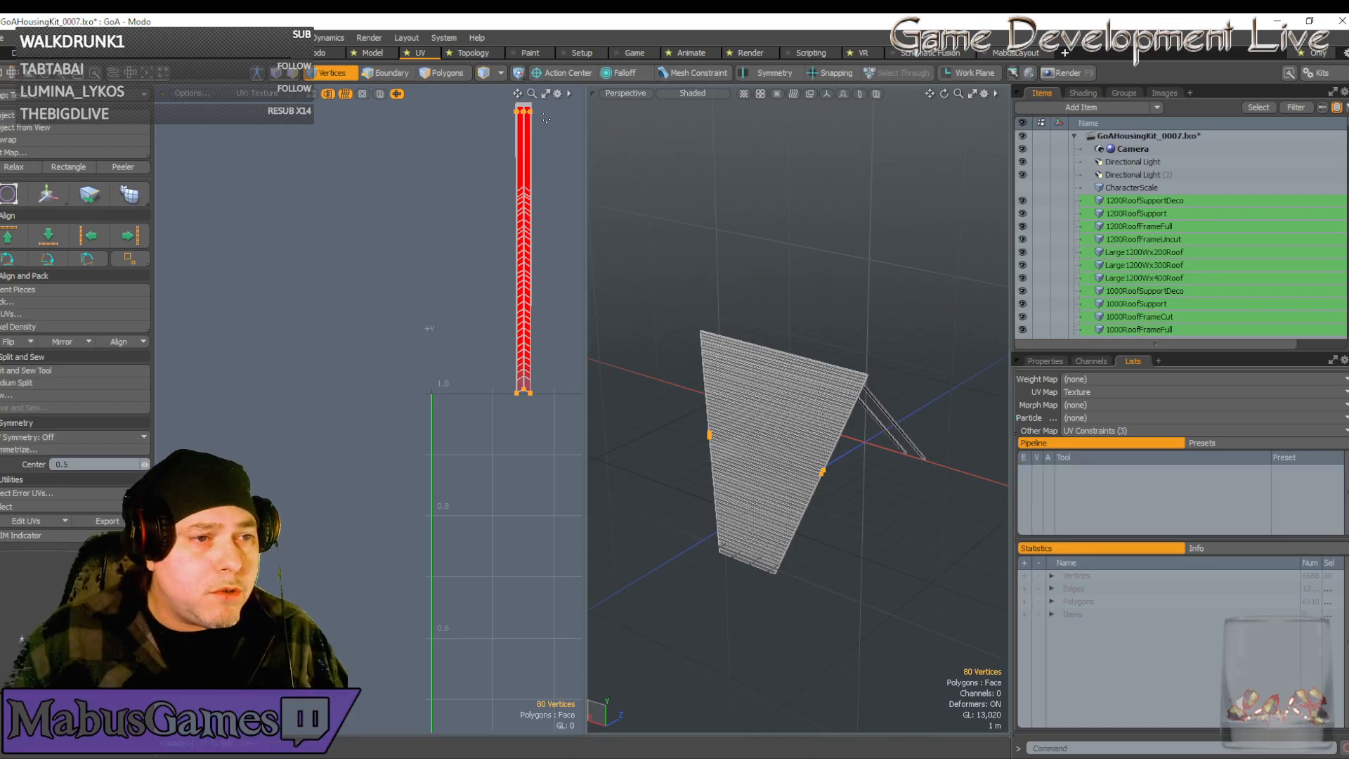
right_click_drag(546, 132, 497, 106, "ctrl")
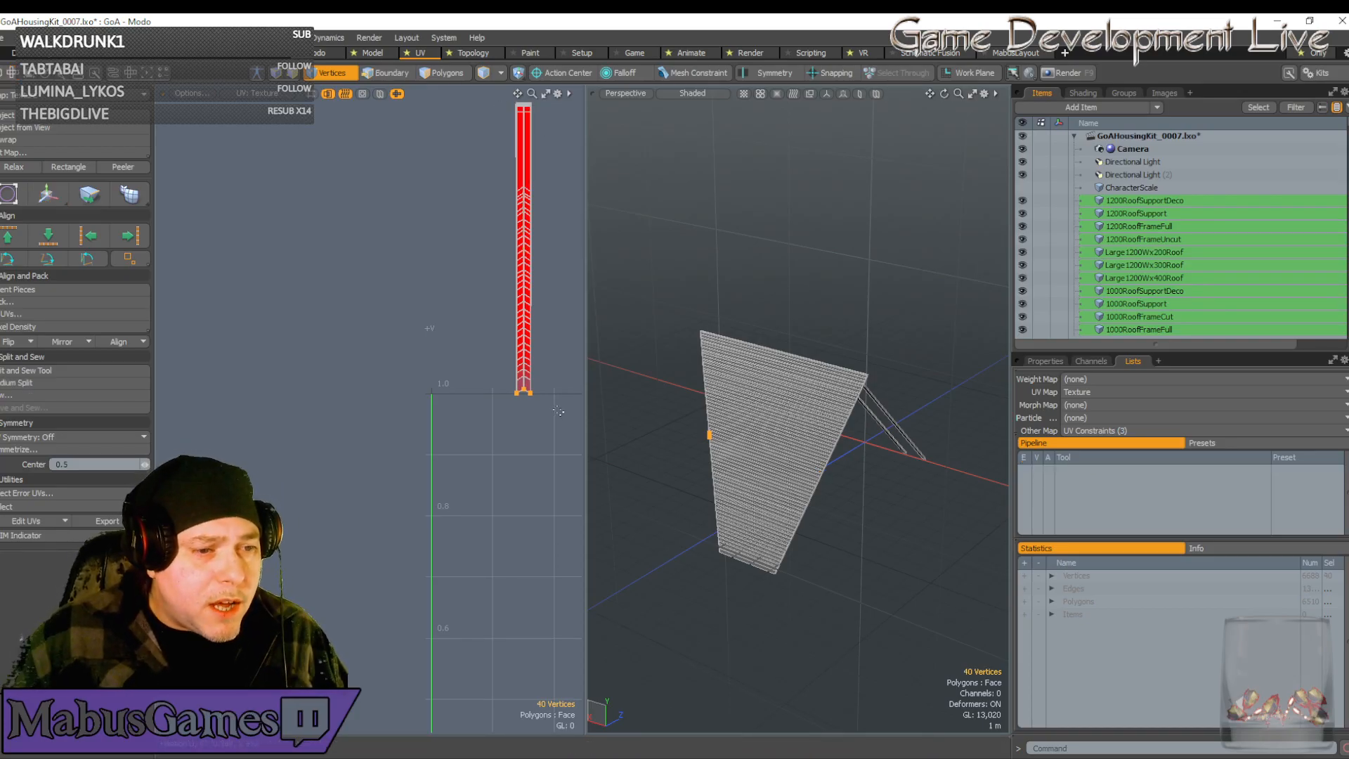
right_click_drag(546, 413, 518, 382, "ctrl")
scroll(518, 391, "up", 12)
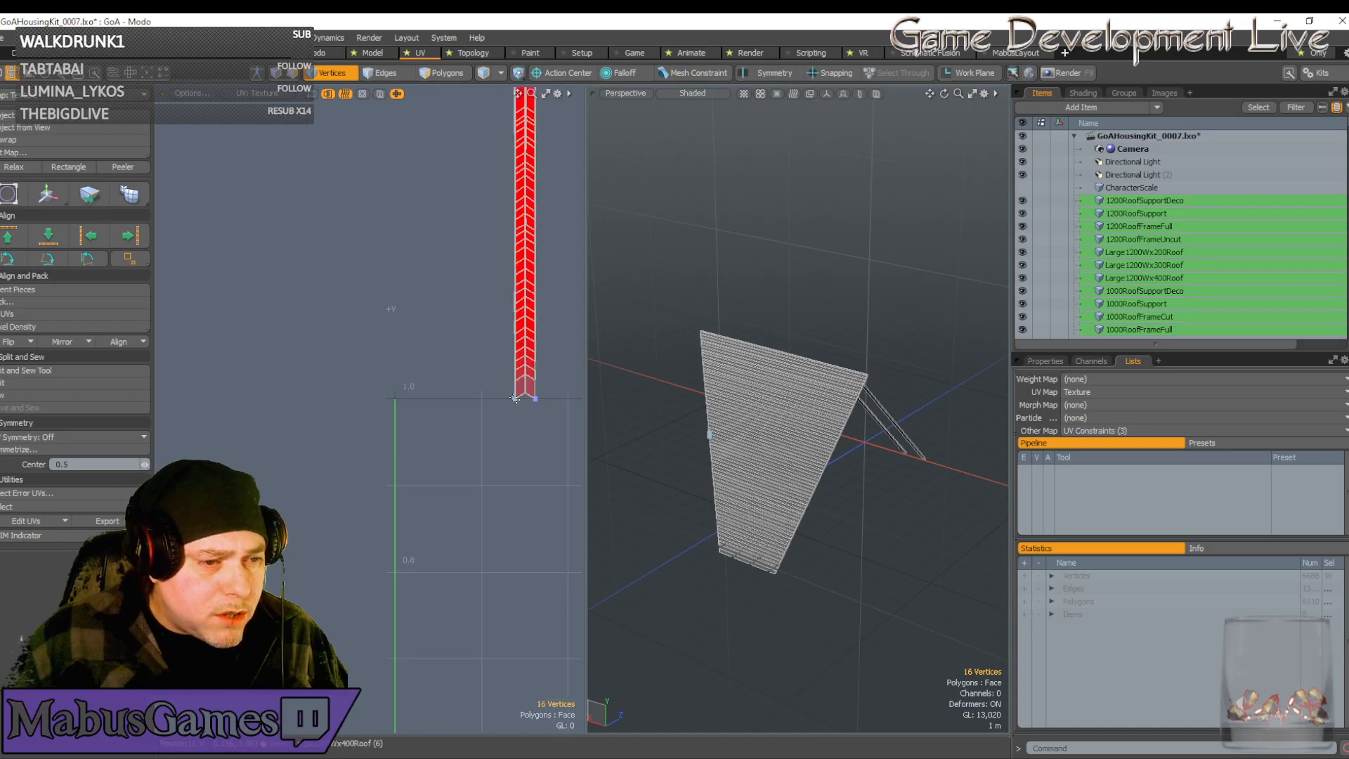
scroll(498, 404, "up", 9)
scroll(497, 404, "down", 4)
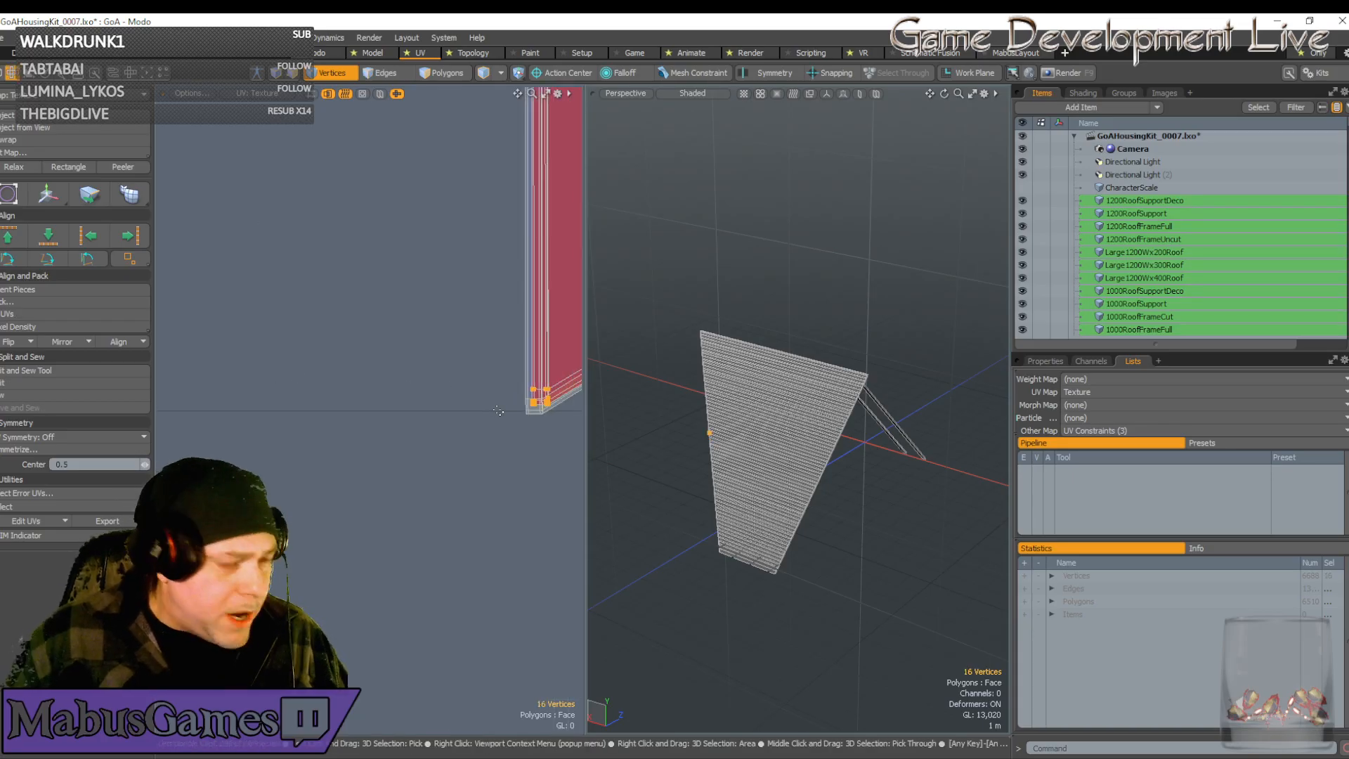
Move the lower-left corner vertices down and left onto the UV 1.0 boundary
key("w")
scroll(501, 409, "up", 6)
scroll(500, 409, "down", 4)
scroll(374, 368, "up", 5)
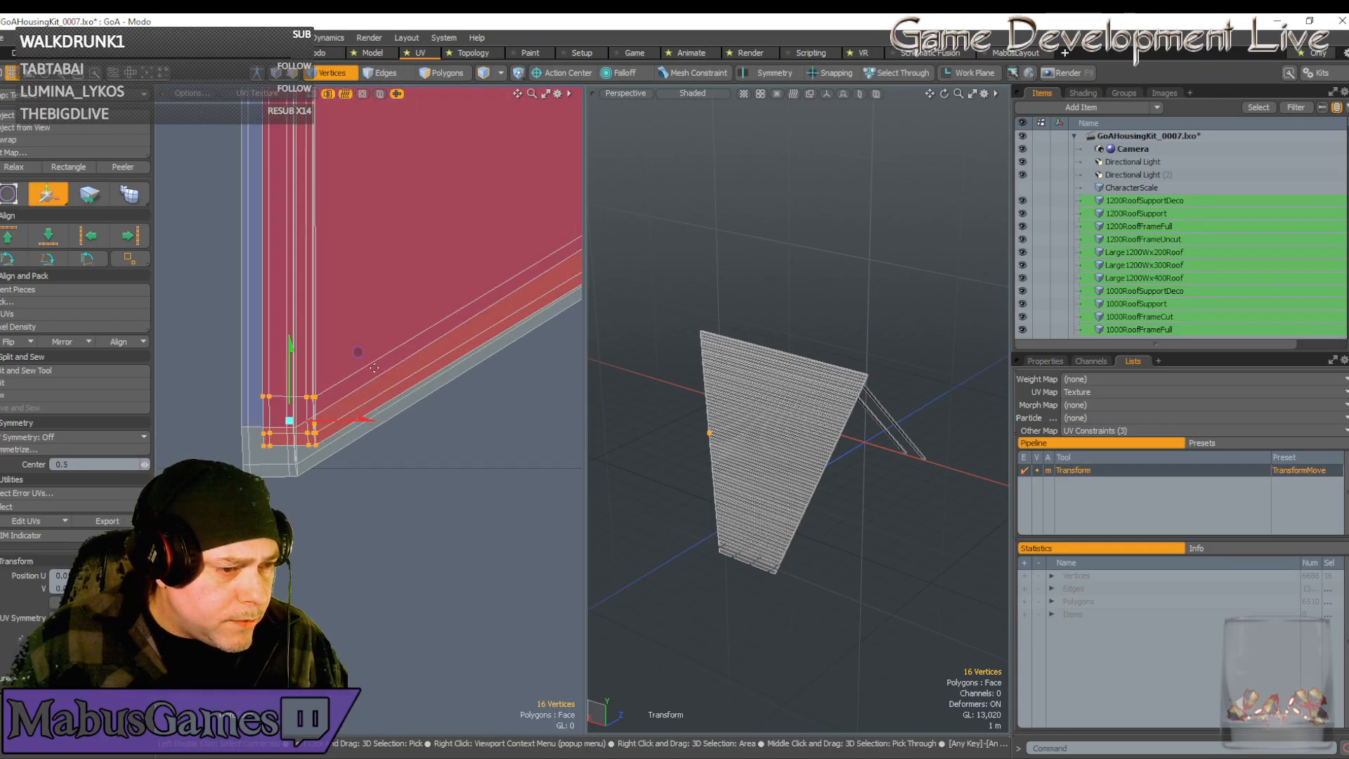
left_click_drag(360, 358, 337, 383)
scroll(301, 423, "up", 4)
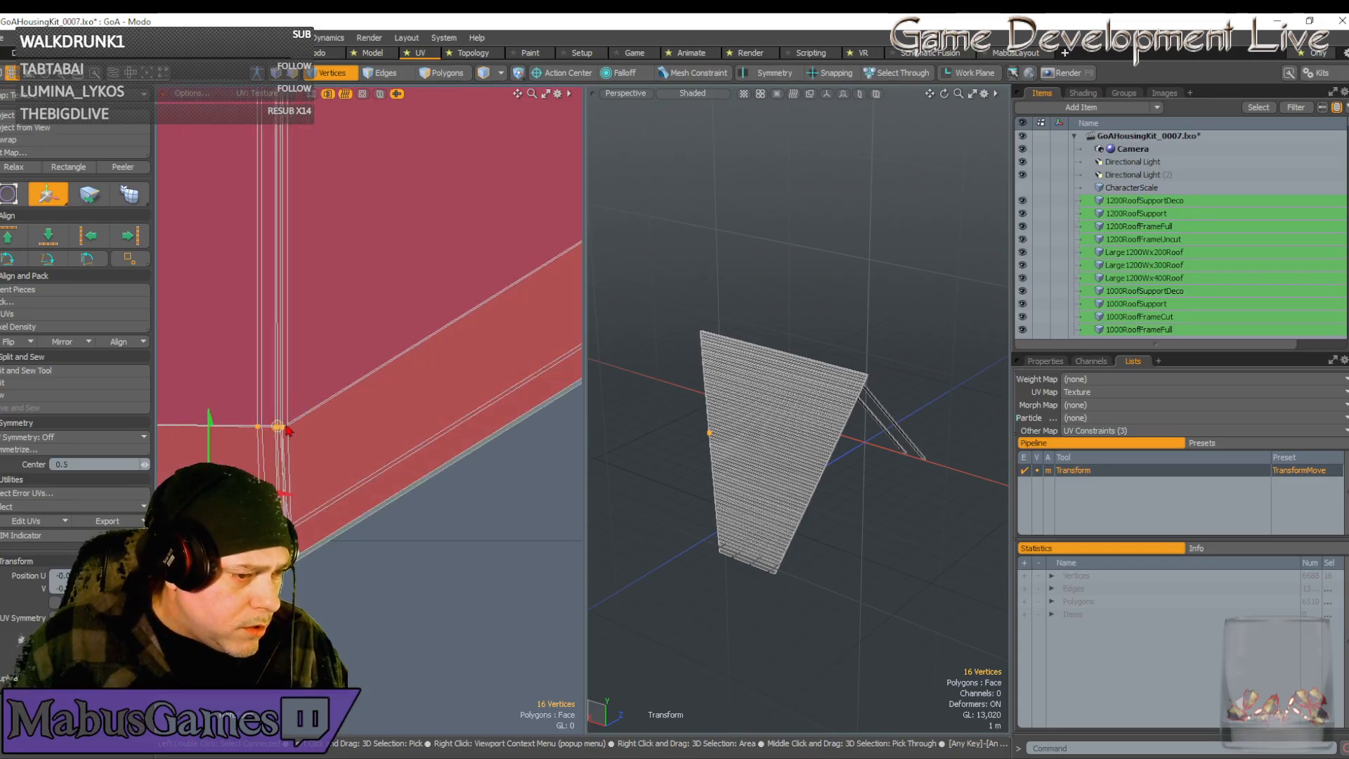
left_click_drag(279, 426, 281, 424)
scroll(267, 457, "down", 4)
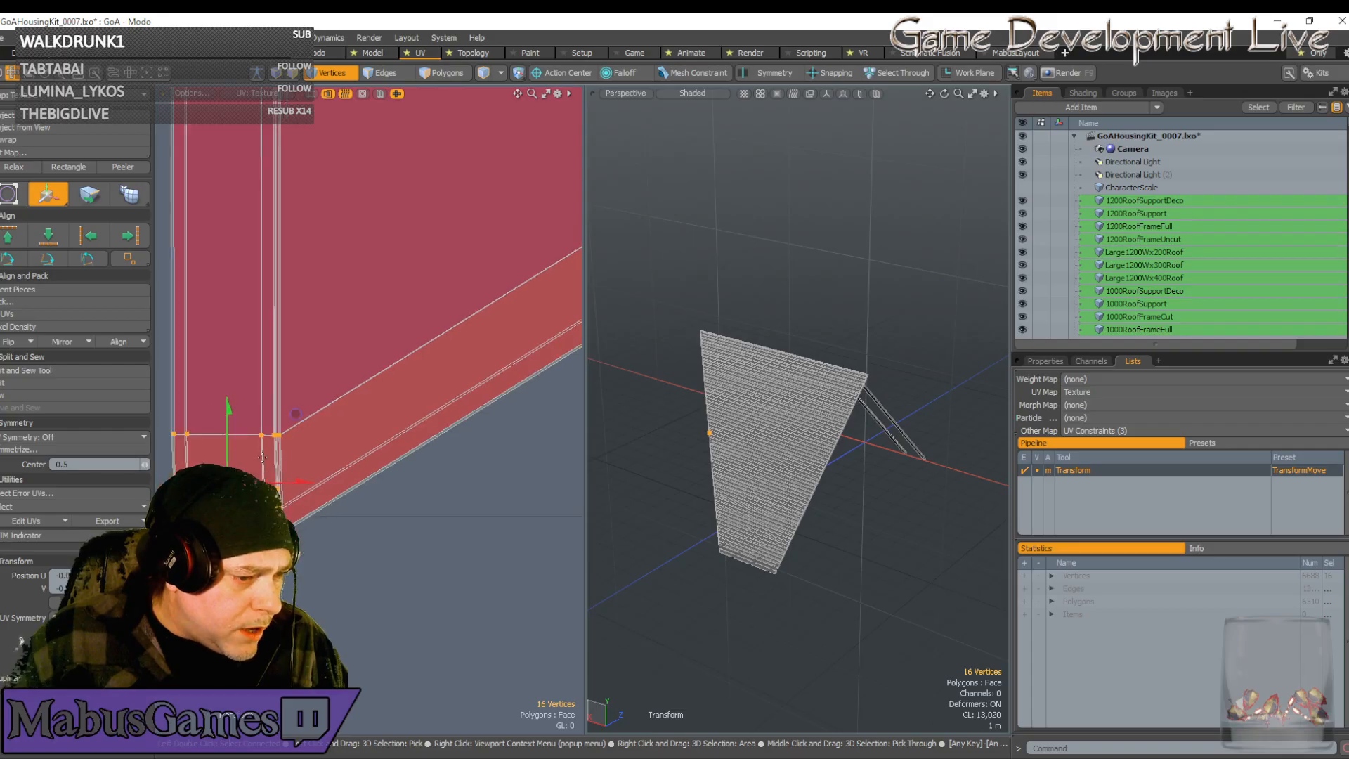
scroll(236, 457, "up", 4)
scroll(239, 457, "down", 8)
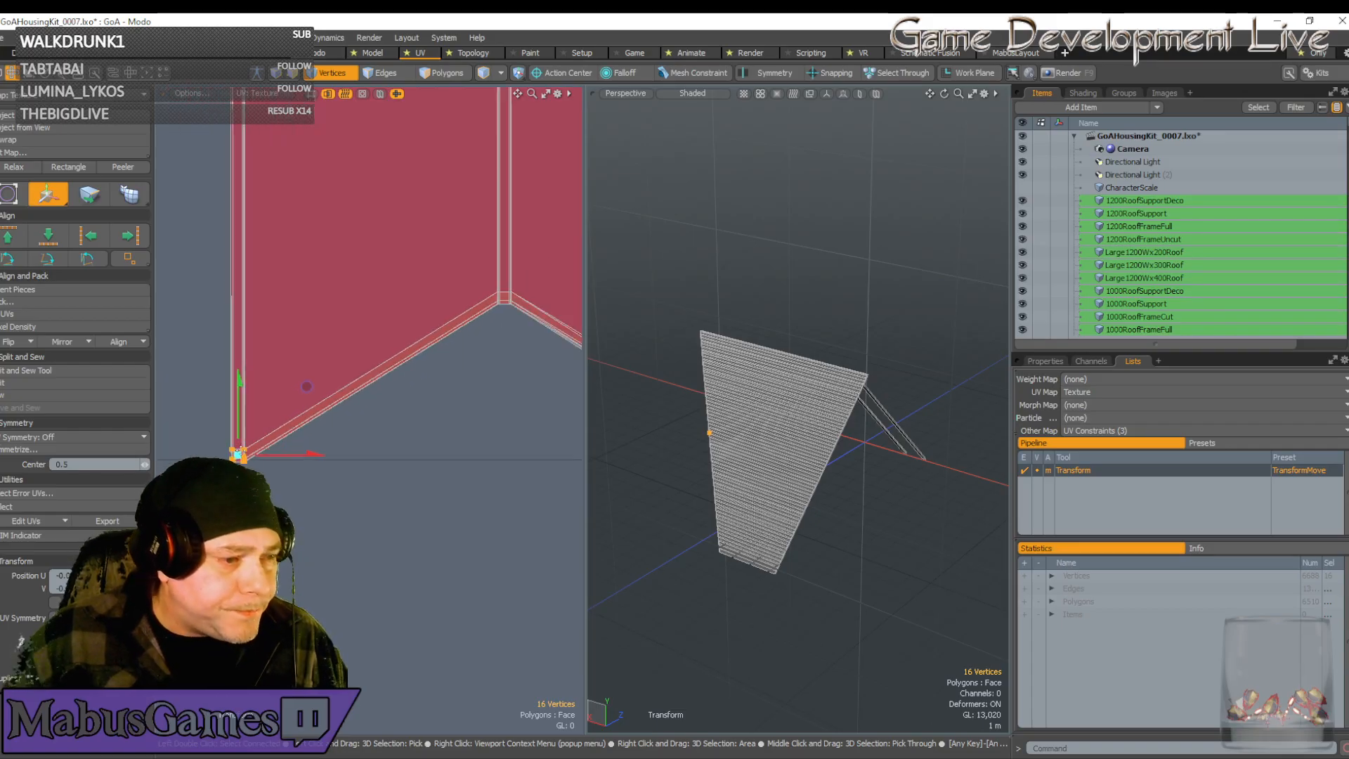
left_click_drag(265, 435, 176, 453, "alt")
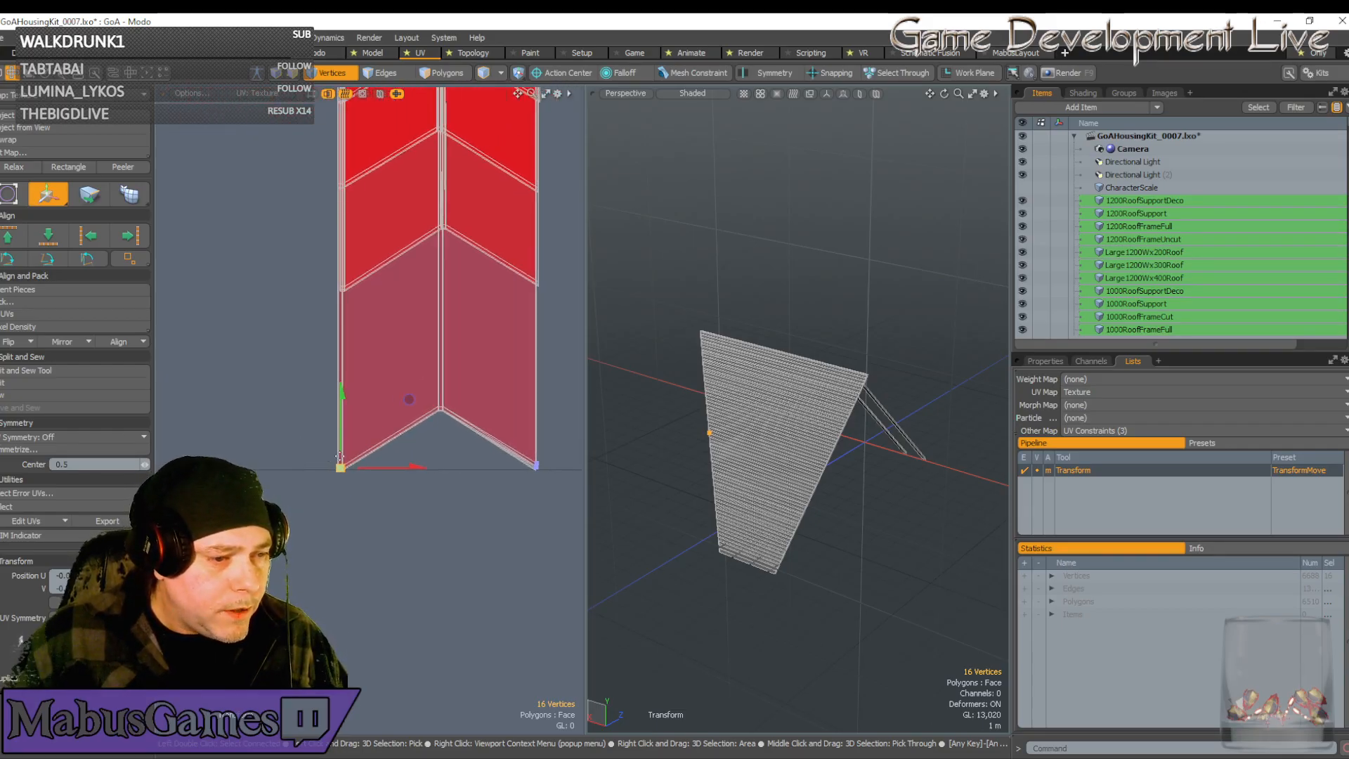
scroll(383, 453, "down", 4)
scroll(407, 207, "down", 6)
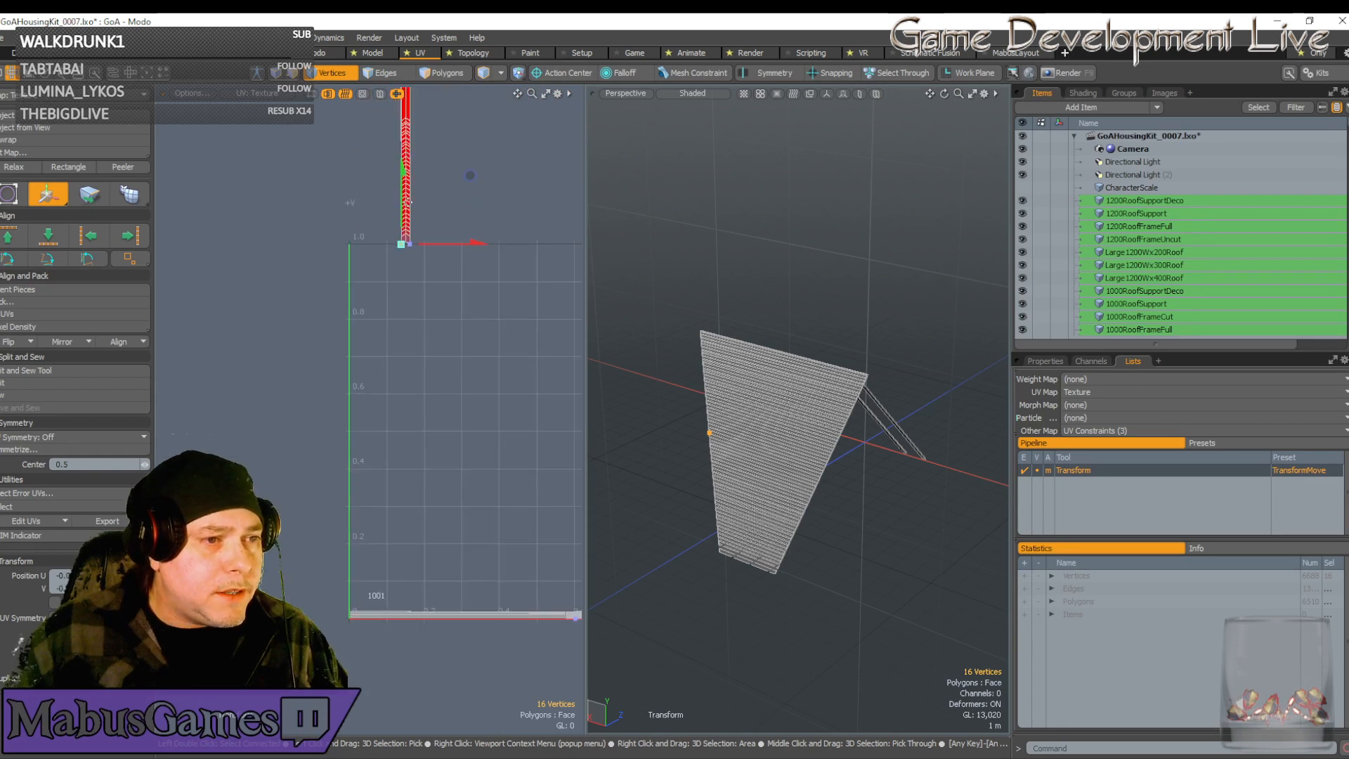
left_click_drag(408, 206, 406, 375, "alt")
scroll(404, 235, "up", 6)
scroll(392, 228, "up", 1)
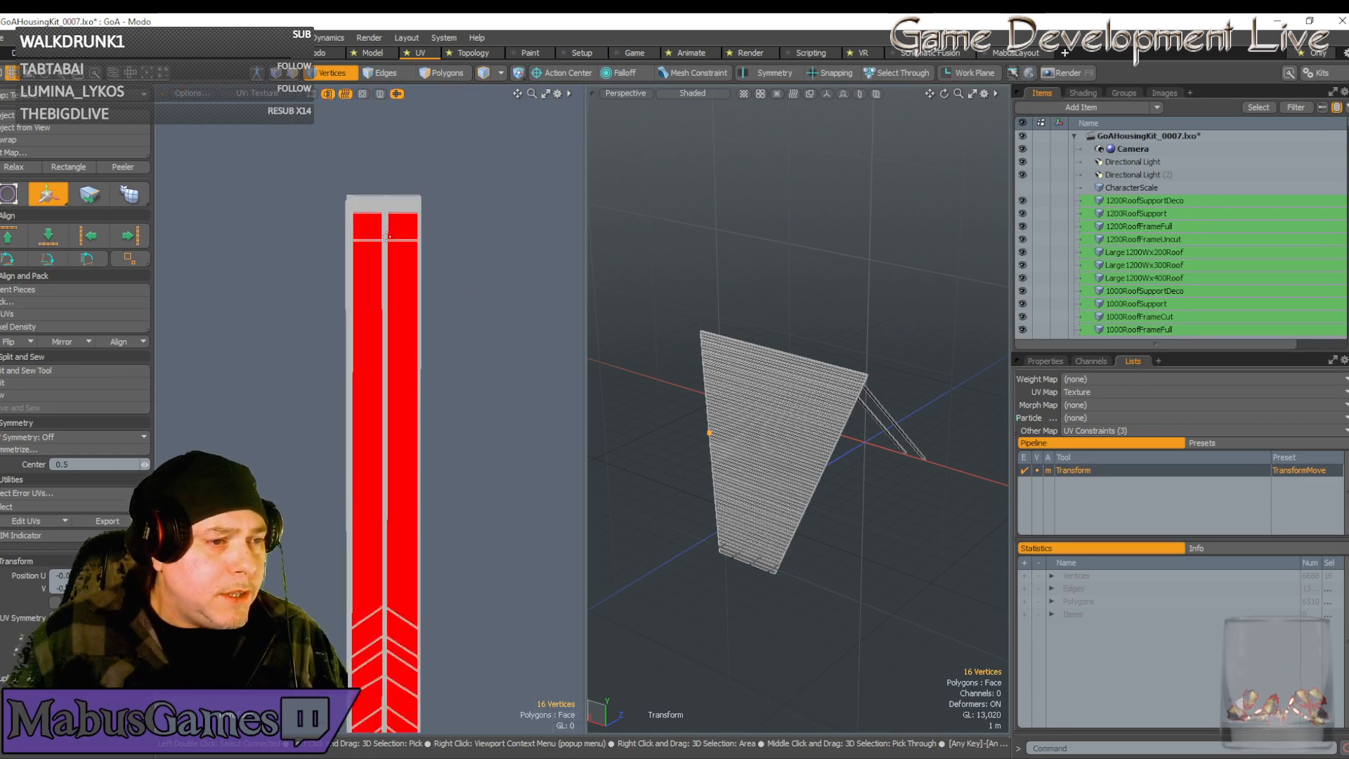
Drop the transform and reselect all of the strip's vertices
key("space")
left_click(384, 243, "shift")
scroll(406, 302, "down", 5)
scroll(408, 309, "down", 1)
left_click_drag(408, 309, 359, 313, "alt")
scroll(415, 309, "up", 2)
scroll(358, 317, "up", 3)
scroll(362, 376, "down", 5)
scroll(362, 380, "down", 2)
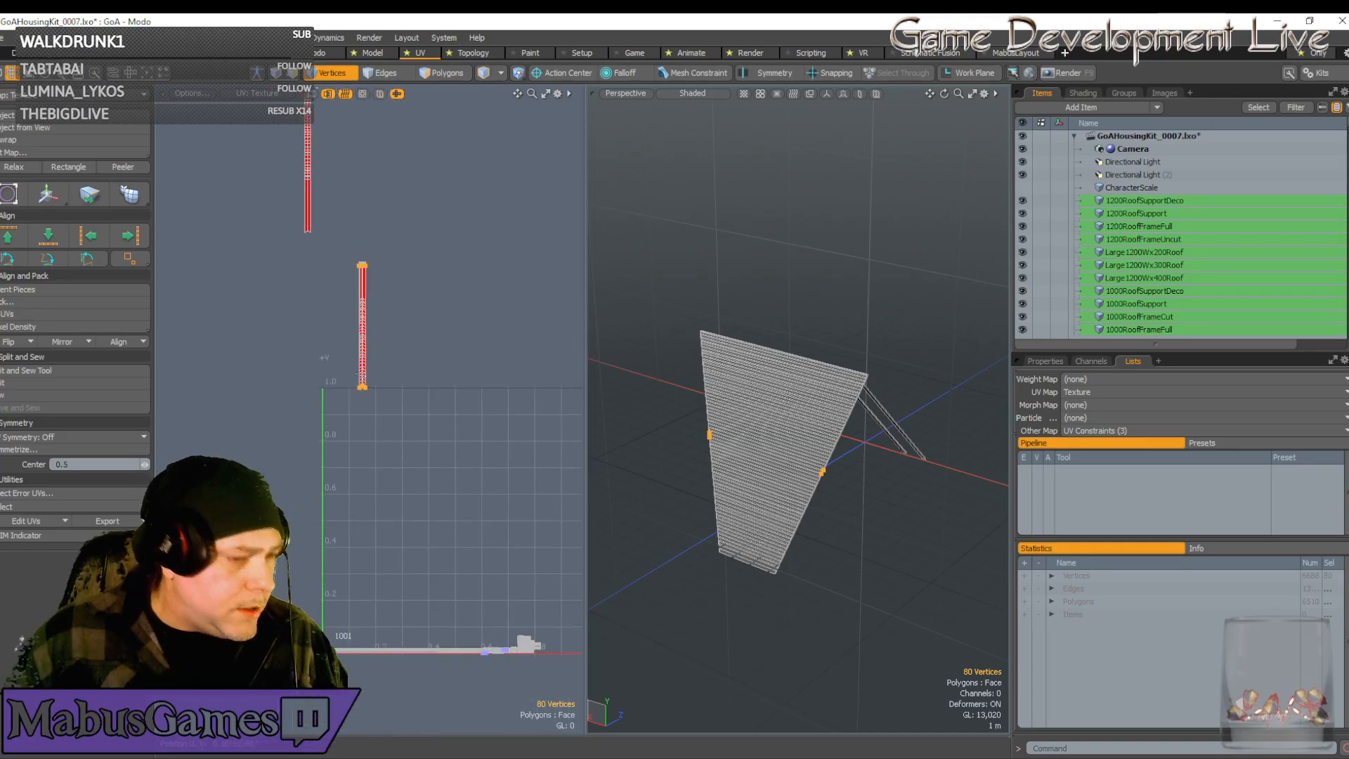
Deselect the strip's top-end and bottom vertices, leaving only one corner selected
right_click_drag(340, 243, 404, 295)
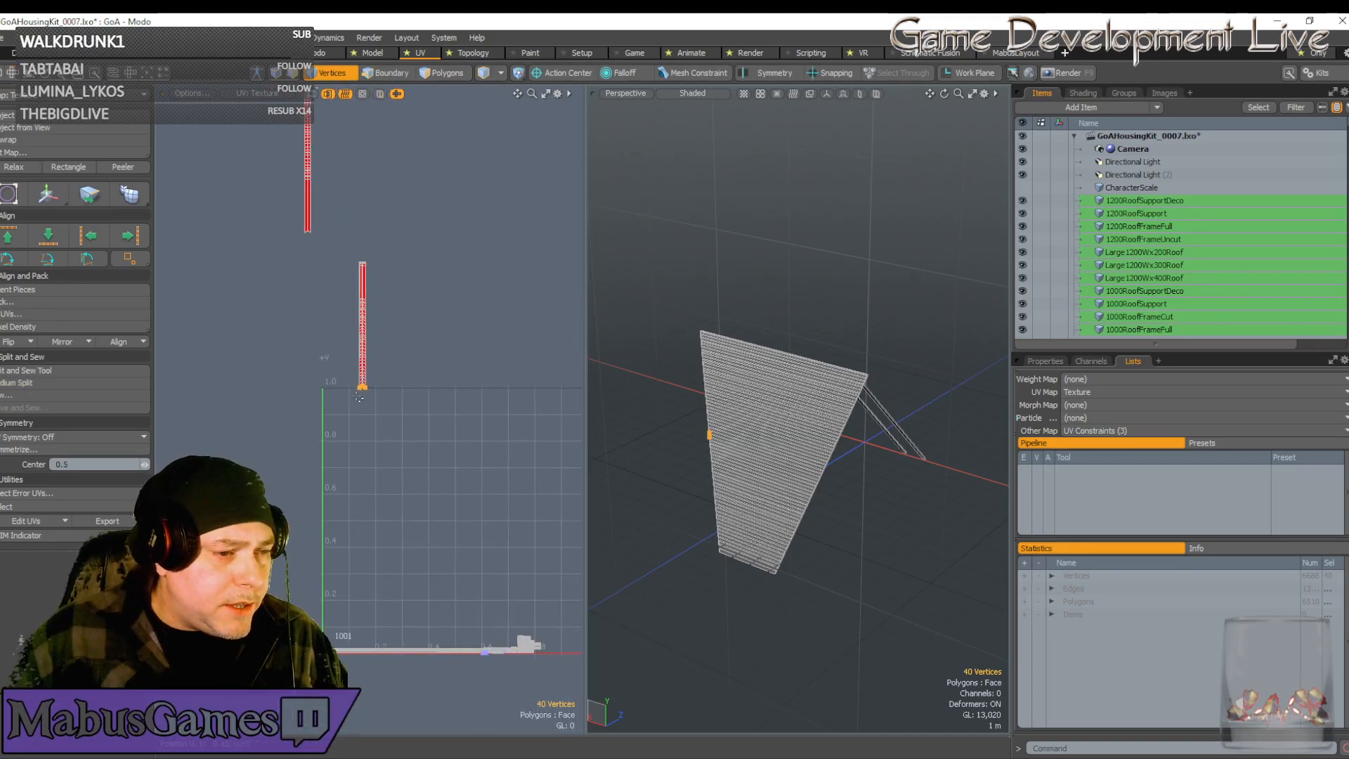
scroll(358, 387, "up", 8)
right_click_drag(352, 337, 462, 513, "ctrl")
scroll(491, 408, "up", 6)
scroll(489, 354, "up", 4)
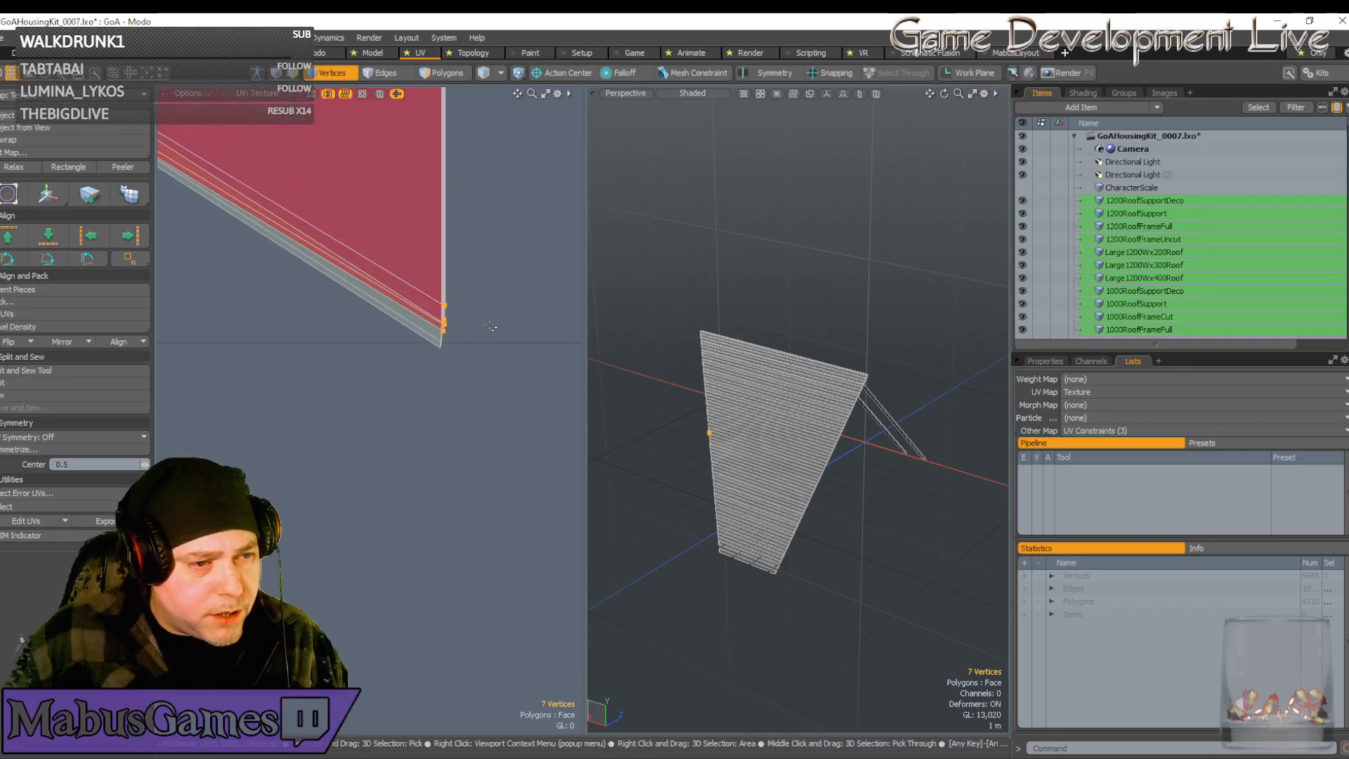
Nudge the selected corner vertices slightly left with the Move tool, then drop it
key("w")
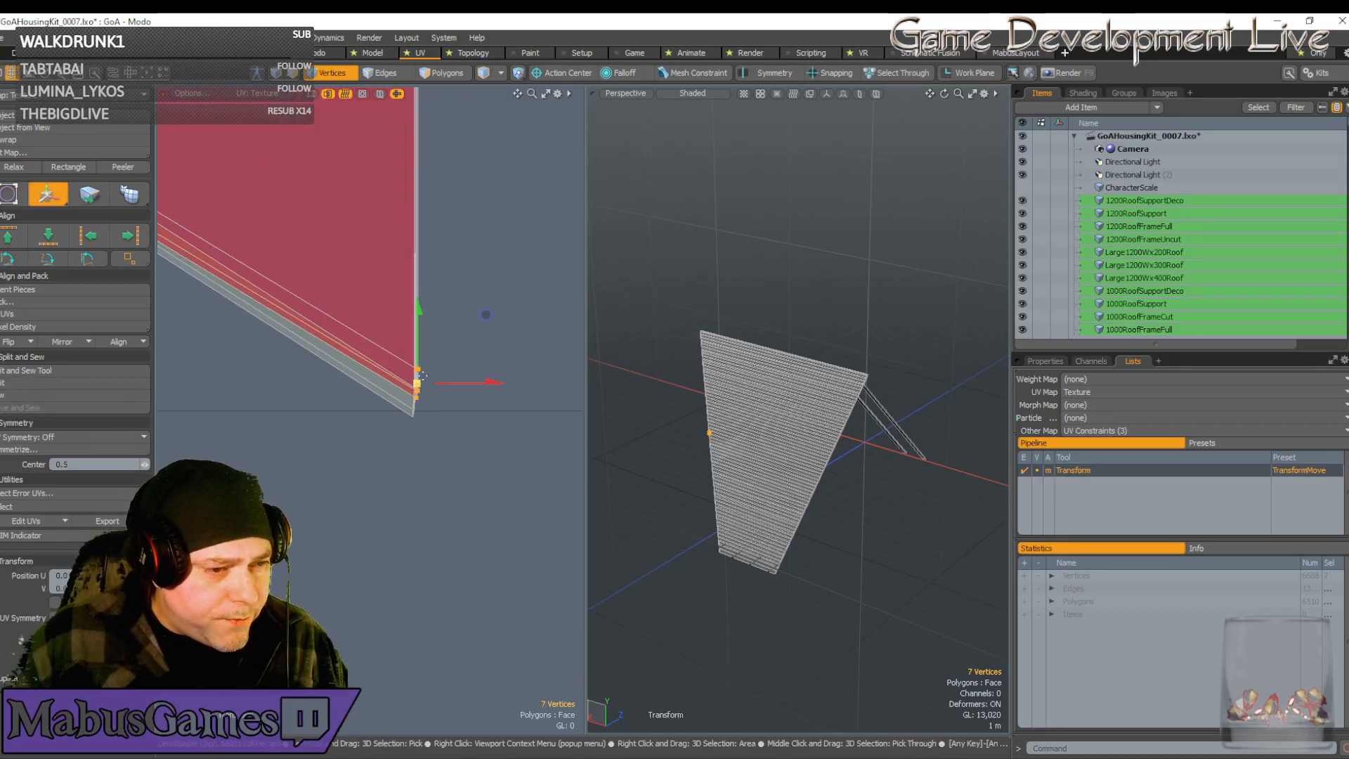
left_click_drag(485, 332, 482, 332)
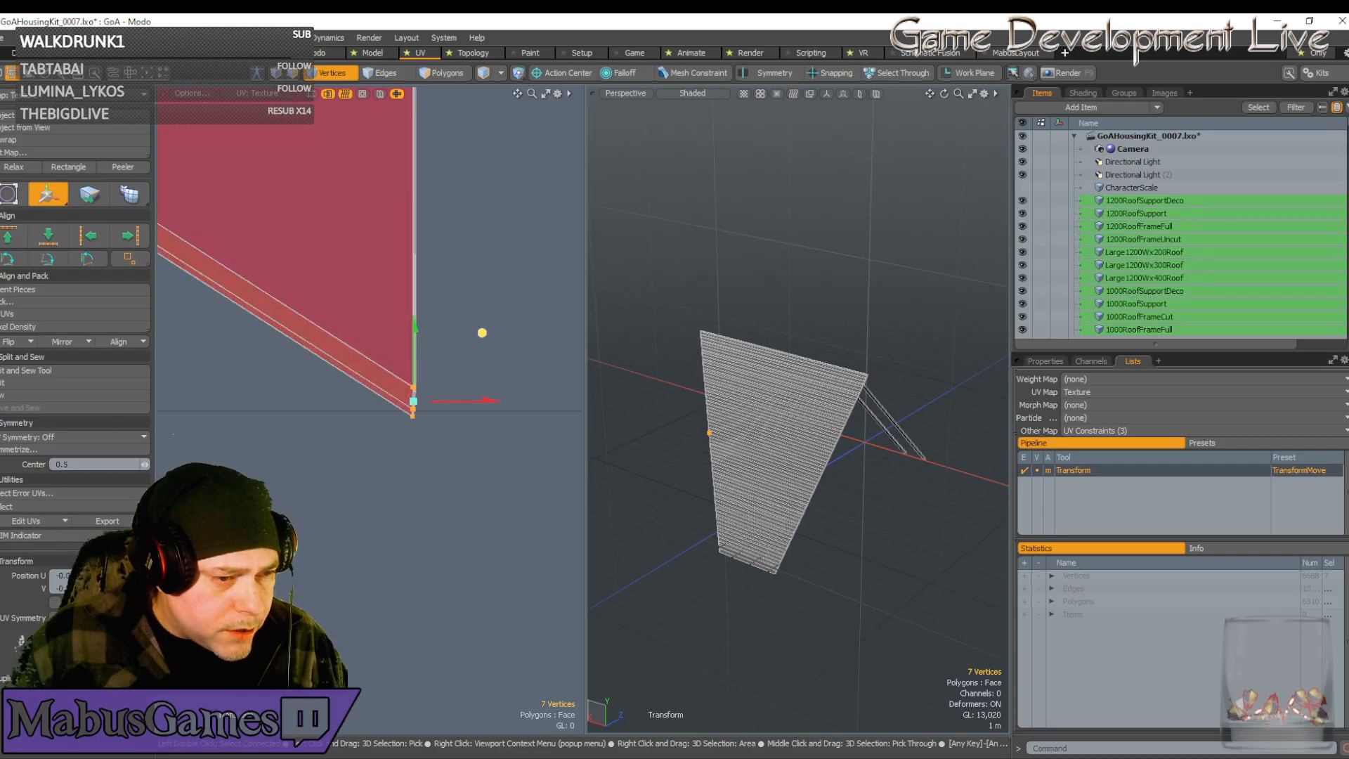
scroll(408, 407, "up", 6)
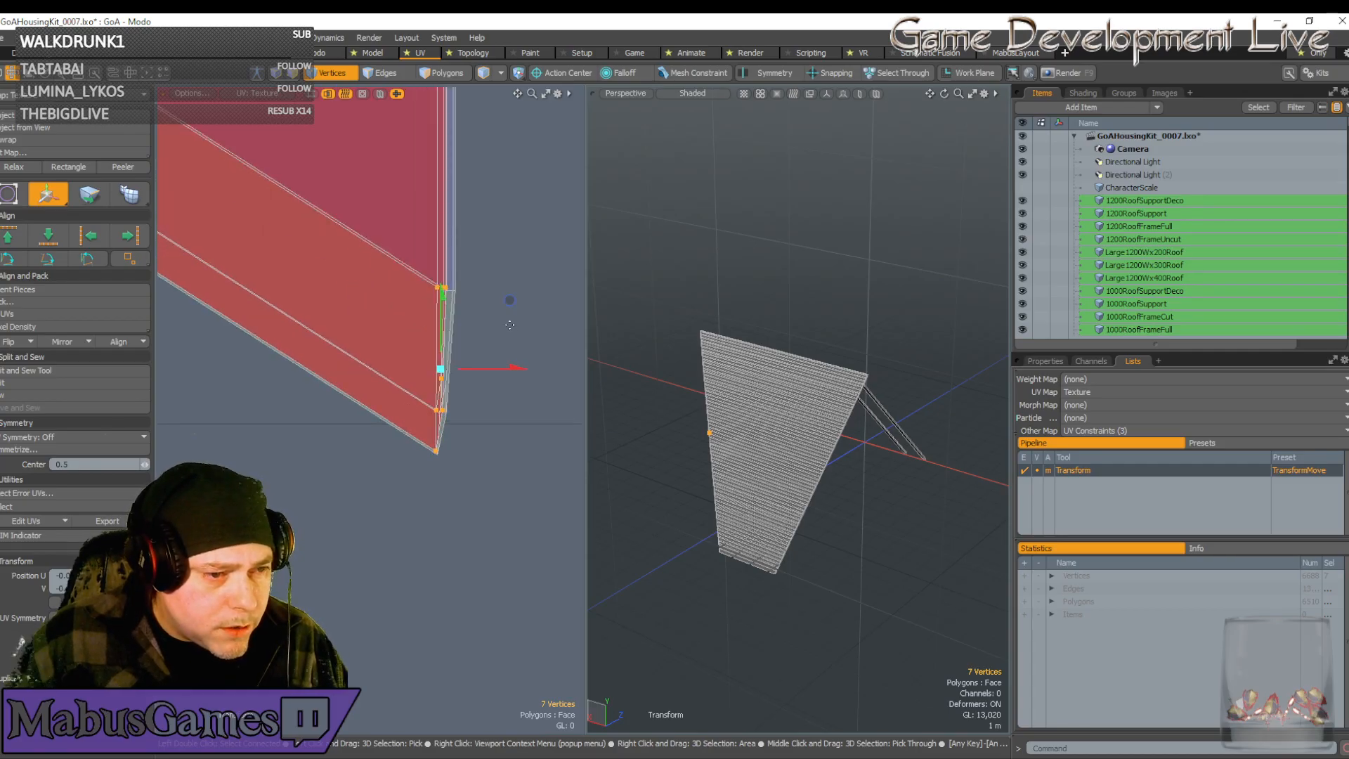
left_click_drag(509, 300, 513, 303)
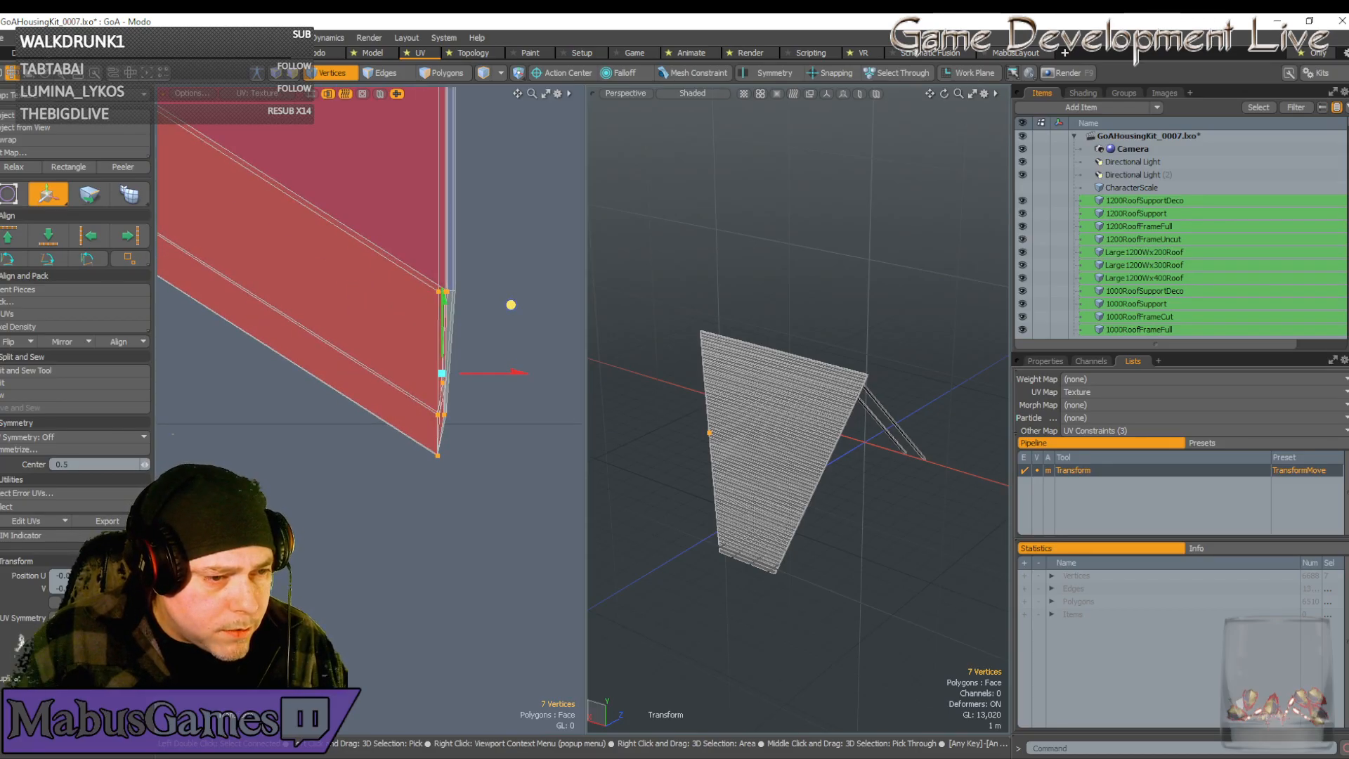
scroll(448, 425, "up", 5)
scroll(441, 434, "down", 1)
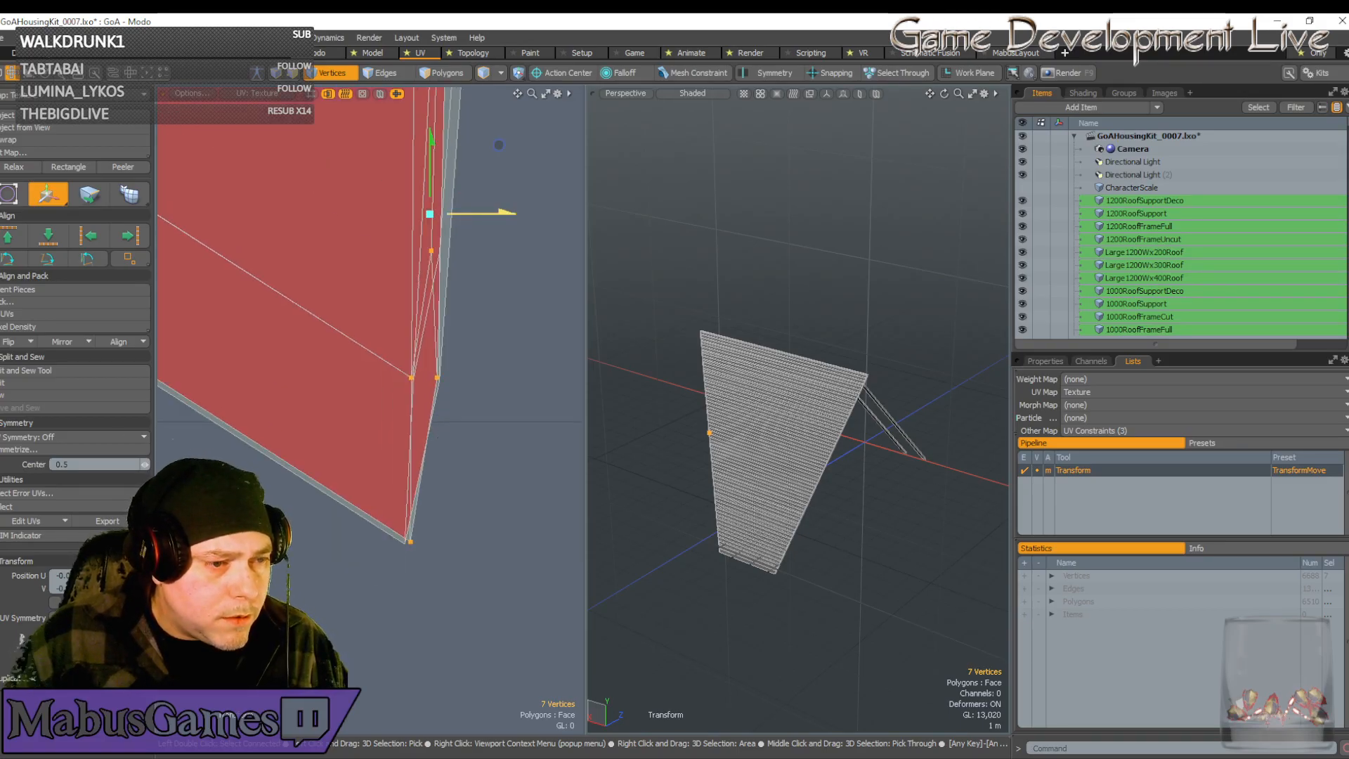
left_click_drag(503, 212, 497, 212)
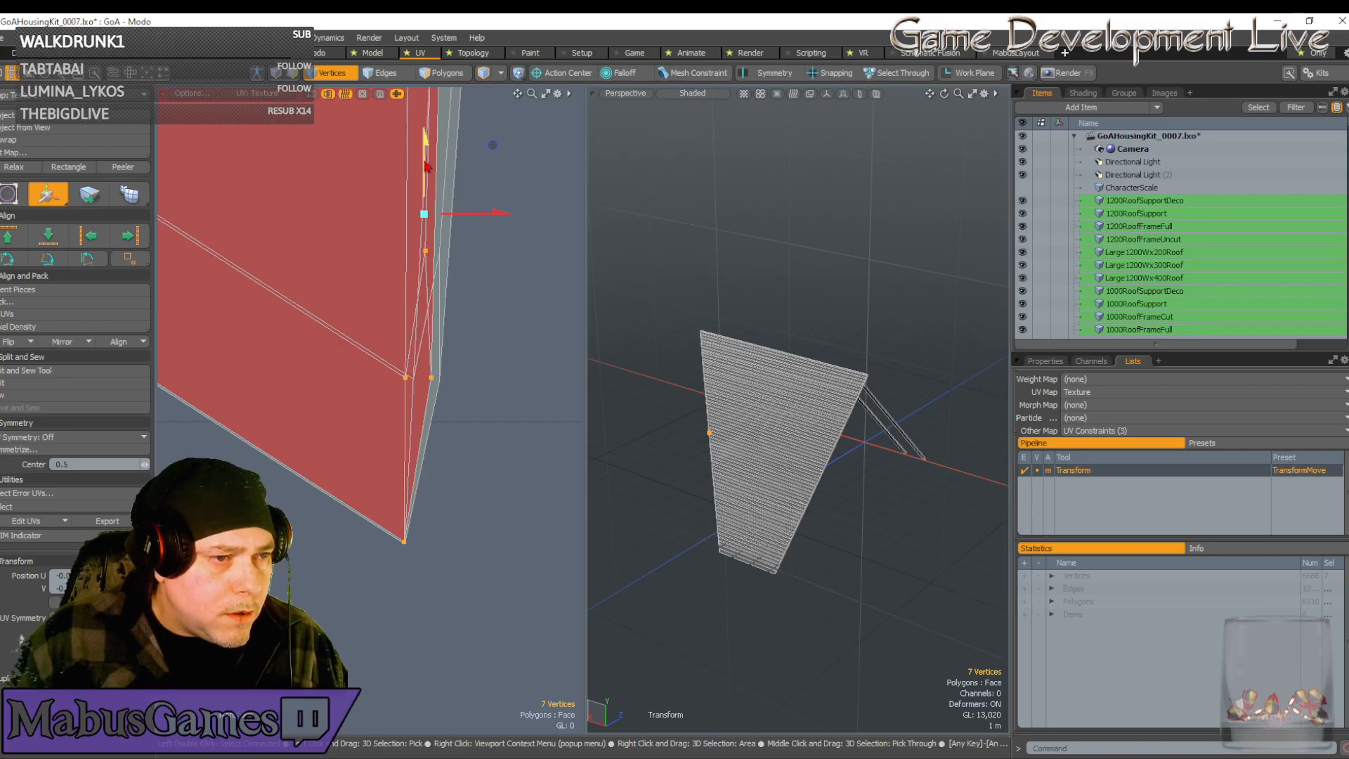
scroll(473, 257, "down", 5)
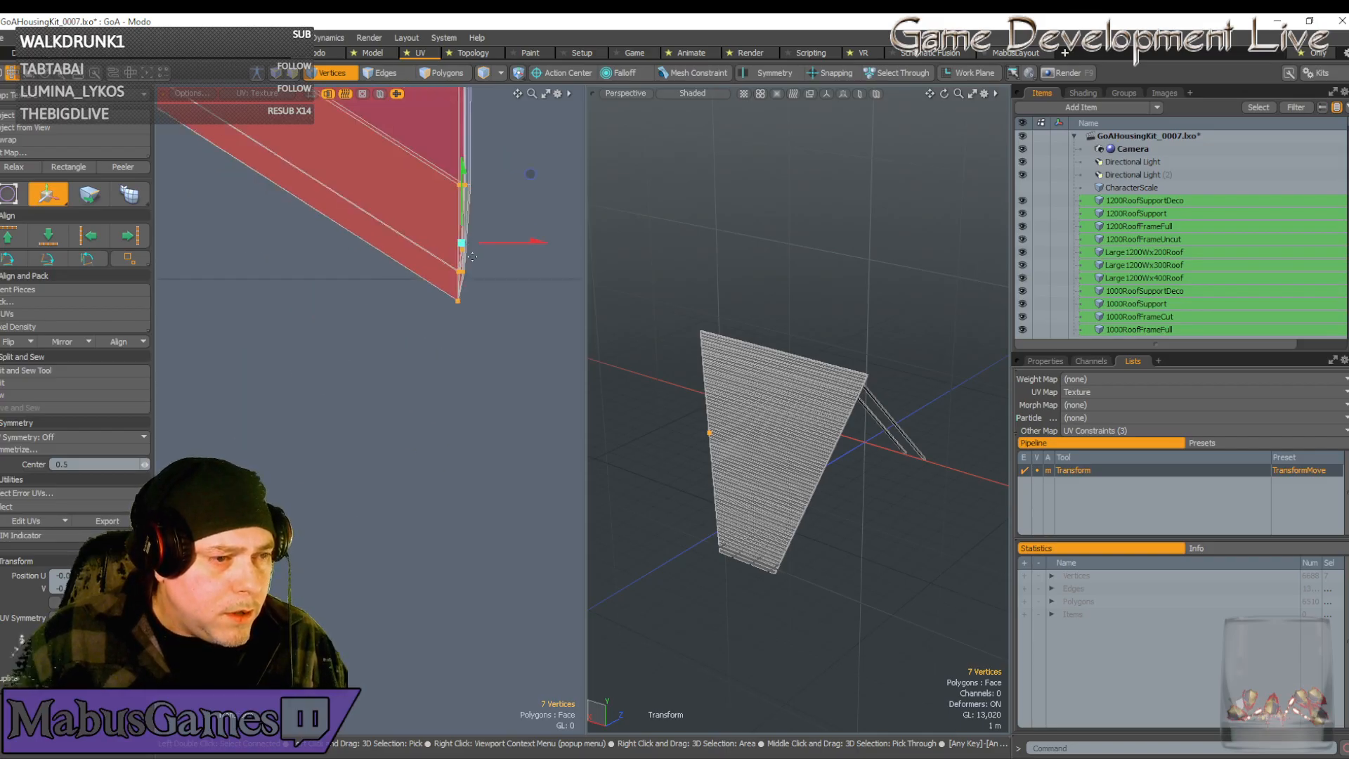
scroll(473, 257, "down", 5)
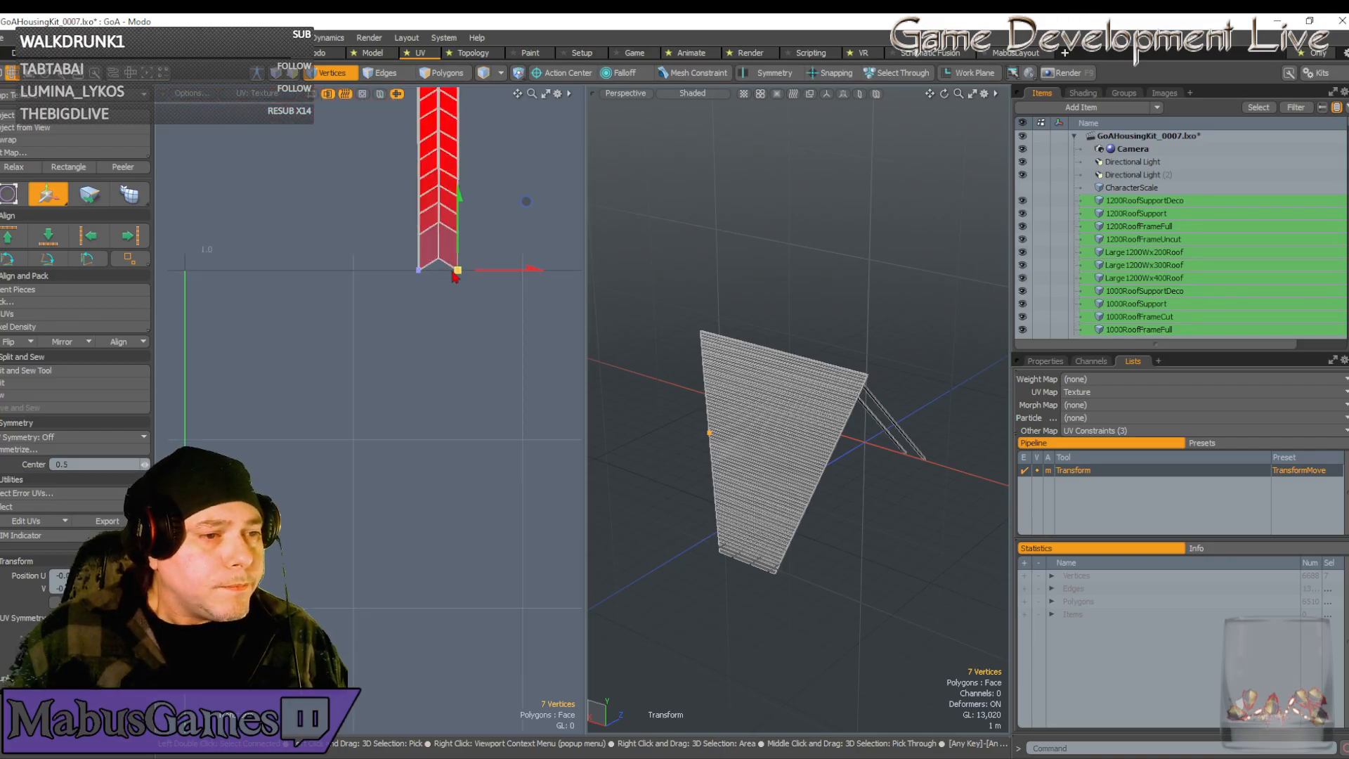
key("space")
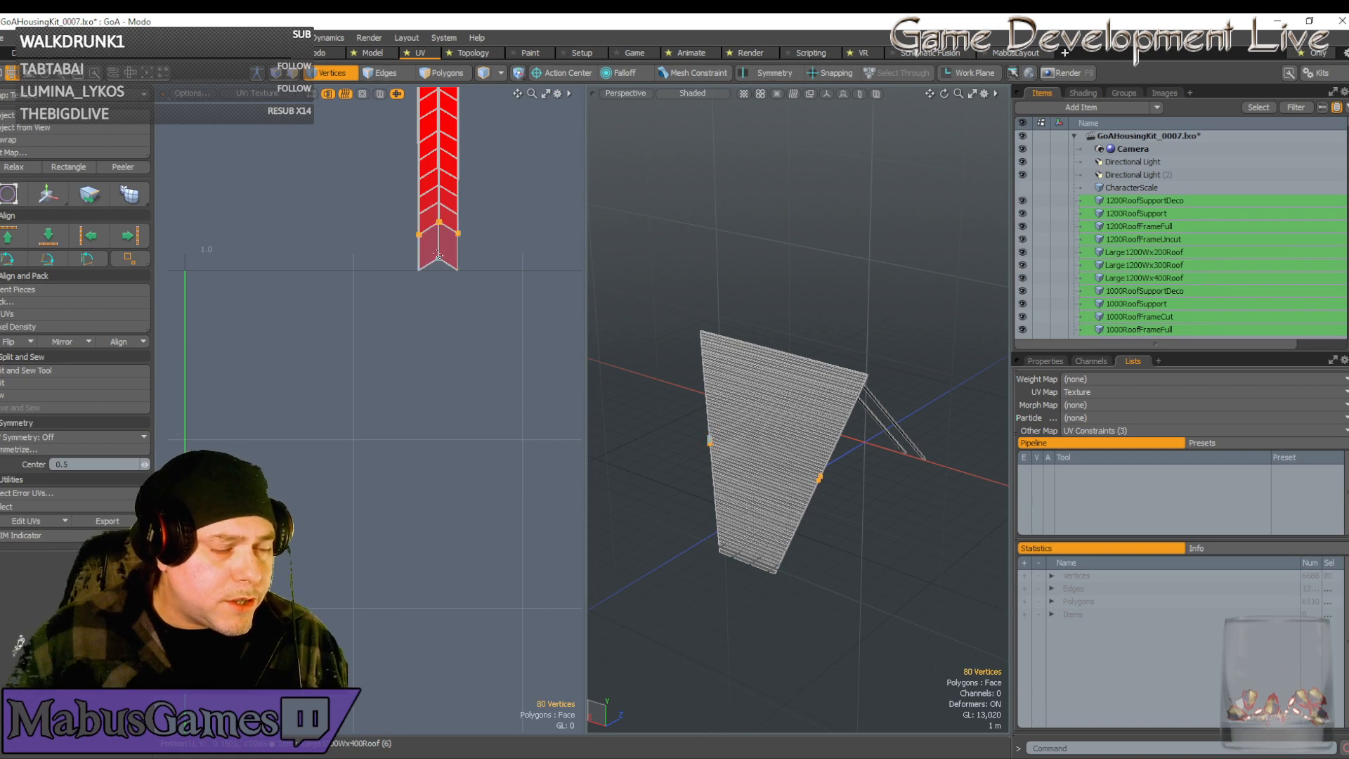
Move the chevron tip vertices down-left, then fine-tune them up and right into place
key("w")
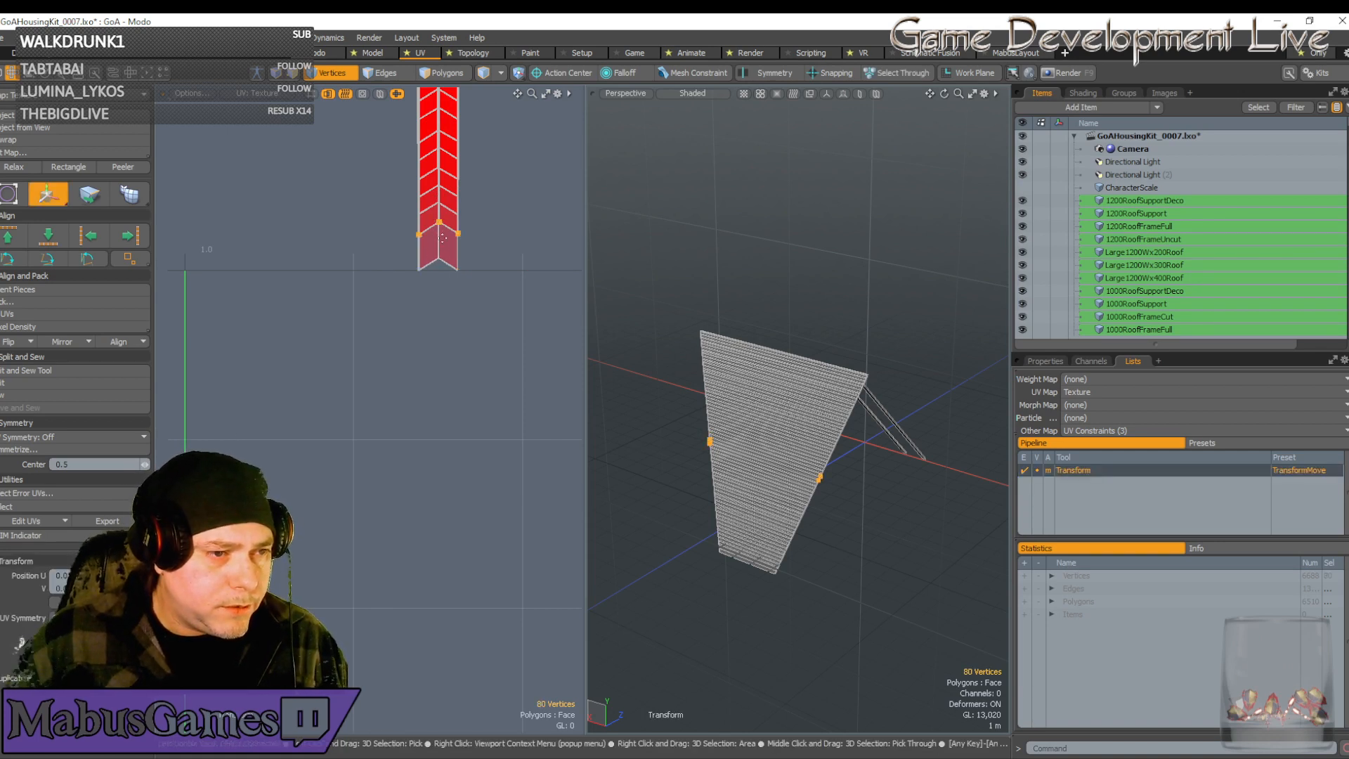
left_click(439, 231)
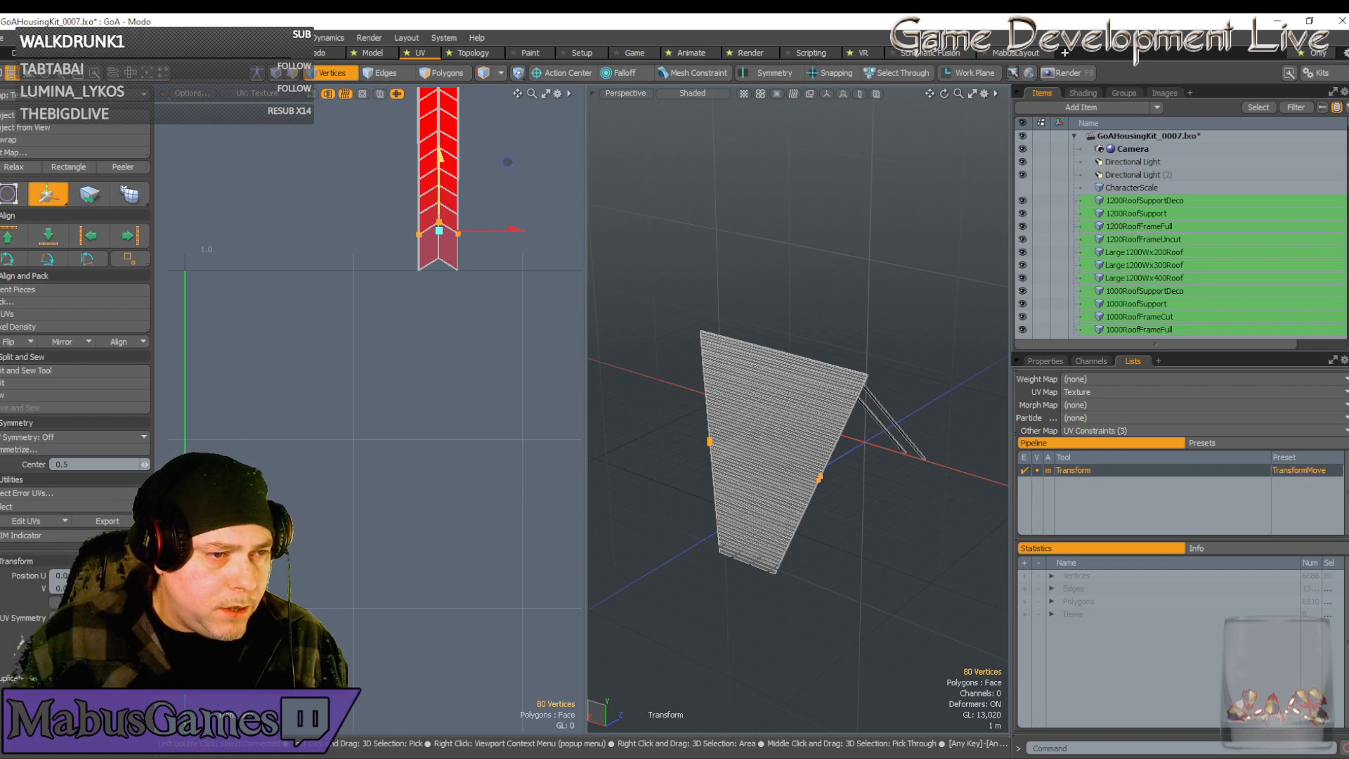
scroll(438, 219, "up", 6)
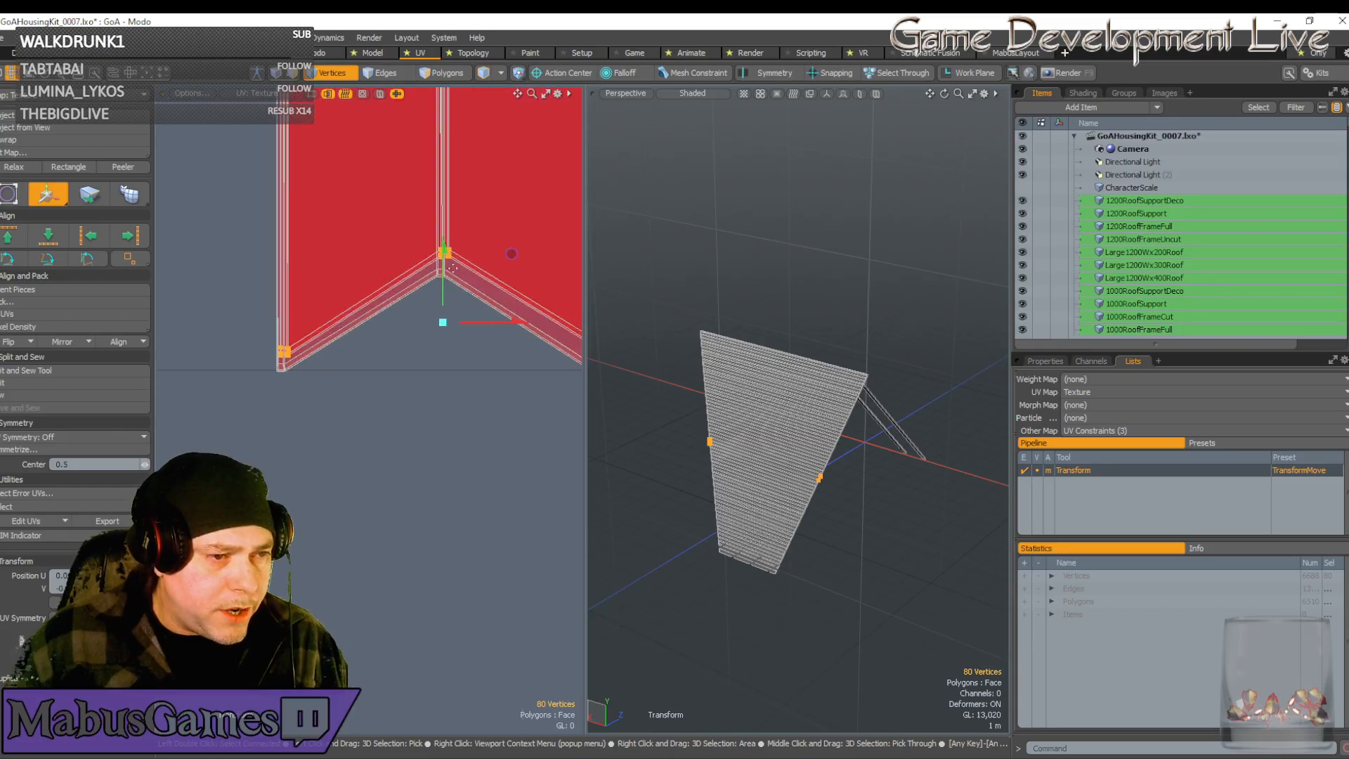
scroll(450, 277, "up", 2)
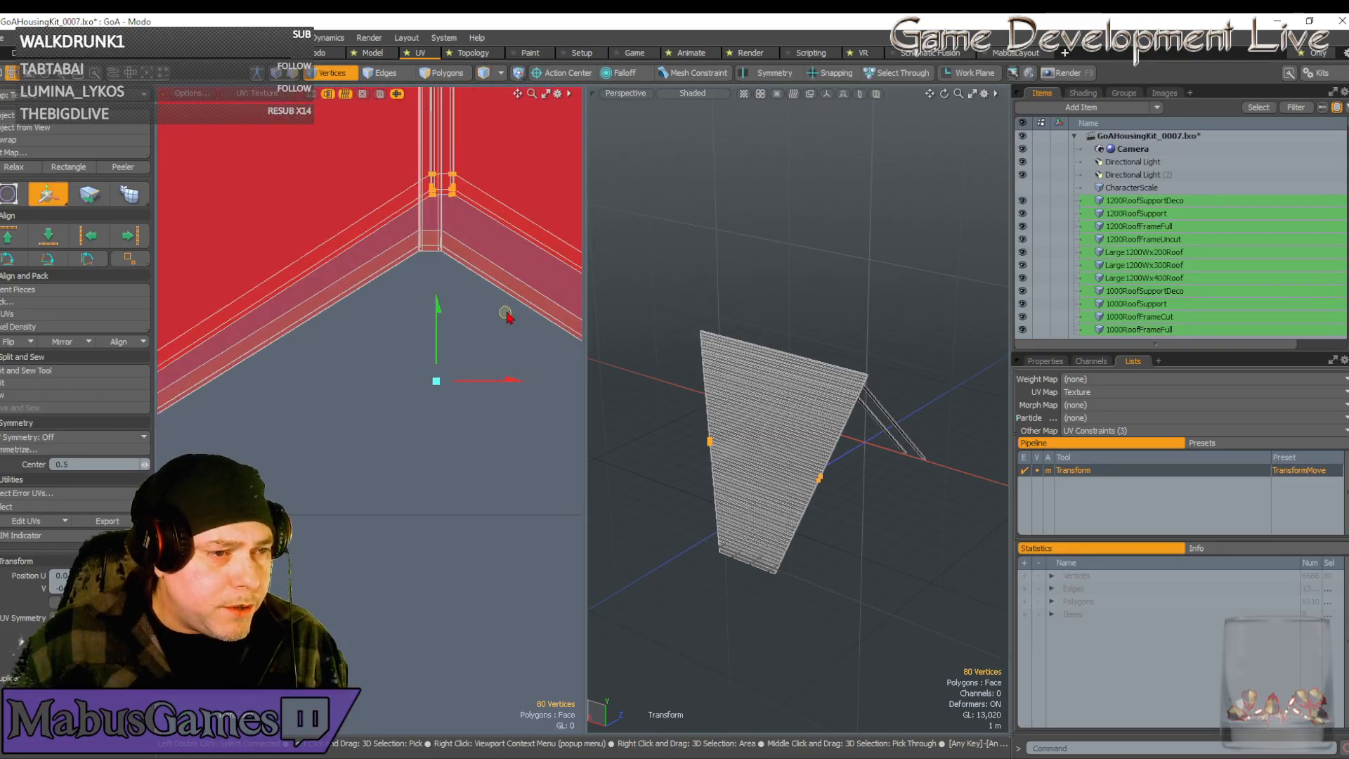
left_click_drag(506, 313, 493, 369)
left_click(429, 258)
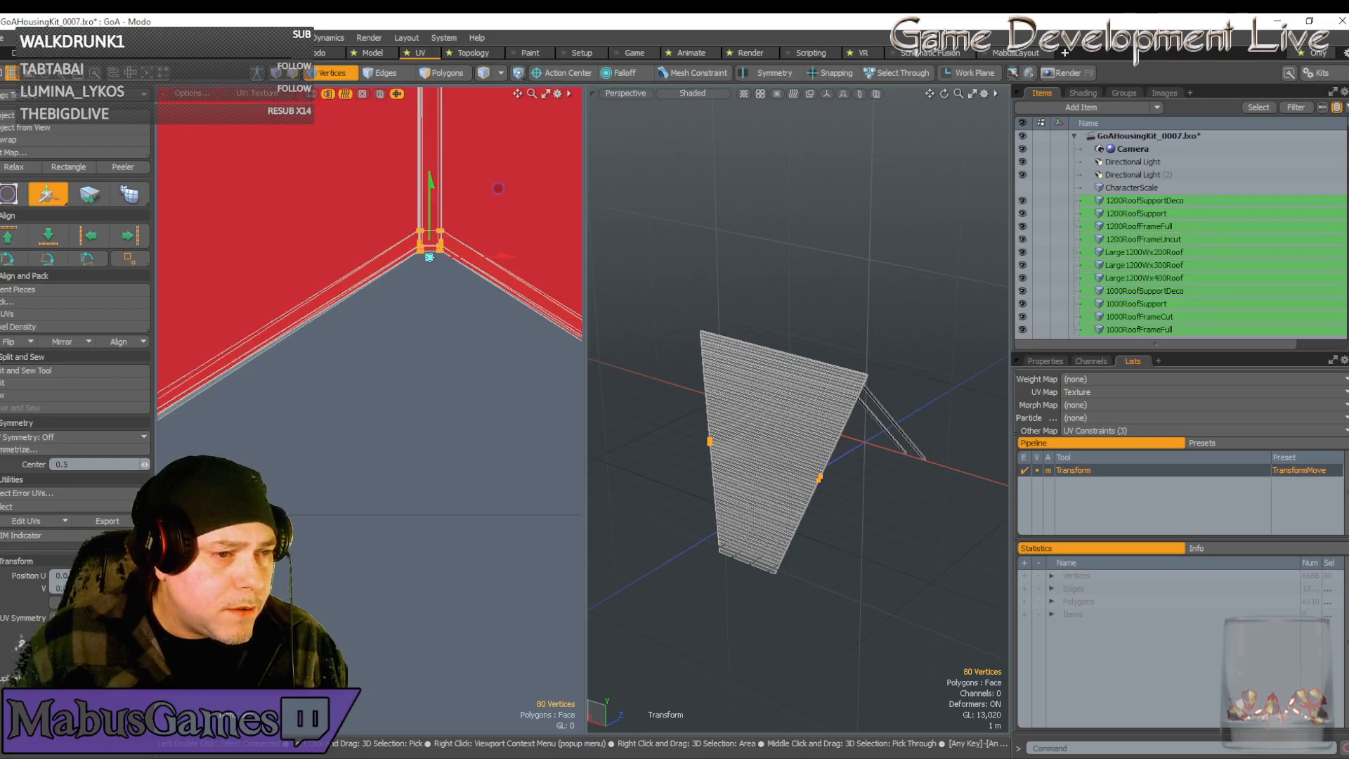
scroll(432, 254, "down", 4)
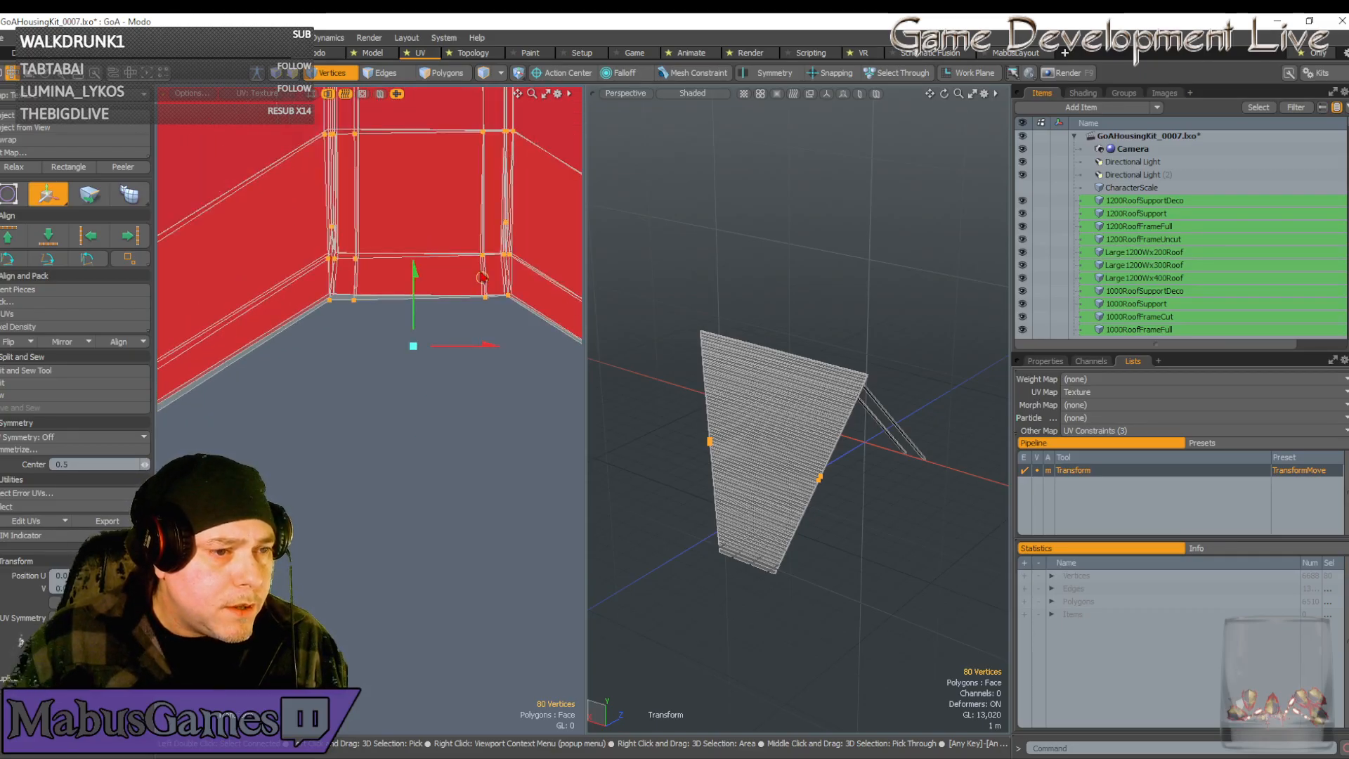
left_click_drag(414, 294, 414, 293)
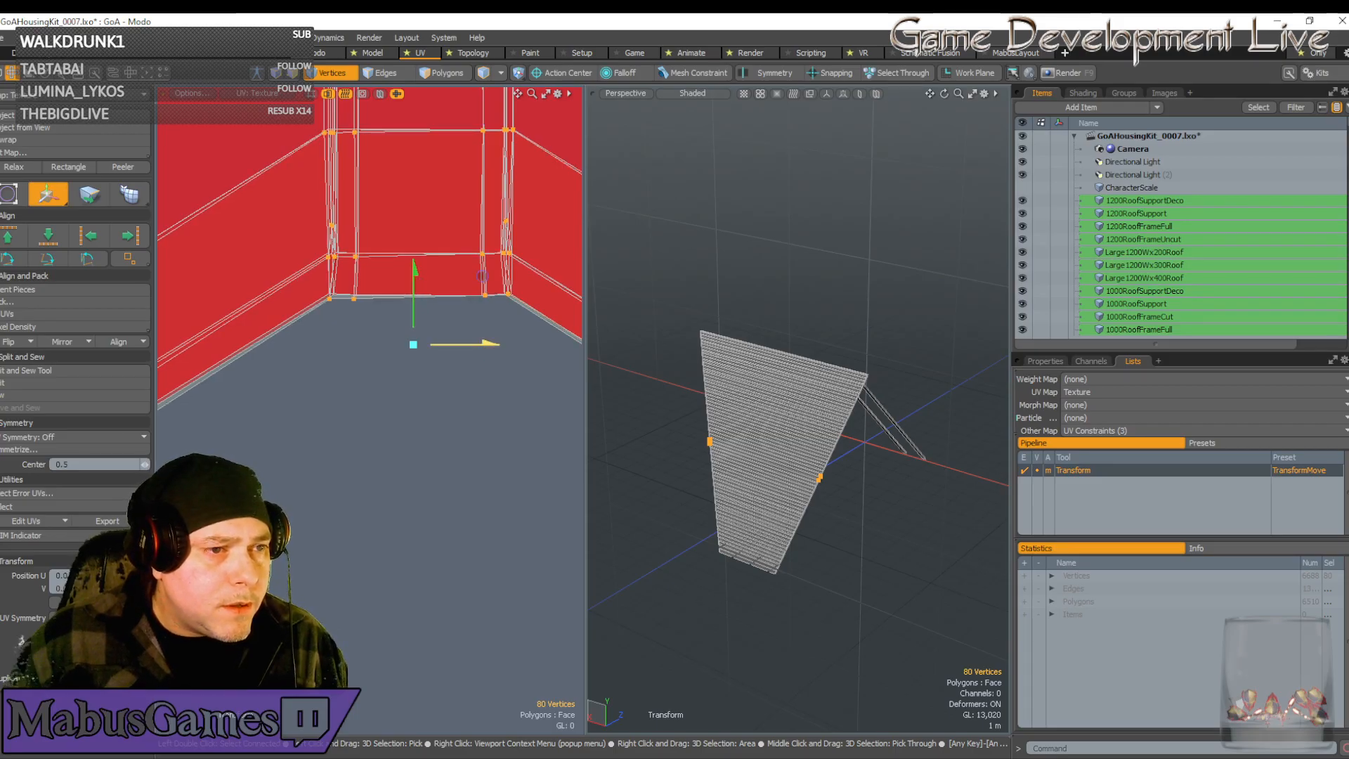
left_click_drag(463, 352, 483, 351)
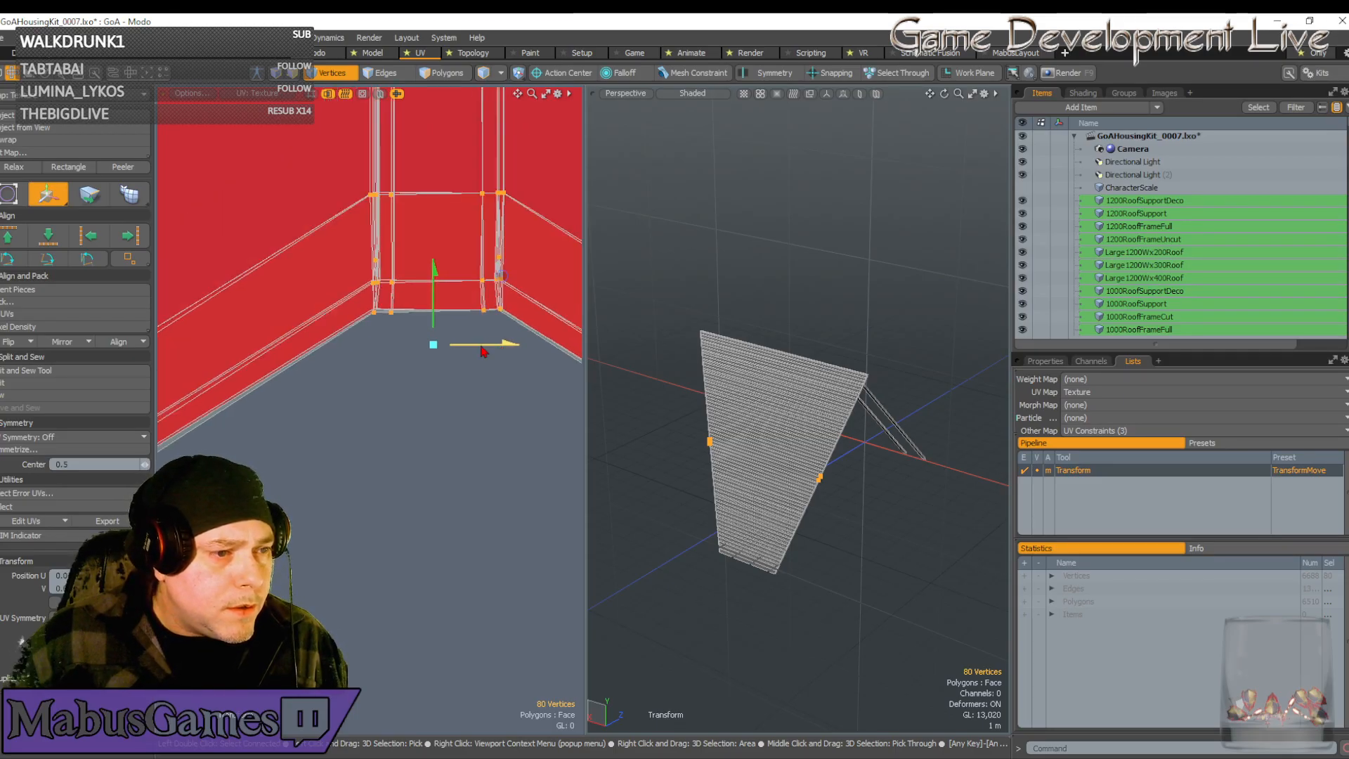
scroll(483, 352, "down", 9)
scroll(301, 436, "up", 6)
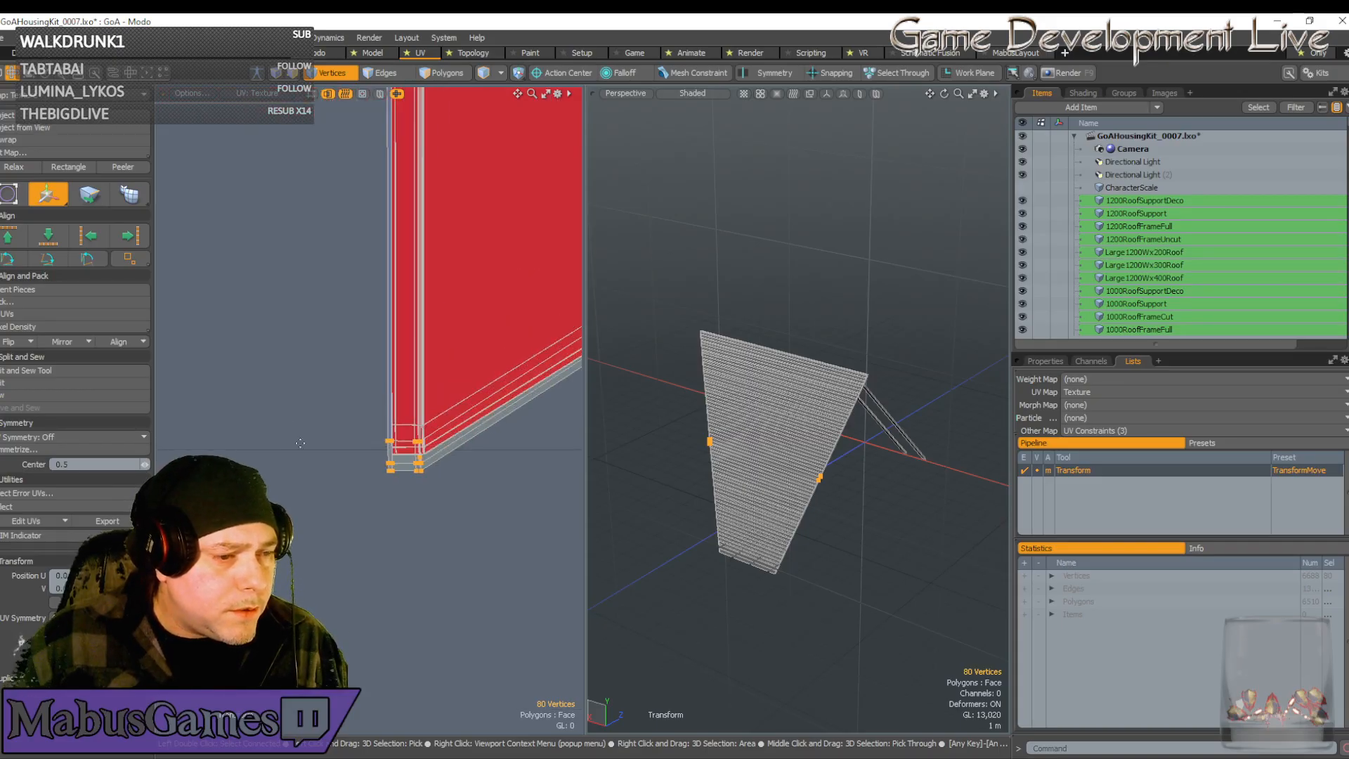
scroll(421, 438, "up", 3)
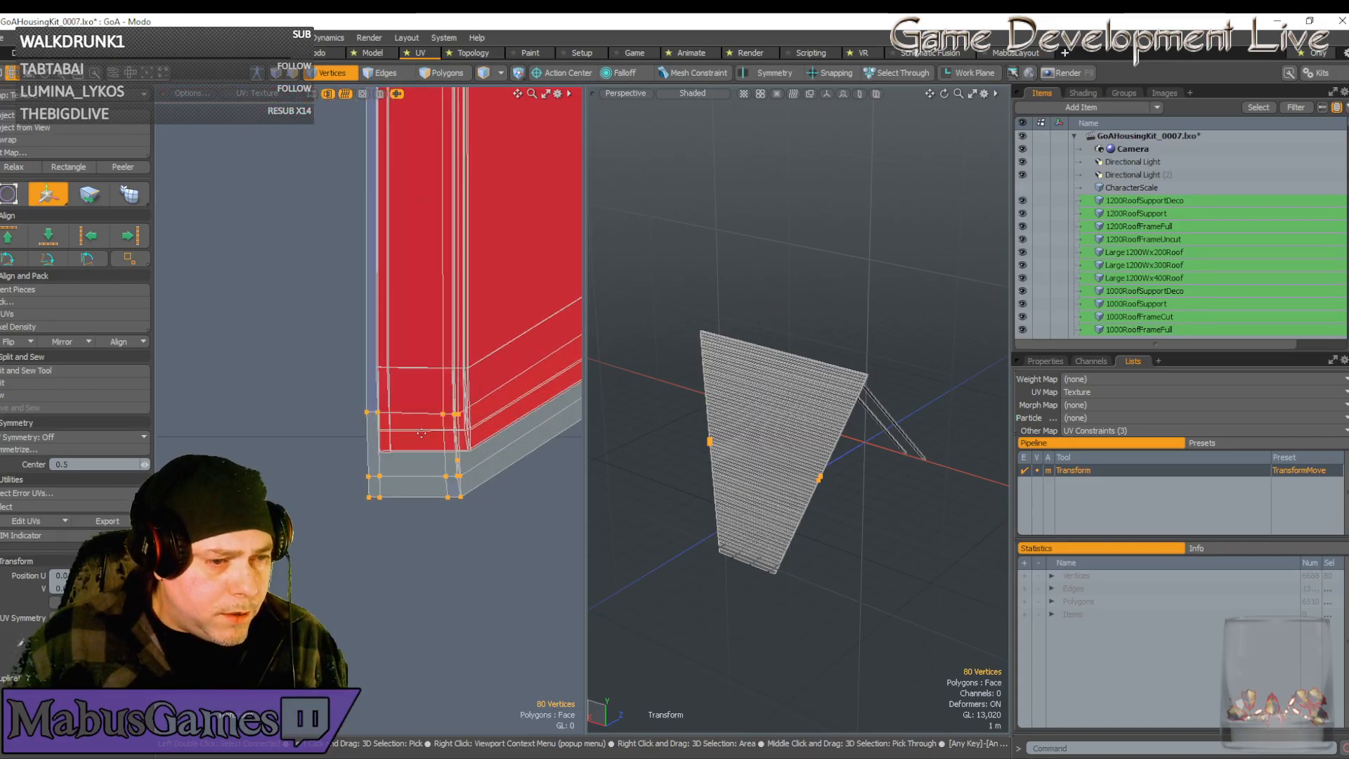
scroll(422, 433, "up", 4)
scroll(458, 414, "down", 3)
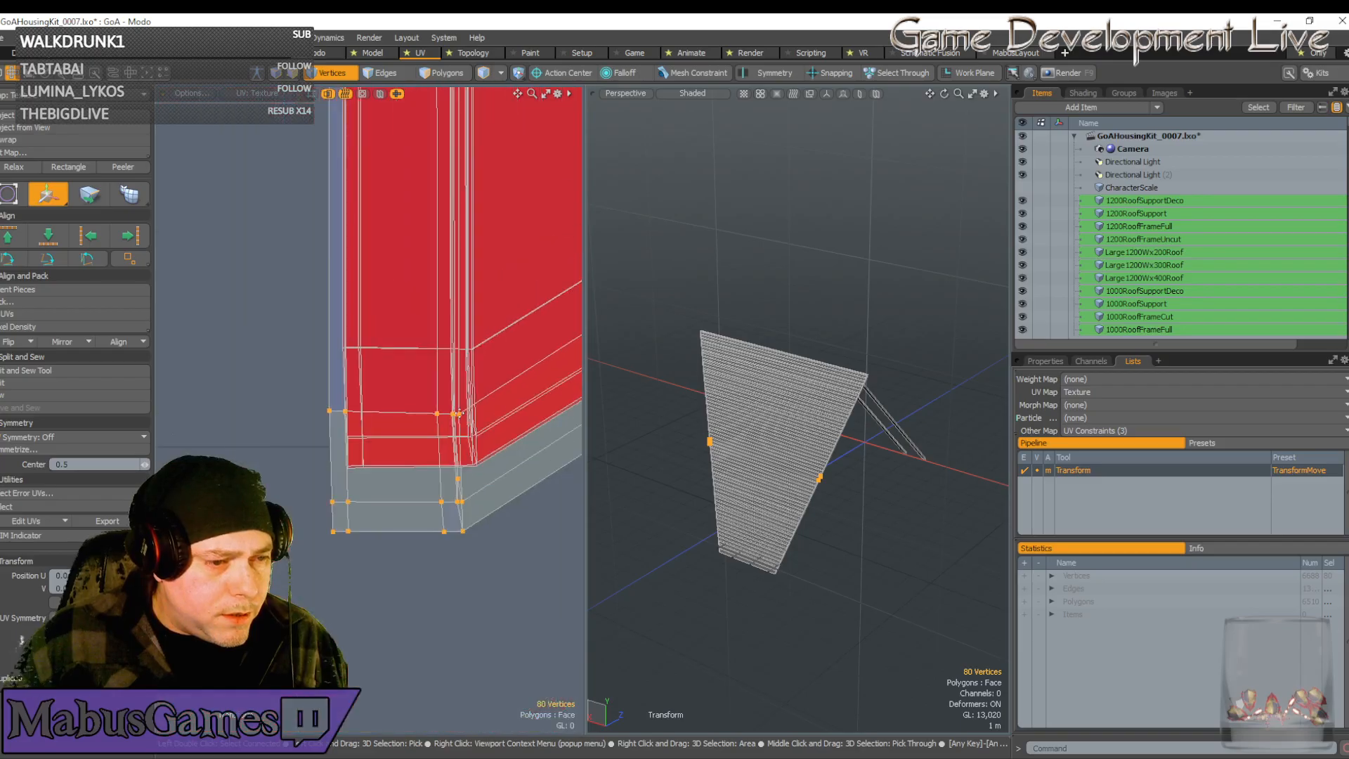
key("space")
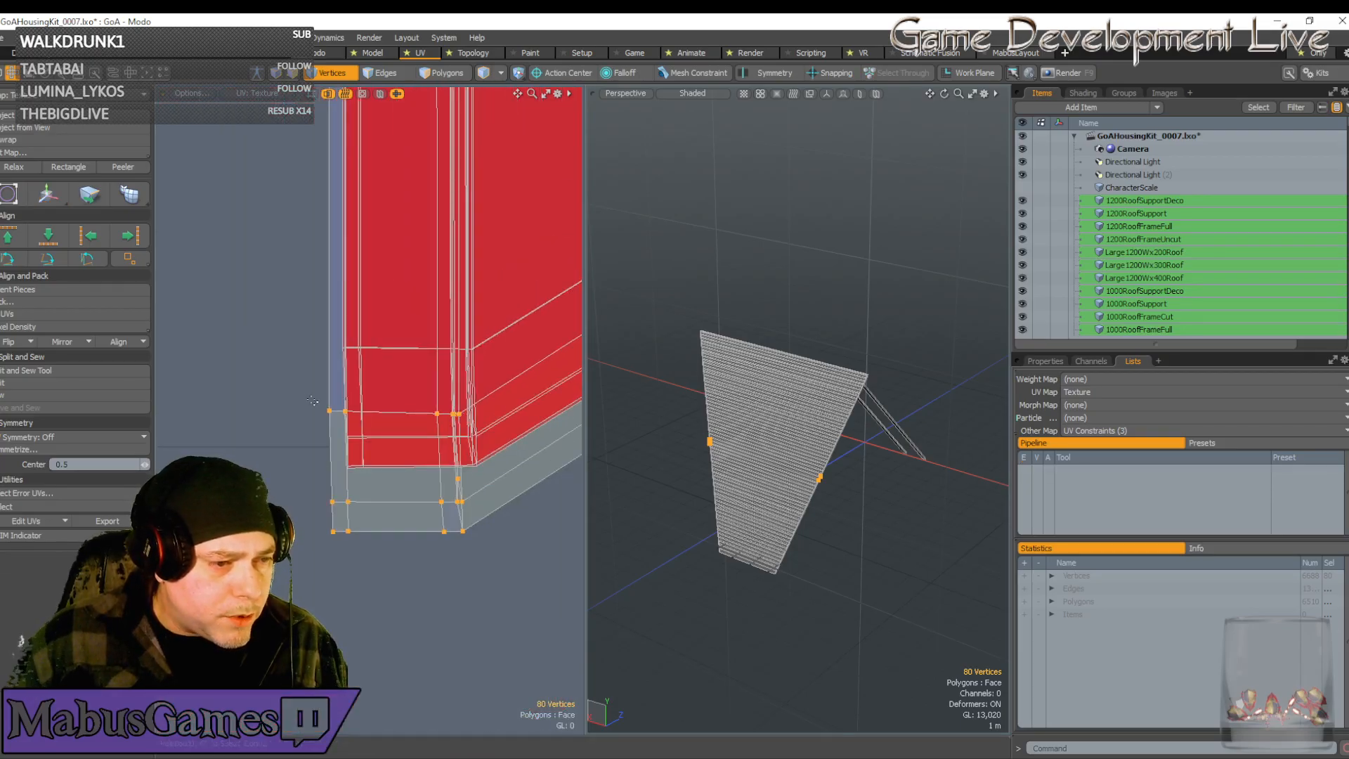
Select the 16 bottom-edge vertices and raise them up the strip
left_click_drag(328, 409, 464, 425)
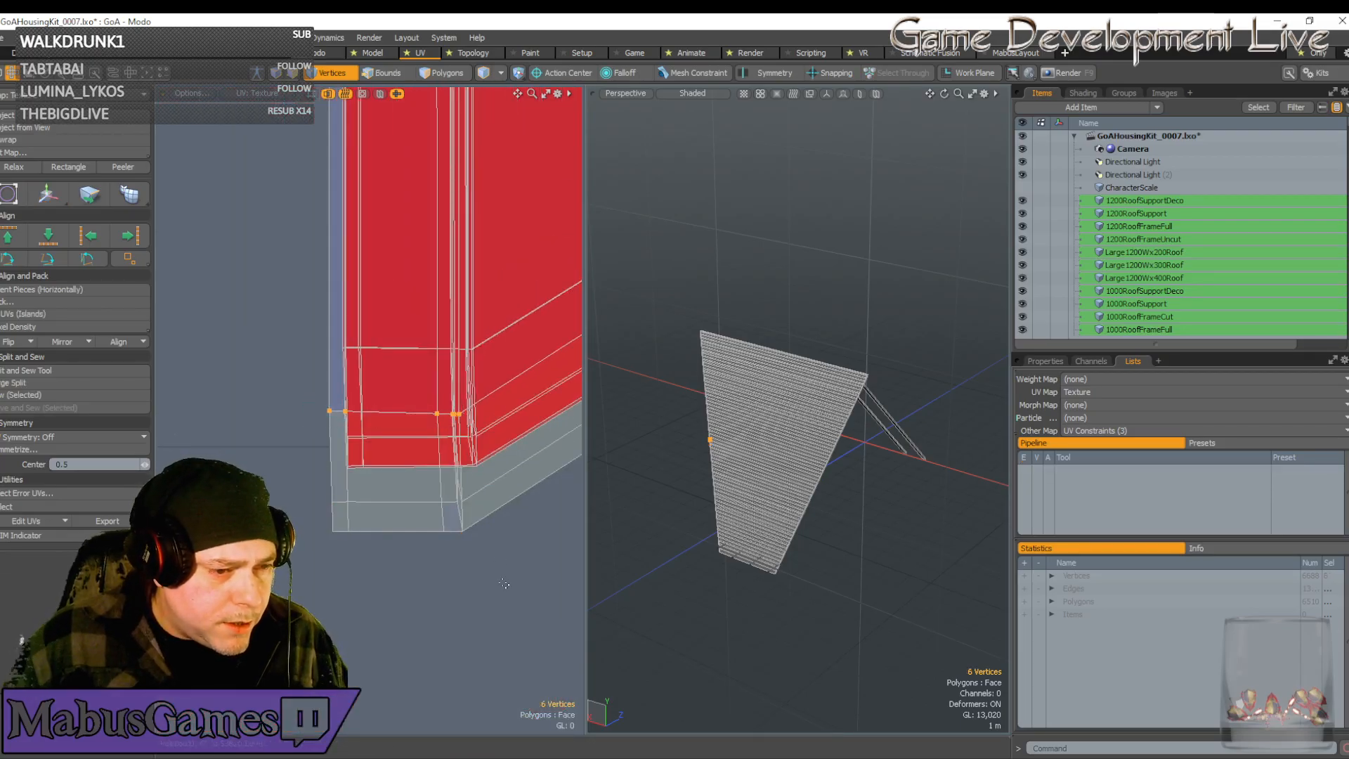
left_click_drag(505, 584, 332, 476)
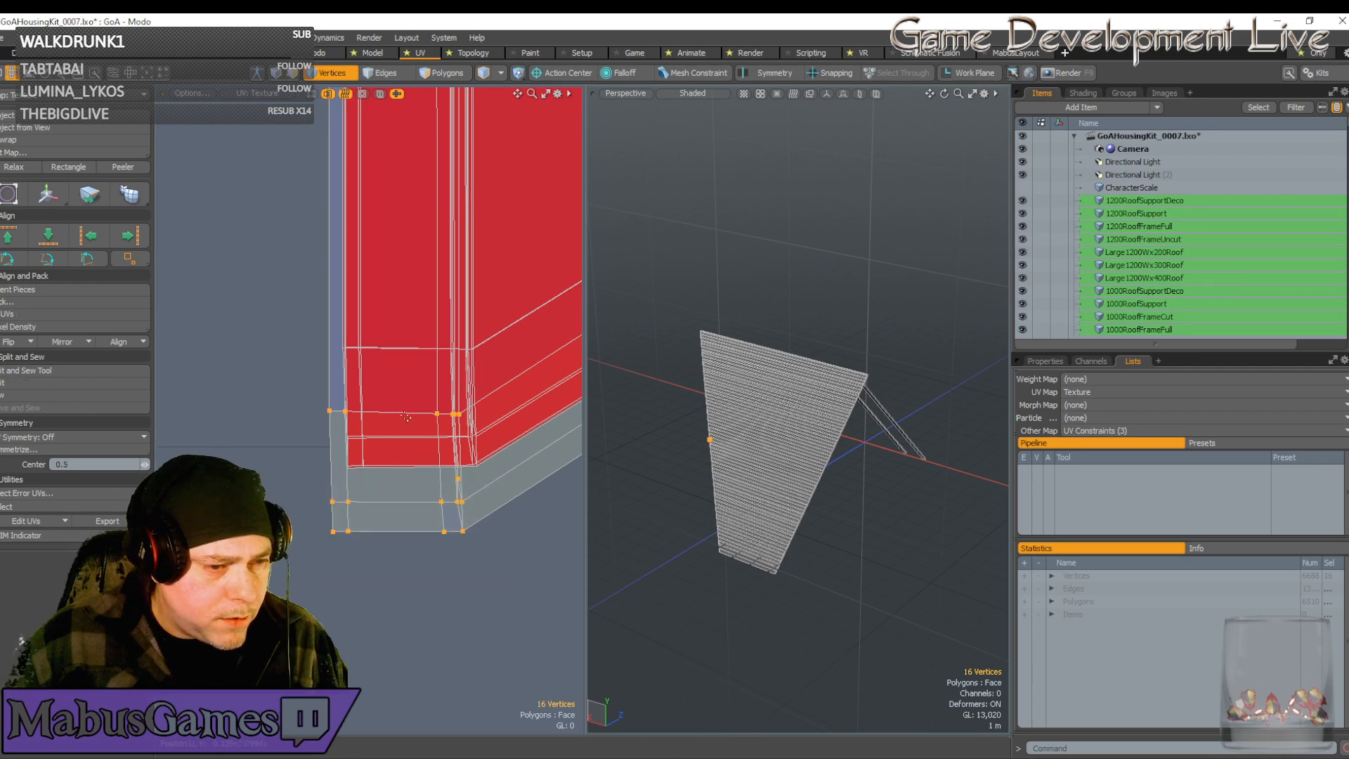
key("w")
left_click_drag(466, 406, 478, 337)
scroll(365, 464, "up", 5)
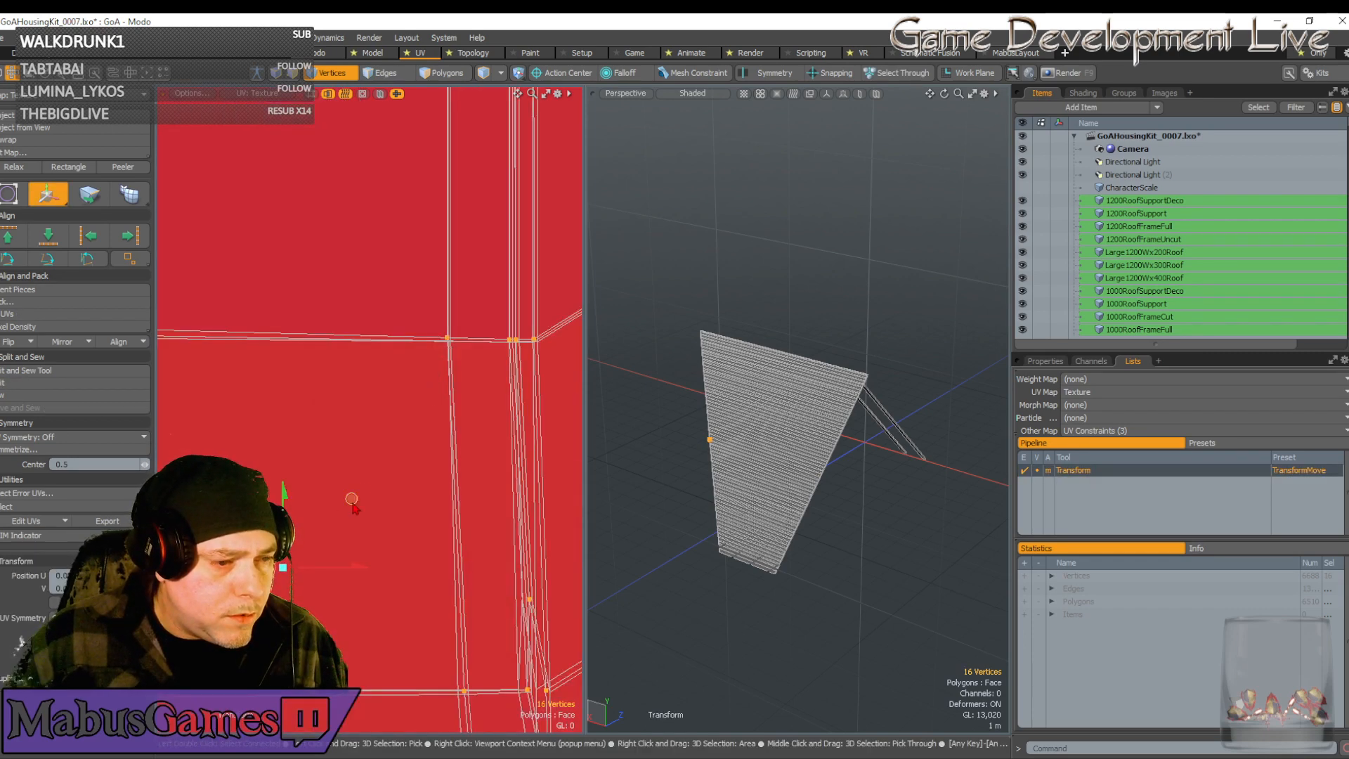
left_click_drag(352, 499, 406, 501)
scroll(403, 502, "down", 5)
key("q")
scroll(406, 501, "up", 6)
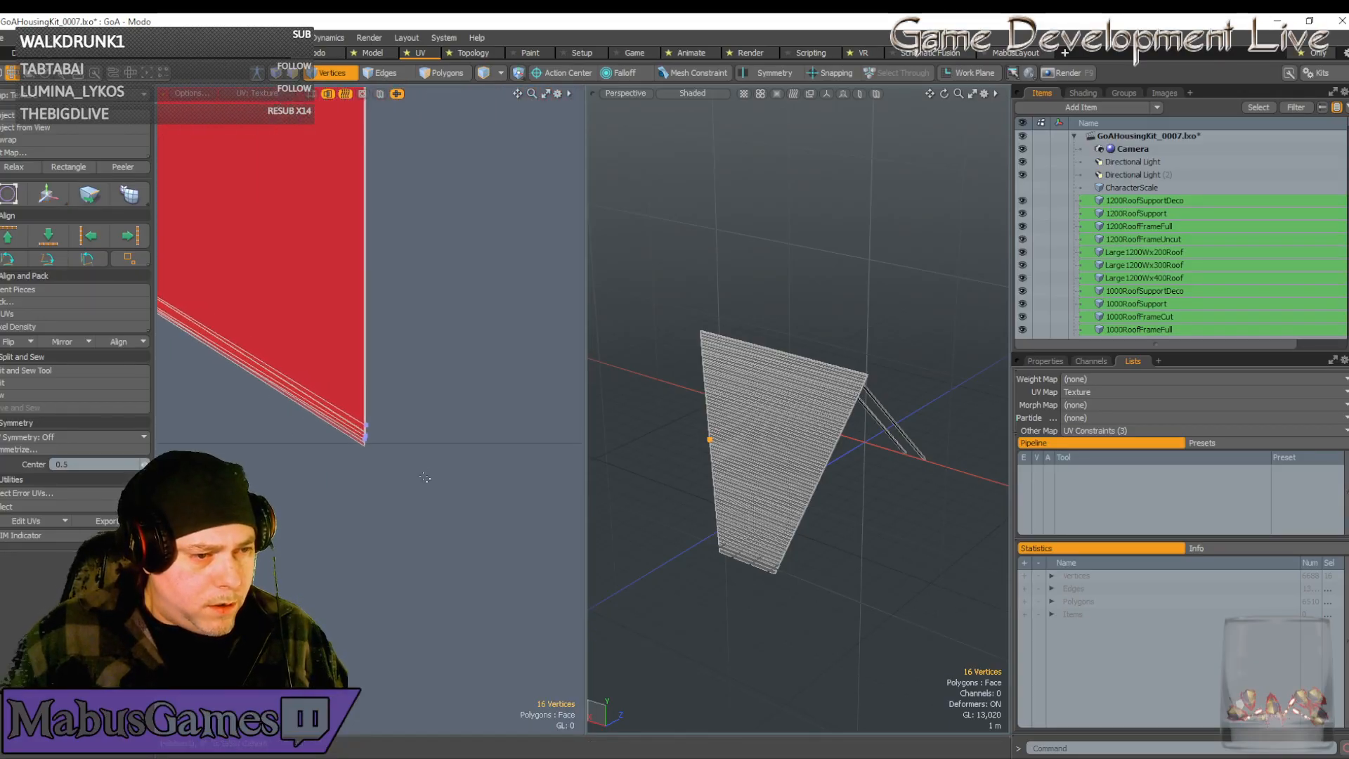
scroll(419, 477, "up", 3)
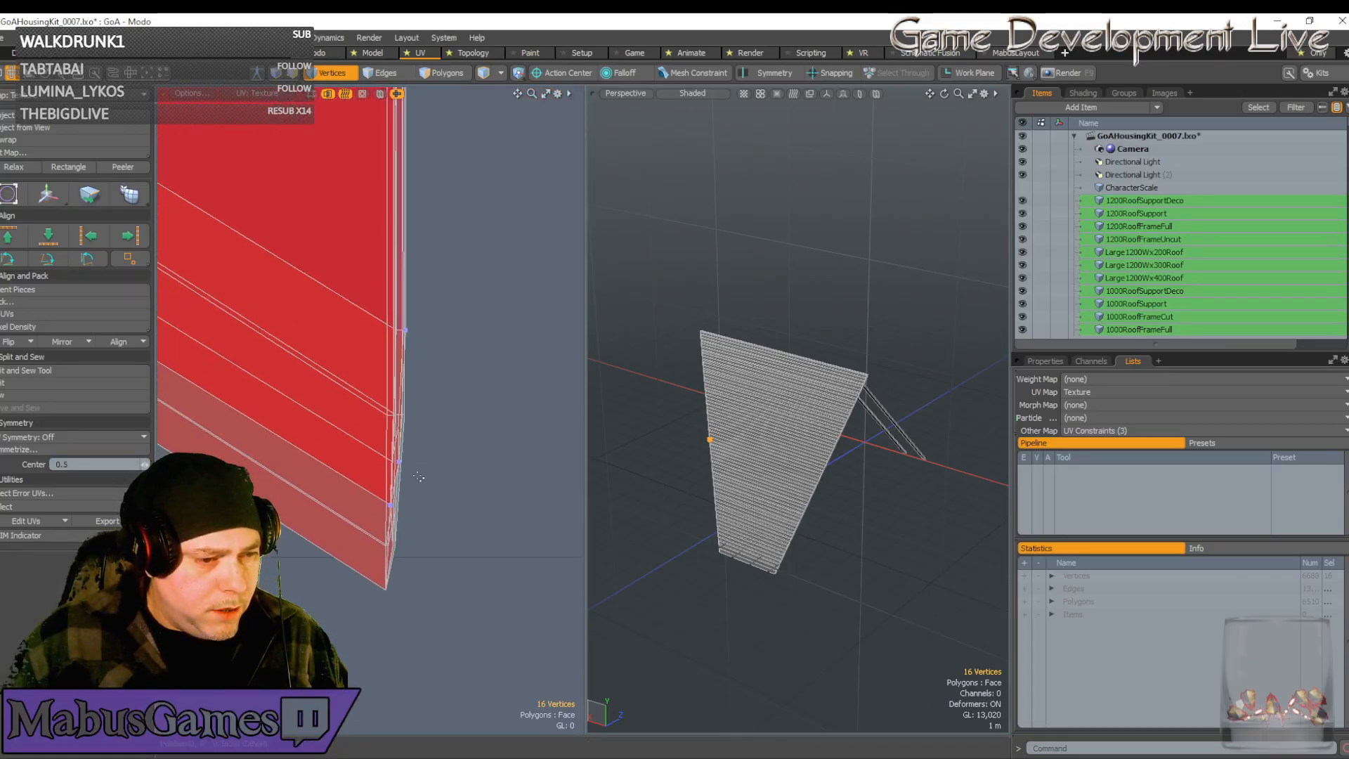
scroll(419, 476, "down", 5)
scroll(369, 472, "up", 4)
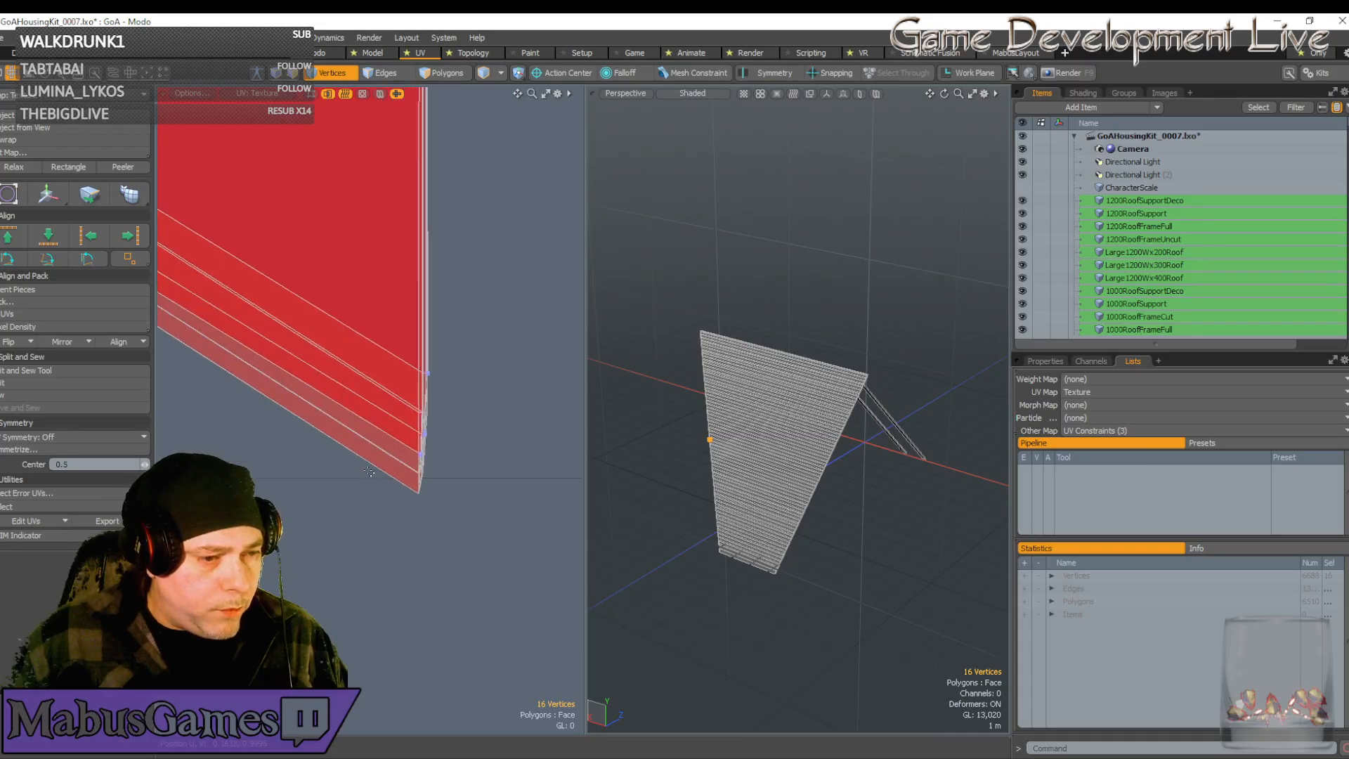
scroll(452, 542, "up", 4)
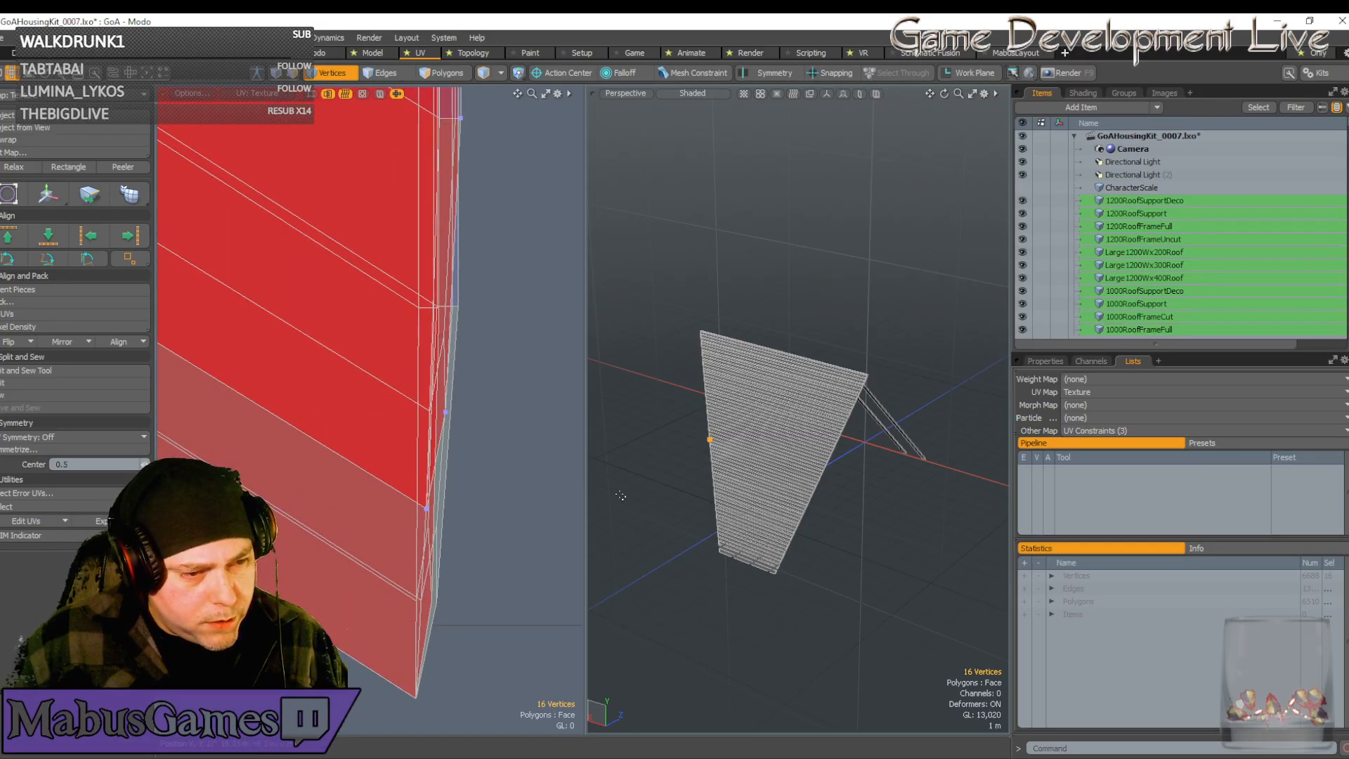
scroll(530, 451, "down", 8)
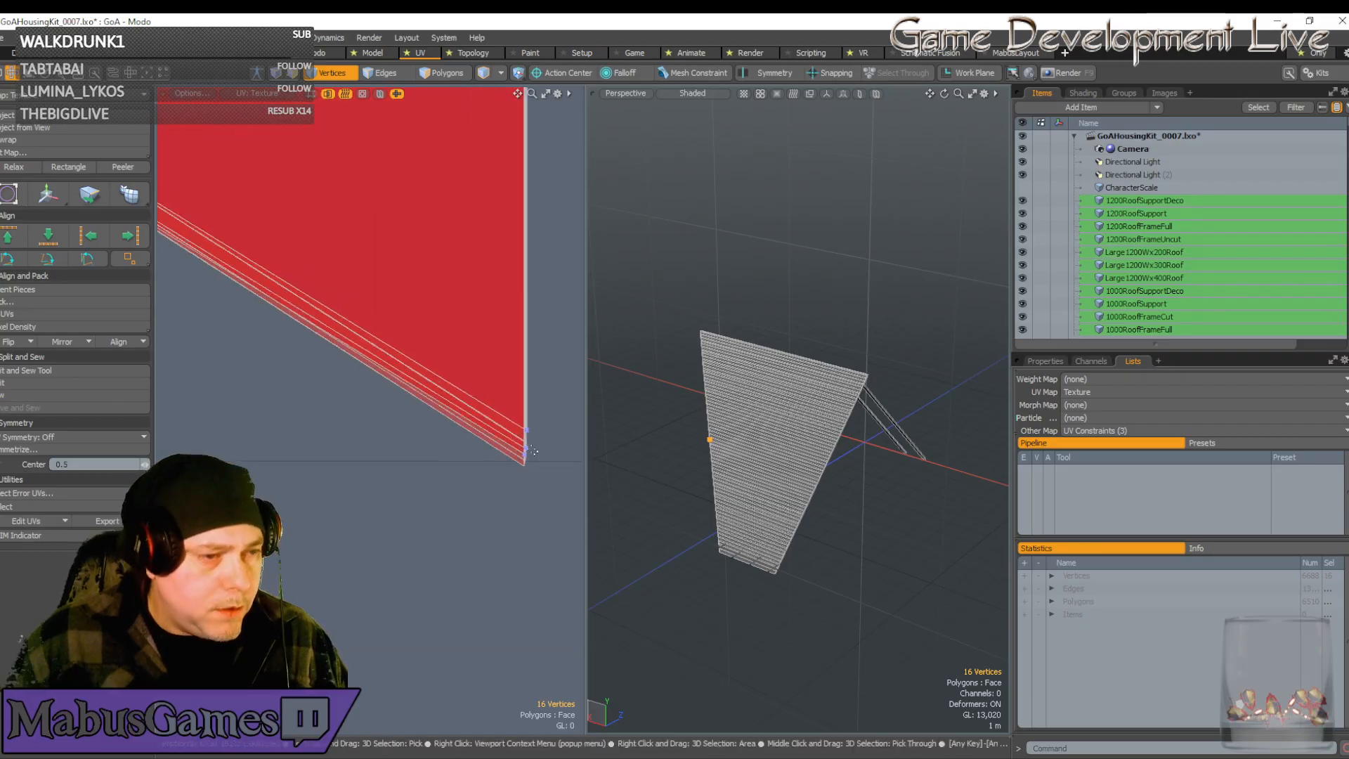
scroll(483, 465, "up", 2)
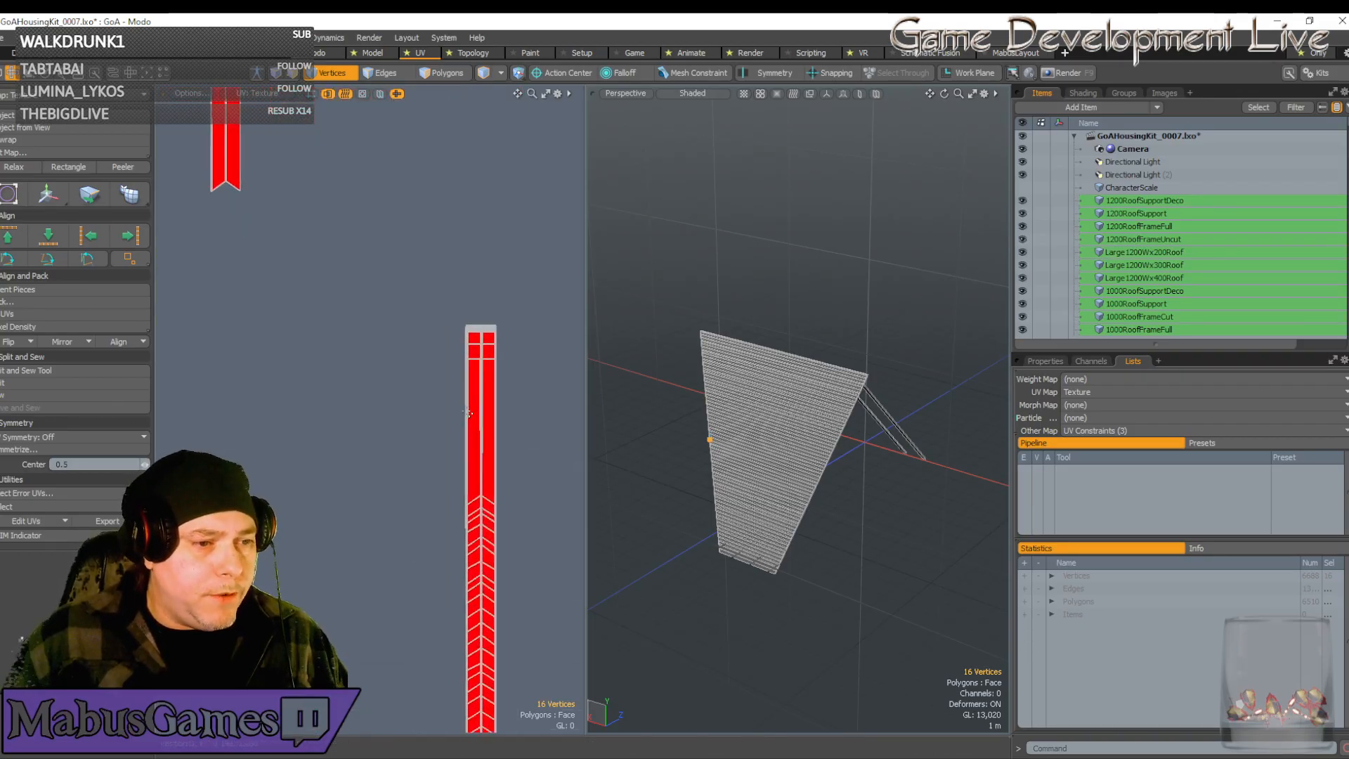
Add the strip's corner vertex and deselect the upper vertices, keeping only the bottom ones
scroll(483, 355, "up", 4)
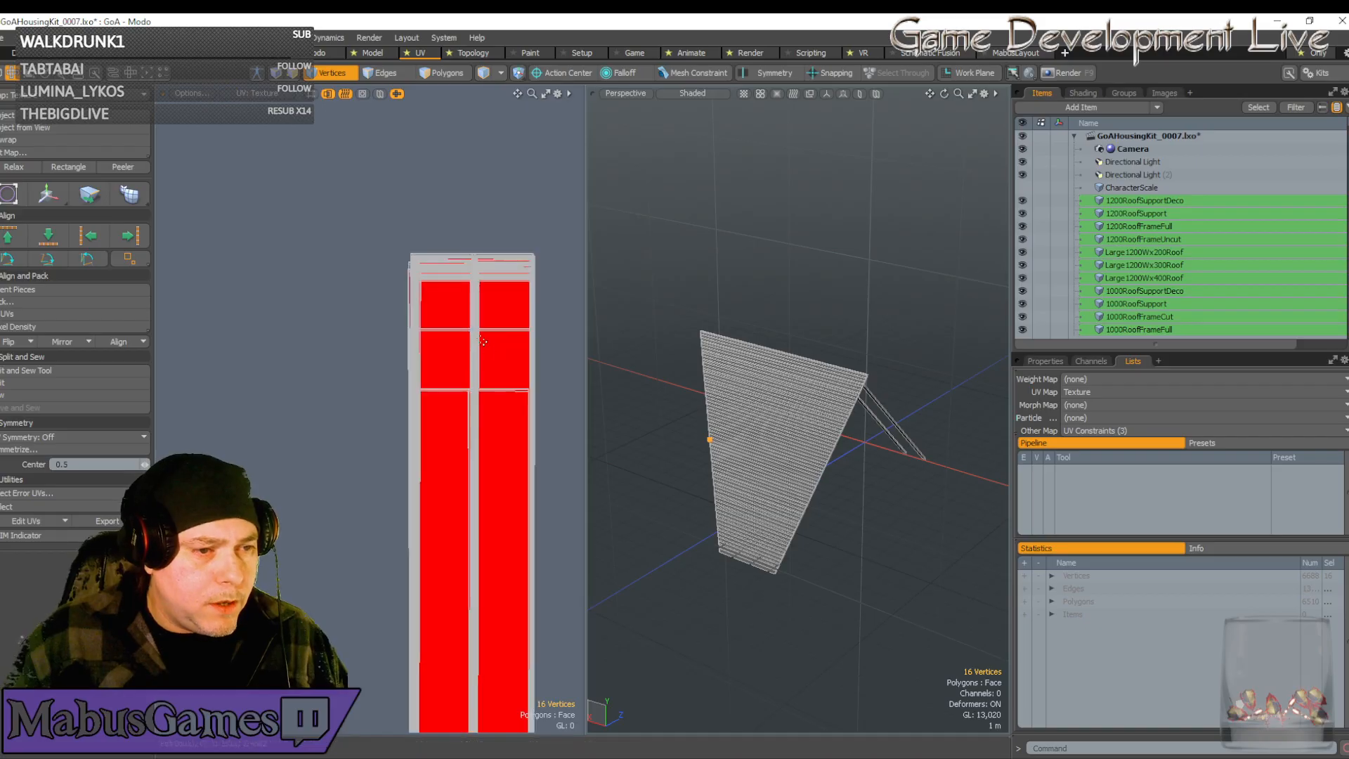
left_click(472, 330, "shift")
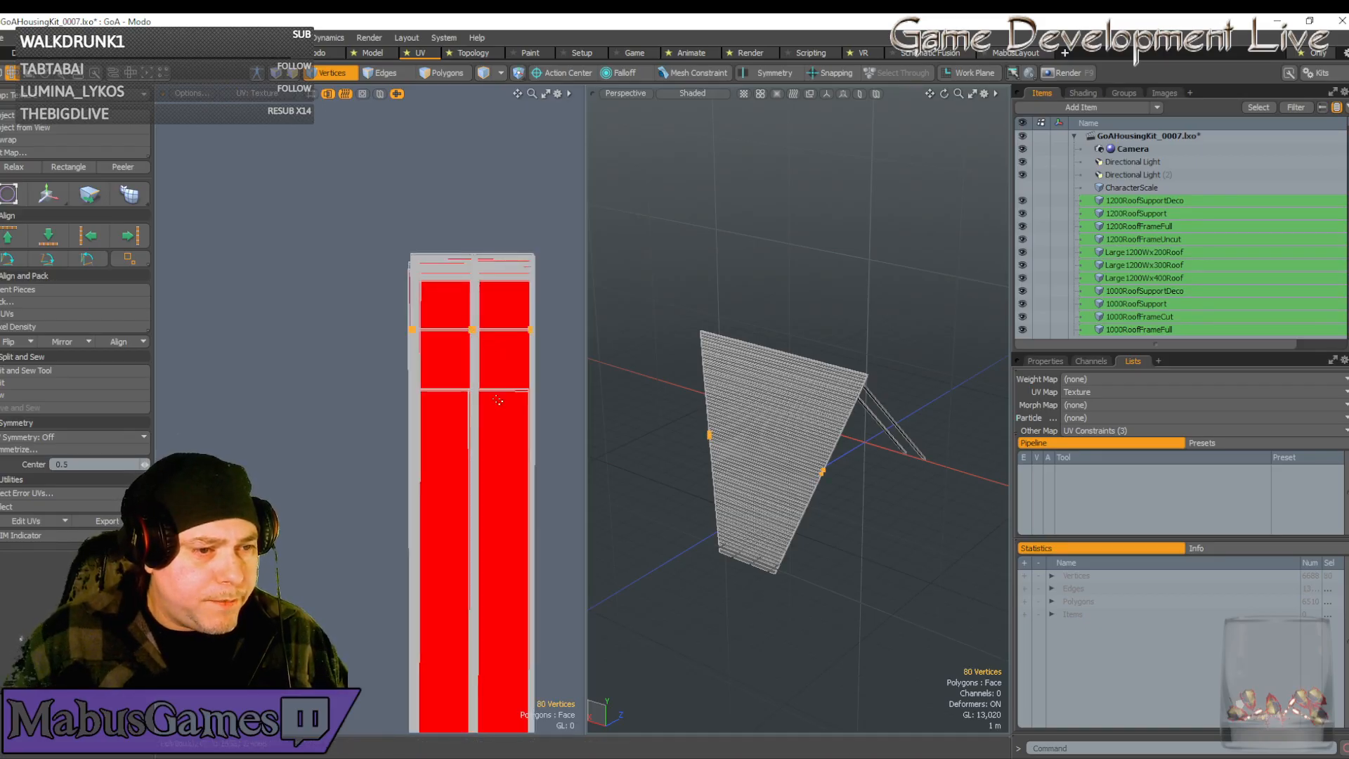
scroll(498, 400, "down", 4)
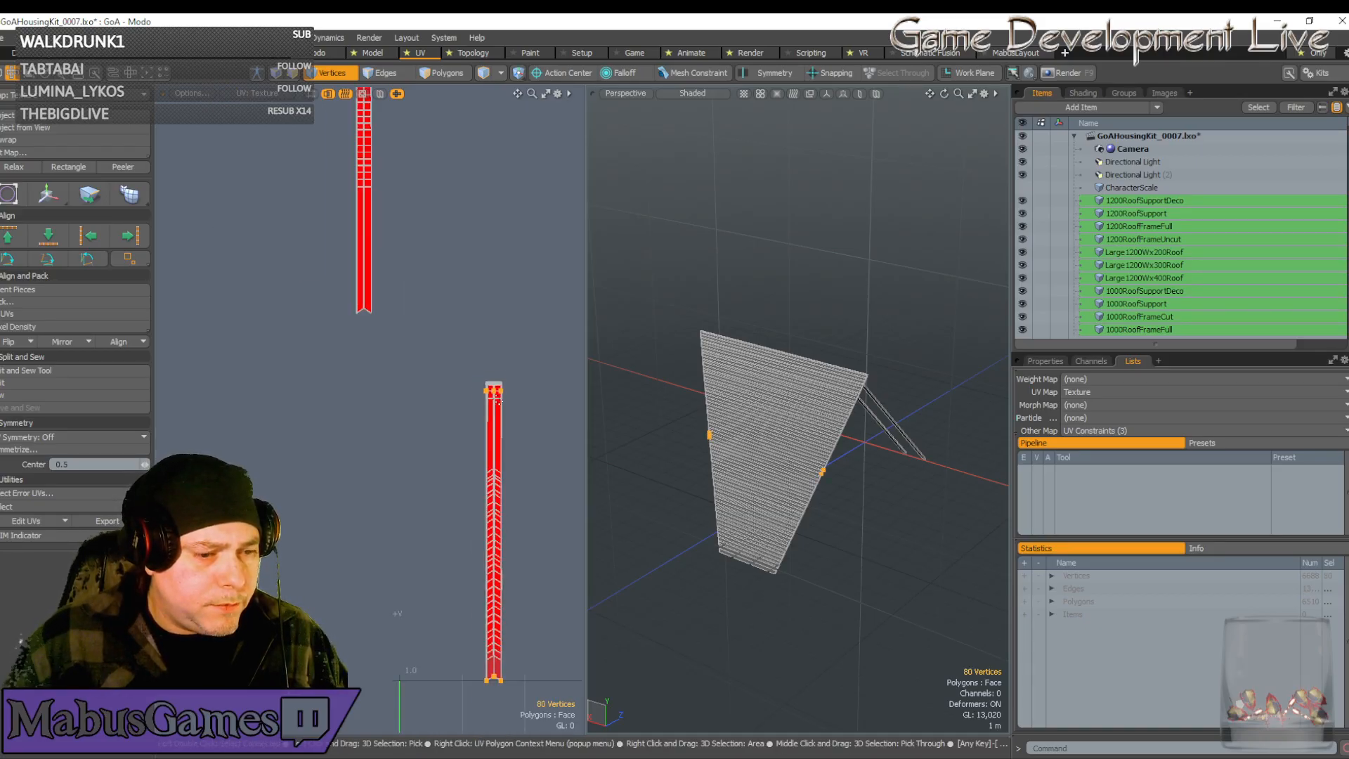
scroll(498, 399, "up", 4)
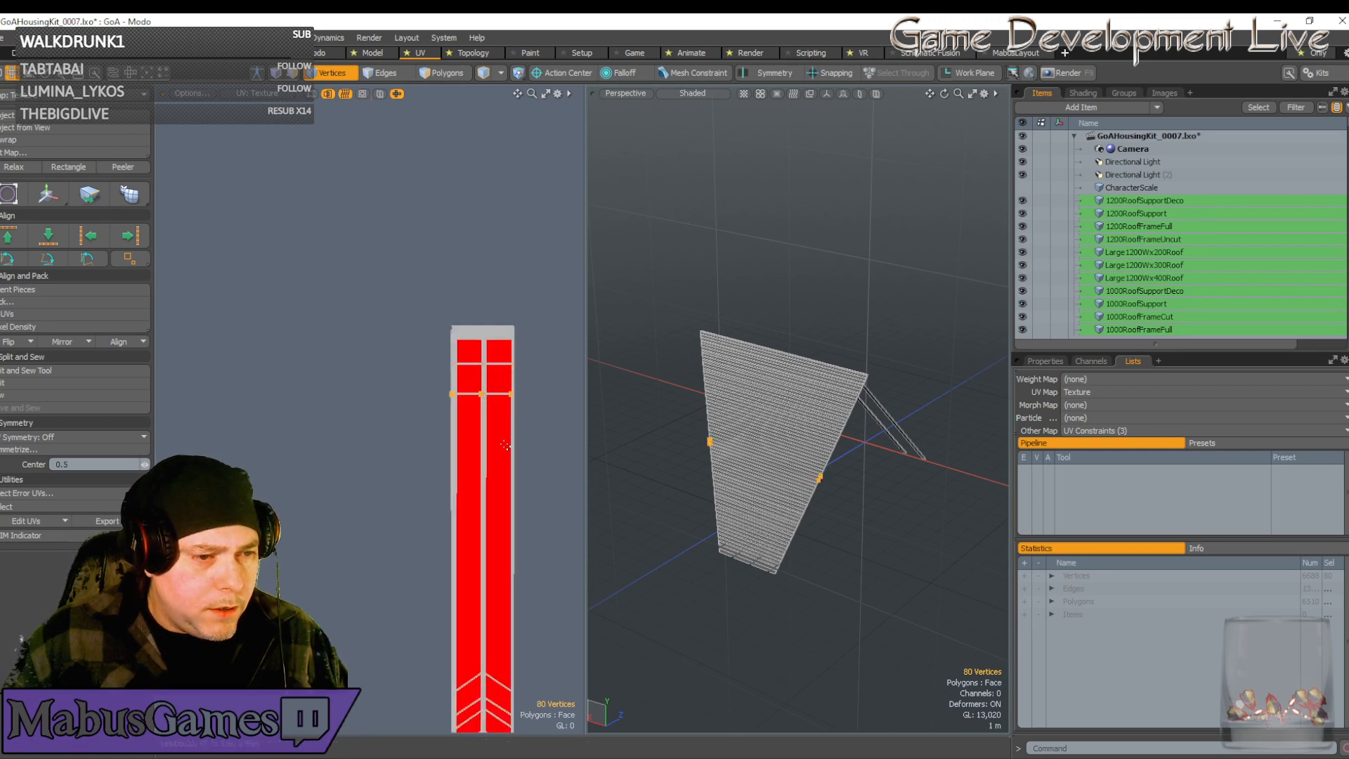
scroll(505, 445, "down", 5)
left_click_drag(452, 567, 411, 422, "alt")
scroll(411, 421, "up", 2)
left_click_drag(579, 422, 413, 434, "alt")
scroll(413, 434, "up", 2)
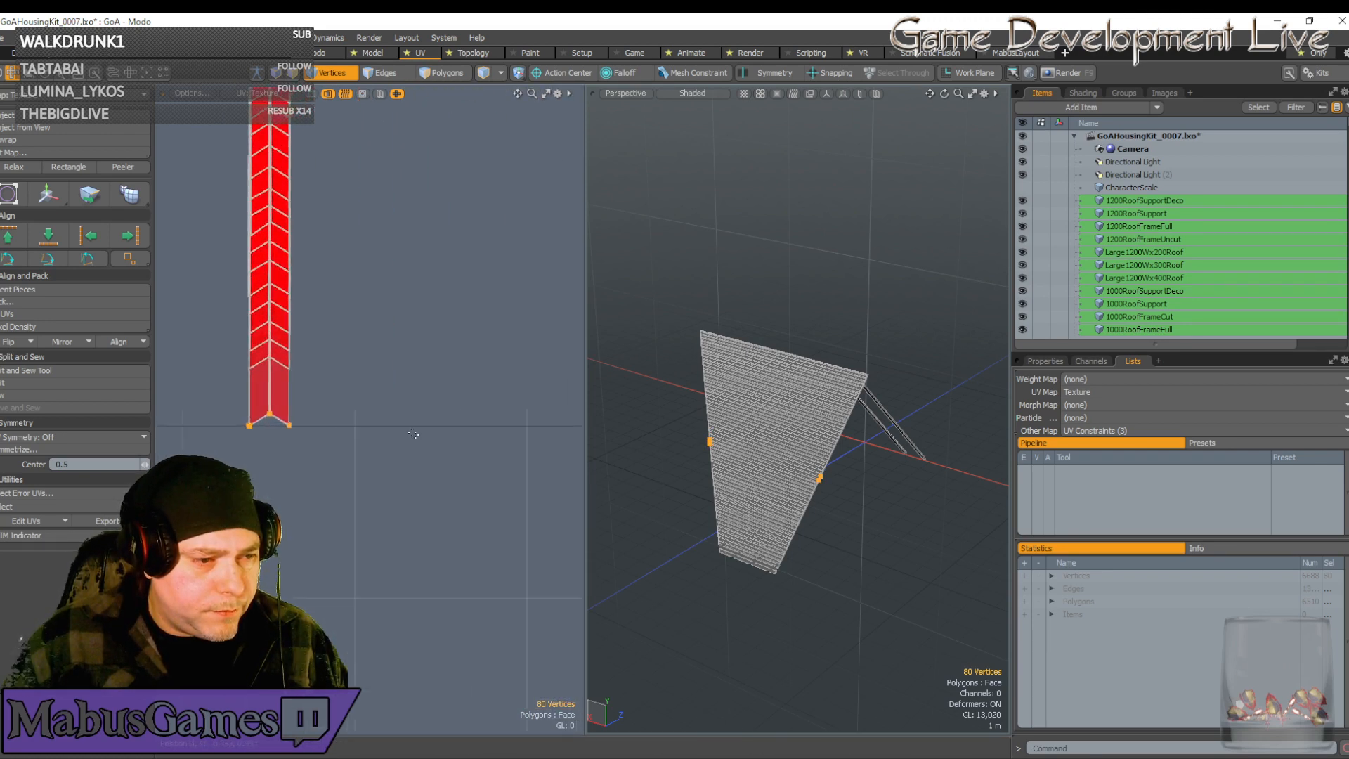
scroll(413, 433, "up", 5)
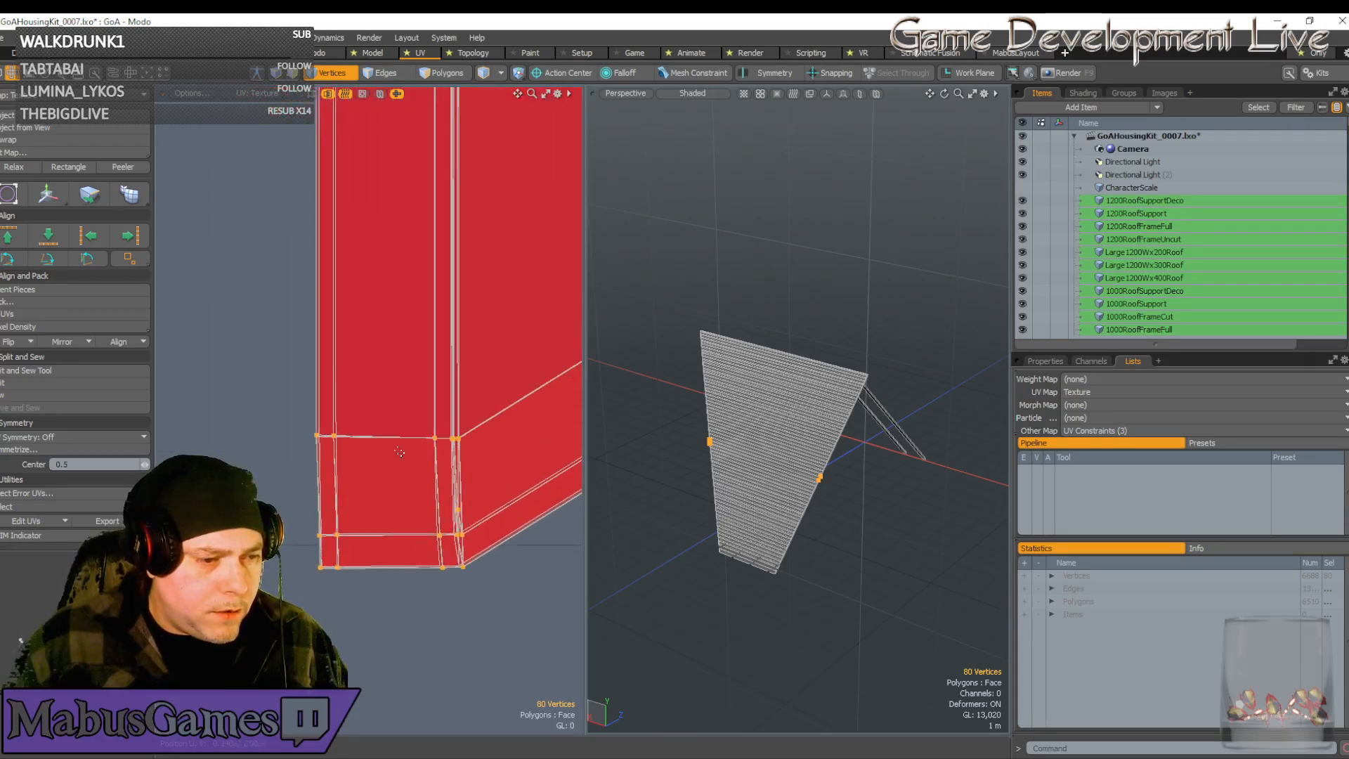
scroll(399, 452, "up", 4)
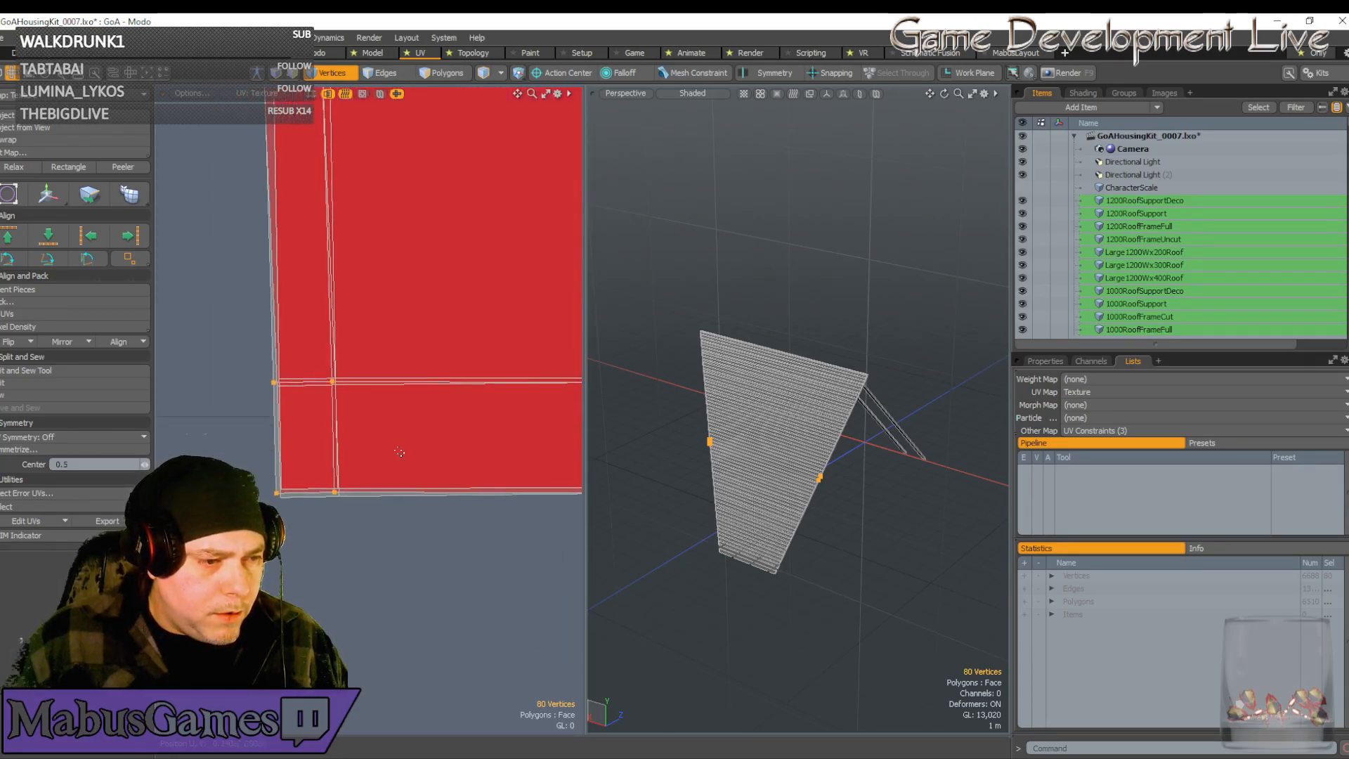
scroll(400, 452, "down", 6)
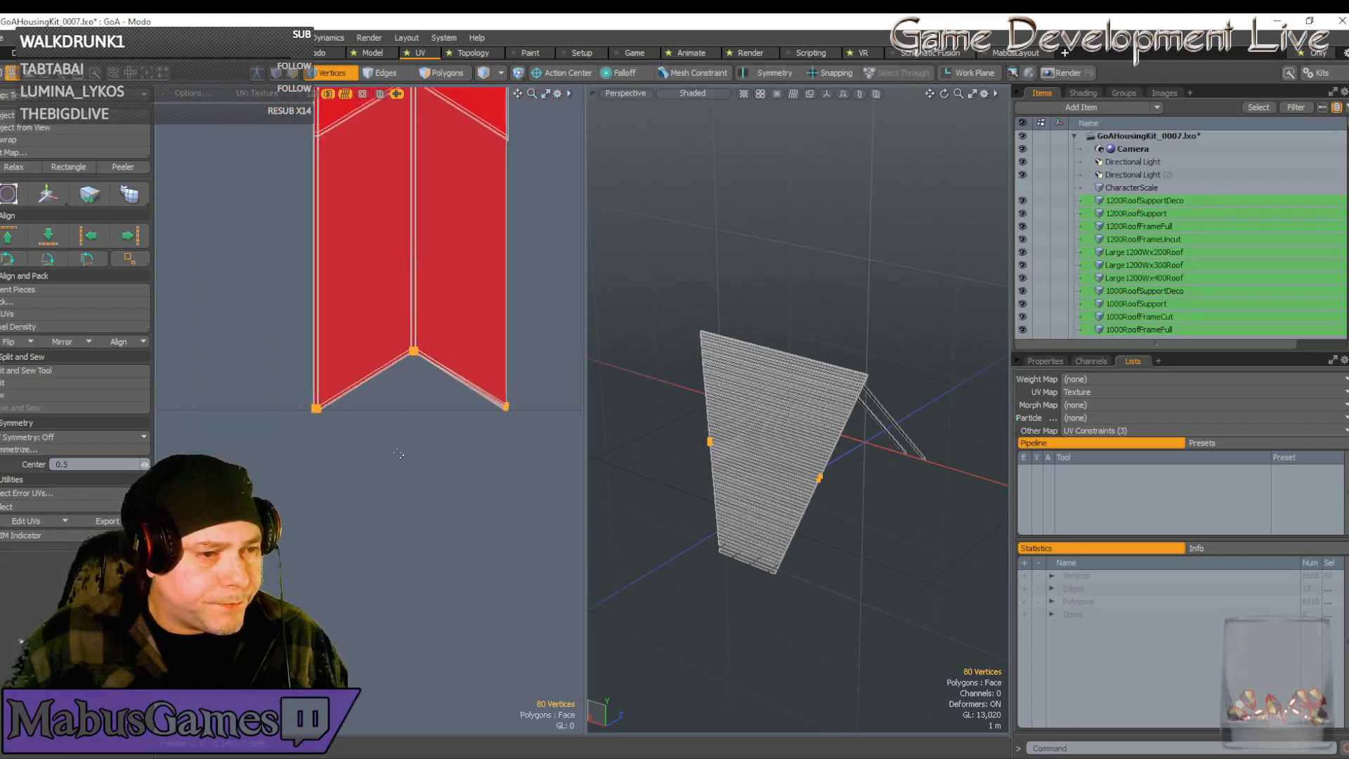
scroll(398, 454, "down", 1)
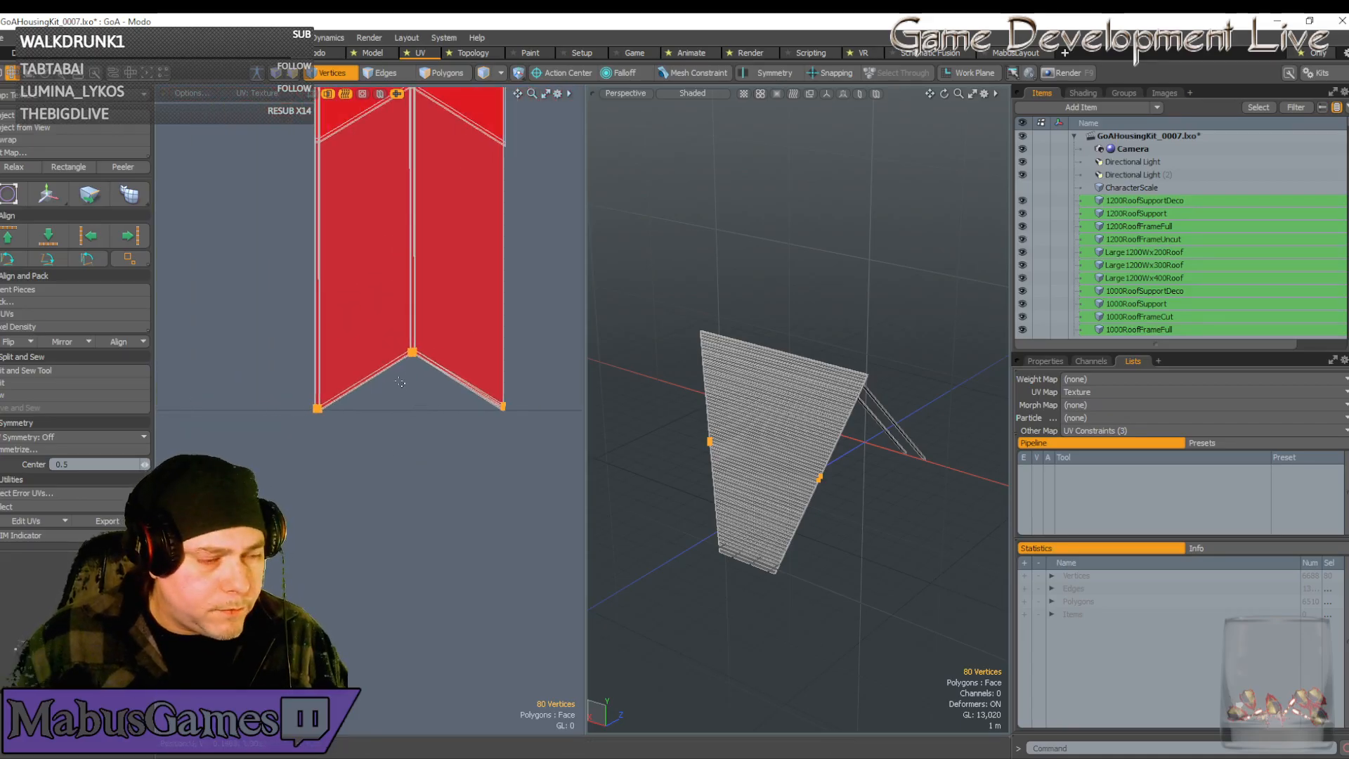
scroll(413, 462, "down", 2)
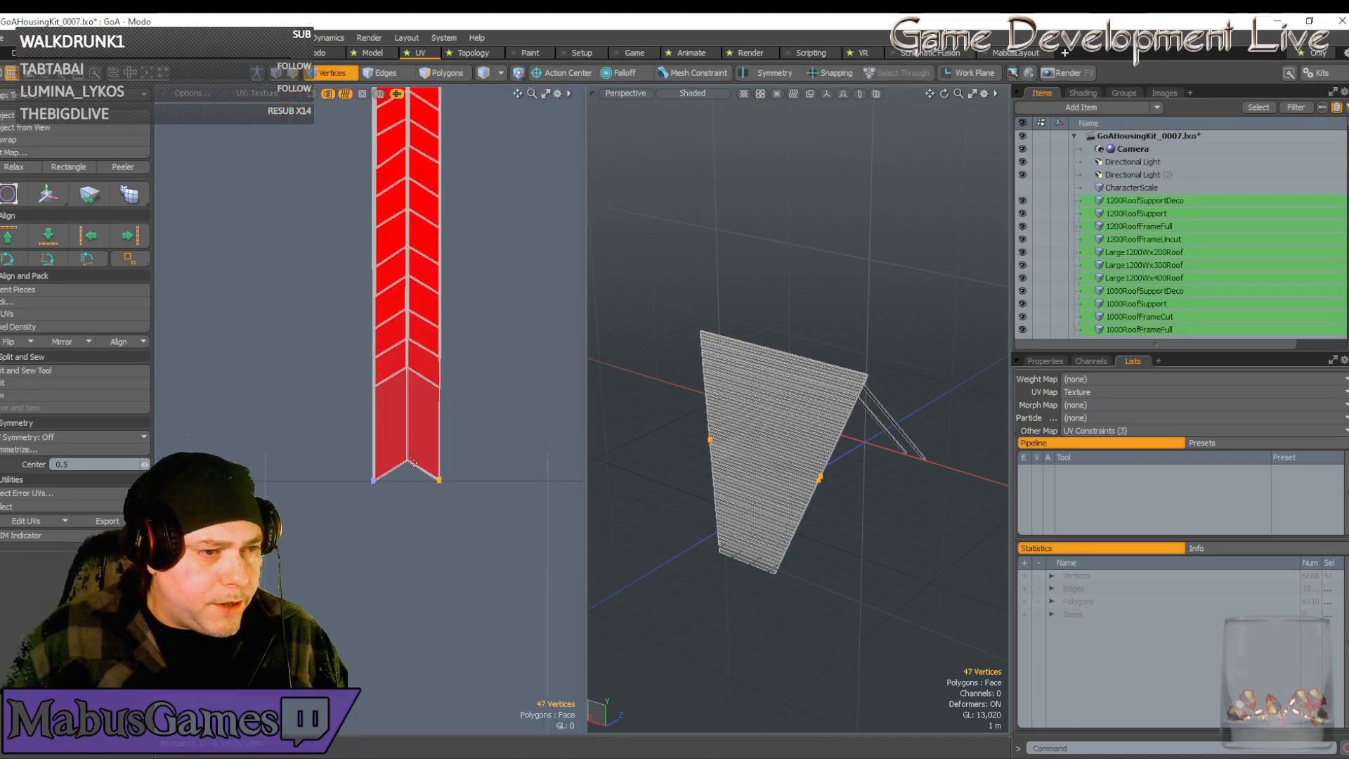
scroll(414, 463, "down", 4)
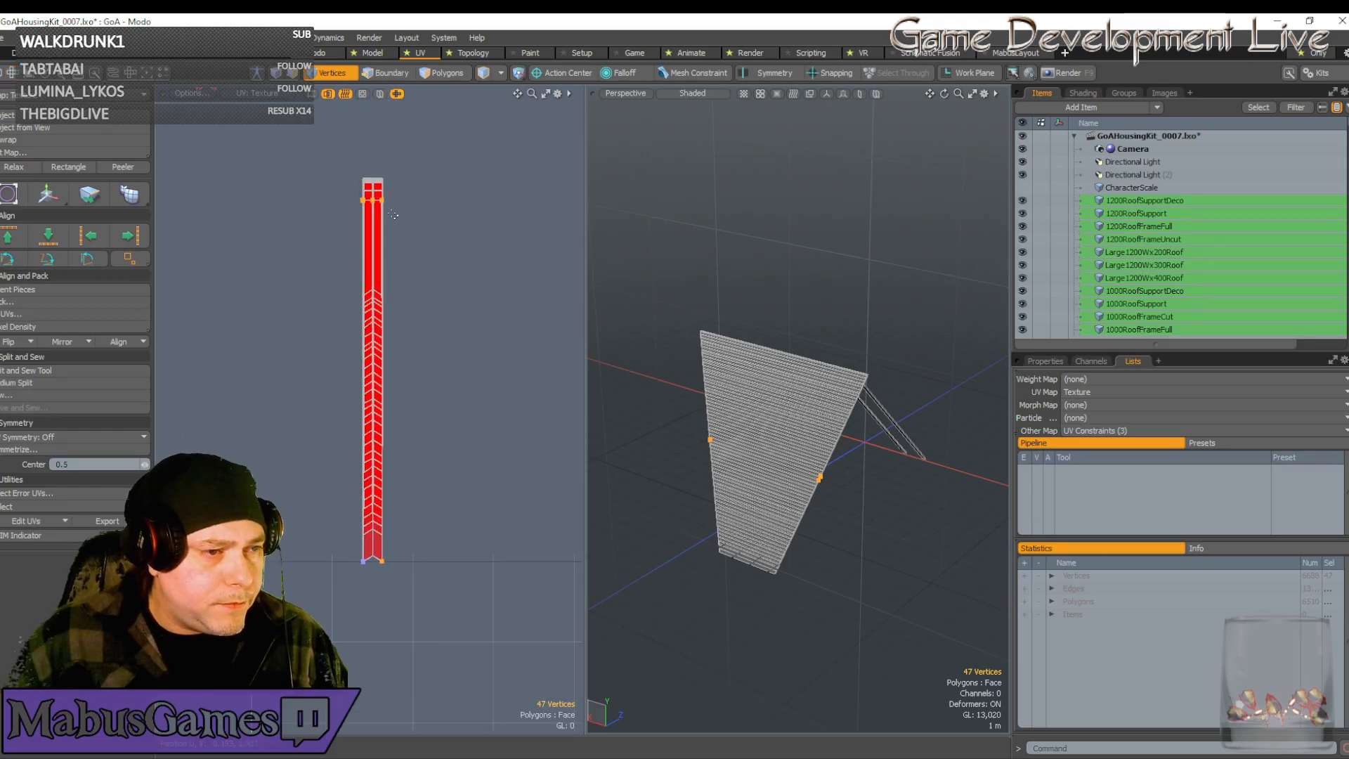
right_click_drag(405, 222, 348, 191, "ctrl")
scroll(399, 531, "up", 3)
scroll(383, 558, "up", 5)
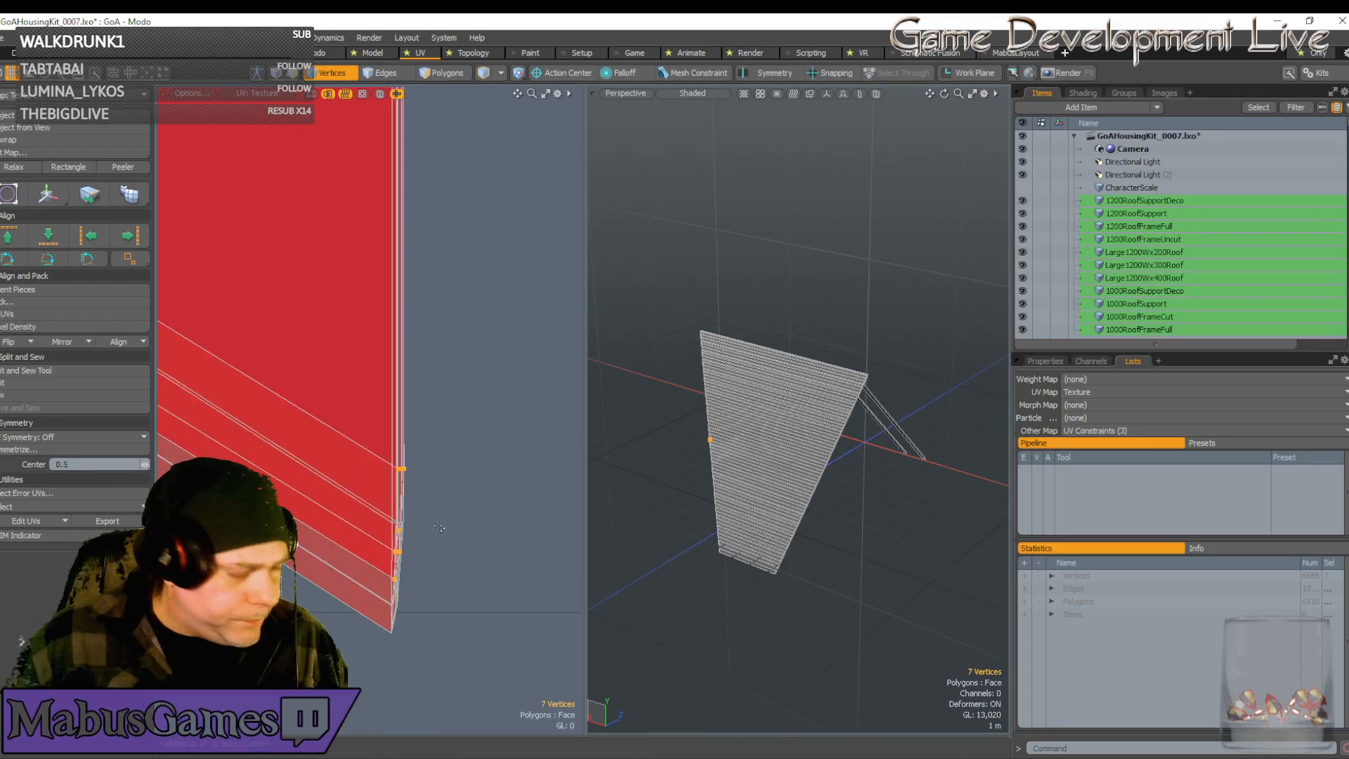
Move the bottom vertices down and slightly left toward the boundary
key("w")
left_click_drag(470, 461, 465, 509)
scroll(405, 616, "up", 4)
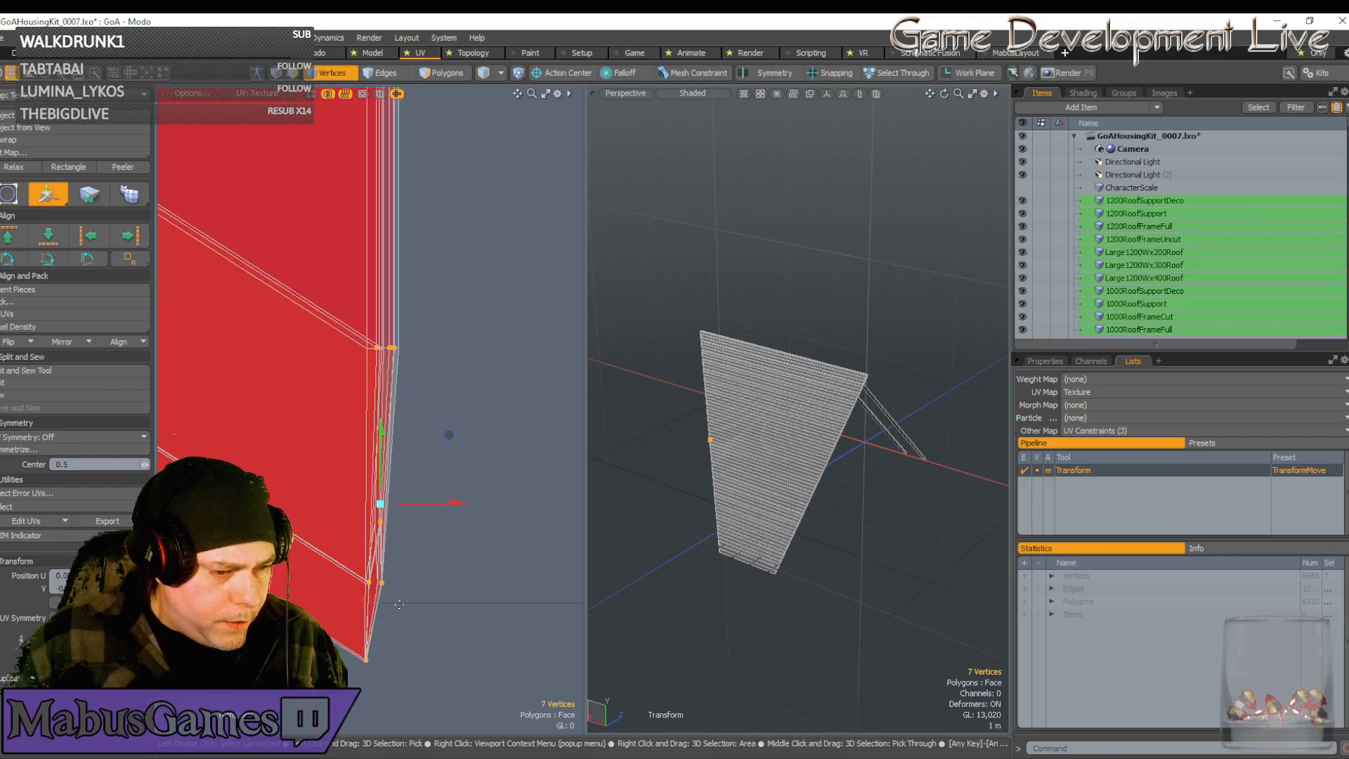
left_click_drag(381, 457, 381, 459)
left_click_drag(441, 506, 441, 506)
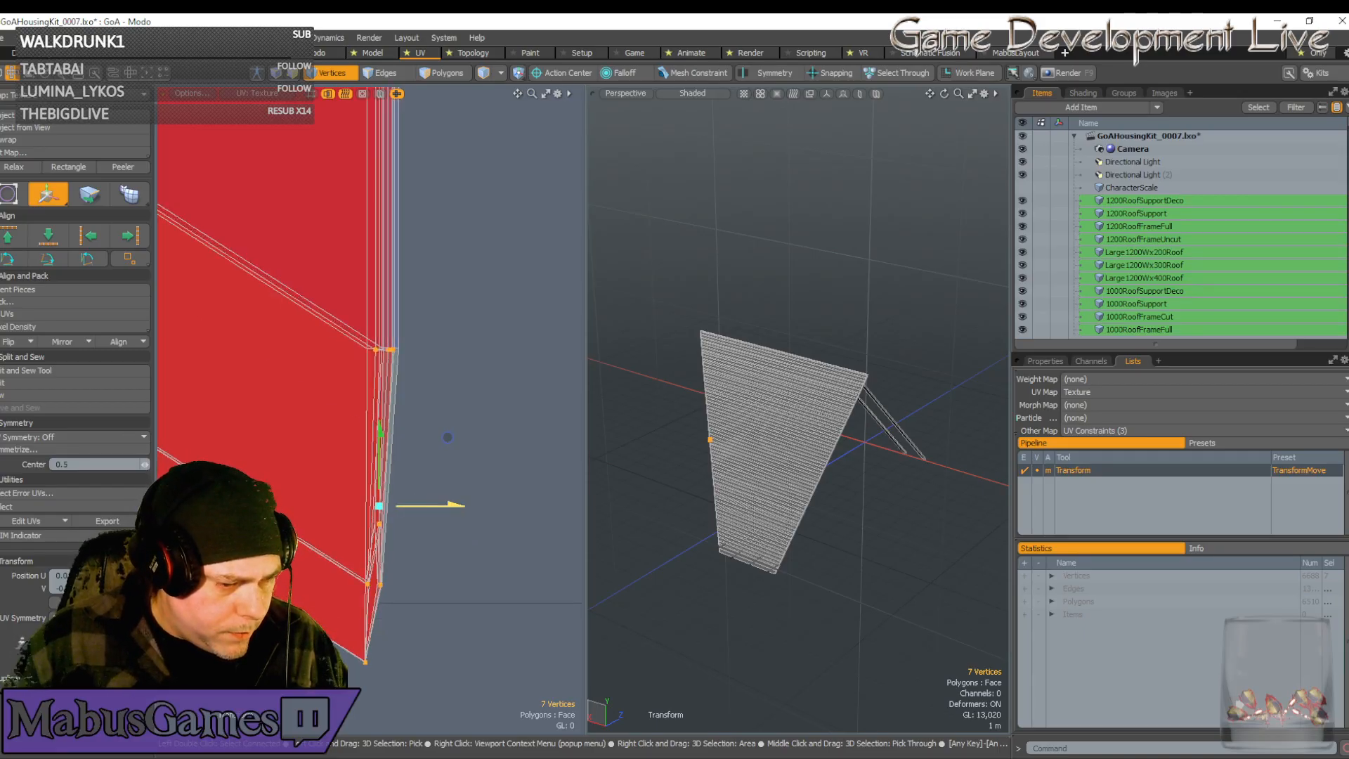
scroll(367, 638, "up", 4)
scroll(357, 651, "up", 2)
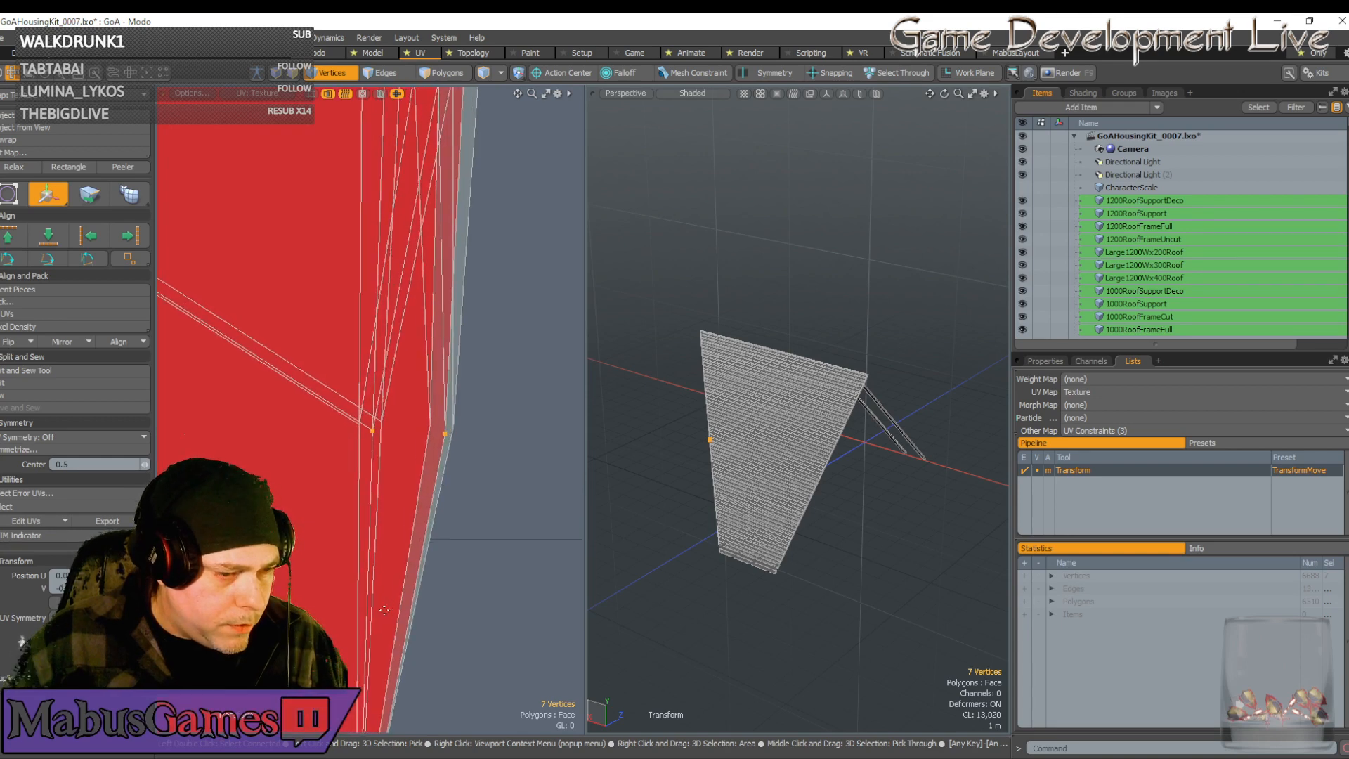
key("space")
scroll(357, 651, "down", 2)
left_click_drag(357, 651, 359, 510, "alt")
scroll(360, 509, "up", 2)
Move the chevron tip vertices down-left onto the UV boundary line
key("w")
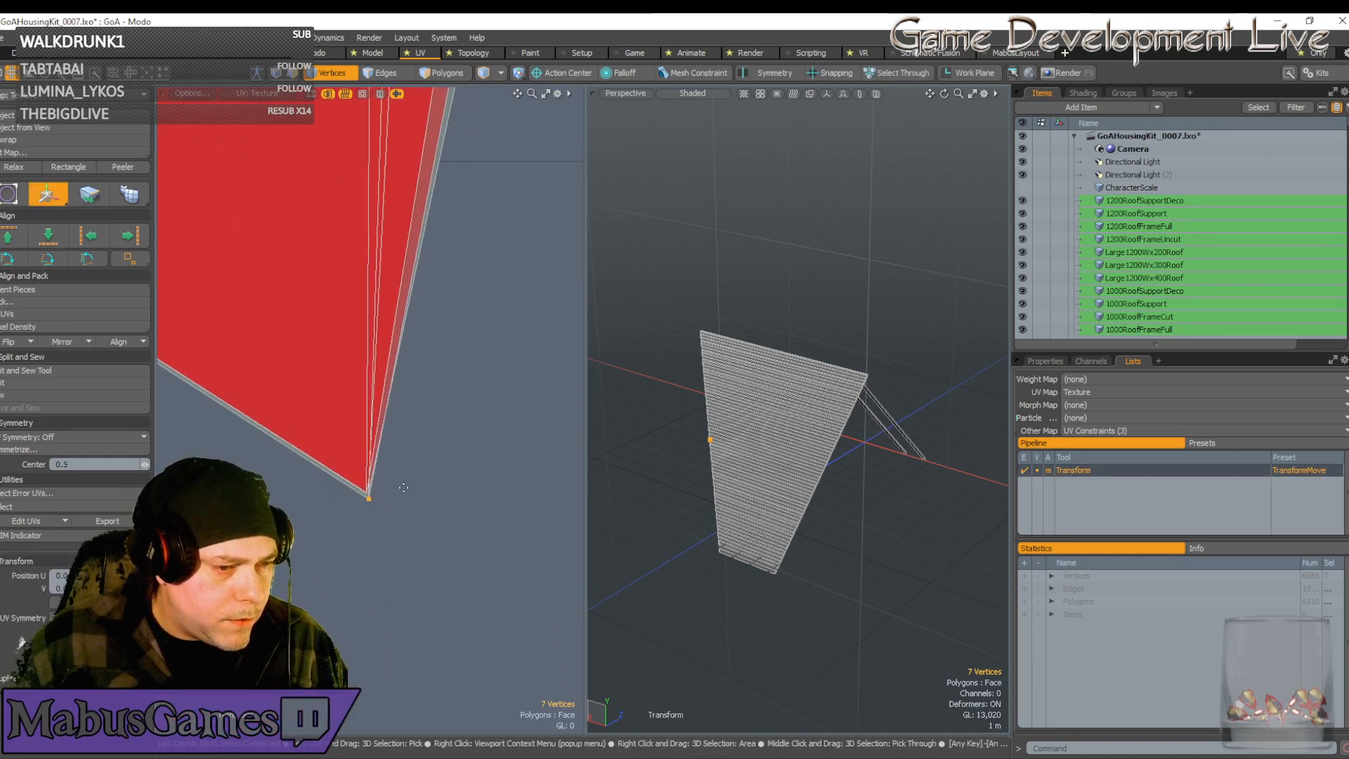
left_click(397, 487)
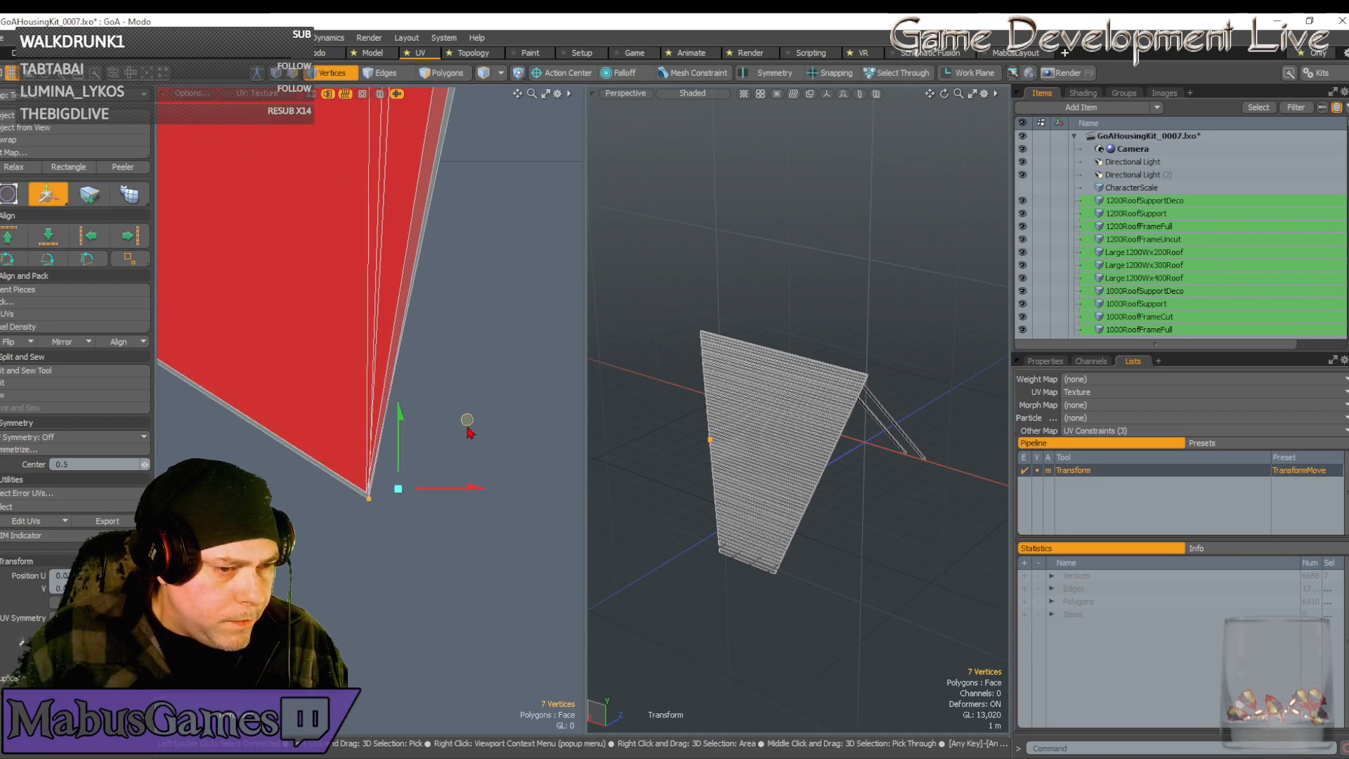
left_click_drag(466, 420, 466, 415)
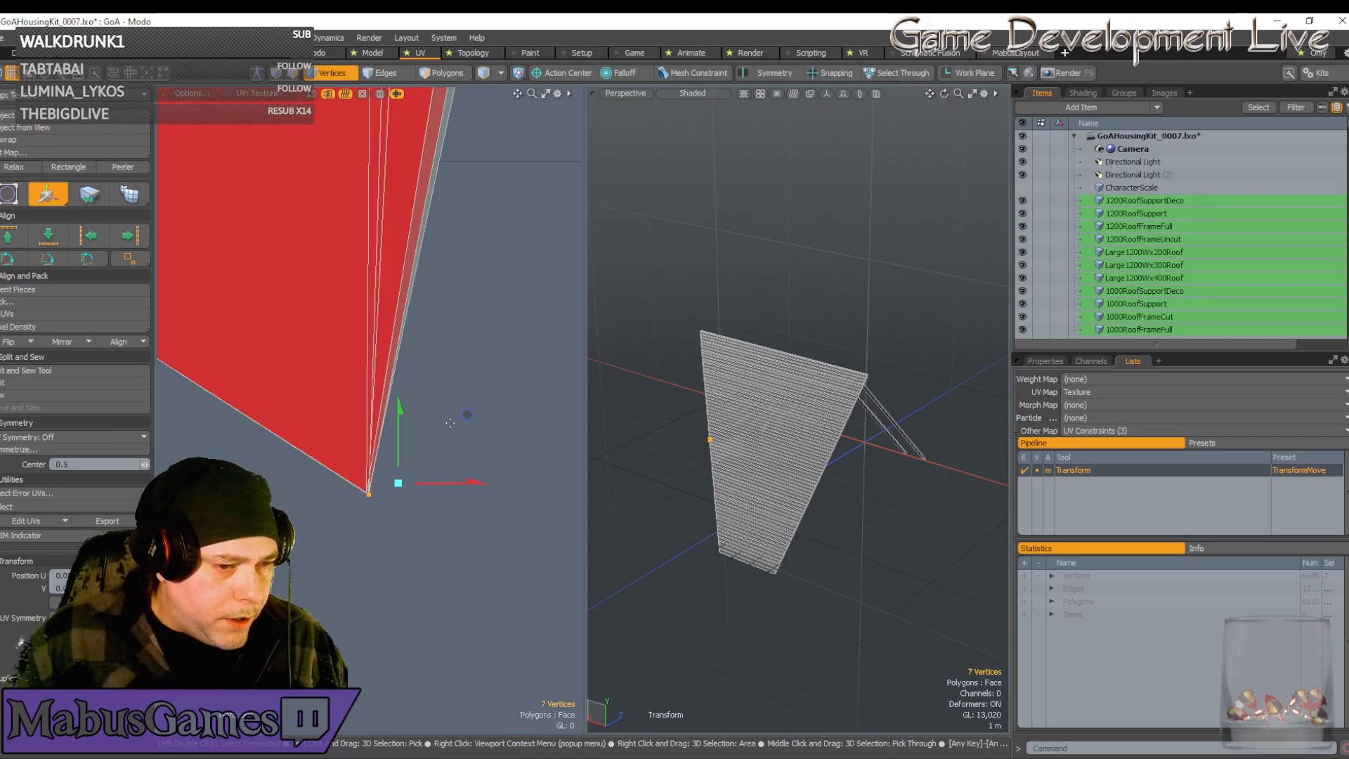
left_click_drag(467, 414, 464, 412)
left_click_drag(402, 473, 456, 486)
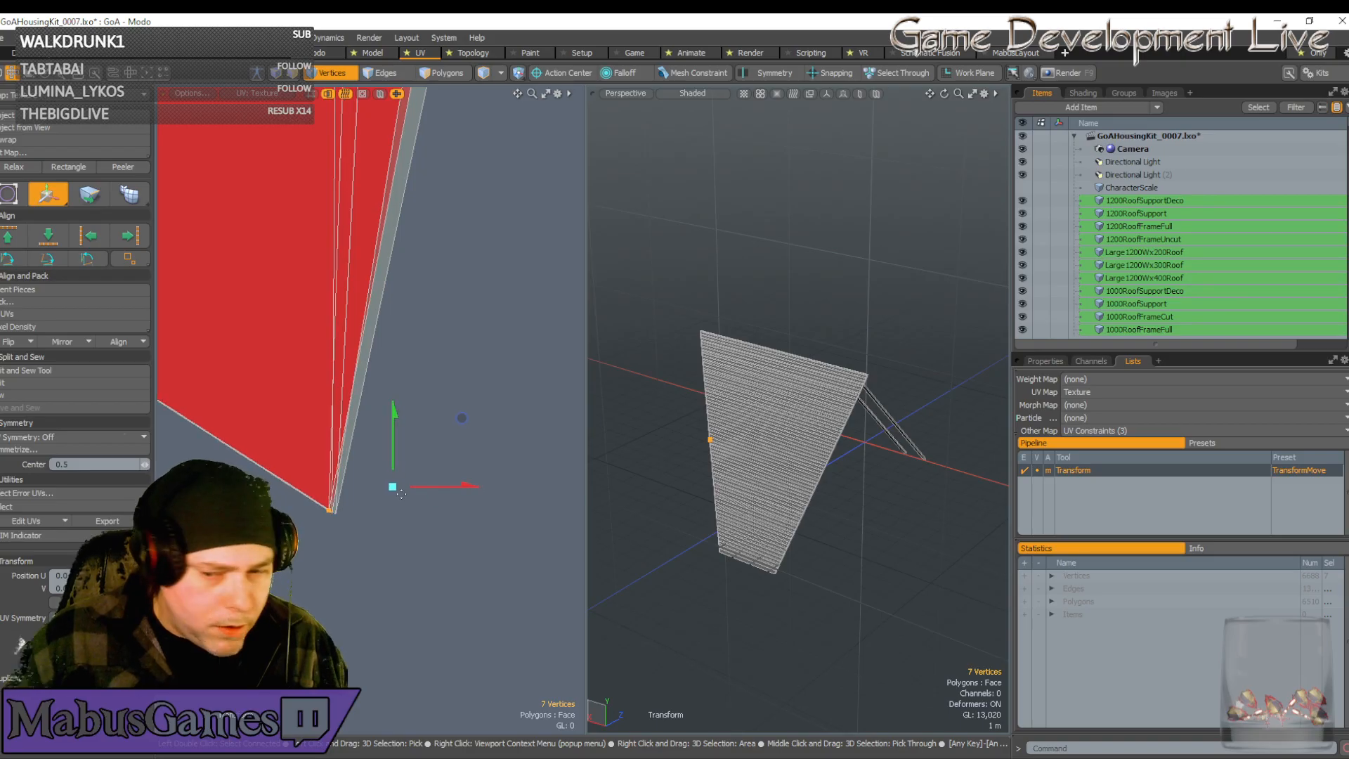
scroll(402, 494, "down", 12)
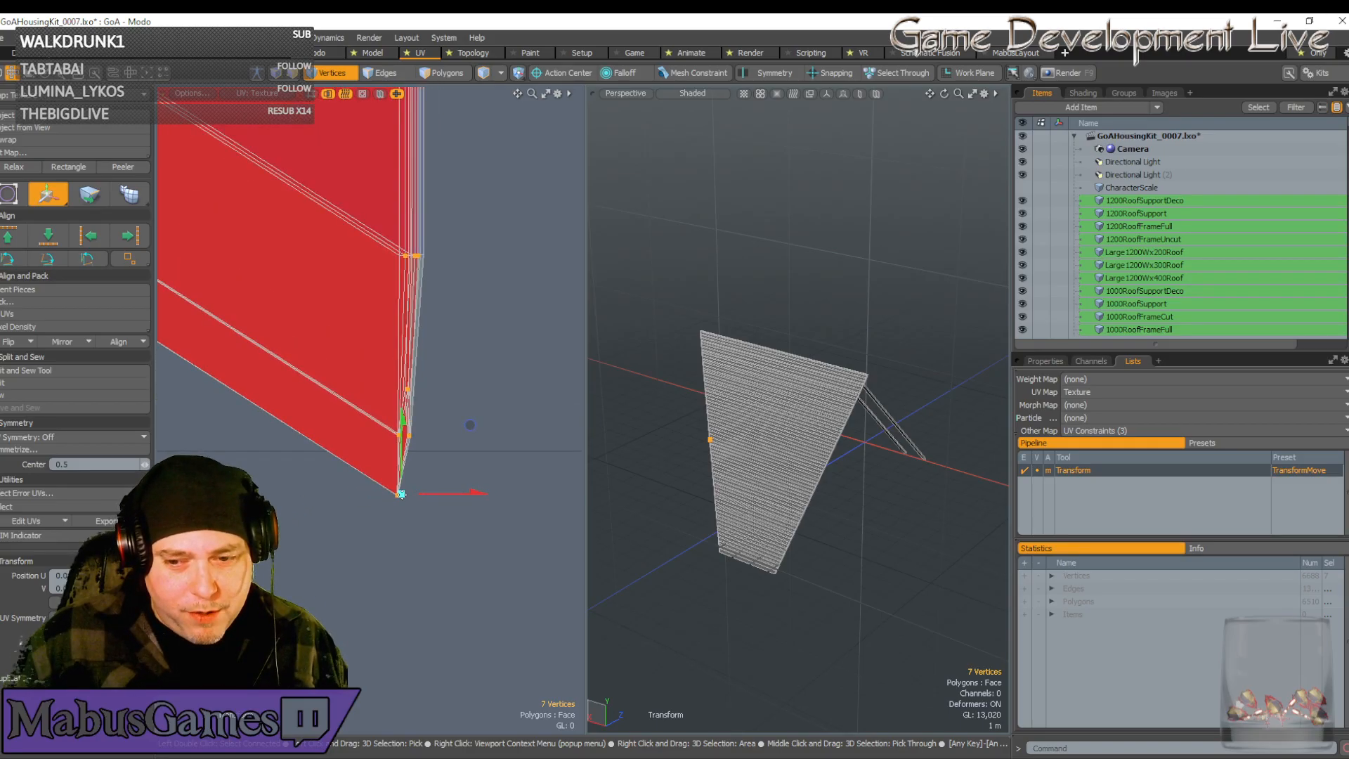
scroll(401, 494, "down", 10)
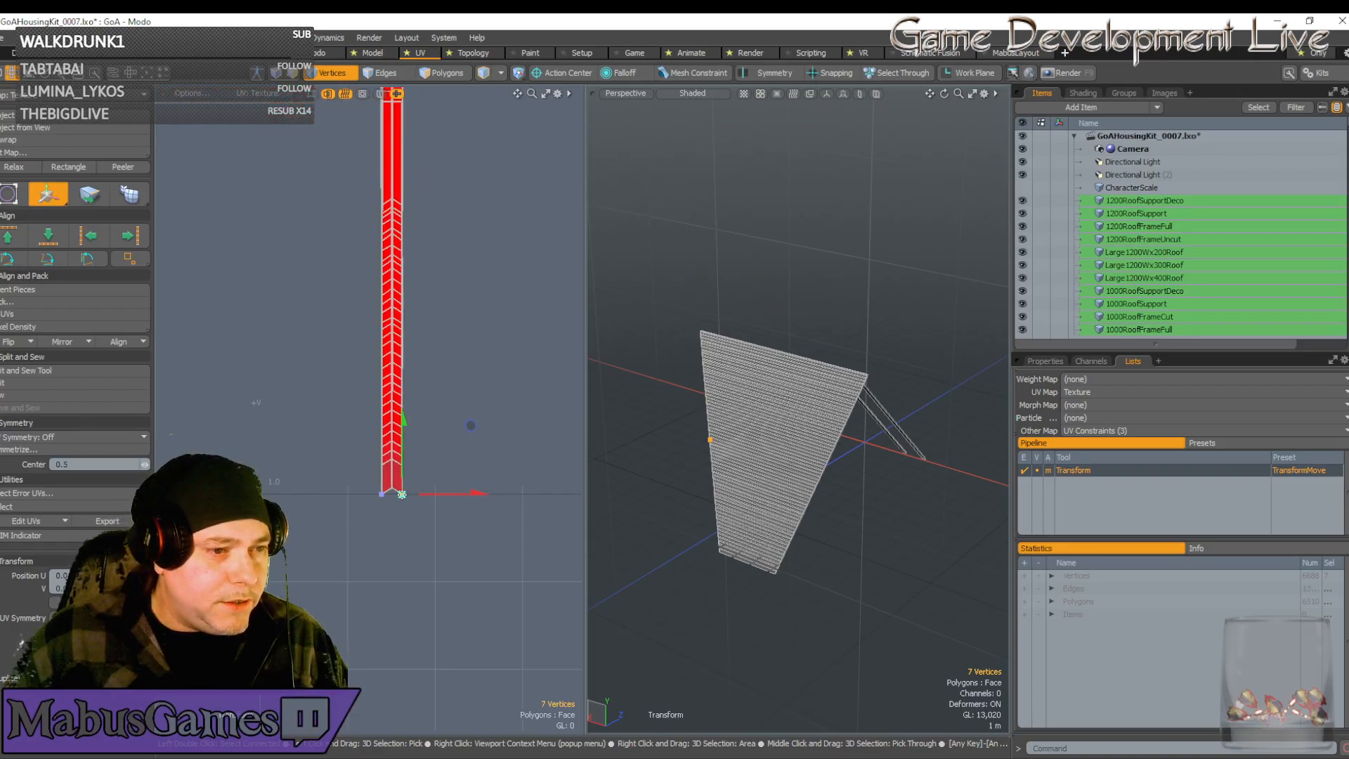
scroll(384, 515, "up", 5)
key("q")
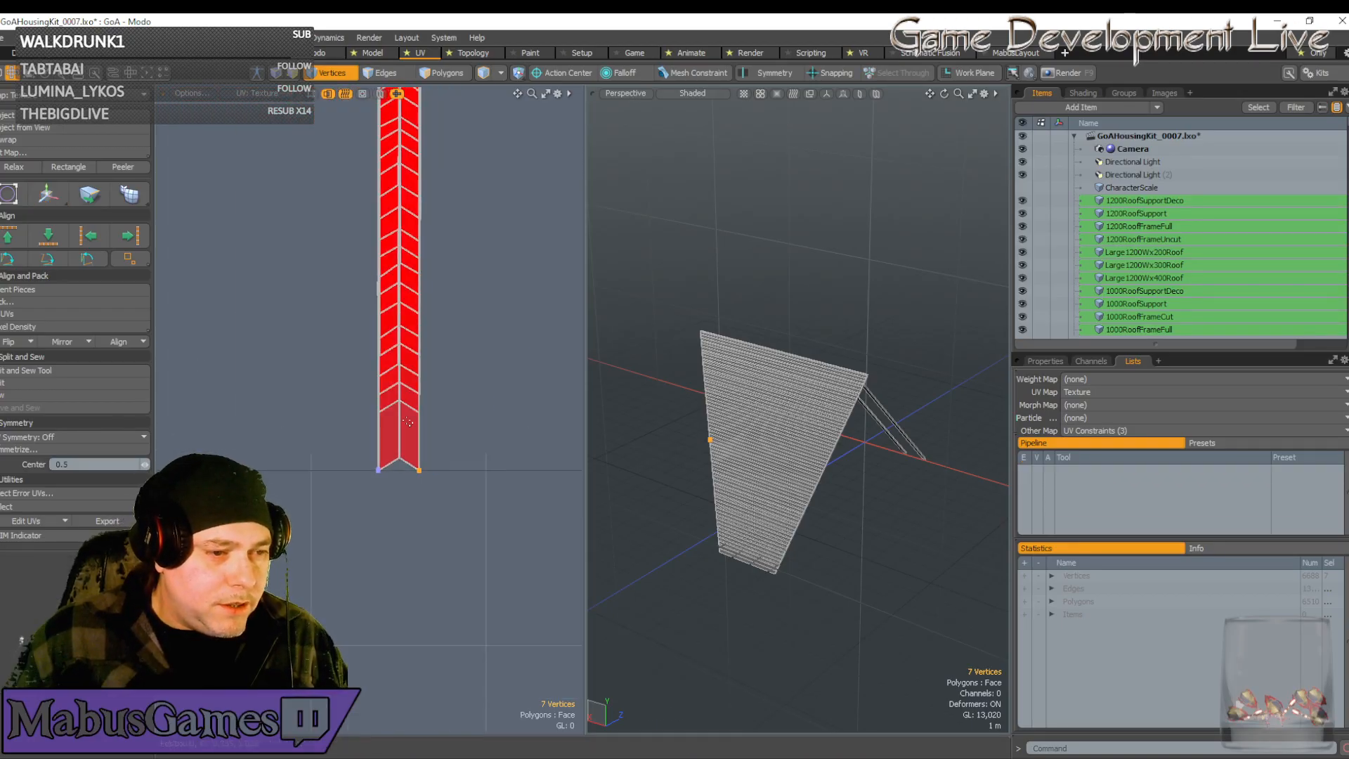
scroll(410, 460, "down", 5)
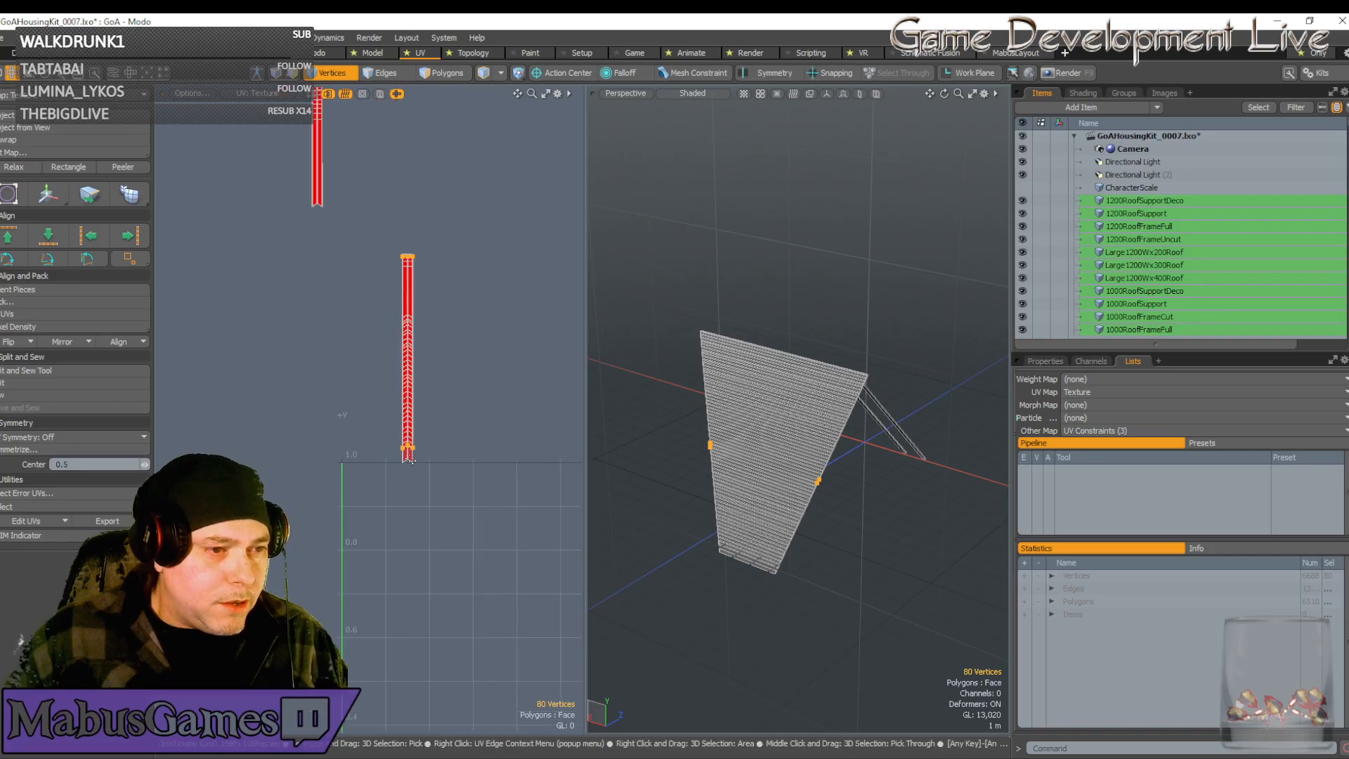
Slide all 80 strip vertices down onto the texture boundary
key("w")
left_click_drag(410, 316, 409, 328)
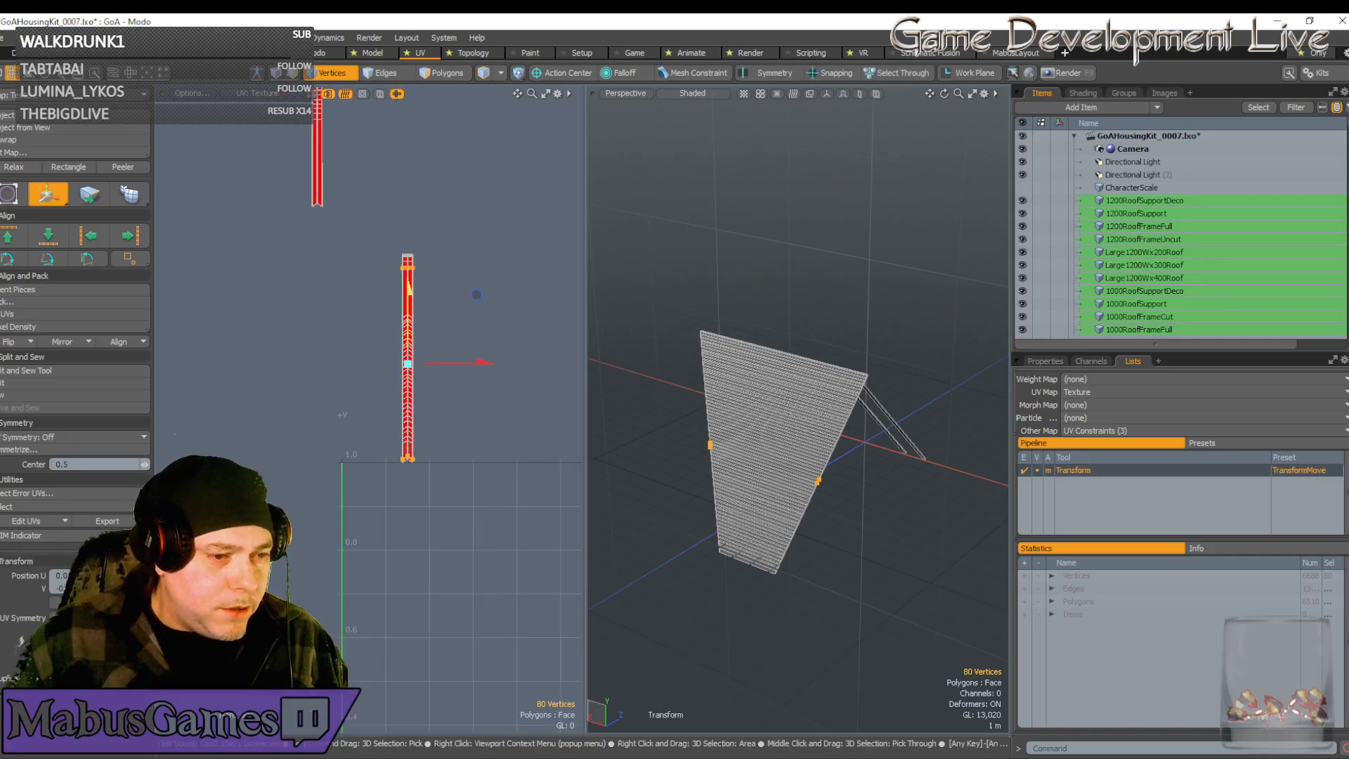
scroll(444, 315, "up", 10)
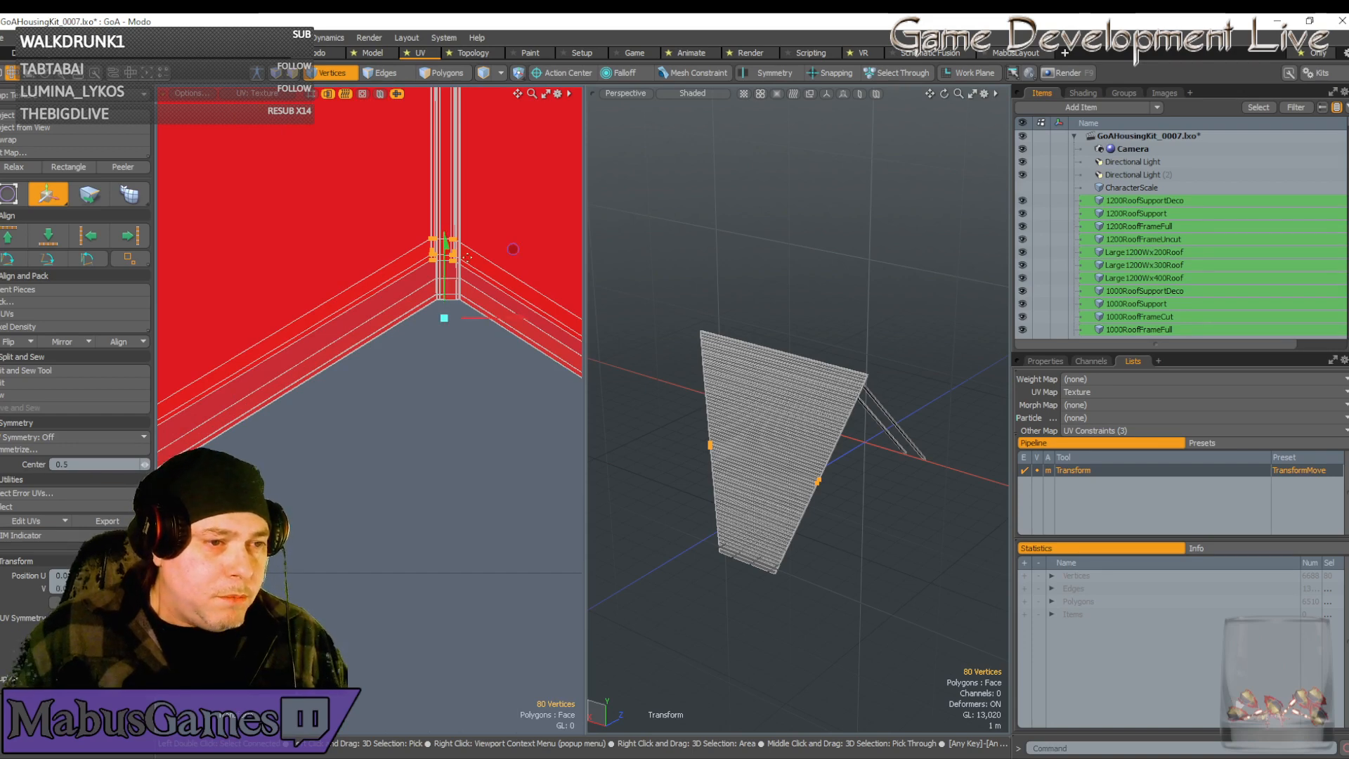
left_click_drag(513, 249, 518, 287)
scroll(457, 291, "up", 4)
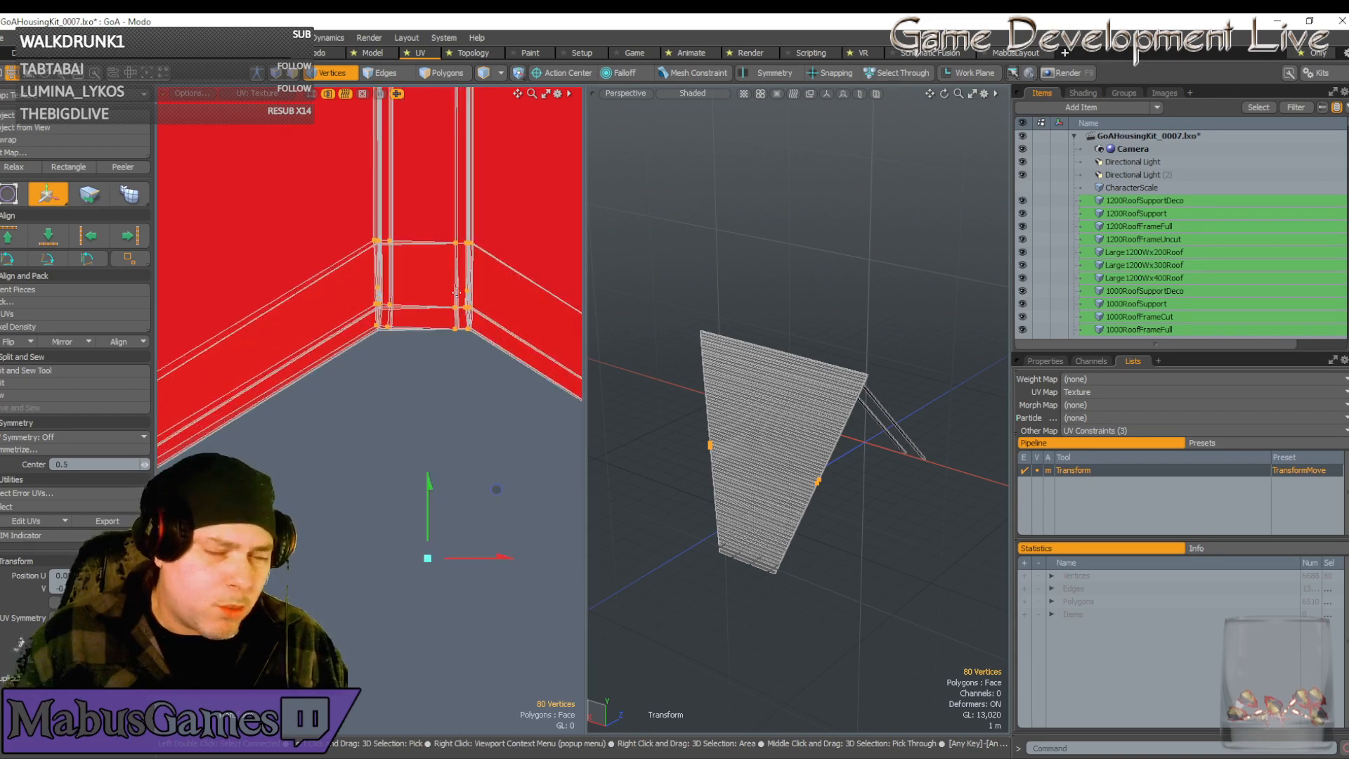
scroll(444, 344, "up", 2)
scroll(451, 379, "down", 1)
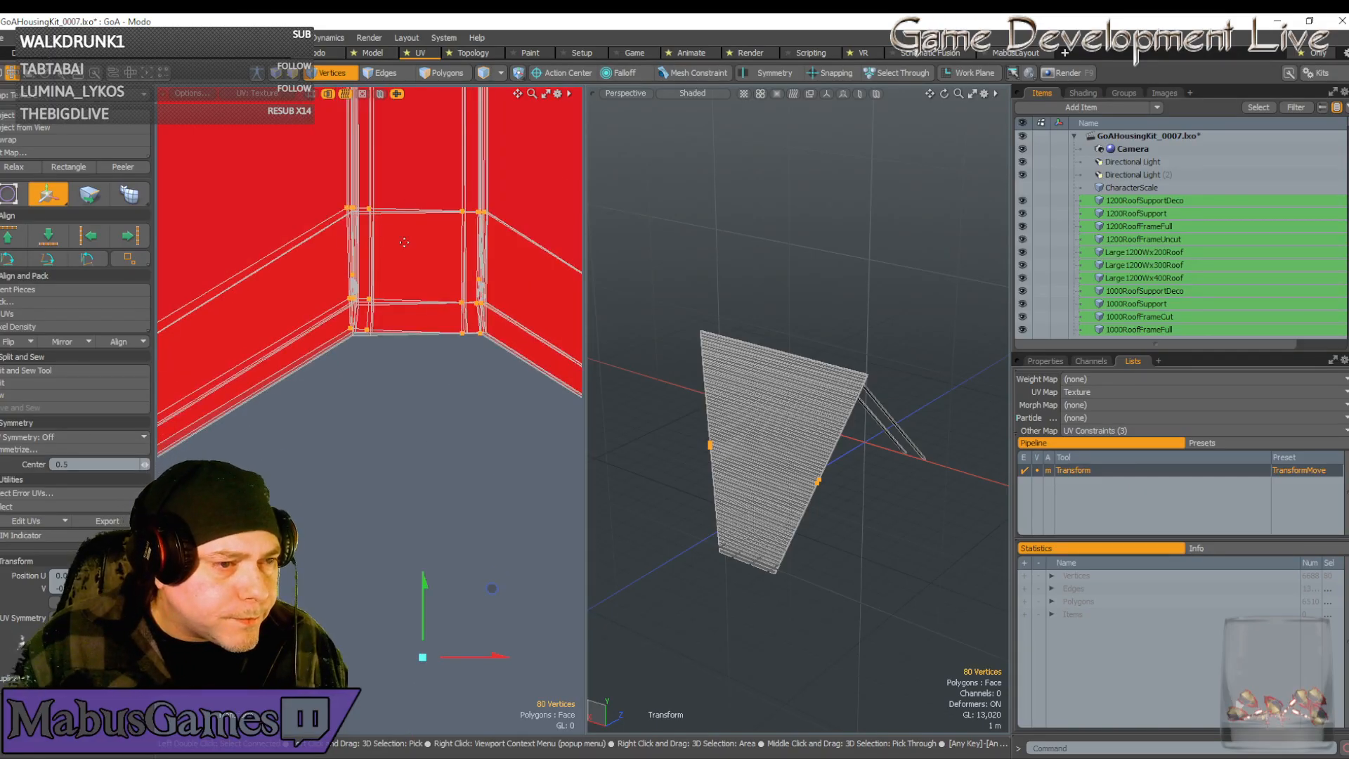
Nudge the strip vertices right and slightly down so both strips' bottoms line up
left_click(441, 250)
scroll(466, 211, "up", 4)
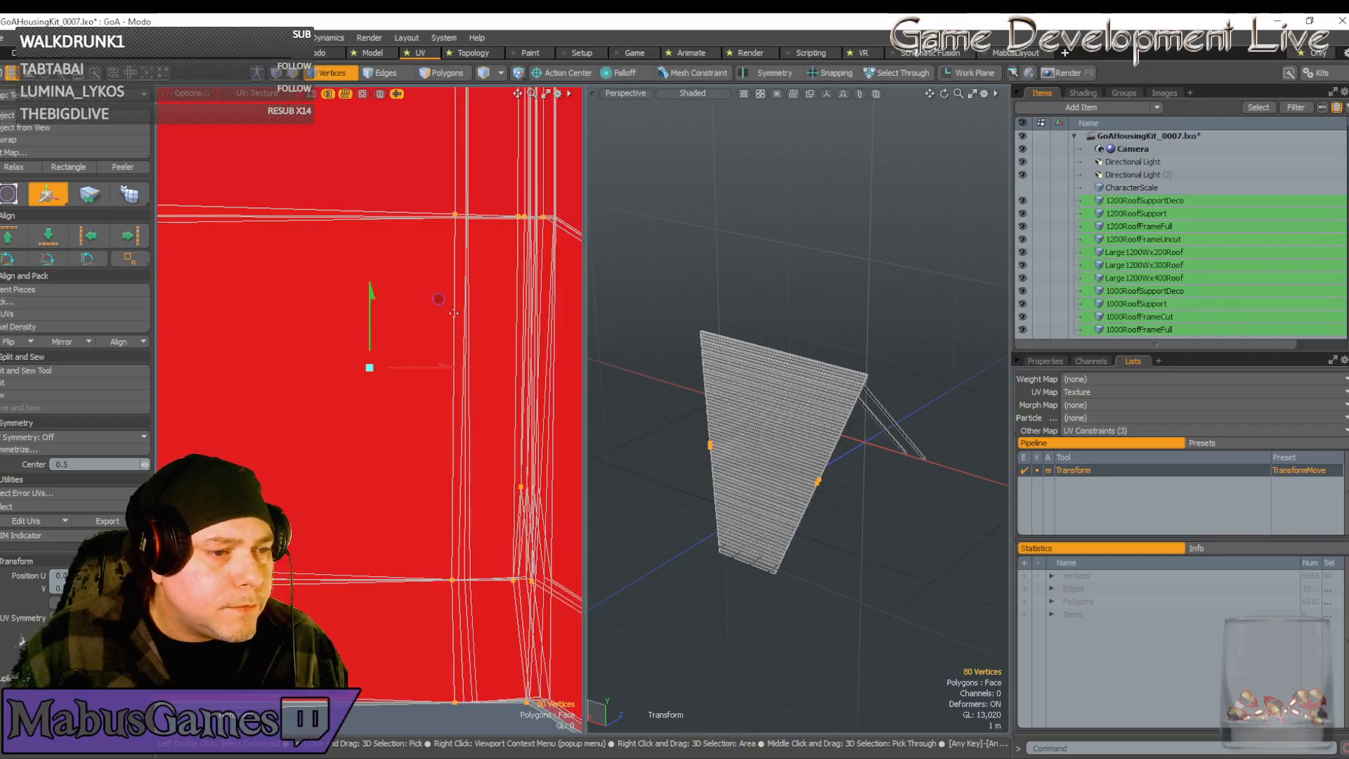
left_click_drag(435, 363, 446, 365)
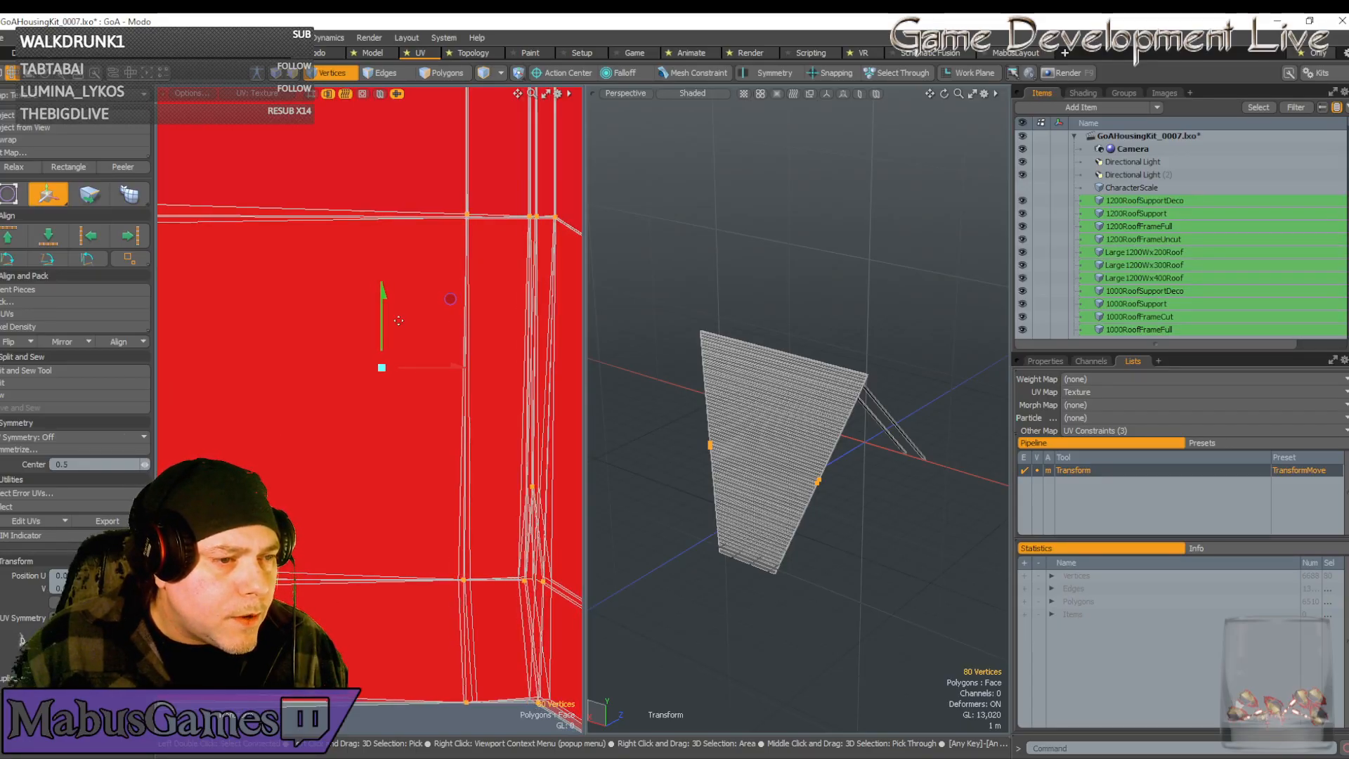
left_click_drag(399, 320, 398, 324)
scroll(399, 353, "down", 5)
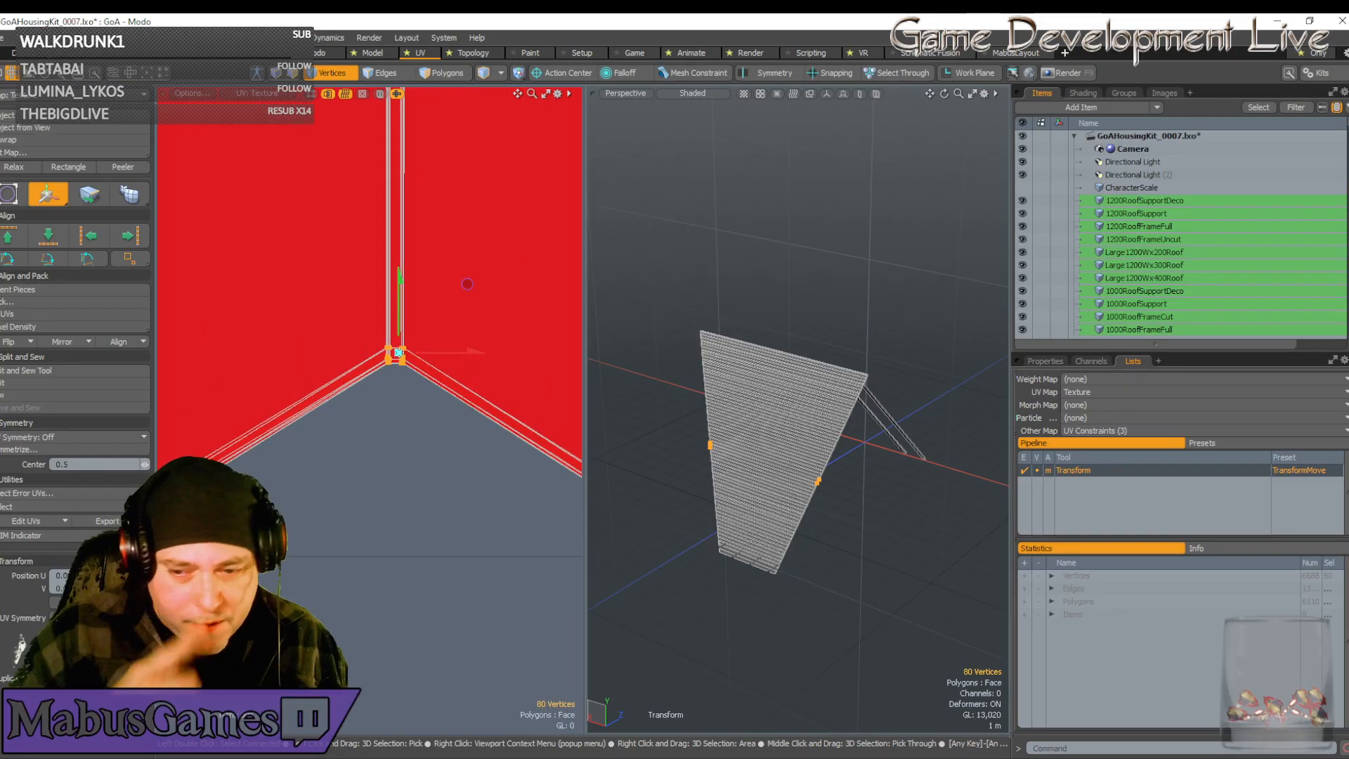
scroll(402, 359, "down", 2)
scroll(349, 409, "up", 4)
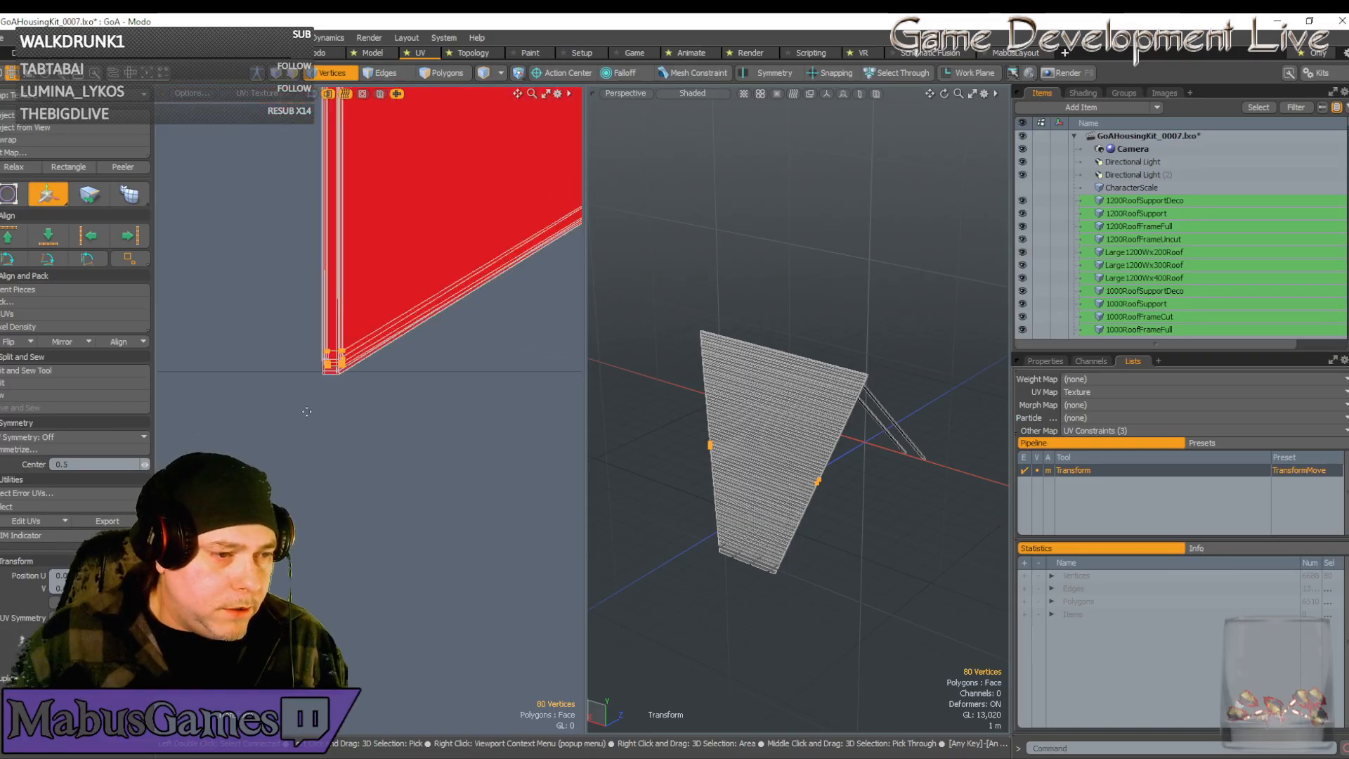
scroll(390, 387, "down", 2)
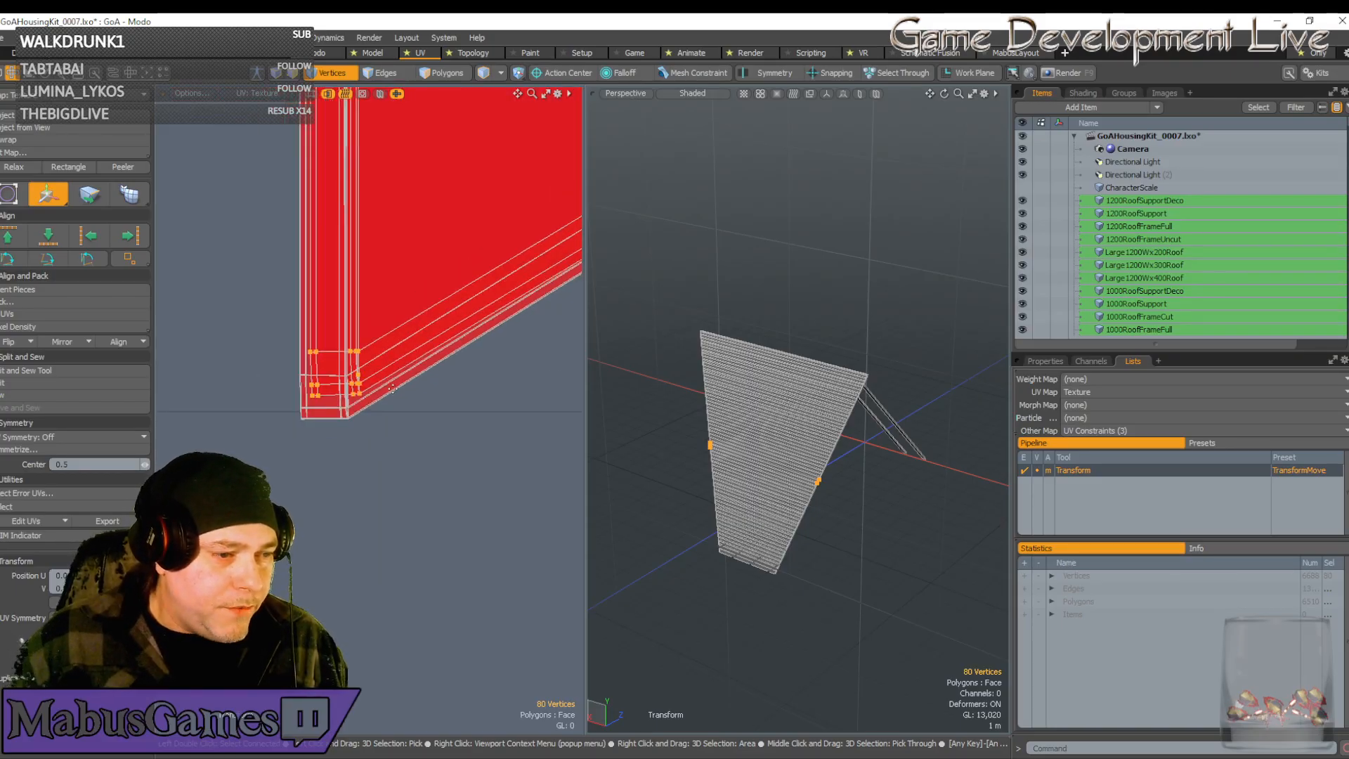
scroll(393, 389, "down", 5)
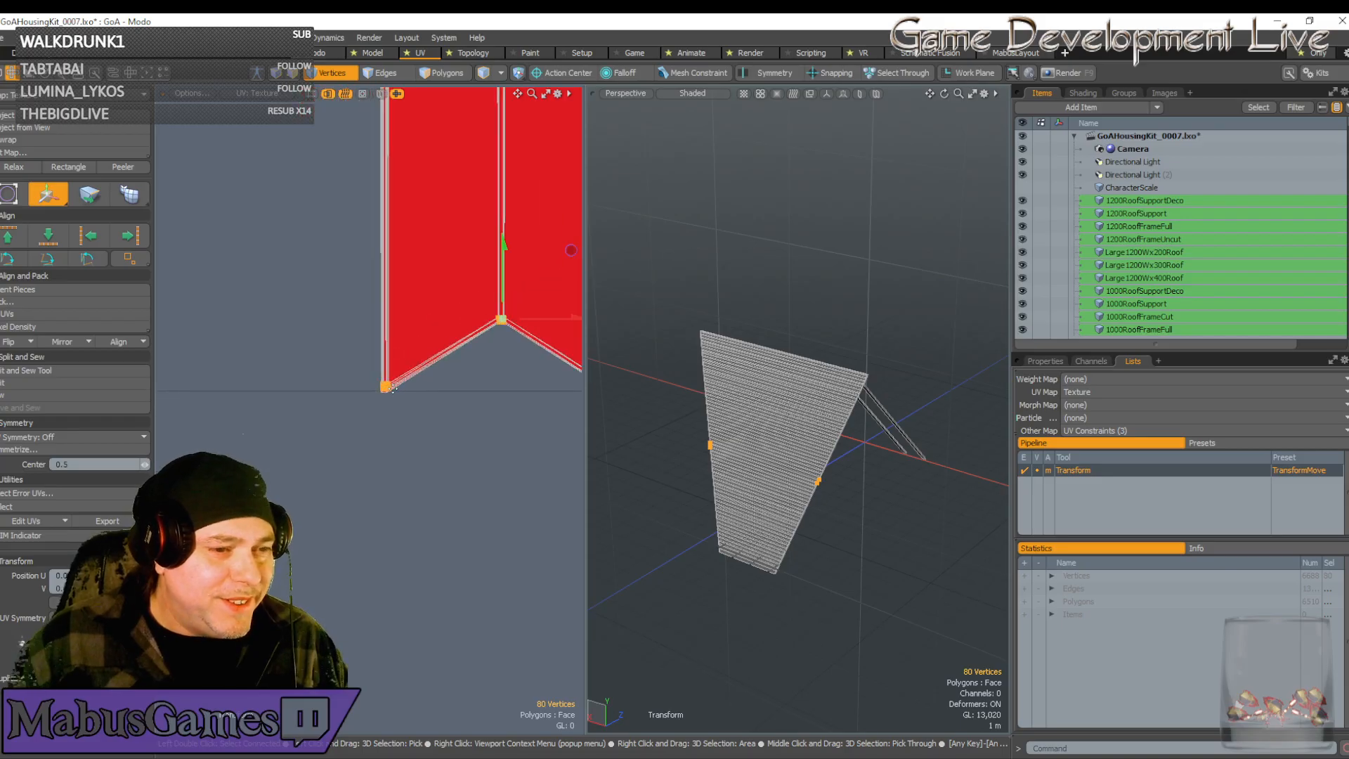
left_click_drag(393, 389, 214, 389, "alt")
key("space")
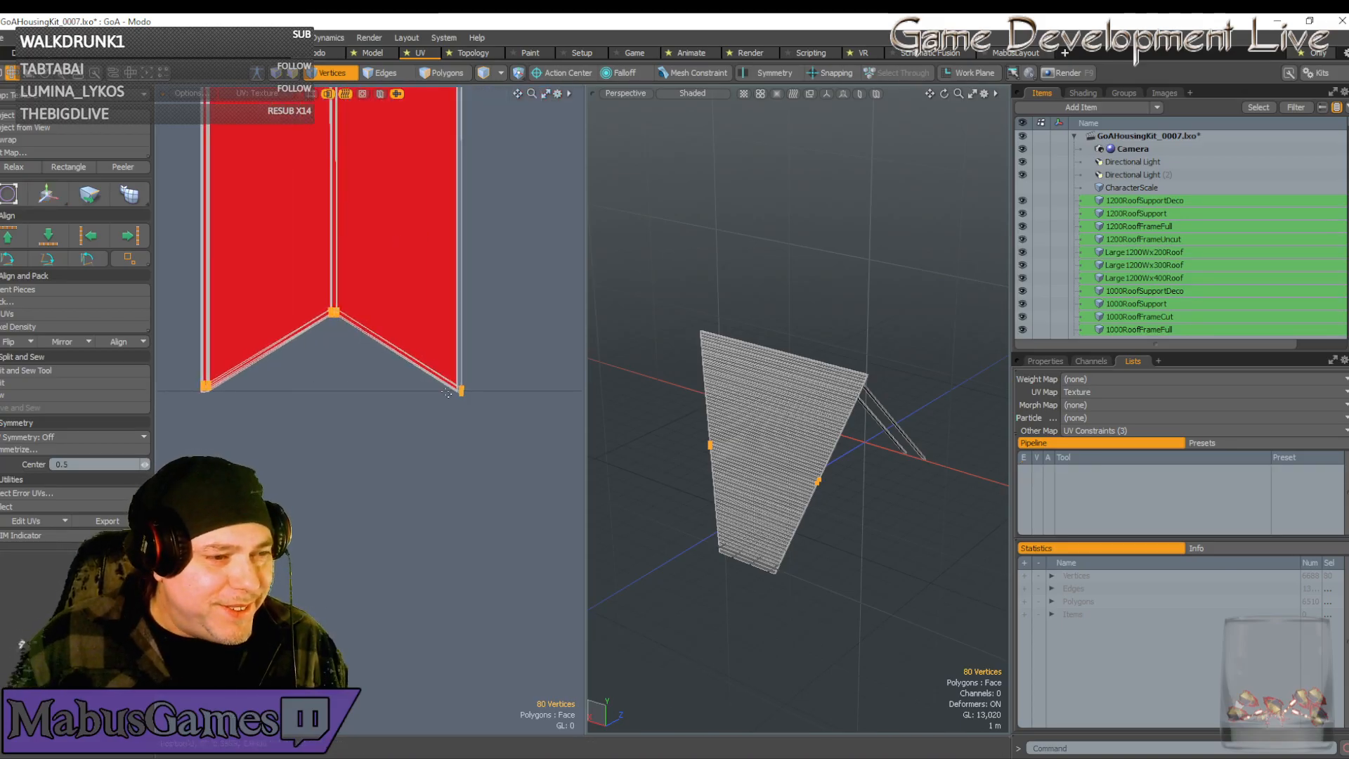
Box-deselect the middle and right-side vertices, keeping only the lower corner vertices selected
scroll(468, 408, "up", 3)
scroll(460, 403, "down", 2)
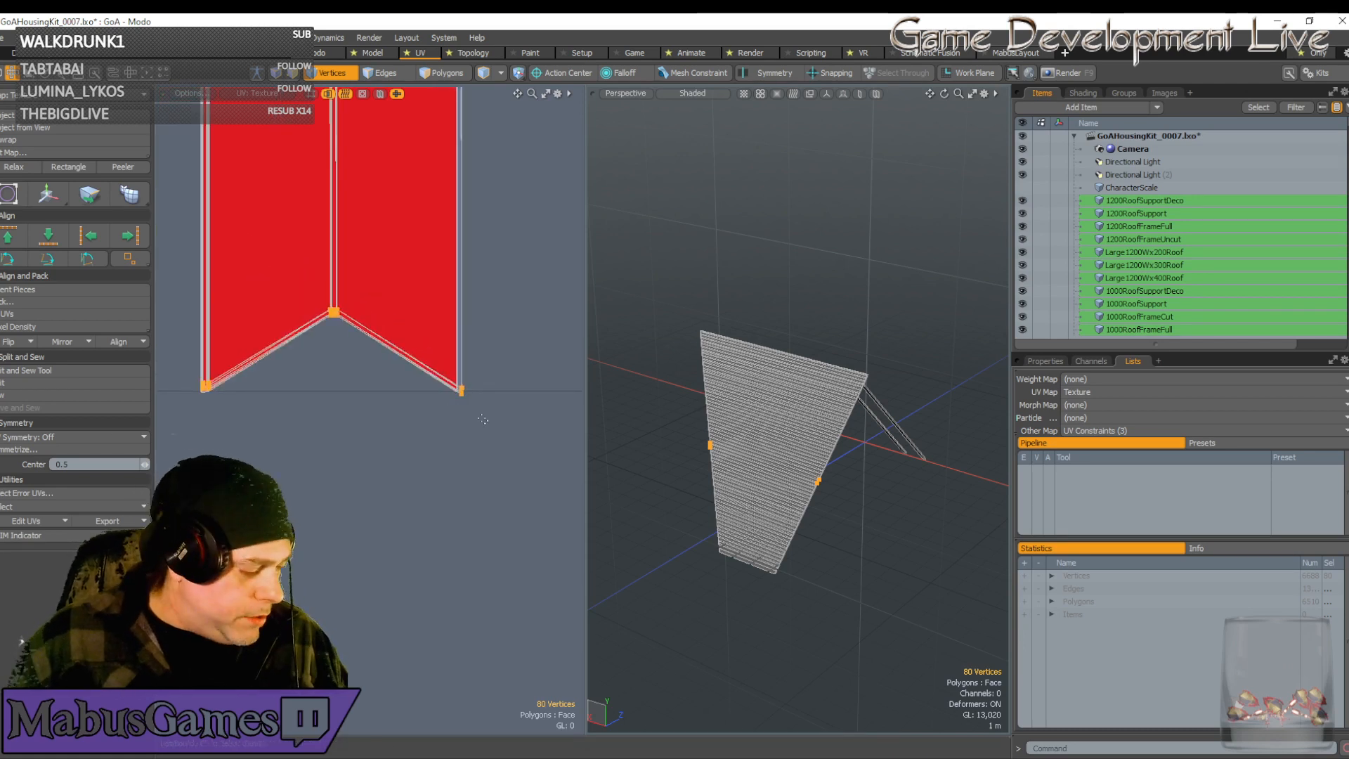
right_click_drag(493, 434, 306, 260, "ctrl")
scroll(397, 332, "down", 2)
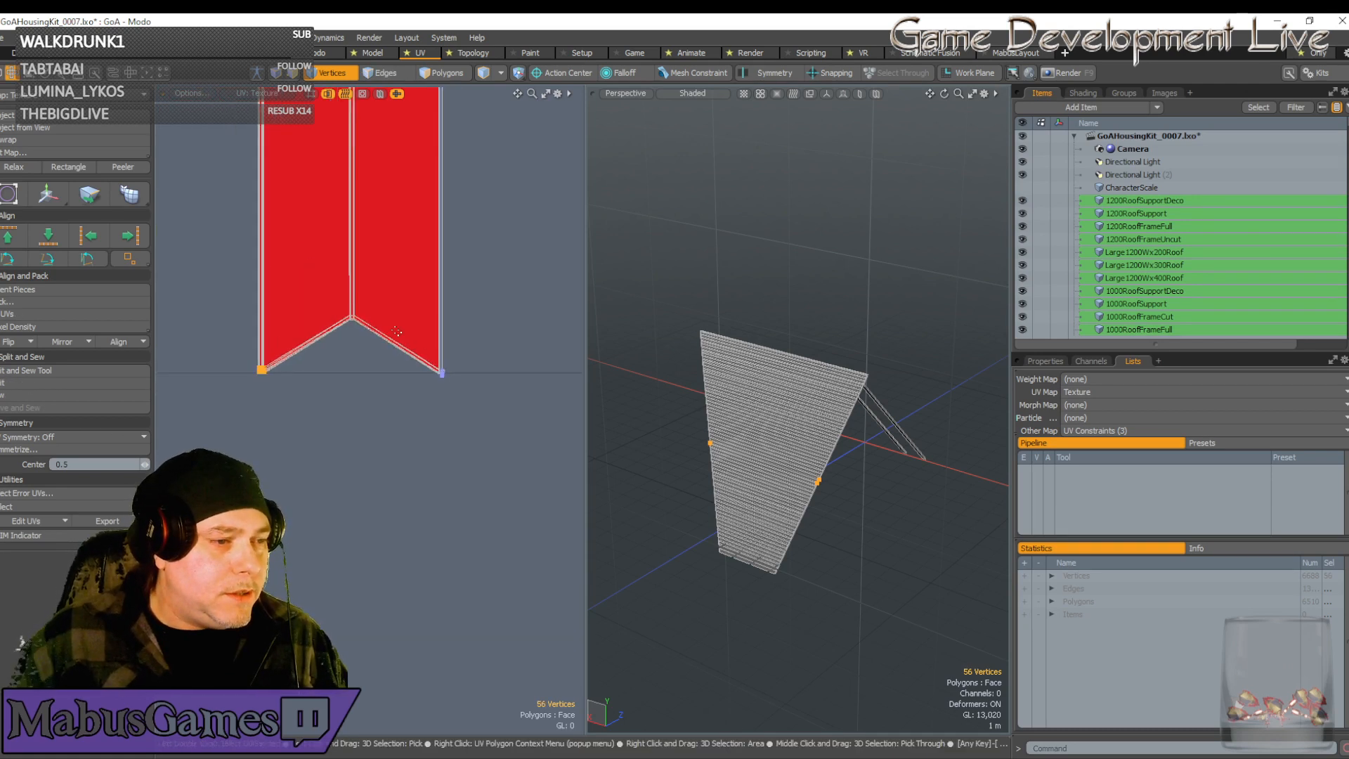
Deselect the strip's upper vertices, leaving the bottom-left corner vertices selected
scroll(397, 332, "down", 8)
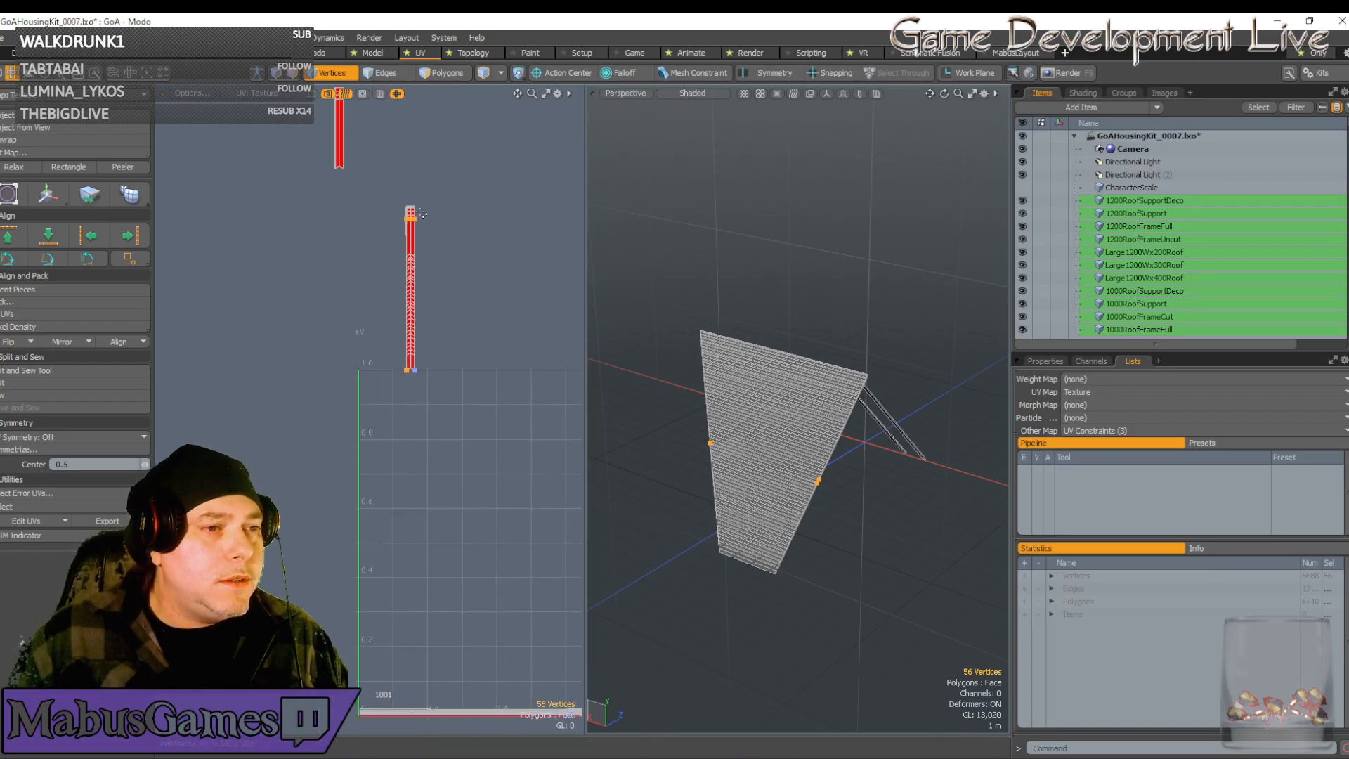
left_click_drag(422, 214, 423, 297, "alt")
right_click_drag(389, 267, 454, 340, "ctrl")
left_click_drag(407, 460, 425, 345, "alt")
scroll(425, 345, "up", 8)
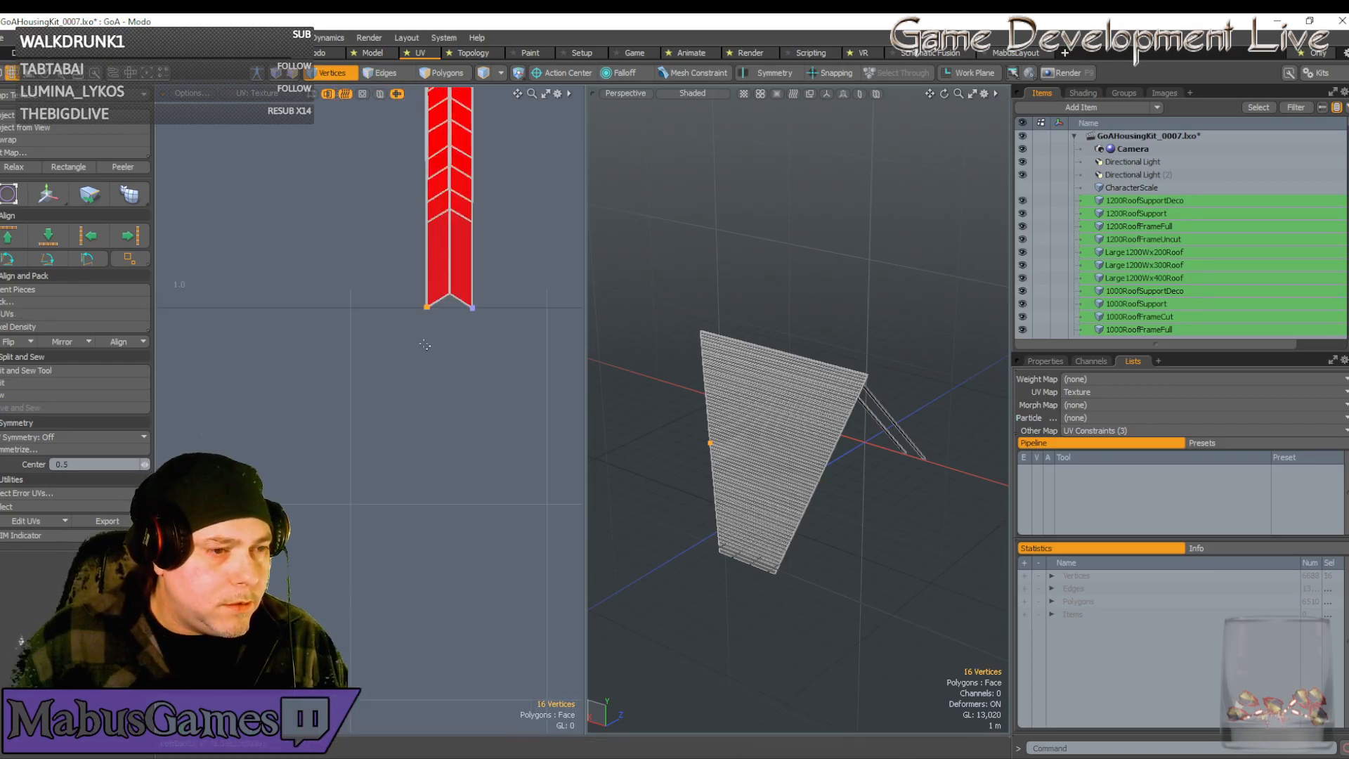
scroll(425, 345, "up", 6)
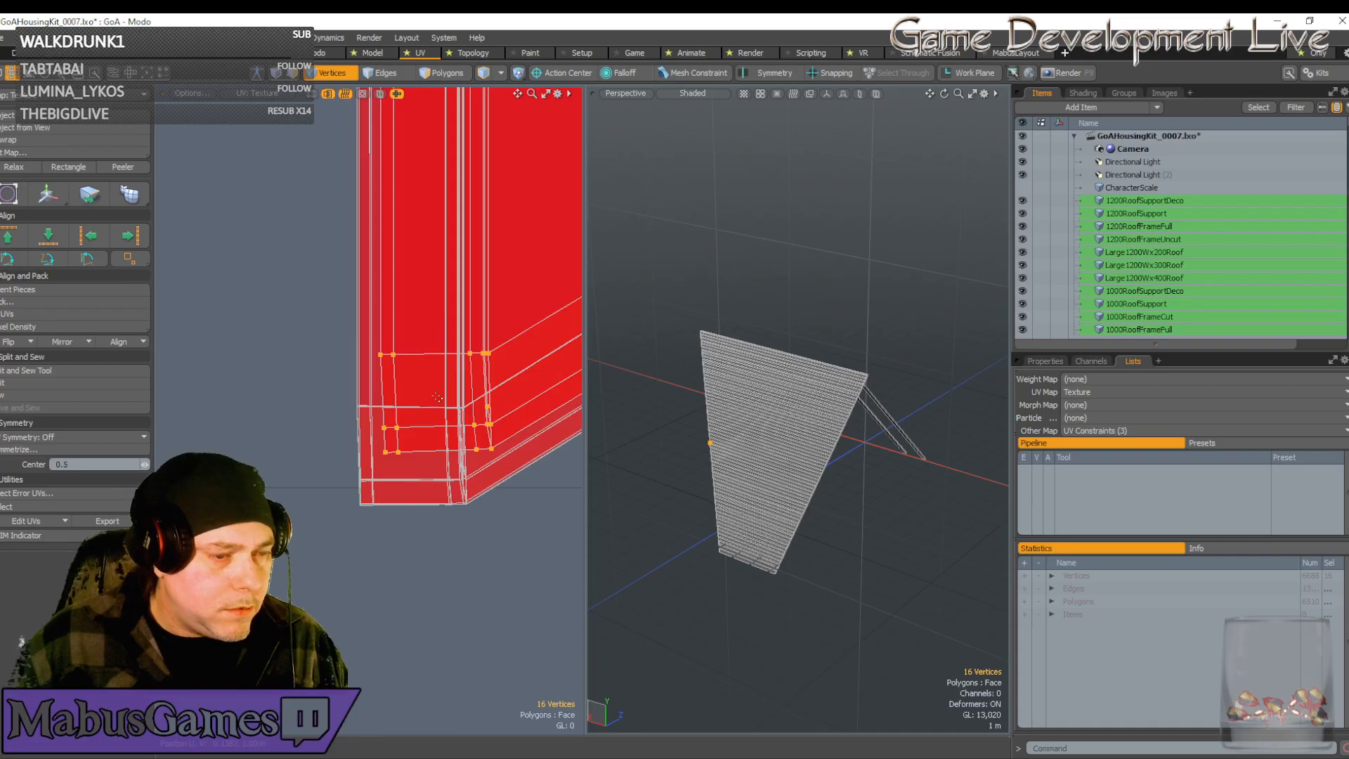
Move the corner vertices with the W gizmo until they sit exactly on the boundary line
key("w")
left_click_drag(504, 337, 480, 389)
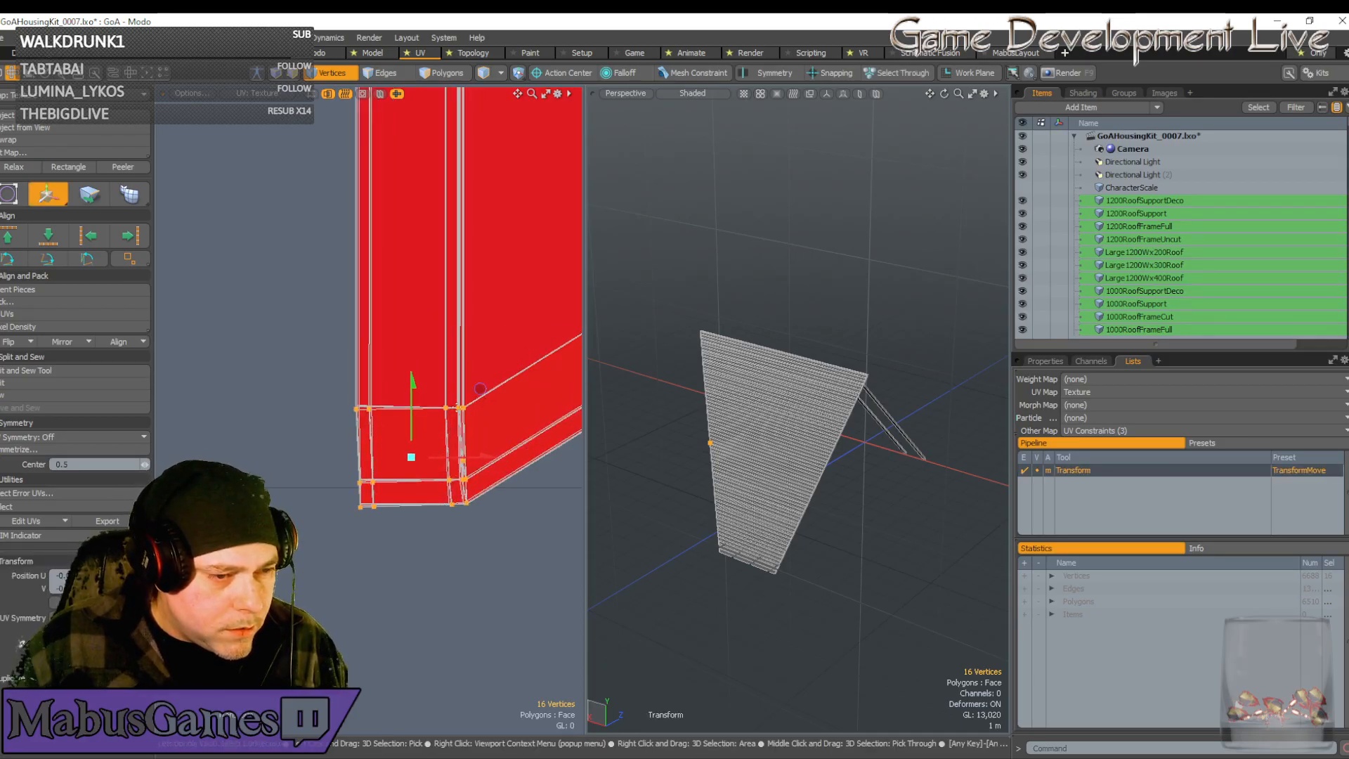
scroll(418, 399, "up", 6)
left_click(419, 399)
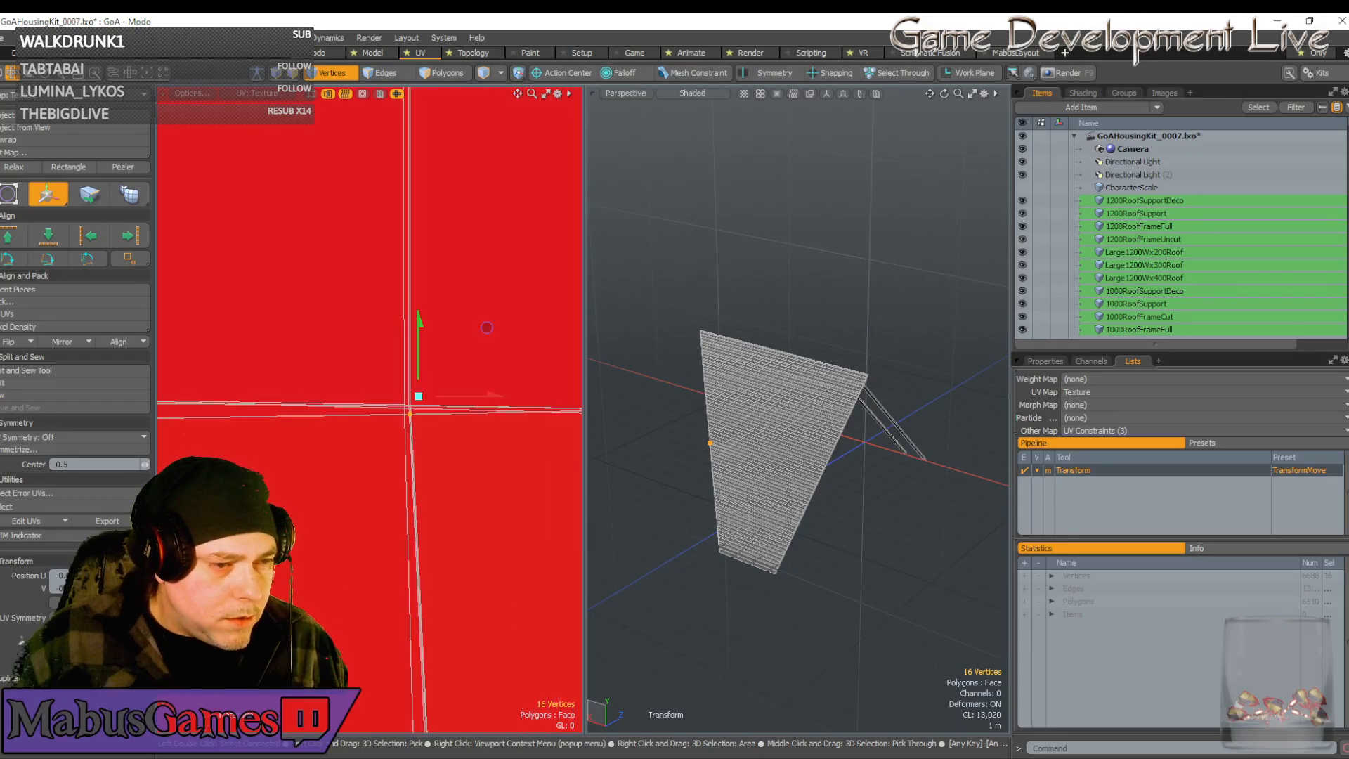
left_click_drag(419, 395, 425, 342)
scroll(413, 395, "up", 2)
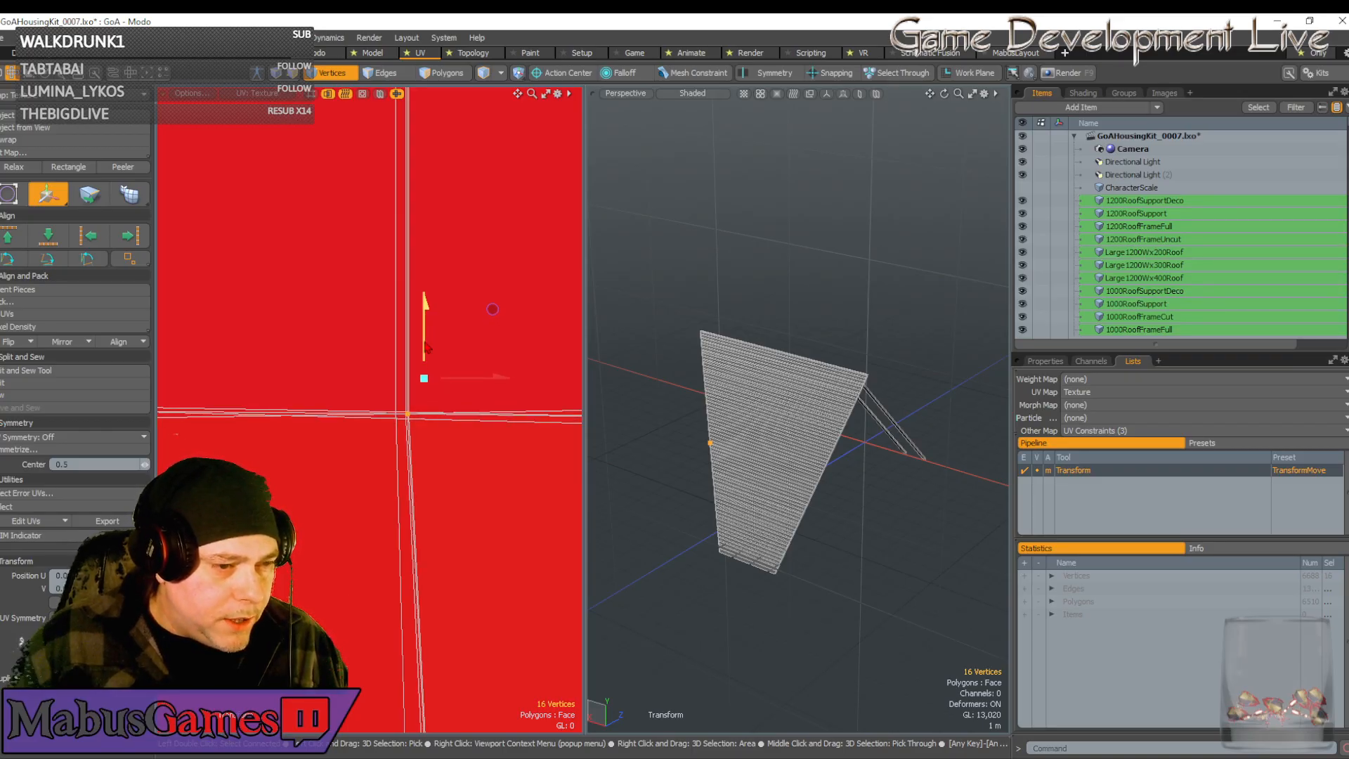
left_click_drag(485, 378, 484, 378)
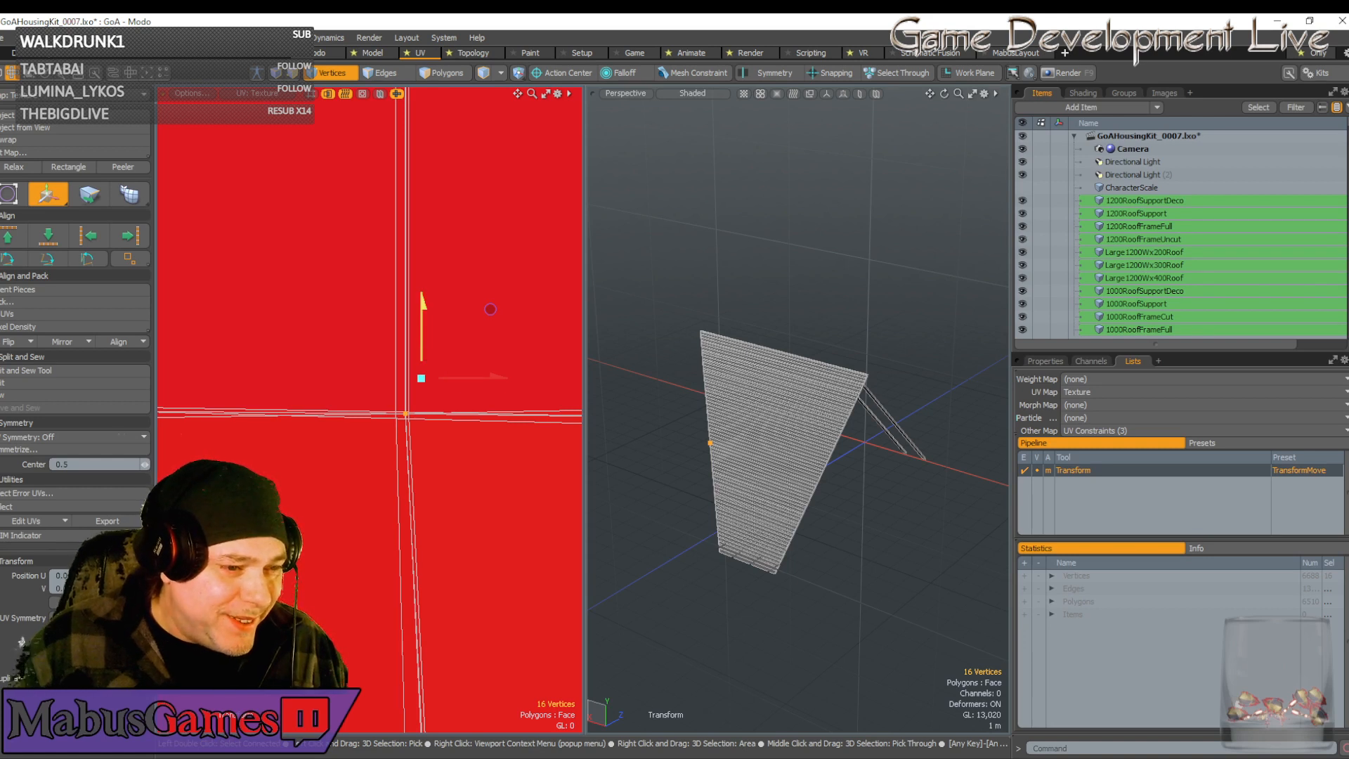
left_click_drag(422, 331, 422, 329)
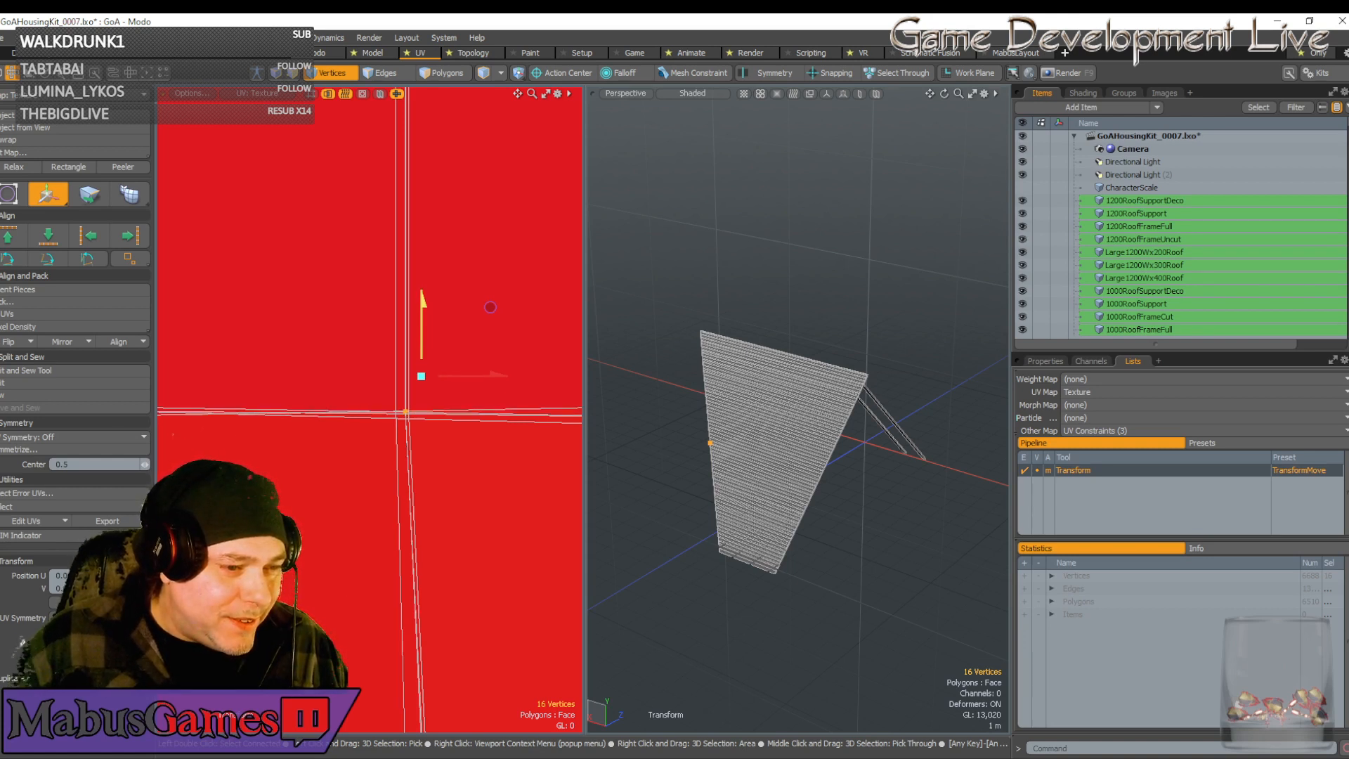
left_click_drag(422, 329, 422, 327)
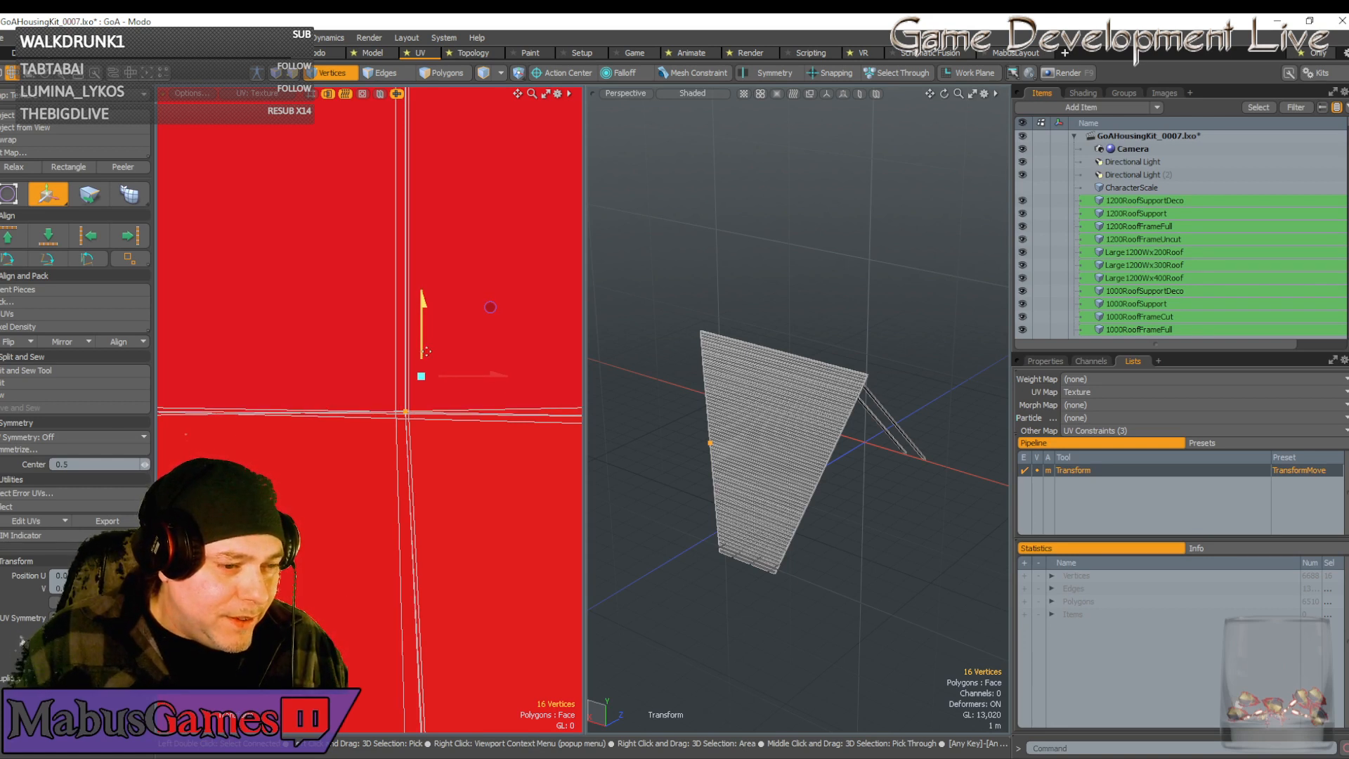
scroll(451, 369, "down", 10)
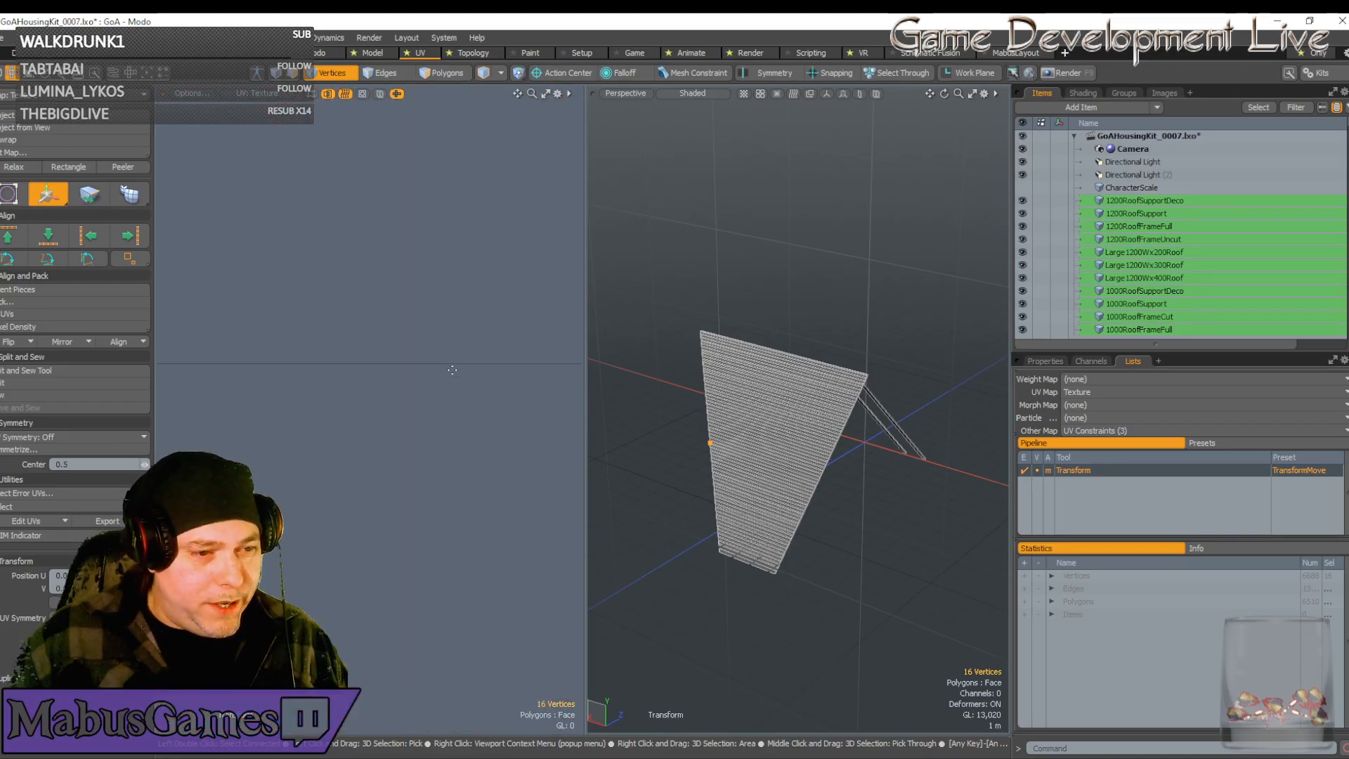
Box-select the seven vertices in the plank island's right-hand grey column
scroll(452, 369, "down", 10)
left_click_drag(397, 374, 473, 355, "alt")
key("space")
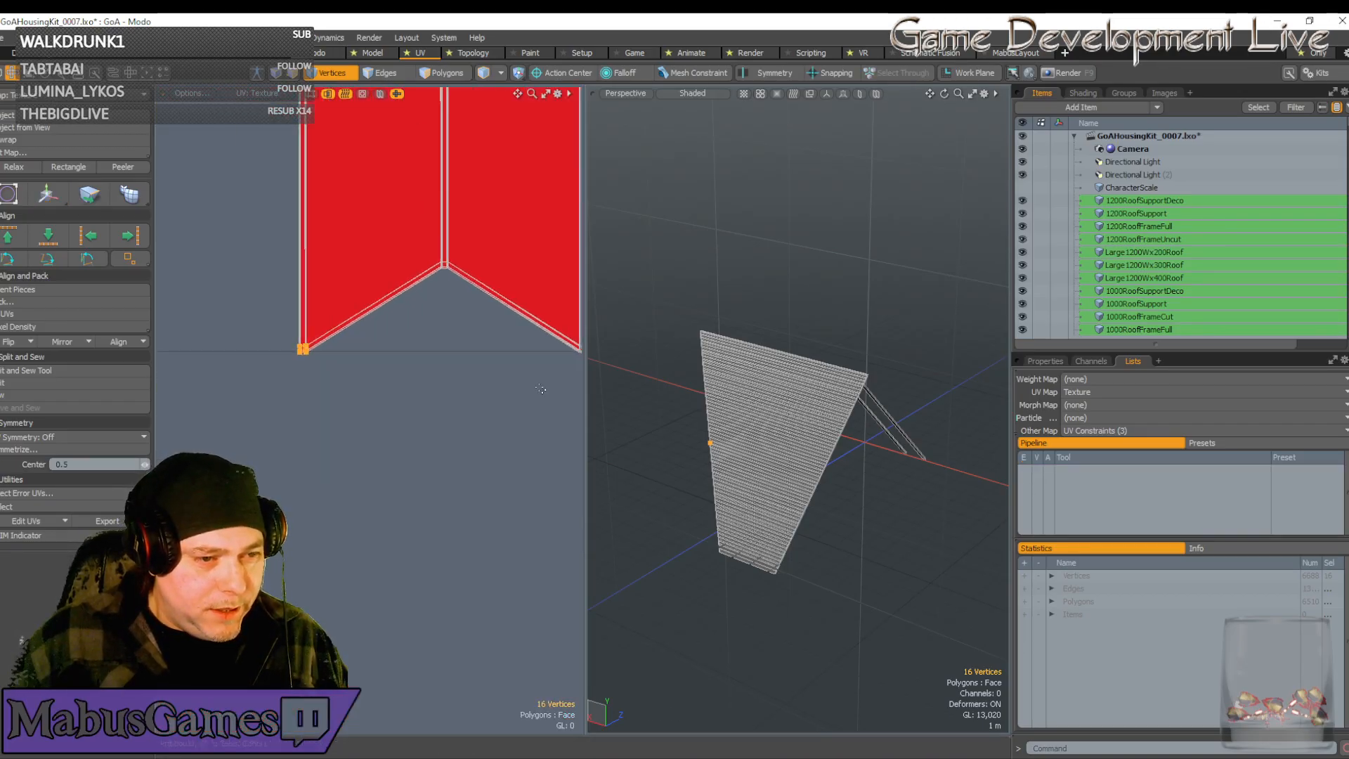
scroll(541, 389, "up", 2)
left_click_drag(541, 388, 458, 496, "alt")
scroll(460, 523, "up", 4)
scroll(498, 428, "up", 2)
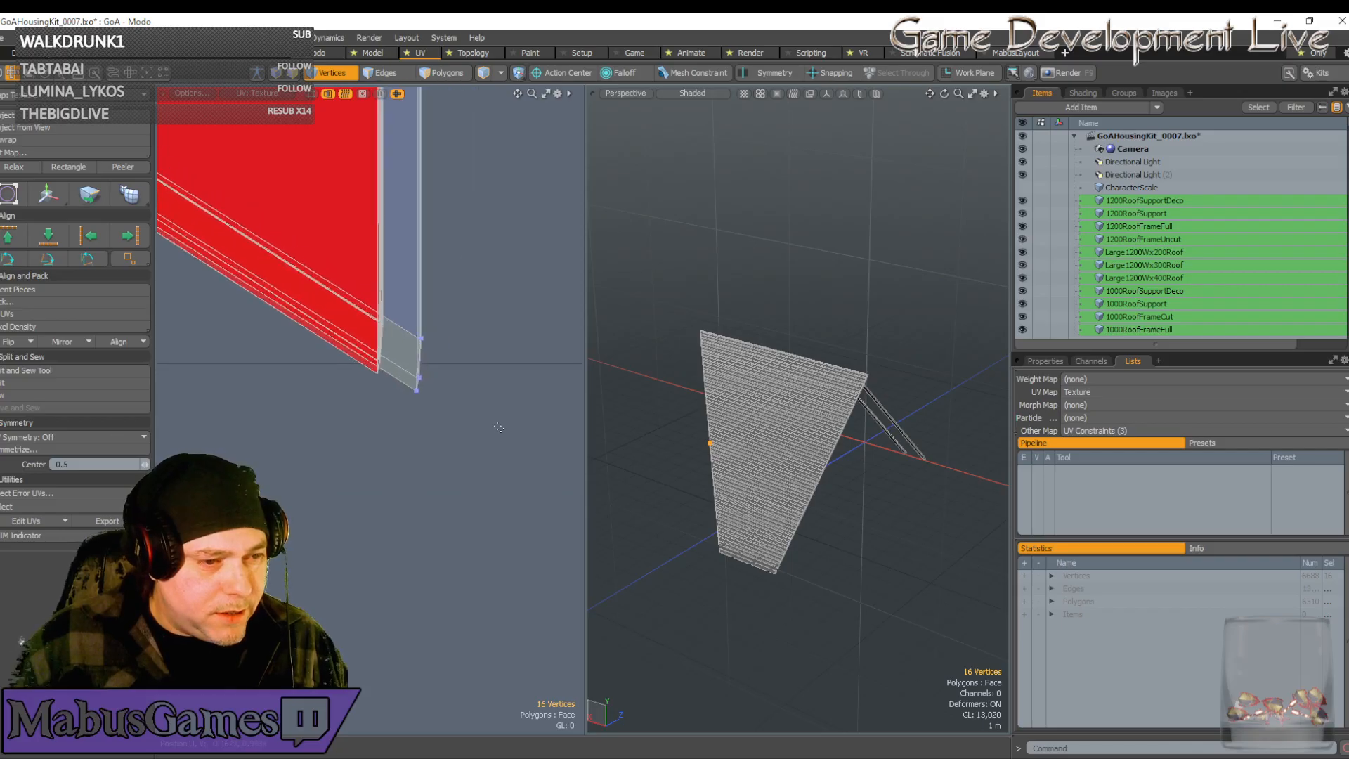
scroll(366, 371, "up", 2)
left_click_drag(493, 446, 418, 276)
Move the seven vertices left and up, nudging them flush against the red strip's edge
key("w")
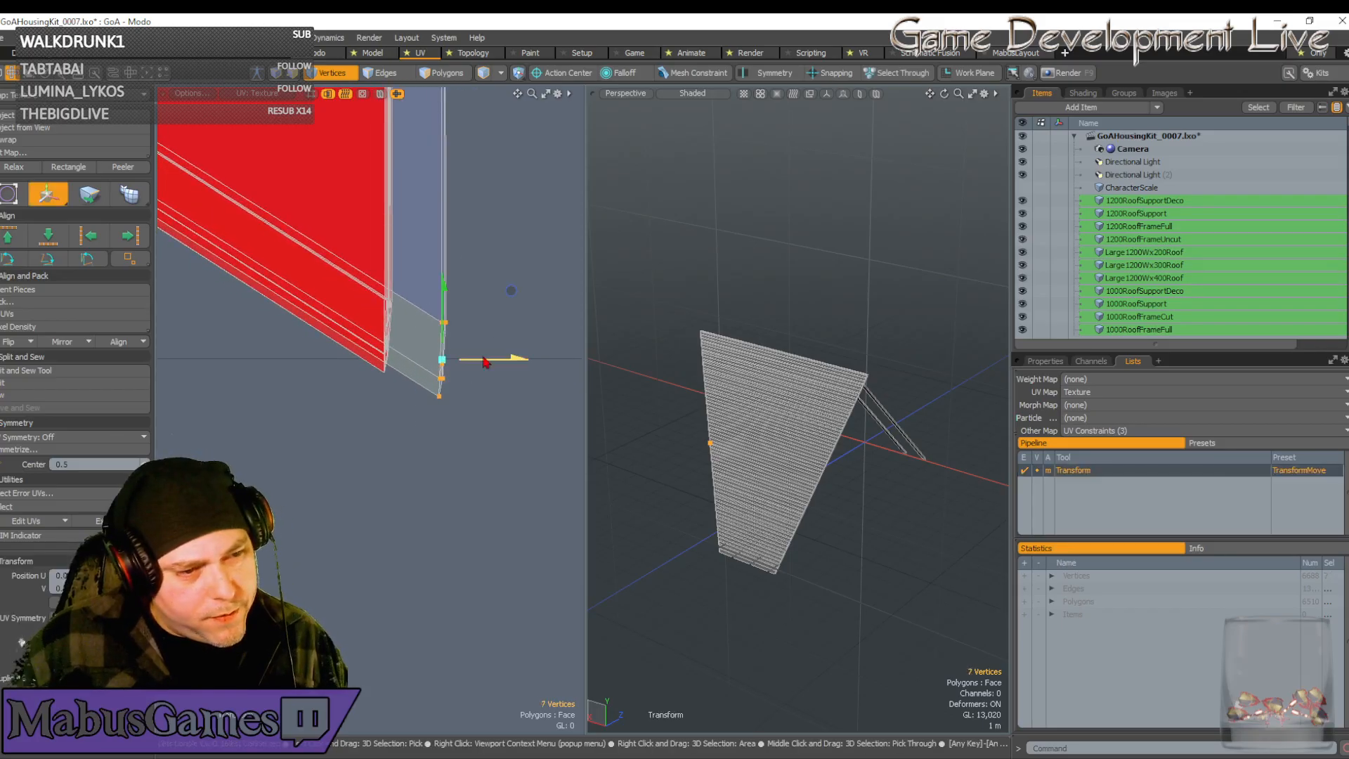
left_click_drag(511, 291, 457, 267)
scroll(405, 342, "up", 7)
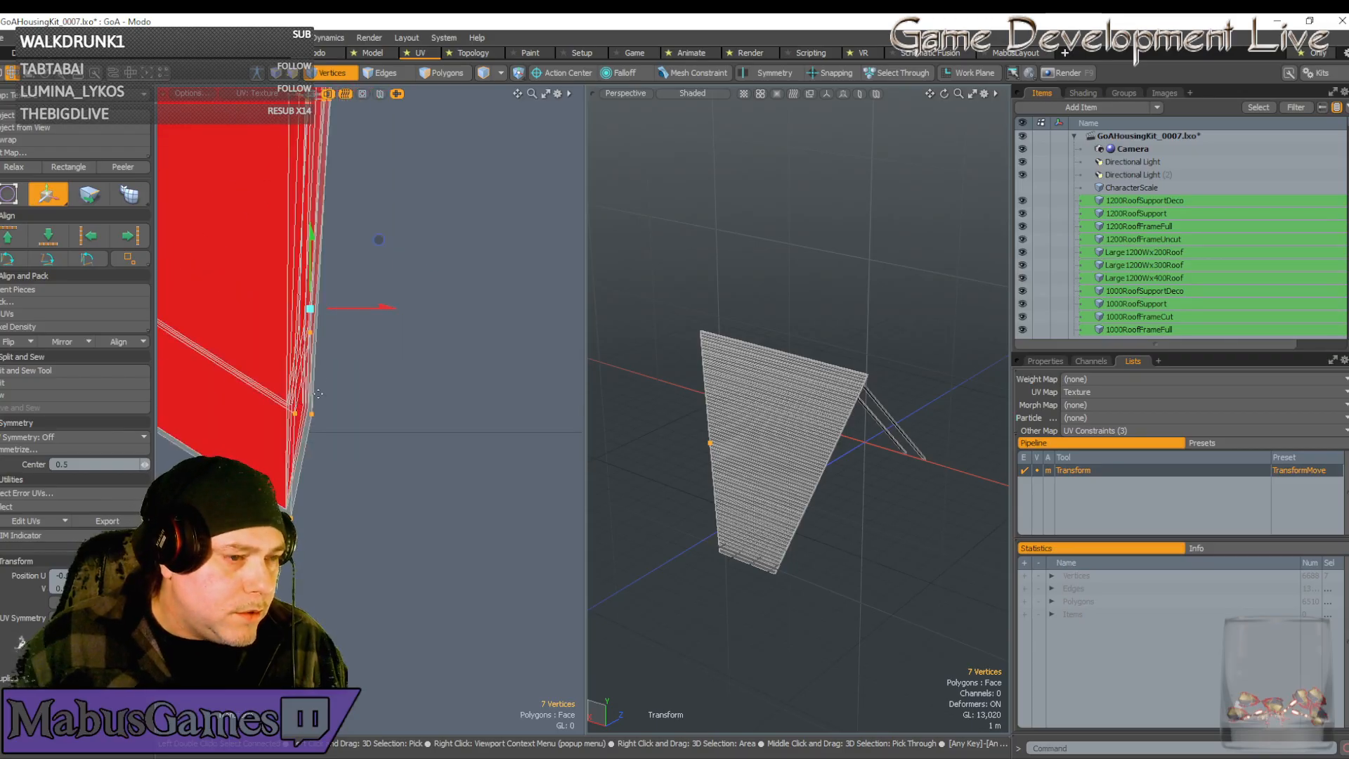
left_click_drag(379, 240, 374, 231)
scroll(289, 468, "up", 5)
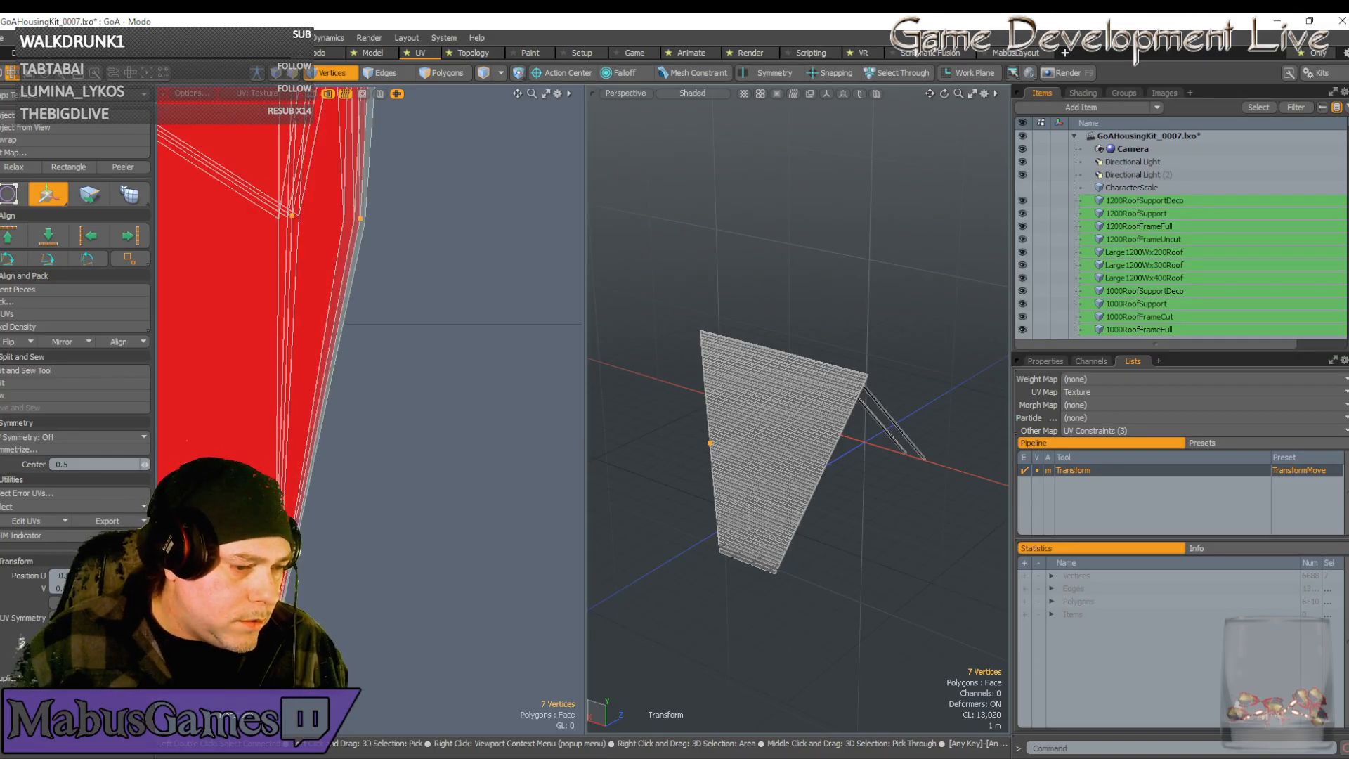
scroll(289, 468, "up", 3)
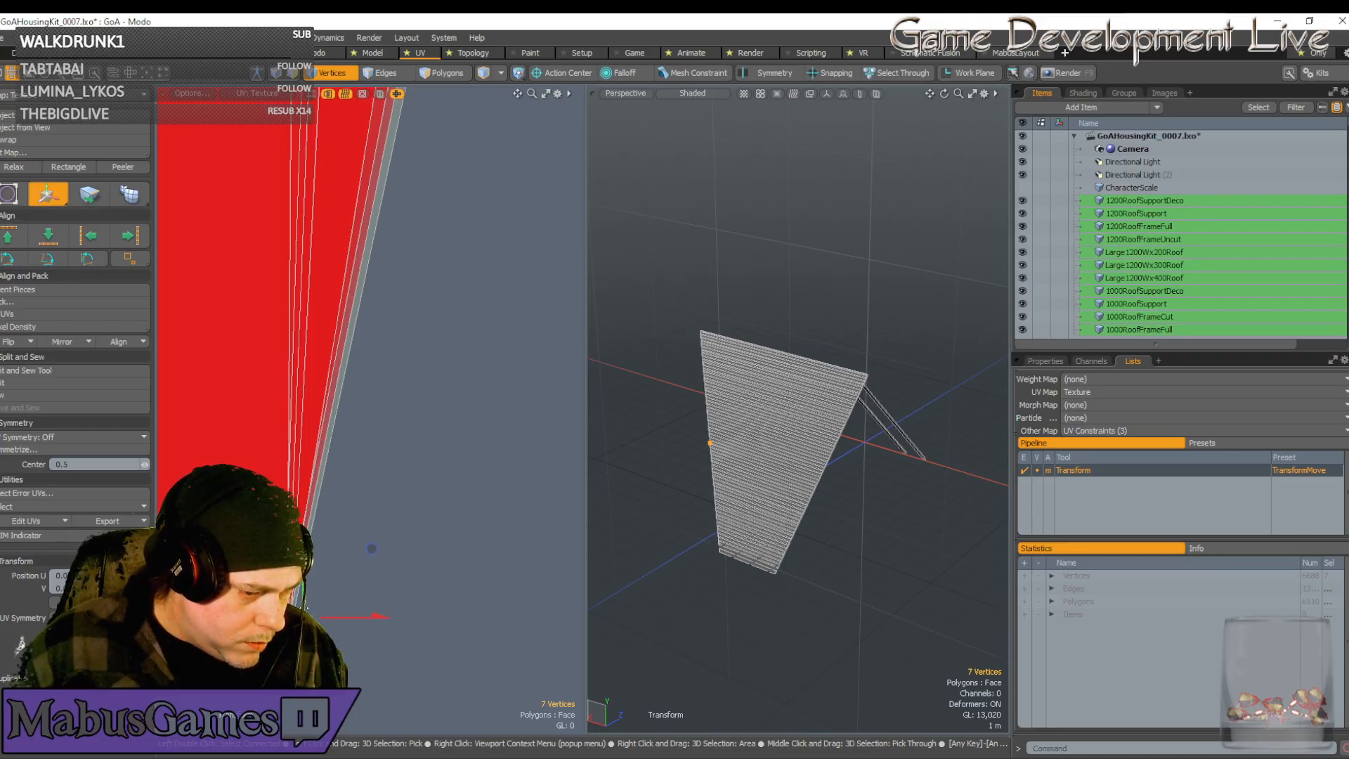
left_click_drag(338, 621, 336, 621)
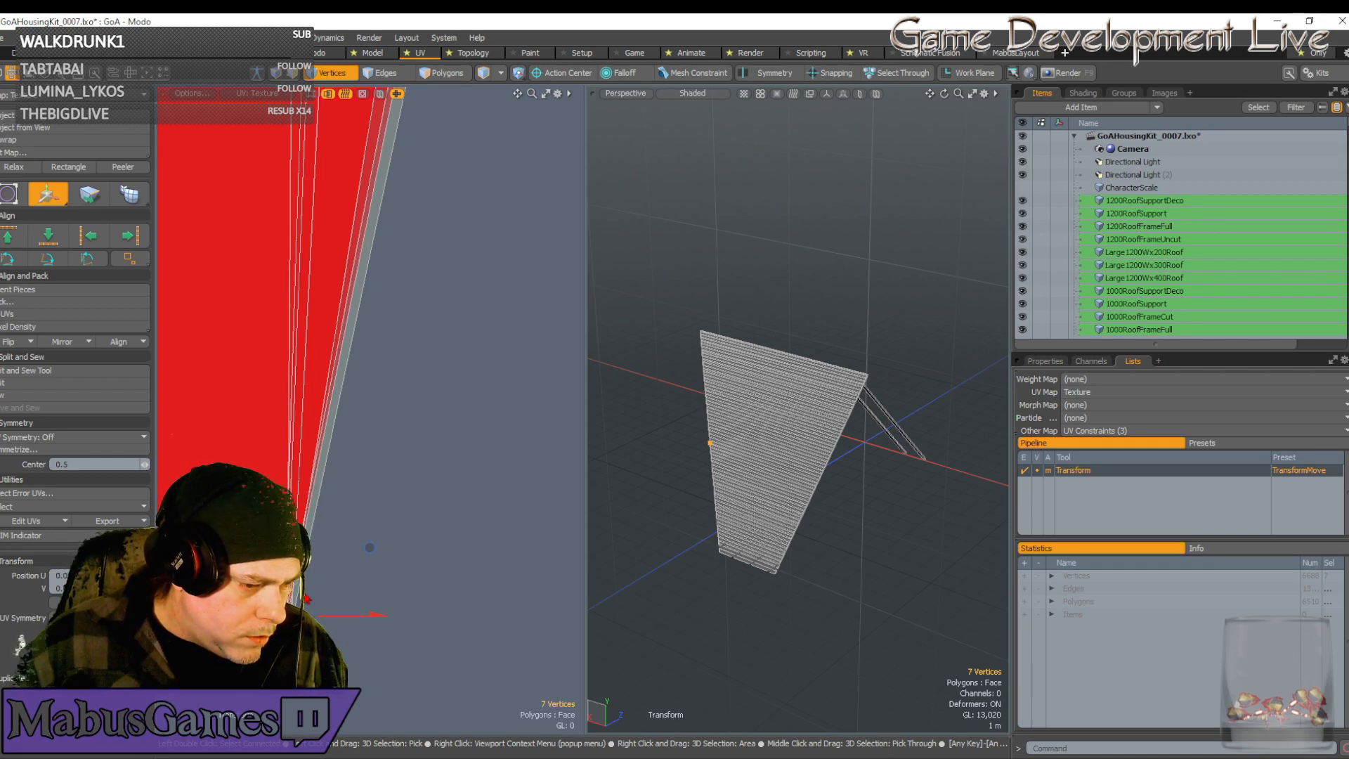
left_click_drag(330, 618, 329, 618)
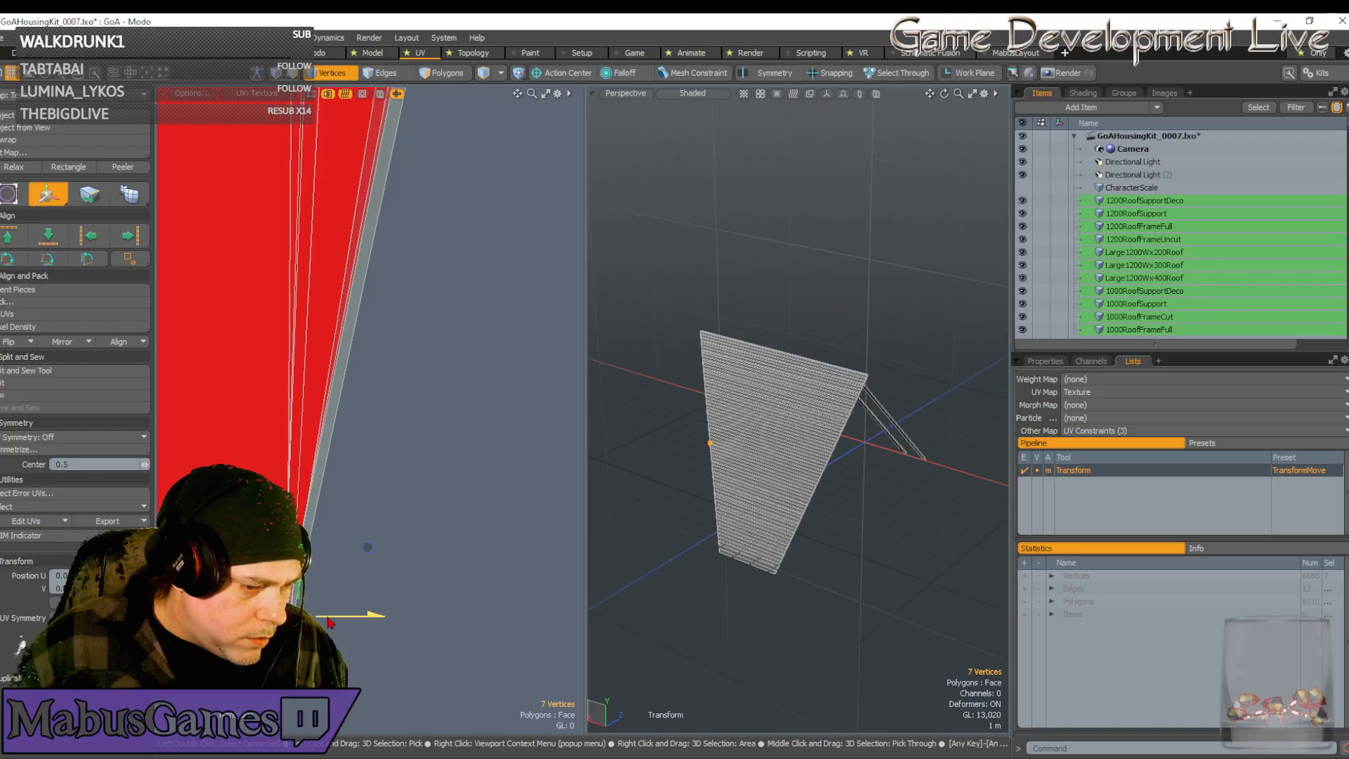
scroll(329, 619, "down", 15)
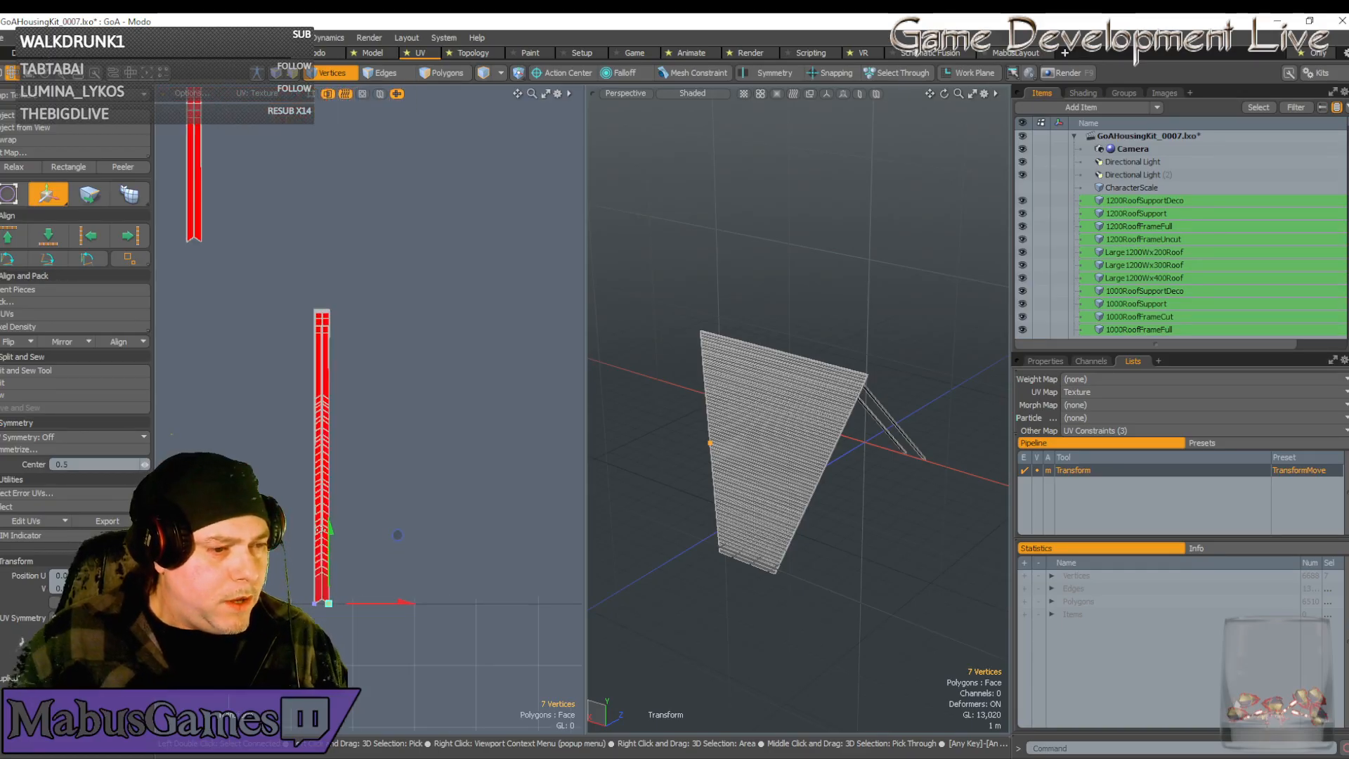
scroll(334, 342, "up", 5)
scroll(355, 466, "down", 4)
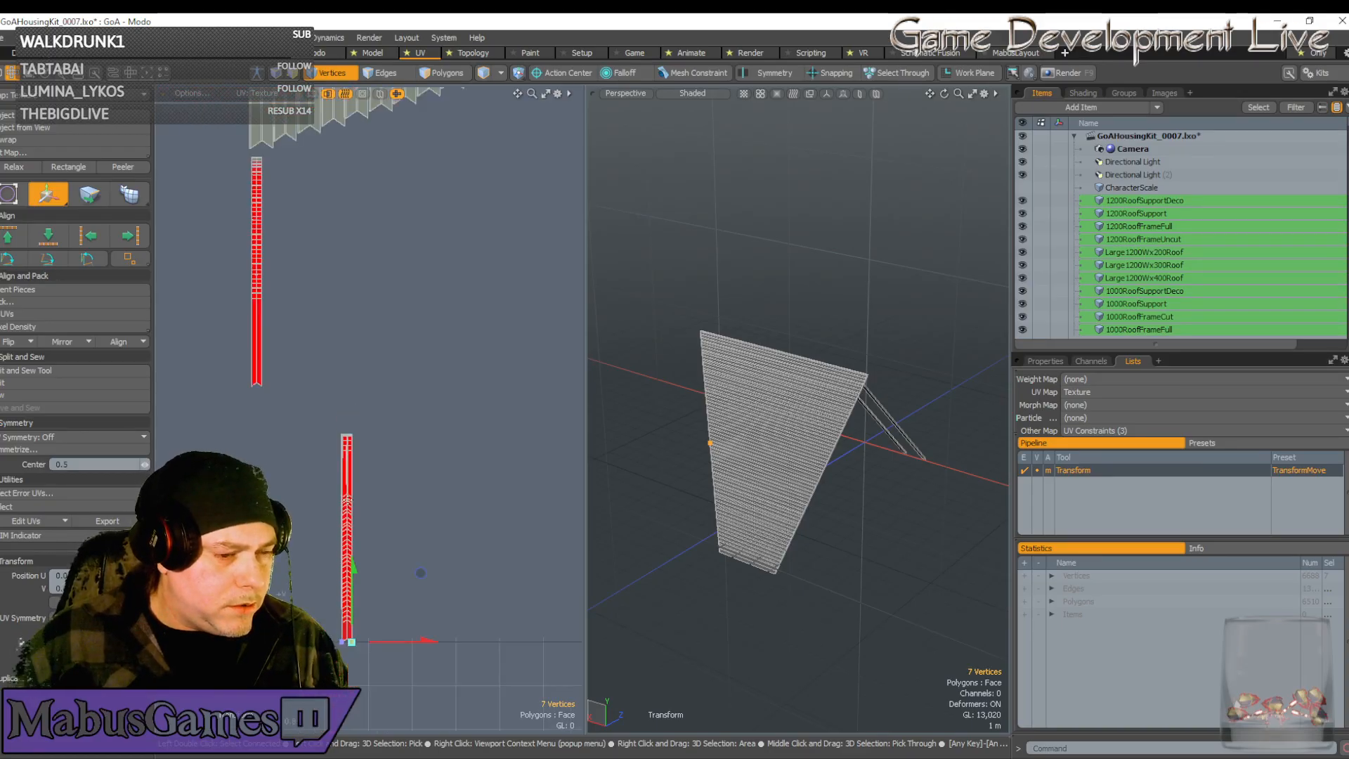
scroll(373, 548, "up", 8)
key("space")
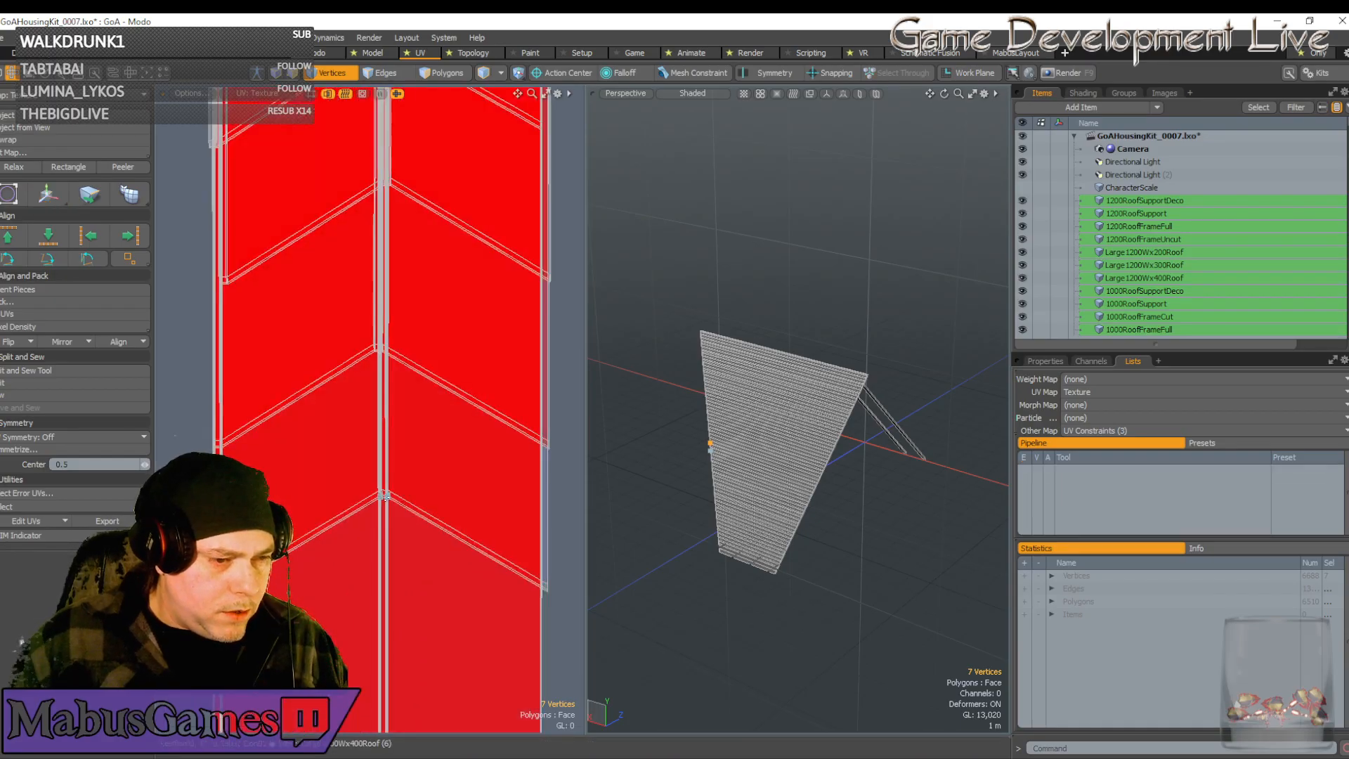
double_click(383, 491)
scroll(392, 547, "down", 8)
key("w")
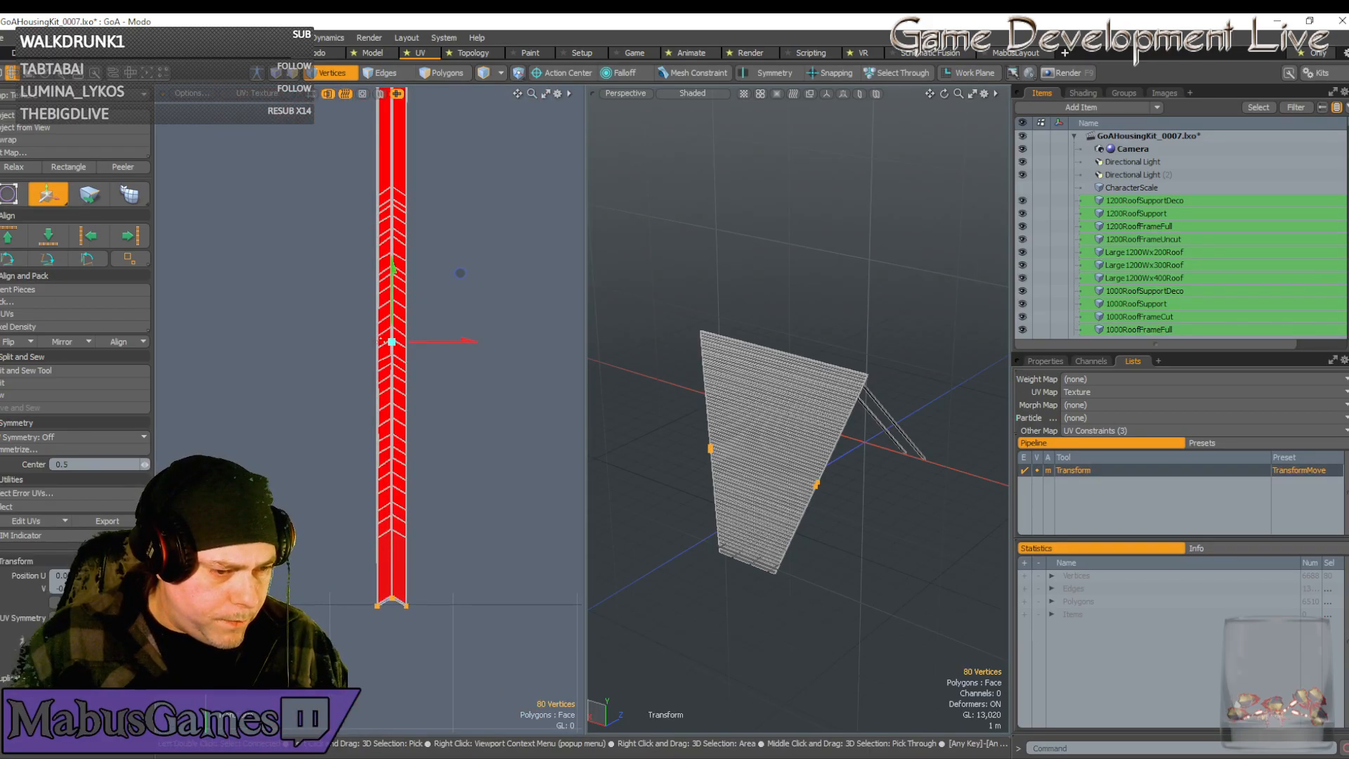
scroll(376, 591, "up", 6)
scroll(420, 668, "up", 7)
key("space")
scroll(435, 656, "down", 6)
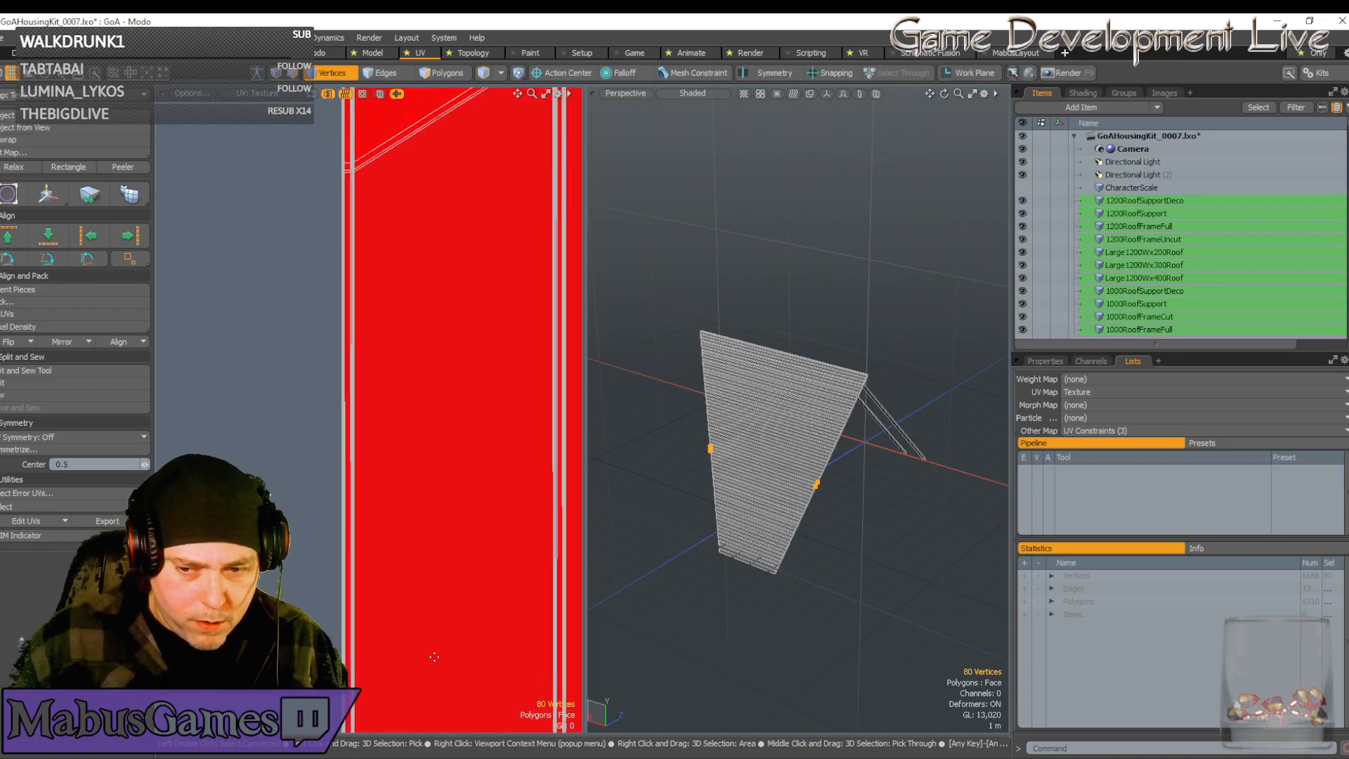
left_click_drag(434, 657, 435, 568, "alt")
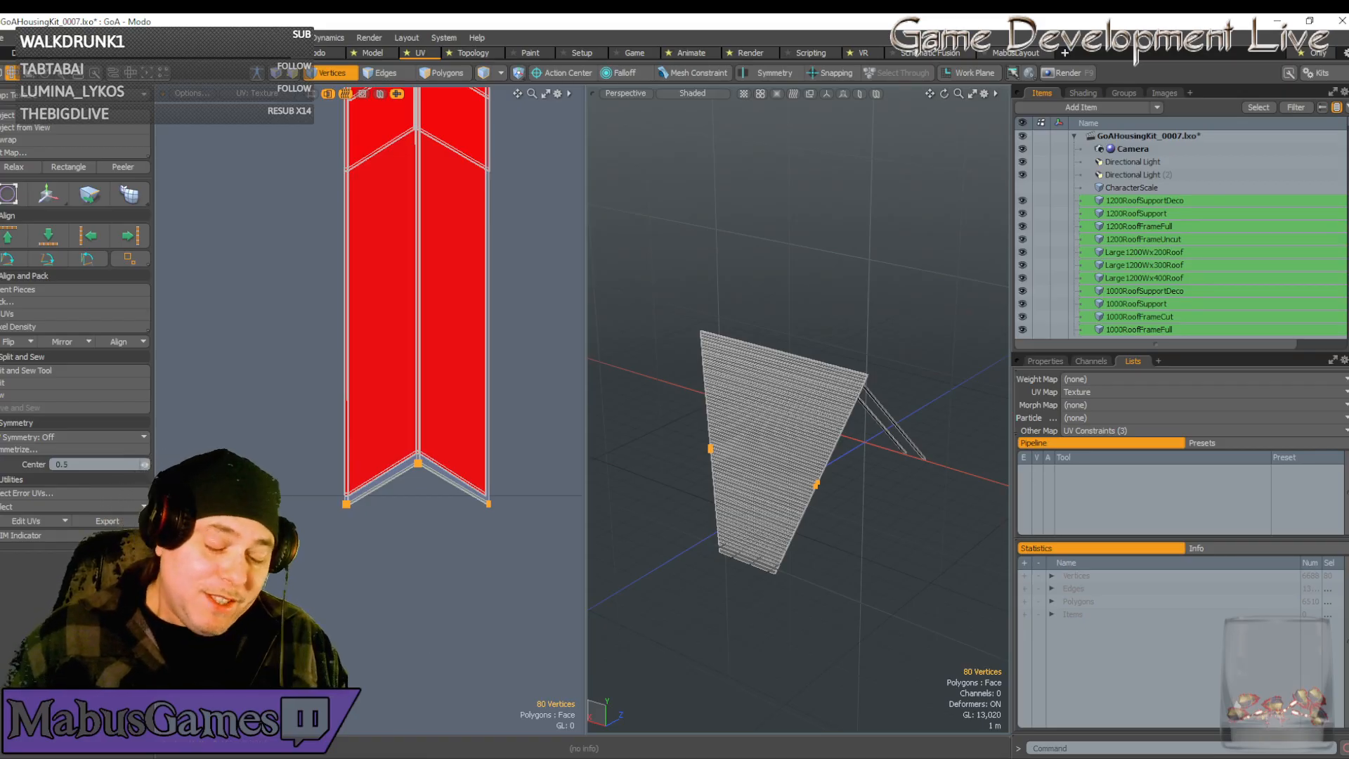
mouse_move(567, 754)
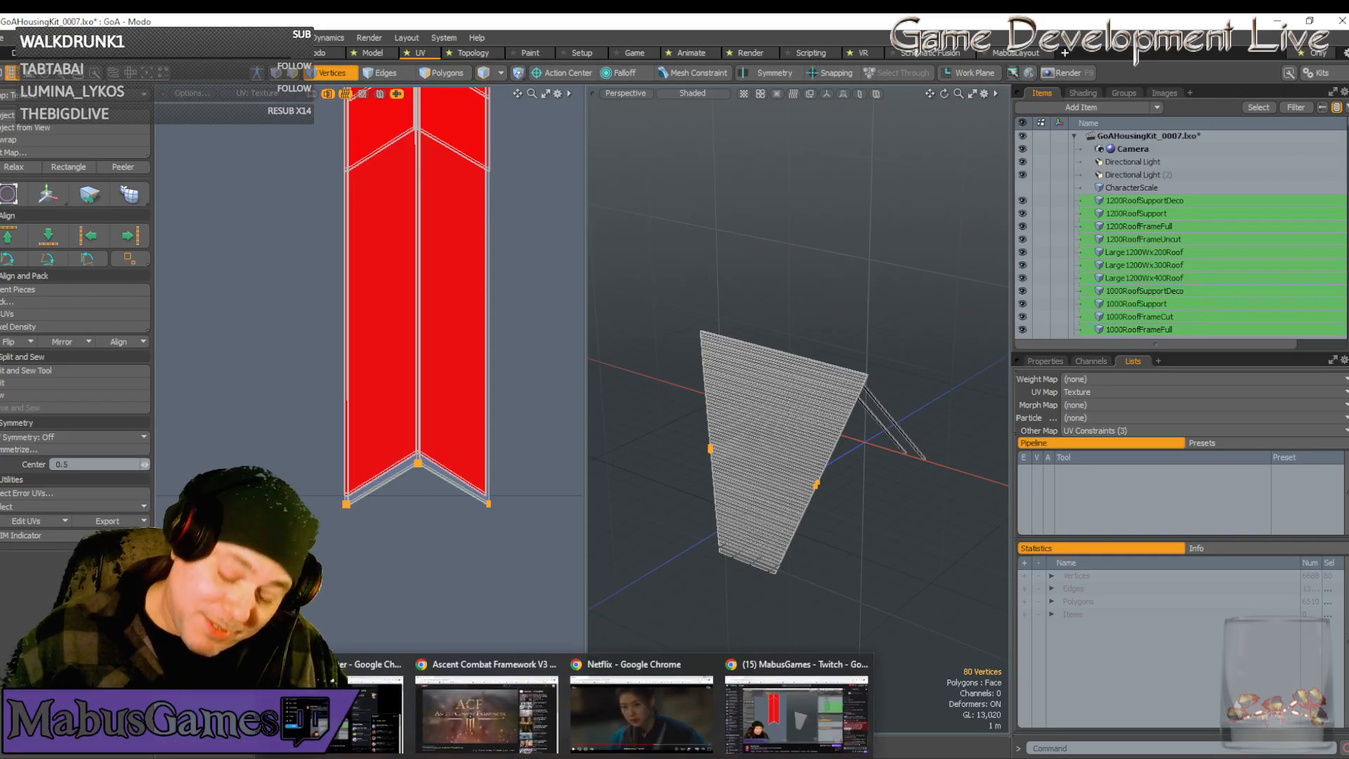
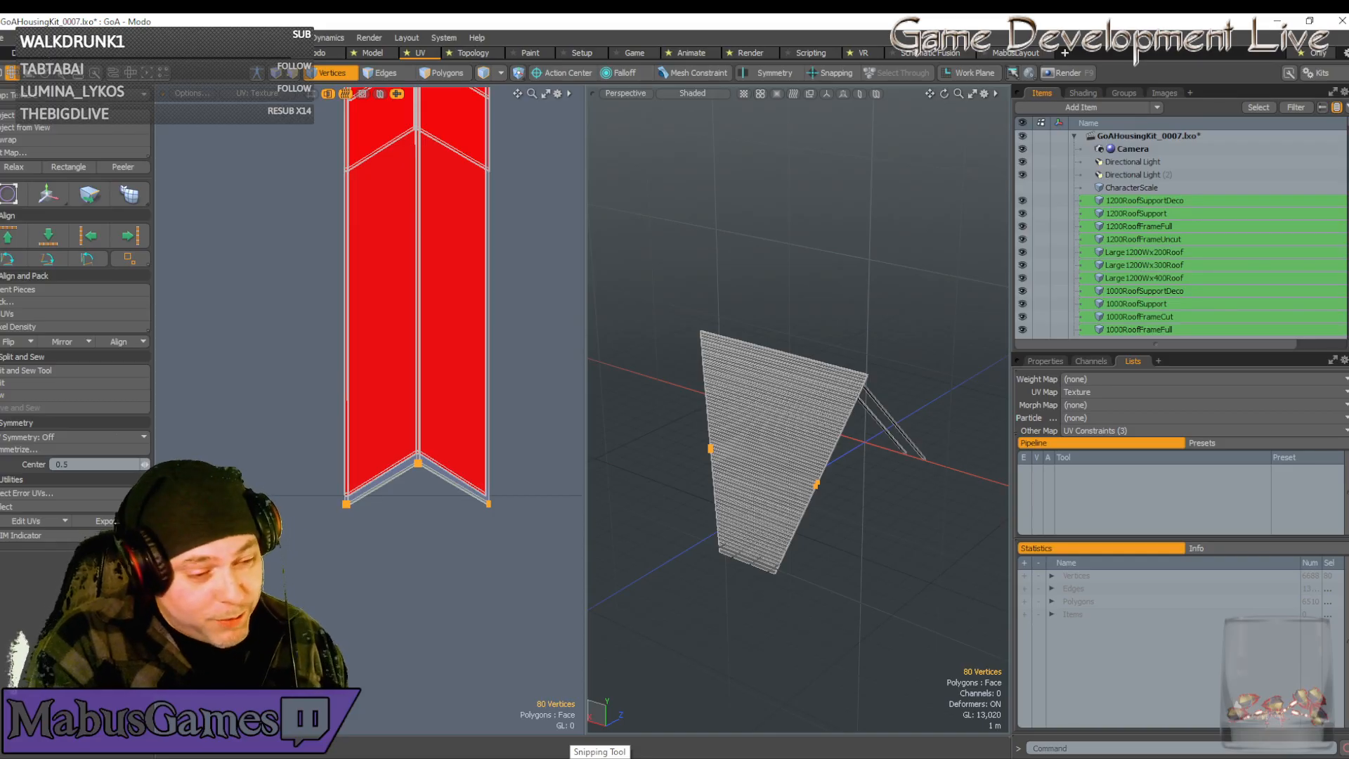
Zoom into the chevron tip, then slide its vertices left and nudge them down with Move
mouse_move(635, 758)
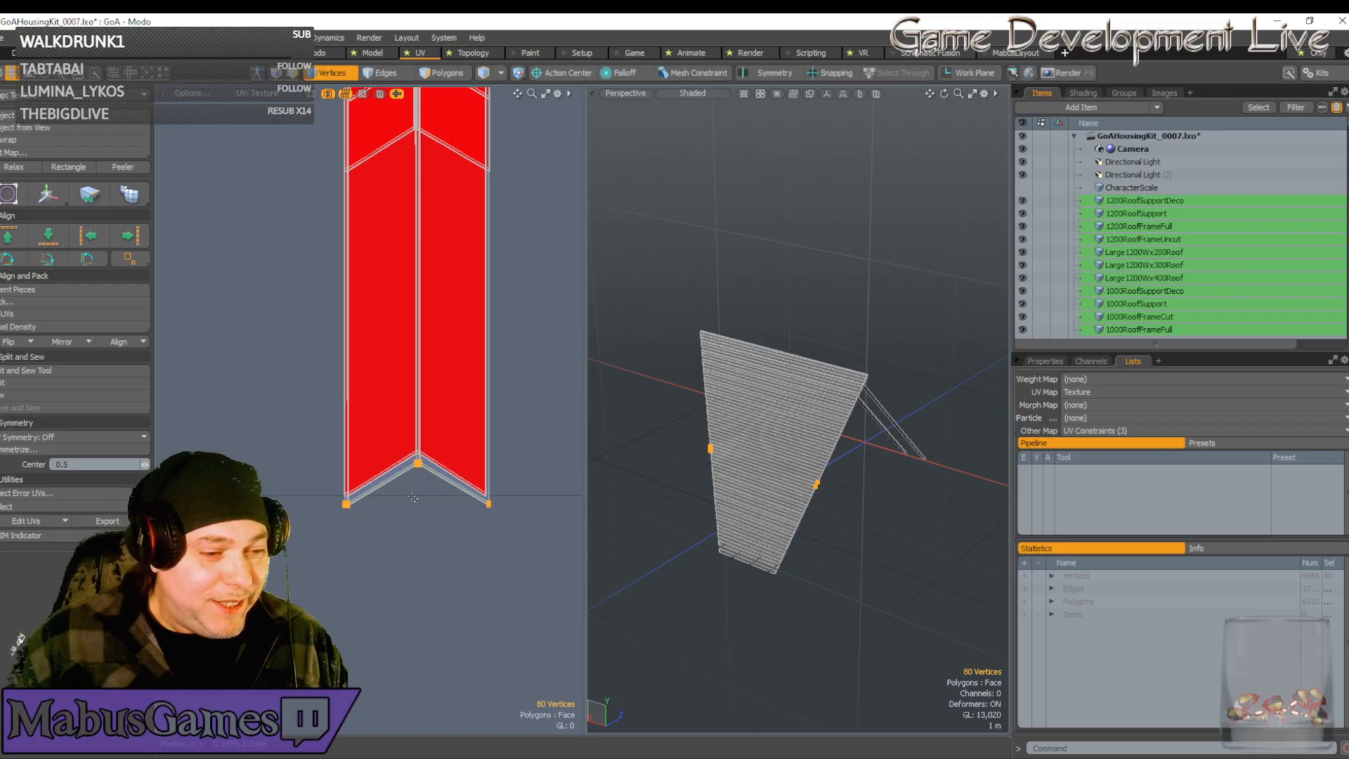
scroll(406, 468, "up", 10)
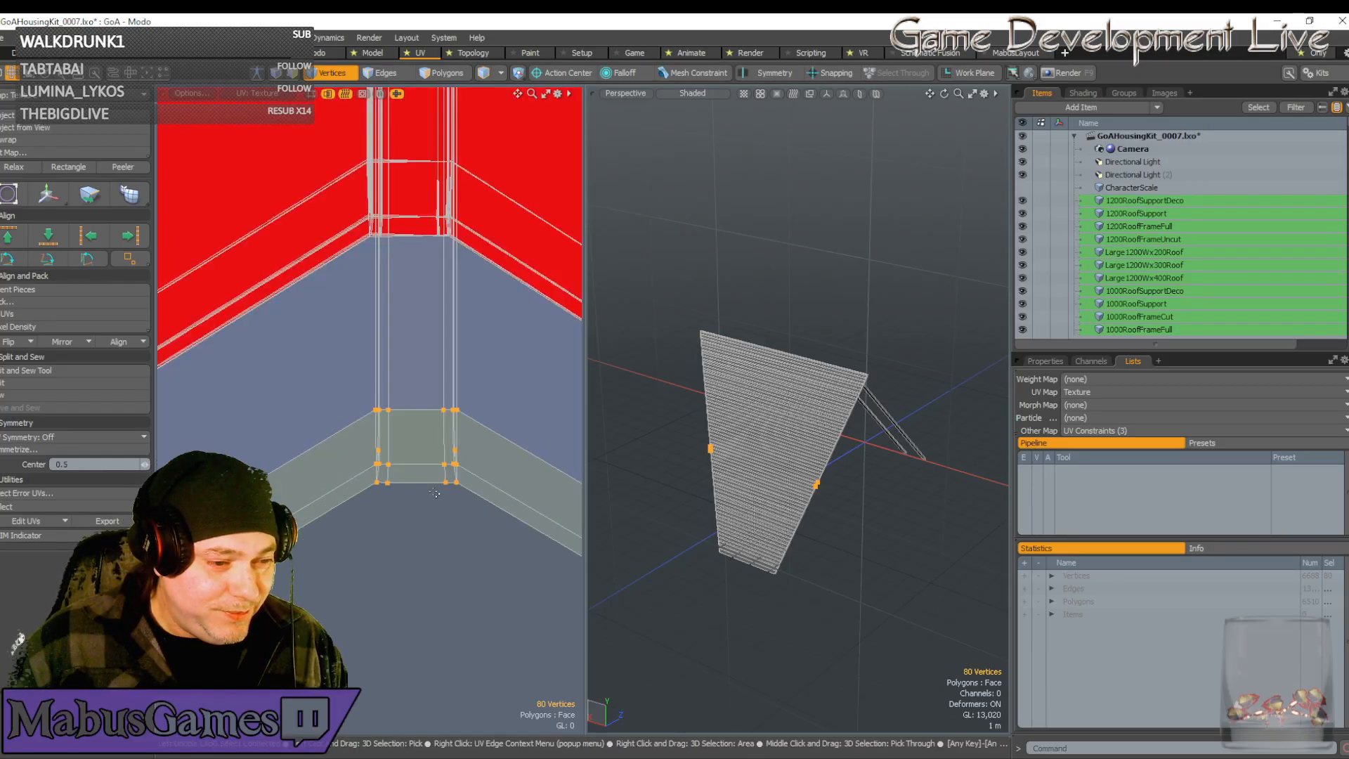
scroll(403, 500, "up", 3)
key("w")
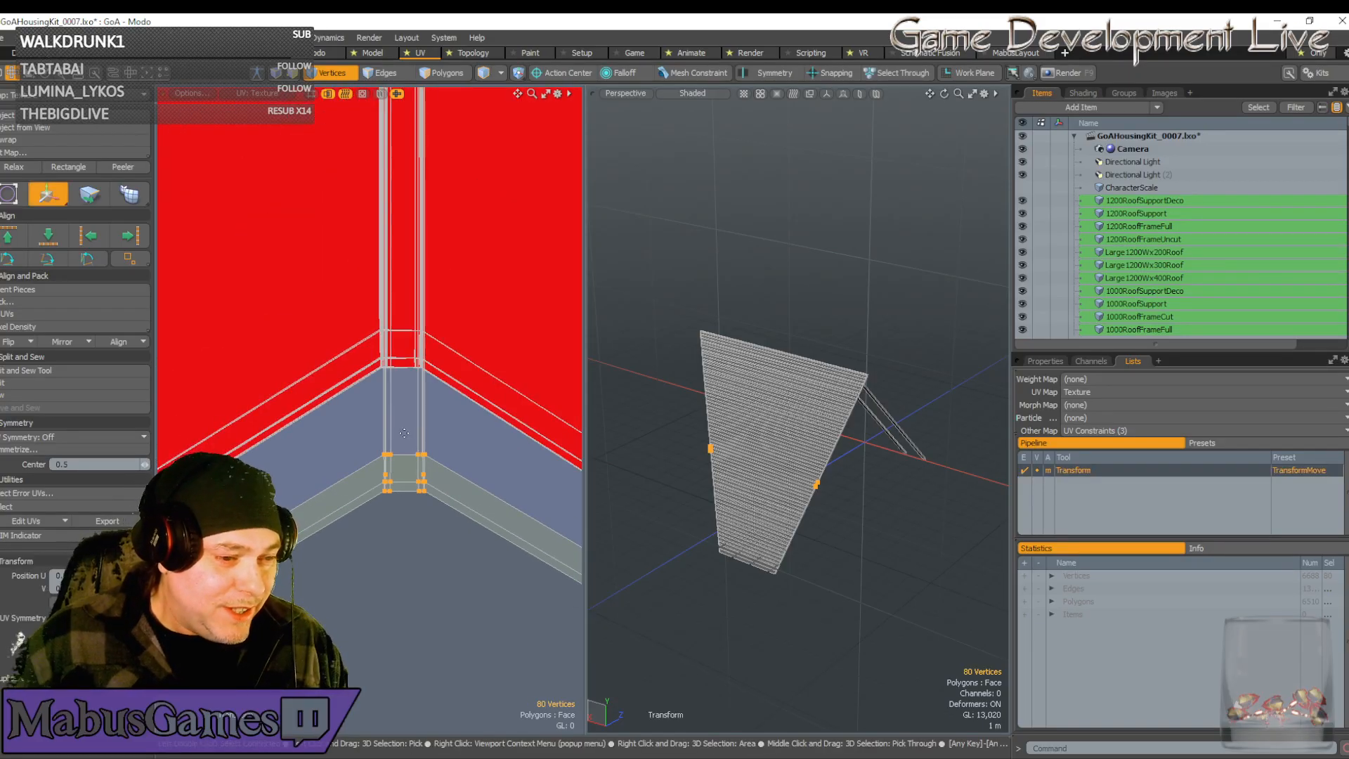
left_click(402, 502)
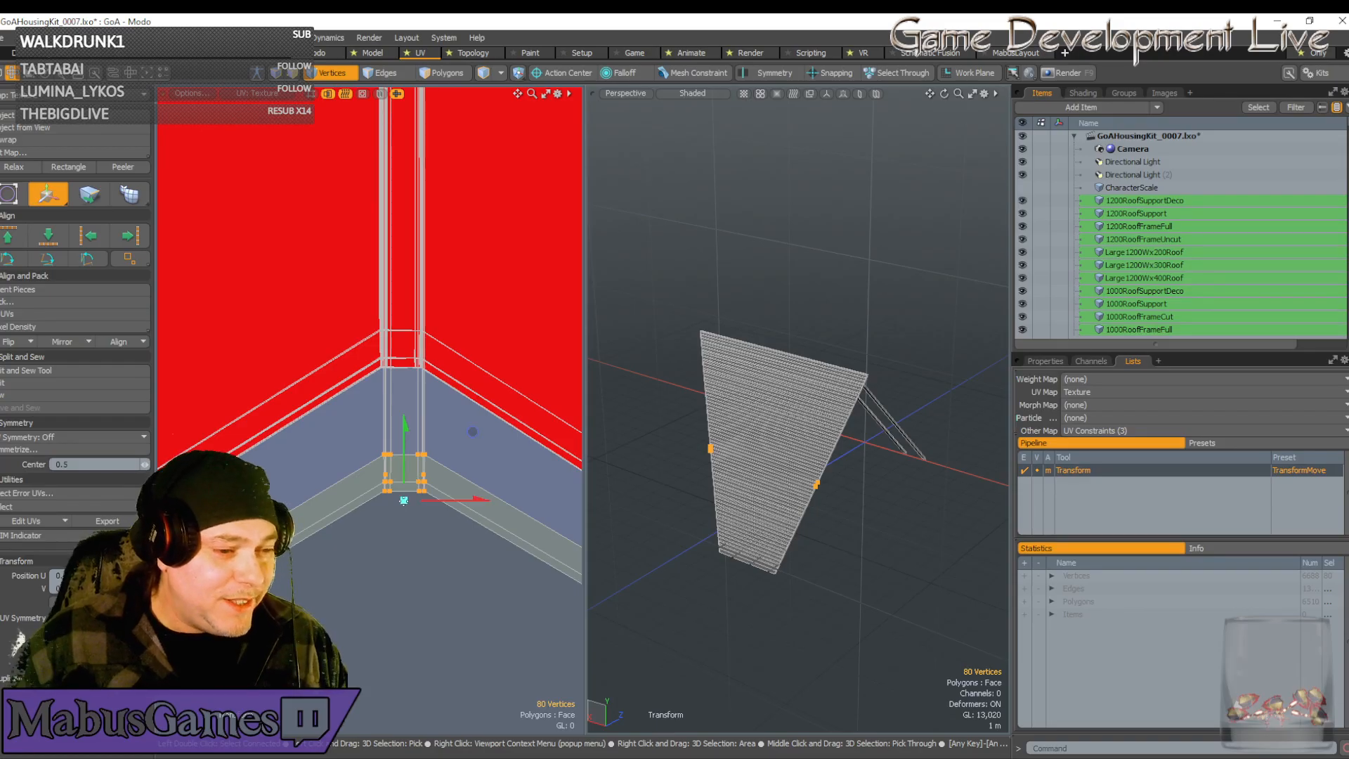
left_click_drag(473, 430, 473, 334, "alt+shift")
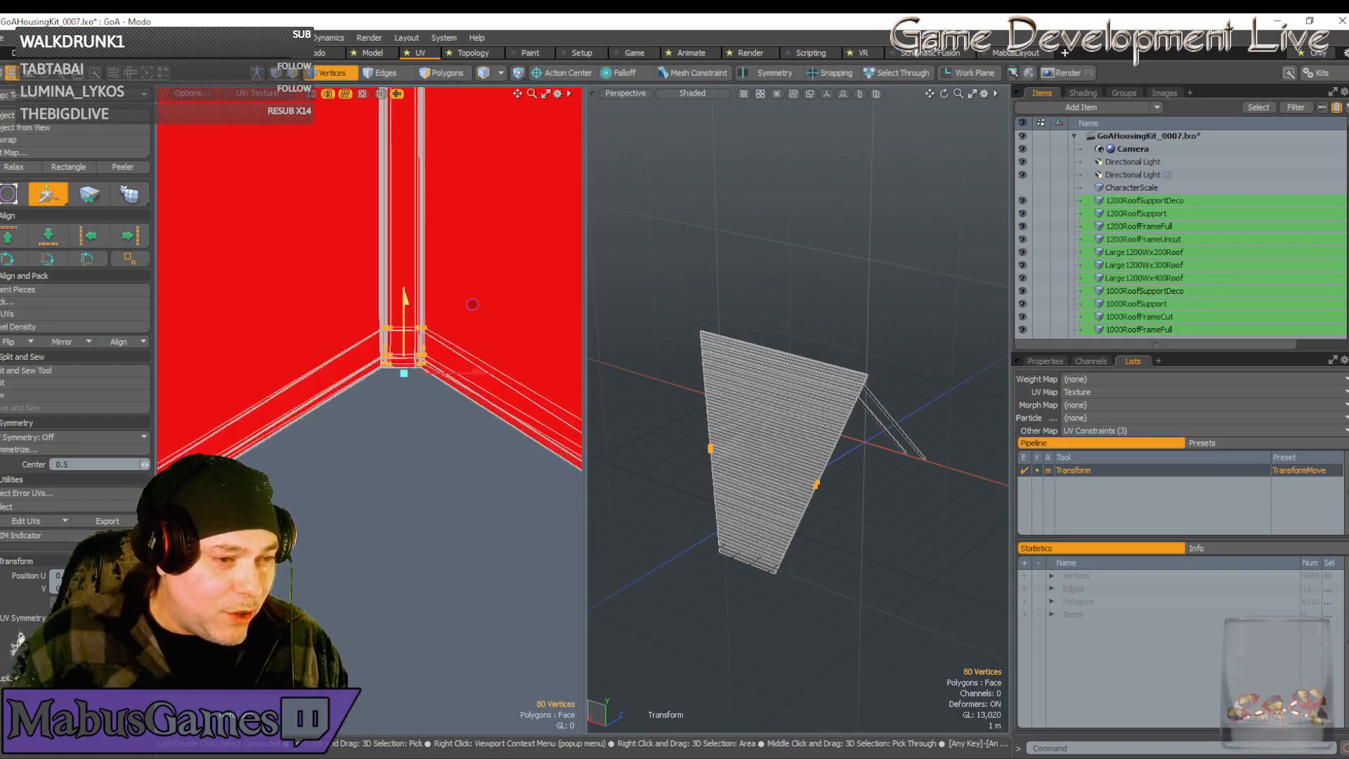
scroll(427, 334, "up", 3)
scroll(360, 351, "up", 2)
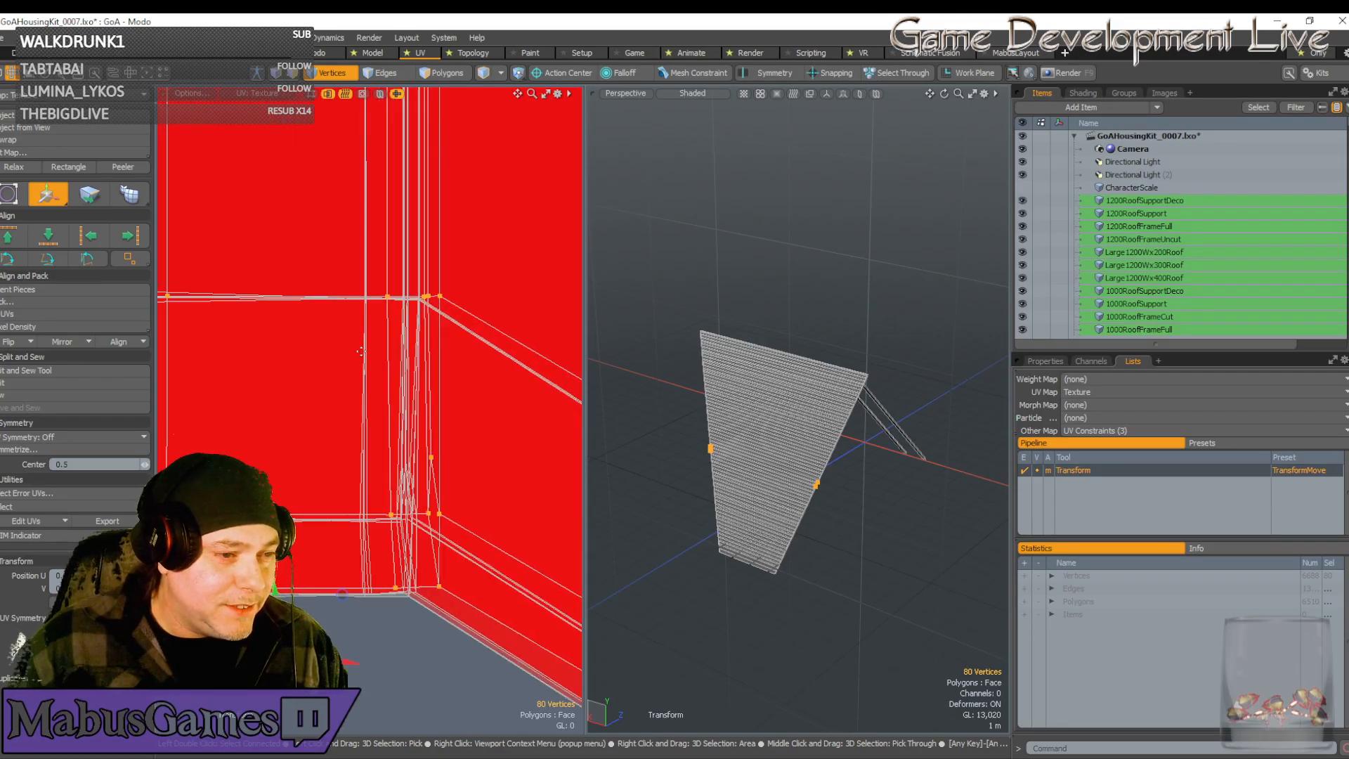
left_click(345, 277)
left_click_drag(422, 278, 402, 278)
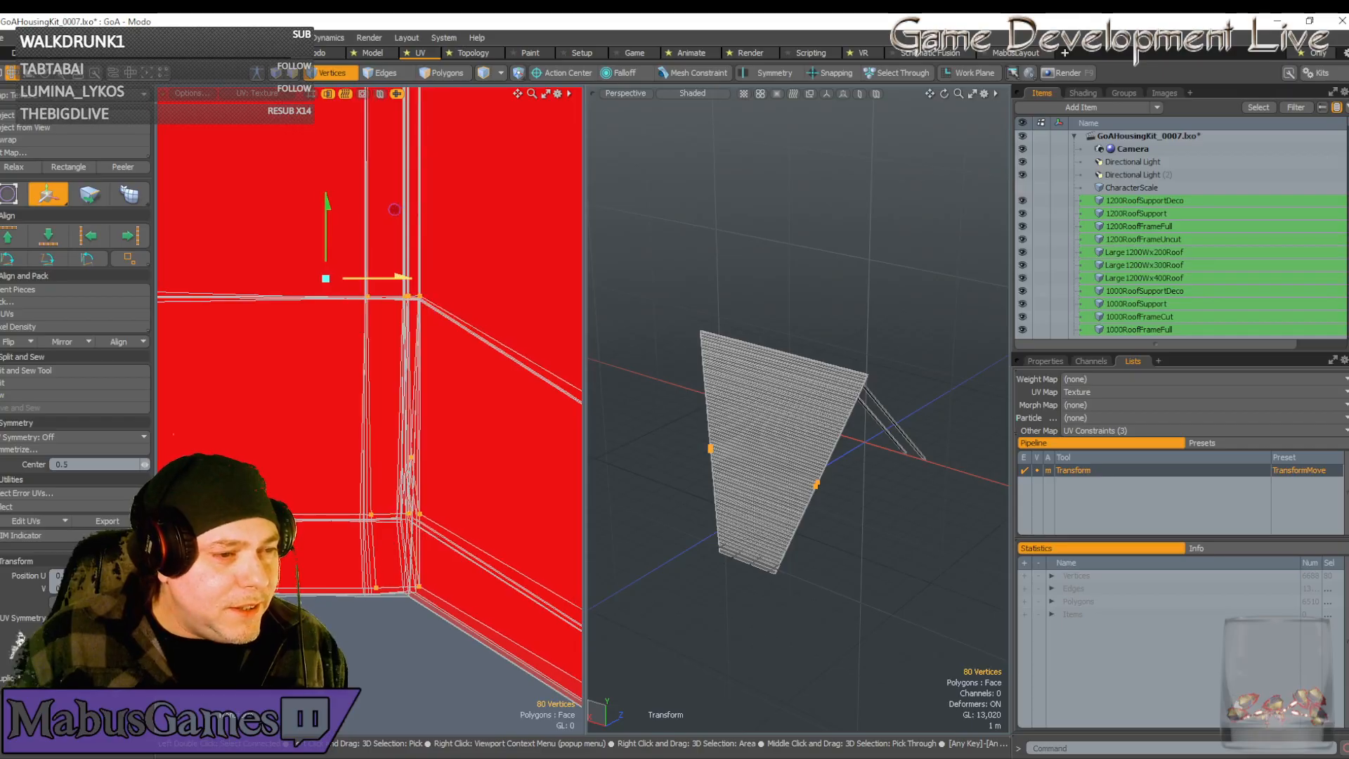
scroll(355, 291, "up", 4)
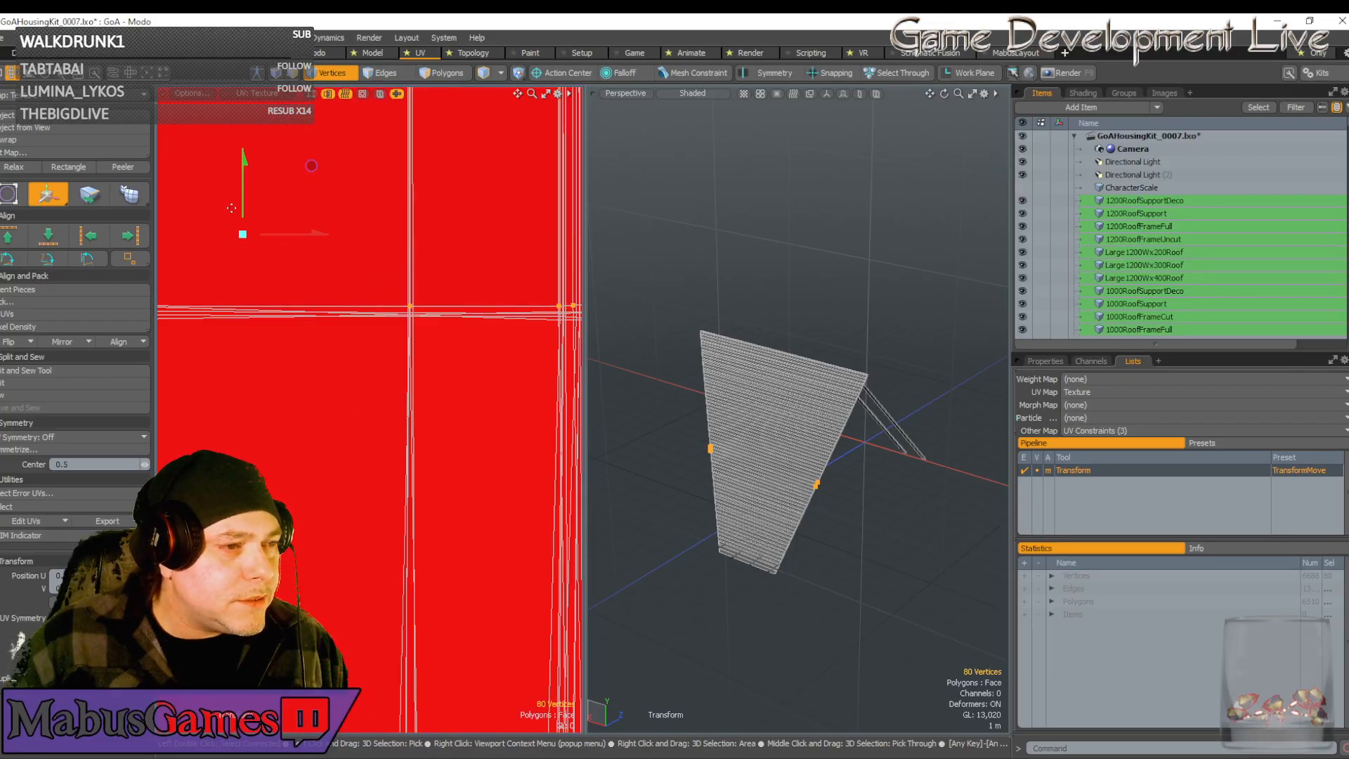
left_click_drag(244, 200, 243, 209)
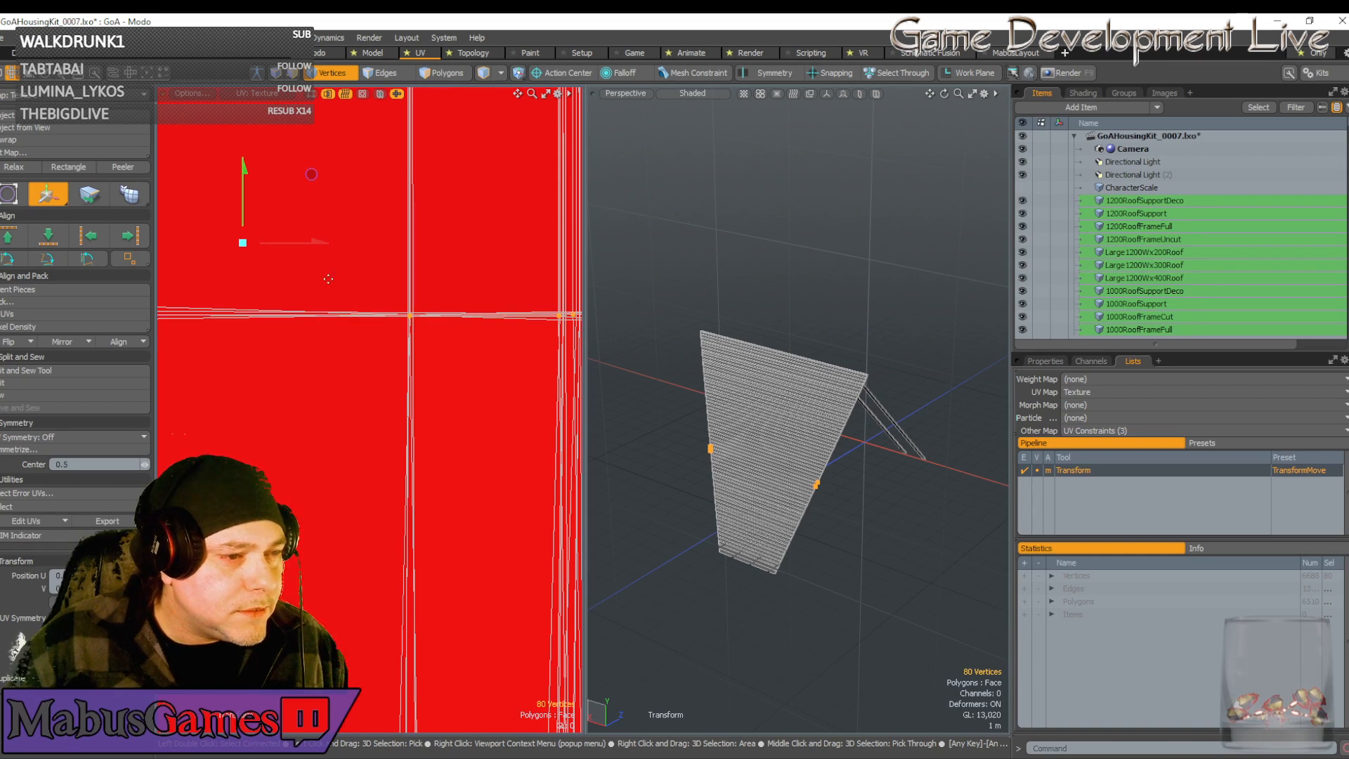
Nudge the tip vertices slightly right into line with the neighbouring edges, then drop the tool
scroll(411, 319, "up", 4)
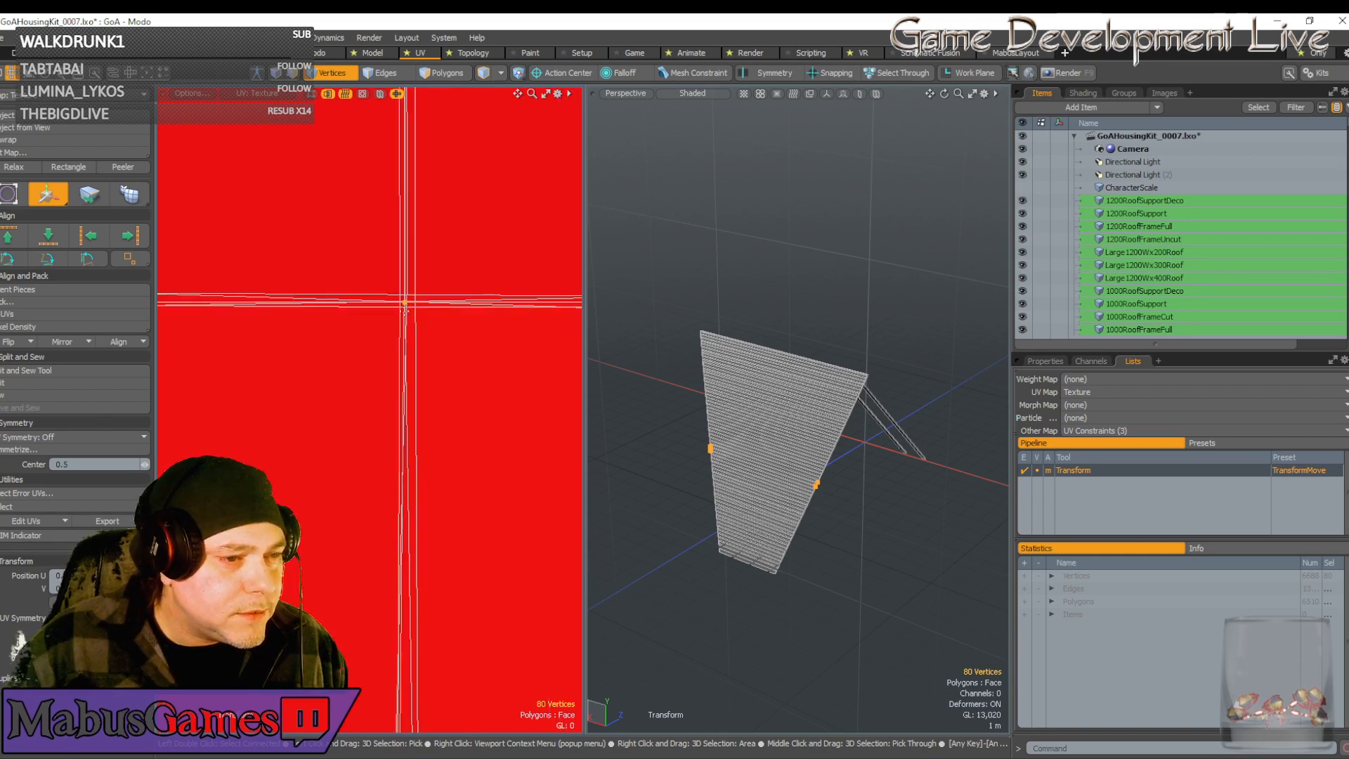
left_click(383, 275)
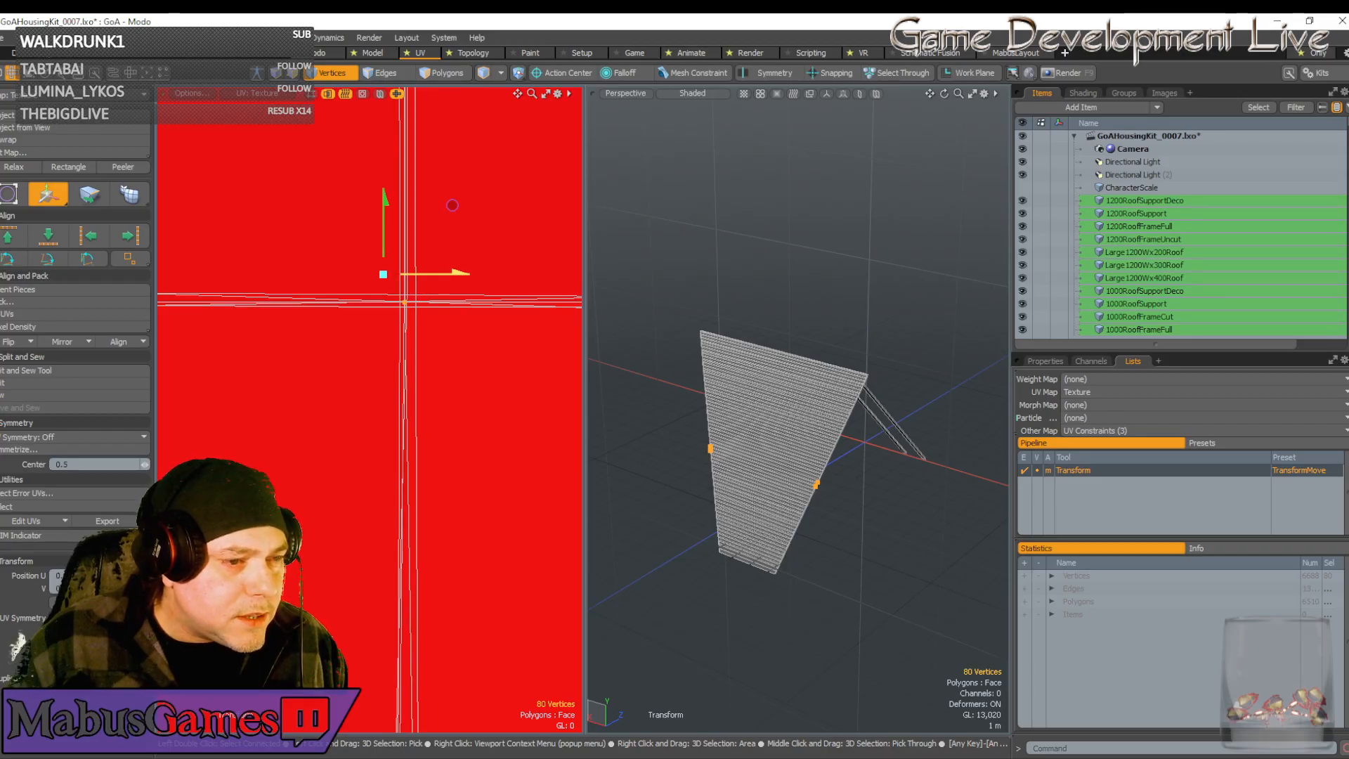
left_click_drag(443, 273, 444, 273)
scroll(445, 340, "down", 12)
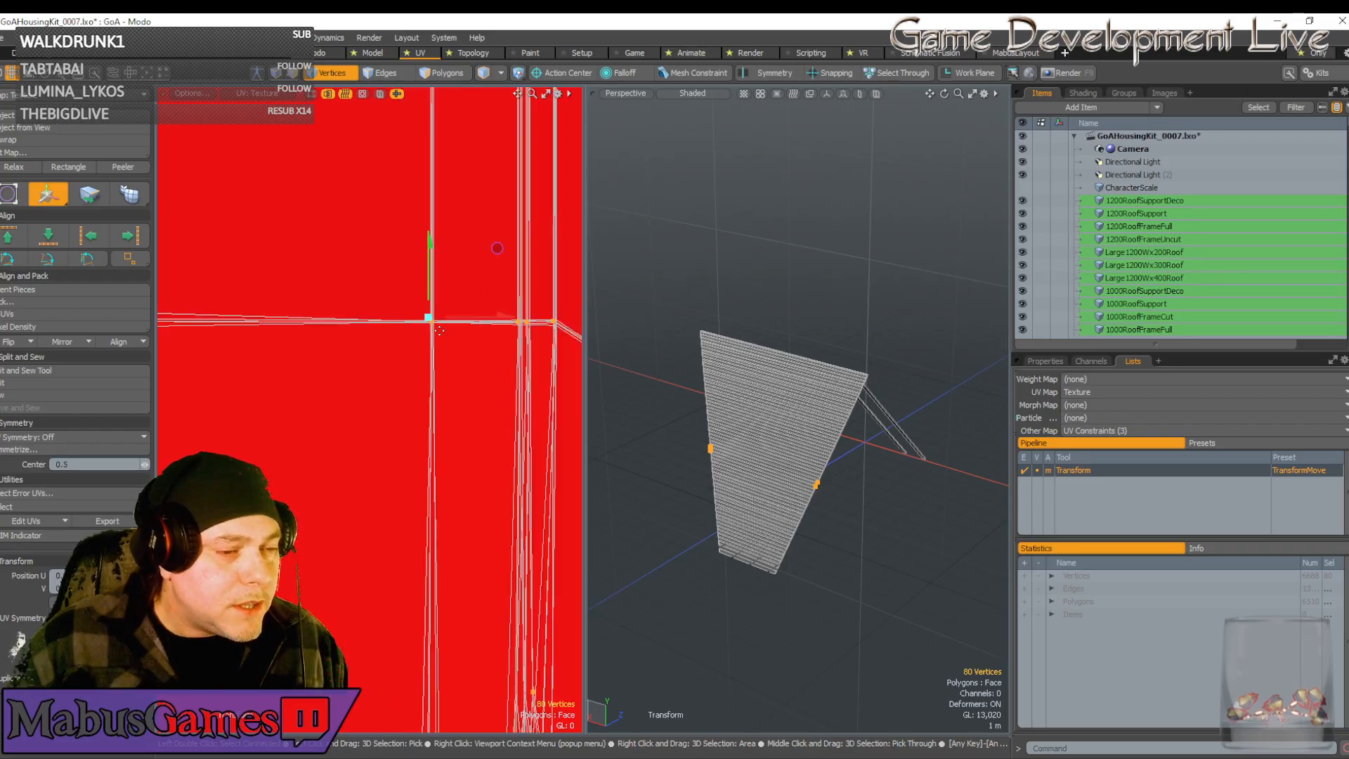
scroll(238, 444, "up", 3)
scroll(237, 444, "up", 3)
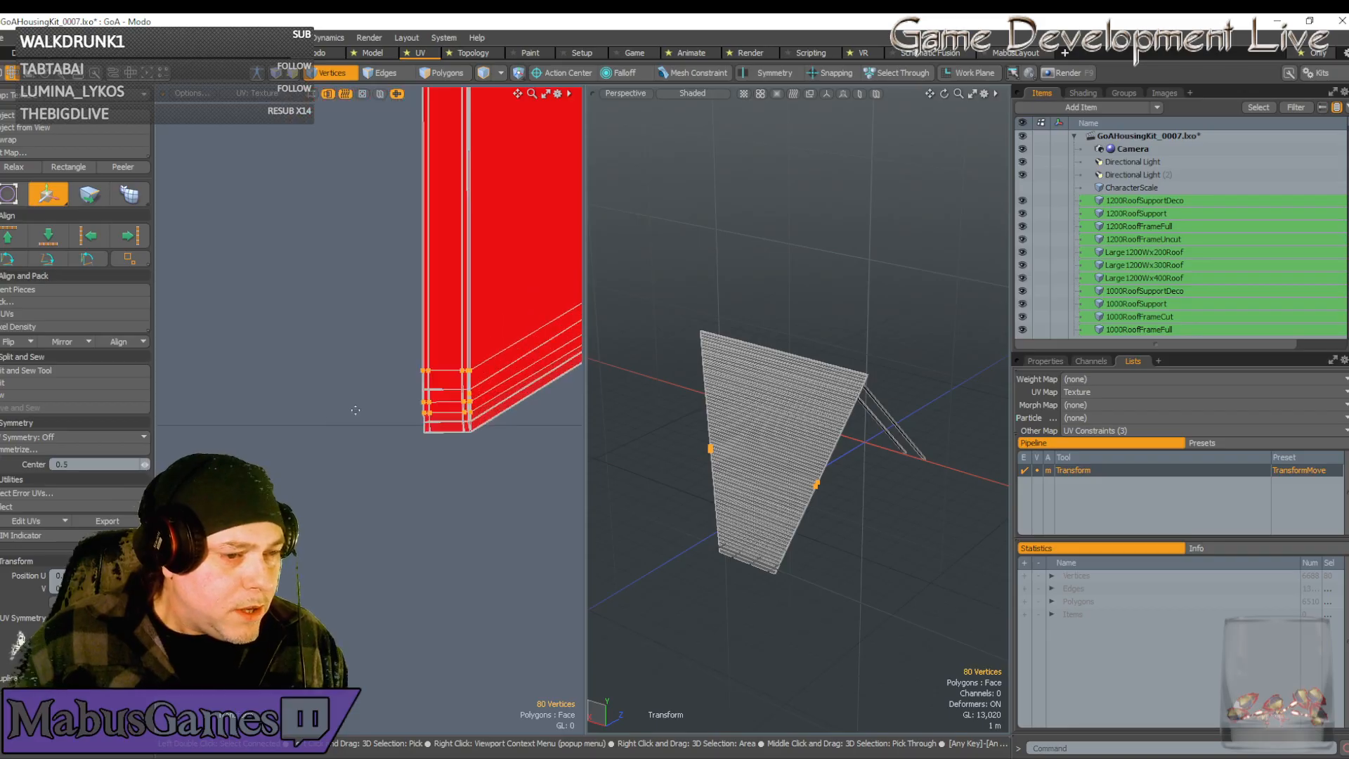
scroll(452, 413, "down", 12)
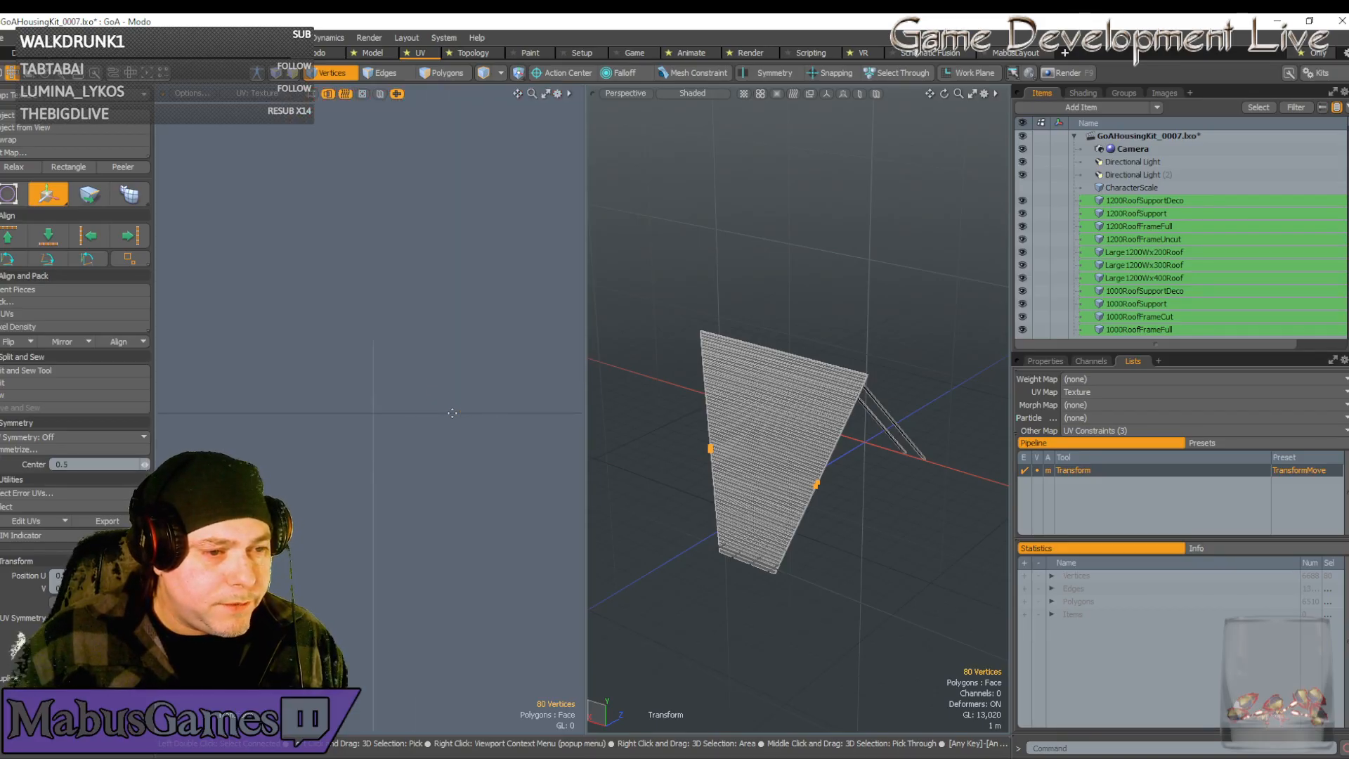
scroll(452, 413, "up", 4)
left_click_drag(452, 413, 417, 415, "alt")
scroll(382, 471, "up", 3)
scroll(382, 470, "down", 4)
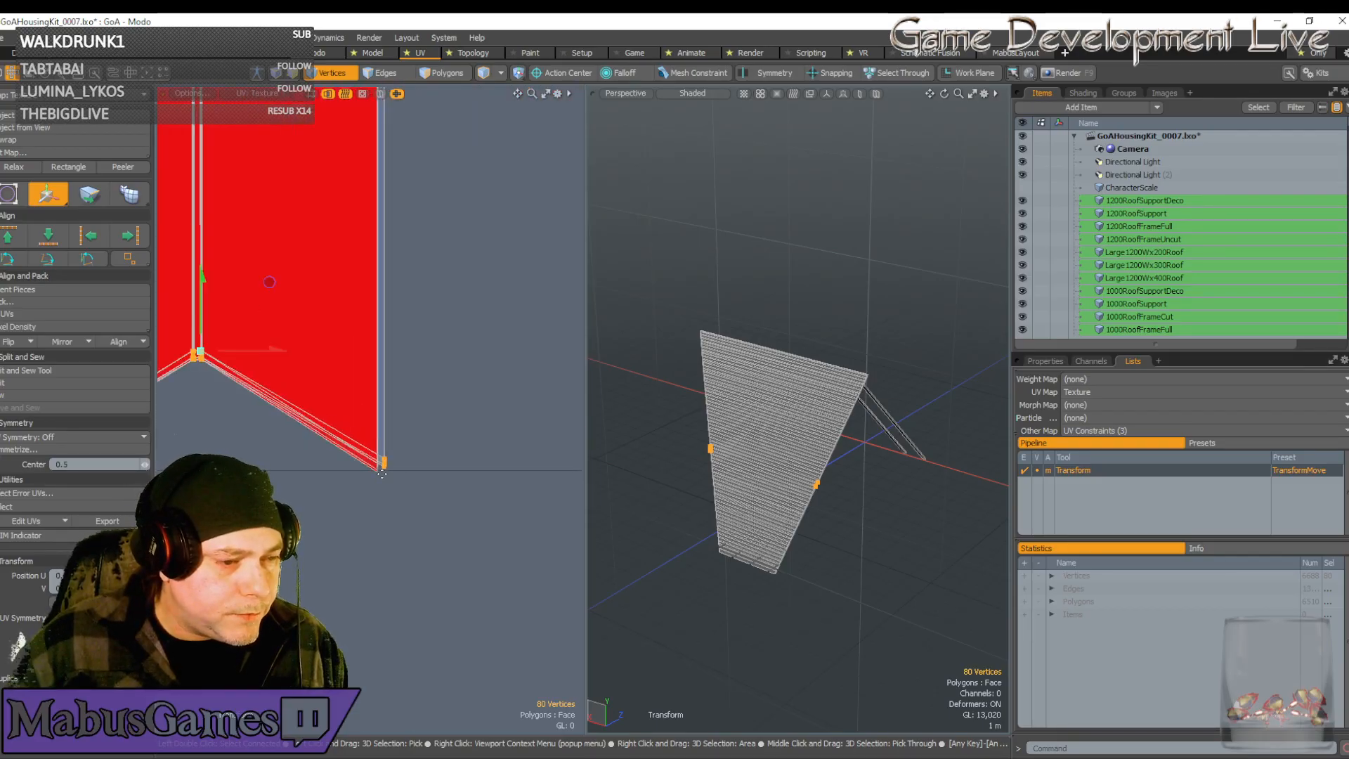
key("space")
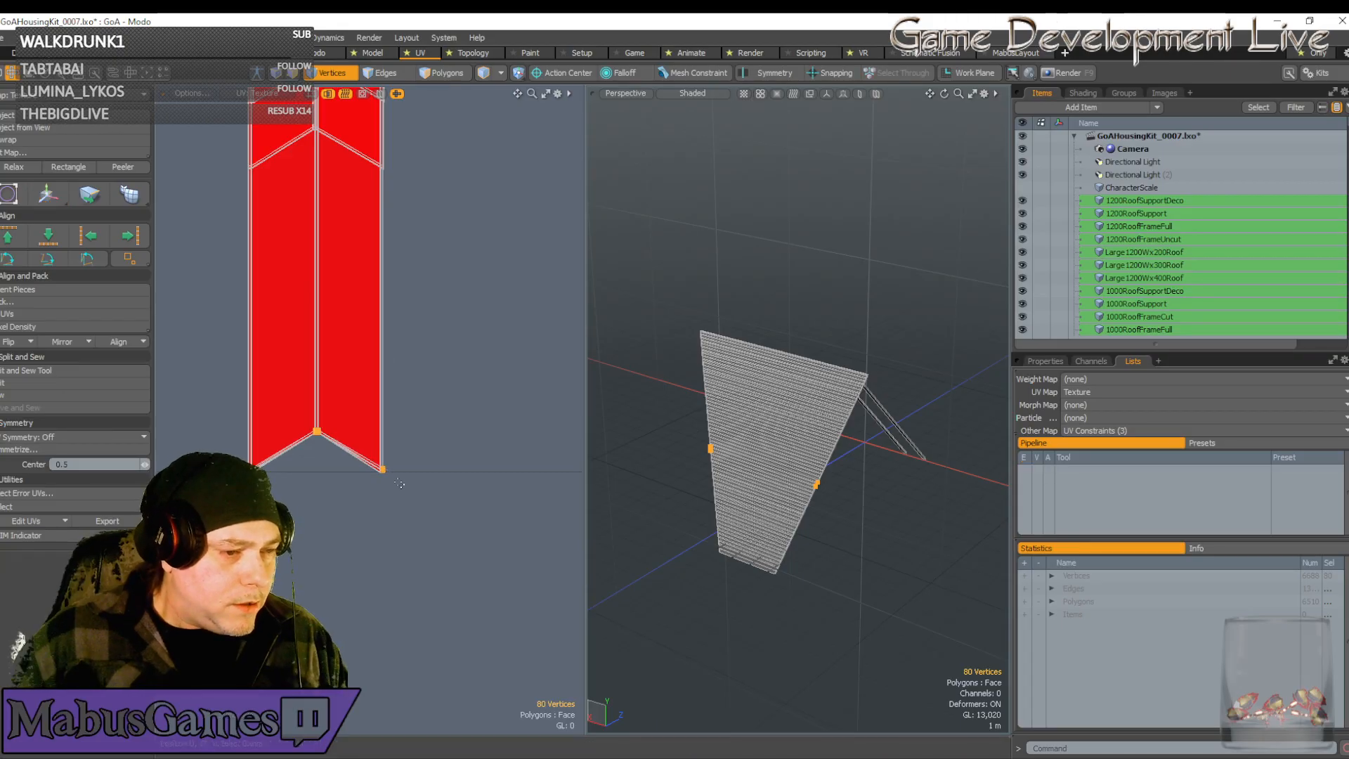
Box-select 16 vertices near the strip's top and move them down
right_click_drag(428, 517, 286, 385, "ctrl")
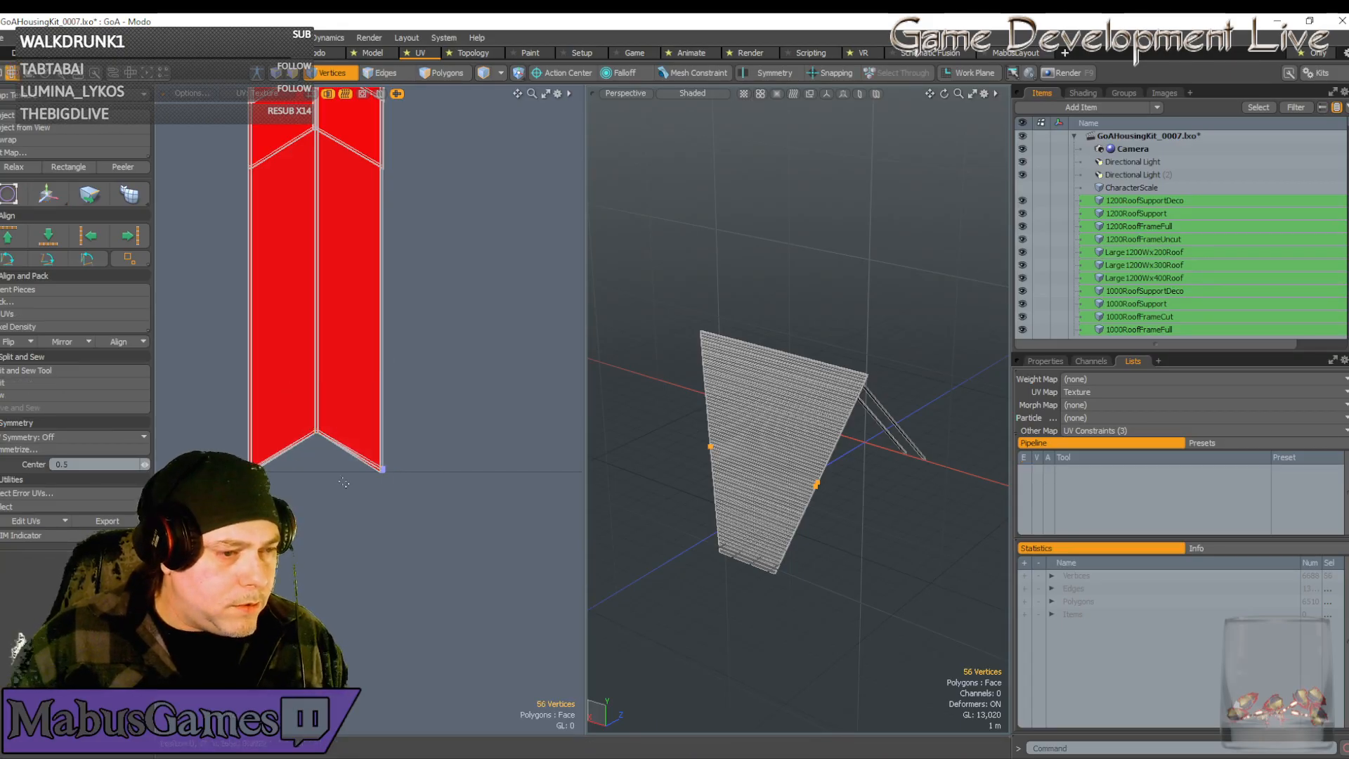
scroll(344, 479, "down", 5)
left_click_drag(352, 315, 352, 596, "alt")
right_click_drag(435, 393, 298, 316, "ctrl")
scroll(366, 598, "up", 8)
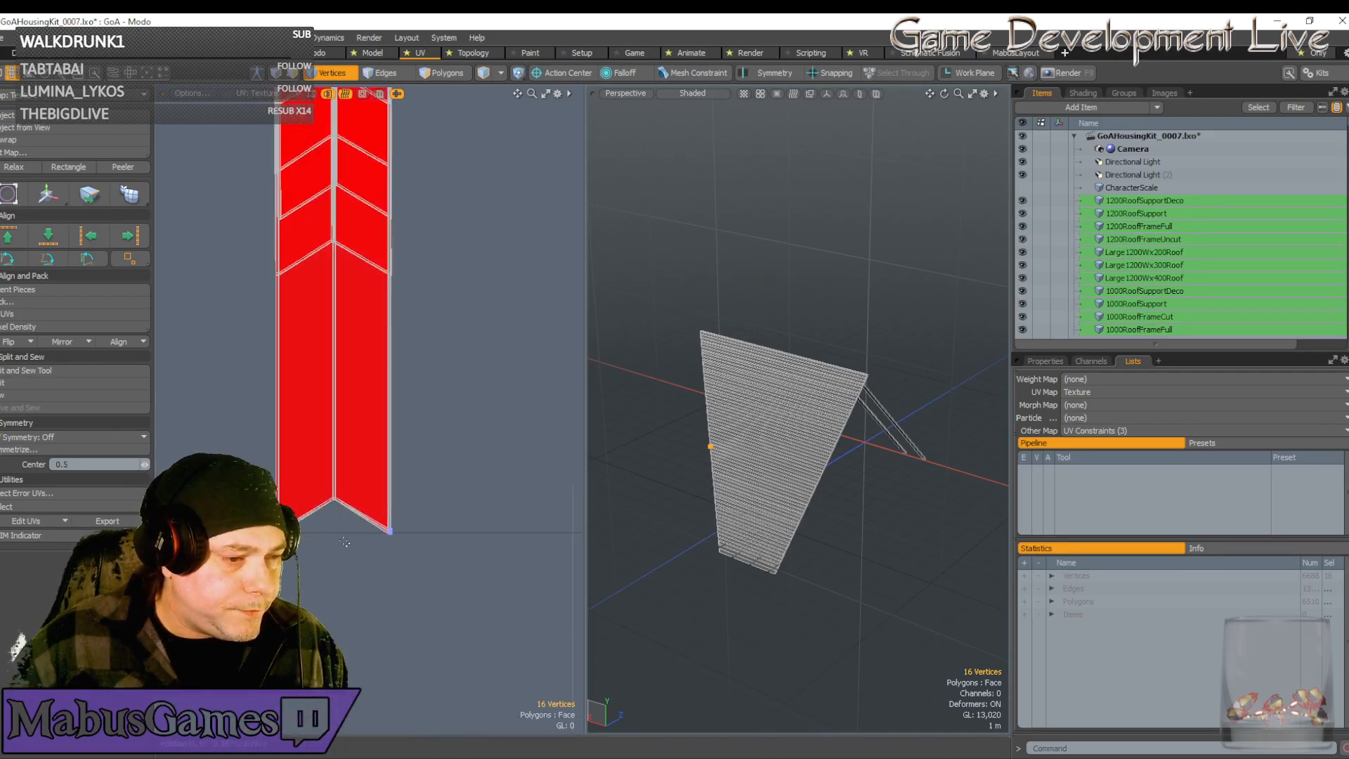
scroll(376, 402, "up", 10)
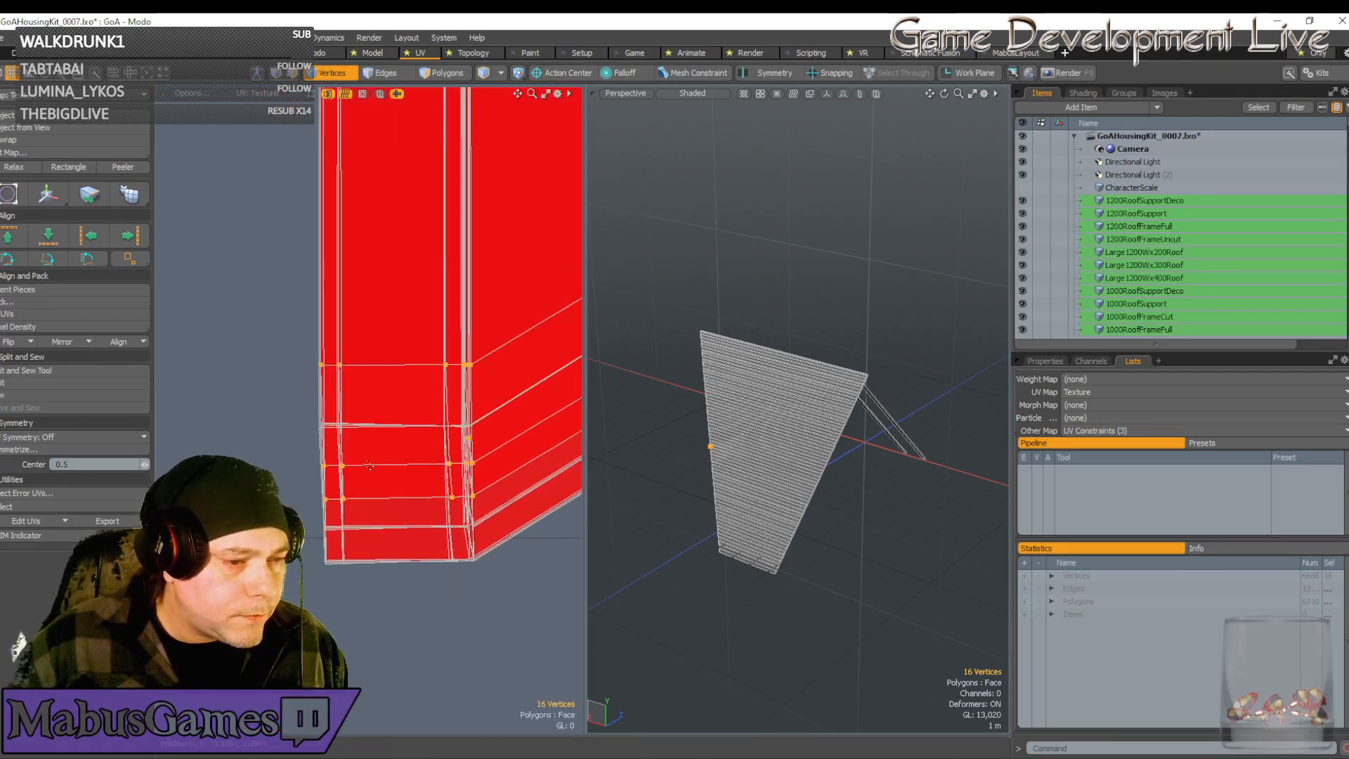
key("w")
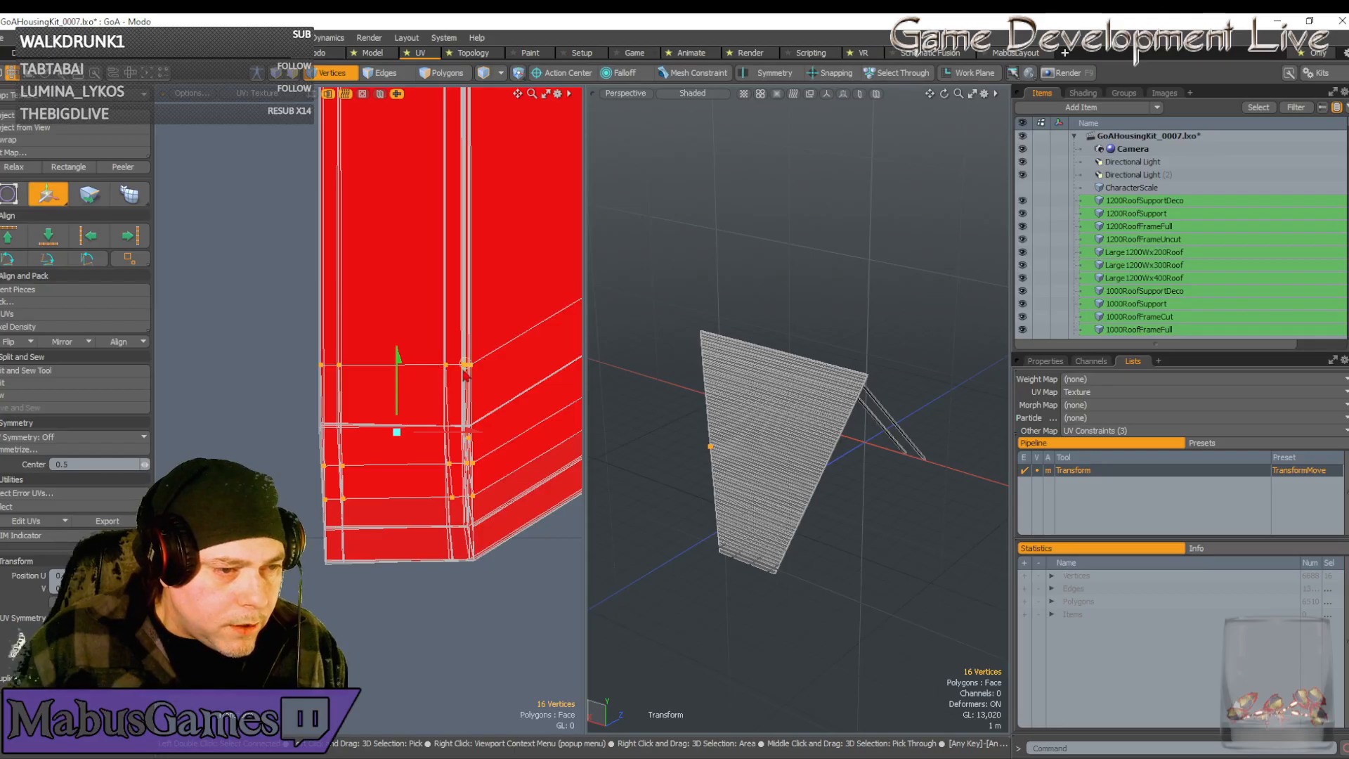
left_click_drag(468, 368, 465, 423)
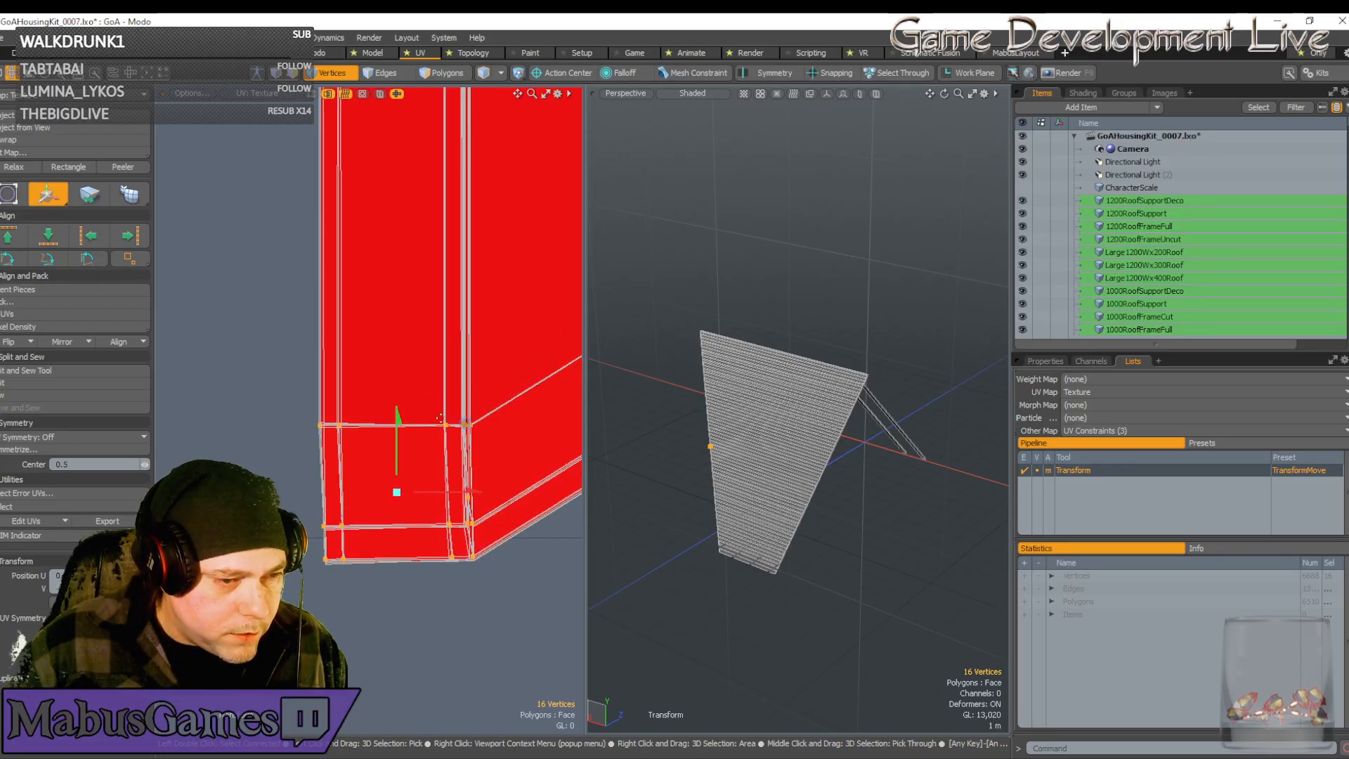
Restore the 16-vertex selection, then shift it left and down into alignment at the line crossing
key("q")
left_click(439, 418)
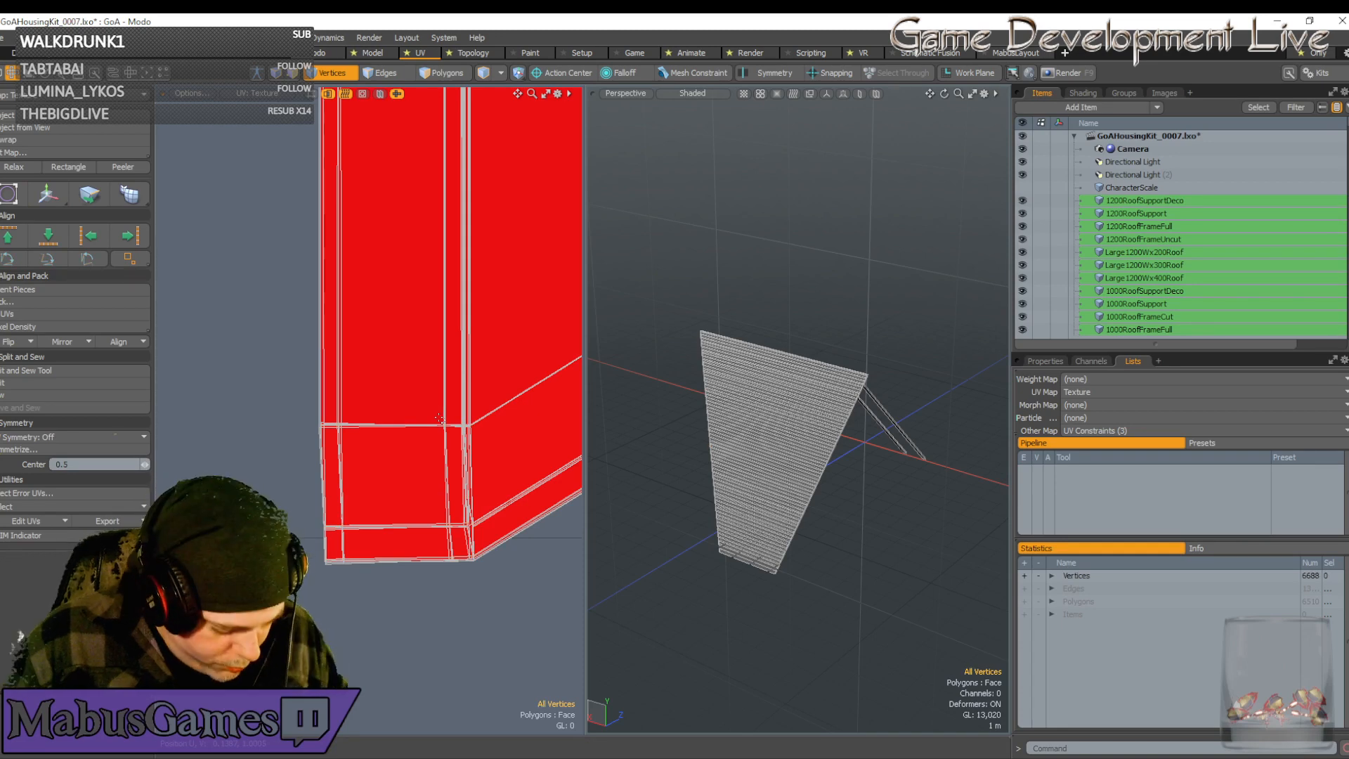
key("ctrl+z")
key("w")
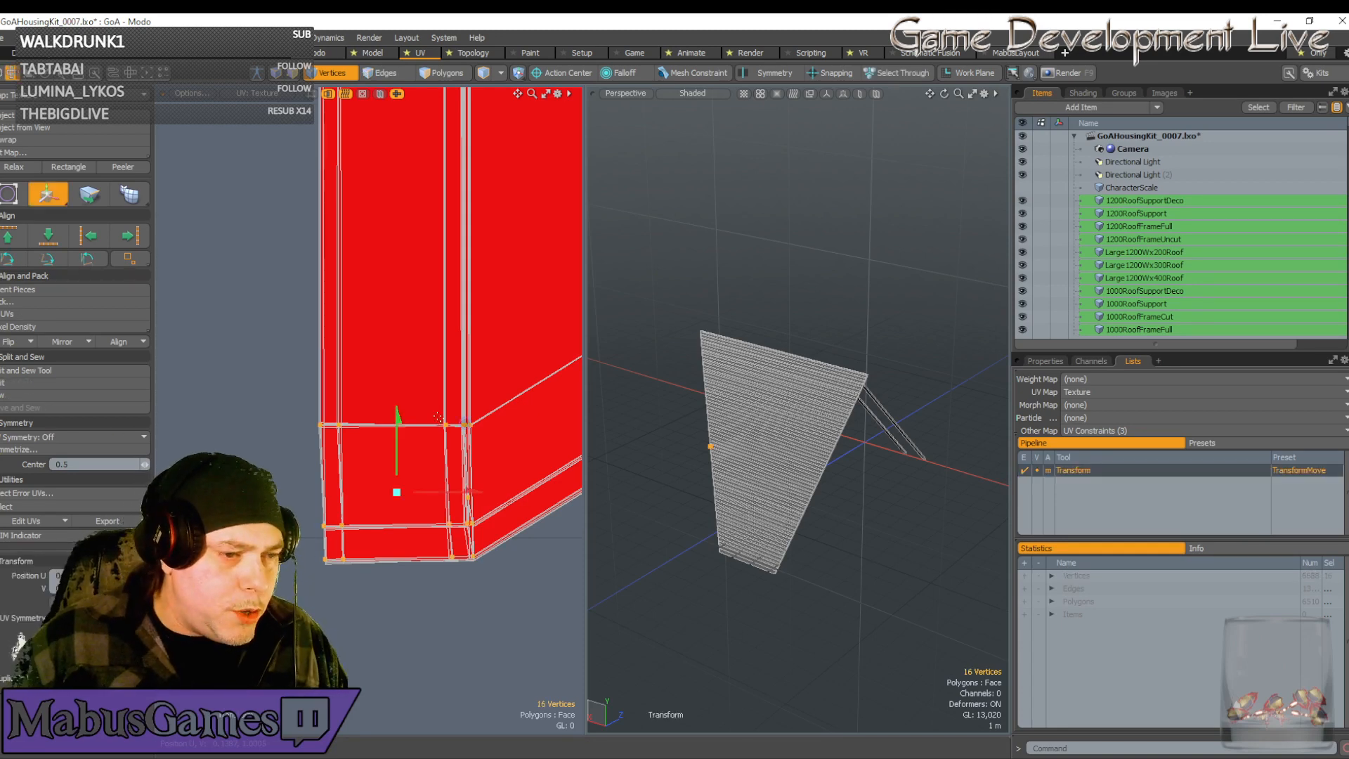
scroll(438, 418, "up", 5)
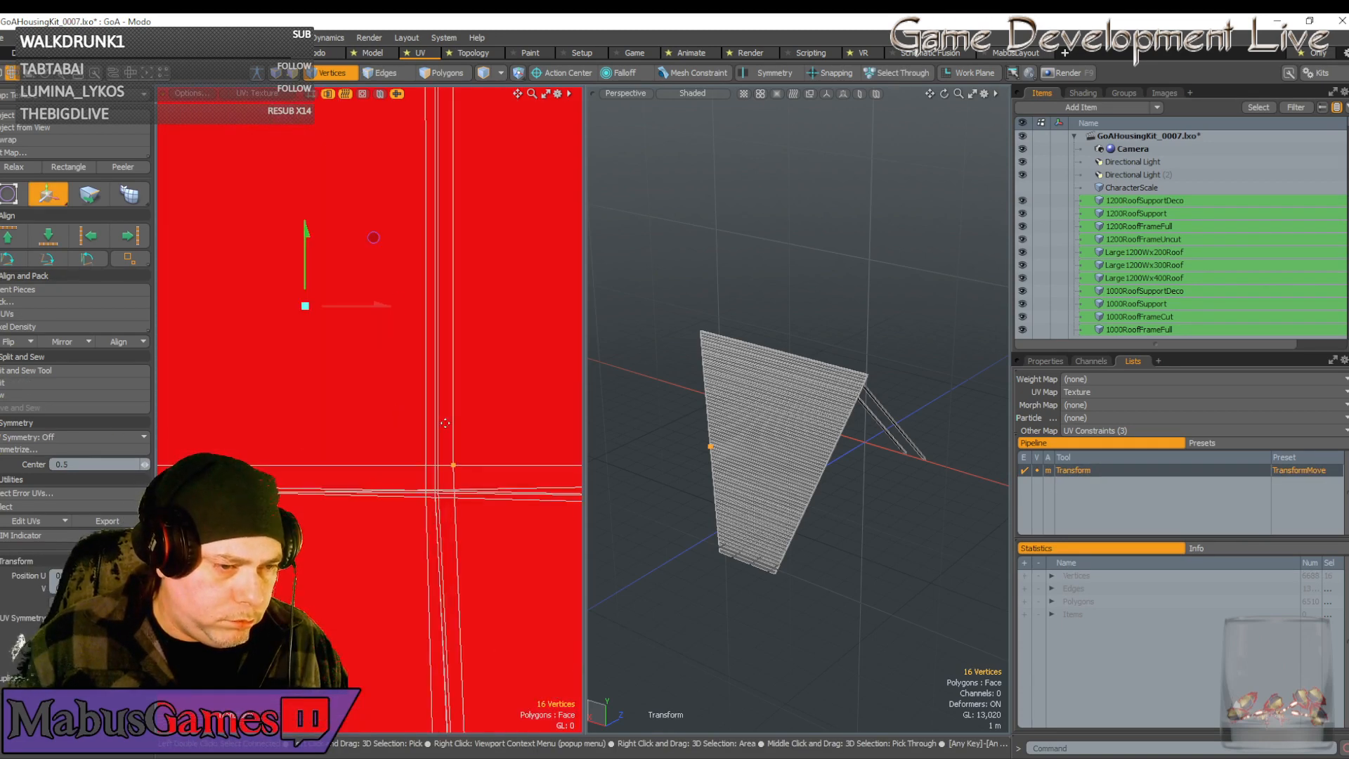
left_click_drag(374, 238, 354, 265)
scroll(427, 496, "up", 1)
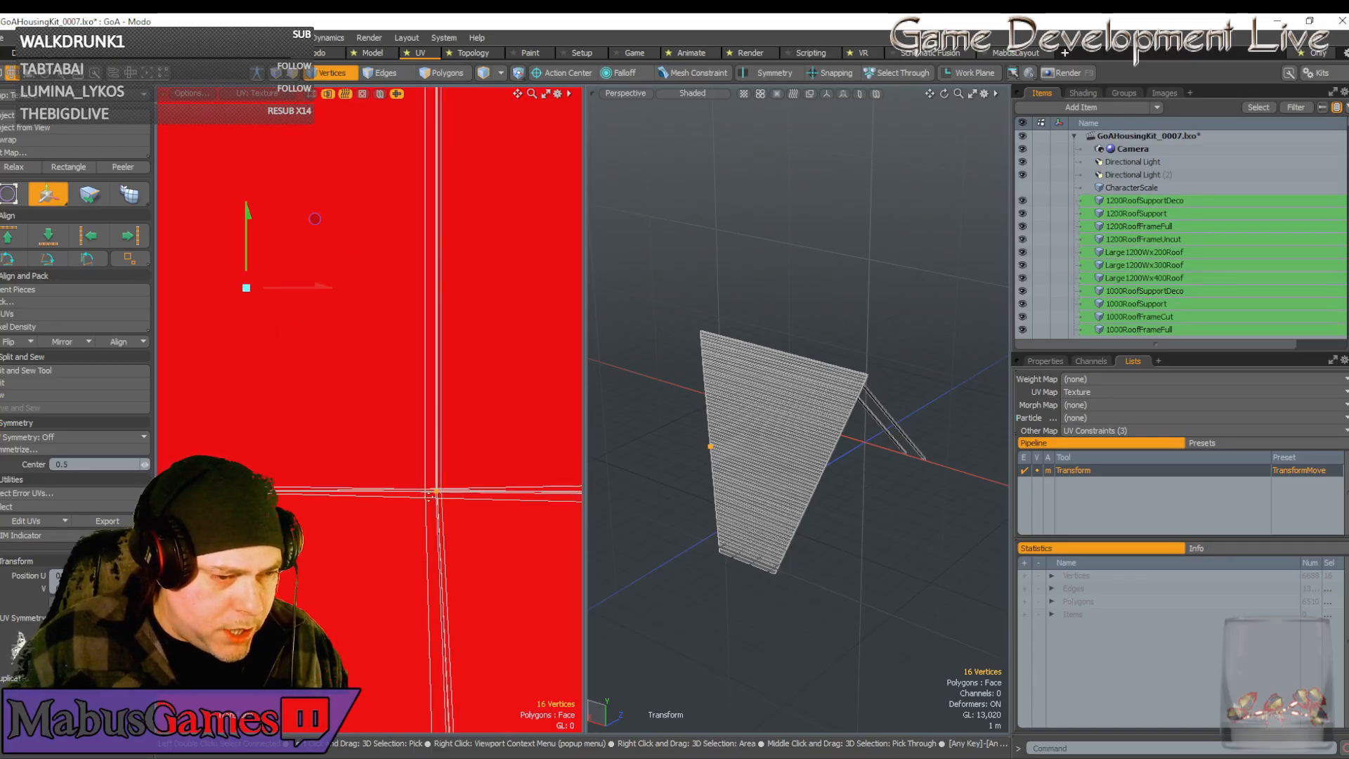
left_click(412, 471)
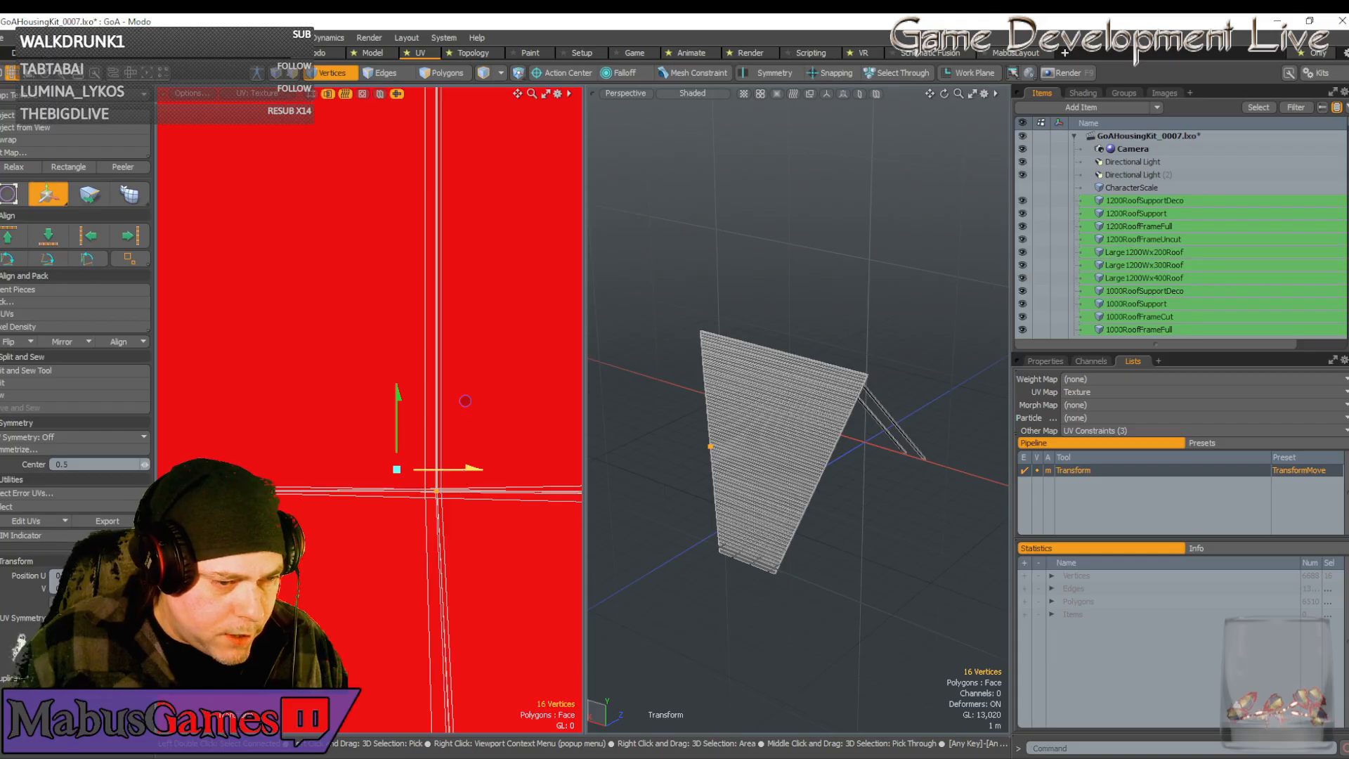
left_click_drag(450, 470, 399, 444)
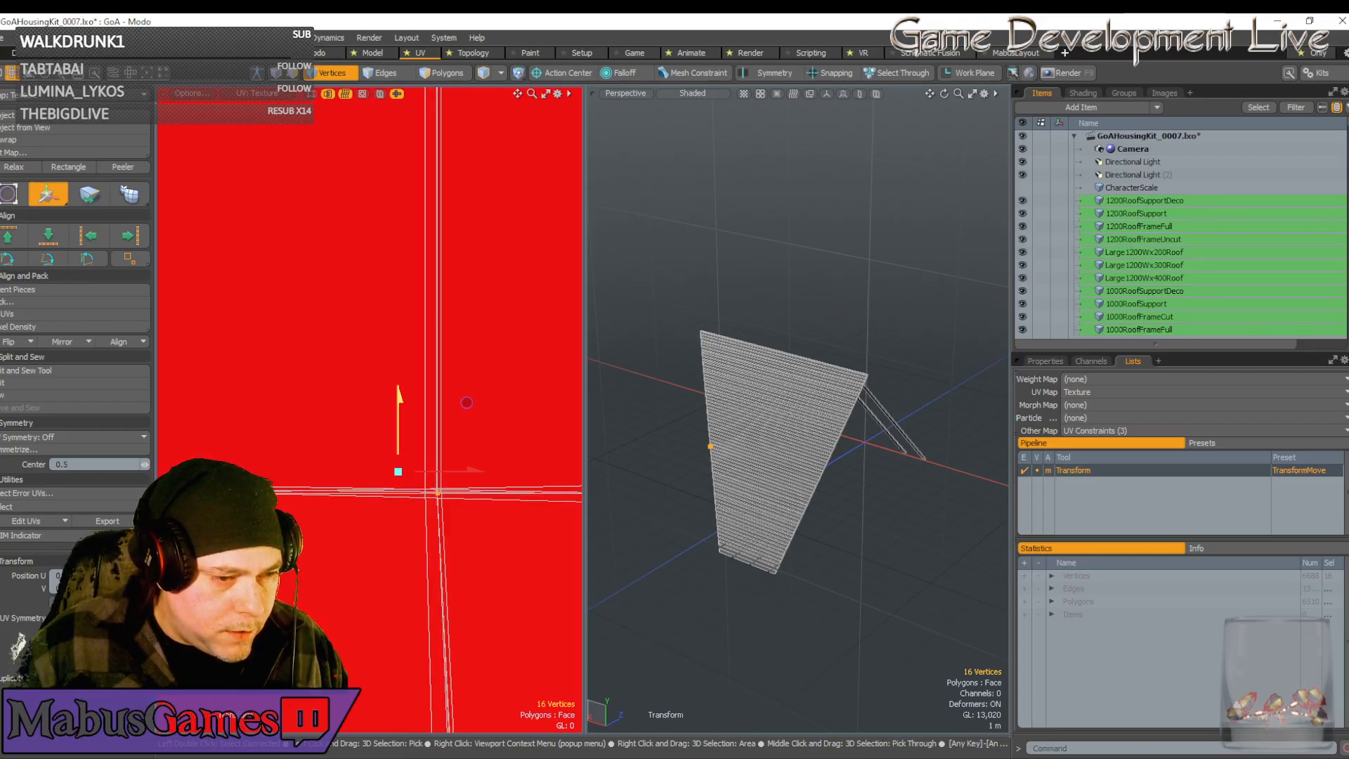
Box-select the UV vertices at the red strip's bottom-right corner
scroll(434, 472, "down", 5)
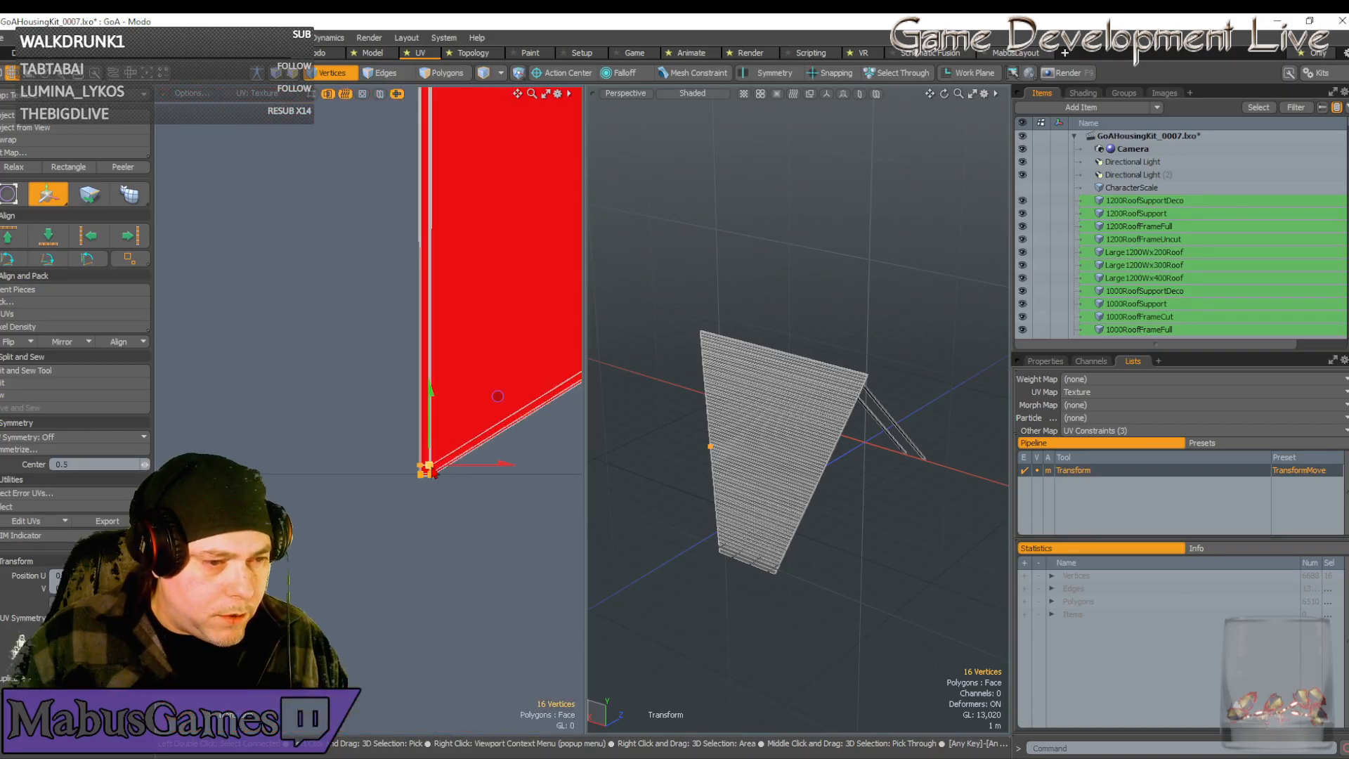
key("space")
scroll(435, 472, "down", 5)
left_click_drag(434, 472, 379, 482, "alt")
scroll(393, 491, "up", 6)
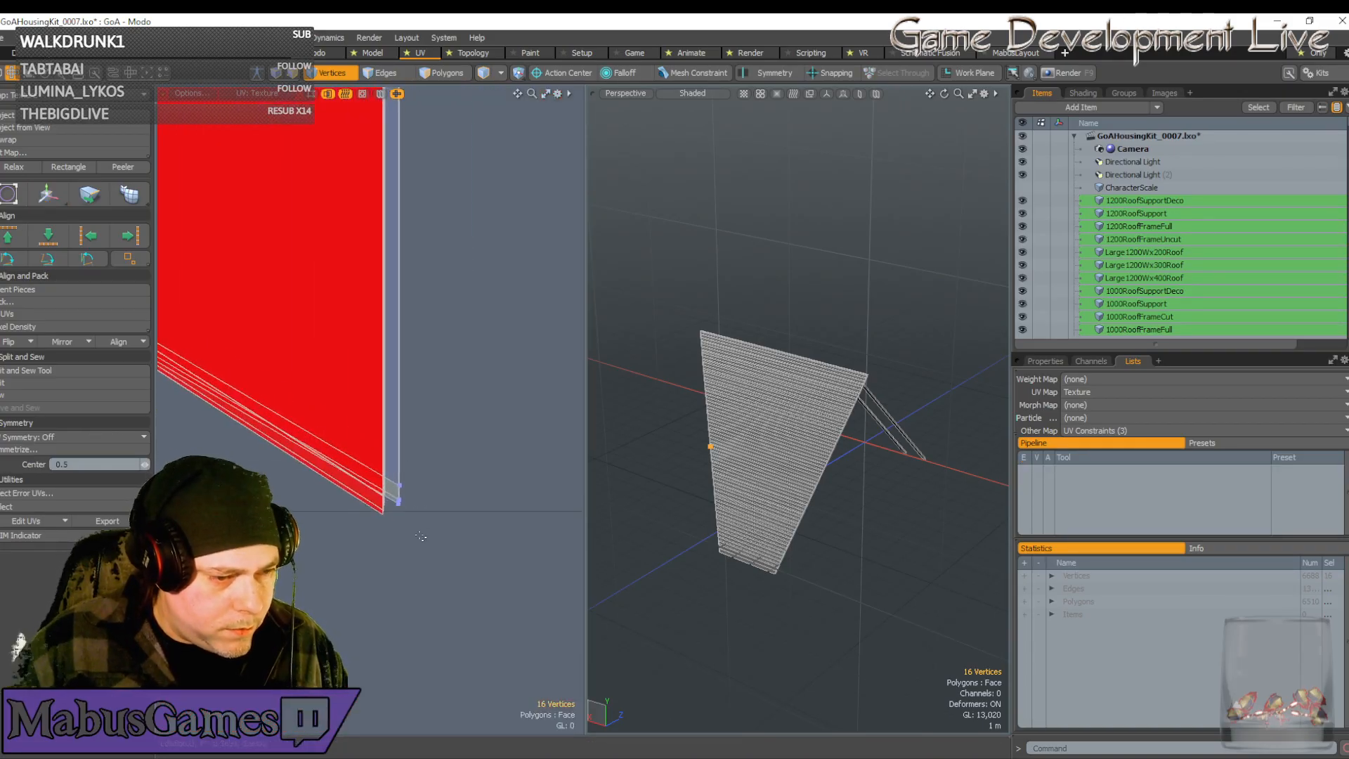
right_click_drag(428, 530, 391, 475)
scroll(386, 492, "up", 4)
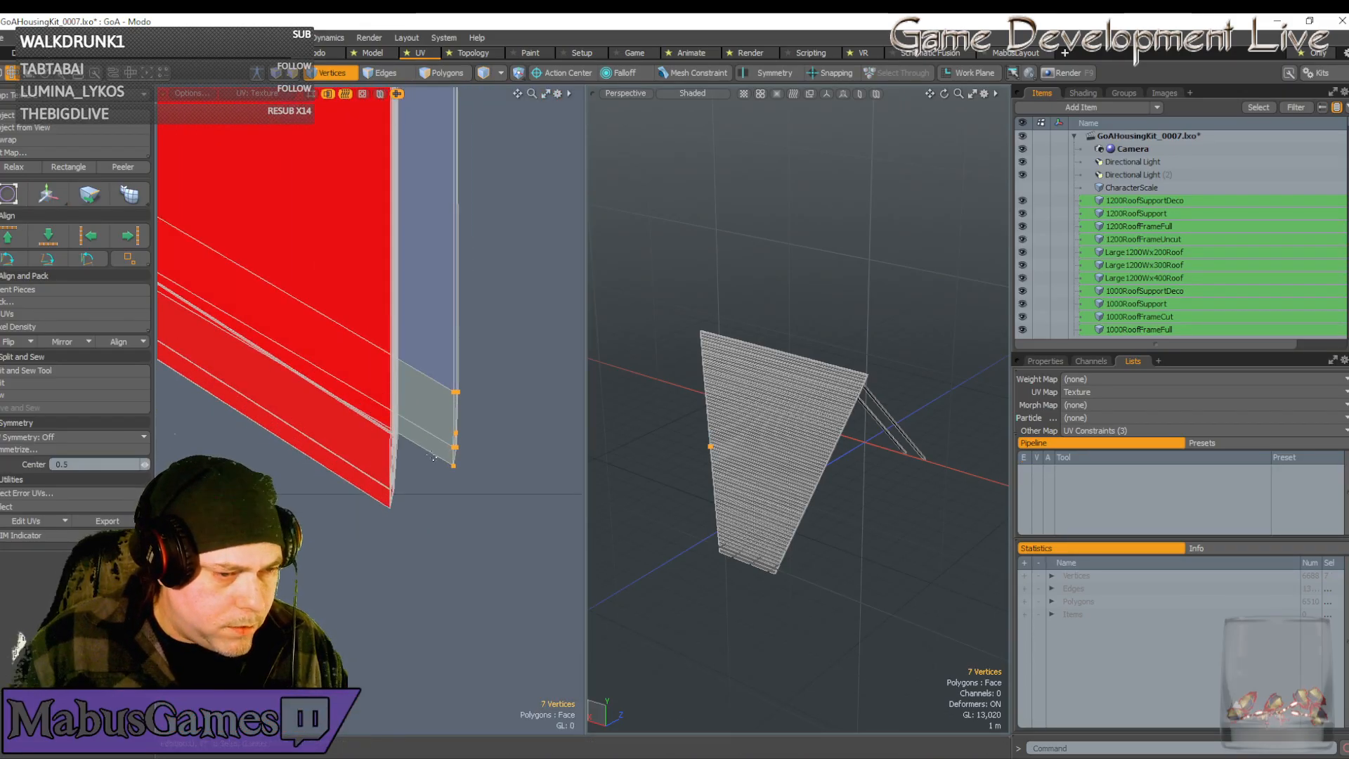
Move the seven selected corner vertices onto the red strip's edge
key("w")
left_click_drag(524, 362, 462, 401)
scroll(391, 499, "up", 7)
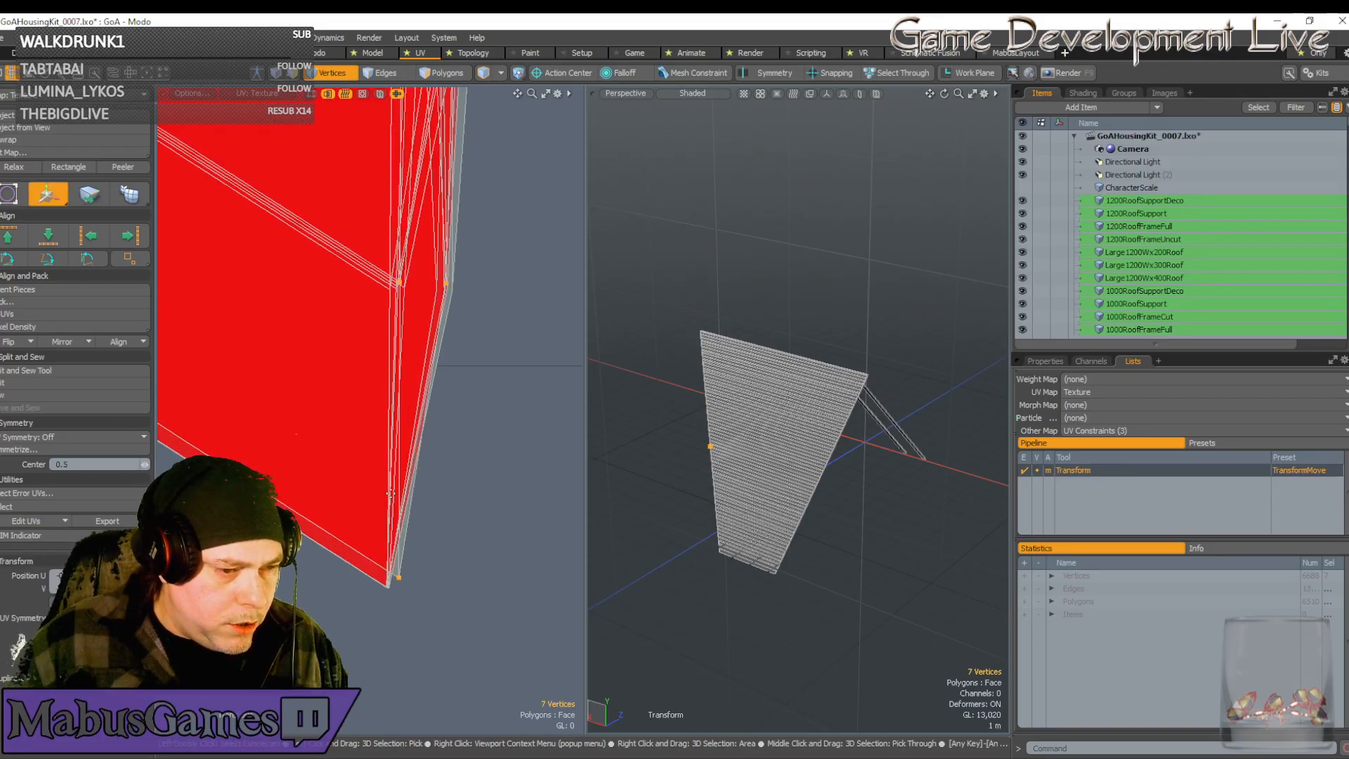
scroll(392, 494, "down", 2)
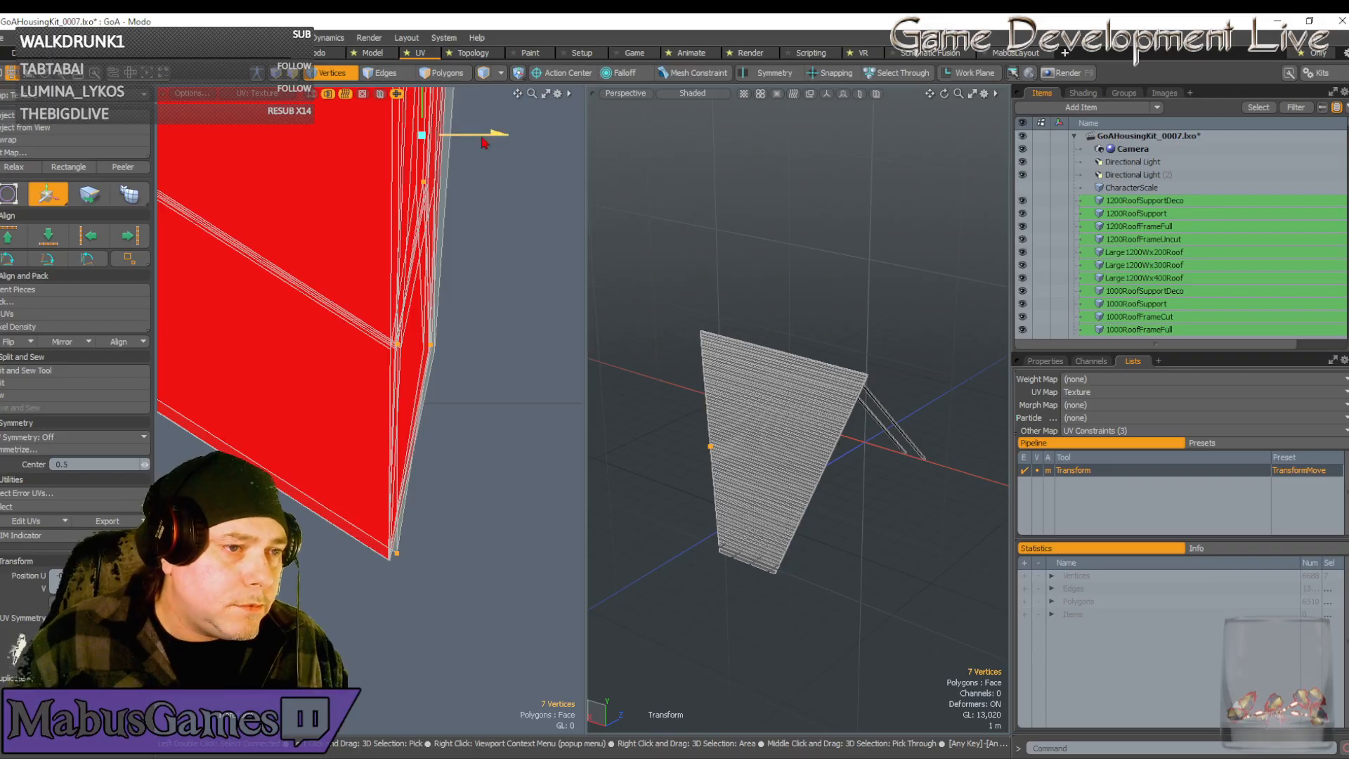
left_click(405, 553)
scroll(405, 556, "up", 4)
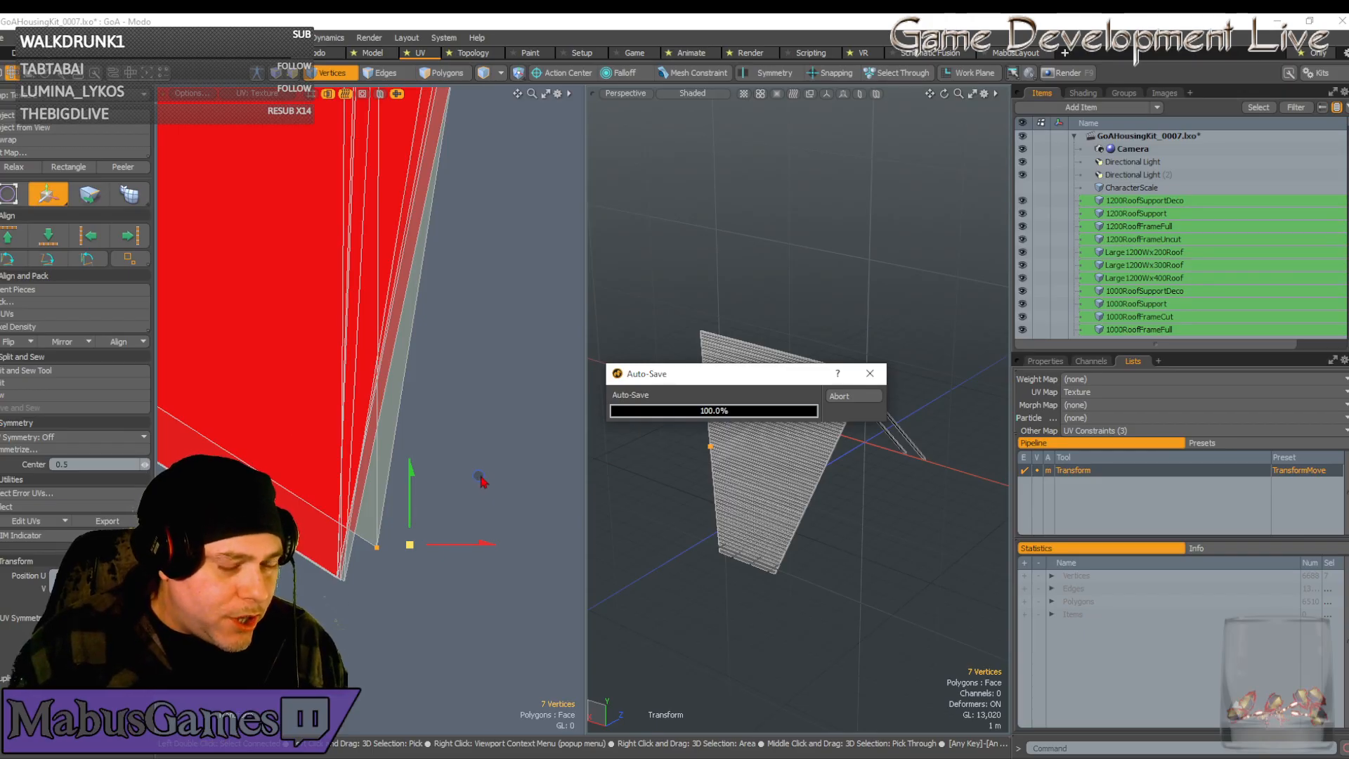
Nudge the corner vertices up and right into a tight point, then drop the tool
left_click_drag(480, 480, 442, 508)
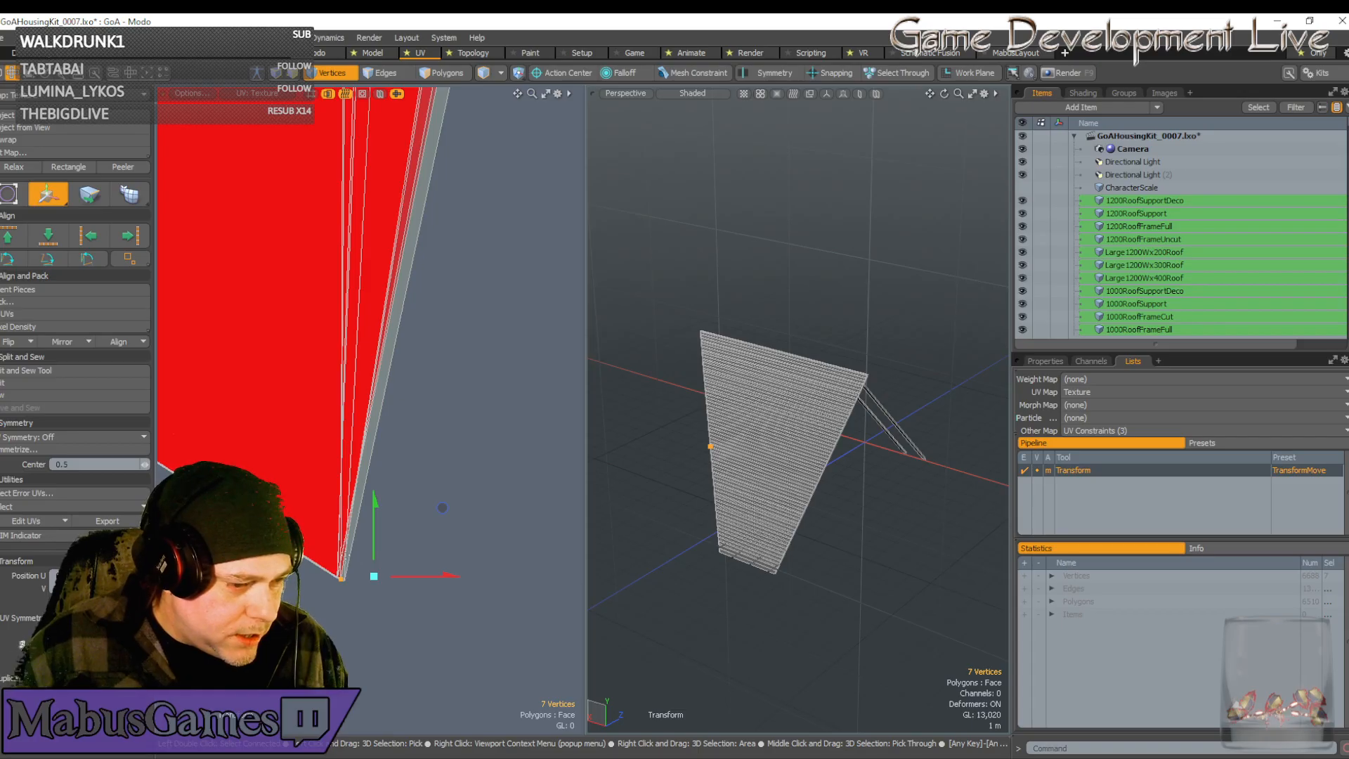
left_click_drag(442, 507, 442, 508)
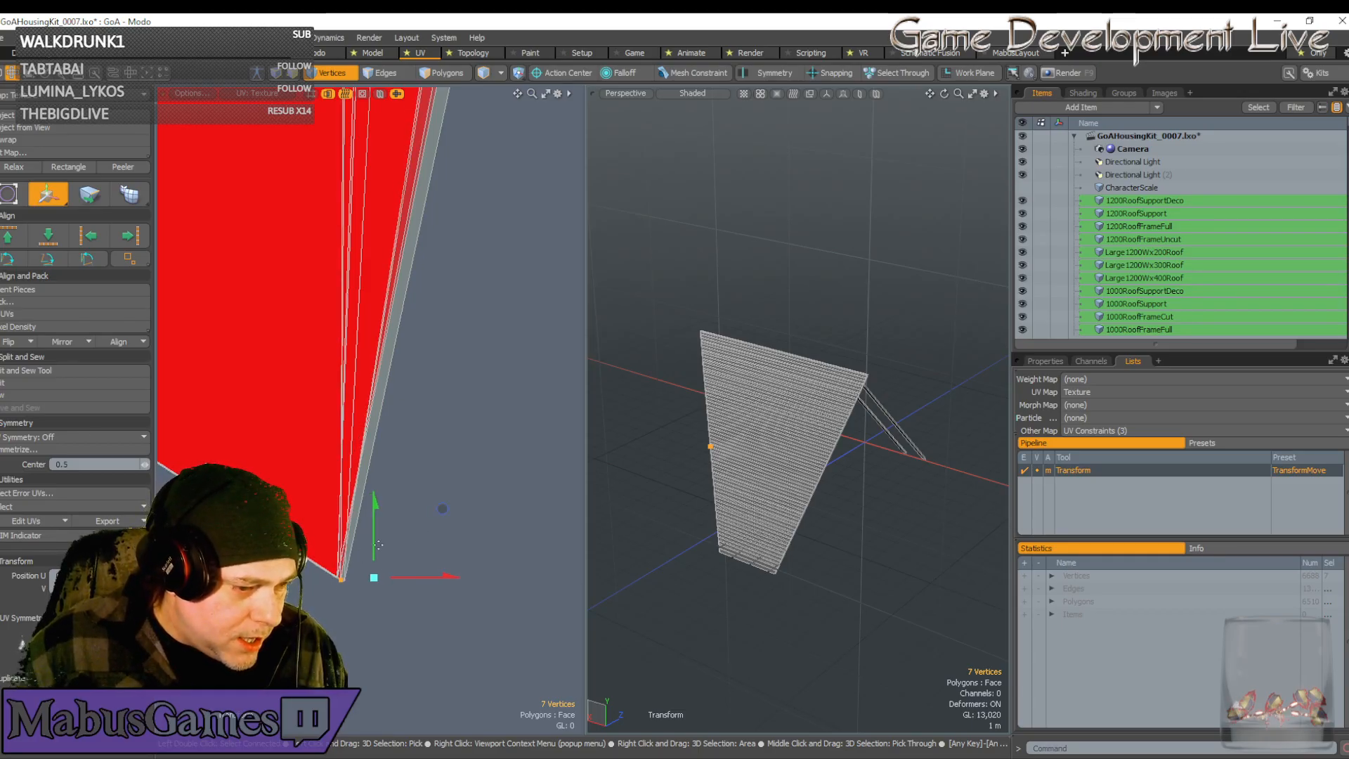
left_click_drag(376, 553, 376, 554)
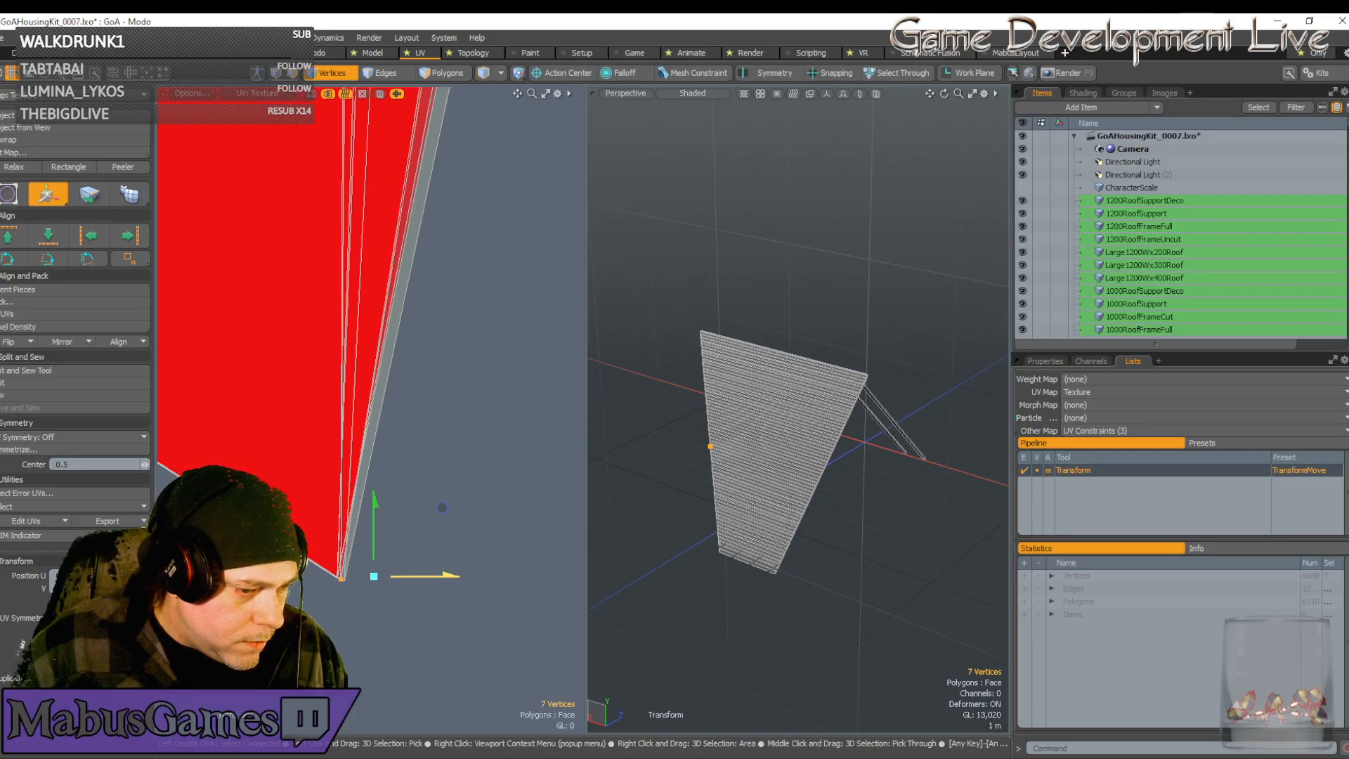
left_click_drag(418, 582, 435, 535)
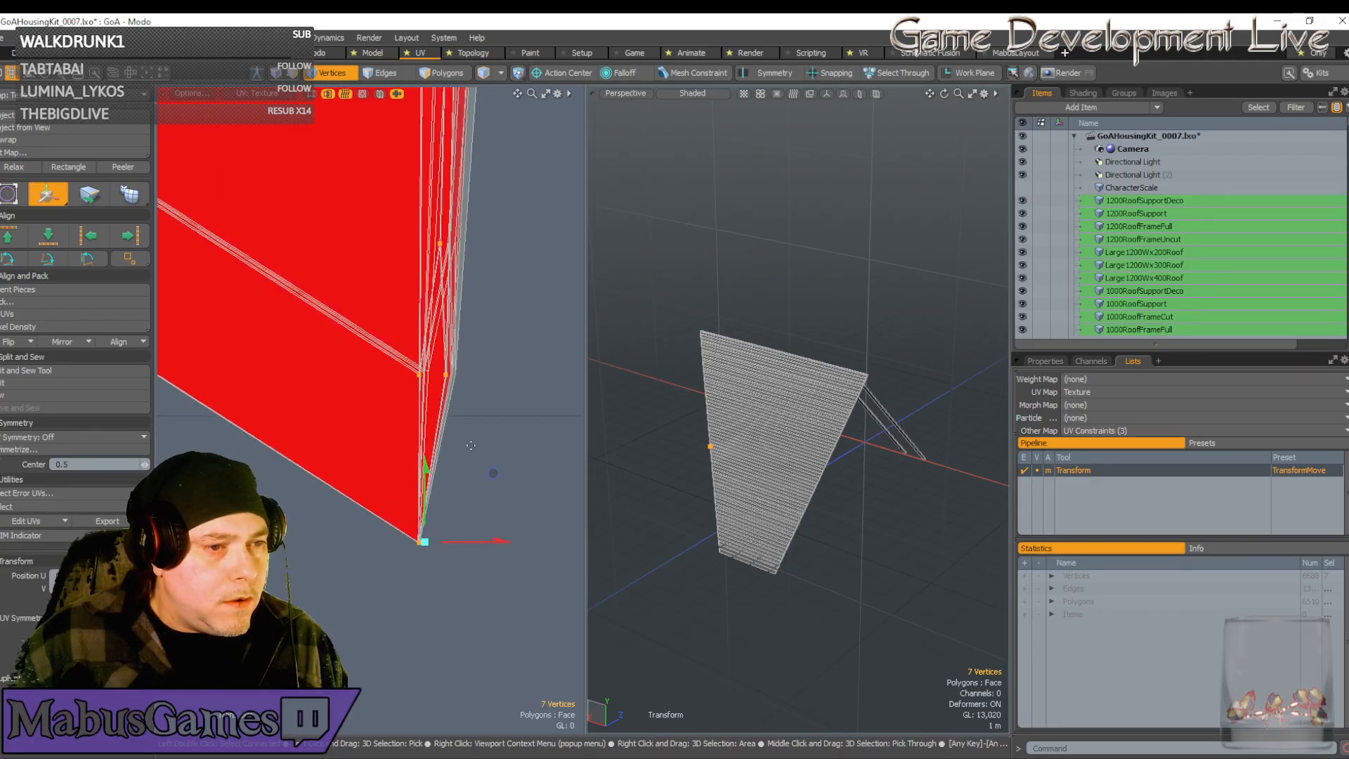
scroll(512, 305, "down", 5)
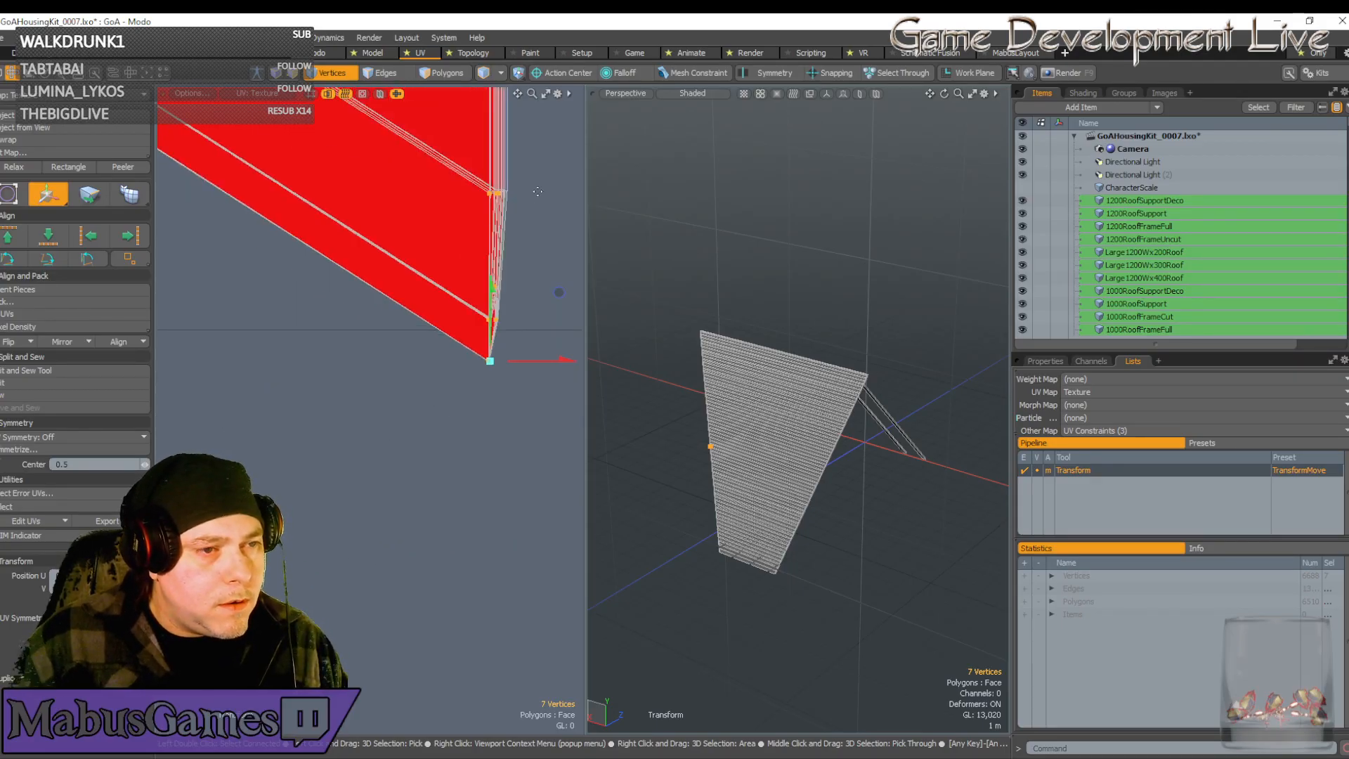
scroll(495, 319, "up", 4)
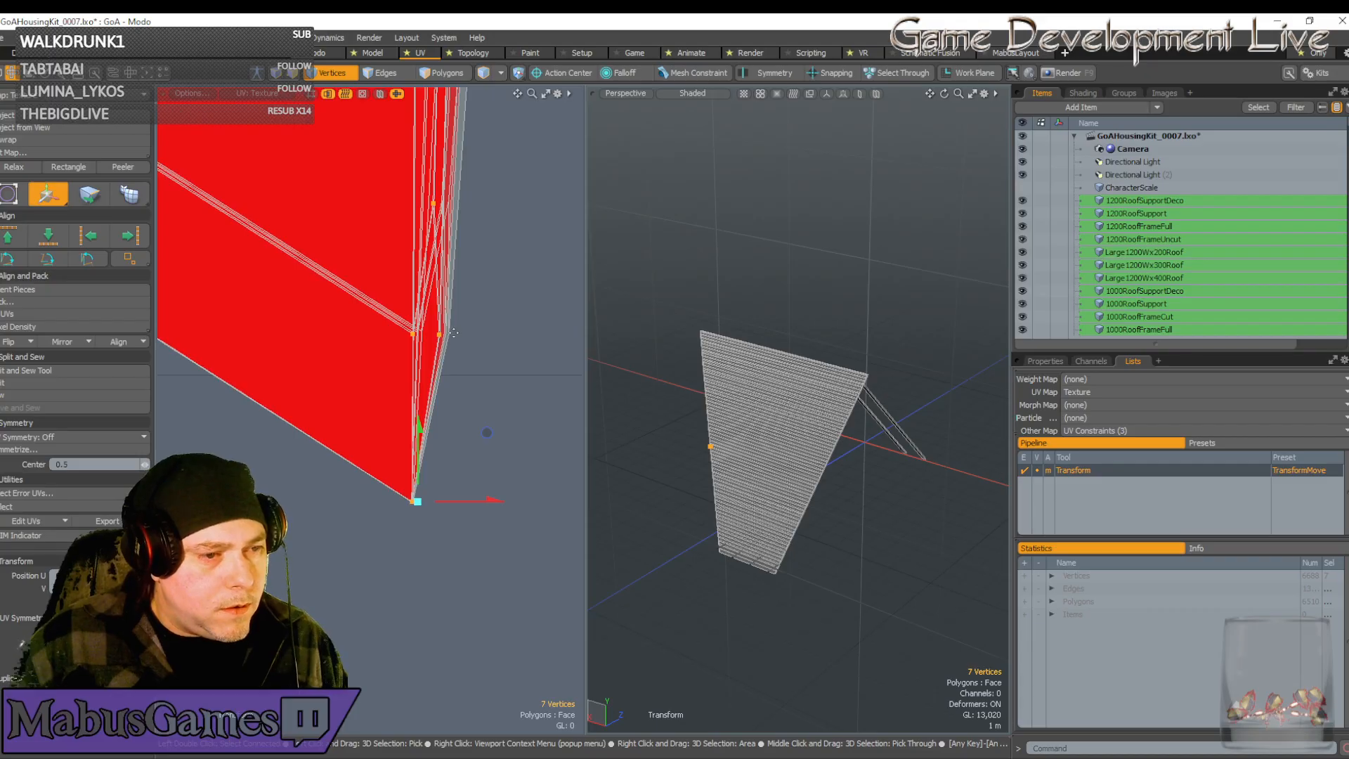
scroll(451, 335, "down", 2)
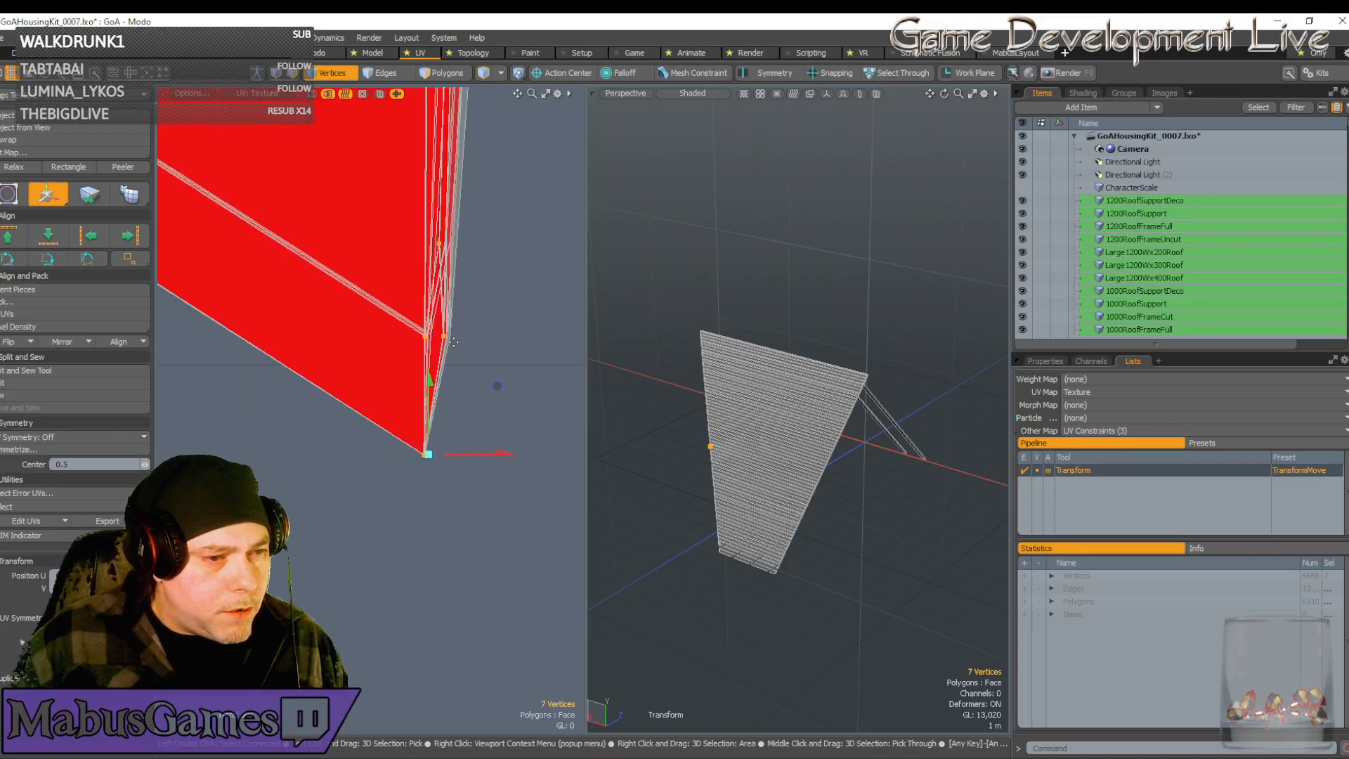
key("space")
Select all connected vertices of the red strip by double-clicking it
scroll(451, 338, "up", 3)
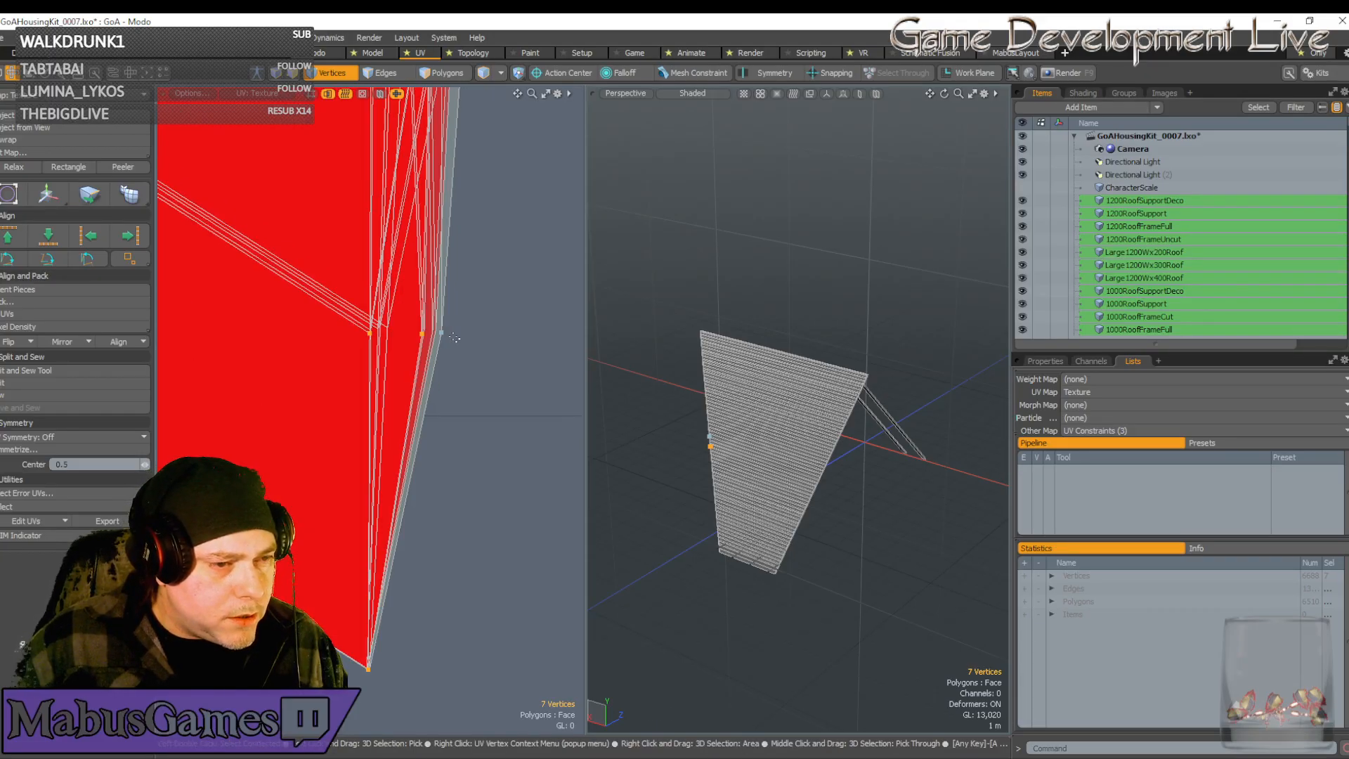
double_click(448, 335)
scroll(486, 355, "down", 8)
scroll(491, 349, "down", 10)
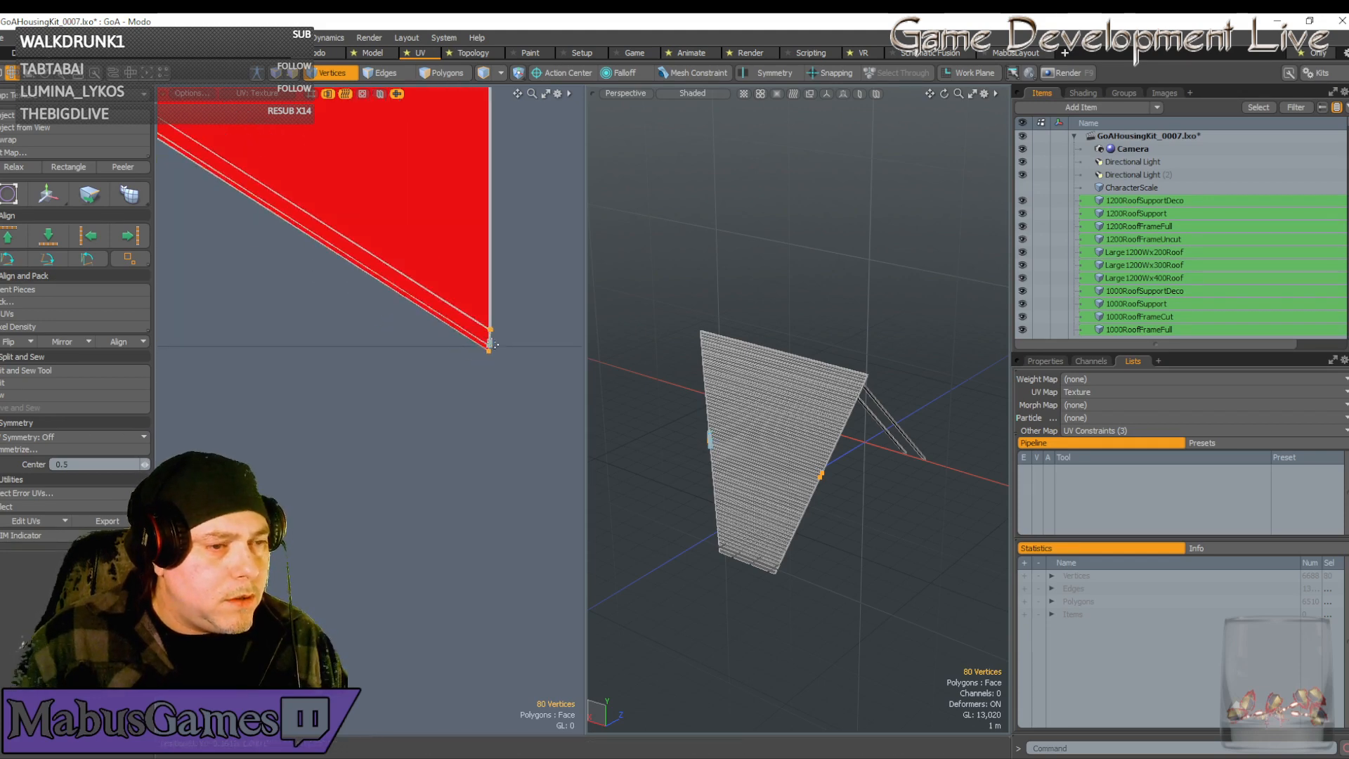
scroll(492, 341, "up", 8)
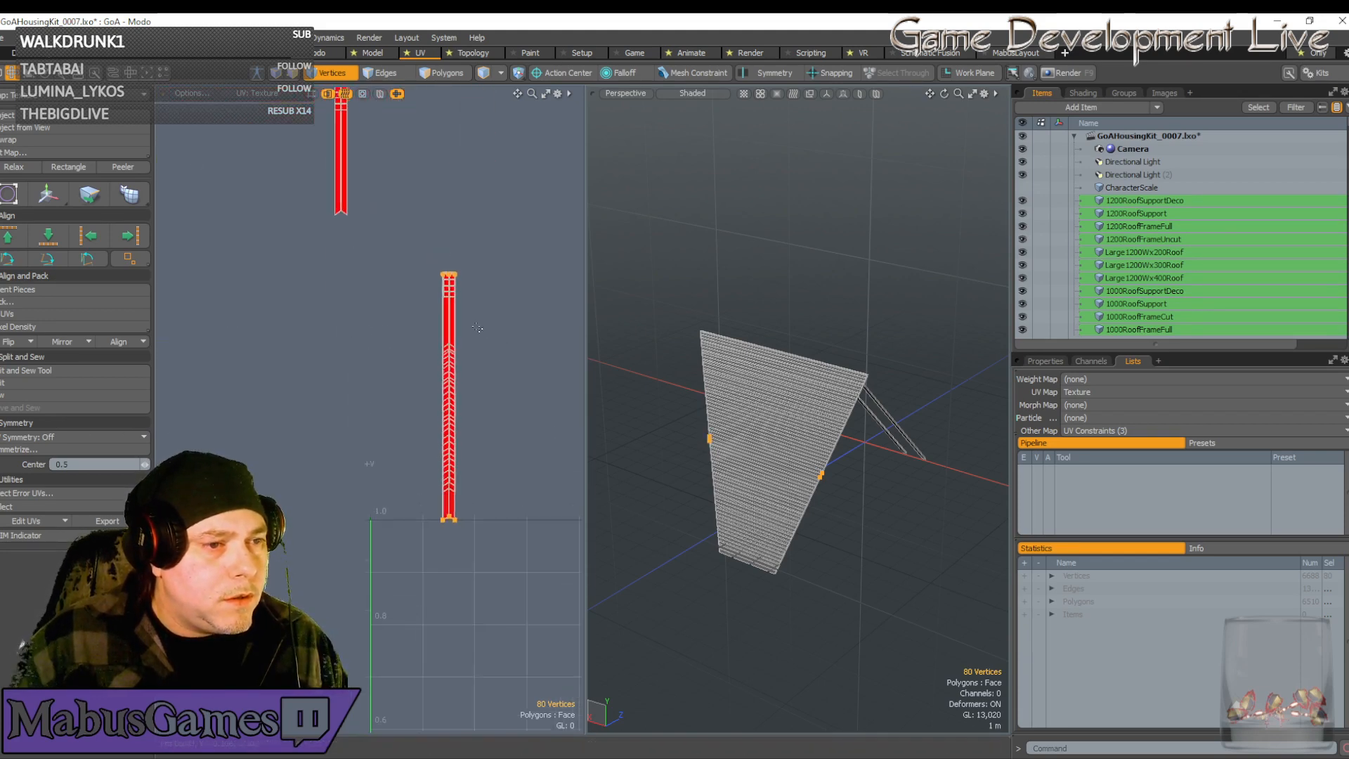
scroll(475, 327, "down", 4)
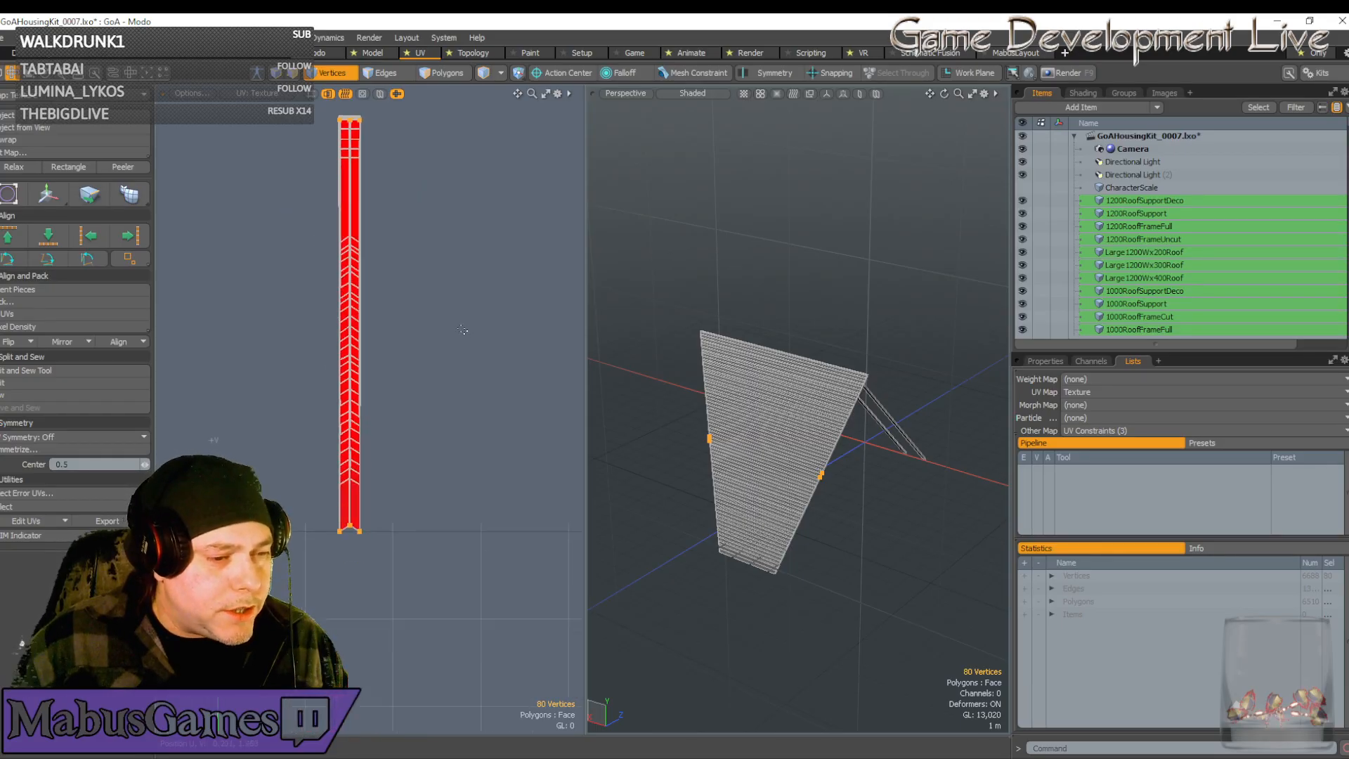
scroll(370, 362, "up", 5)
scroll(369, 362, "up", 5)
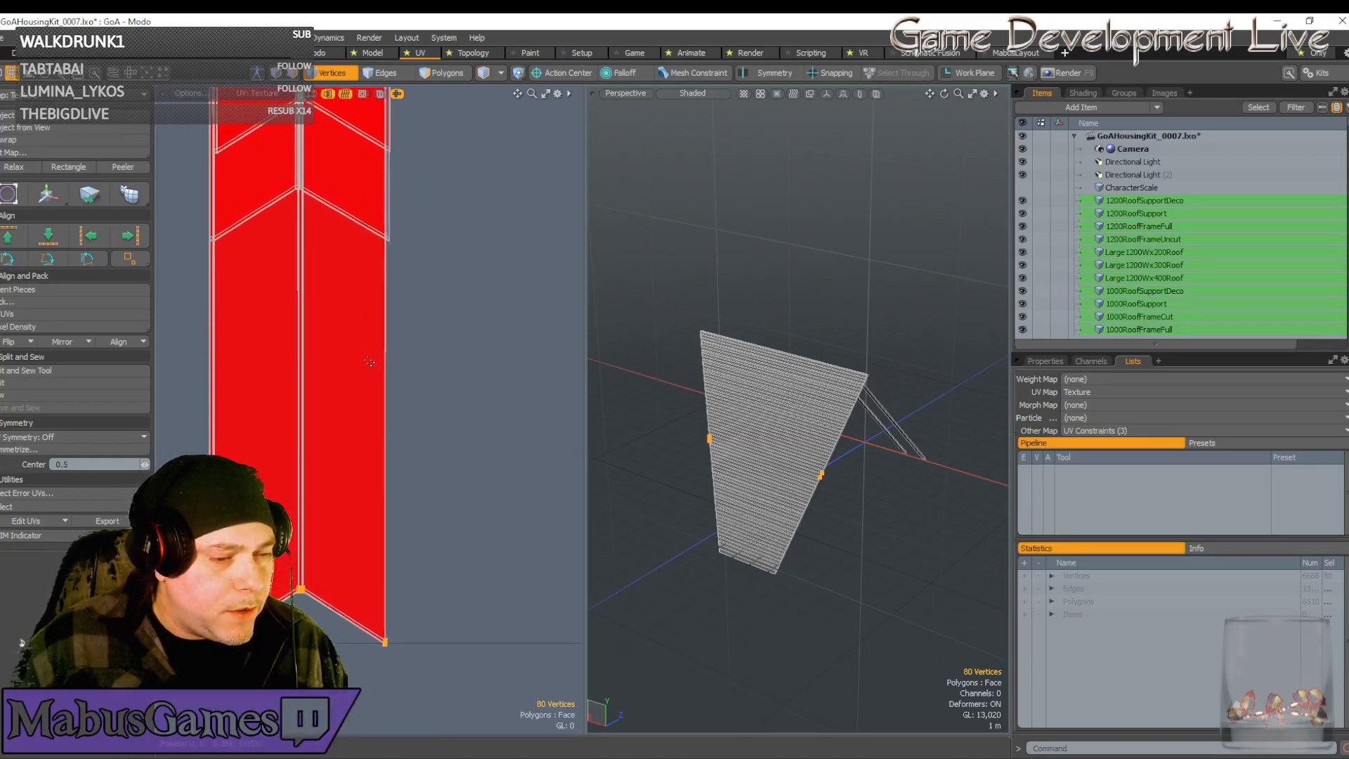
scroll(376, 387, "down", 5)
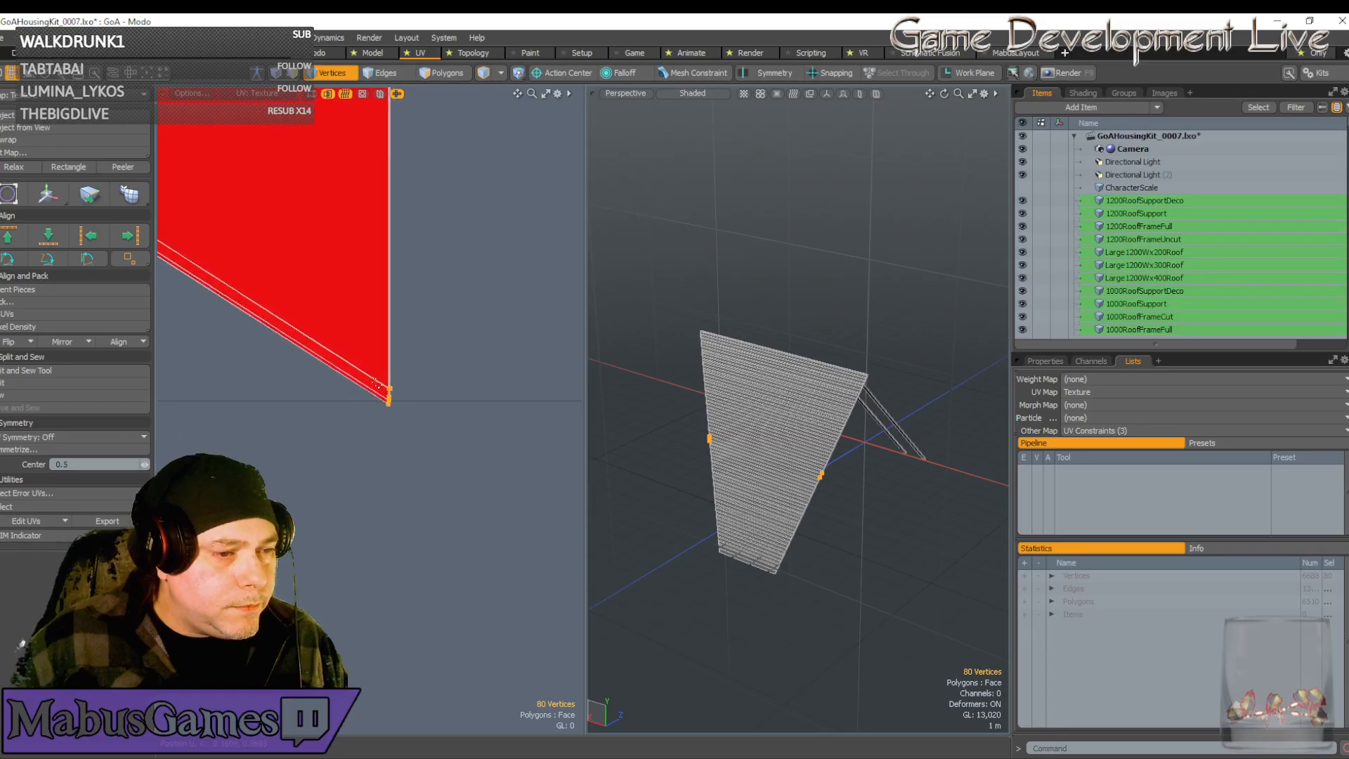
scroll(377, 384, "up", 4)
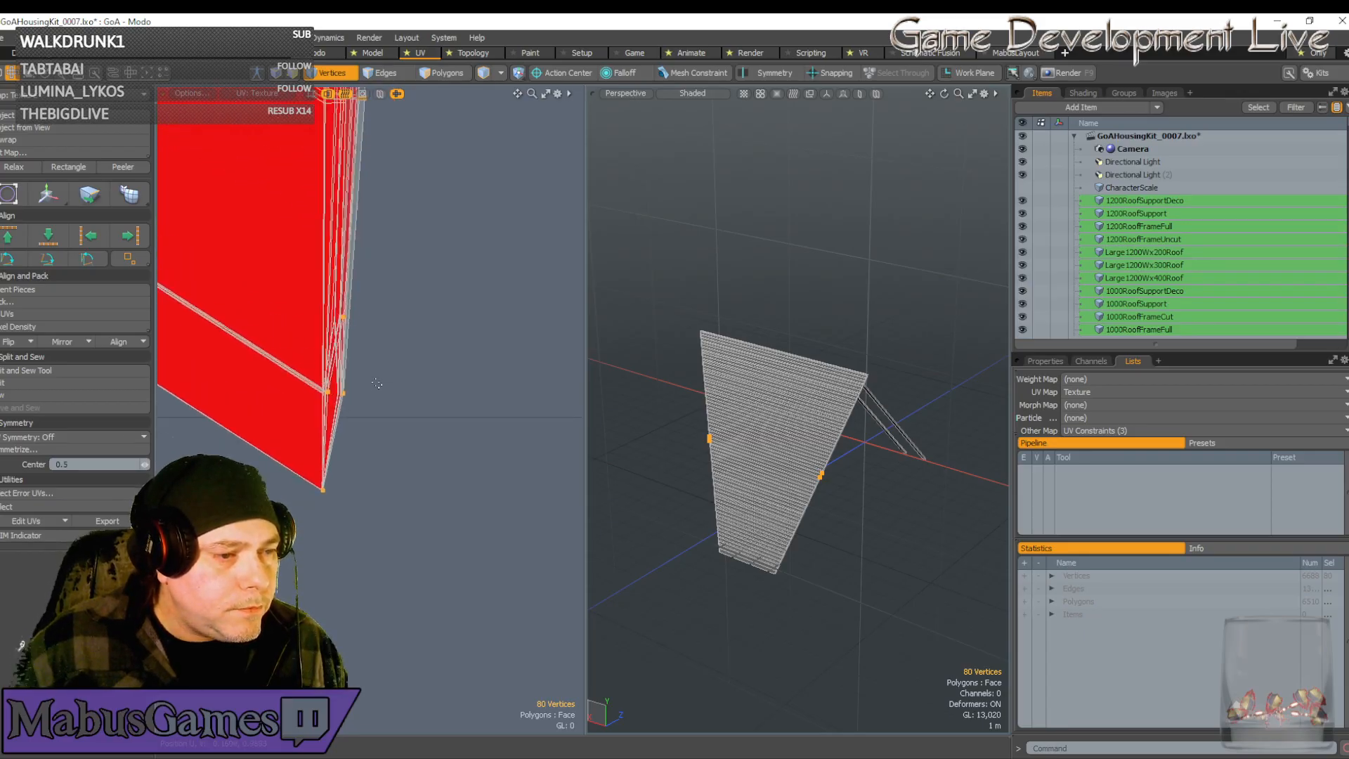
scroll(376, 384, "up", 2)
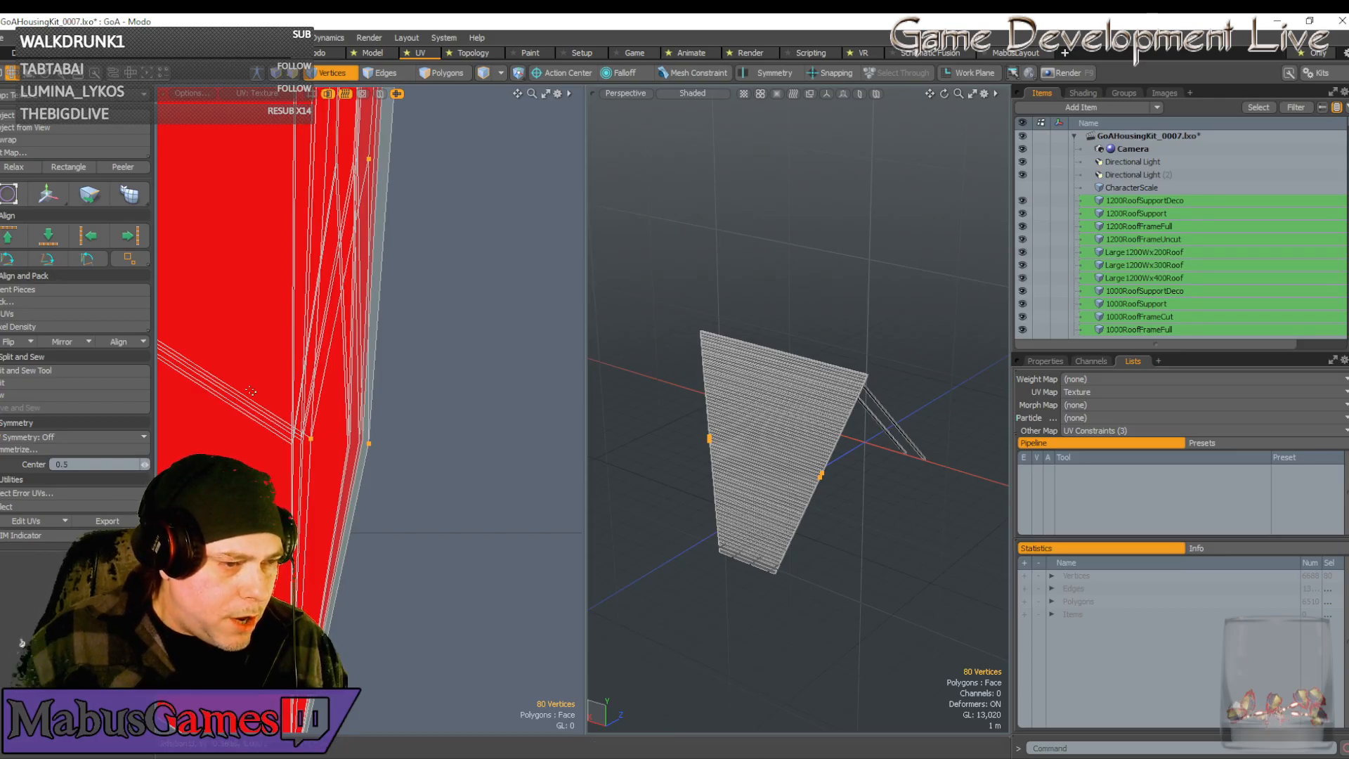
Box-select five chevron-joint vertices, expand to the plank, then narrow to the joint vertices
right_click_drag(251, 390, 322, 463)
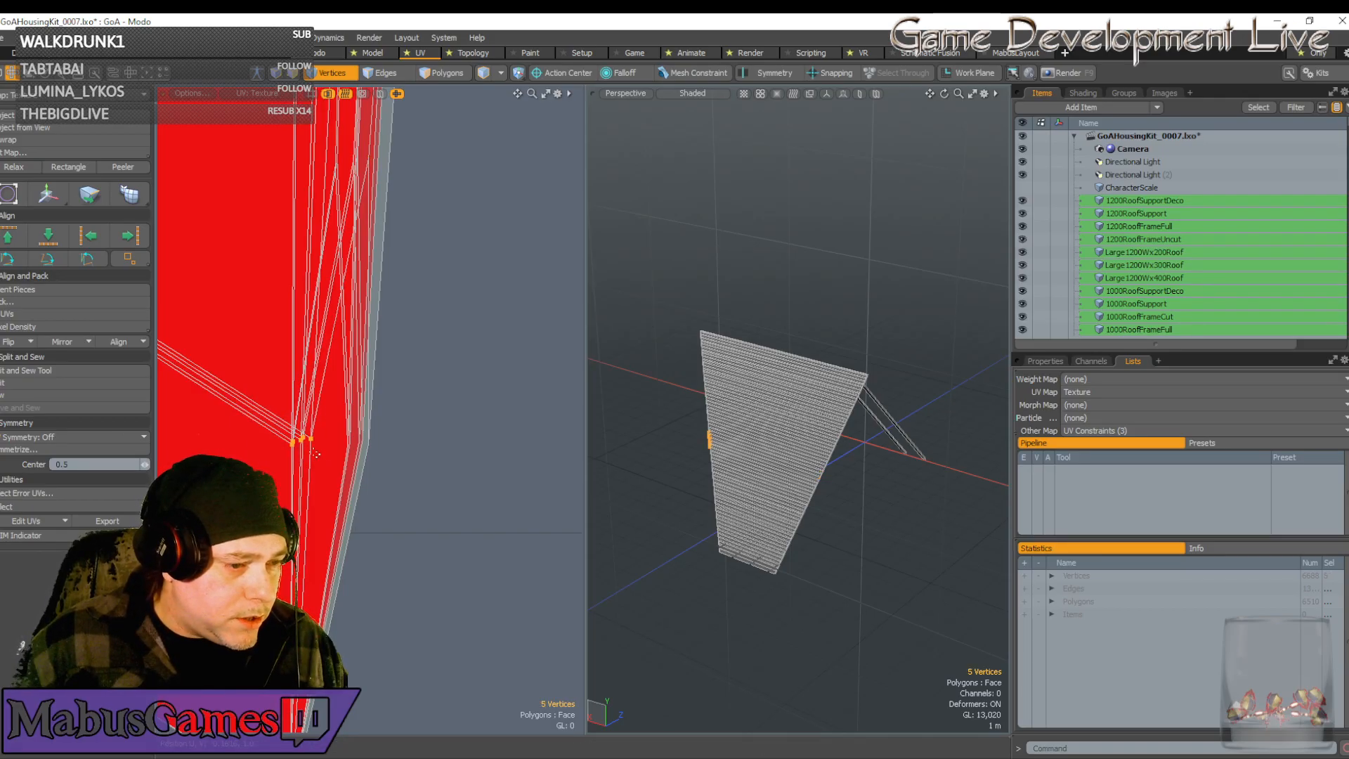
double_click(306, 437, "shift")
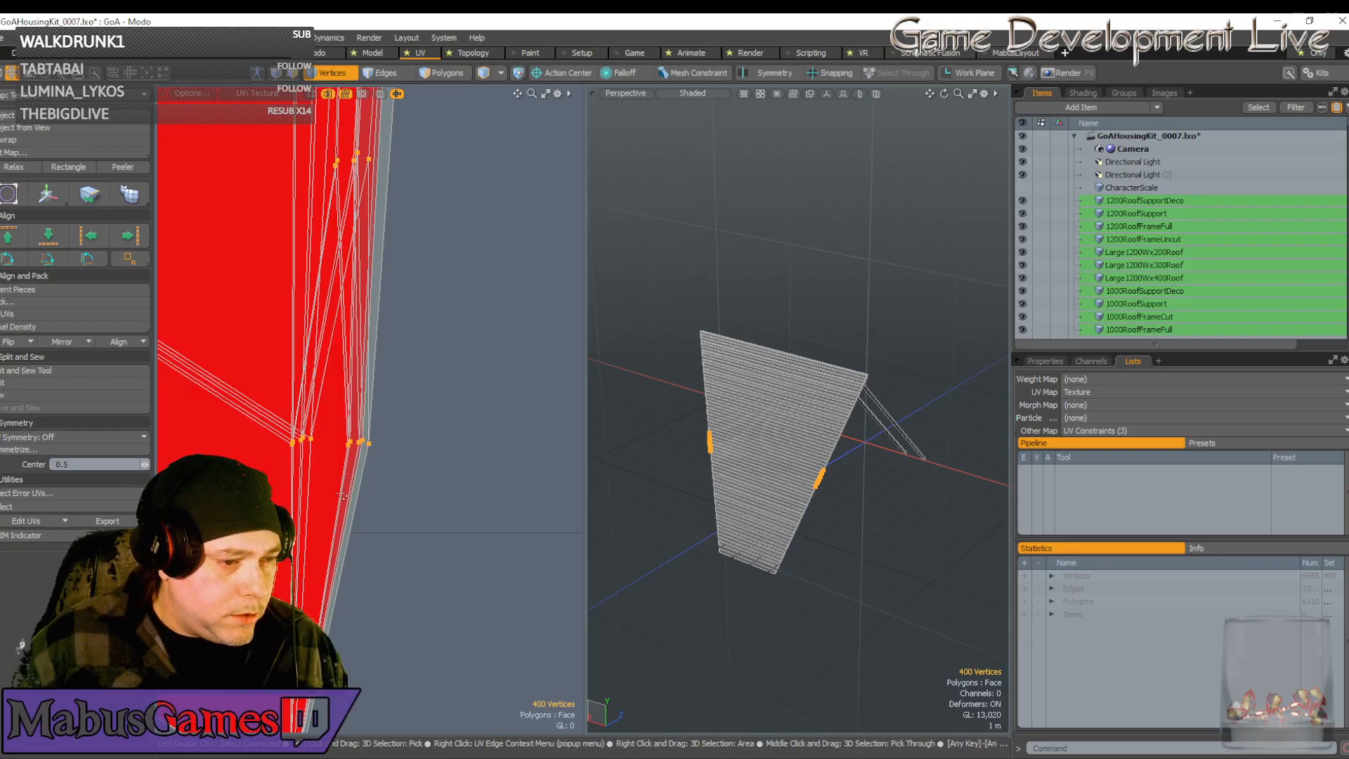
scroll(343, 496, "down", 10)
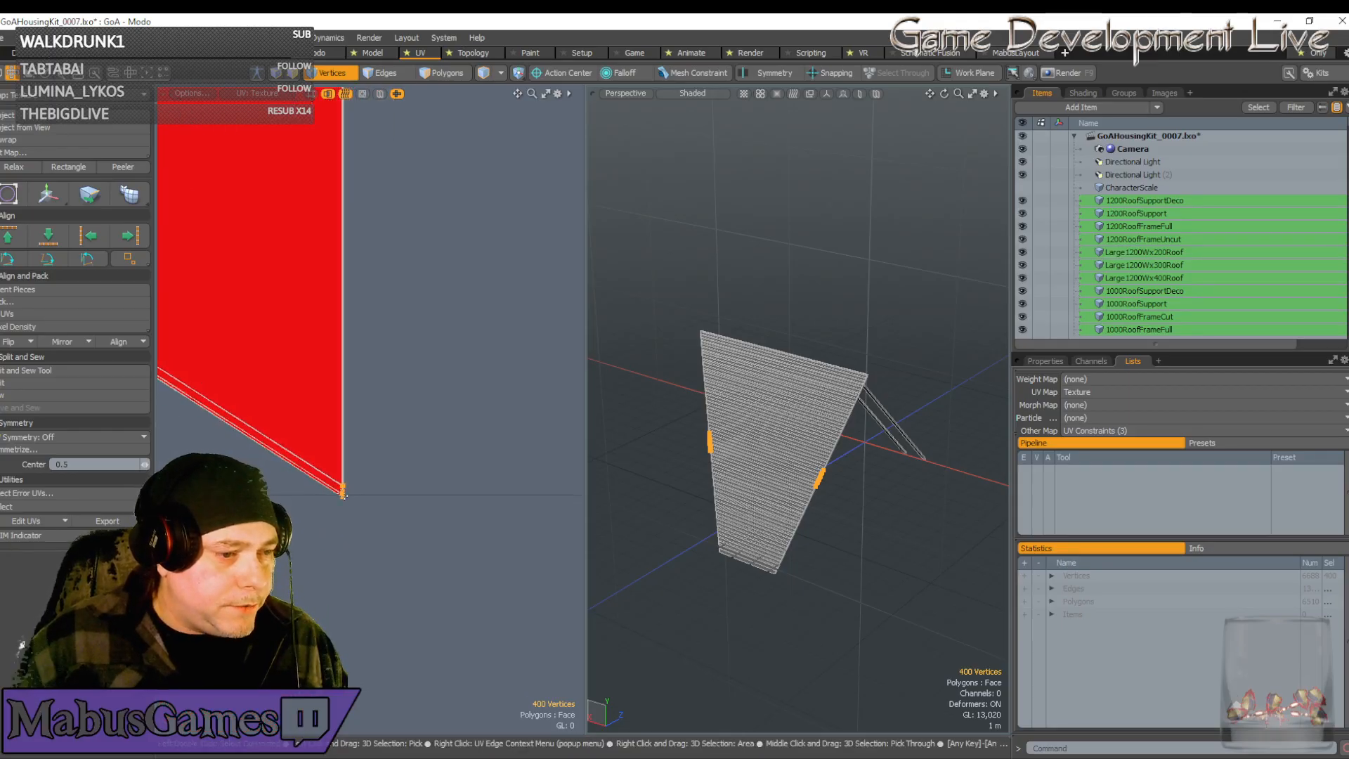
scroll(343, 496, "down", 3)
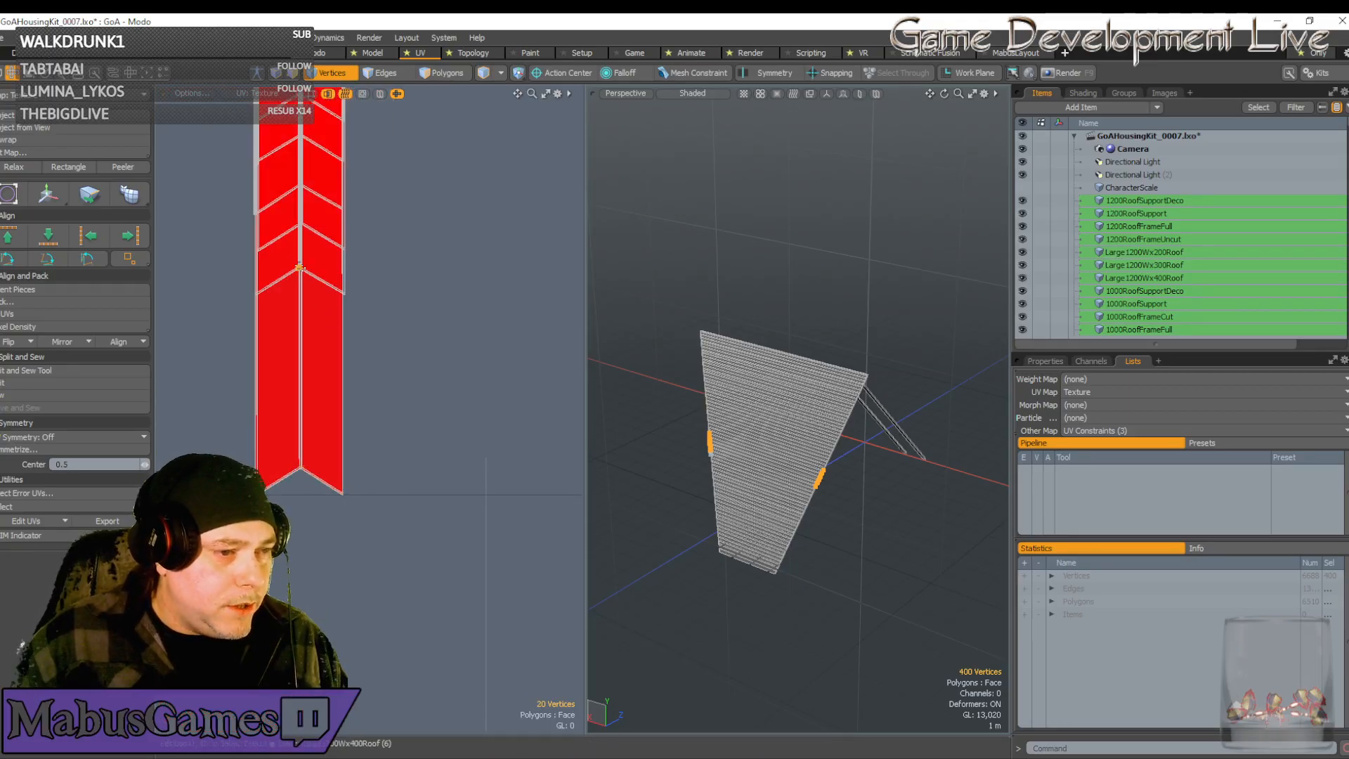
left_click(300, 267)
Move the chevron-joint vertices straight down, then up and right toward the joint
key("w")
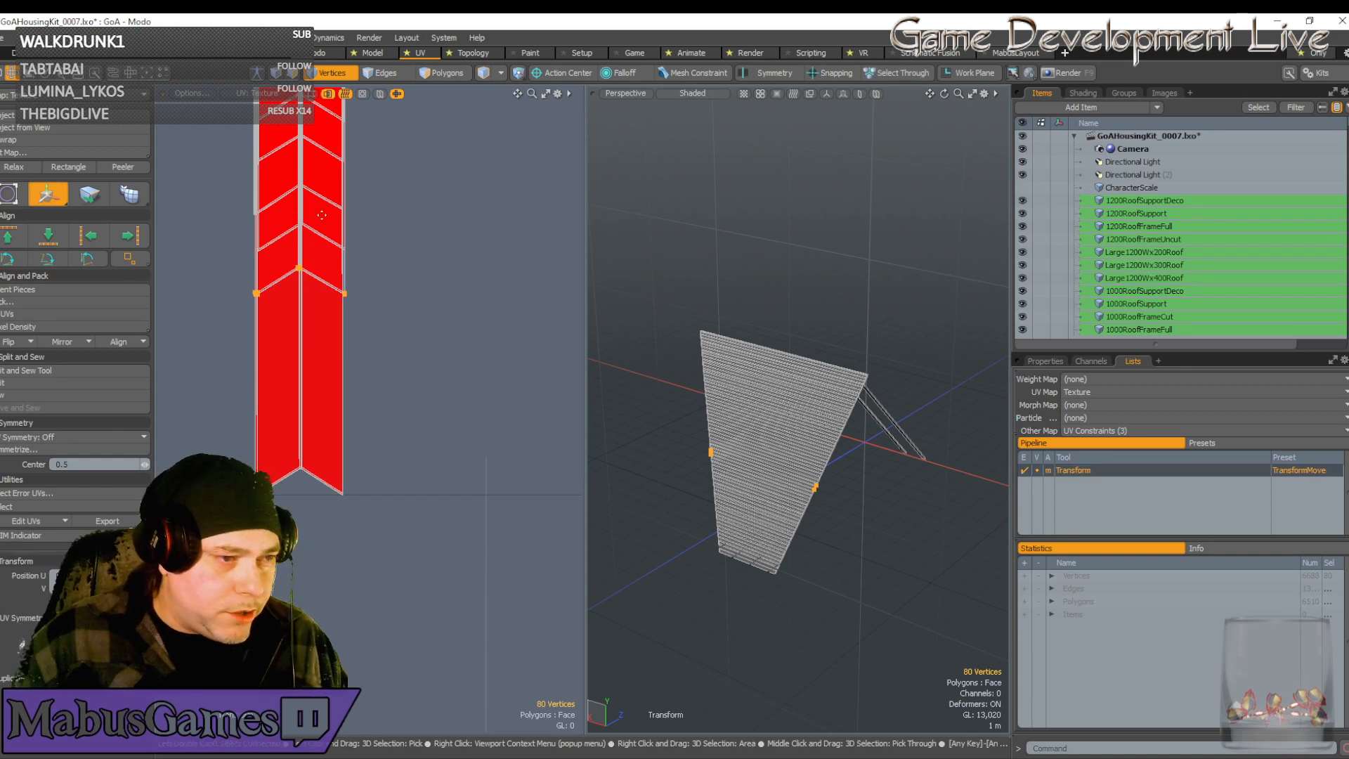
left_click_drag(301, 277, 299, 478)
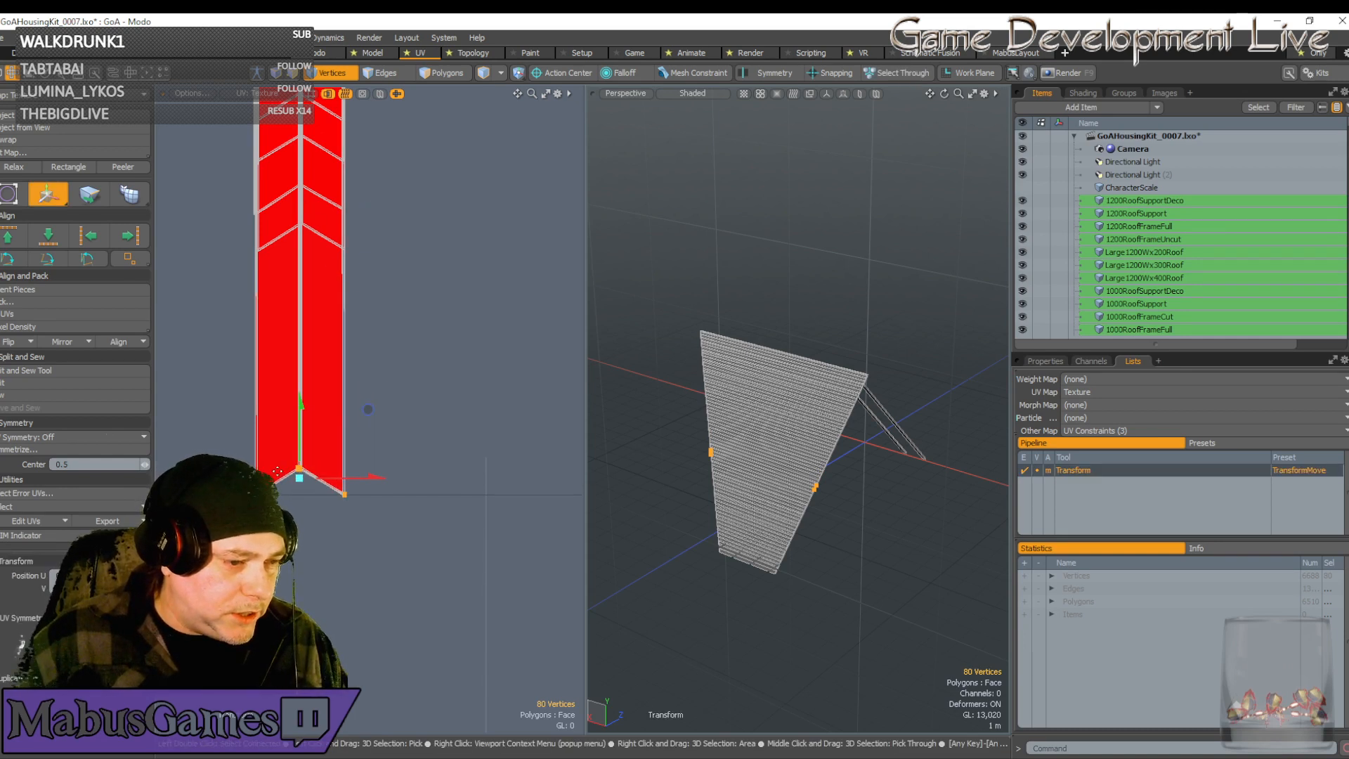
scroll(278, 471, "up", 6)
scroll(447, 464, "up", 3)
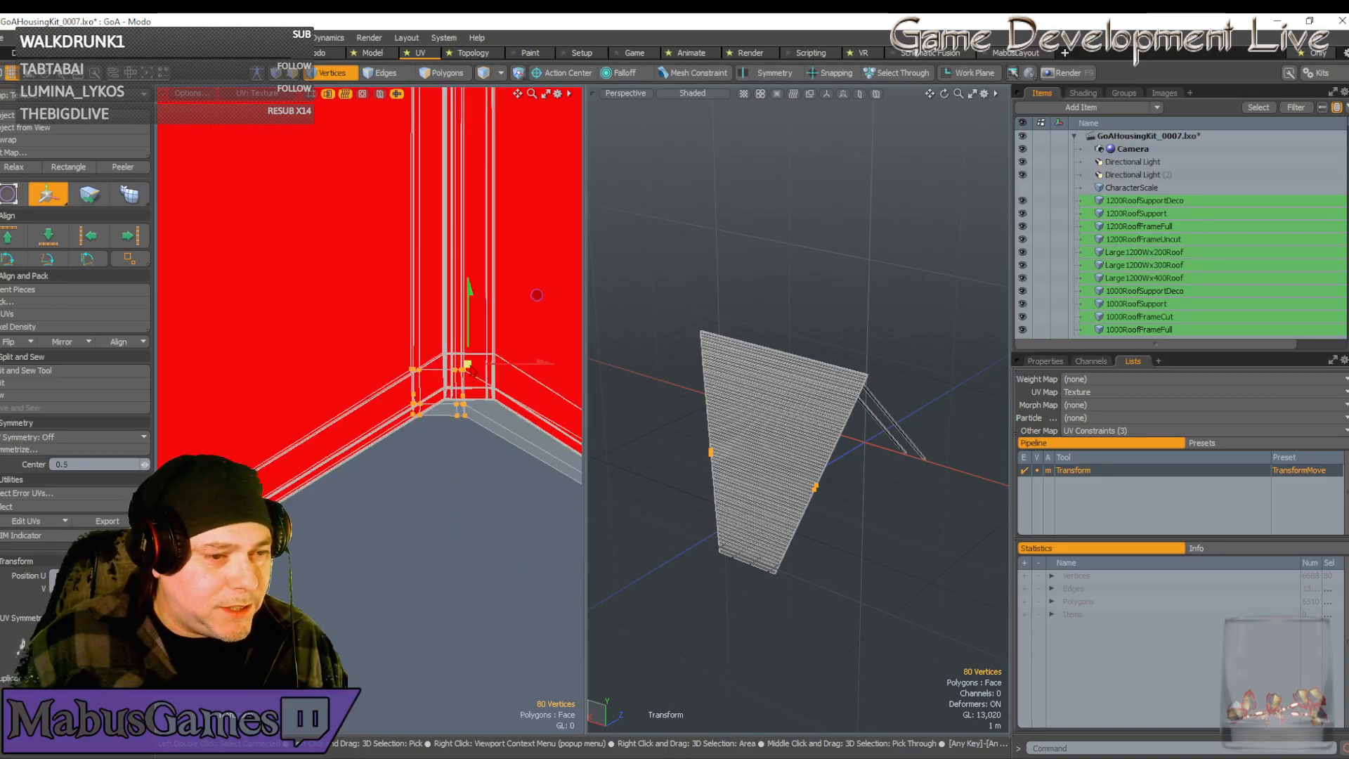
scroll(423, 299, "up", 3)
left_click_drag(453, 290, 551, 233)
scroll(413, 323, "up", 6)
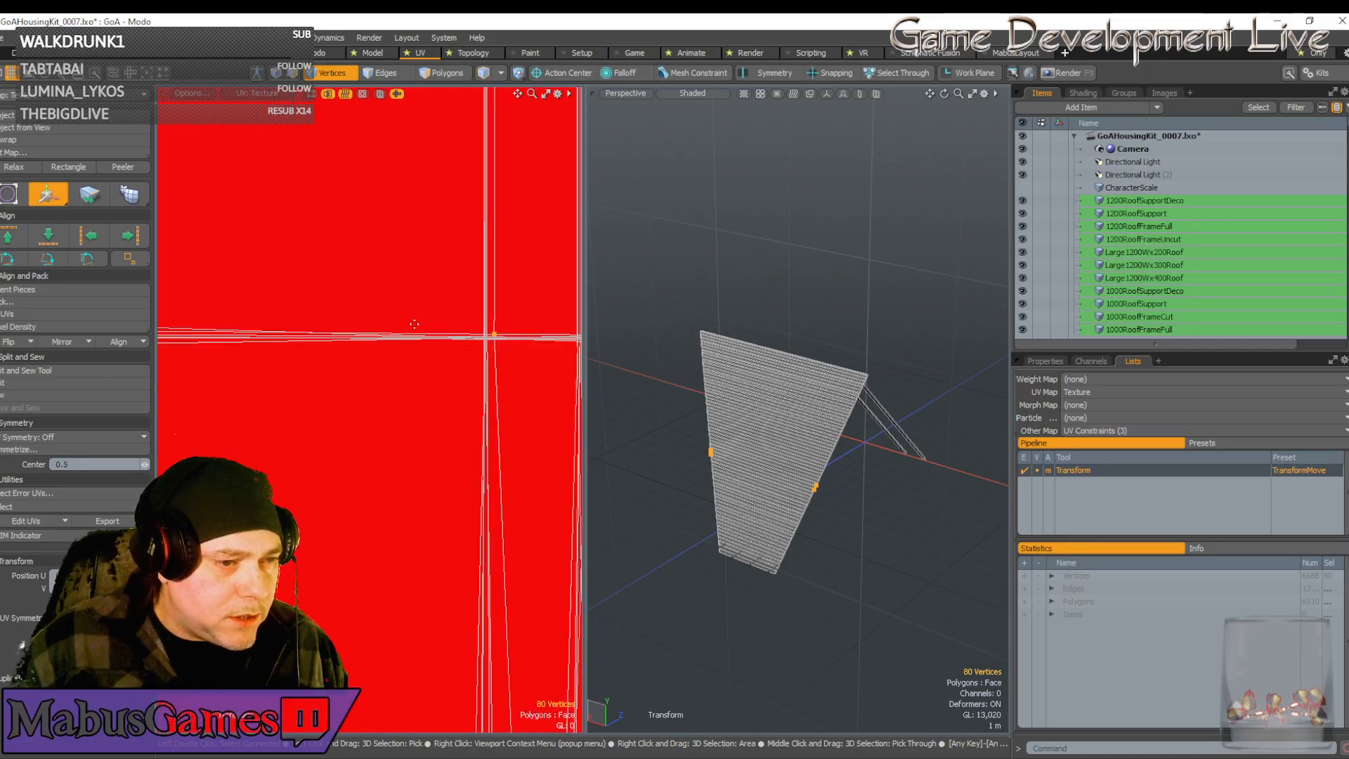
Shift the joint vertices down-left into line, then select the strip's bottom-right vertices
left_click(507, 321)
scroll(494, 350, "up", 6)
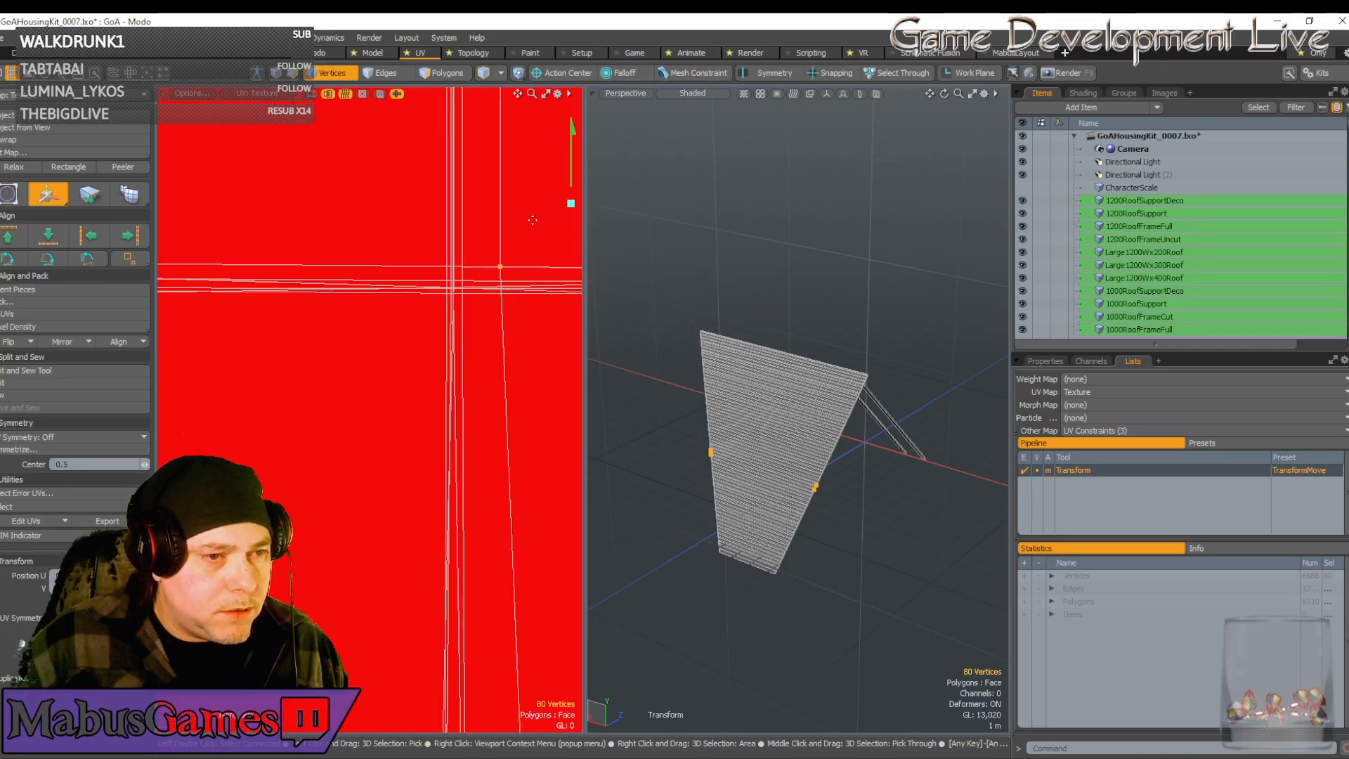
left_click_drag(536, 242, 490, 263)
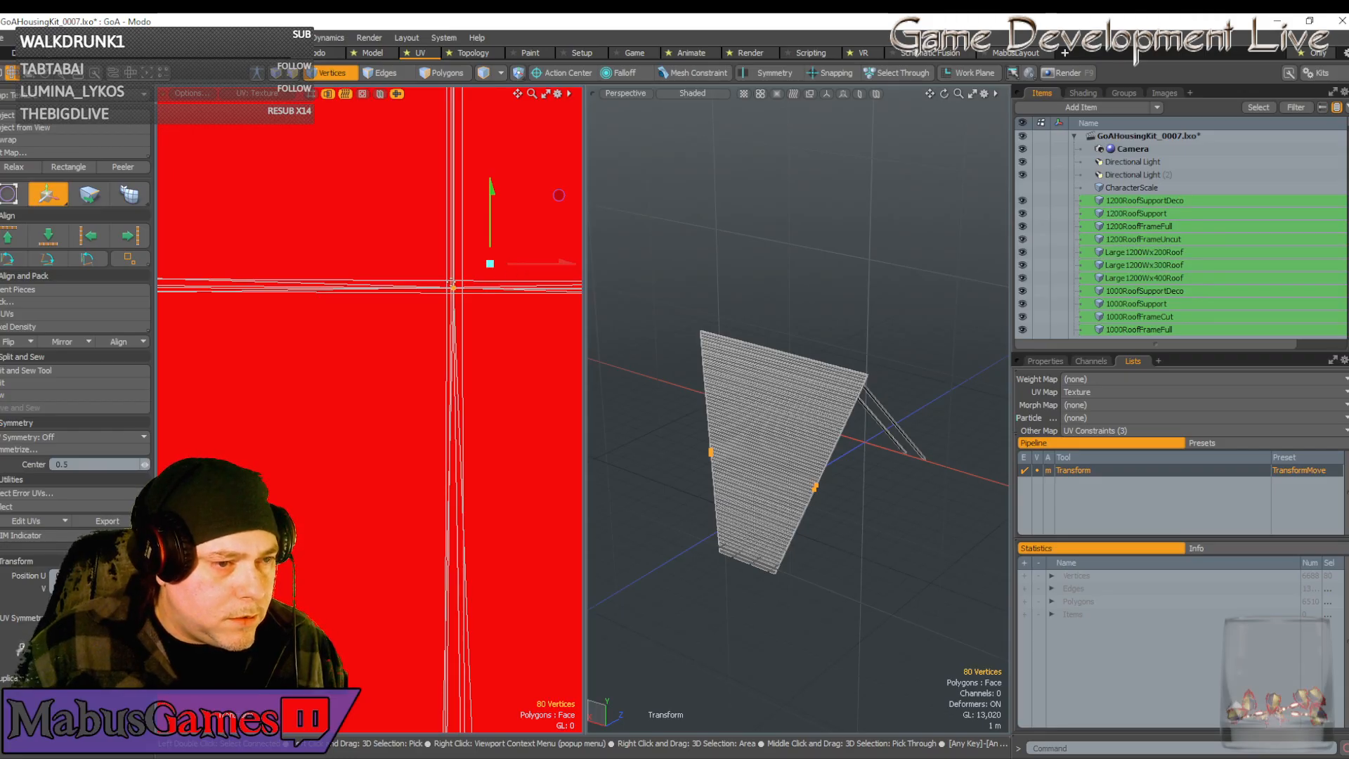
scroll(492, 356, "down", 6)
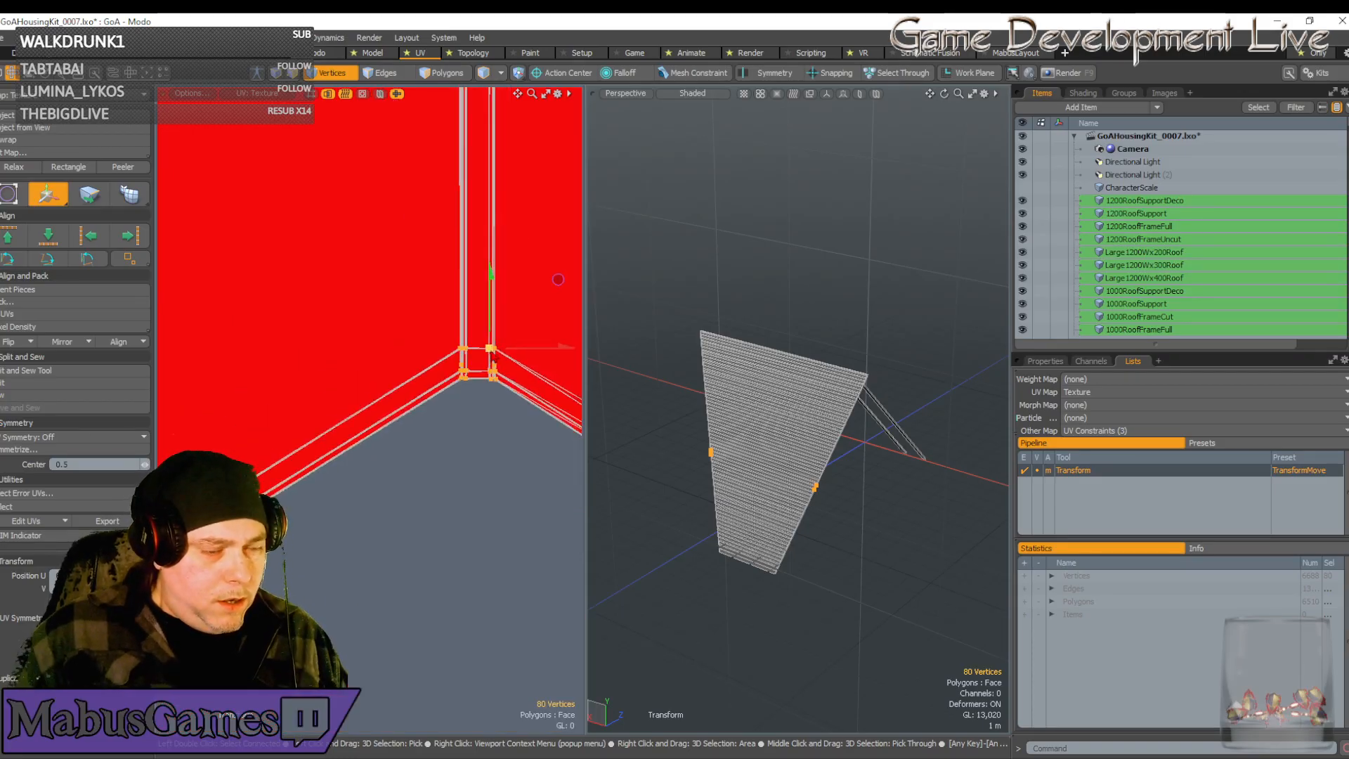
scroll(494, 357, "down", 3)
scroll(353, 450, "down", 3)
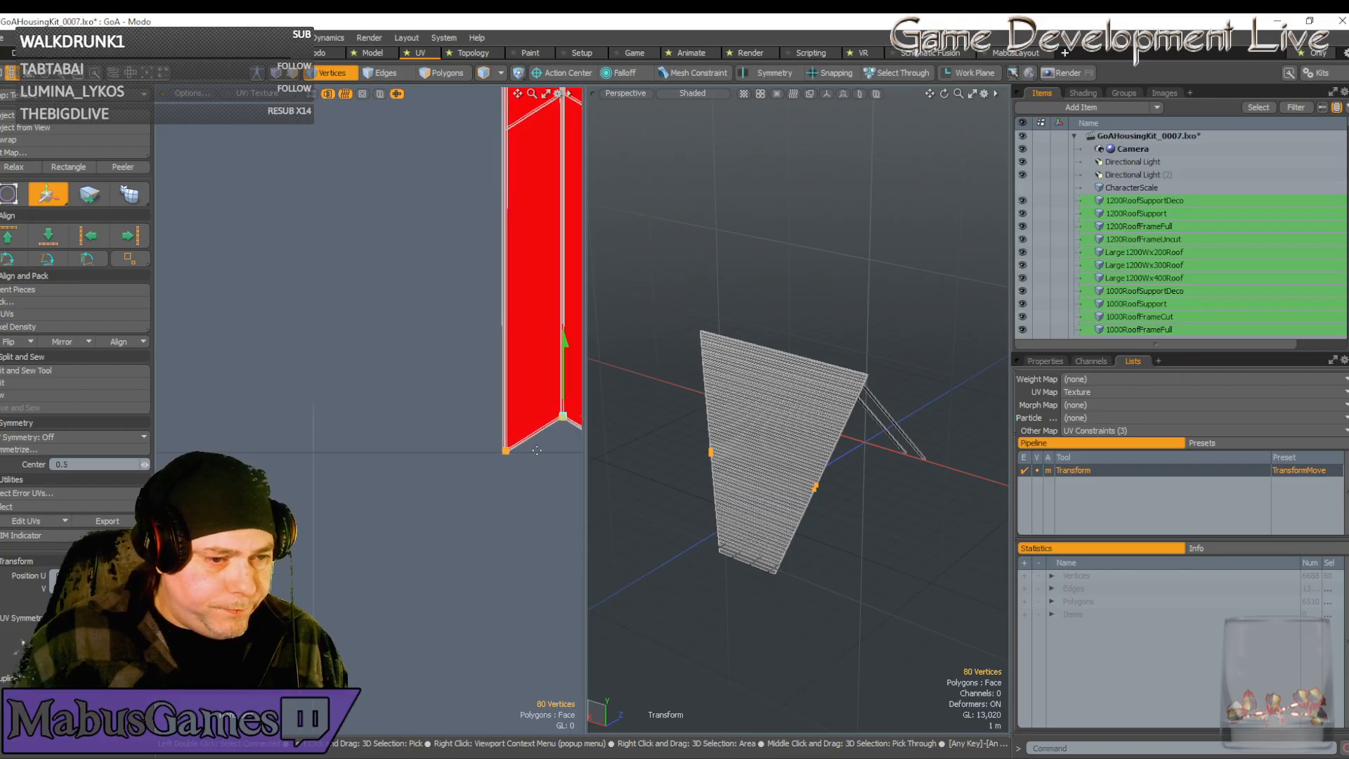
key("space")
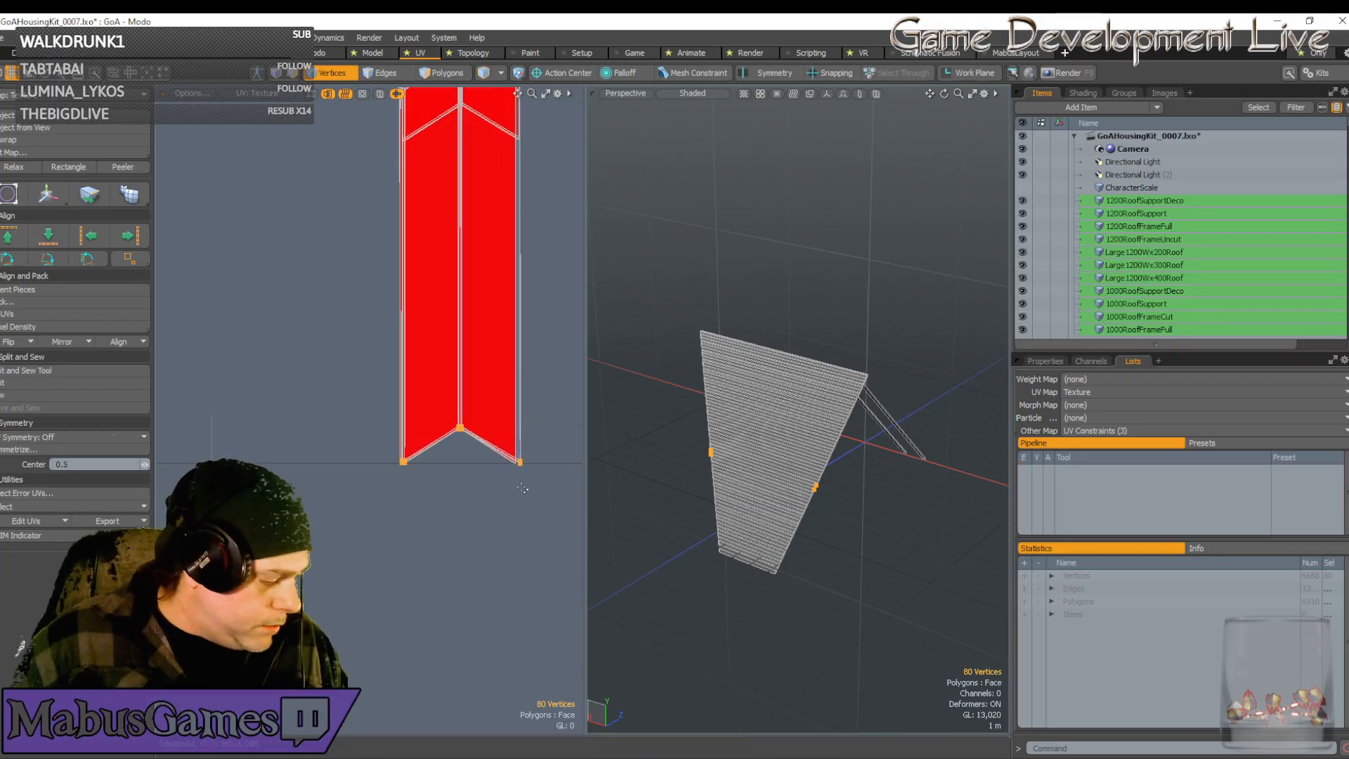
right_click_drag(548, 512, 437, 387)
scroll(477, 437, "down", 8)
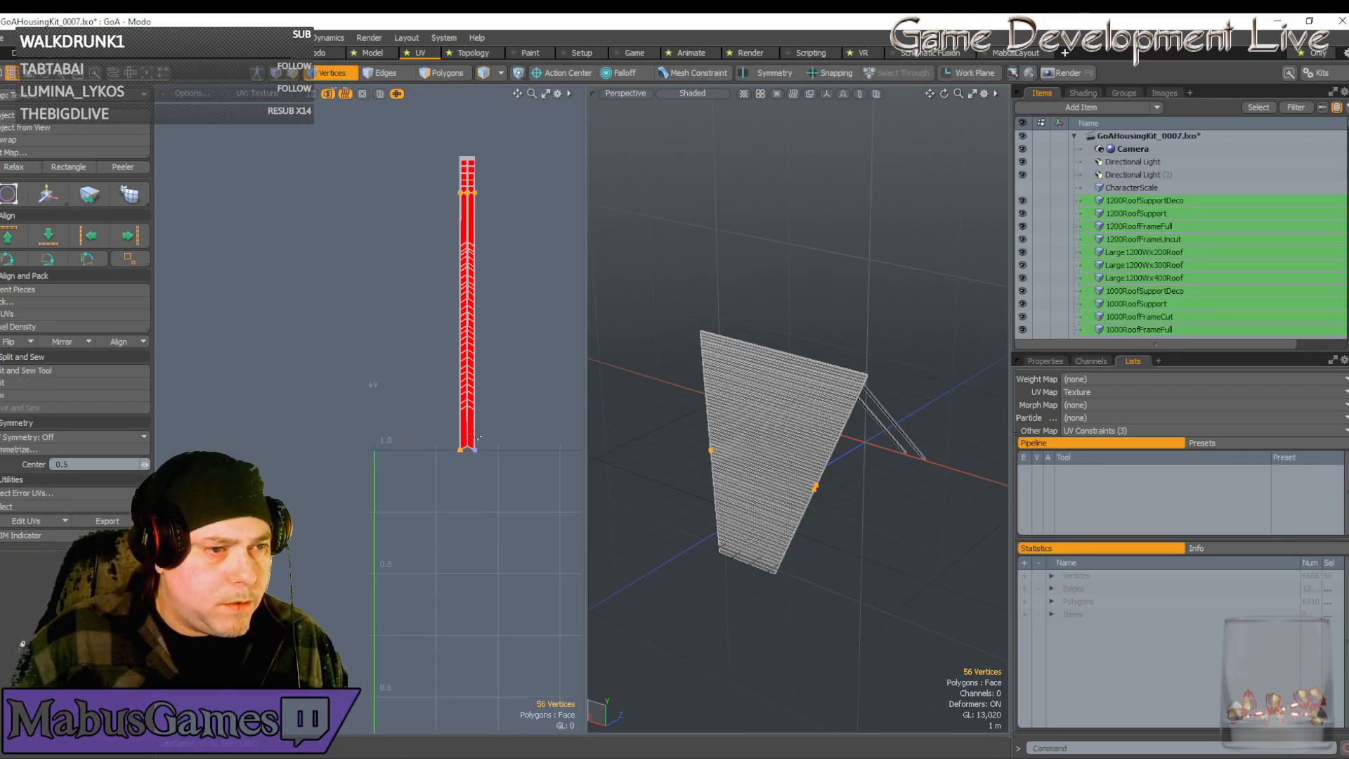
Narrow the selection to the bottom corner vertices and pull them left and down
scroll(477, 437, "down", 5)
right_click_drag(459, 341, 492, 395, "ctrl")
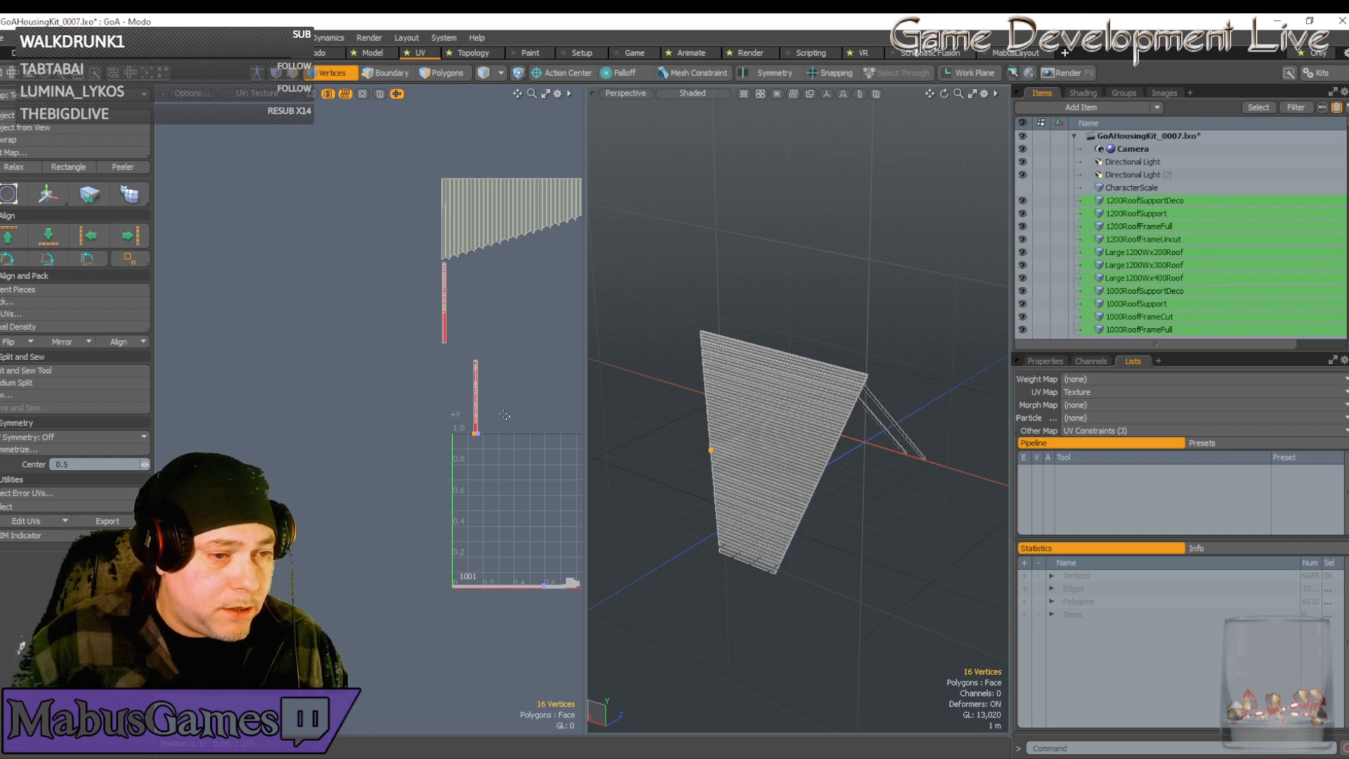
scroll(446, 341, "up", 10)
scroll(469, 384, "up", 5)
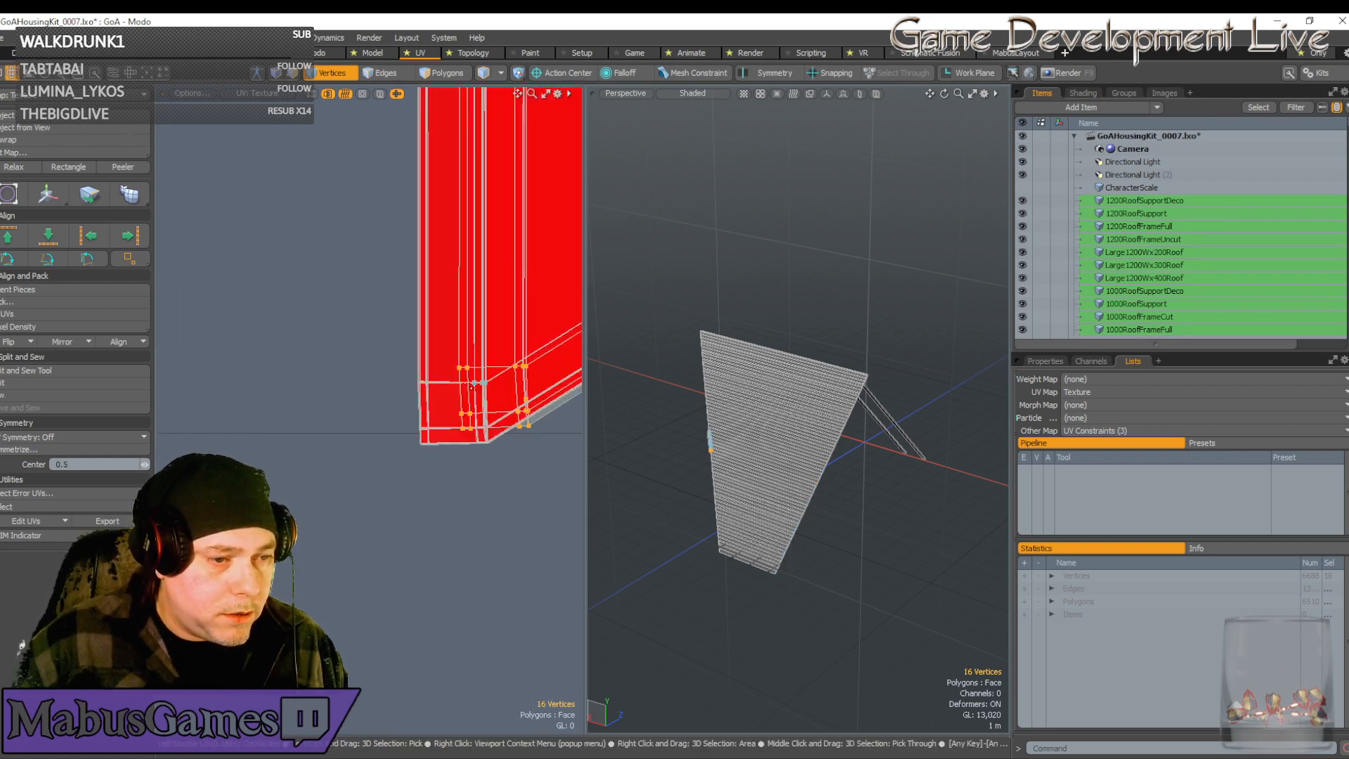
key("w")
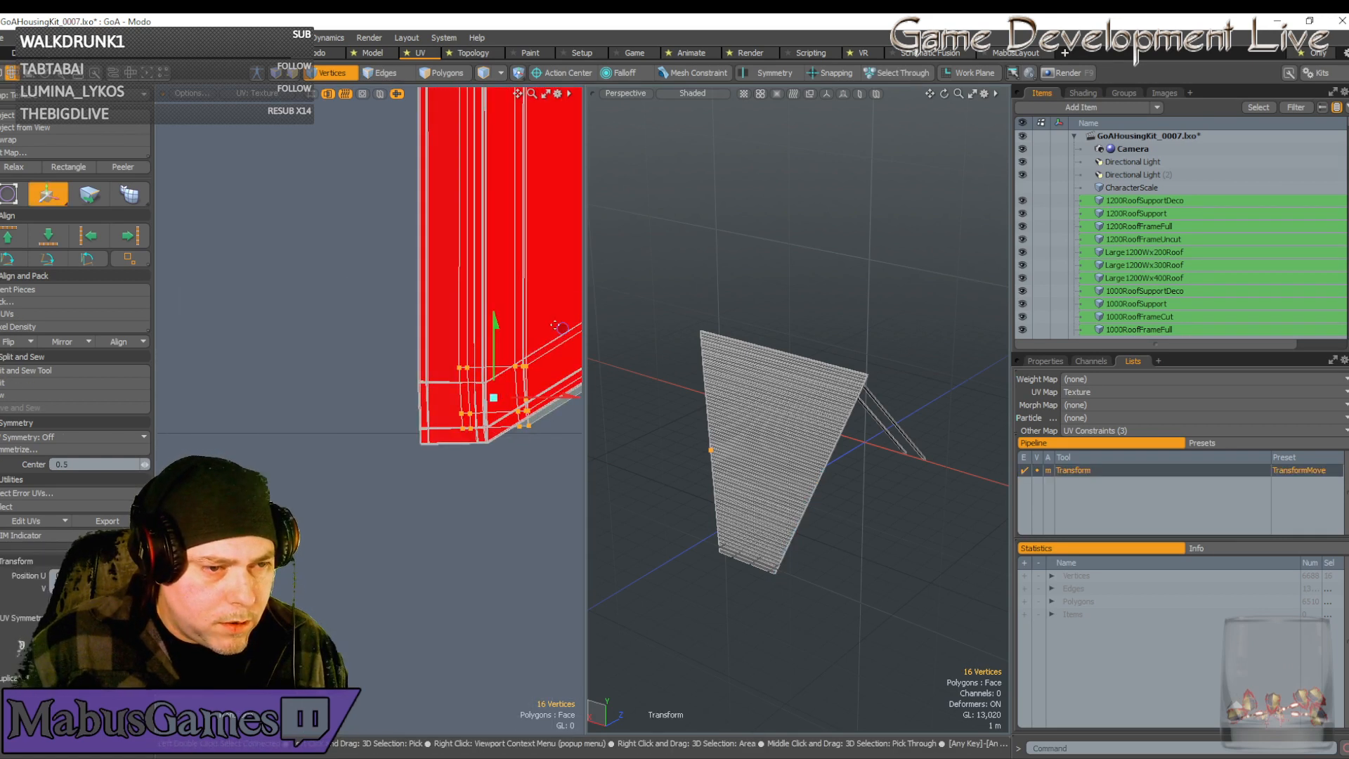
left_click_drag(555, 326, 522, 347)
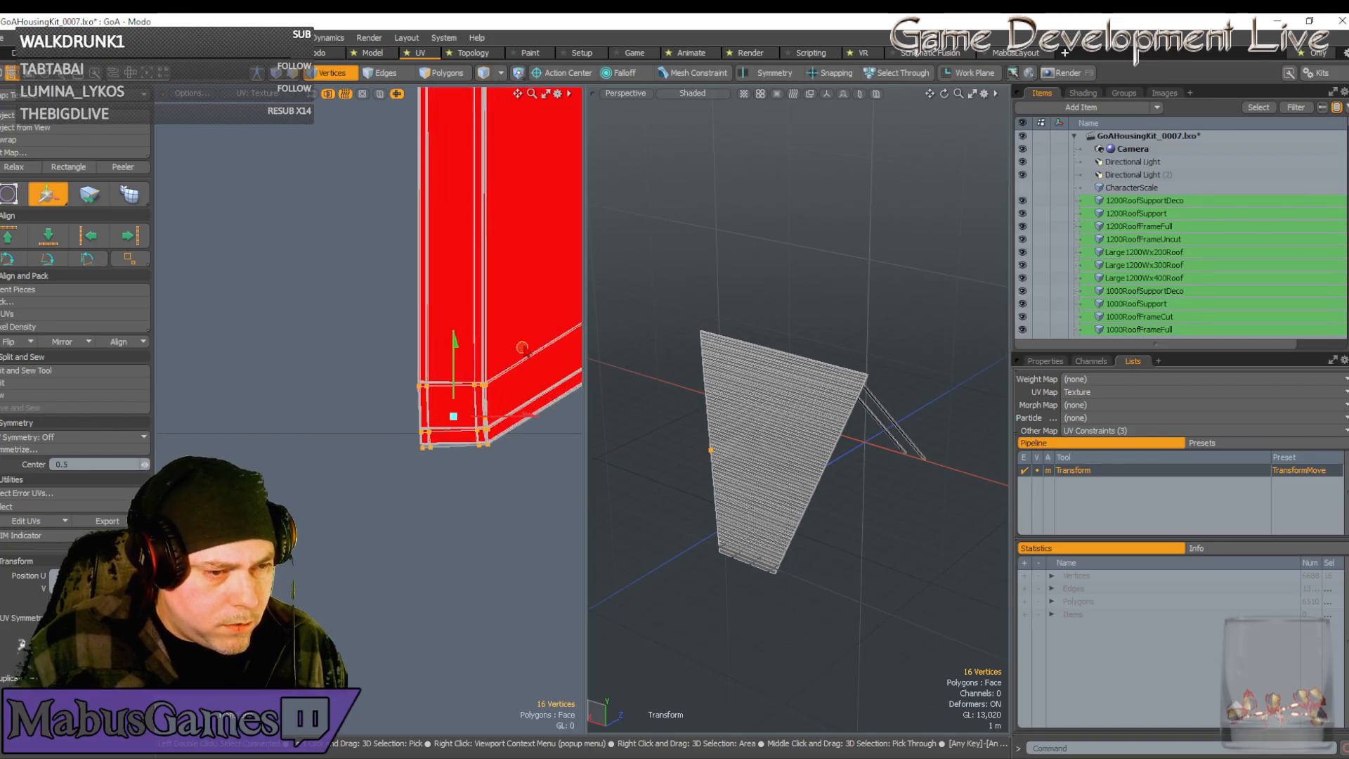
Lift the corner vertices onto the upper edge line and nudge them slightly left
scroll(470, 384, "up", 5)
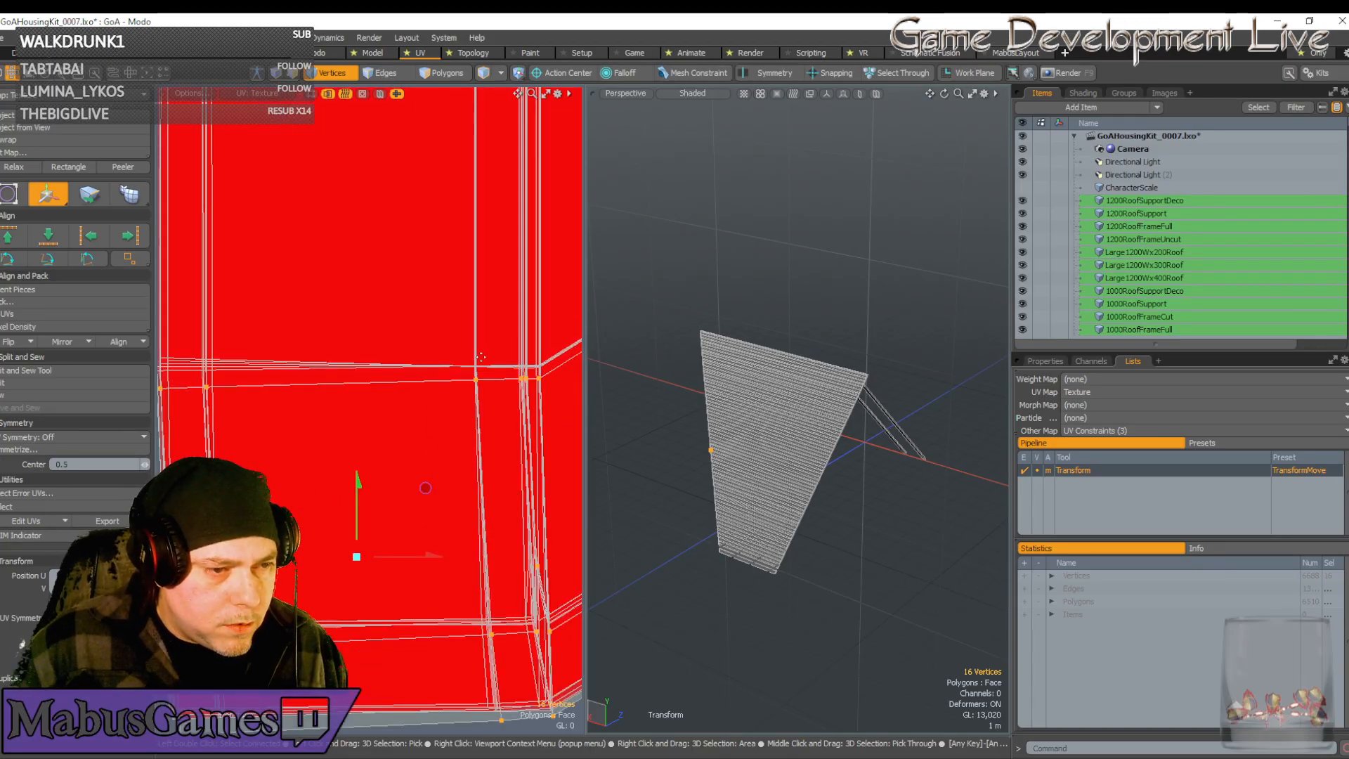
left_click(485, 356)
scroll(485, 355, "up", 5)
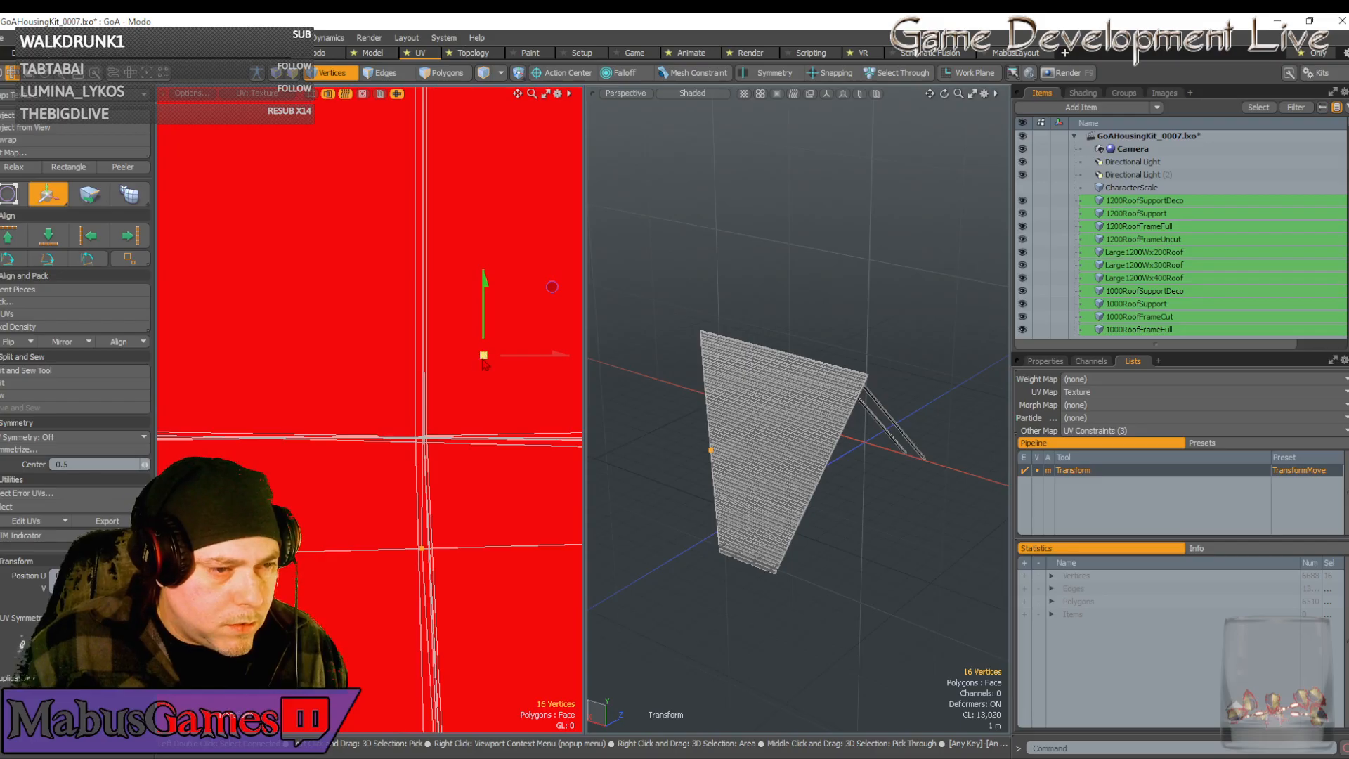
left_click(444, 527)
scroll(445, 524, "up", 2)
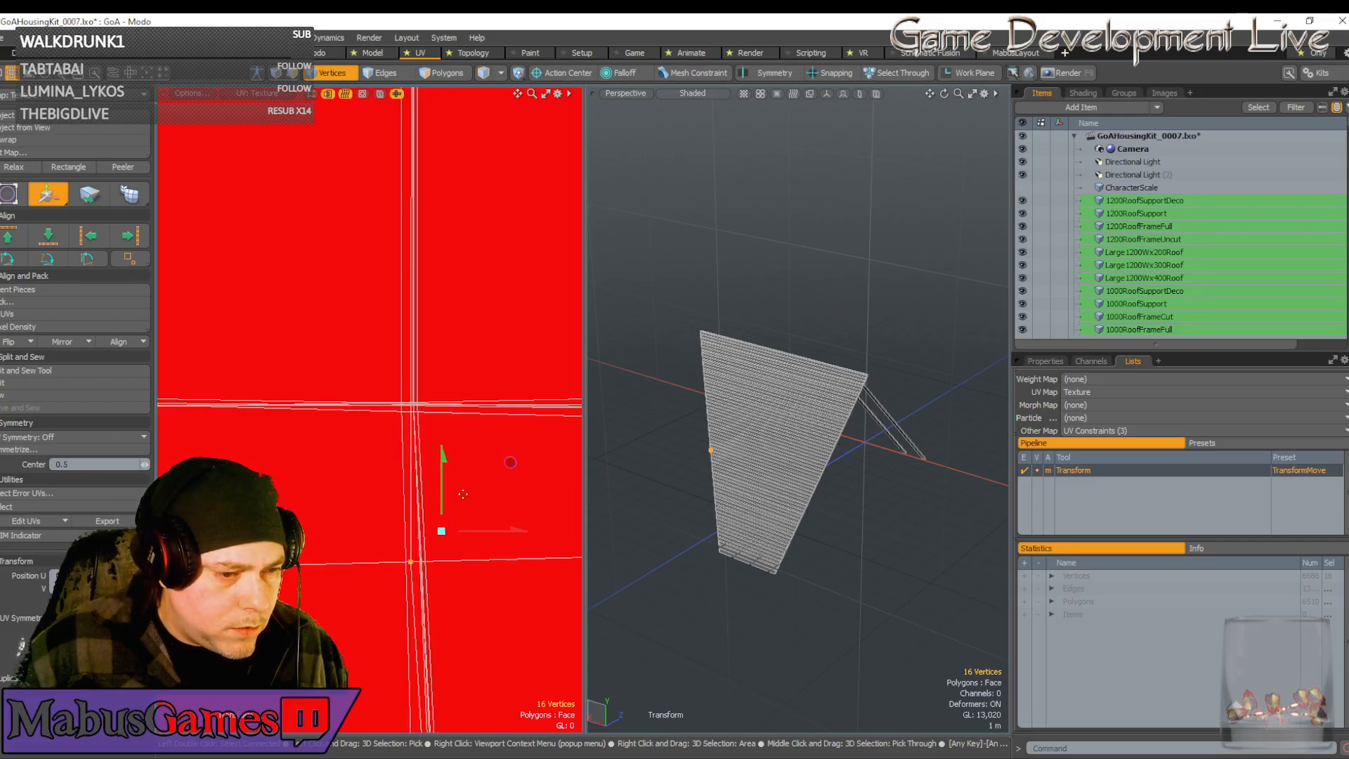
left_click_drag(510, 463, 514, 305)
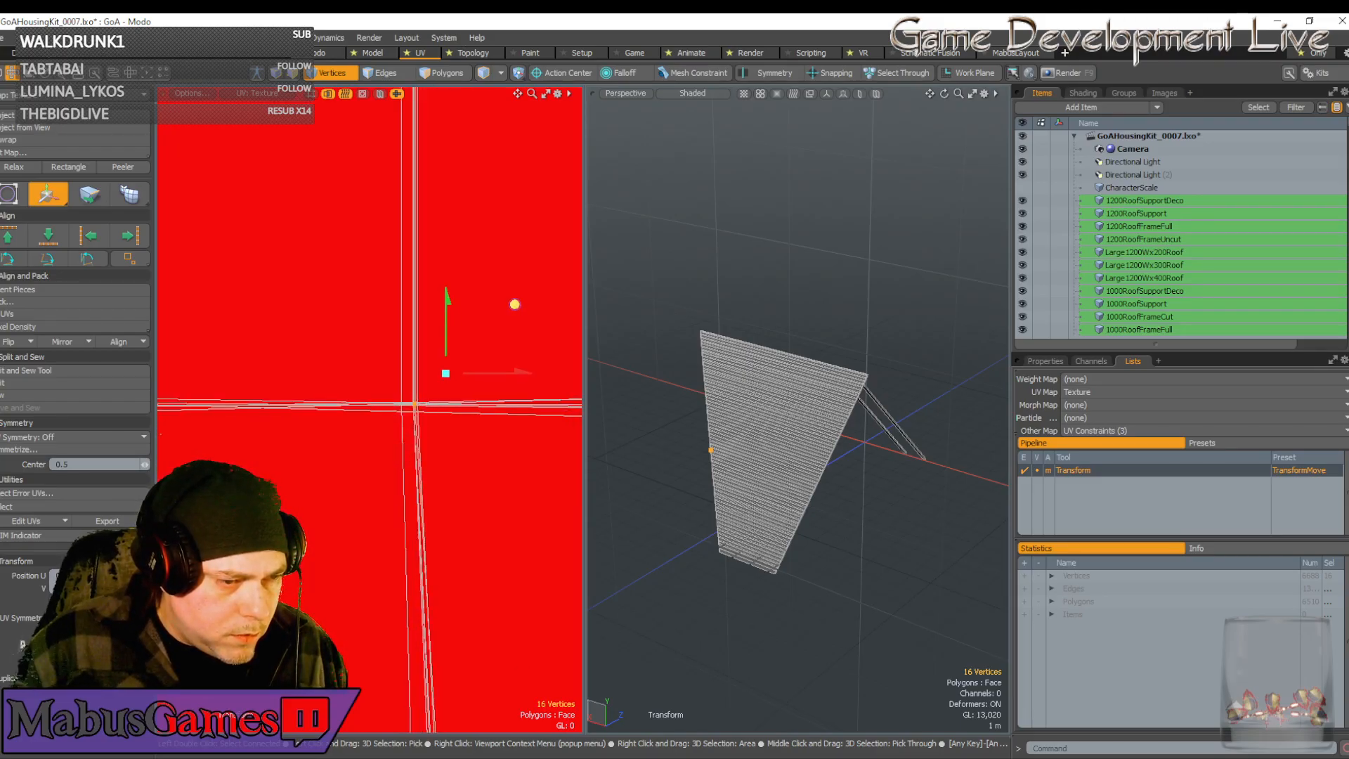
left_click_drag(462, 376, 460, 376)
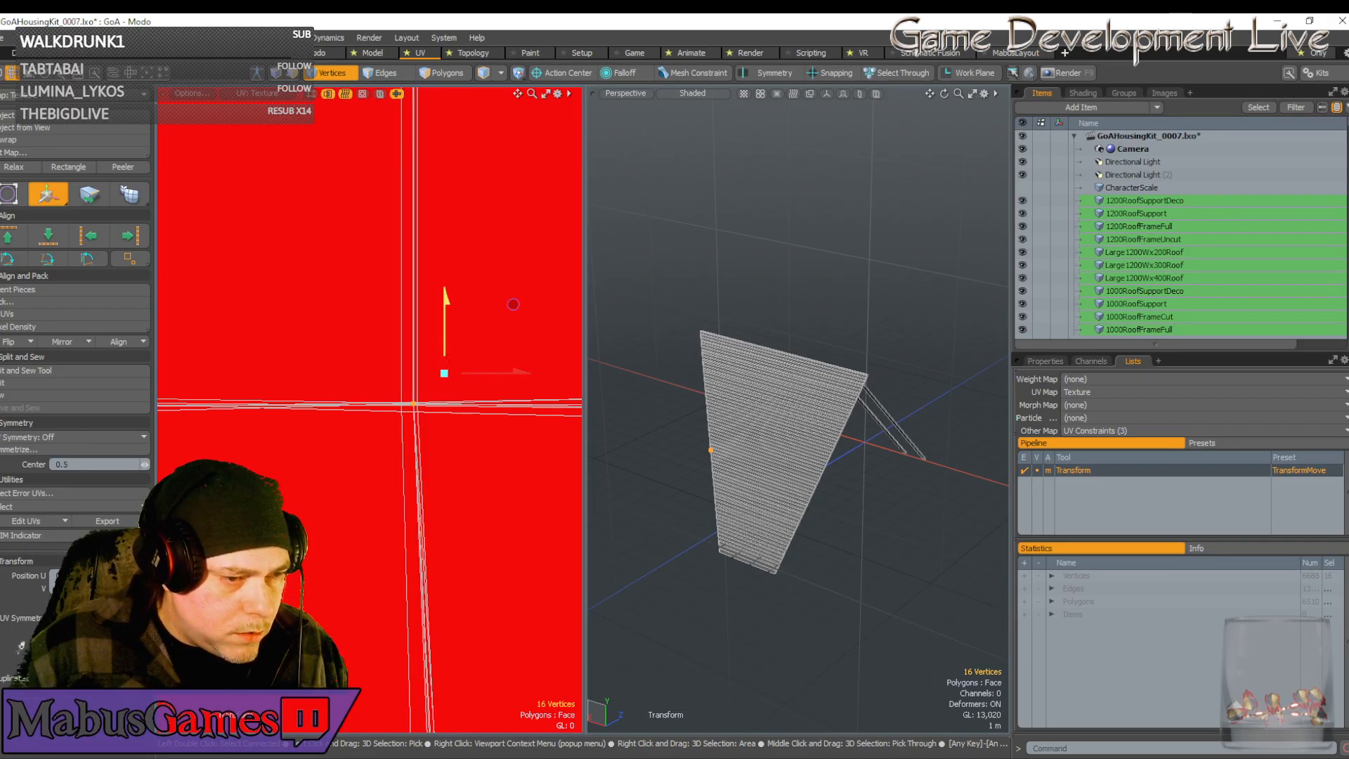
scroll(369, 408, "down", 5)
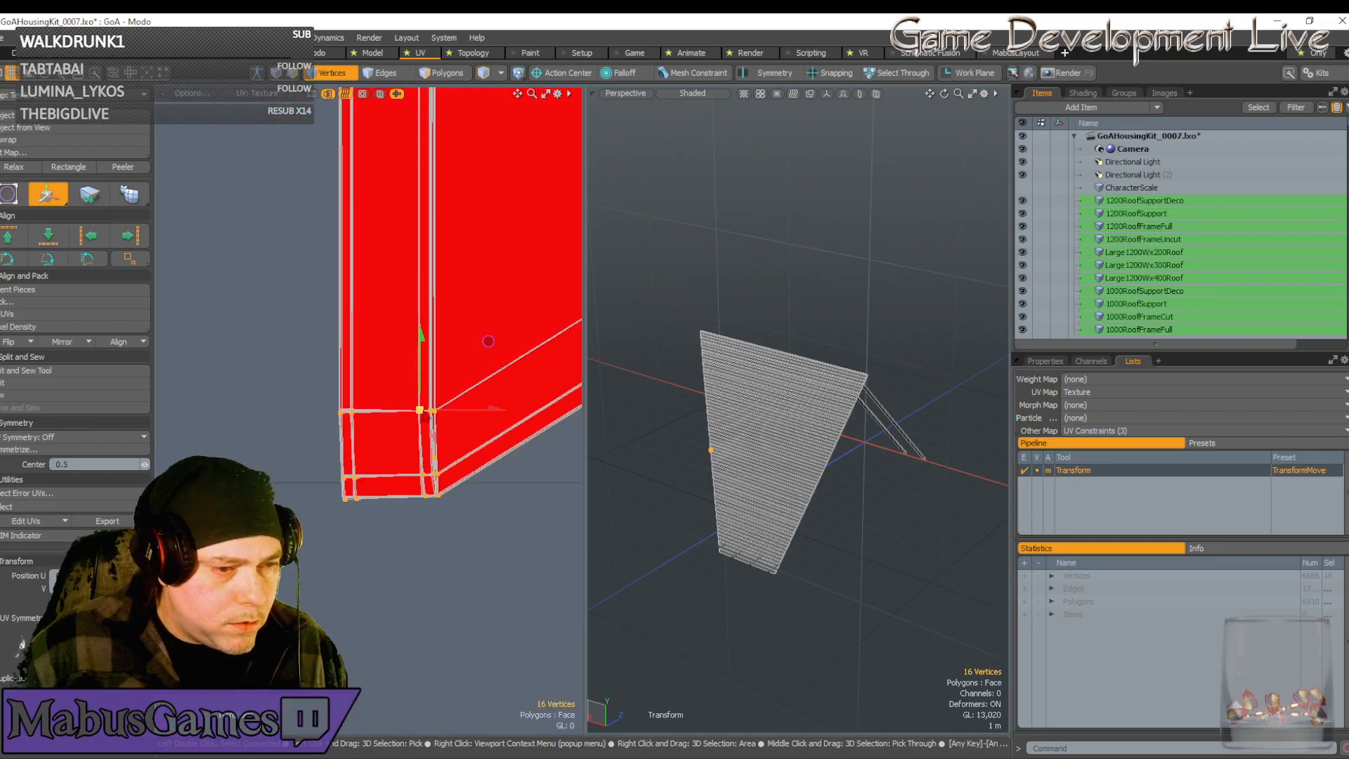
scroll(425, 415, "down", 5)
key("space")
scroll(432, 413, "down", 4)
left_click_drag(502, 415, 362, 414, "alt")
scroll(371, 415, "up", 4)
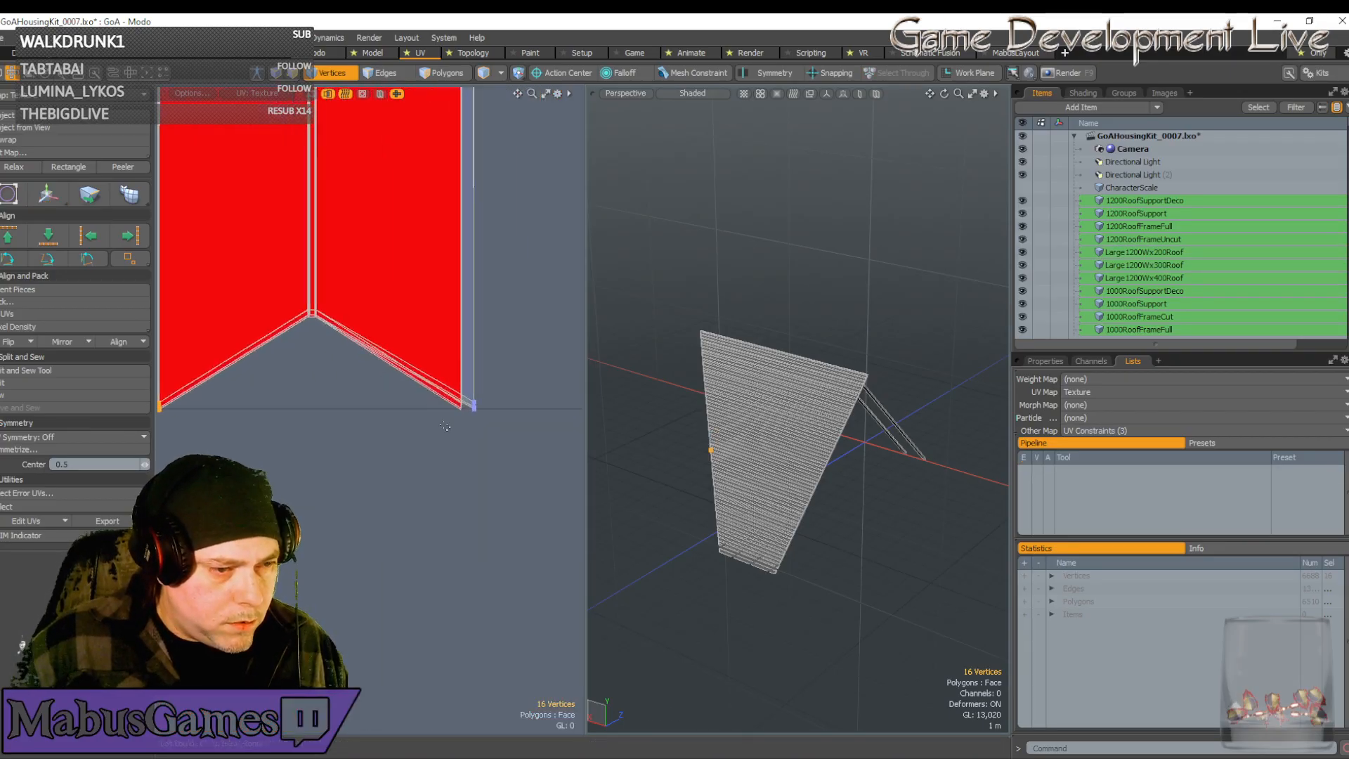
scroll(445, 427, "up", 4)
Select the seven right-edge vertices, slide them left onto the red island's edge, then down
right_click_drag(399, 437, 364, 366)
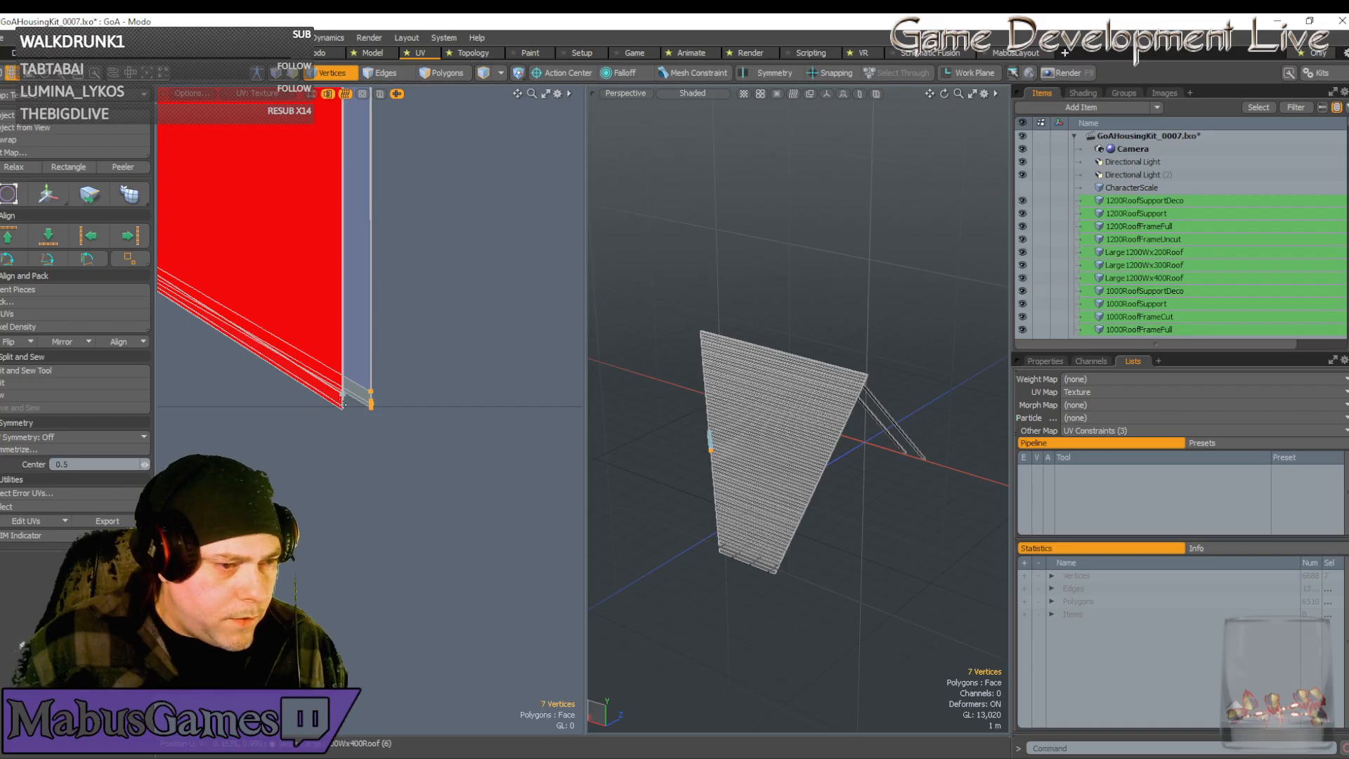
scroll(342, 403, "up", 4)
key("w")
left_click_drag(492, 391, 408, 391)
scroll(313, 409, "up", 7)
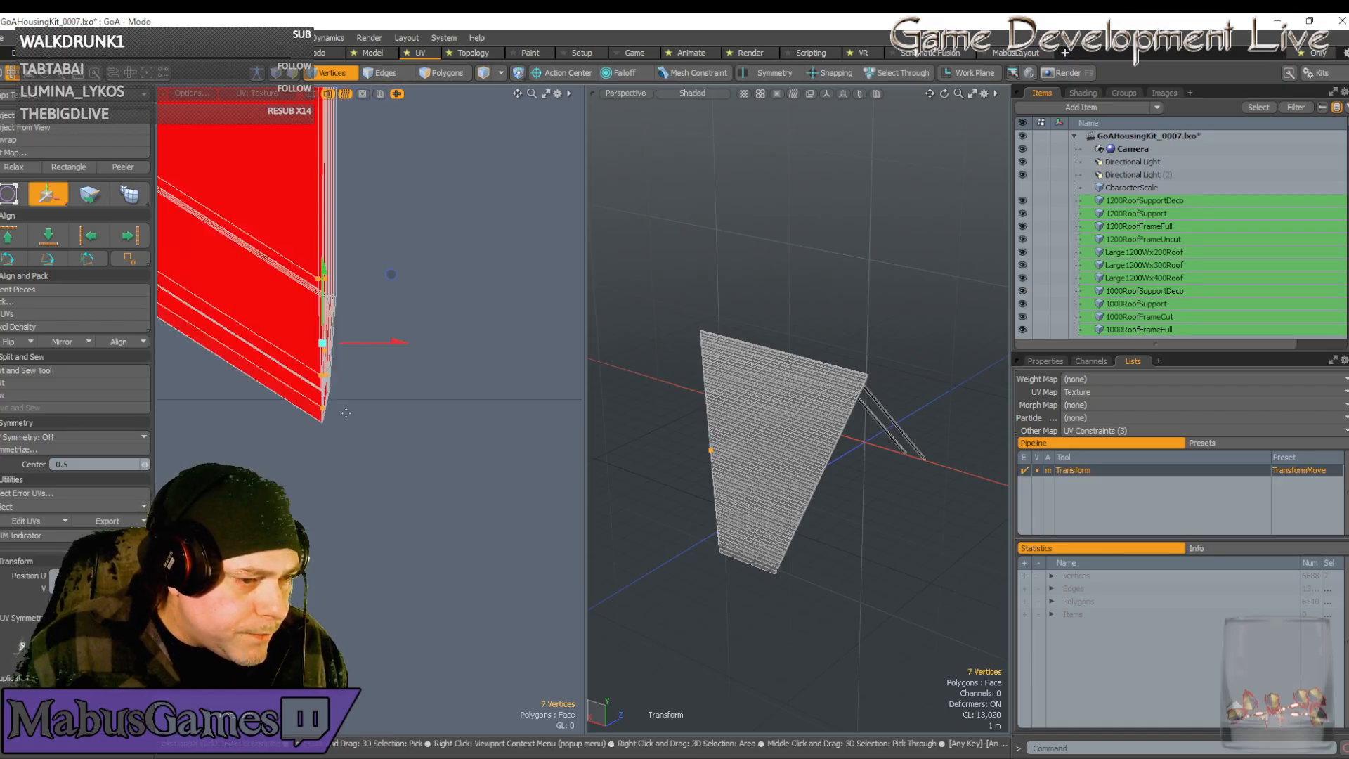
scroll(315, 415, "up", 5)
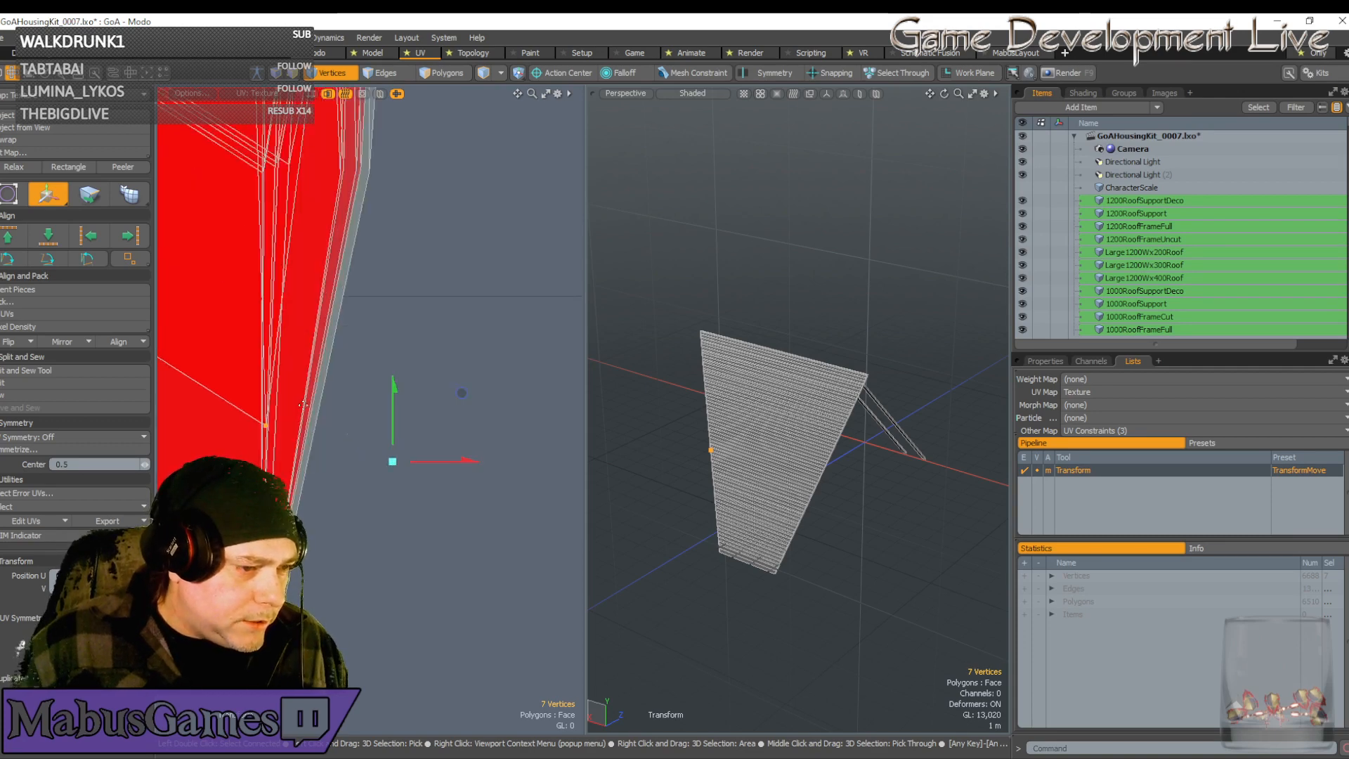
left_click_drag(462, 394, 455, 639)
key("space")
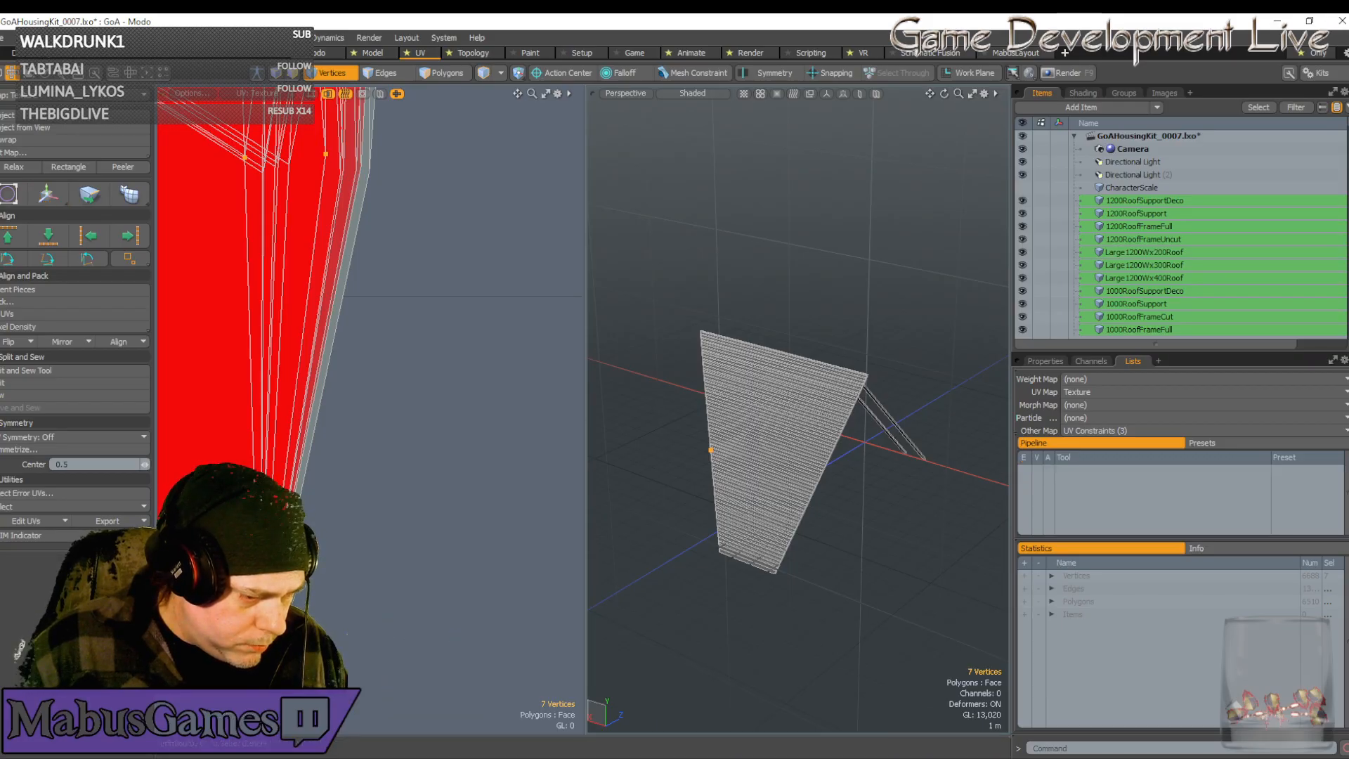
Reactivate the Move tool on the selected UV vertices, ready for the next adjustment
key("w")
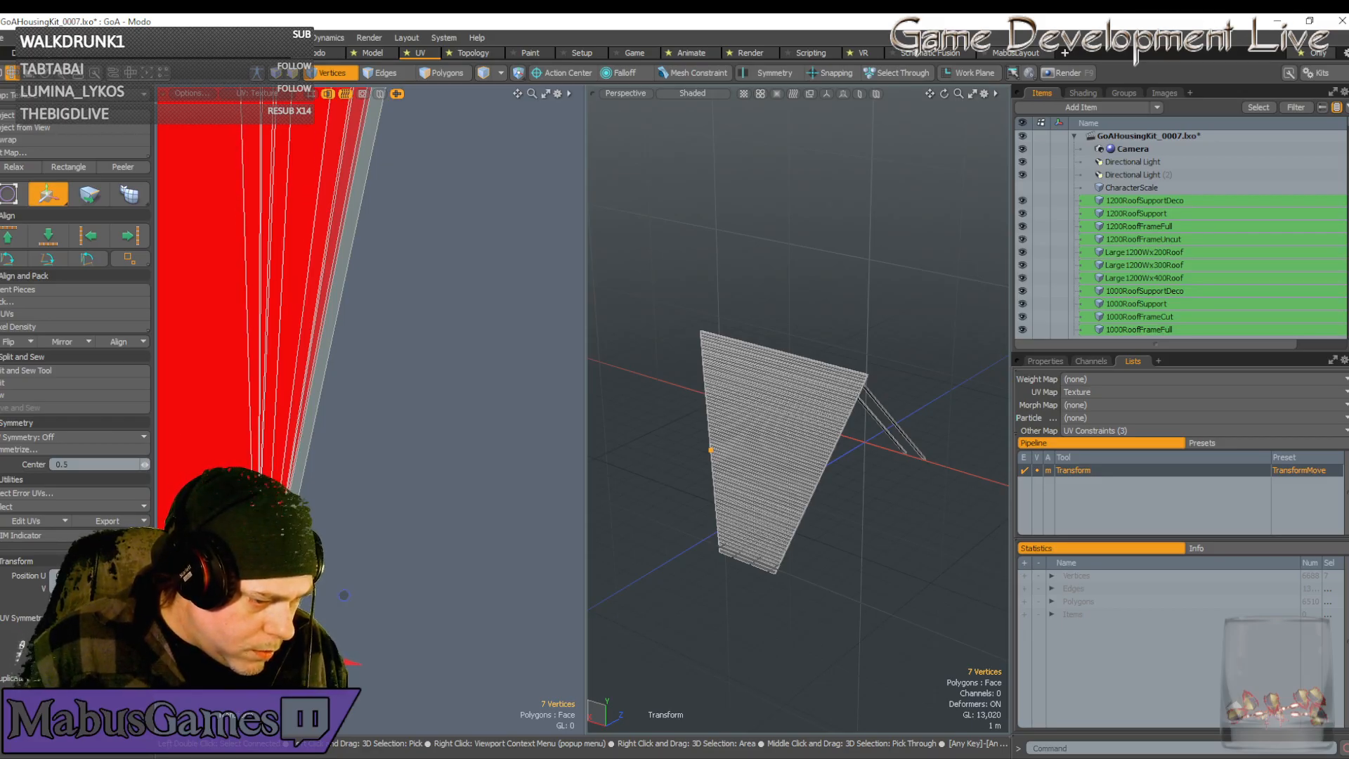
scroll(343, 596, "down", 6)
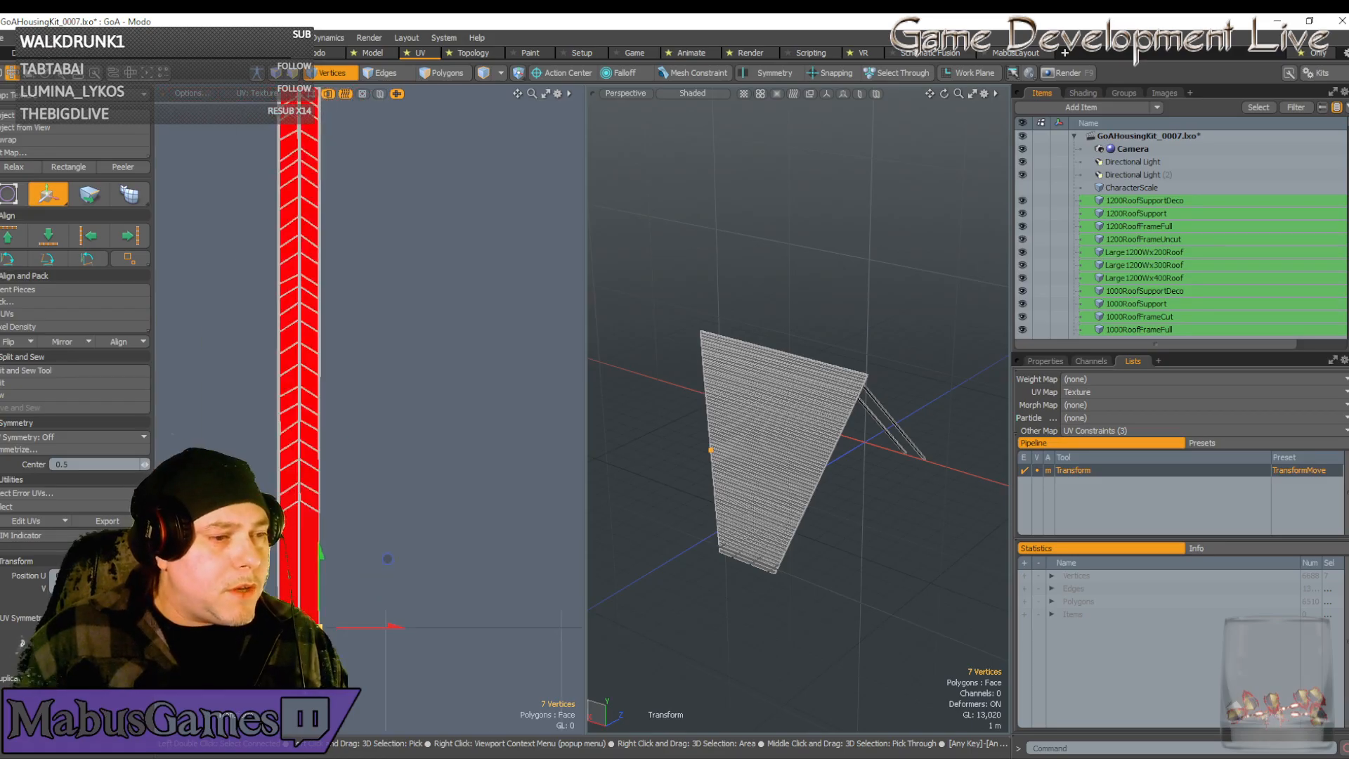
scroll(327, 627, "up", 6)
scroll(300, 577, "down", 3)
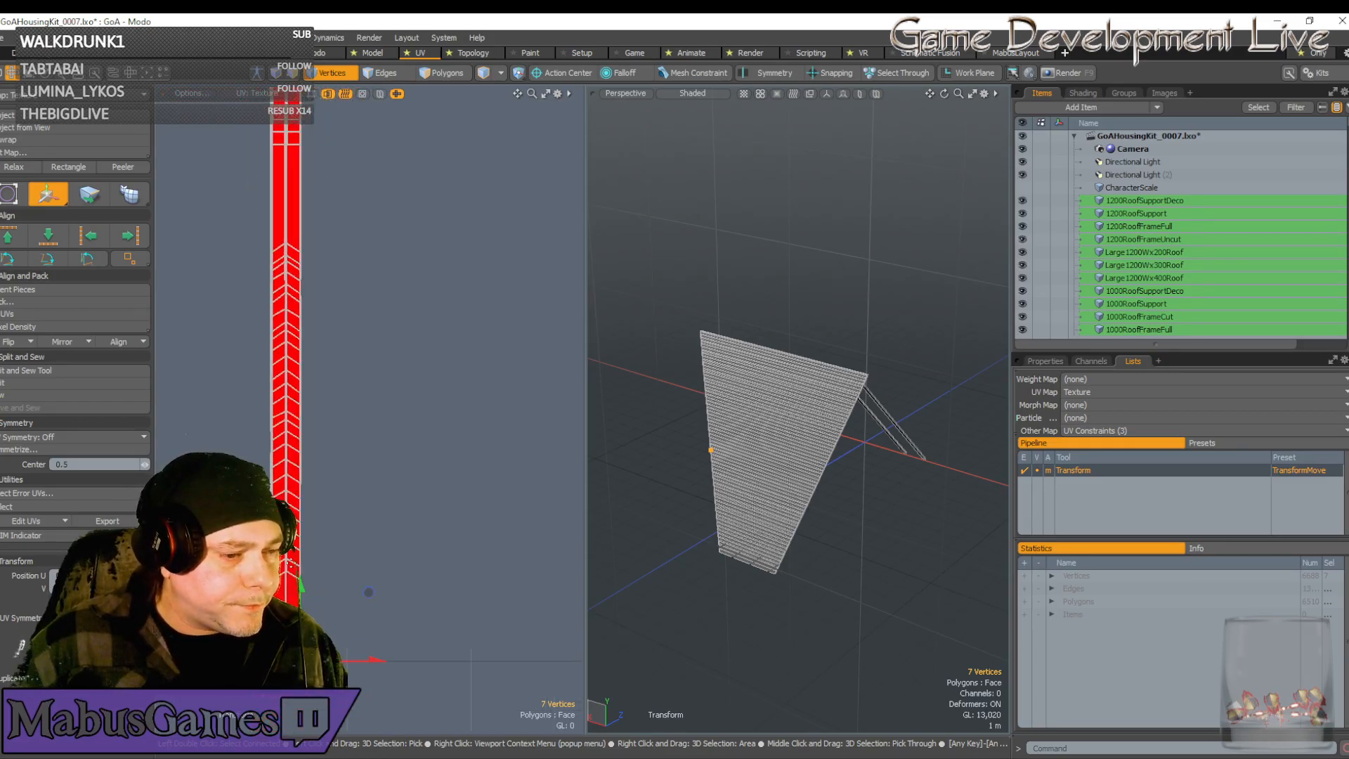
key("space")
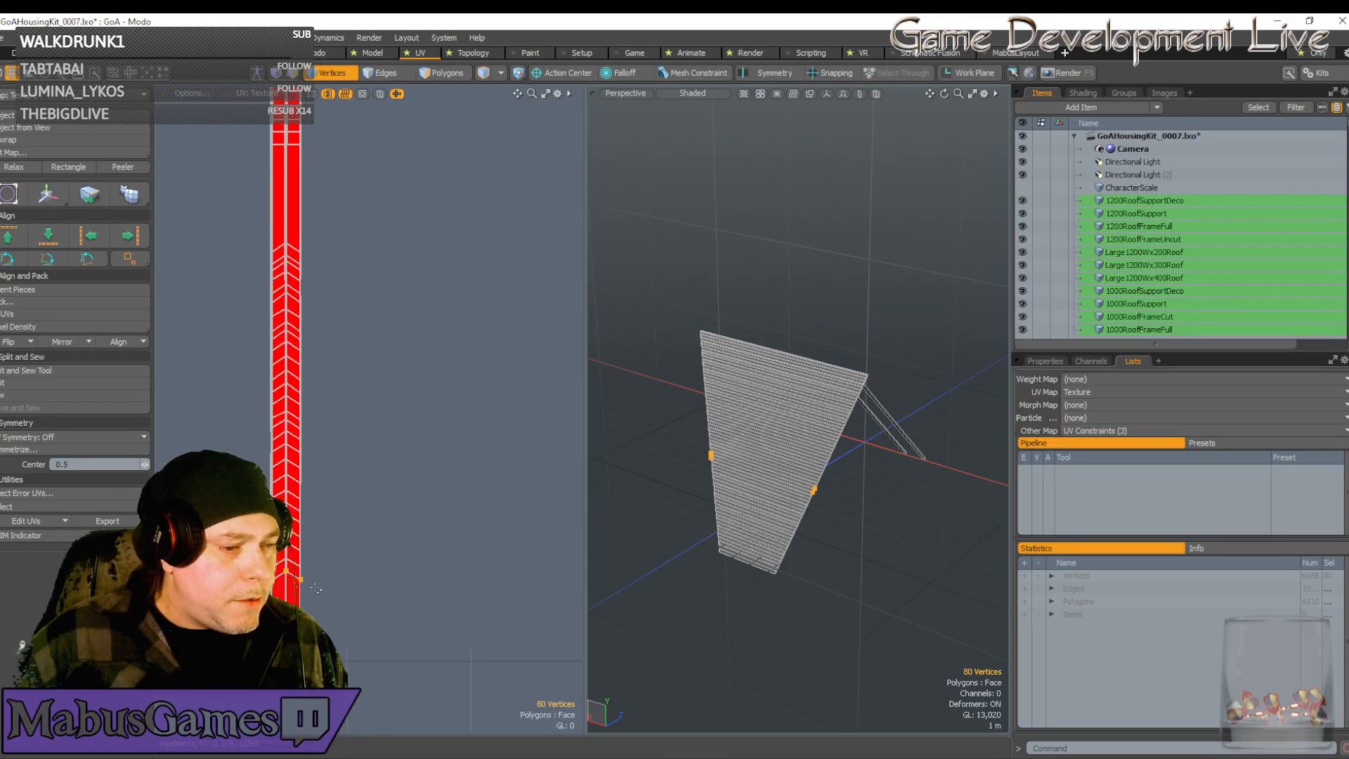
key("w")
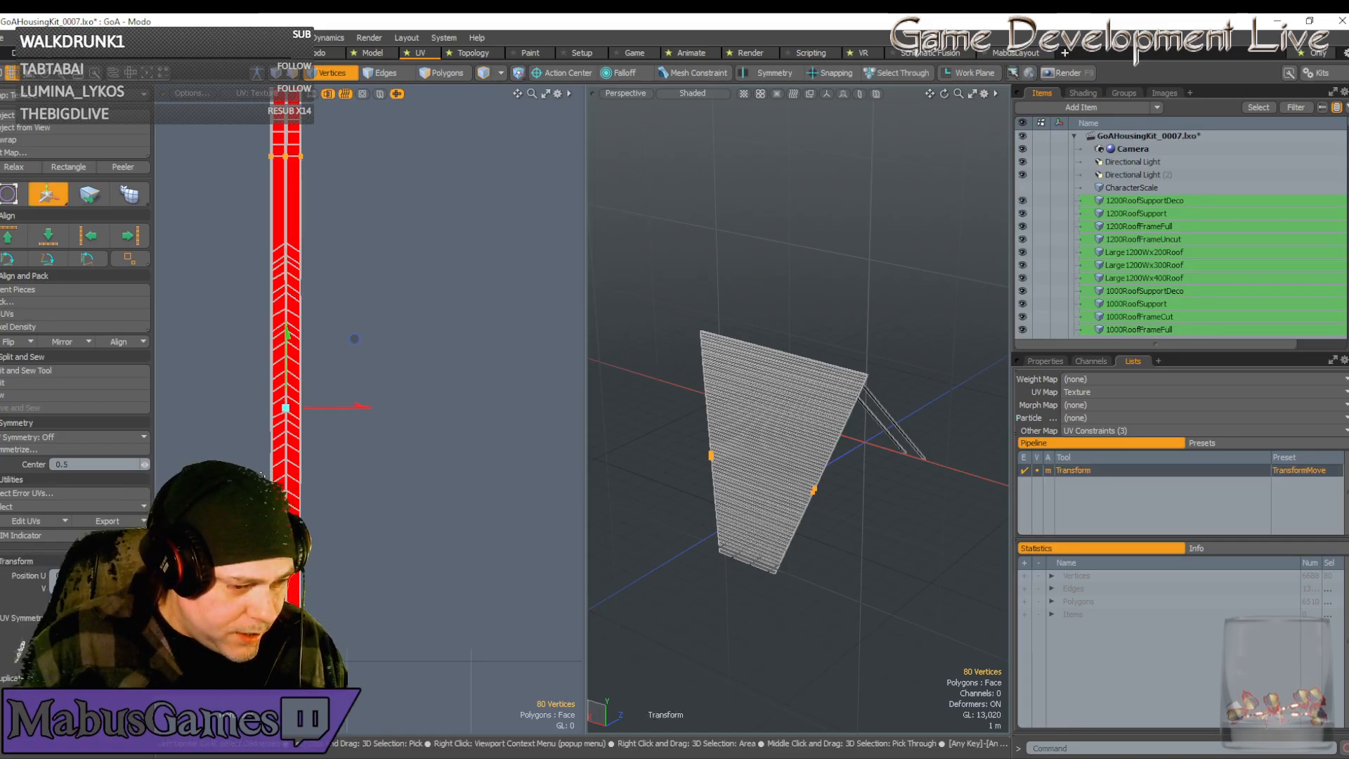
Zoom in on the red strip's lower corner in the UV view
scroll(279, 468, "up", 3)
scroll(278, 631, "up", 3)
scroll(320, 620, "down", 4)
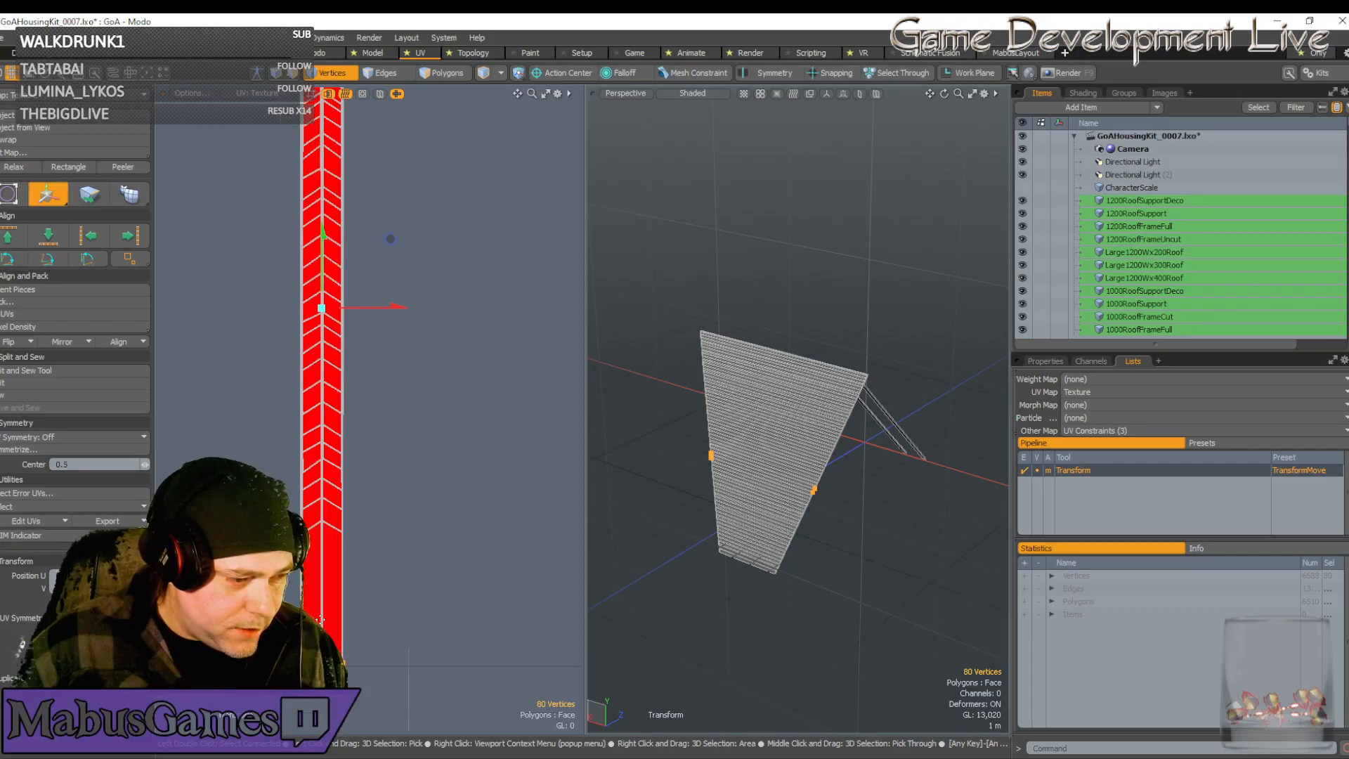
key("space")
scroll(320, 583, "up", 5)
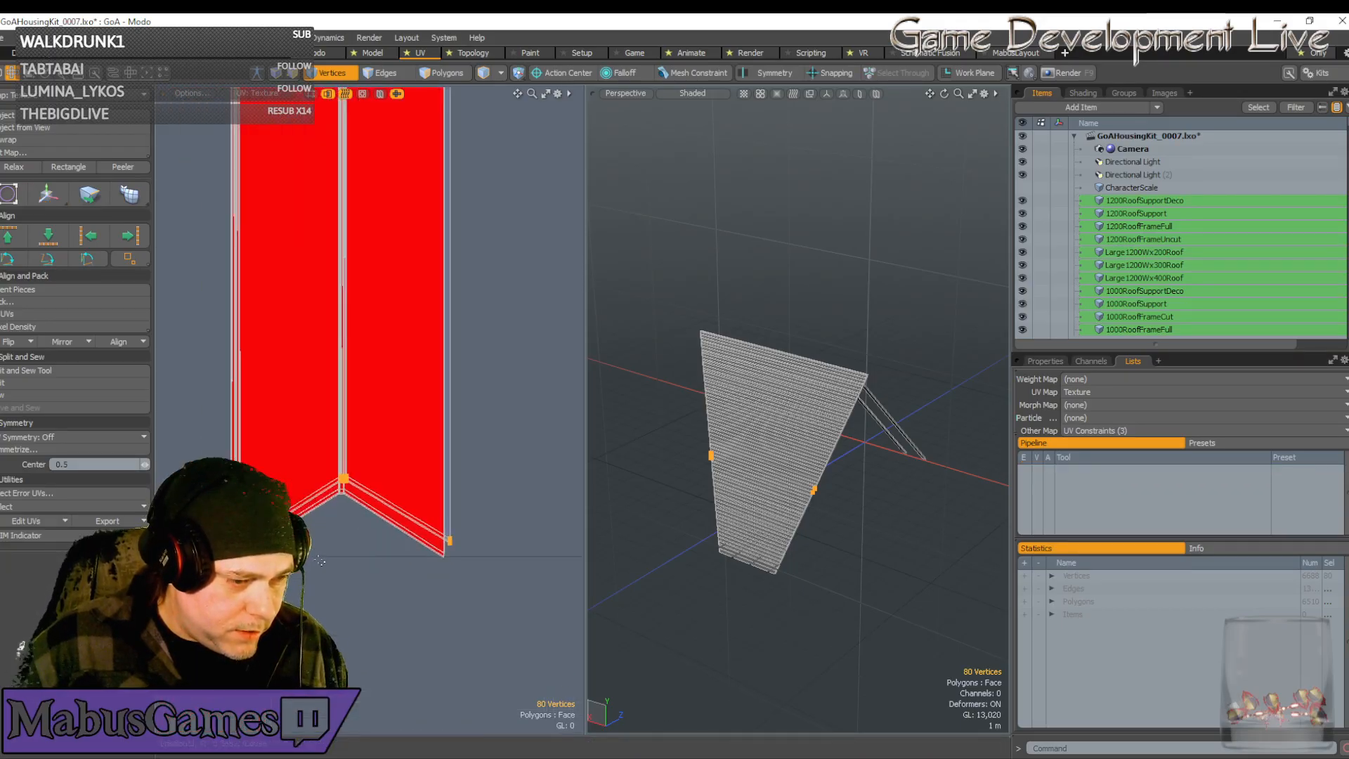
scroll(358, 513, "up", 5)
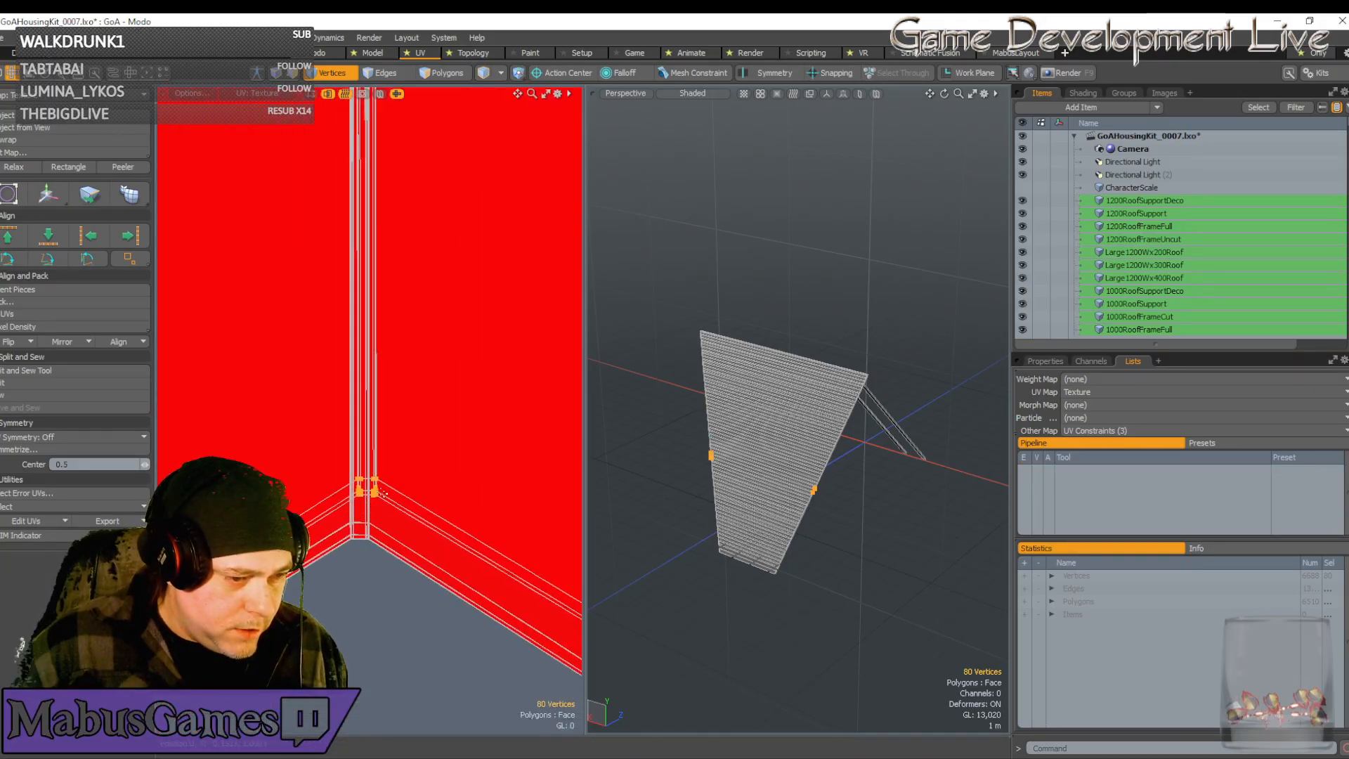
key("w")
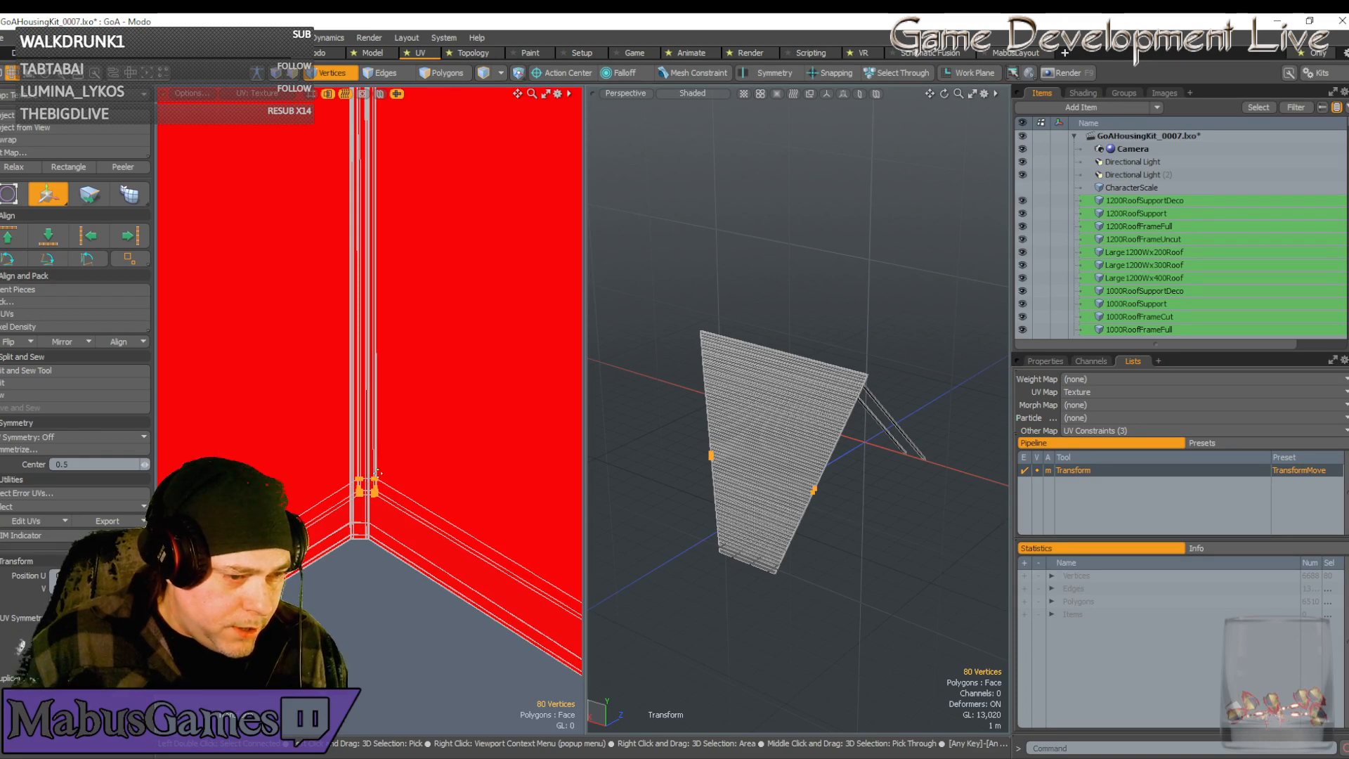
scroll(379, 465, "up", 3)
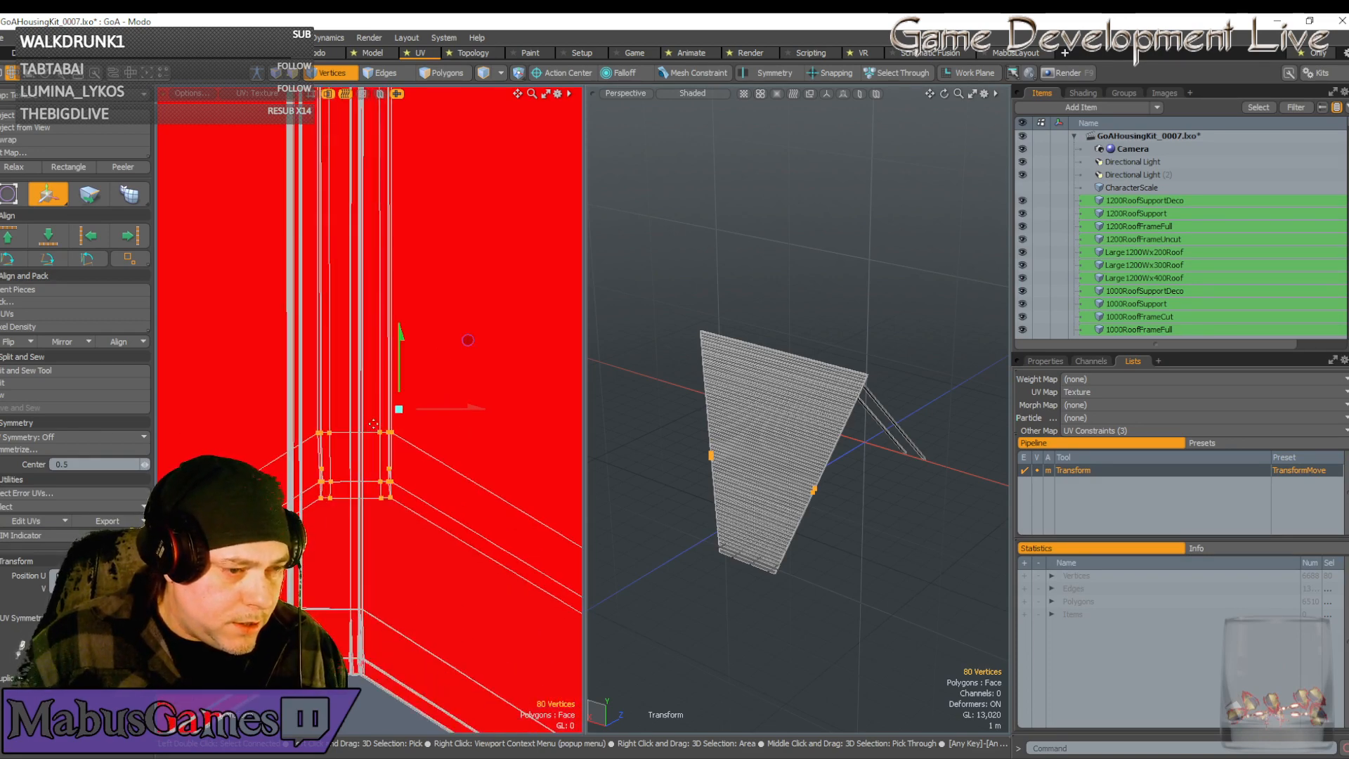
scroll(374, 423, "up", 4)
scroll(458, 331, "up", 5)
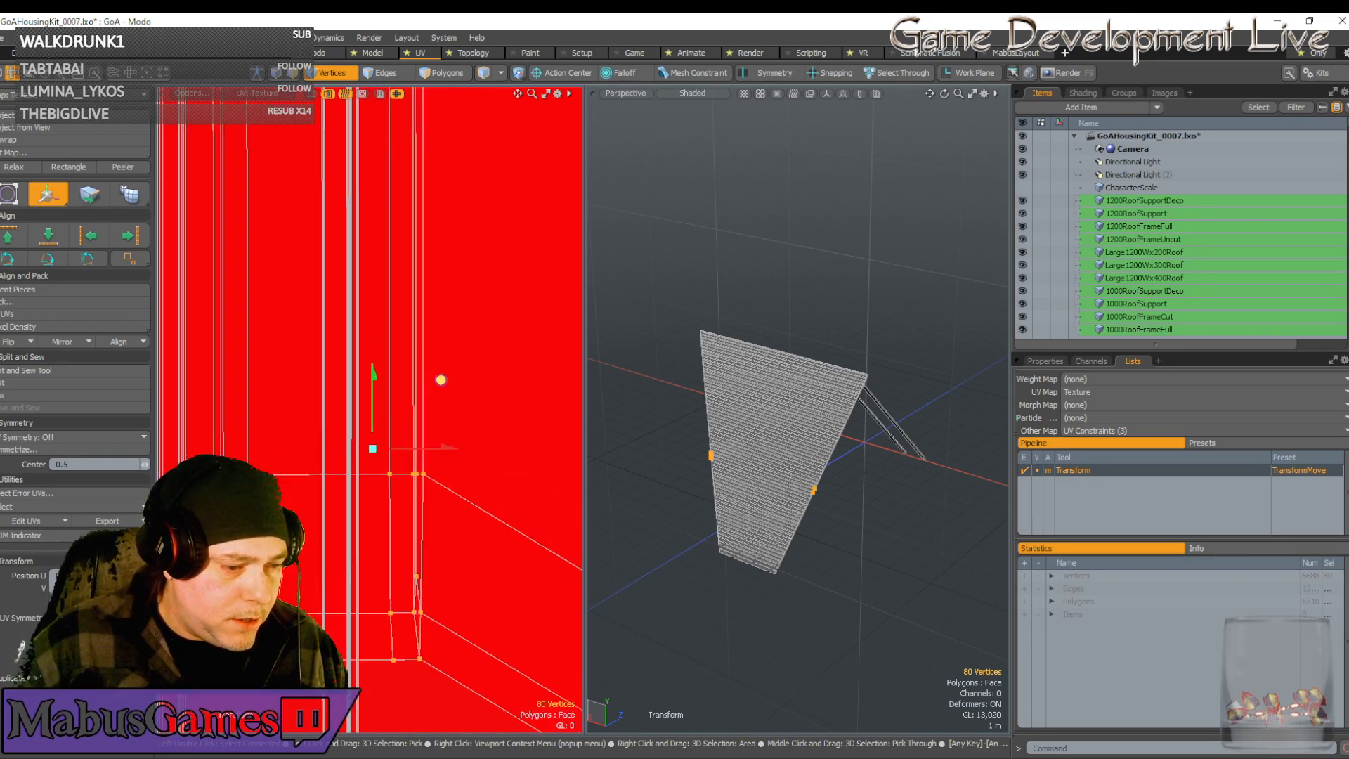
key("q")
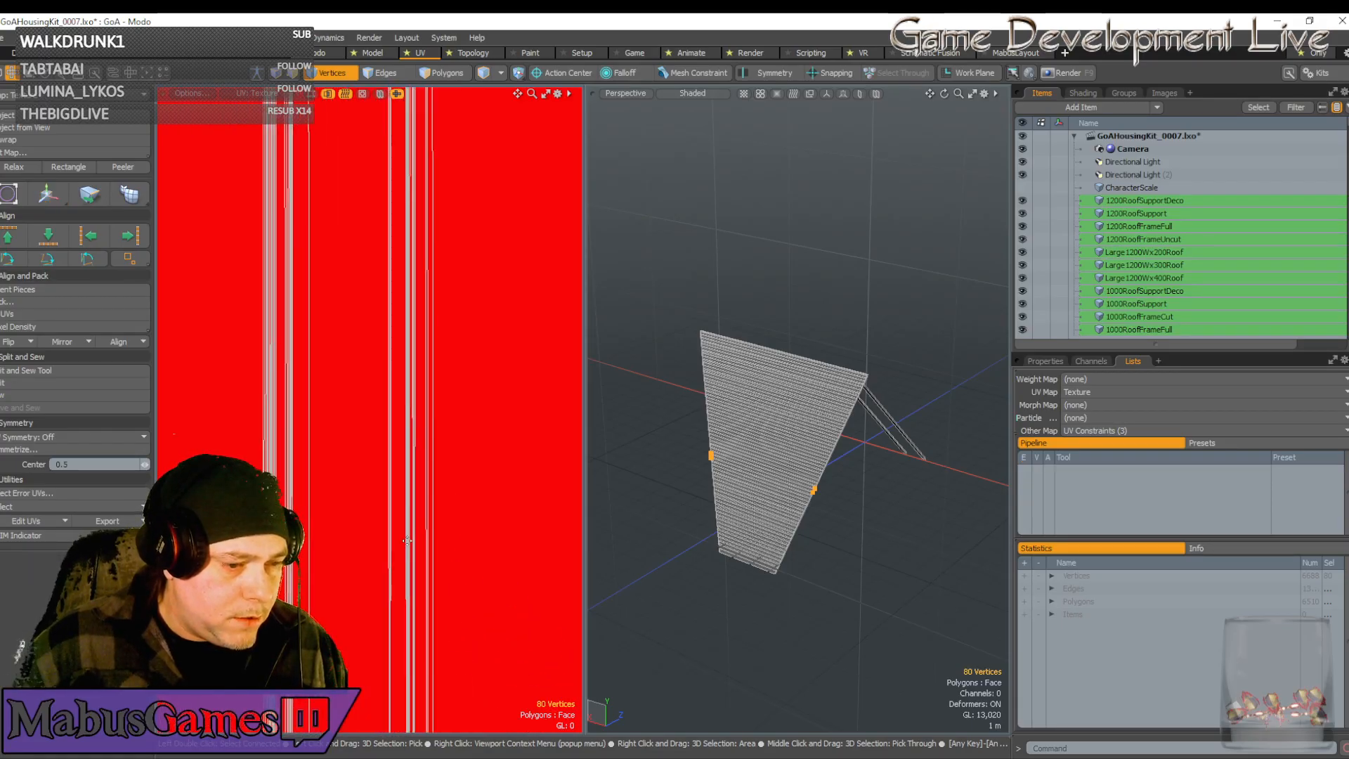
Nudge the selected corner UVs down and left toward the vertex junction
scroll(431, 314, "down", 6)
key("w")
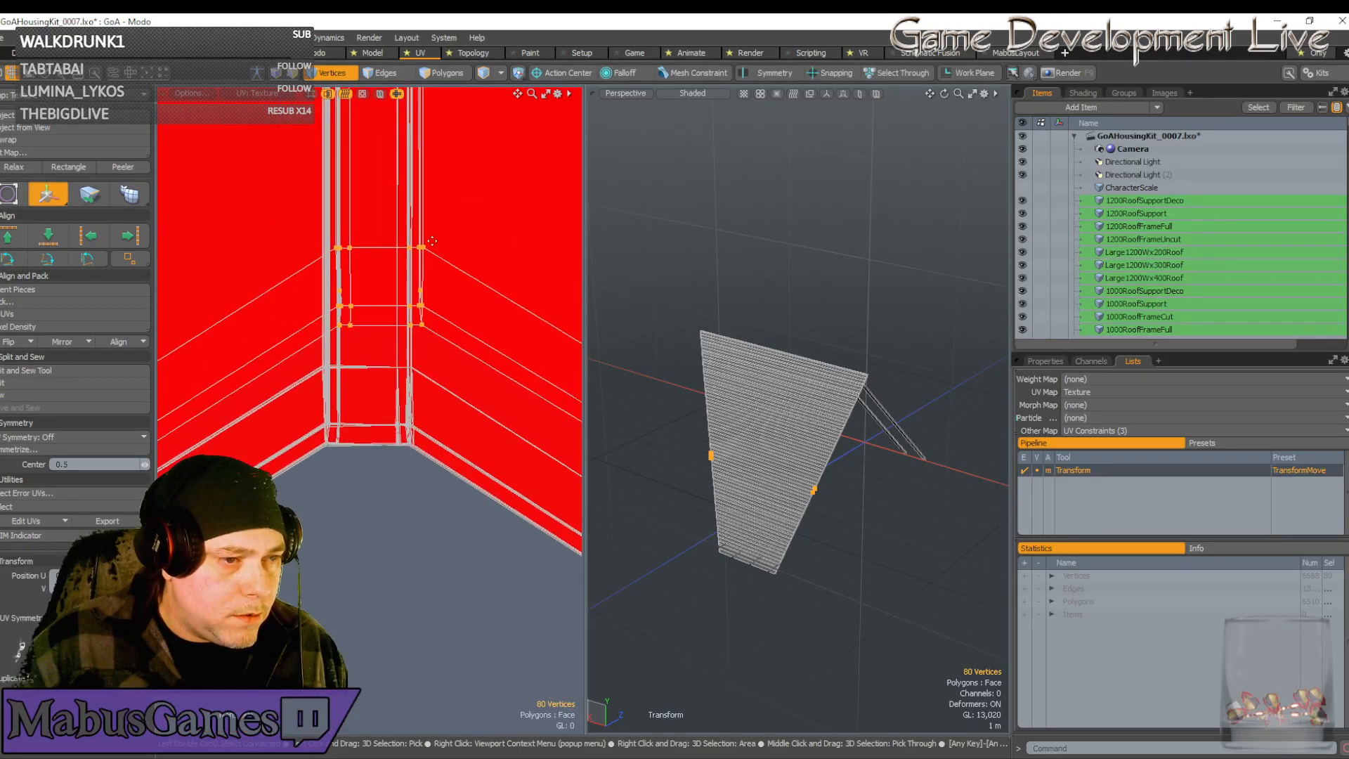
left_click(404, 241)
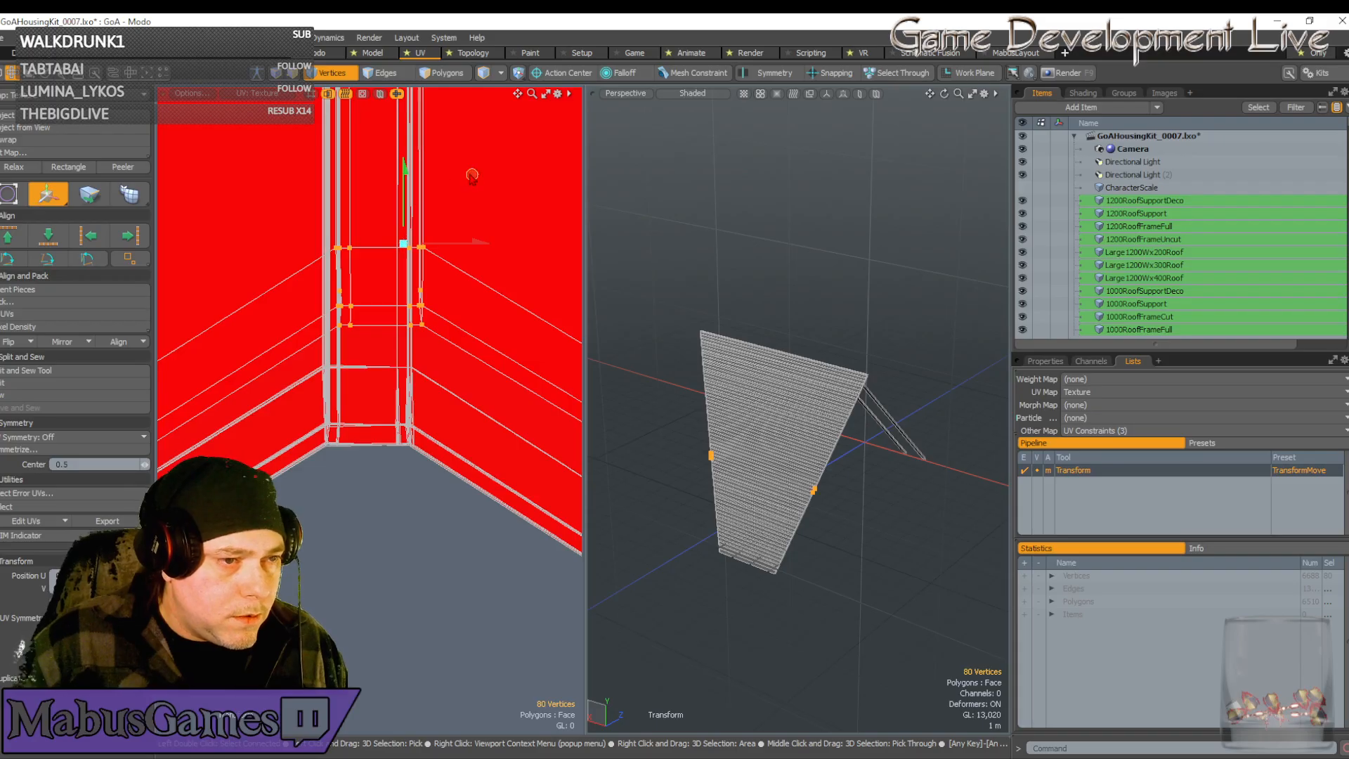
left_click_drag(472, 176, 461, 296, "alt+shift")
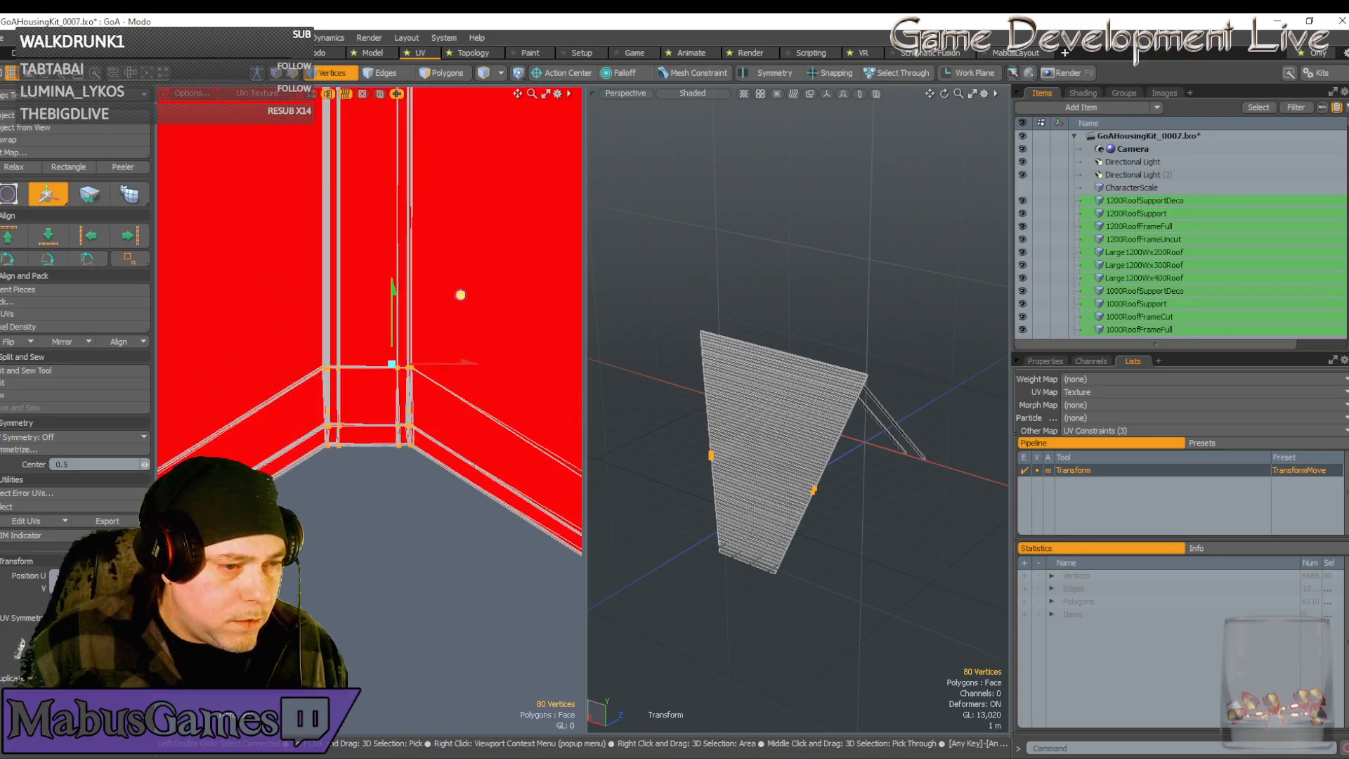
scroll(409, 367, "up", 12)
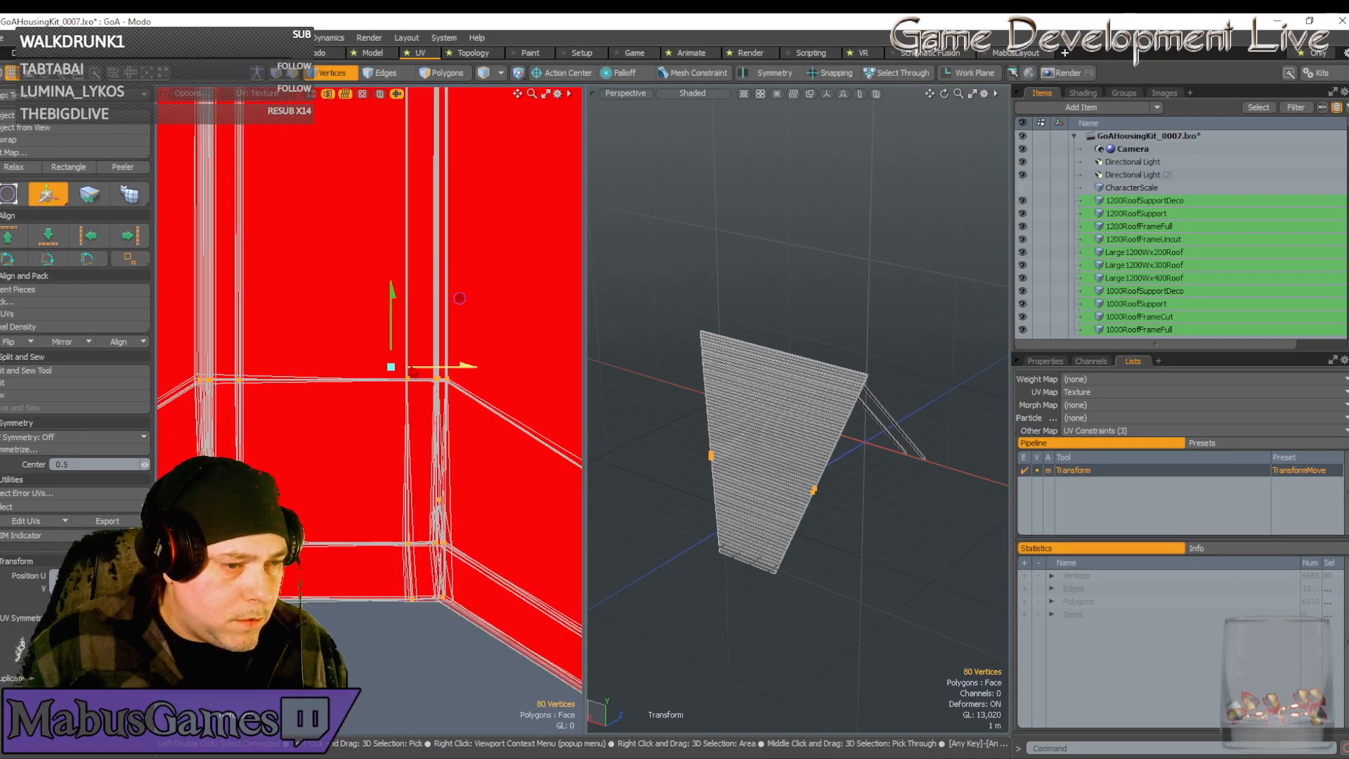
left_click(400, 461)
left_click_drag(470, 394, 458, 413)
Bring the chevron tip into view and deselect its middle and right vertices
scroll(437, 458, "down", 10)
scroll(436, 458, "down", 5)
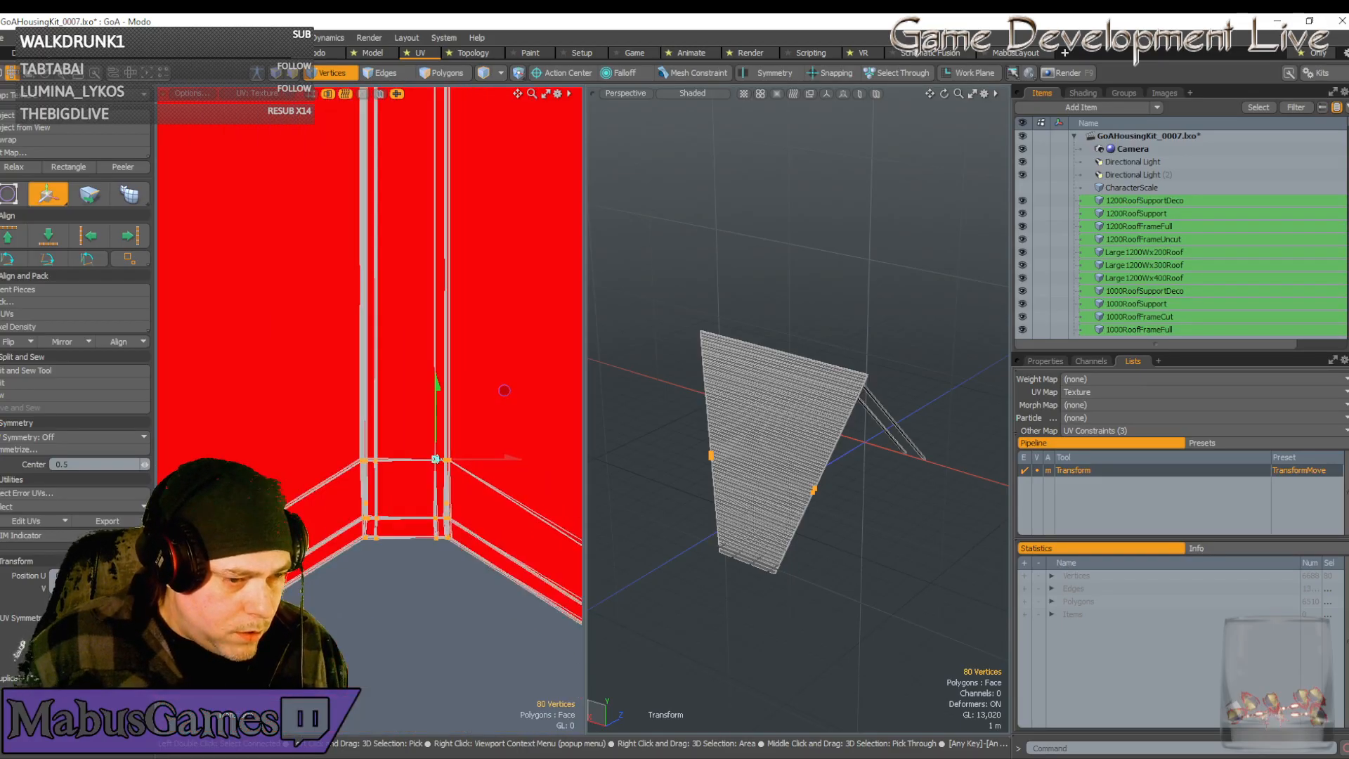
scroll(435, 459, "up", 8)
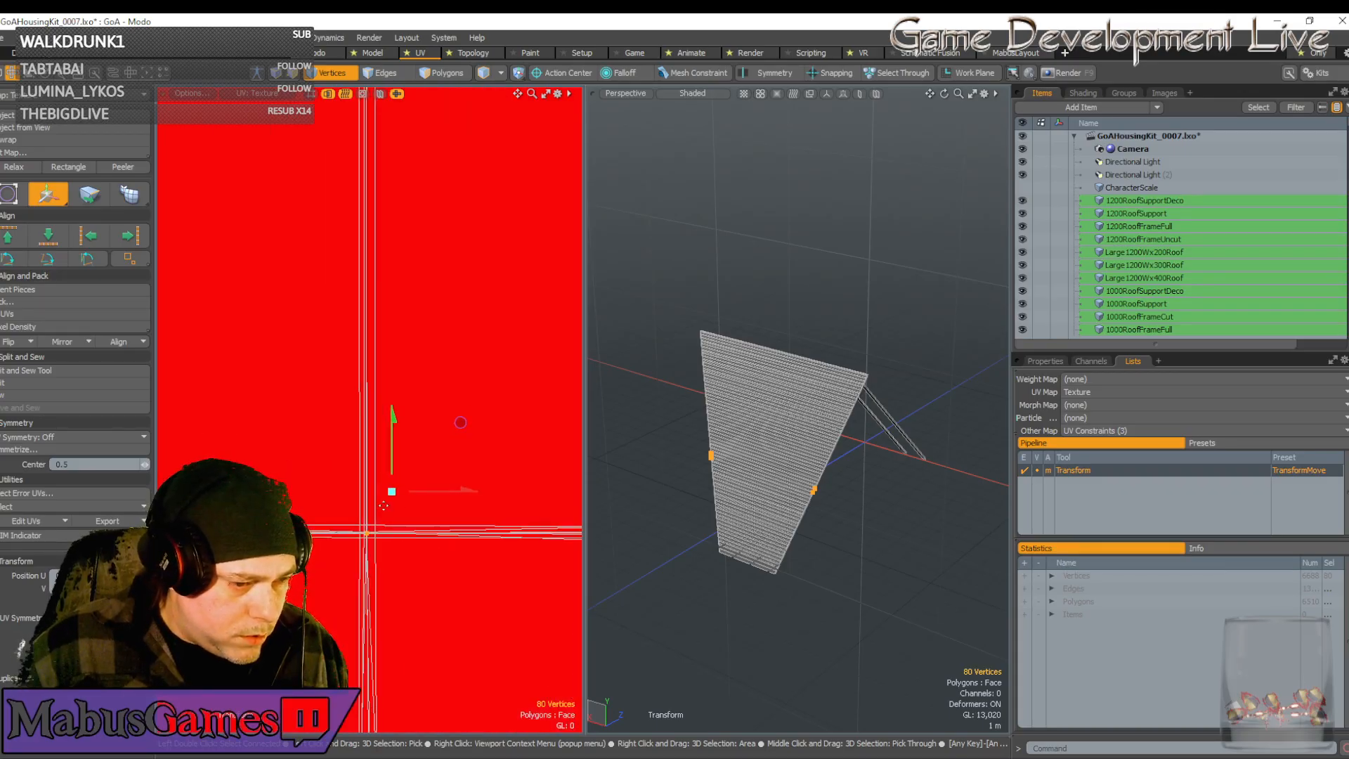
scroll(416, 502, "down", 10)
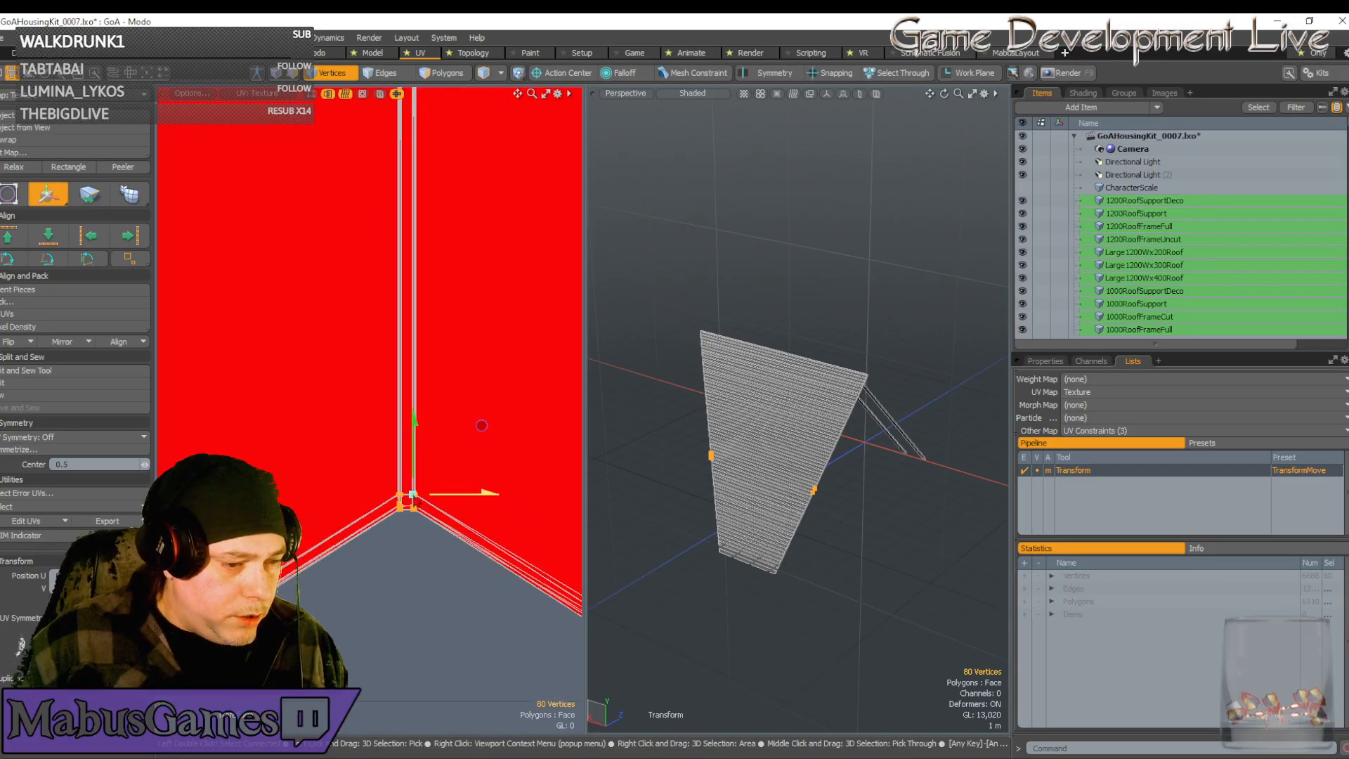
left_click_drag(416, 502, 397, 298, "alt")
key("q")
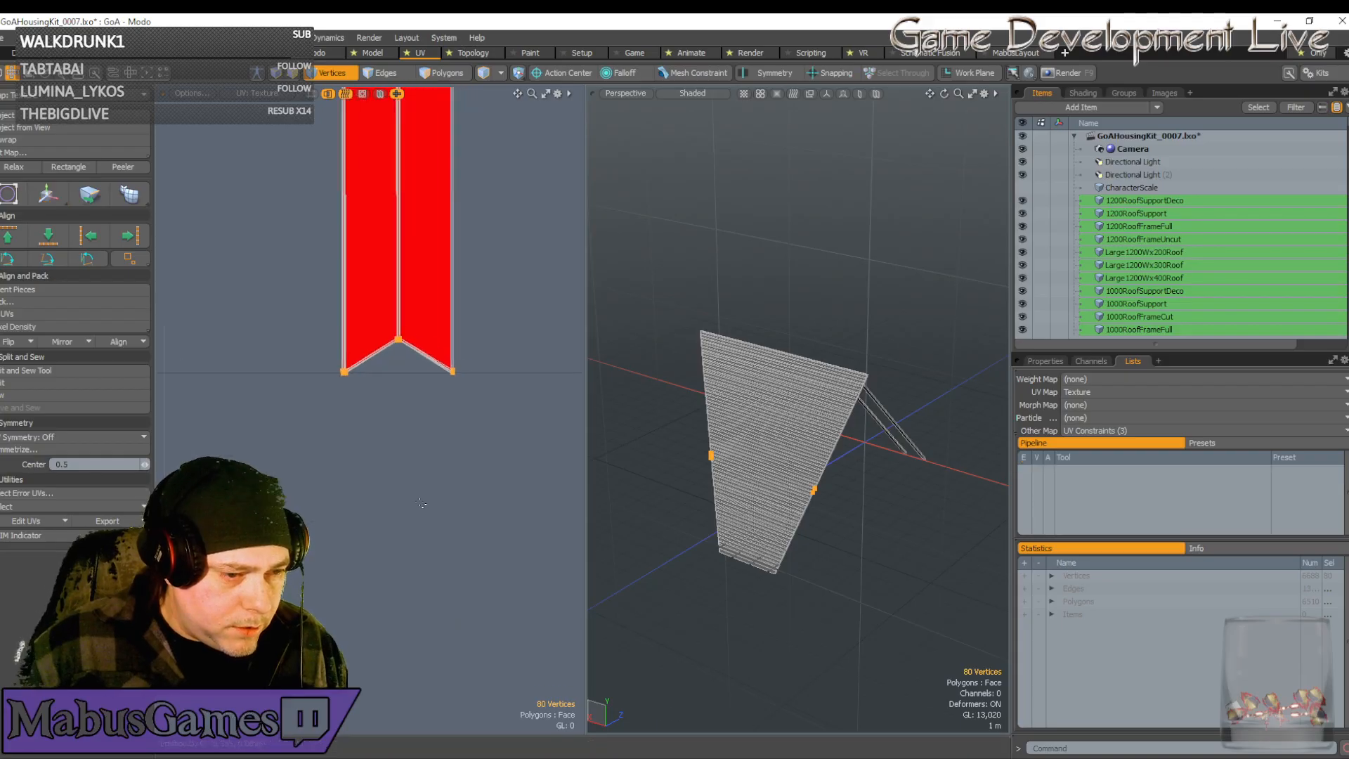
scroll(421, 393, "up", 5)
left_click_drag(485, 366, 425, 498, "alt")
scroll(393, 373, "up", 4)
scroll(424, 498, "down", 8)
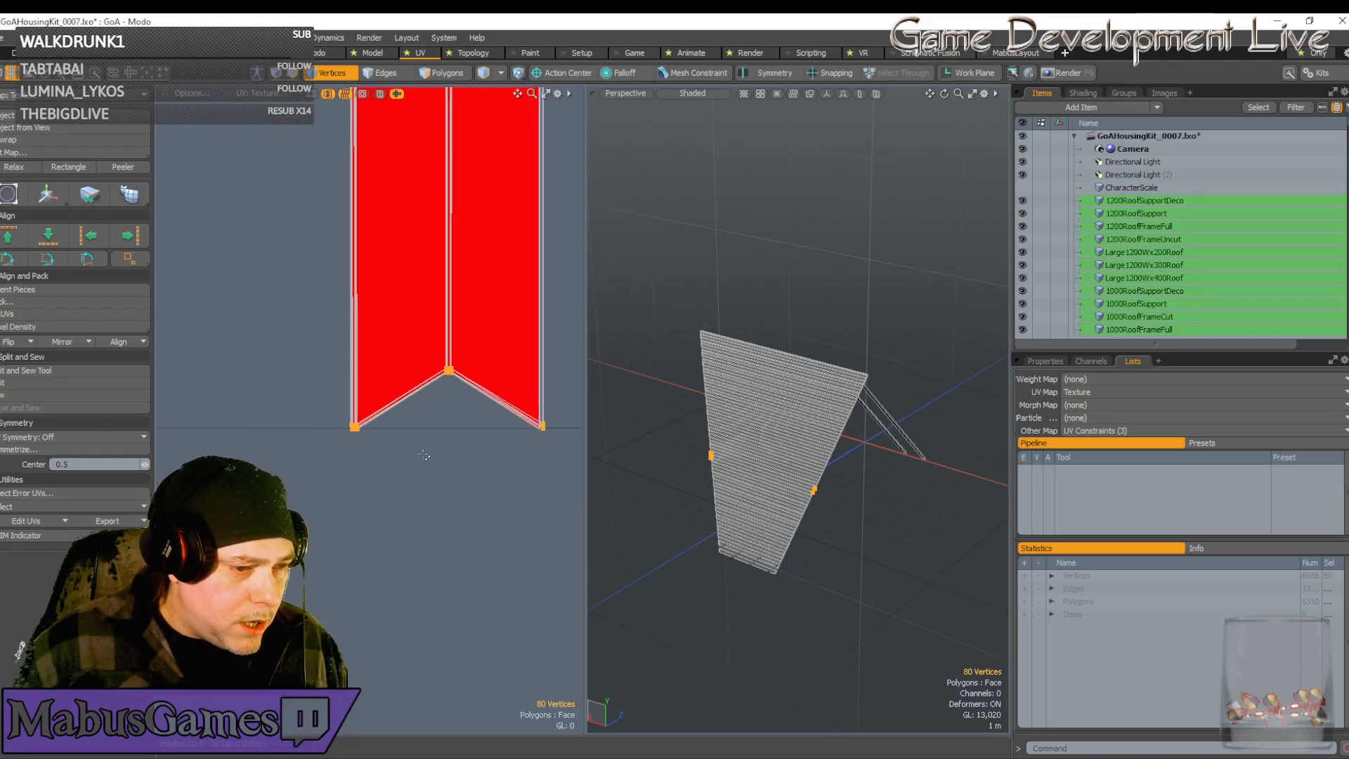
right_click_drag(419, 456, 323, 359, "ctrl")
scroll(464, 424, "down", 8)
Deselect the row of vertices along the strip's bottom
left_click_drag(465, 424, 468, 550, "alt")
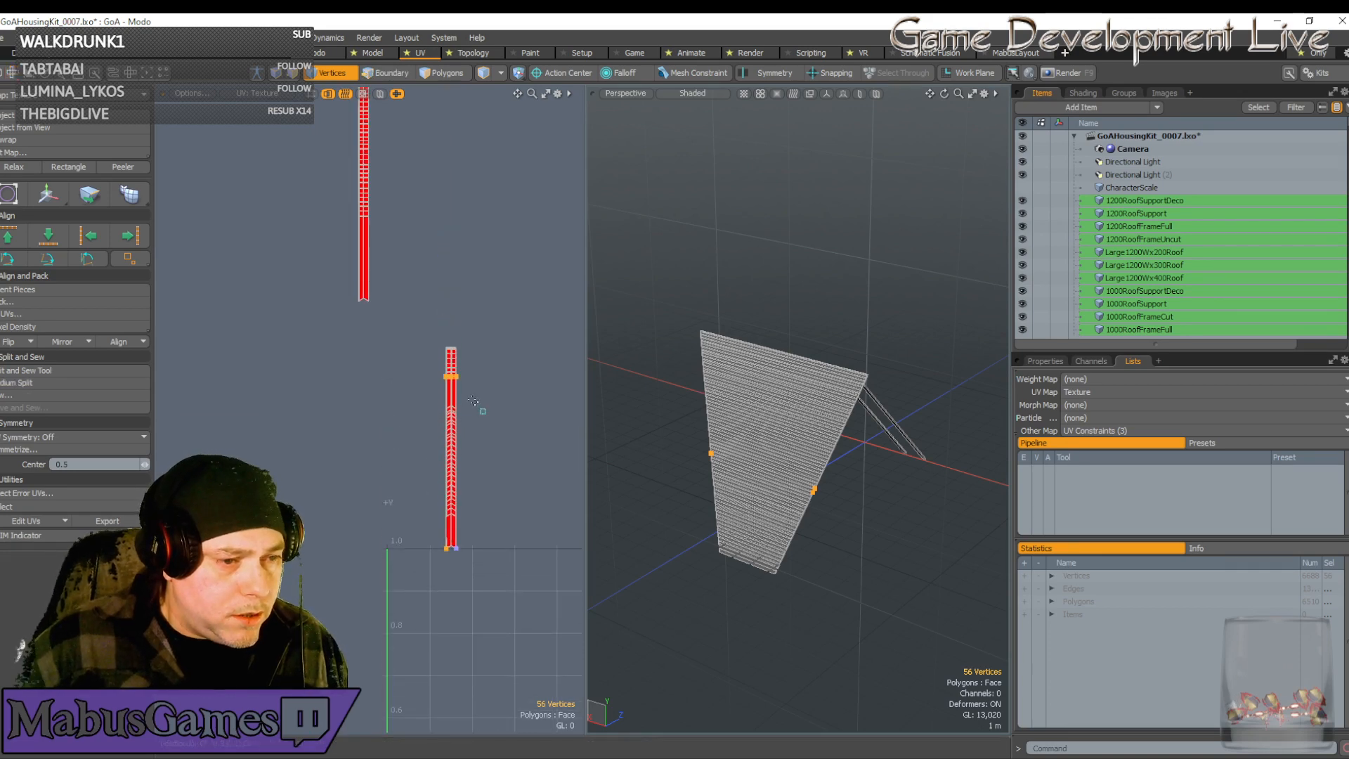
right_click_drag(484, 414, 406, 334, "ctrl")
scroll(445, 552, "up", 8)
scroll(453, 524, "up", 5)
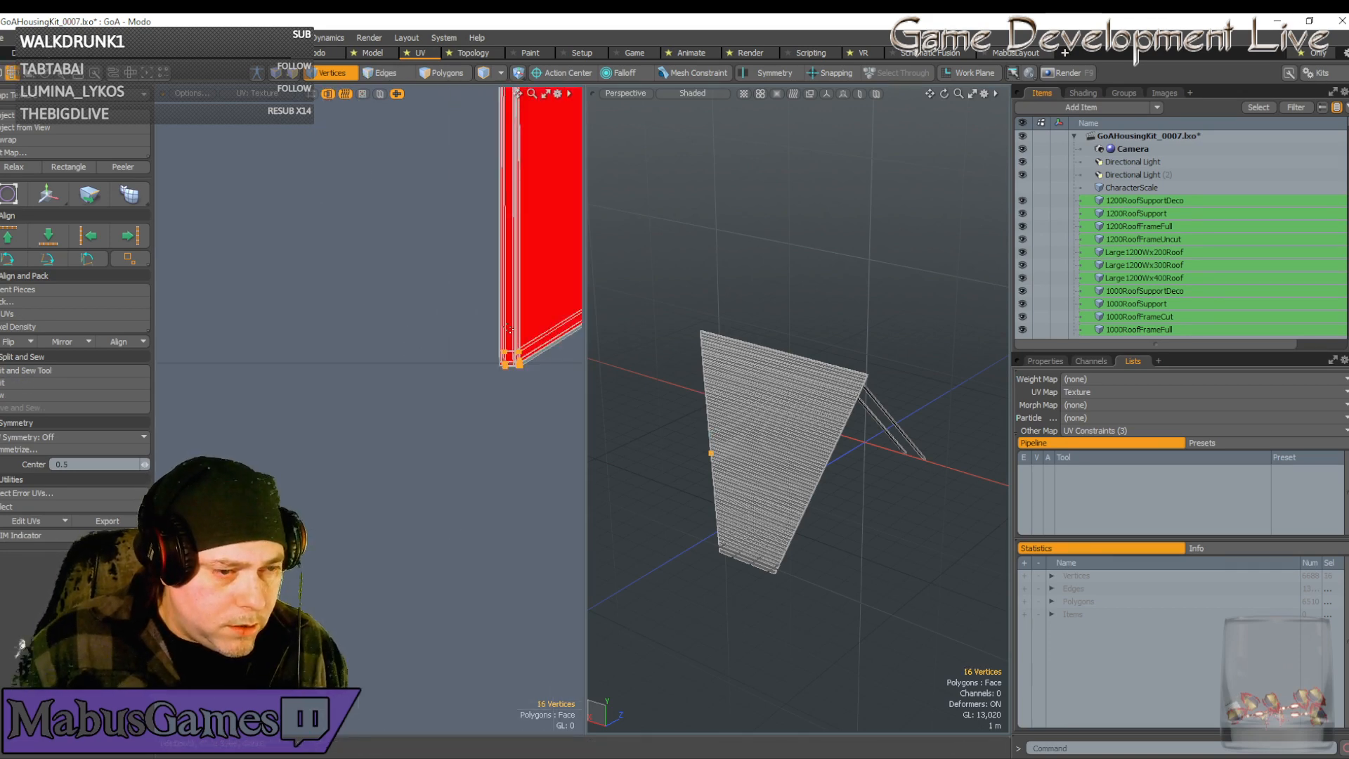
scroll(508, 328, "up", 8)
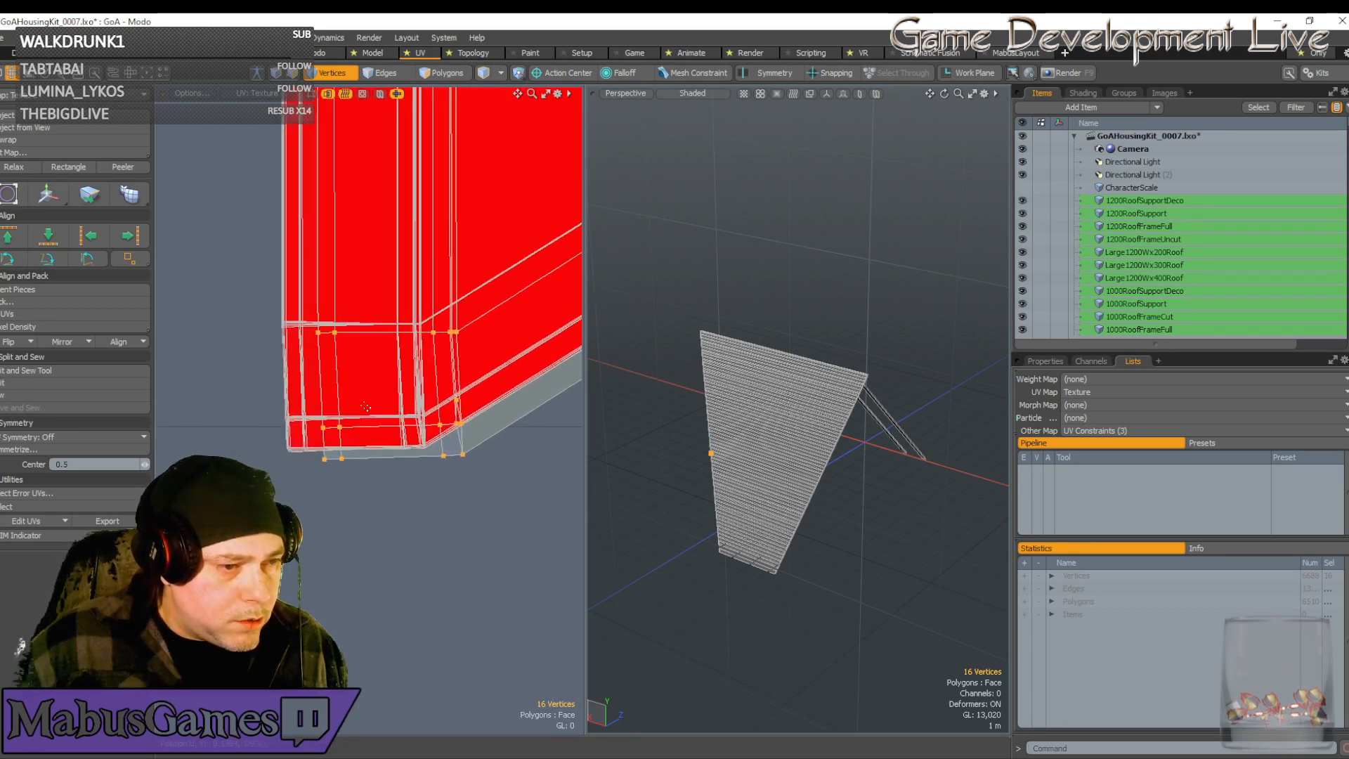
Shift the remaining corner vertices right and slightly down into line
key("w")
left_click_drag(460, 327, 455, 326)
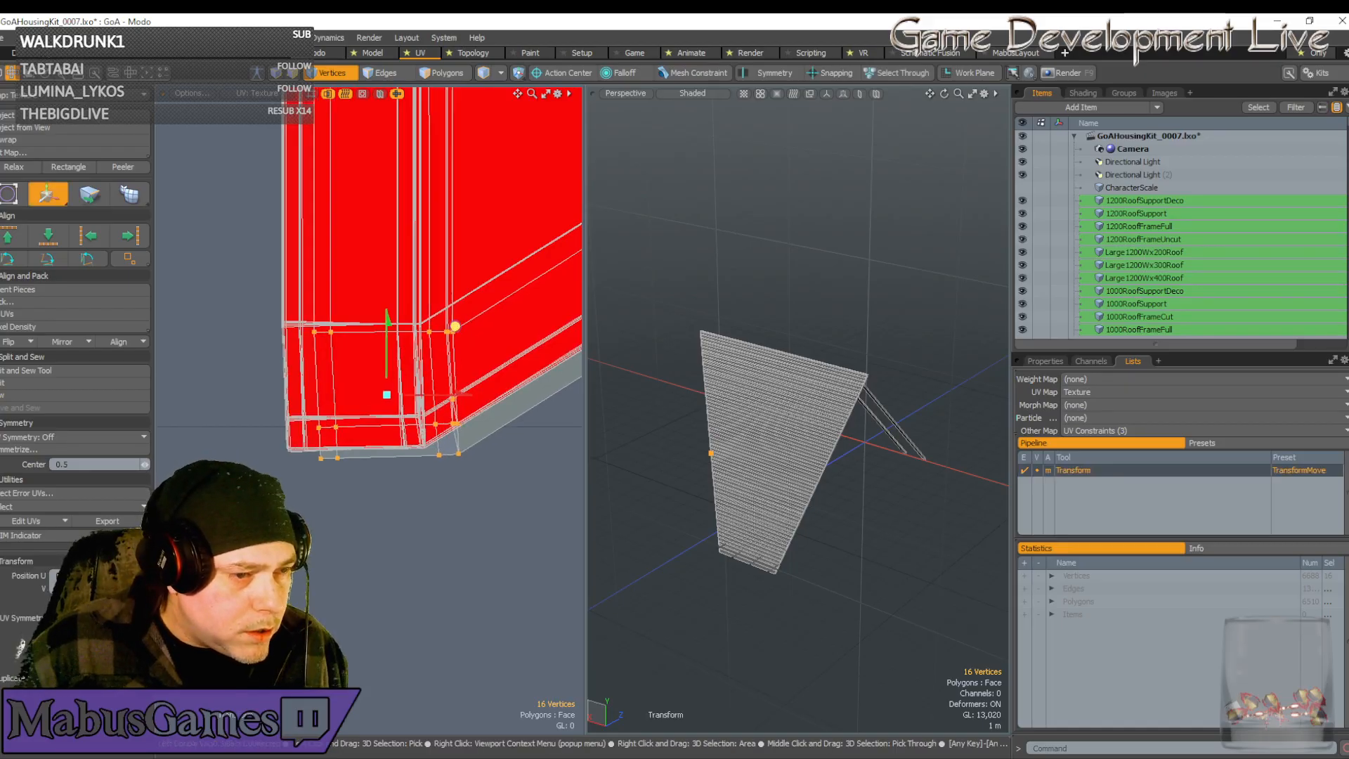
scroll(456, 326, "up", 8)
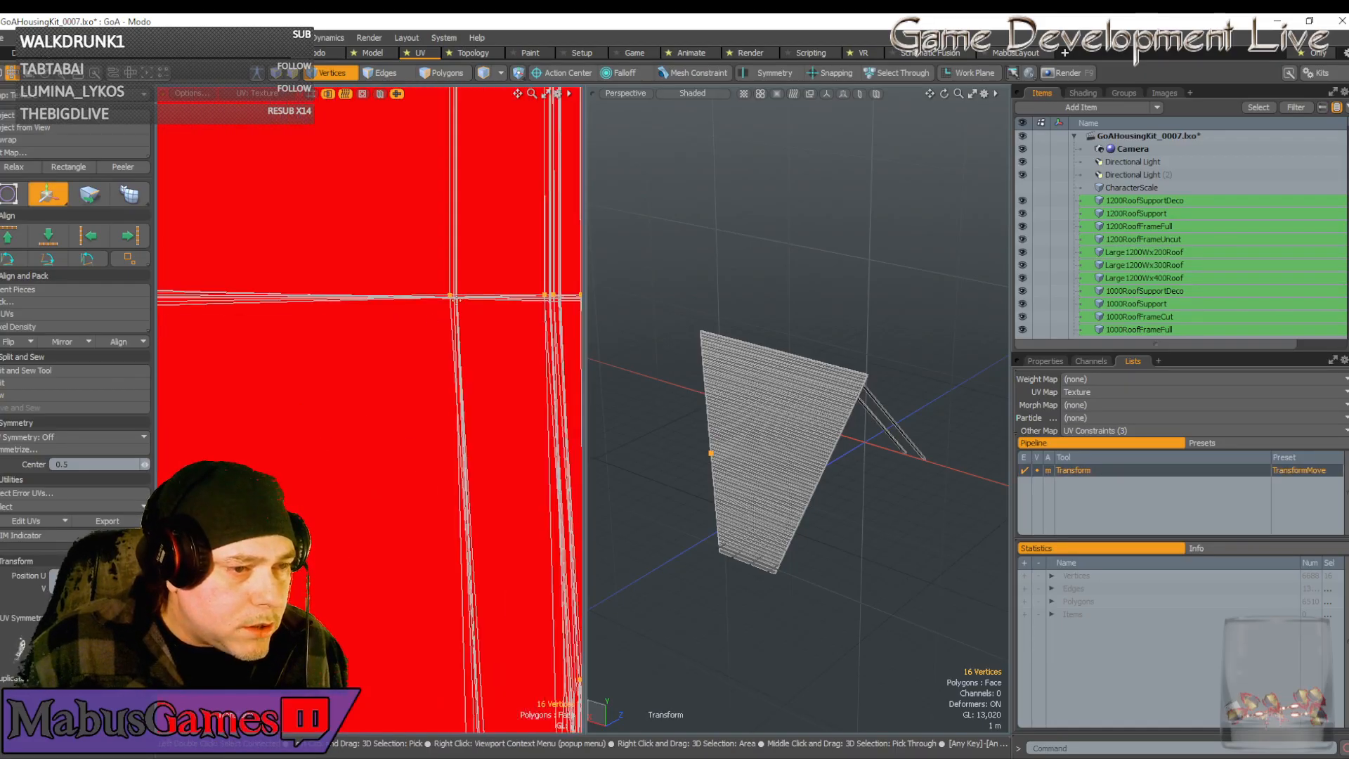
scroll(439, 290, "down", 3)
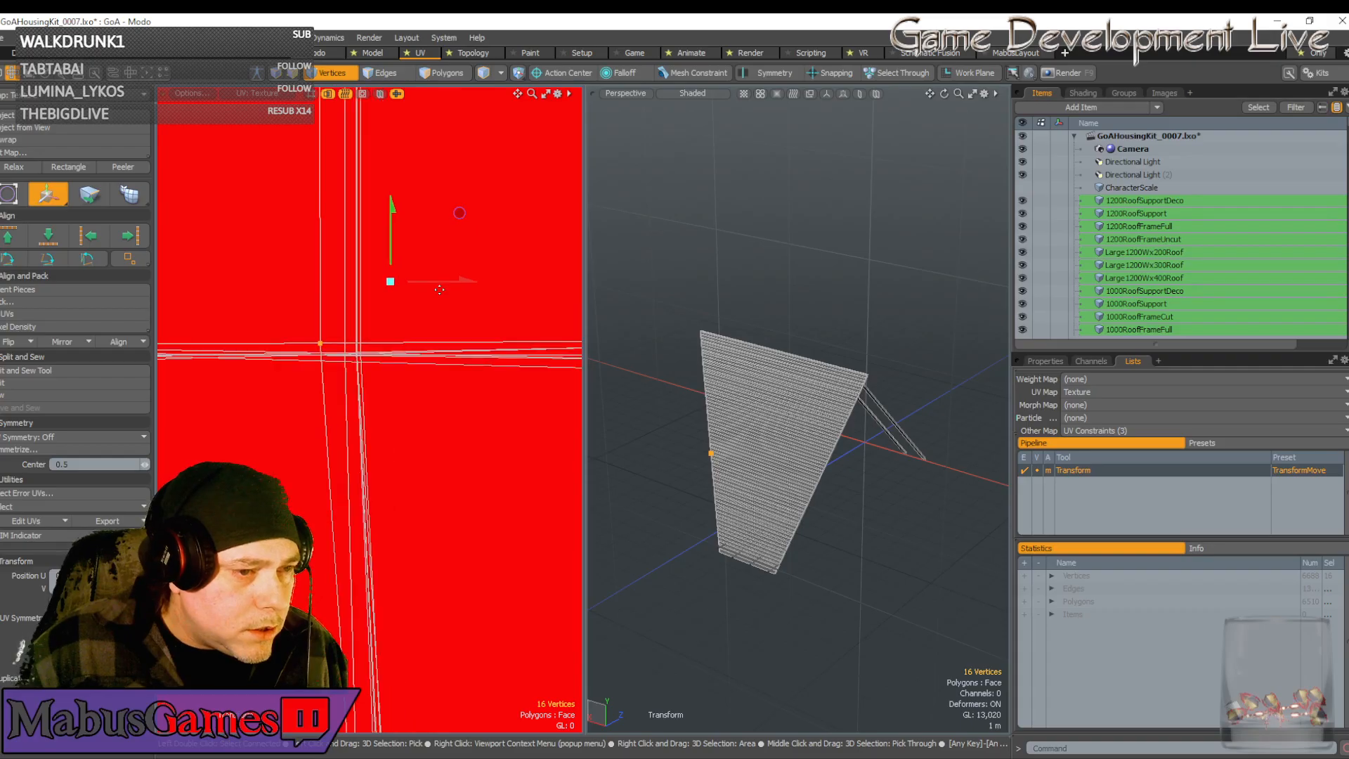
left_click_drag(439, 289, 473, 288)
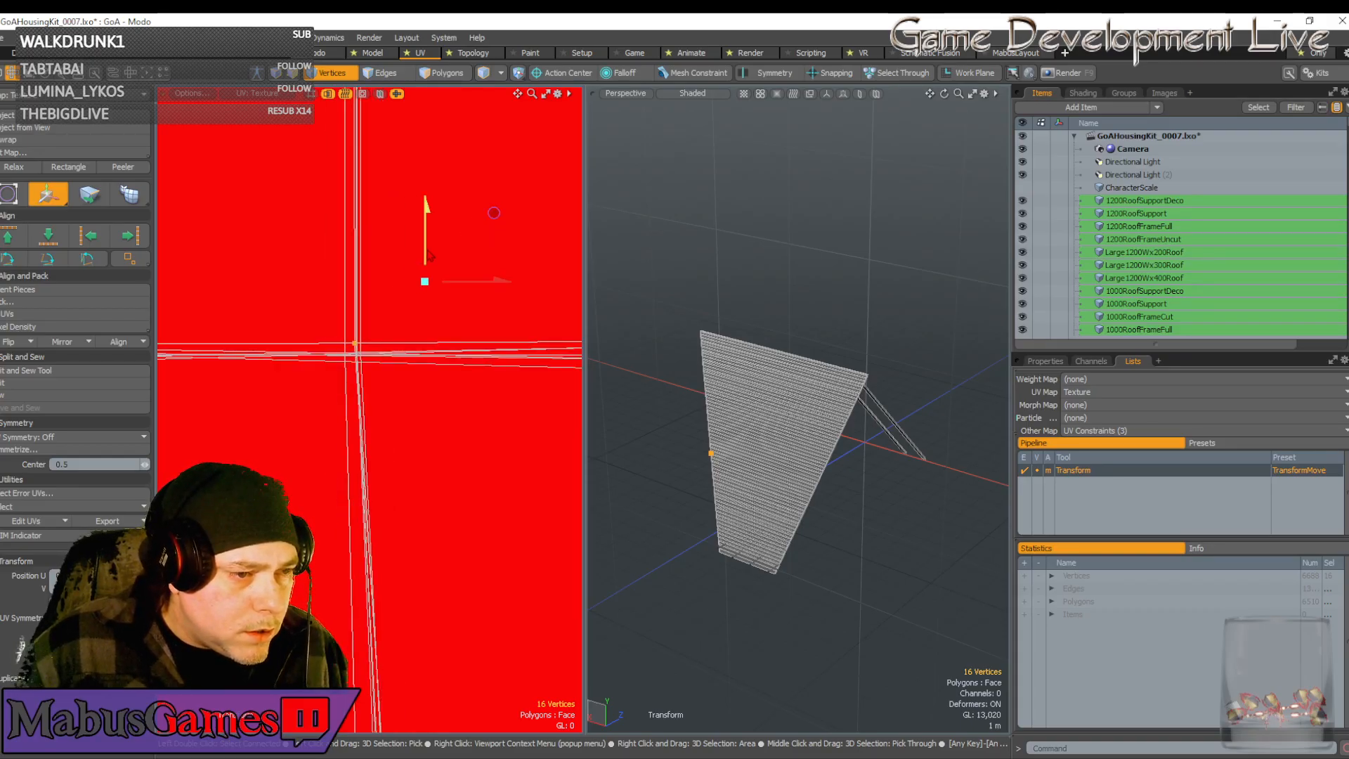
left_click_drag(426, 232, 425, 246)
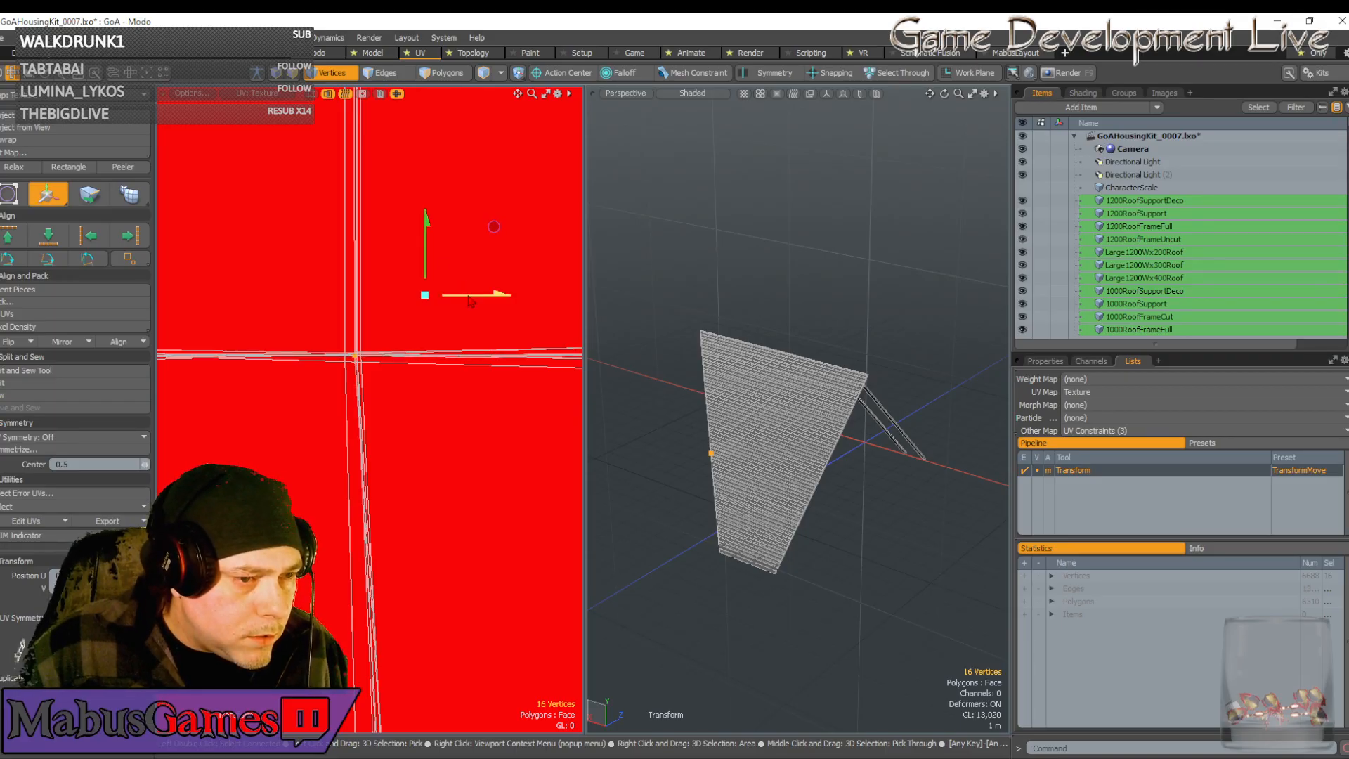
left_click_drag(474, 295, 476, 295)
scroll(477, 320, "down", 10)
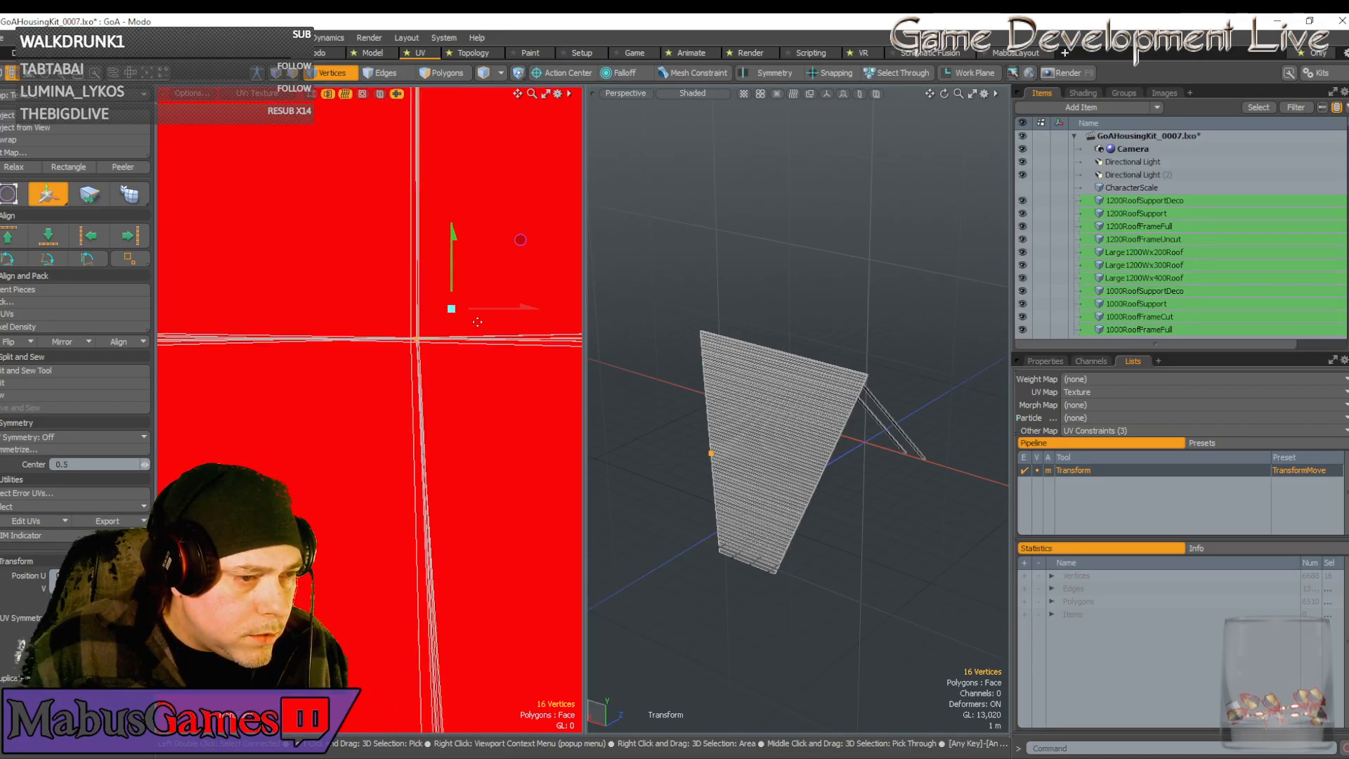
Select the vertices at the strip's lower-right corner
key("space")
left_click_drag(529, 316, 162, 340, "alt+shift")
left_click_drag(508, 349, 397, 357, "alt+shift")
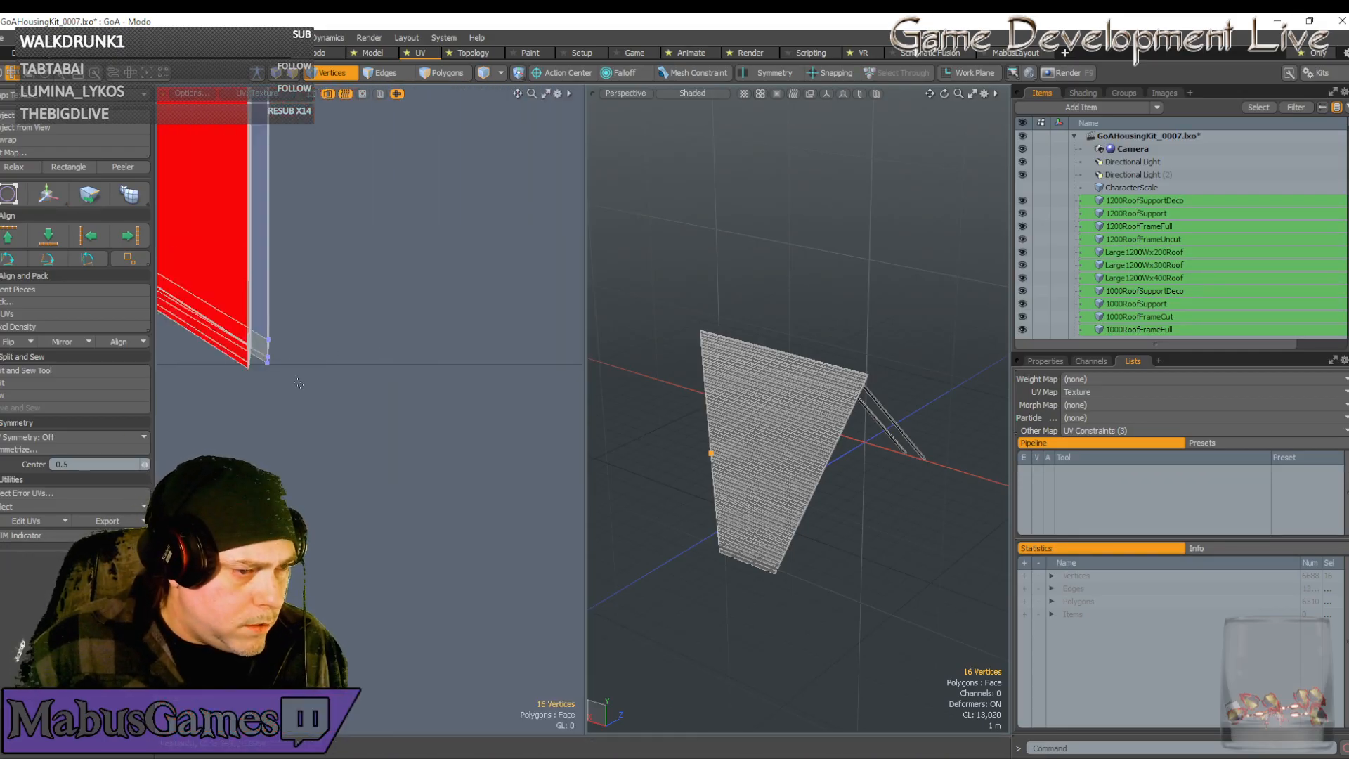
right_click_drag(298, 385, 257, 321)
Move the selected corner vertices down and slightly right
key("w")
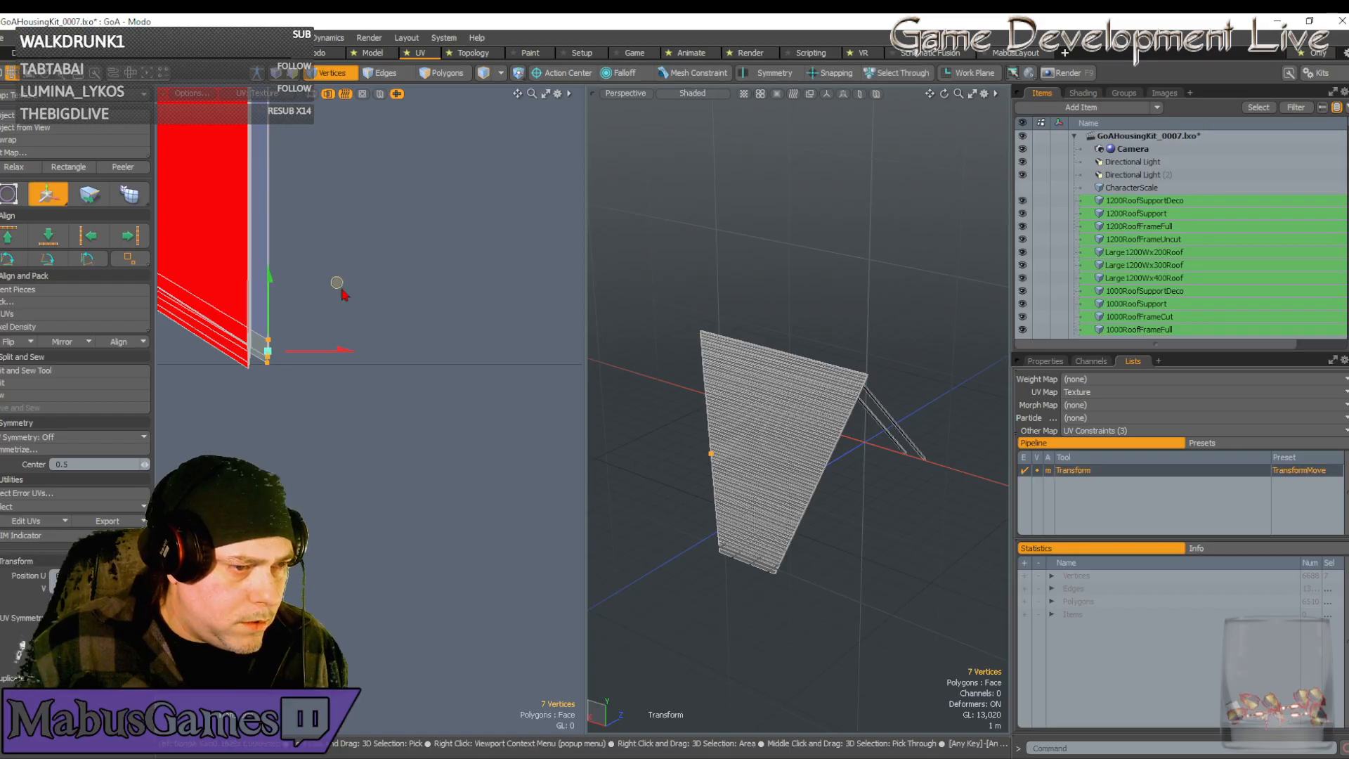
mouse_move(337, 283)
left_mouse_down()
mouse_move(316, 290)
mouse_move(326, 272)
left_mouse_up()
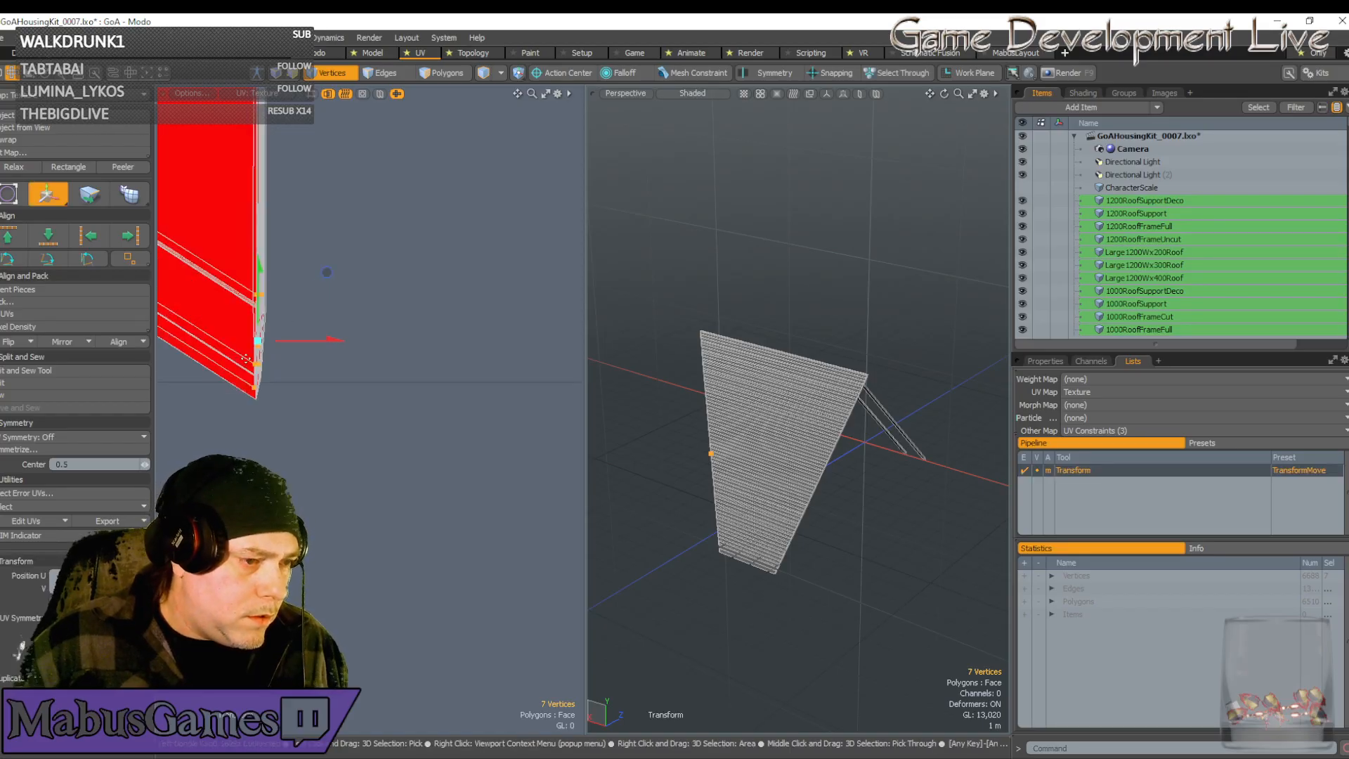
scroll(246, 360, "up", 5)
left_click_drag(381, 188, 386, 256)
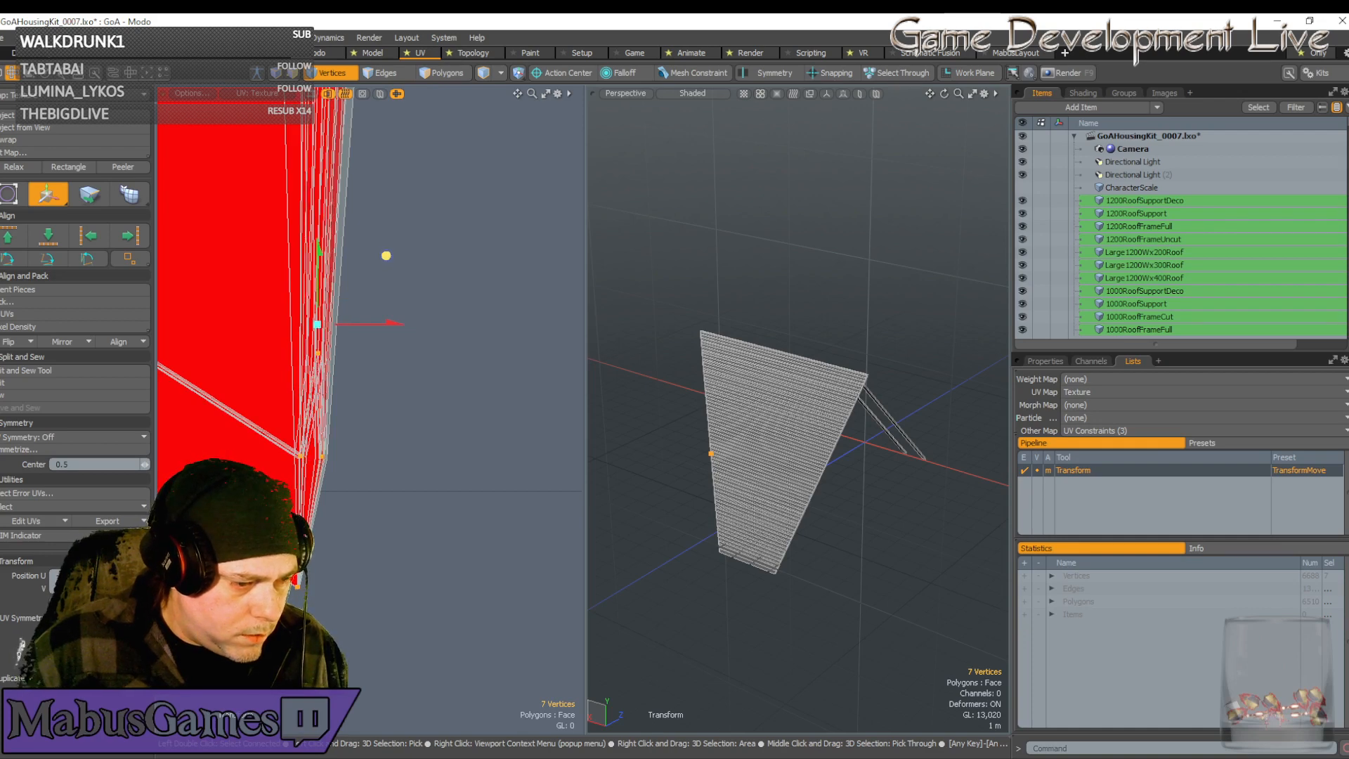
scroll(302, 599, "up", 6)
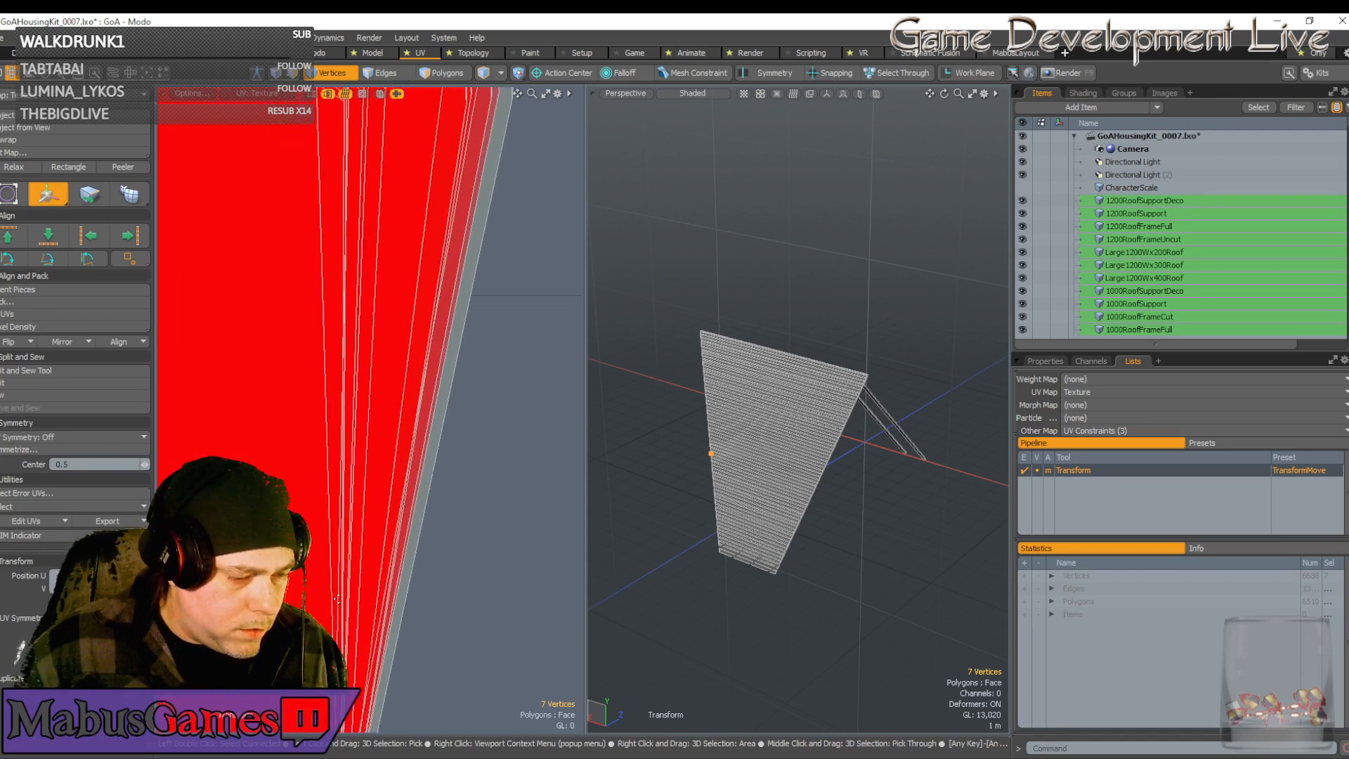
scroll(338, 599, "down", 3)
Lower the selected bottom corner vertex slightly into its final spot
key("space")
left_click_drag(338, 599, 340, 394, "alt")
scroll(341, 393, "up", 4)
left_click_drag(324, 340, 434, 409, "alt")
key("w")
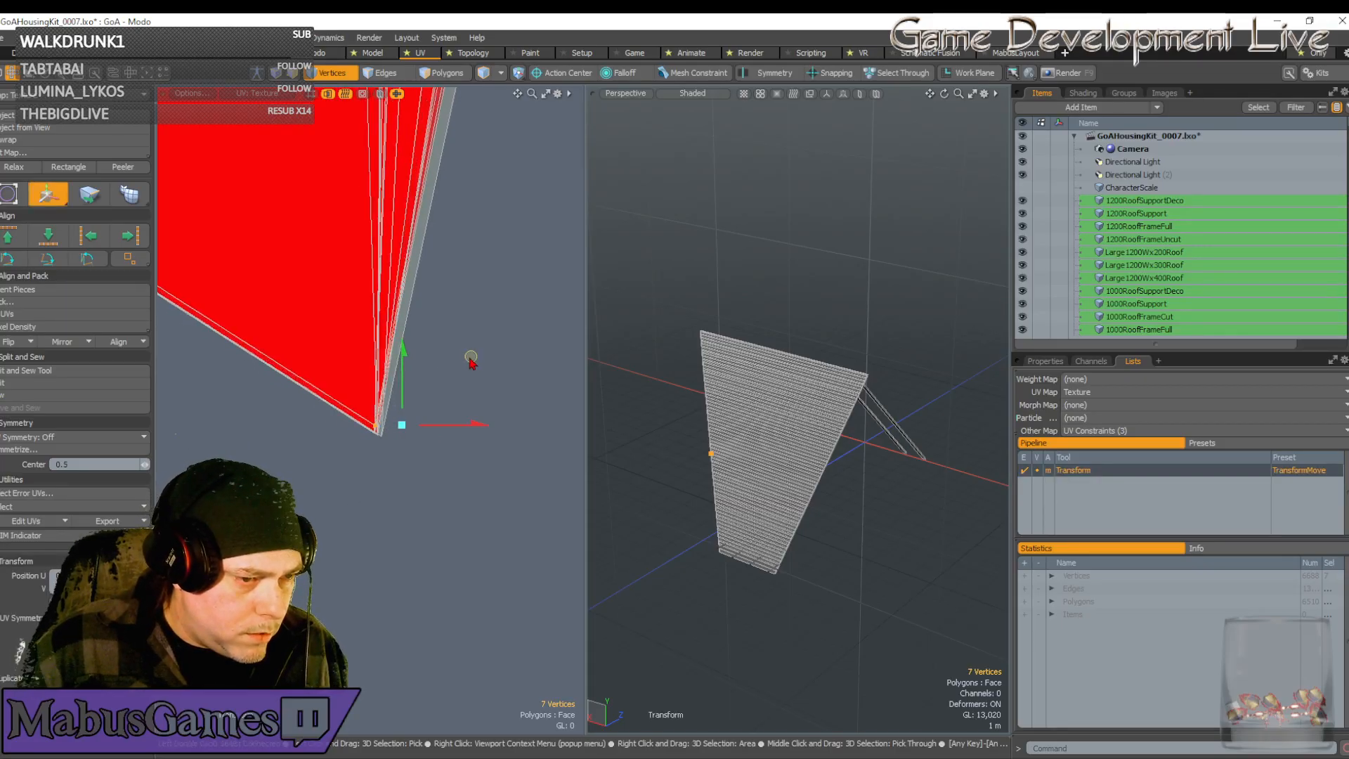
left_click_drag(470, 360, 472, 366)
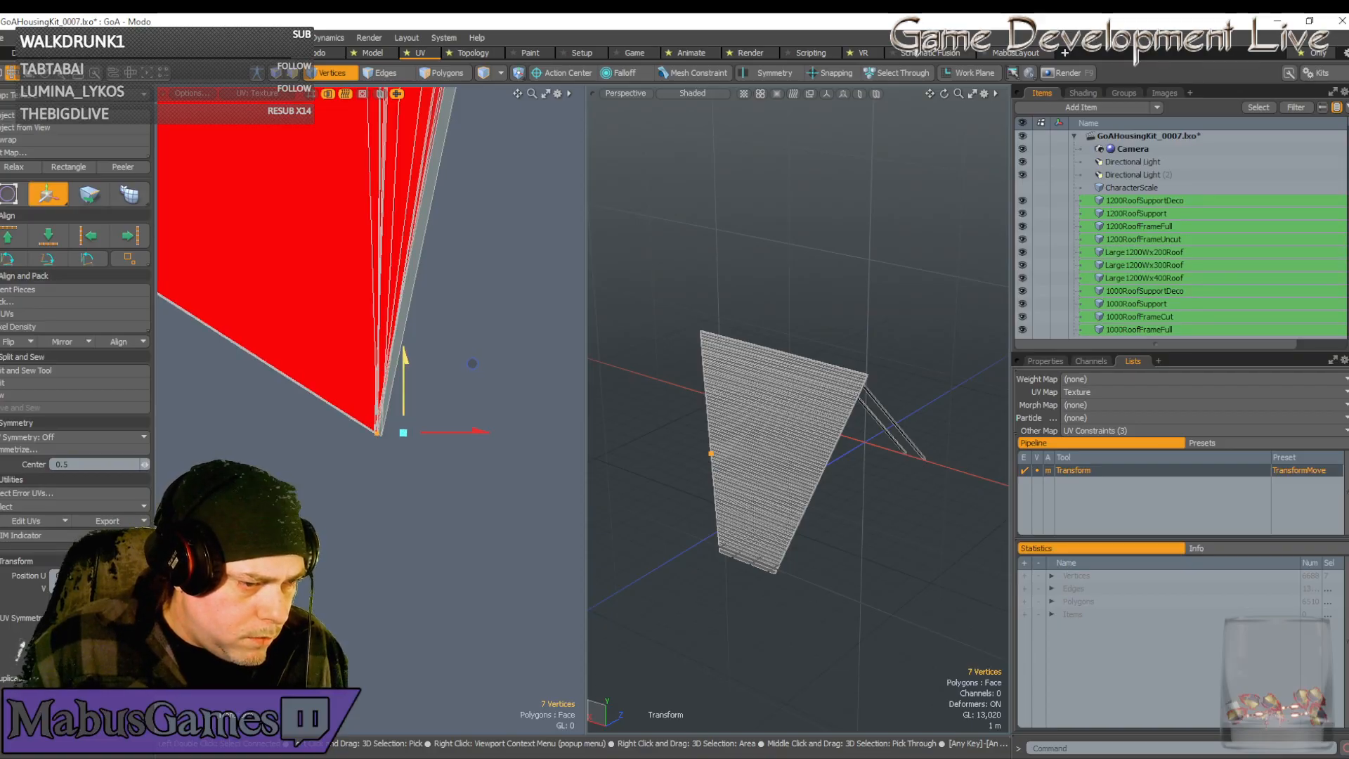
scroll(419, 458, "down", 15)
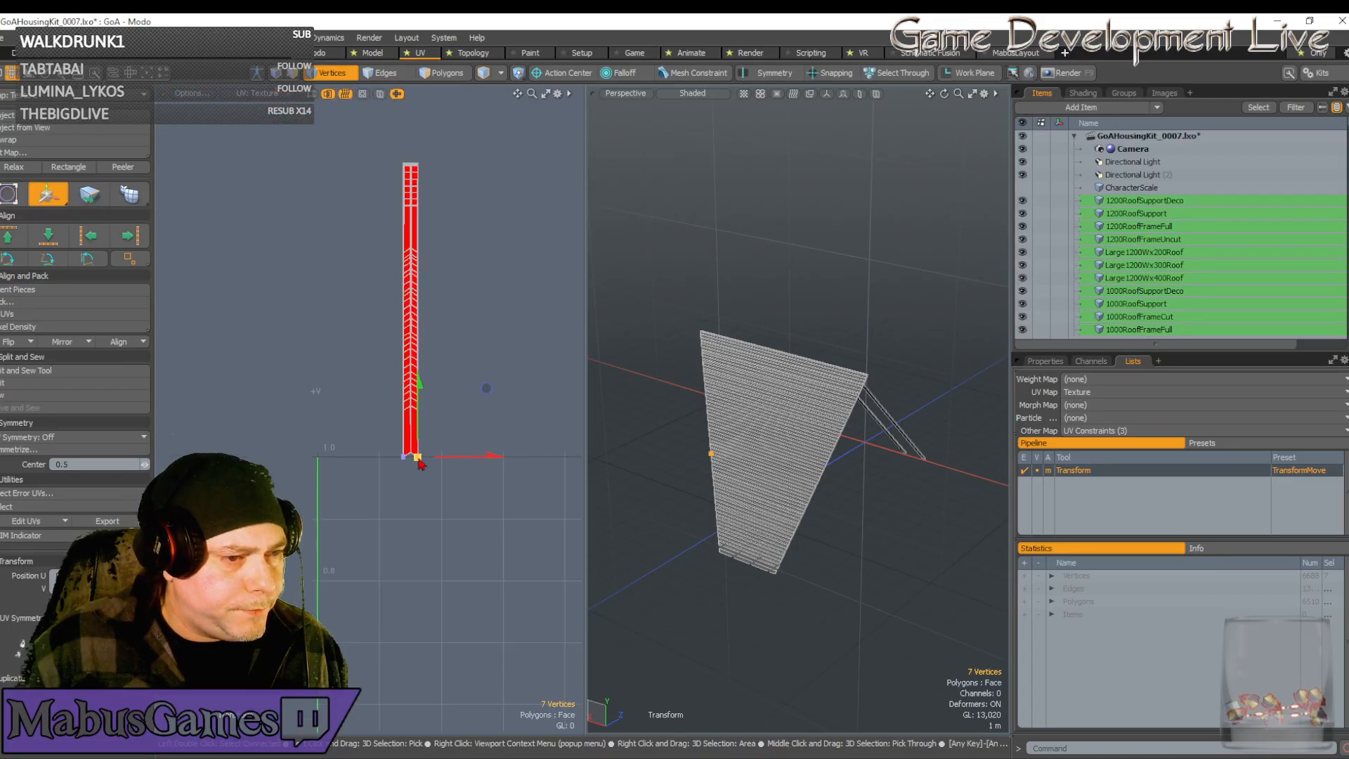
key("q")
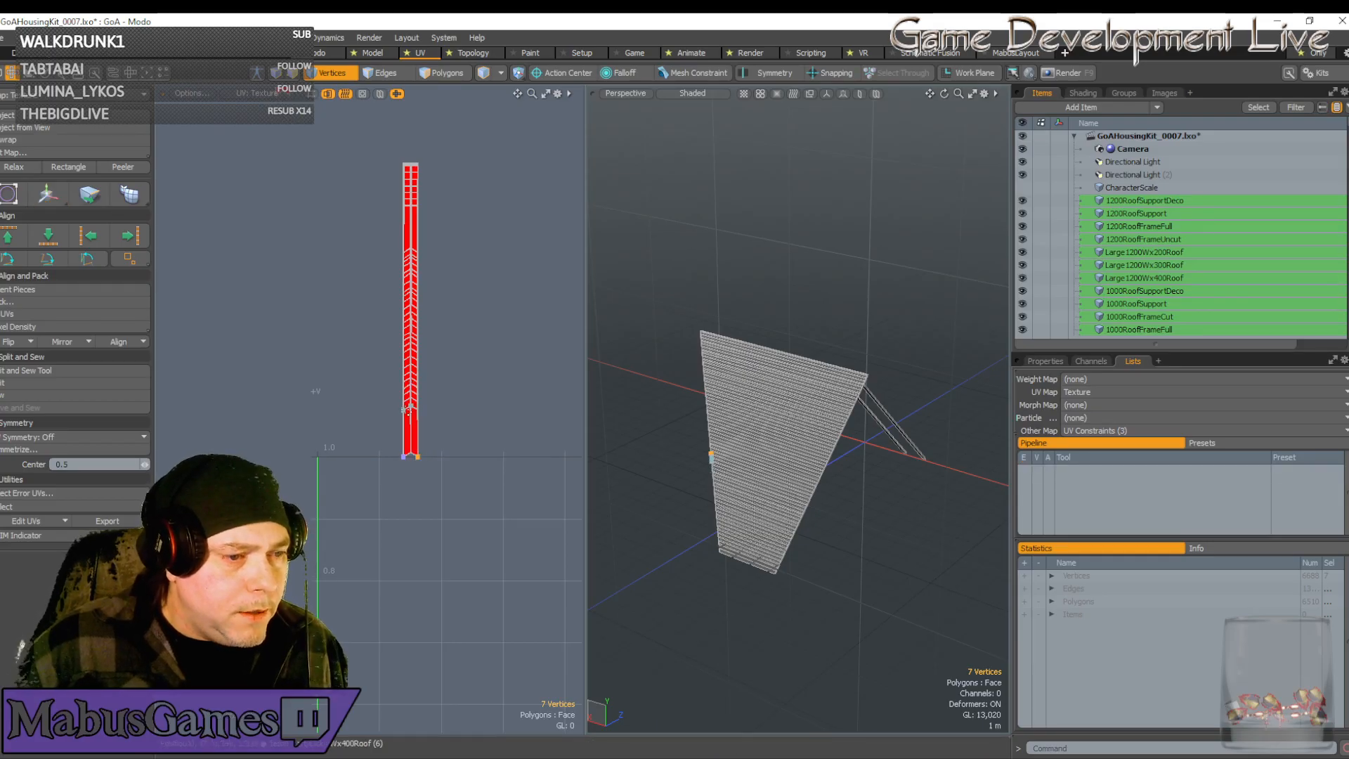
scroll(410, 407, "up", 10)
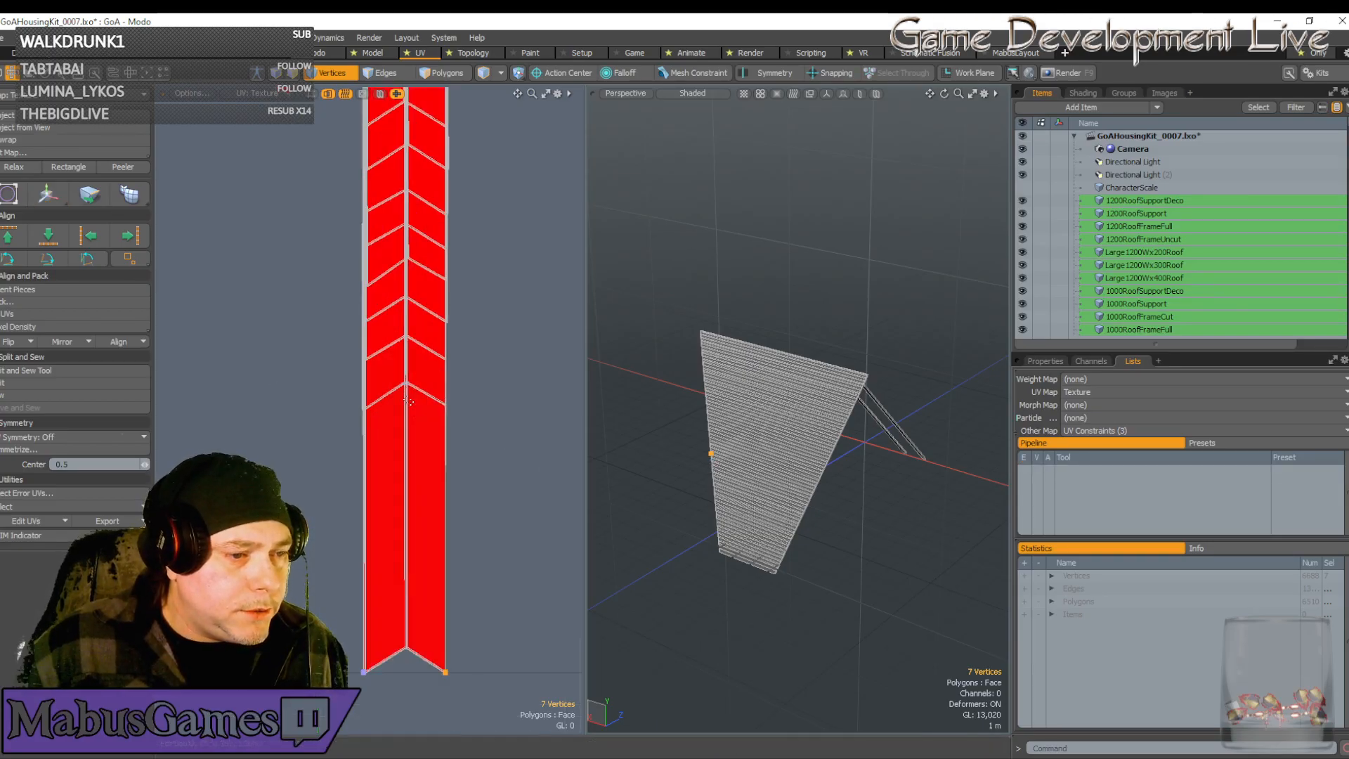
Drag the chevron vertices down to the red strip's bottom tip
key("w")
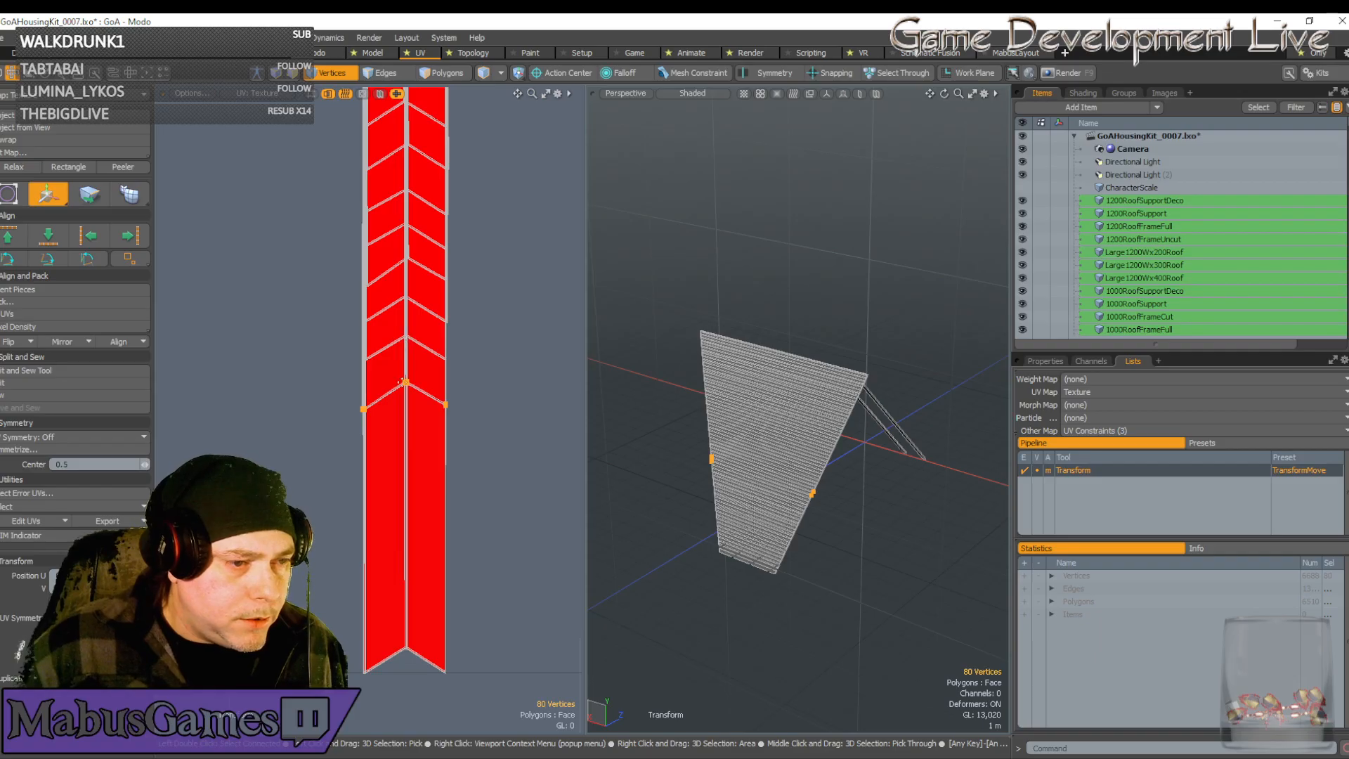
left_click_drag(406, 385, 405, 652)
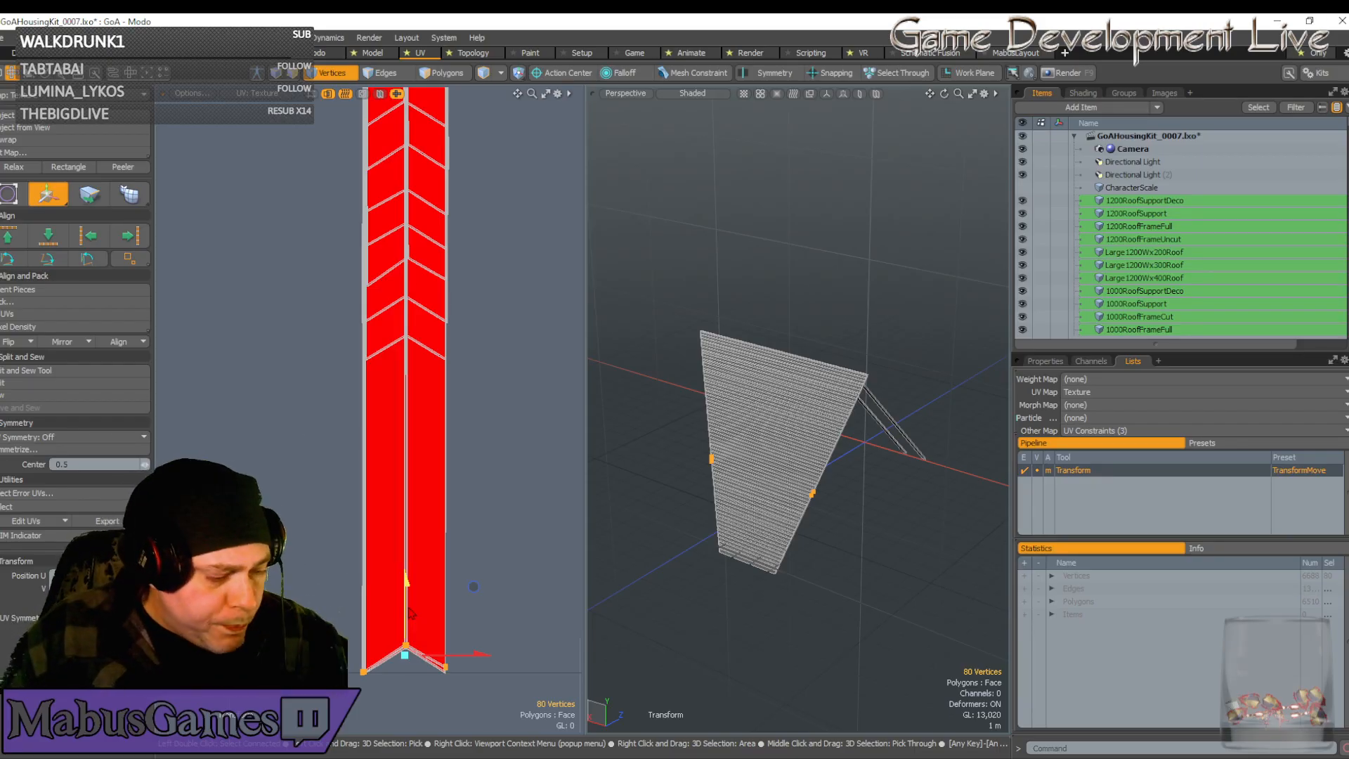
scroll(403, 492, "down", 1)
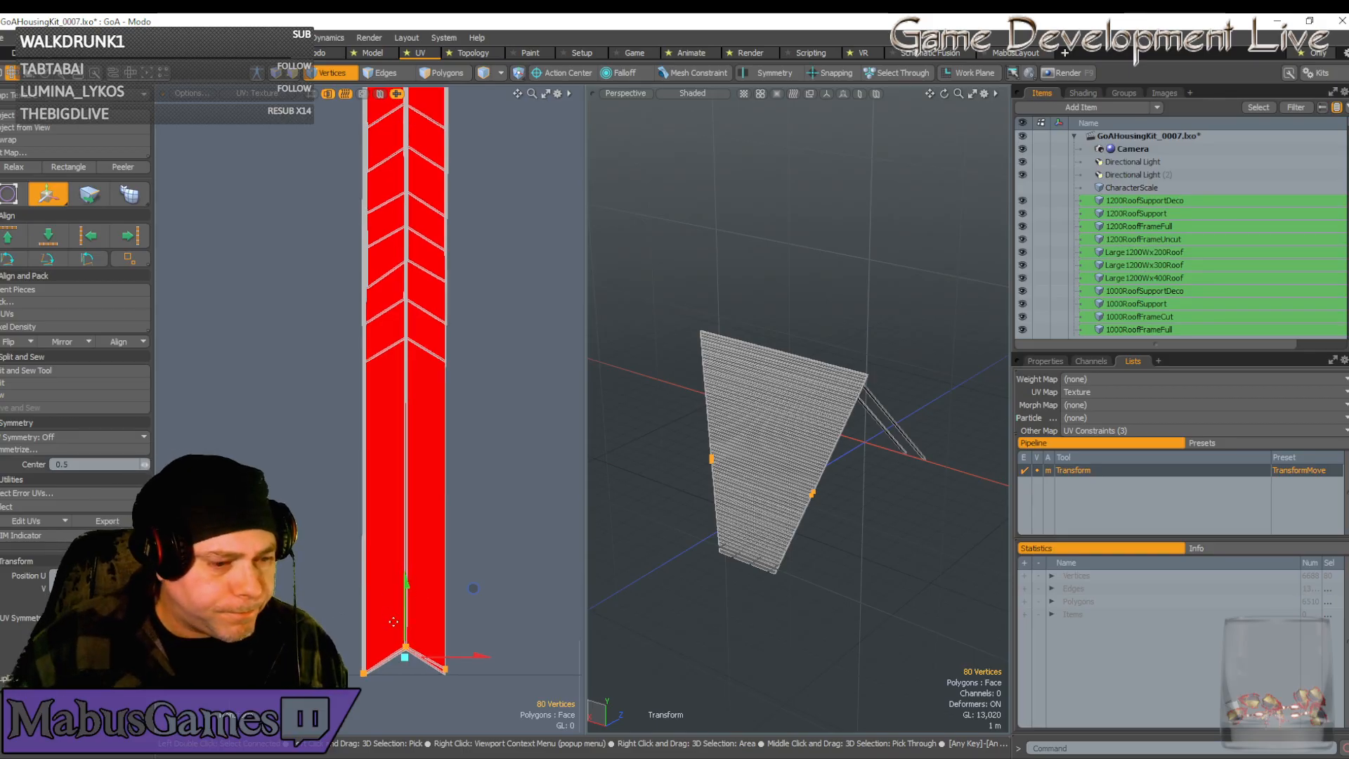
left_click_drag(400, 460, 394, 621, "alt")
key("q")
scroll(395, 612, "up", 10)
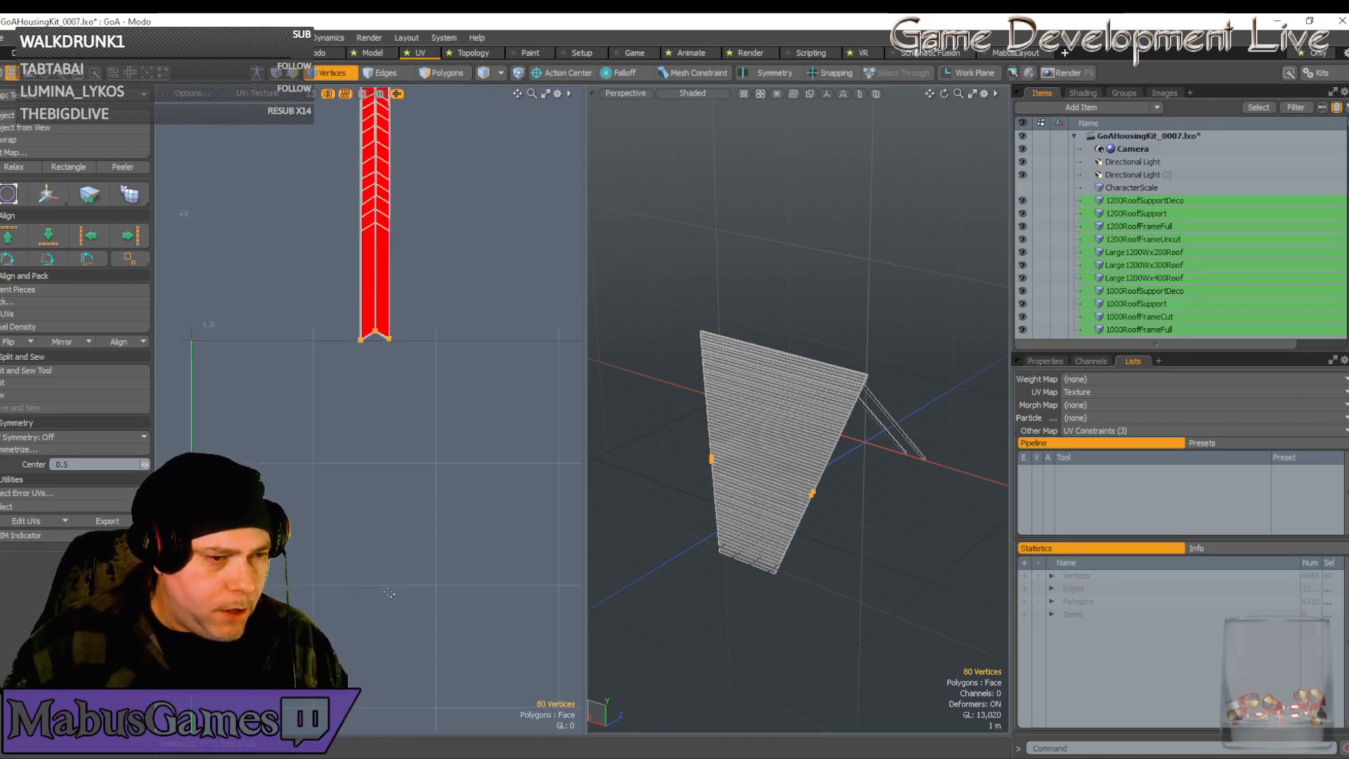
scroll(393, 573, "up", 3)
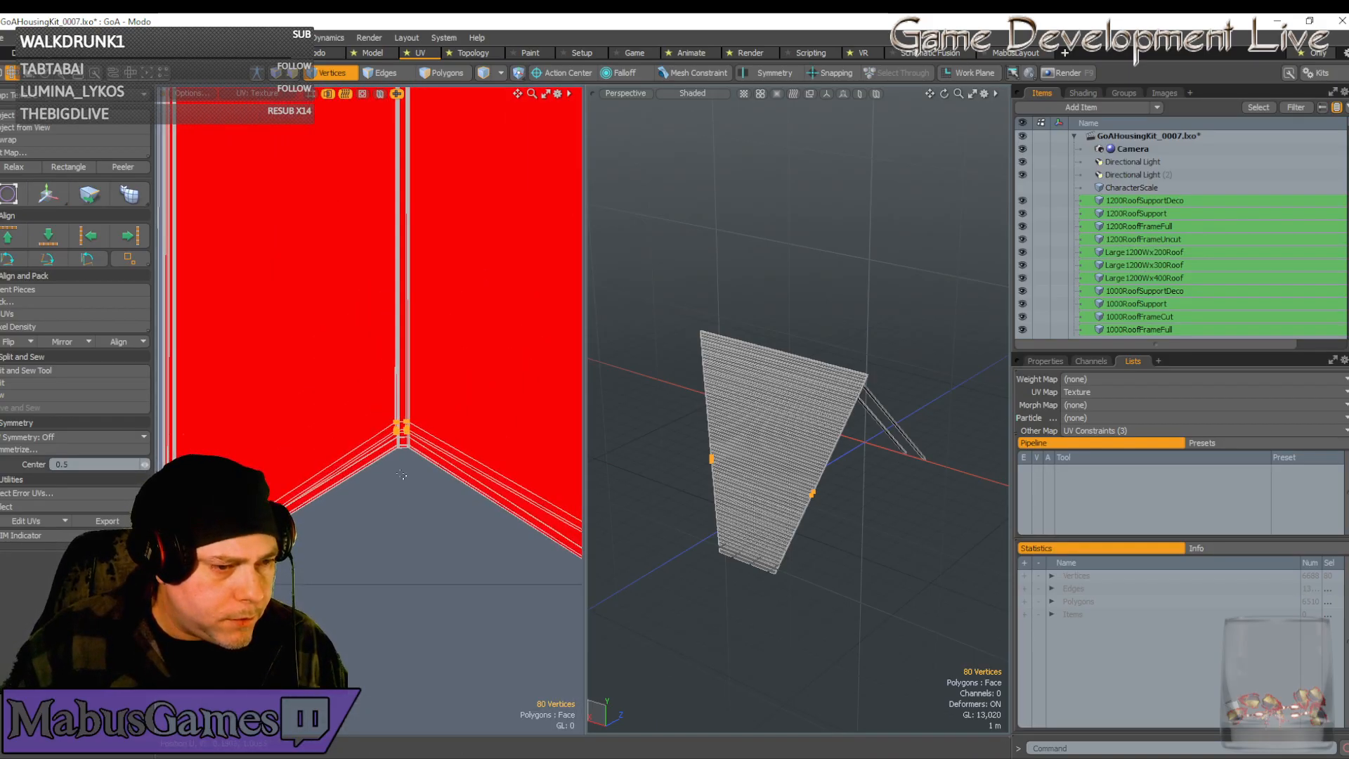
Lower the selected vertices vertically, then shift them slightly right
key("w")
left_click(402, 426)
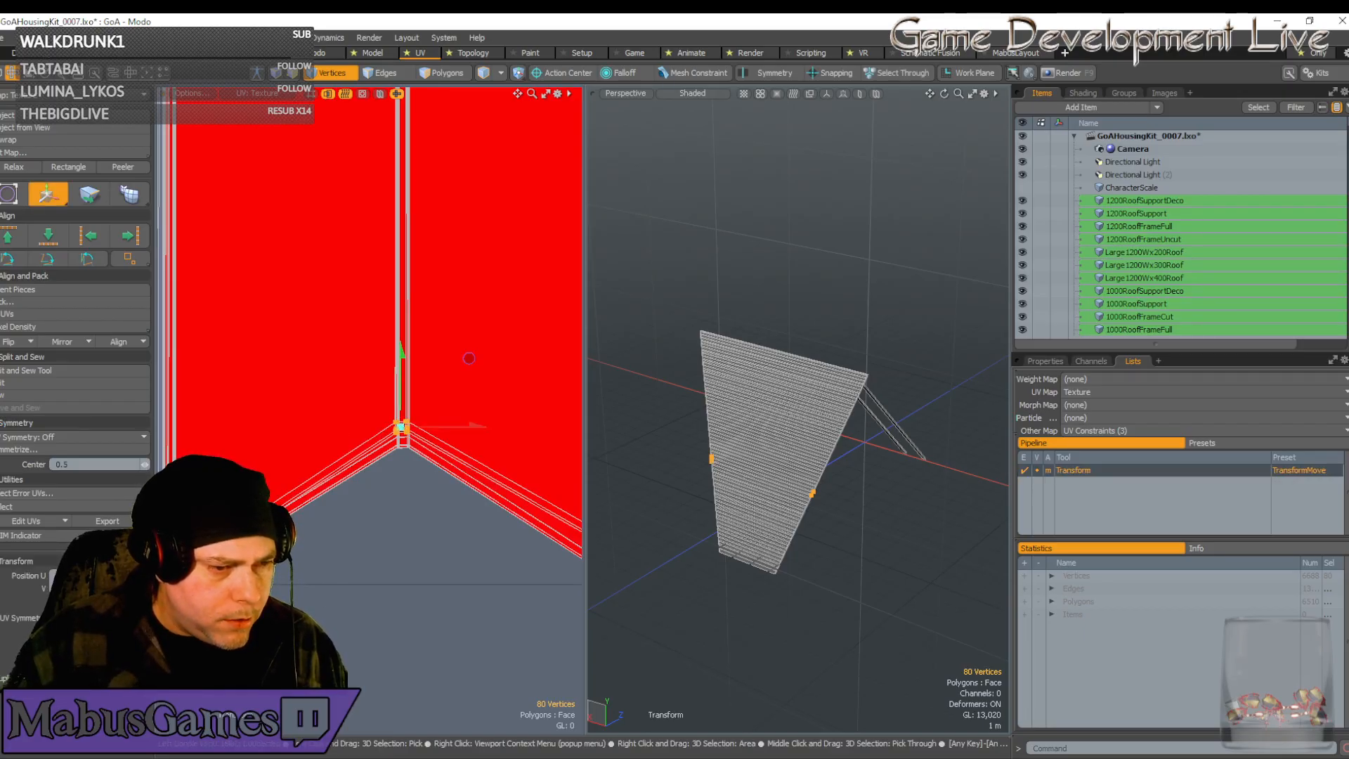
left_click_drag(402, 398, 403, 421)
scroll(407, 443, "up", 8)
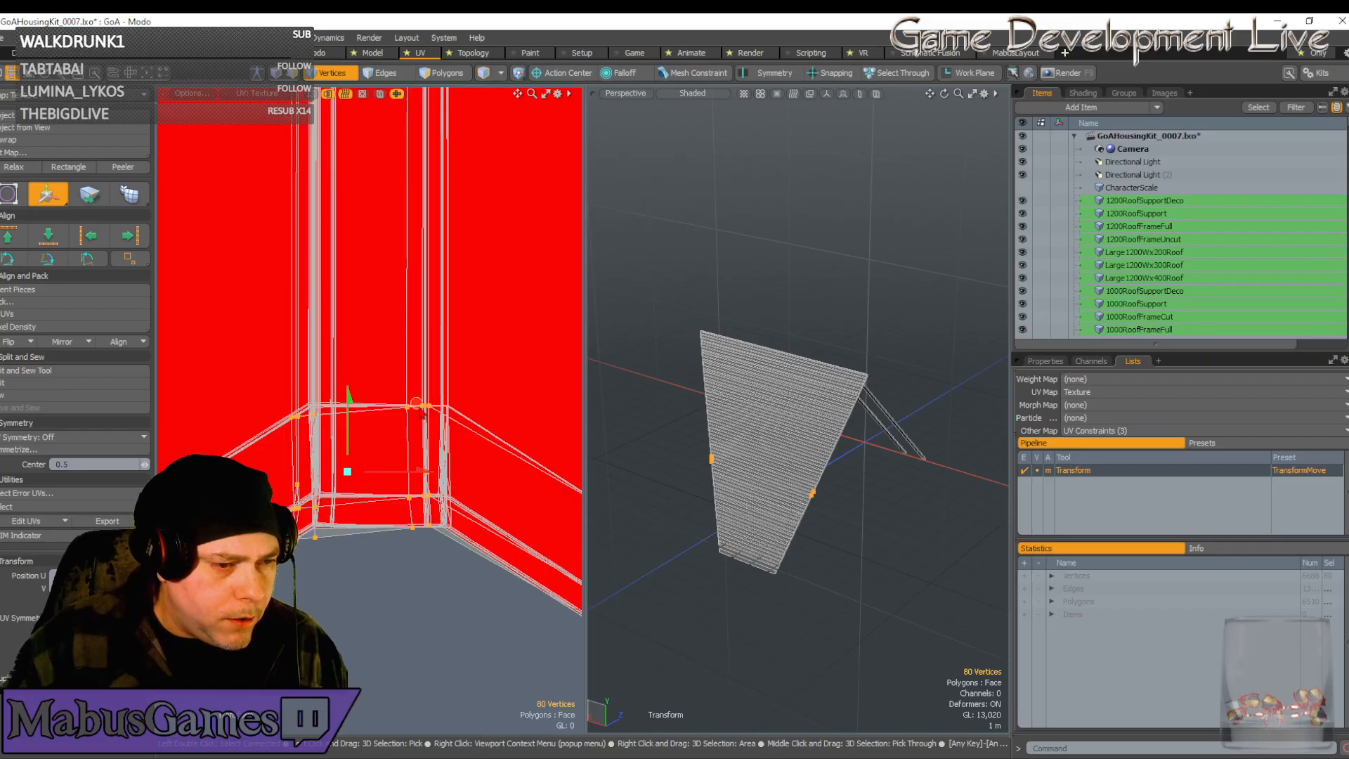
left_click_drag(416, 404, 435, 401)
Move the corner vertex down and left, fine-tuning it into alignment
scroll(416, 411, "up", 5)
scroll(410, 364, "up", 5)
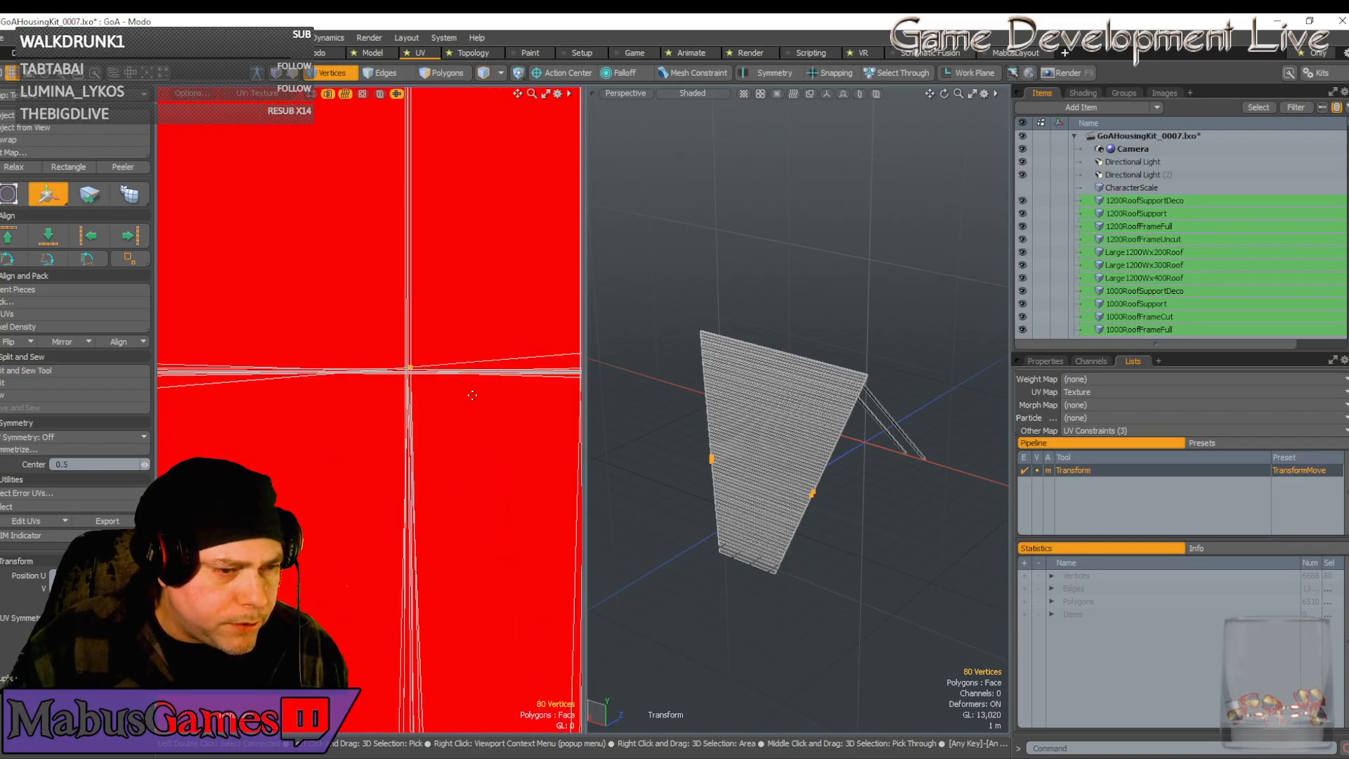
left_click(422, 343)
left_click_drag(492, 275, 484, 291)
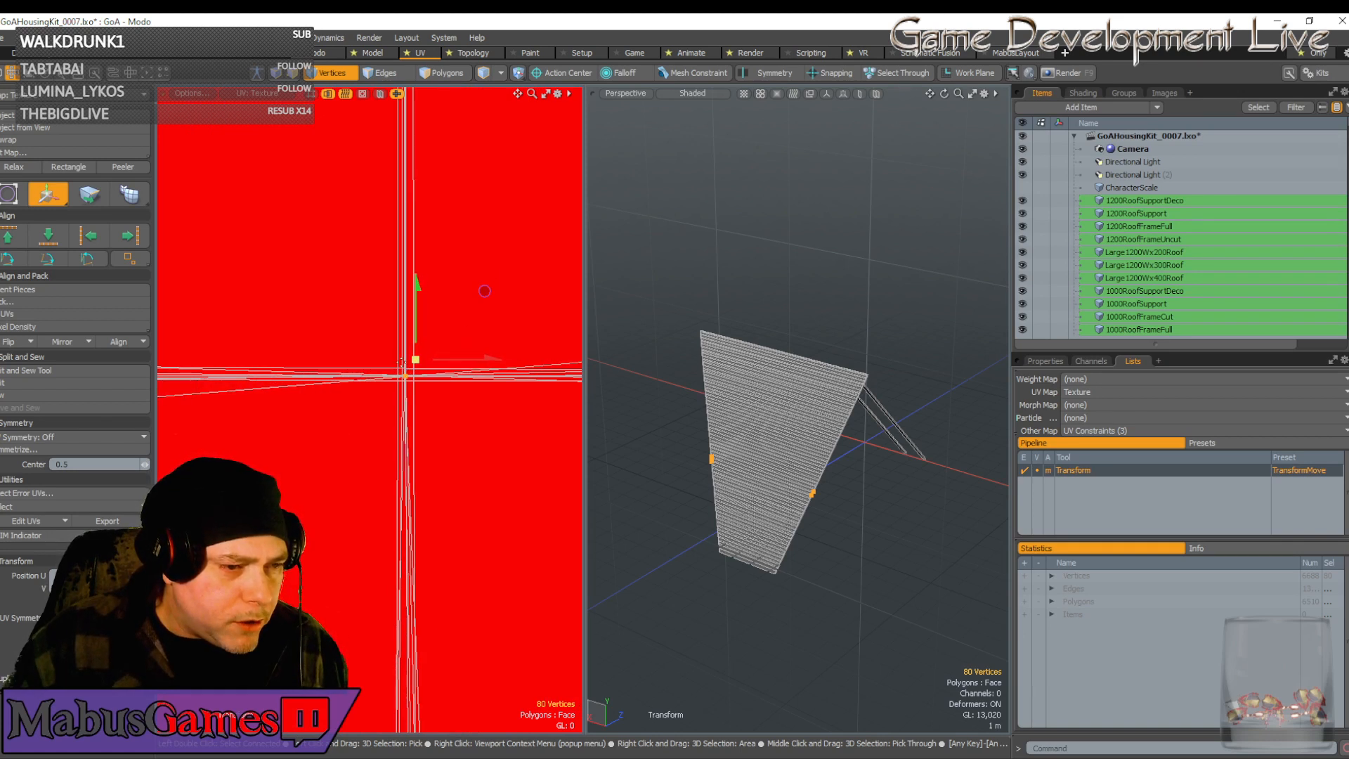
left_click_drag(401, 363, 415, 331)
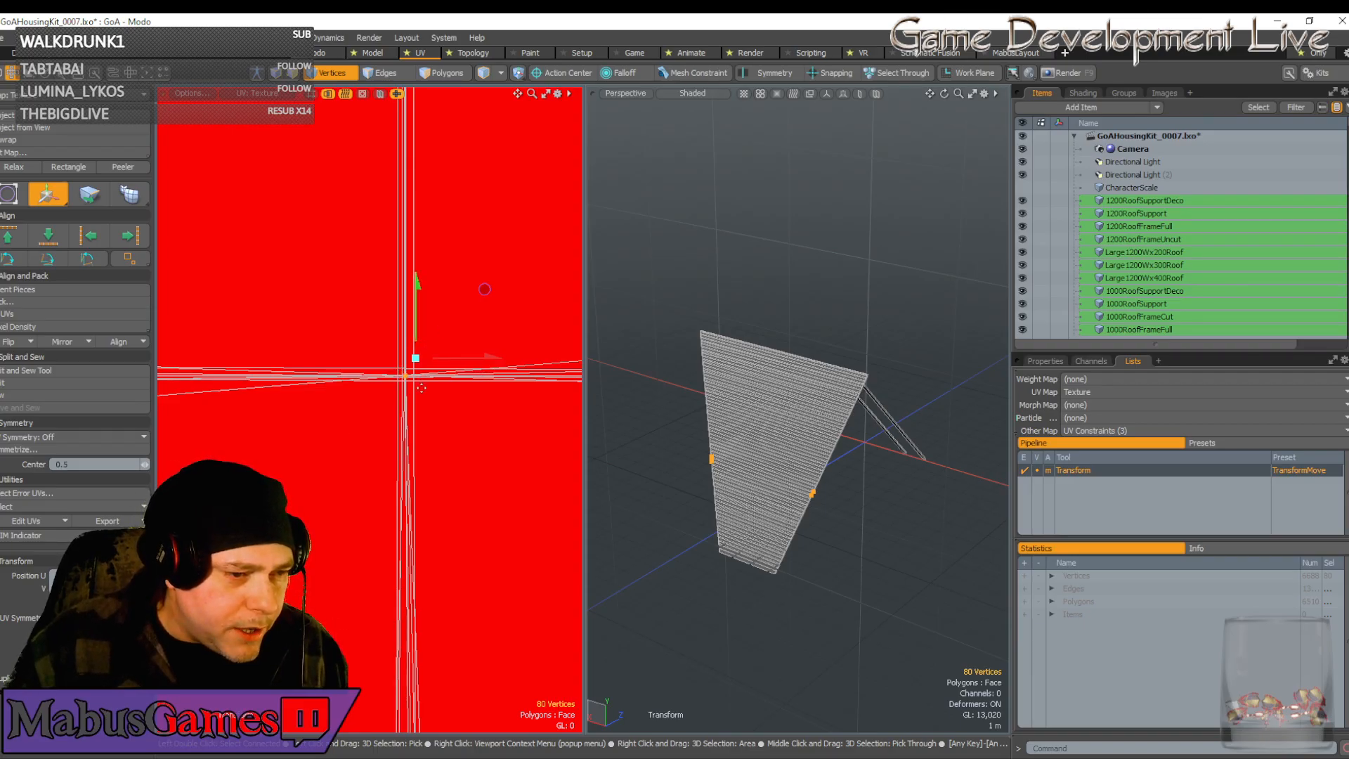
scroll(421, 388, "down", 4)
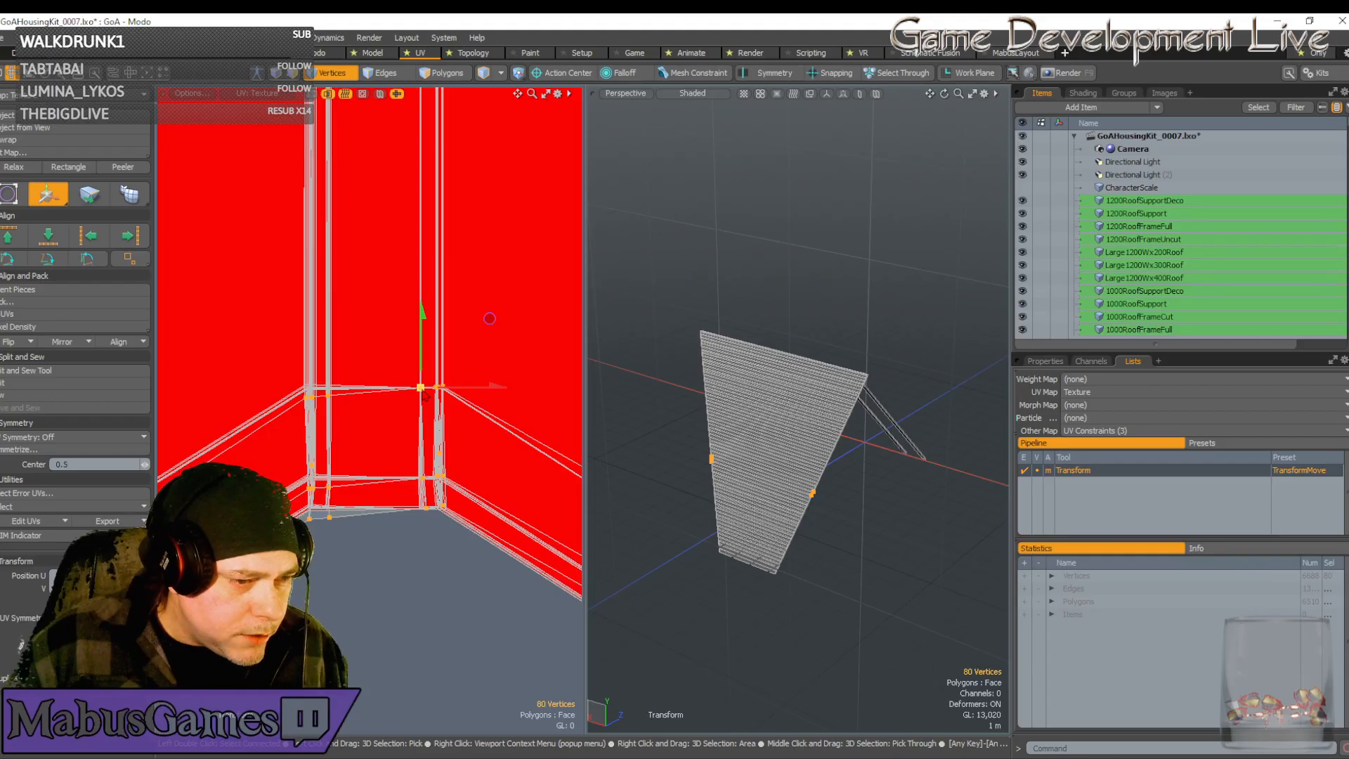
scroll(424, 395, "down", 2)
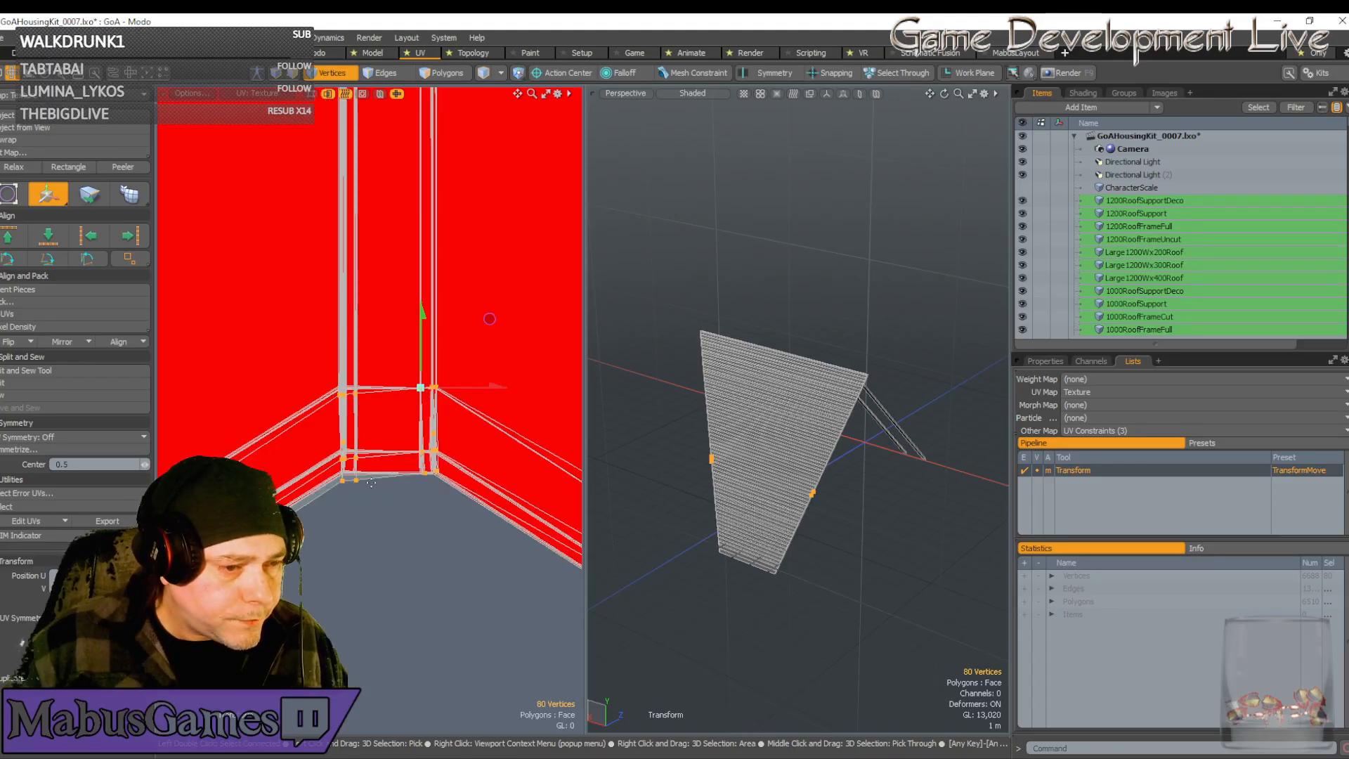
key("space")
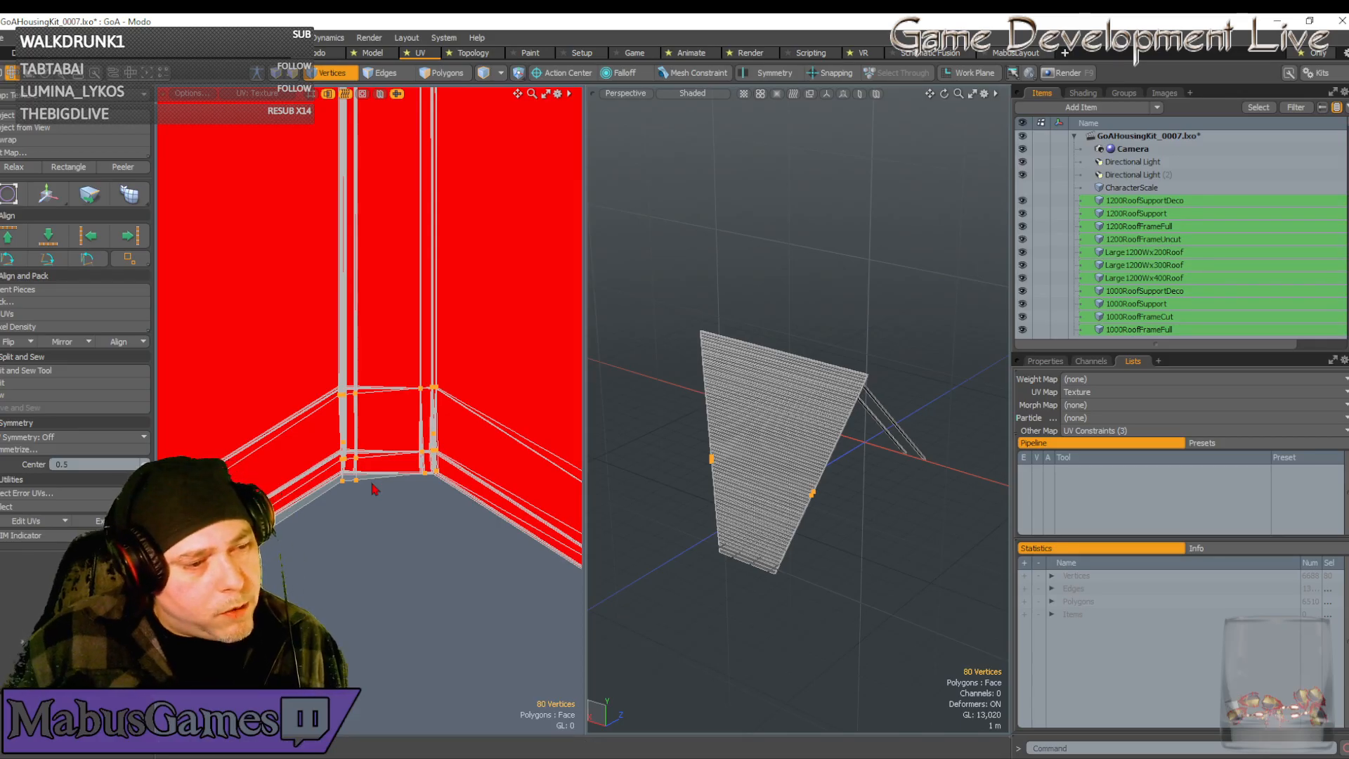
Deselect the upper vertex row, keeping the 40 lower V-edge vertices selected
scroll(383, 517, "down", 3)
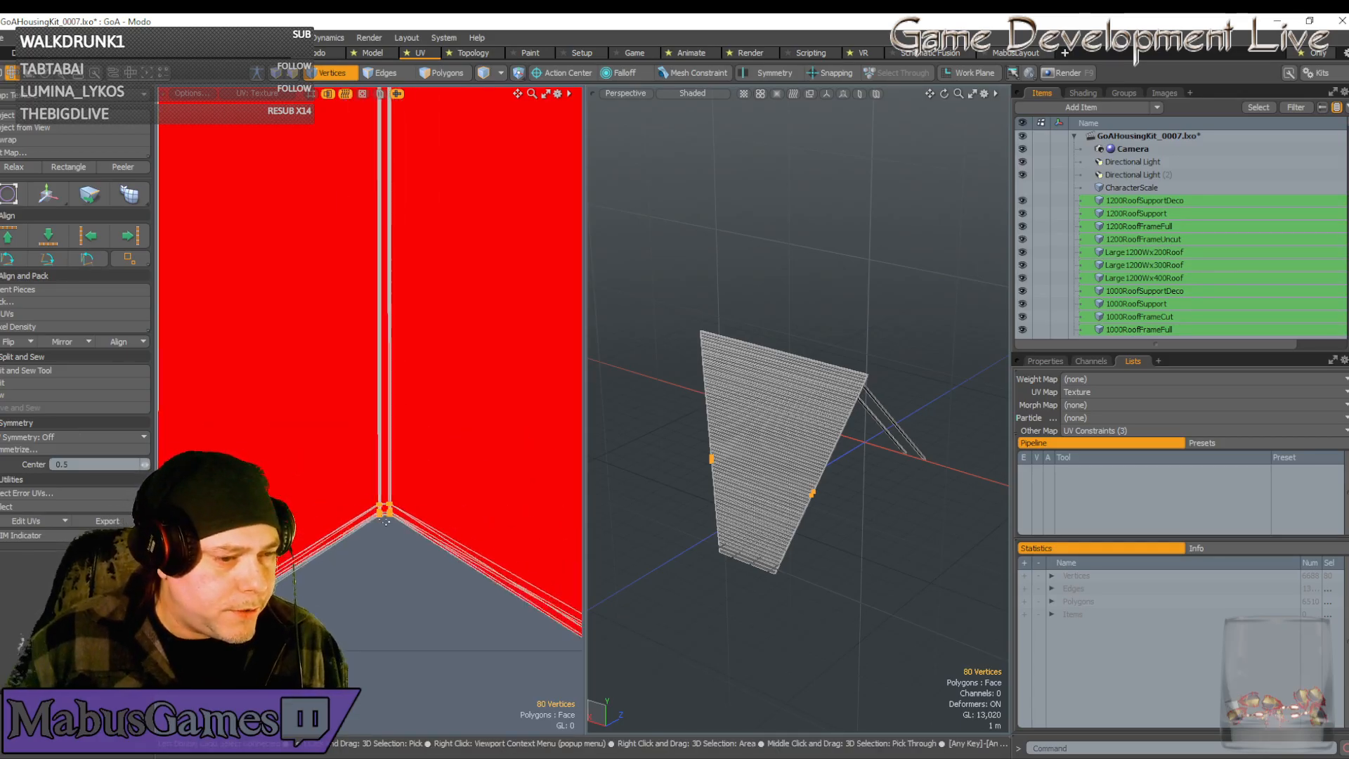
scroll(386, 521, "down", 2)
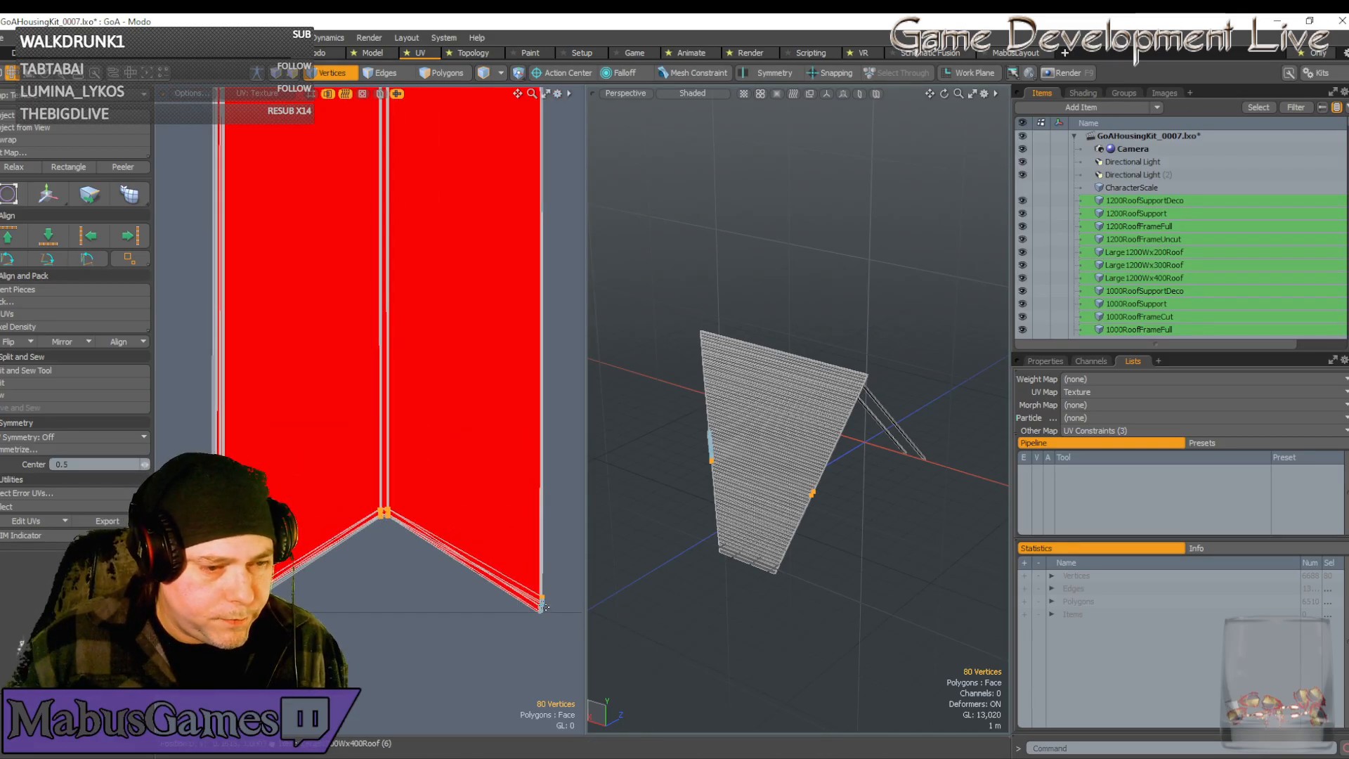
scroll(555, 594, "up", 5)
scroll(559, 596, "down", 5)
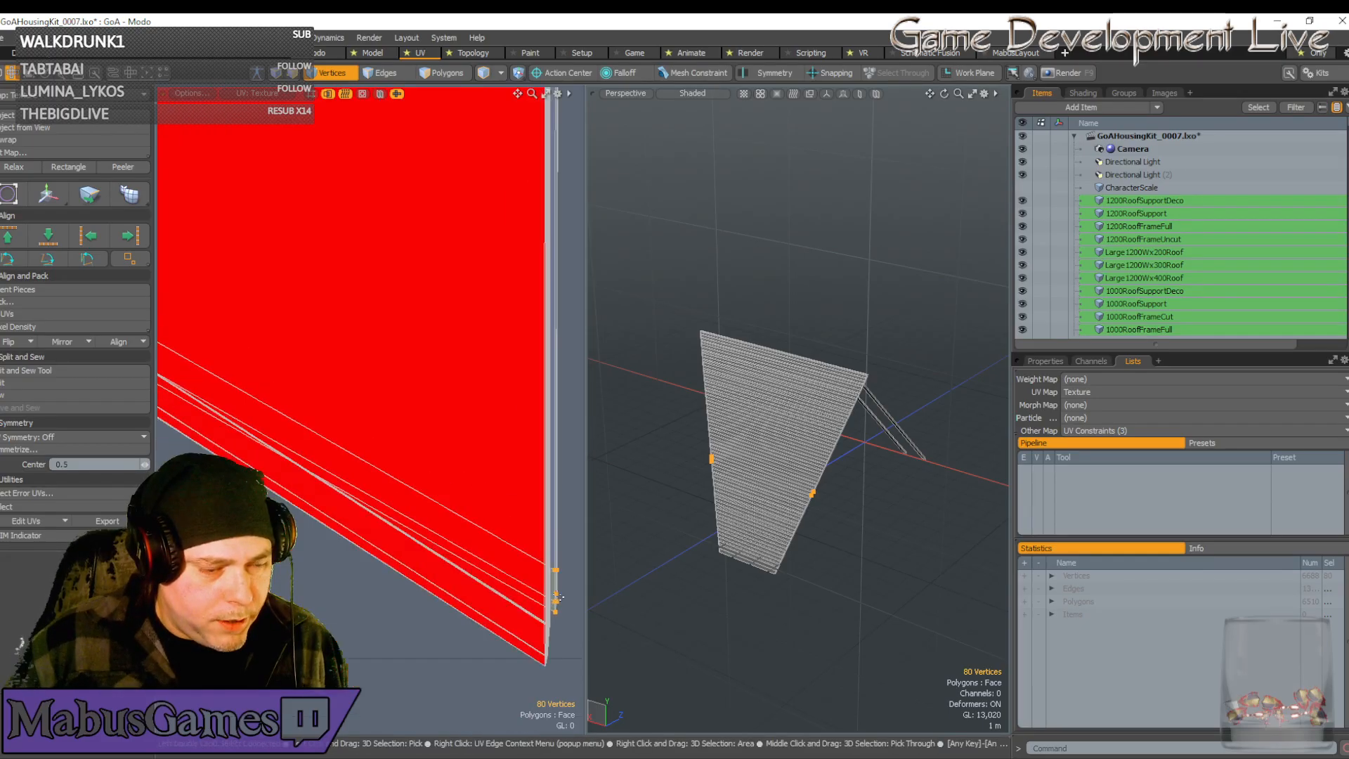
scroll(437, 606, "up", 3)
scroll(447, 564, "down", 3)
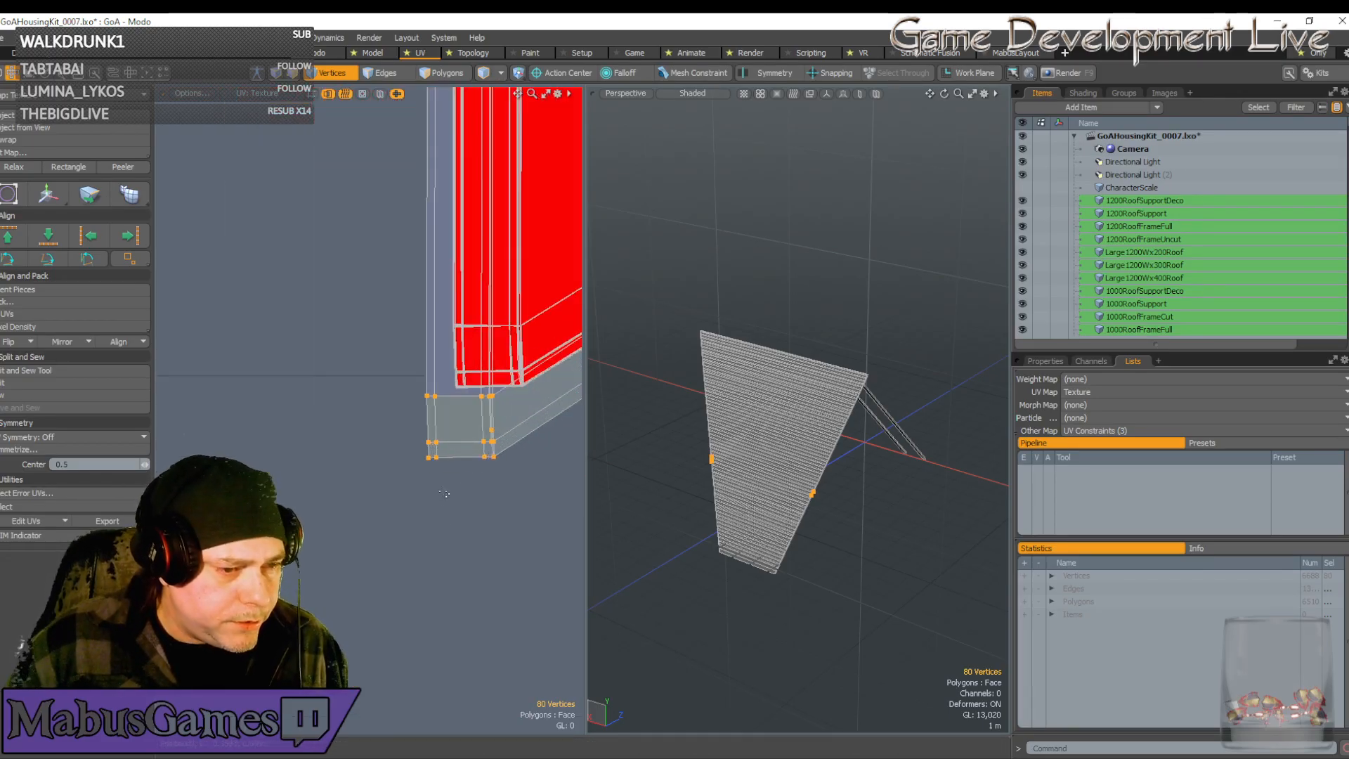
scroll(447, 478, "up", 2)
scroll(446, 477, "up", 3)
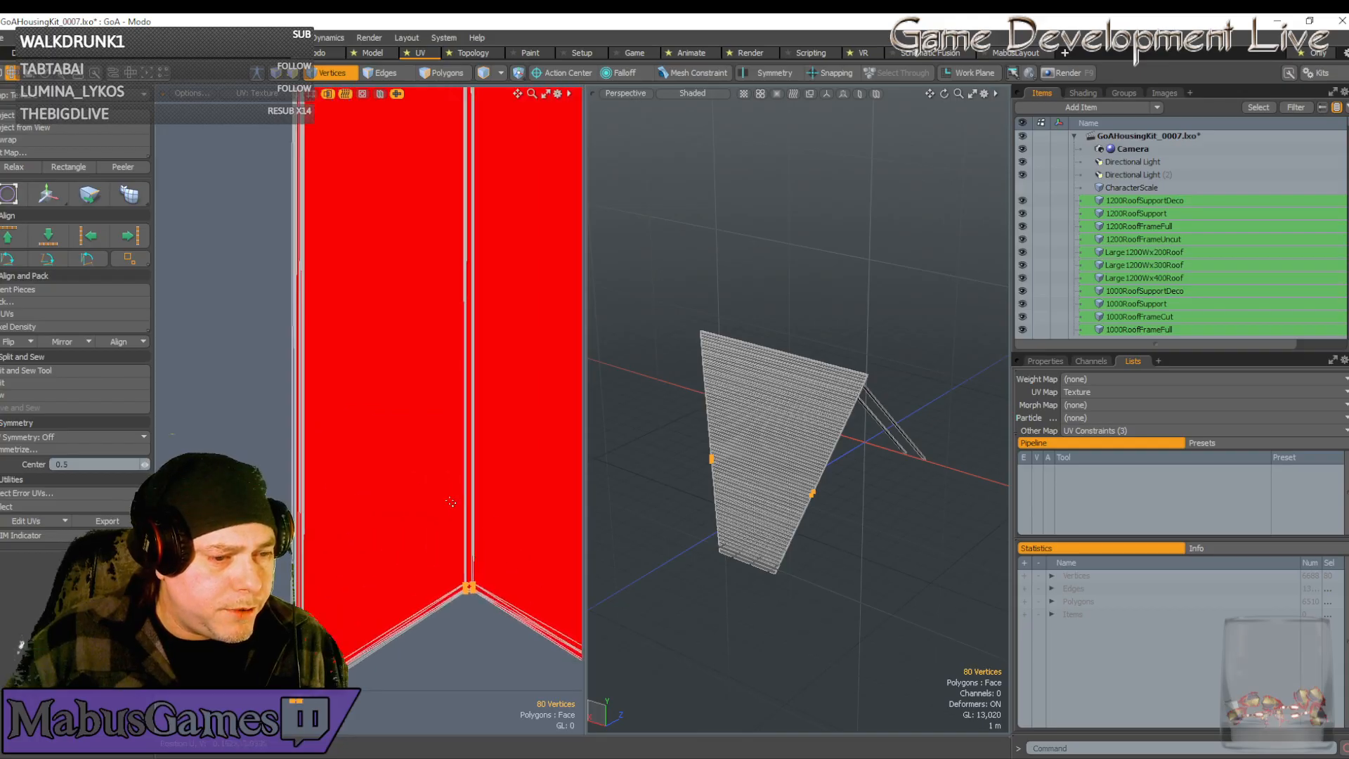
scroll(411, 506, "down", 6)
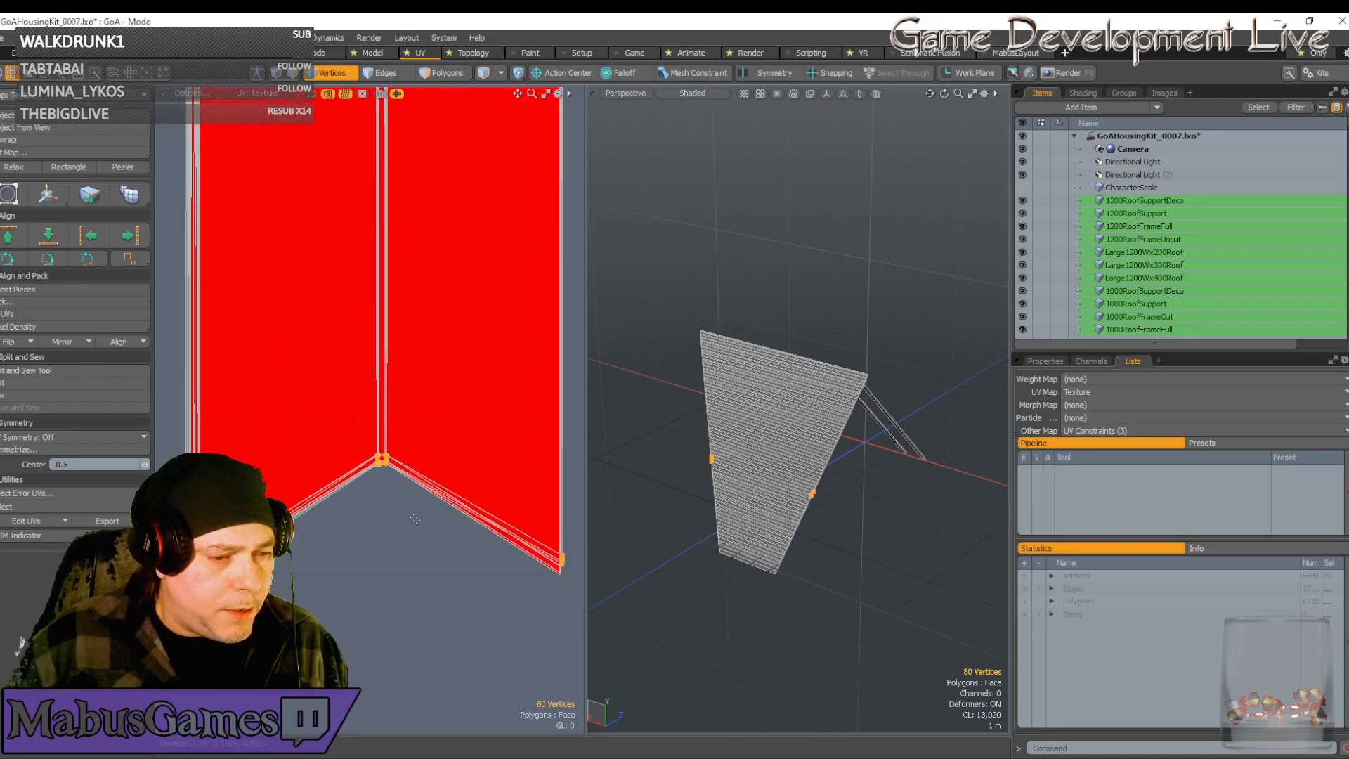
scroll(413, 507, "down", 3)
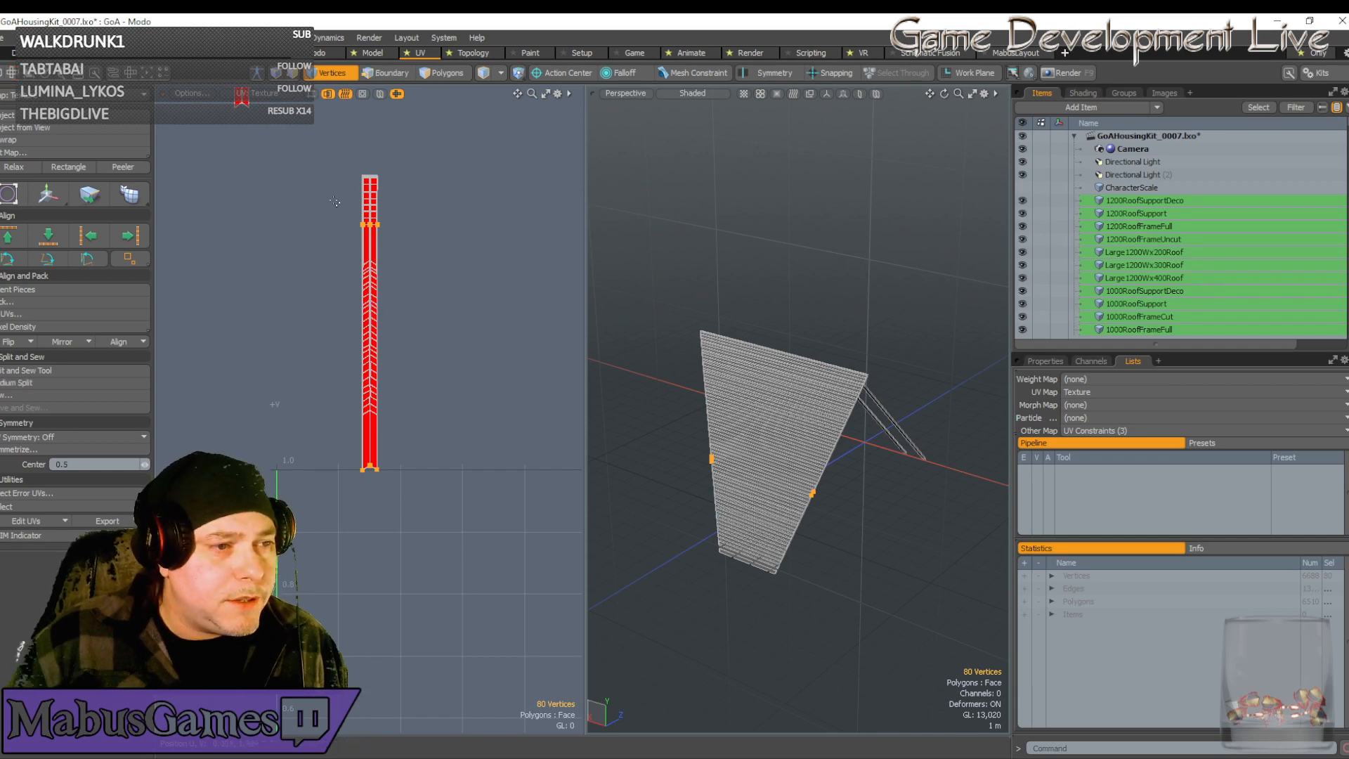
right_click_drag(337, 202, 426, 251, "ctrl")
scroll(371, 483, "up", 6)
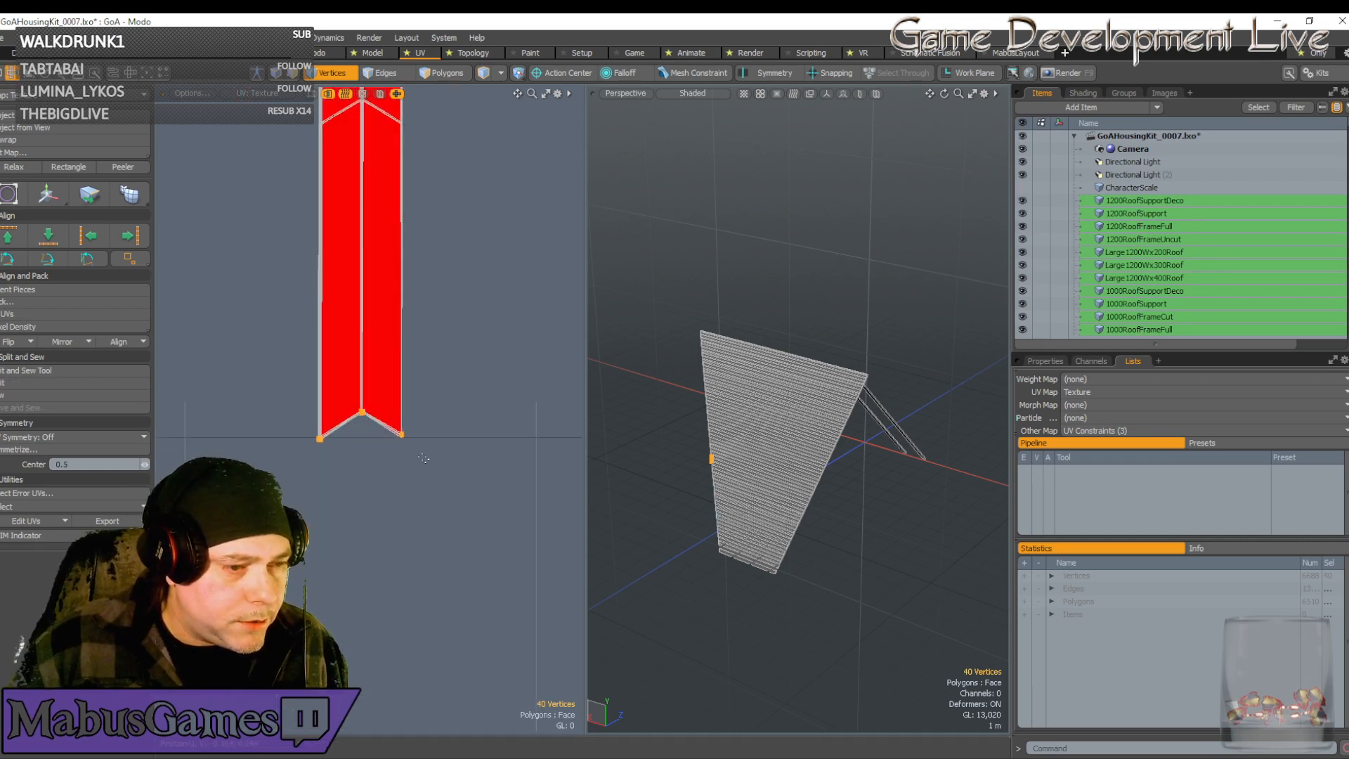
Deselect the left and right corner vertices and the right-hand peak vertices
right_click_drag(441, 473, 386, 398, "ctrl")
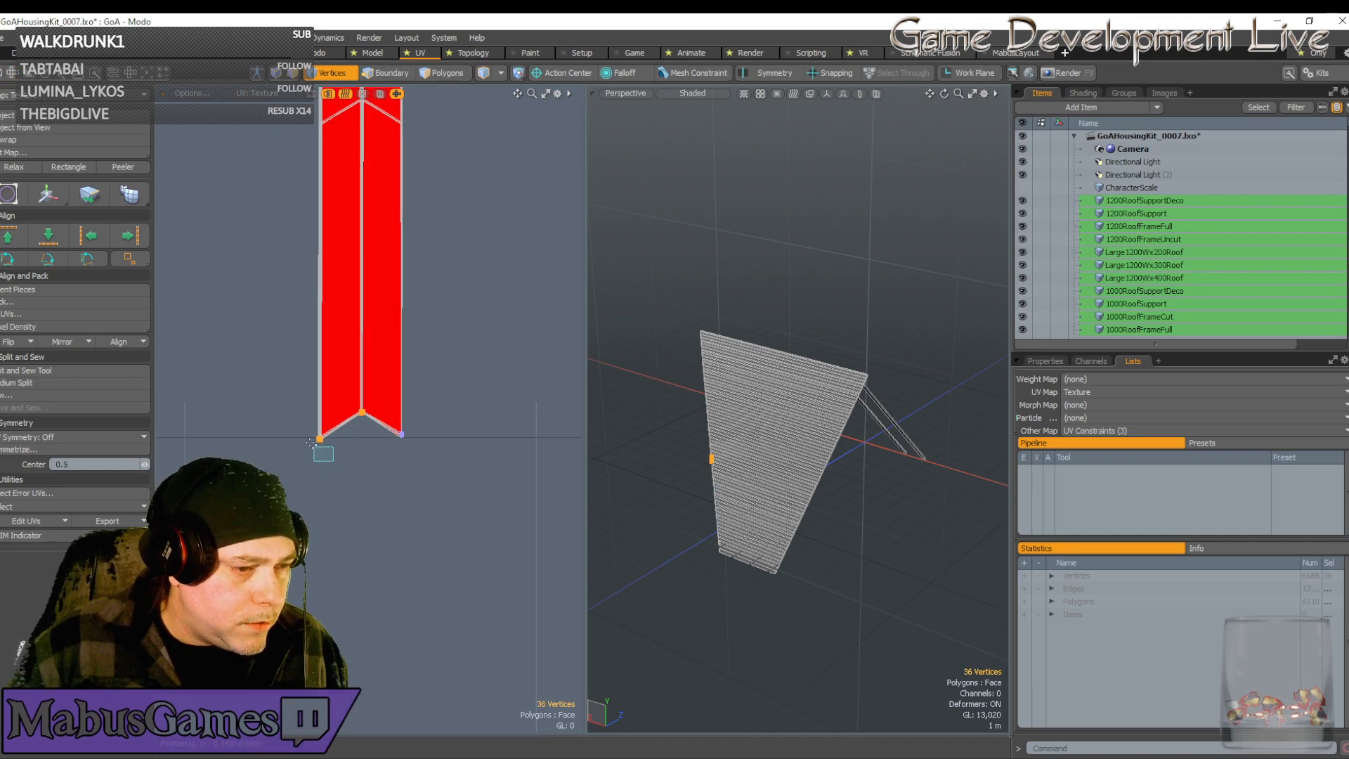
right_click_drag(311, 443, 304, 420, "ctrl")
scroll(353, 411, "up", 10)
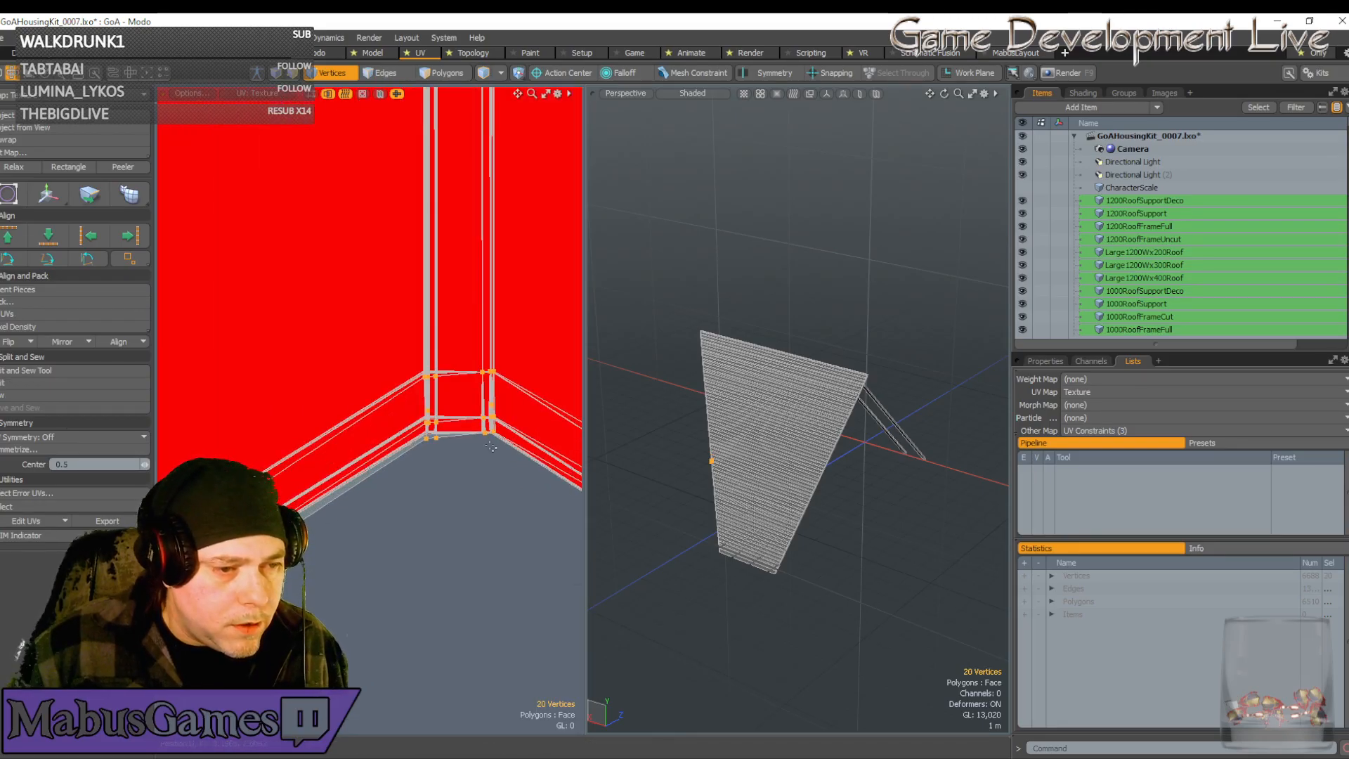
right_click_drag(499, 411, 476, 348, "ctrl")
right_click_drag(510, 469, 466, 349, "ctrl")
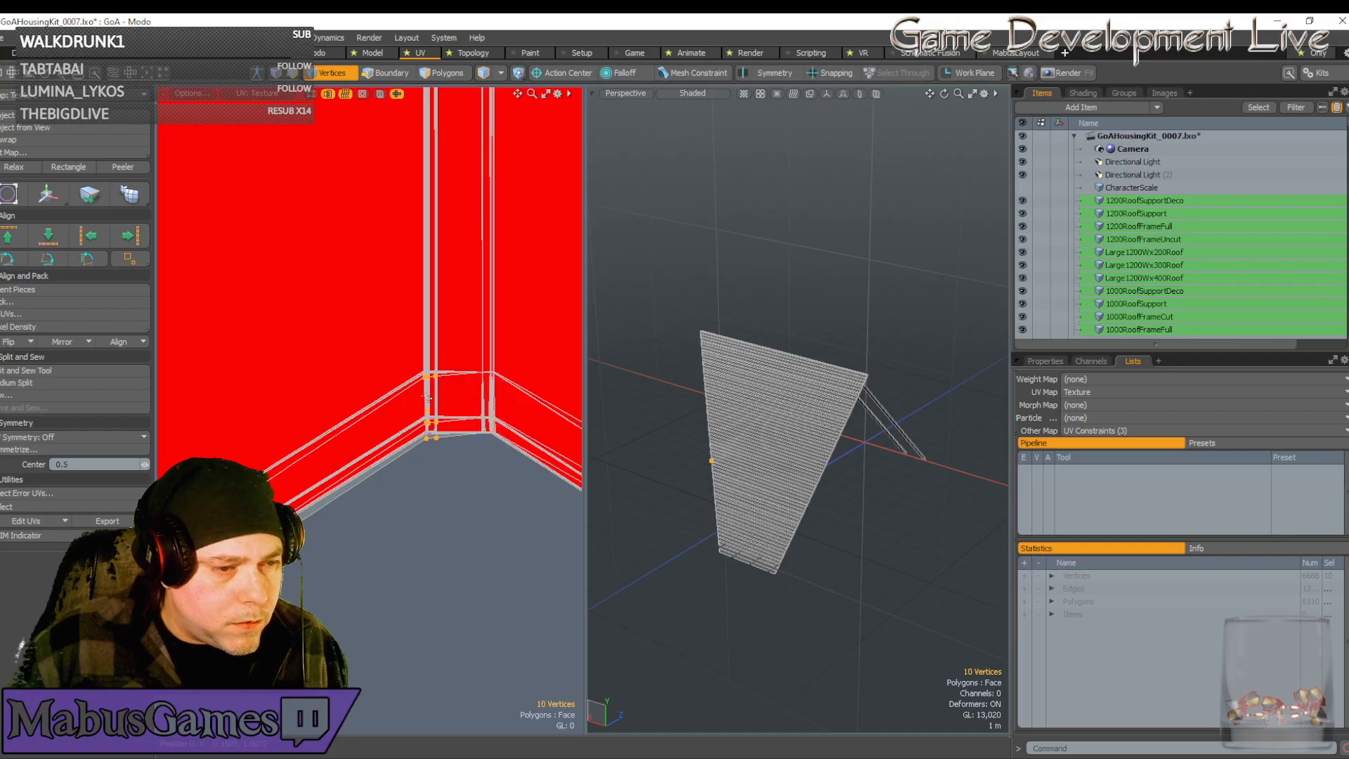
scroll(433, 385, "up", 5)
Raise the remaining central peak vertices slightly upward
key("w")
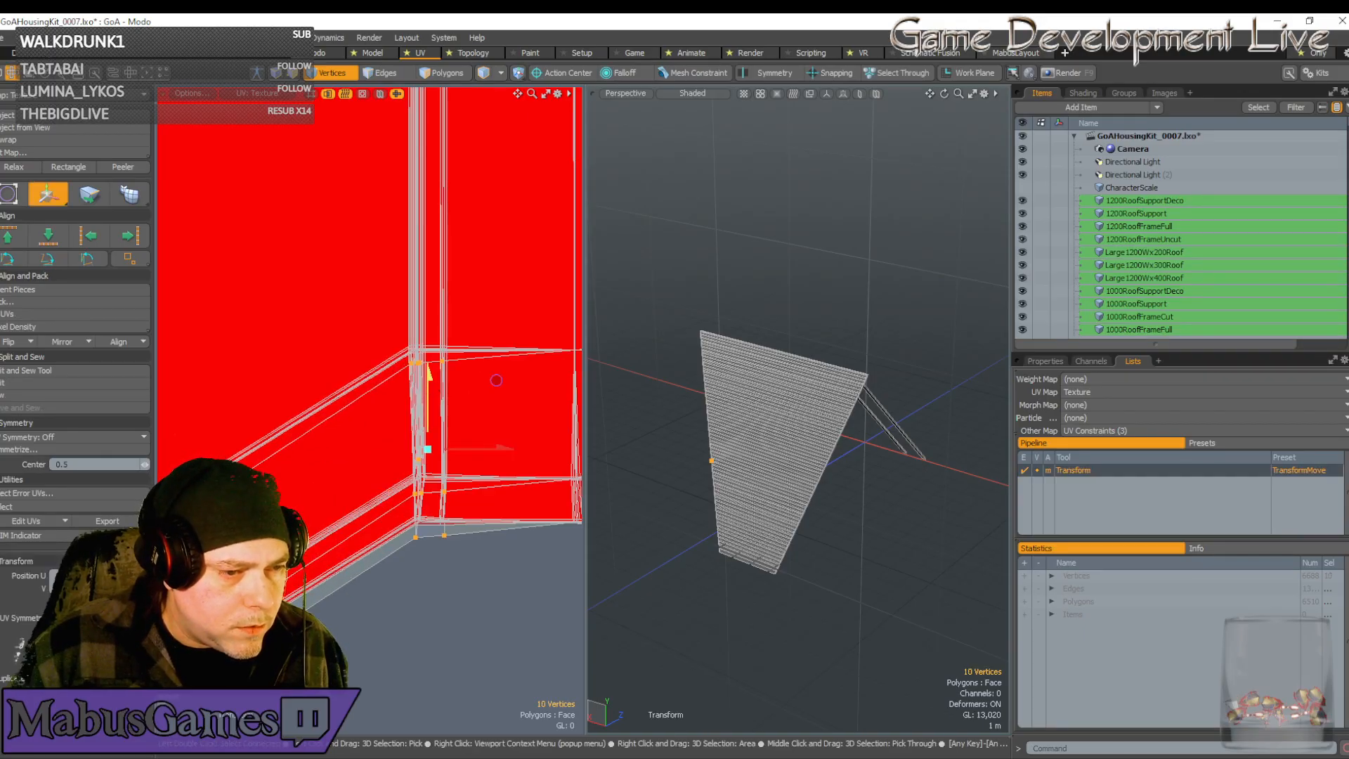
left_click_drag(496, 380, 507, 326)
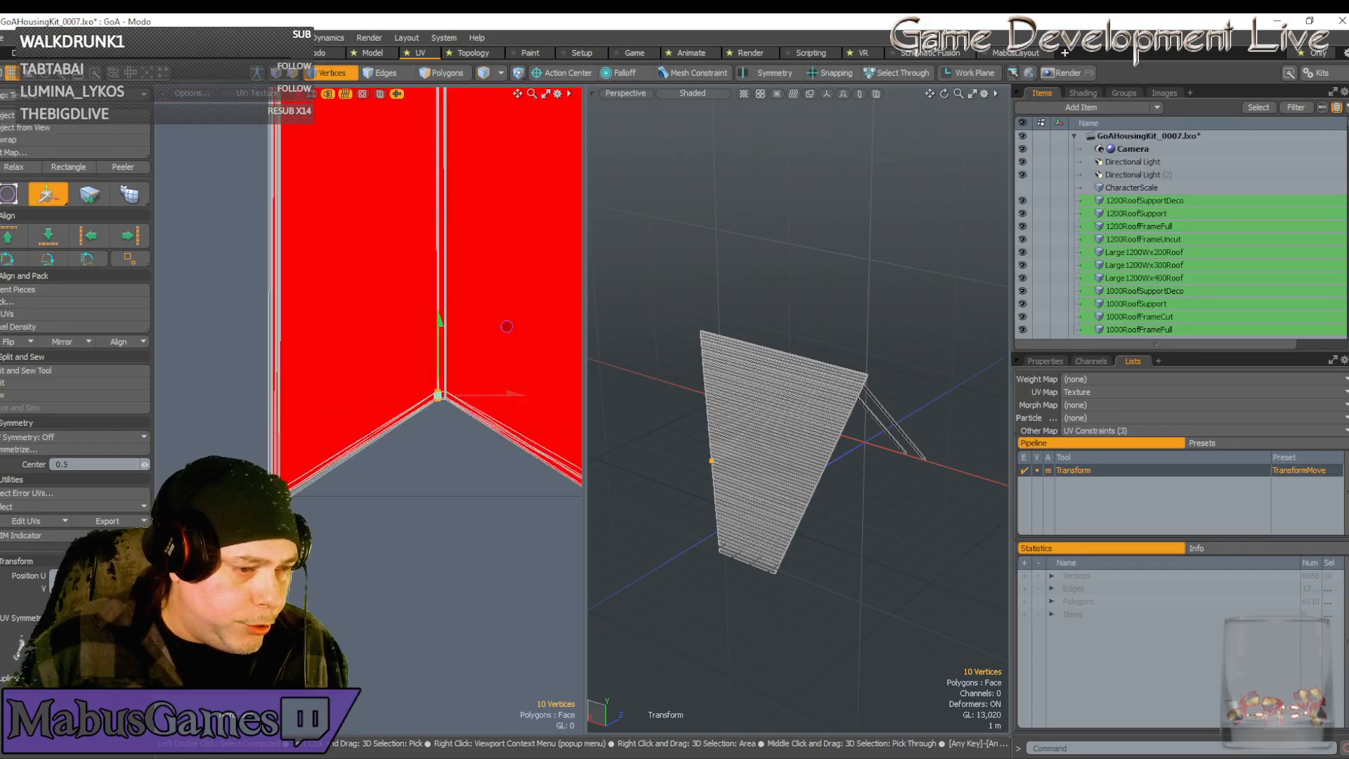
scroll(277, 491, "up", 12)
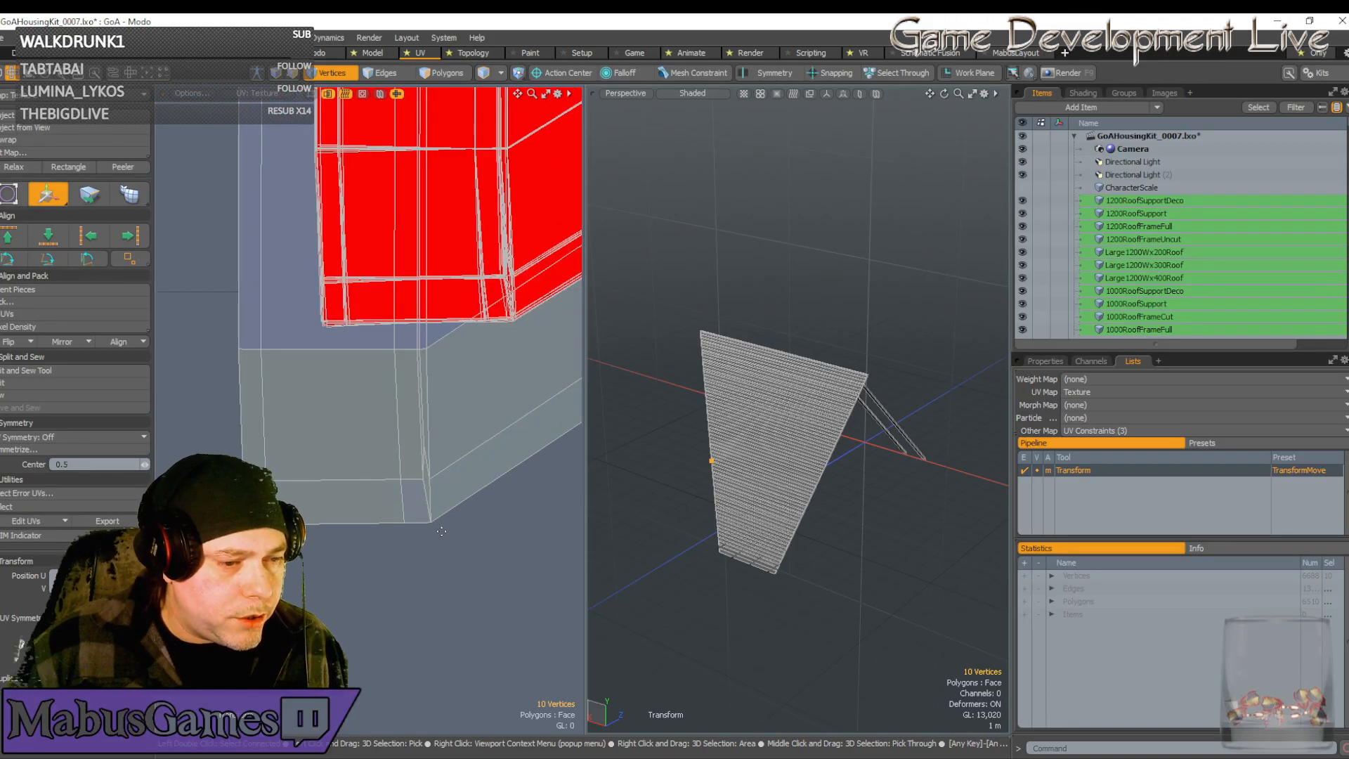
Select the small UV box's vertices and move them onto the red shell's corner
key("space")
right_click_drag(458, 552, 194, 335)
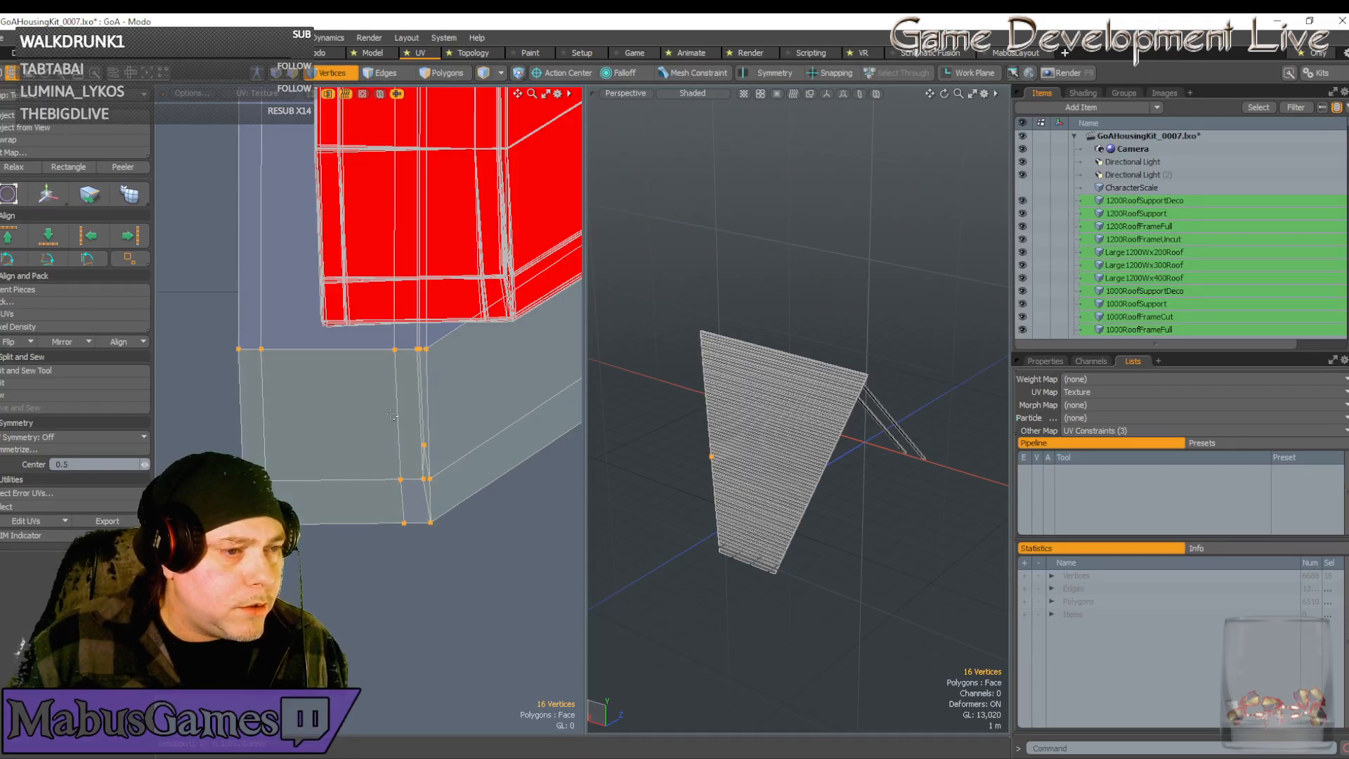
scroll(392, 416, "down", 5)
key("w")
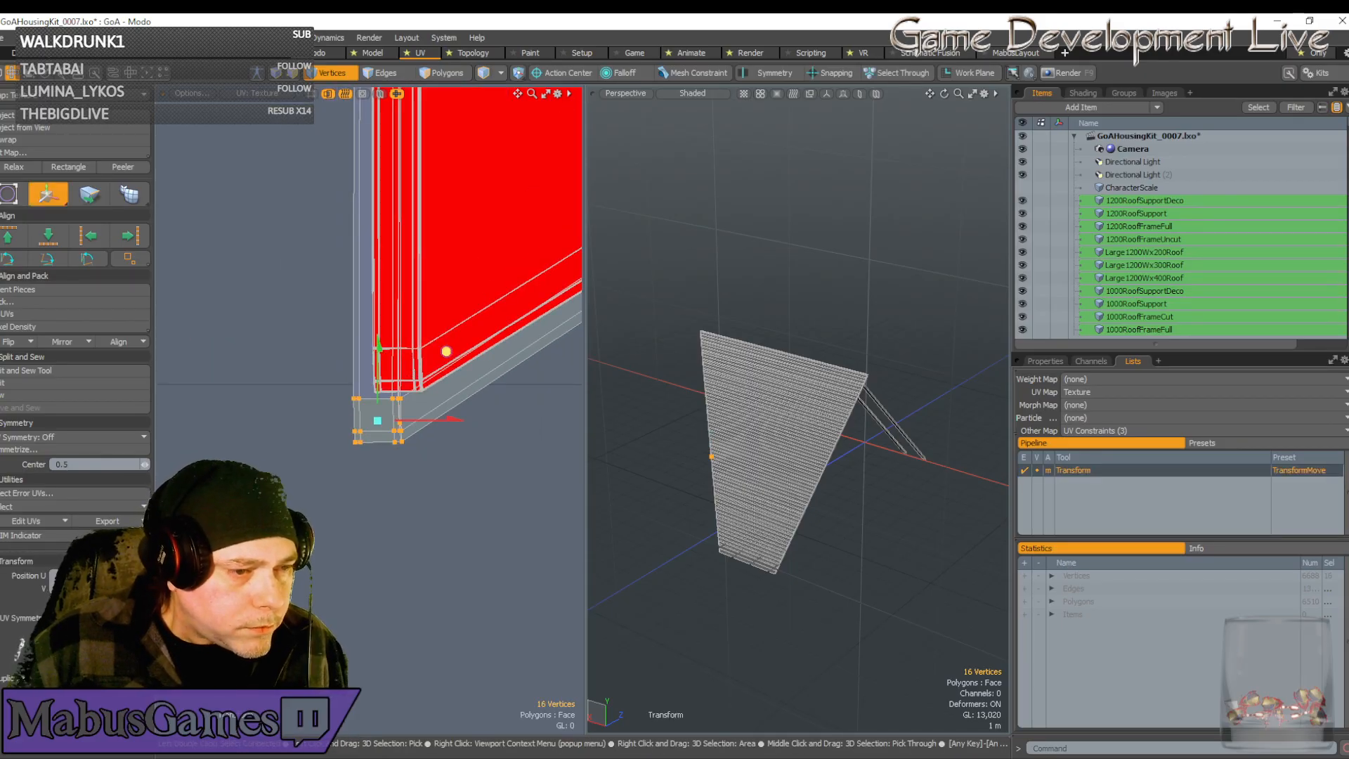
left_click_drag(446, 352, 465, 302)
Nudge the box vertices right along X into line with the corner edges
scroll(416, 350, "up", 10)
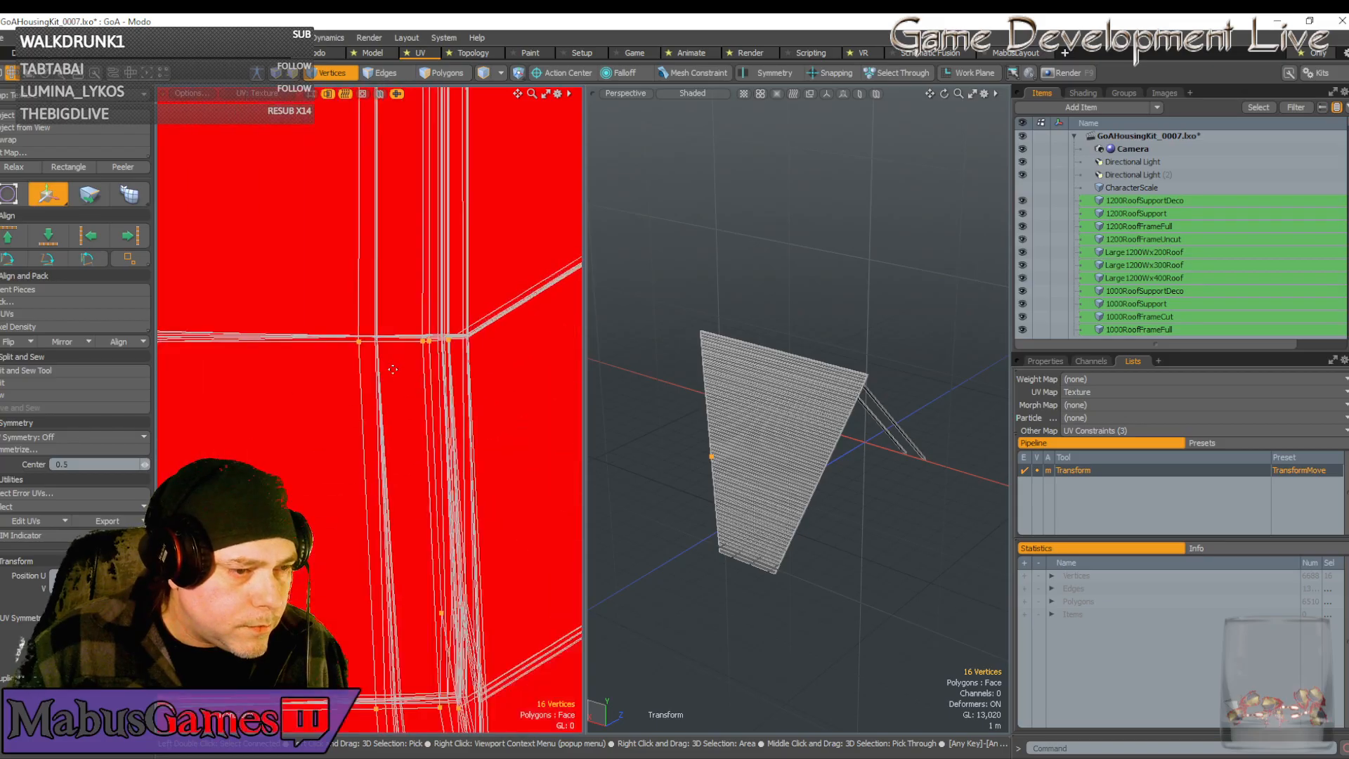
scroll(392, 369, "up", 2)
left_click_drag(380, 308, 406, 301)
scroll(356, 330, "up", 8)
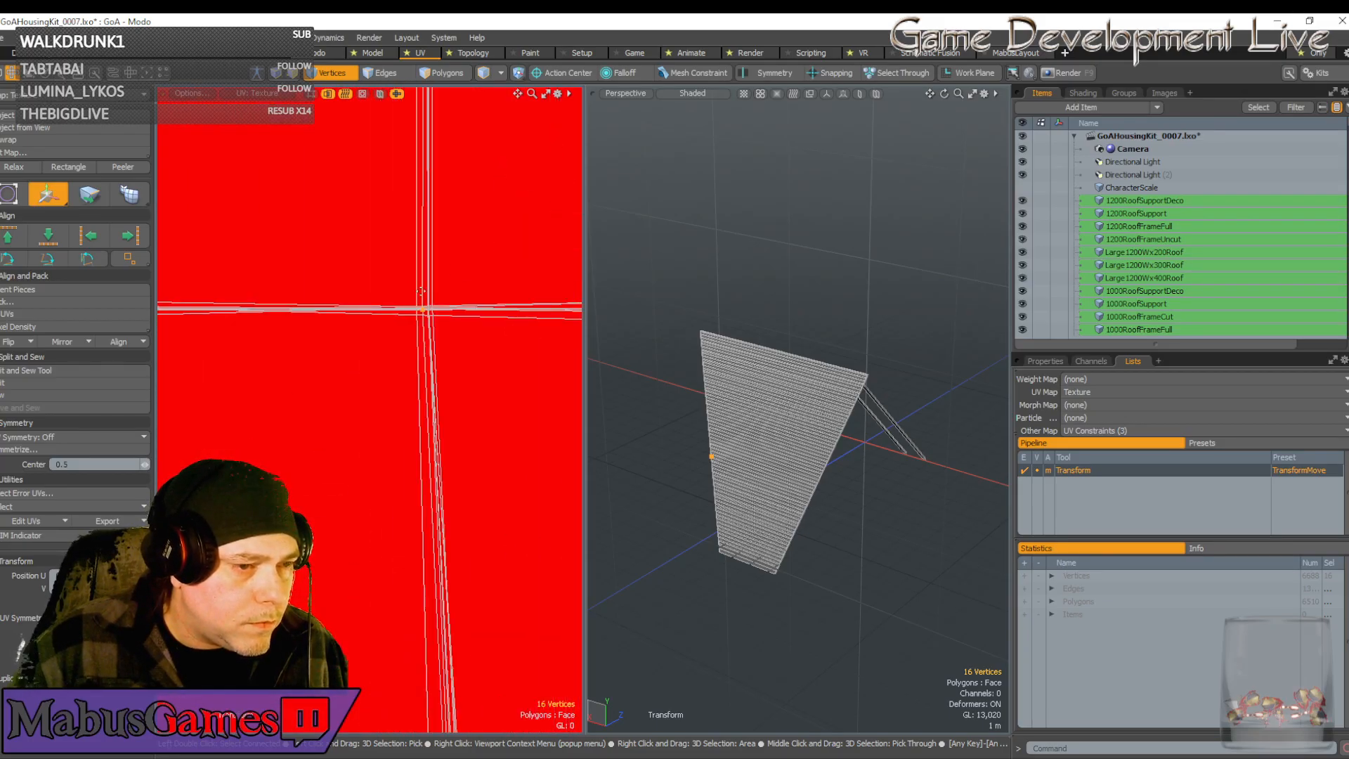
left_click(441, 293)
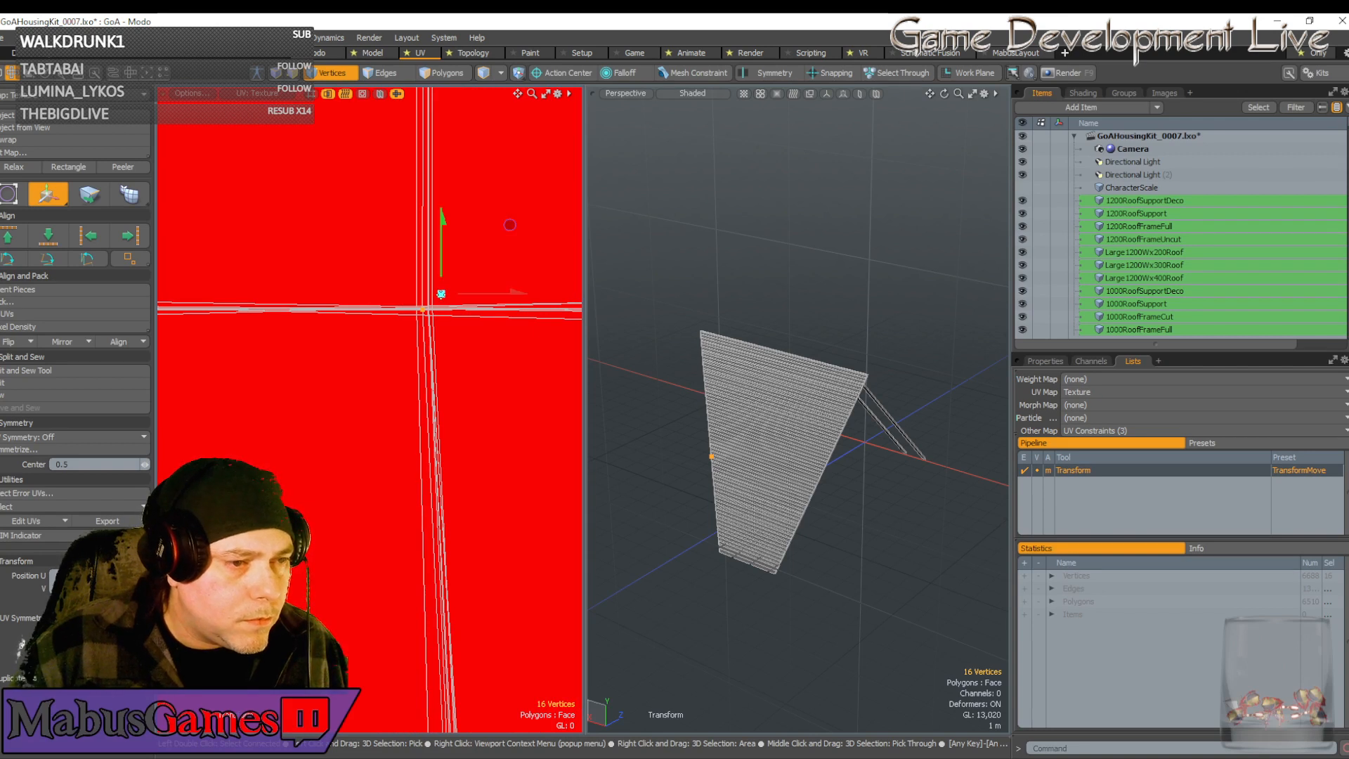
left_click_drag(487, 292, 447, 268)
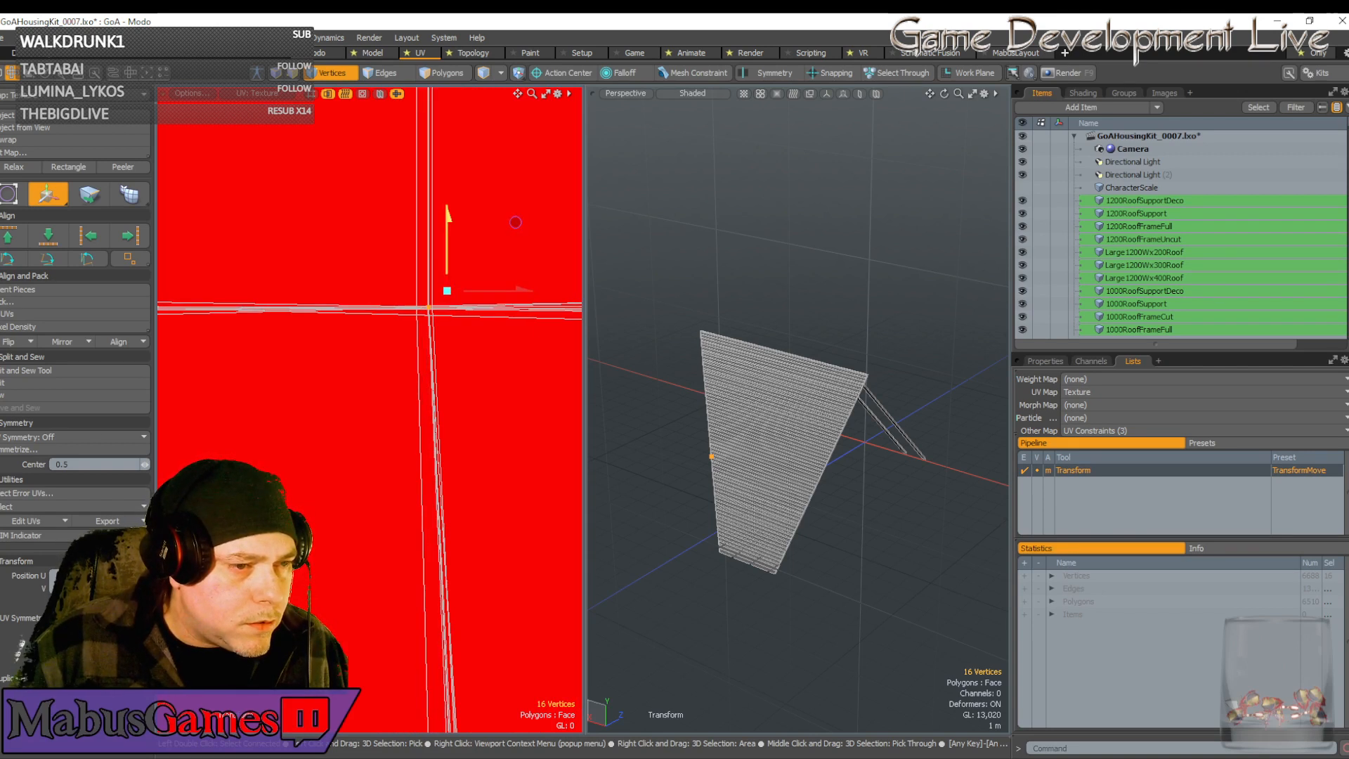
scroll(464, 411, "down", 6)
scroll(457, 393, "down", 5)
key("q")
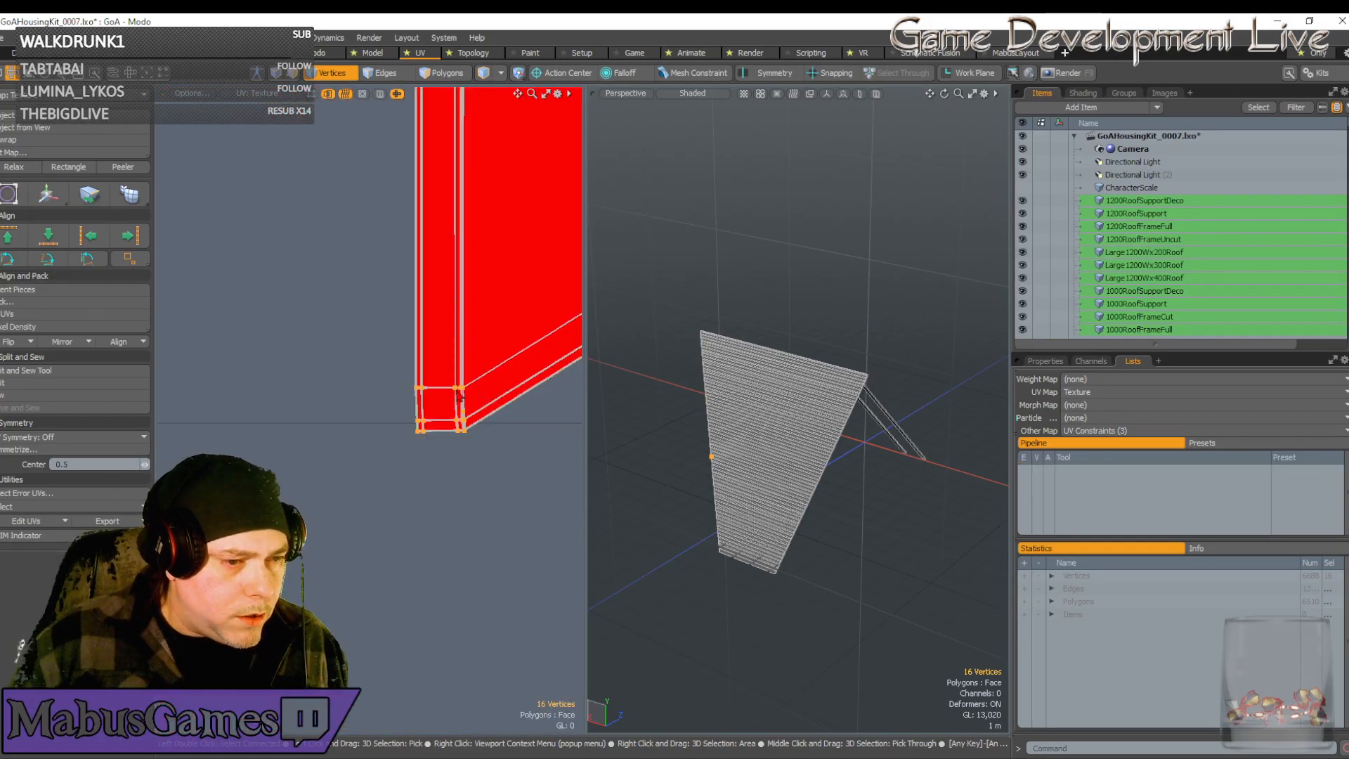
Pan the UV view to the shell's far corner
left_click_drag(458, 394, 211, 358, "alt")
scroll(457, 393, "down", 2)
scroll(452, 388, "up", 3)
left_click_drag(327, 393, 262, 558, "alt")
scroll(303, 428, "up", 6)
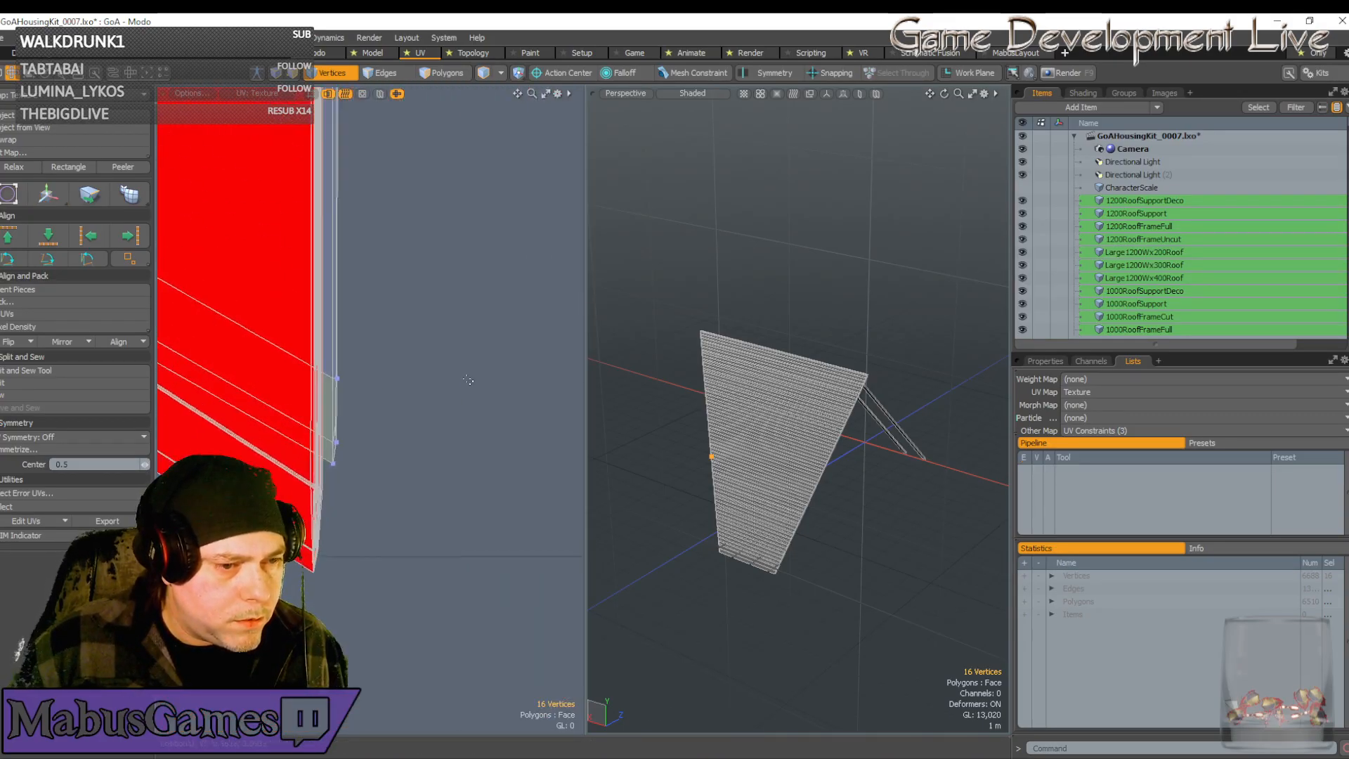
Narrow the selection to seven vertices at the shell's bottom corner
left_click_drag(306, 290, 334, 292, "alt")
right_click_drag(334, 293, 373, 497)
scroll(378, 524, "down", 6)
Nudge the seven corner vertices left and down into line with the strip edge
key("w")
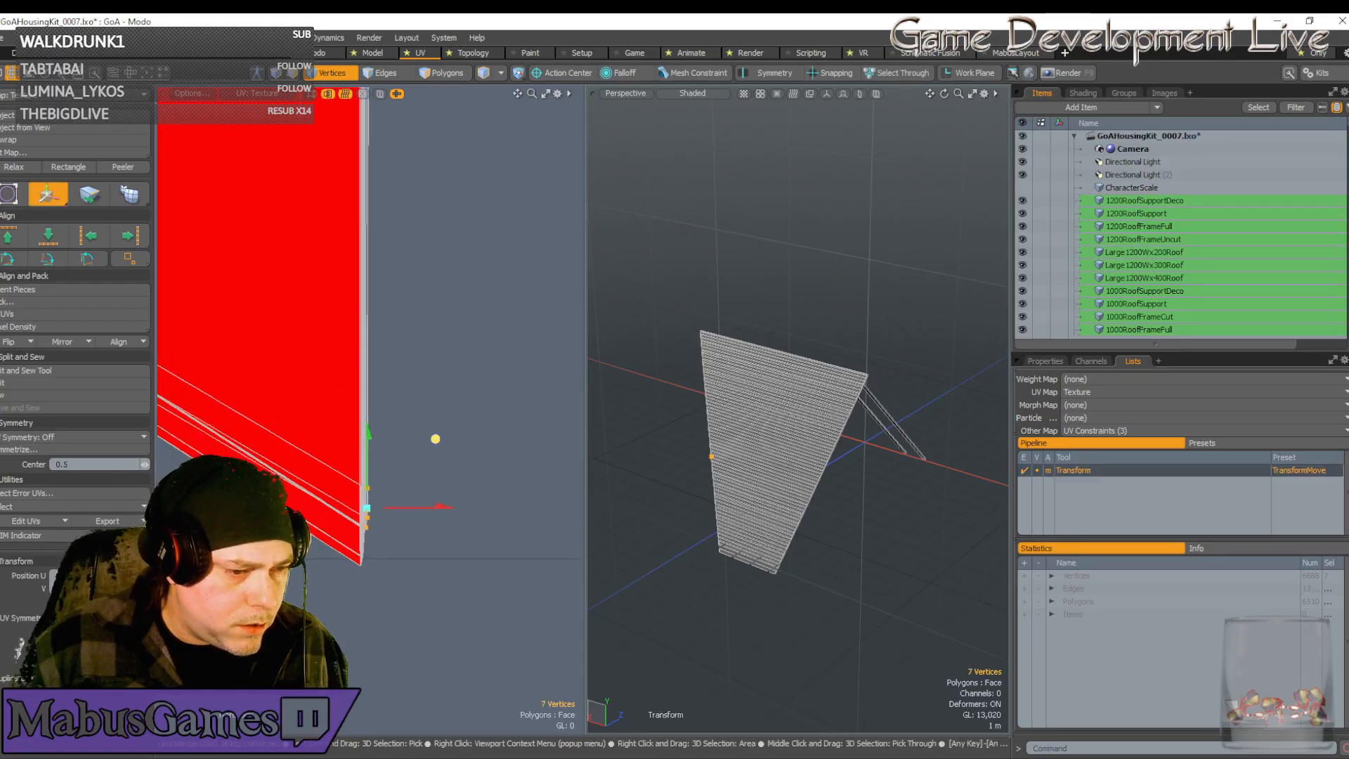
scroll(427, 475, "up", 2)
scroll(333, 562, "up", 10)
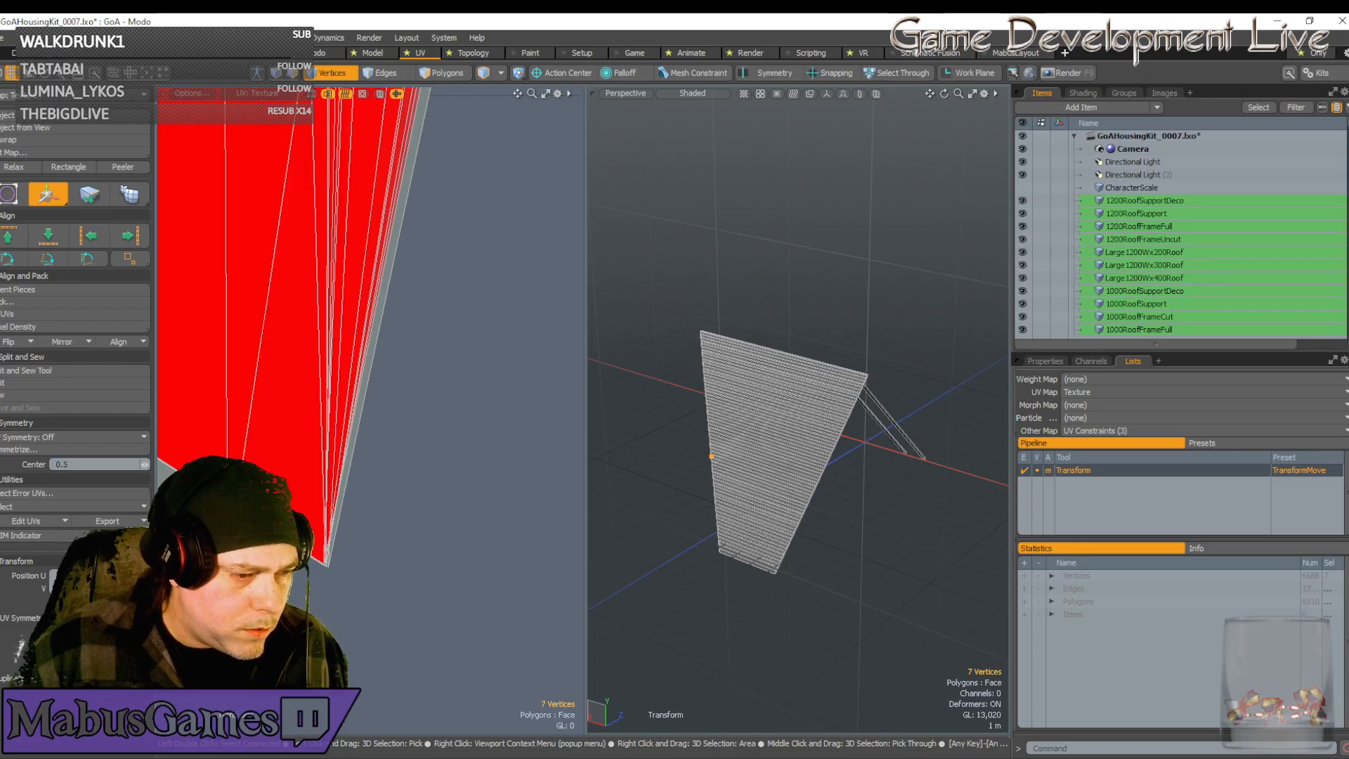
scroll(377, 488, "down", 4)
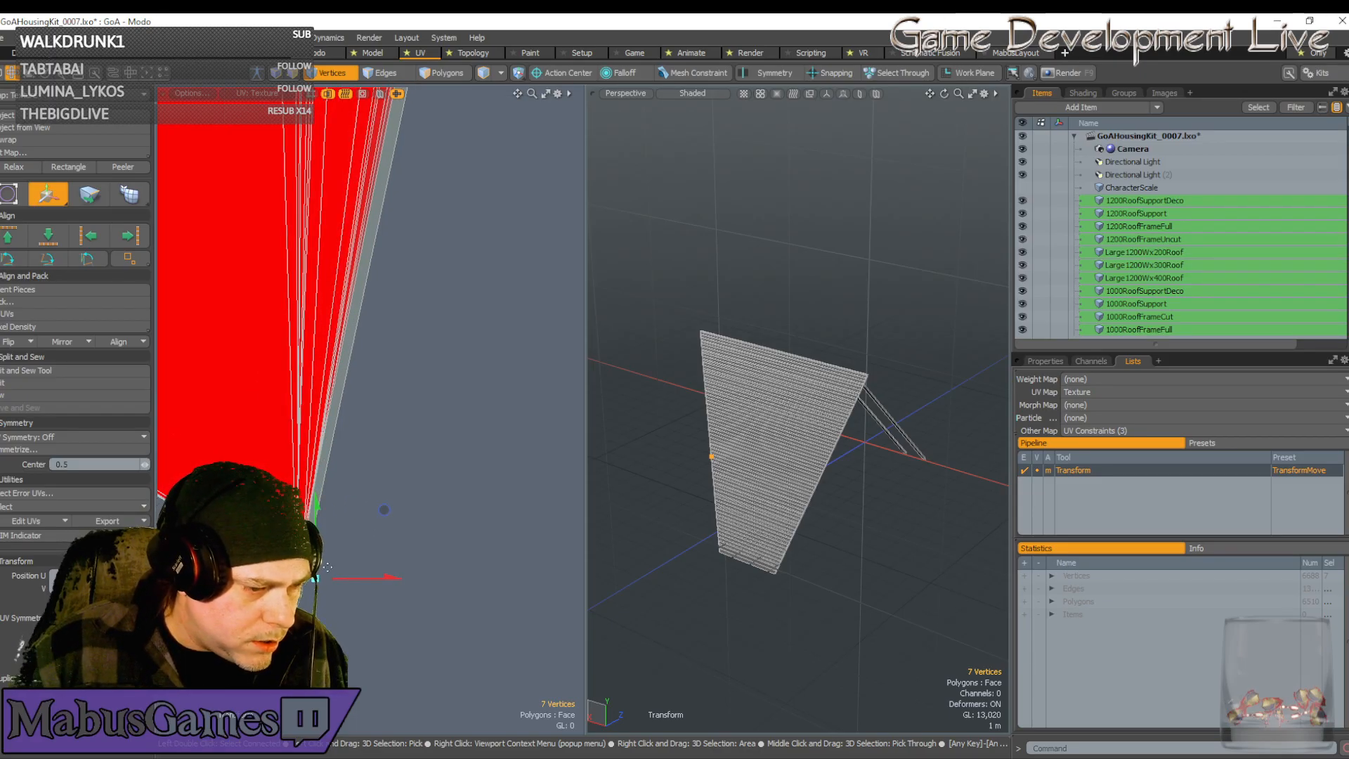
left_click_drag(384, 510, 419, 484)
scroll(350, 553, "down", 6)
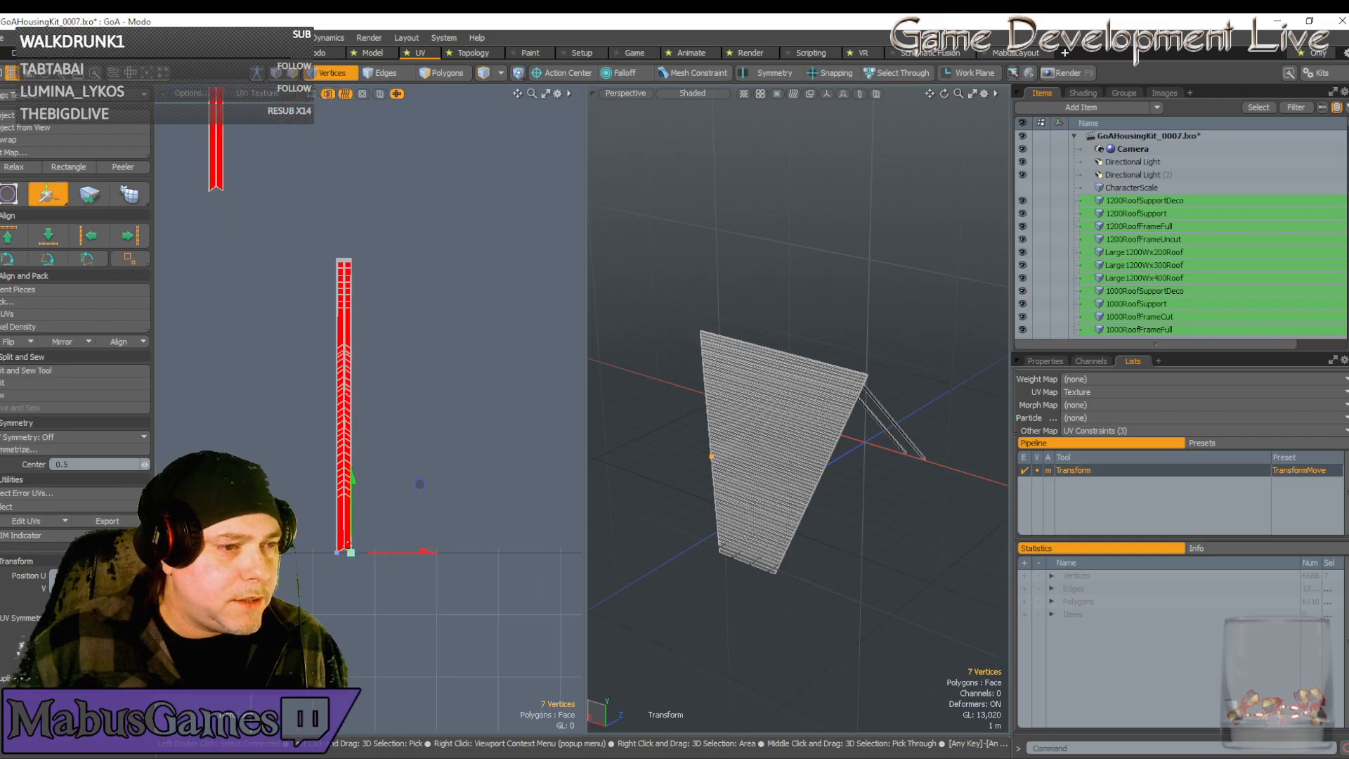
scroll(349, 349, "up", 5)
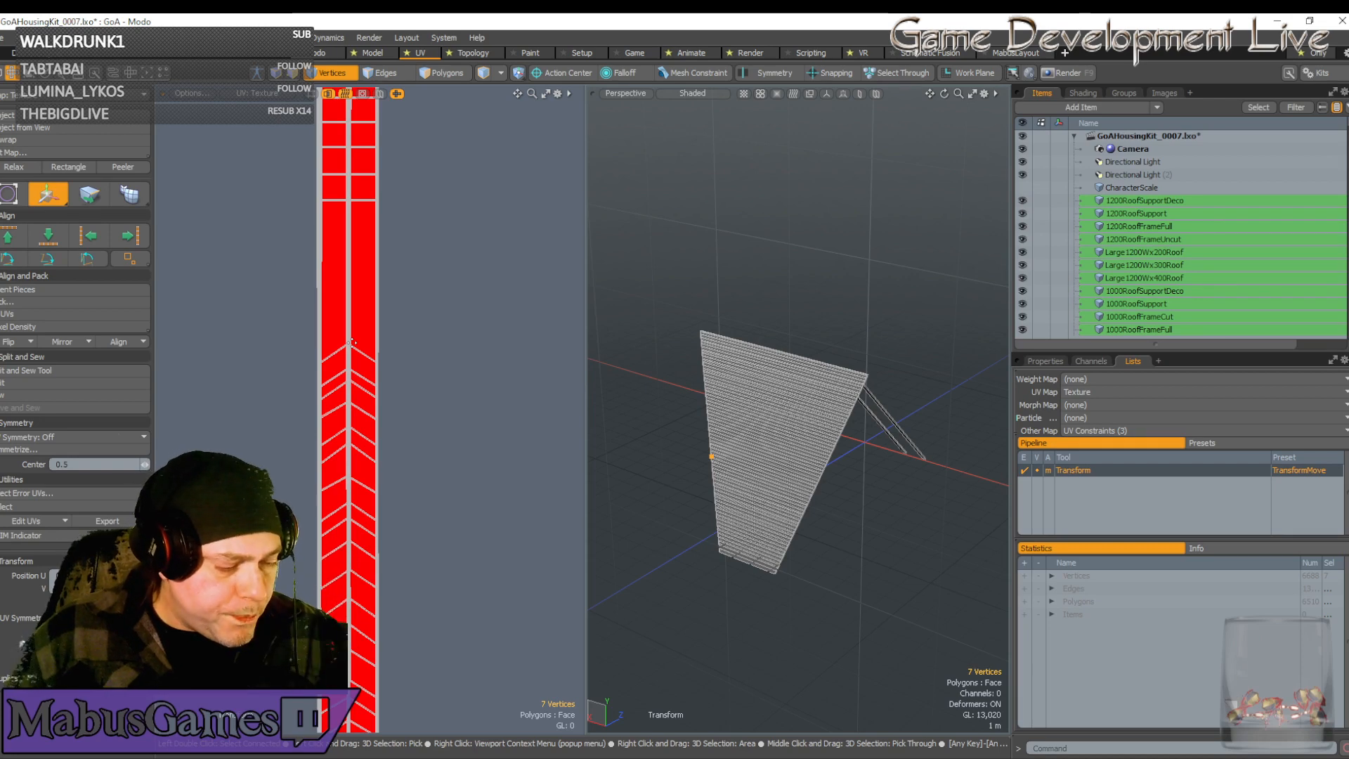
scroll(351, 343, "down", 2)
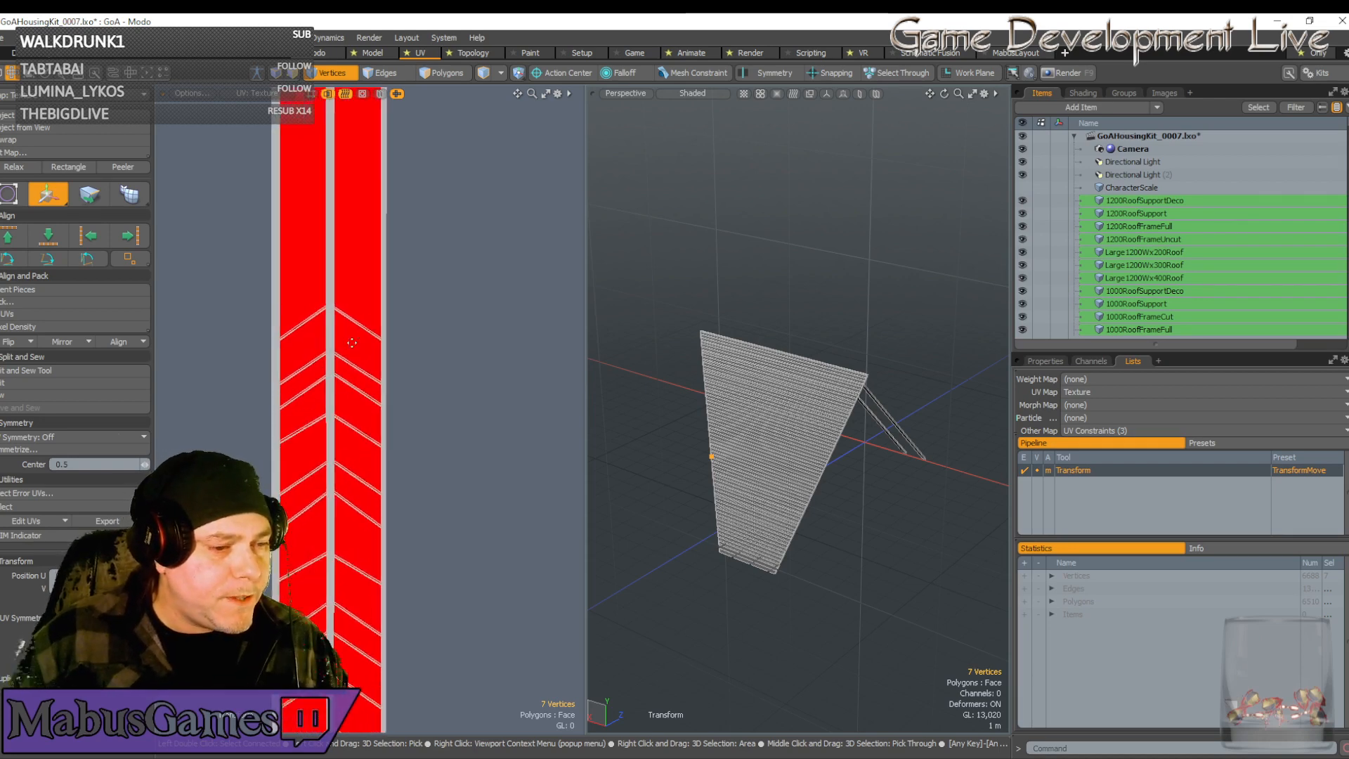
key("space")
scroll(354, 348, "down", 4)
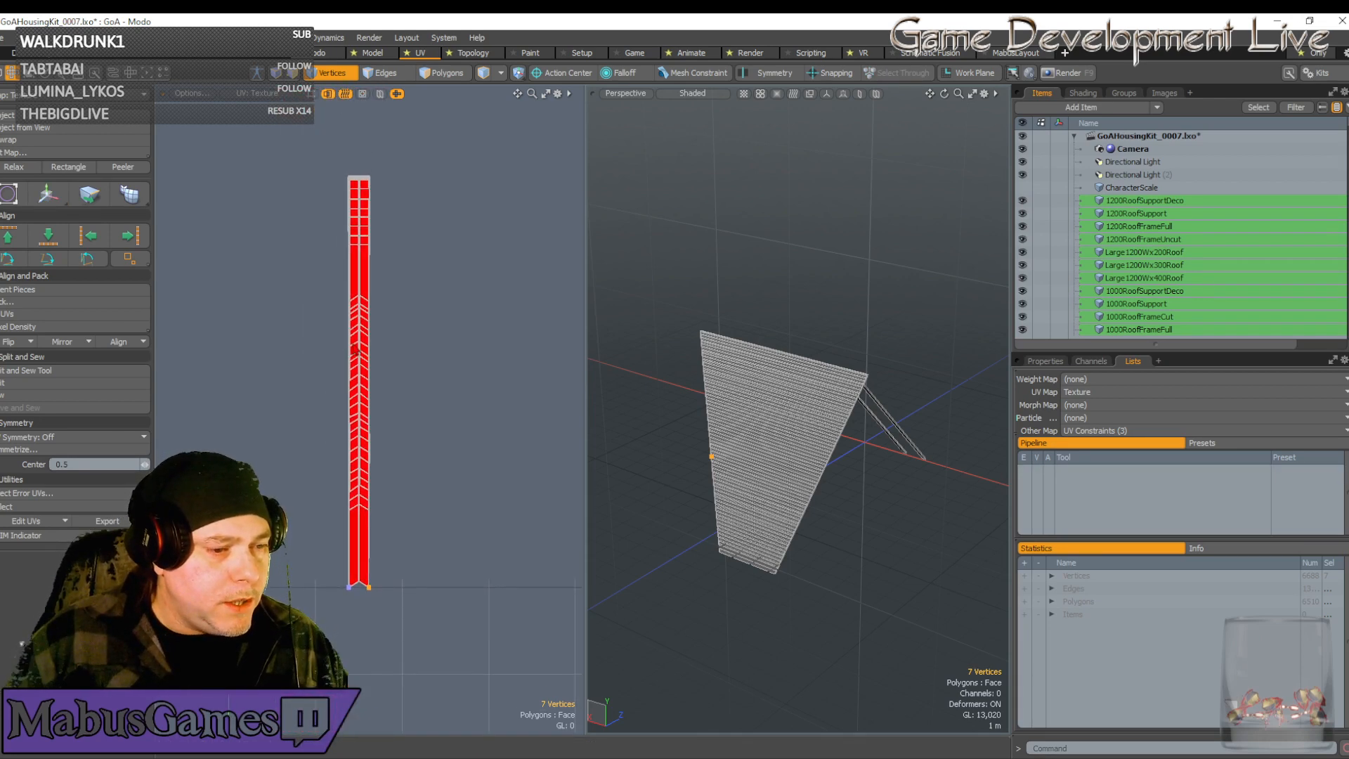
scroll(380, 478, "up", 3)
scroll(383, 485, "up", 1)
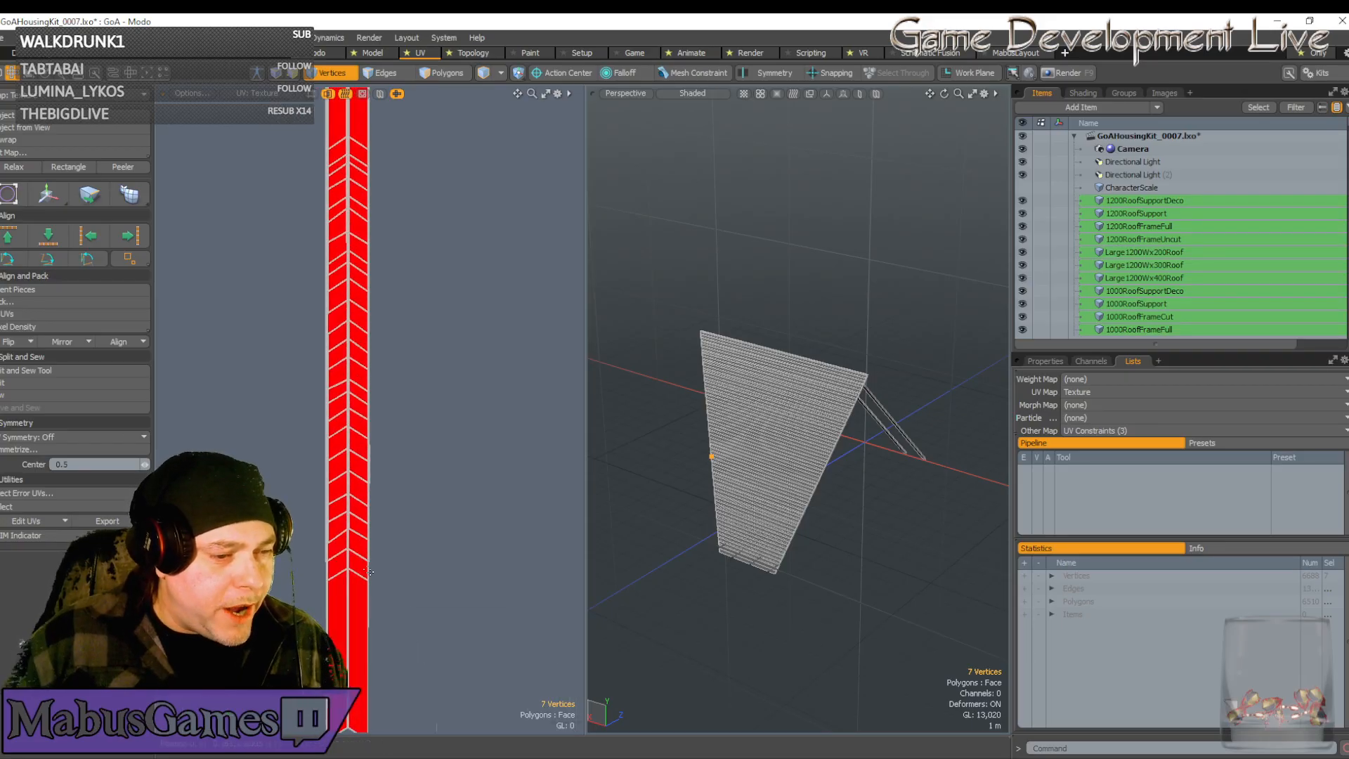
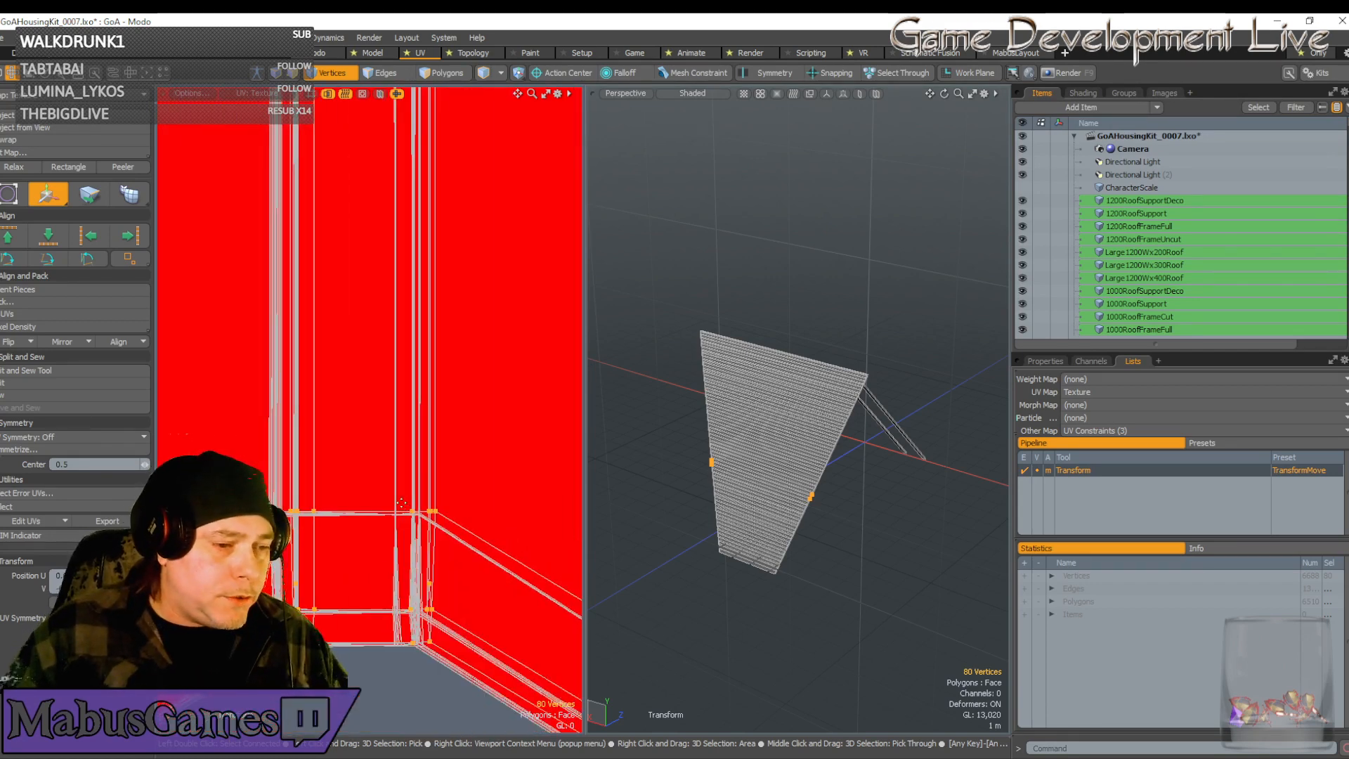
Drag the selected UV vertices down-left onto the lower intersection and nudge them into alignment
left_click(405, 505)
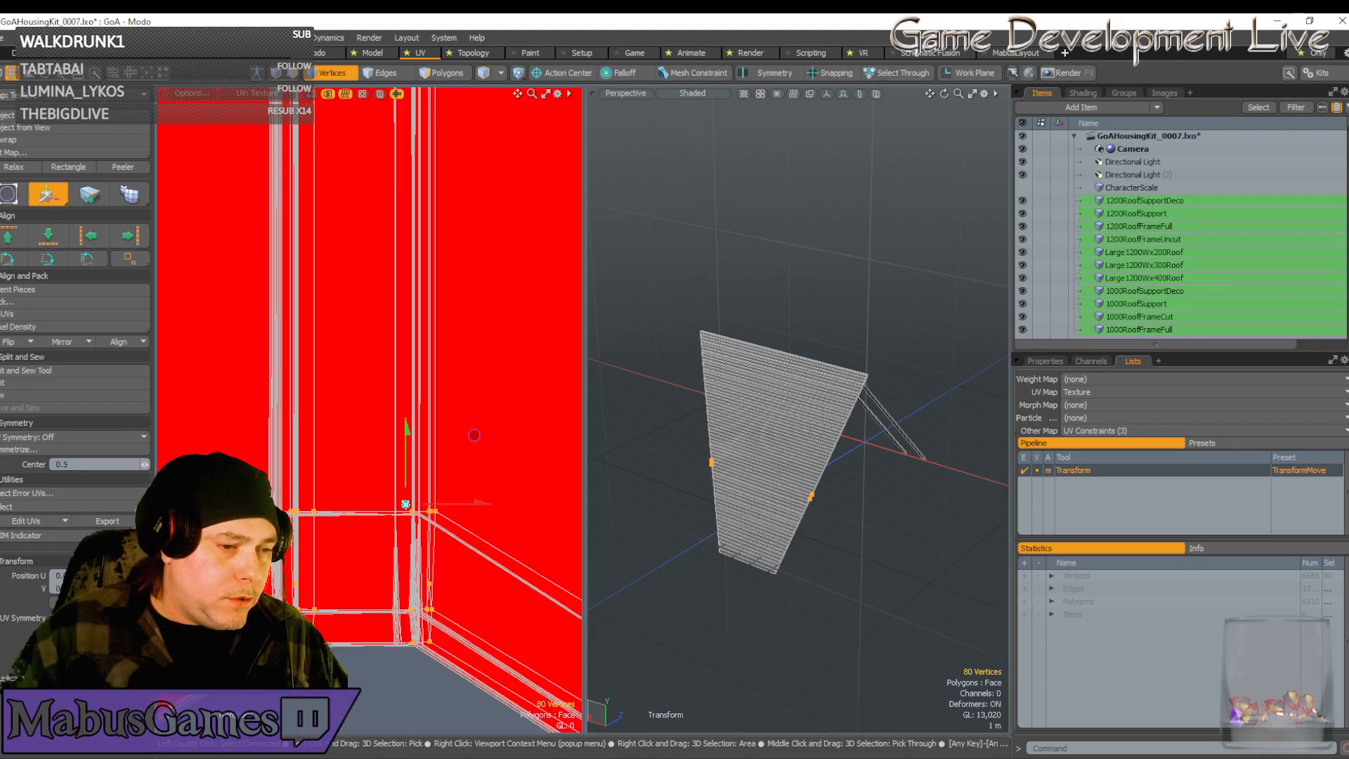
scroll(407, 513, "up", 6)
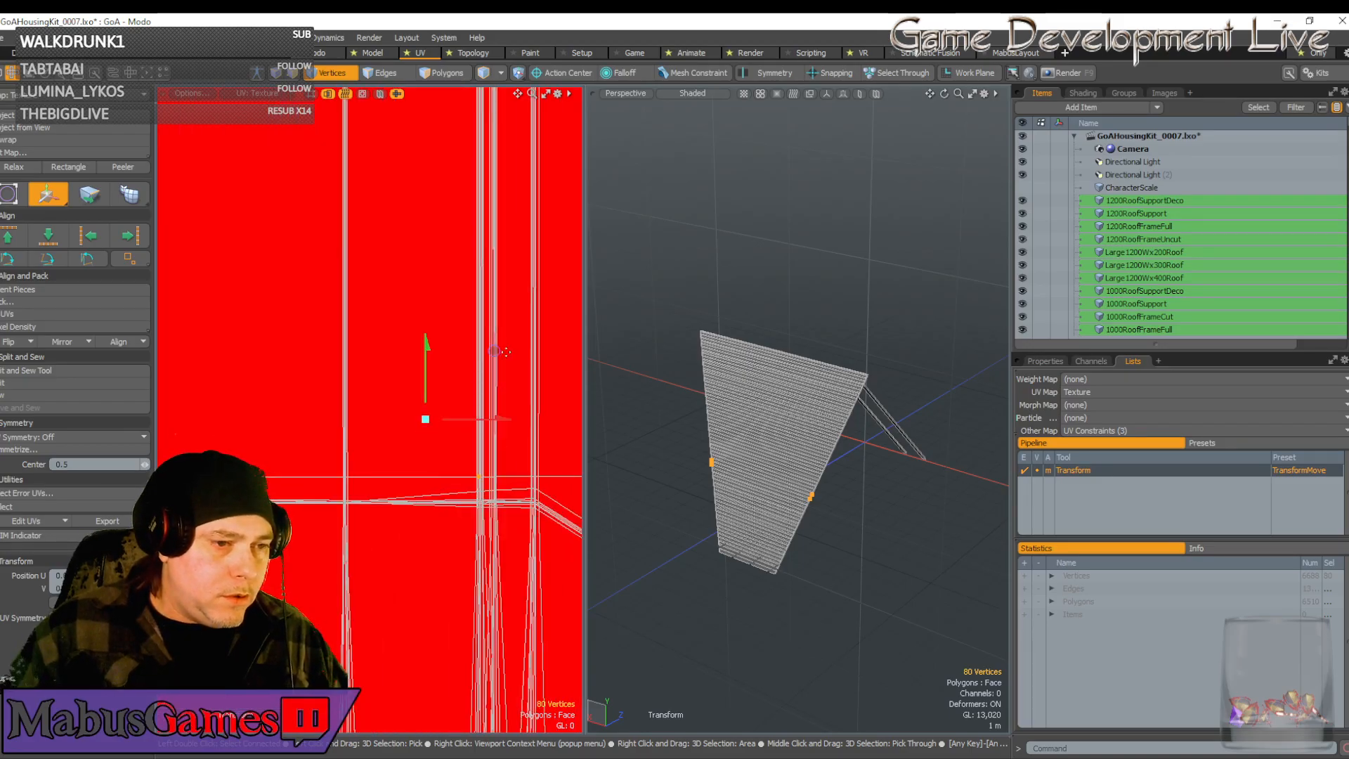
left_click_drag(495, 350, 360, 378)
left_click(353, 494)
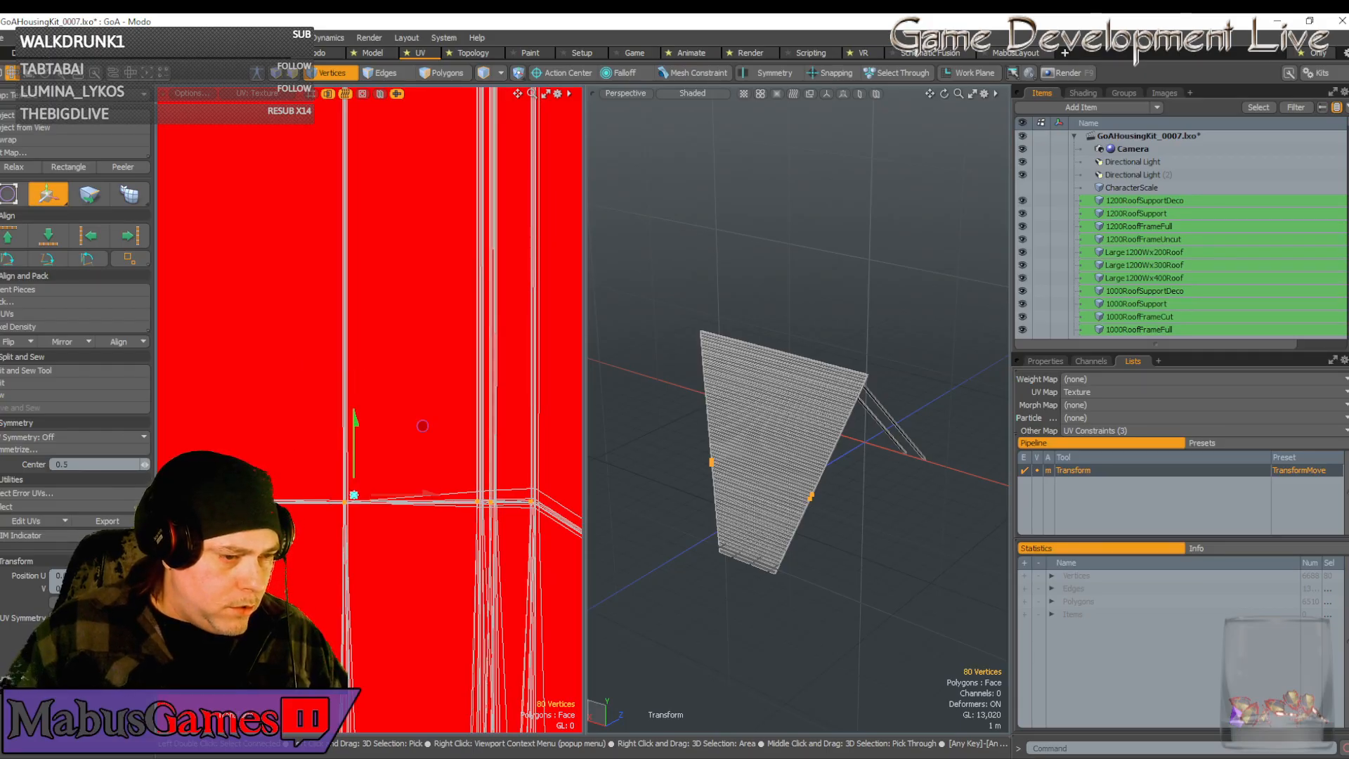
scroll(347, 501, "up", 4)
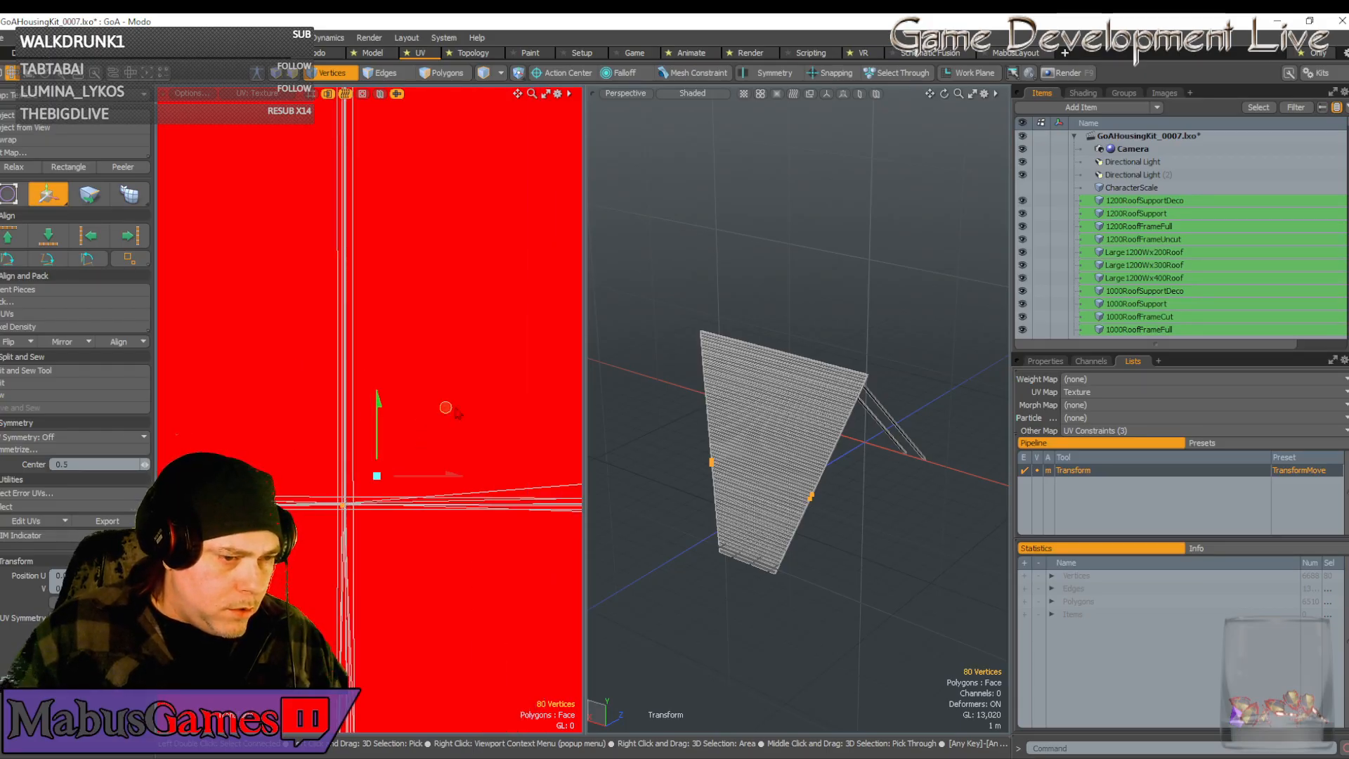
left_click_drag(455, 413, 457, 413)
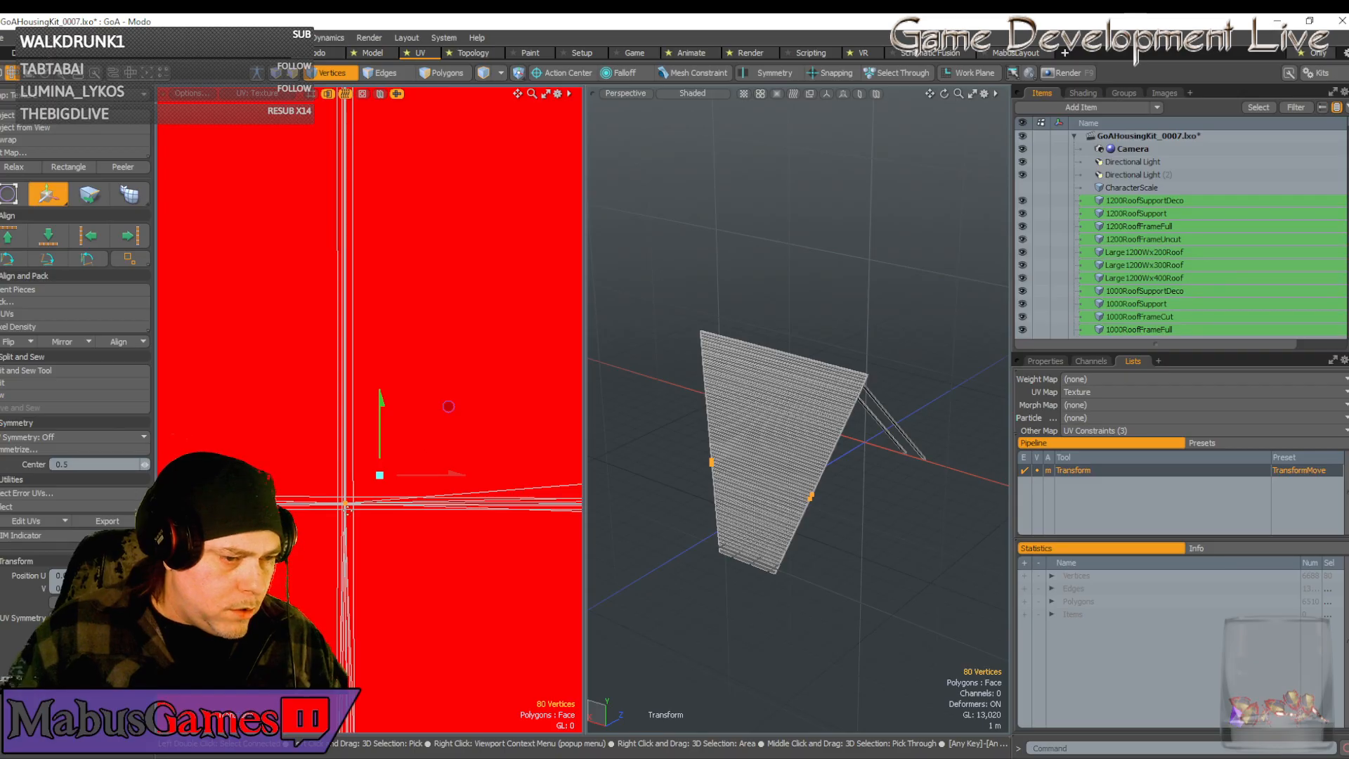
left_click_drag(380, 455, 381, 457)
scroll(408, 564, "down", 10)
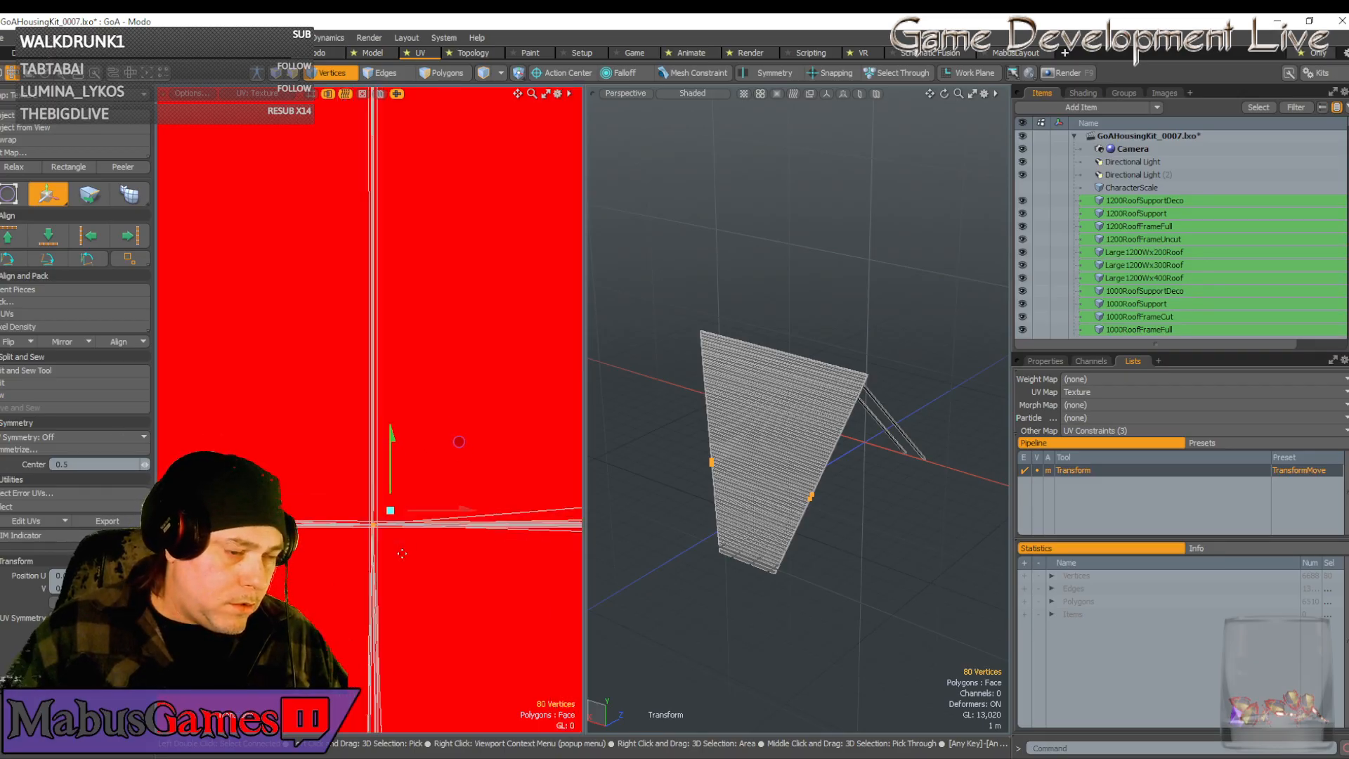
scroll(408, 563, "down", 10)
key("space")
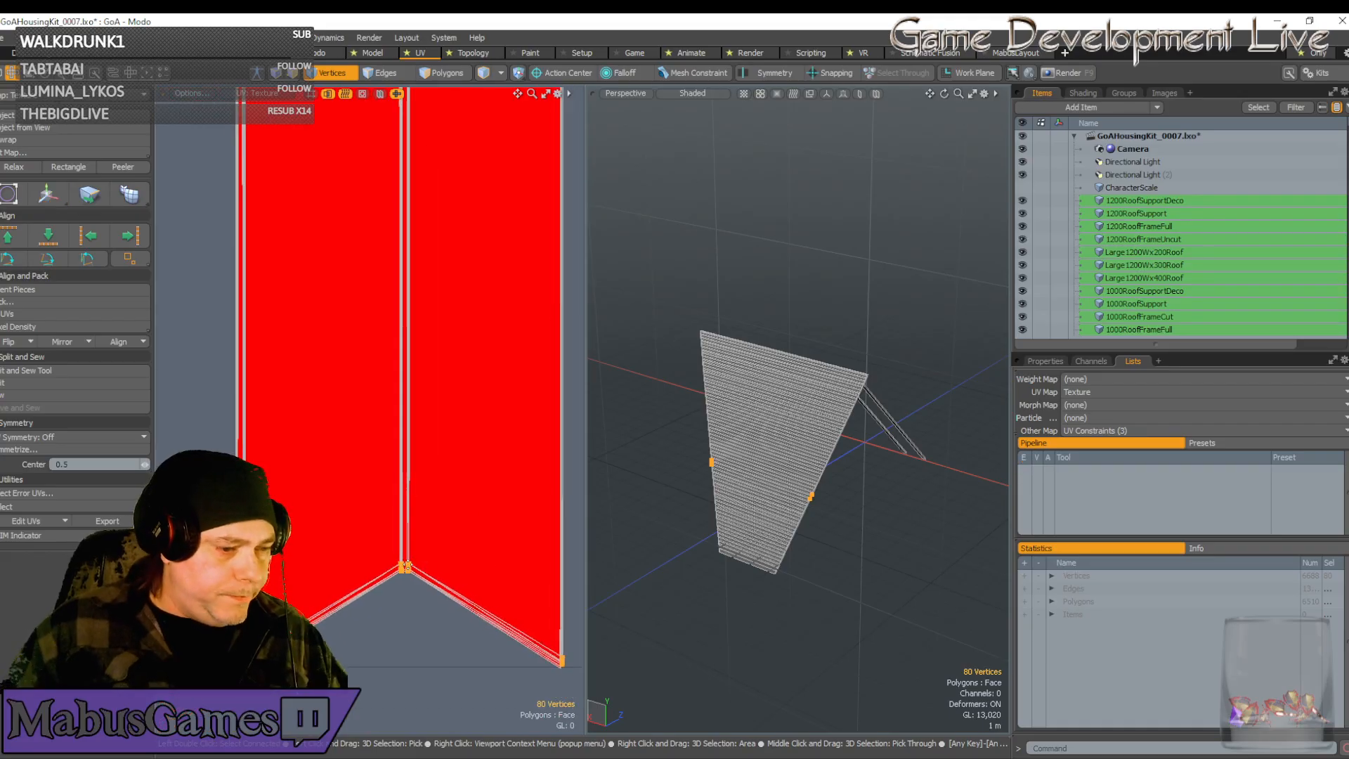
Pan the UV view out to see the whole red plank island
left_click_drag(408, 563, 487, 604, "ctrl+alt")
scroll(487, 604, "up", 5)
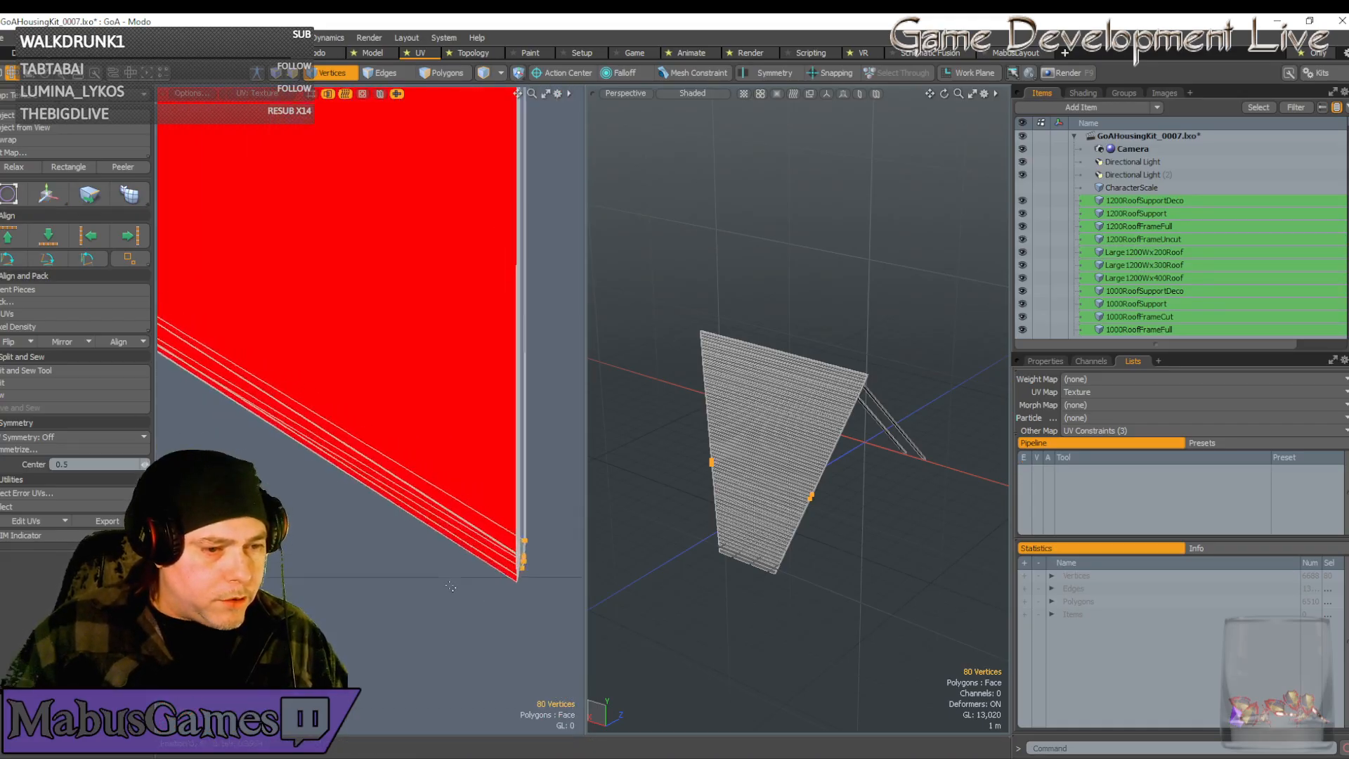
scroll(451, 587, "down", 6)
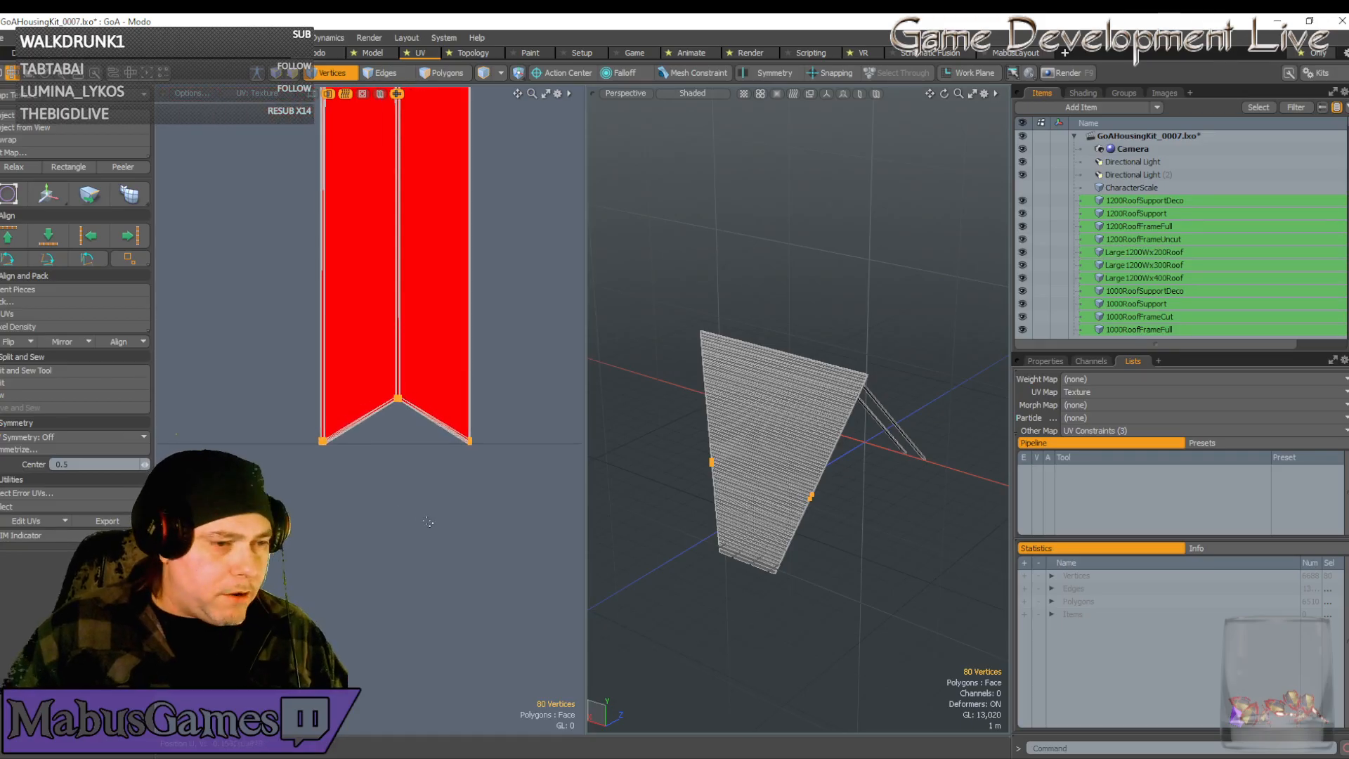
key("alt")
Select the narrow strip's lower vertices, leaving its upper vertices deselected
right_click_drag(506, 501, 368, 362)
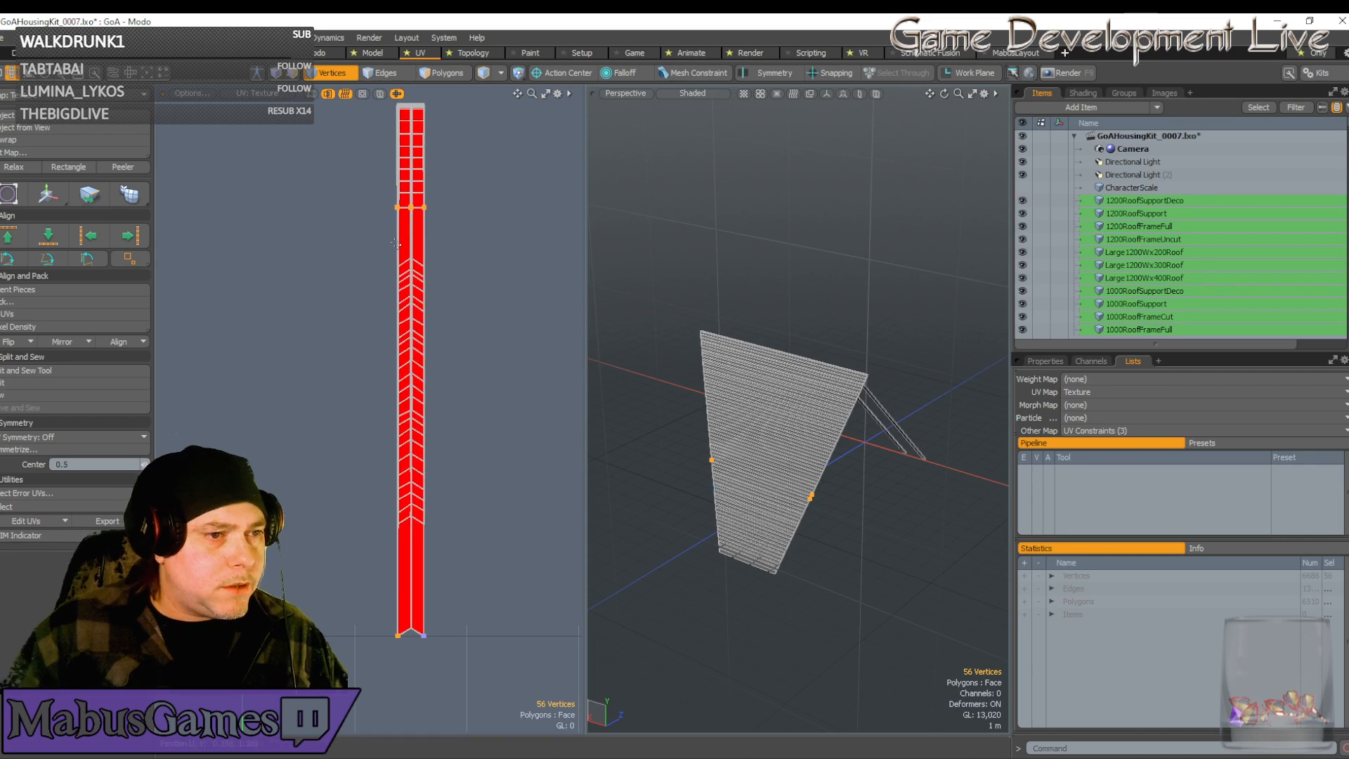
scroll(365, 188, "down", 2, "ctrl")
right_click_drag(366, 187, 490, 244, "ctrl")
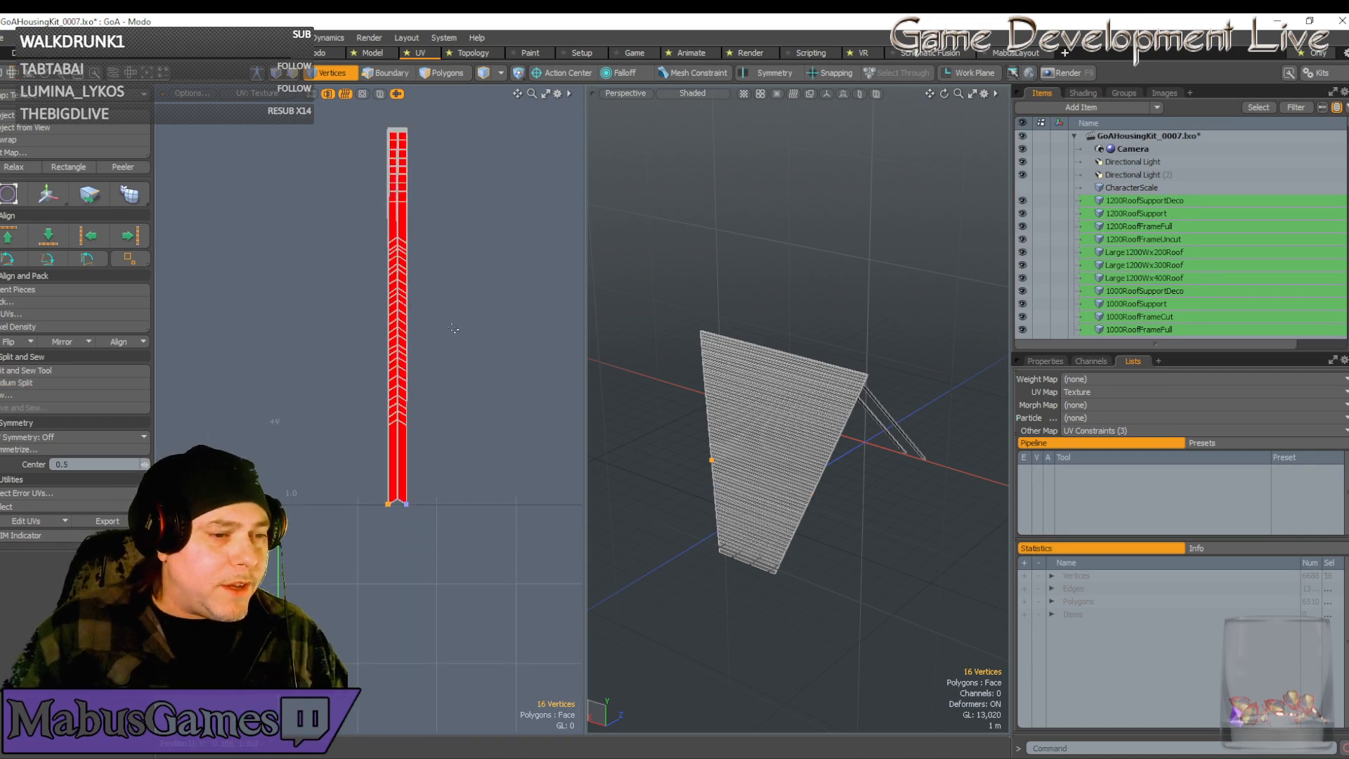
scroll(381, 494, "up", 5)
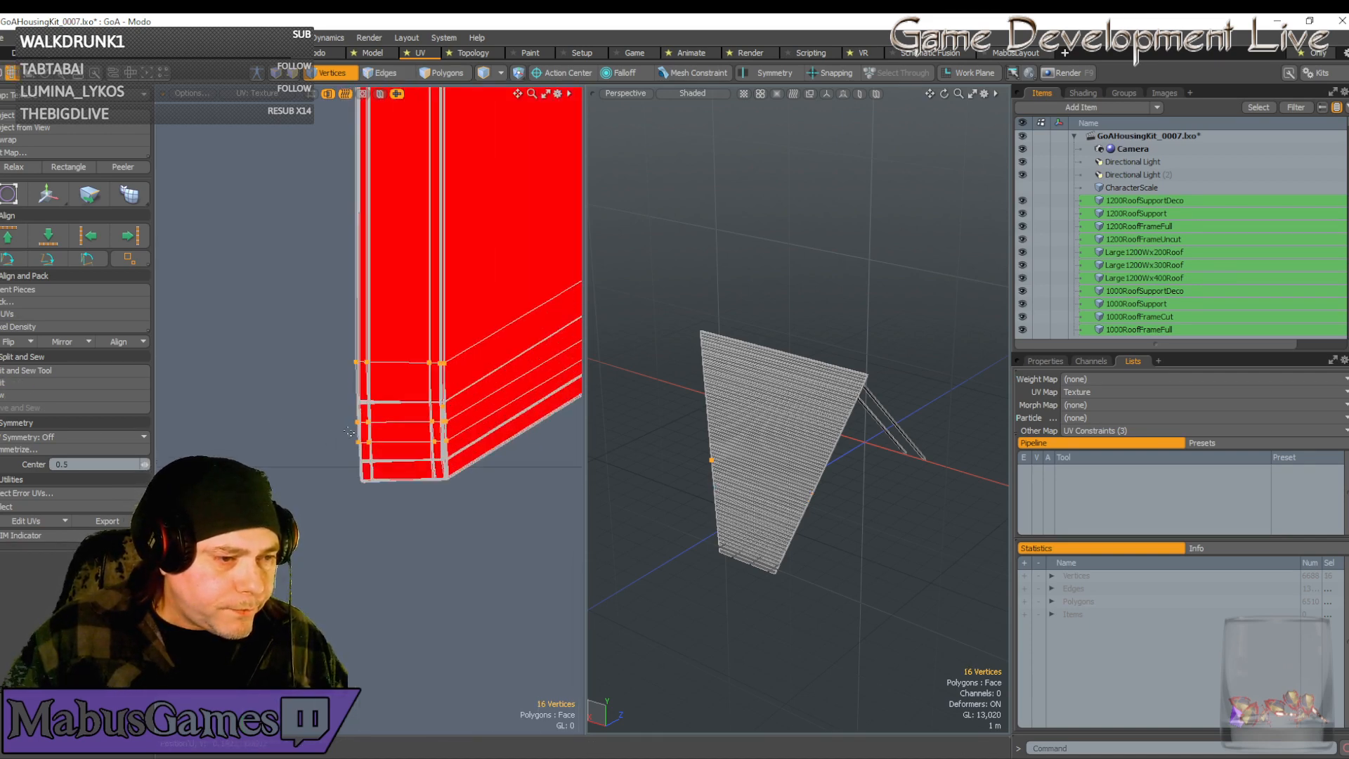
Move the strip's lower vertices down onto the edge row with the Transform tool
key("w")
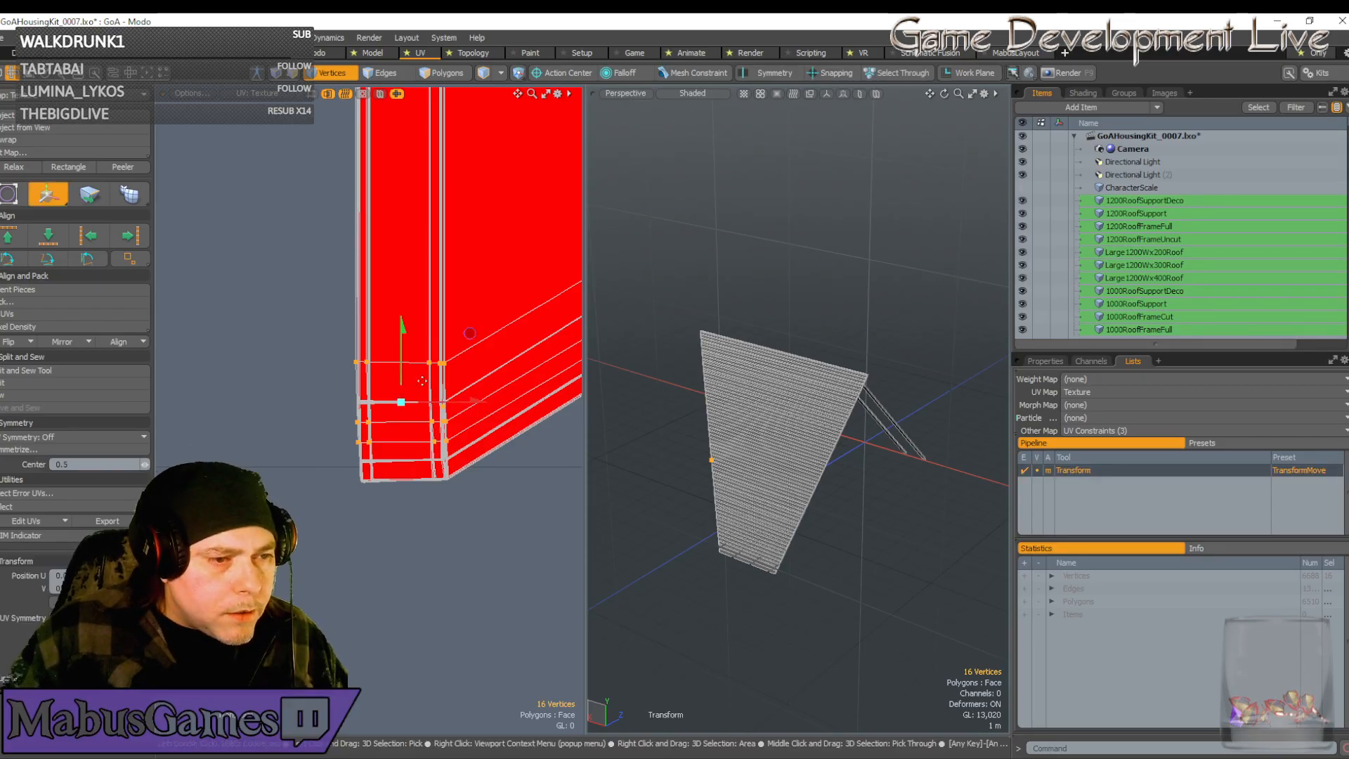
scroll(422, 381, "up", 4)
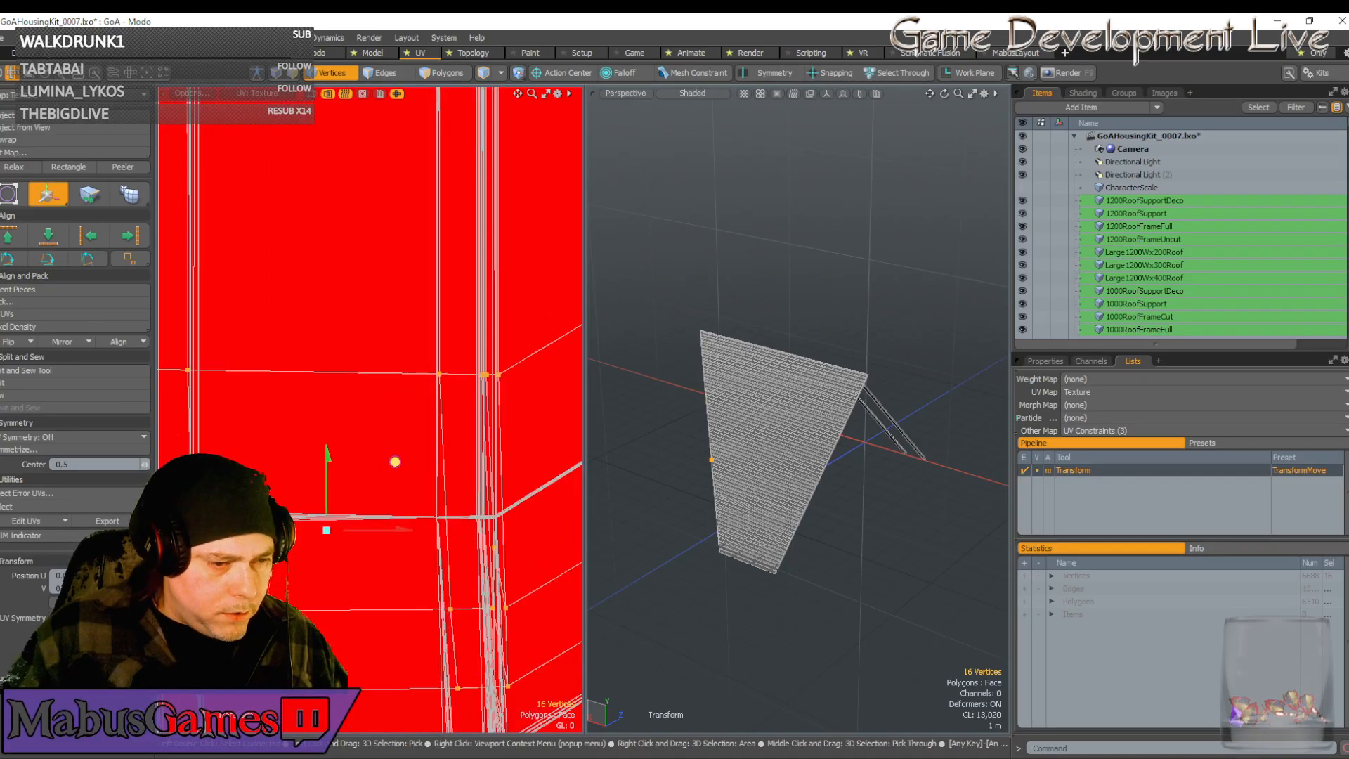
left_click_drag(395, 462, 393, 603)
left_click_drag(444, 510, 442, 455)
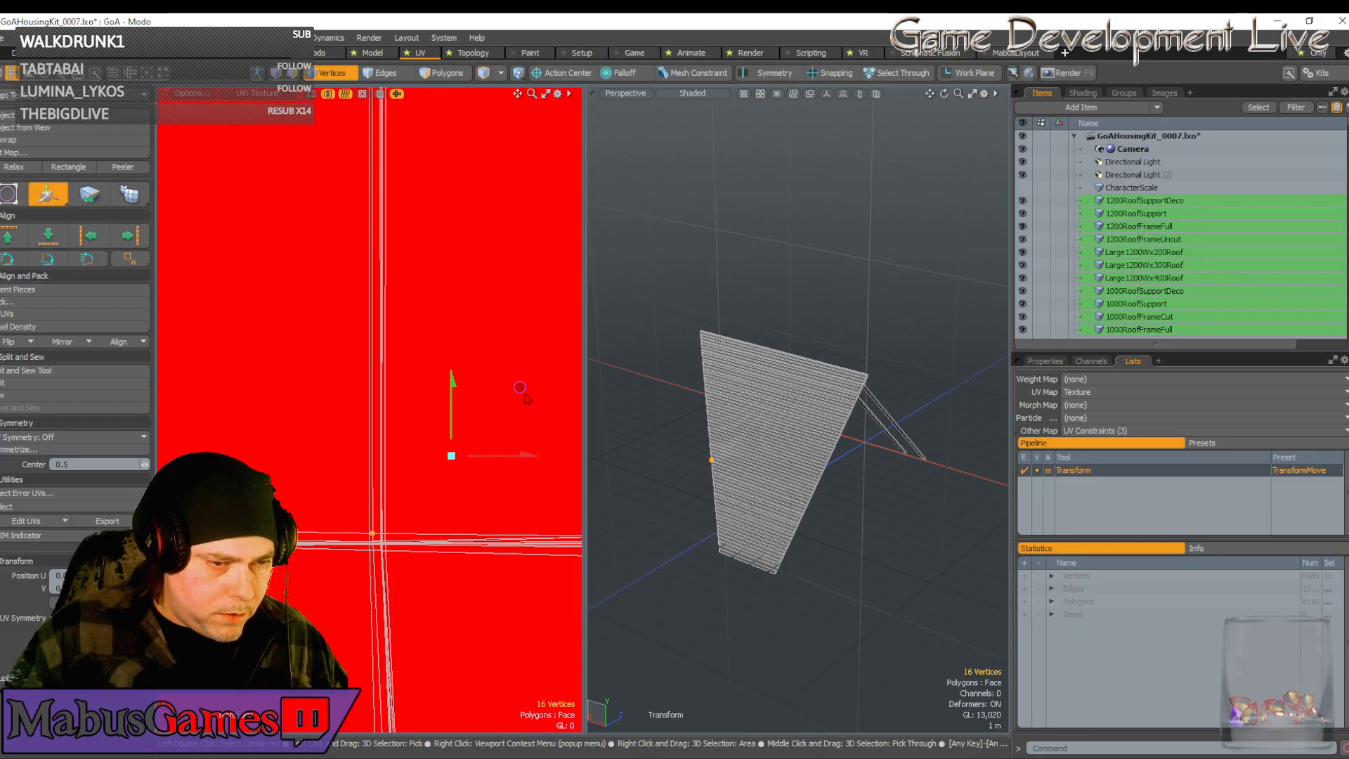
left_click_drag(520, 387, 528, 396)
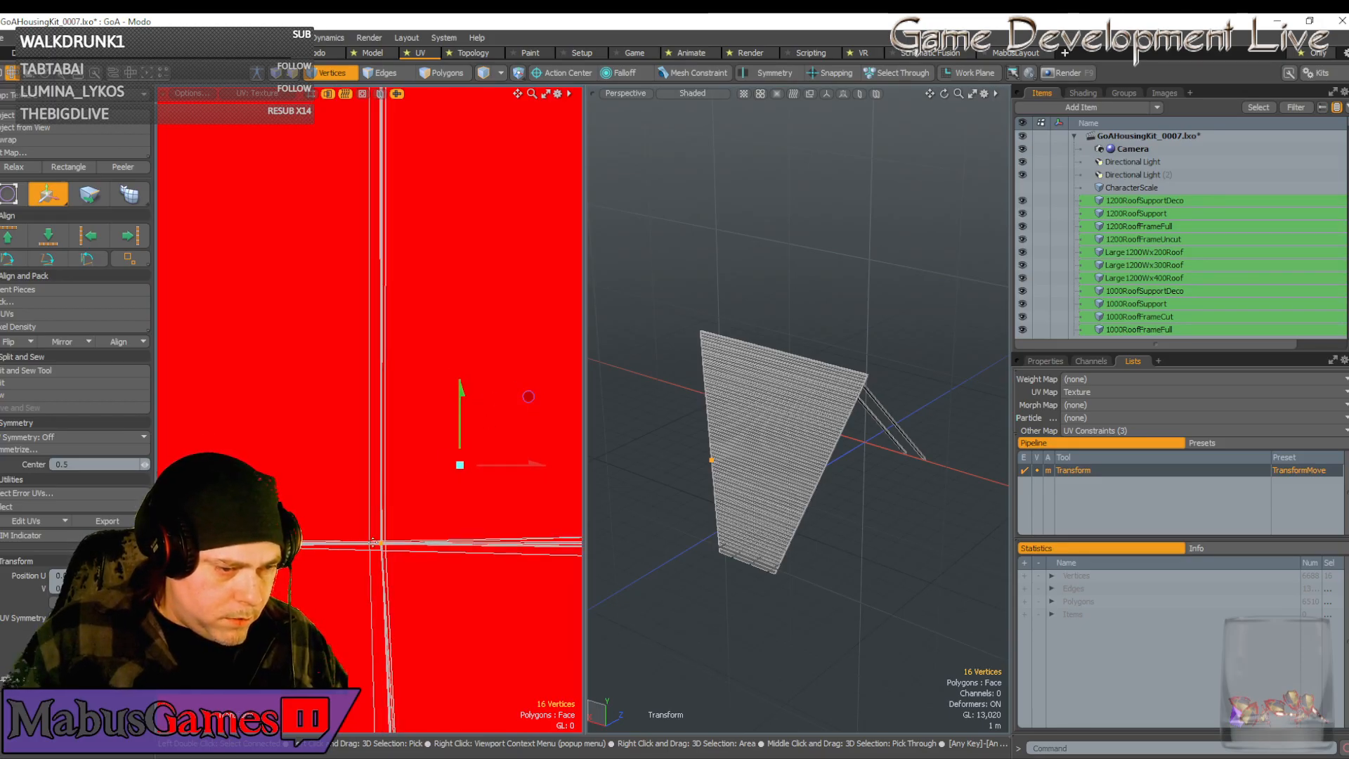
left_click_drag(460, 438, 460, 439)
scroll(425, 504, "down", 10)
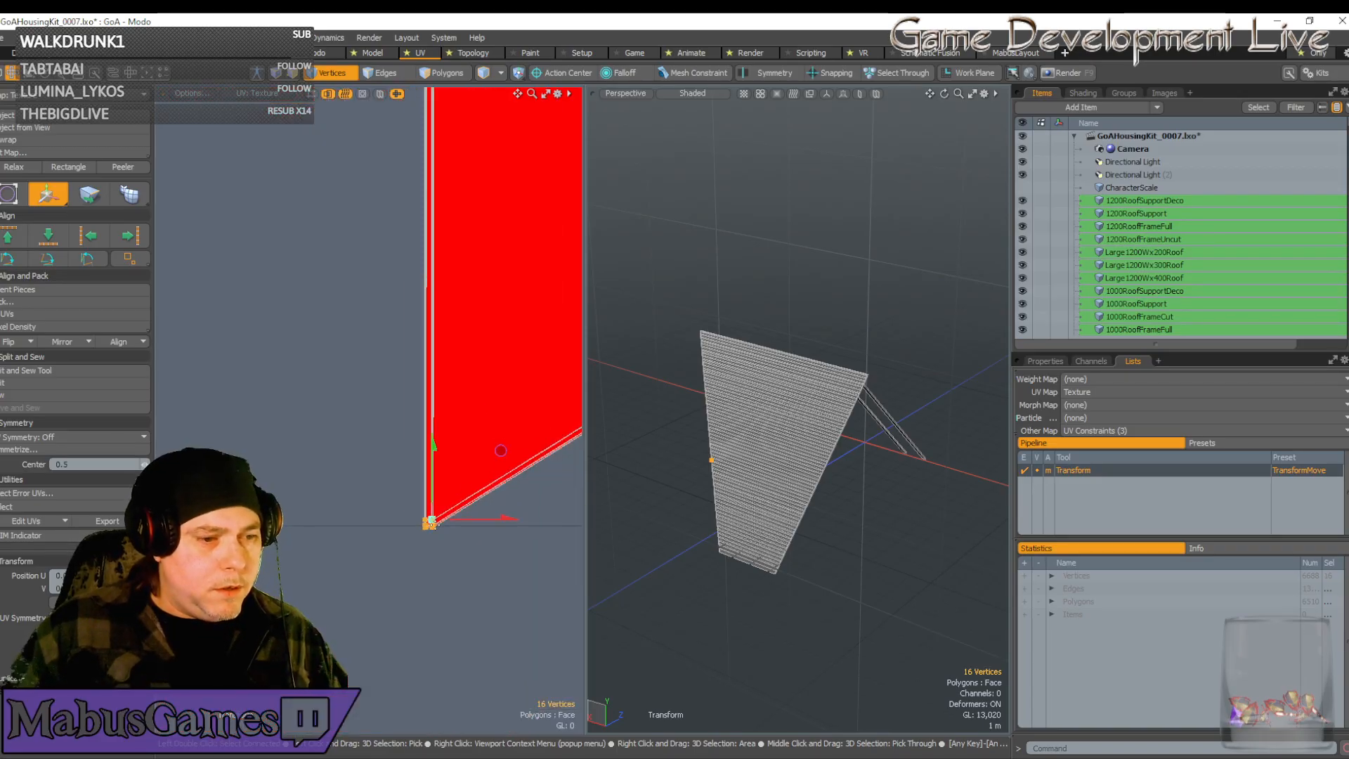
key("space")
scroll(433, 524, "down", 5)
Select the seven vertices at the strip's lower-right corner
left_click_drag(433, 524, 166, 525, "alt")
scroll(243, 449, "up", 5)
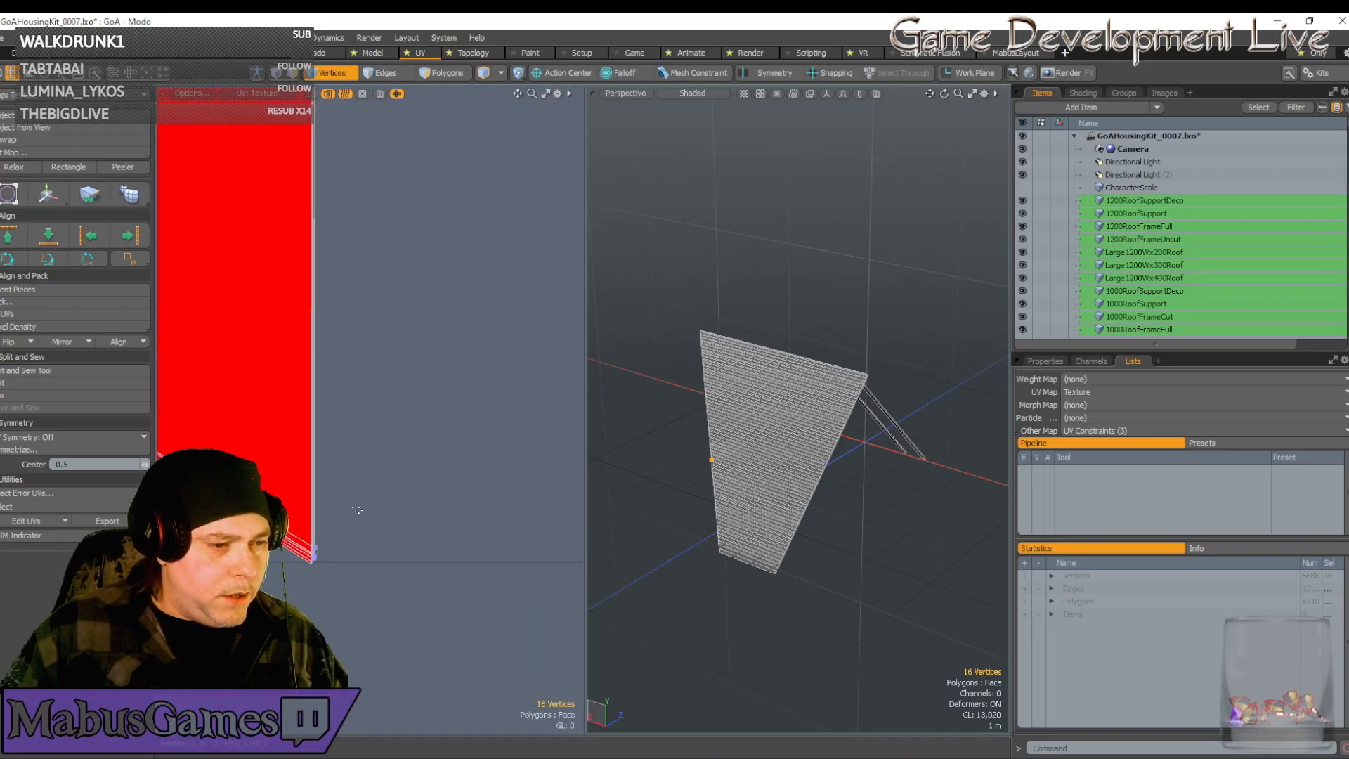
left_click_drag(314, 546, 422, 576, "alt")
scroll(378, 563, "up", 5)
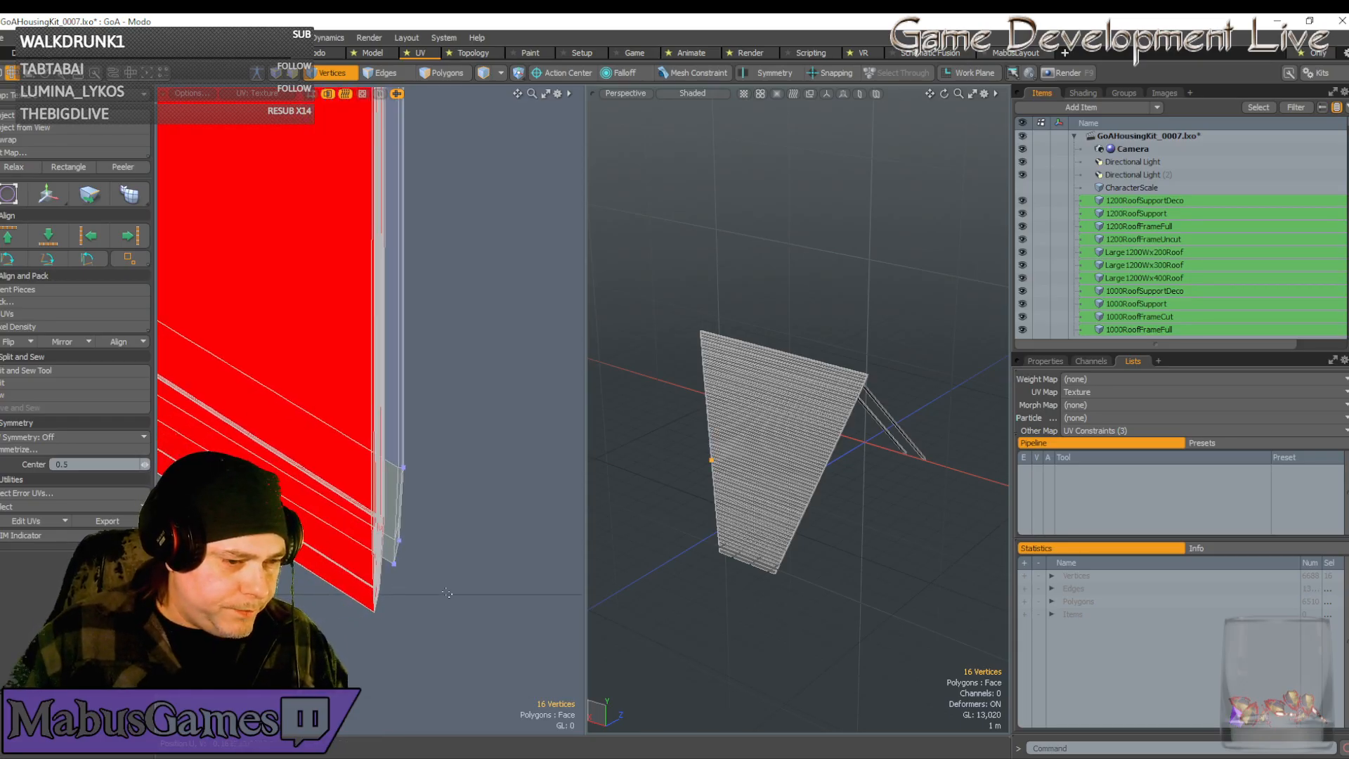
right_click_drag(447, 593, 386, 450)
Pull the seven corner vertices down and left to the texture corner
scroll(406, 501, "down", 5)
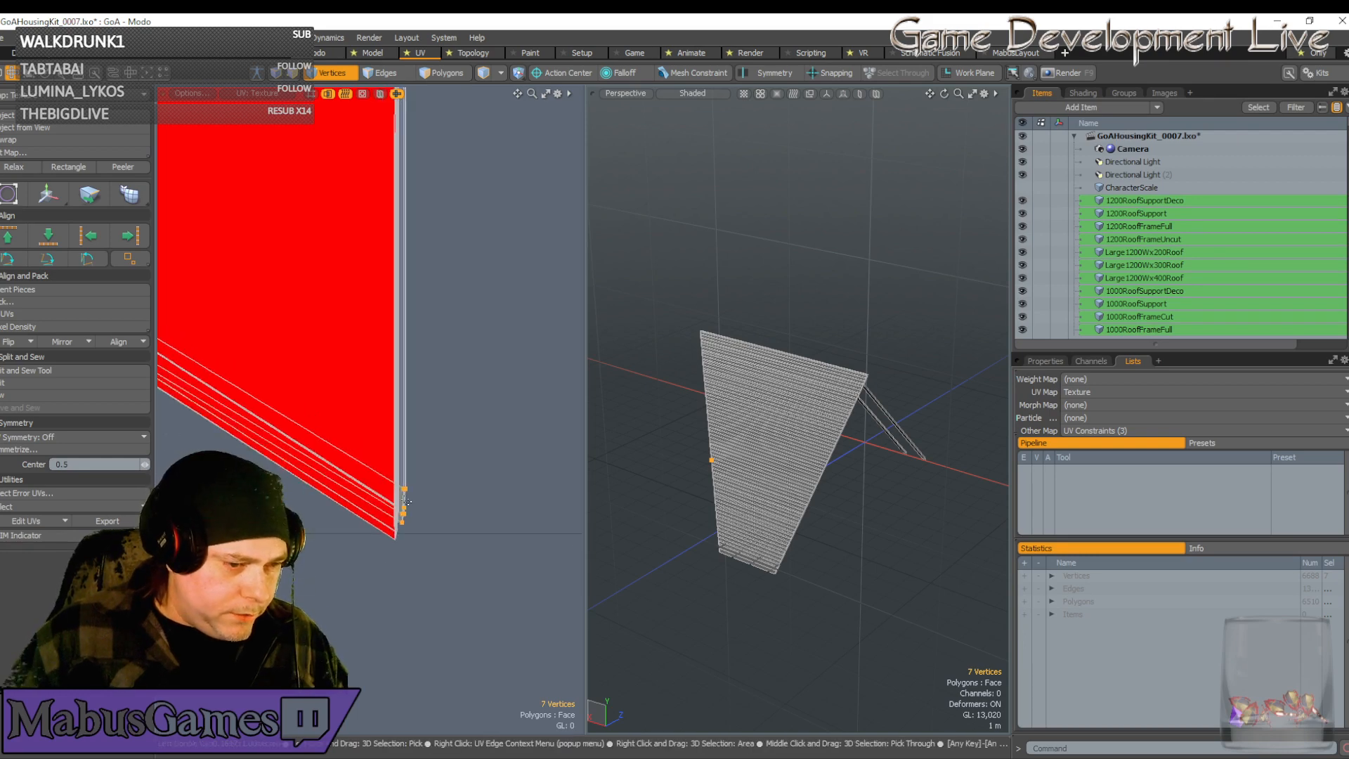
scroll(407, 501, "up", 5)
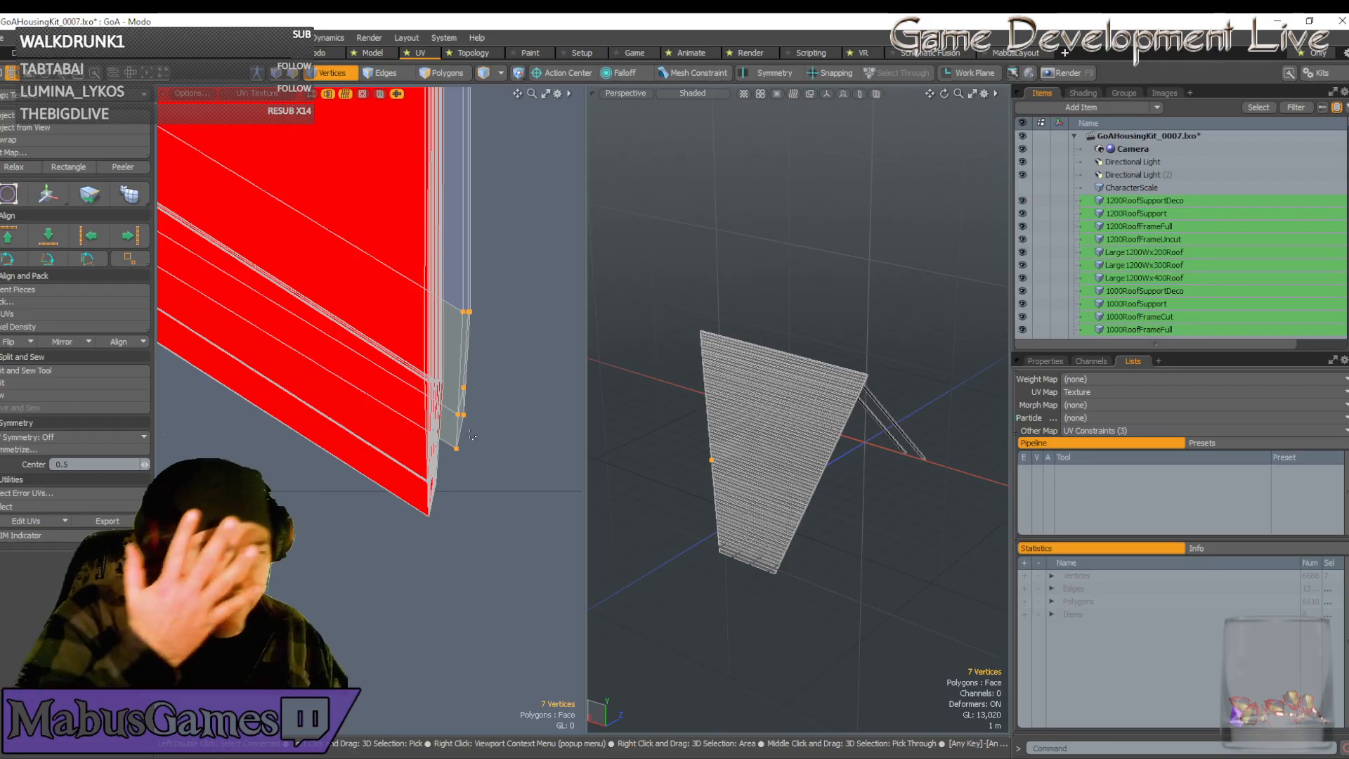
key("w")
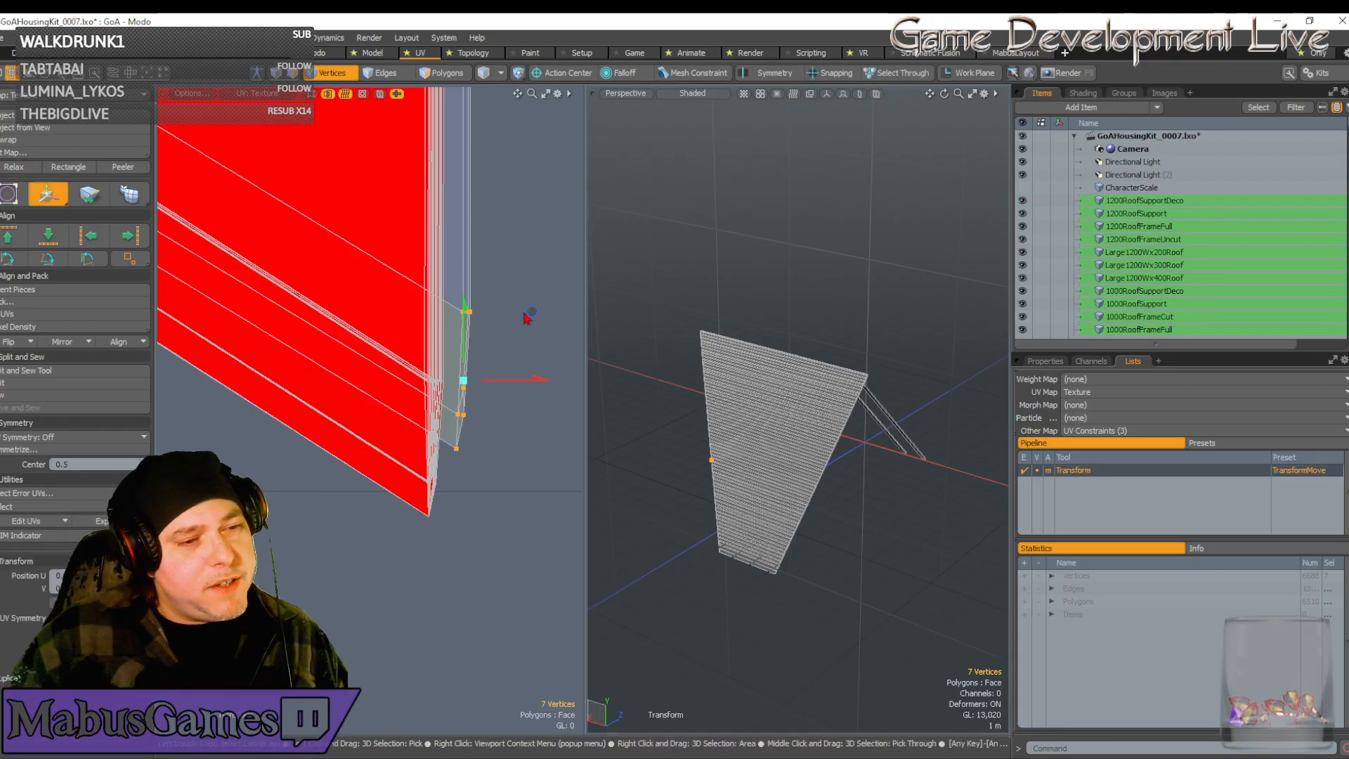
left_click_drag(529, 310, 504, 378)
scroll(442, 507, "up", 5)
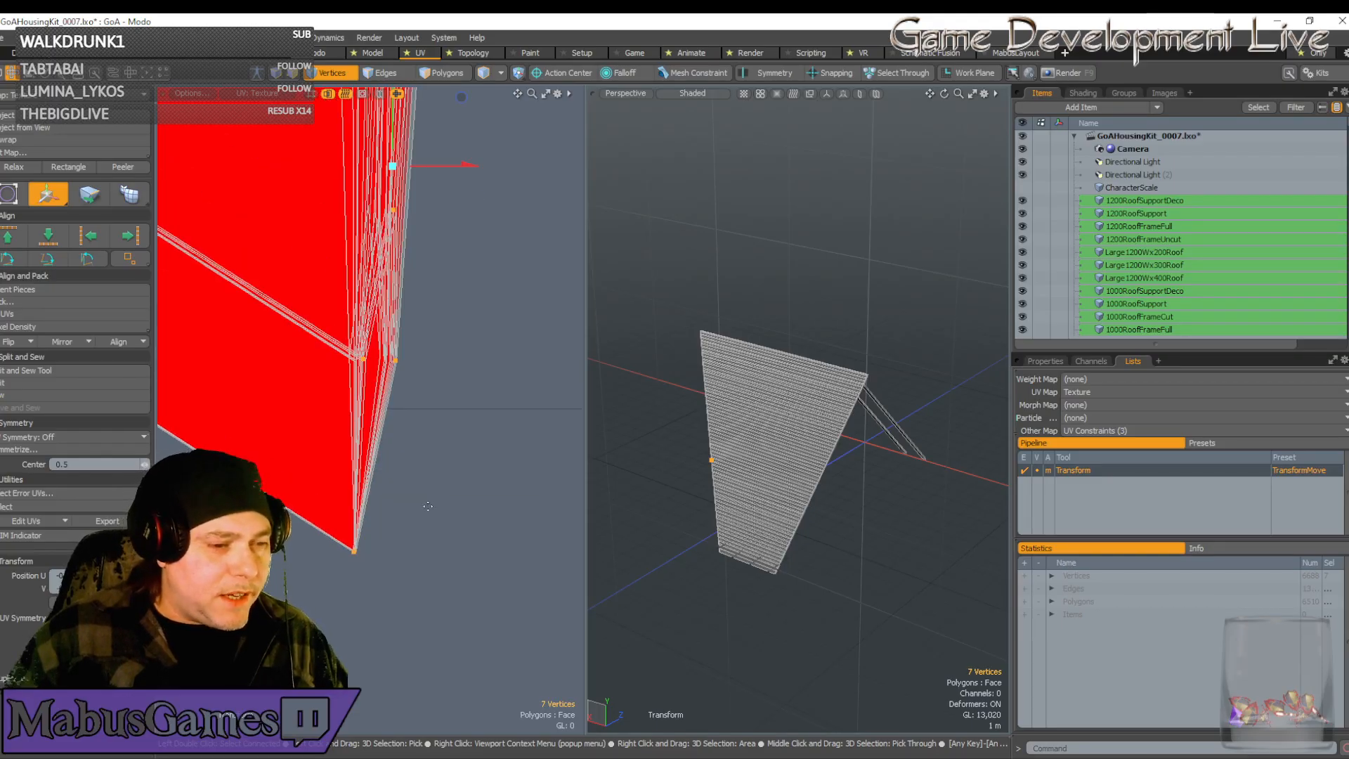
scroll(338, 518, "up", 5)
scroll(426, 645, "up", 2)
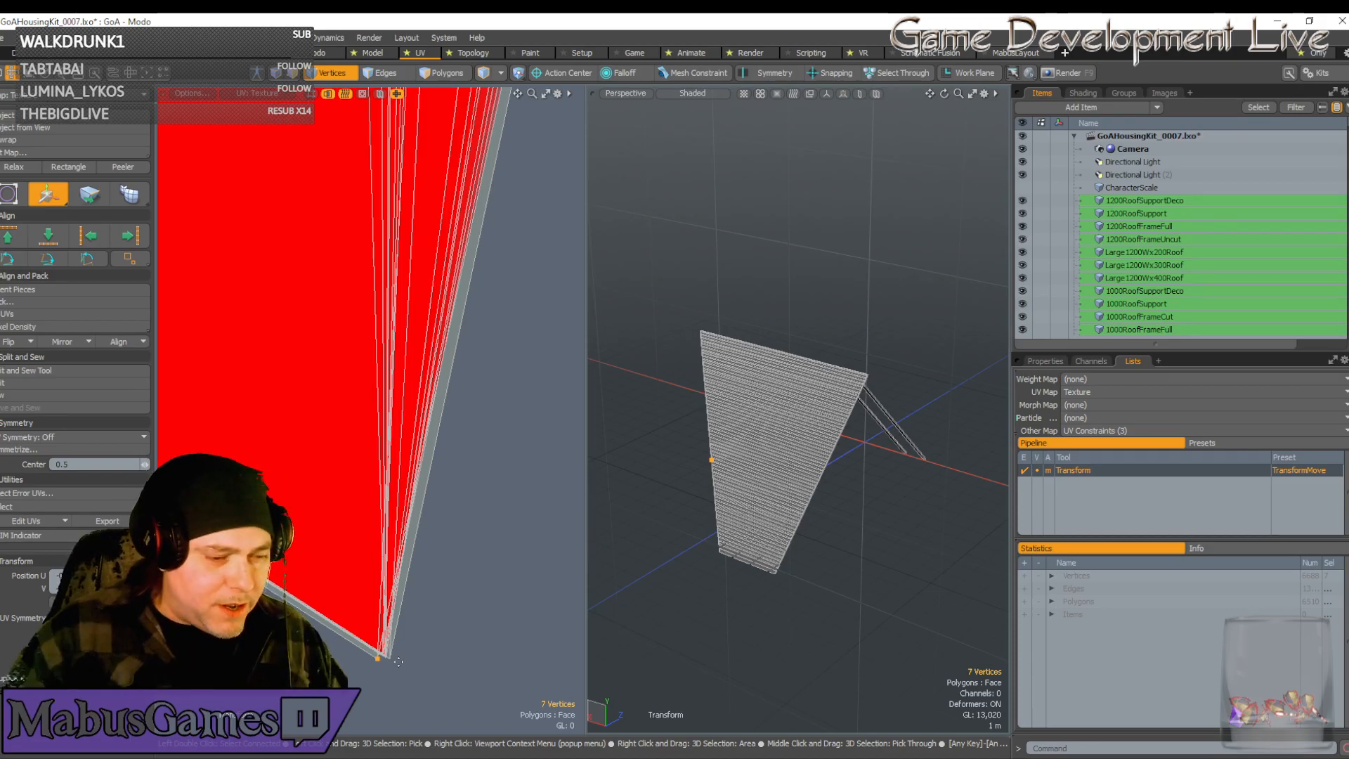
key("space")
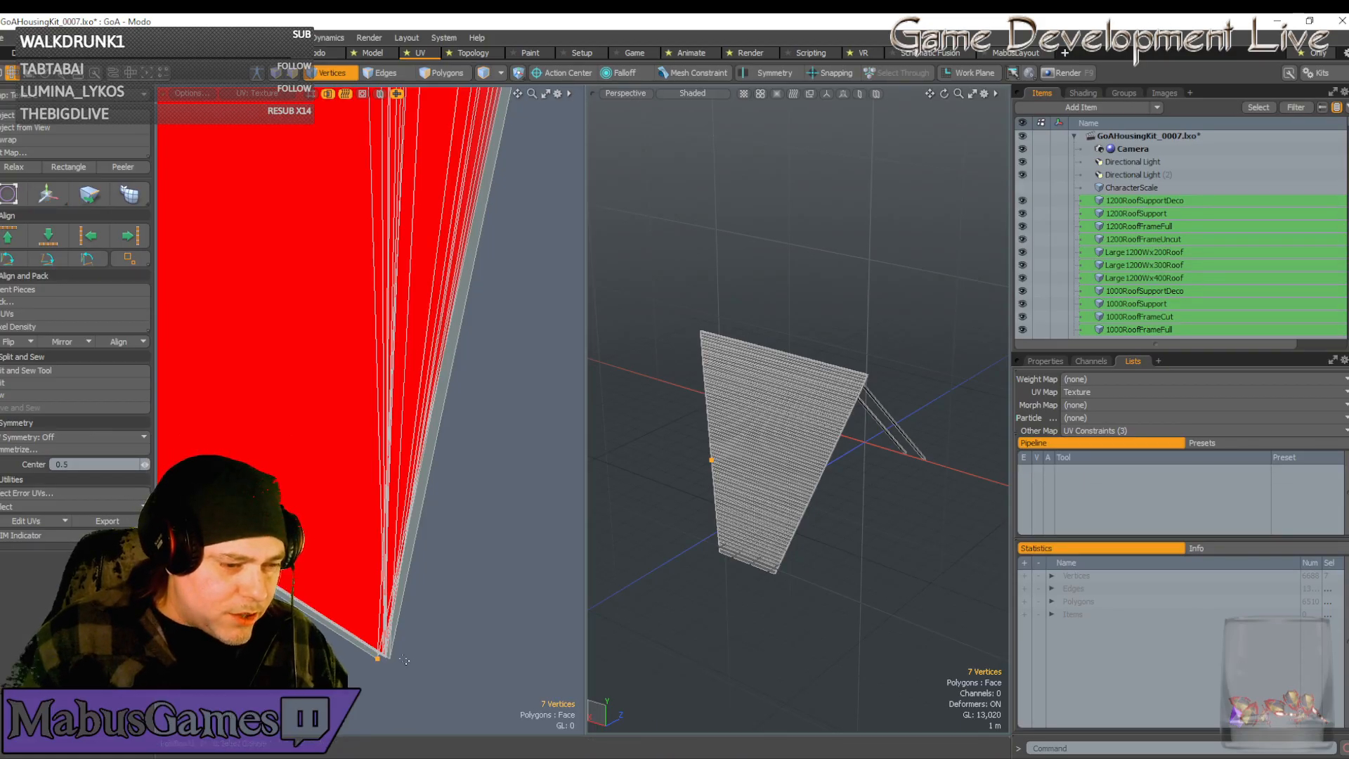
Nudge the corner vertices up slightly so the chevron edges align
key("w")
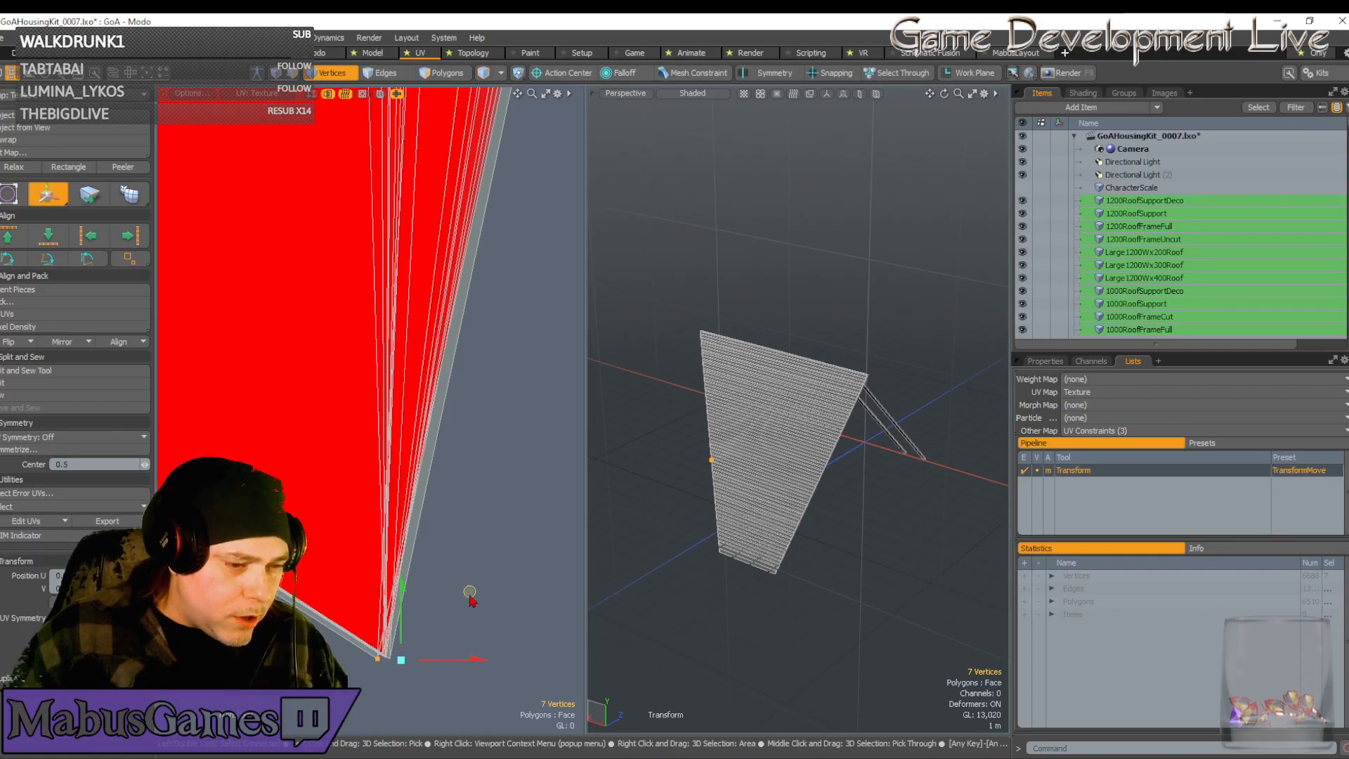
left_click_drag(477, 590, 477, 587)
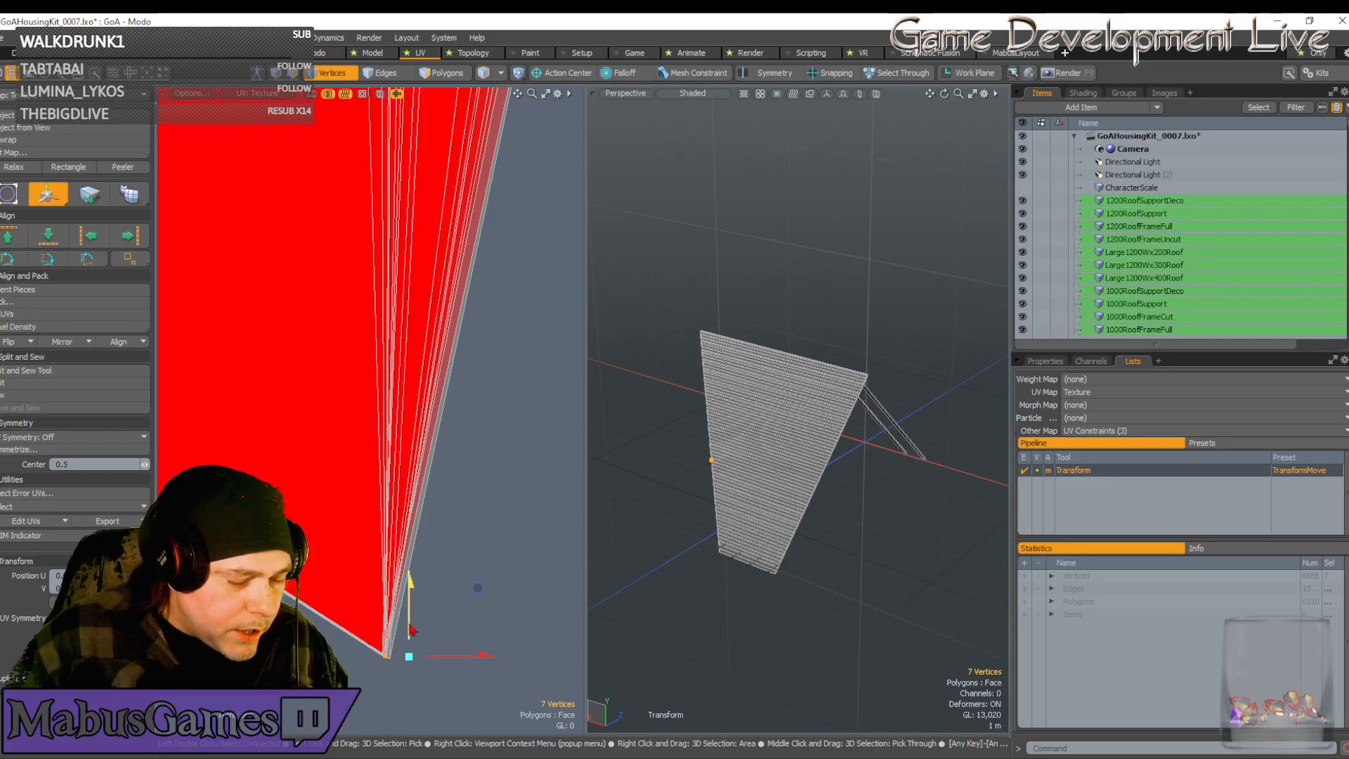
scroll(409, 624, "down", 15)
scroll(409, 624, "down", 10)
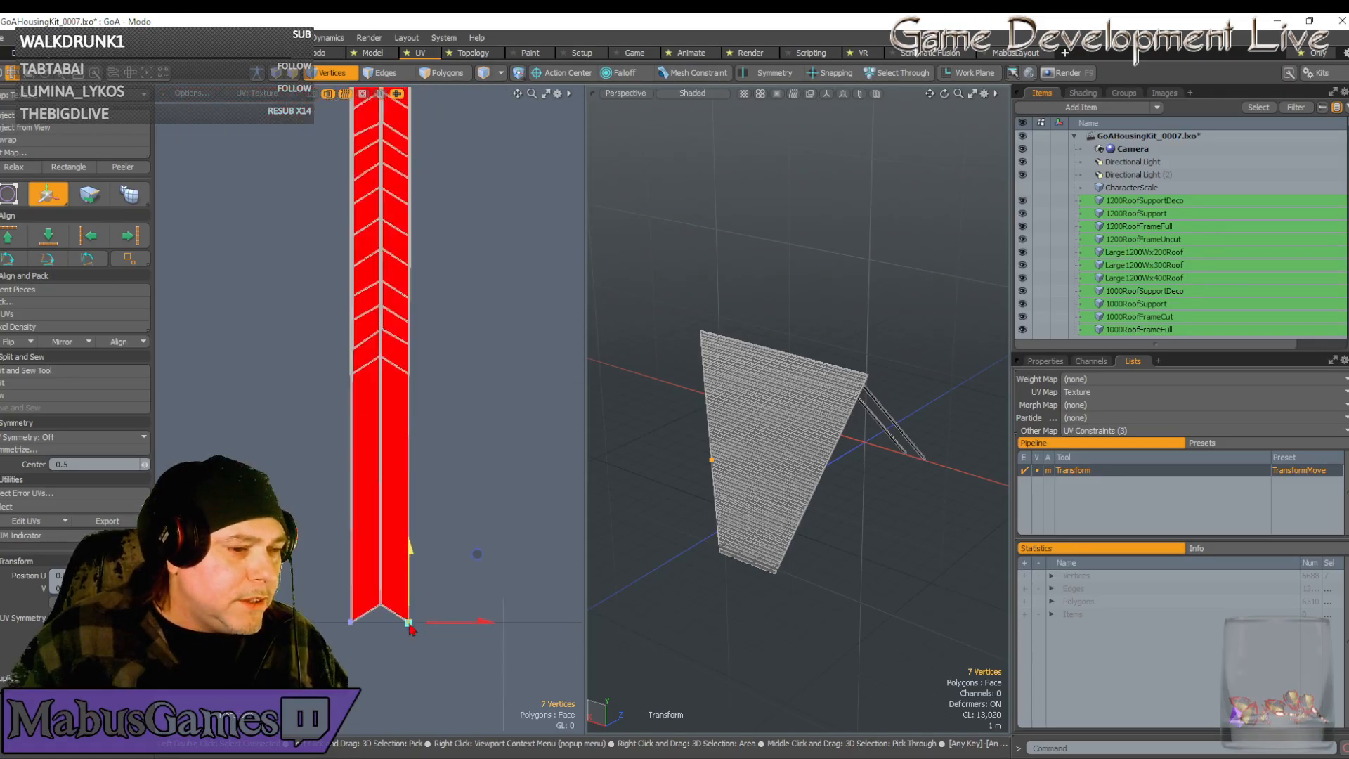
scroll(398, 513, "up", 5)
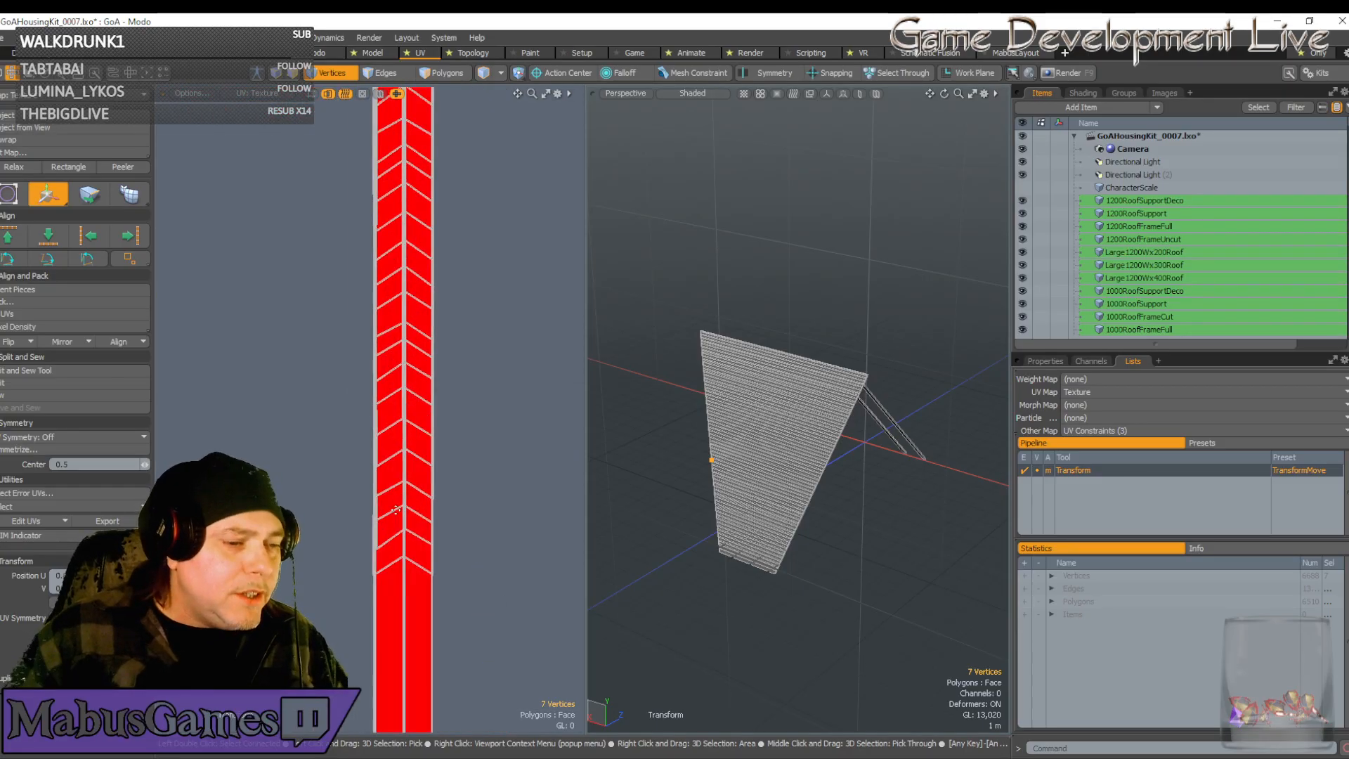
Move the selected UV vertices down the strip toward its bottom end
key("q")
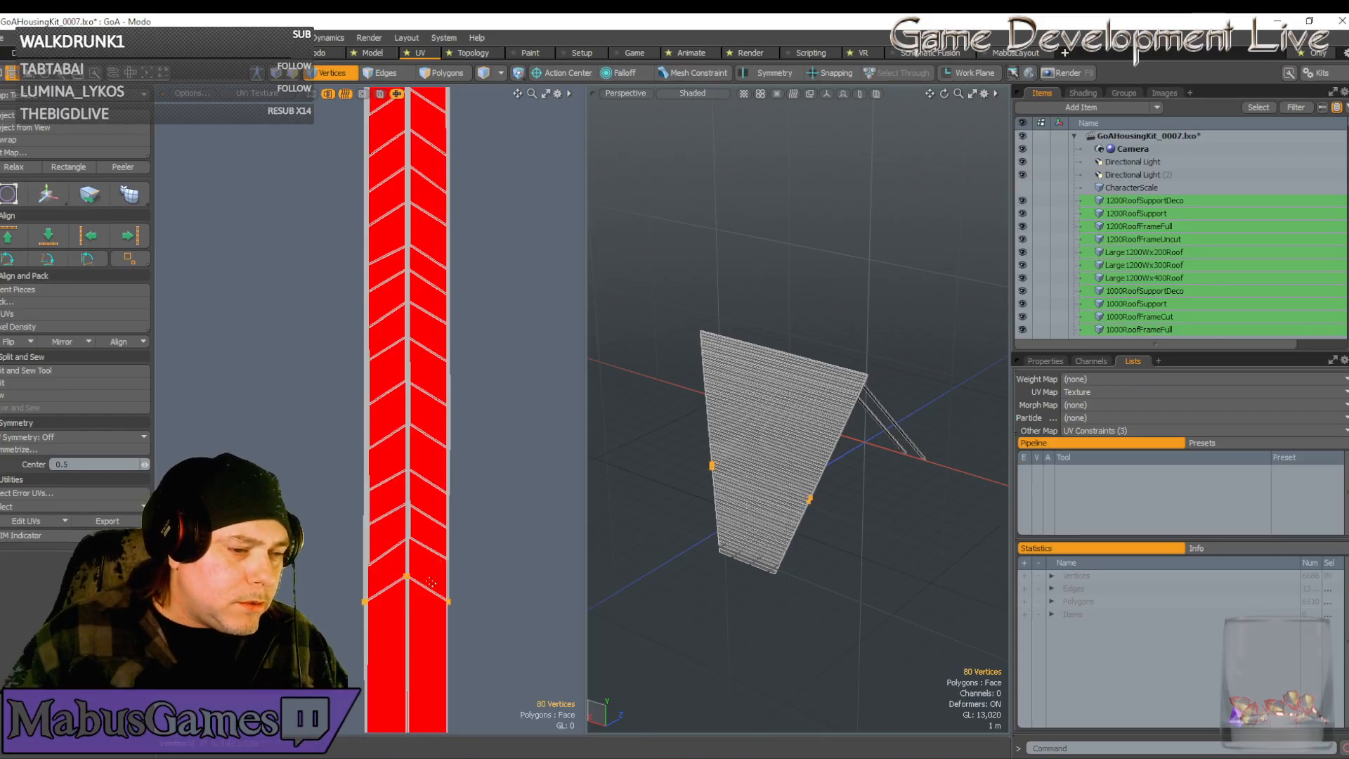
key("w")
scroll(424, 602, "down", 5)
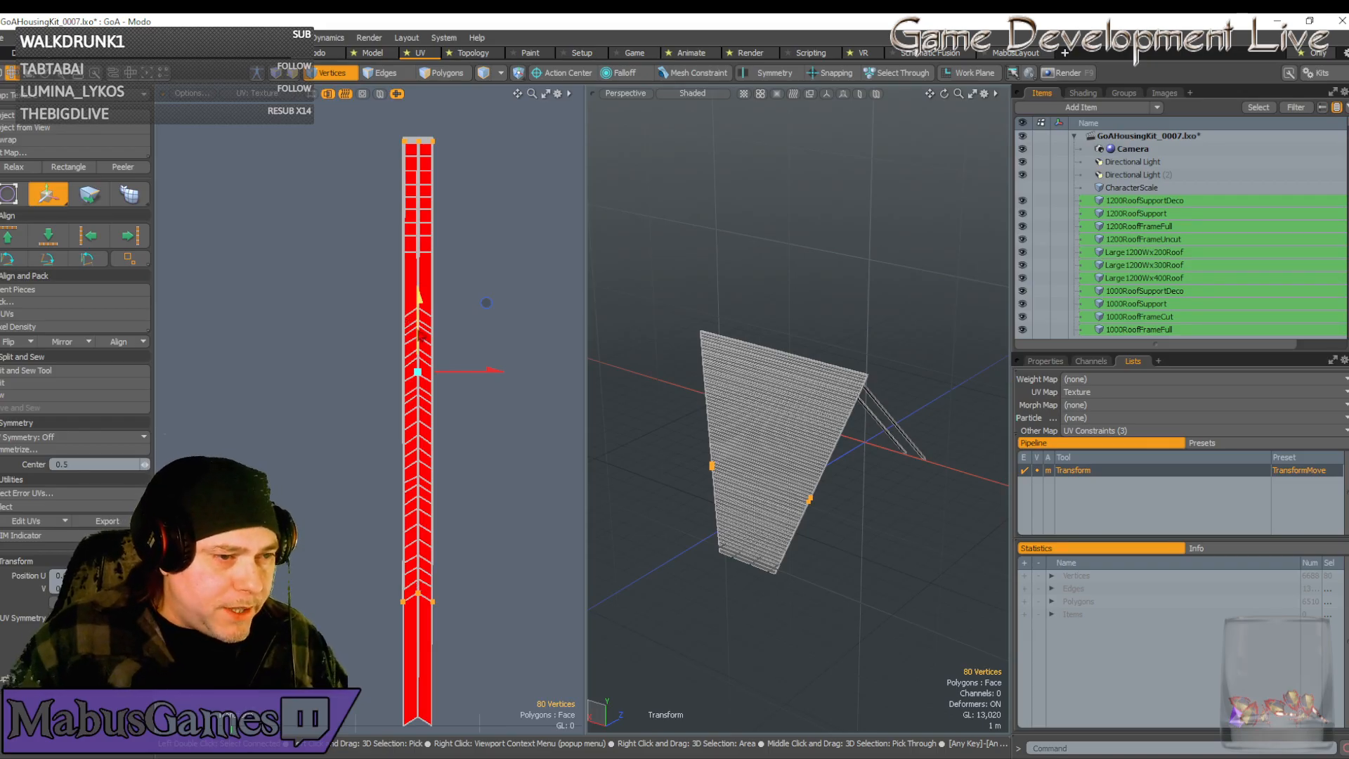
left_click_drag(419, 302, 419, 421)
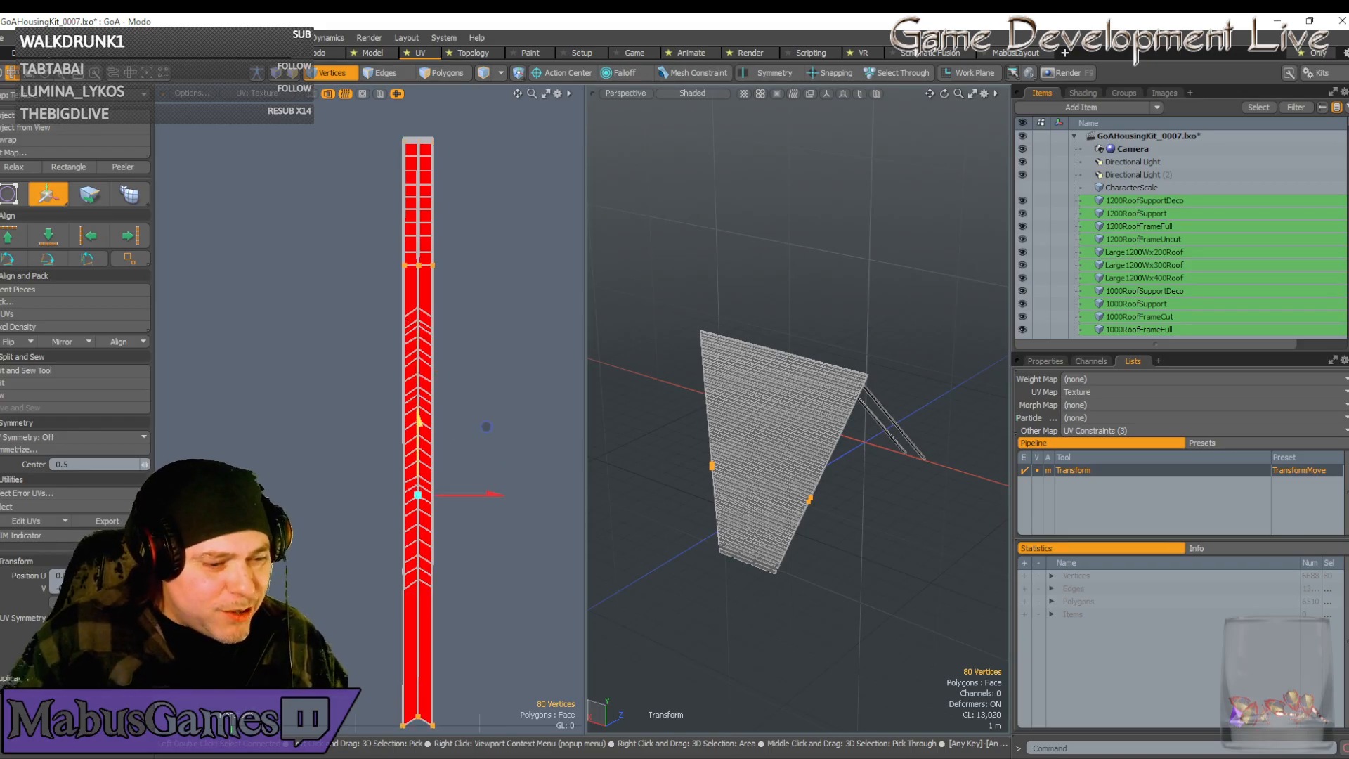
scroll(425, 683, "up", 10)
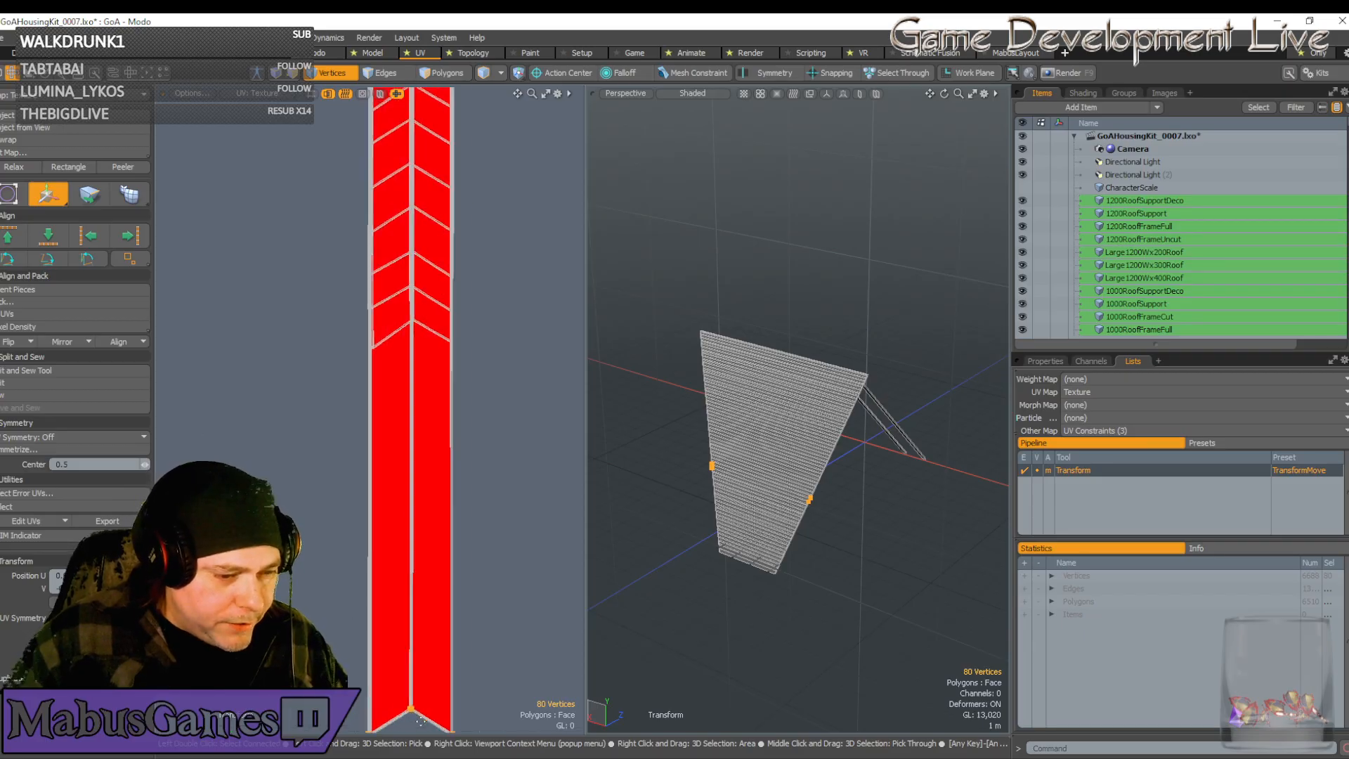
left_click_drag(472, 684, 439, 672, "alt")
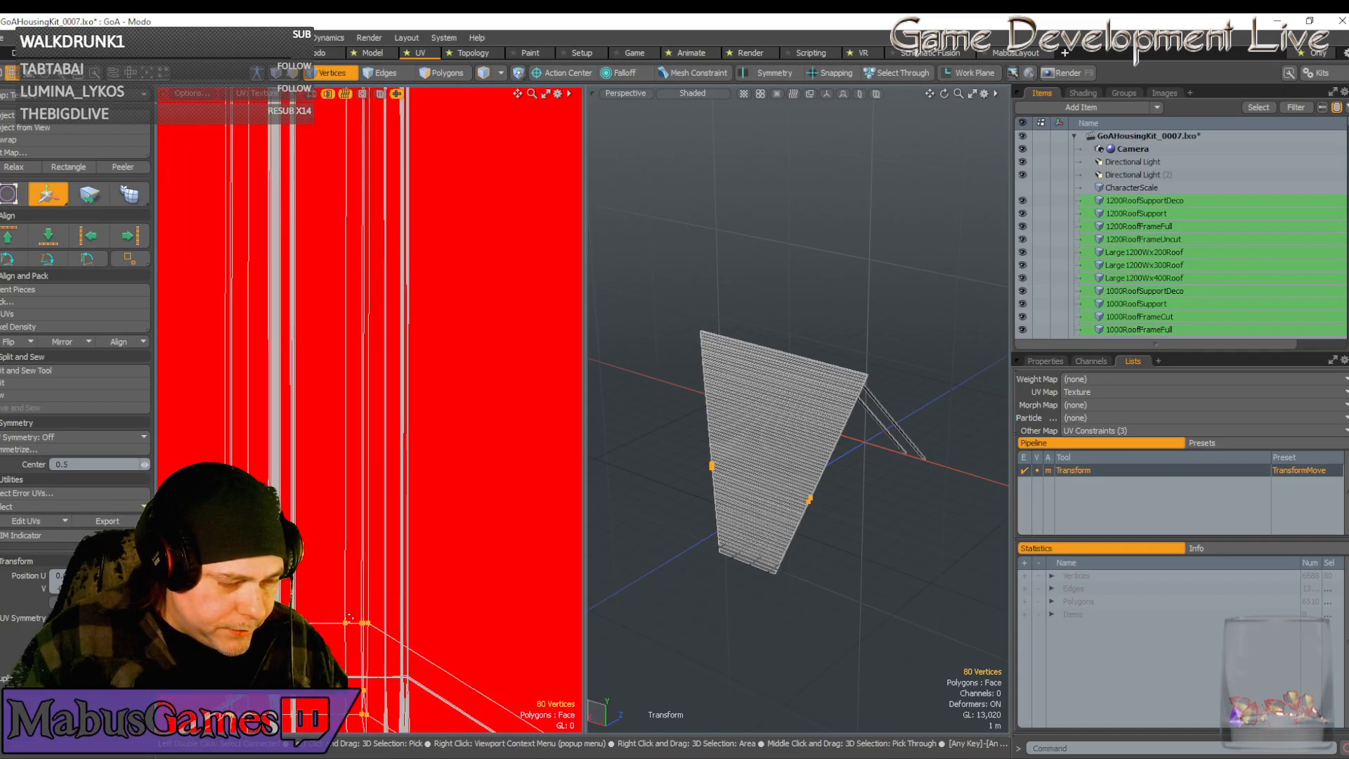
left_click(348, 619)
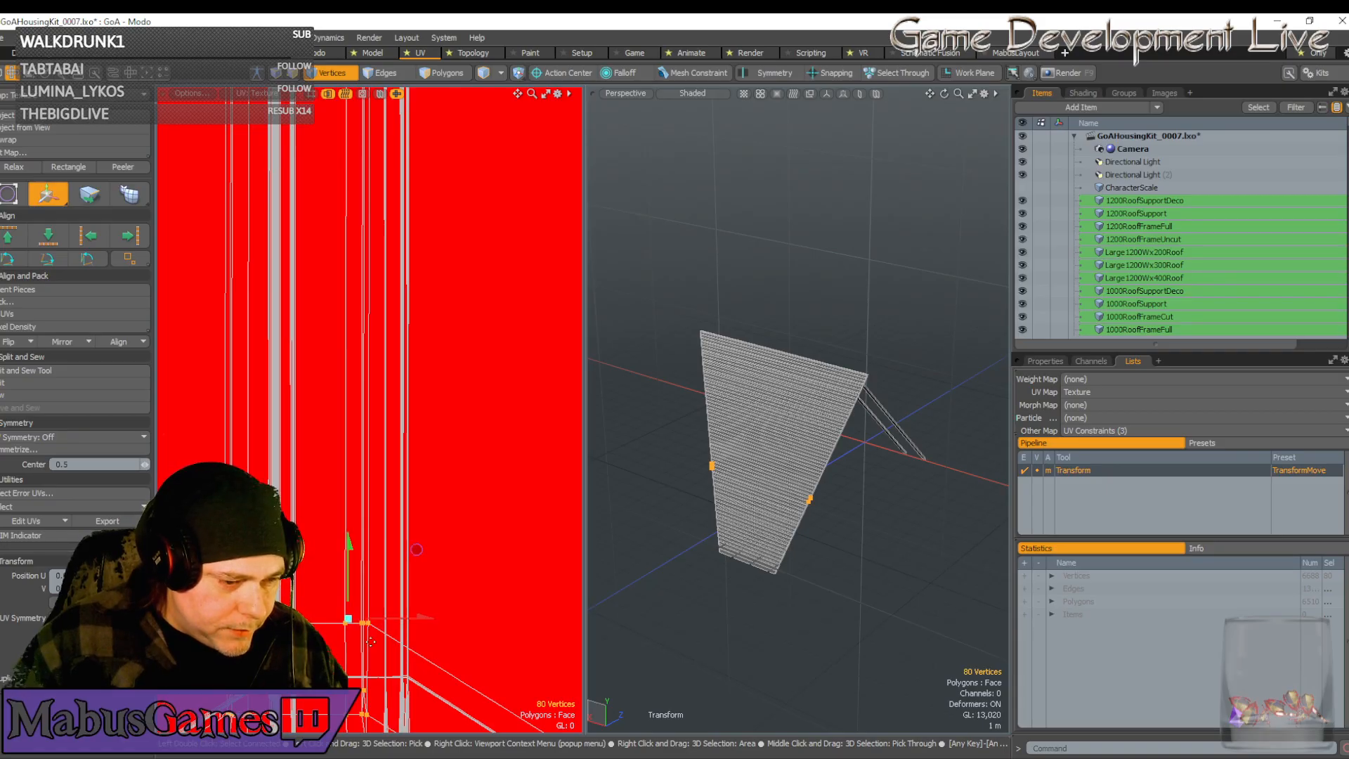
left_click_drag(417, 549, 456, 603)
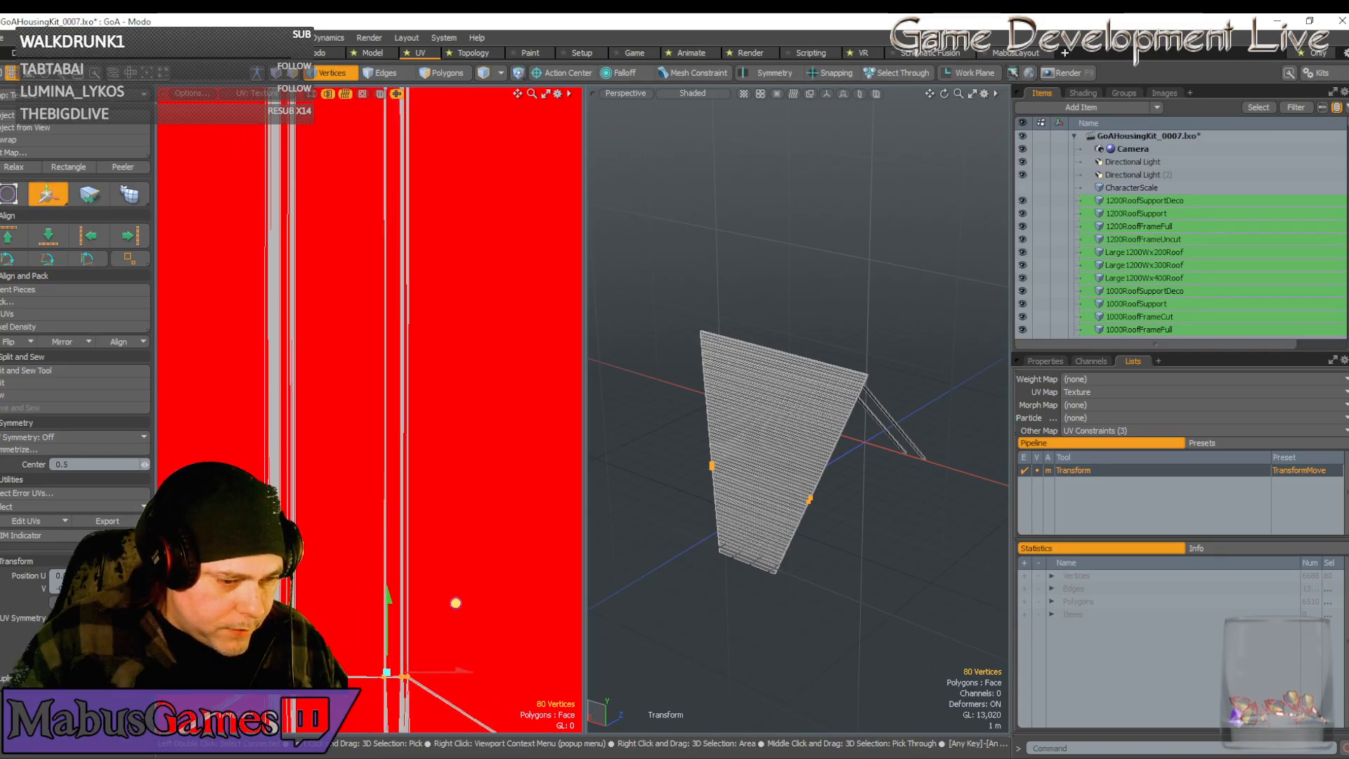
scroll(395, 666, "up", 10)
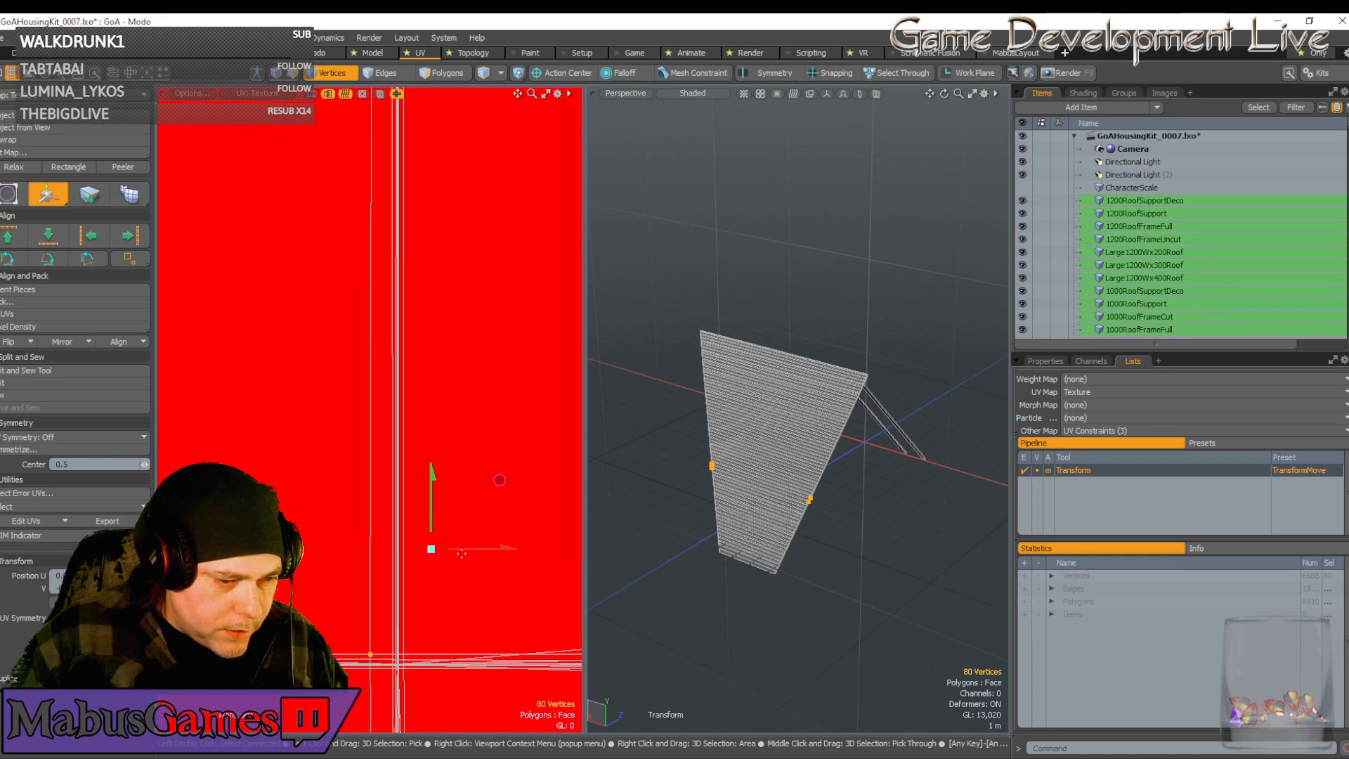
Fine-tune the selected vertices' position near the strip corner
left_click(384, 642)
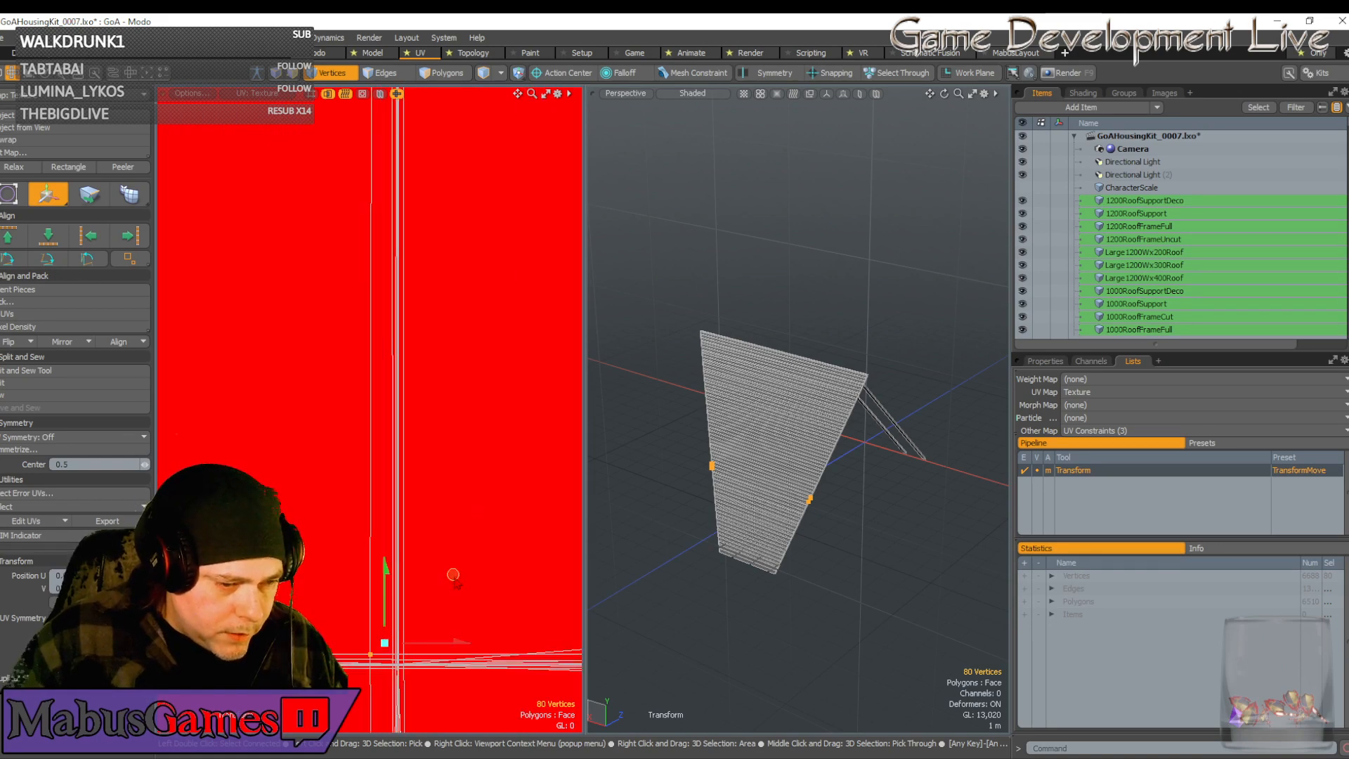
left_click_drag(454, 575, 464, 648)
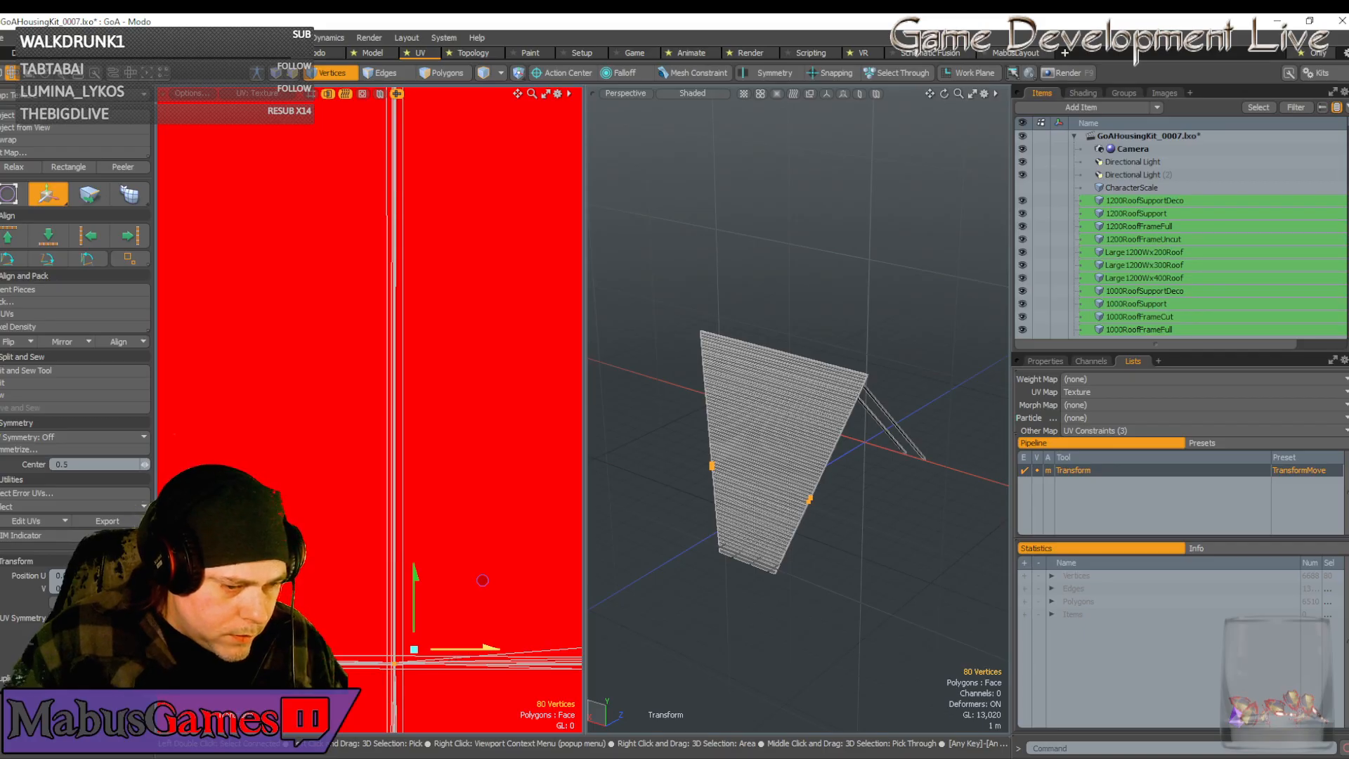
scroll(433, 660, "down", 10)
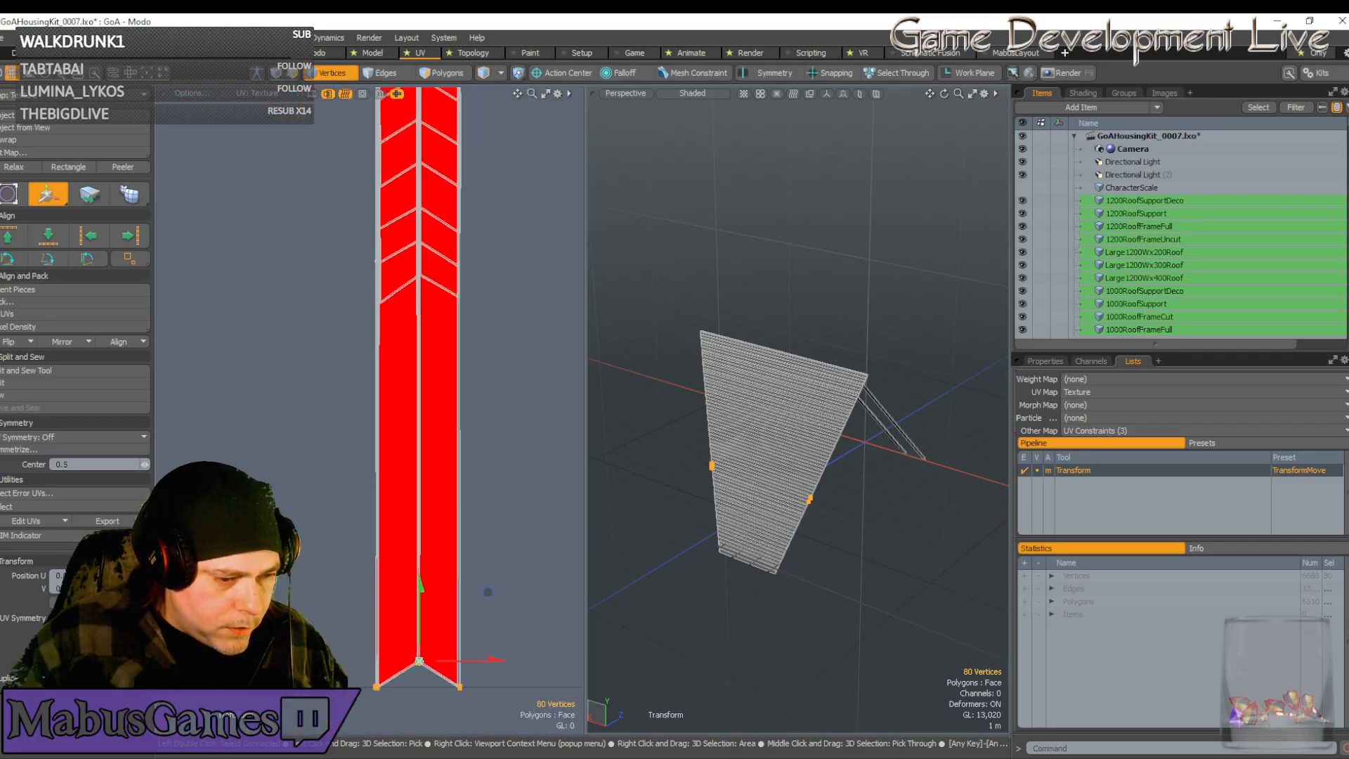
scroll(461, 698, "up", 8)
scroll(461, 698, "down", 8)
scroll(377, 676, "up", 8)
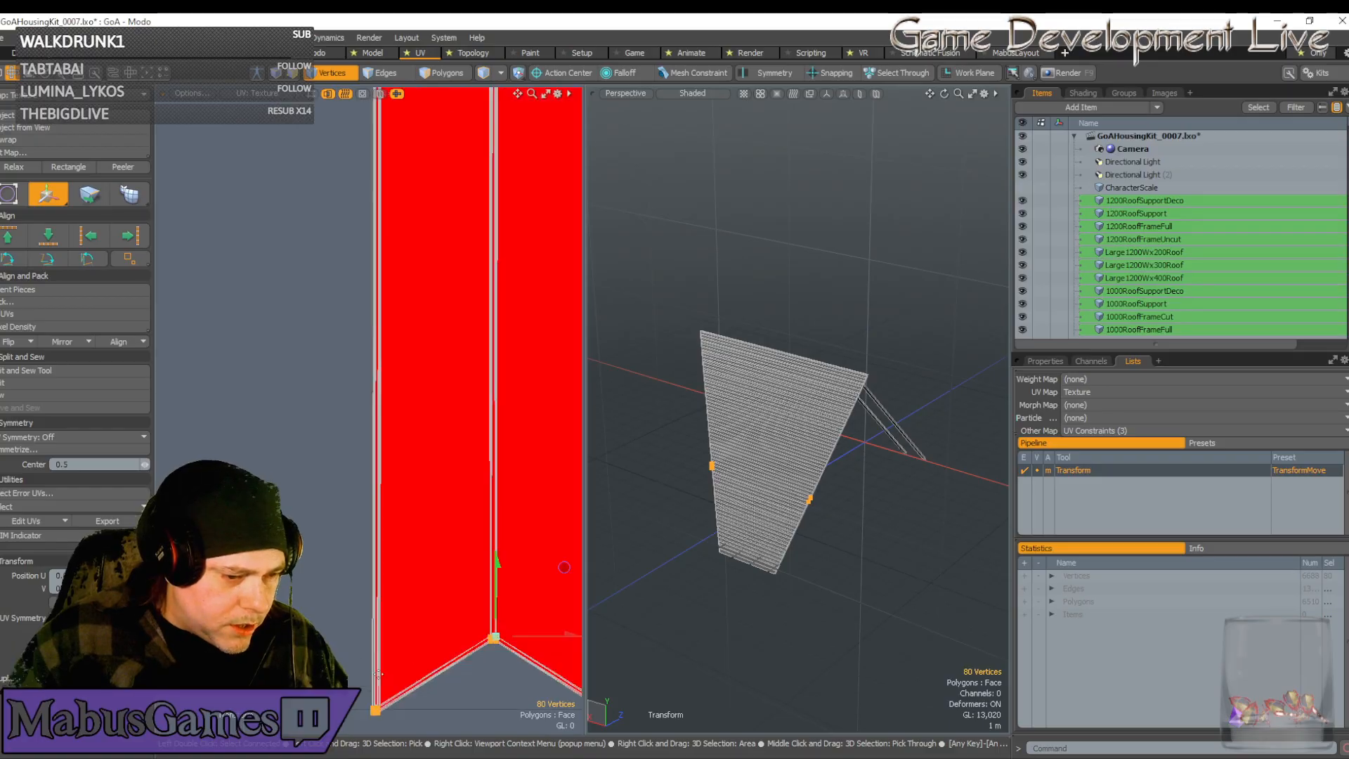
scroll(377, 698, "down", 4)
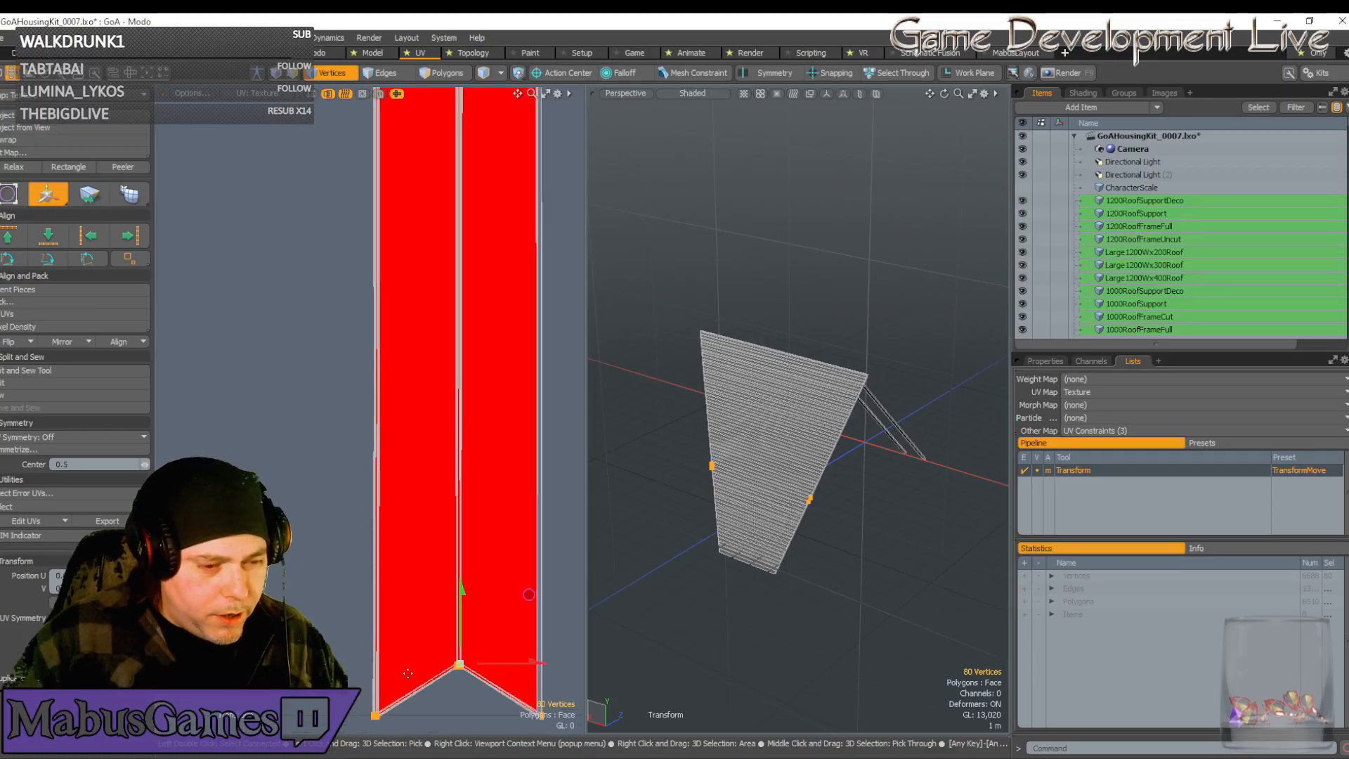
key("space")
scroll(435, 647, "down", 5)
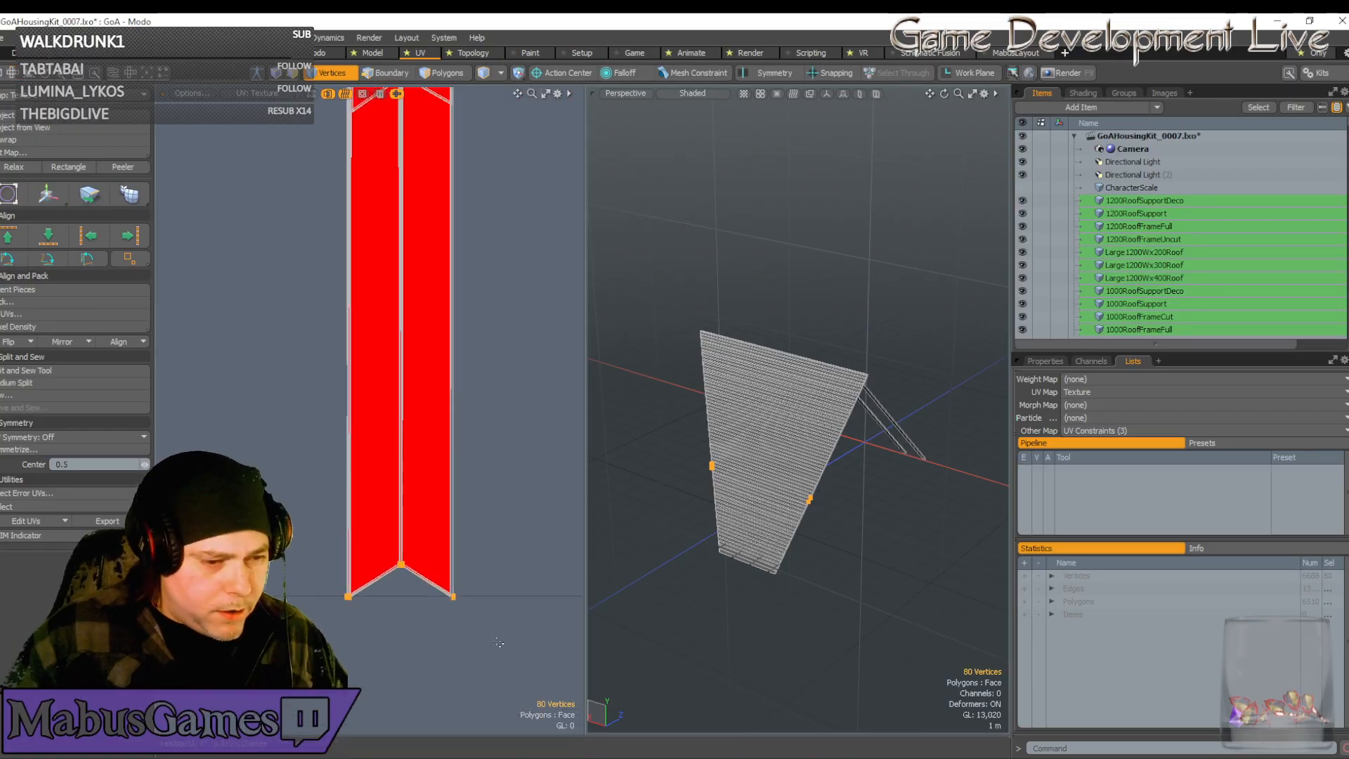
Narrow the selection to the strip's bottom-left corner vertices
right_click_drag(499, 642, 374, 534, "ctrl")
scroll(424, 589, "down", 8)
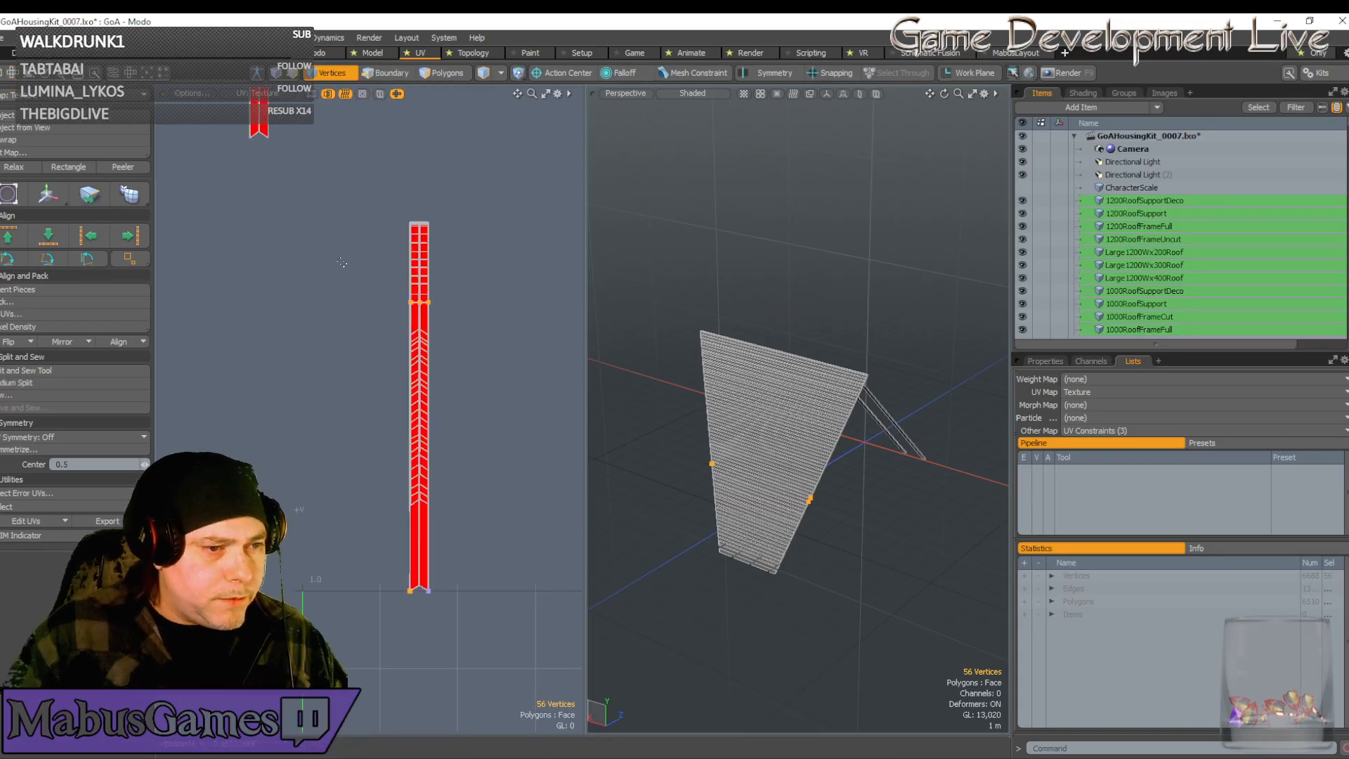
right_click_drag(342, 264, 437, 334, "ctrl")
scroll(411, 610, "up", 10)
scroll(404, 436, "up", 5)
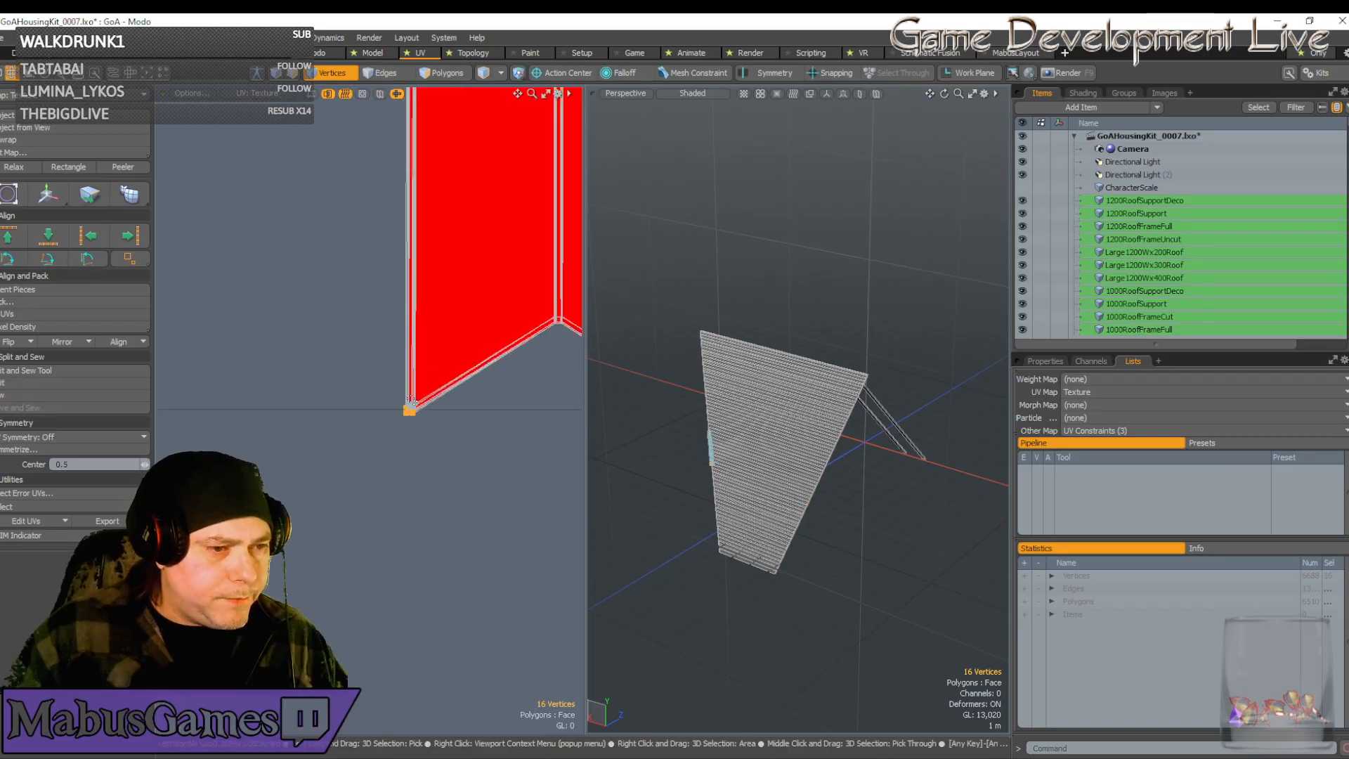
Move the bottom-left corner vertices up and right into place
key("w")
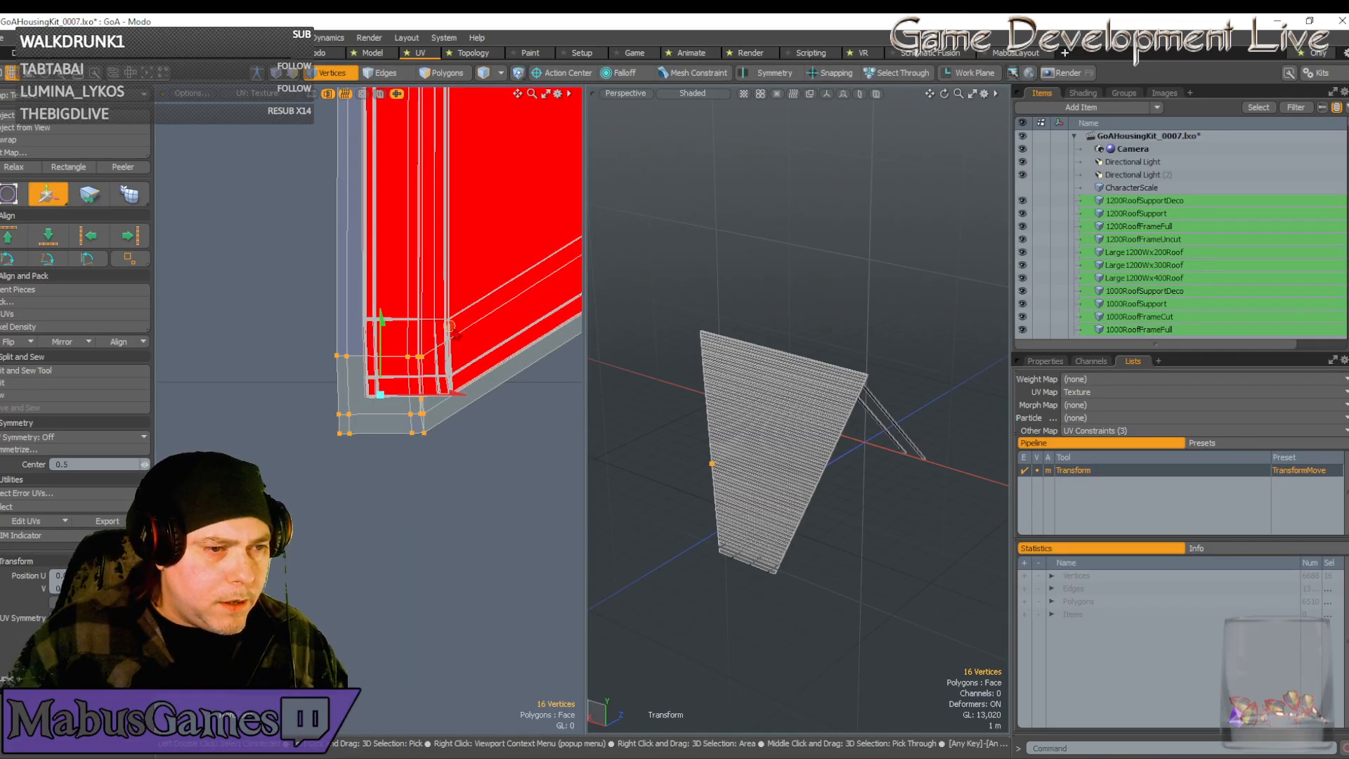
left_click_drag(449, 325, 477, 288)
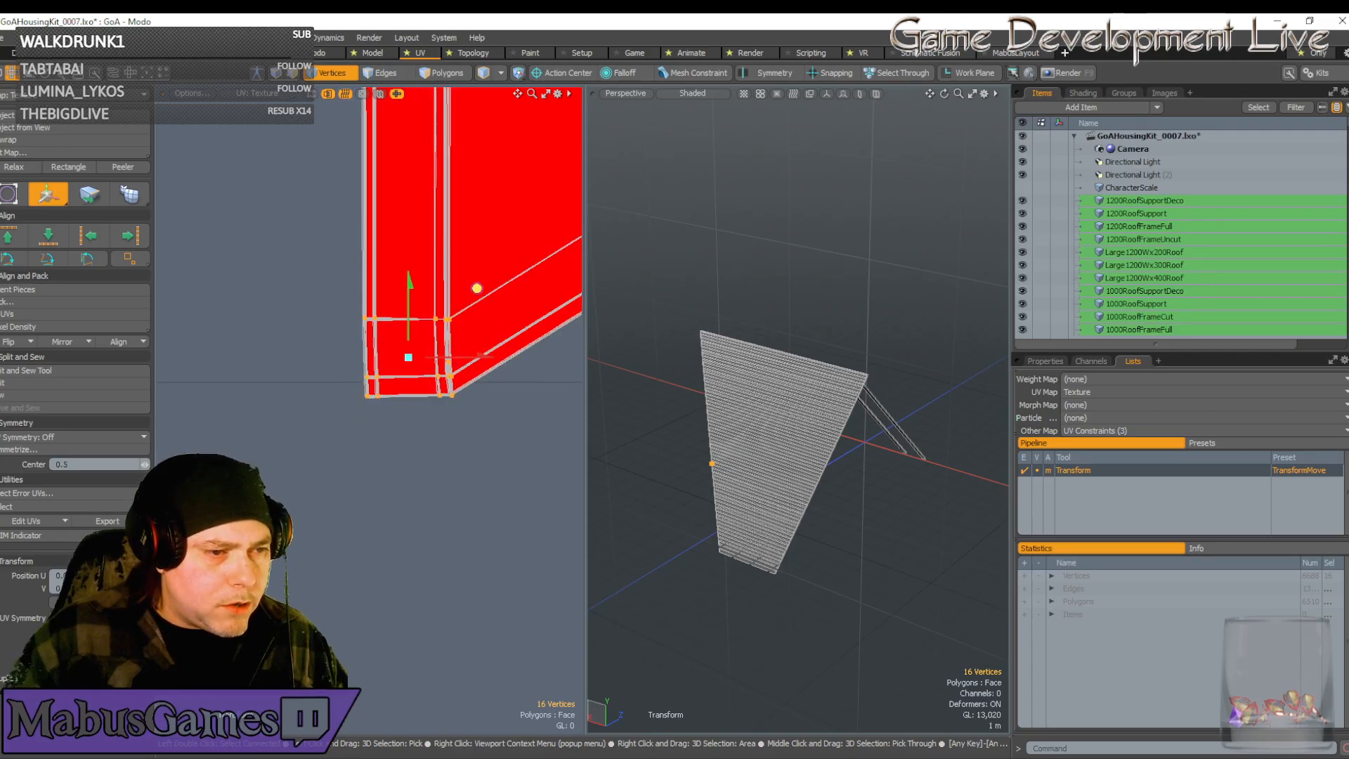
scroll(477, 288, "up", 5)
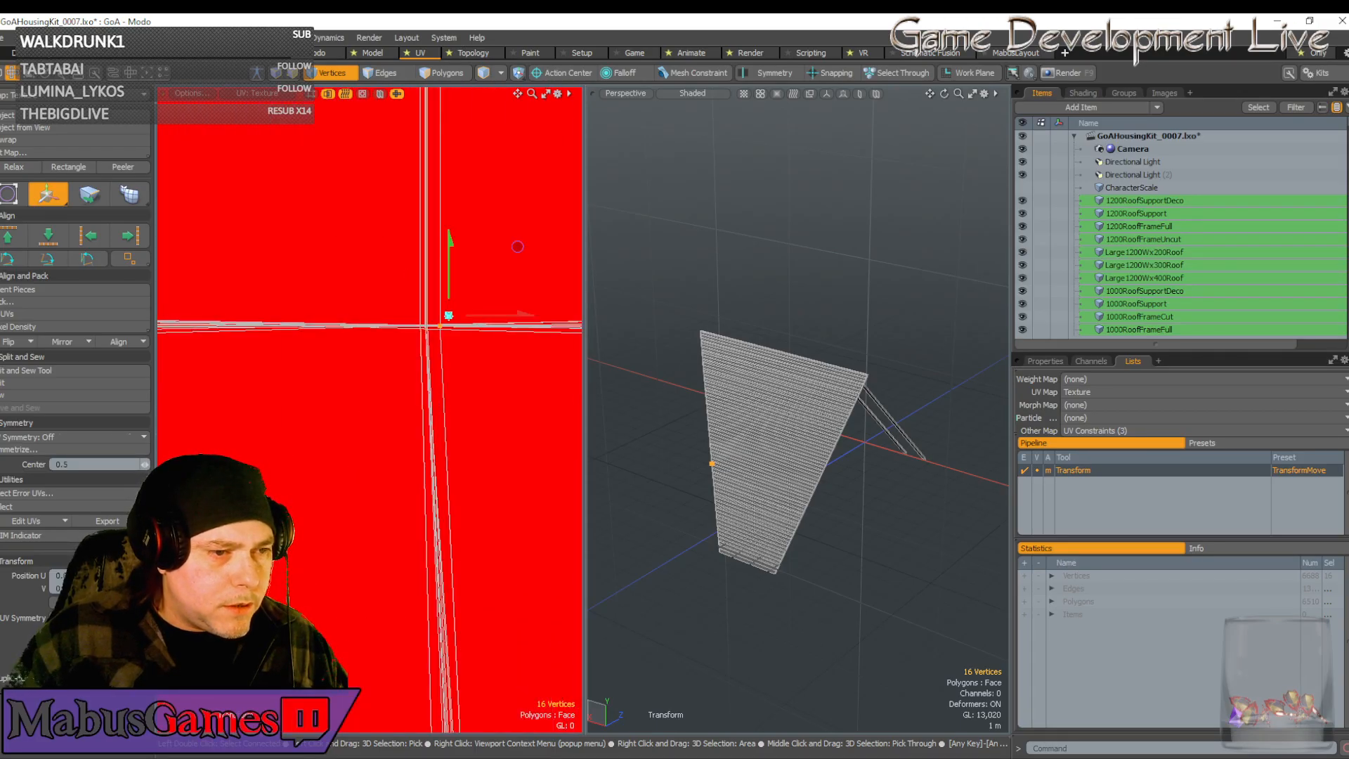
mouse_move(517, 246)
left_mouse_down()
mouse_move(501, 249)
mouse_move(517, 239)
left_mouse_up()
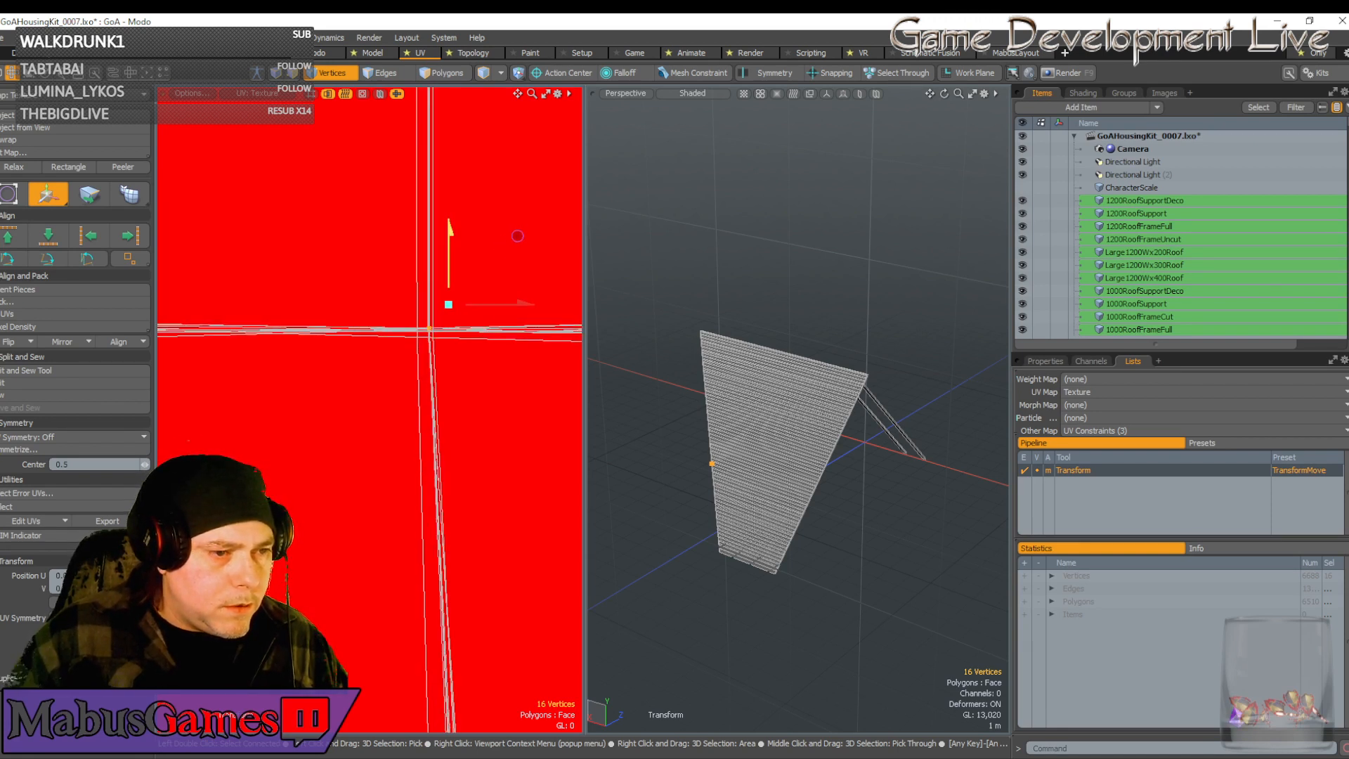
scroll(428, 334, "down", 4)
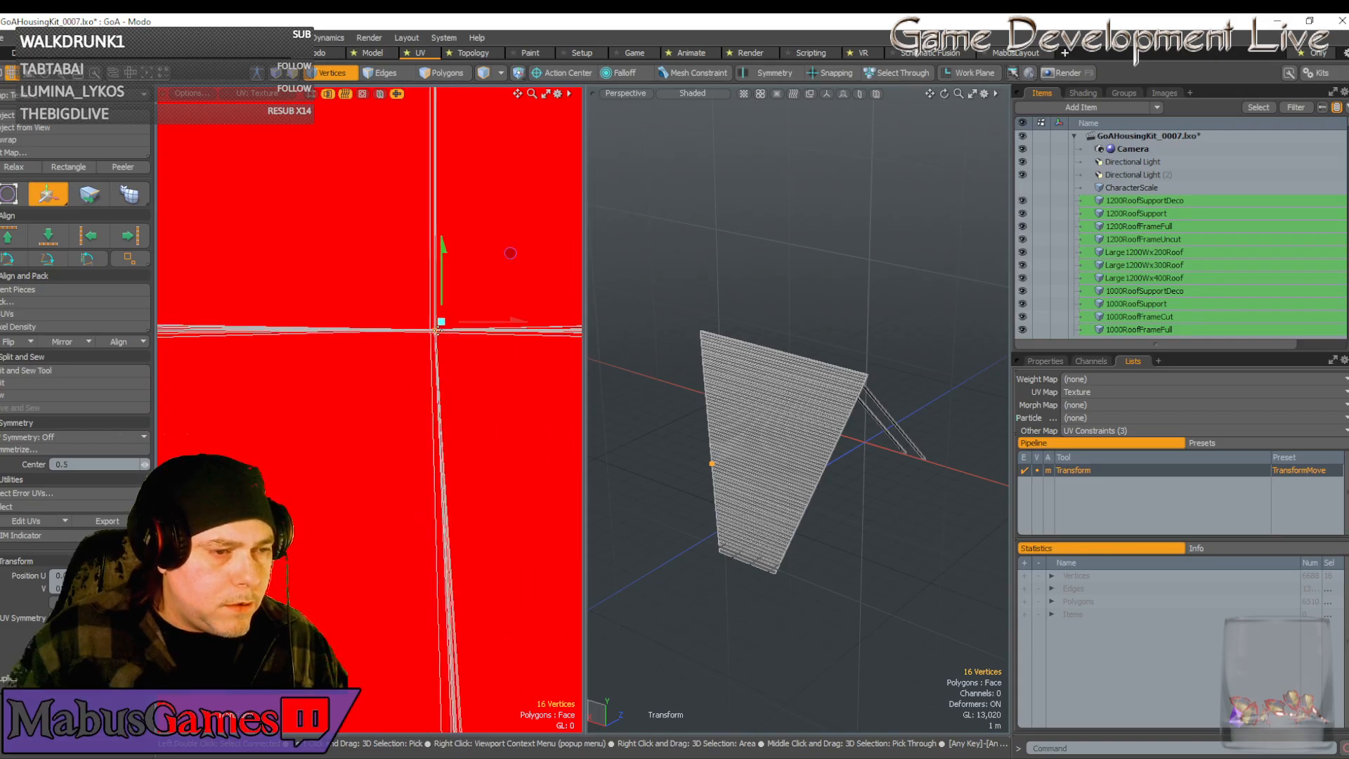
scroll(441, 336, "down", 10)
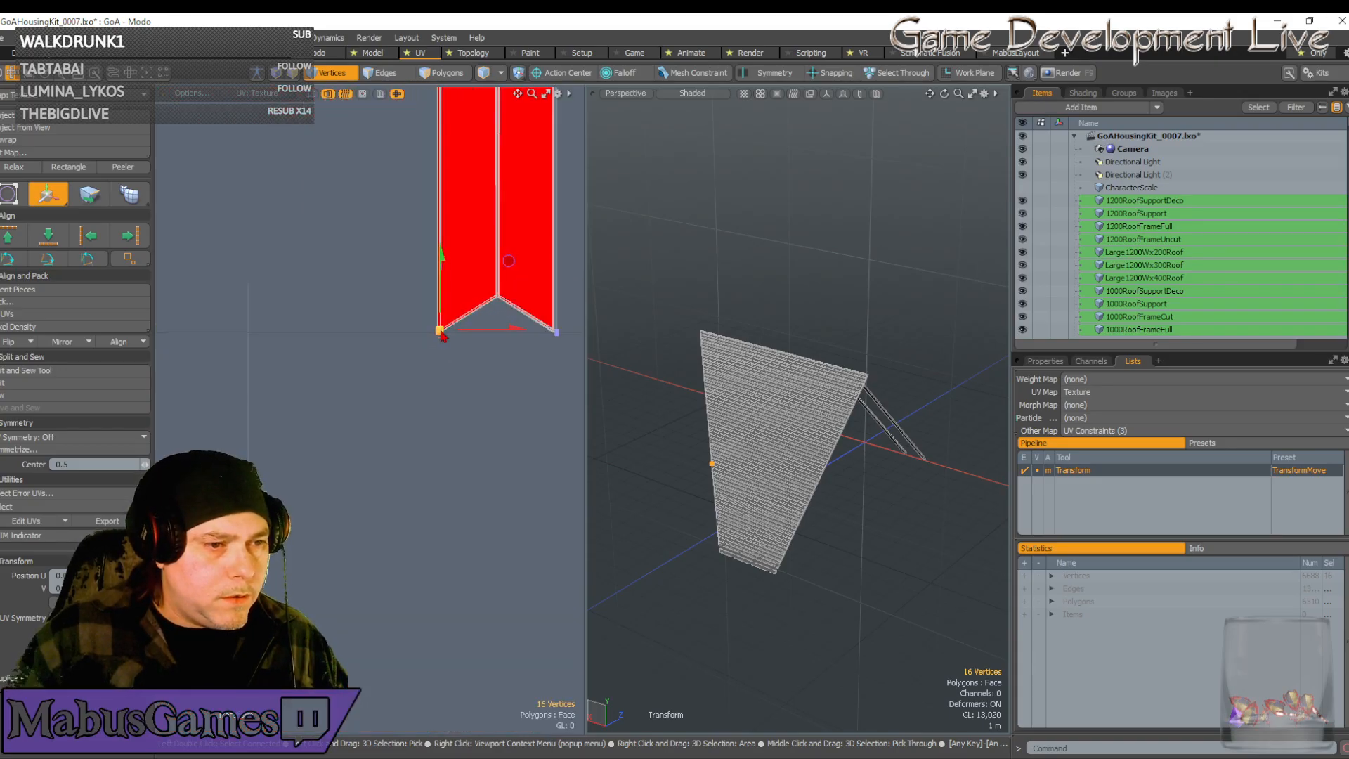
key("space")
scroll(569, 344, "up", 4)
scroll(518, 302, "up", 3)
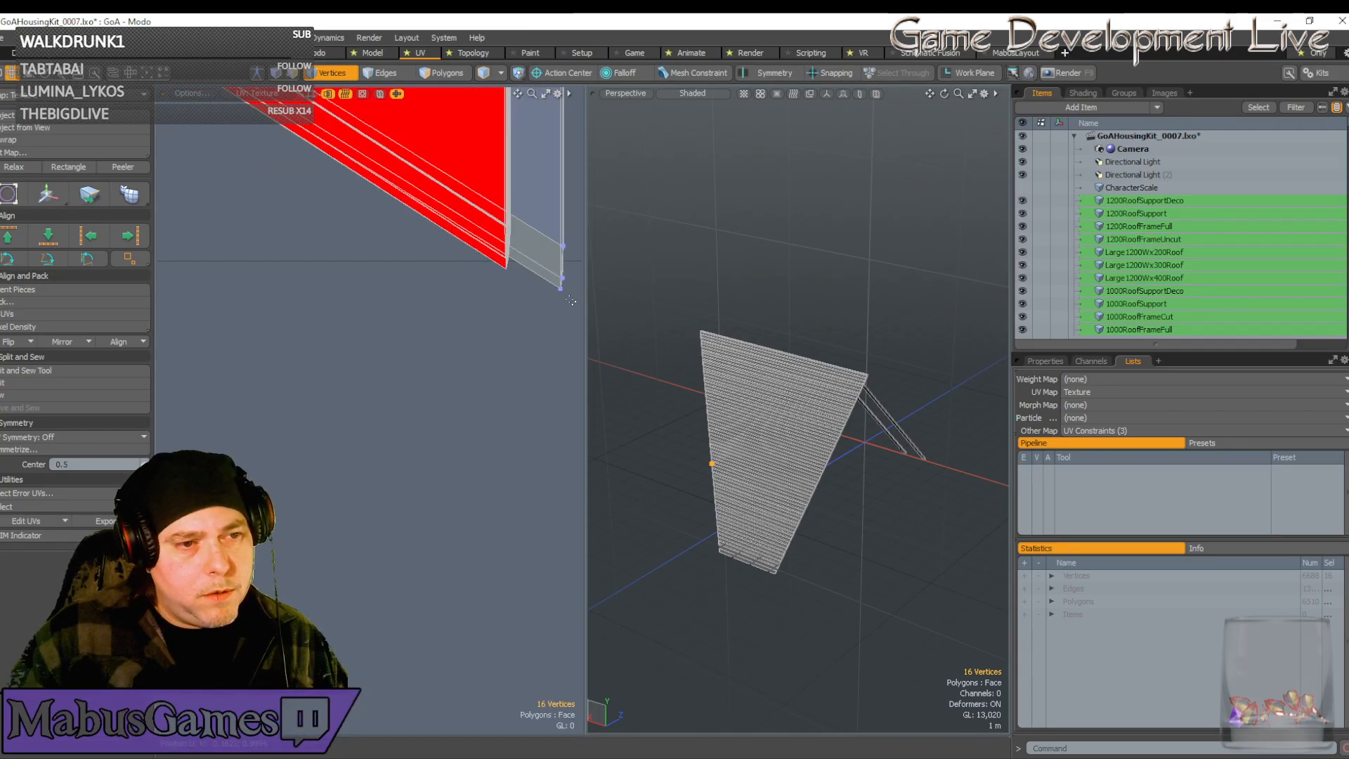
Snap the right-edge vertices onto the island's edge and bottom tip
right_click_drag(578, 323, 547, 209)
key("w")
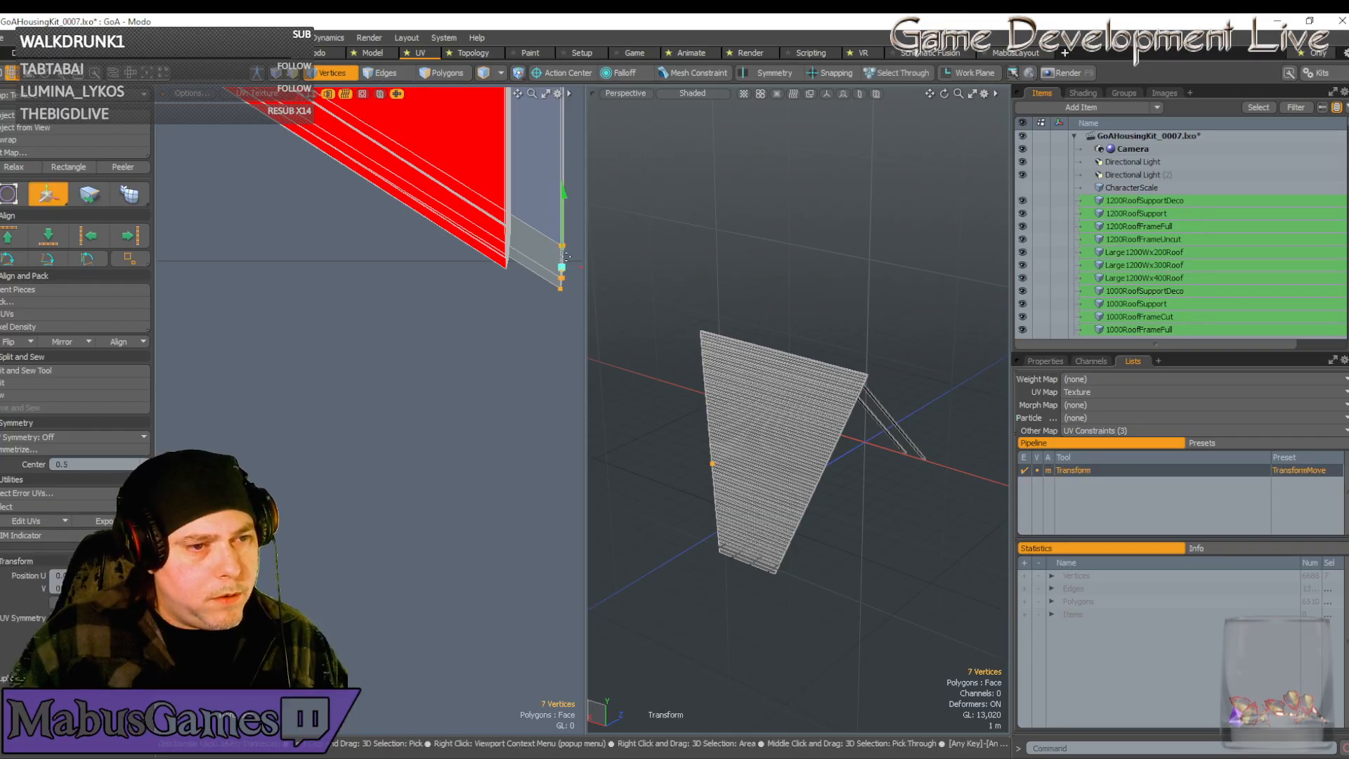
left_click_drag(521, 286, 469, 266)
scroll(520, 291, "up", 5)
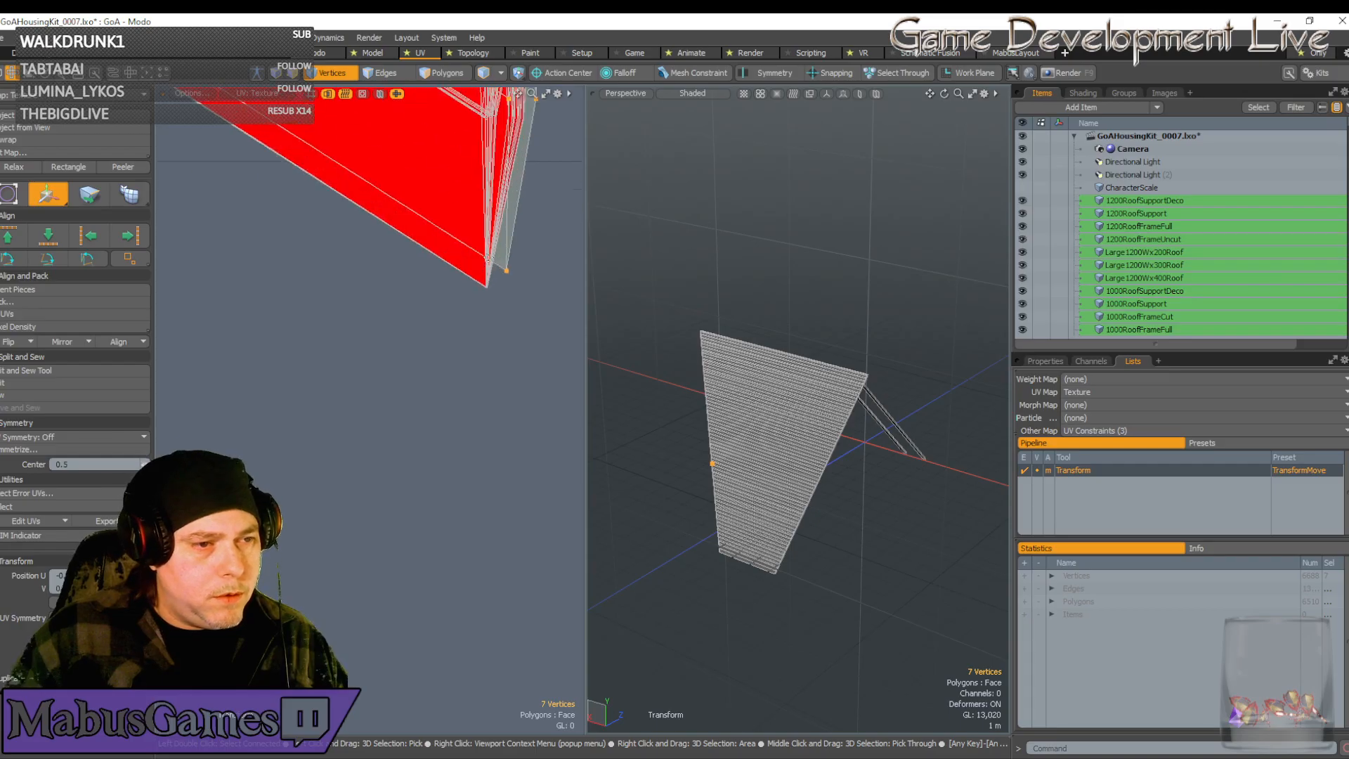
scroll(464, 286, "down", 3)
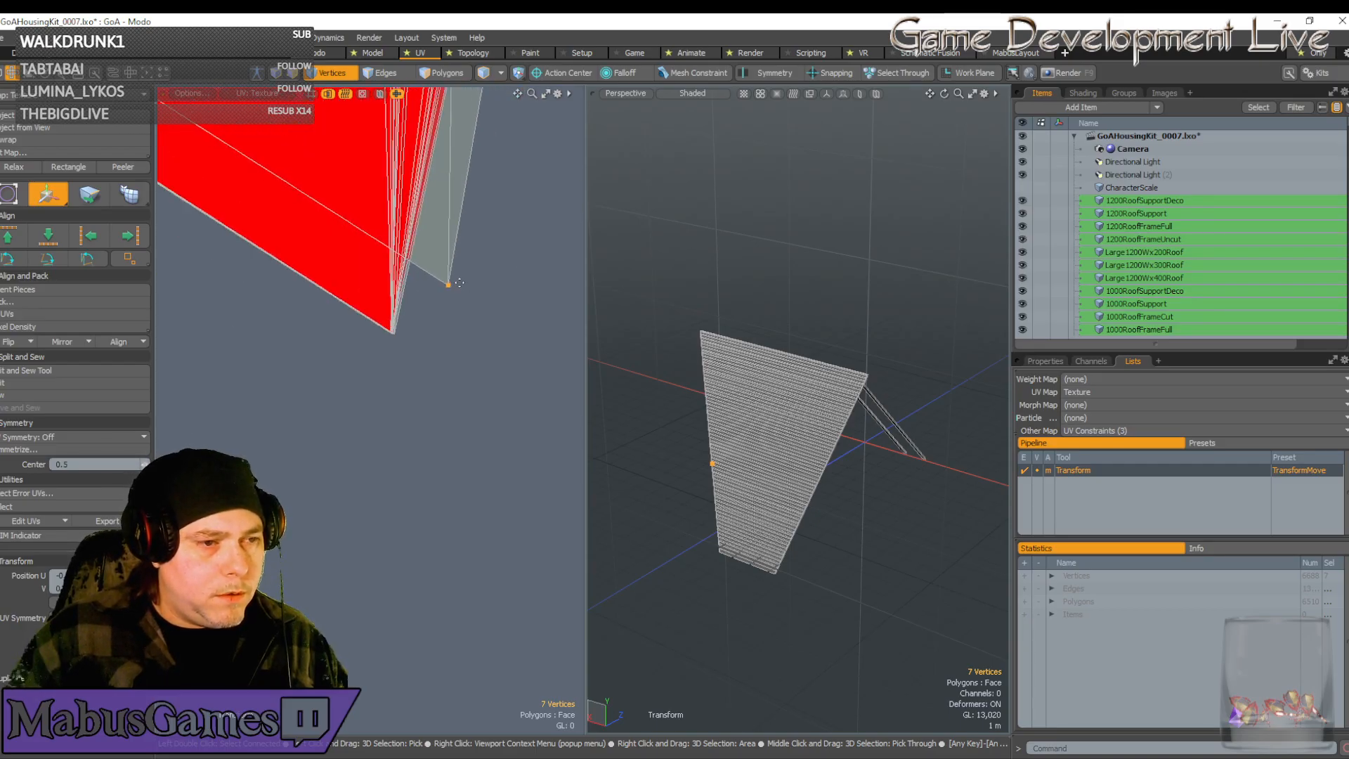
left_click(458, 283)
left_click_drag(520, 221, 466, 254)
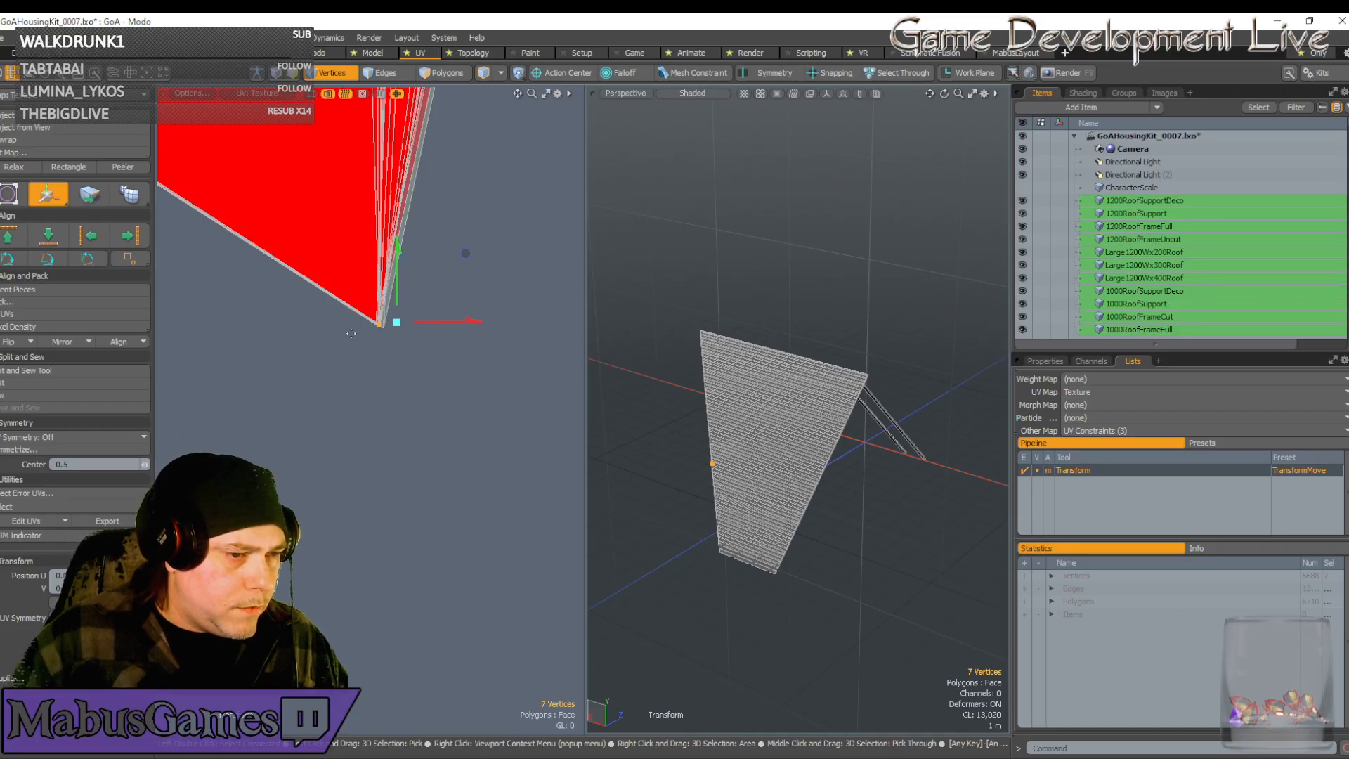
scroll(378, 327, "down", 15)
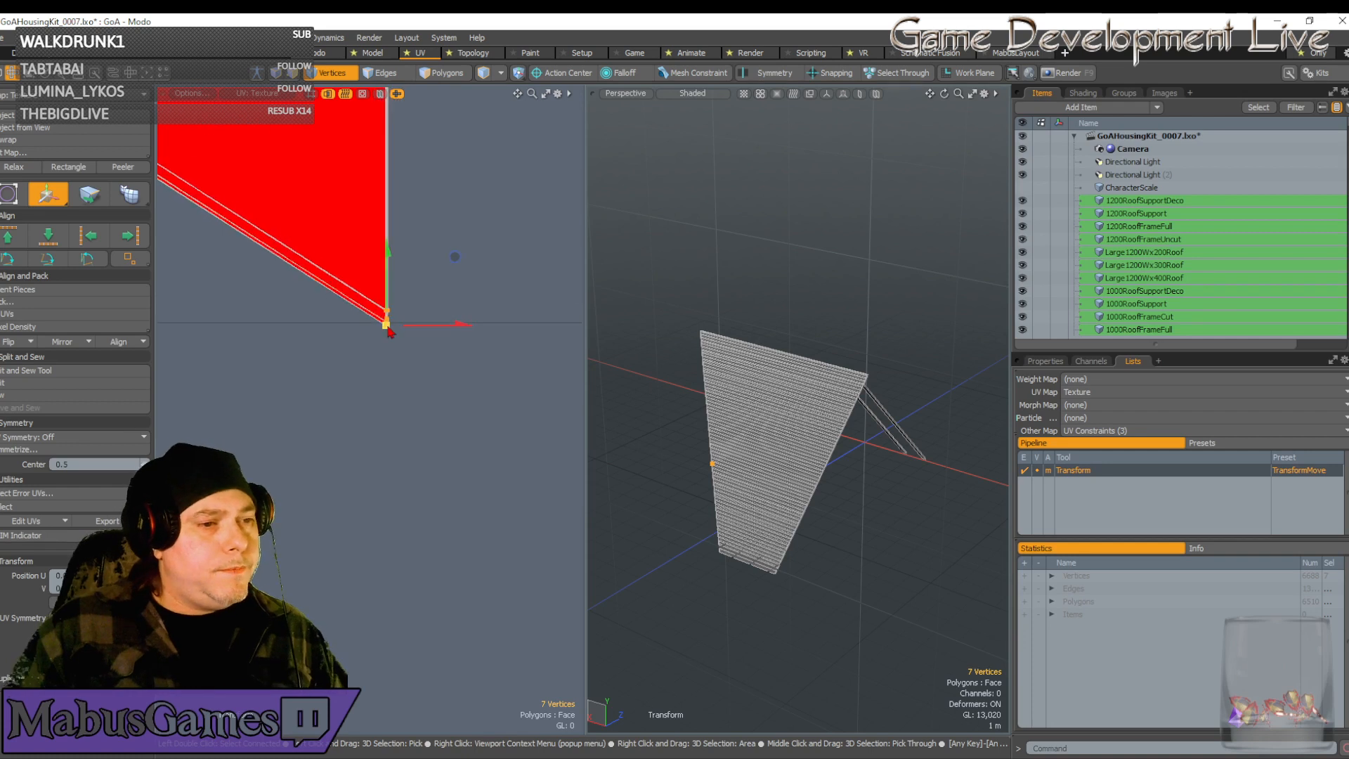
key("space")
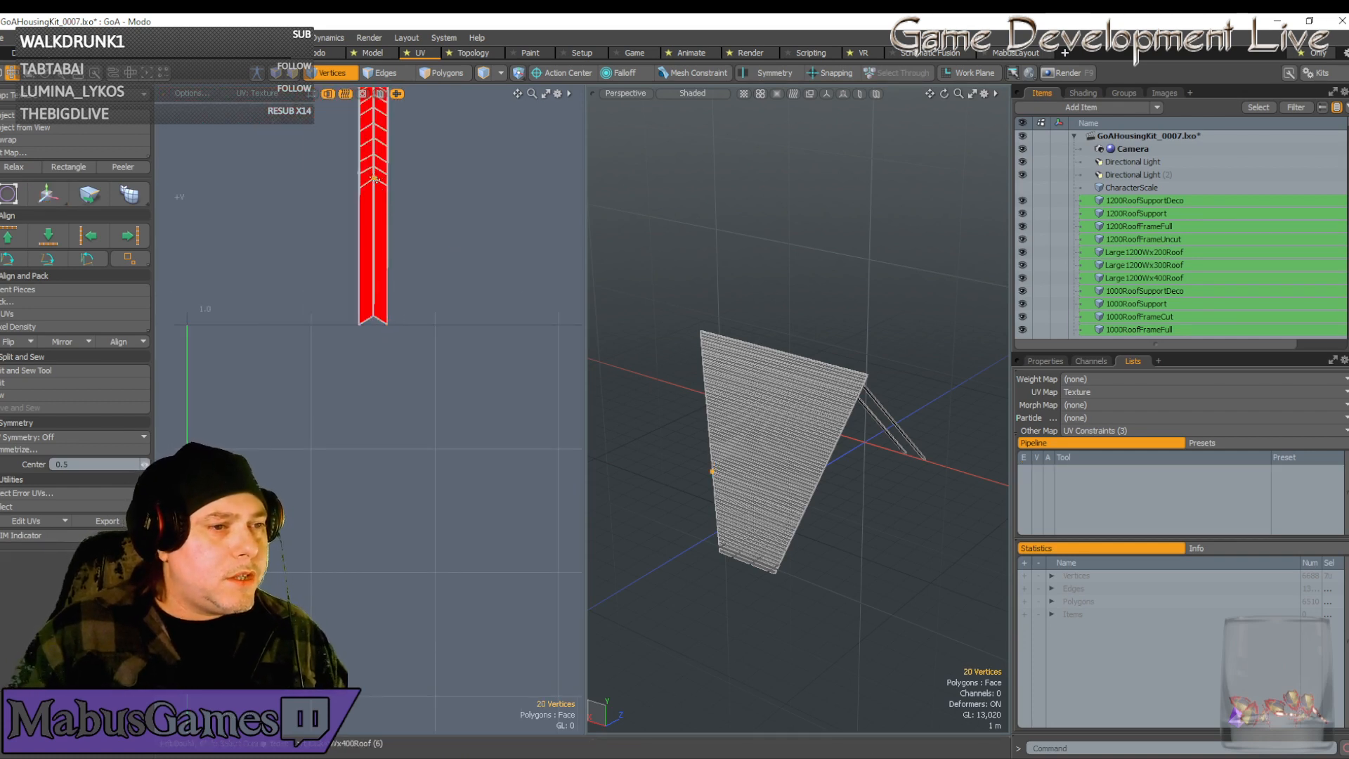
Add the neighbouring UV points and stretch the strip down by moving them
left_click_drag(375, 180, 360, 188)
key("w")
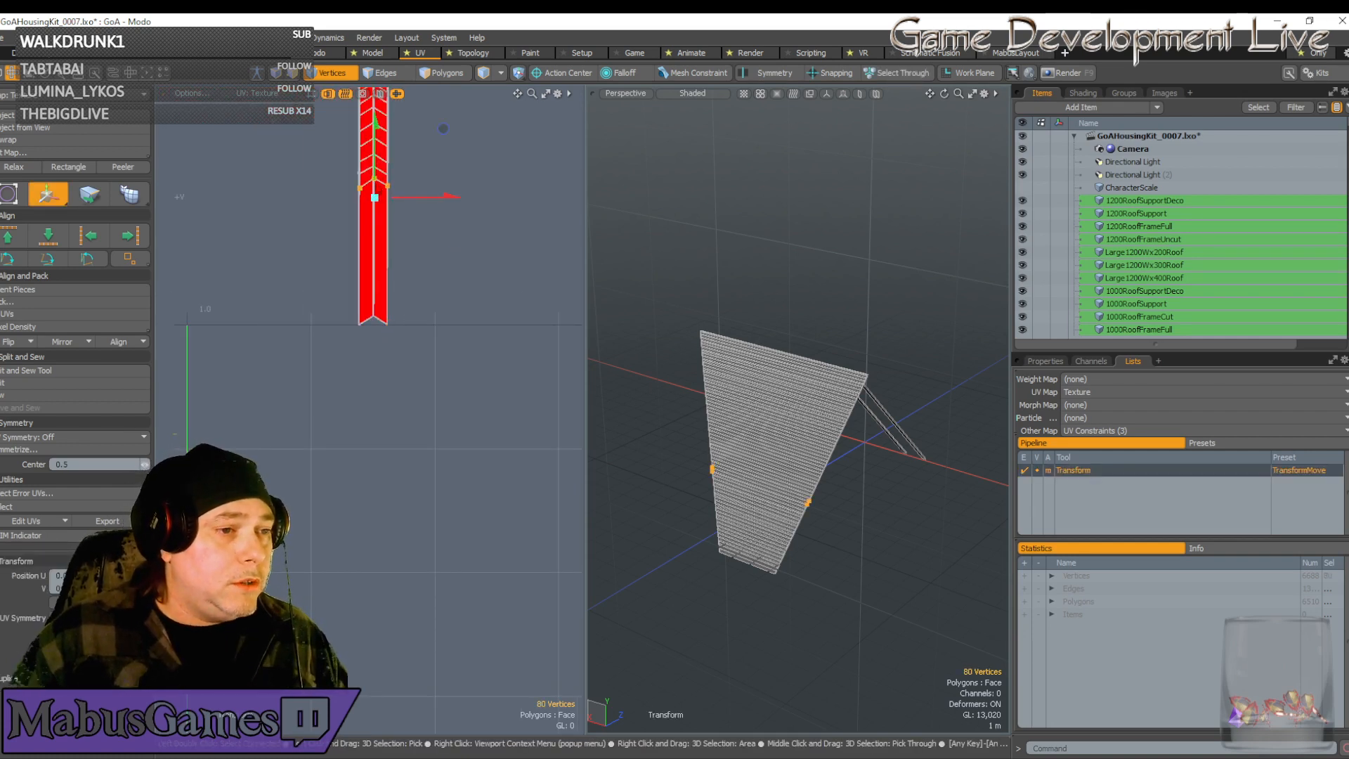
left_click_drag(378, 121, 375, 258)
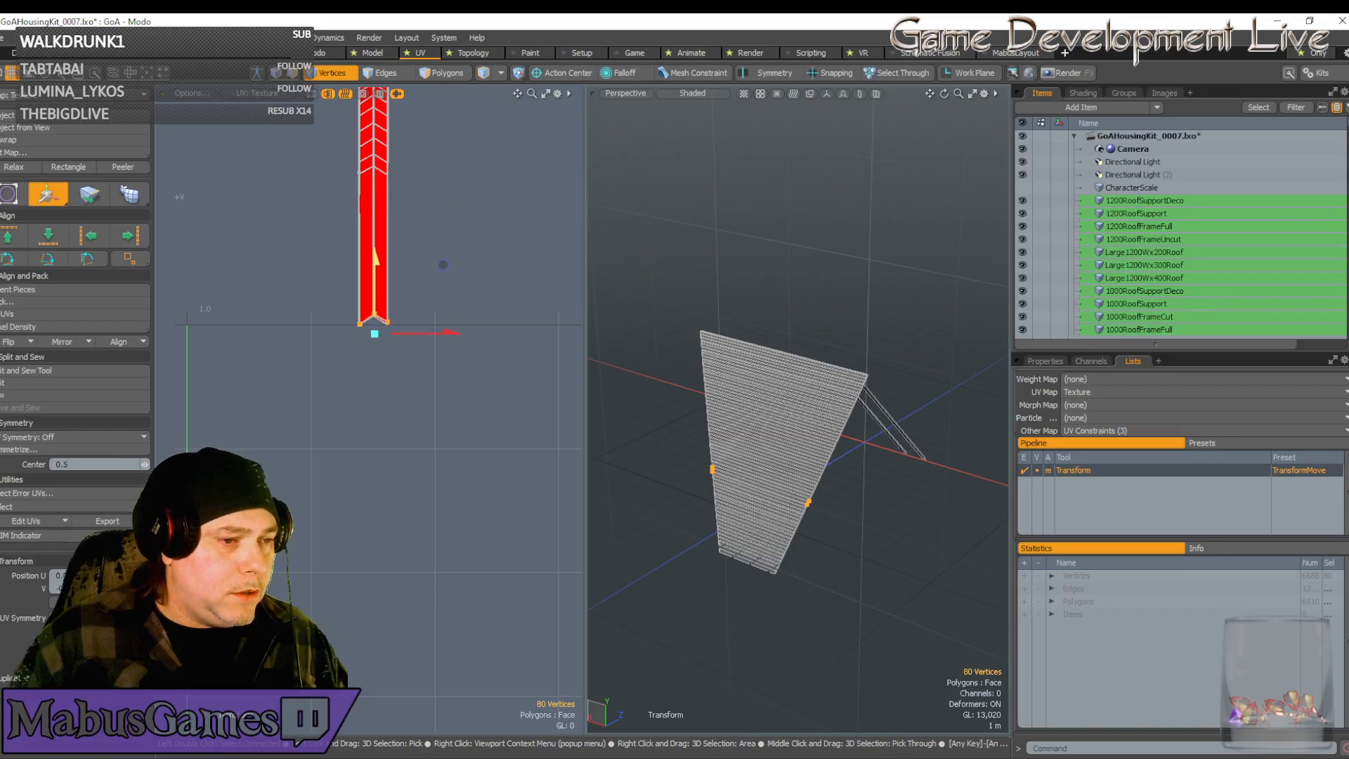
scroll(368, 337, "up", 8)
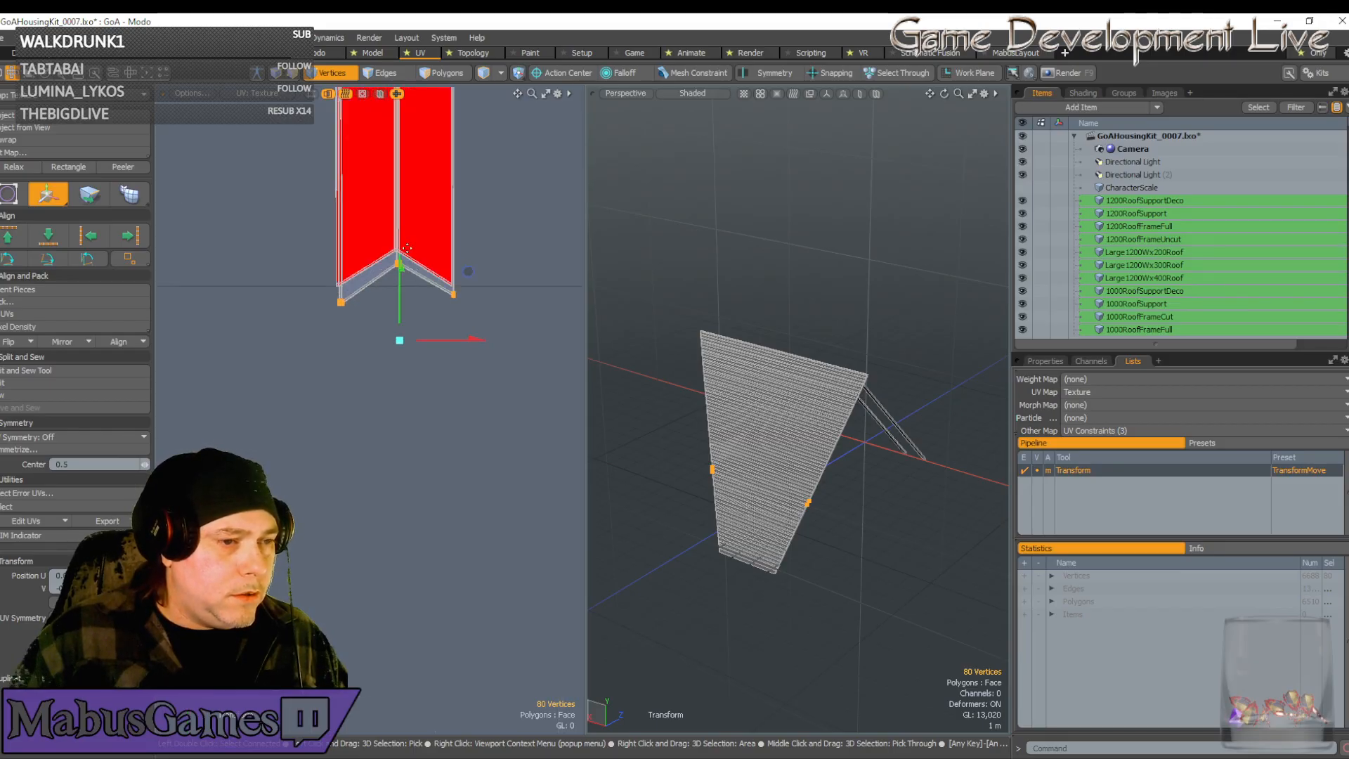
scroll(380, 325, "down", 4)
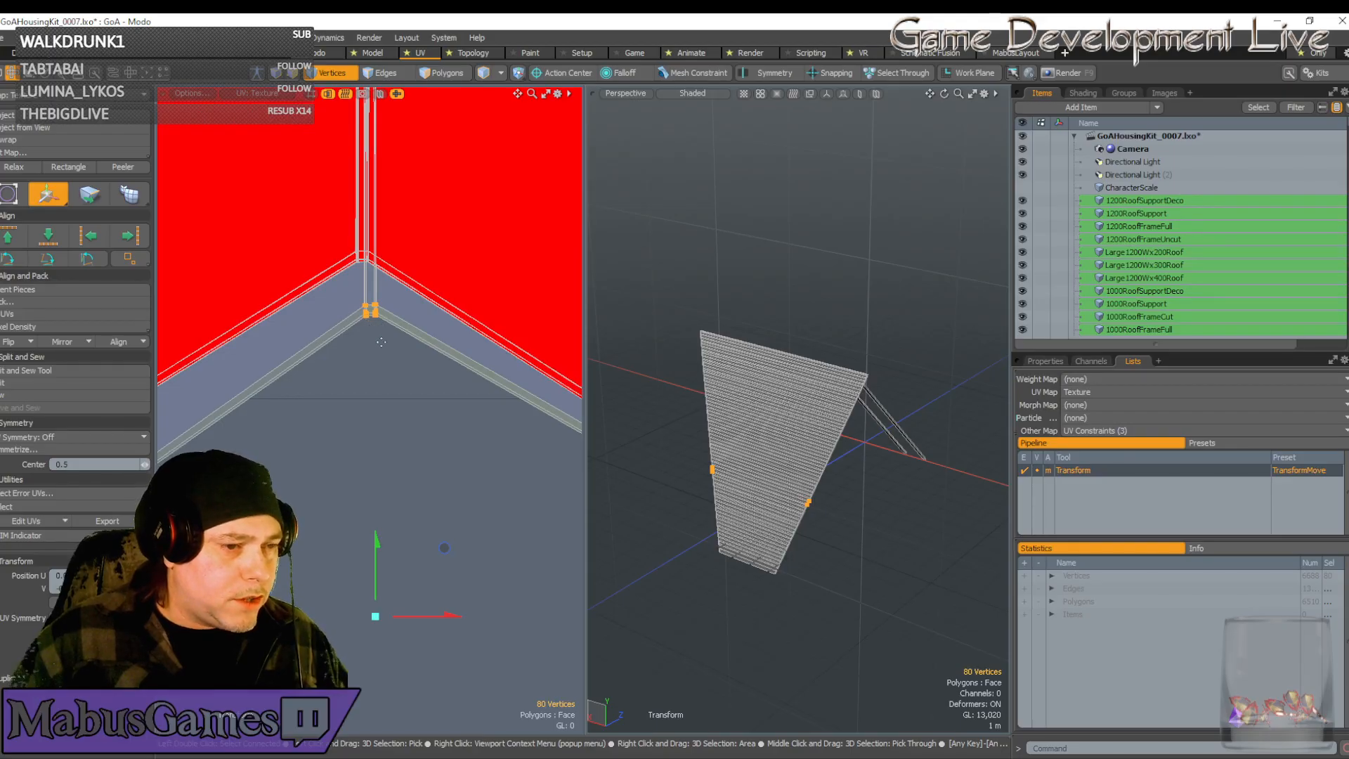
scroll(381, 342, "down", 4)
scroll(395, 377, "up", 8)
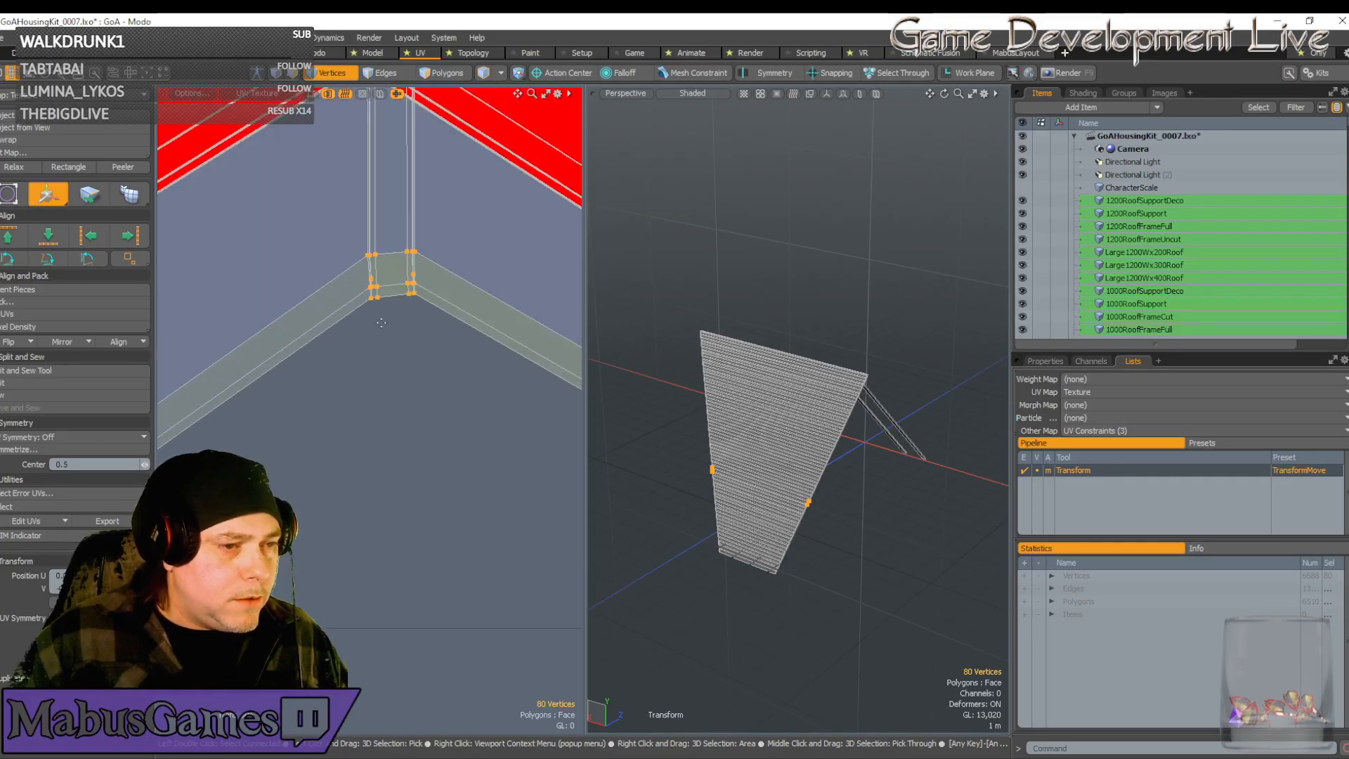
key("space")
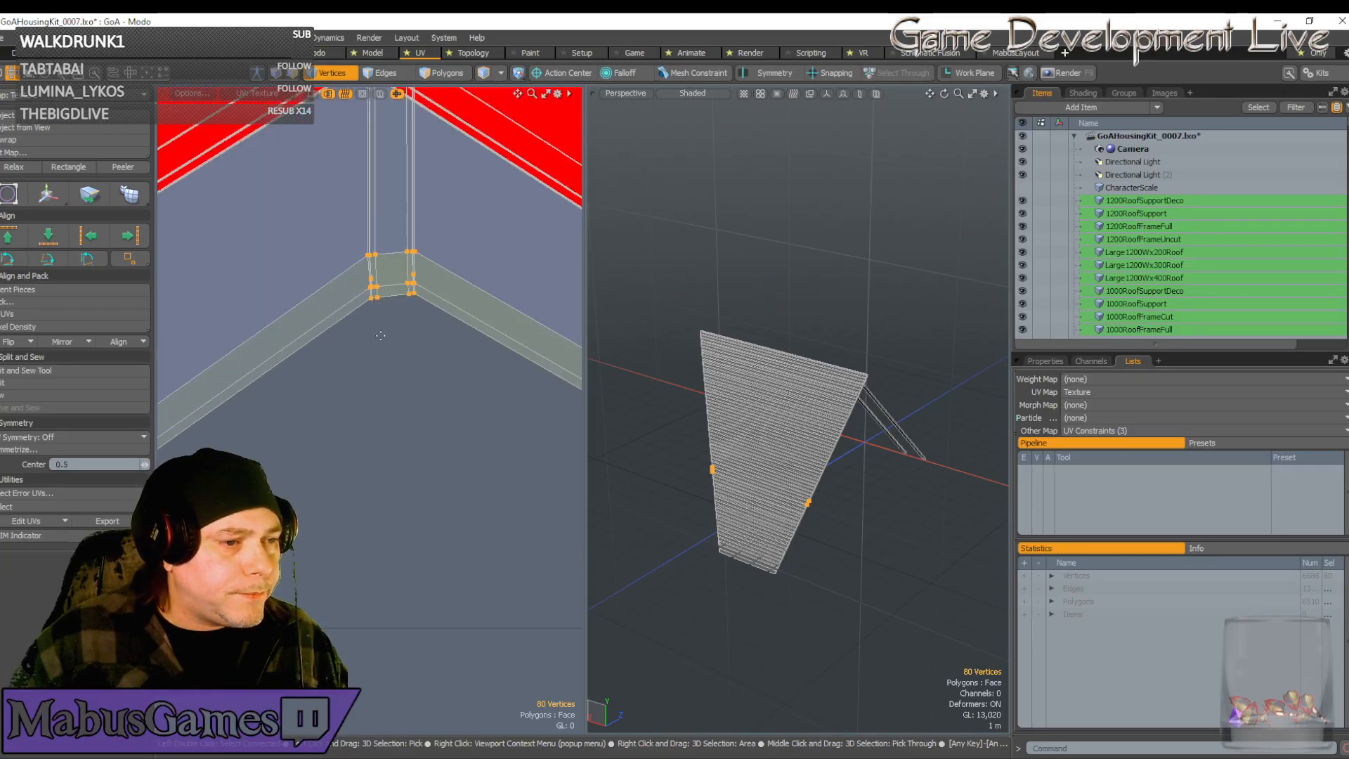
Select just the ten vertices at the strip's left corner for moving
left_click(350, 237)
mouse_move(350, 237)
right_mouse_down()
mouse_move(392, 336)
mouse_move(345, 221)
right_mouse_up()
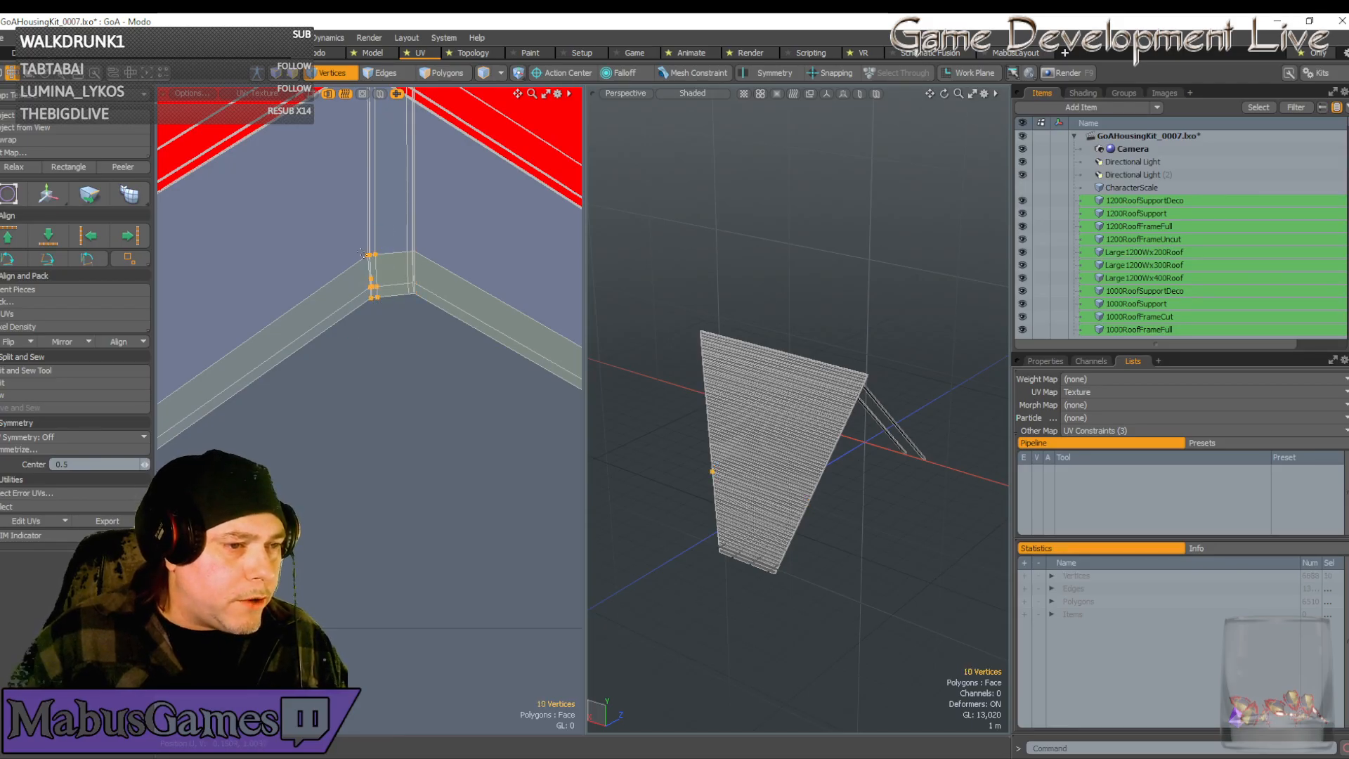
key("w")
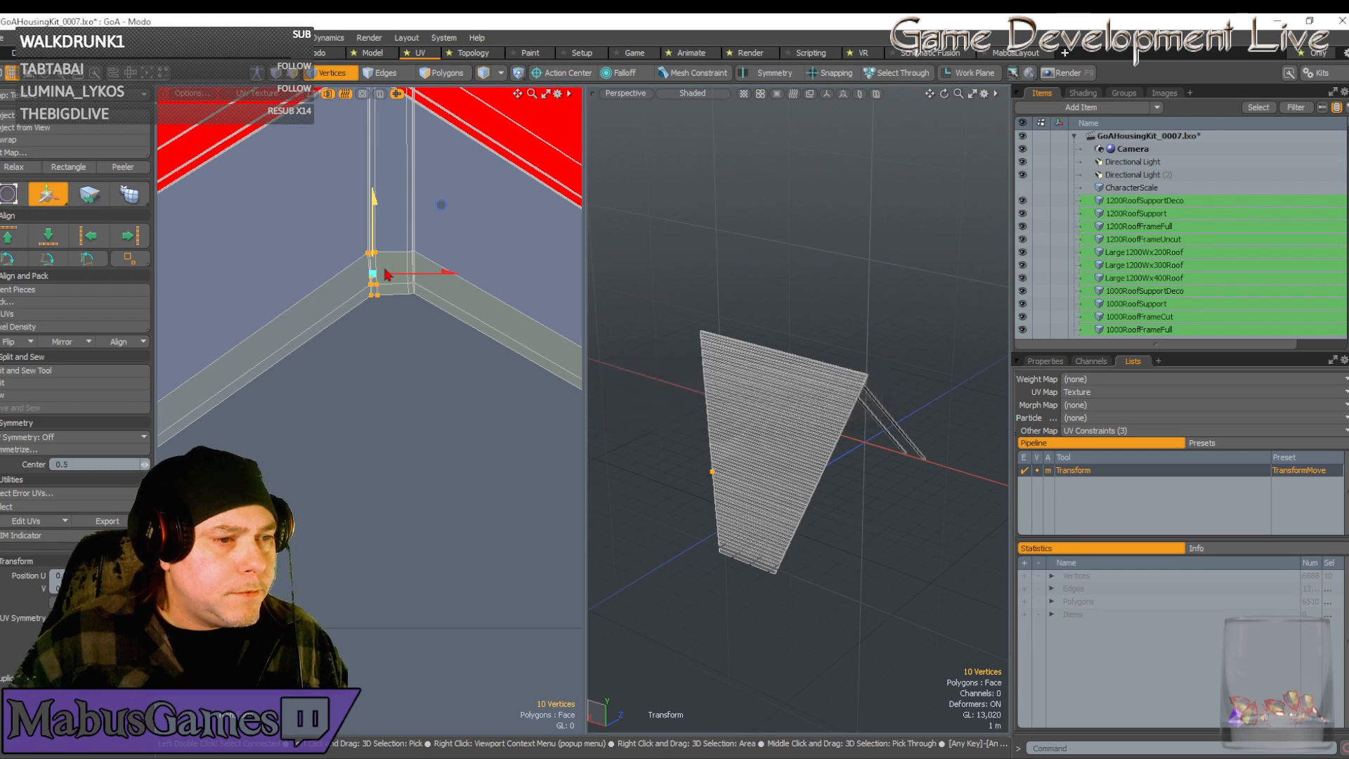
Nudge the corner vertices upward in shrinking subsets of ten, six and two
scroll(372, 265, "up", 4)
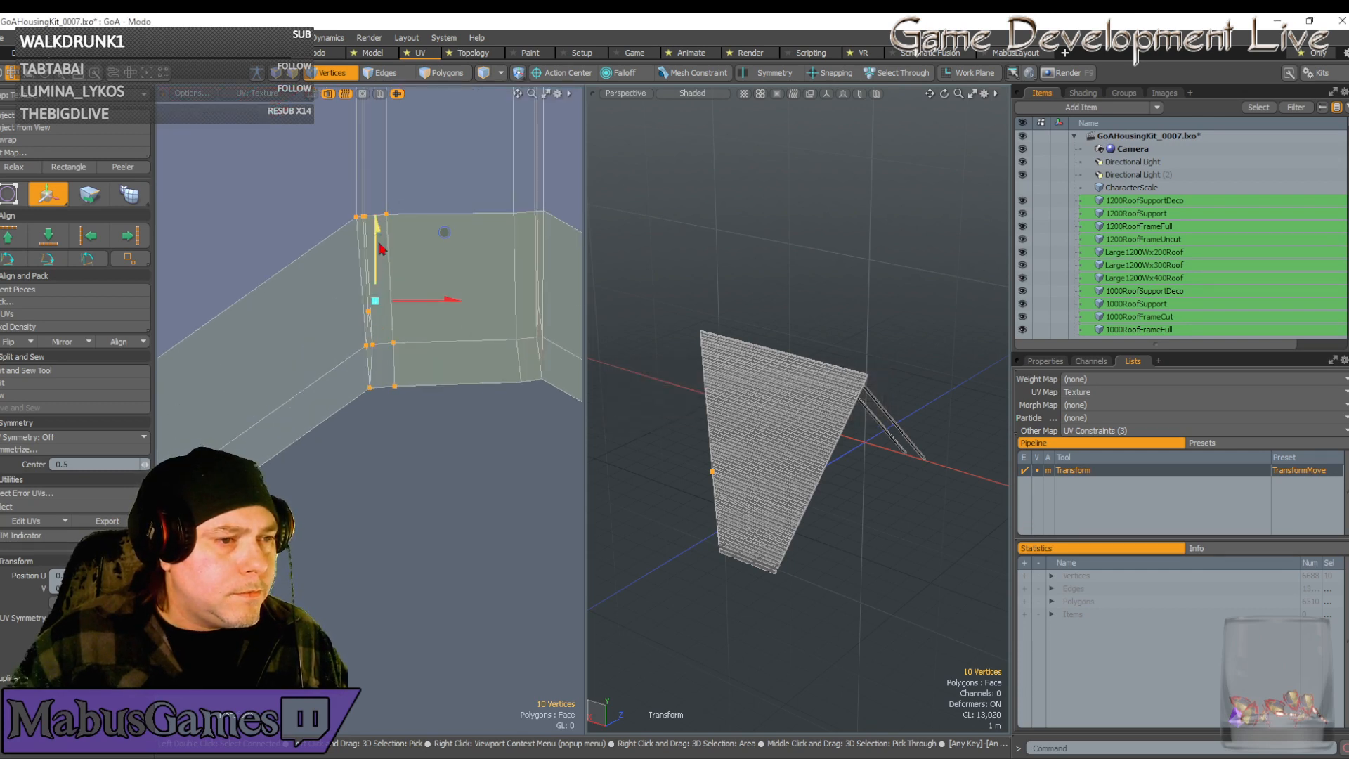
left_click_drag(372, 265, 372, 264)
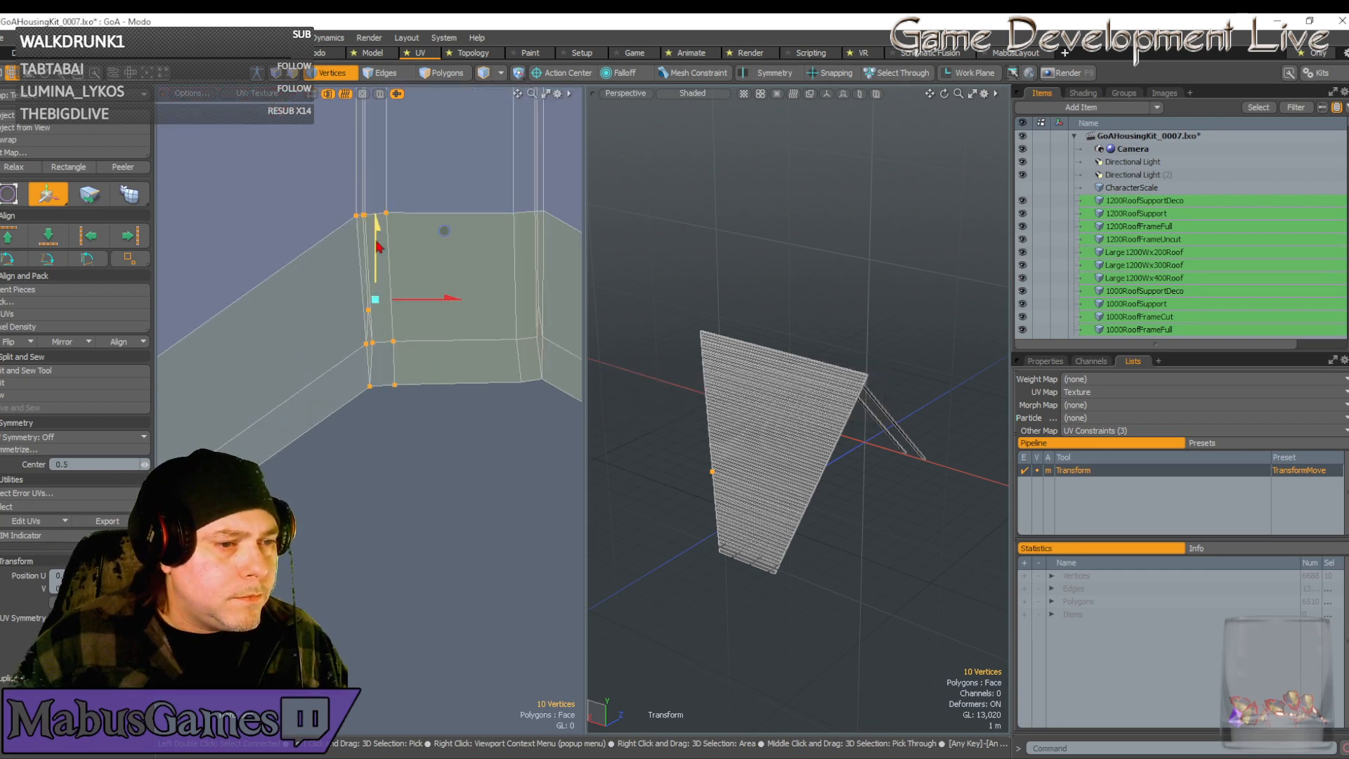
key("q")
right_click_drag(415, 402, 339, 288)
key("w")
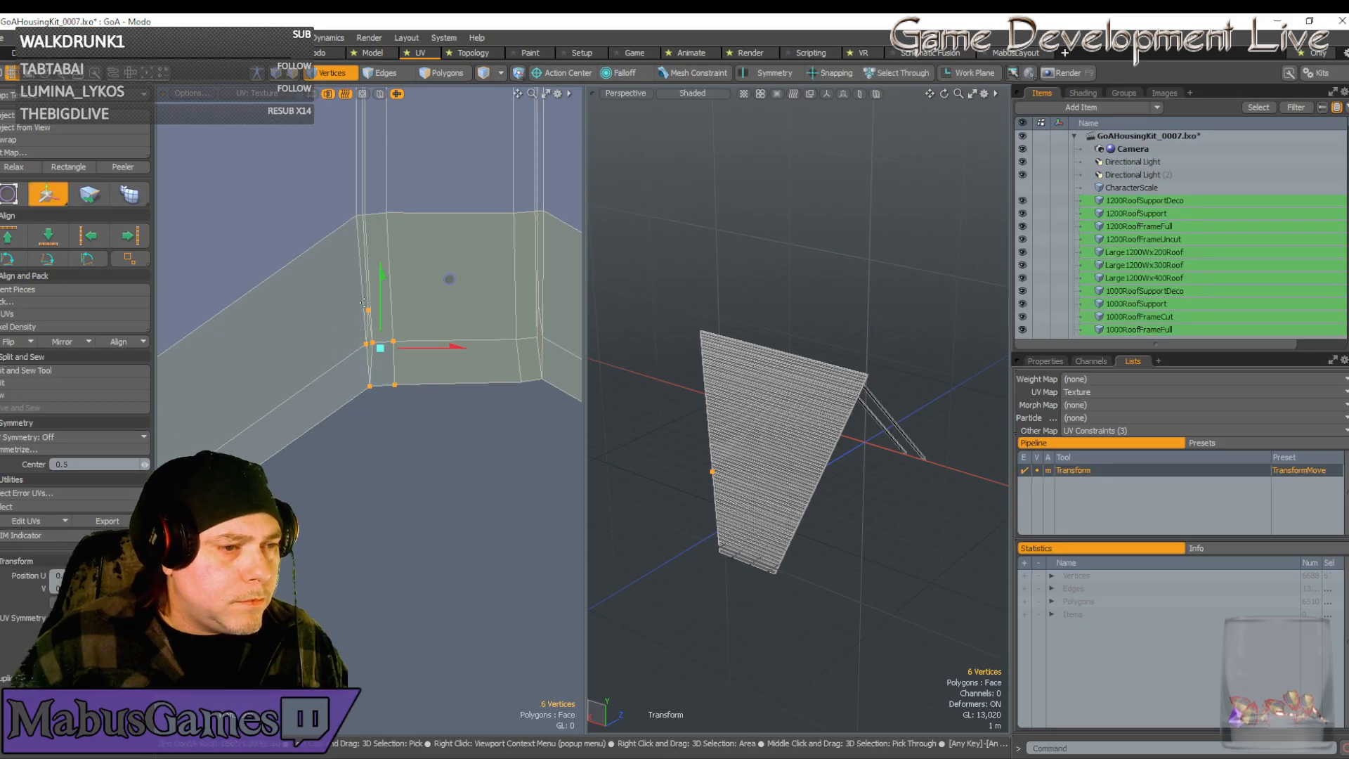
left_click_drag(380, 281, 381, 279)
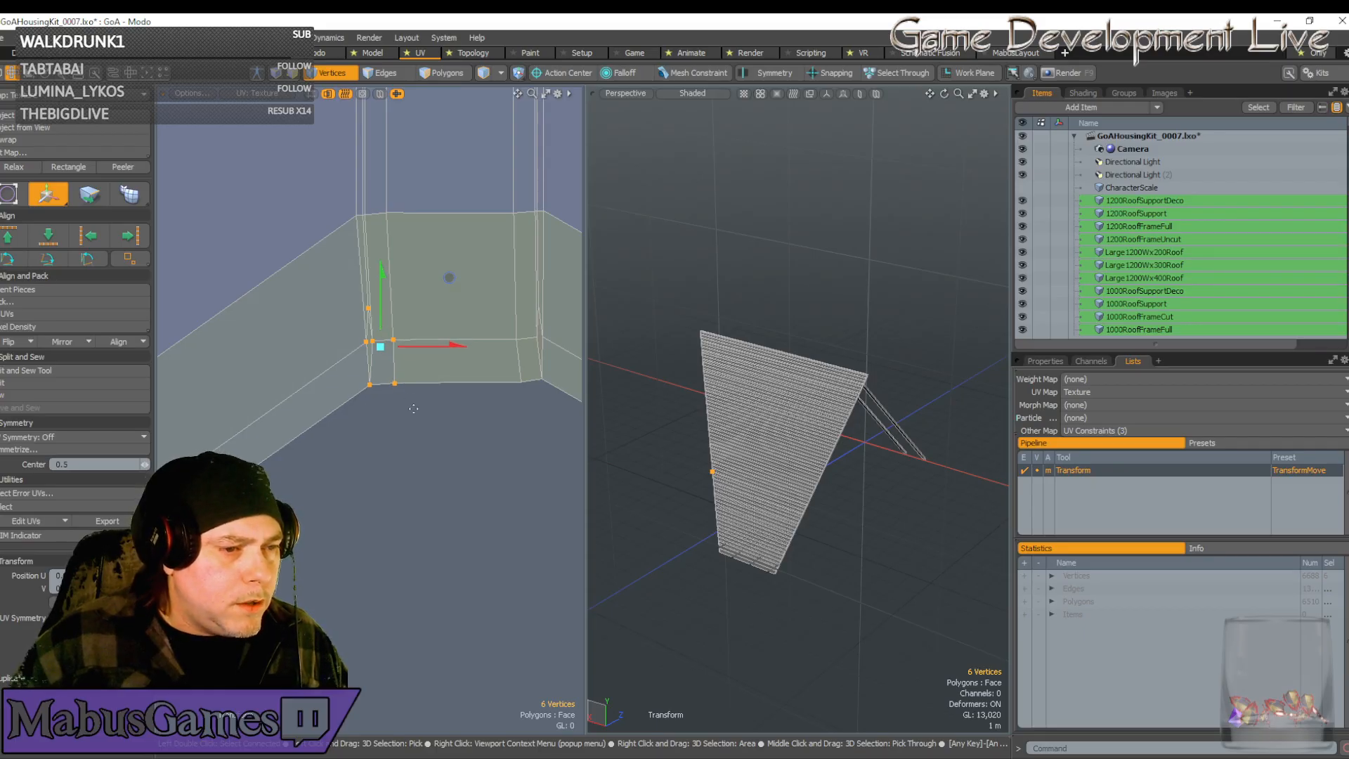
key("q")
right_click_drag(417, 410, 342, 375)
scroll(342, 376, "up", 2)
key("w")
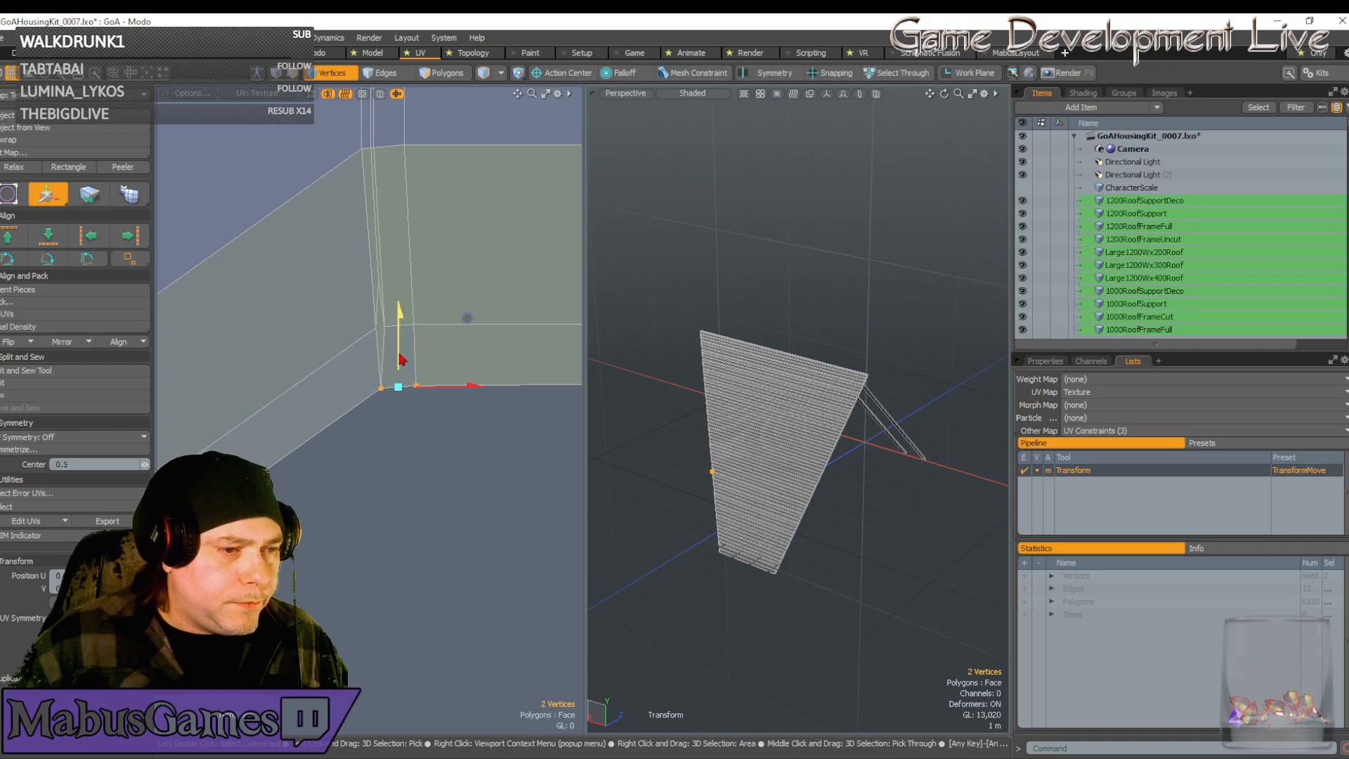
left_click_drag(400, 312, 400, 310)
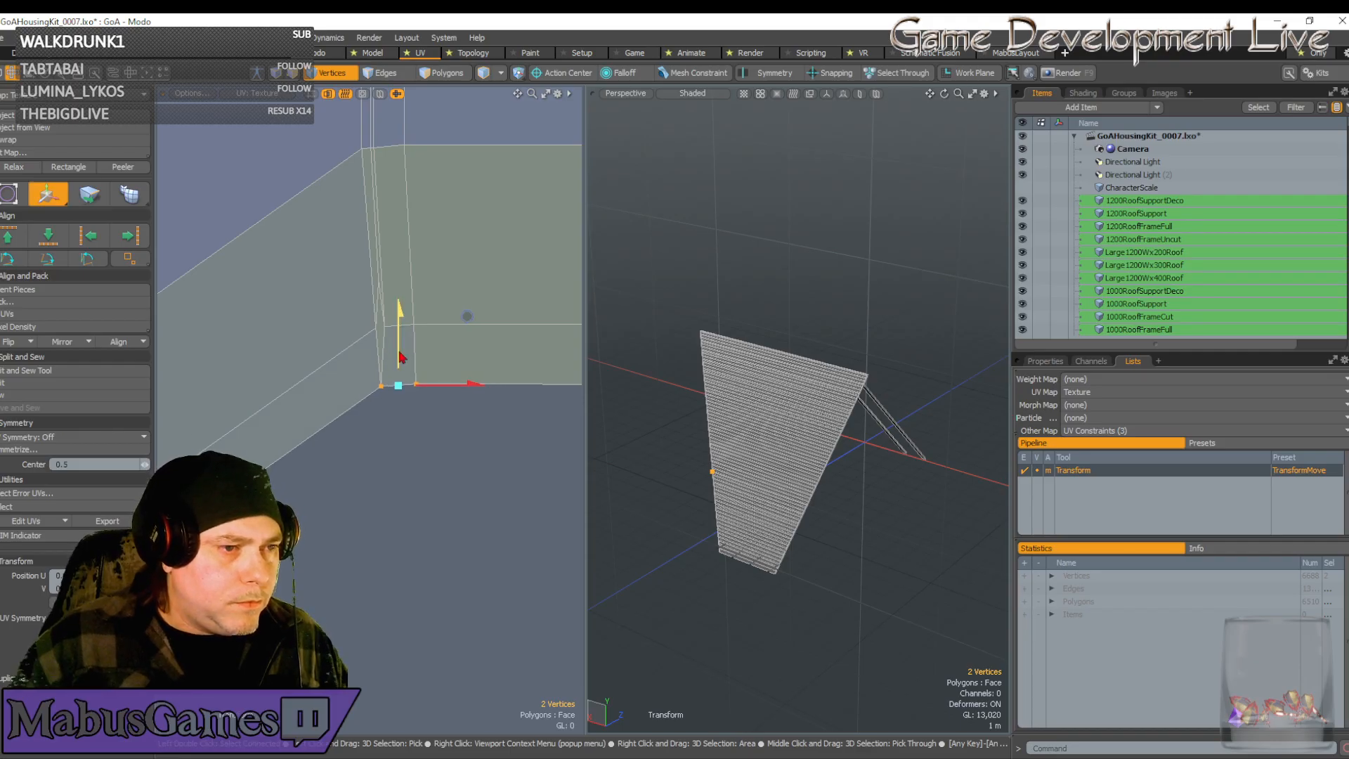
Shift five, then six corner vertices left until the chevron edges line up
key("q")
right_click_drag(441, 415, 334, 301)
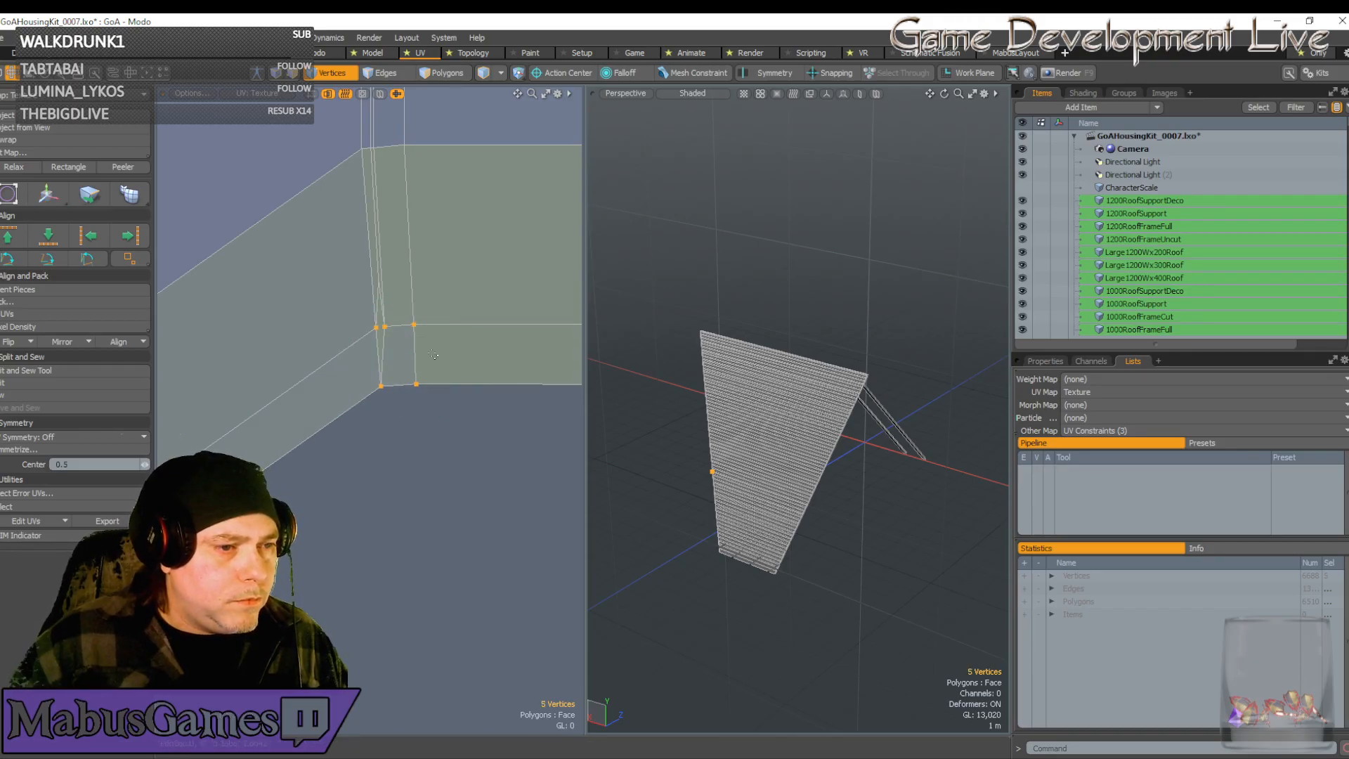
key("w")
left_click_drag(447, 357, 446, 355)
key("q")
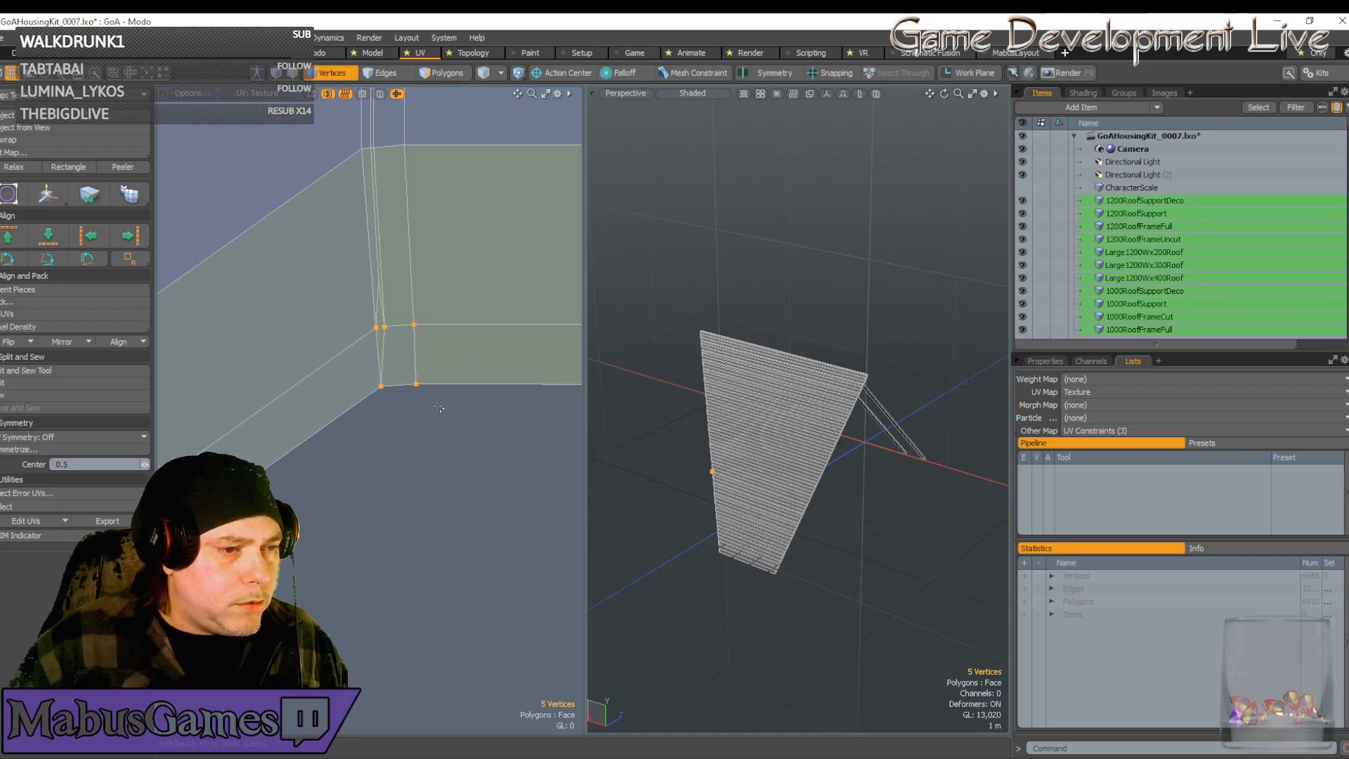
right_click_drag(449, 432, 335, 251)
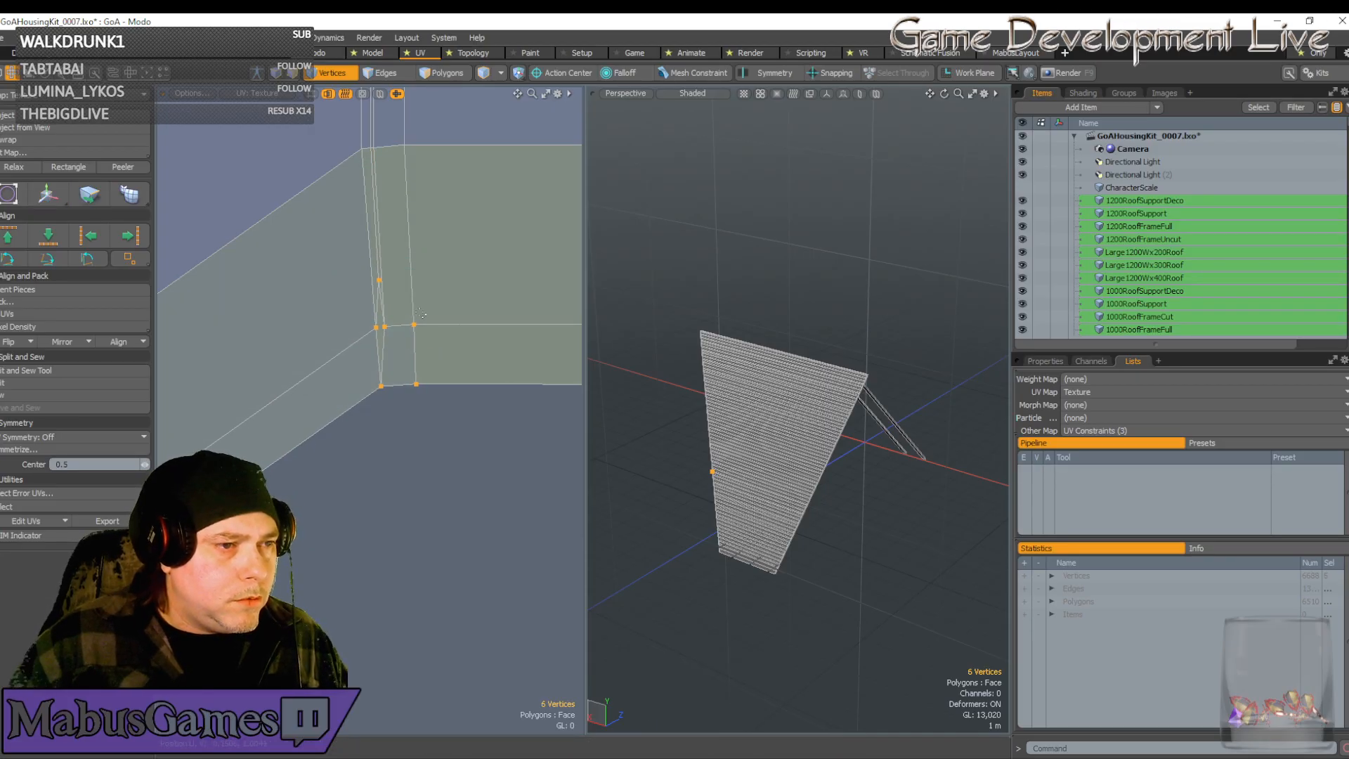
key("w")
left_click_drag(462, 264, 458, 264)
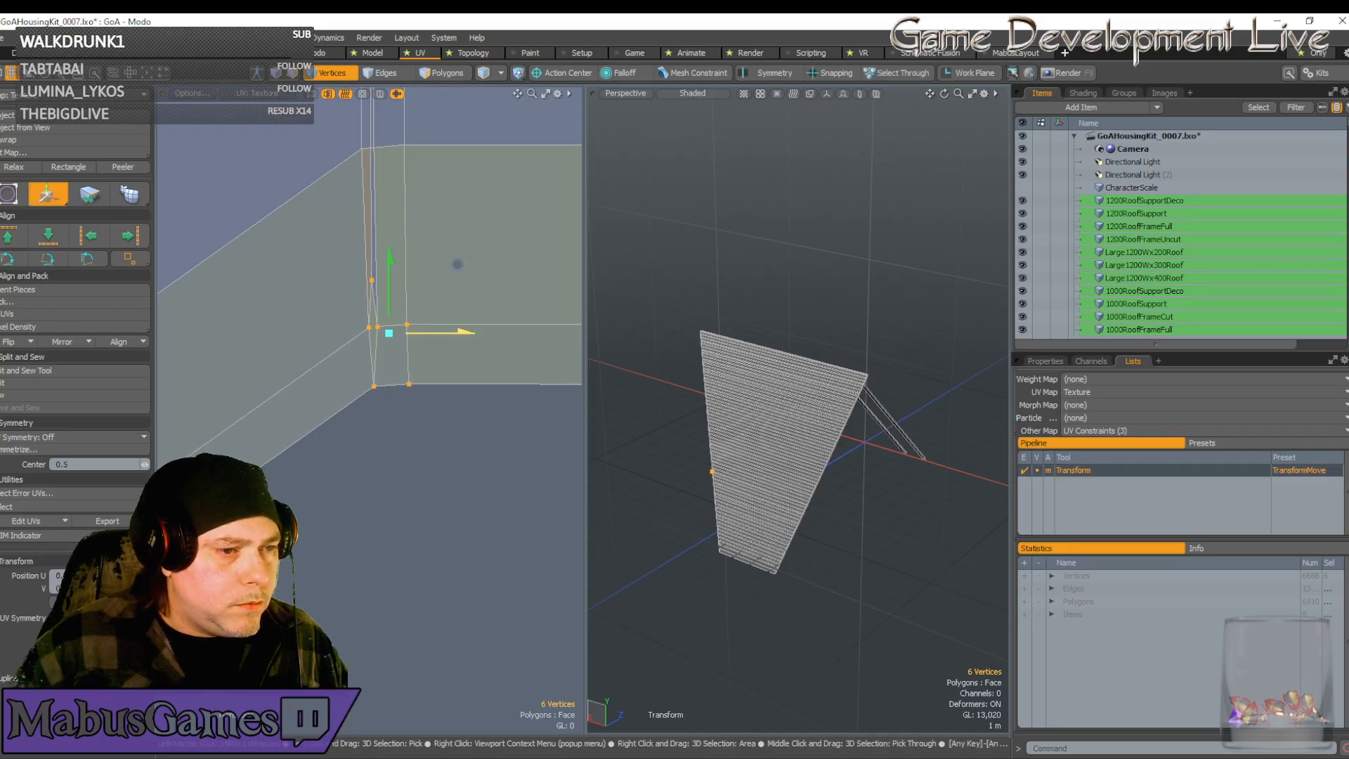
key("space")
scroll(424, 401, "down", 6)
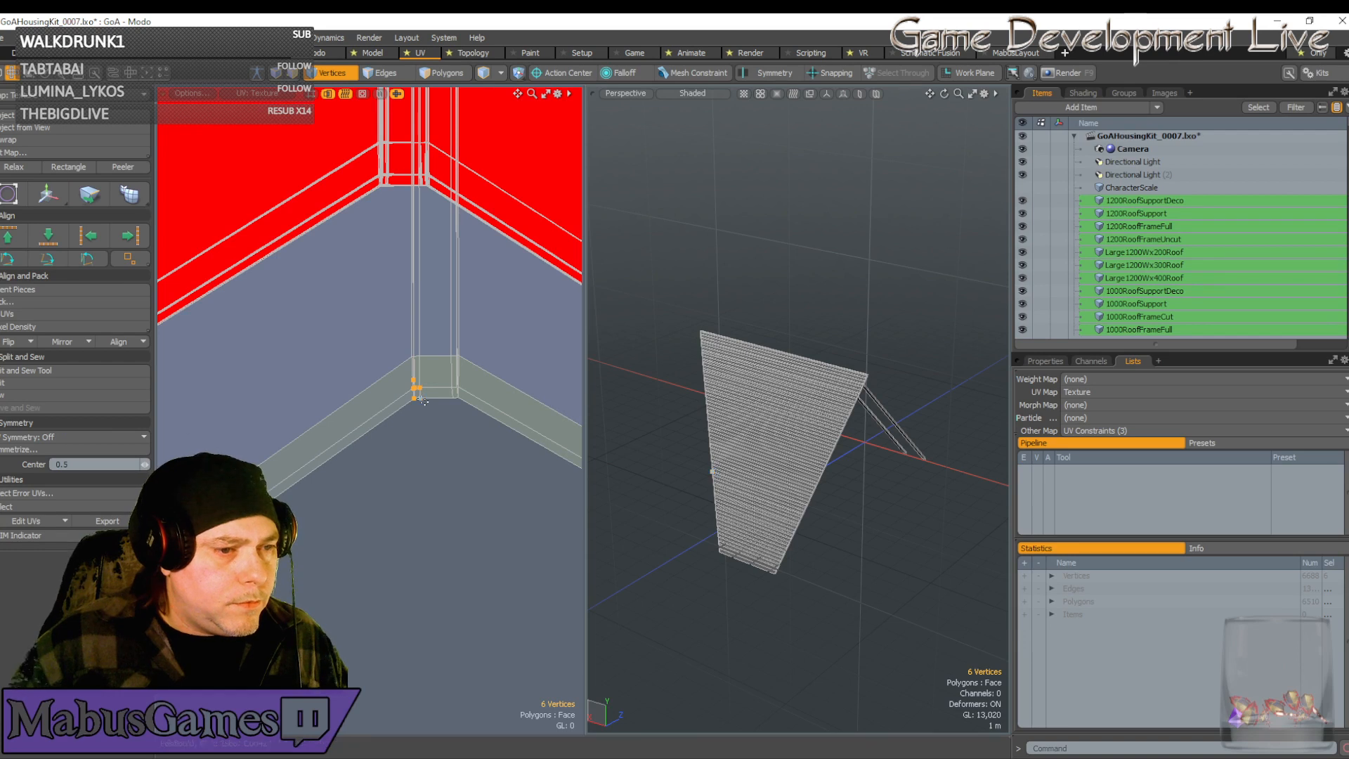
Expand to the whole 80-vertex strip and shift it up-left onto the neighbouring wireframe lines
key("w")
key("space")
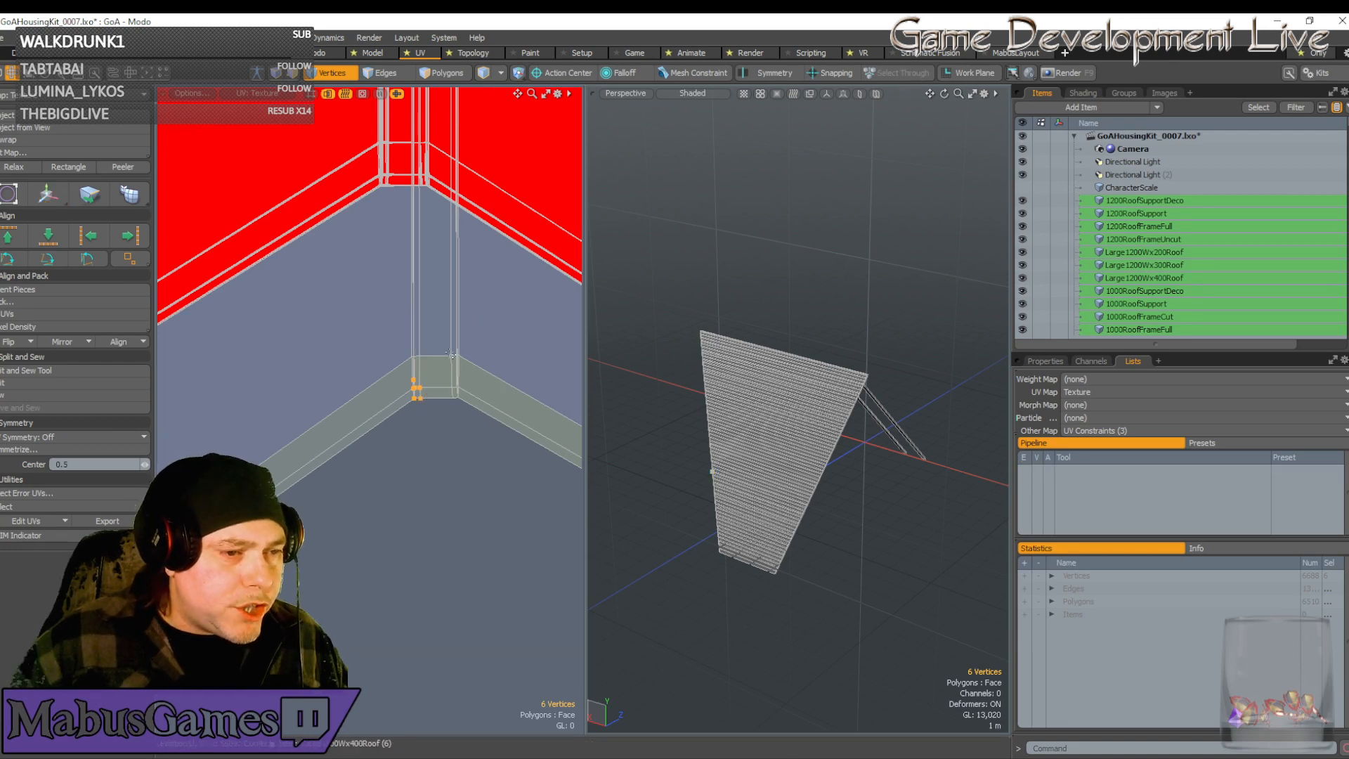
key("bracketright")
key("w")
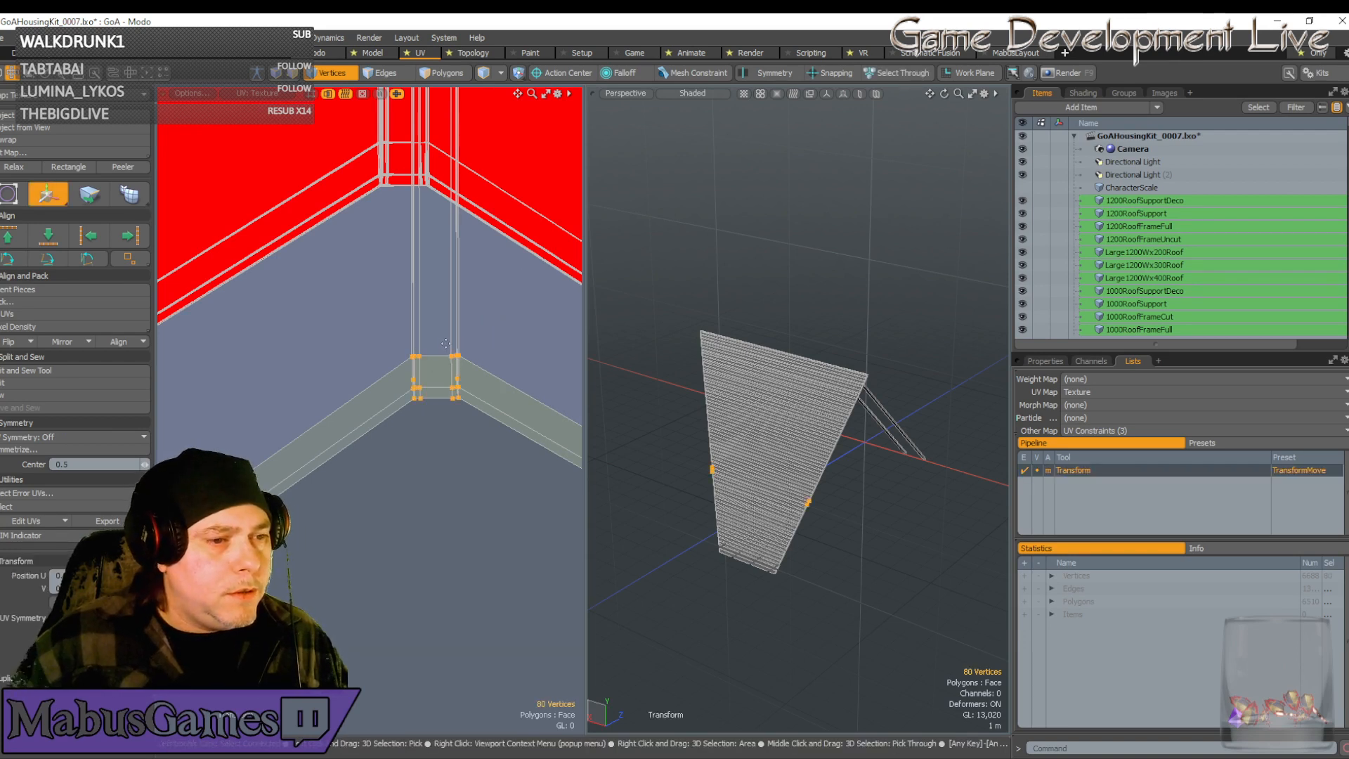
left_click_drag(515, 277, 480, 60)
scroll(417, 135, "up", 5)
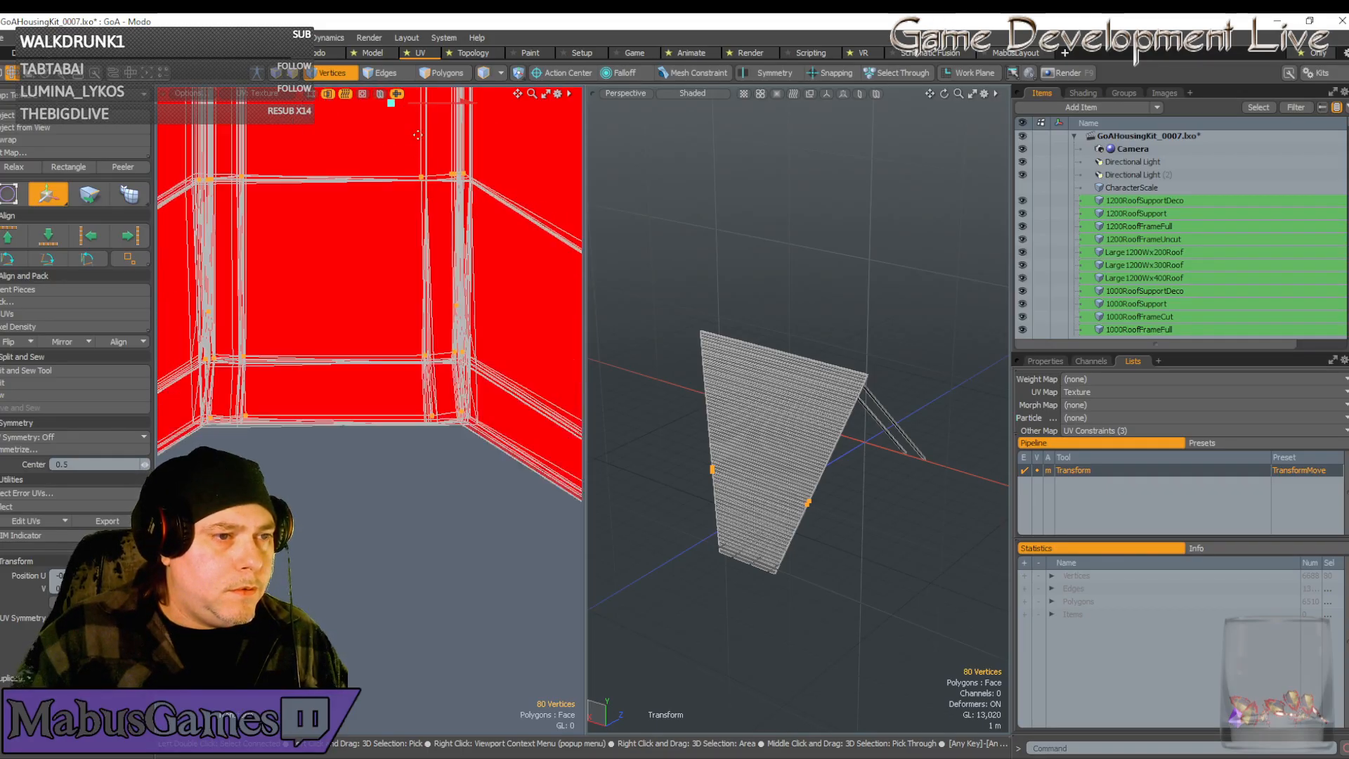
scroll(417, 135, "up", 5)
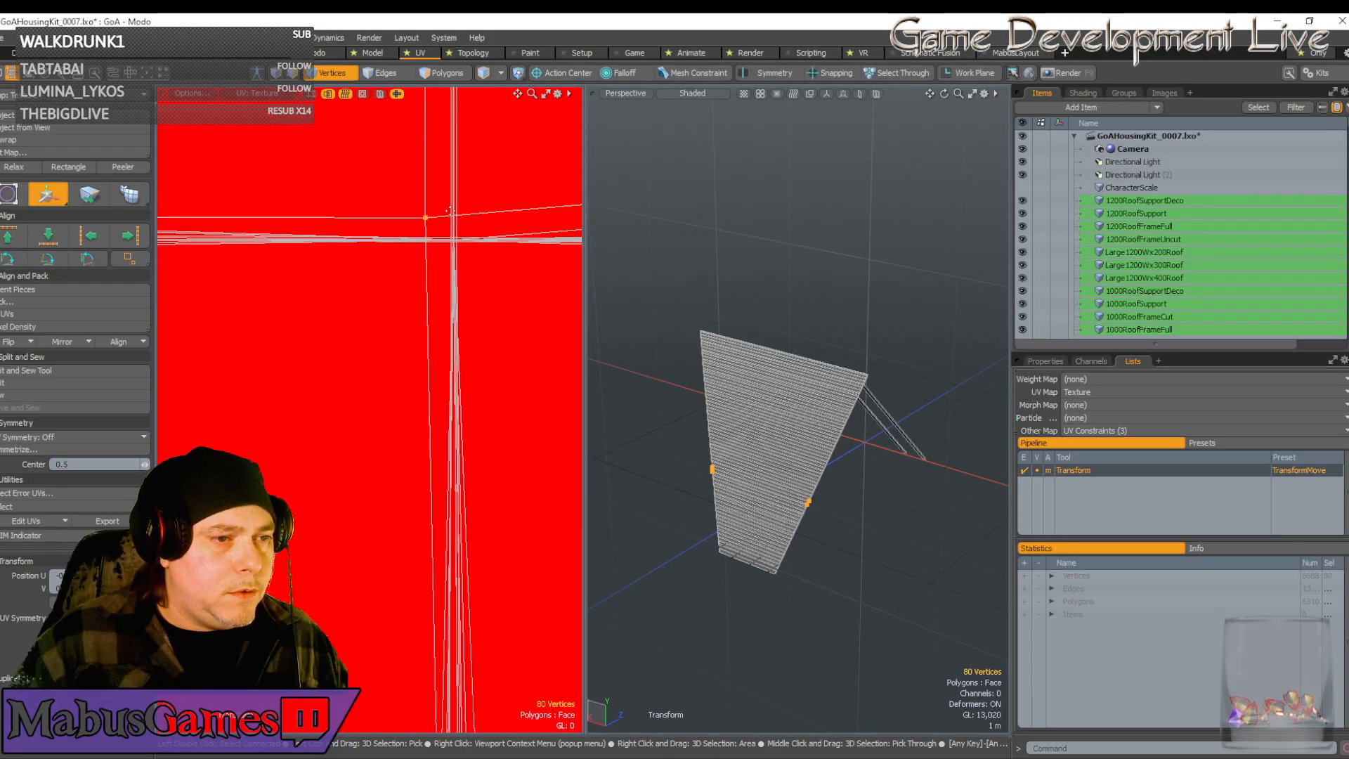
left_click_drag(438, 209, 438, 213)
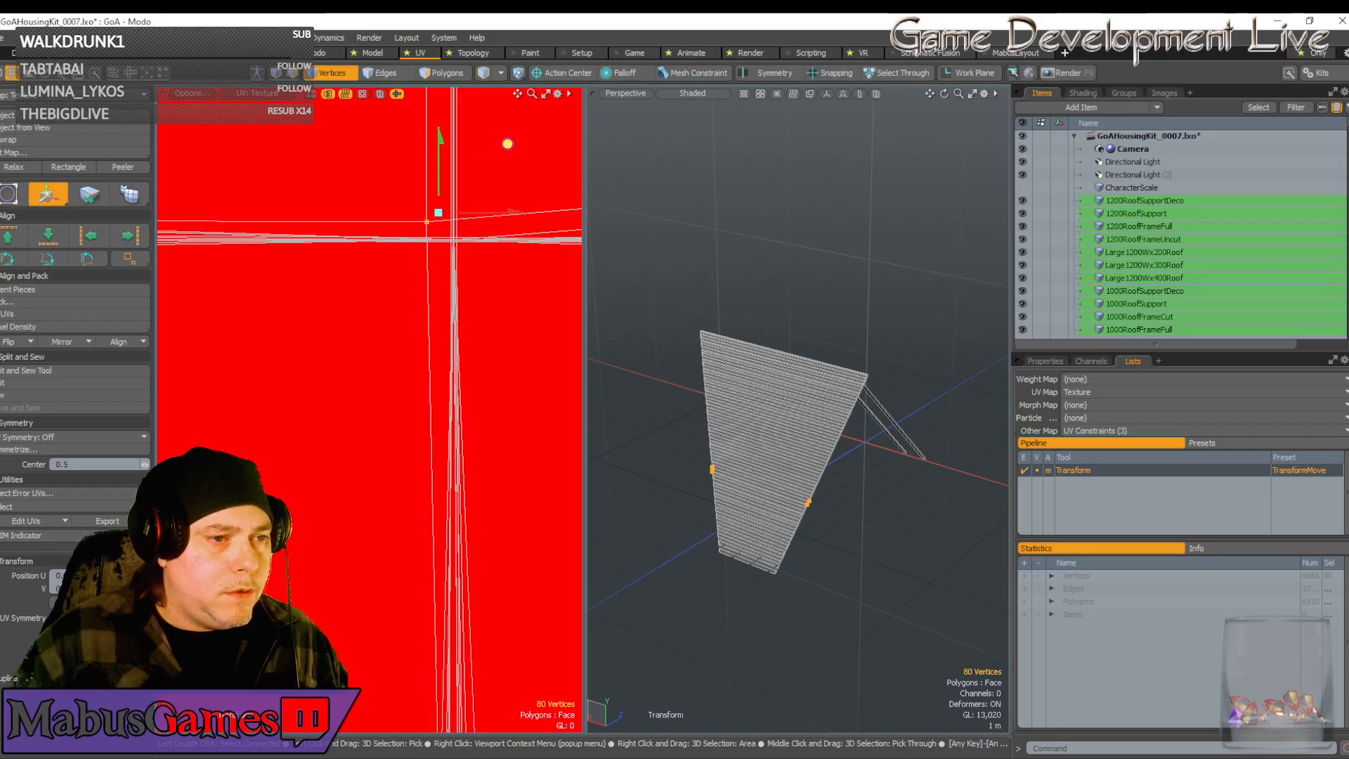
mouse_move(507, 143)
left_mouse_down()
mouse_move(534, 162)
mouse_move(541, 143)
mouse_move(519, 157)
left_mouse_up()
left_click_drag(470, 227, 468, 227)
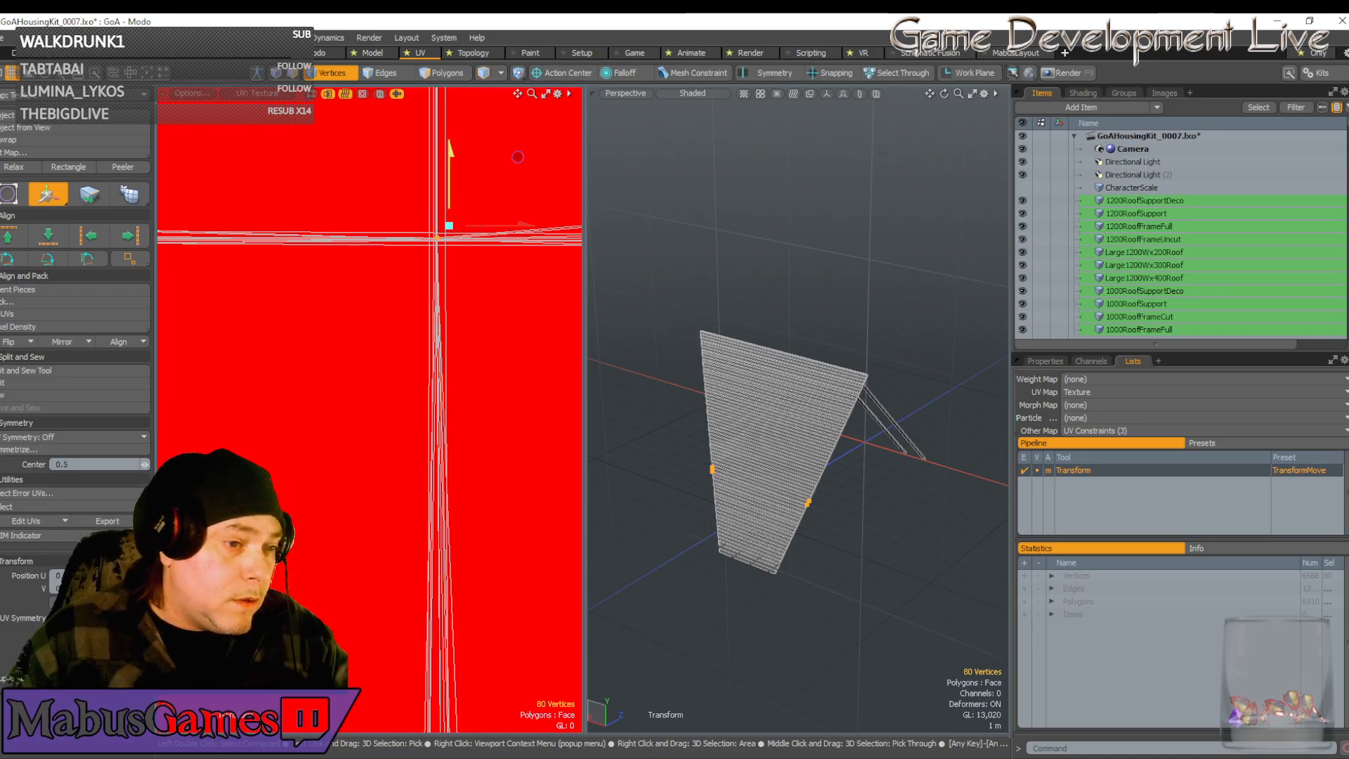
left_click_drag(518, 160, 518, 159)
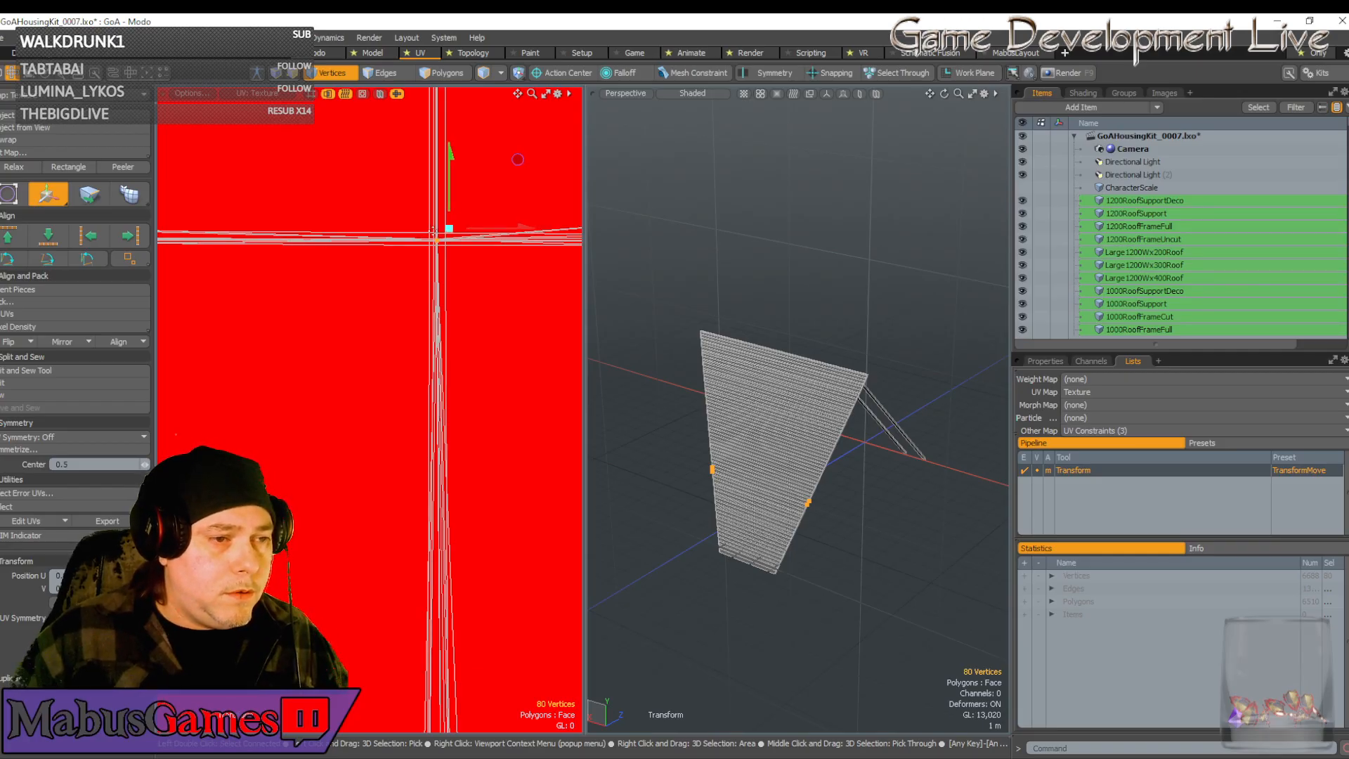
scroll(433, 231, "down", 10)
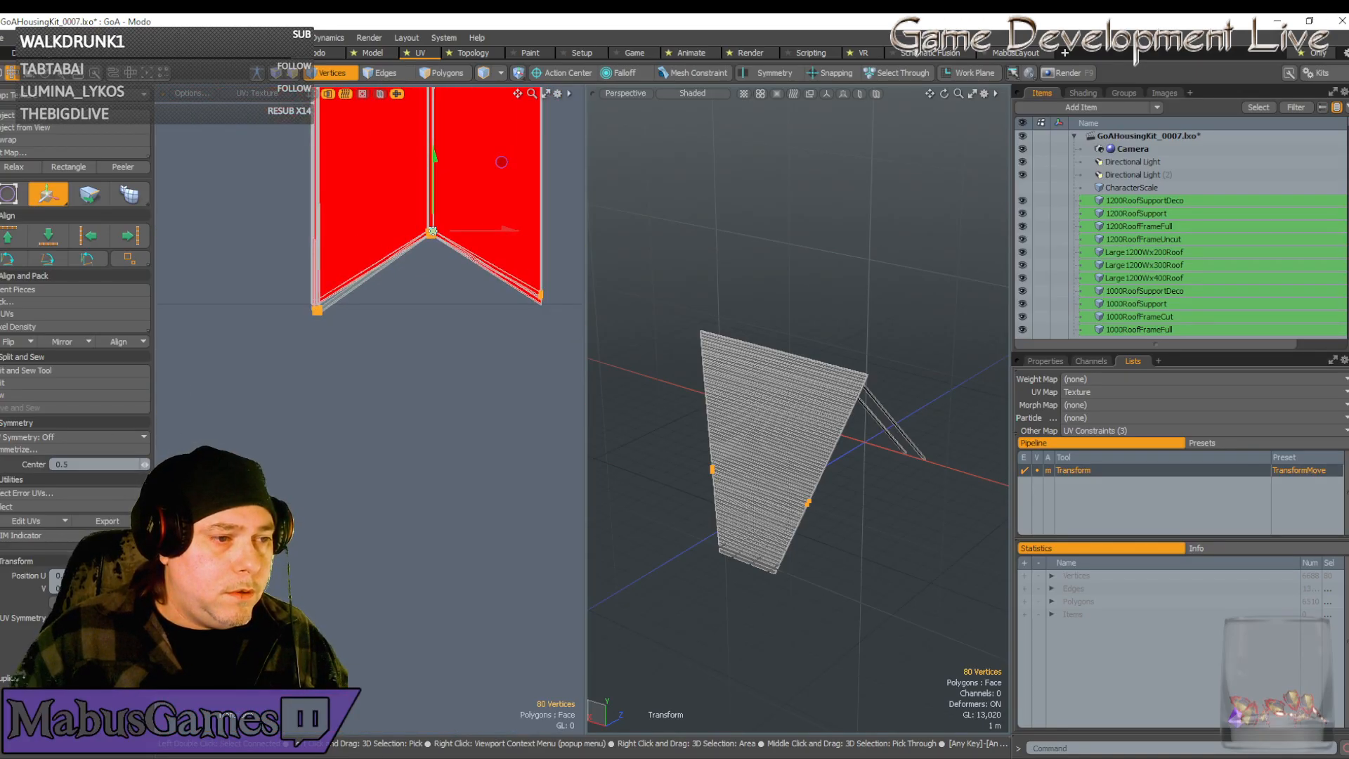
Select the seven vertices at the strip's end and pull them down along V
scroll(553, 289, "up", 6)
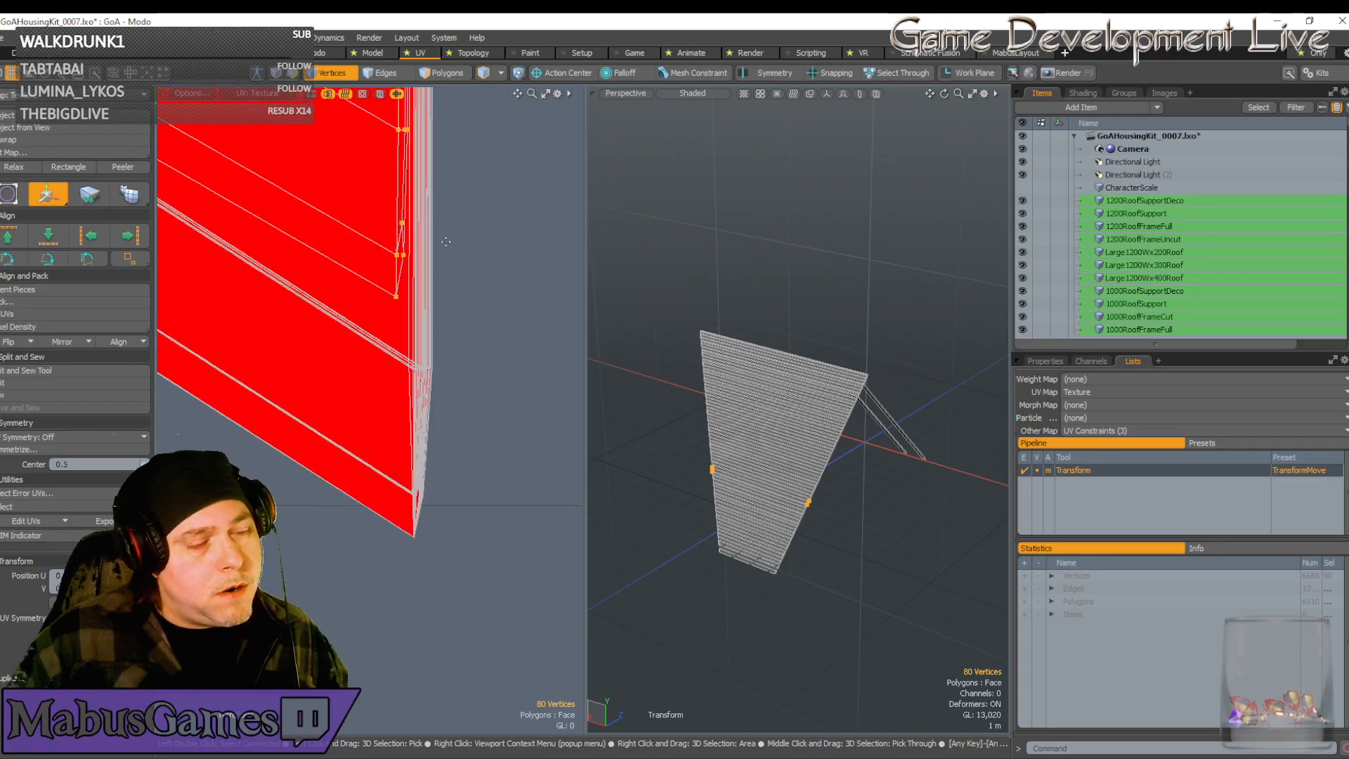
scroll(445, 241, "down", 10)
scroll(174, 271, "up", 5)
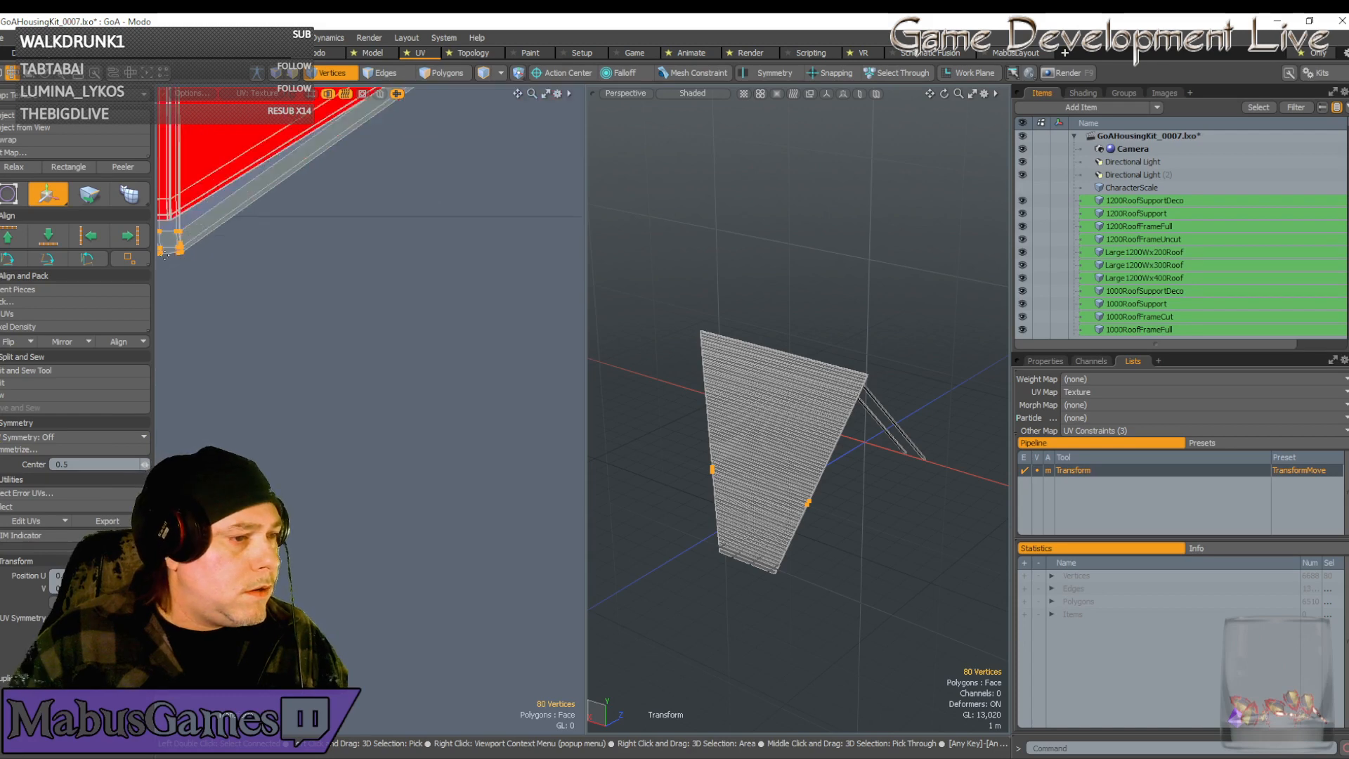
scroll(387, 255, "down", 3)
scroll(416, 147, "up", 6)
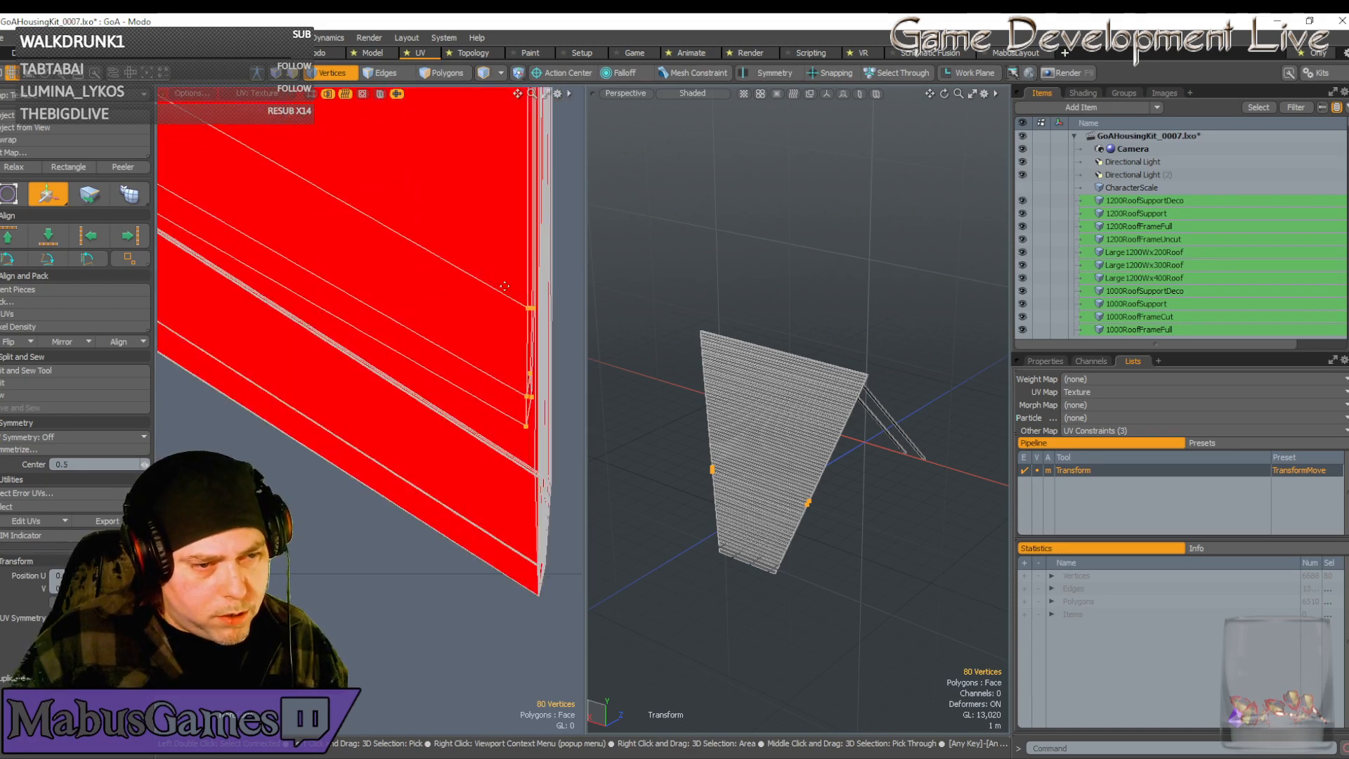
key("q")
right_click_drag(503, 286, 543, 436)
scroll(543, 436, "down", 3)
key("w")
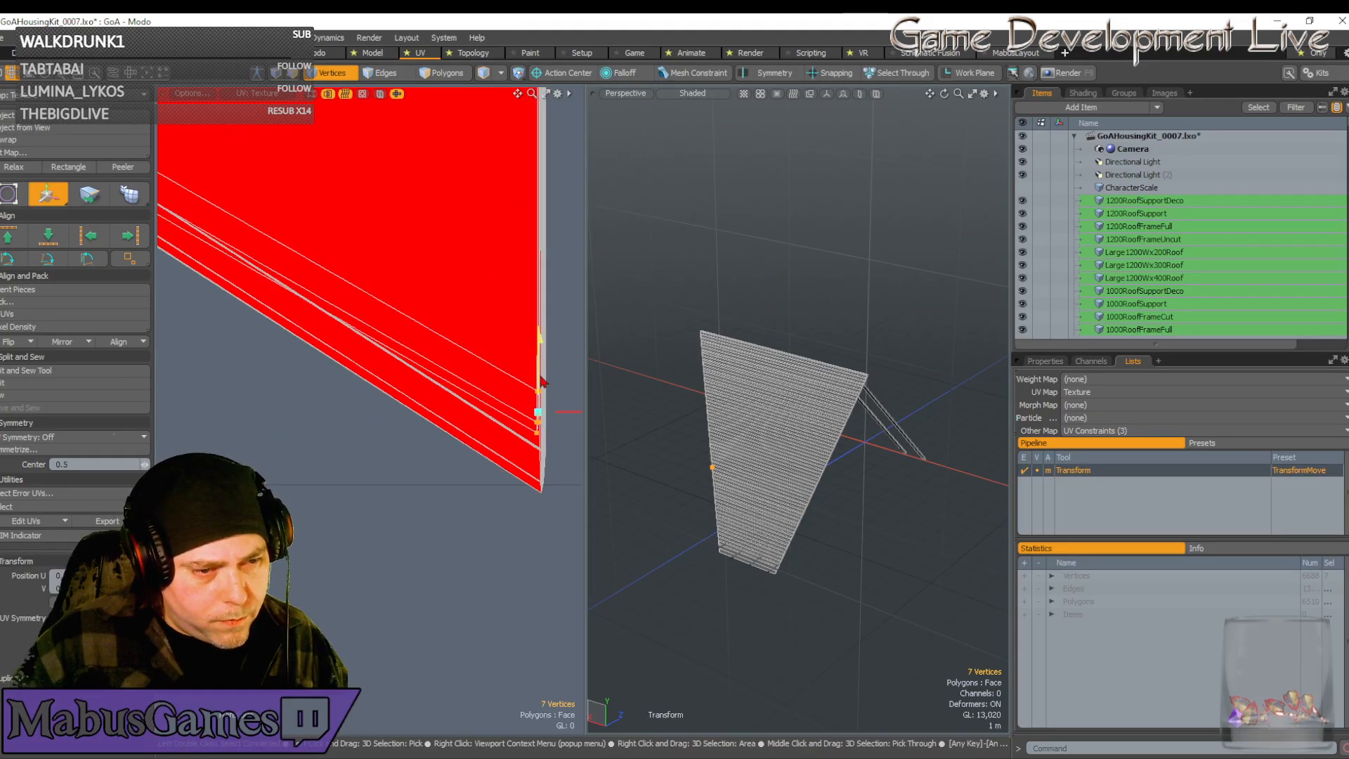
left_click_drag(541, 383, 296, 606)
Shift the seven end vertices right and down
scroll(539, 484, "up", 4)
scroll(540, 486, "up", 1)
scroll(369, 478, "up", 2)
left_click_drag(367, 472, 397, 491)
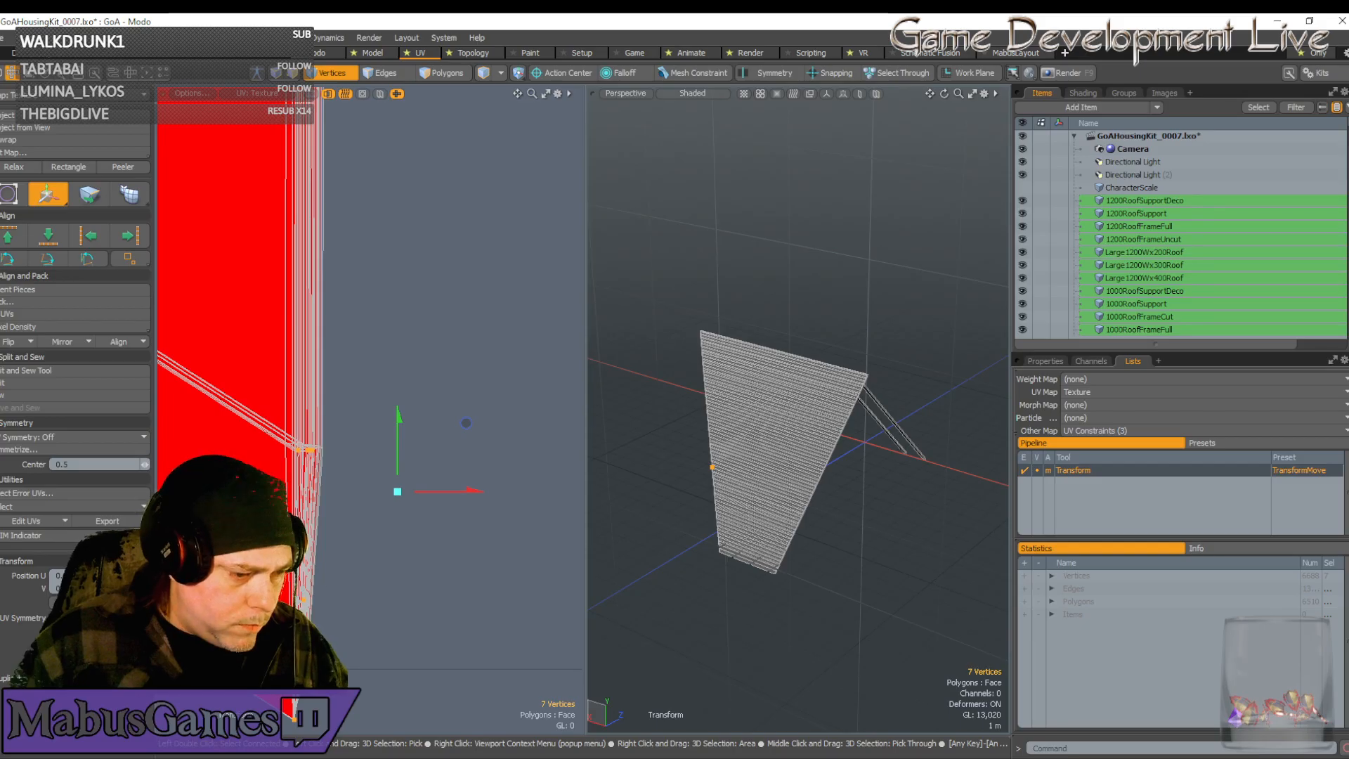
scroll(309, 603, "up", 5)
scroll(313, 603, "down", 2)
key("space")
Nudge the lower tip vertices slightly left and up to form the pointed chevron tip
scroll(337, 605, "down", 3)
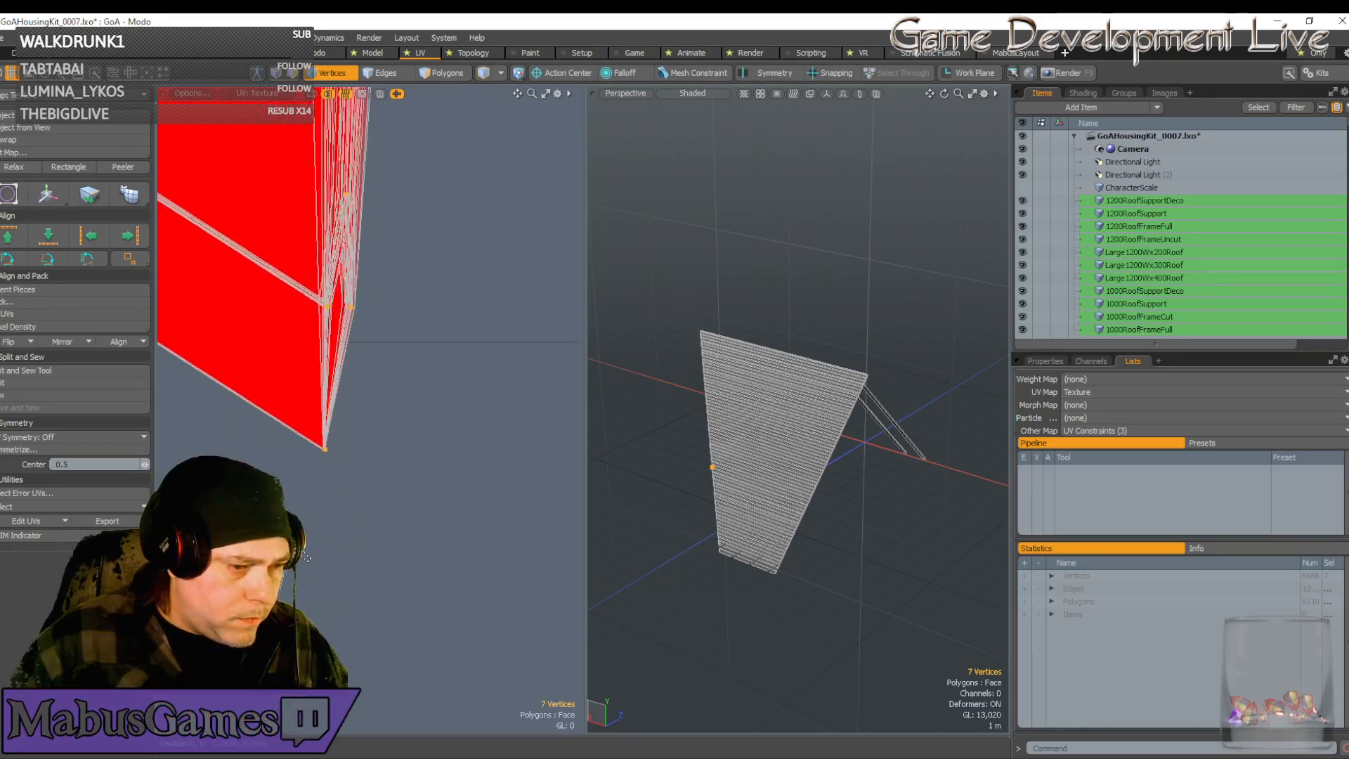
scroll(320, 436, "up", 3)
left_click_drag(462, 646, 364, 568, "alt")
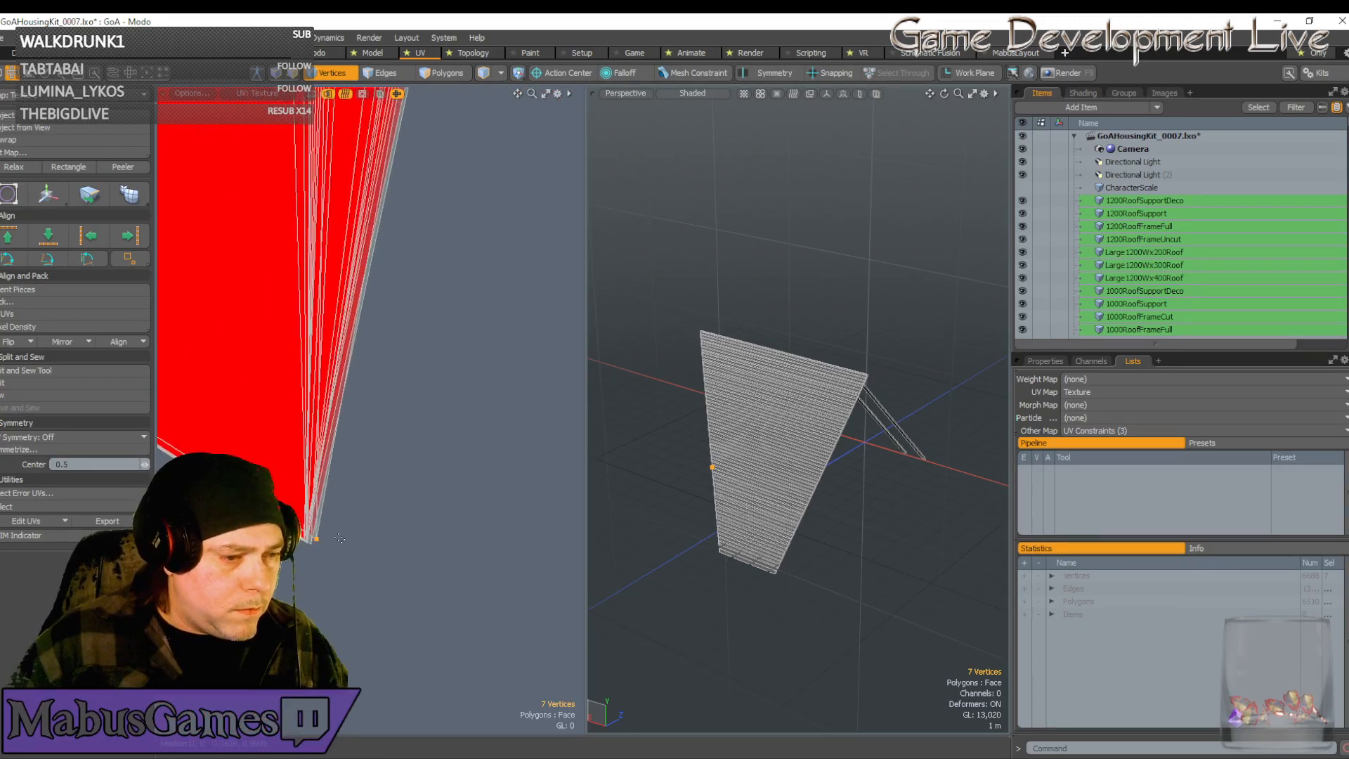
key("w")
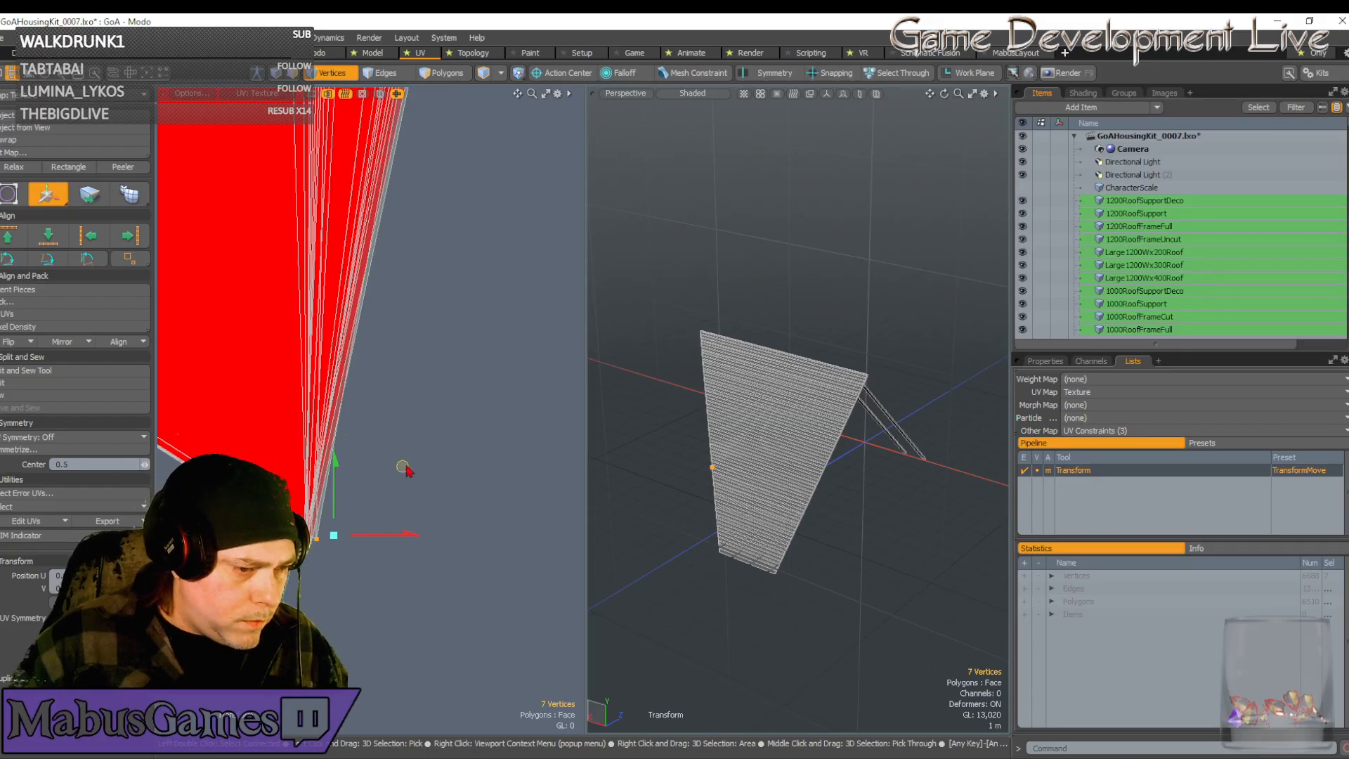
left_click_drag(405, 467, 393, 470)
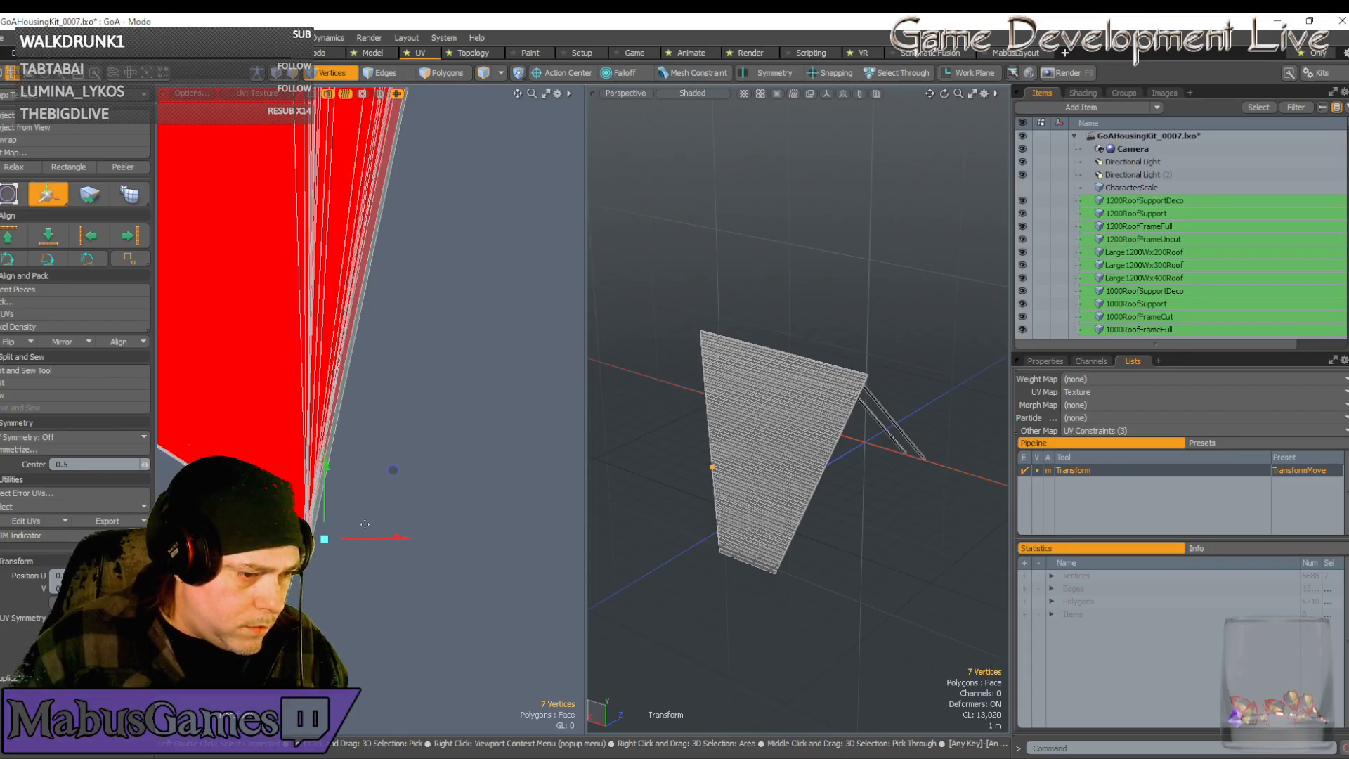
left_click_drag(393, 470, 392, 470)
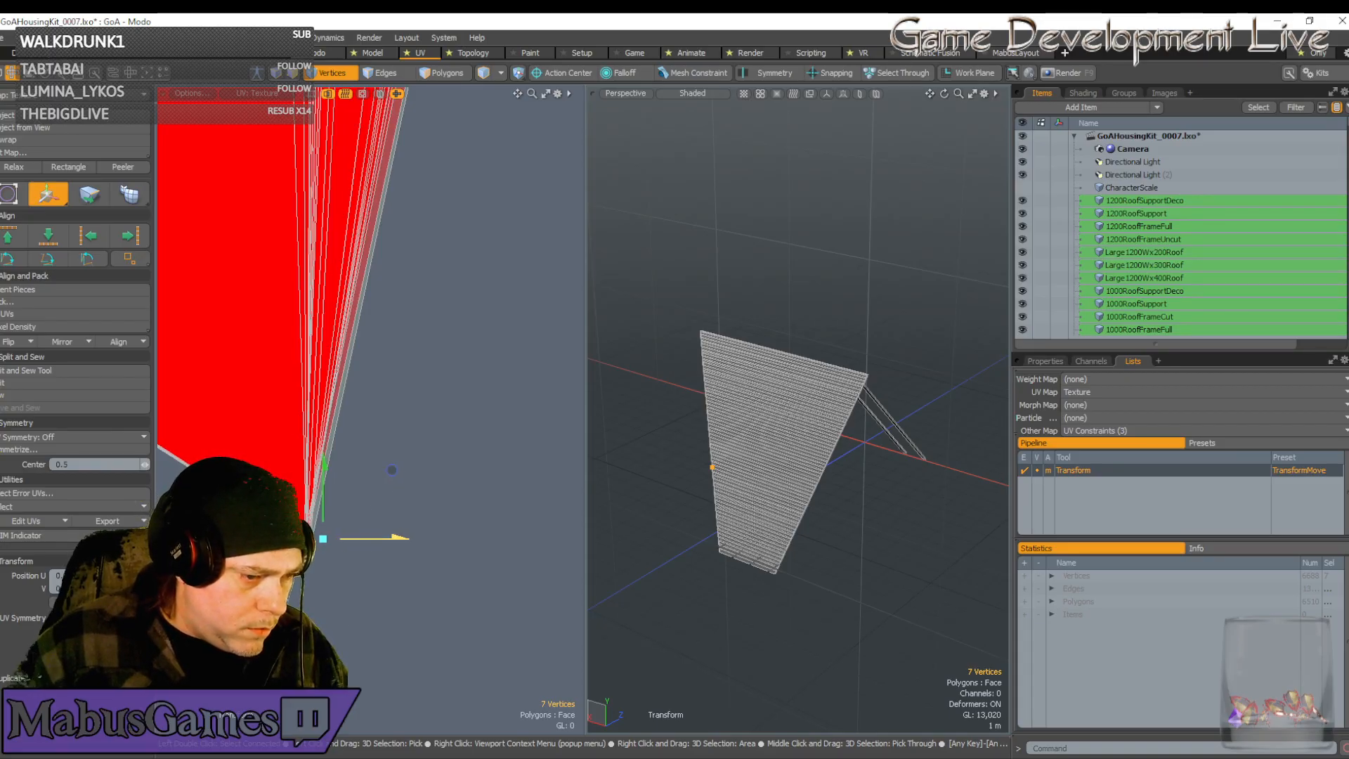
left_click_drag(328, 519, 400, 536)
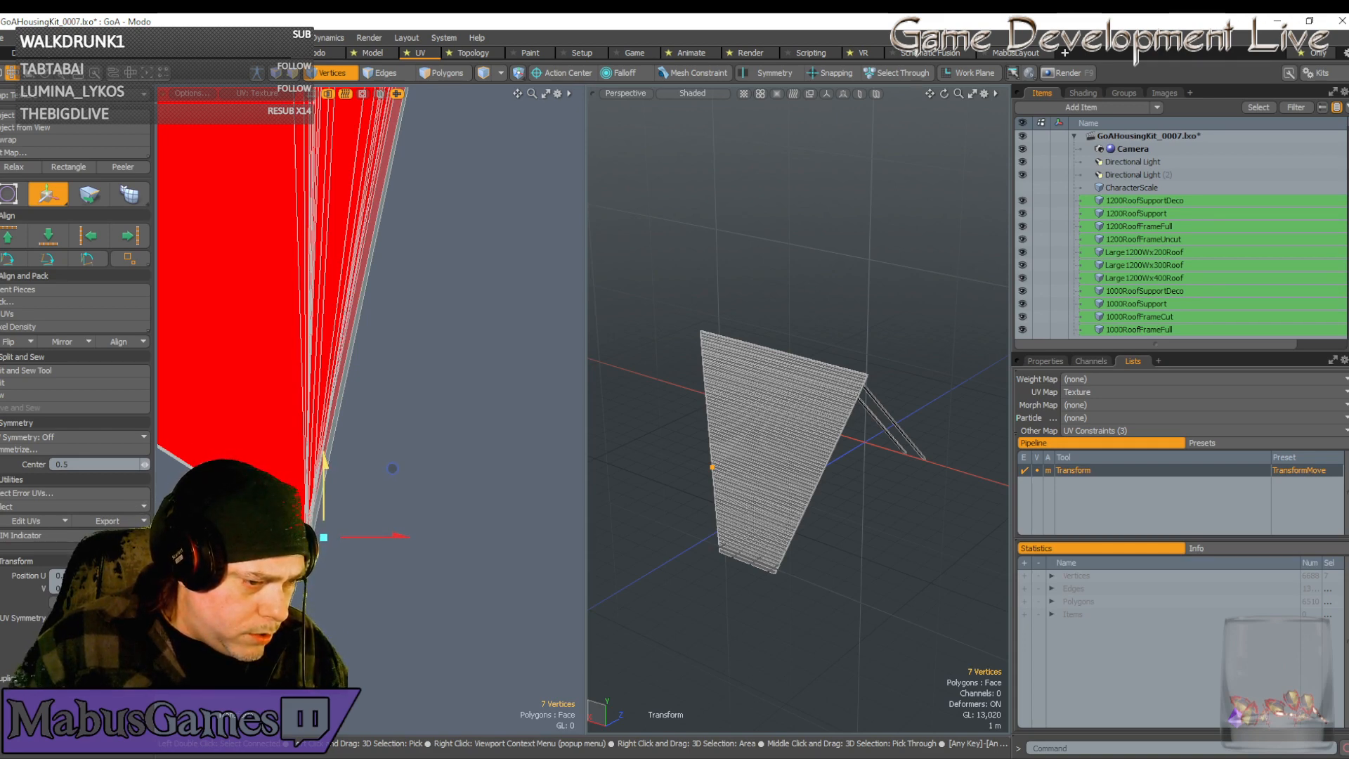
scroll(354, 524, "down", 10)
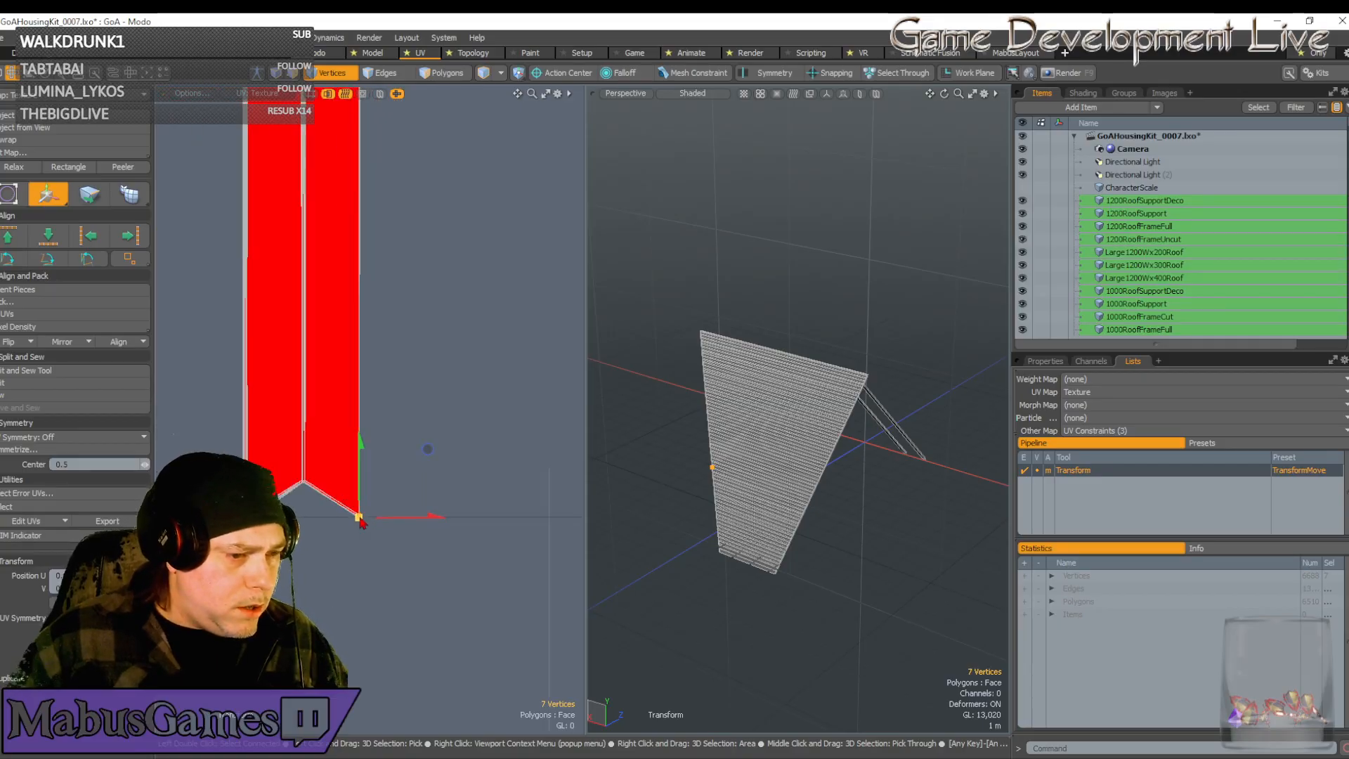
Select the nine corner vertices and try shifting them left, then undo the shift
scroll(327, 332, "up", 6)
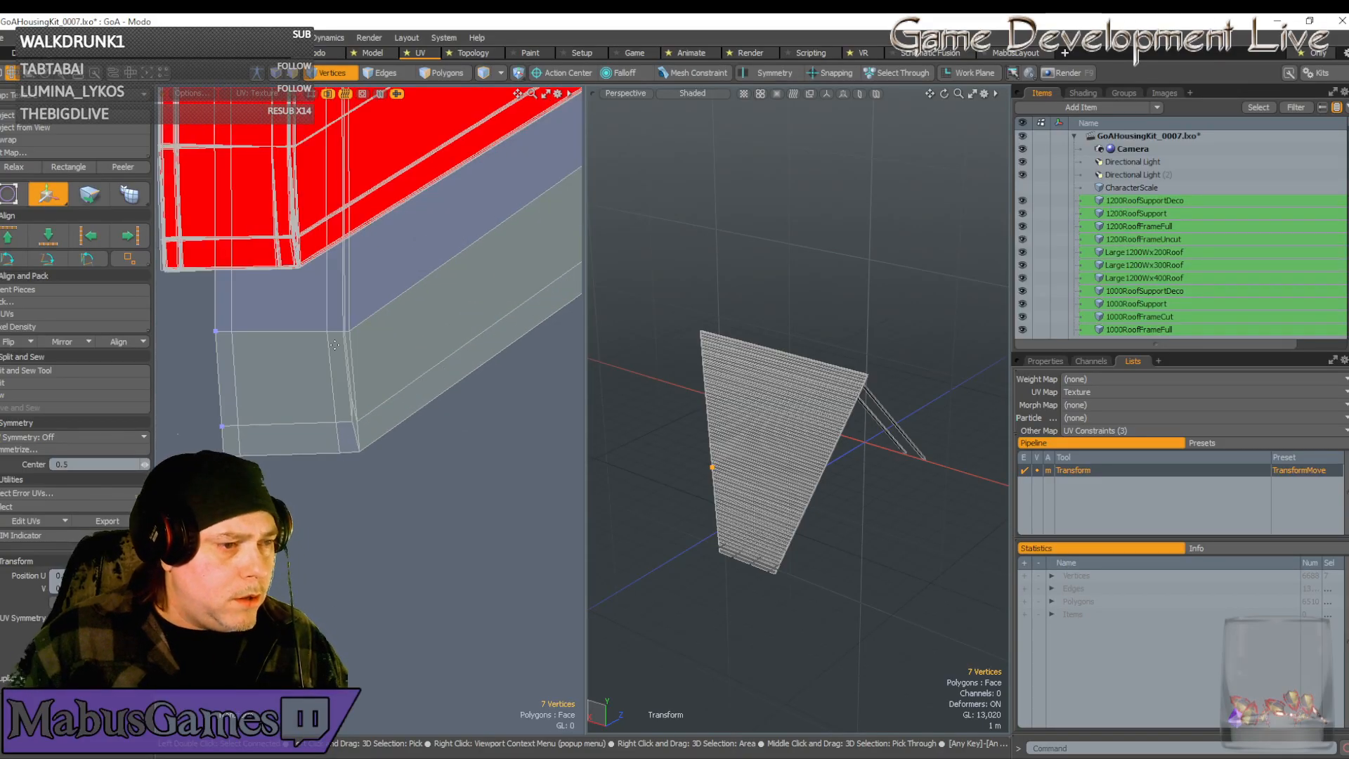
key("space")
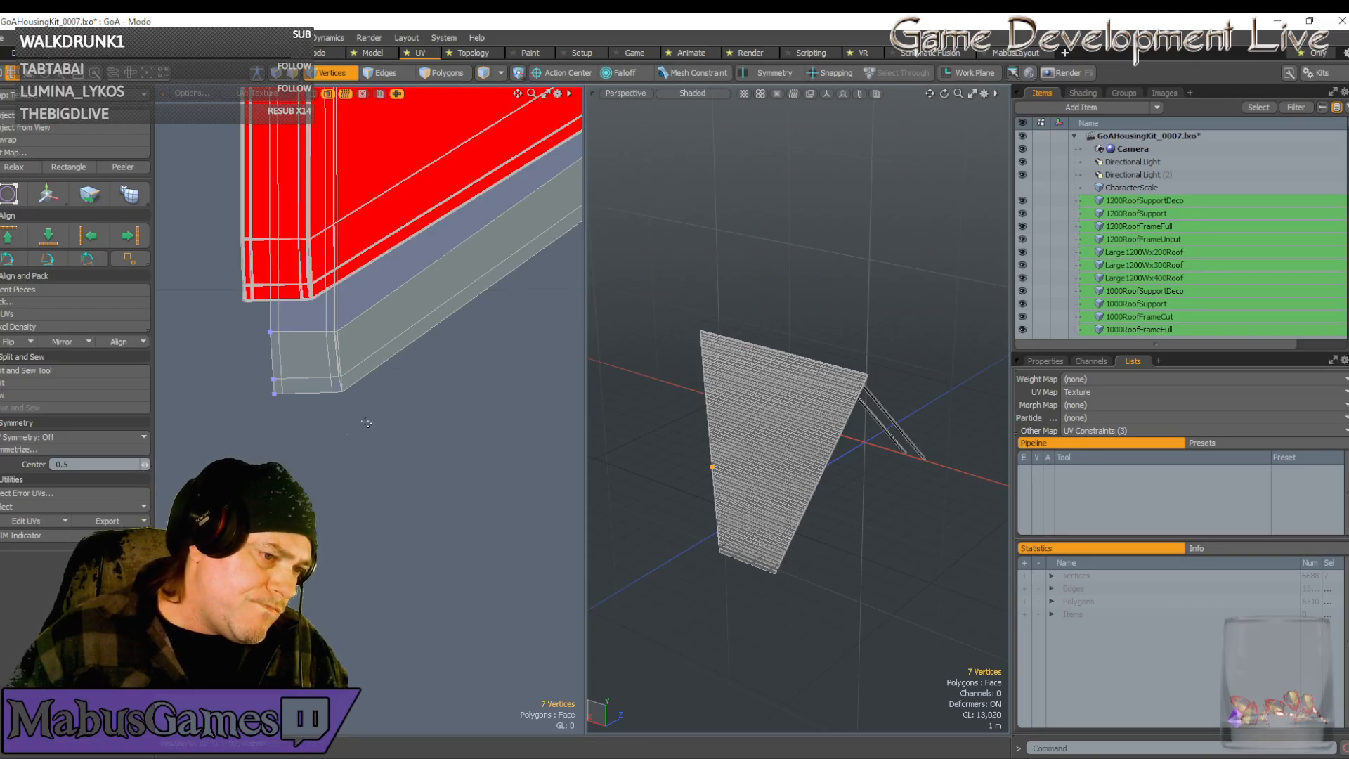
left_click_drag(367, 423, 243, 364)
key("w")
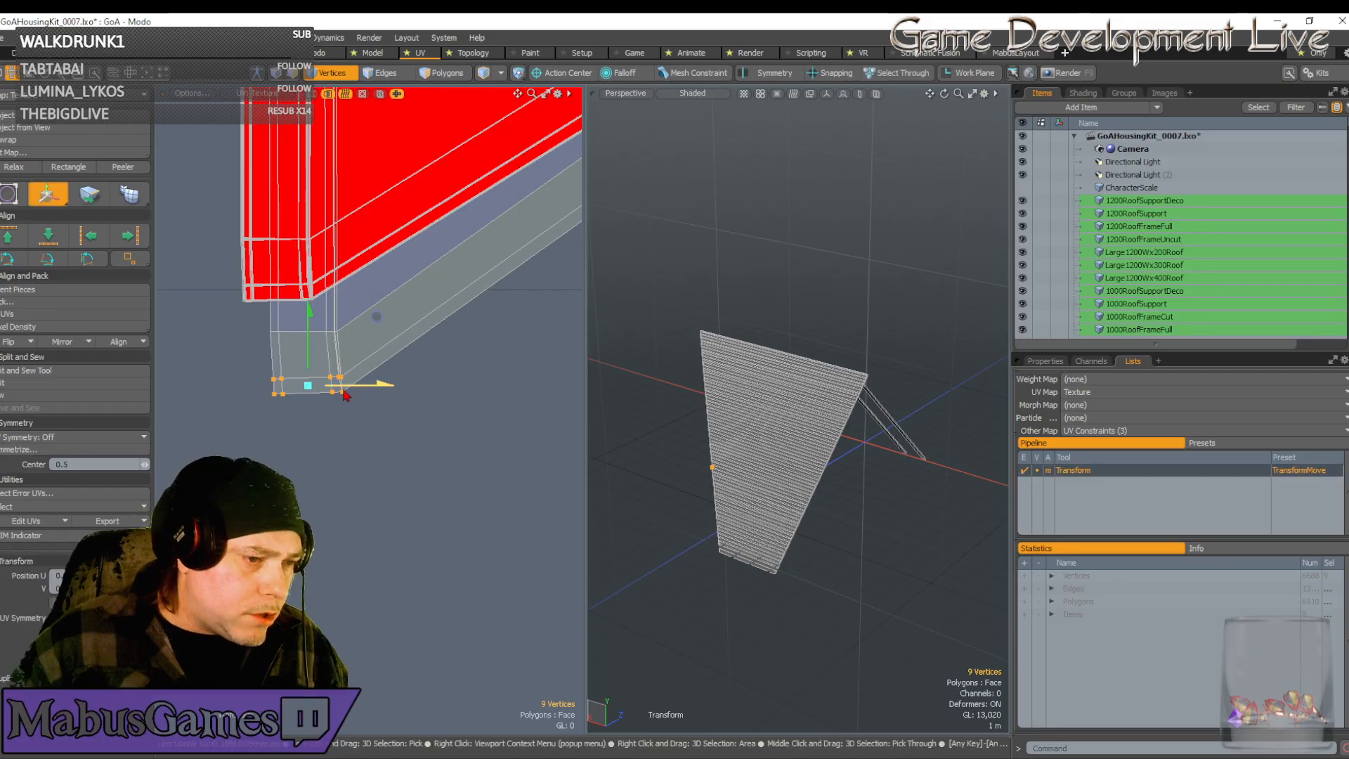
left_click_drag(345, 395, 342, 395)
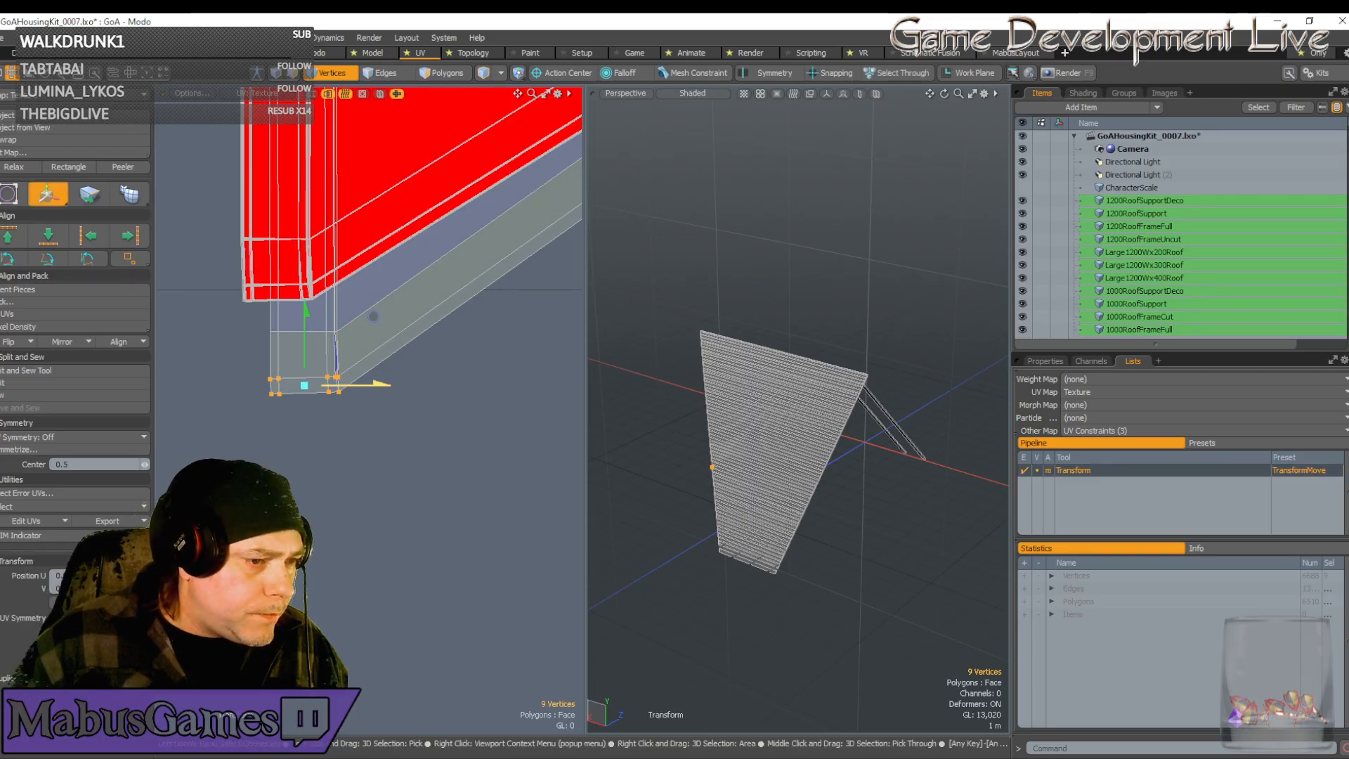
key("q")
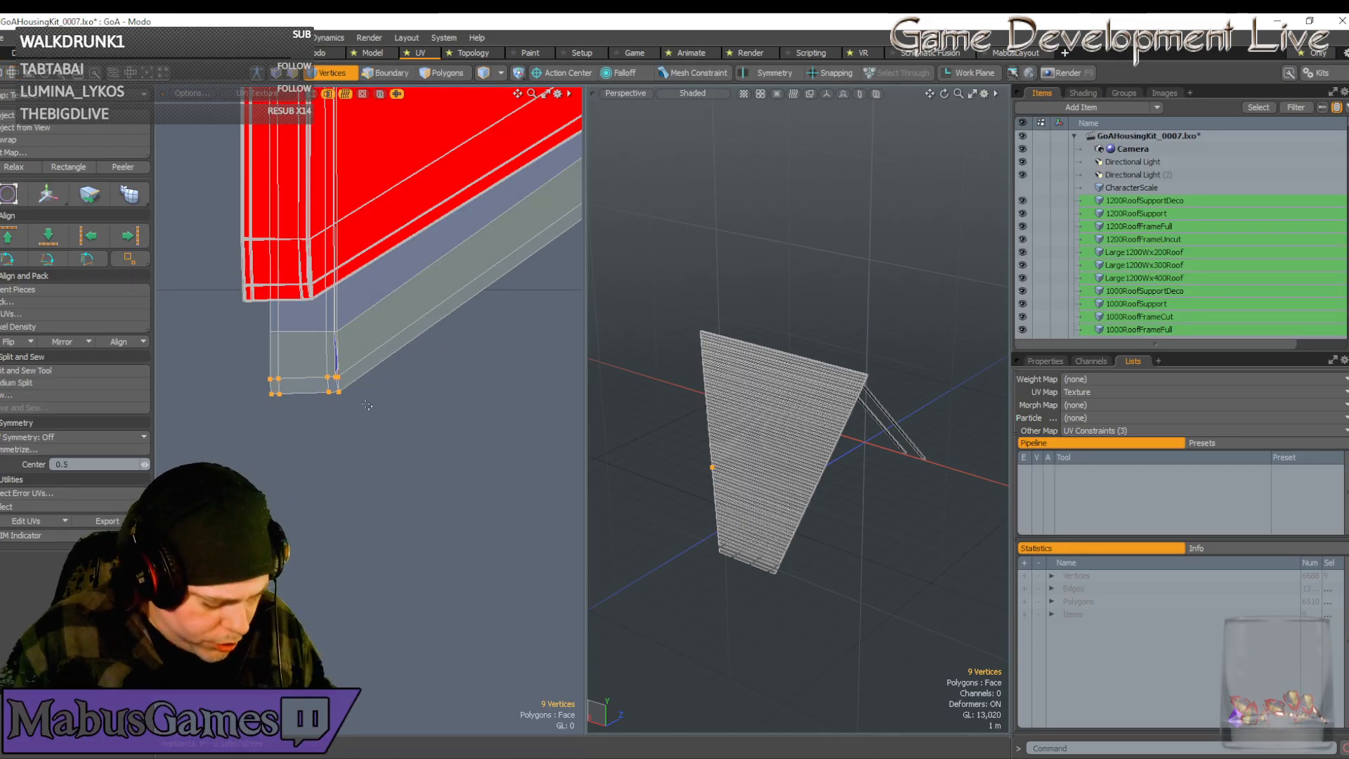
key("ctrl+z")
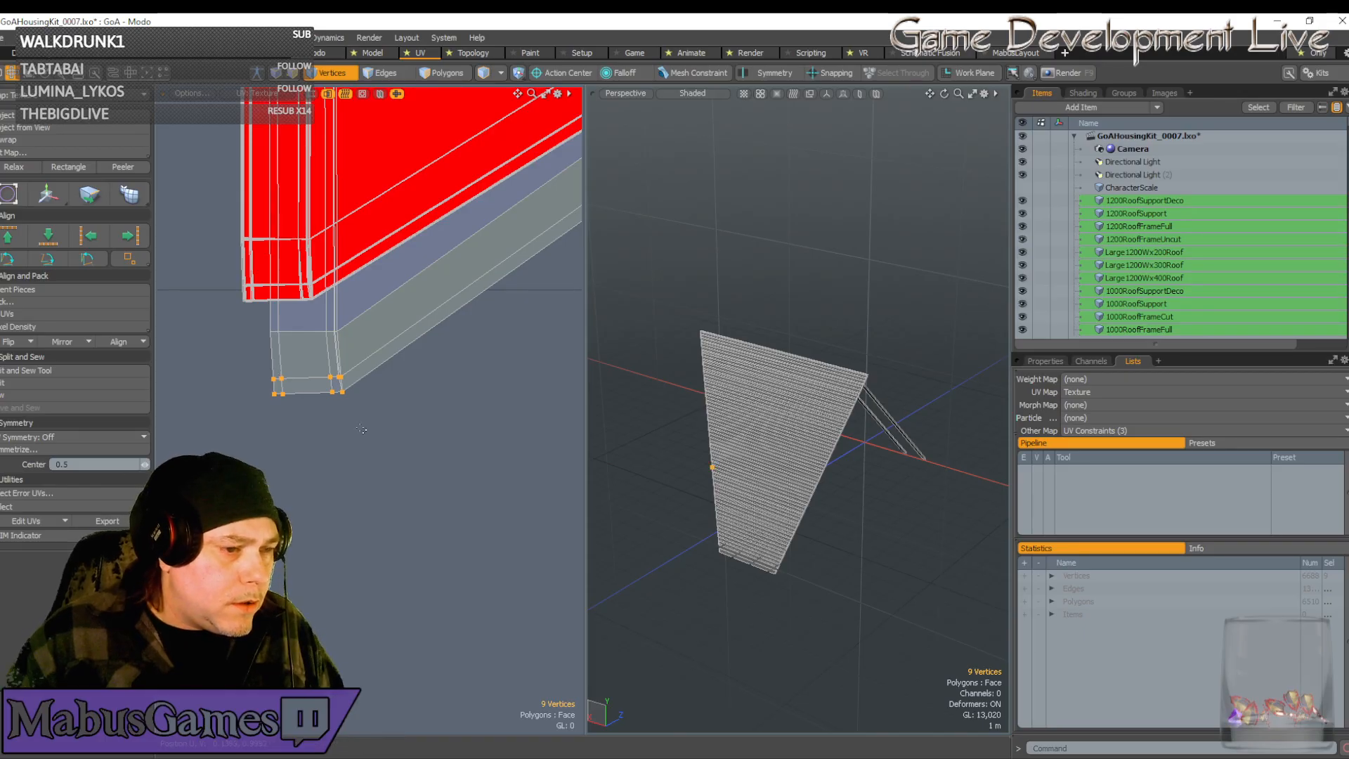
Select the corner vertices plus one more and shift them slightly left
left_click_drag(411, 449, 207, 346)
key("w")
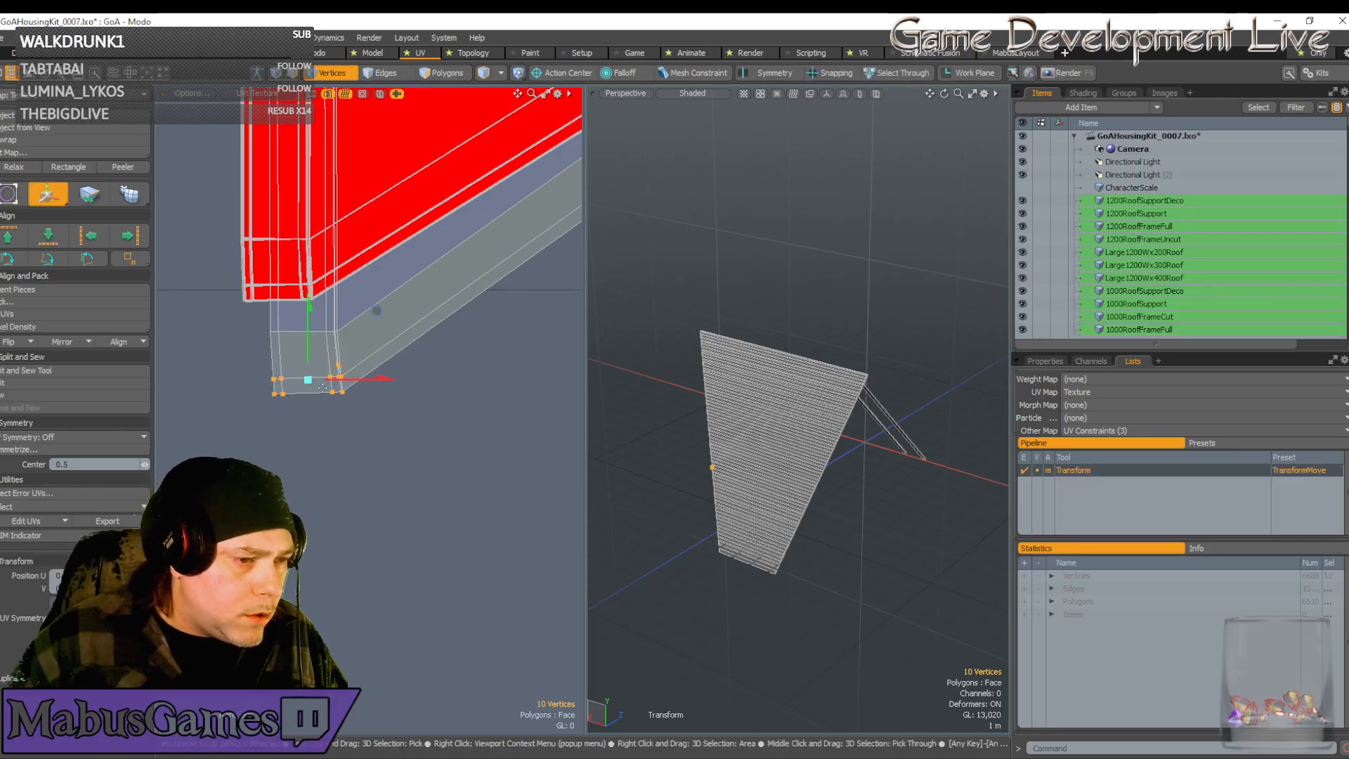
left_click_drag(354, 380, 351, 381)
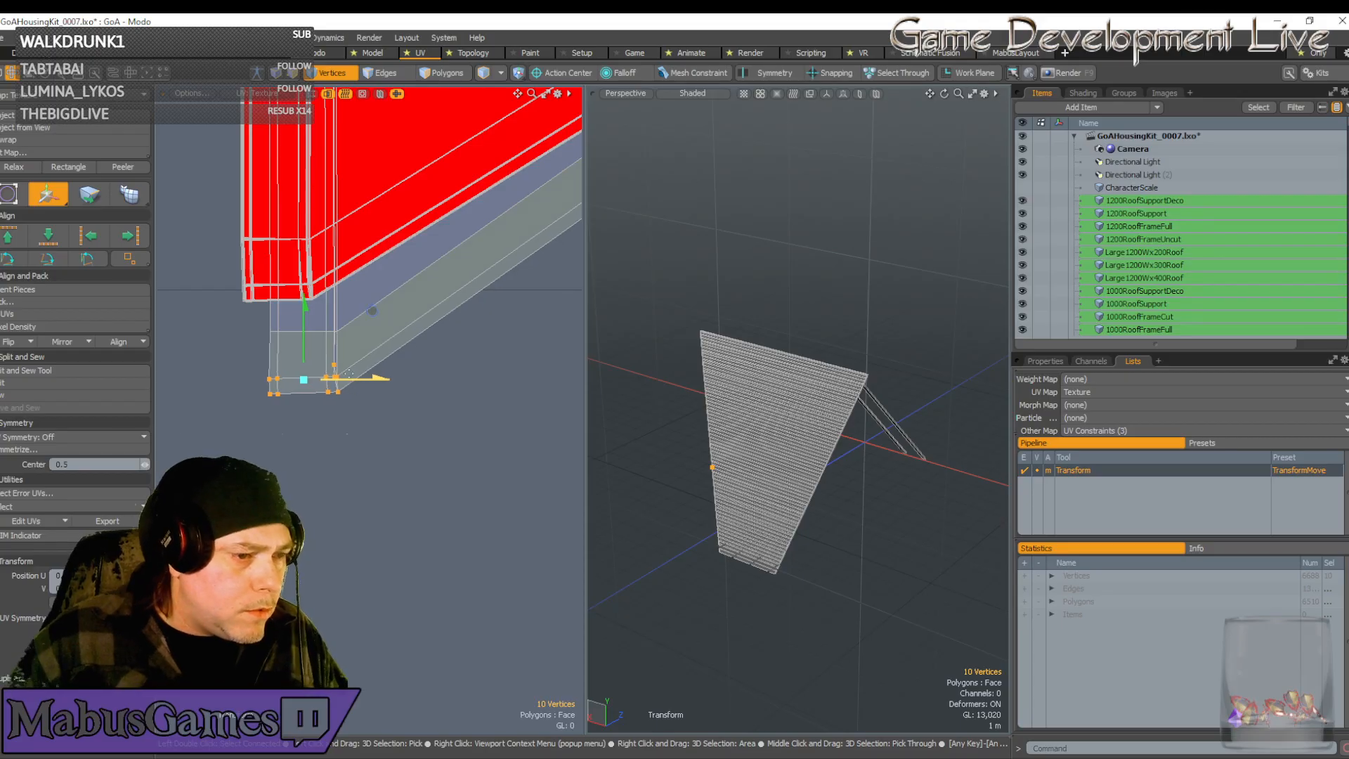
scroll(336, 364, "up", 3)
key("q")
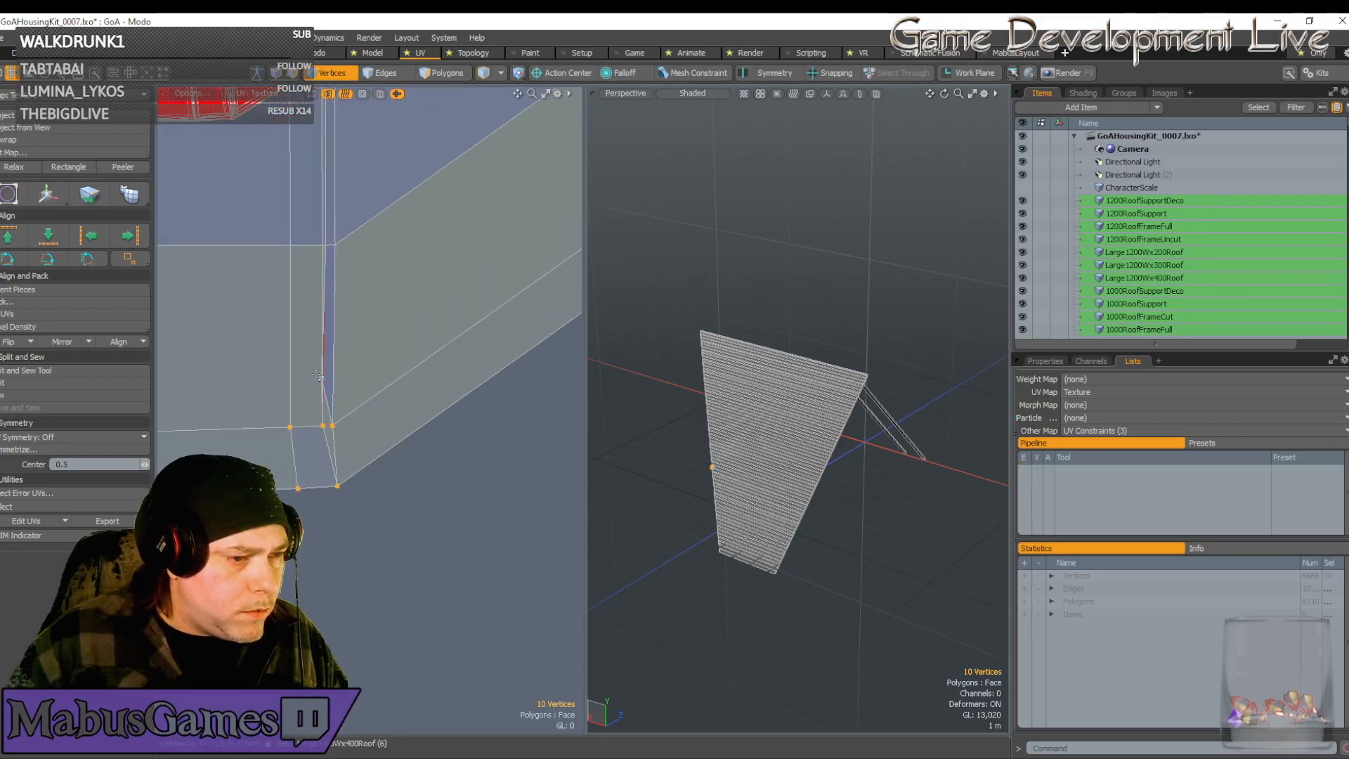
Select the sixteen vertices around the strip's corner and move them up and left
left_click(305, 355)
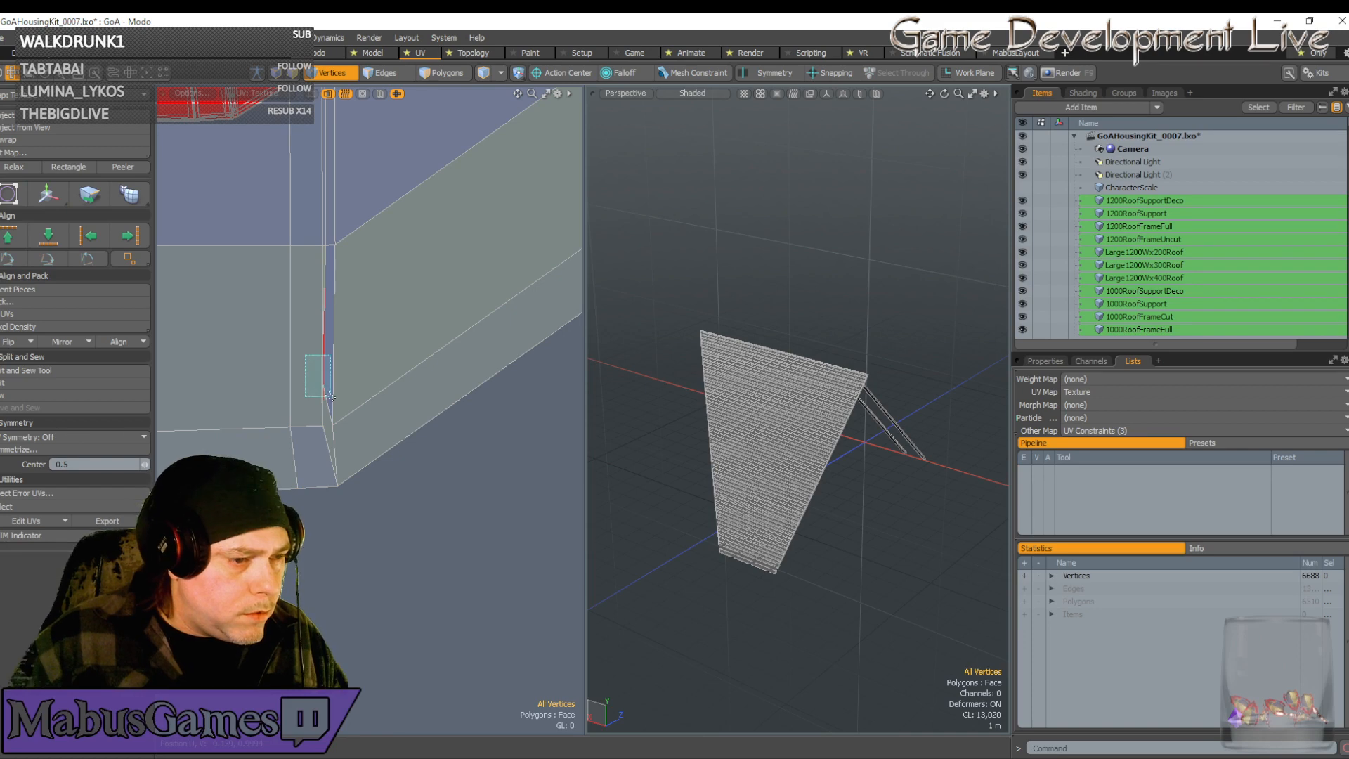
left_click(326, 379)
key("w")
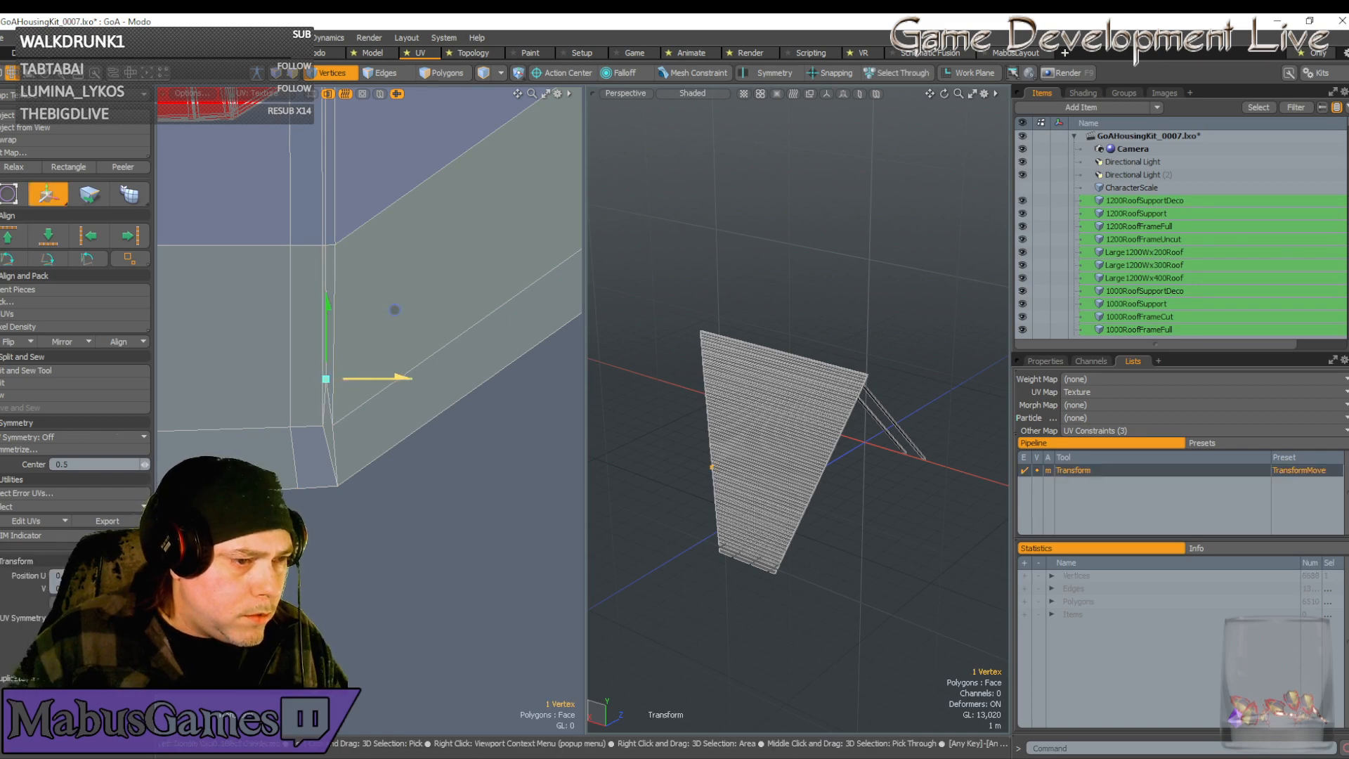
scroll(337, 431, "down", 5)
key("q")
right_click_drag(363, 470, 260, 386)
key("w")
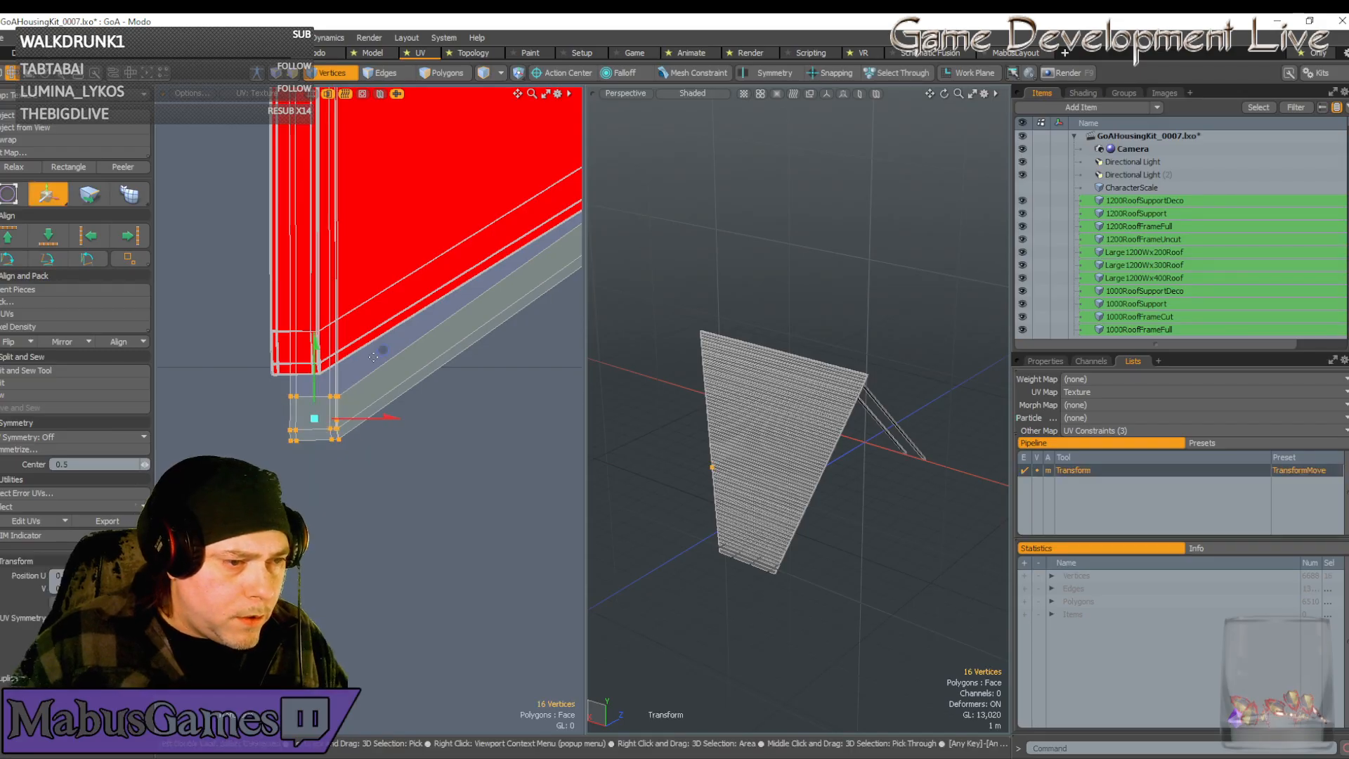
left_click_drag(373, 357, 357, 294)
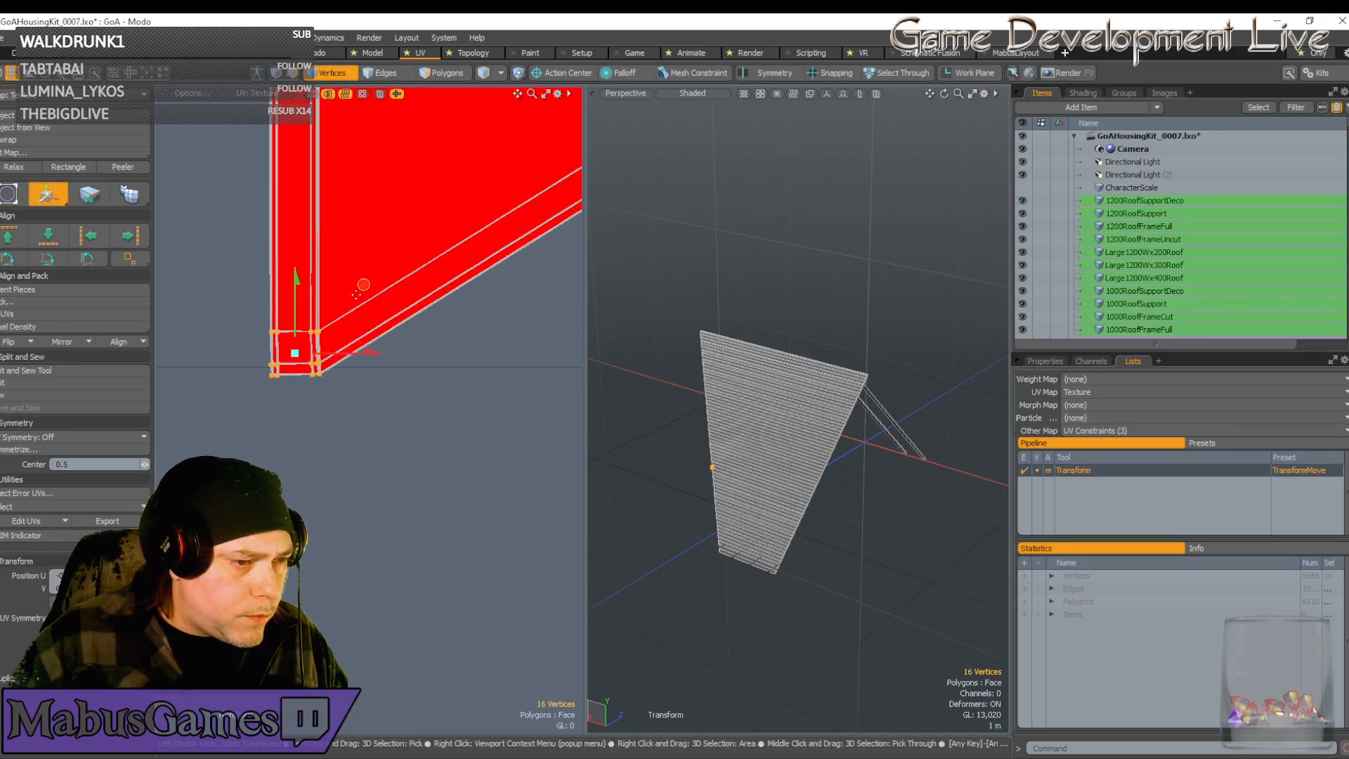
Move the corner vertices further up-left so the chevron end rests on the 1.0 UV line
scroll(292, 329, "up", 6)
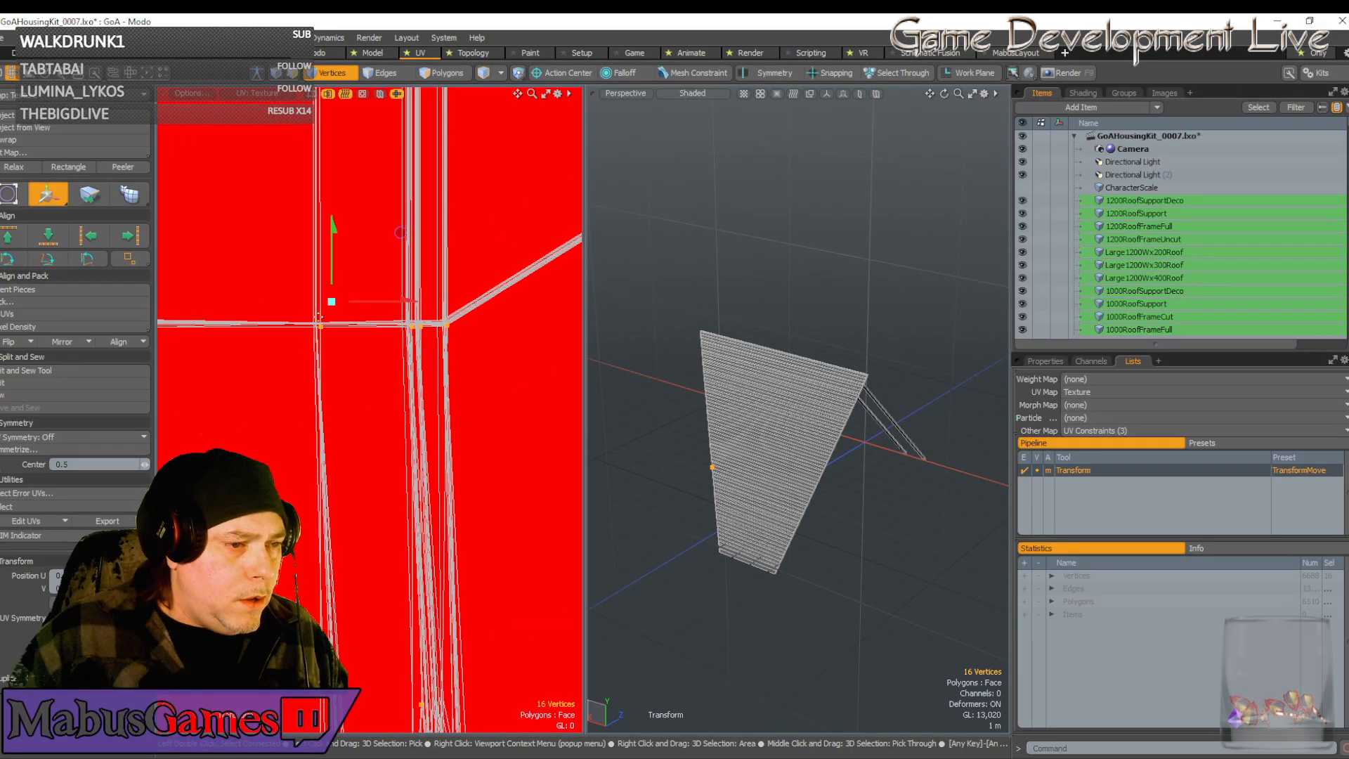
scroll(338, 306, "up", 2)
left_click_drag(471, 156, 445, 134)
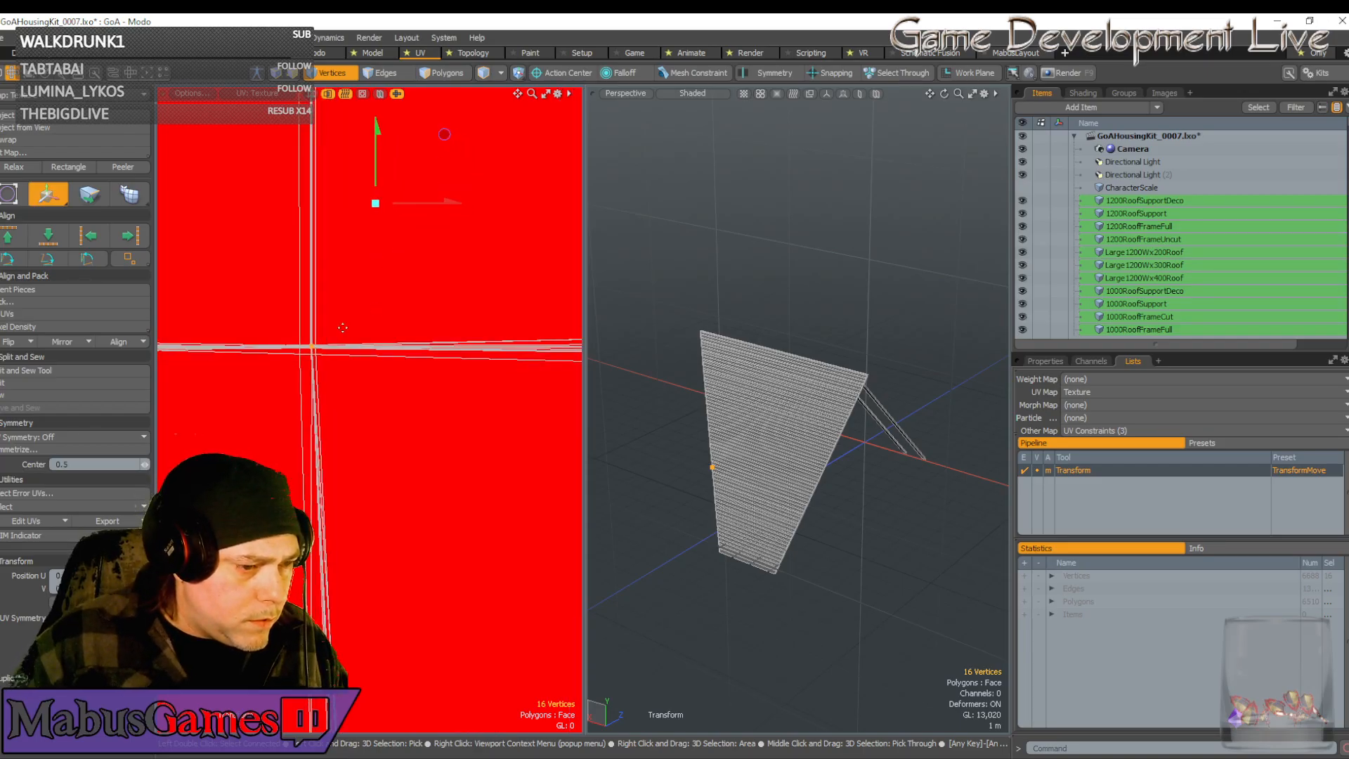
scroll(343, 328, "down", 8)
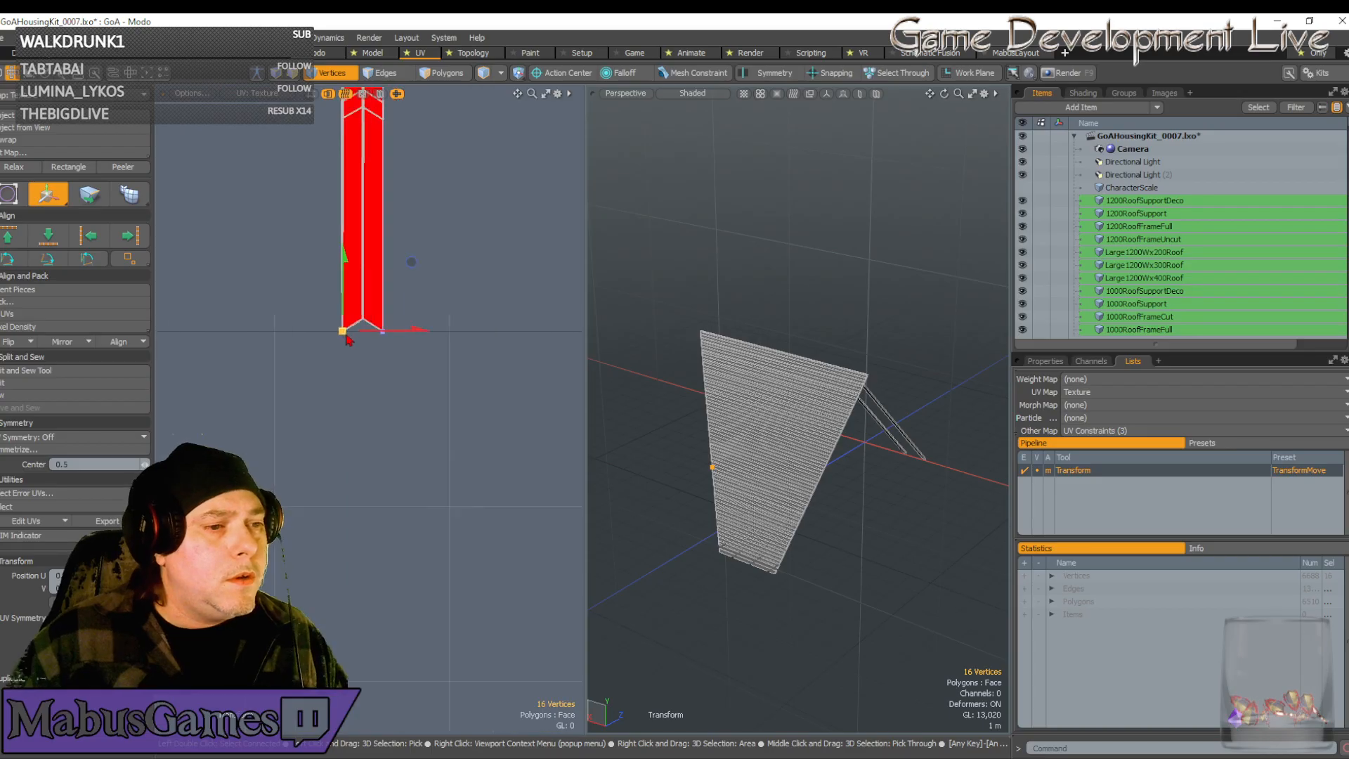
scroll(346, 339, "down", 4)
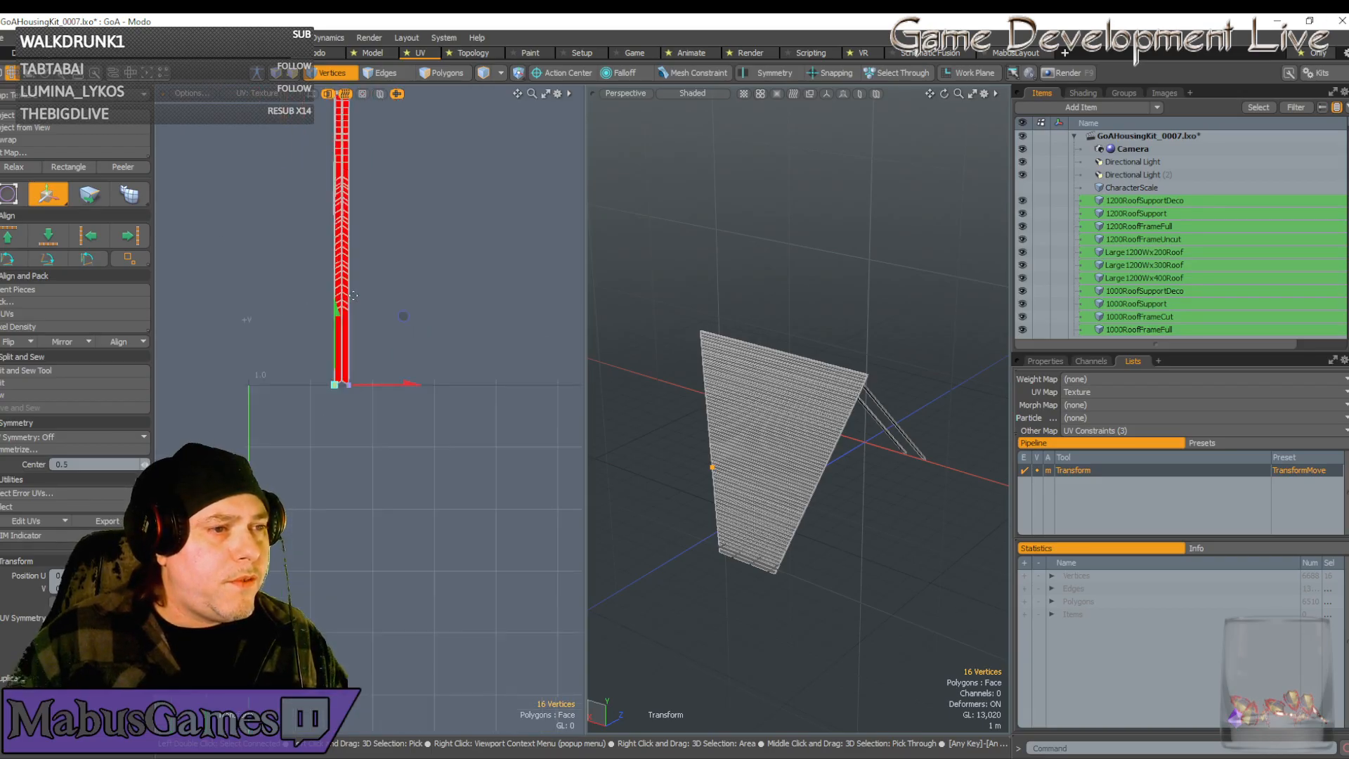
scroll(350, 281, "down", 4)
key("space")
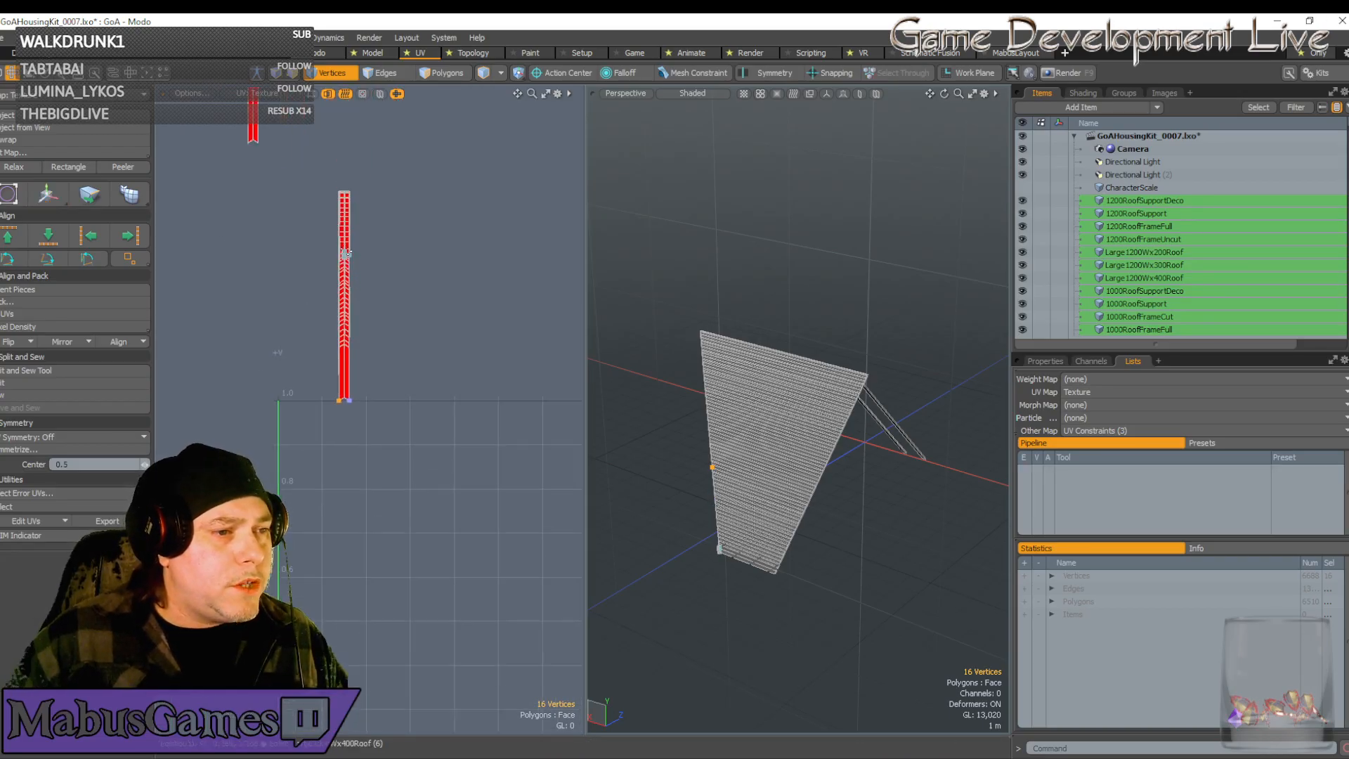
Select vertices along part of the strip and move them slightly down
scroll(345, 253, "up", 4)
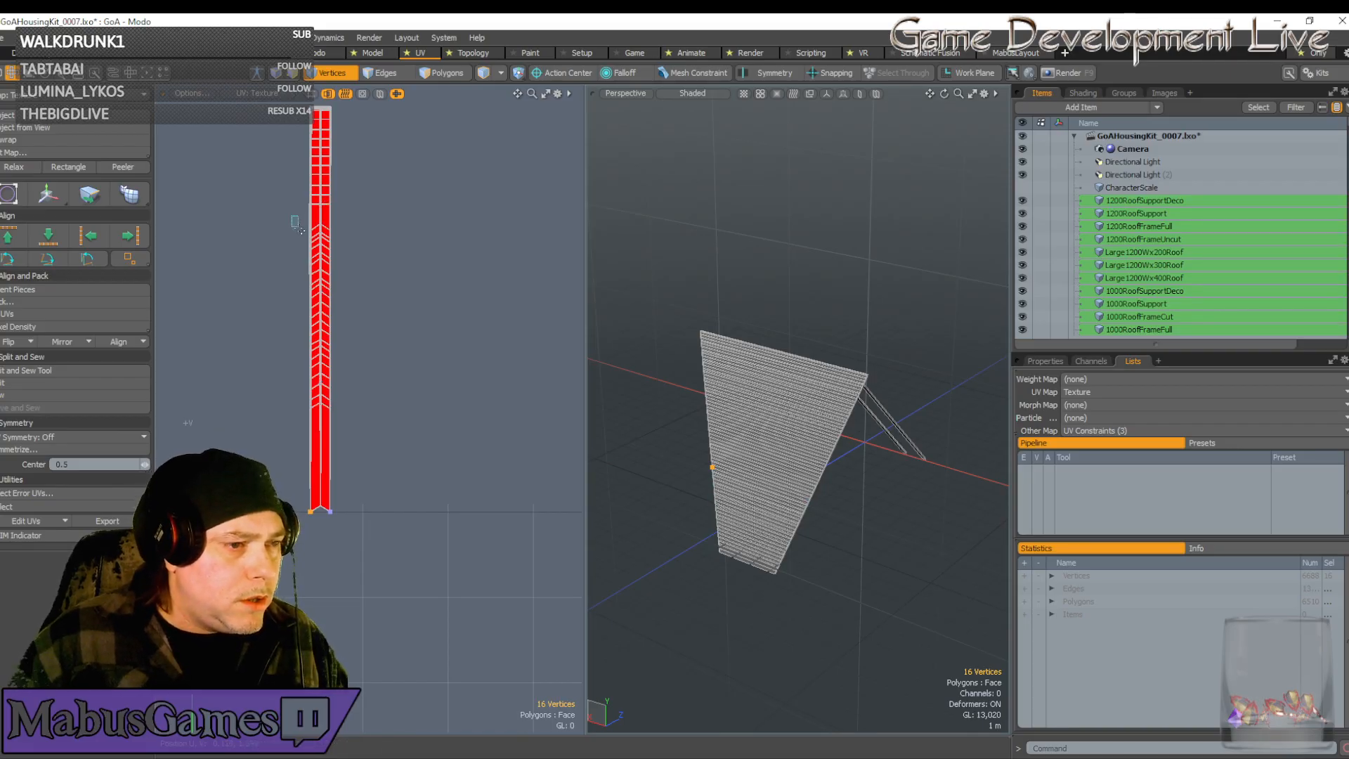
left_click_drag(298, 226, 376, 432)
key("w")
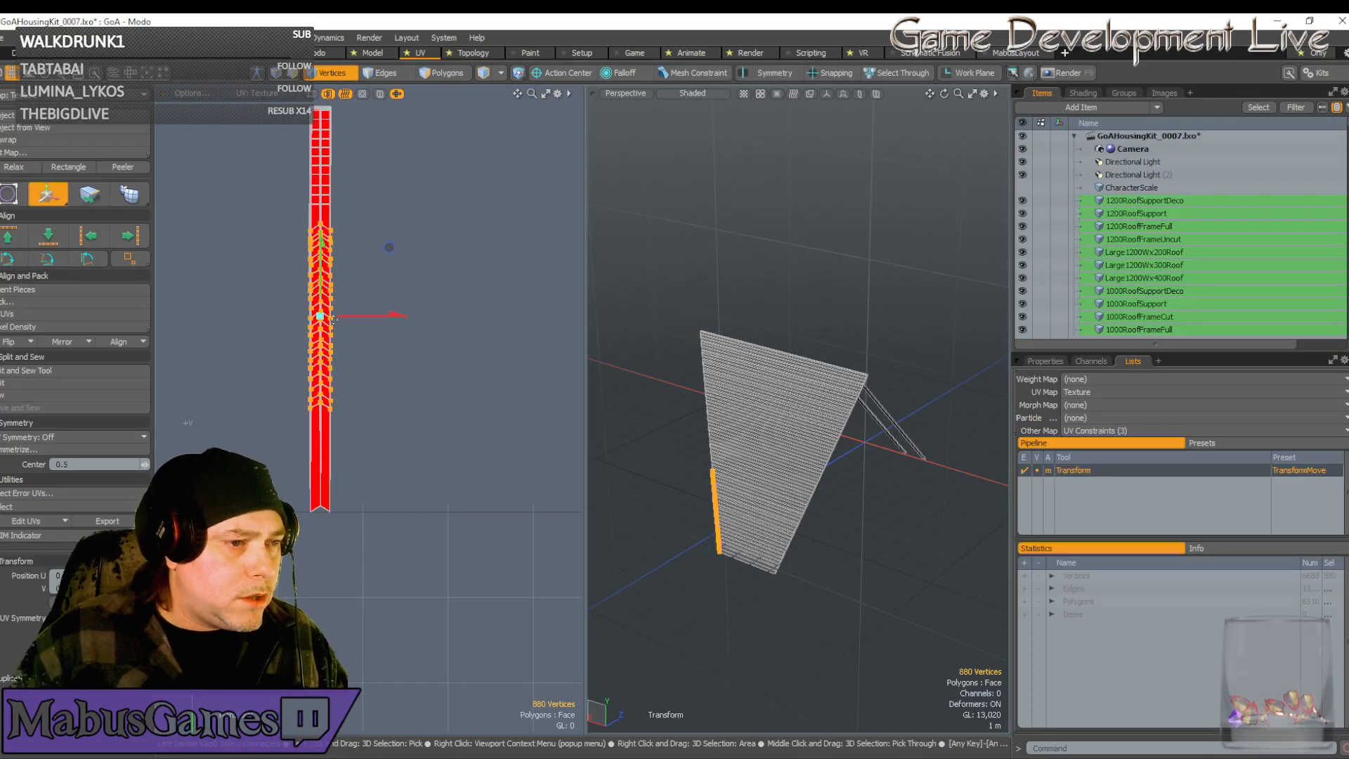
mouse_move(334, 320)
left_mouse_down()
mouse_move(333, 399)
mouse_move(333, 316)
left_mouse_up()
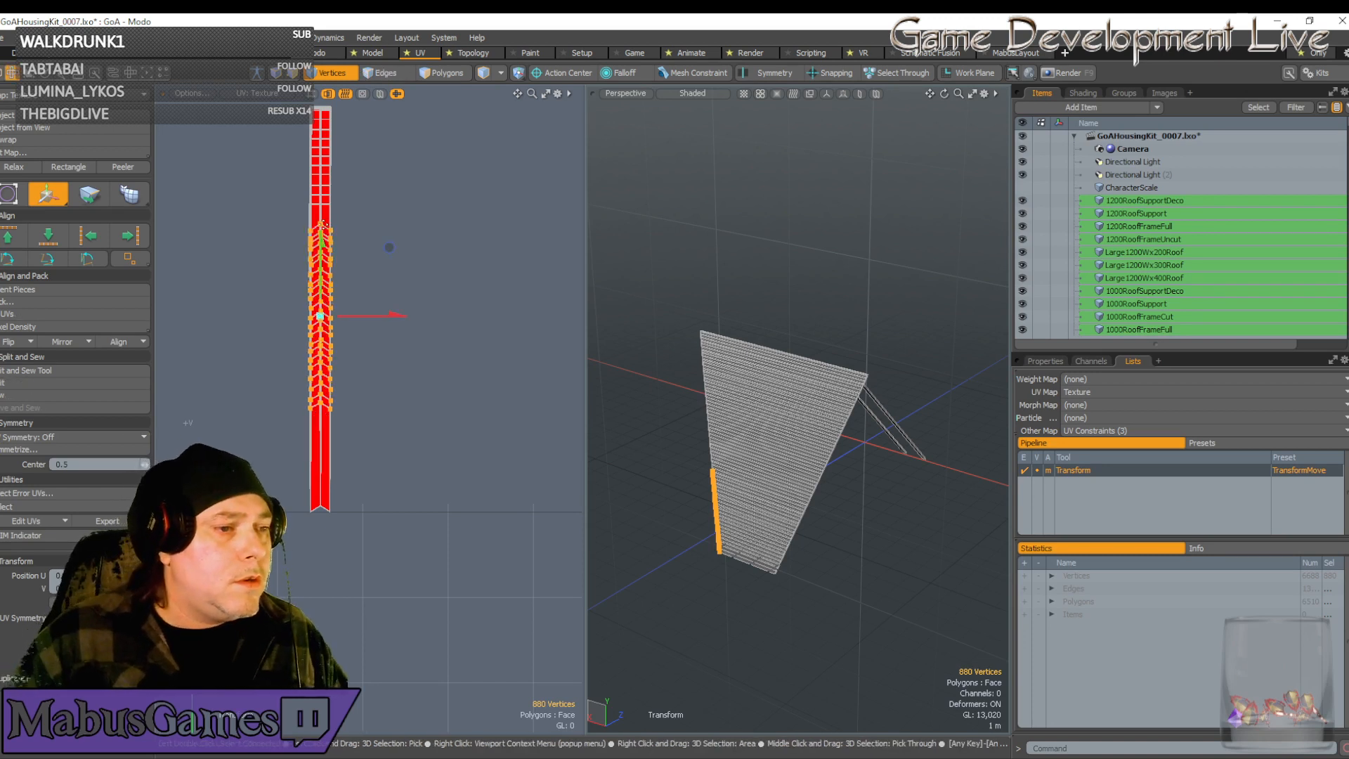
key("q")
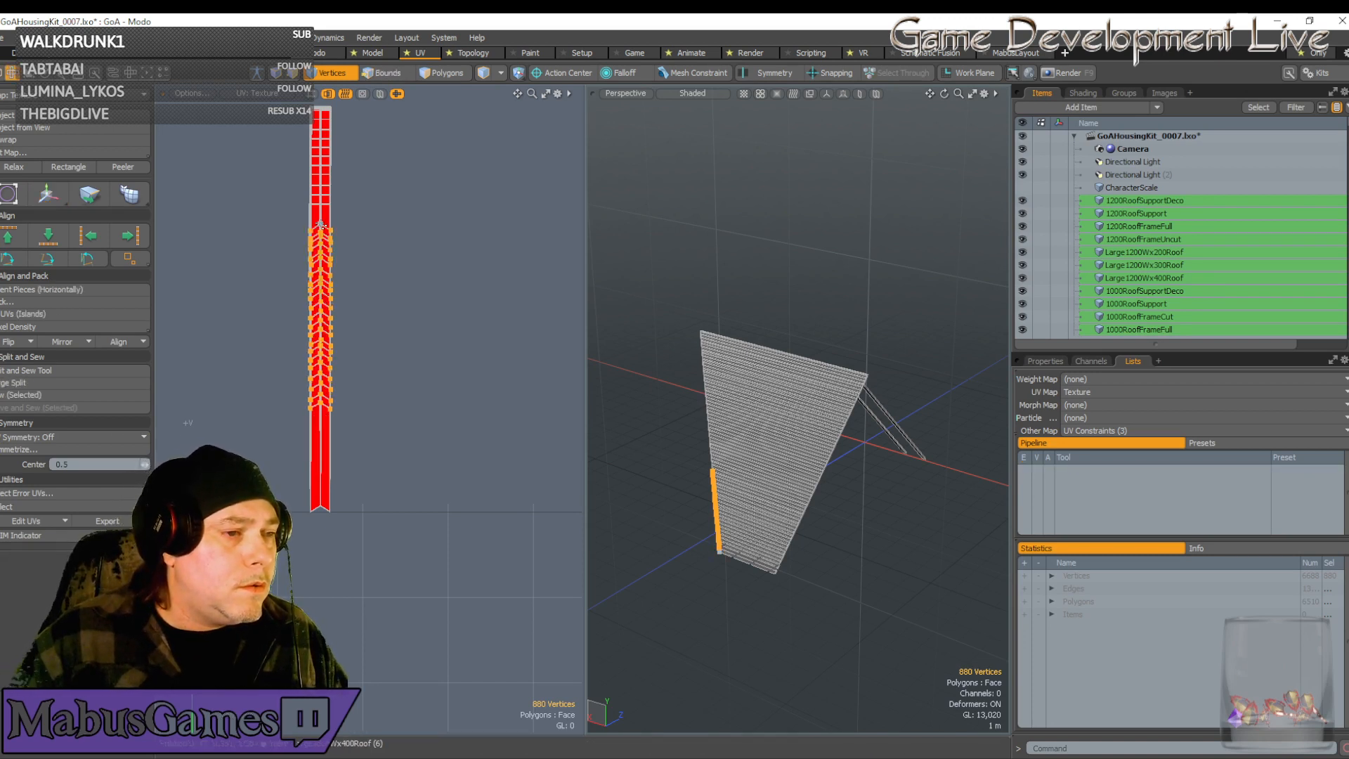
Extend the selection to the strips' far ends, move them further down, and zoom into the chevrons
key("shift+Up")
key("w")
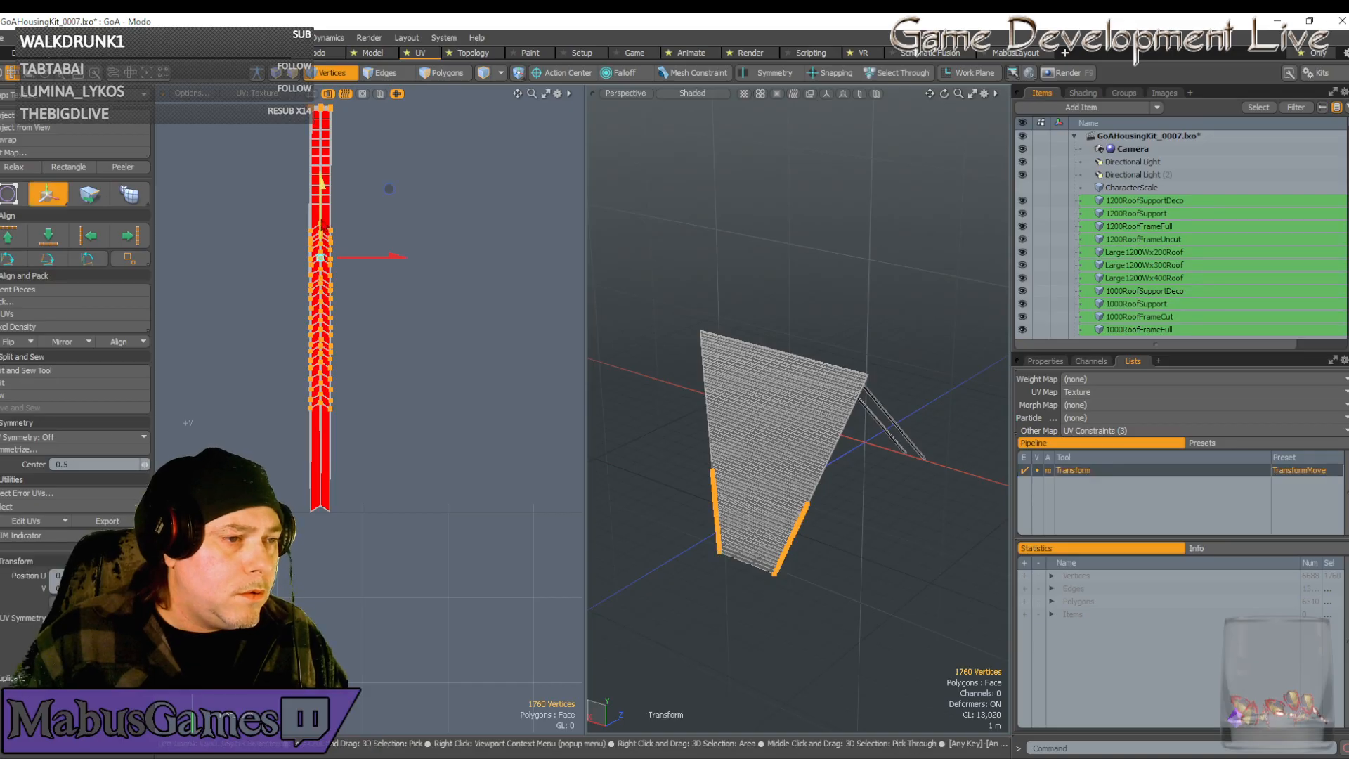
left_click_drag(389, 212, 388, 275)
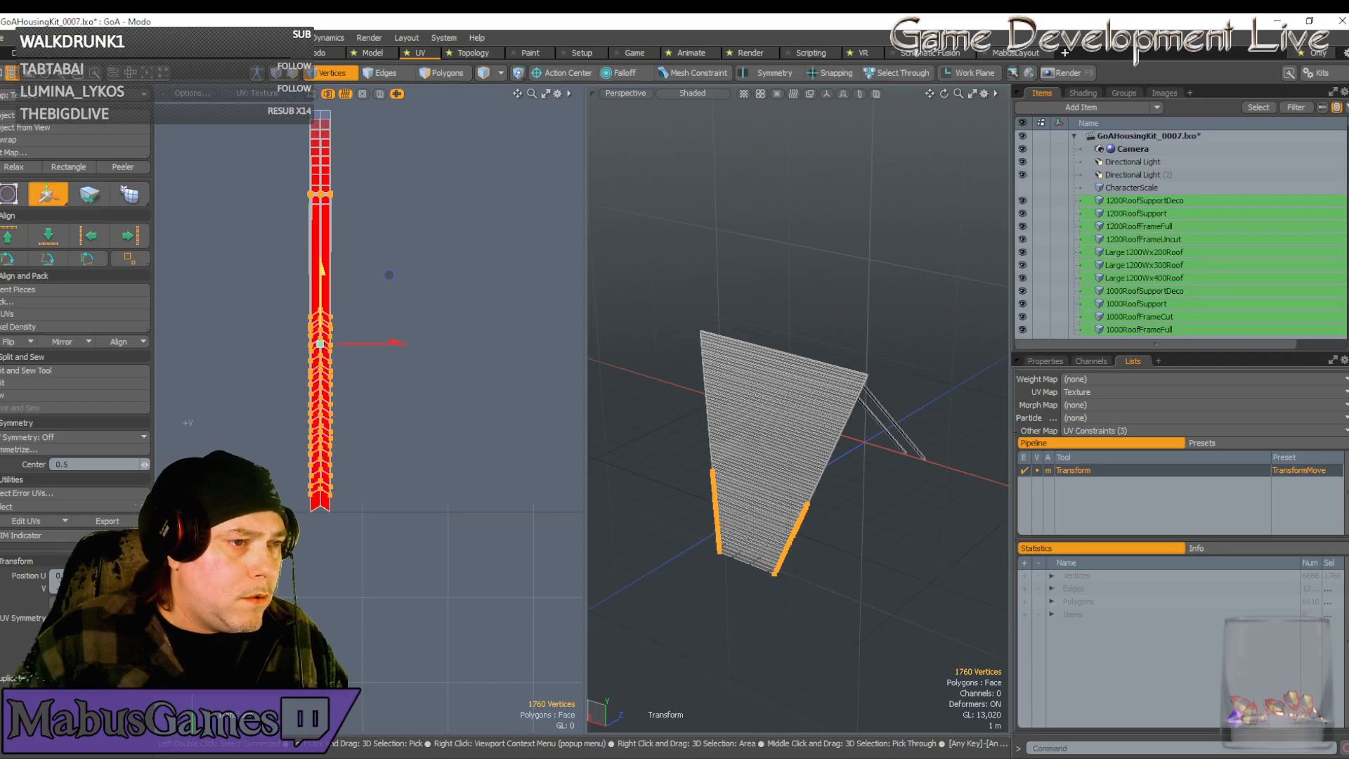
scroll(321, 309, "up", 5)
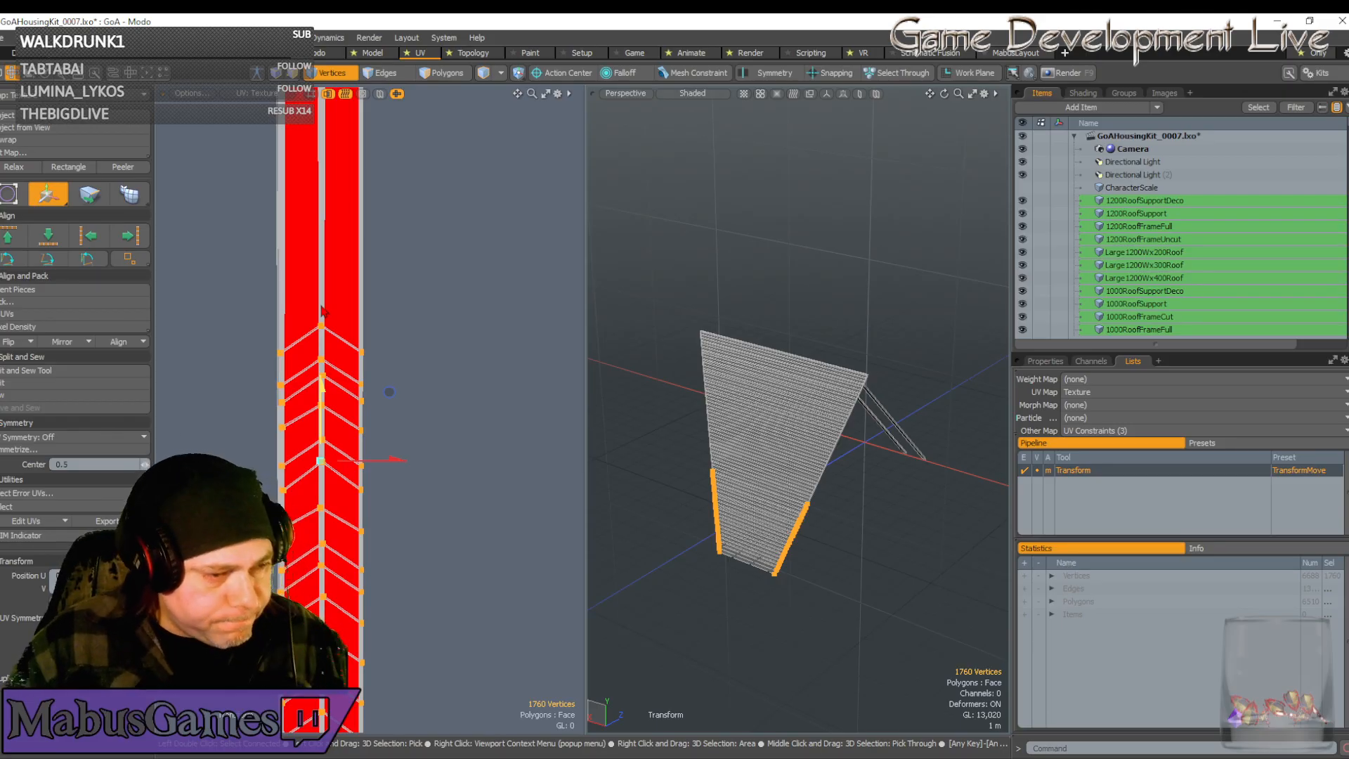
scroll(321, 311, "up", 4)
key("q")
scroll(321, 311, "down", 9)
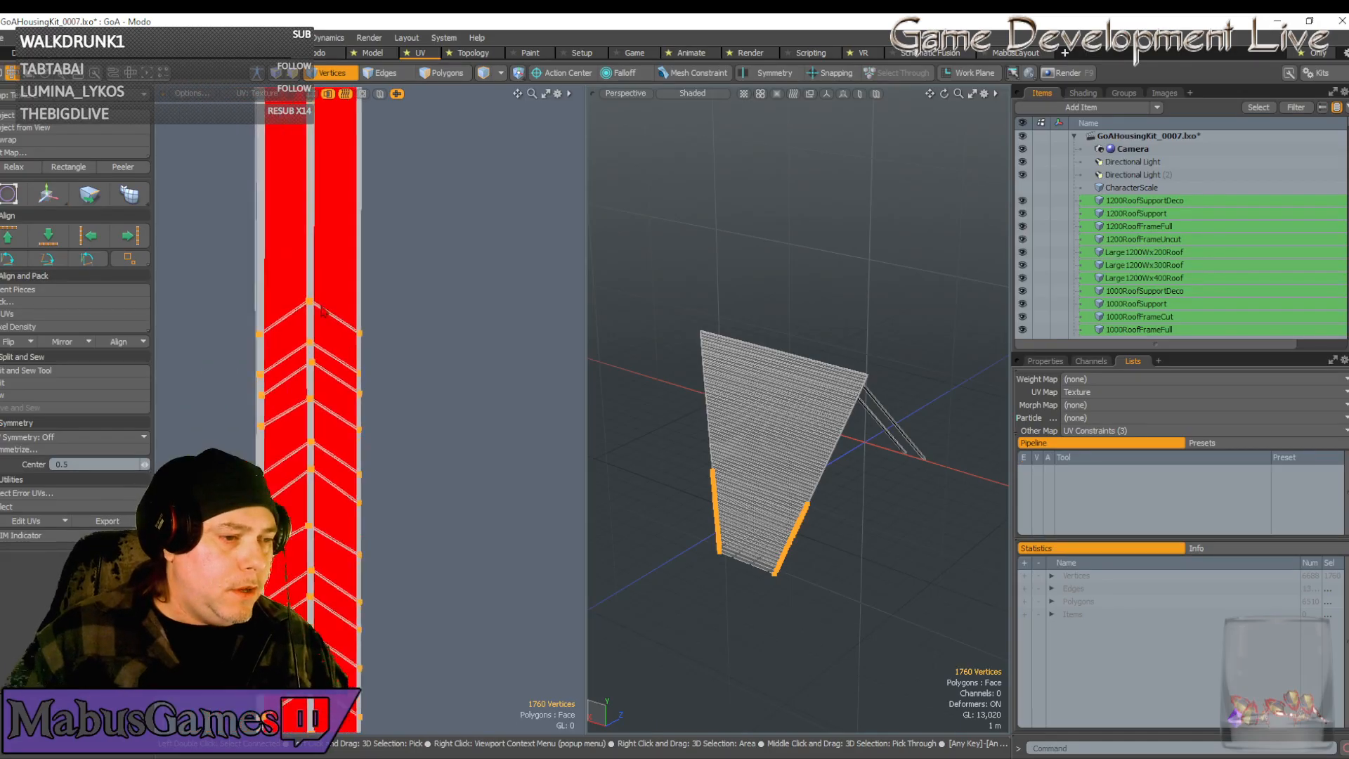
scroll(322, 311, "up", 8)
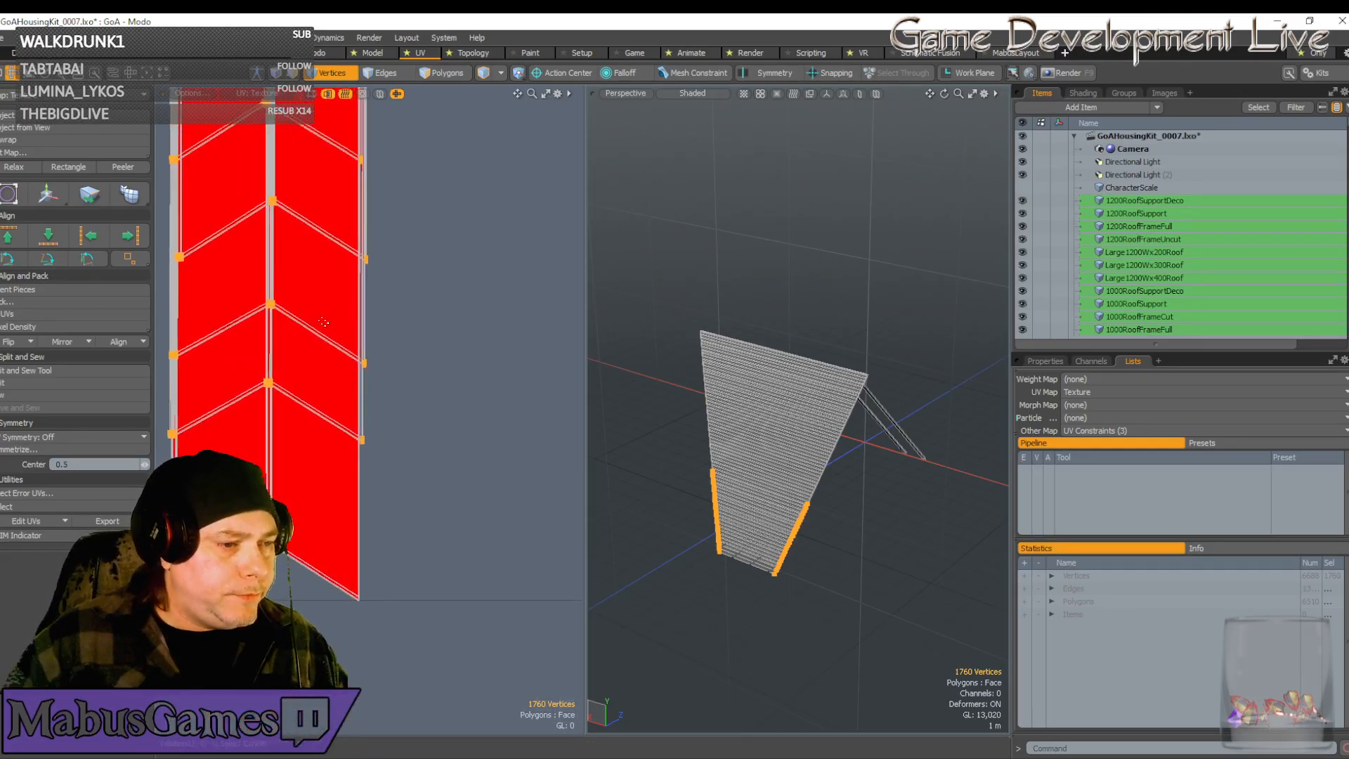
scroll(296, 336, "up", 1)
left_click_drag(296, 337, 394, 400, "alt+shift")
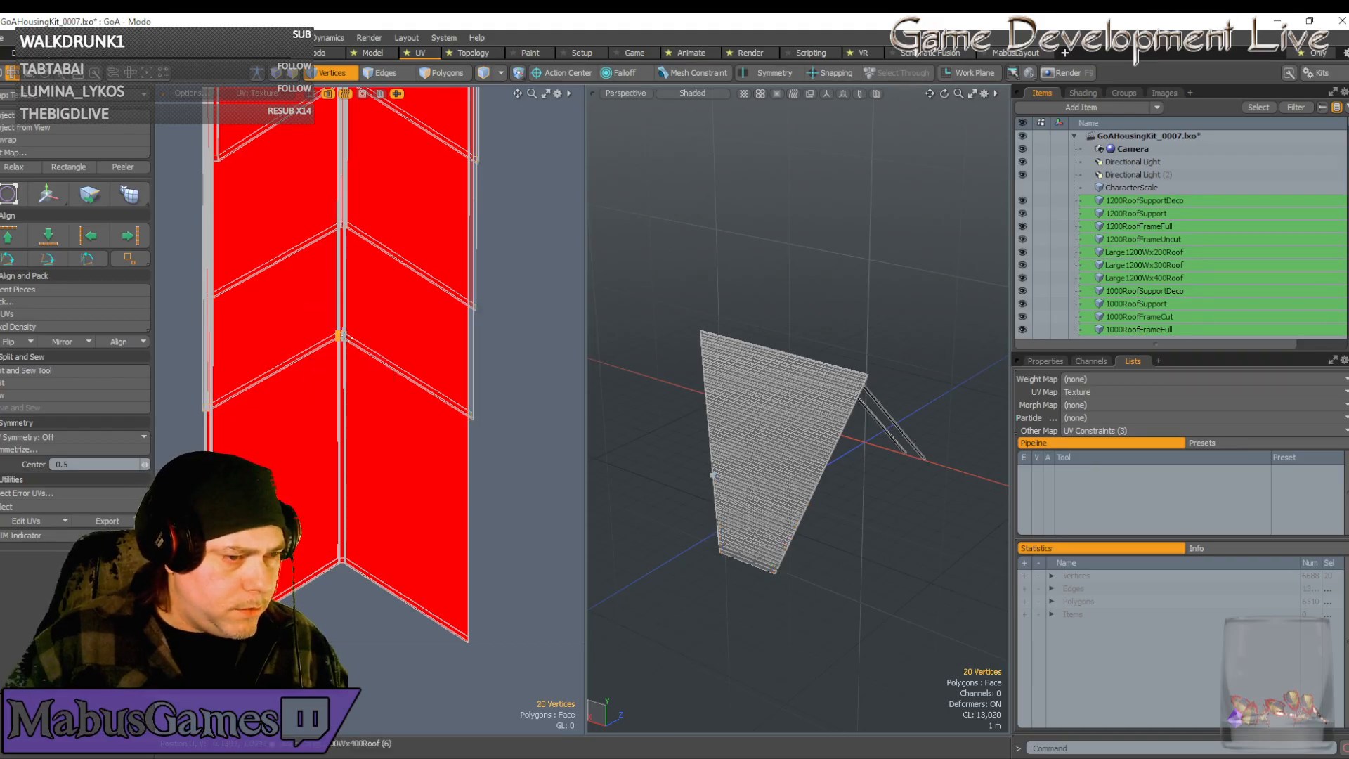
Lower the chevron strip's middle joint vertices down past the texture corner
key("w")
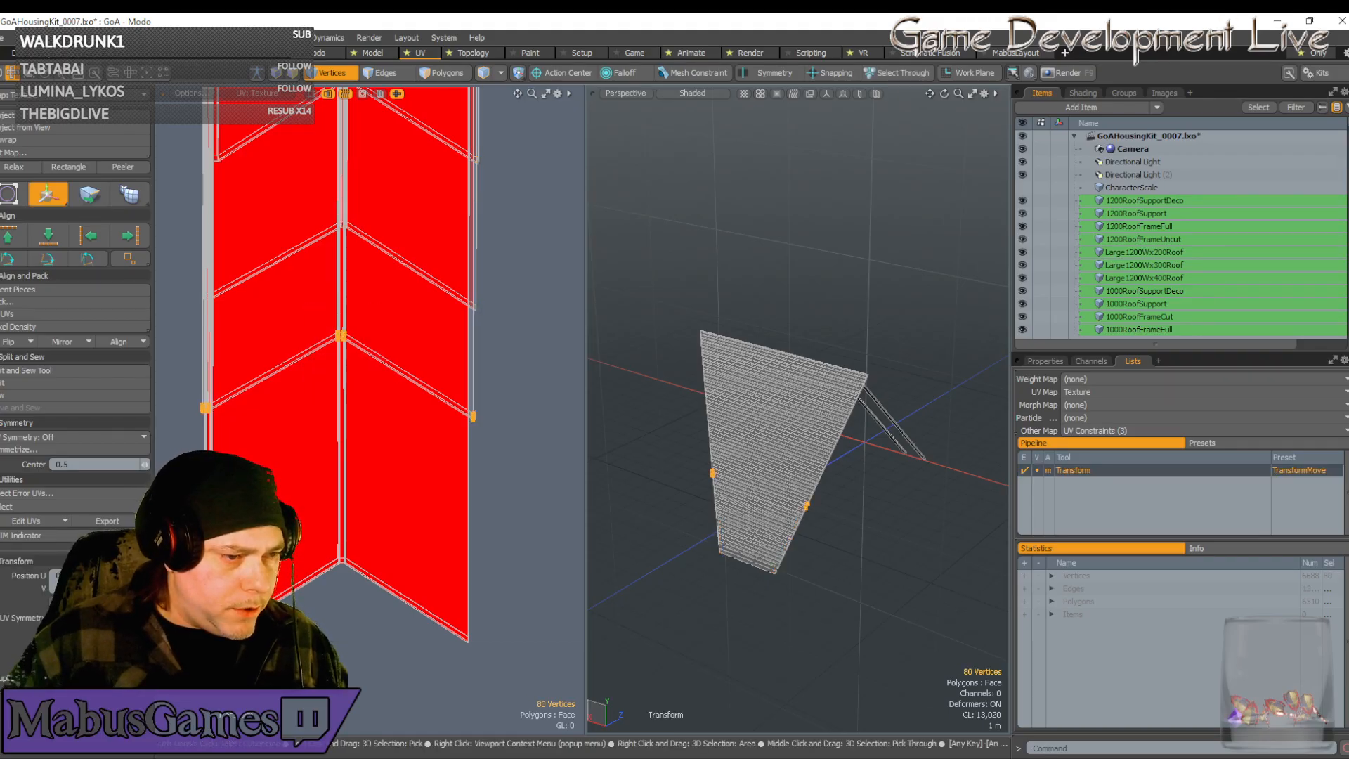
left_click_drag(342, 292, 344, 523)
scroll(320, 569, "up", 5)
scroll(319, 569, "up", 2)
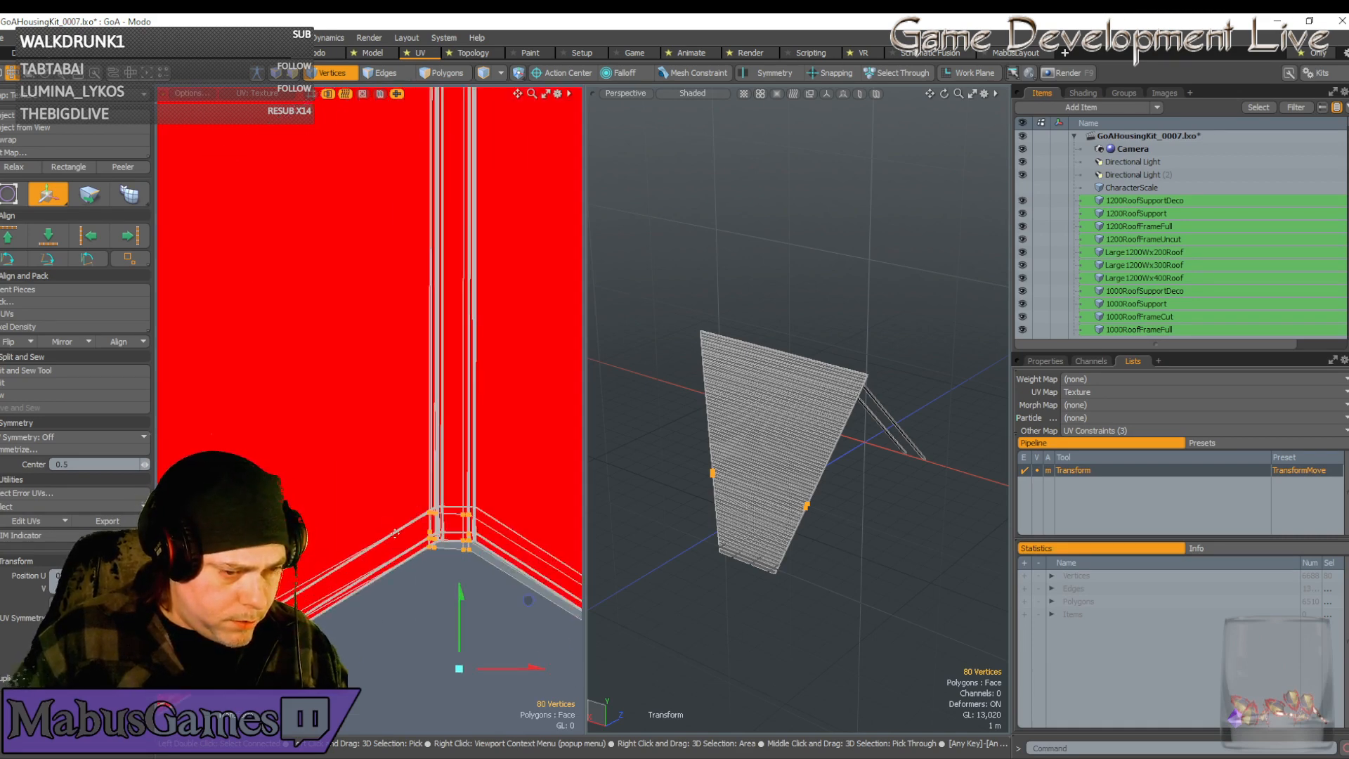
scroll(527, 606, "up", 5)
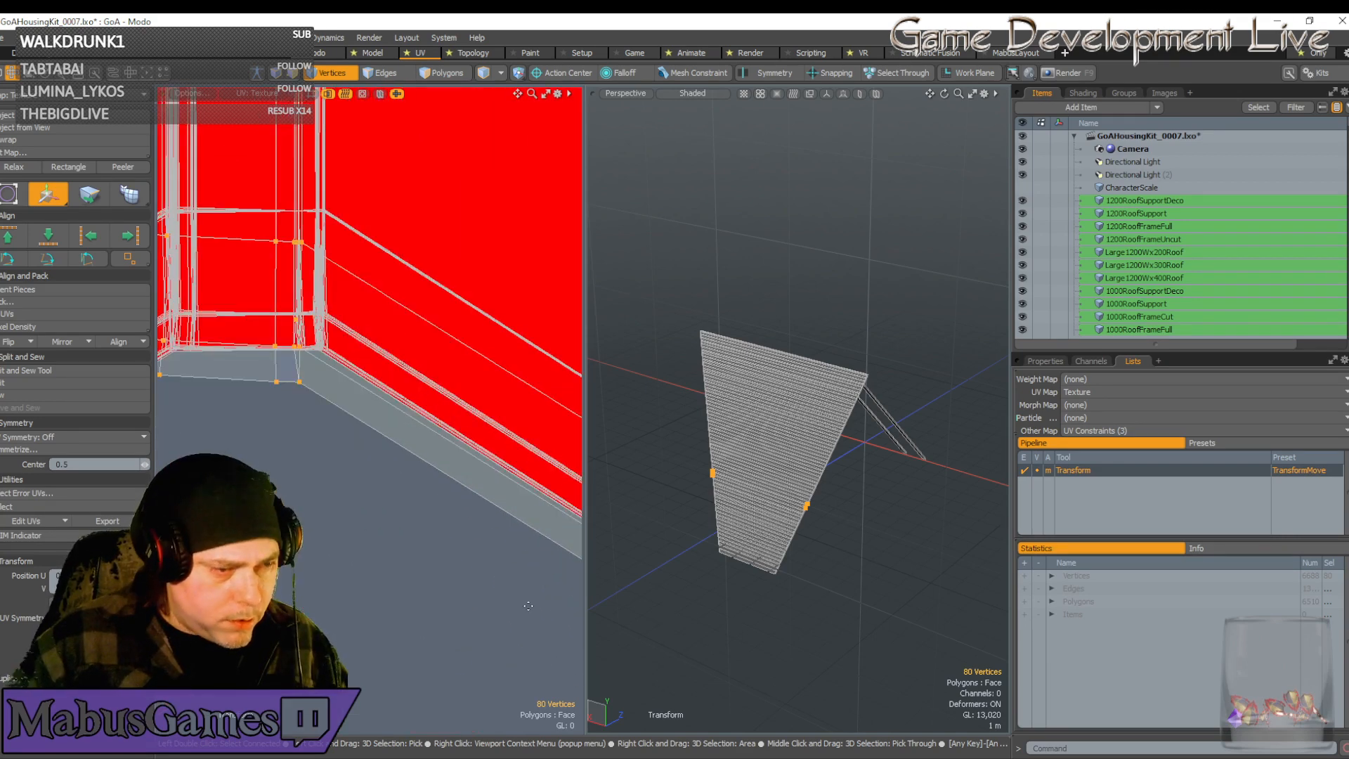
scroll(402, 612, "down", 5)
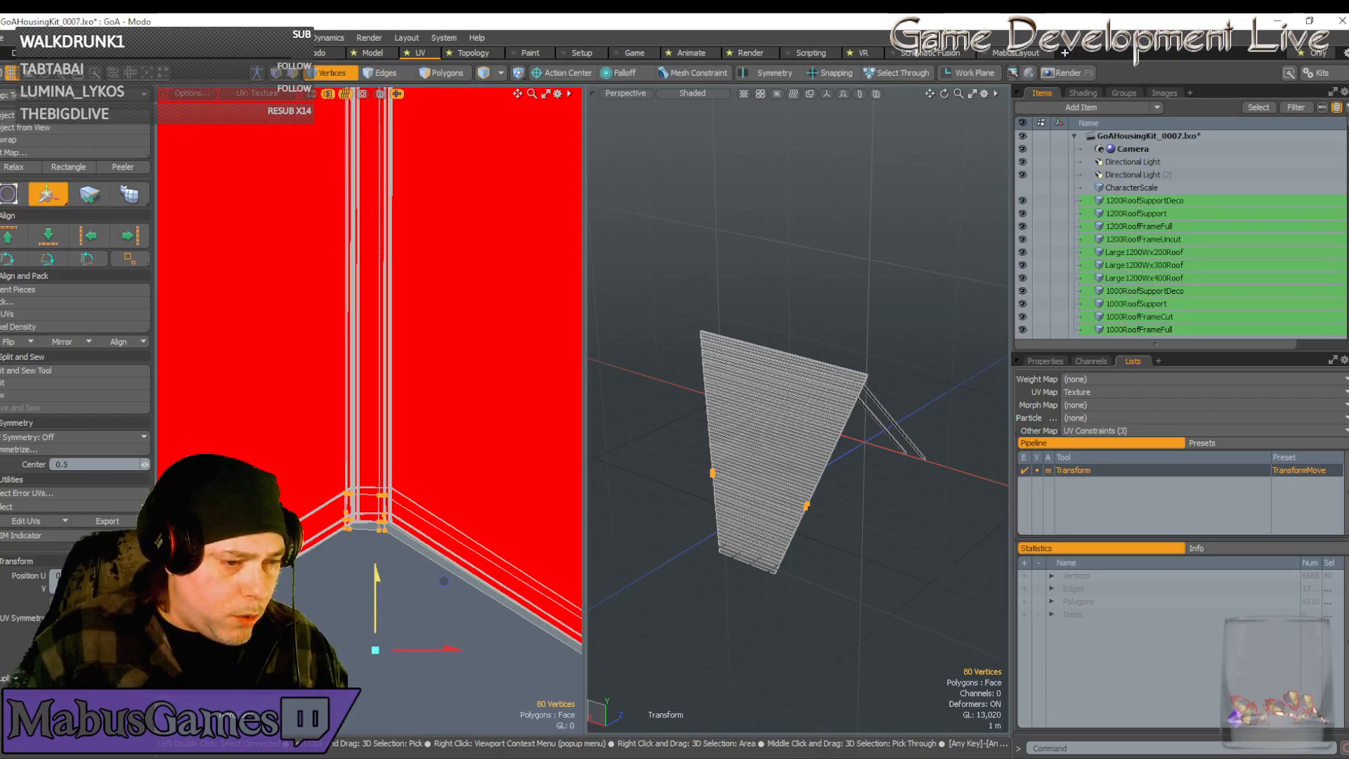
left_click_drag(376, 606, 373, 639)
scroll(367, 617, "up", 3)
scroll(367, 617, "up", 3)
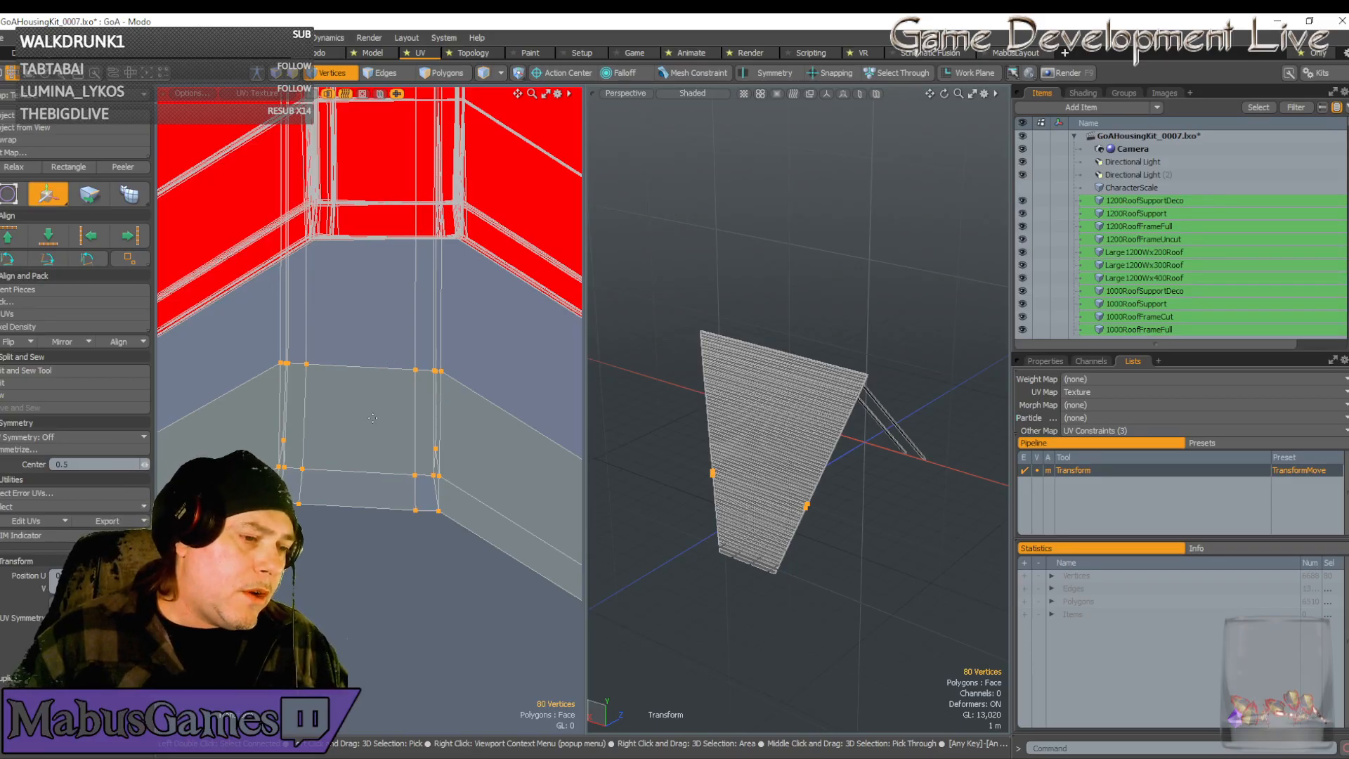
key("space")
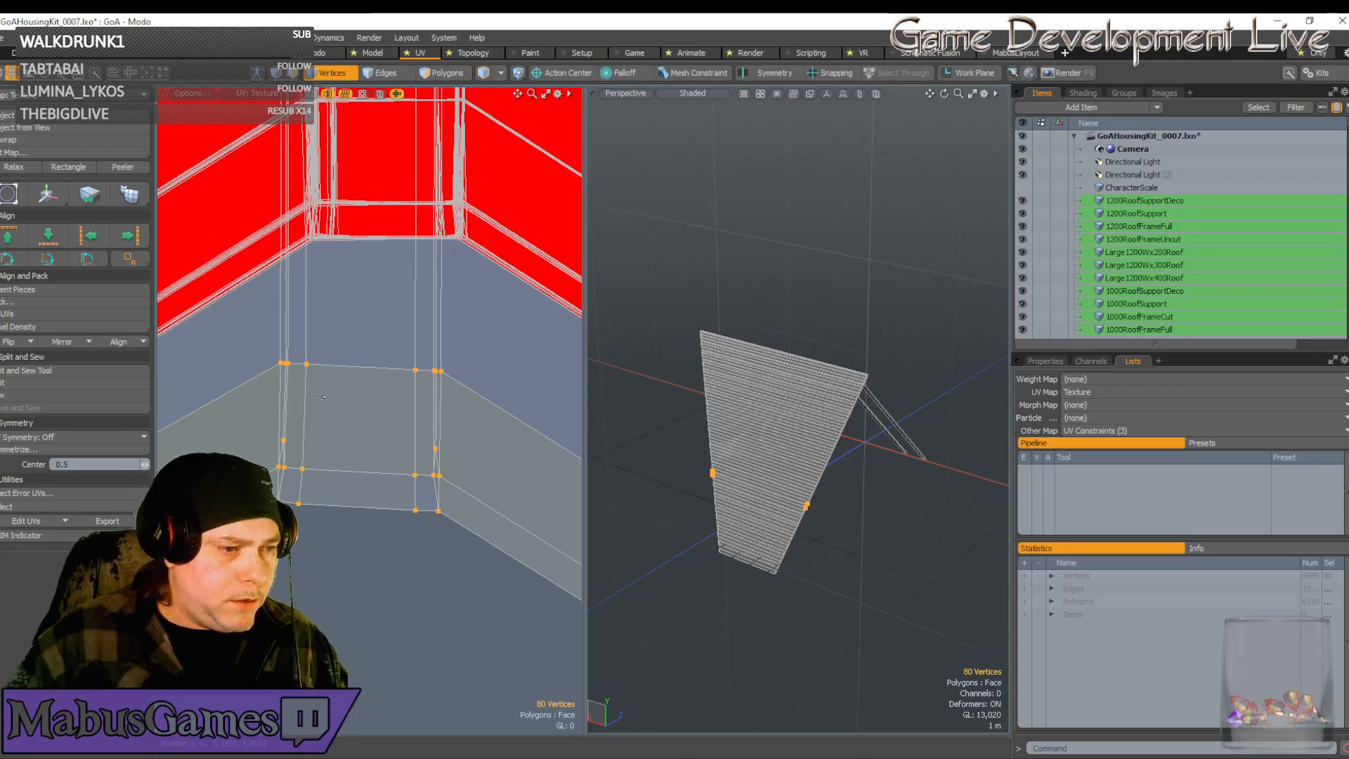
Narrow the upper-left selection to six lower vertices and nudge them slightly along U
right_click_drag(259, 346, 318, 432)
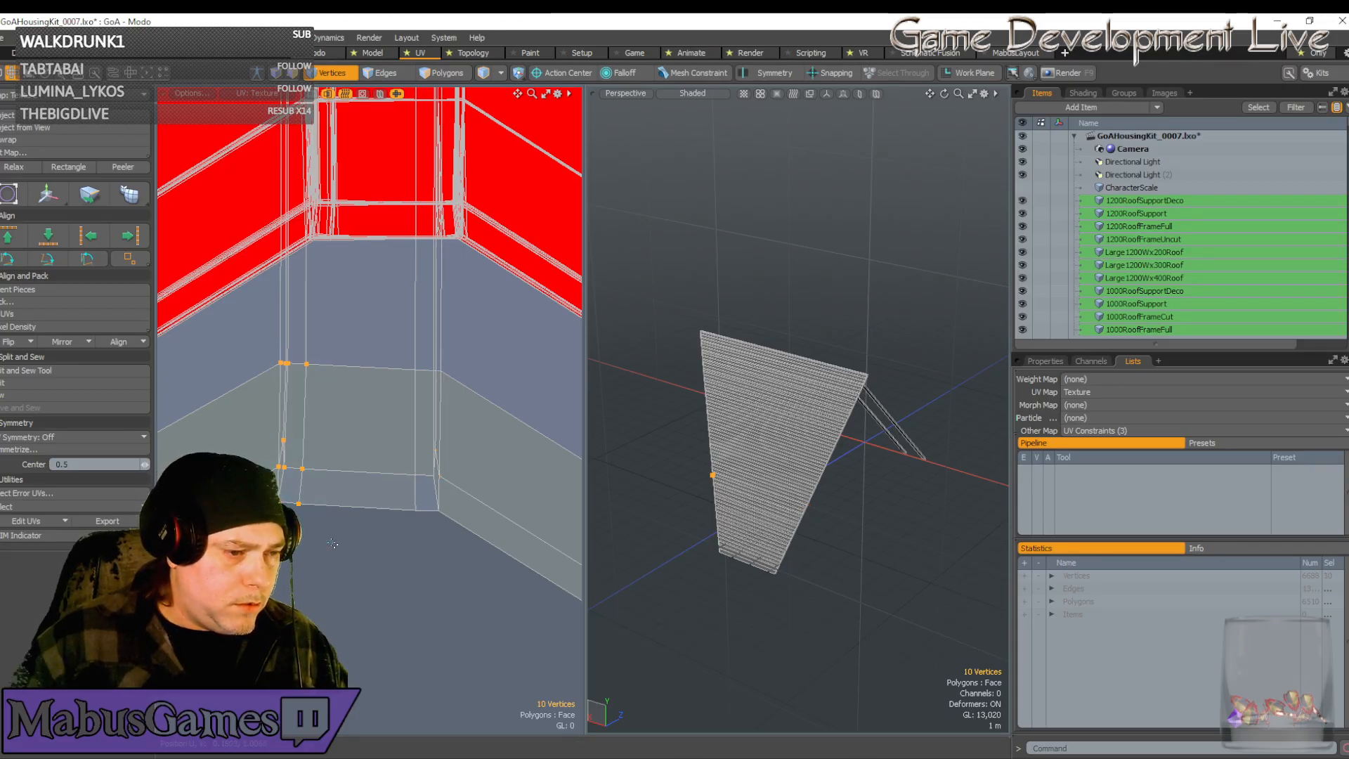
key("w")
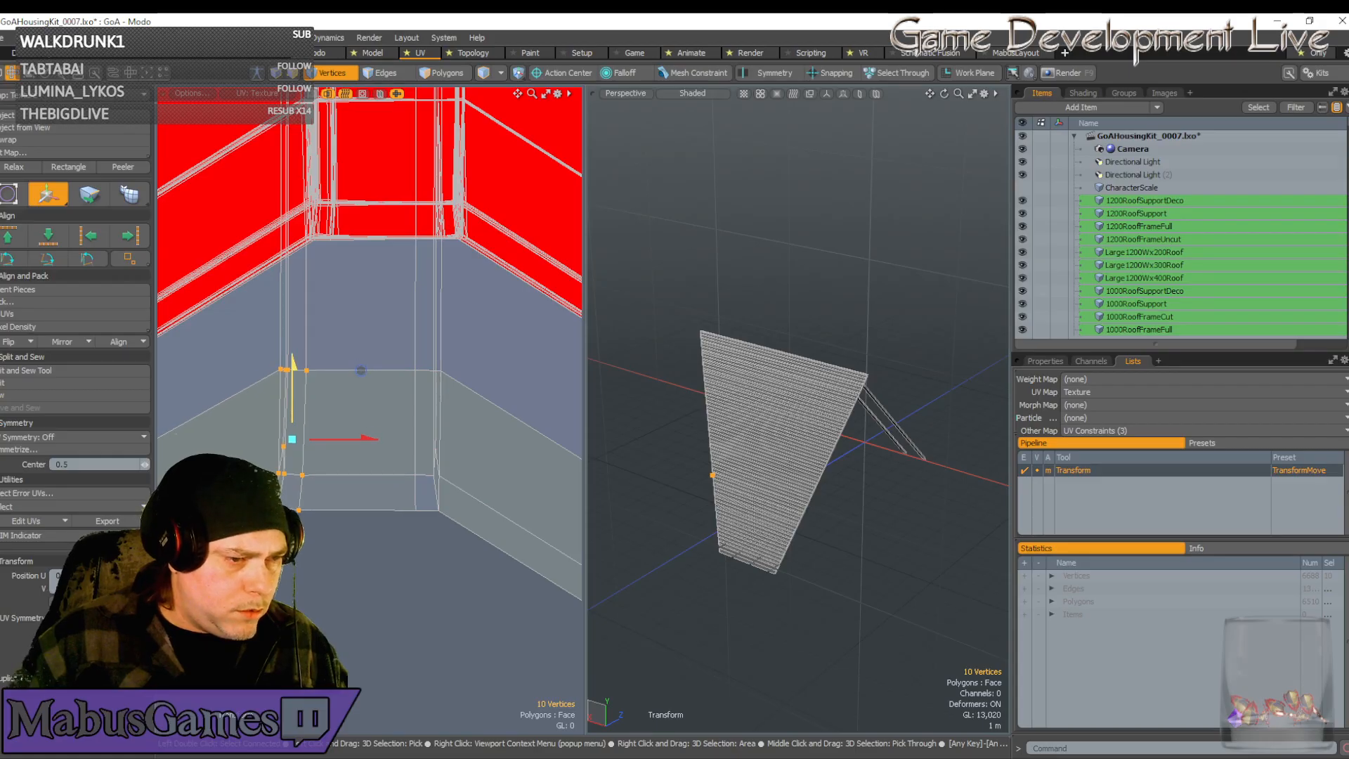
key("space")
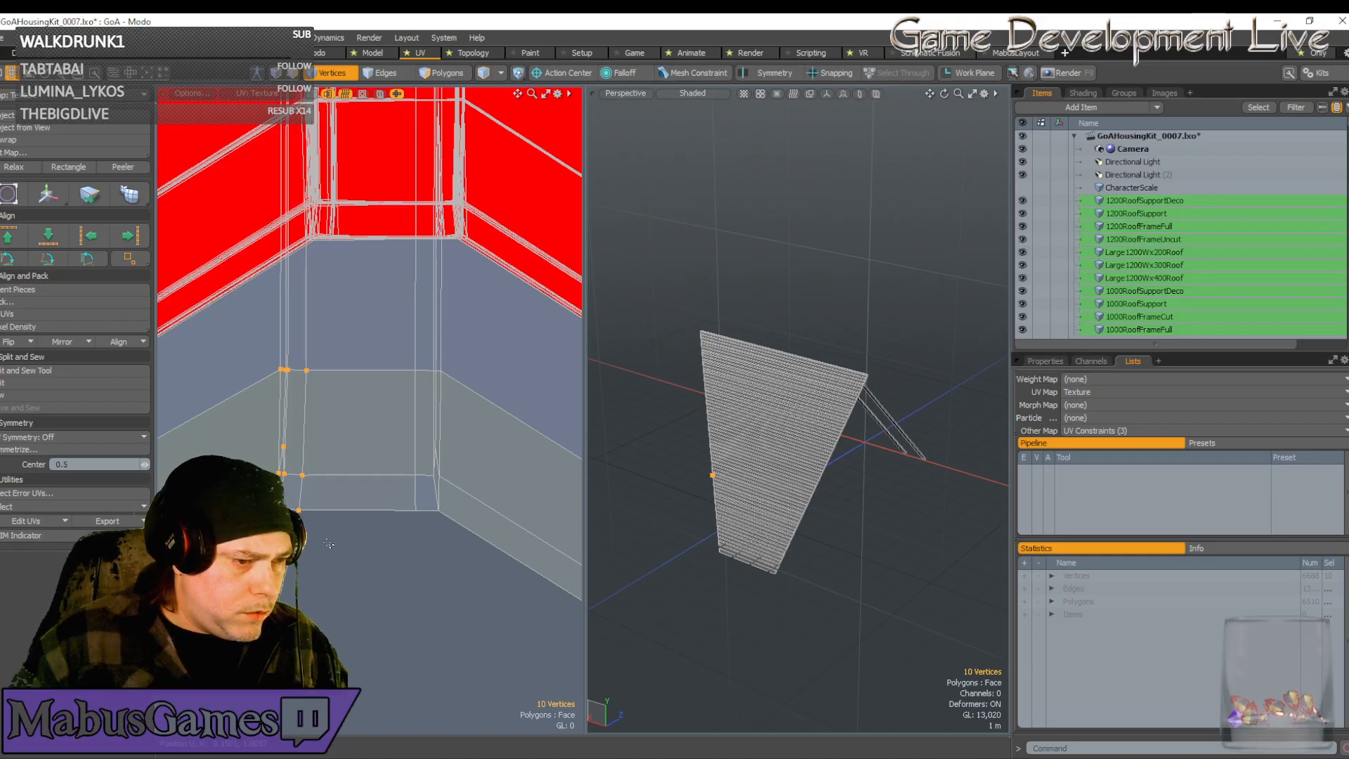
left_click_drag(251, 439, 253, 440)
key("w")
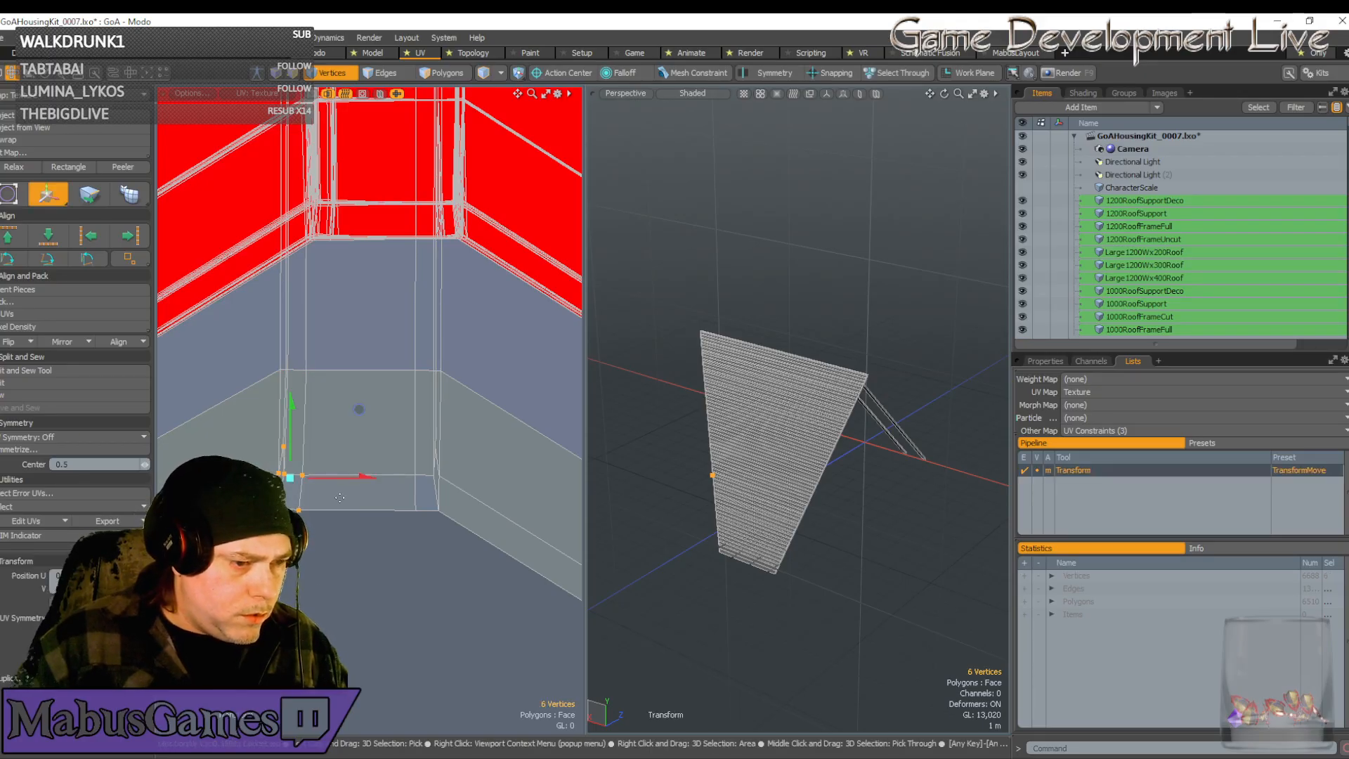
left_click_drag(359, 482, 364, 481)
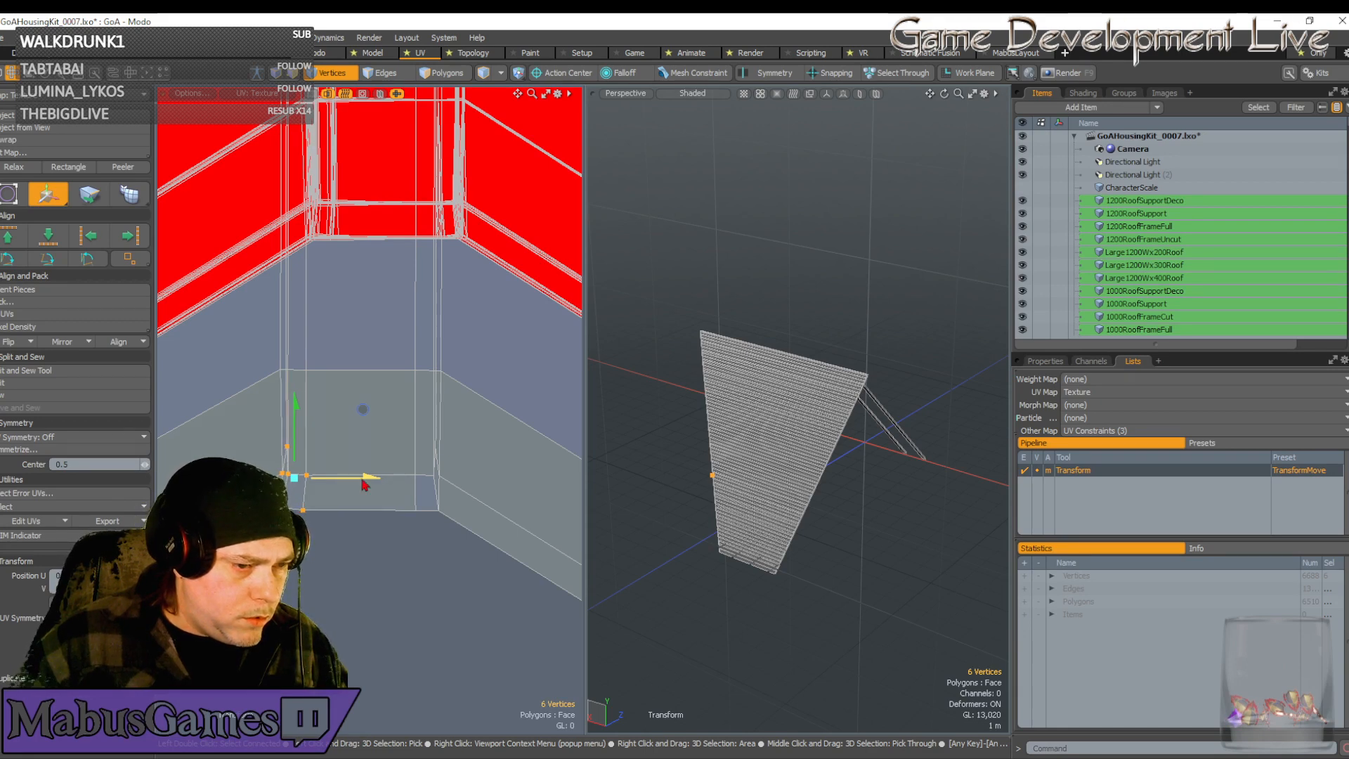
scroll(287, 444, "up", 3)
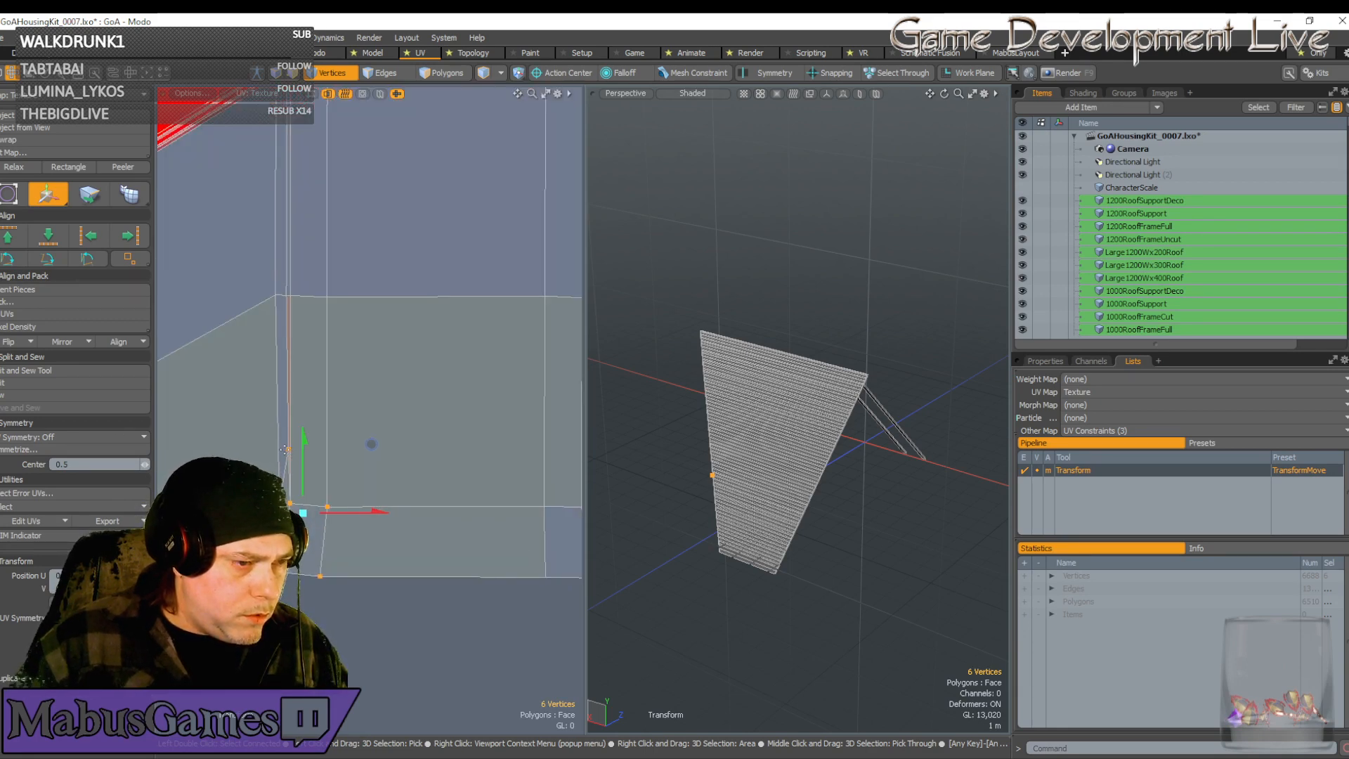
key("space")
Pick single lower-end UV vertices in turn with the Move tool
left_click(288, 449)
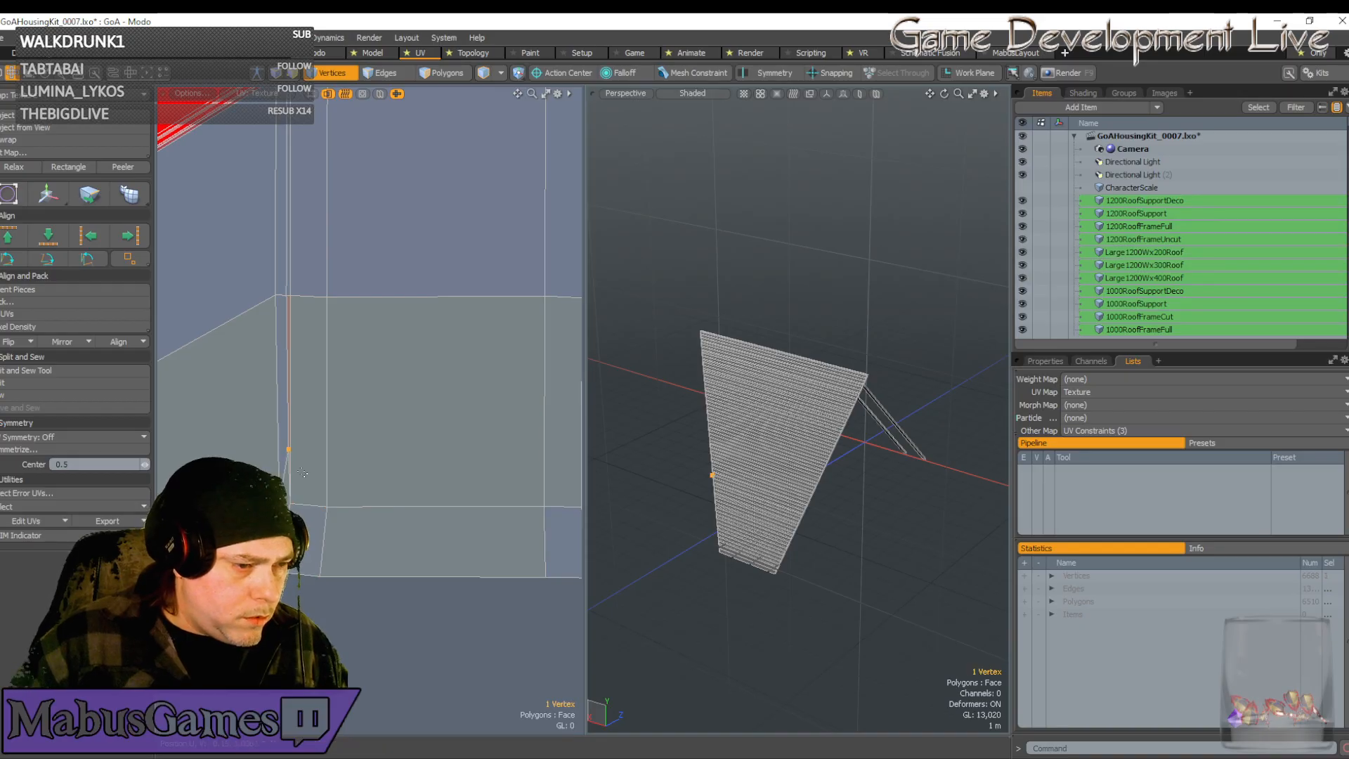
key("w")
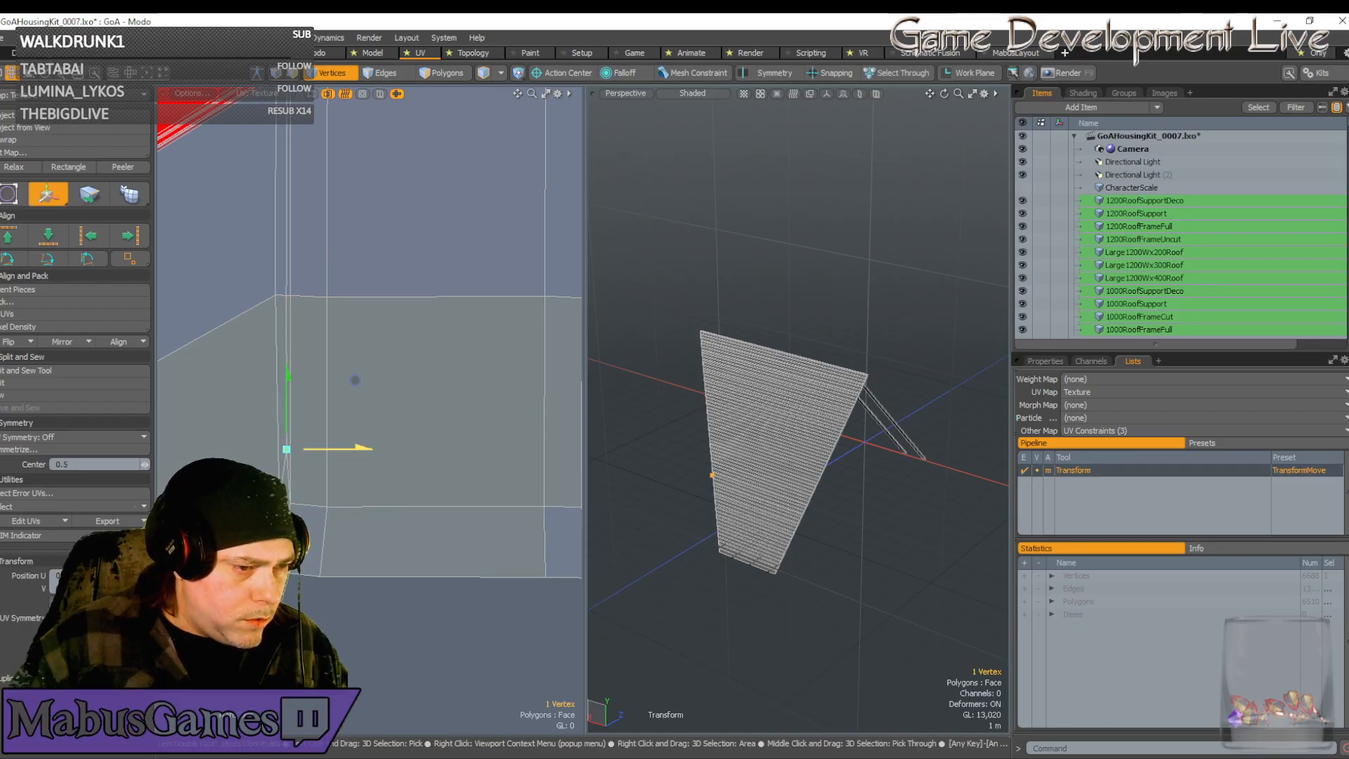
key("space")
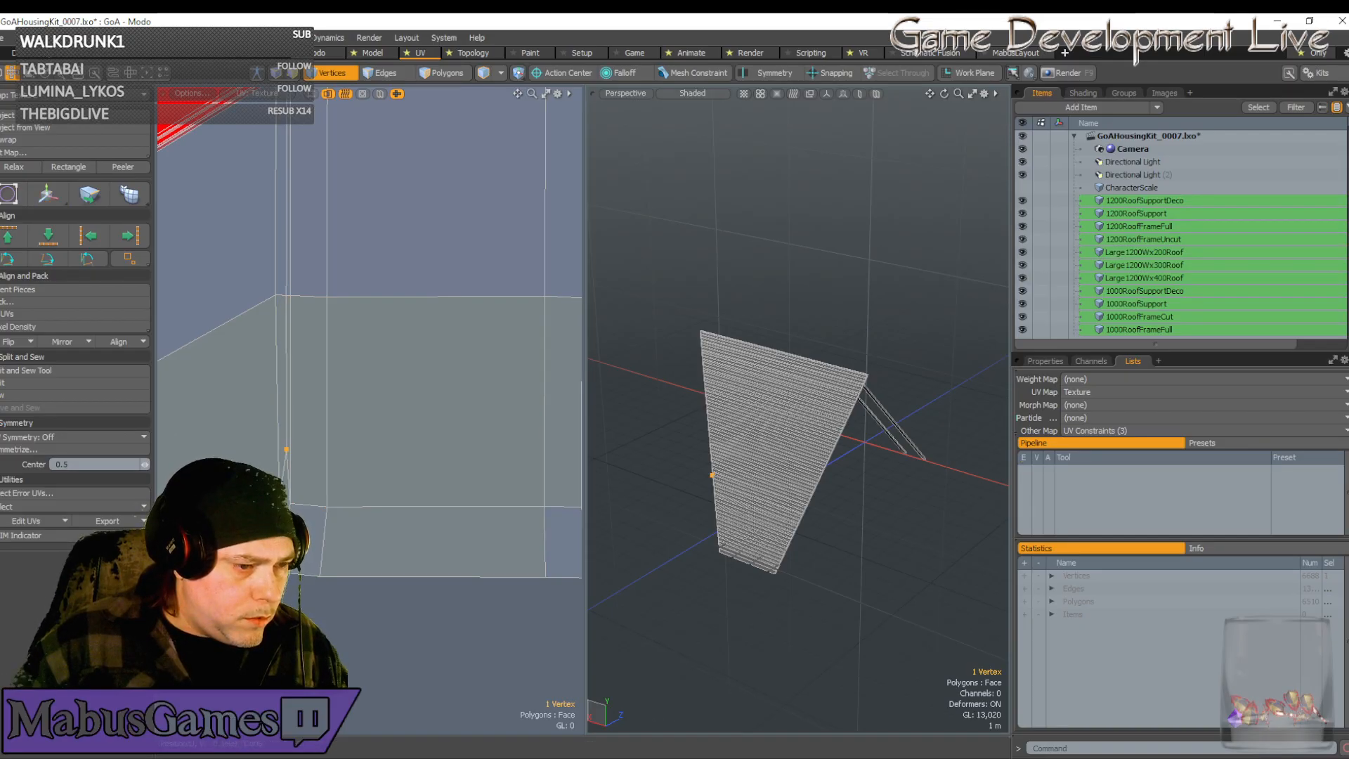
key("Escape")
left_click(291, 504)
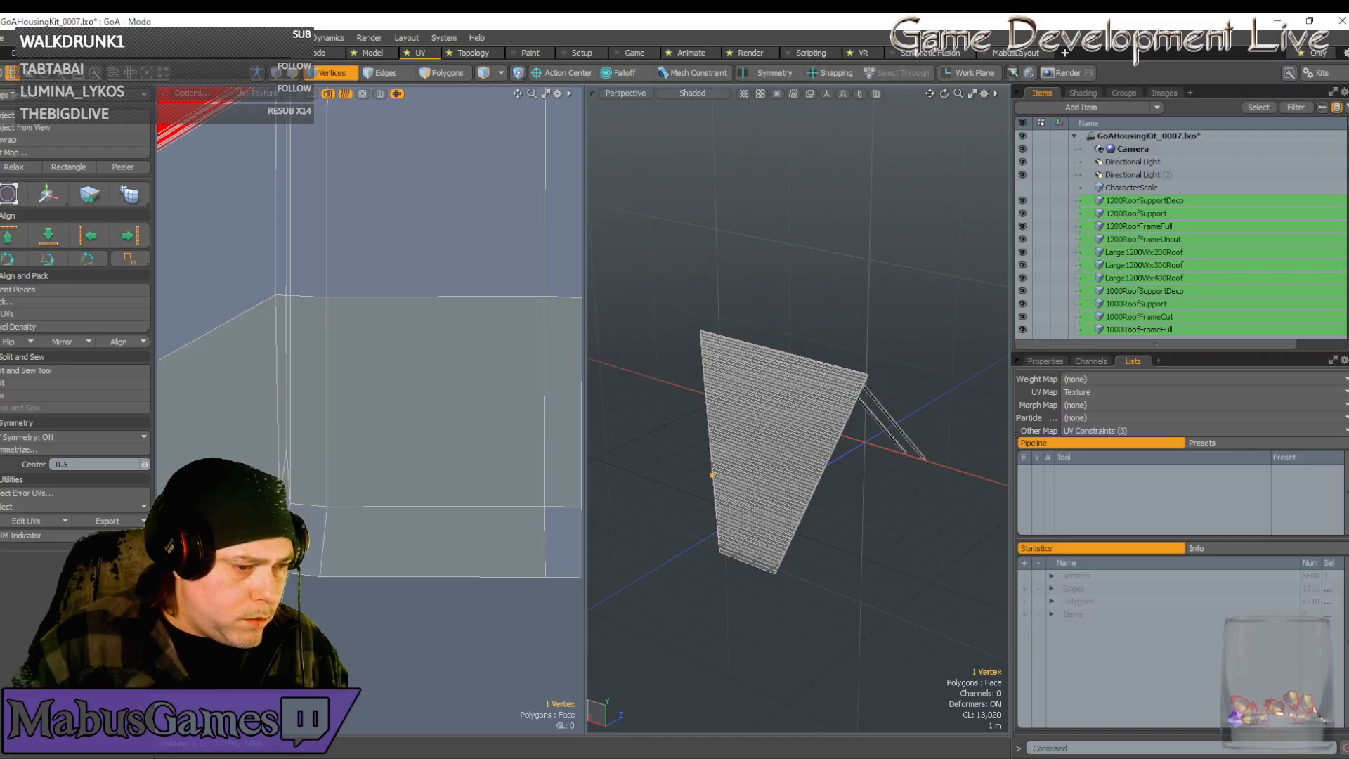
key("w")
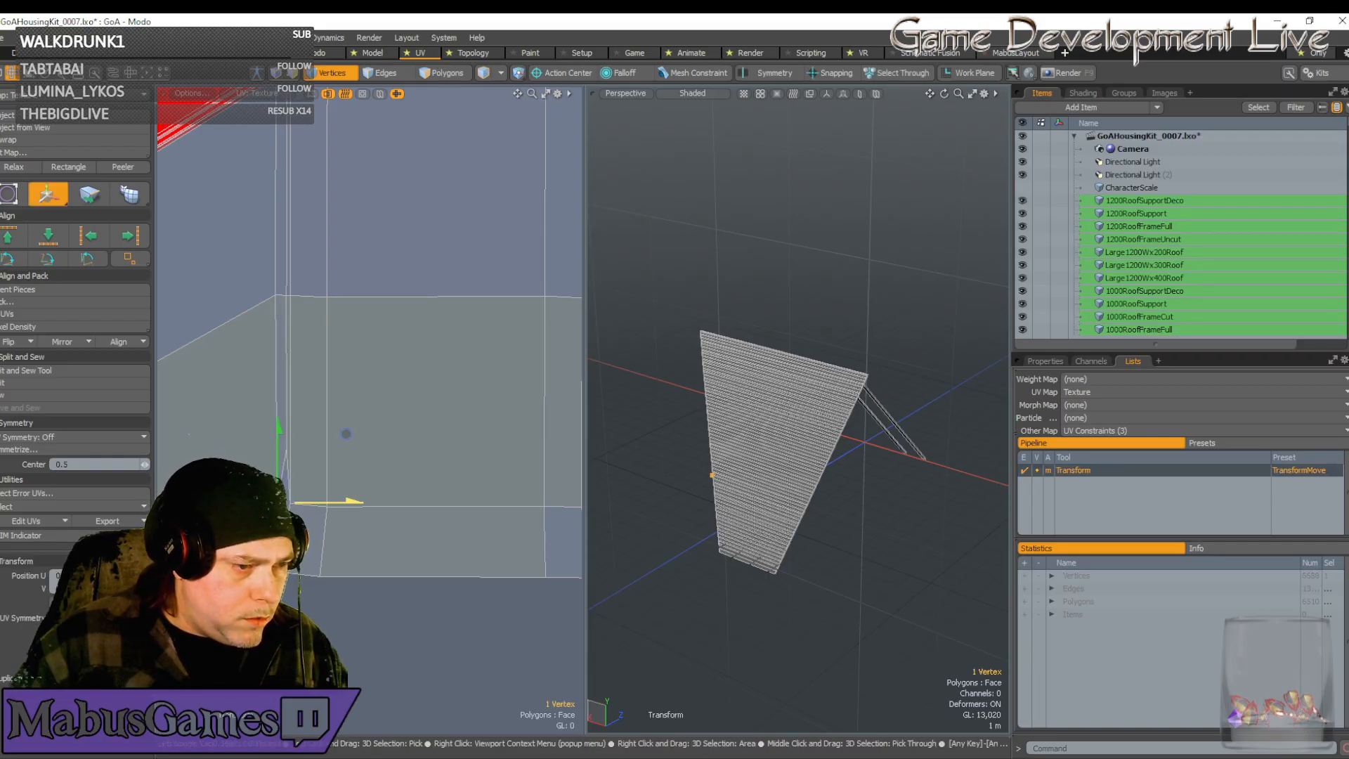
key("space")
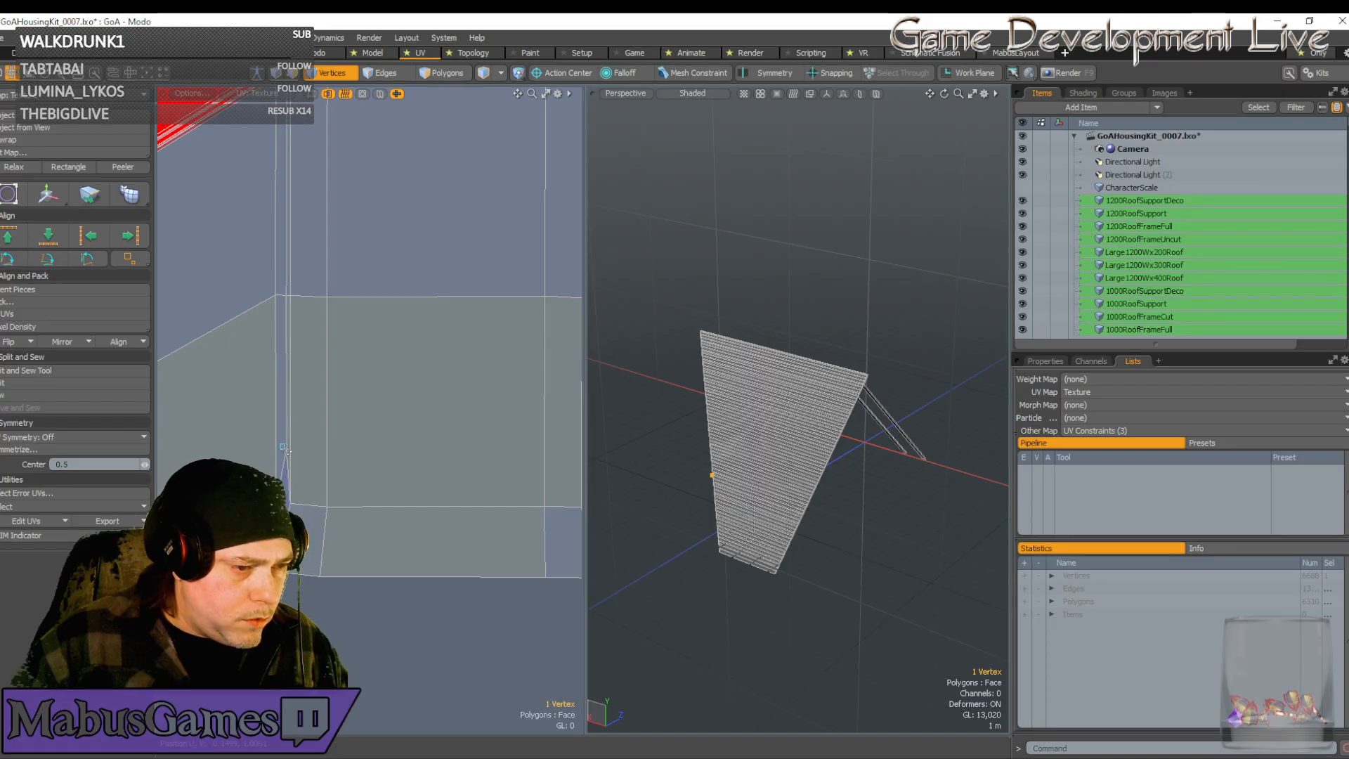
key("w")
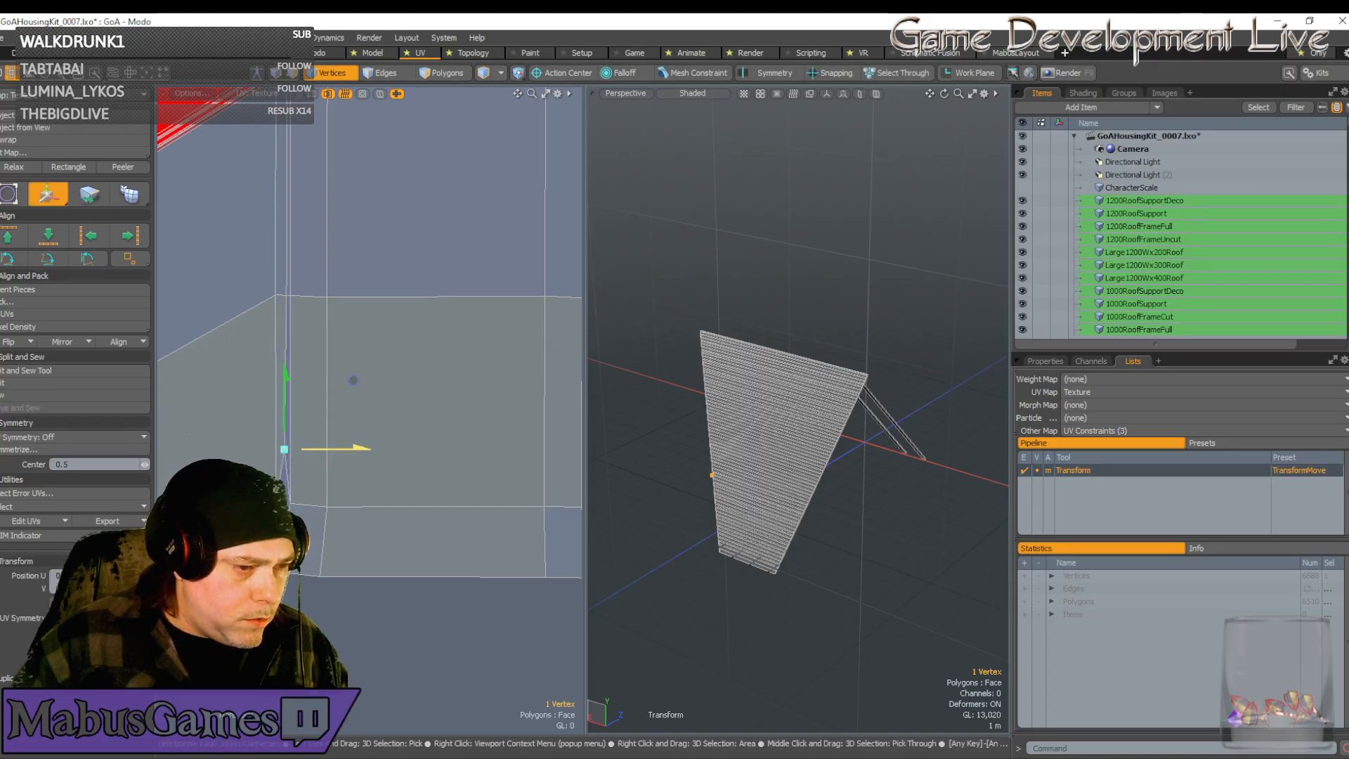
key("space")
Select two corner vertices with the Move tool to line them up with the texture corner
scroll(302, 478, "down", 5)
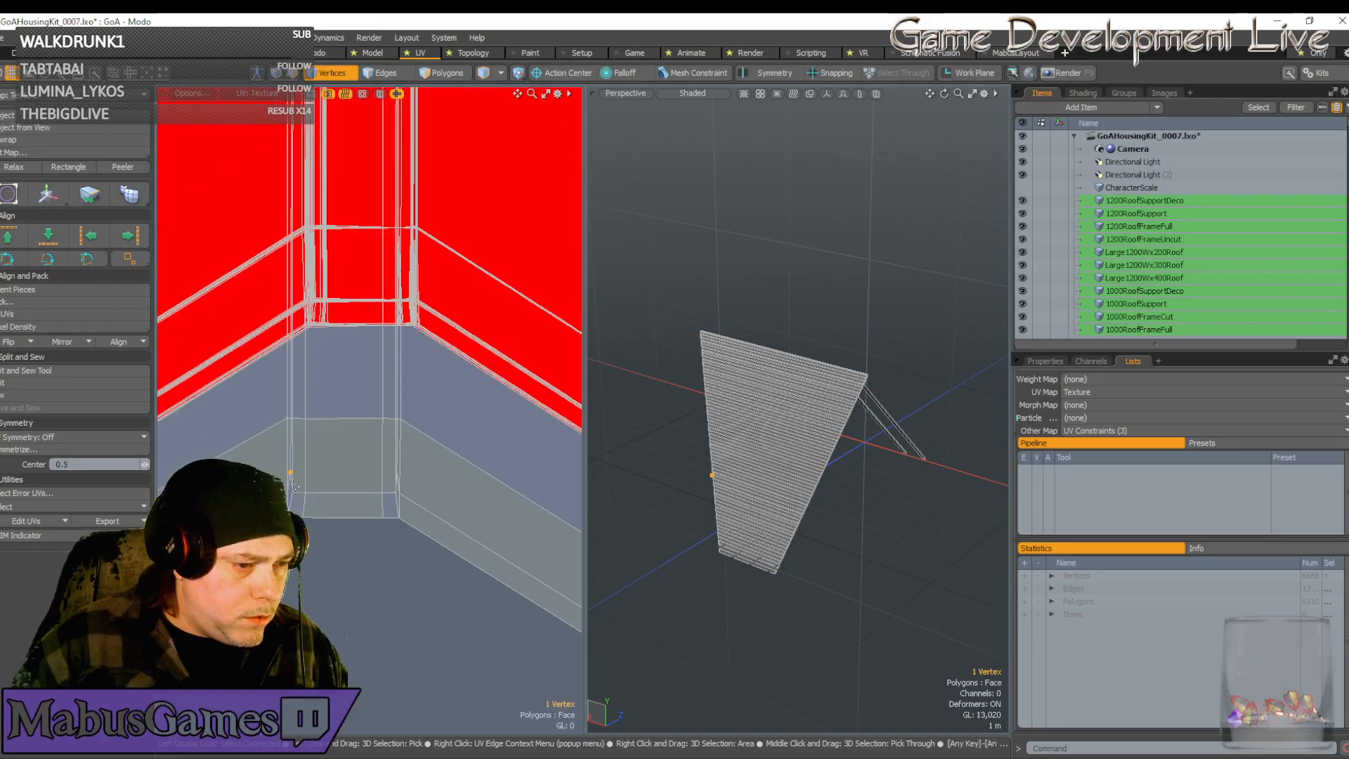
scroll(295, 487, "up", 5)
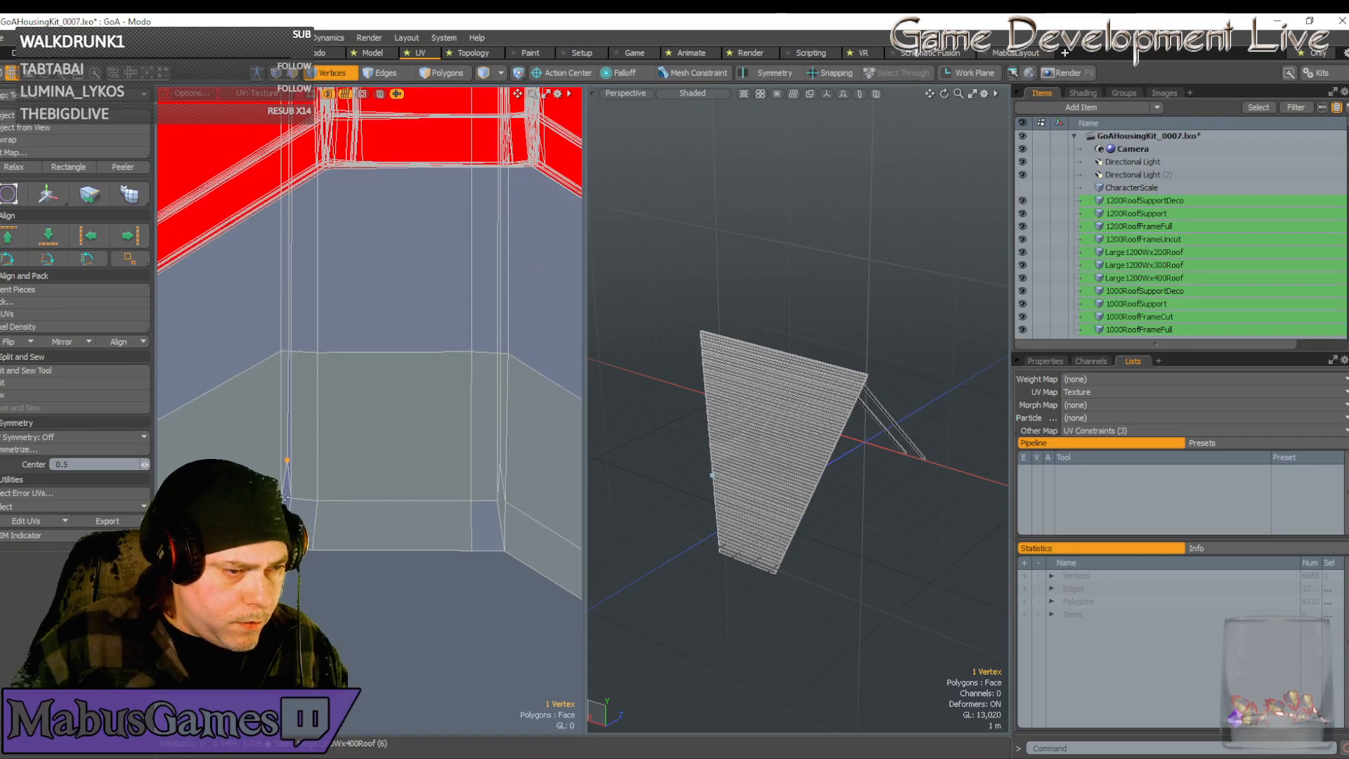
left_click(259, 338)
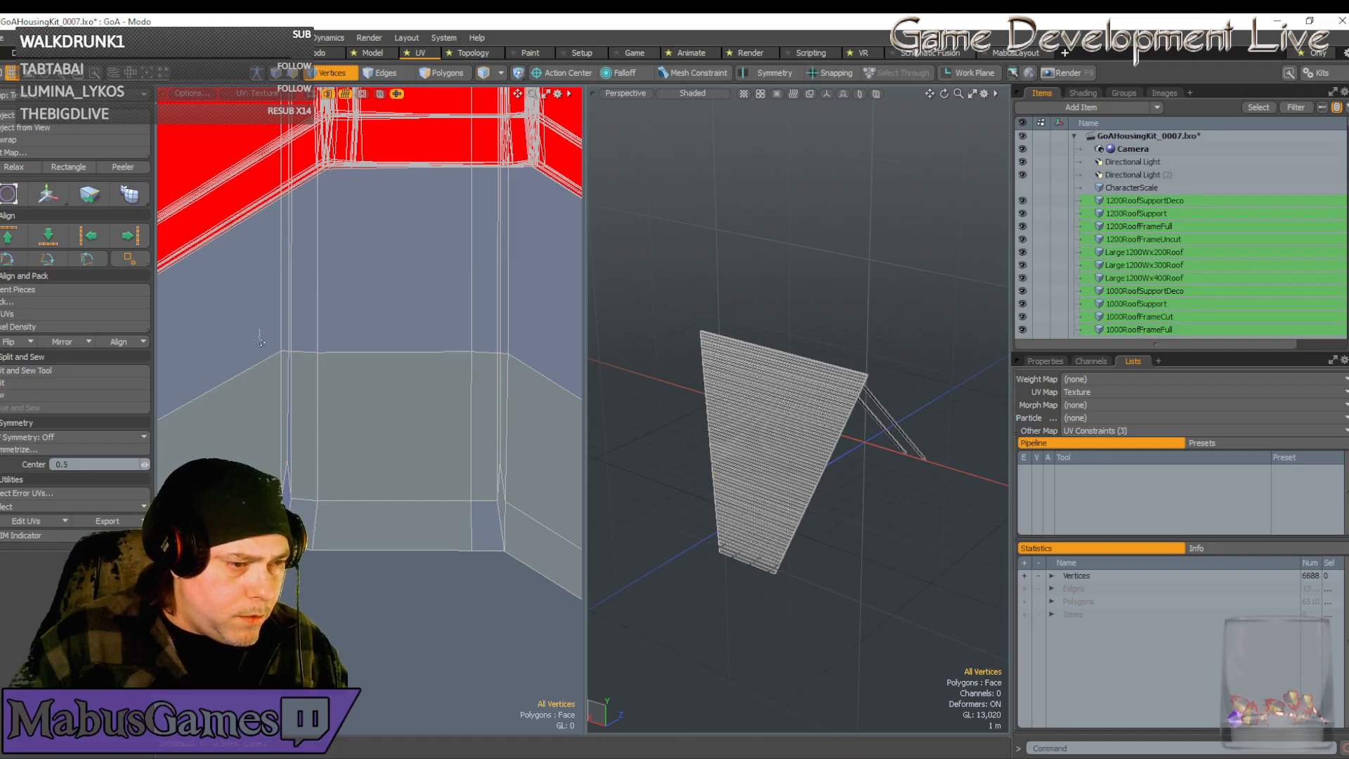
left_click(281, 351)
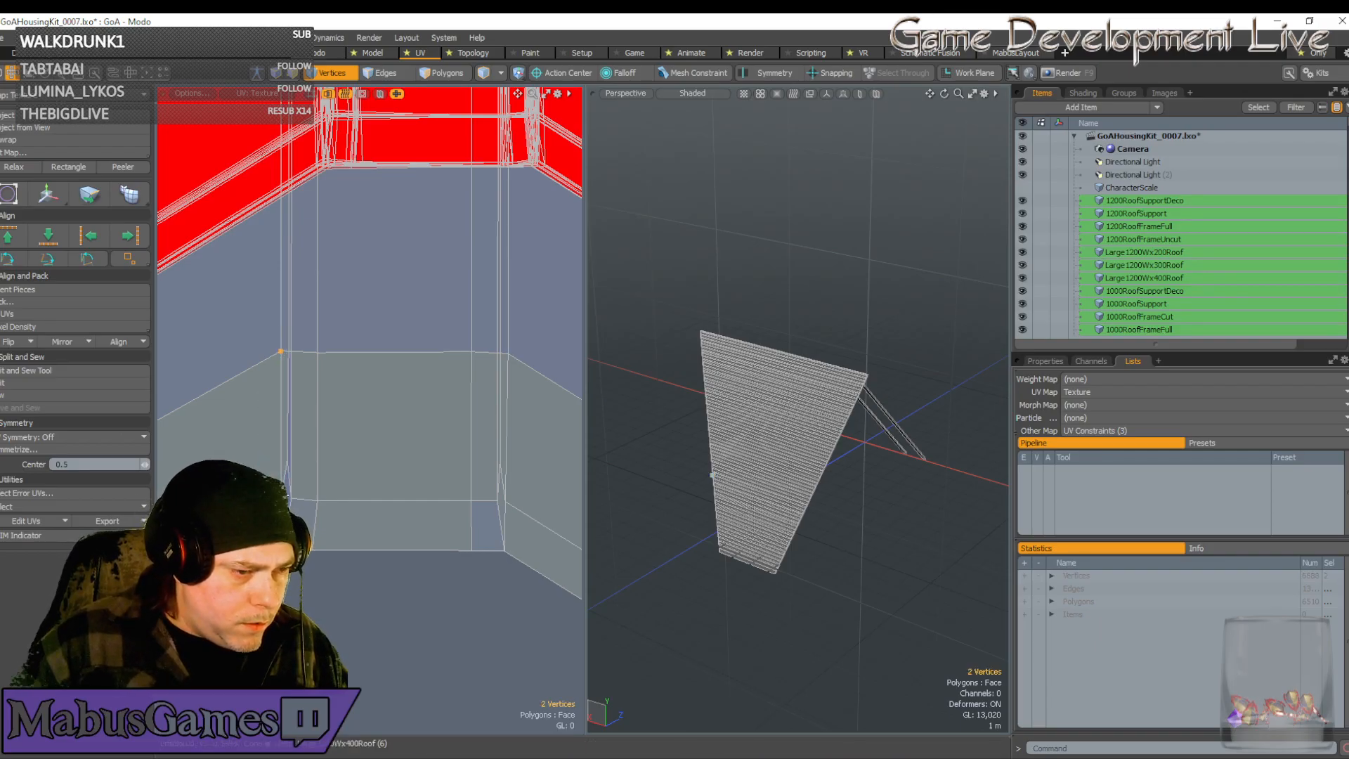
key("w")
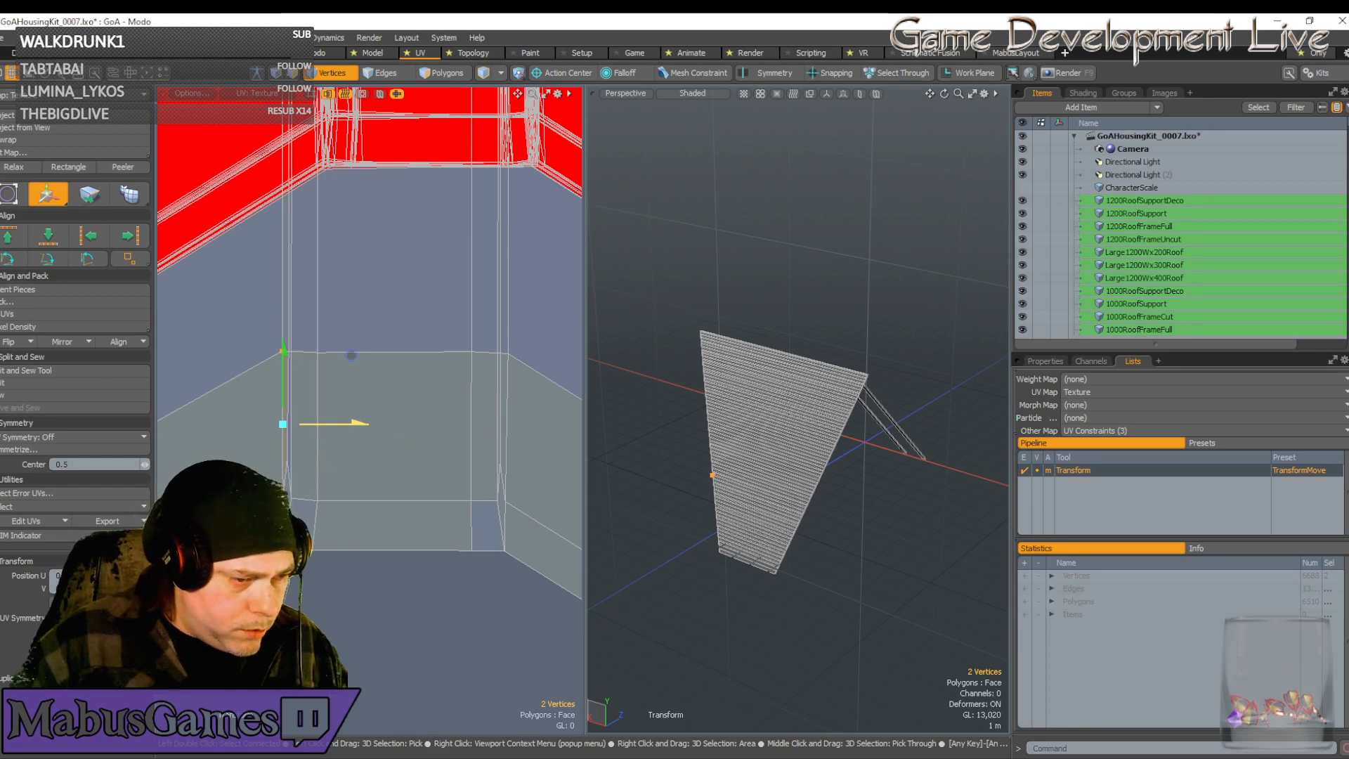
scroll(312, 454, "down", 3)
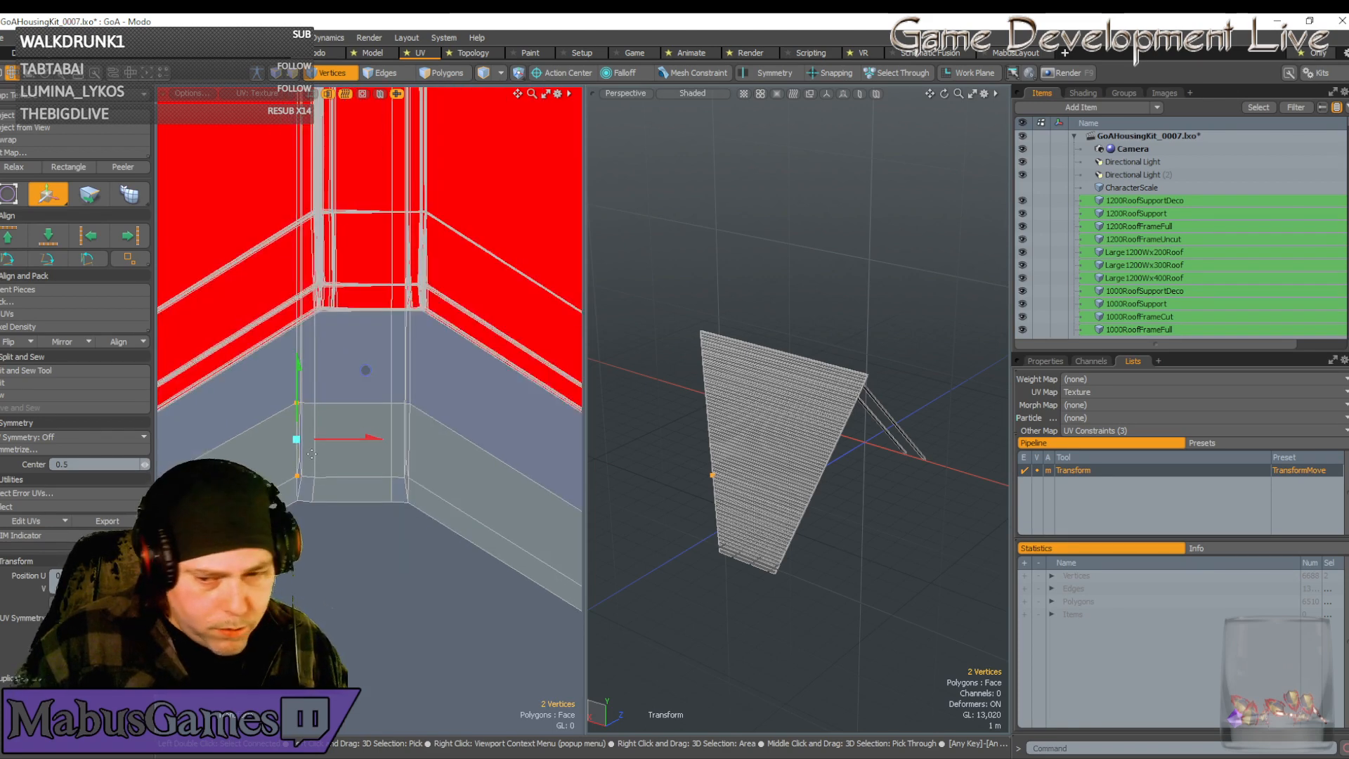
scroll(311, 454, "down", 2)
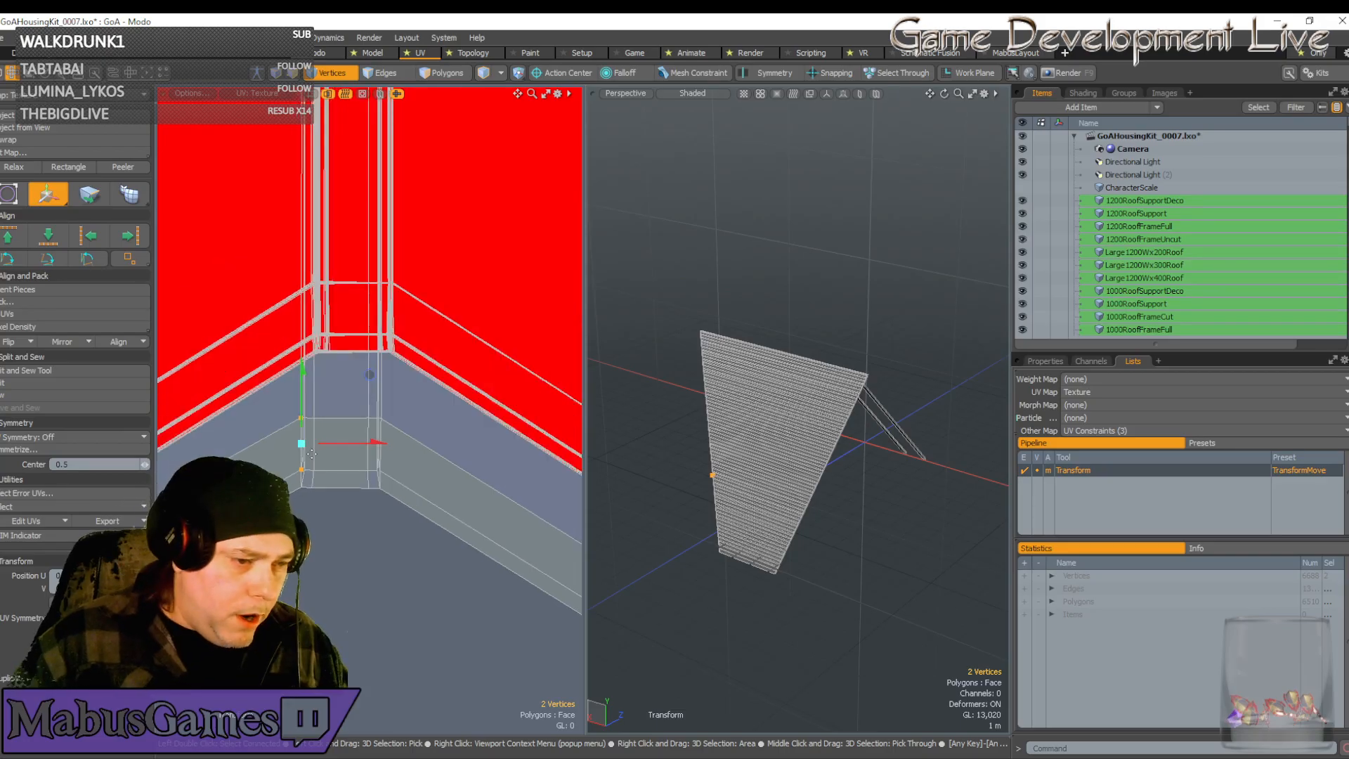
key("space")
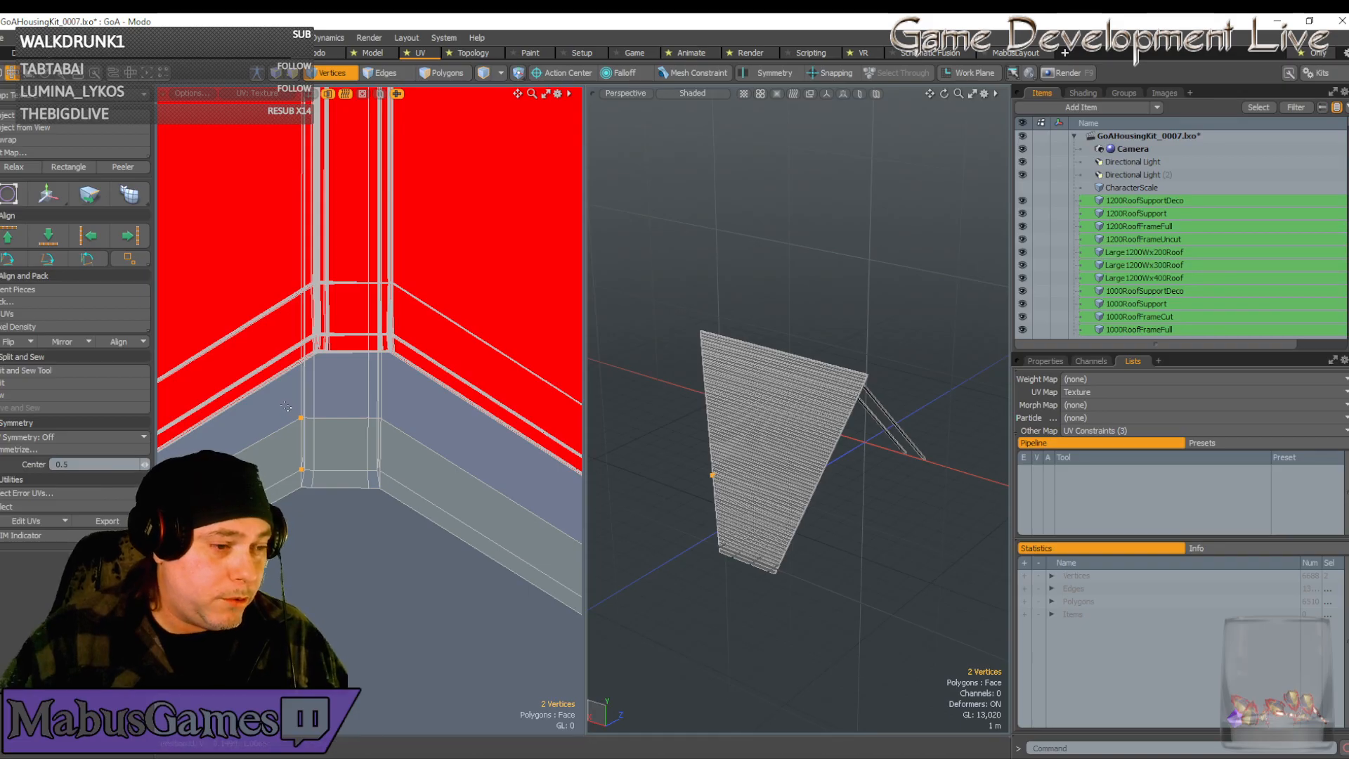
Select the connected UV strips' corner section and move its 80 vertices upward
right_click_drag(291, 409, 407, 546)
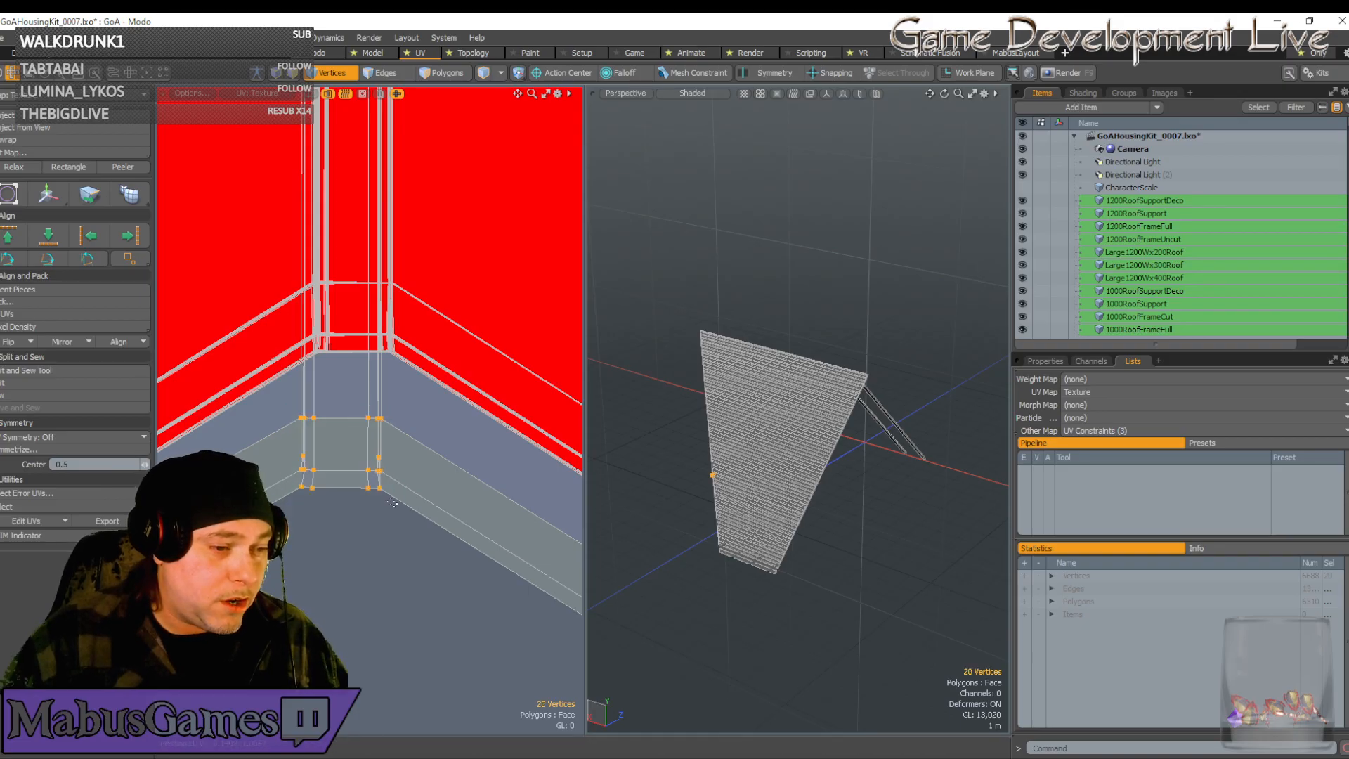
double_click(379, 419)
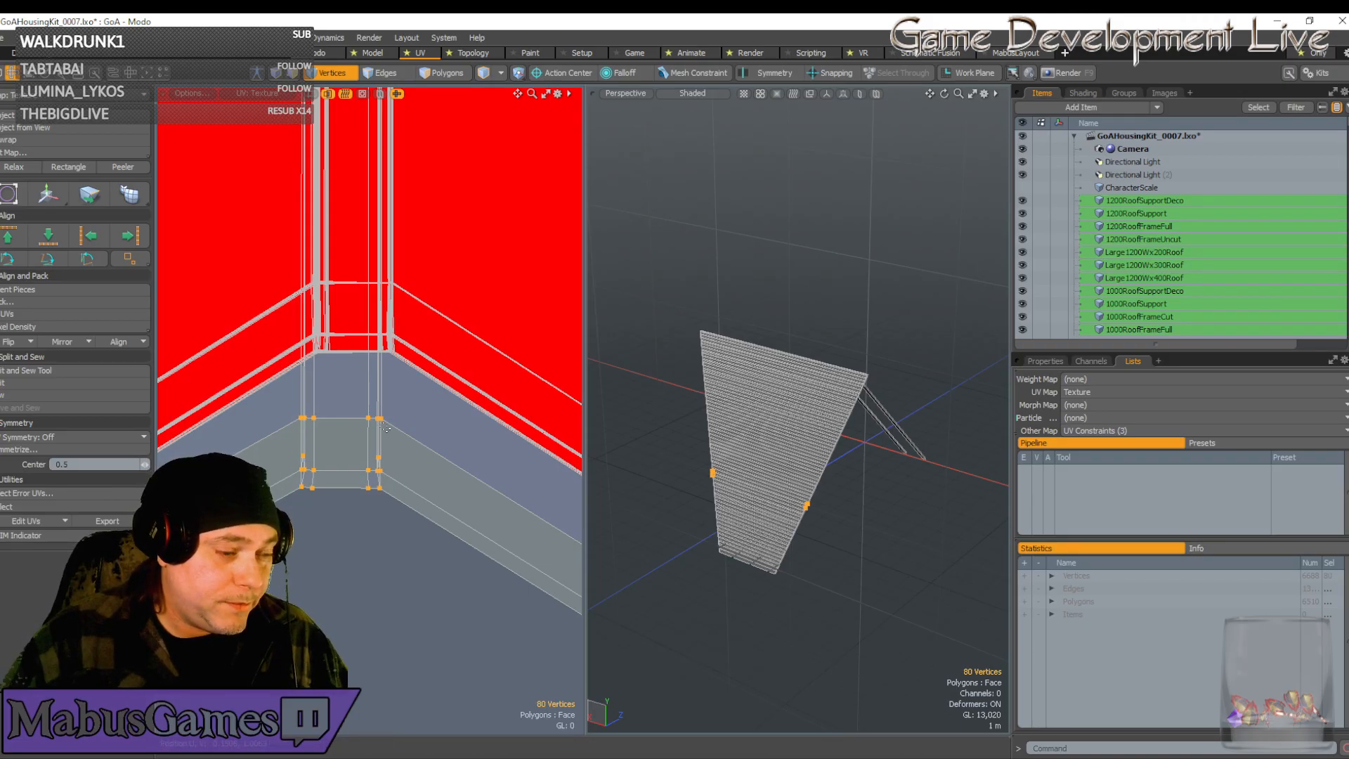
key("w")
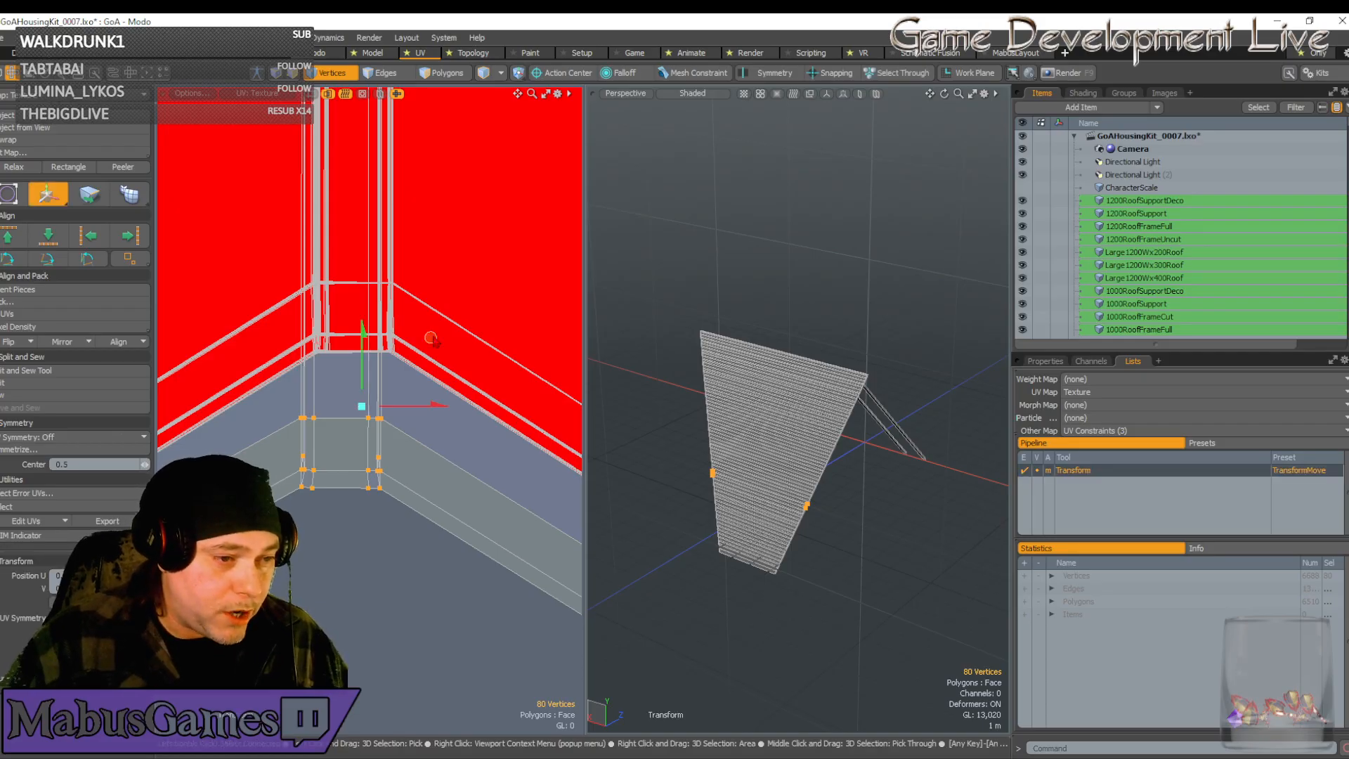
left_click_drag(432, 340, 442, 203)
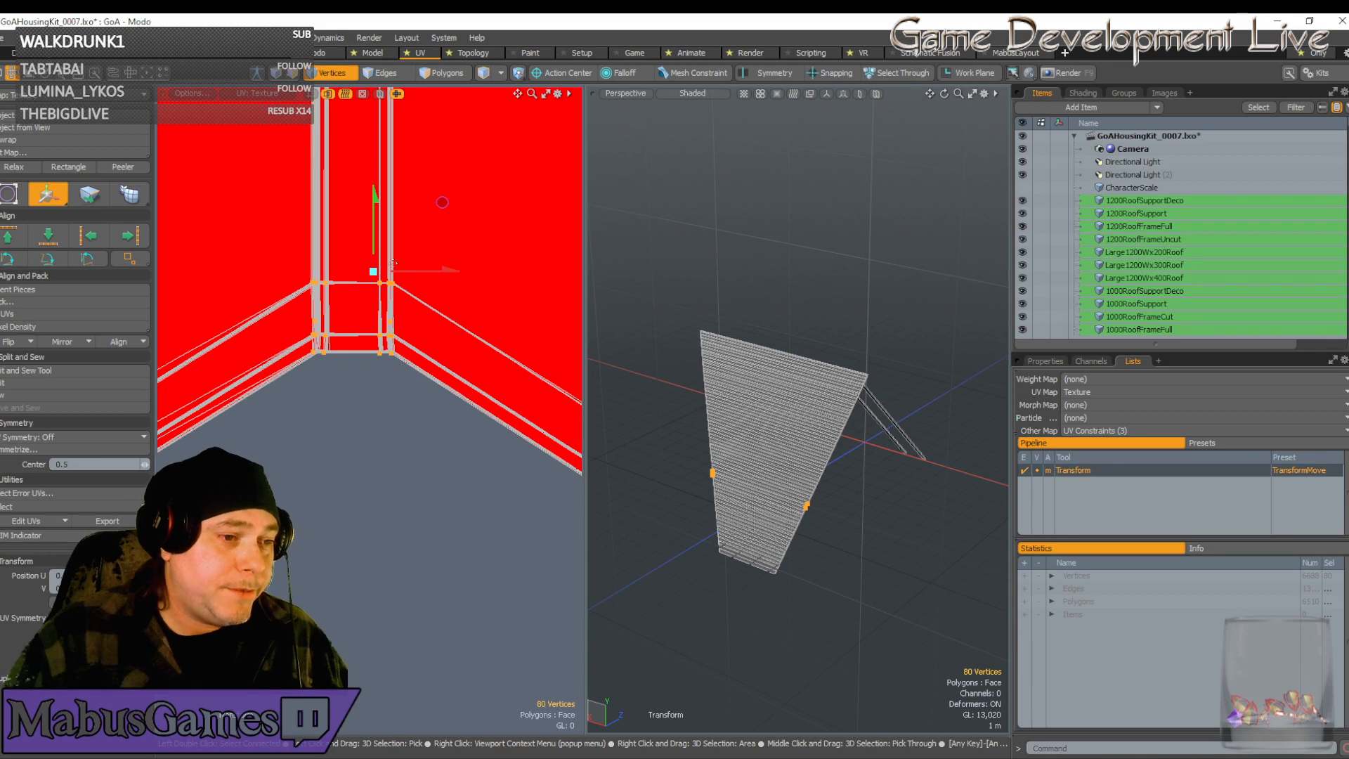
scroll(385, 281, "up", 11)
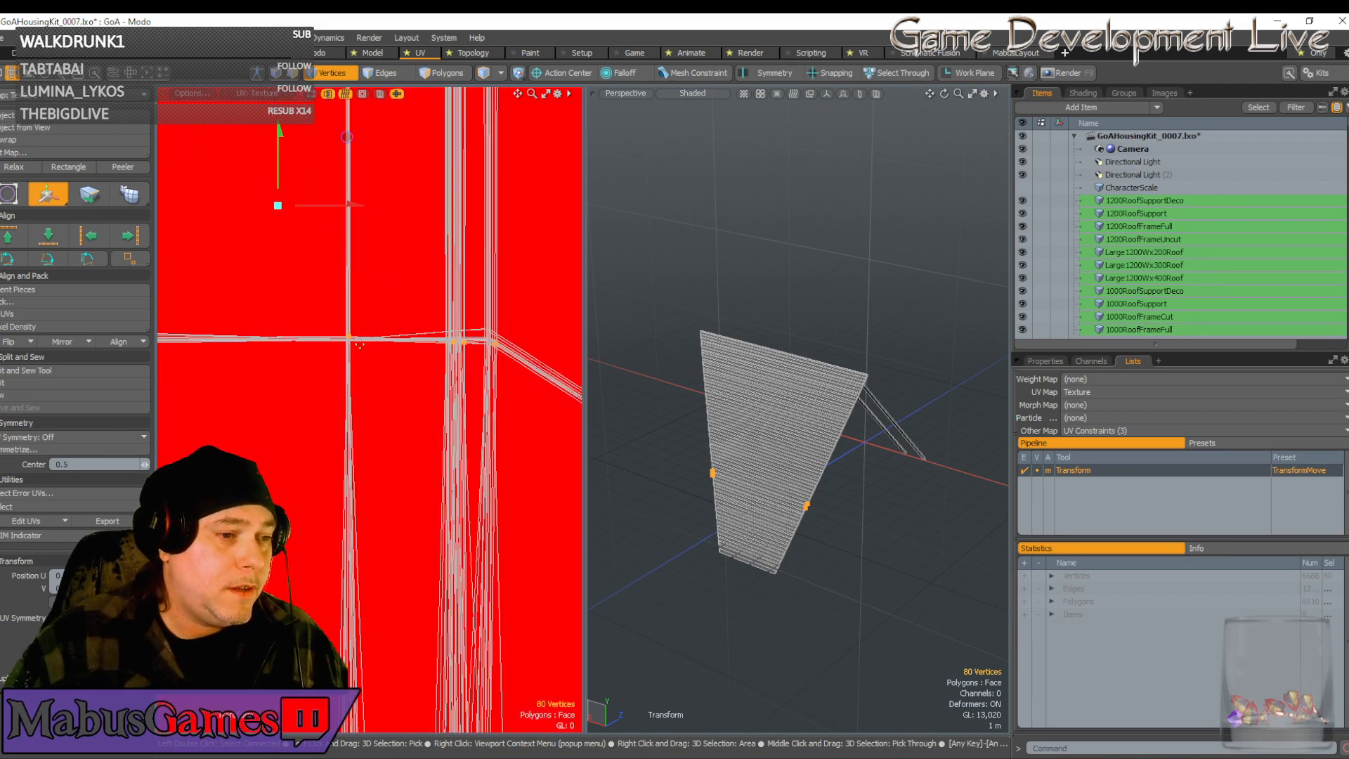
Settle the vertices back down onto the red island's edge, then select the roof plank mesh
left_click(355, 325)
scroll(354, 337, "up", 7)
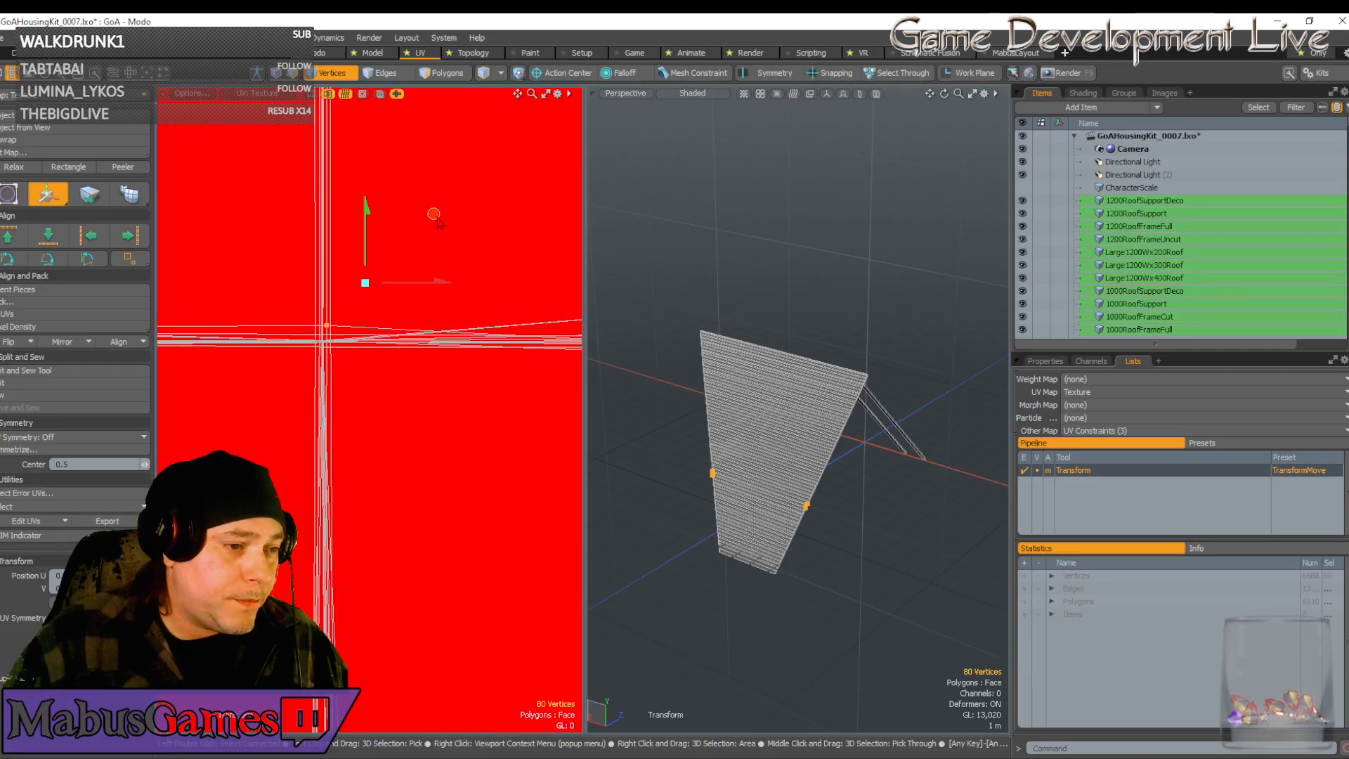
left_click_drag(433, 214, 428, 230)
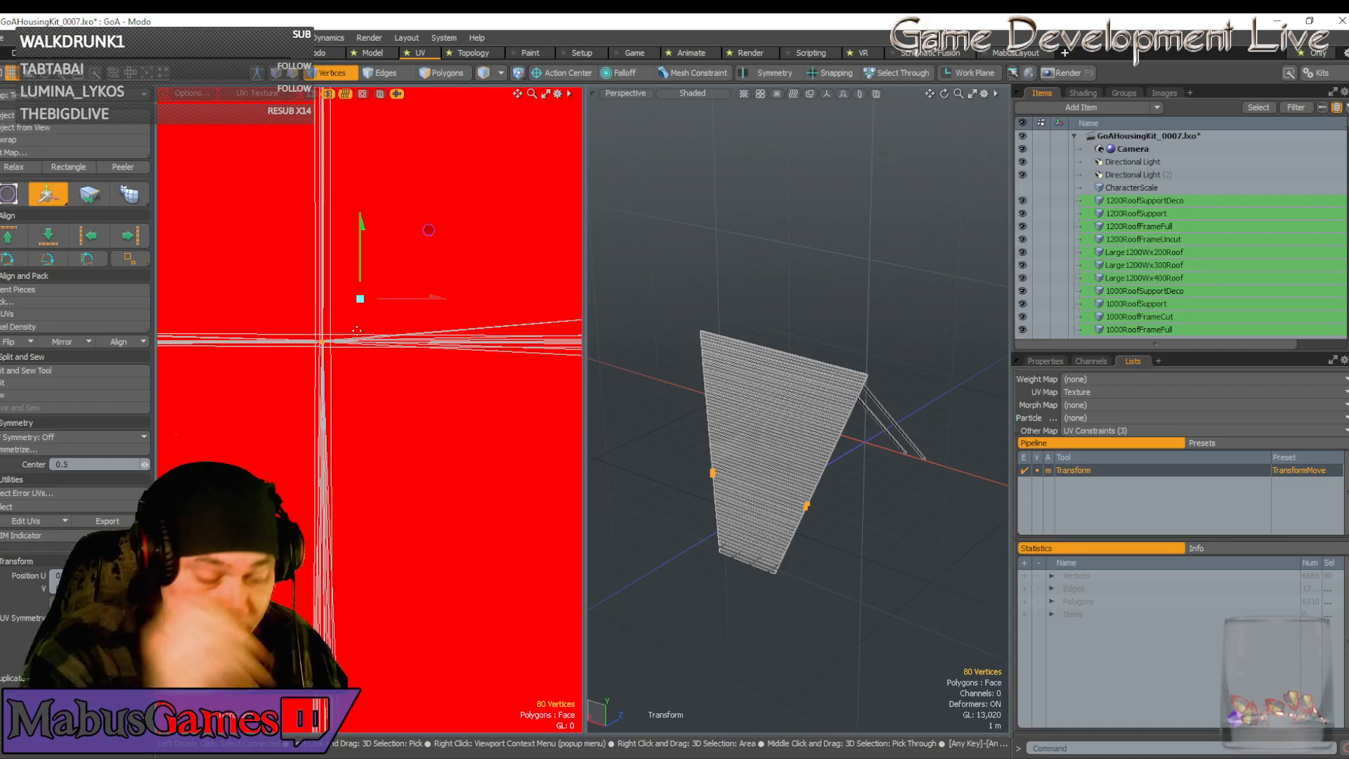
scroll(357, 330, "up", 5)
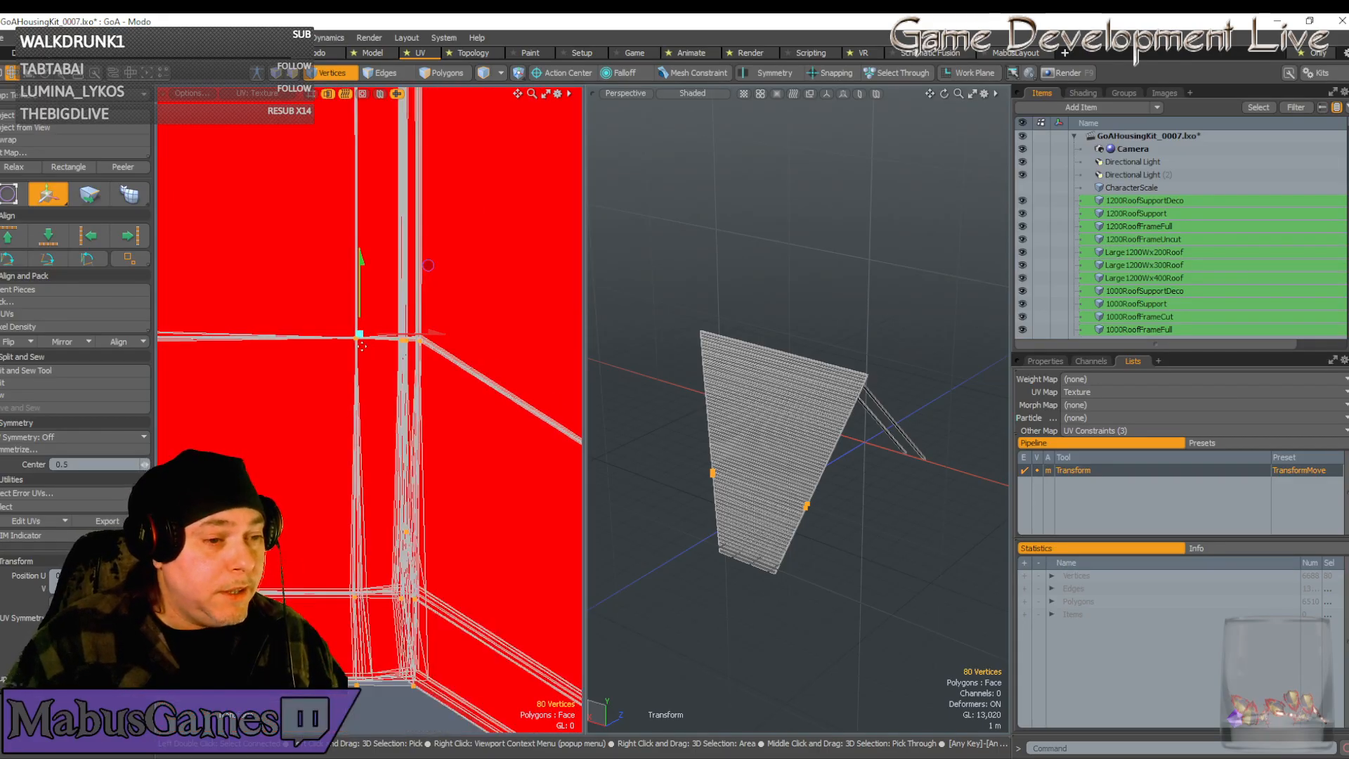
scroll(361, 346, "down", 5)
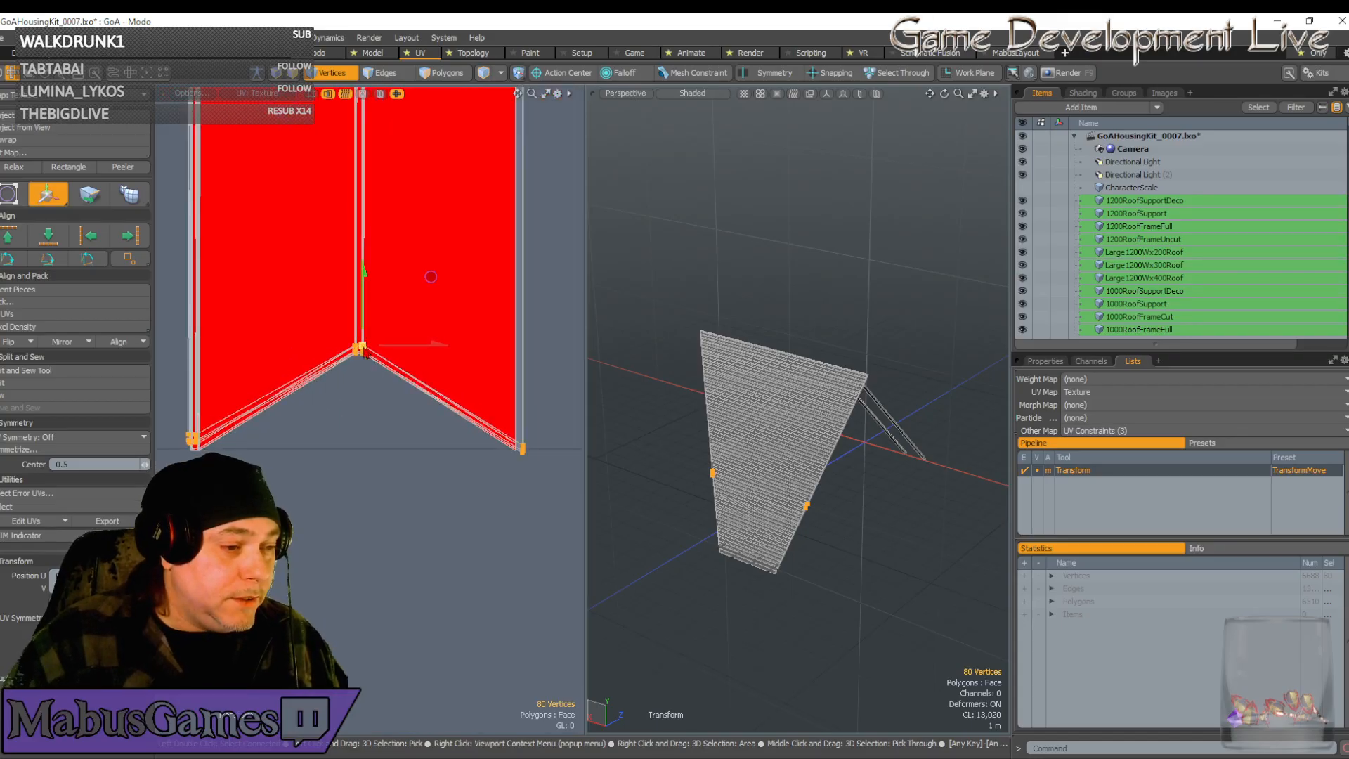
scroll(291, 369, "up", 8)
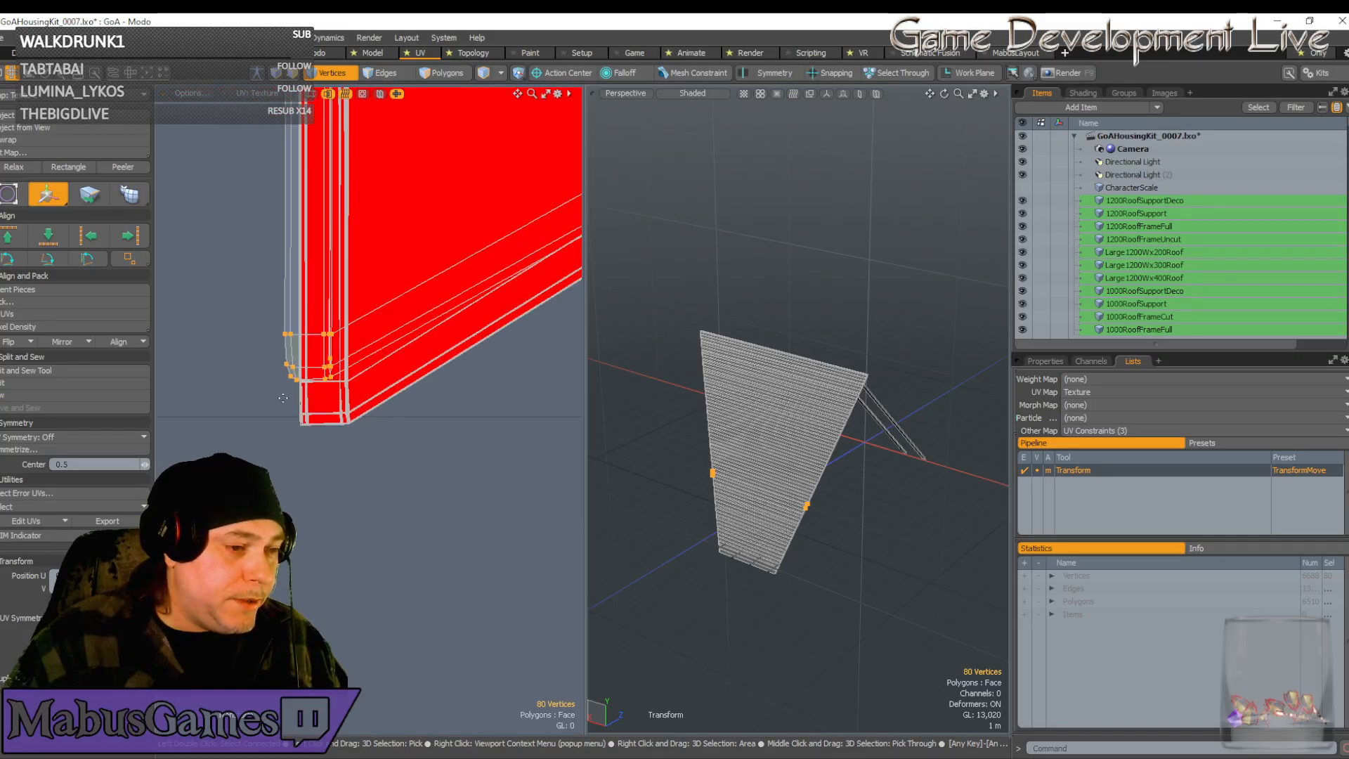
scroll(292, 369, "up", 2)
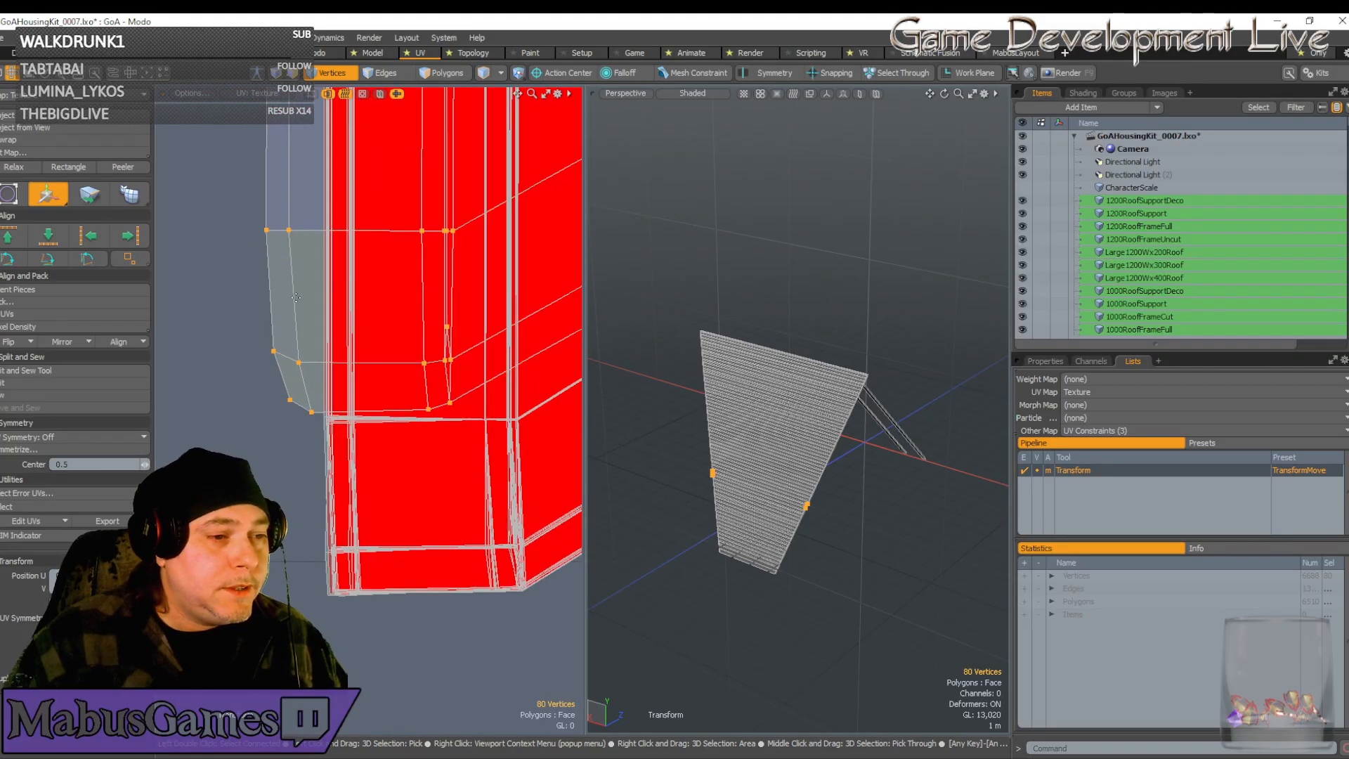
scroll(296, 298, "down", 2)
key("space")
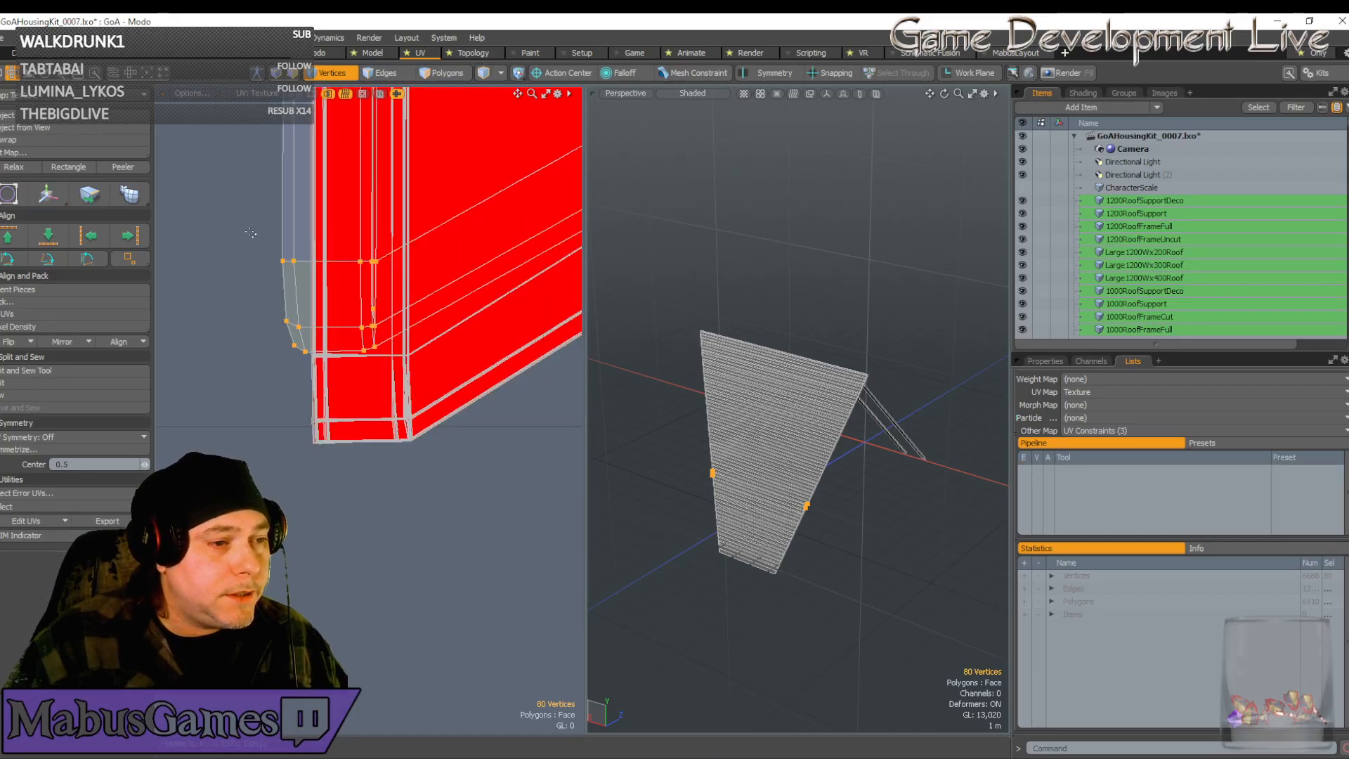
key("5")
left_click_drag(260, 239, 357, 341)
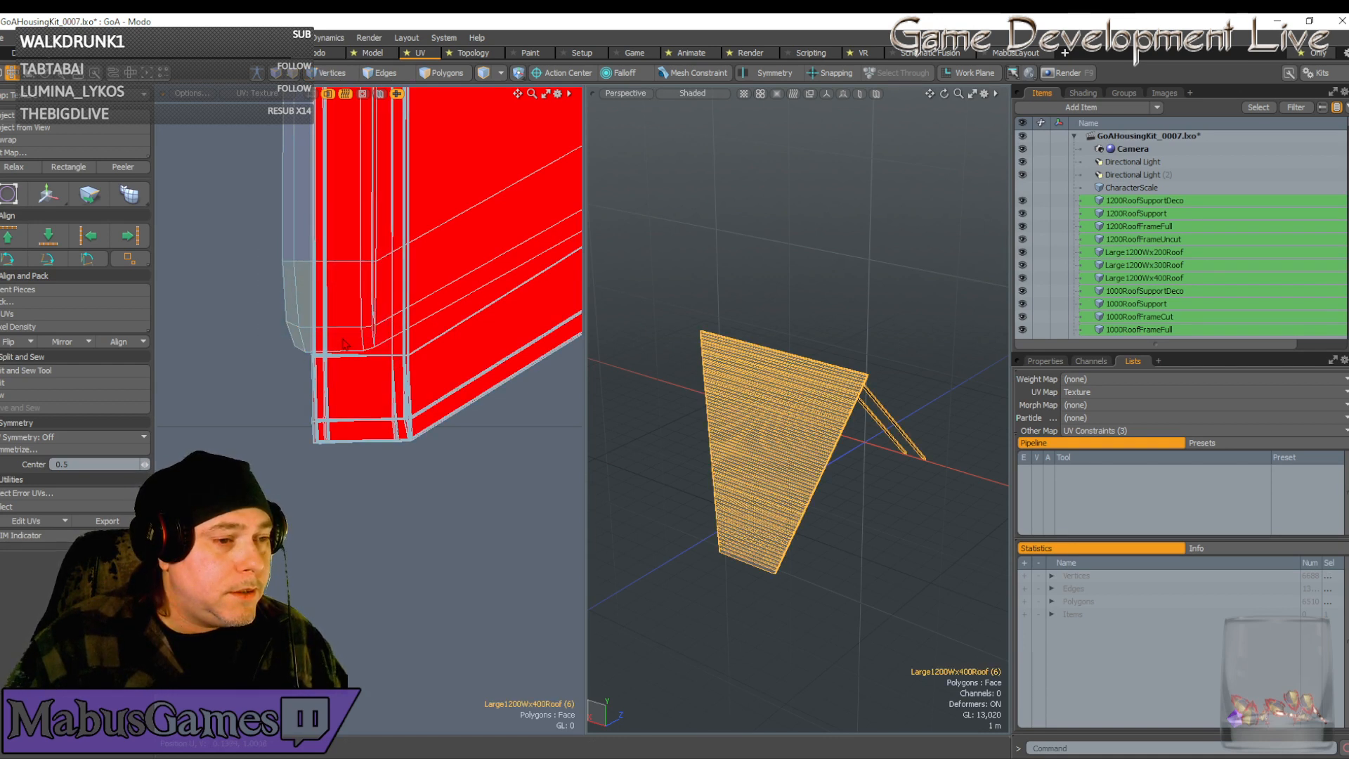
Reselect the roof plank mesh and box-select the 16 vertices at the strip's lower corner
left_click(330, 72)
key("5")
left_click_drag(254, 238, 381, 354)
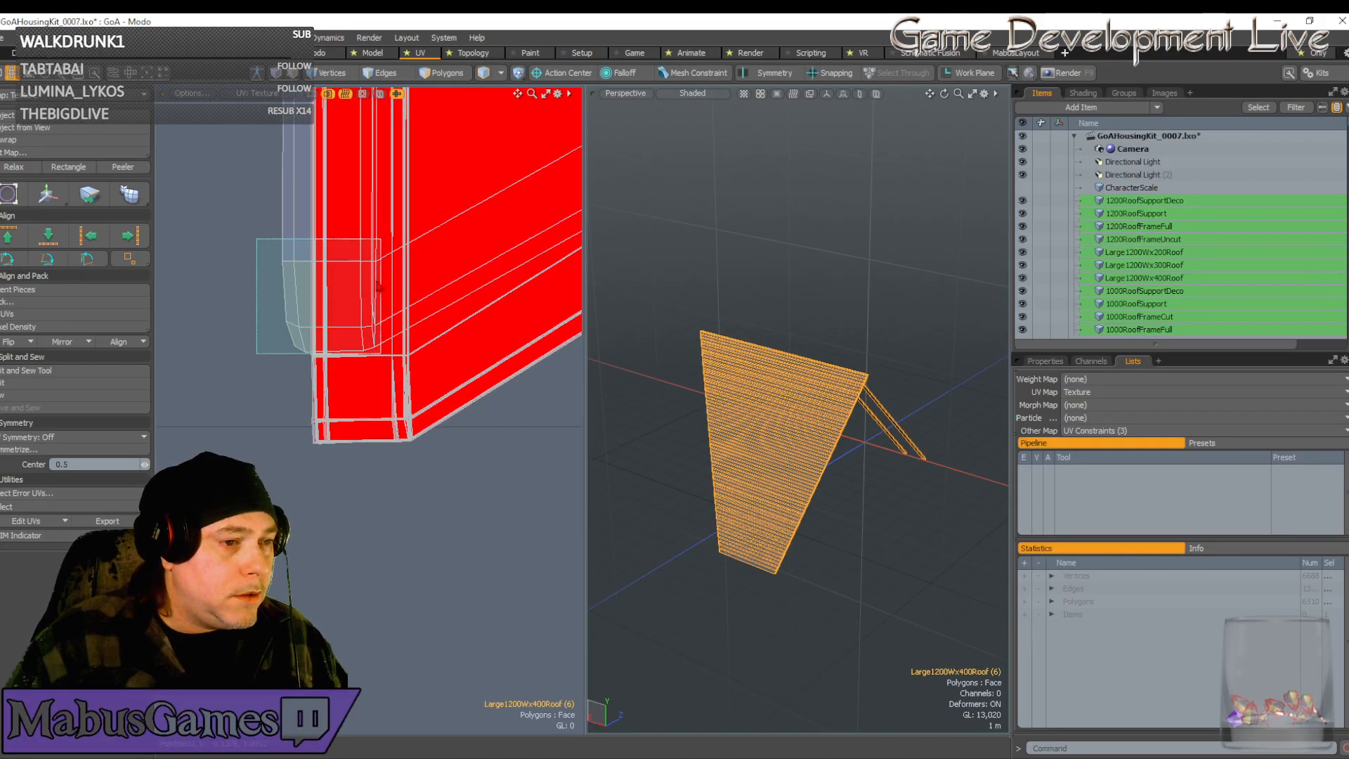
left_click(333, 73)
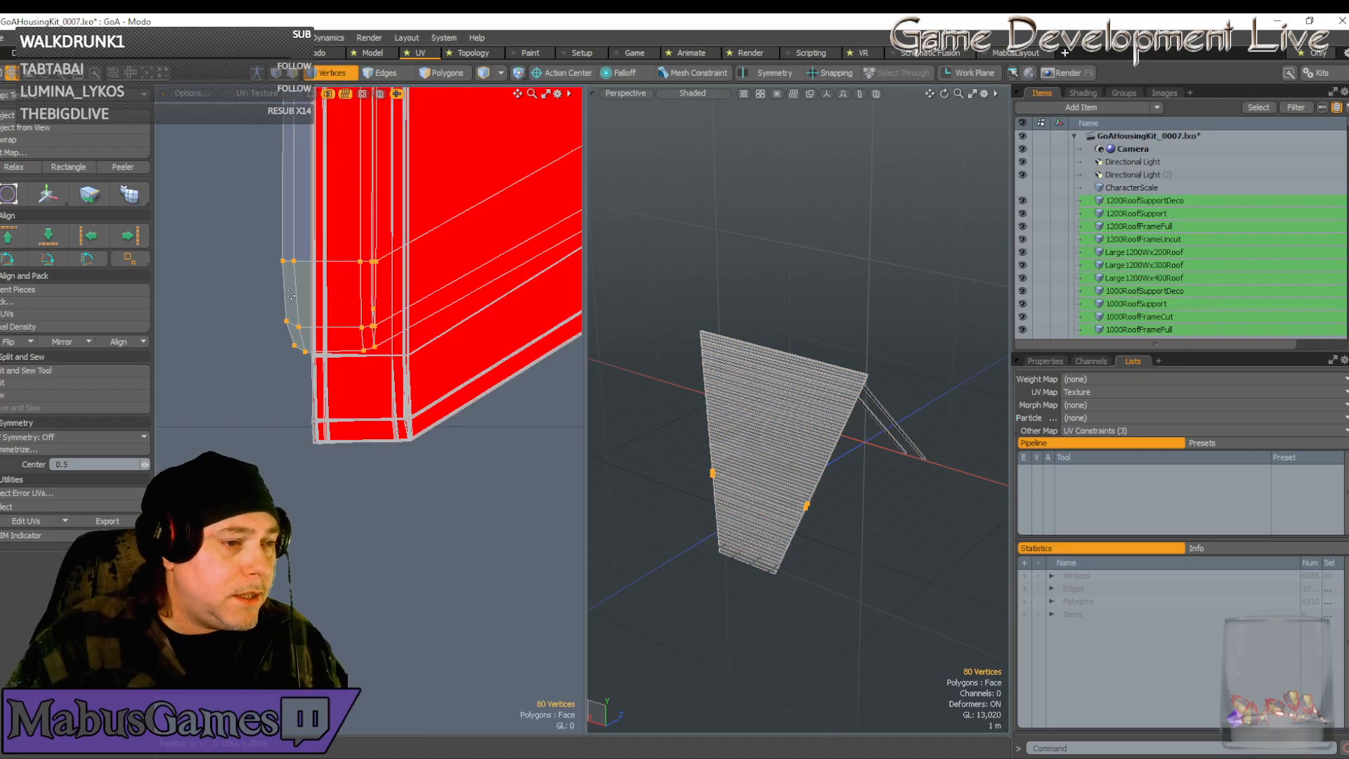
scroll(291, 295, "up", 3)
left_click_drag(252, 187, 477, 411)
Snap the 16 vertices onto the island's lower-left corner and nudge them up into place
scroll(457, 309, "down", 5)
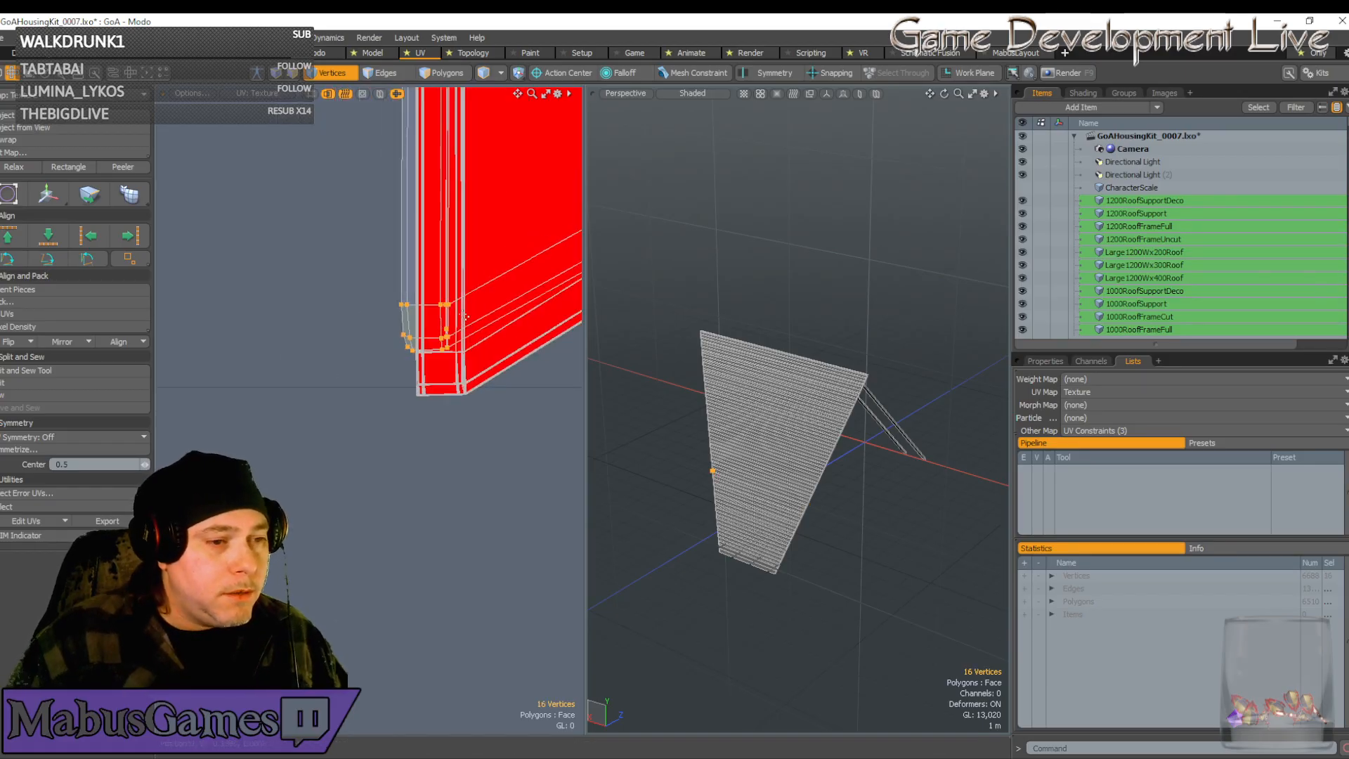
key("w")
left_click_drag(494, 259, 510, 306)
scroll(448, 357, "up", 5)
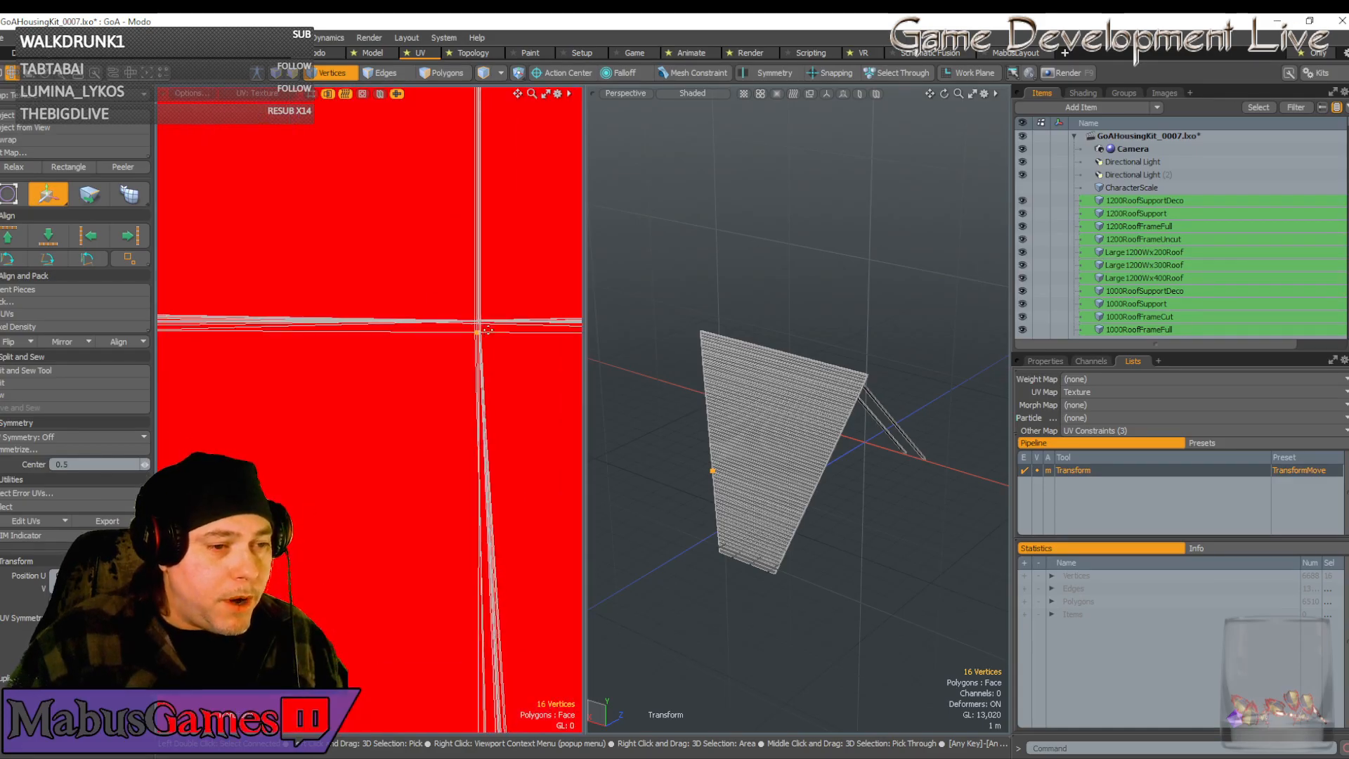
scroll(495, 313, "up", 3)
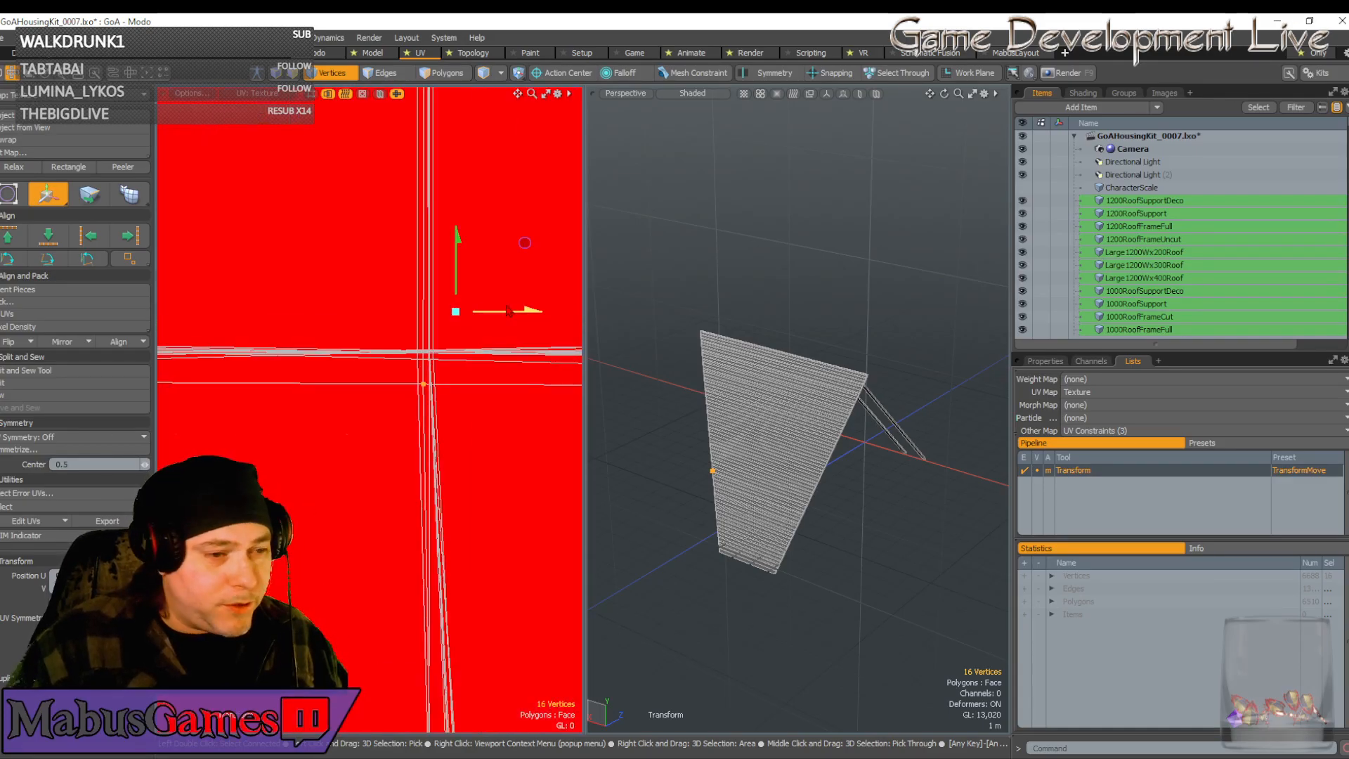
left_click_drag(525, 242, 531, 209)
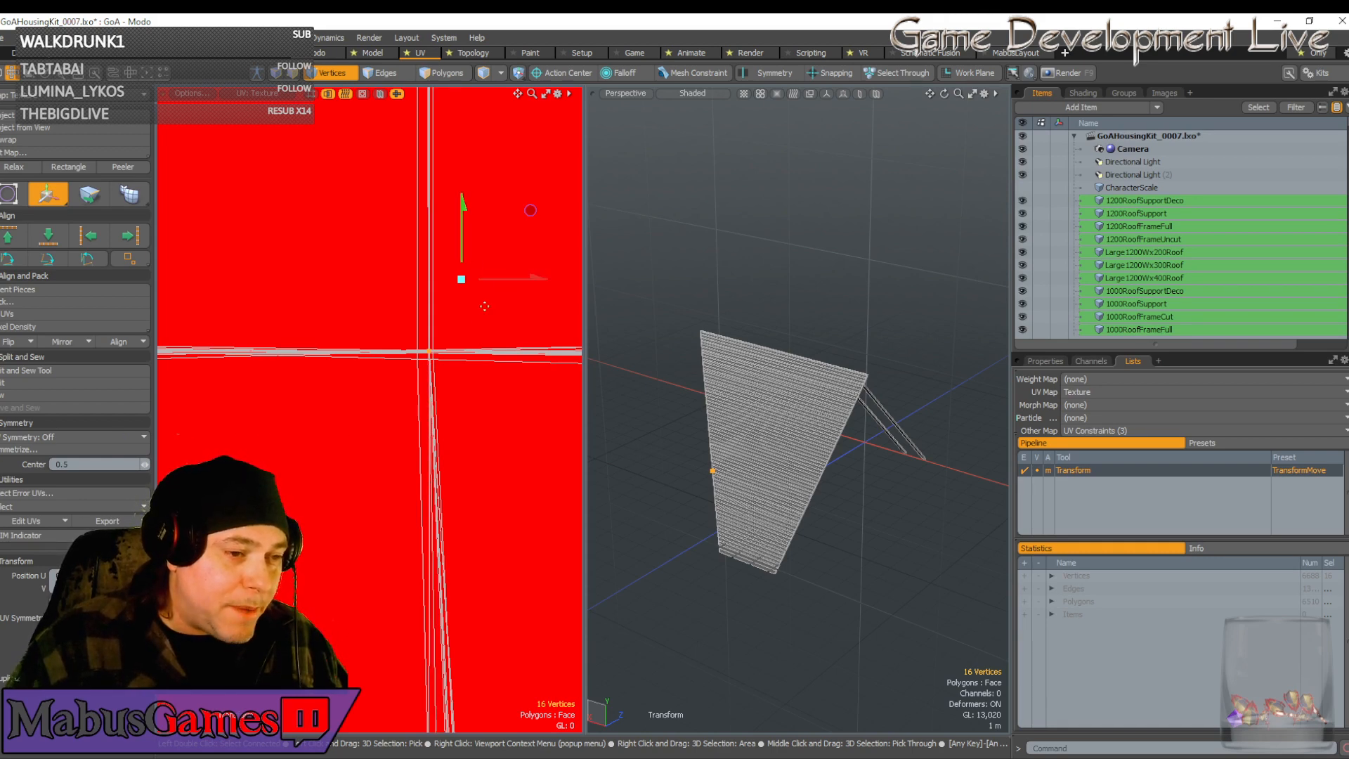
scroll(485, 305, "down", 5)
scroll(445, 390, "up", 3)
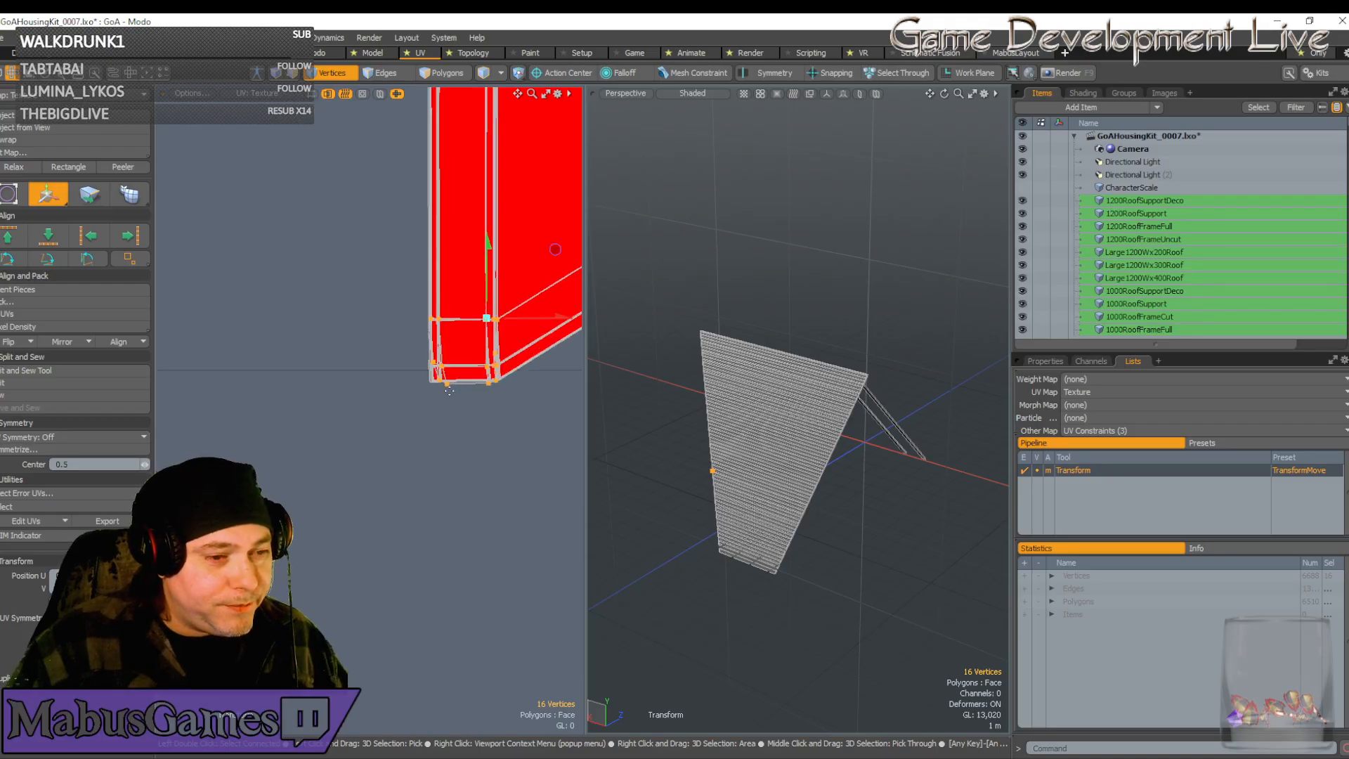
scroll(453, 385, "down", 5)
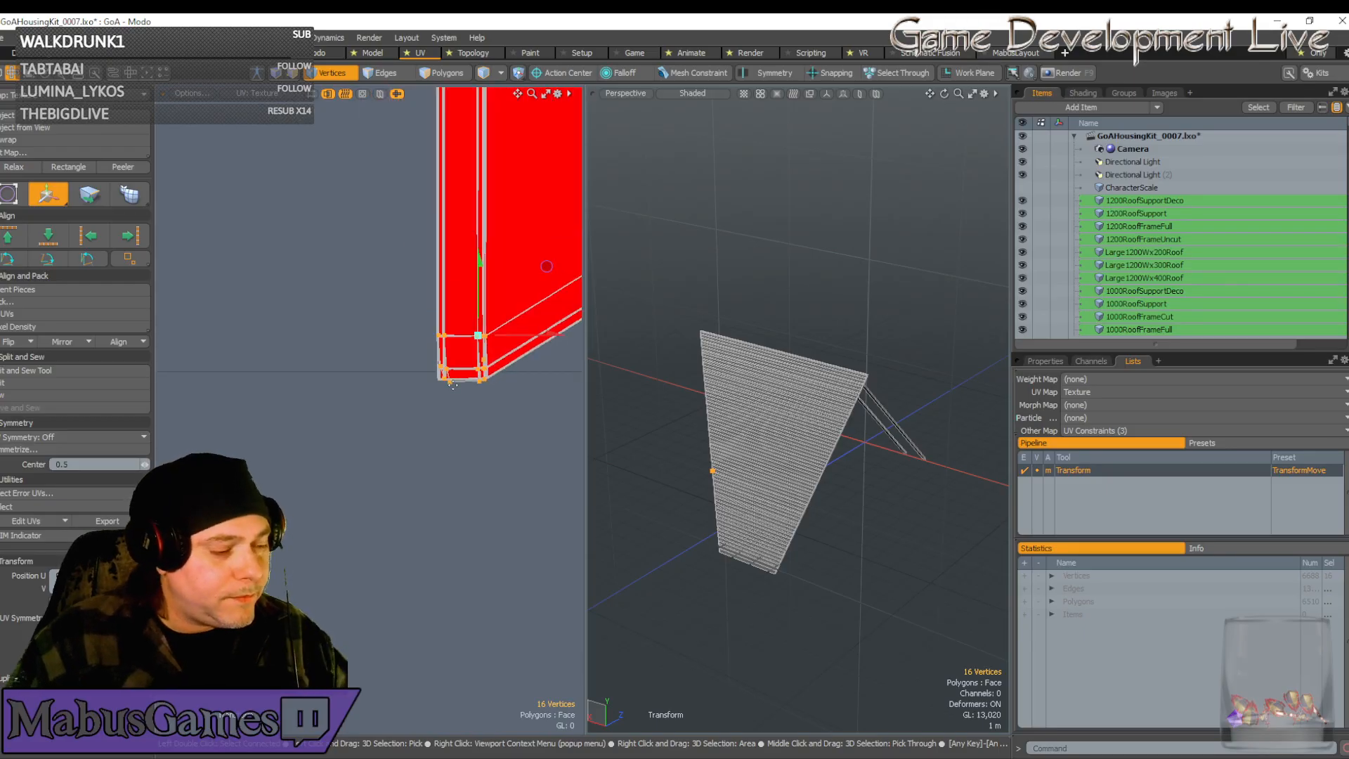
scroll(468, 375, "down", 6)
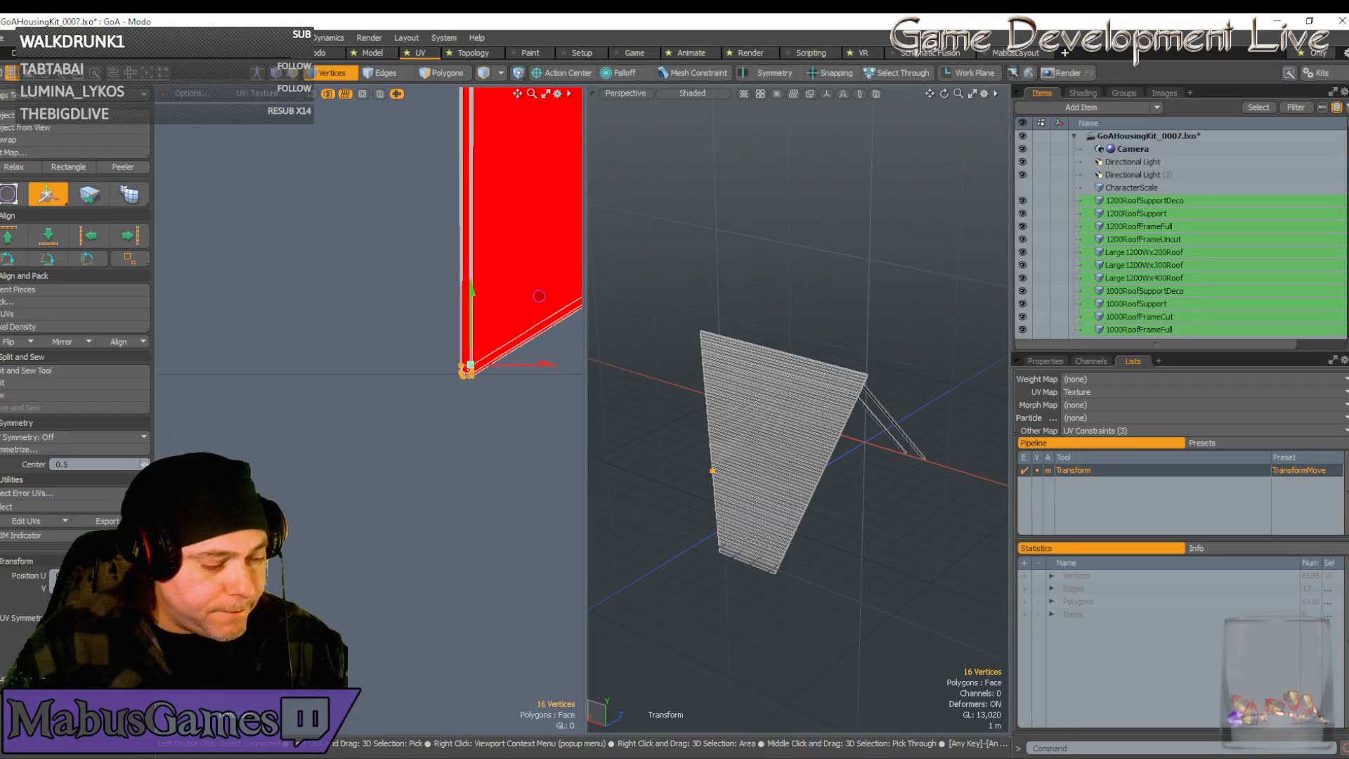
left_click_drag(468, 374, 595, 304, "alt")
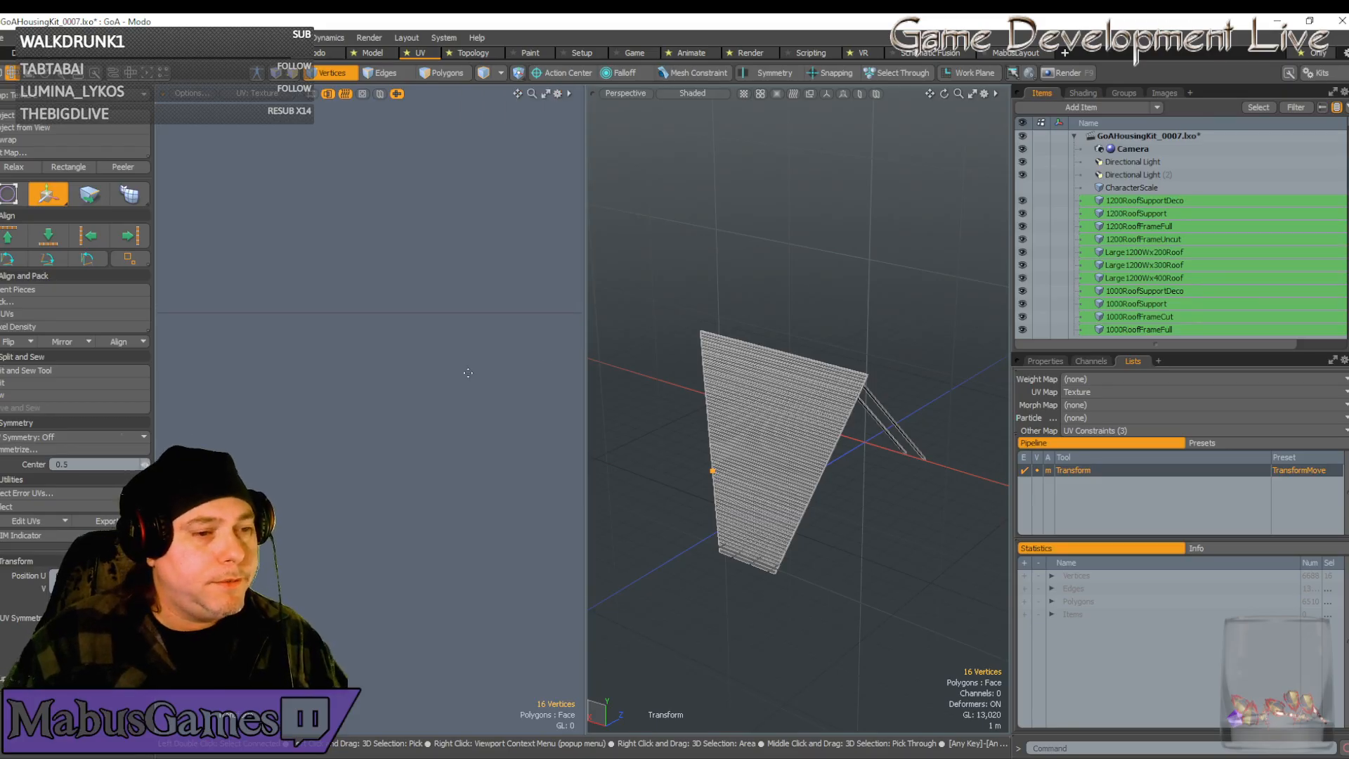
Frame the UV island and select the seven vertices along its right edge
key("shift+a")
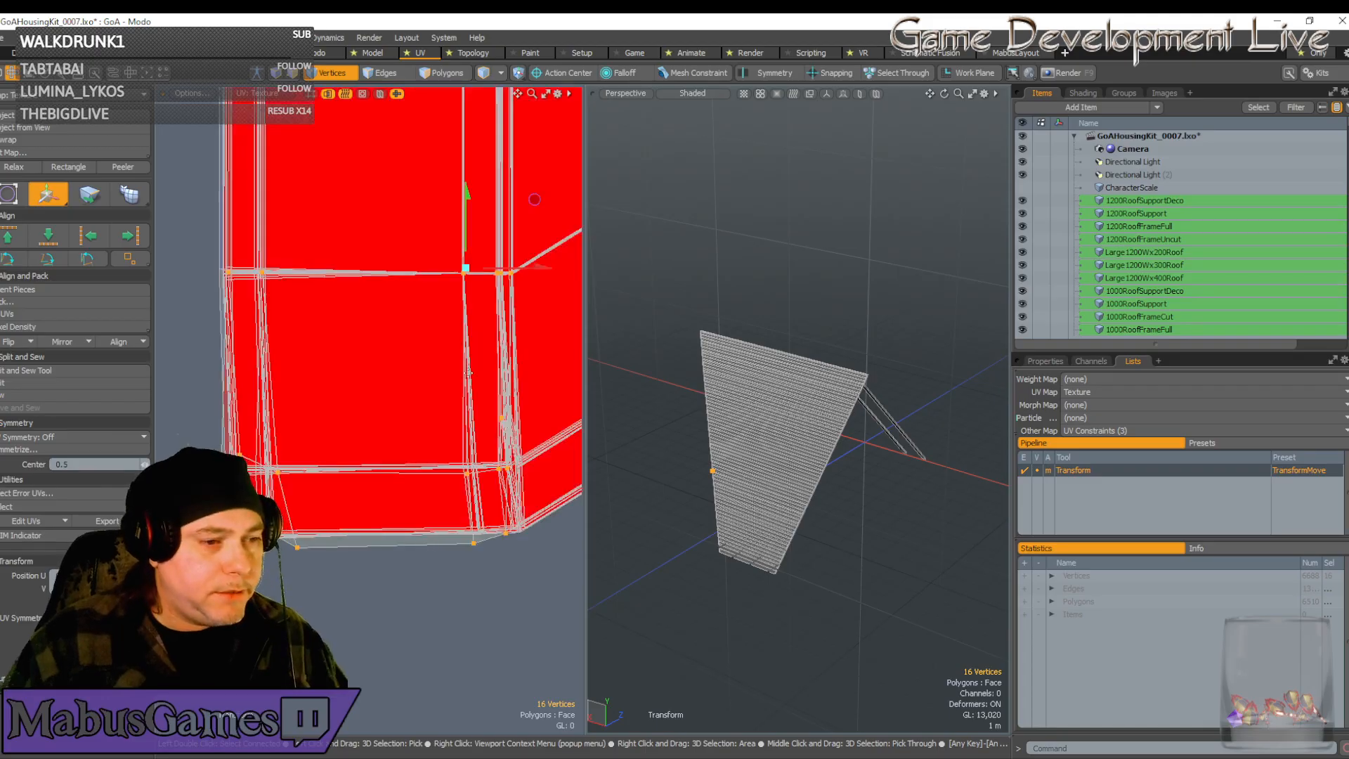
scroll(468, 373, "down", 6)
scroll(468, 373, "down", 2)
left_click_drag(468, 374, 310, 374, "alt")
scroll(430, 394, "up", 3)
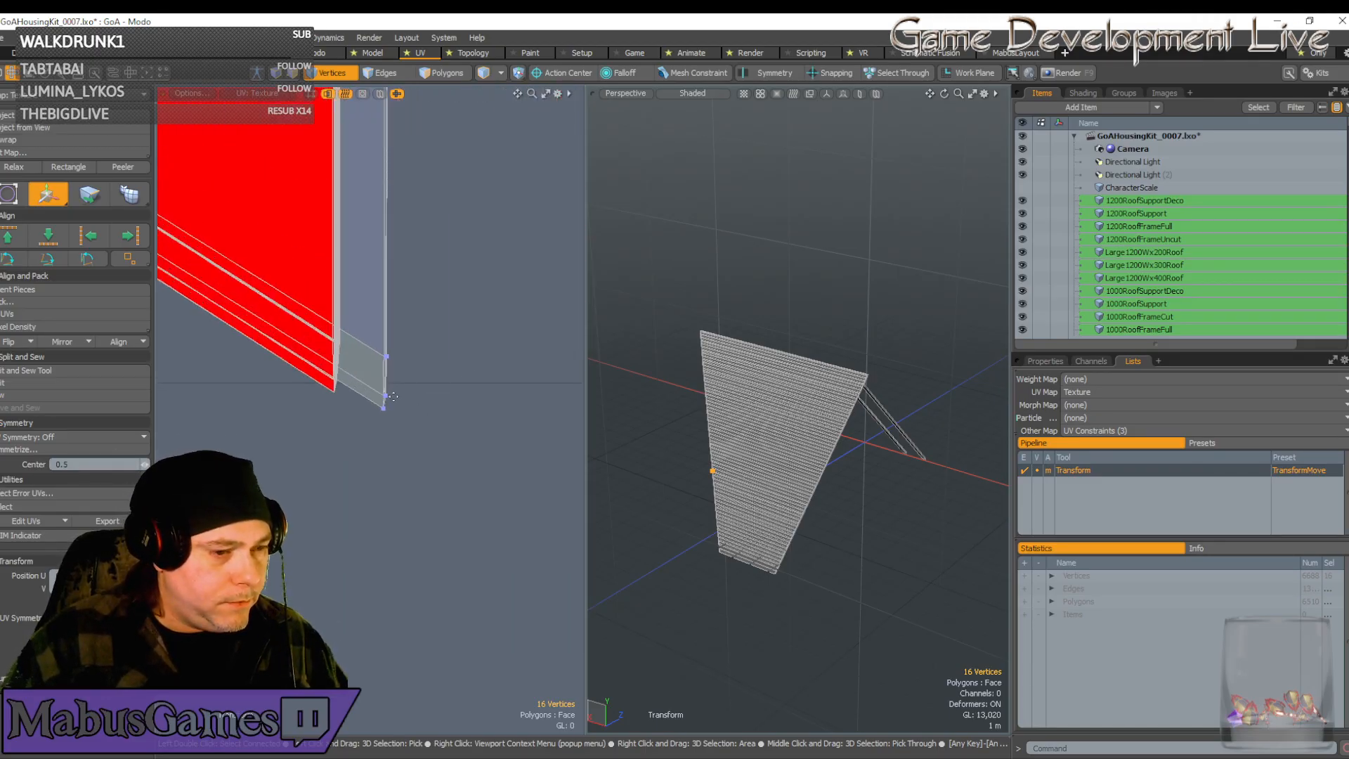
key("space")
key("space")
right_click_drag(419, 452, 368, 327)
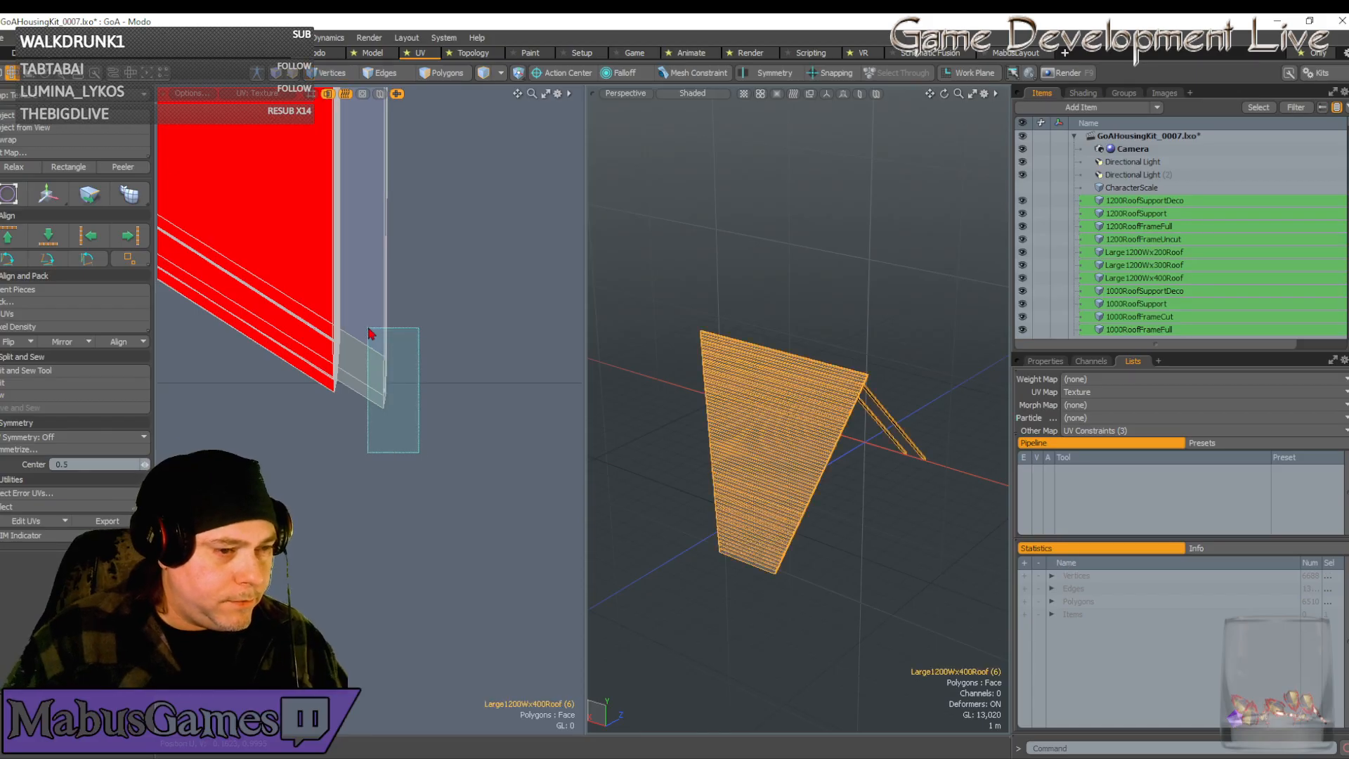
key("w")
key("1")
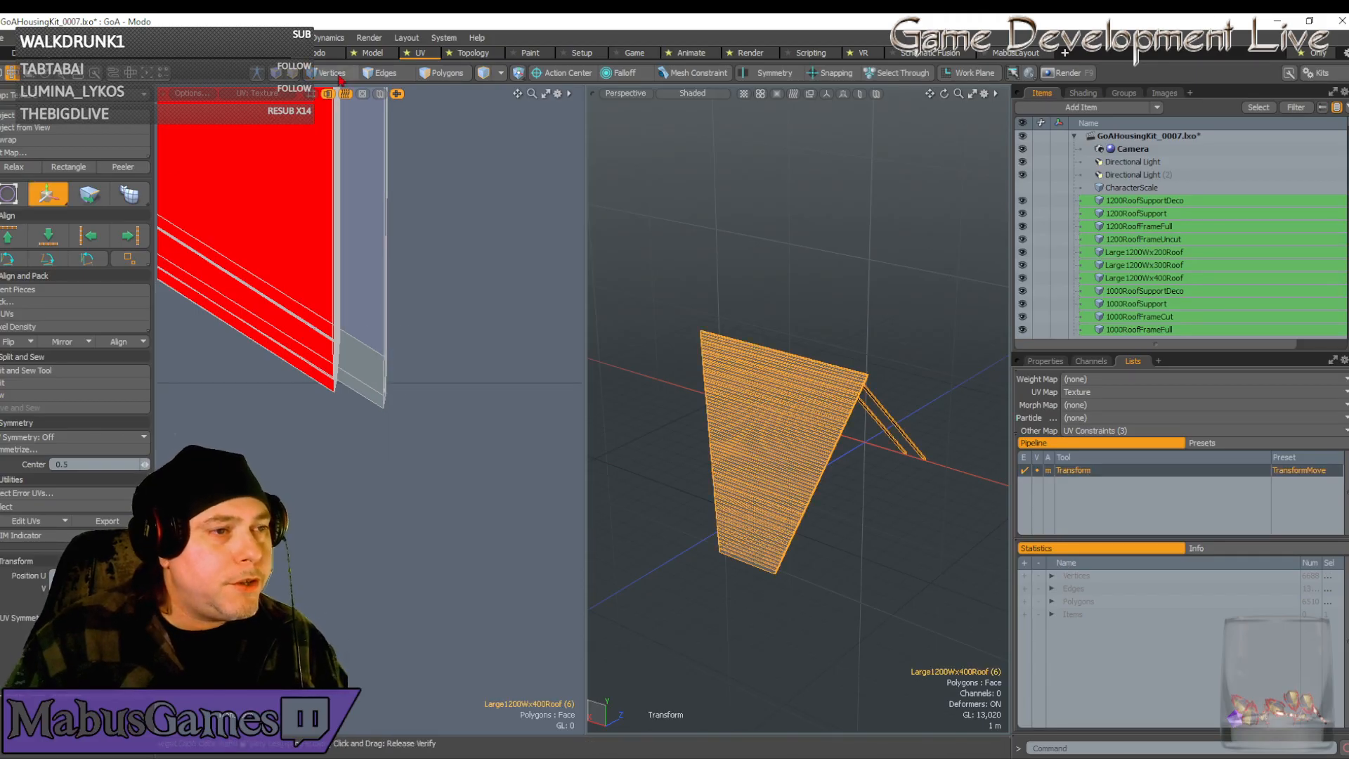
key("space")
right_click_drag(424, 450, 372, 303)
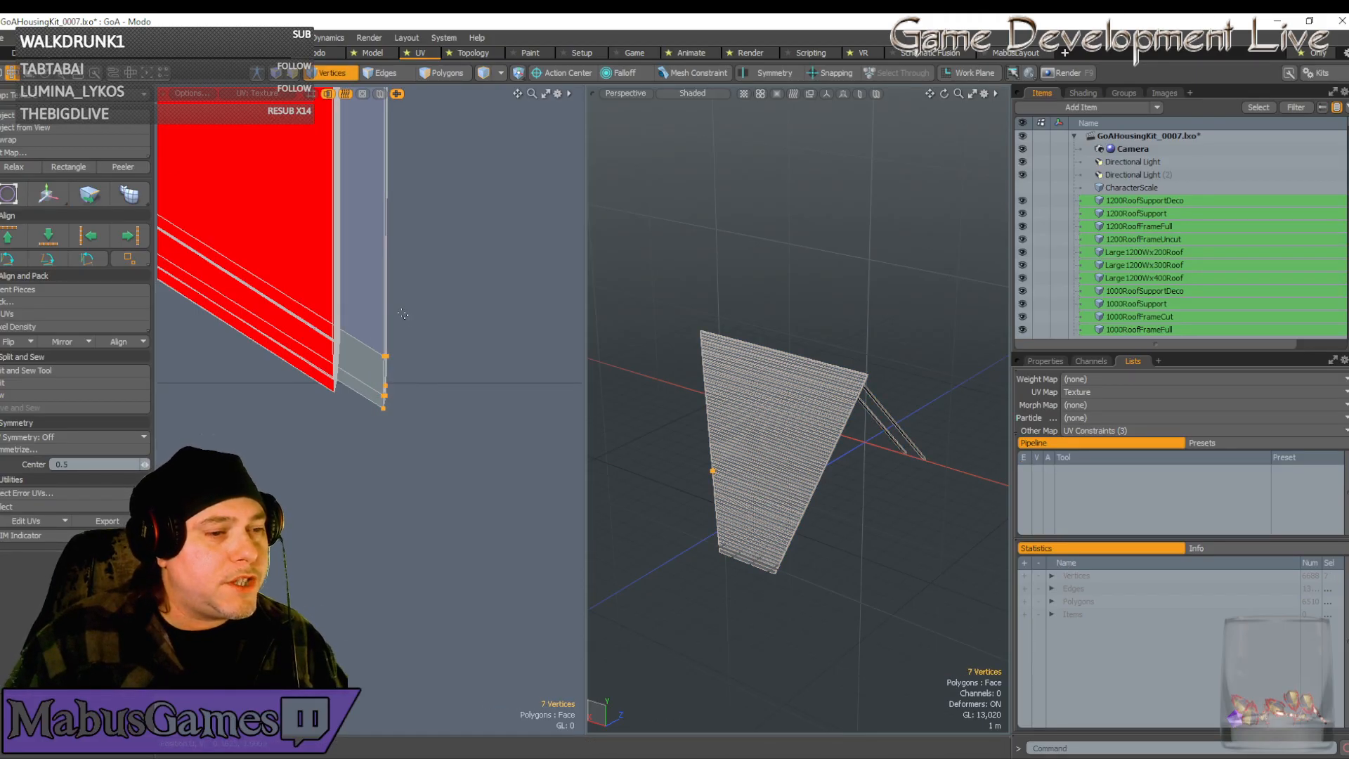
Slide the right-edge UV vertices to the left and slightly down
key("w")
left_click_drag(454, 314, 404, 296)
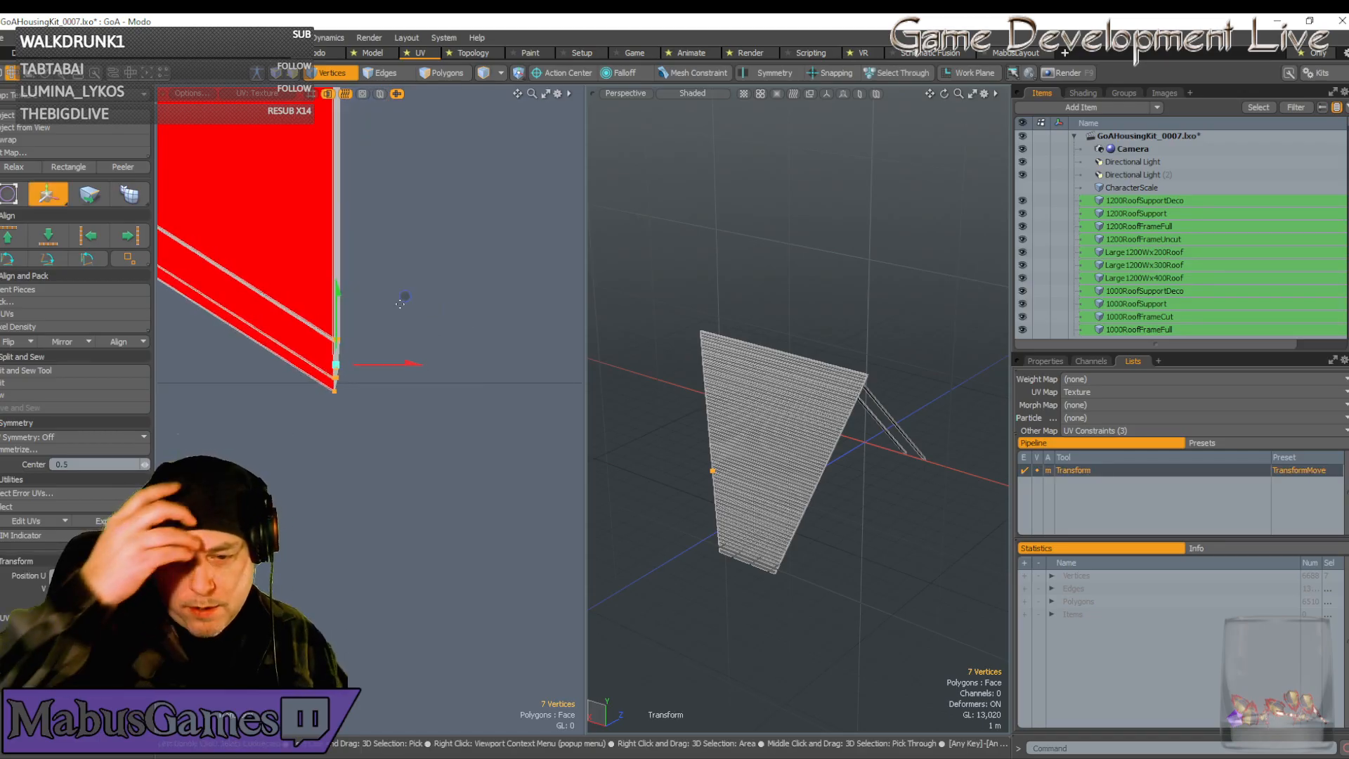
scroll(337, 387, "up", 8)
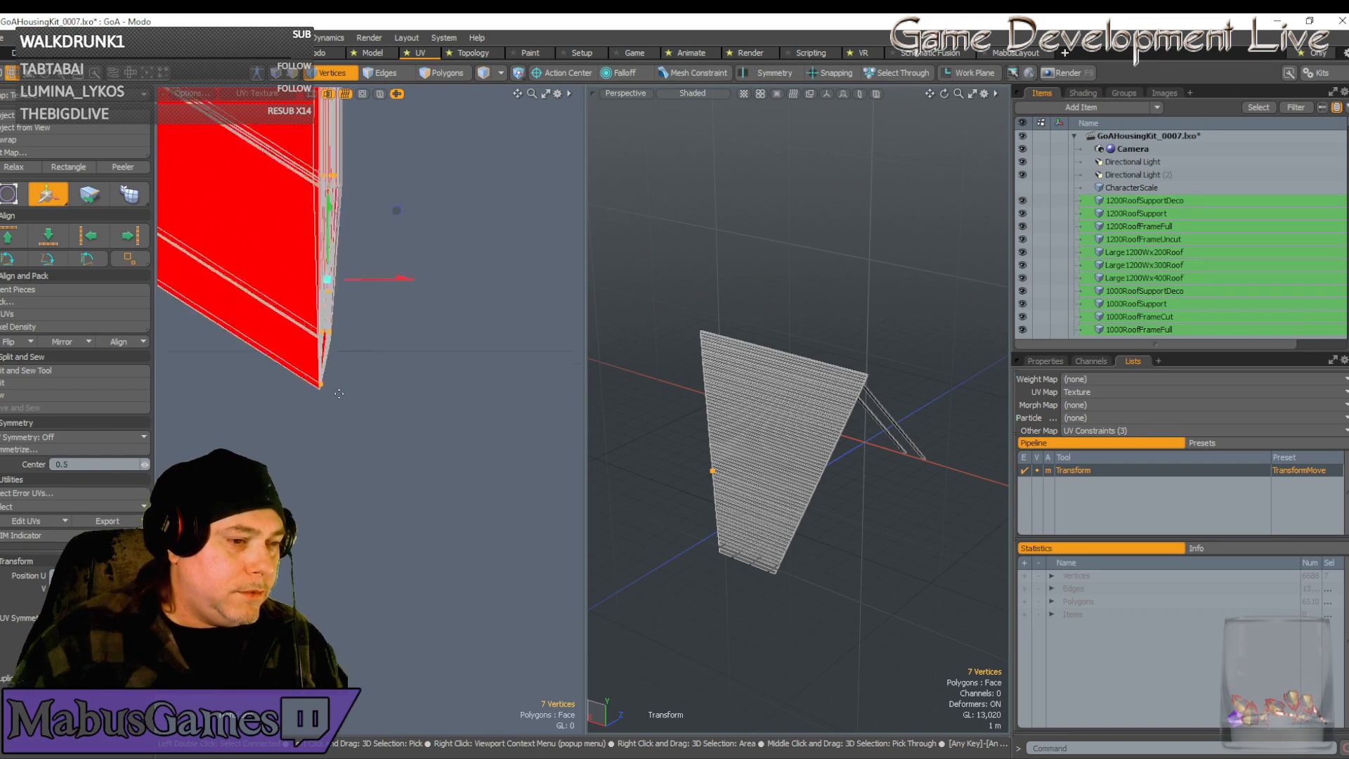
scroll(320, 292, "down", 2)
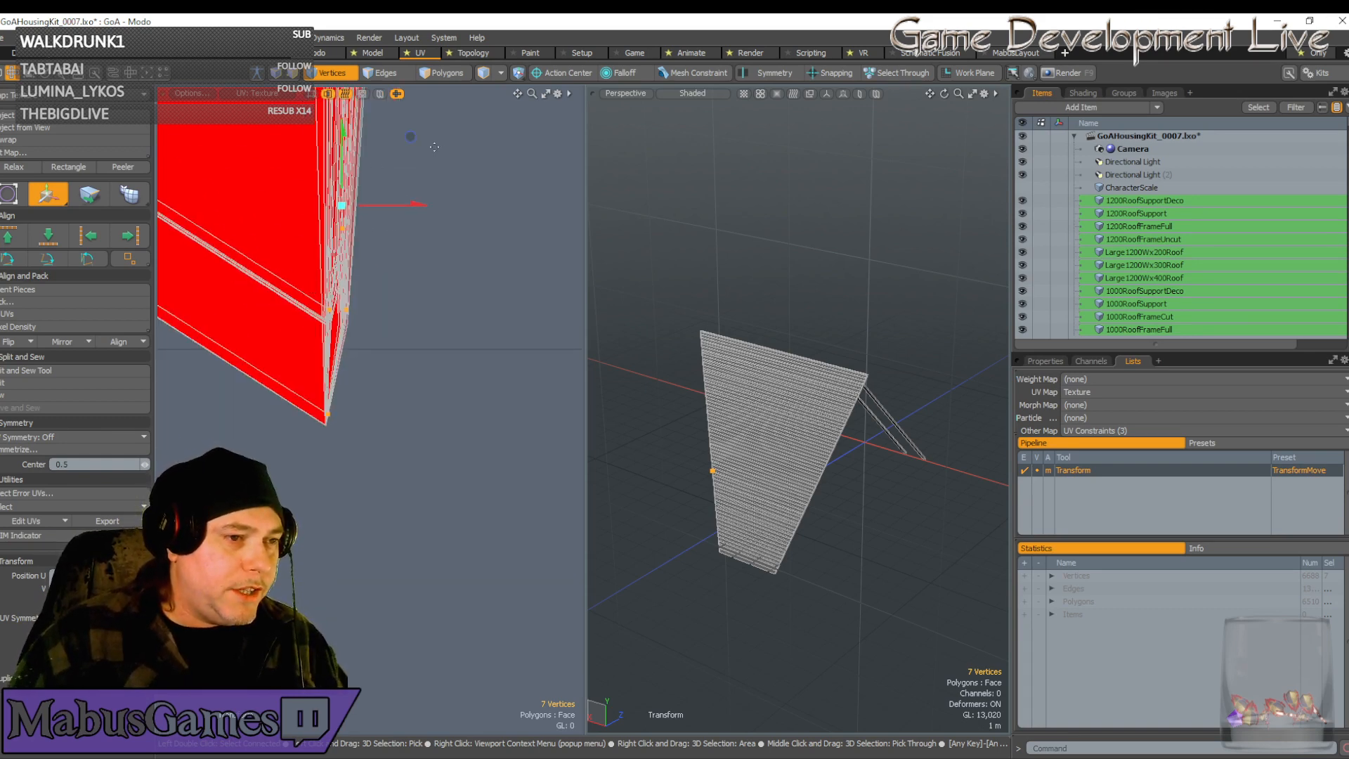
left_click_drag(410, 139, 408, 147)
scroll(325, 386, "up", 6)
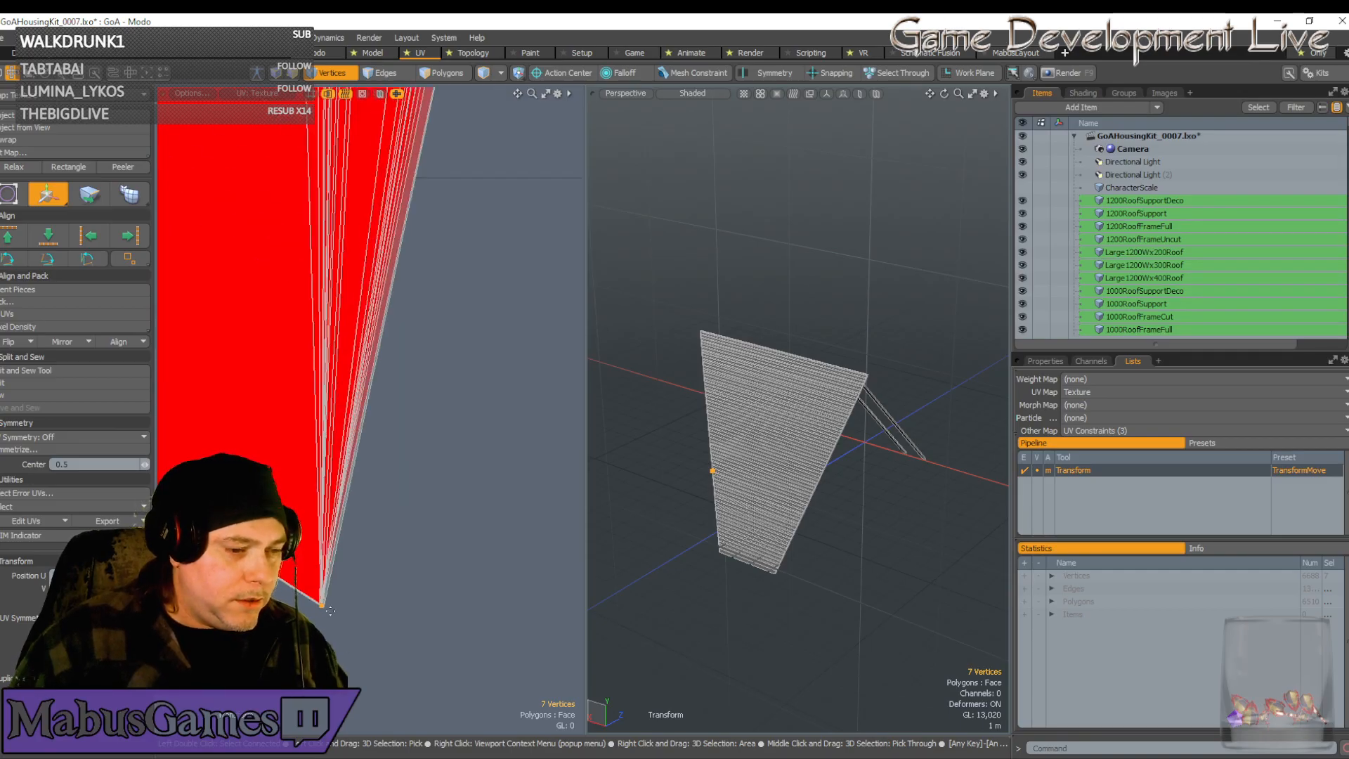
Nudge the chevron tip vertices onto the corner, then slightly right
left_click_drag(337, 609, 342, 611)
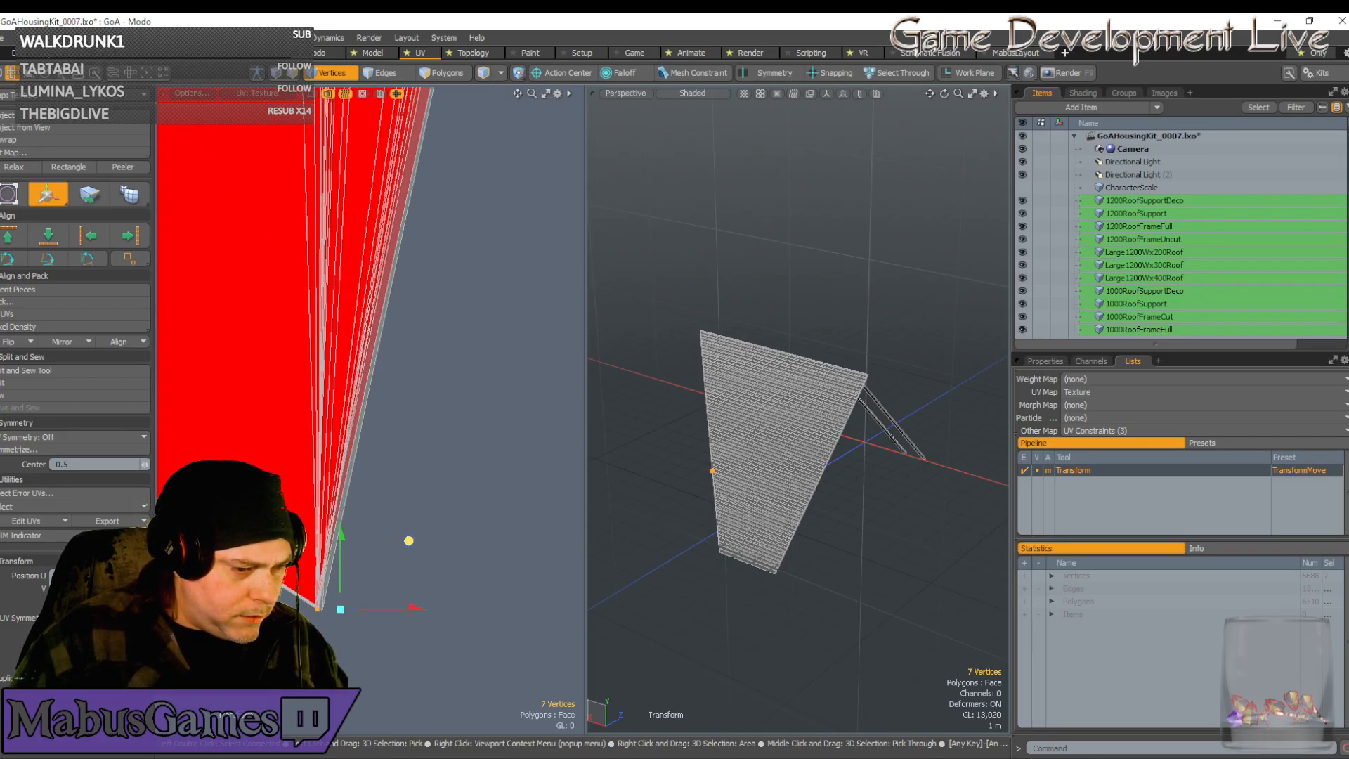
left_click_drag(409, 540, 408, 538)
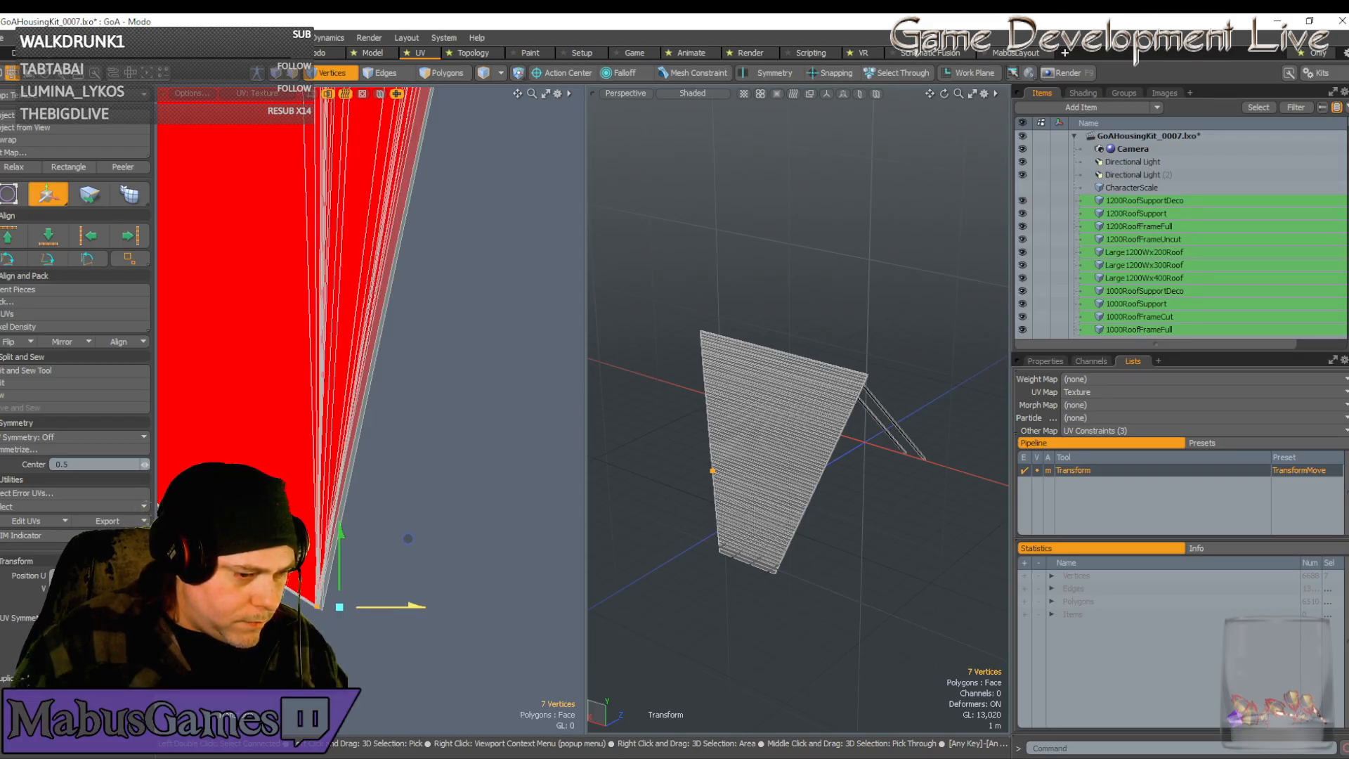
left_click_drag(414, 606, 375, 604)
scroll(374, 606, "down", 5)
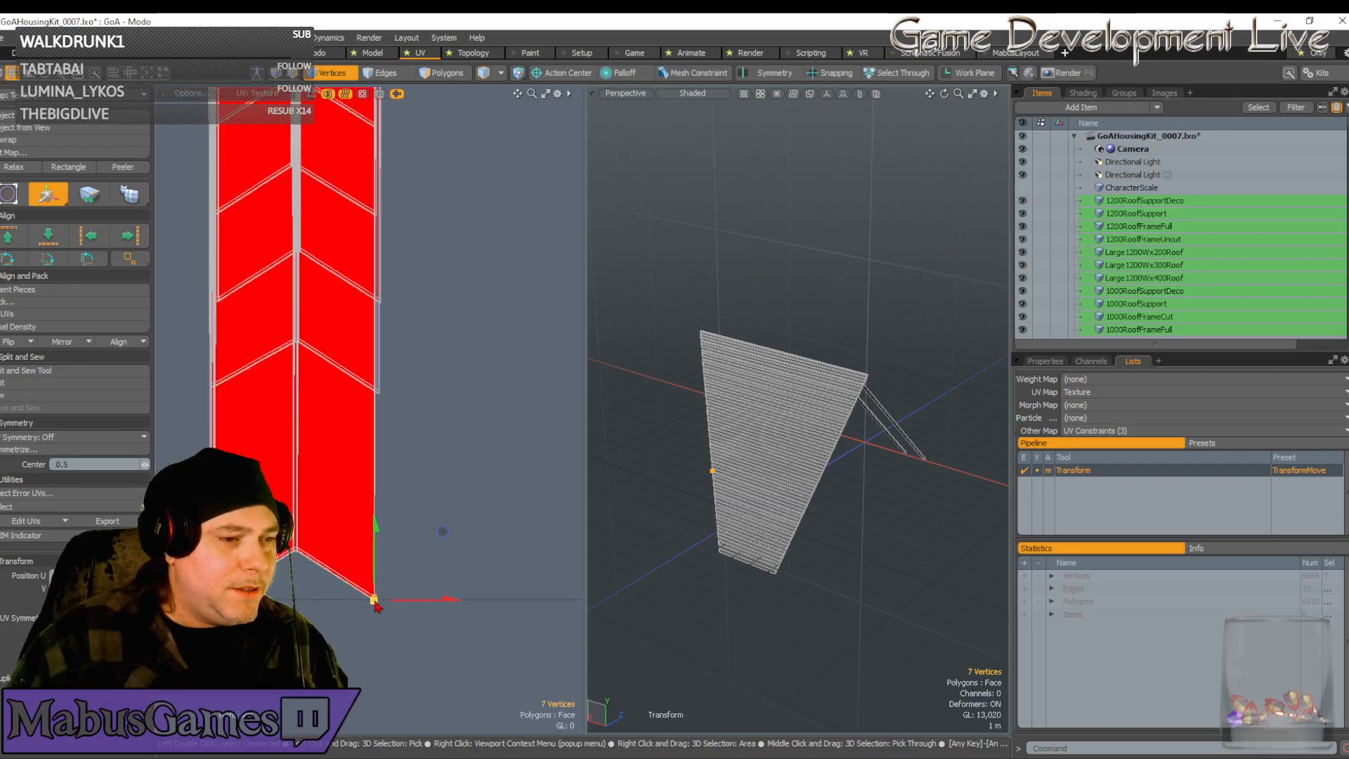
scroll(375, 608, "up", 3)
Move the chevron tip UV vertices down at the strip's bottom end
key("space")
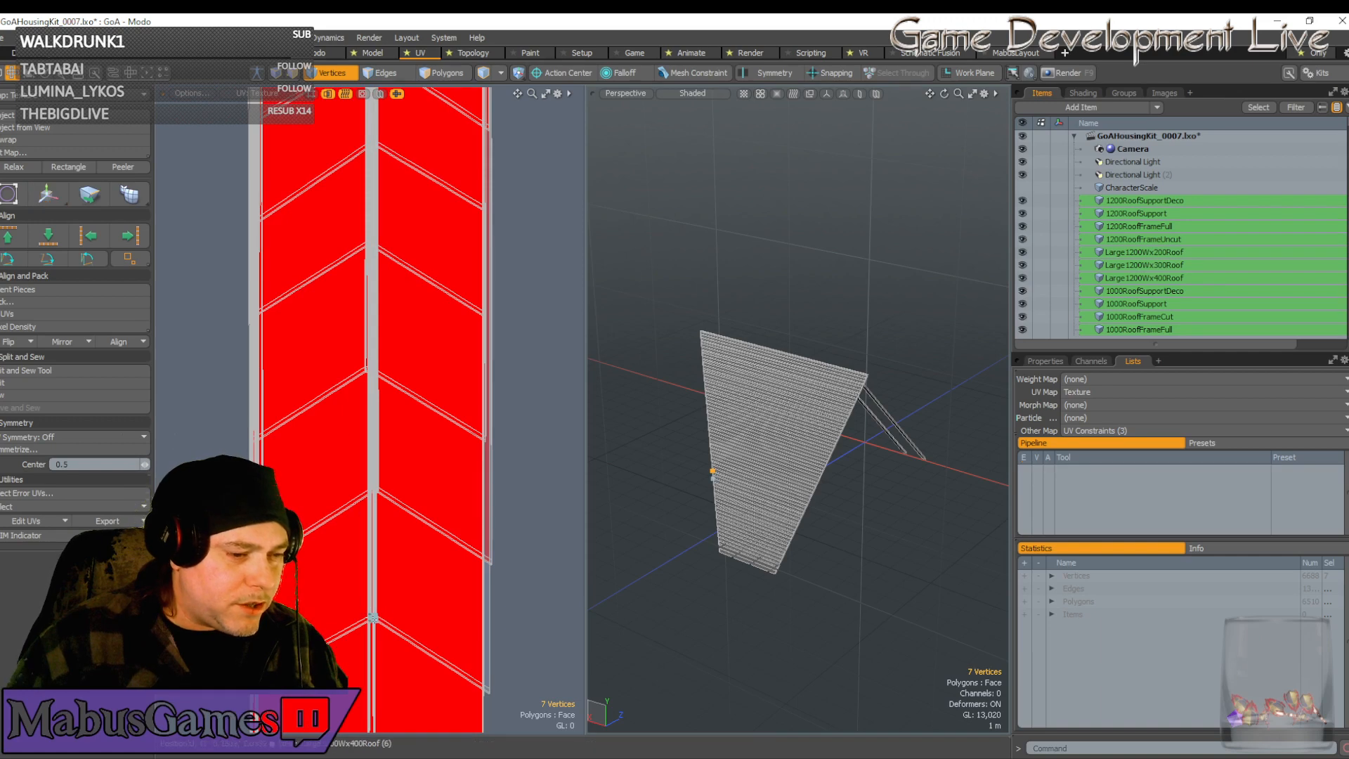
scroll(415, 605, "down", 10)
key("w")
scroll(422, 622, "down", 2)
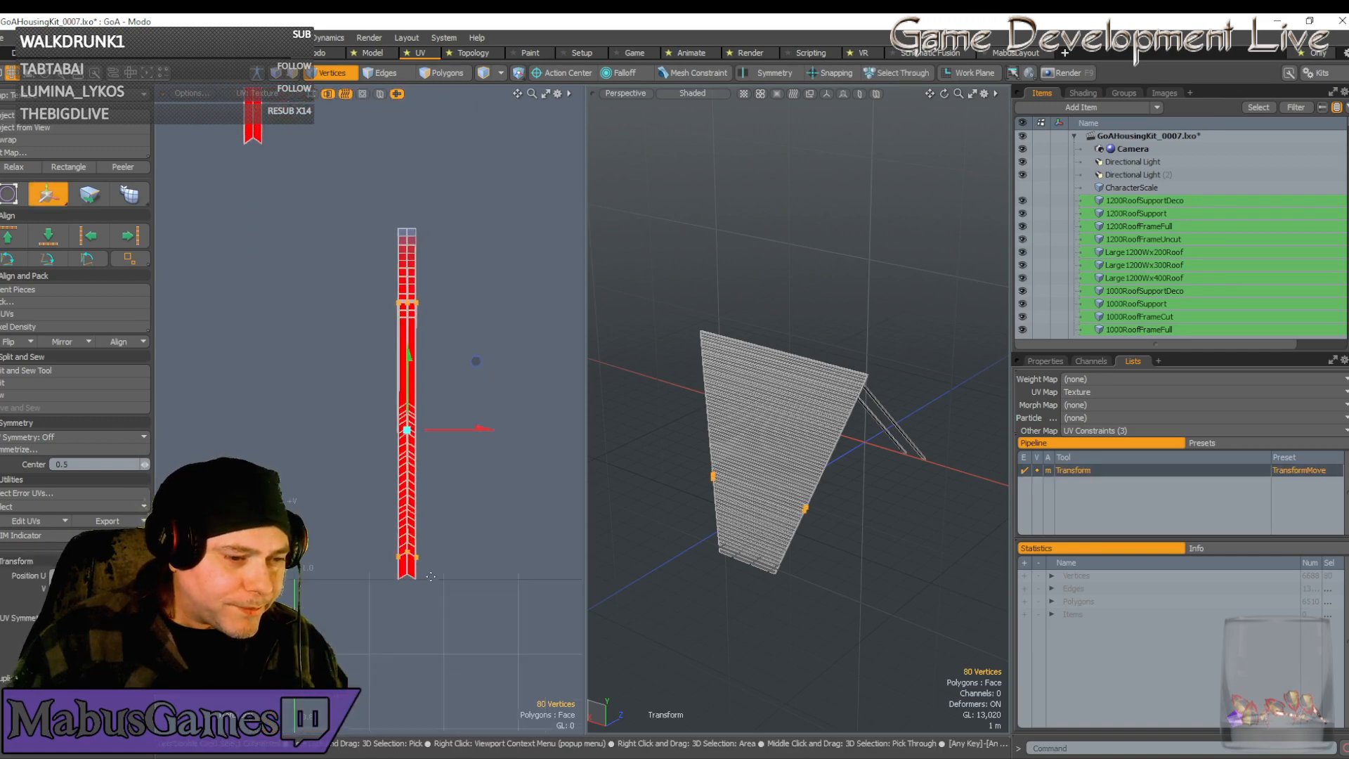
left_click_drag(434, 639, 431, 575, "alt")
scroll(371, 427, "up", 3)
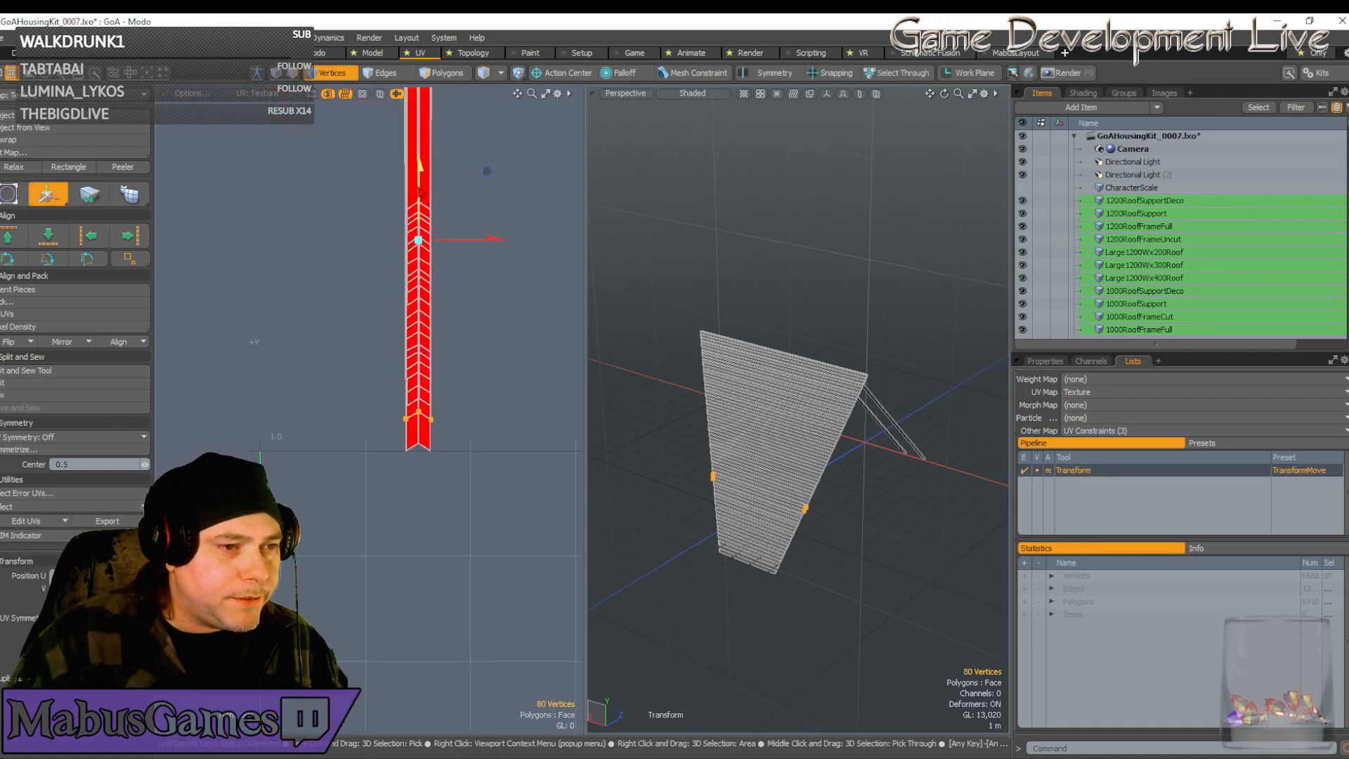
left_click_drag(420, 191, 420, 218)
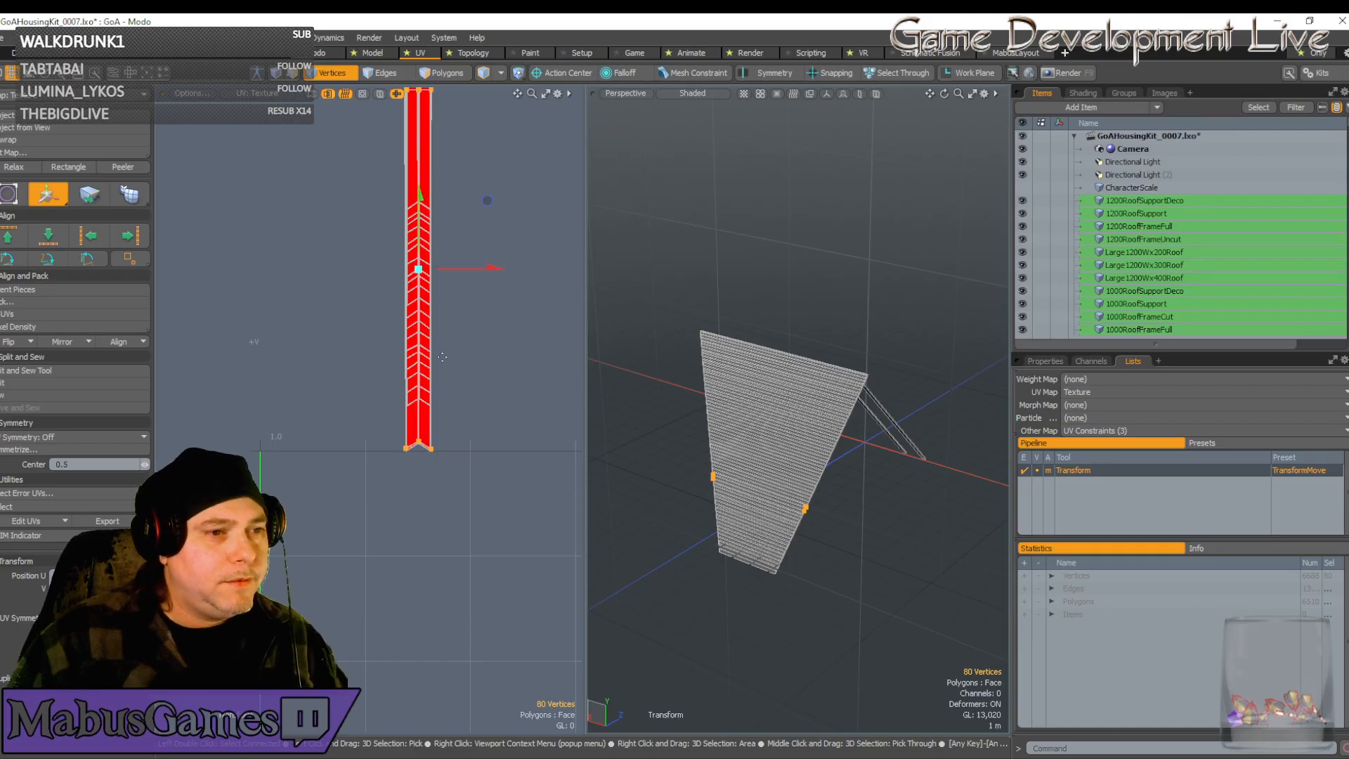
scroll(417, 447, "up", 10)
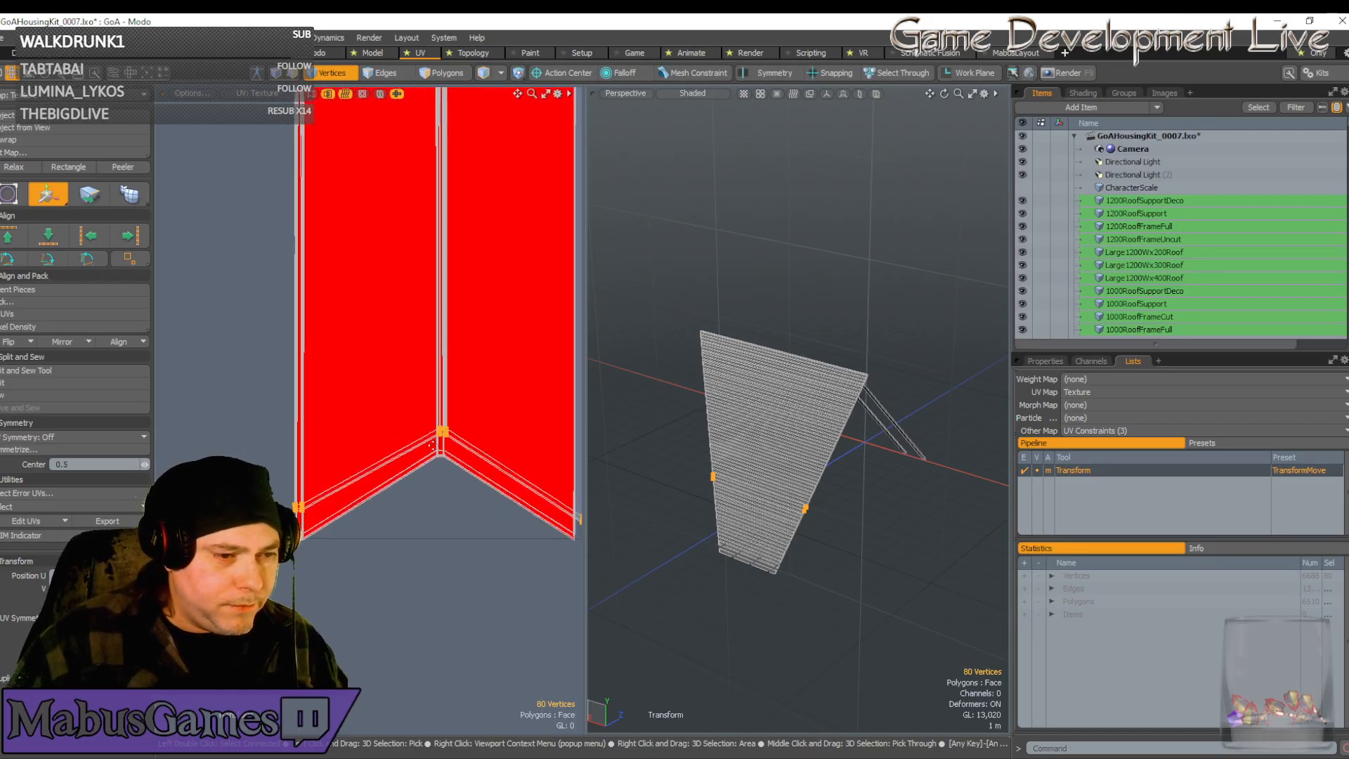
scroll(431, 445, "up", 3)
scroll(390, 443, "up", 3)
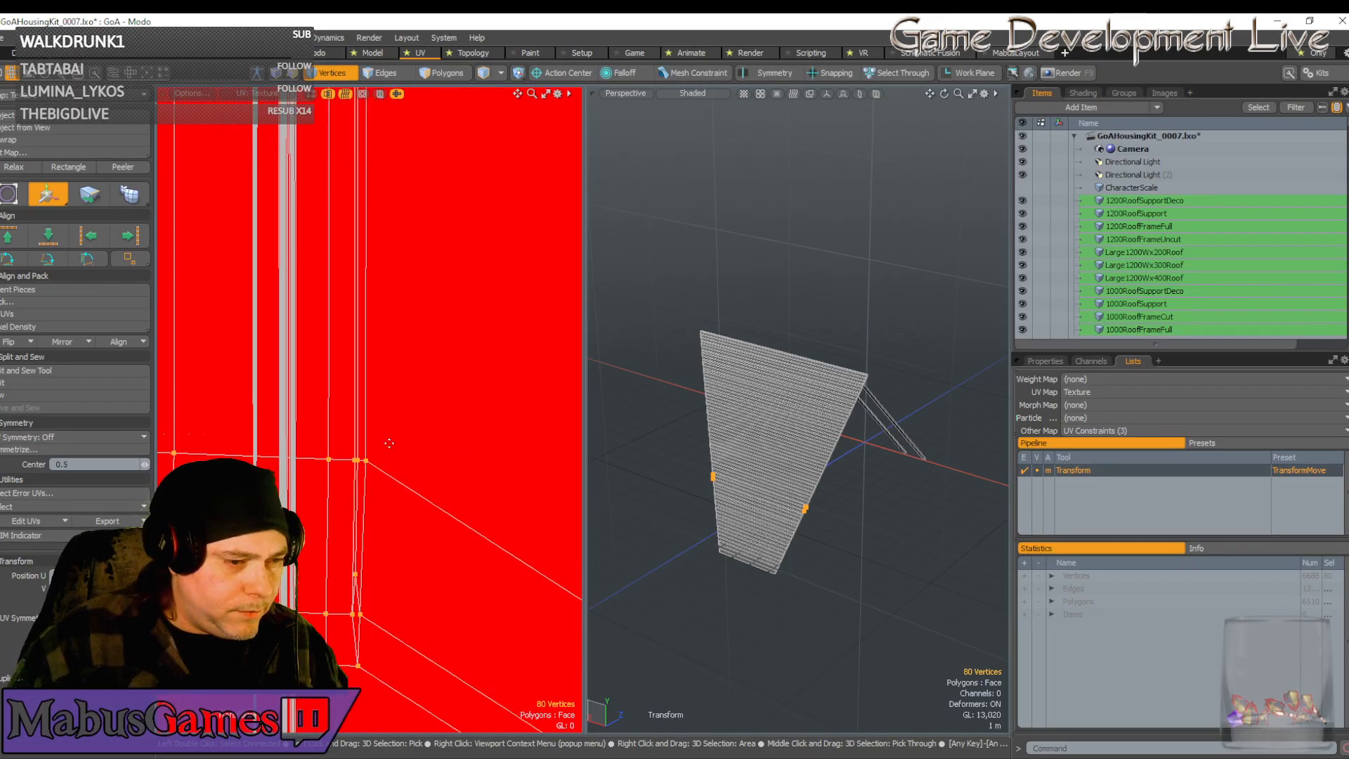
scroll(390, 443, "down", 3)
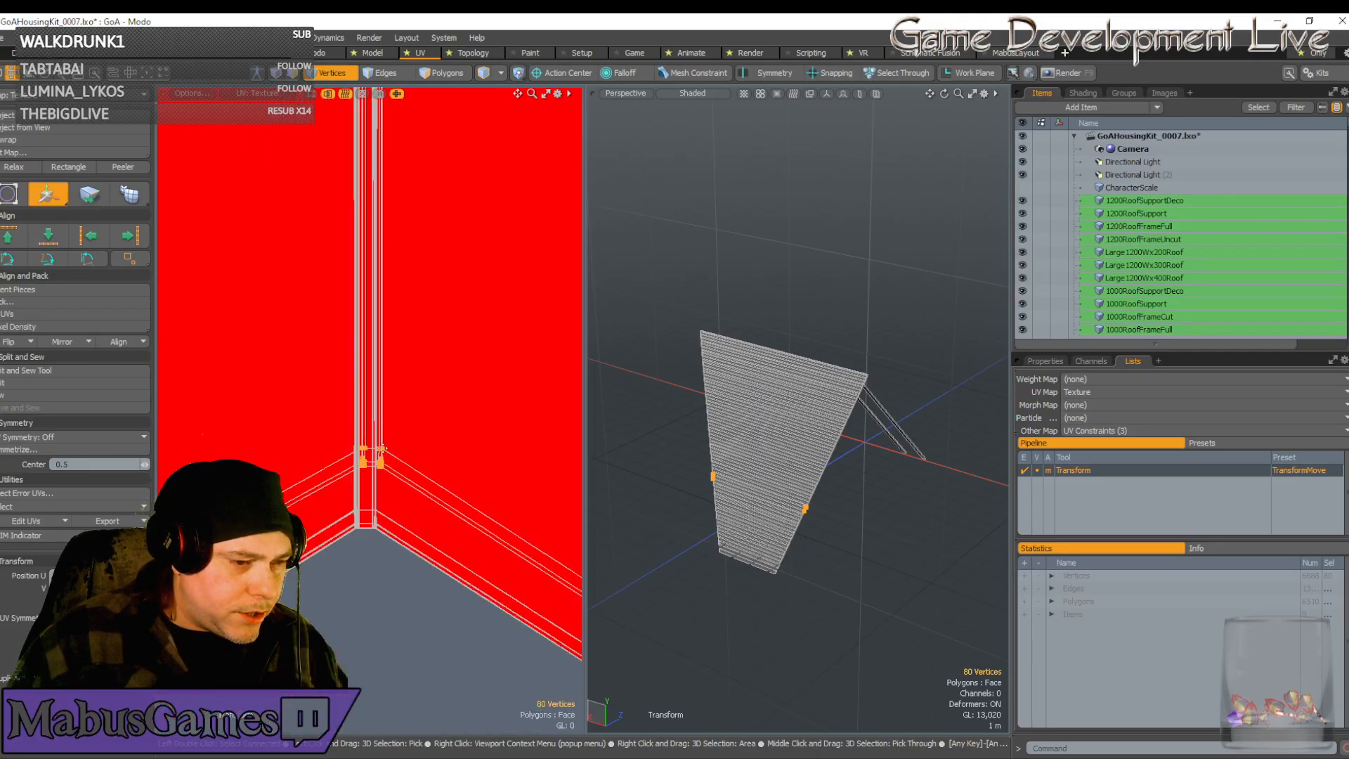
Pull the selected tip vertices straight down a bit further
key("q")
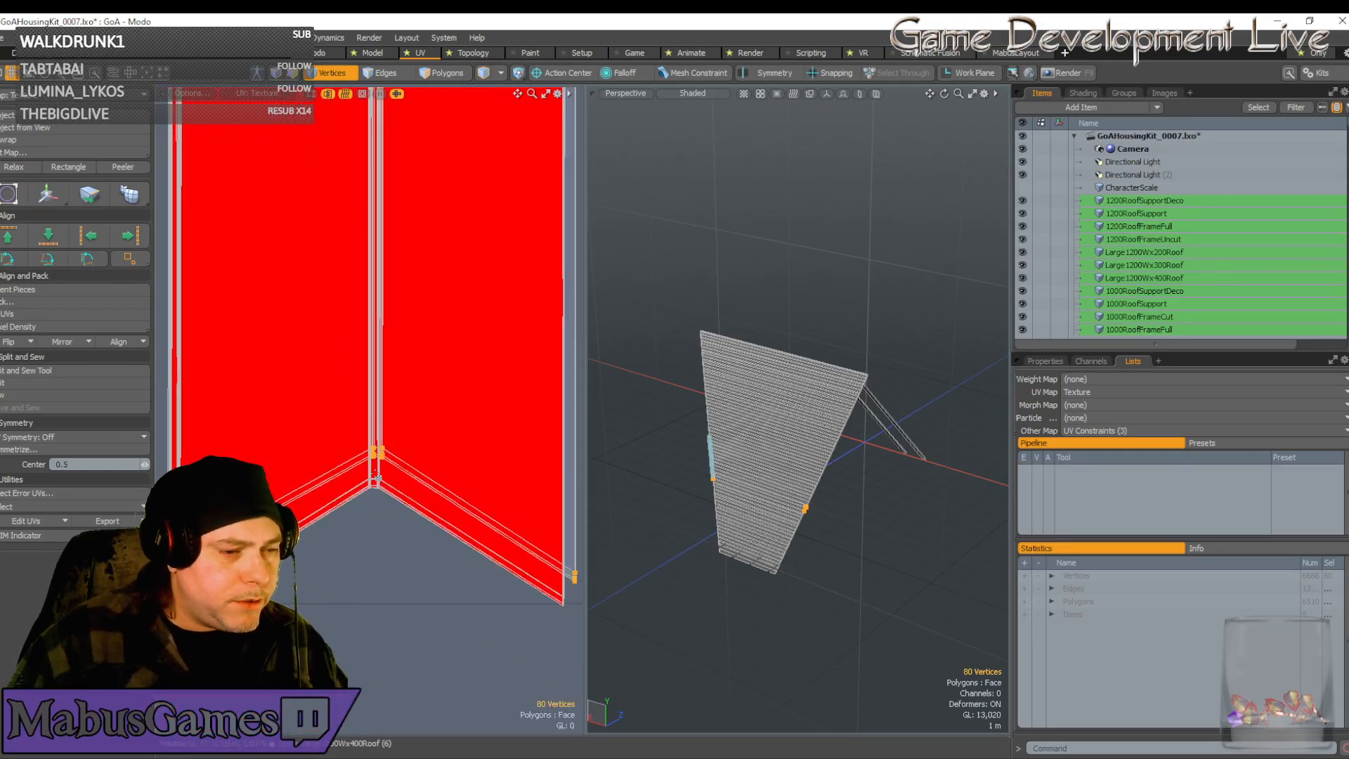
key("w")
left_click_drag(373, 466, 374, 538)
scroll(372, 538, "up", 5)
scroll(373, 541, "up", 2)
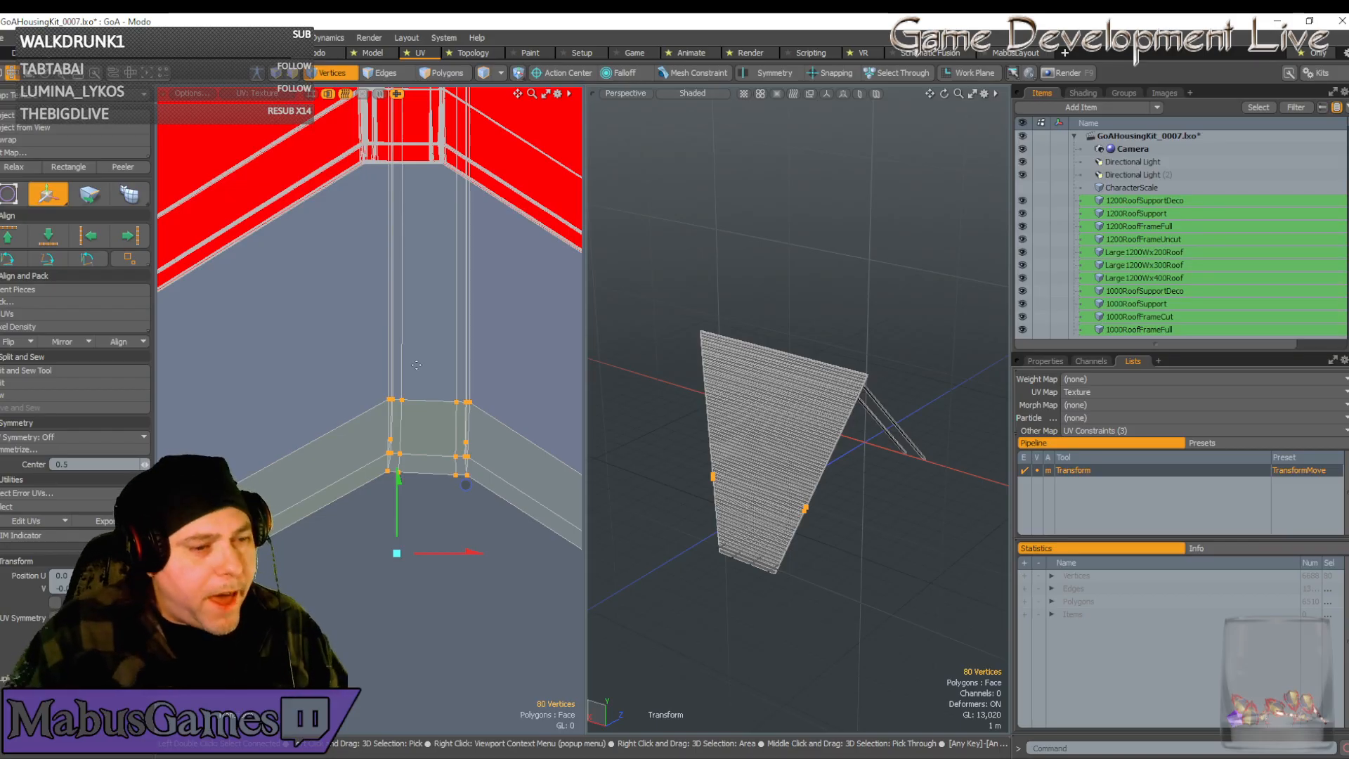
Box-select the UV corner vertices and rotate them slightly
key("space")
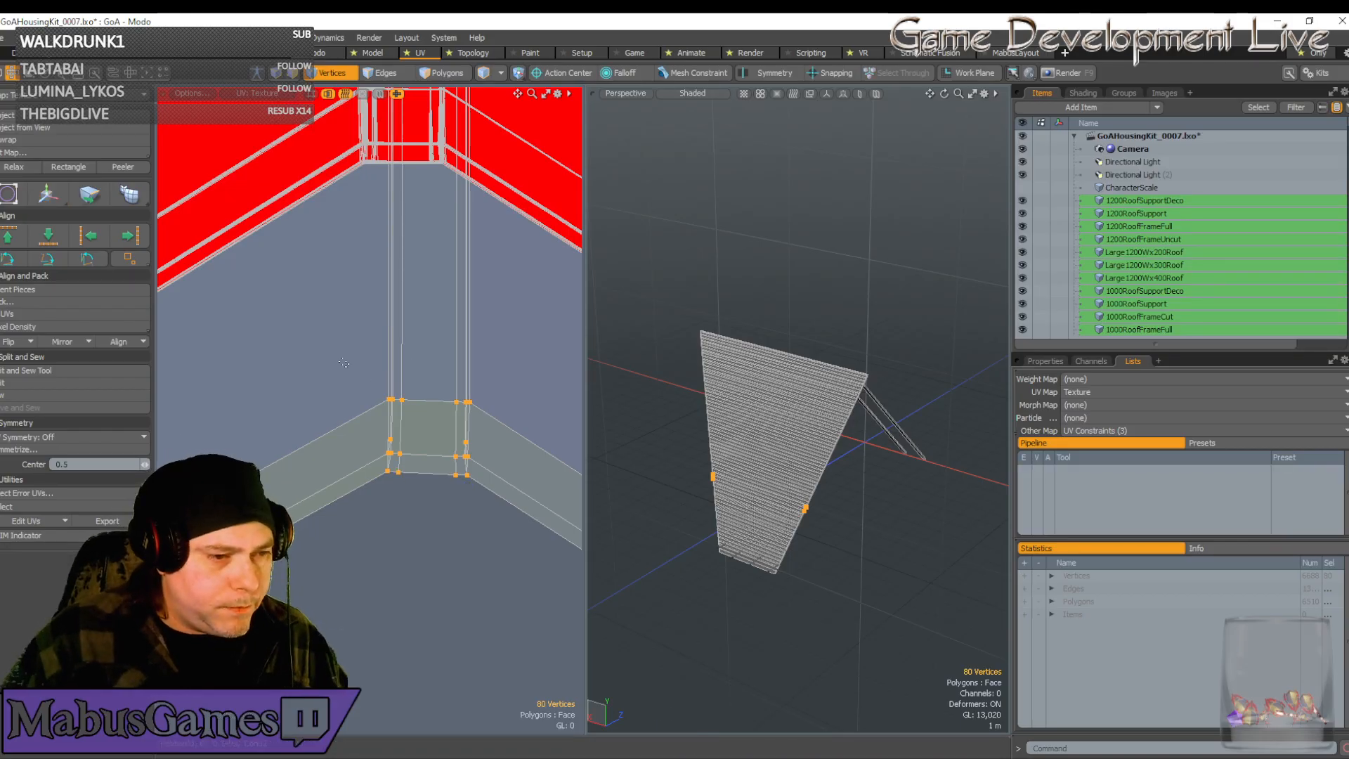
left_click_drag(344, 362, 504, 504)
key("e")
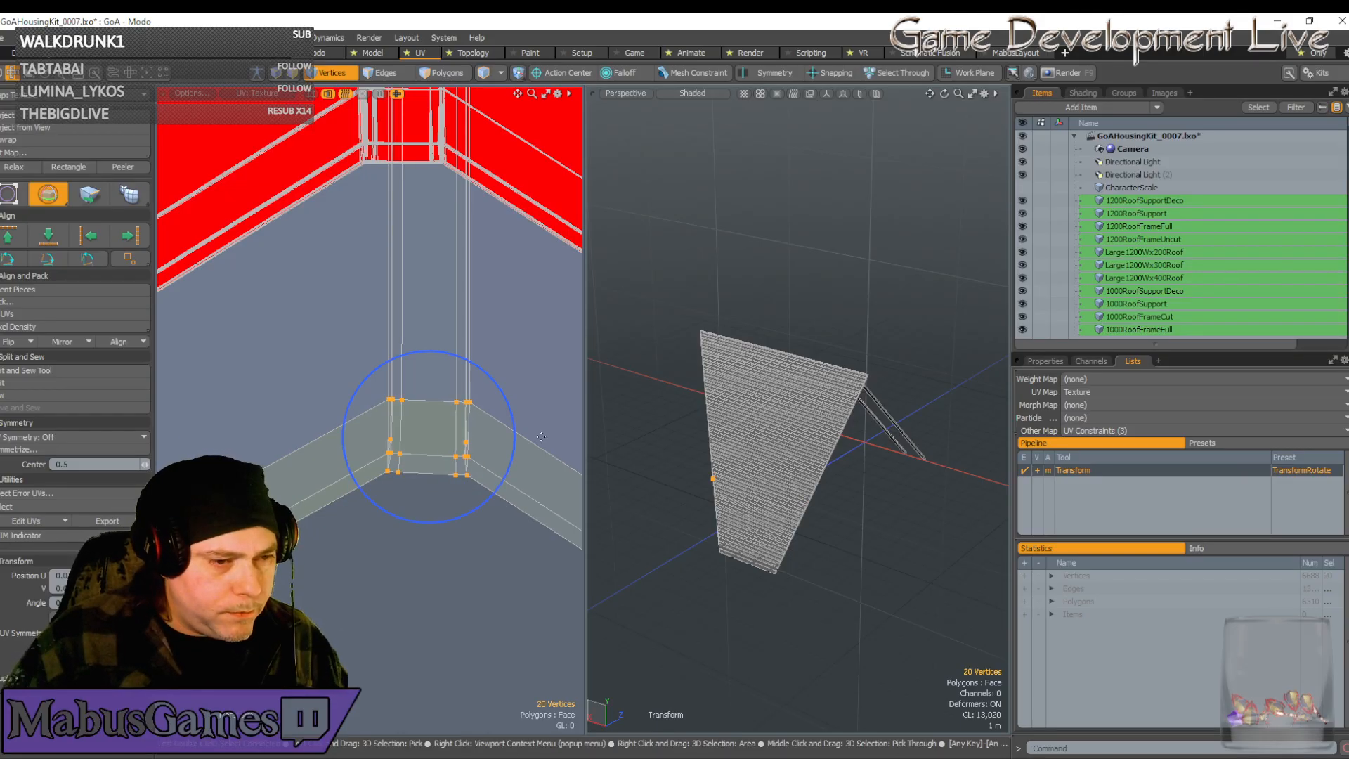
left_click_drag(515, 424, 517, 416)
key("w")
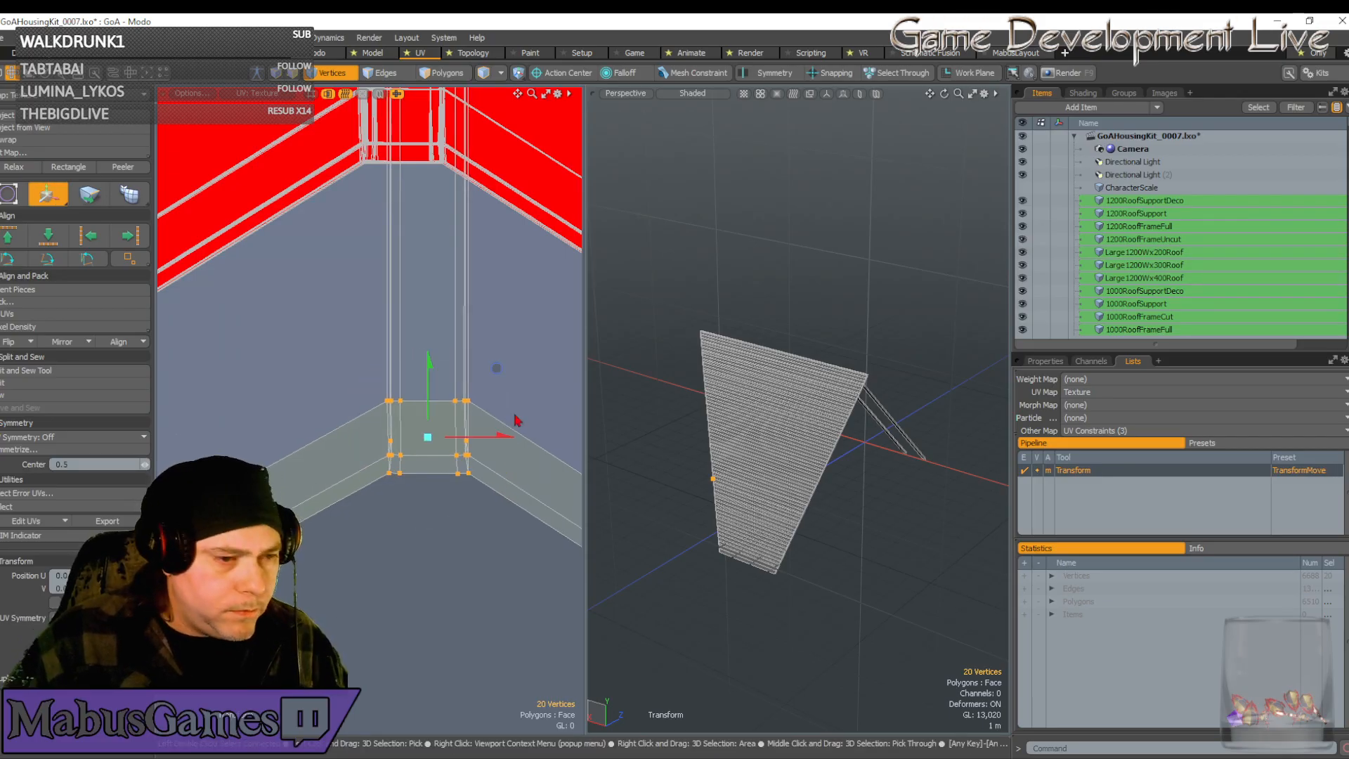
key("space")
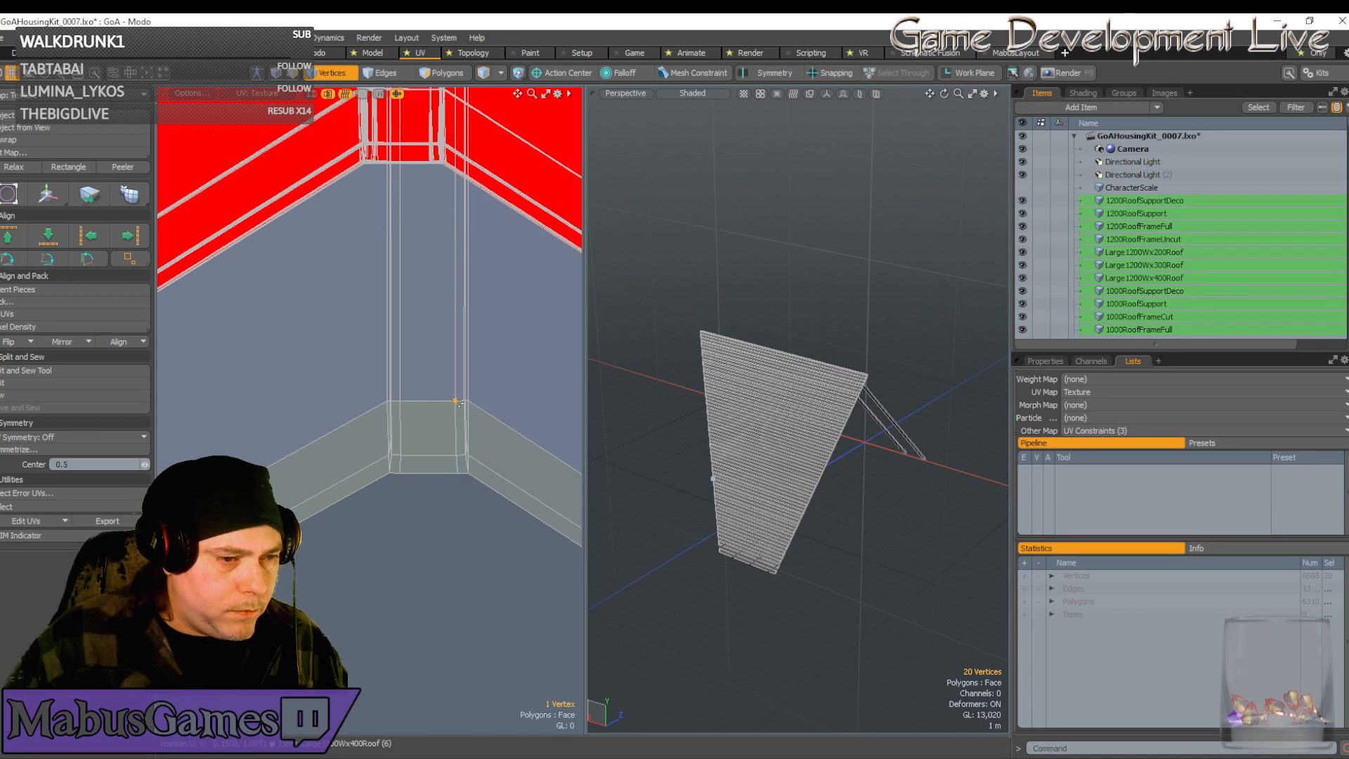
Select the whole connected UV strip and move it up to the top edge
double_click(457, 402)
key("w")
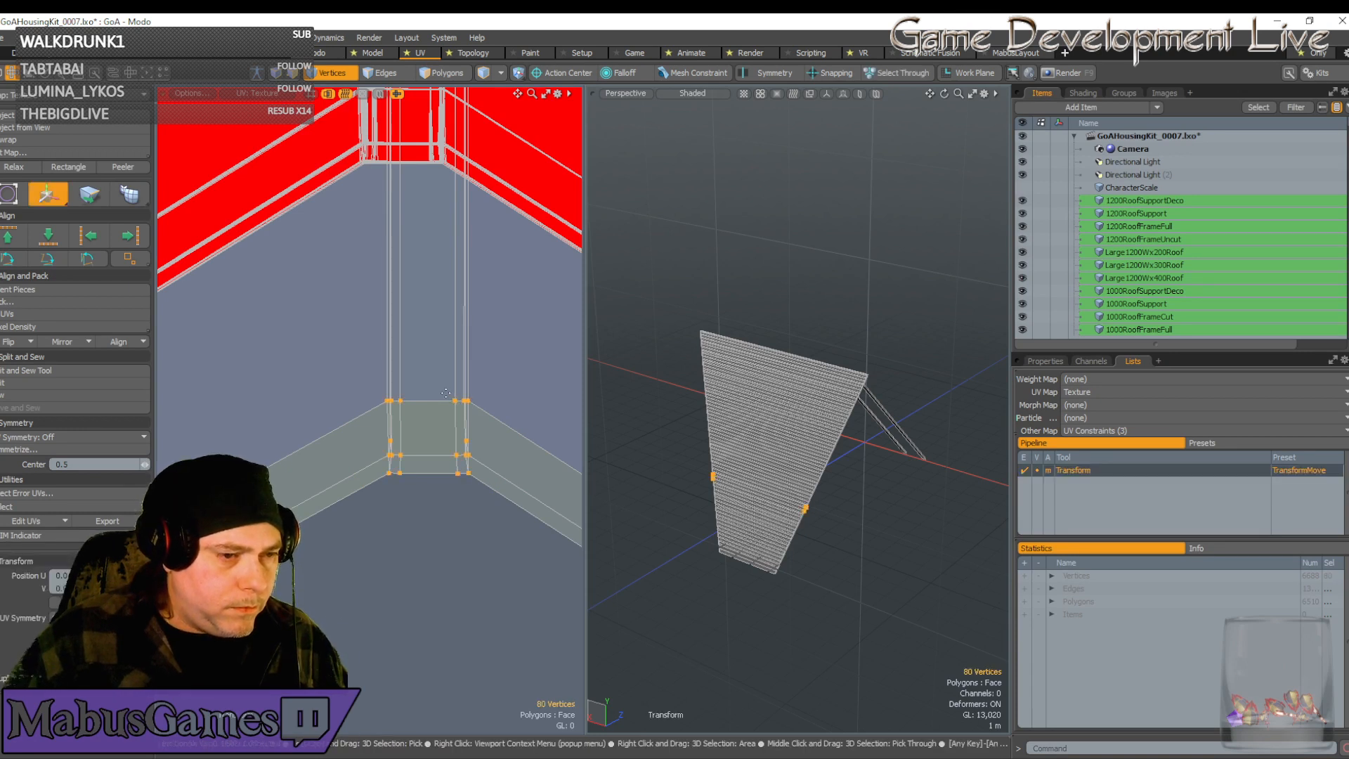
left_click_drag(418, 351, 421, 88)
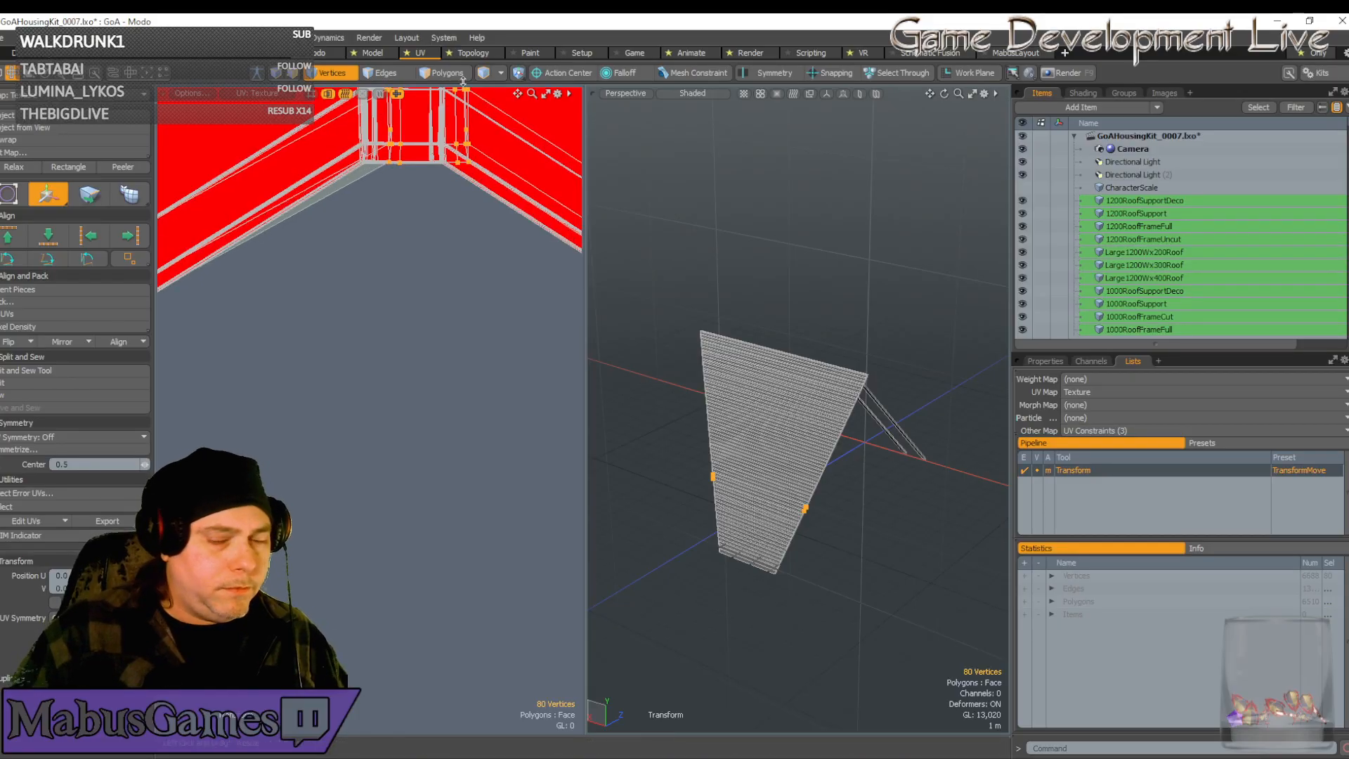
scroll(485, 168, "down", 3)
left_click_drag(486, 168, 480, 291, "alt")
scroll(481, 373, "up", 1)
scroll(470, 177, "up", 5)
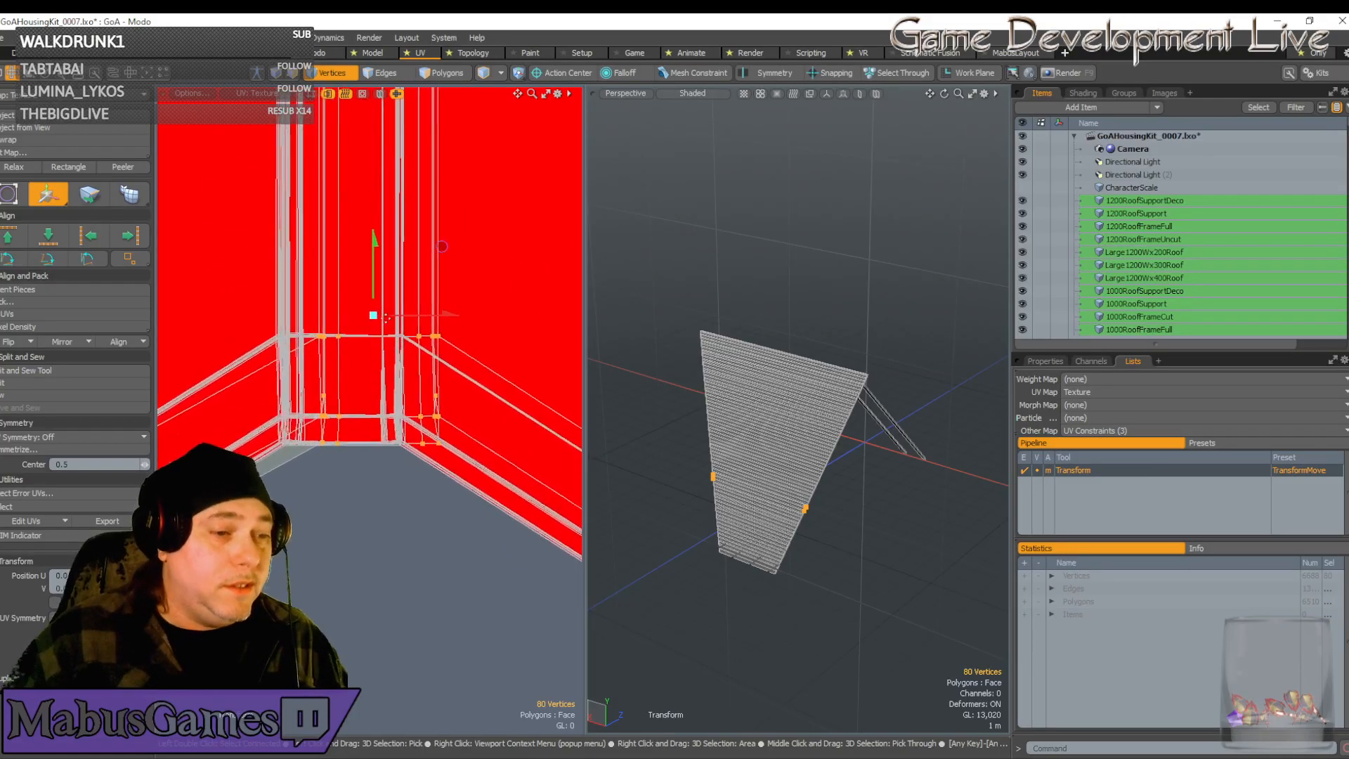
Slide the UV strip left against the texture corner, nudging it slightly down
left_click_drag(435, 172, 498, 218)
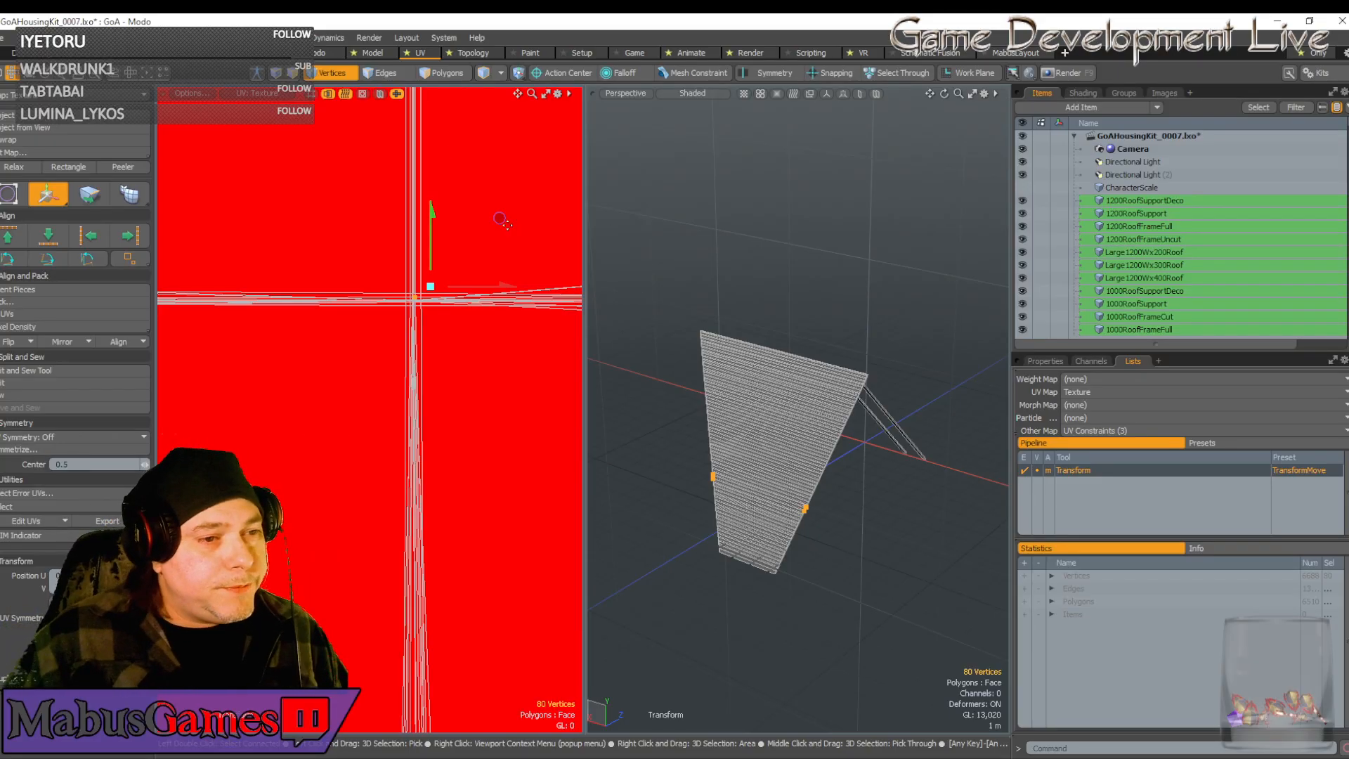
left_click_drag(500, 222, 498, 227)
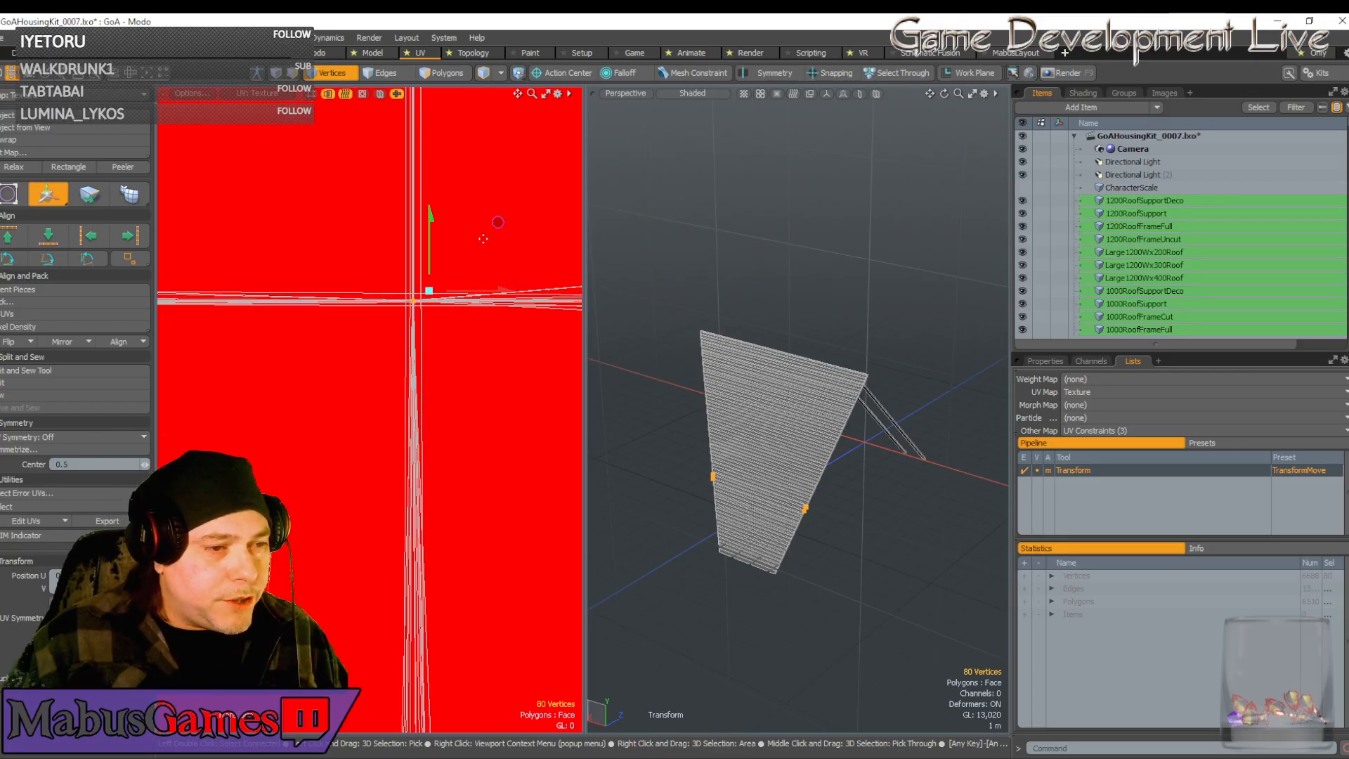
scroll(492, 309, "down", 5)
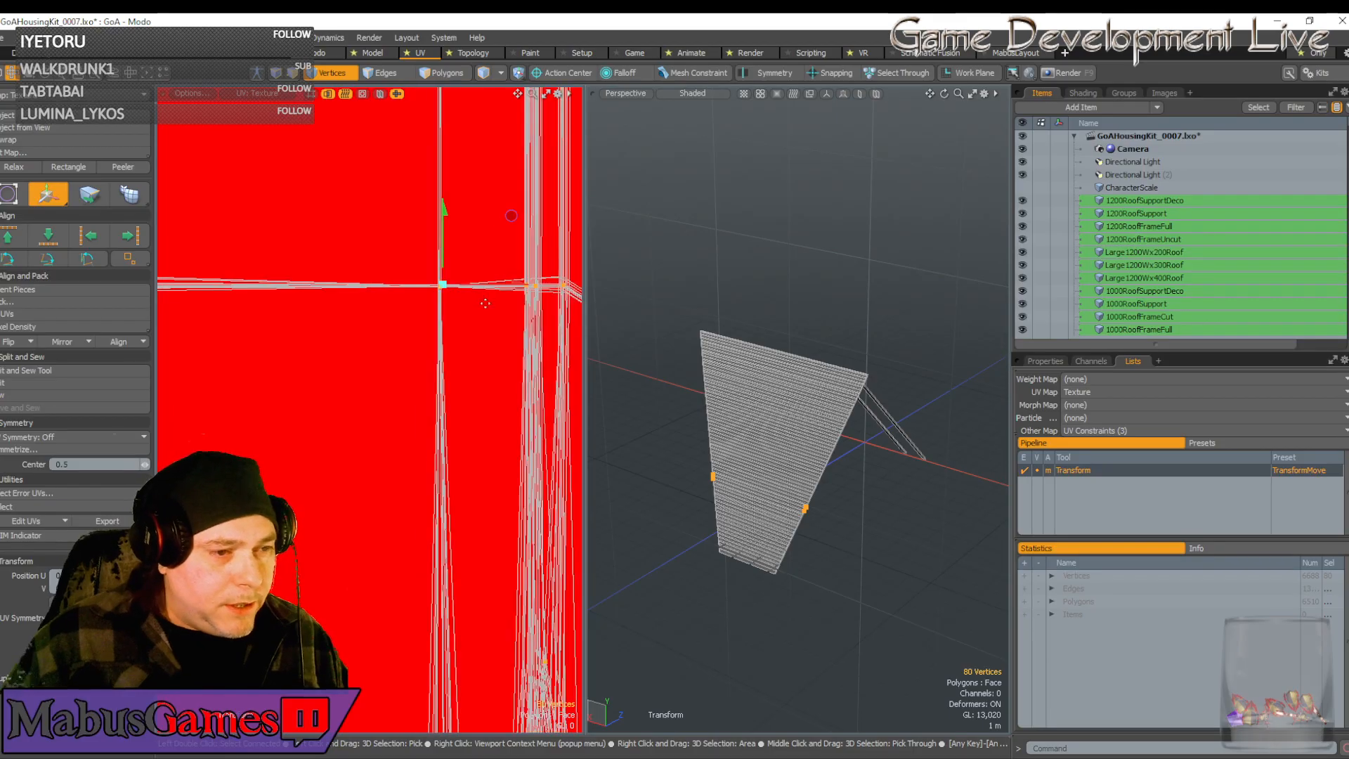
scroll(492, 309, "down", 4)
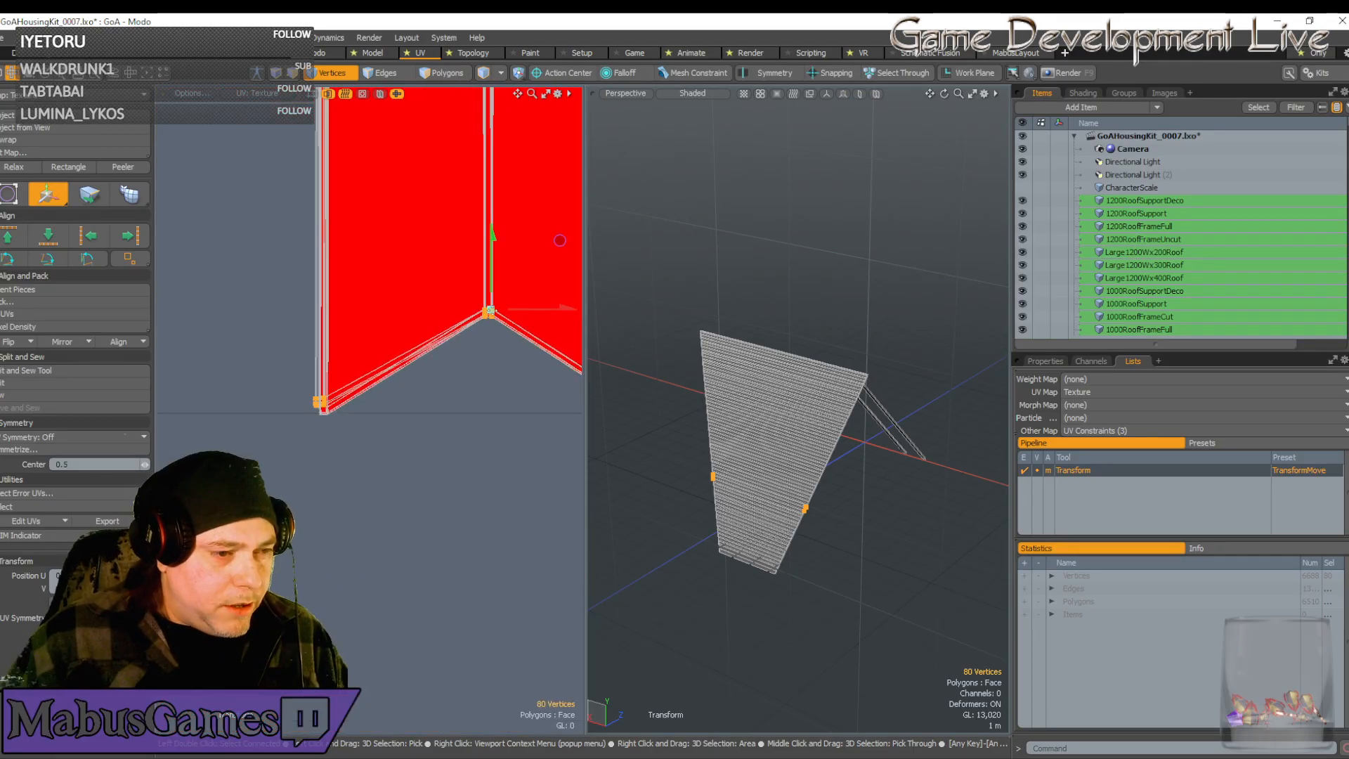
left_click_drag(399, 364, 393, 416, "alt")
scroll(406, 365, "up", 10)
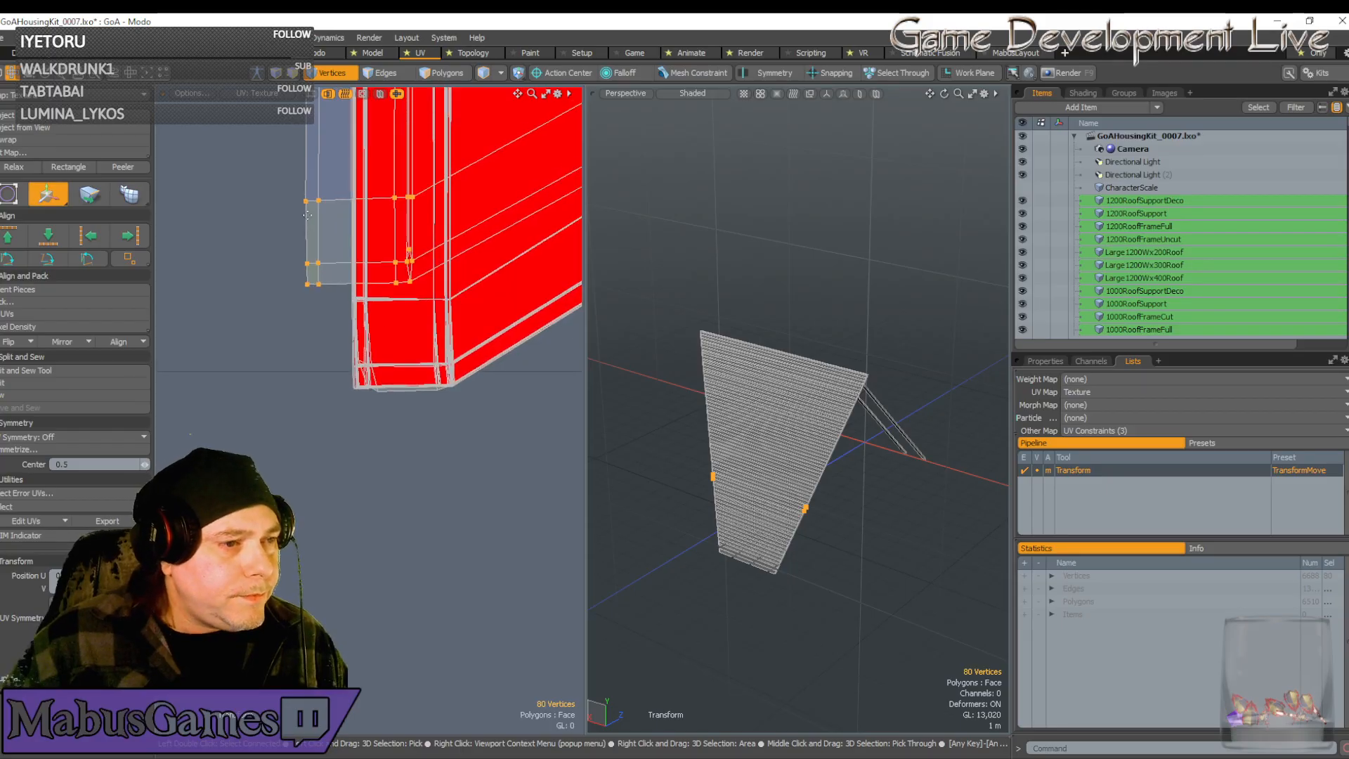
Select the 16 vertices at the strip's end and move them right and down
key("space")
right_click_drag(274, 167, 425, 293)
key("w")
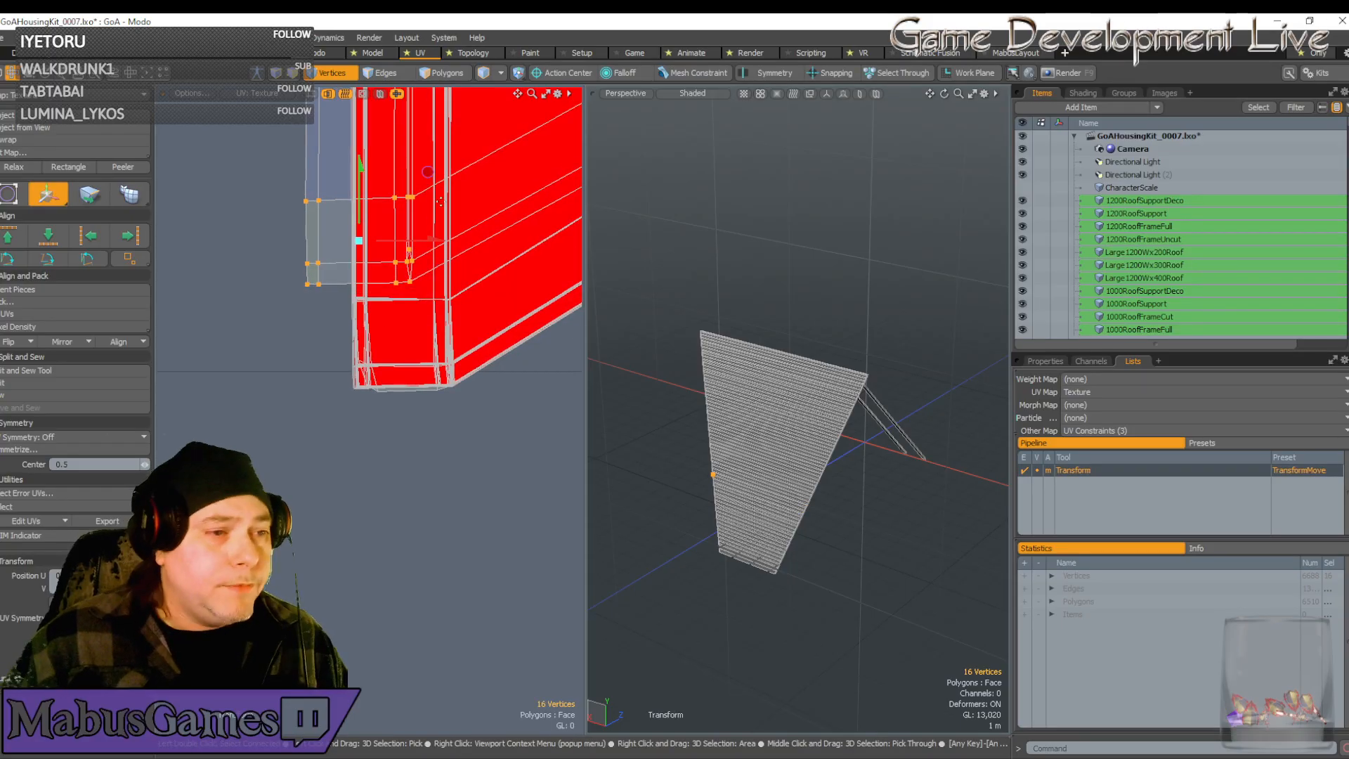
left_click_drag(427, 172, 467, 274)
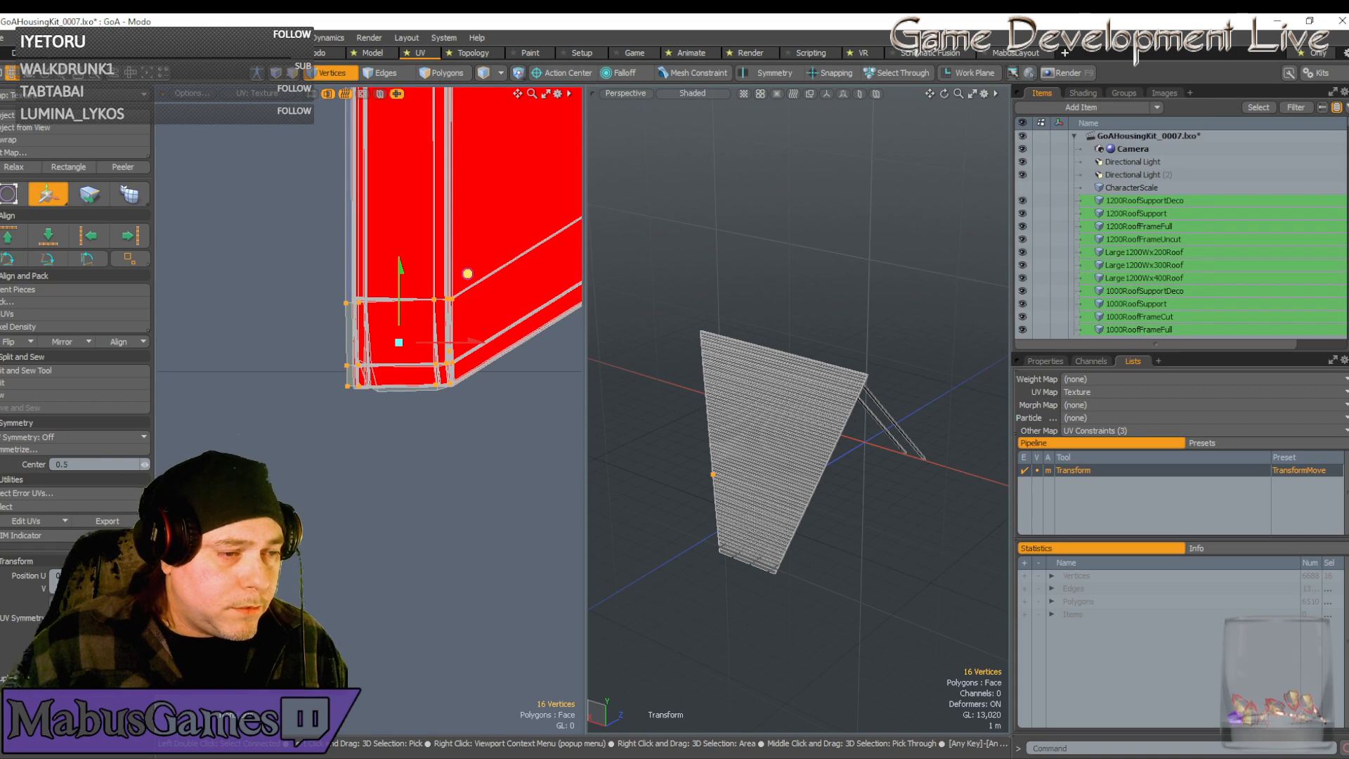
scroll(434, 309, "up", 3)
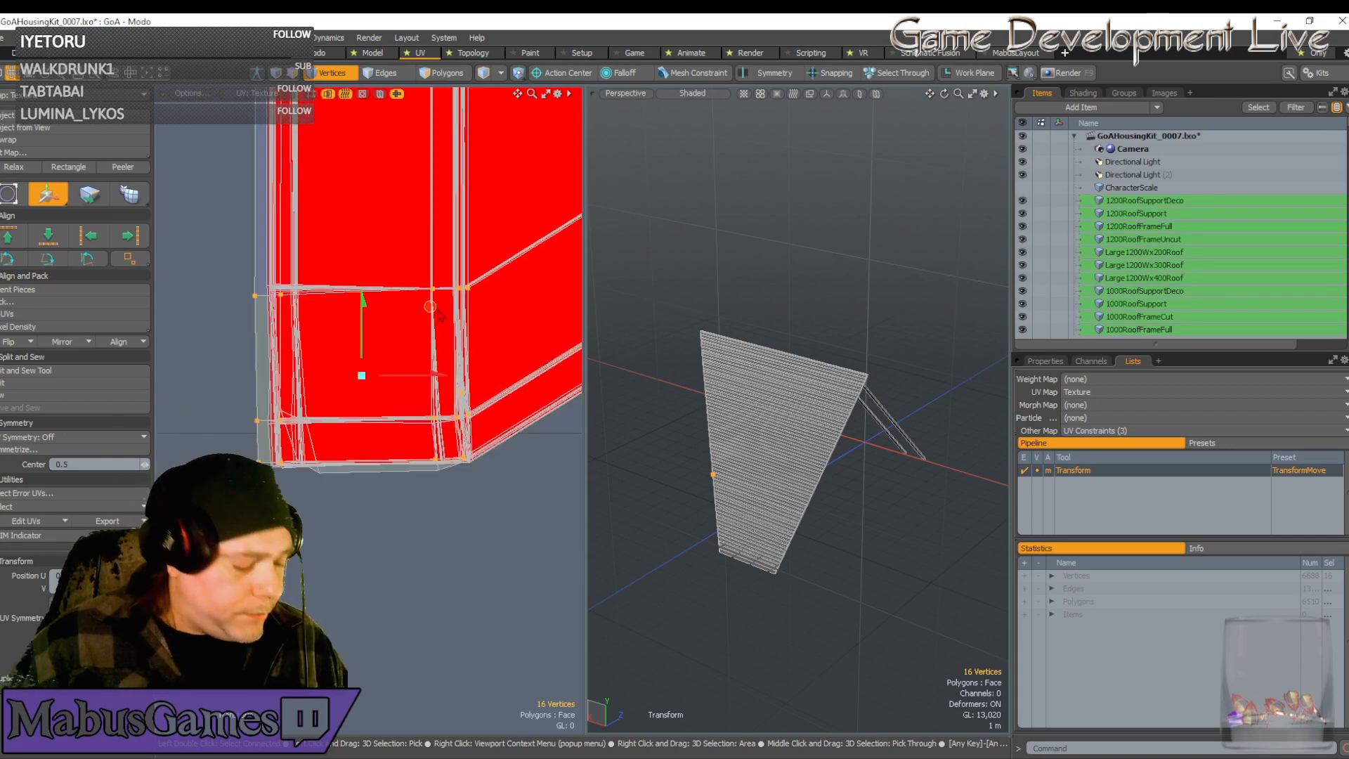
Scale the UV island narrower along U and nudge it slightly right
key("r")
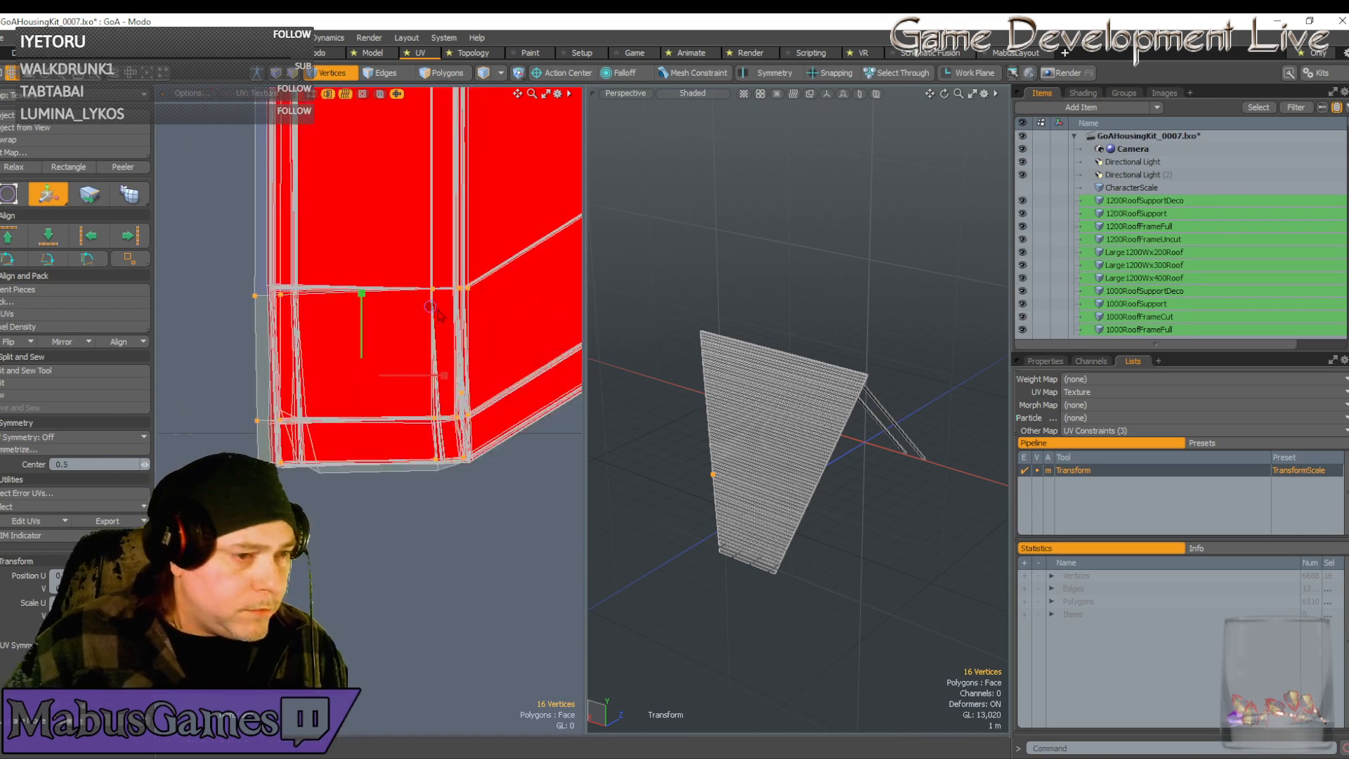
left_click_drag(445, 379, 439, 376)
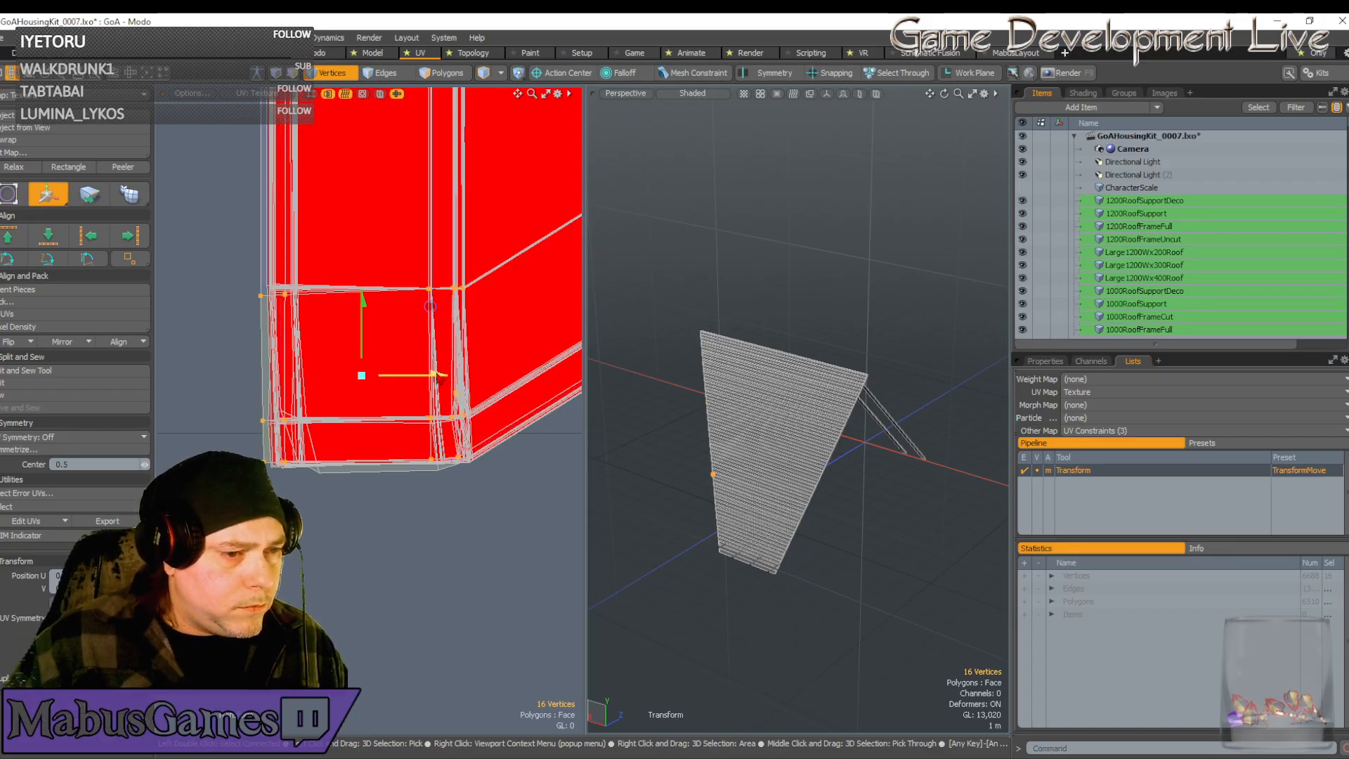
key("w")
left_click_drag(433, 306, 435, 307)
key("r")
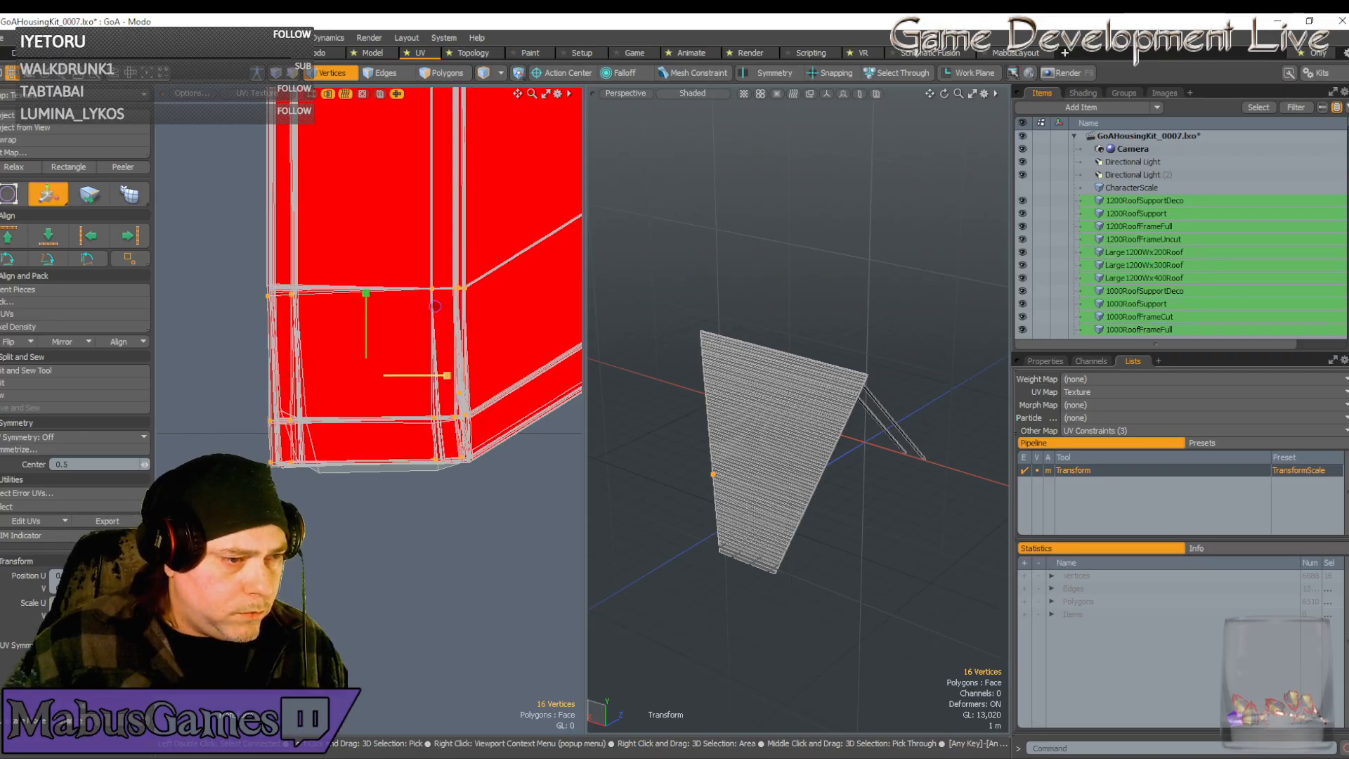
key("w")
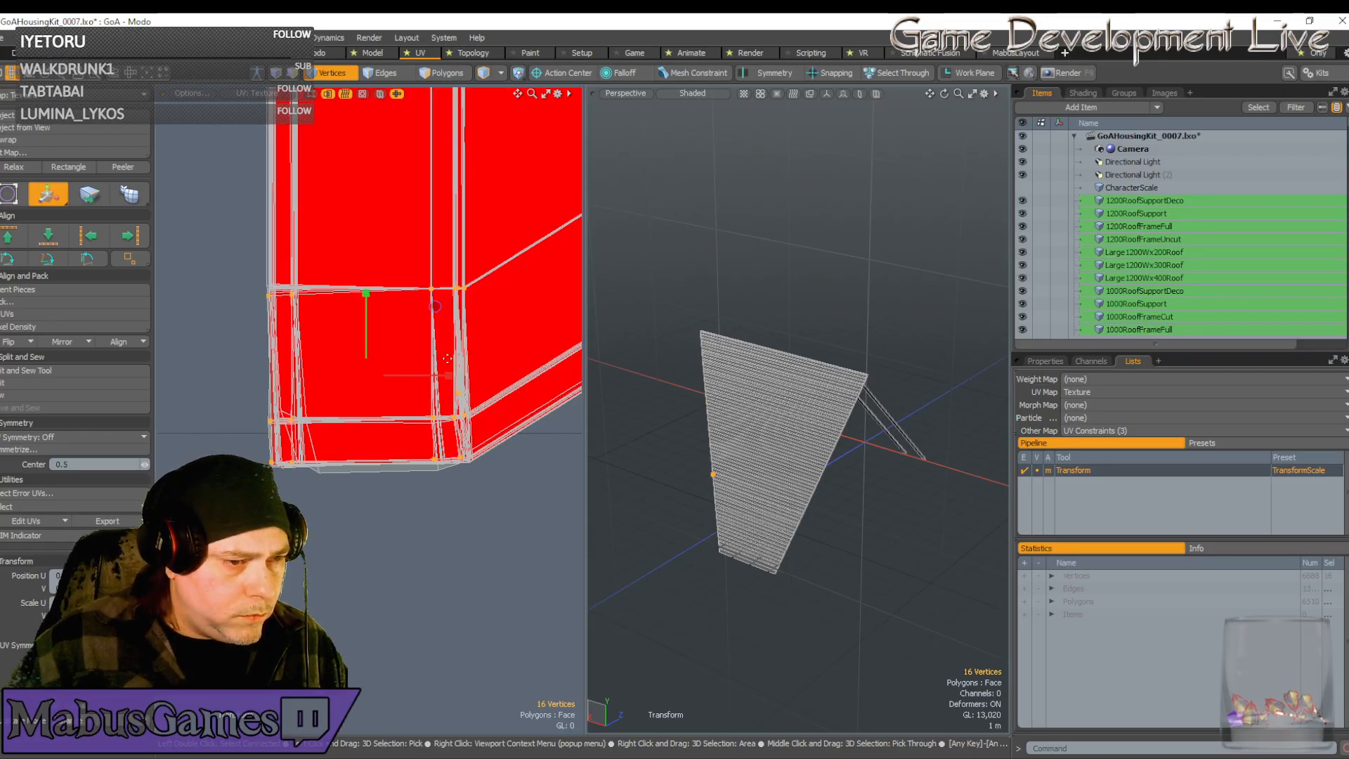
scroll(436, 307, "up", 3)
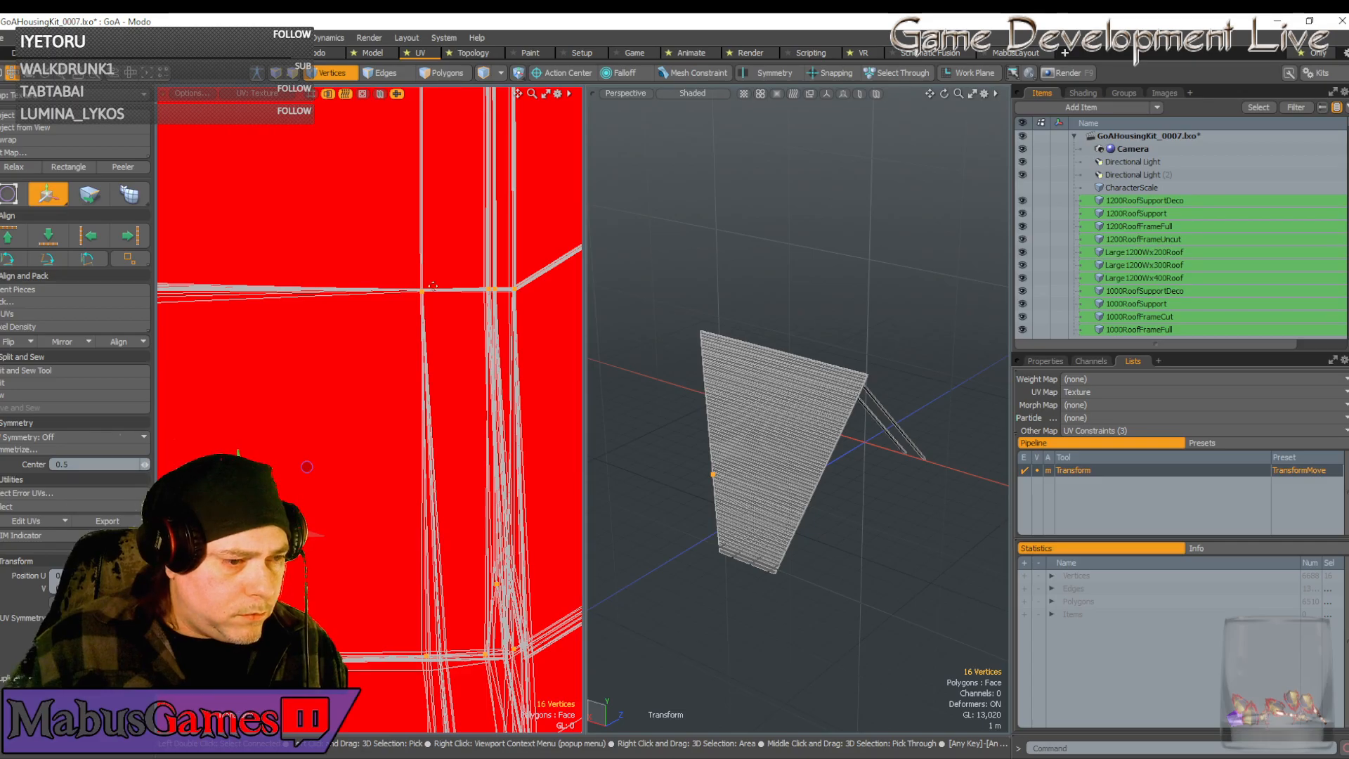
Snap the pivot to the grid and nudge the corner vertices vertically into line
left_click(432, 277)
scroll(434, 274, "up", 4)
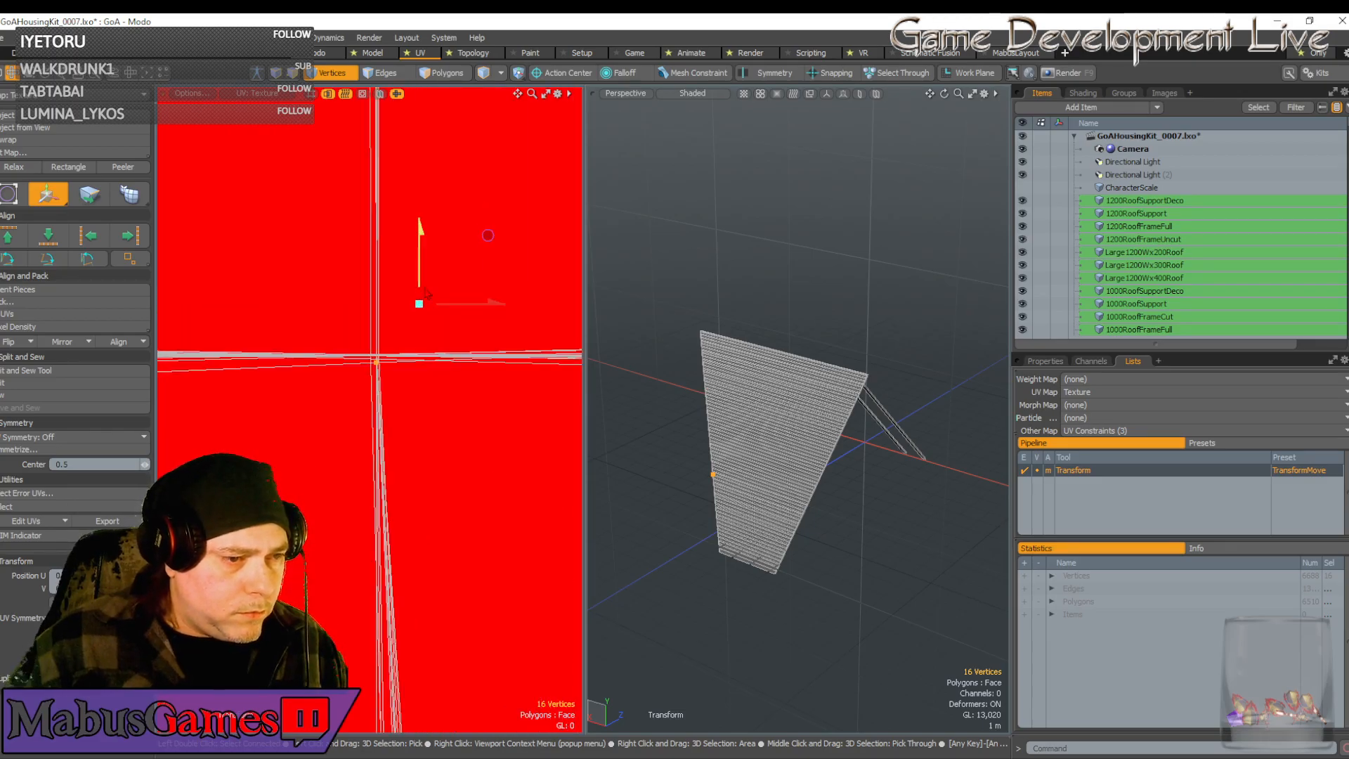
left_click_drag(425, 287, 425, 280)
scroll(393, 326, "up", 4)
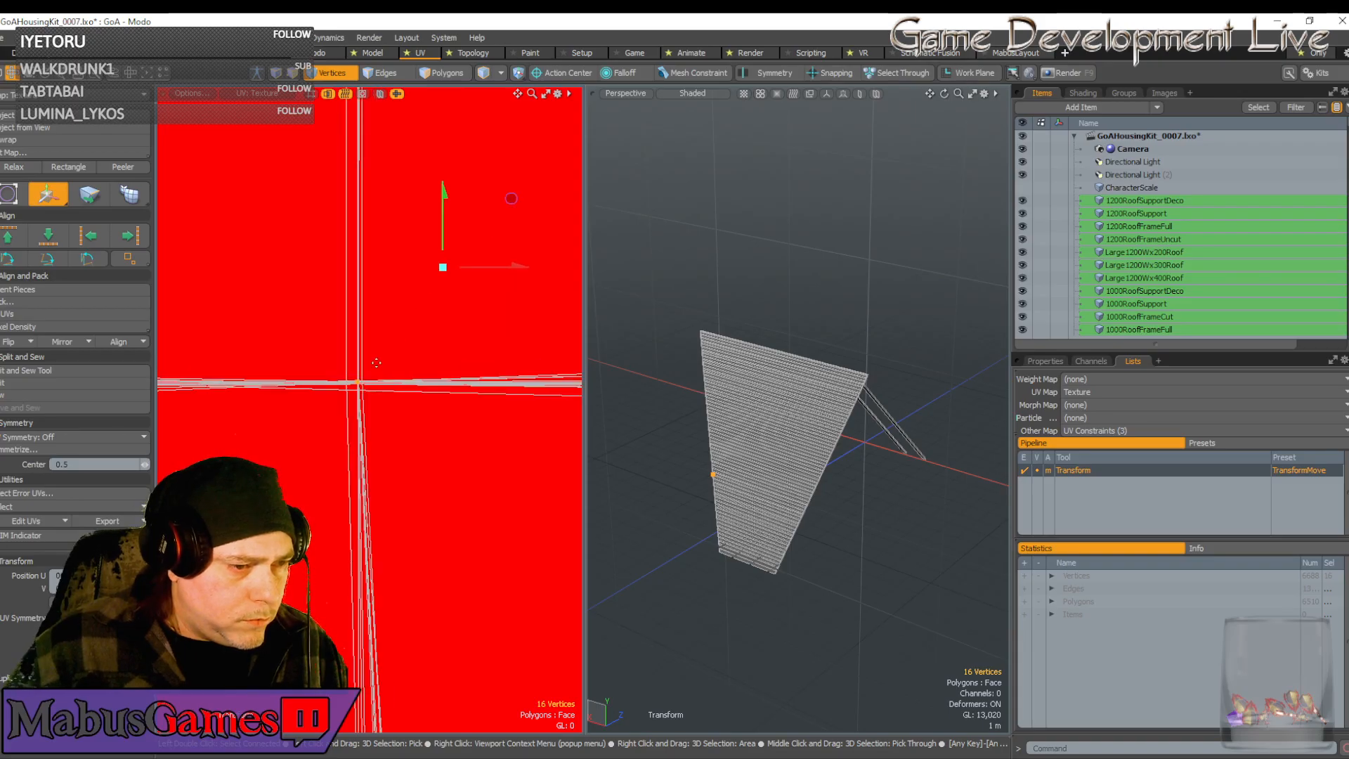
left_click(366, 371)
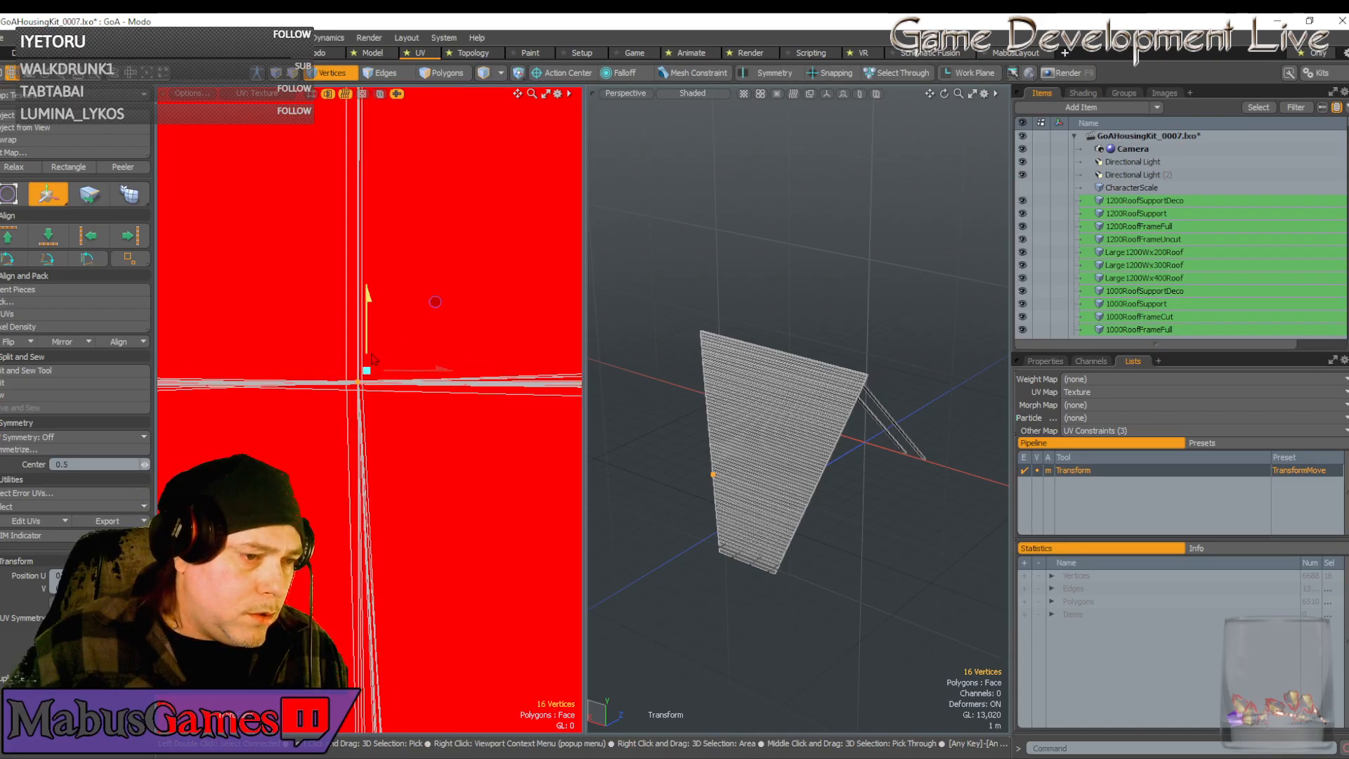
left_click_drag(368, 341, 368, 339)
left_click_drag(435, 300, 435, 302)
scroll(368, 343, "down", 10)
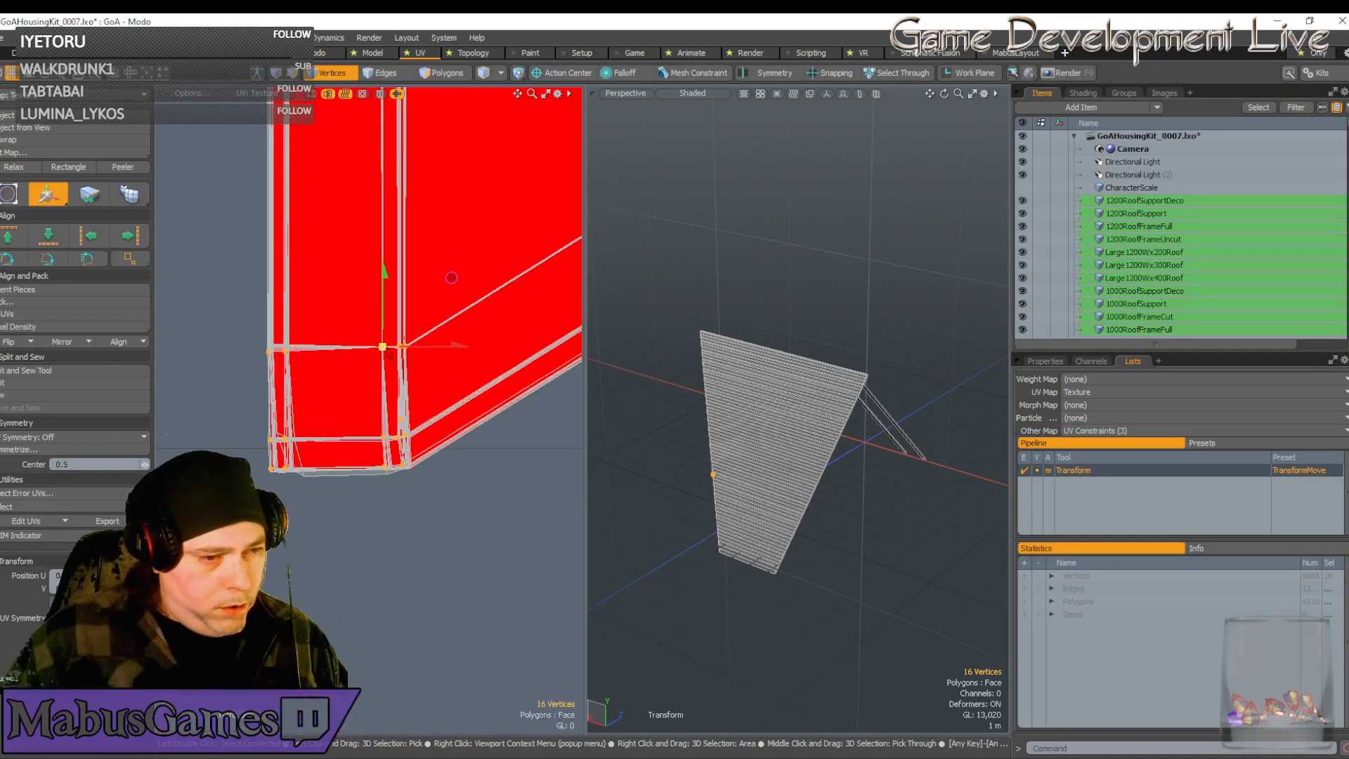
scroll(391, 350, "up", 8)
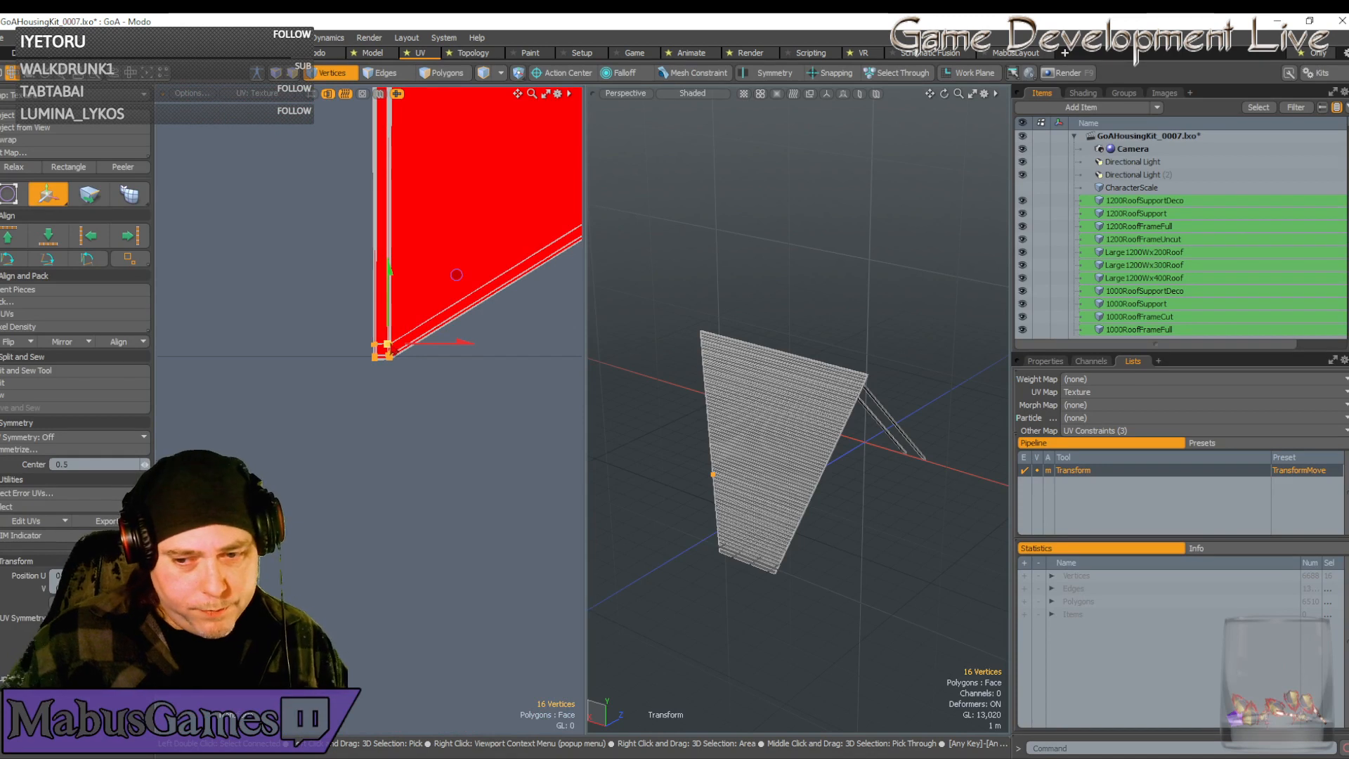
scroll(392, 348, "up", 2)
scroll(392, 348, "down", 2)
left_click_drag(392, 347, 354, 299, "alt")
scroll(369, 349, "up", 5)
Select the seven corner vertices and move them up-left, collapsing the grey strip
key("space")
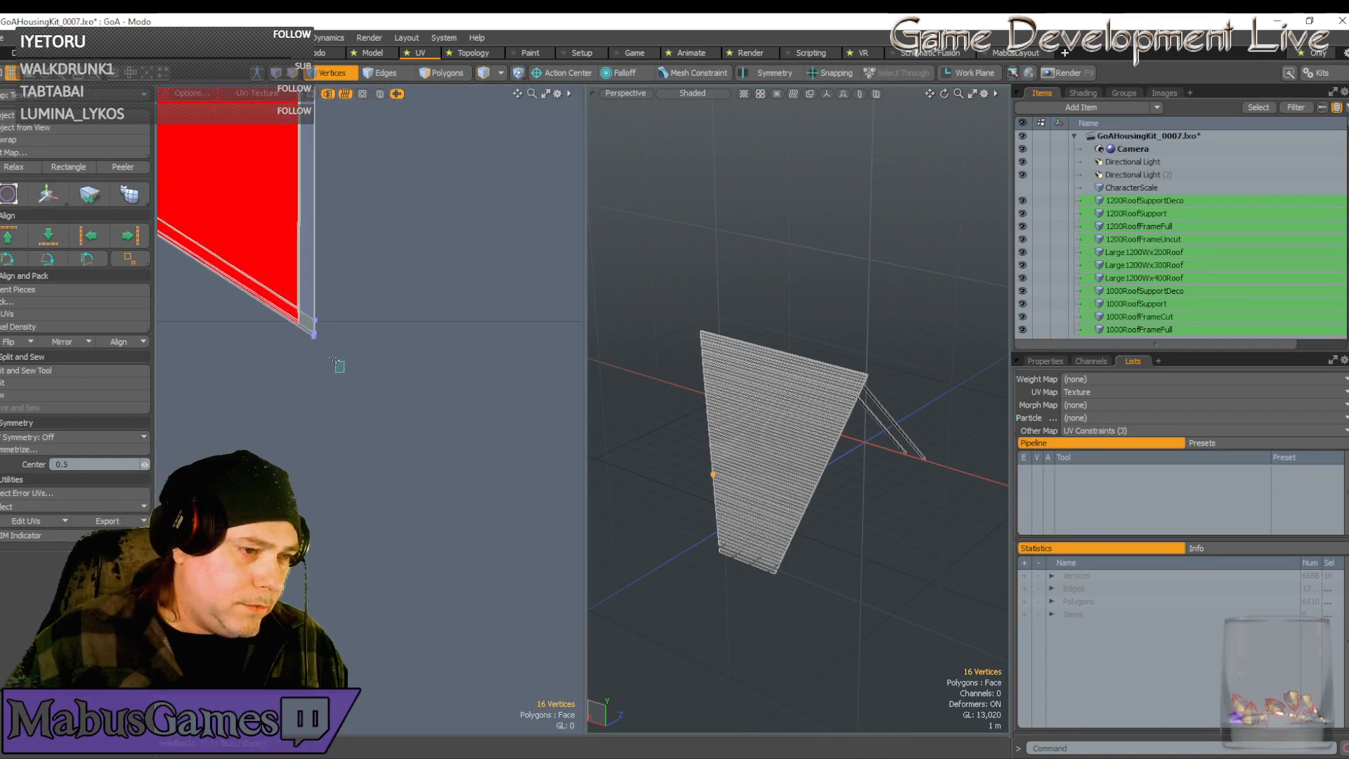
right_click_drag(335, 361, 305, 299)
scroll(310, 314, "up", 3)
scroll(330, 337, "down", 1)
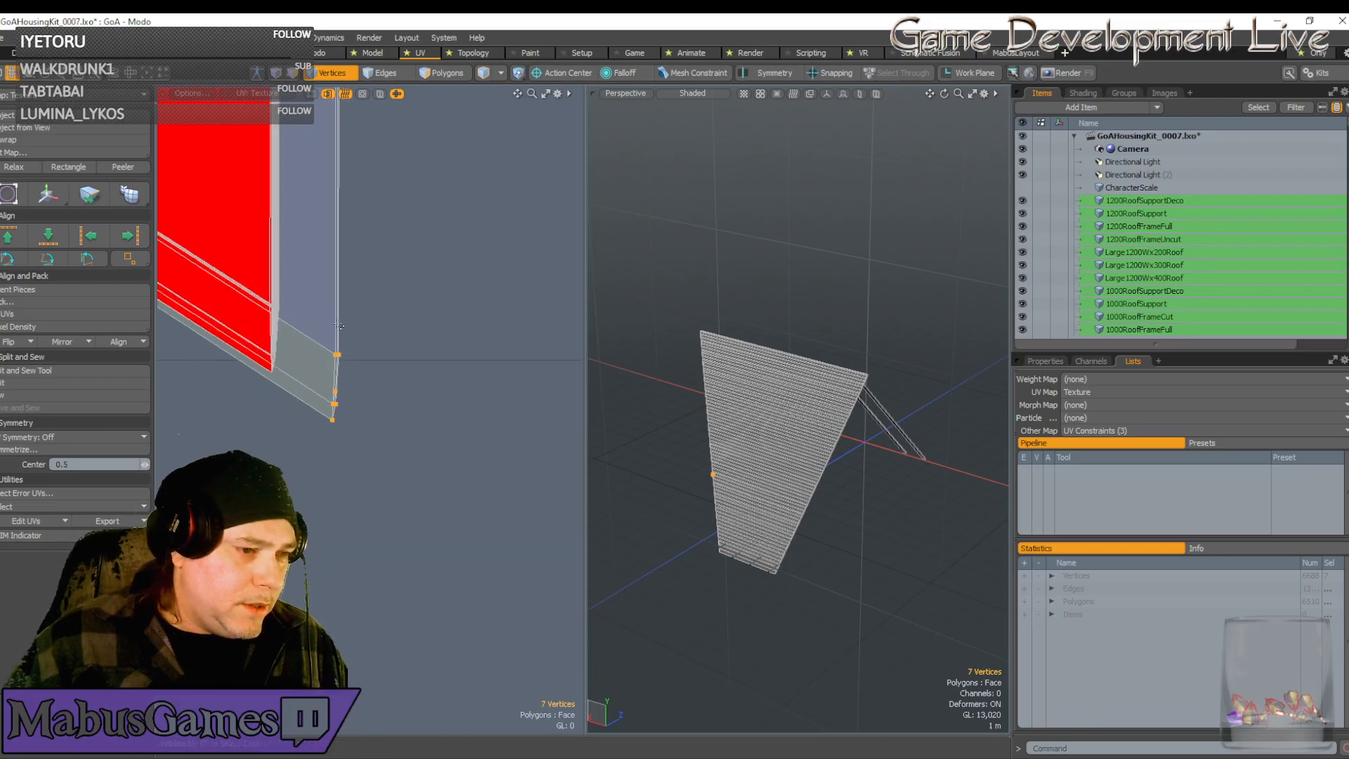
key("w")
left_click_drag(404, 318, 325, 163)
scroll(282, 375, "up", 1)
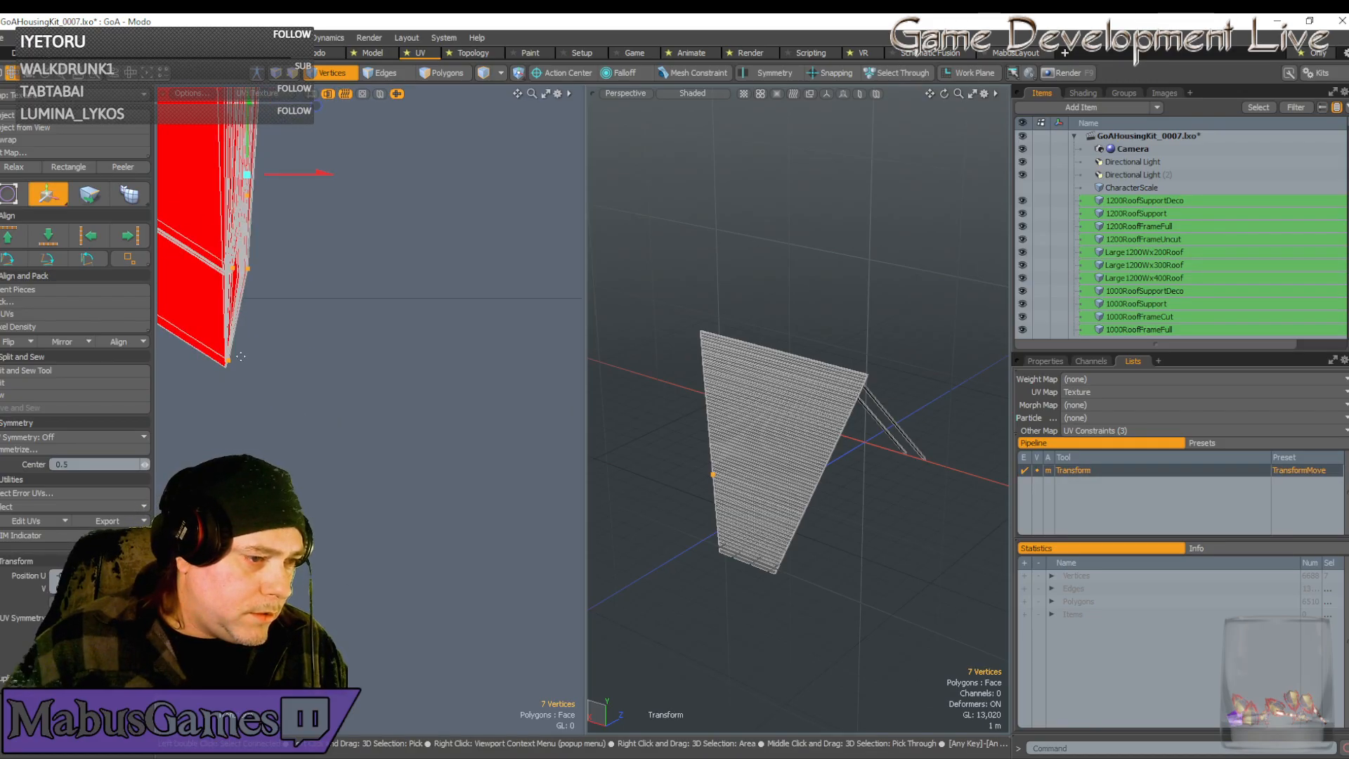
Pull the corner vertices down-left and straighten the fan into a vertical chevron strip
left_click(251, 352)
scroll(236, 357, "up", 5)
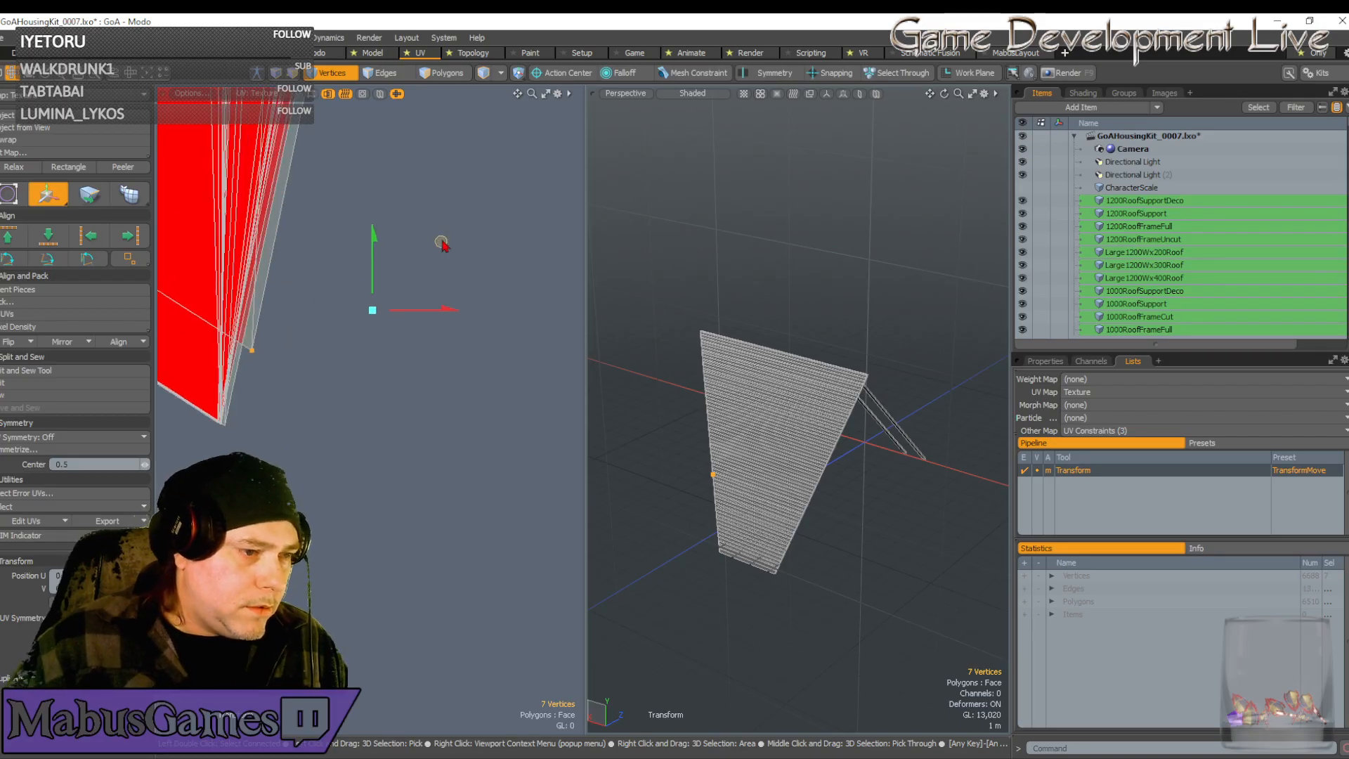
left_click_drag(441, 244, 409, 313)
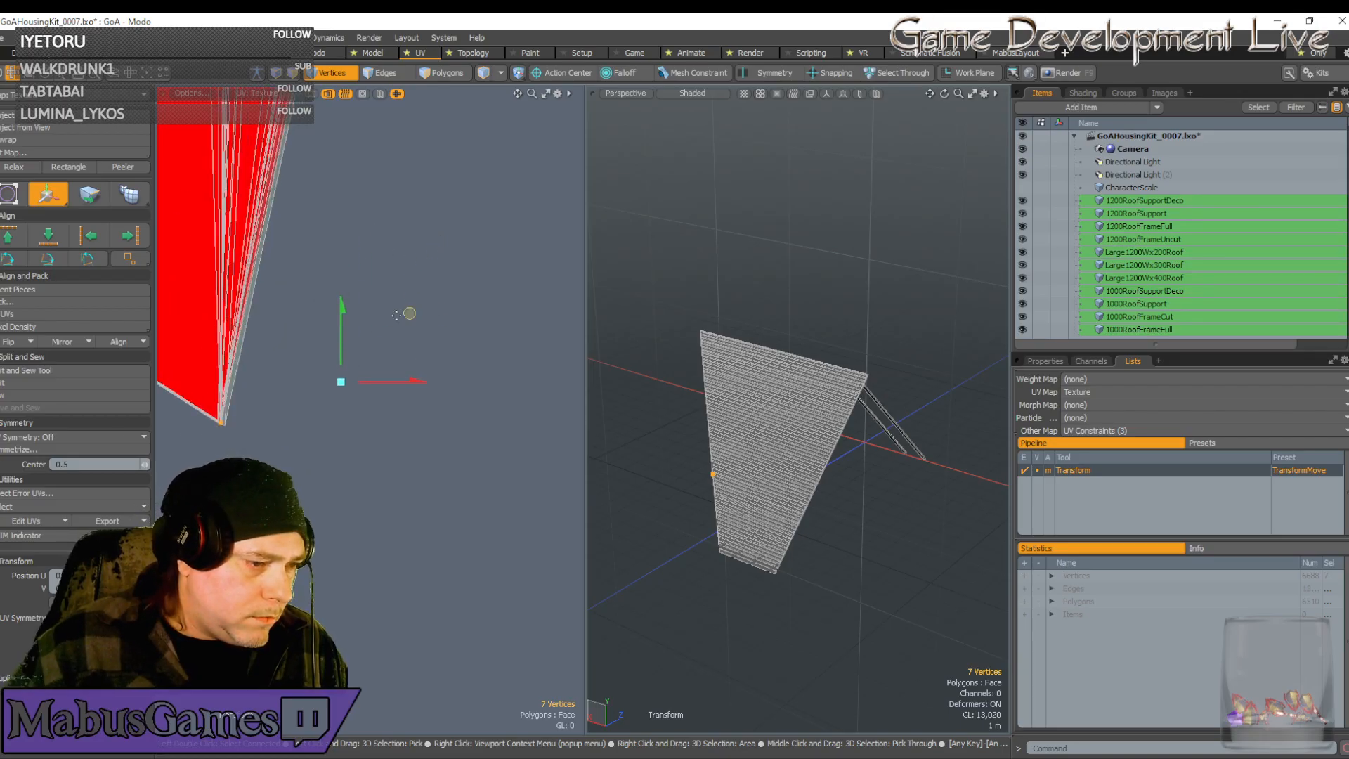
left_click(235, 422)
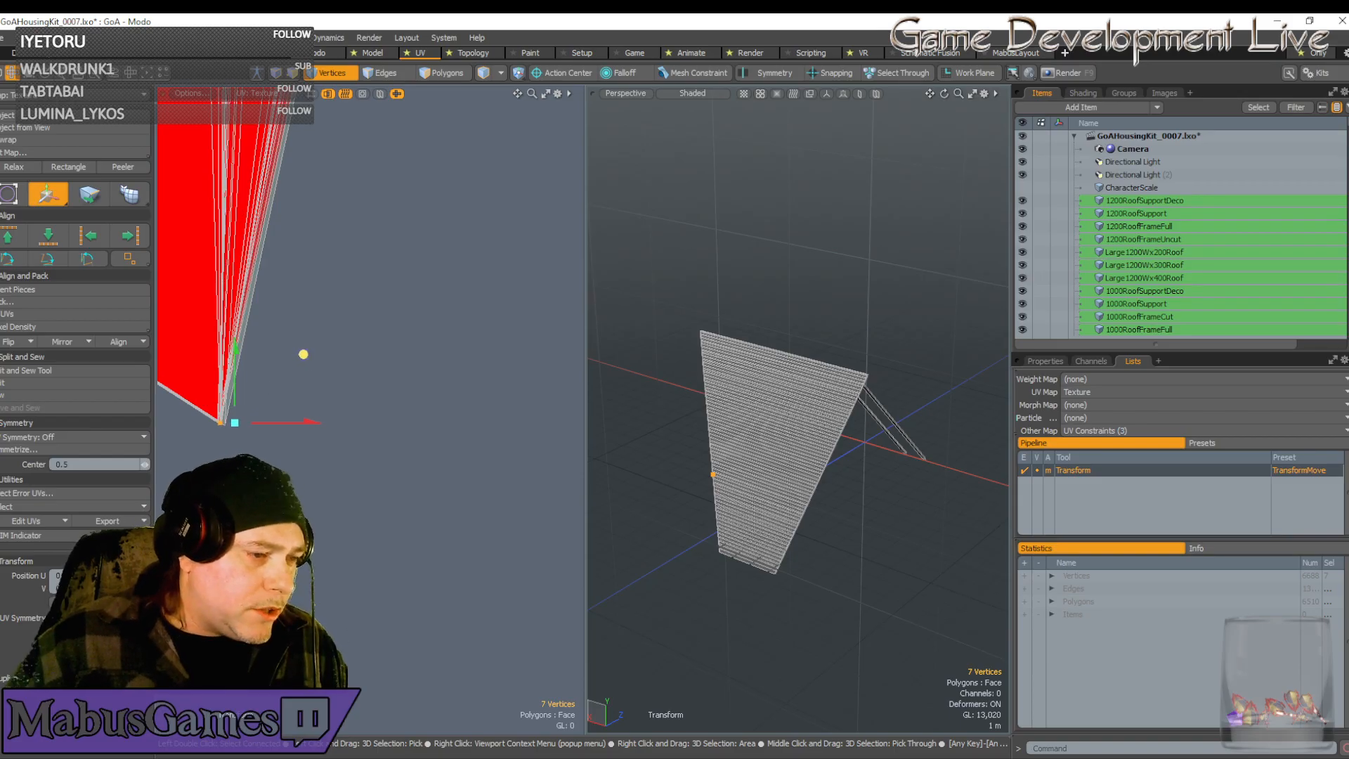
left_click_drag(302, 354, 303, 354)
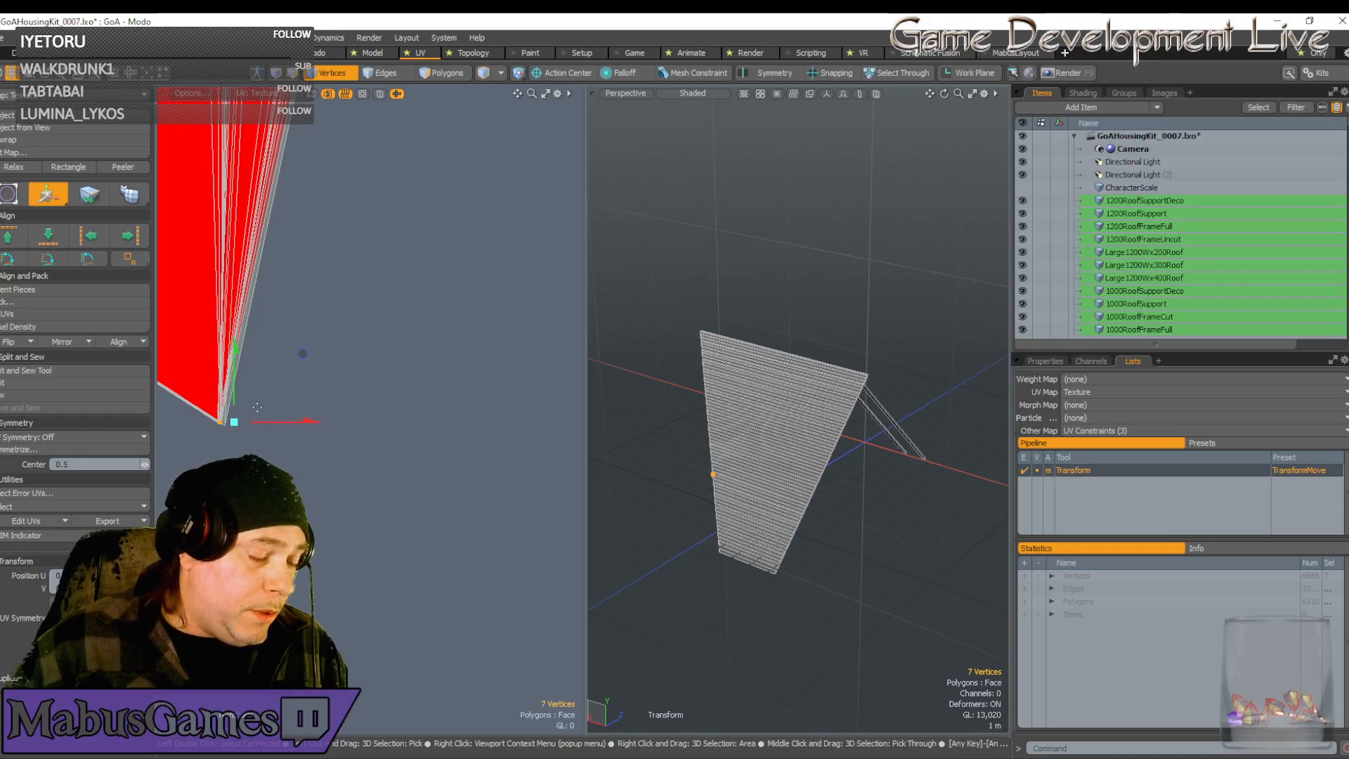
left_click_drag(257, 407, 293, 360)
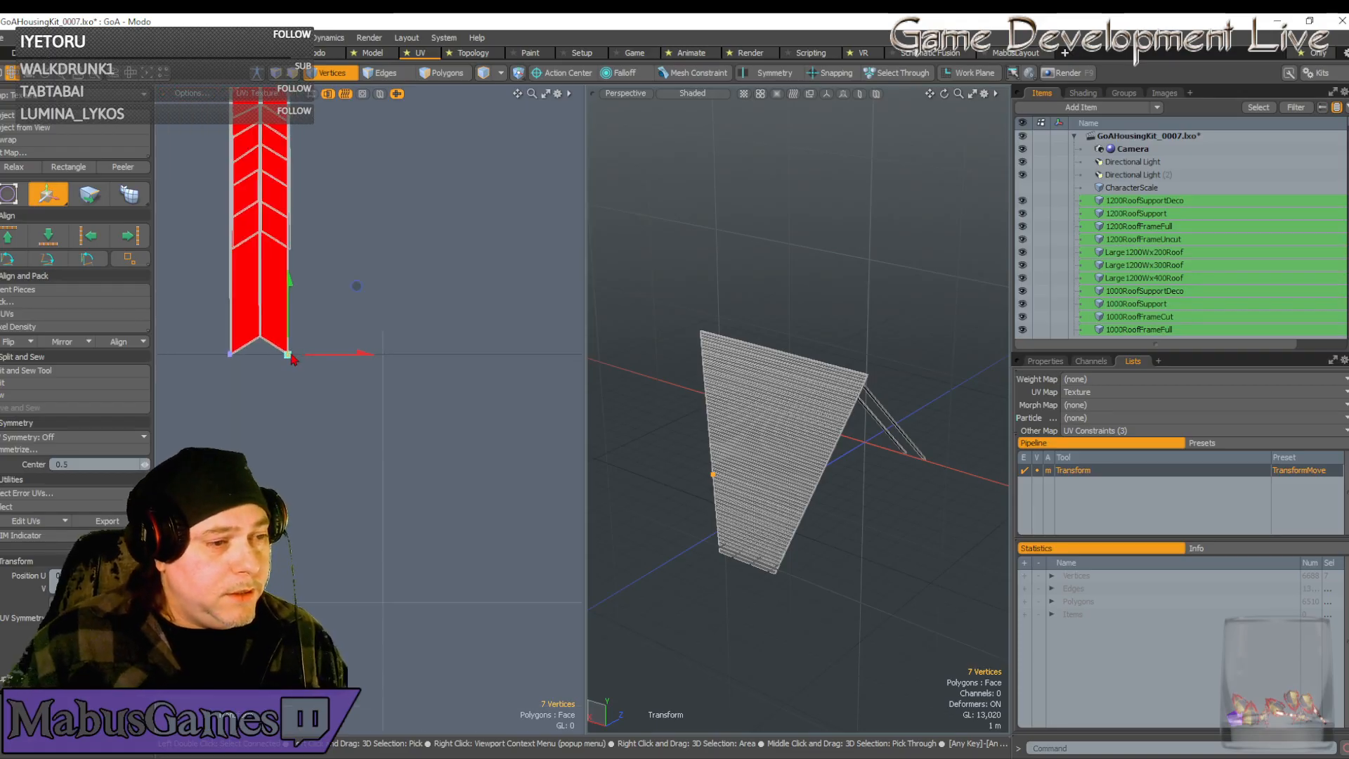
scroll(325, 264, "down", 5)
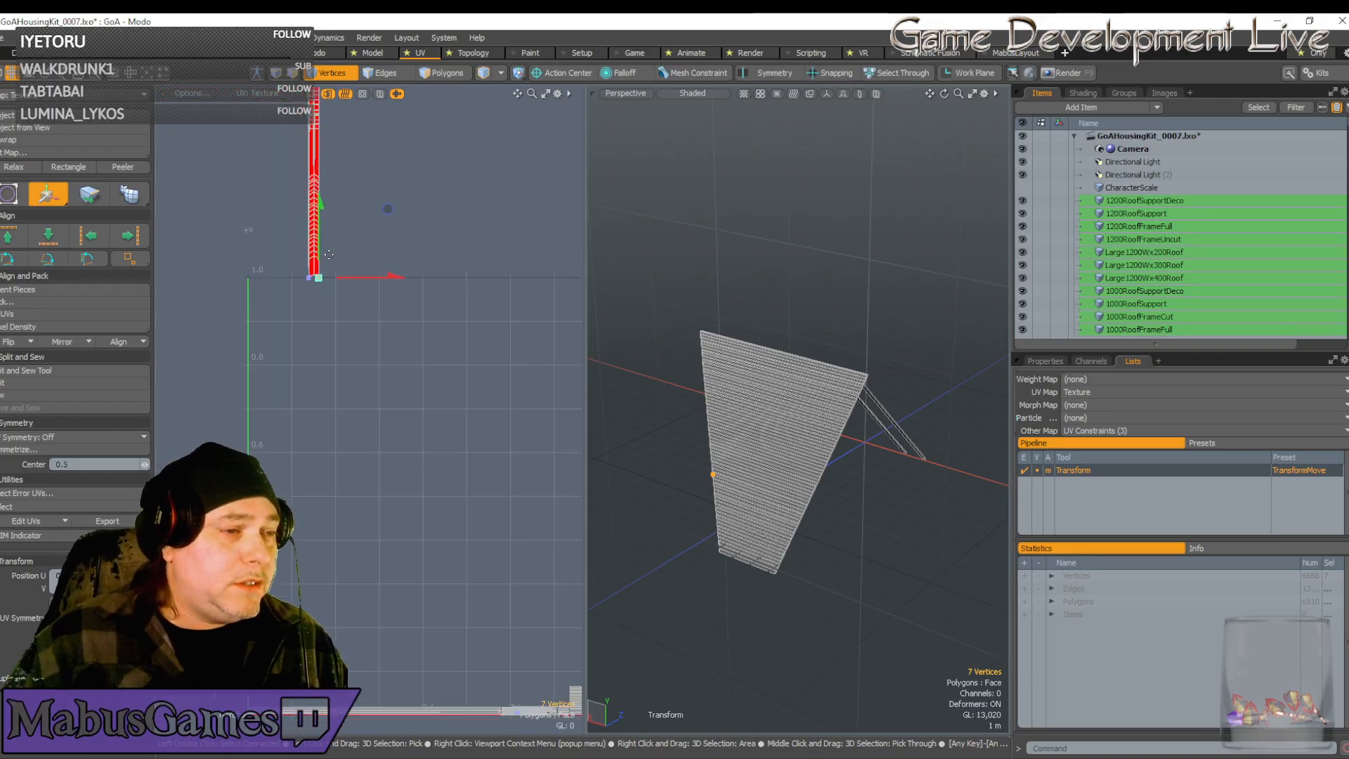
scroll(321, 206, "up", 5)
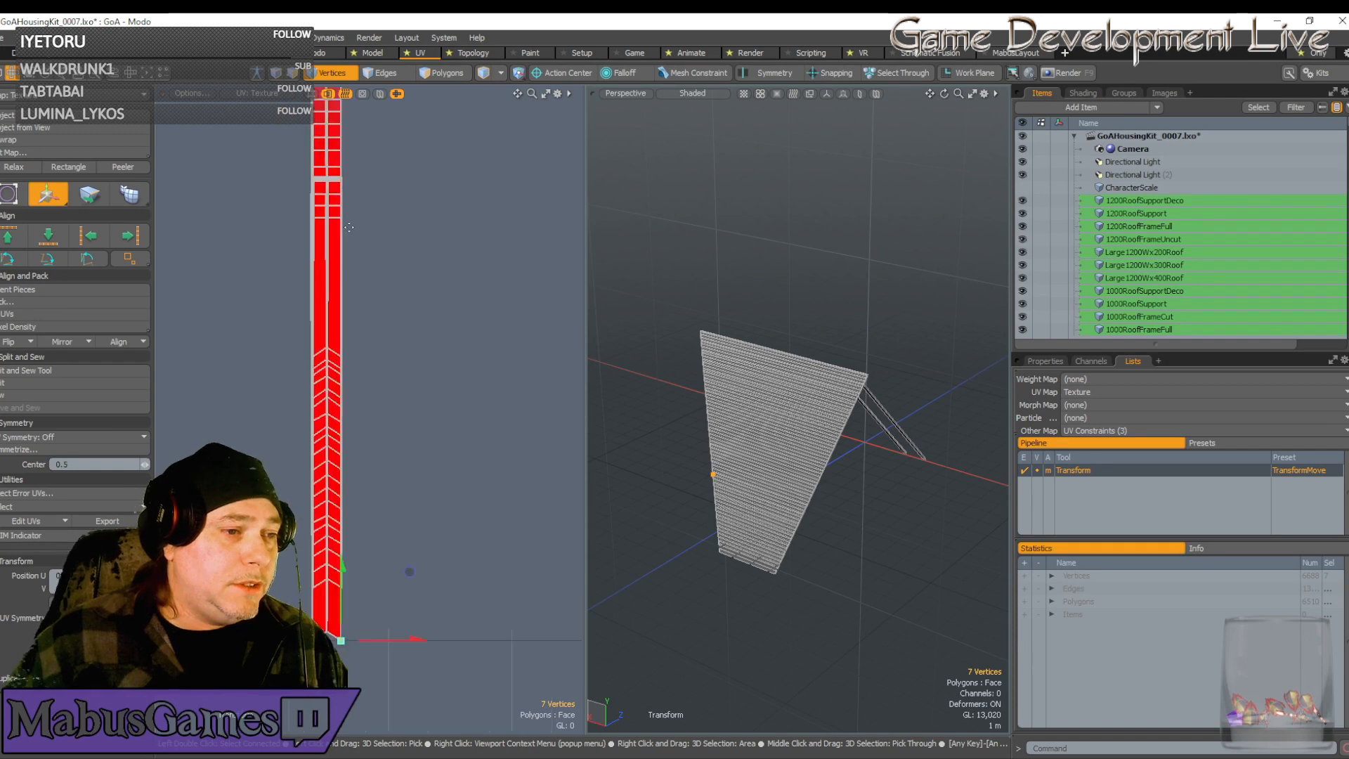
key("space")
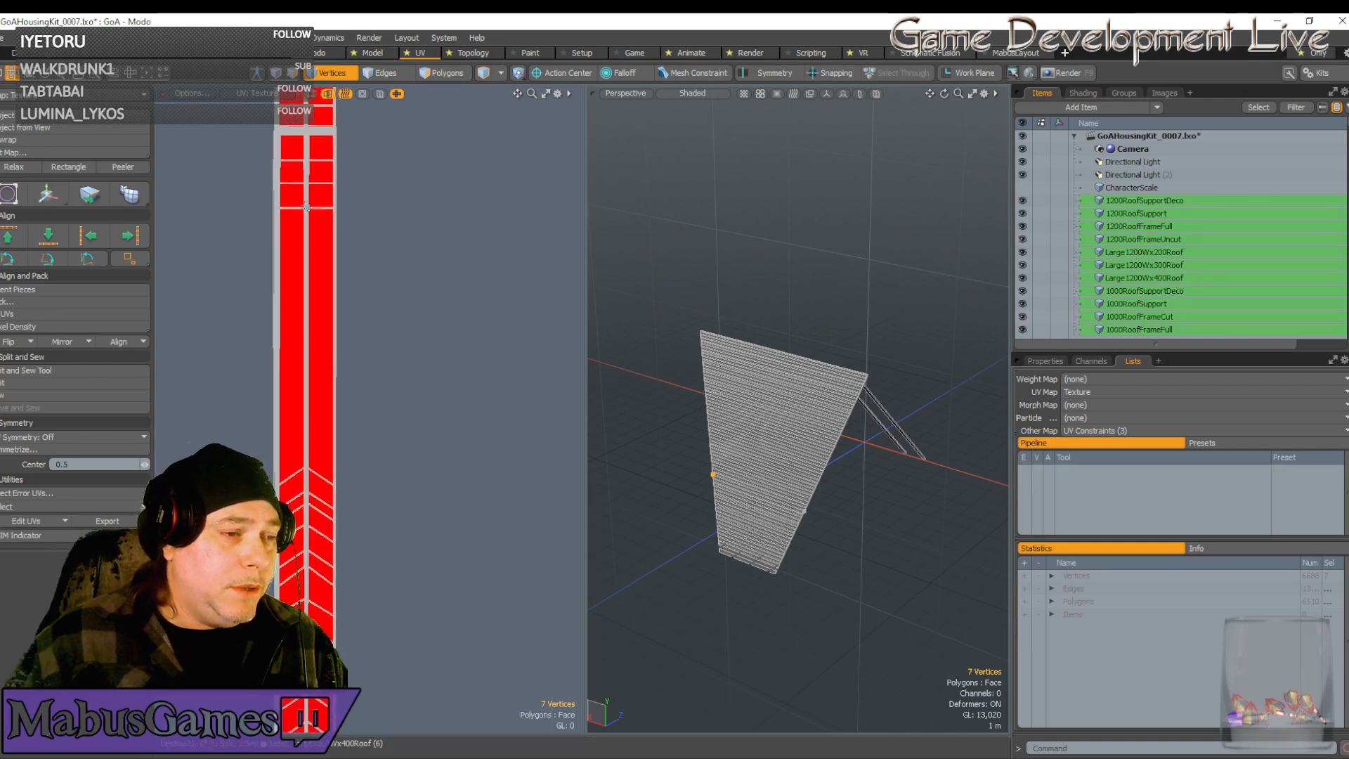
Extend the selection to a full vertex row and move the chevron vertices down the strip
key("l")
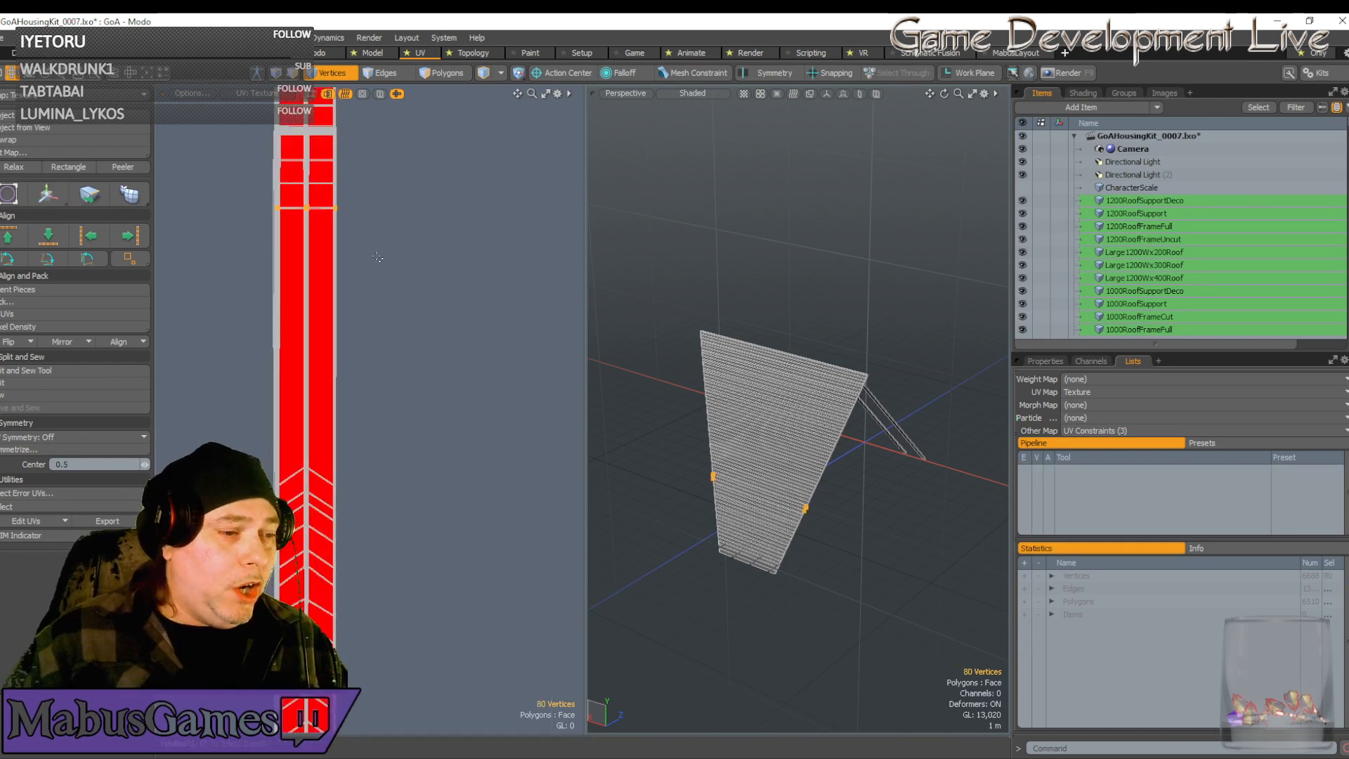
scroll(377, 257, "down", 5)
scroll(342, 447, "up", 5)
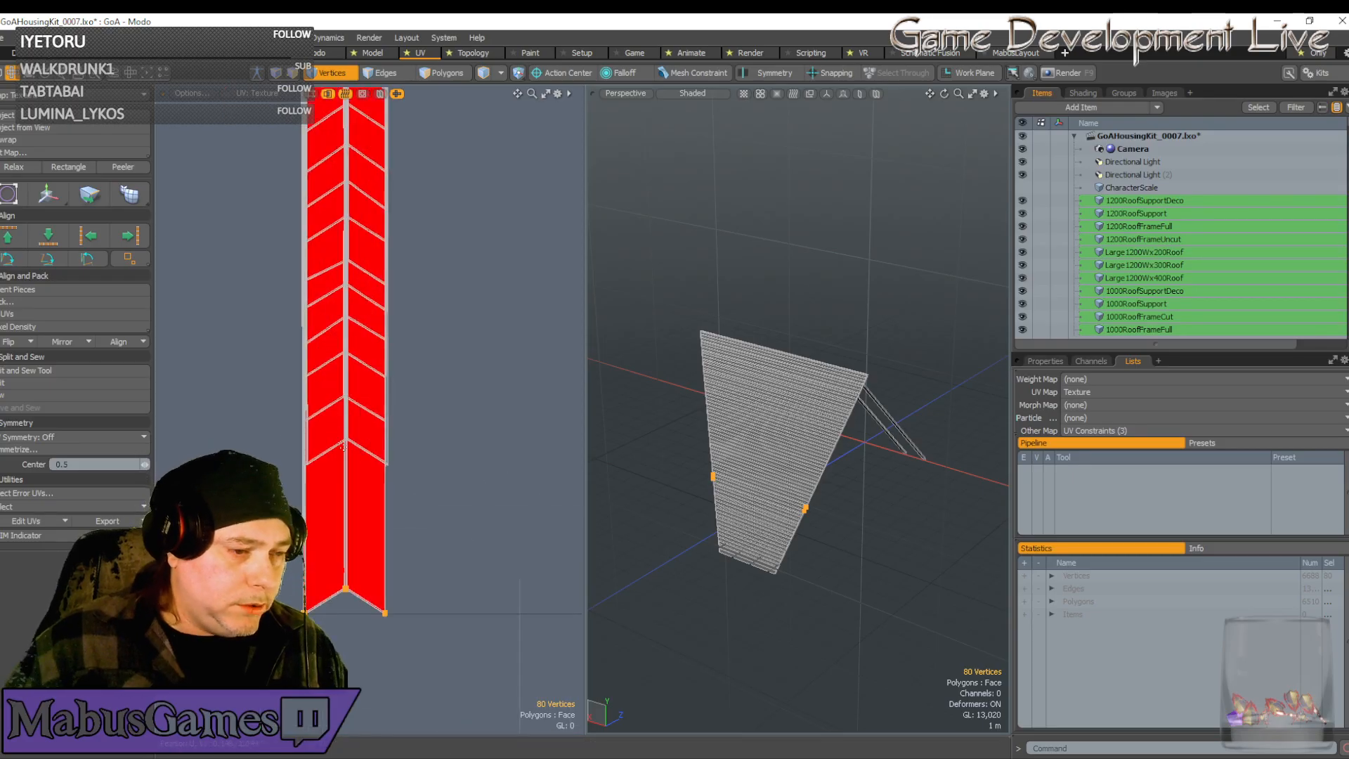
scroll(375, 485, "down", 1)
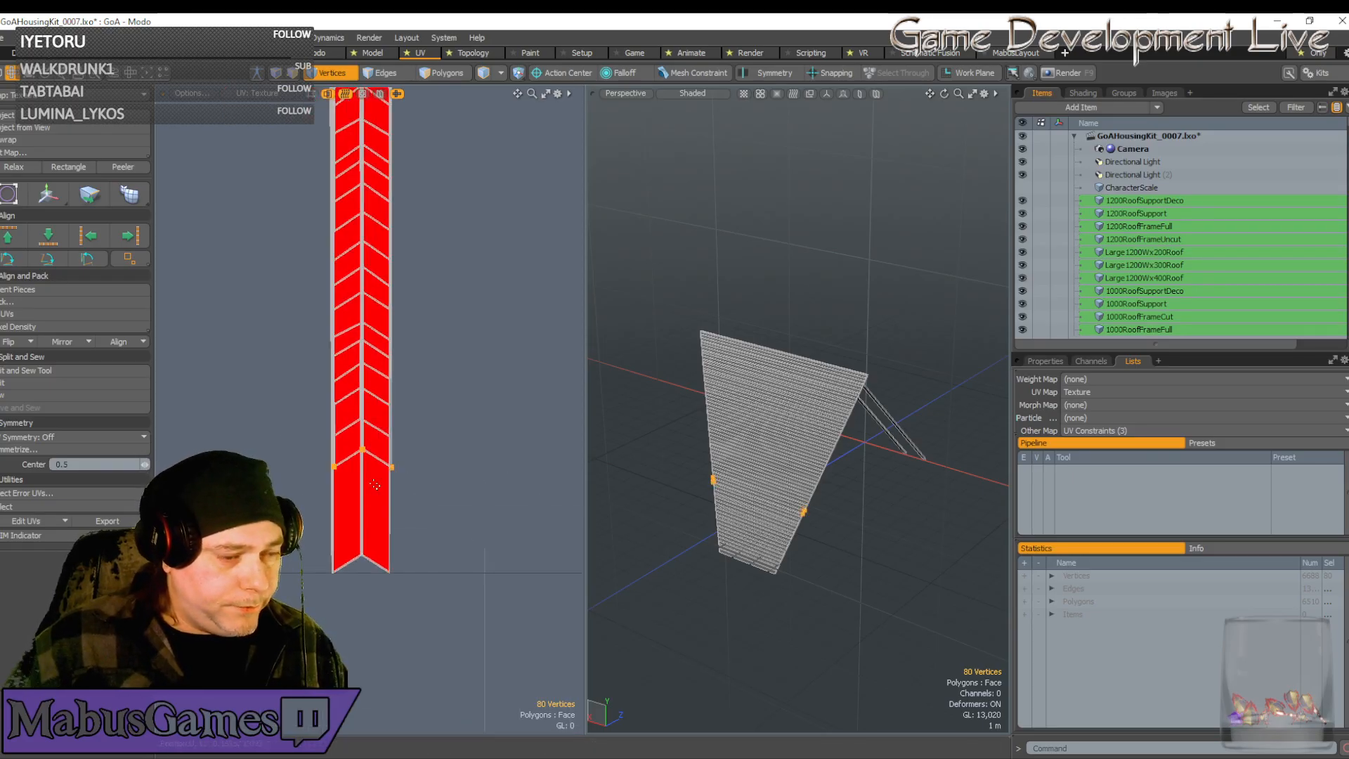
key("w")
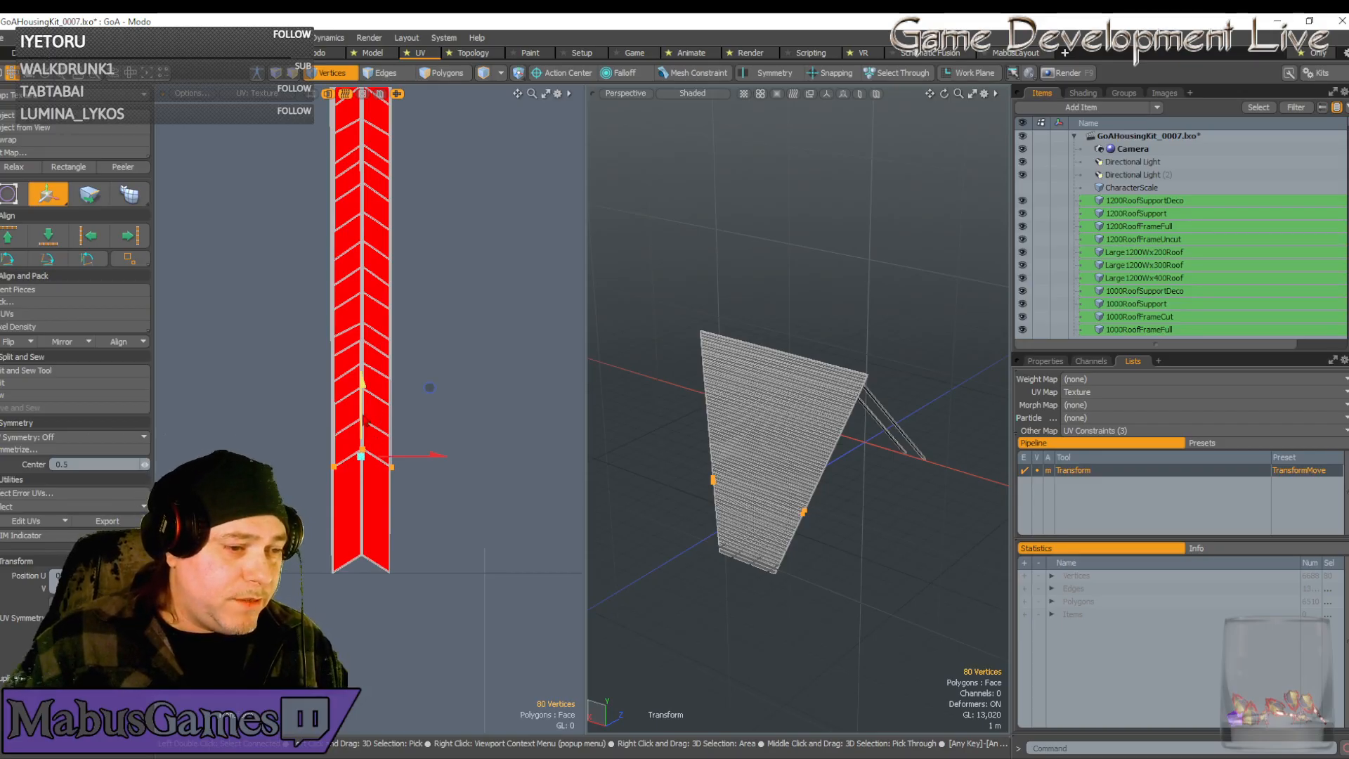
left_click_drag(425, 386, 430, 516)
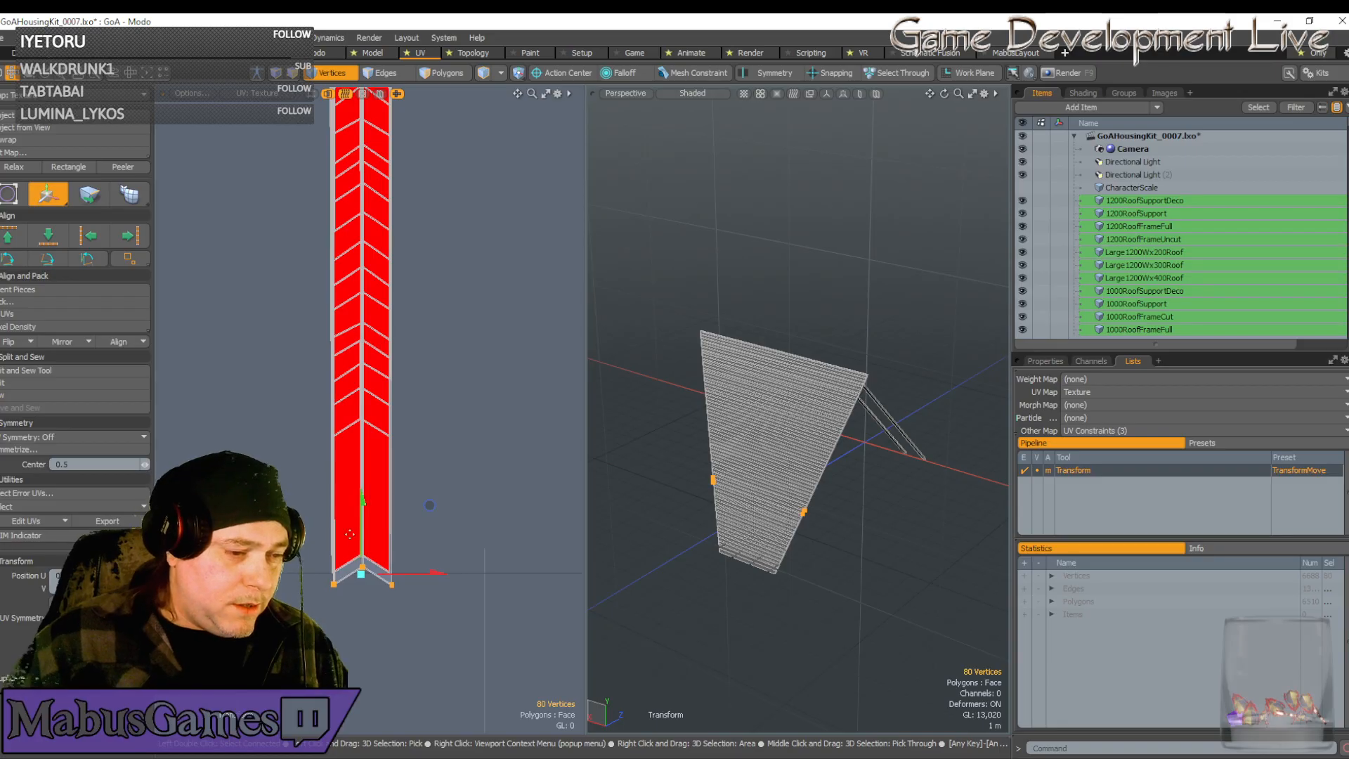
scroll(360, 536, "up", 5)
scroll(363, 506, "up", 5)
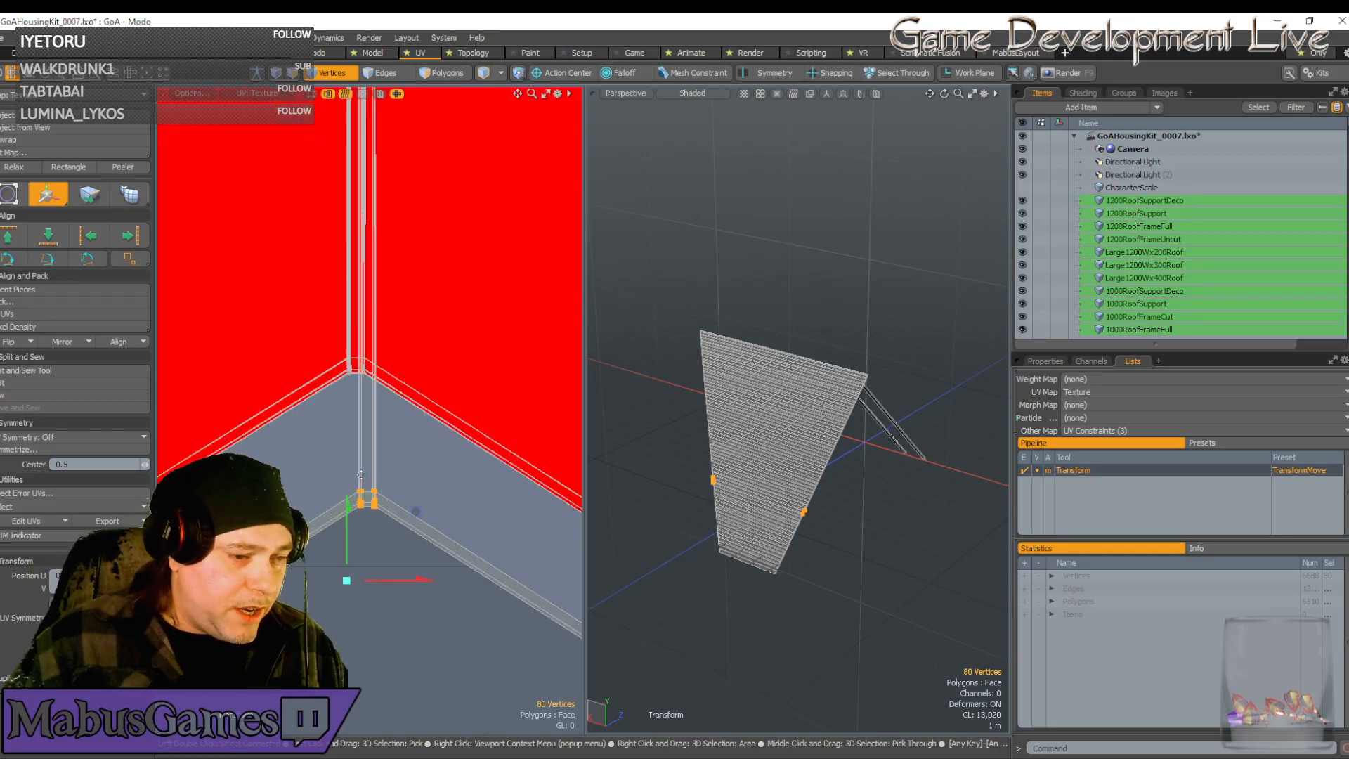
scroll(383, 489, "down", 2)
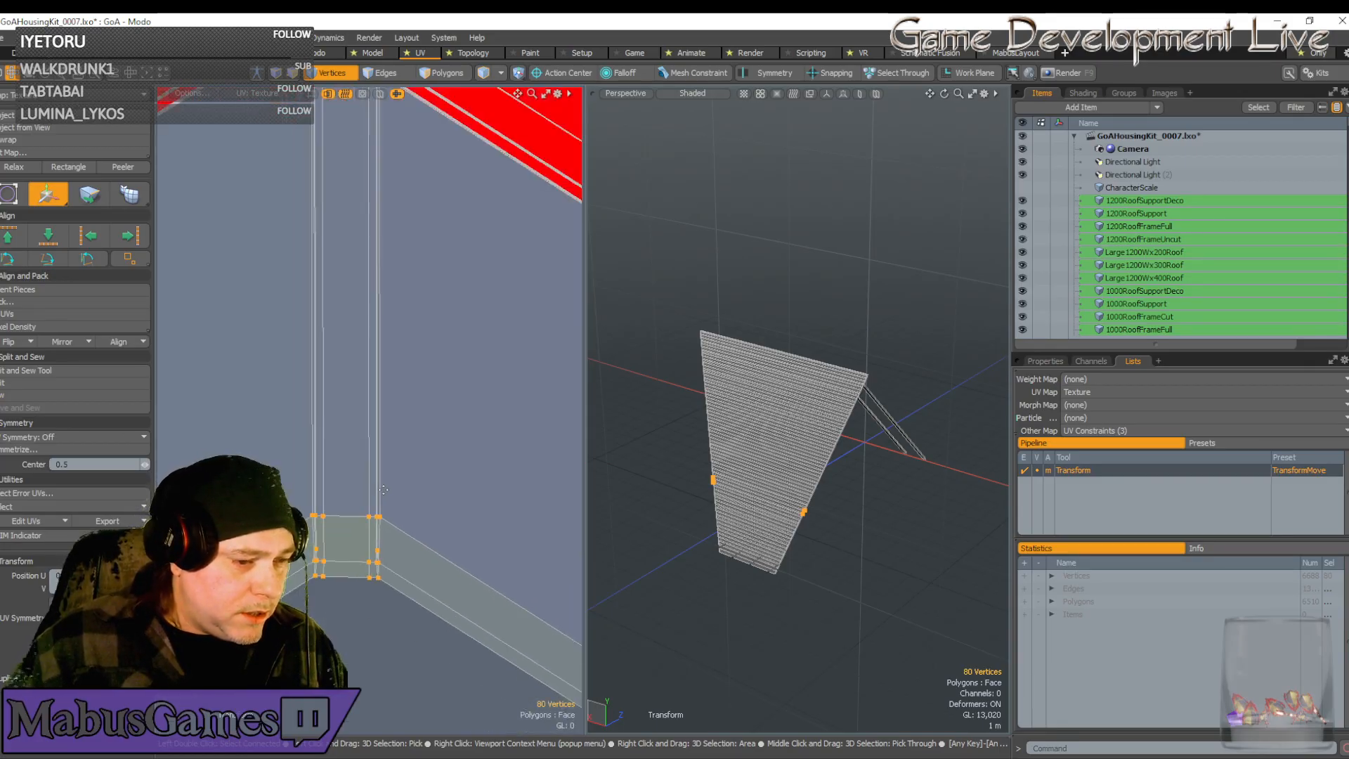
key("space")
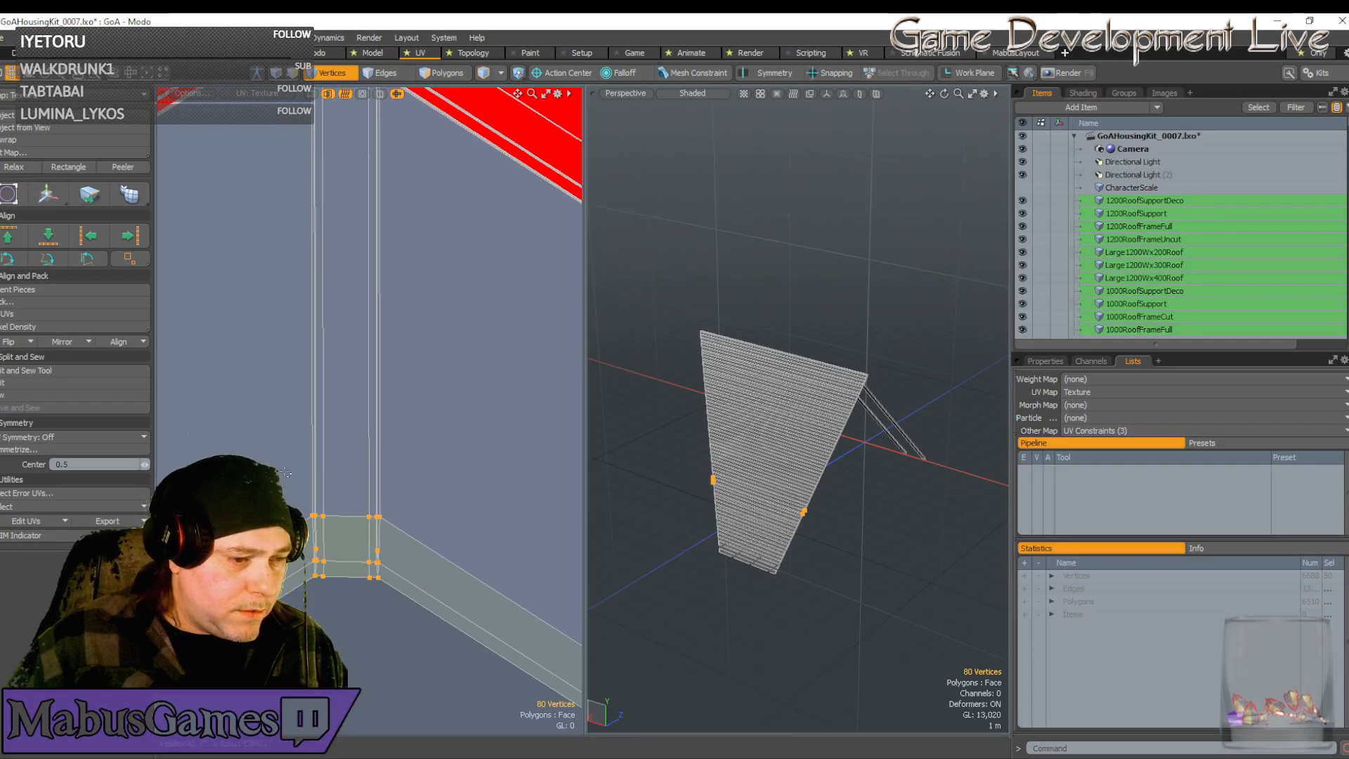
Box-select the vertices at the strip's end and rotate them about 1.5°
right_click_drag(289, 480, 426, 639)
key("e")
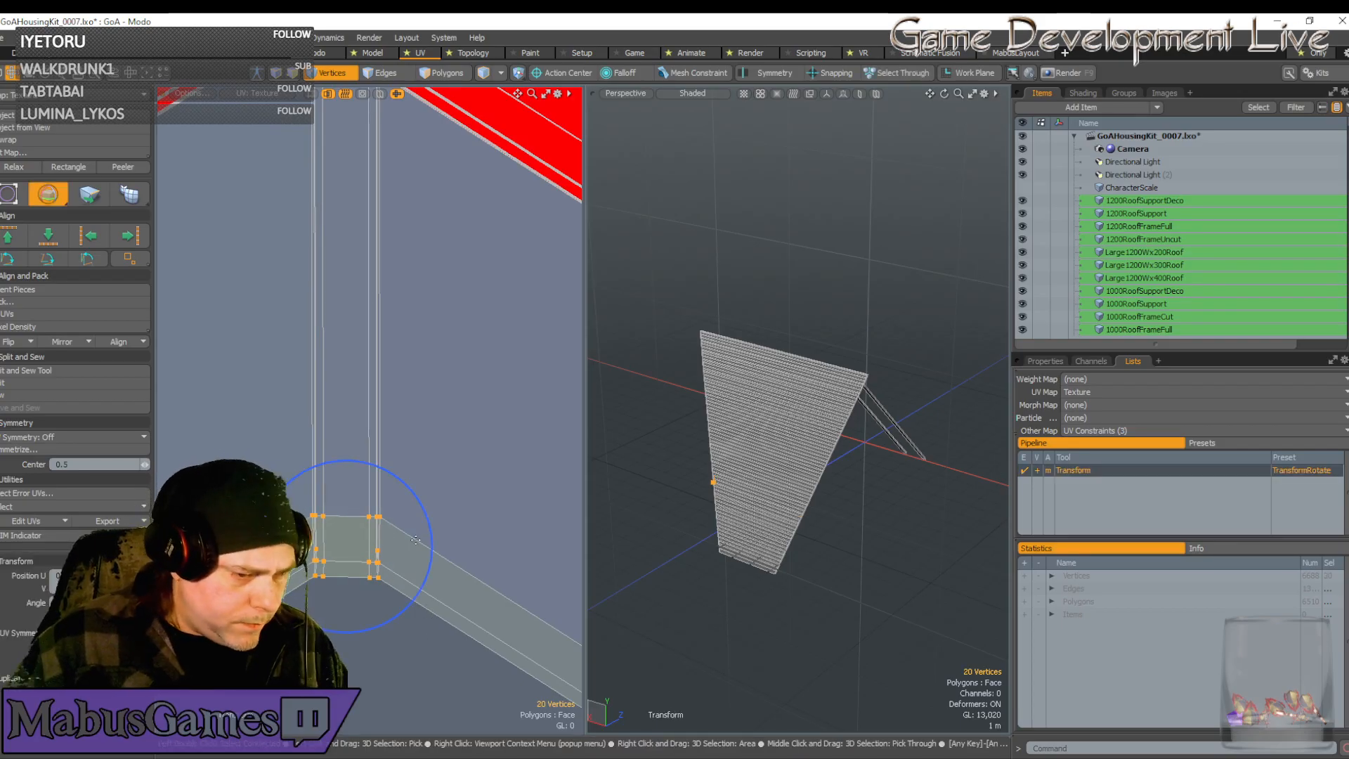
left_click_drag(432, 535, 430, 526)
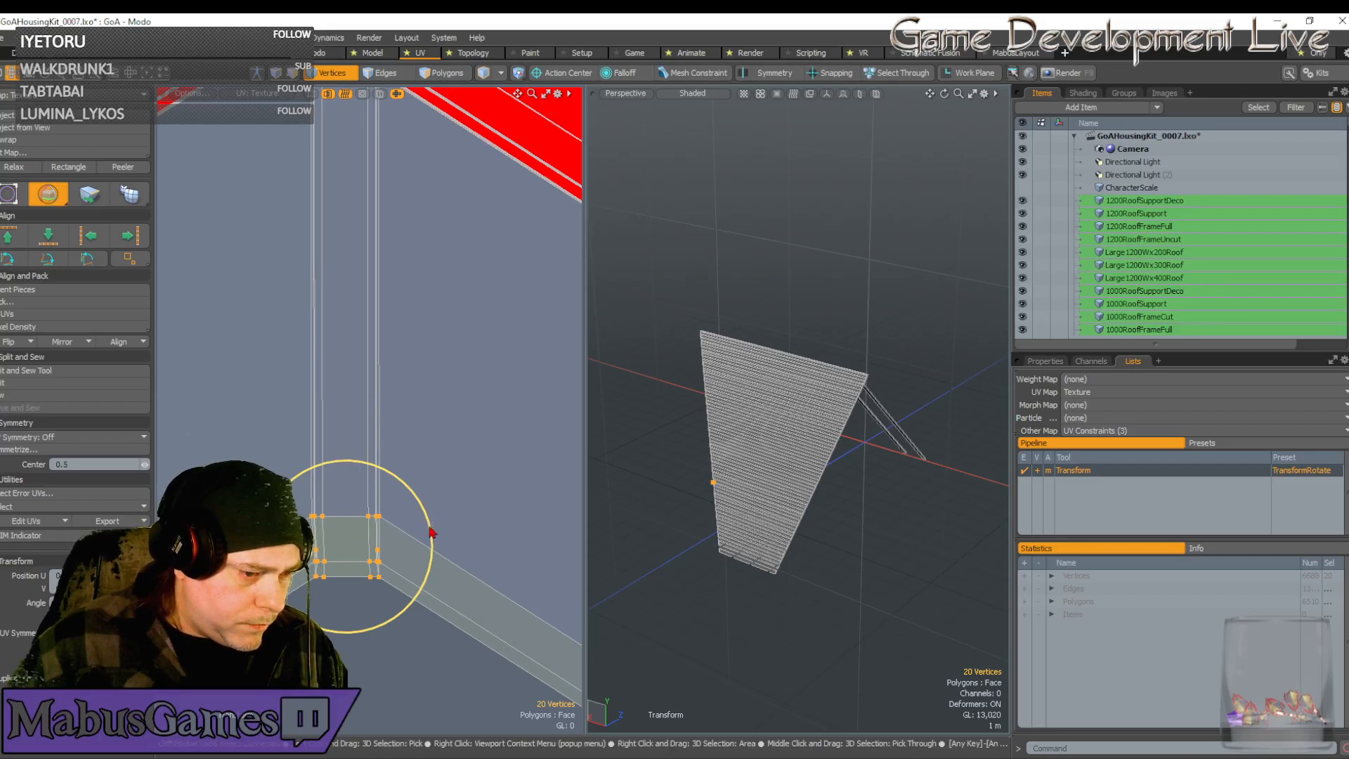
key("w")
scroll(421, 531, "up", 5)
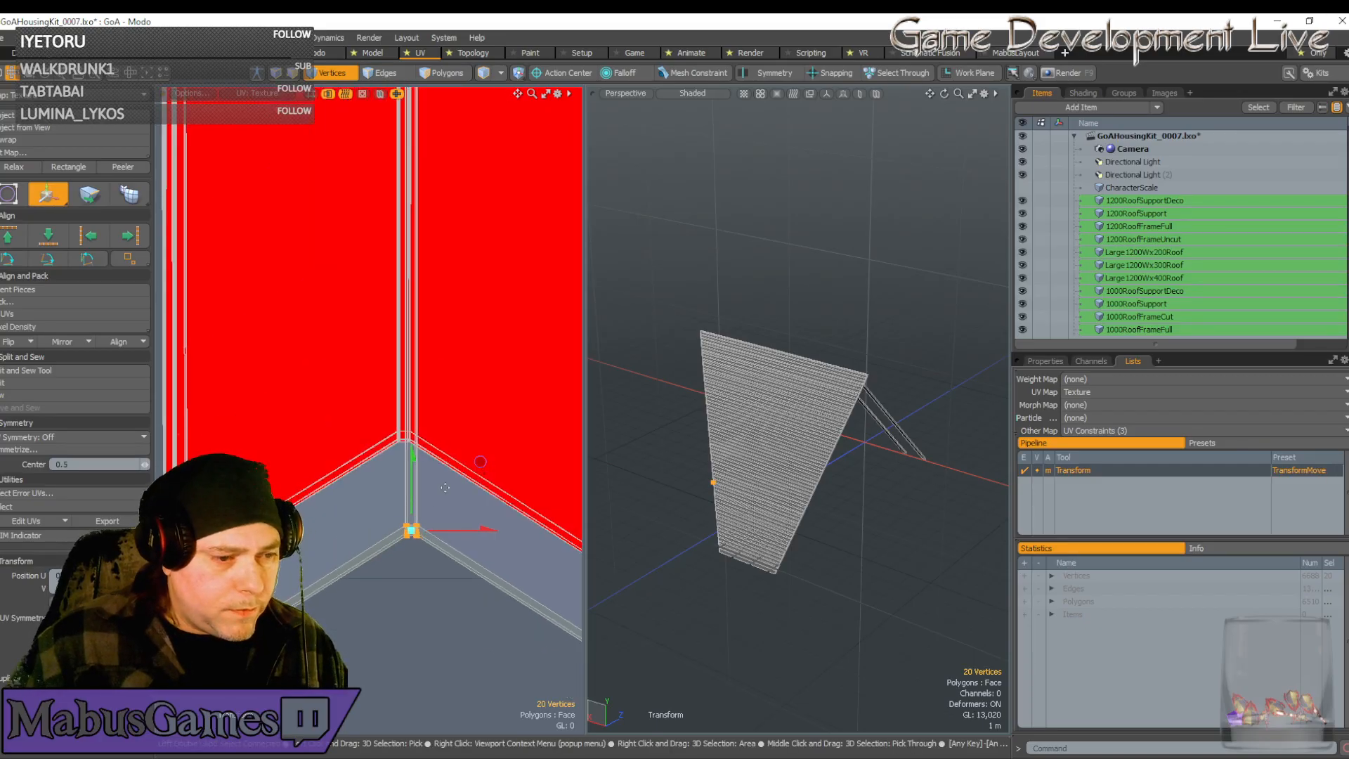
key("space")
Move the selected vertices up to the corner and fine-tune their position
key("w")
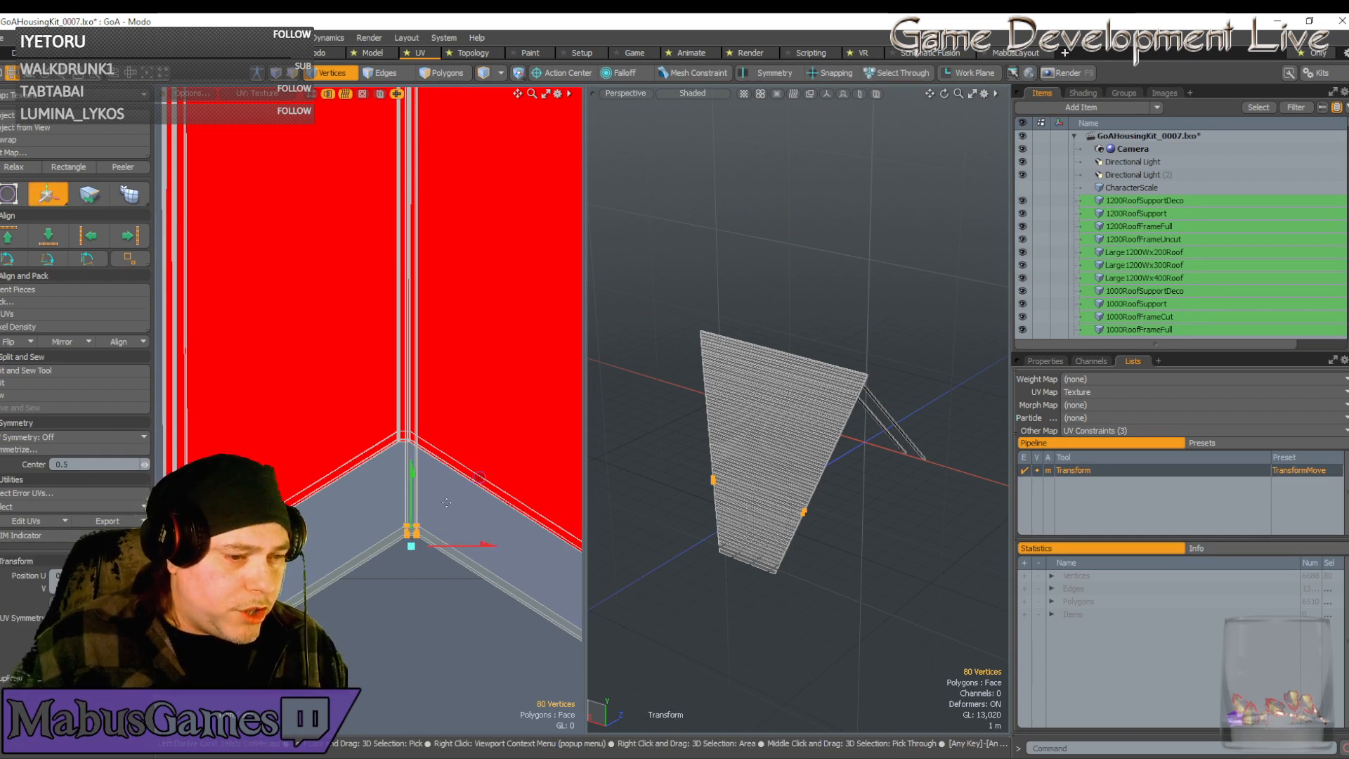
left_click_drag(479, 473, 465, 393)
scroll(418, 425, "up", 4)
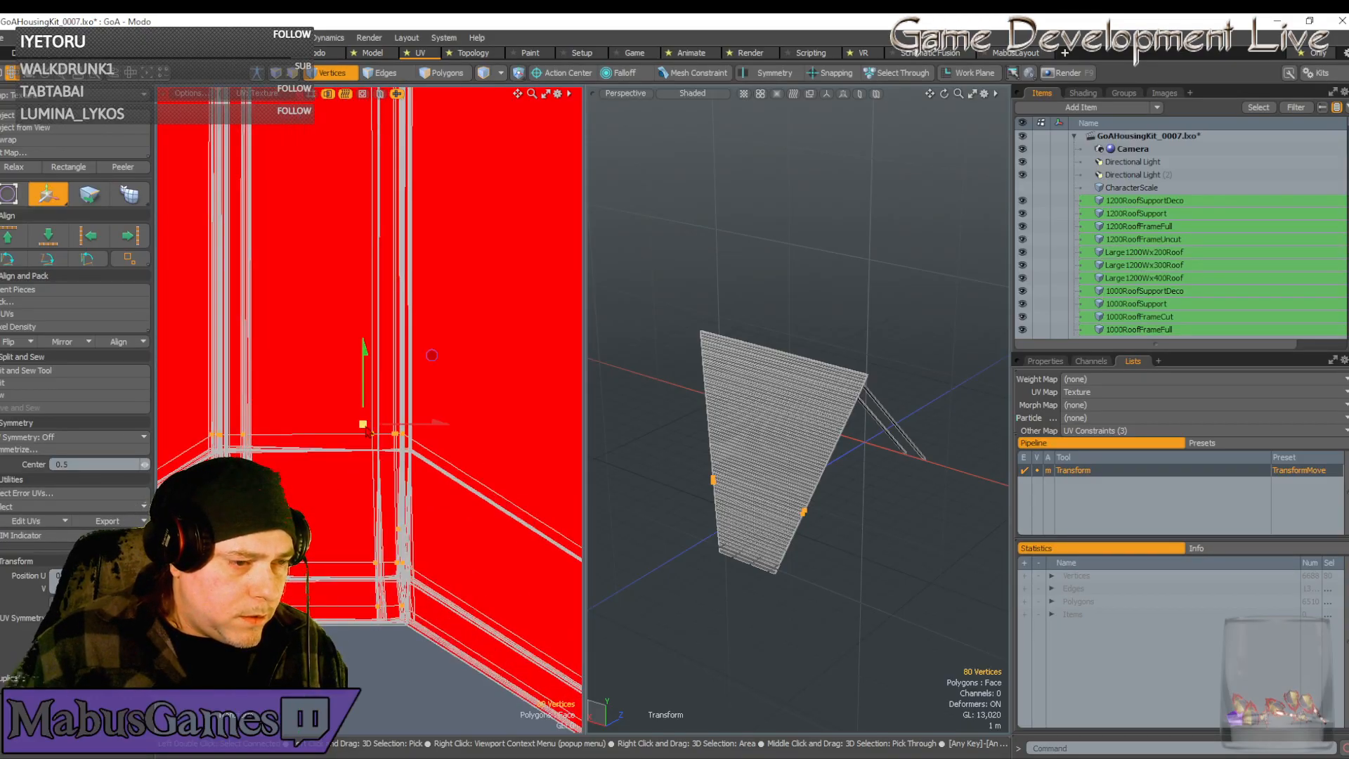
scroll(375, 429, "up", 4)
left_click_drag(391, 343, 407, 446)
scroll(398, 497, "up", 4)
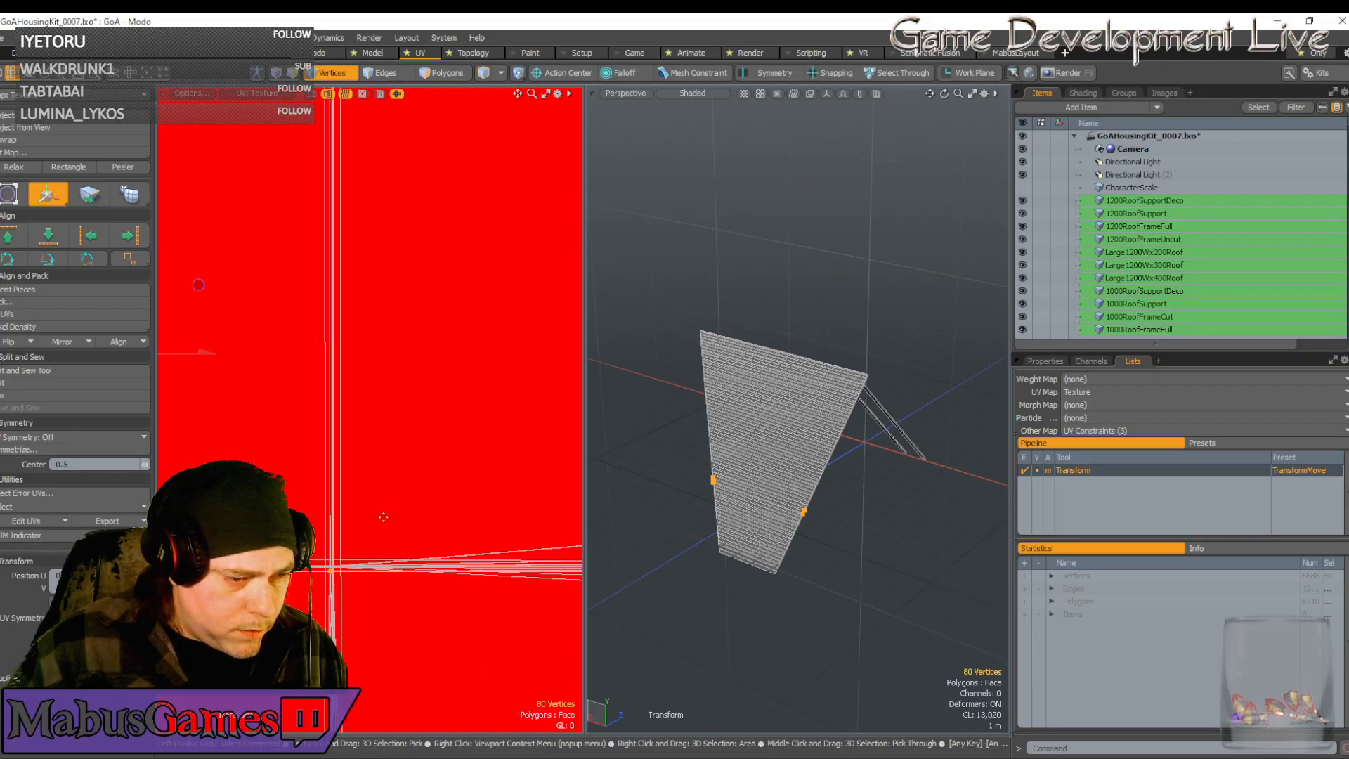
left_click_drag(428, 488, 425, 475)
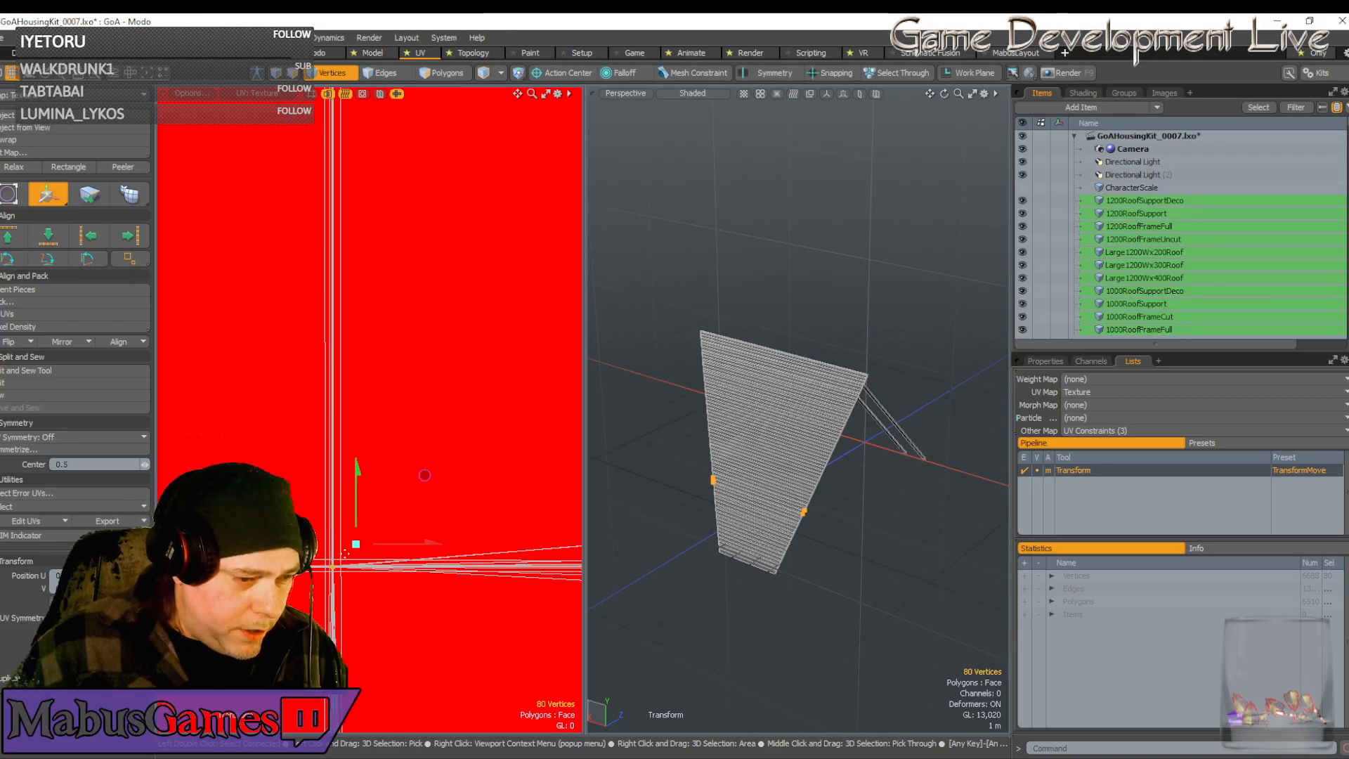
scroll(360, 537, "down", 5)
scroll(360, 537, "down", 3)
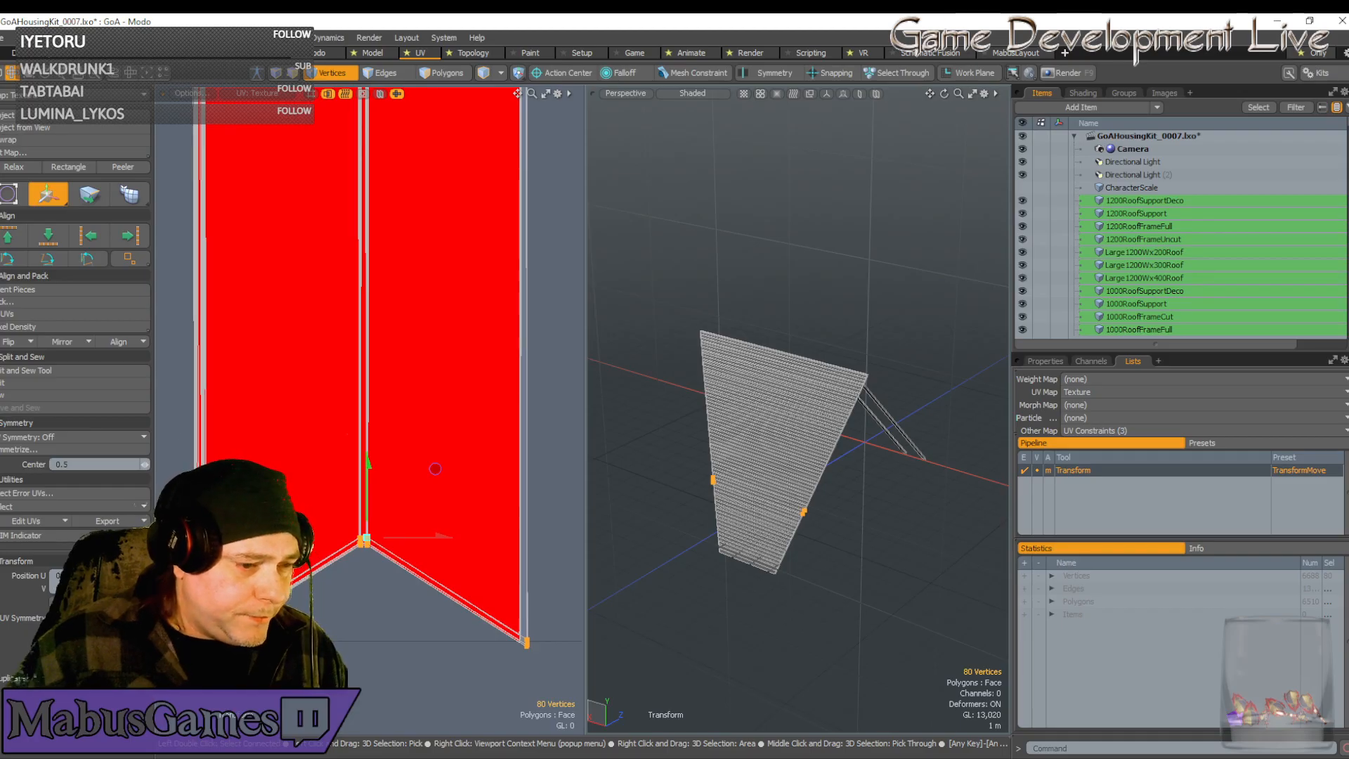
scroll(173, 641, "up", 8)
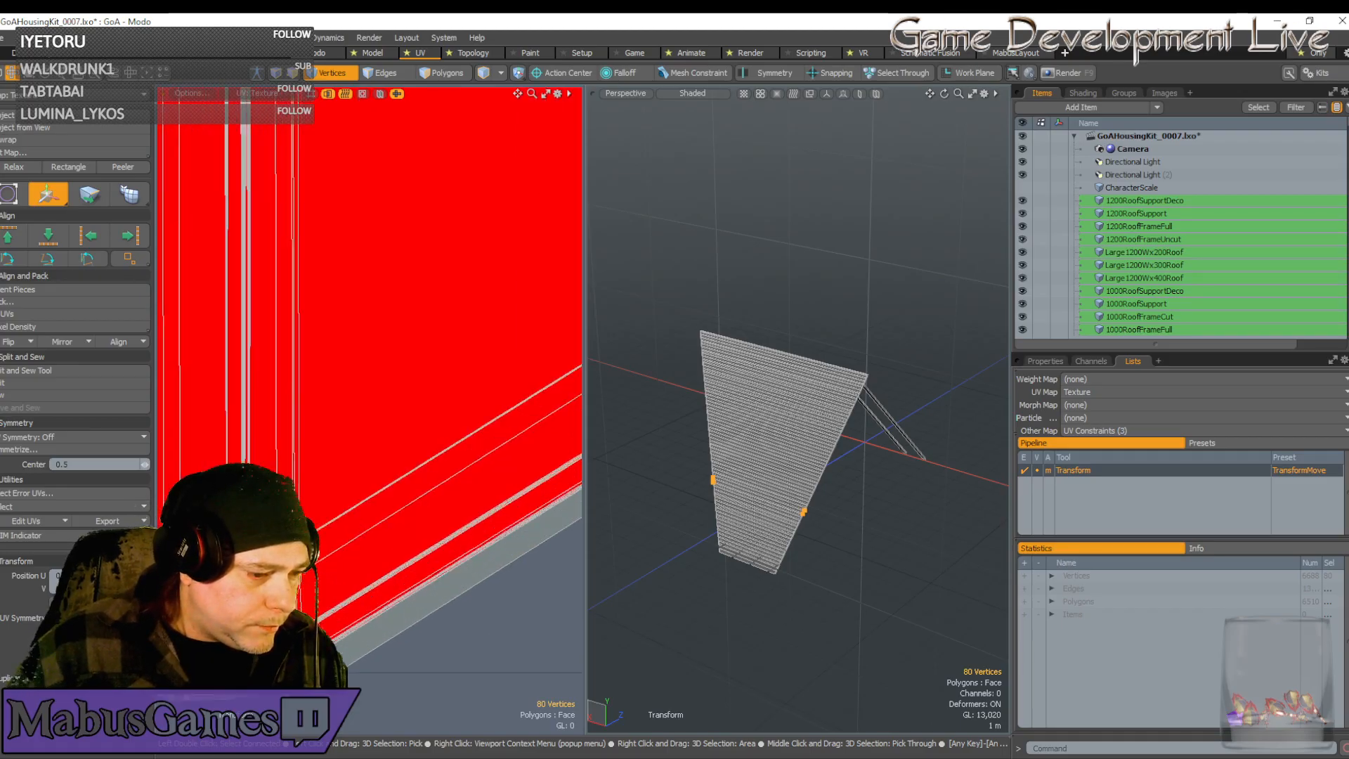
scroll(310, 632, "down", 3)
scroll(487, 643, "down", 3)
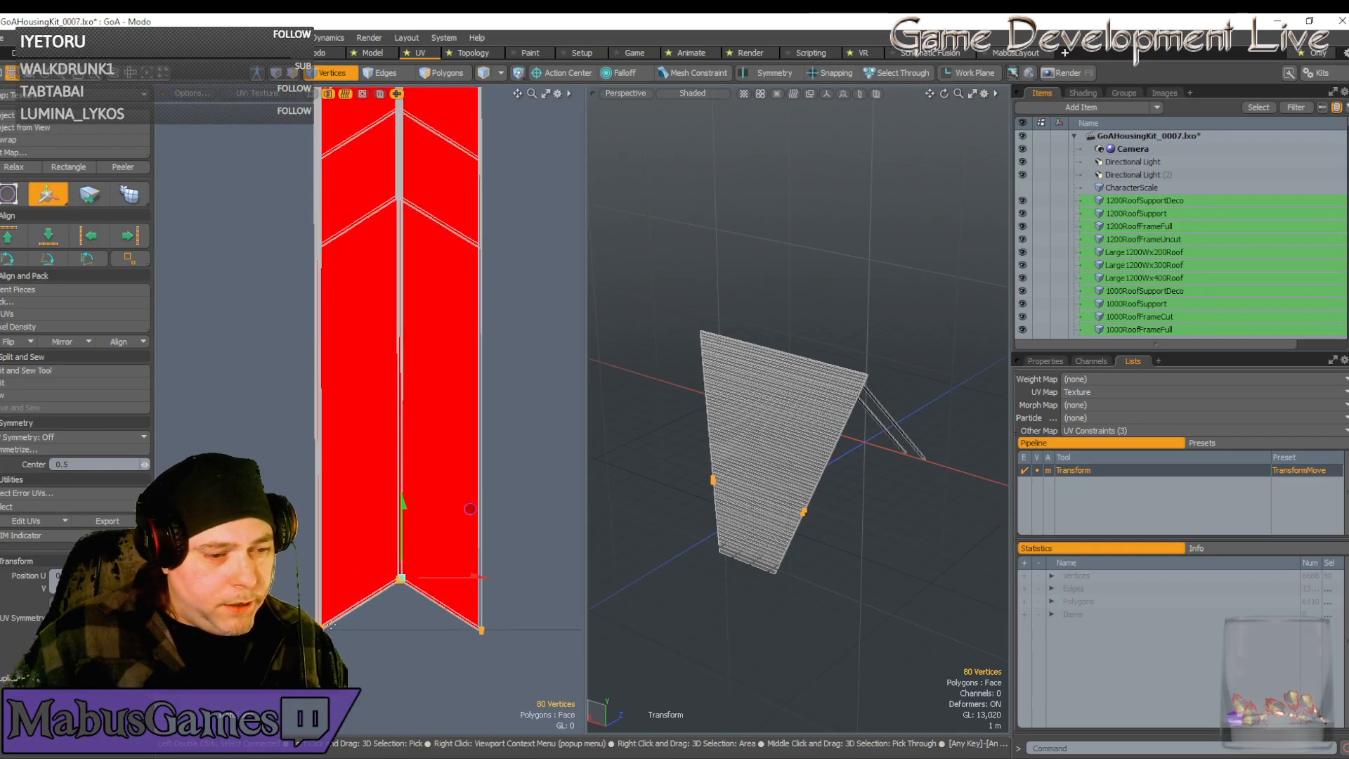
key("space")
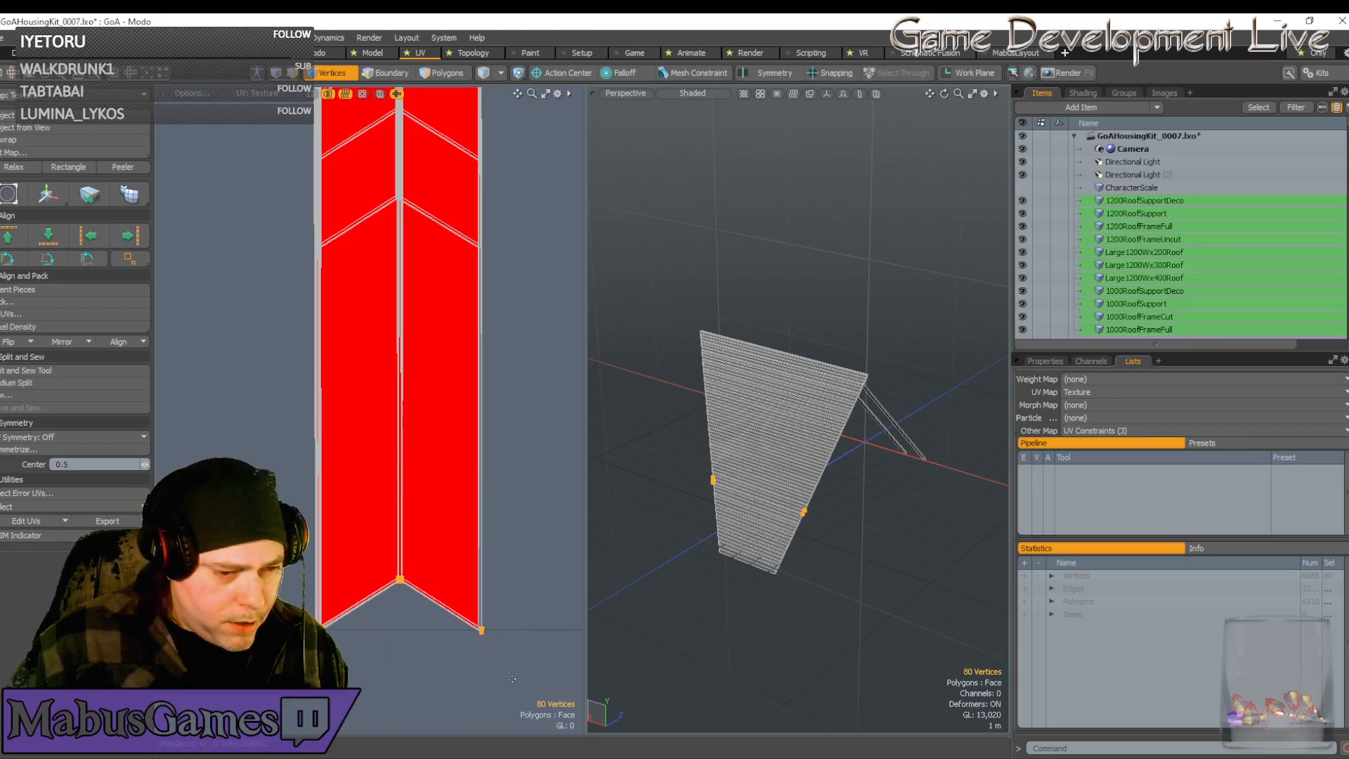
Deselect the chevron tip vertices and the strip's middle vertices, leaving 16 selected
right_click_drag(510, 665, 366, 528, "ctrl")
scroll(408, 566, "down", 8)
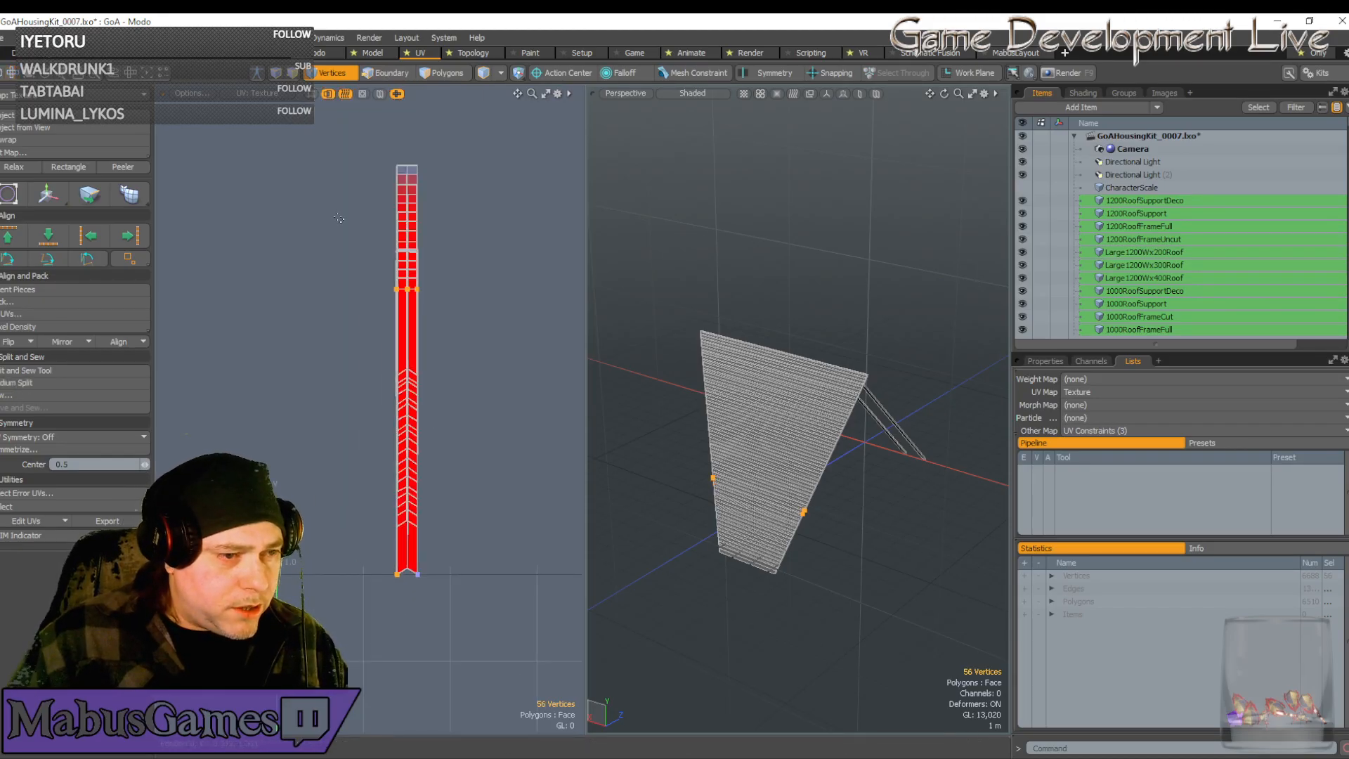
right_click_drag(337, 221, 437, 346, "ctrl")
scroll(352, 644, "up", 4)
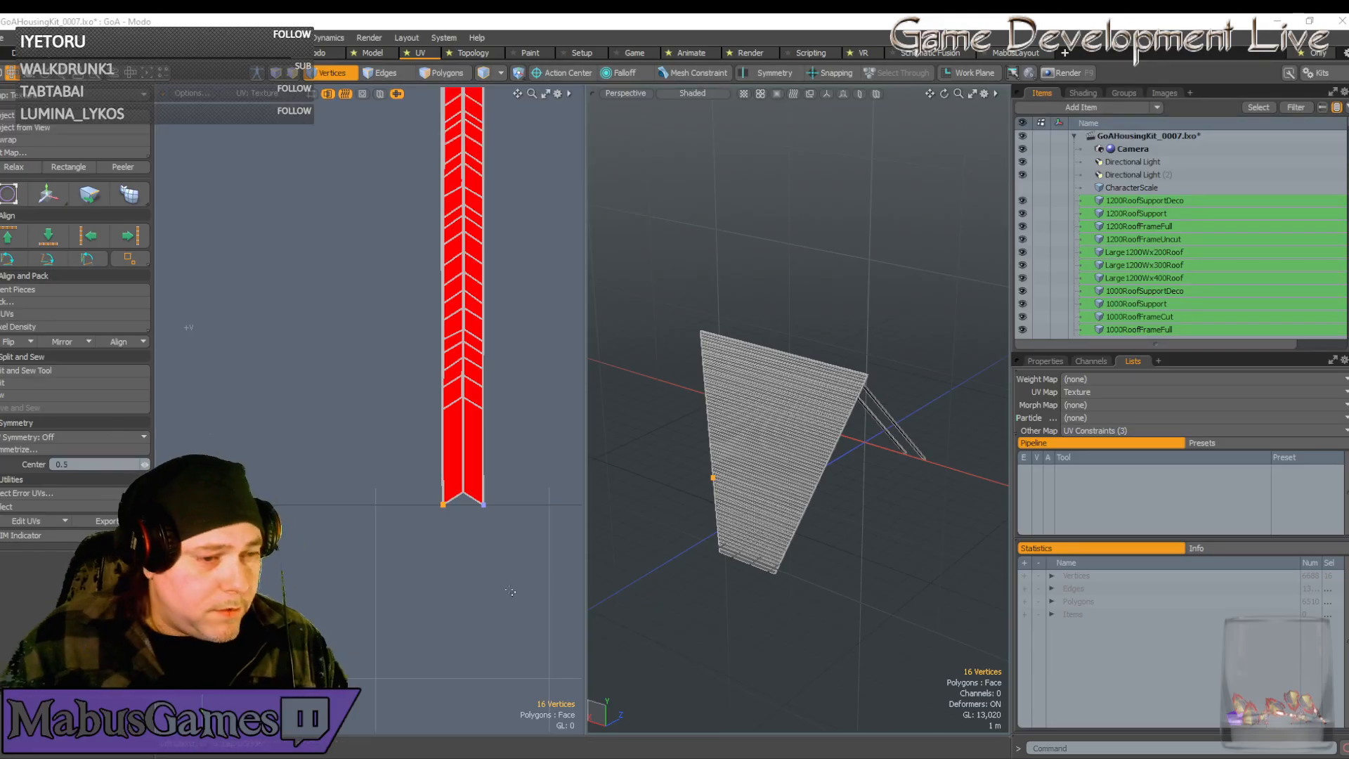
Shift the selected strip UV vertices to the left with the Move tool
scroll(439, 498, "up", 3)
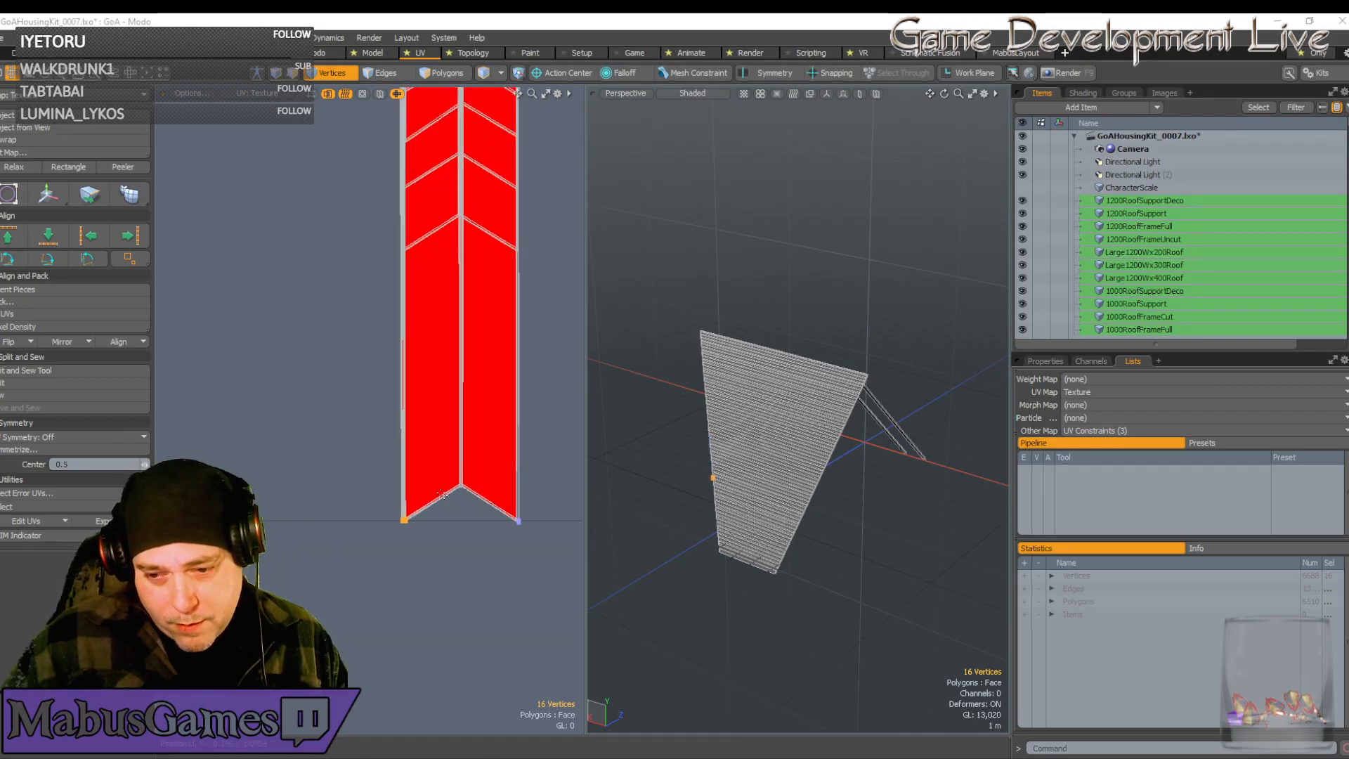
scroll(412, 504, "up", 3)
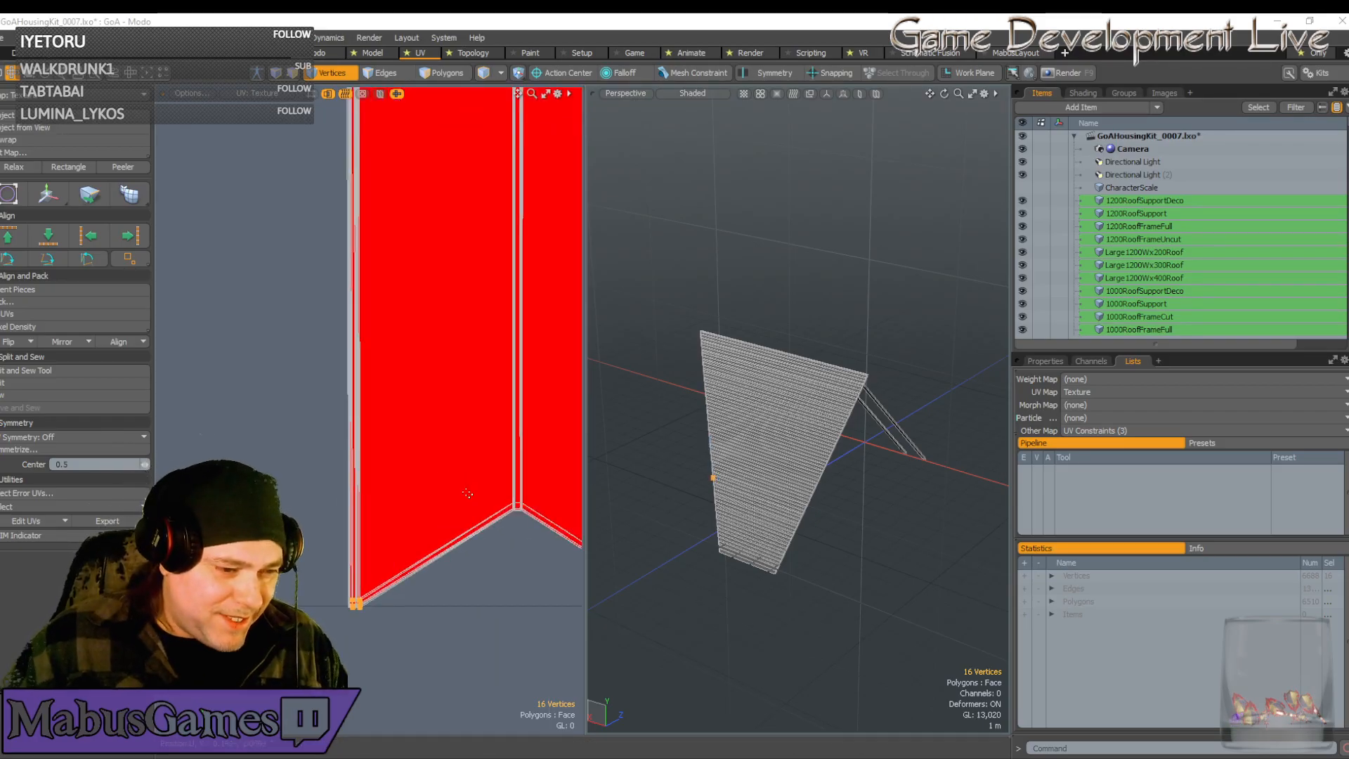
scroll(468, 495, "down", 3)
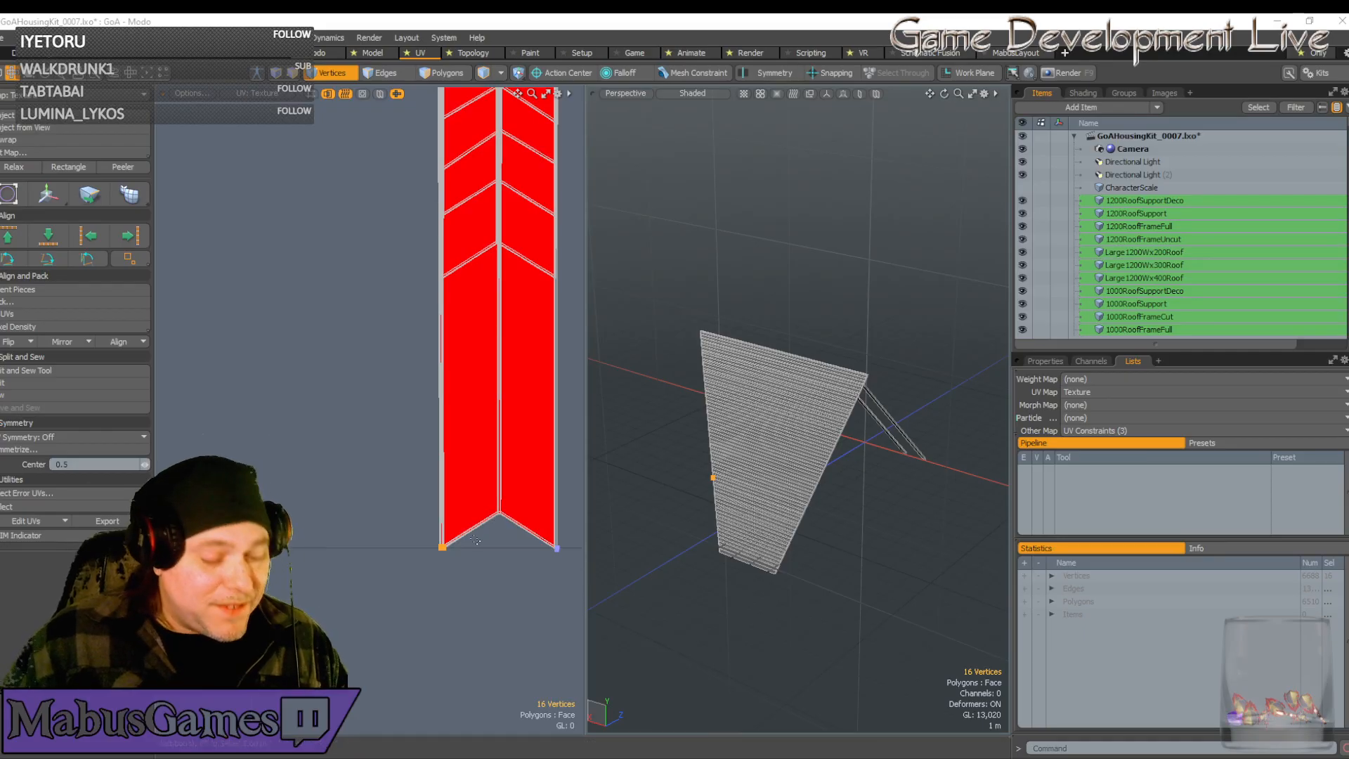
scroll(445, 543, "up", 3)
scroll(447, 545, "up", 4)
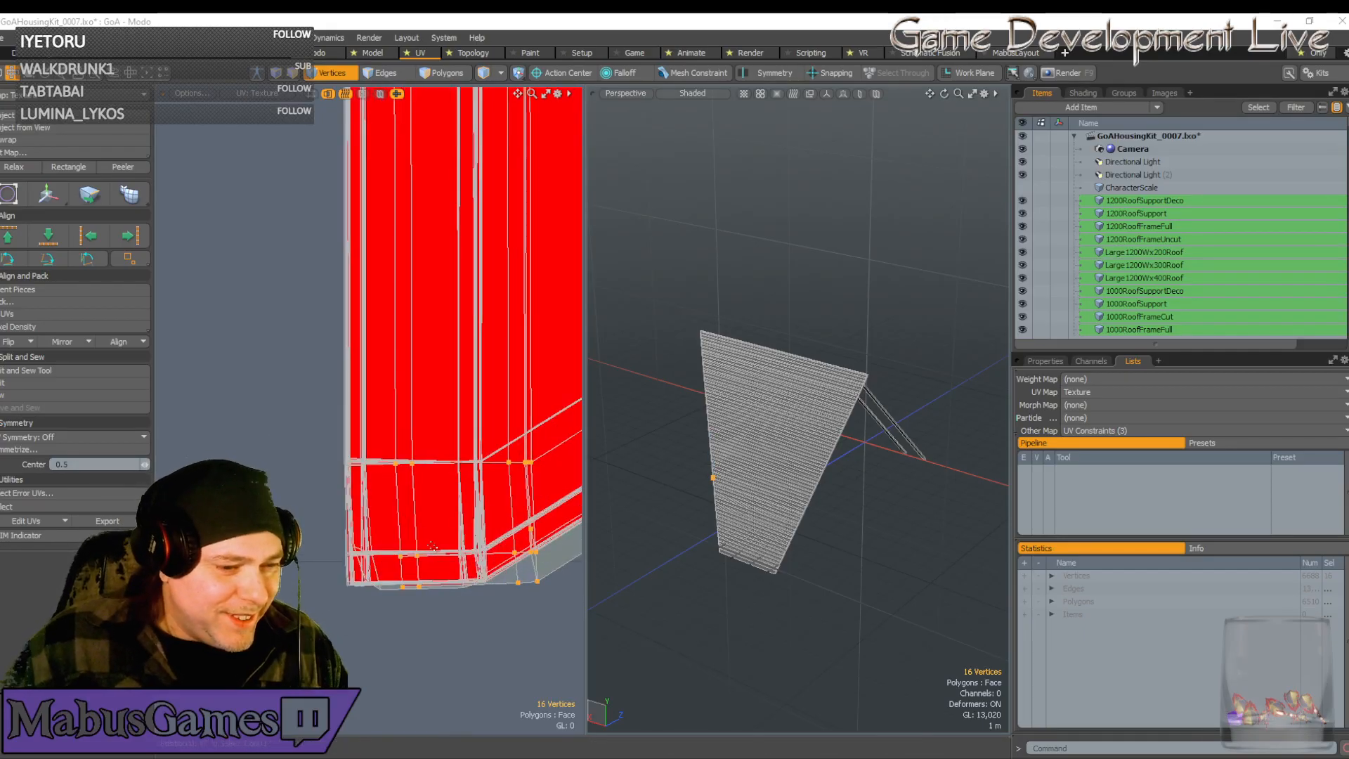
scroll(434, 545, "down", 2)
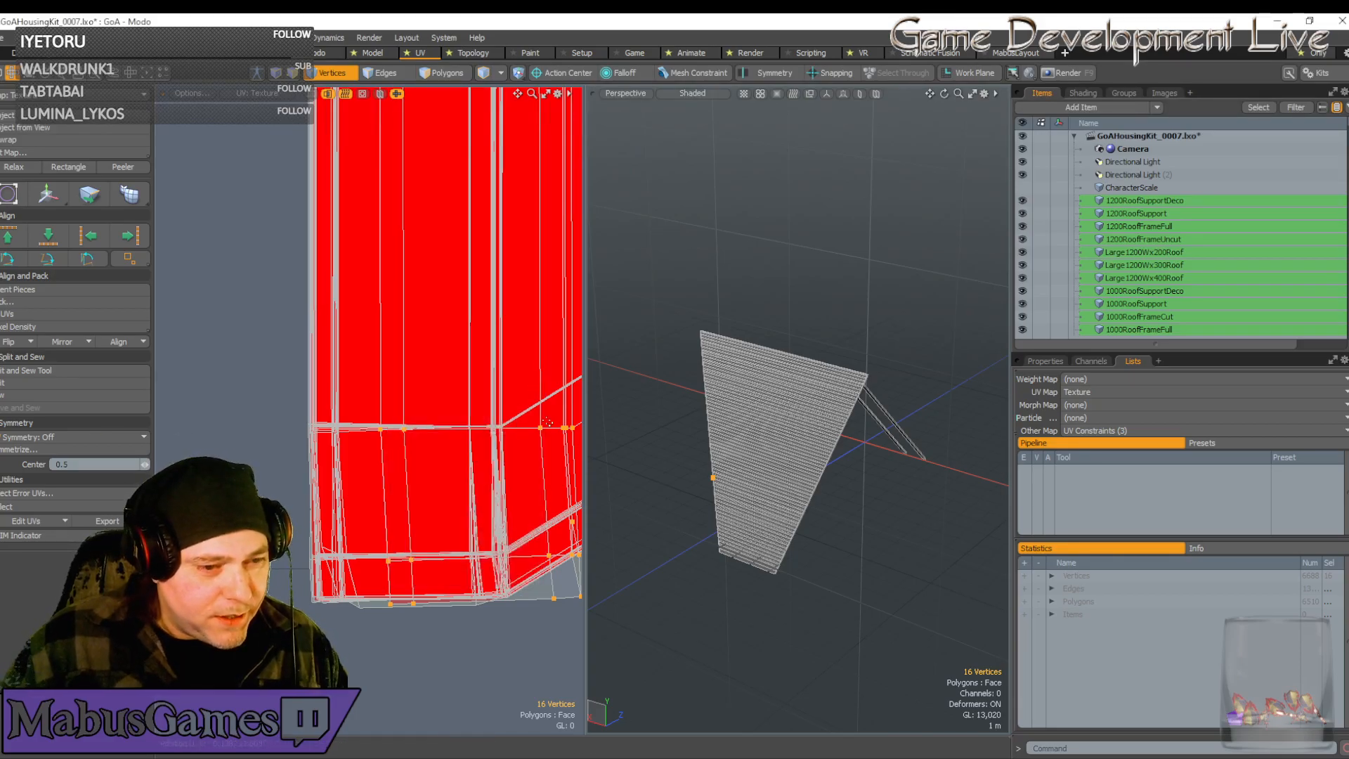
key("w")
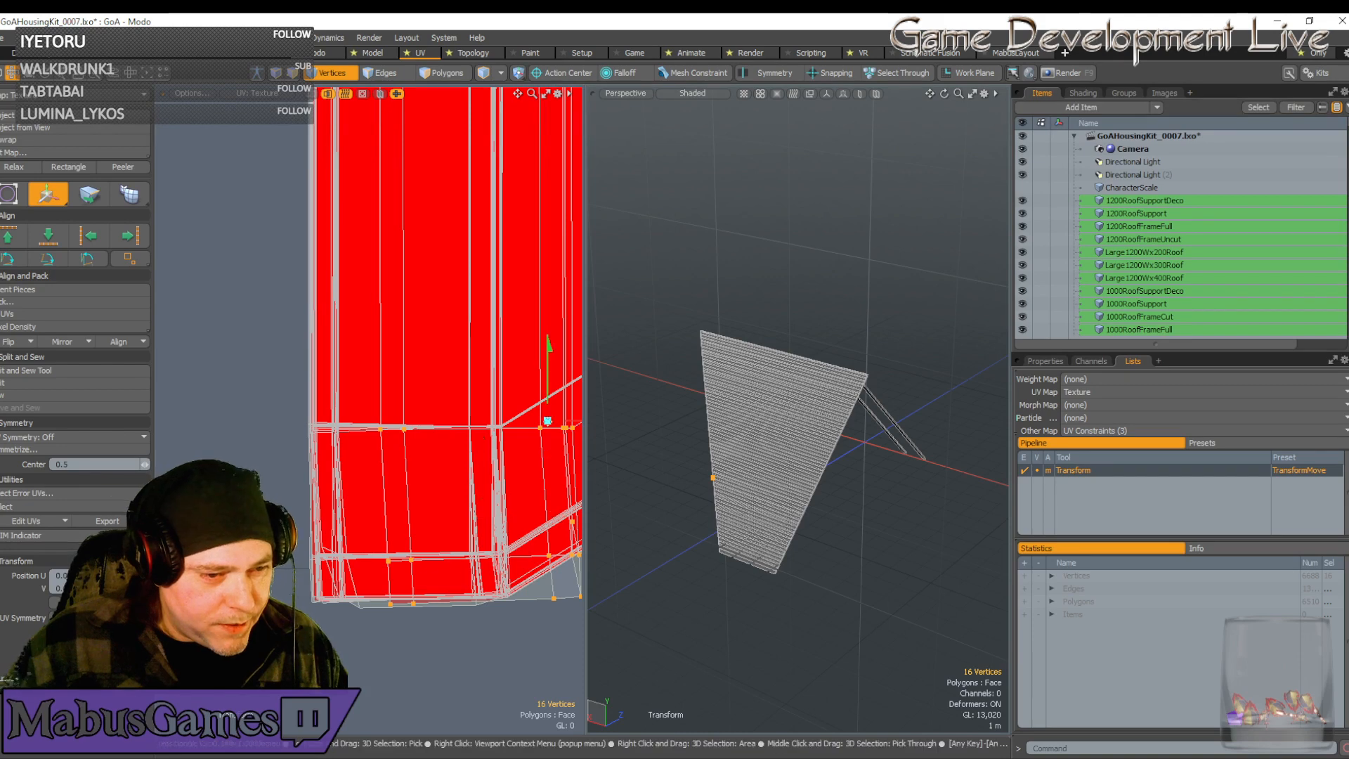
left_click_drag(548, 422, 483, 421)
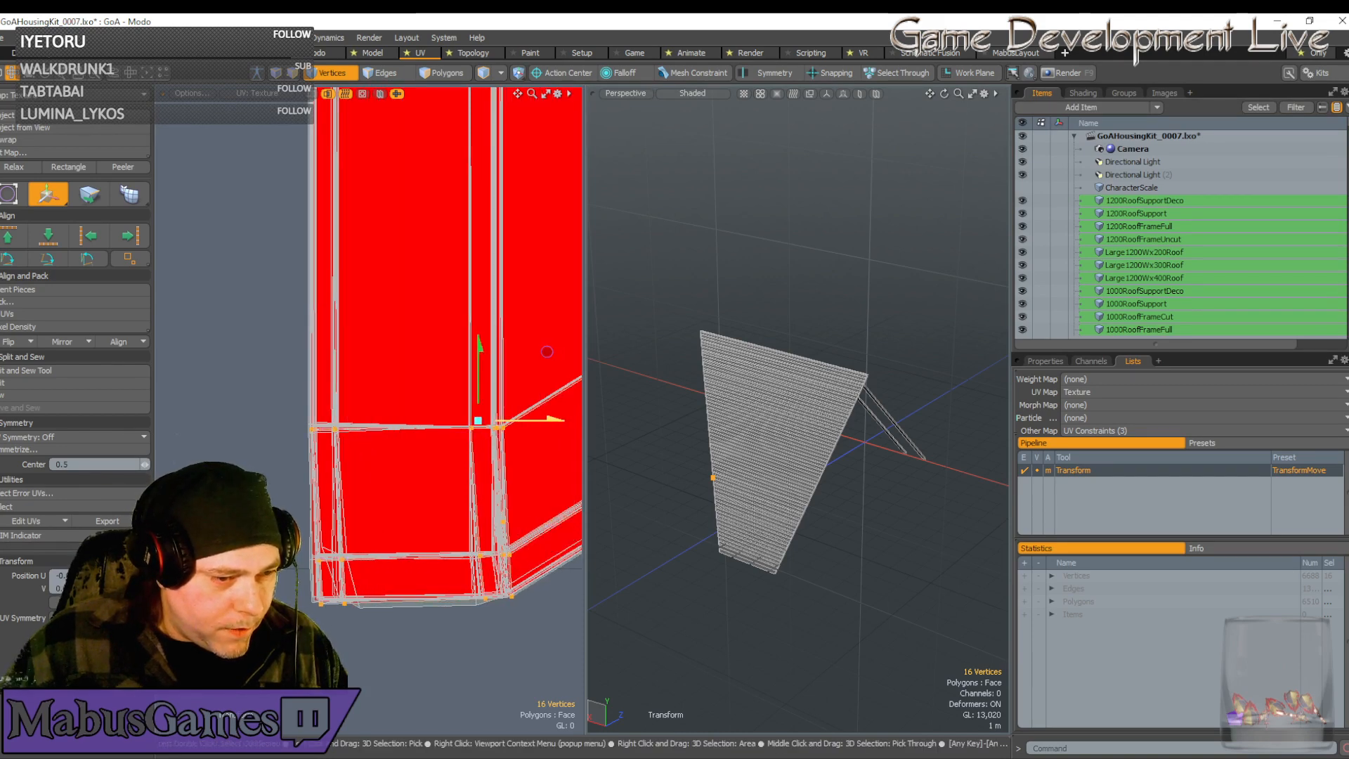
Snap the vertices onto the texture's U 0 boundary line and finish the move
scroll(468, 443, "up", 5)
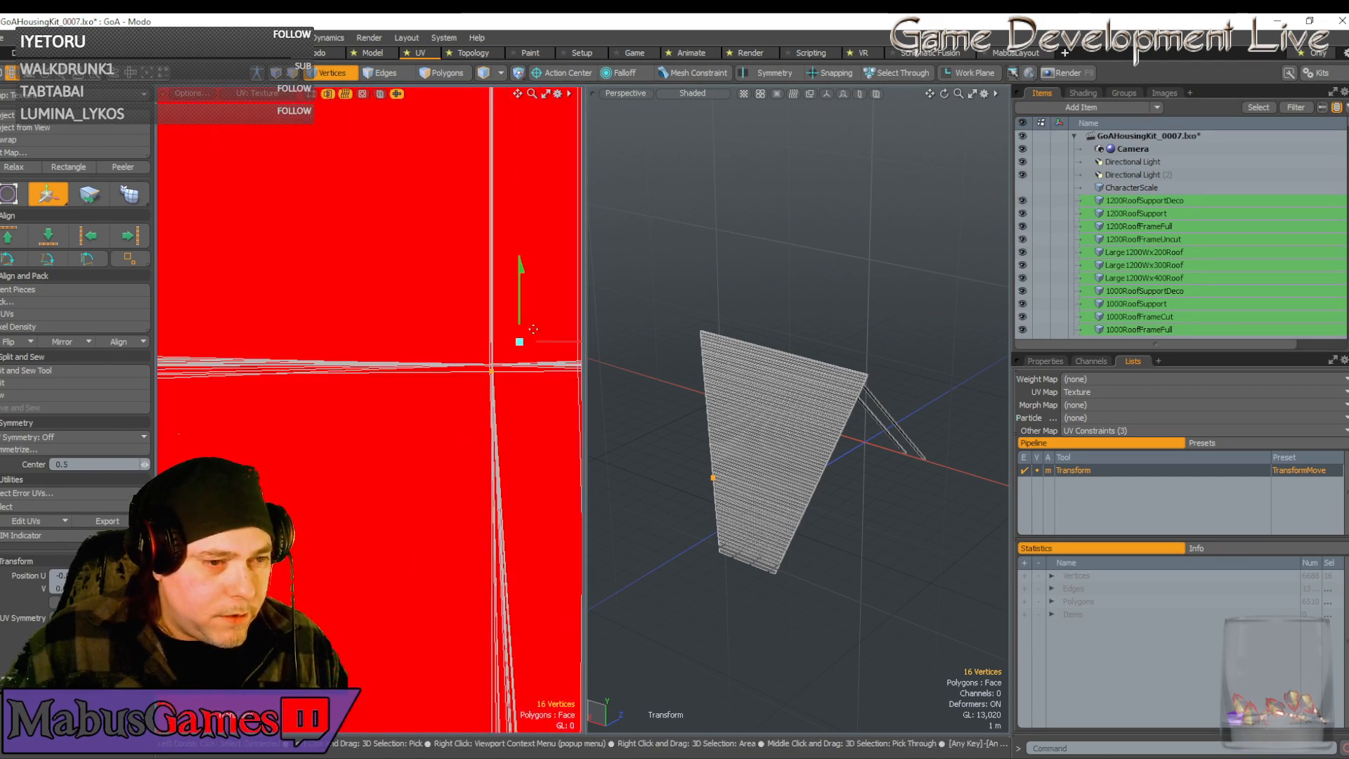
scroll(515, 349, "up", 3)
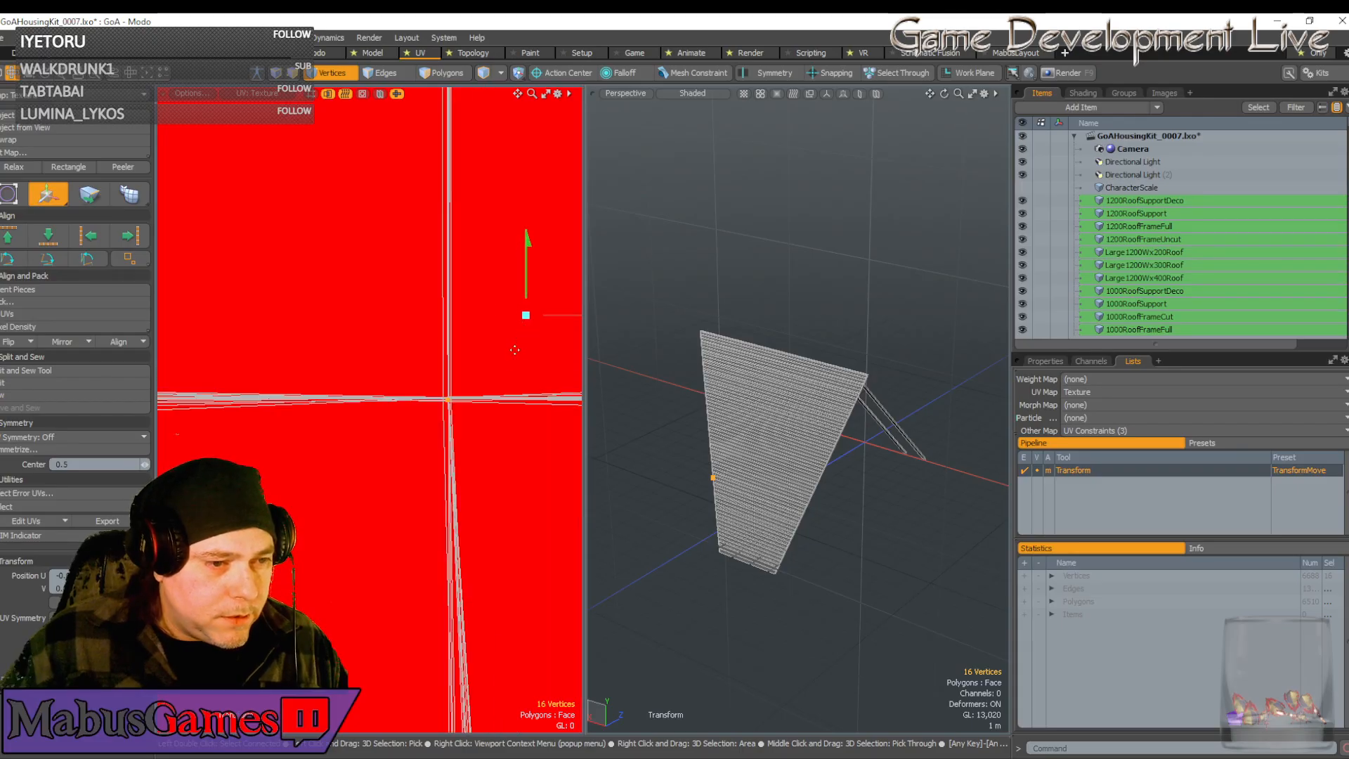
scroll(466, 406, "up", 3)
left_click(446, 373)
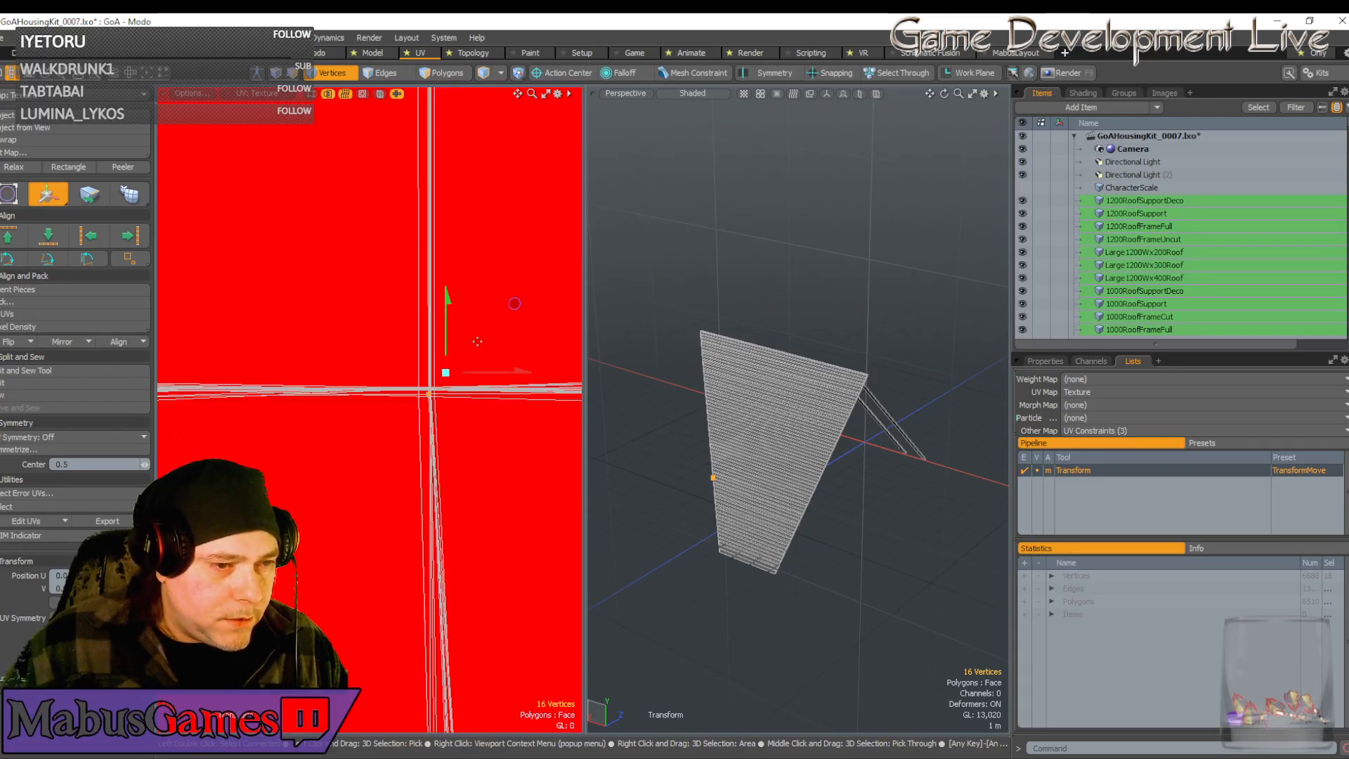
left_click_drag(514, 304, 516, 300)
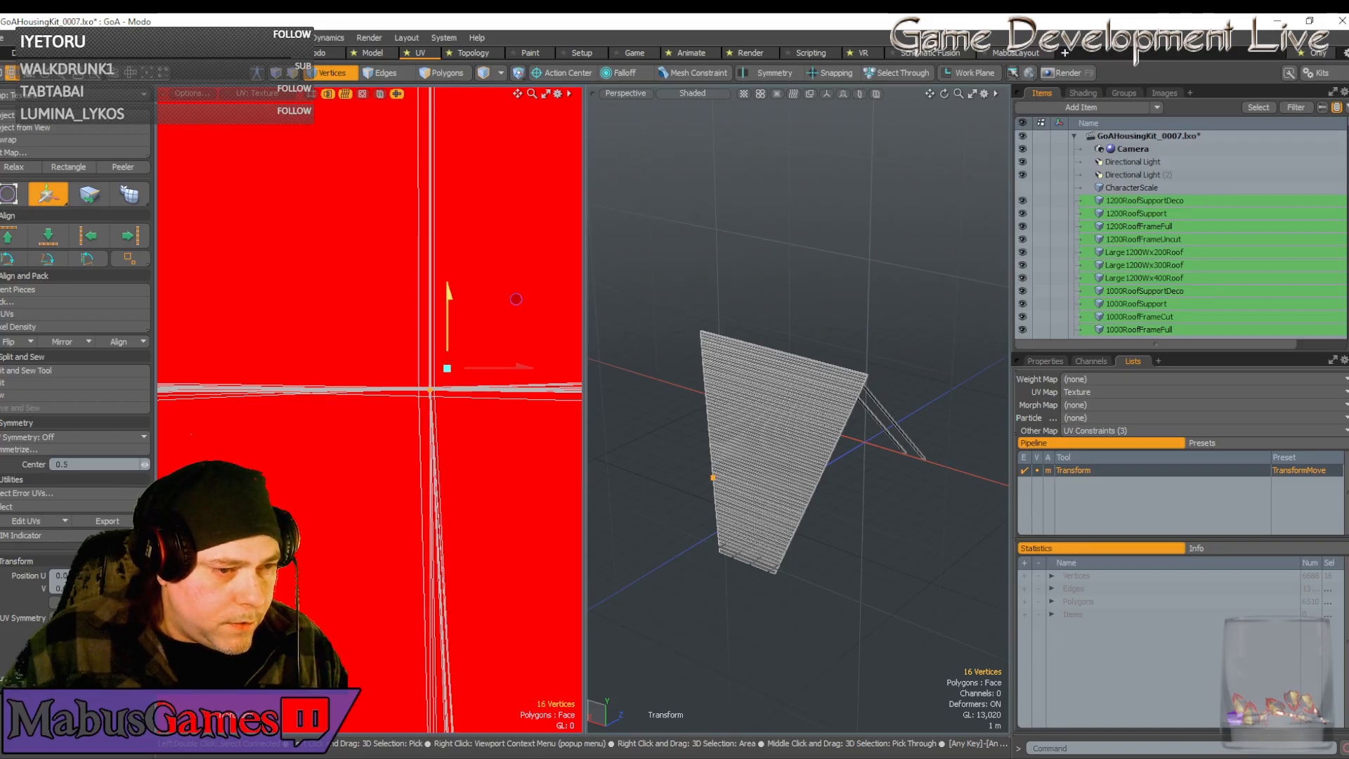
scroll(455, 460, "down", 10)
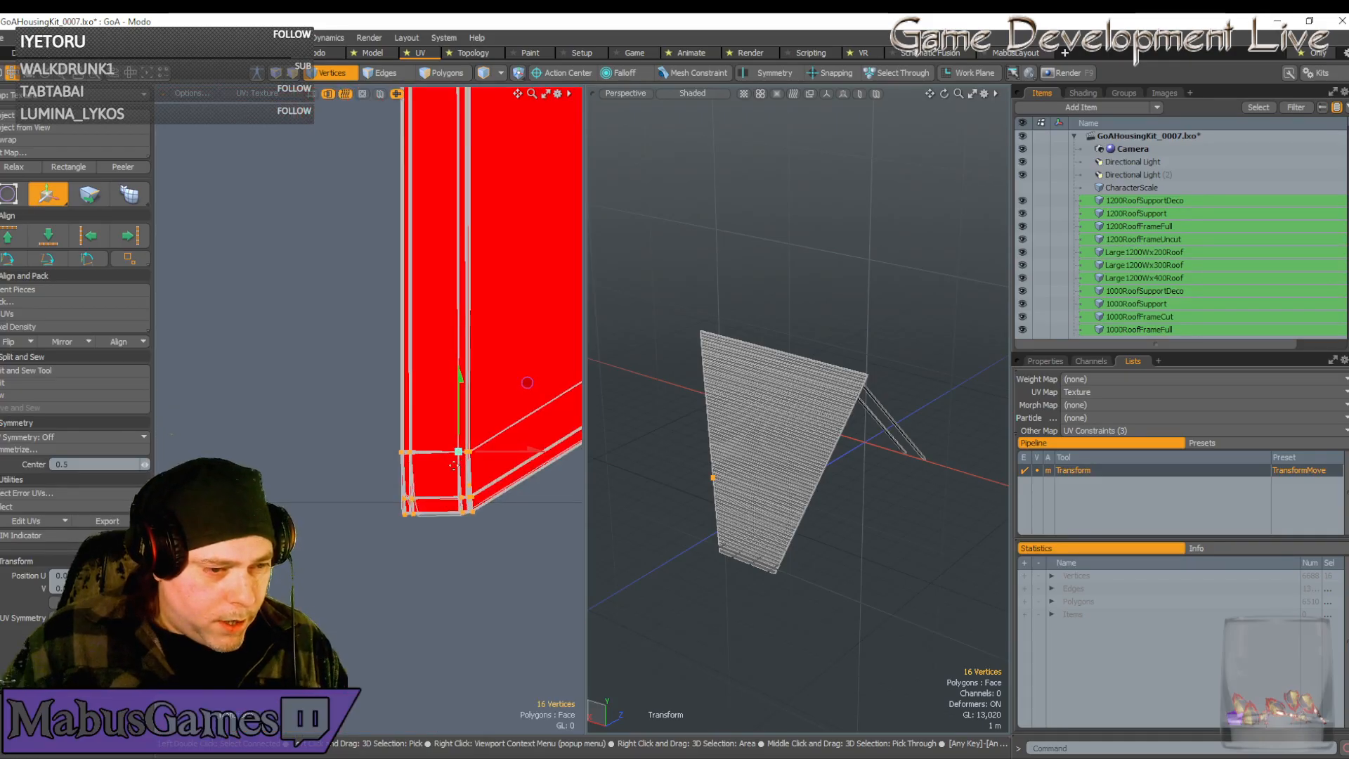
scroll(456, 466, "down", 5)
left_click_drag(455, 465, 605, 438, "alt")
scroll(329, 430, "up", 5)
scroll(329, 431, "up", 3)
key("space")
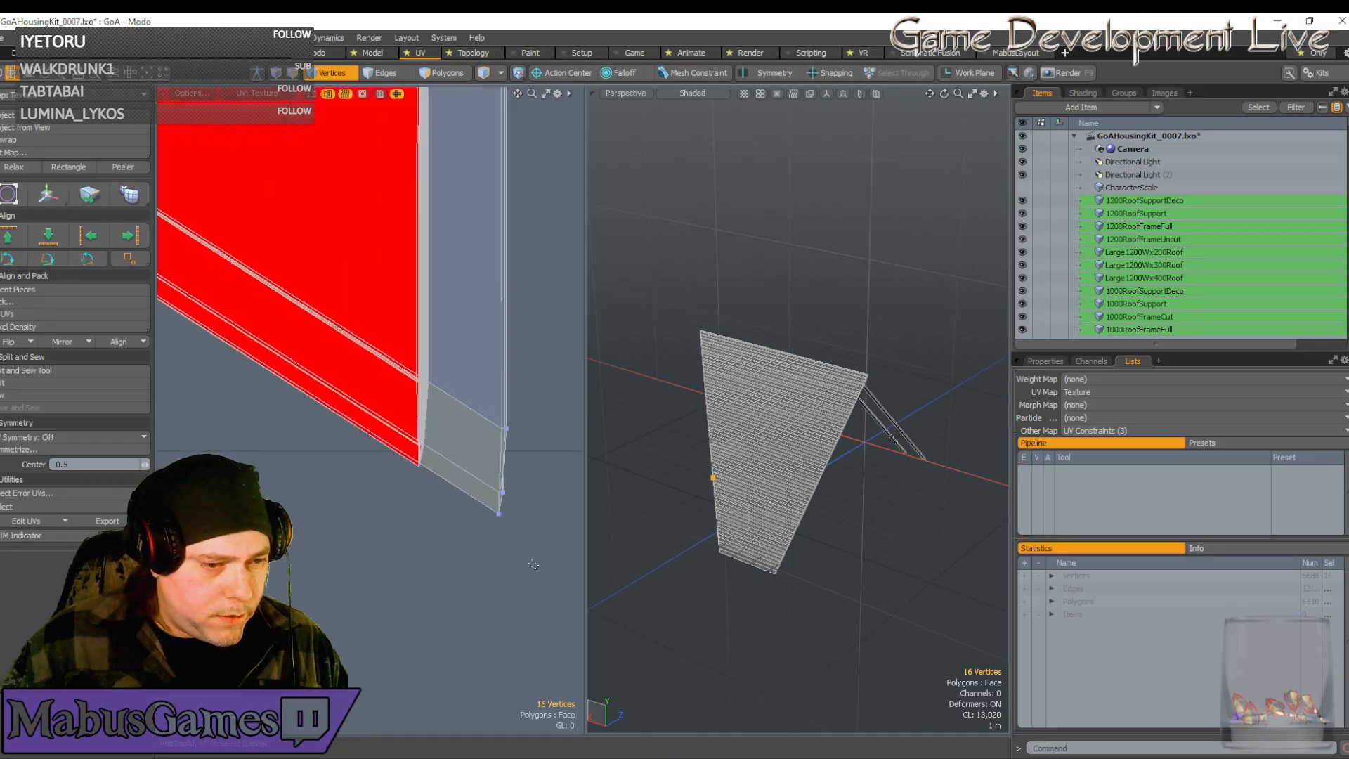
Select the grey strip's seven edge vertices and snap them onto the red strip's edge
right_click_drag(533, 562, 463, 391)
key("w")
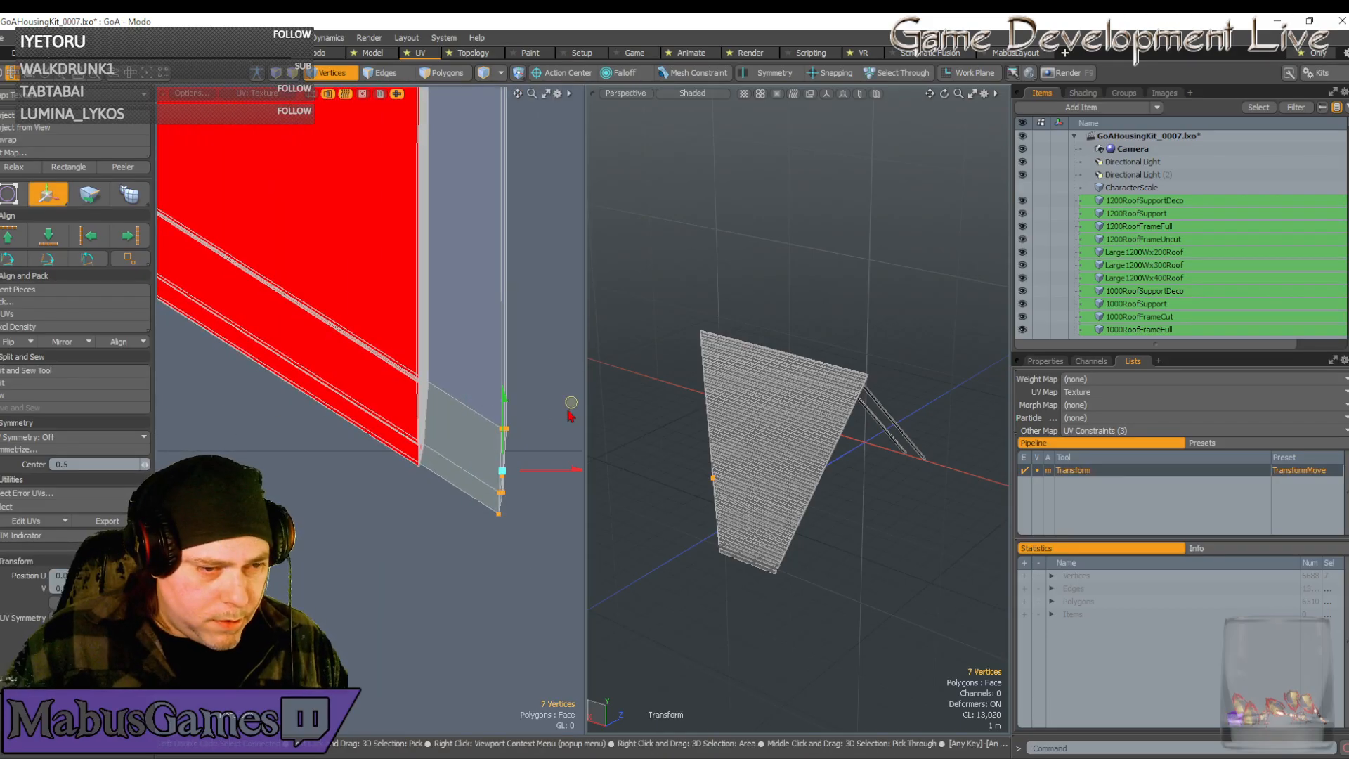
left_click_drag(571, 402, 492, 355)
scroll(440, 461, "up", 8)
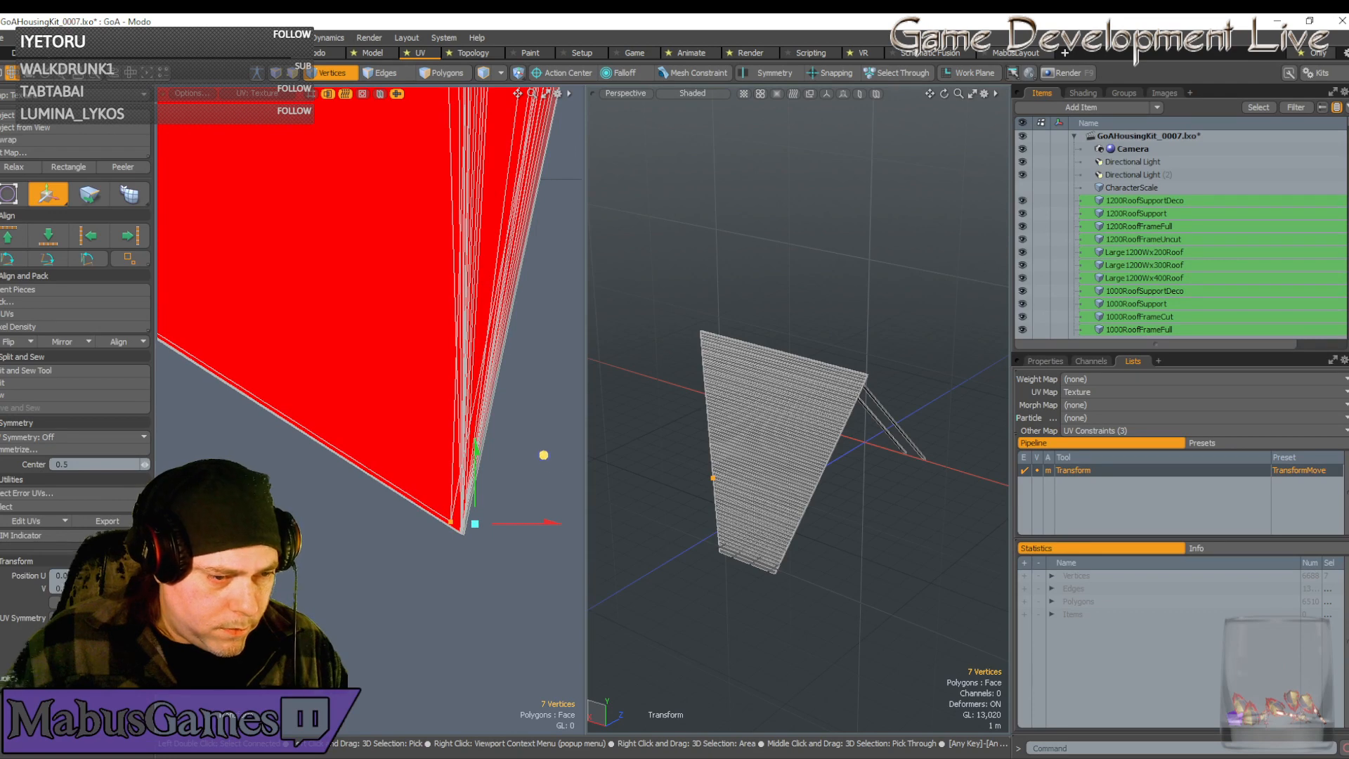
Nudge the corner vertices slightly downward to close the gap, then finish the move
left_click_drag(547, 455, 554, 465)
scroll(461, 515, "up", 2)
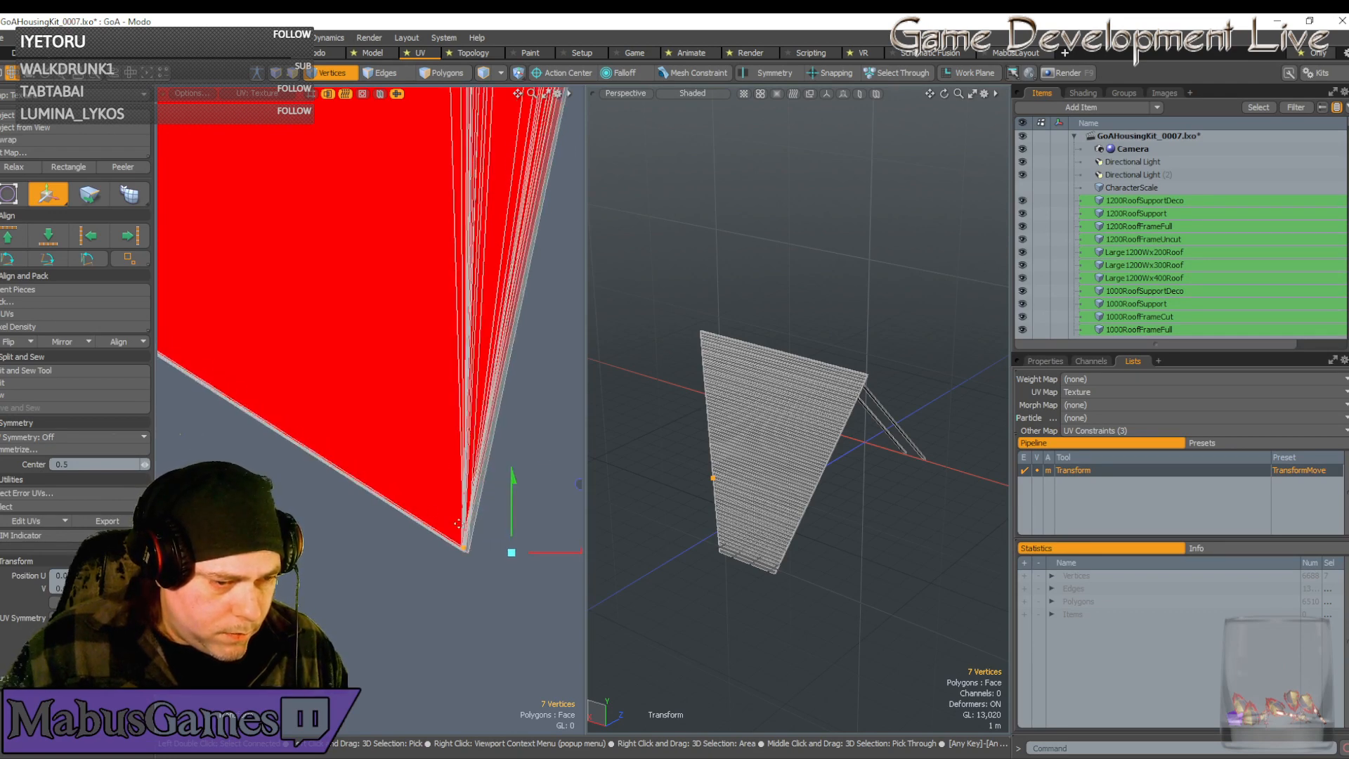
mouse_move(513, 526)
left_mouse_down()
mouse_move(539, 556)
mouse_move(514, 526)
left_mouse_up()
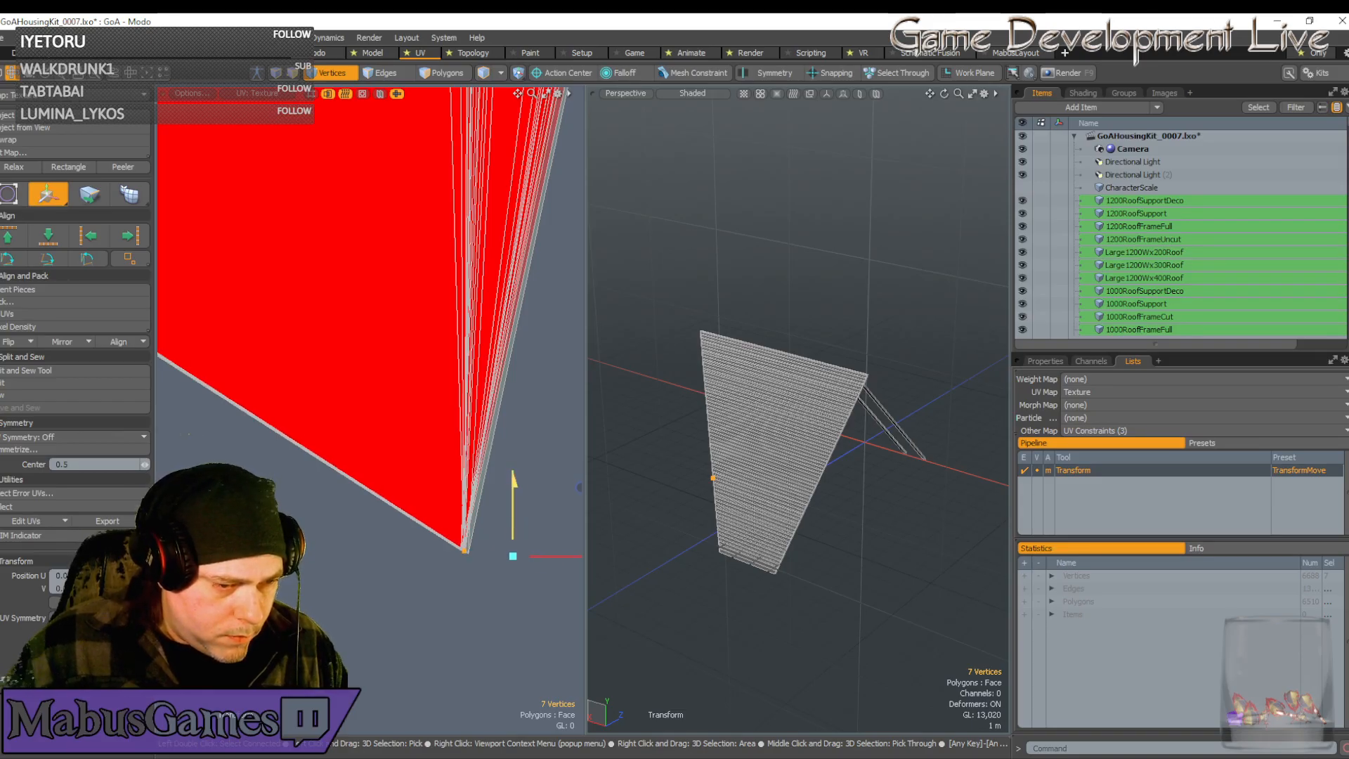
scroll(451, 522, "down", 15)
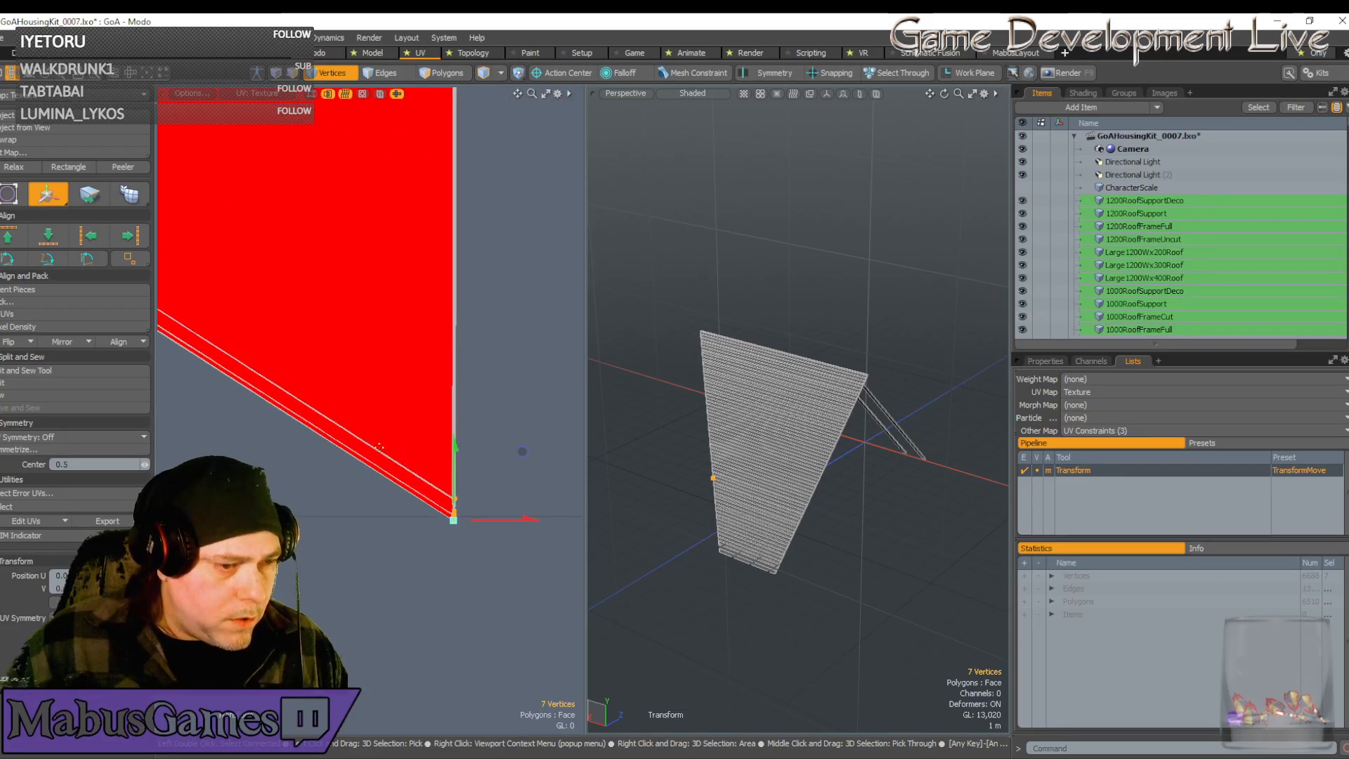
scroll(337, 414, "down", 3)
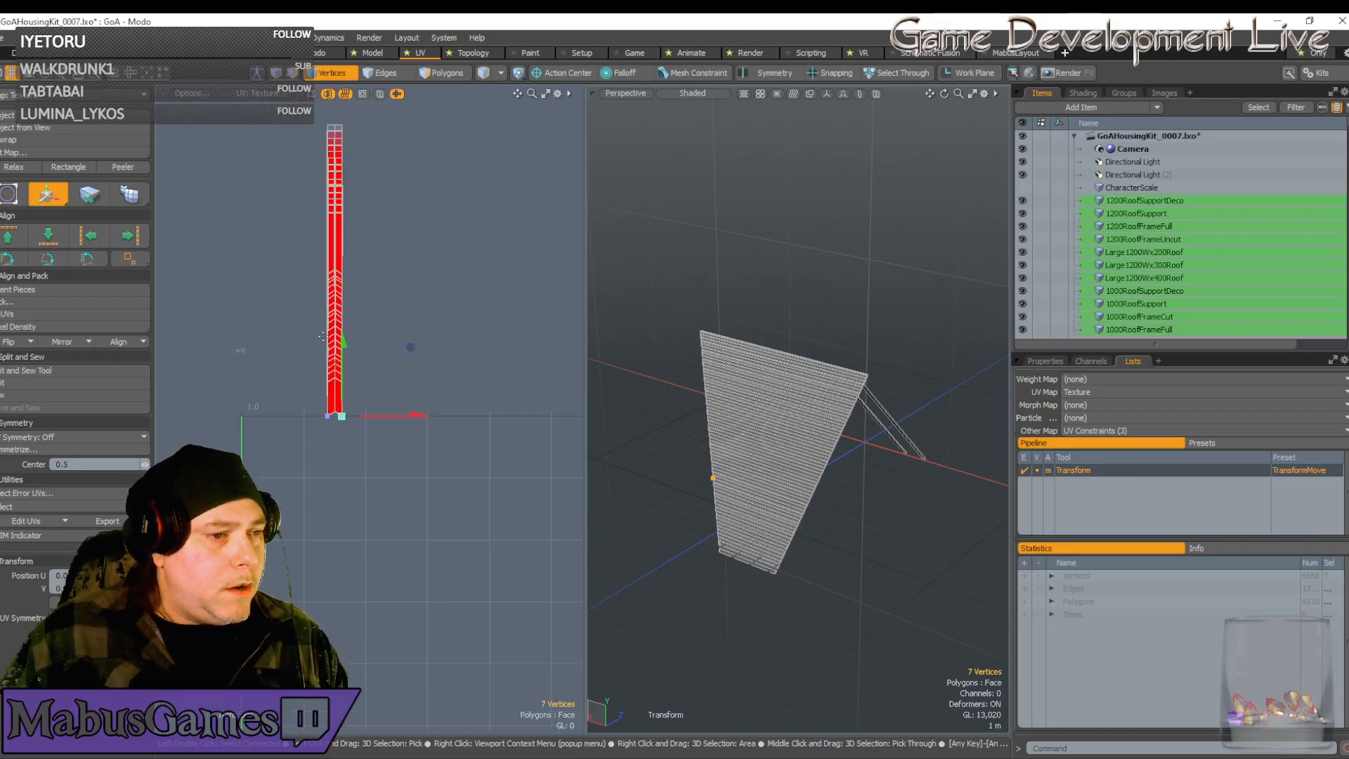
key("space")
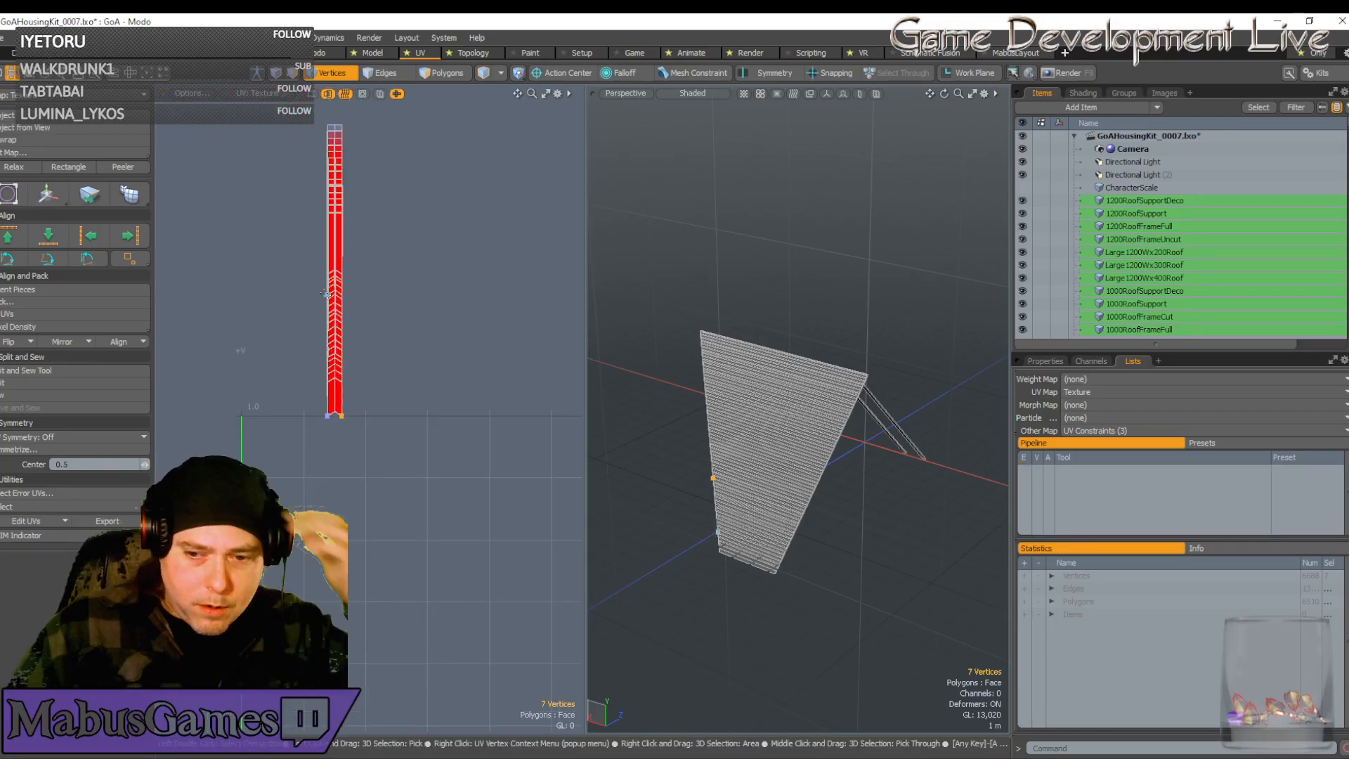
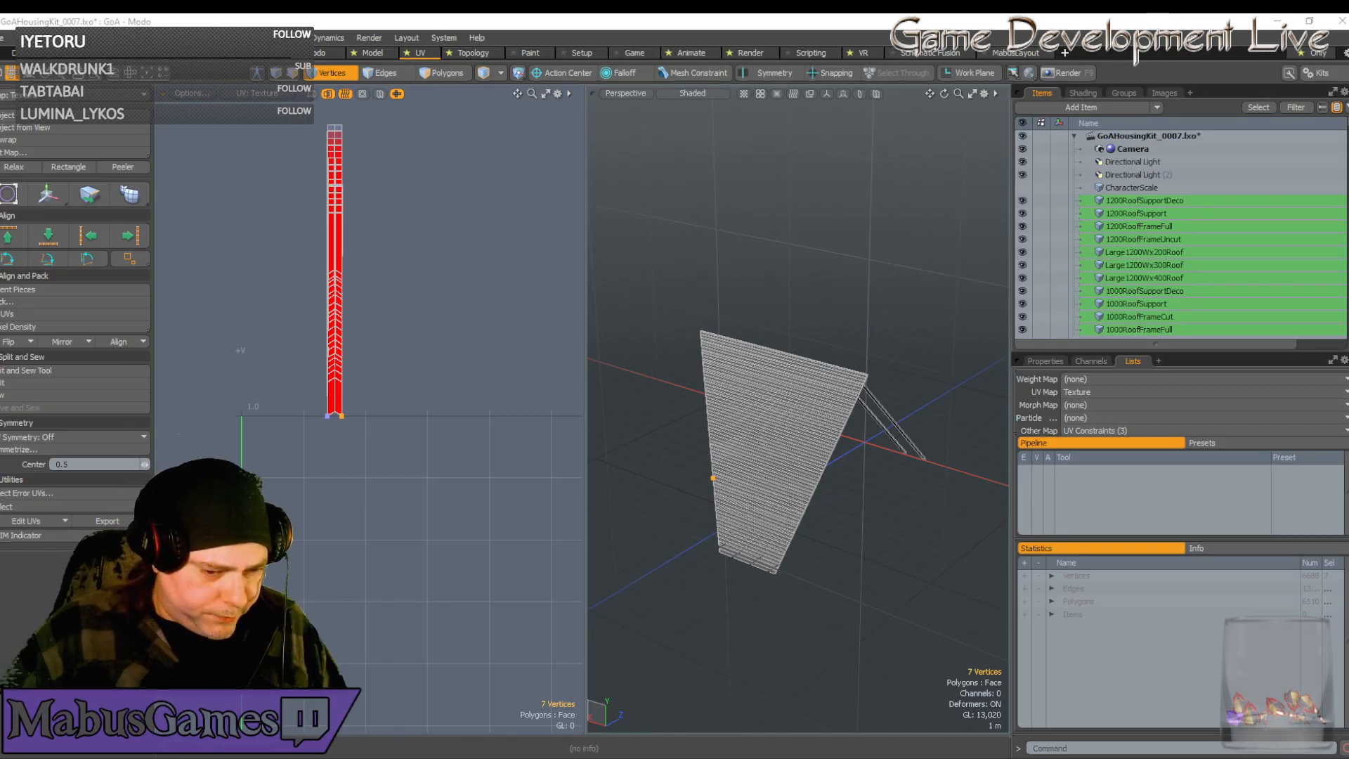
Switch from Modo to the Unreal Editor showing the wooden fort level
key("alt+Tab")
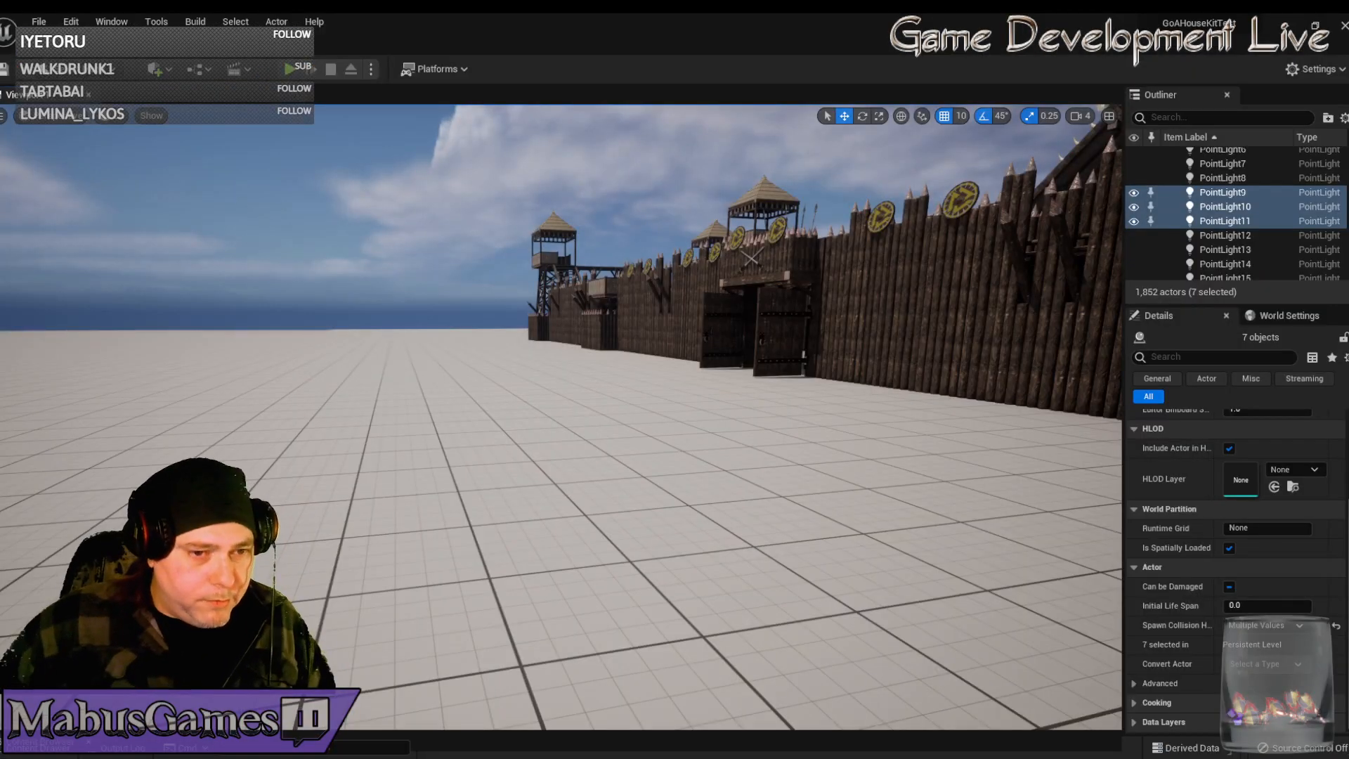
left_click(289, 68)
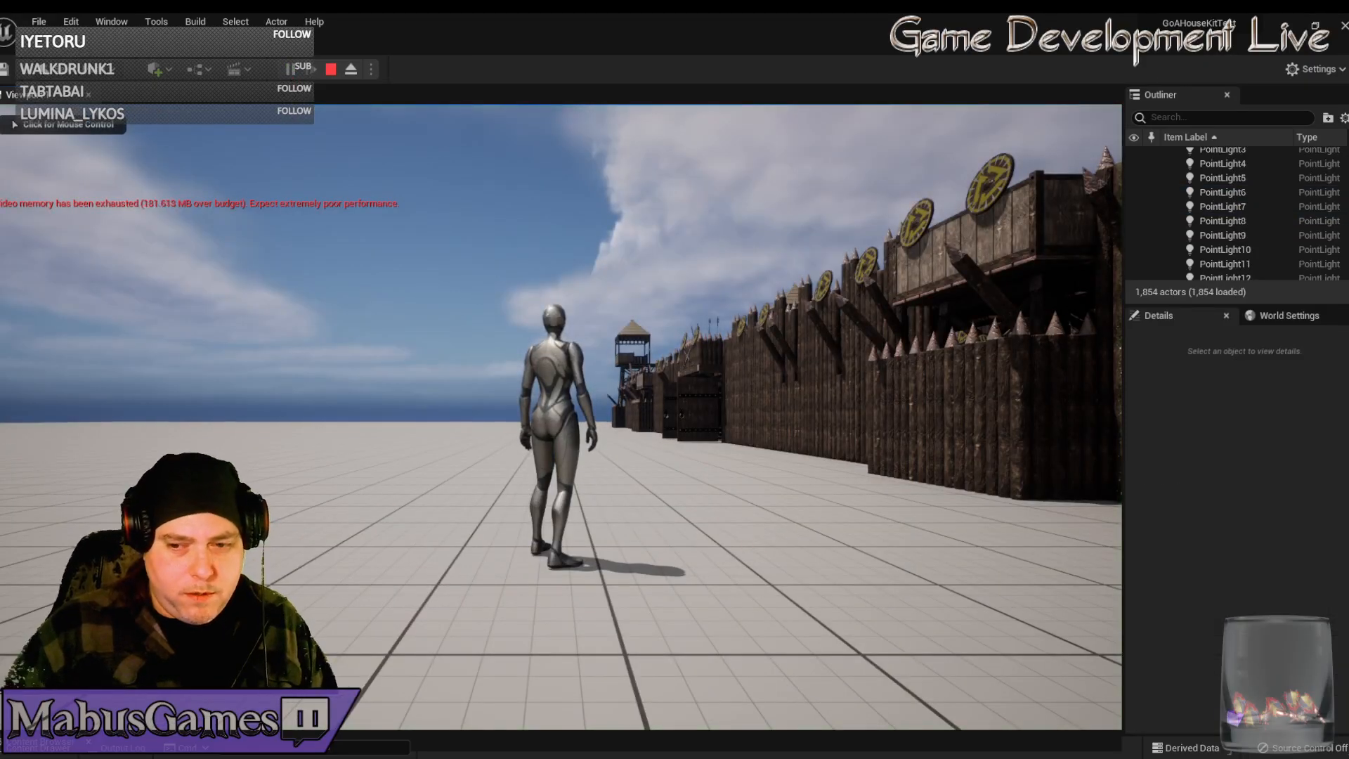
left_click(561, 417)
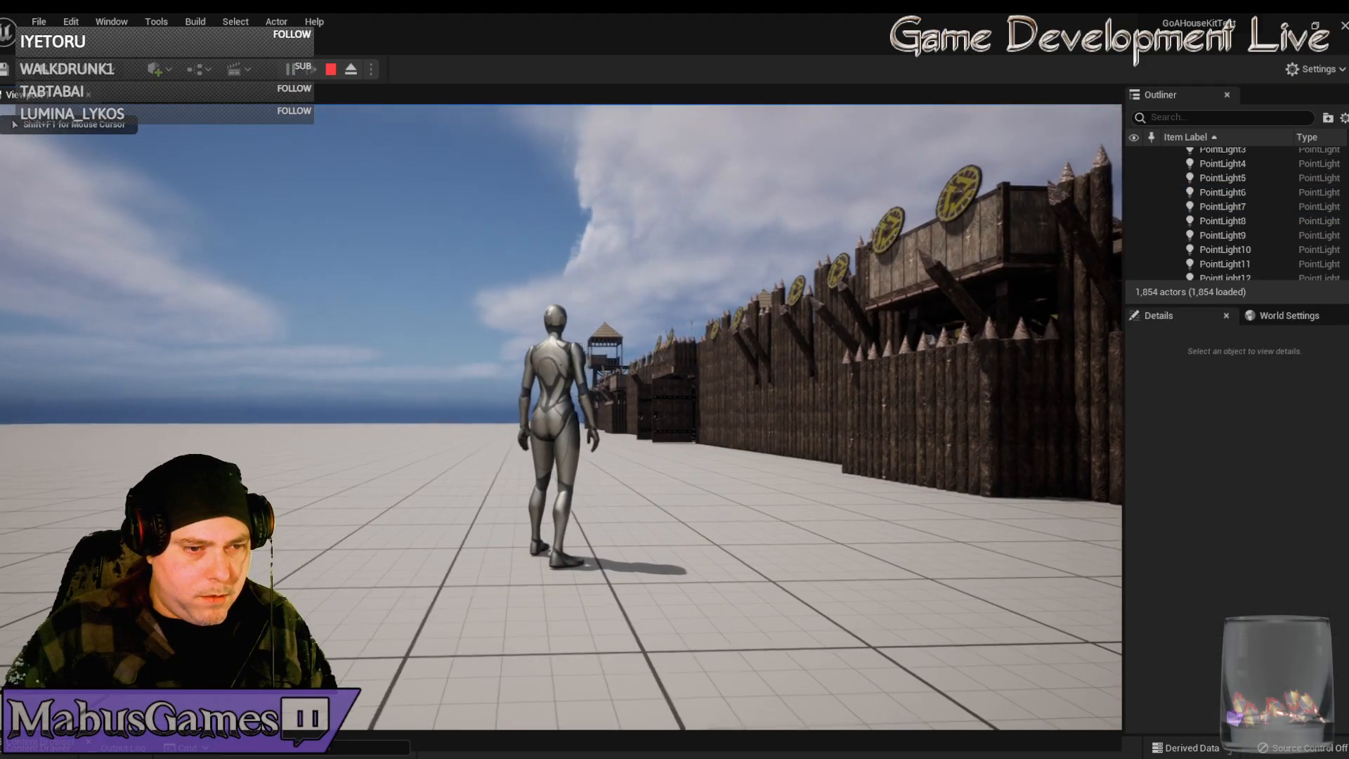
key("w")
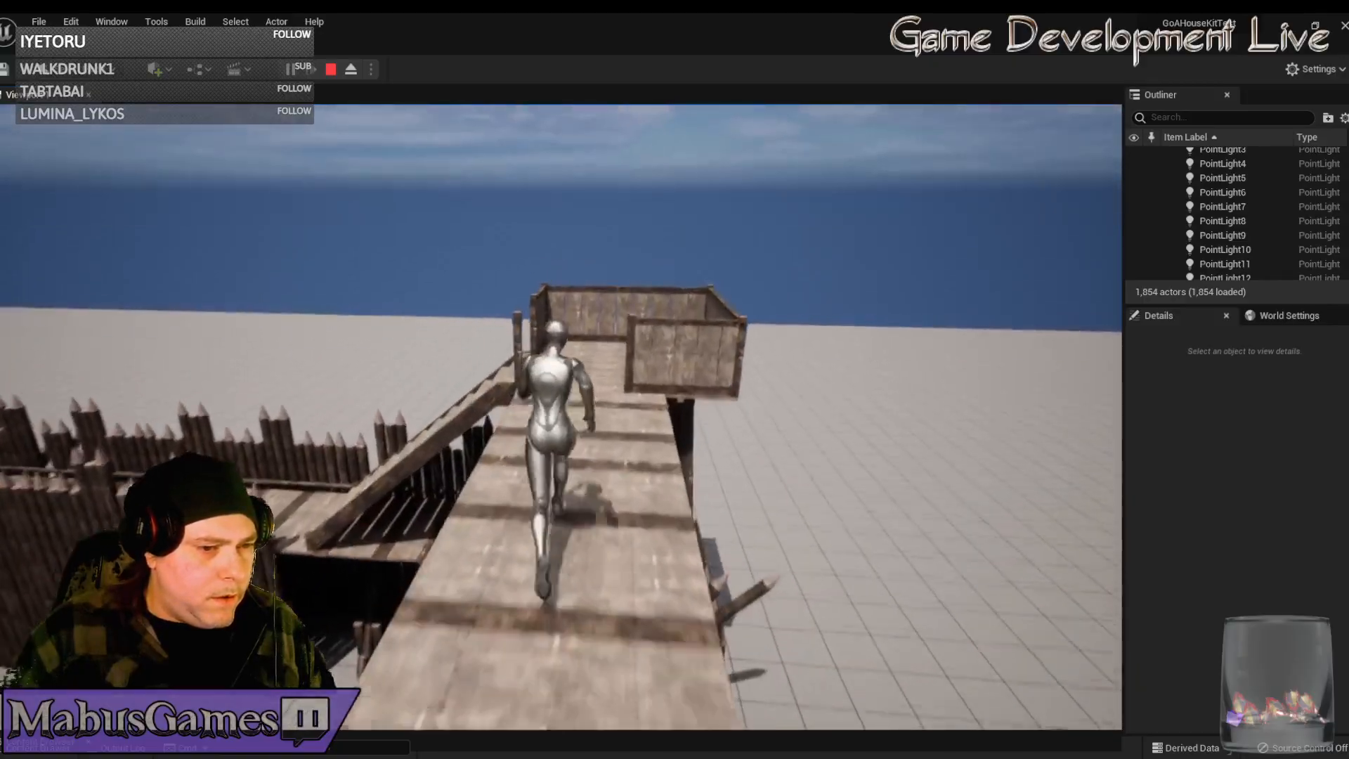
key("w")
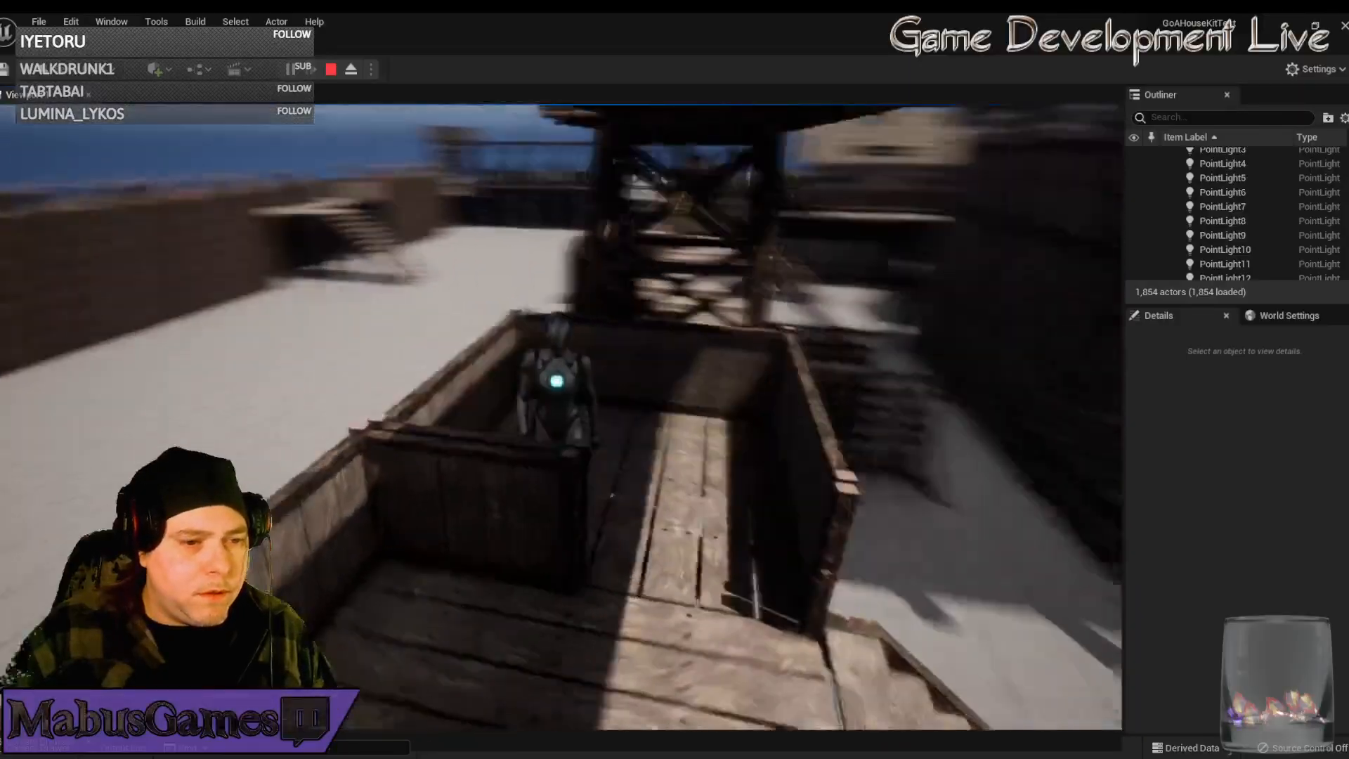
key("w")
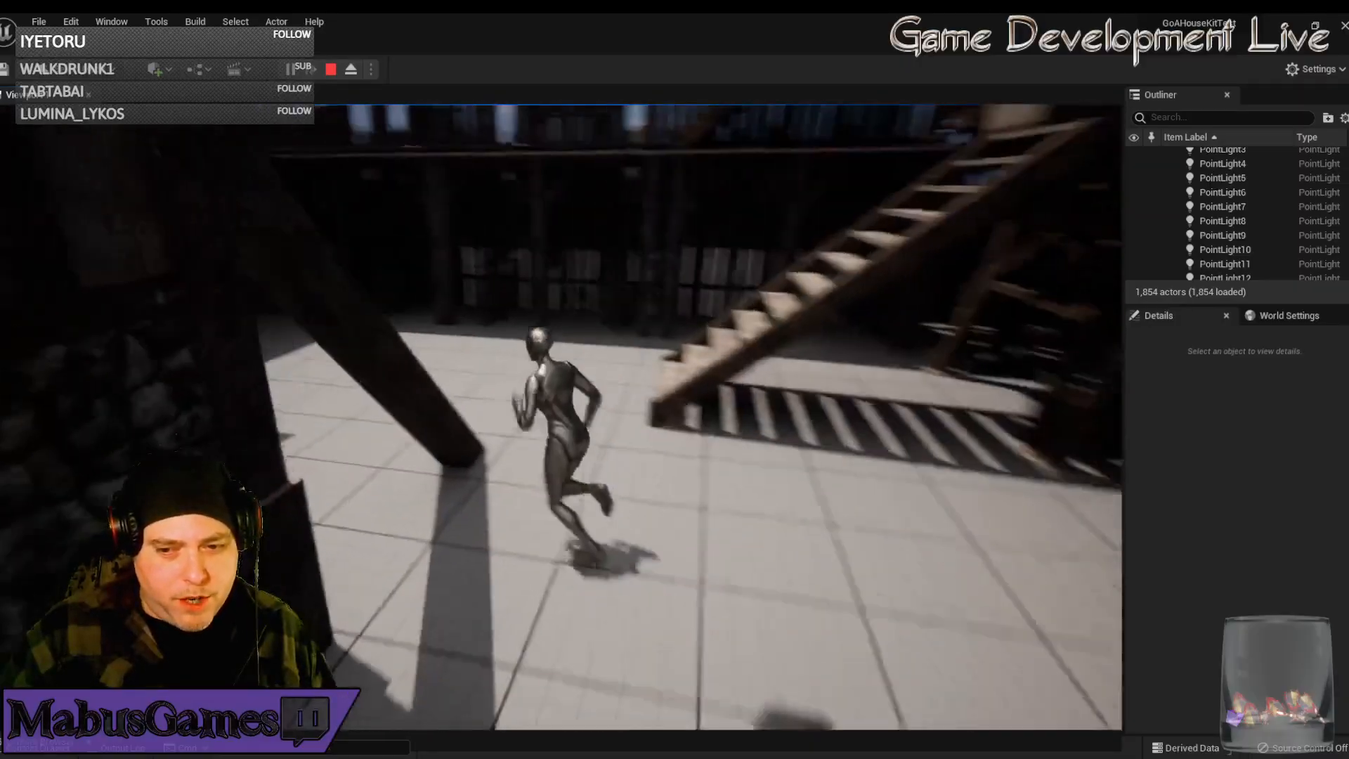
key("w")
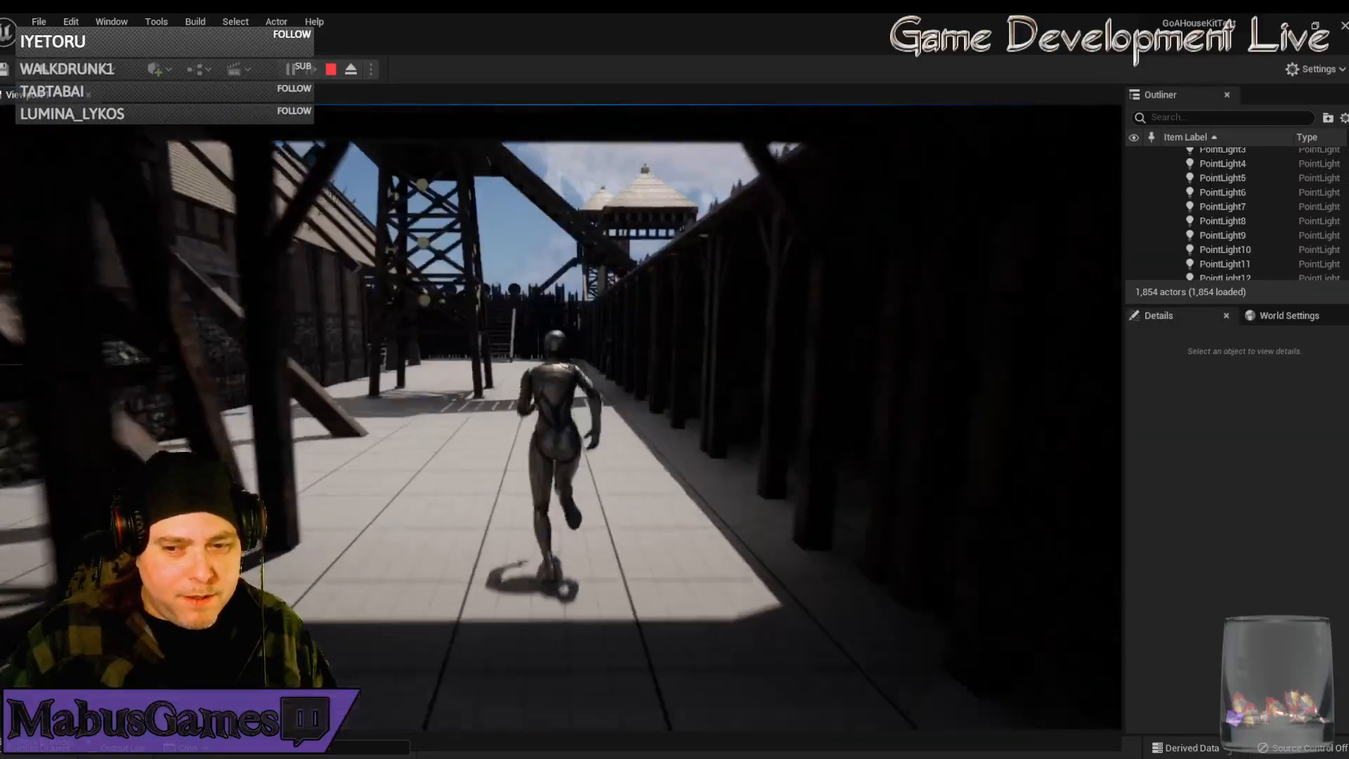
key("w")
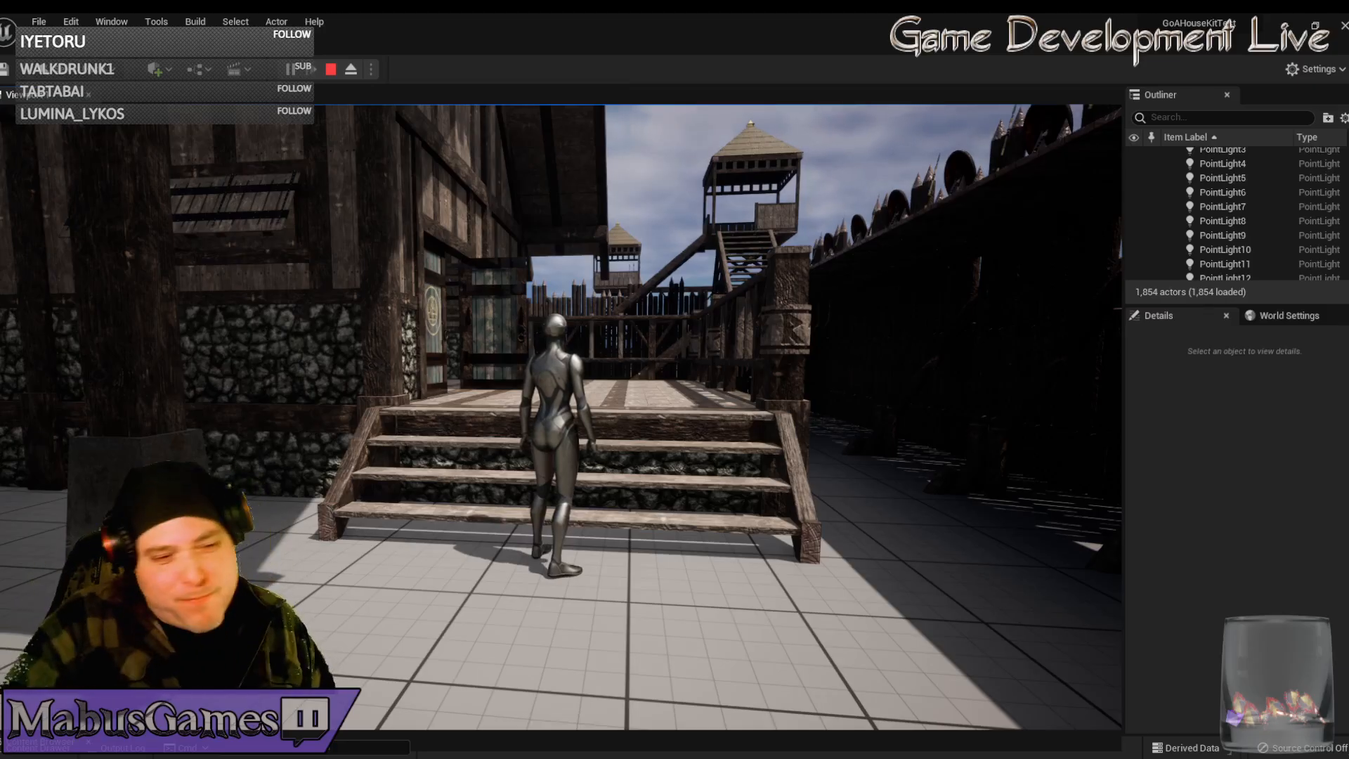
key("w")
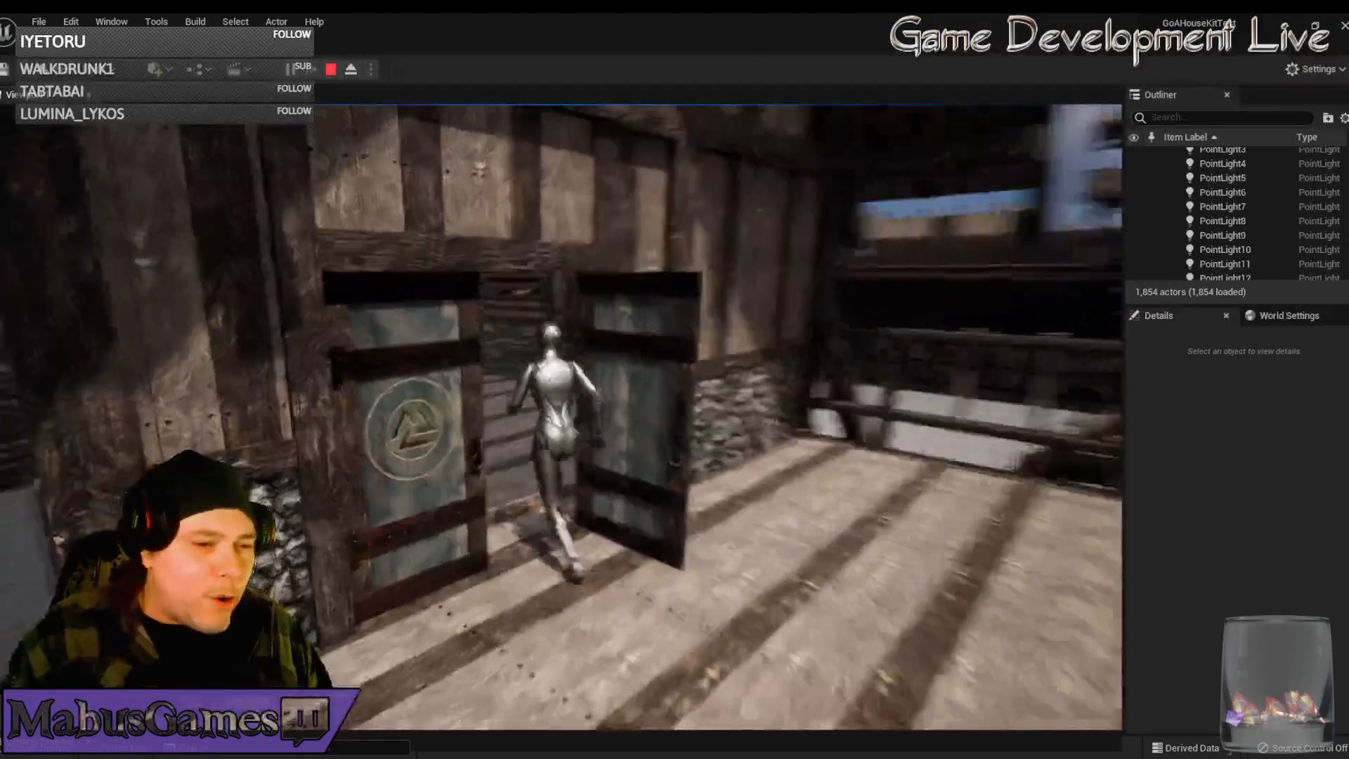
key("w")
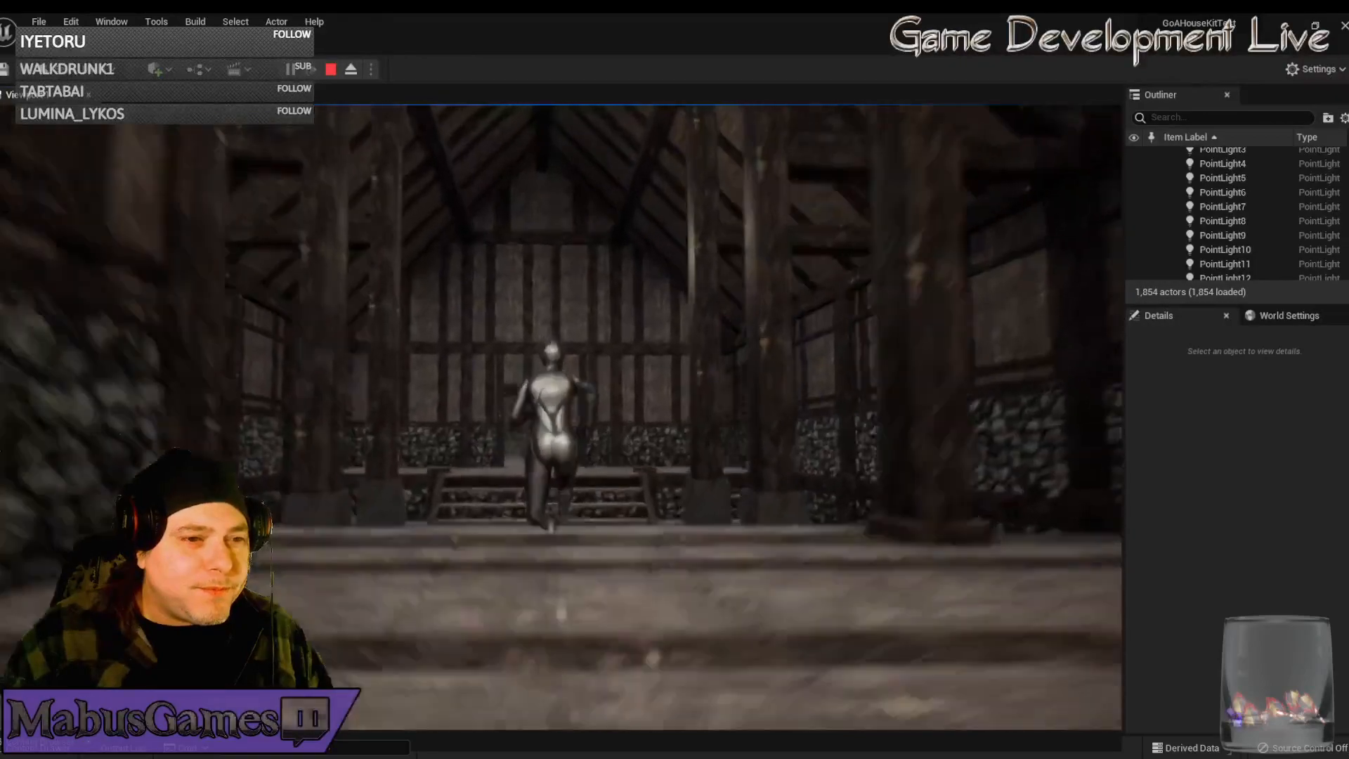
key("w")
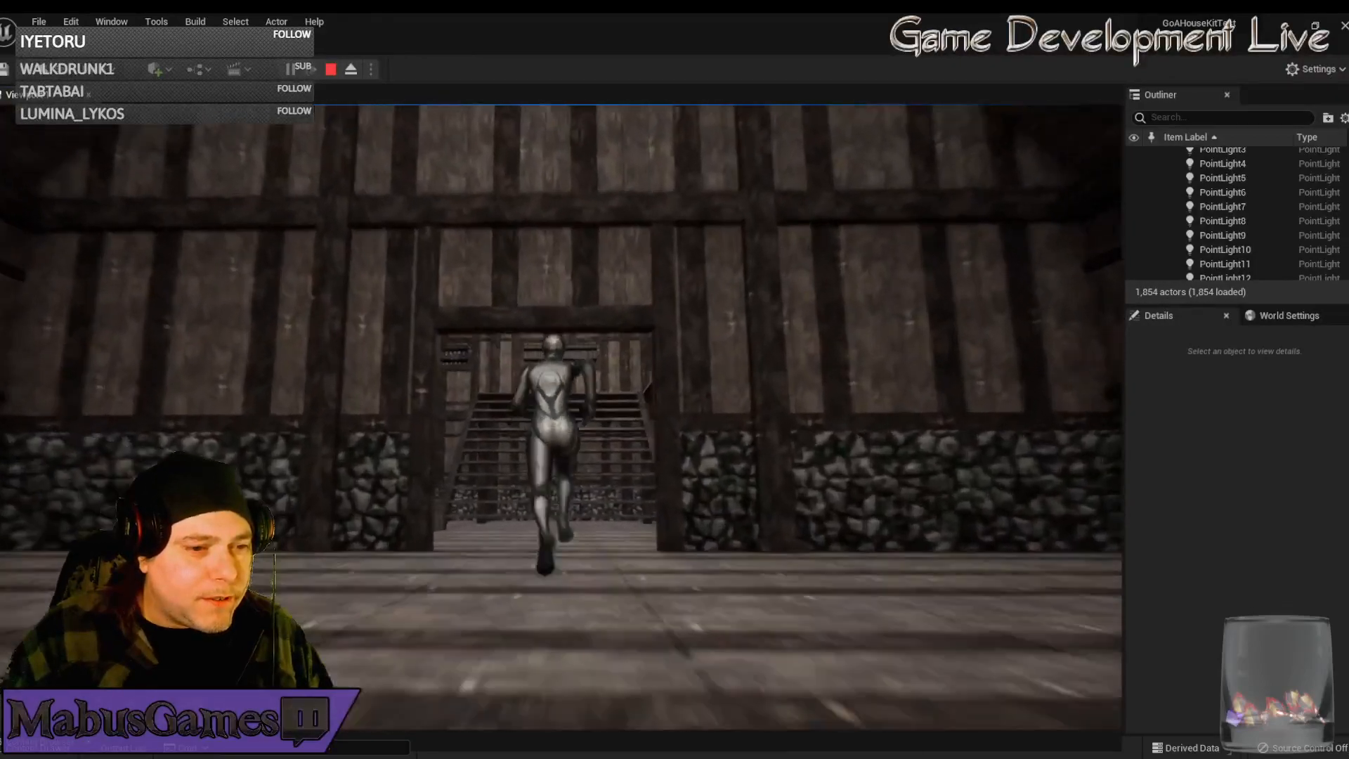
key("w")
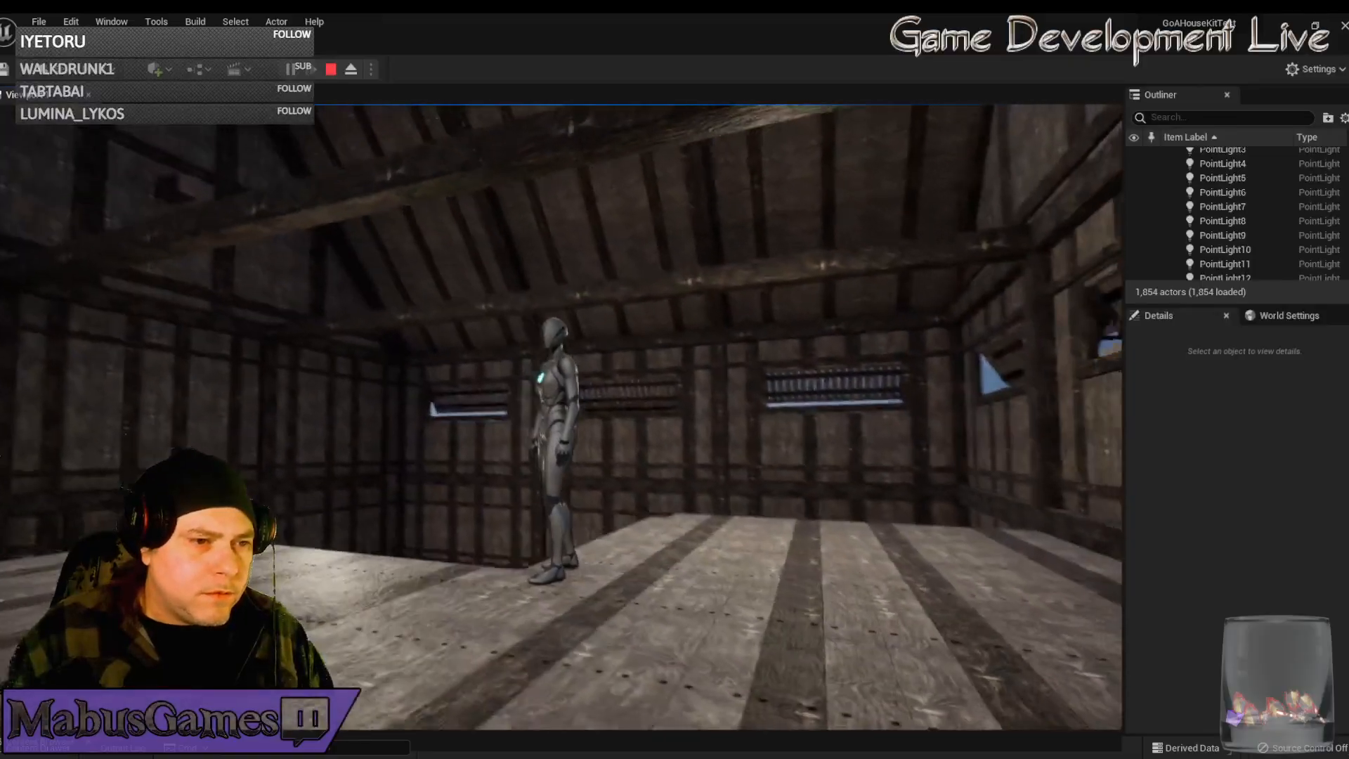
End the Unreal play-test, frame the attic, and return to Modo's UV workspace
key("Escape")
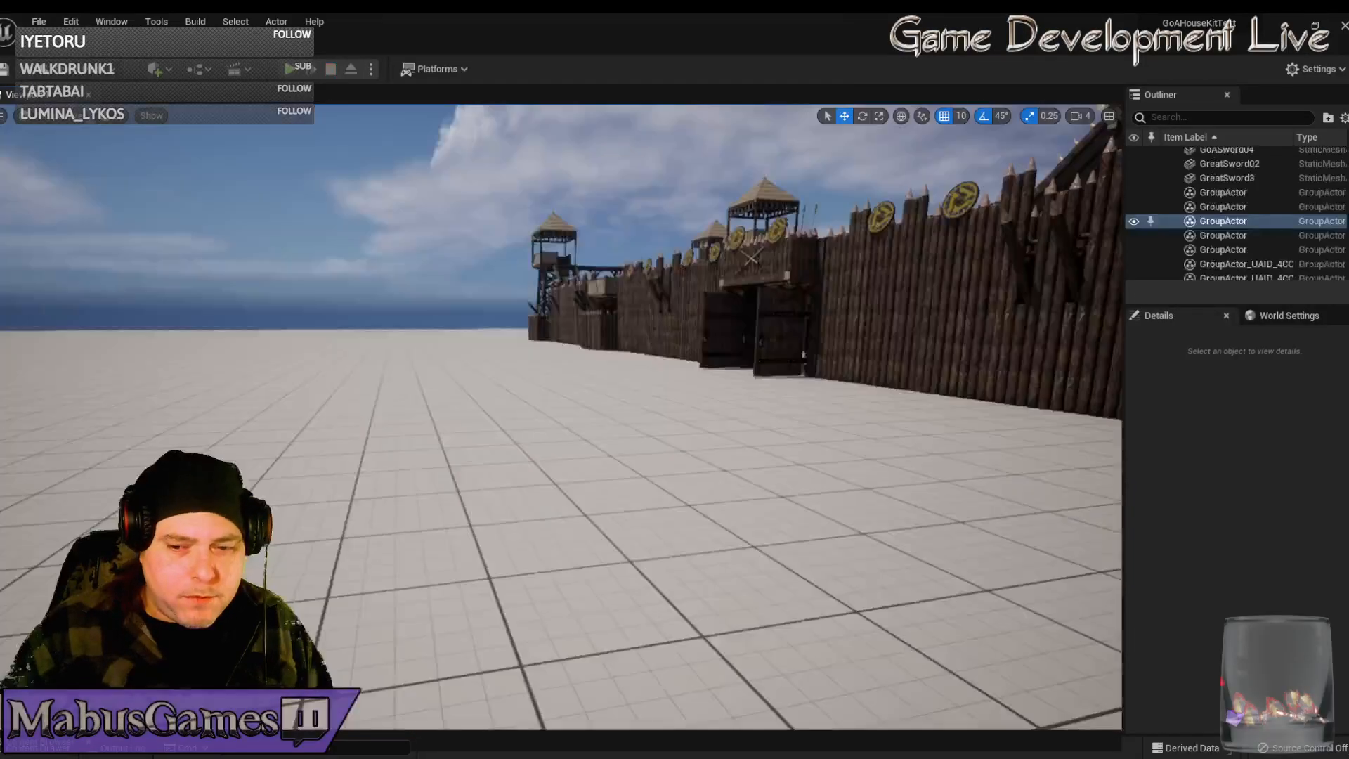
key("f")
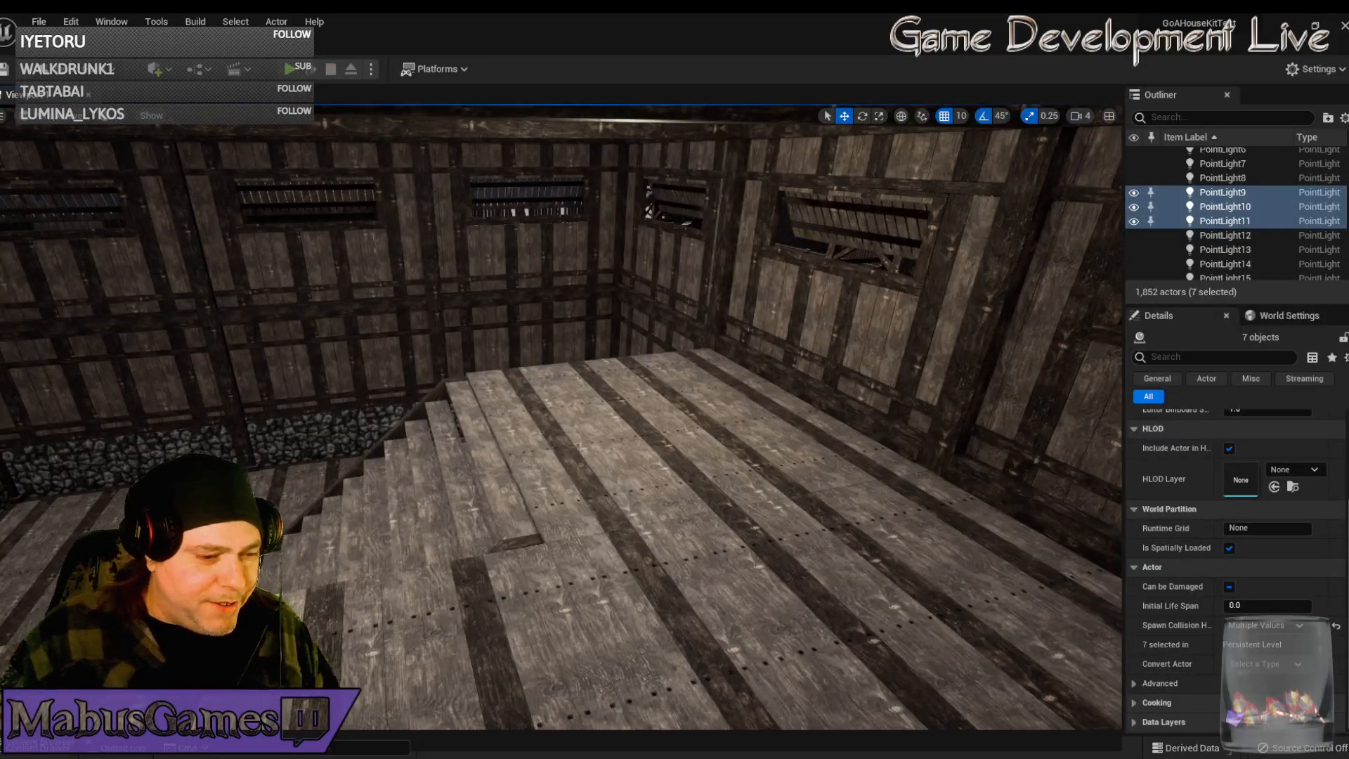
key("alt+Tab")
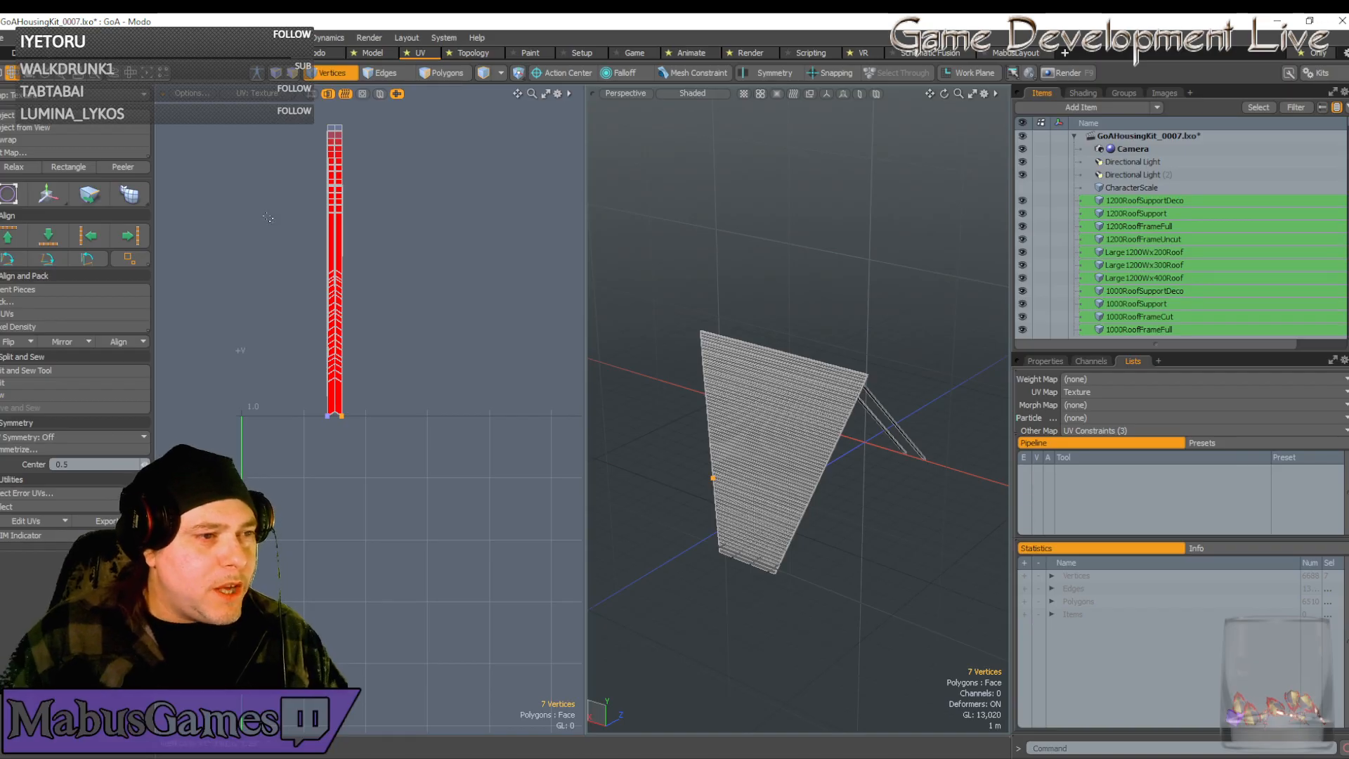
Zoom to the red strip's lower-right corner and select its 80 chevron vertex rows
scroll(373, 401, "up", 5)
scroll(373, 402, "up", 2)
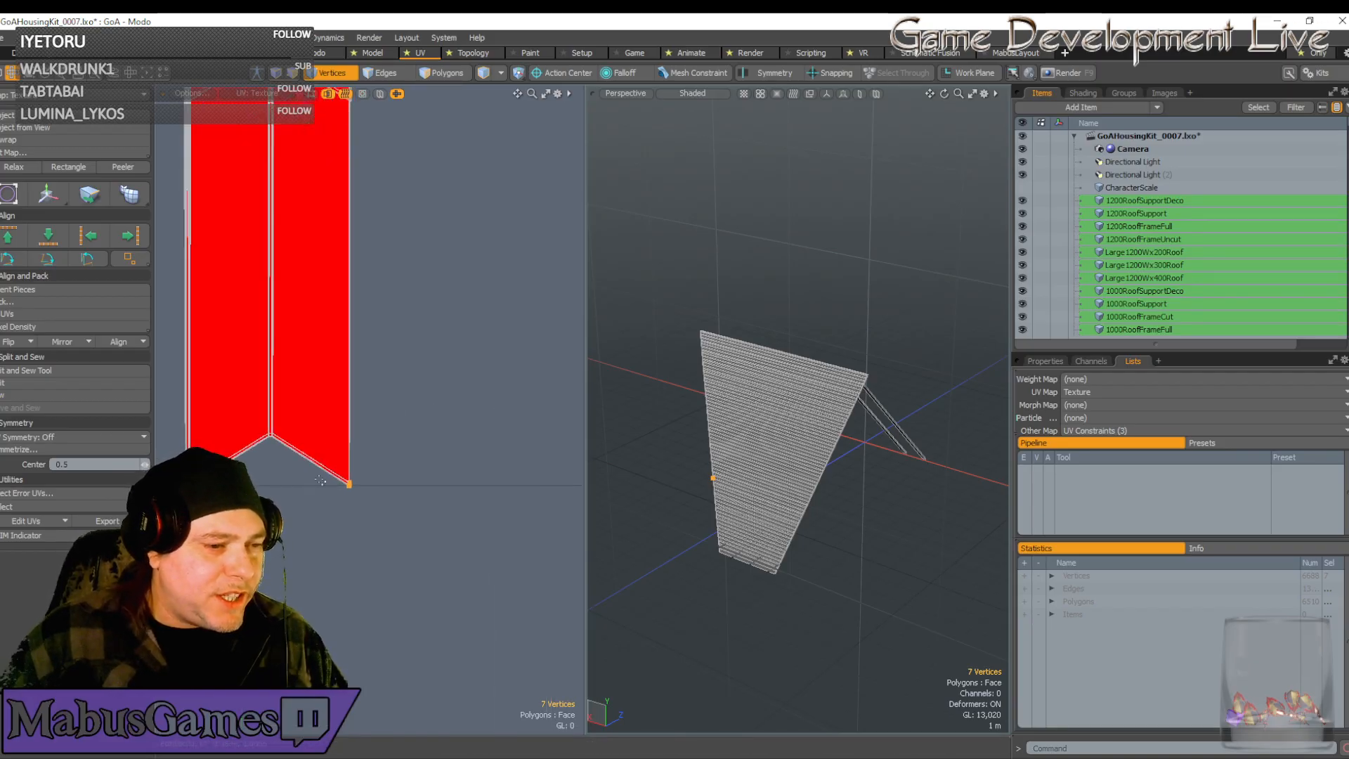
left_click_drag(373, 402, 256, 335, "alt+shift")
scroll(234, 337, "up", 8)
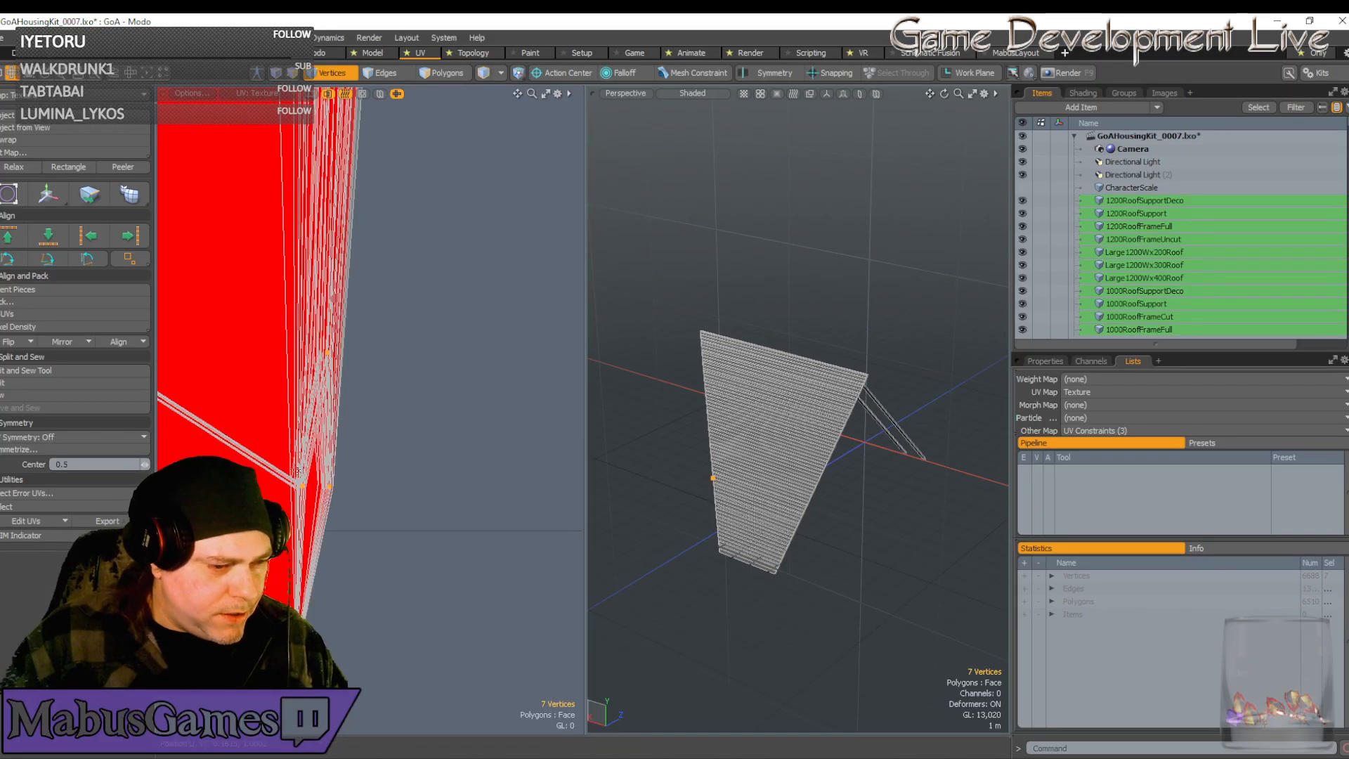
scroll(306, 525, "down", 8)
scroll(305, 525, "down", 6)
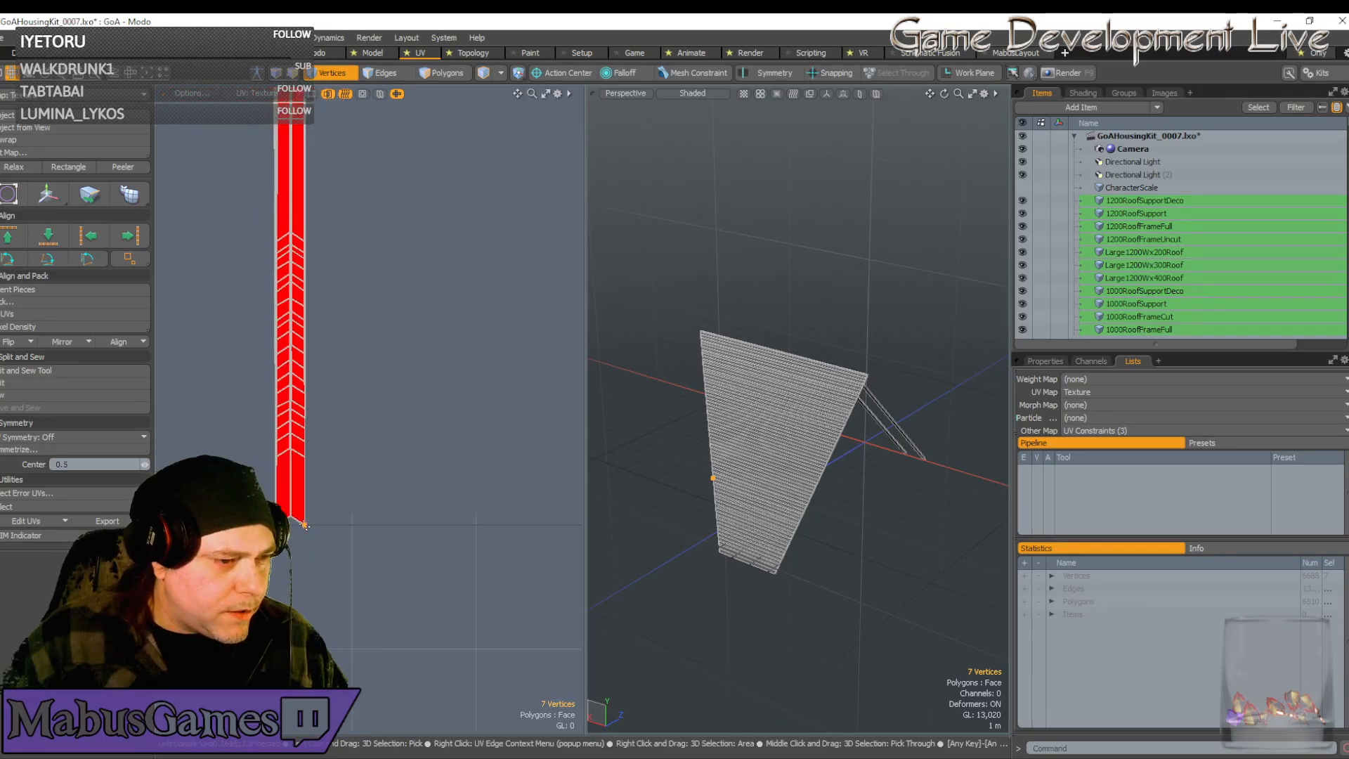
left_click(291, 449)
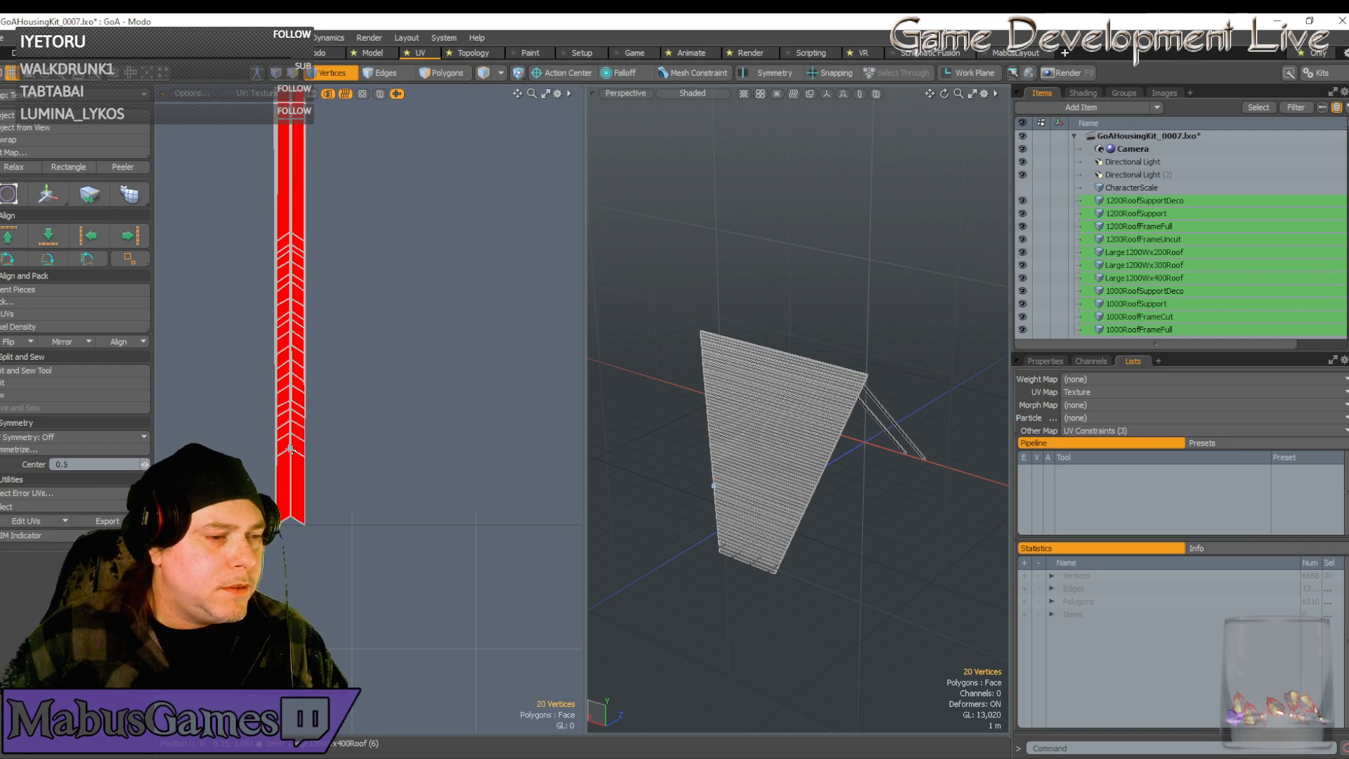
left_click(305, 456, "shift")
Move the selected strip vertices down, then up to the strip's corner
key("w")
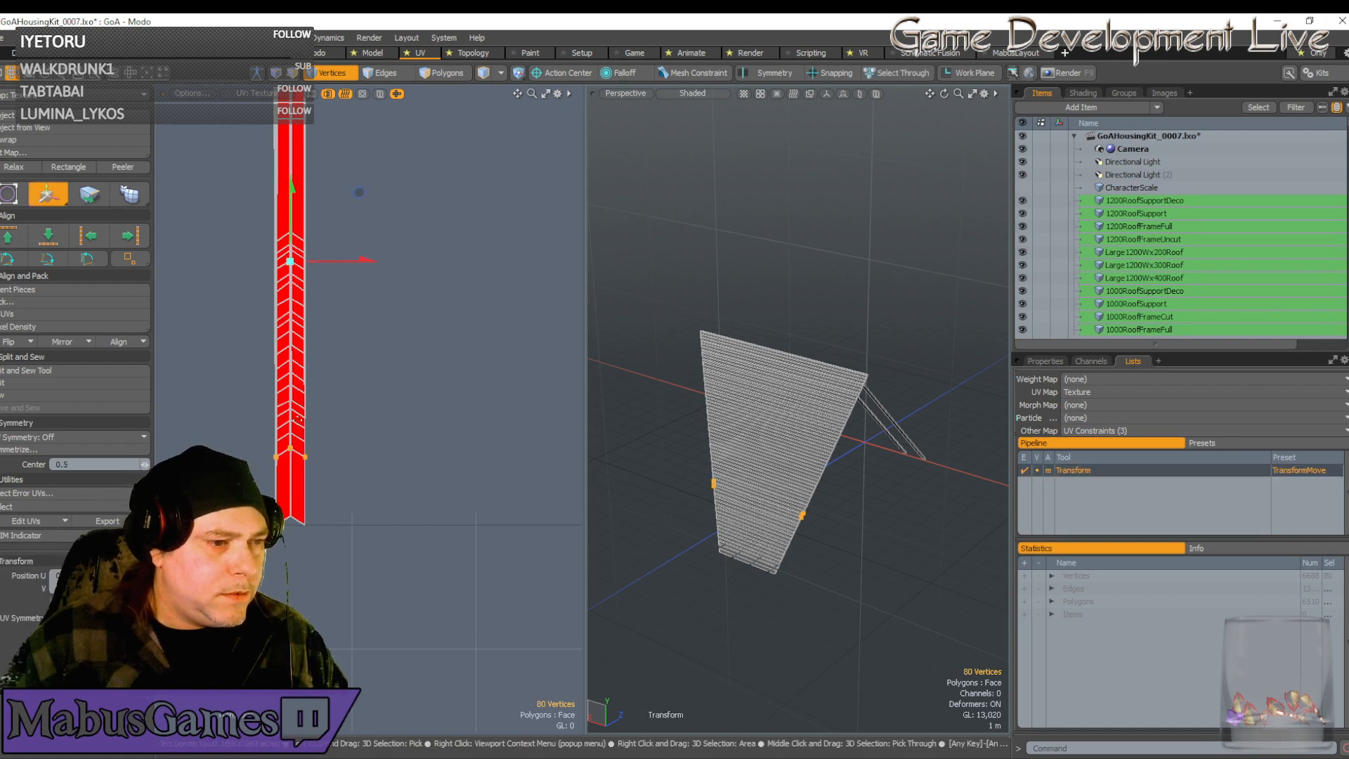
left_click_drag(359, 243, 359, 260)
left_click_drag(293, 294, 293, 296)
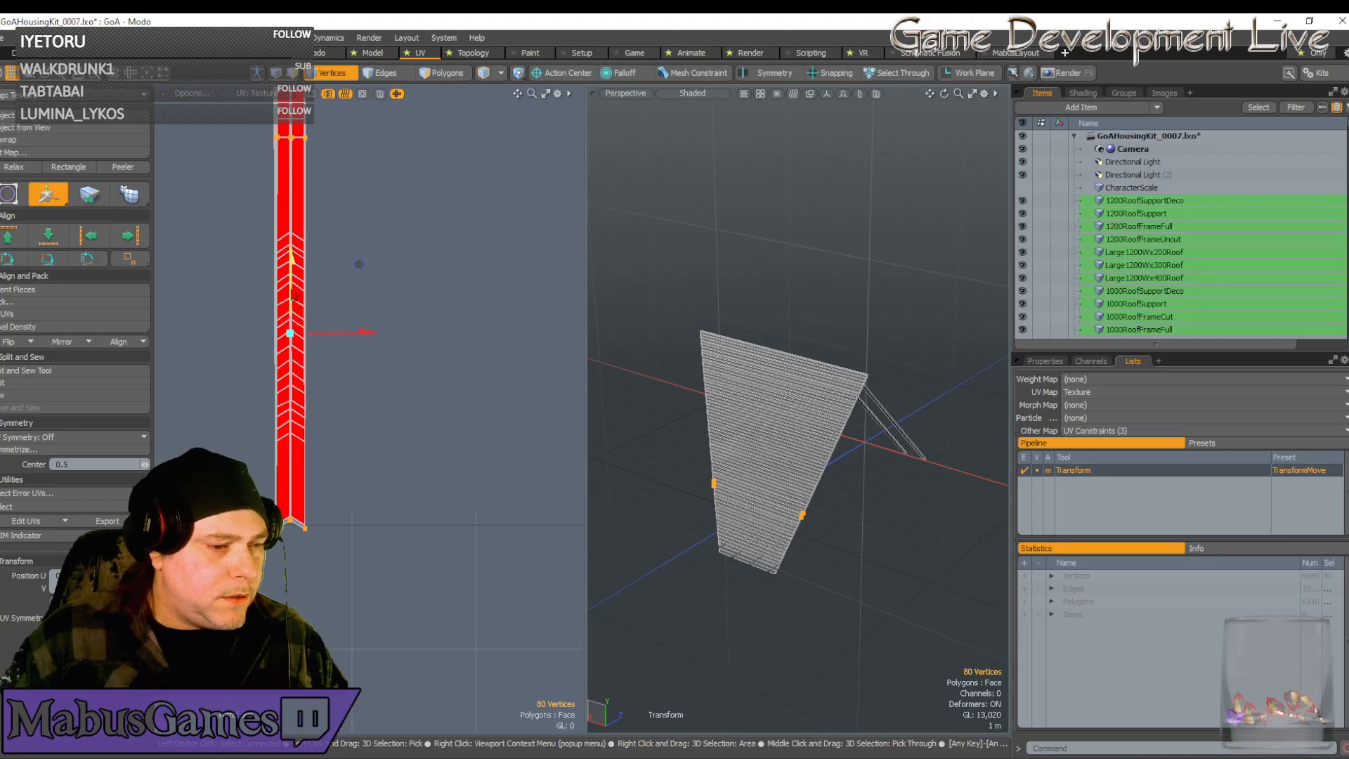
scroll(288, 518, "up", 10)
scroll(418, 389, "up", 5)
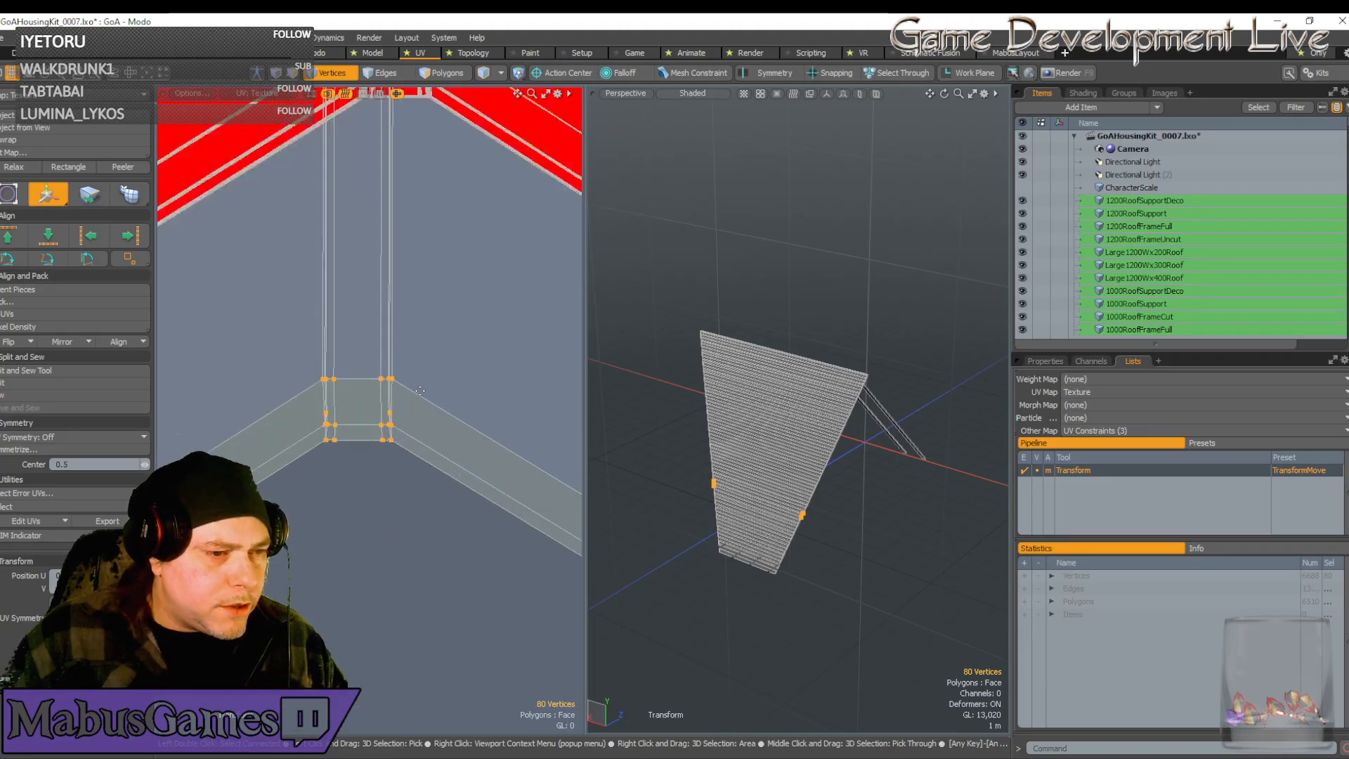
scroll(394, 399, "down", 7)
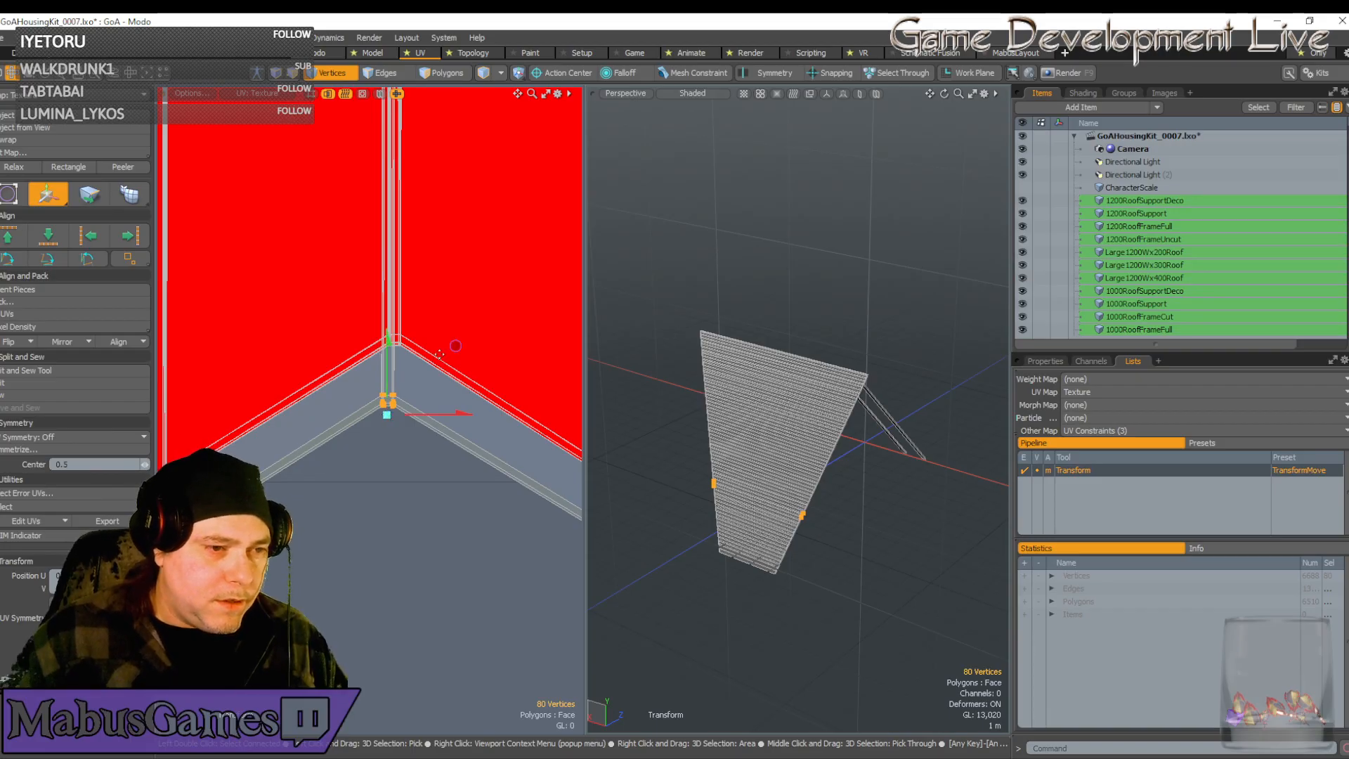
left_click_drag(452, 347, 460, 285)
scroll(382, 275, "down", 5)
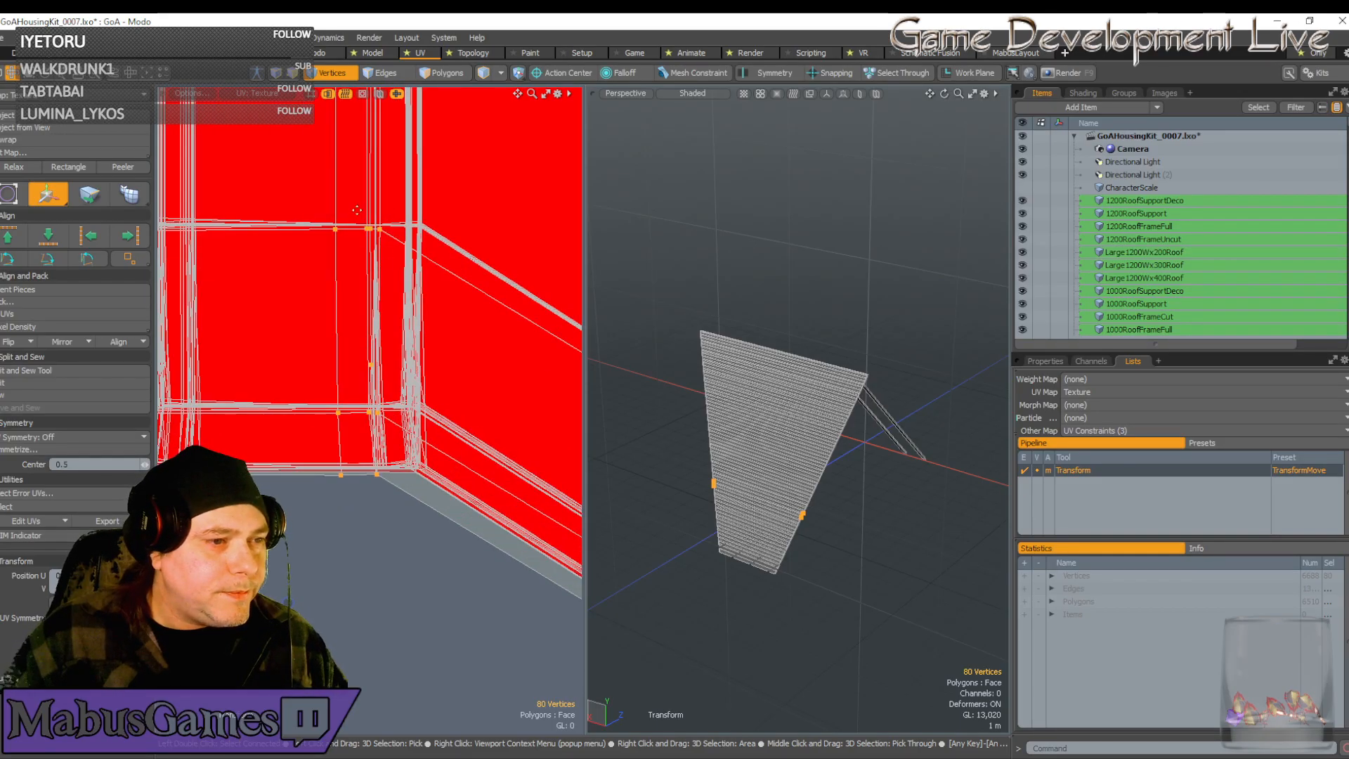
Shift the vertex row right into alignment and pull the stray vertex into line
left_click(347, 215)
scroll(360, 208, "up", 3)
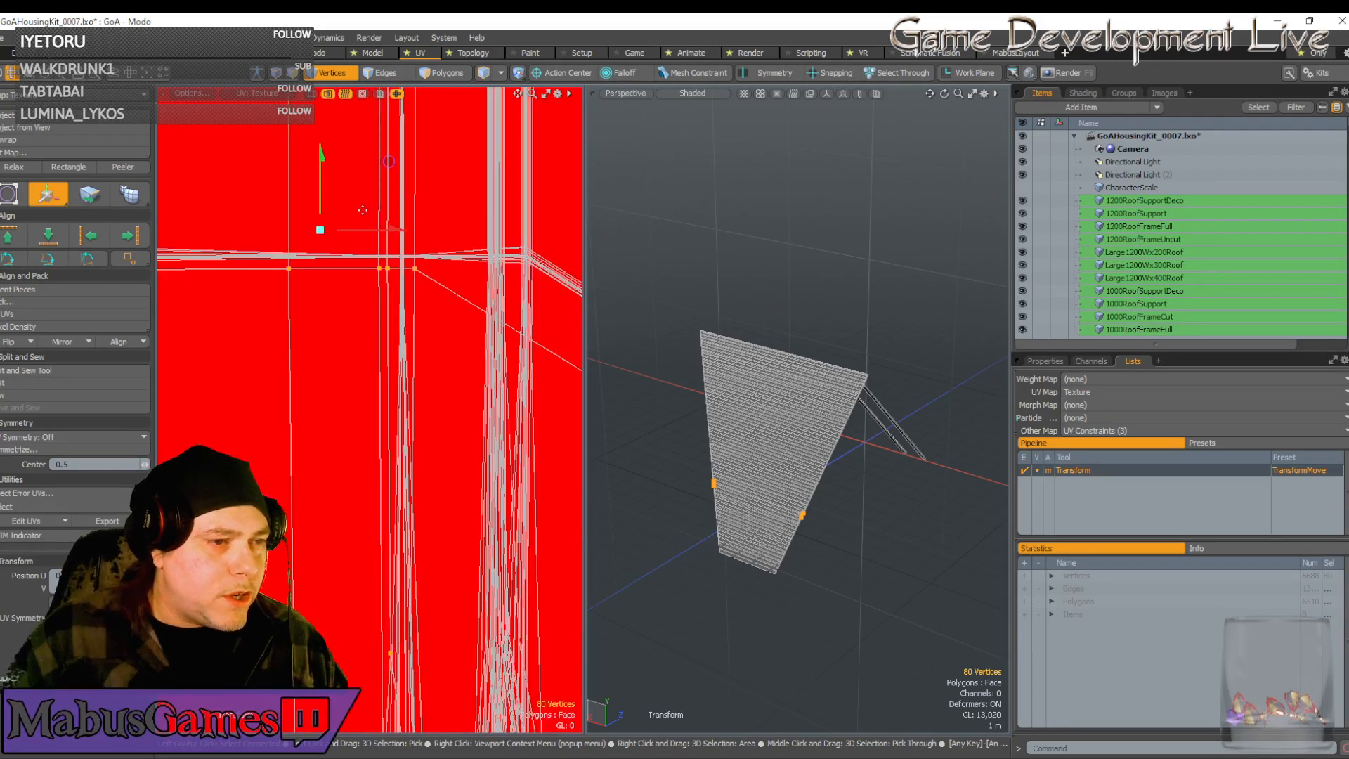
left_click_drag(389, 160, 502, 147)
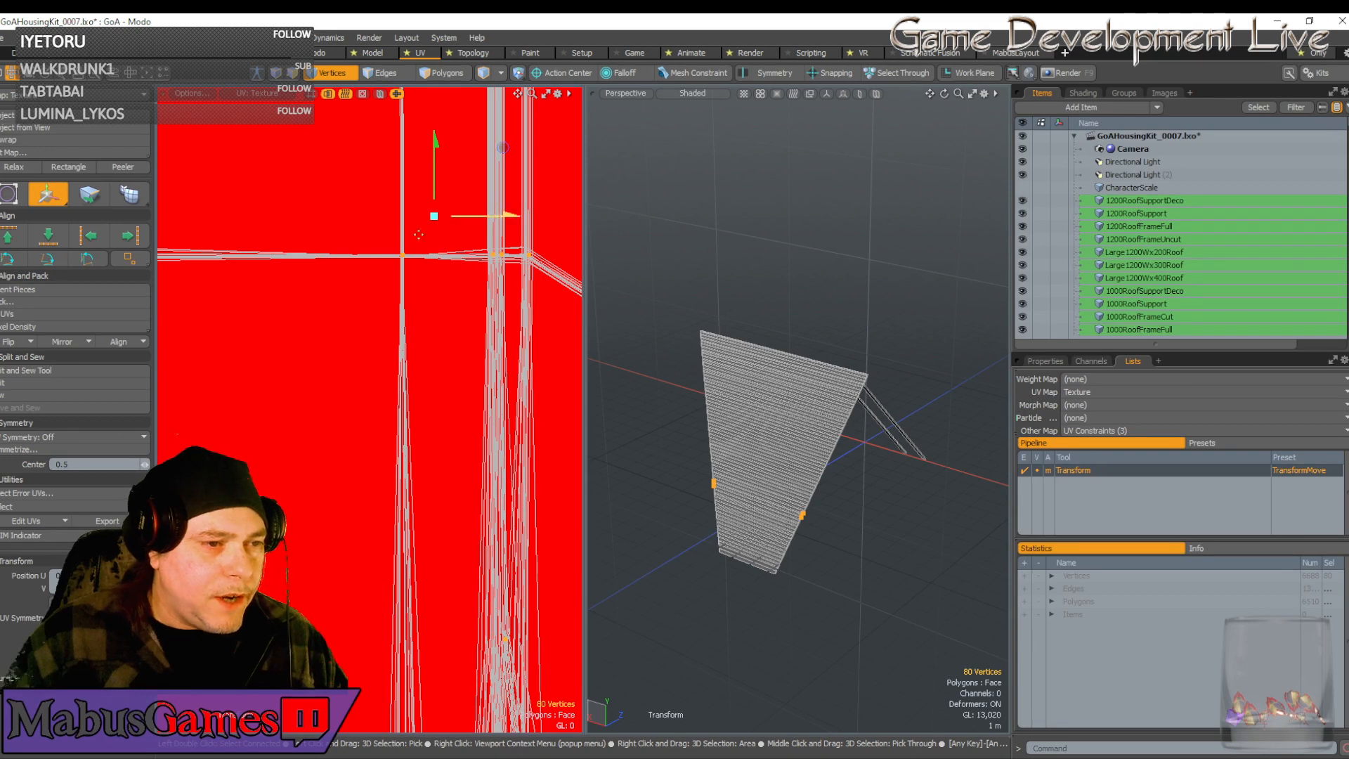
scroll(397, 261, "up", 5)
left_click_drag(397, 261, 485, 199, "alt")
left_click(516, 166)
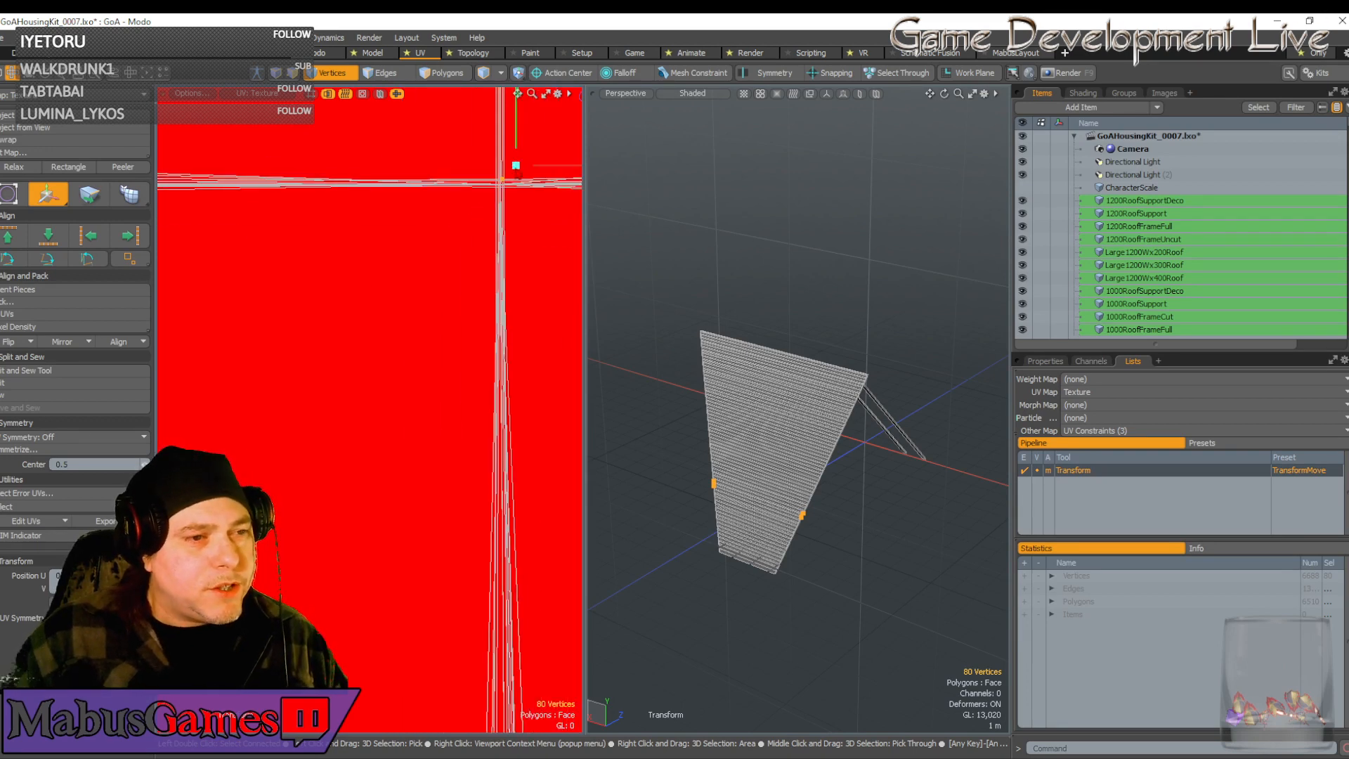
scroll(506, 177, "up", 3)
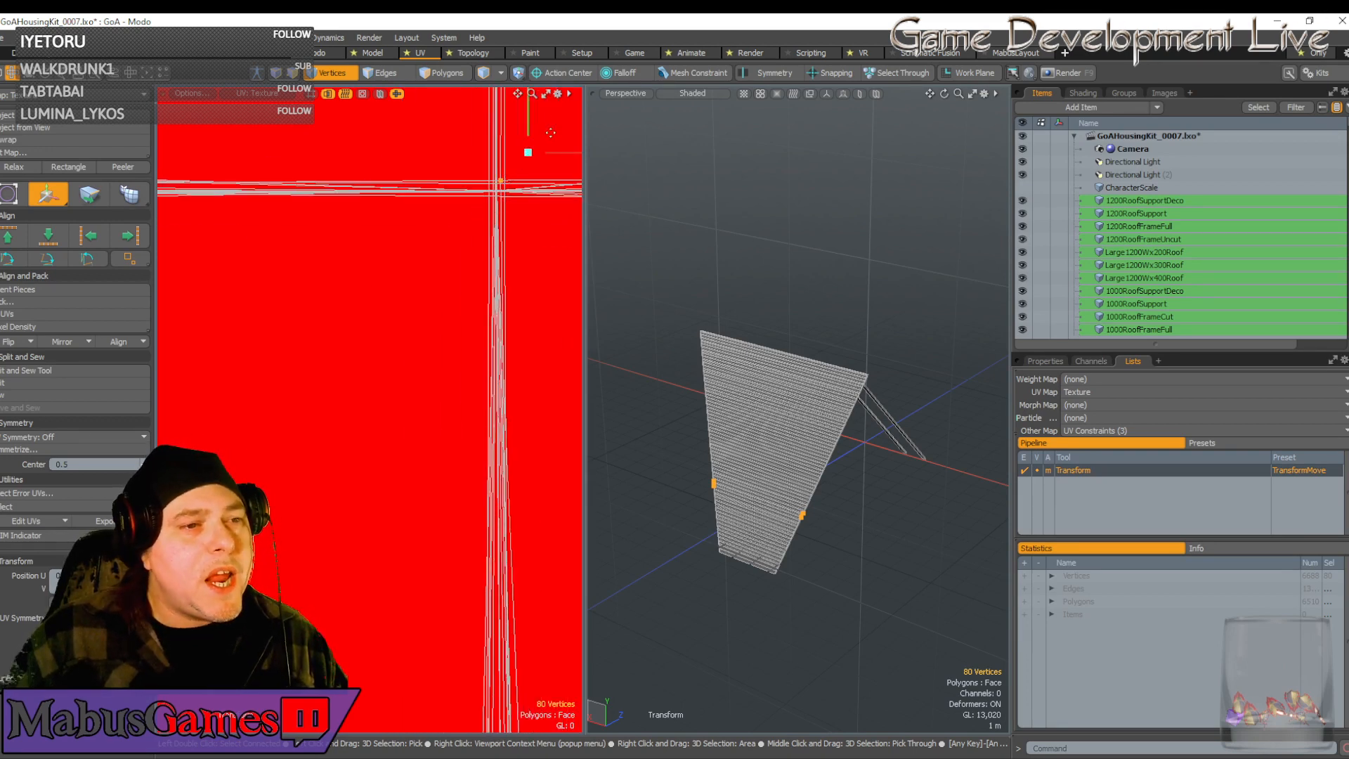
left_click_drag(550, 132, 546, 143)
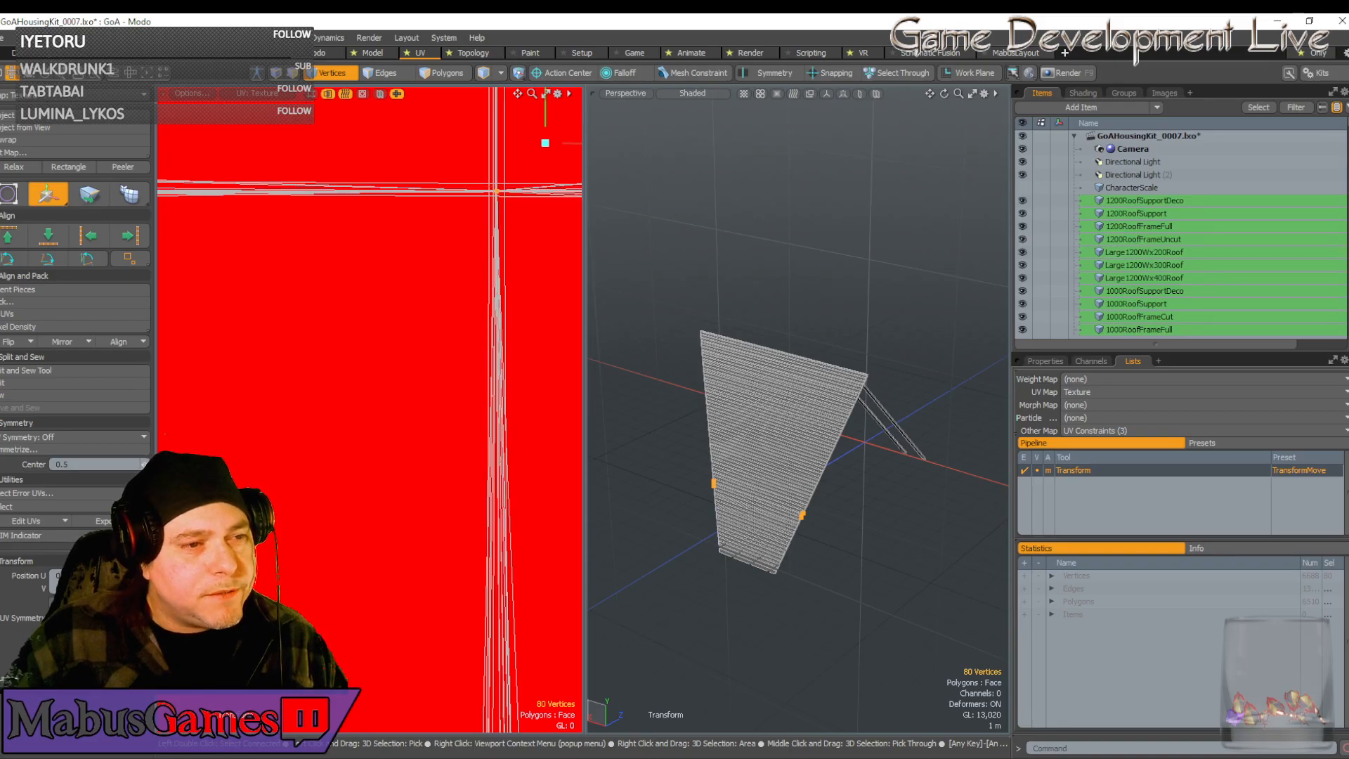
scroll(498, 189, "down", 2)
scroll(228, 293, "down", 5)
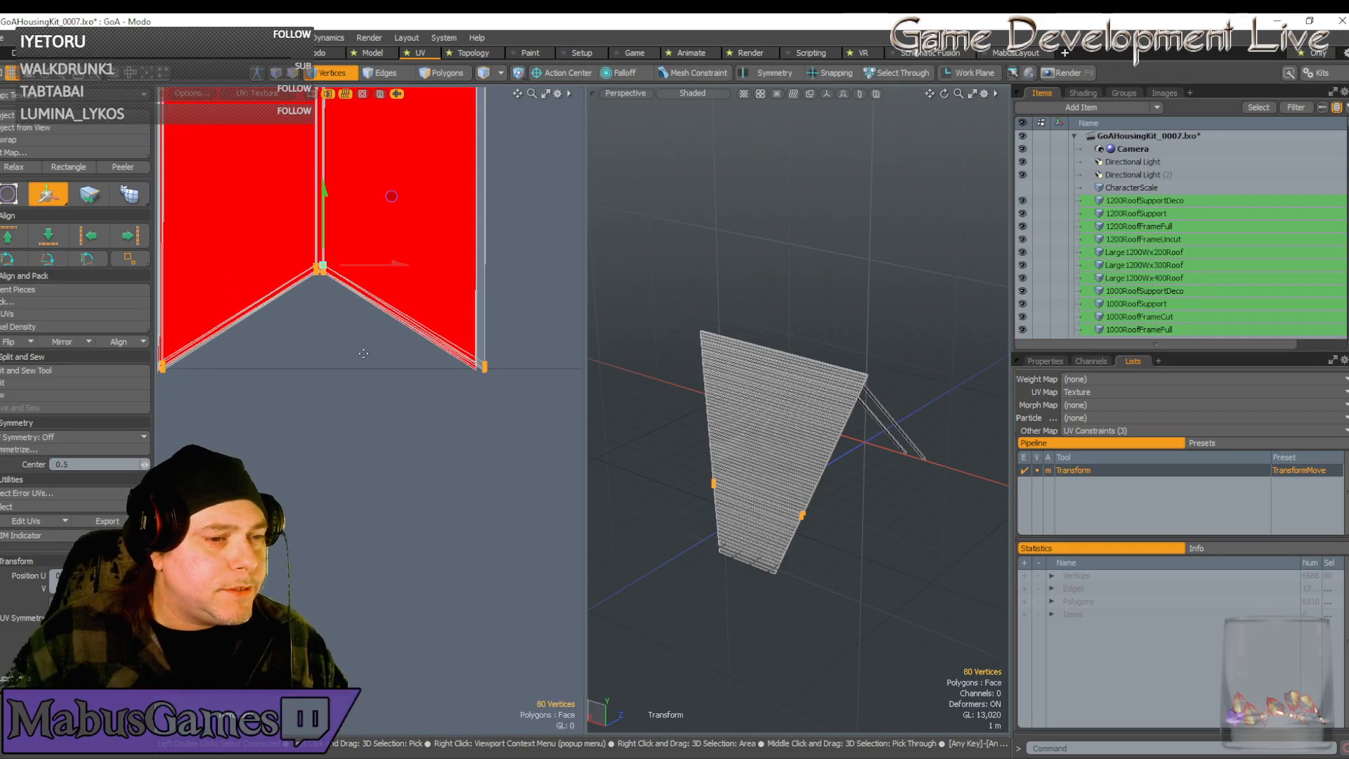
scroll(260, 367, "down", 3)
key("space")
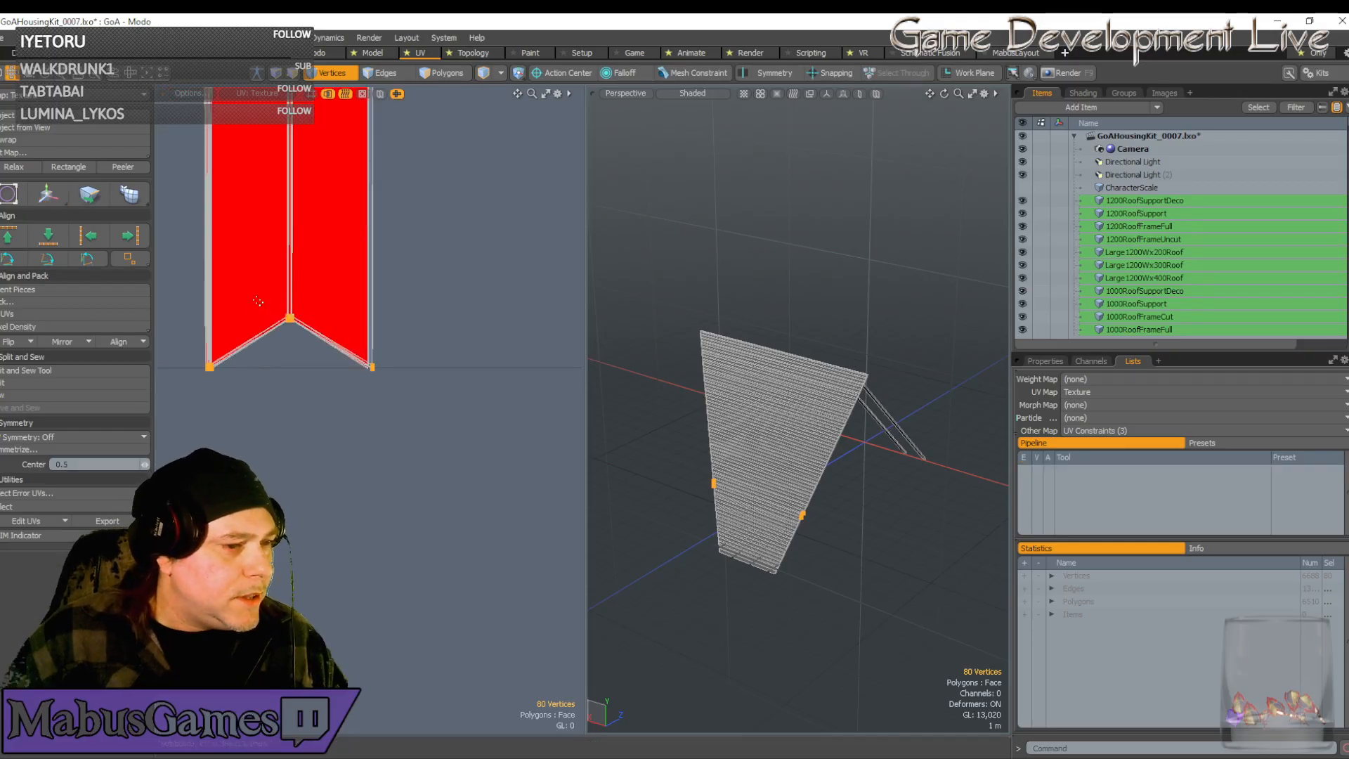
Deselect the vertices around the chevron notch and reframe the strips
right_click_drag(255, 275, 467, 452, "ctrl")
scroll(366, 232, "down", 5)
left_click_drag(369, 232, 372, 308, "alt")
scroll(371, 296, "up", 1)
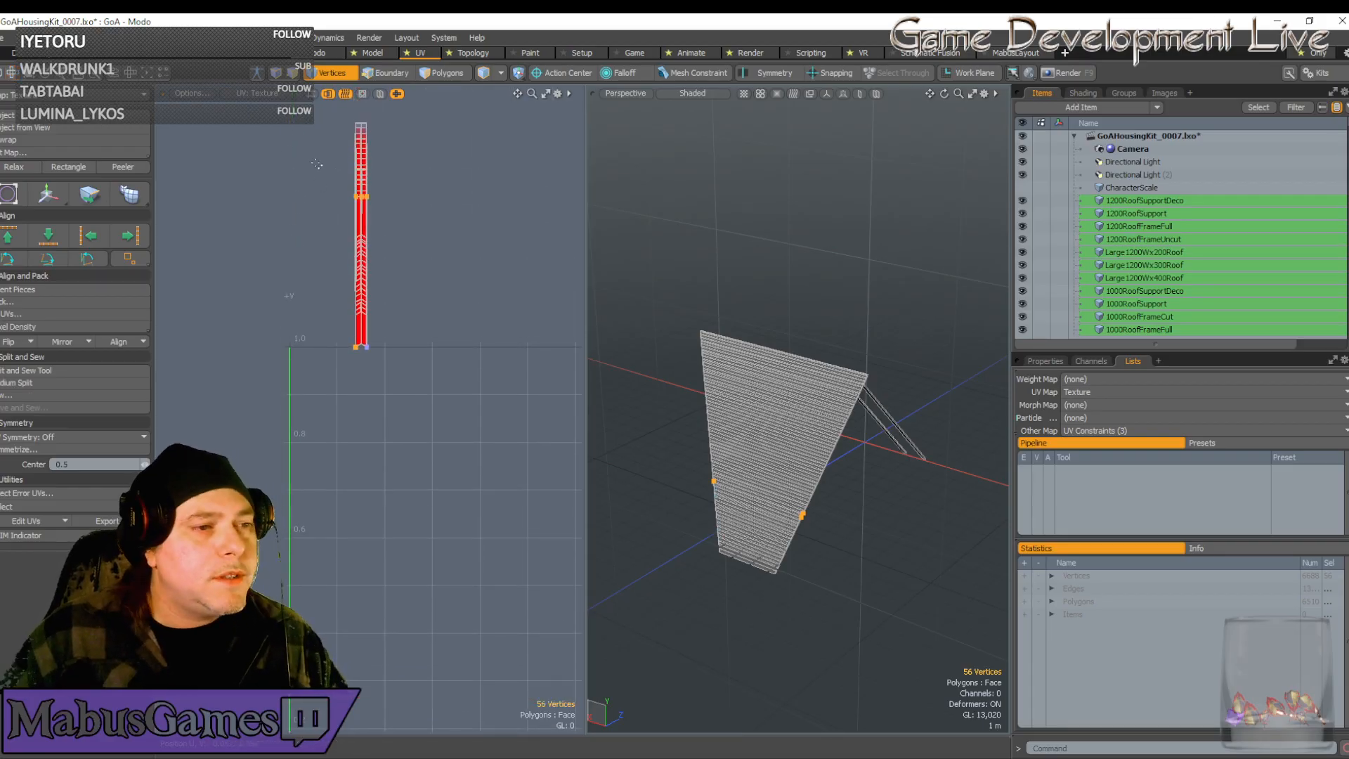
Keep only the bottom corner vertices selected and slide them left
right_click_drag(318, 164, 437, 254, "ctrl")
scroll(358, 336, "up", 12)
scroll(382, 317, "down", 4)
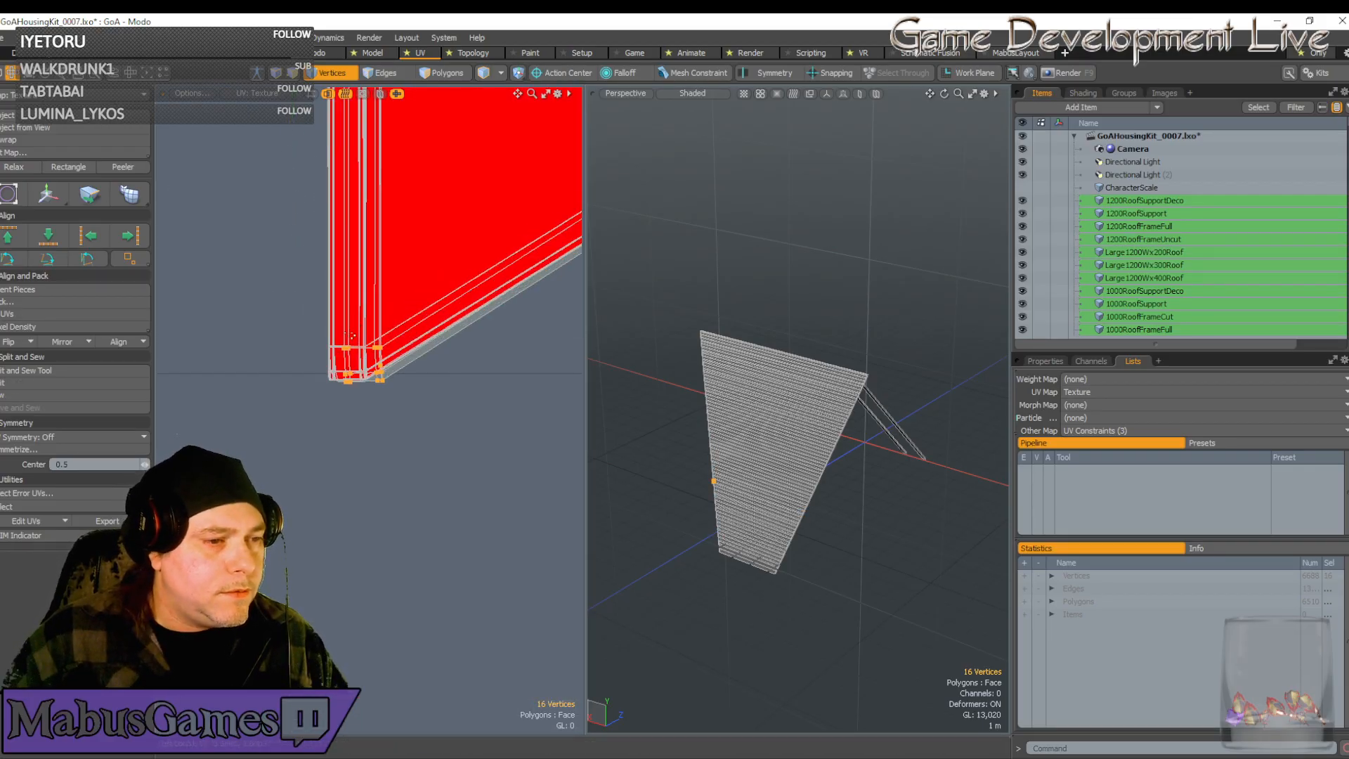
key("w")
left_click_drag(489, 290, 427, 284)
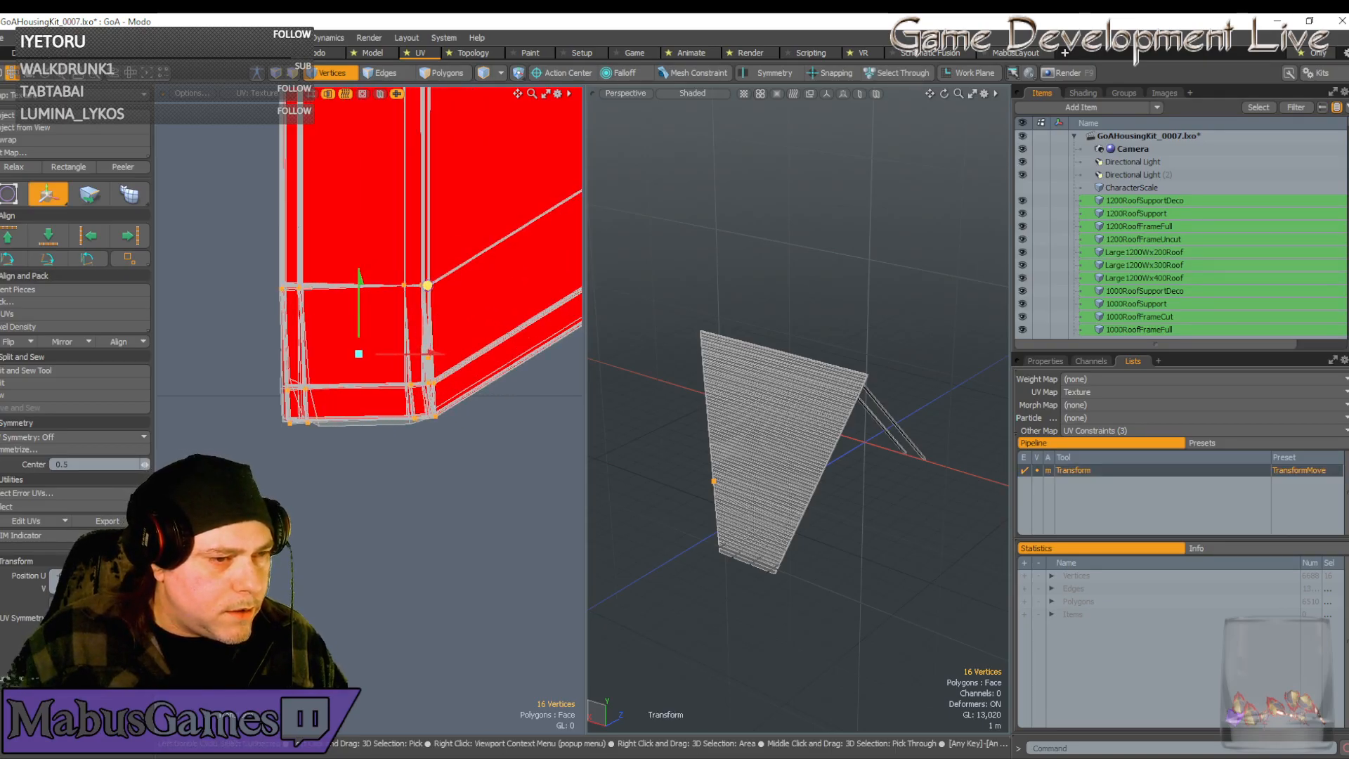
Nudge the corner vertices onto the strip's corner and finish the move
scroll(409, 286, "up", 5)
scroll(402, 283, "up", 2)
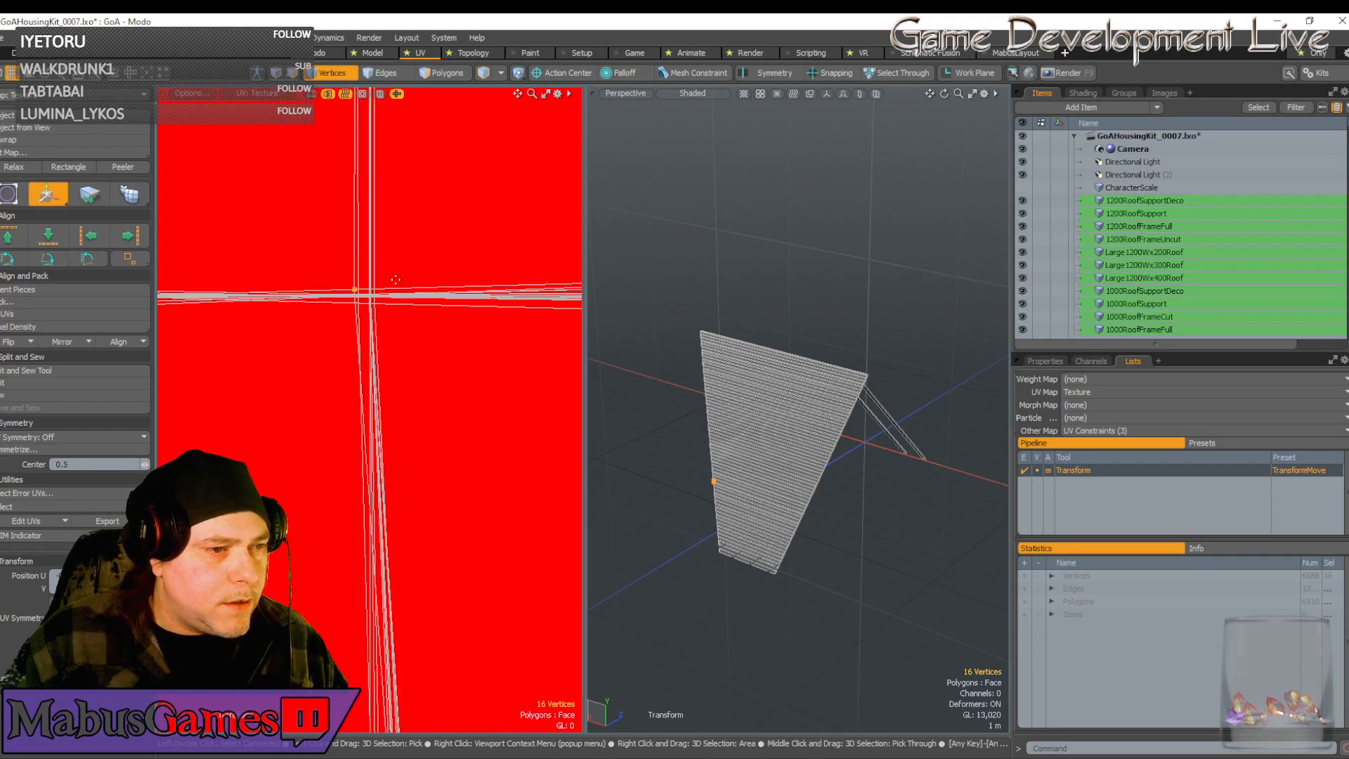
left_click(385, 279)
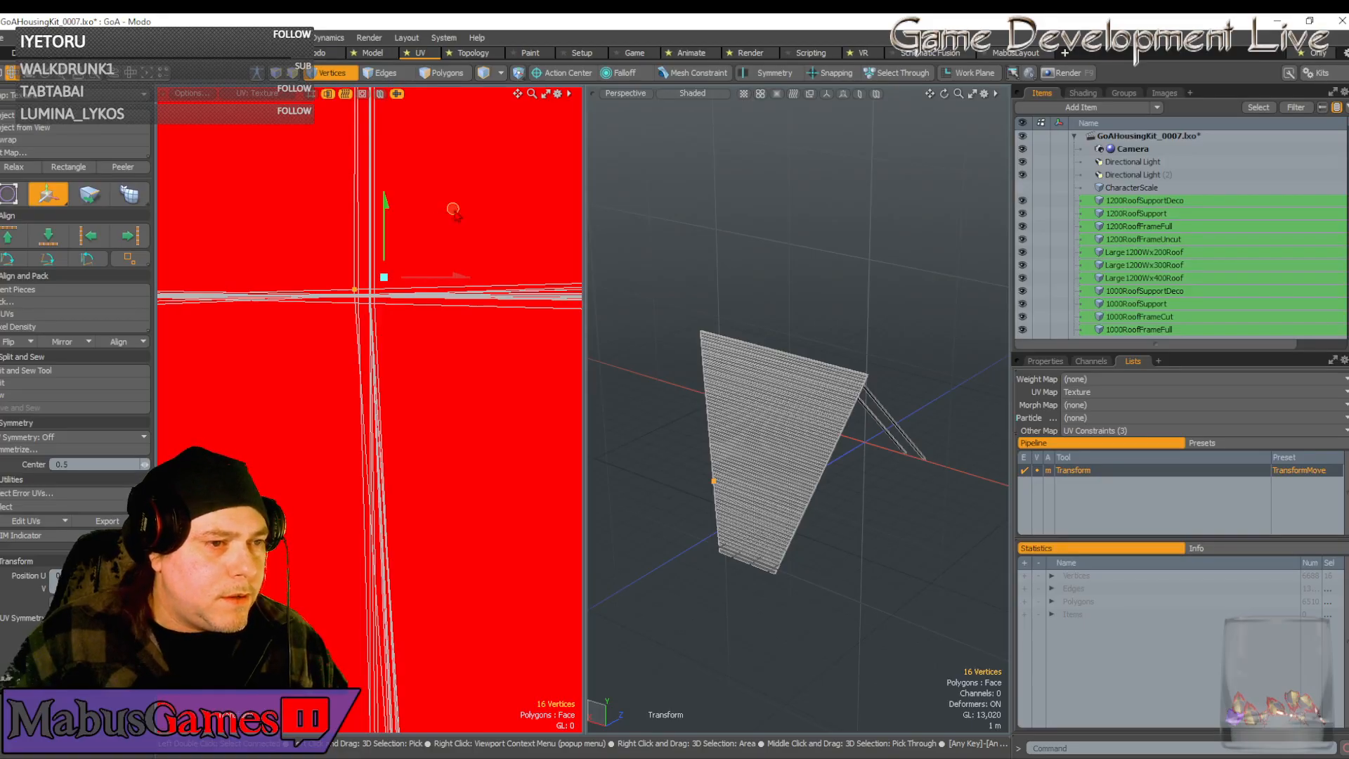
left_click_drag(454, 210, 468, 215)
scroll(465, 302, "down", 5)
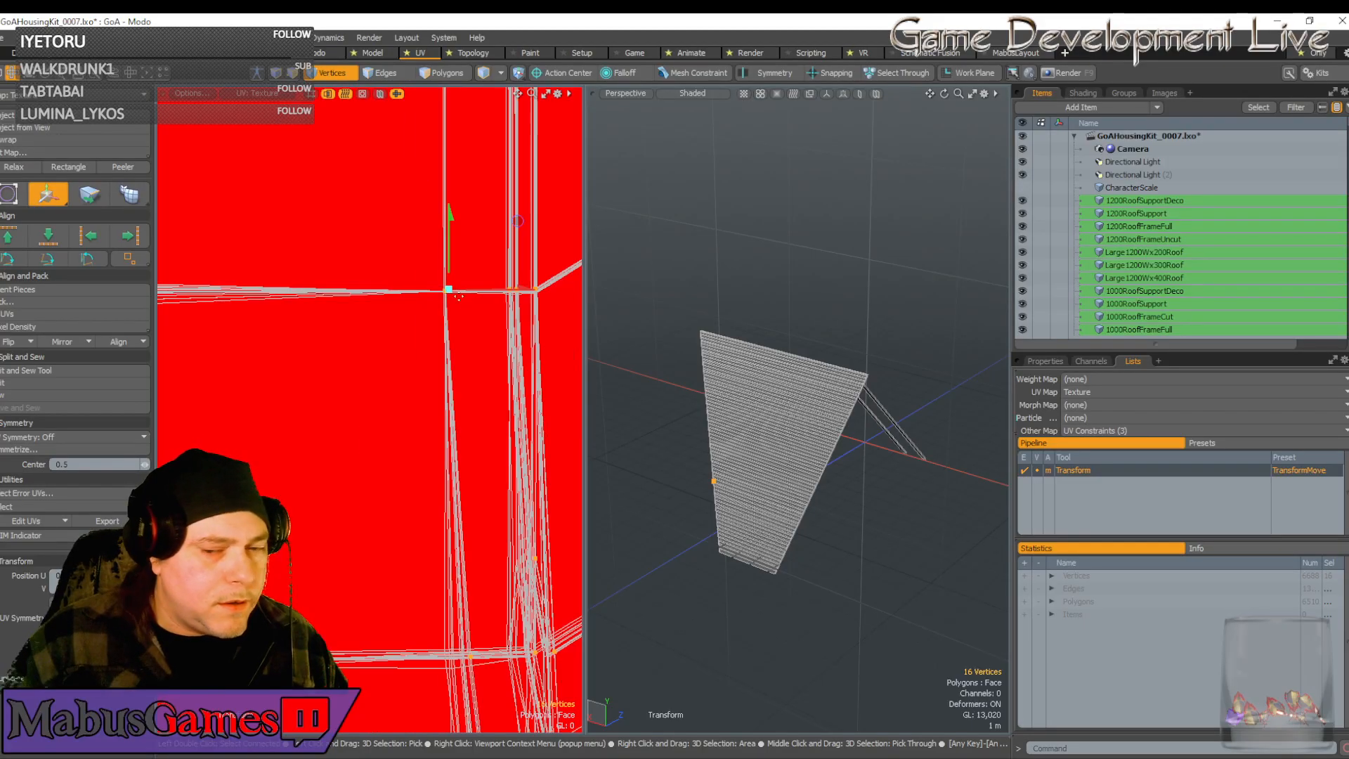
scroll(447, 308, "down", 3)
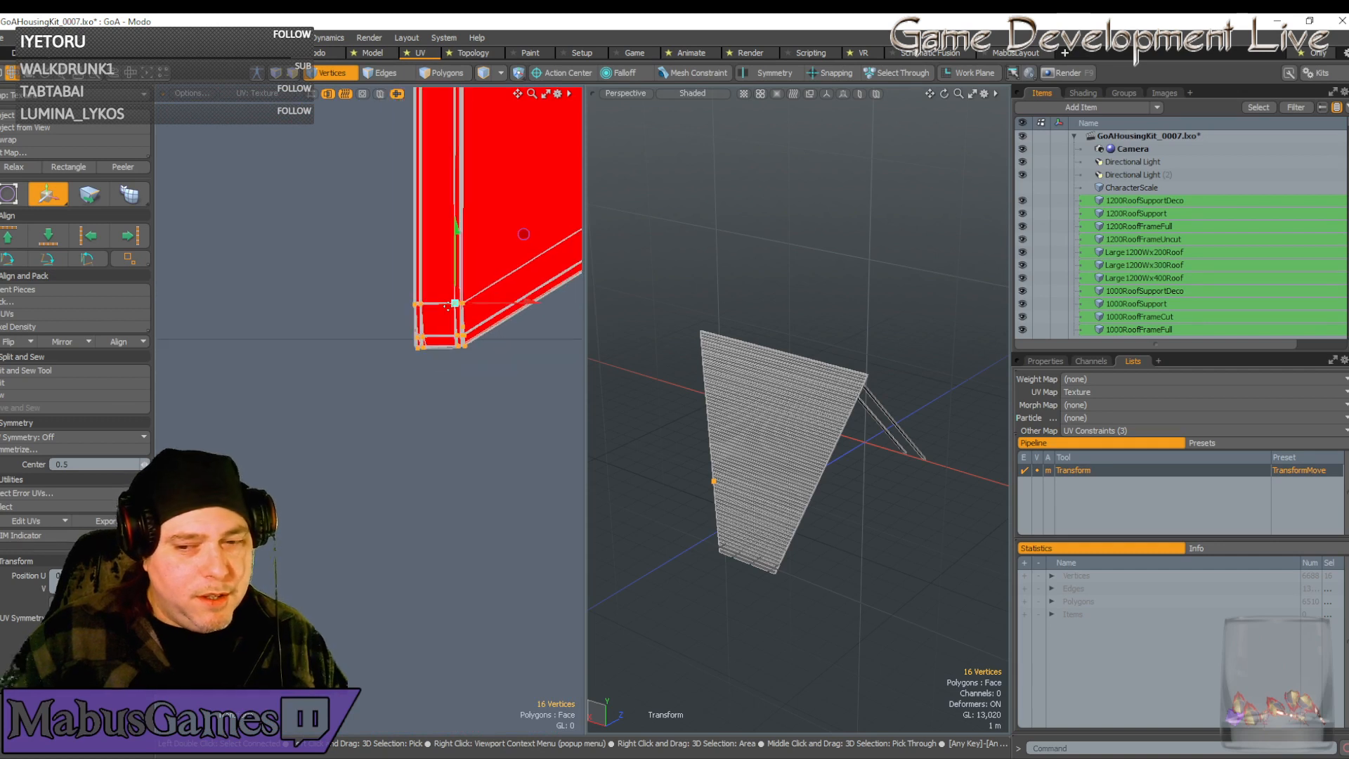
left_click_drag(449, 307, 298, 341, "alt")
key("q")
Narrow the selection to the chevron tip vertices
scroll(448, 306, "down", 6)
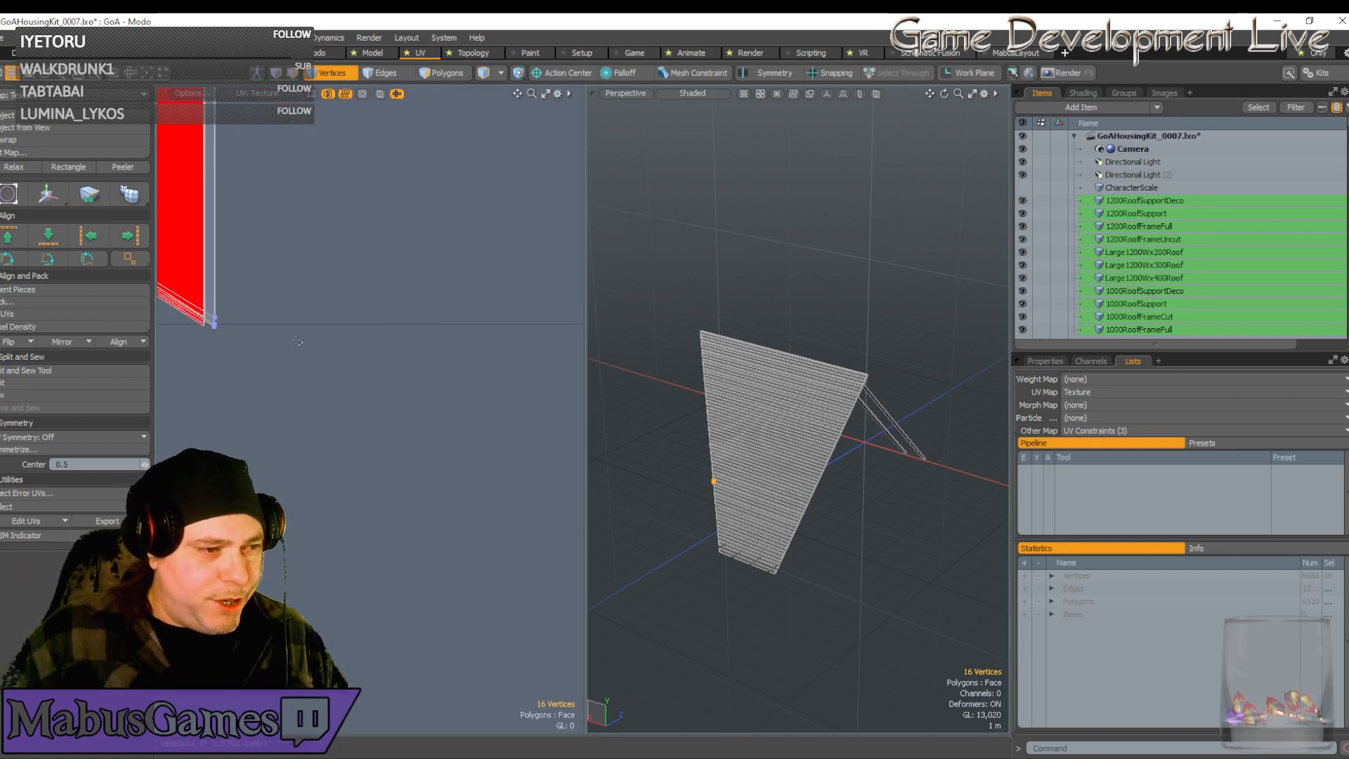
scroll(233, 328, "up", 6)
left_click_drag(166, 340, 446, 345, "alt")
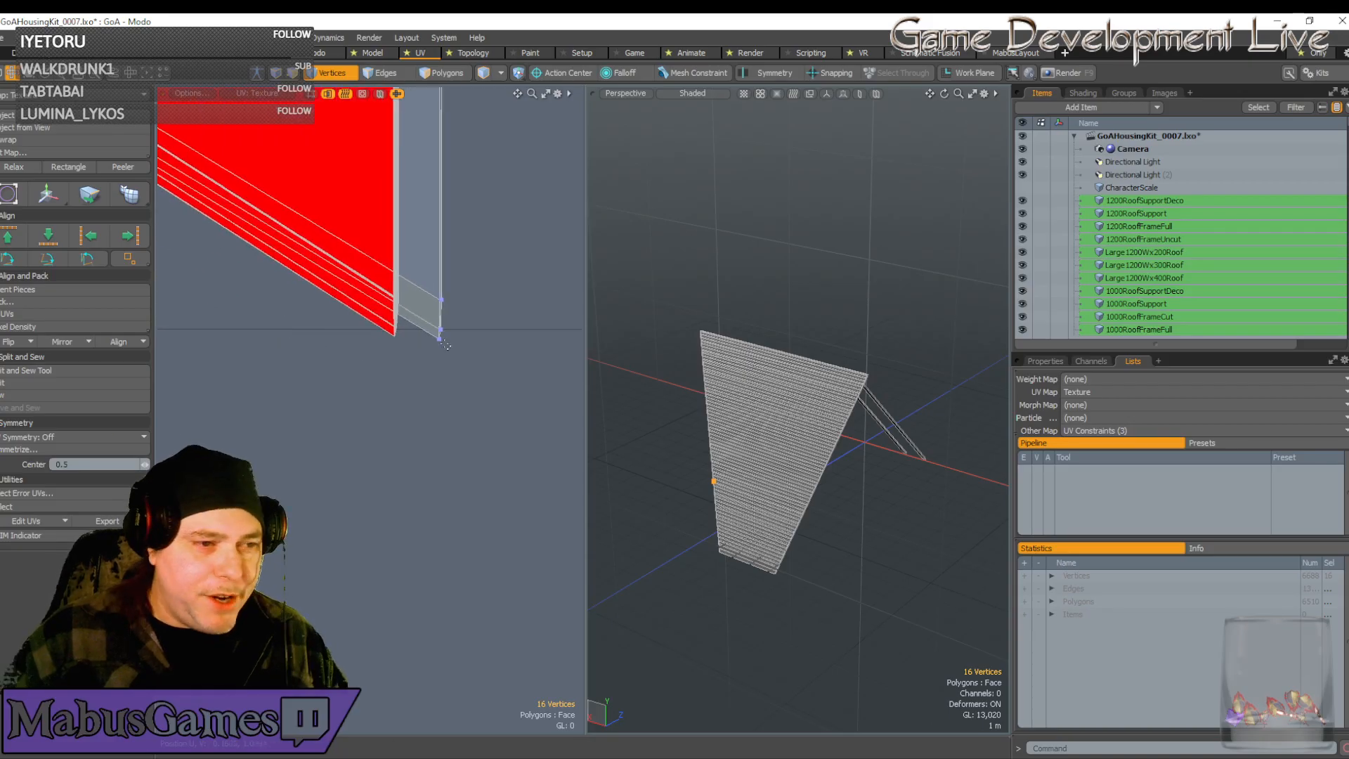
right_click_drag(481, 360, 413, 267)
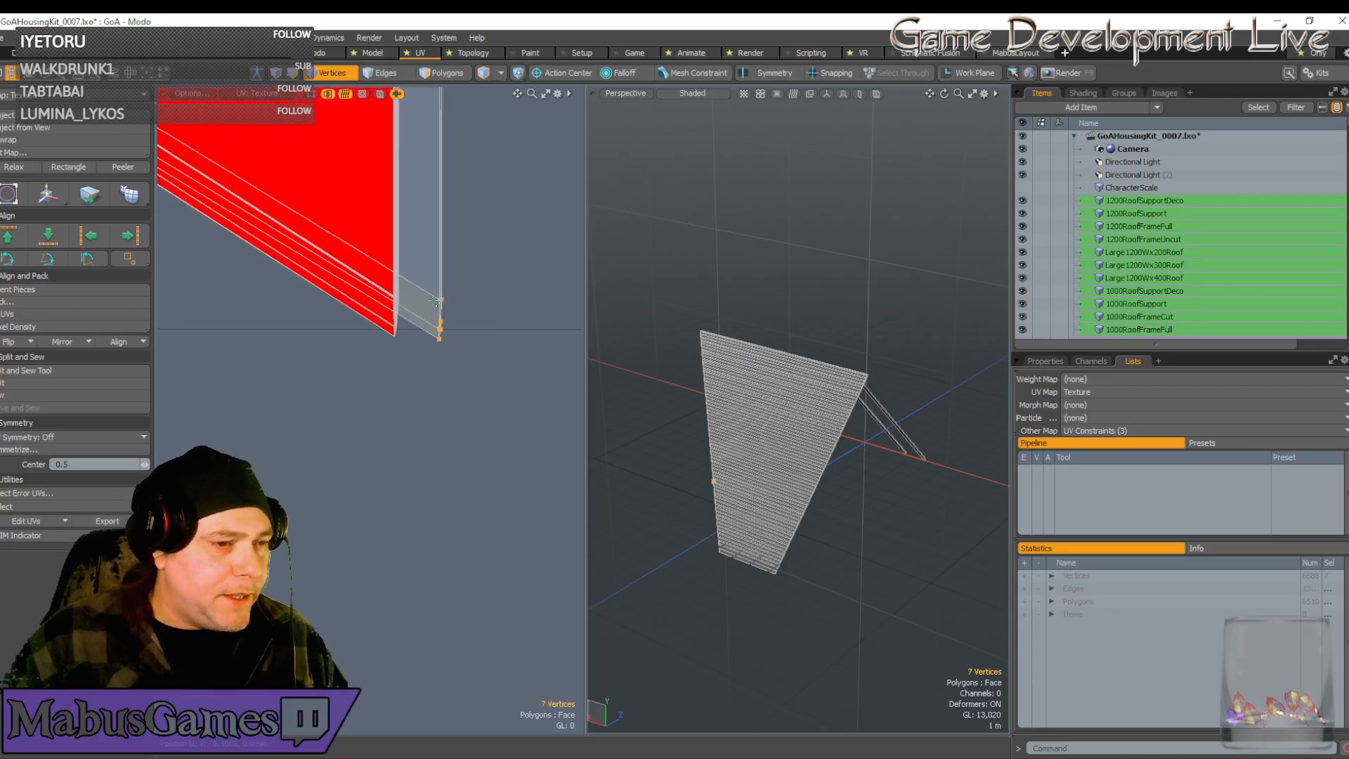
Slide the tip vertices left along U and snap them onto the bottom corner
key("w")
left_click_drag(508, 318, 397, 283)
scroll(397, 290, "up", 3)
scroll(416, 277, "up", 4)
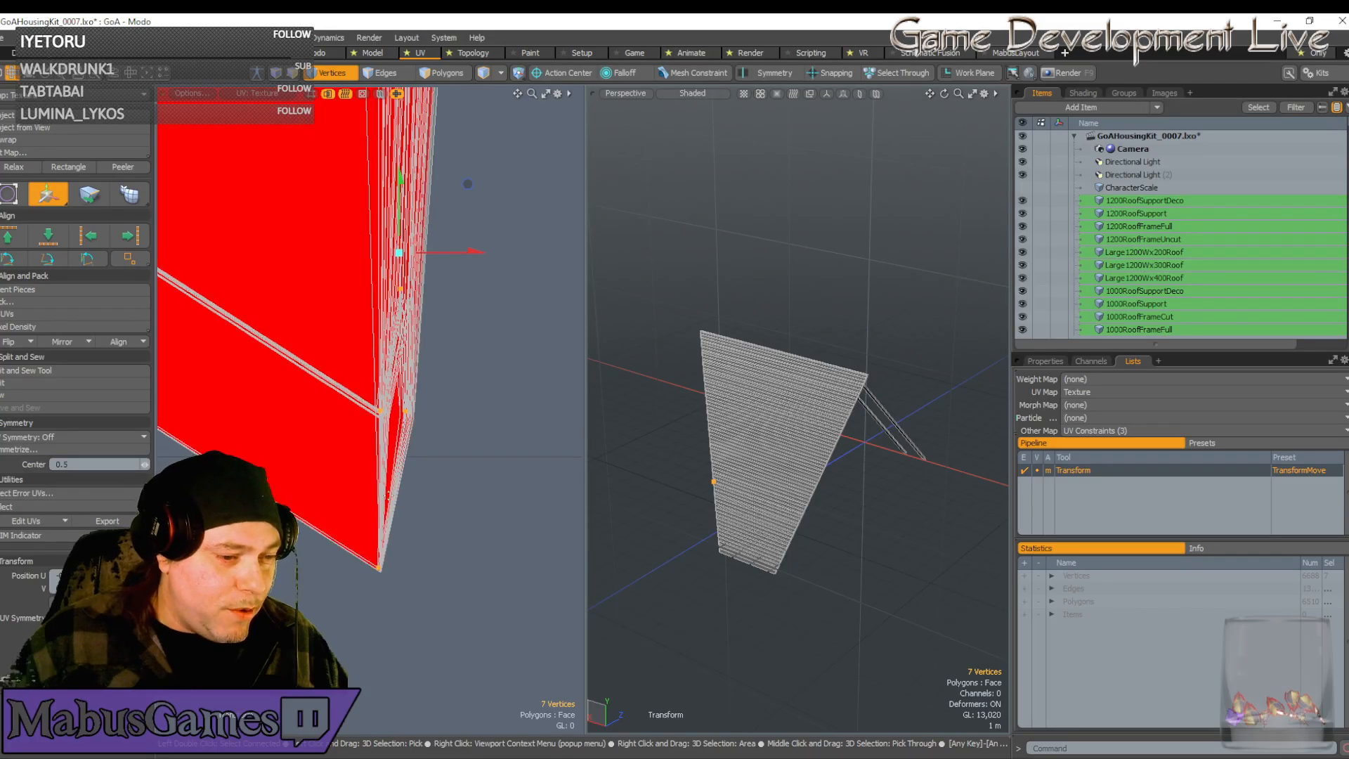
left_click(380, 584)
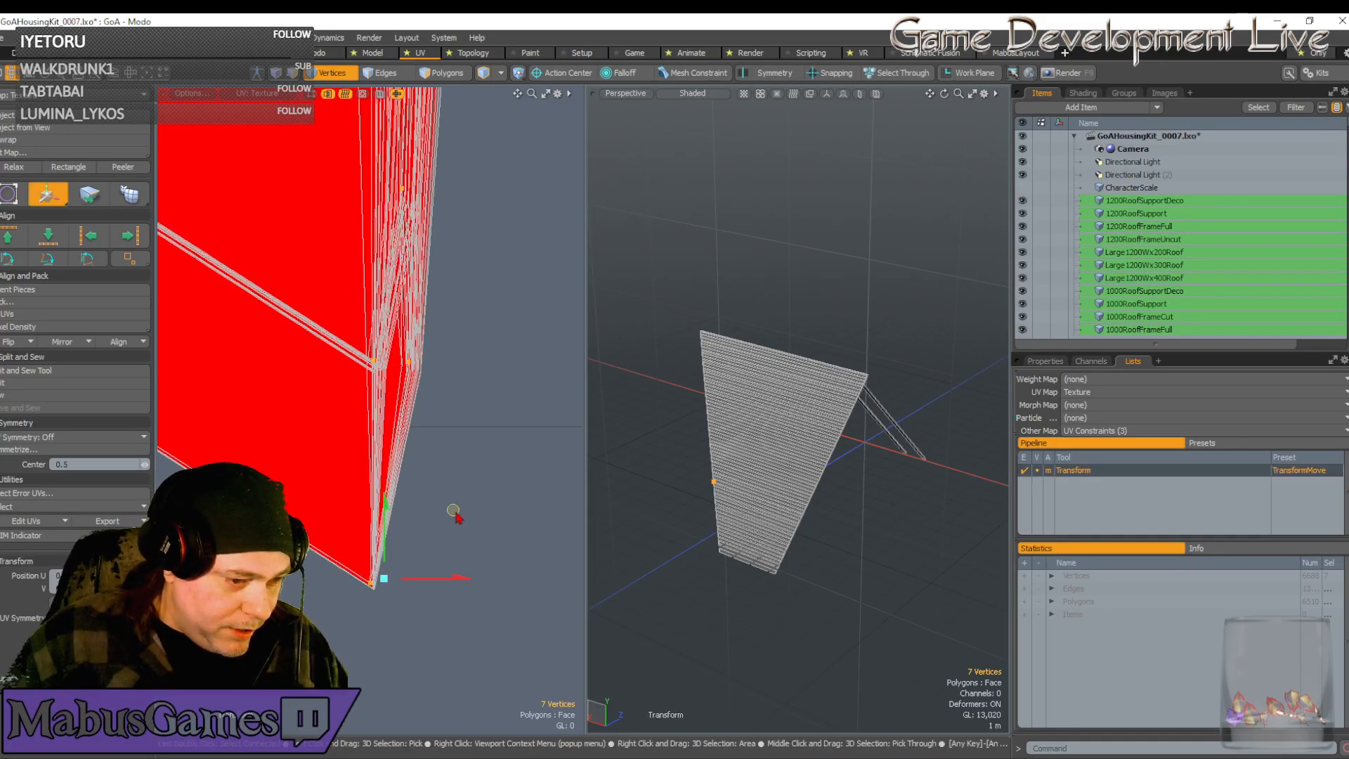
left_click_drag(453, 510, 456, 518)
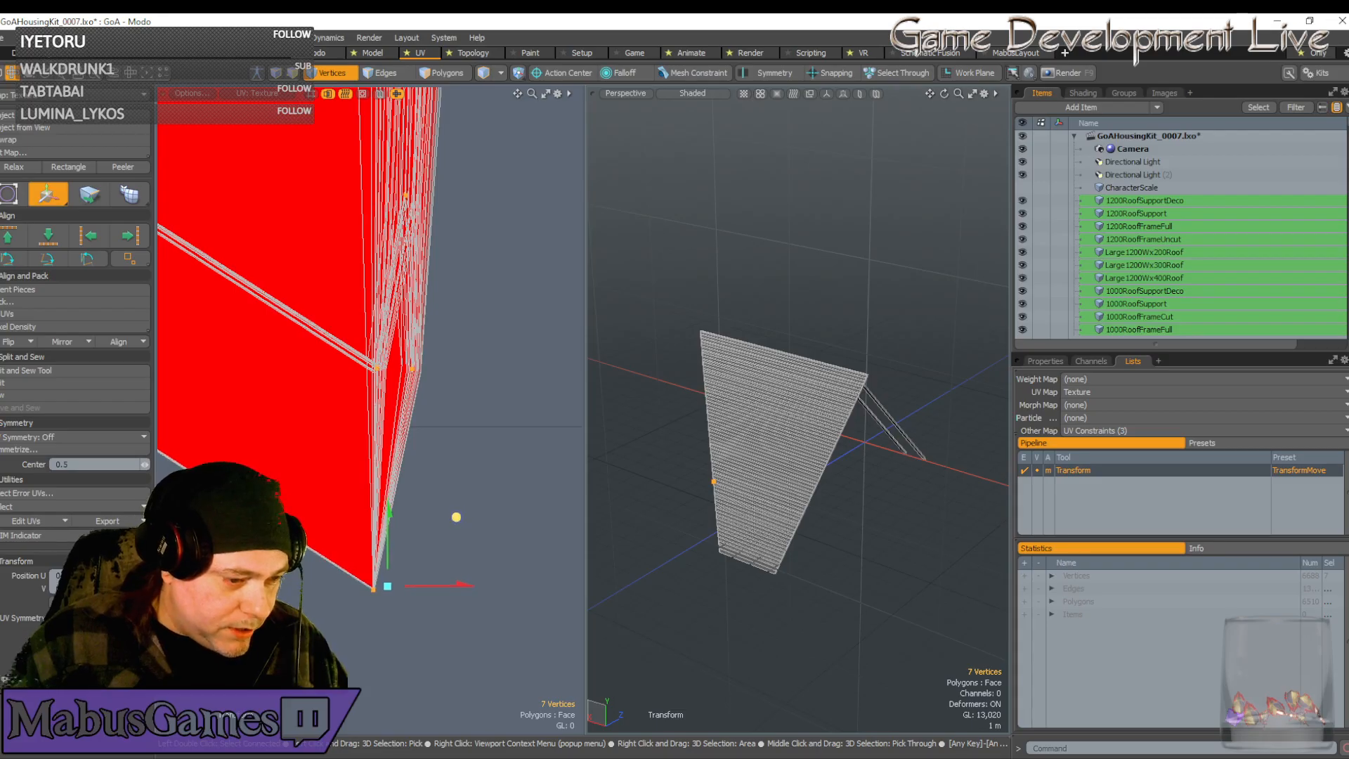
scroll(368, 592, "up", 5)
left_click_drag(368, 591, 410, 590, "alt")
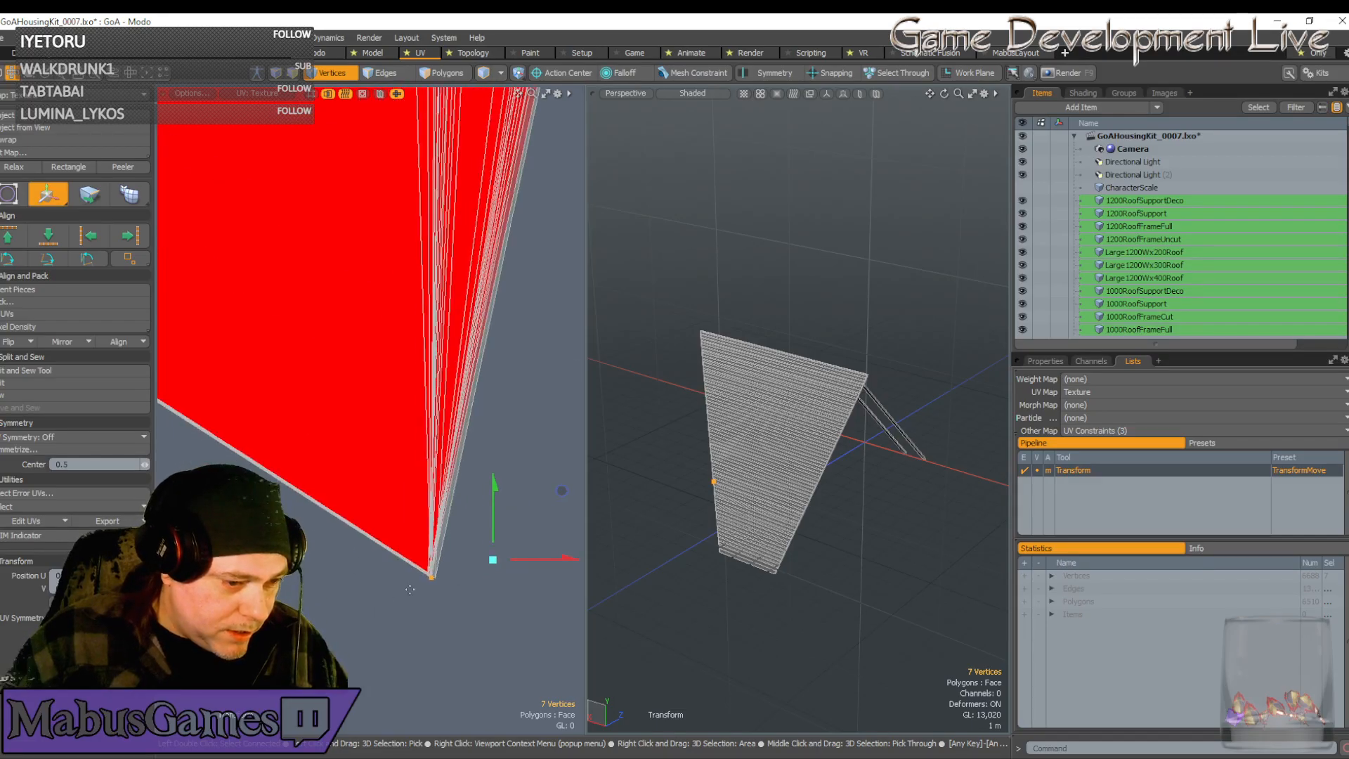
left_click_drag(561, 491, 561, 488)
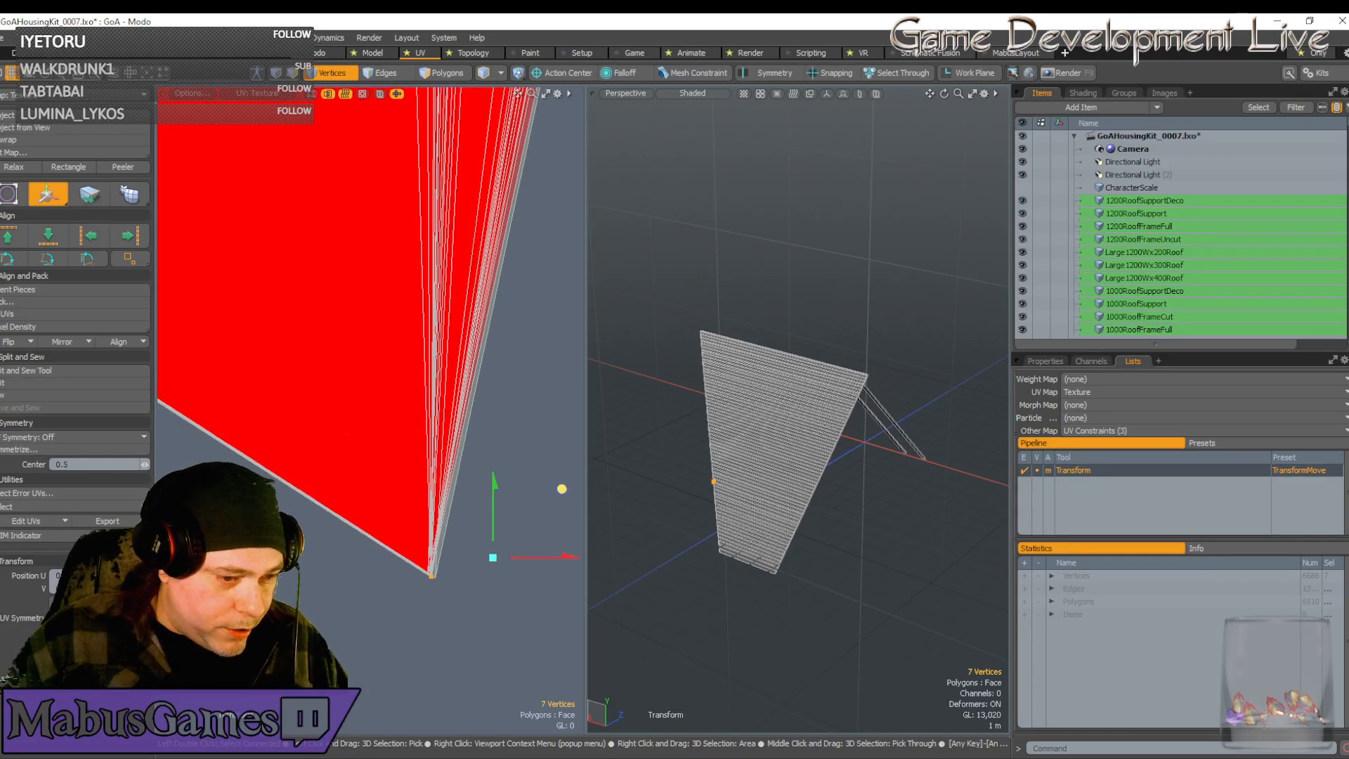
scroll(535, 507, "down", 4)
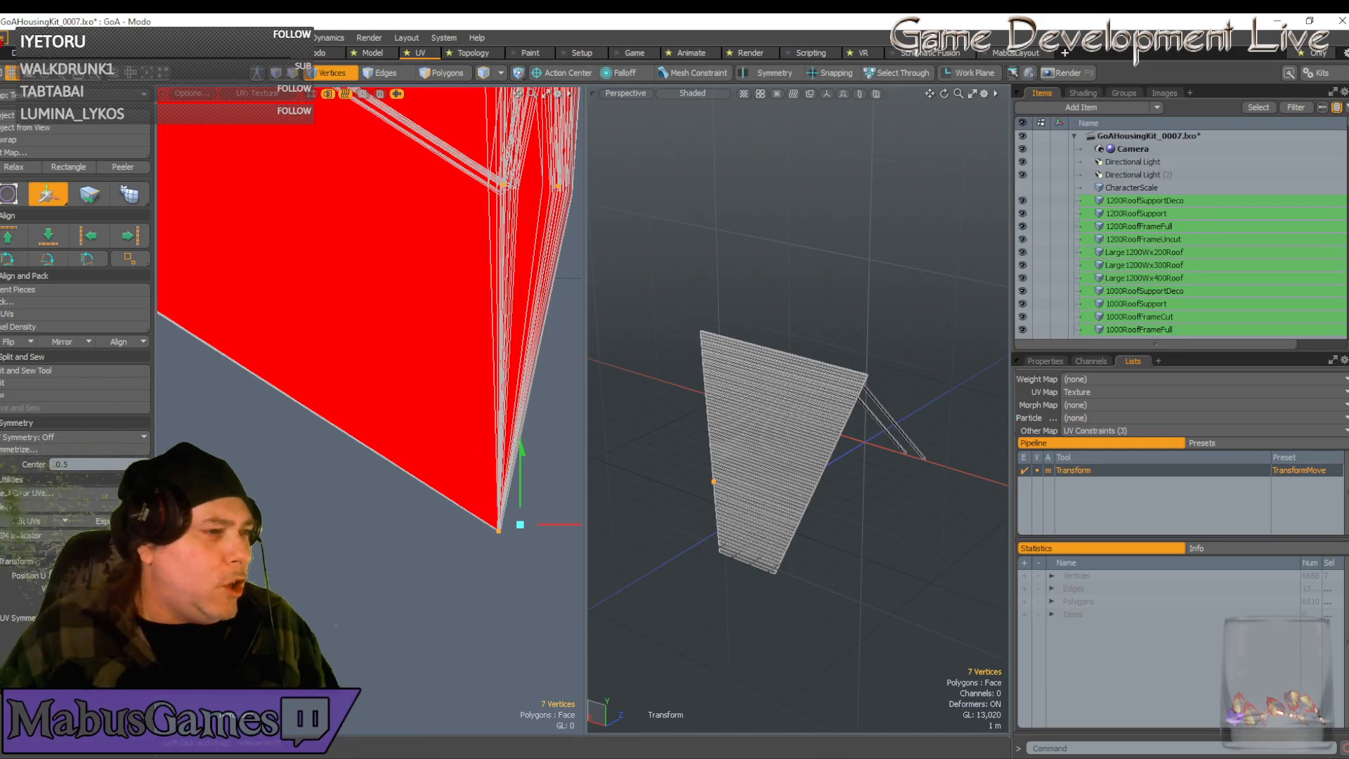
Save GoAHousingKit_0007.lxo and finish the vertex move
left_click(7, 37)
left_click(79, 192)
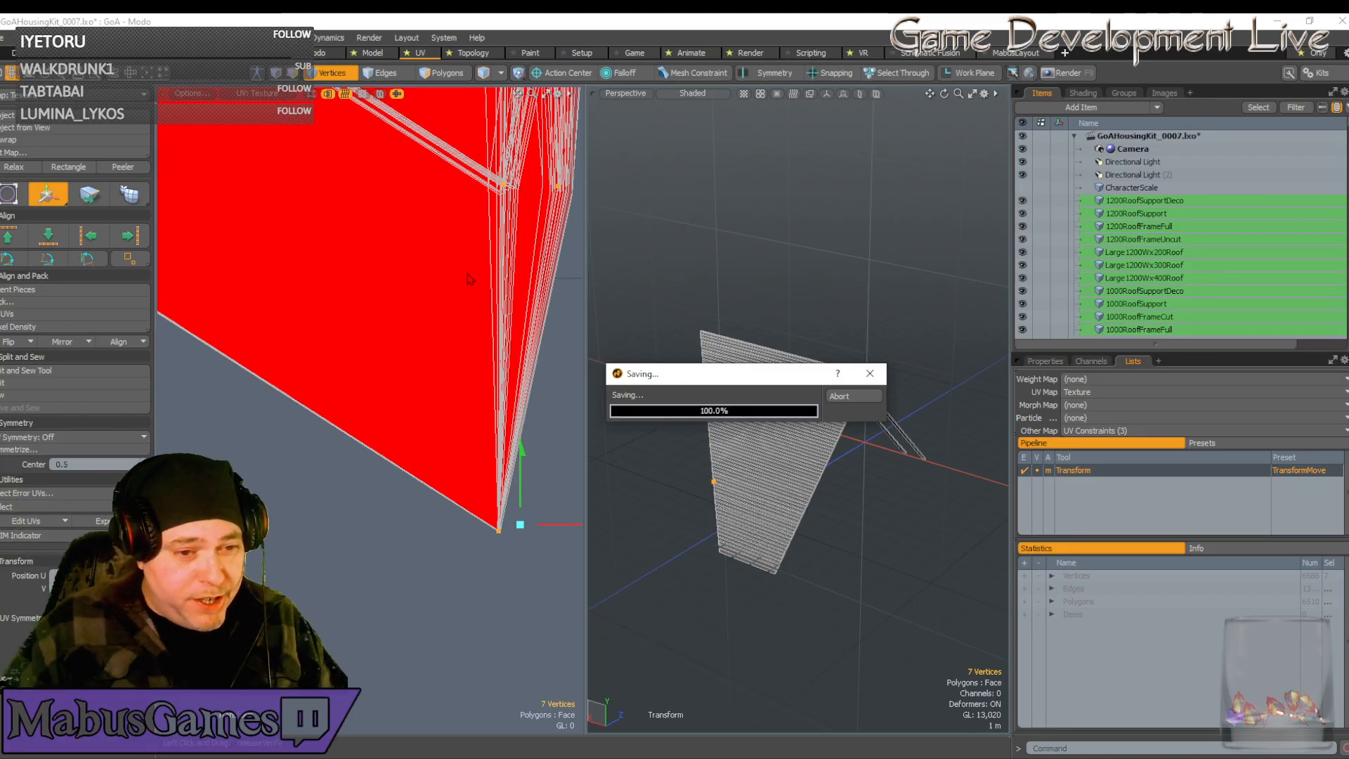
scroll(485, 334, "down", 7)
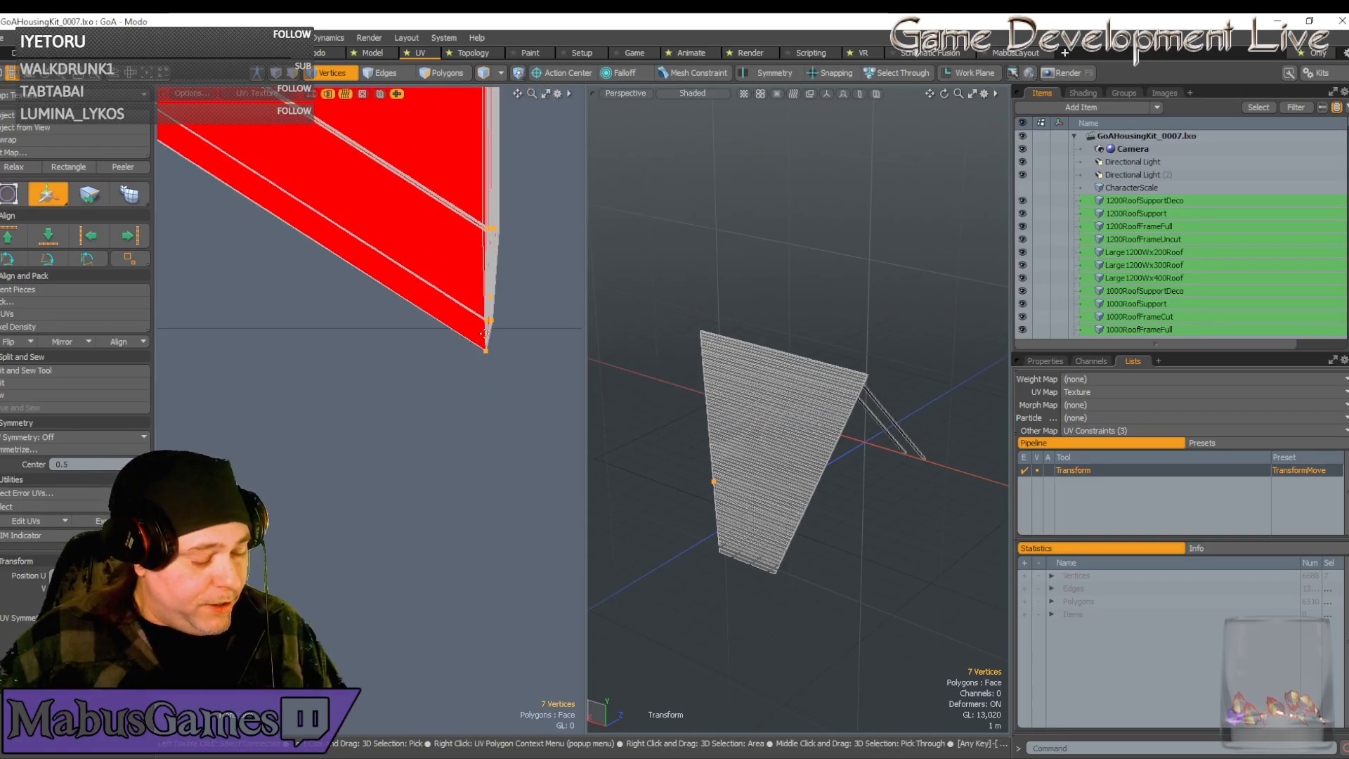
scroll(484, 333, "down", 5)
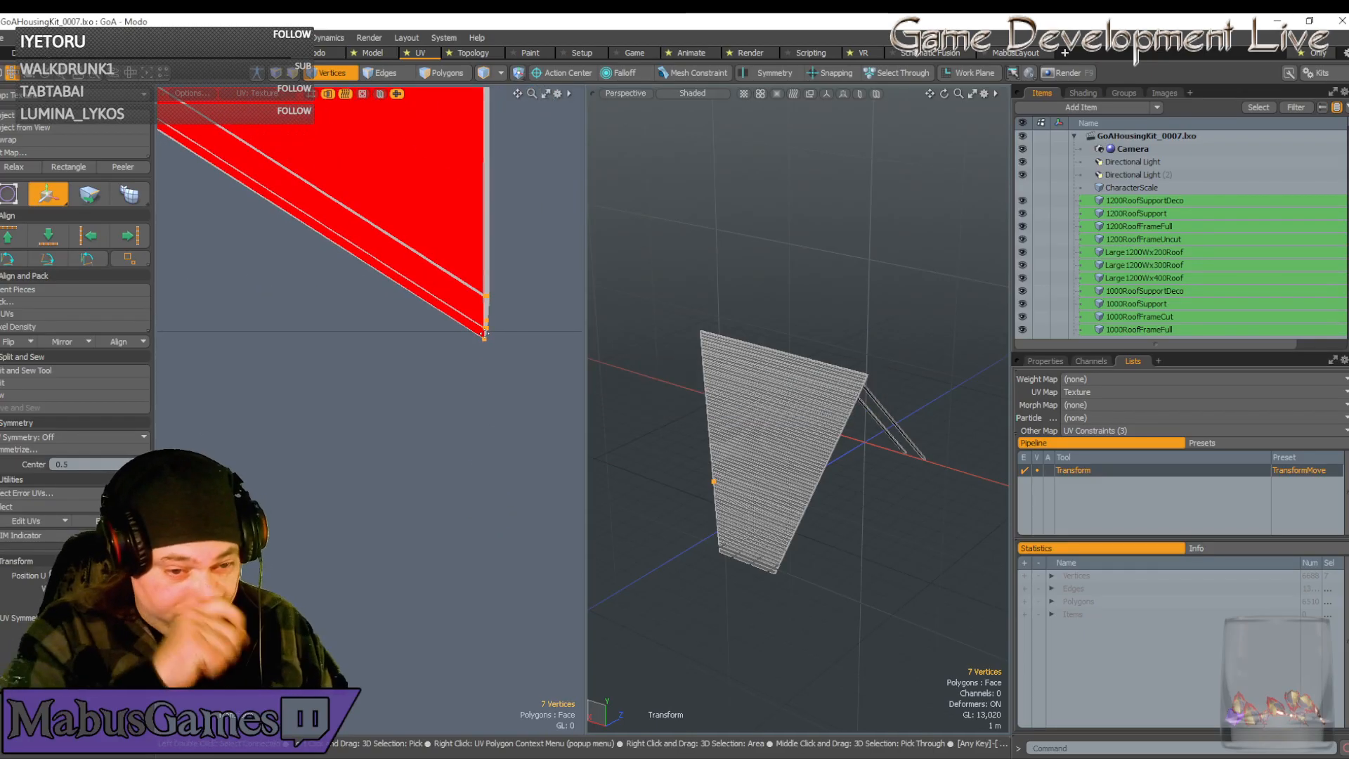
scroll(301, 329, "down", 5)
scroll(301, 328, "down", 6)
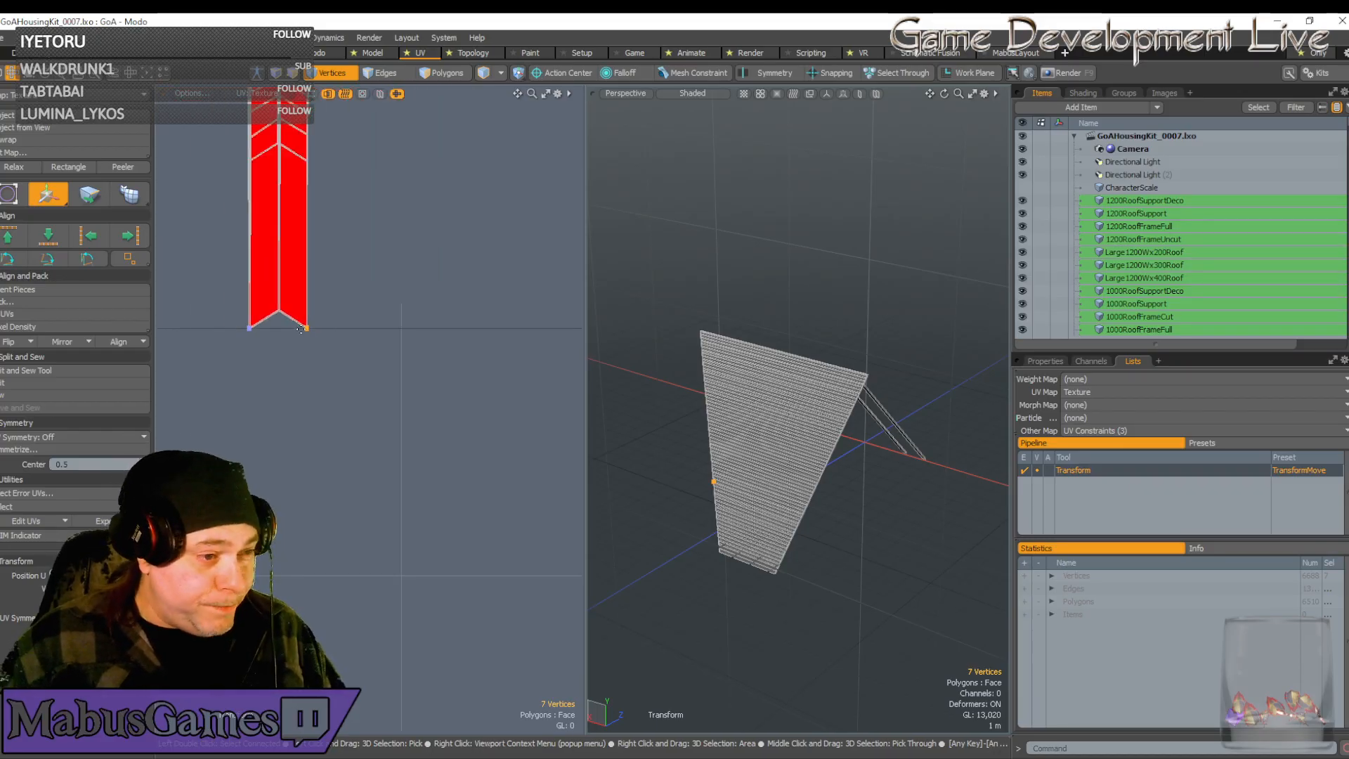
key("space")
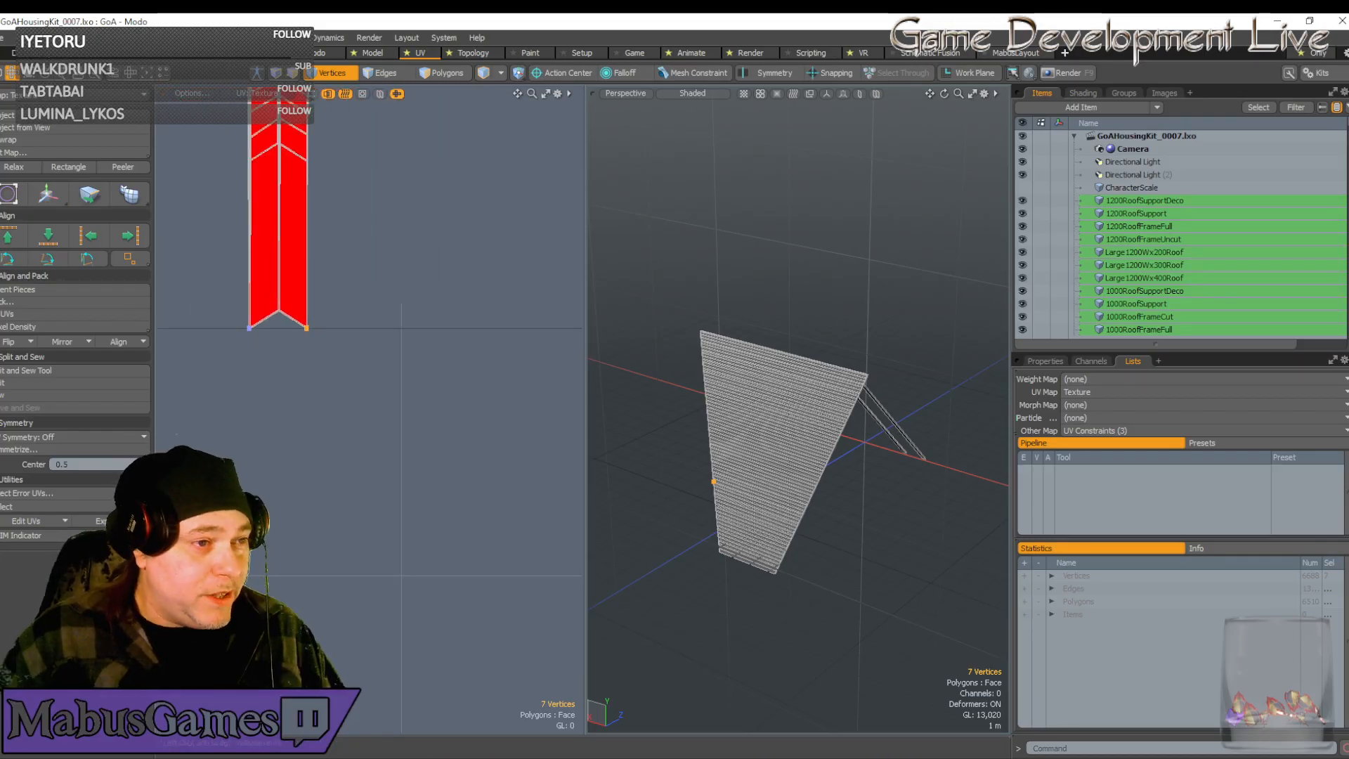
Move the upper chevron's vertices down toward the strip's bottom
middle_click_drag(274, 144, 284, 148)
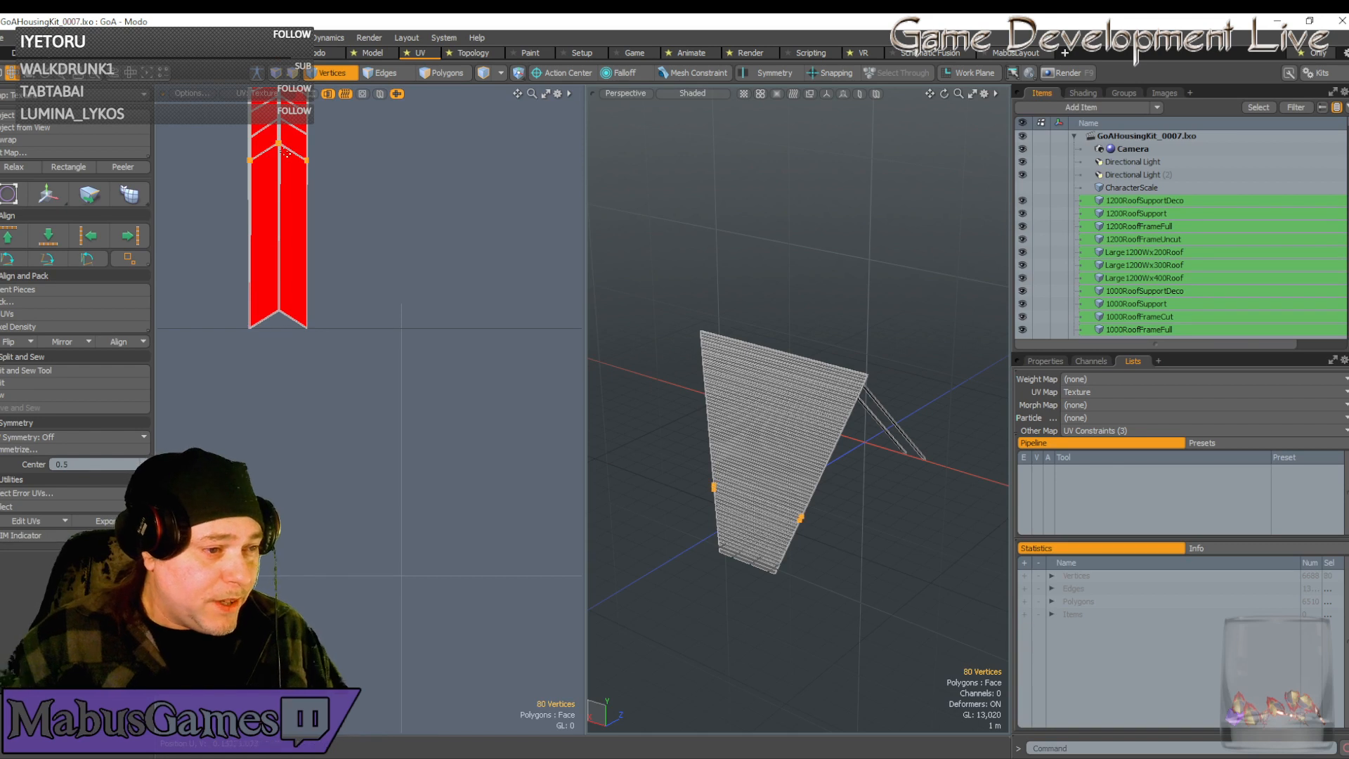
key("w")
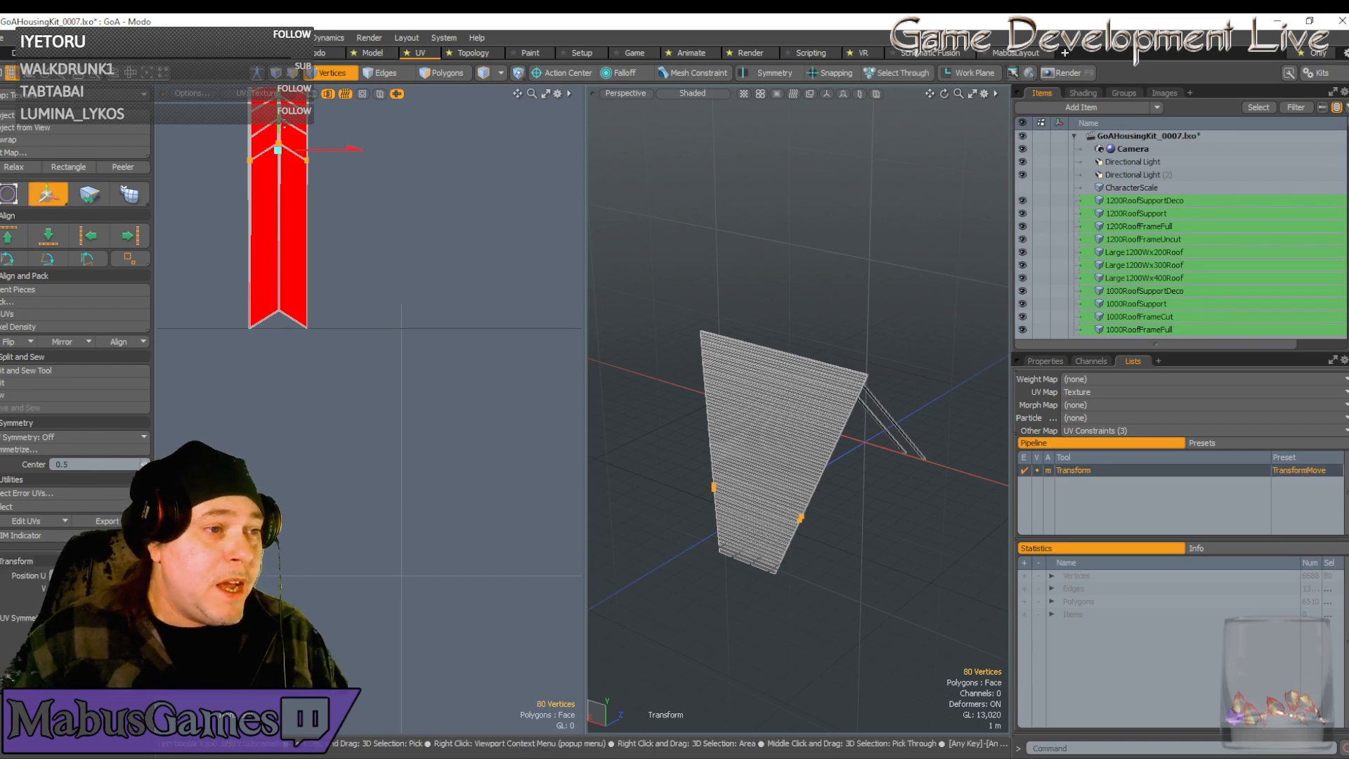
left_click_drag(348, 141, 347, 261)
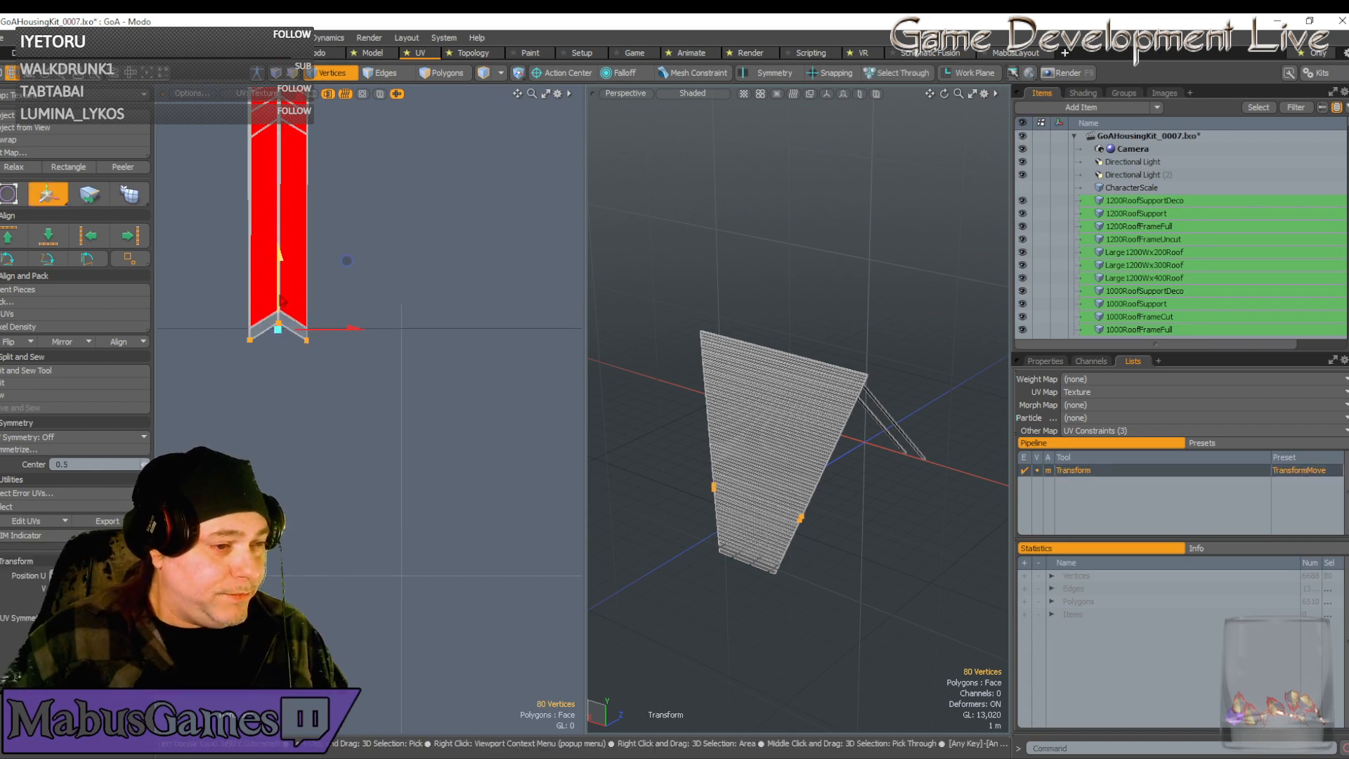
scroll(280, 300, "up", 5)
scroll(372, 394, "up", 3)
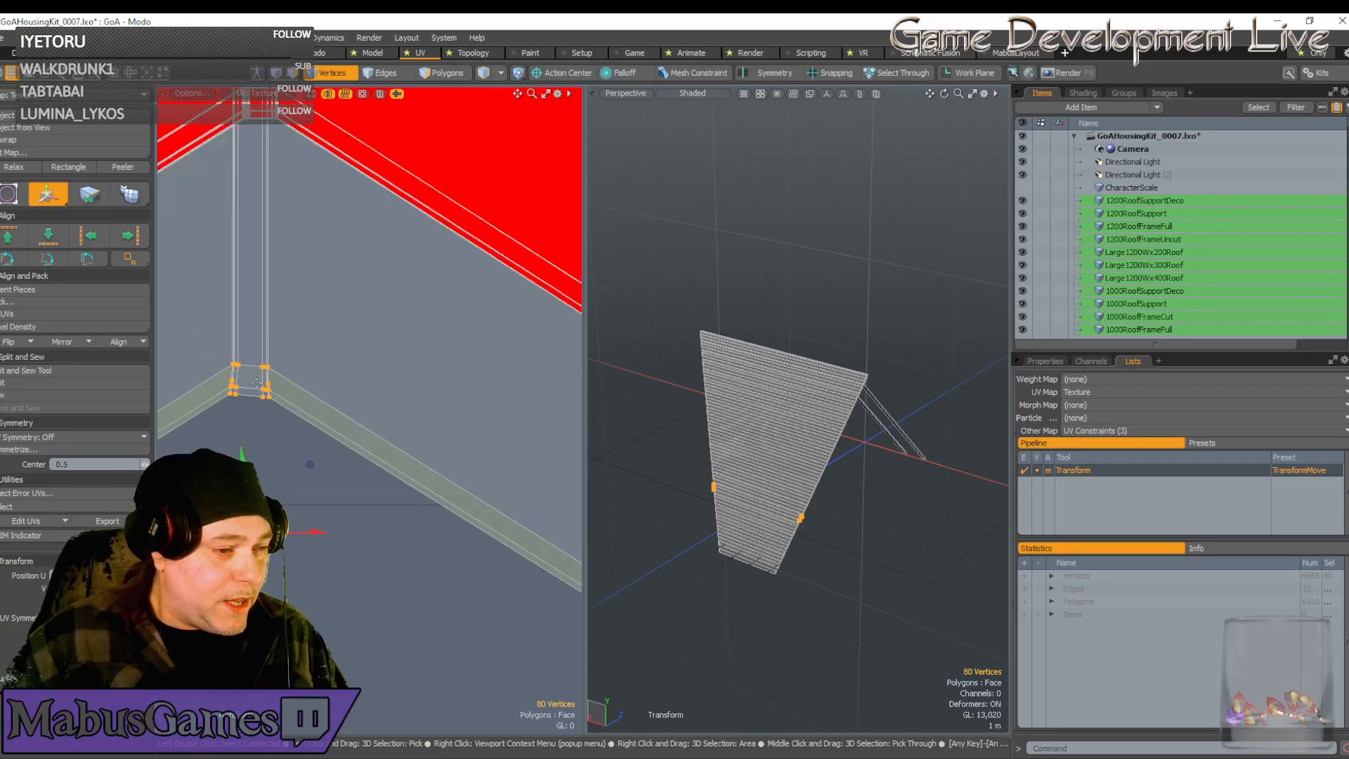
scroll(256, 383, "up", 3)
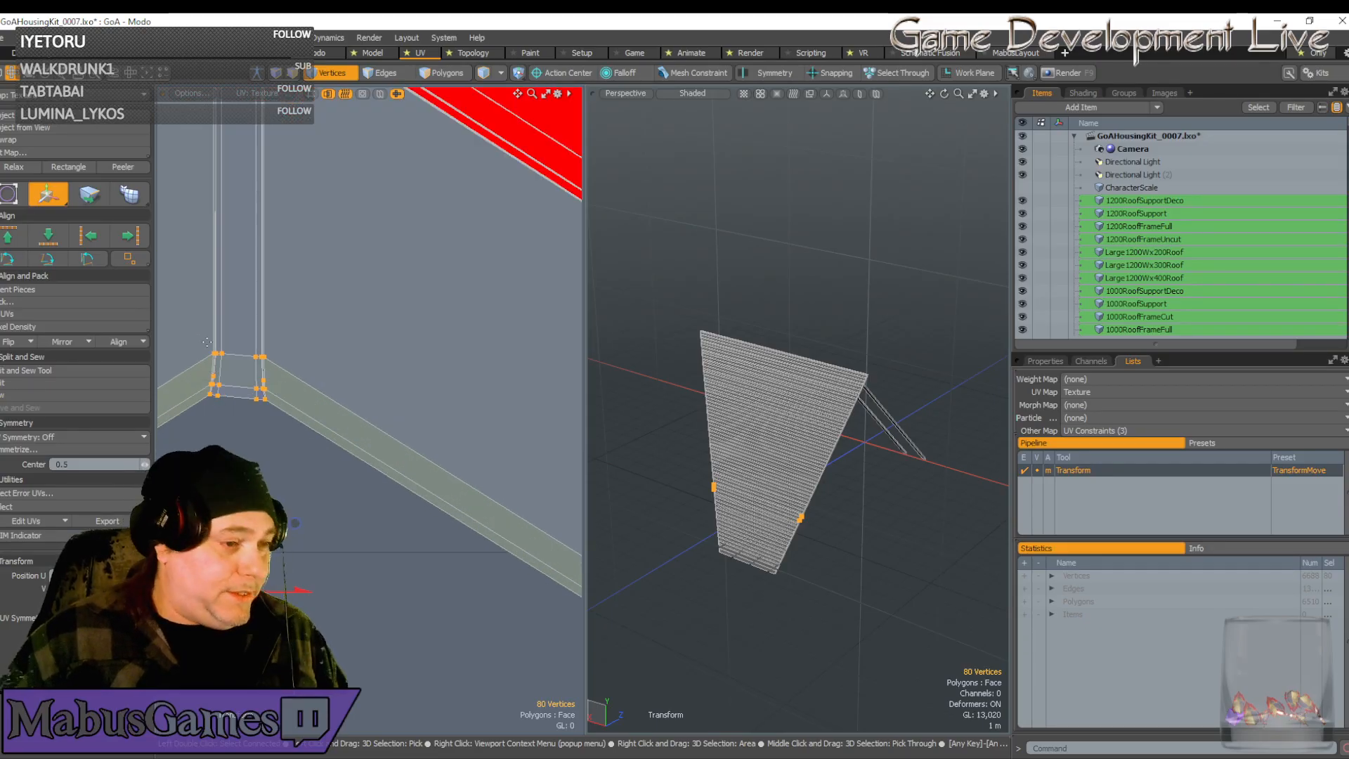
key("space")
Rotate the chevron corner vertices slightly
right_click_drag(189, 328, 307, 447)
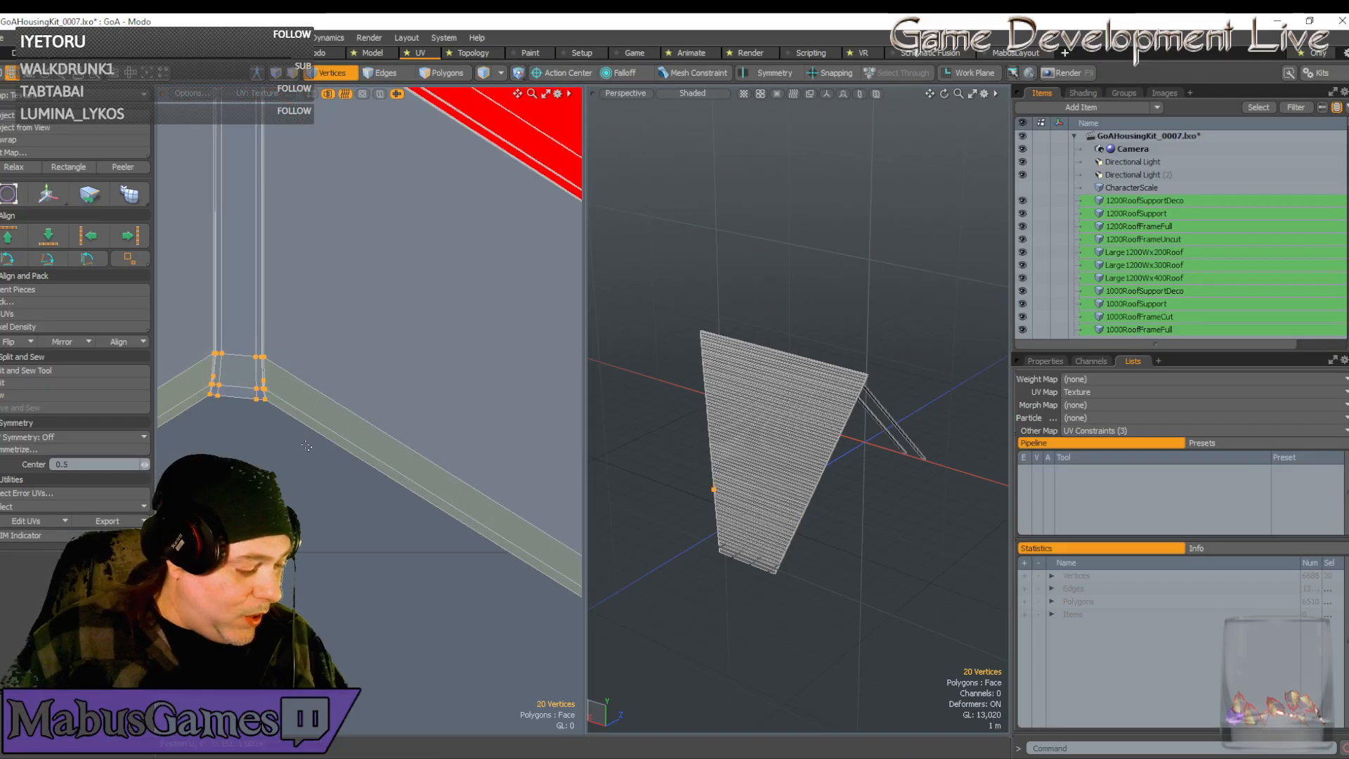
key("e")
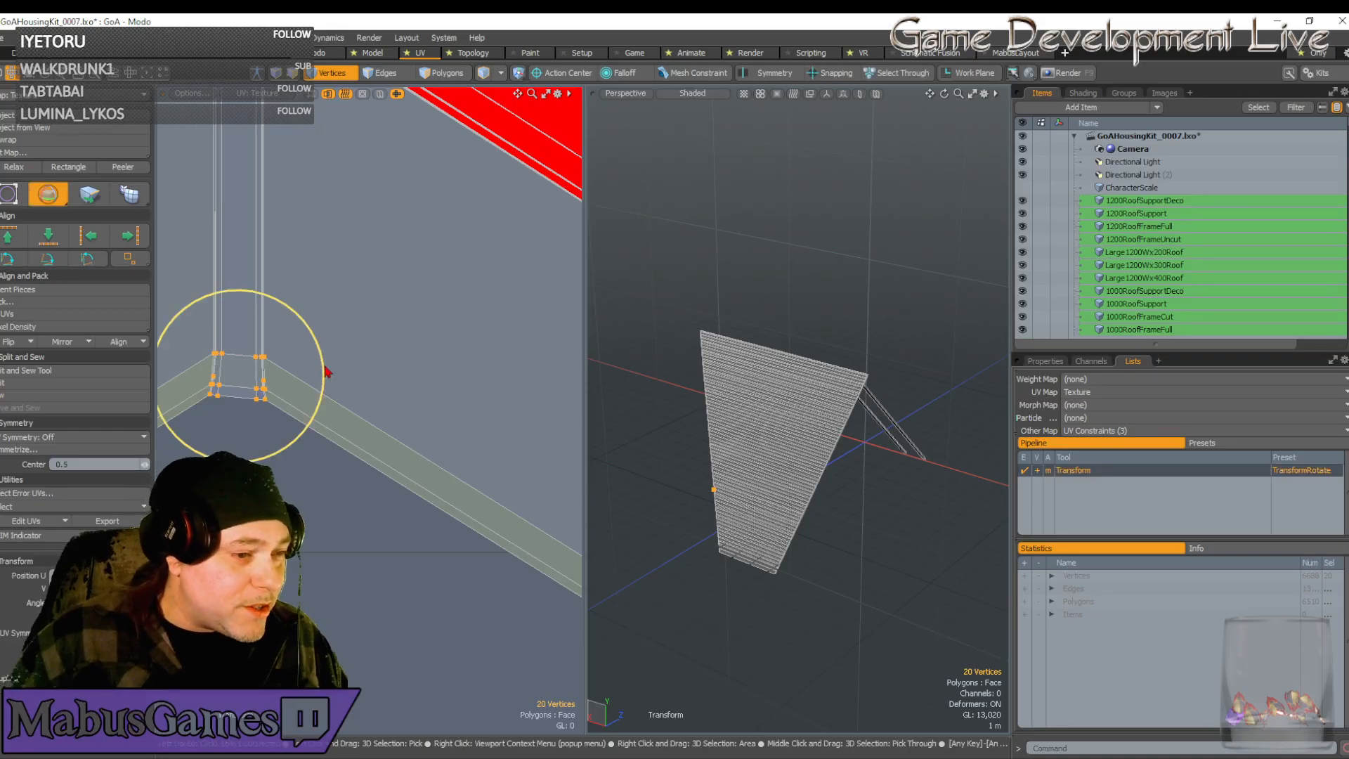
left_click_drag(324, 371, 316, 361)
scroll(253, 397, "up", 3)
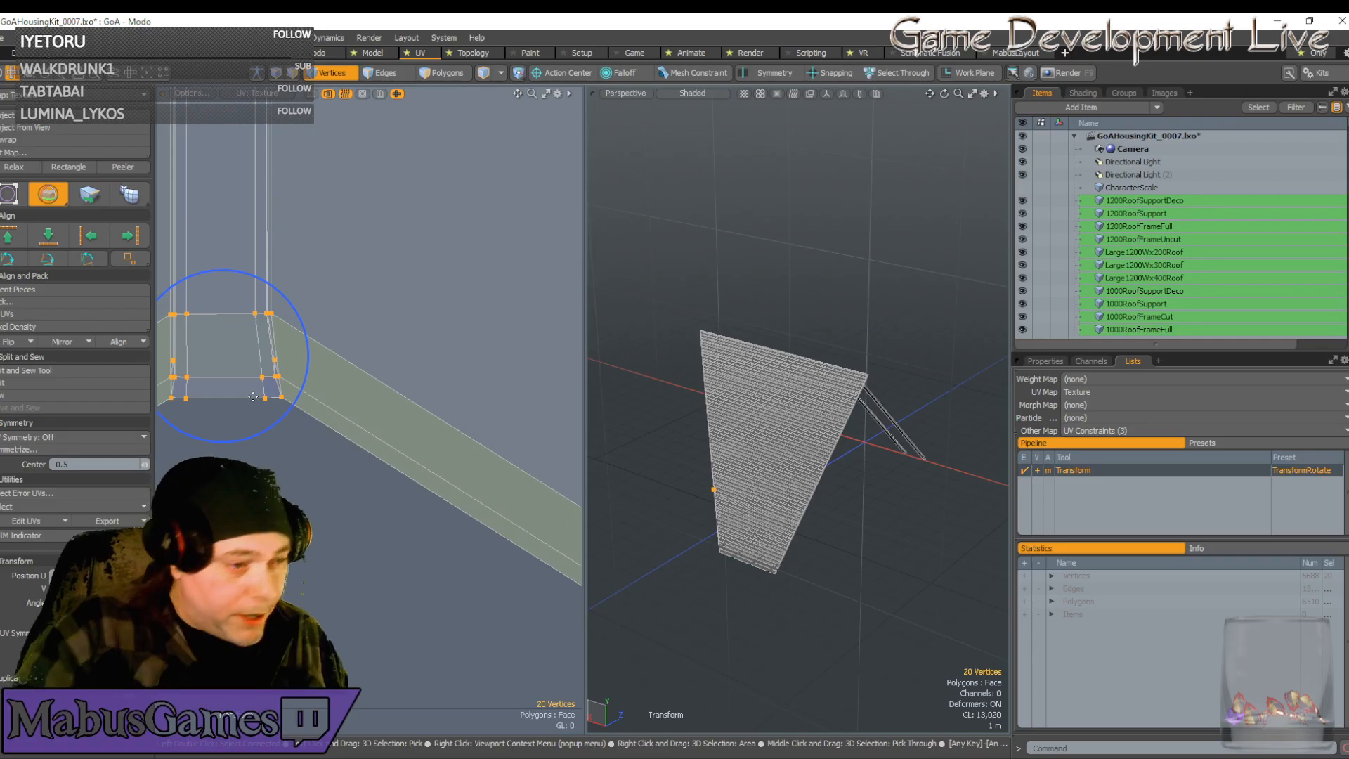
key("w")
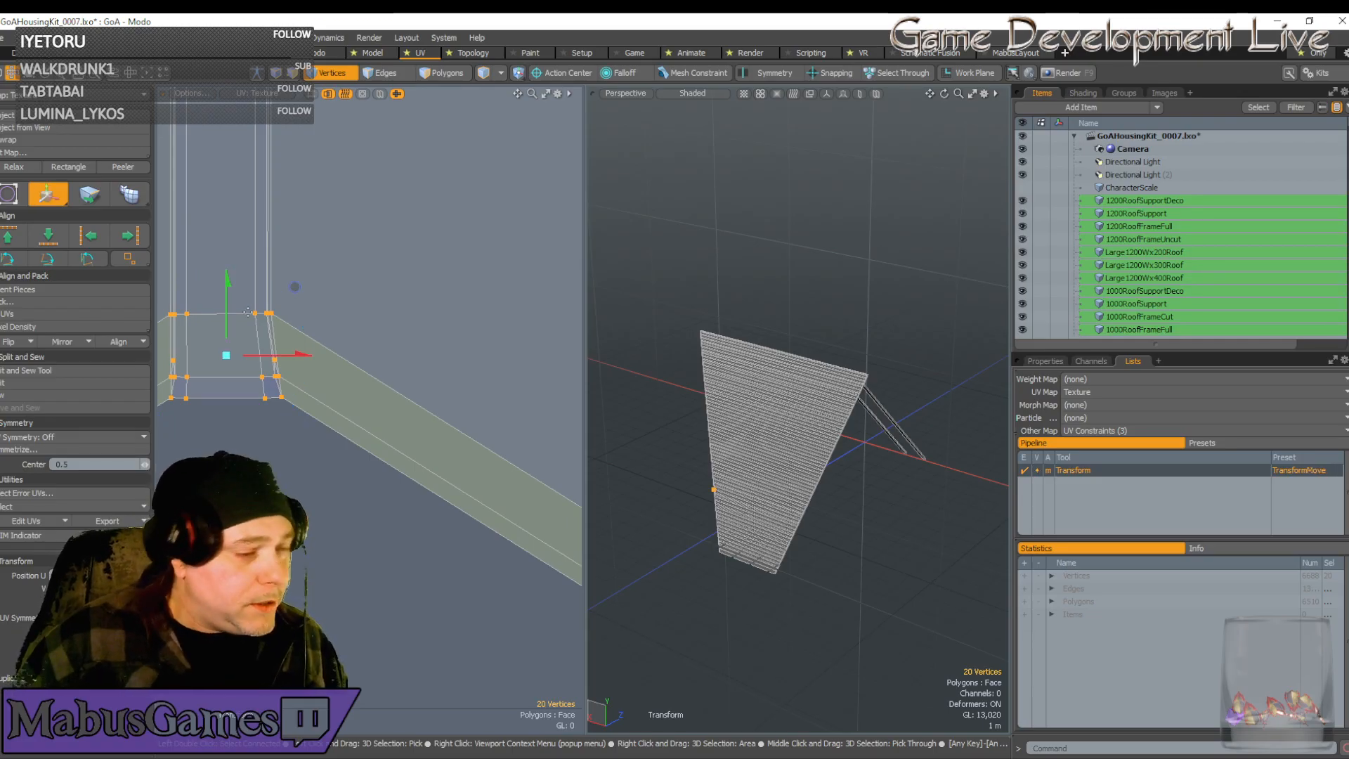
key("space")
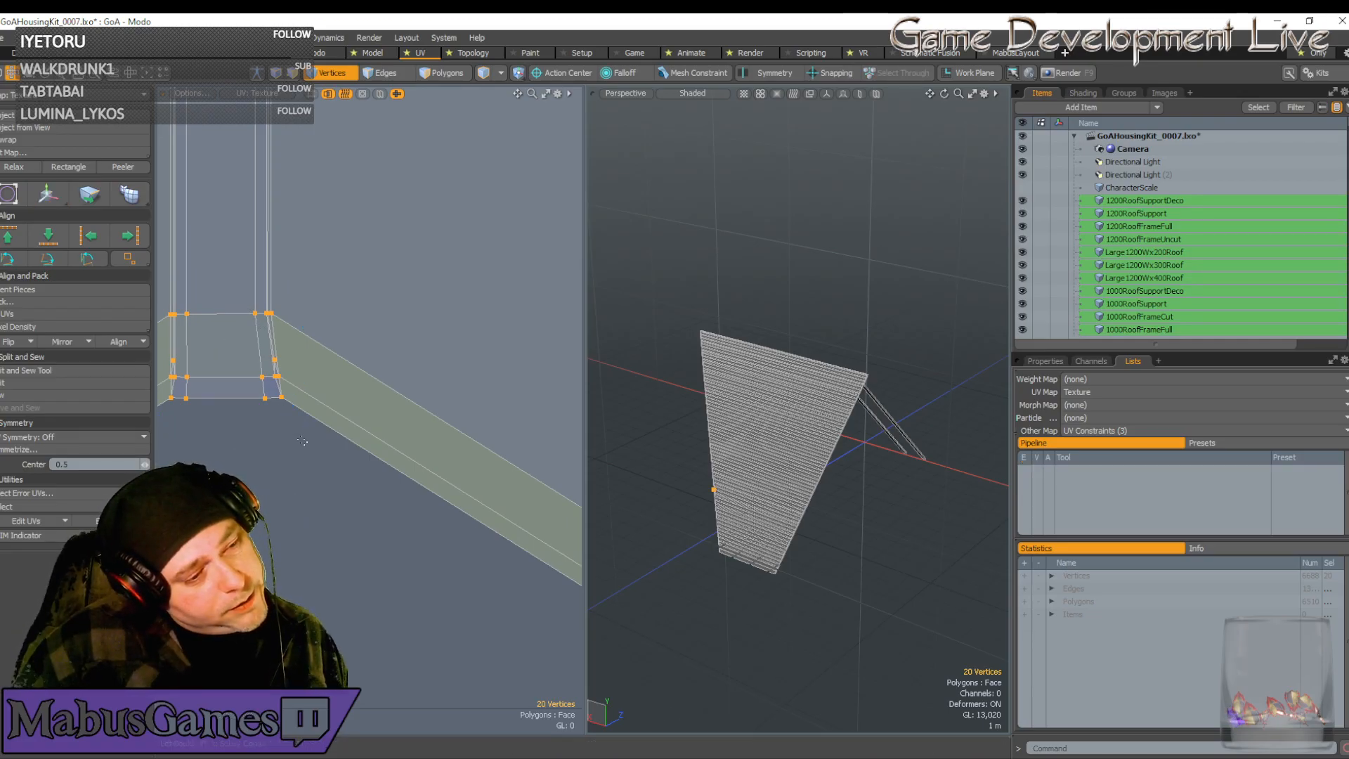
Slide the six strip-corner vertices slightly left so the edges line up
right_click_drag(301, 448, 226, 335)
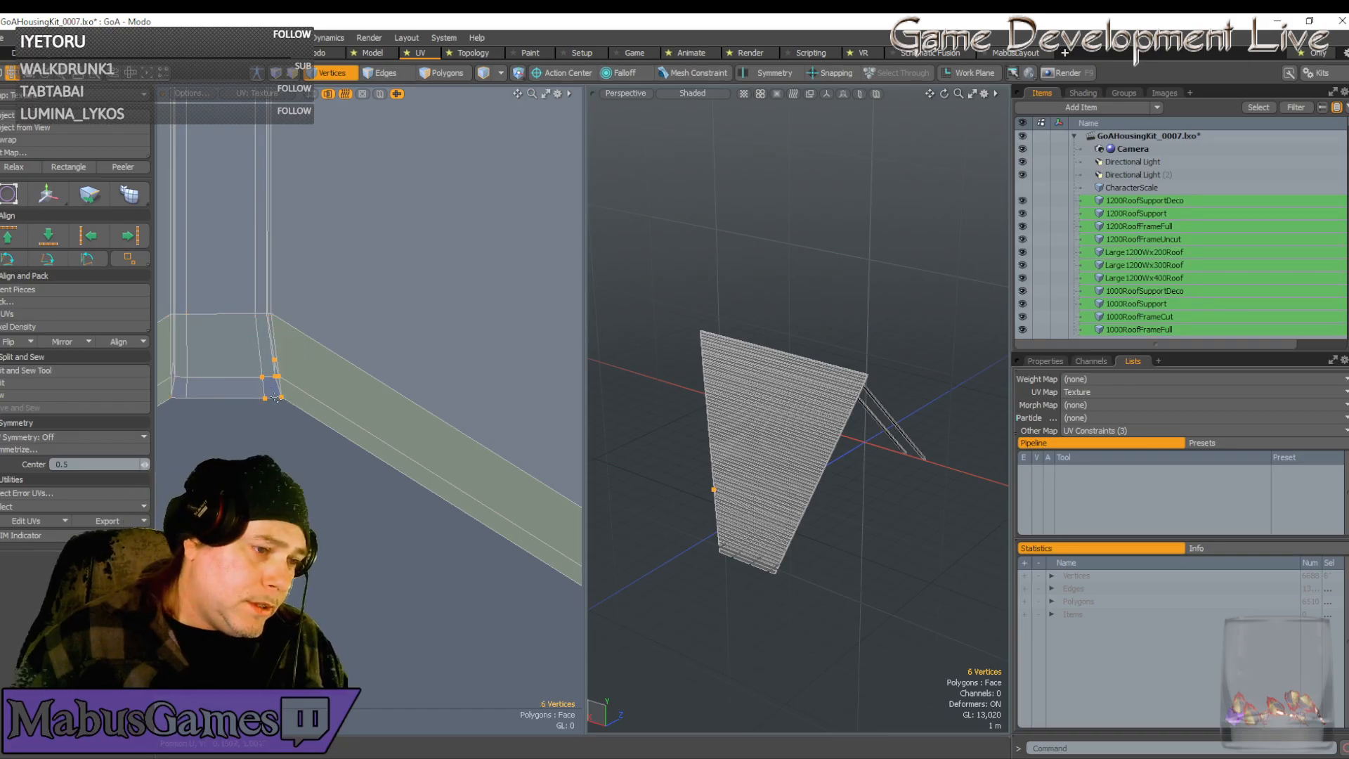
key("w")
left_click_drag(323, 384, 314, 383)
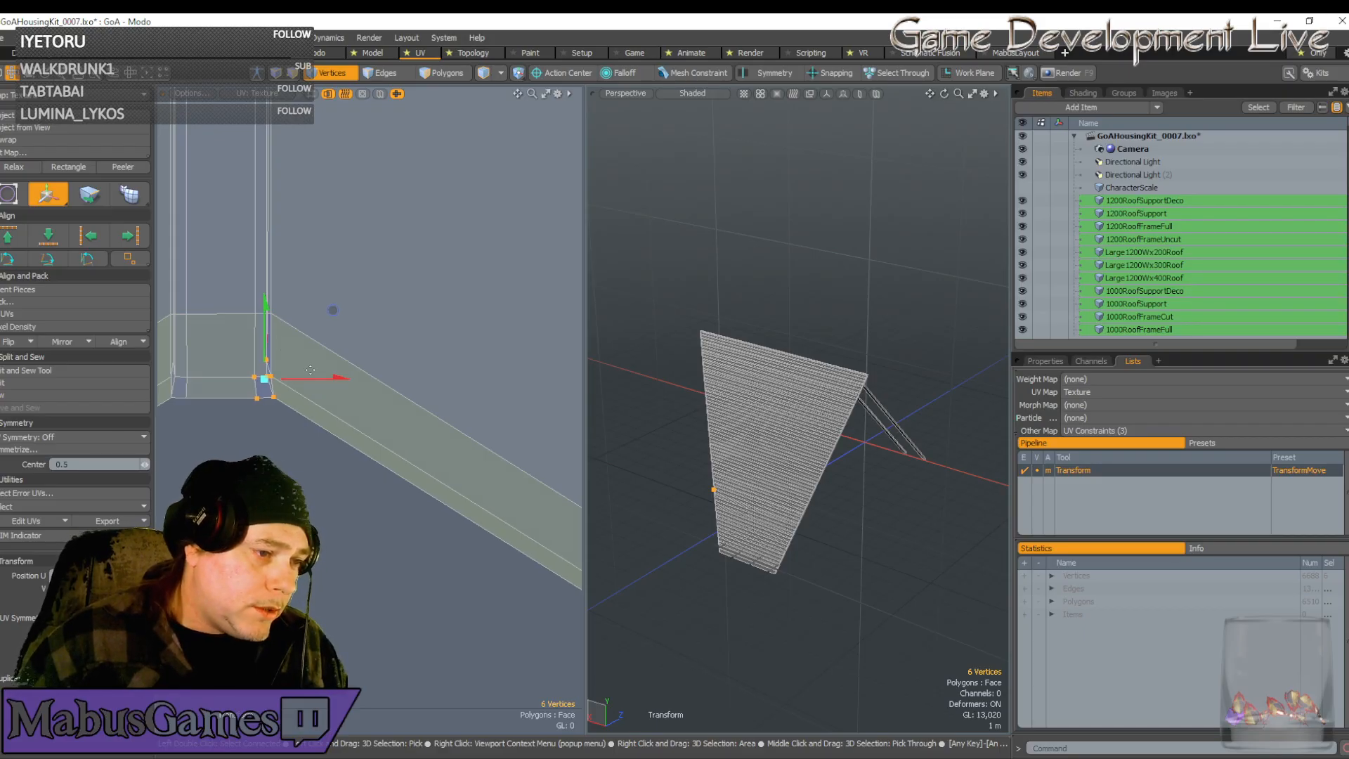
left_click_drag(320, 379, 322, 378)
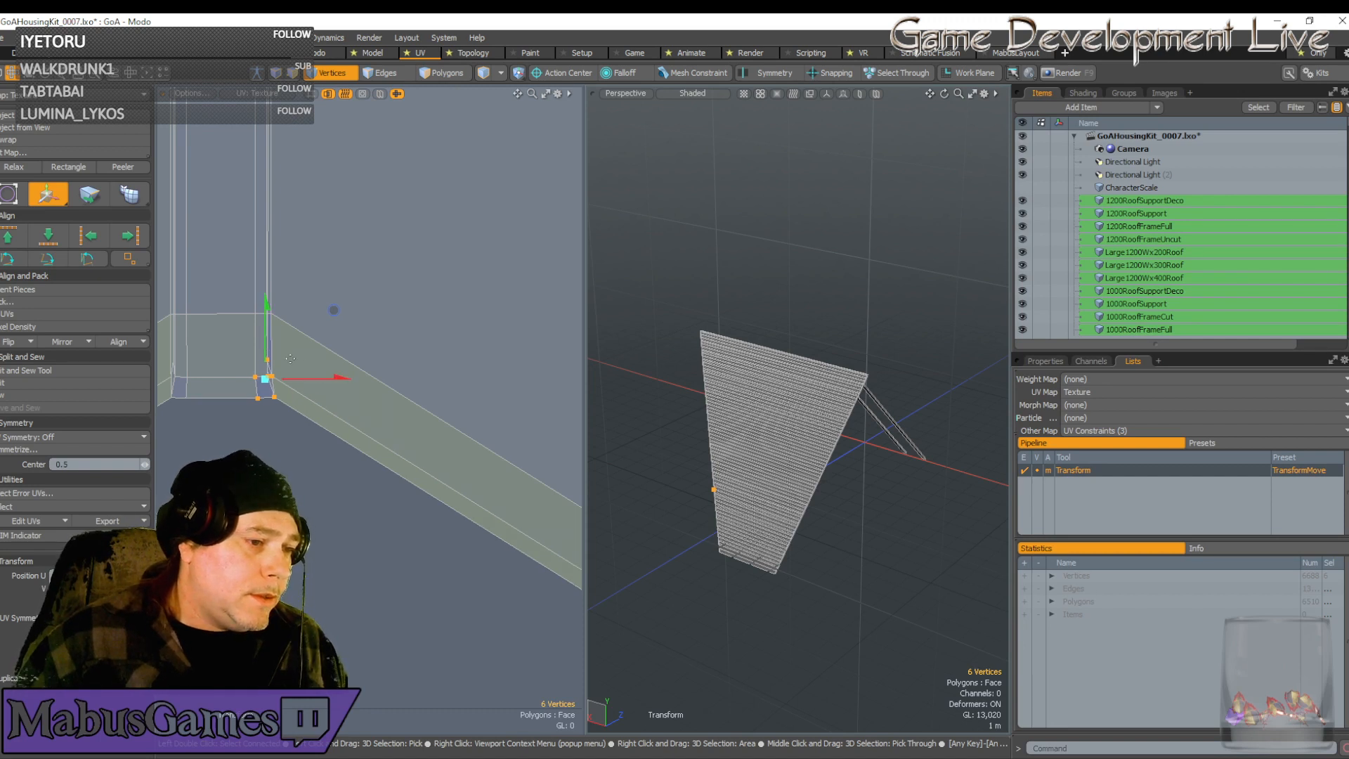
key("space")
scroll(269, 360, "up", 5)
scroll(265, 361, "up", 3)
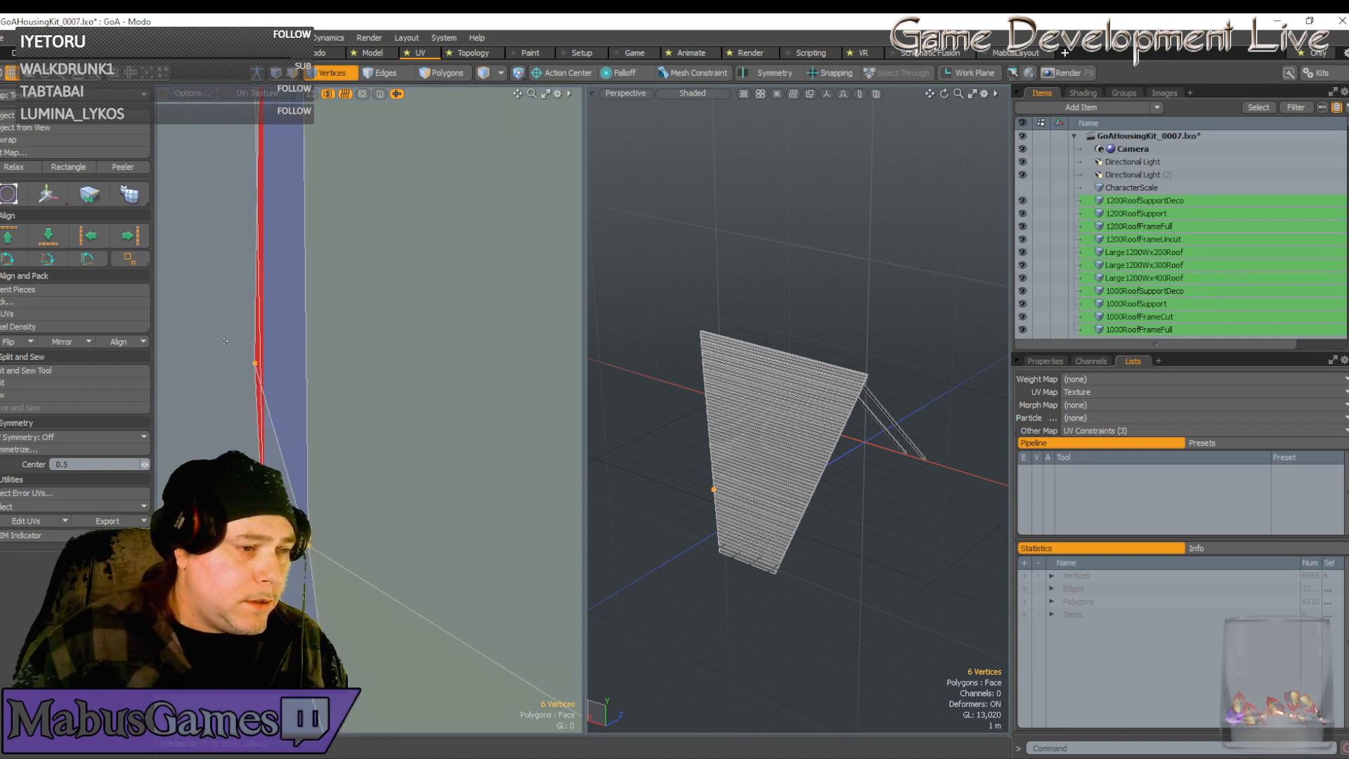
Shift a single edge vertex right onto the strip edge
right_click_drag(238, 351, 287, 394)
scroll(287, 394, "down", 3)
key("w")
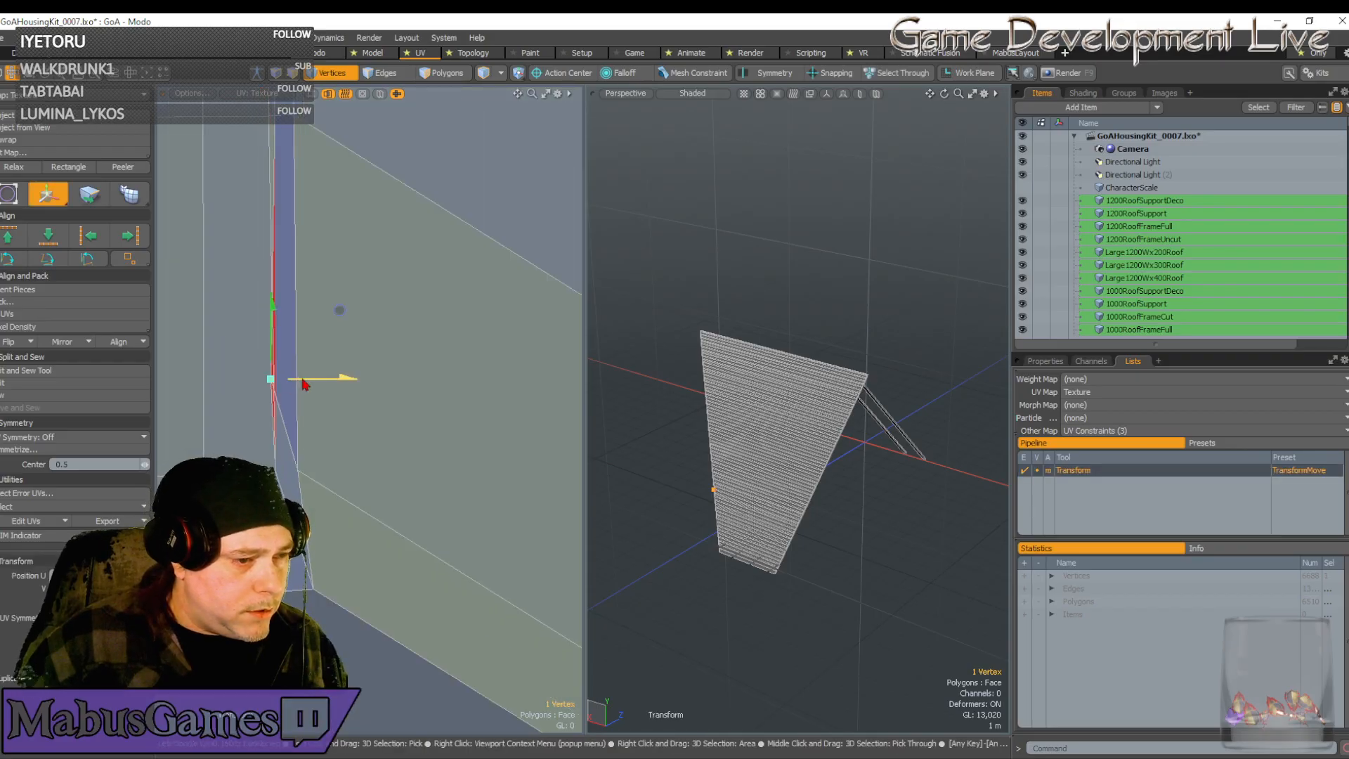
left_click_drag(303, 379, 312, 379)
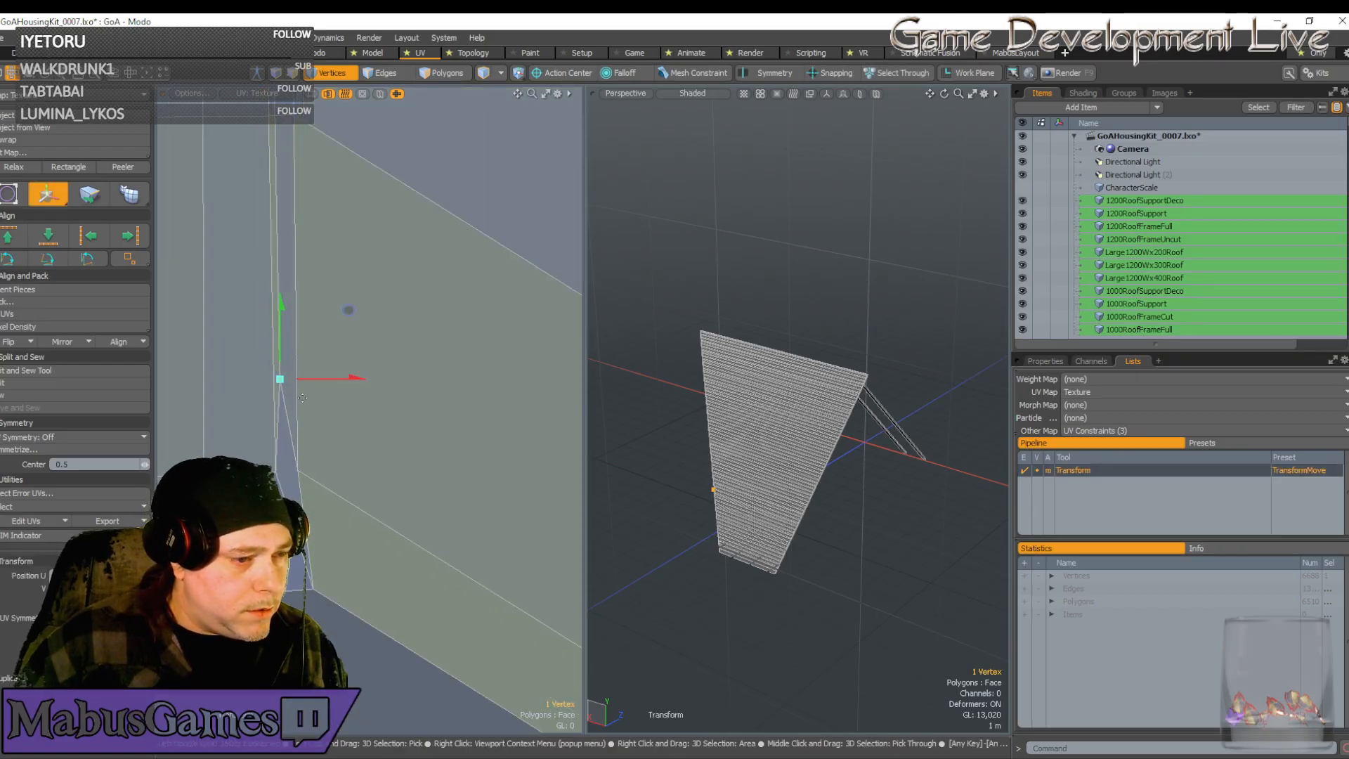
key("space")
scroll(304, 413, "down", 5)
scroll(207, 409, "up", 5)
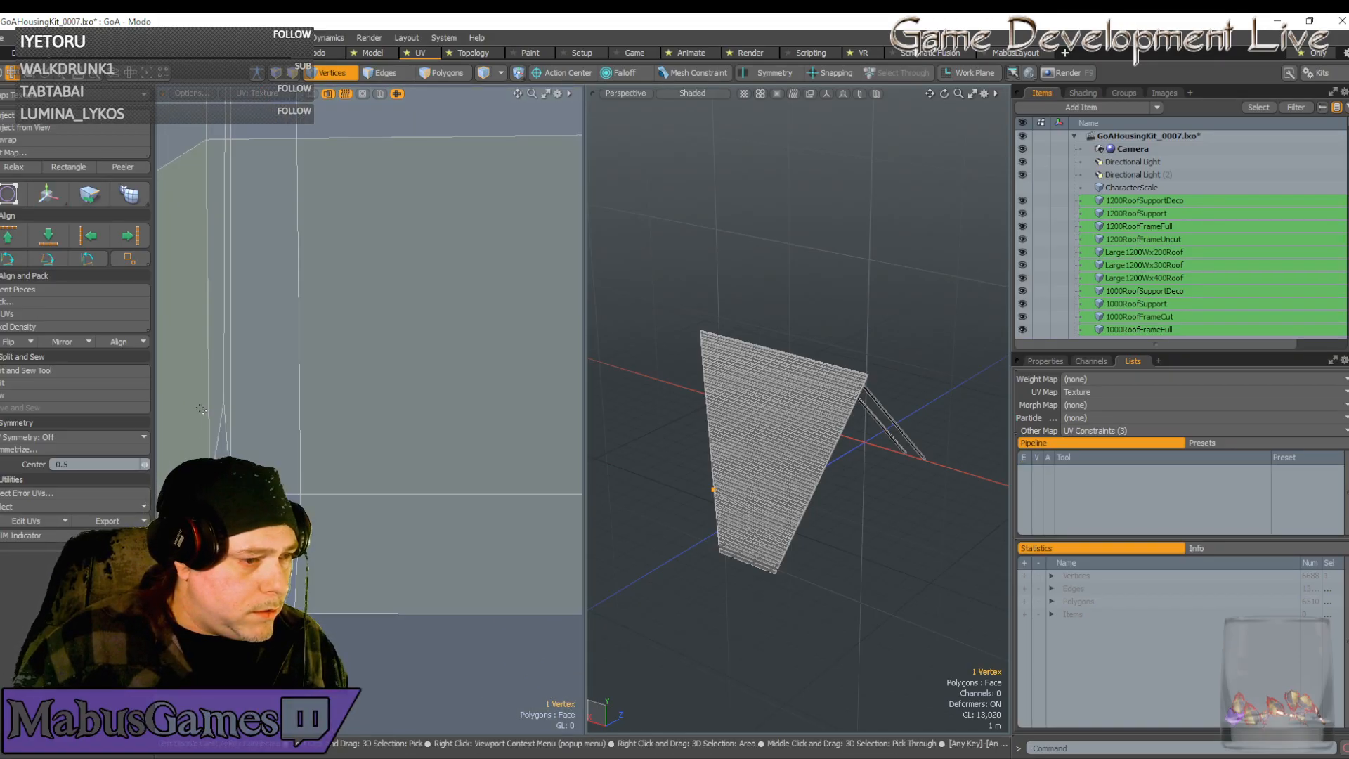
scroll(207, 409, "down", 6)
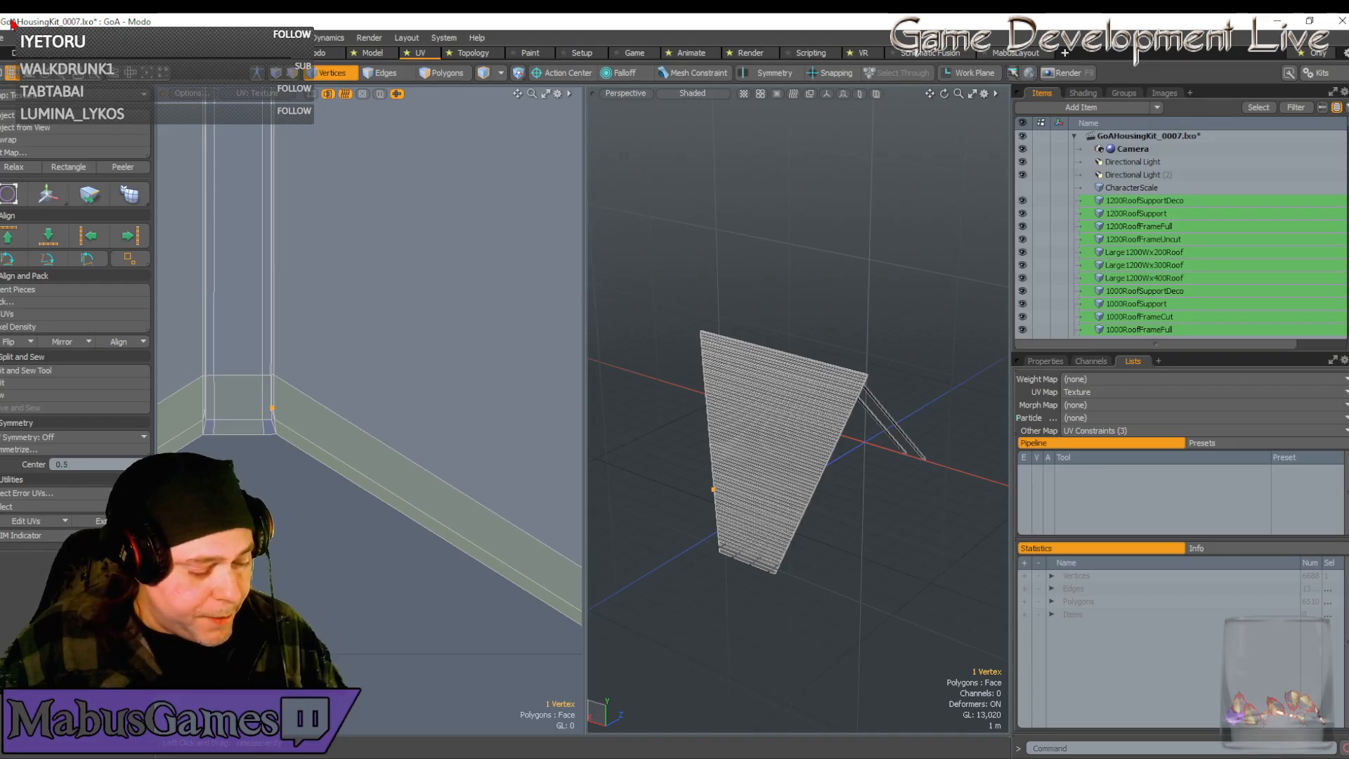
Bring the selected vertex and the chevron bend into view
scroll(288, 417, "up", 2)
scroll(287, 416, "down", 10)
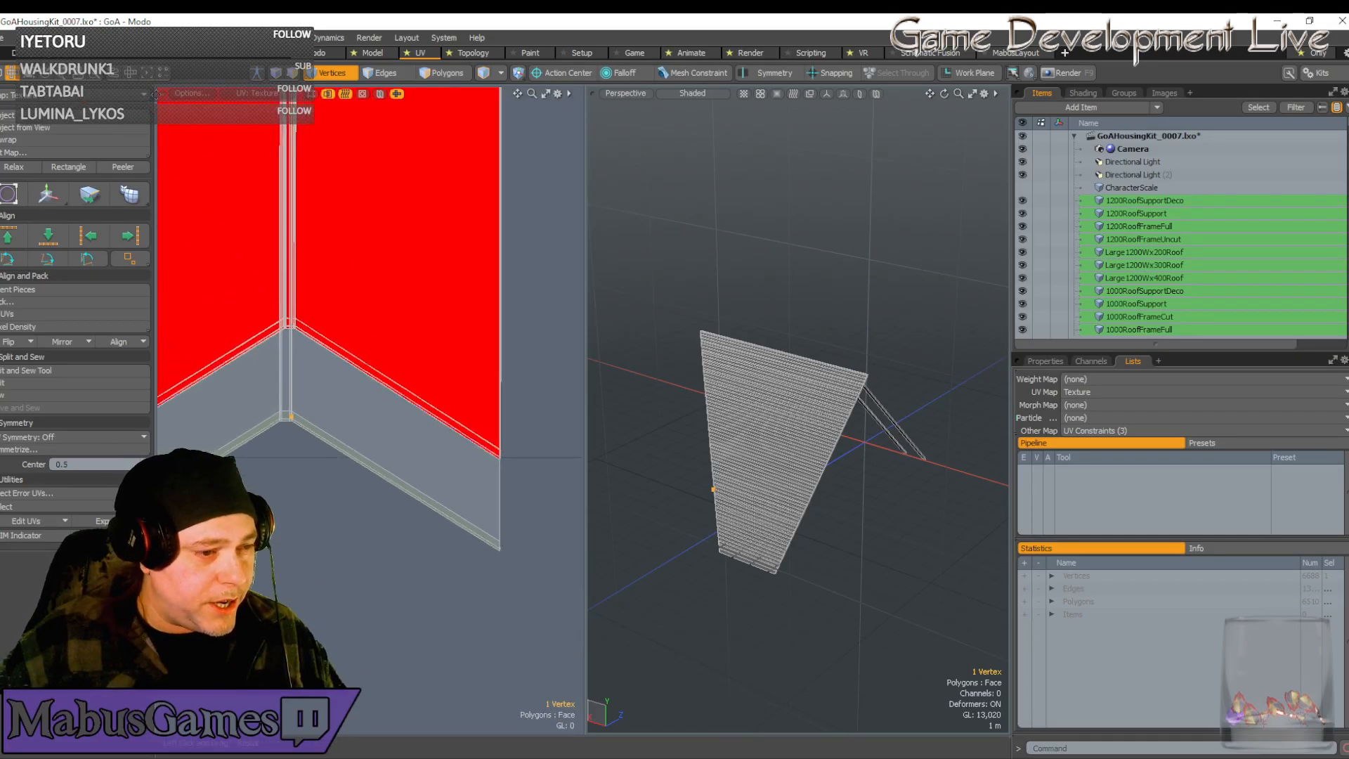
key("w")
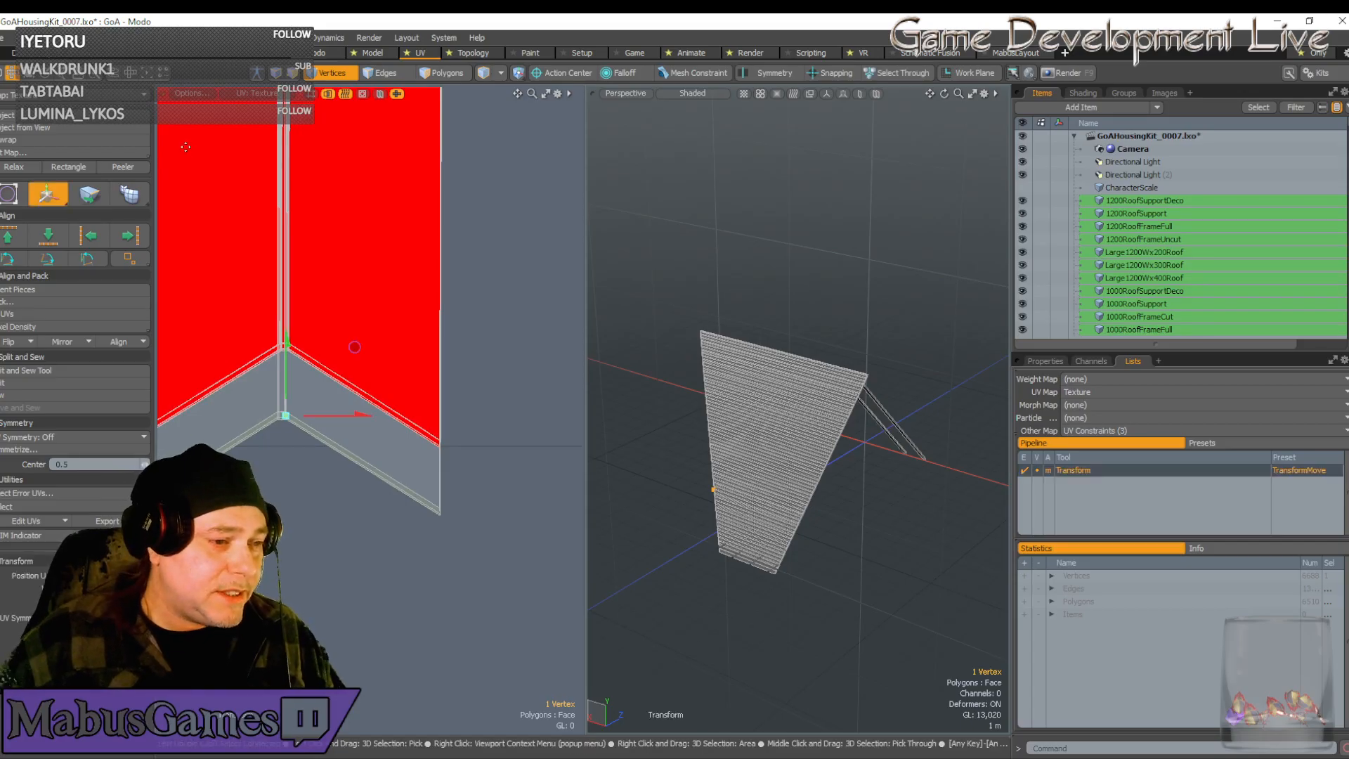
scroll(191, 149, "down", 2)
left_click_drag(190, 149, 202, 80, "alt")
scroll(223, 172, "up", 5)
left_click_drag(339, 272, 376, 274, "alt")
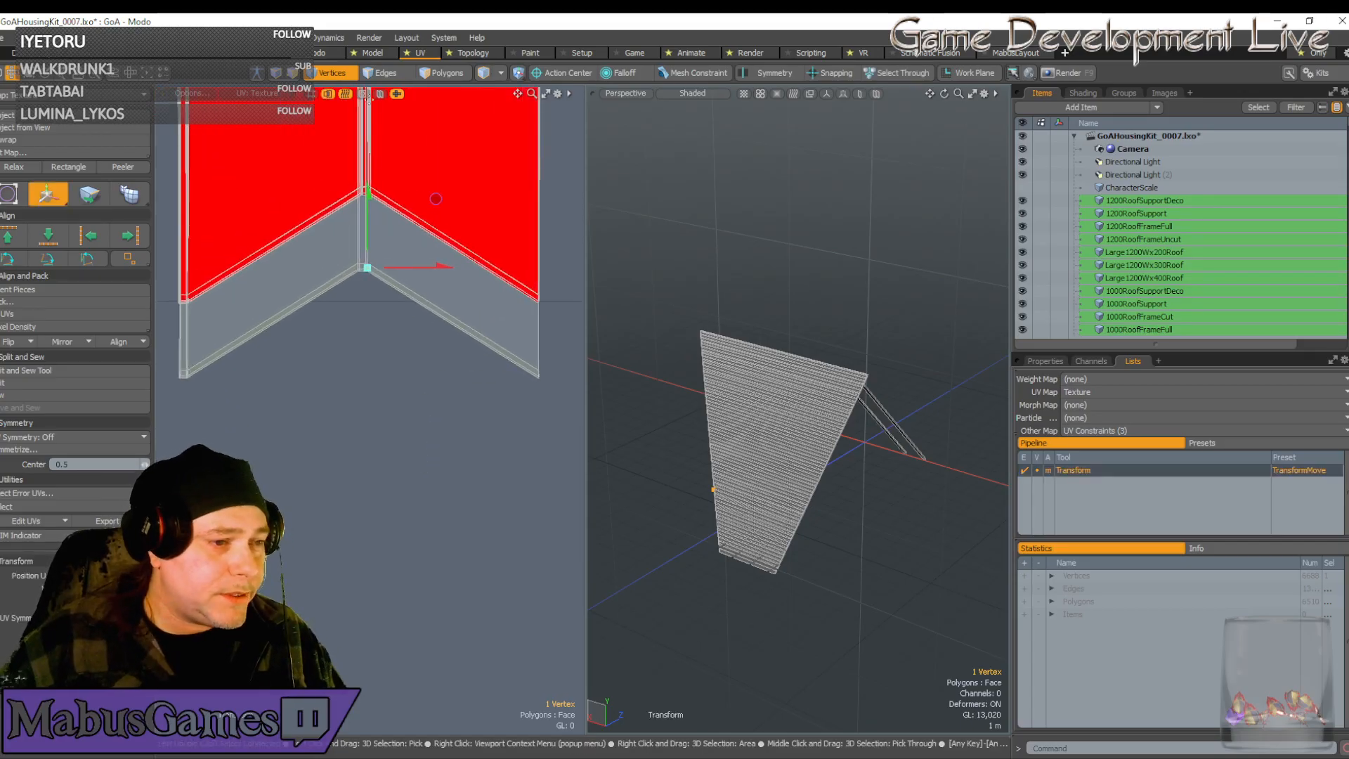
key("space")
Select the chevron tip cluster plus connected corners and raise them upward
right_click_drag(365, 256, 352, 275)
key("]")
key("w")
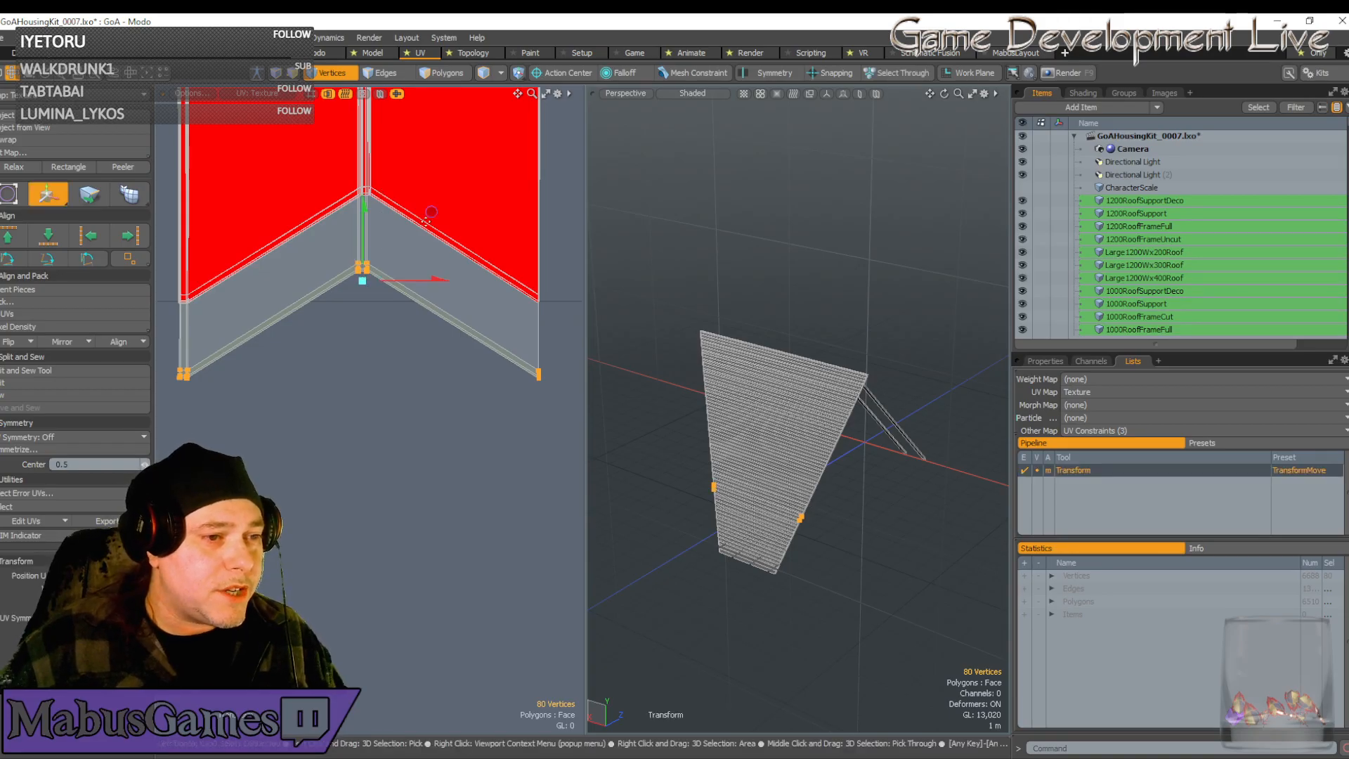
left_click_drag(431, 211, 435, 136)
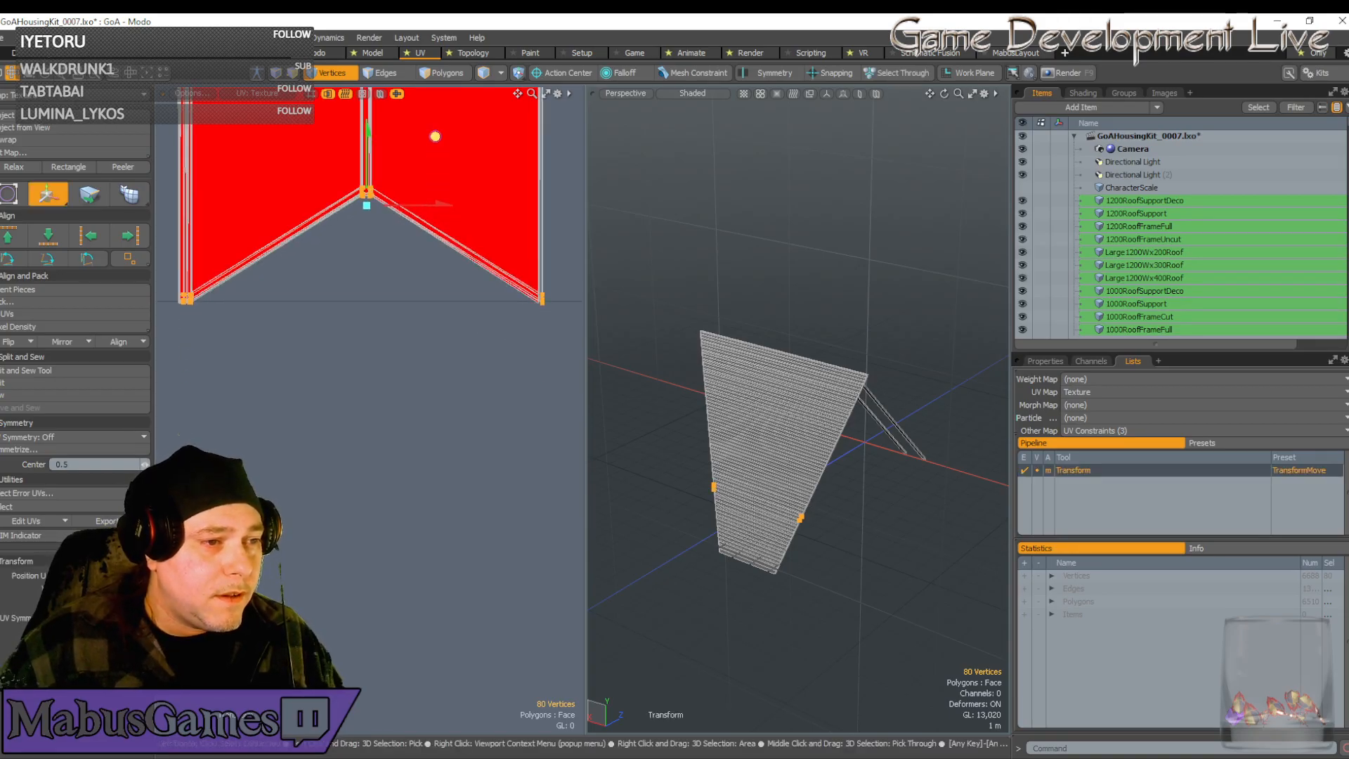
scroll(435, 136, "up", 3)
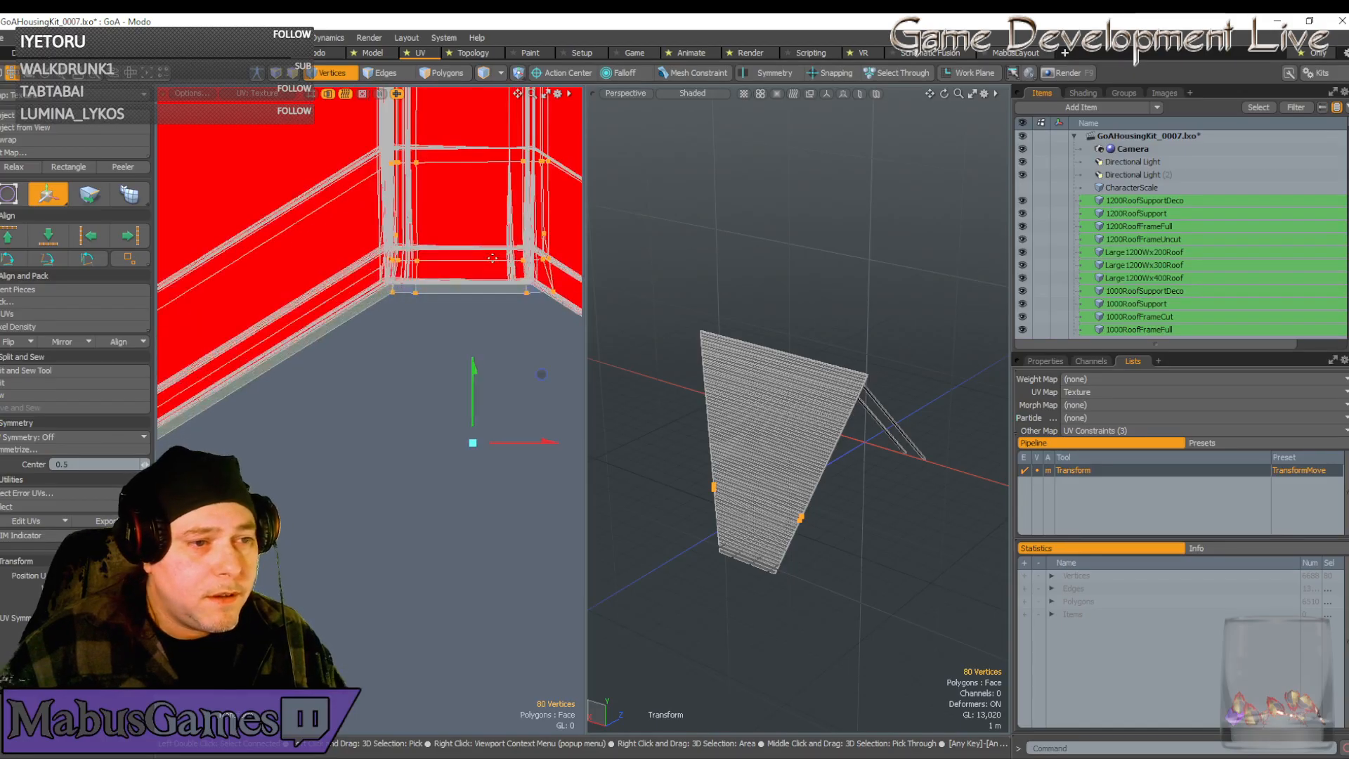
left_click_drag(541, 374, 530, 362)
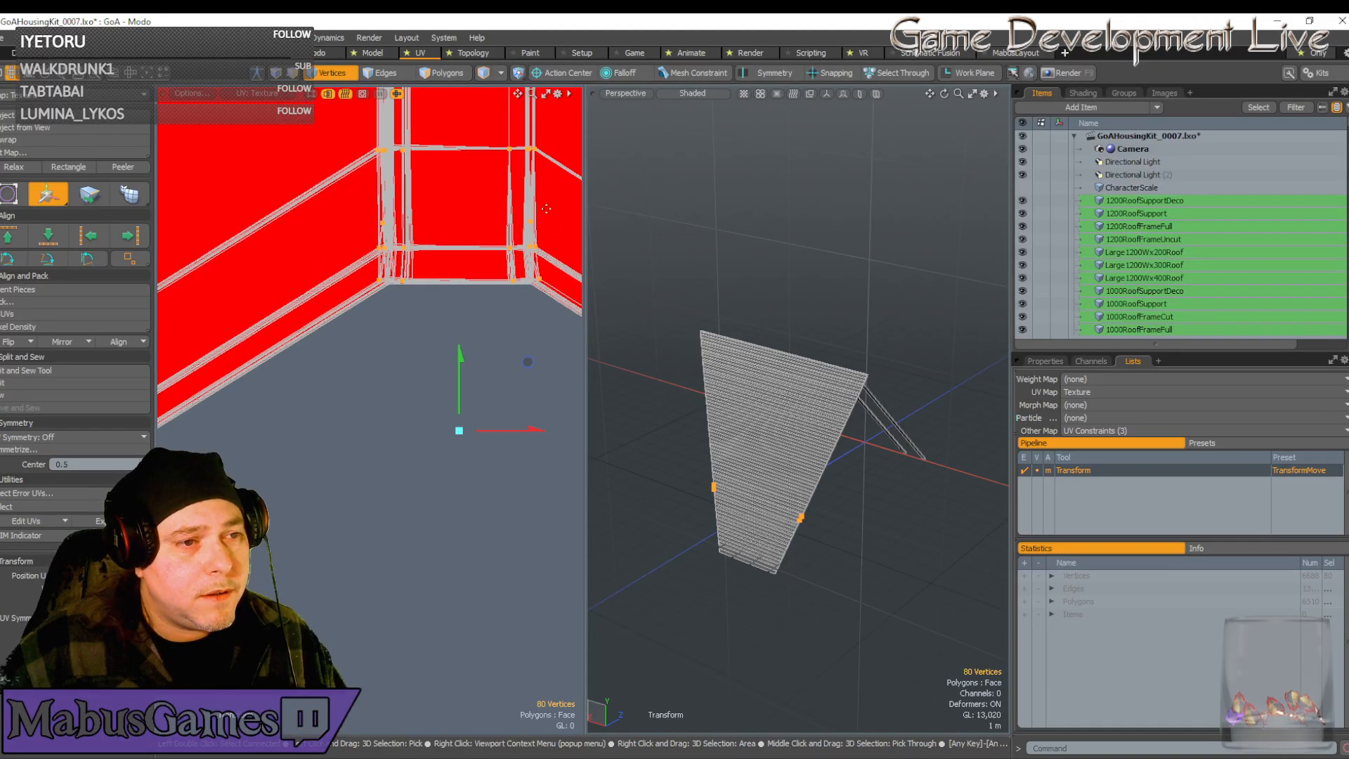
Move the tip vertices onto the edge crossing, nudging right and down to align
scroll(516, 151, "up", 2)
scroll(517, 151, "up", 3)
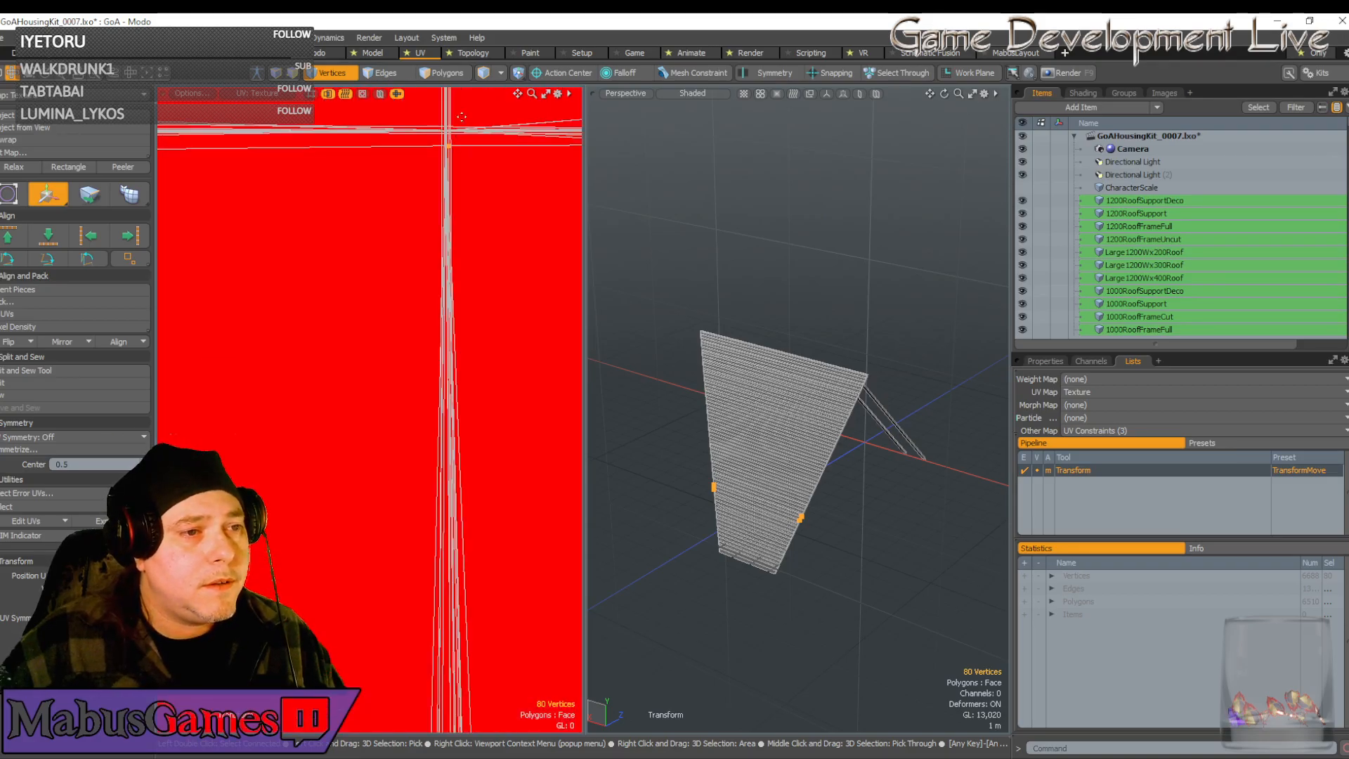
scroll(464, 166, "up", 2)
scroll(463, 167, "down", 2)
left_click_drag(464, 166, 437, 286, "alt")
scroll(490, 286, "up", 2)
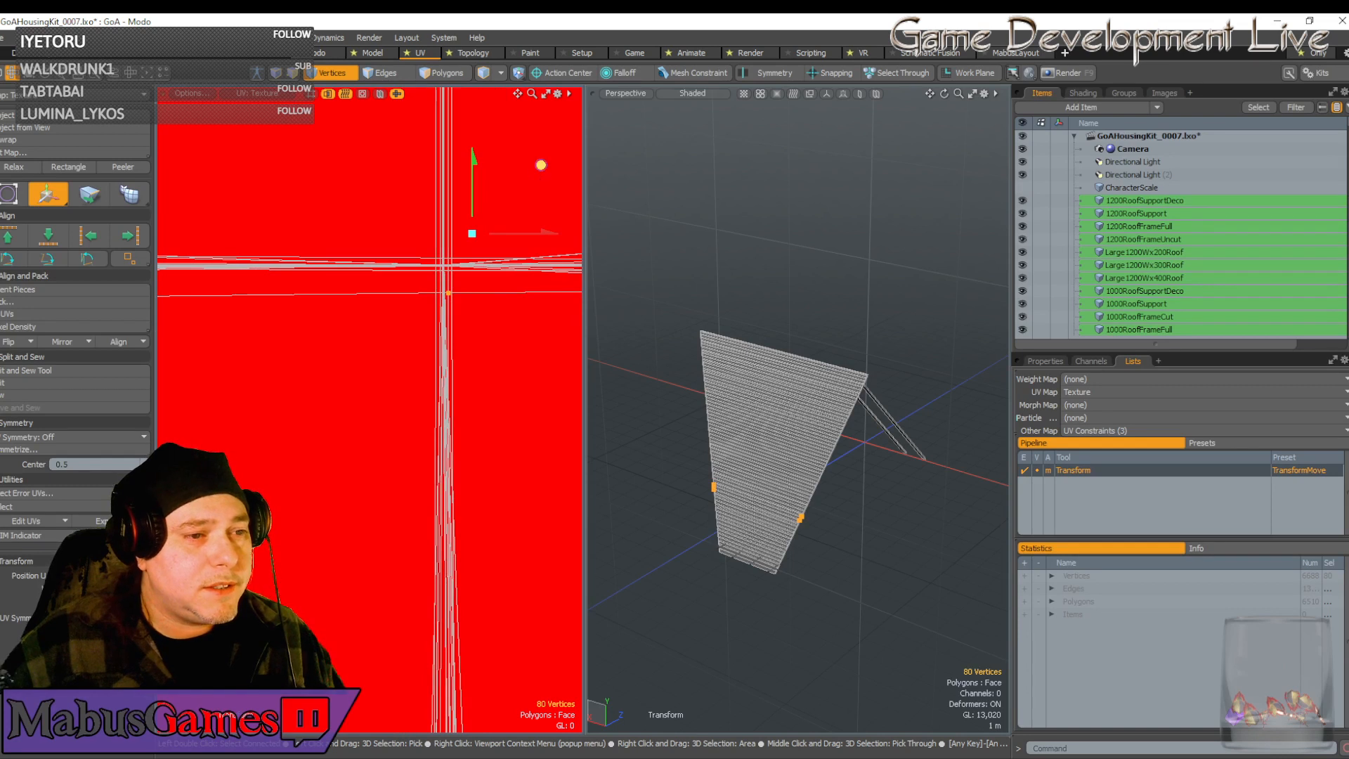
left_click_drag(541, 166, 536, 139)
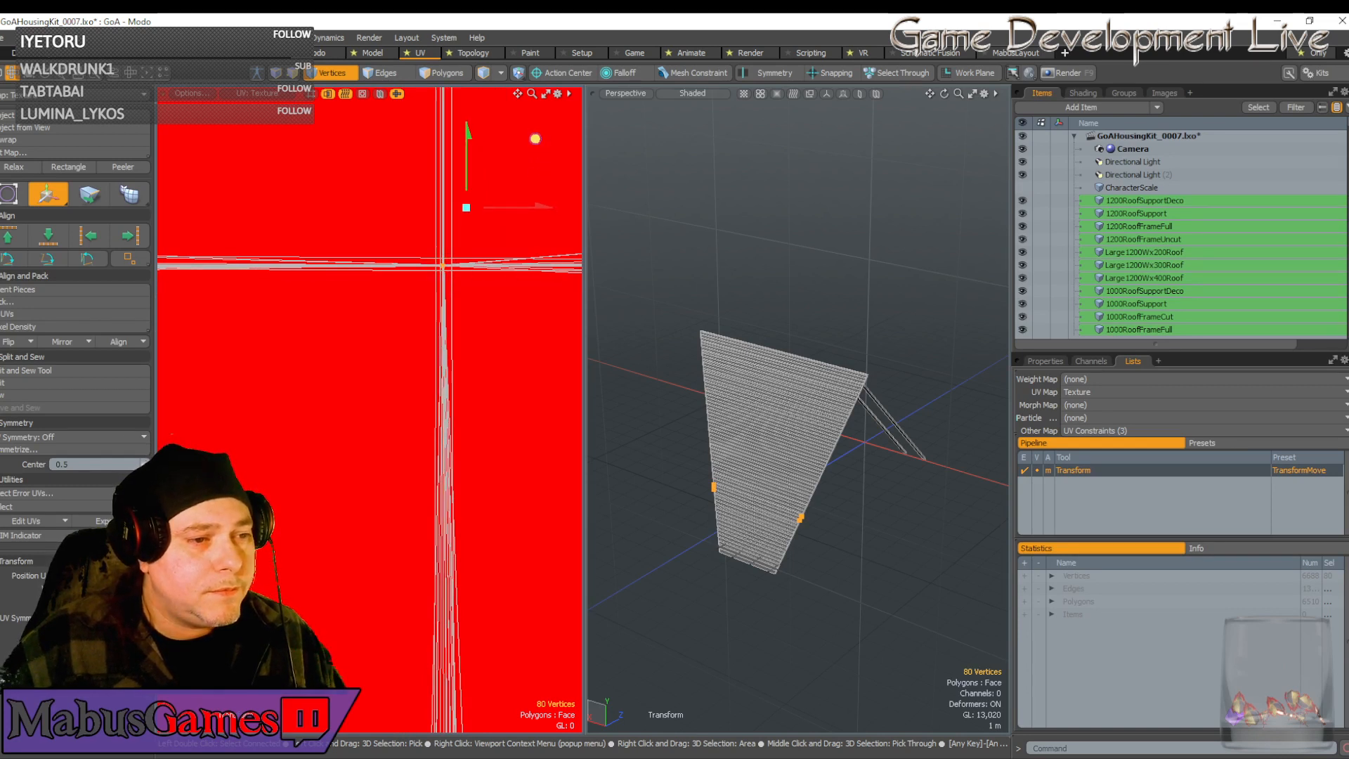
left_click_drag(523, 206, 469, 182)
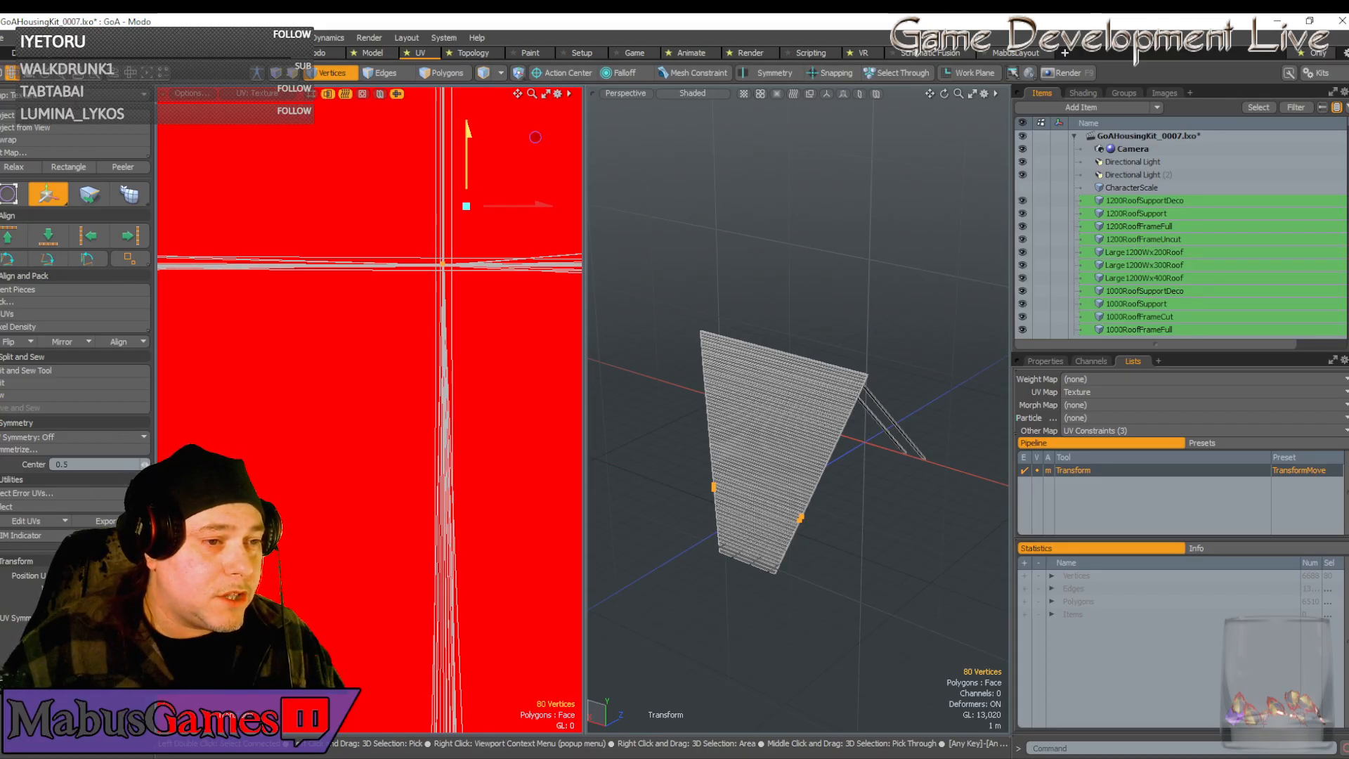
left_click_drag(468, 182, 499, 214)
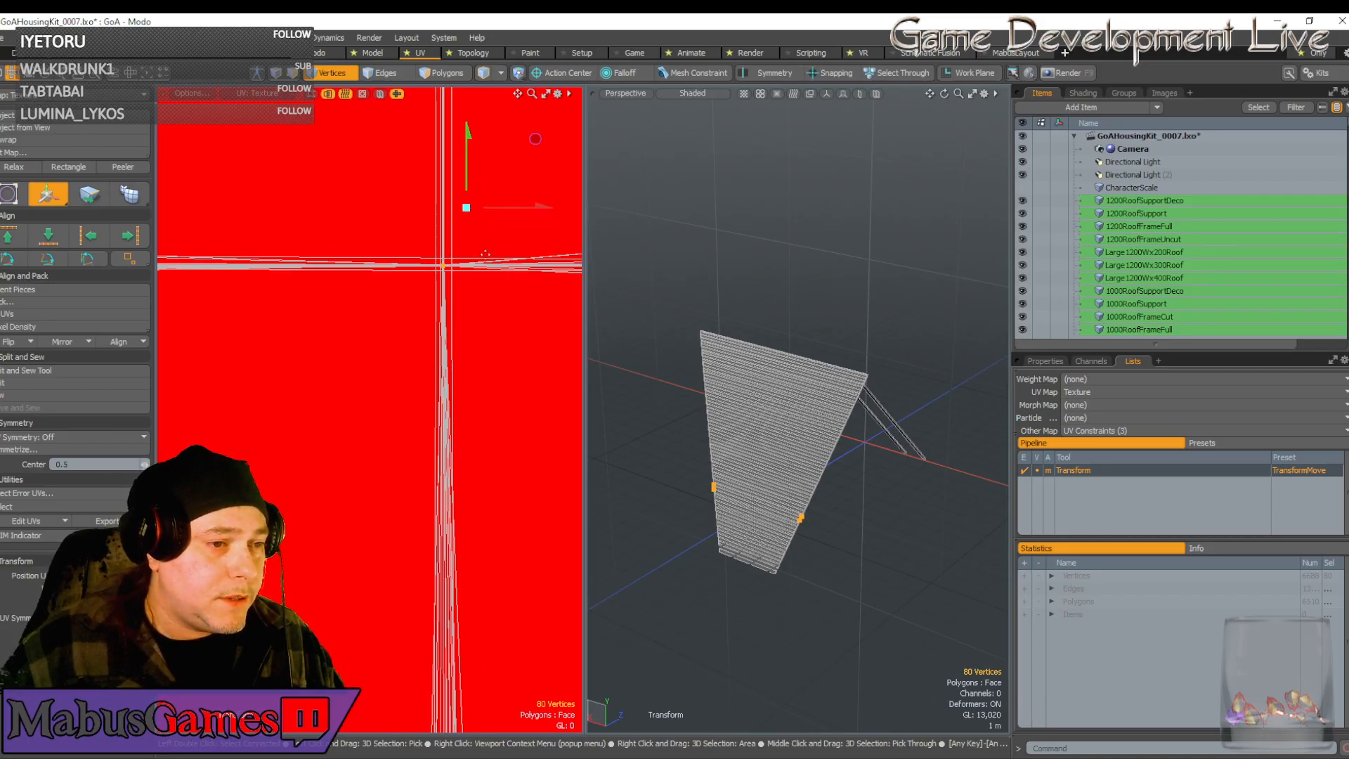
Inspect another corner of the UV shell
scroll(482, 264, "down", 12)
scroll(480, 263, "down", 4)
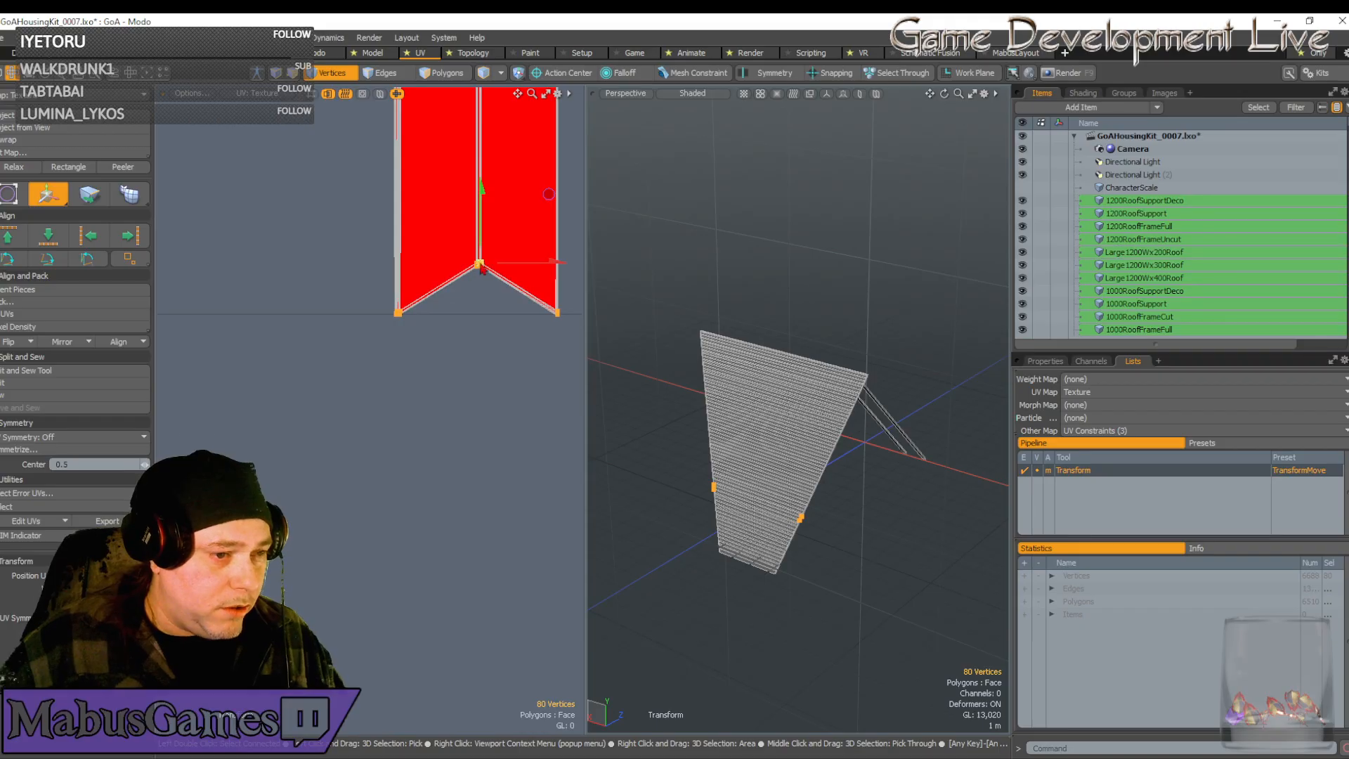
scroll(482, 269, "up", 10)
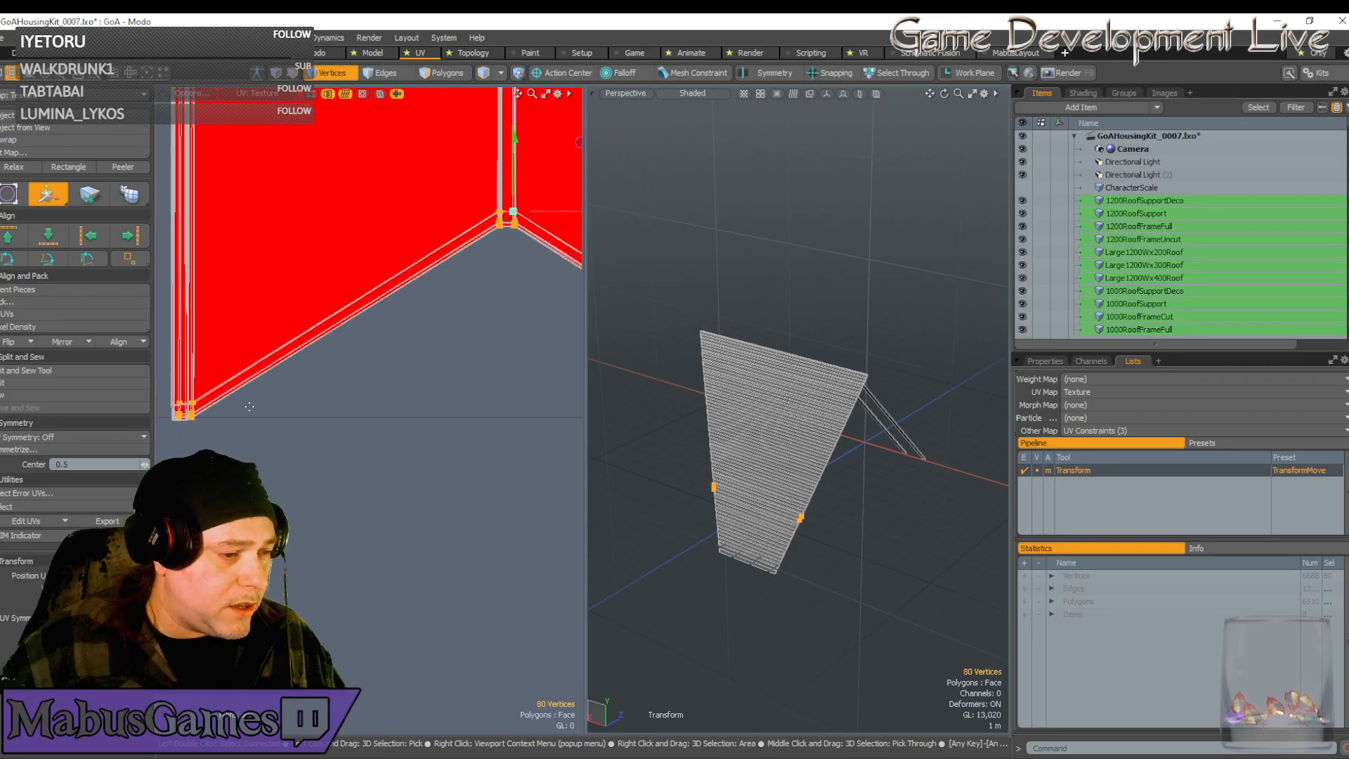
key("q")
scroll(281, 397, "up", 2)
left_click_drag(443, 380, 98, 386, "alt")
key("w")
key("q")
scroll(338, 380, "up", 3)
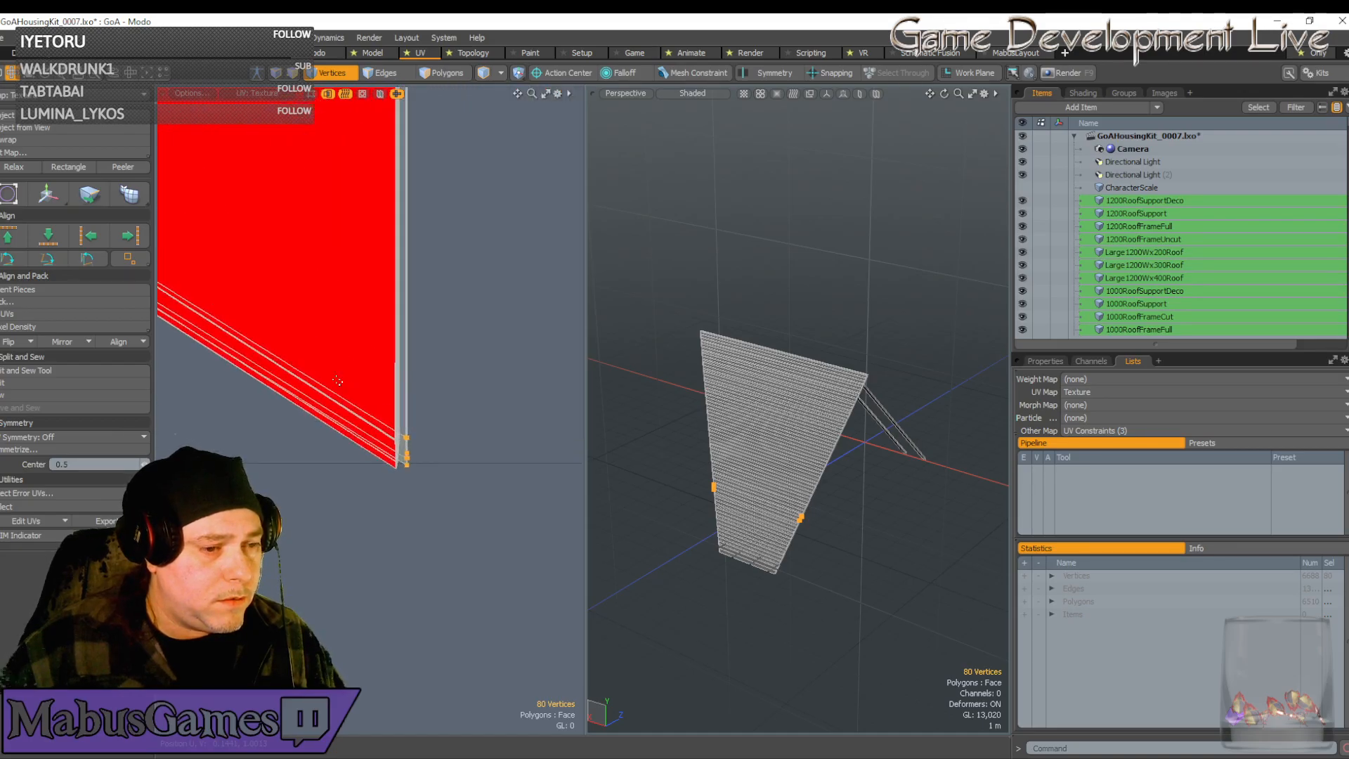
scroll(338, 380, "down", 6)
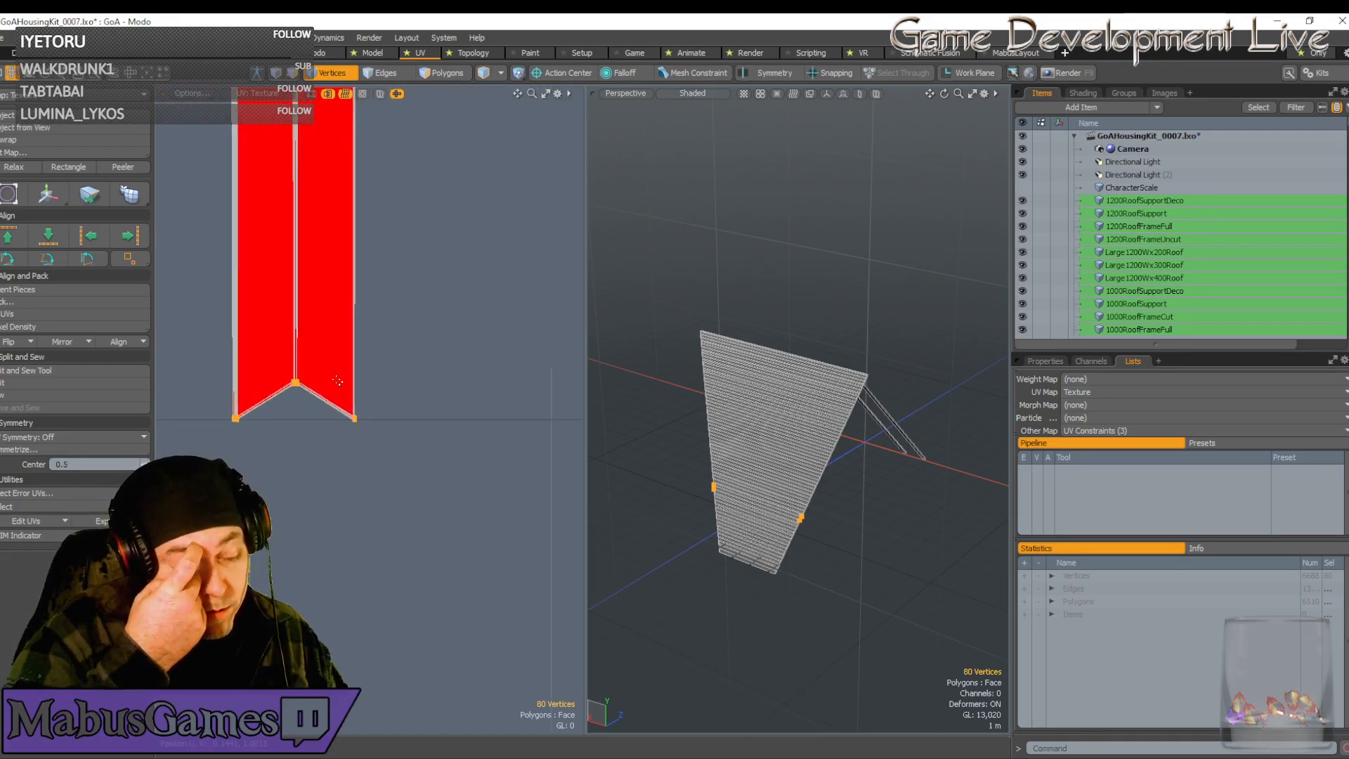
Isolate the Large1200Wx400Roof plank strip in Vertices mode and deselect its bottom vertices
scroll(340, 368, "down", 5)
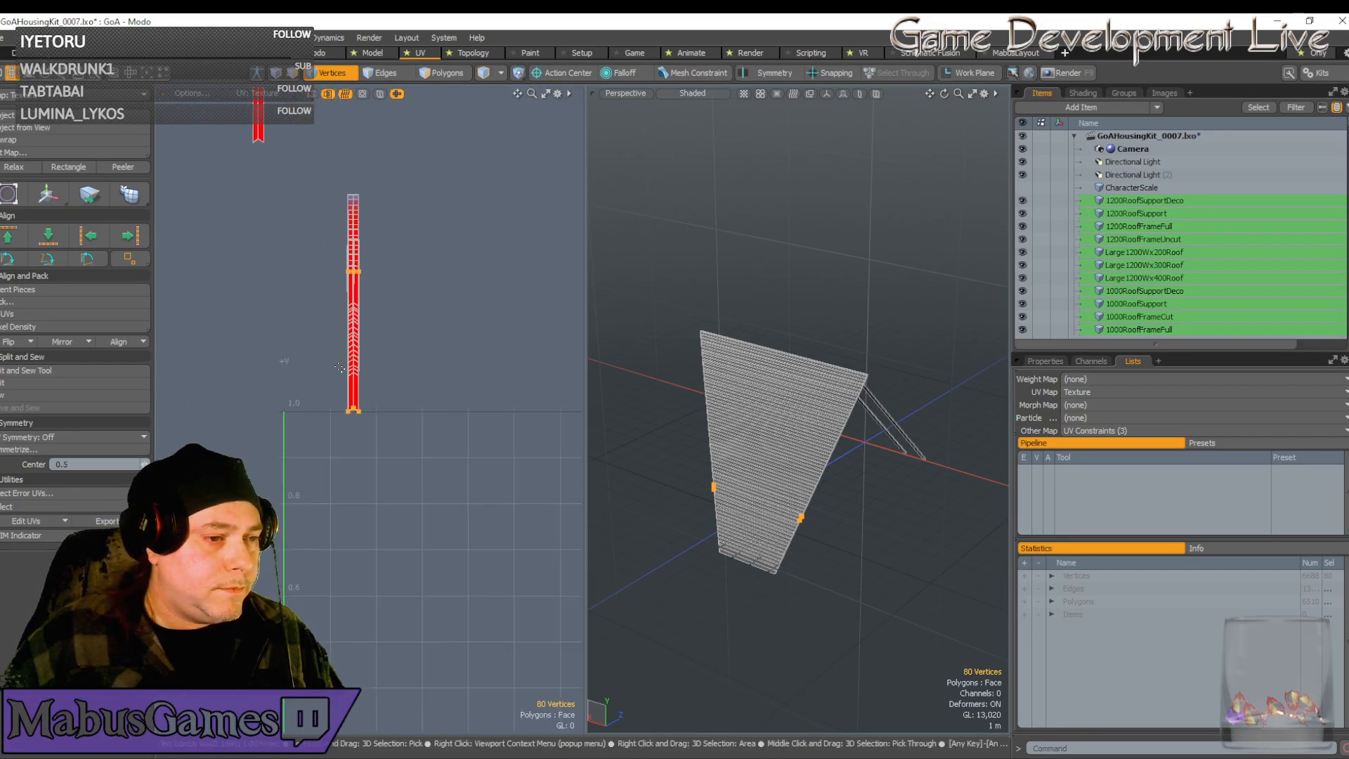
key("w")
key("q")
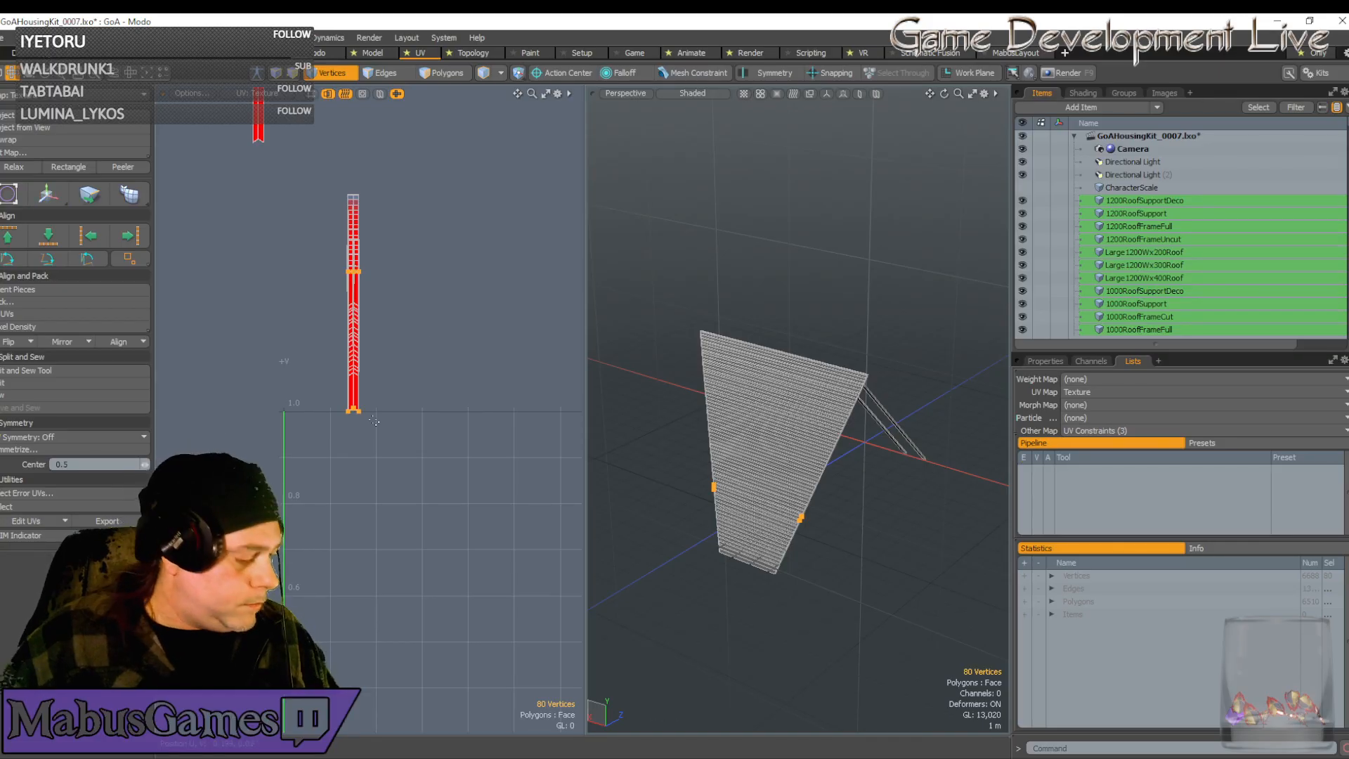
right_click_drag(381, 440, 365, 409)
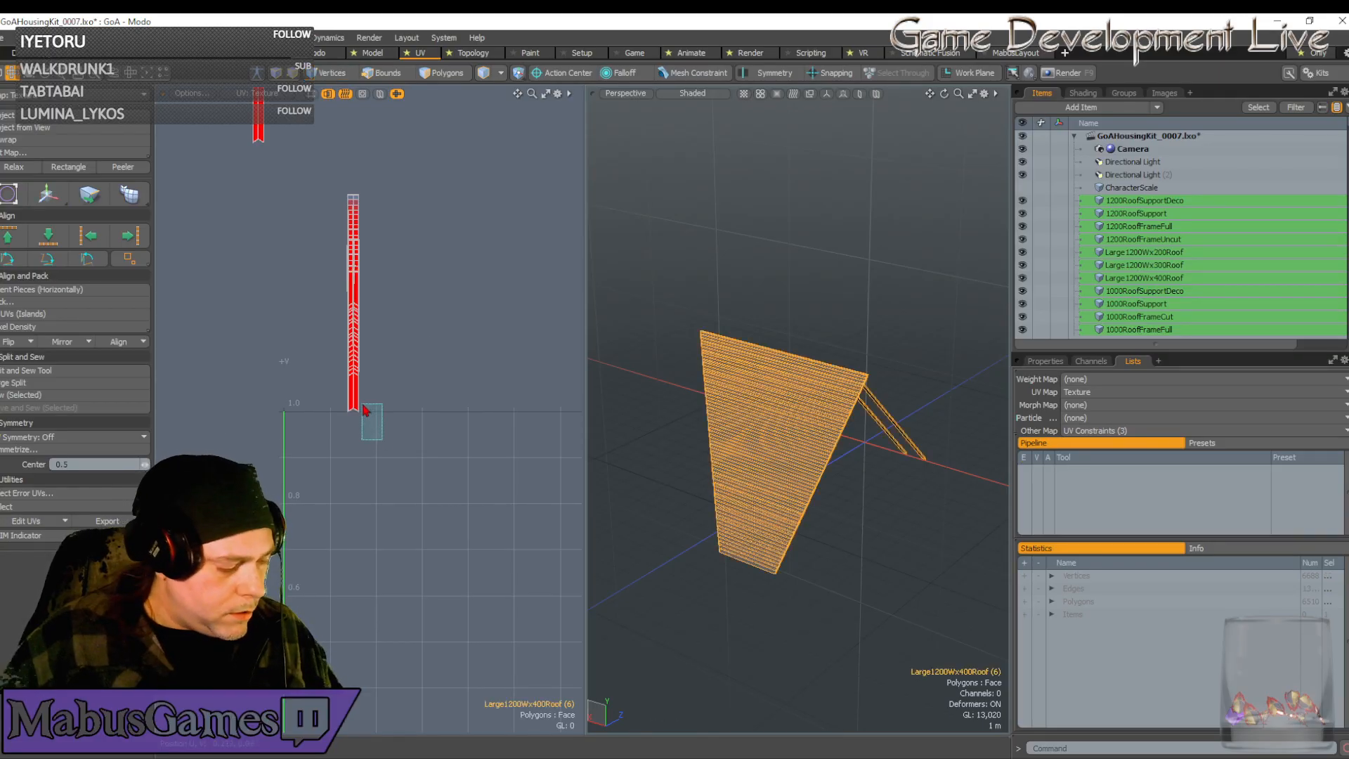
key("ctrl+z")
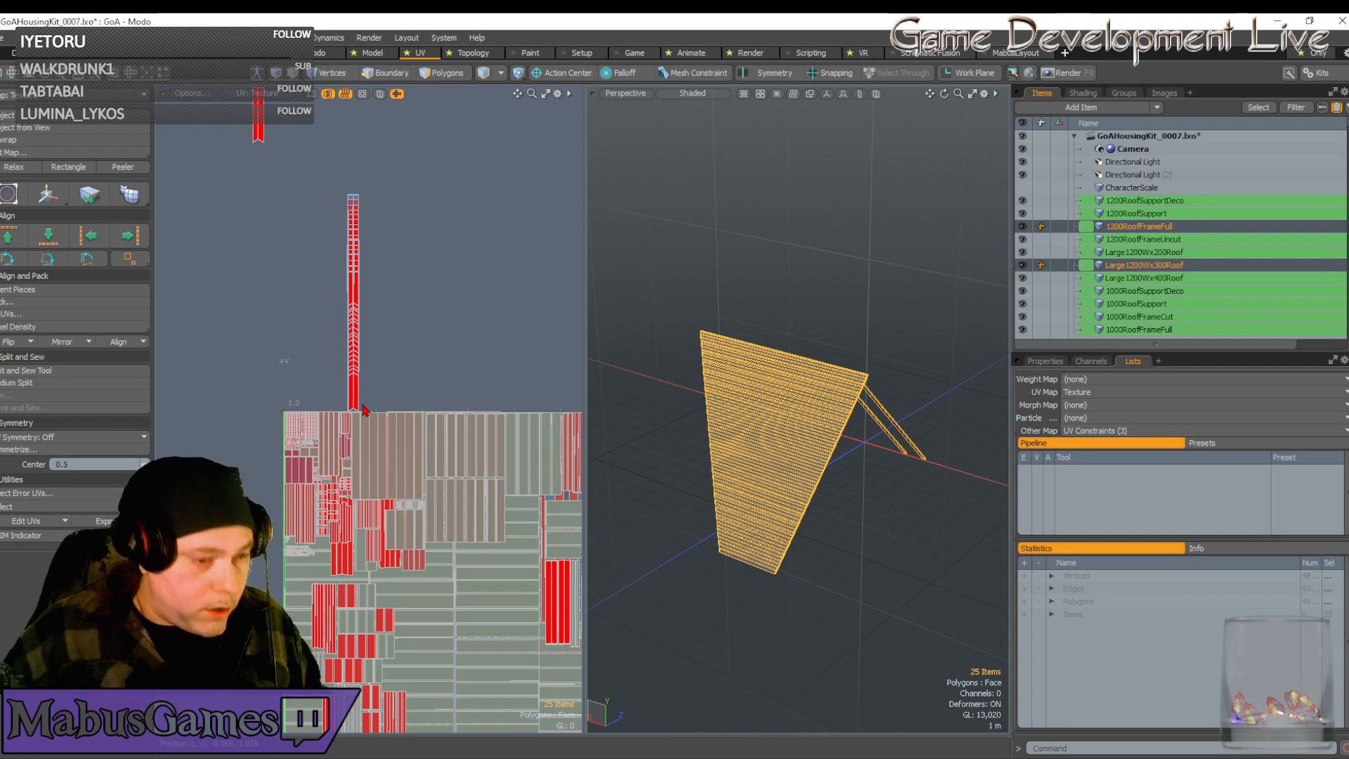
left_click(363, 408)
key("1")
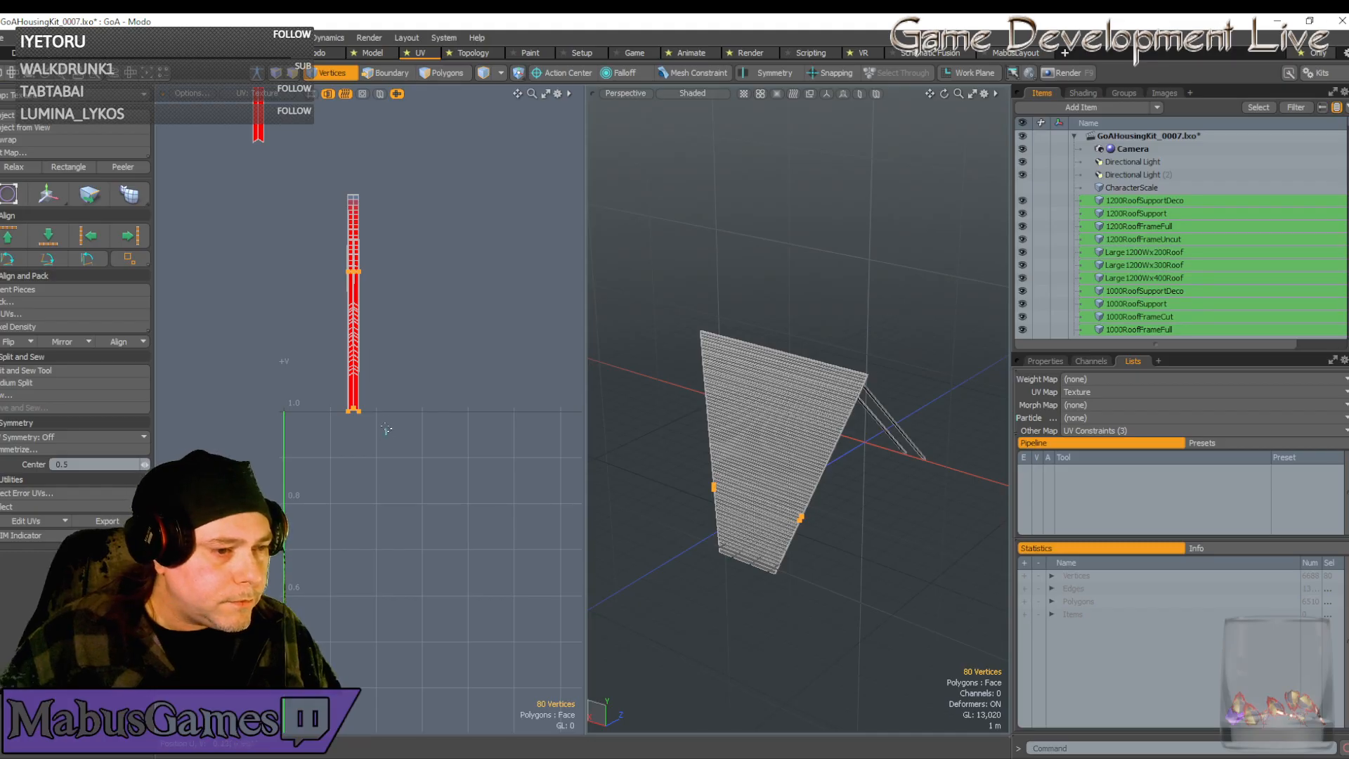
right_click_drag(387, 434, 348, 378, "ctrl")
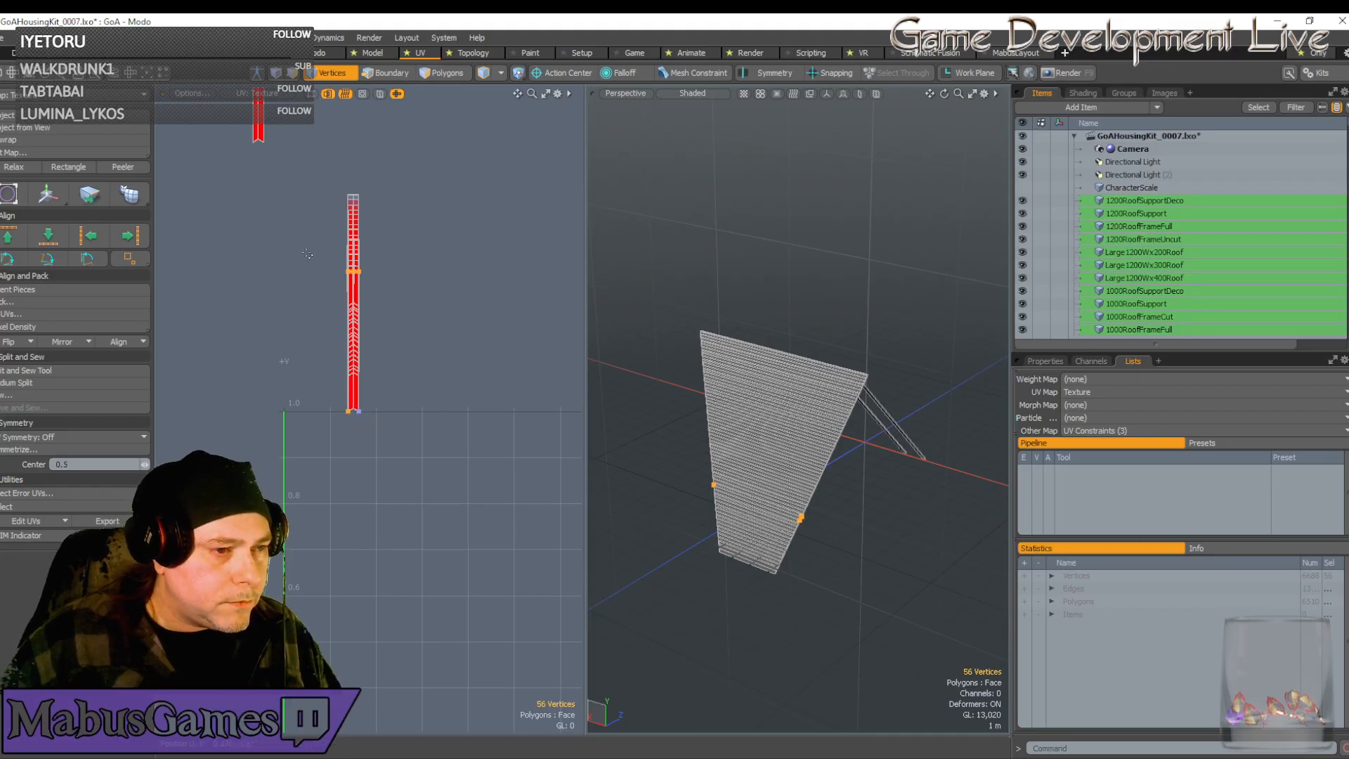
Snap the bottom corner vertices onto the vertical edge and rotate them by 1 degree
right_click_drag(312, 250, 409, 311, "ctrl")
scroll(334, 421, "up", 5)
scroll(428, 350, "up", 5)
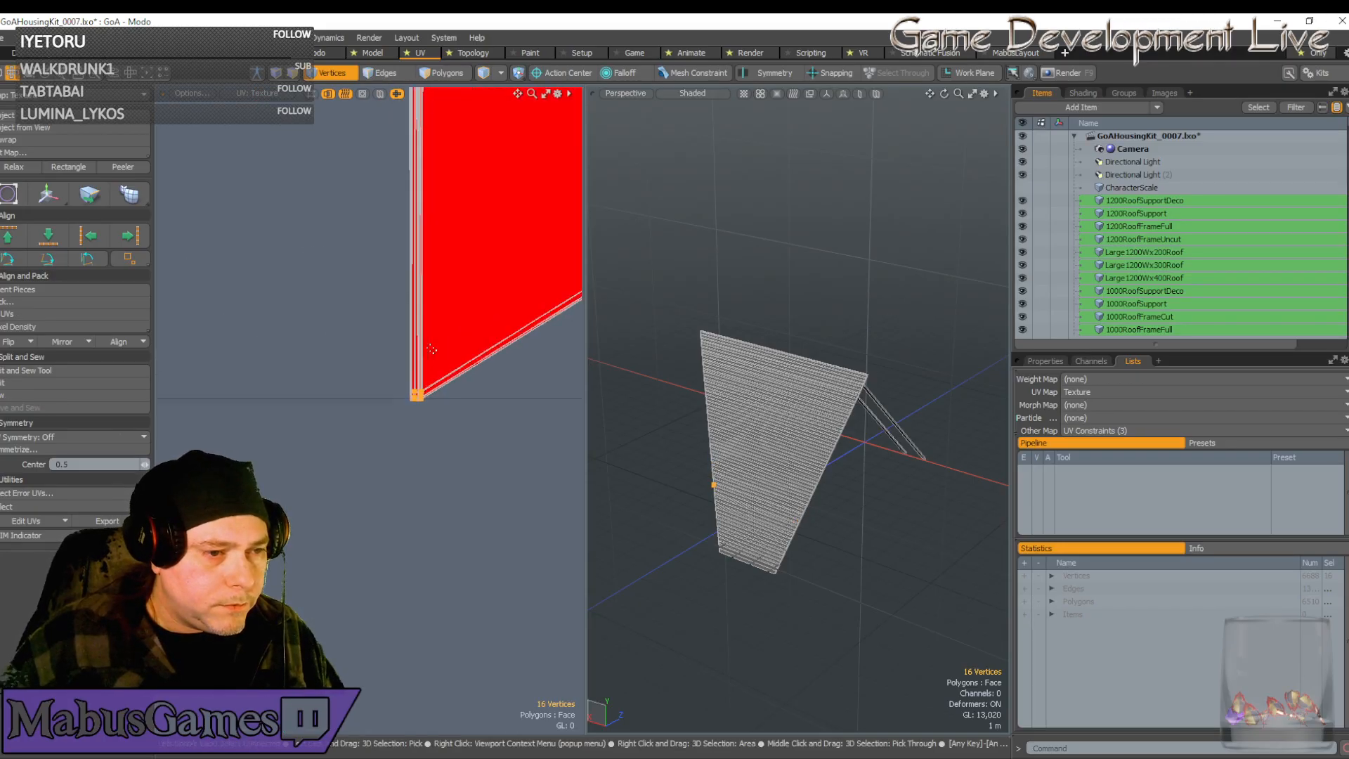
scroll(432, 349, "up", 5)
key("w")
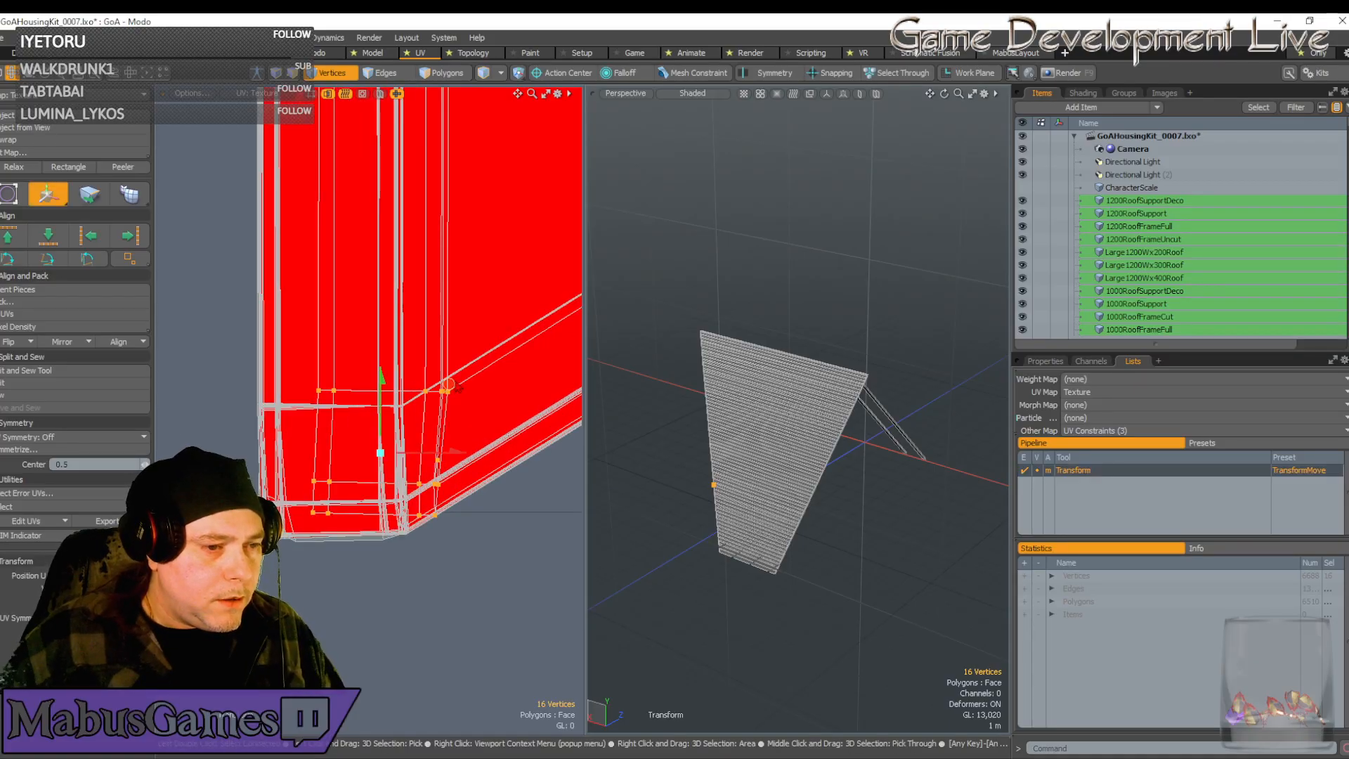
left_click_drag(450, 388, 390, 578)
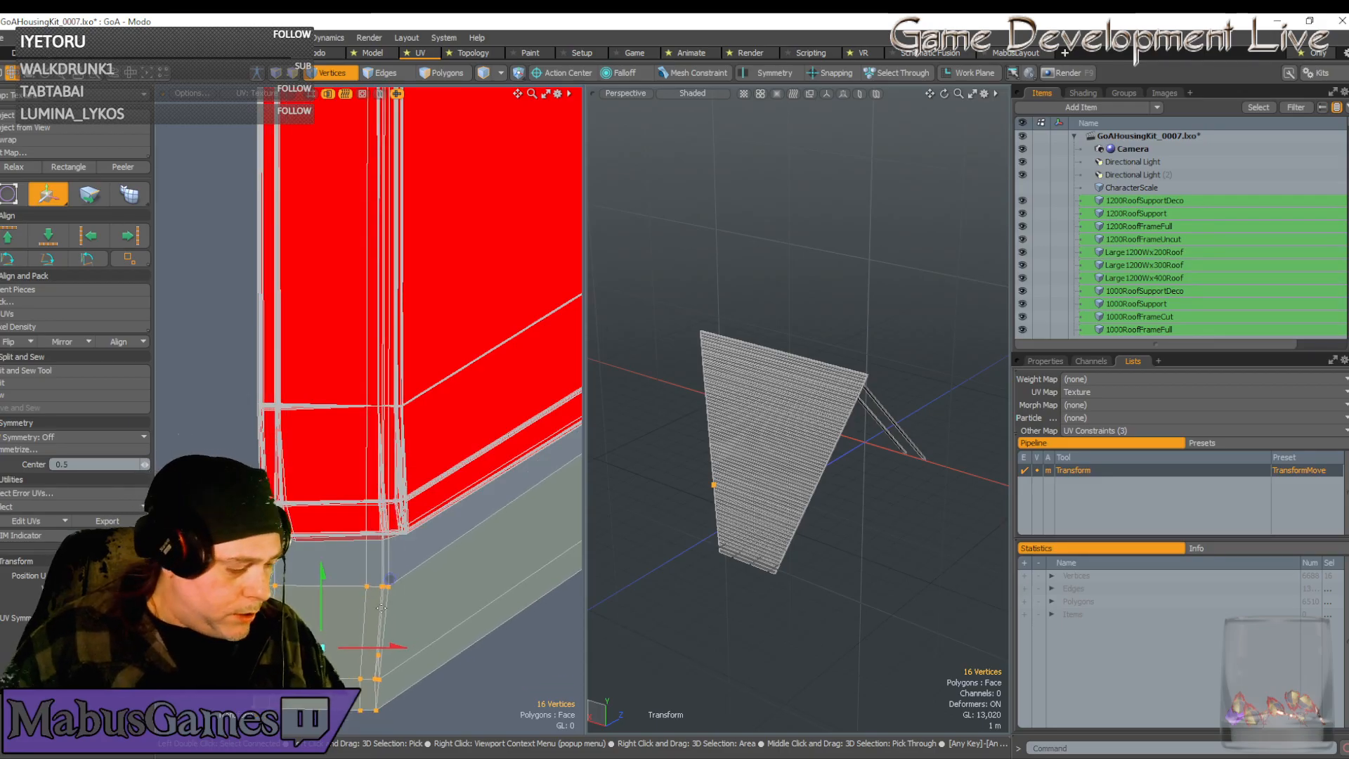
key("e")
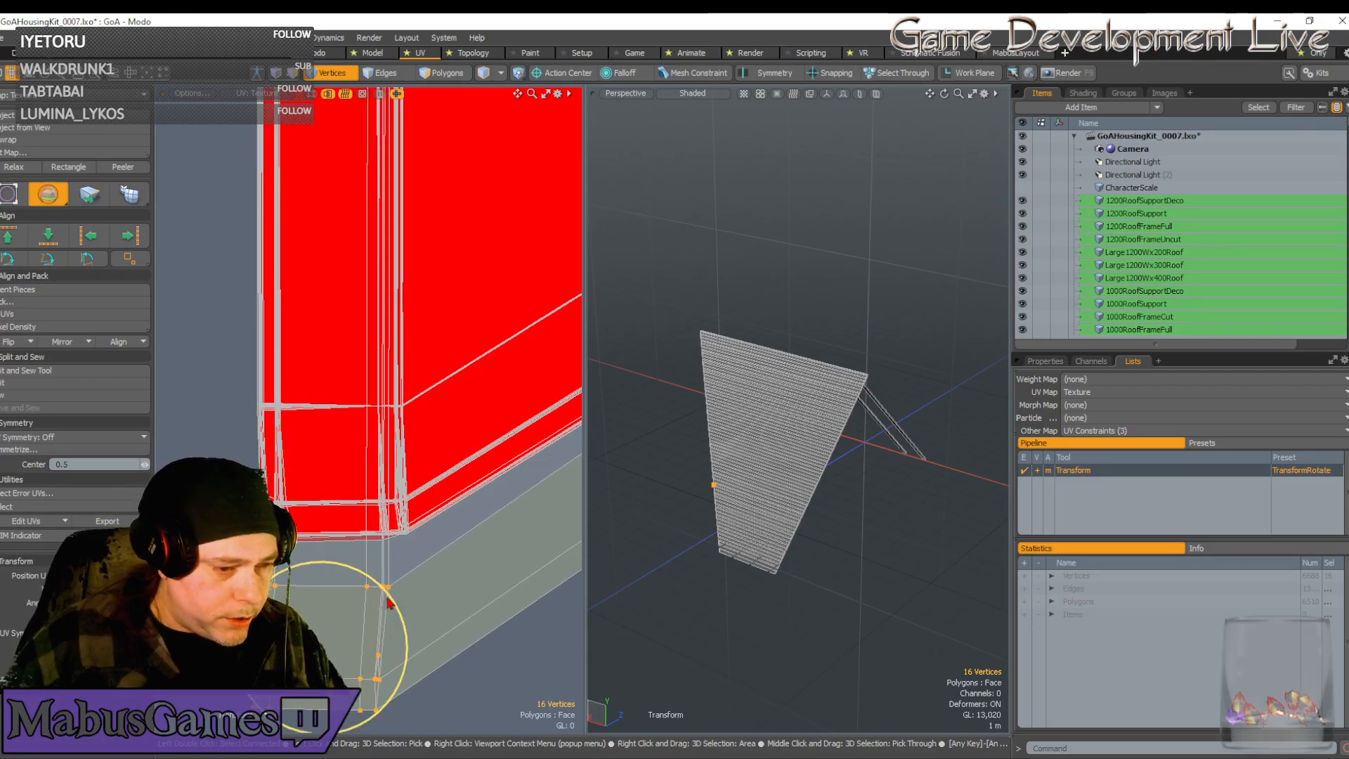
left_click_drag(385, 589, 383, 597)
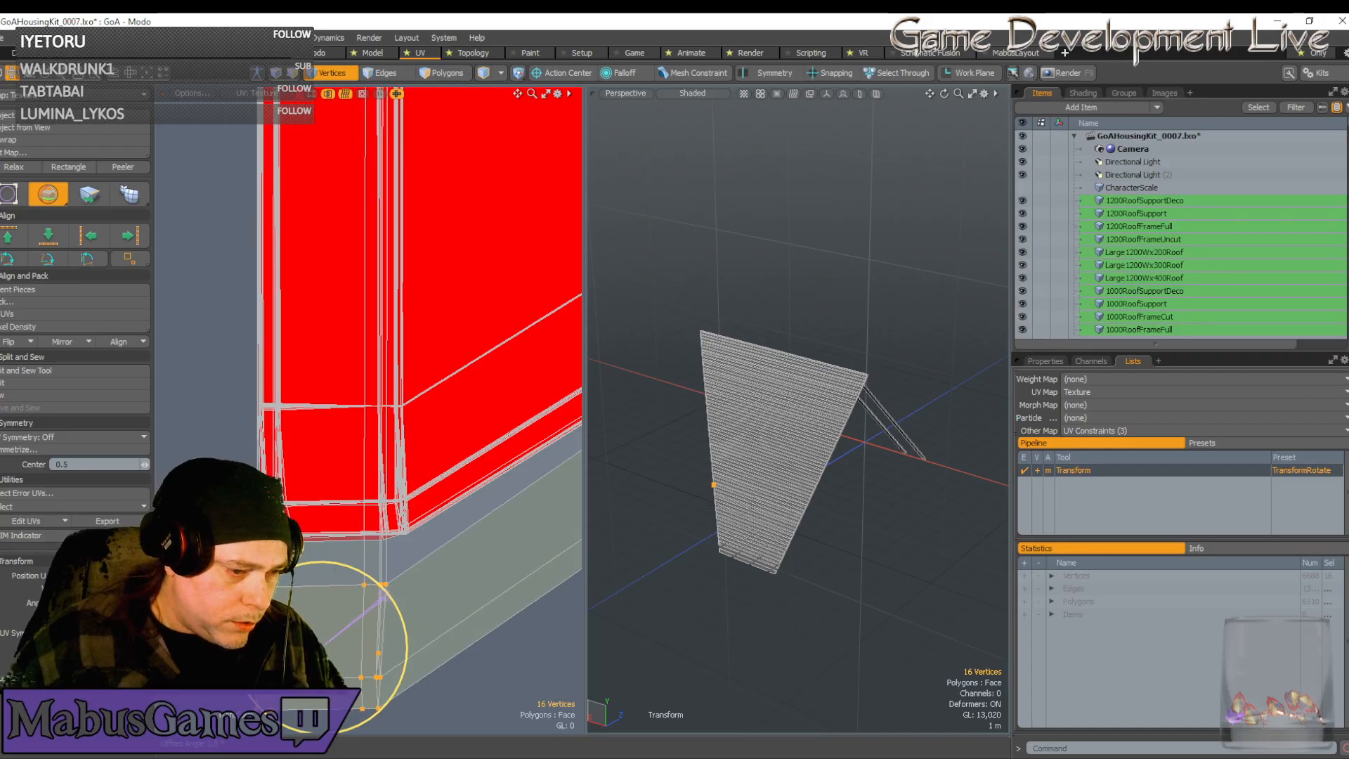
key("w")
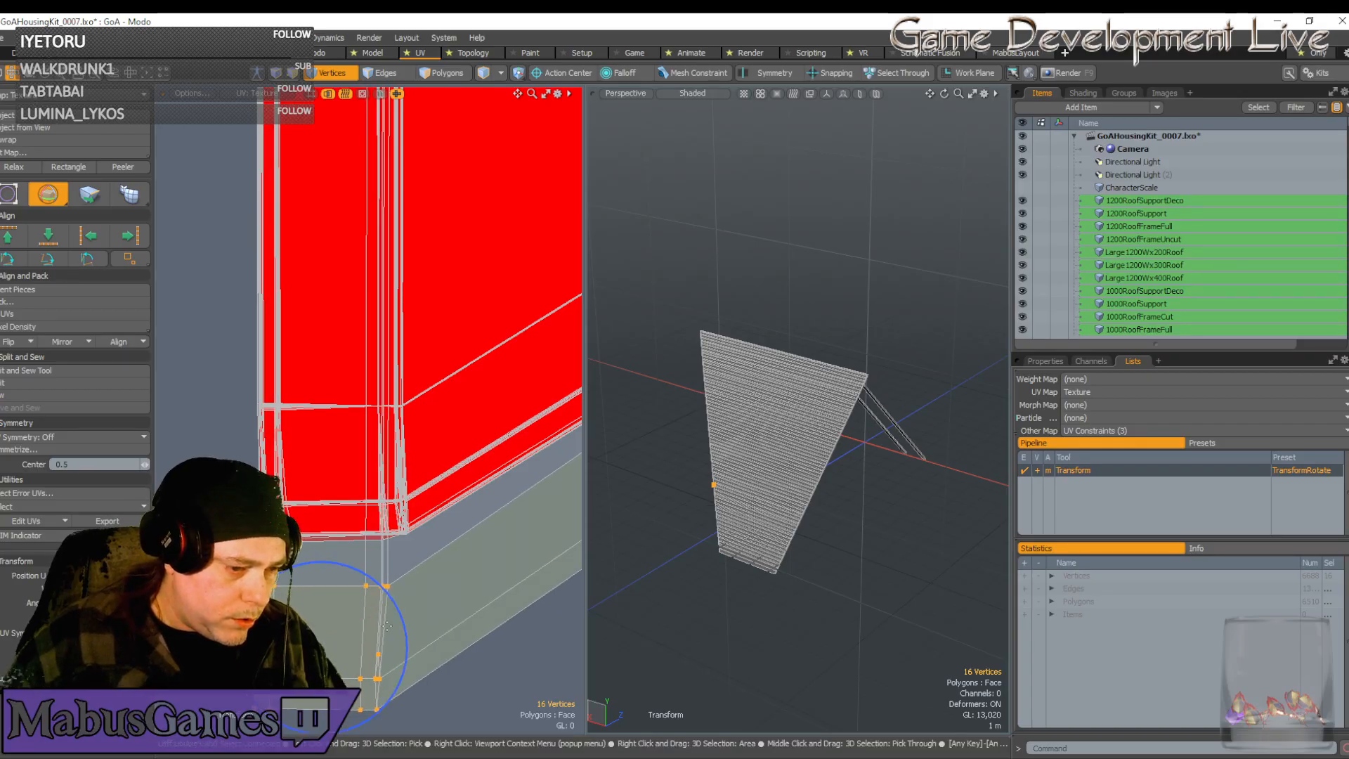
key("q")
Isolate the four bottom corner vertices in a selection for moving
right_click_drag(445, 735, 242, 630)
key("w")
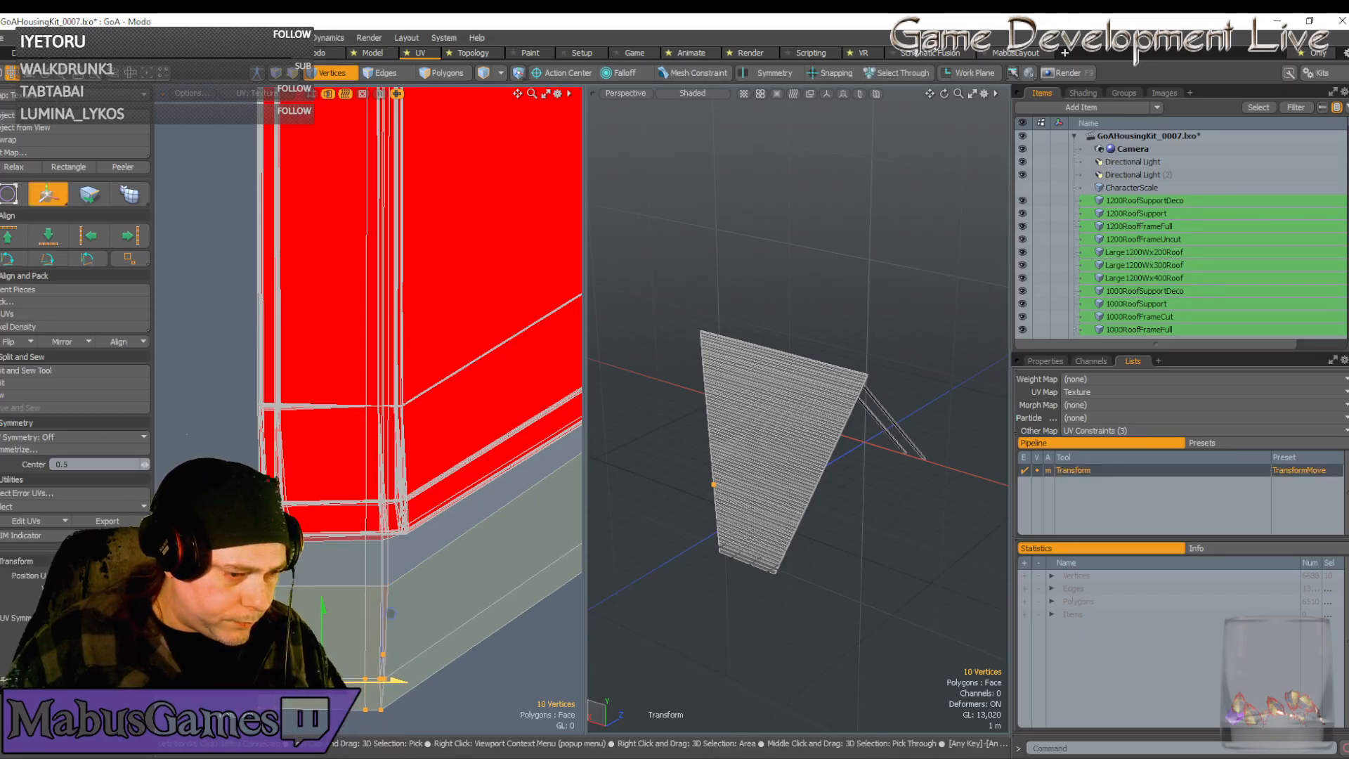
key("q")
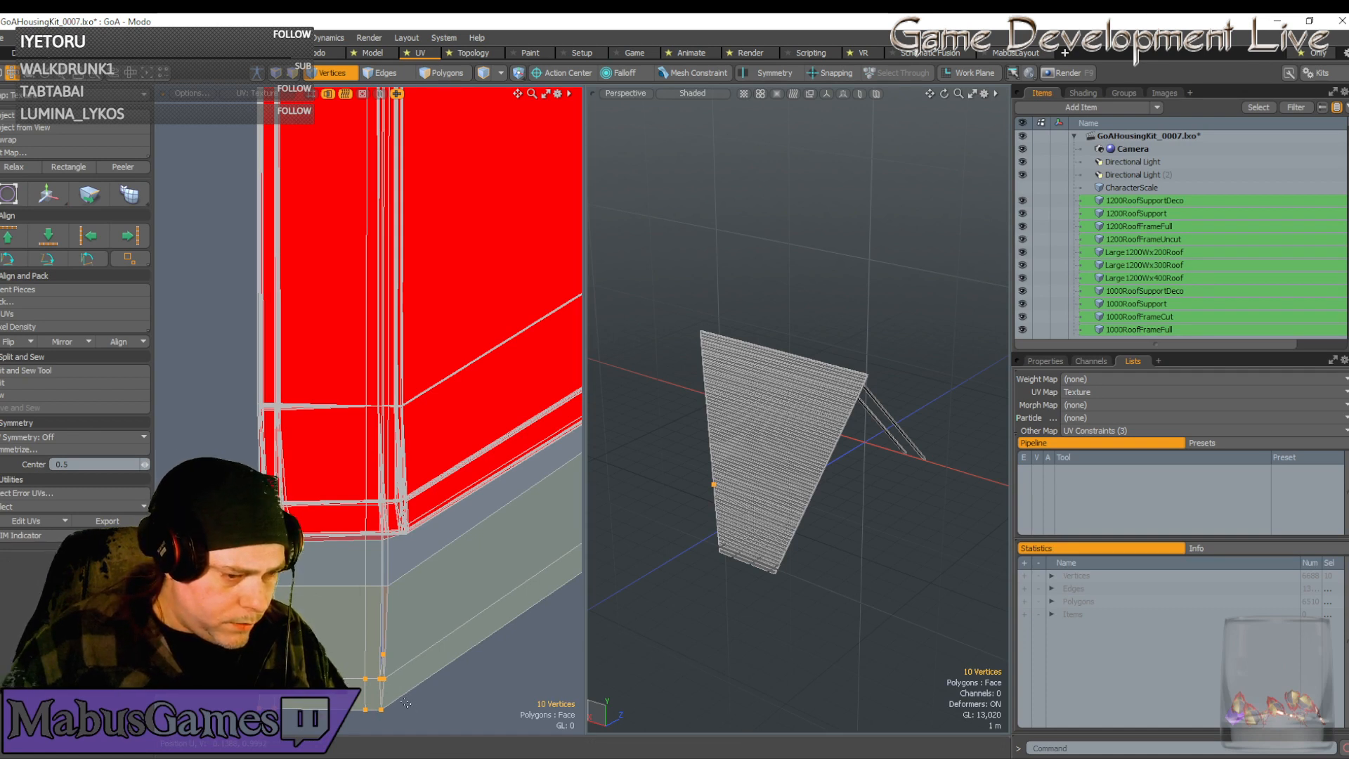
key("w")
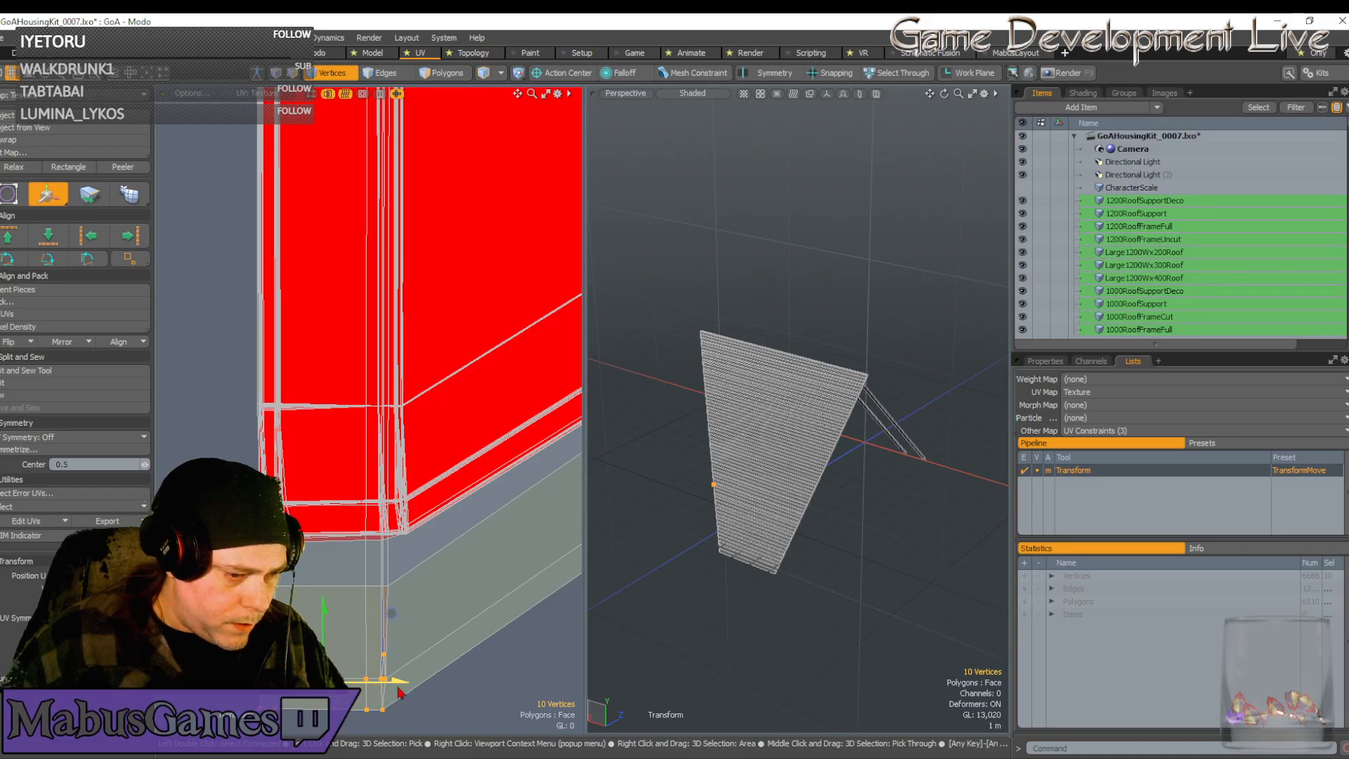
key("q")
key("w")
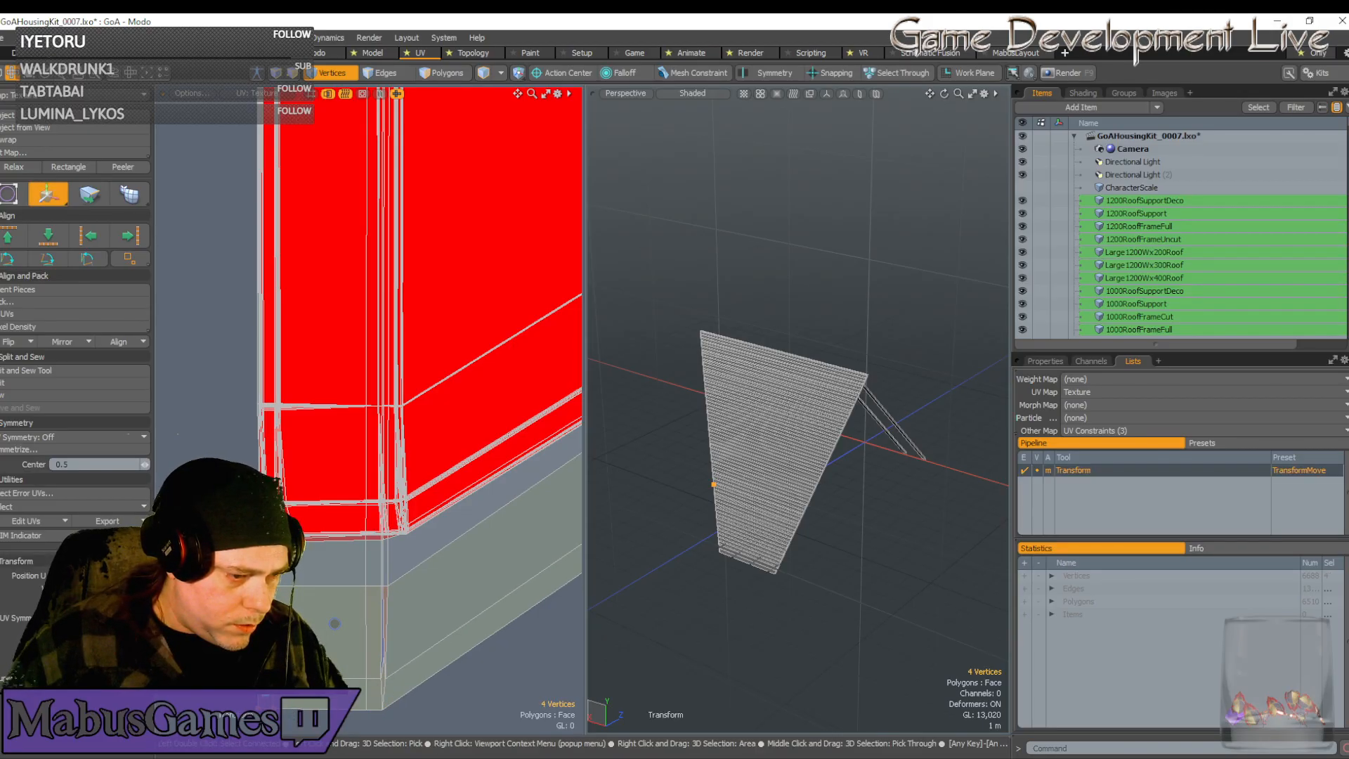
key("q")
Pull the sixteen lower corner vertices up onto the edge crossing, closing the grey gap
right_click_drag(343, 713, 455, 737)
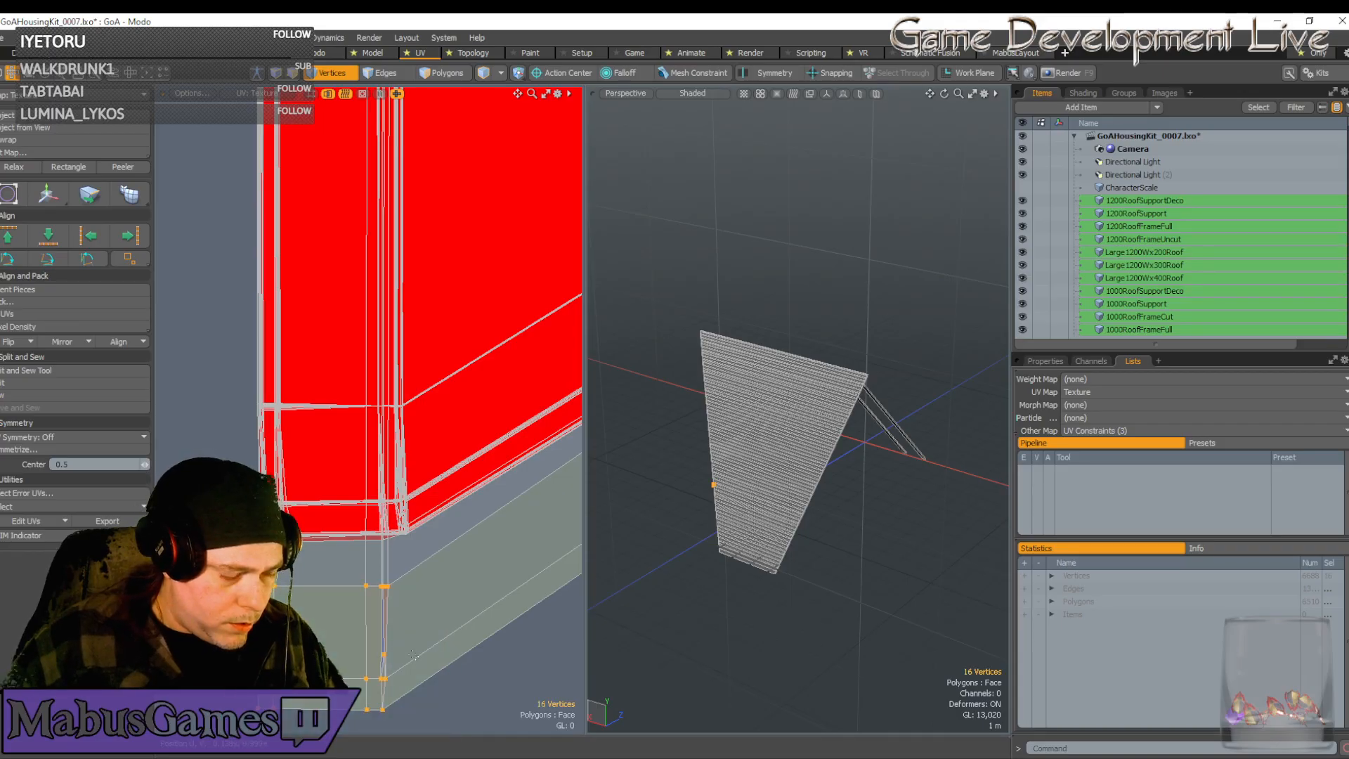
key("w")
left_click_drag(393, 585, 395, 412)
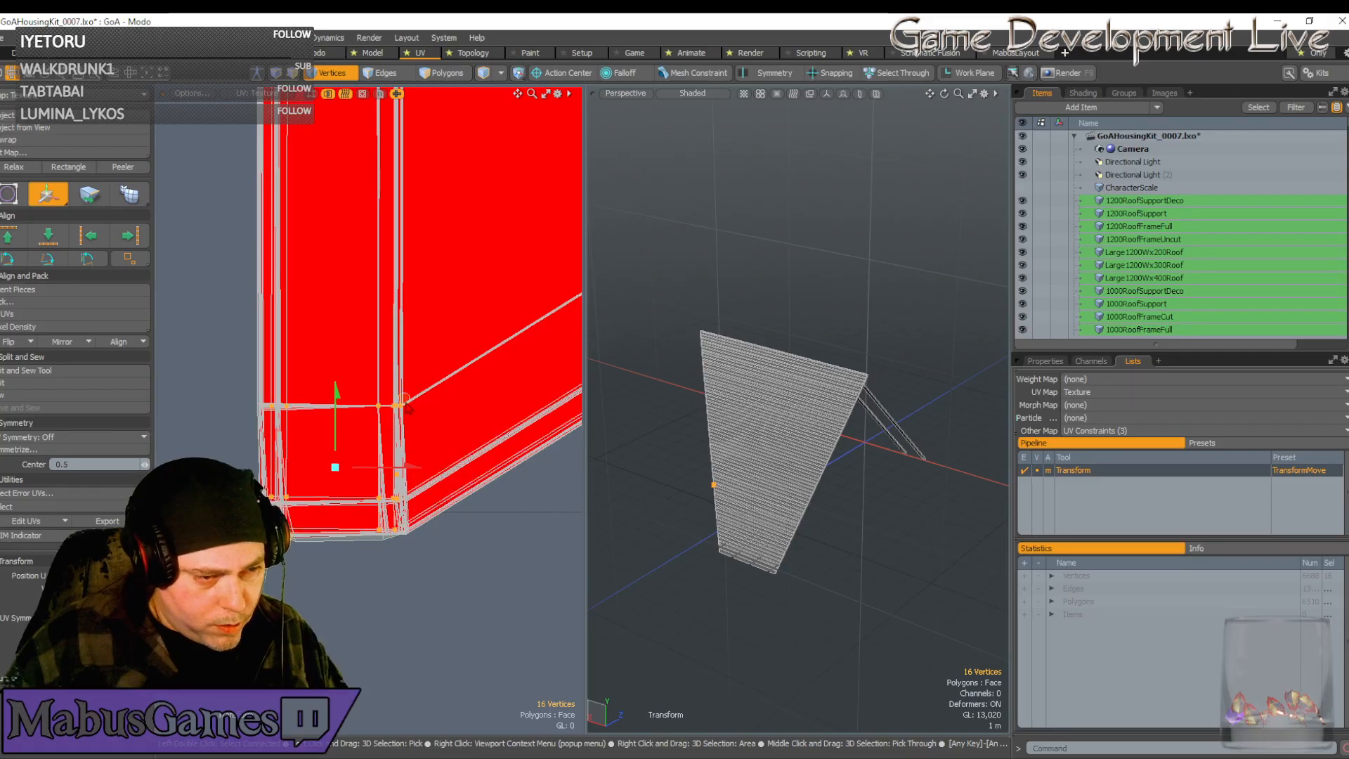
scroll(367, 415, "up", 5)
scroll(384, 415, "up", 2)
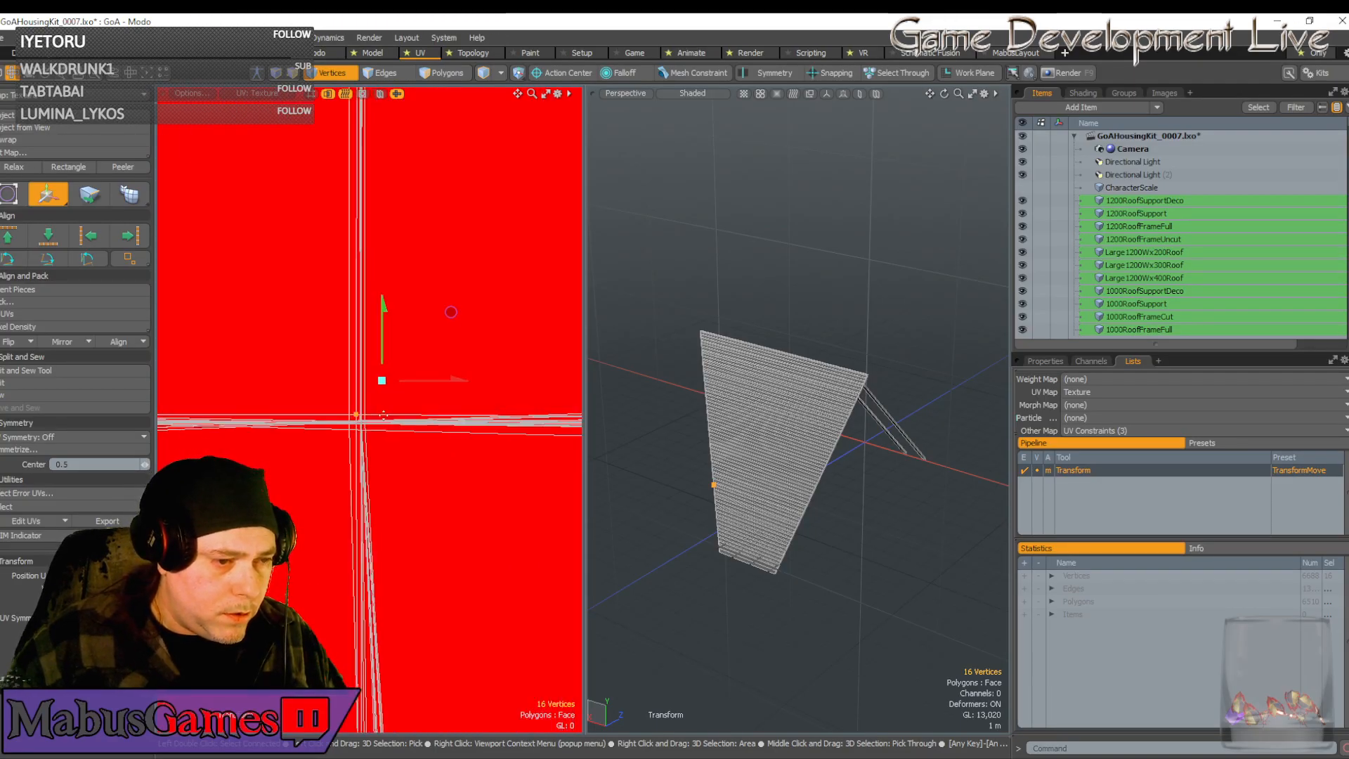
left_click_drag(451, 317, 456, 324)
scroll(456, 324, "down", 5)
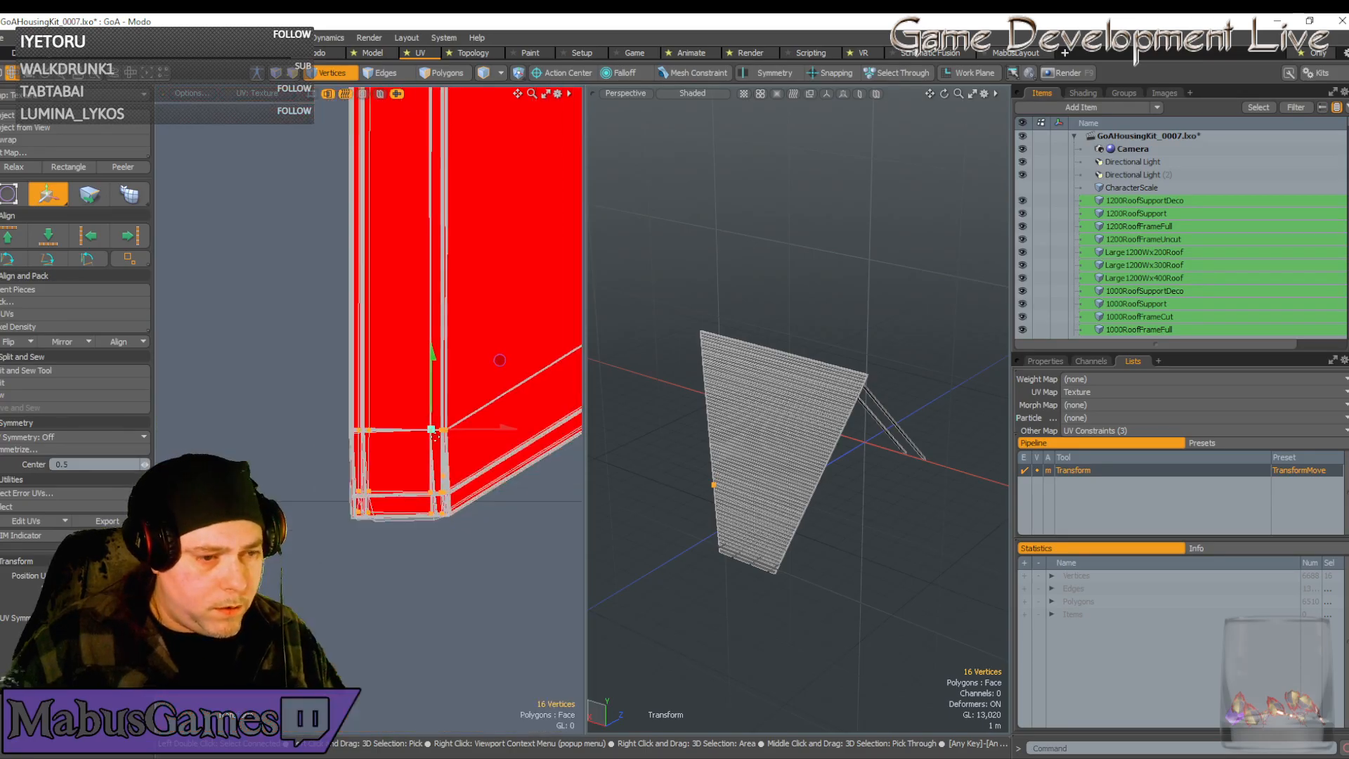
key("space")
scroll(436, 445, "down", 3)
Bring the block's right corner into view and select its seven lower-right vertices
left_click_drag(548, 437, 393, 467, "alt")
scroll(460, 433, "up", 5)
right_click_drag(419, 484, 379, 387)
Shift the seven right-edge vertices slightly left, then fine-tune them slightly right
key("w")
left_click_drag(456, 368, 430, 373)
scroll(340, 482, "up", 5)
scroll(465, 414, "up", 3)
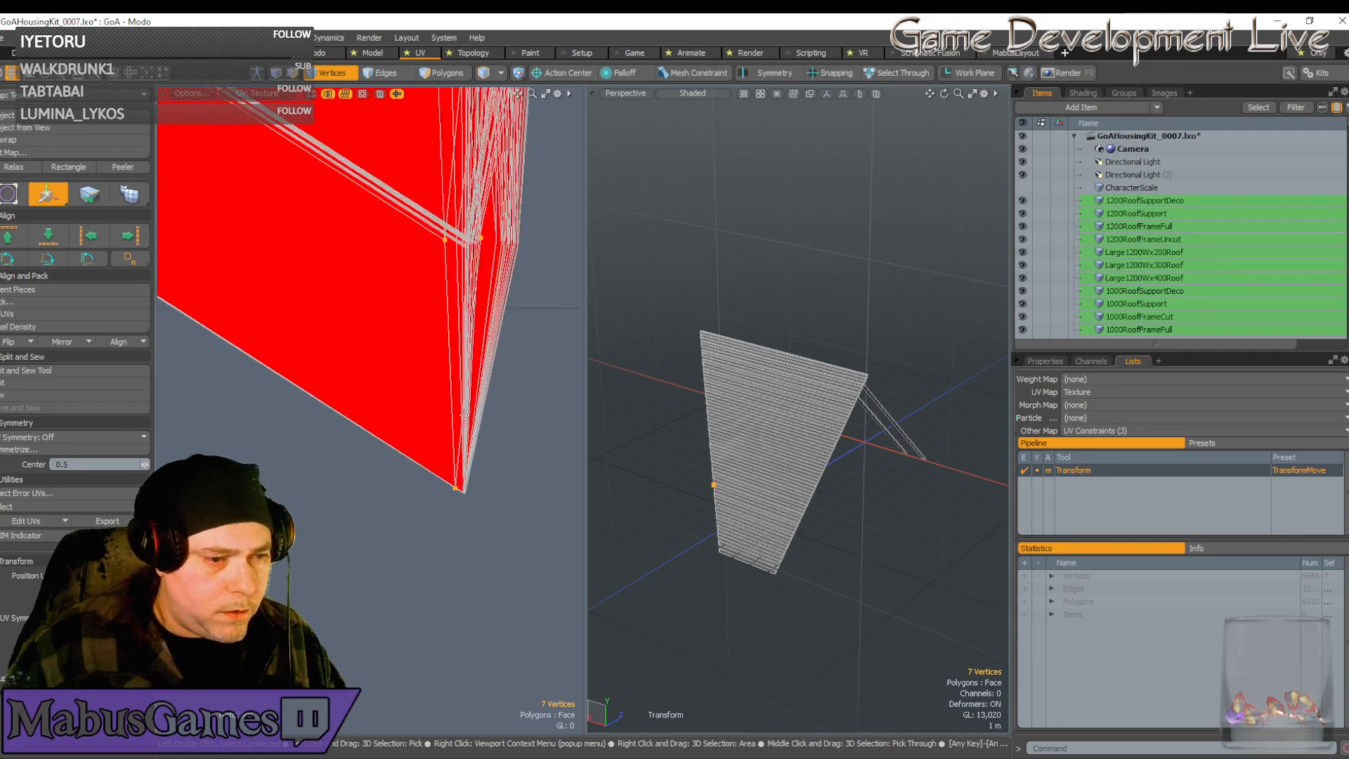
scroll(465, 413, "down", 1)
left_click_drag(528, 109, 536, 109)
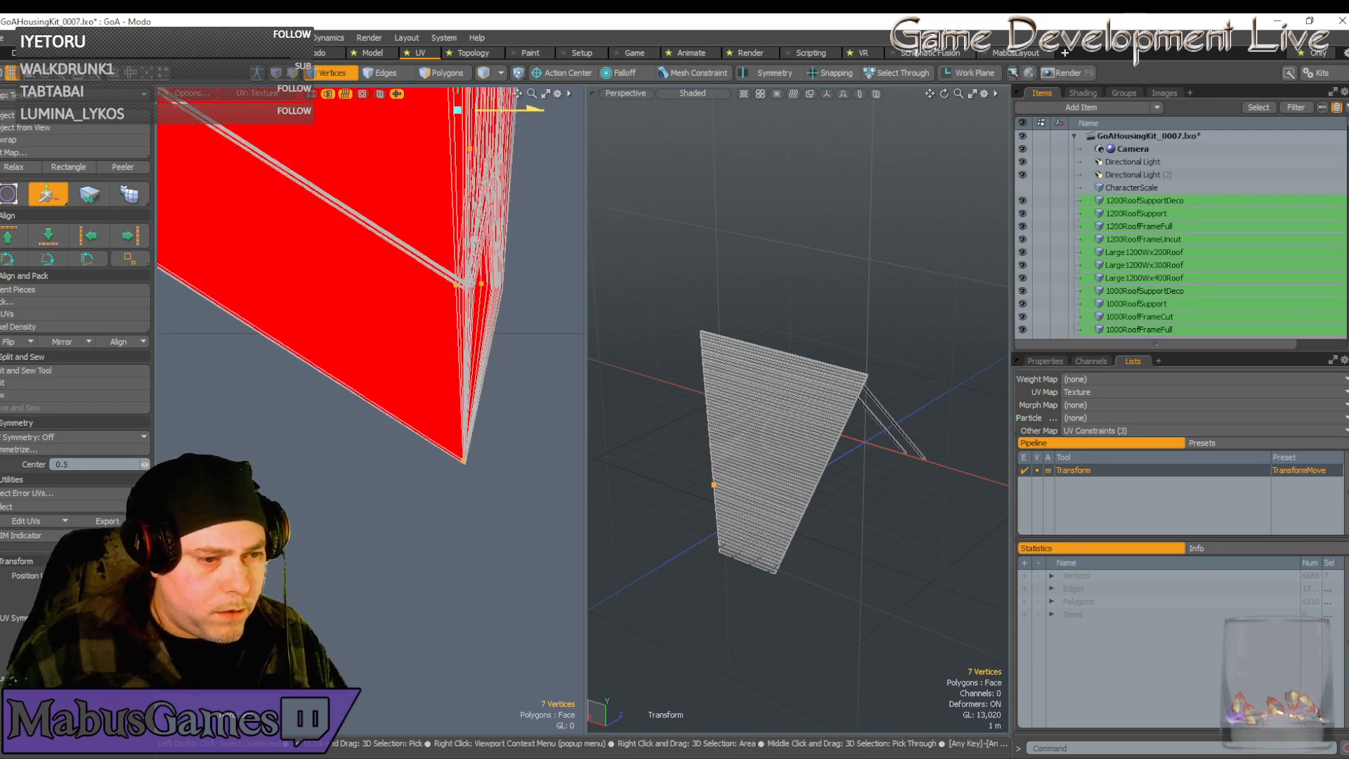
Pull the tip vertices down into the chevron point, then select all 80 strip vertices
left_click(474, 459)
scroll(470, 461, "up", 5)
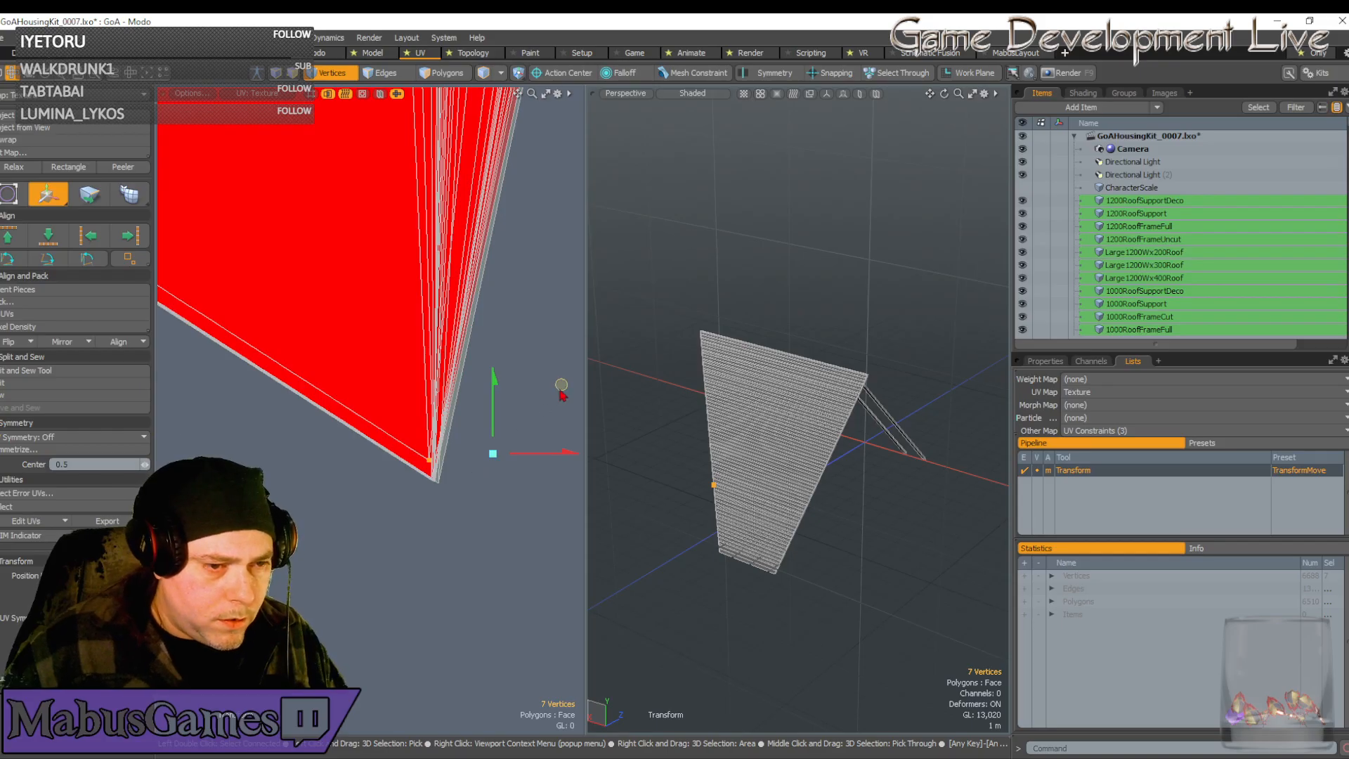
left_click_drag(562, 385, 566, 404)
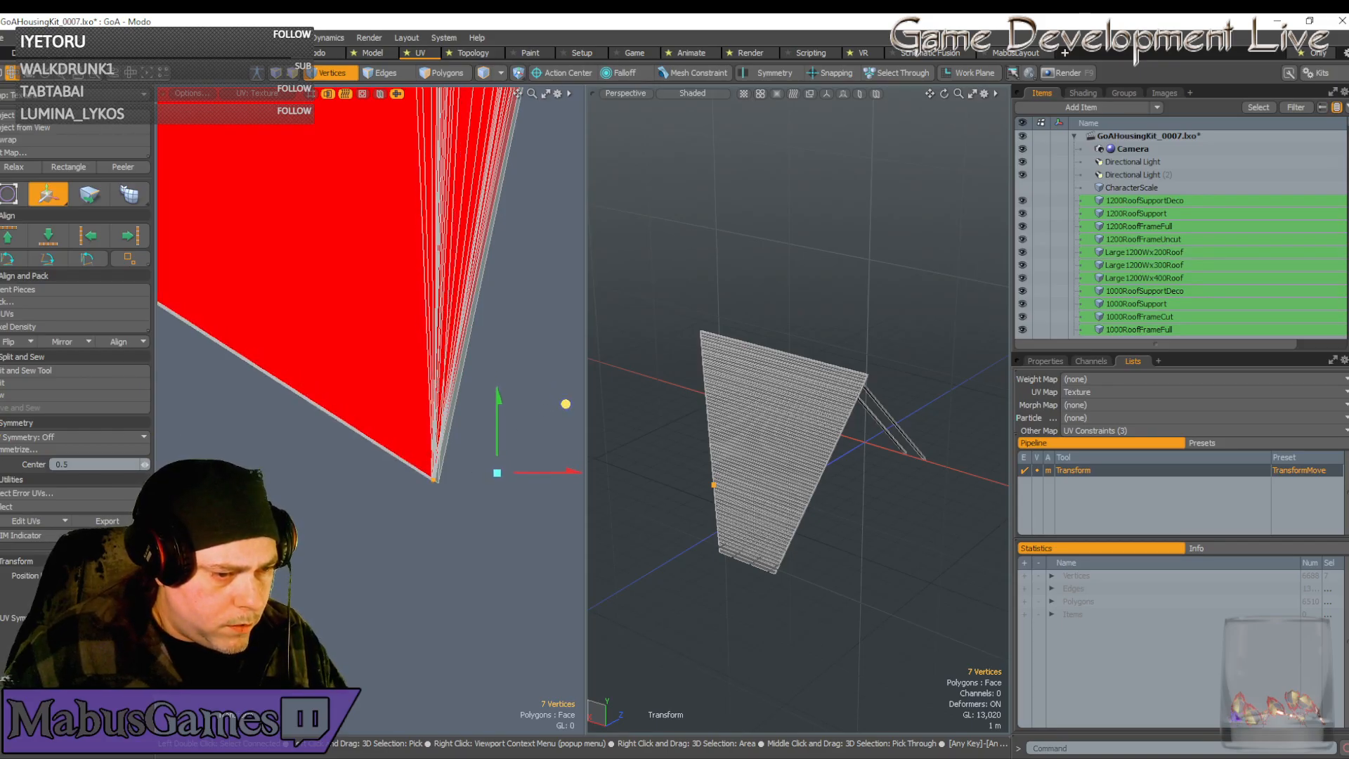
scroll(429, 439, "down", 10)
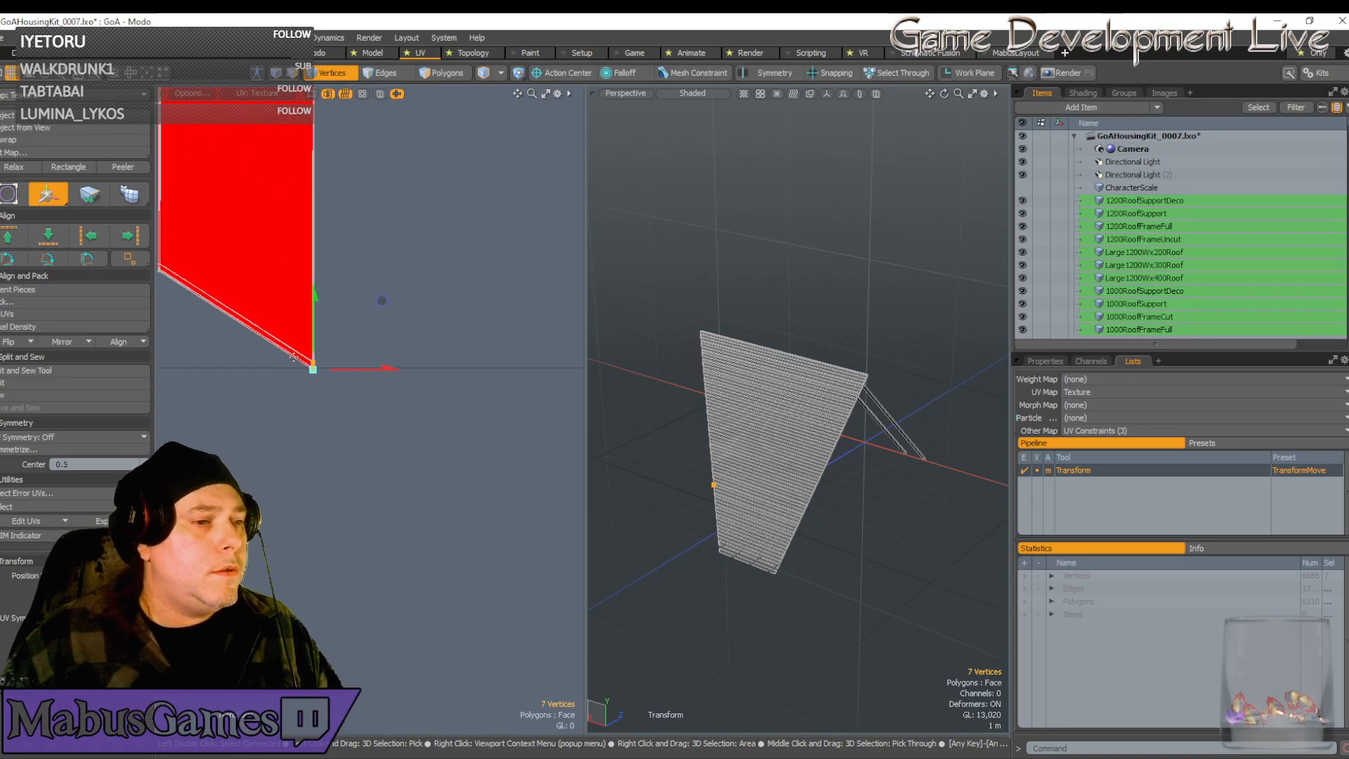
scroll(294, 358, "down", 5)
scroll(262, 215, "up", 5)
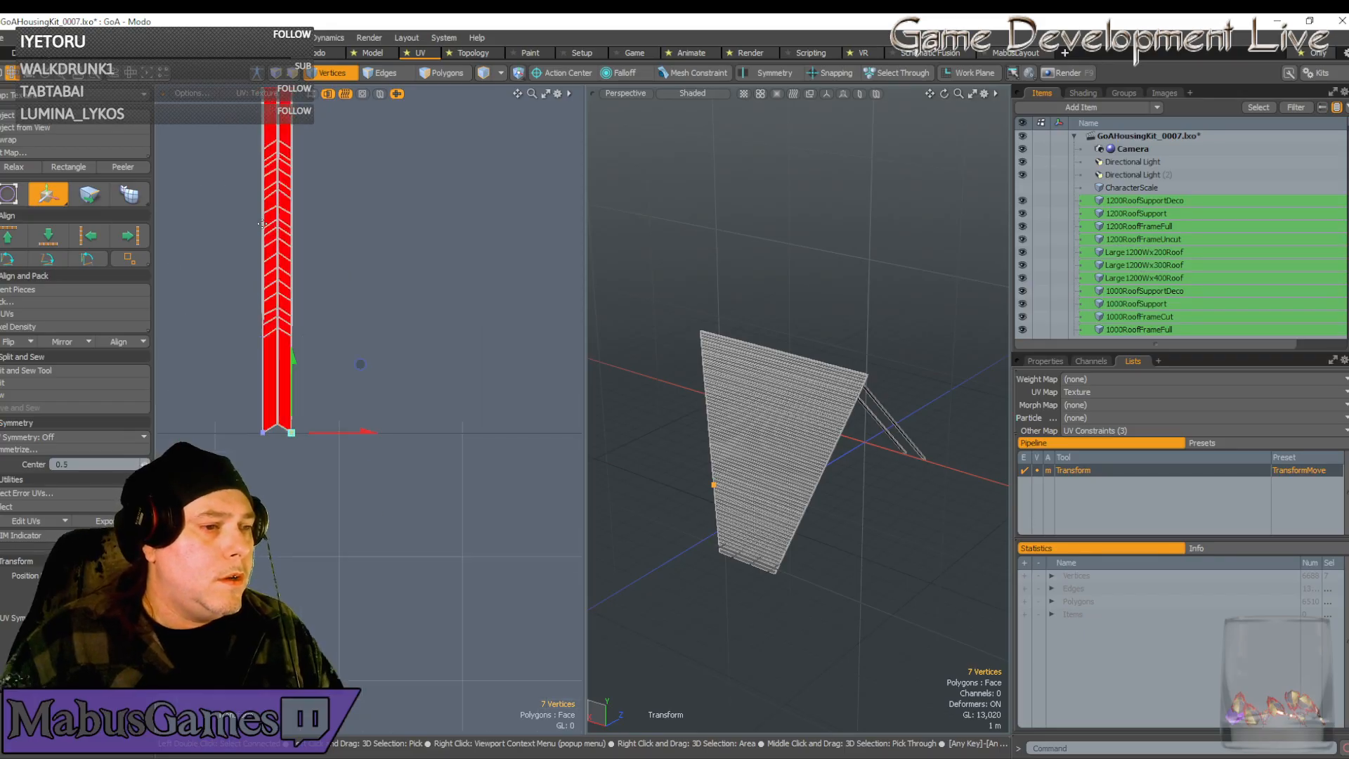
key("space")
left_click_drag(283, 371, 304, 383)
key("w")
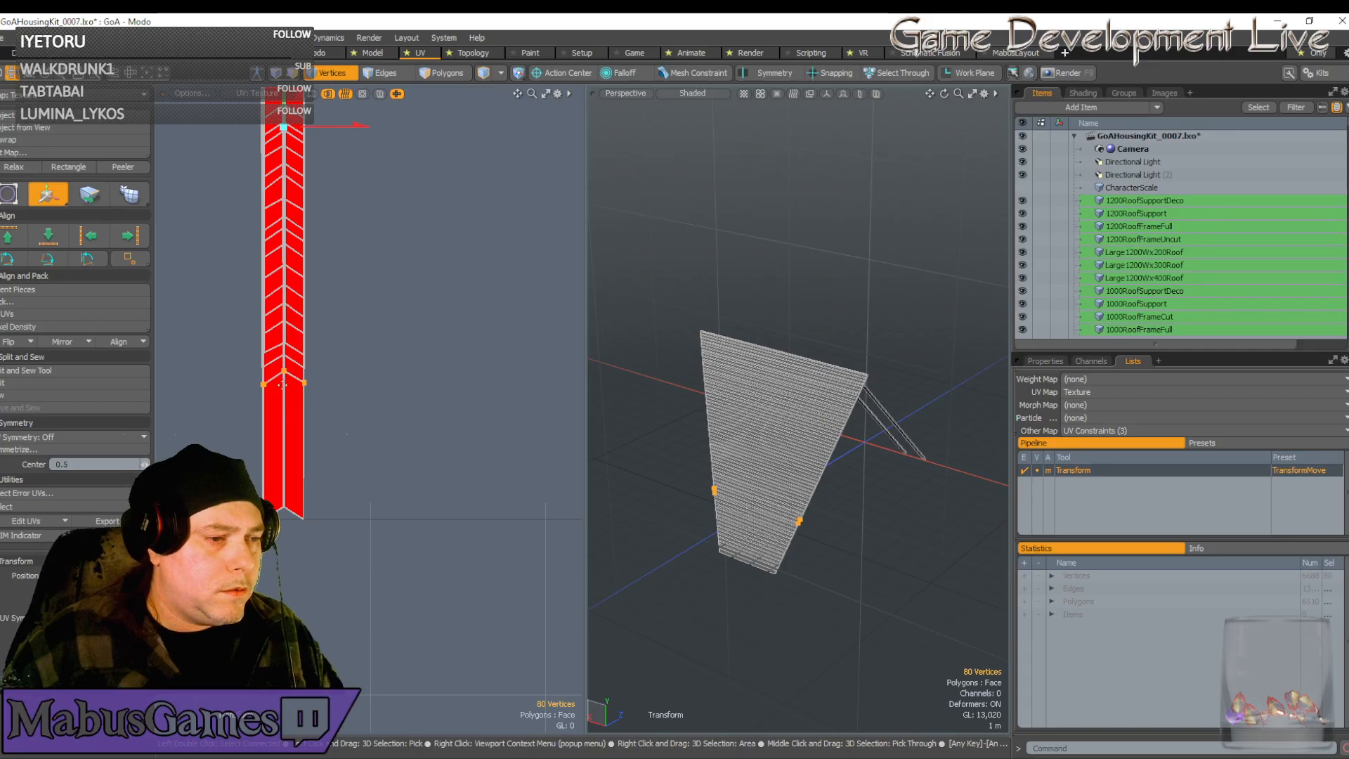
Slide all 80 strip vertices straight down from a handle at the strip's bottom
left_click(283, 380)
left_click_drag(284, 308, 285, 484)
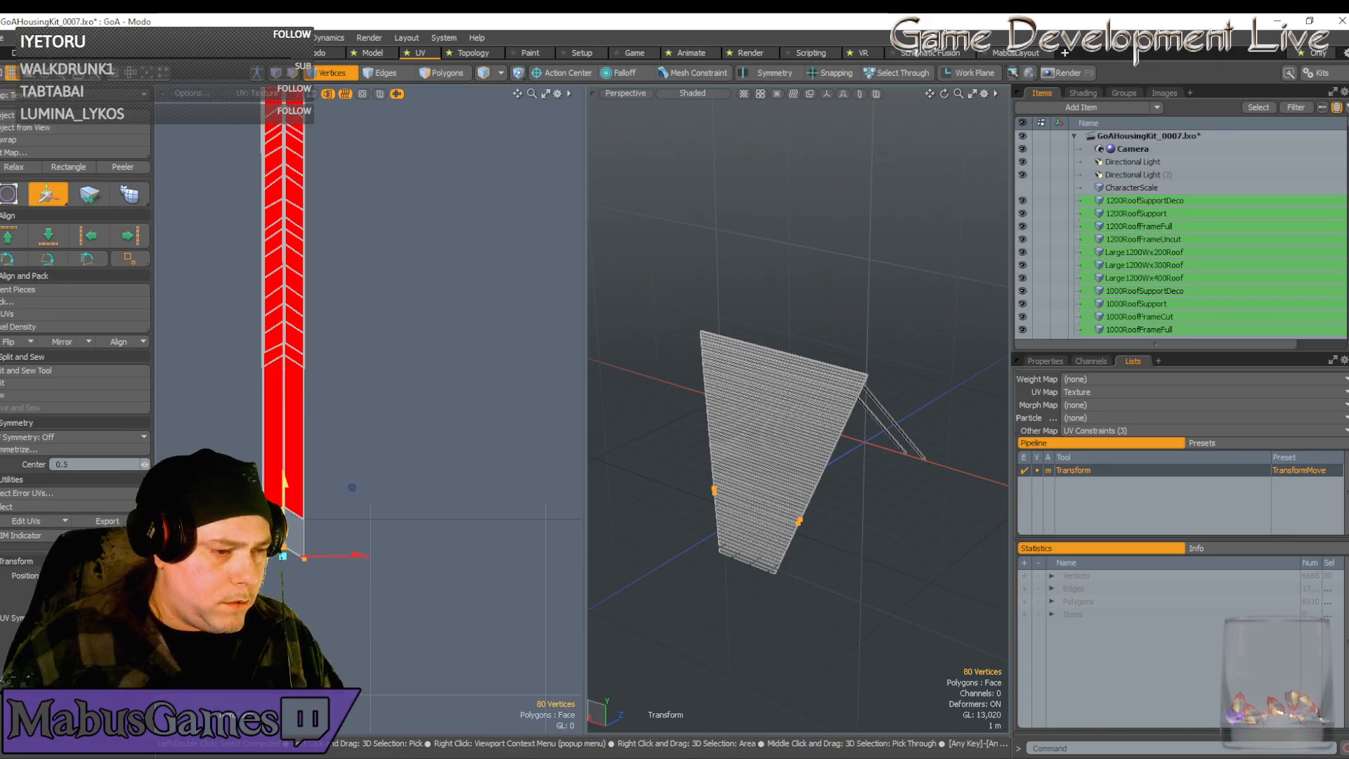
scroll(274, 527, "up", 6)
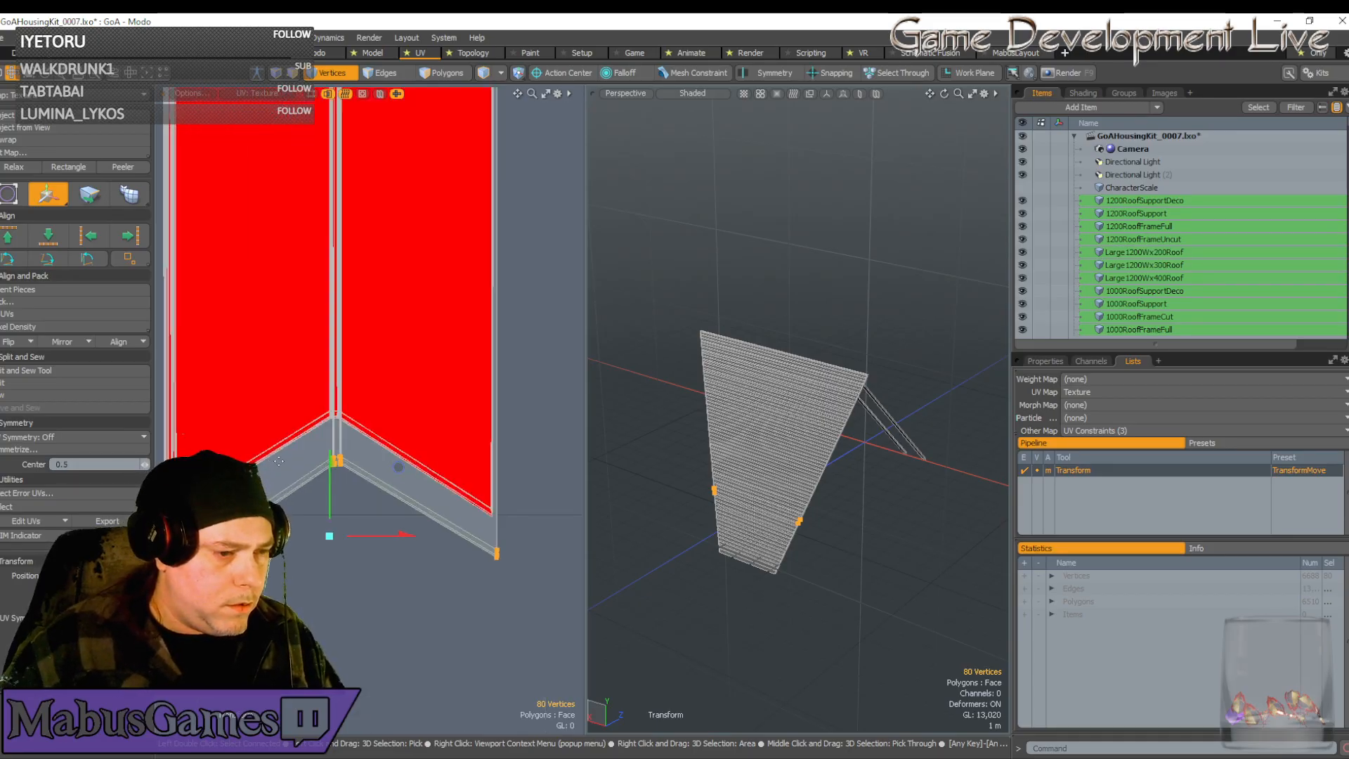
scroll(524, 465, "up", 3)
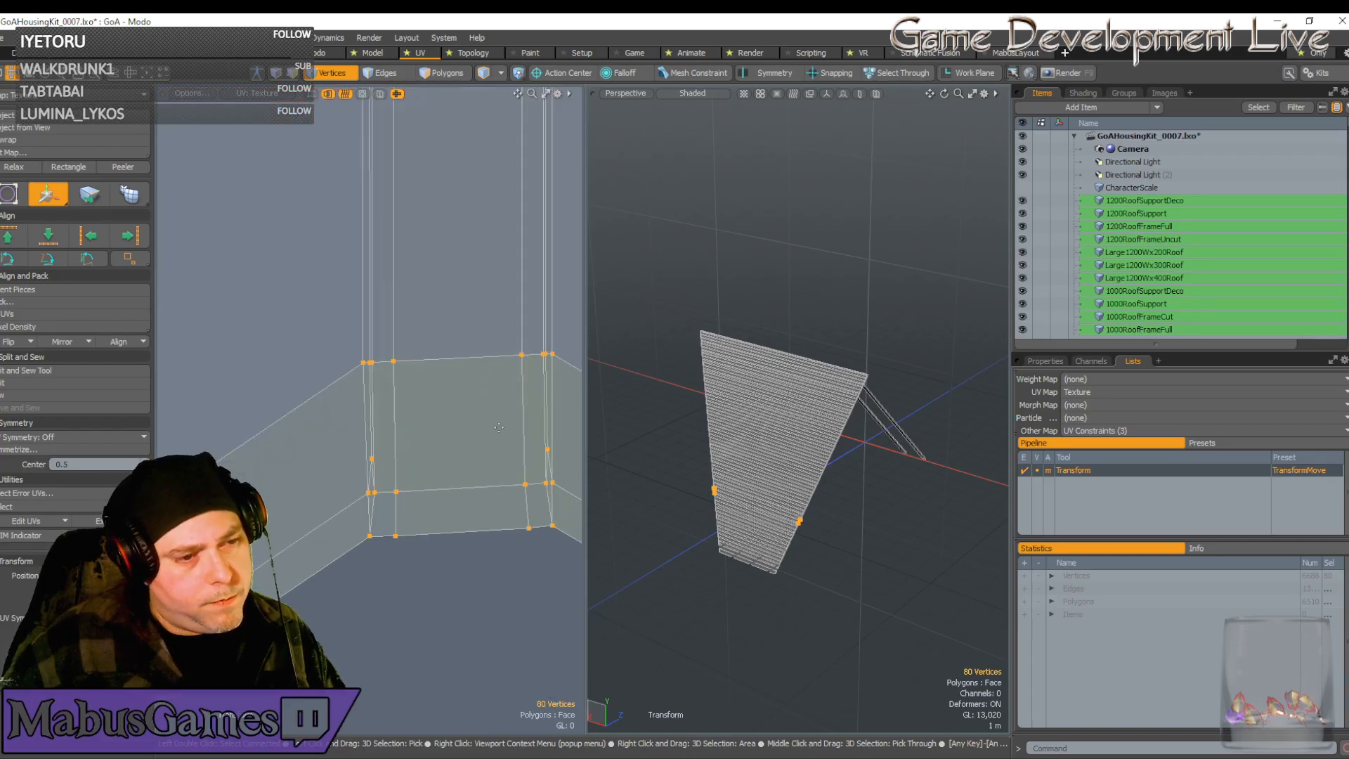
scroll(475, 399, "down", 2)
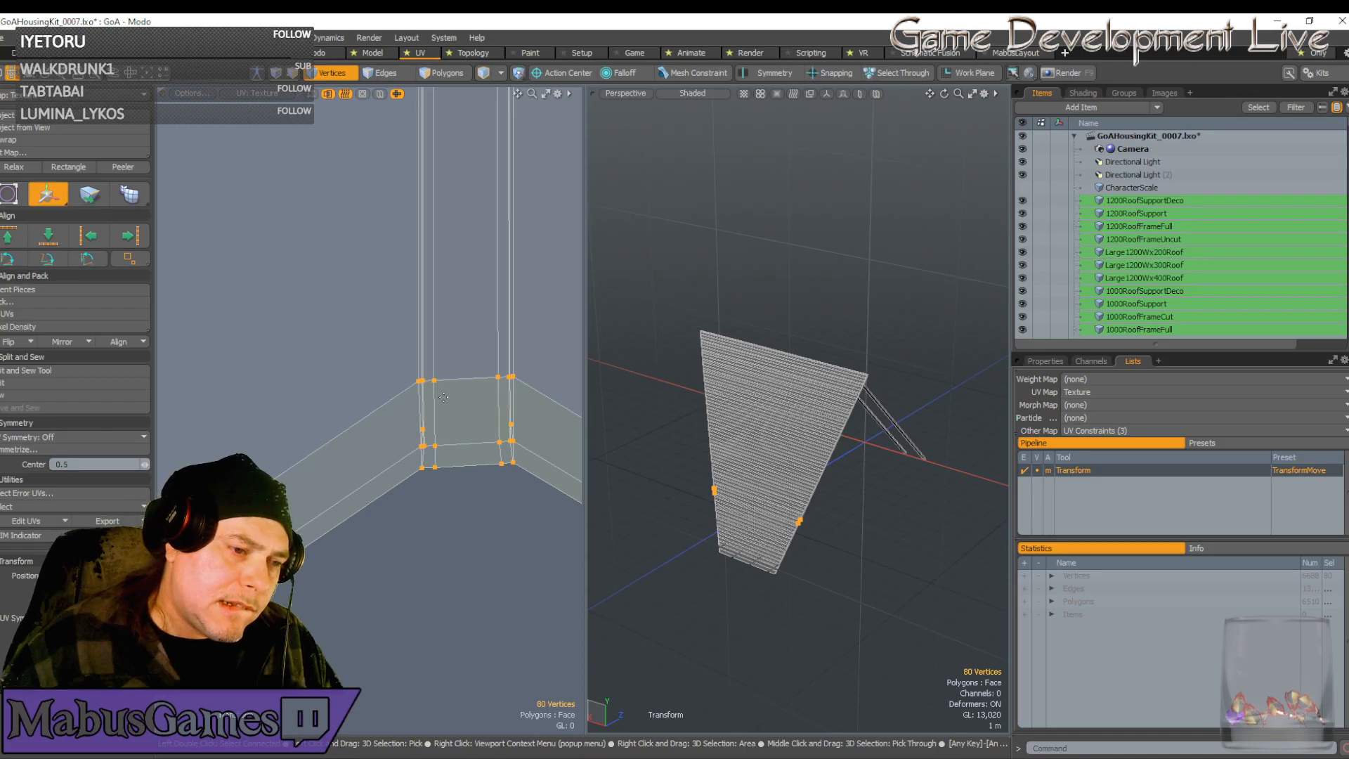
key("space")
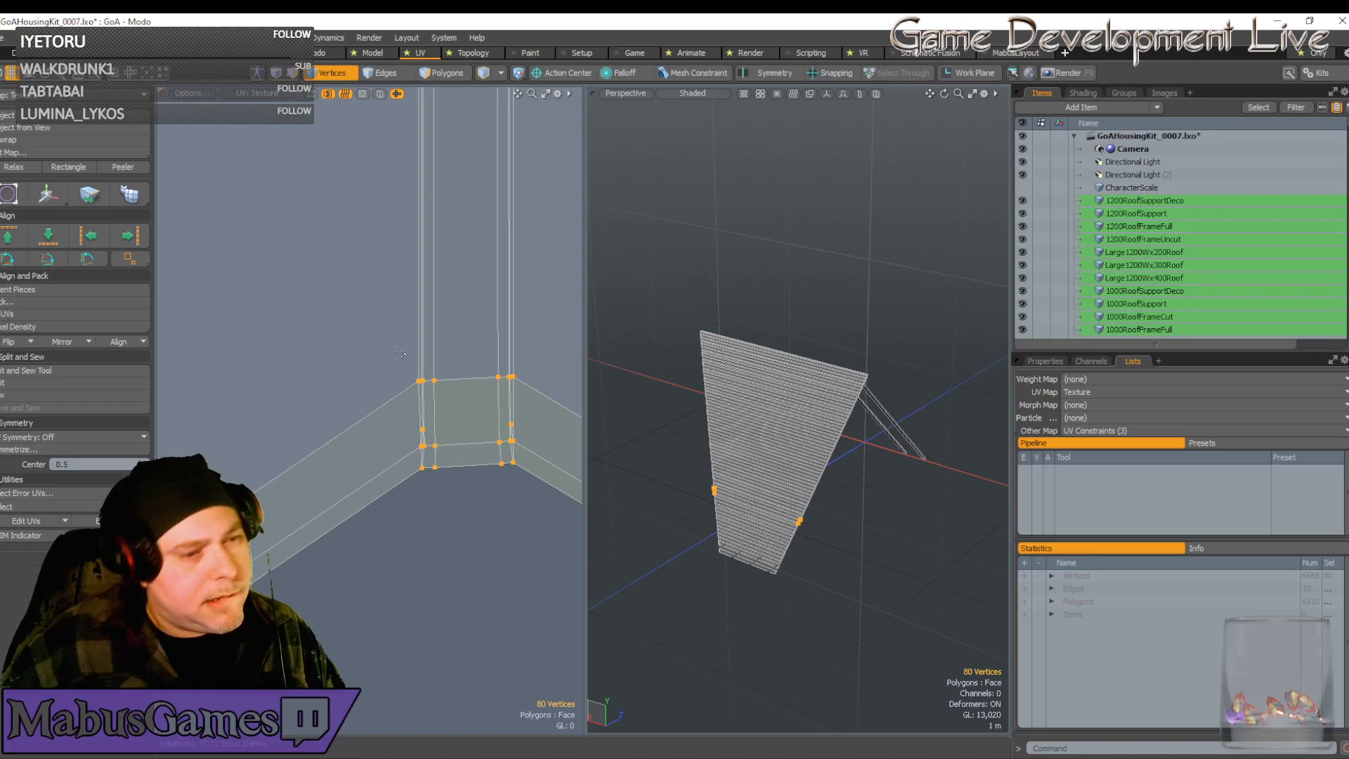
Select the 20 UV corner vertices and rotate the corner square level
left_click_drag(395, 336, 541, 528)
key("e")
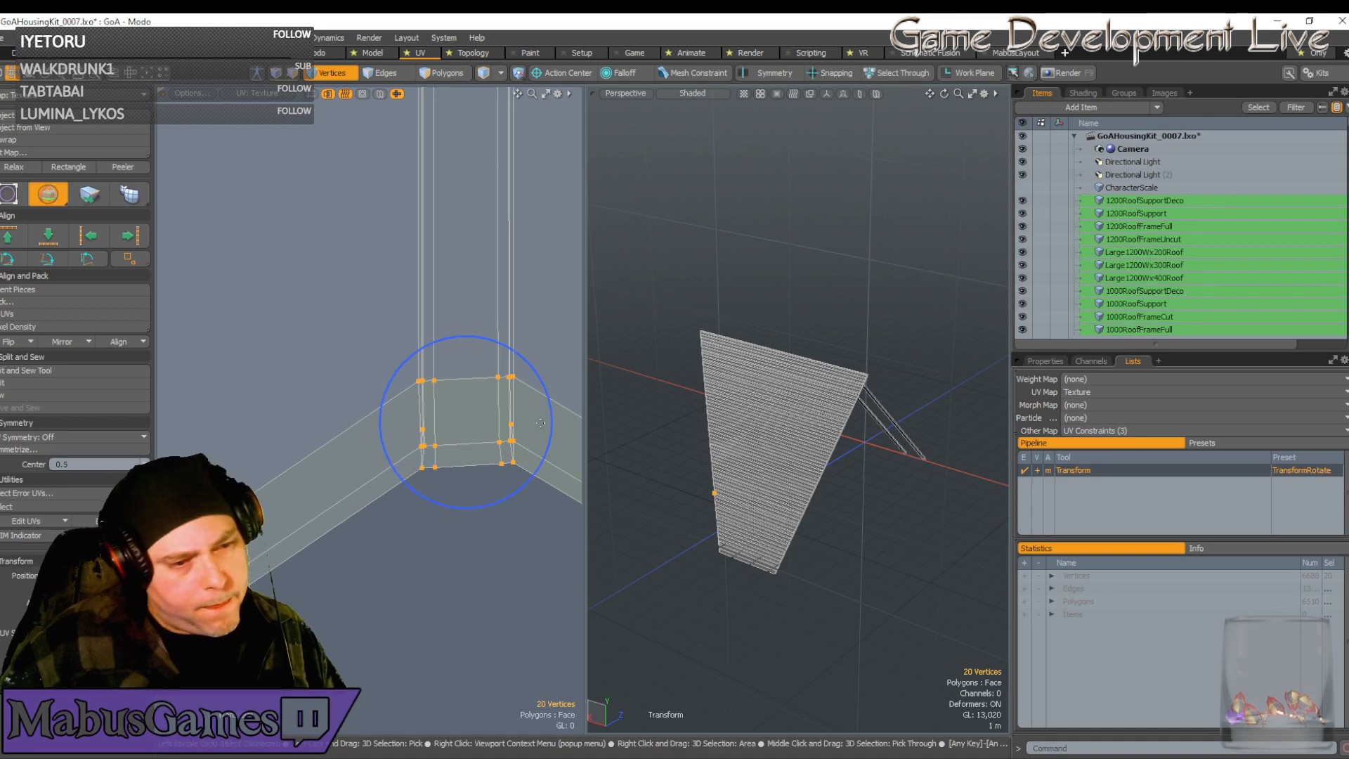
left_click_drag(550, 400, 549, 402)
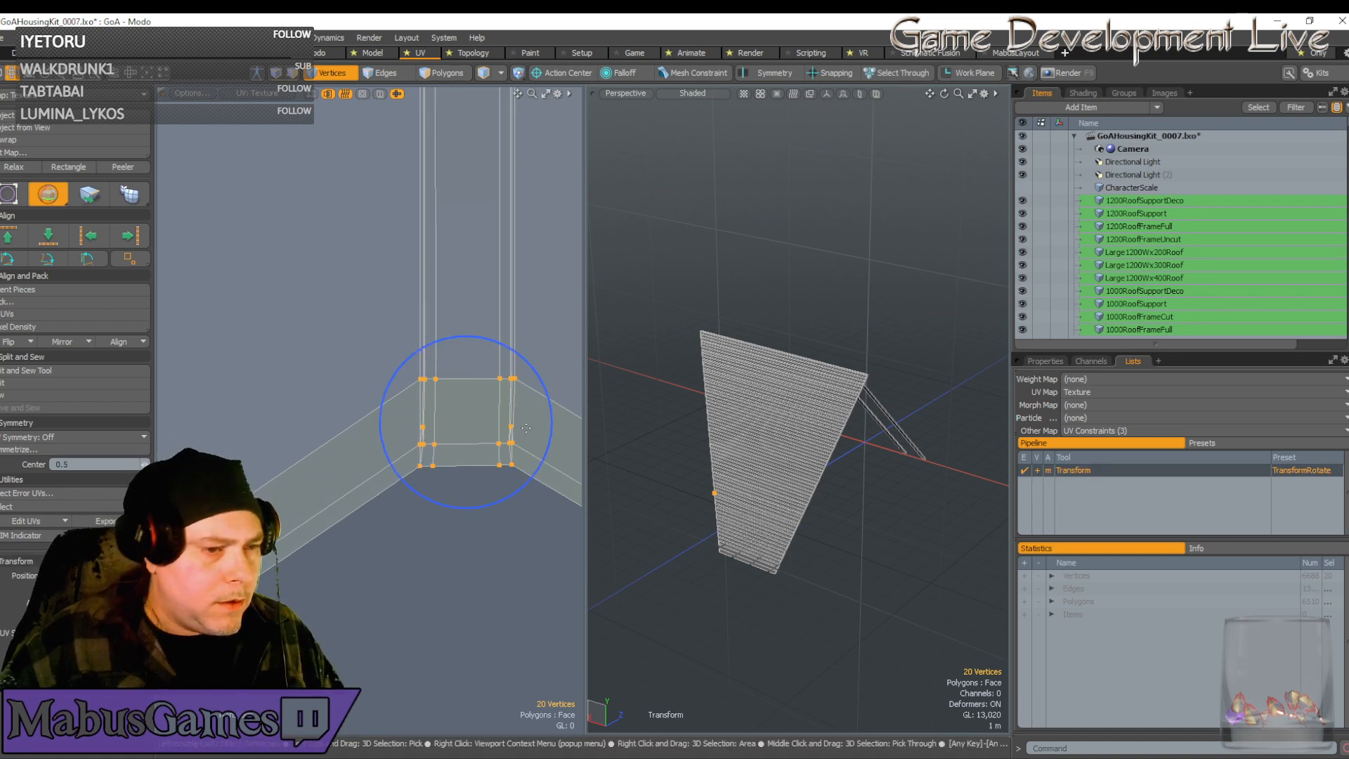
key("space")
scroll(526, 428, "down", 2)
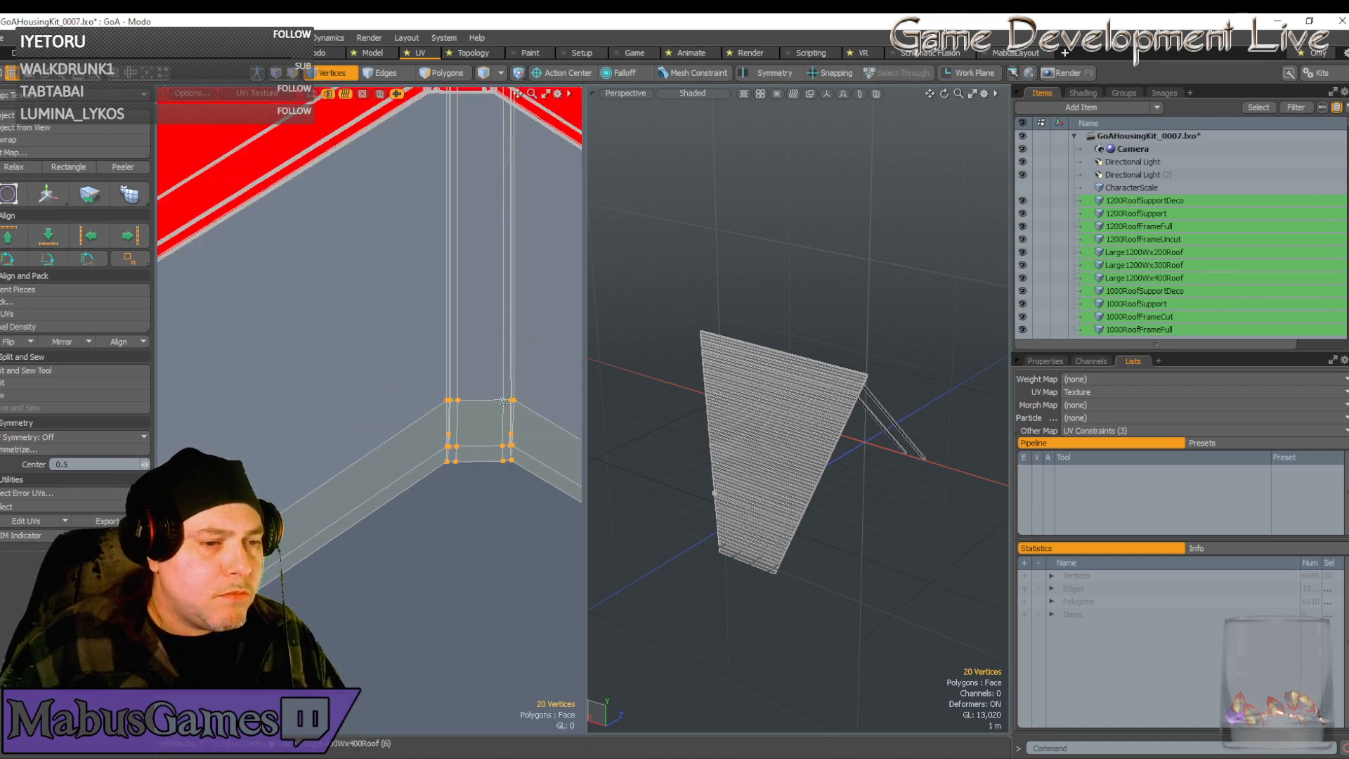
scroll(515, 476, "down", 3)
Move the 20 corner vertices upward
key("w")
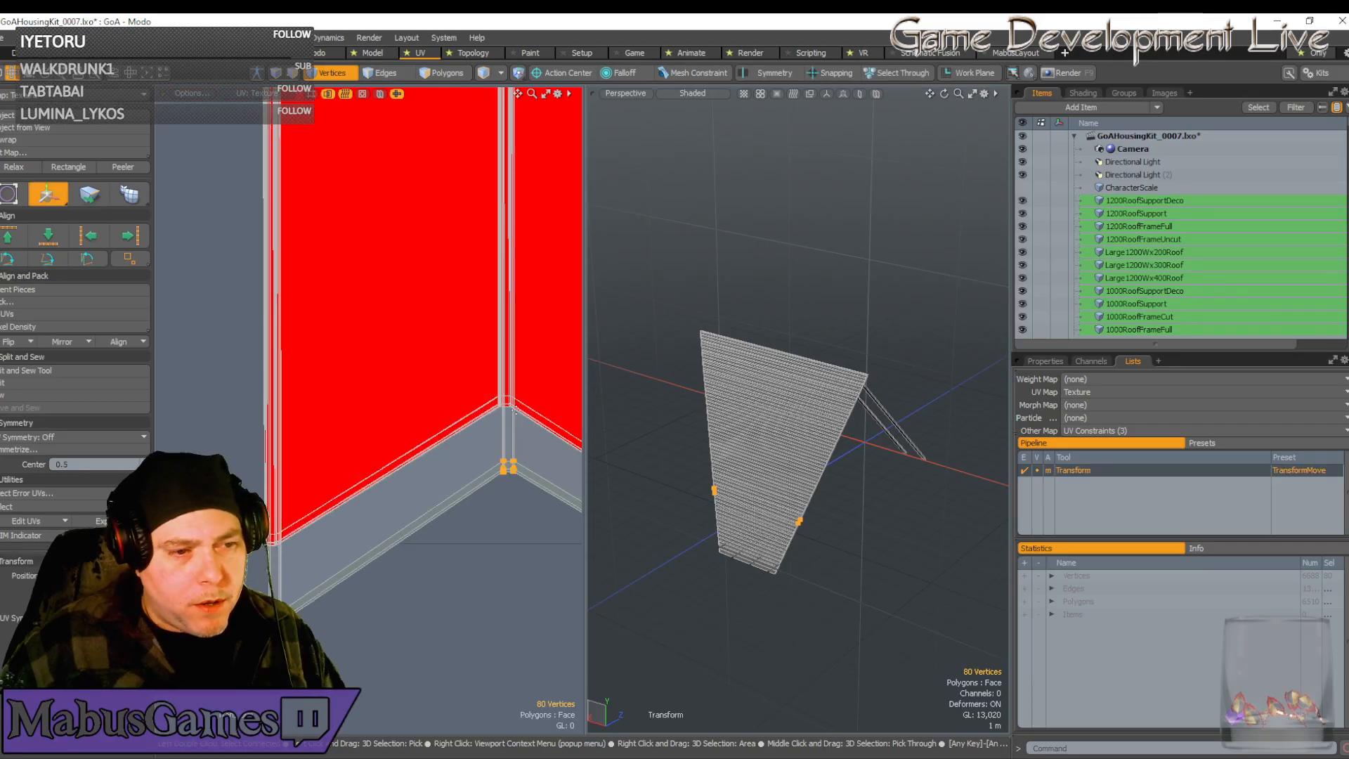
left_click_drag(576, 406, 573, 339)
scroll(520, 386, "up", 10)
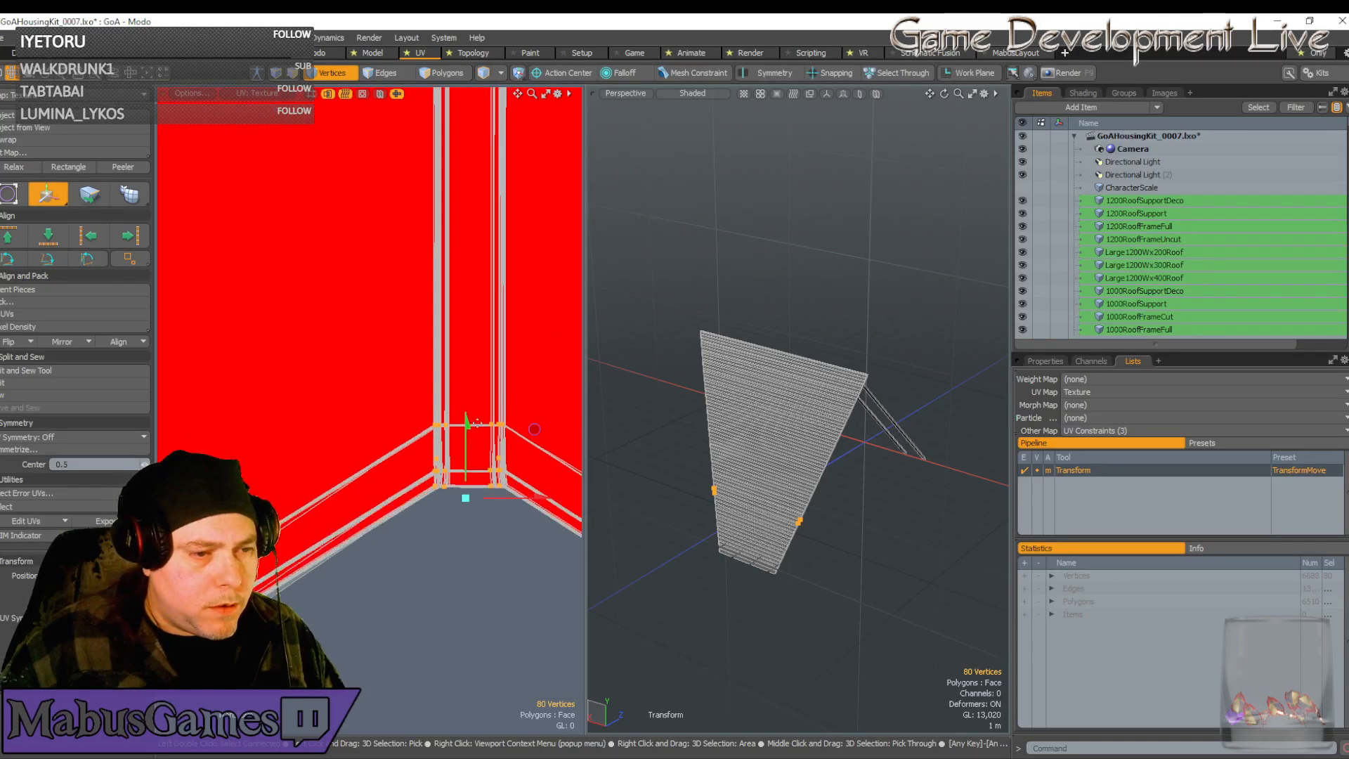
scroll(501, 424, "down", 8)
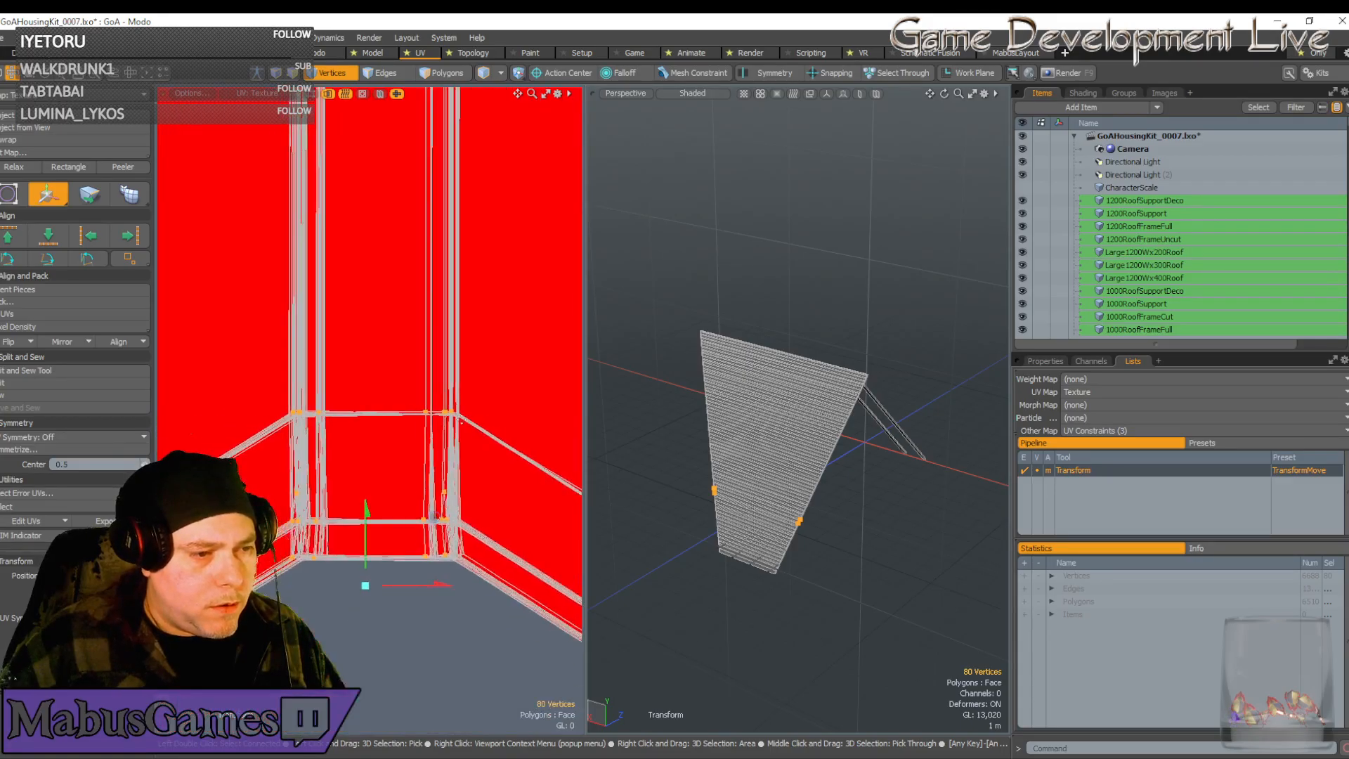
left_click_drag(453, 410, 485, 431, "alt")
scroll(486, 431, "up", 6)
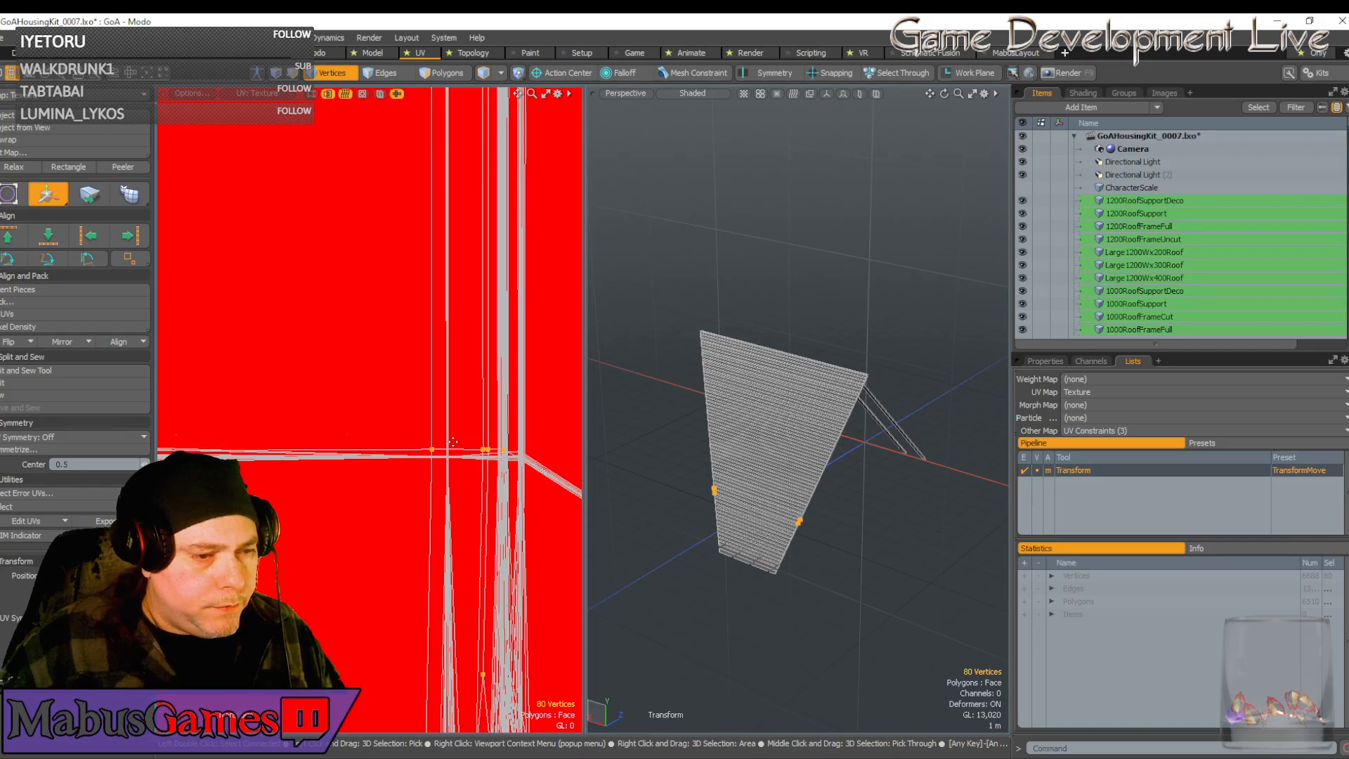
scroll(452, 444, "up", 3)
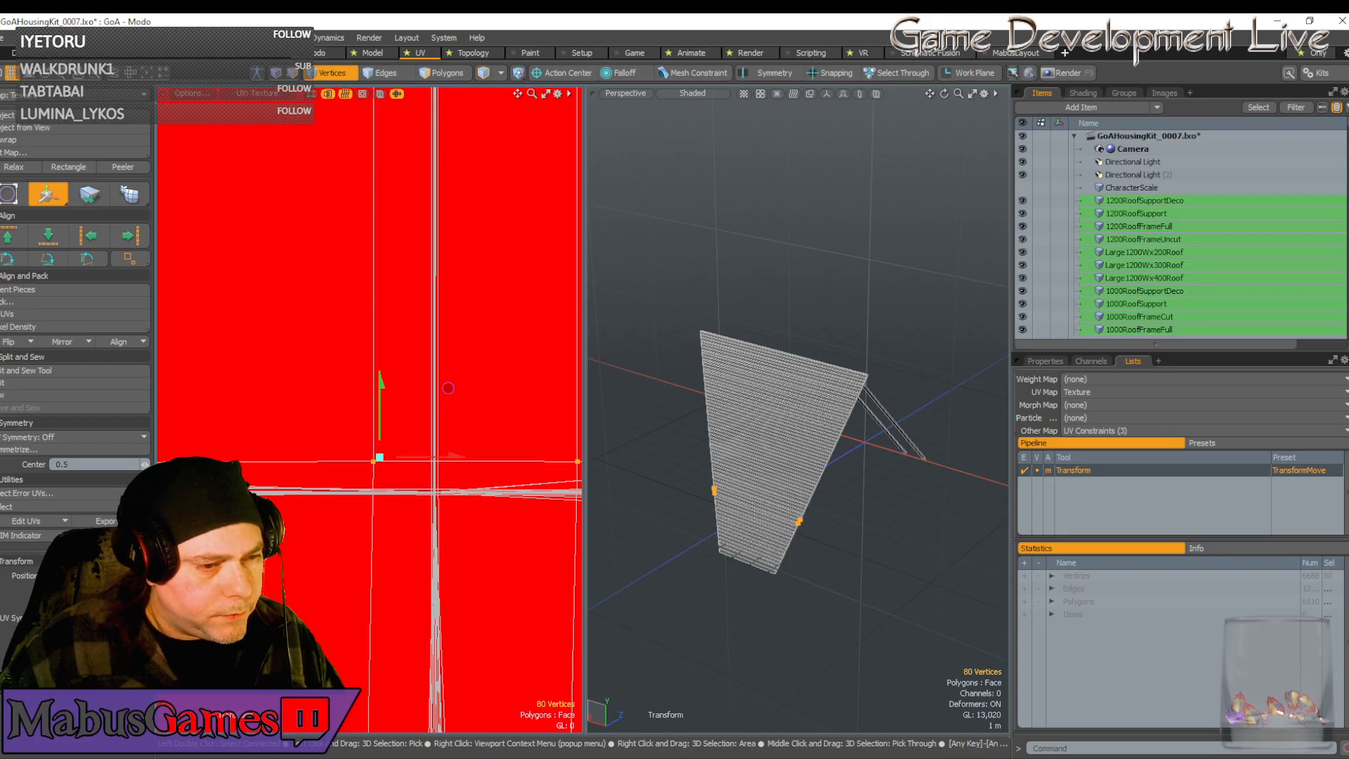
Nudge the raised corner vertices slightly right and down into place
left_click_drag(447, 387, 539, 421)
scroll(473, 493, "down", 5)
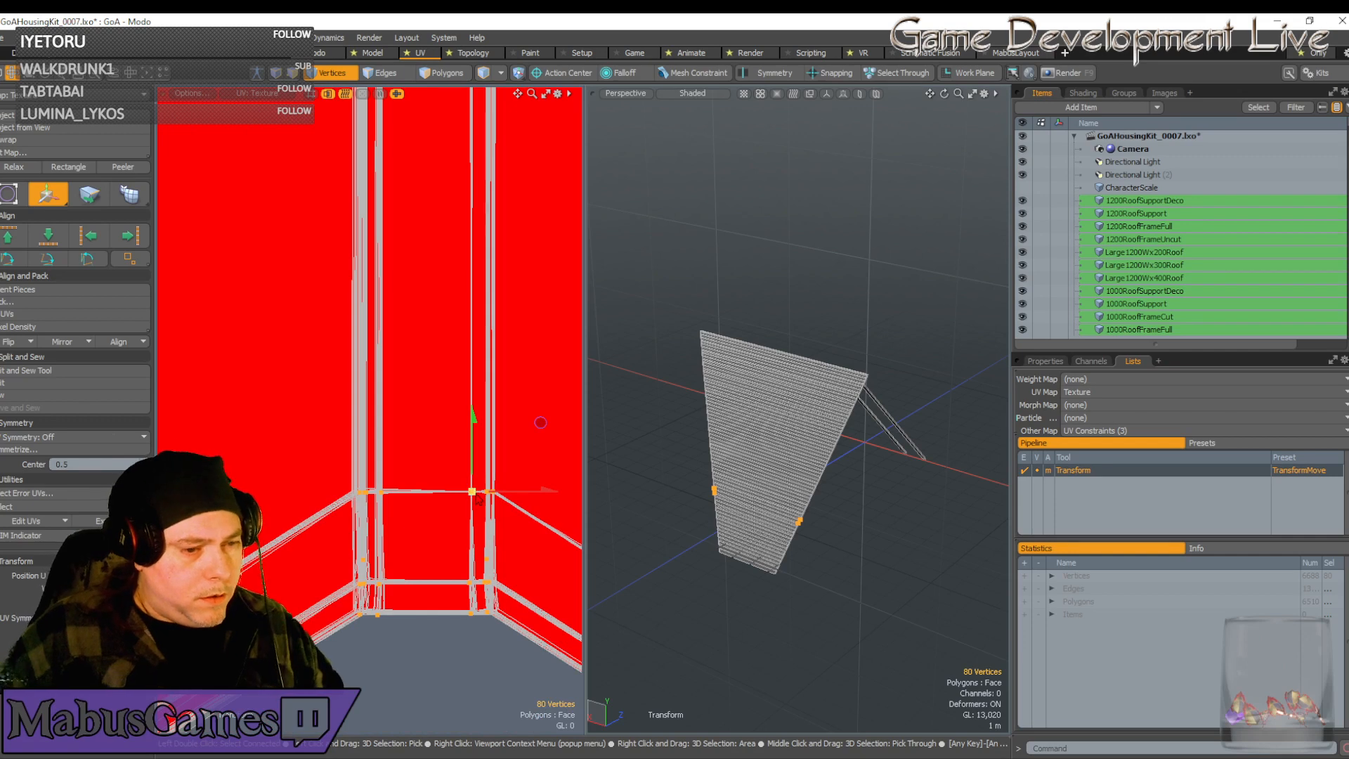
scroll(478, 498, "up", 3)
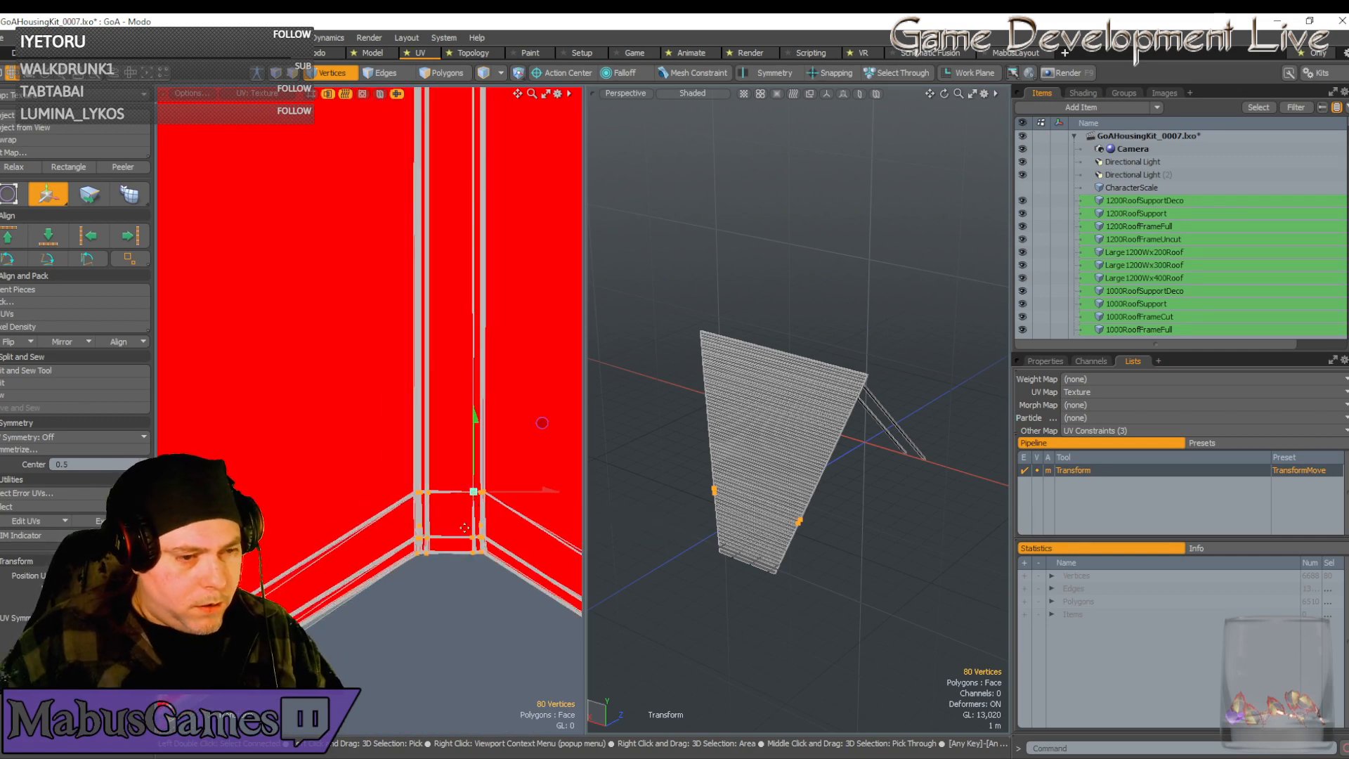
scroll(465, 528, "down", 8)
left_click_drag(443, 478, 430, 449, "alt")
scroll(377, 521, "up", 1)
key("space")
scroll(378, 578, "down", 3)
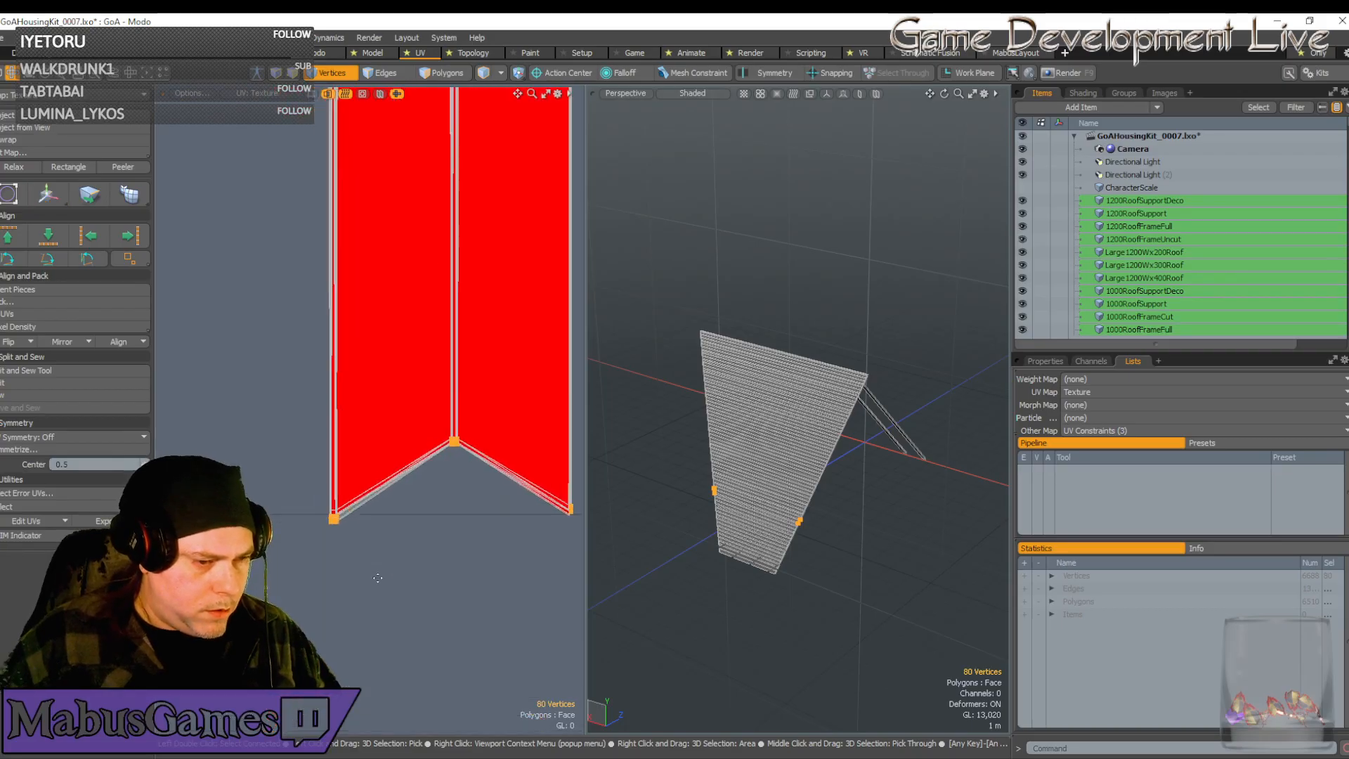
scroll(377, 578, "up", 6)
scroll(379, 578, "up", 4)
left_click_drag(378, 578, 448, 453, "alt")
scroll(372, 460, "up", 6)
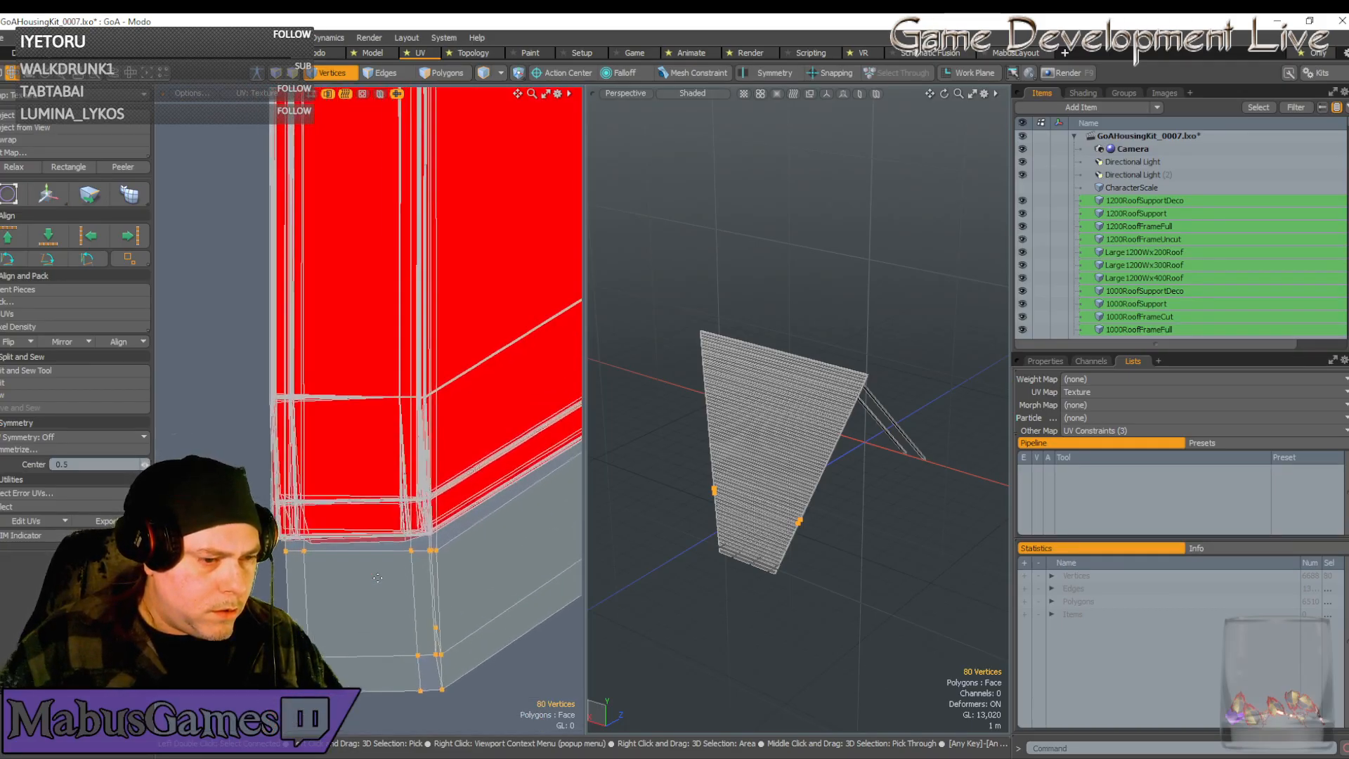
Select the 16 lower-left corner vertices and raise them to reshape the island
left_click_drag(450, 660, 441, 589, "alt")
scroll(441, 589, "down", 1)
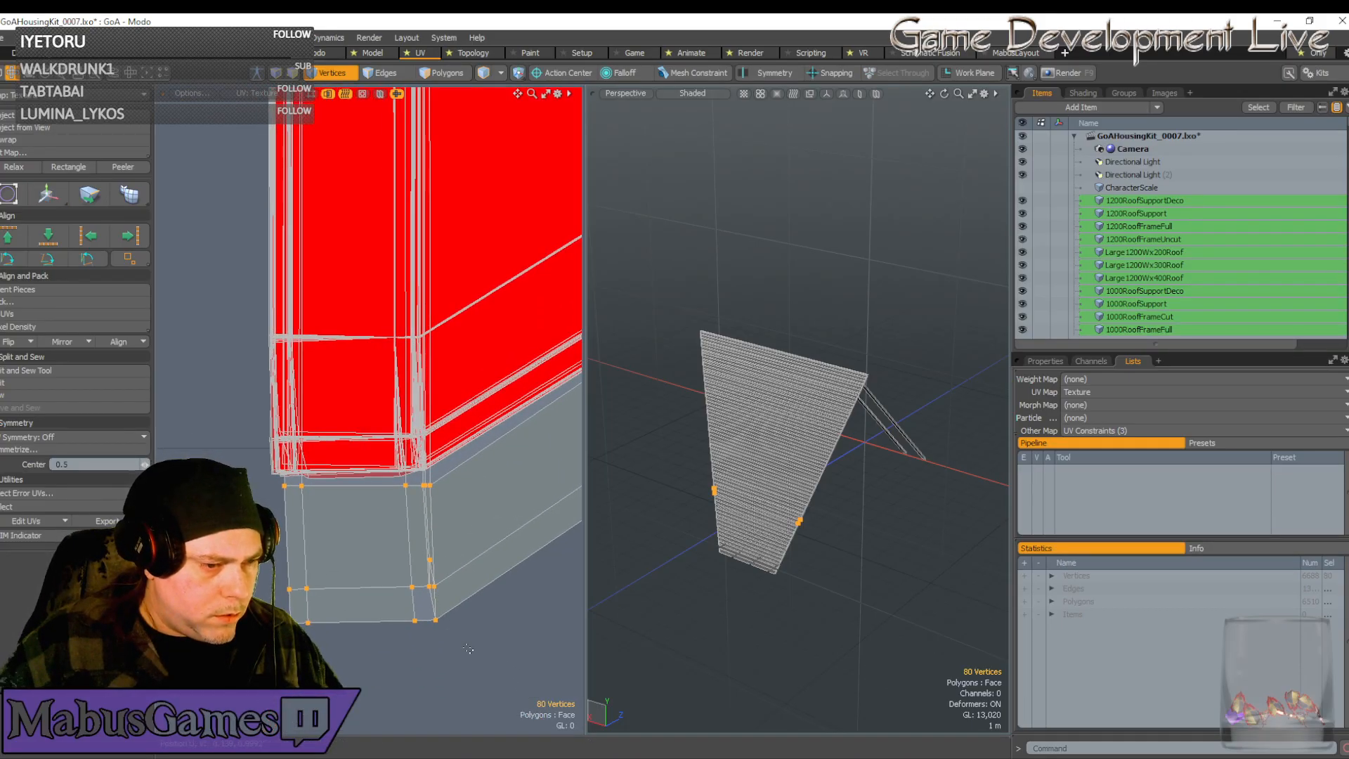
left_click_drag(468, 649, 266, 481)
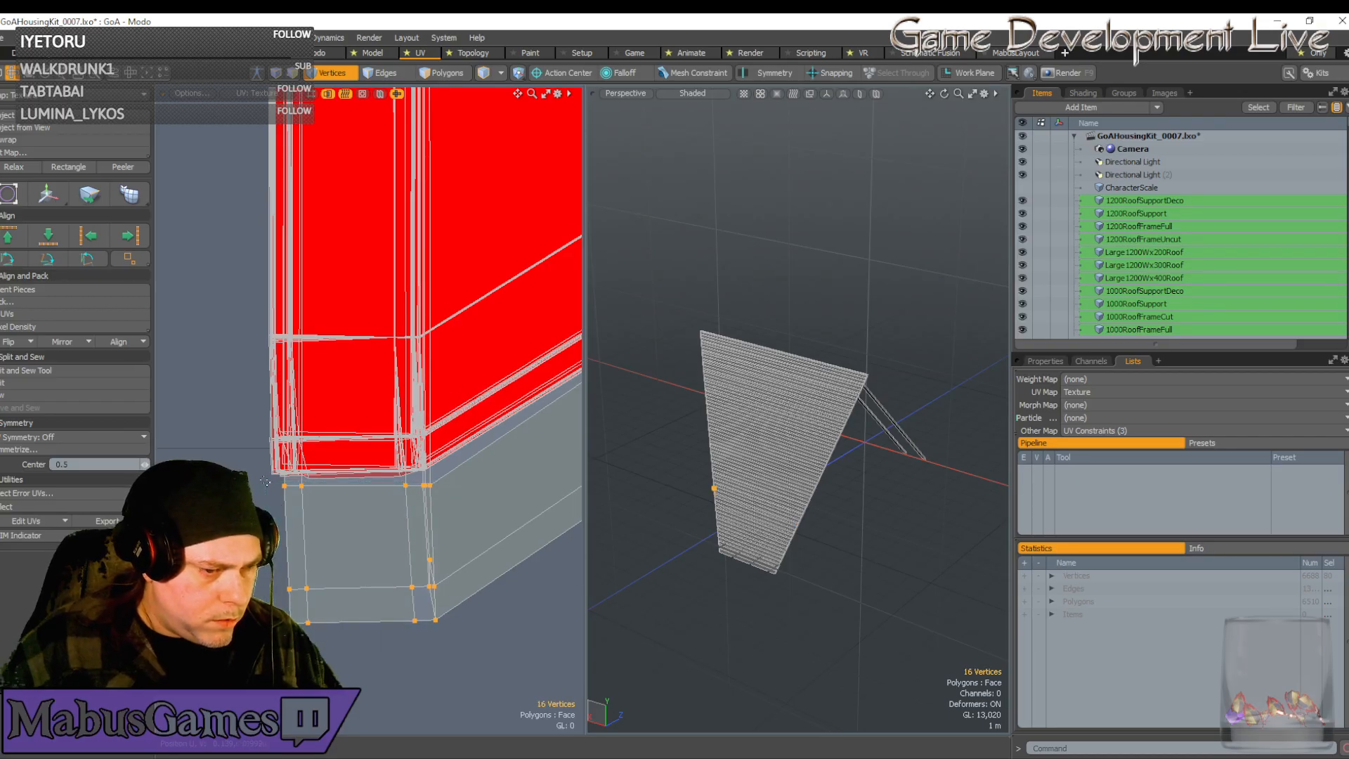
key("w")
left_click_drag(430, 486, 421, 350)
scroll(400, 343, "up", 5)
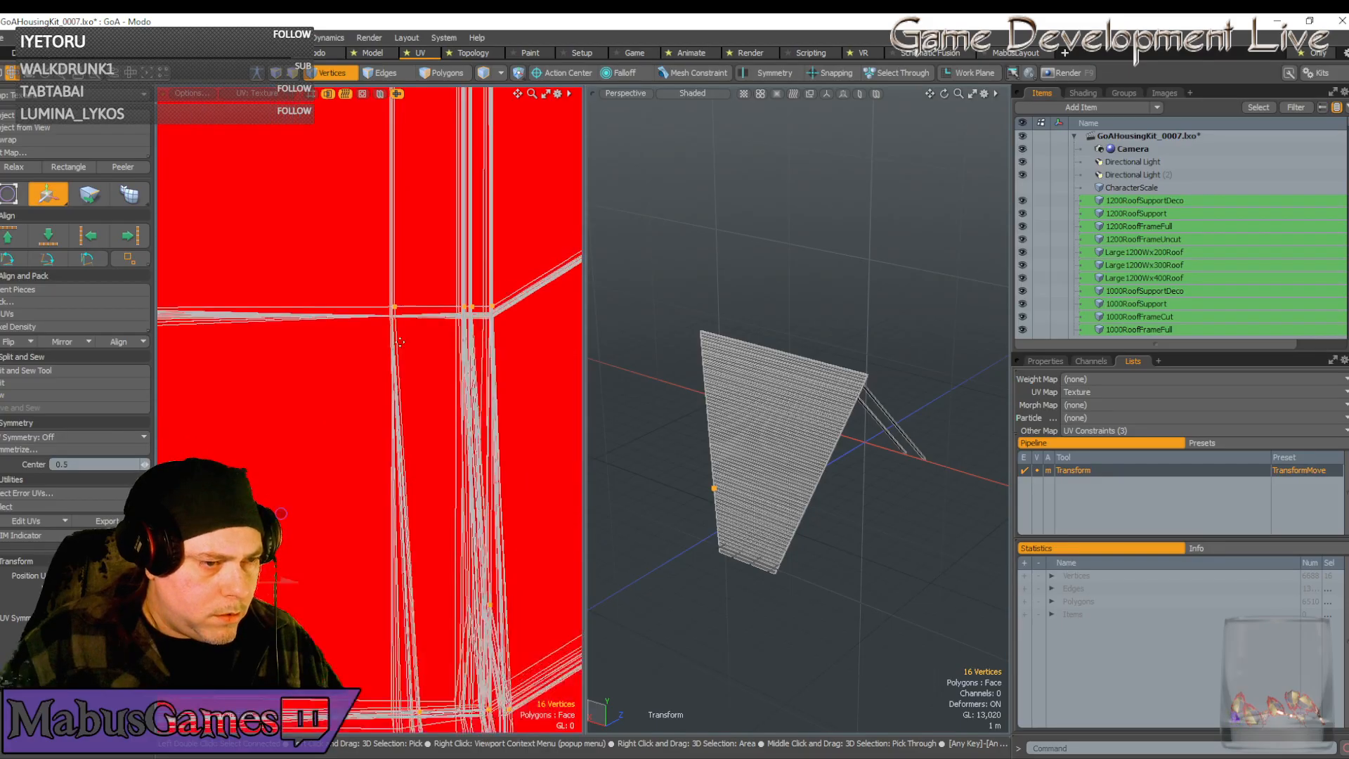
Lower the corner vertices slightly and nudge them left and right to line up the edge
left_click(404, 282)
scroll(404, 285, "up", 4)
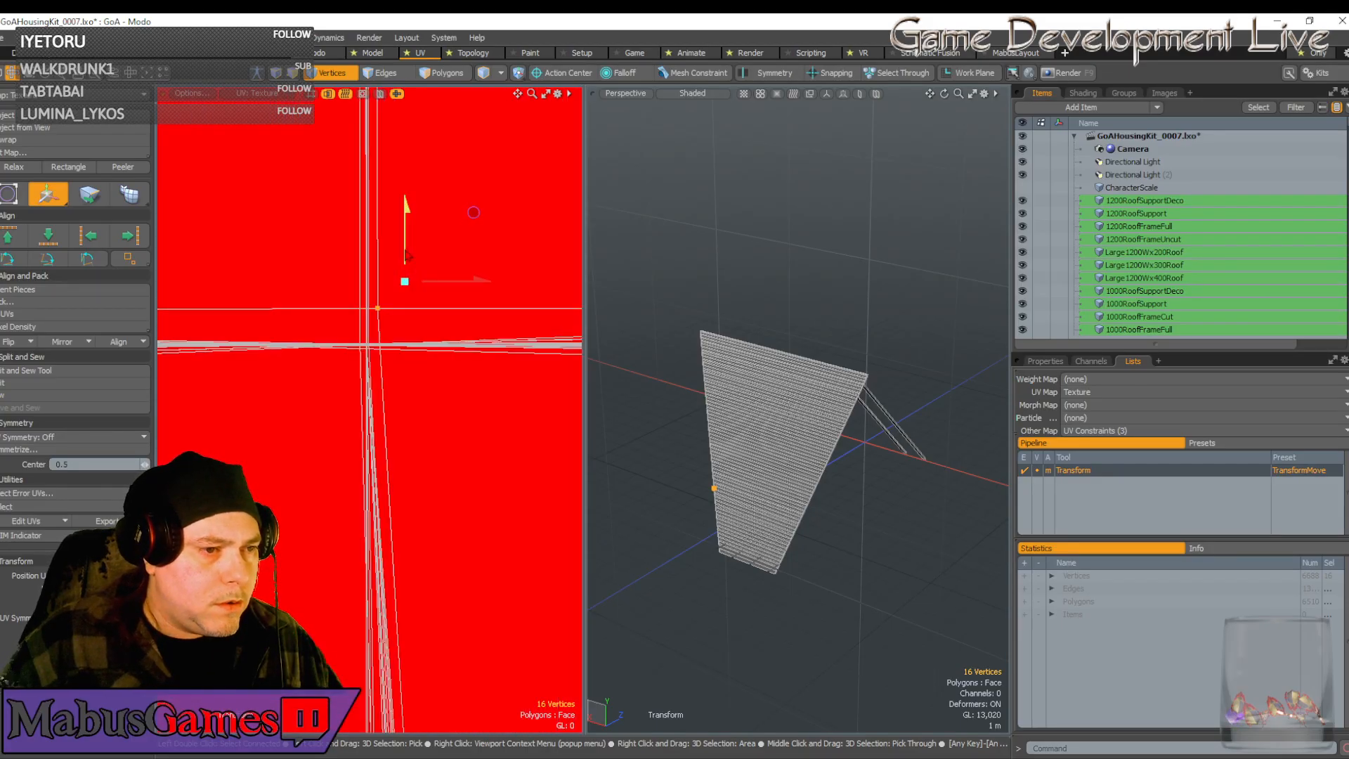
left_click_drag(405, 247, 406, 285)
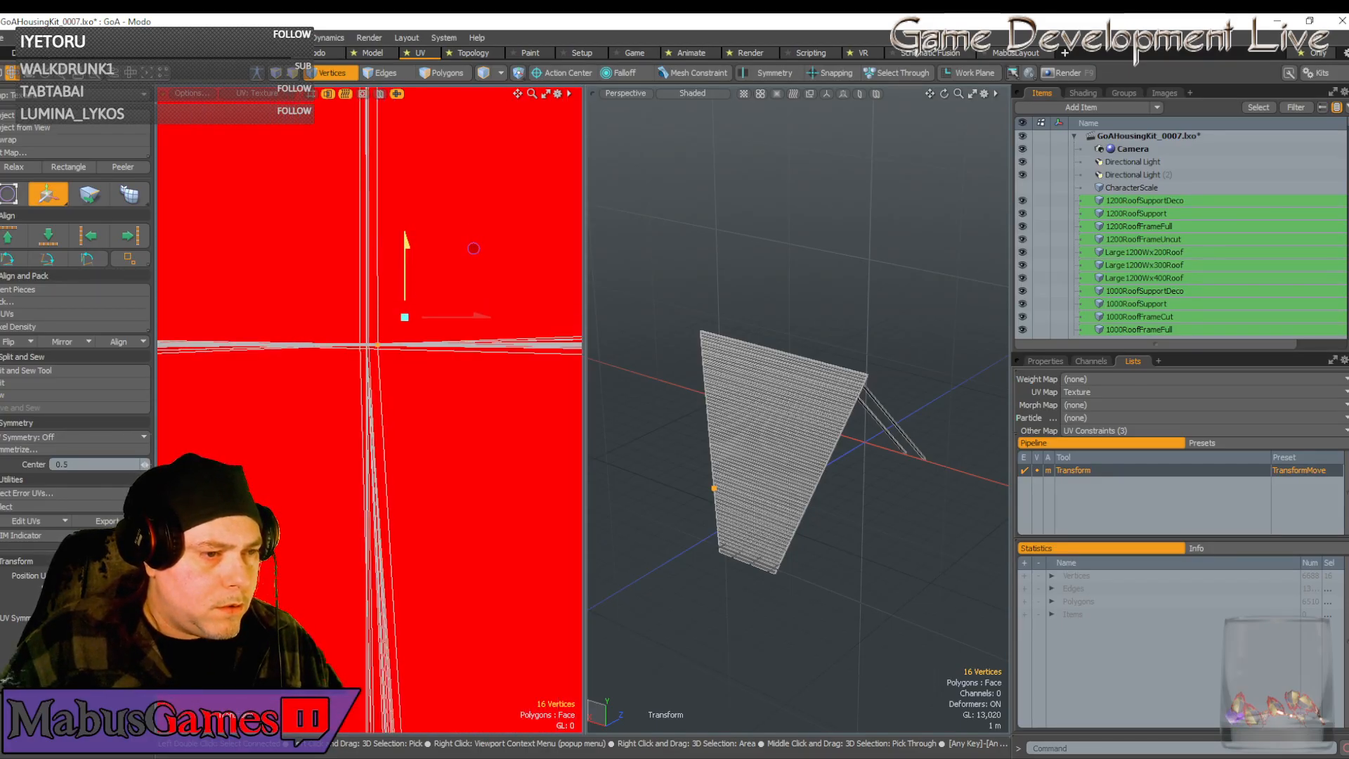
left_click_drag(475, 317, 467, 317)
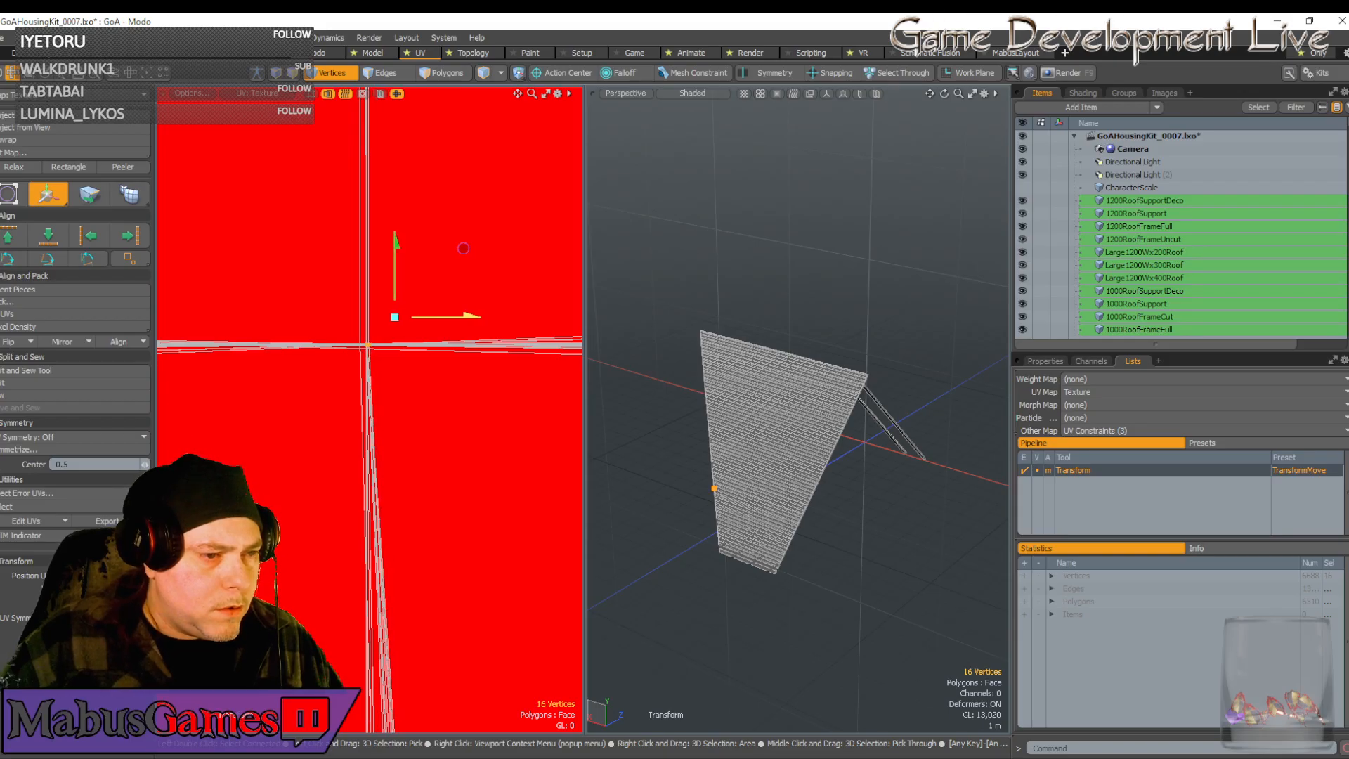
scroll(380, 338, "up", 4)
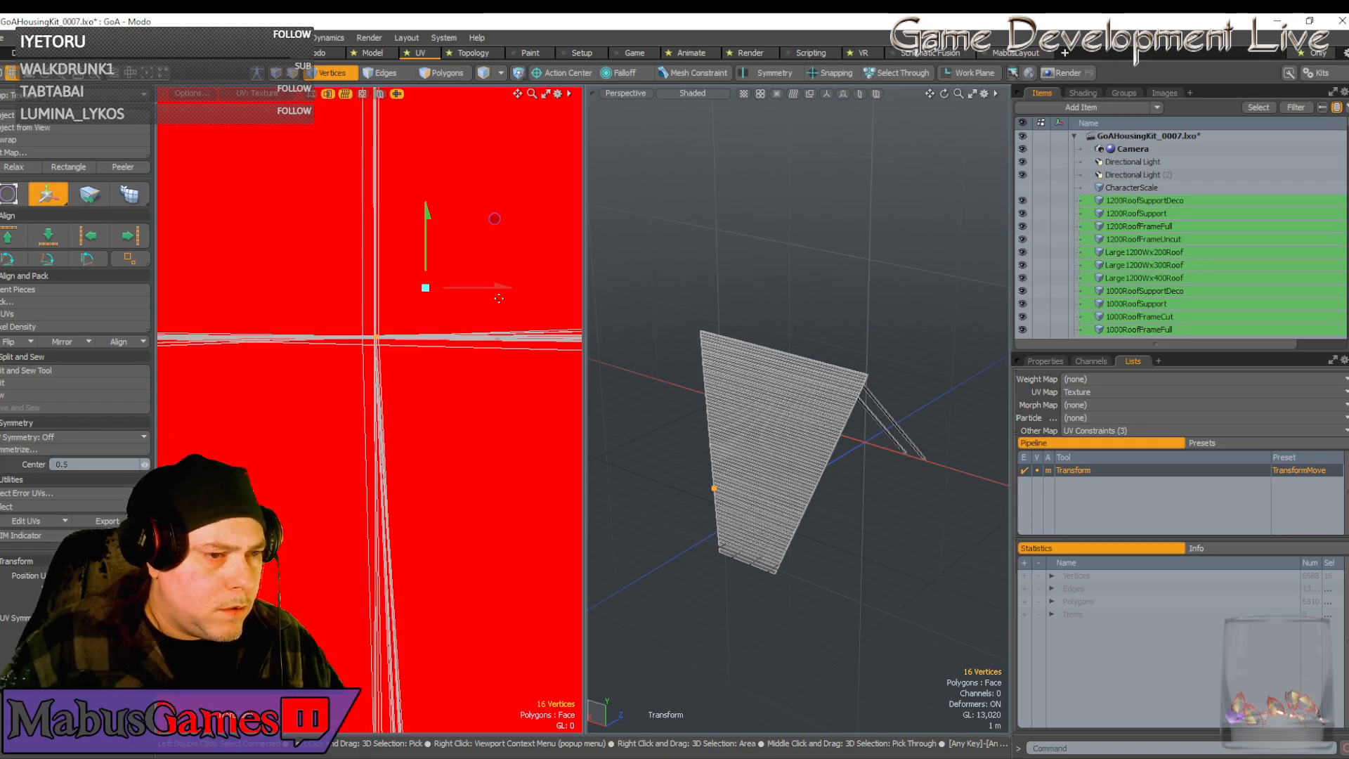
left_click_drag(499, 295, 496, 295)
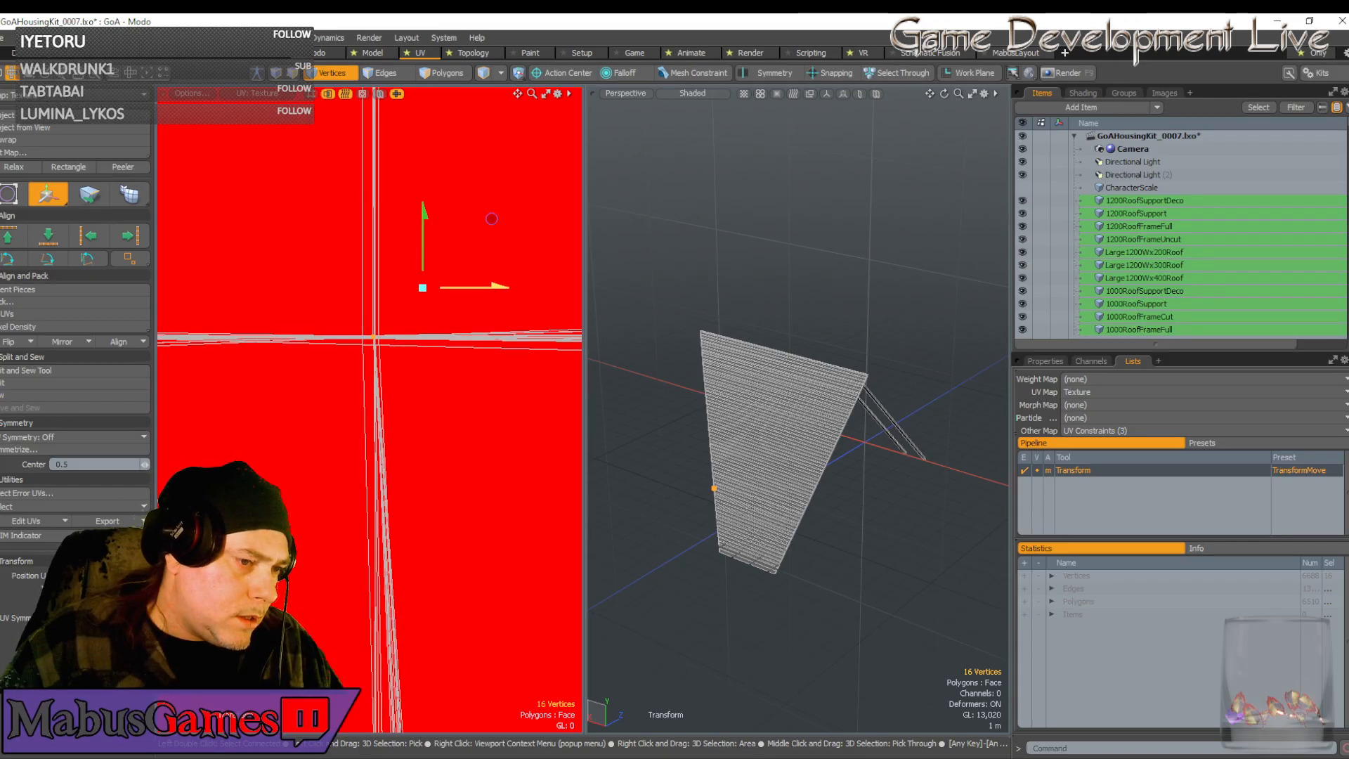
left_click_drag(492, 219, 493, 218)
scroll(457, 342, "down", 15)
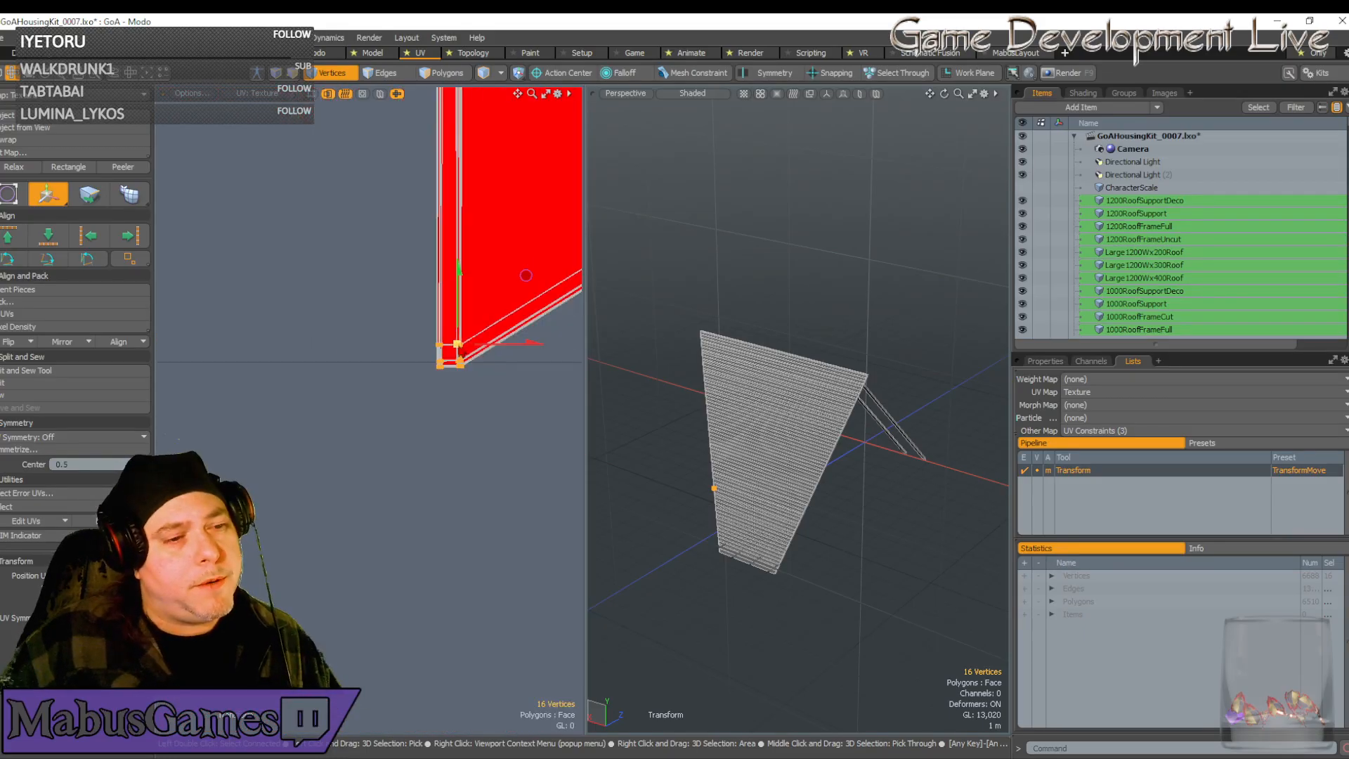
left_click_drag(460, 351, 162, 404, "alt+shift")
scroll(471, 397, "up", 4)
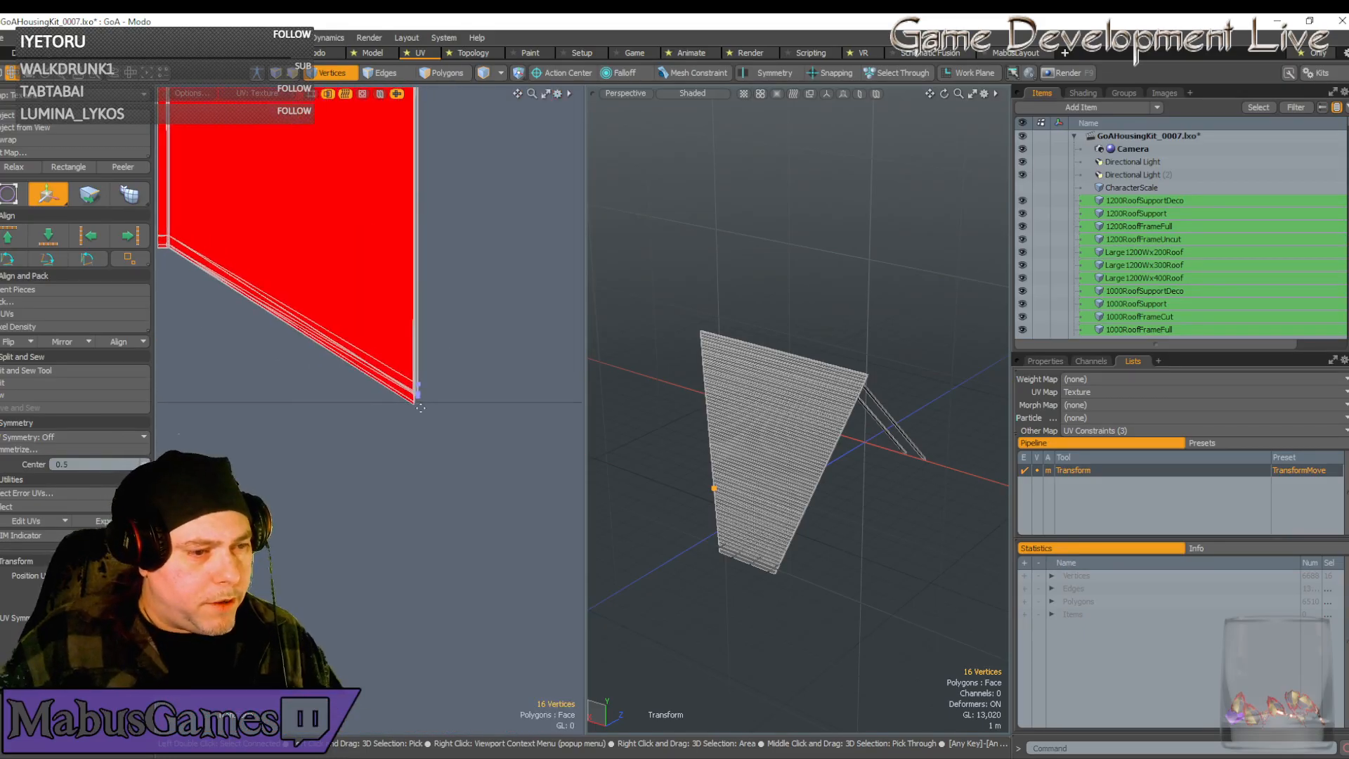
key("space")
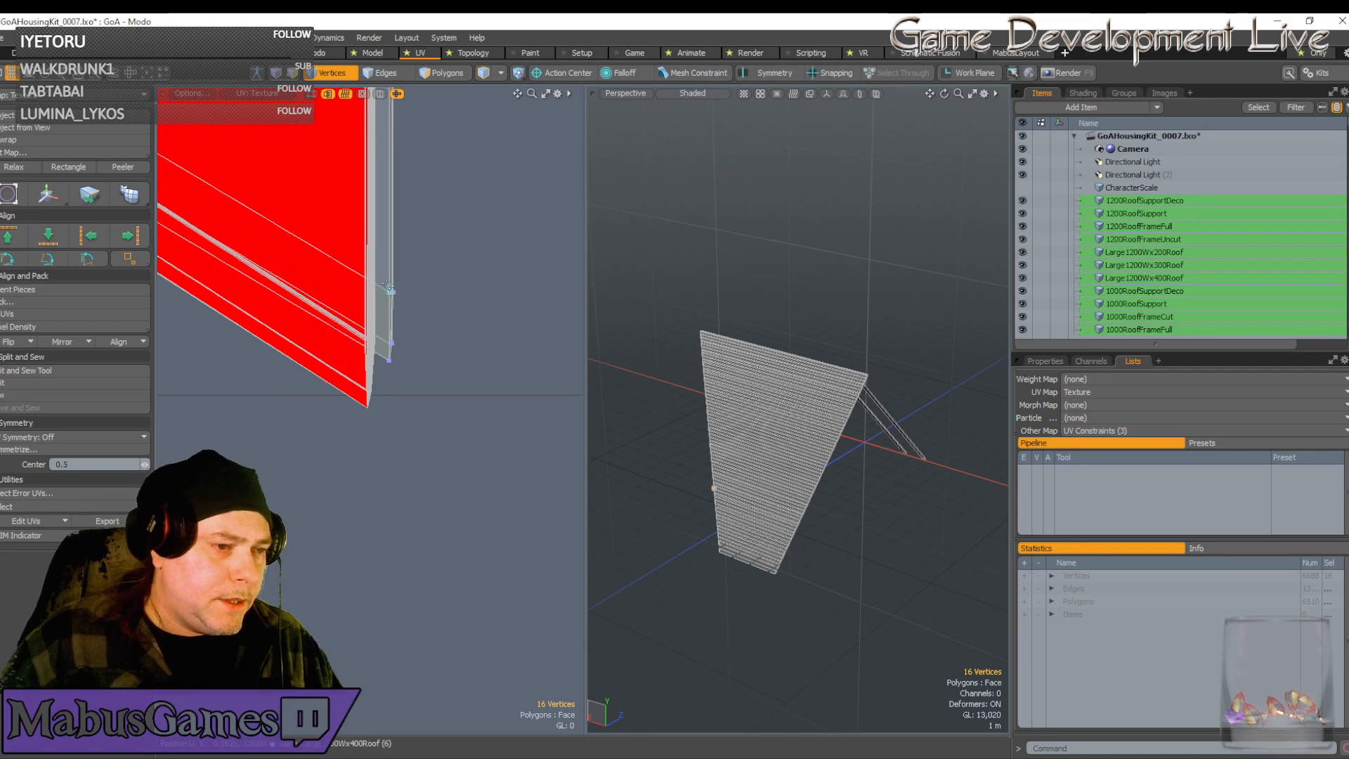
Move the seven tip vertices down, left and up until they align on the corner point
left_click_drag(384, 282, 410, 361)
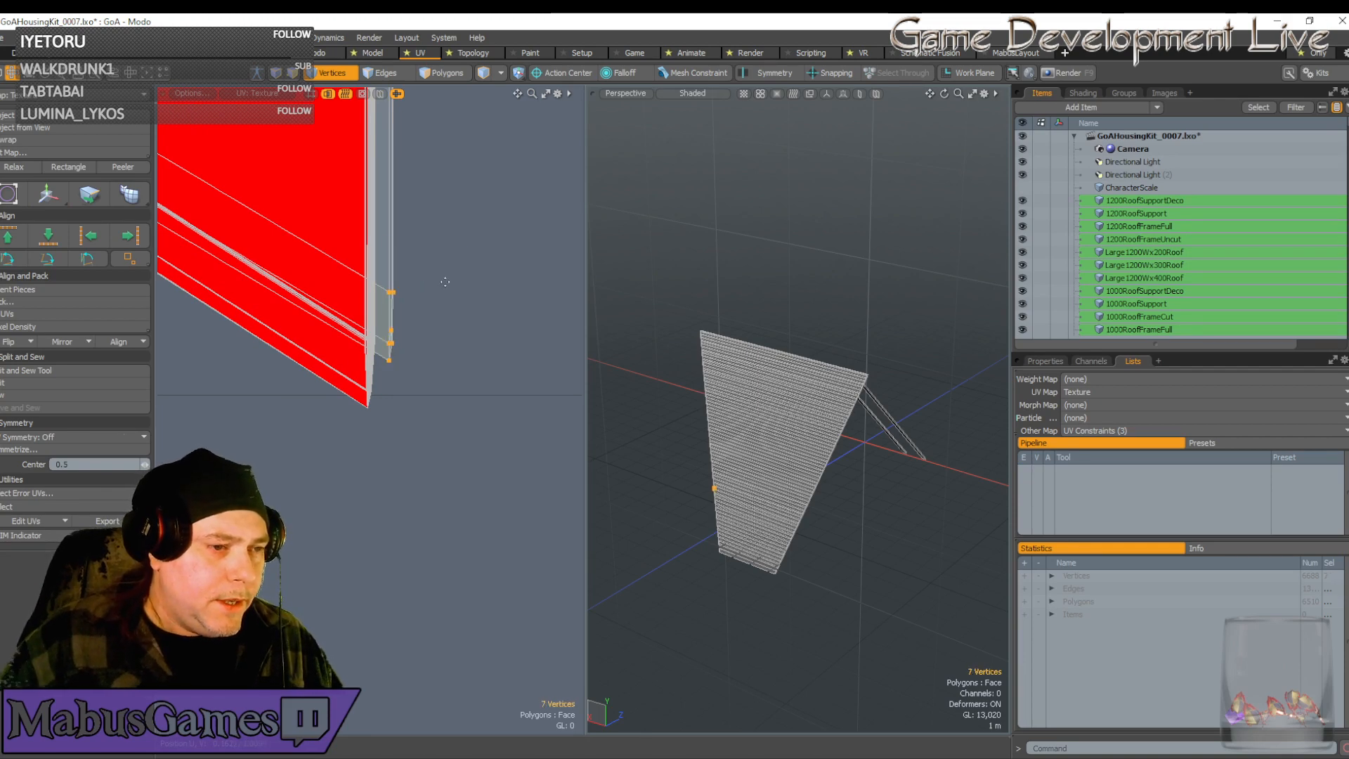
key("w")
left_click_drag(443, 282, 438, 302)
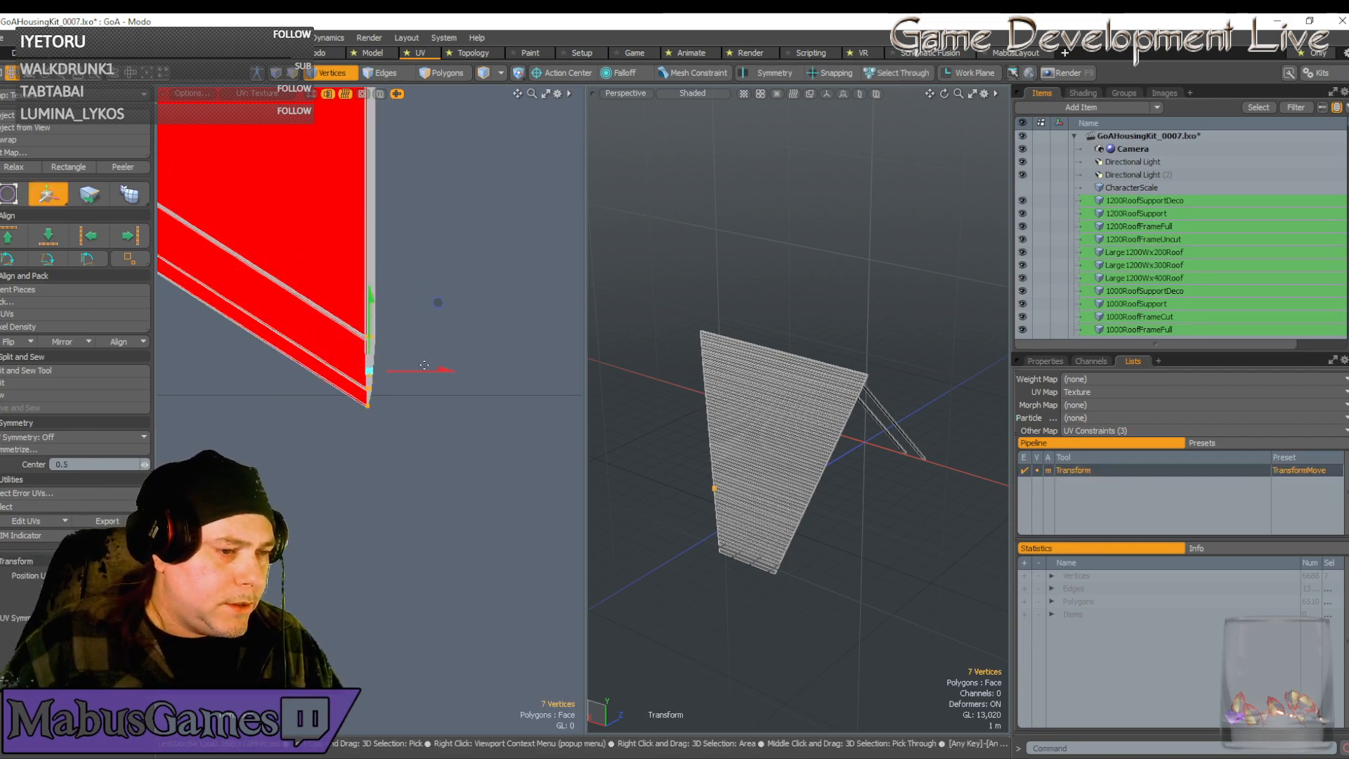
left_click_drag(425, 366, 321, 352)
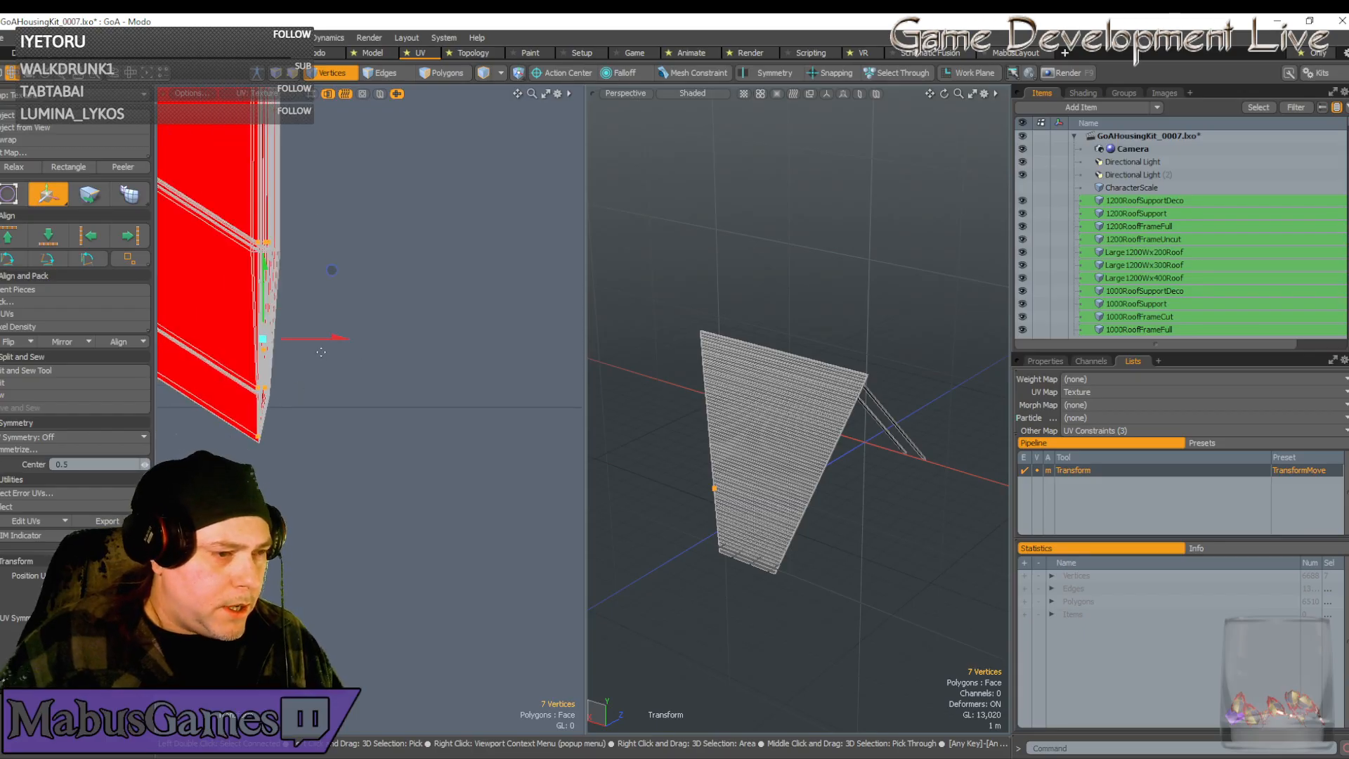
left_click_drag(265, 414, 268, 248)
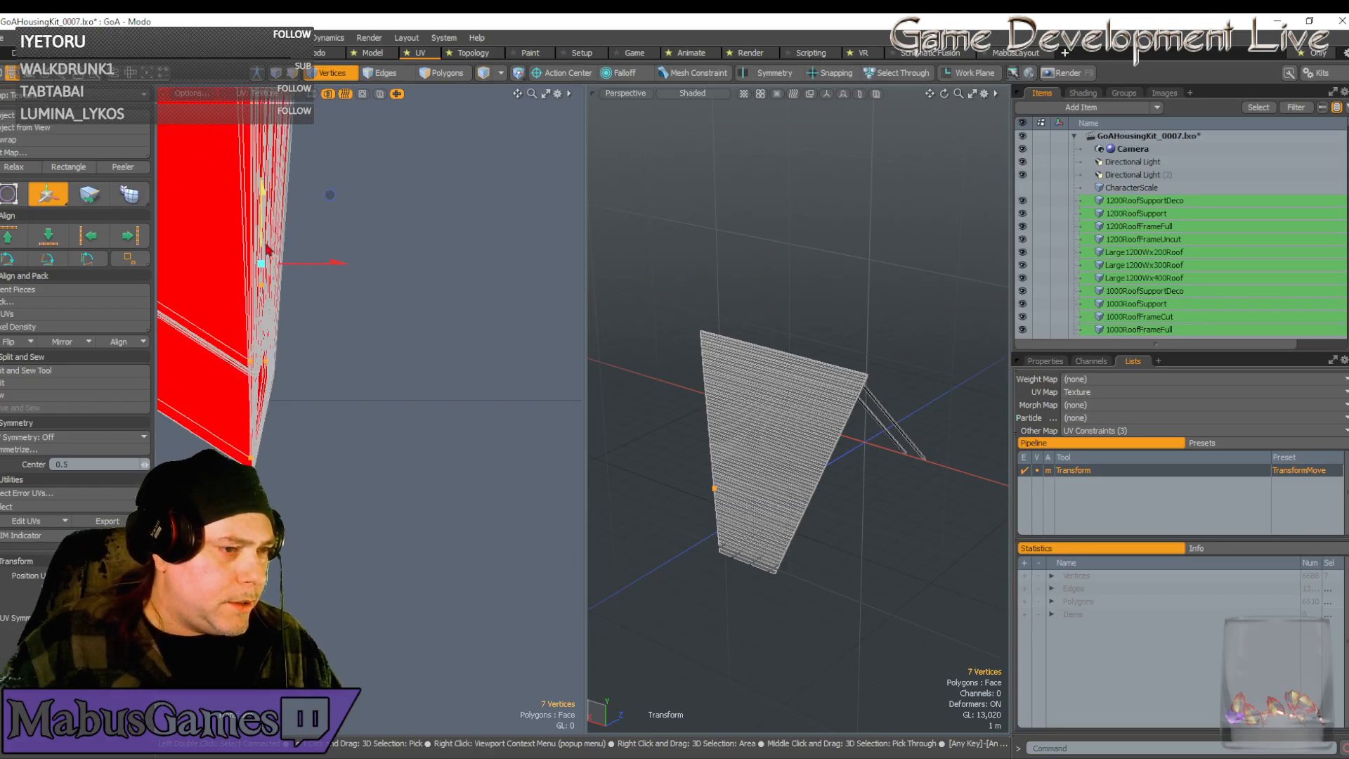
left_click(263, 458)
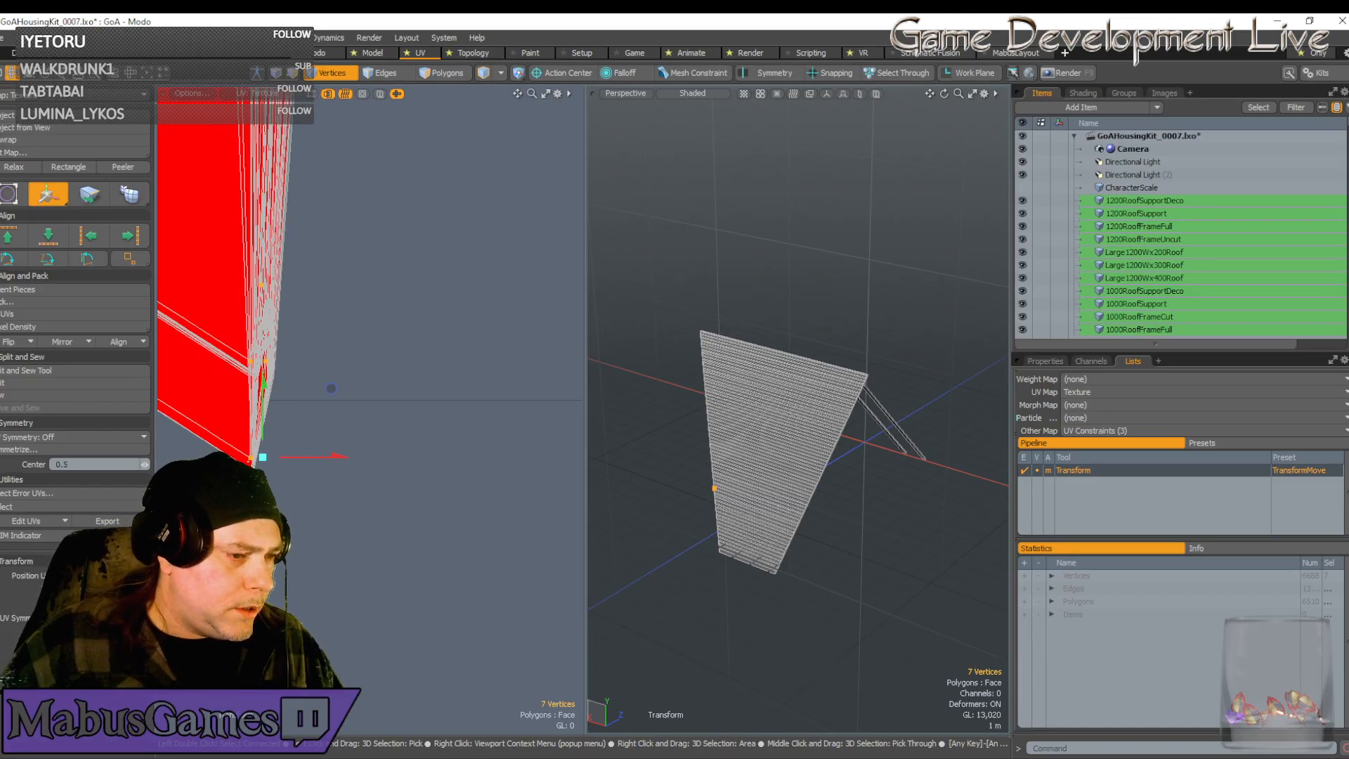
scroll(248, 464, "up", 5)
left_click_drag(315, 391, 316, 435)
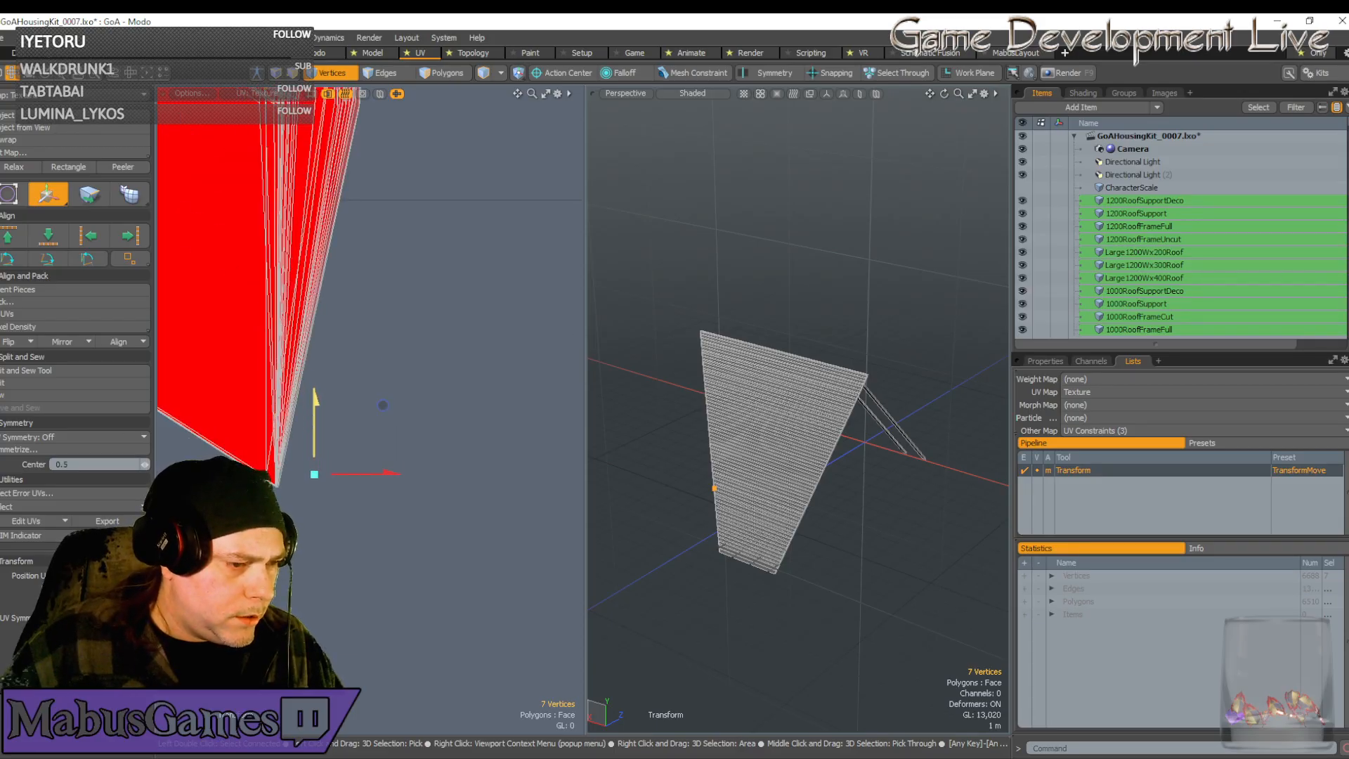
left_click_drag(383, 405, 472, 409)
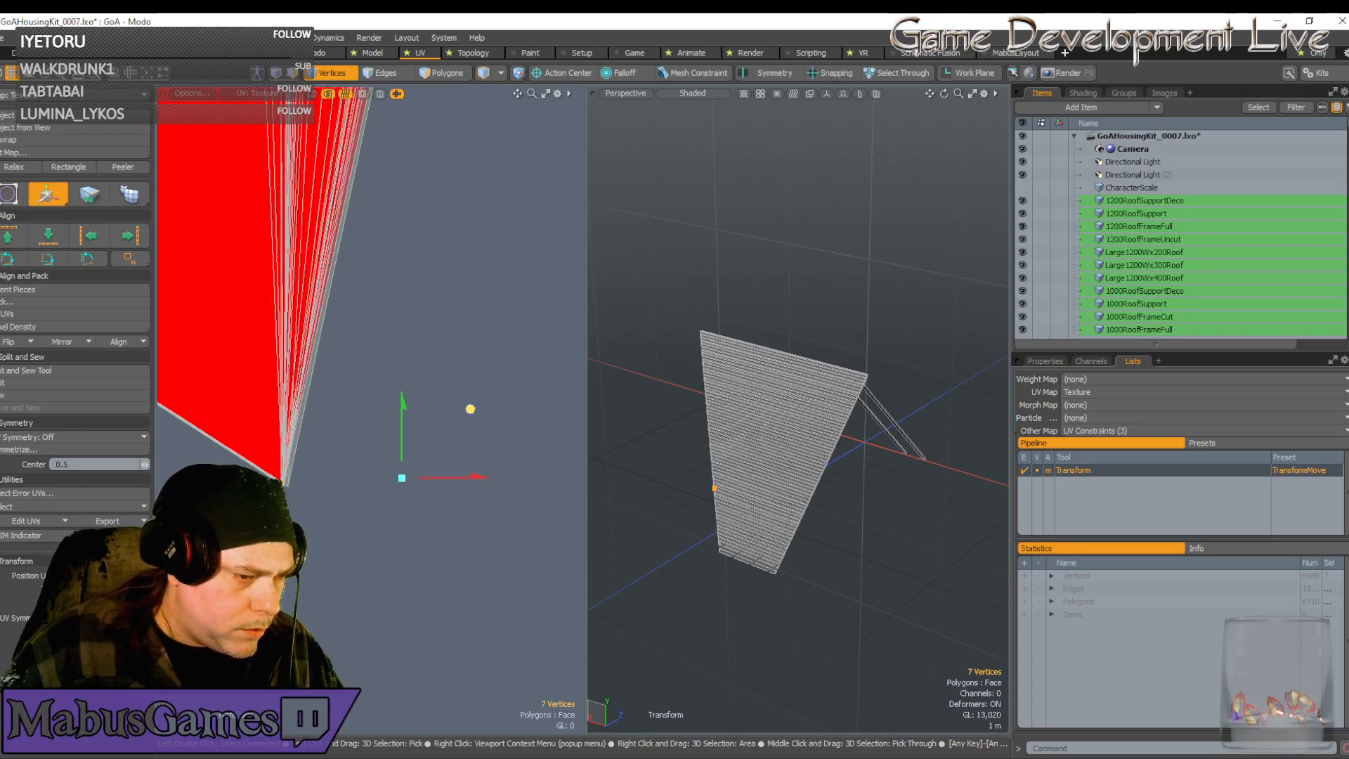
scroll(394, 435, "down", 12)
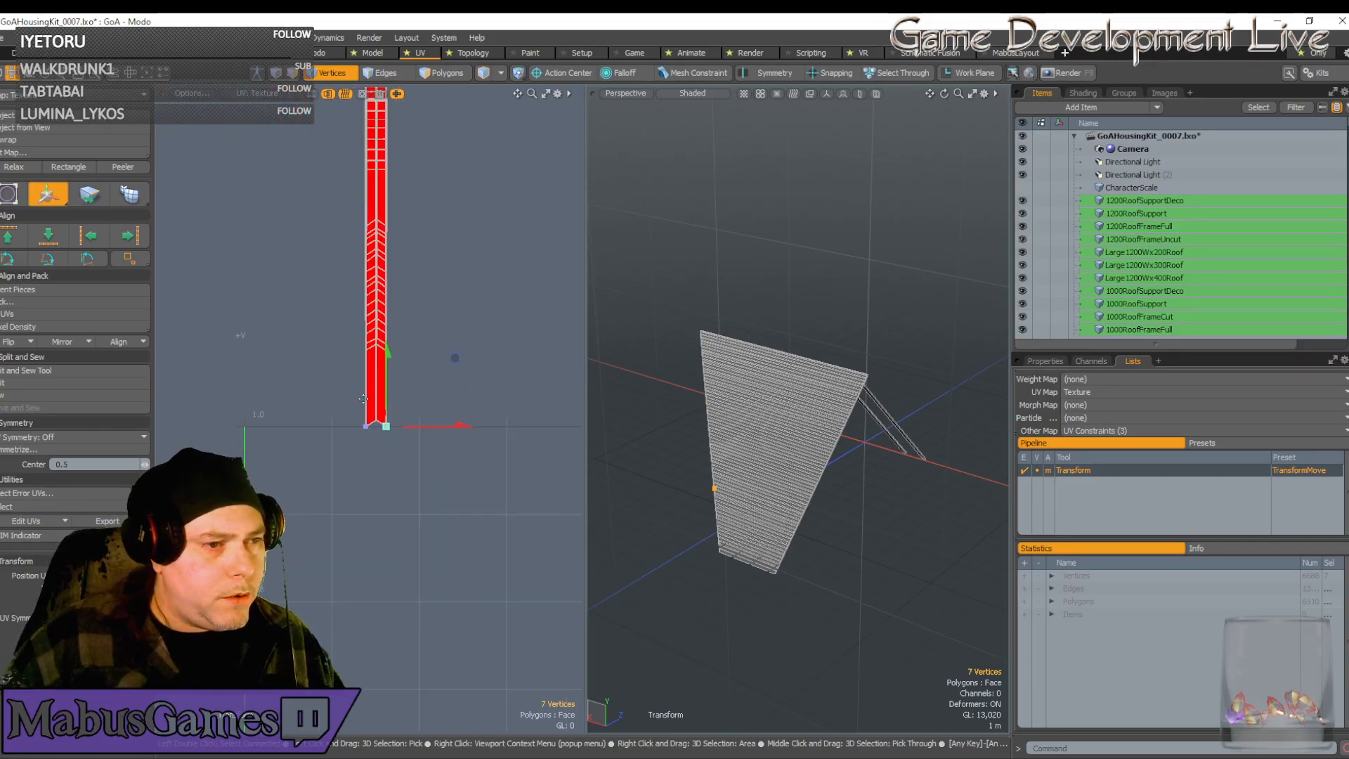
key("space")
scroll(380, 352, "up", 4)
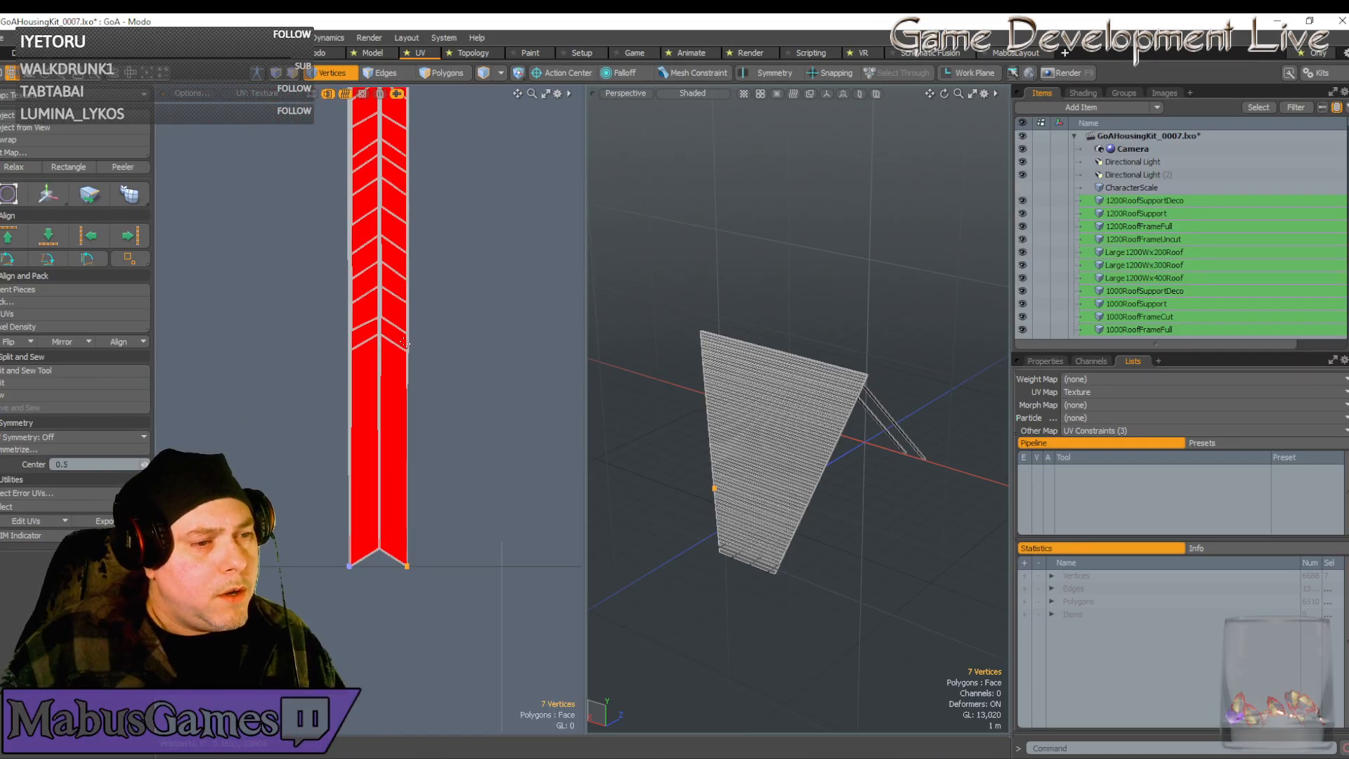
scroll(409, 351, "down", 2)
left_click_drag(410, 268, 409, 354, "alt")
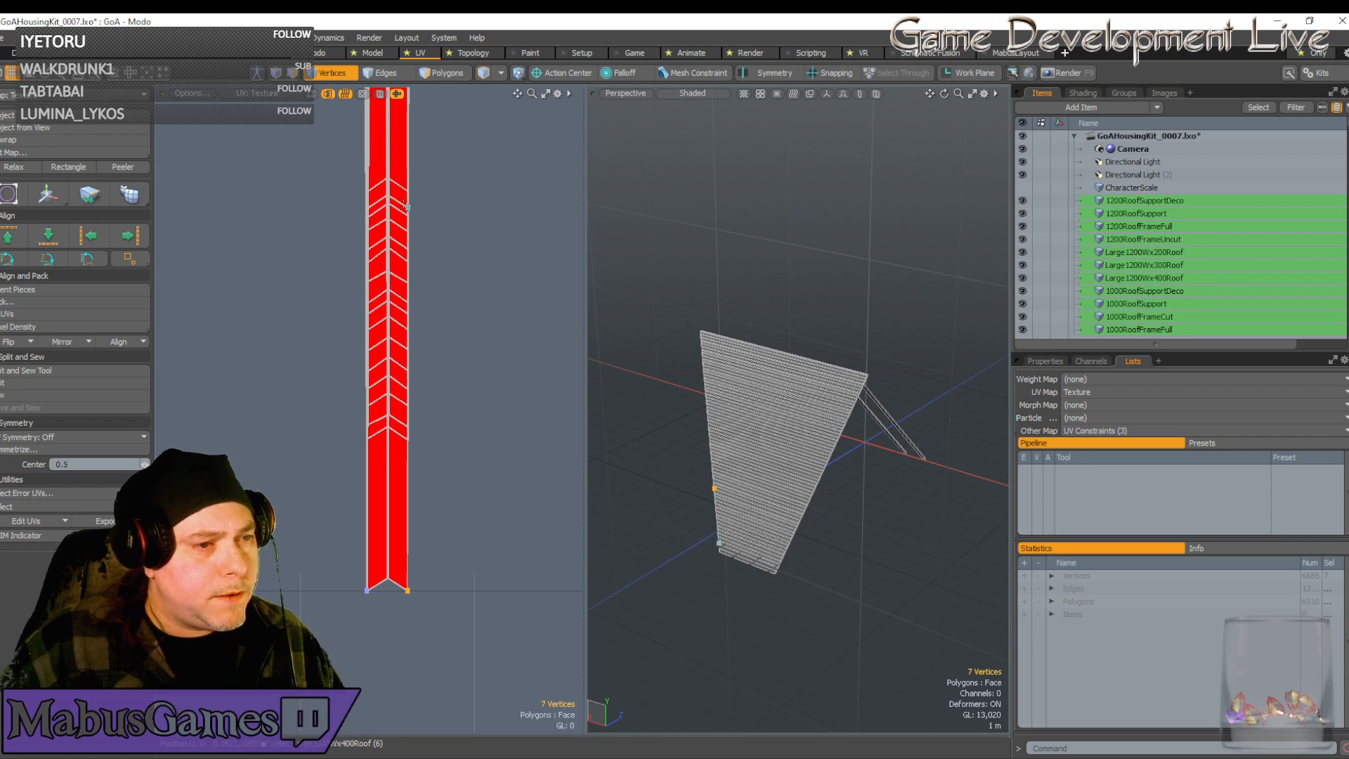
left_click(388, 426)
Move the chevron tip vertices down below the strip's bottom
key("w")
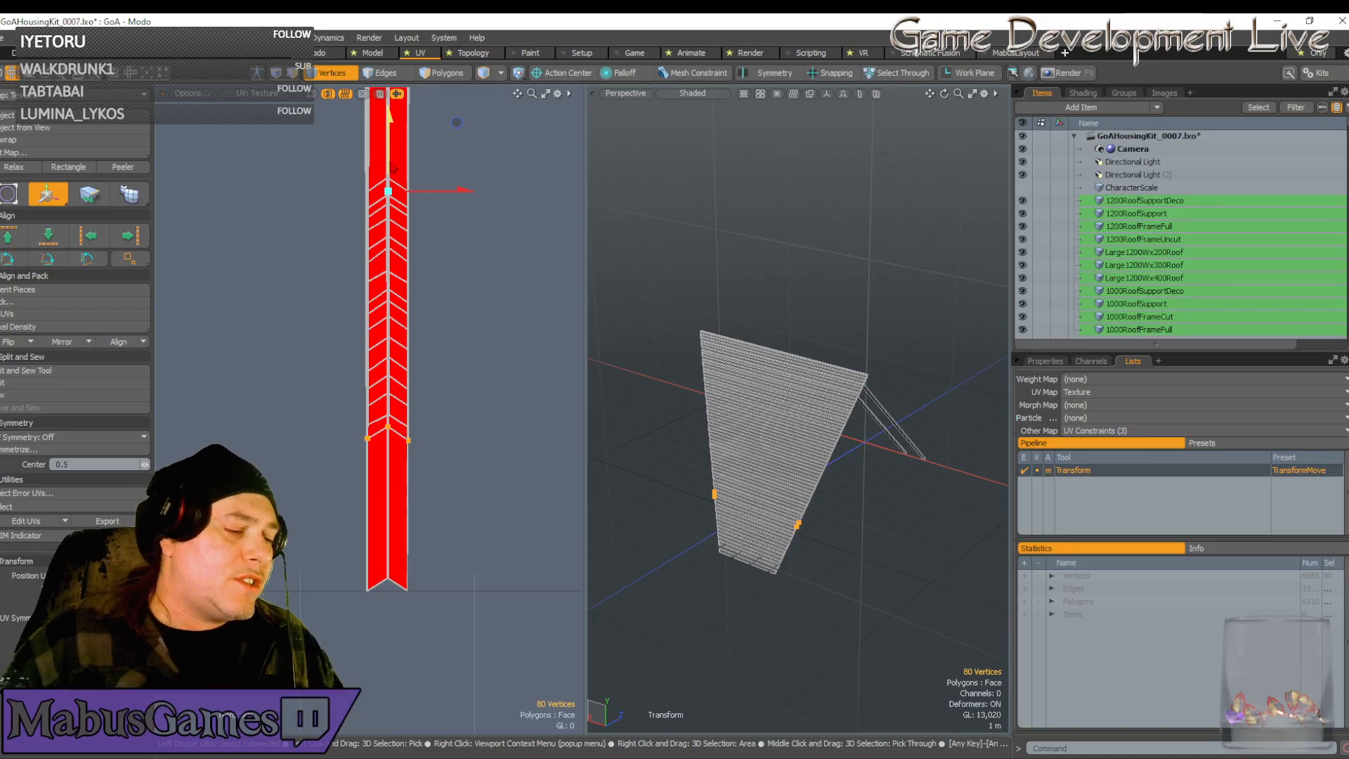
left_click_drag(391, 163, 391, 165)
left_click_drag(457, 183, 457, 283)
scroll(374, 582, "up", 6)
scroll(399, 606, "down", 5)
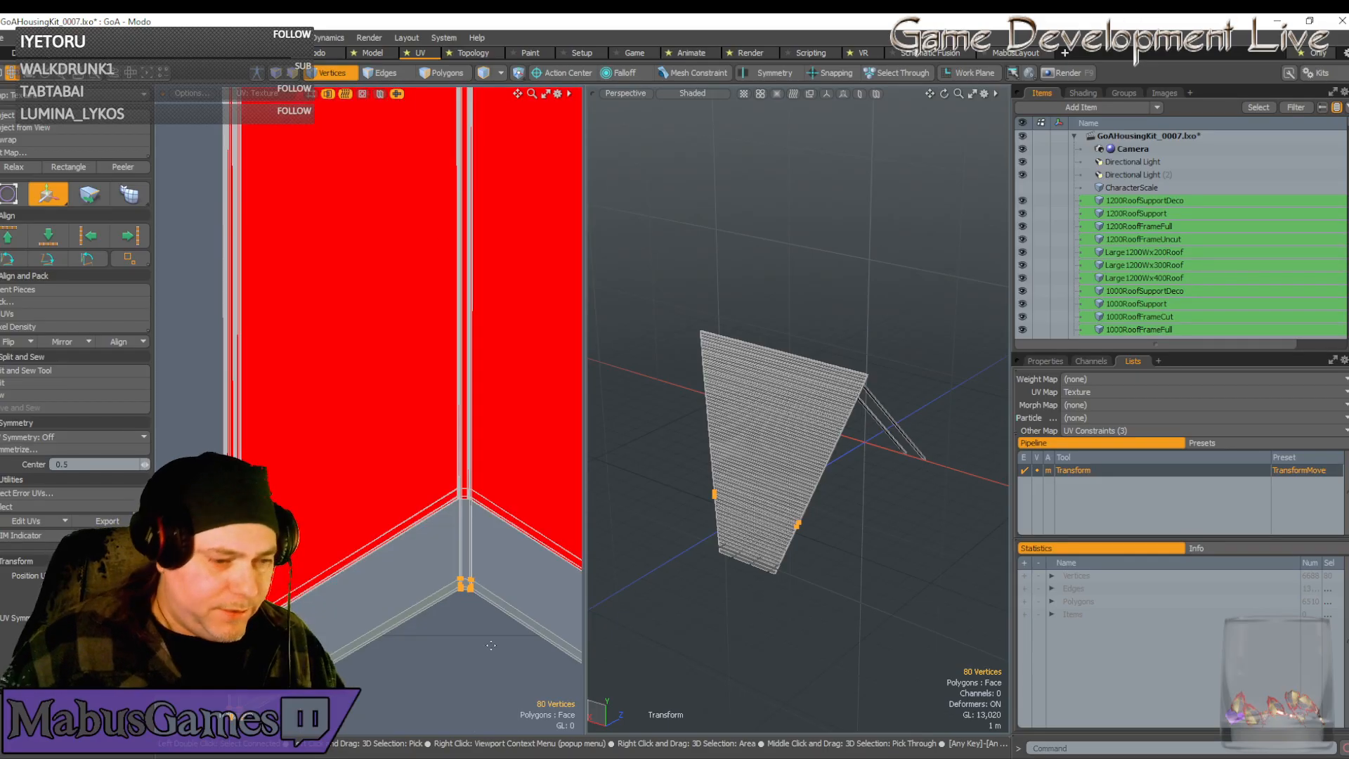
scroll(444, 539, "up", 5)
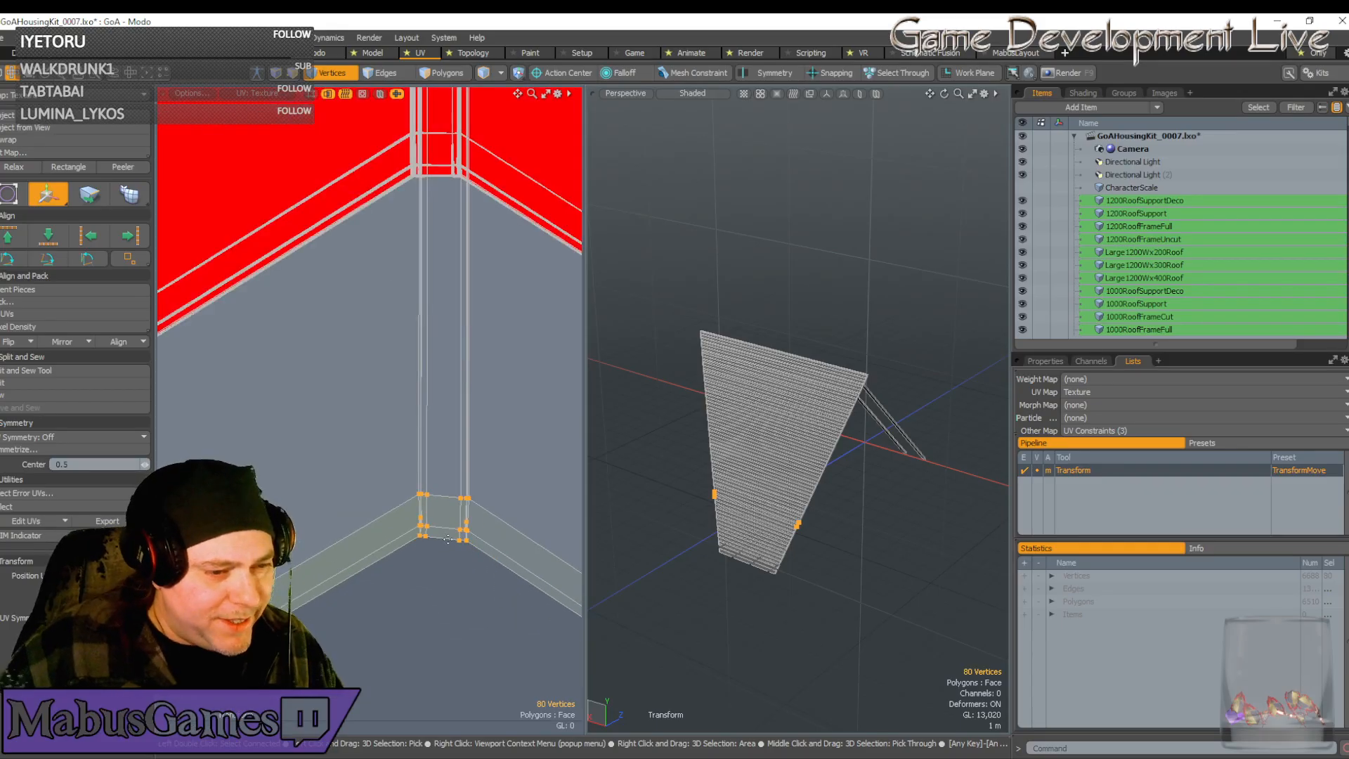
key("space")
Select the vertices around the corner and rotate them slightly
scroll(447, 541, "up", 5)
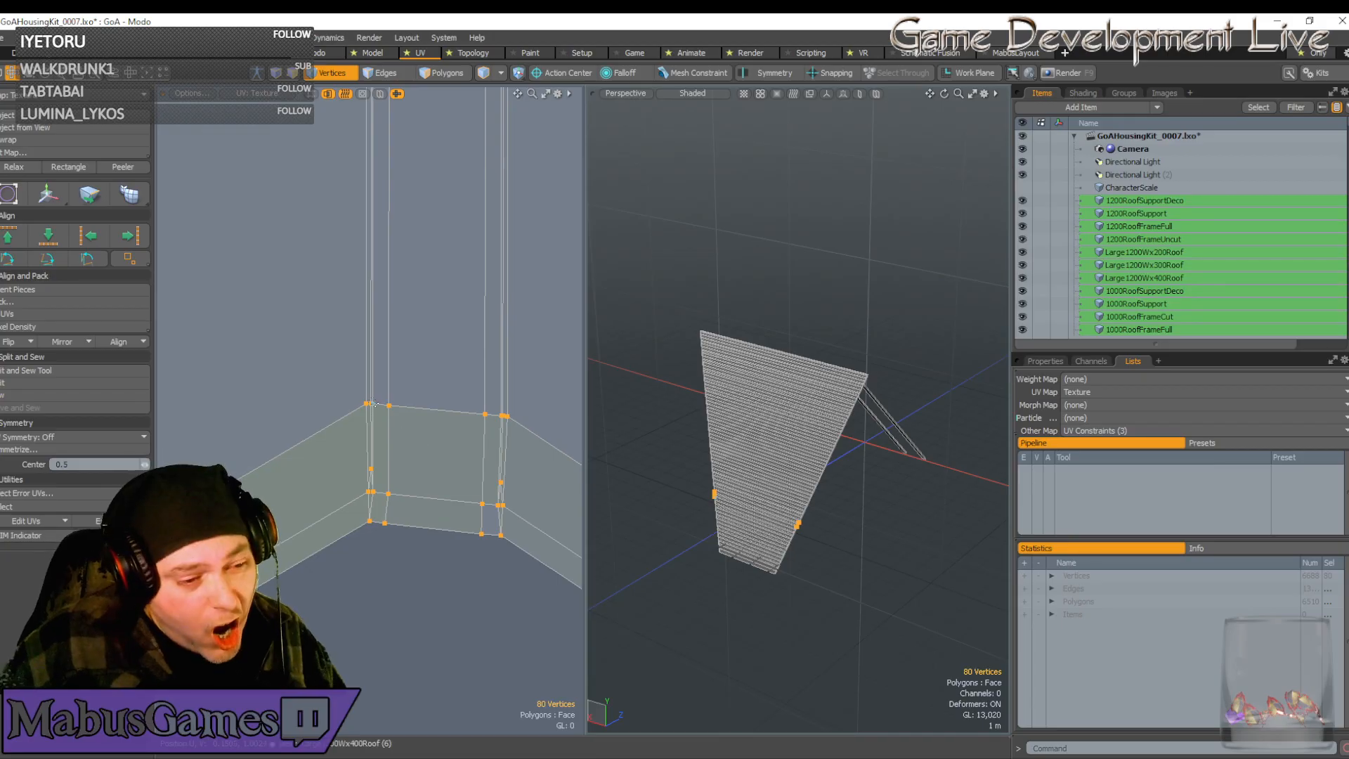
left_click_drag(344, 375, 542, 606)
key("e")
left_click_drag(508, 475, 520, 460)
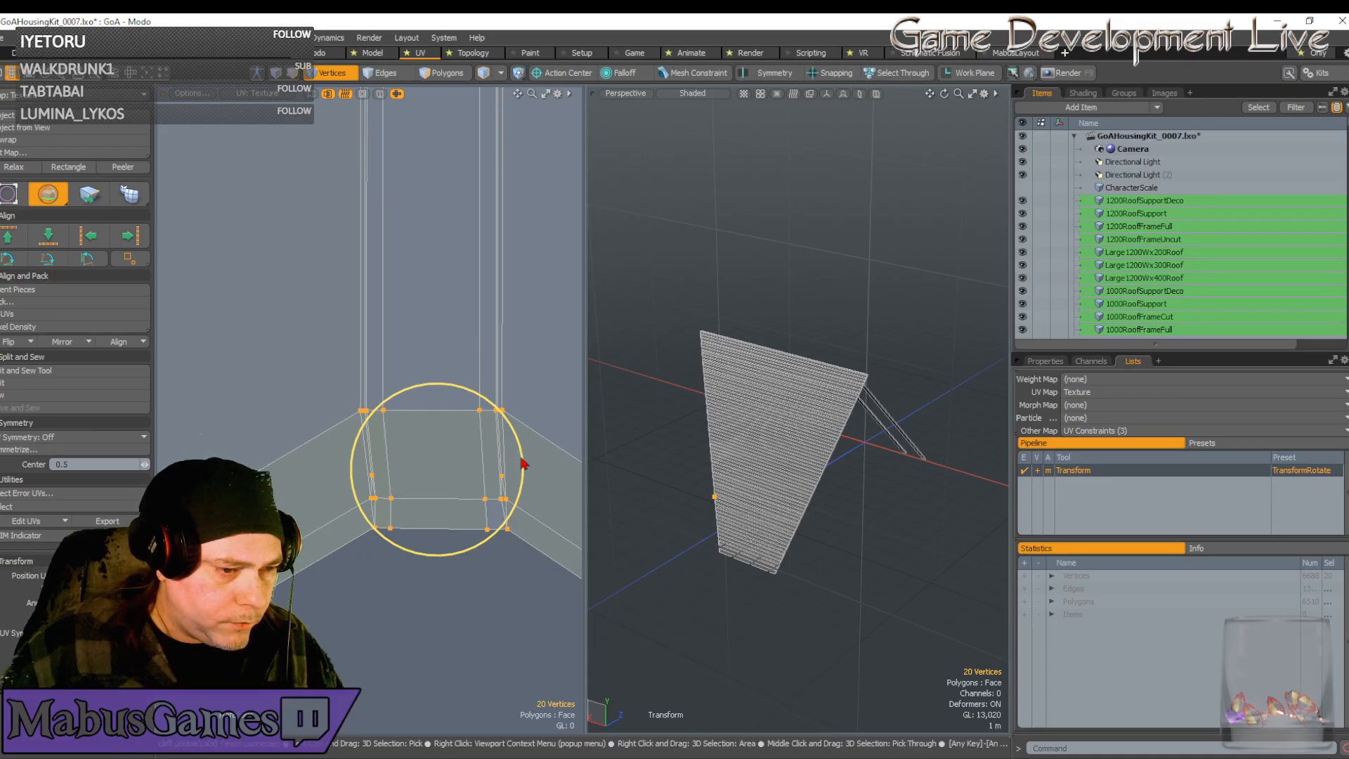
key("w")
key("space")
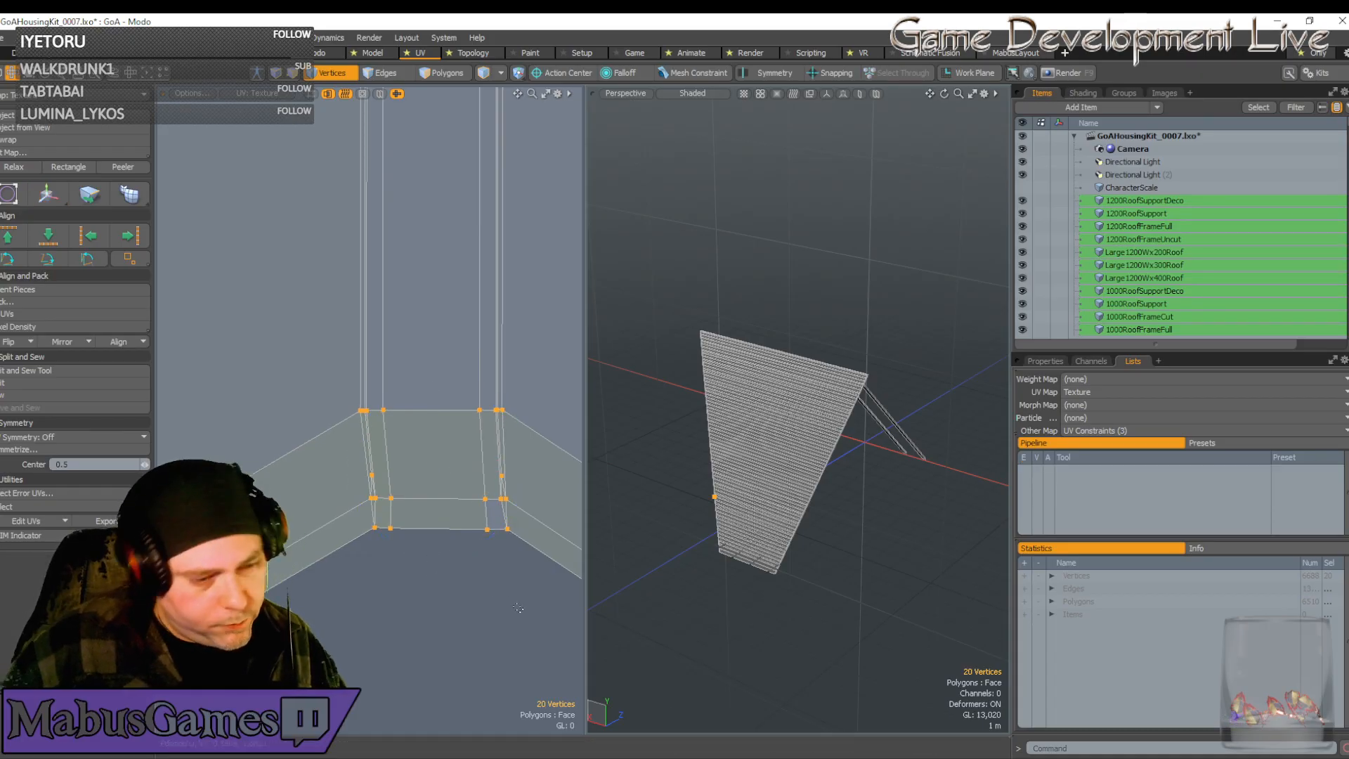
Nudge six corner vertices slightly left and one single corner vertex slightly right into line
left_click_drag(518, 613, 460, 466)
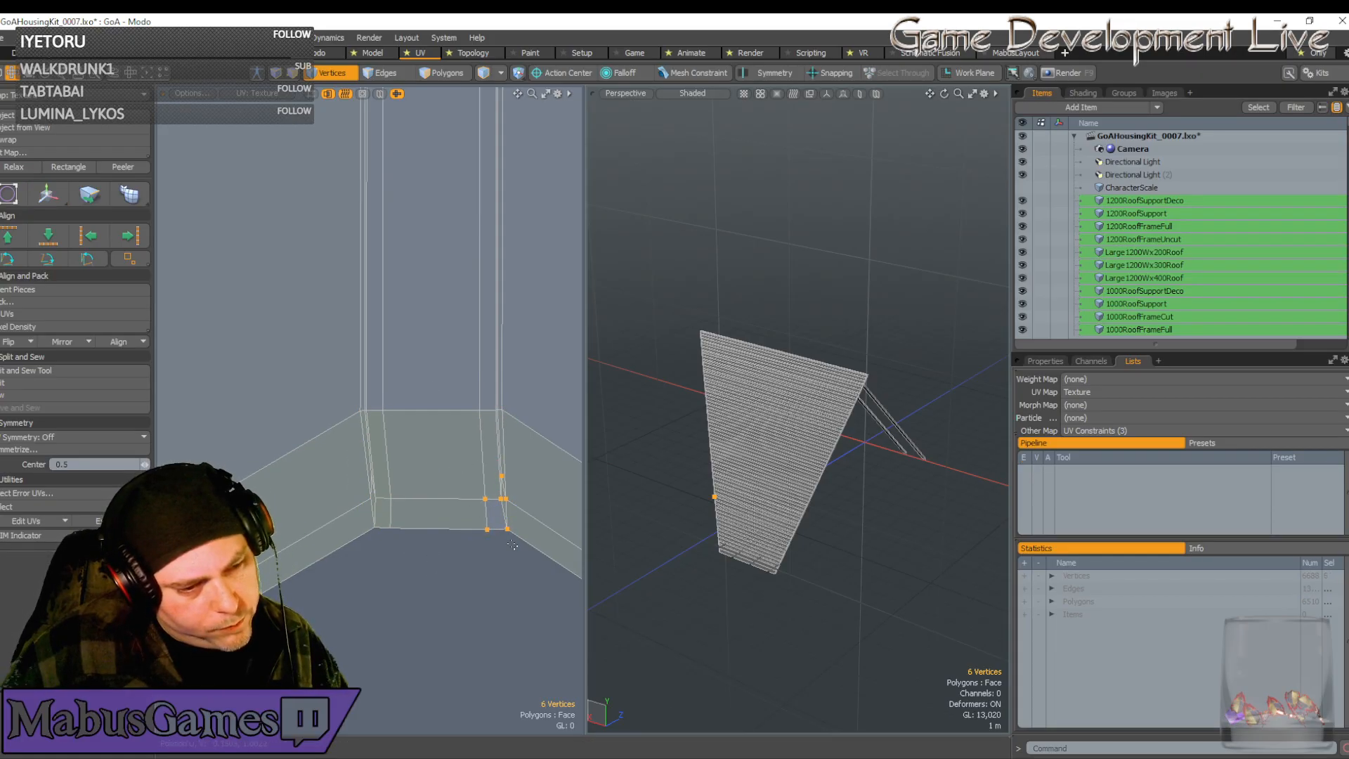
key("w")
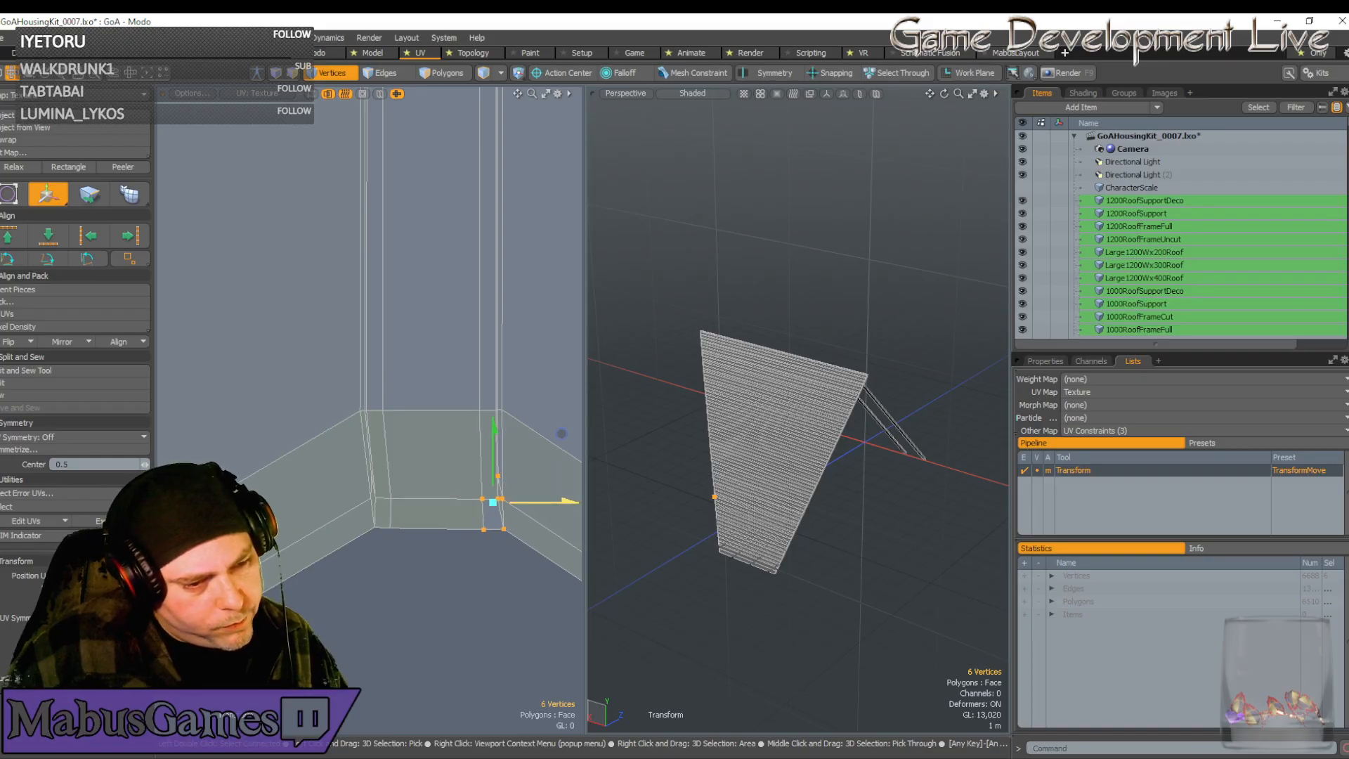
left_click_drag(561, 432, 559, 433)
key("space")
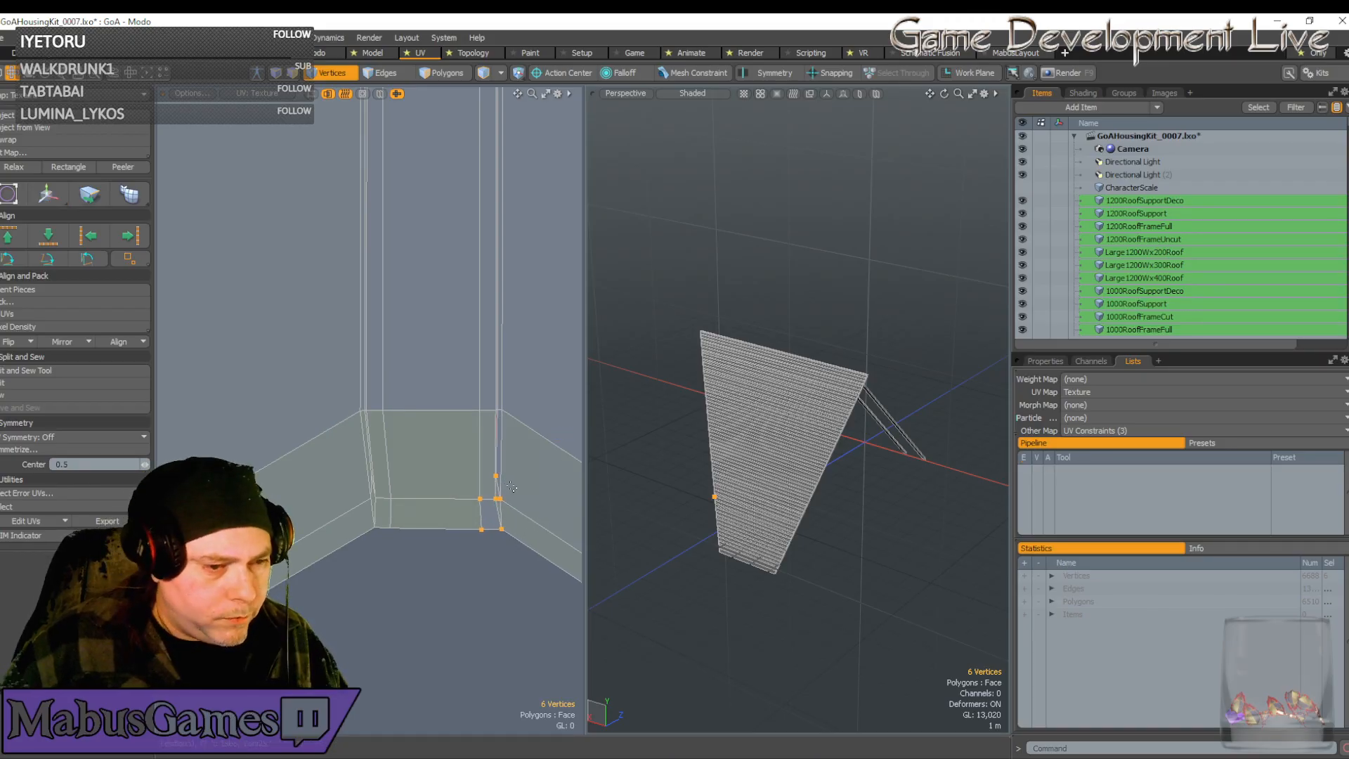
left_click(496, 475)
scroll(496, 476, "up", 3)
key("w")
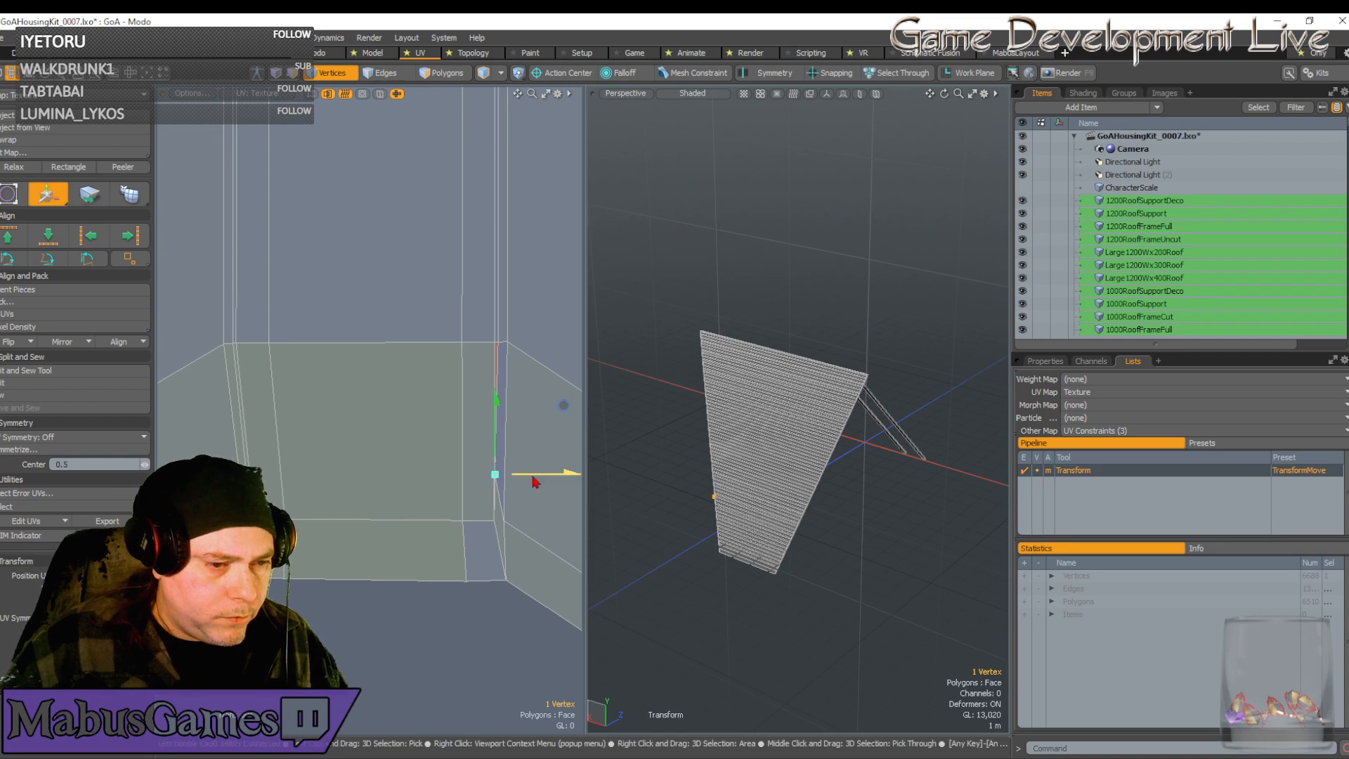
left_click_drag(535, 482, 538, 482)
key("space")
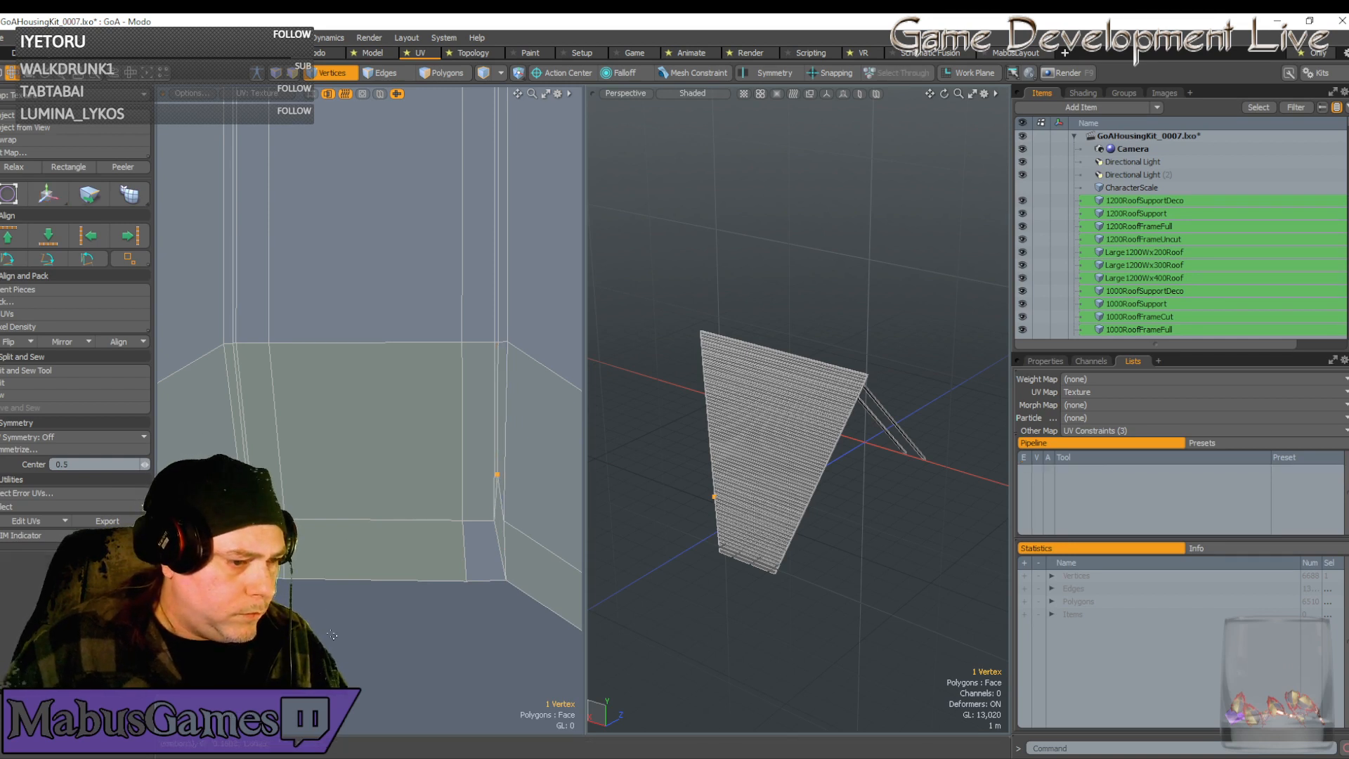
Slide four corner-column vertices left to align the column, then select one corner vertex
right_click_drag(288, 520, 270, 468)
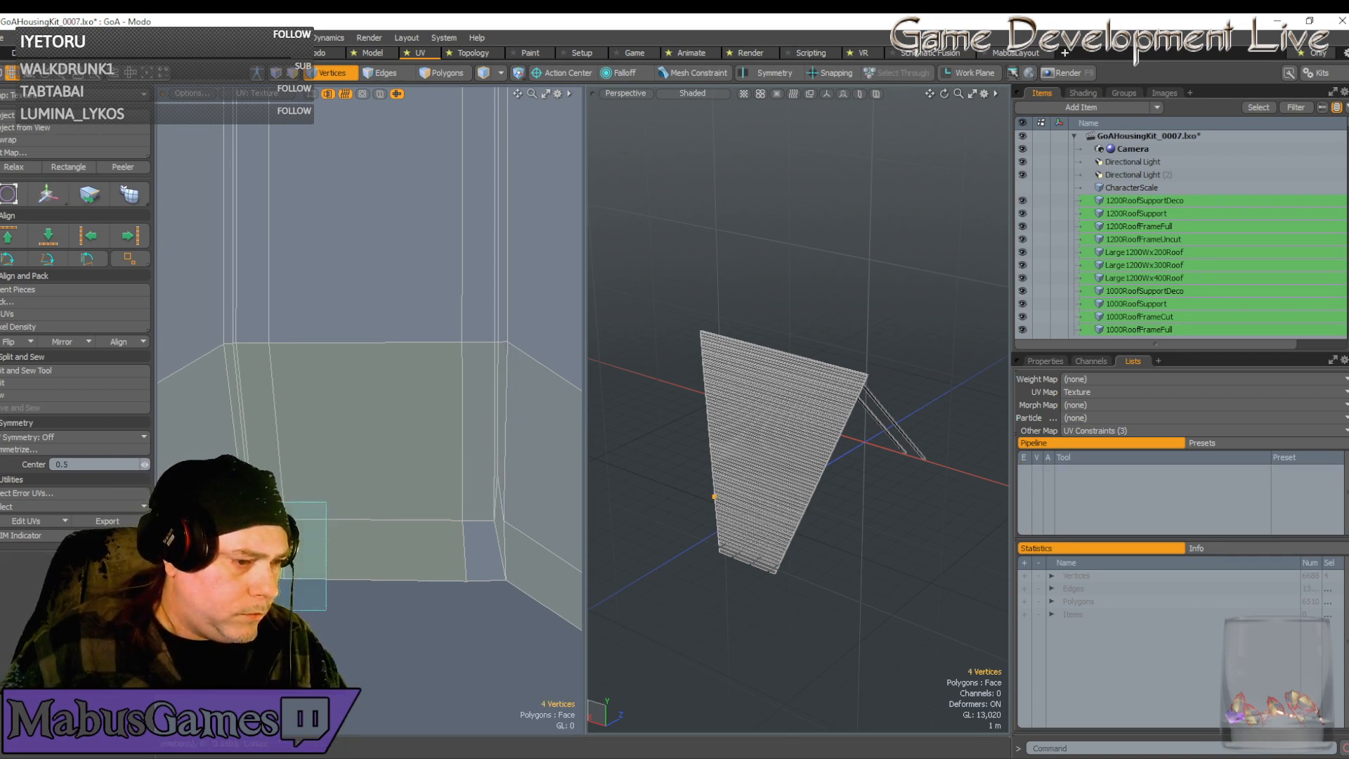
key("w")
left_click_drag(338, 533, 325, 532)
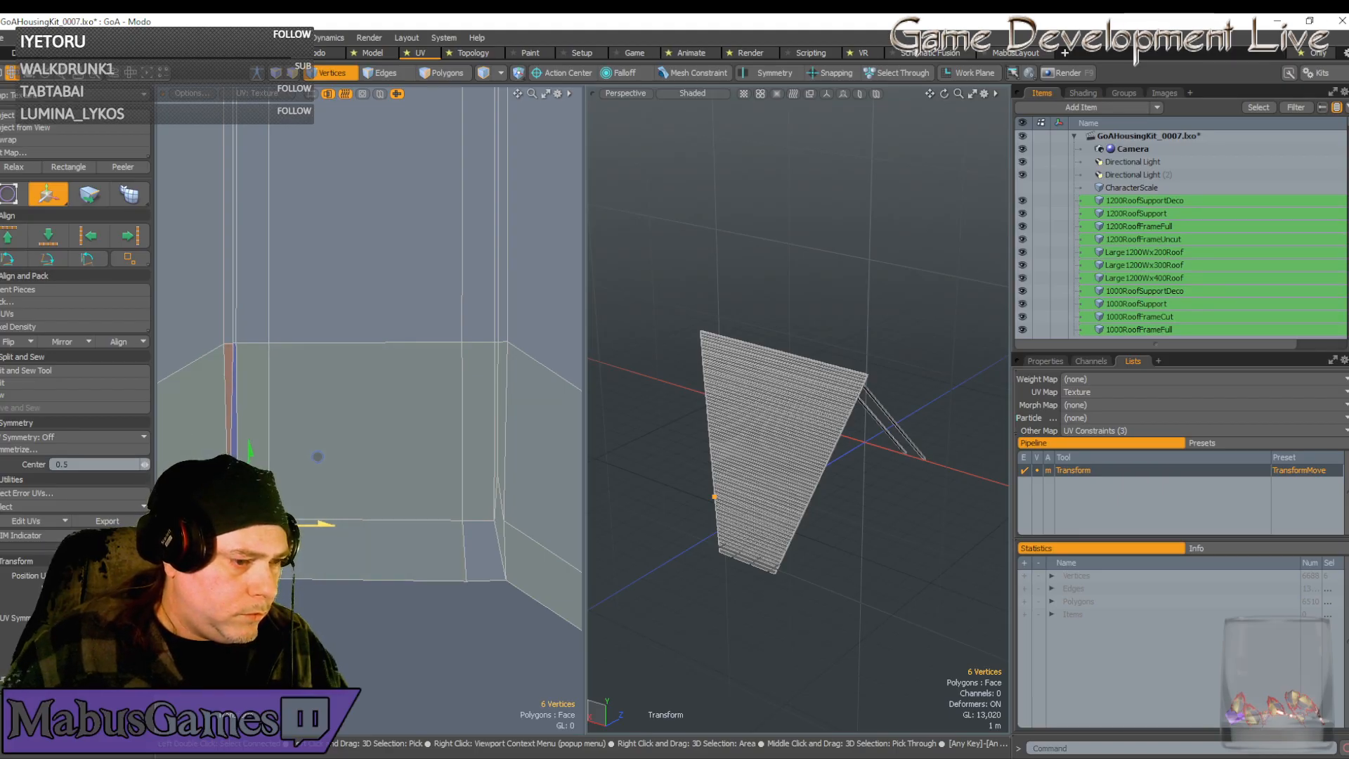
key("space")
right_click_drag(249, 488, 250, 490)
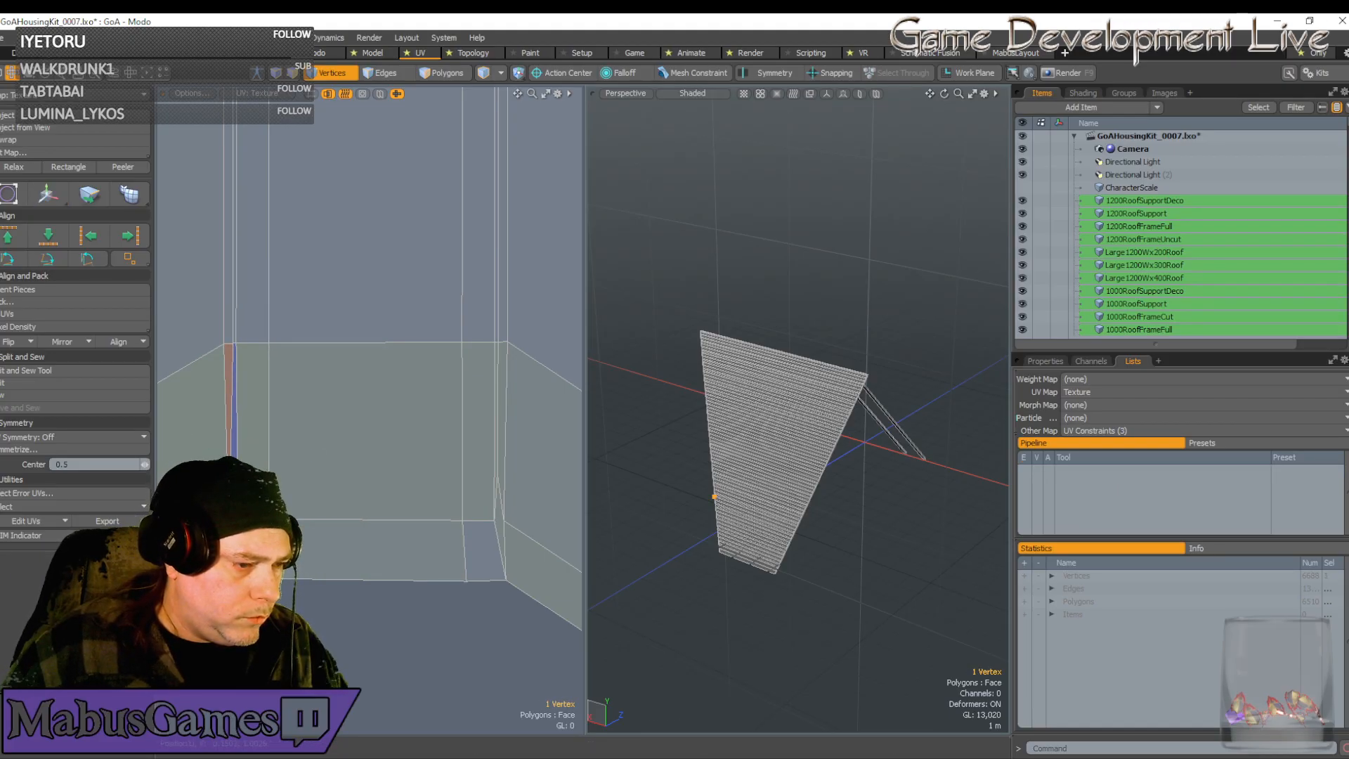
key("w")
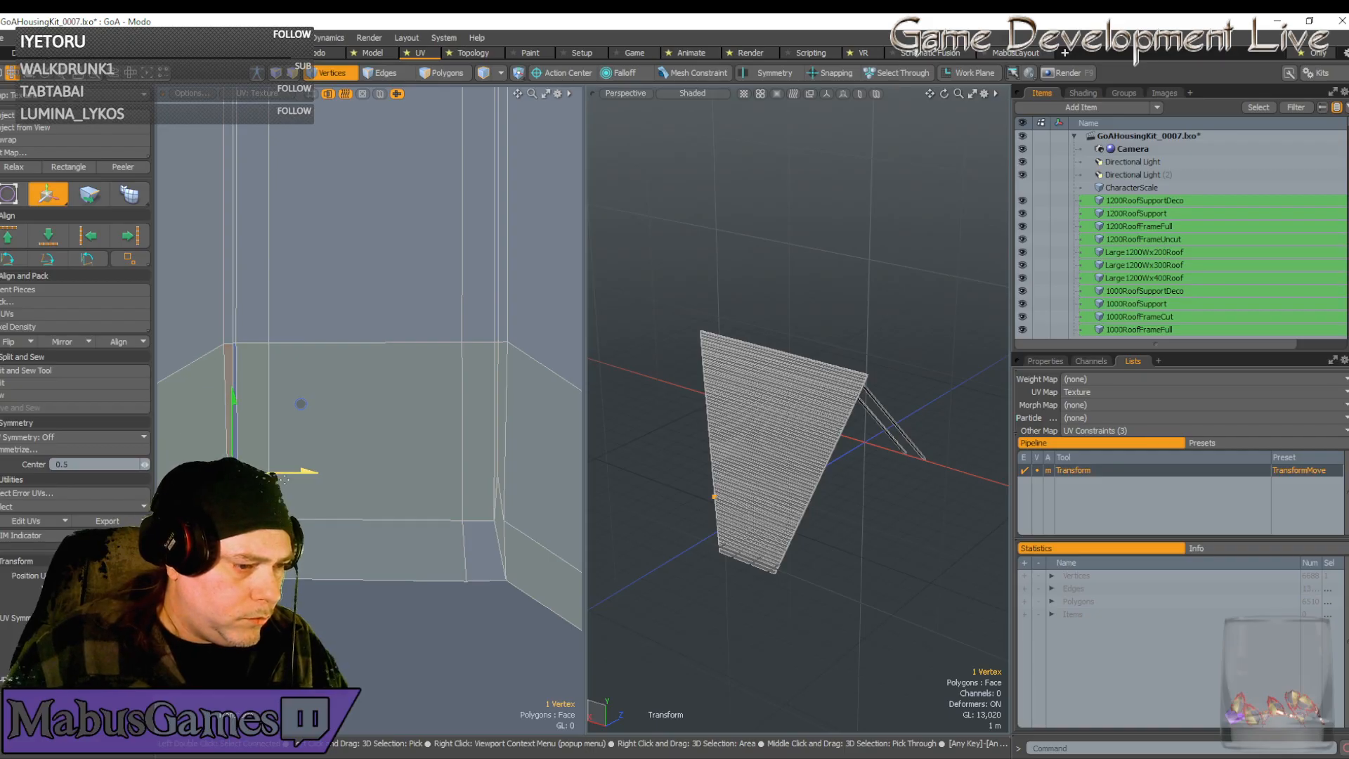
key("space")
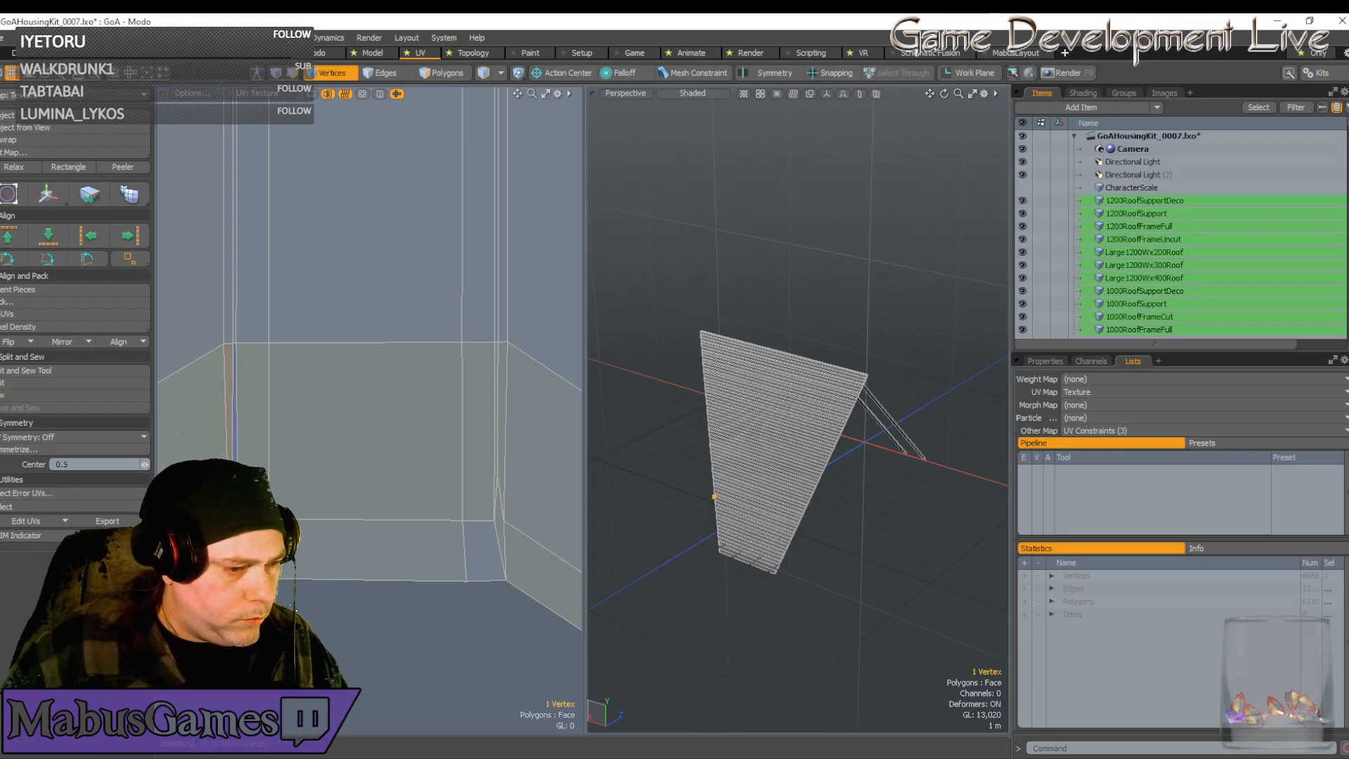
key("w")
key("space")
Box-select the whole roof plank mesh in item mode and try moving it
key("5")
right_click_drag(294, 612, 219, 454)
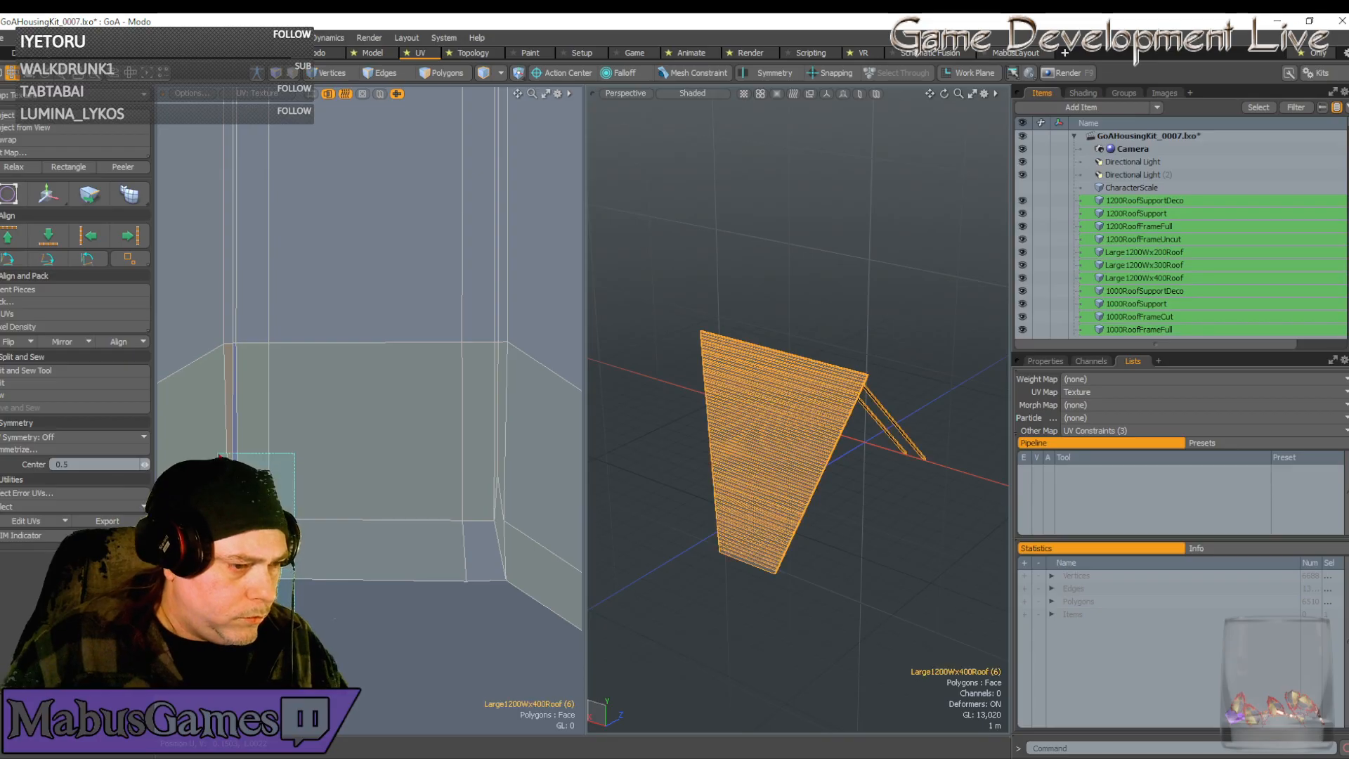
key("w")
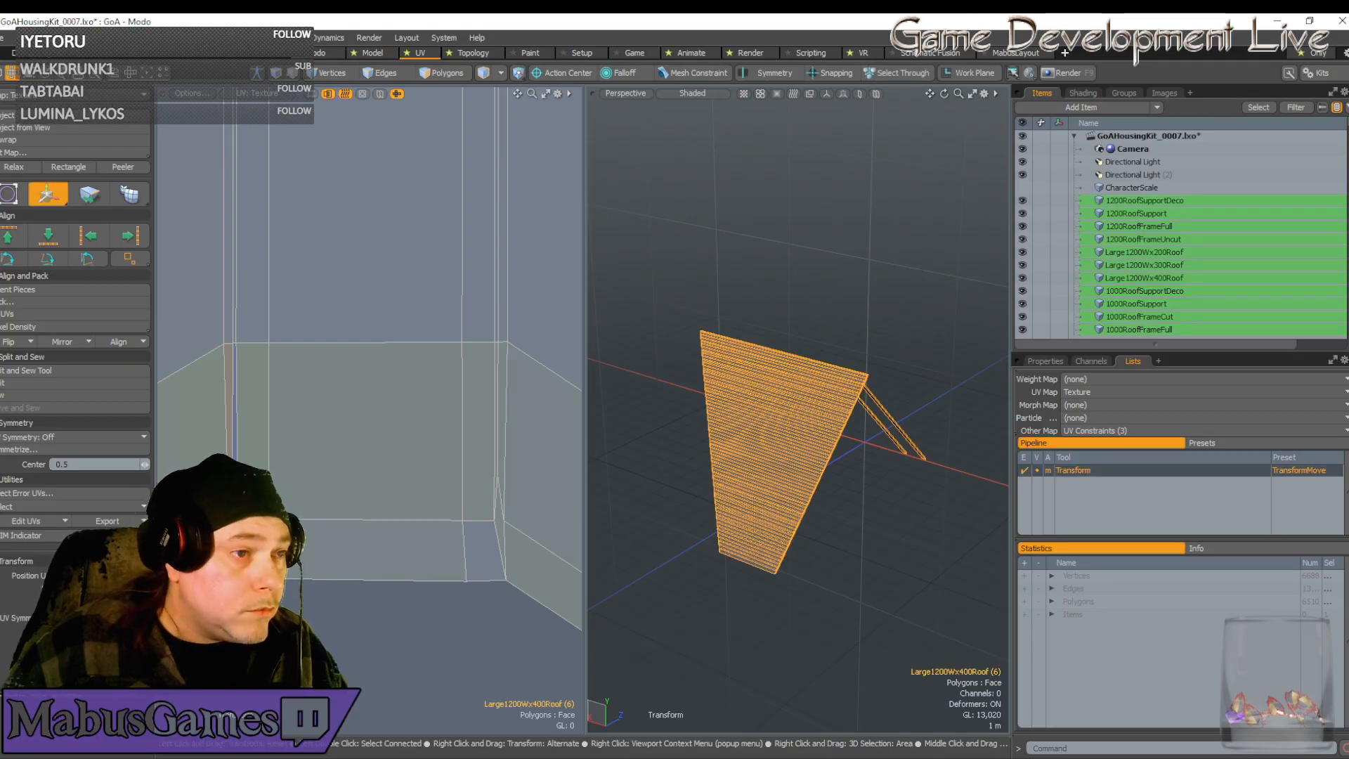
key("1")
key("space")
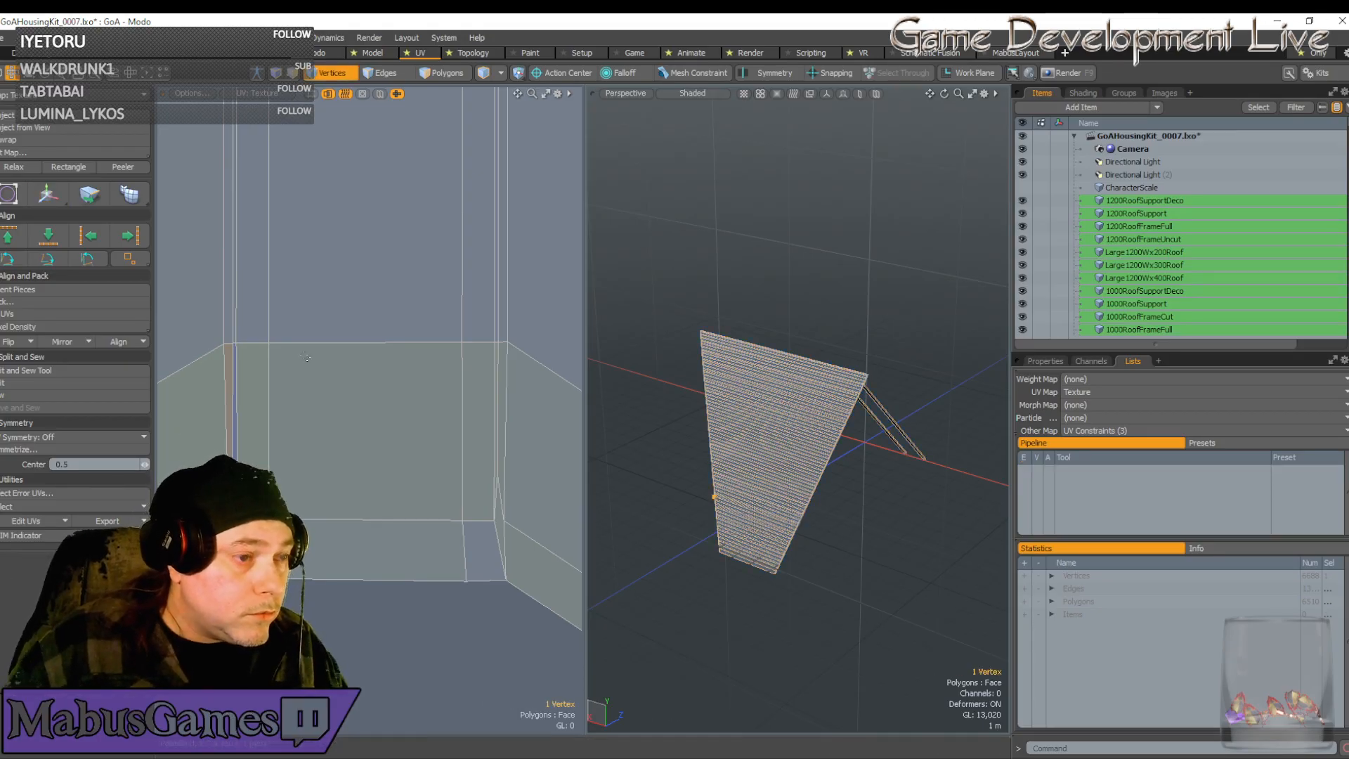
Box-select the six corner vertices and start moving them
right_click_drag(292, 604, 216, 460)
key("w")
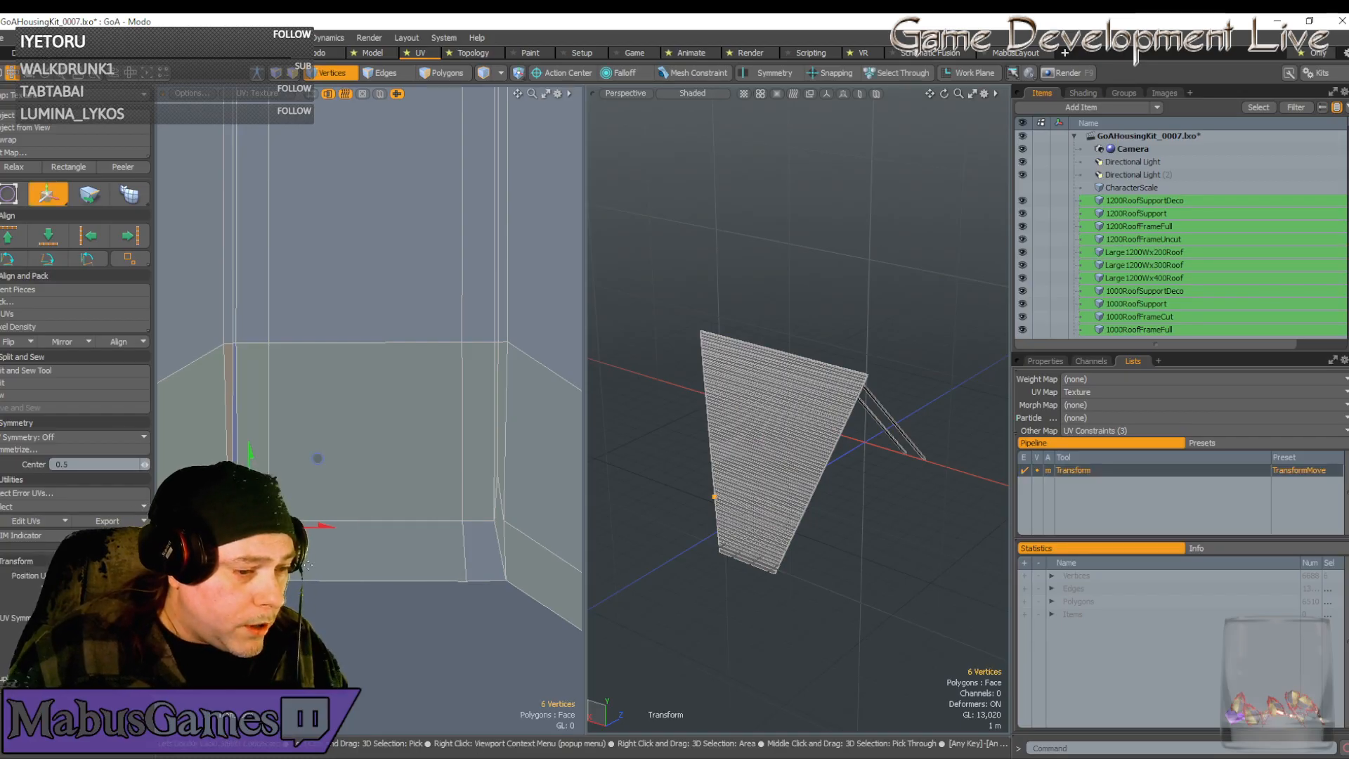
scroll(337, 589, "down", 7)
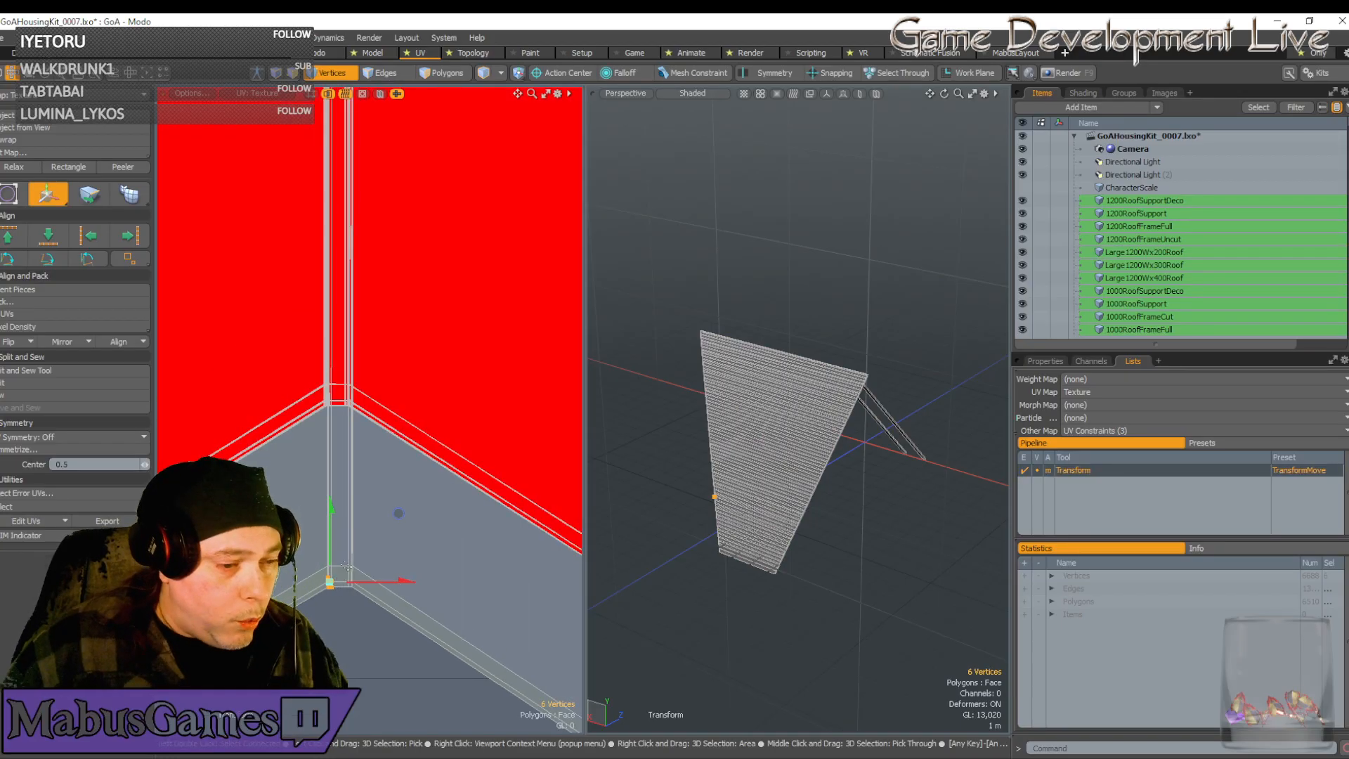
key("space")
Select the entire connected 80-vertex strip piece and ready it for moving
left_click(351, 565)
double_click(351, 565)
scroll(357, 578, "down", 6)
key("w")
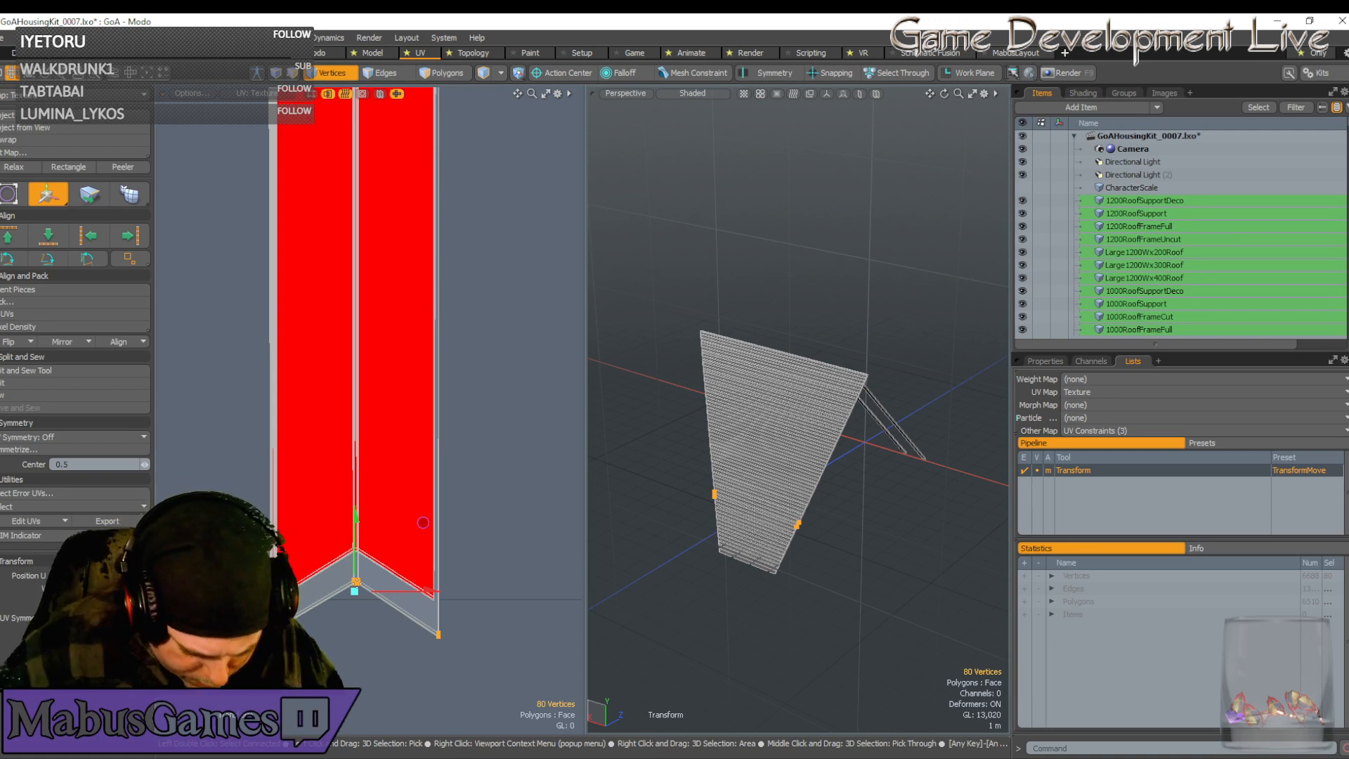
key("space")
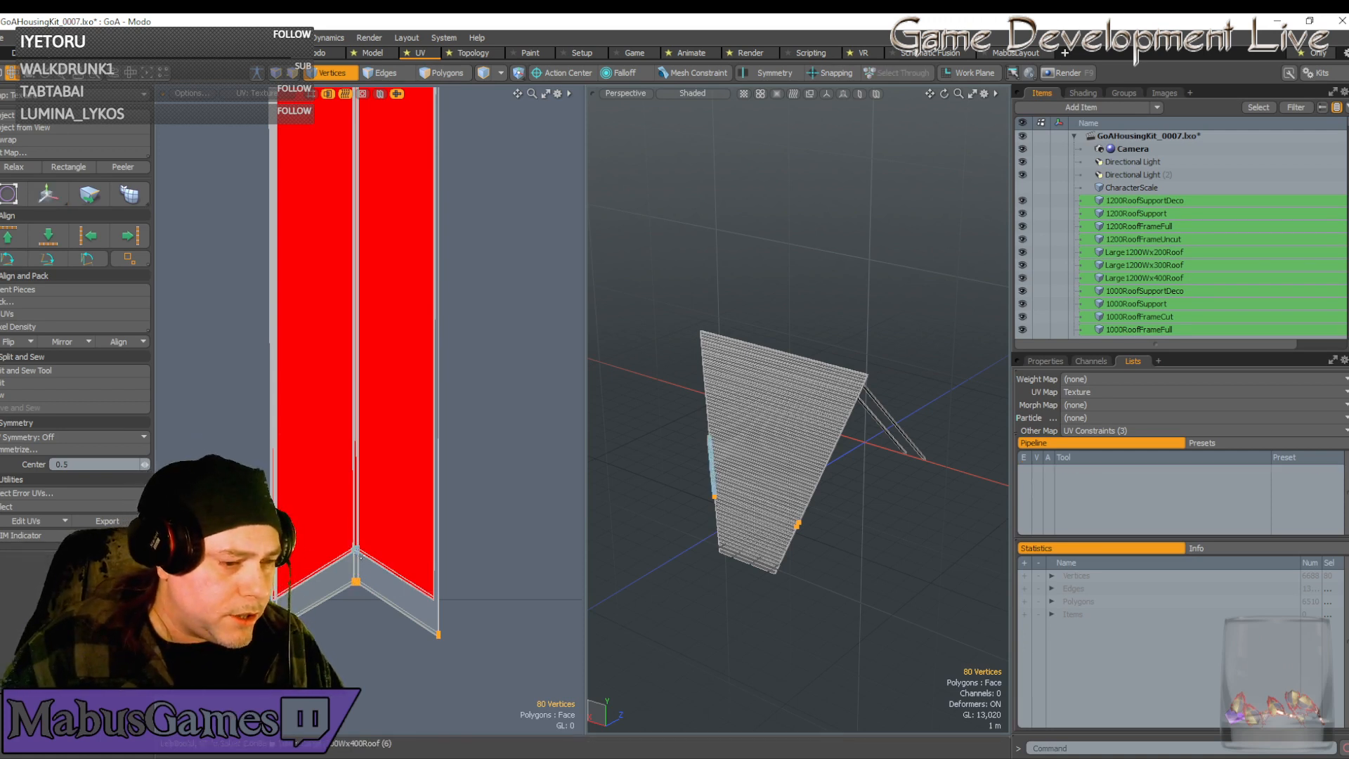
key("w")
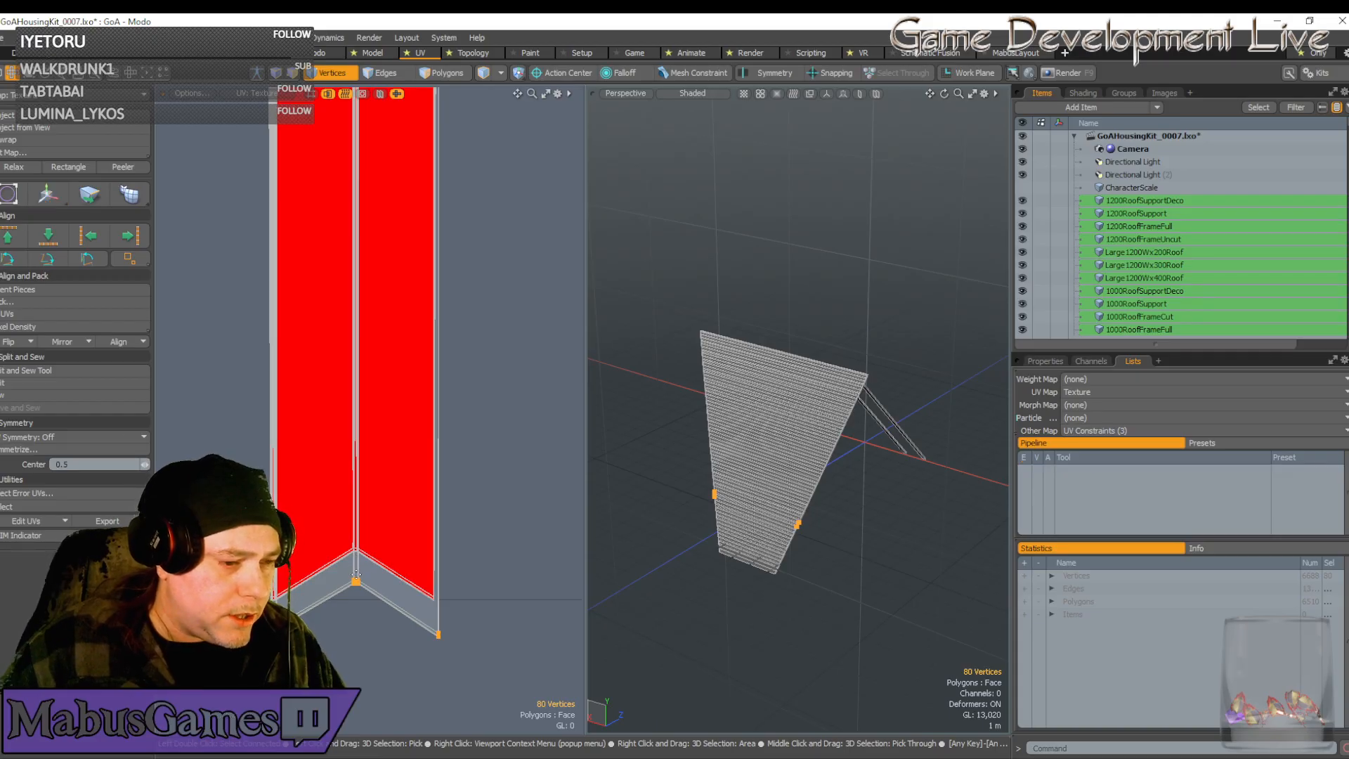
Raise the selected strip vertices upward, then slide them to the left
left_click_drag(356, 497, 356, 468)
scroll(359, 566, "up", 5)
scroll(354, 497, "up", 5)
scroll(352, 212, "up", 5)
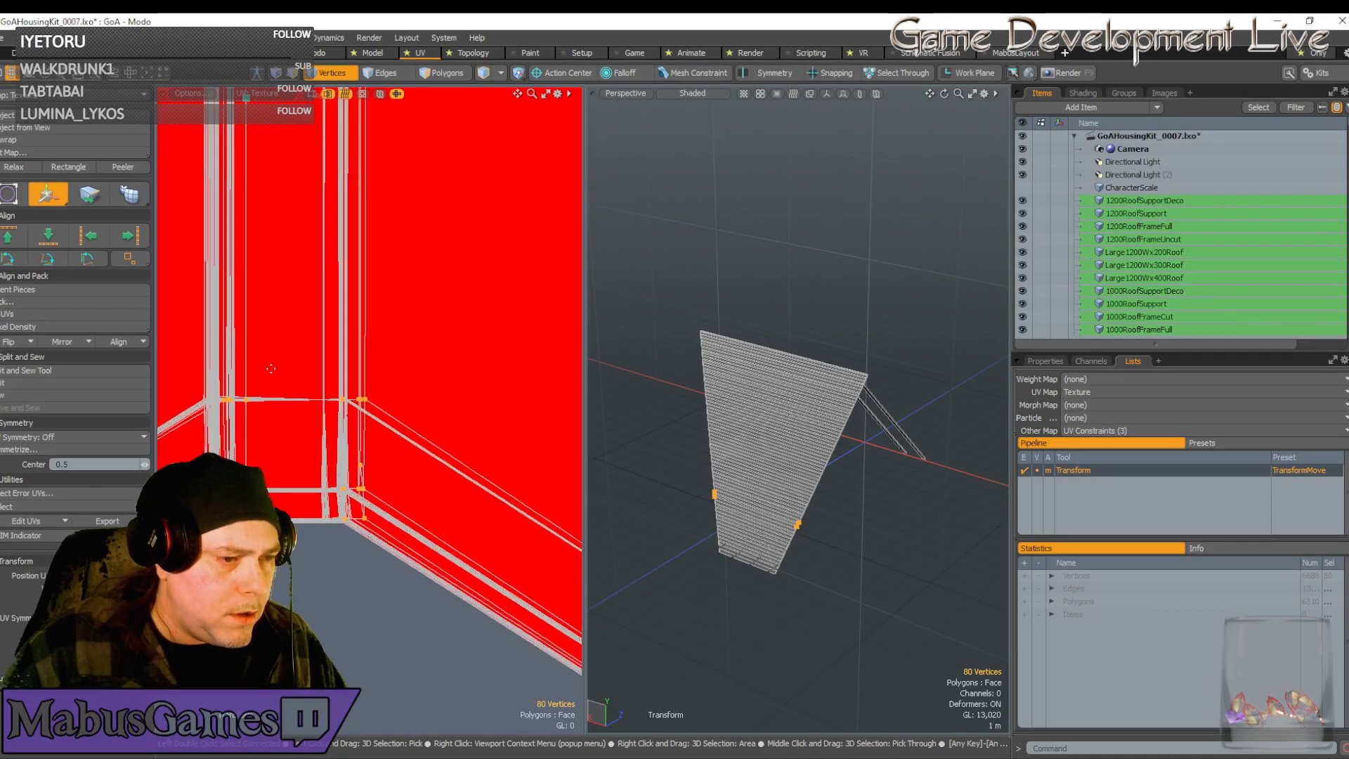
scroll(333, 393, "up", 5)
scroll(416, 534, "down", 3)
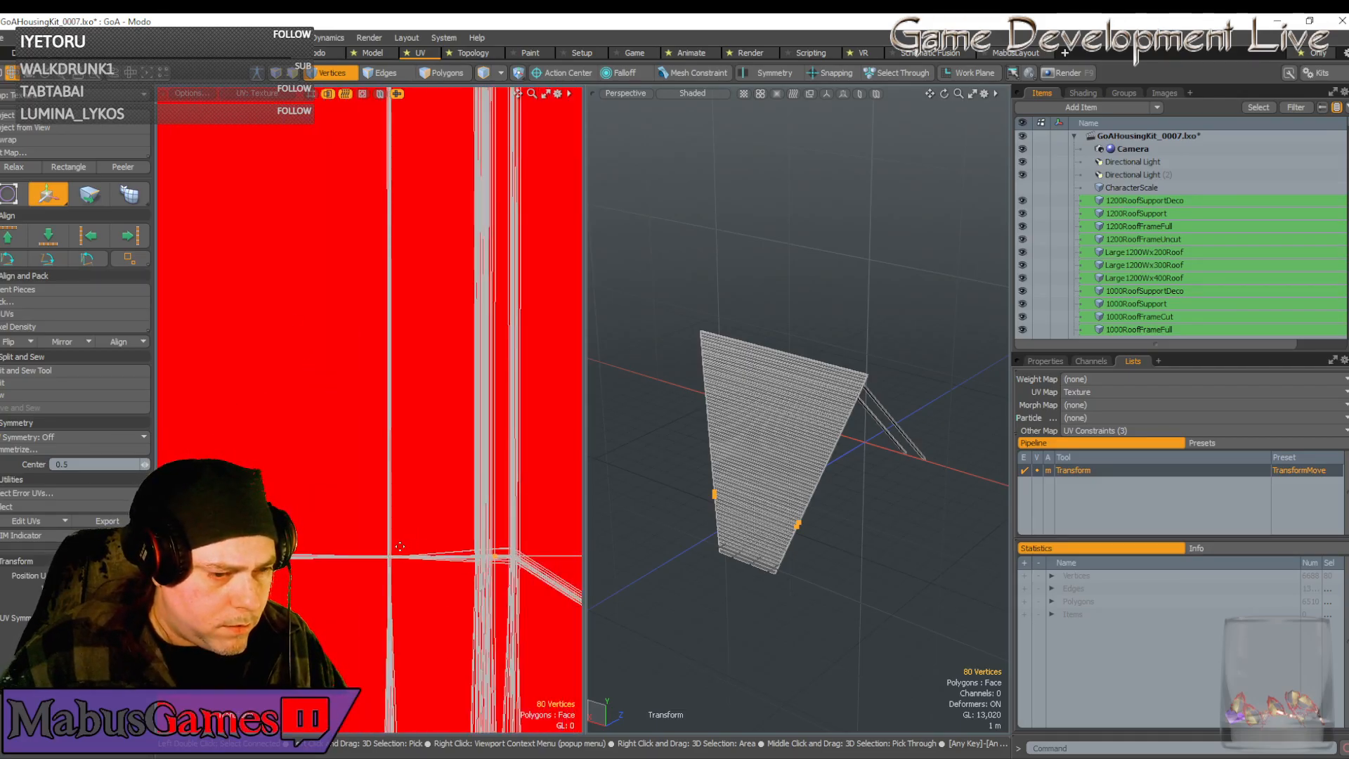
left_click(500, 550)
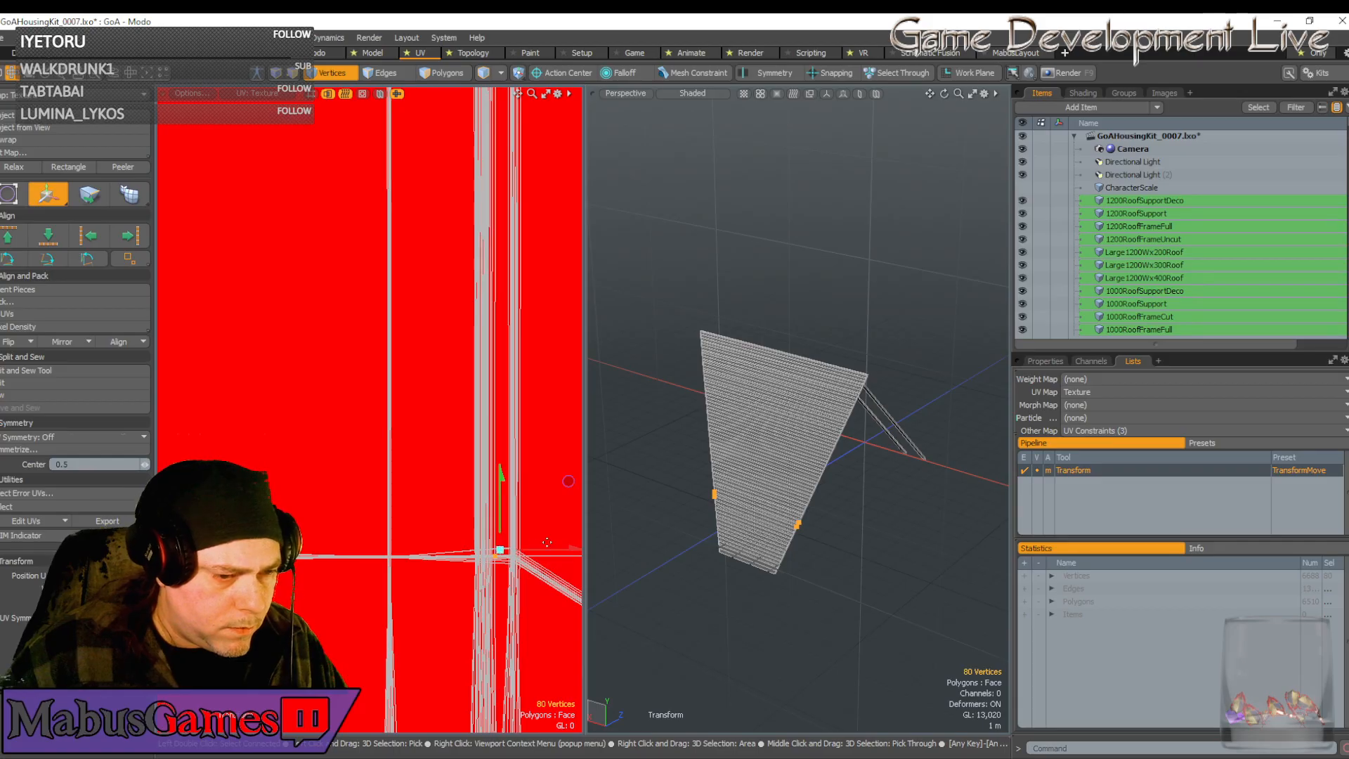
left_click_drag(554, 550, 446, 551)
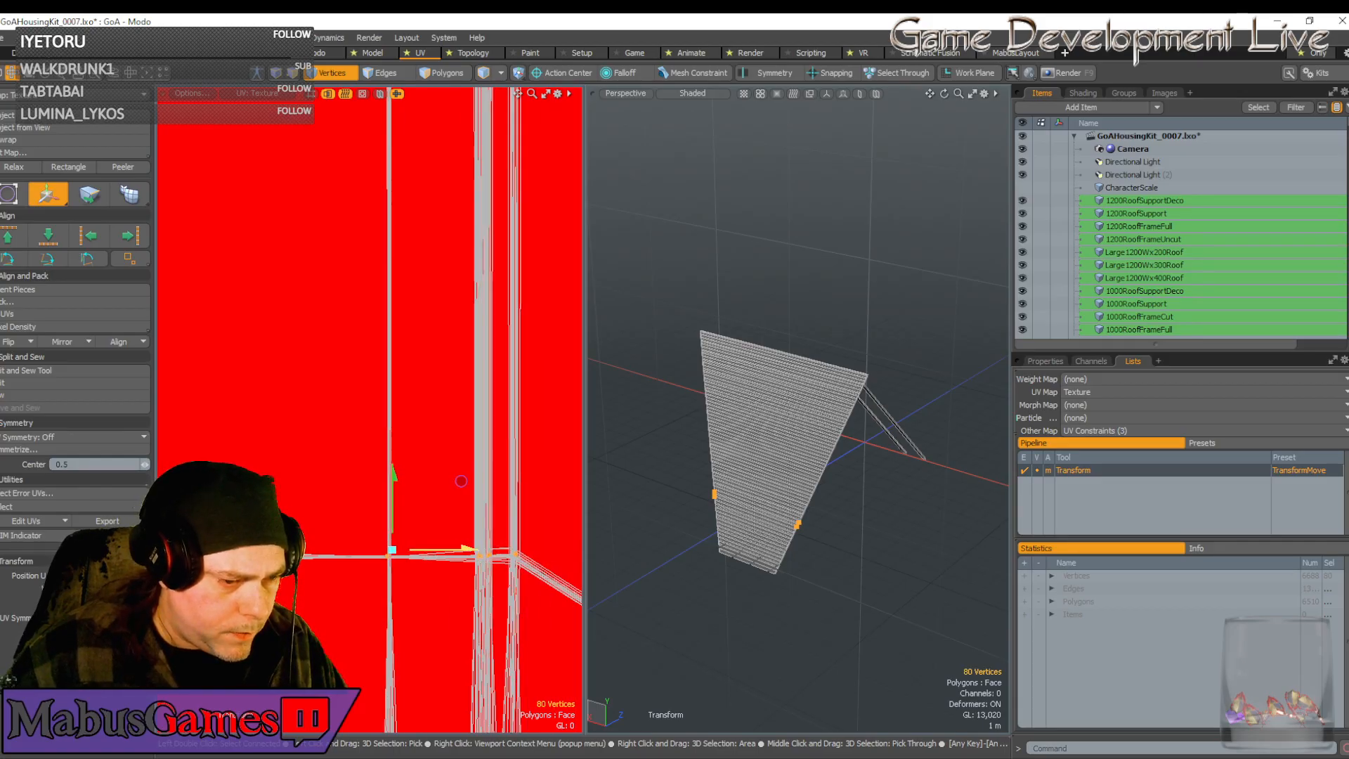
Nudge the tip vertices into line, then deselect the centre bottom vertices
scroll(394, 558, "up", 5)
left_click_drag(395, 498, 407, 488)
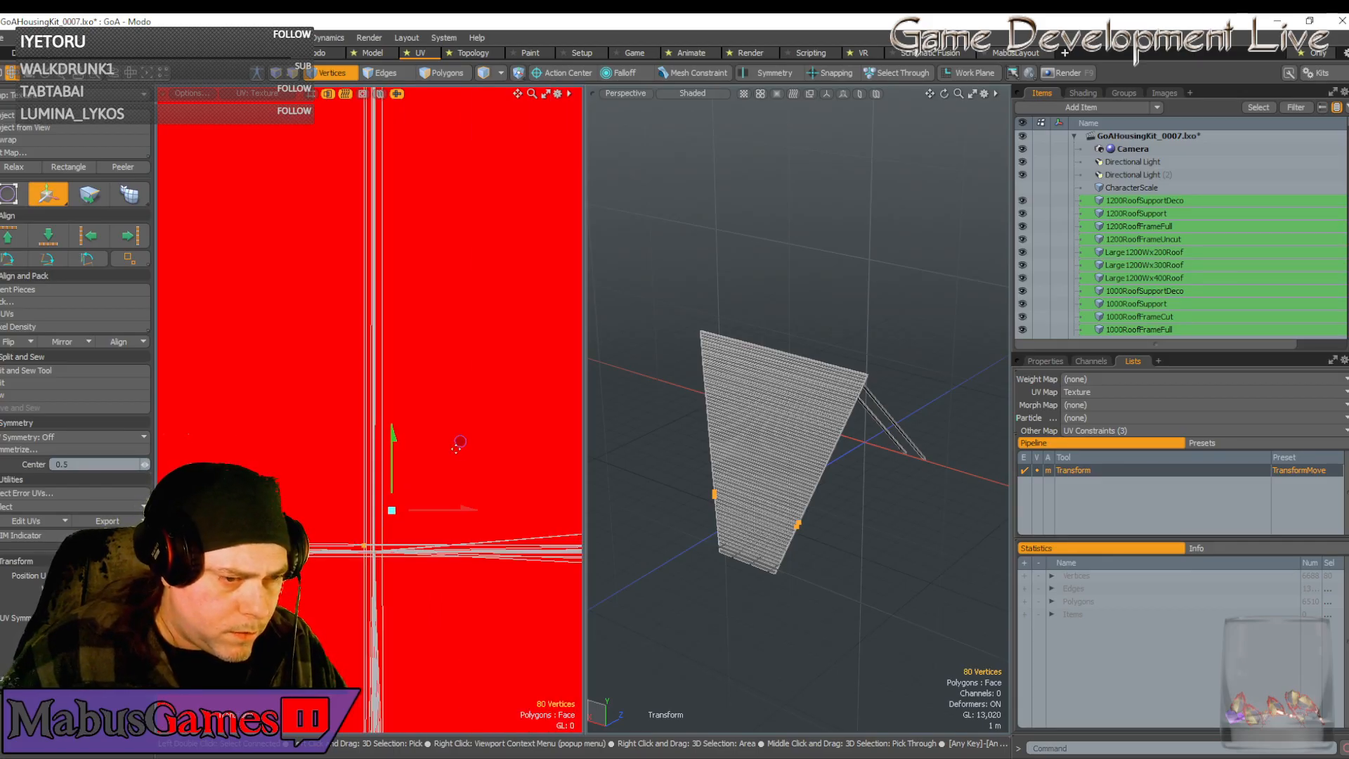
left_click_drag(458, 442, 470, 447)
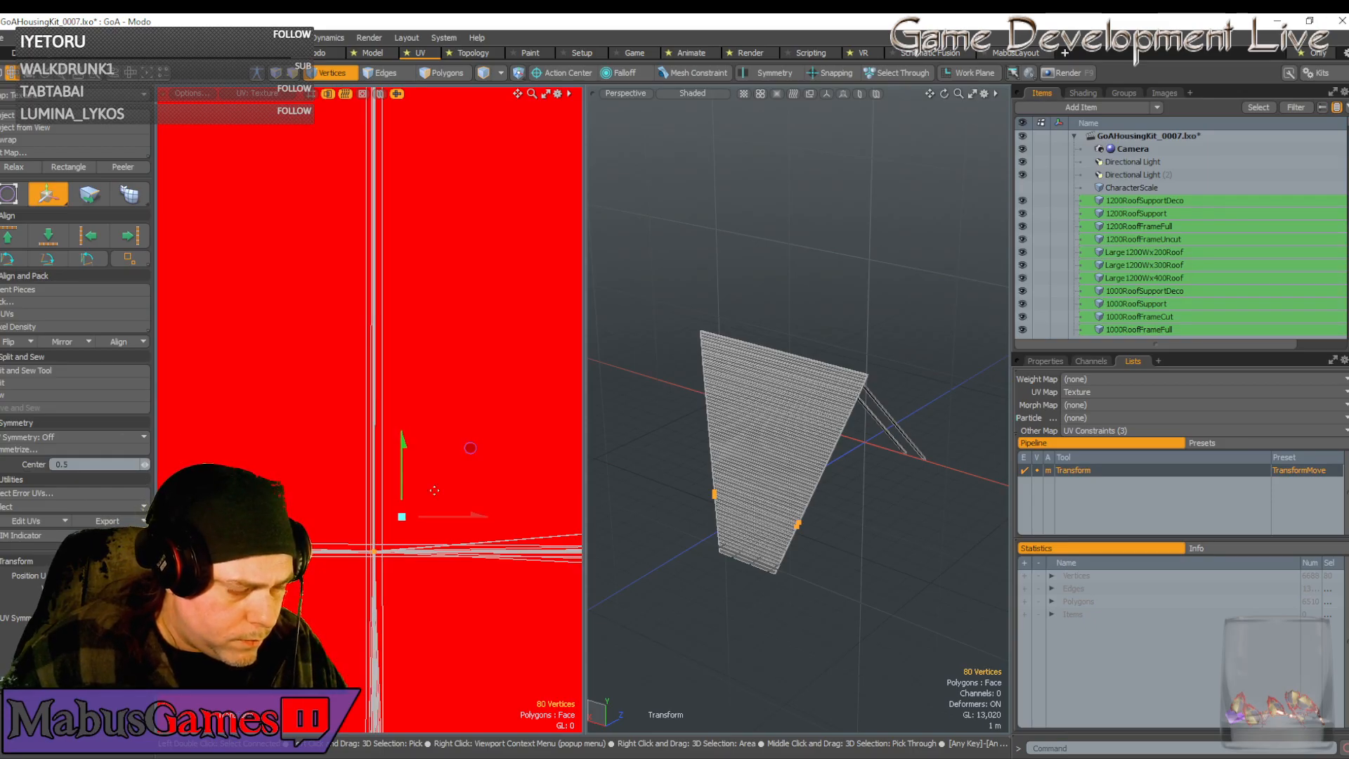
scroll(390, 570, "down", 5)
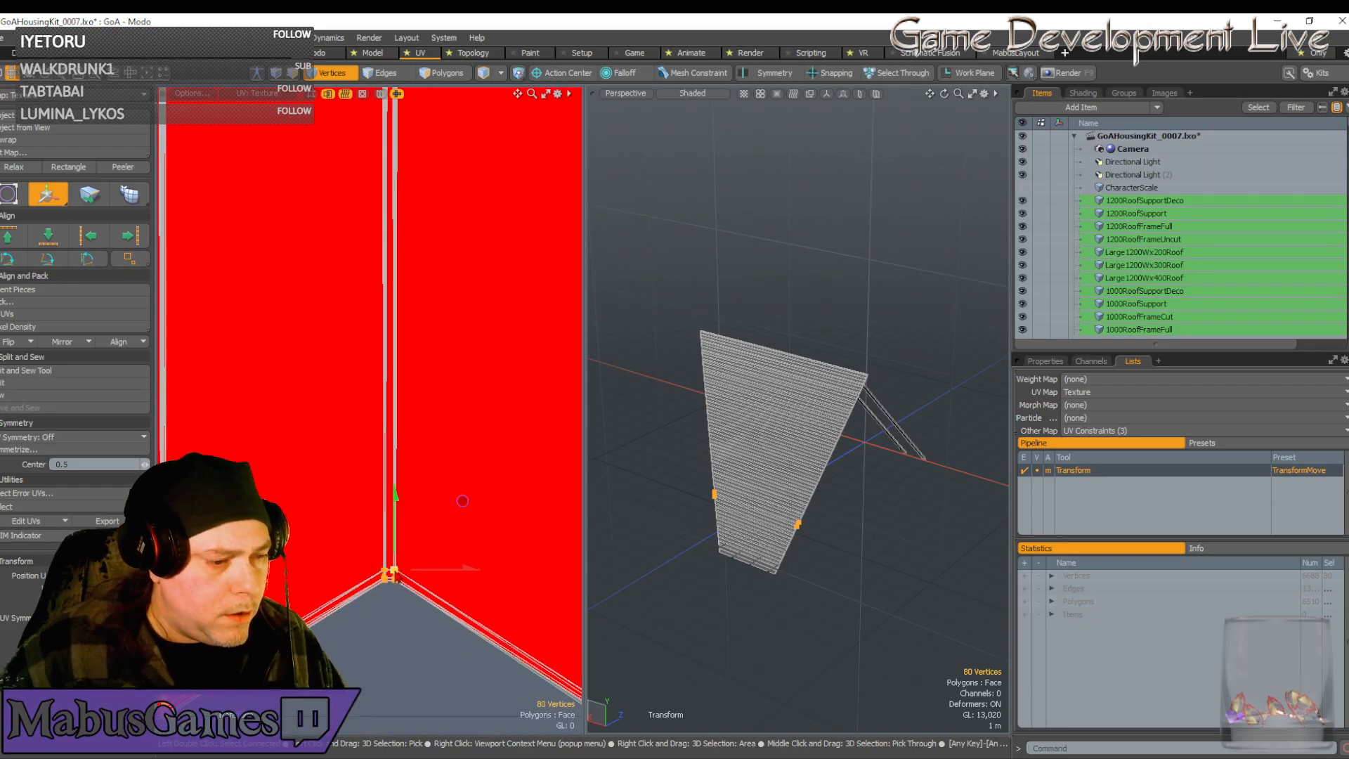
scroll(221, 684, "up", 6)
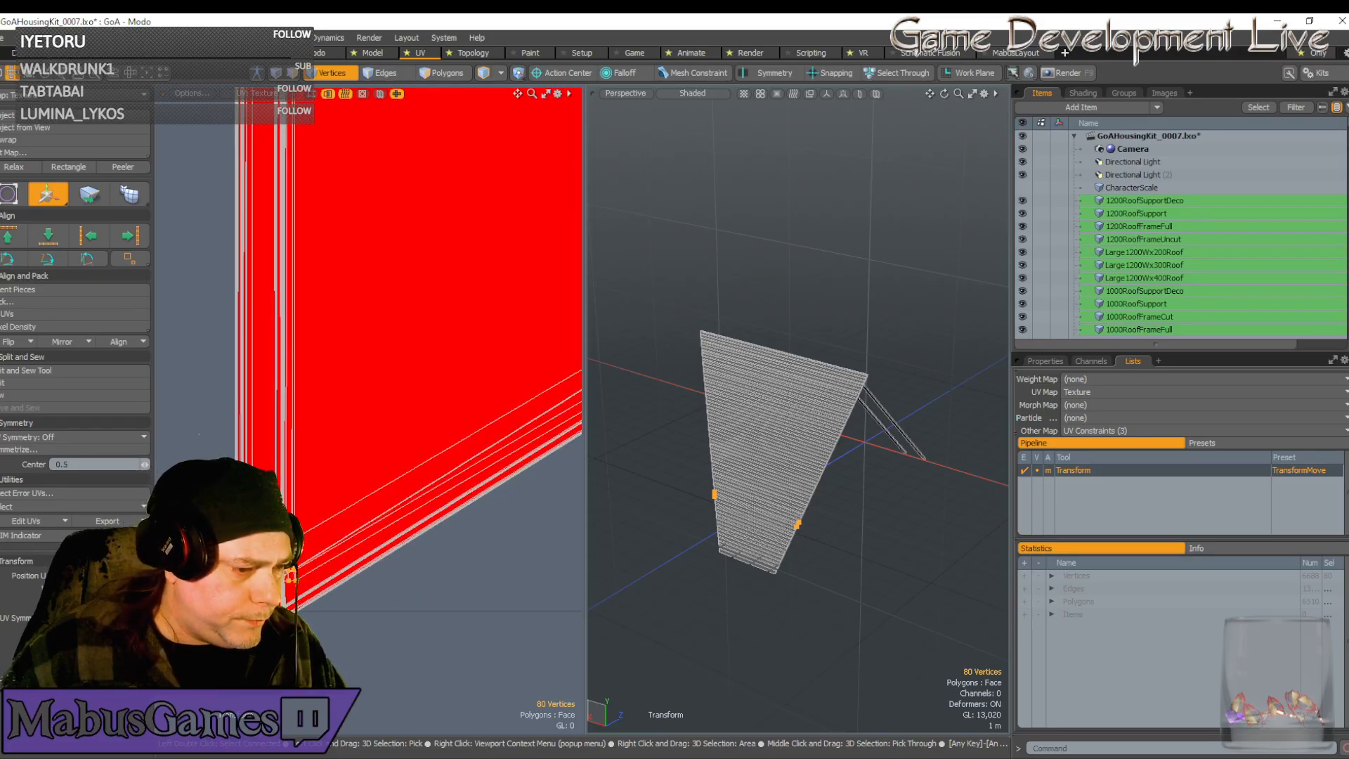
scroll(281, 584, "down", 6)
left_click_drag(436, 588, 403, 592, "alt")
key("space")
scroll(402, 583, "up", 2)
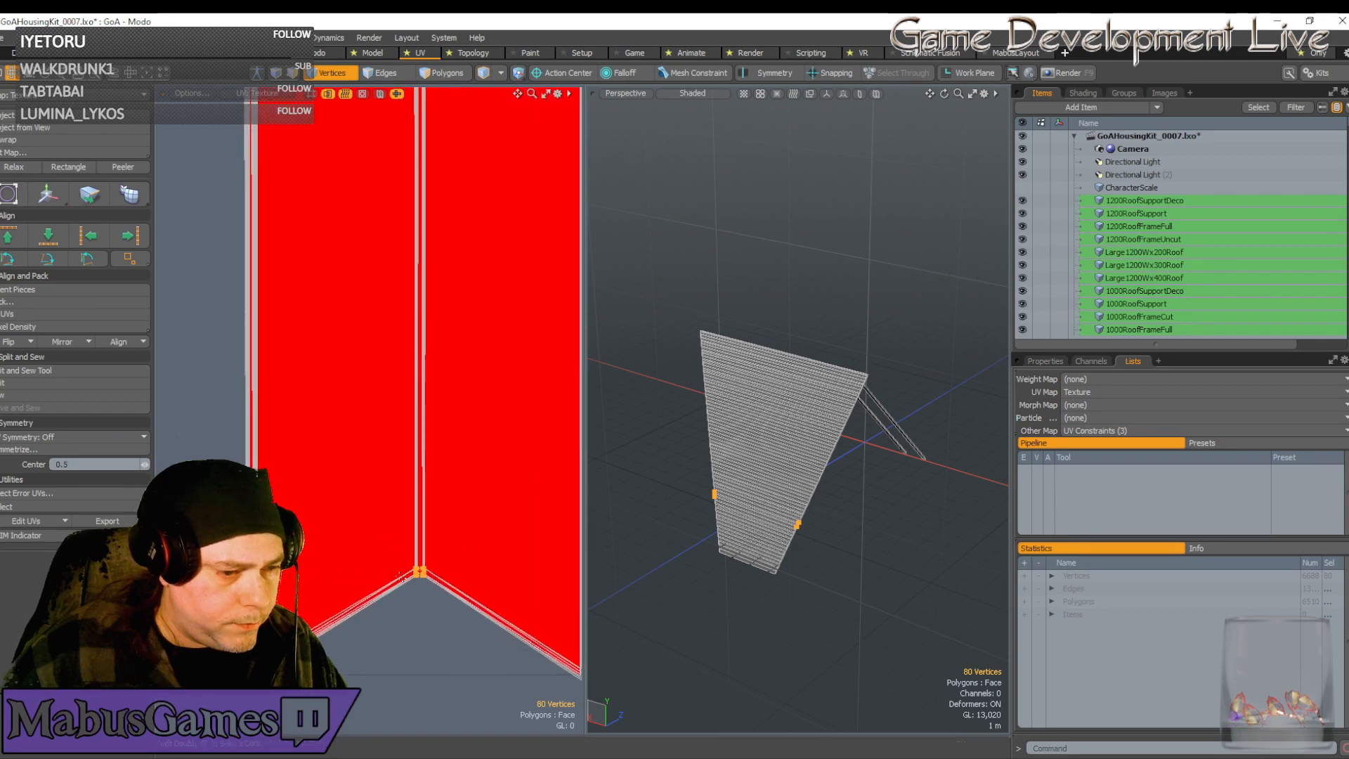
right_click_drag(385, 529, 447, 631, "ctrl")
Refine the selection by deselecting the strip's bottom-right and top vertices
scroll(453, 638, "down", 5)
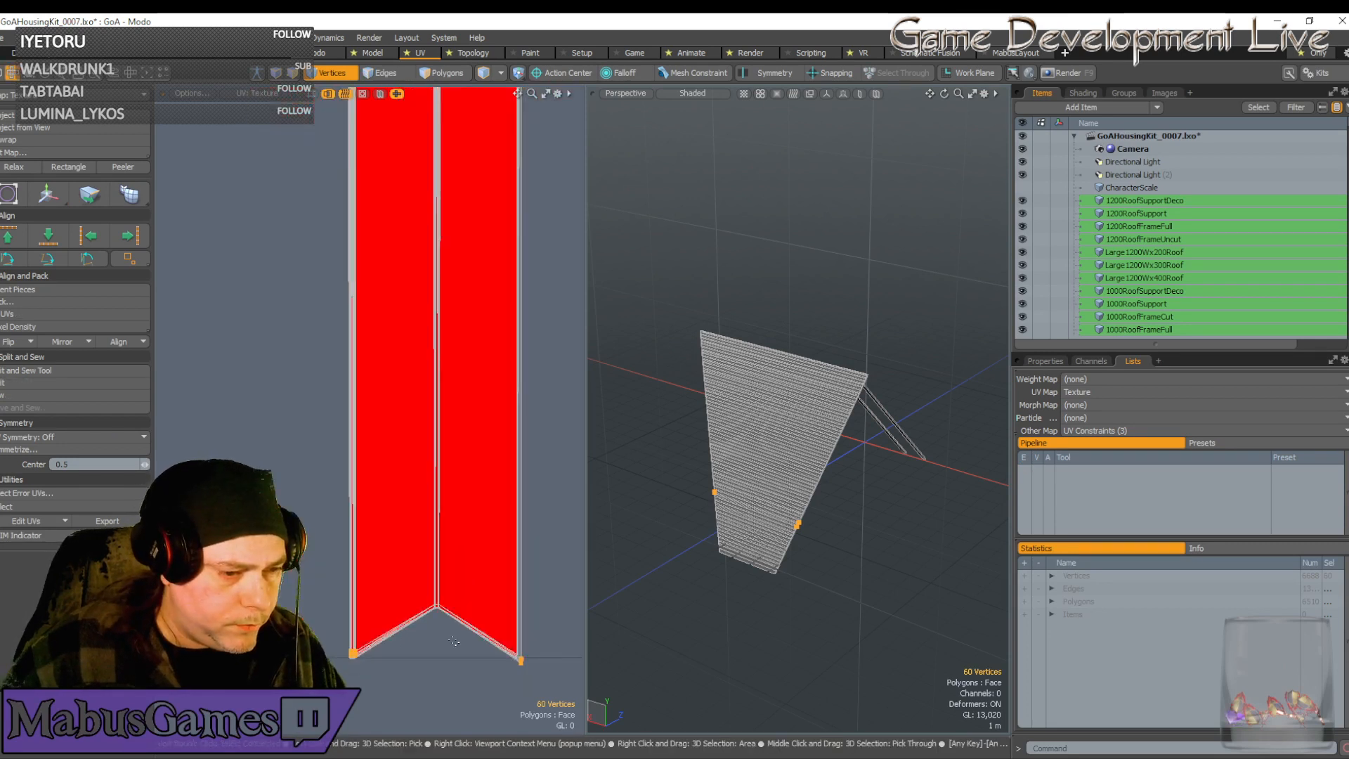
key("5")
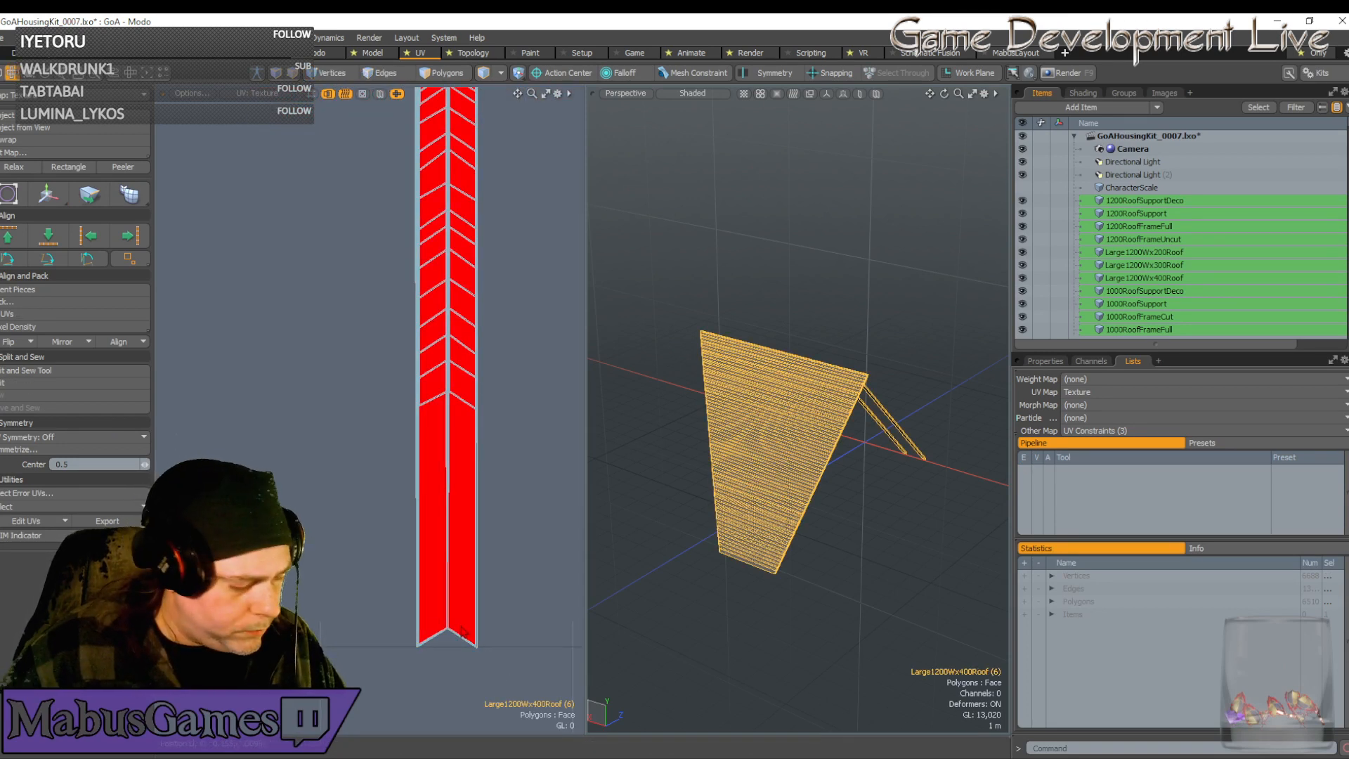
key("1")
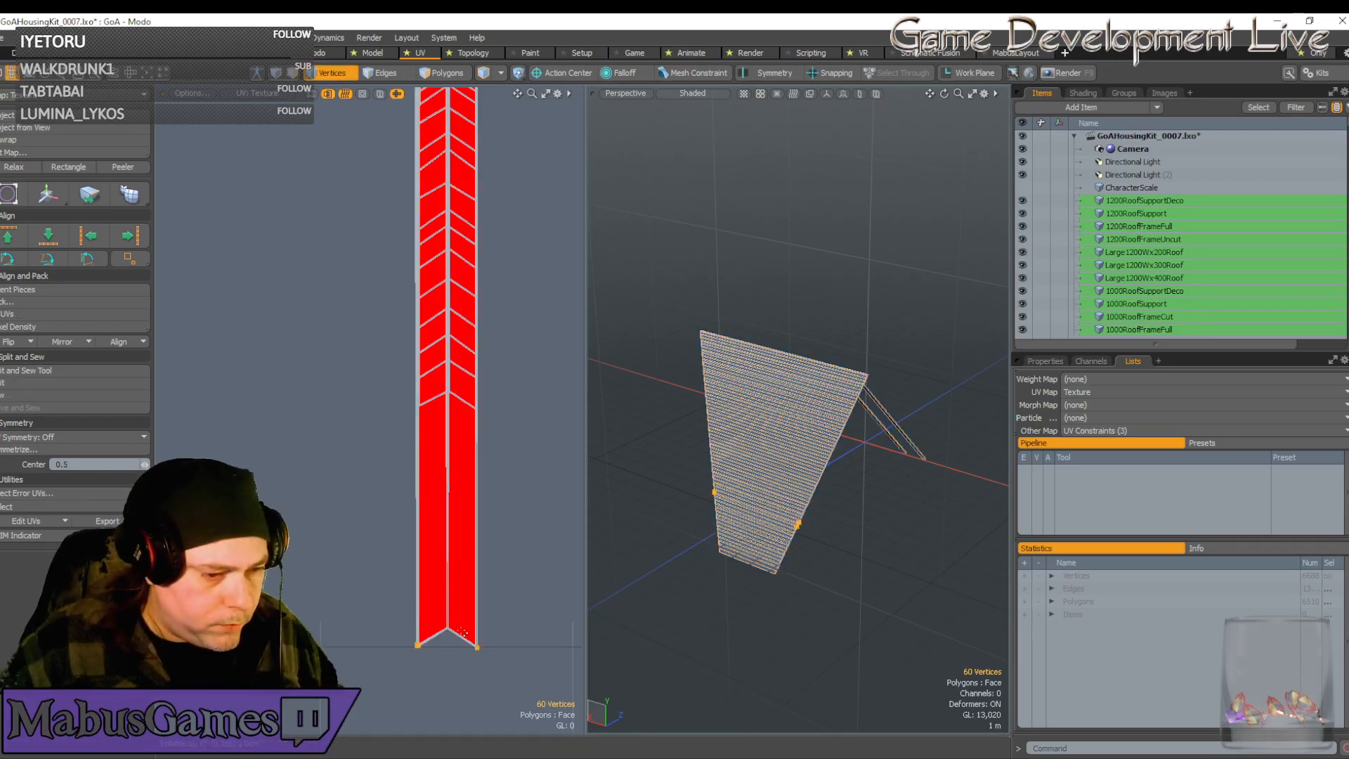
right_click_drag(504, 698, 454, 612, "ctrl")
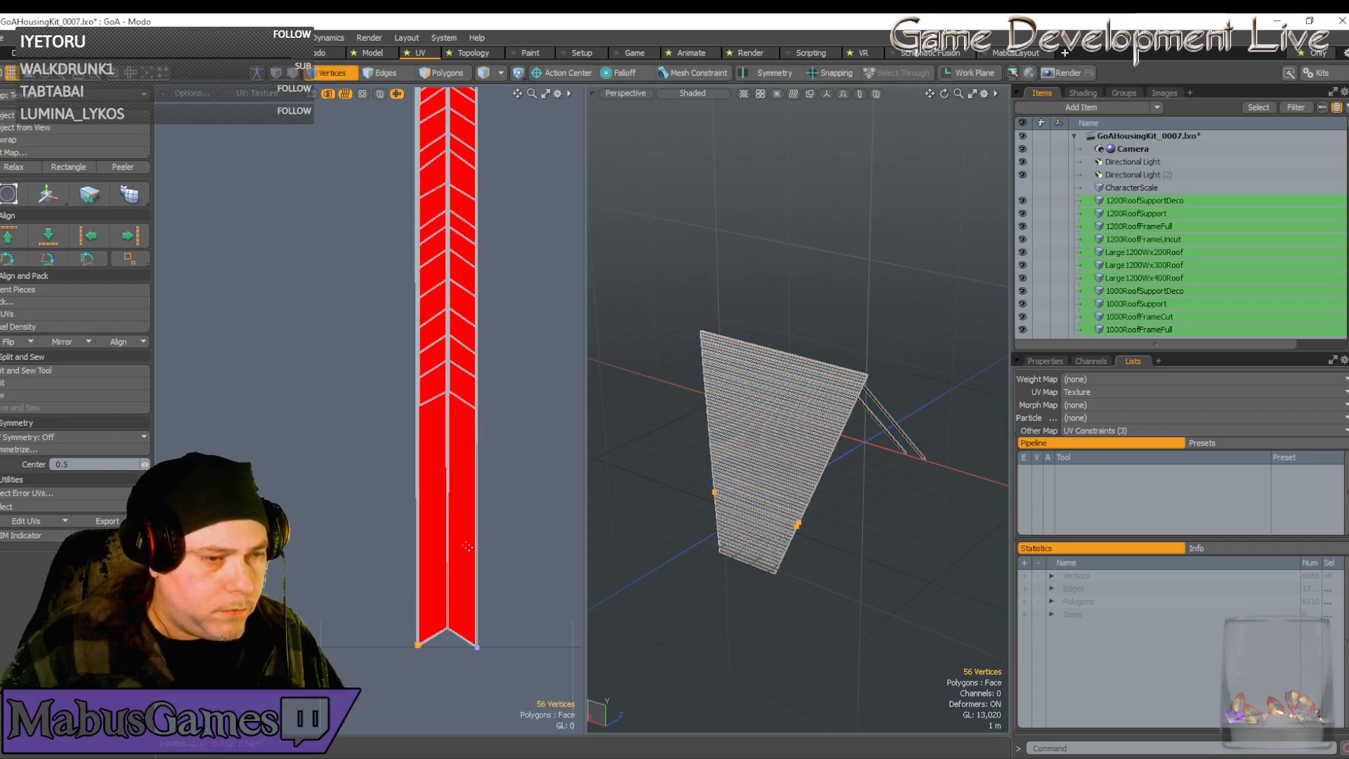
scroll(467, 530, "down", 3)
key("5")
left_click_drag(382, 196, 548, 276)
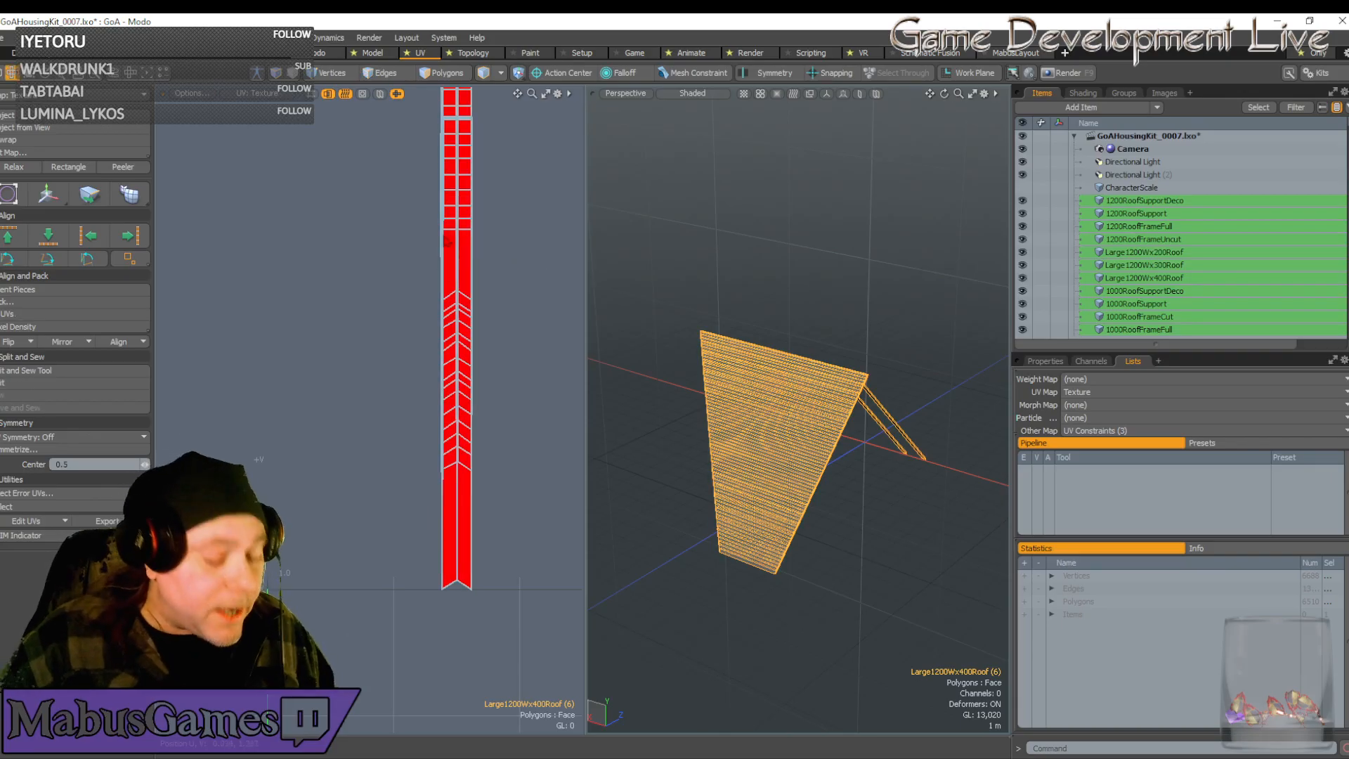
key("1")
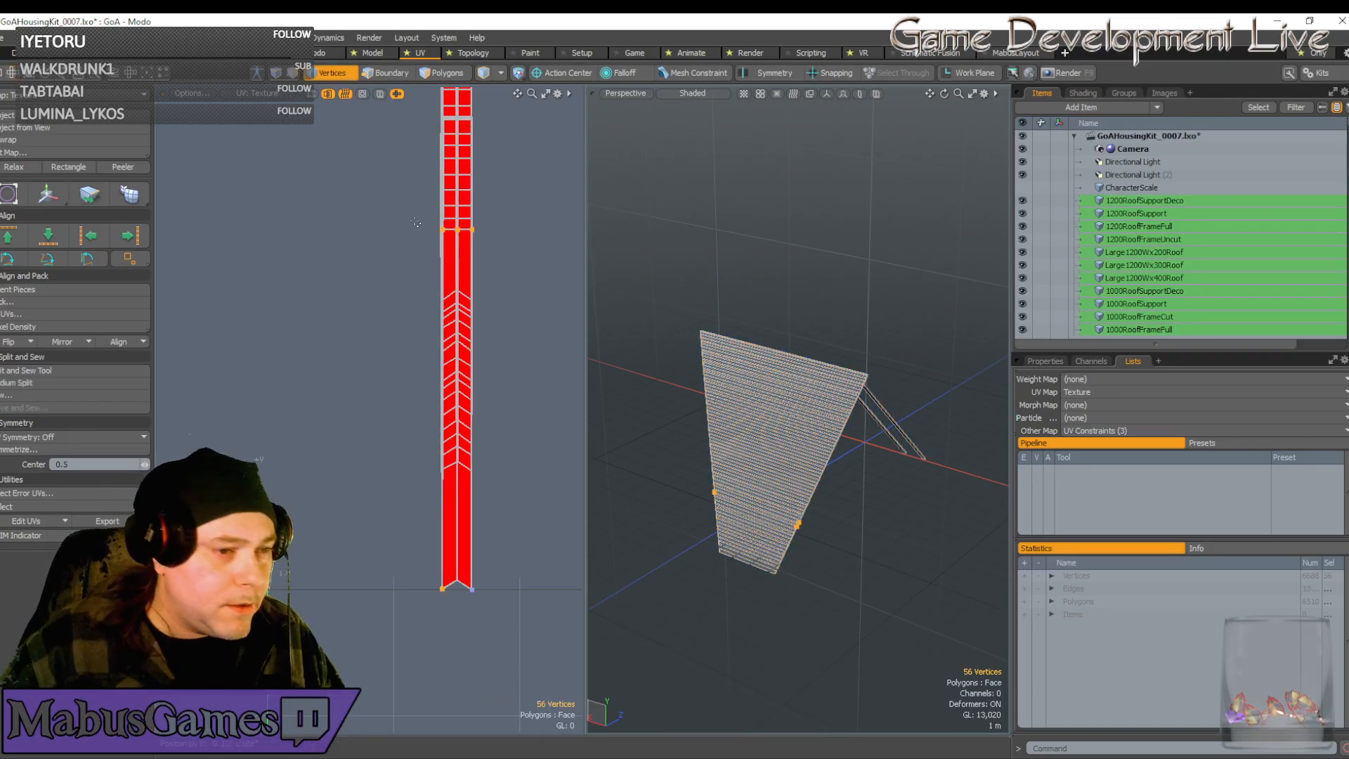
left_click_drag(399, 204, 508, 259)
scroll(436, 582, "up", 15)
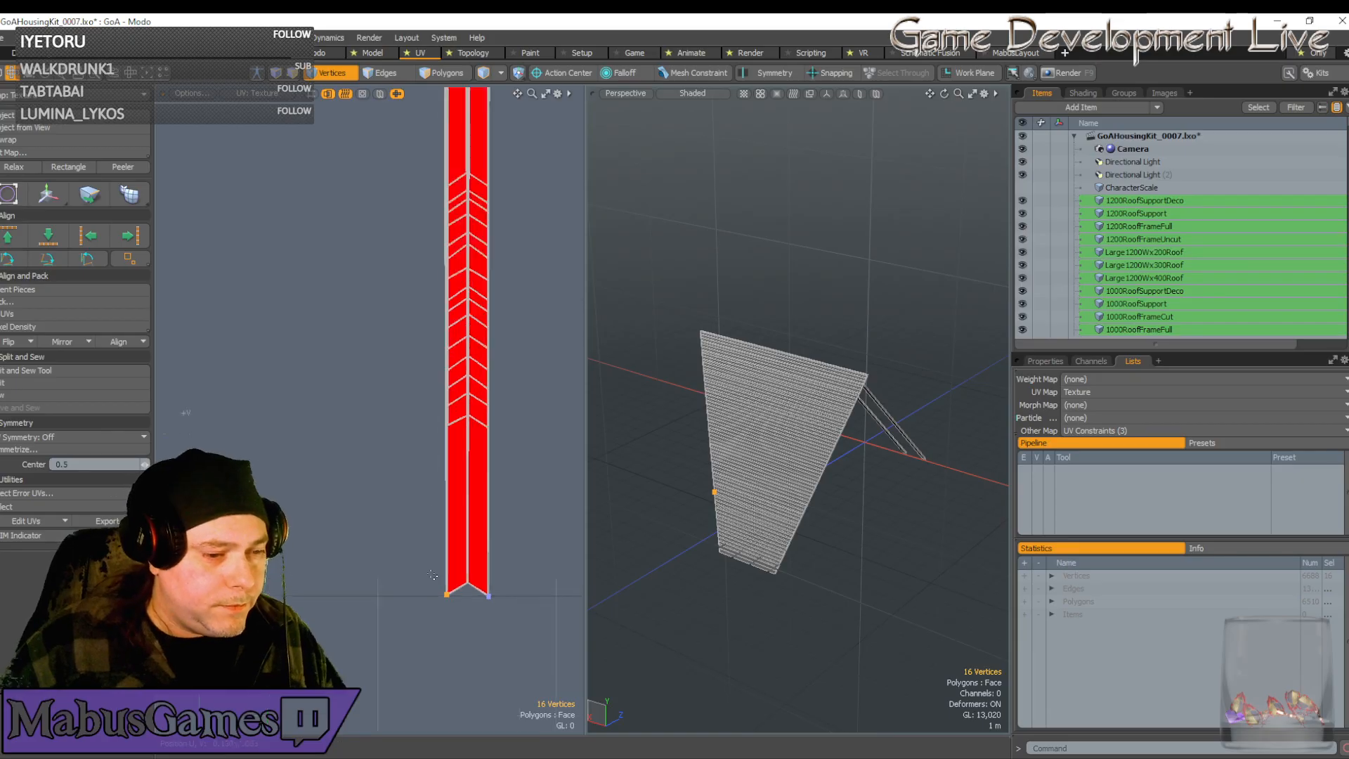
Move the 16 selected vertices down and to the left
key("y")
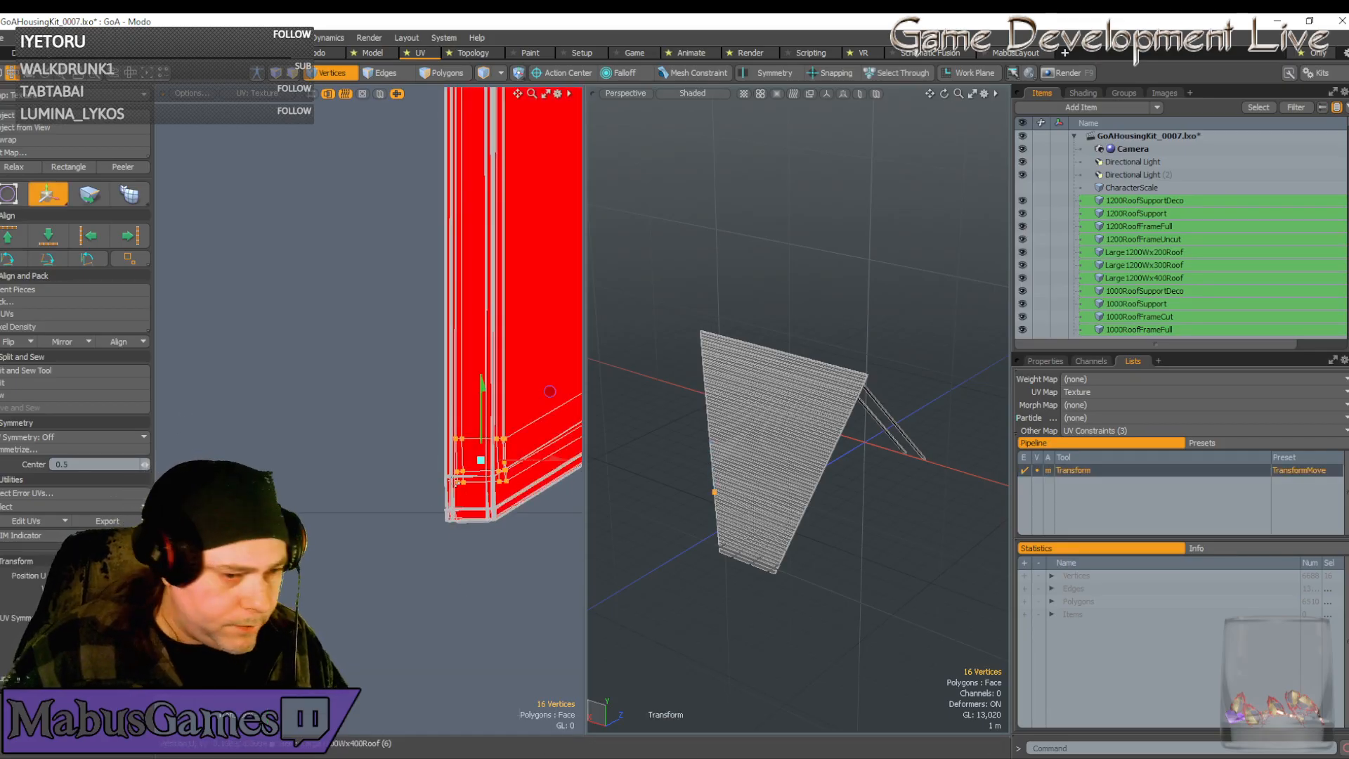
scroll(509, 465, "up", 3)
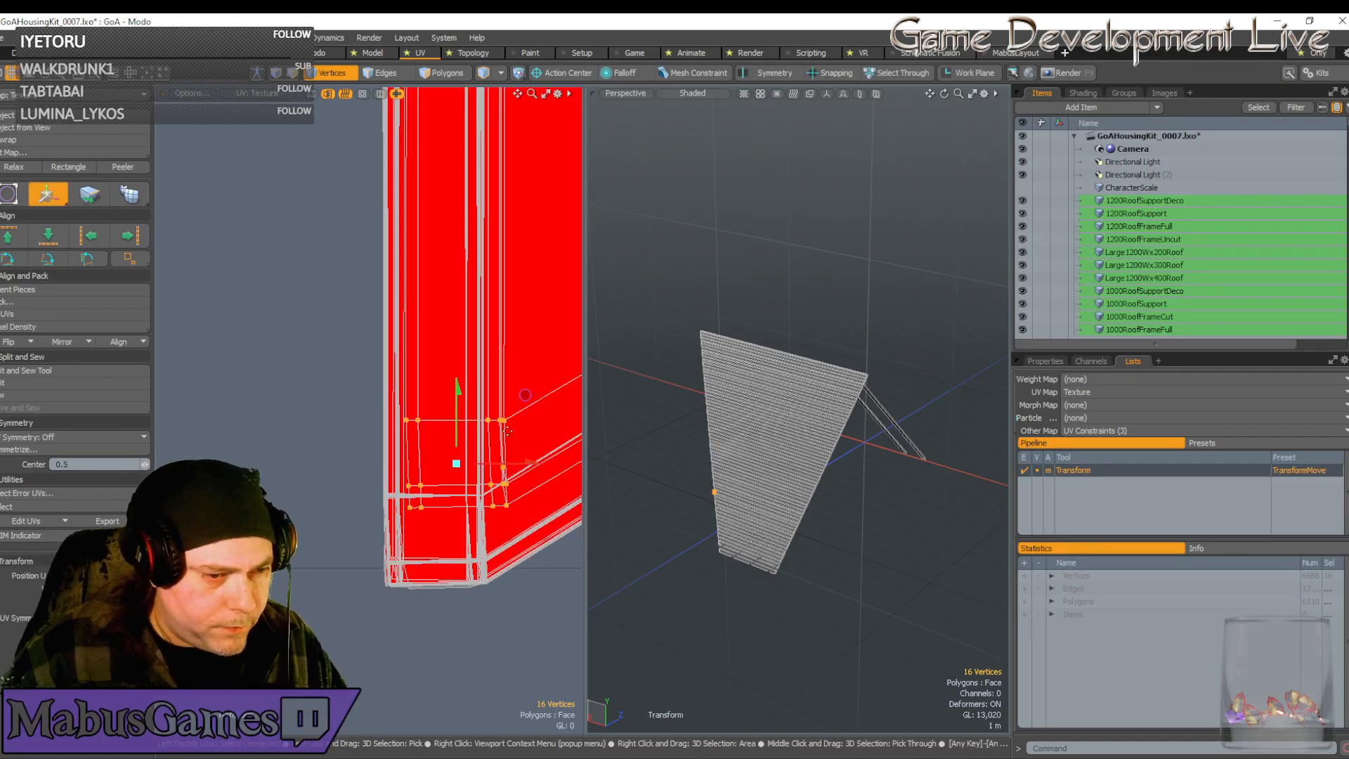
left_click_drag(525, 395, 504, 471)
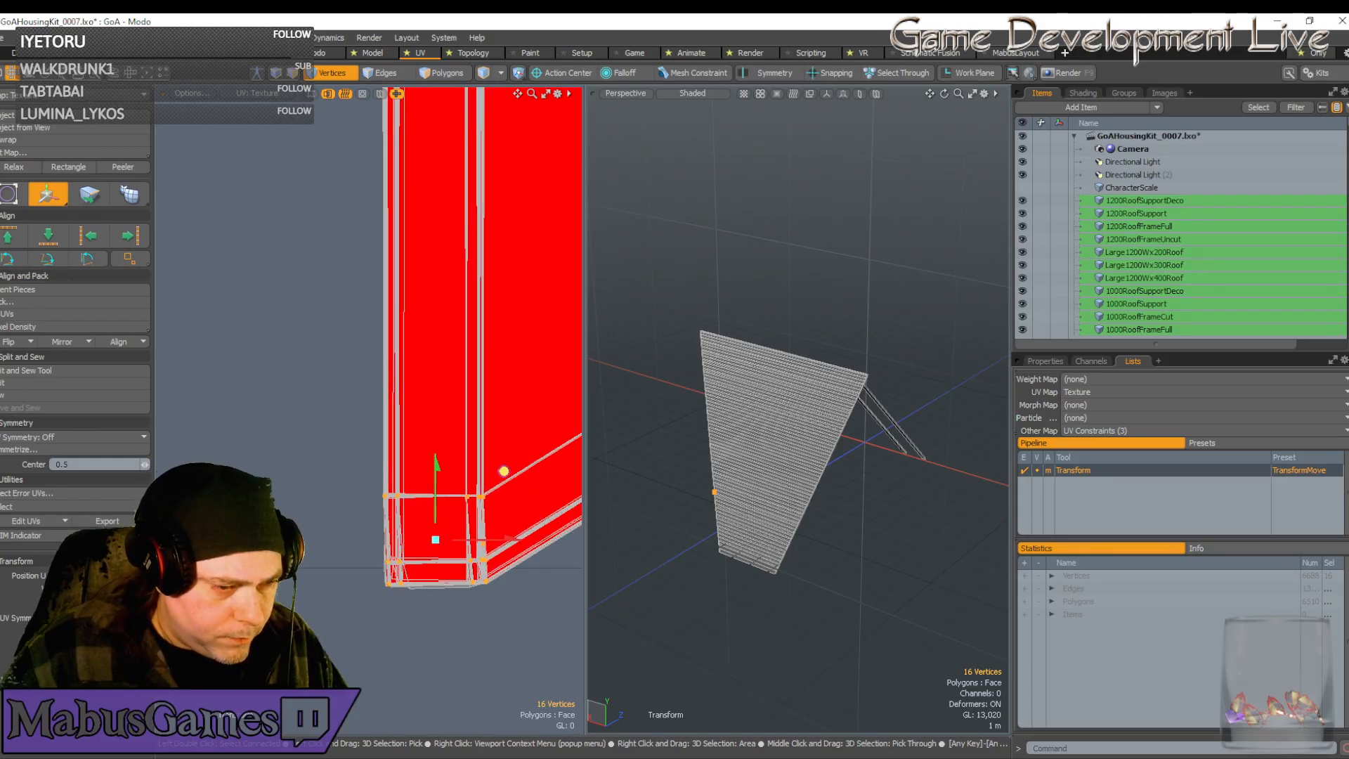
scroll(472, 546, "up", 5)
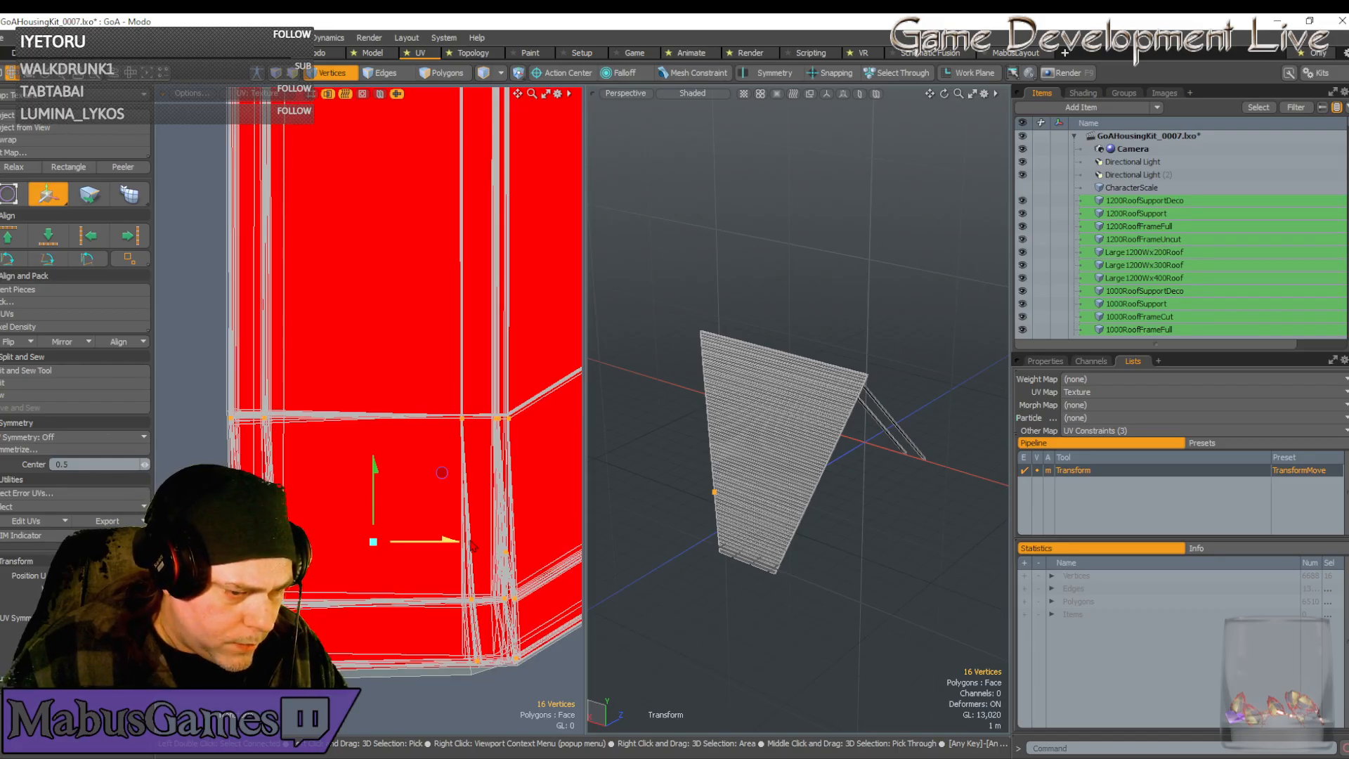
scroll(472, 546, "down", 12)
scroll(472, 546, "down", 7)
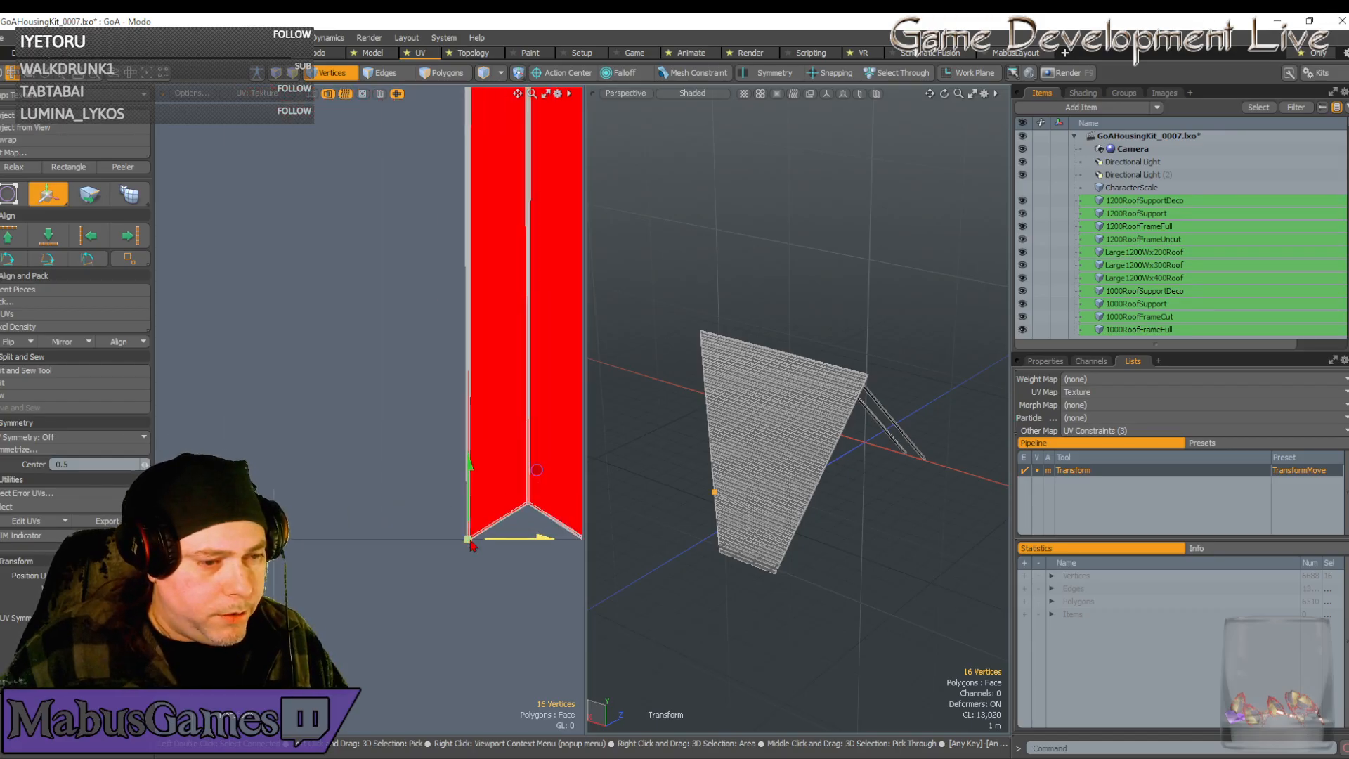
left_click_drag(425, 478, 326, 240, "alt")
scroll(425, 477, "up", 10)
key("space")
Box-select the vertices at the strip's bottom corner
scroll(382, 281, "up", 6)
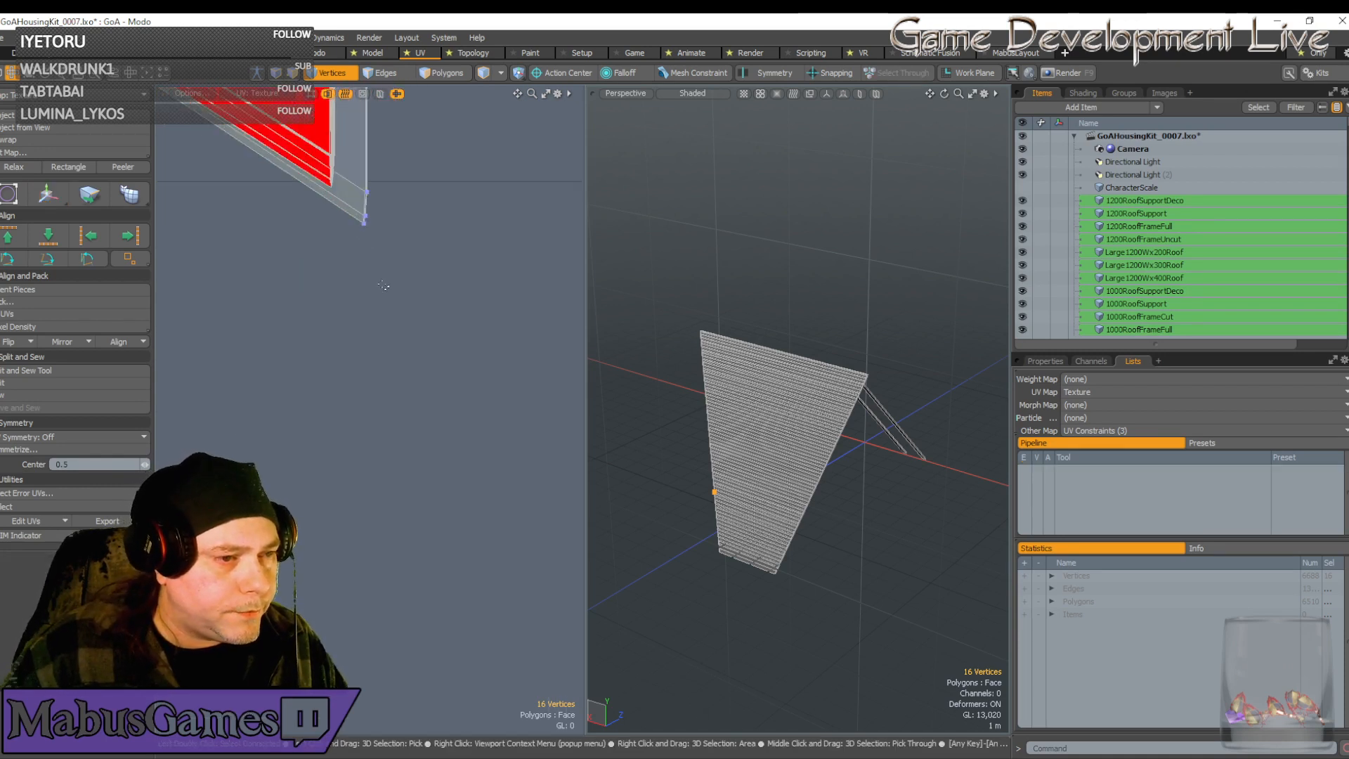
key("5")
right_click_drag(392, 274, 351, 130)
key("1")
right_click_drag(422, 278, 347, 151)
scroll(374, 237, "up", 3)
left_click_drag(374, 236, 370, 360, "alt")
Move the corner vertices in small steps until they snap together at the chevron corner
key("w")
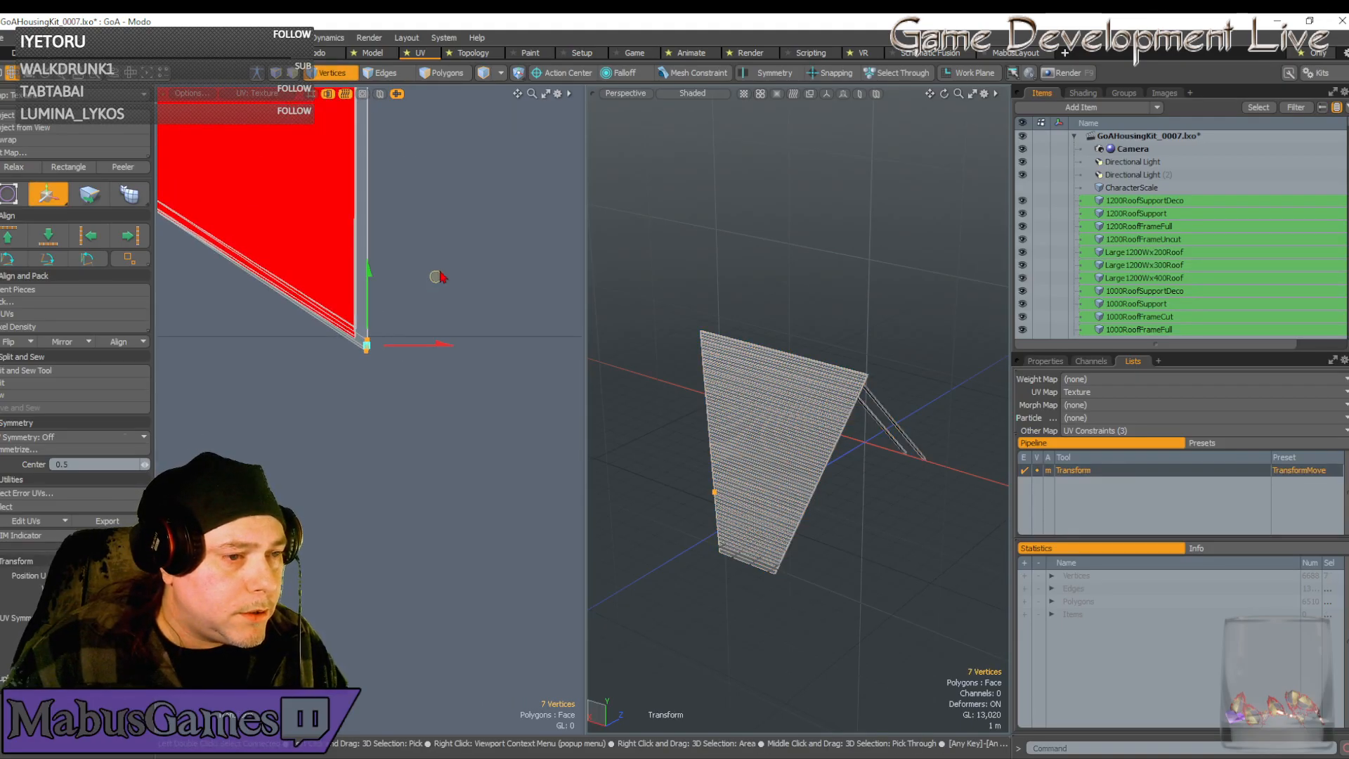
left_click_drag(436, 277, 425, 264)
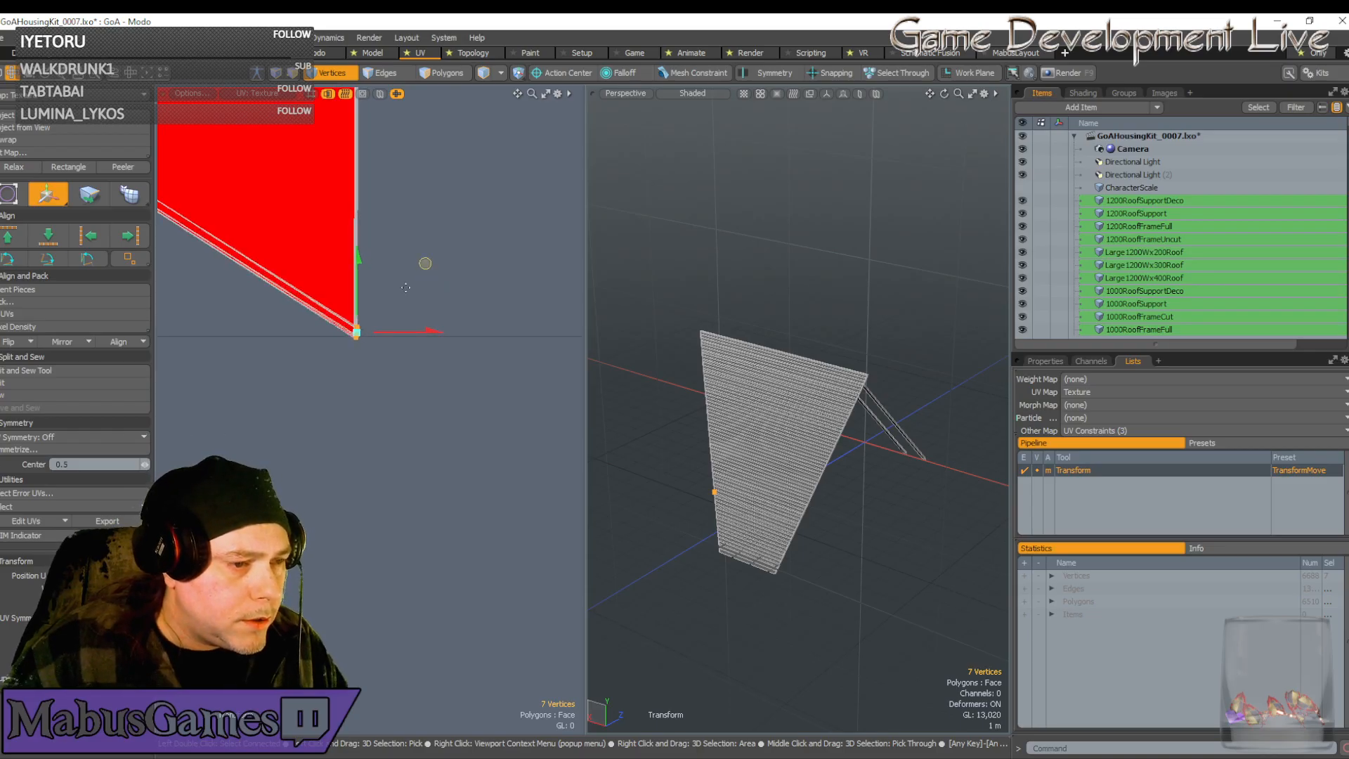
scroll(350, 329, "up", 4)
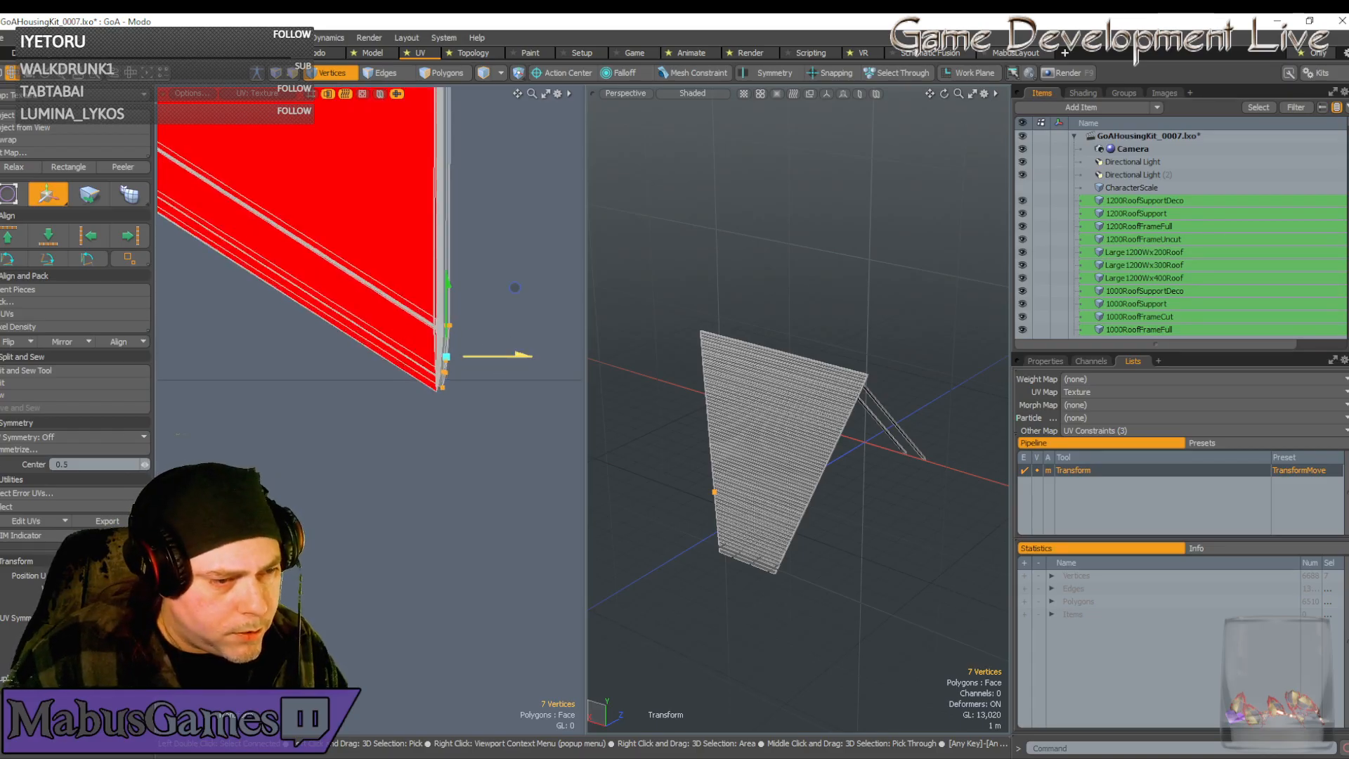
left_click_drag(500, 363, 492, 363)
scroll(439, 383, "up", 6)
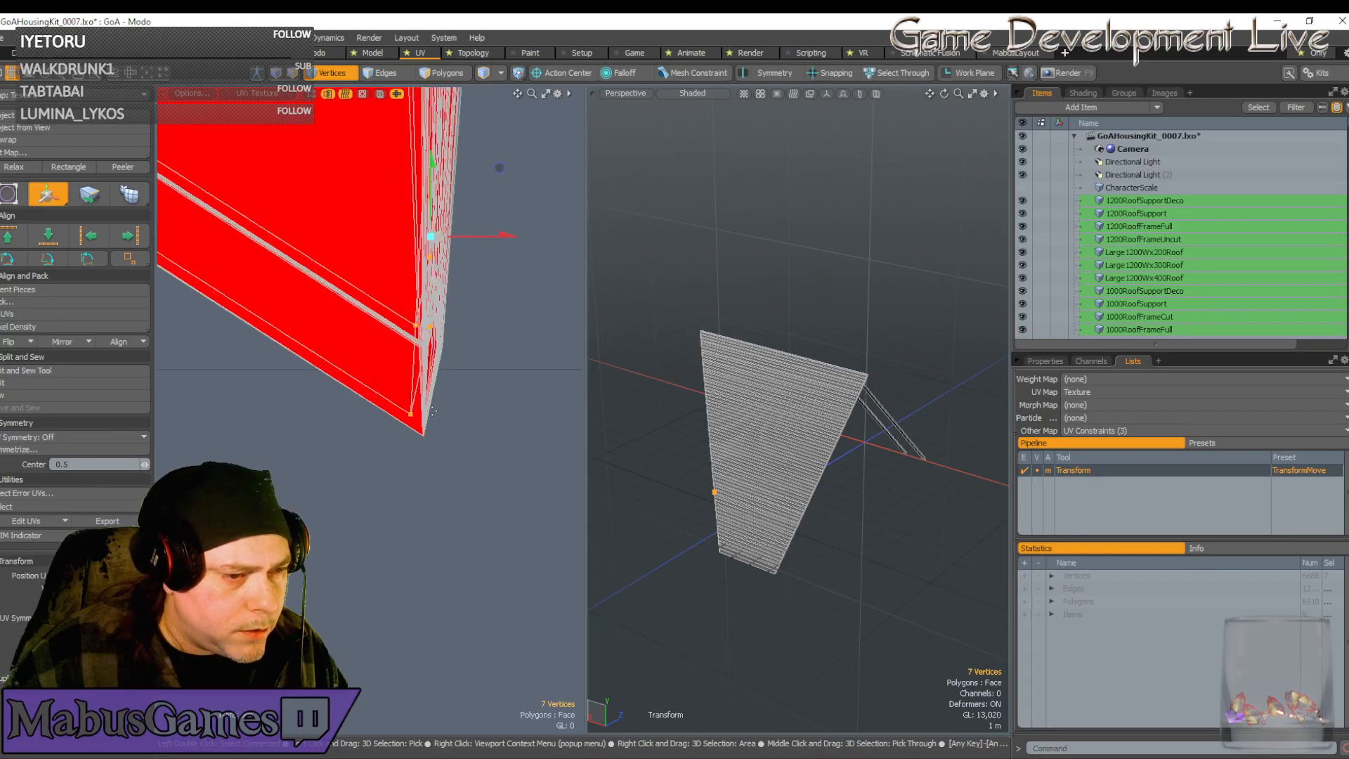
left_click(449, 413)
left_click_drag(517, 344, 532, 366)
scroll(421, 424, "up", 5)
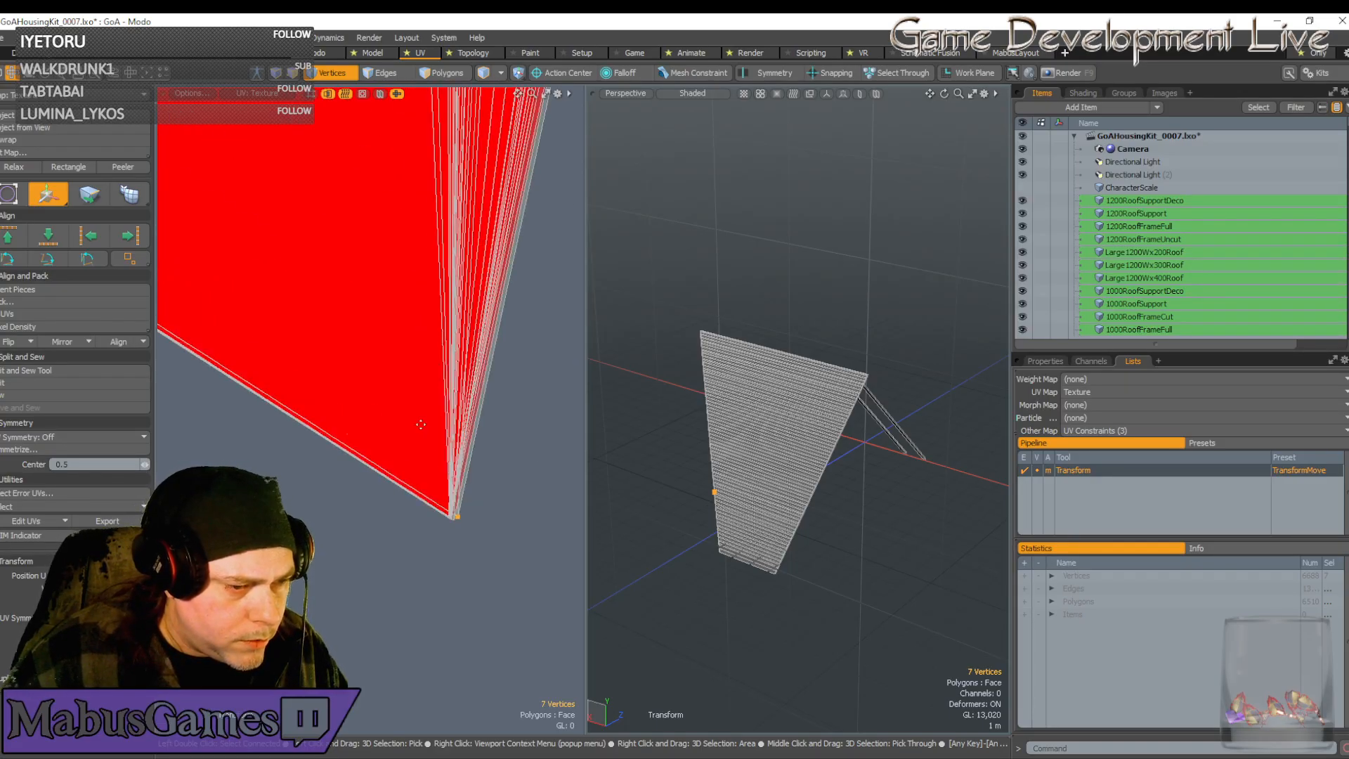
left_click(477, 515)
left_click_drag(496, 515, 480, 514)
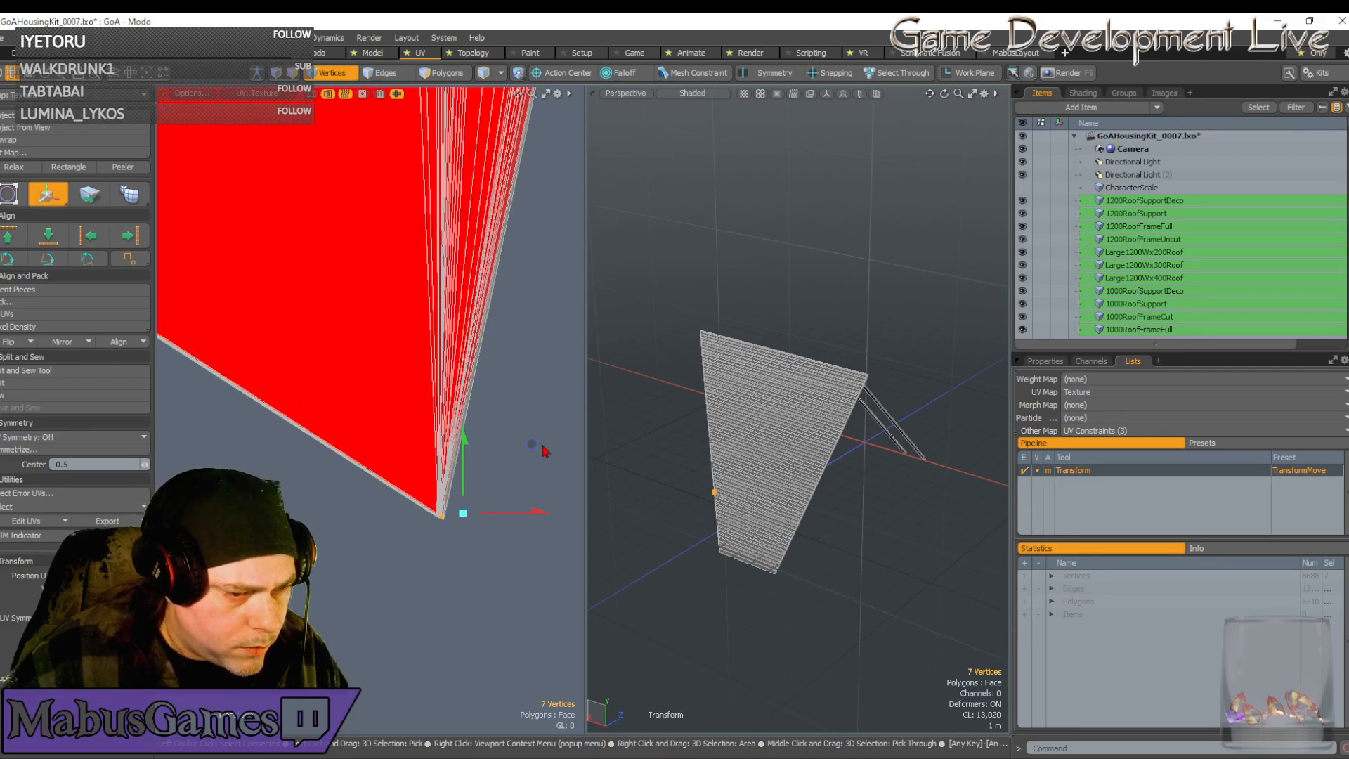
left_click_drag(532, 444, 531, 443)
scroll(507, 476, "down", 5)
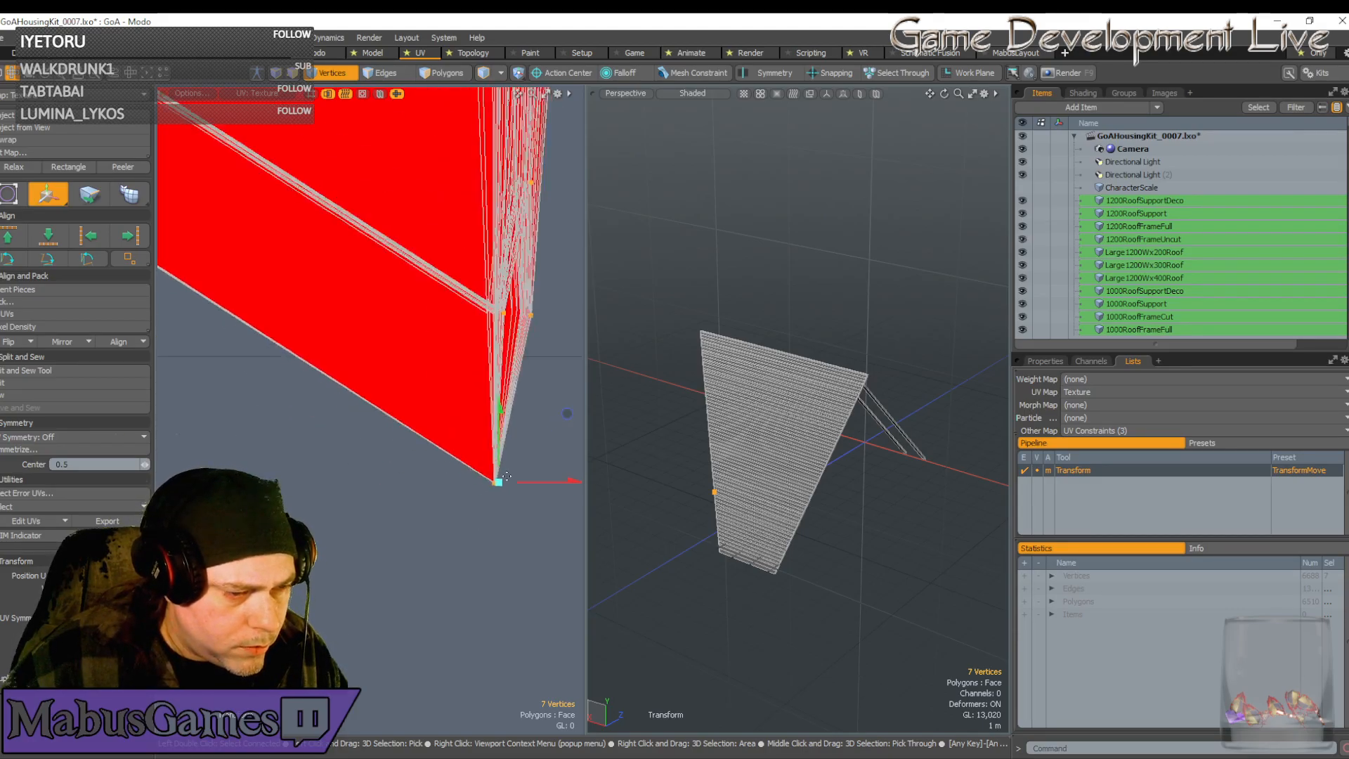
scroll(506, 477, "down", 6)
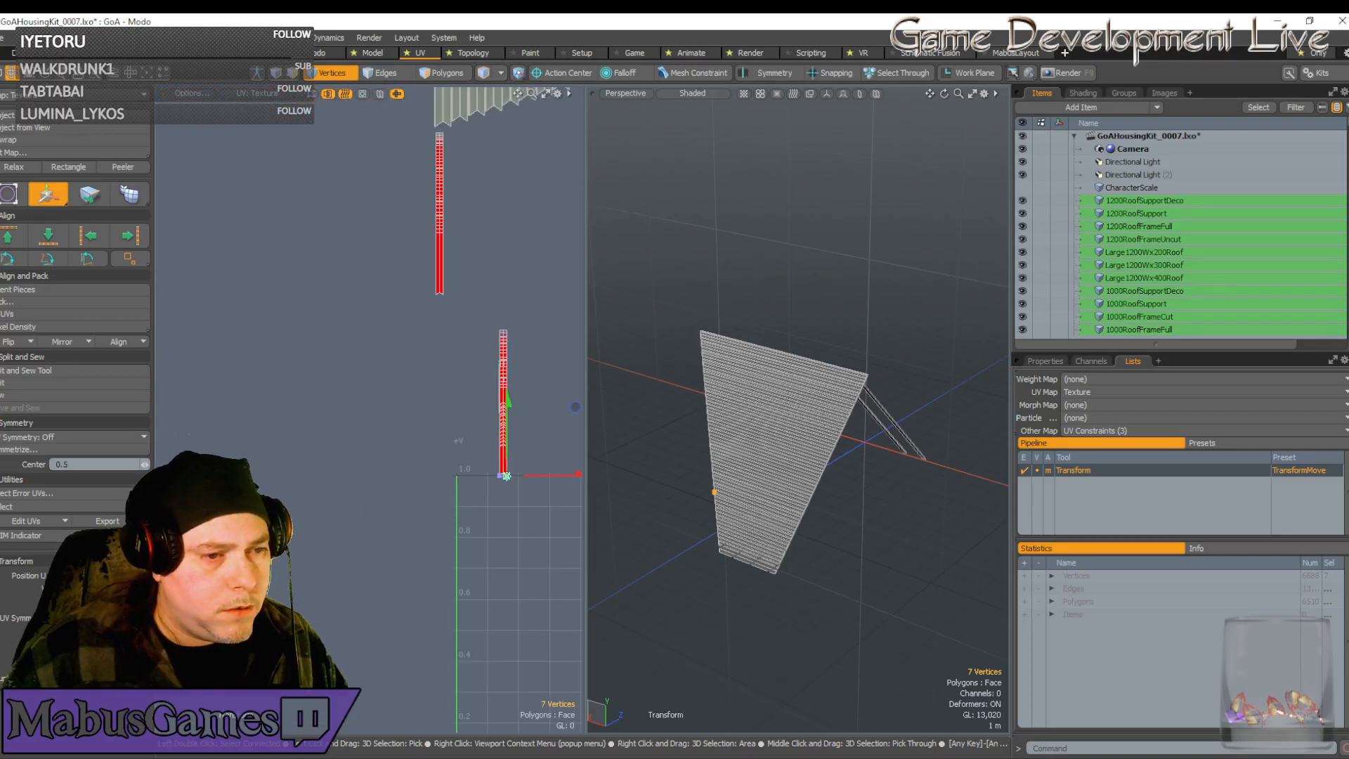
Box-select all vertices of the lower UV strip and move it upward
key("q")
left_click_drag(472, 317, 442, 348, "alt")
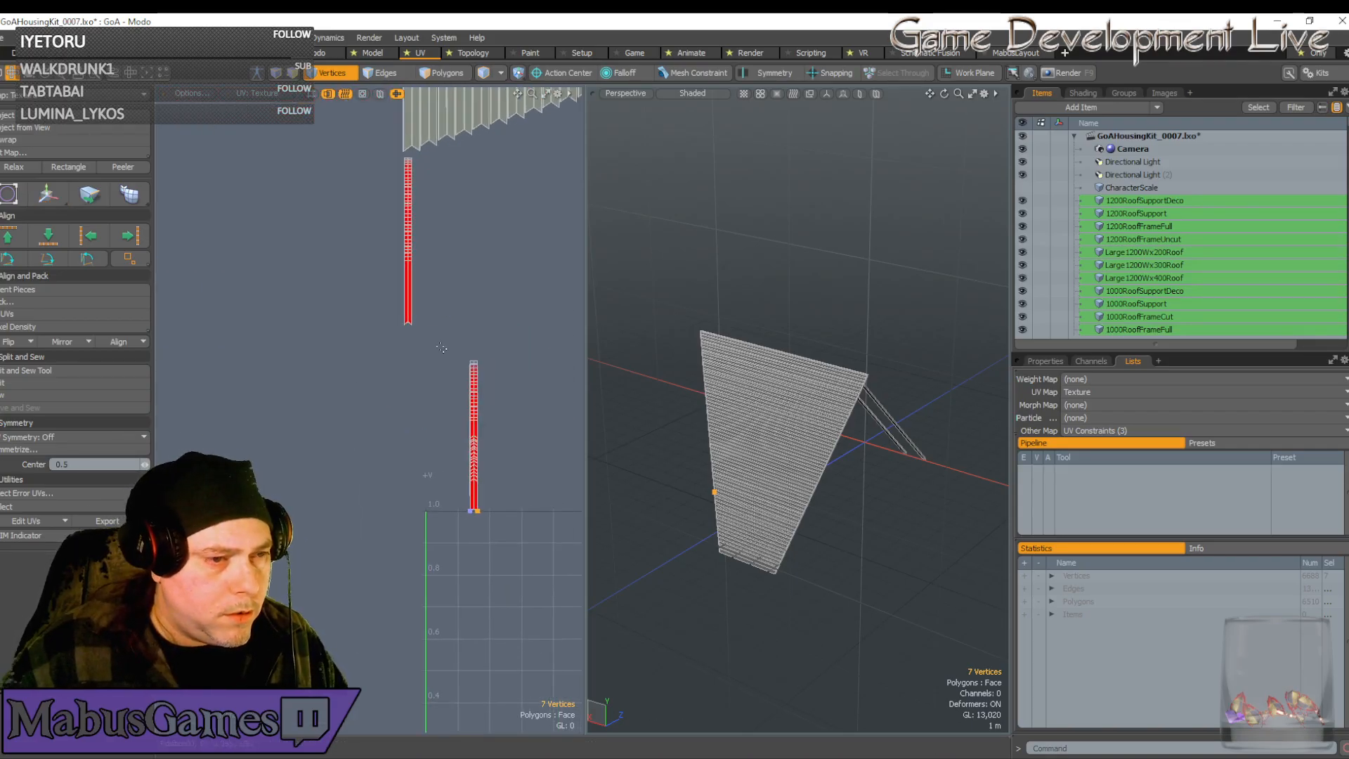
right_click_drag(454, 327, 506, 547)
key("w")
left_click_drag(481, 415, 480, 323)
key("q")
Reframe the UV view over both strips and reactivate the Move tool
scroll(491, 477, "down", 5)
left_click_drag(490, 478, 419, 507, "alt")
scroll(393, 486, "up", 6)
scroll(394, 486, "up", 2)
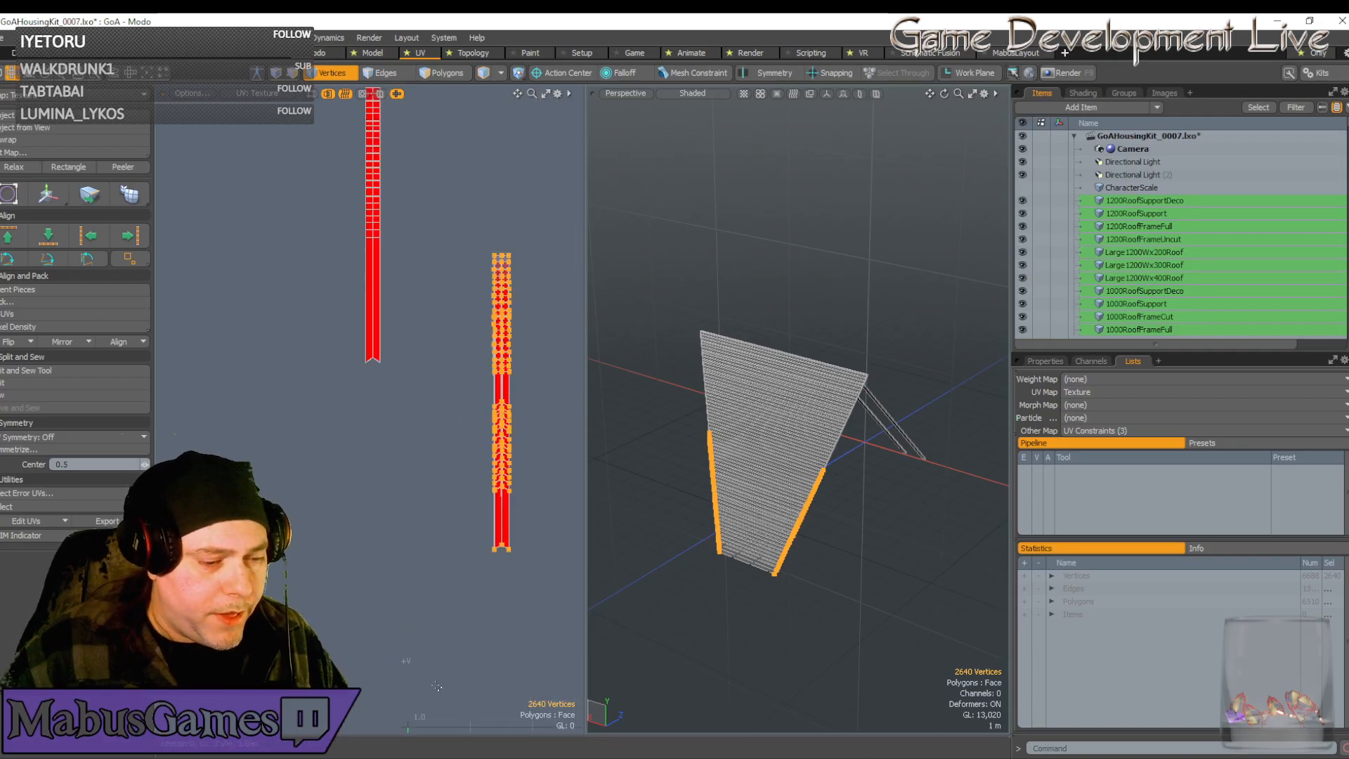
scroll(486, 470, "up", 4)
left_click_drag(486, 470, 523, 430, "alt")
scroll(562, 442, "down", 7)
key("w")
scroll(475, 436, "up", 1)
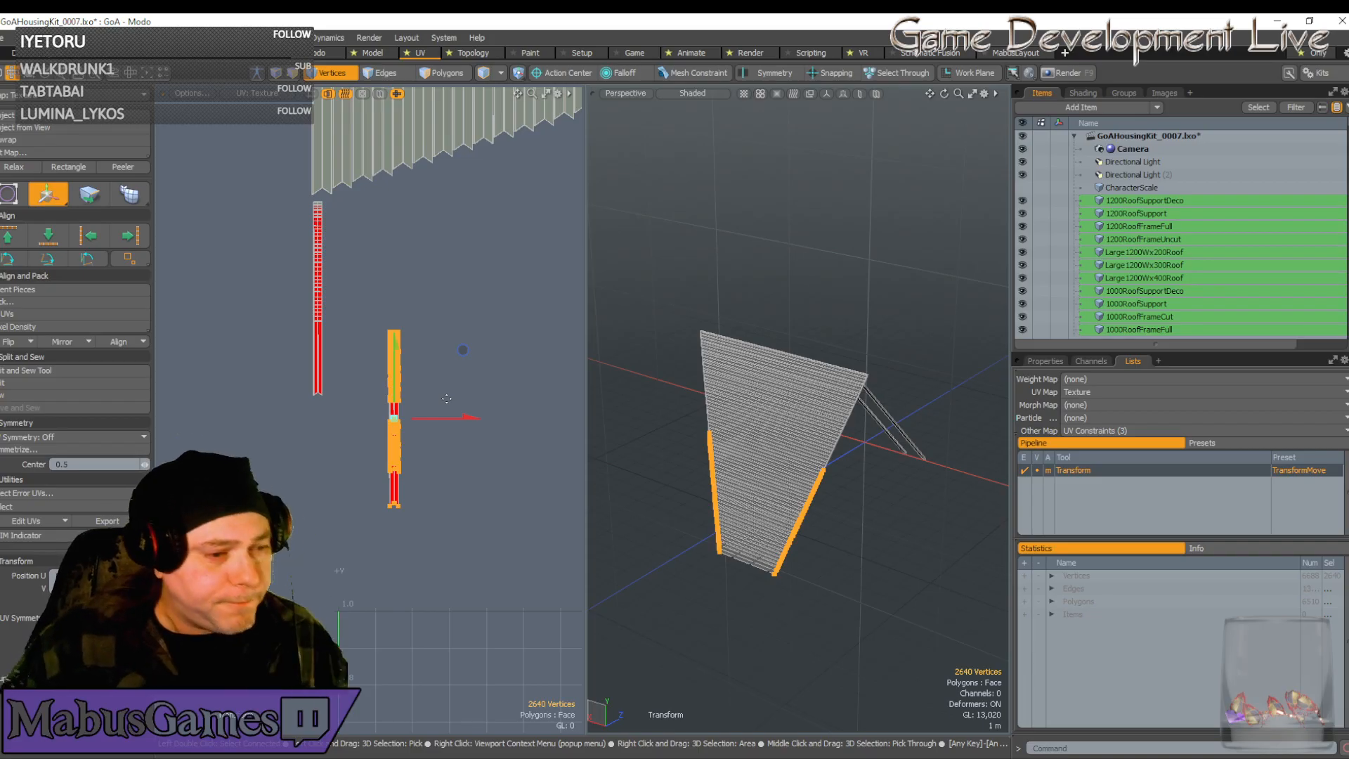
scroll(448, 469, "up", 3)
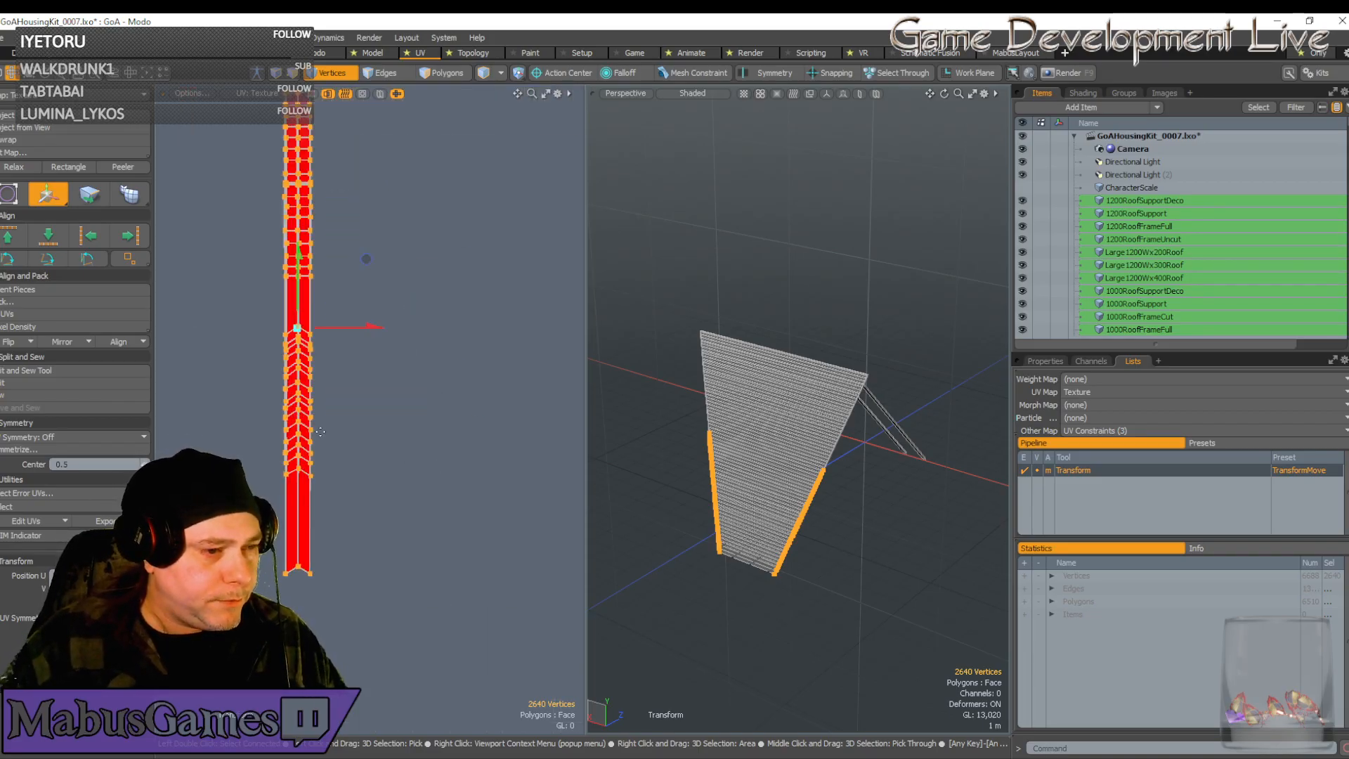
Select the vertices at the strip's pointed end and move them down
key("q")
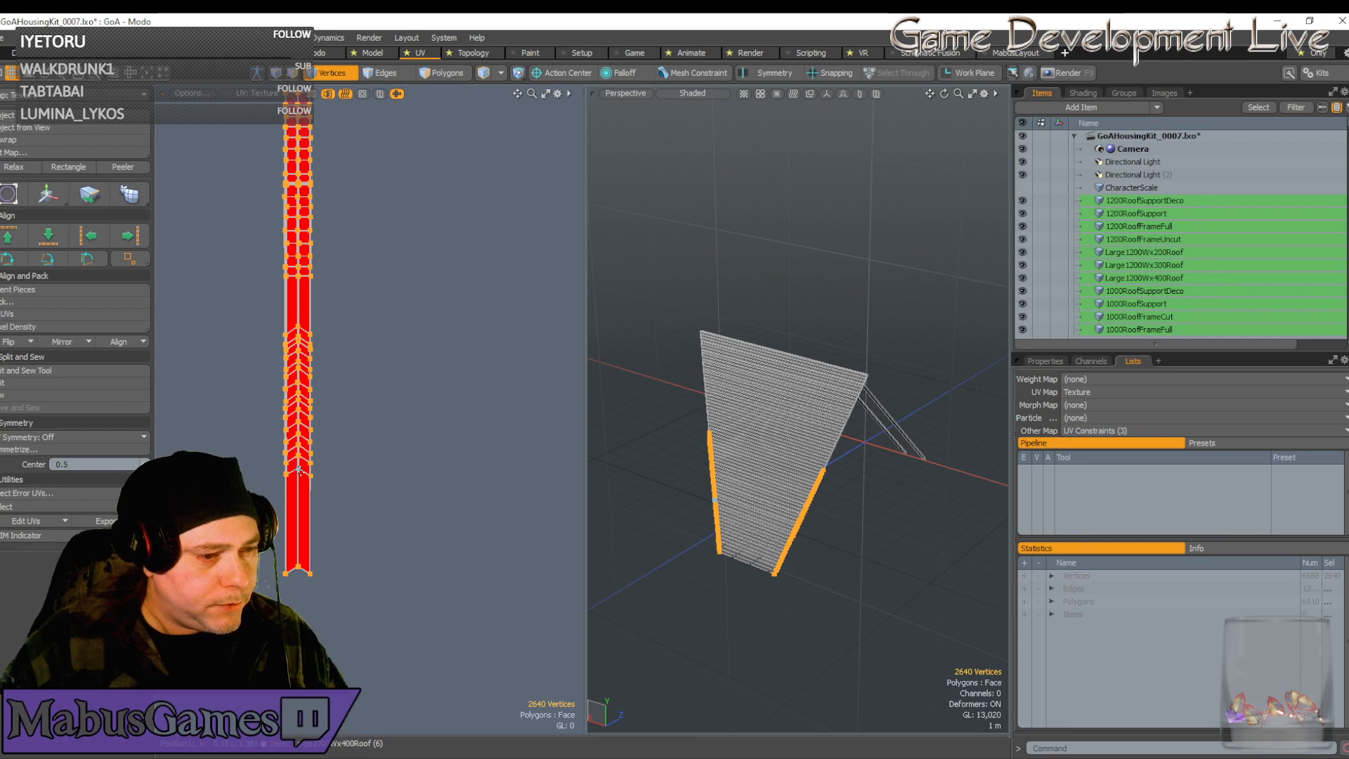
left_click(299, 470)
key("w")
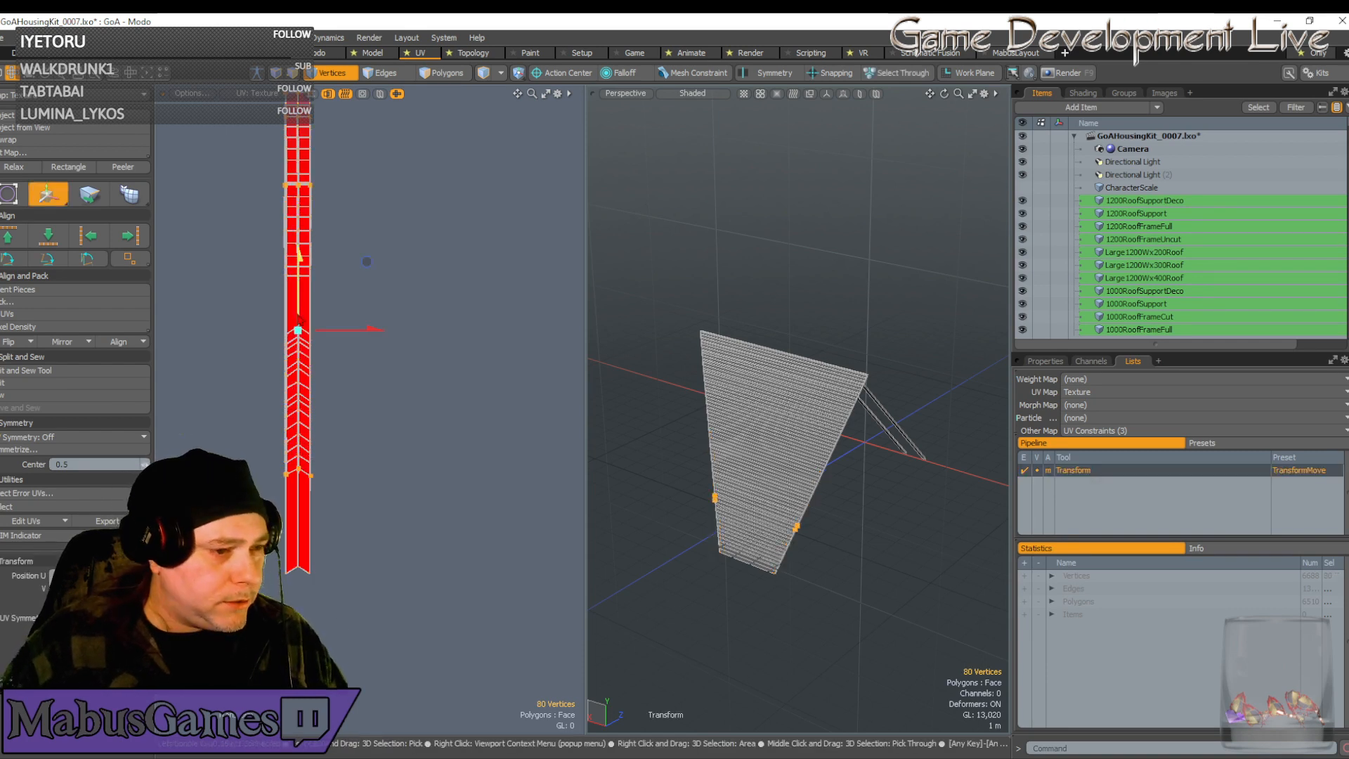
left_click_drag(366, 262, 366, 367)
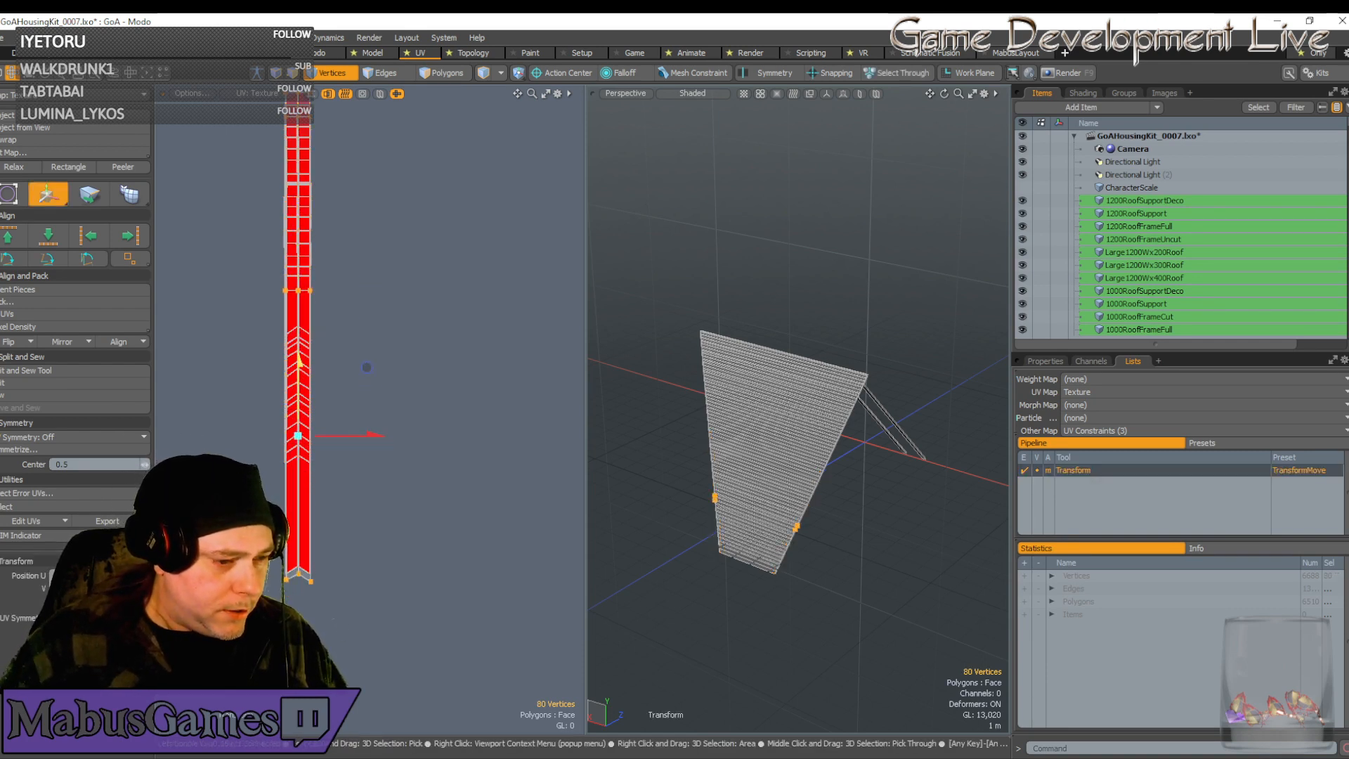
scroll(302, 488, "up", 5)
scroll(281, 435, "down", 5)
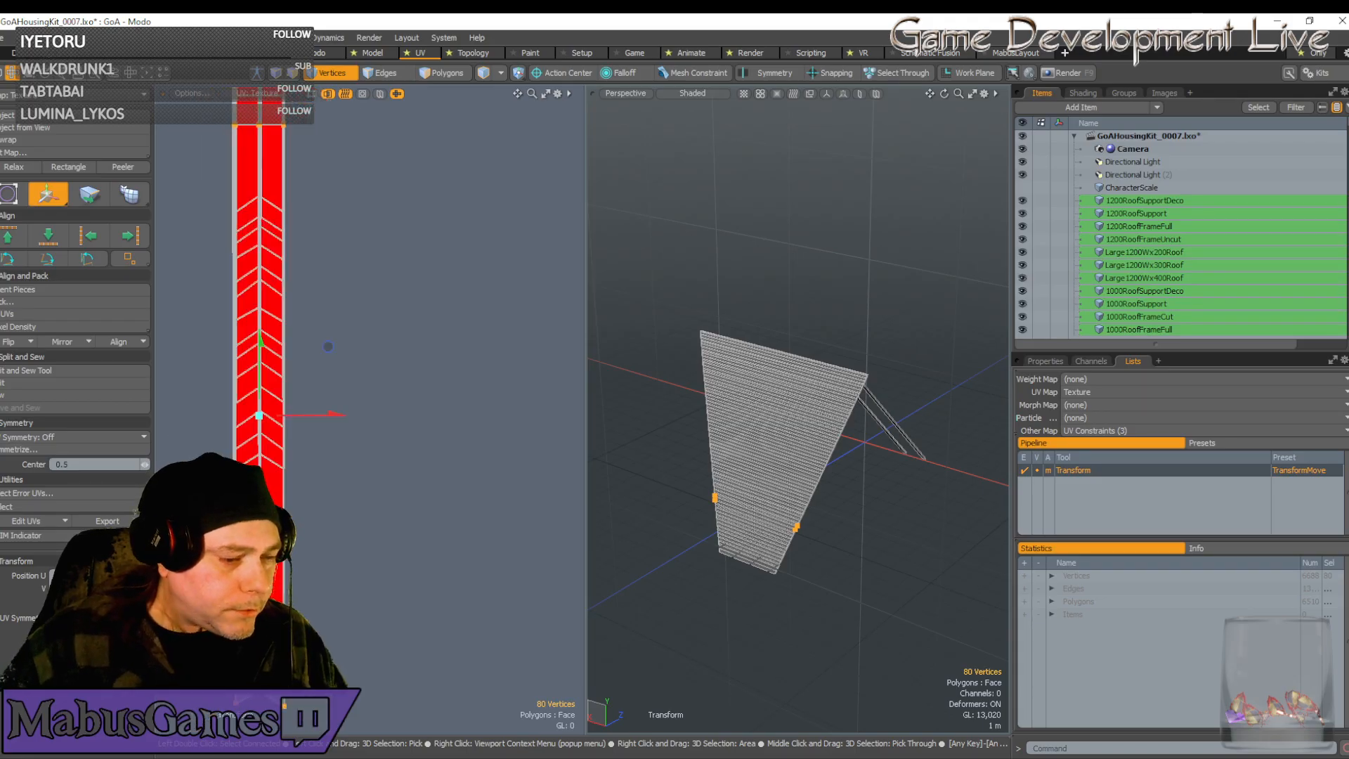
Frame the strip's inner corner and start rotating the 20 selected corner vertices
key("q")
scroll(379, 393, "up", 2)
scroll(379, 393, "down", 2)
key("w")
scroll(218, 450, "up", 6)
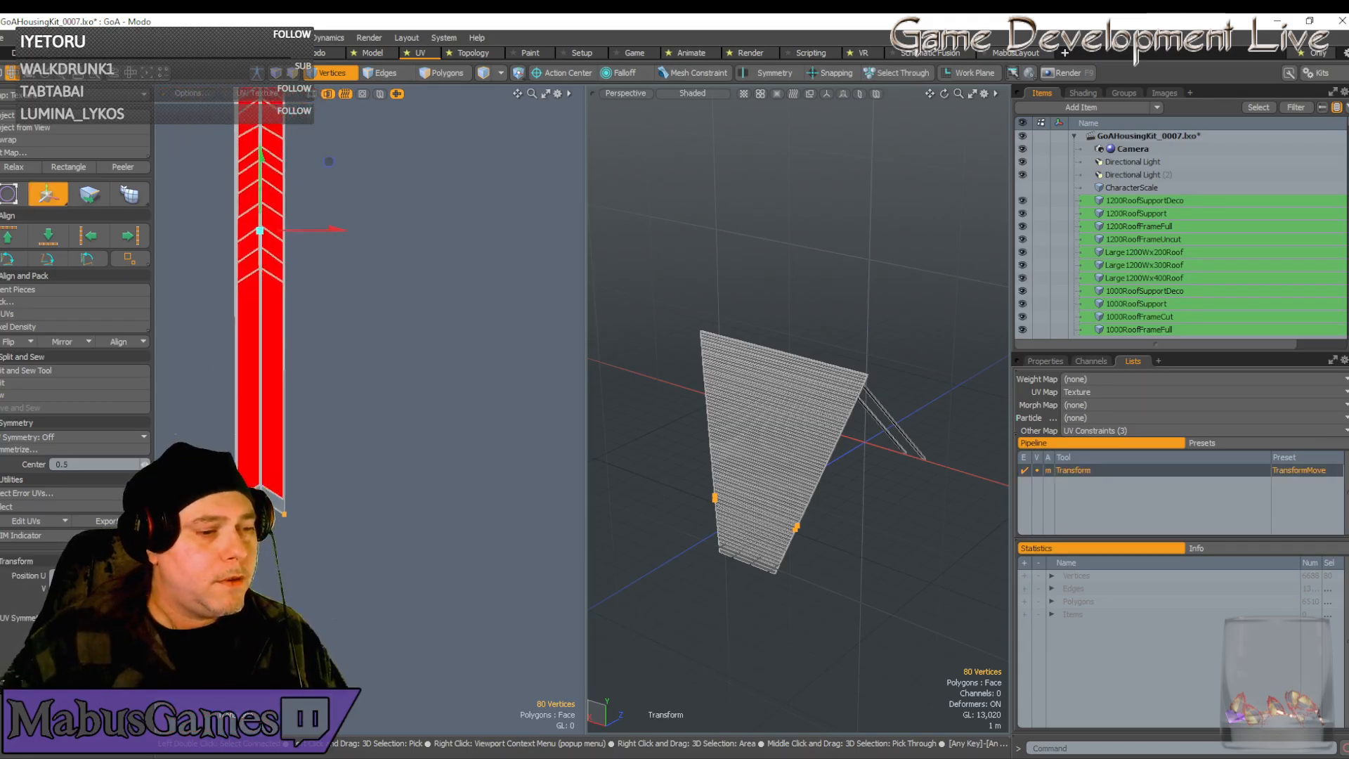
scroll(271, 270, "down", 6)
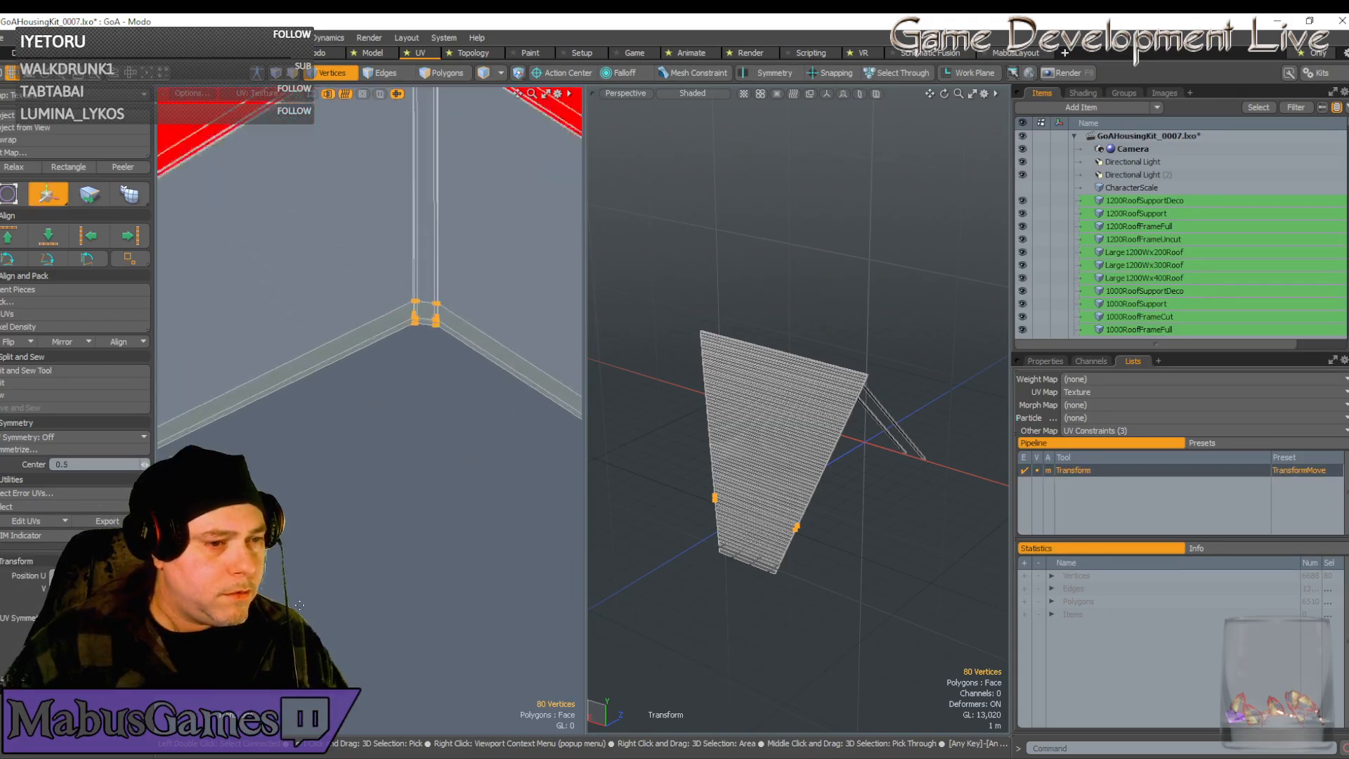
scroll(351, 457, "down", 5)
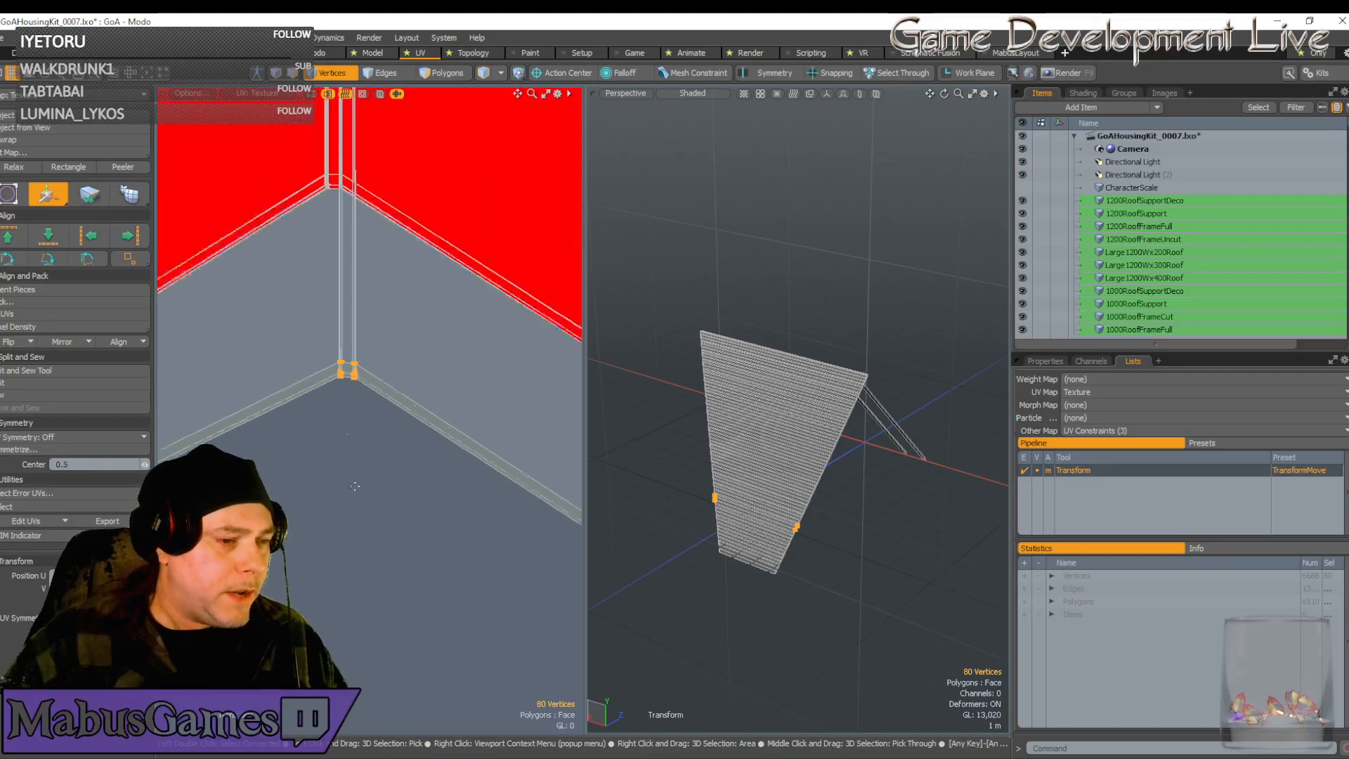
scroll(357, 492, "up", 2)
scroll(357, 492, "up", 1)
left_click_drag(272, 351, 349, 396, "alt")
scroll(393, 399, "up", 3)
left_click_drag(393, 399, 271, 341, "alt")
scroll(372, 456, "down", 2)
scroll(348, 594, "up", 4)
key("e")
Rotate the corner vertices to straighten the edges, then shift them slightly right
key("q")
key("e")
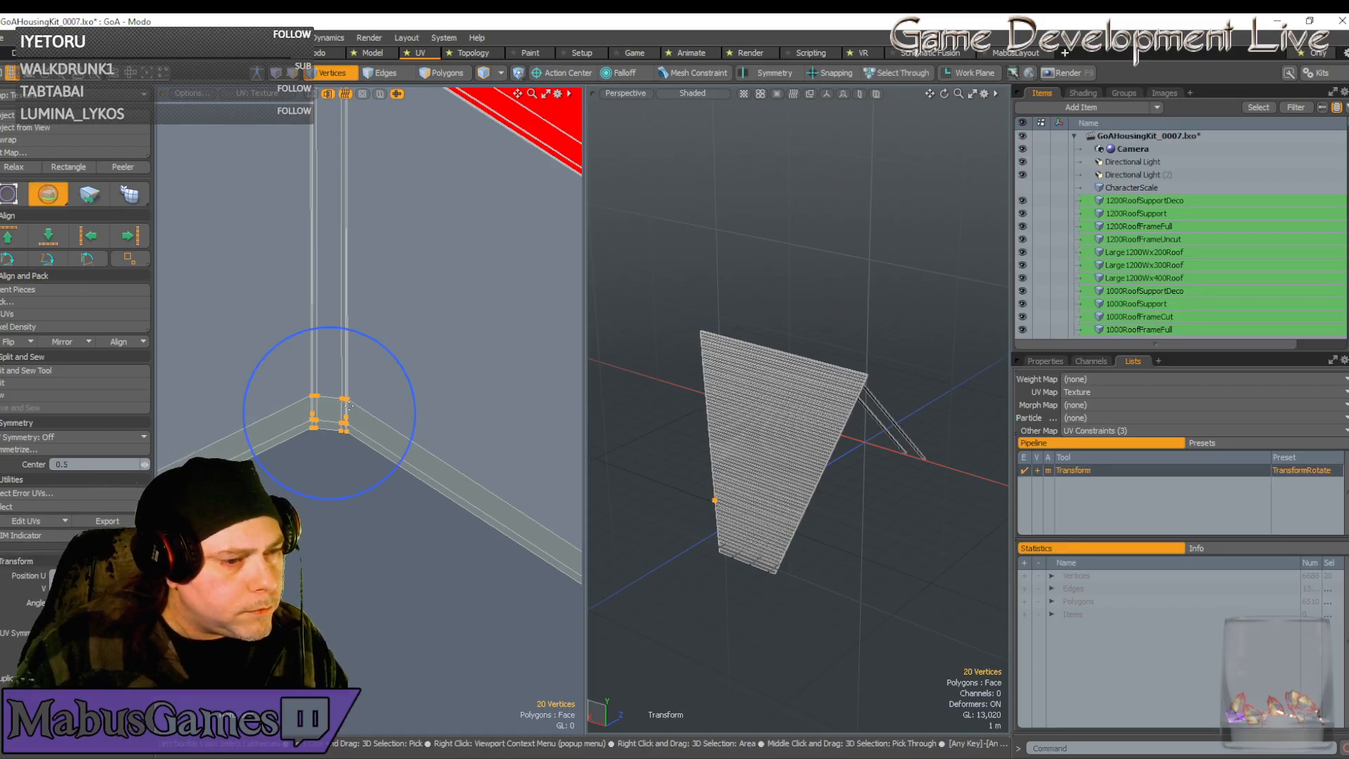
scroll(349, 406, "up", 3)
left_click_drag(379, 414, 380, 409)
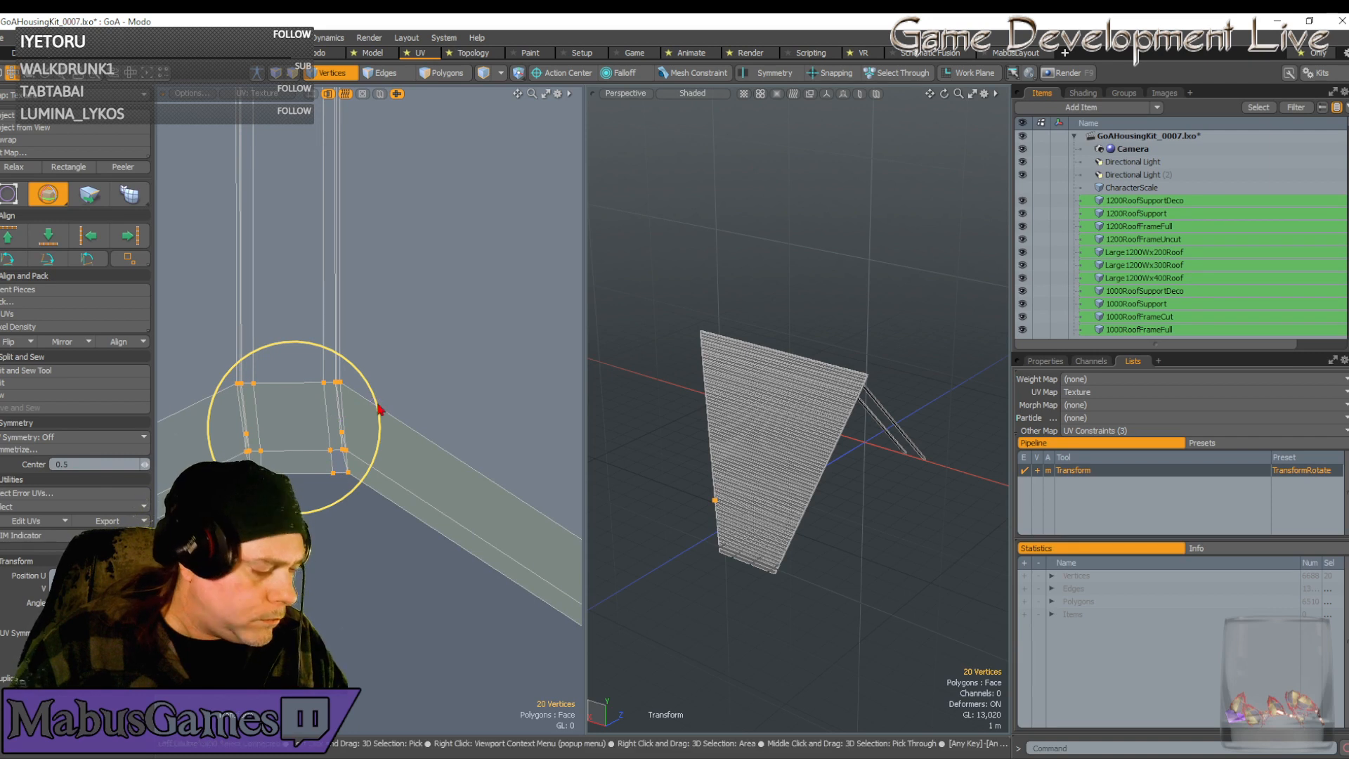
key("w")
left_click_drag(361, 359, 362, 359)
key("space")
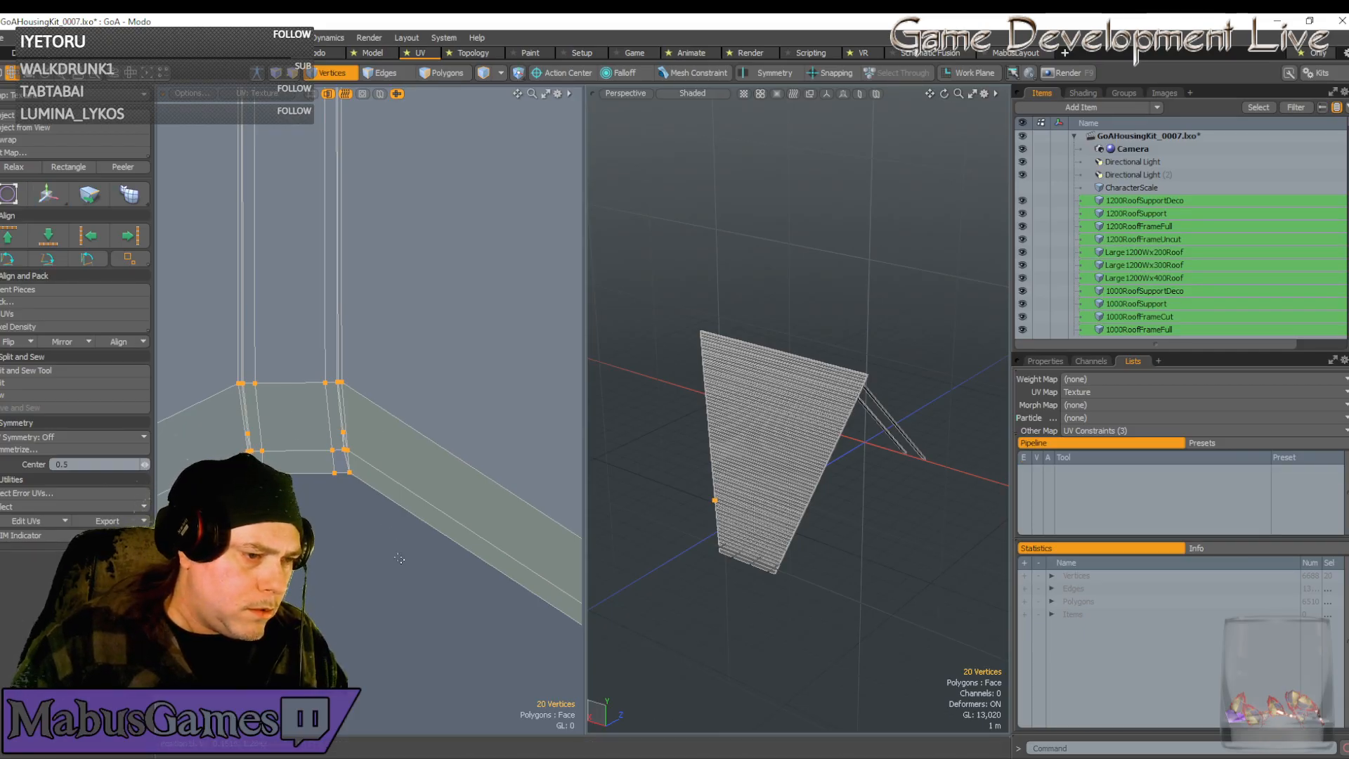
Select the 12 vertices at the corner and shift them slightly left
left_click_drag(386, 544, 301, 469)
key("3")
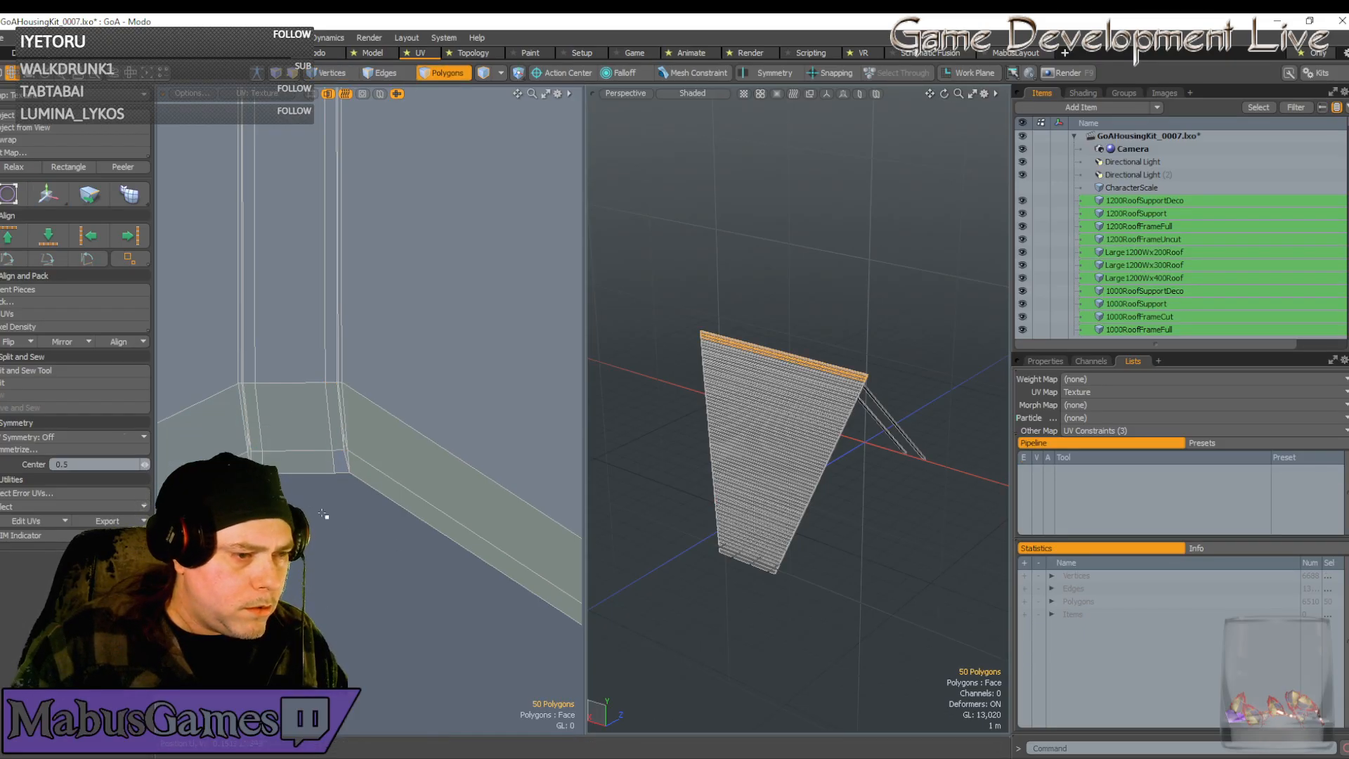
left_click_drag(397, 563, 285, 421)
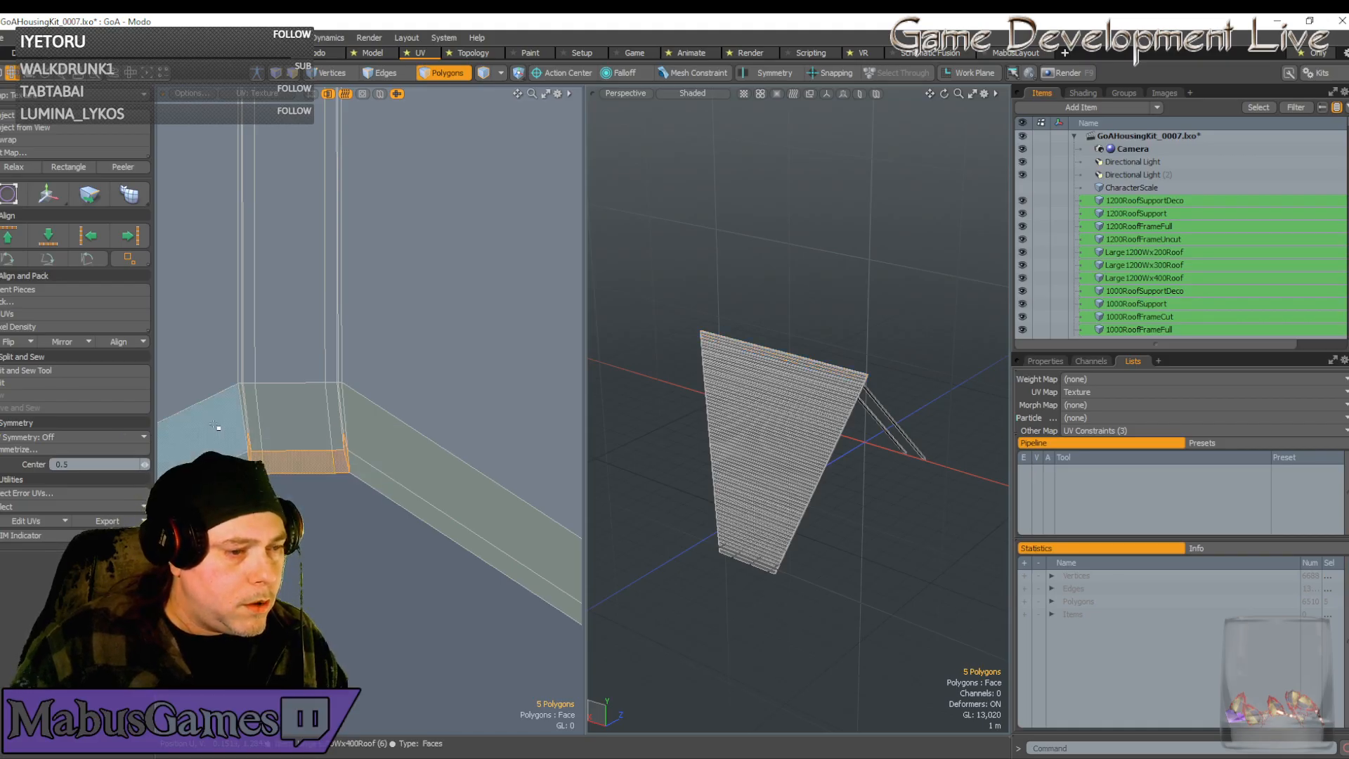
key("1")
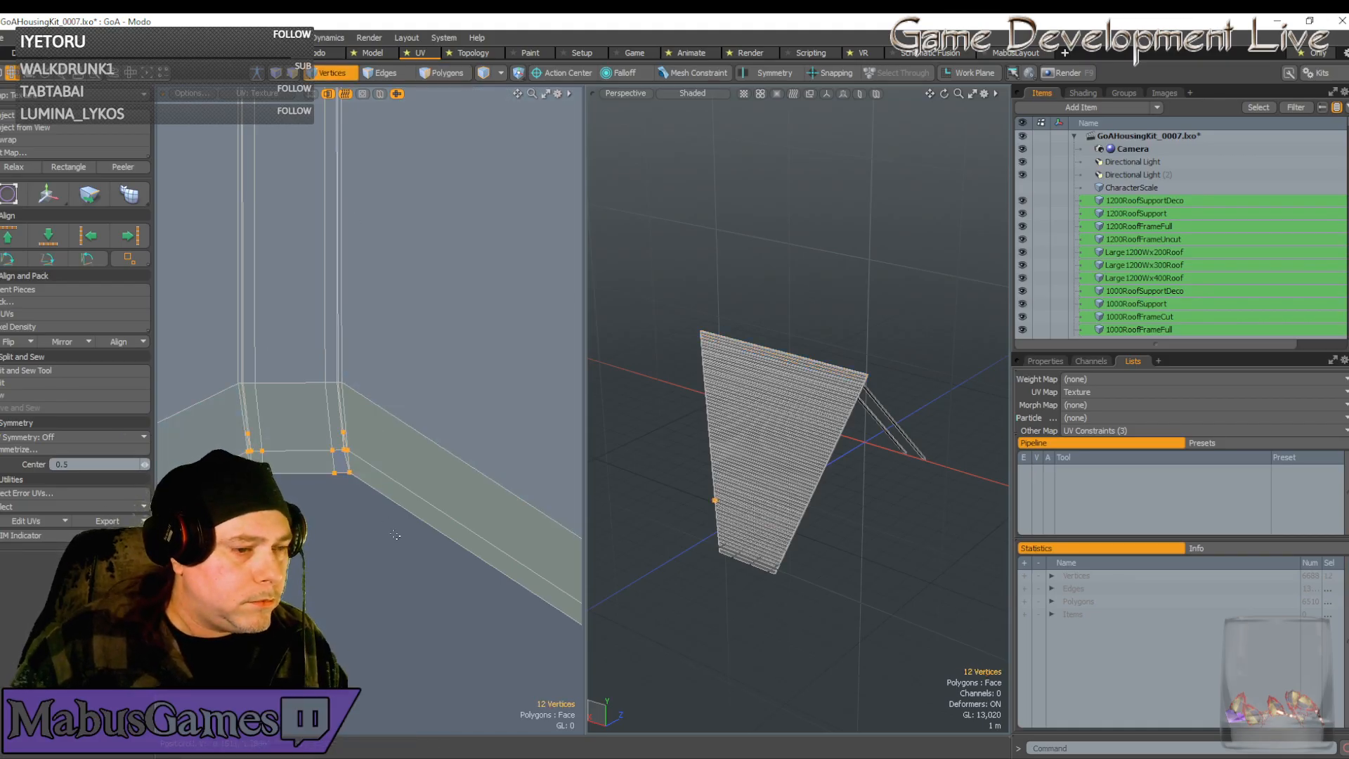
left_click_drag(395, 533, 258, 427)
key("w")
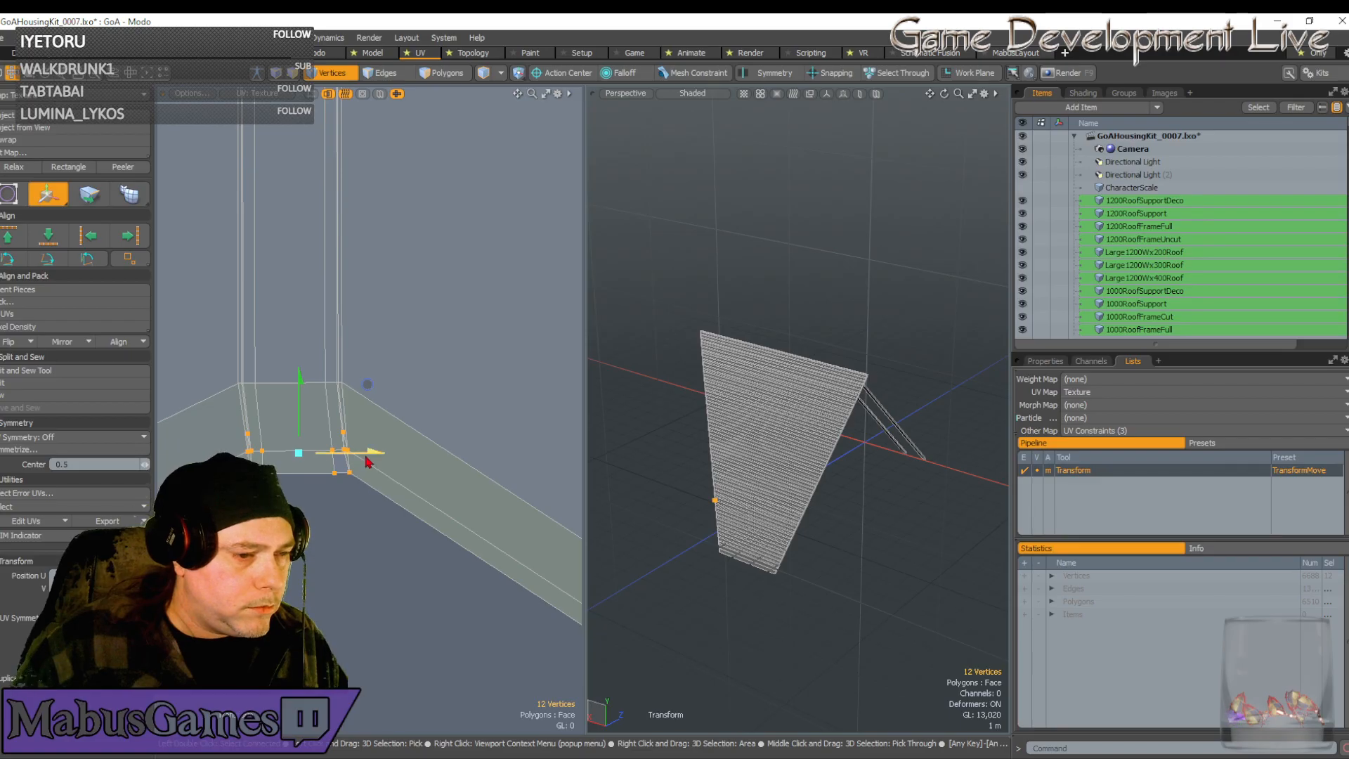
left_click_drag(371, 452, 368, 452)
key("space")
Narrow the selection to two corner vertices and shift them slightly right into line
scroll(334, 427, "up", 3)
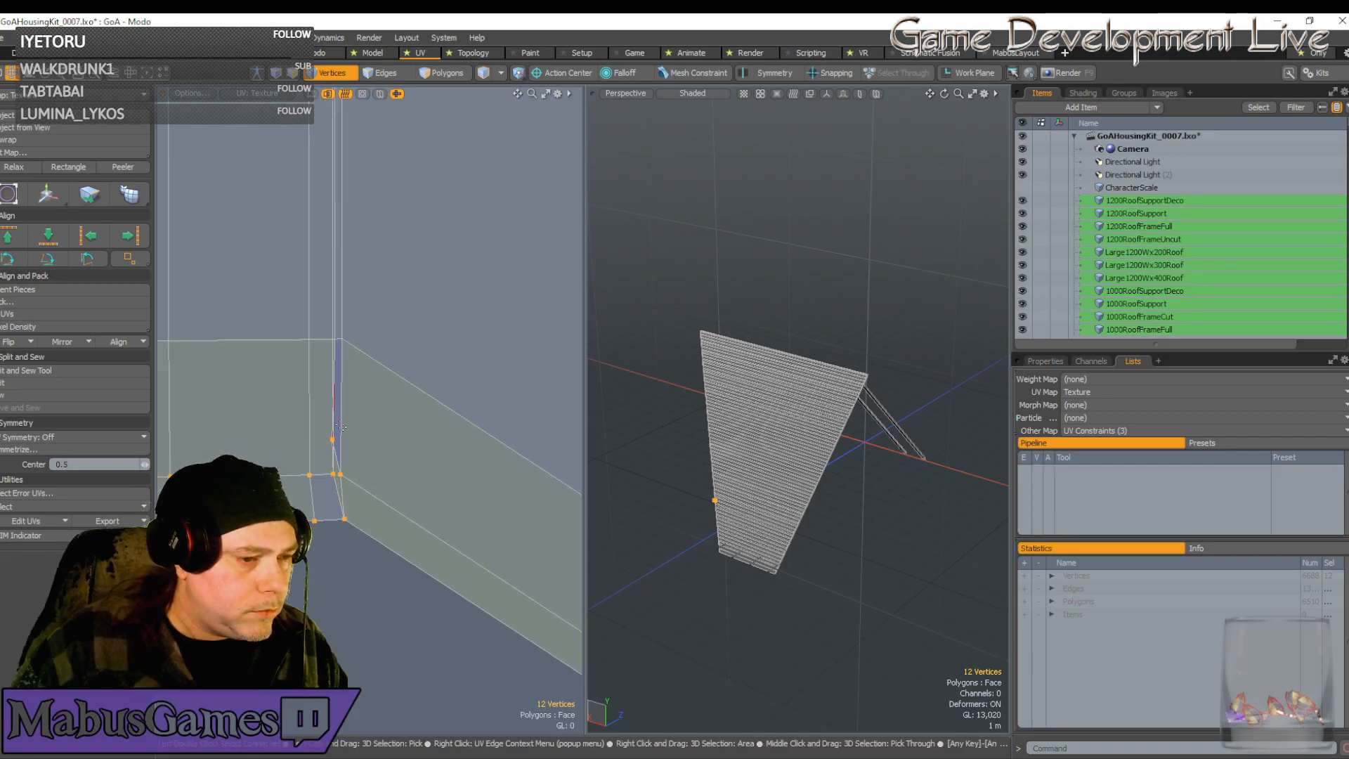
scroll(317, 436, "down", 2)
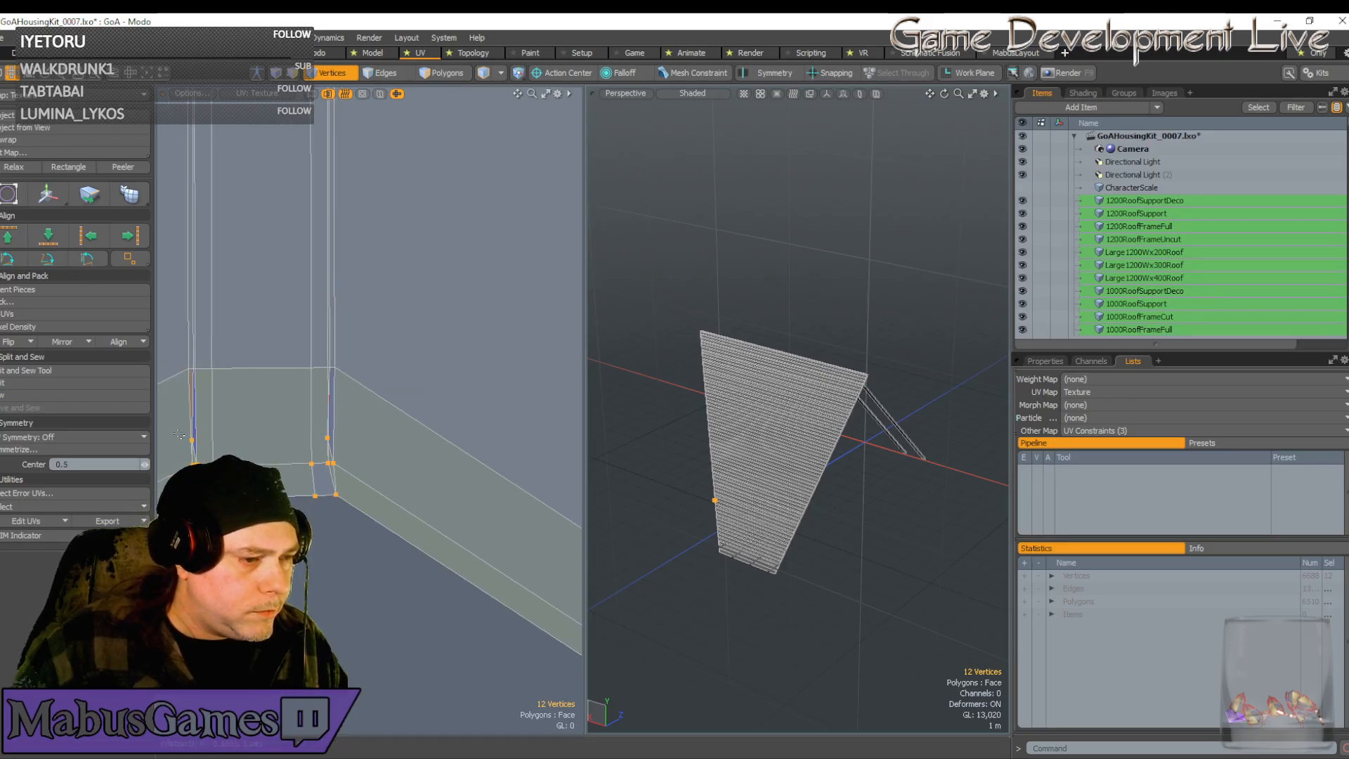
right_click_drag(179, 433, 346, 450)
key("w")
left_click_drag(341, 439, 343, 439)
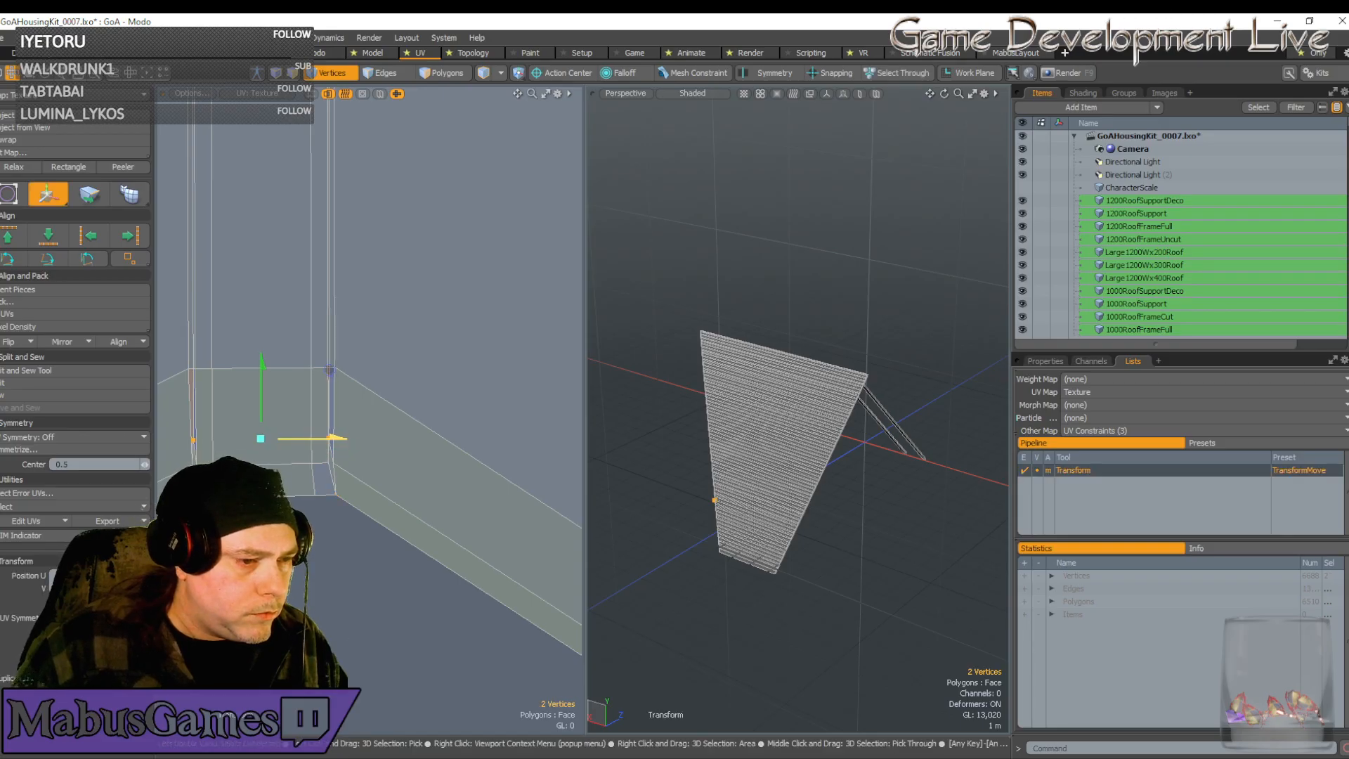
scroll(338, 472, "down", 4)
key("space")
Select the whole connected 80-vertex UV shell and move it upward
left_click(336, 466)
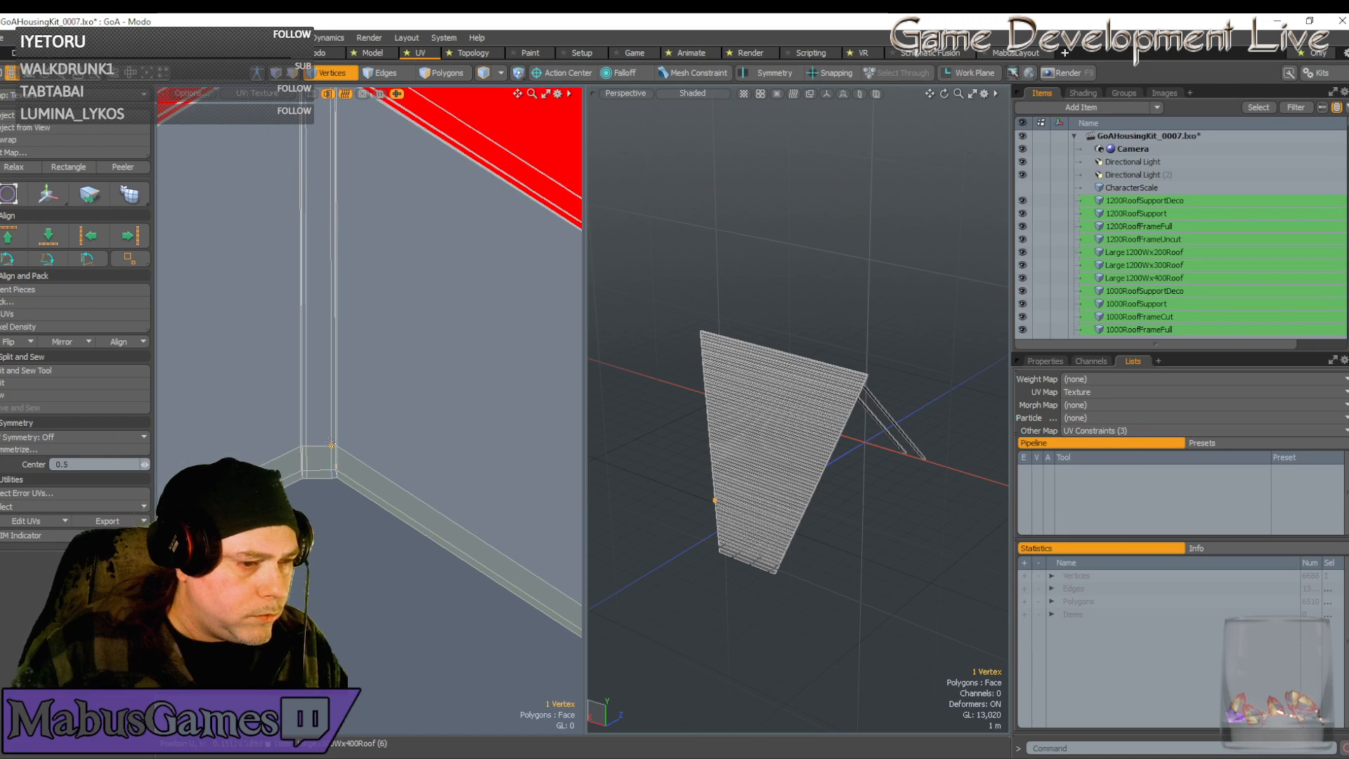
left_click(333, 453)
left_click(331, 443)
double_click(330, 456)
scroll(328, 462, "down", 3)
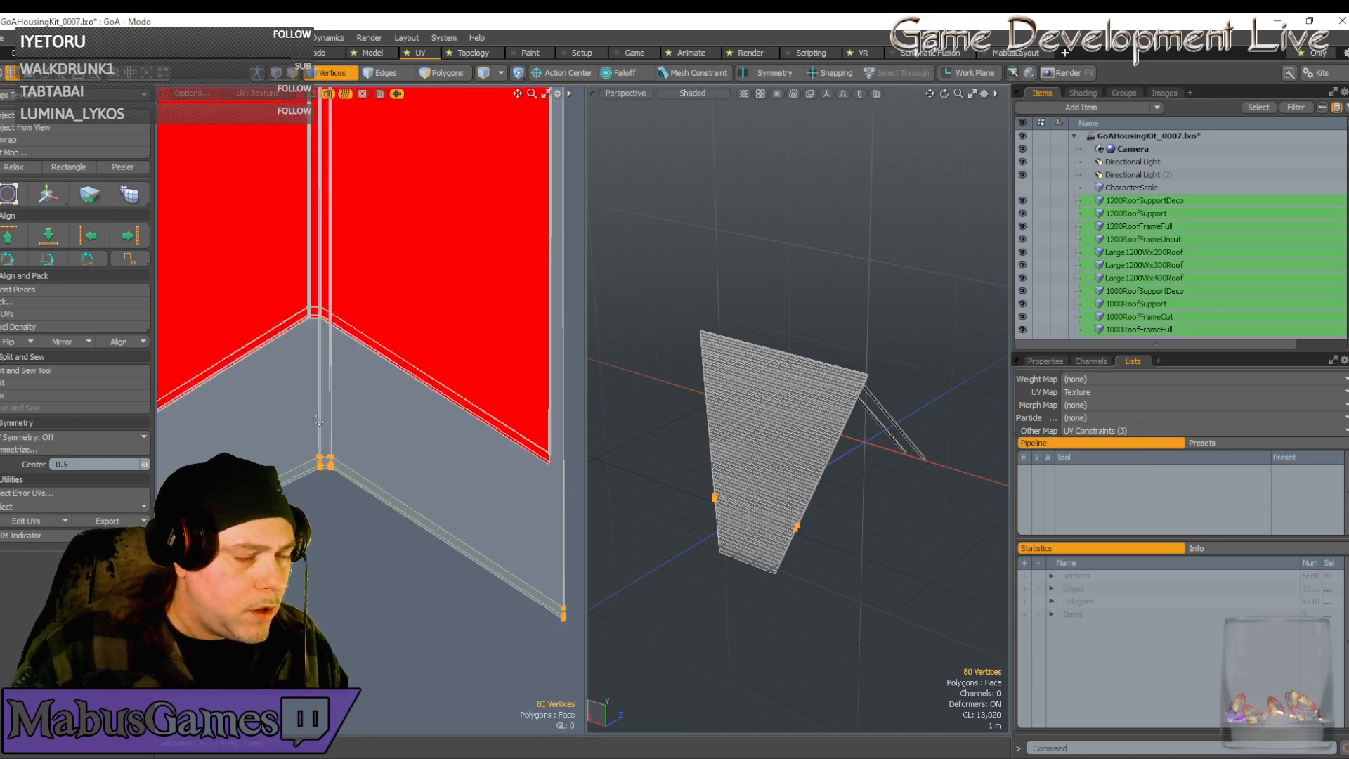
key("w")
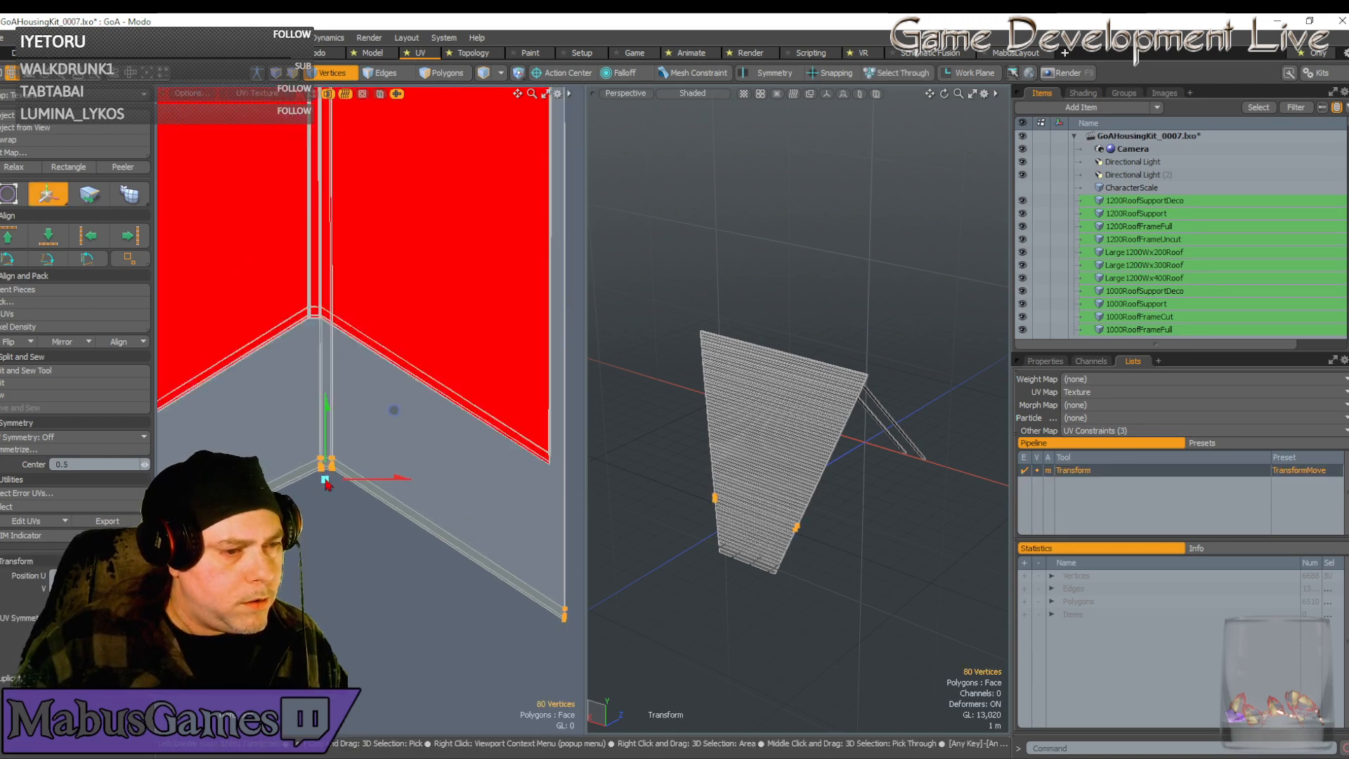
left_click_drag(391, 412, 380, 258)
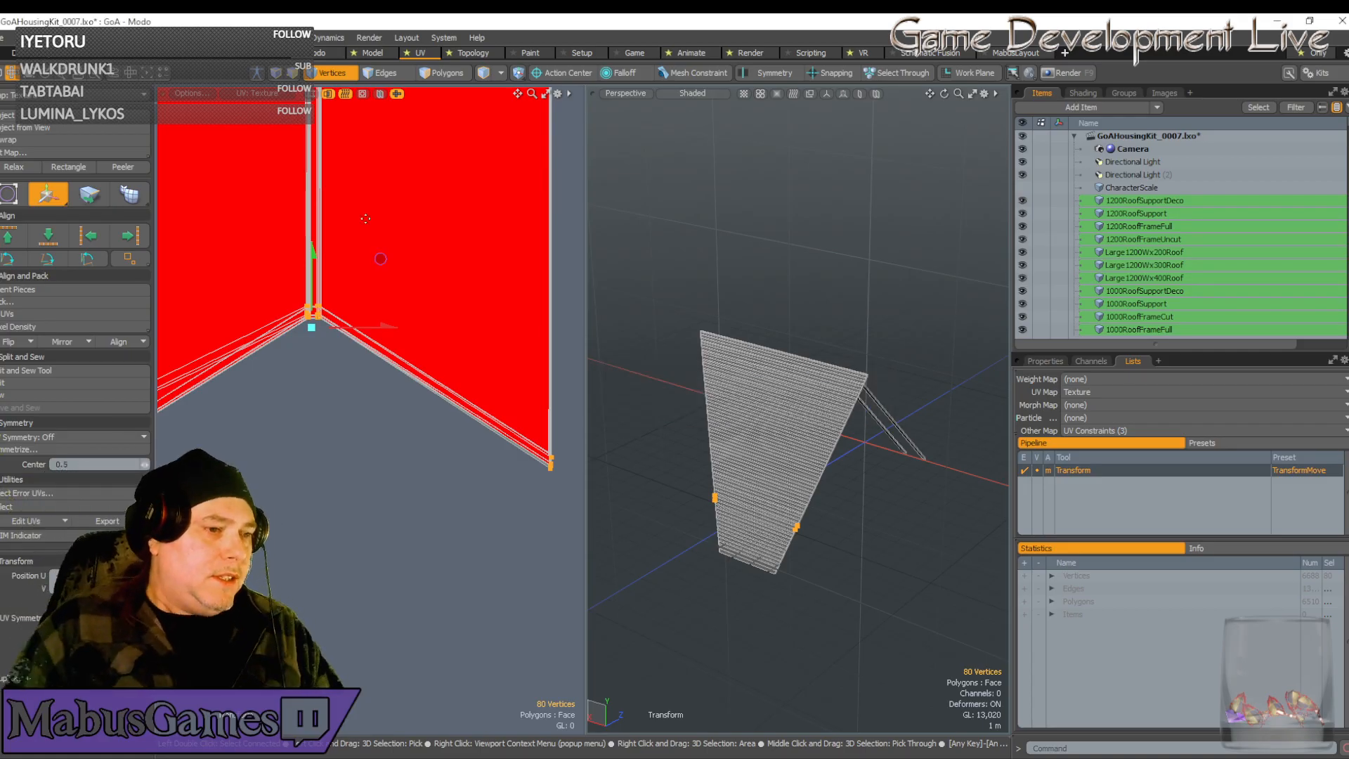
Snap the shell's corner vertex onto the neighbouring UV lines, then lower it slightly along V
scroll(315, 312, "up", 5)
scroll(303, 309, "up", 5)
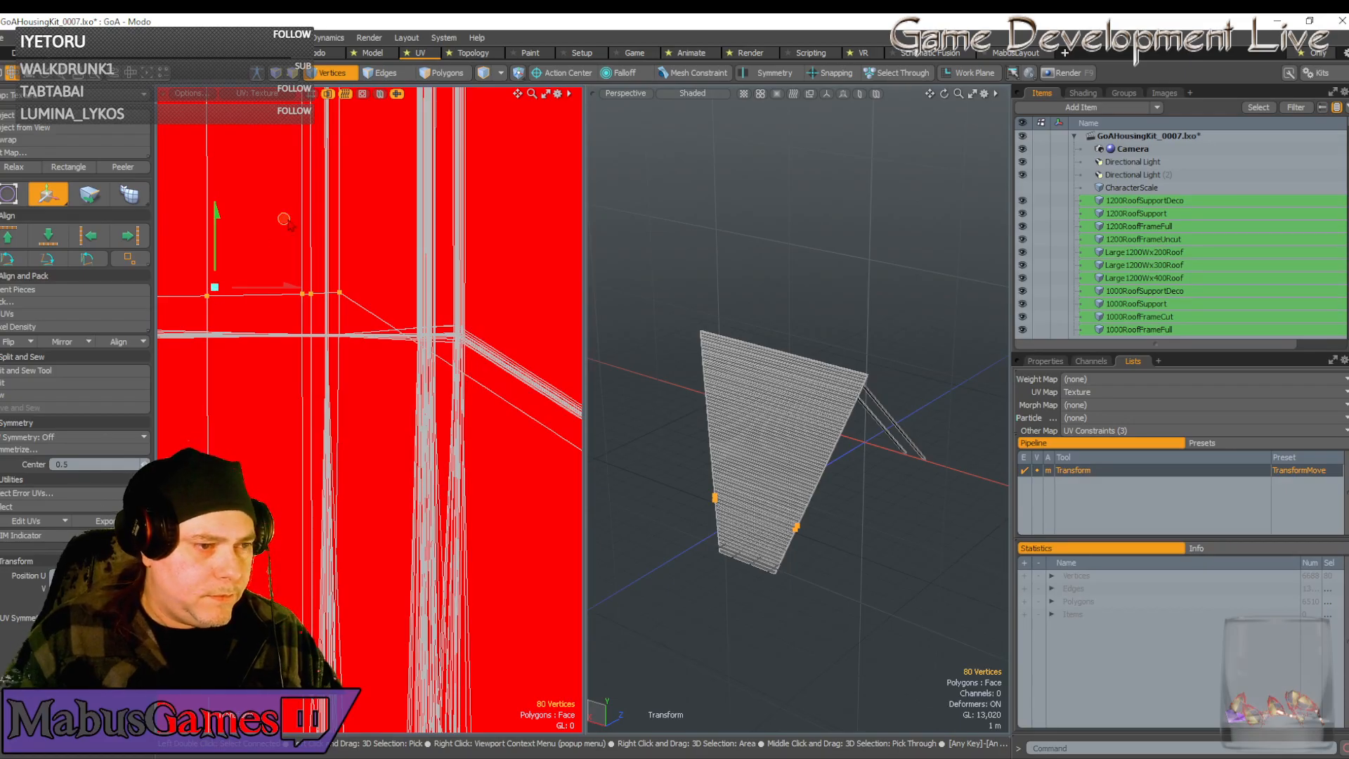
left_click_drag(284, 220, 447, 196)
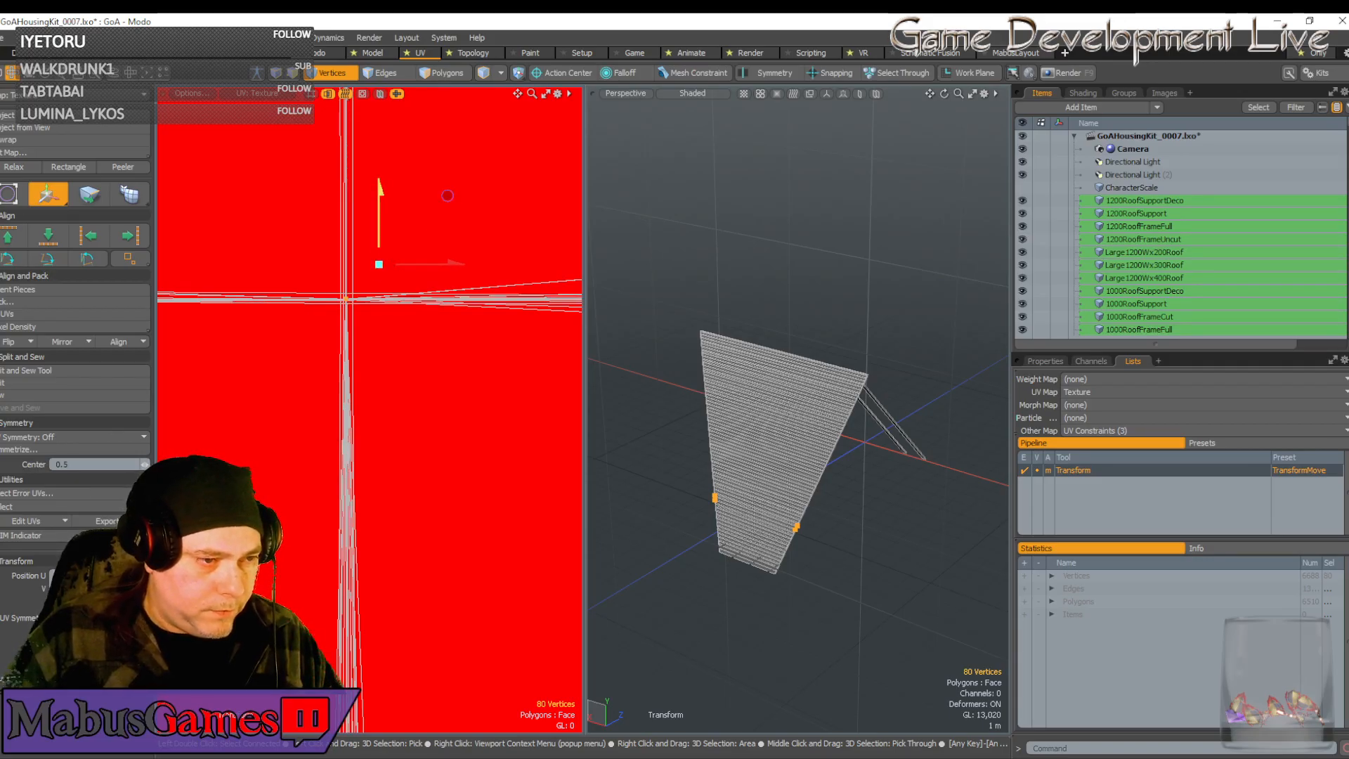
left_click_drag(448, 196, 380, 208)
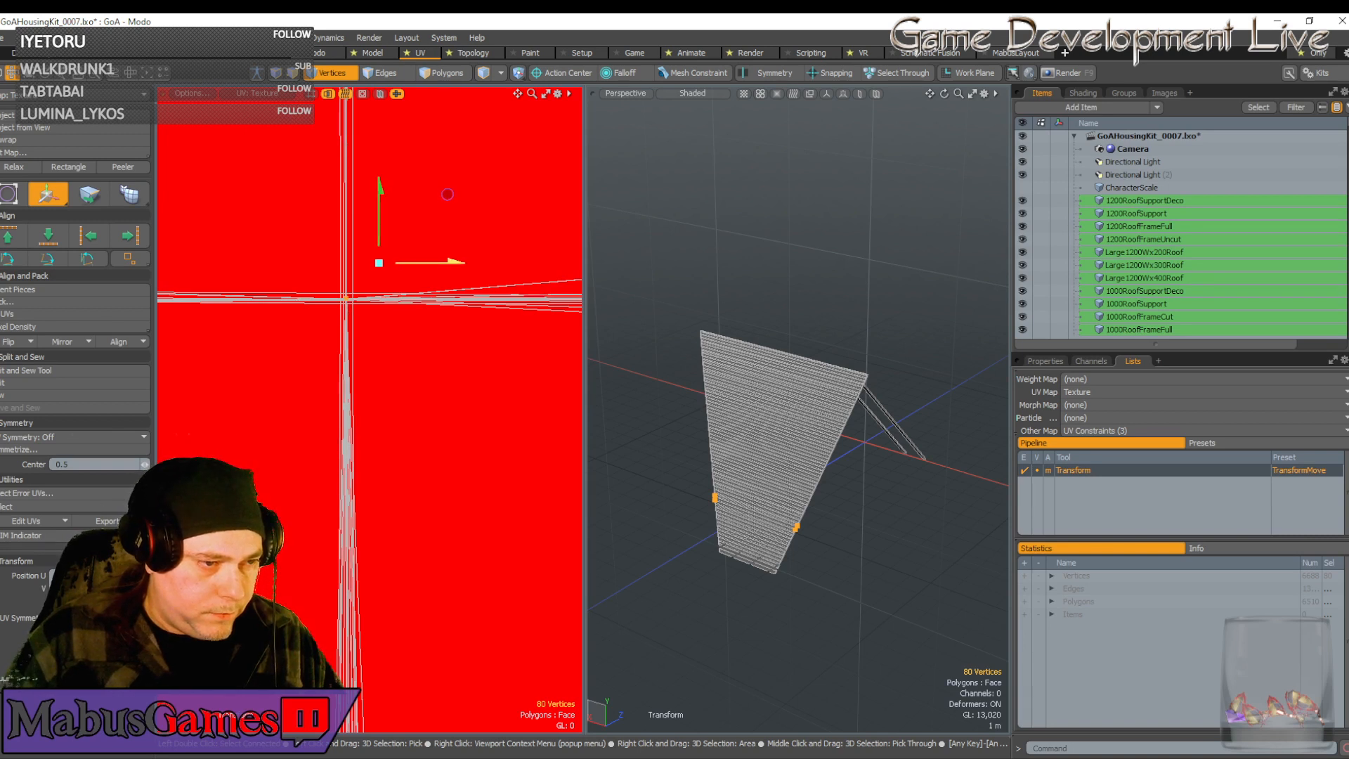
left_click_drag(379, 211, 380, 213)
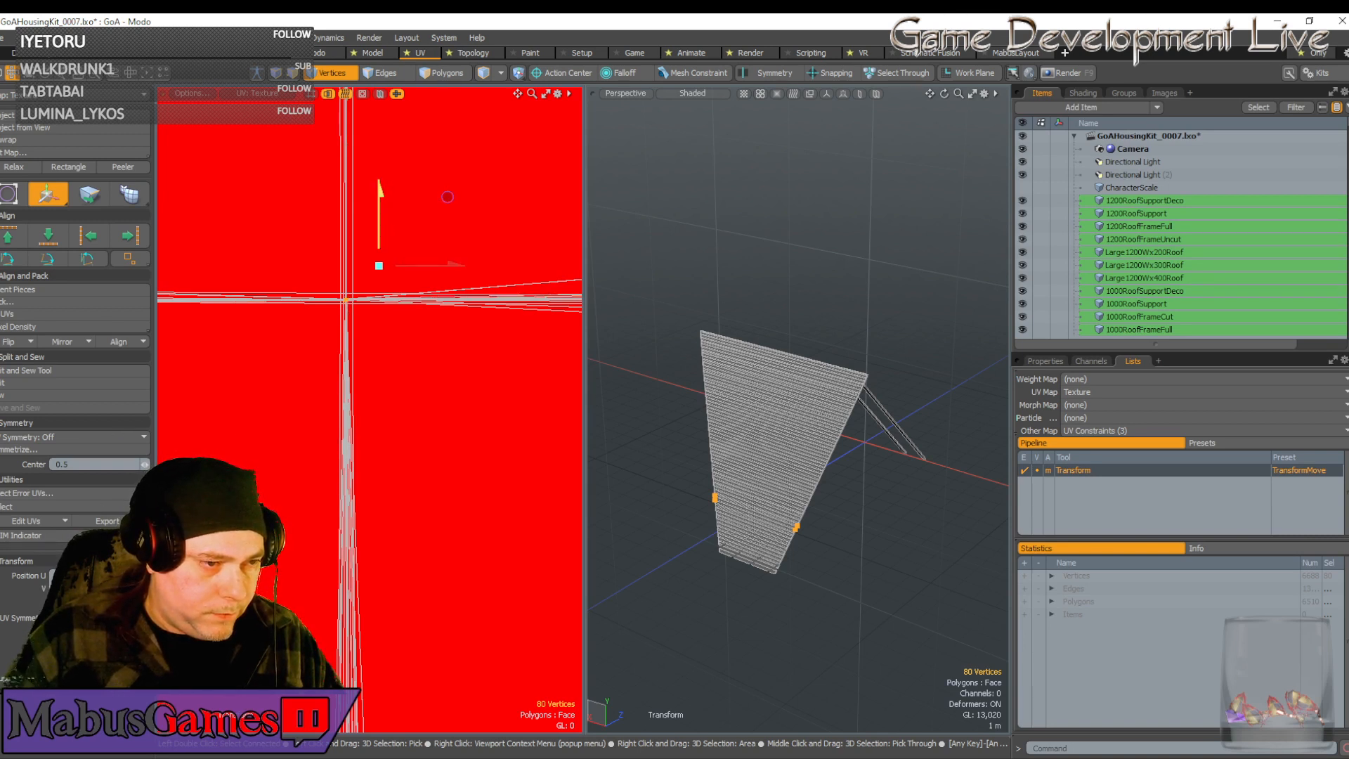
scroll(351, 324, "down", 6)
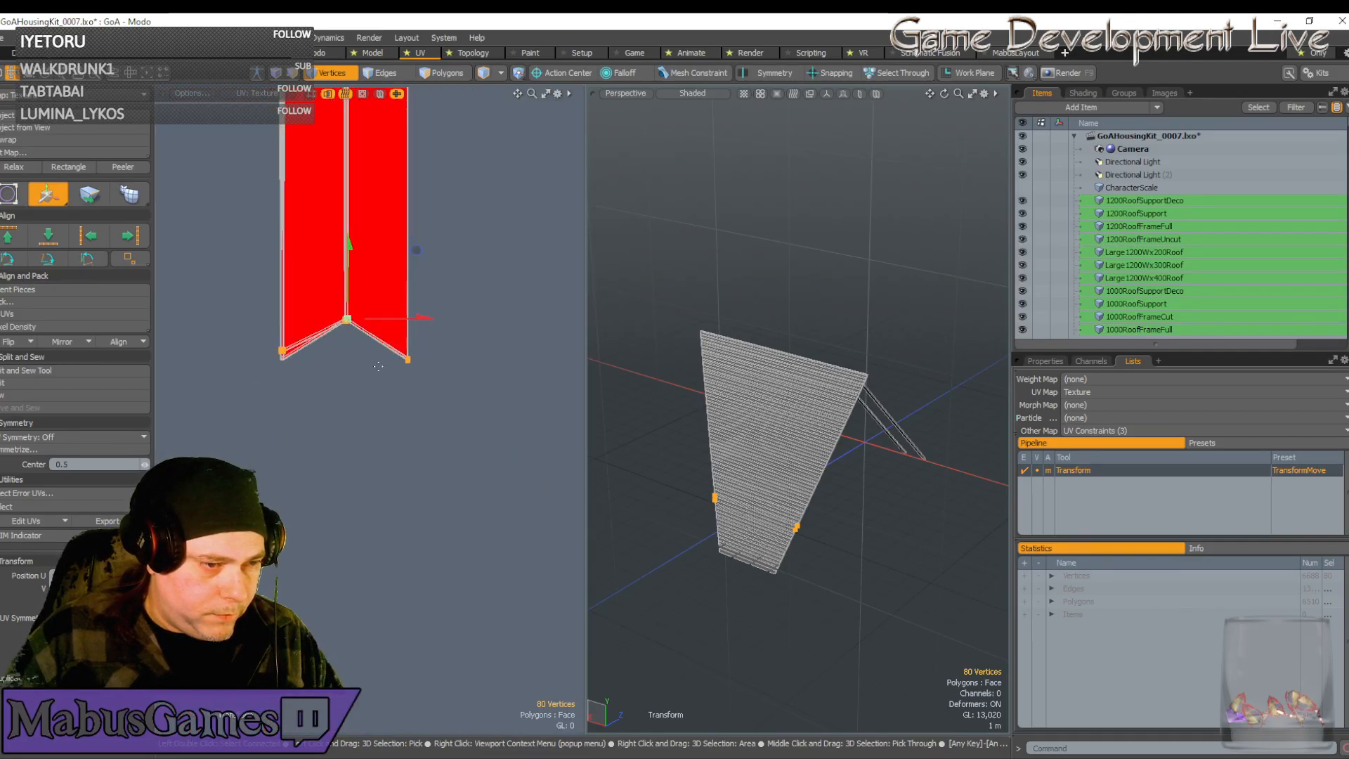
scroll(475, 279, "up", 6)
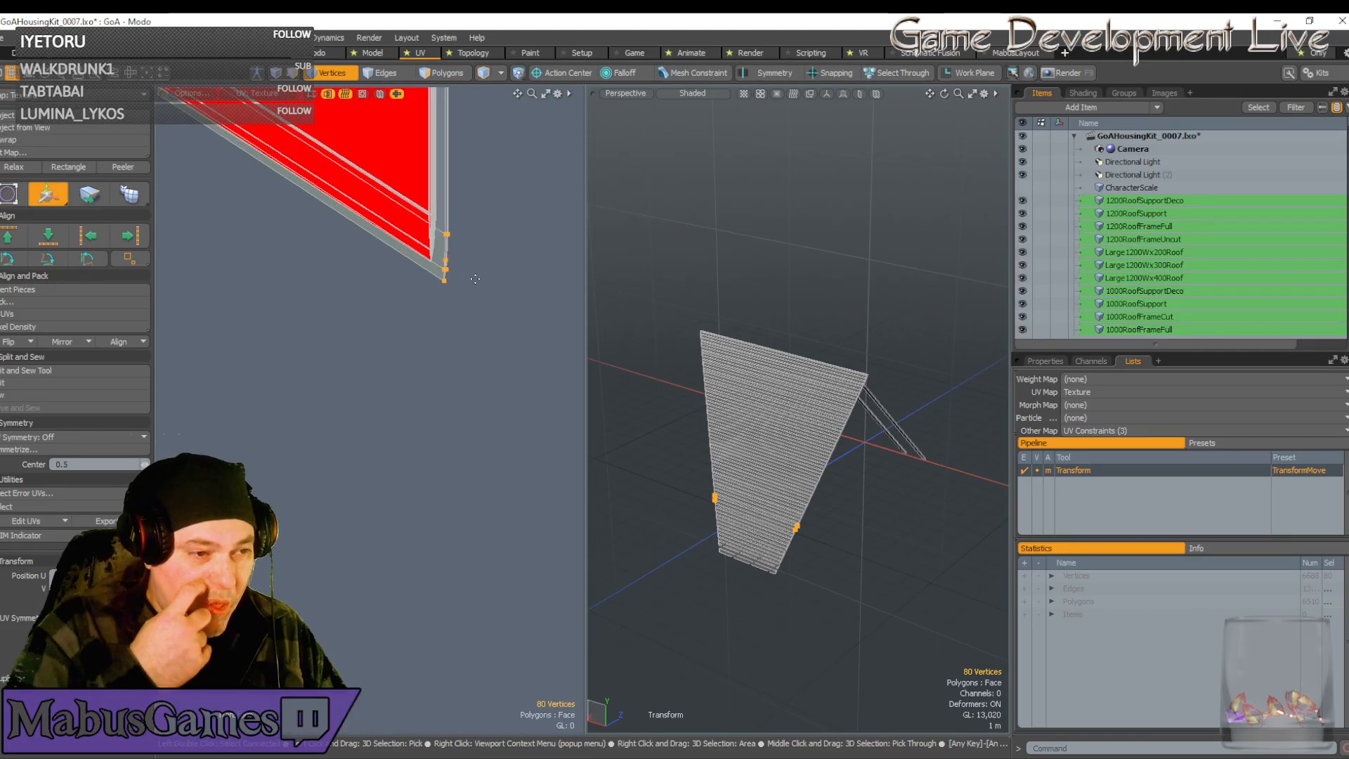
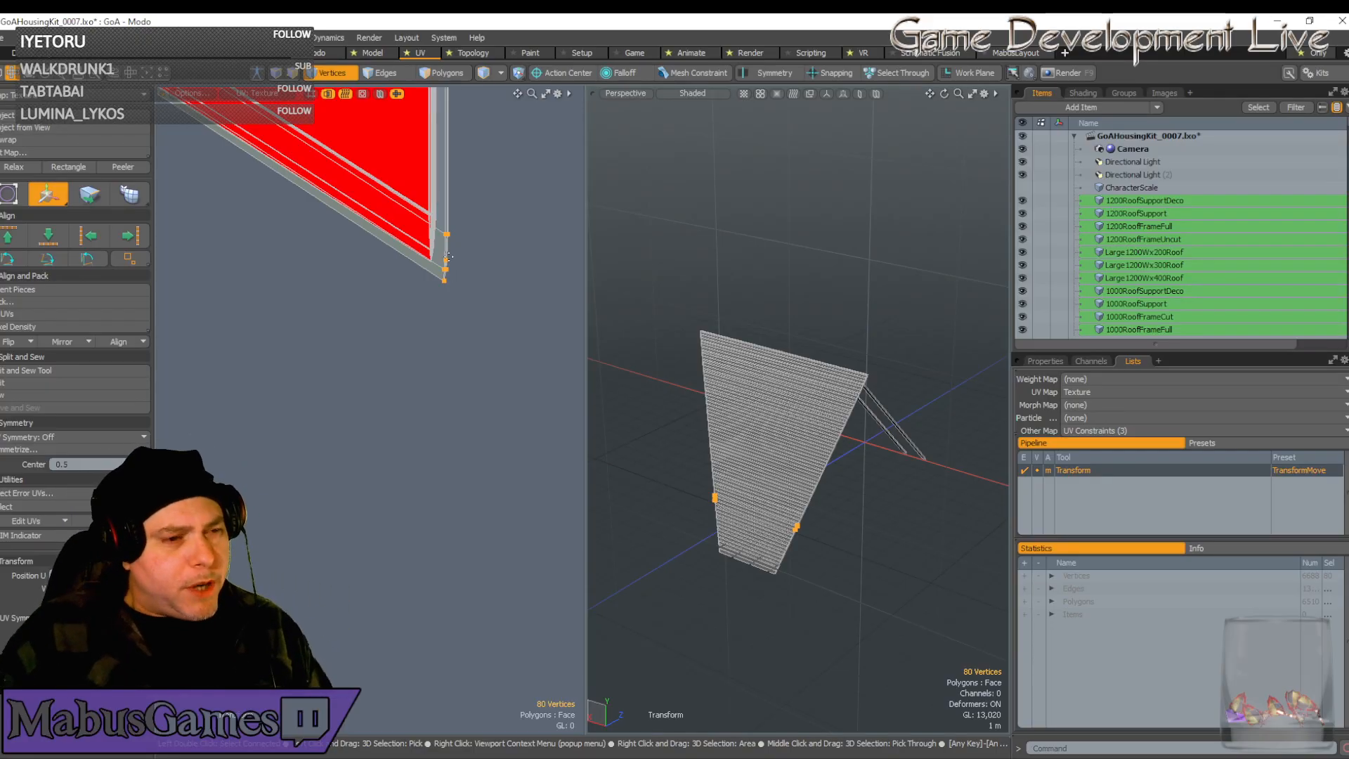
Lasso the seven vertices at the red strip's lower tip and move them up and left
key("space")
right_click_drag(475, 319, 432, 220)
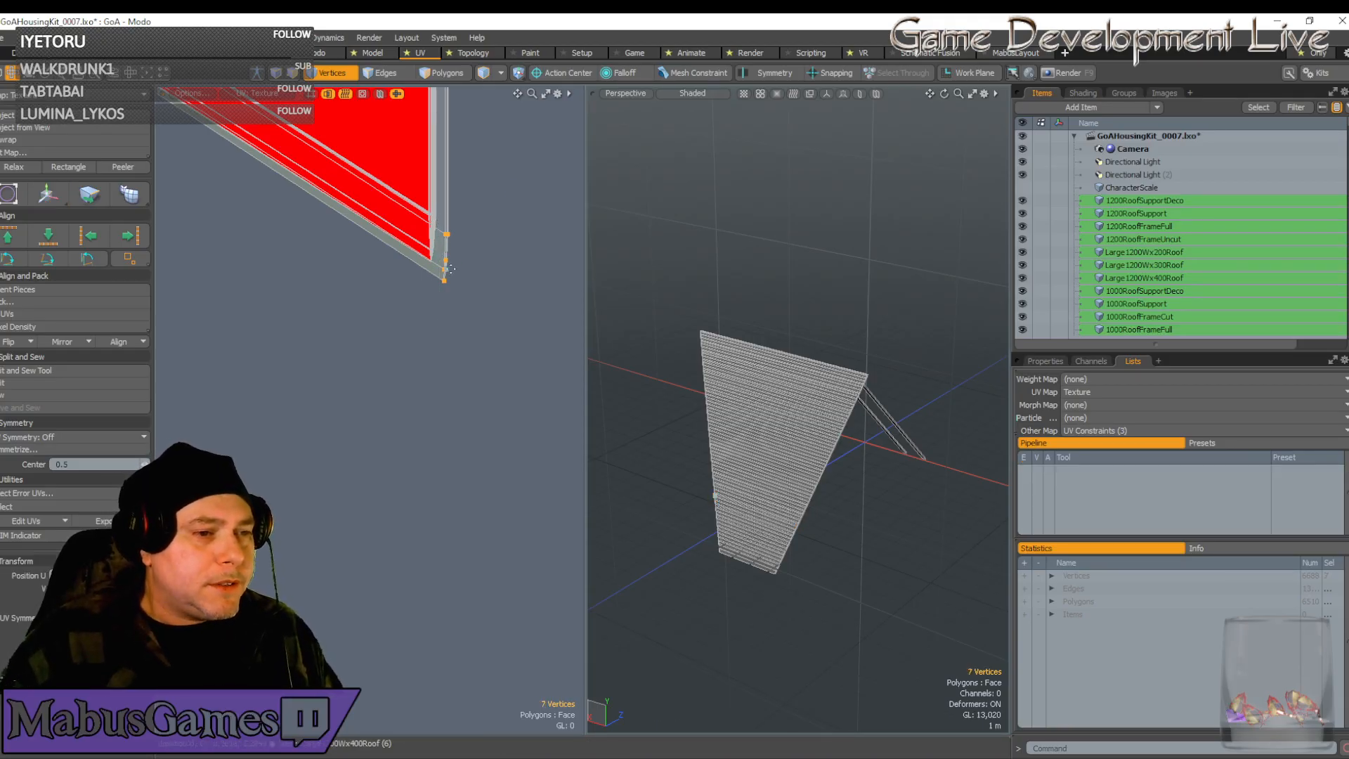
key("w")
left_click_drag(517, 190, 502, 170)
scroll(427, 248, "up", 4)
scroll(494, 216, "up", 3)
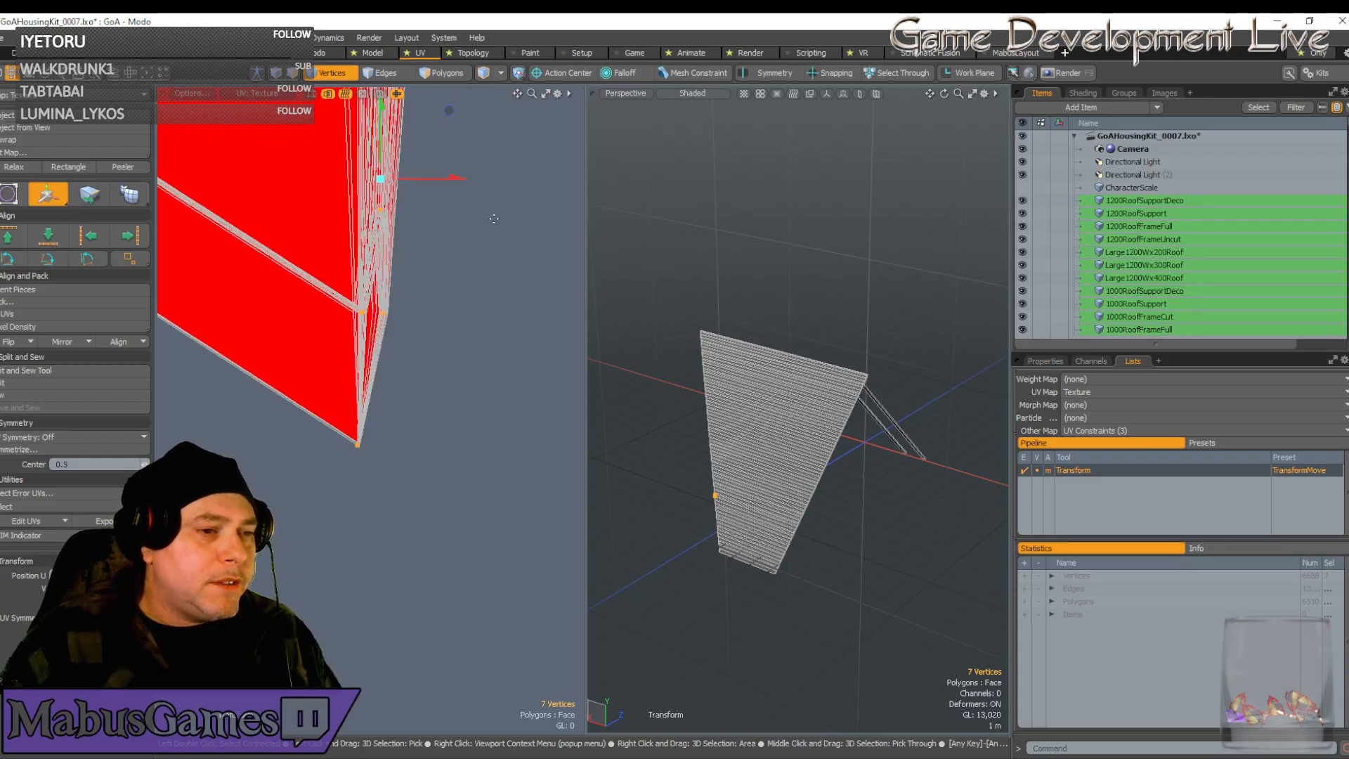
scroll(494, 215, "down", 3)
scroll(492, 210, "down", 2)
key("q")
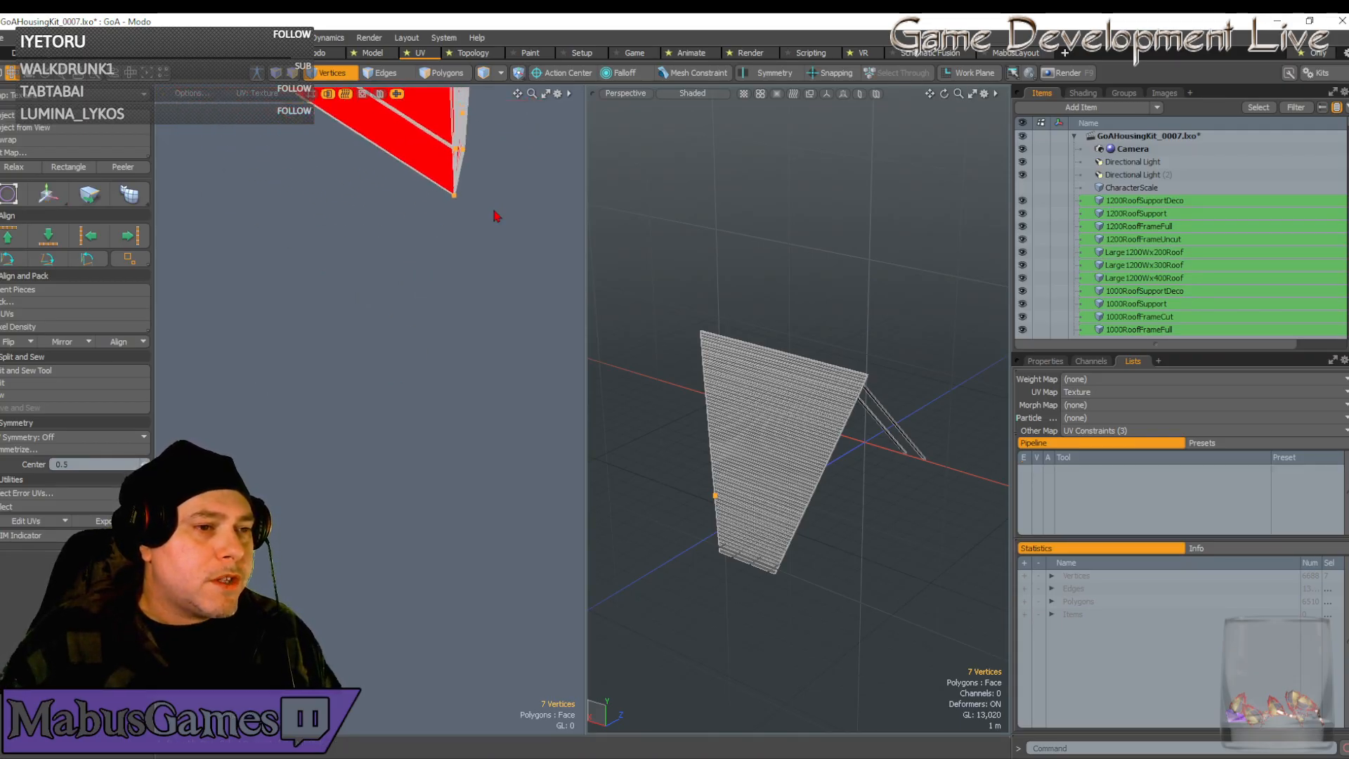
Try moving the corner vertices up and right from a corner pivot, then undo that move
scroll(493, 215, "up", 4)
left_click_drag(491, 215, 490, 268, "alt")
key("w")
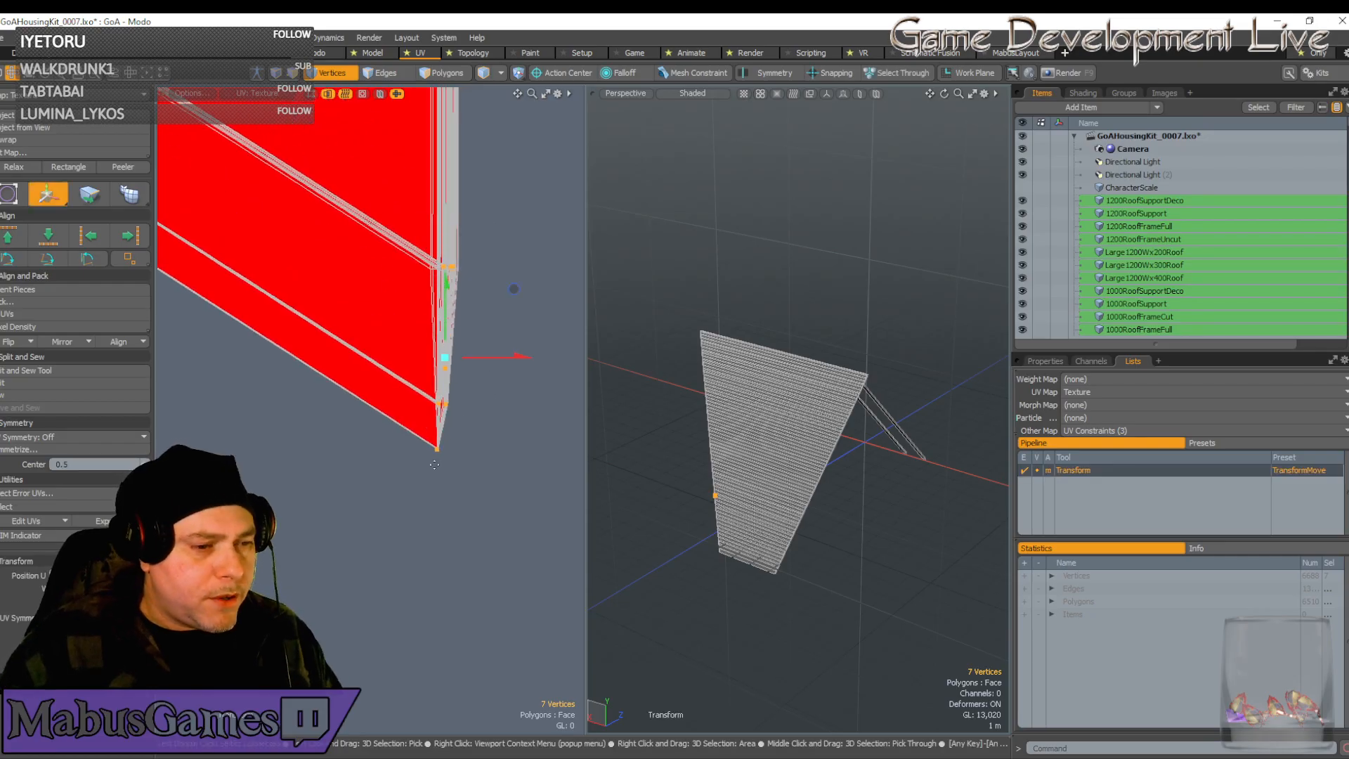
scroll(451, 452, "up", 4)
left_click(434, 426)
scroll(435, 426, "up", 4)
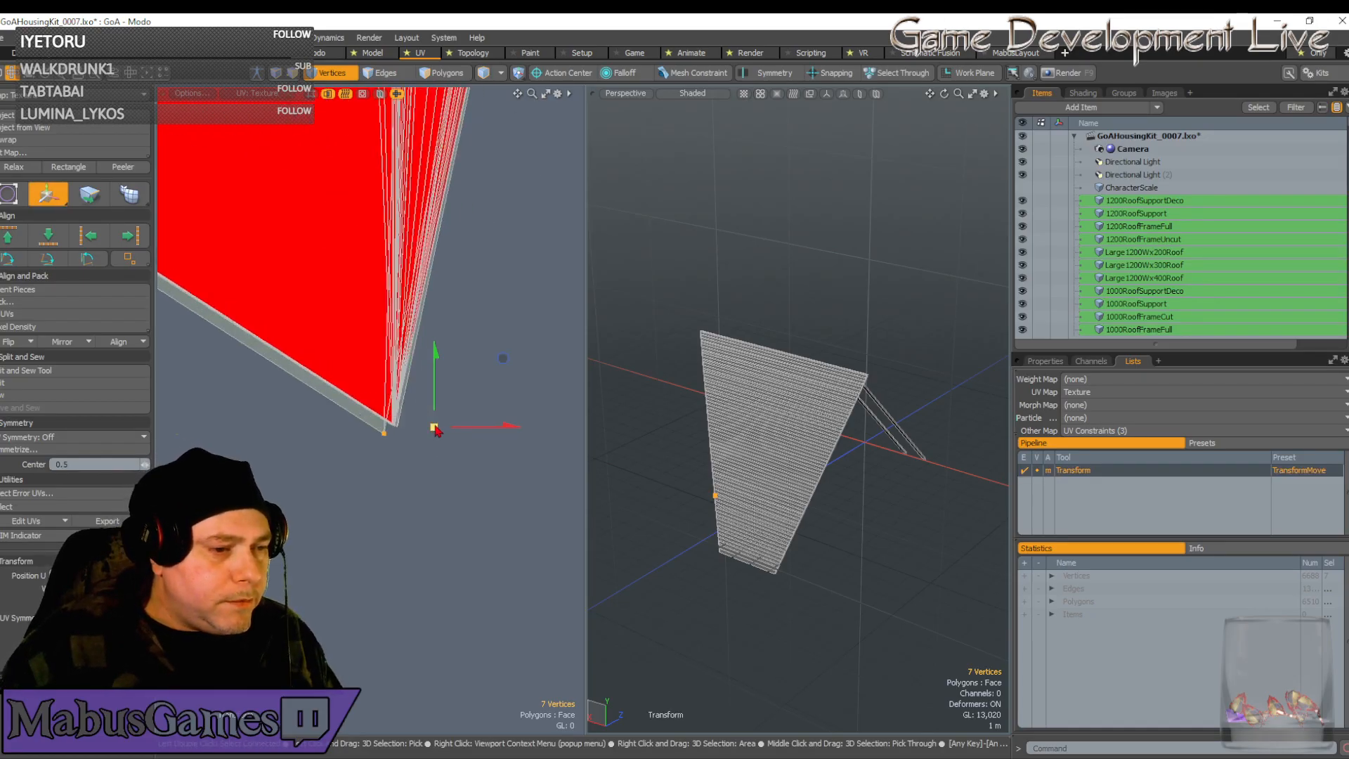
left_click_drag(503, 358, 512, 350)
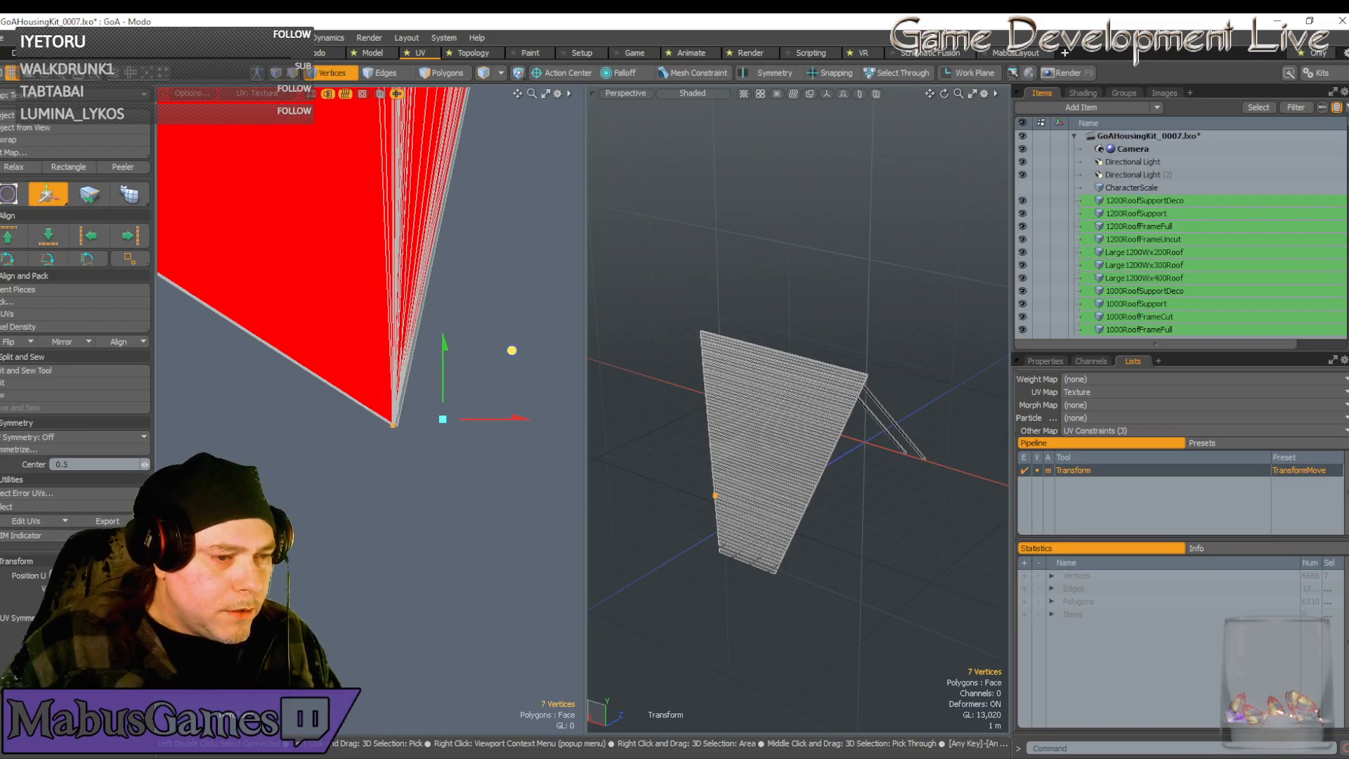
key("ctrl+z")
key("ctrl+z")
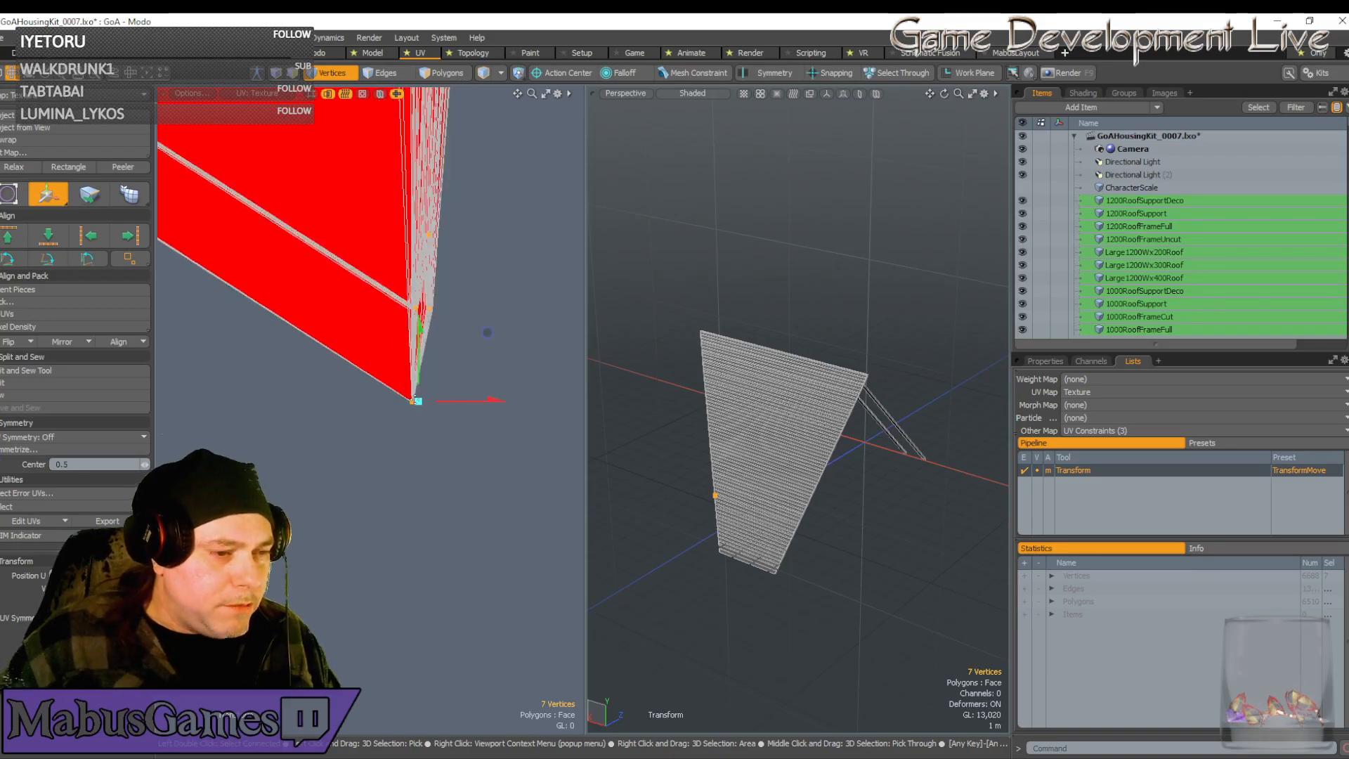
scroll(215, 359, "down", 9)
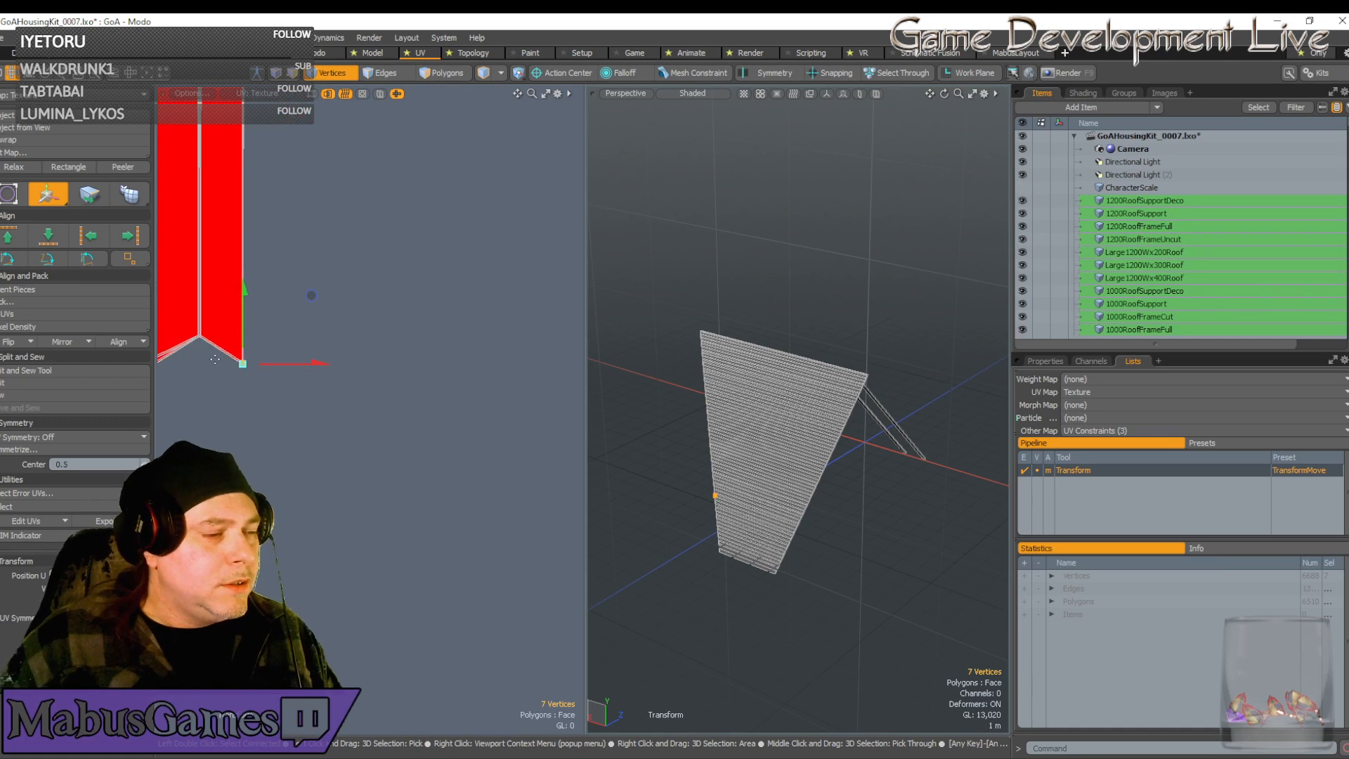
Pan and zoom the UV view to the strip's lower-left corner
key("space")
left_click_drag(215, 359, 307, 300, "alt")
scroll(307, 309, "up", 4)
scroll(269, 211, "up", 3)
left_click_drag(160, 276, 343, 268, "alt")
scroll(269, 200, "up", 3)
scroll(283, 249, "up", 3)
Drag the lower-left corner vertices down and right onto the strip edge so the strip ends in a point
key("w")
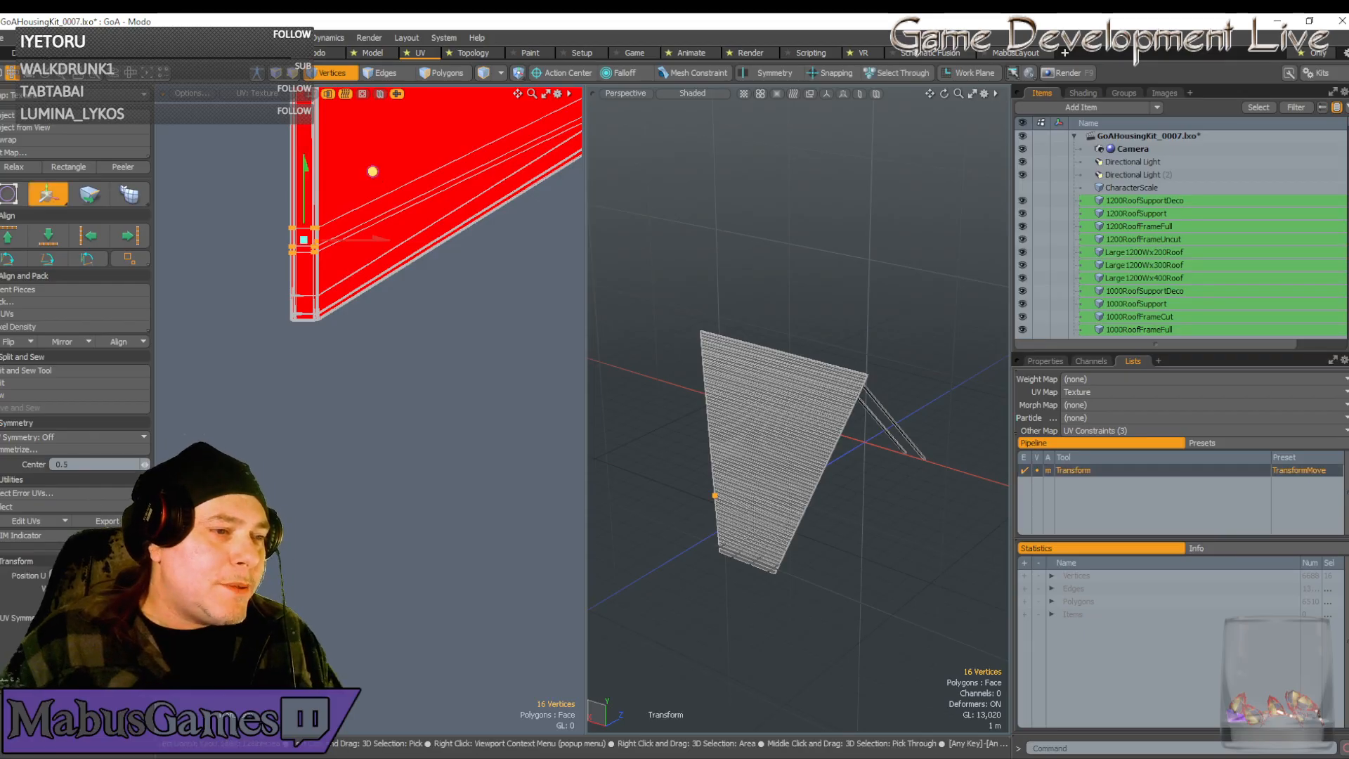
left_click_drag(373, 172, 372, 239)
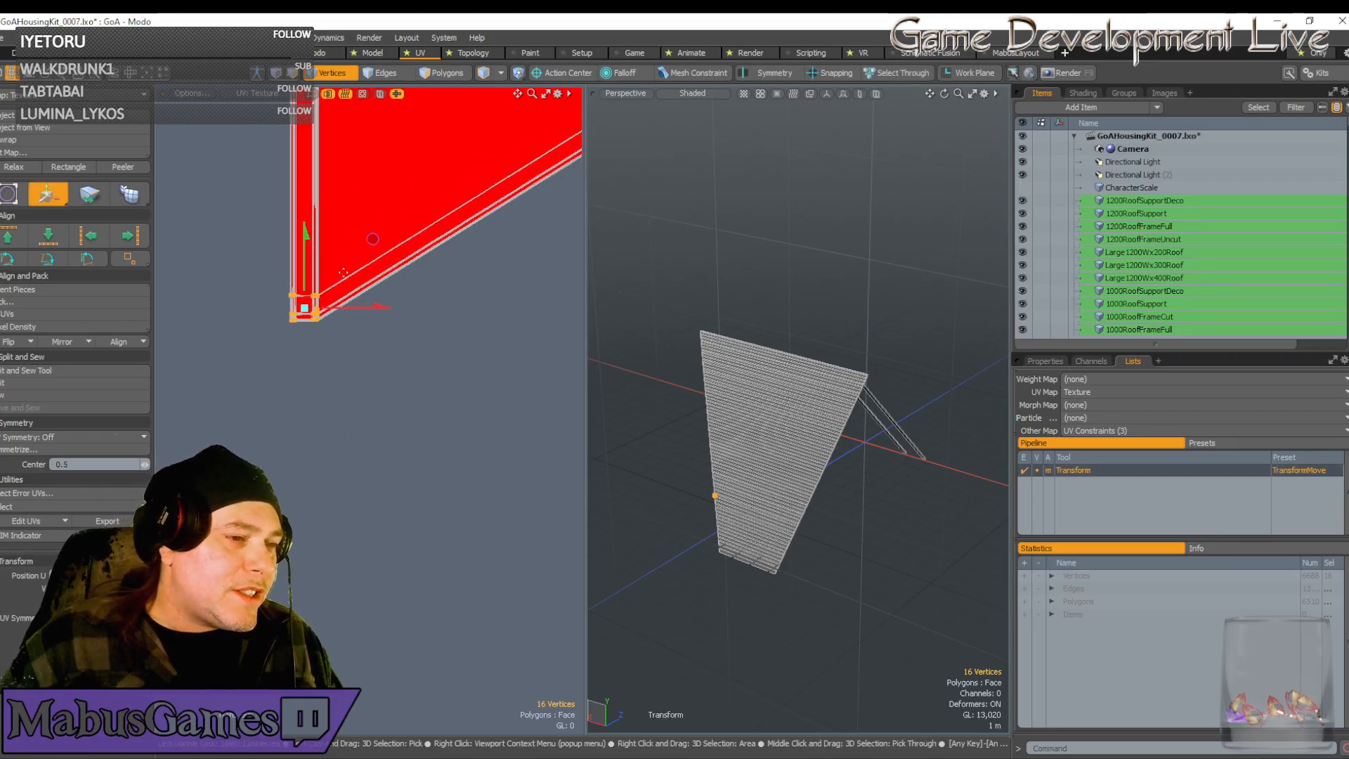
scroll(372, 239, "up", 5)
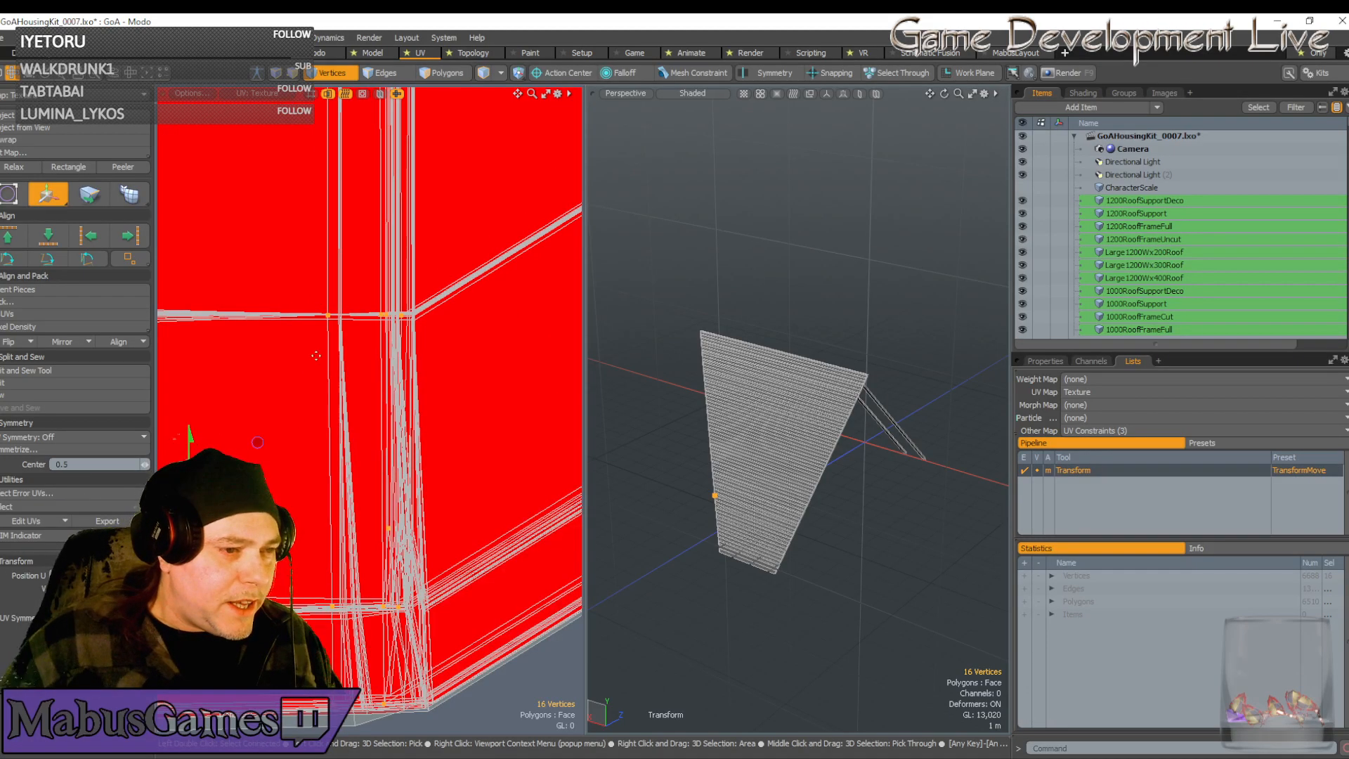
scroll(352, 314, "up", 3)
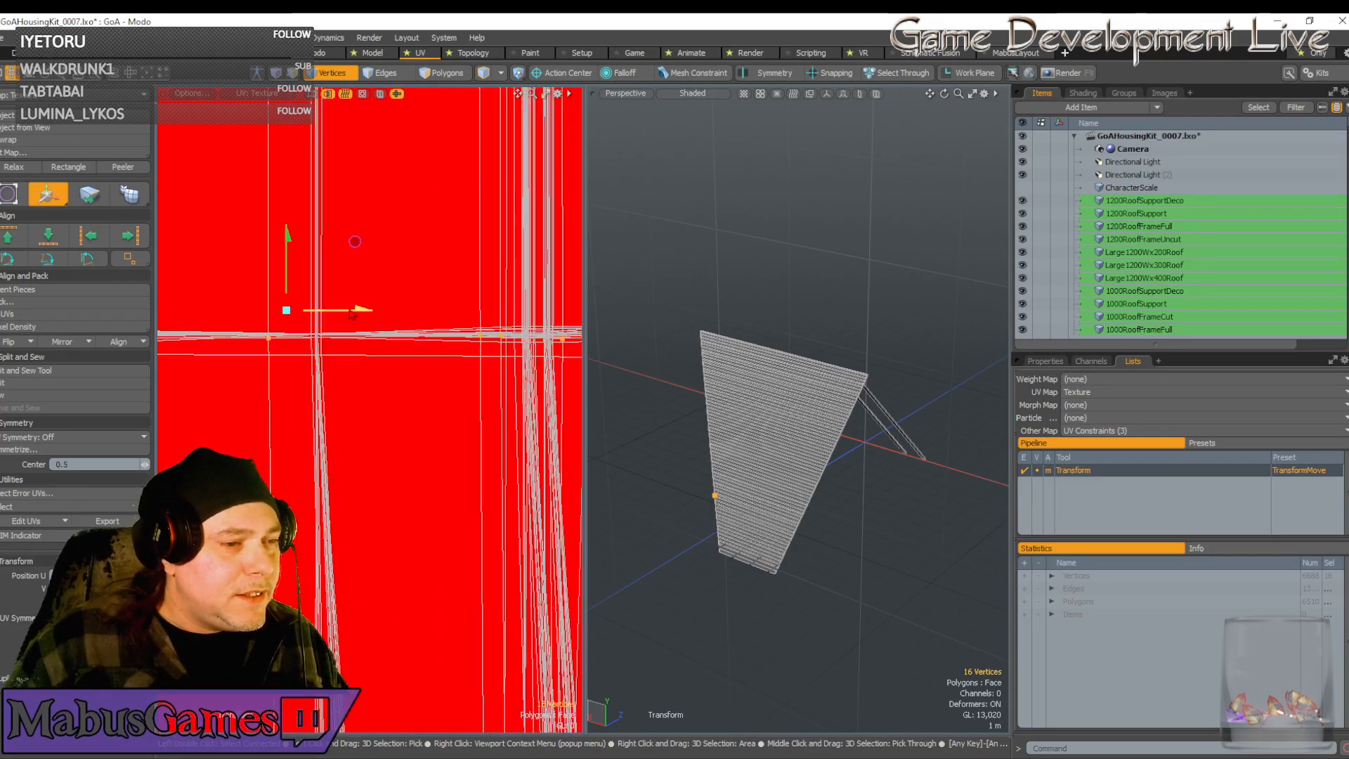
mouse_move(355, 241)
left_mouse_down()
mouse_move(401, 241)
mouse_move(333, 256)
left_mouse_up()
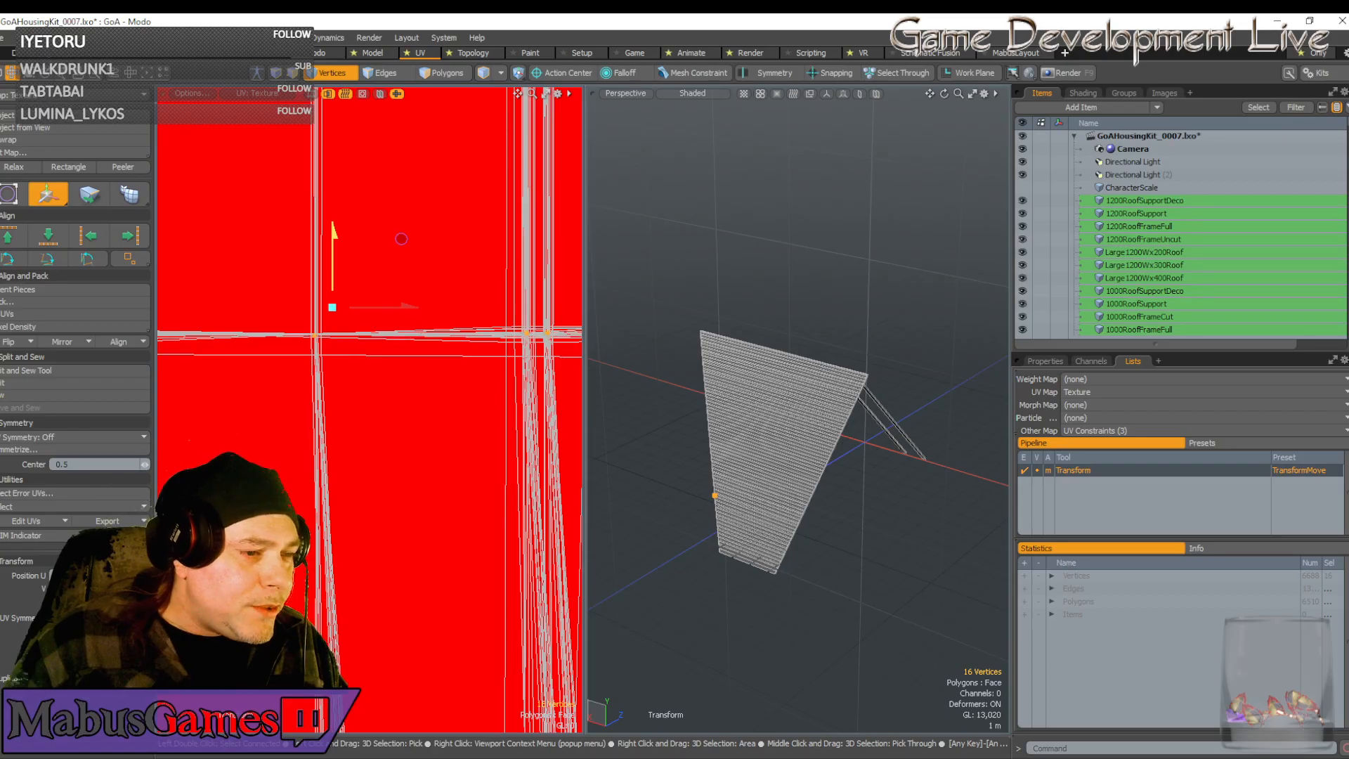
scroll(315, 308, "up", 2)
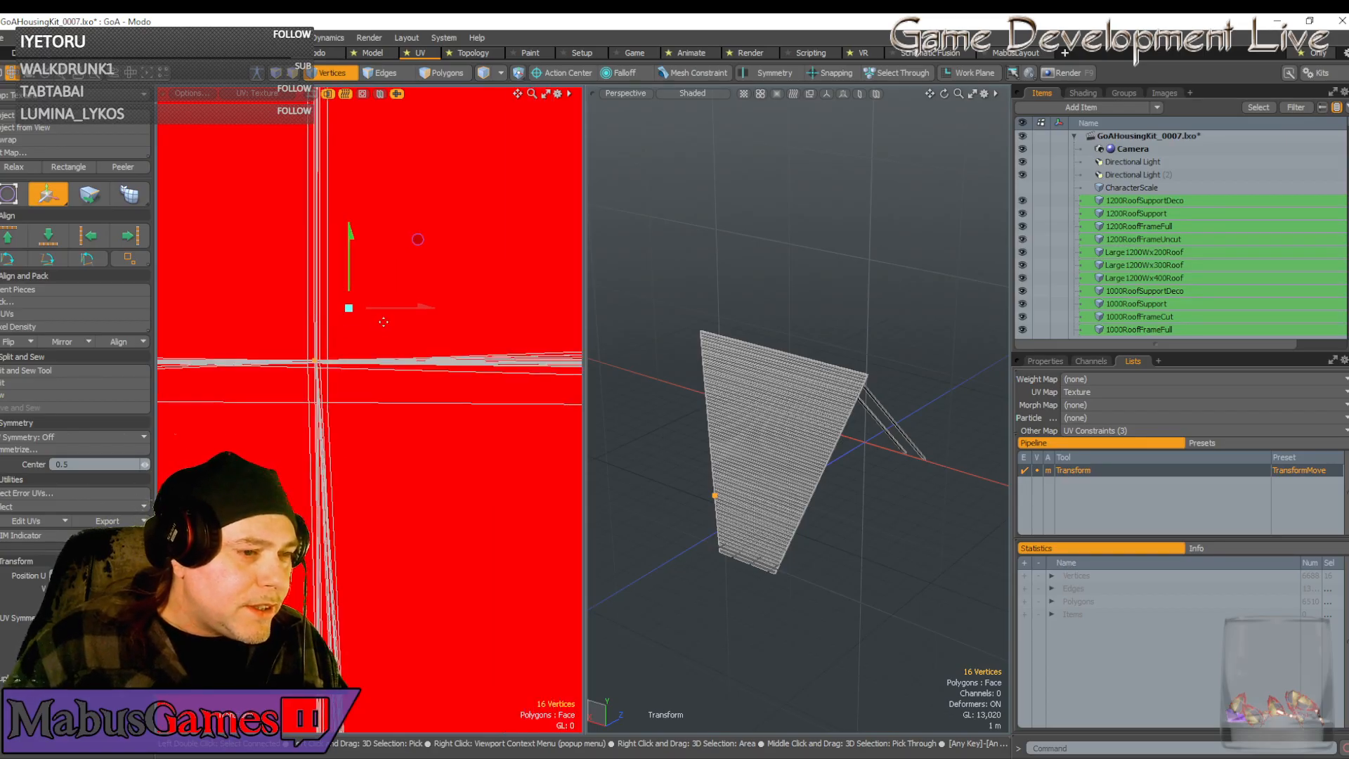
scroll(384, 322, "down", 2)
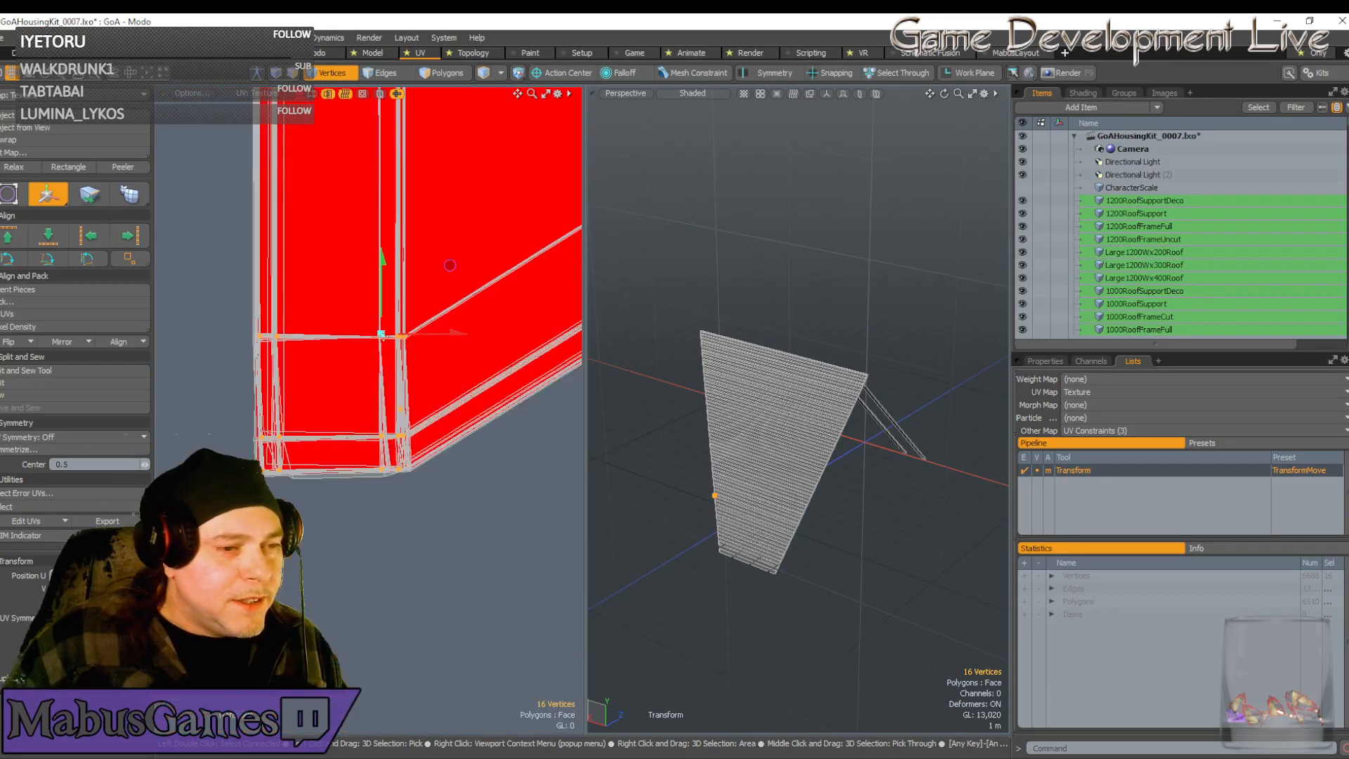
scroll(450, 265, "down", 5)
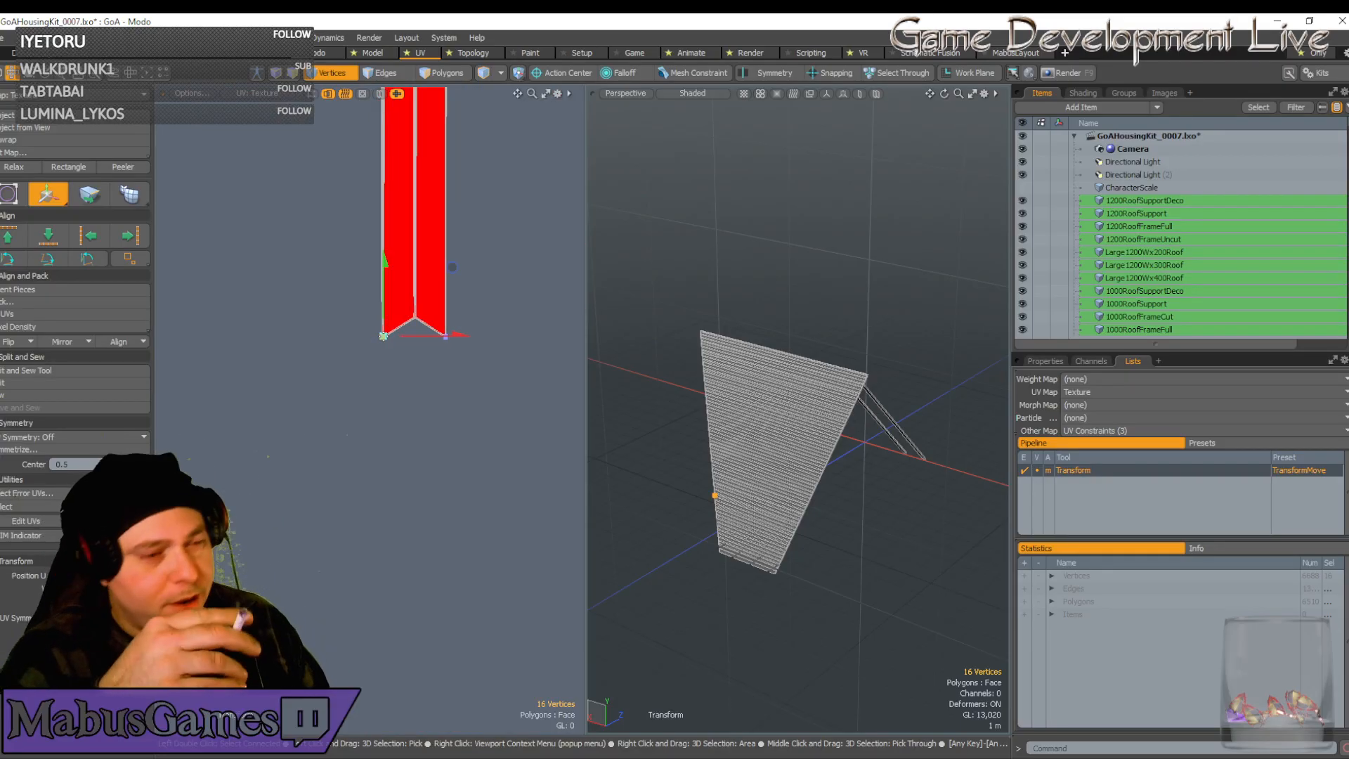
scroll(383, 337, "down", 4)
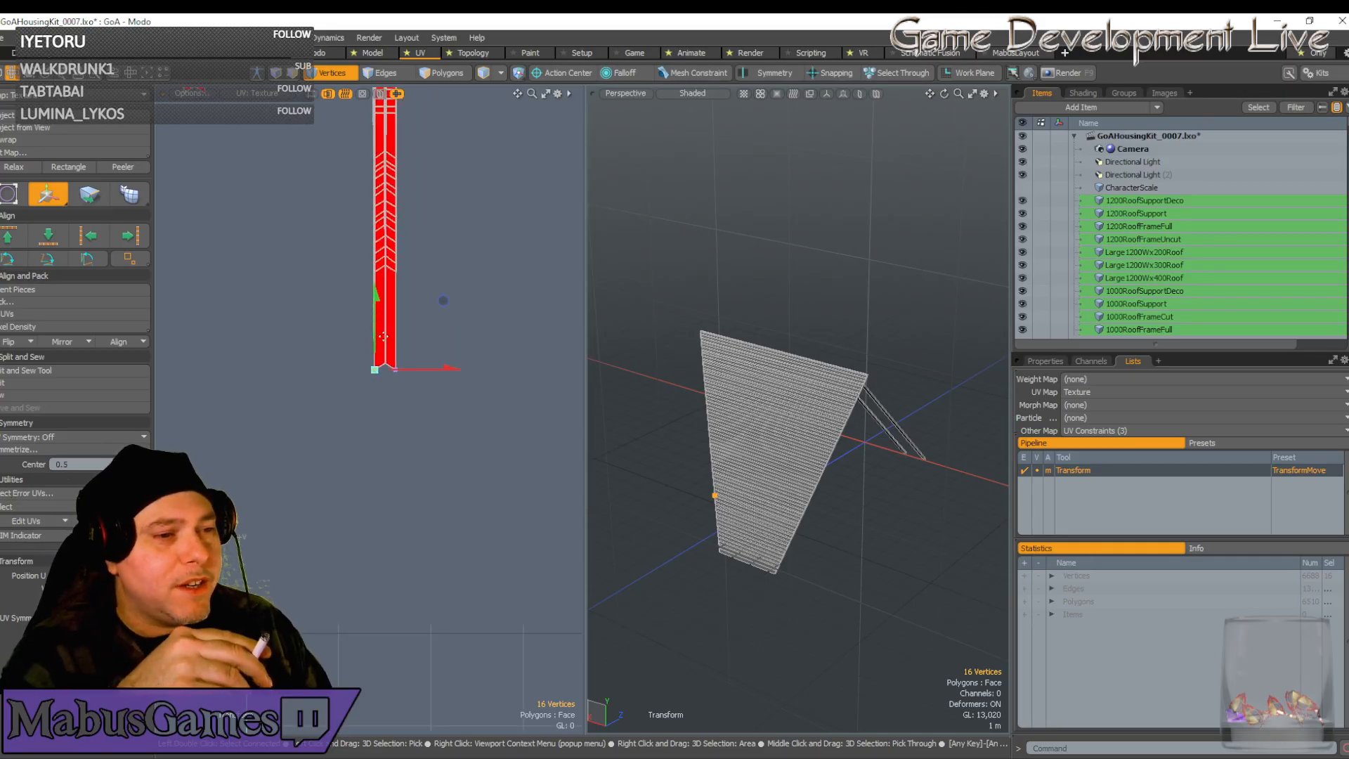
key("q")
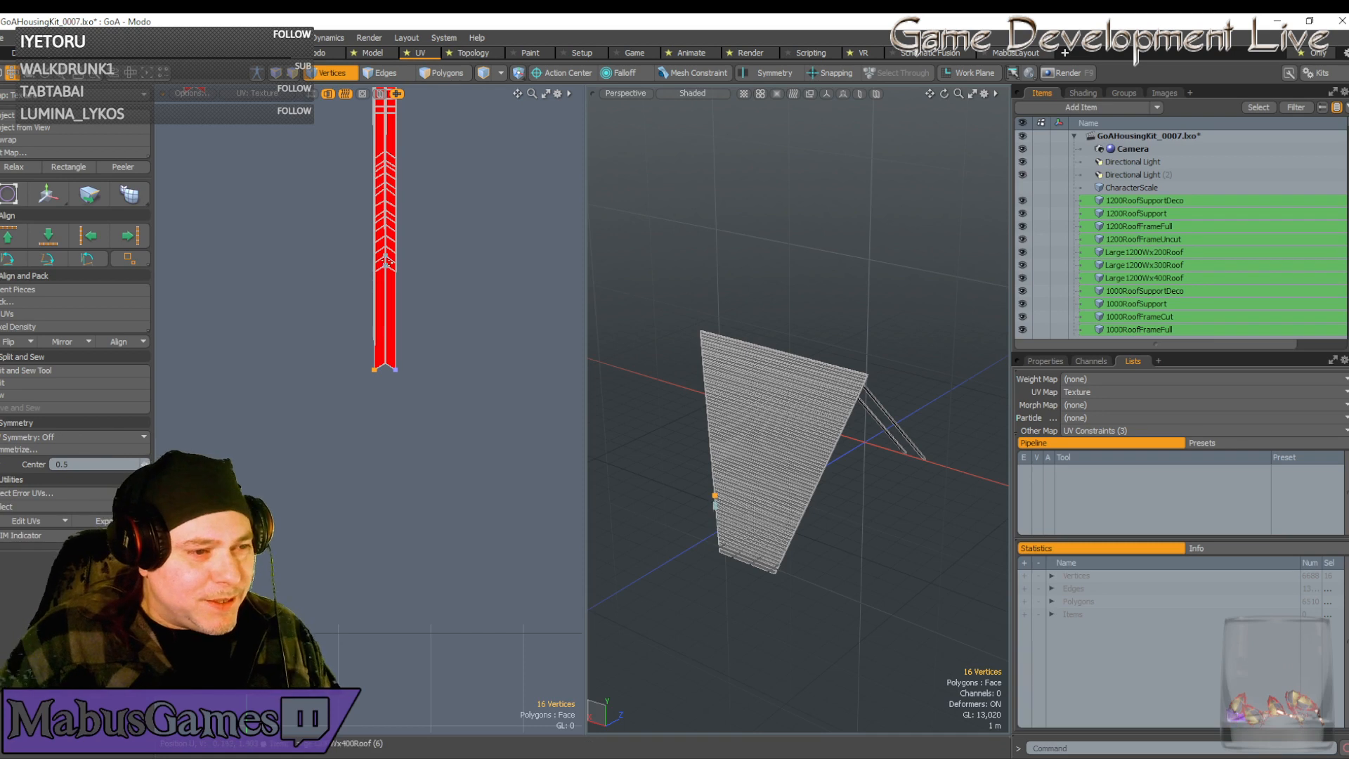
right_click_drag(386, 262, 386, 288)
Slide the selected vertex row straight down toward the strip's tip
key("w")
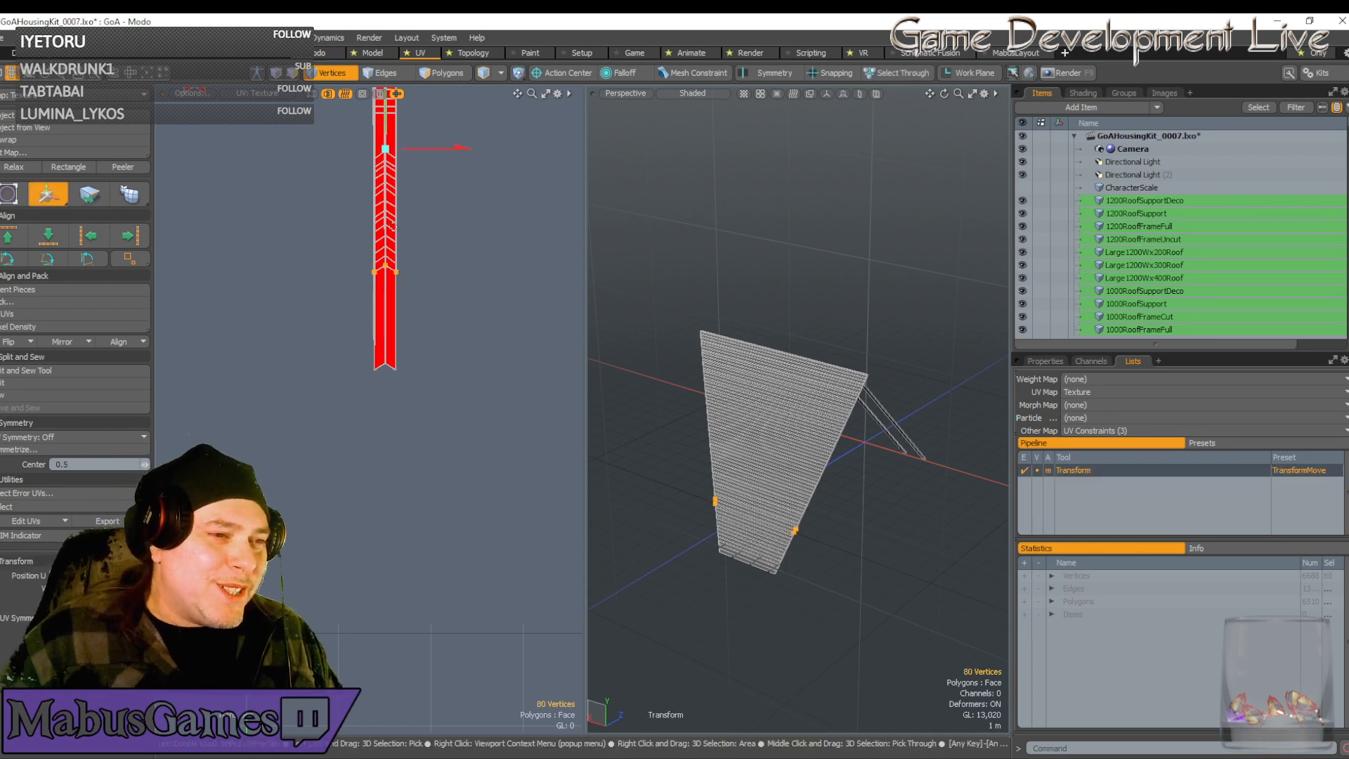
left_click_drag(387, 129, 386, 229)
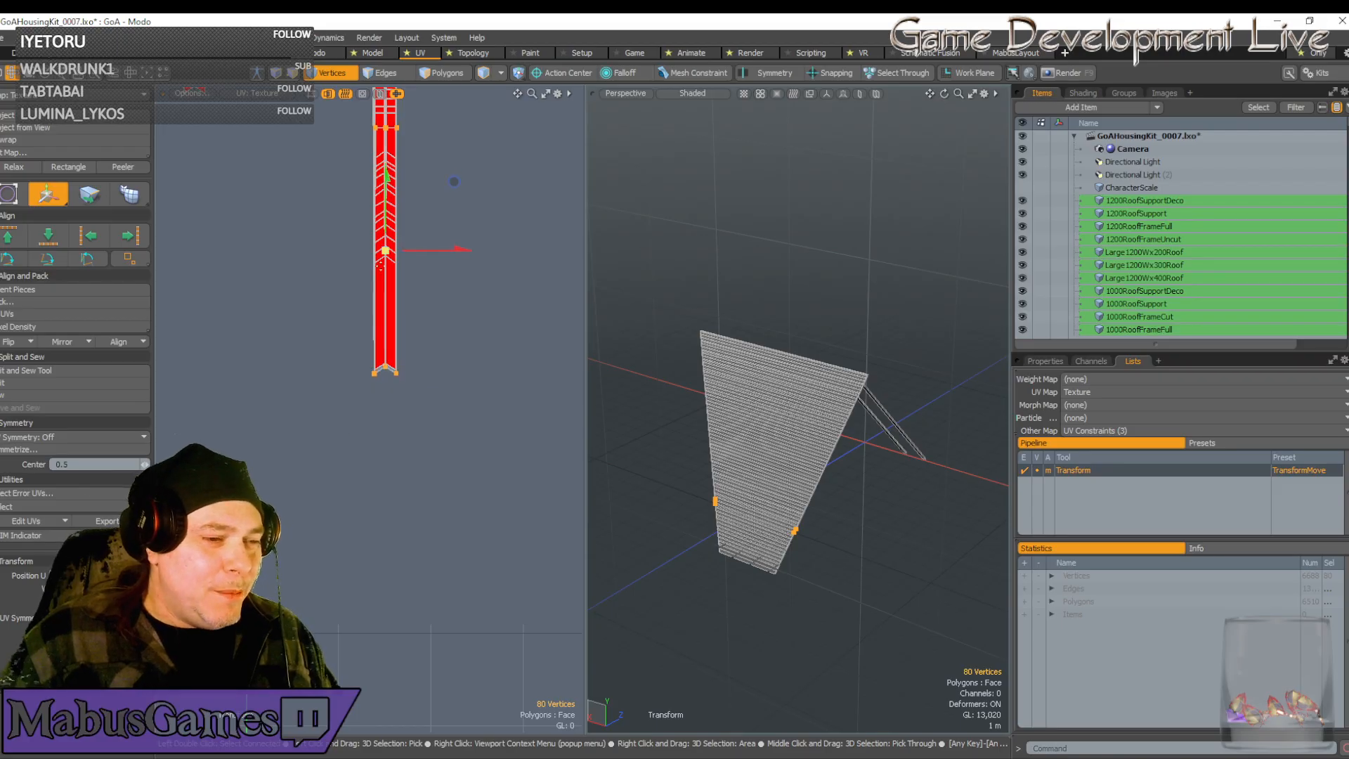
scroll(384, 365, "up", 12)
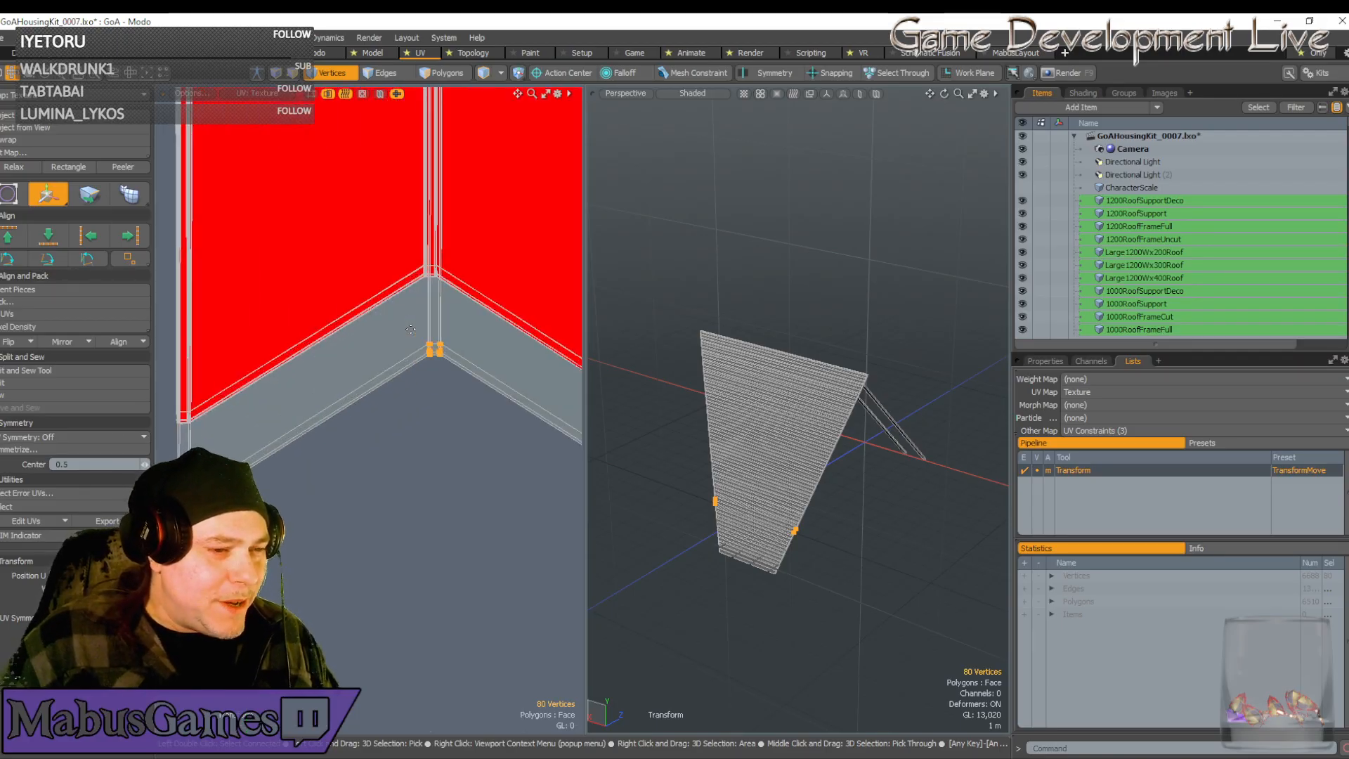
scroll(431, 361, "up", 8)
scroll(435, 357, "down", 8)
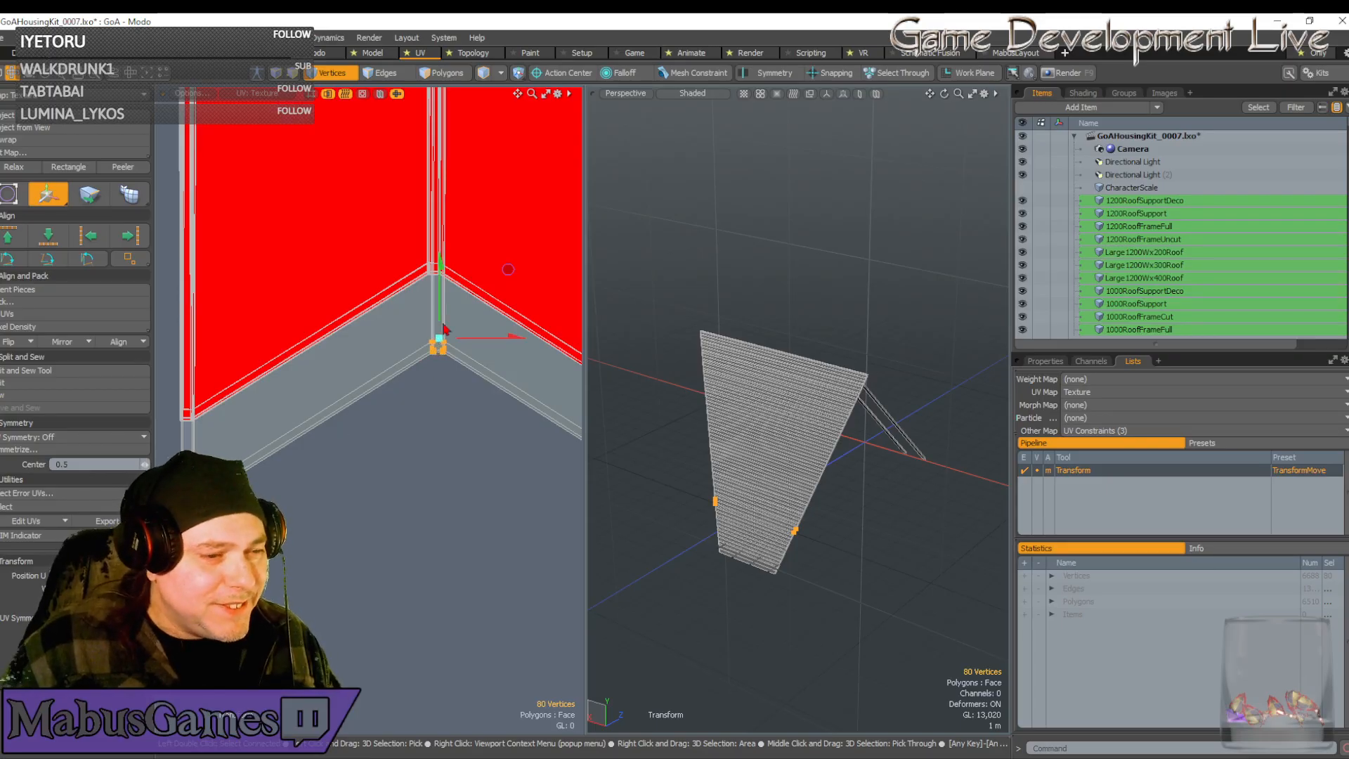
Move the corner vertices up and diagonally into alignment, then nudge the vertical edge slightly left
left_click_drag(506, 266, 498, 224)
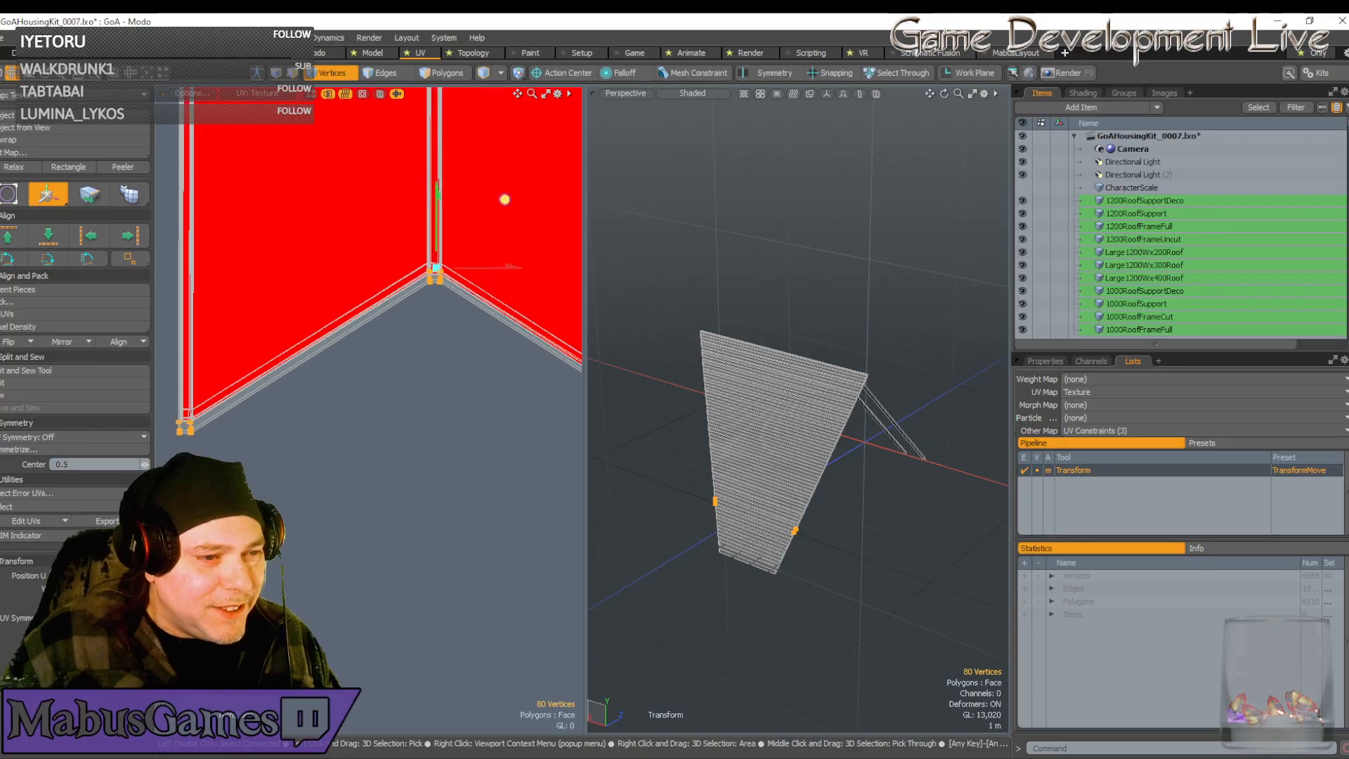
scroll(466, 230, "up", 4)
scroll(444, 258, "up", 6)
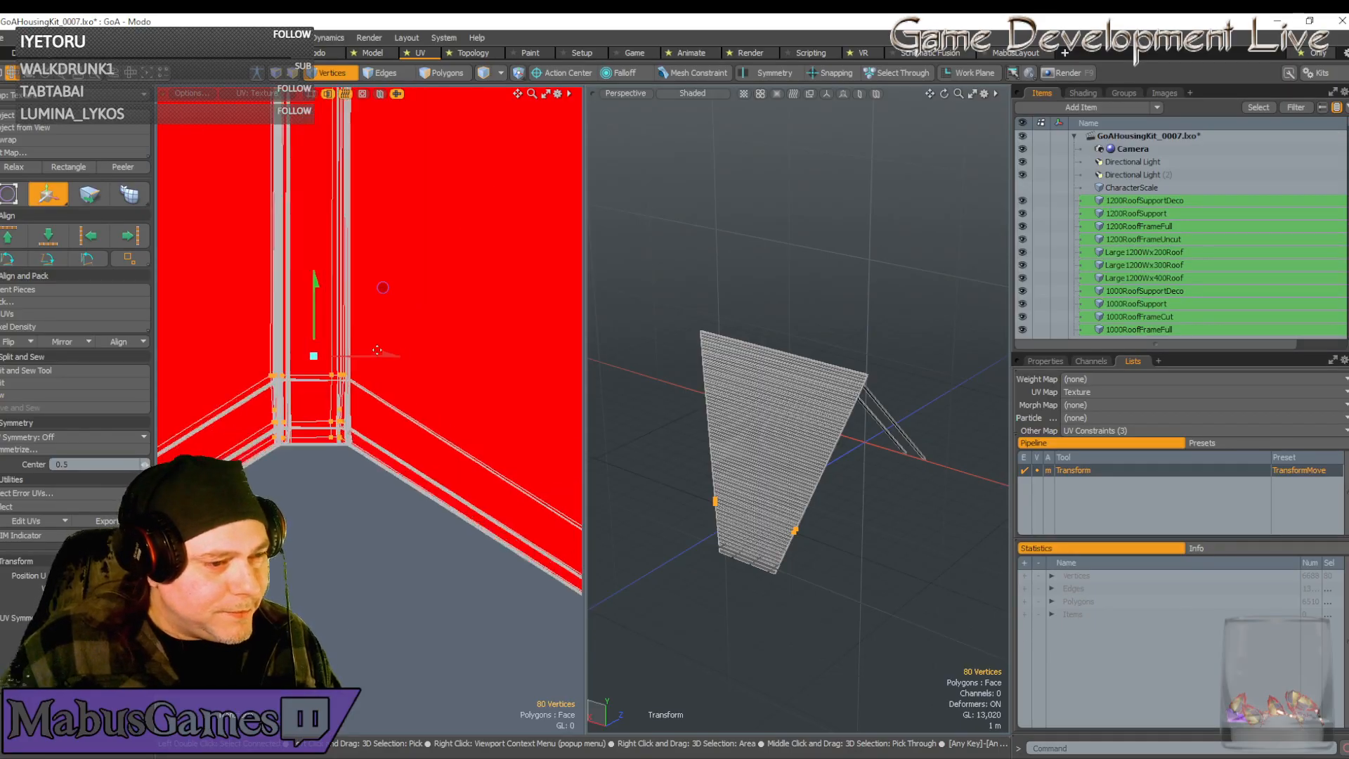
scroll(258, 397, "up", 3)
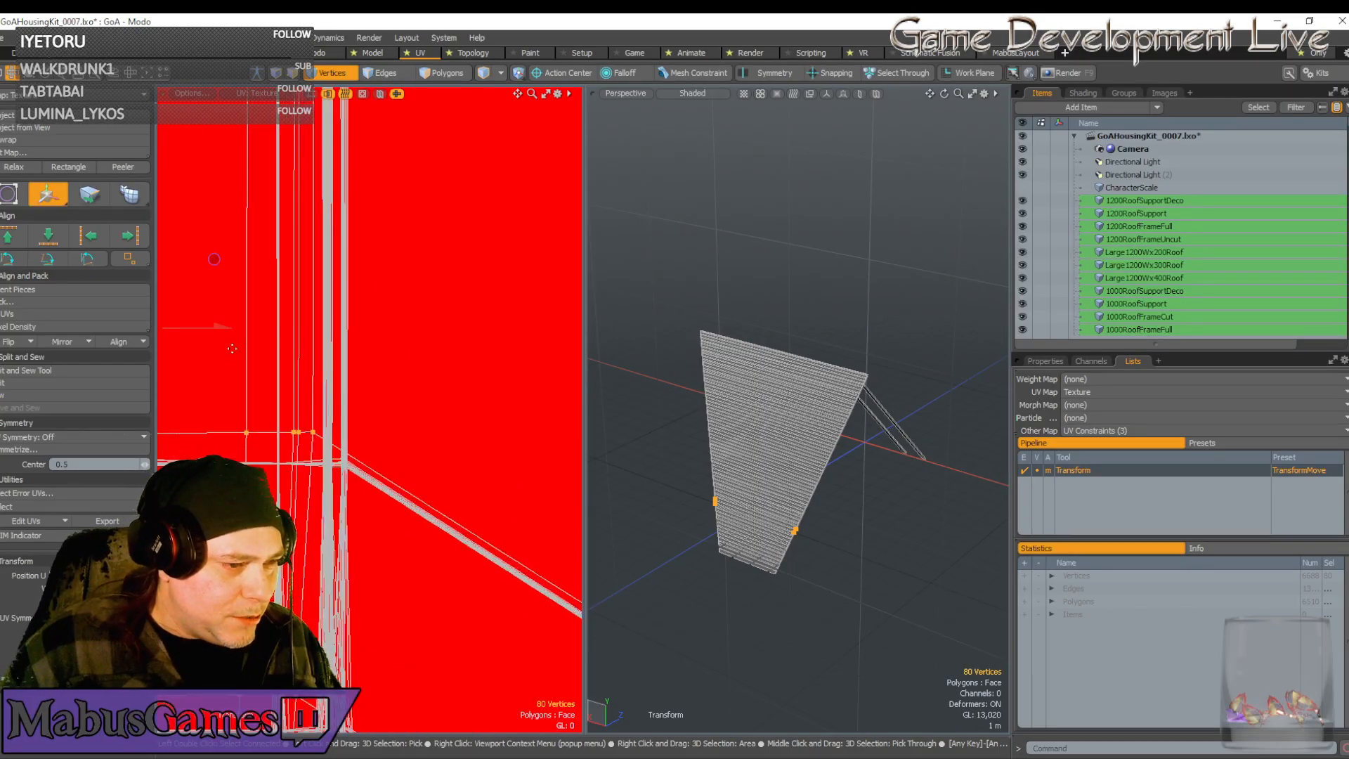
left_click_drag(214, 259, 246, 288)
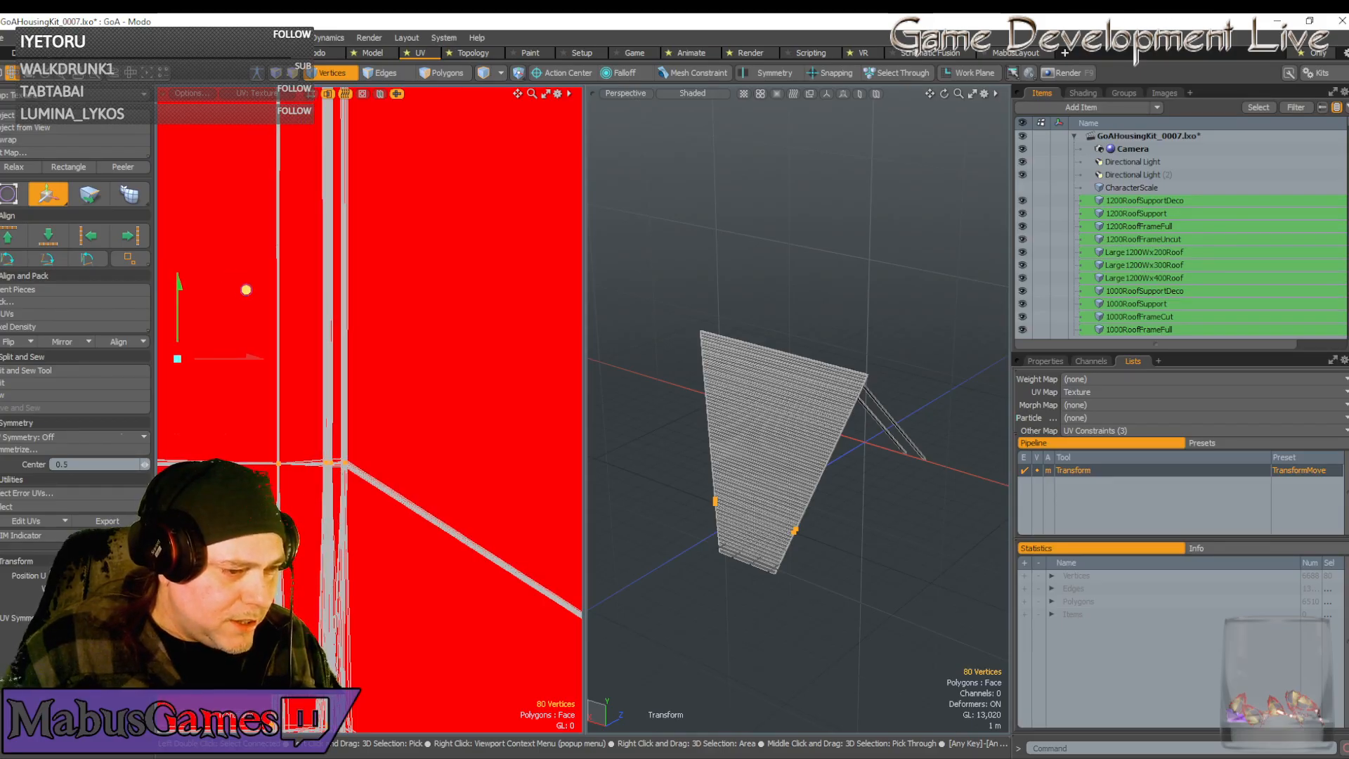
scroll(287, 460, "up", 5)
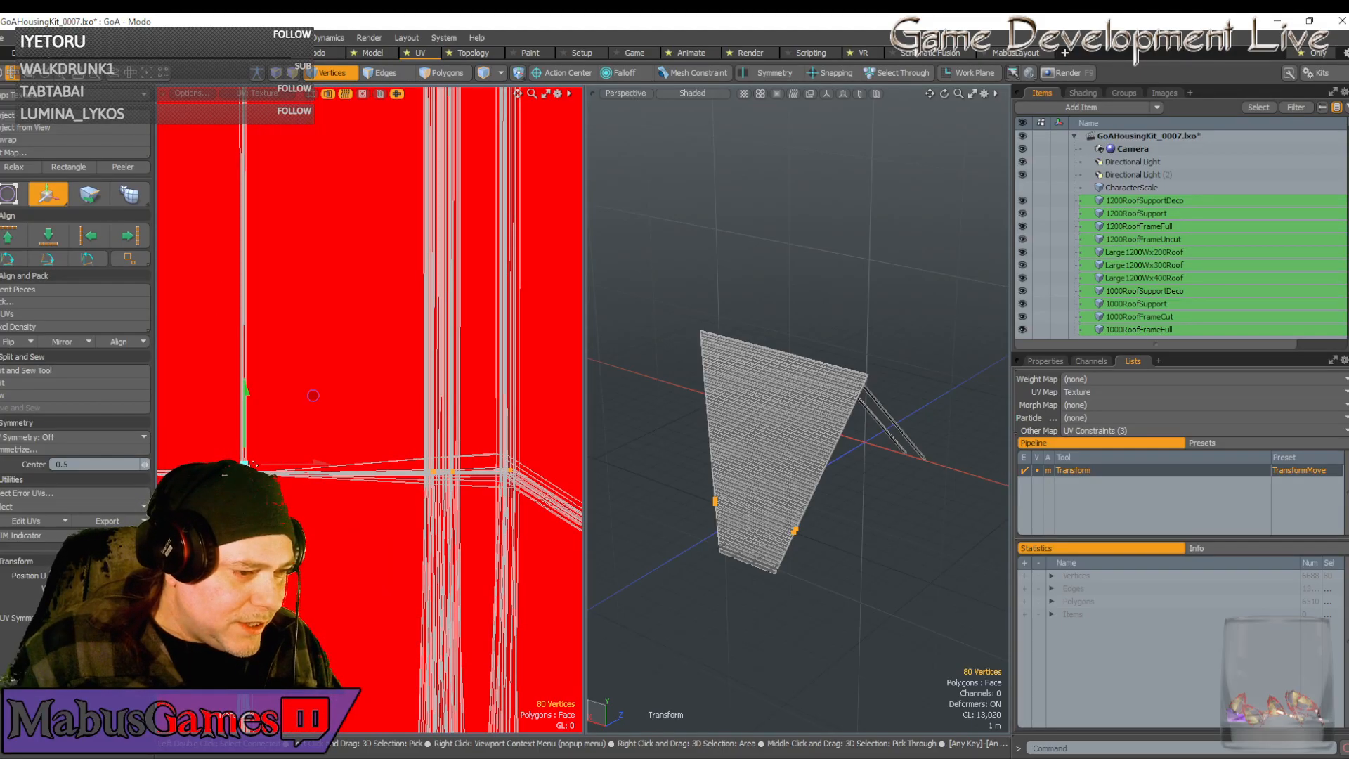
scroll(253, 460, "up", 3)
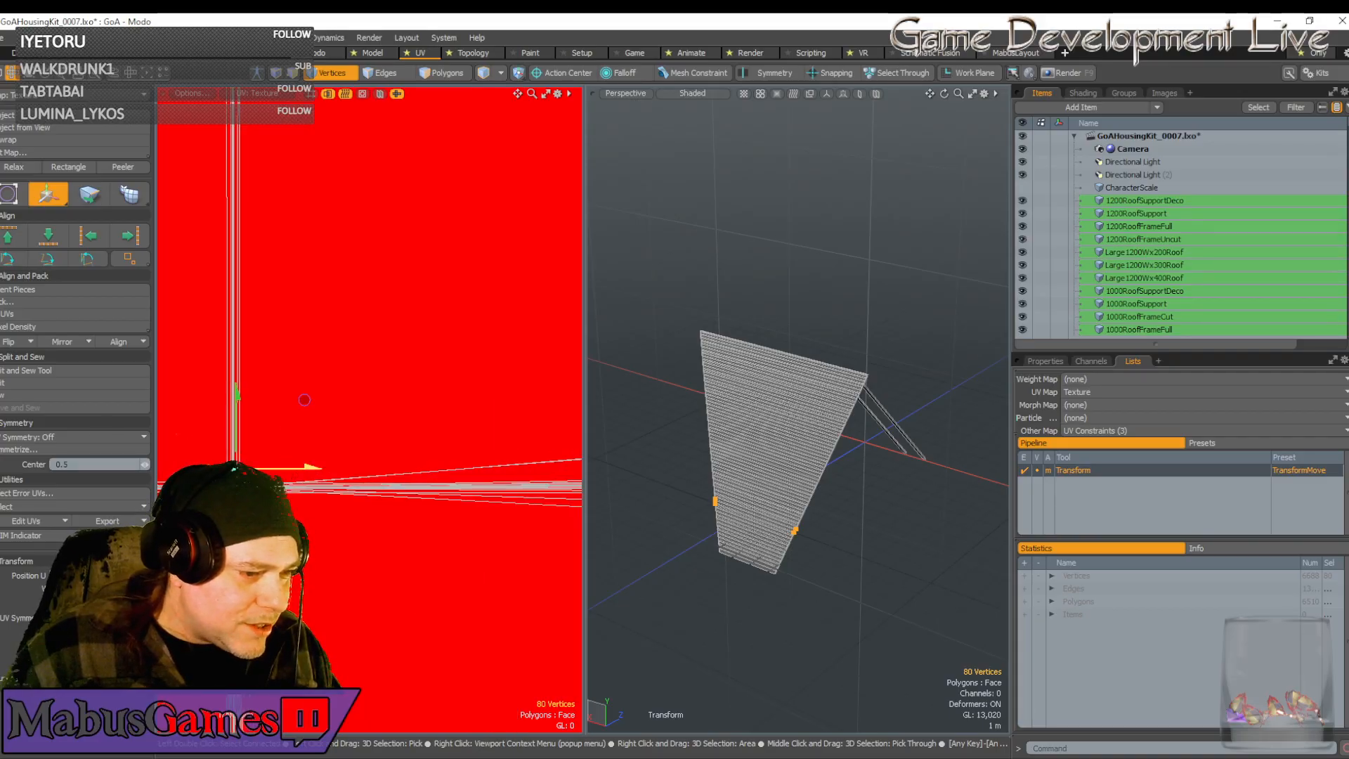
left_click_drag(305, 399, 301, 400)
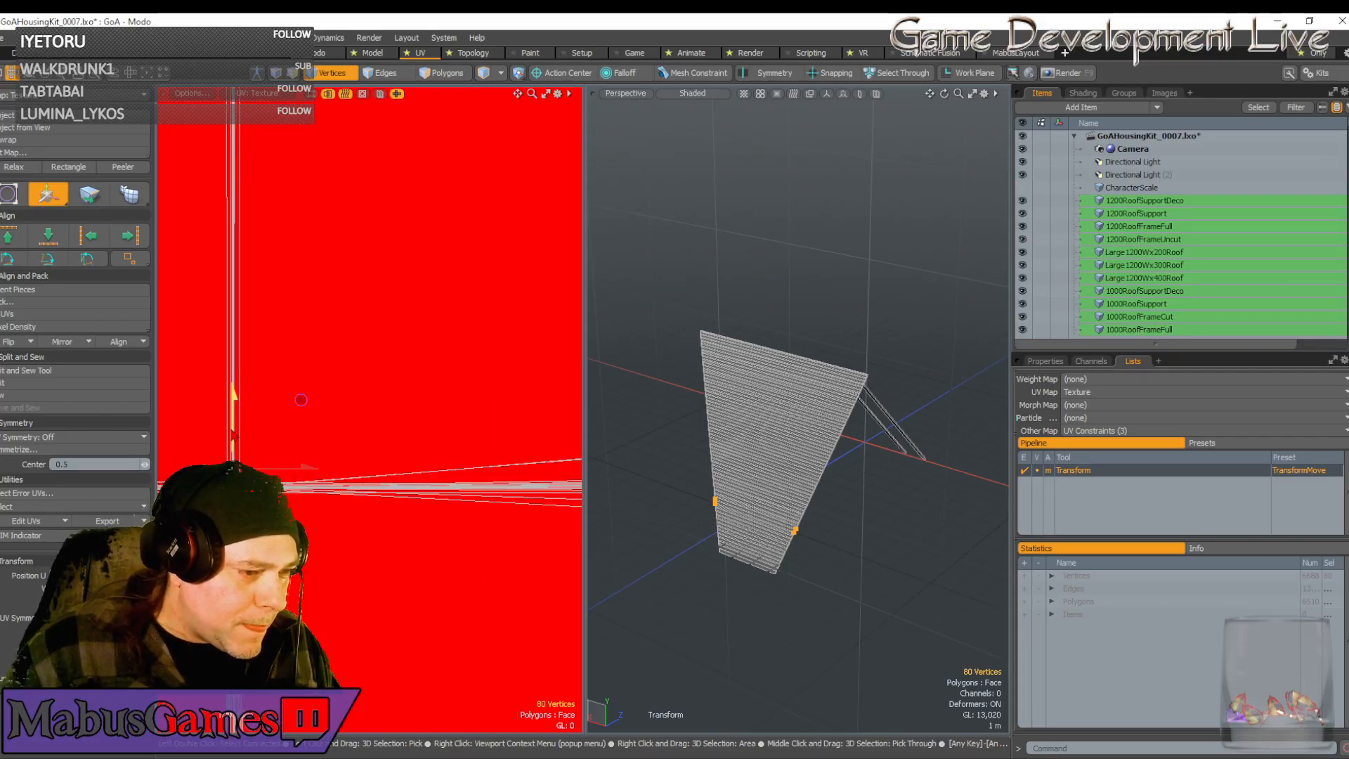
scroll(301, 403, "down", 6)
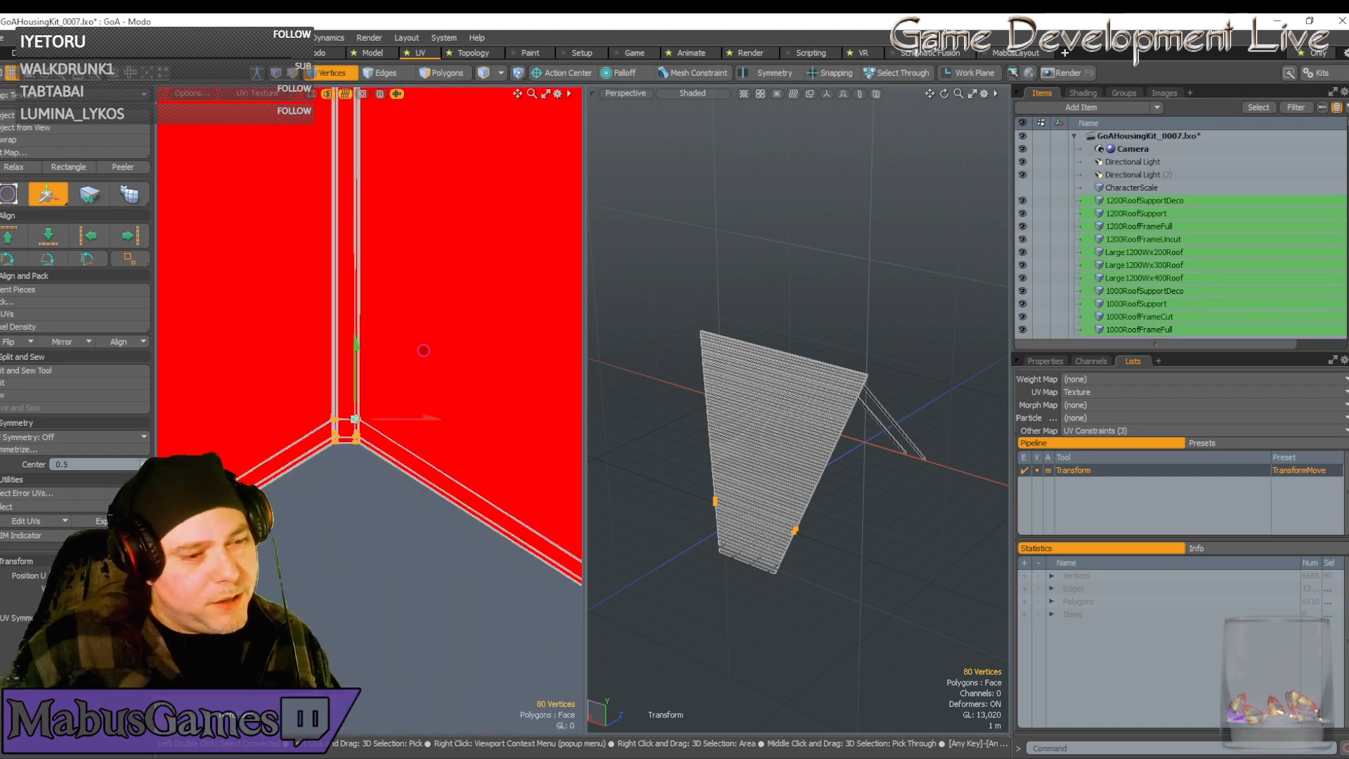
scroll(224, 434, "down", 3)
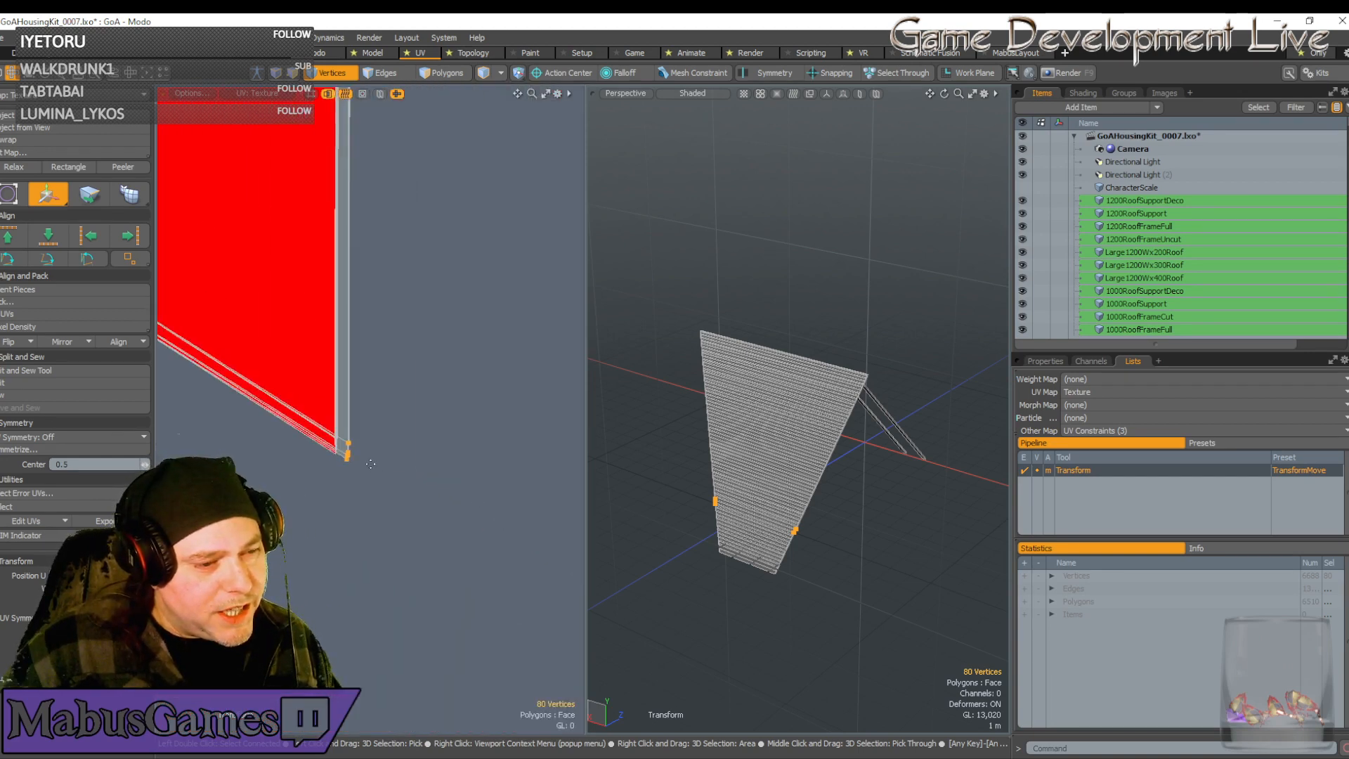
Deselect the strip's upper vertices, leaving only the corner rows selected
key("space")
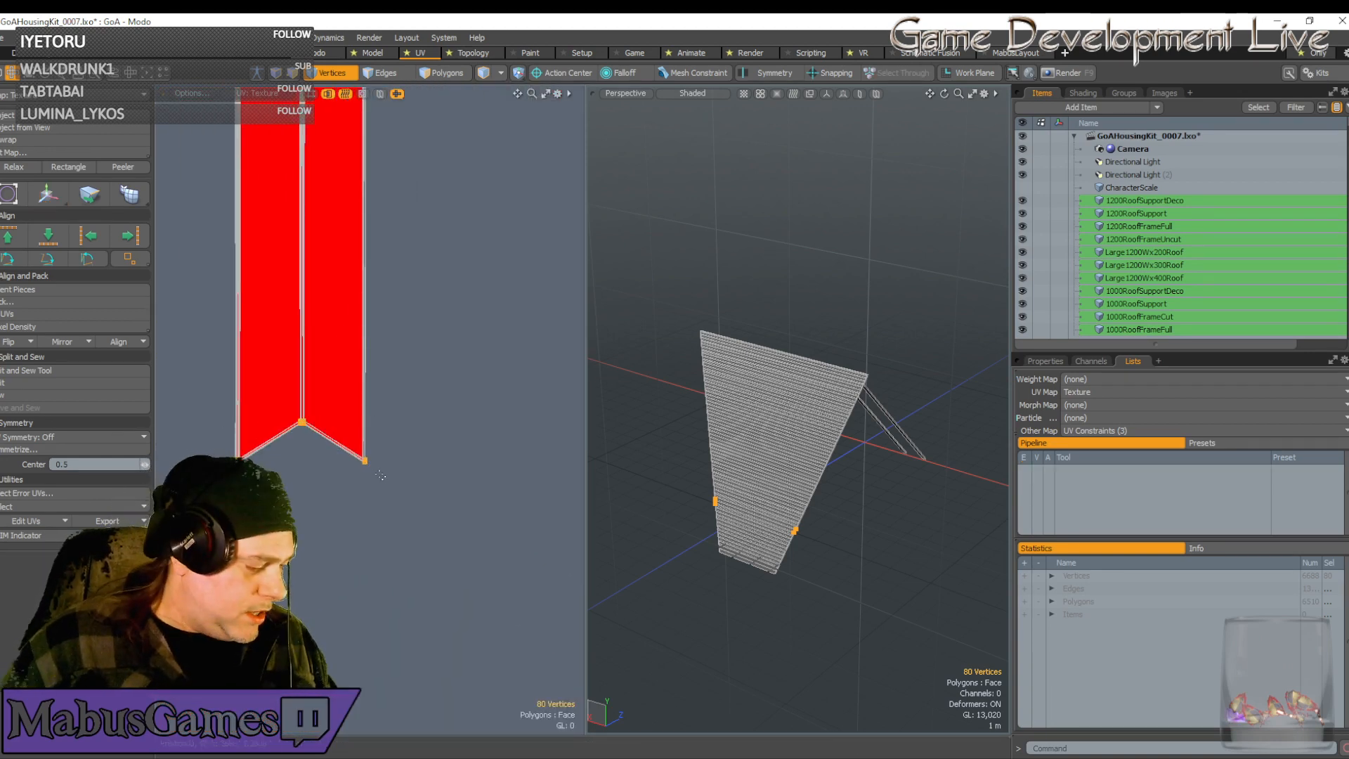
left_click_drag(415, 500, 259, 376)
scroll(357, 395, "down", 6)
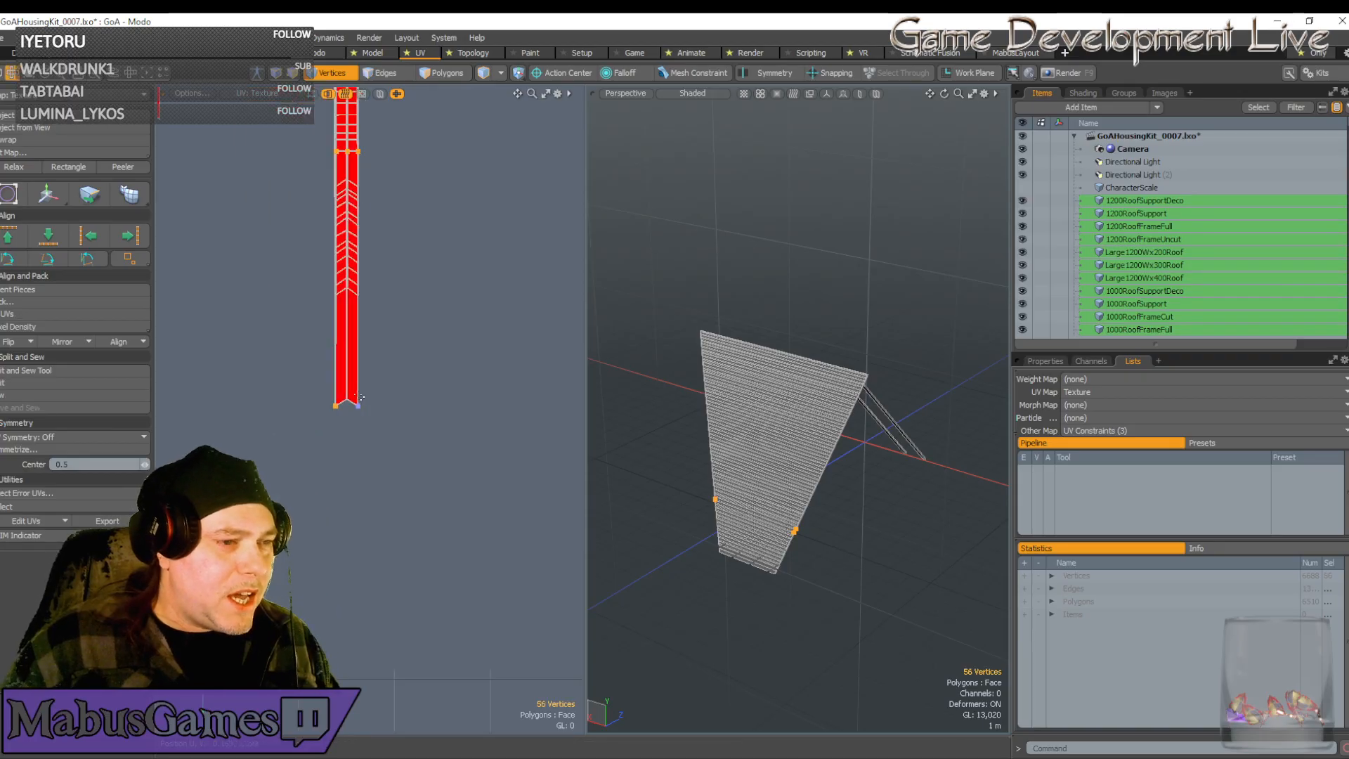
left_click_drag(306, 134, 422, 206, "ctrl")
scroll(438, 329, "up", 6)
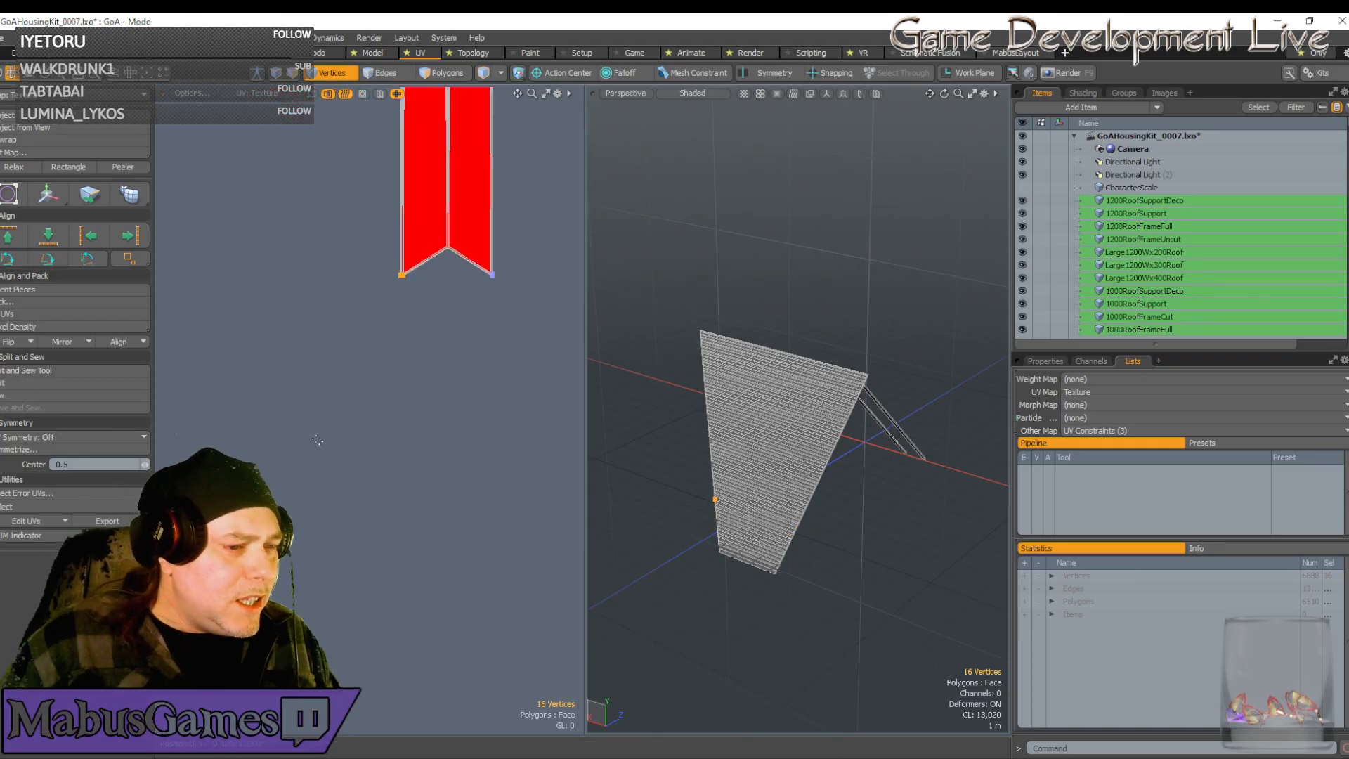
scroll(438, 328, "up", 4)
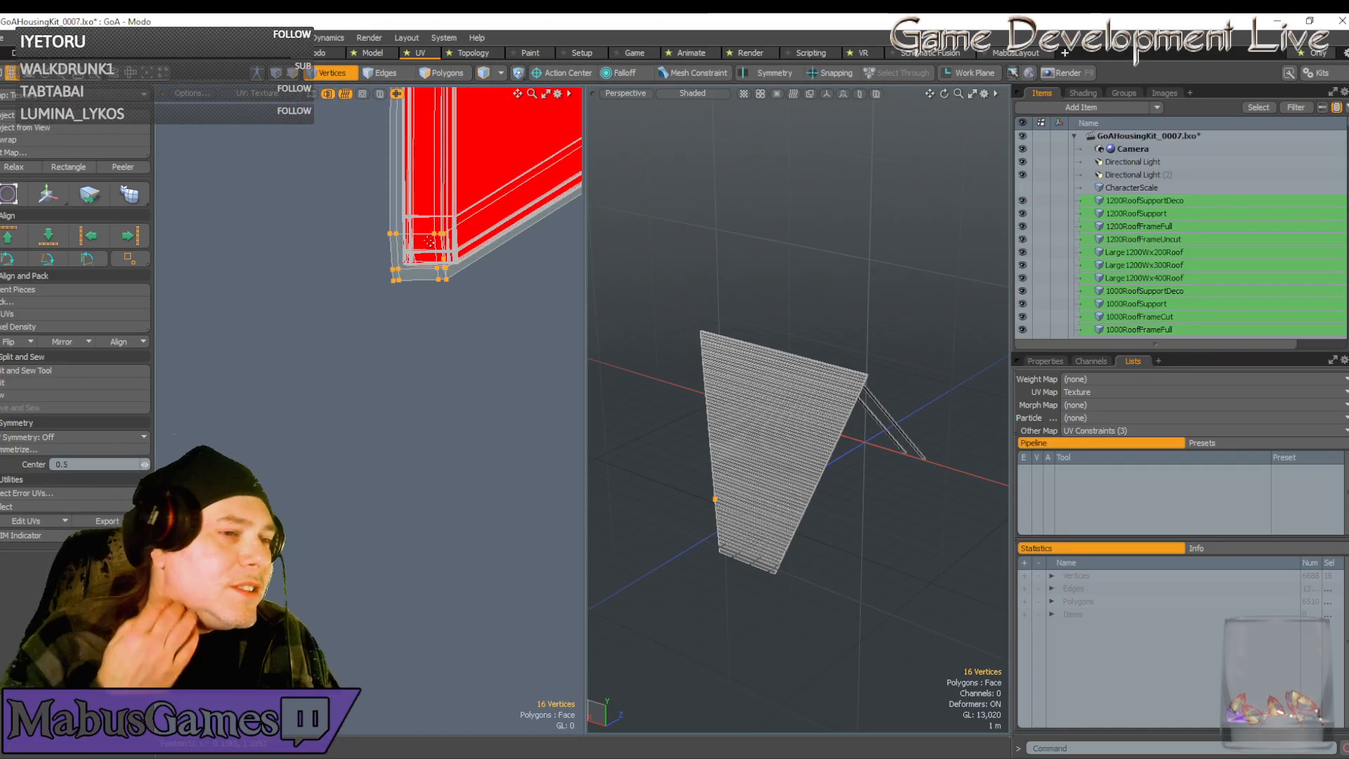
Move the corner rows onto the shell's corner and nudge them up into place
key("w")
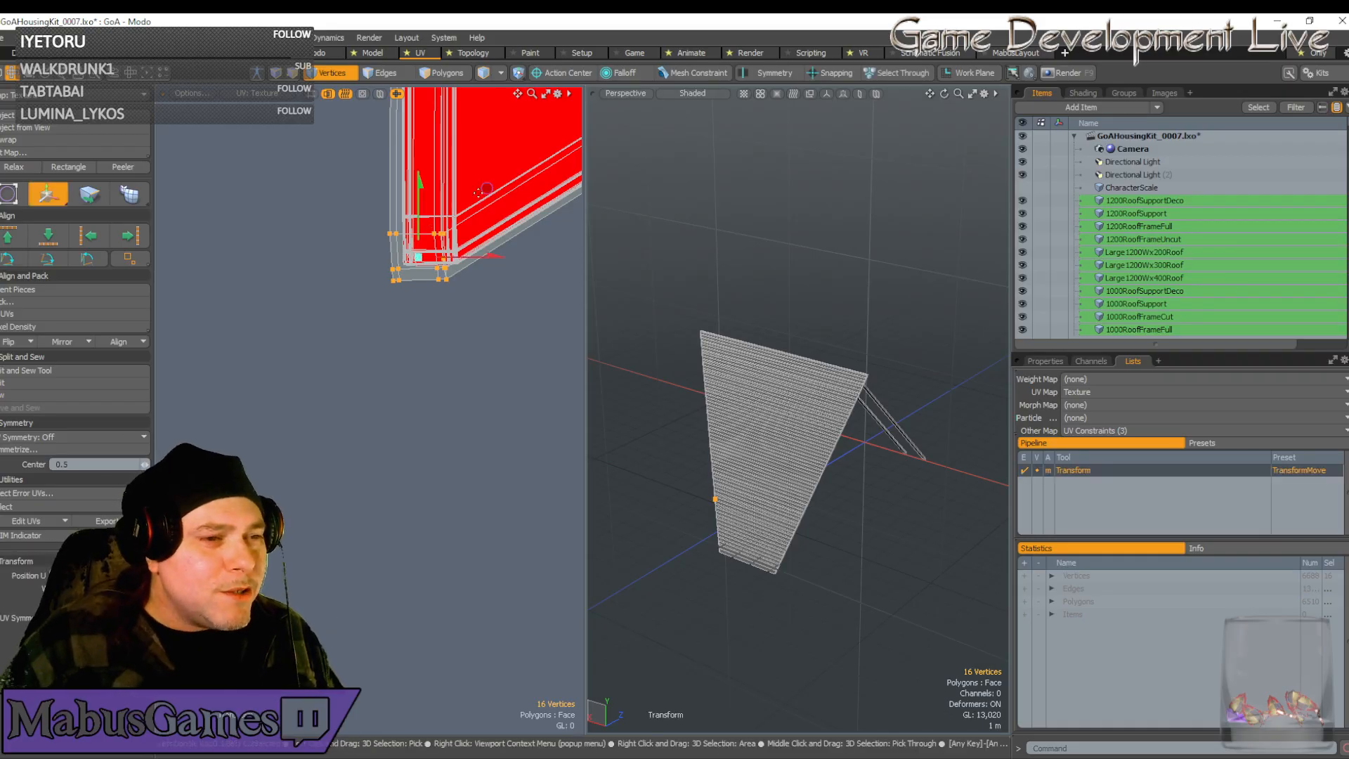
left_click_drag(421, 253, 431, 239)
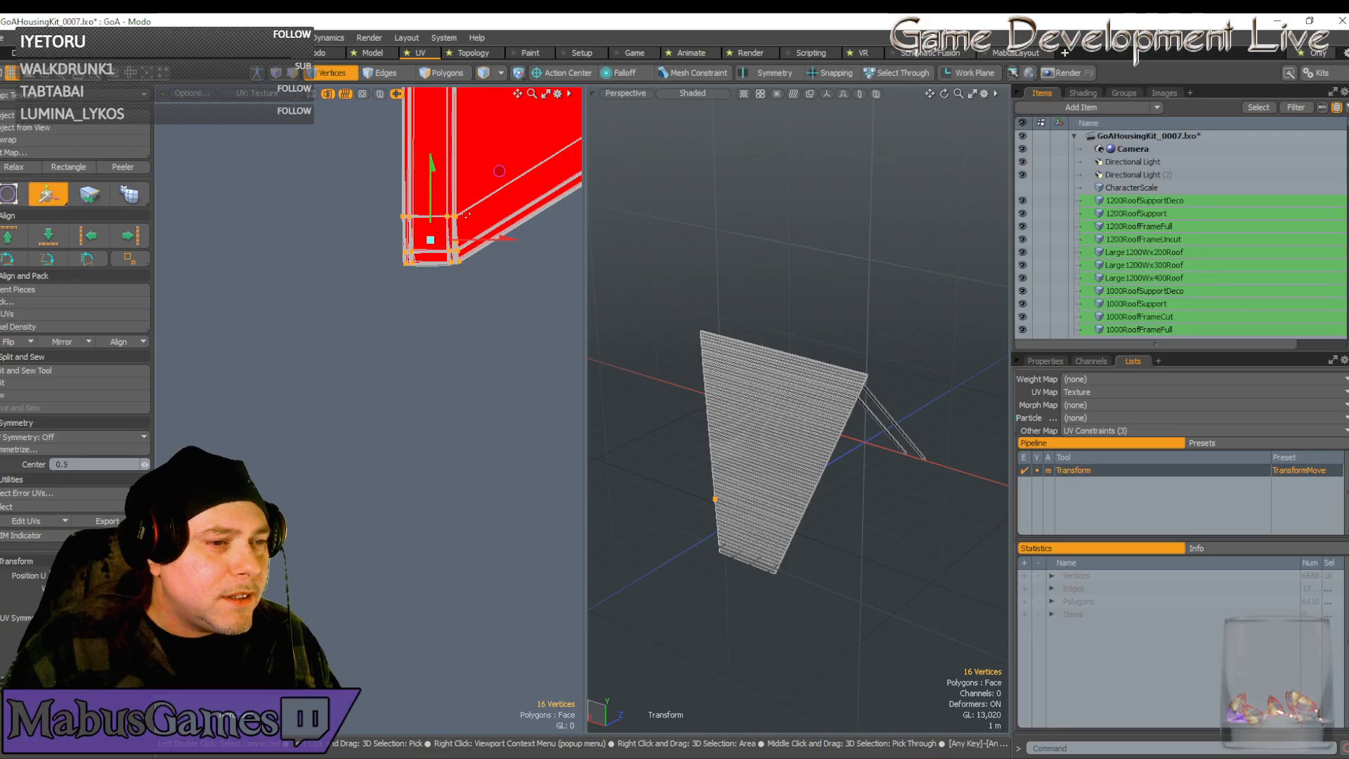
scroll(466, 214, "up", 4)
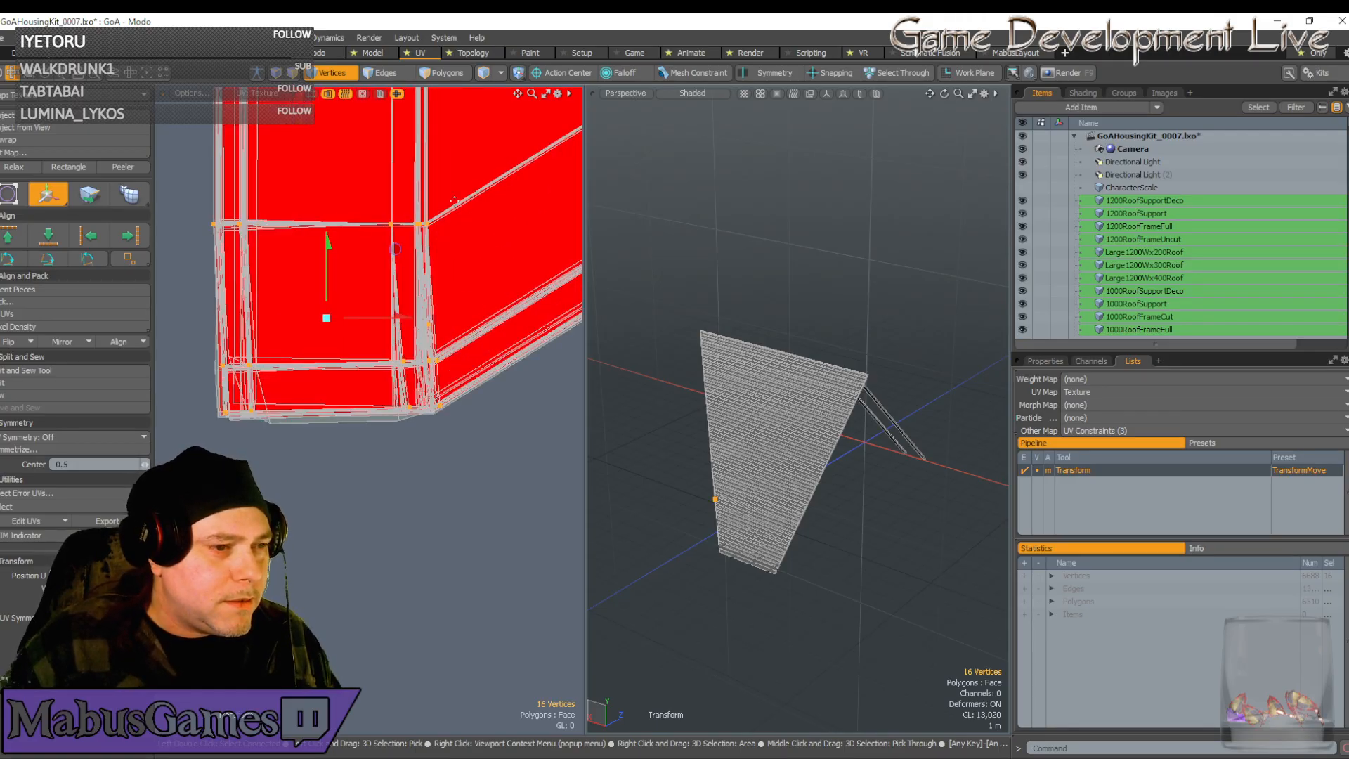
scroll(402, 225, "up", 3)
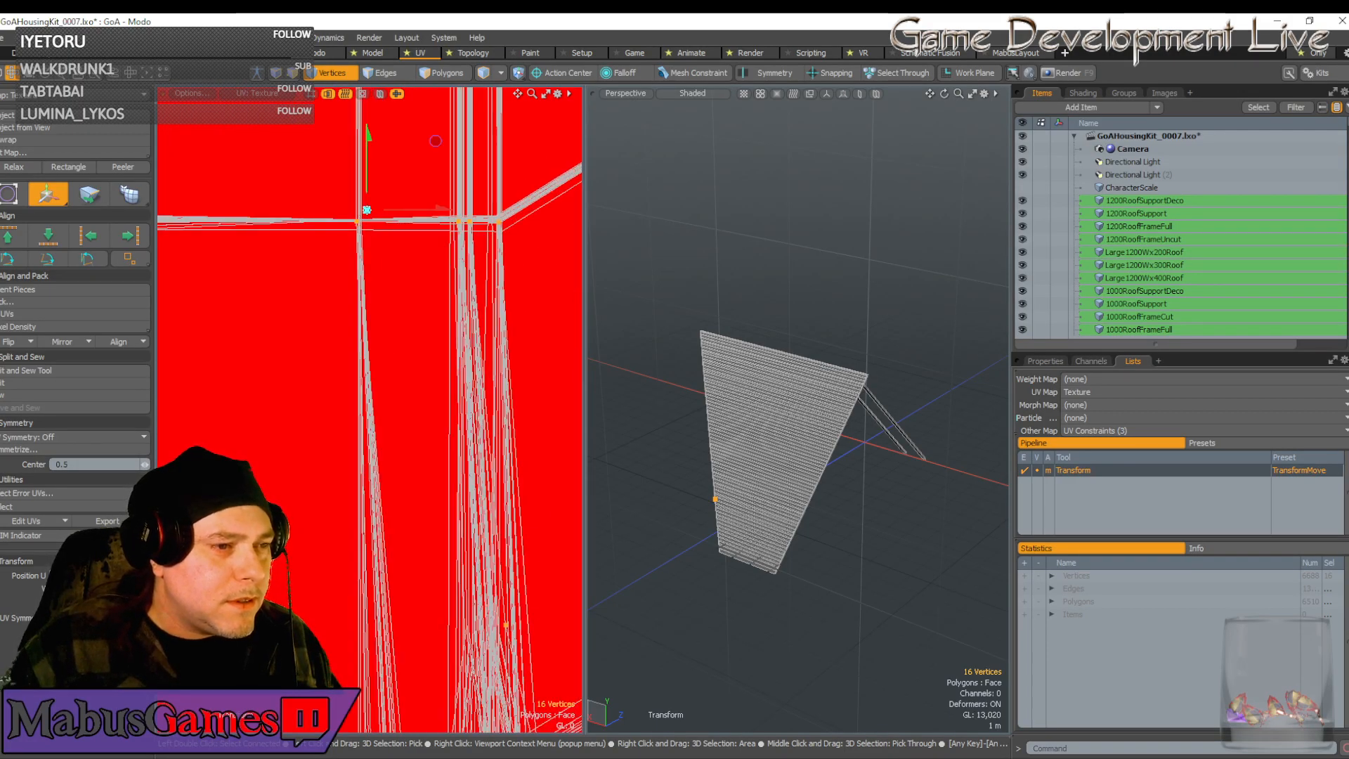
scroll(364, 214, "down", 5)
mouse_move(421, 209)
left_mouse_down()
mouse_move(378, 179)
mouse_move(421, 202)
left_mouse_up()
scroll(416, 319, "down", 5)
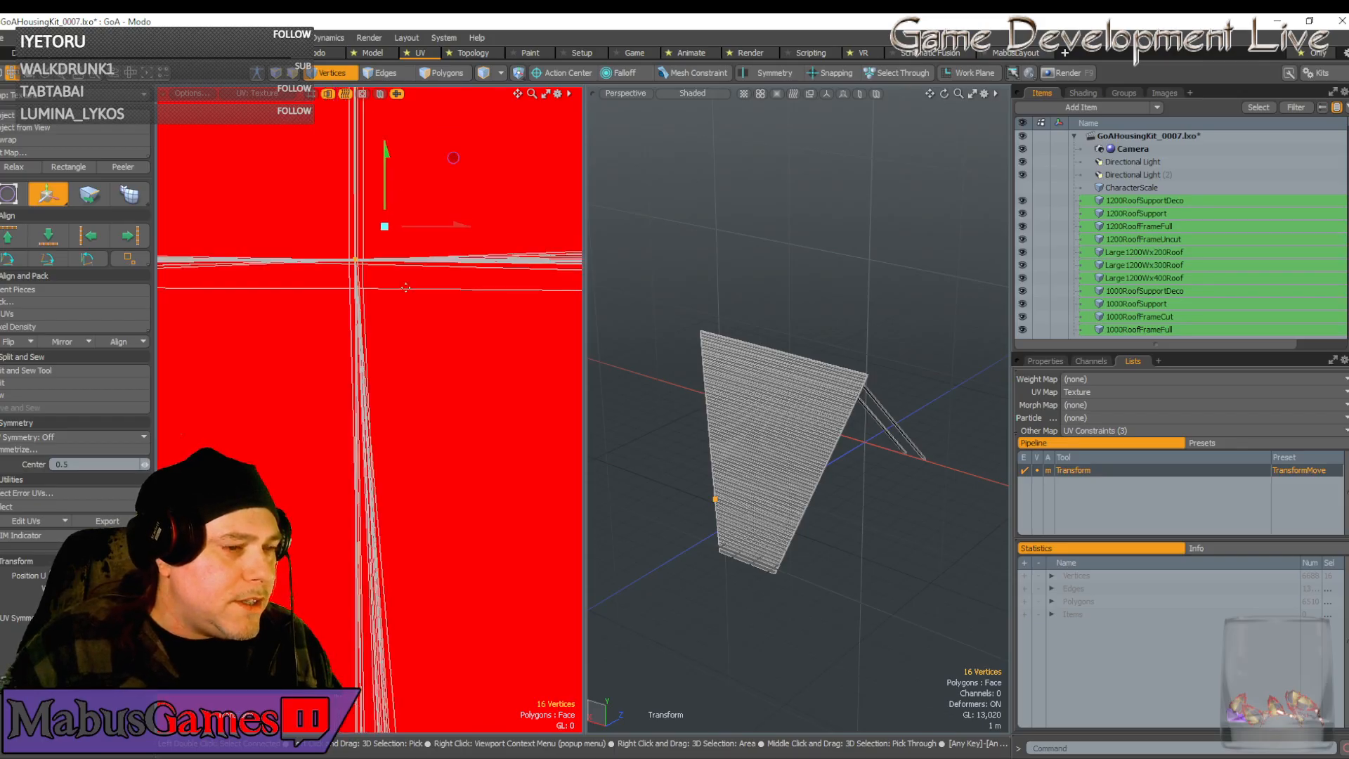
key("space")
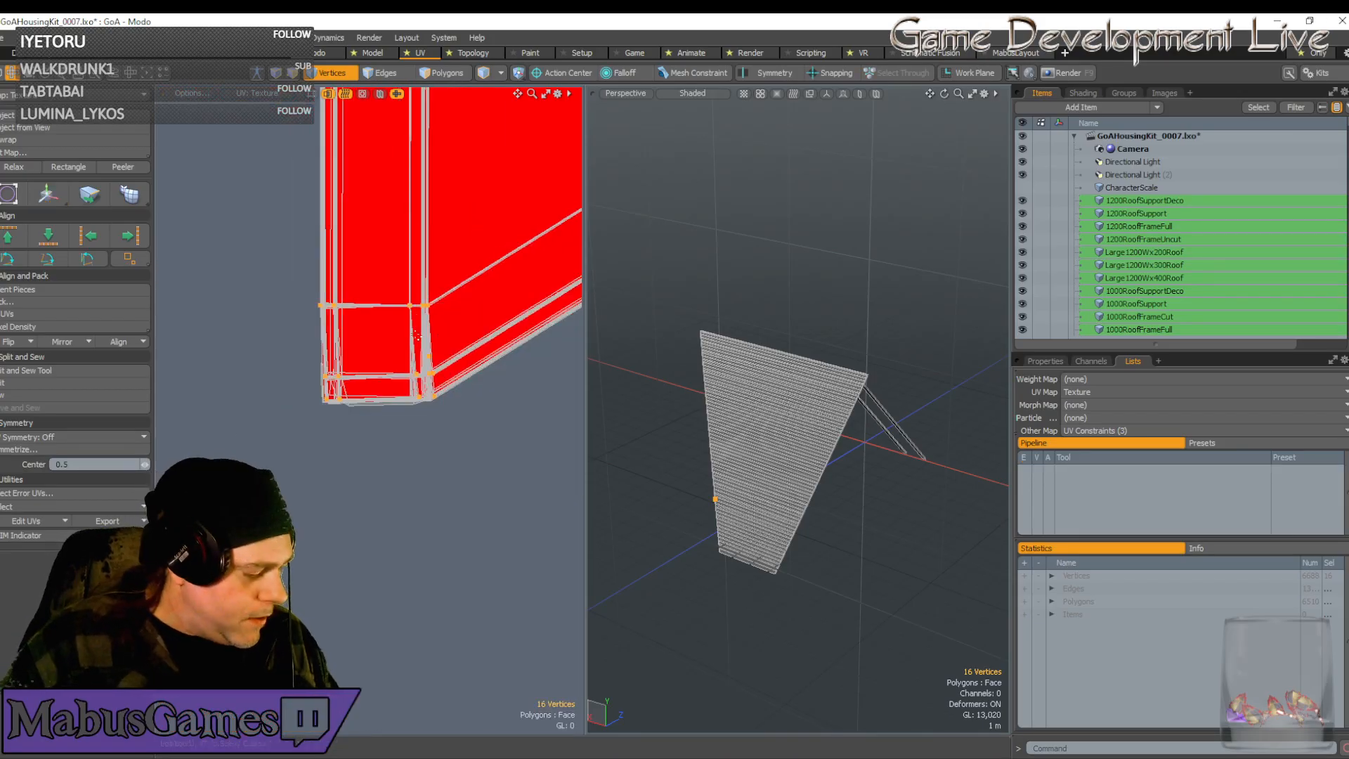
Drop the upper vertex row from the selection and shift the remaining vertices slightly left
right_click_drag(260, 269, 519, 356, "ctrl")
scroll(395, 395, "up", 3)
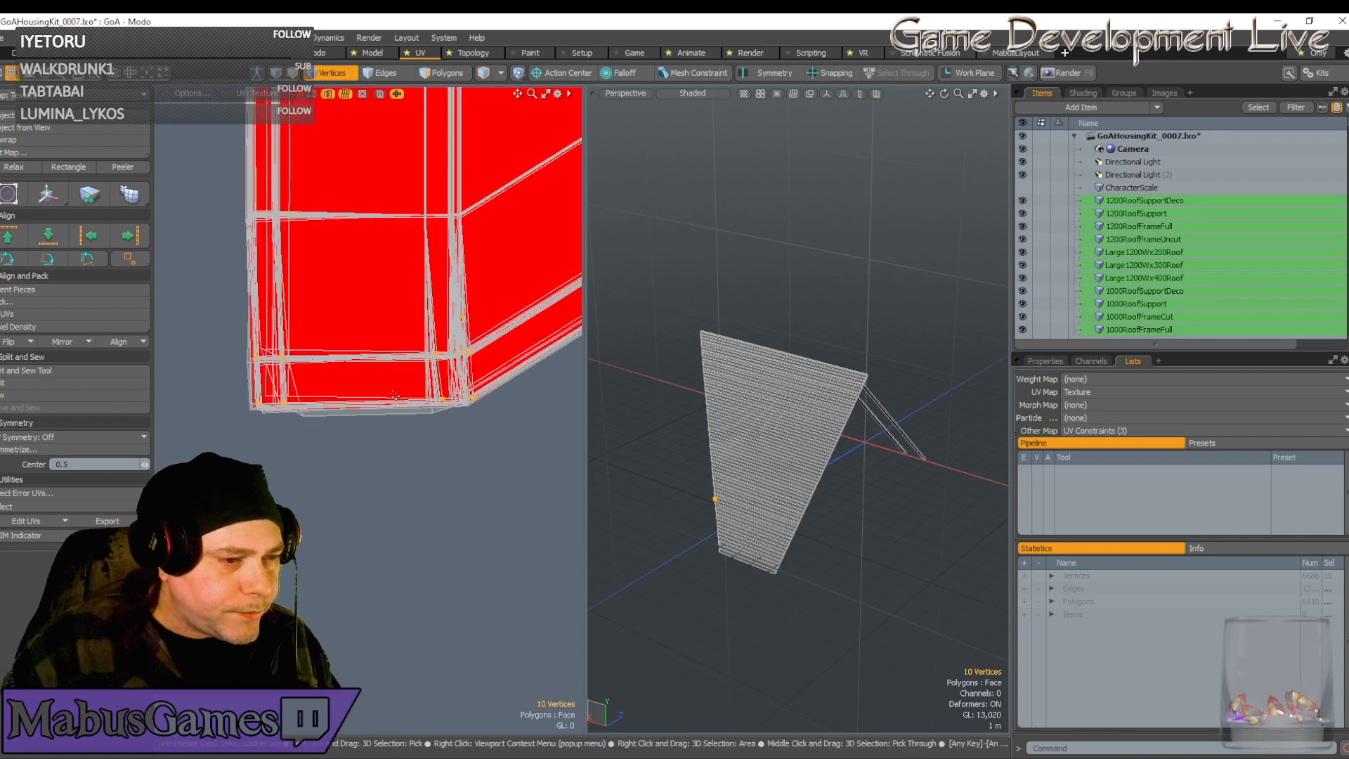
key("w")
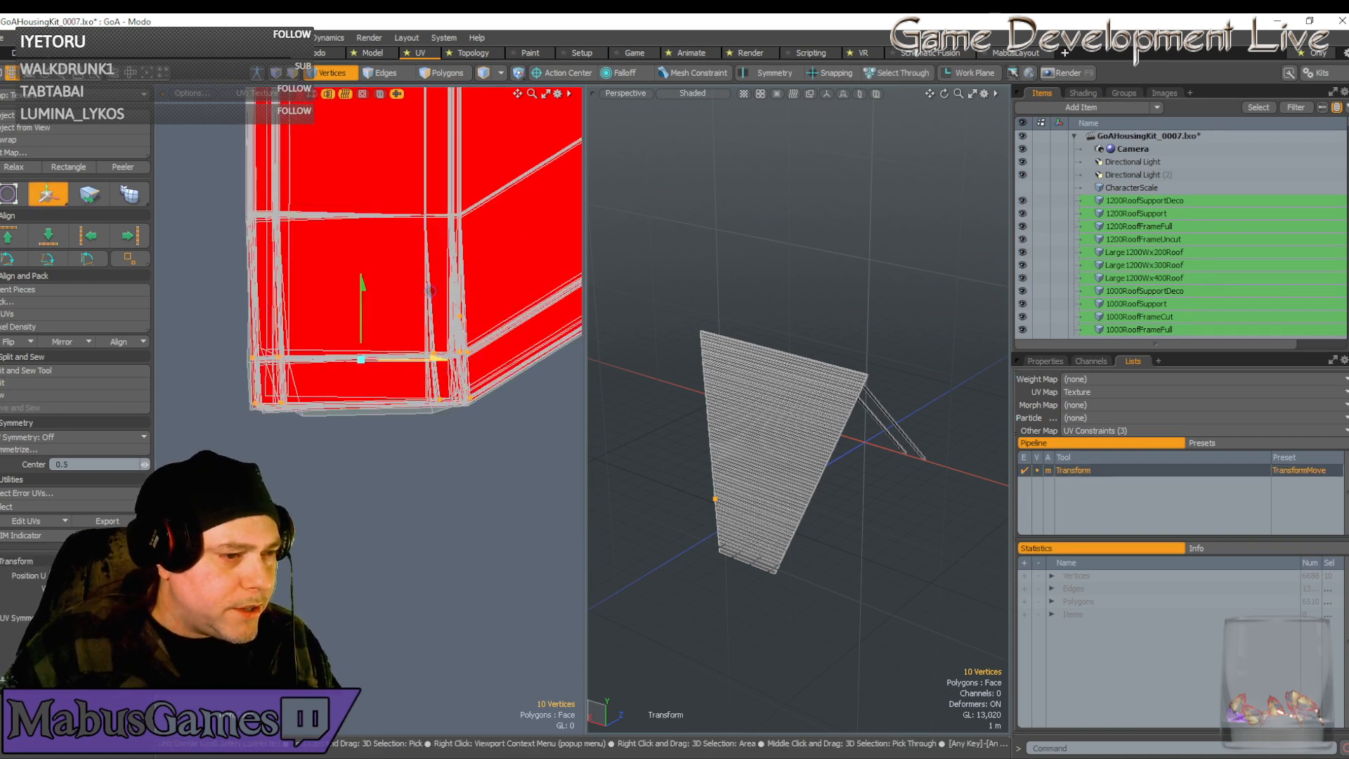
left_click_drag(430, 291, 362, 289)
scroll(392, 363, "down", 12)
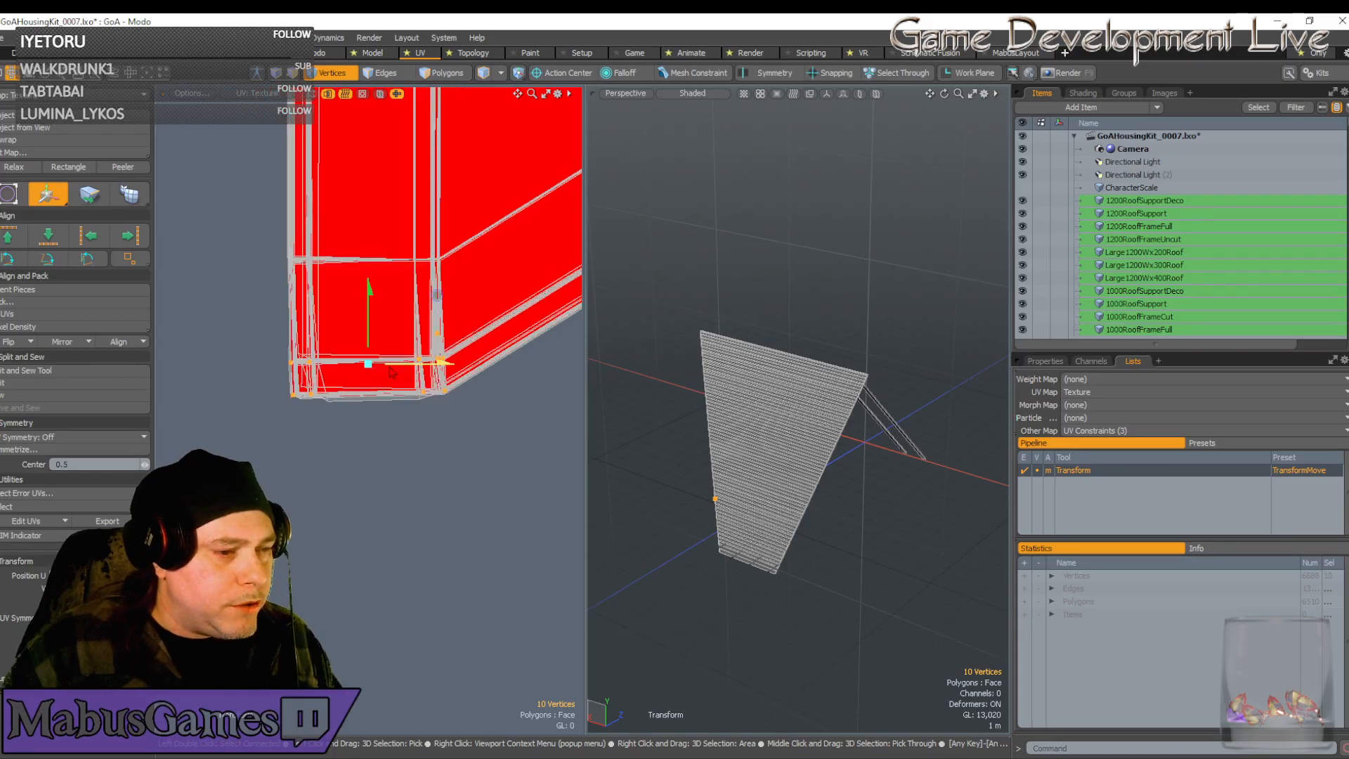
key("q")
Select the seven bottom-right corner vertices and slide them left into the corner
scroll(392, 363, "down", 2)
left_click_drag(391, 363, 42, 366, "alt")
scroll(358, 423, "up", 5)
left_click_drag(356, 424, 390, 427, "alt")
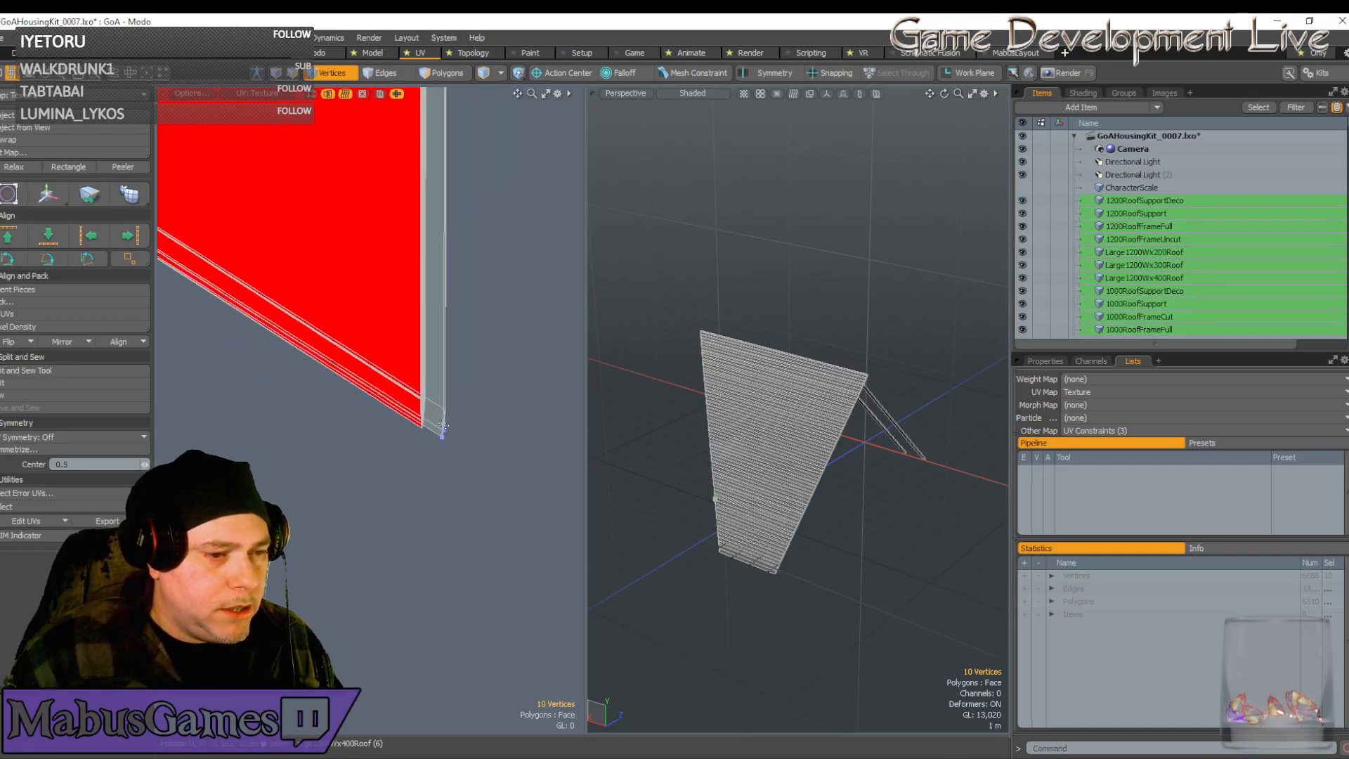
left_click_drag(471, 467, 434, 396)
right_click_drag(433, 394, 433, 394)
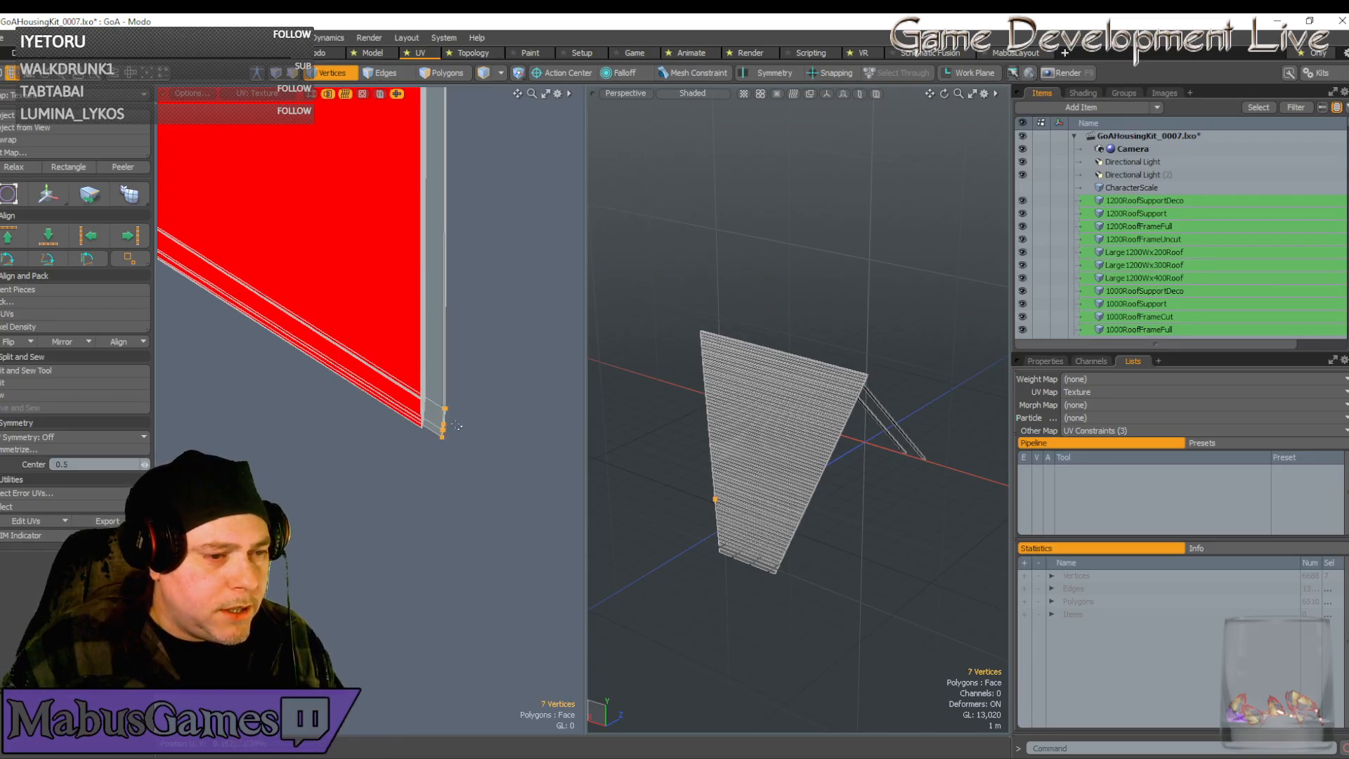
key("w")
left_click_drag(512, 354, 494, 345)
scroll(424, 426, "up", 10)
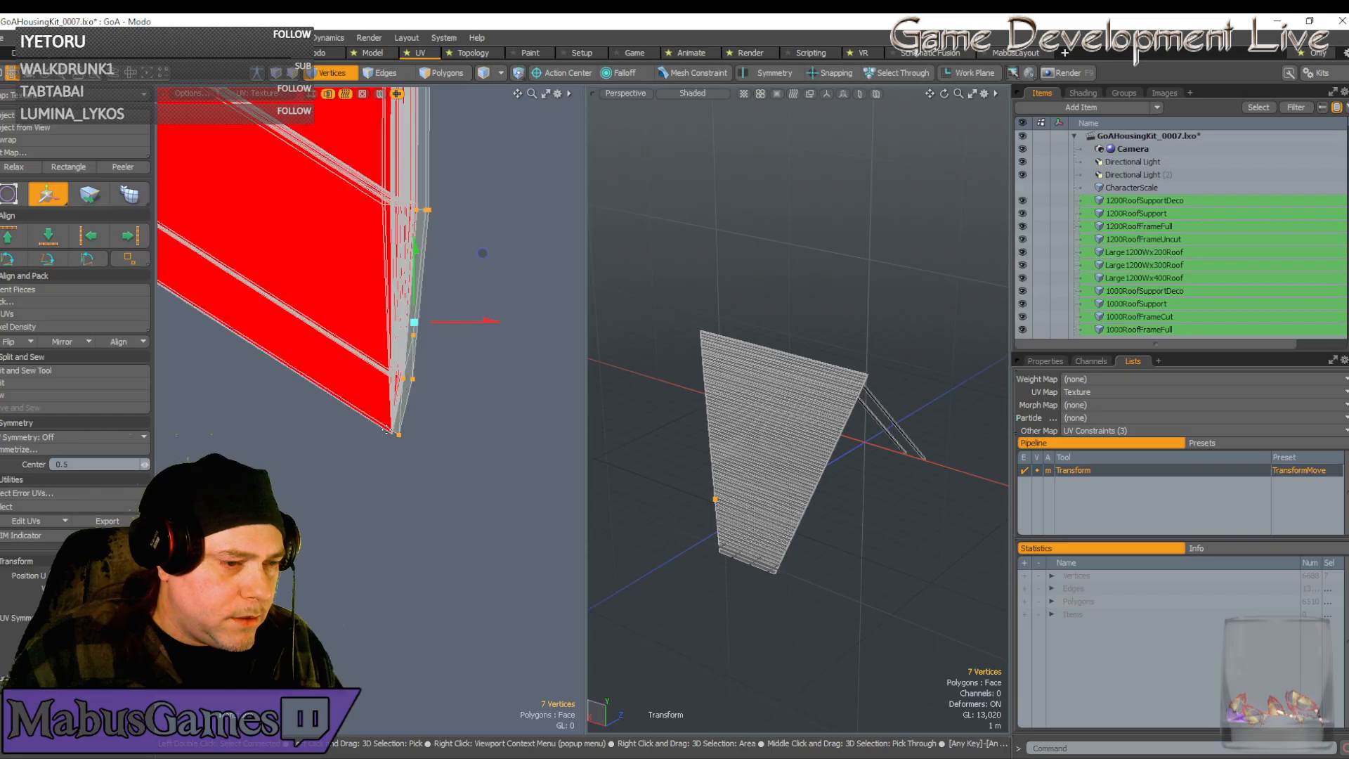
left_click(430, 445)
left_click_drag(500, 377, 362, 210)
scroll(298, 288, "up", 3)
Select the chevron vertex row and move it down along the strip
scroll(297, 288, "down", 4)
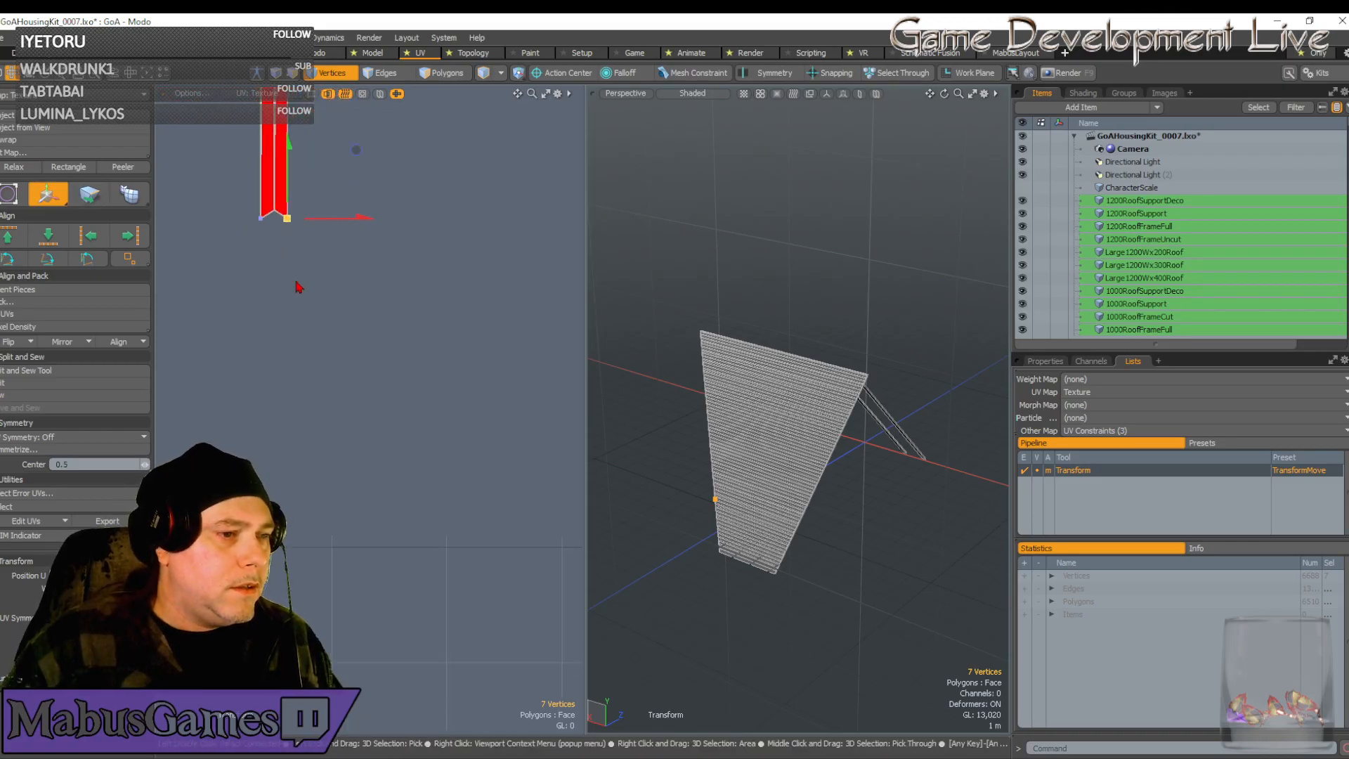
key("space")
scroll(298, 287, "down", 2)
left_click_drag(297, 285, 298, 383, "alt")
scroll(292, 331, "up", 2)
left_click_drag(285, 331, 317, 403, "alt")
right_click_drag(288, 388, 344, 421)
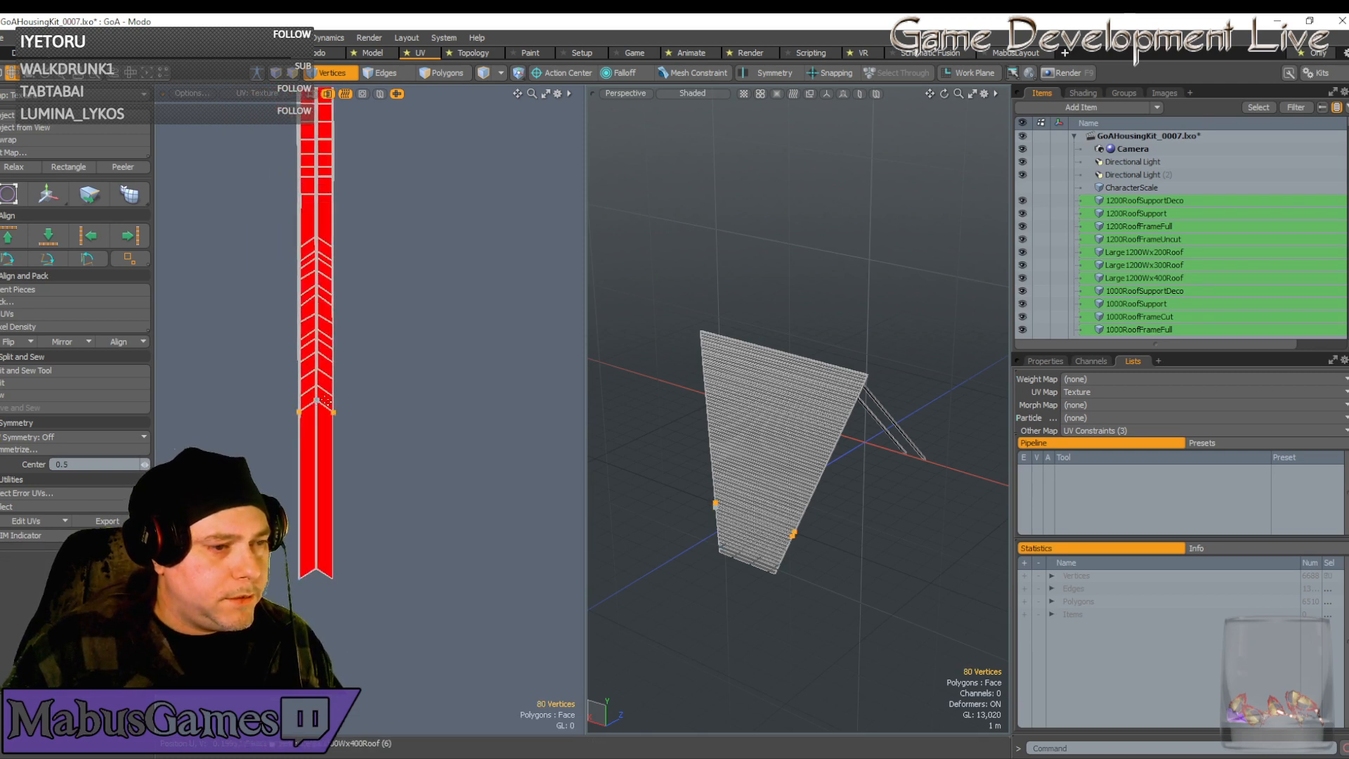
key("w")
left_click_drag(385, 157, 385, 302)
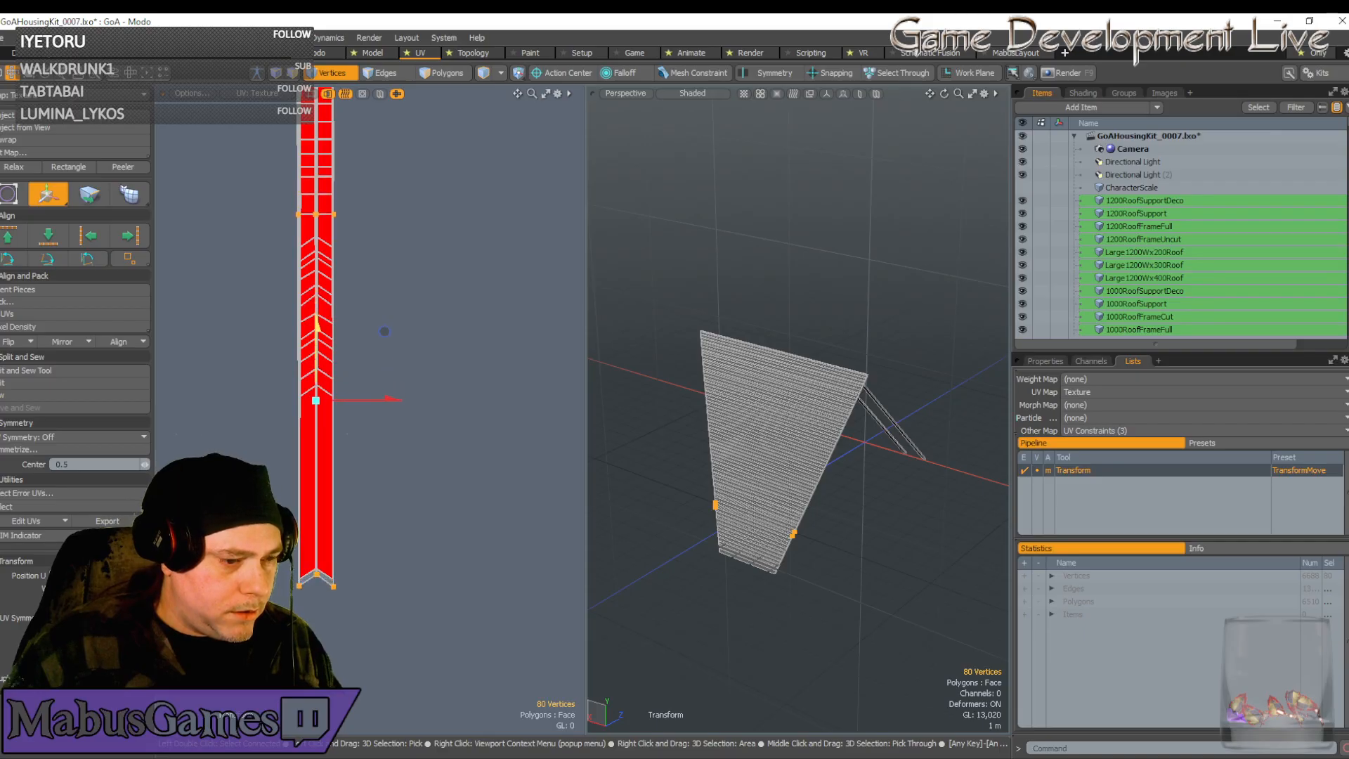
scroll(308, 575, "up", 5)
scroll(308, 575, "up", 5)
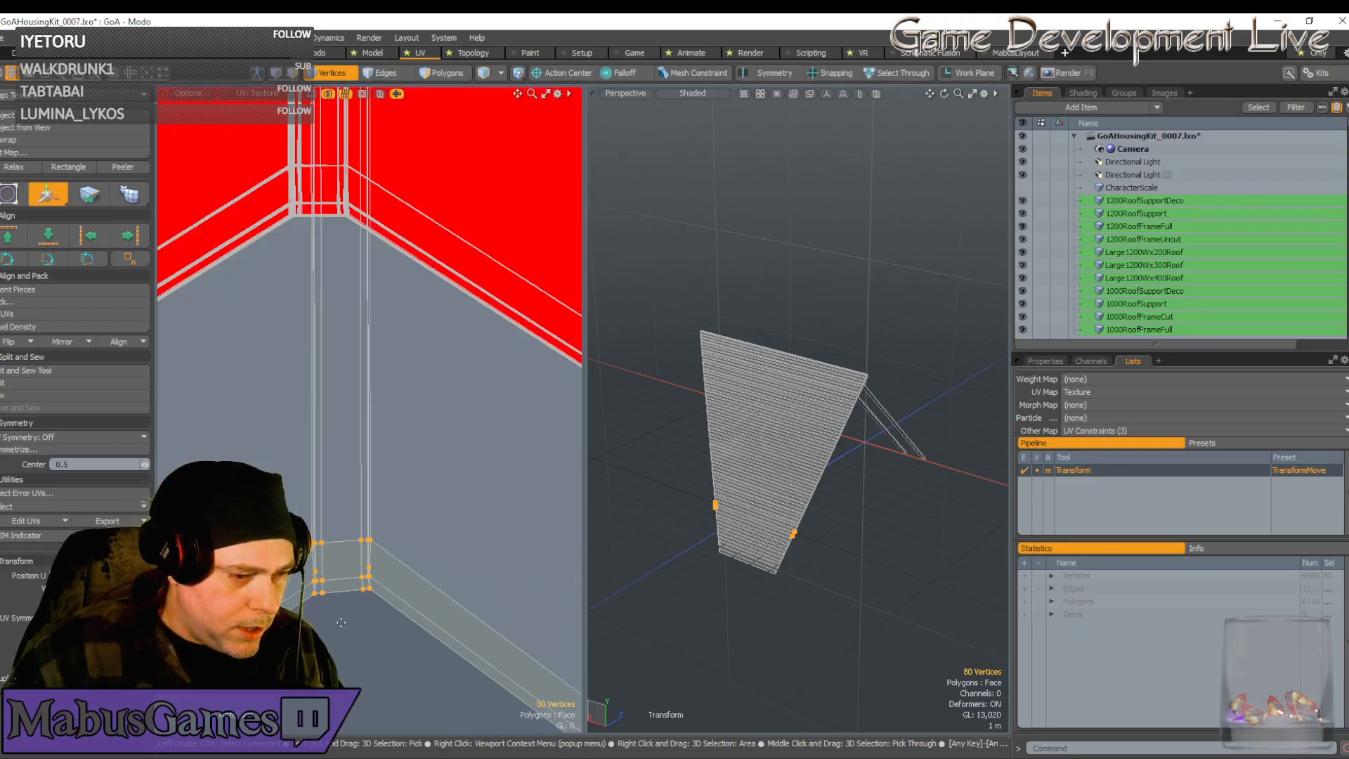
scroll(345, 569, "up", 2)
scroll(343, 555, "down", 6)
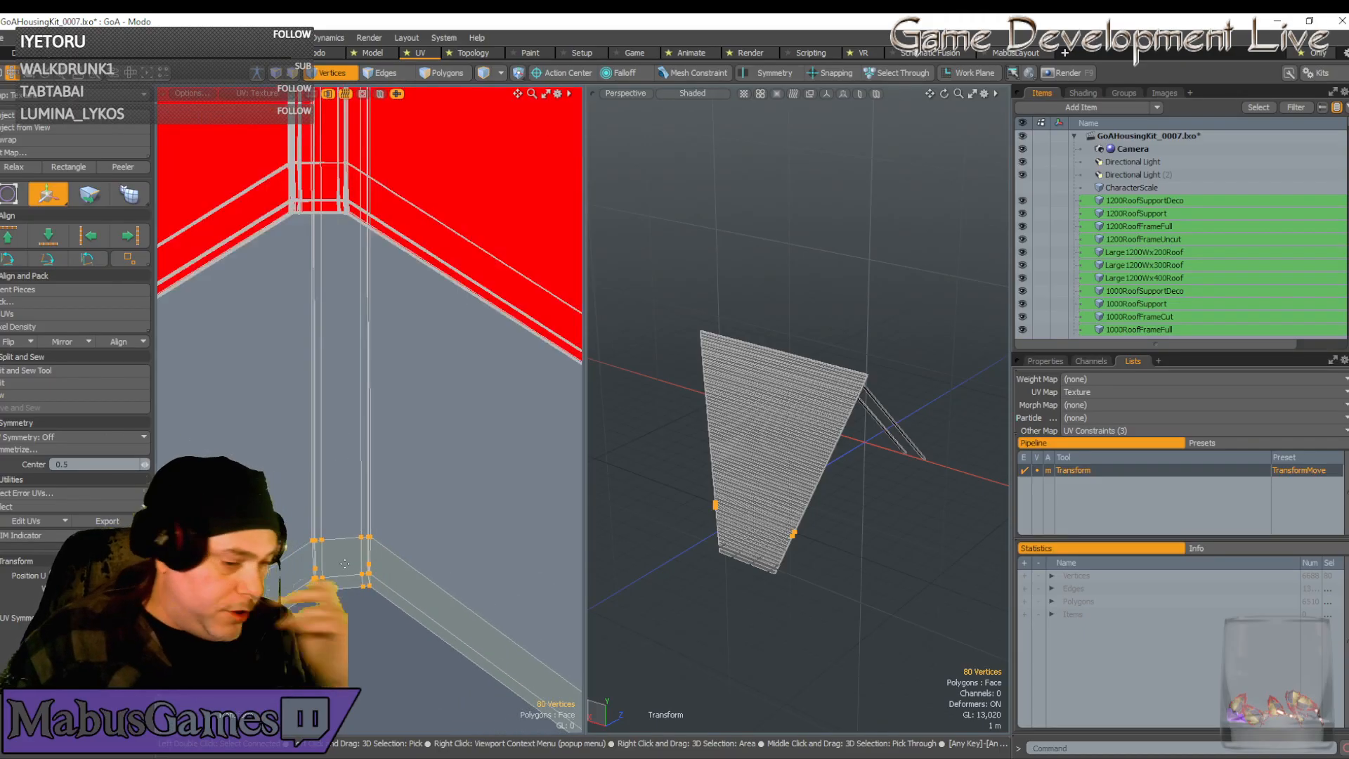
key("q")
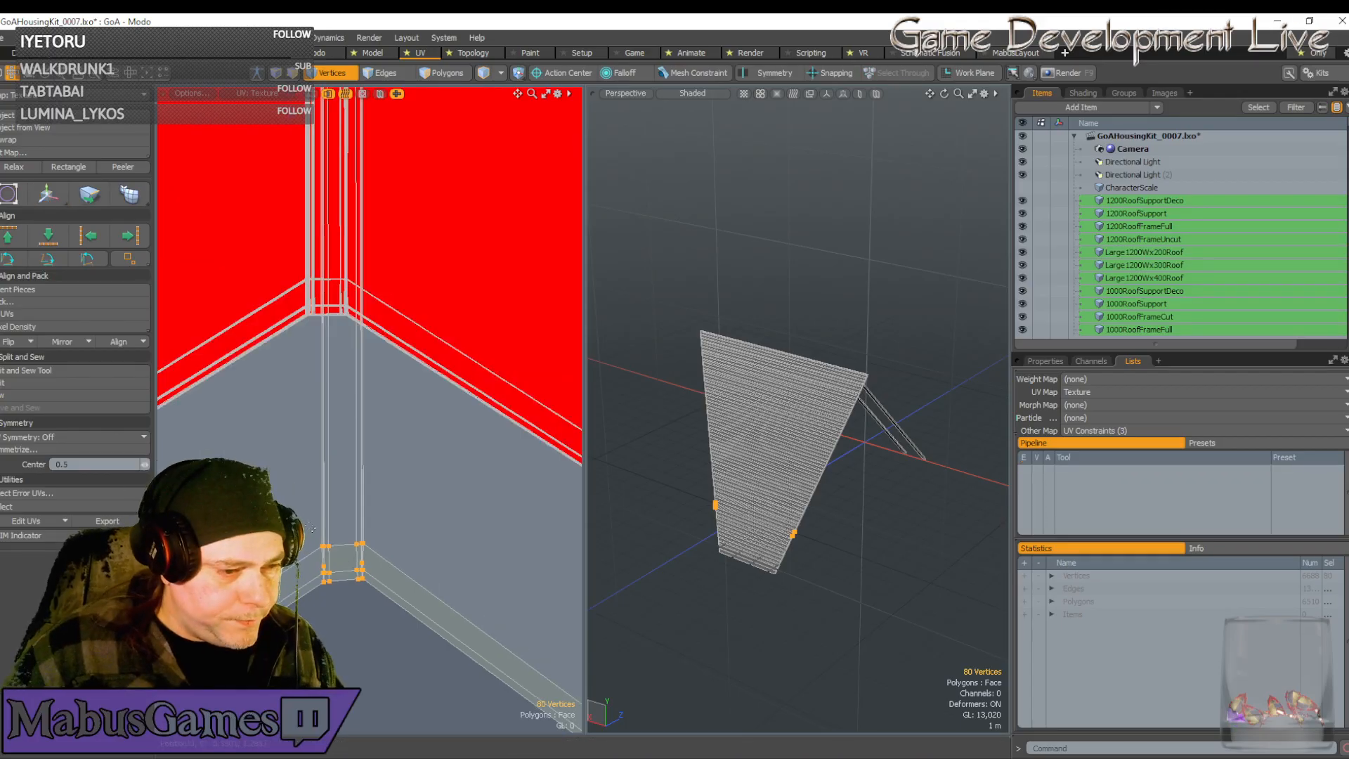
Select the vertices at the strip corner and slide them slightly left
left_click_drag(310, 527, 388, 595)
key("e")
scroll(380, 562, "up", 3)
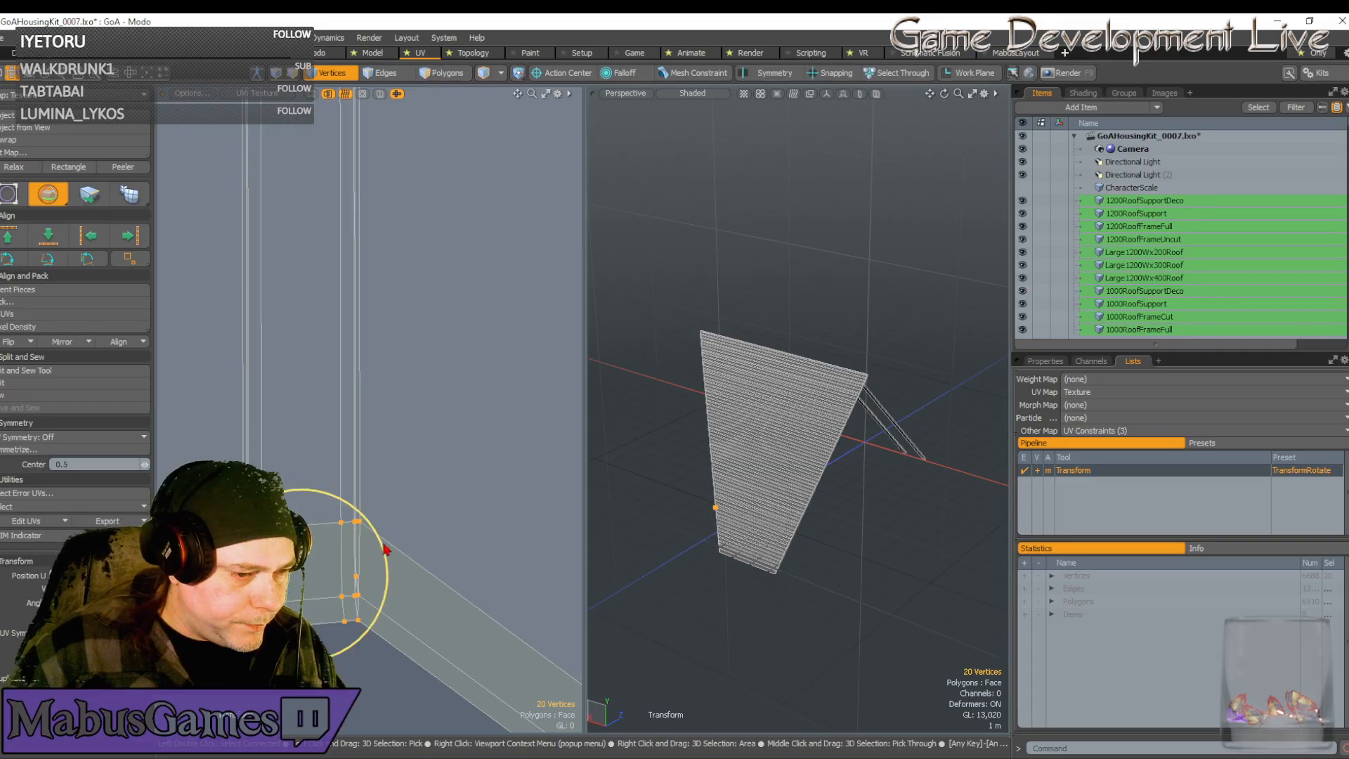
key("w")
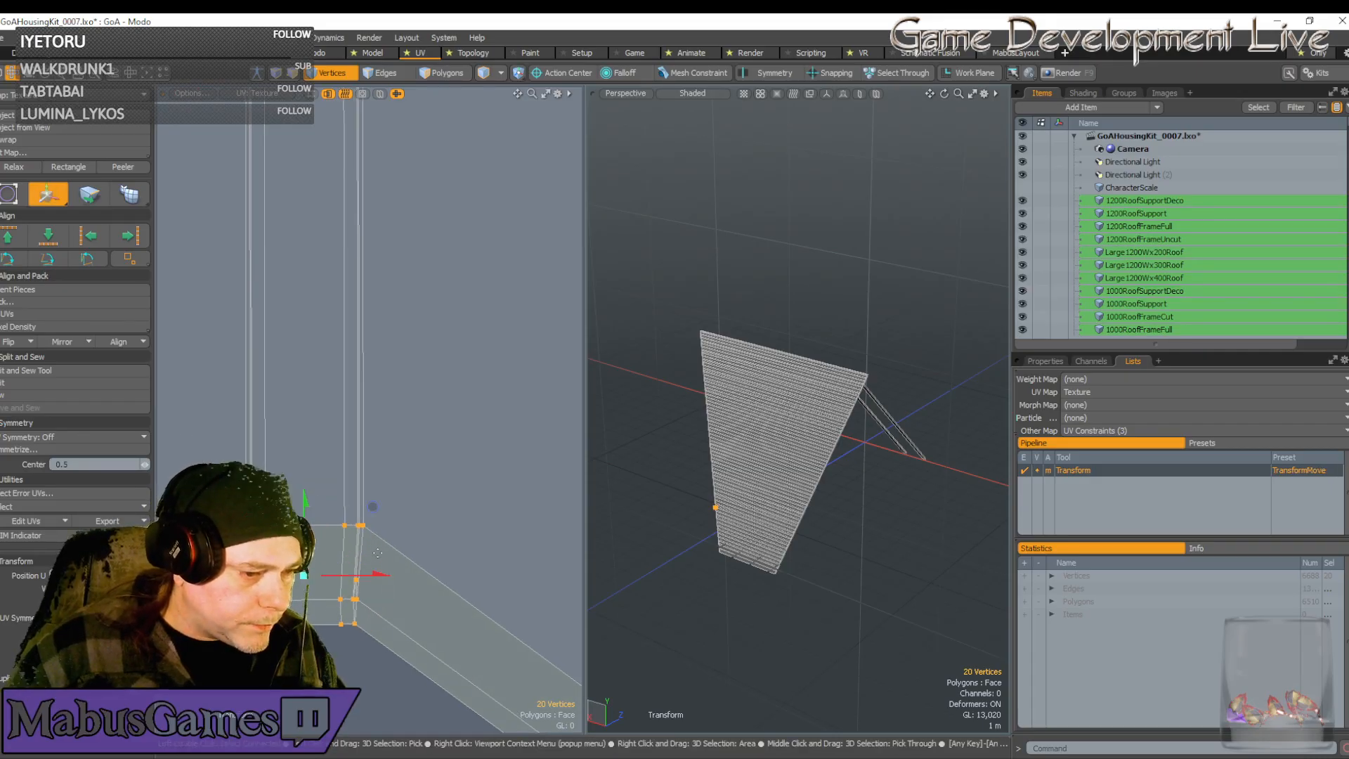
left_click_drag(379, 574, 373, 575)
key("space")
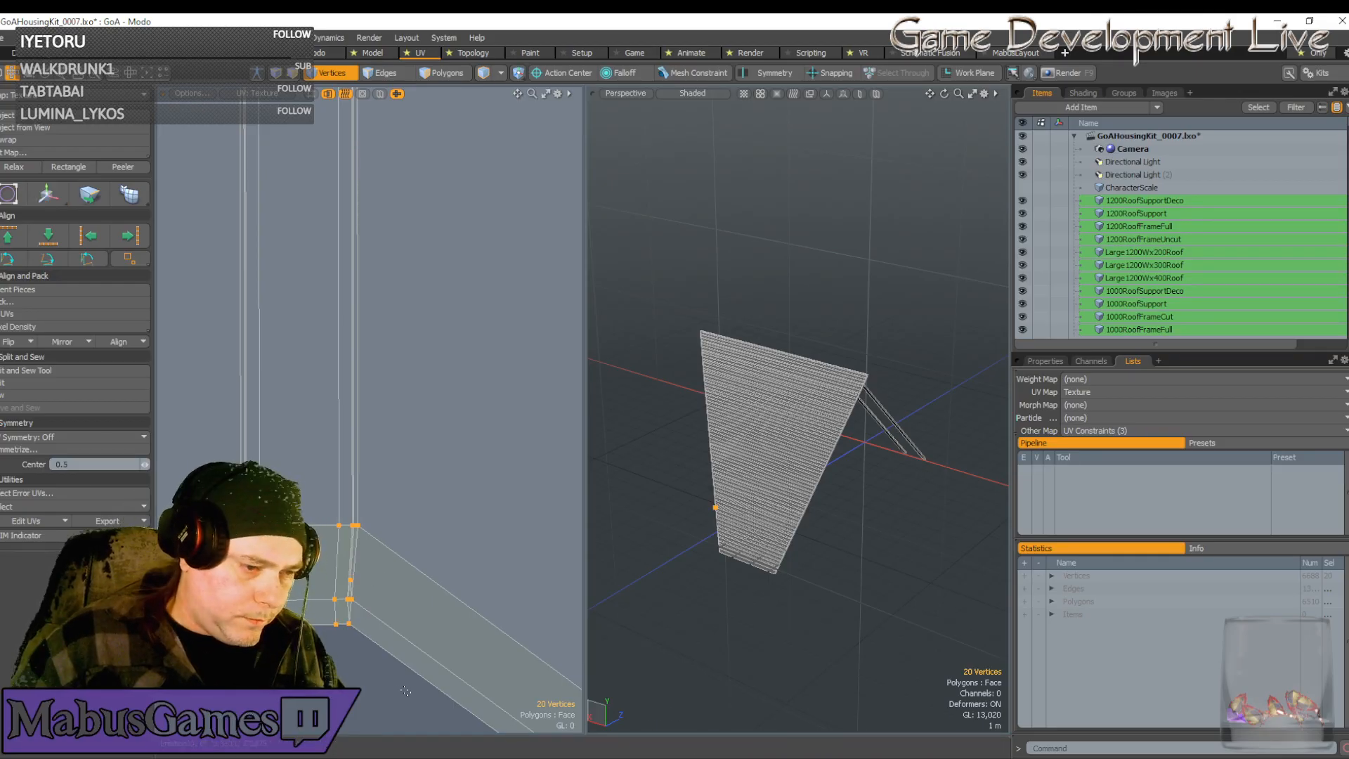
Narrow the selection to the two lower corner vertices and start moving them
right_click_drag(393, 674, 309, 591)
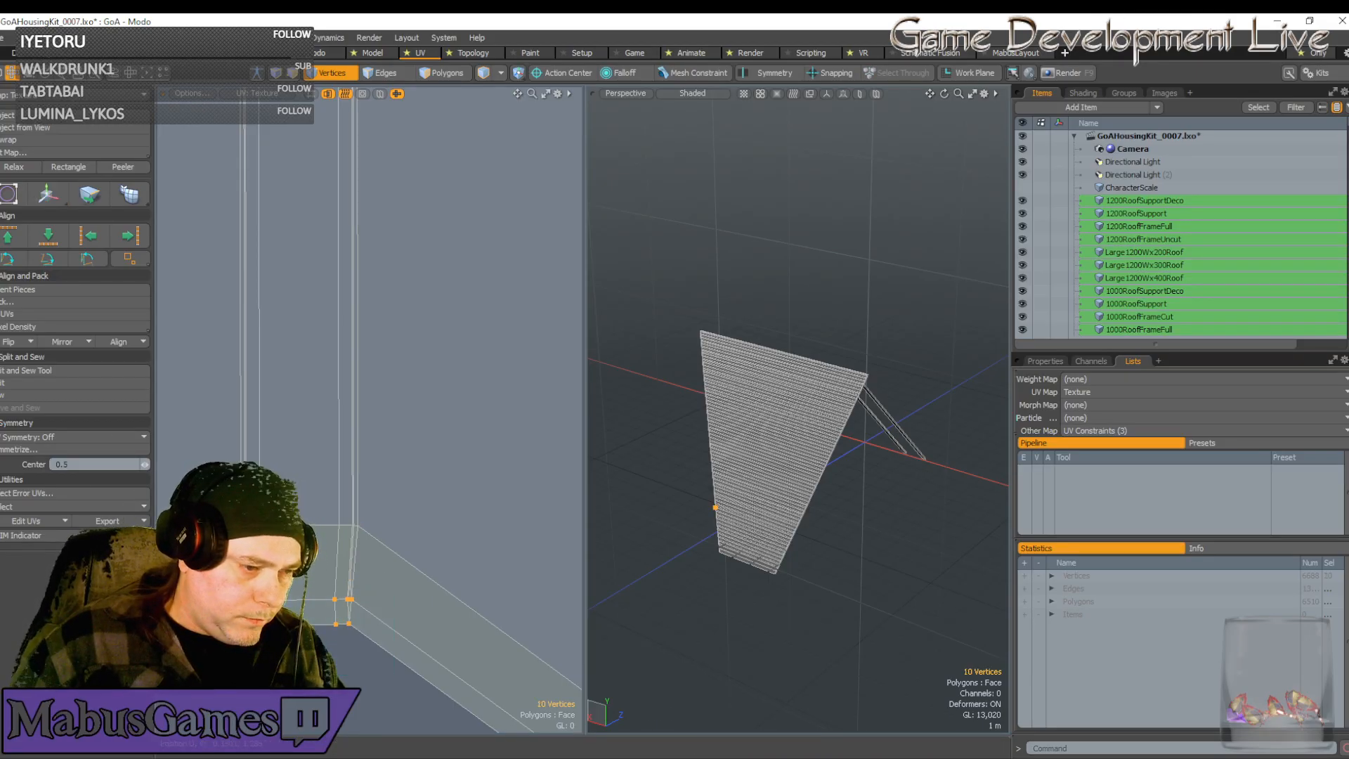
key("w")
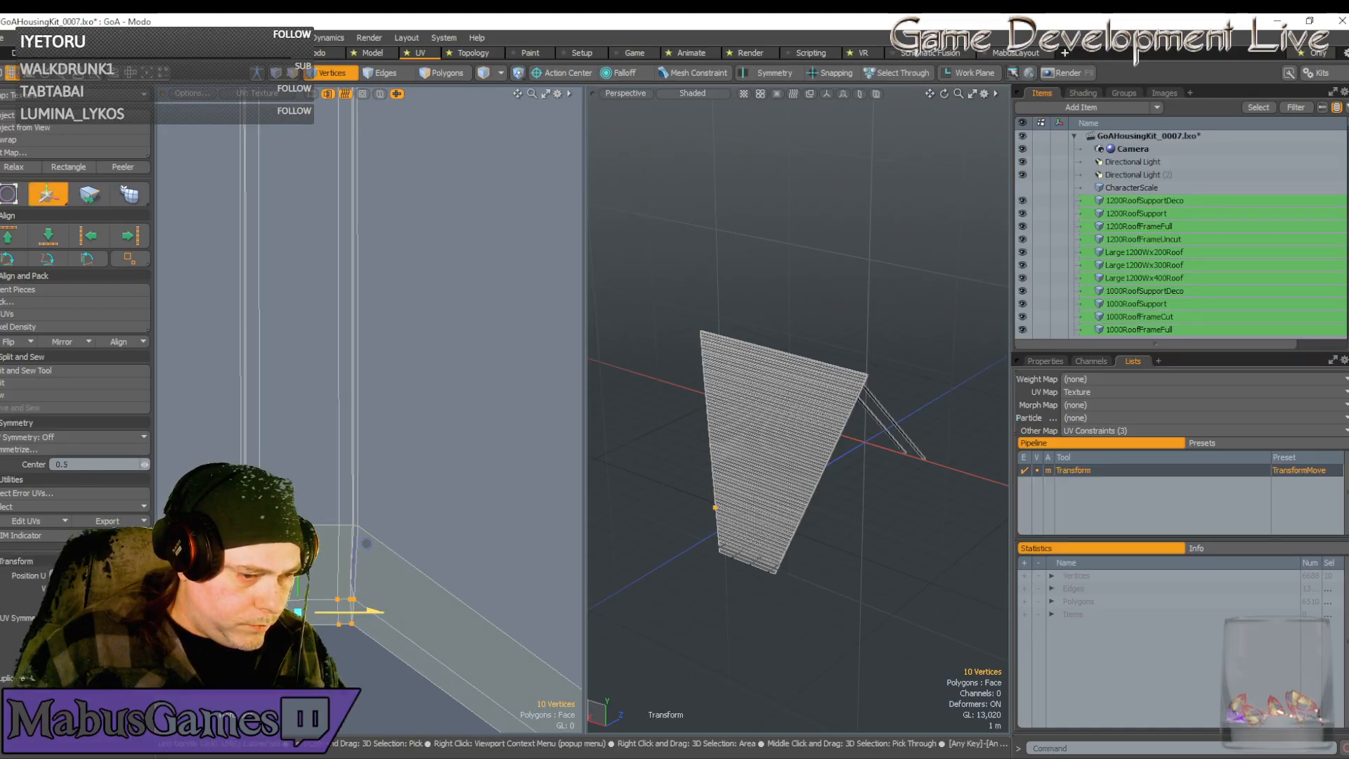
key("q")
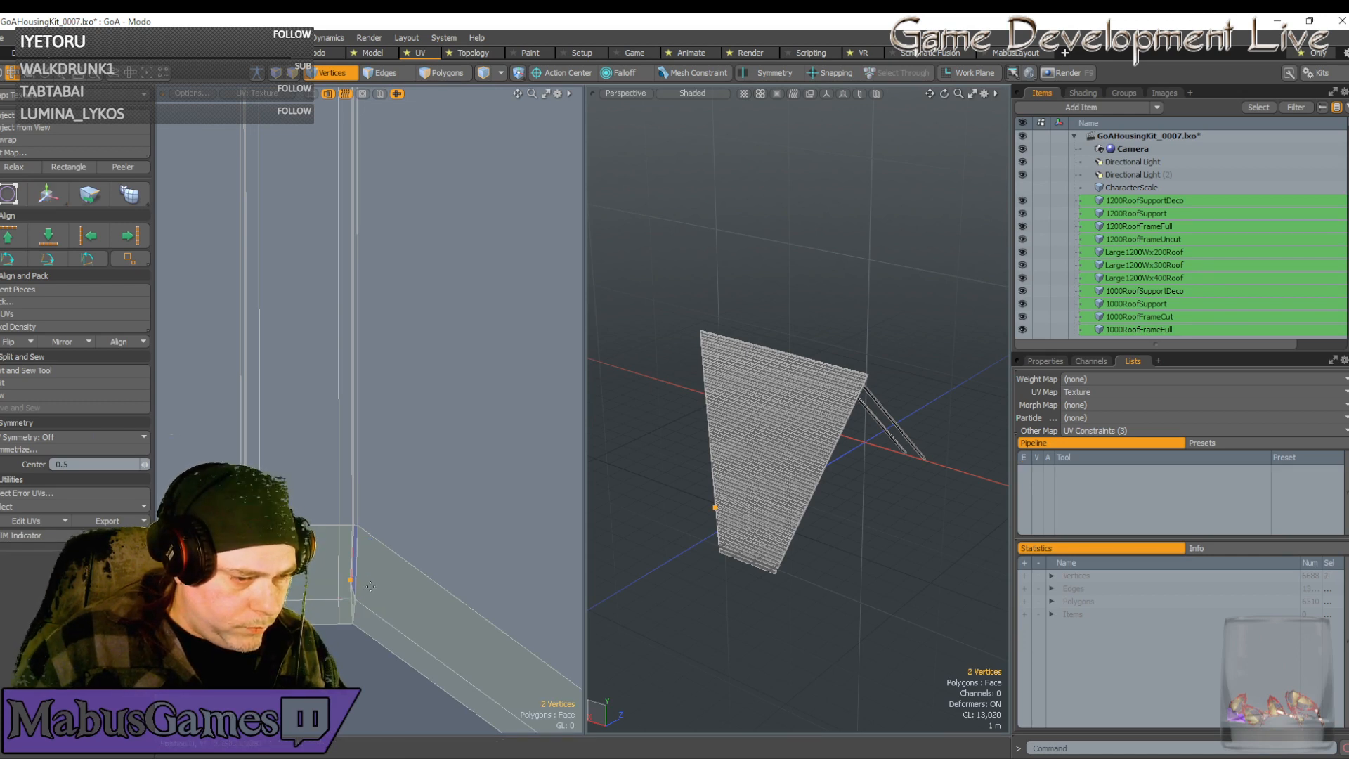
key("w")
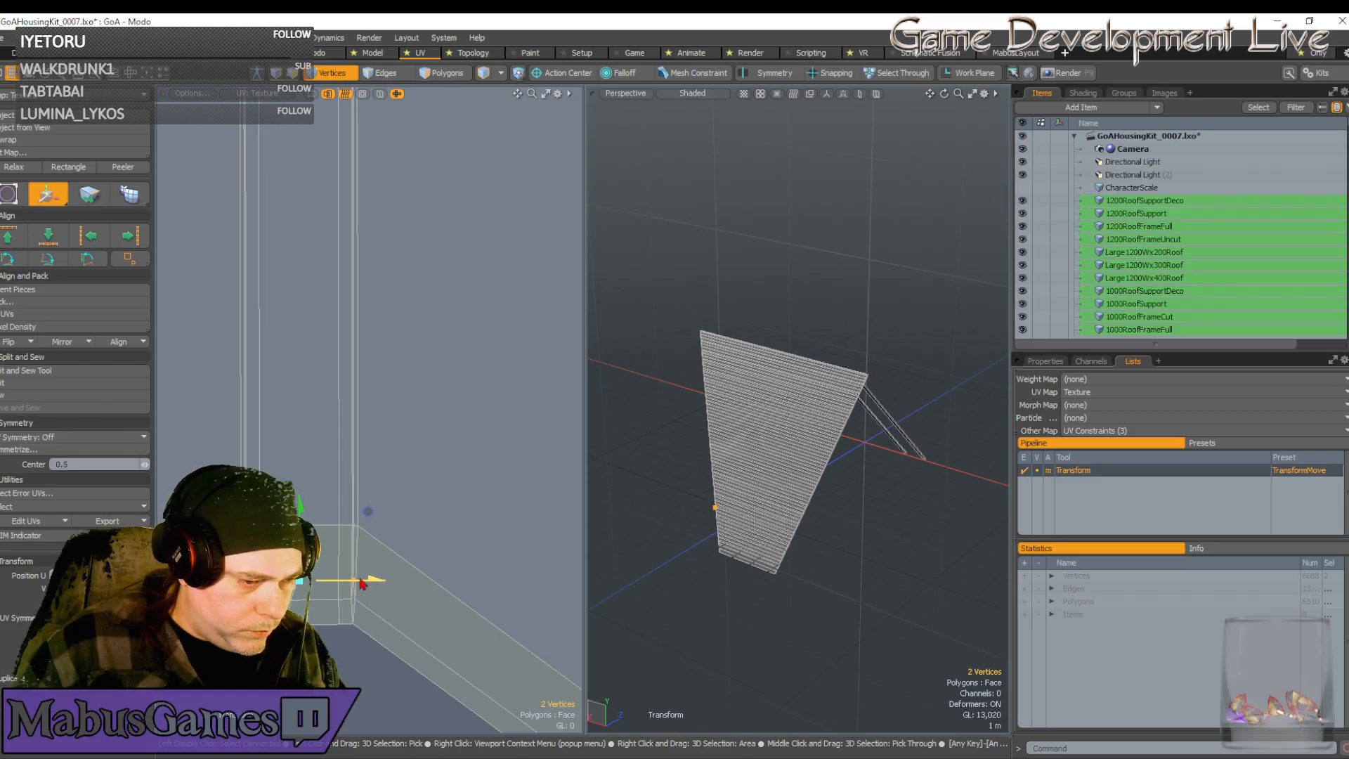
scroll(252, 566, "up", 3)
scroll(253, 566, "down", 5)
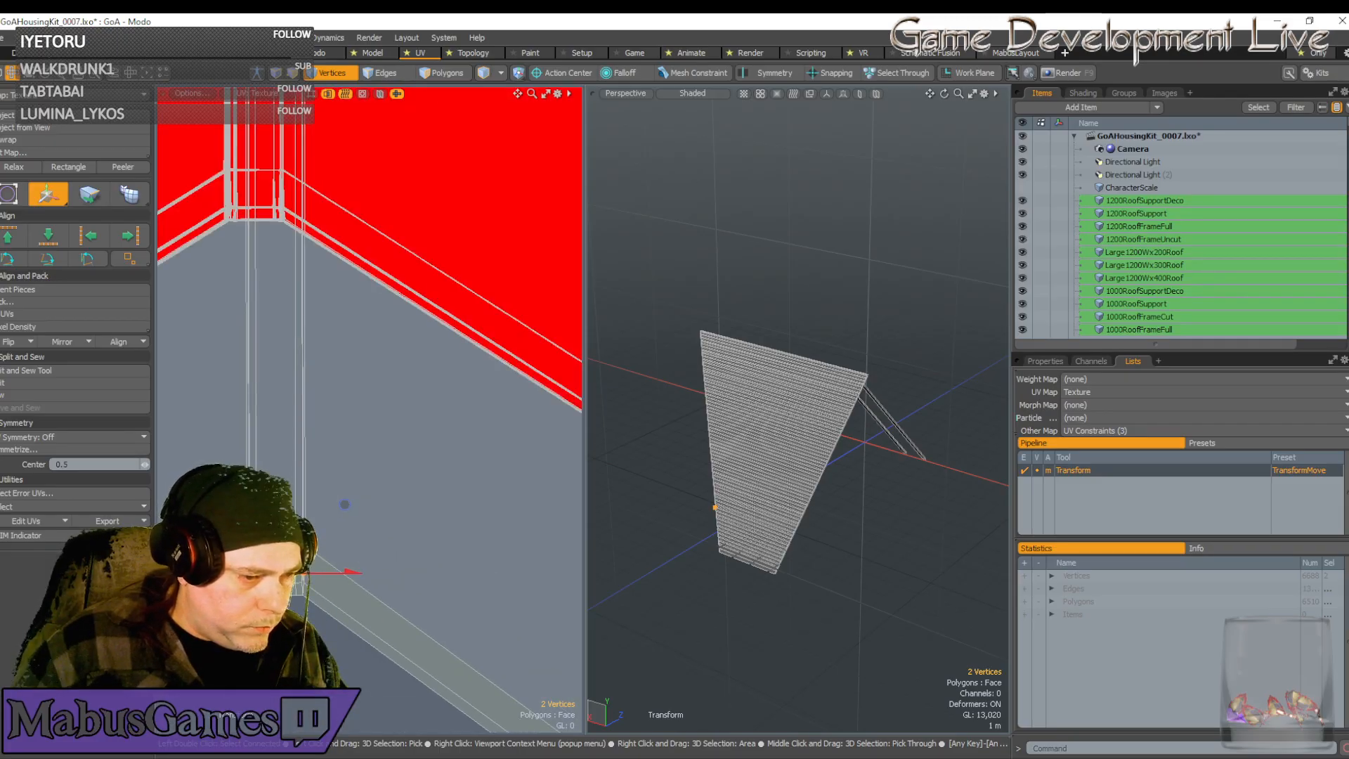
Select the twenty corner vertices and move them up and left
key("q")
right_click_drag(335, 643, 330, 636)
scroll(323, 625, "down", 2)
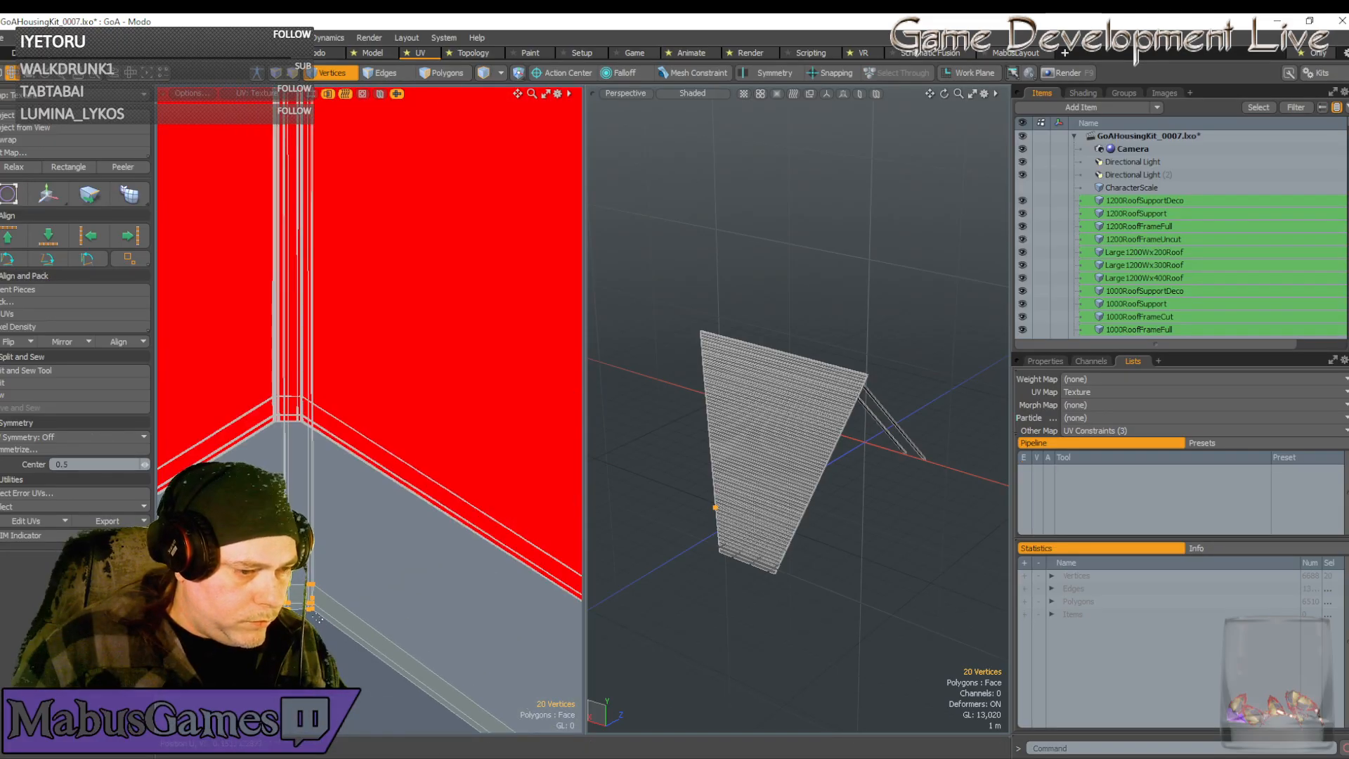
key("w")
left_click_drag(368, 530, 354, 339)
scroll(295, 394, "up", 4)
scroll(323, 395, "up", 2)
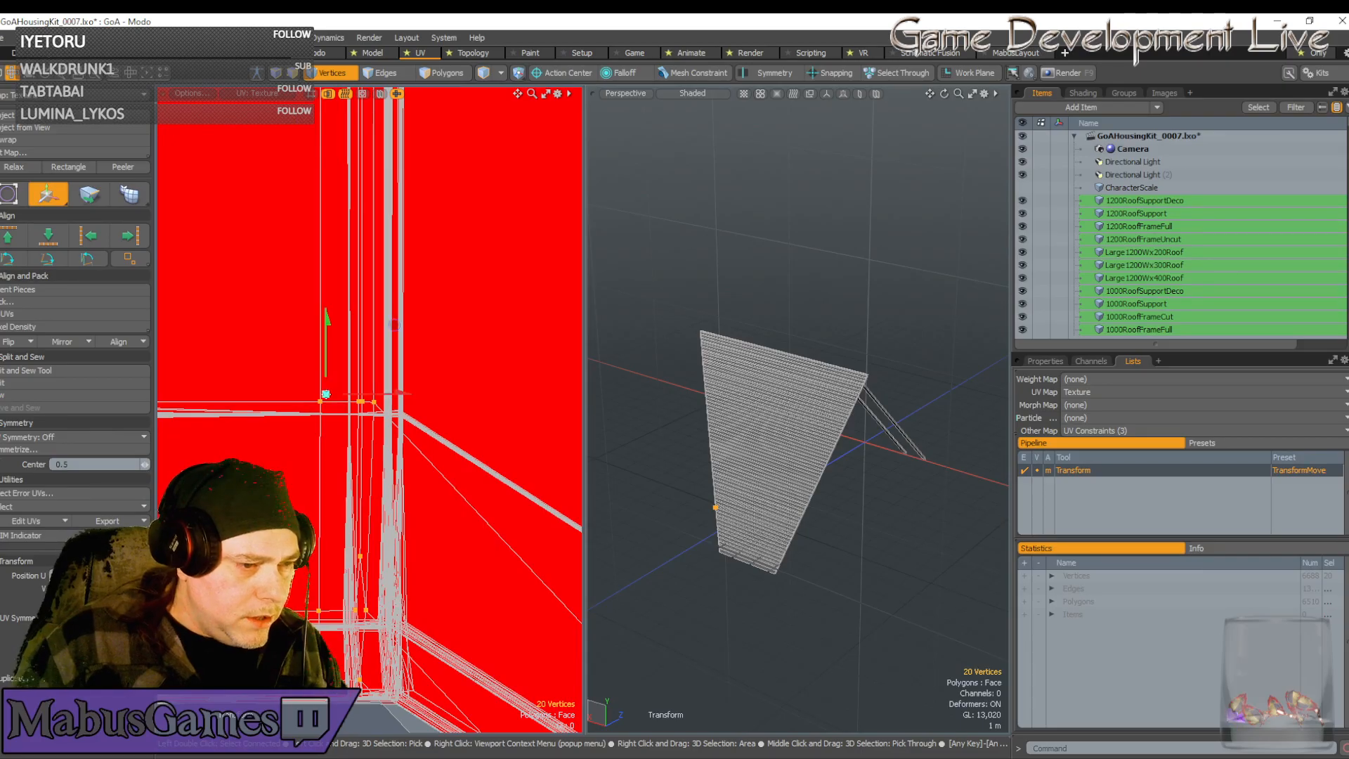
scroll(330, 395, "up", 2)
Snap the selected vertices onto the strip corner and commit the move
left_click_drag(384, 320, 467, 346)
scroll(432, 427, "up", 3)
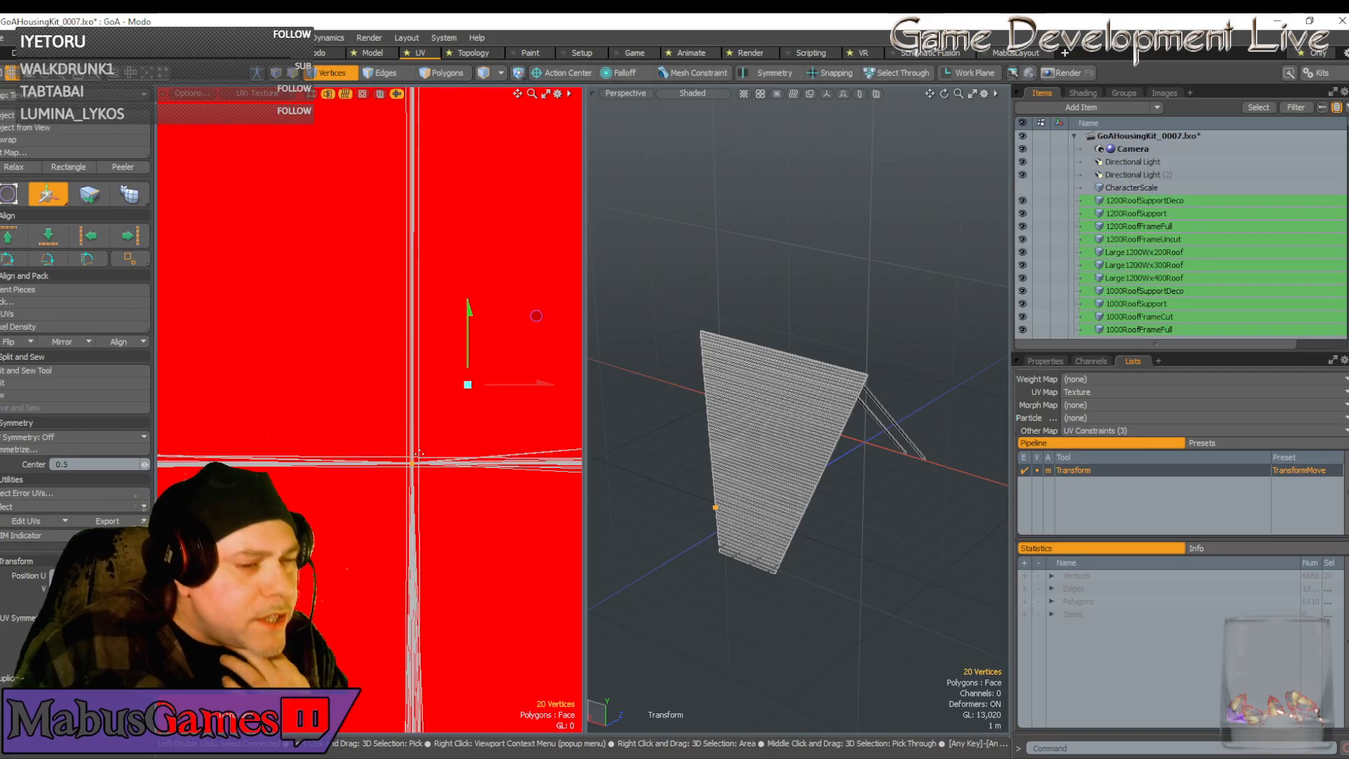
left_click(420, 453)
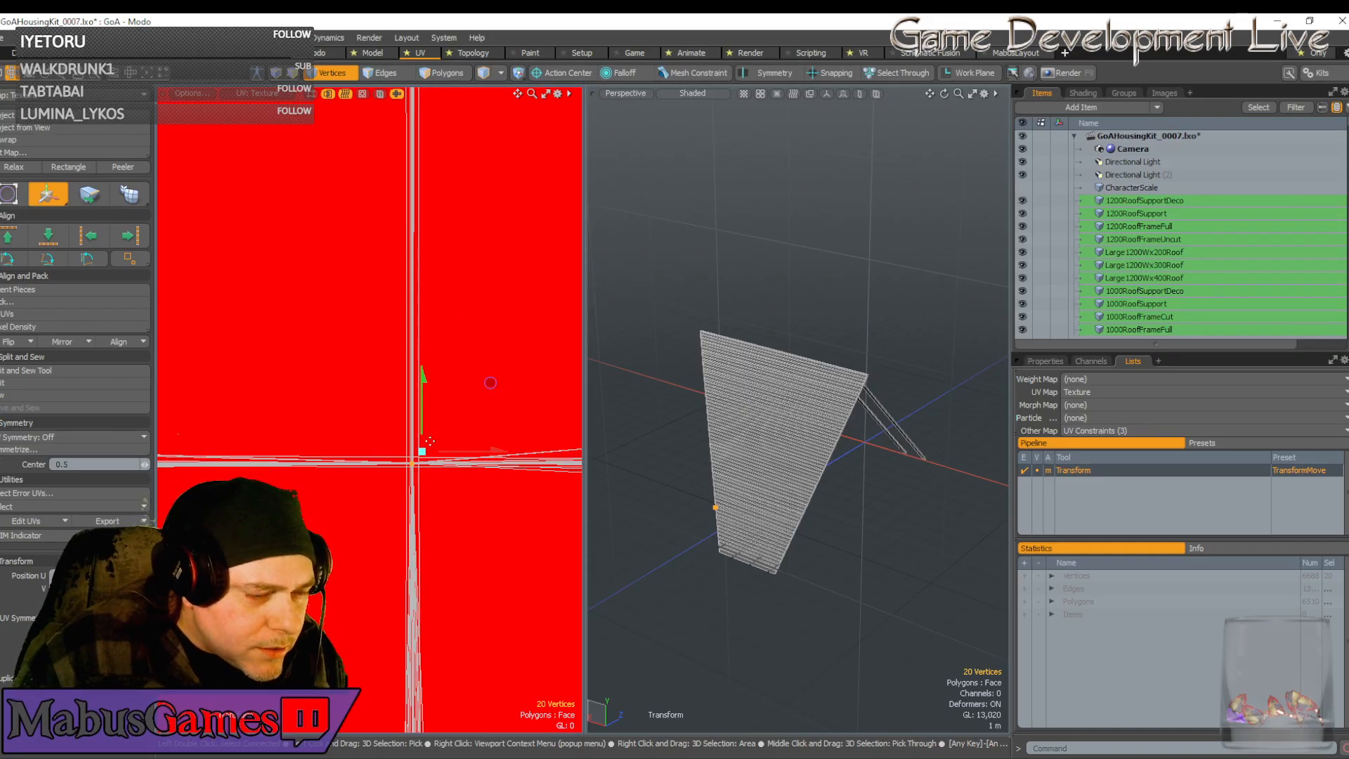
scroll(430, 442, "down", 8)
scroll(398, 495, "down", 2)
scroll(399, 496, "down", 2)
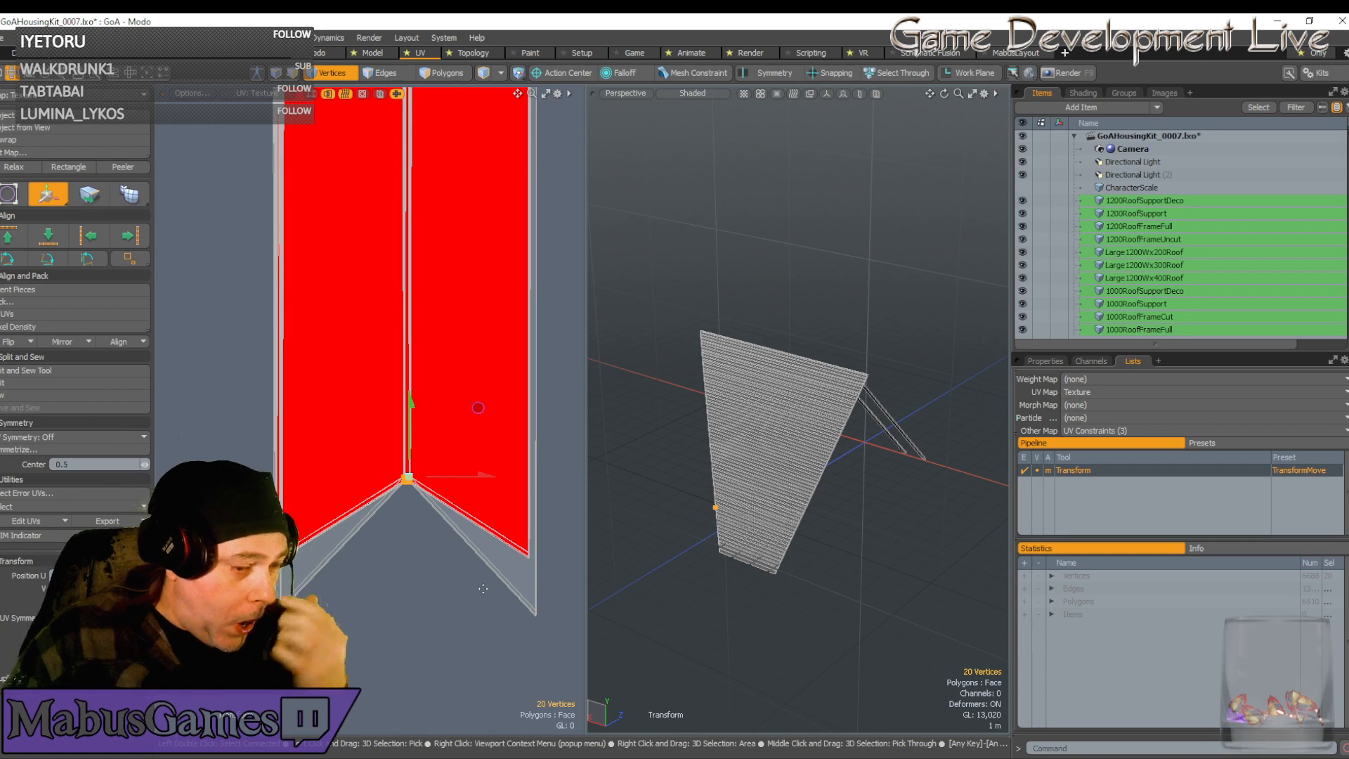
scroll(483, 588, "down", 5)
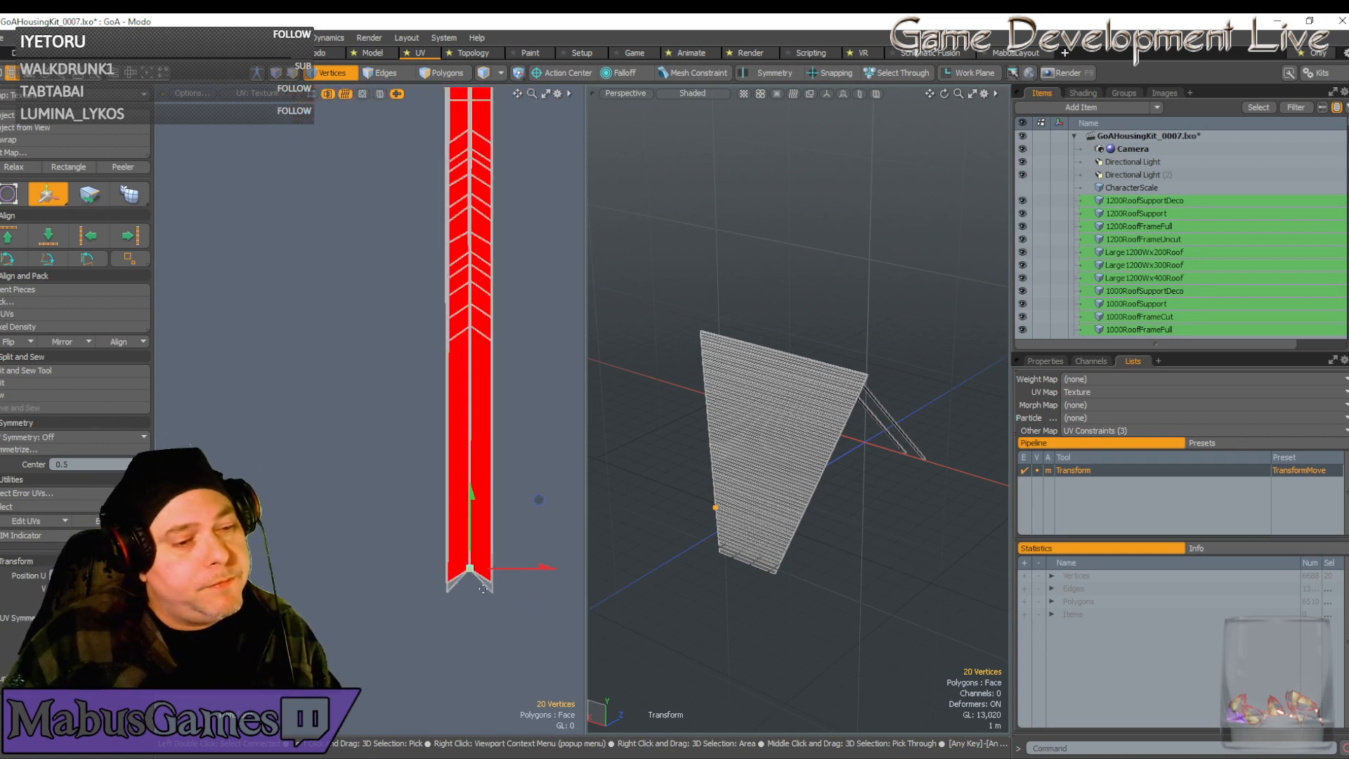
key("ctrl")
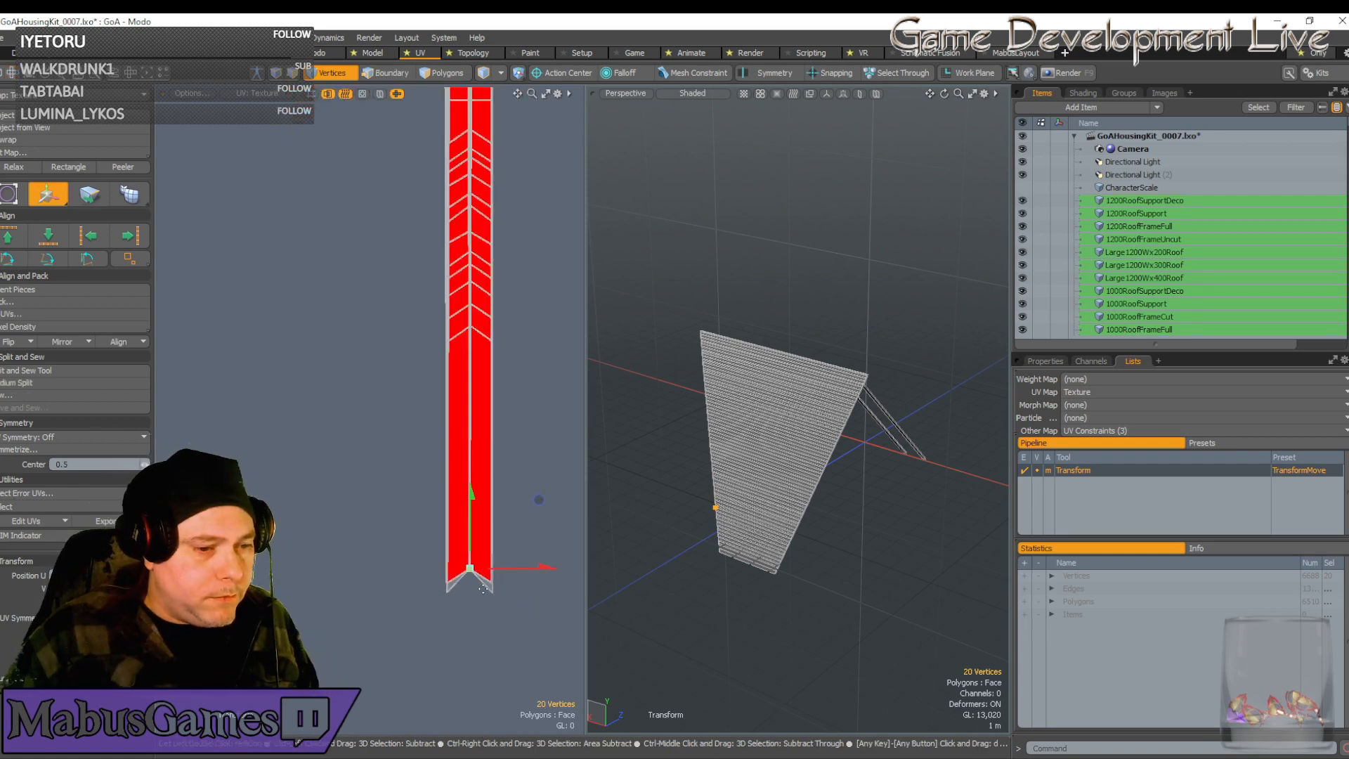
key("q")
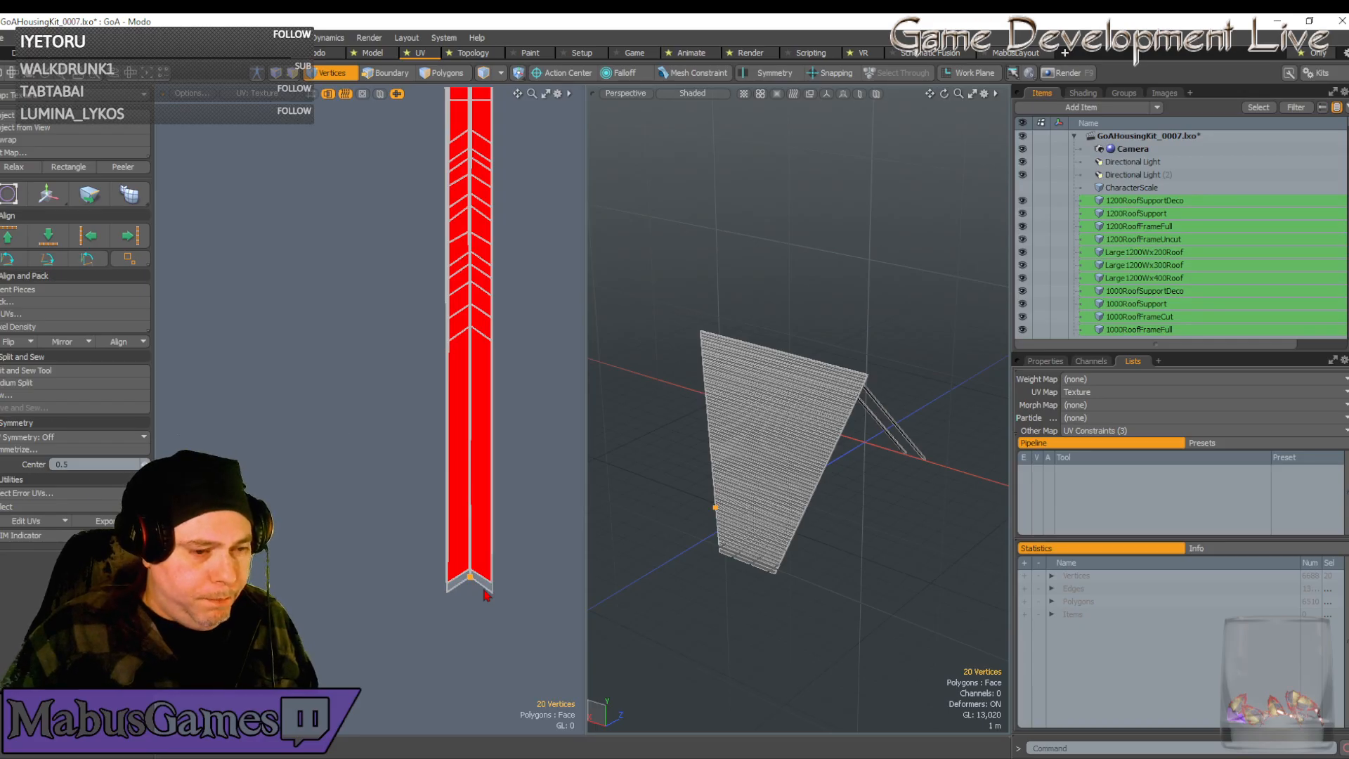
Add the other strip's tip vertices to the selection and move all tips upward
left_click(470, 578, "shift")
scroll(470, 579, "up", 10)
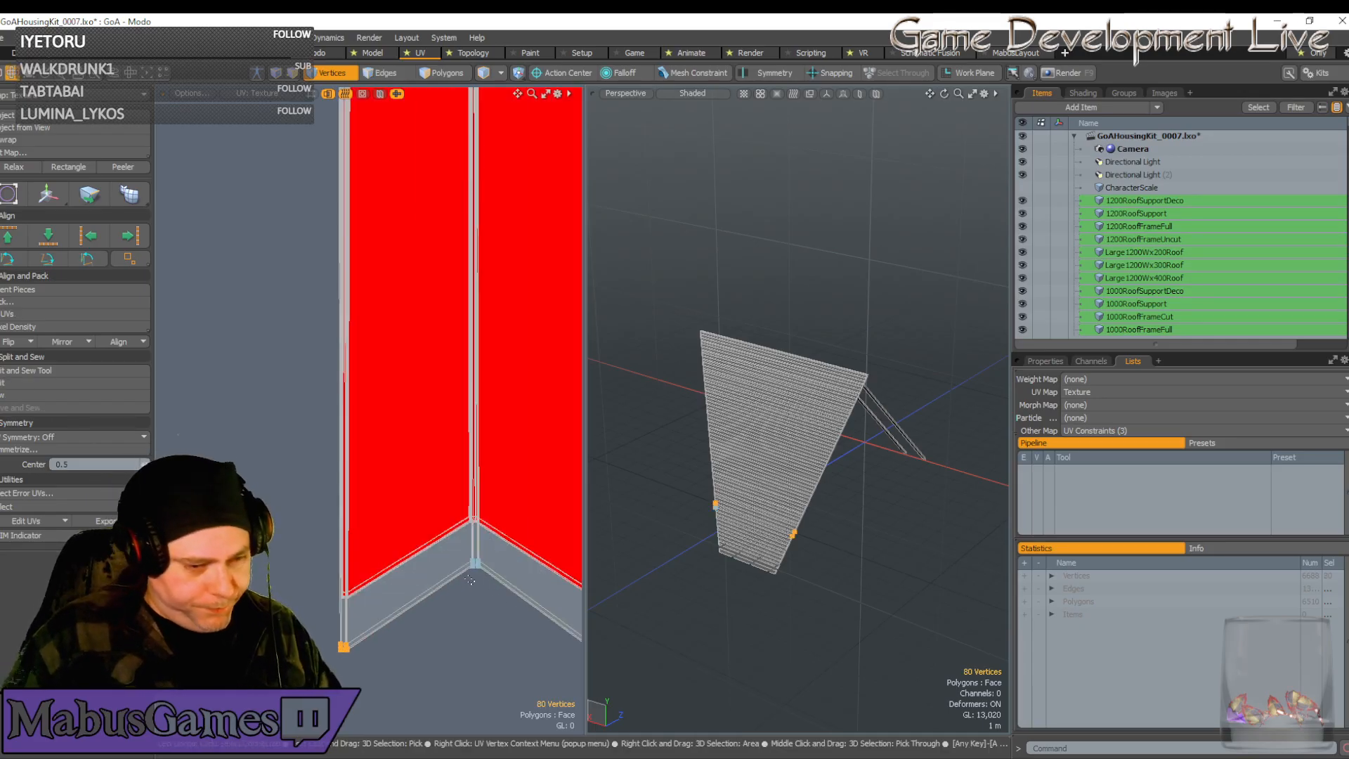
key("y")
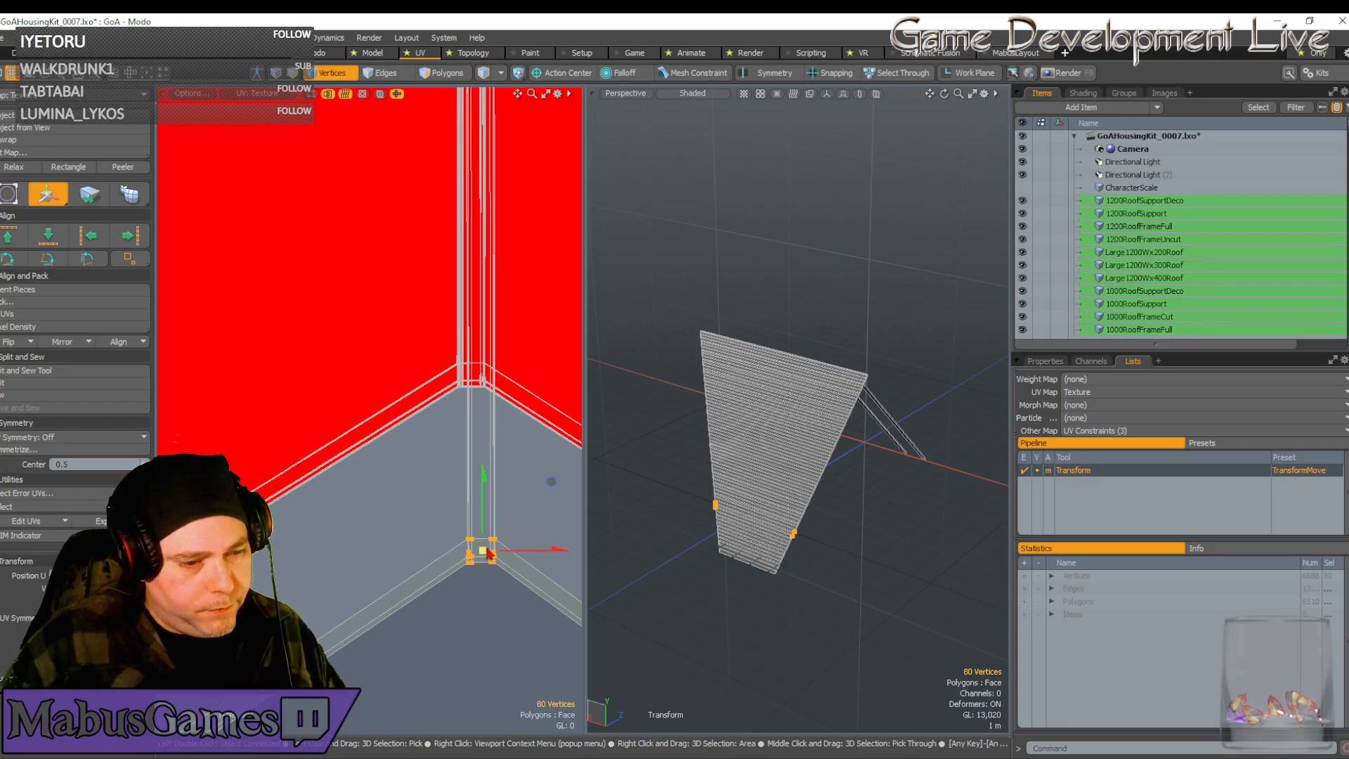
left_click_drag(551, 482, 540, 302)
scroll(489, 354, "up", 10)
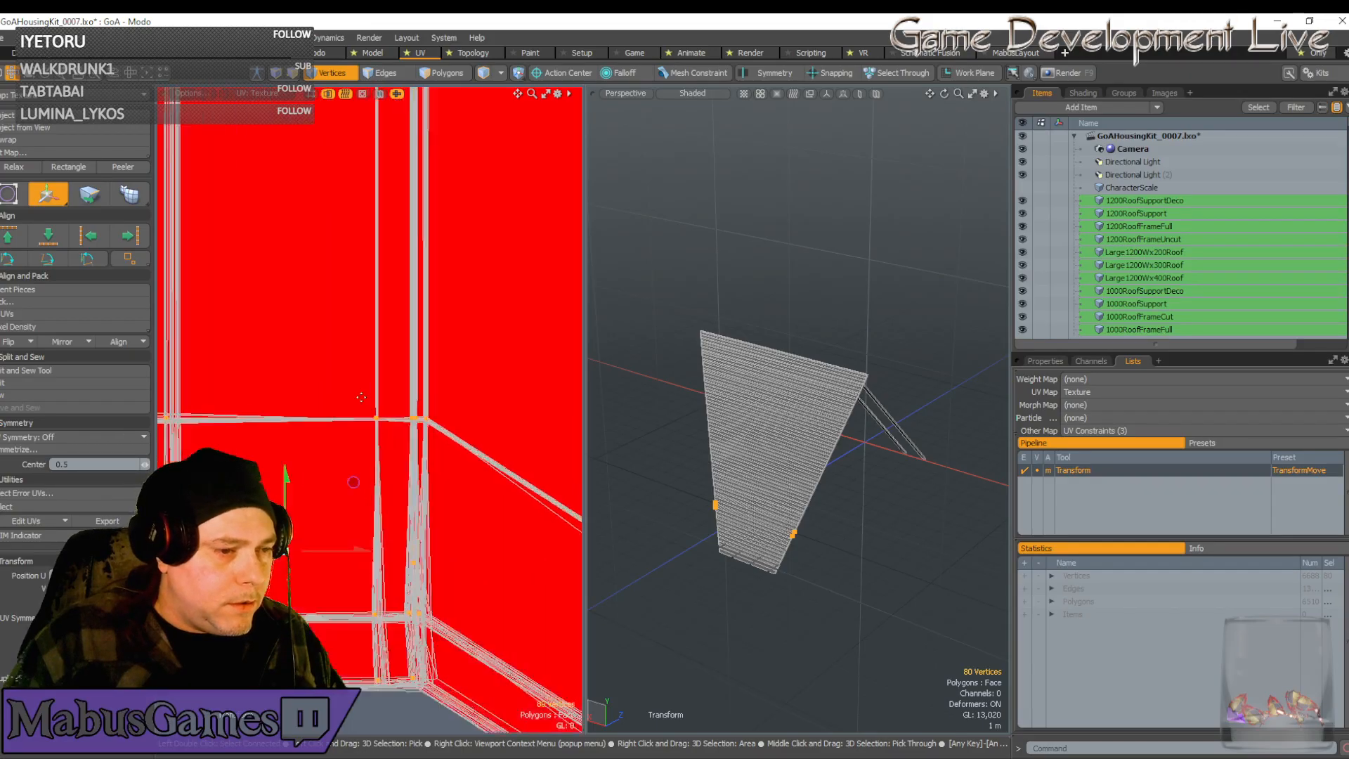
scroll(379, 406, "up", 6)
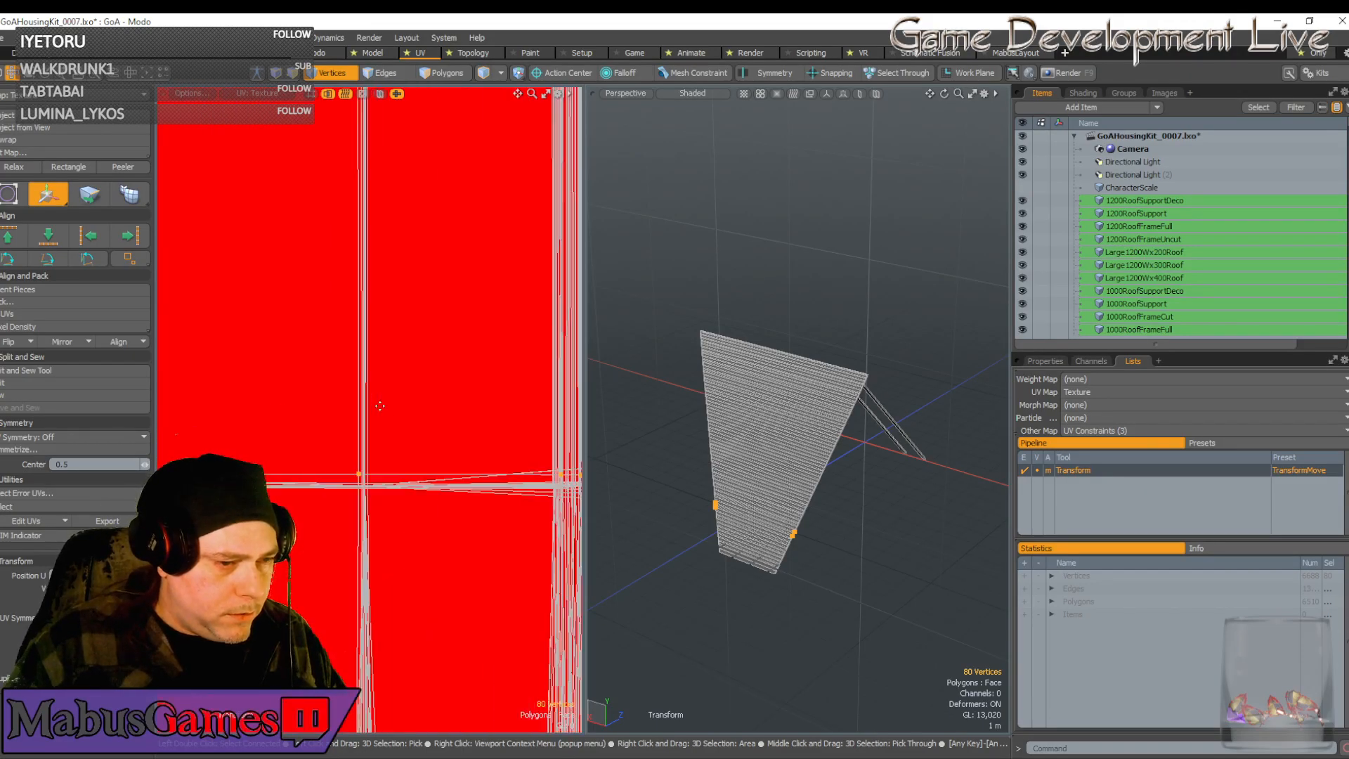
Nudge the tip vertices down and right so they line up at the corner
left_click(374, 464)
left_click_drag(444, 395, 451, 407)
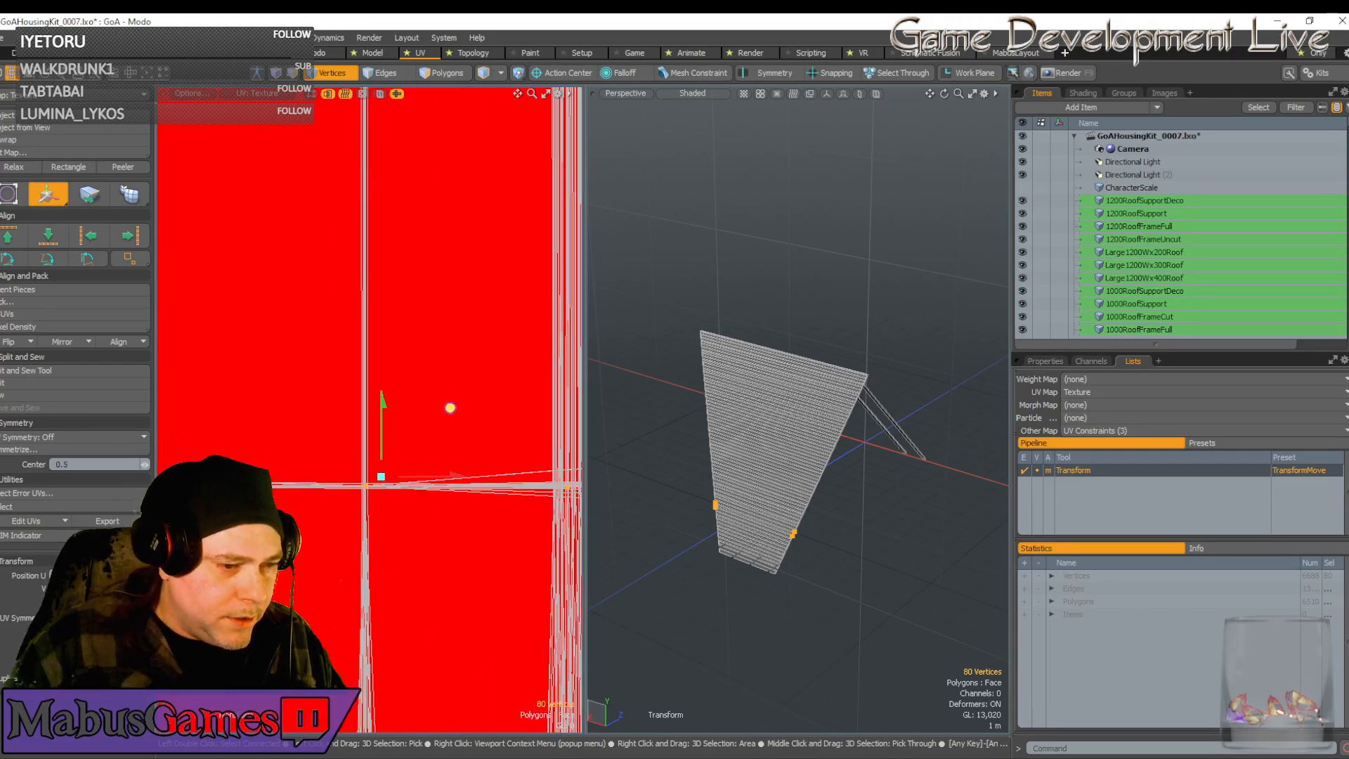
scroll(443, 428, "up", 2)
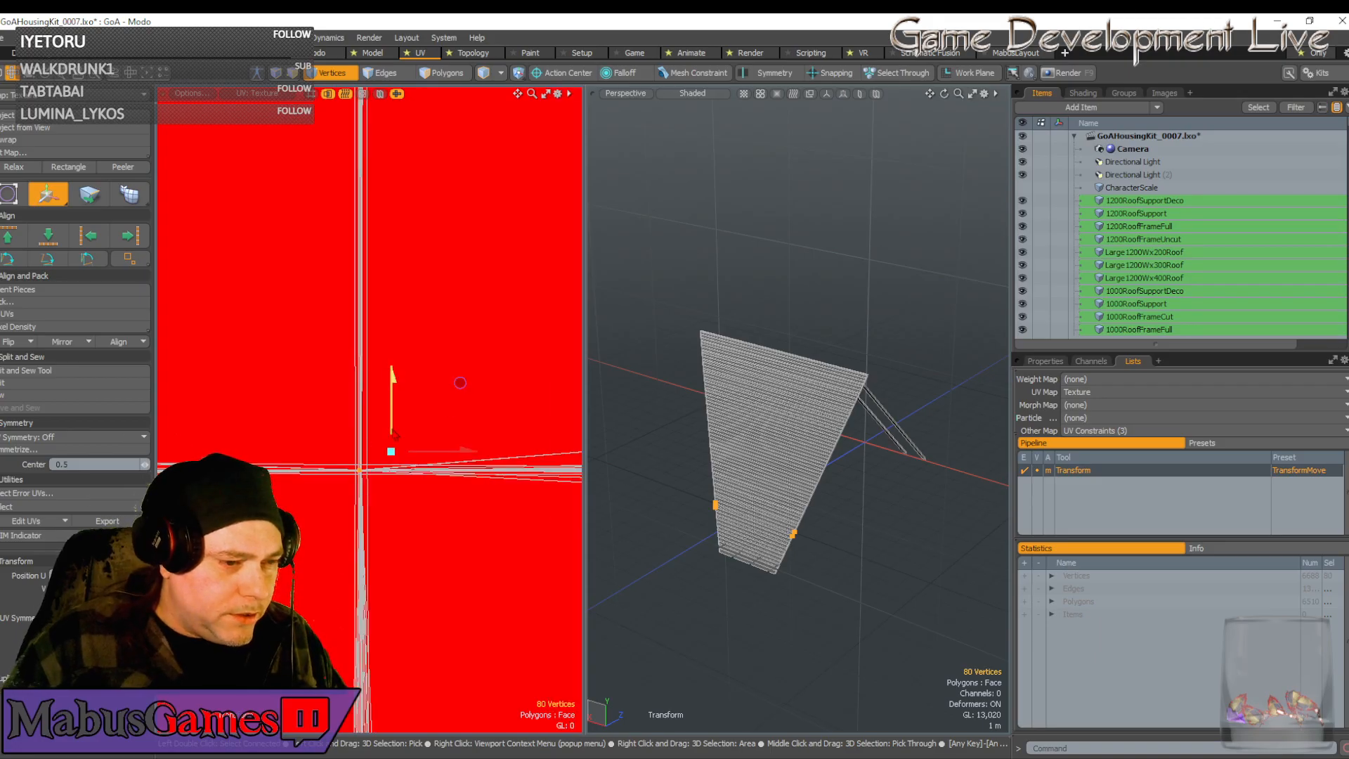
left_click_drag(443, 453, 445, 456)
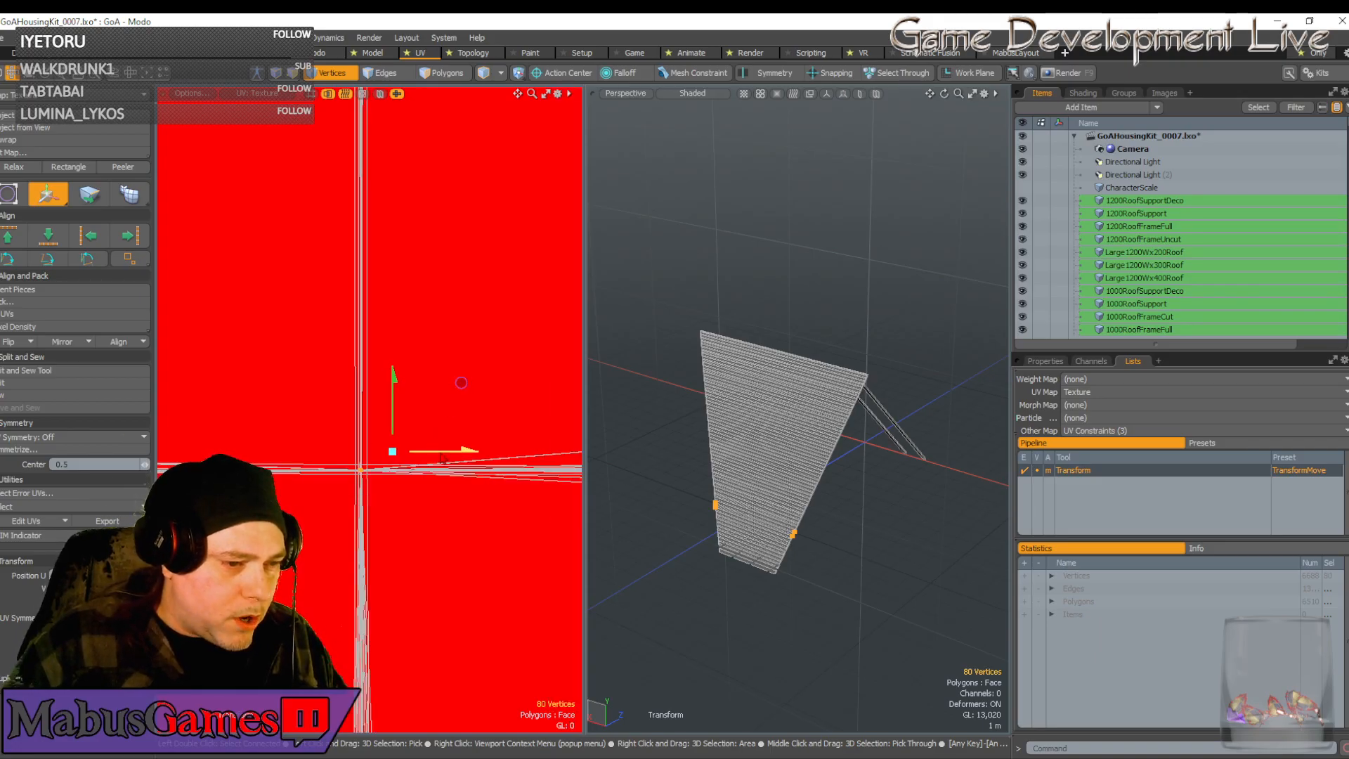
scroll(375, 467, "down", 10)
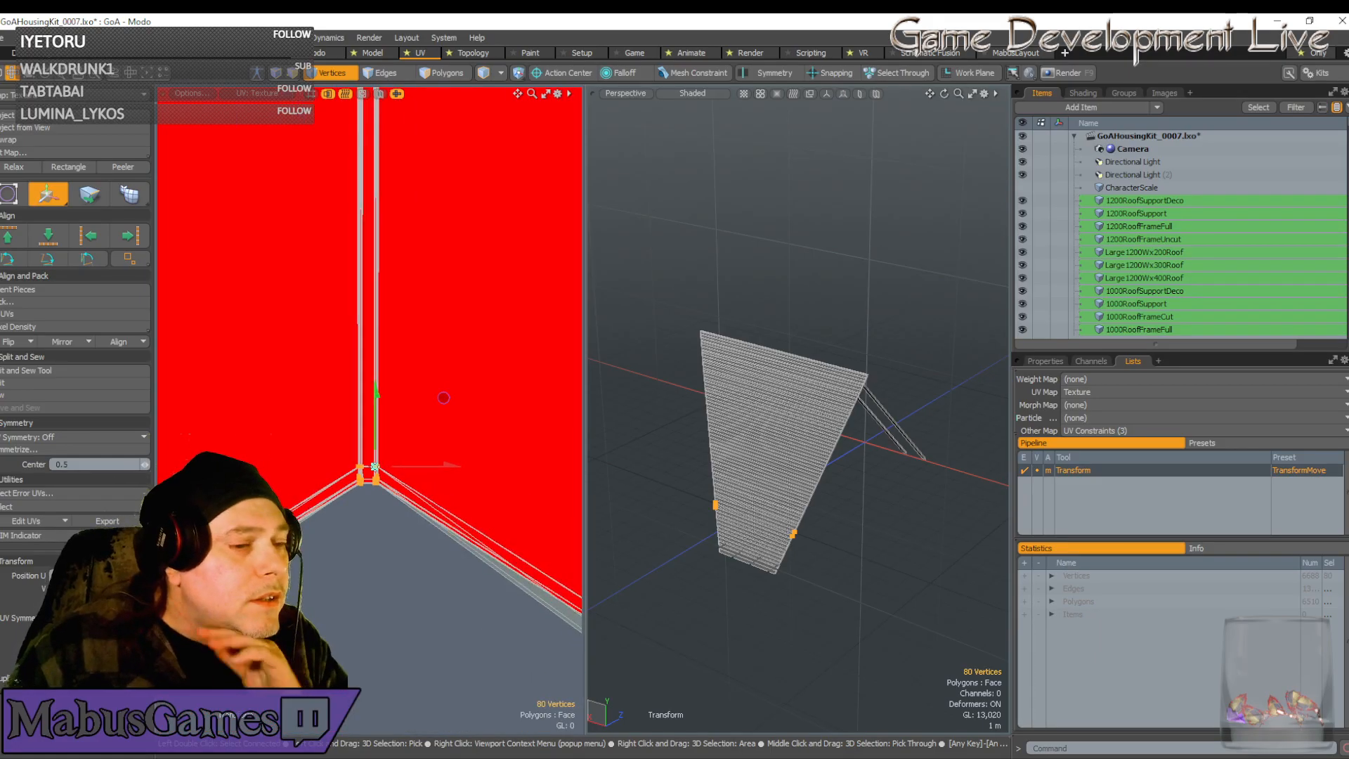
scroll(375, 467, "down", 3)
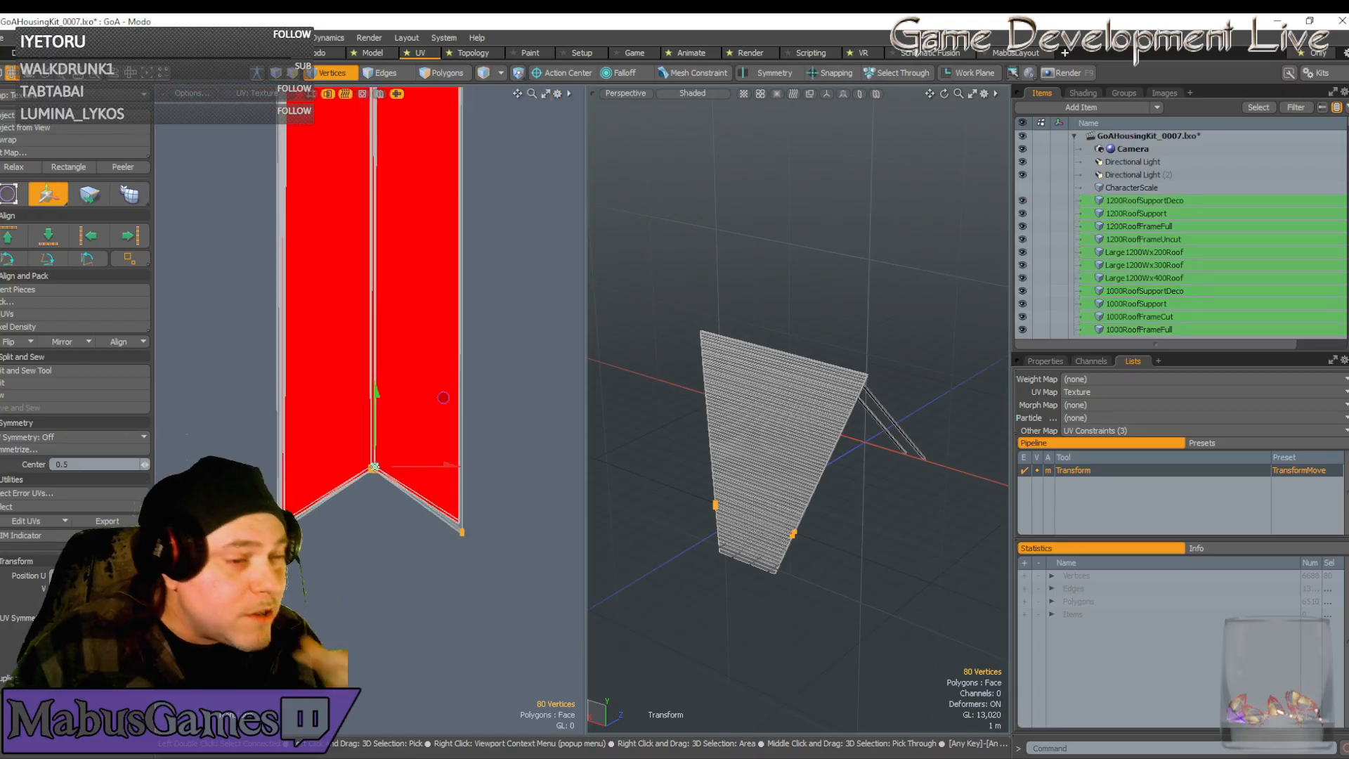
scroll(375, 467, "down", 10)
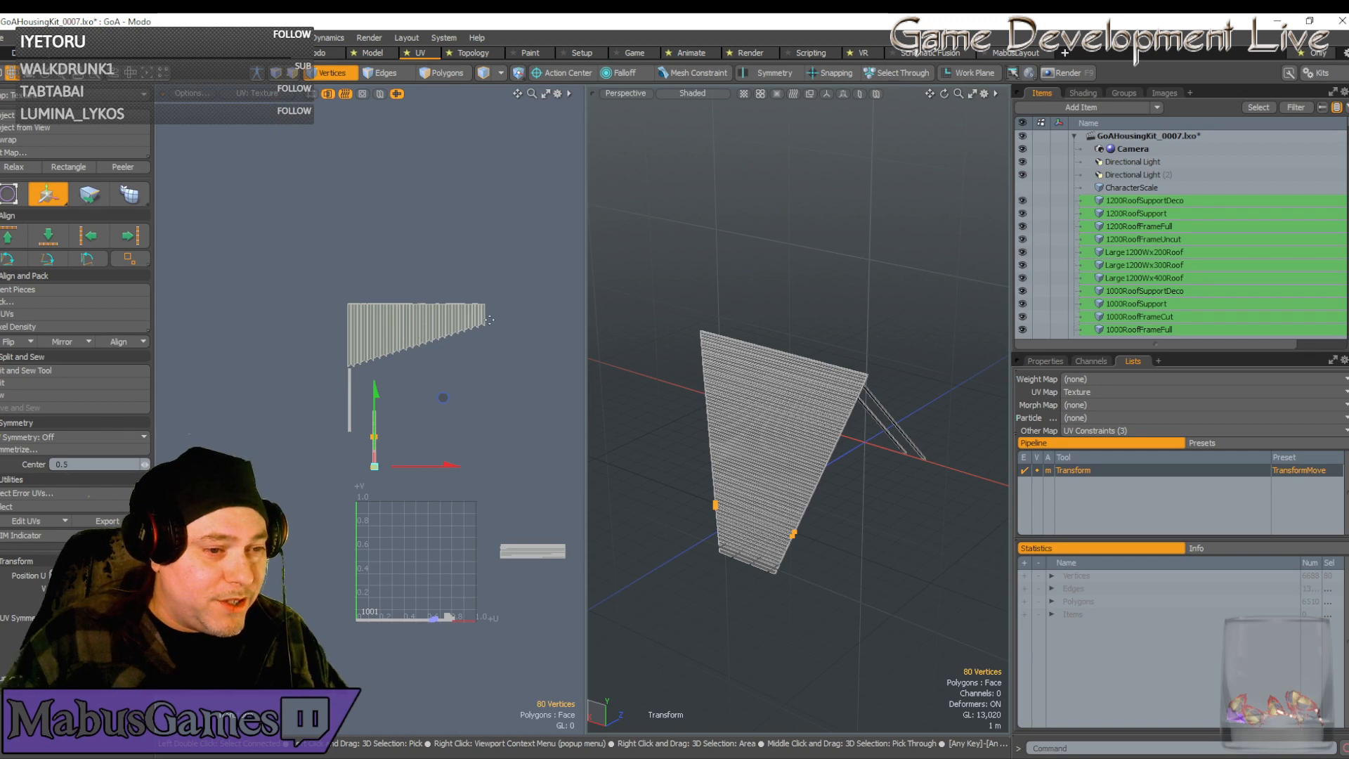
Select the four corner vertices of the red strip and nudge them slightly right
scroll(362, 466, "up", 5)
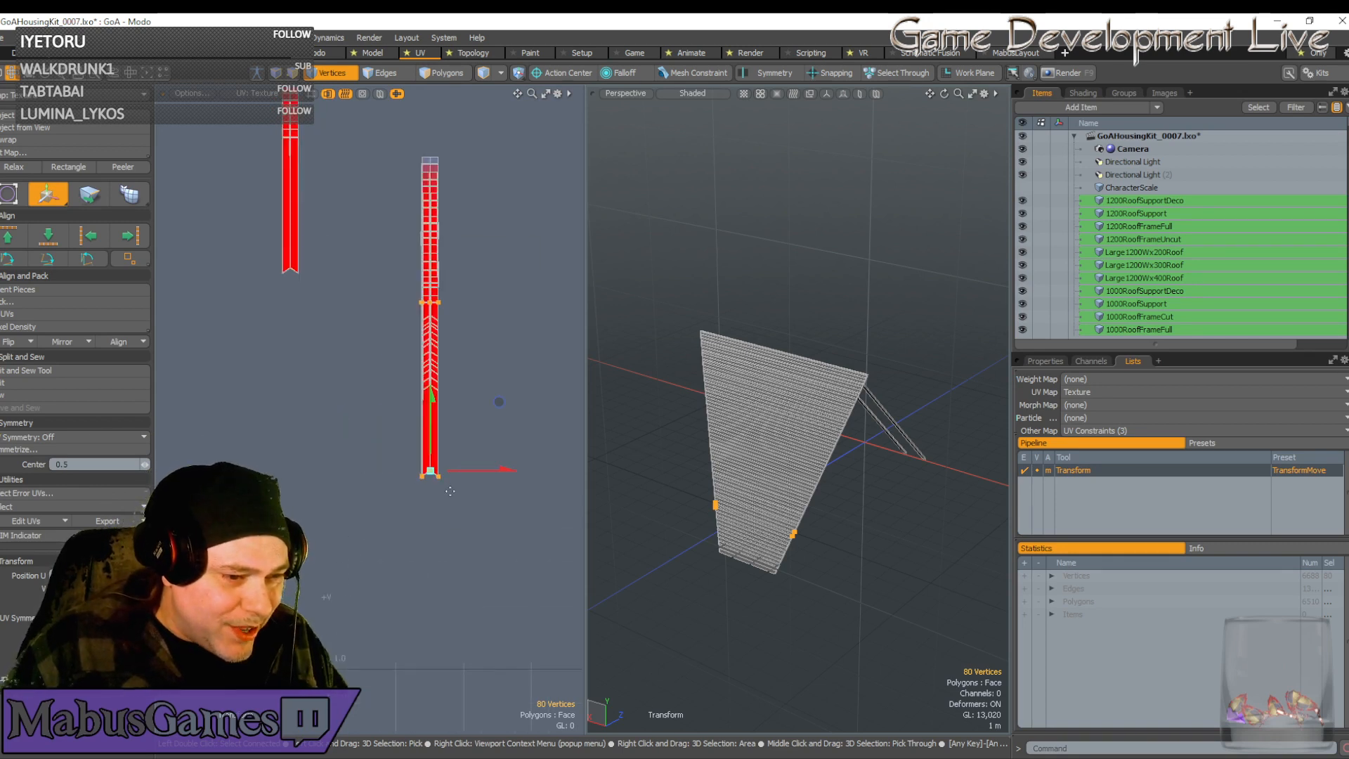
scroll(451, 491, "up", 3)
scroll(451, 491, "down", 3)
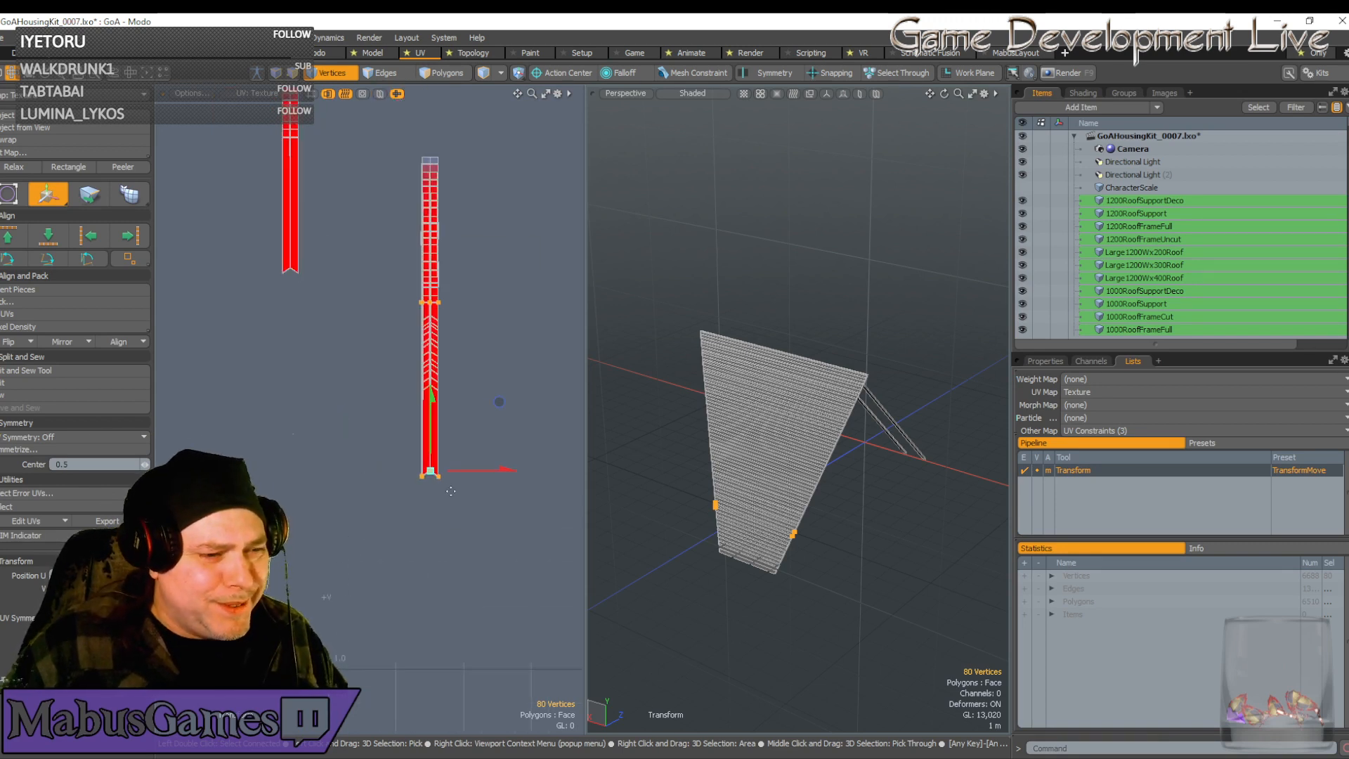
scroll(451, 491, "up", 2)
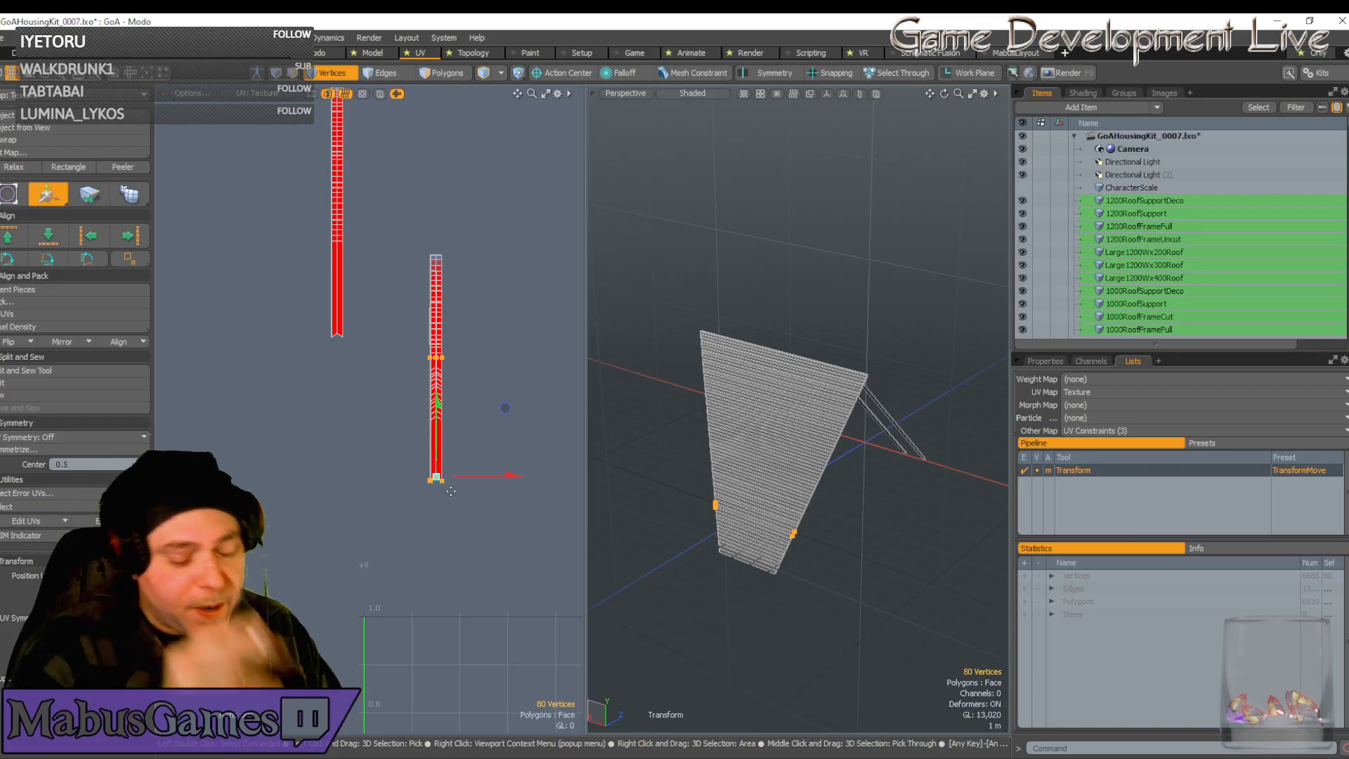
scroll(443, 487, "up", 15)
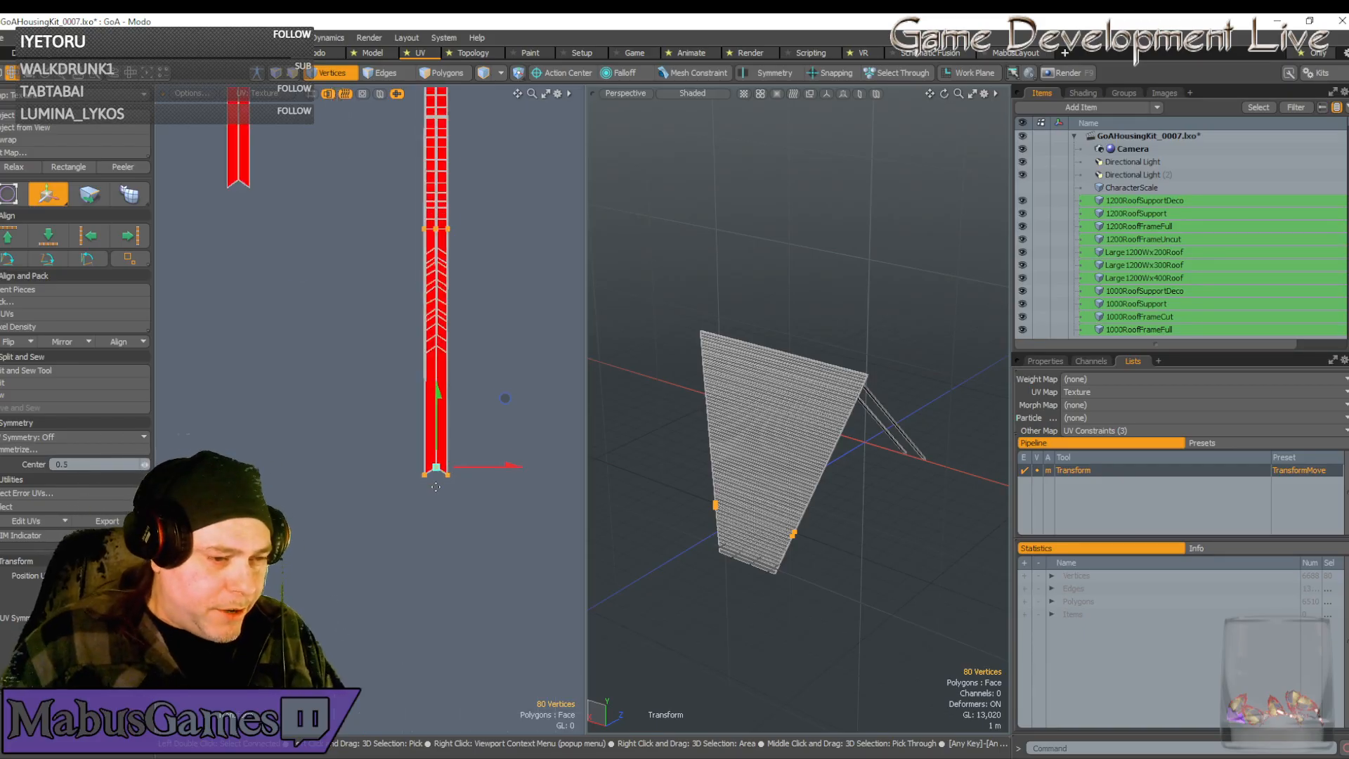
scroll(410, 456, "up", 8)
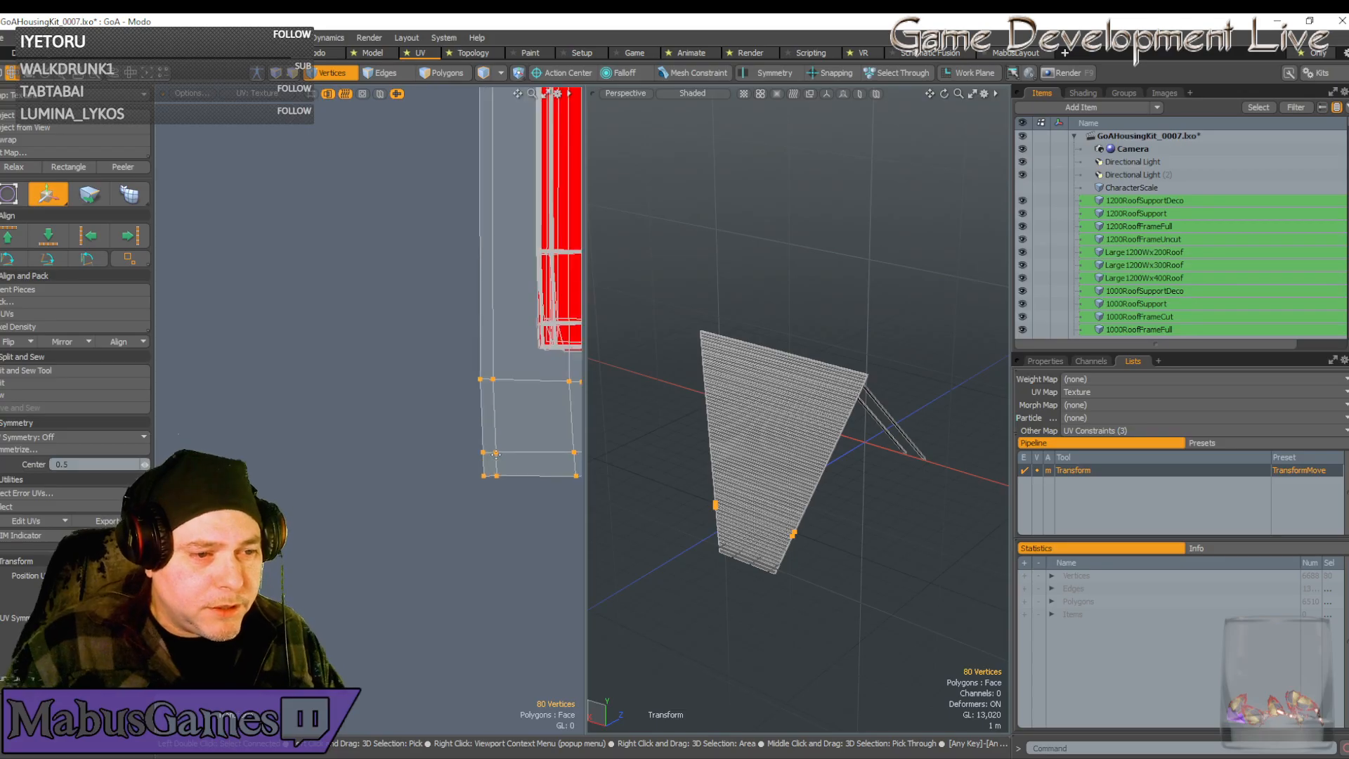
scroll(411, 457, "up", 5)
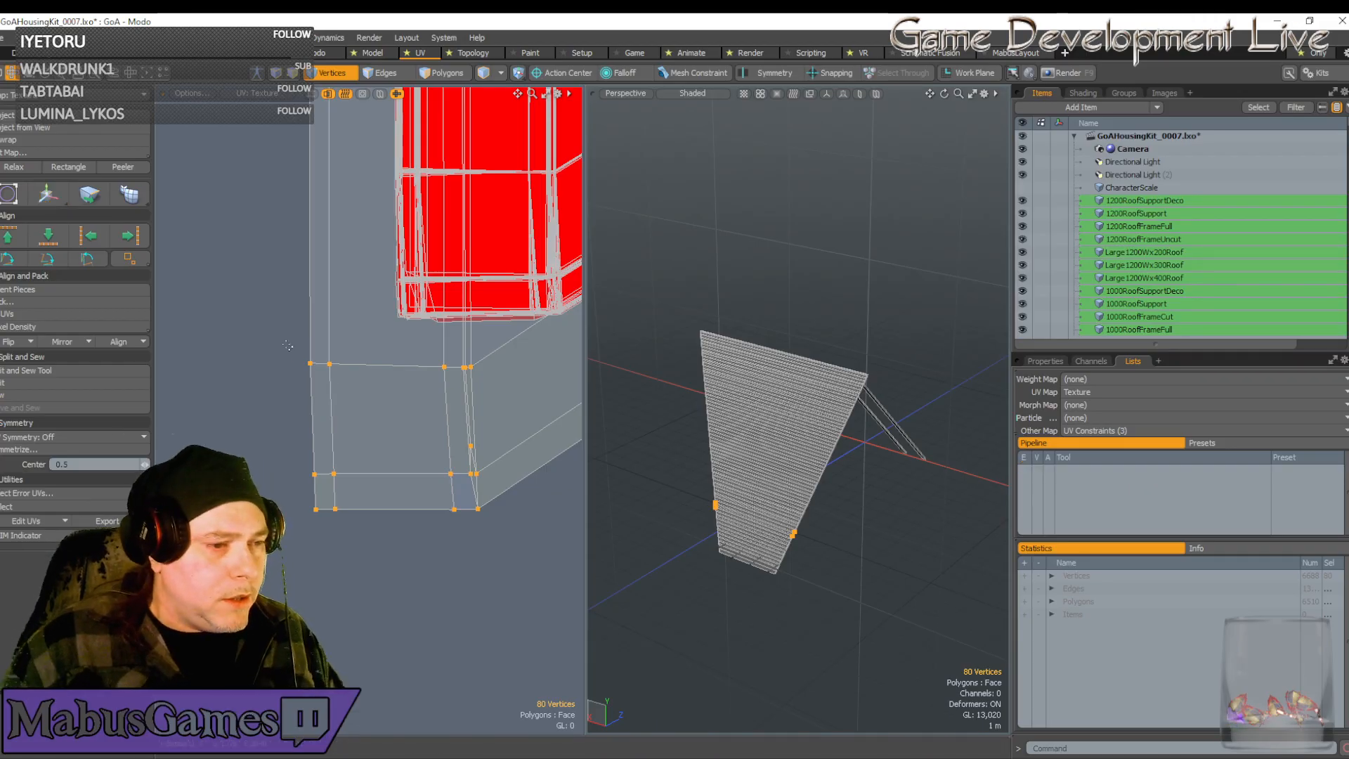
left_click_drag(293, 349, 358, 386)
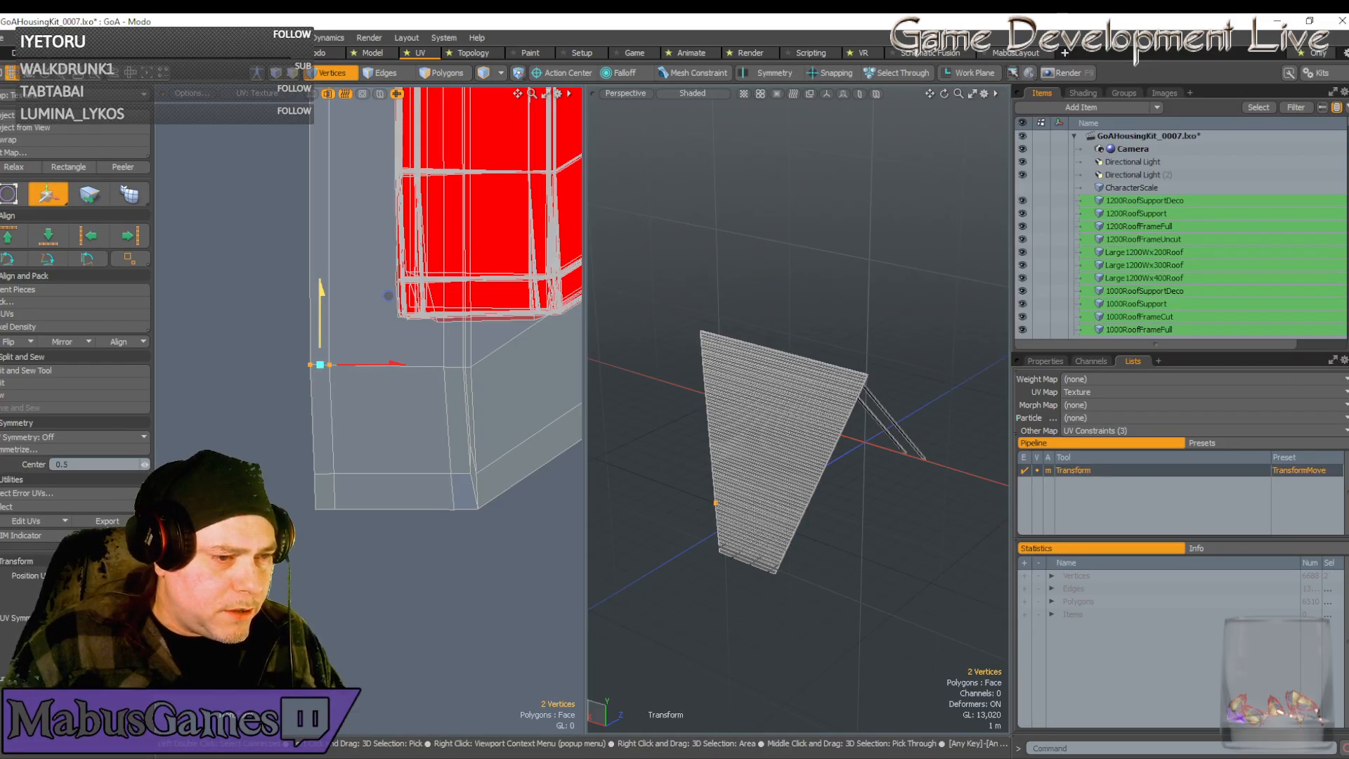
key("space")
left_click_drag(370, 534, 288, 453)
key("w")
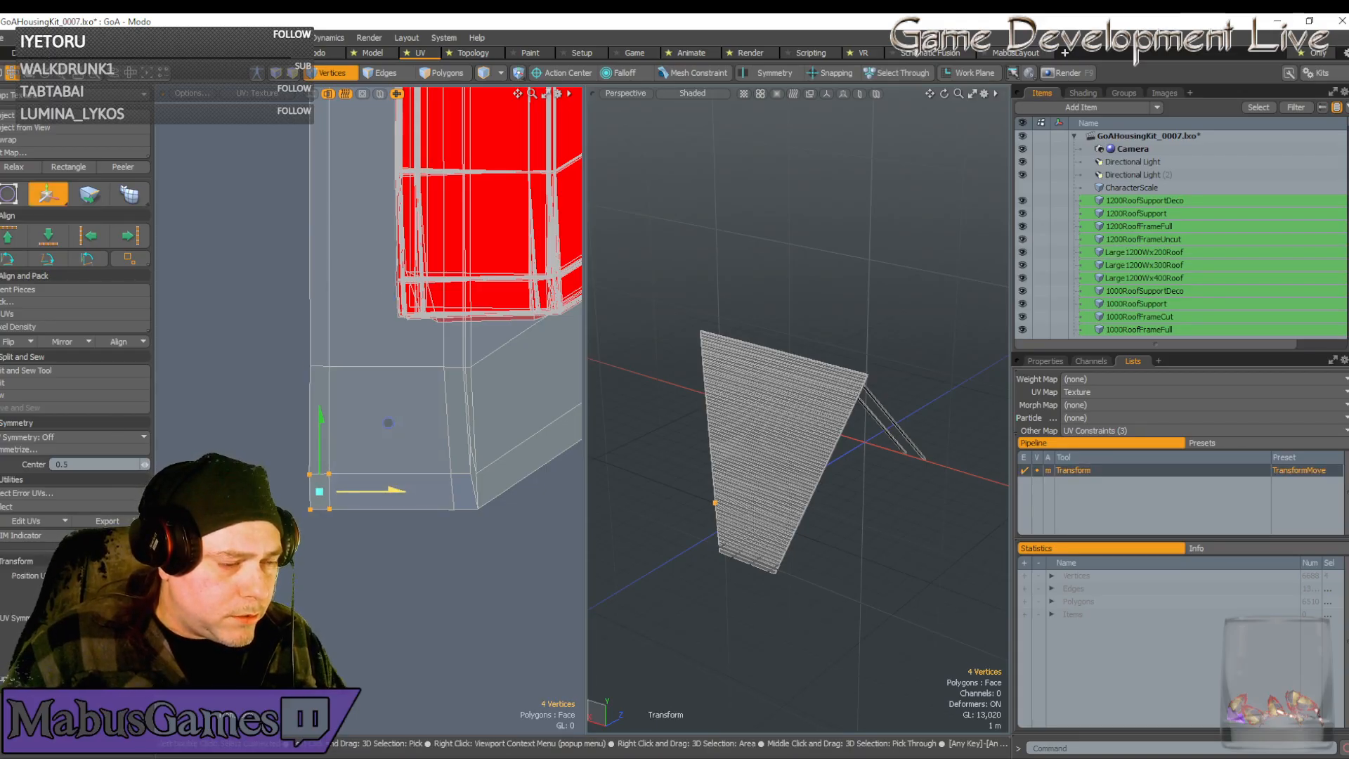
left_click_drag(395, 490, 396, 490)
Shift six bottom-corner vertices slightly left, then try nudging a single edge vertex right and undo it
key("space")
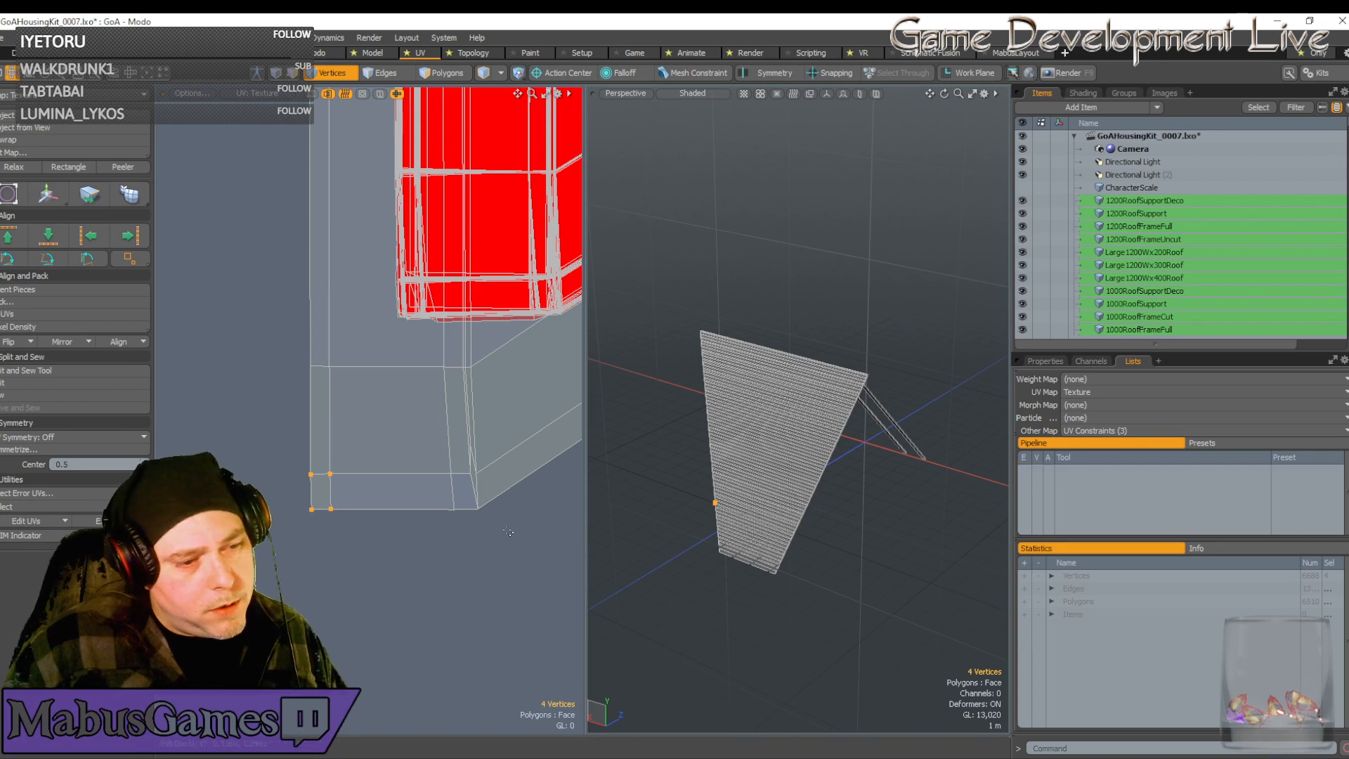
right_click_drag(485, 513, 418, 431)
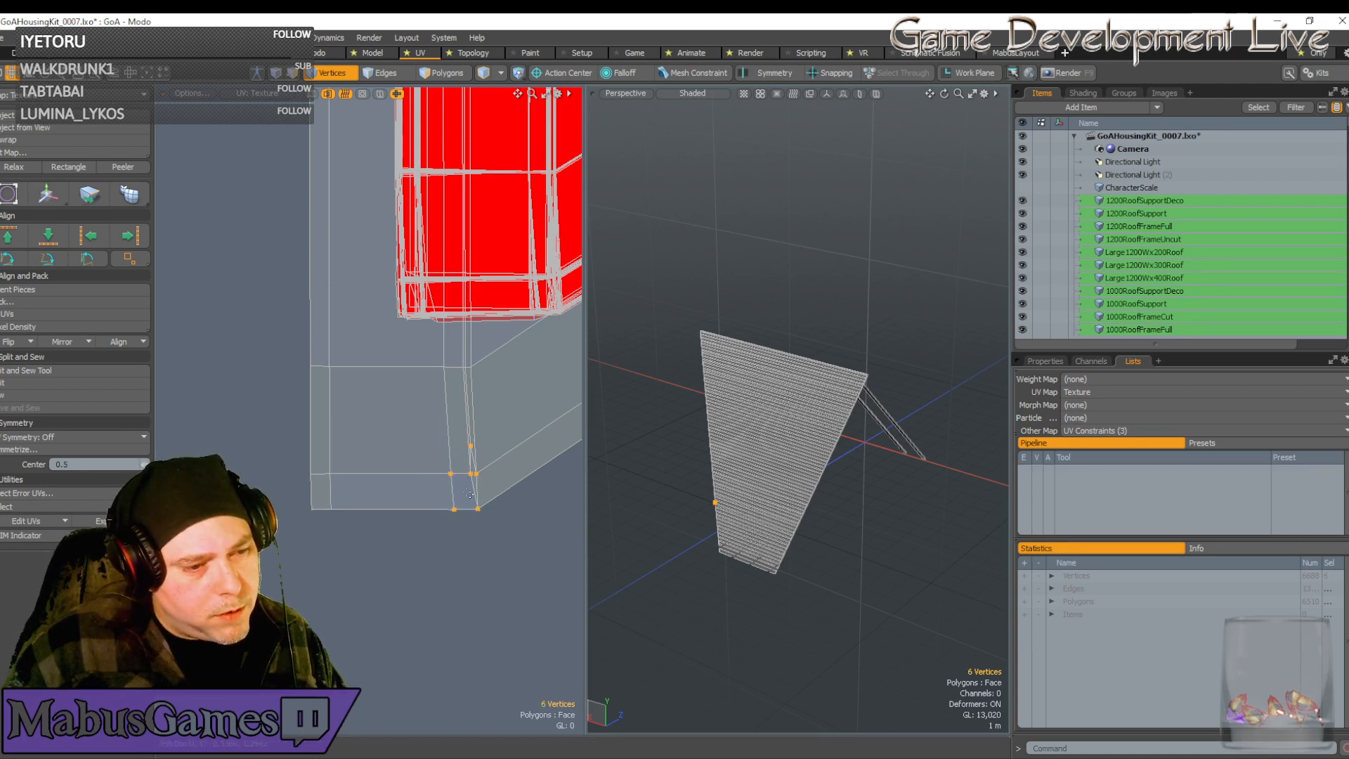
key("w")
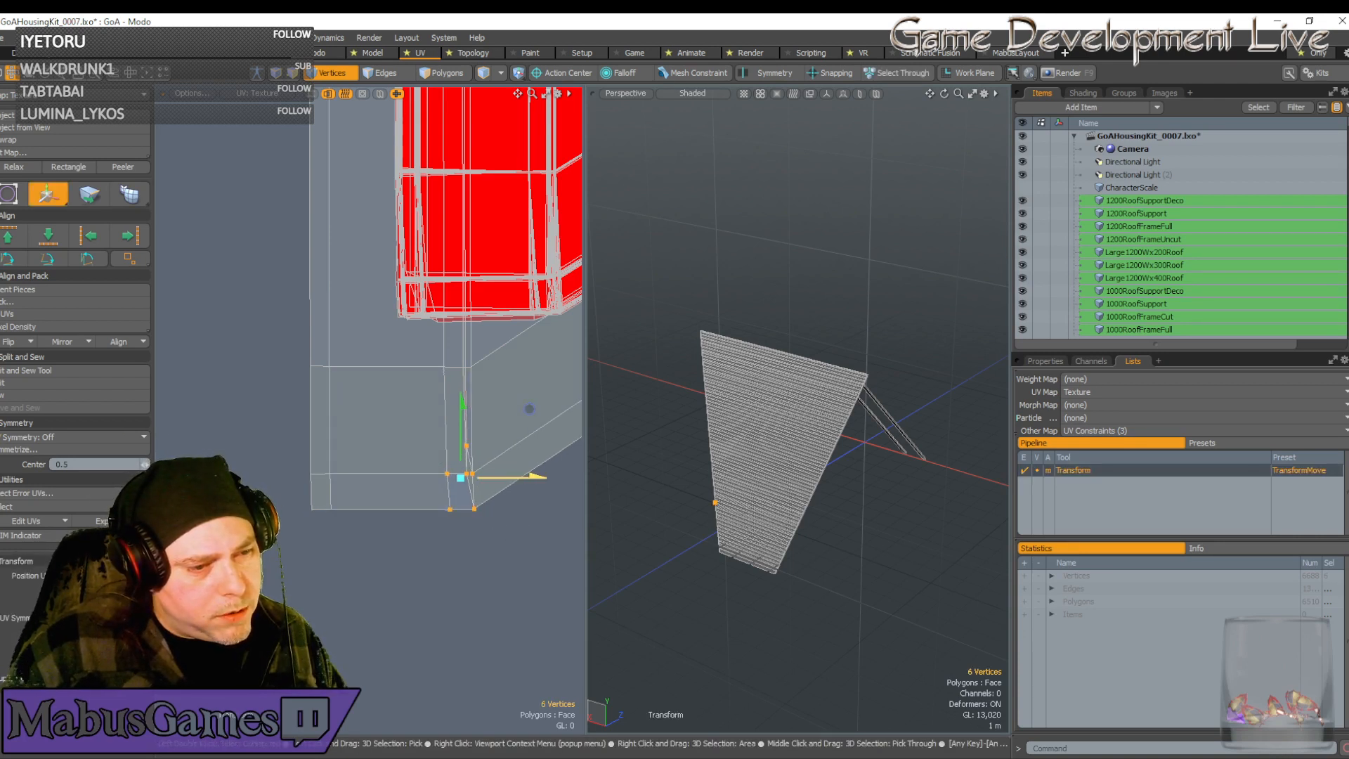
left_click_drag(530, 409, 524, 409)
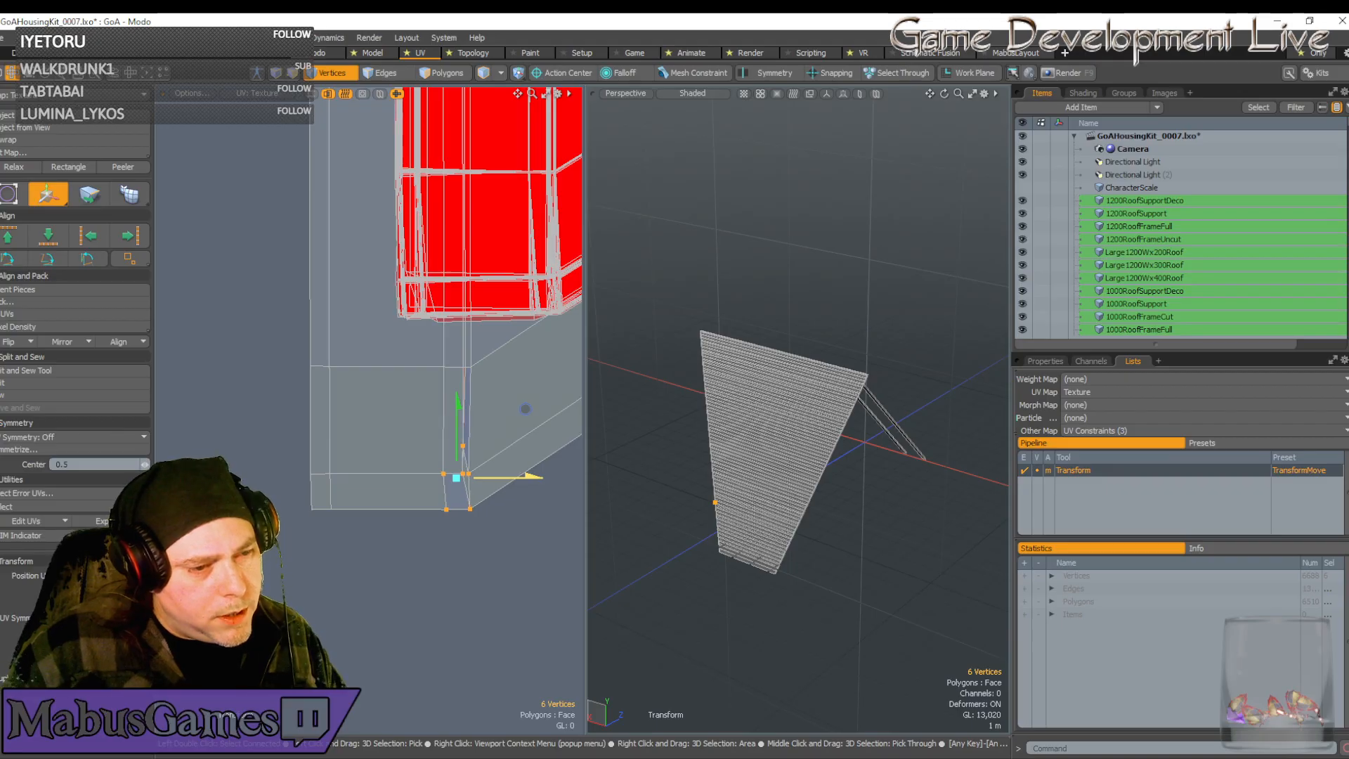
key("space")
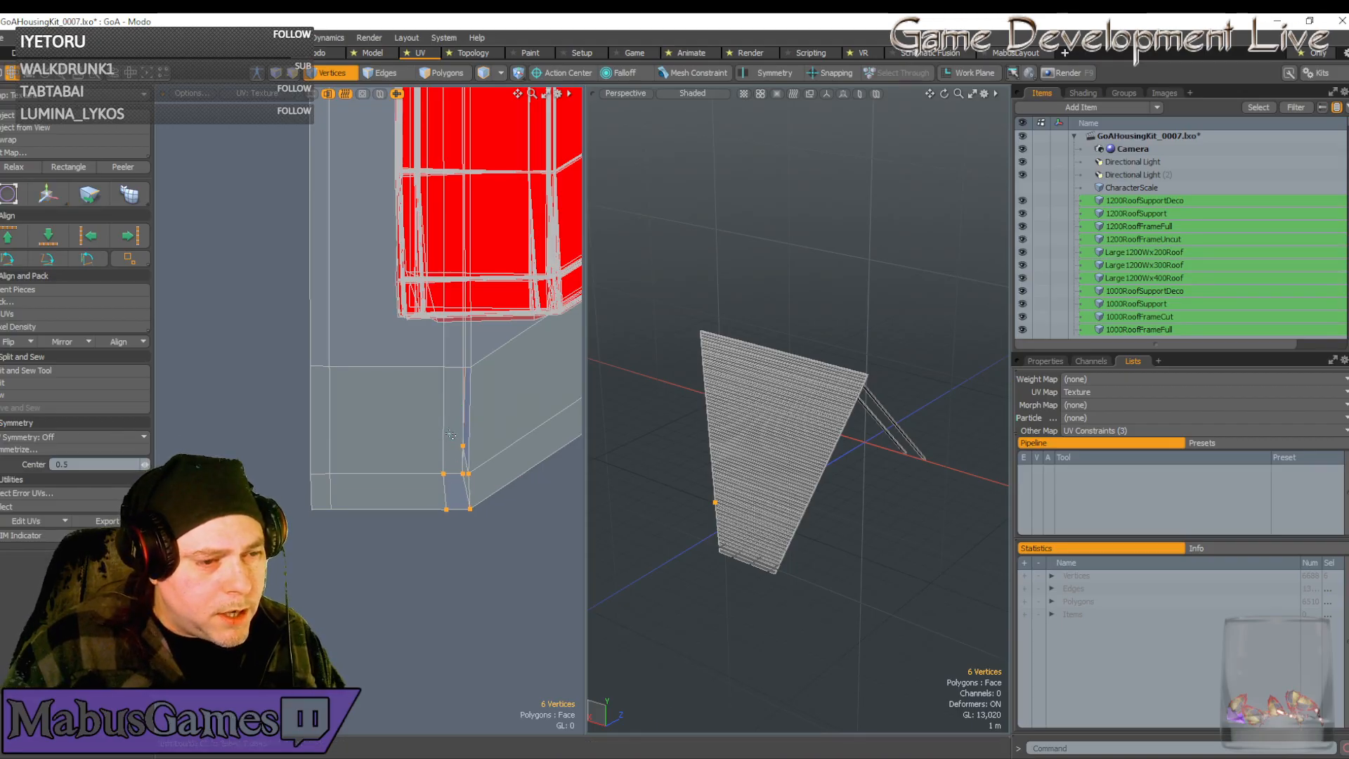
left_click(489, 455)
key("w")
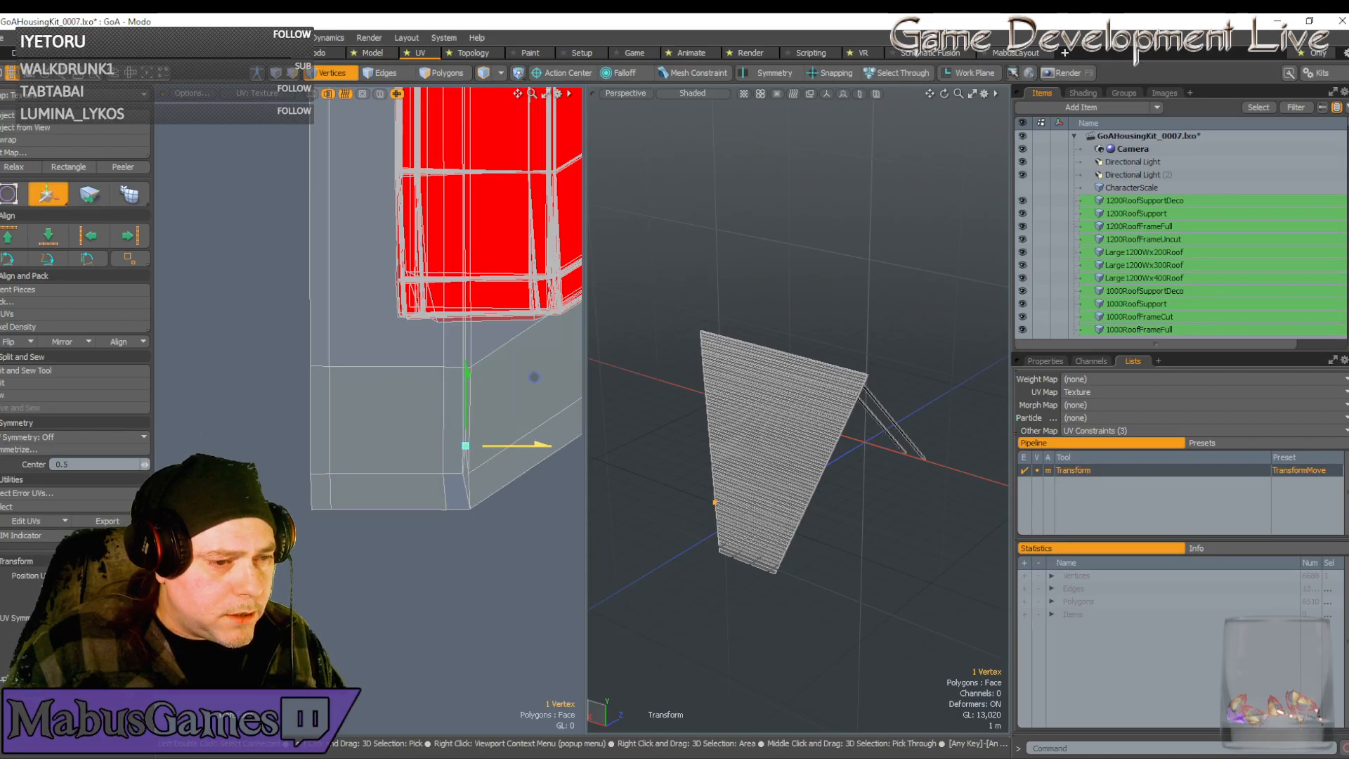
left_click_drag(534, 377, 535, 377)
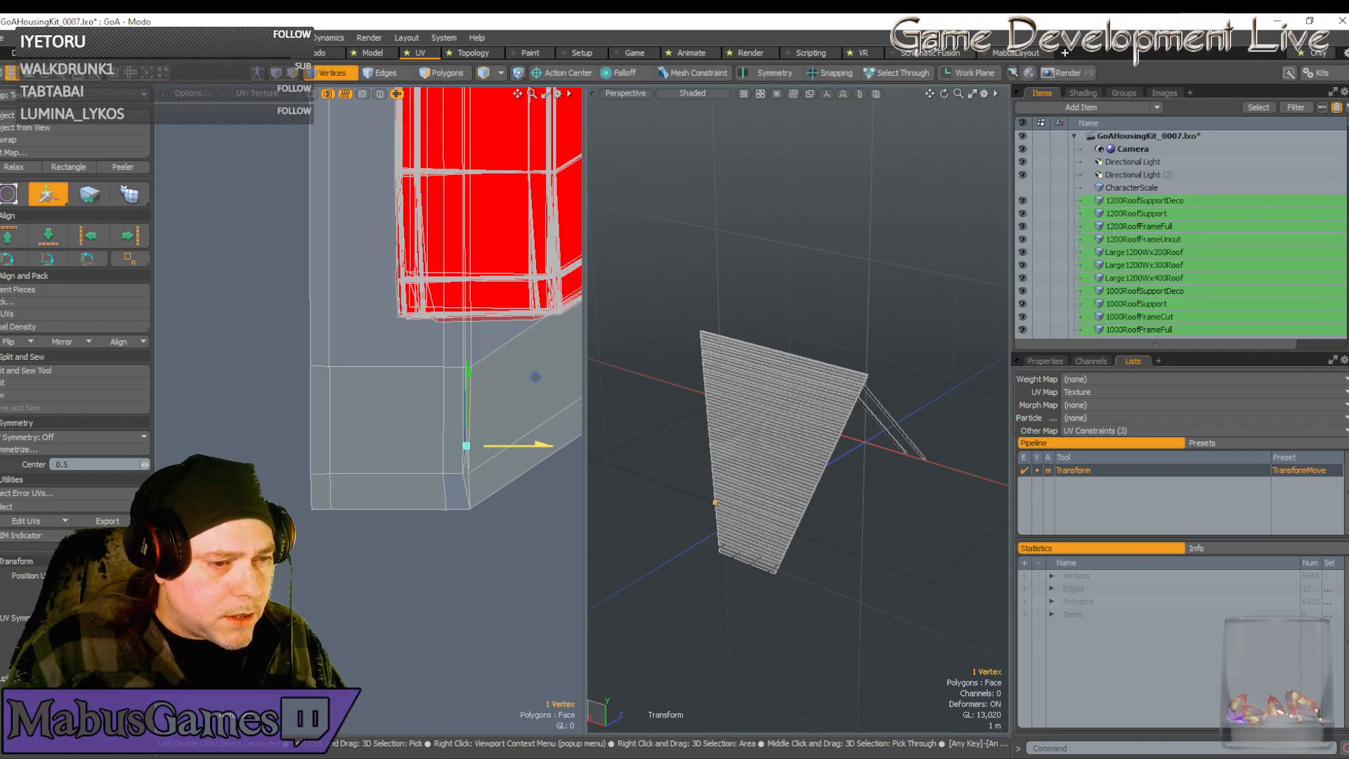
key("space")
key("ctrl+z")
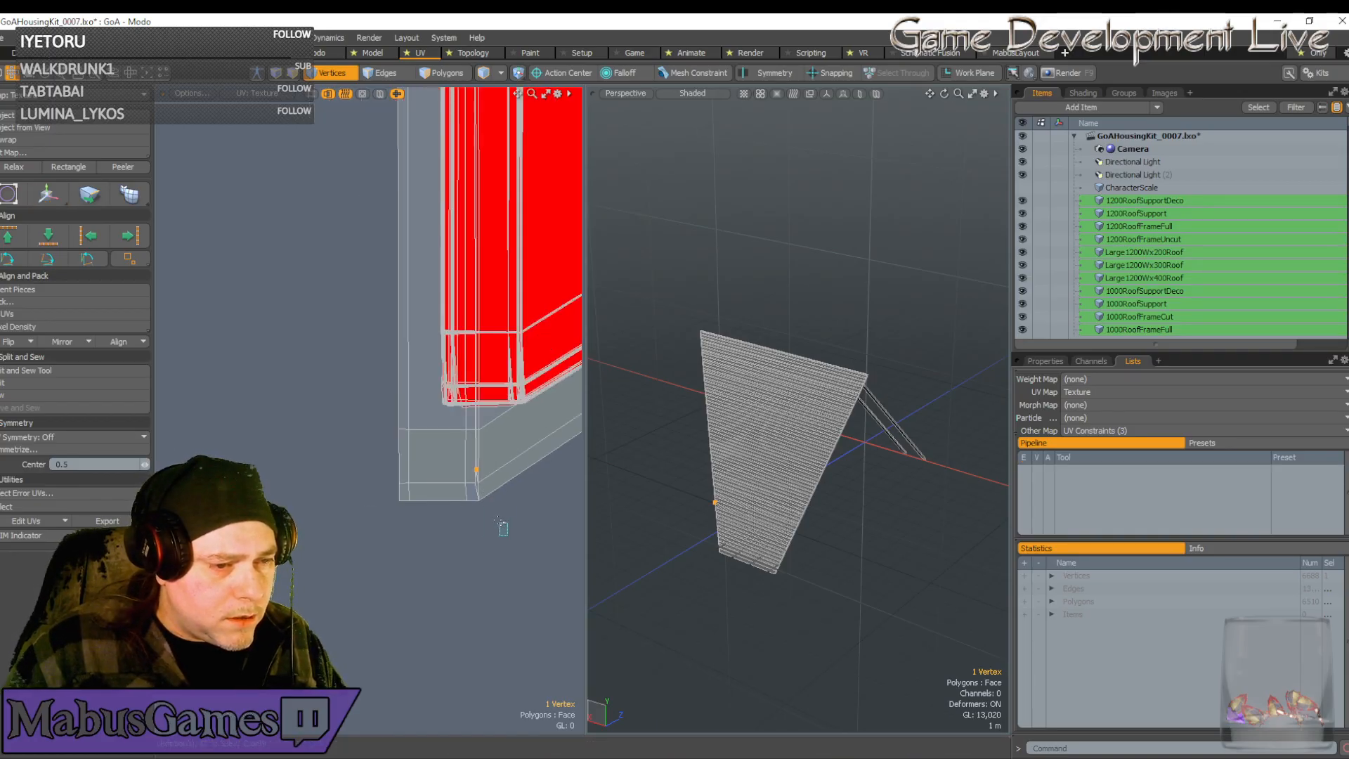
Box-select the 16 corner vertices, move them up and right, then slide them slightly right
left_click_drag(500, 531, 377, 416)
key("w")
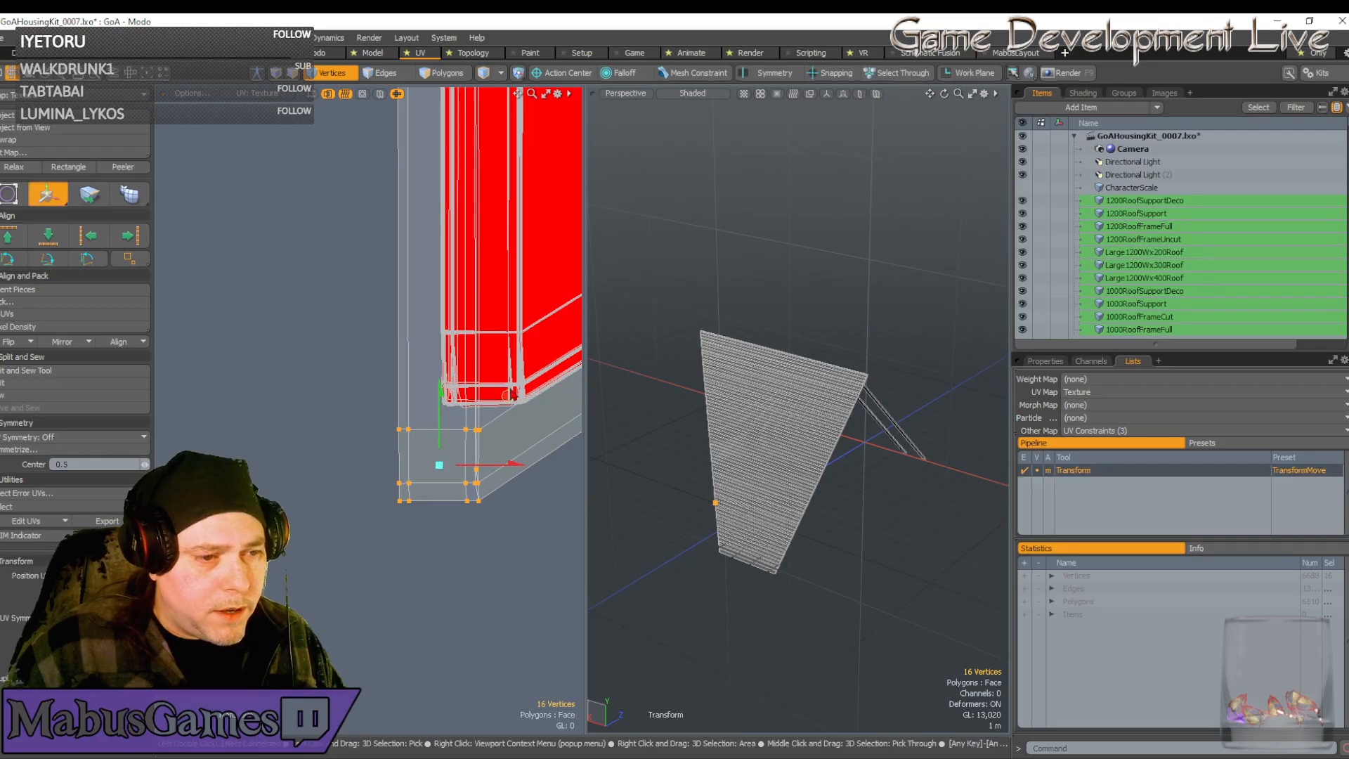
left_click_drag(508, 395, 551, 299)
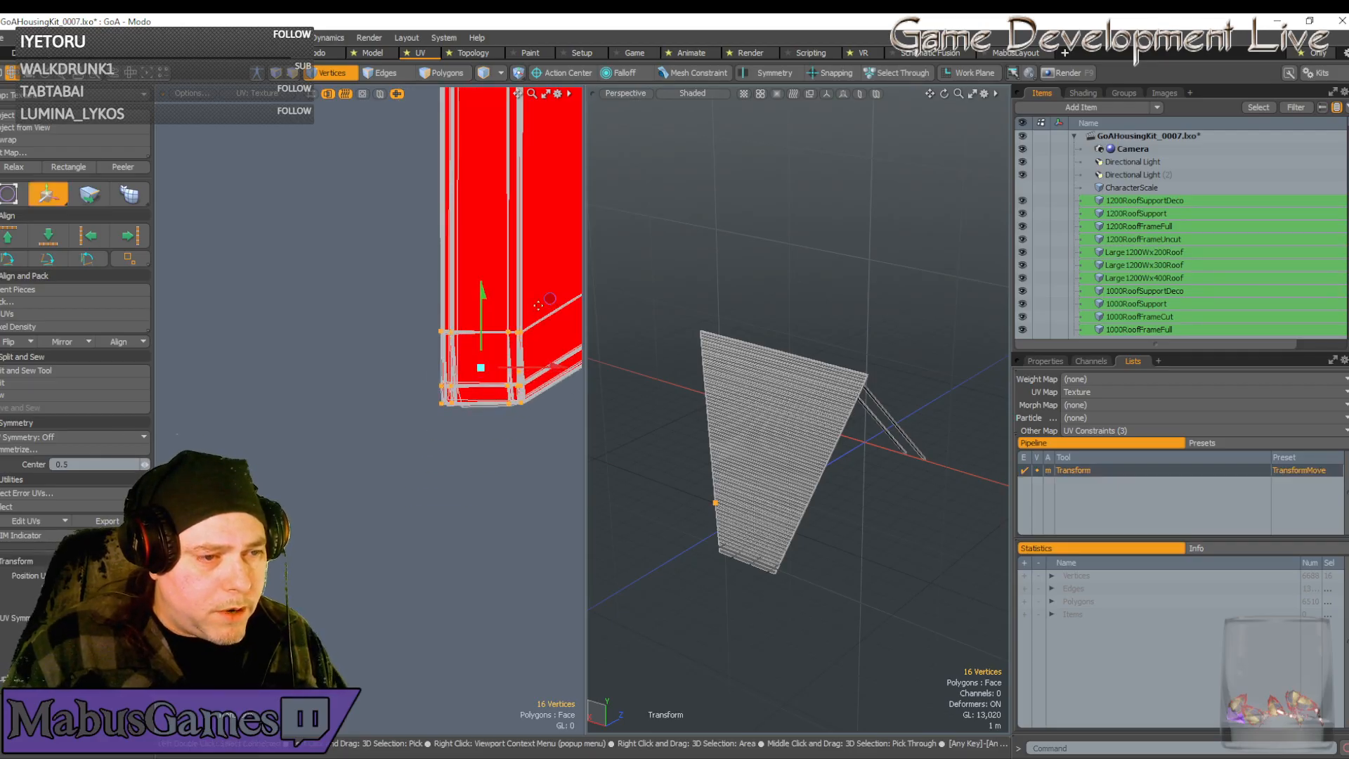
scroll(498, 341, "up", 8)
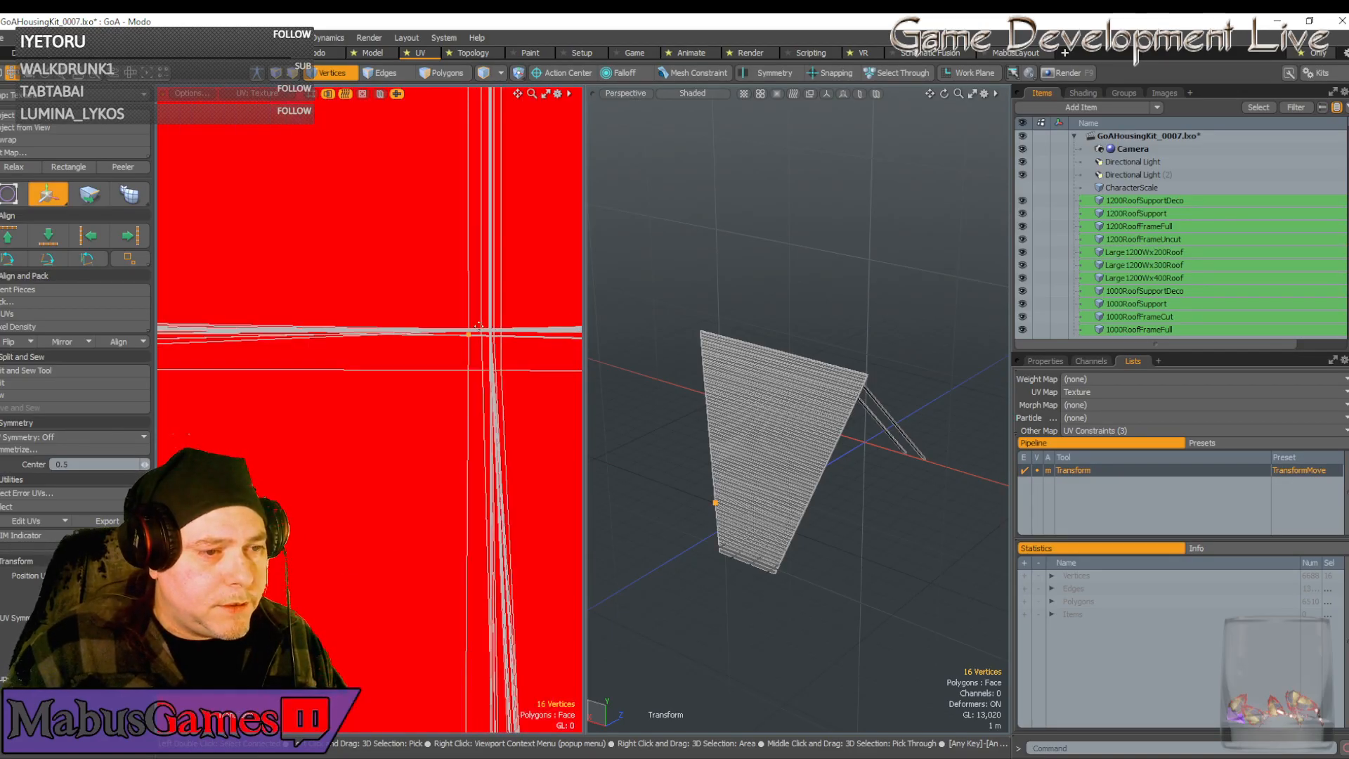
key("space")
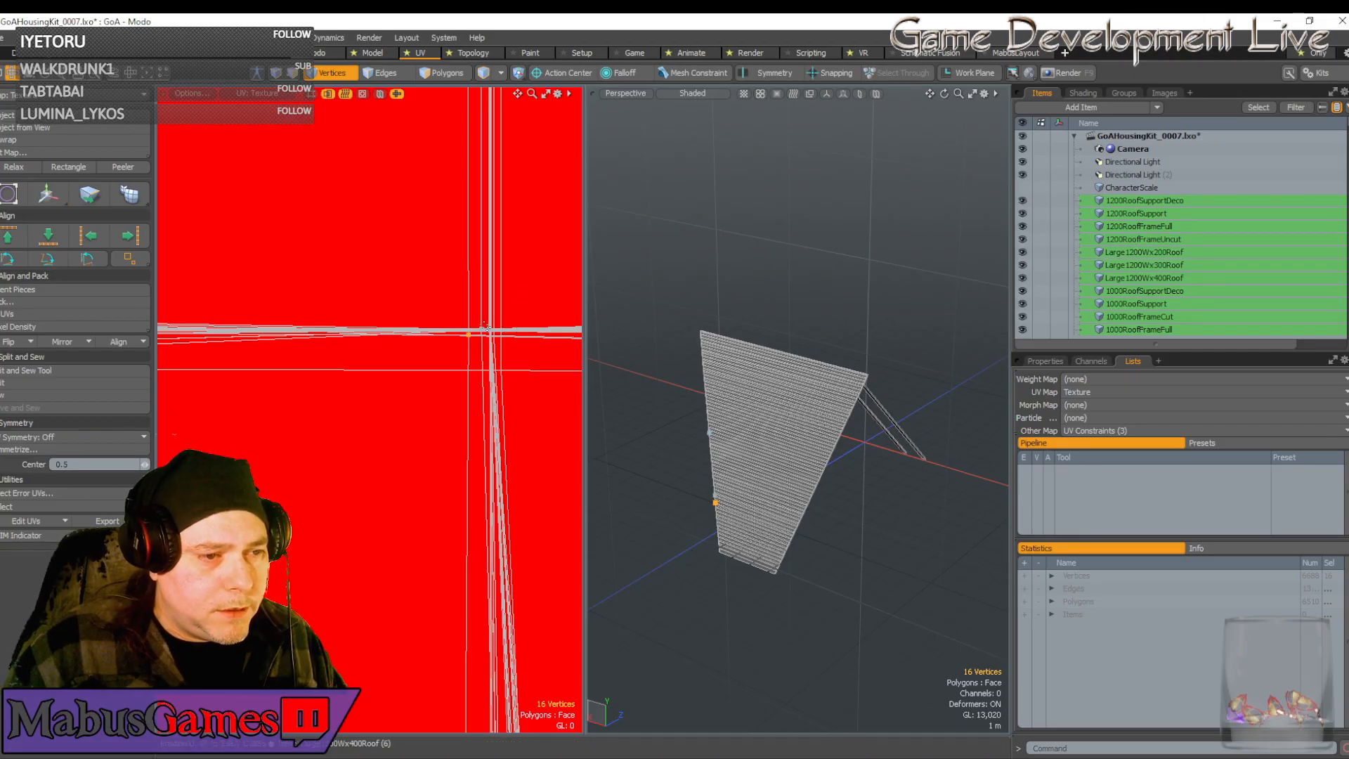
key("w")
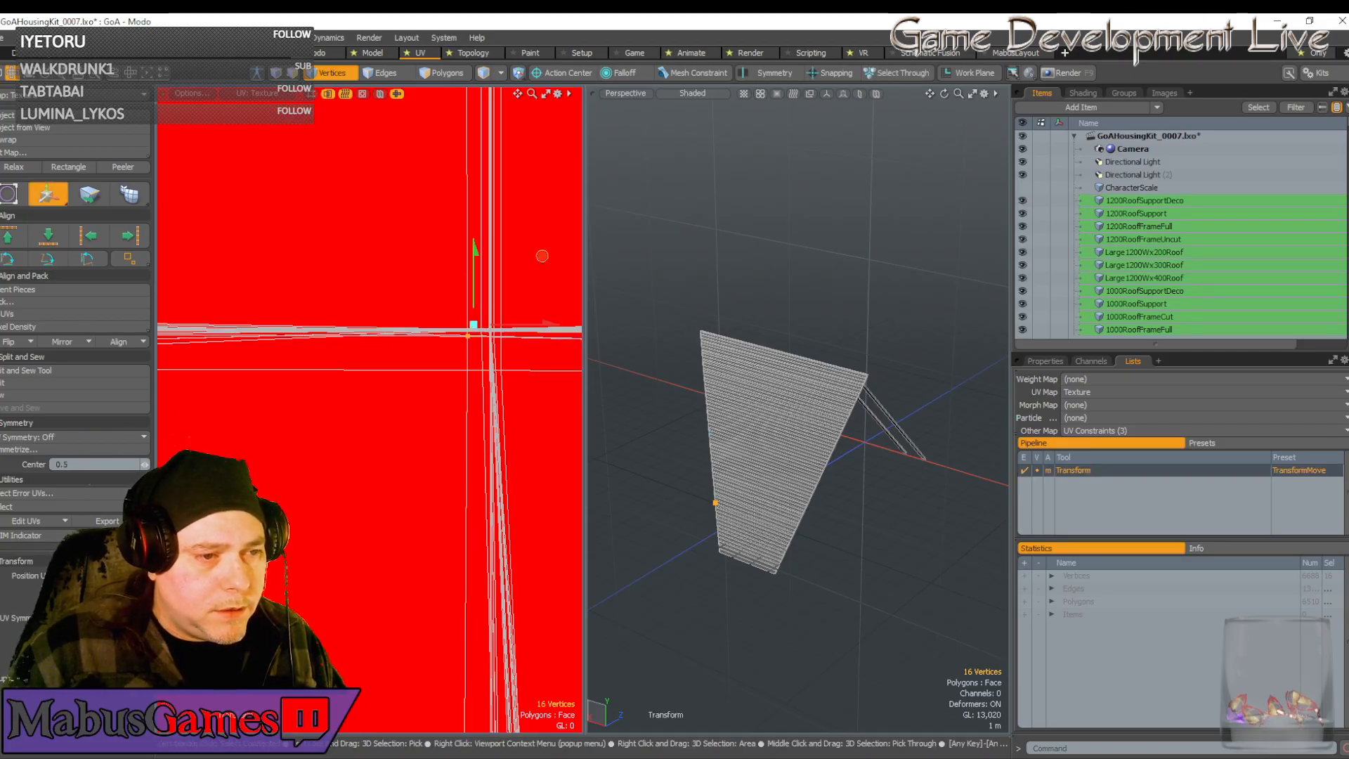
left_click_drag(541, 255, 563, 254)
Frame the red island, select its lower-right corner vertices and pull them slightly left
scroll(563, 254, "down", 5)
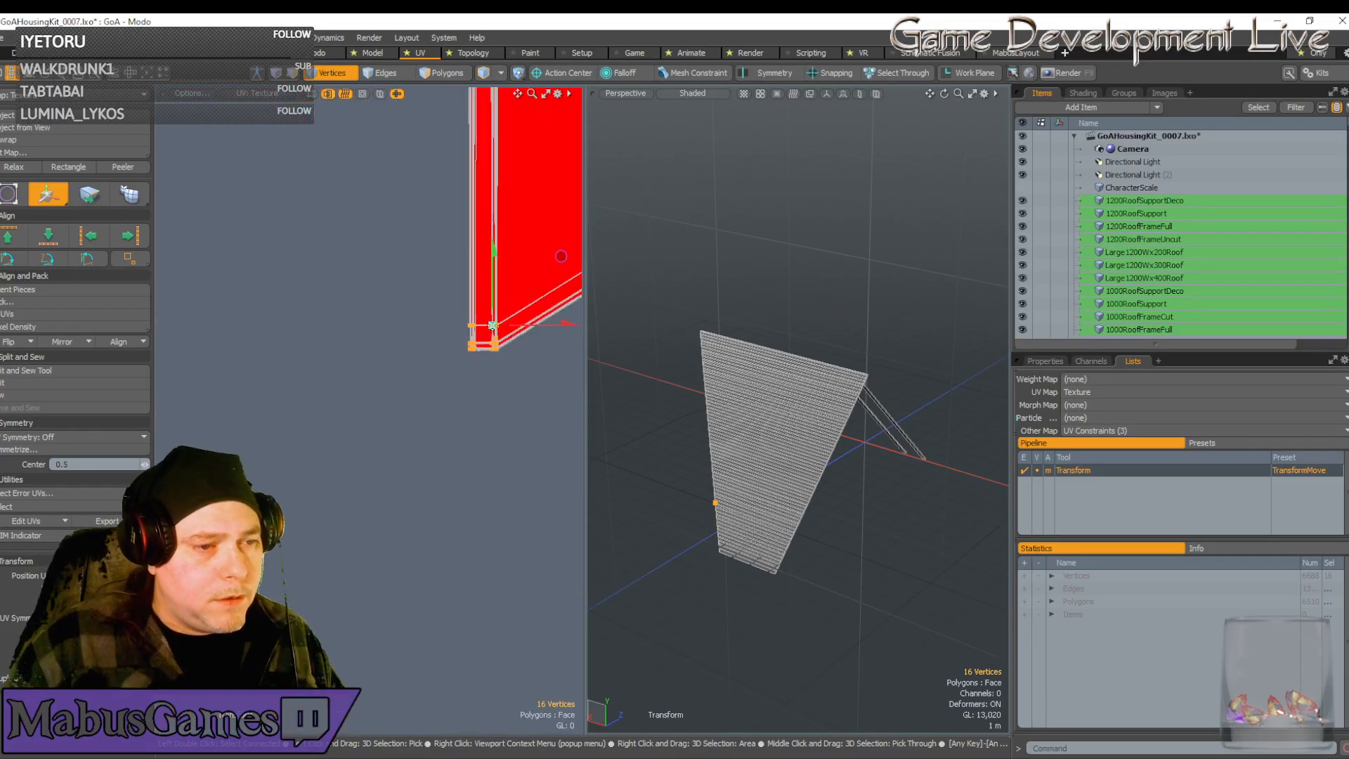
key("space")
left_click_drag(493, 336, 510, 398, "alt")
scroll(496, 346, "down", 1)
key("w")
scroll(497, 344, "up", 2)
scroll(506, 390, "up", 2)
scroll(510, 398, "up", 2)
scroll(511, 398, "up", 1)
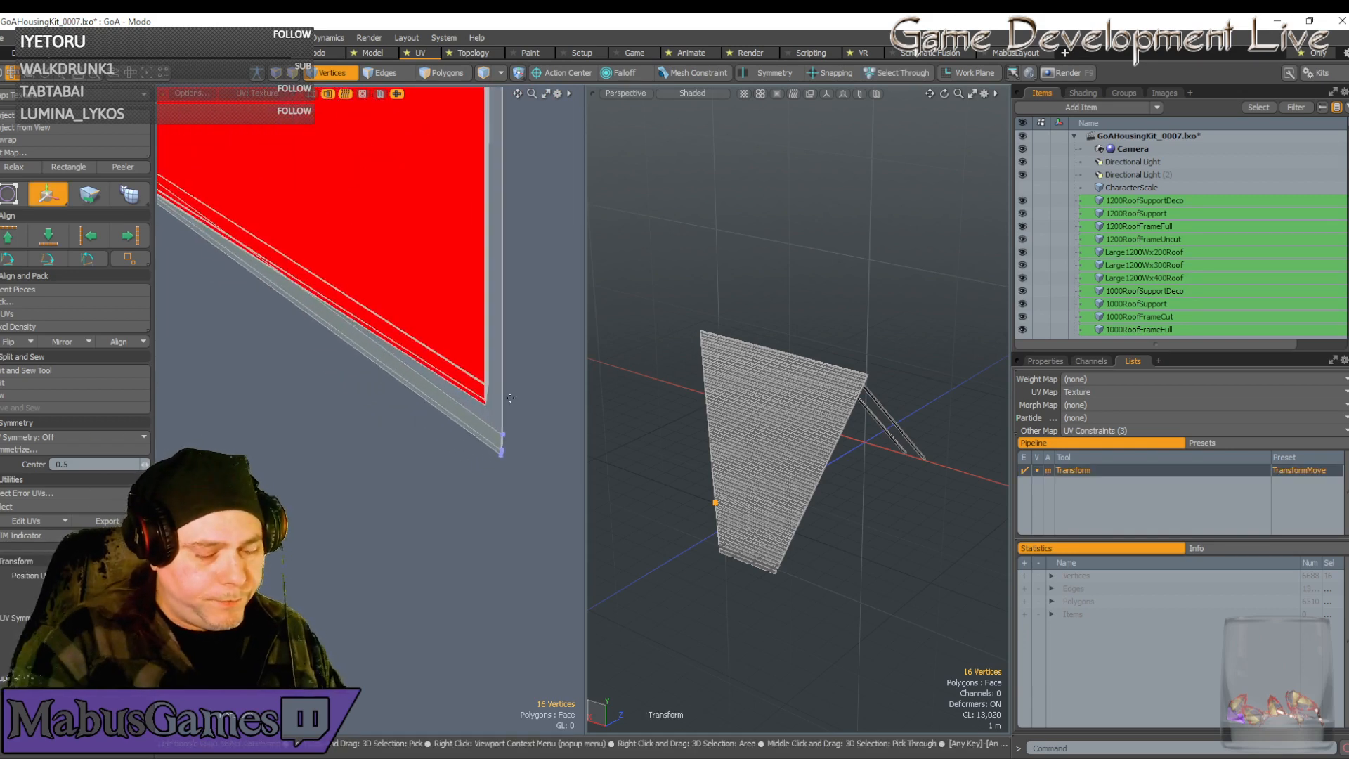
scroll(510, 398, "up", 2)
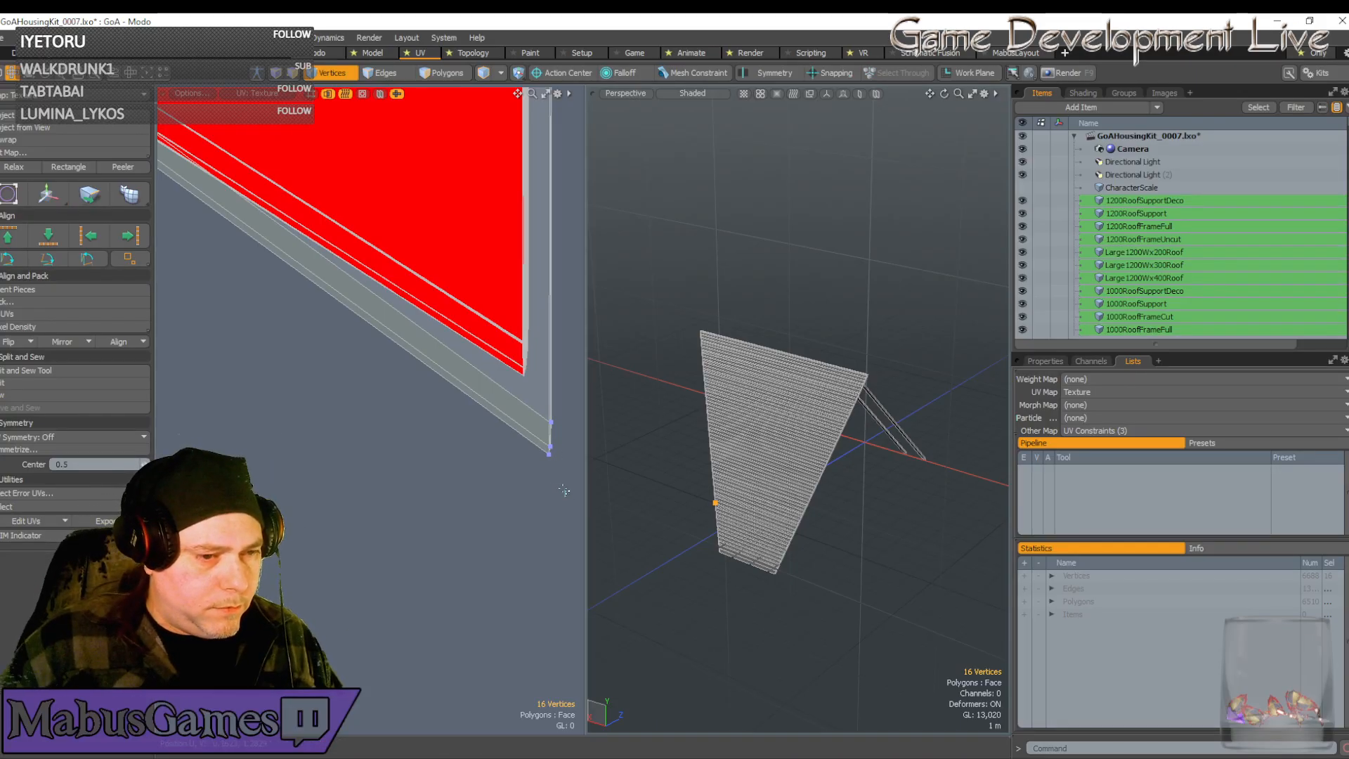
right_click_drag(566, 496, 521, 390)
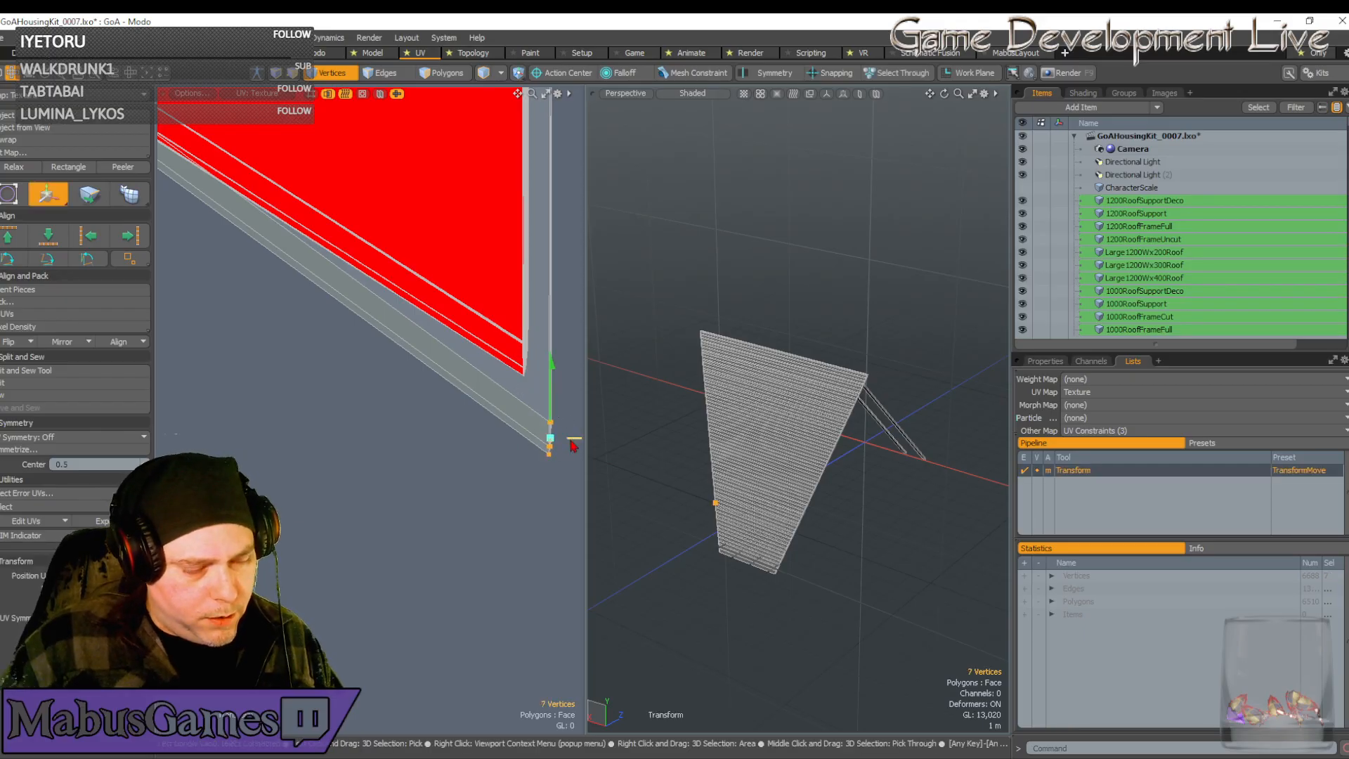
left_click_drag(556, 447, 534, 298)
Snap the selected vertices onto the island's corner tip and fine-tune them left and up
scroll(541, 381, "up", 4)
scroll(500, 371, "up", 3)
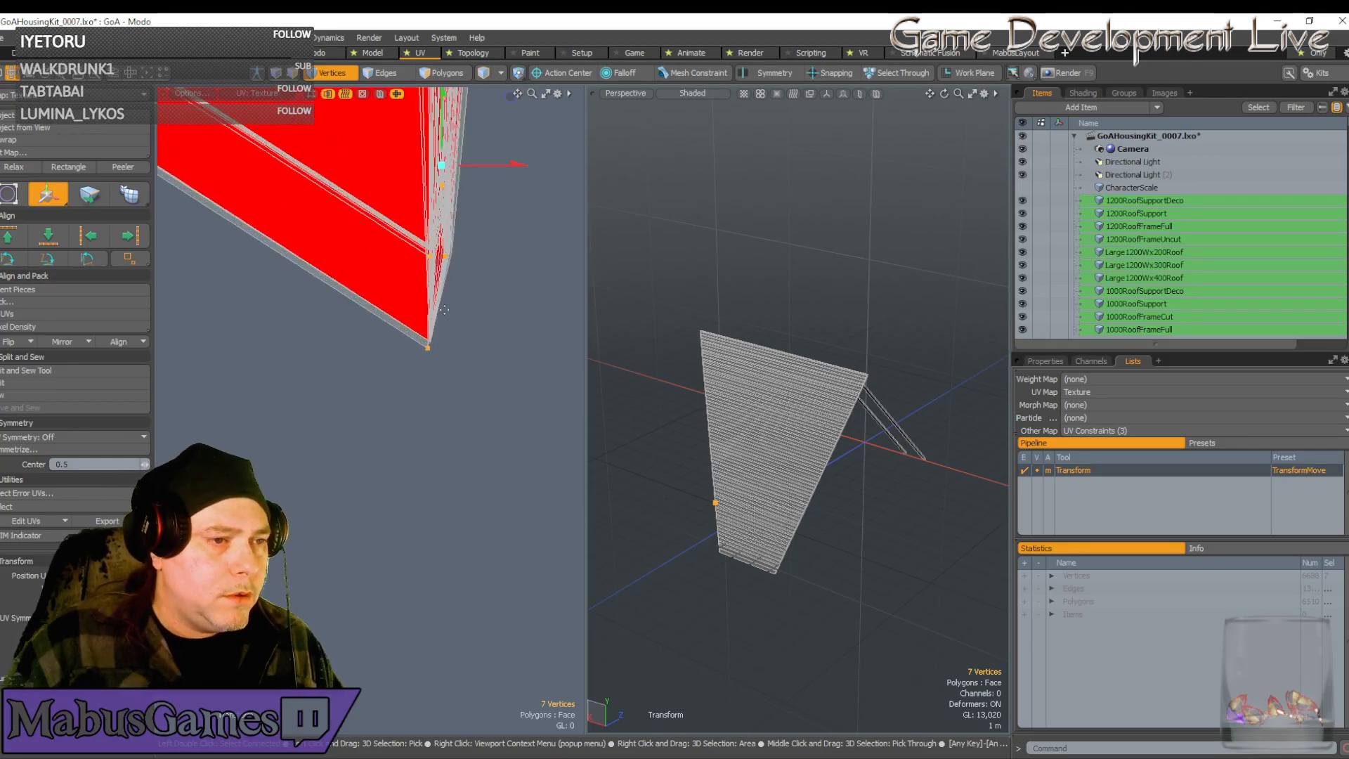
left_click(438, 349)
scroll(439, 349, "up", 5)
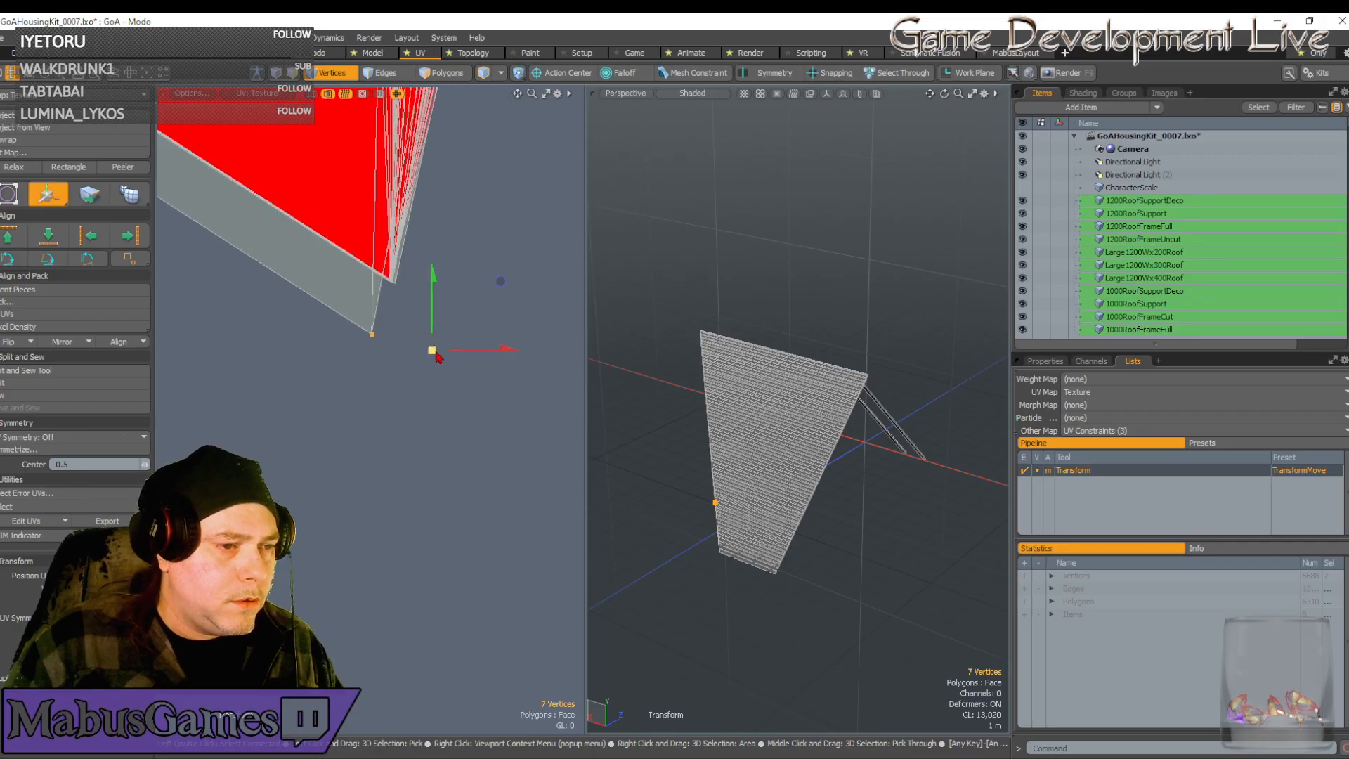
left_click_drag(500, 281, 520, 226)
left_click(404, 280)
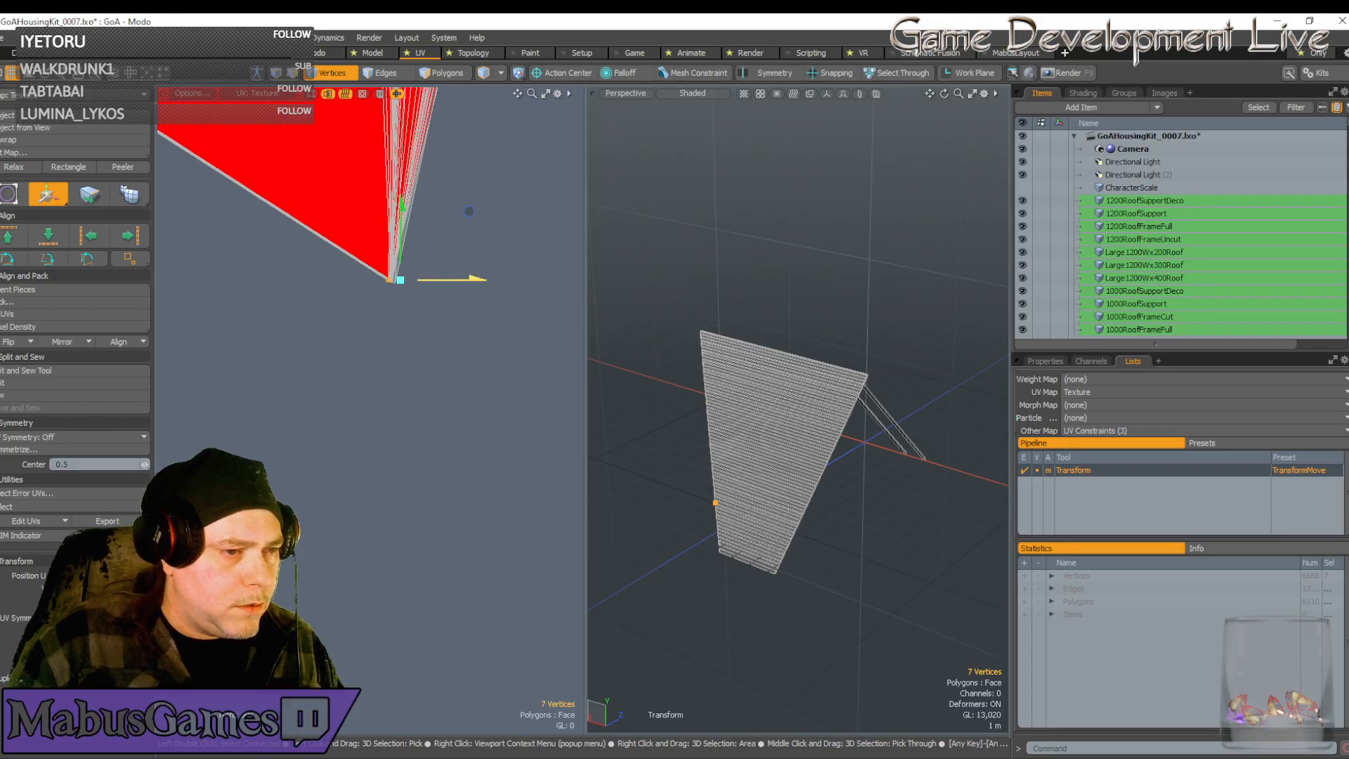
left_click_drag(434, 279, 433, 280)
left_click_drag(471, 212, 536, 225)
scroll(469, 298, "down", 12)
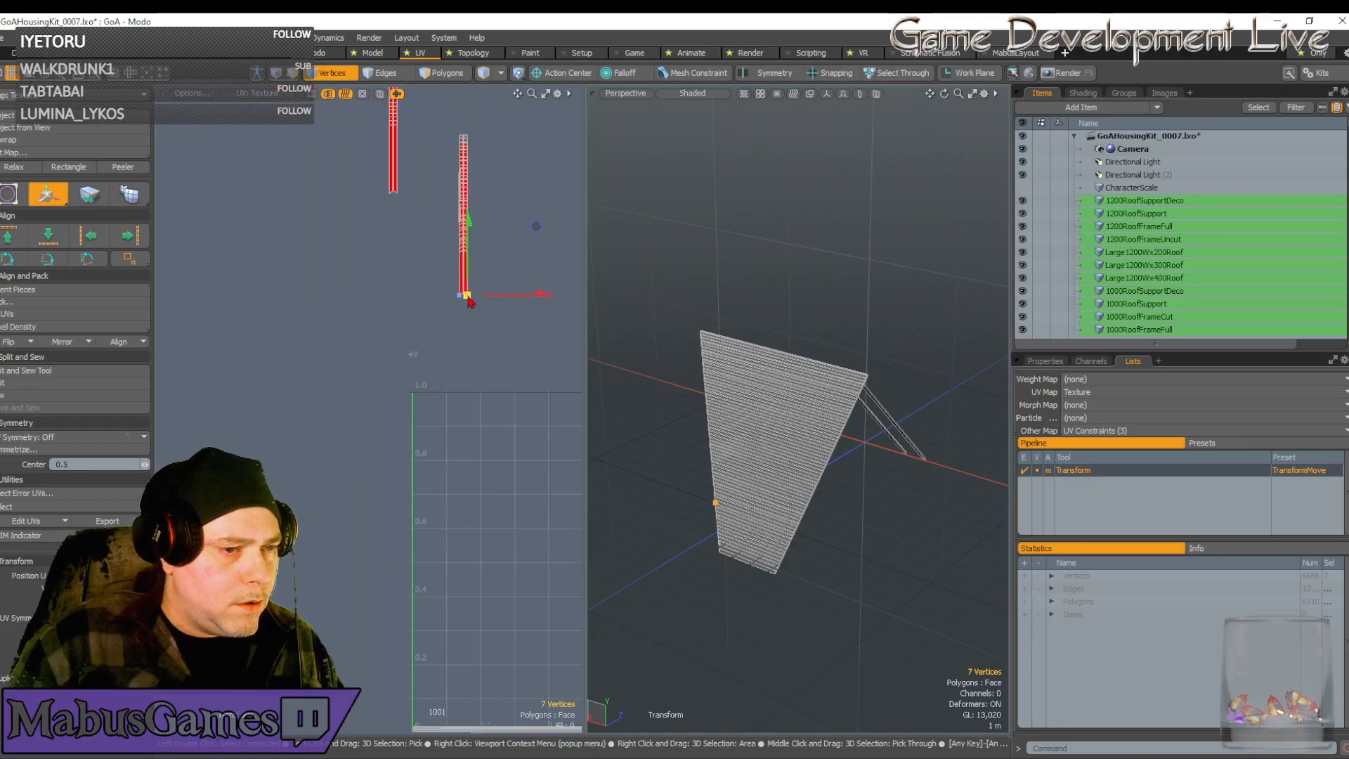
key("space")
scroll(473, 273, "up", 6)
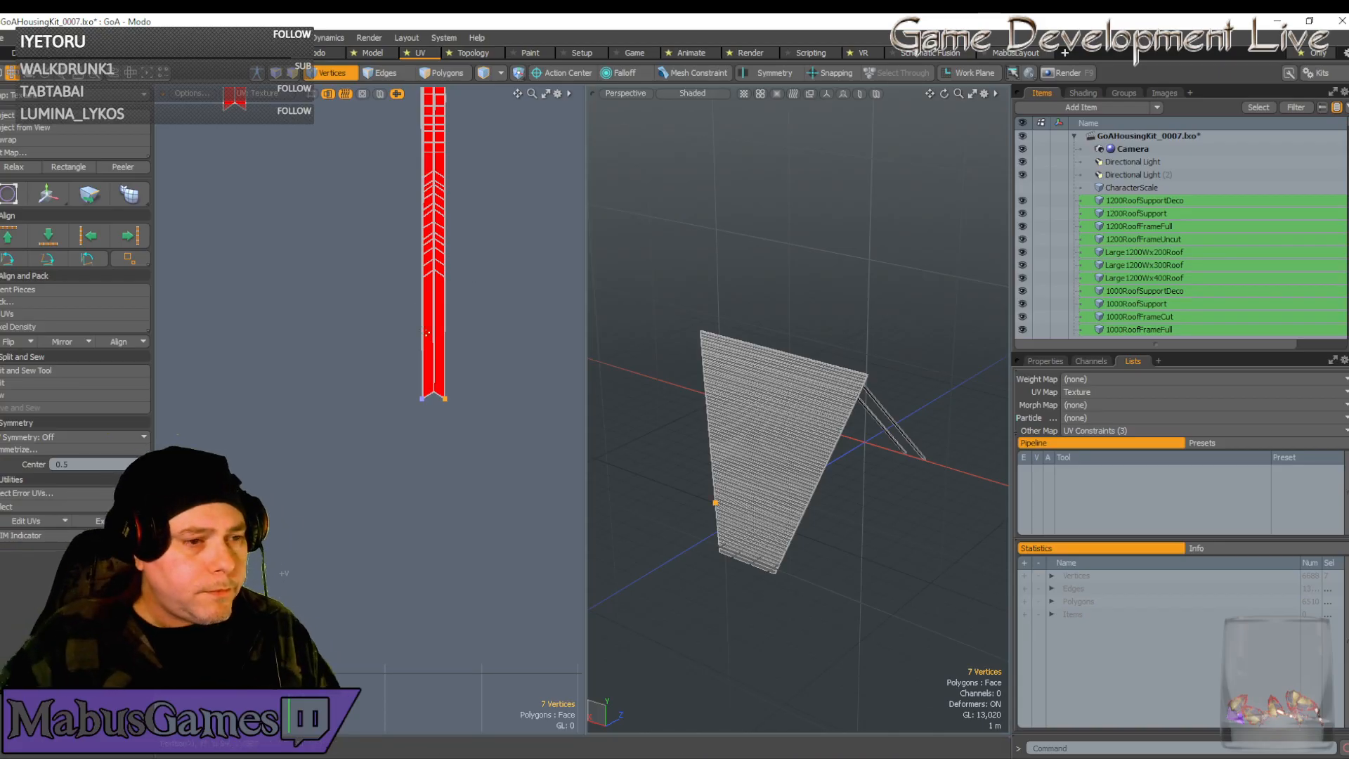
Move the lowest chevron's vertex row slightly down, constrained to the vertical axis
scroll(460, 373, "up", 5)
scroll(440, 422, "down", 3)
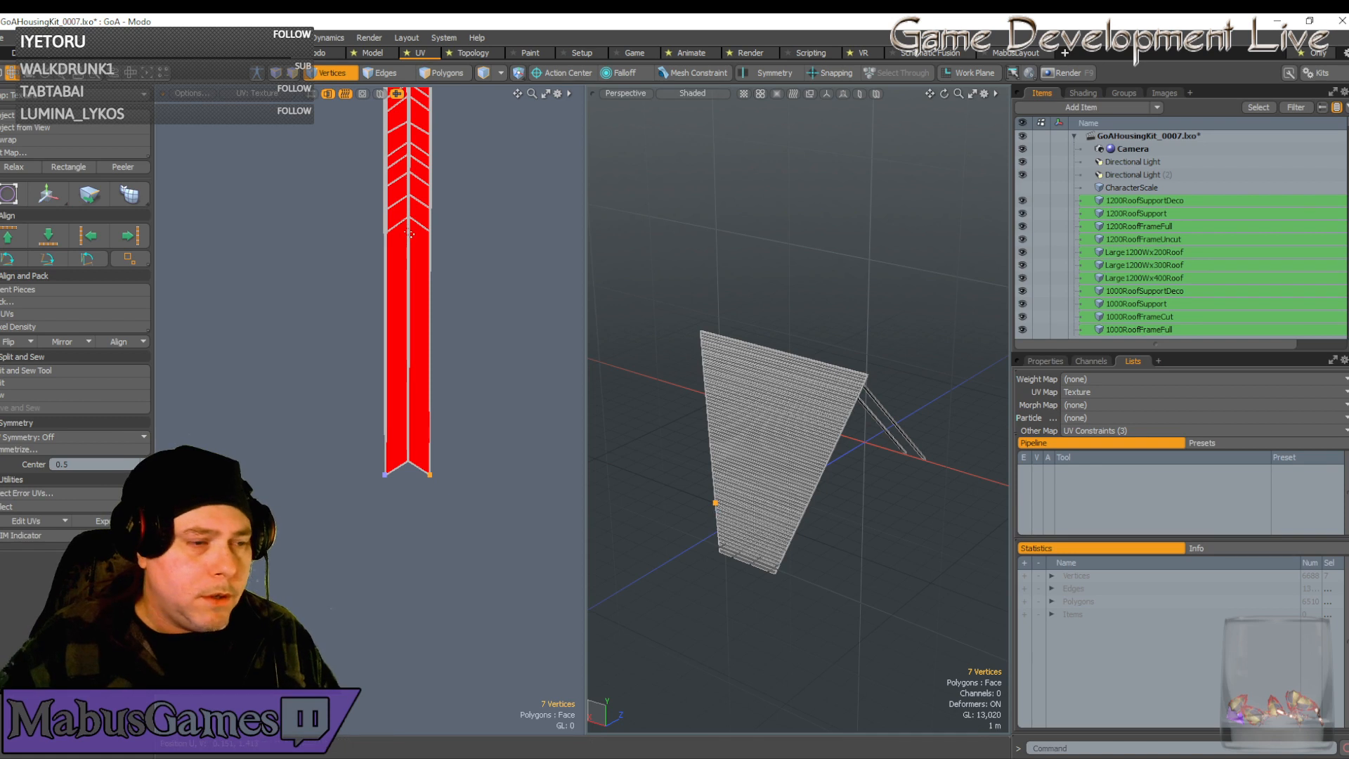
left_click(409, 218)
key("w")
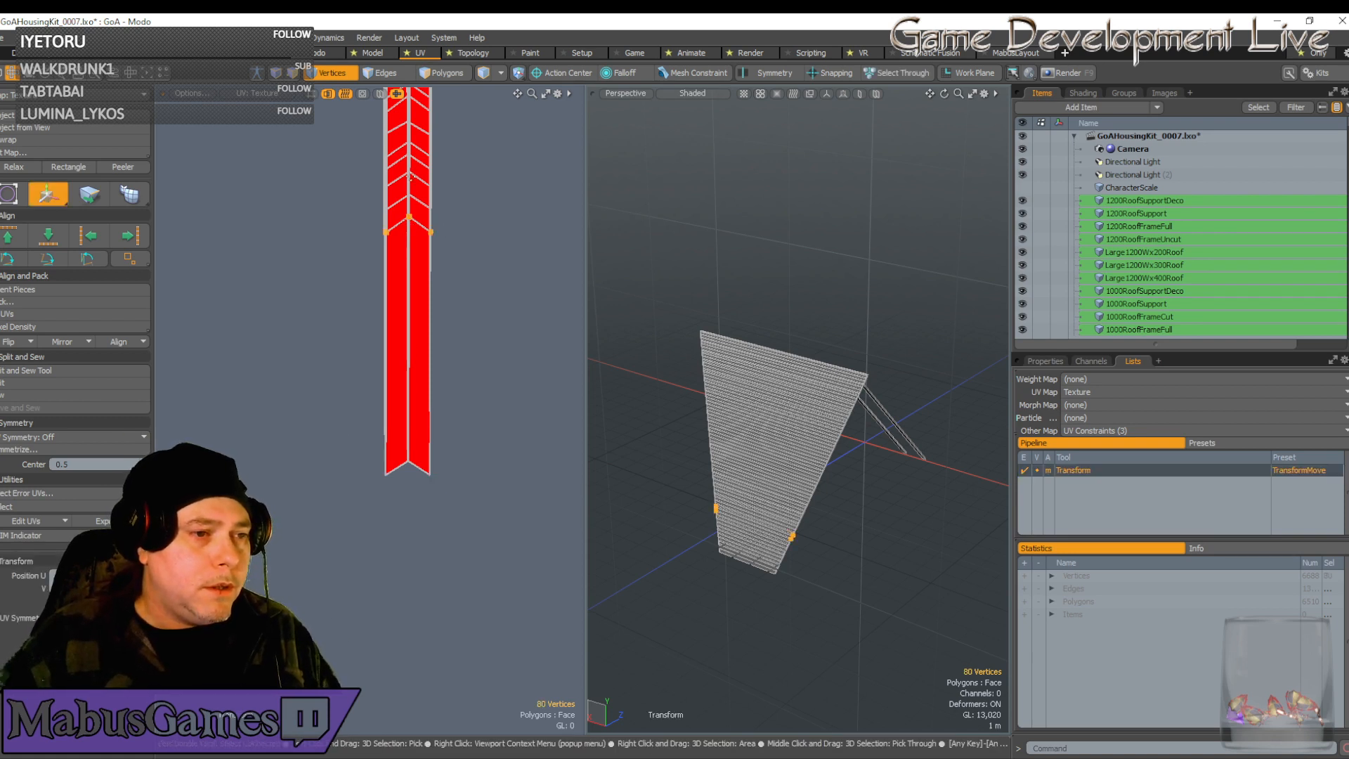
left_click(409, 235)
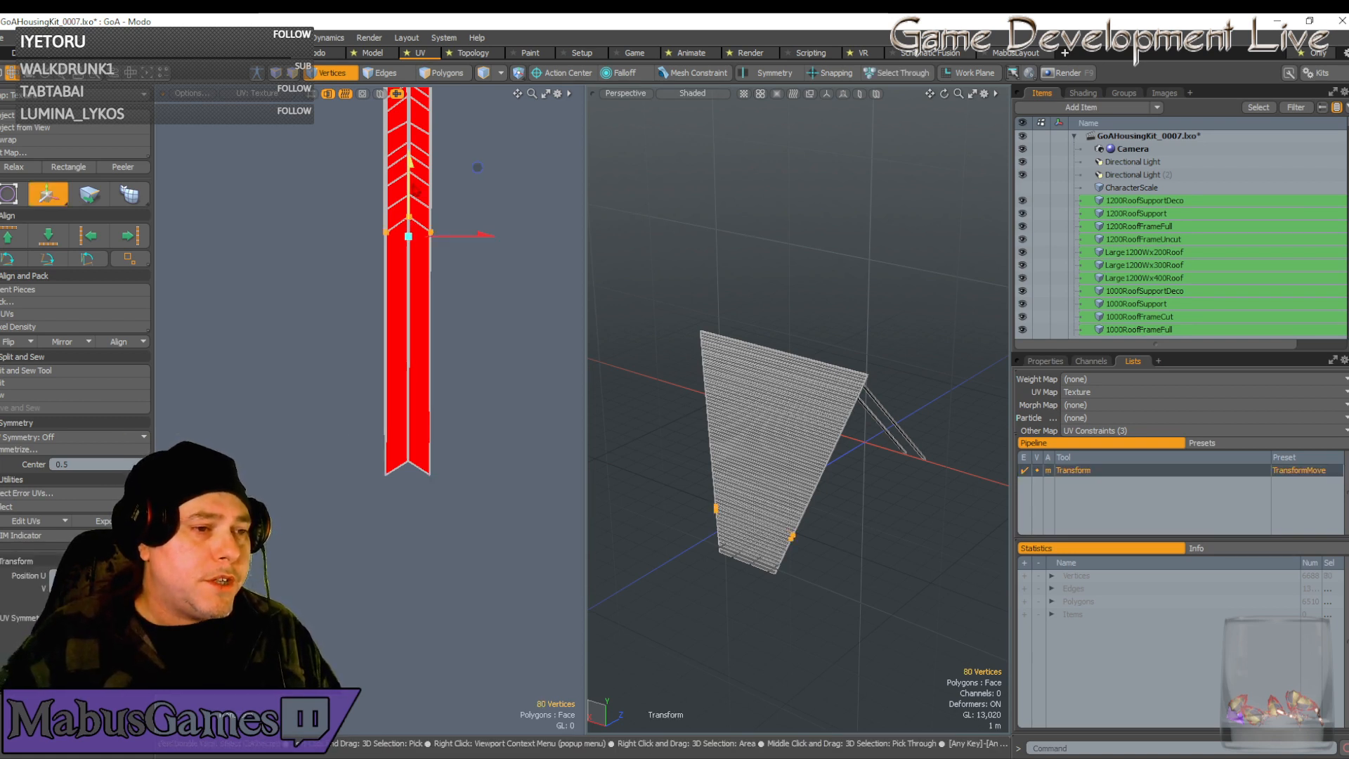
left_click_drag(409, 185, 412, 440)
scroll(412, 442, "up", 10)
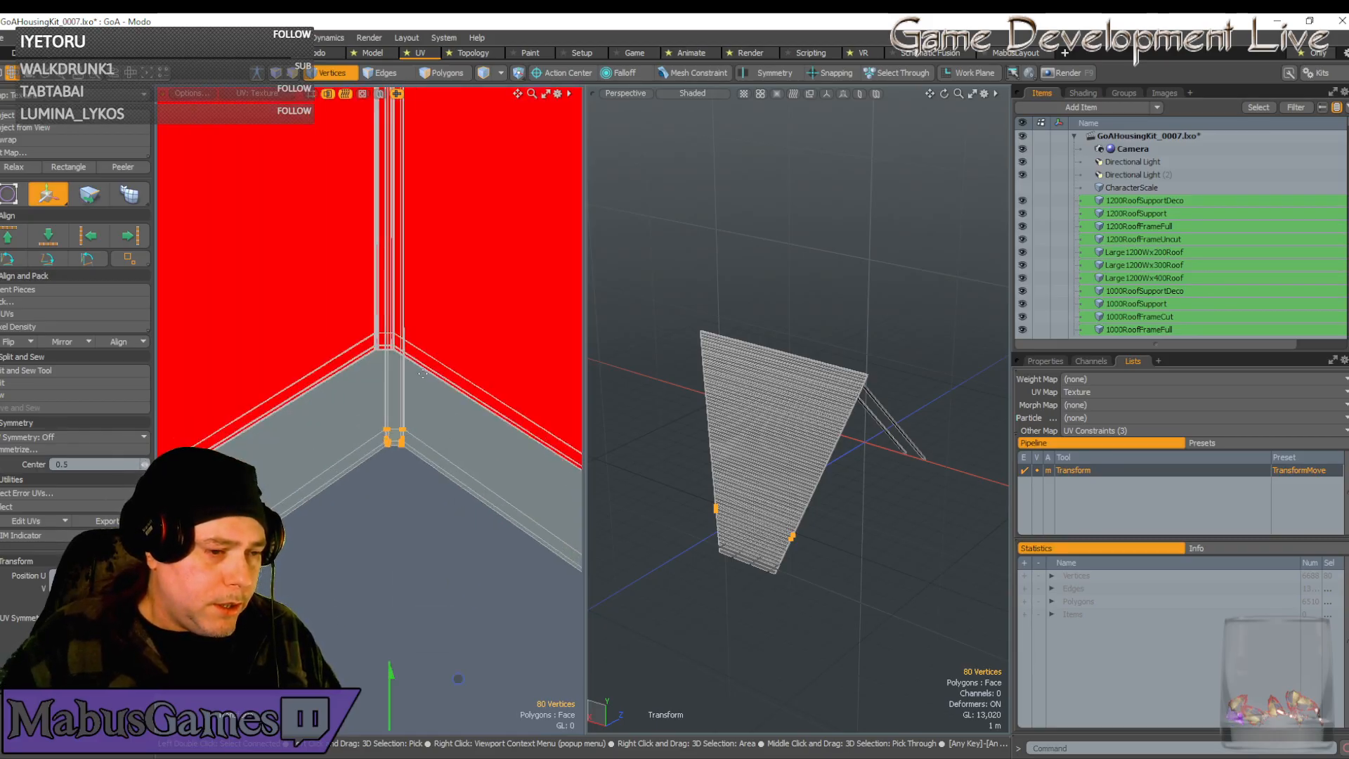
scroll(411, 430, "up", 3)
scroll(406, 429, "down", 3)
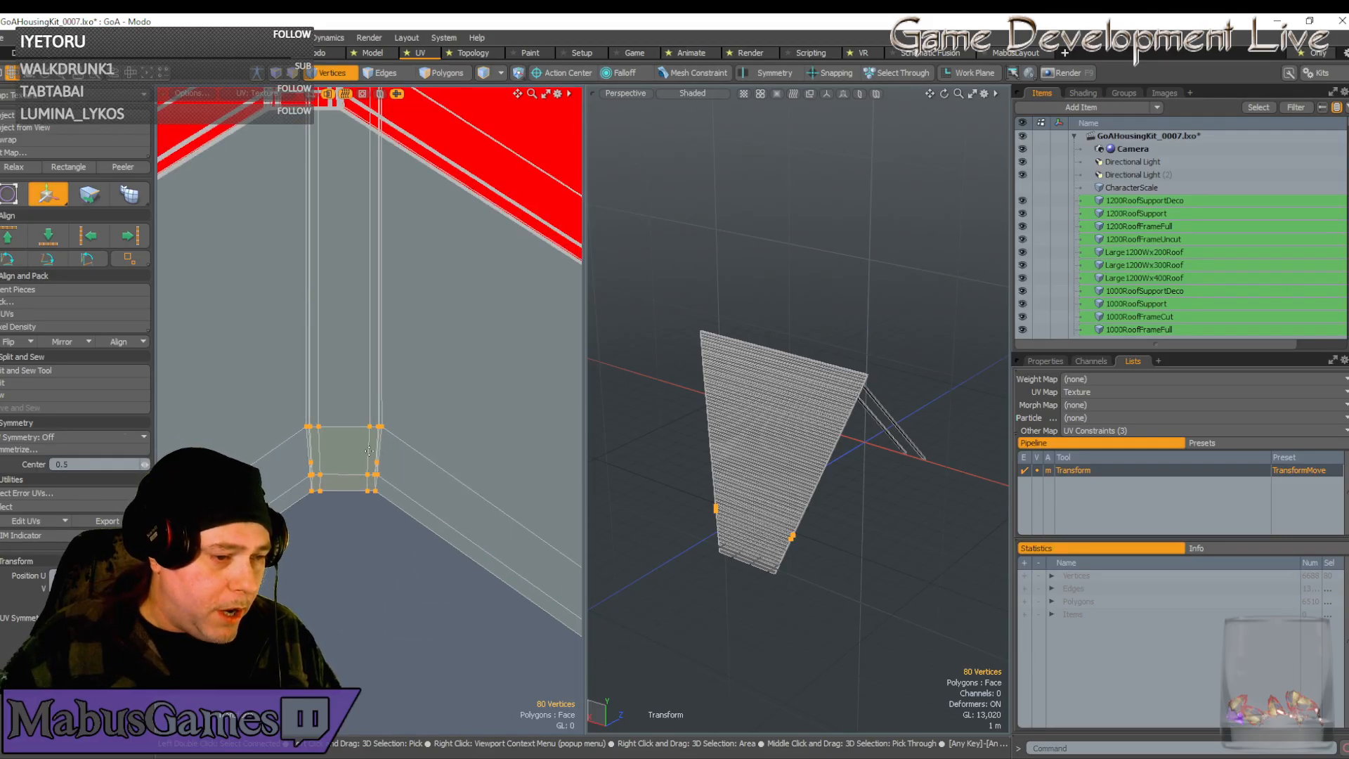
scroll(320, 500, "up", 5)
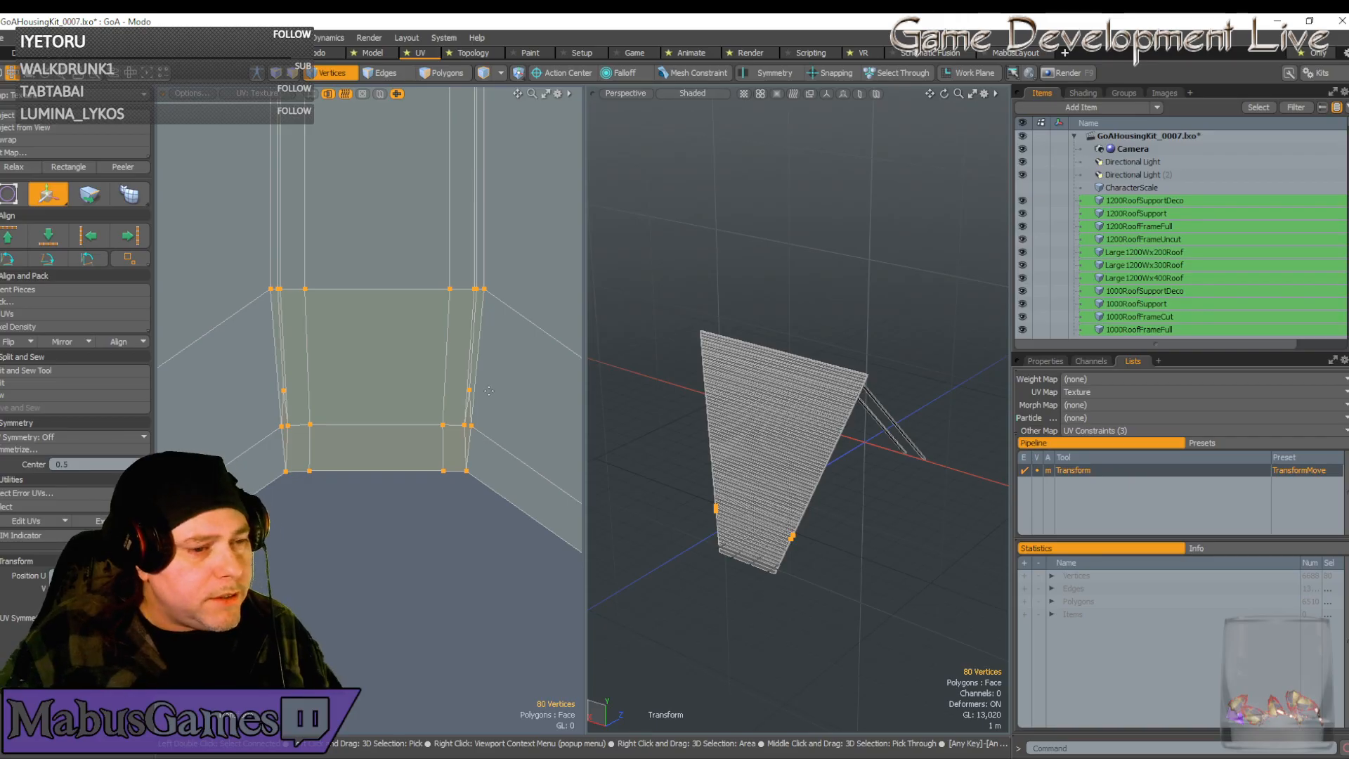
Box-select six vertices at the lower corner and slide them slightly right
key("space")
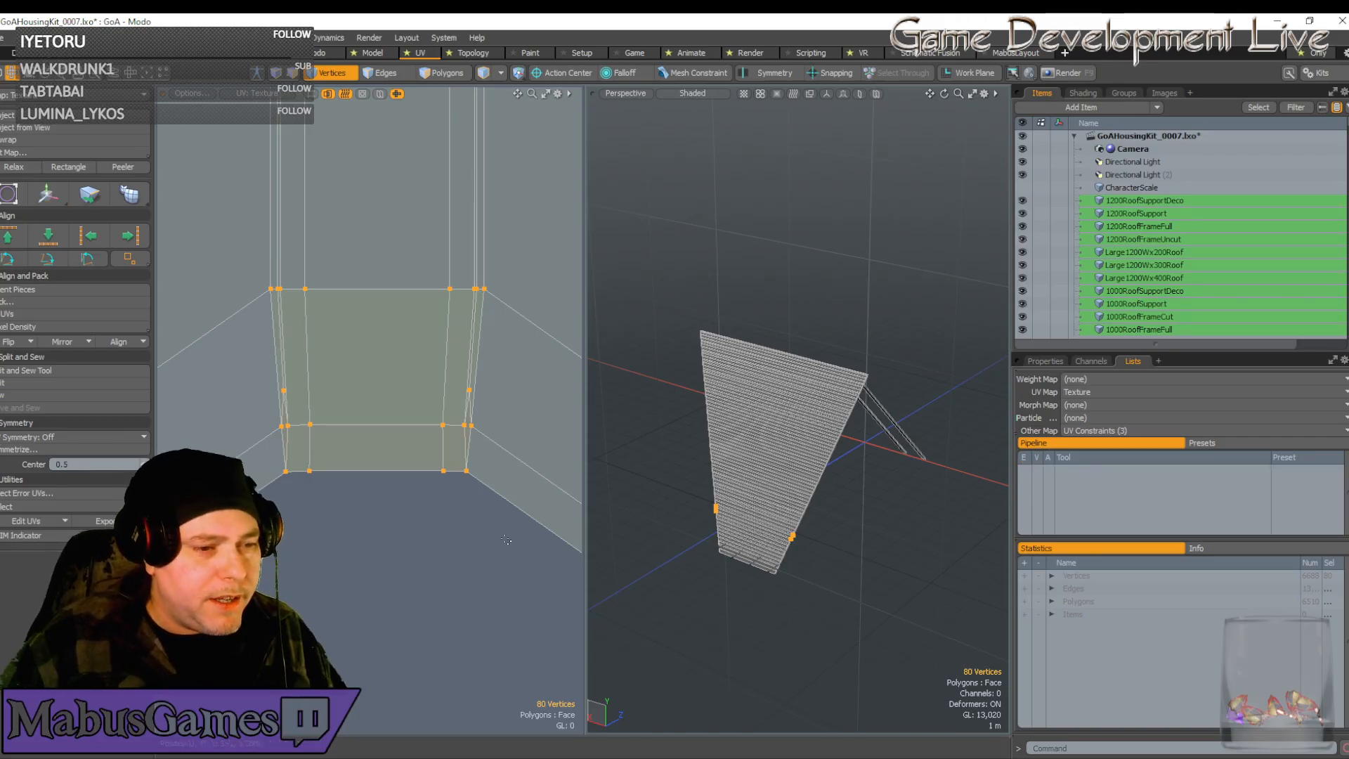
right_click_drag(478, 468, 402, 368)
key("w")
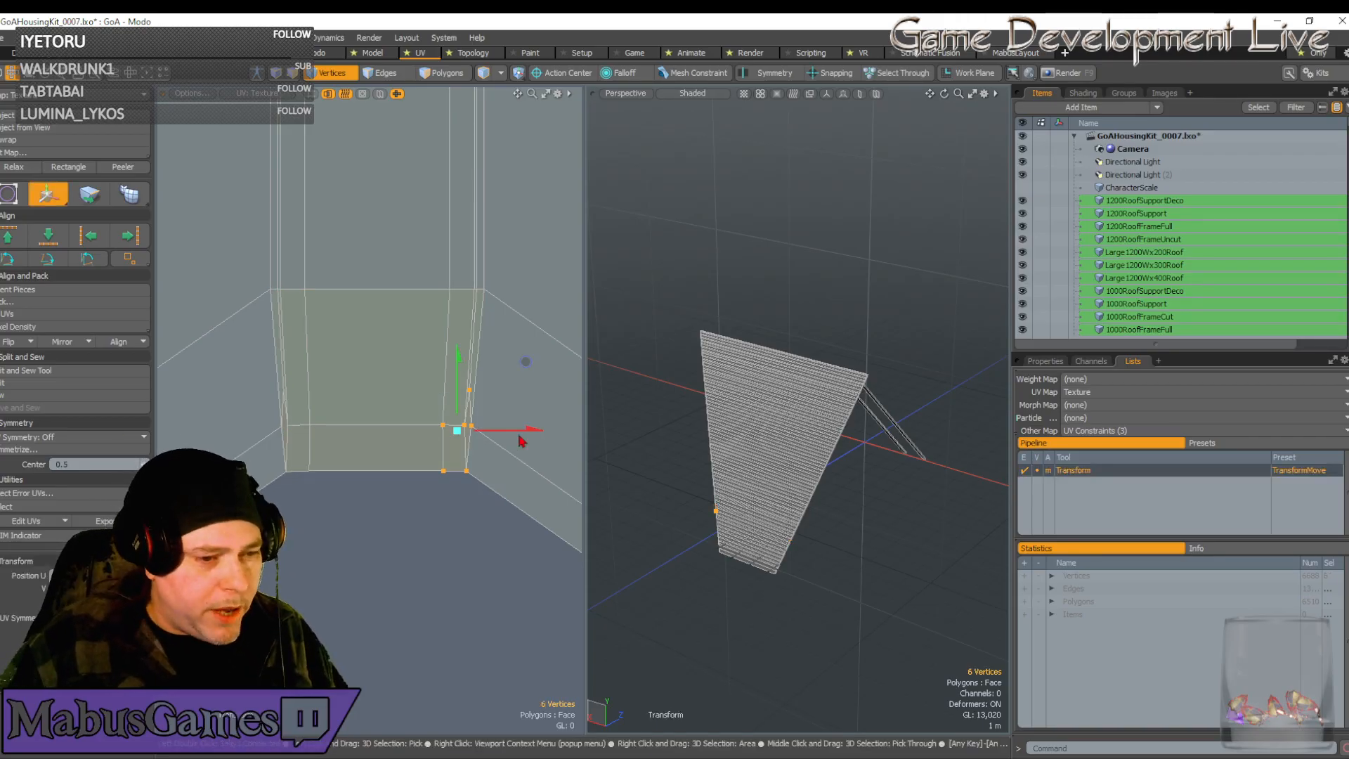
left_click_drag(525, 361, 532, 361)
scroll(471, 391, "up", 3)
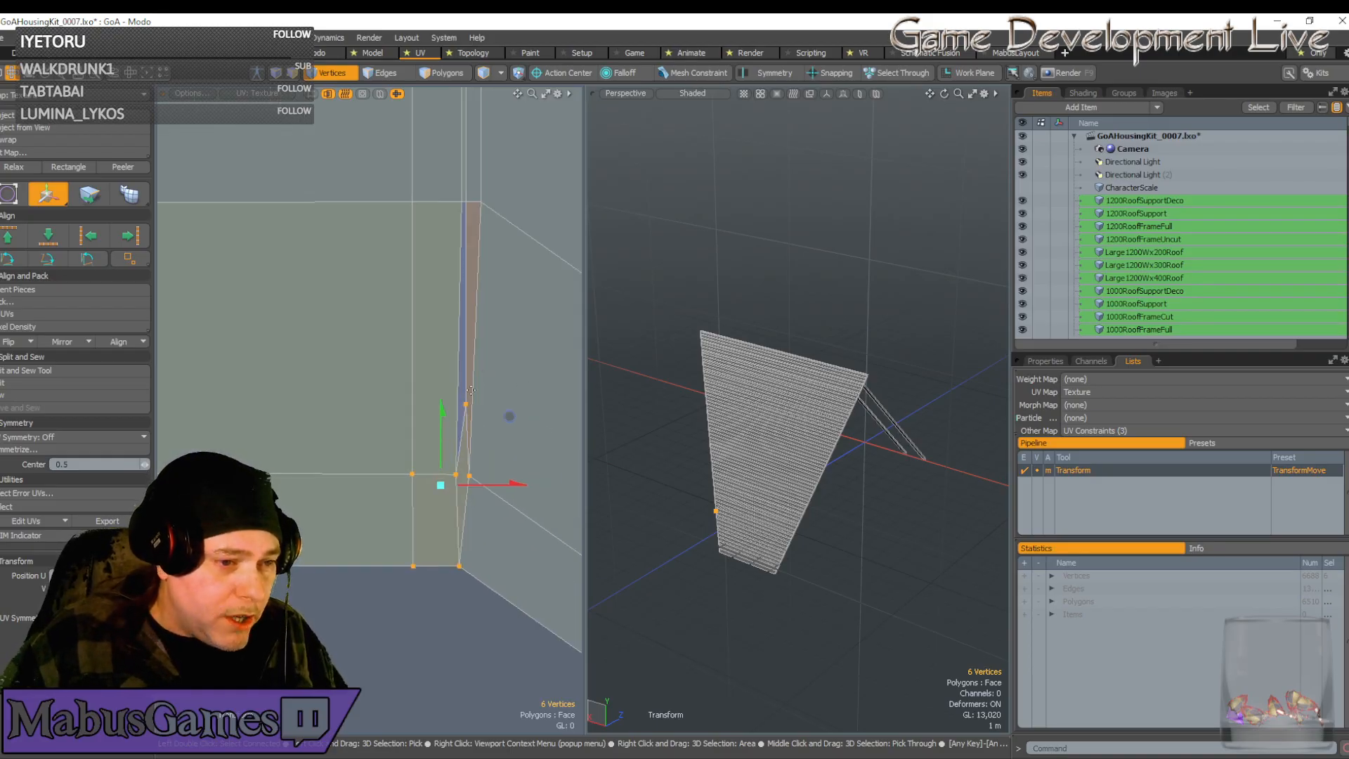
key("q")
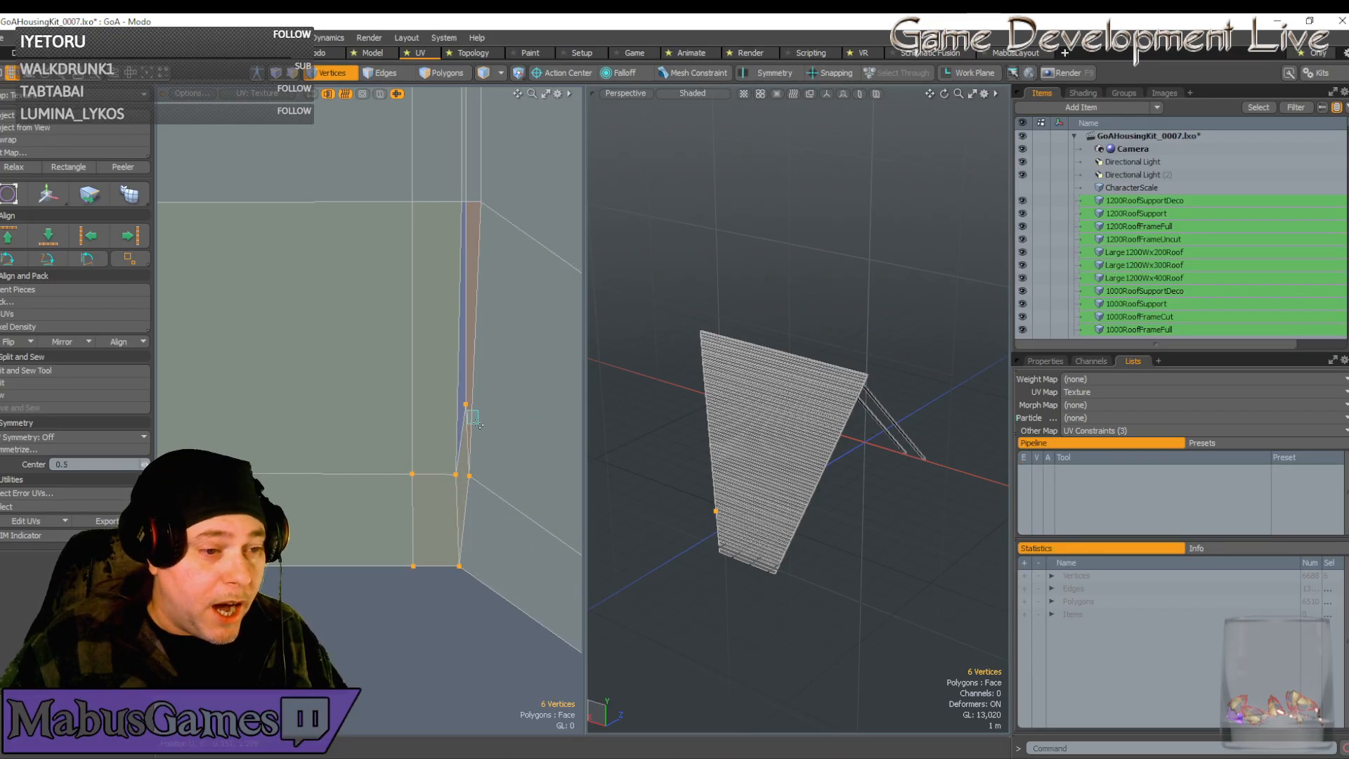
Select the six lower-left vertices and nudge them slightly right
left_click(464, 404)
key("w")
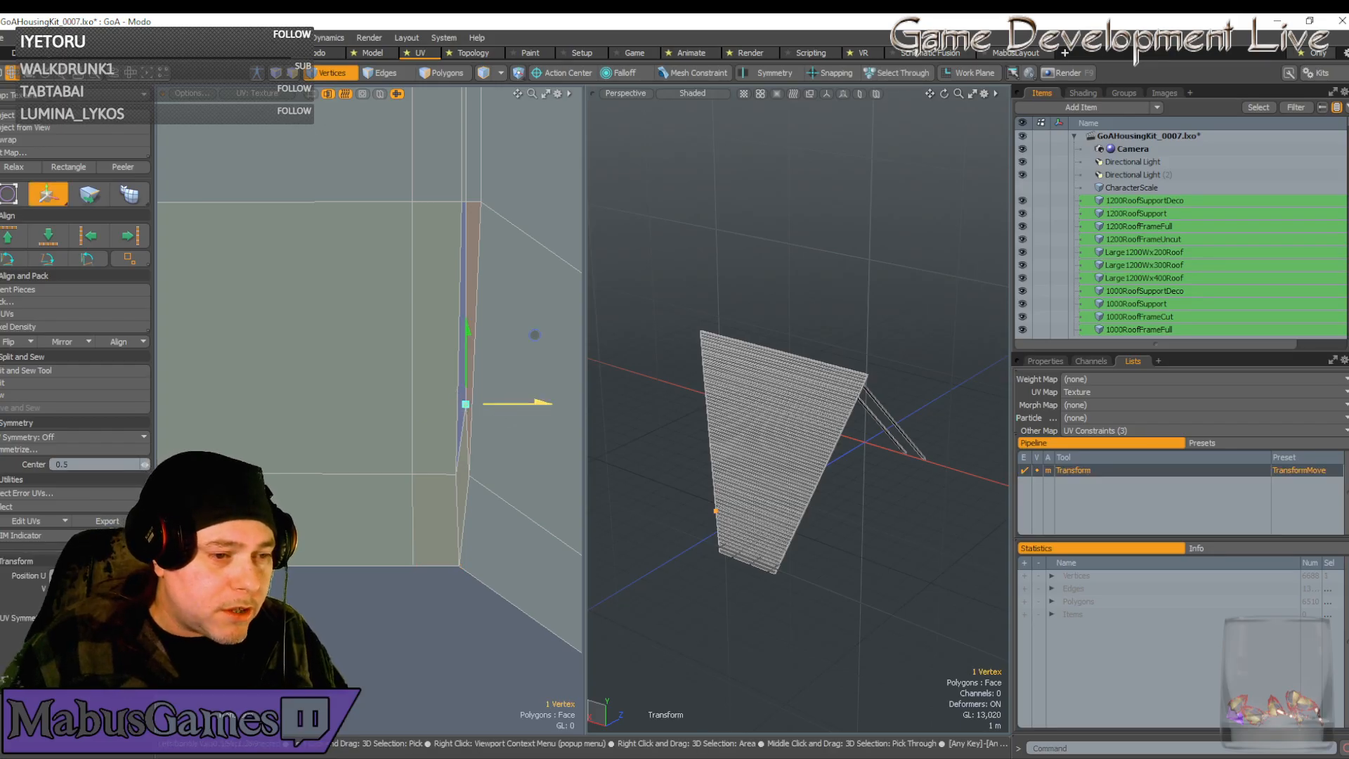
scroll(412, 433, "down", 5)
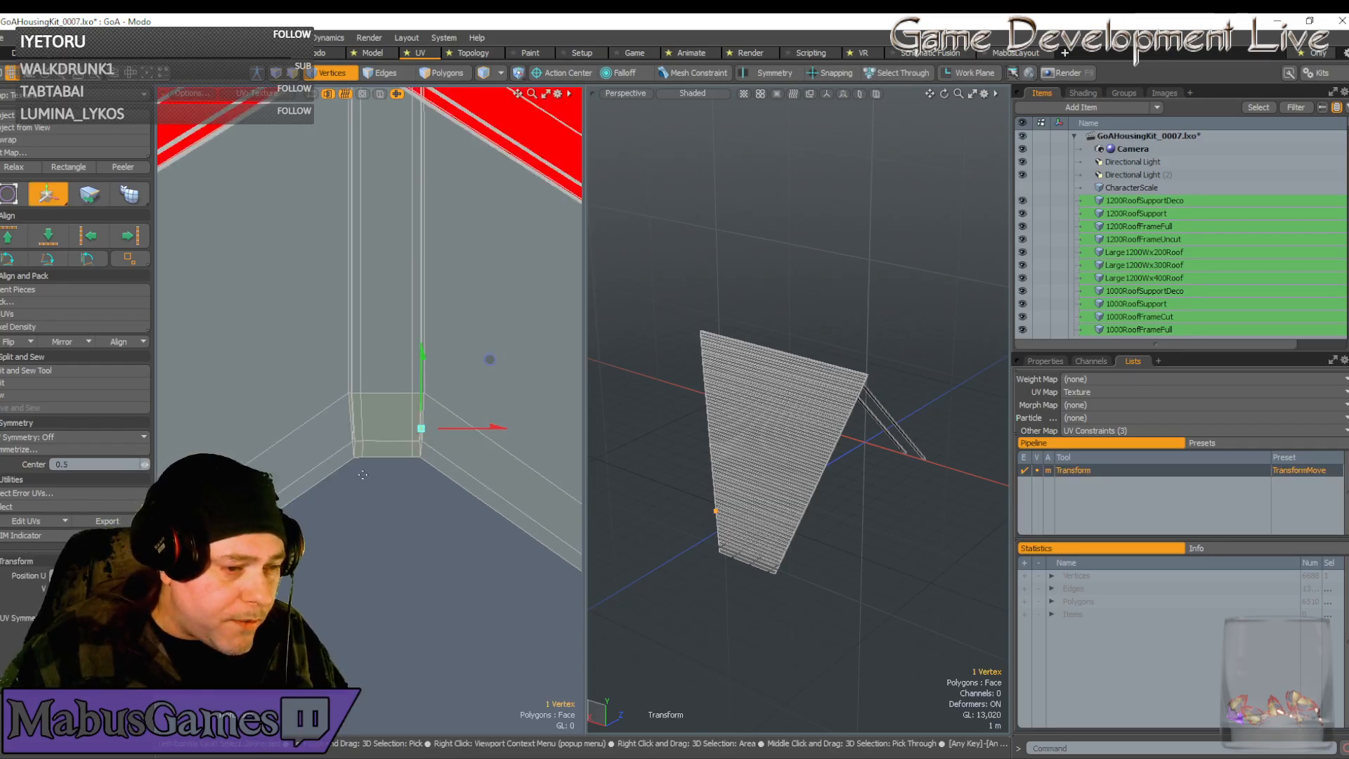
key("q")
right_click_drag(380, 480, 337, 428)
scroll(341, 435, "up", 2)
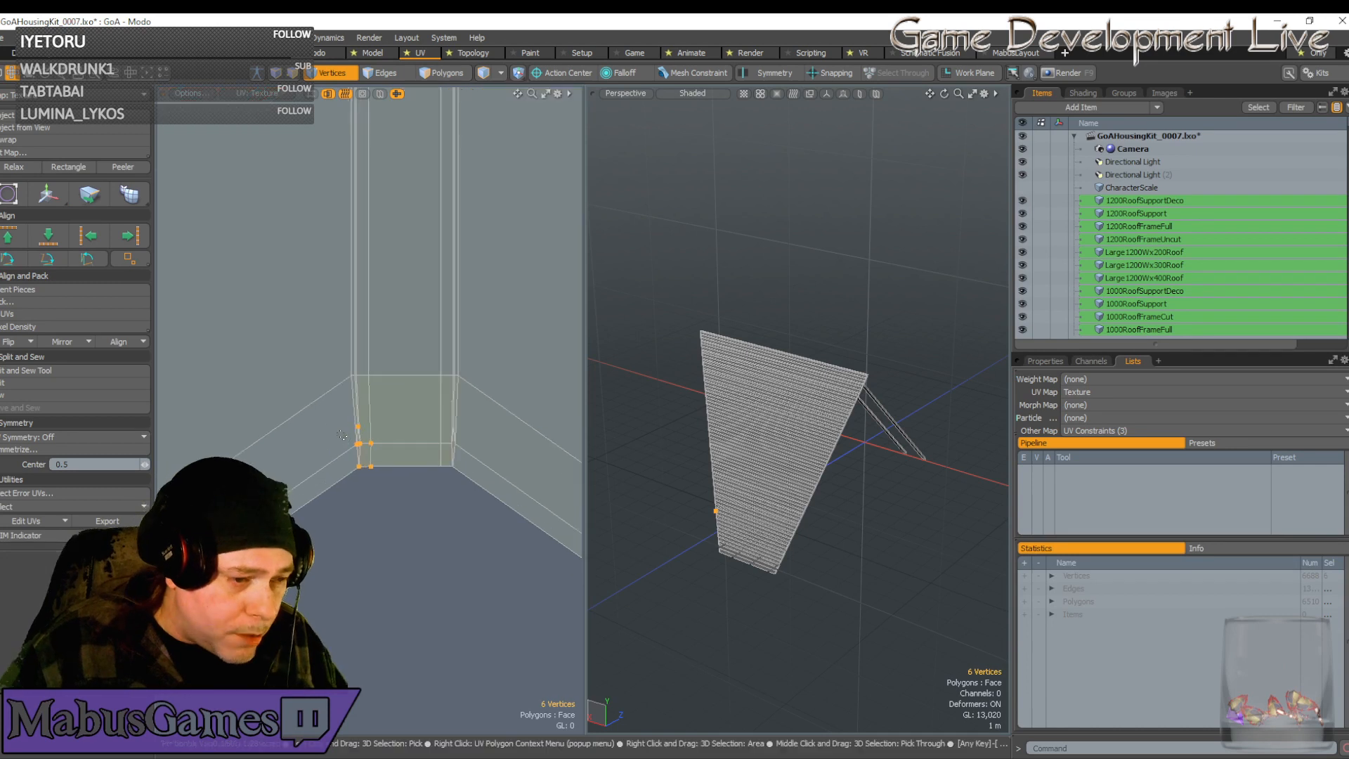
scroll(341, 435, "up", 1)
key("w")
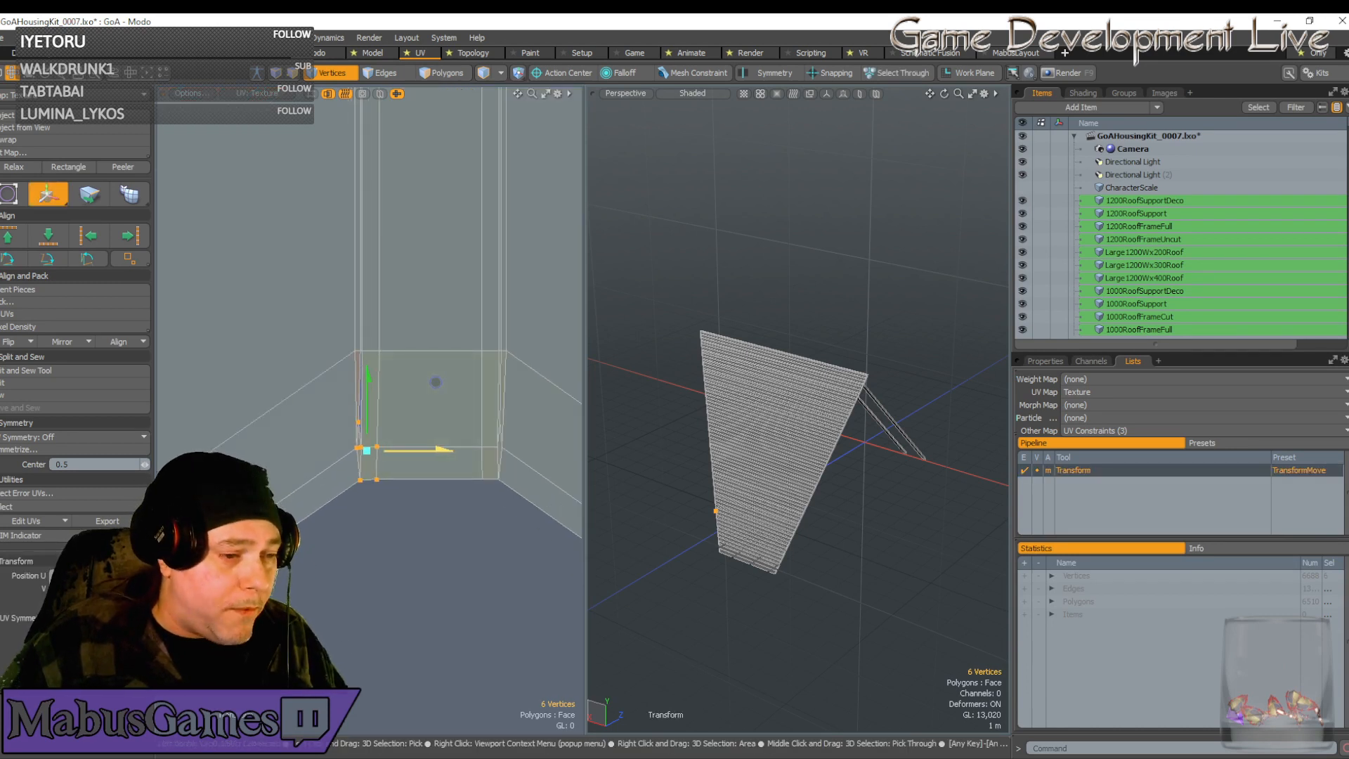
left_click_drag(435, 382, 439, 382)
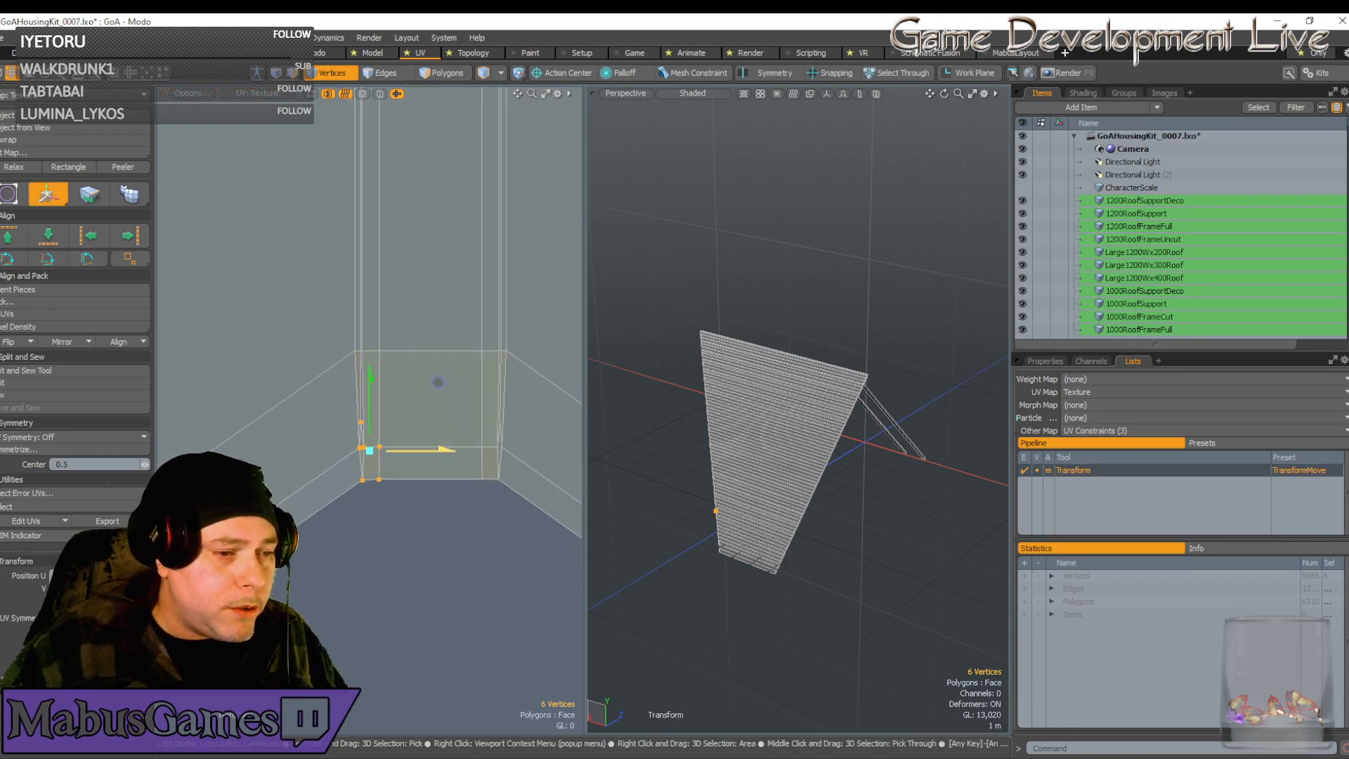
scroll(361, 425, "up", 3)
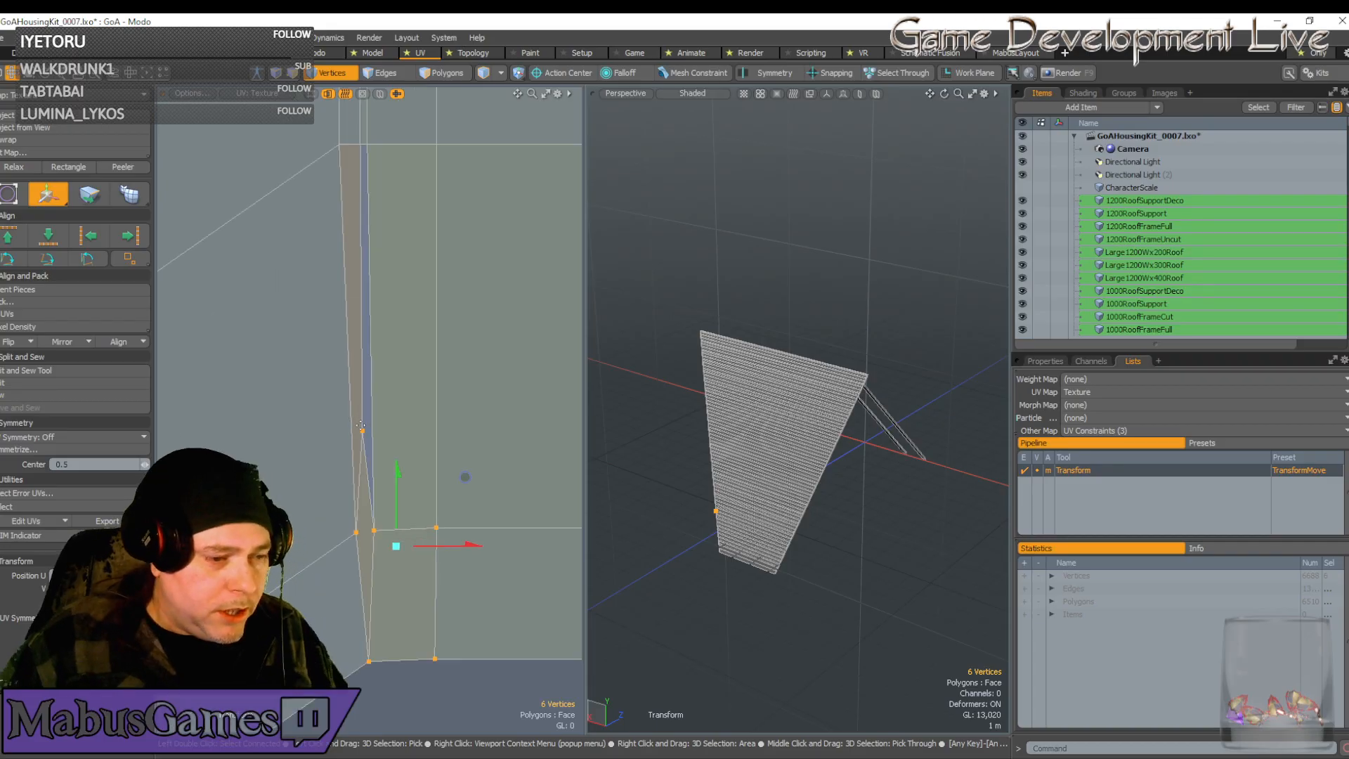
Raise the UV corner vertices and snap them onto the strip's main edge lines
key("space")
left_click_drag(325, 409, 350, 431)
key("w")
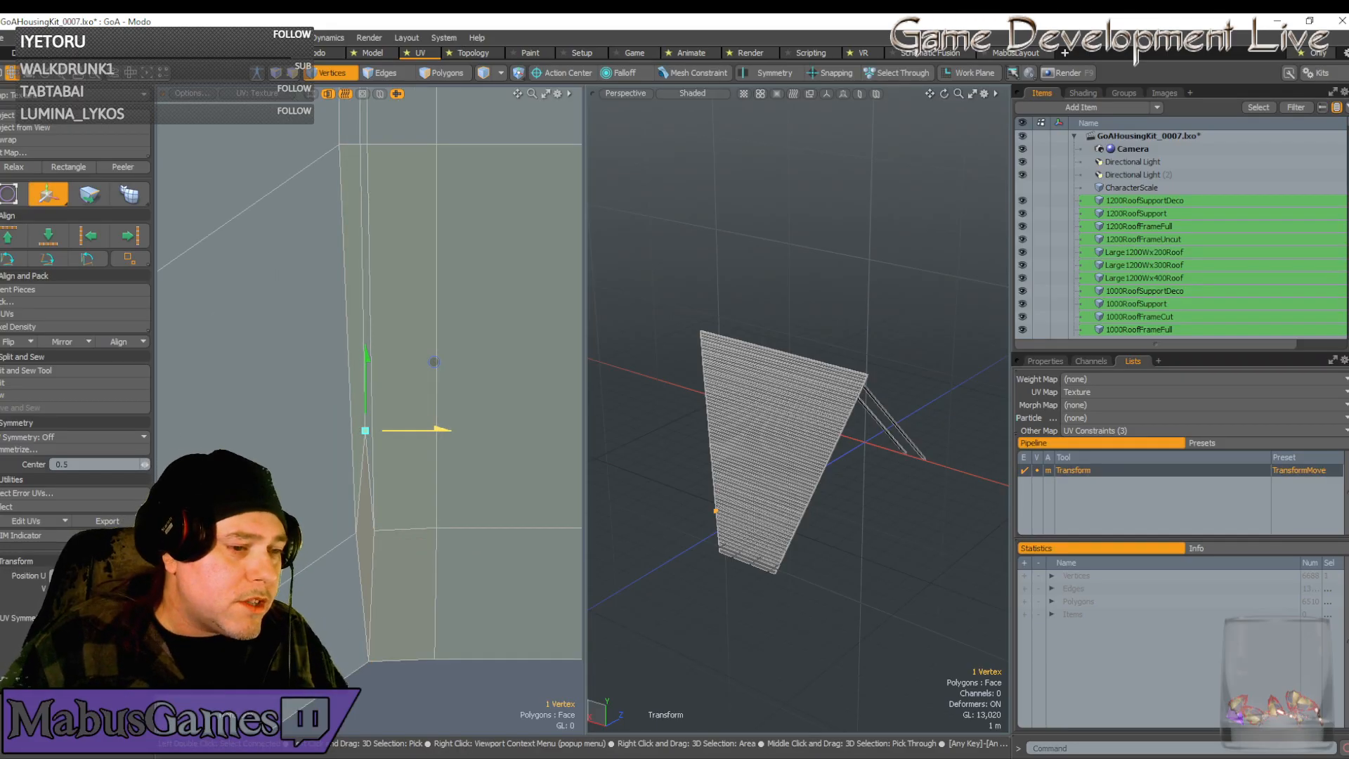
scroll(413, 436, "up", 5)
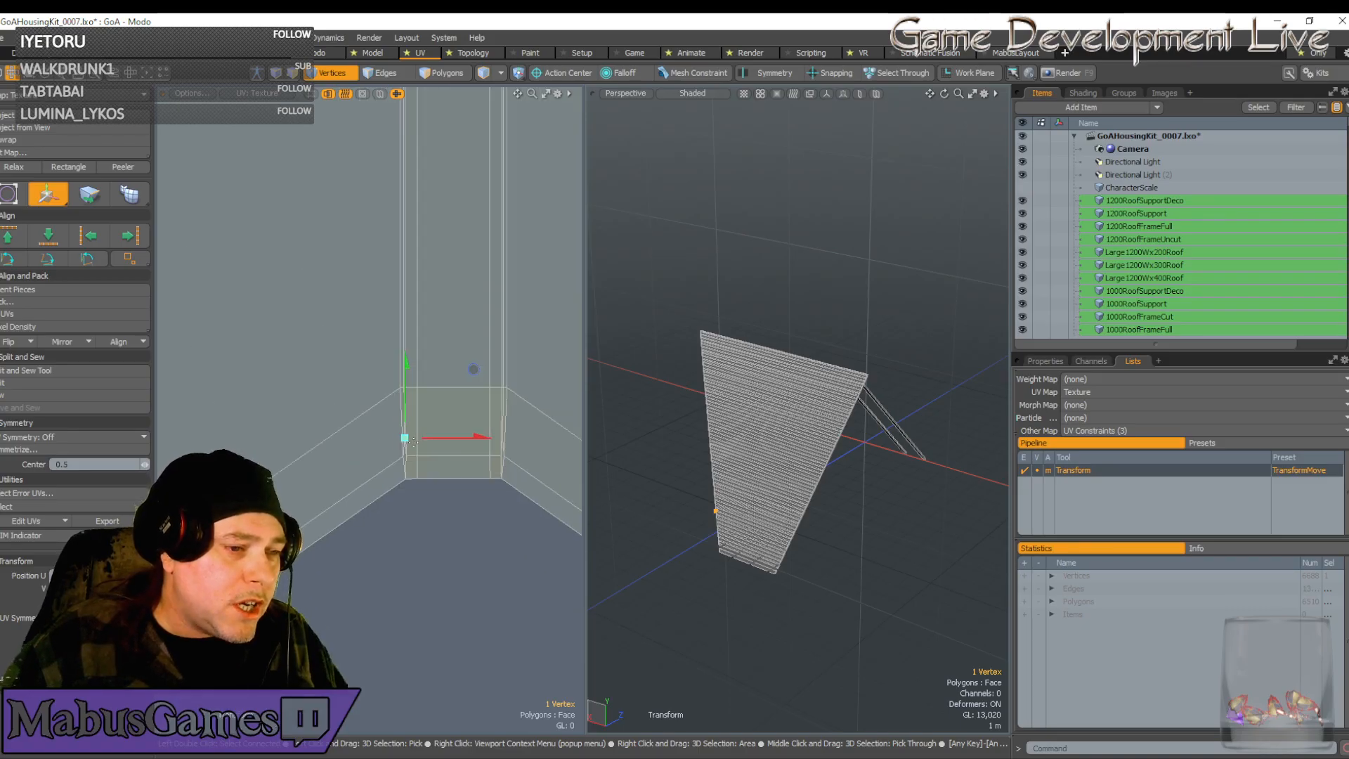
key("space")
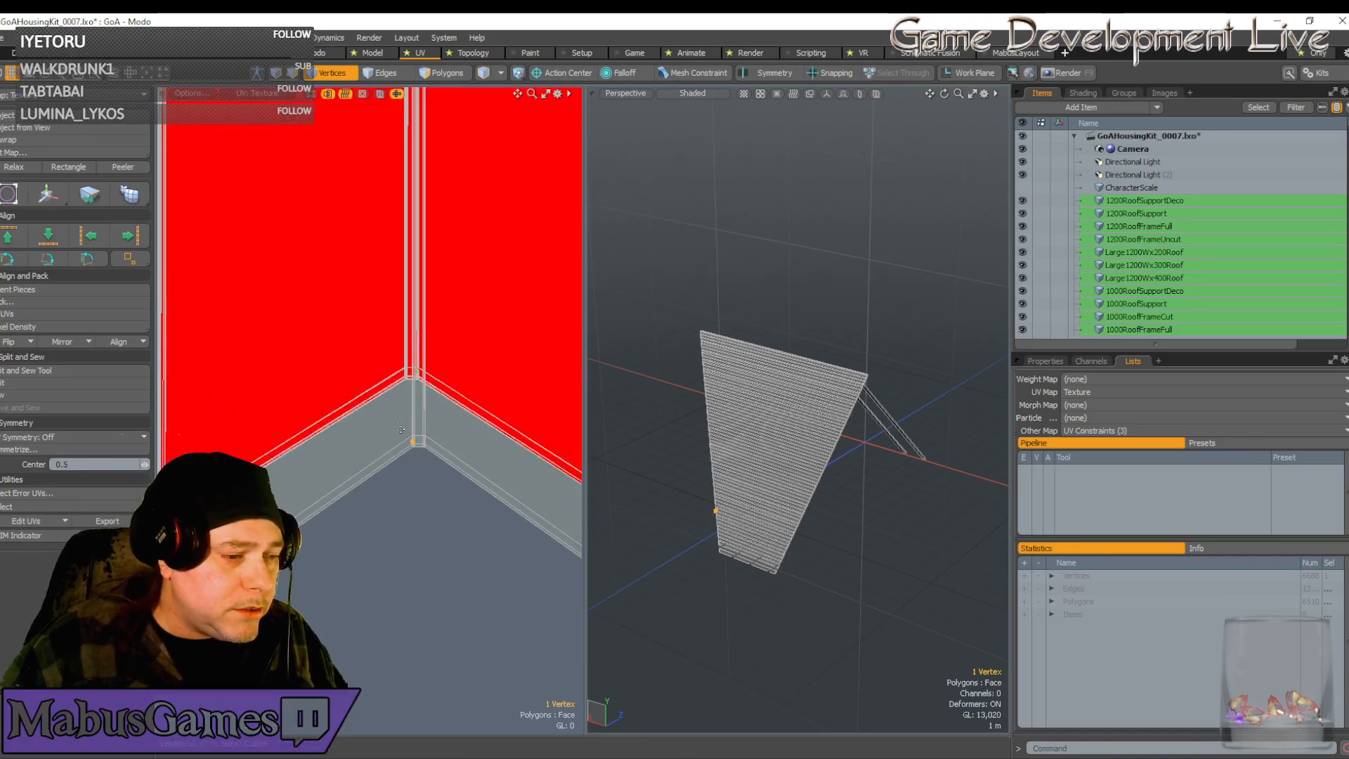
left_click_drag(394, 422, 448, 485)
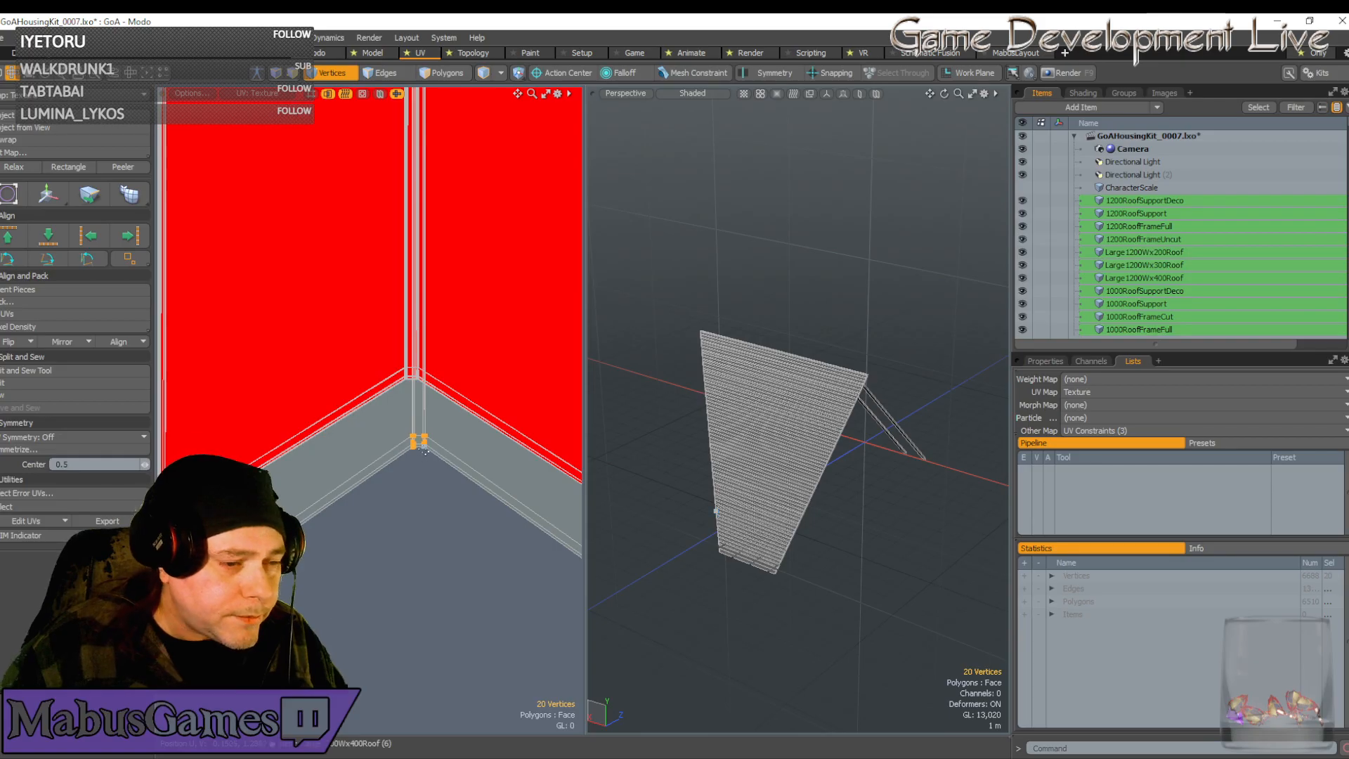
key("w")
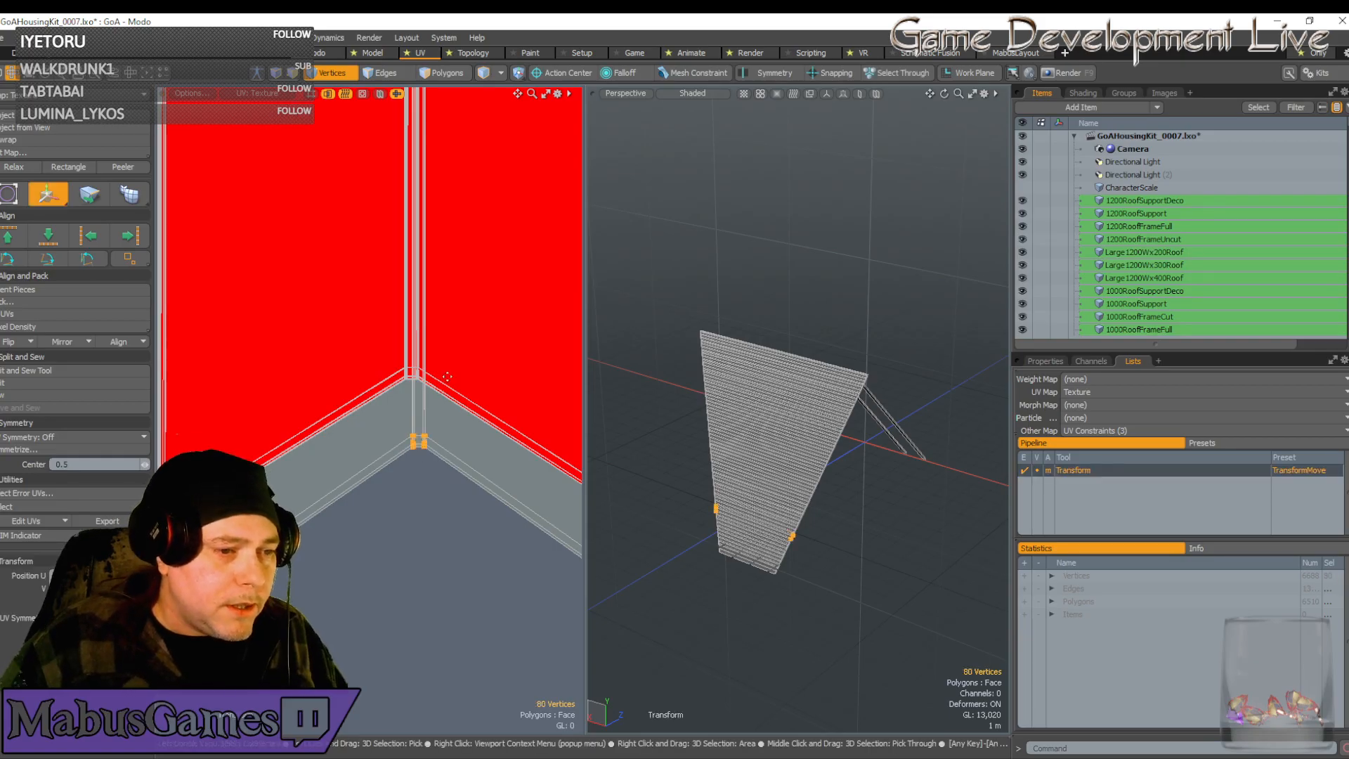
left_click(426, 429)
left_click_drag(495, 359, 487, 292)
scroll(459, 323, "up", 6)
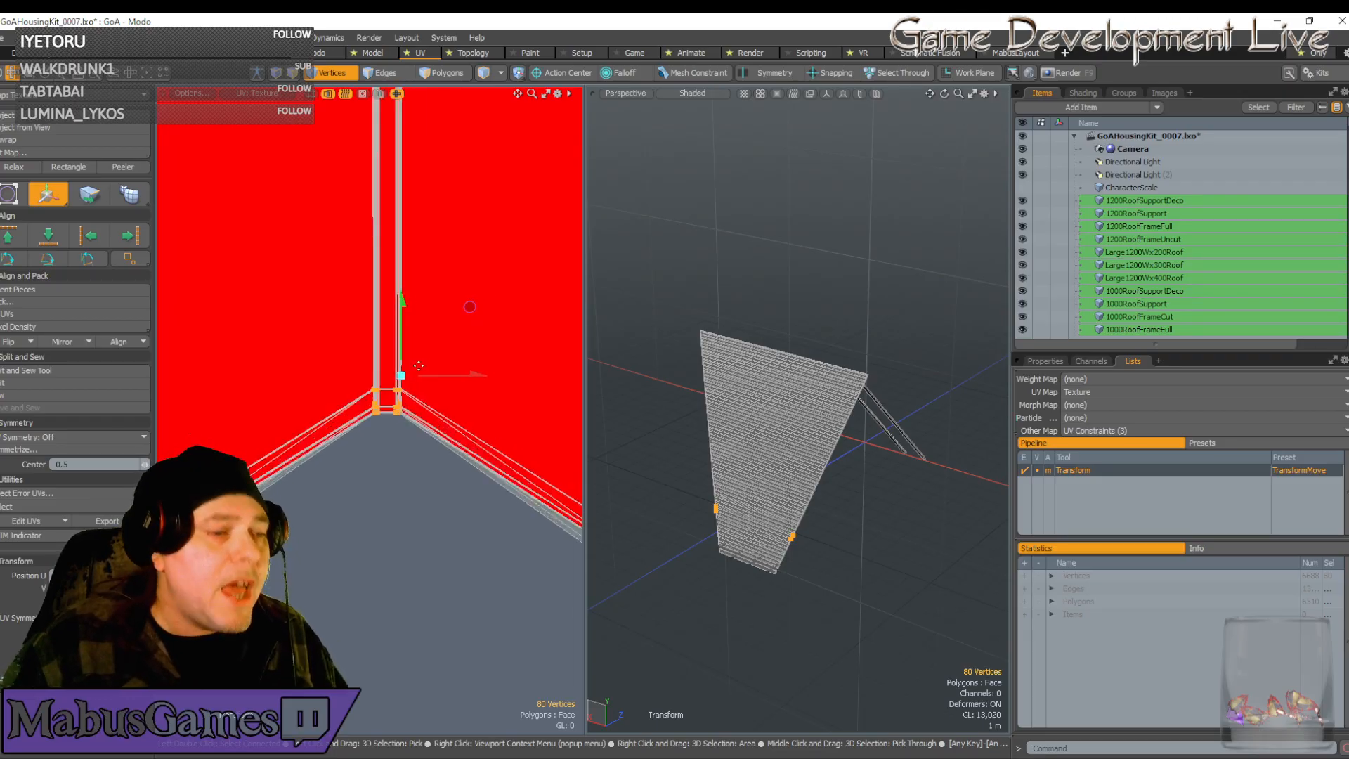
scroll(492, 411, "down", 3)
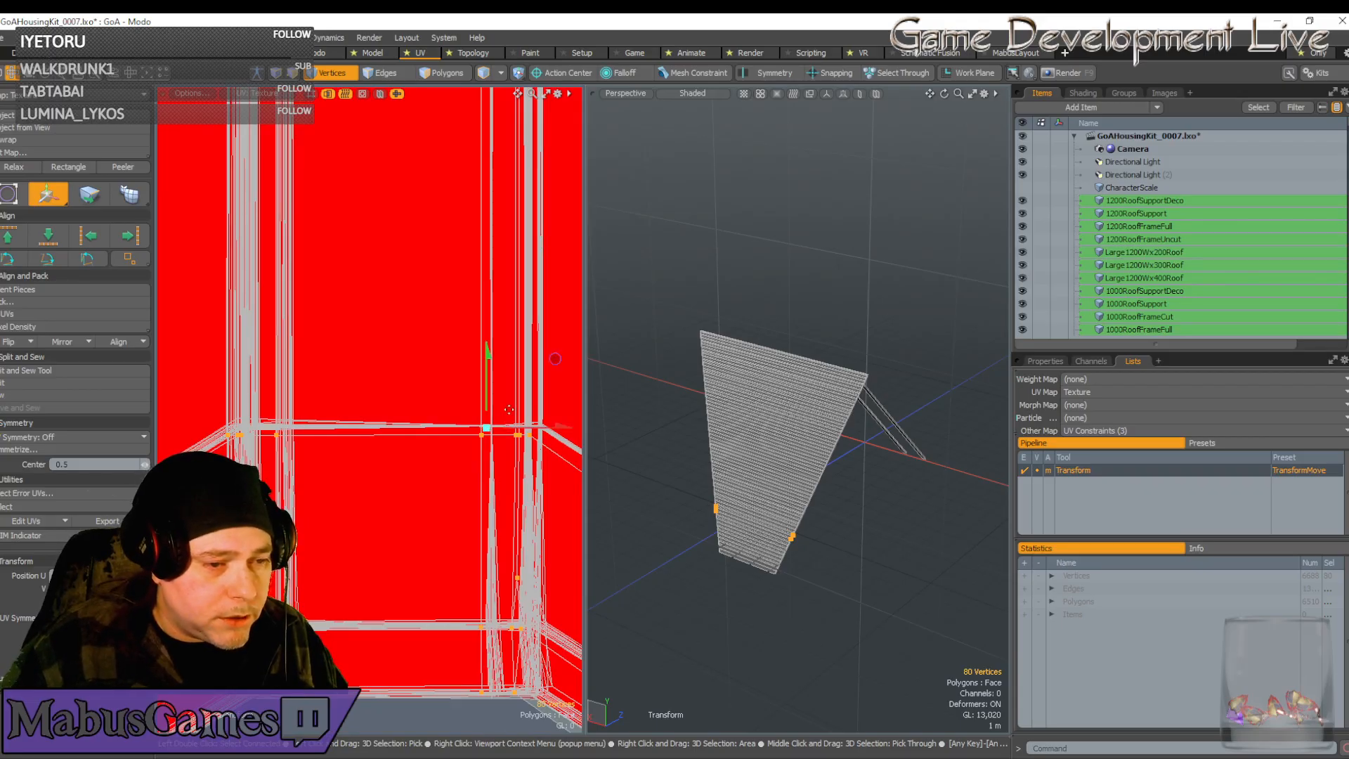
scroll(501, 423, "up", 3)
left_click_drag(490, 395, 549, 340)
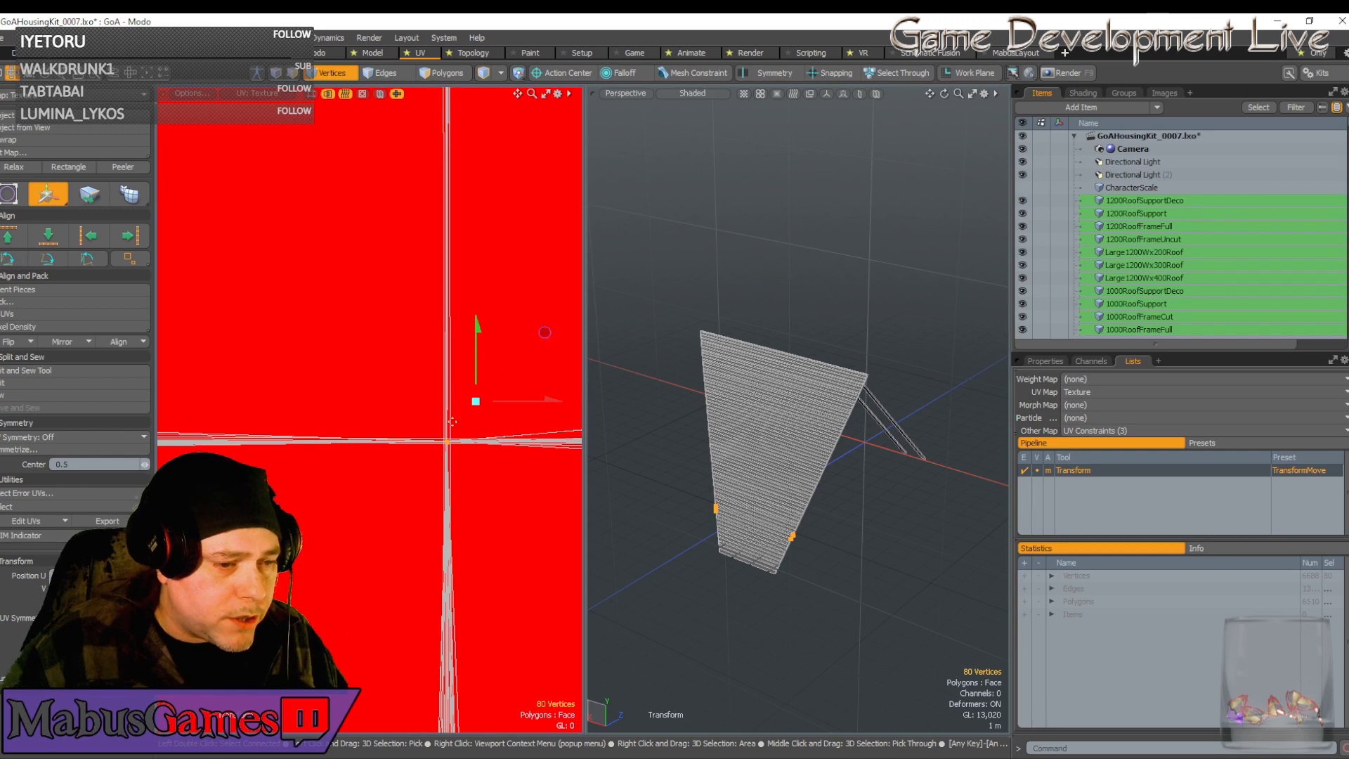
Nudge the vertices left and pull the strip end into a V-shaped point
scroll(569, 308, "up", 2)
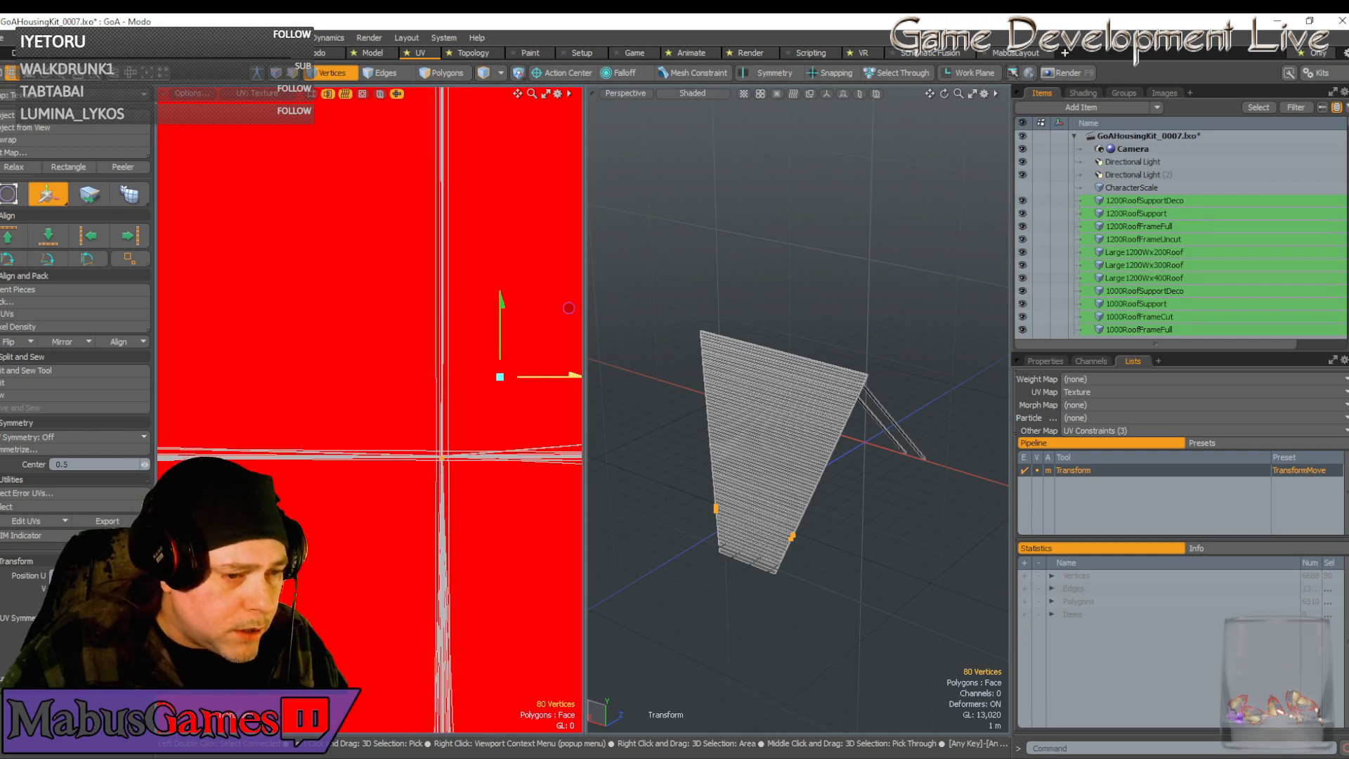
left_click_drag(574, 376, 573, 376)
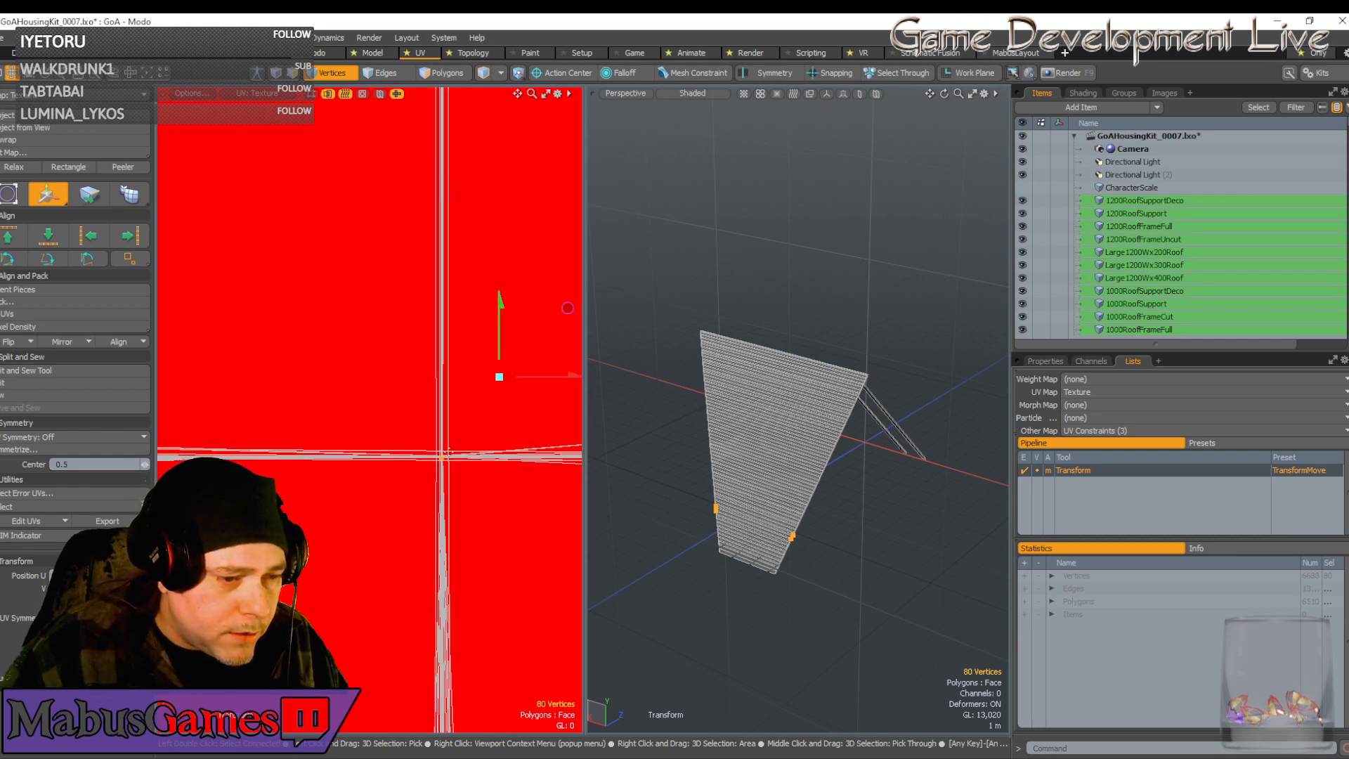
left_click(445, 452)
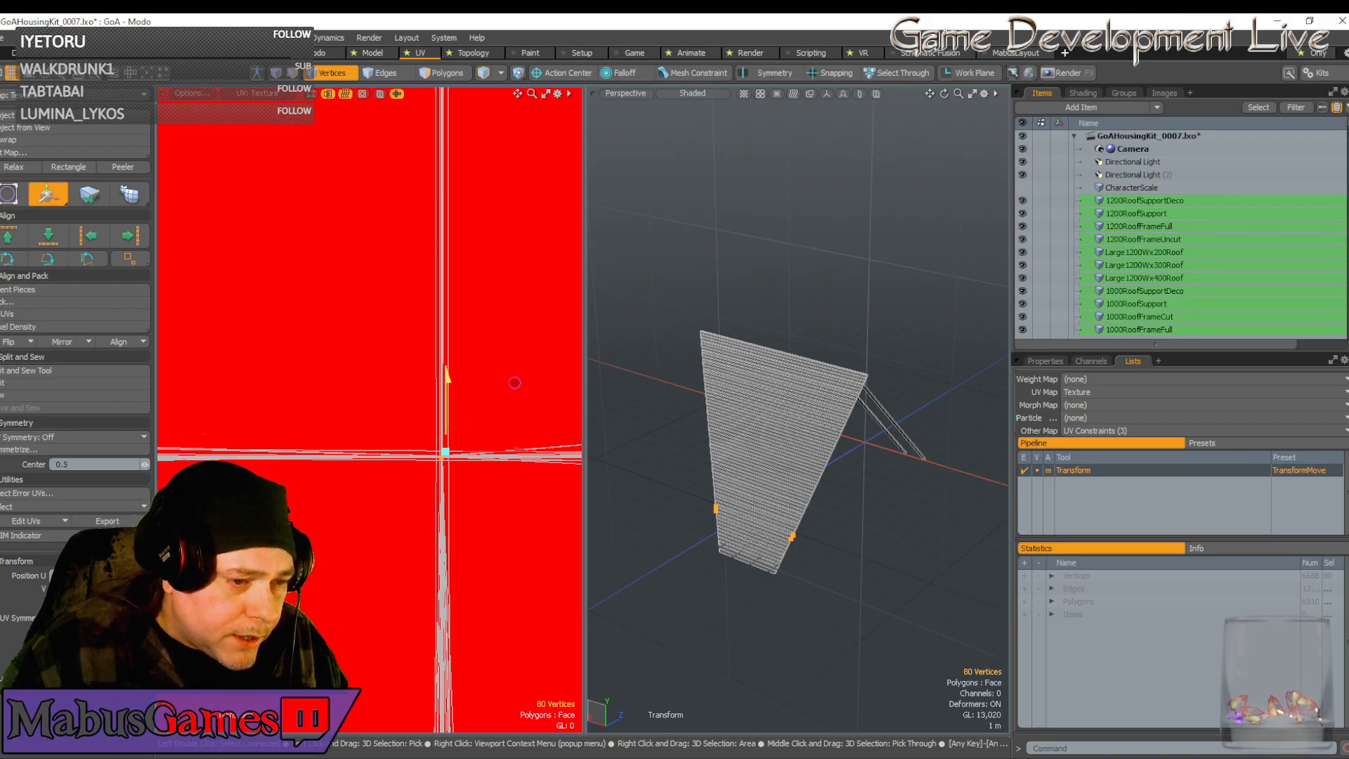
left_click_drag(514, 382, 525, 392)
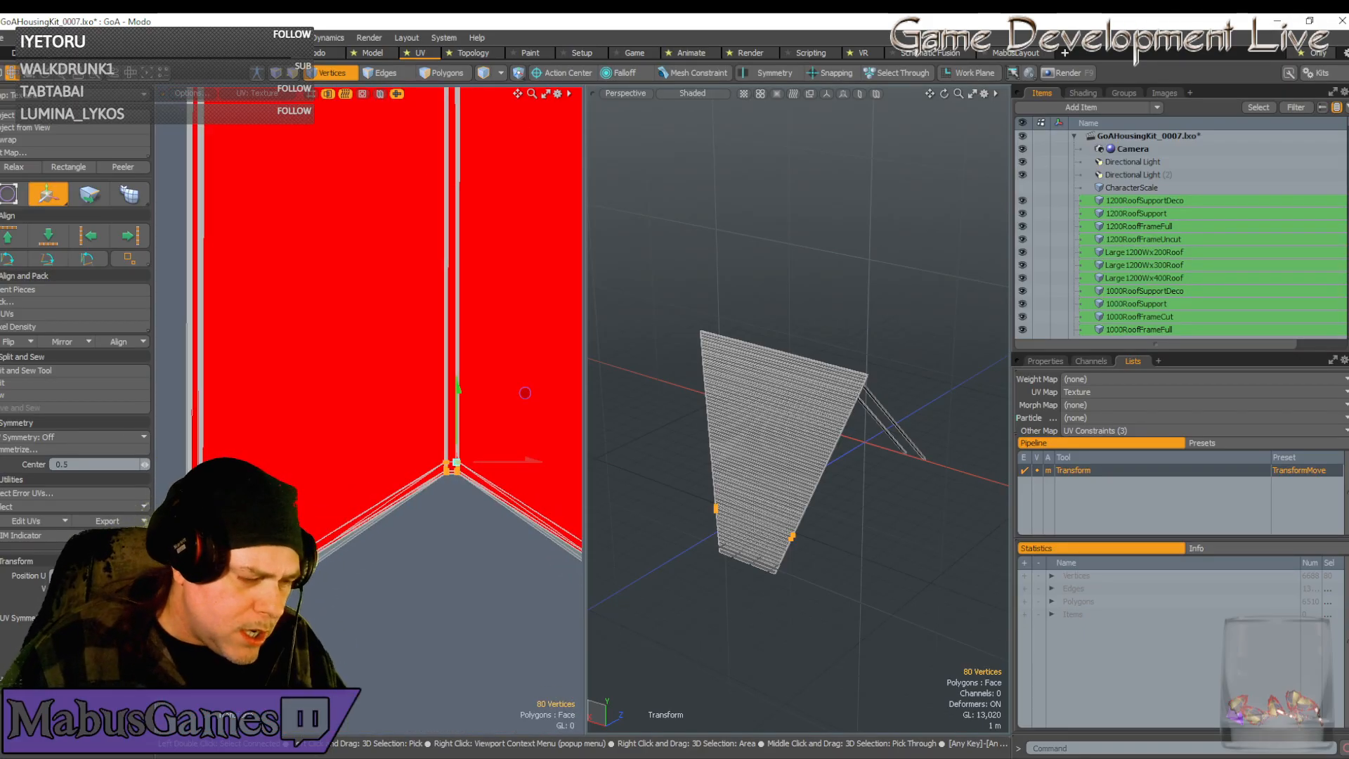
scroll(525, 393, "up", 3)
left_click_drag(525, 393, 629, 398, "alt")
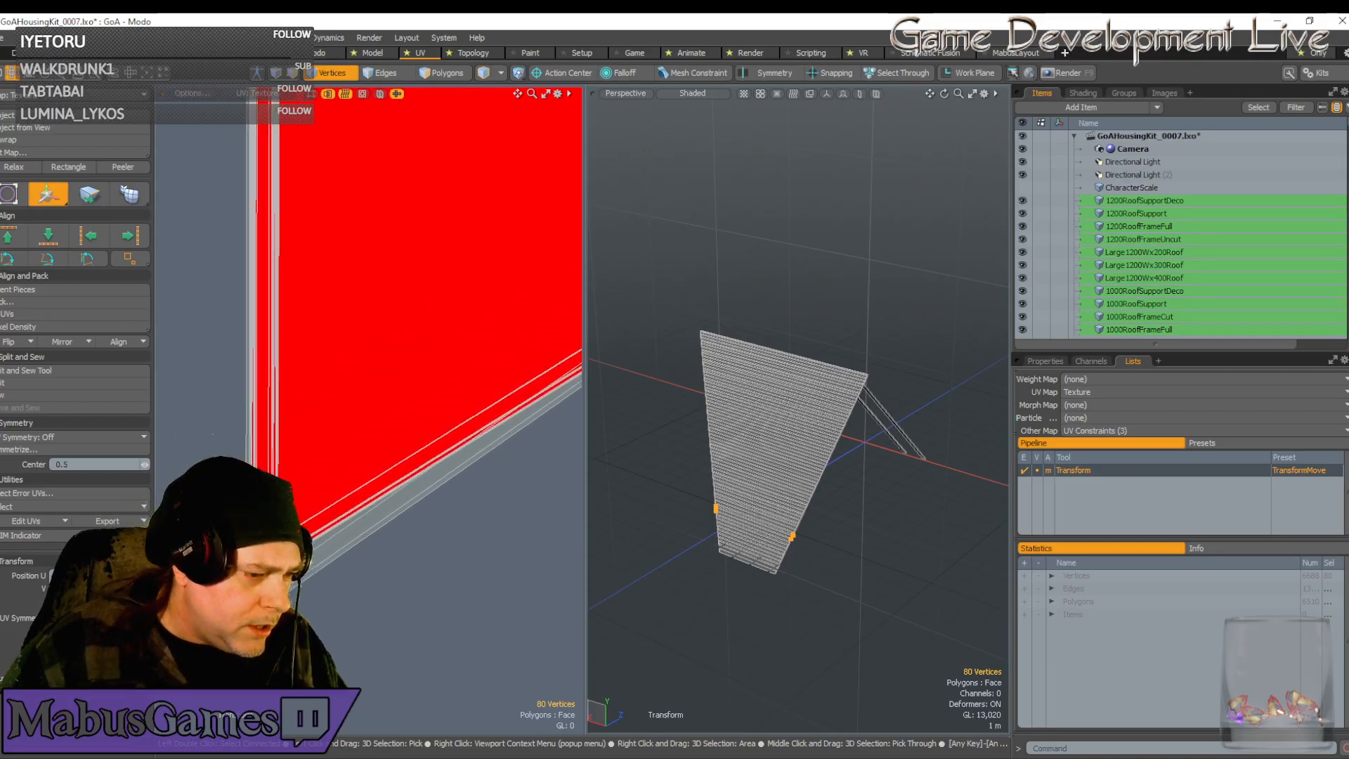
left_click_drag(271, 492, 337, 127, "alt")
scroll(337, 127, "up", 6)
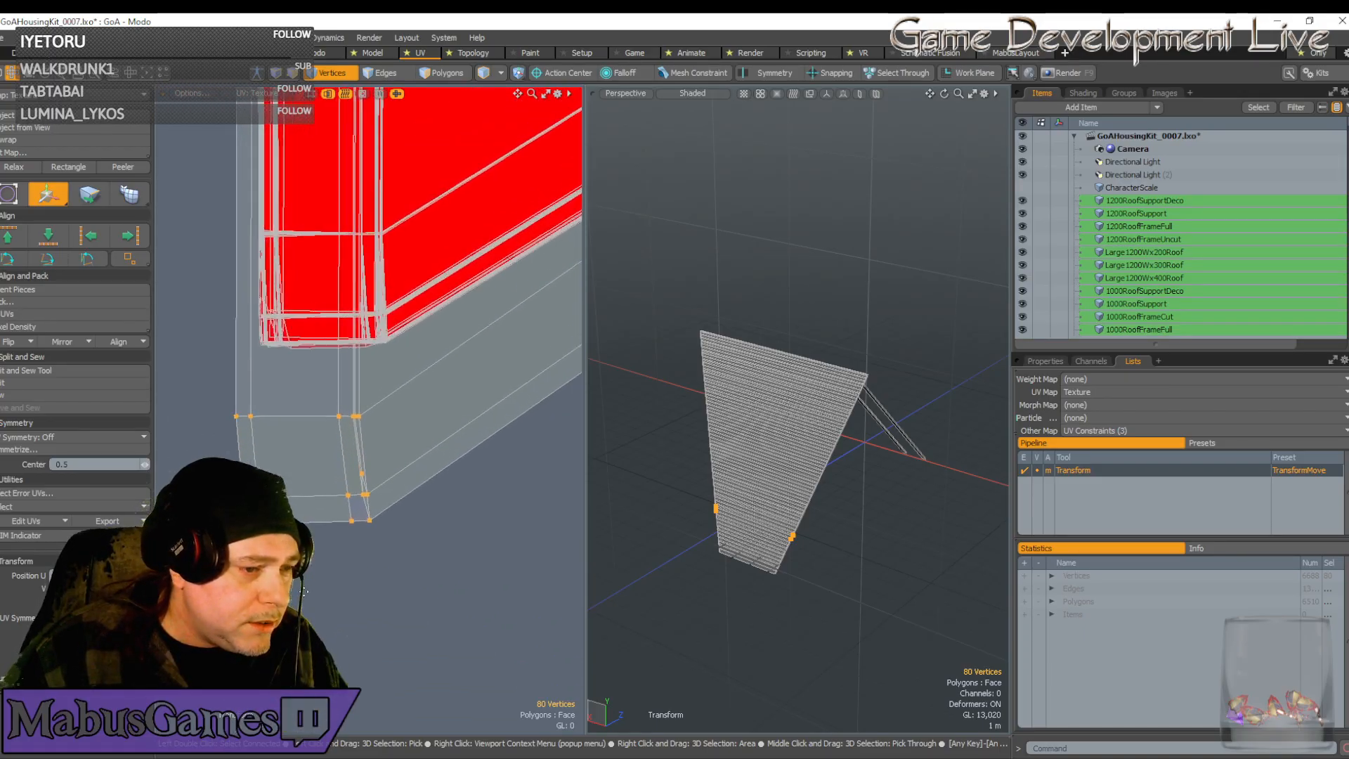
Select only the lower UV vertices and shift them slightly left
left_click_drag(304, 592, 307, 591, "ctrl+alt")
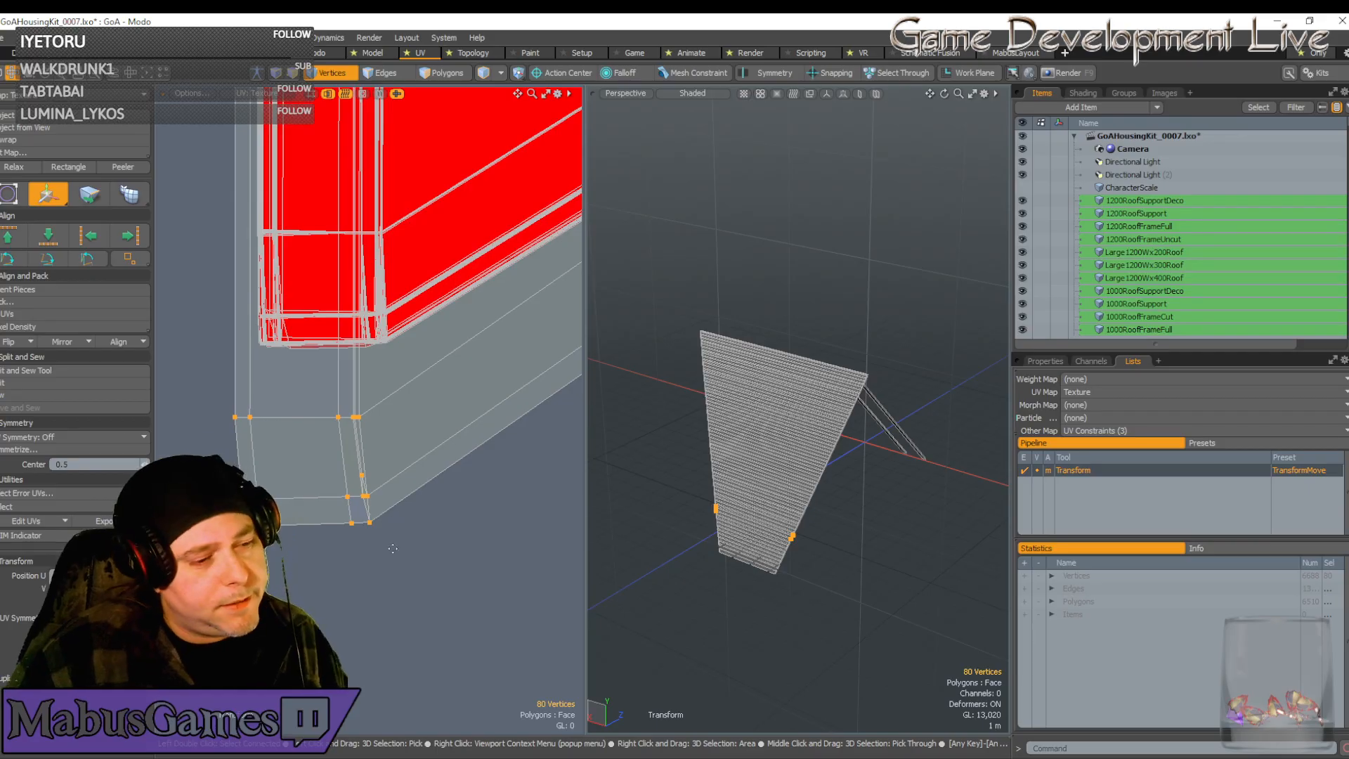
key("space")
right_click_drag(454, 601, 249, 451)
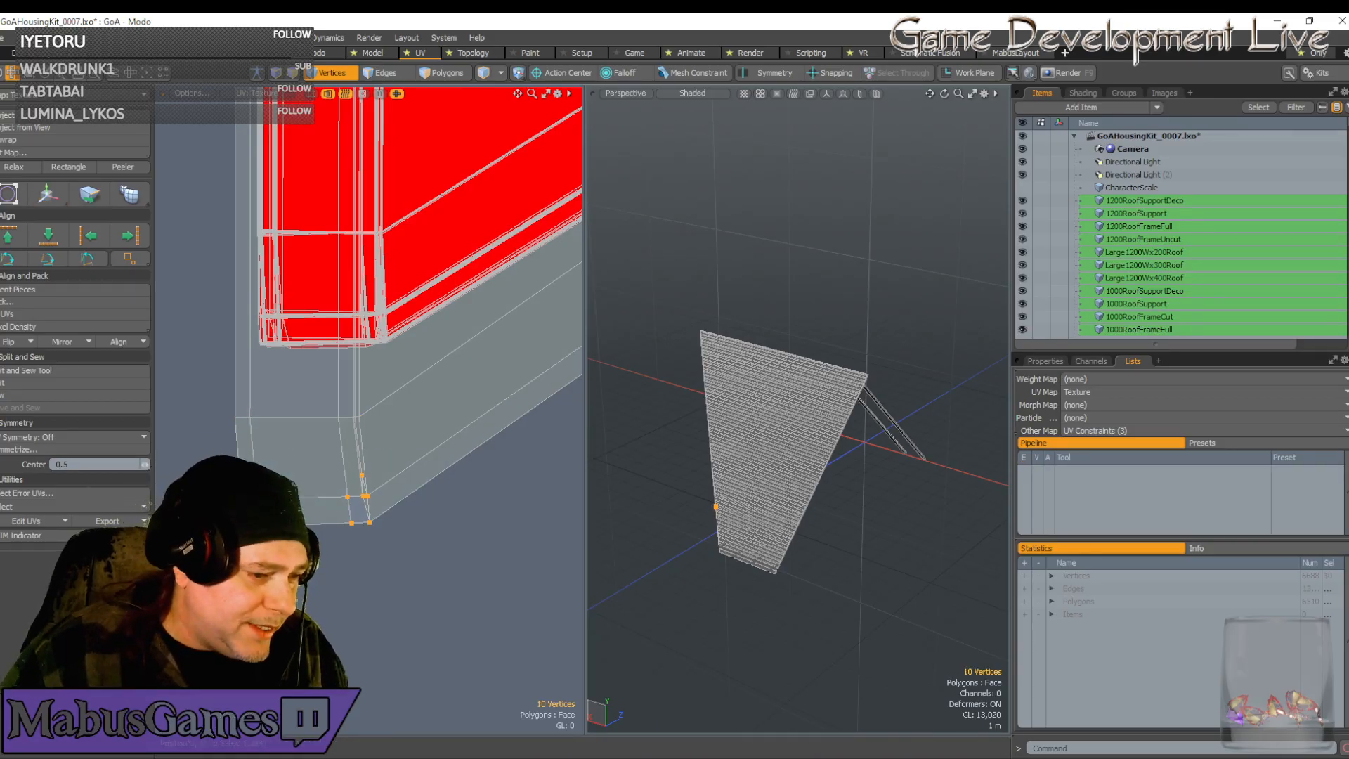
key("w")
left_click_drag(368, 507, 361, 508)
Move the 16 strip-end vertices up over the red island and nudge them into alignment
key("space")
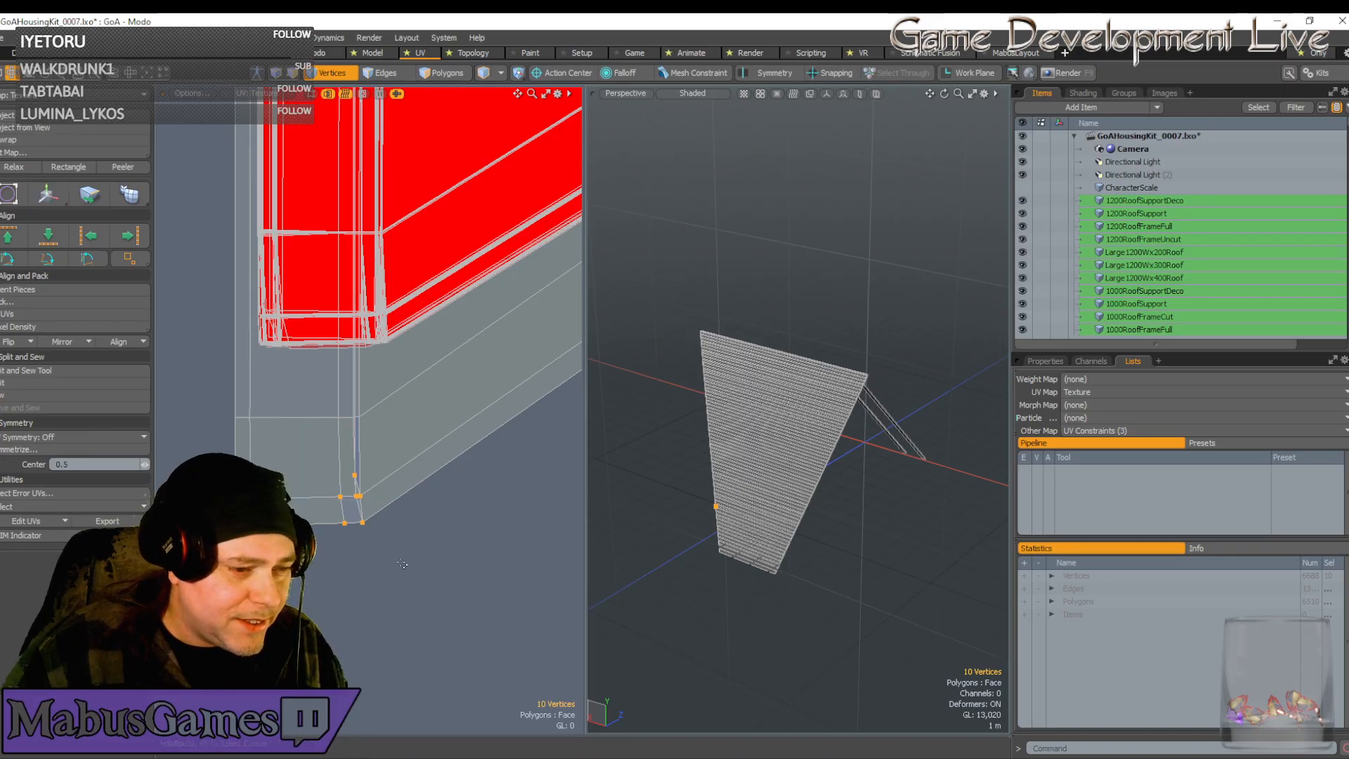
right_click_drag(398, 557, 210, 379)
key("w")
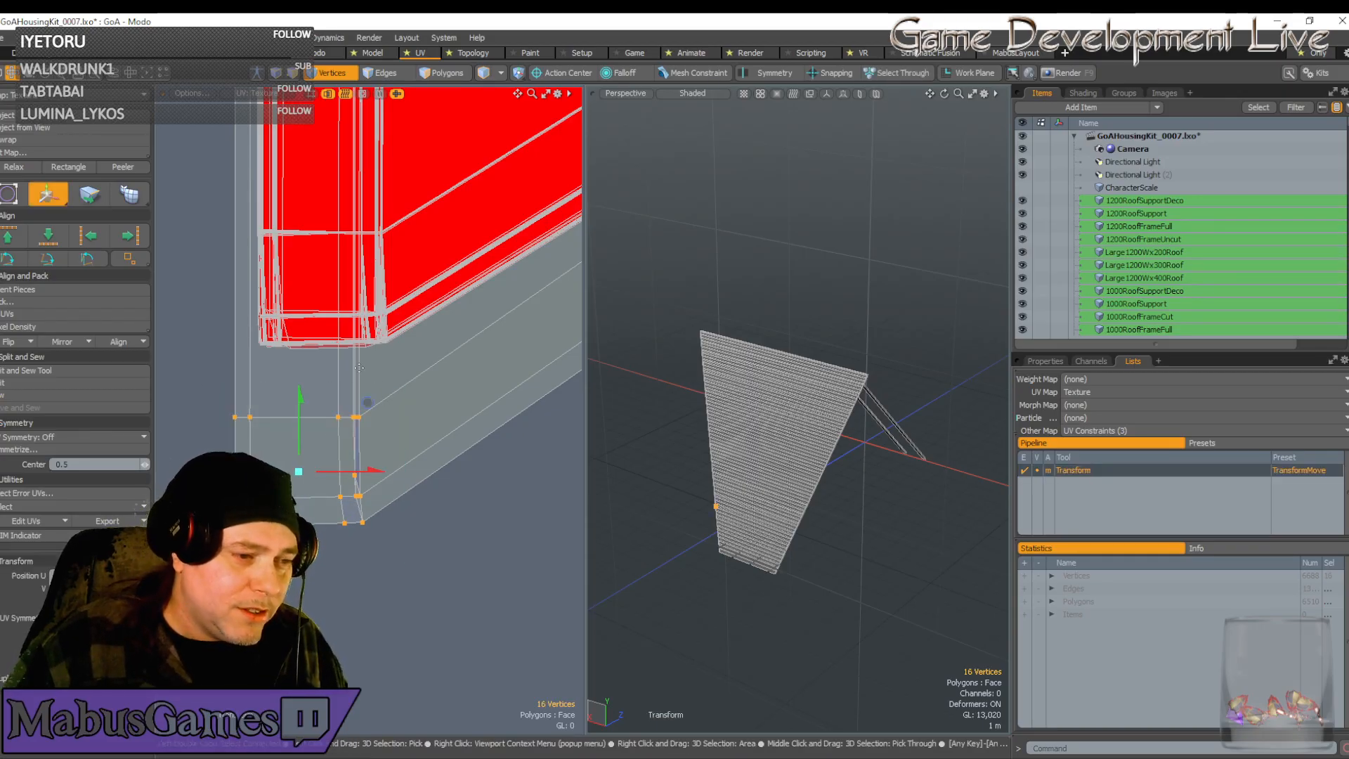
left_click_drag(367, 404, 390, 219)
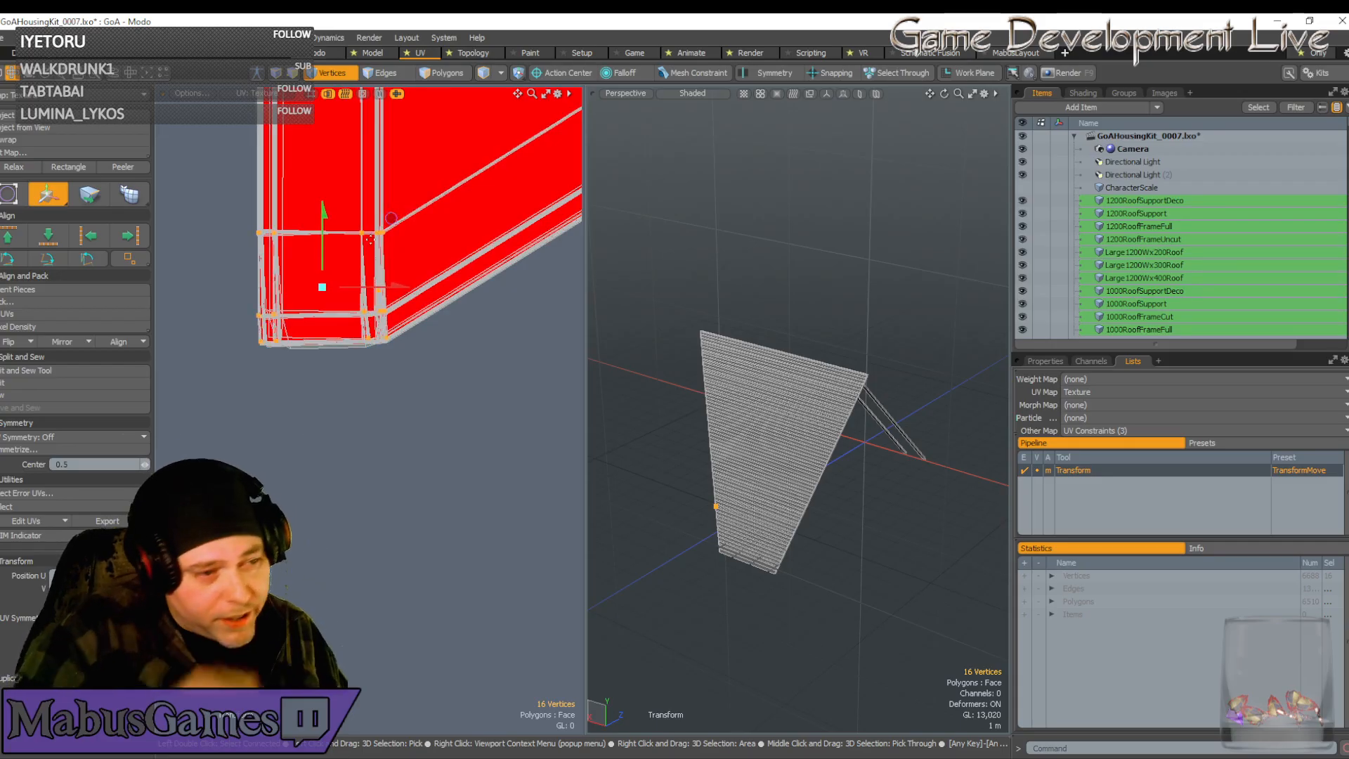
scroll(369, 240, "up", 5)
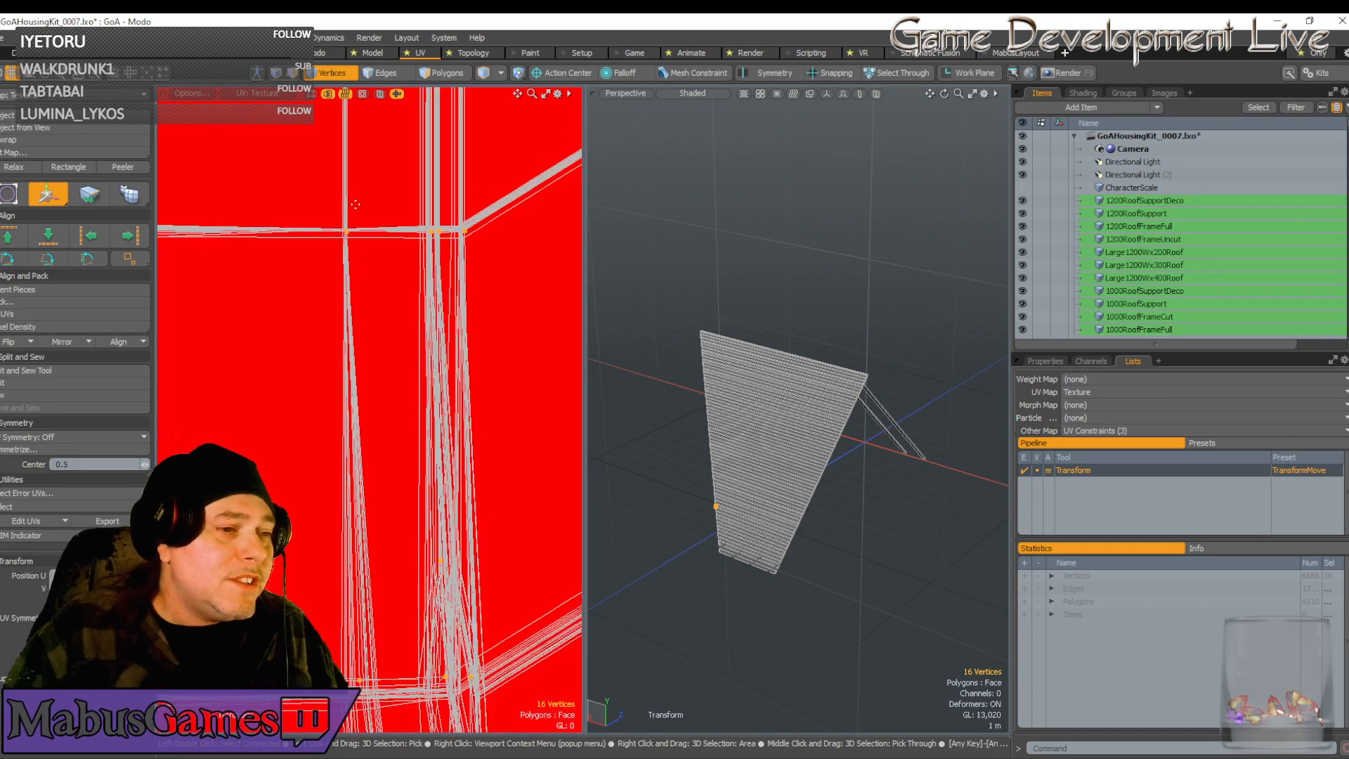
scroll(353, 216, "up", 3)
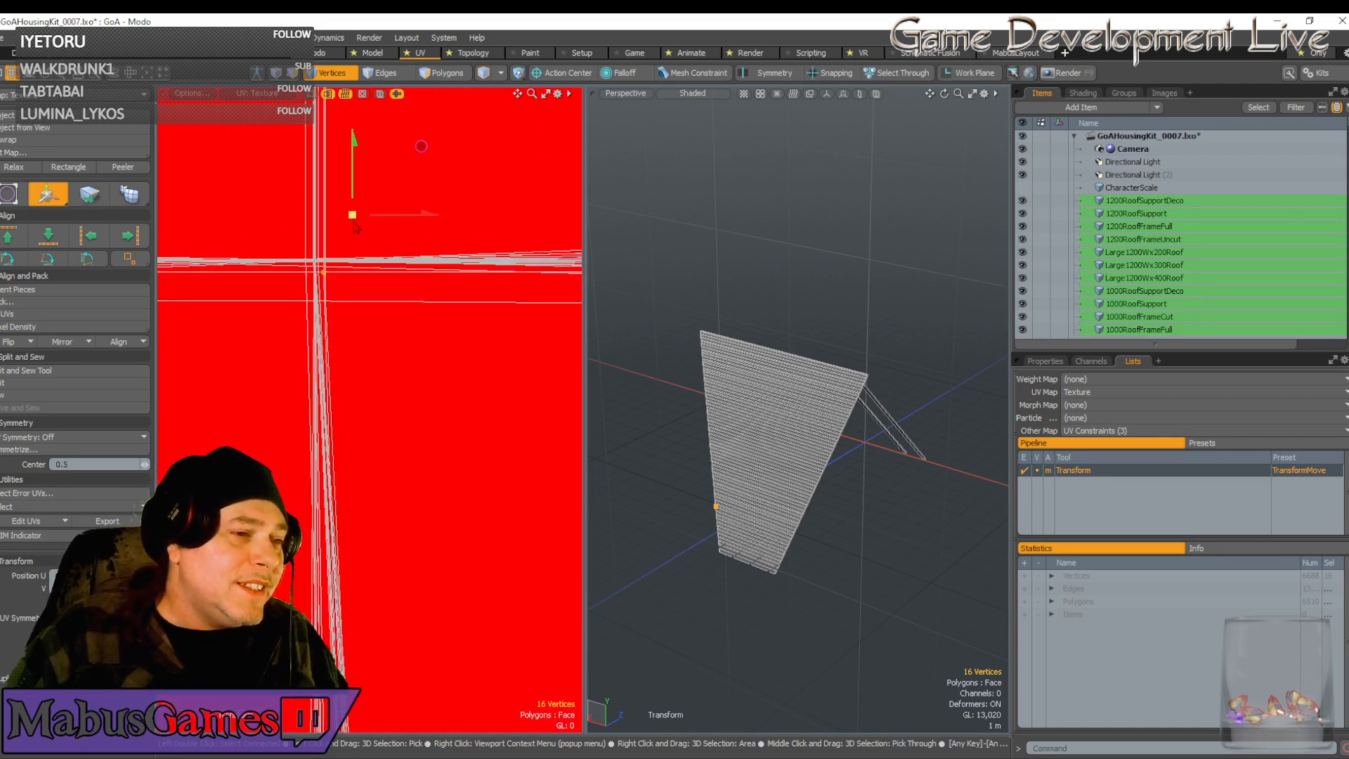
left_click_drag(424, 151, 412, 134)
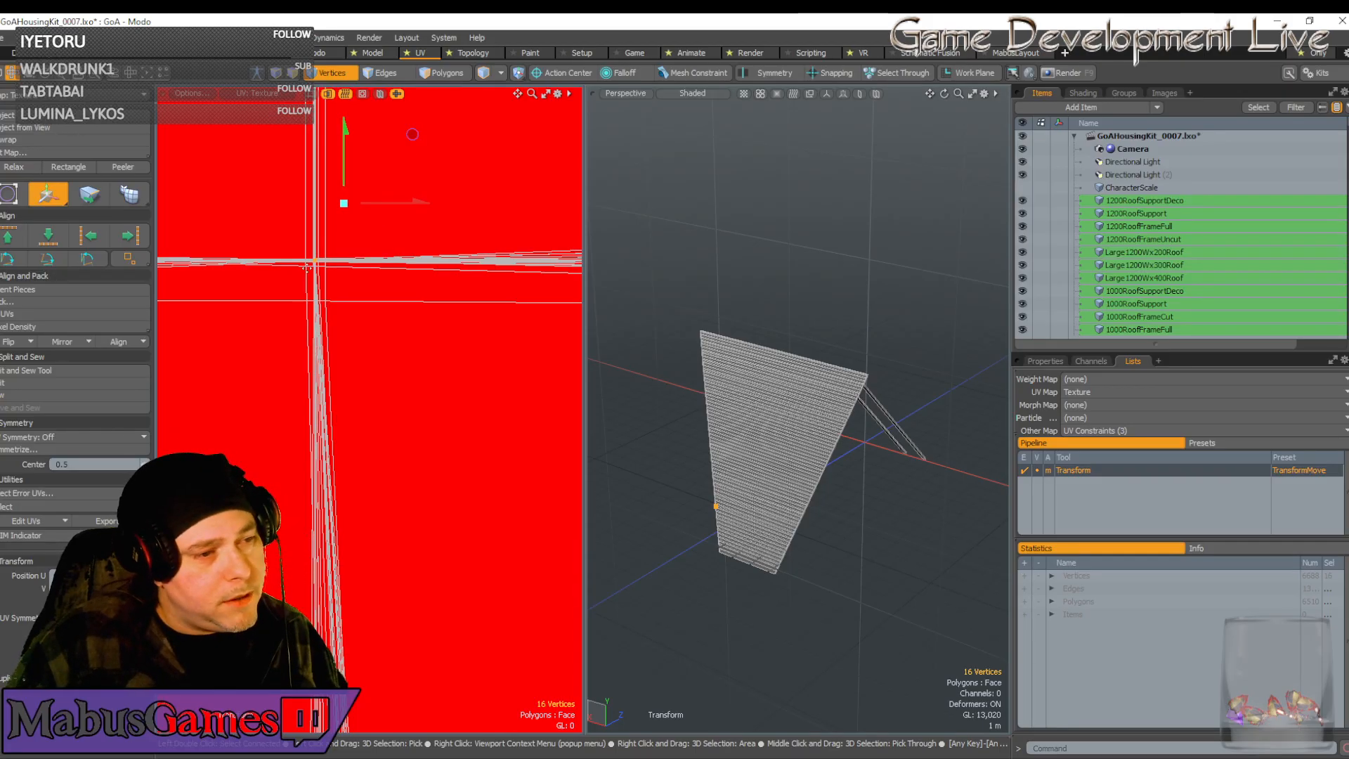
Commit the move, clear the selection and select the stacked vertices at the strip corner
key("space")
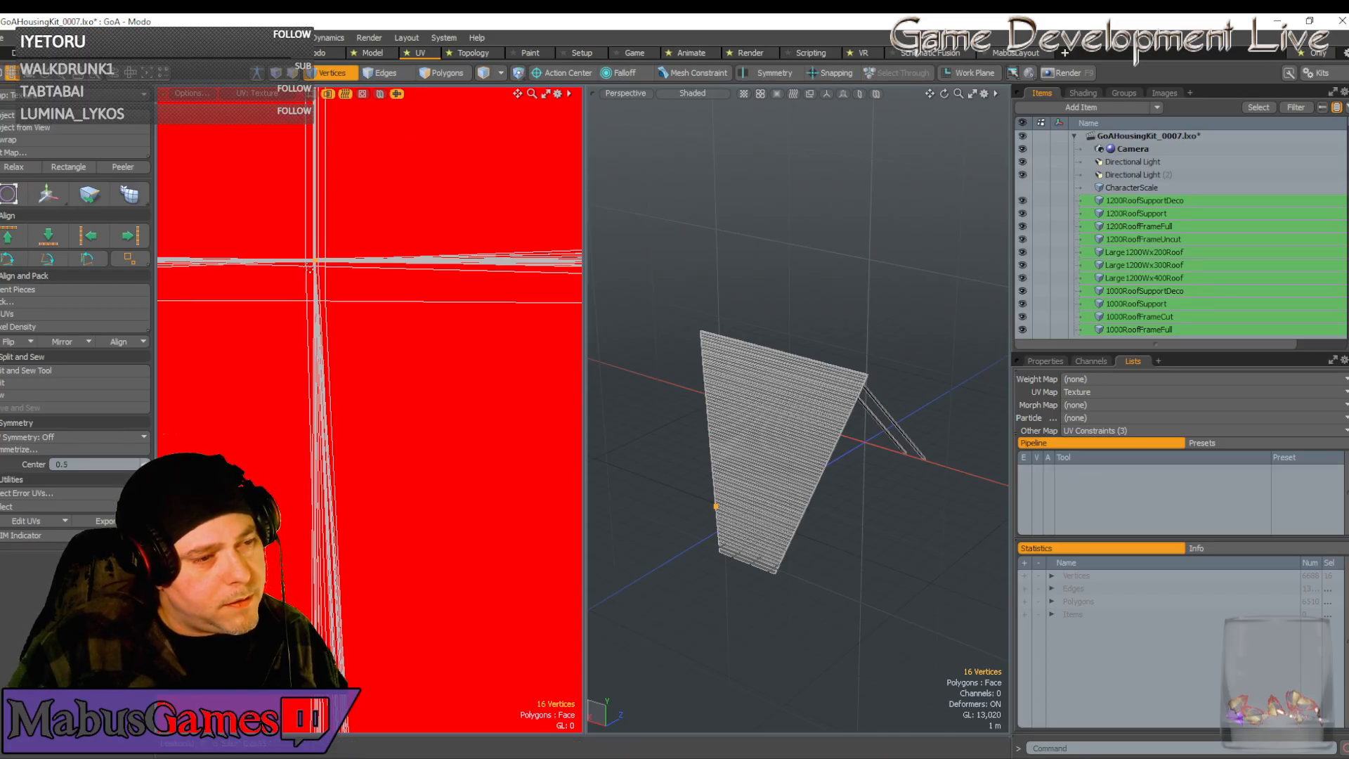
left_click(308, 267)
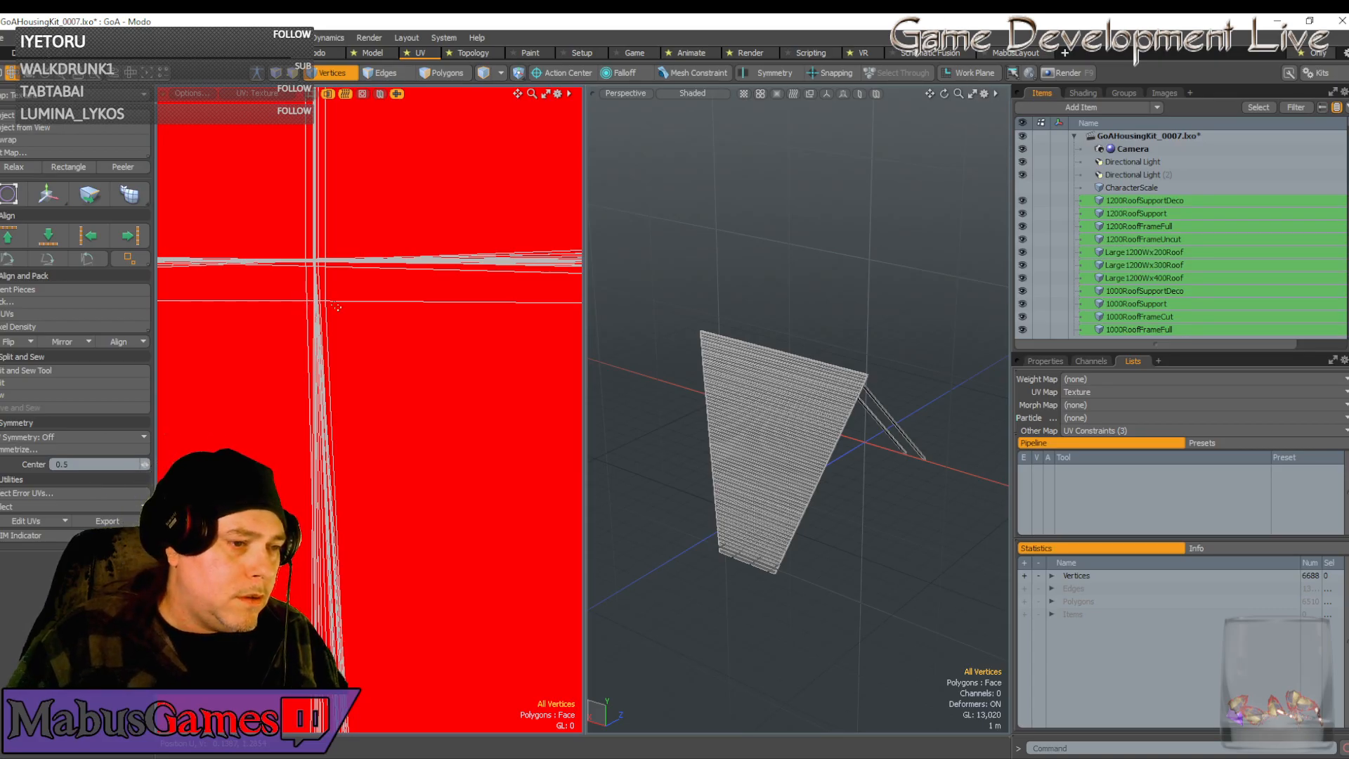
left_click(328, 304)
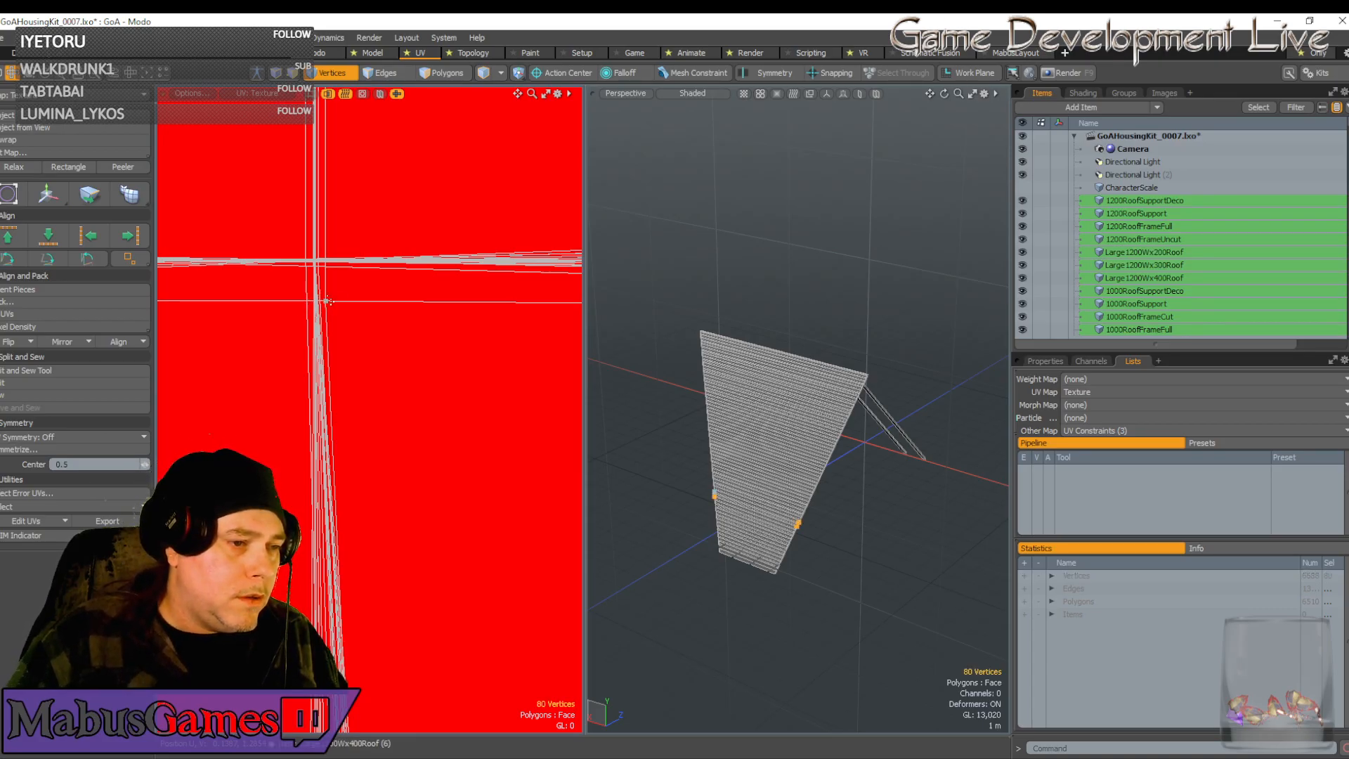
scroll(364, 300, "down", 5)
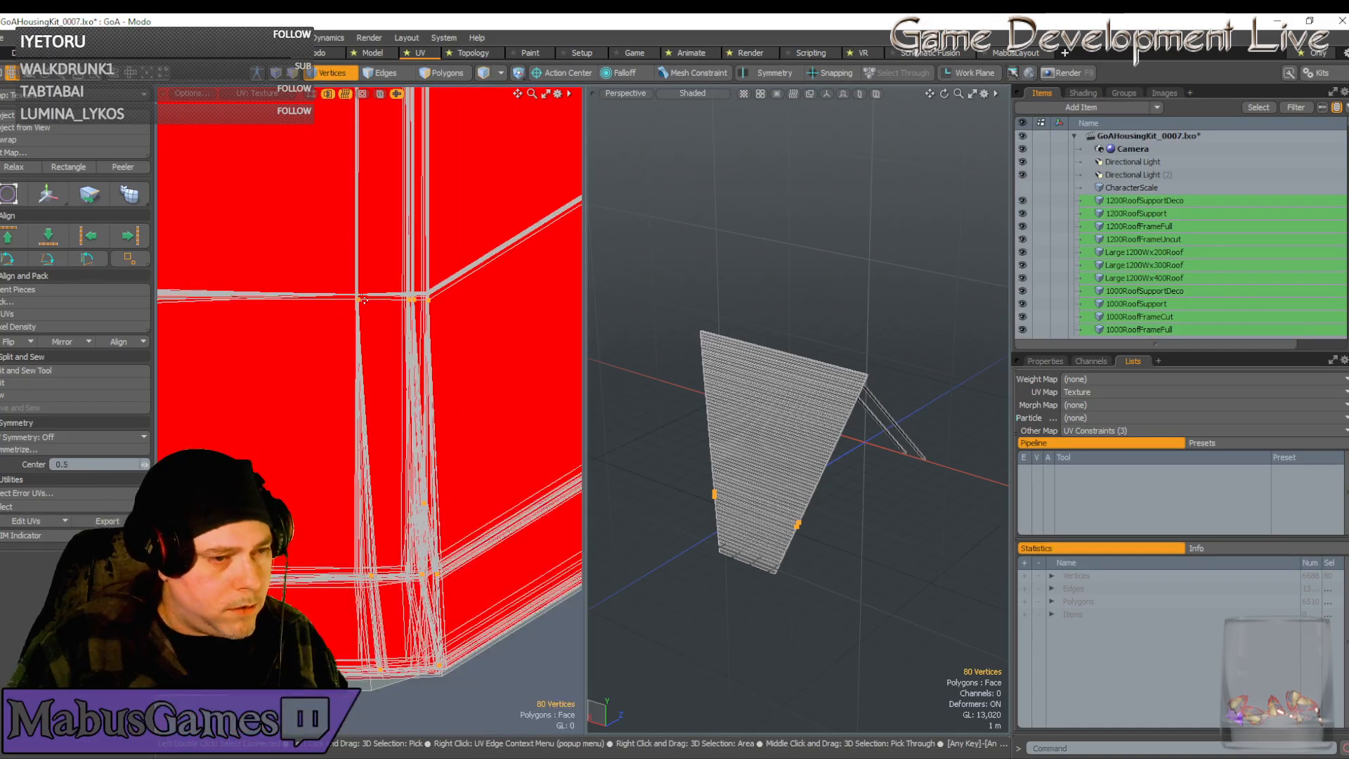
scroll(449, 313, "down", 5)
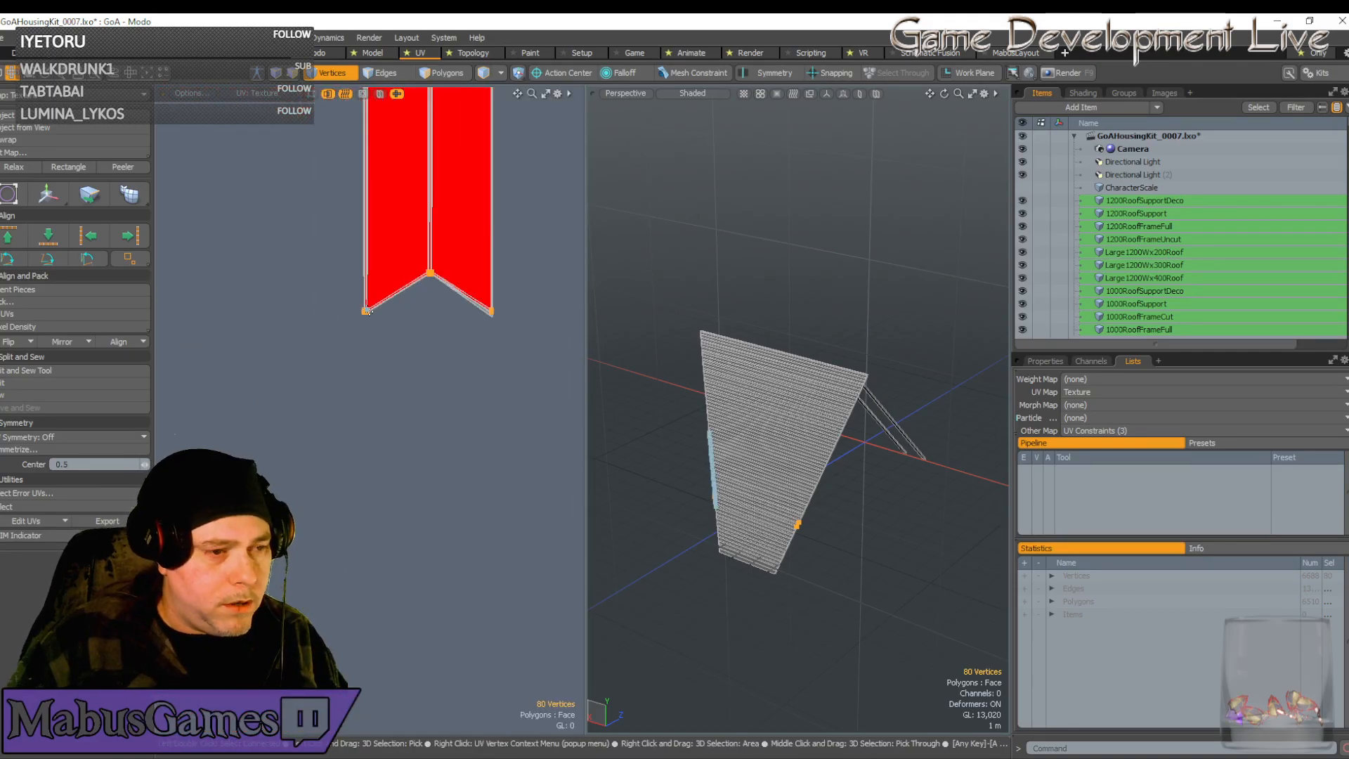
Try shifting the corner vertices up-left, then undo that trial move
scroll(508, 316, "up", 10)
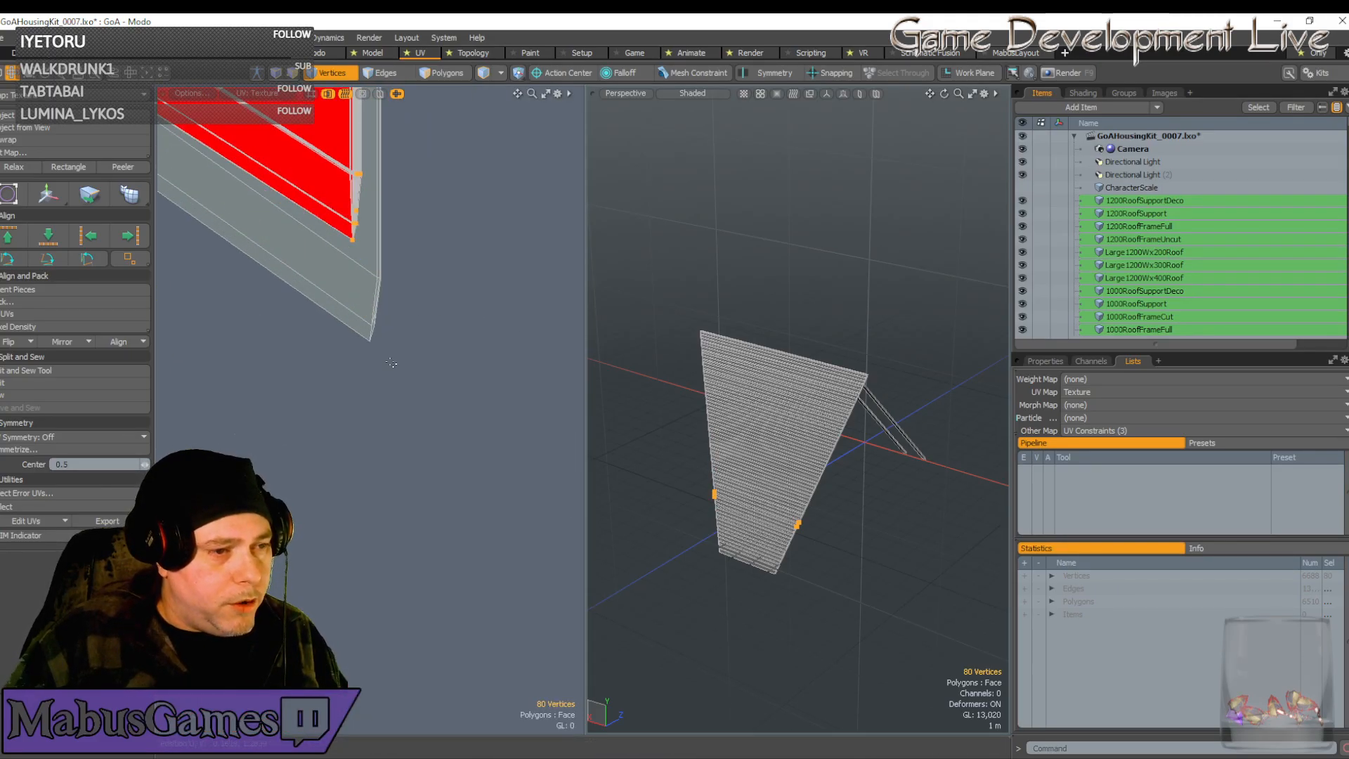
key("w")
left_click_drag(426, 393, 403, 346)
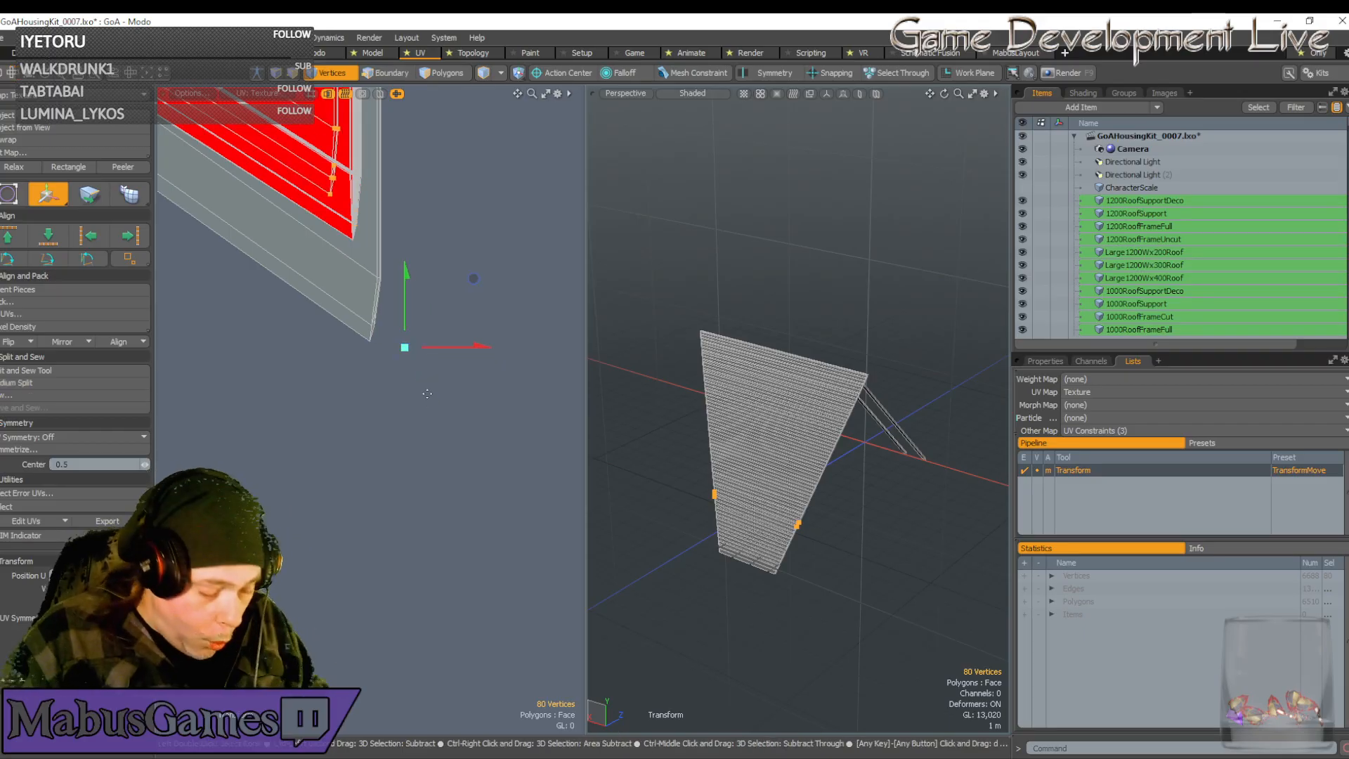
key("ctrl+z")
key("space")
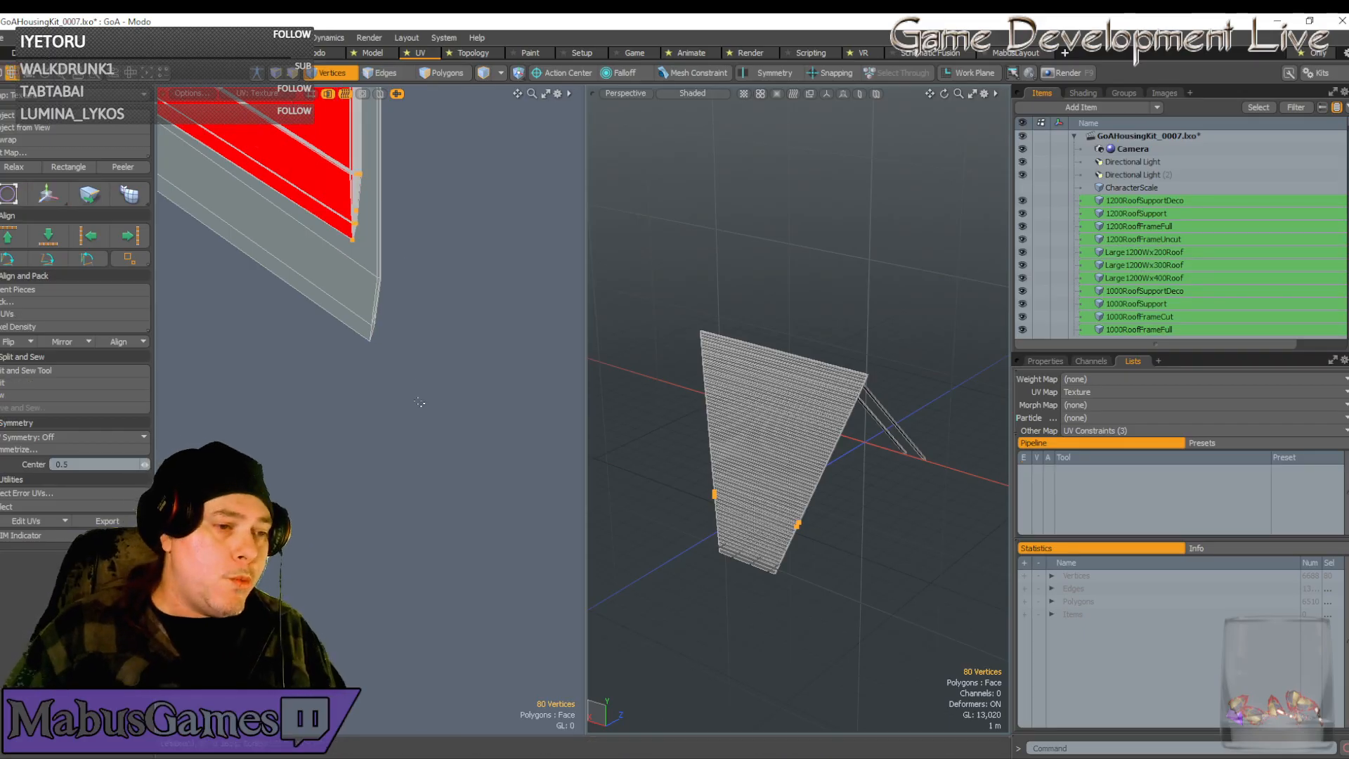
Move the seven strip-corner vertices up-left, then right to reshape the edge
left_click_drag(441, 392, 314, 260)
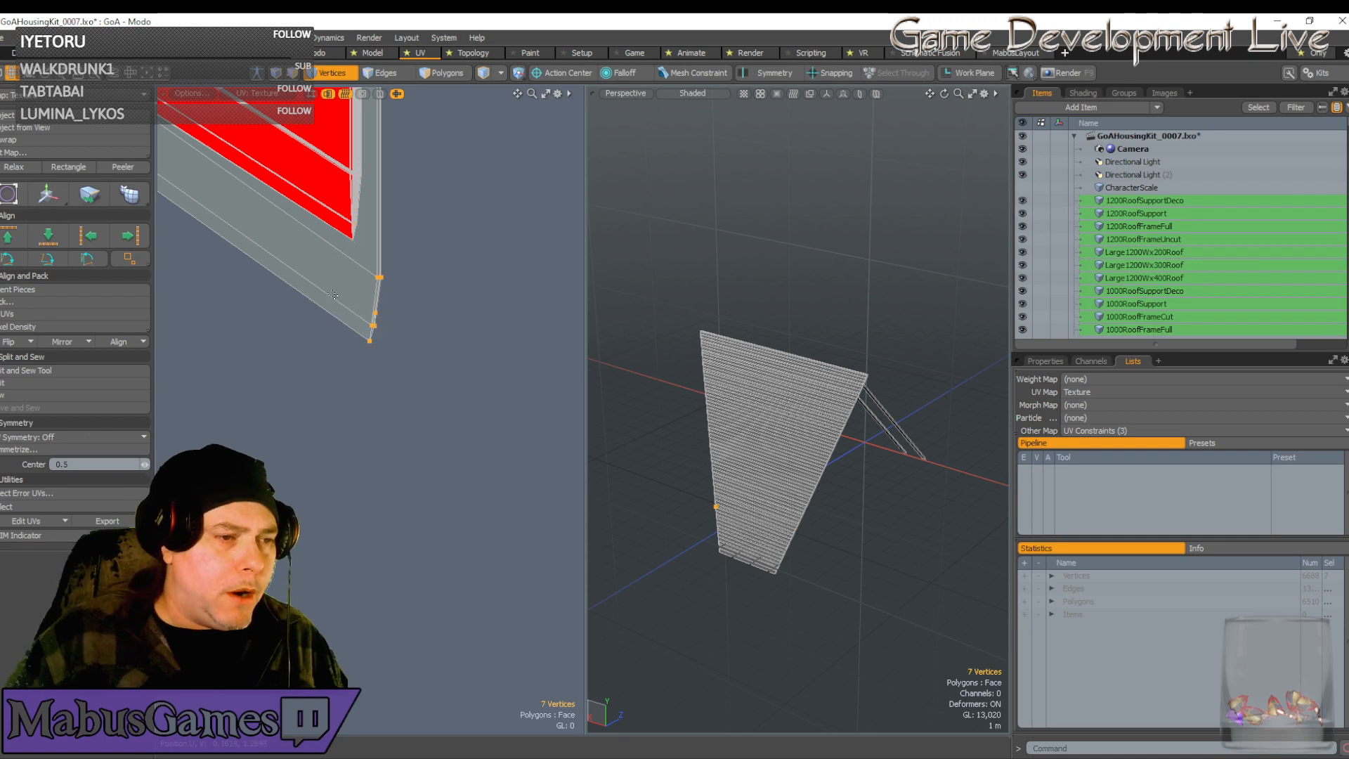
key("w")
left_click_drag(444, 241, 421, 108)
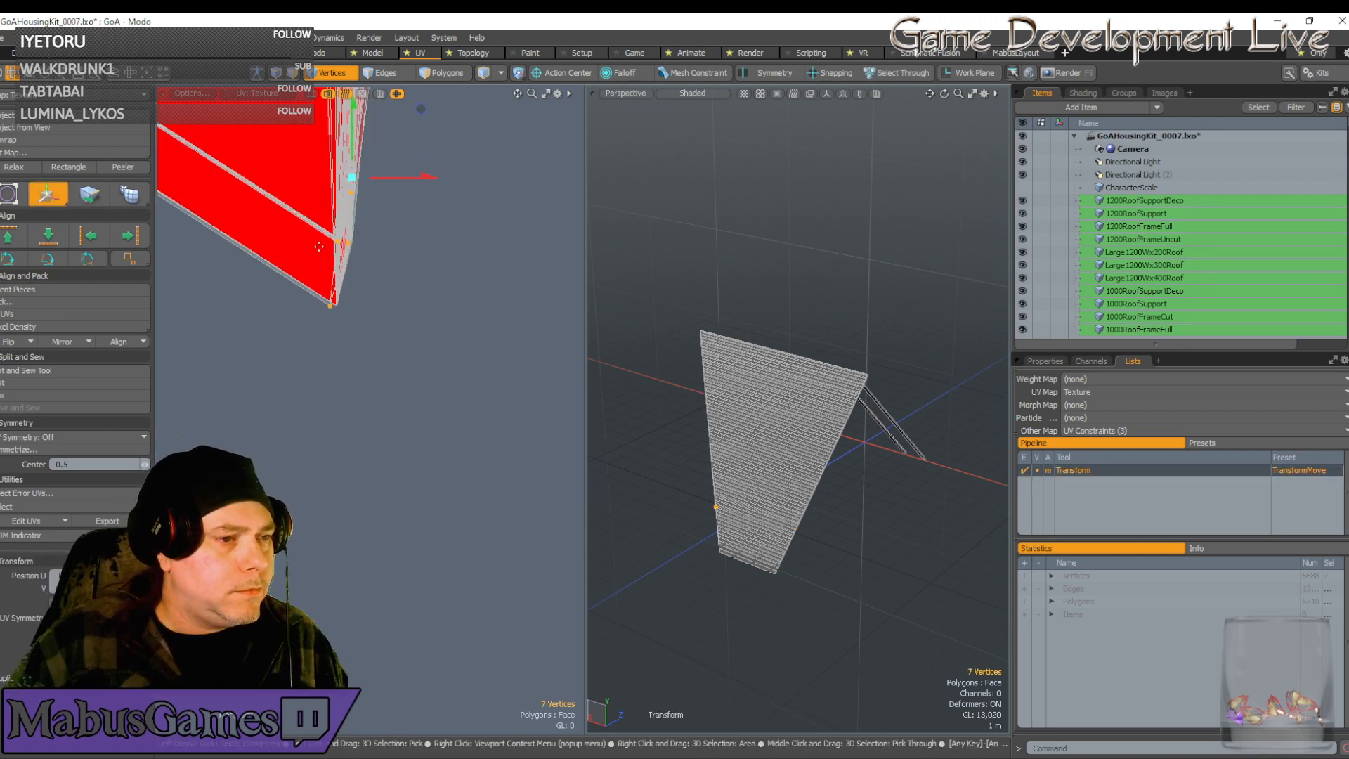
scroll(321, 243, "up", 3)
scroll(321, 242, "down", 1)
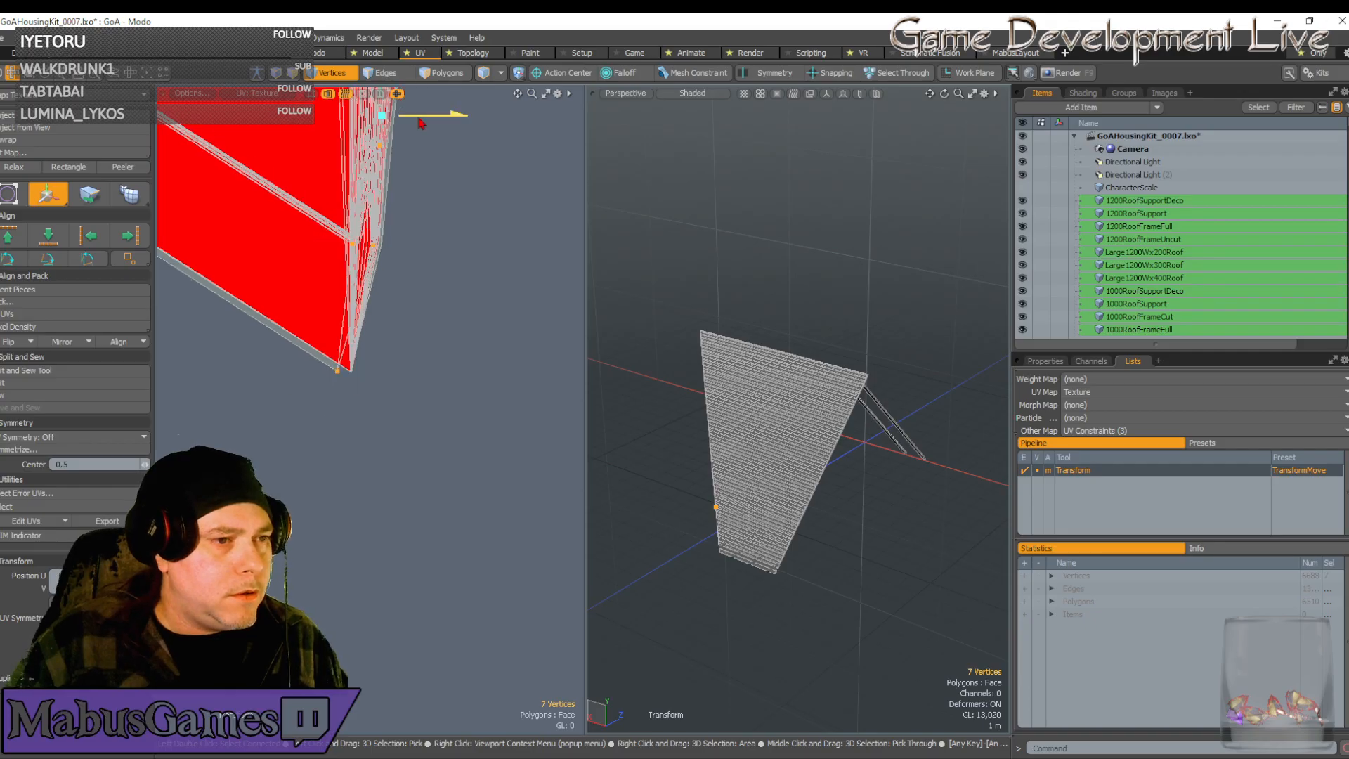
left_click_drag(421, 124, 494, 122)
scroll(471, 221, "down", 6)
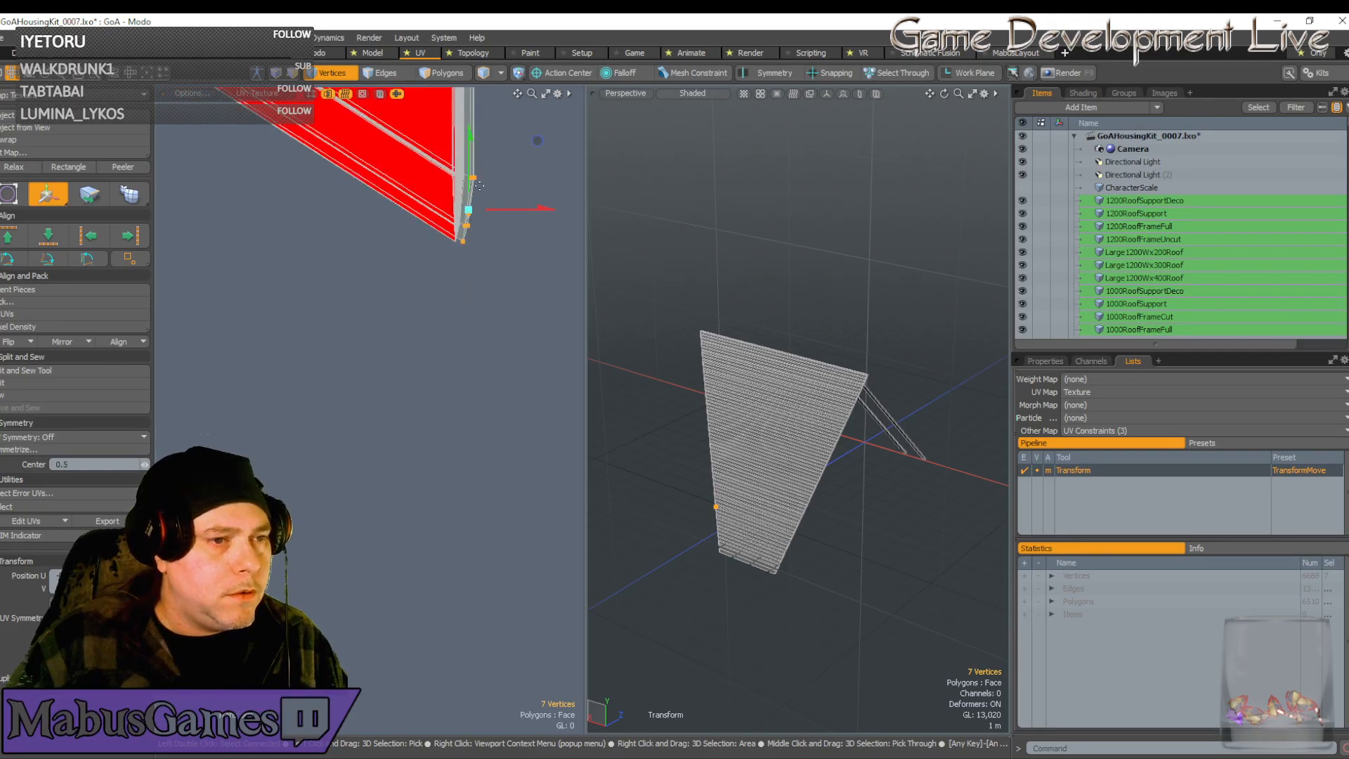
scroll(476, 180, "up", 4)
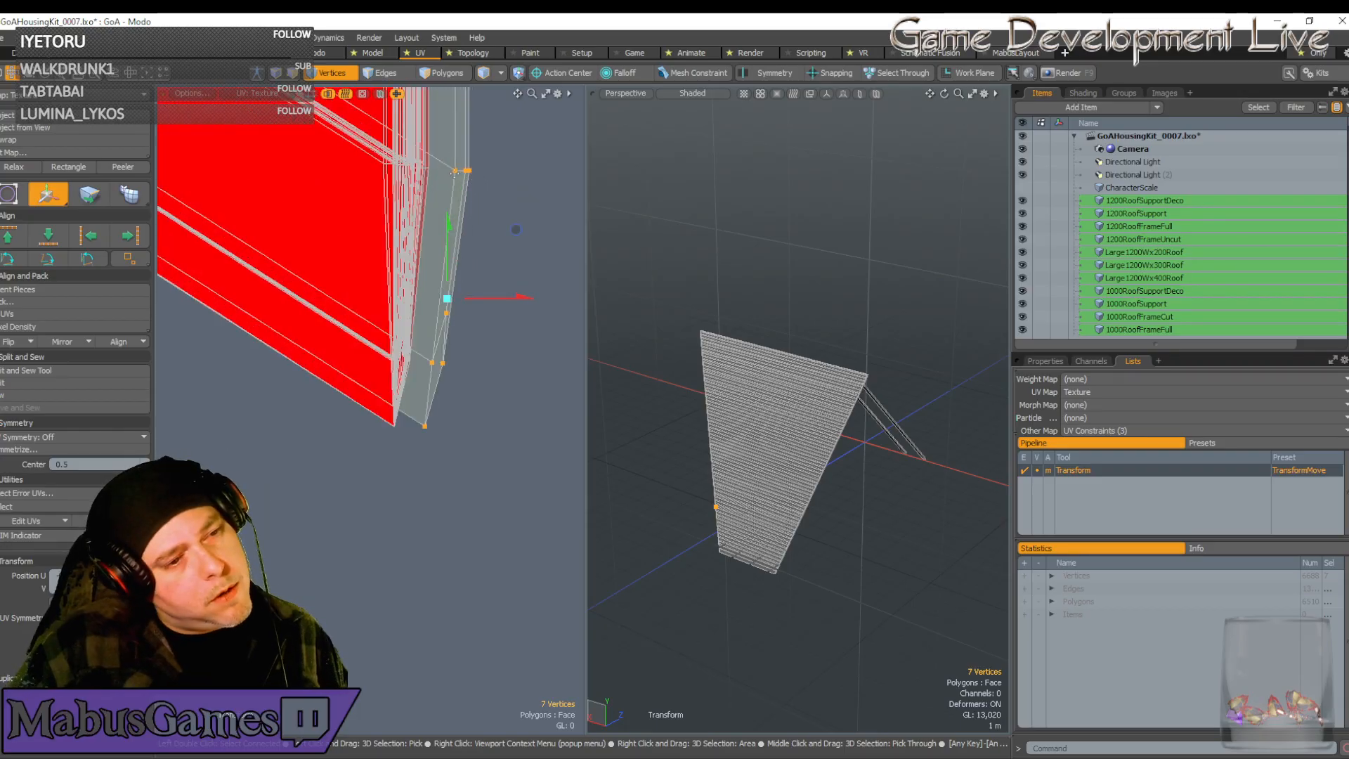
Slide the four lower UV vertices slightly to the right
key("q")
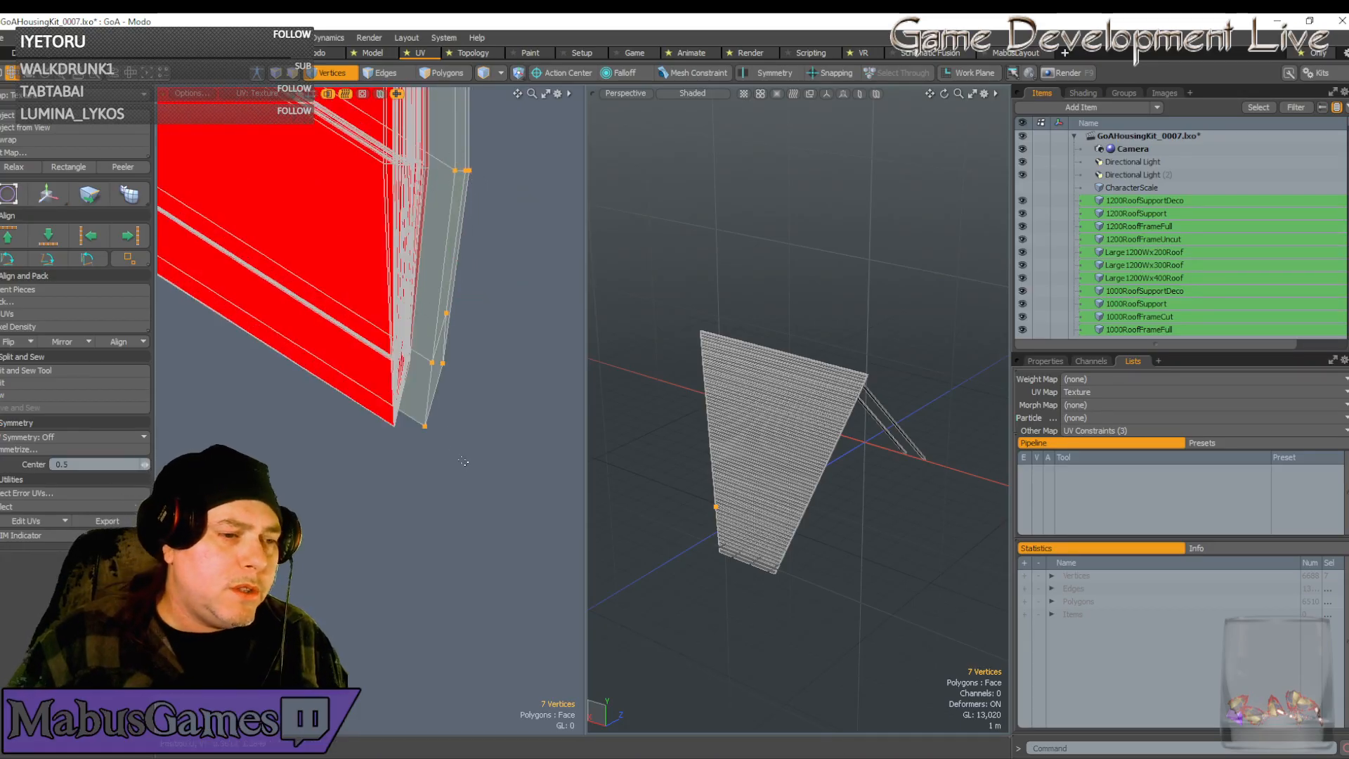
right_click_drag(502, 480, 417, 297)
key("w")
left_click_drag(511, 369, 520, 369)
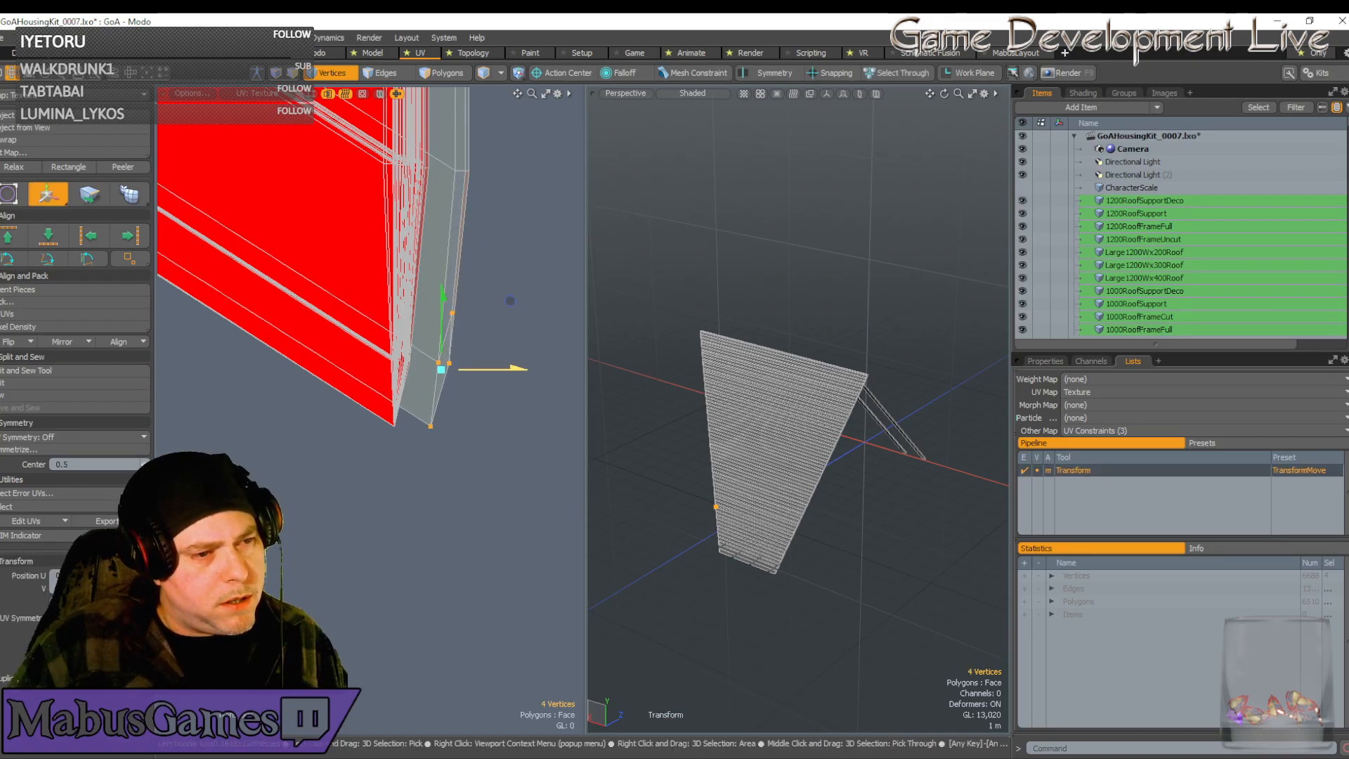
scroll(478, 315, "up", 4)
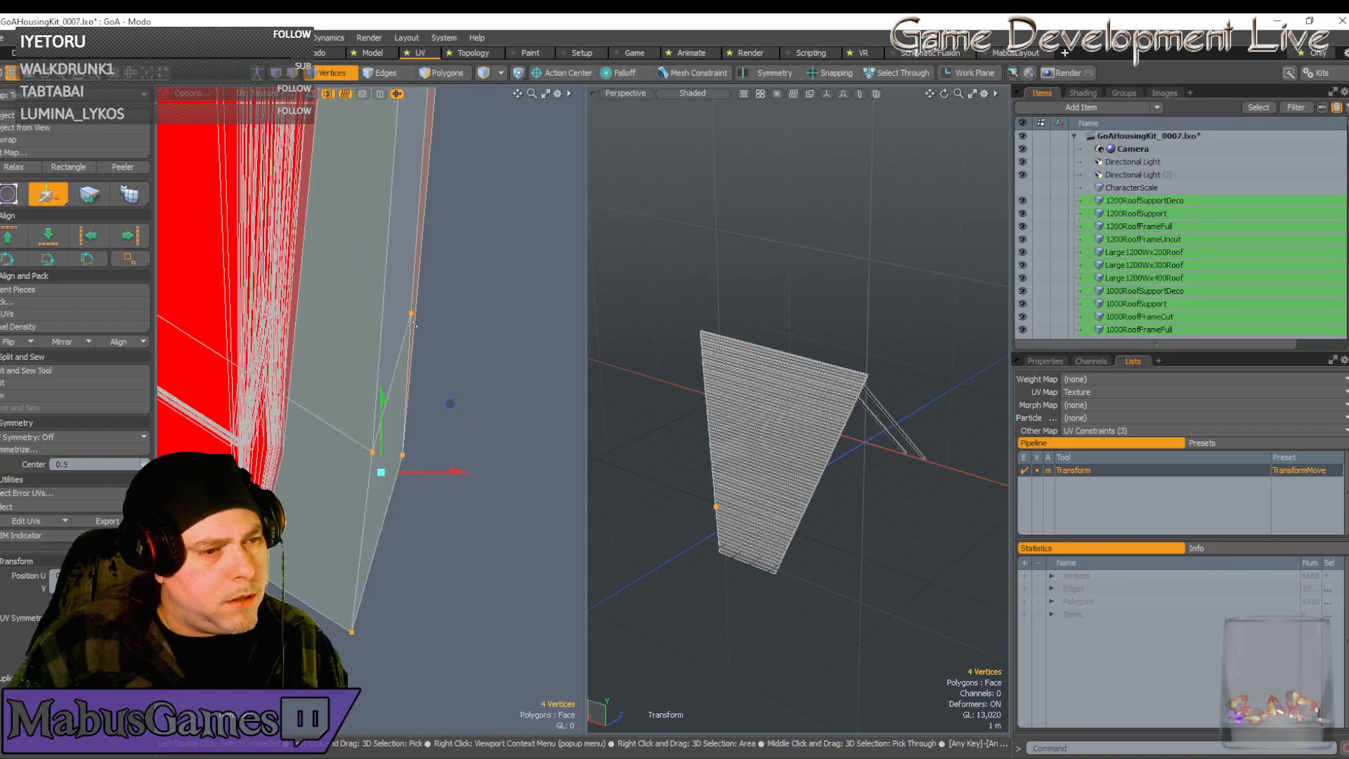
Reselect the vertices at the strip corner and nudge them slightly left
key("space")
left_click(434, 354)
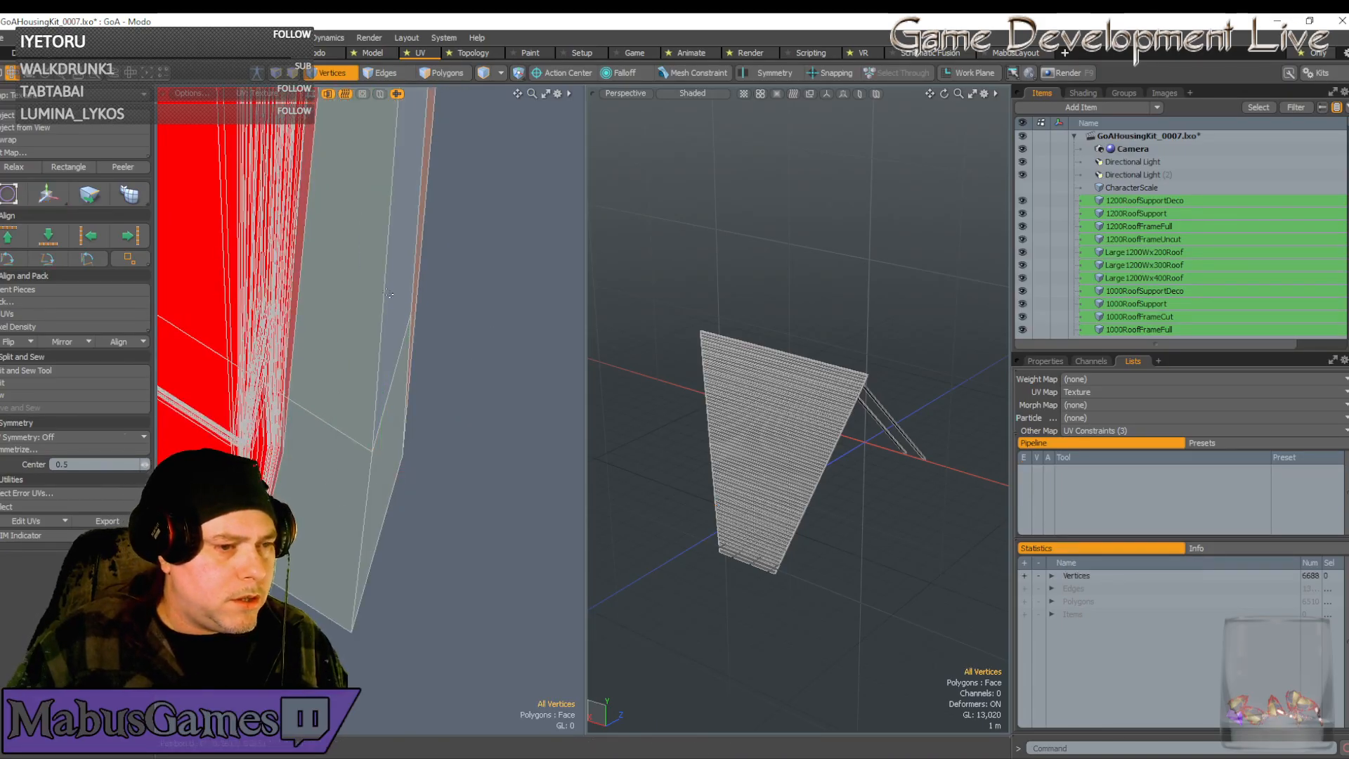
left_click(404, 311)
key("w")
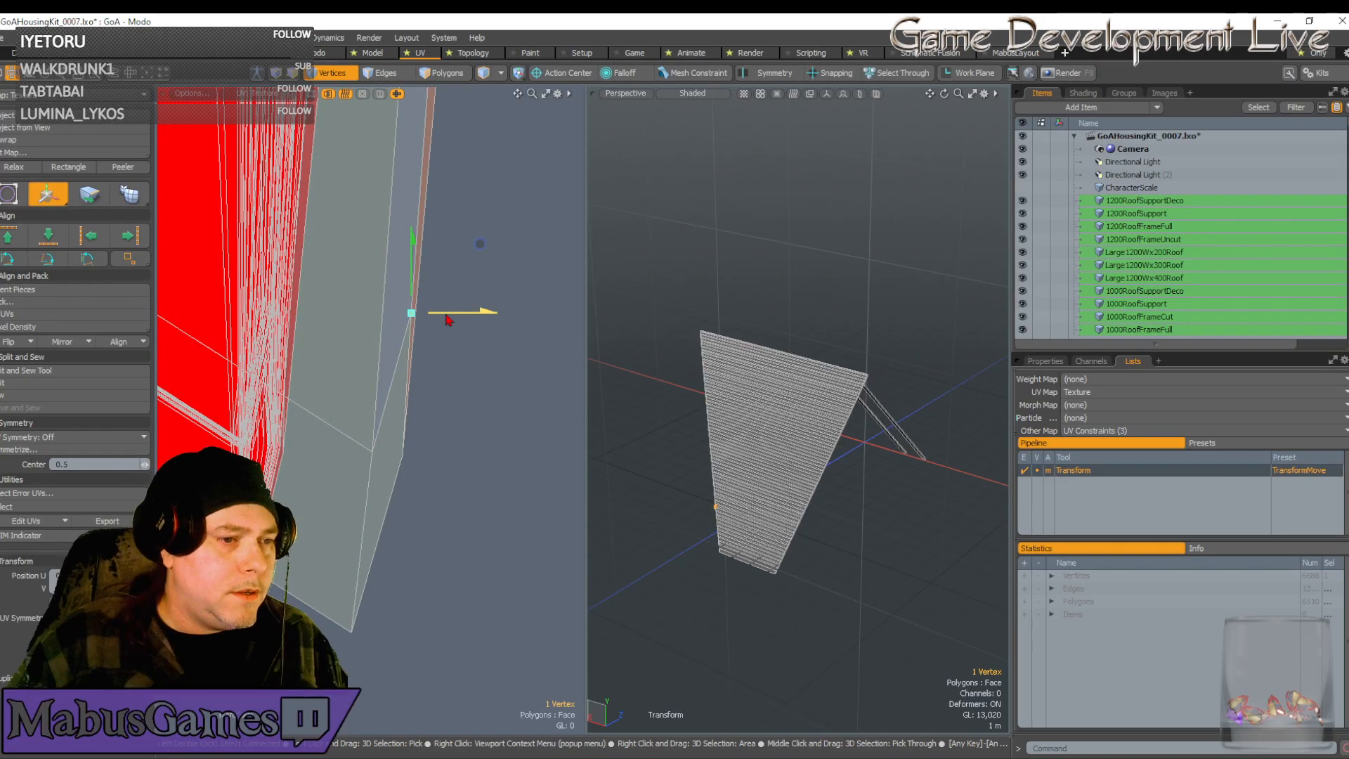
scroll(441, 319, "down", 3)
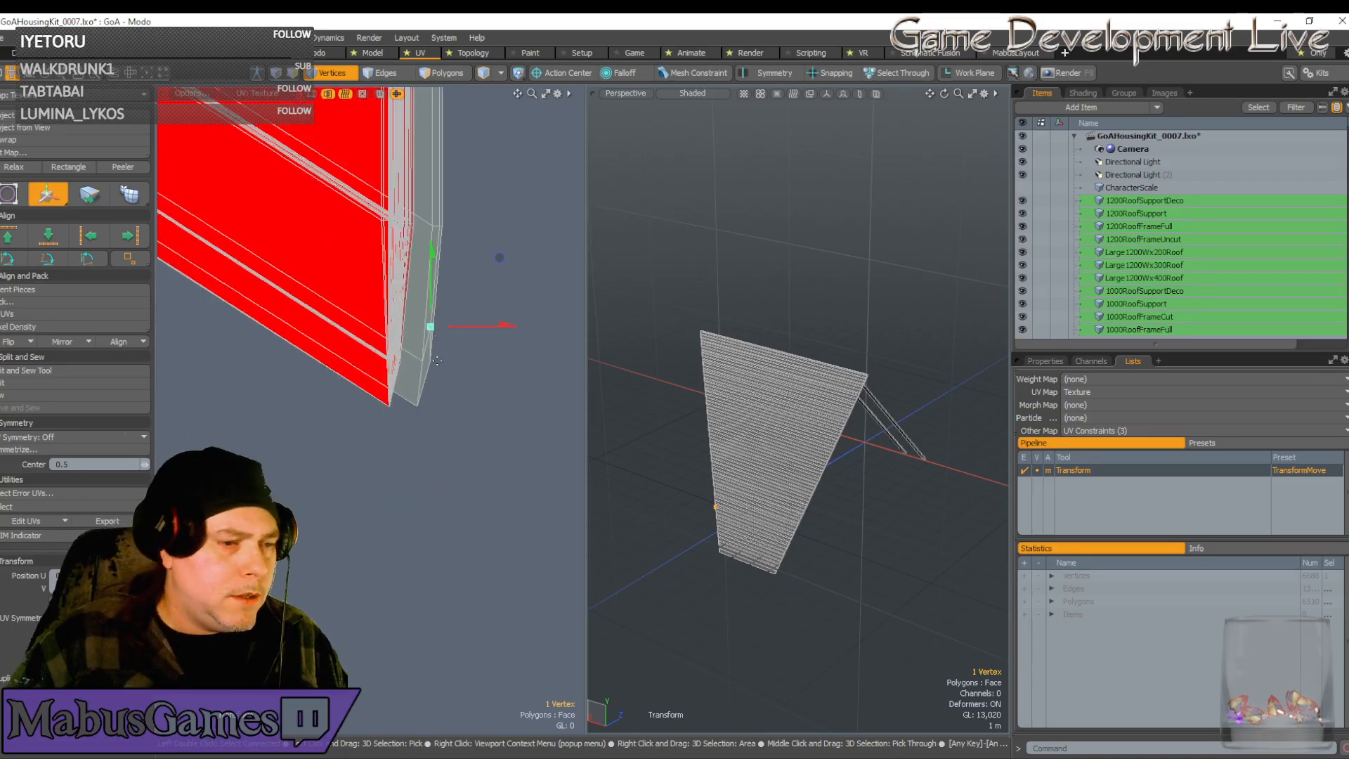
key("q")
right_click_drag(468, 449, 410, 318)
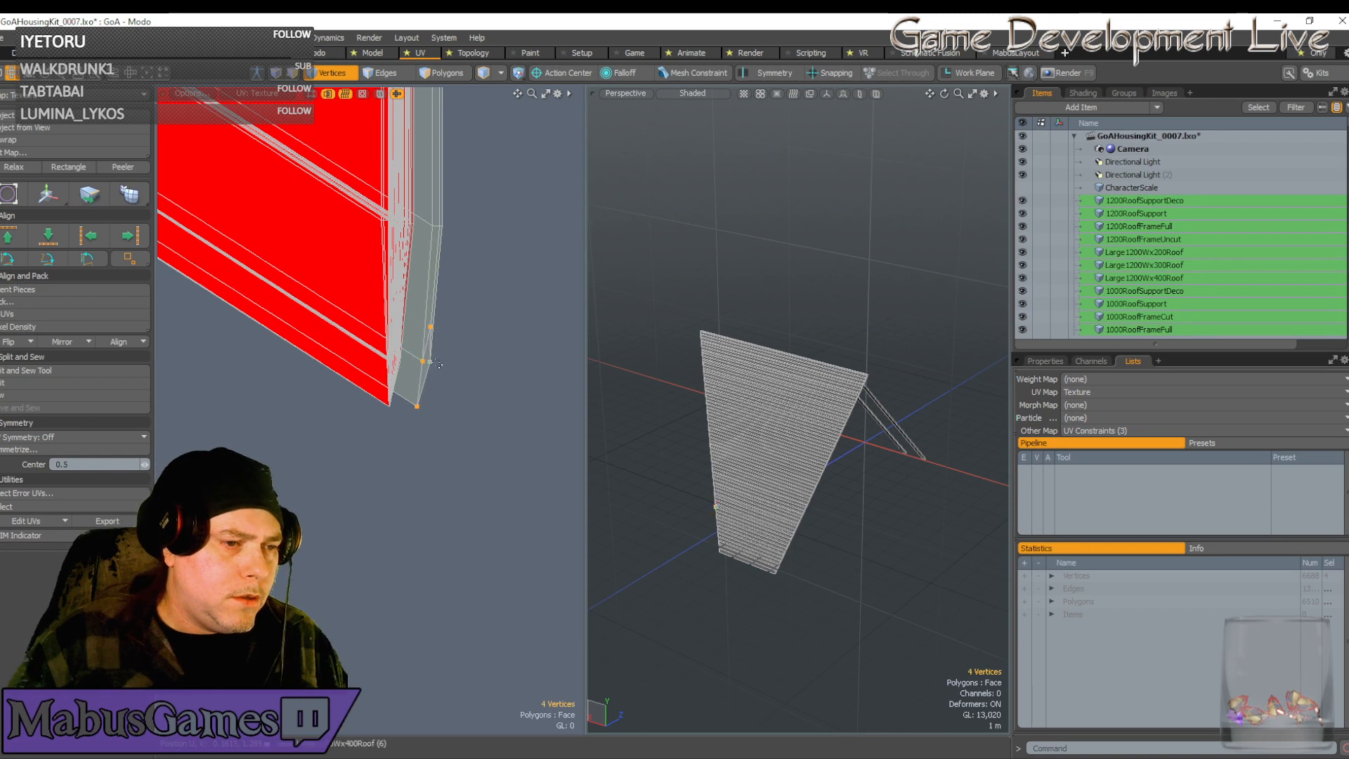
key("w")
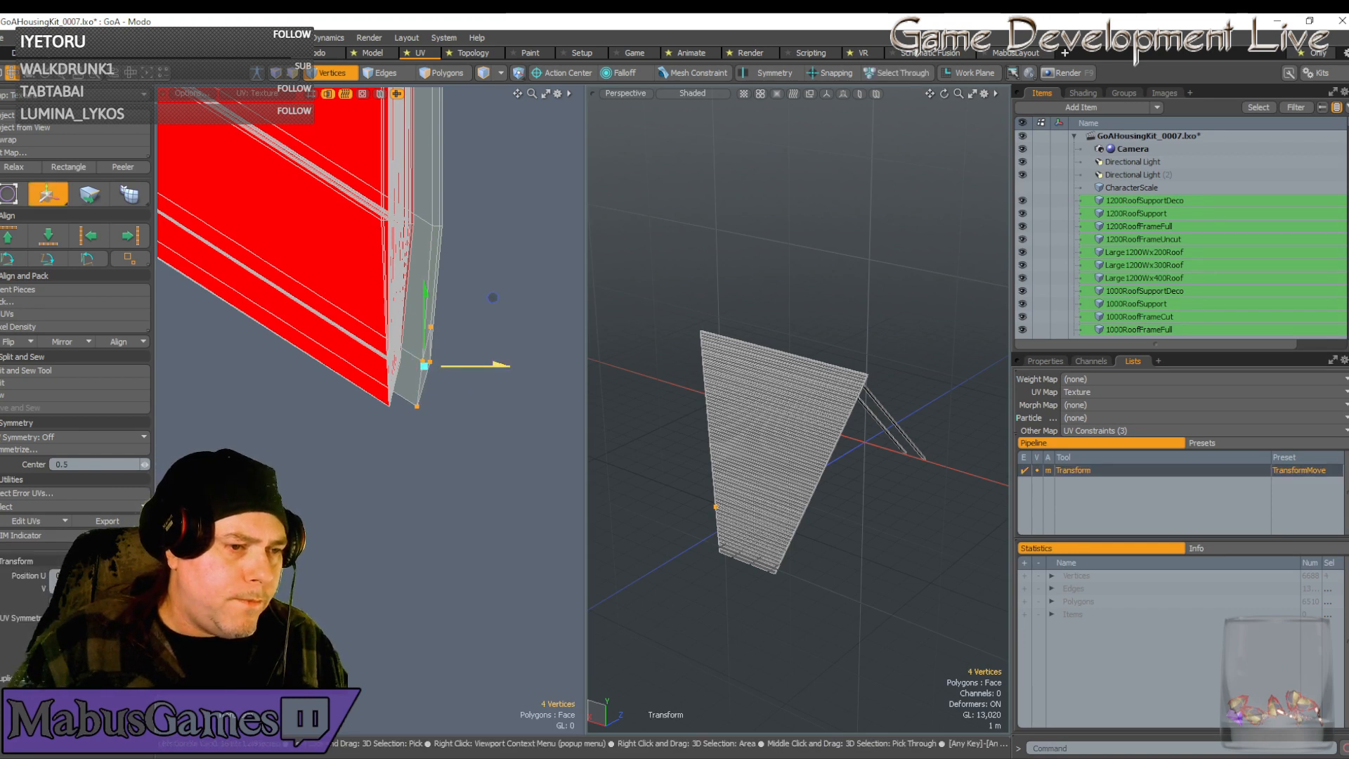
left_click_drag(493, 297, 491, 298)
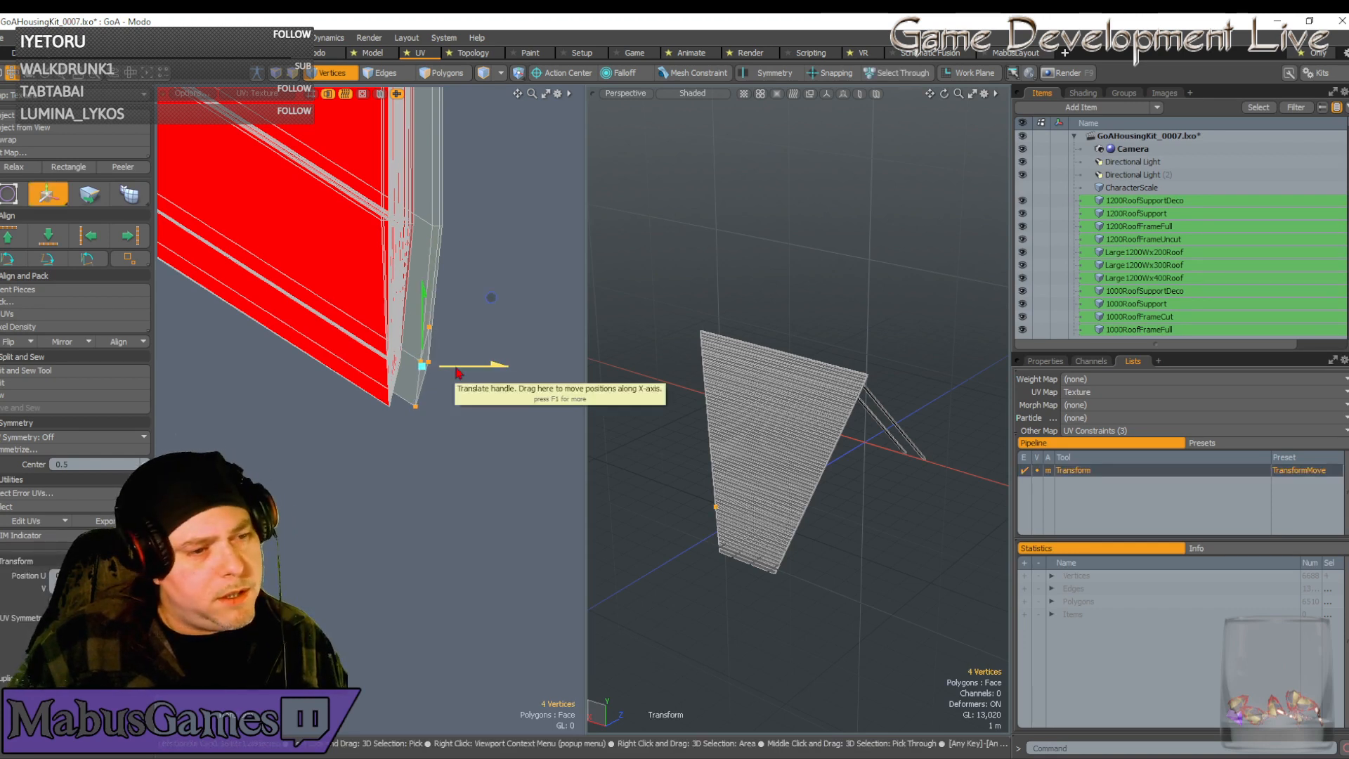
key("q")
Select seven corner vertices including the bottom tip and slide them into line
right_click_drag(484, 467, 420, 224)
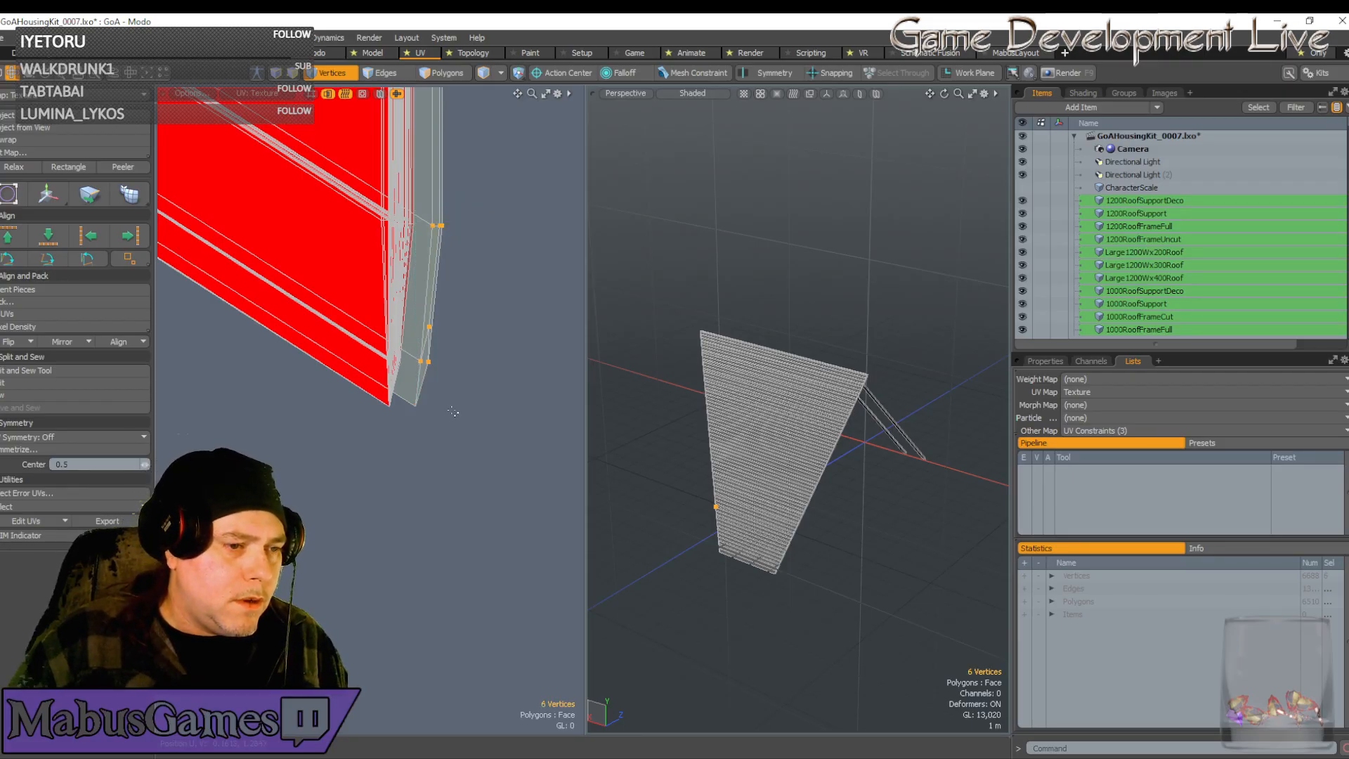
right_click_drag(410, 397, 449, 449, "shift")
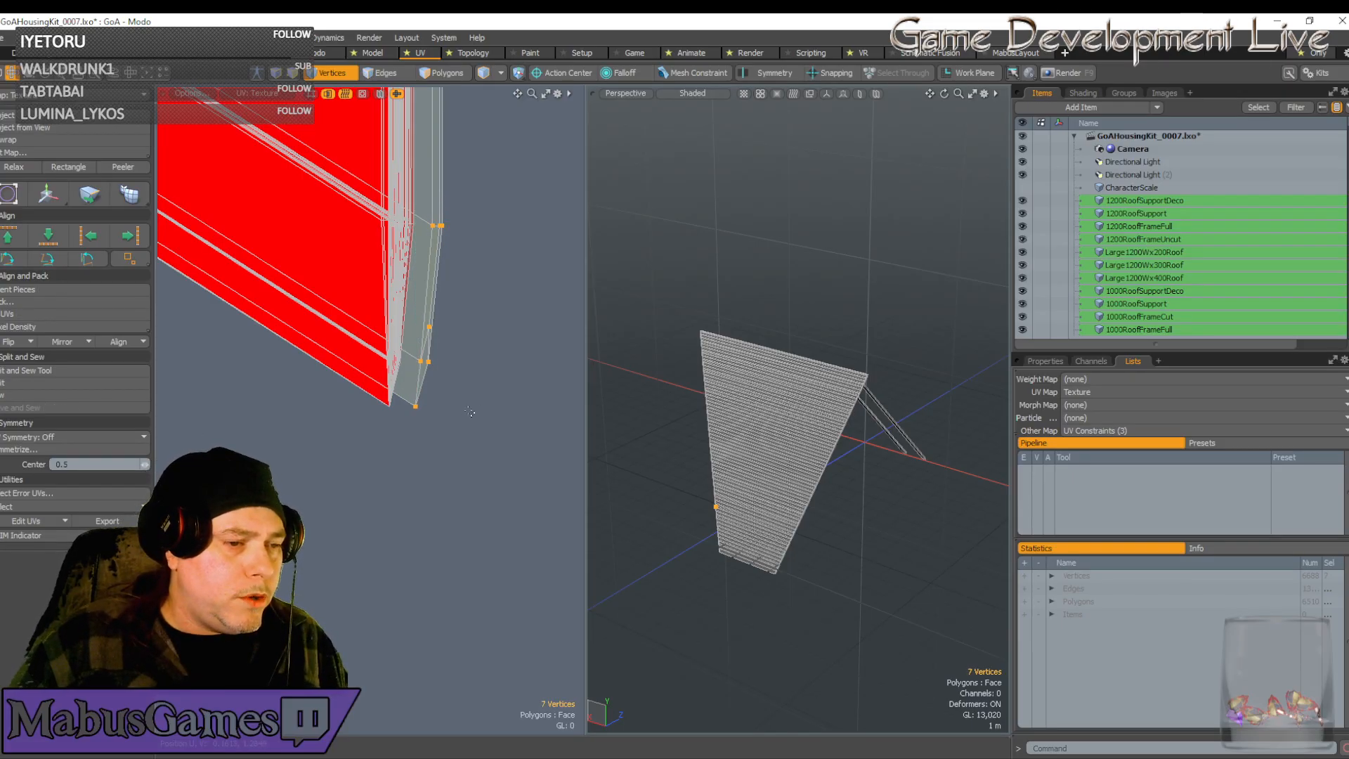
key("w")
left_click_drag(497, 248, 471, 247)
scroll(375, 410, "up", 4)
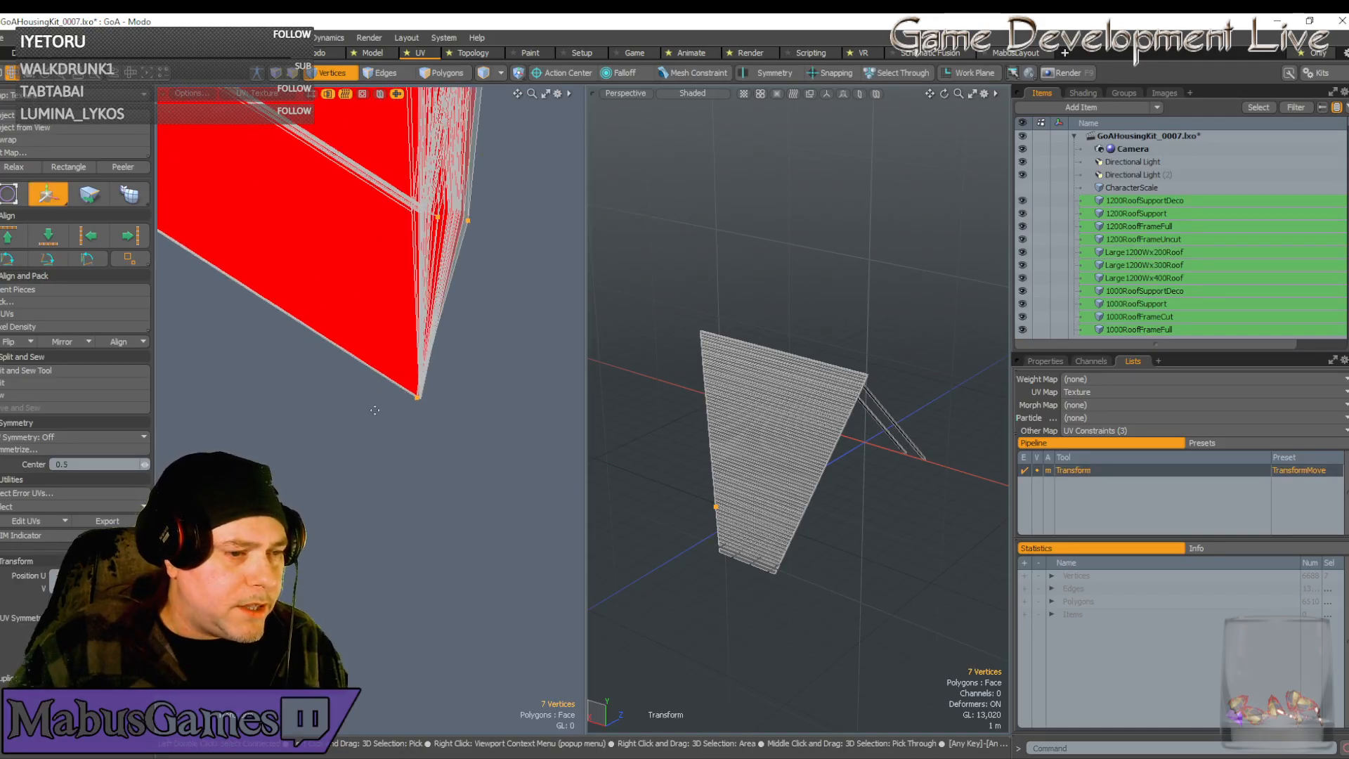
scroll(419, 400, "up", 4)
left_click(447, 380)
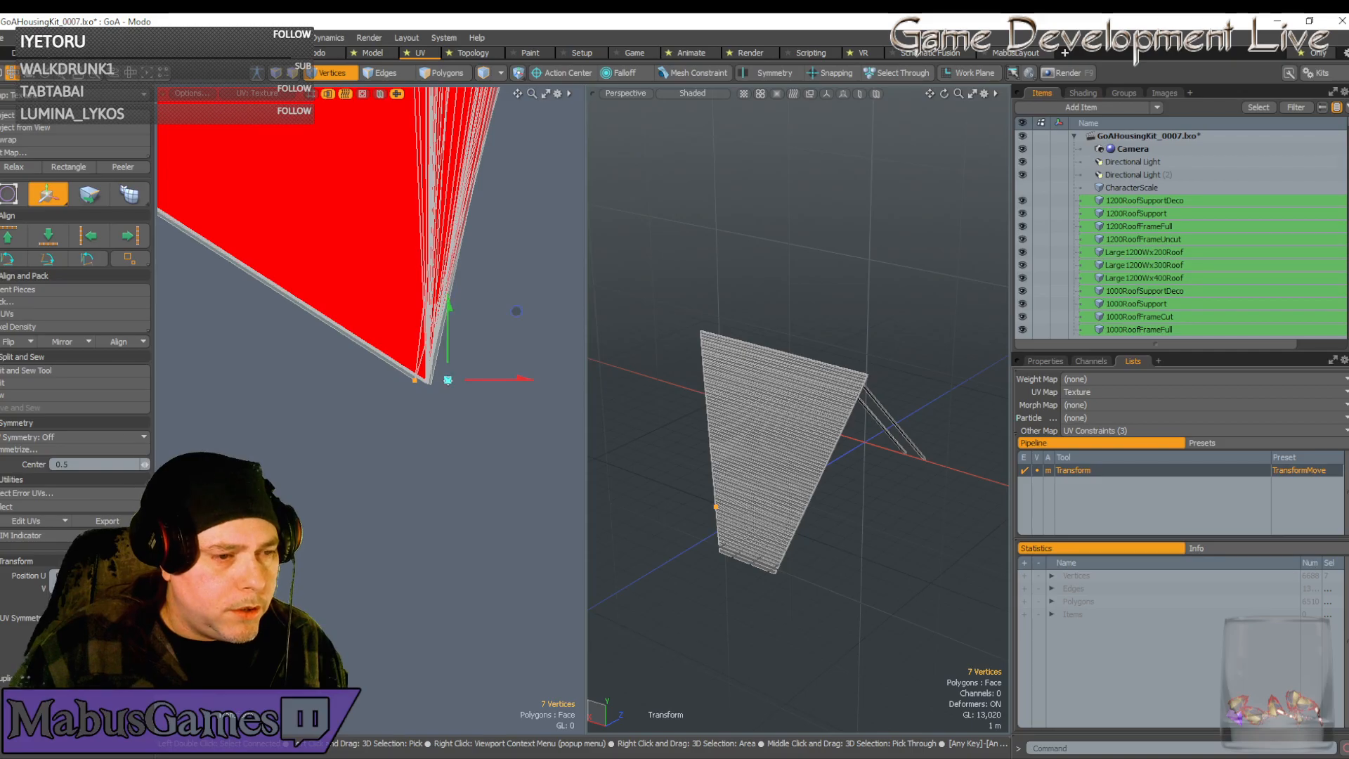
left_click_drag(517, 310, 528, 313)
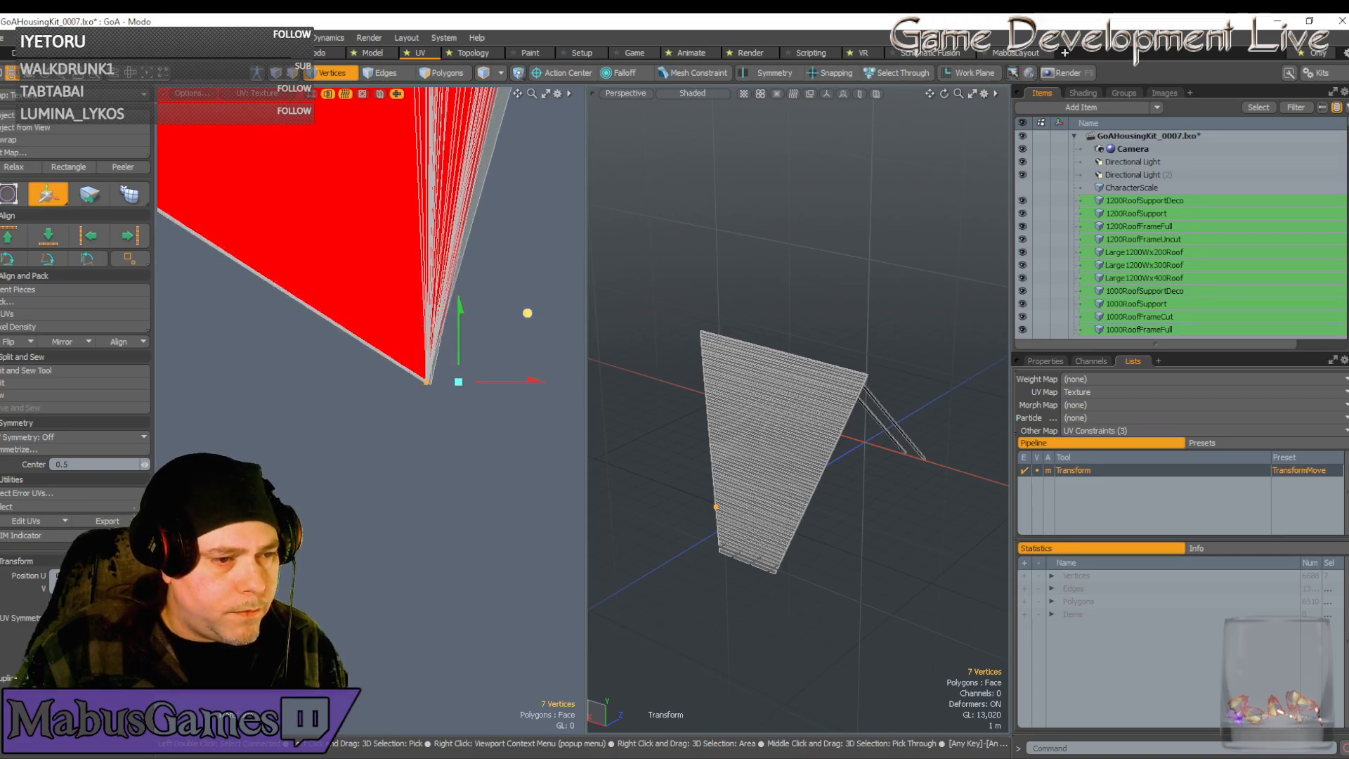
Pan the UV view back to the lower vertices and end the move
scroll(528, 312, "down", 4)
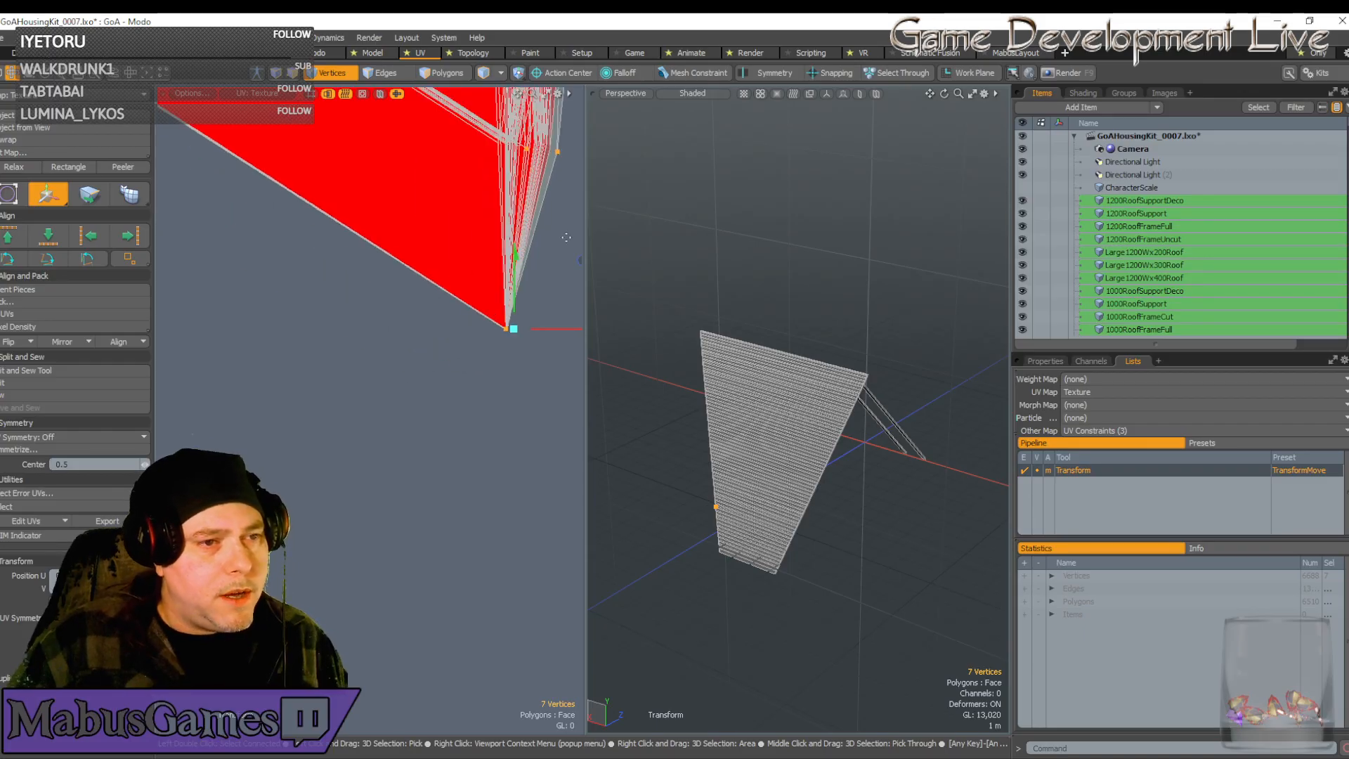
scroll(567, 237, "down", 2)
left_click_drag(539, 250, 603, 251, "alt")
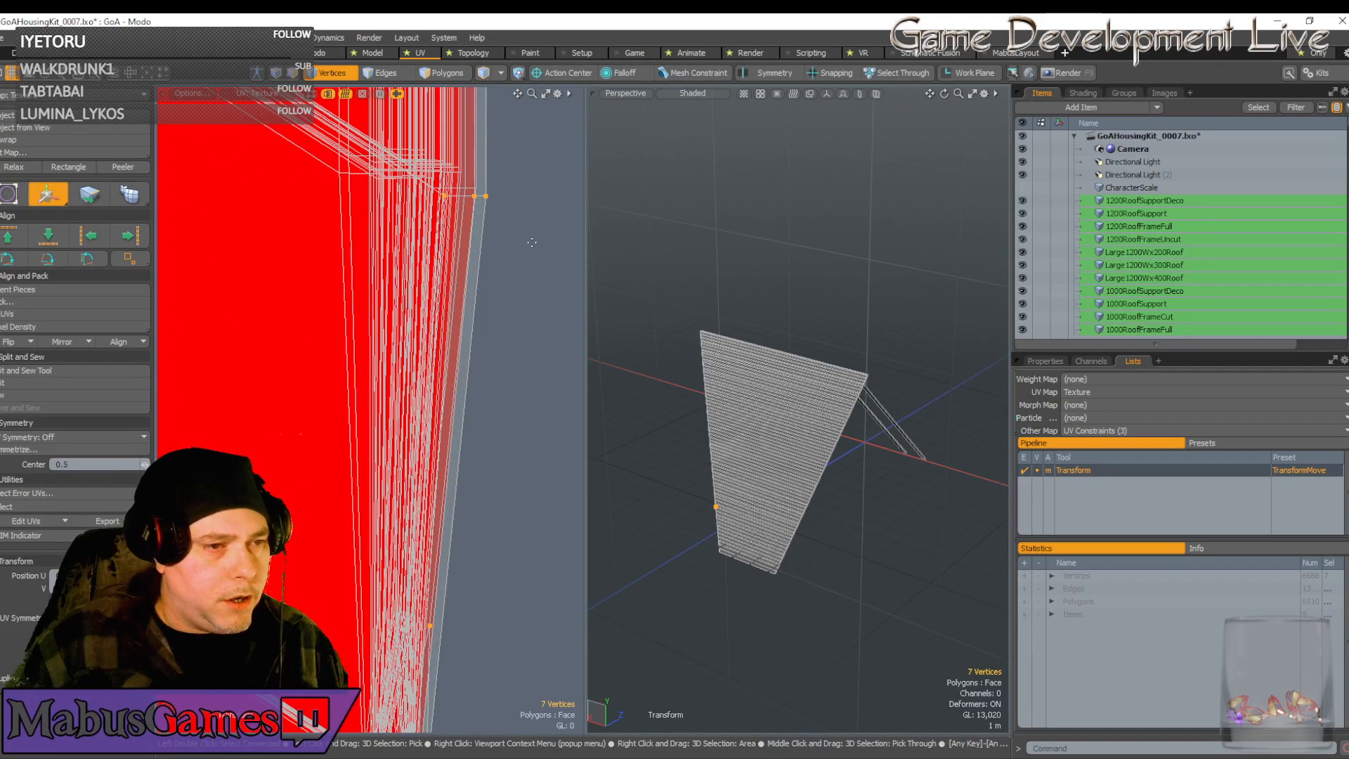
left_click_drag(507, 236, 466, 236, "ctrl+alt")
left_click_drag(507, 236, 504, 128, "alt")
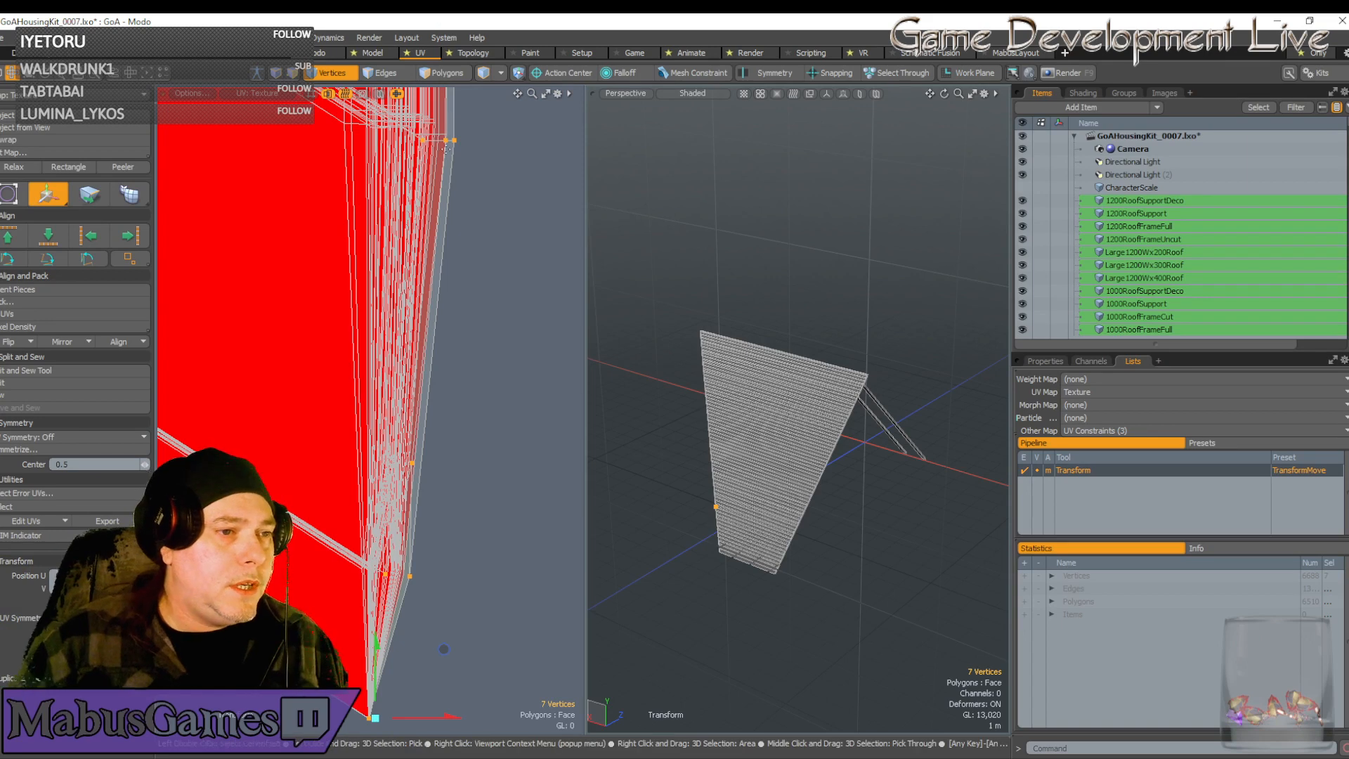
scroll(444, 146, "up", 4)
scroll(444, 141, "down", 3)
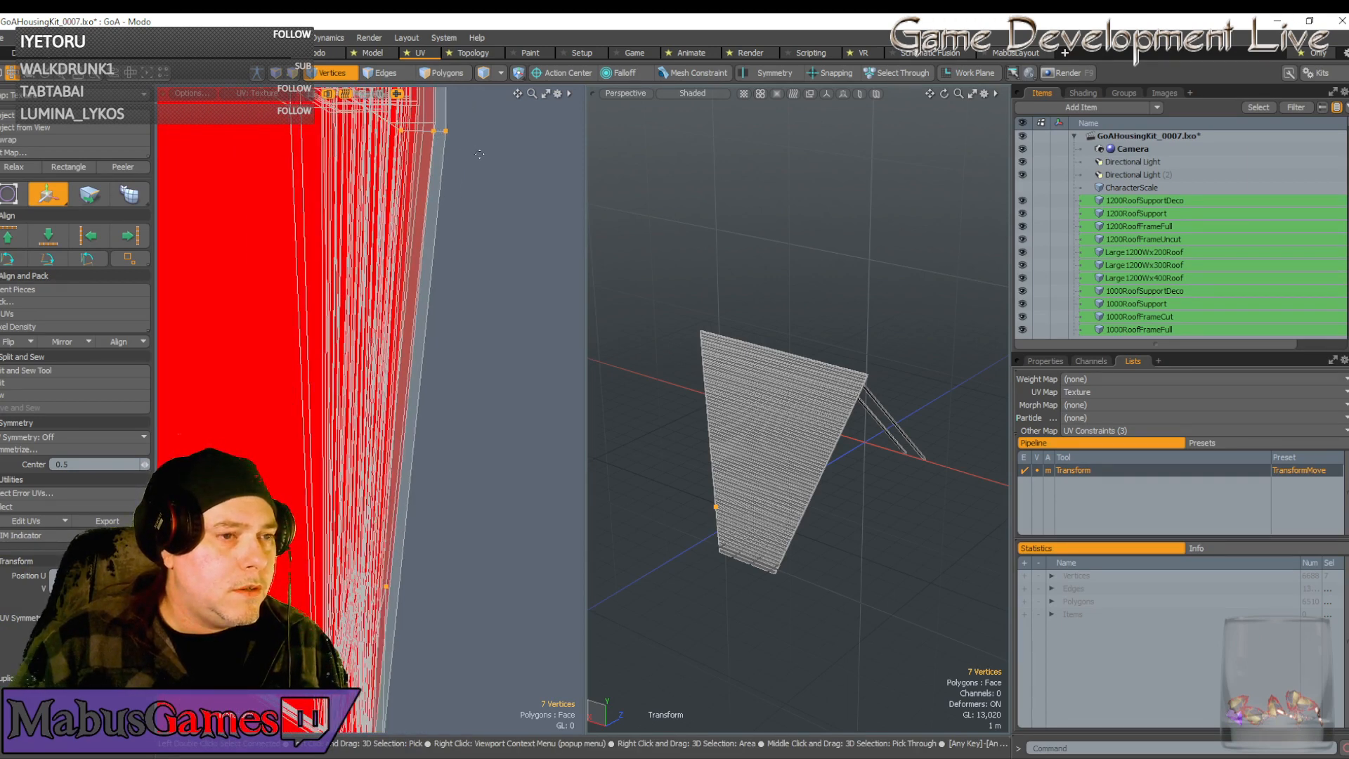
scroll(480, 154, "down", 2)
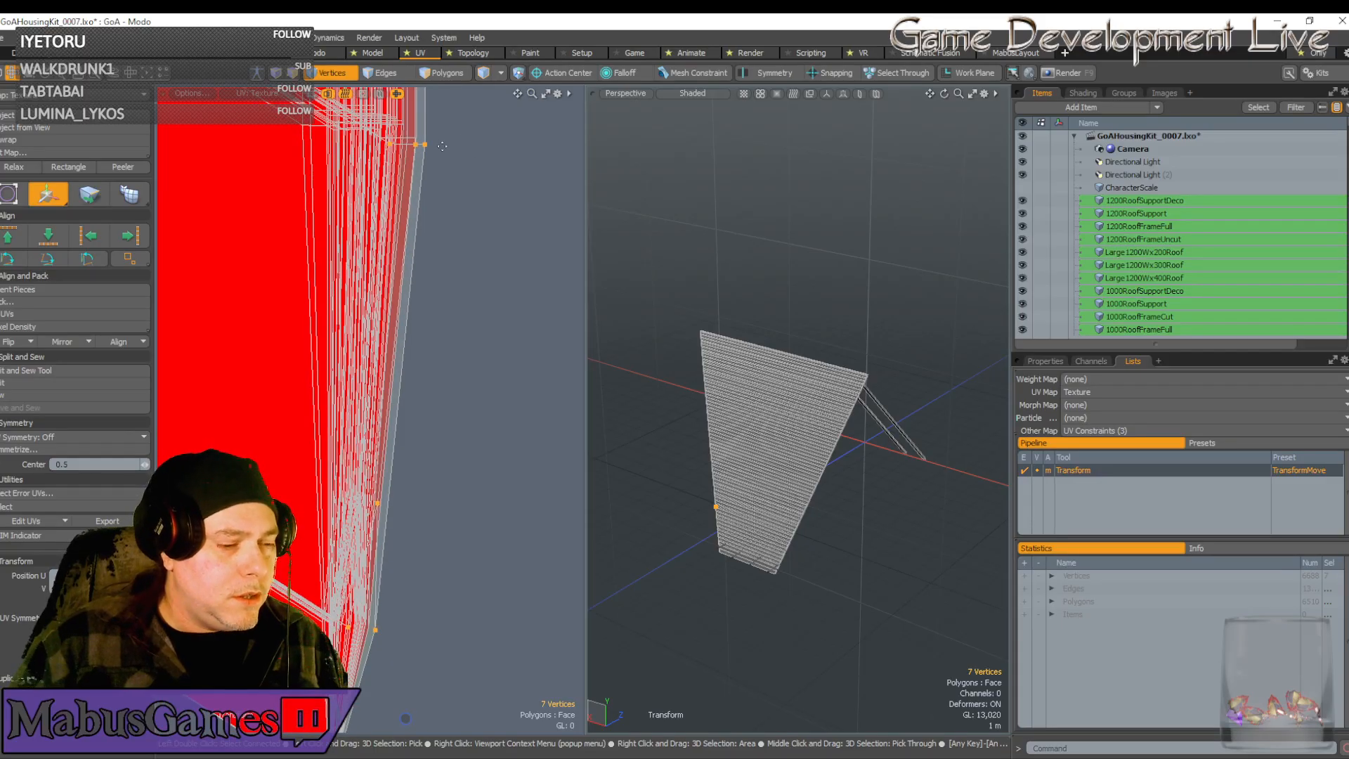
key("space")
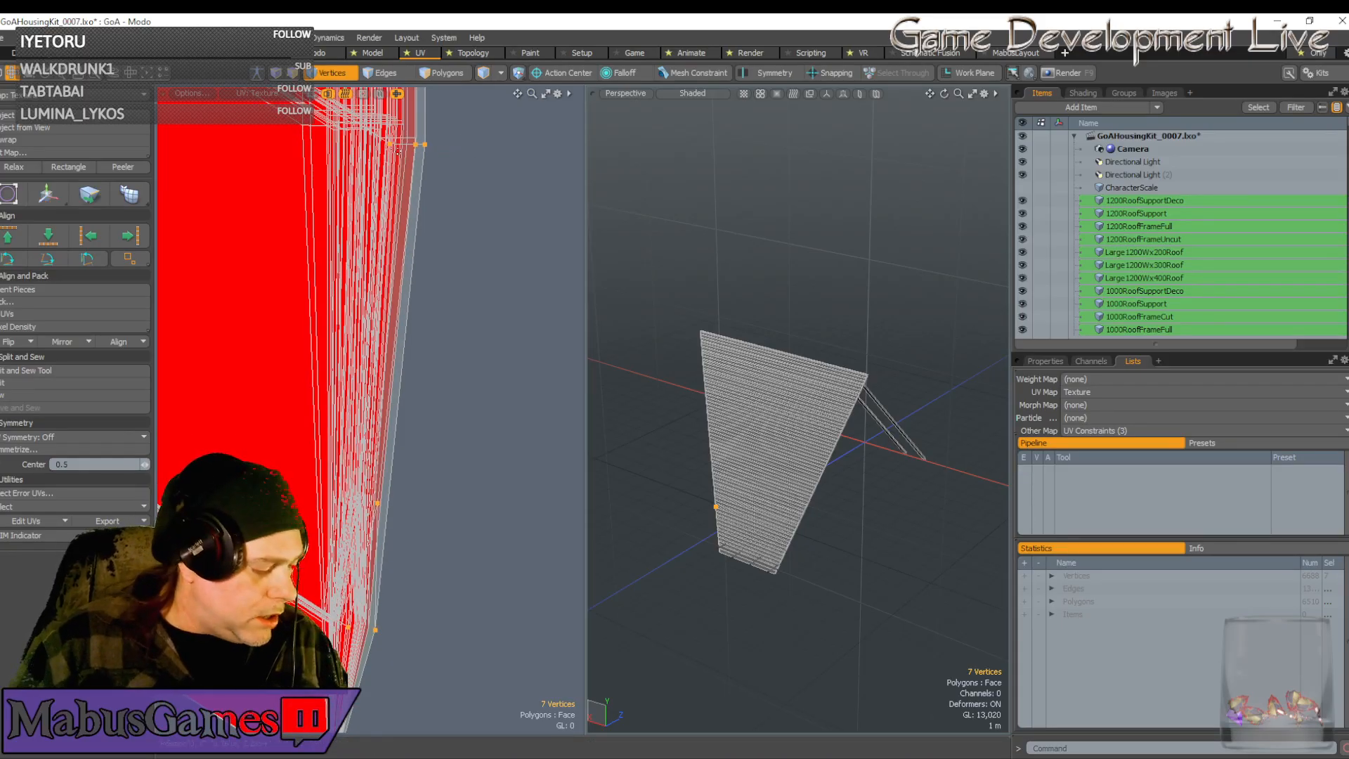
Deselect the top and bottom vertices, then nudge the remaining three slightly left
right_click_drag(377, 132, 473, 169, "ctrl")
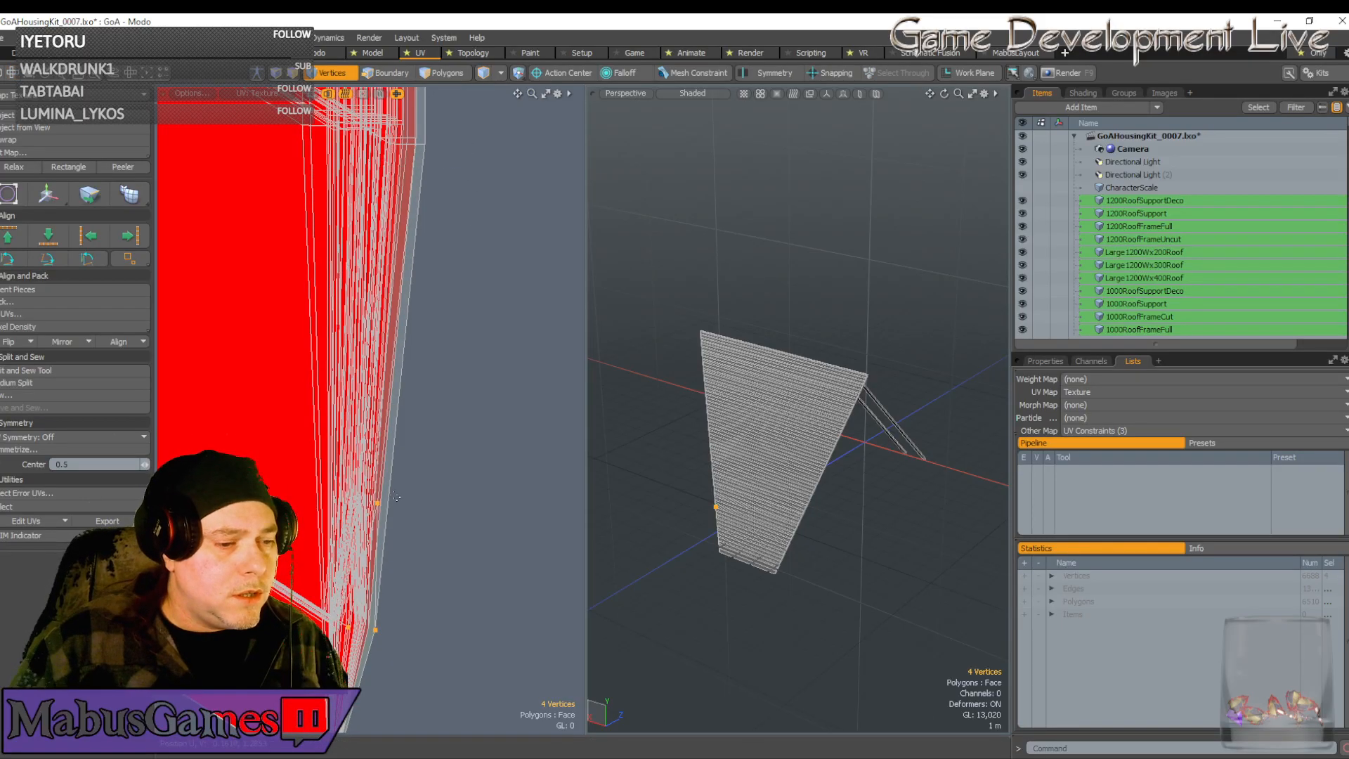
scroll(390, 606, "down", 3)
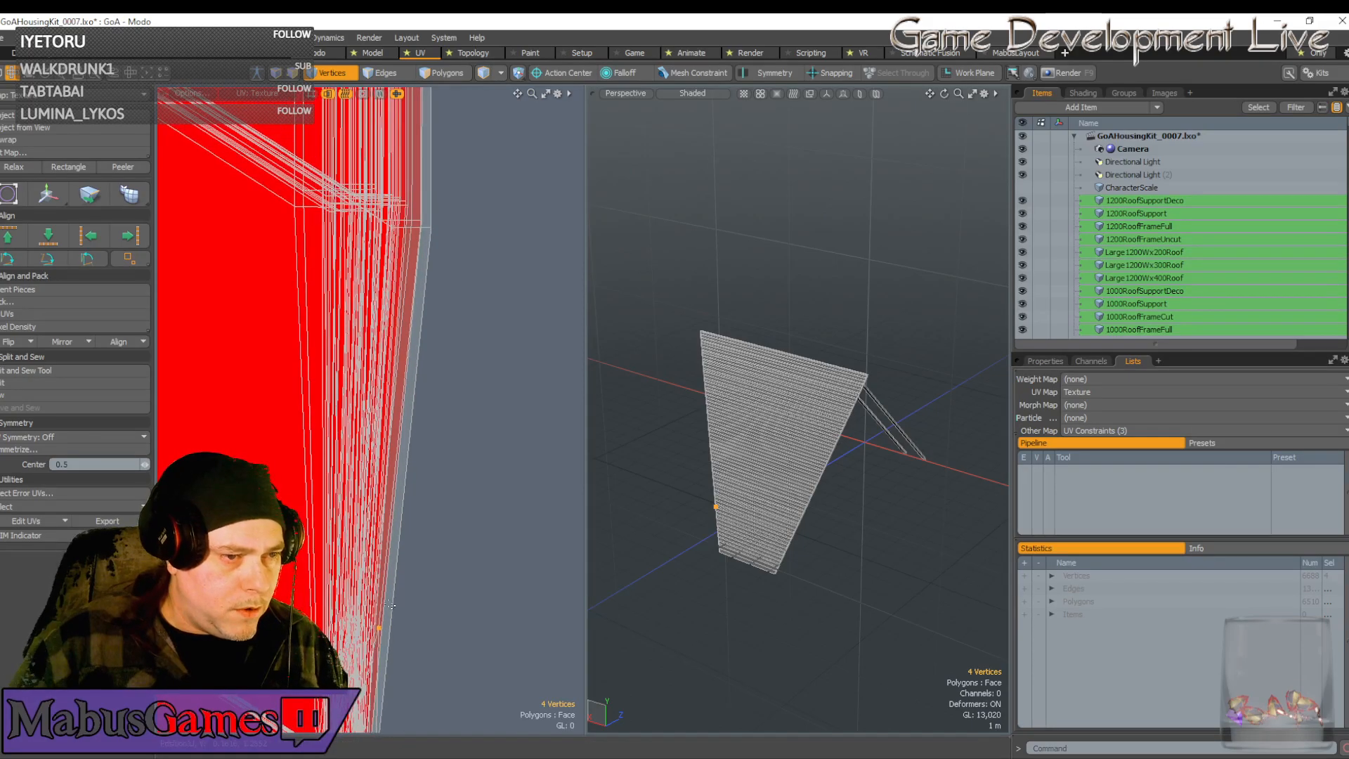
key("w")
left_click_drag(390, 606, 388, 336, "alt")
left_click_drag(387, 513, 397, 481, "alt")
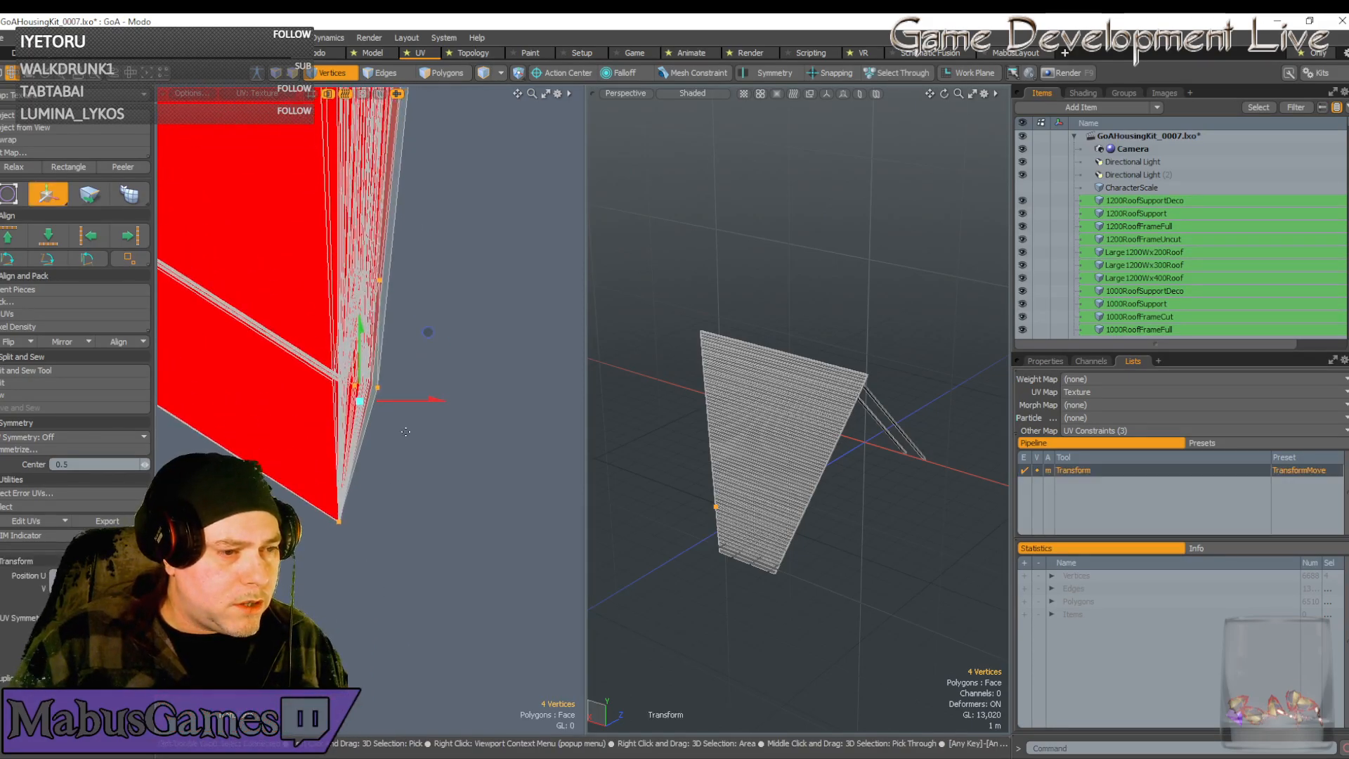
key("space")
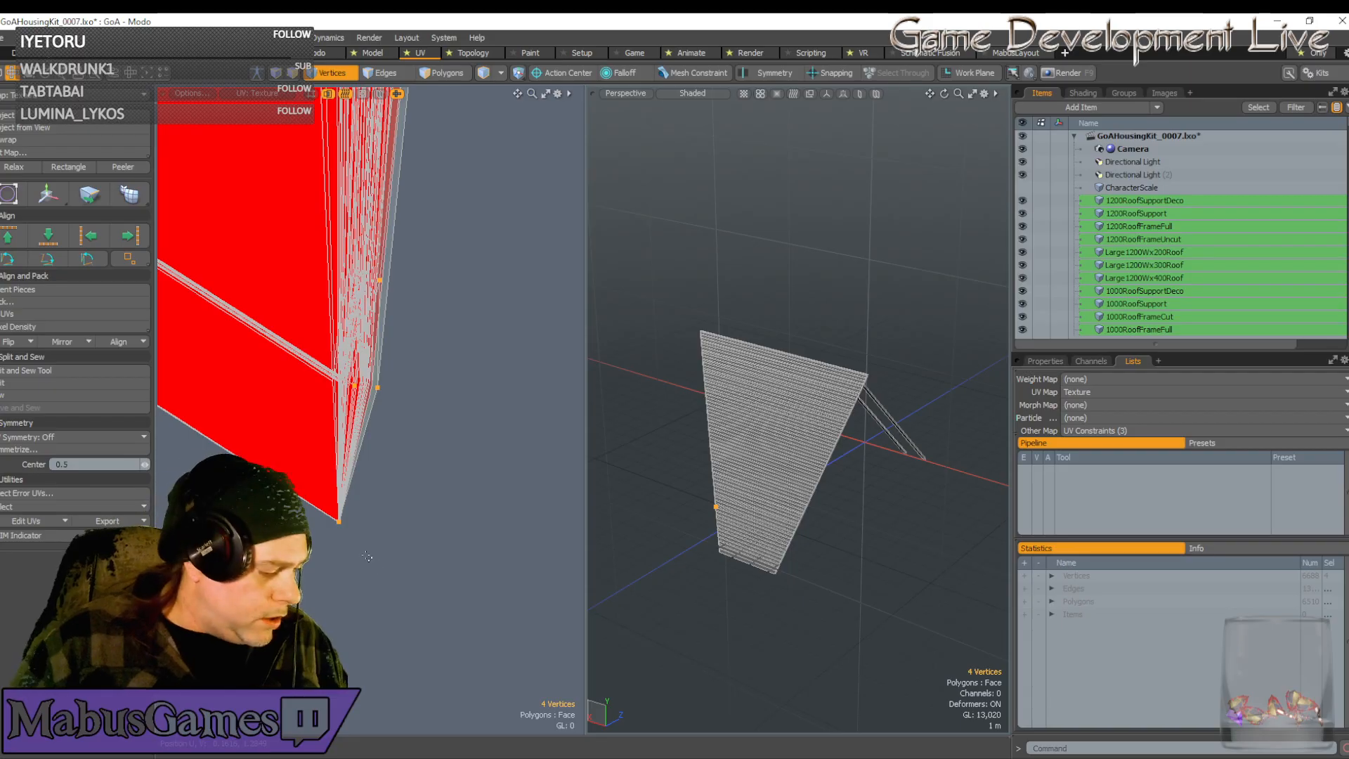
left_click(339, 521, "ctrl")
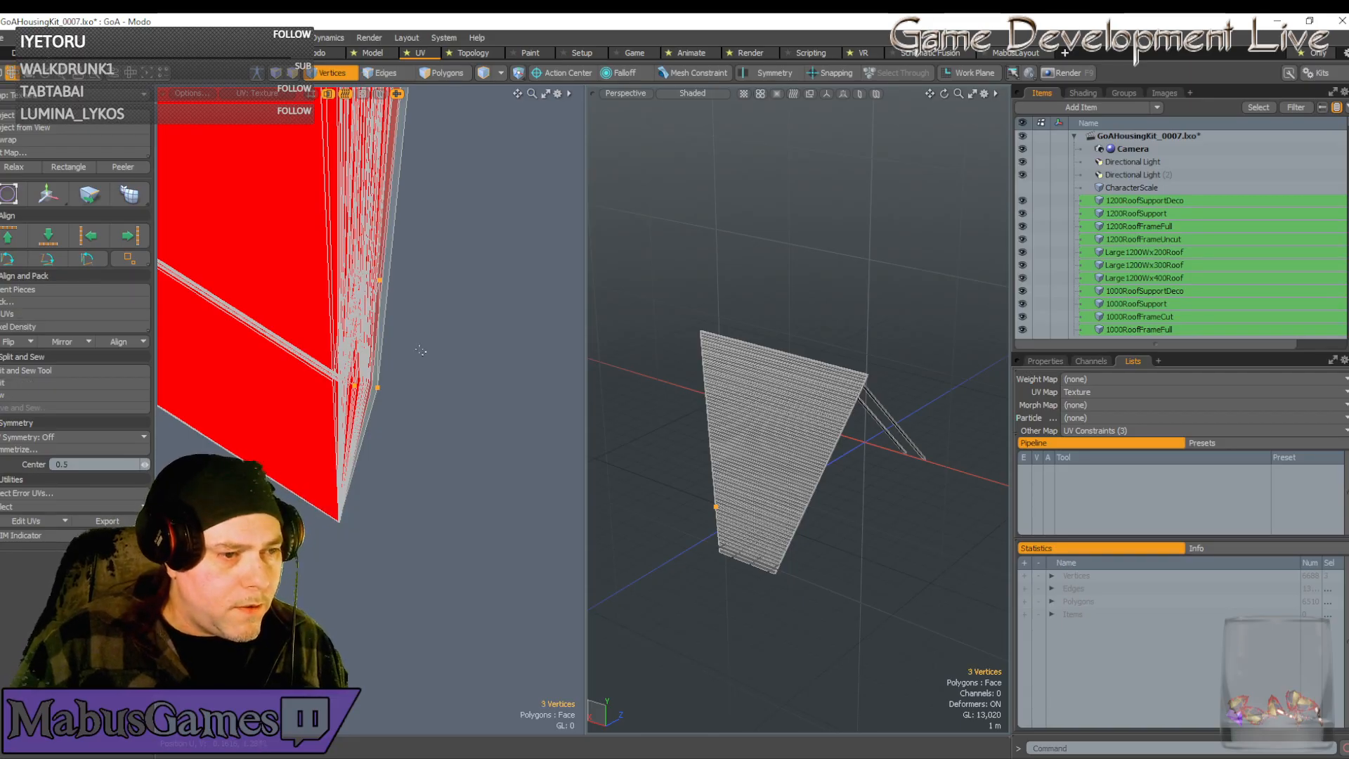
key("w")
left_click_drag(443, 339, 426, 471)
key("space")
Slide the upper-corner vertices left into alignment and zoom out to check
scroll(433, 340, "down", 4)
scroll(416, 317, "up", 5)
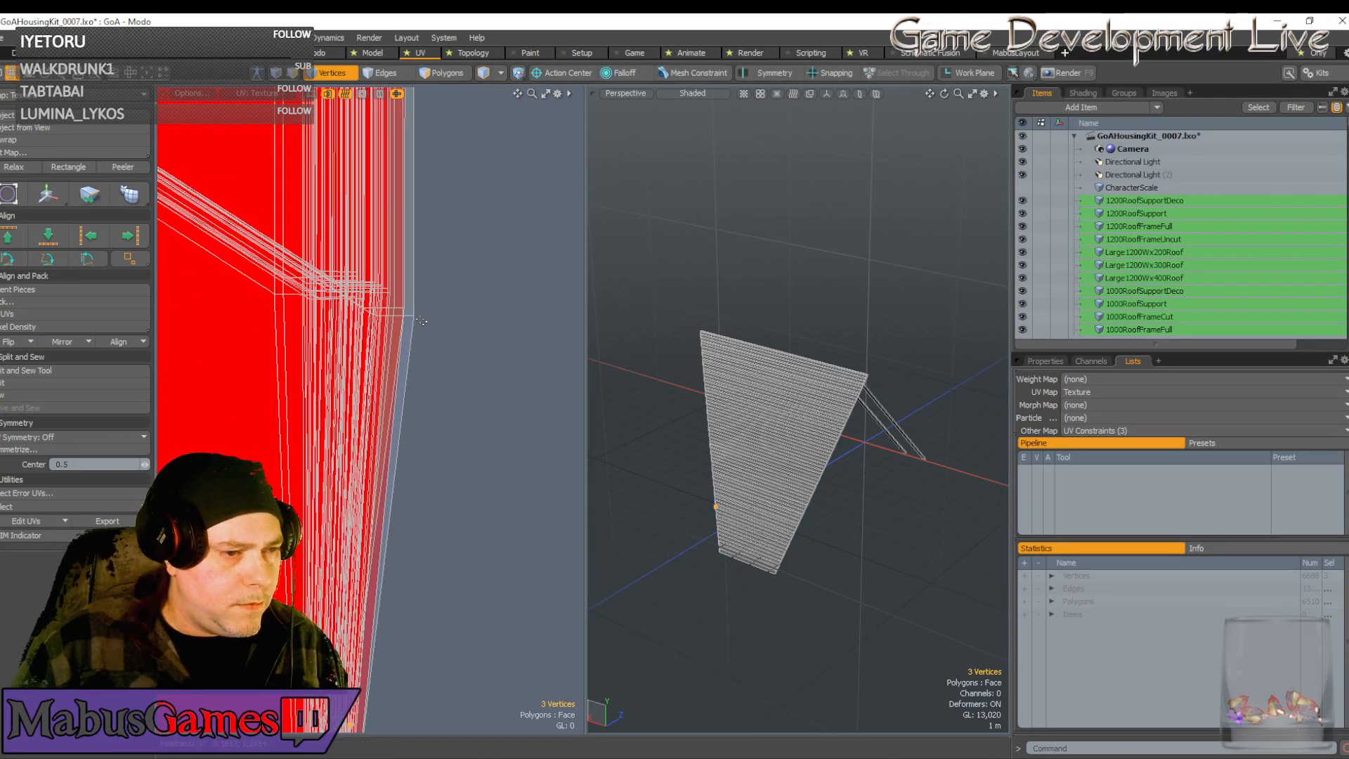
left_click_drag(401, 318, 352, 315)
key("w")
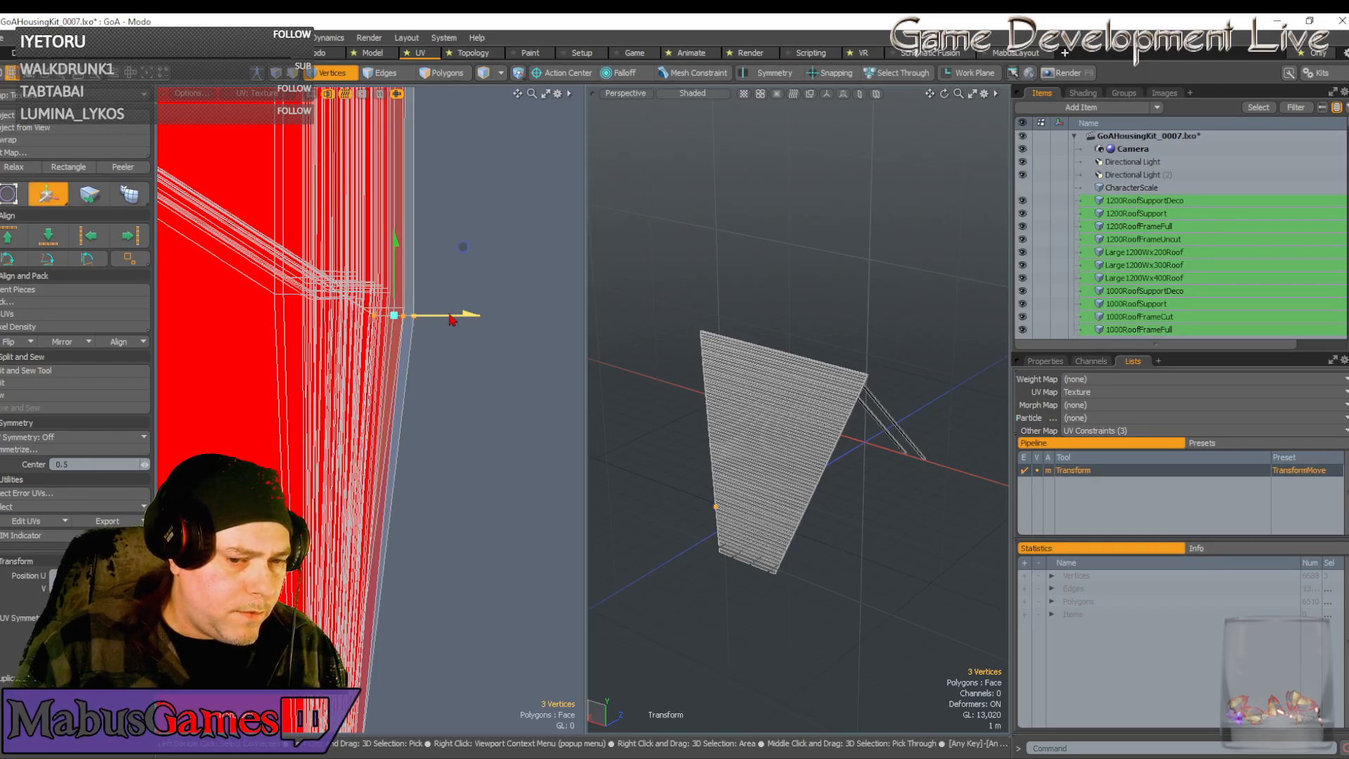
left_click_drag(452, 320, 387, 278)
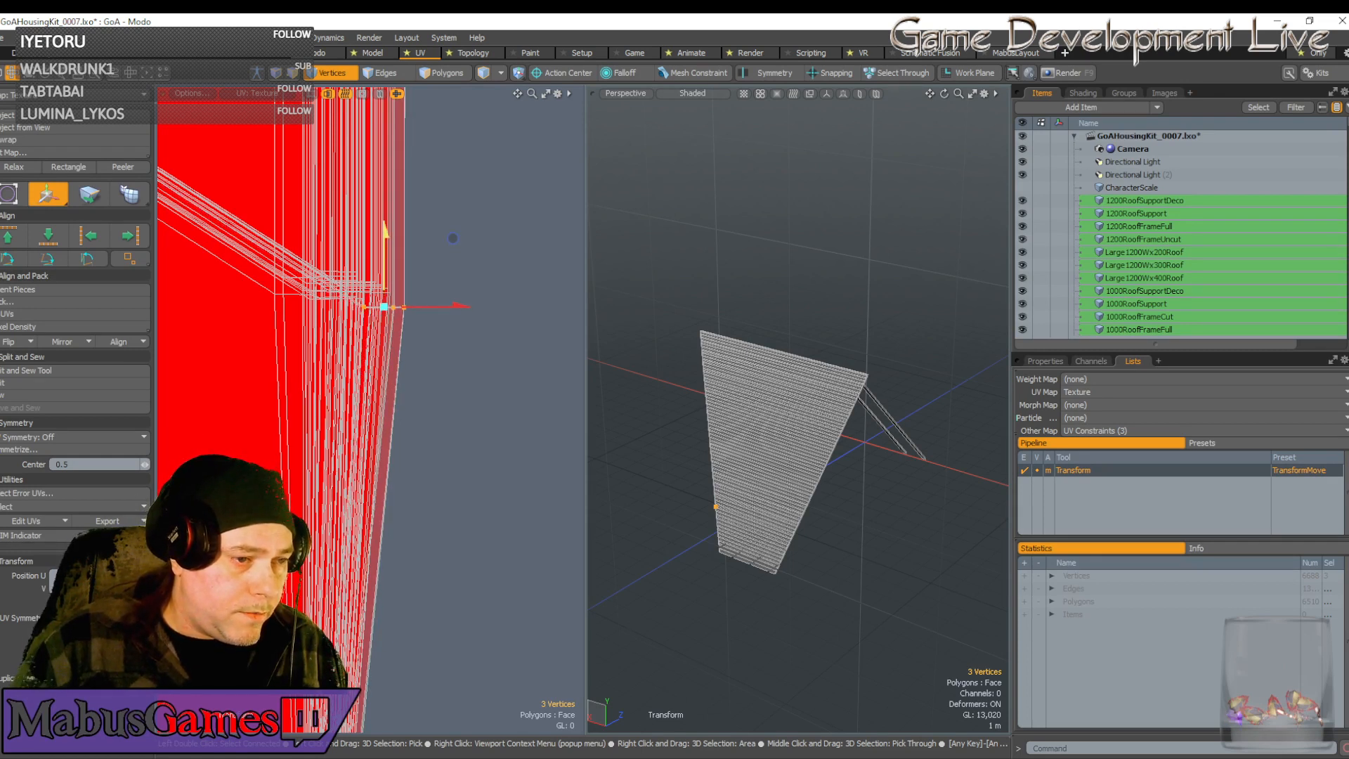
key("space")
scroll(440, 366, "up", 5)
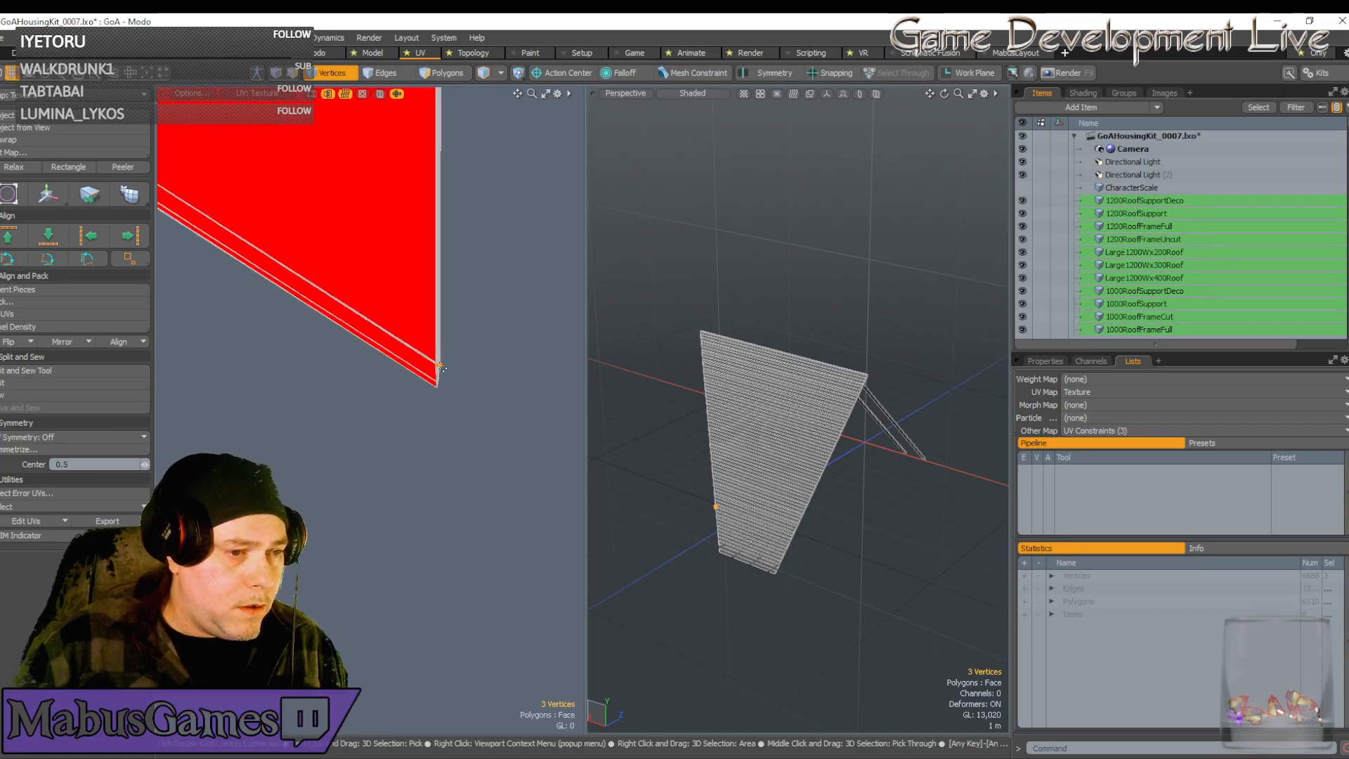
scroll(441, 366, "down", 6)
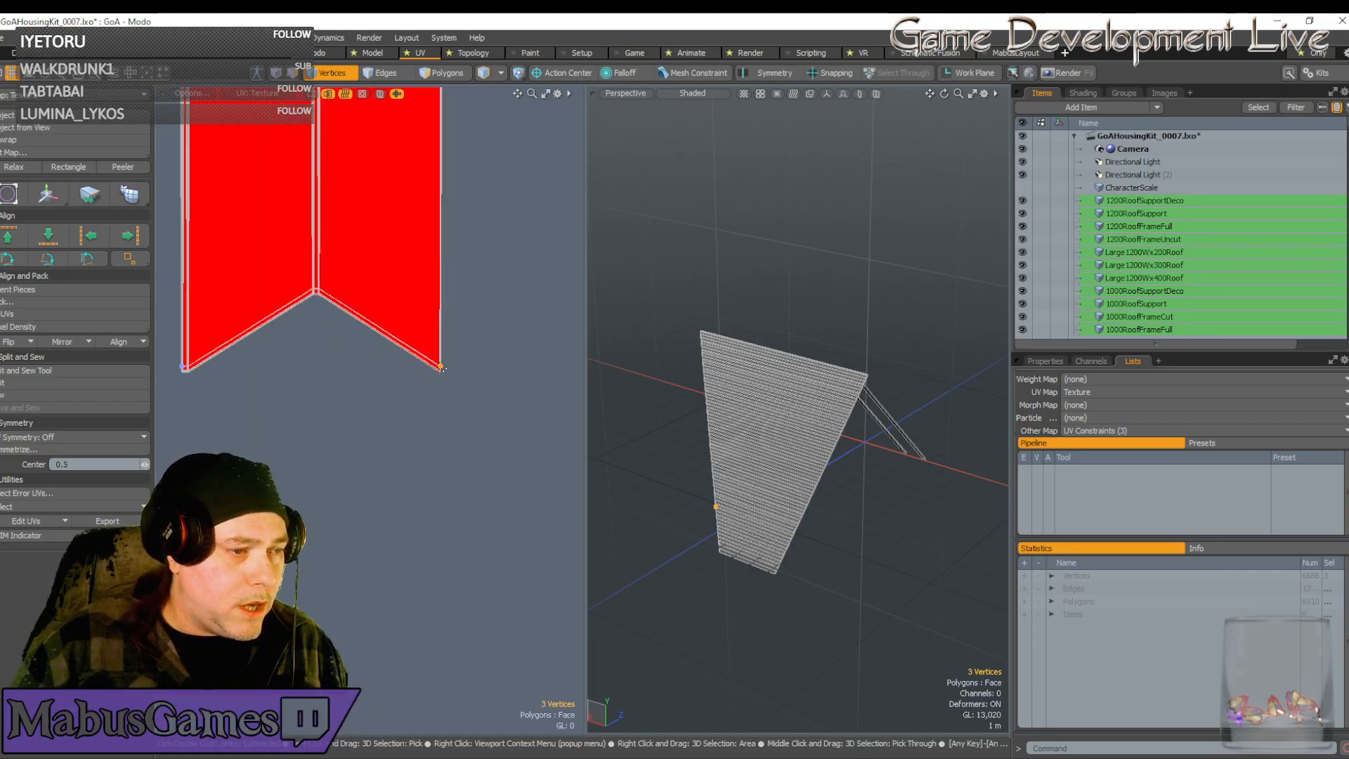
scroll(441, 367, "down", 4)
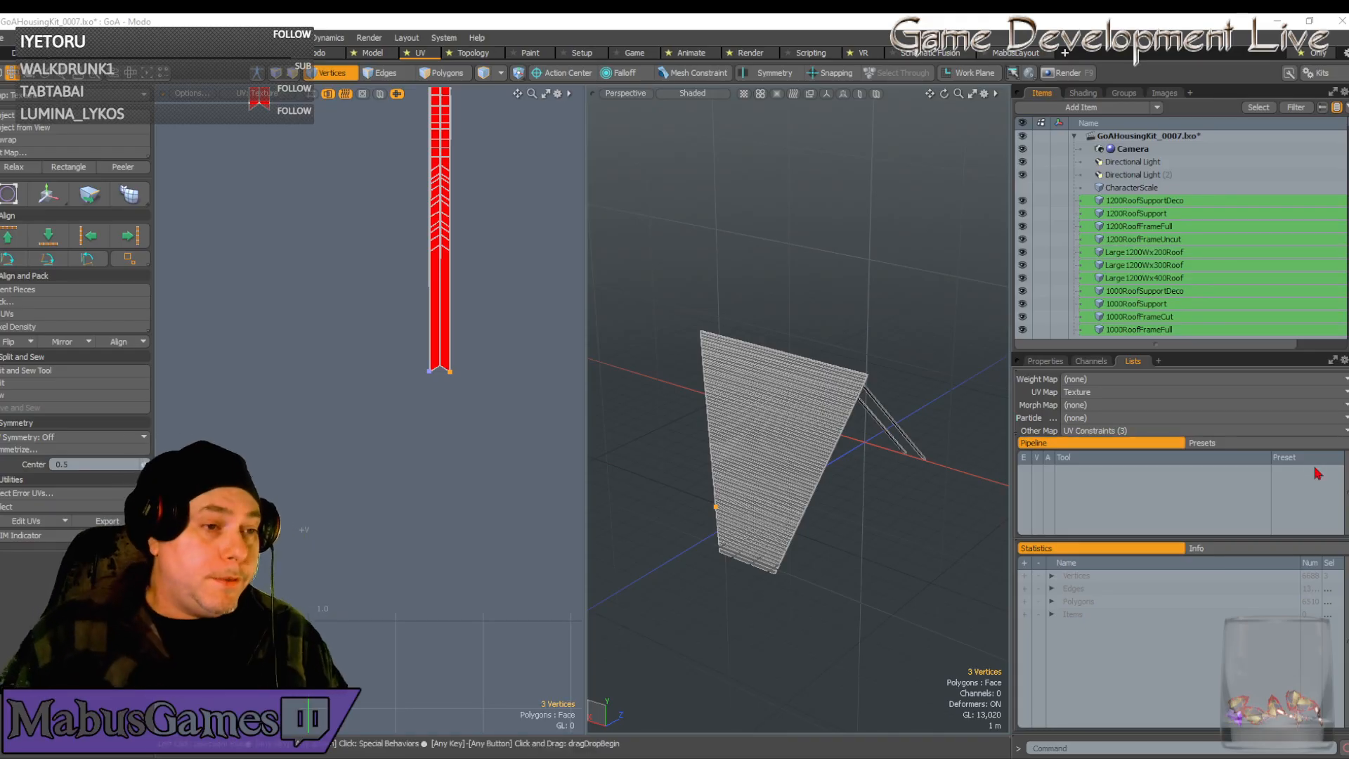
In Vertices mode, slide the roof plank's top-of-strip UV vertices down the strip
double_click(434, 211)
scroll(435, 211, "up", 4)
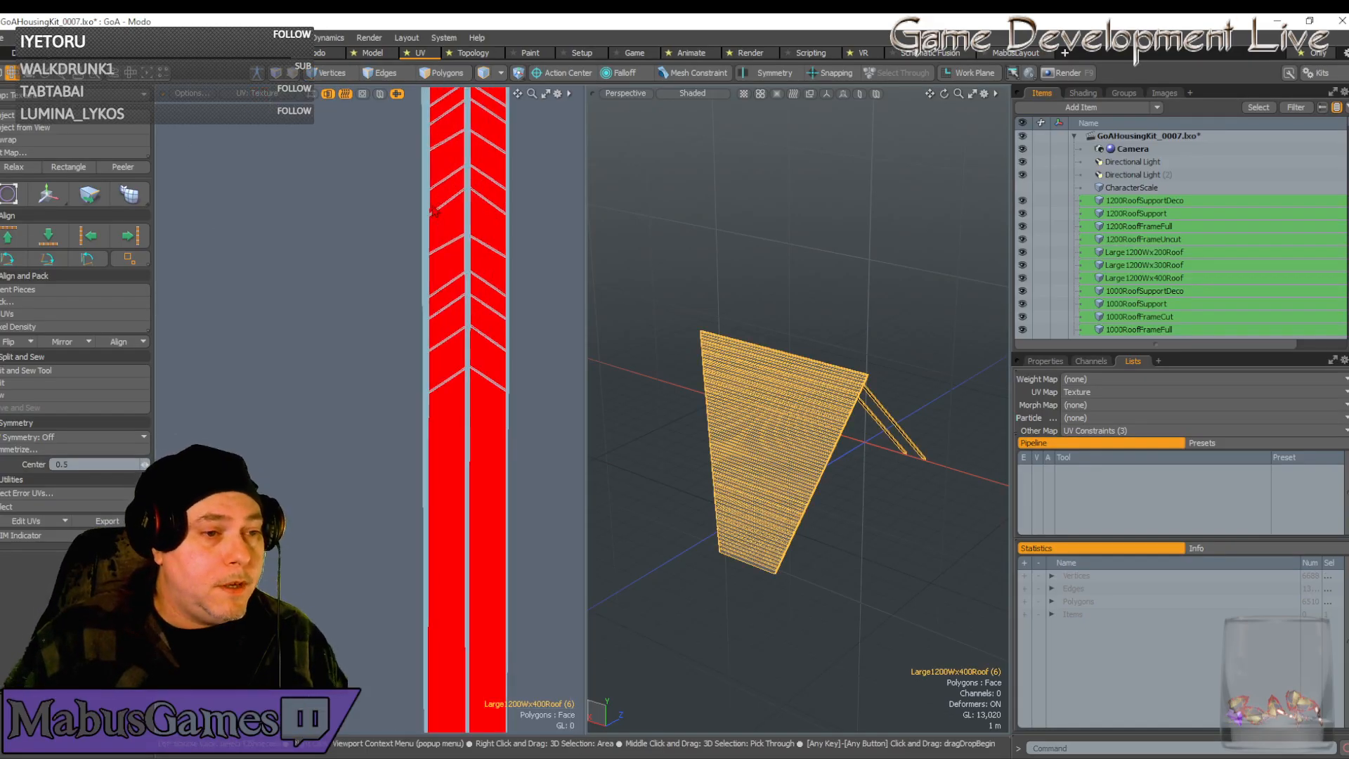
scroll(435, 215, "down", 3)
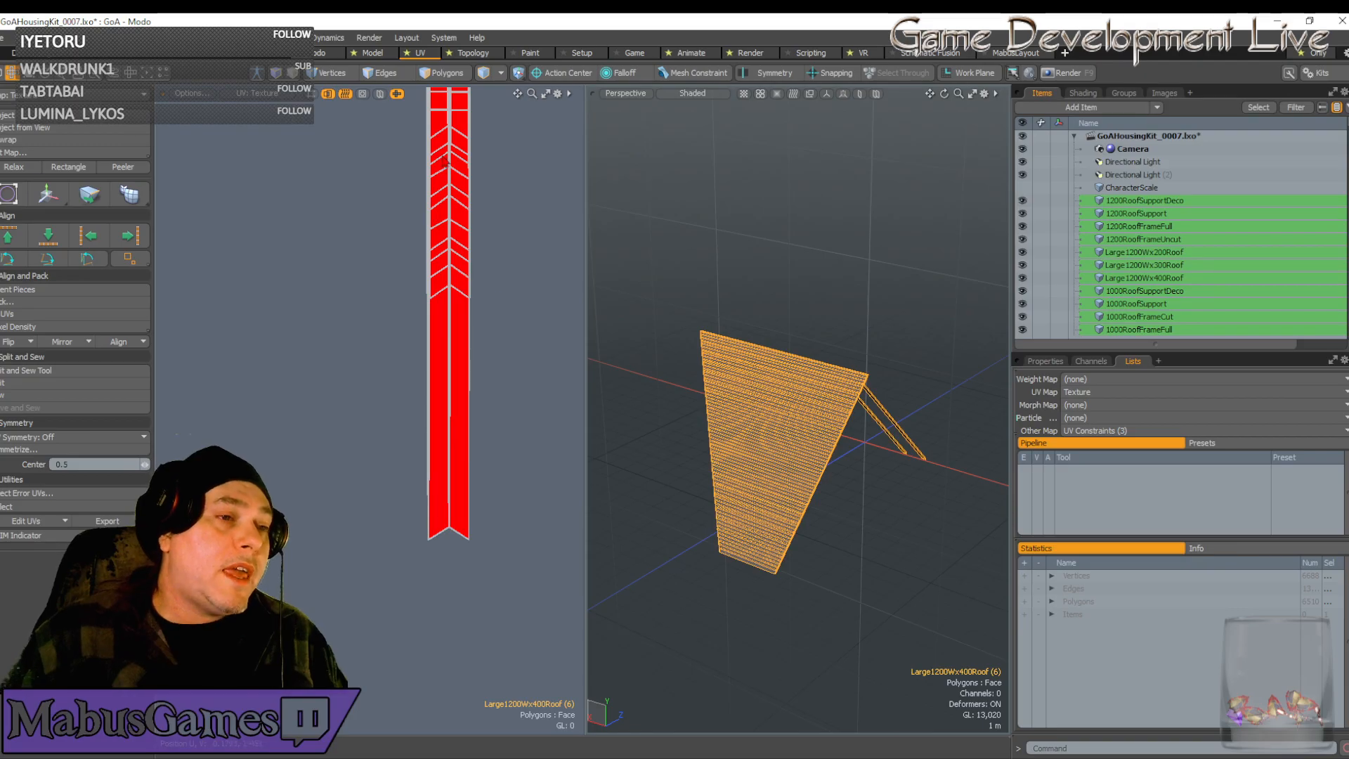
left_click(330, 72)
right_click_drag(395, 124, 502, 308)
key("w")
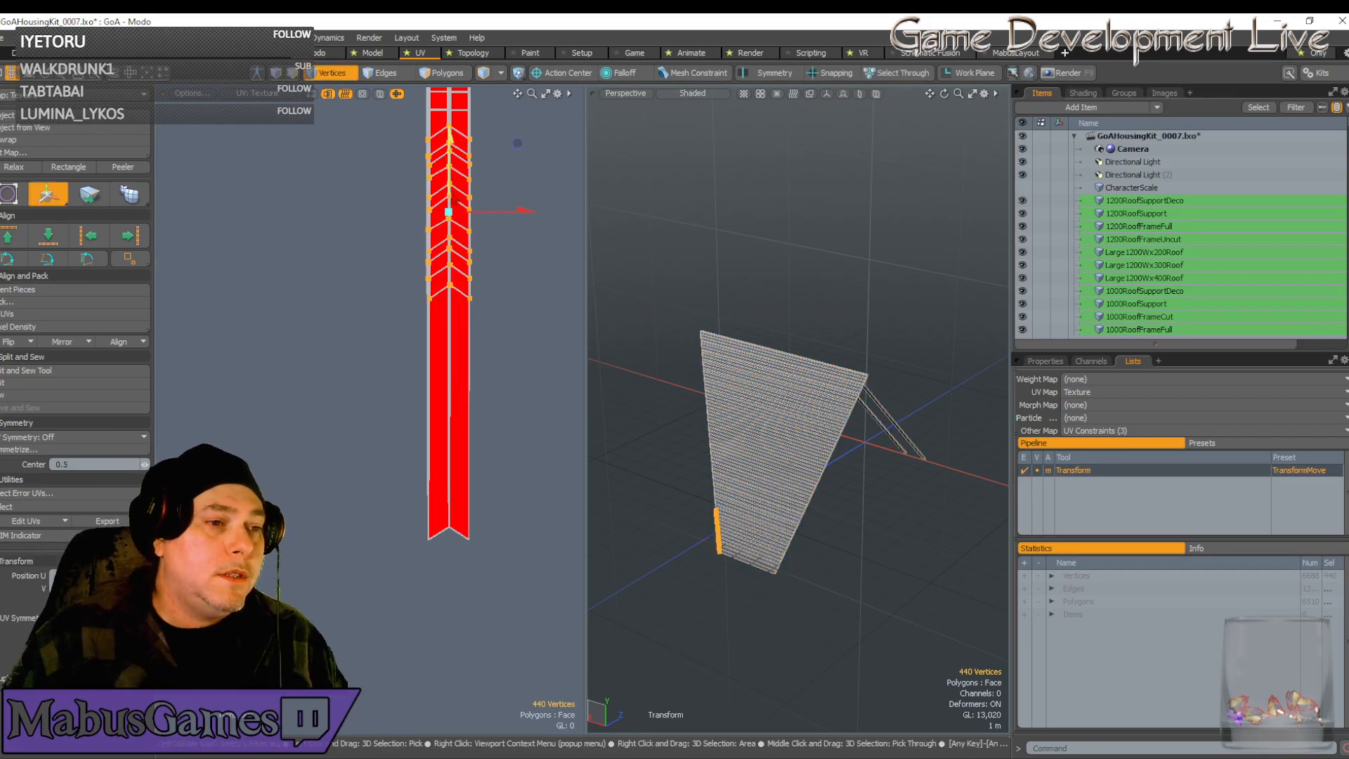
left_click_drag(517, 145, 518, 337)
scroll(447, 493, "up", 5)
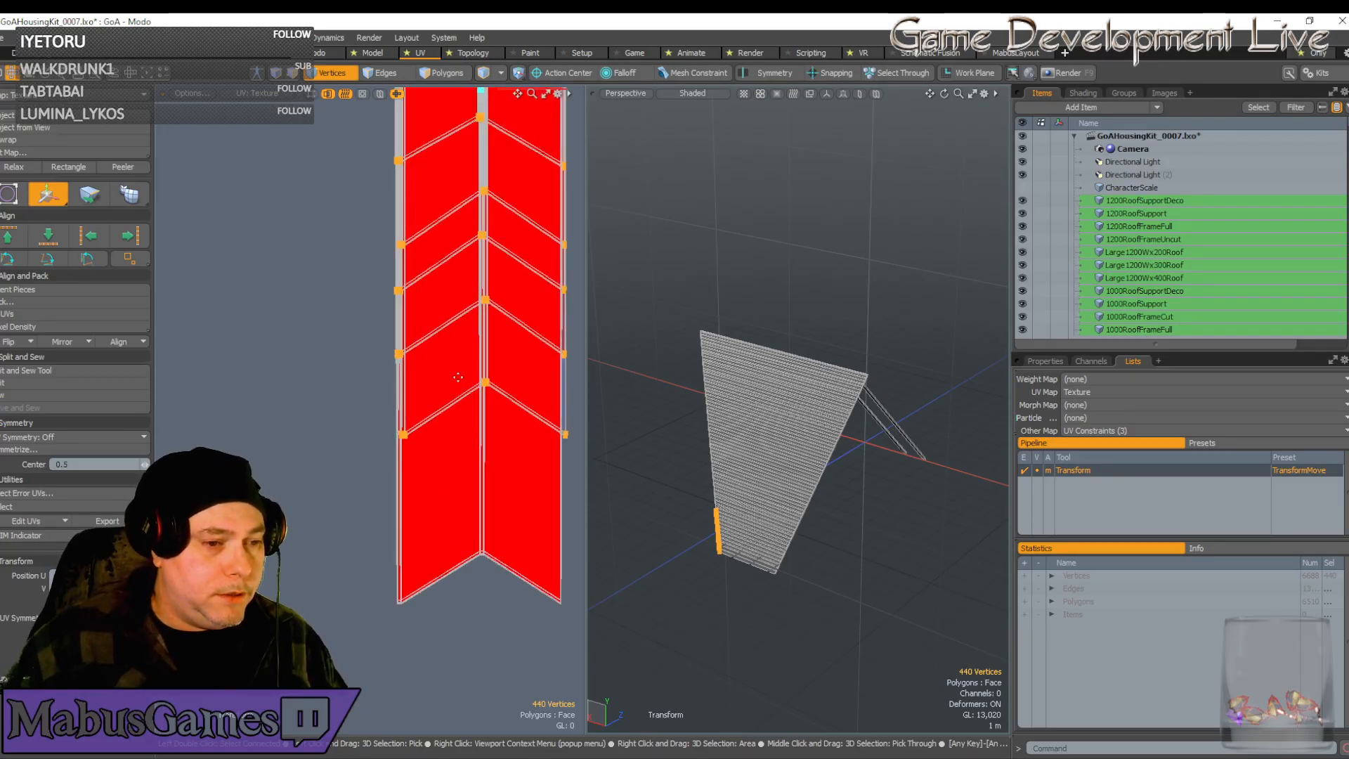
key("q")
Select the chevron tip vertex row at the bottom of the strips for moving
left_click_drag(459, 378, 423, 440, "ctrl+alt")
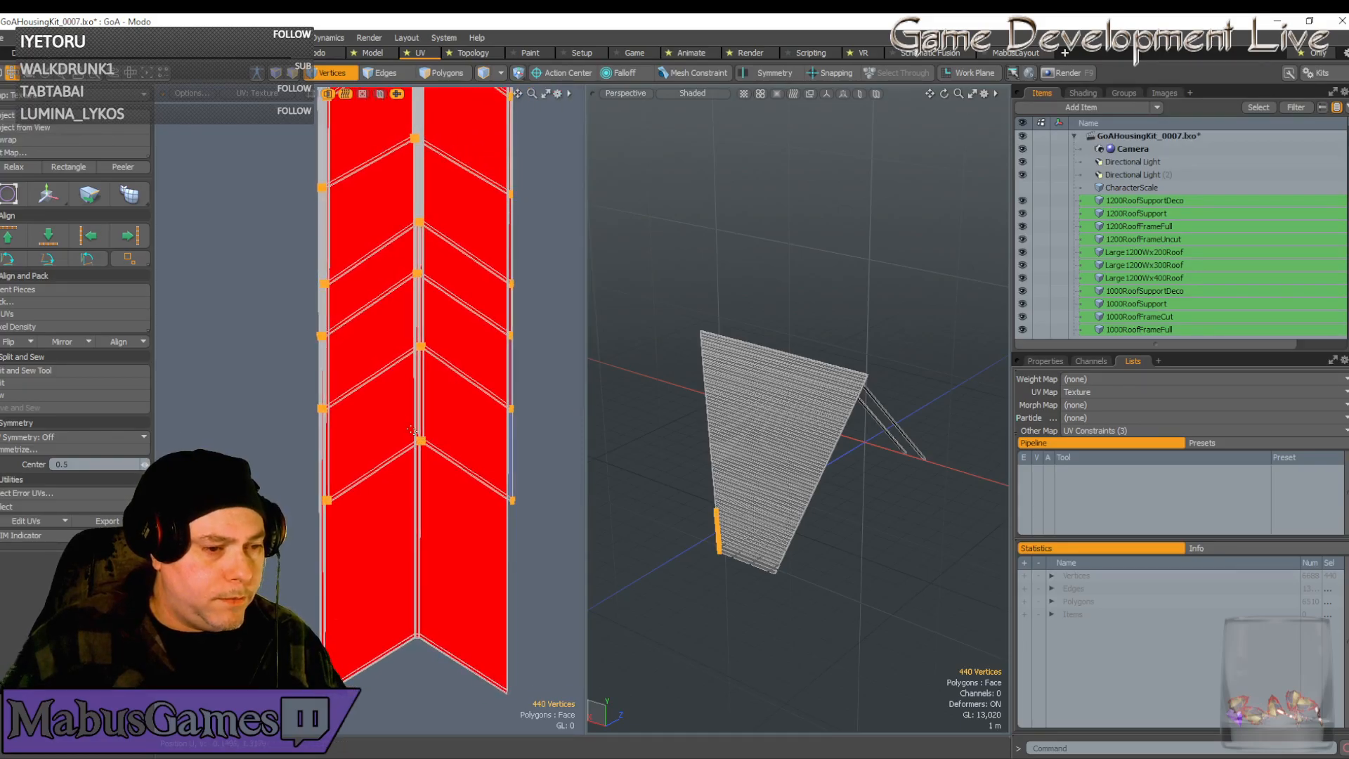
double_click(423, 442)
key("w")
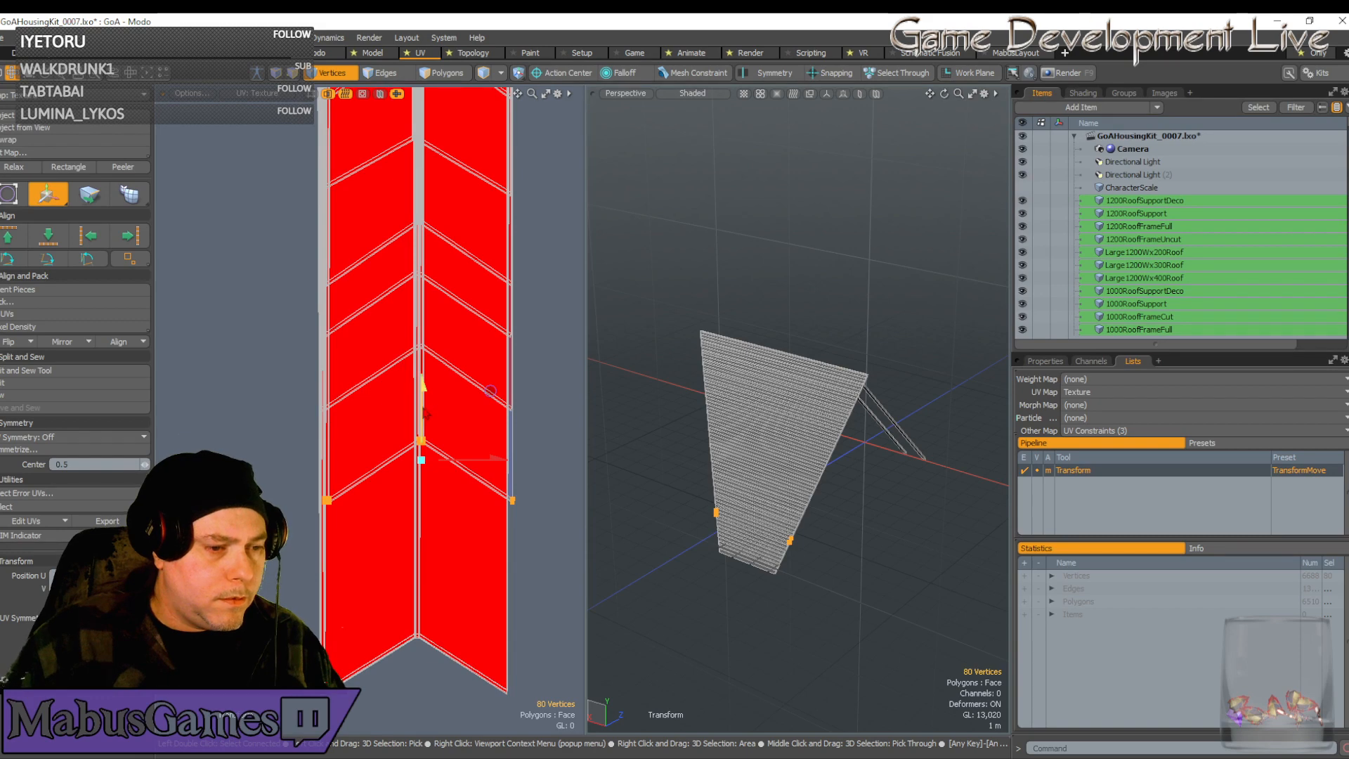
Move the chevron tip row down, then lift it back up to the strip corner
left_click_drag(424, 460, 421, 648)
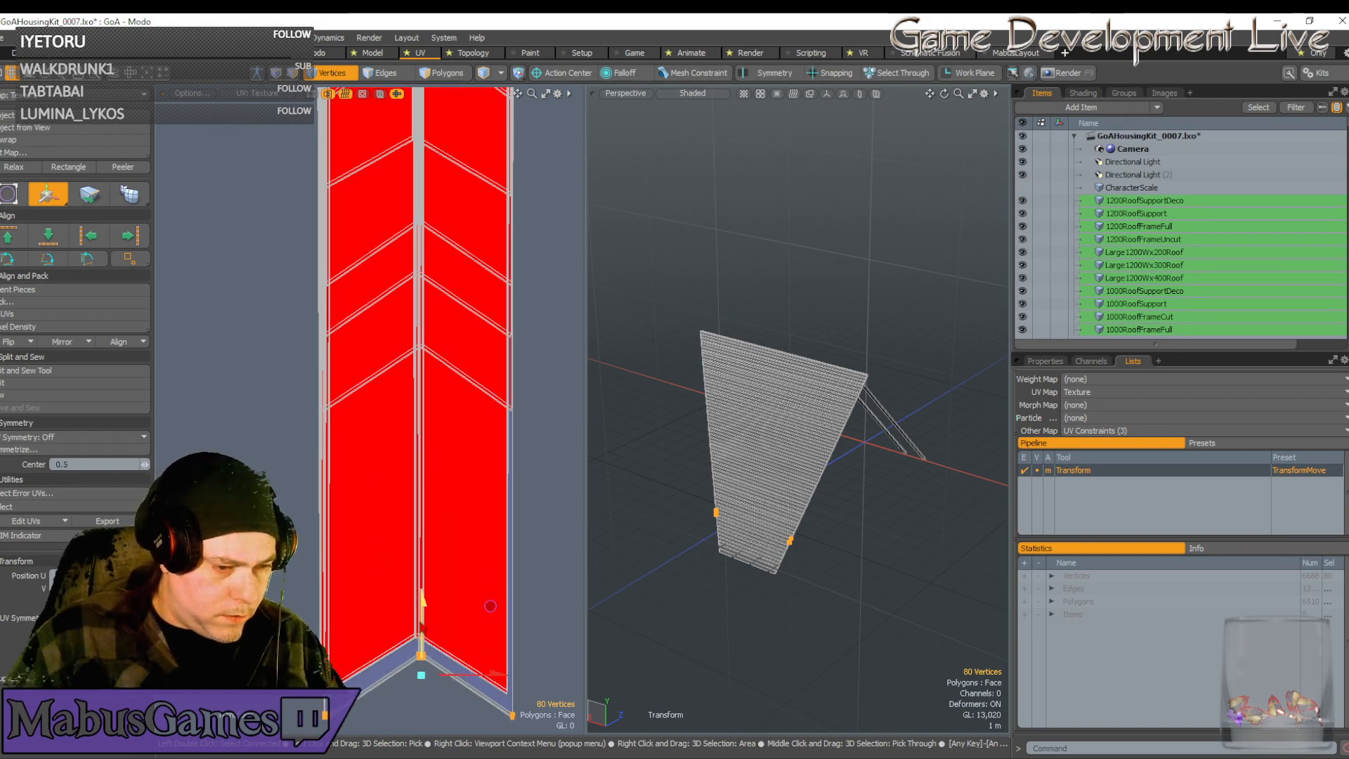
scroll(480, 532, "up", 5)
scroll(480, 532, "down", 5)
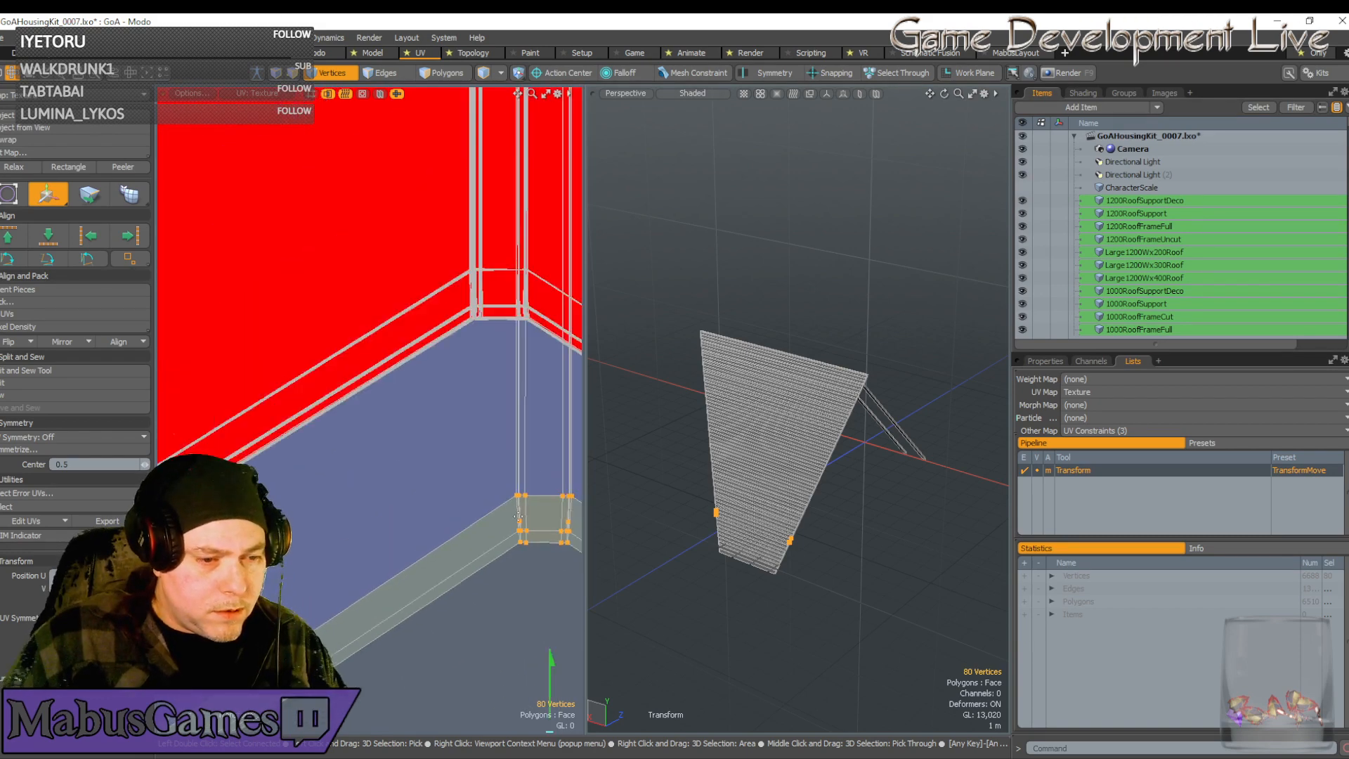
left_click_drag(547, 507, 461, 431, "alt")
scroll(466, 448, "up", 2)
scroll(384, 463, "up", 3)
scroll(453, 466, "up", 4)
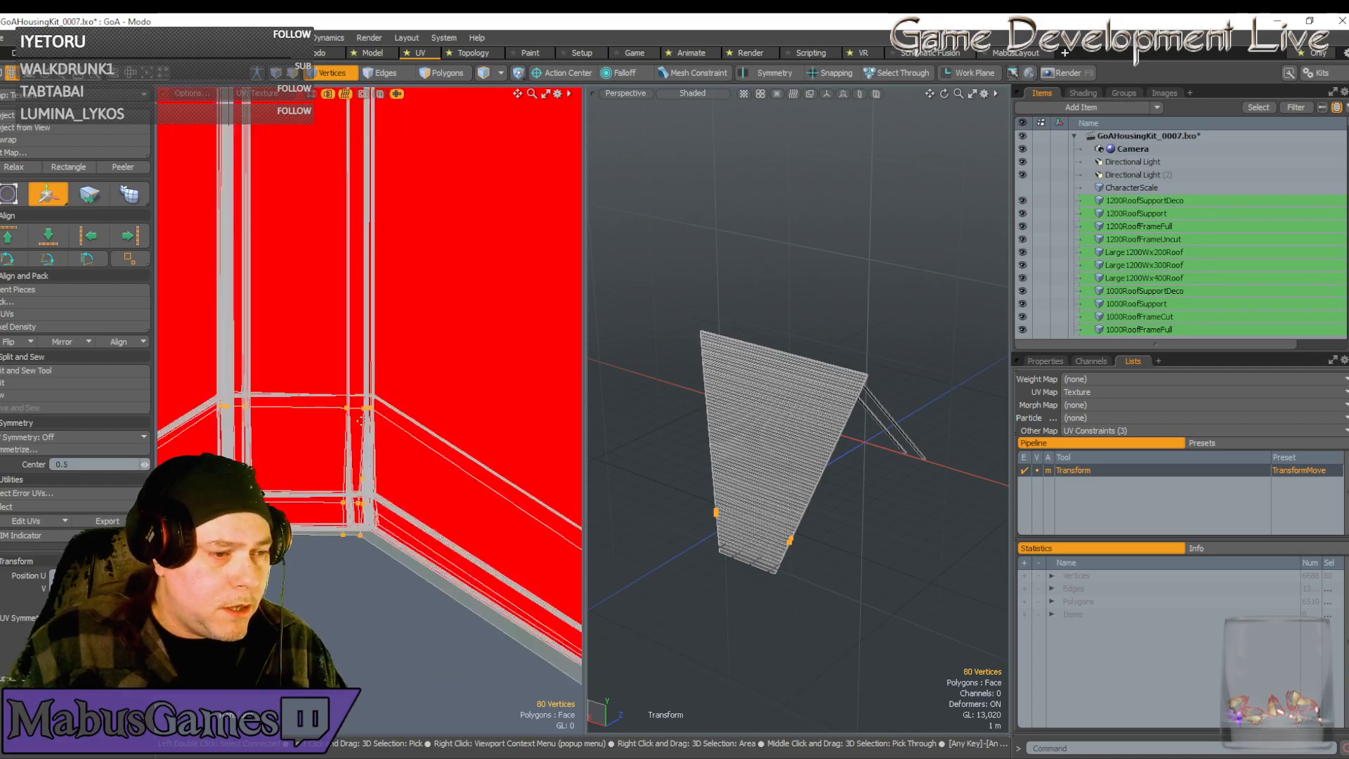
scroll(354, 401, "up", 5)
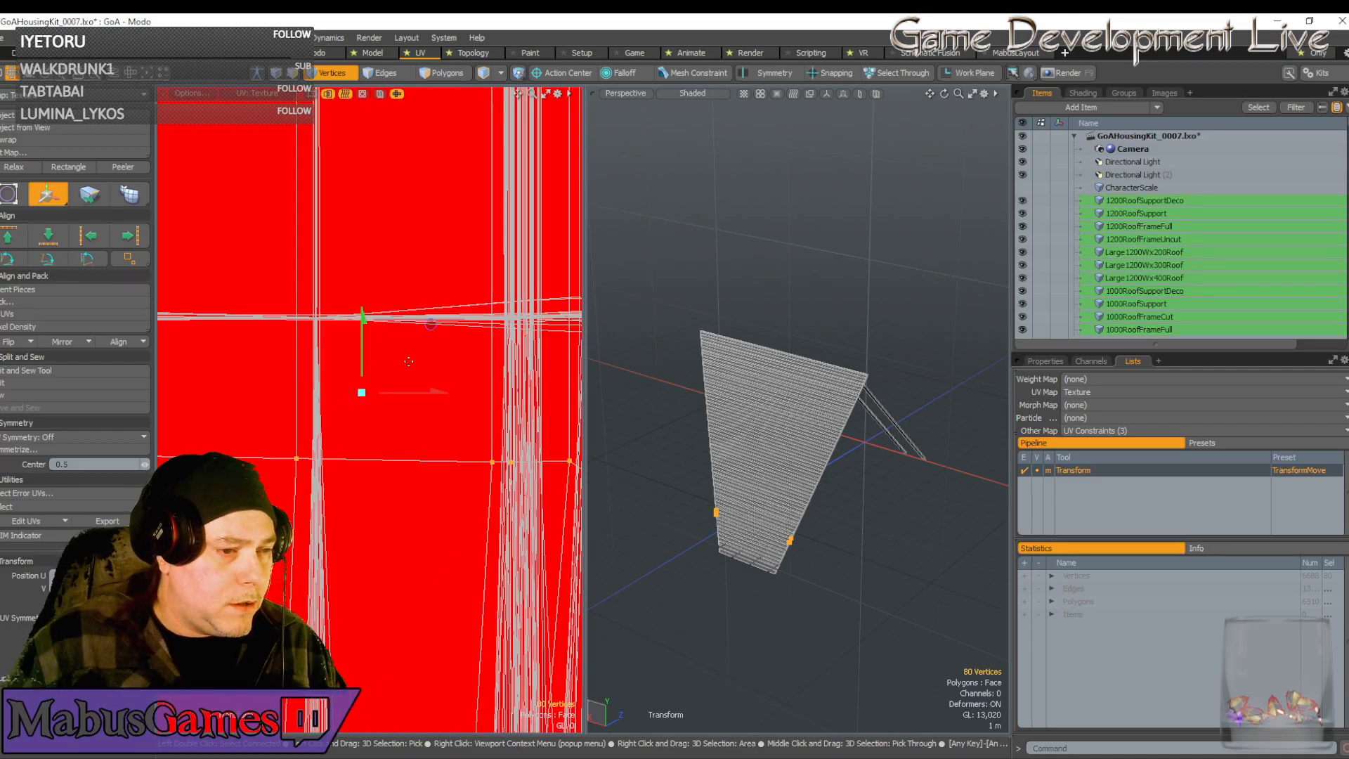
left_click_drag(434, 325, 450, 184)
scroll(300, 326, "up", 3)
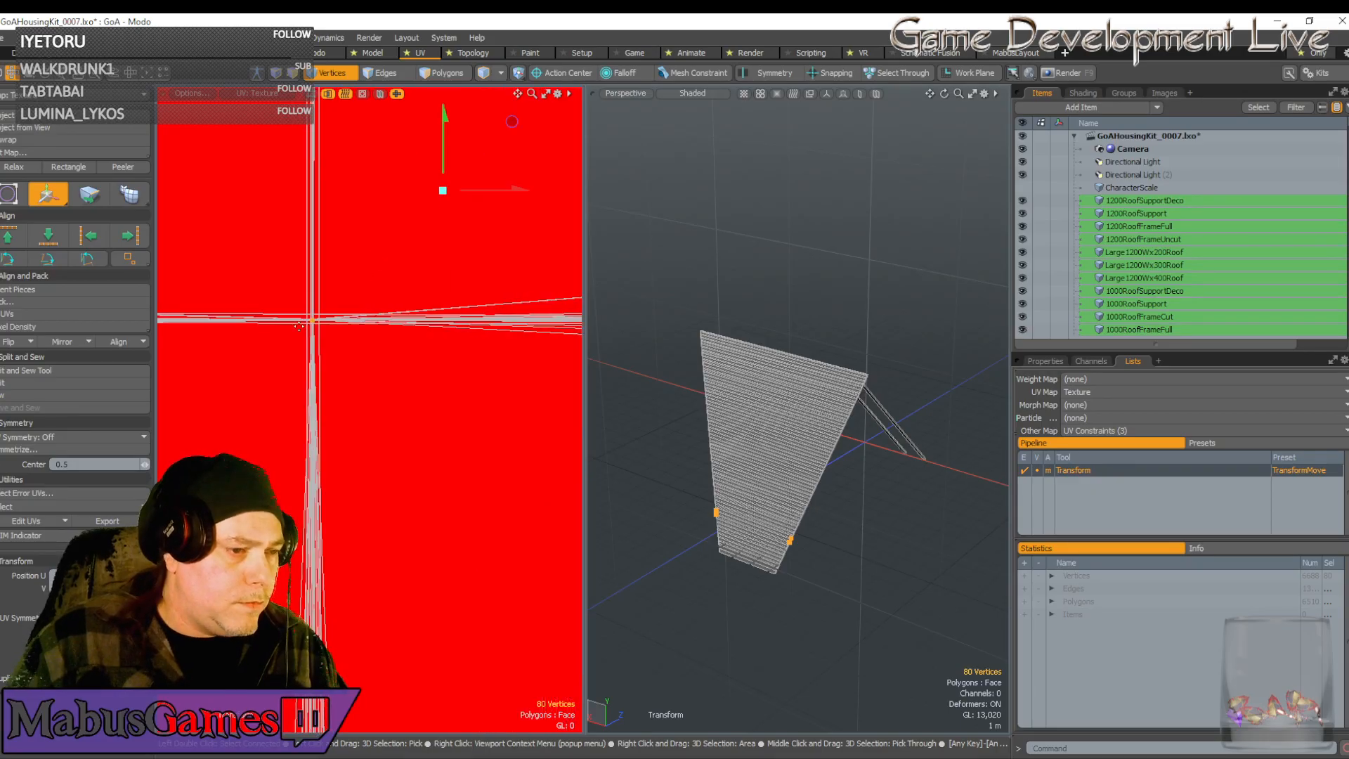
scroll(317, 307, "up", 4)
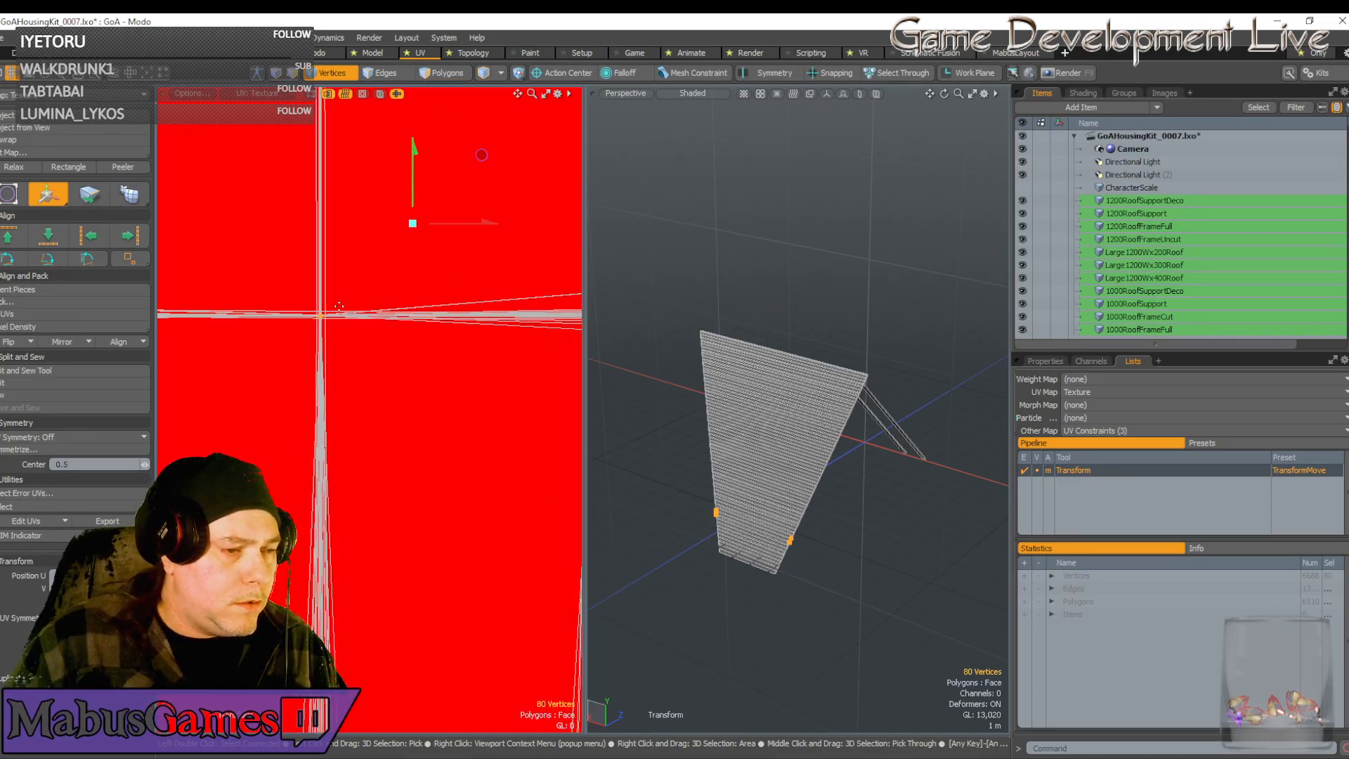
key("q")
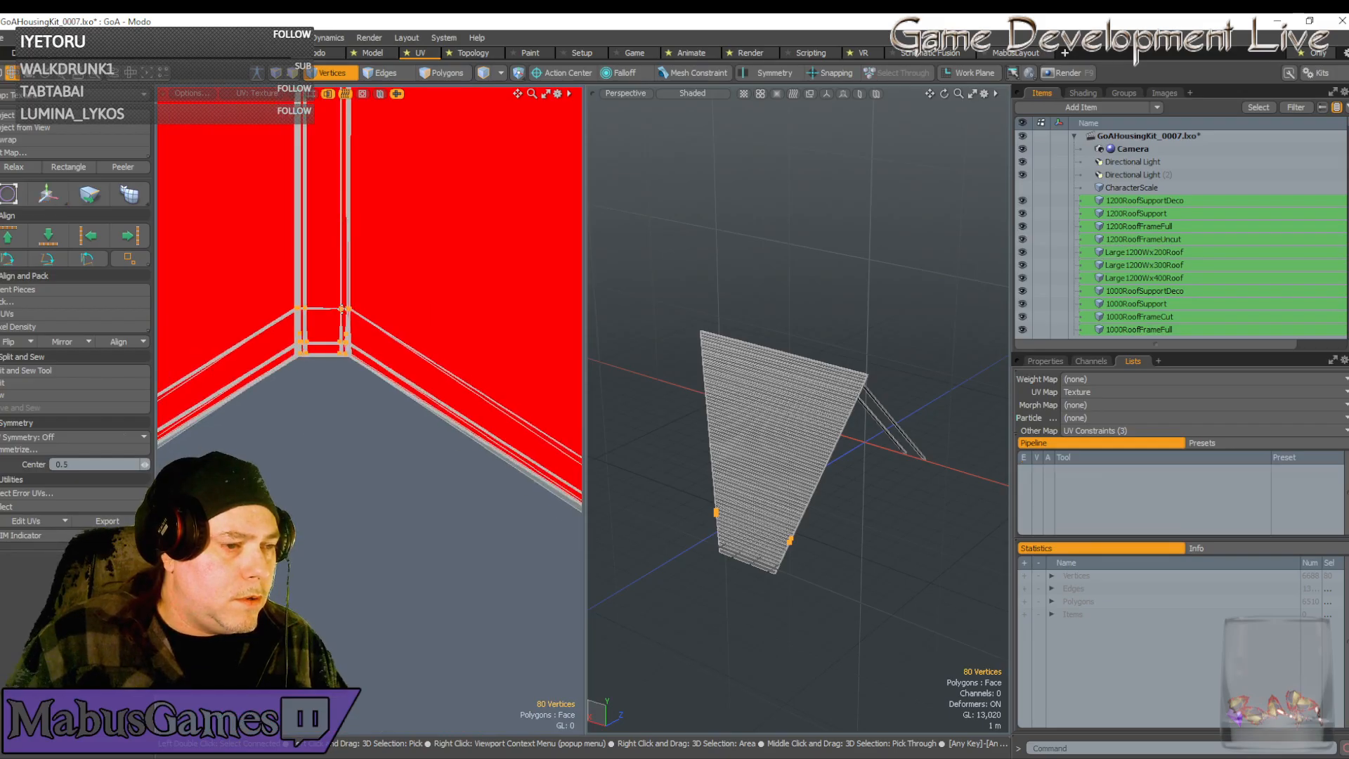
Deselect the right and centre vertex clusters
scroll(343, 308, "down", 8)
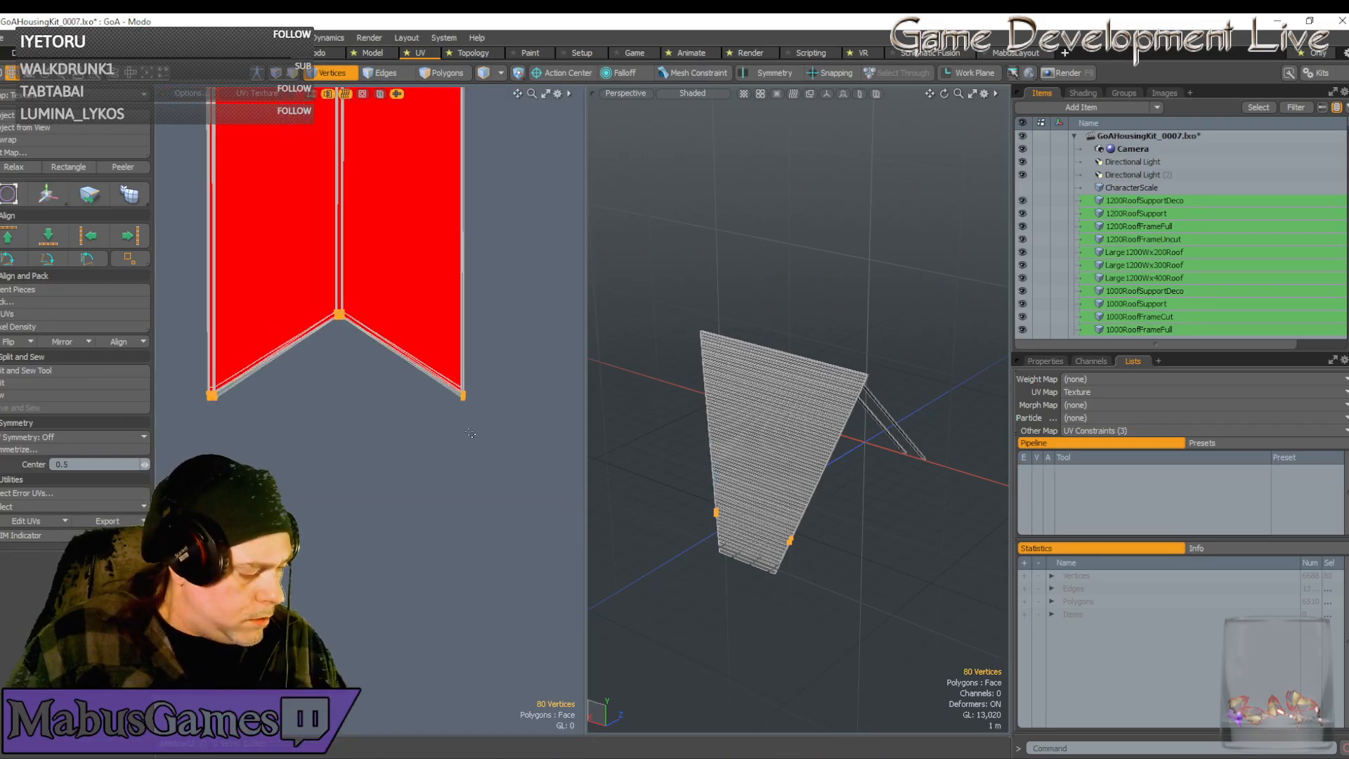
right_click_drag(516, 477, 273, 265, "ctrl")
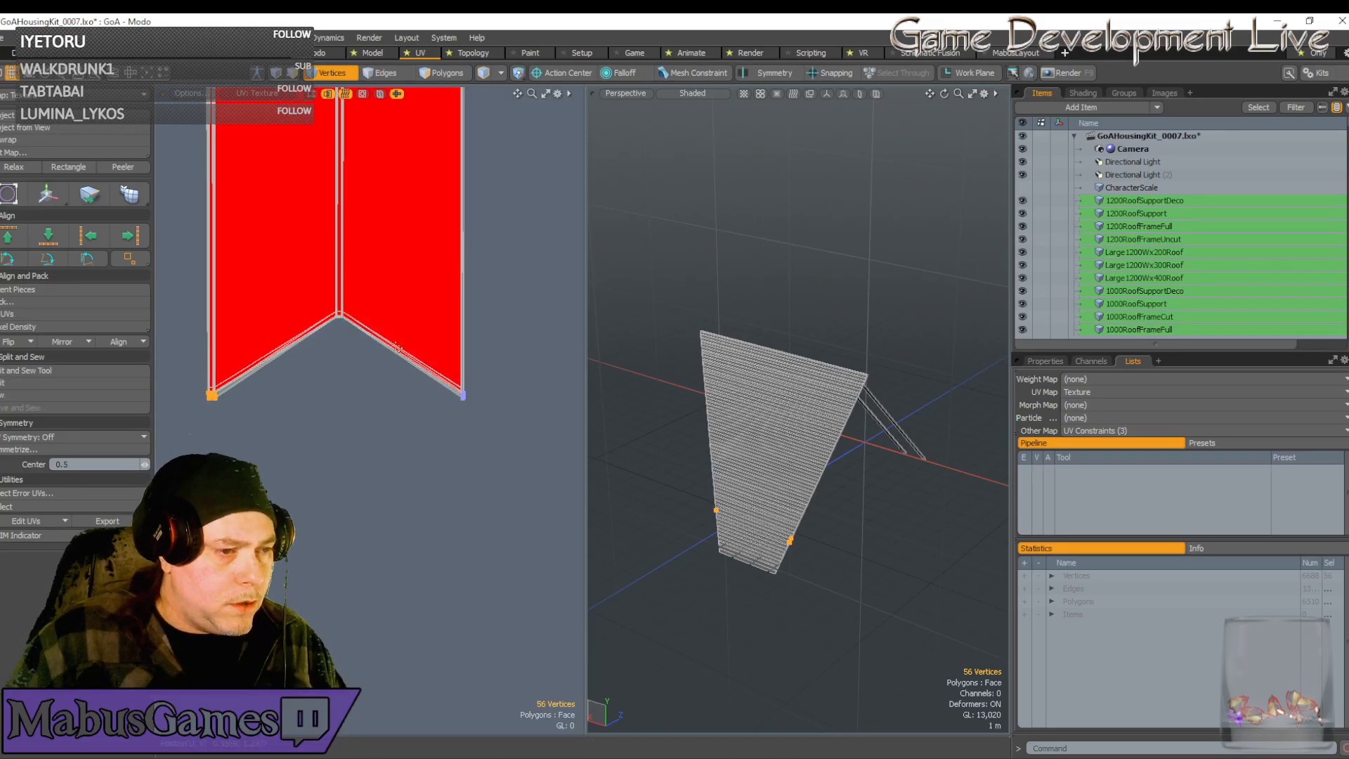
scroll(397, 272, "down", 8)
scroll(398, 272, "down", 3)
Narrow the selection to the 16 strip-end vertices and move them down
right_click_drag(453, 159, 356, 118, "ctrl")
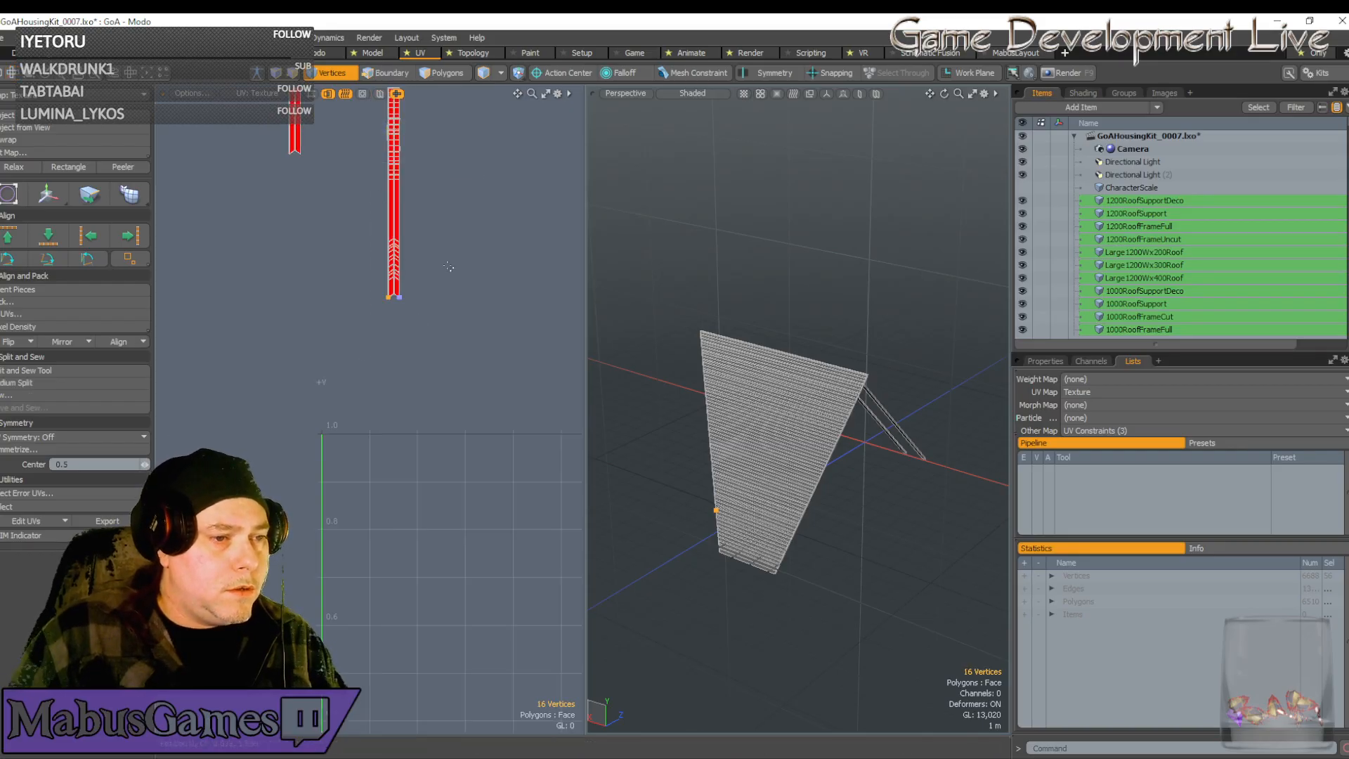
scroll(374, 292, "up", 5)
scroll(375, 292, "up", 6)
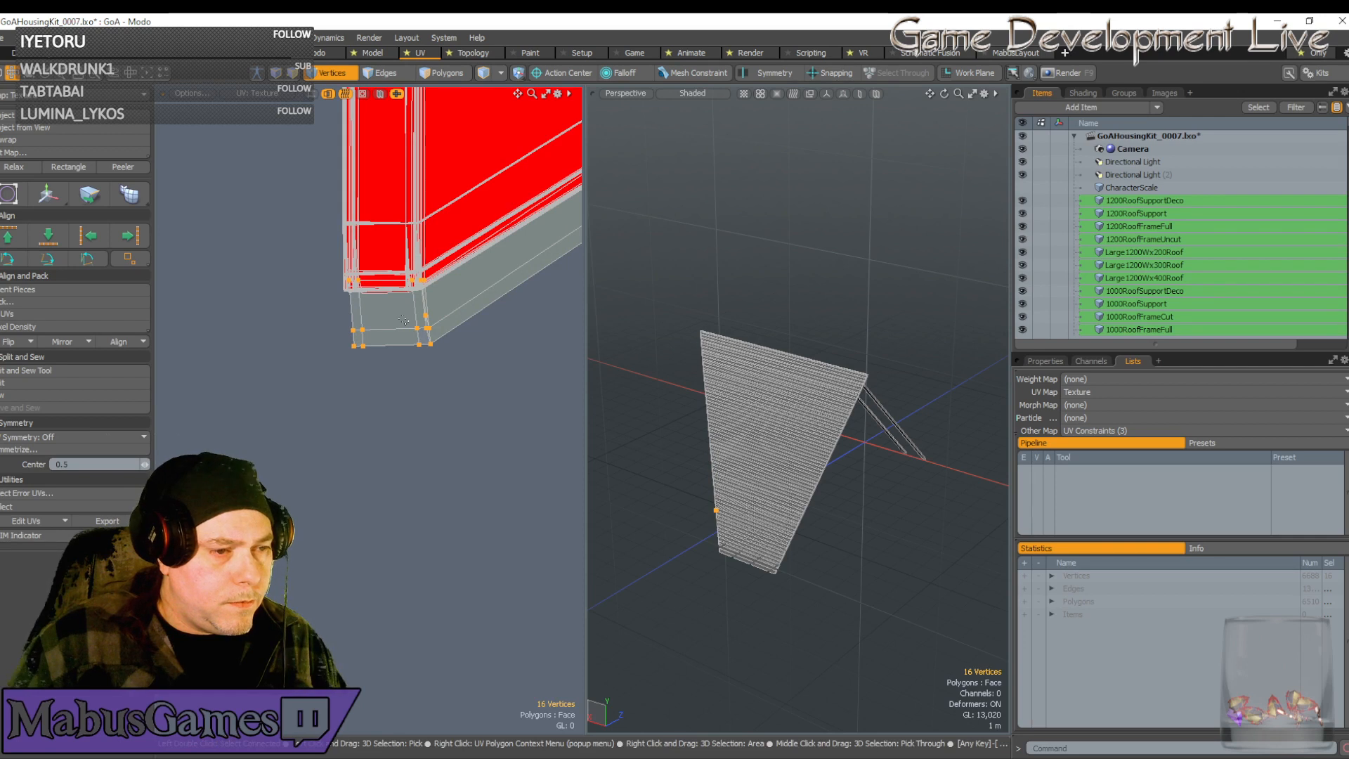
key("w")
left_click_drag(392, 272, 392, 315)
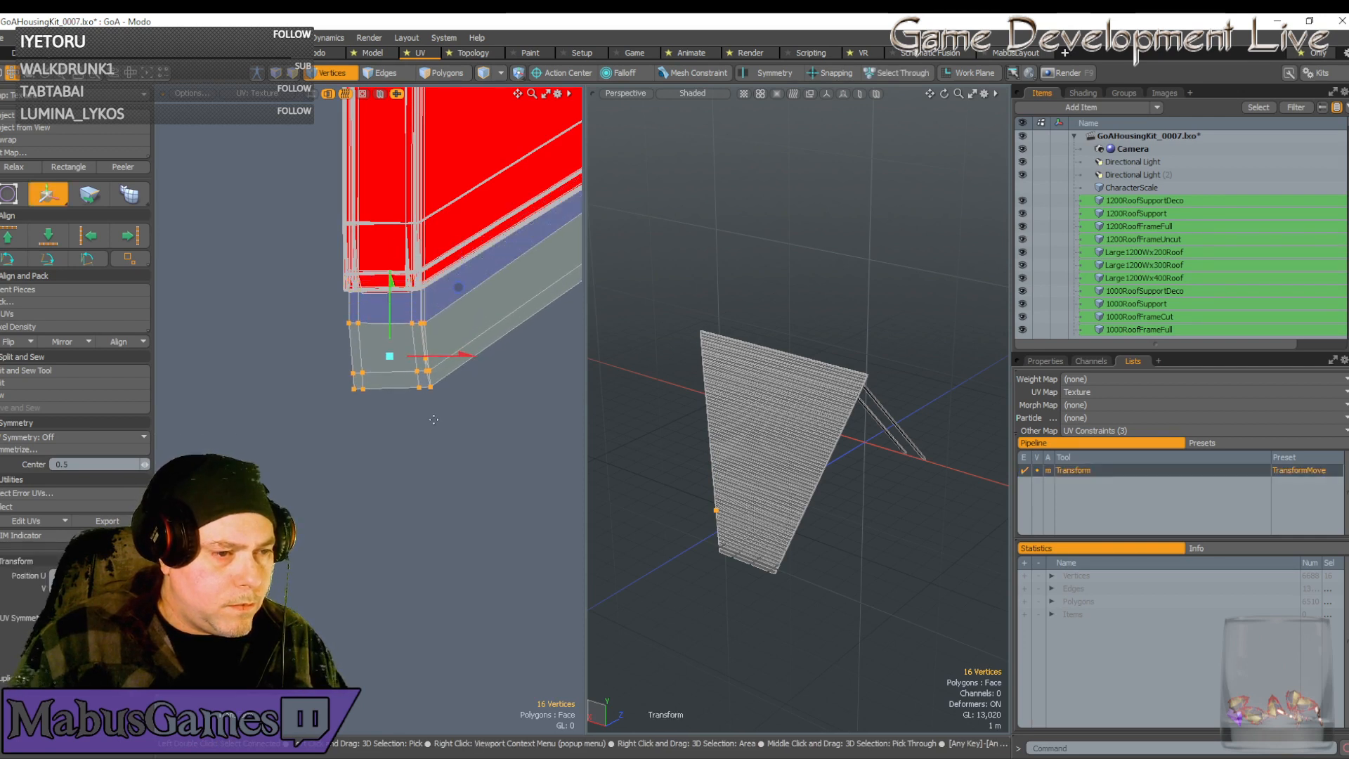
key("q")
Nudge the remaining end vertices, then four of them, left into line
right_click_drag(485, 444, 331, 357, "ctrl")
key("w")
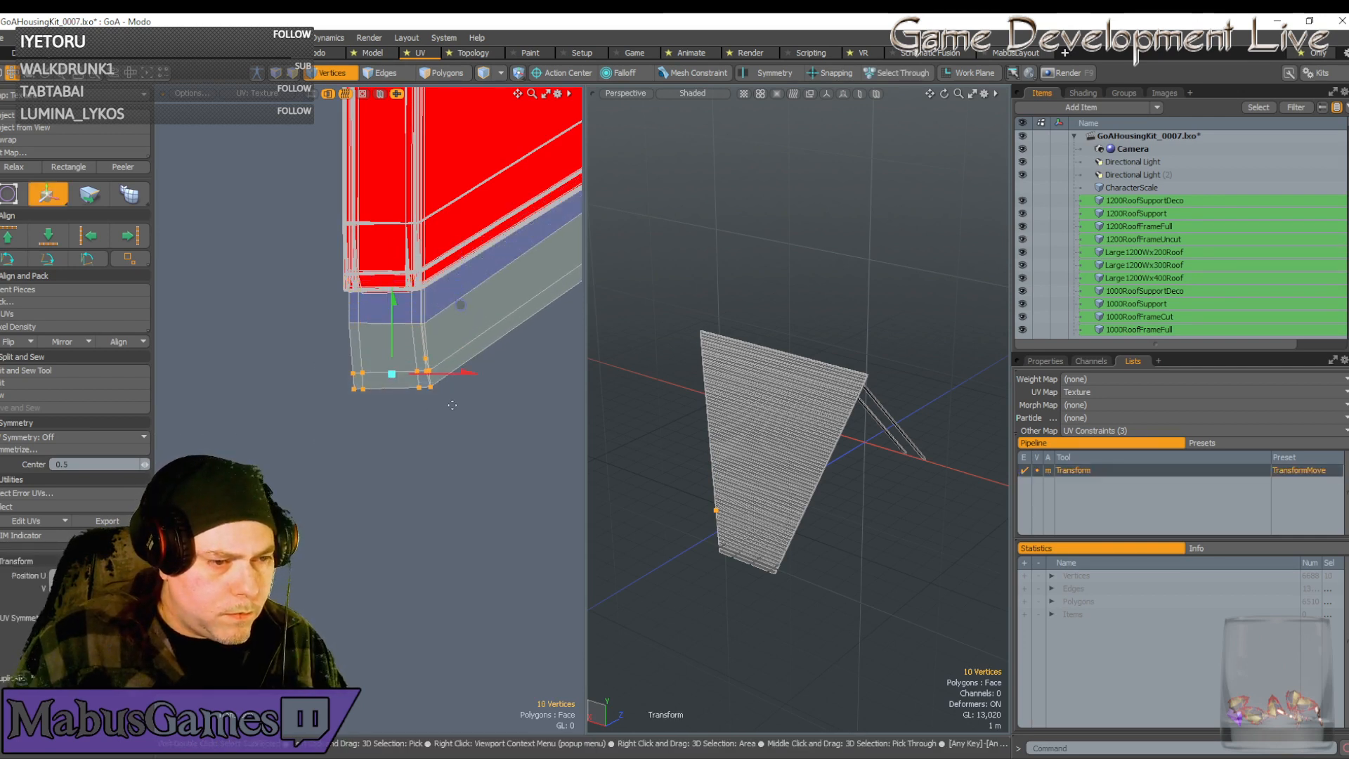
left_click_drag(459, 305, 457, 305)
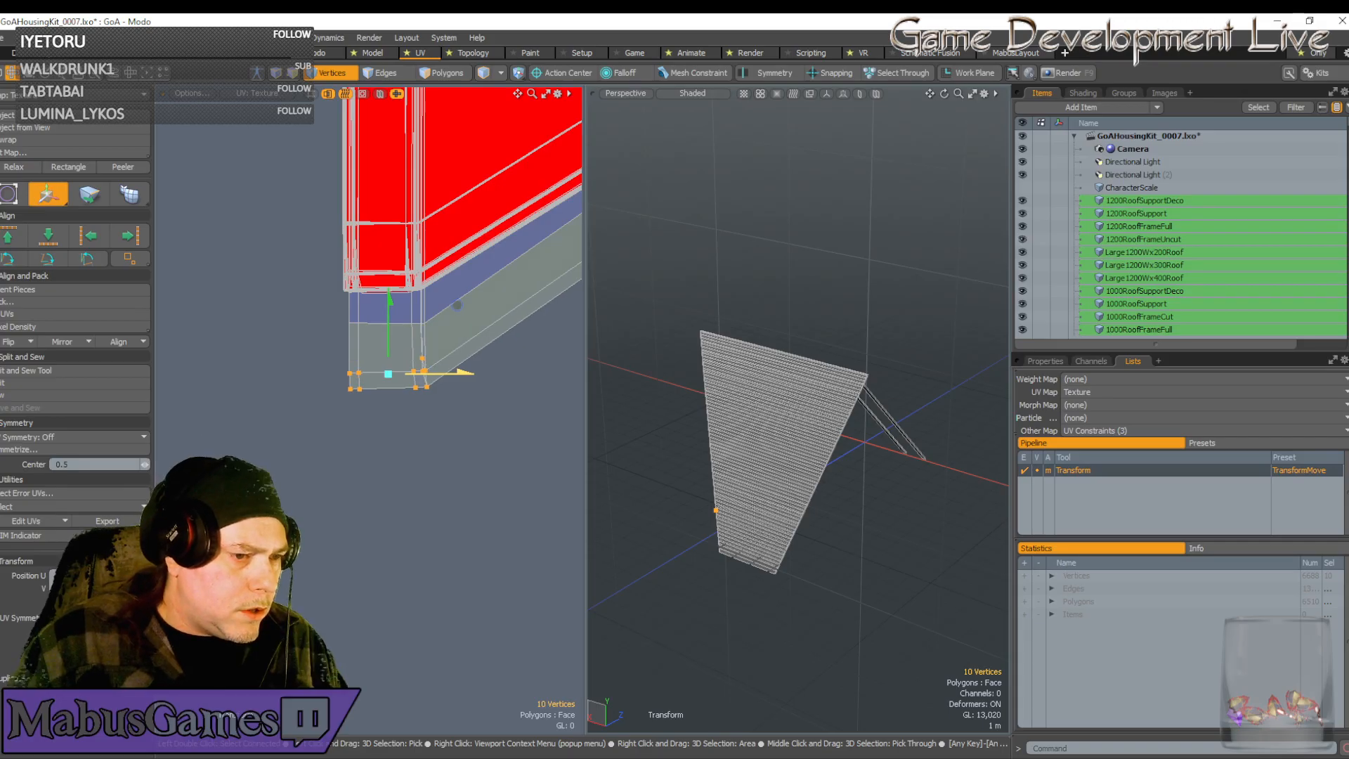
key("q")
right_click_drag(455, 415, 324, 379)
scroll(322, 378, "down", 2)
key("w")
left_click_drag(408, 387, 407, 387)
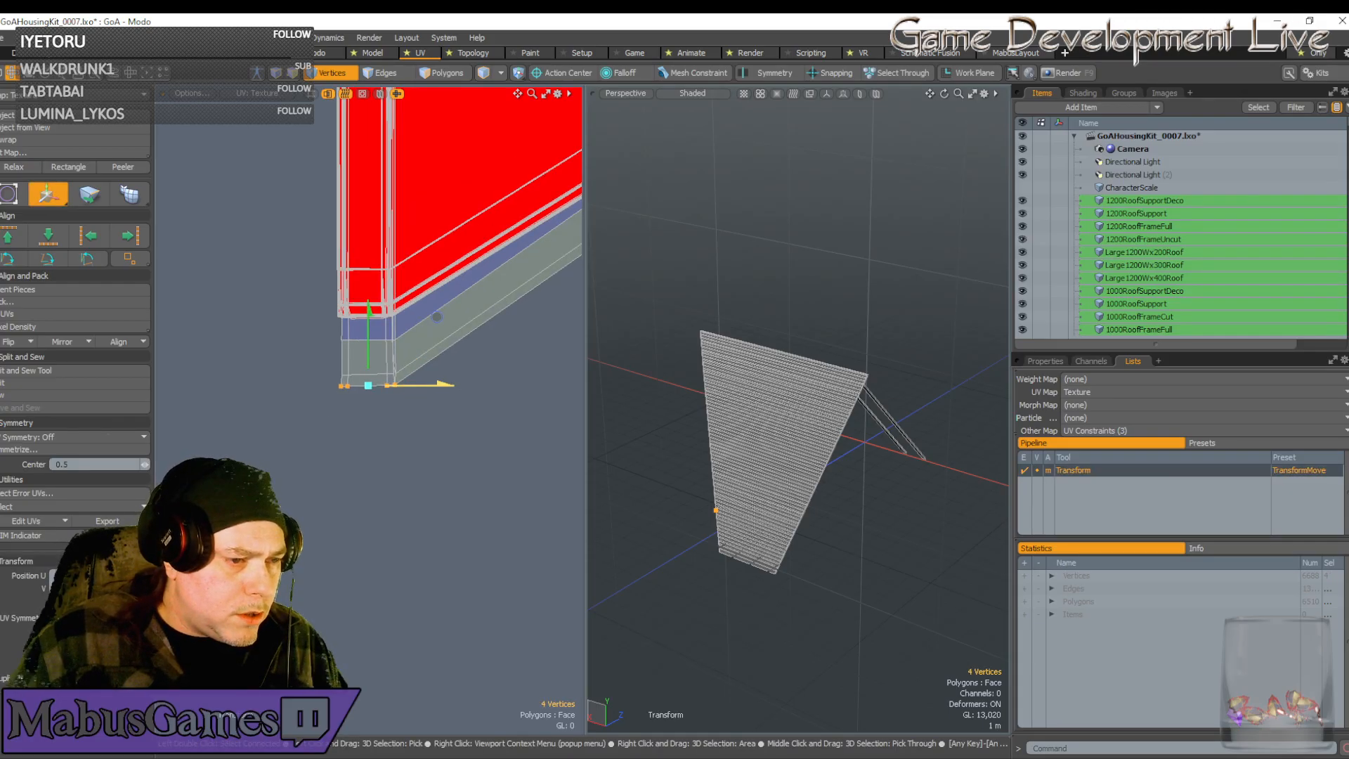
scroll(393, 389, "up", 3)
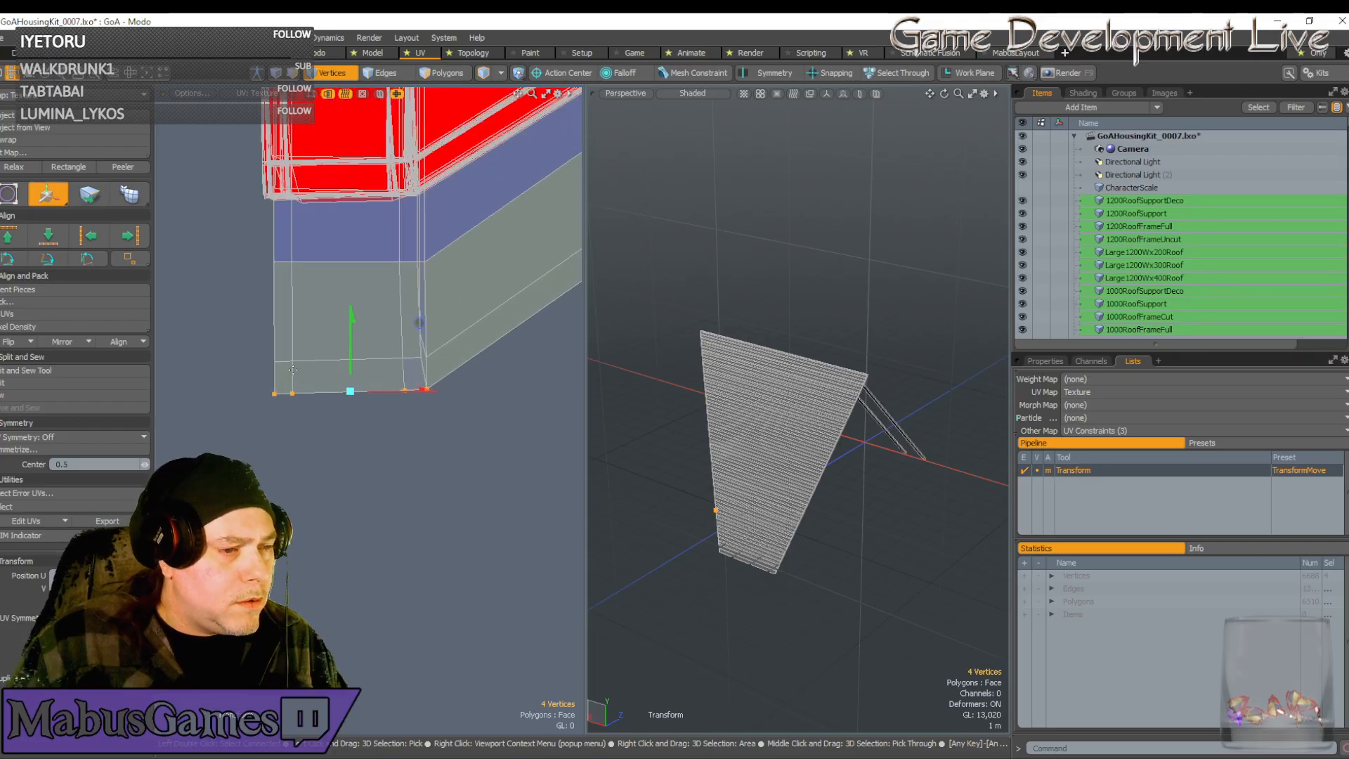
key("q")
Check the two bottom-left vertices and nudge the single corner vertex right into line
right_click_drag(247, 336, 315, 384)
scroll(316, 384, "up", 2)
key("w")
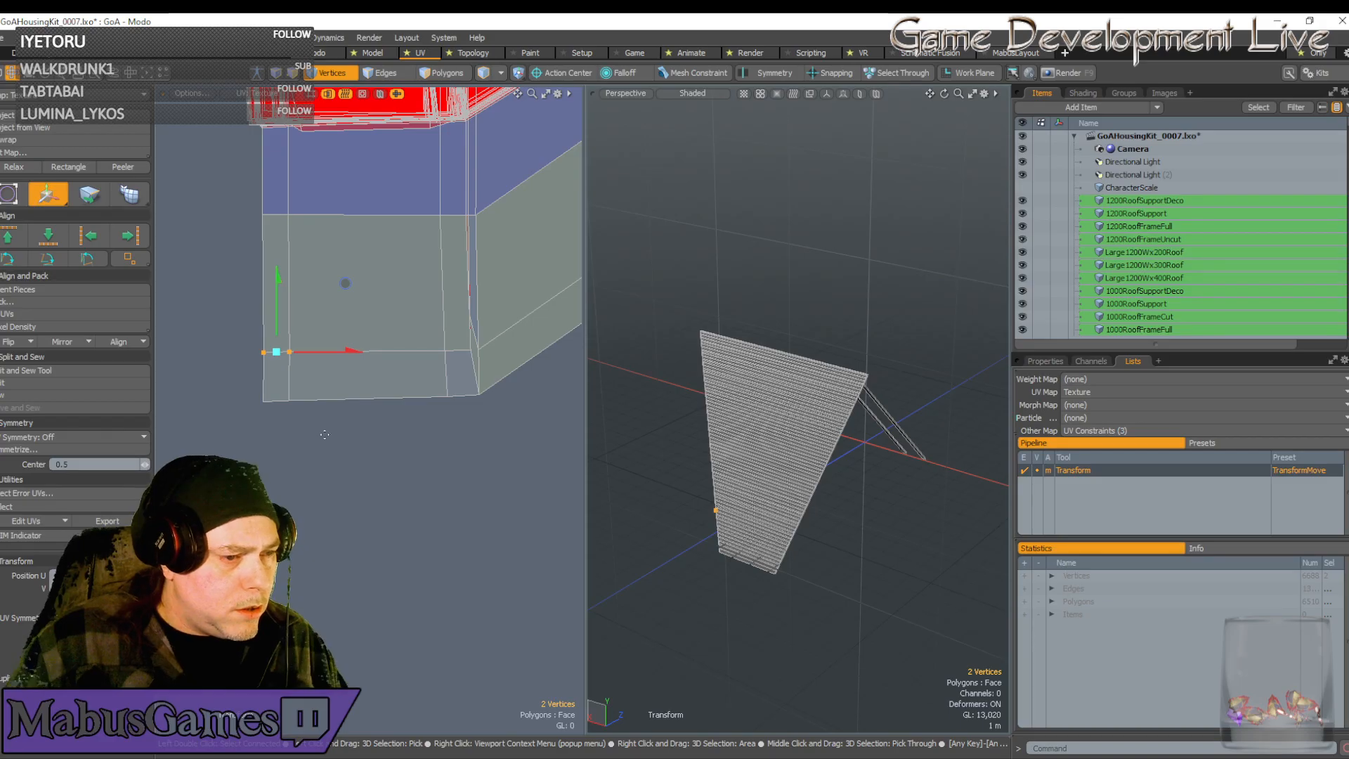
key("q")
right_click_drag(333, 437, 258, 368)
key("w")
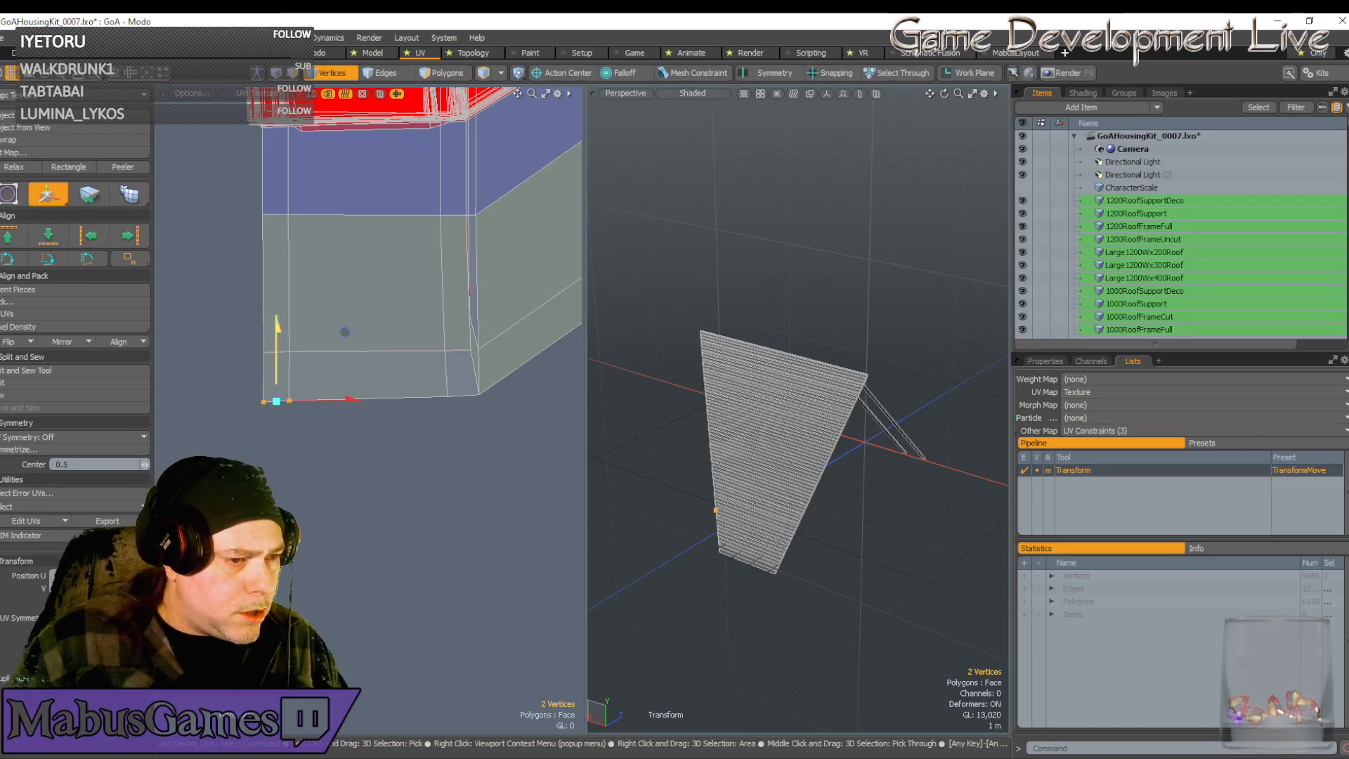
key("q")
right_click_drag(411, 263, 495, 336)
key("w")
left_click_drag(497, 309, 499, 310)
key("q")
Move the lower UV island up onto the red strip, pivoting from its corner
scroll(520, 453, "down", 5)
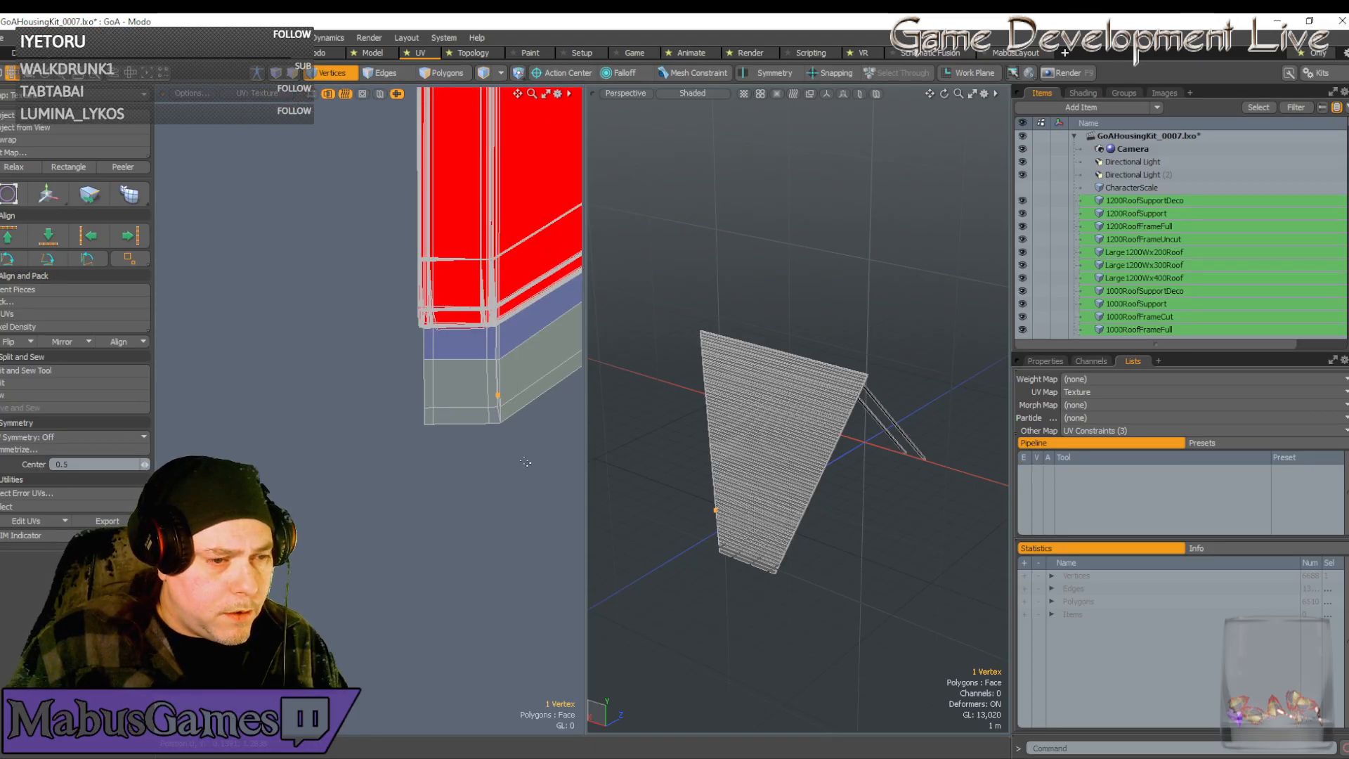
right_click_drag(526, 461, 405, 345)
key("w")
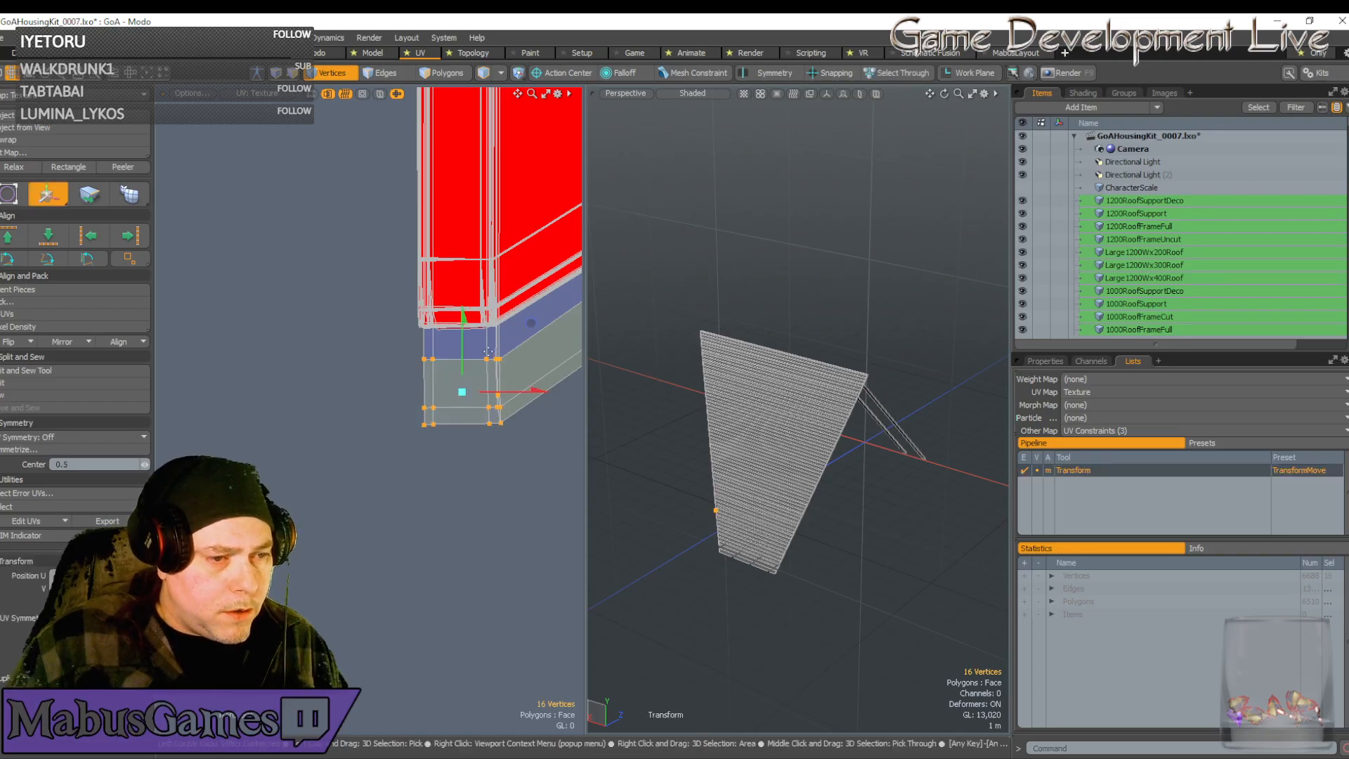
left_click(488, 353)
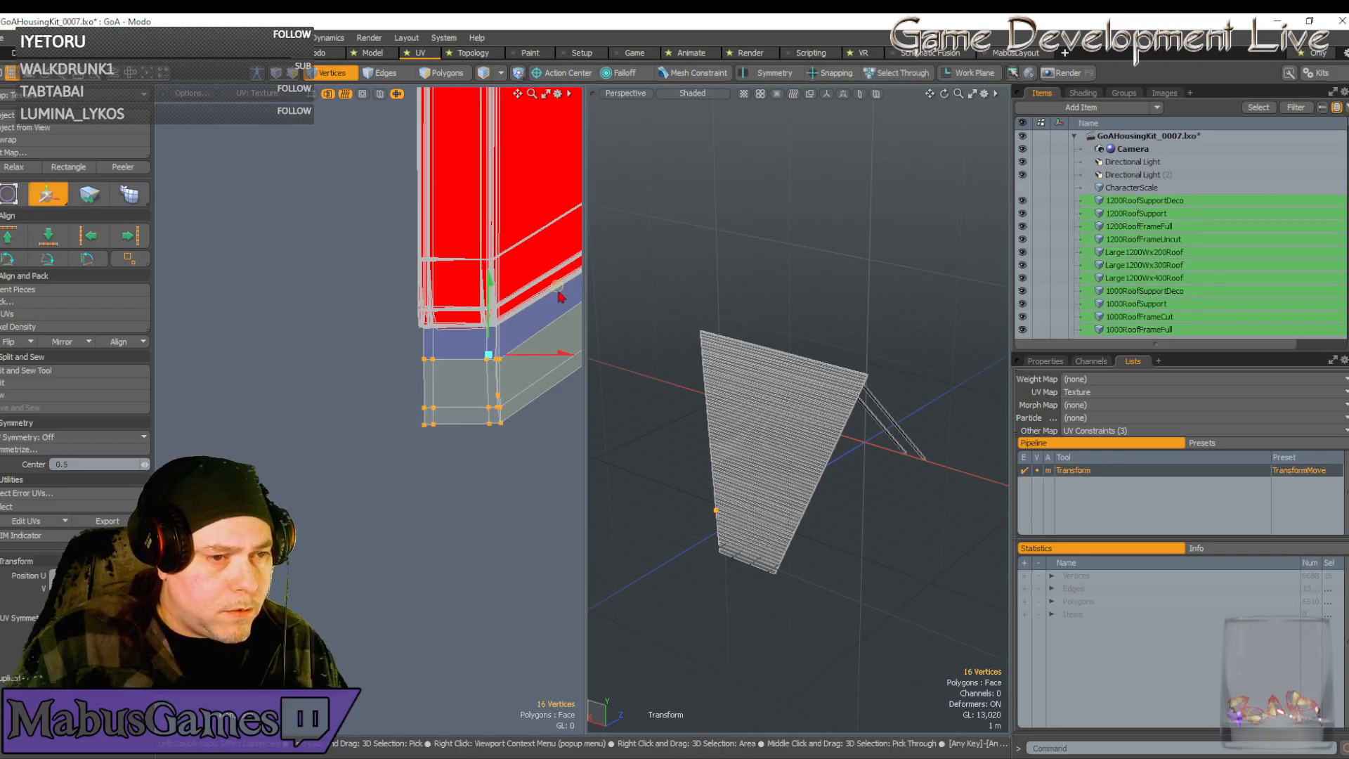
left_click_drag(557, 288, 551, 185)
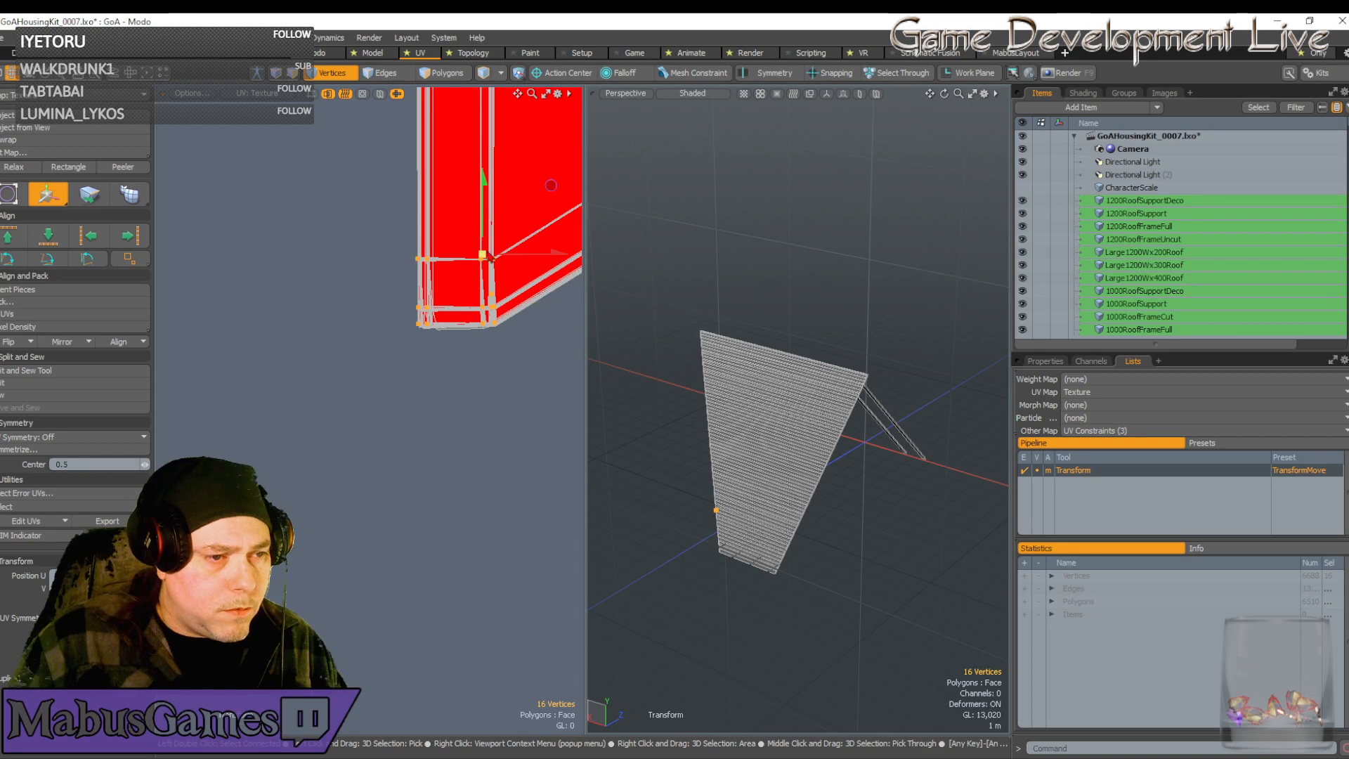
Relocate the pivot onto the strip edge and snap the island into place
scroll(487, 254, "up", 5)
scroll(472, 266, "up", 5)
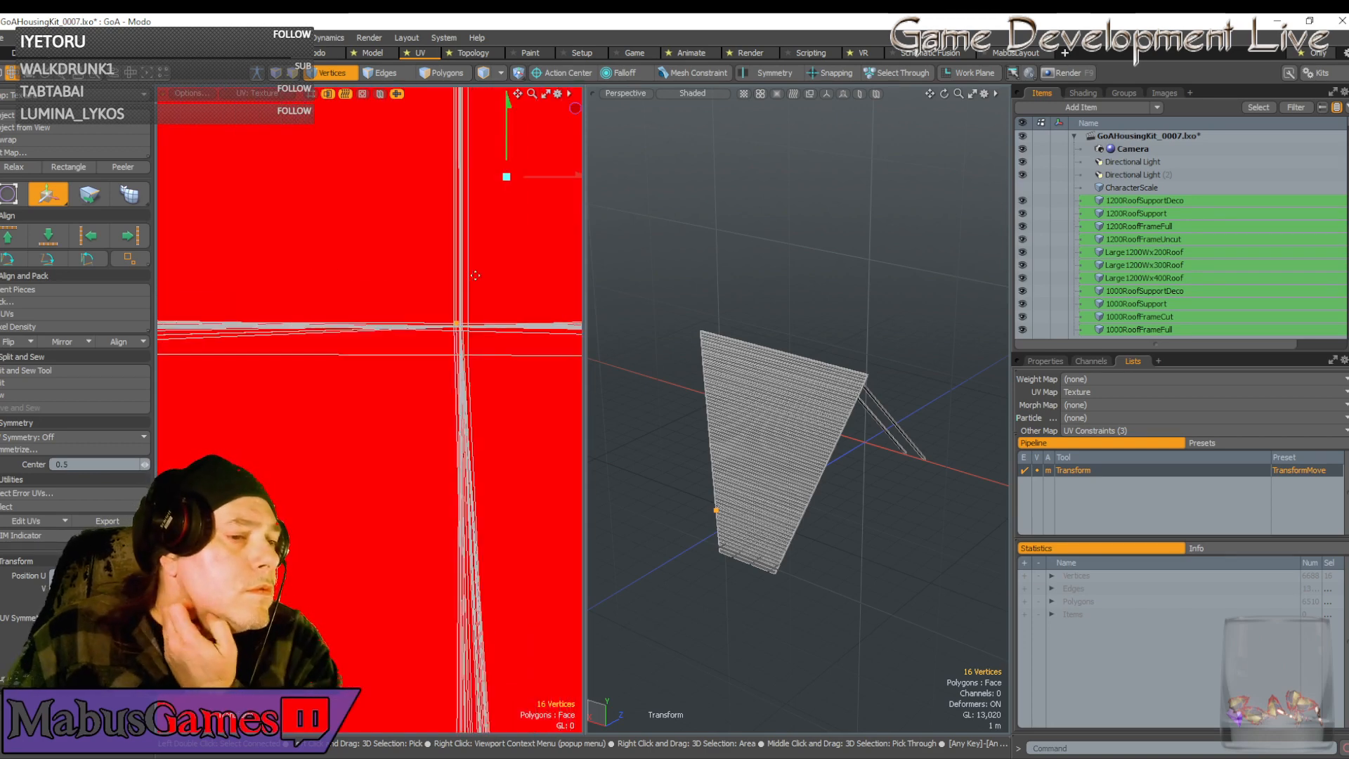
left_click(477, 329)
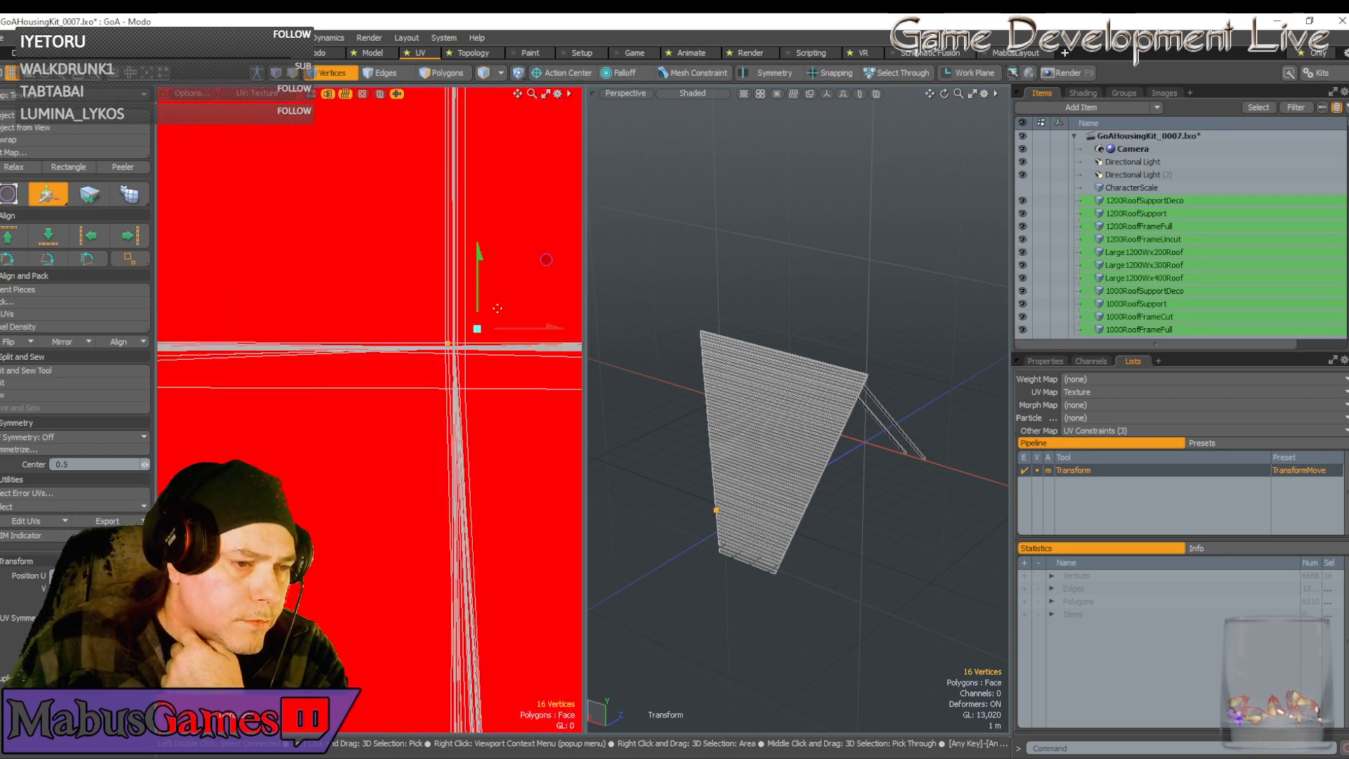
left_click_drag(547, 261, 553, 264)
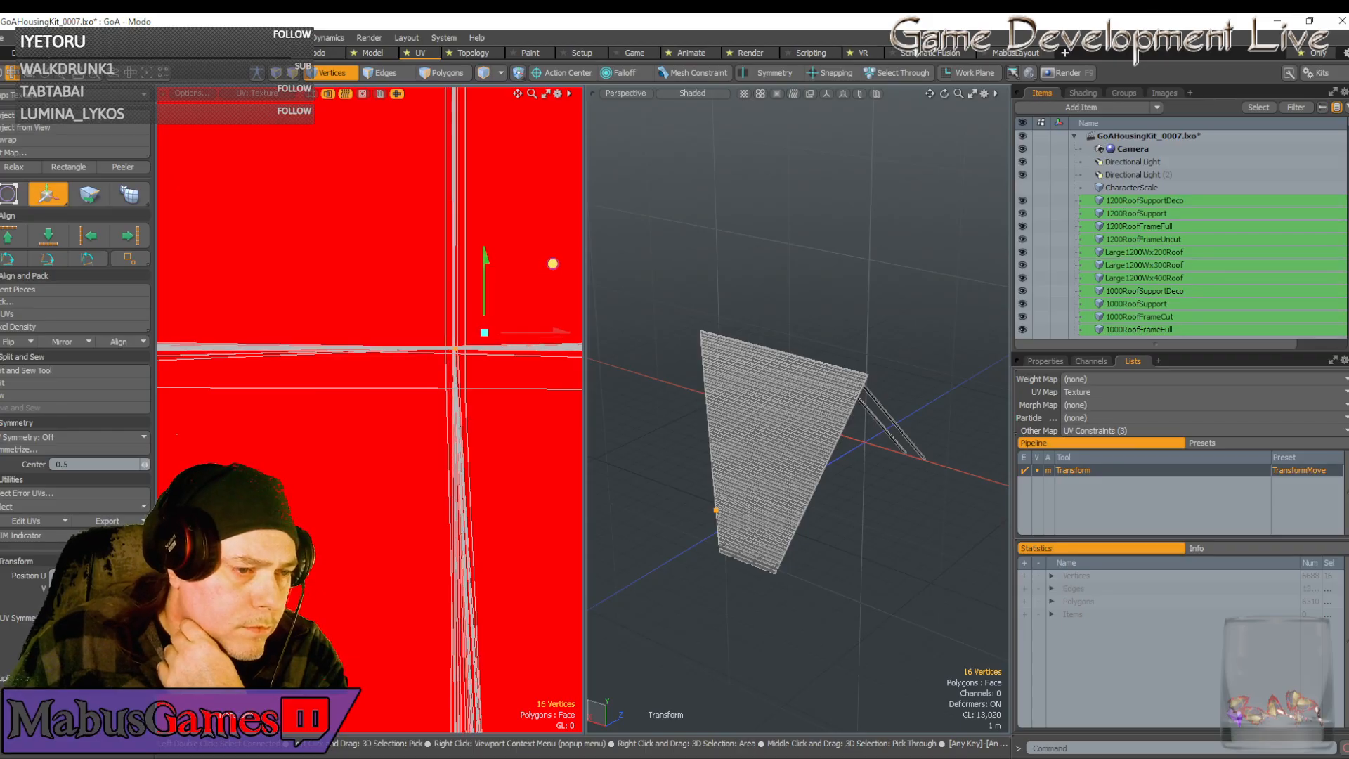
scroll(553, 264, "down", 8)
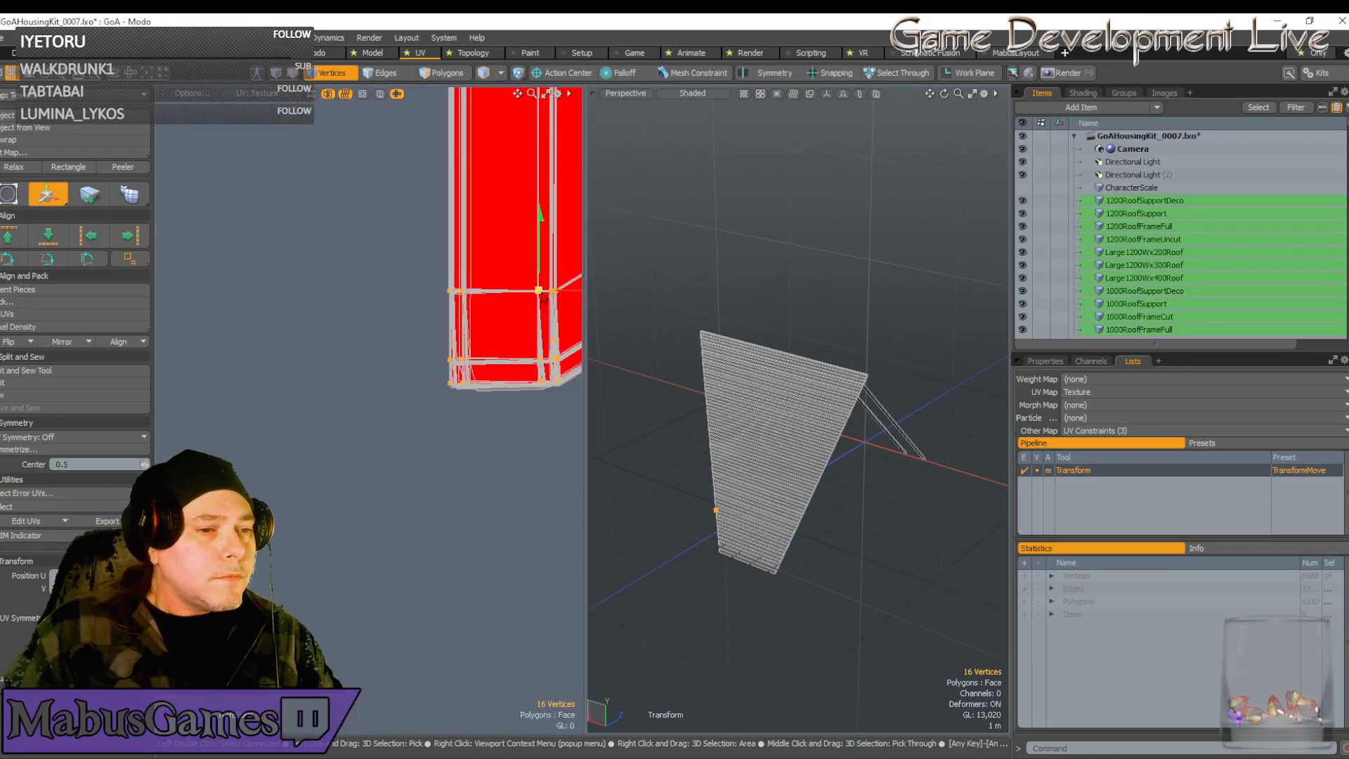
scroll(540, 302, "down", 6)
left_click_drag(541, 302, 488, 452, "alt")
Select the seven vertices along the UV island's right edge near its lower-right corner
scroll(490, 317, "up", 5)
scroll(488, 317, "down", 6)
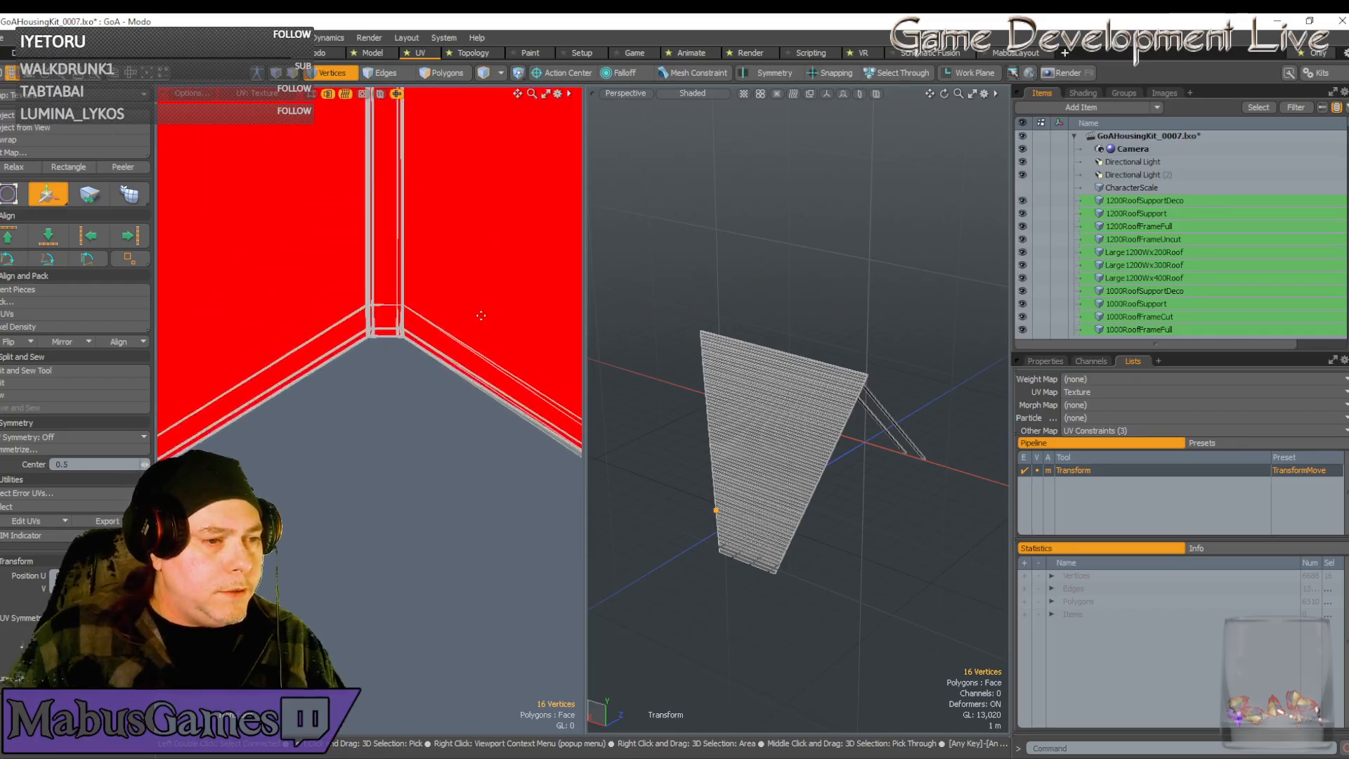
scroll(481, 316, "down", 5)
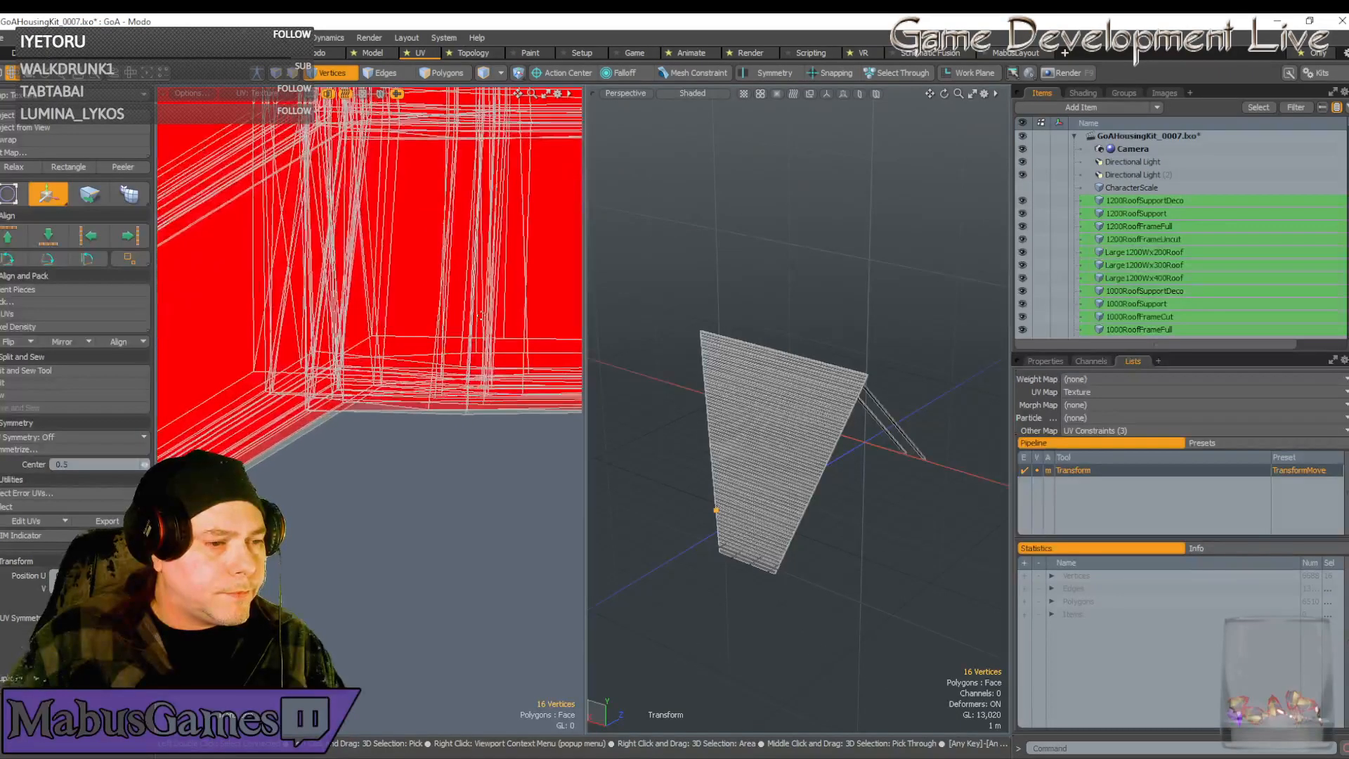
scroll(480, 315, "down", 8)
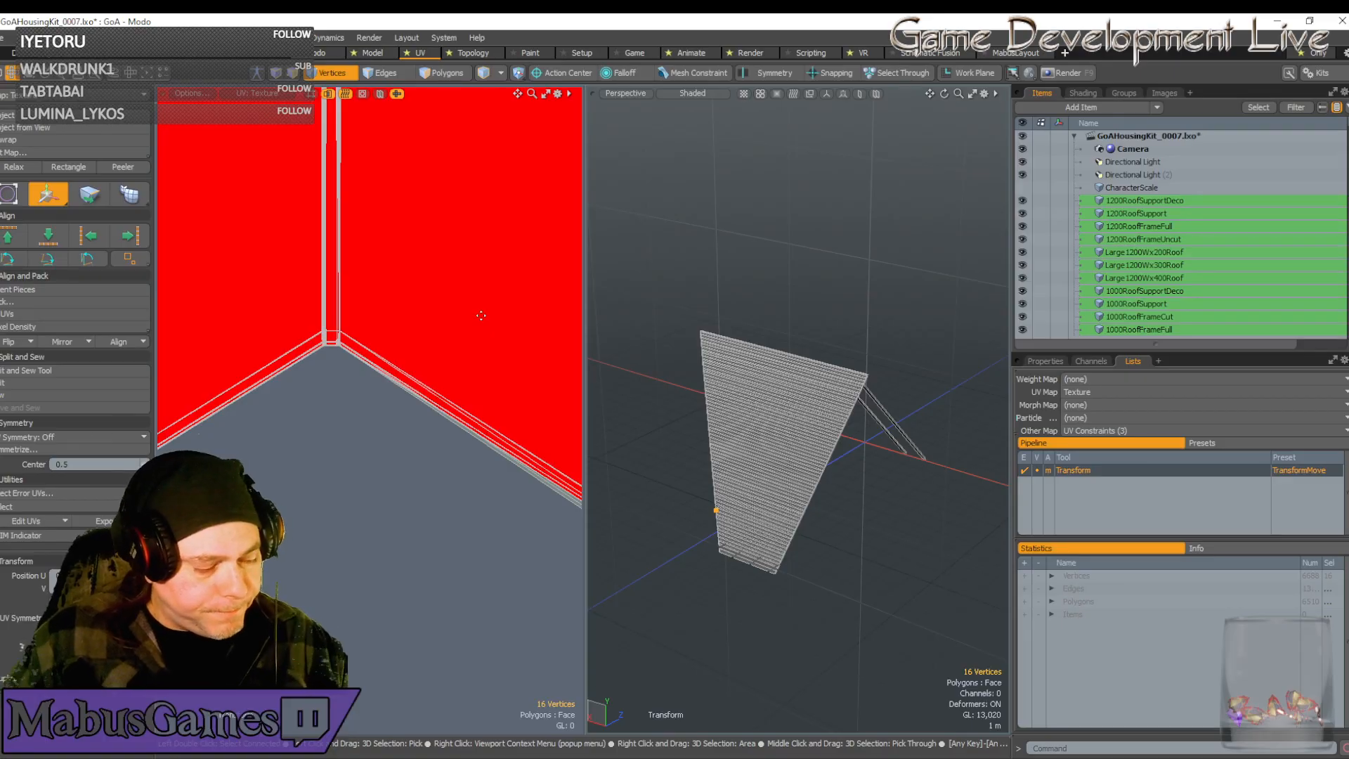
scroll(481, 315, "down", 8)
scroll(481, 316, "up", 3)
left_click_drag(420, 384, 371, 384, "alt")
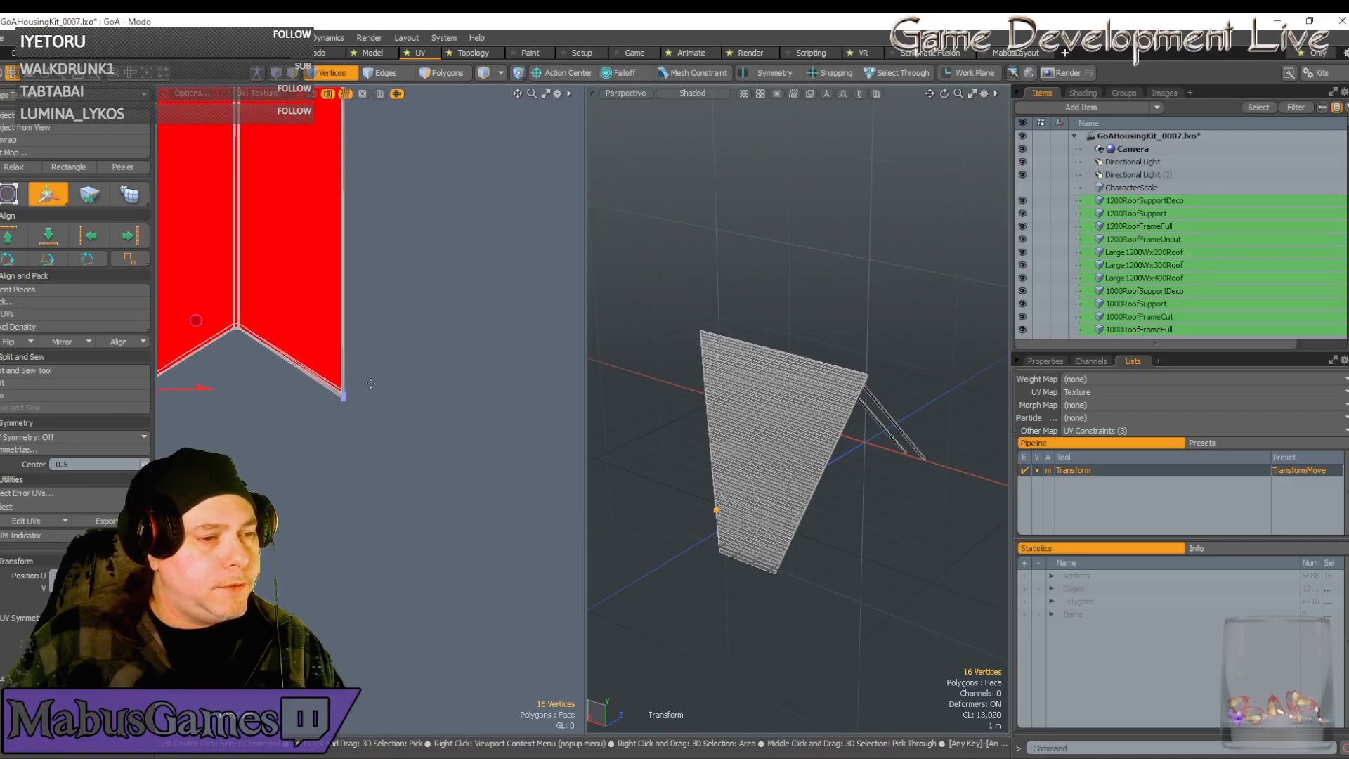
scroll(370, 384, "up", 8)
left_click_drag(232, 253, 366, 350, "alt")
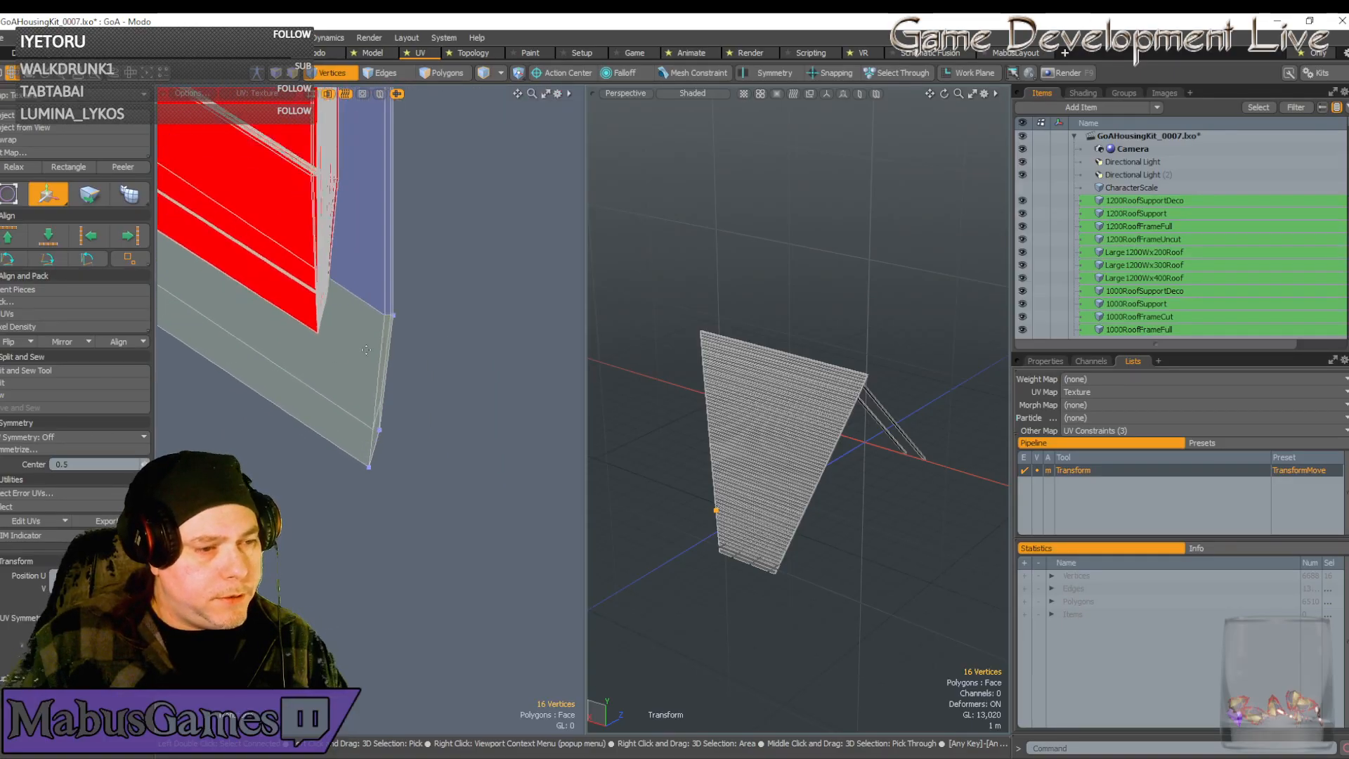
scroll(369, 463, "up", 3)
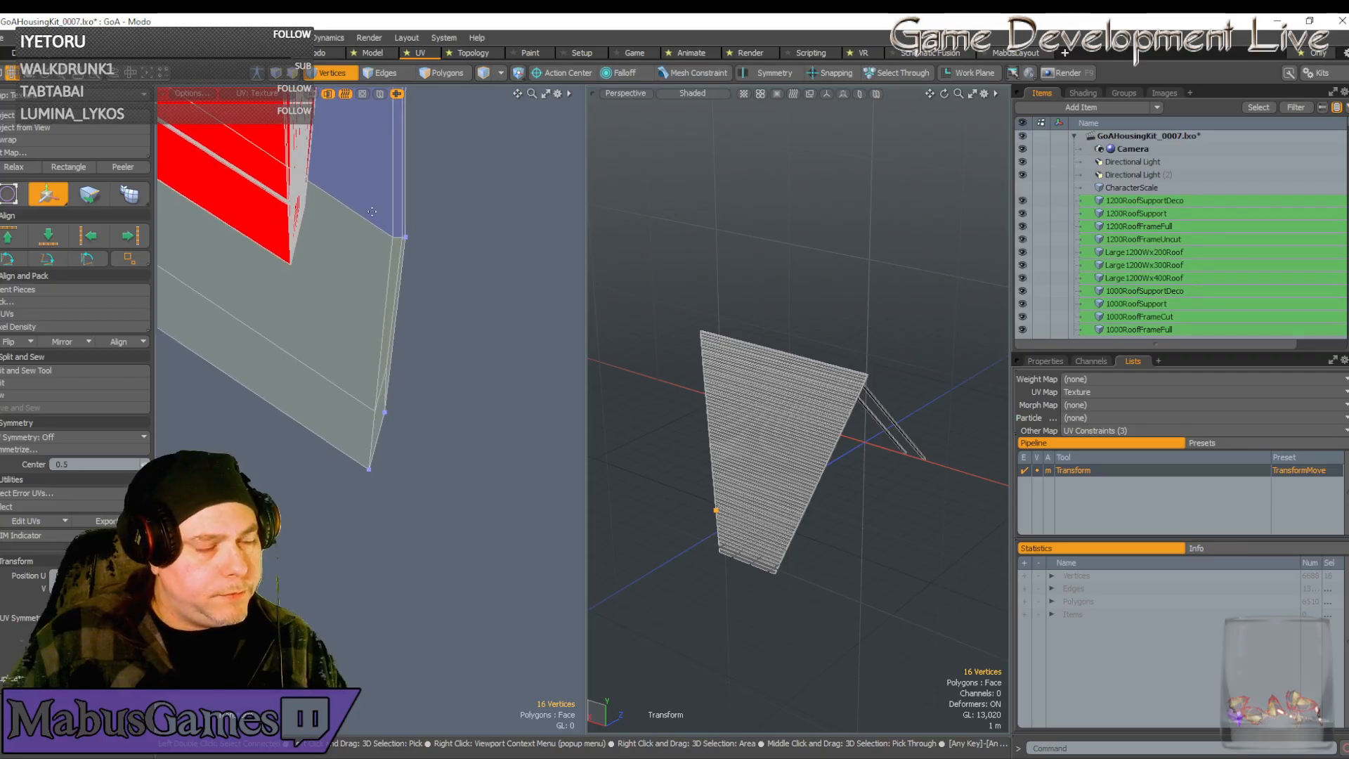
key("space")
left_click_drag(347, 194, 447, 508)
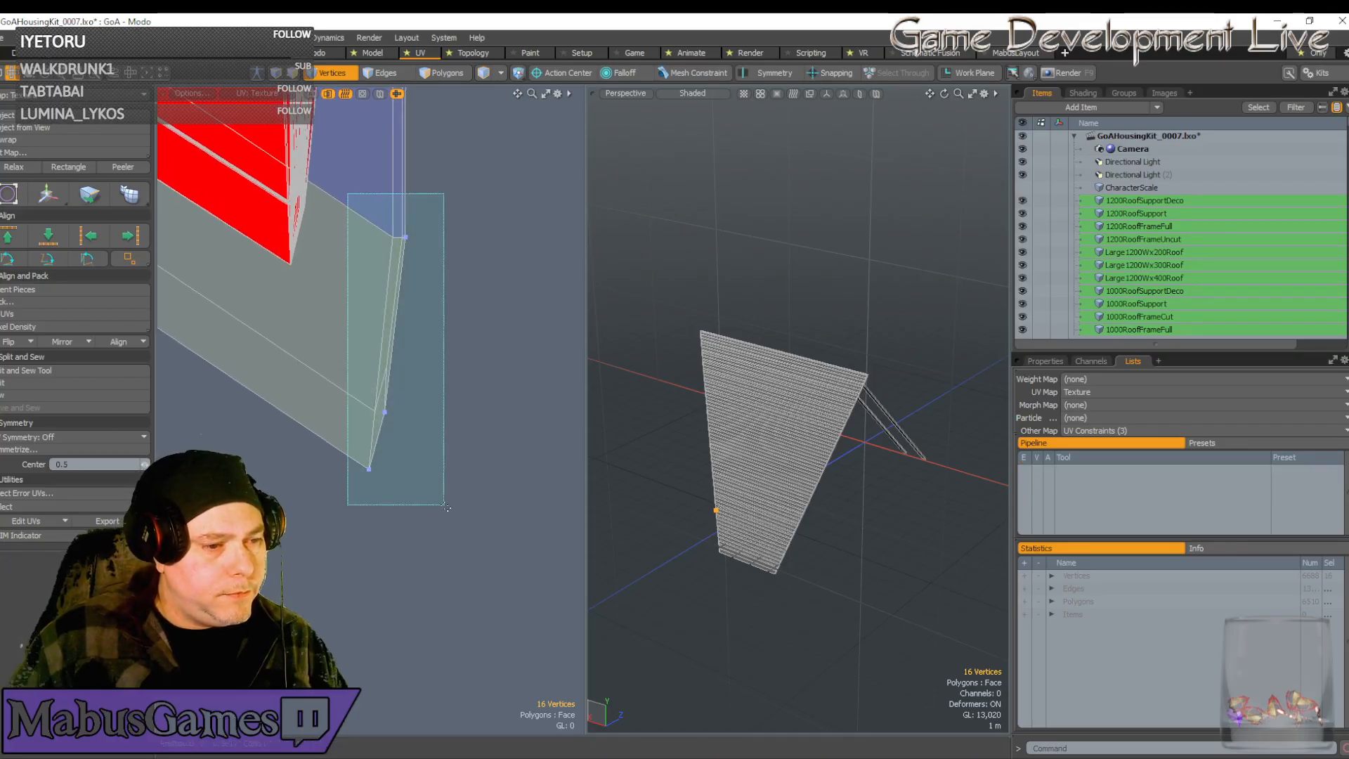
right_click_drag(447, 508, 446, 507)
Move the seven selected vertices down toward the strip's pointed tip
key("w")
scroll(394, 361, "down", 3)
left_click_drag(460, 289, 451, 84, "alt")
scroll(378, 218, "up", 6)
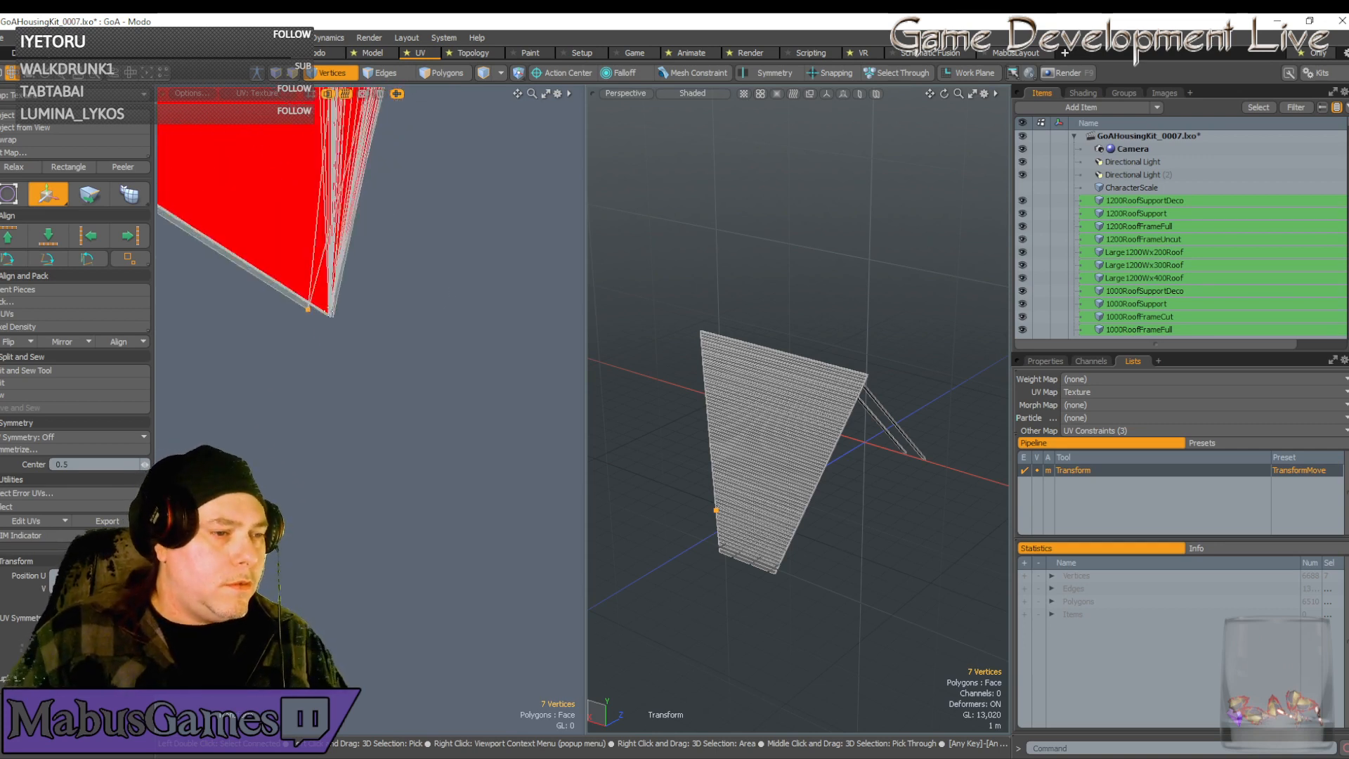
Shift the seven right-edge vertices right and slightly down to align with the red strip's tip
left_click(343, 310)
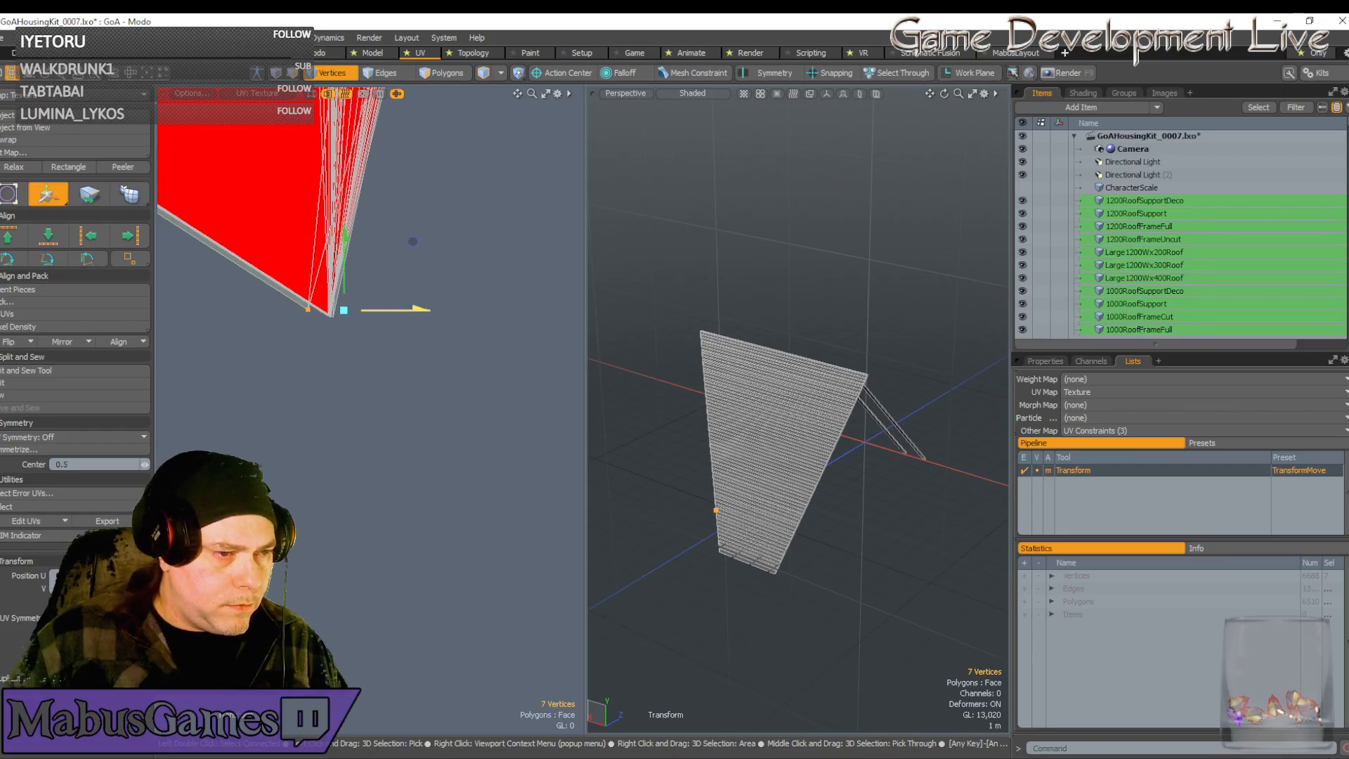
left_click_drag(413, 241, 436, 241)
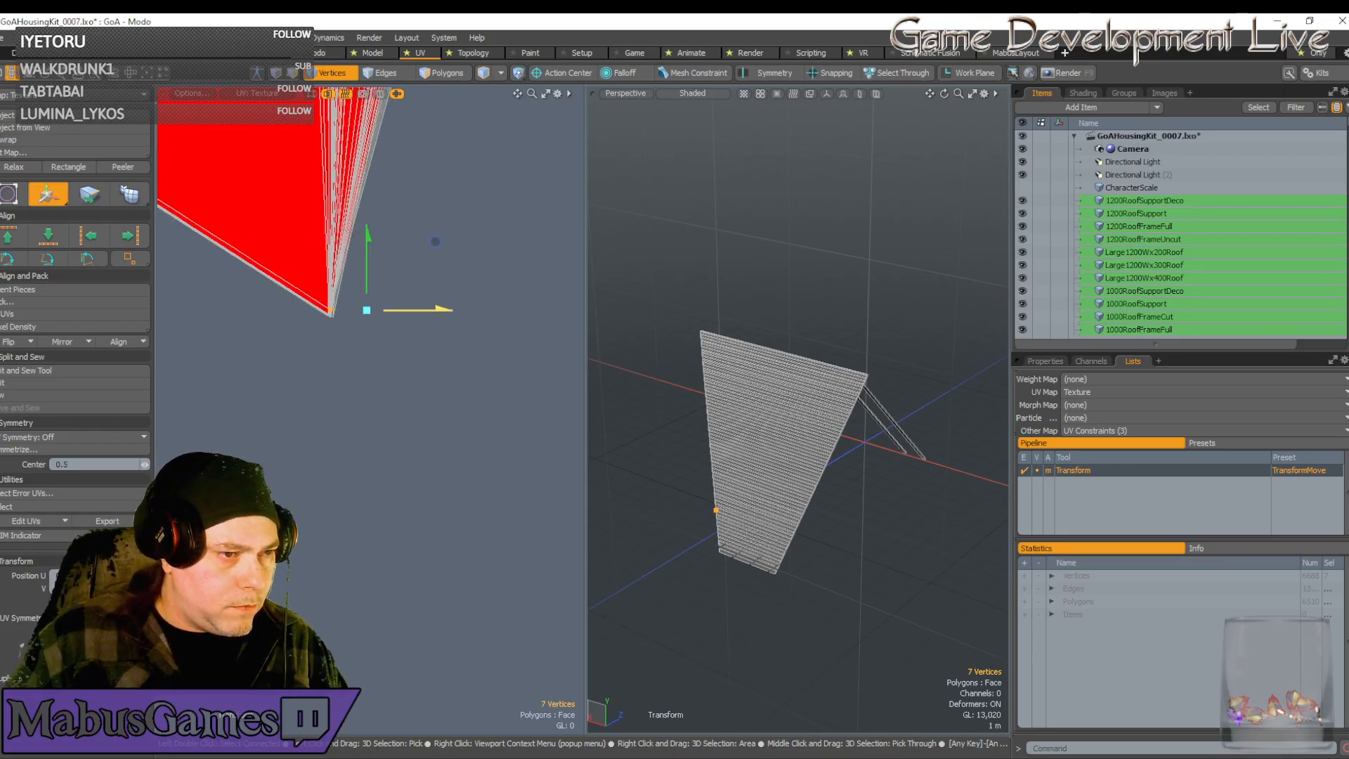
scroll(458, 217, "down", 5)
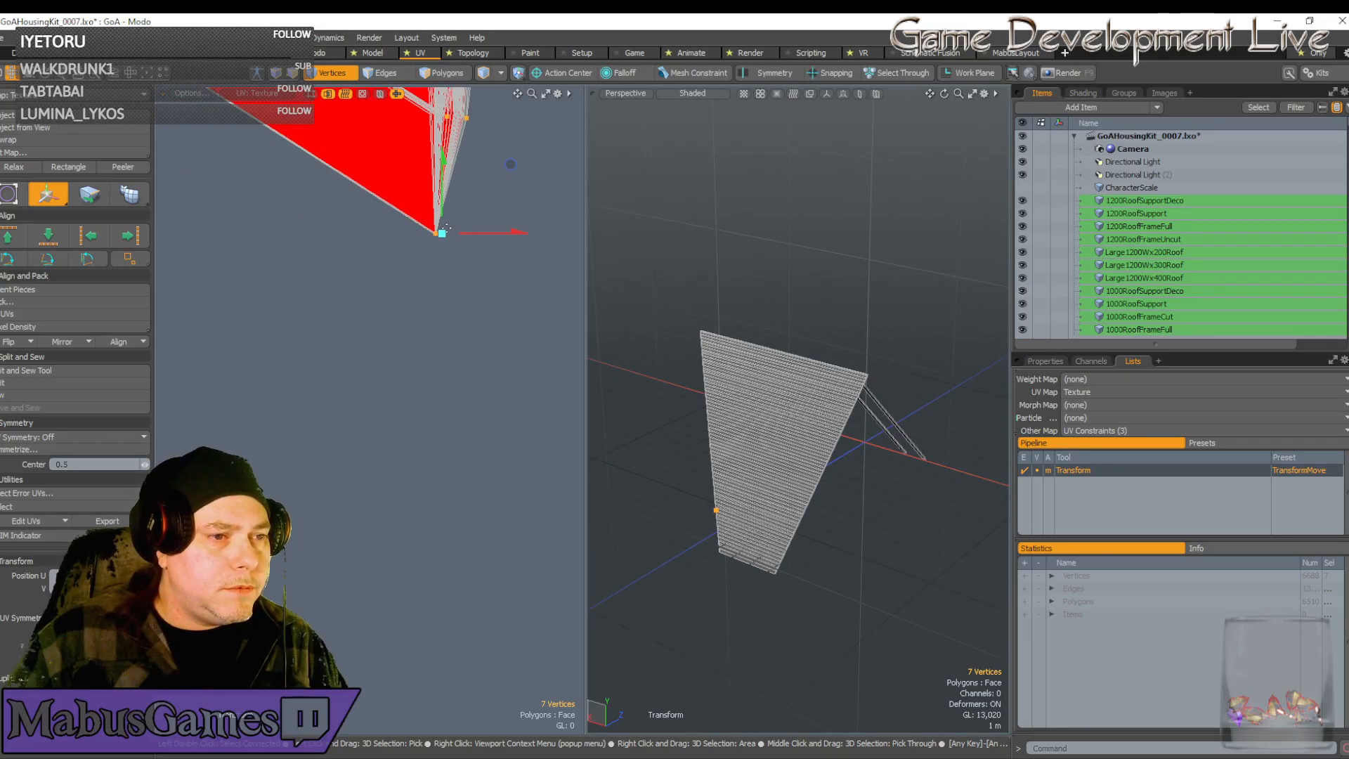
scroll(446, 229, "up", 5)
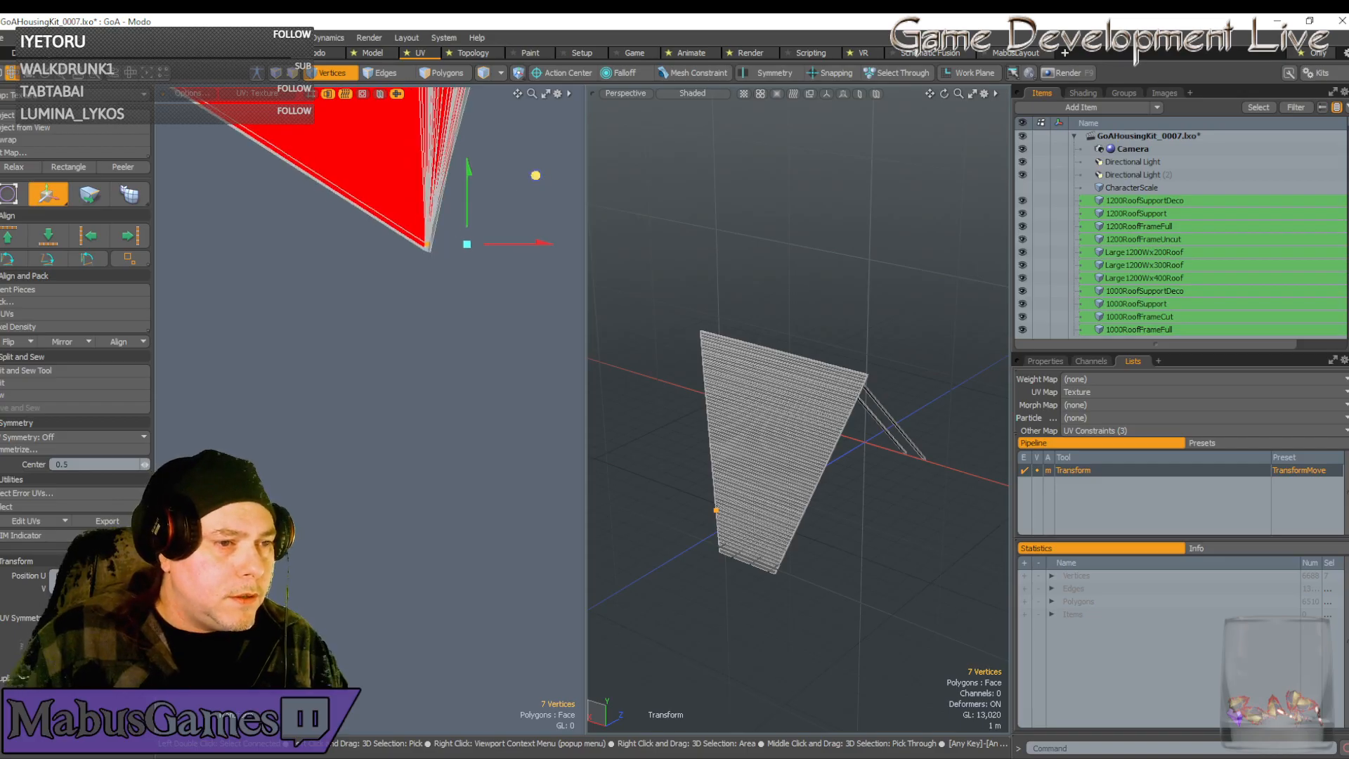
left_click_drag(535, 175, 535, 180)
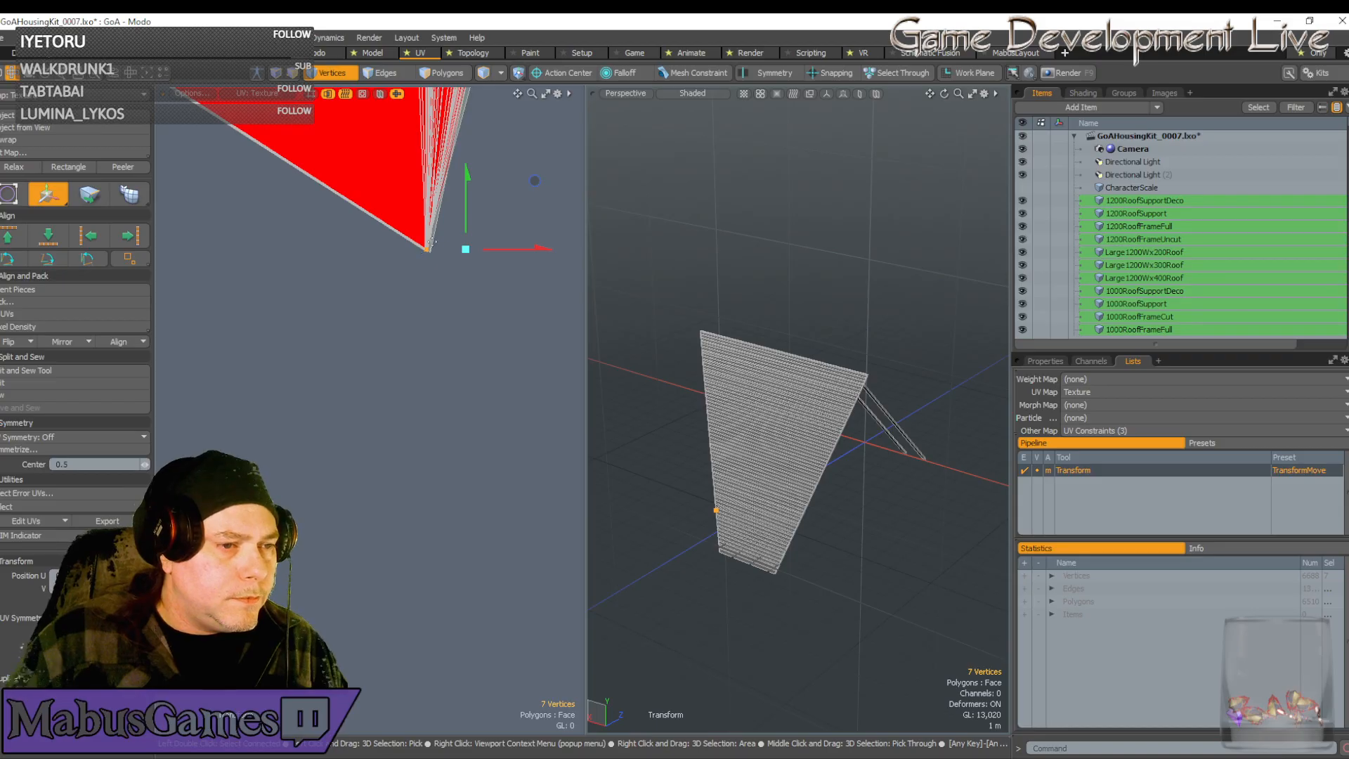
scroll(437, 249, "down", 6)
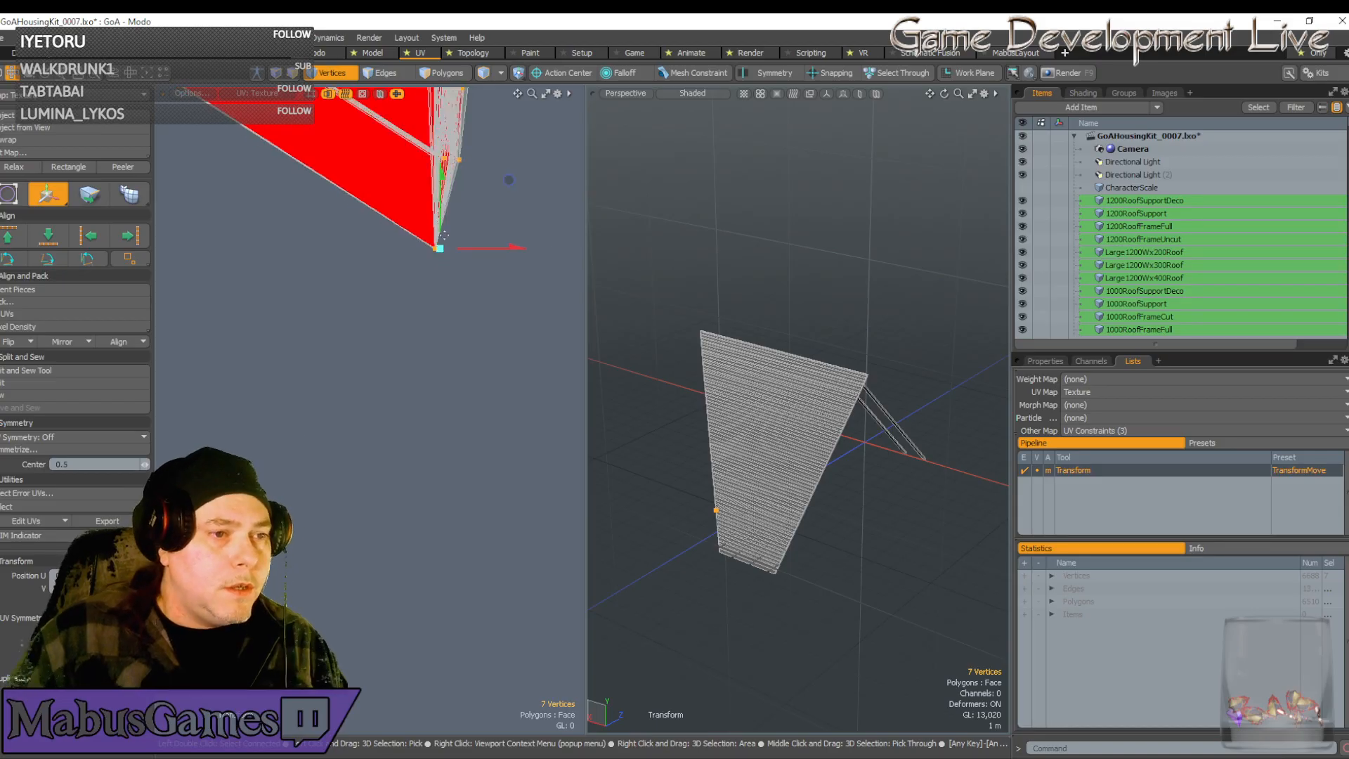
left_click_drag(436, 249, 406, 638, "alt")
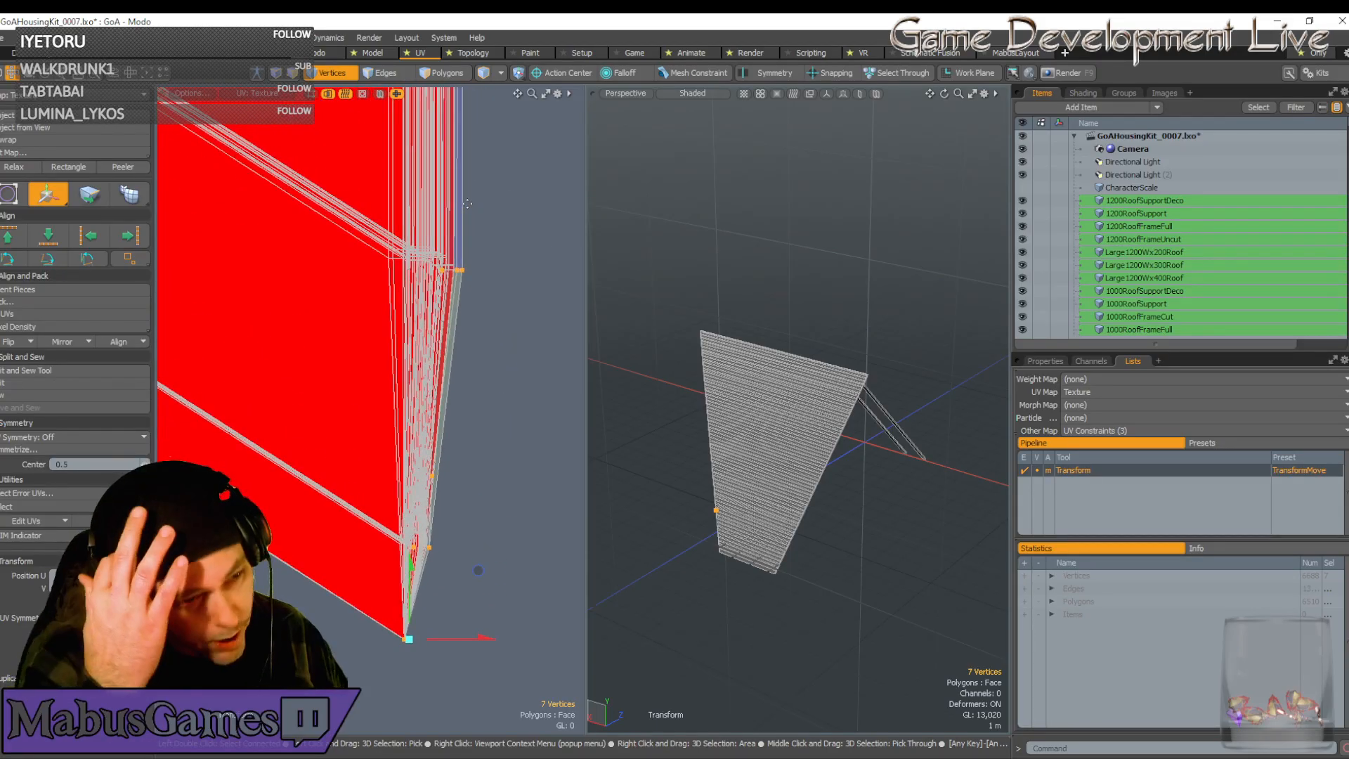
left_click_drag(468, 204, 467, 154, "alt")
left_click_drag(467, 153, 476, 316, "ctrl+alt")
scroll(476, 316, "down", 6)
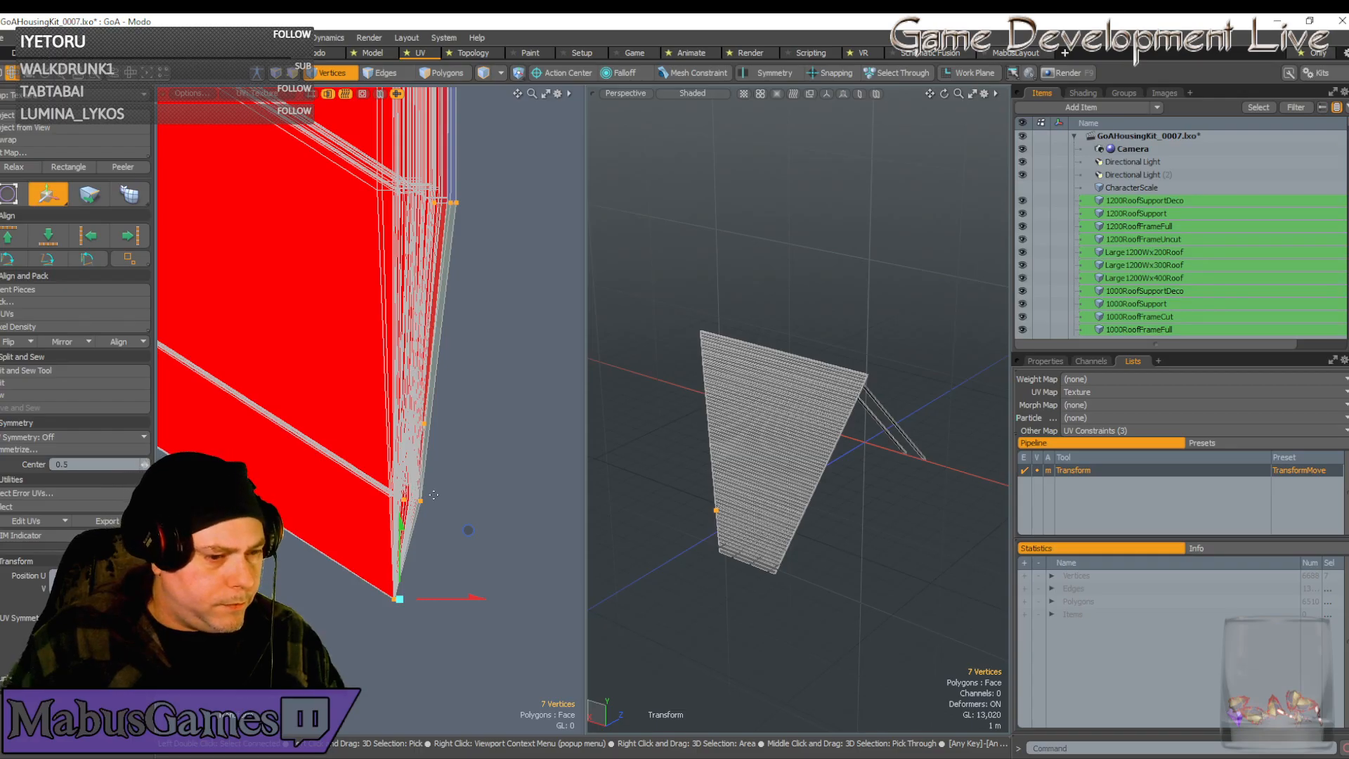
key("space")
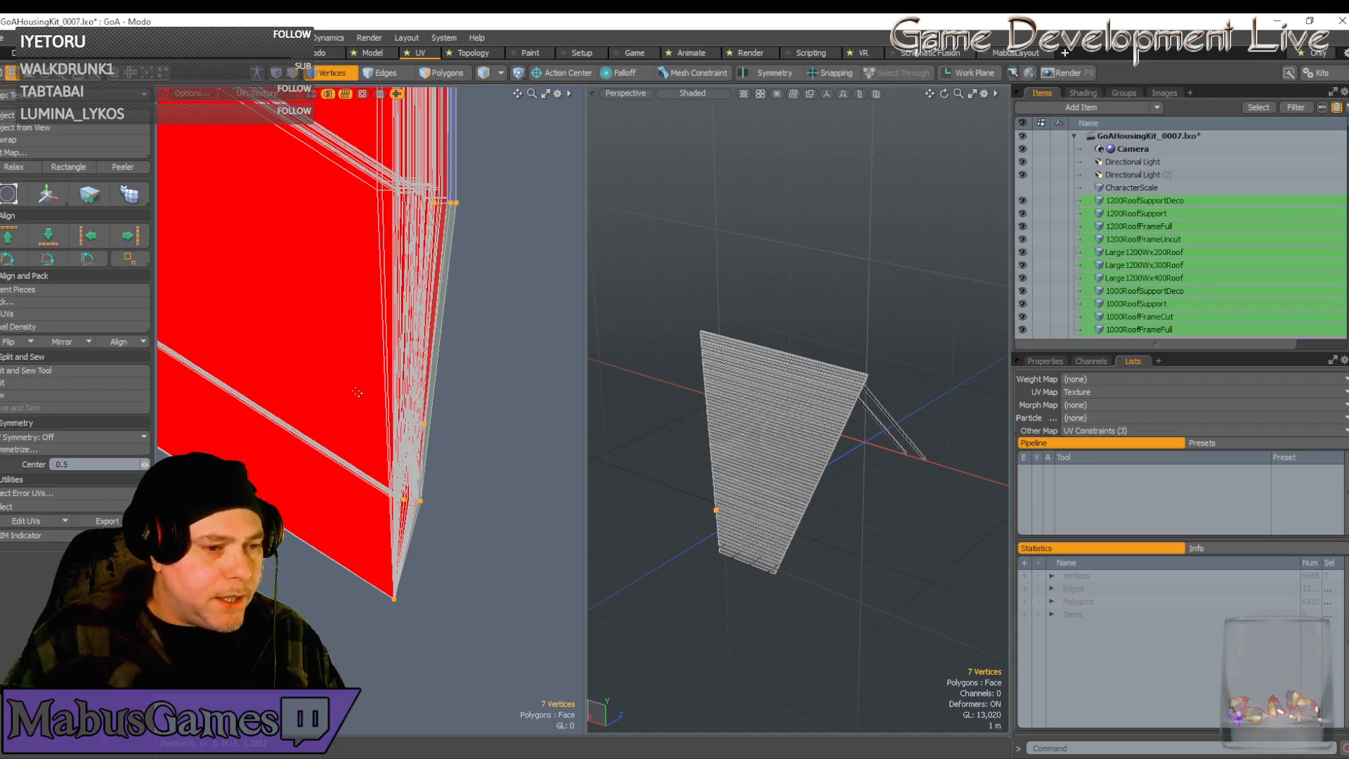
Narrow the selection to the three vertices at the strip's upper corner
left_click_drag(354, 388, 466, 520)
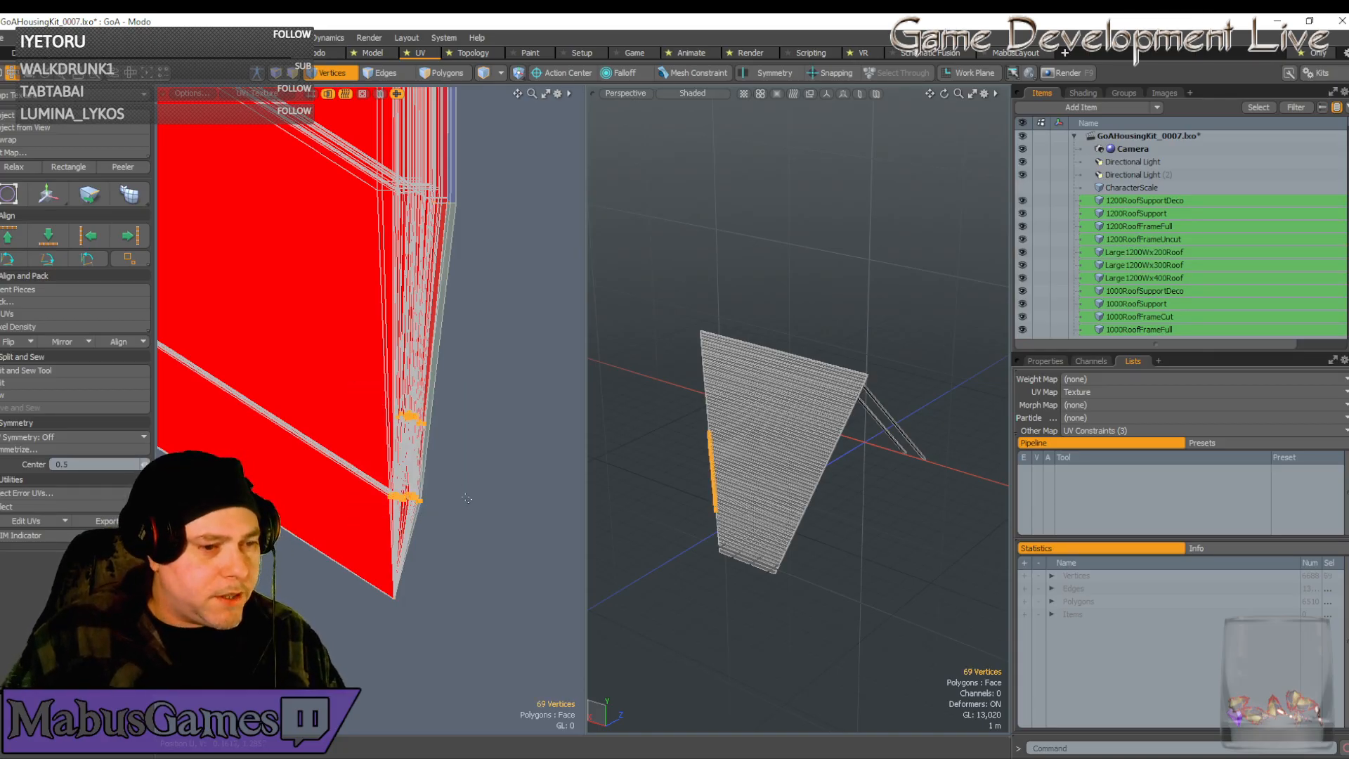
key("w")
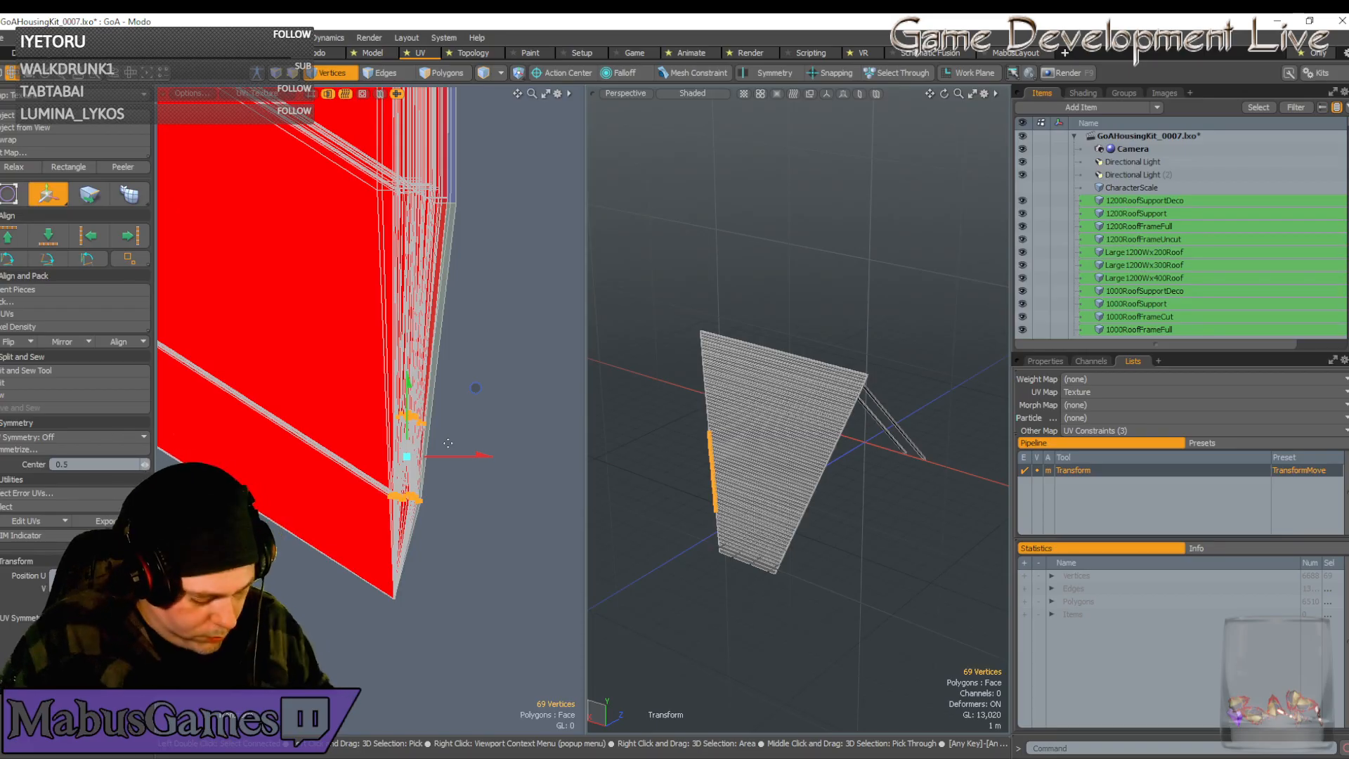
key("space")
key("ctrl+z")
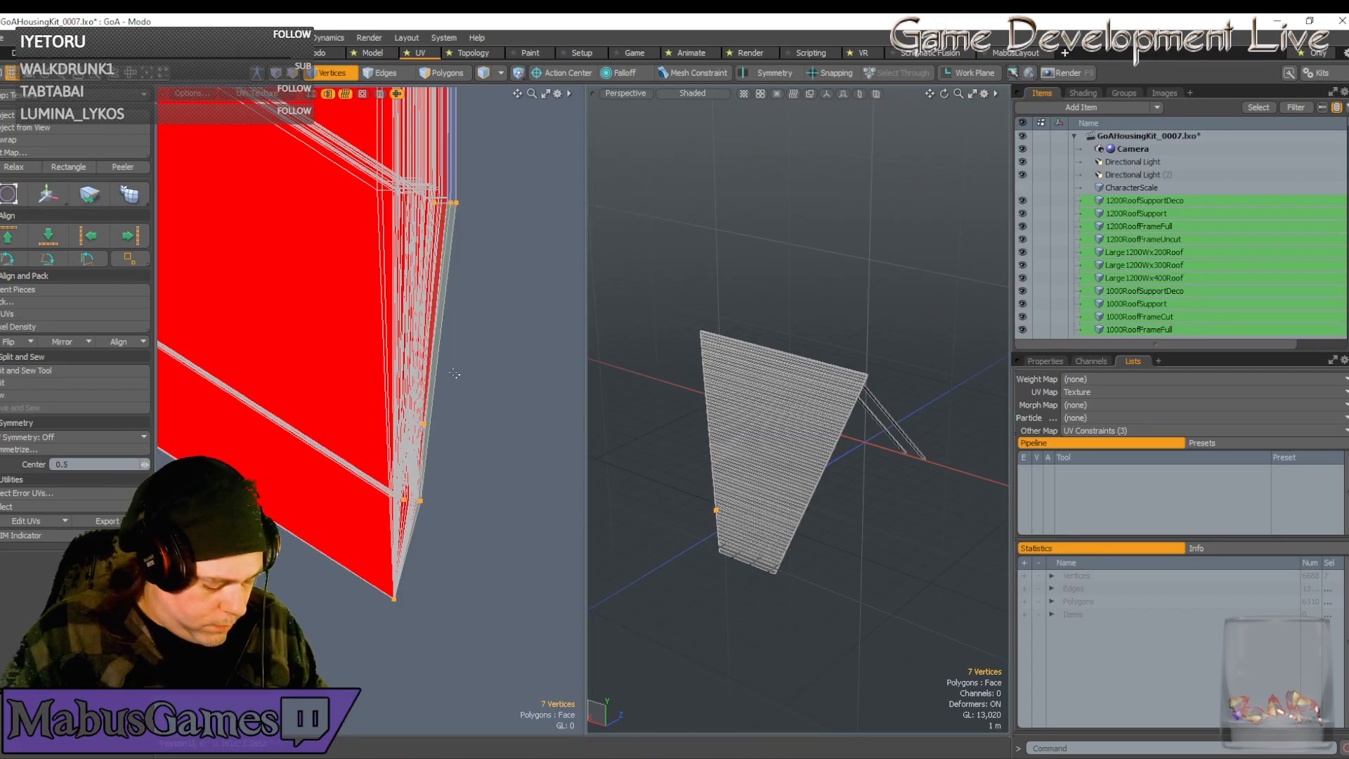
key("ctrl+z")
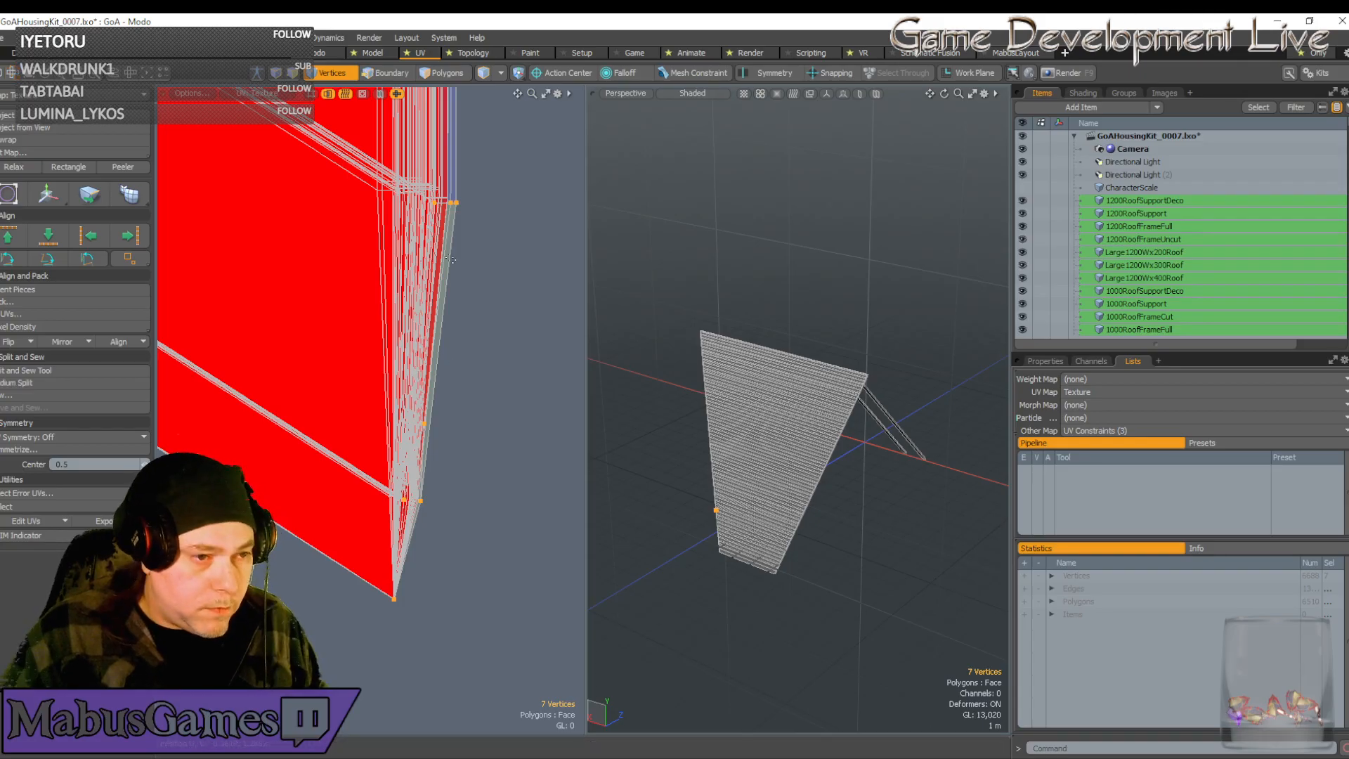
left_click_drag(430, 627, 370, 568, "ctrl")
Move the three corner vertices slightly left and up into line with the strip edge
key("w")
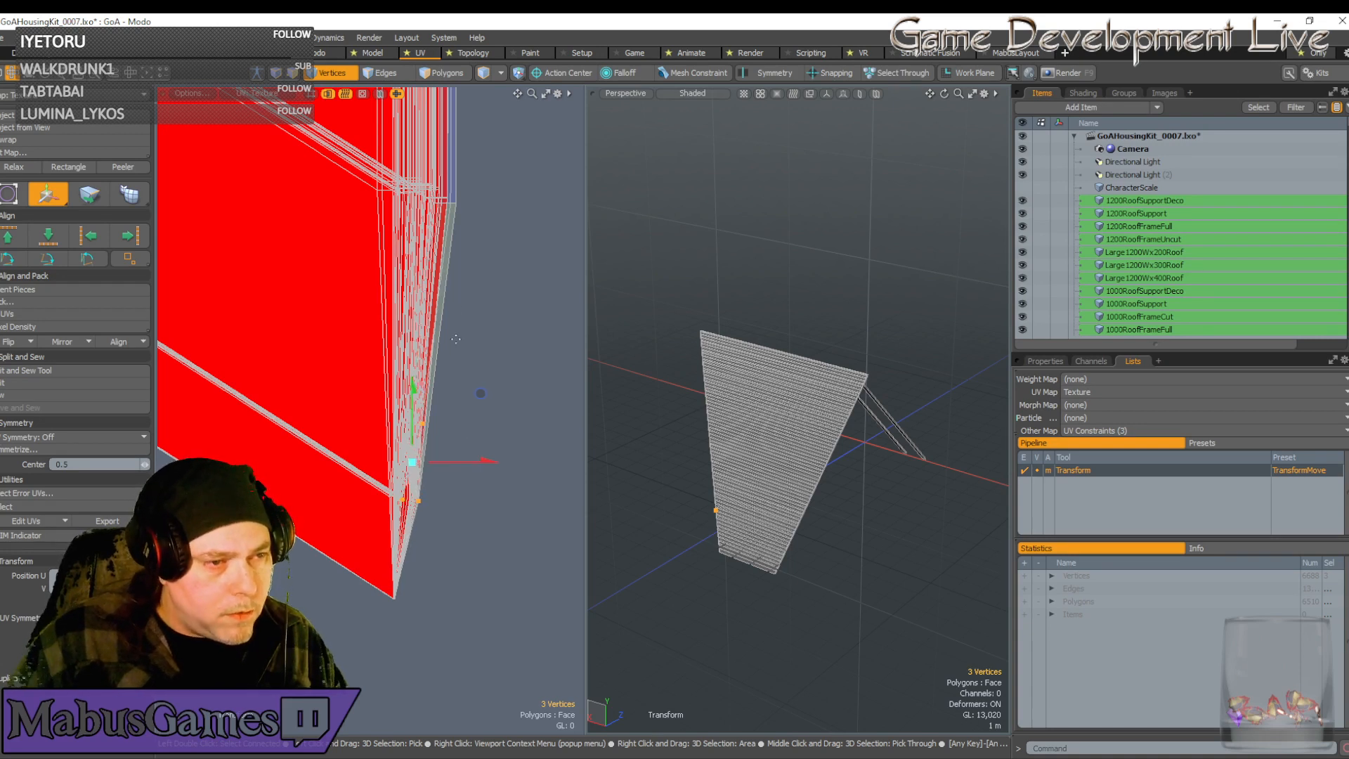
key("space")
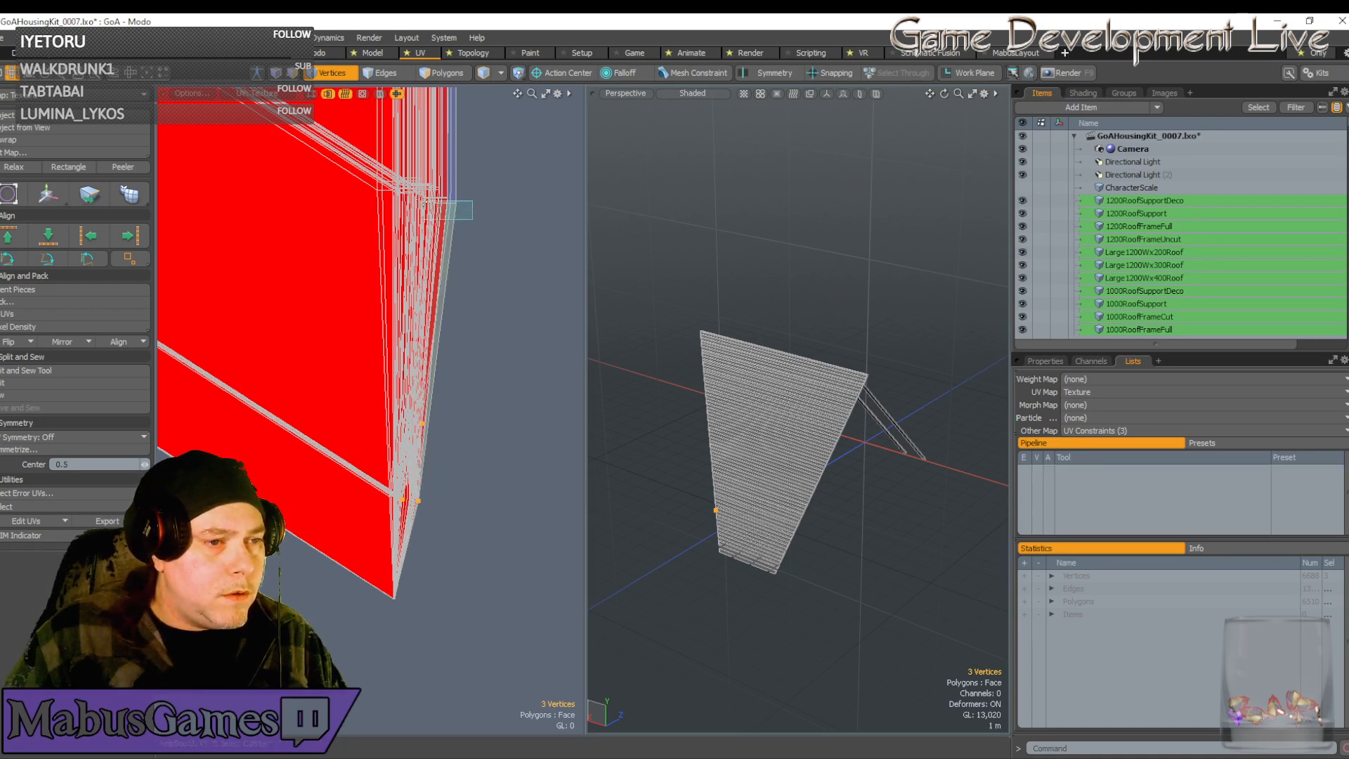
key("w")
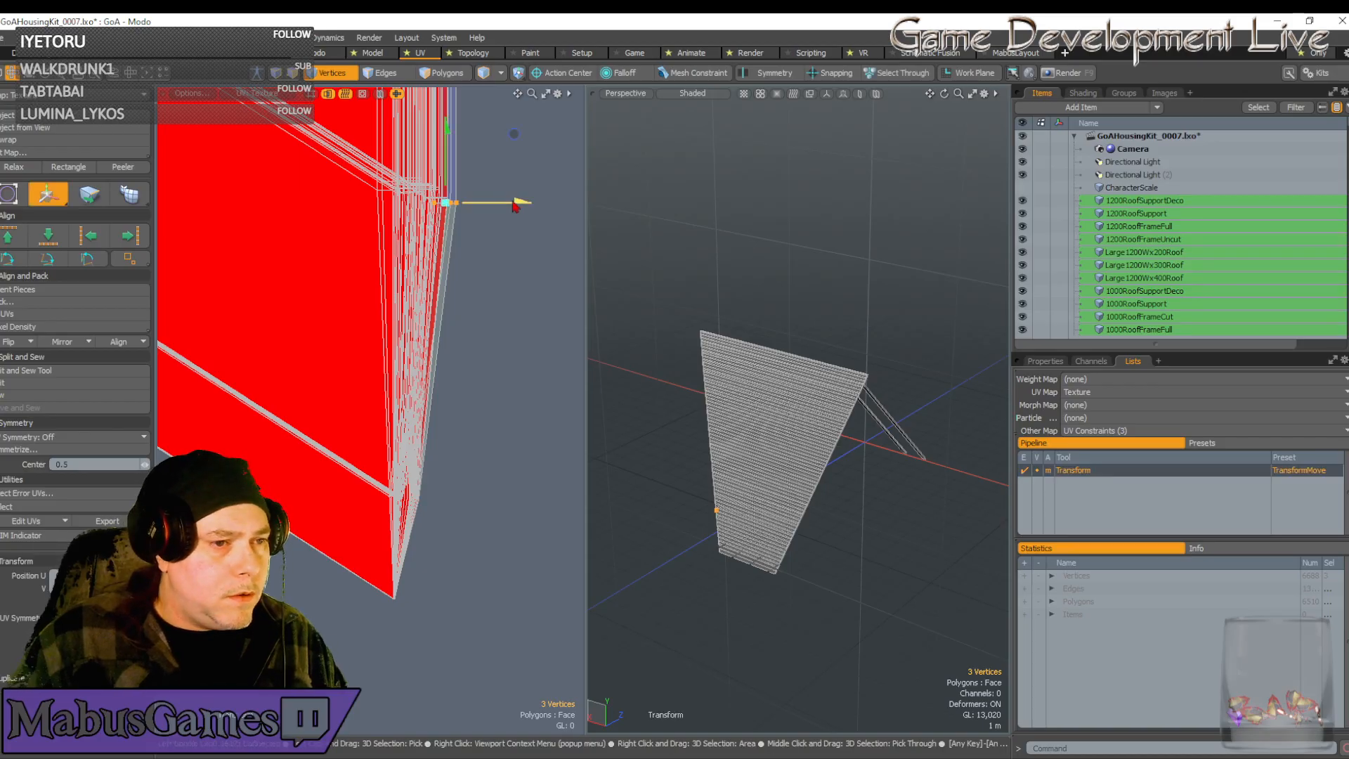
left_click_drag(512, 202, 503, 203)
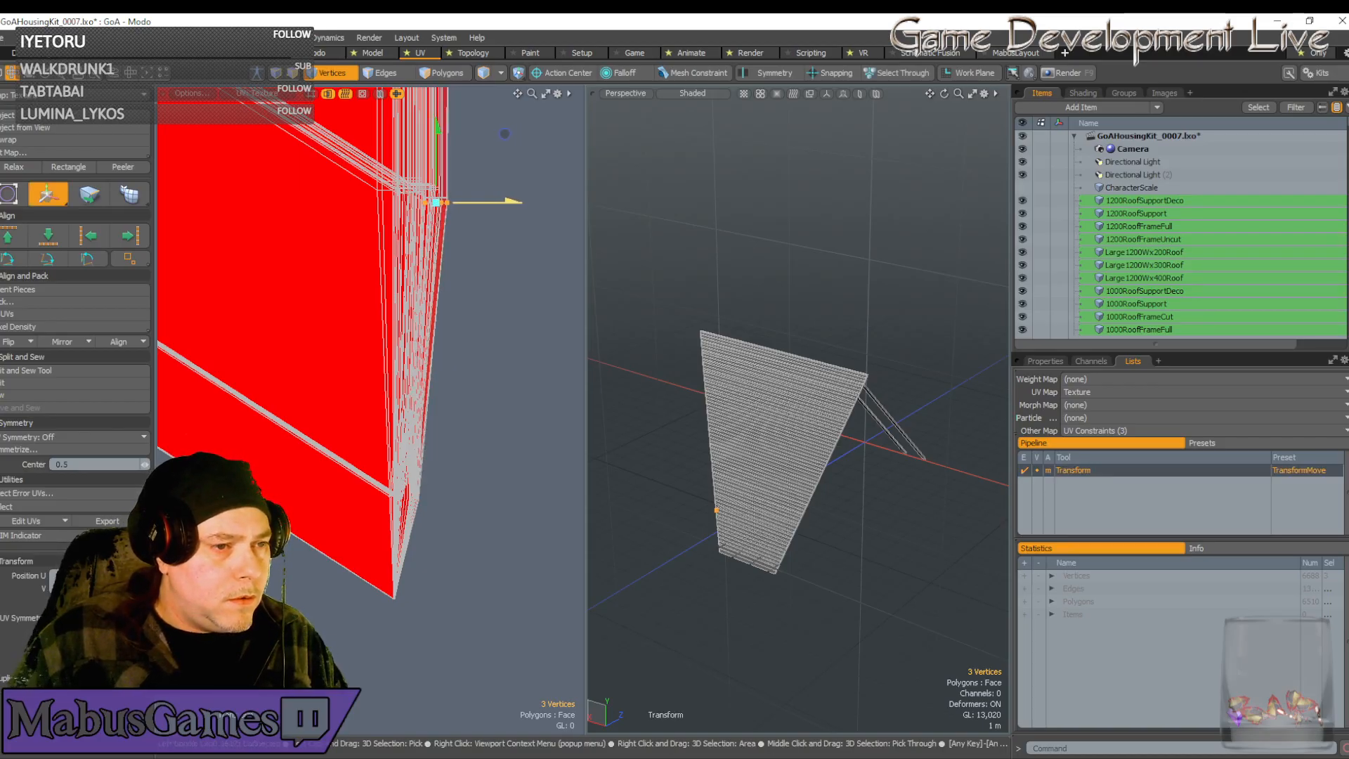
left_click_drag(437, 129, 437, 124)
scroll(436, 305, "down", 10)
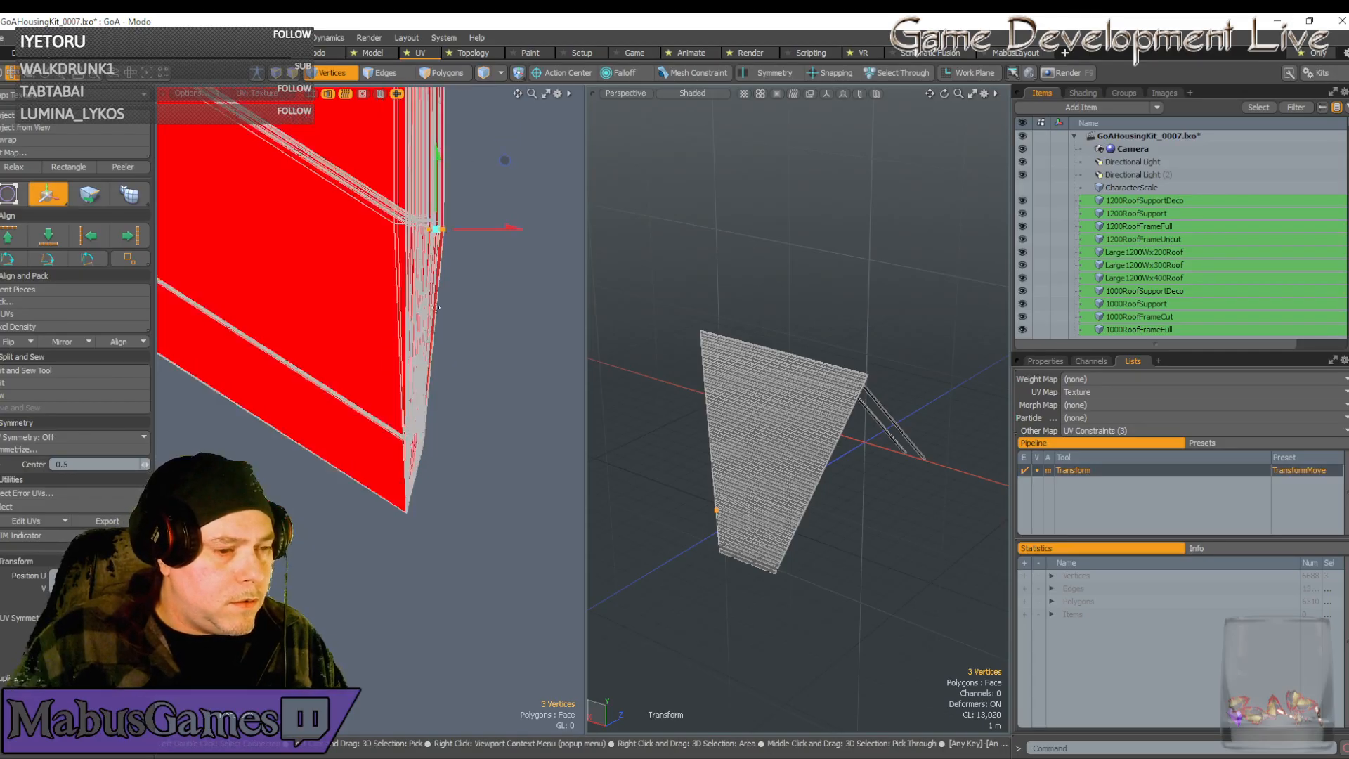
key("space")
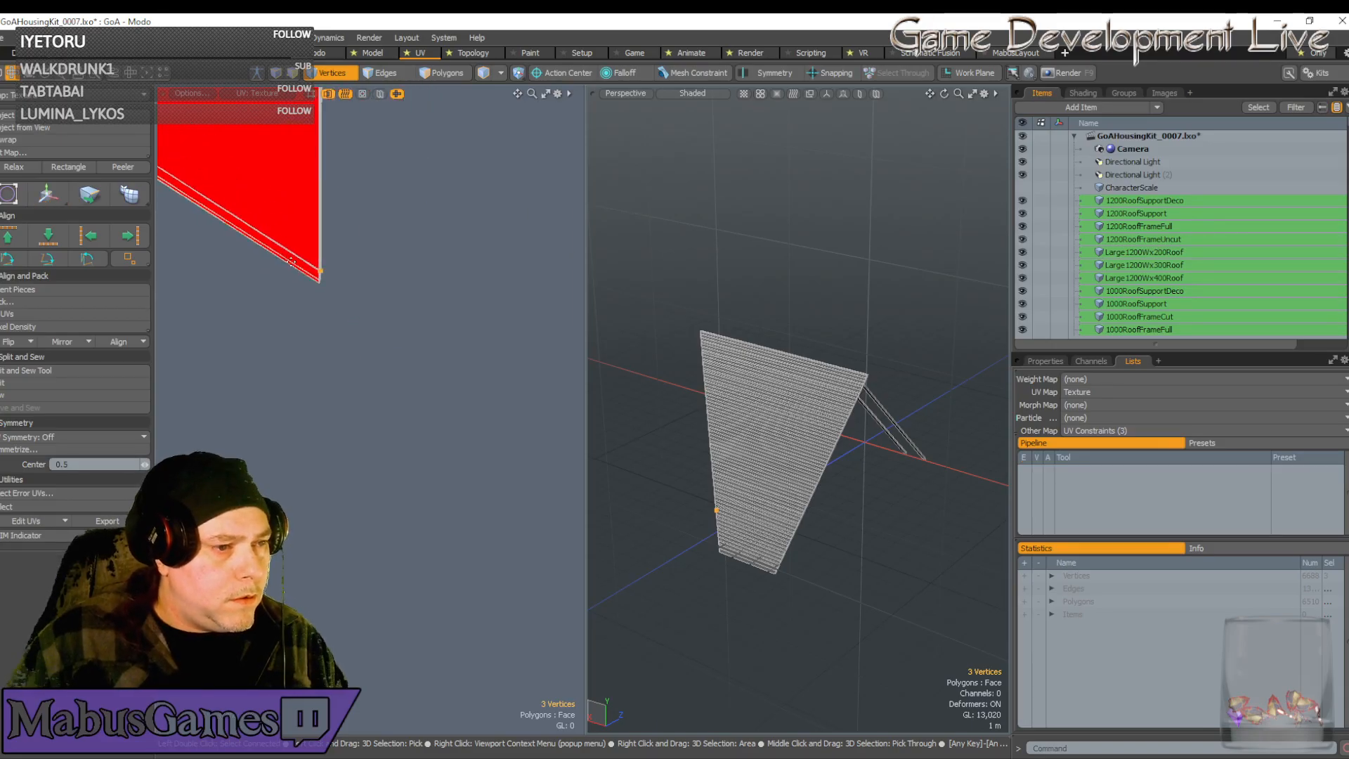
scroll(302, 268, "down", 4)
Select the entire 80-vertex chevron-ended UV strip of the roof row
scroll(307, 272, "down", 4)
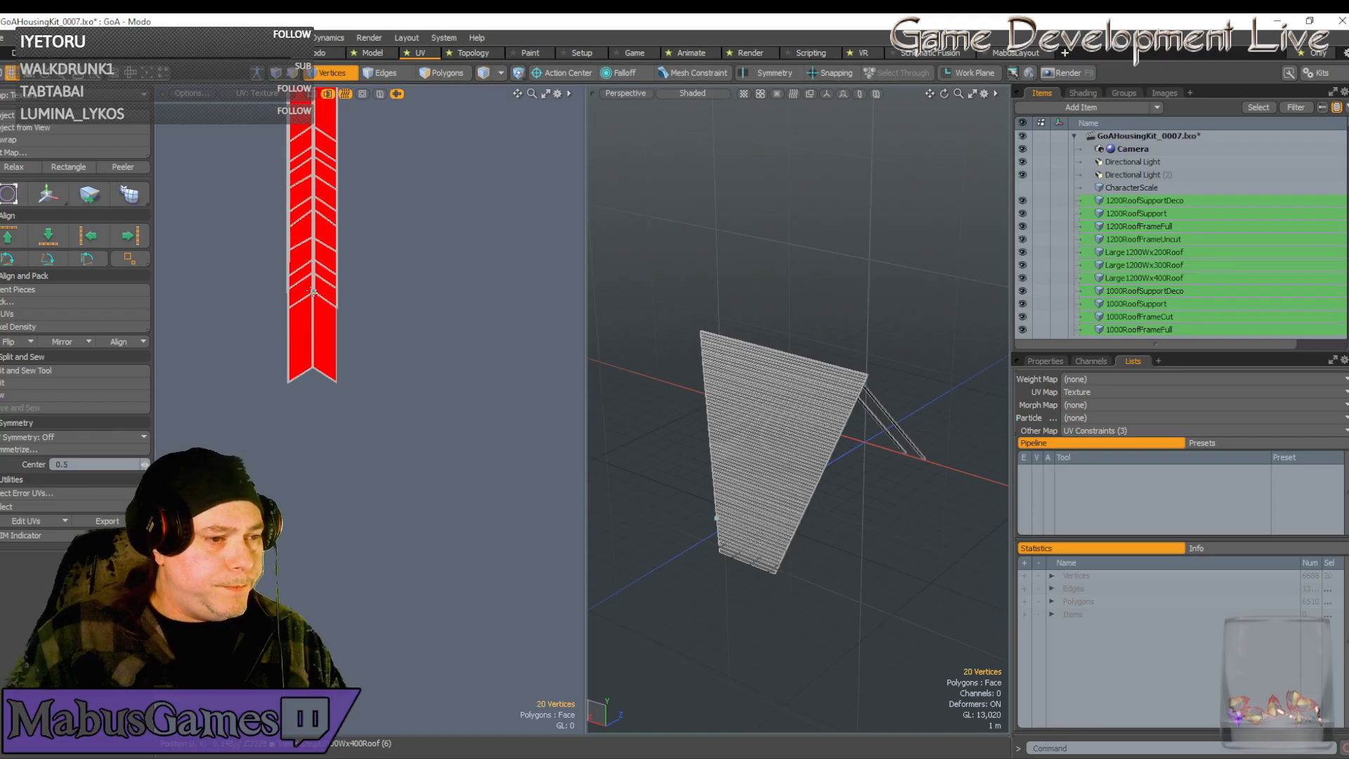
double_click(311, 293)
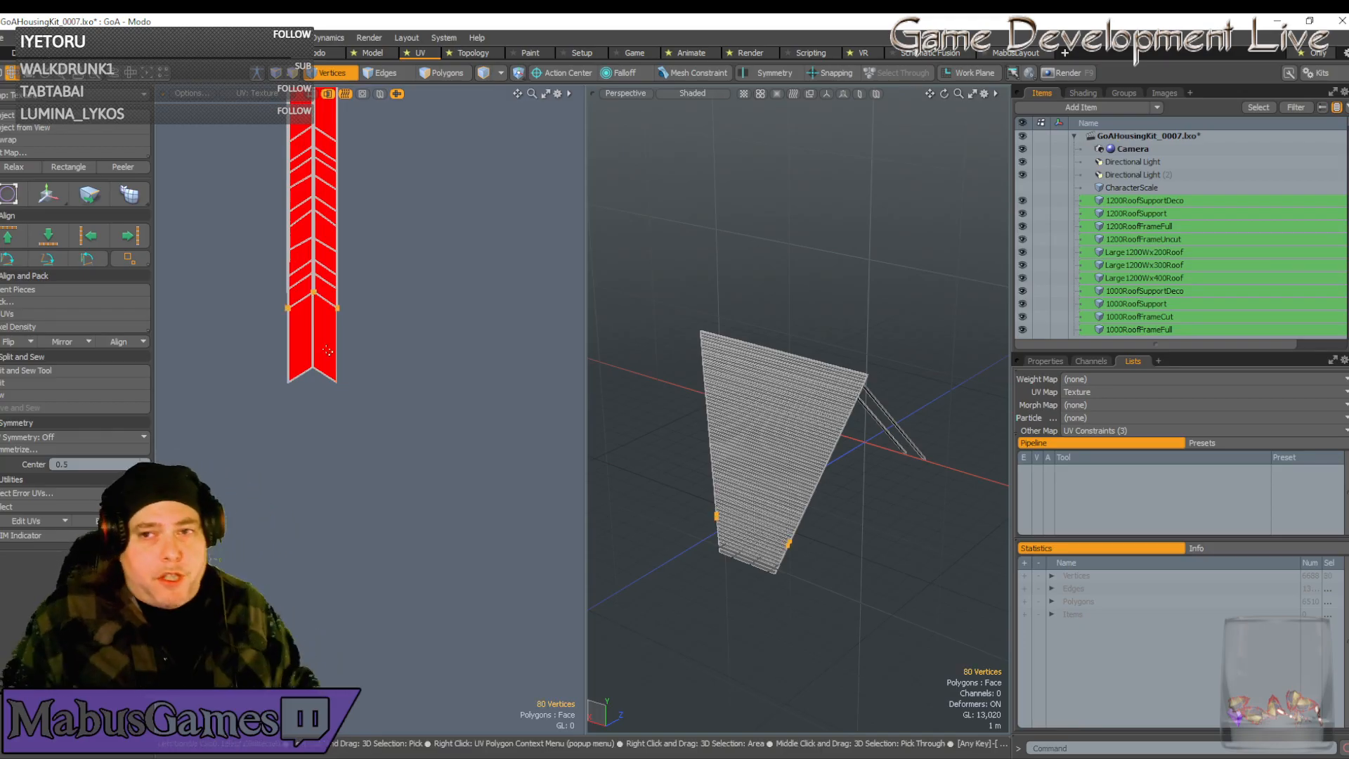
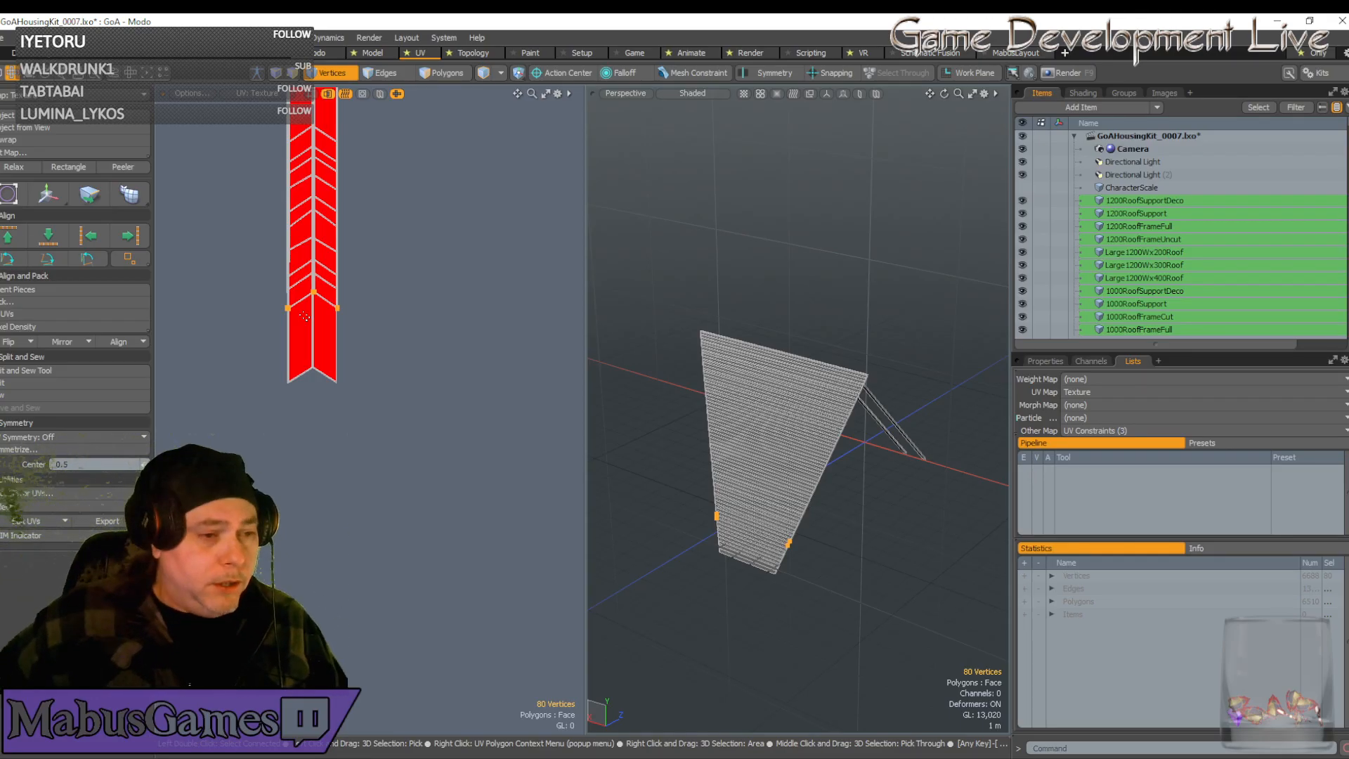
Drag the three chevron tip UVs straight down so the strip's pointed end becomes deeper
scroll(309, 350, "up", 5)
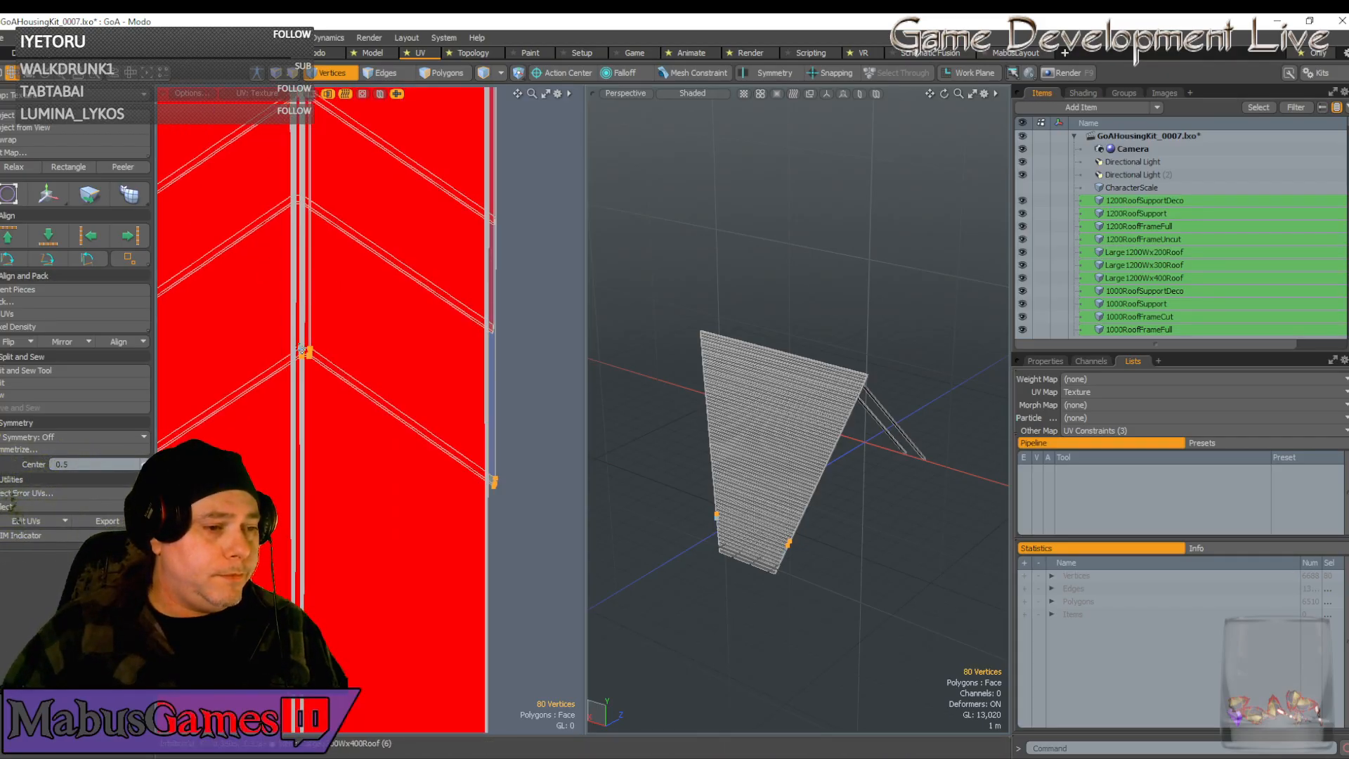
scroll(309, 351, "down", 3)
key("w")
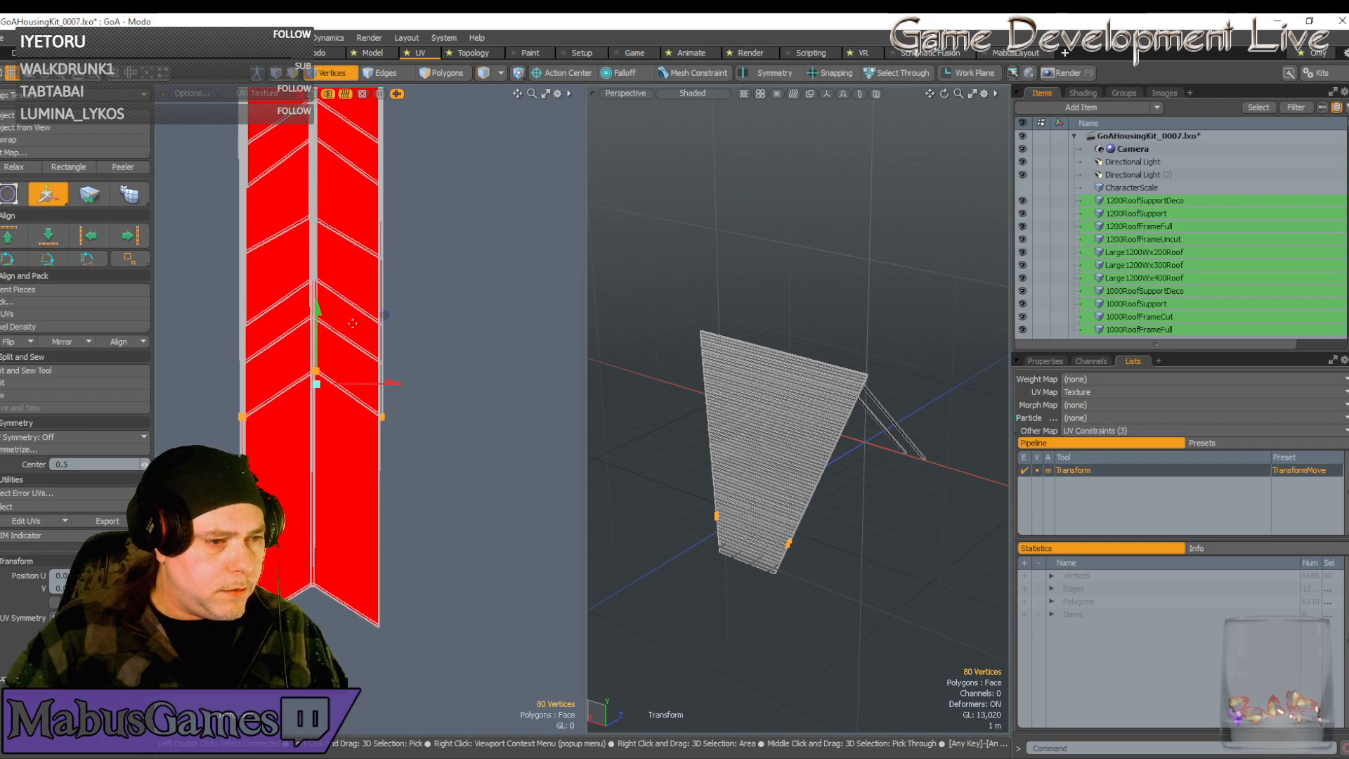
left_click_drag(384, 317, 383, 454)
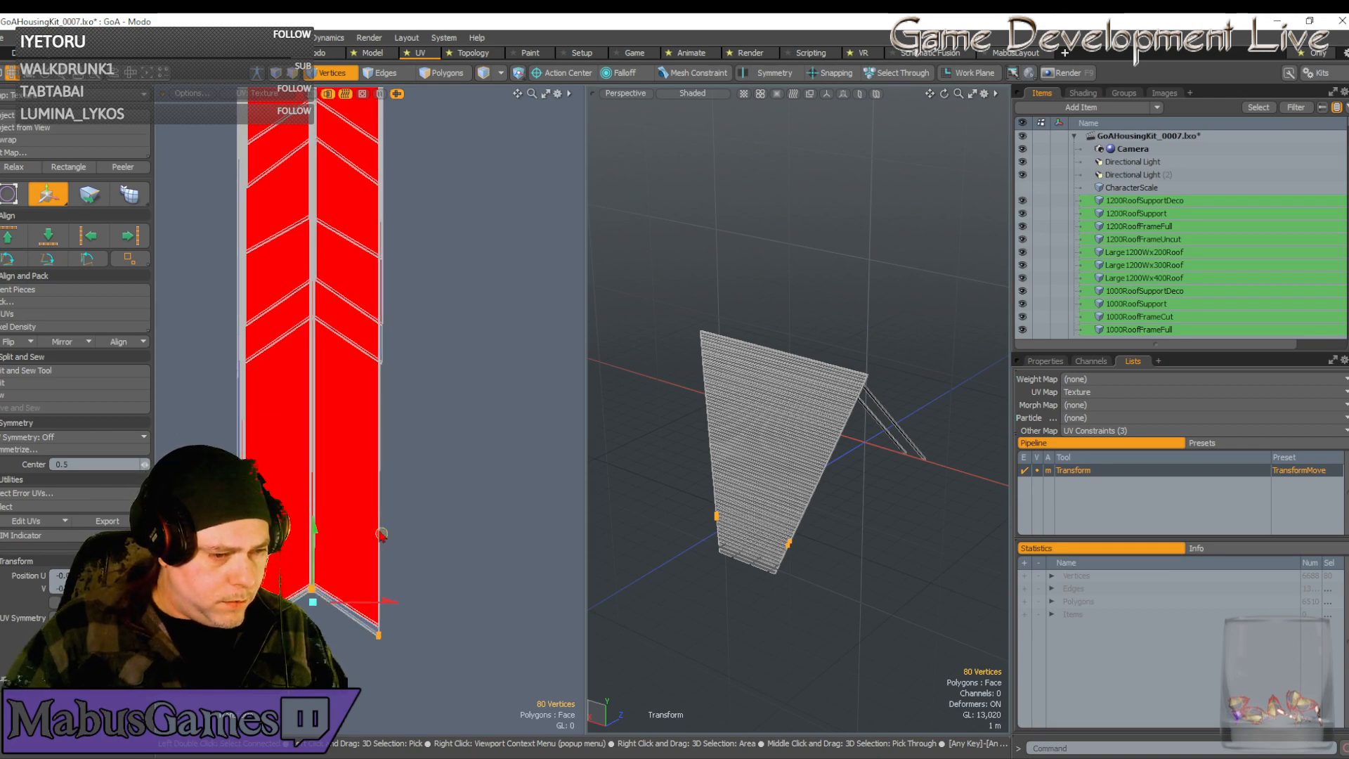
scroll(344, 562, "up", 5)
scroll(345, 562, "down", 4)
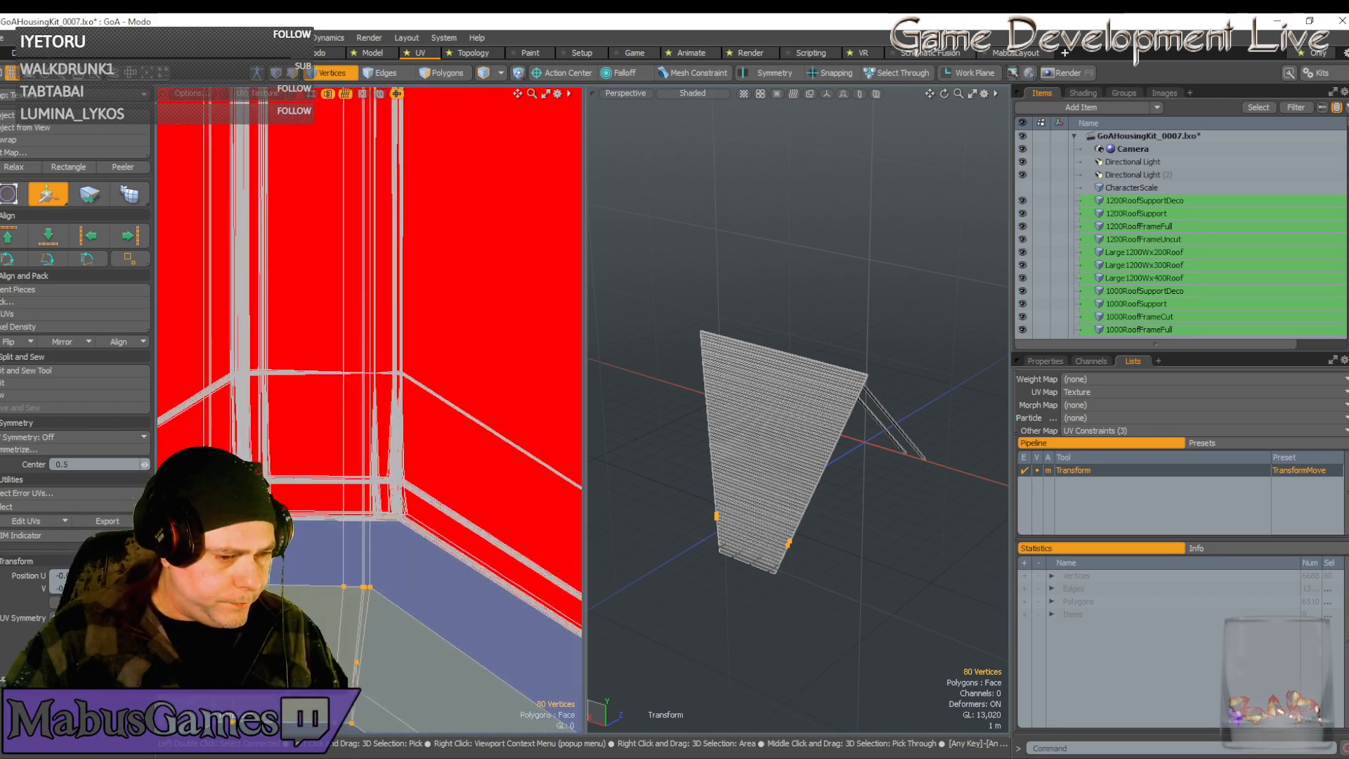
scroll(339, 565, "down", 4)
scroll(340, 571, "up", 4)
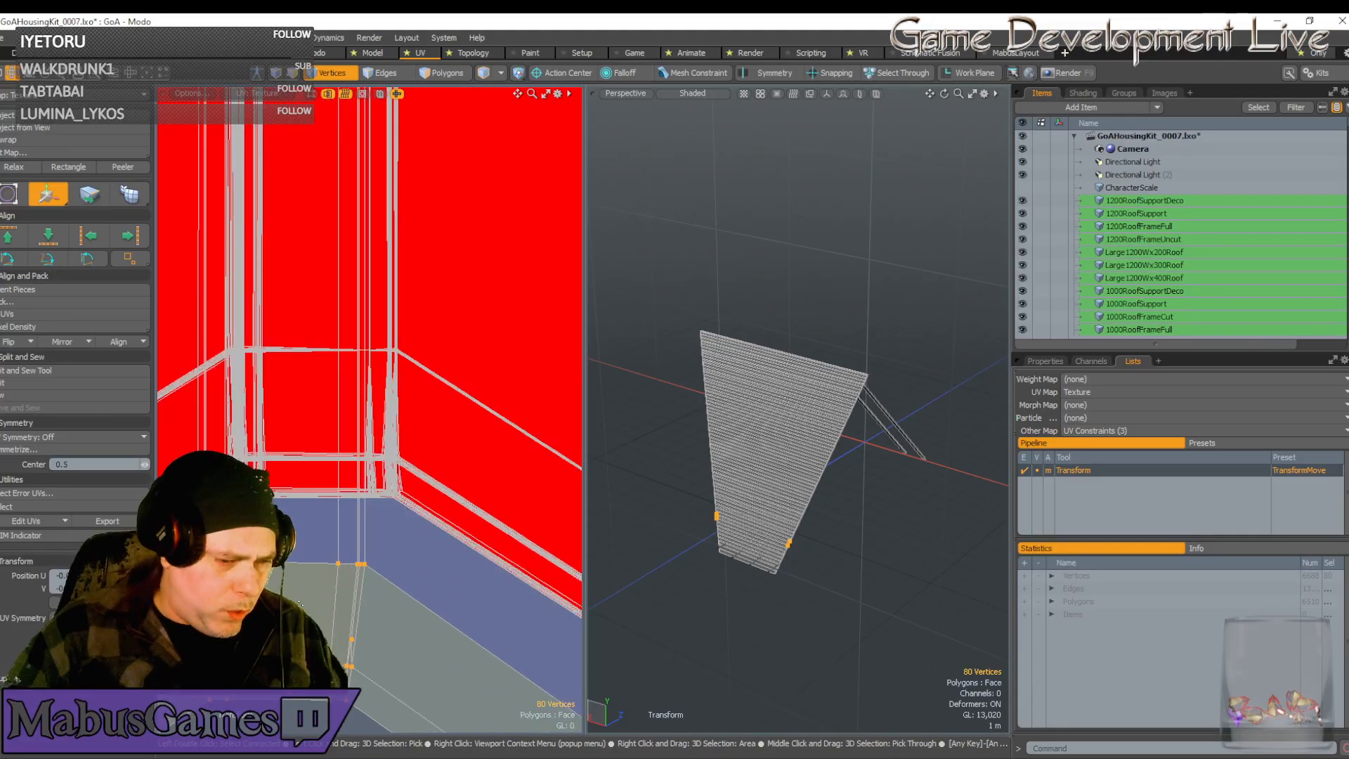
scroll(330, 642, "up", 3)
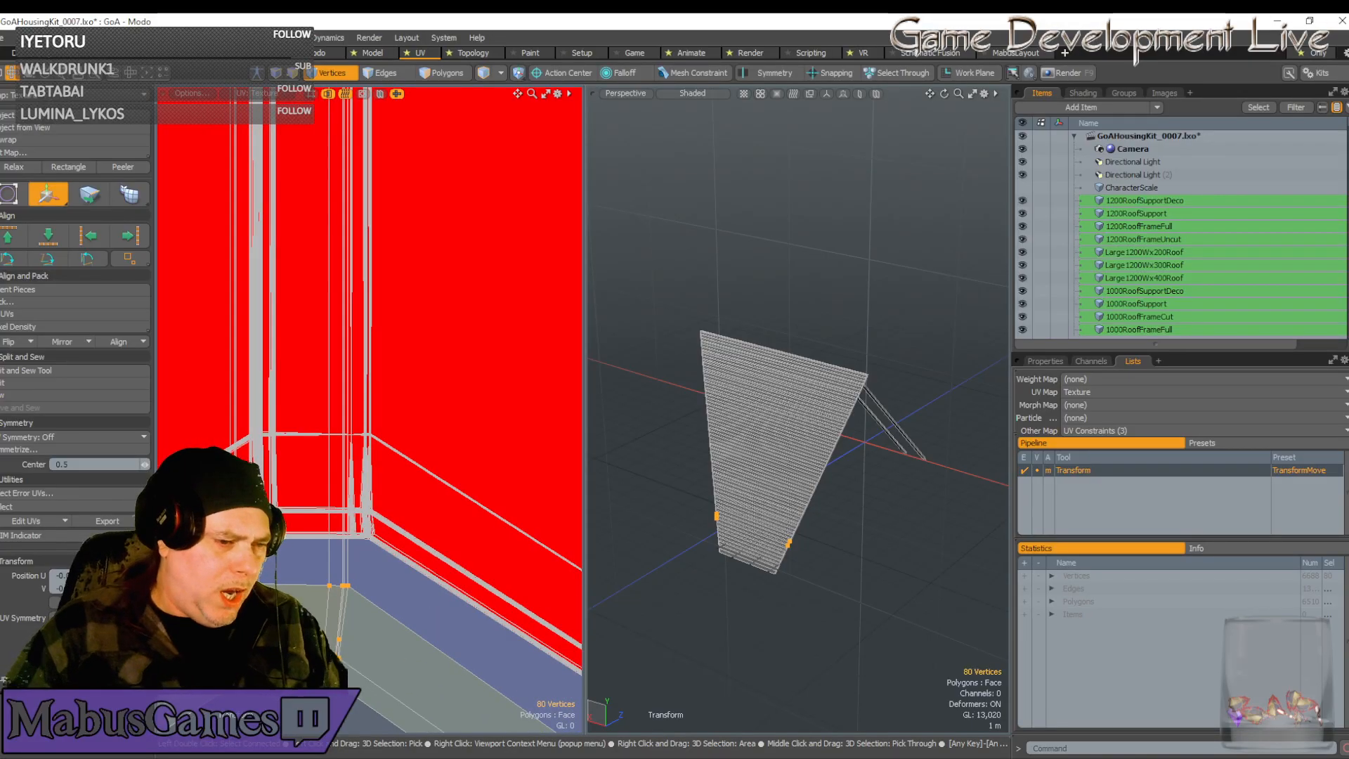
scroll(337, 647, "up", 4)
key("space")
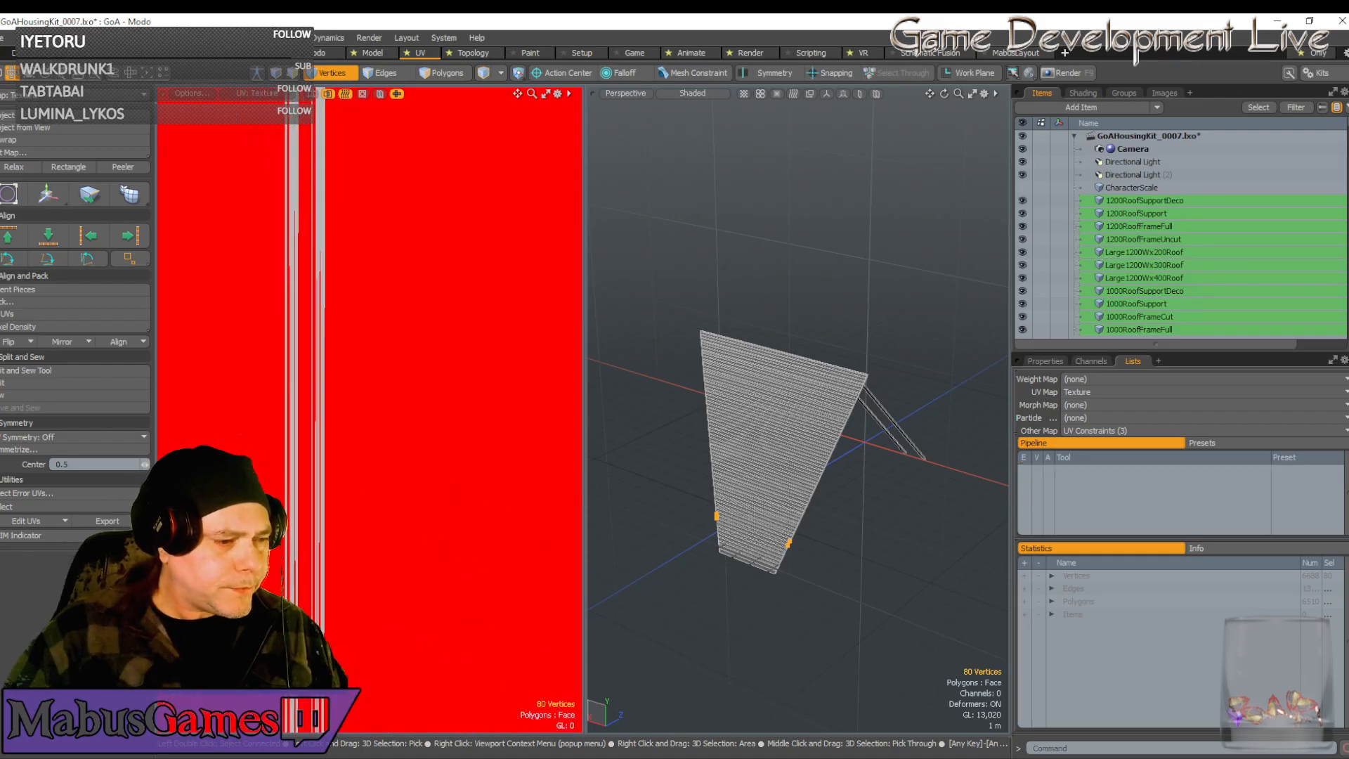
scroll(368, 408, "down", 5)
scroll(376, 352, "up", 6)
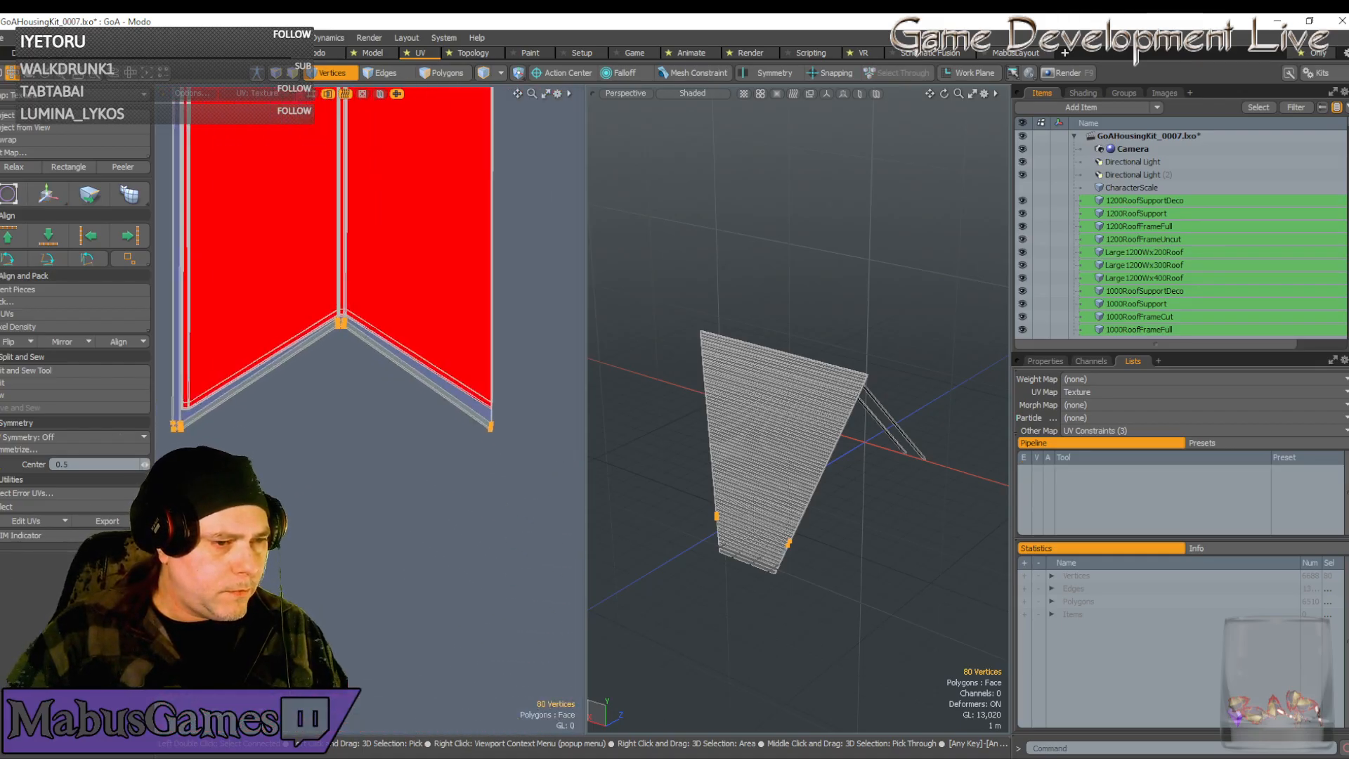
scroll(290, 482, "down", 6)
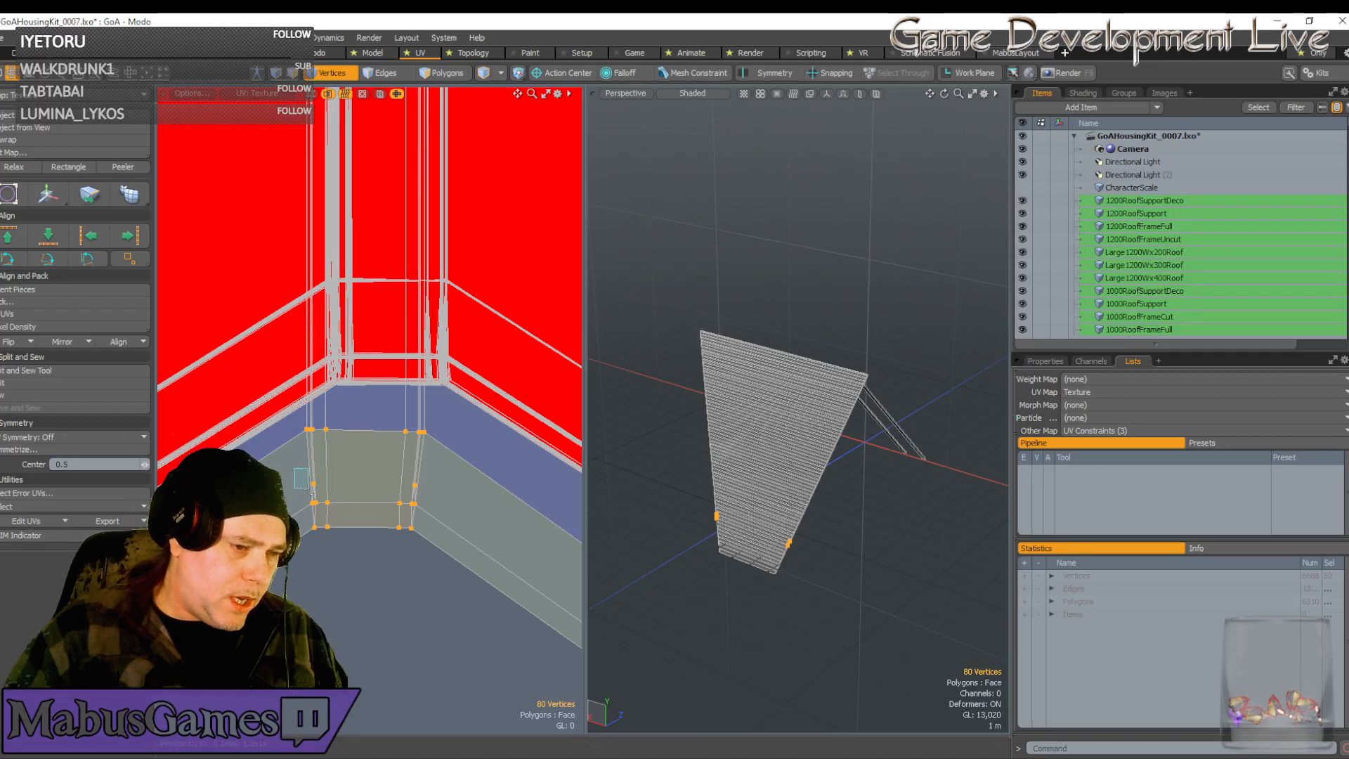
Scale the bottom strip-end vertices wider along U
left_click_drag(295, 469, 439, 565)
key("y")
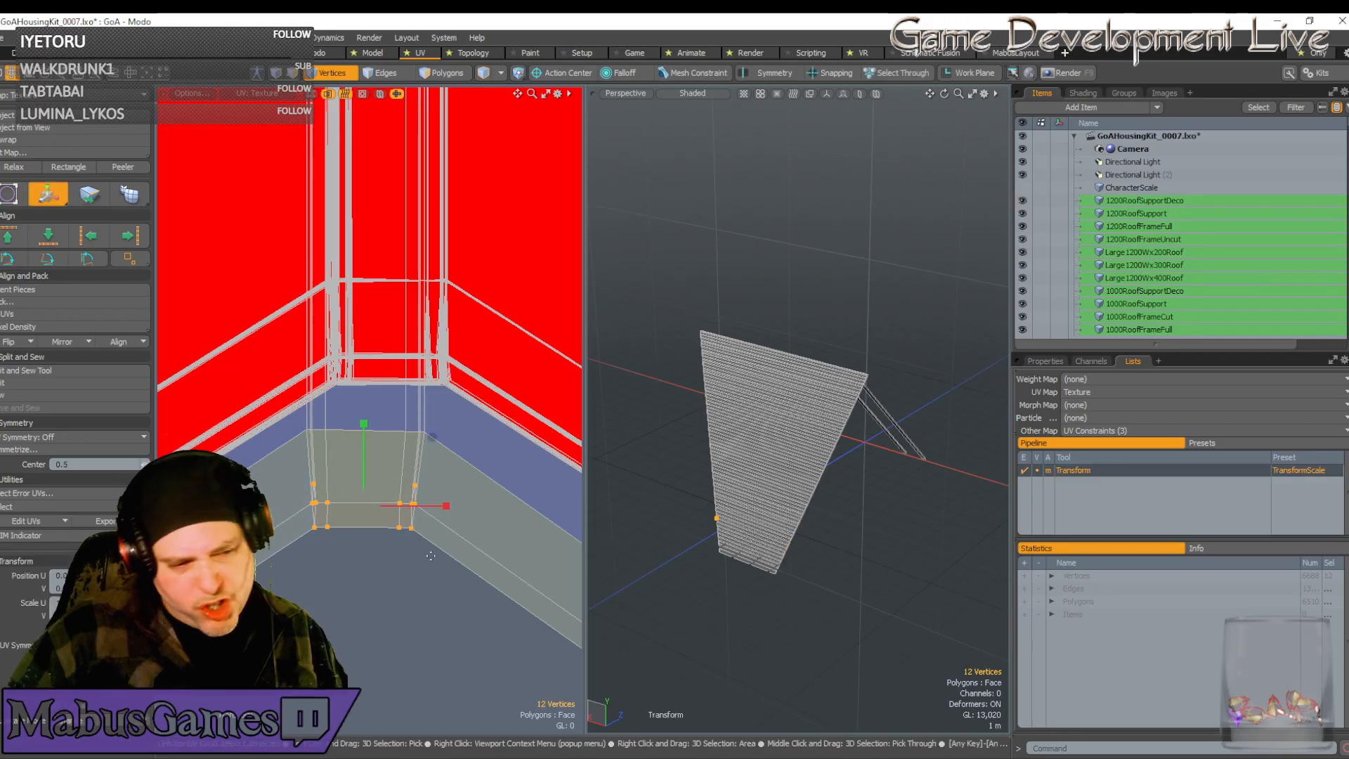
left_click_drag(448, 505, 456, 505)
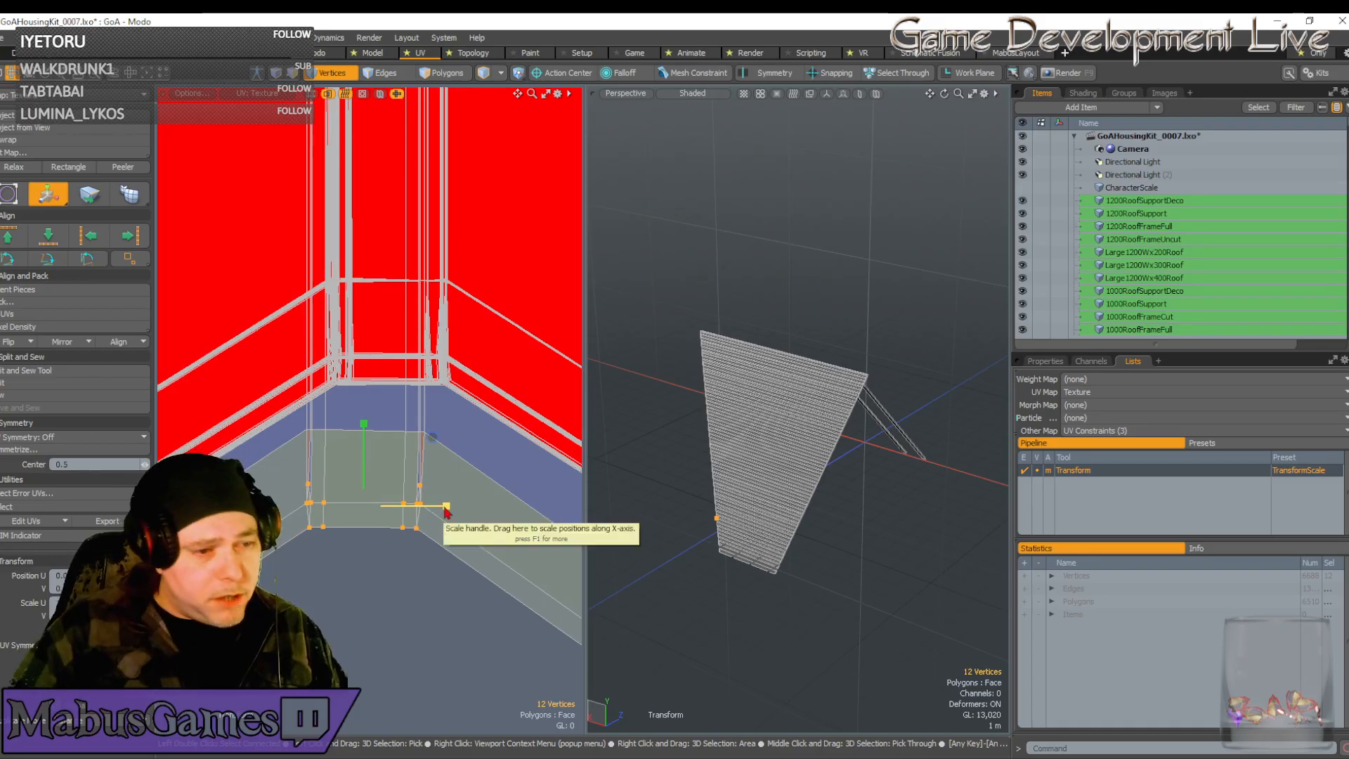
key("space")
Add the top vertex row and move the selection so the chevron ends meet at the edge crossing
left_click_drag(309, 430, 424, 432, "shift")
key("w")
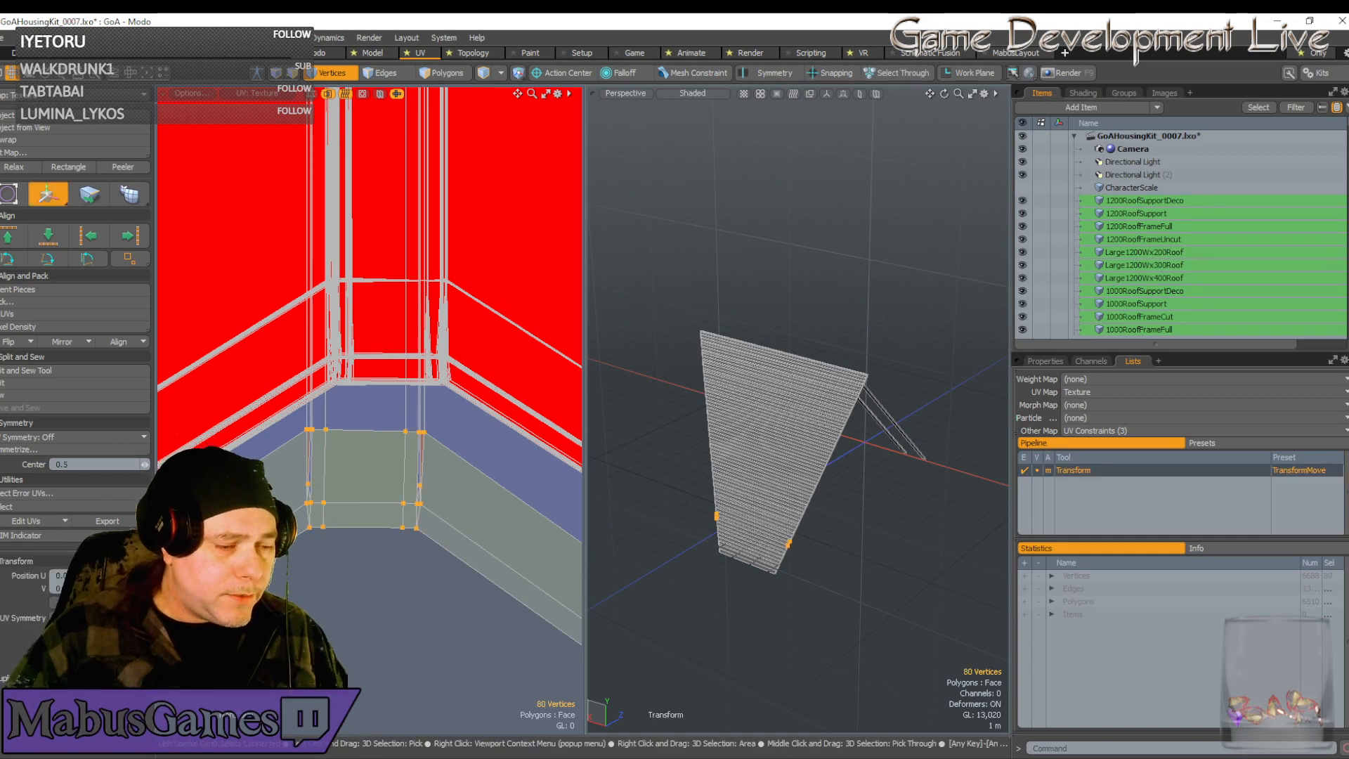
left_click_drag(478, 361, 500, 206)
scroll(422, 286, "up", 5)
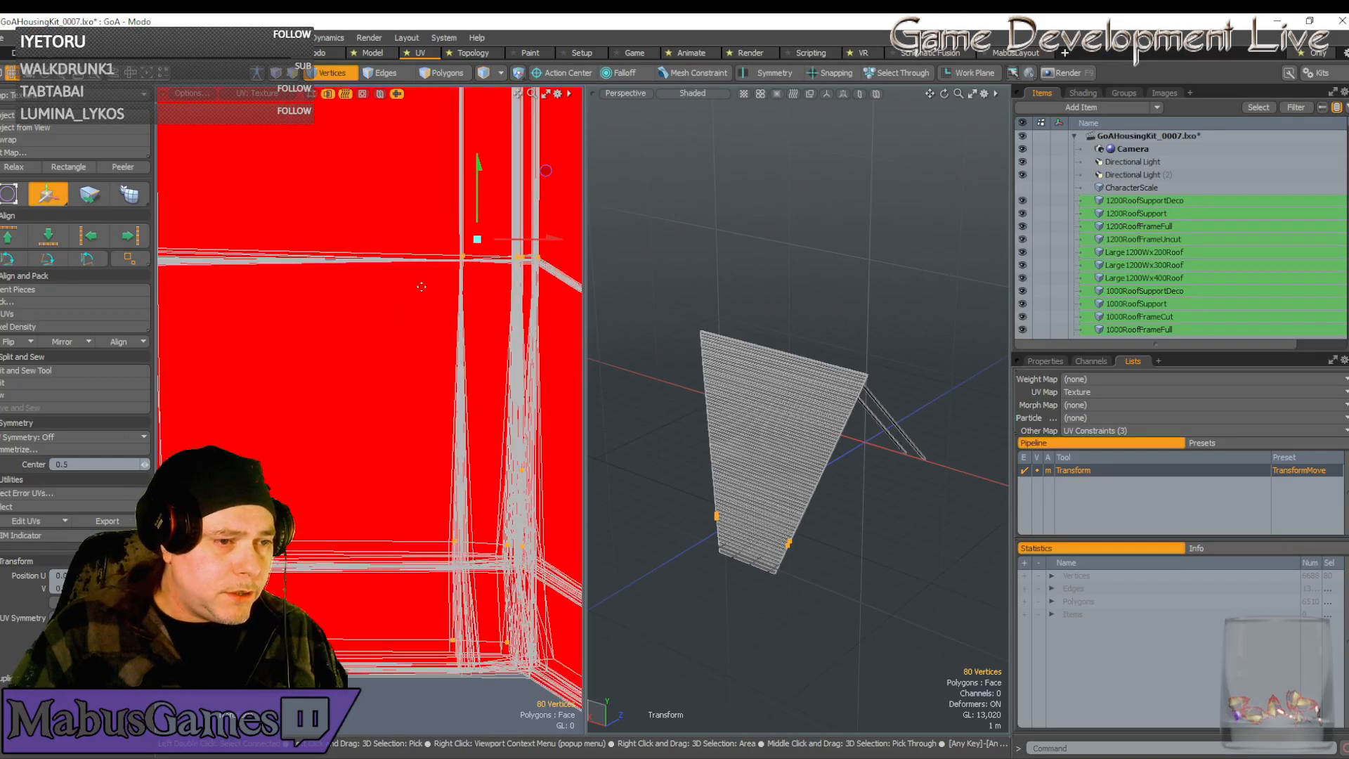
scroll(467, 258, "up", 5)
left_click(459, 239)
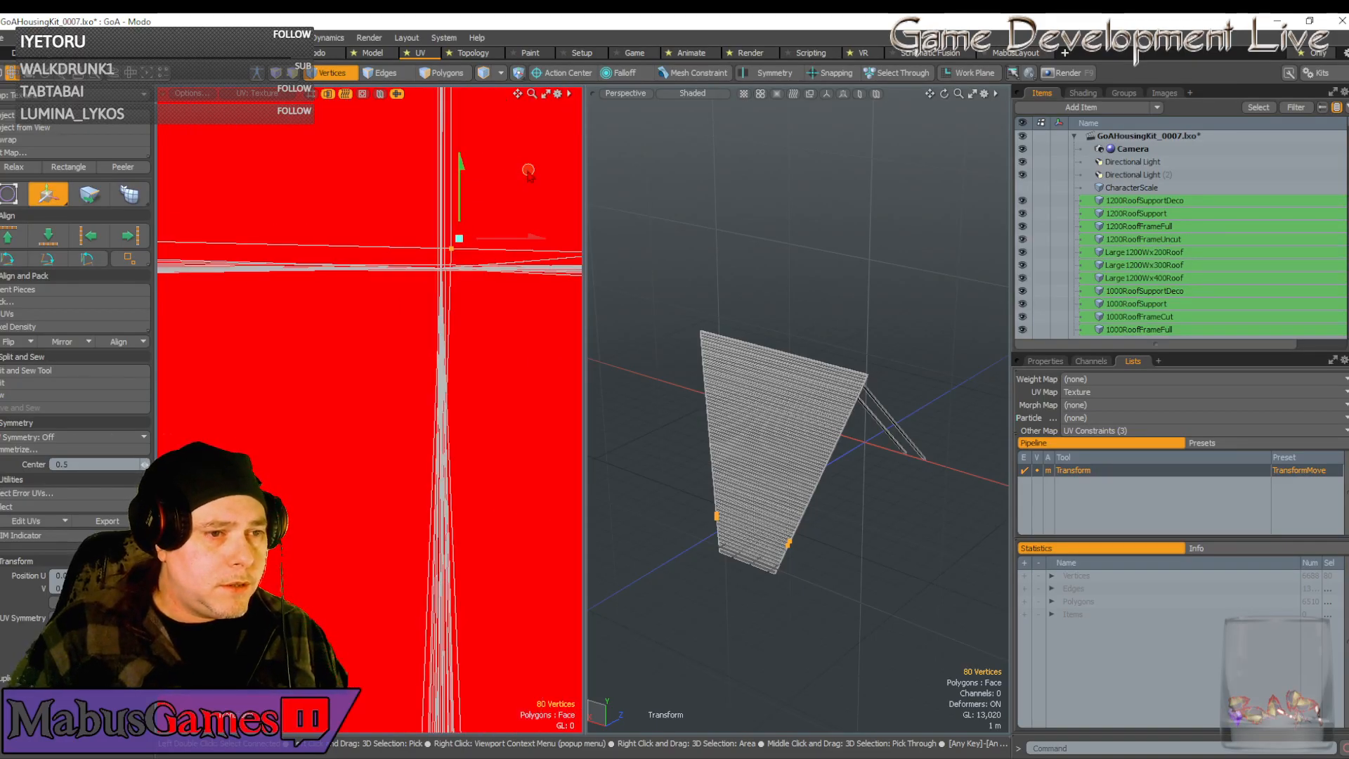
left_click_drag(529, 171, 484, 202)
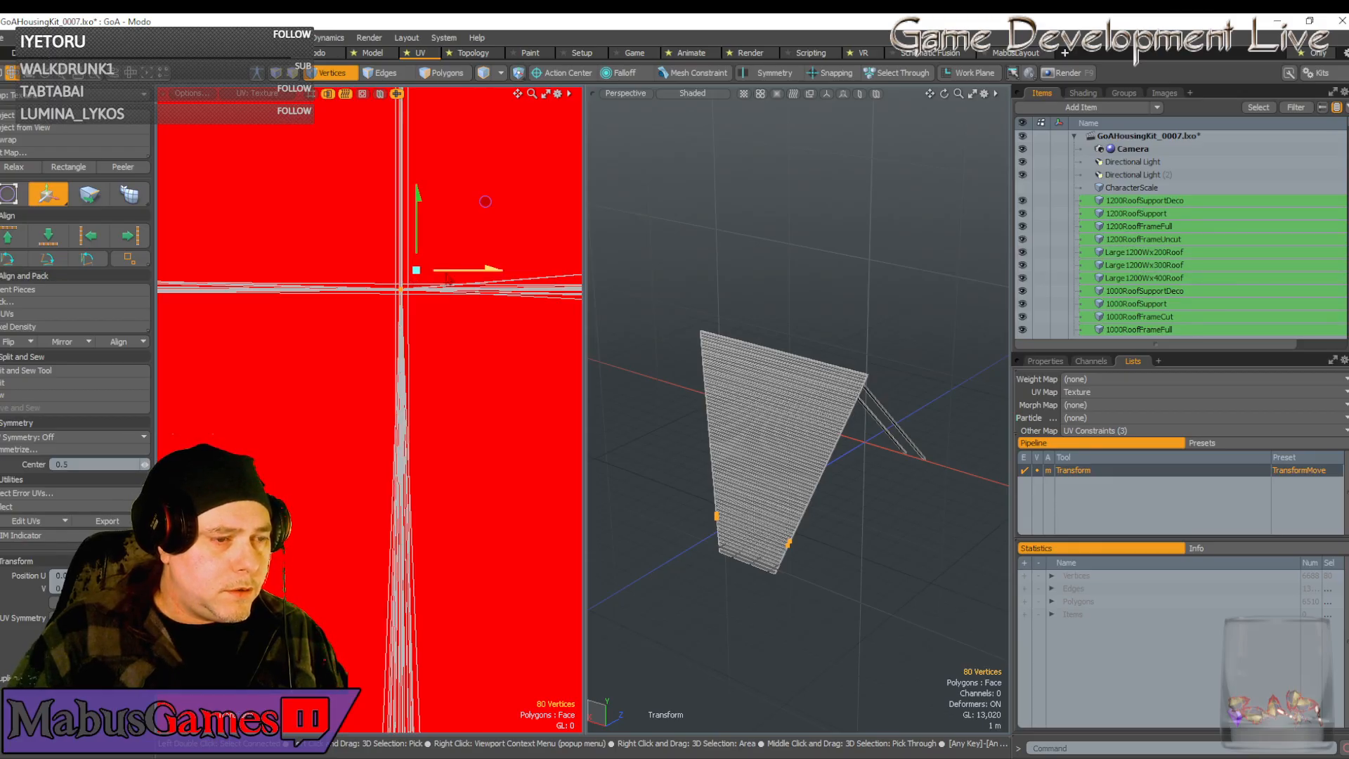
scroll(404, 406, "down", 6)
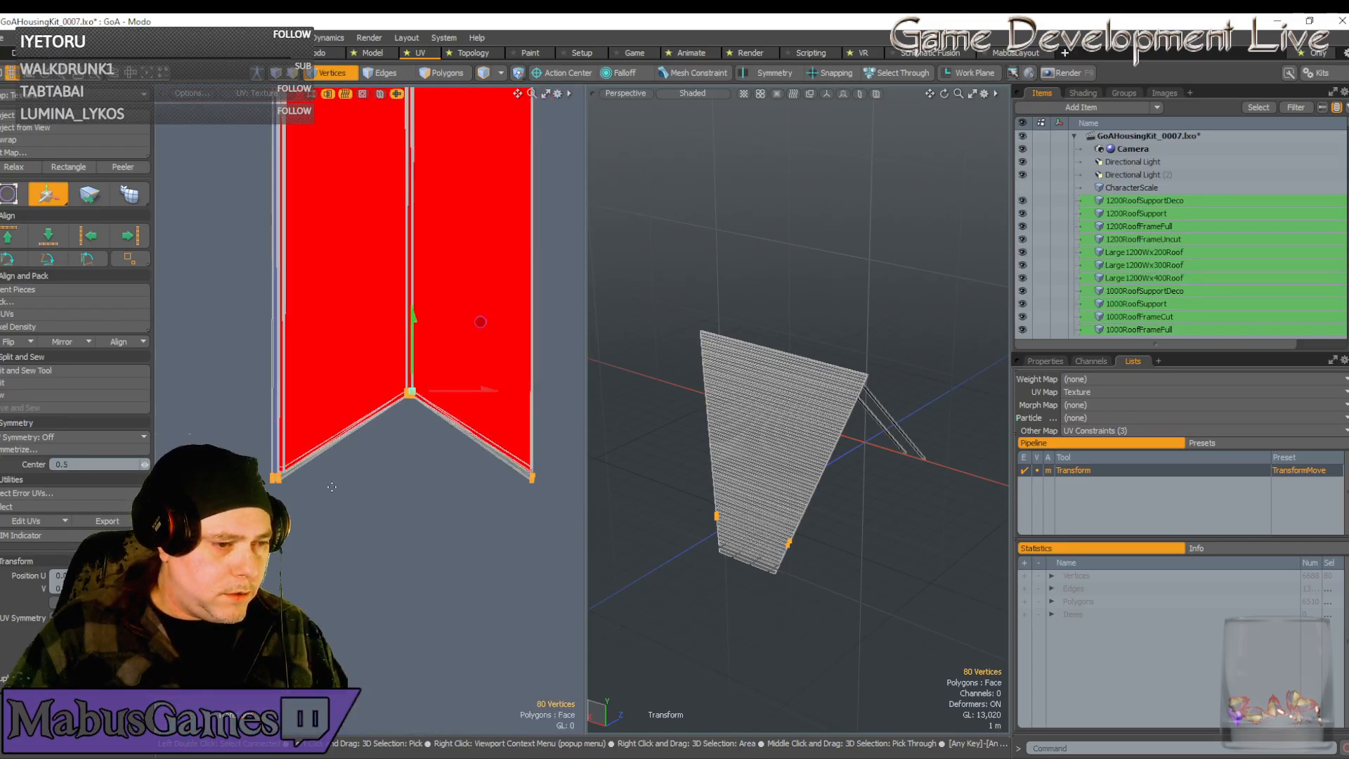
scroll(331, 486, "up", 6)
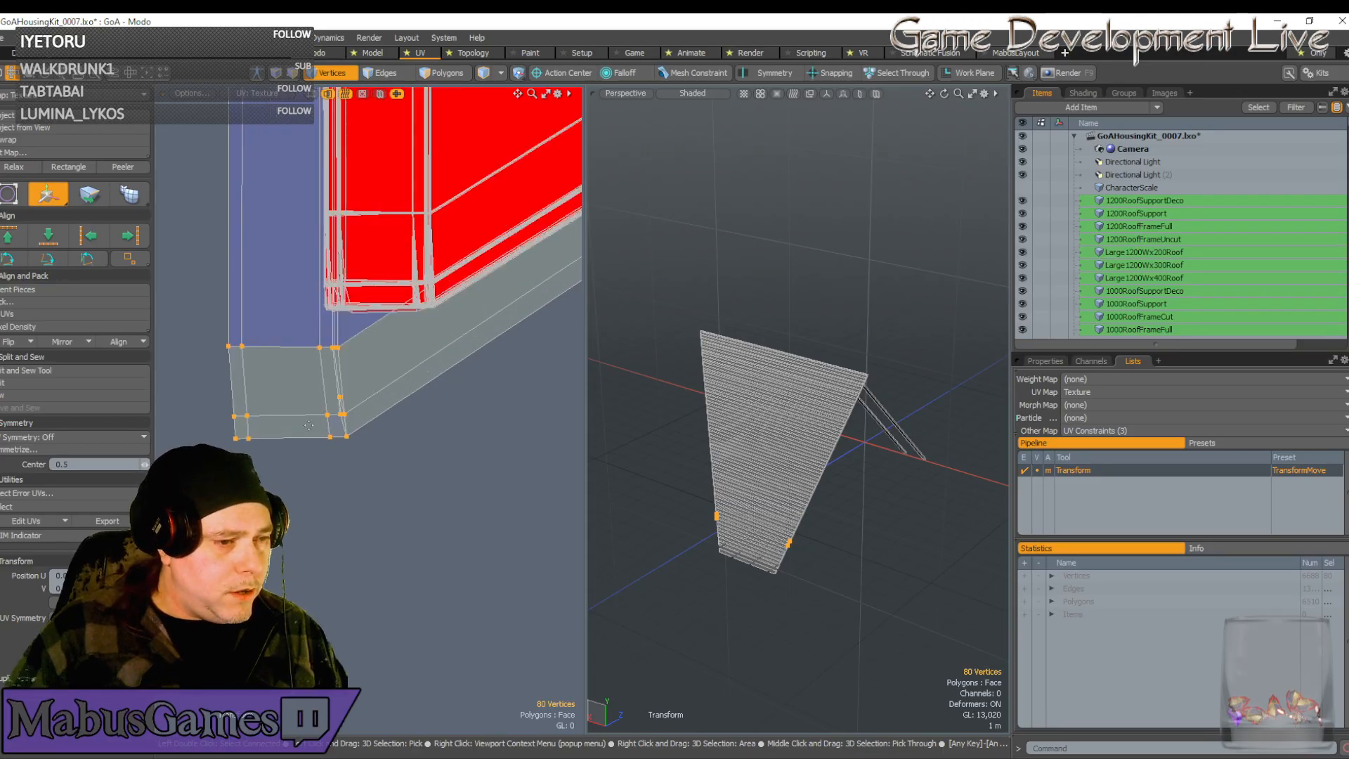
Nudge the ten lower vertices at the strip's corner slightly left
key("q")
left_click_drag(196, 371, 388, 500)
key("w")
left_click_drag(355, 349, 352, 349)
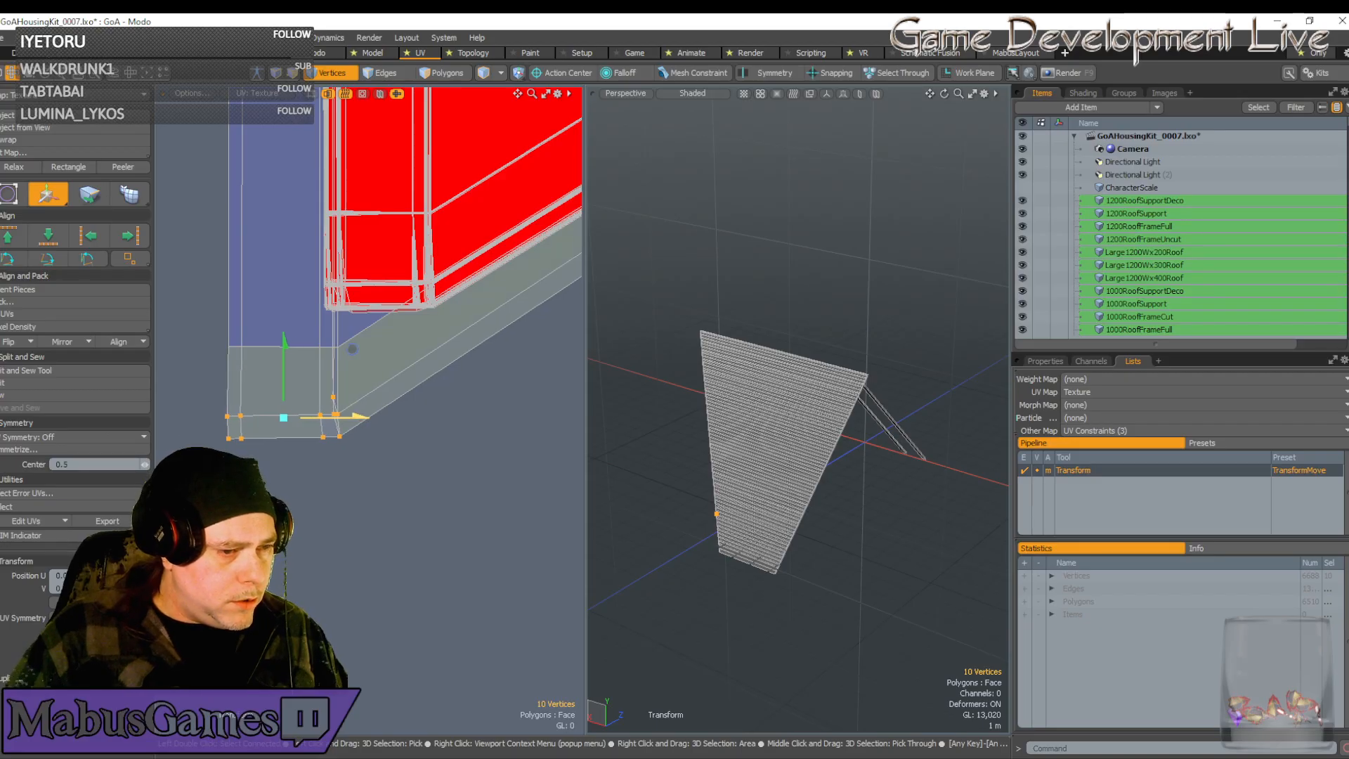
key("q")
scroll(340, 400, "up", 2)
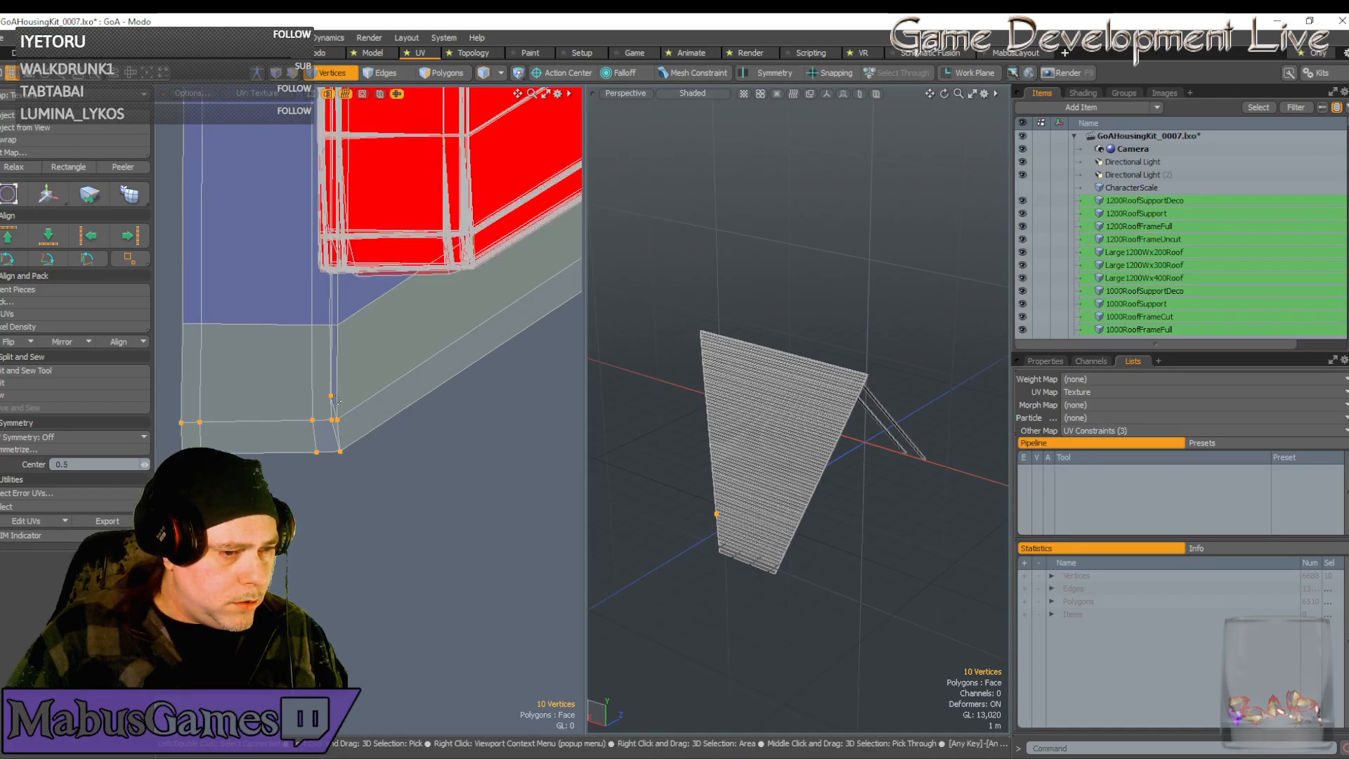
Nudge the single corner vertex sideways into line with the strip edge
left_click(332, 395)
key("w")
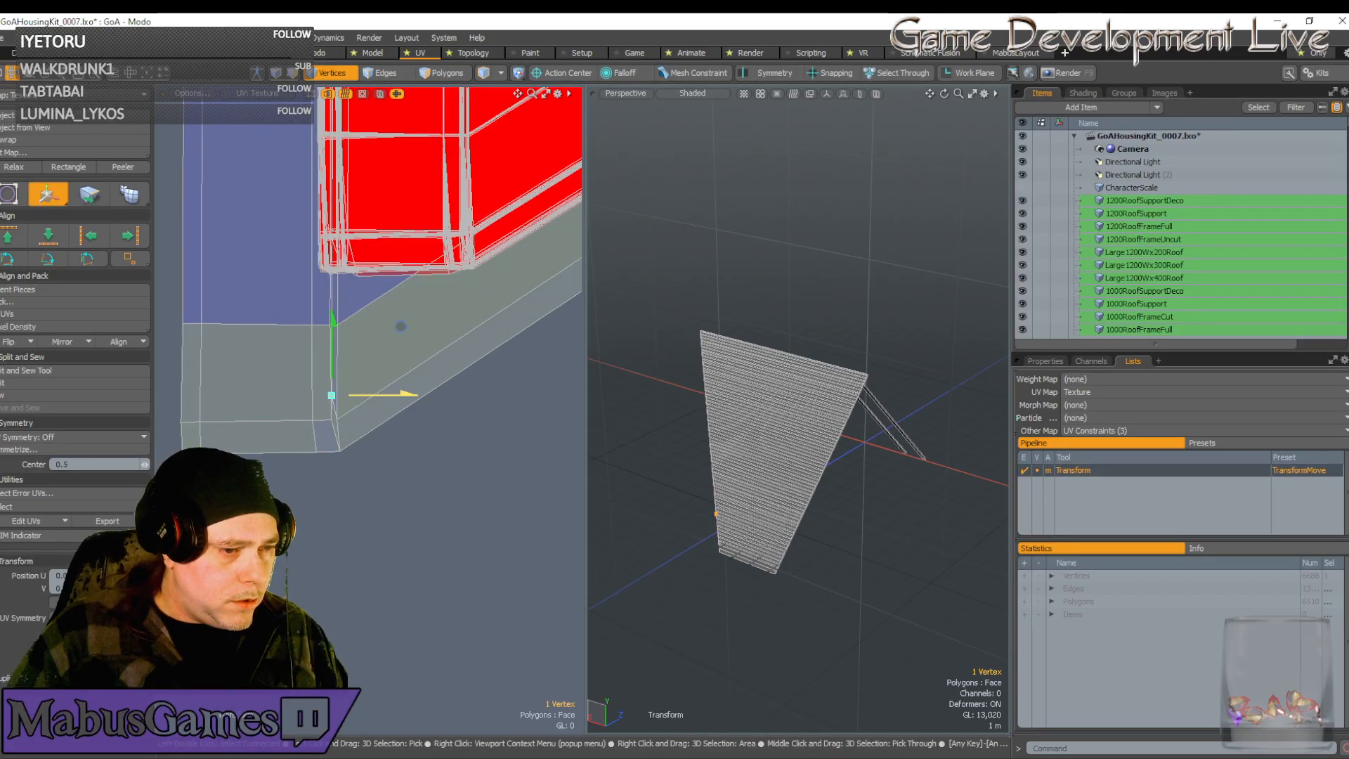
left_click_drag(410, 394, 413, 394)
scroll(361, 426, "down", 4)
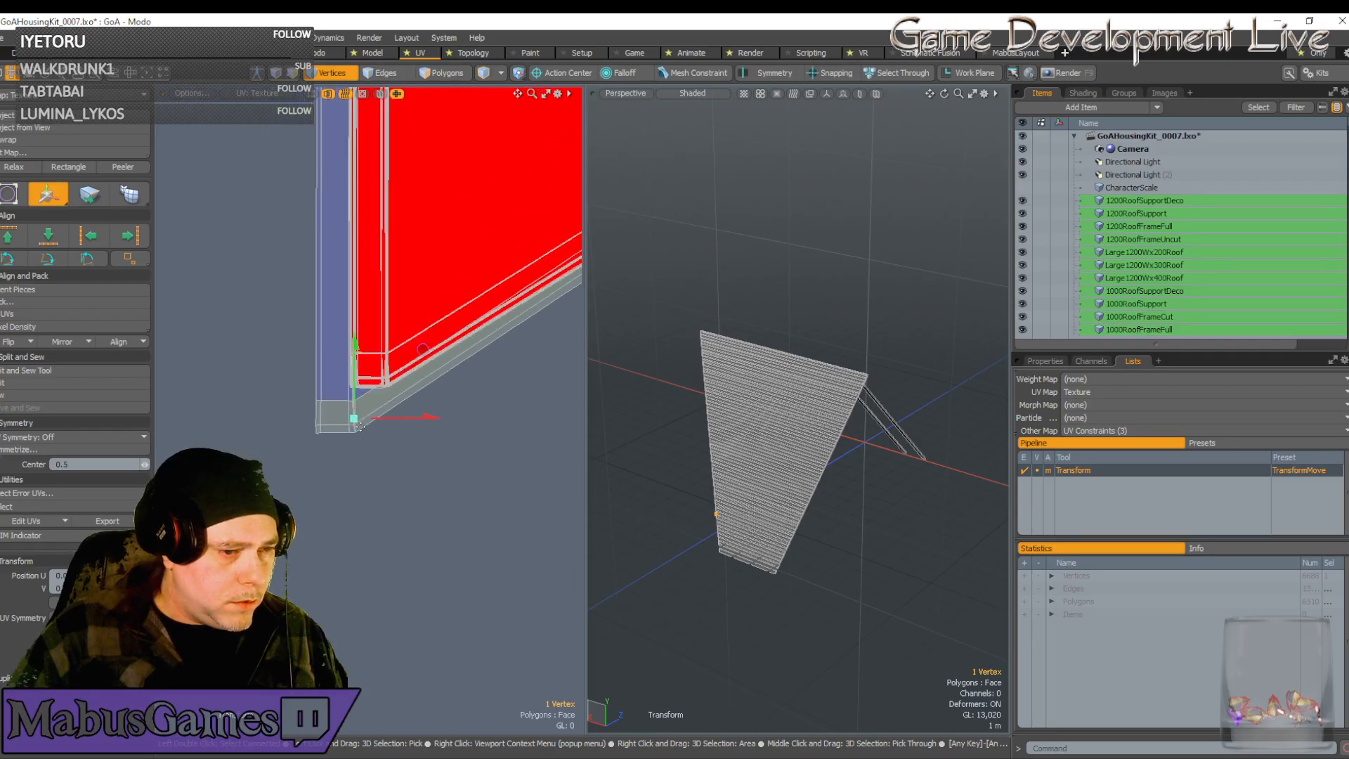
key("q")
Move the bottom-left corner vertices up and right, snapping them onto the neighbouring edge line
key("5")
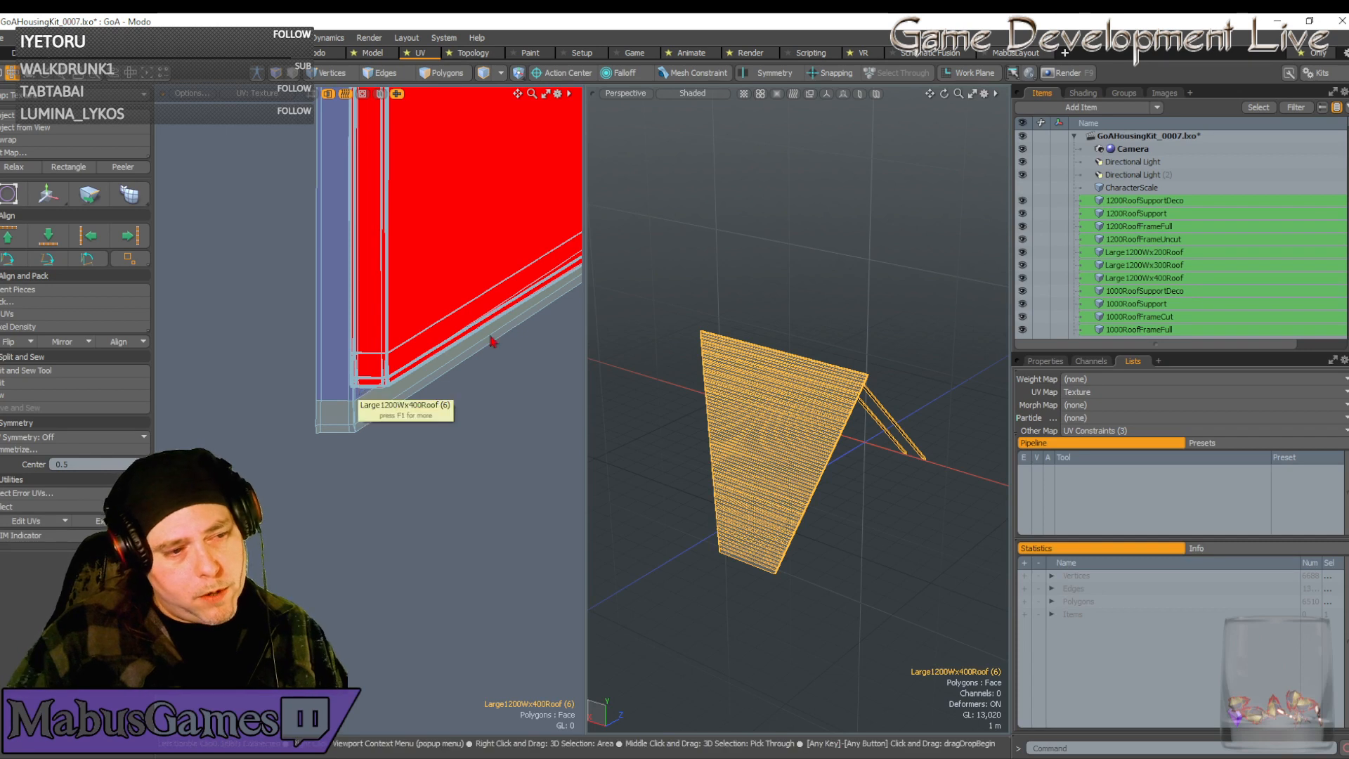
left_click(328, 73)
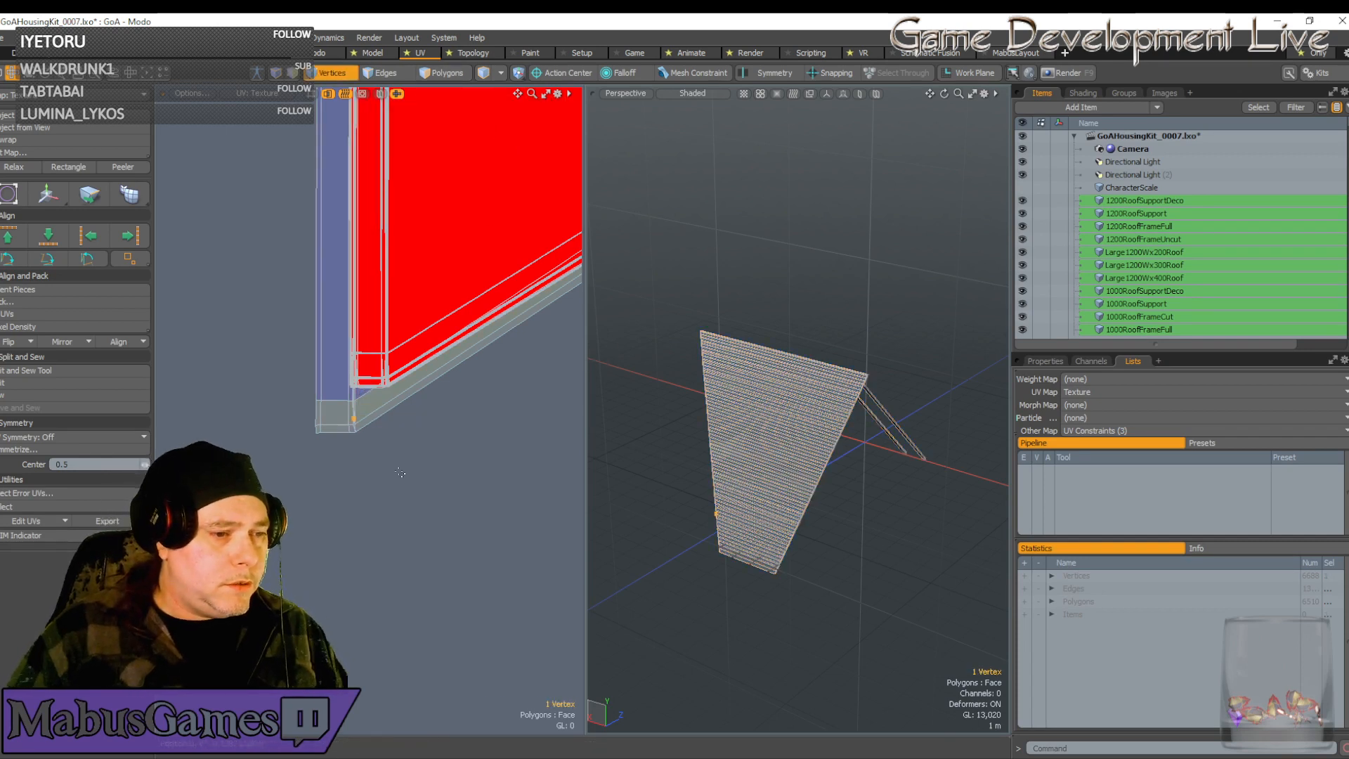
right_click_drag(400, 472, 295, 391)
key("w")
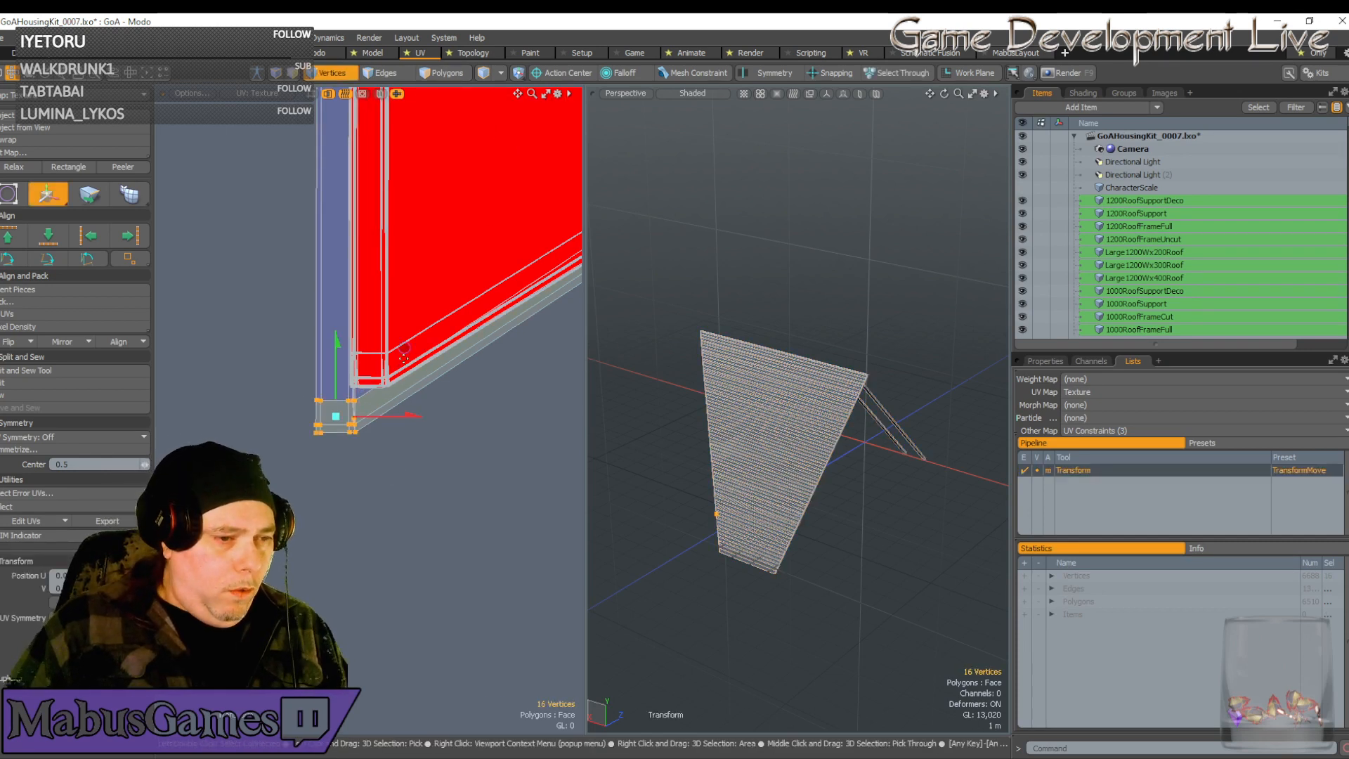
left_click_drag(404, 358, 437, 301)
scroll(396, 360, "up", 5)
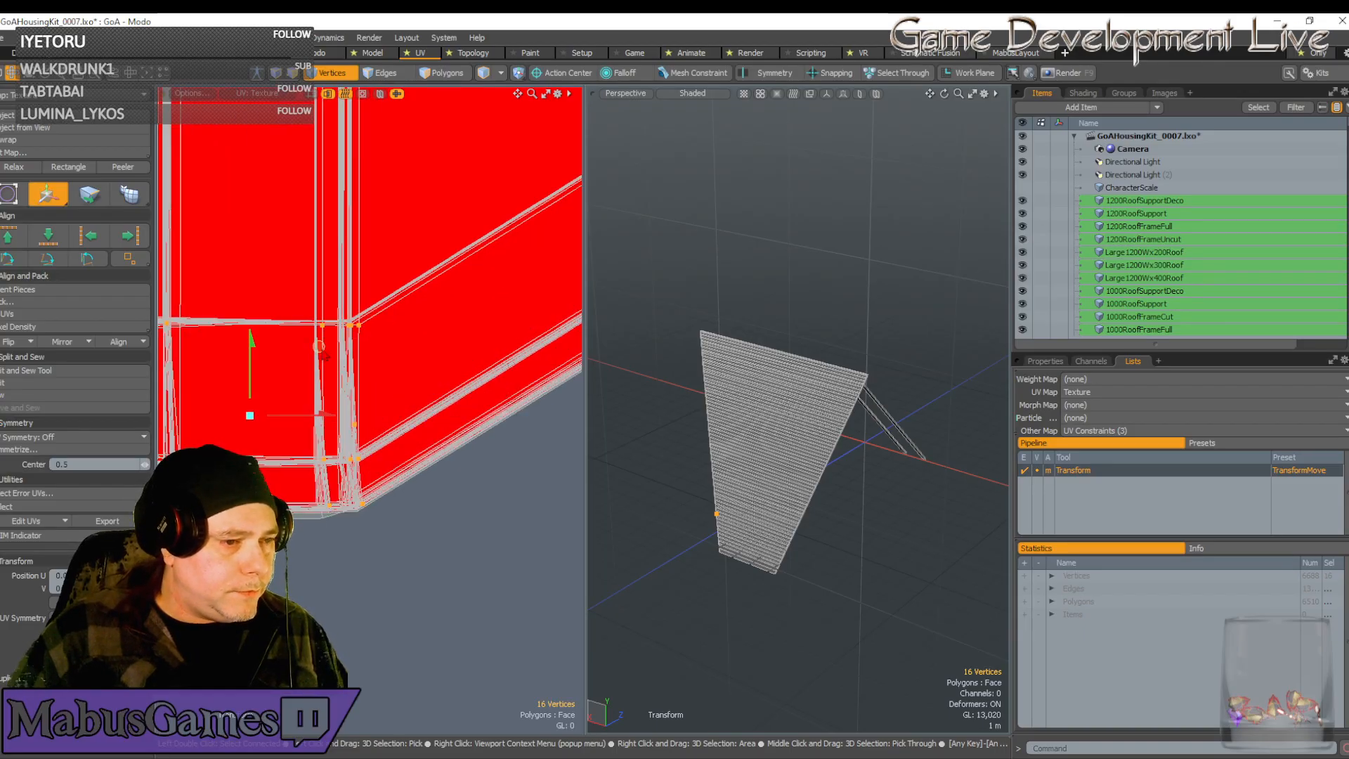
left_click_drag(318, 345, 311, 343)
scroll(337, 325, "up", 5)
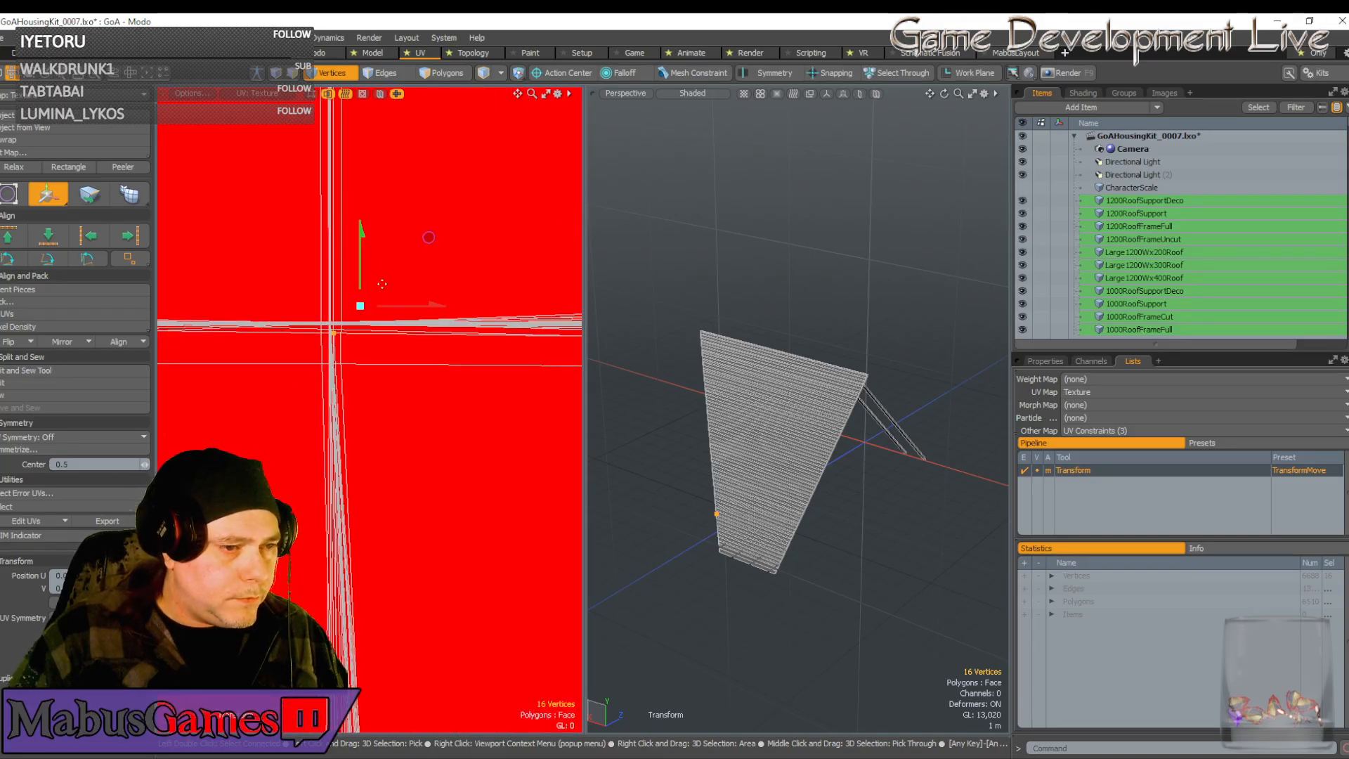
left_click_drag(429, 237, 425, 227)
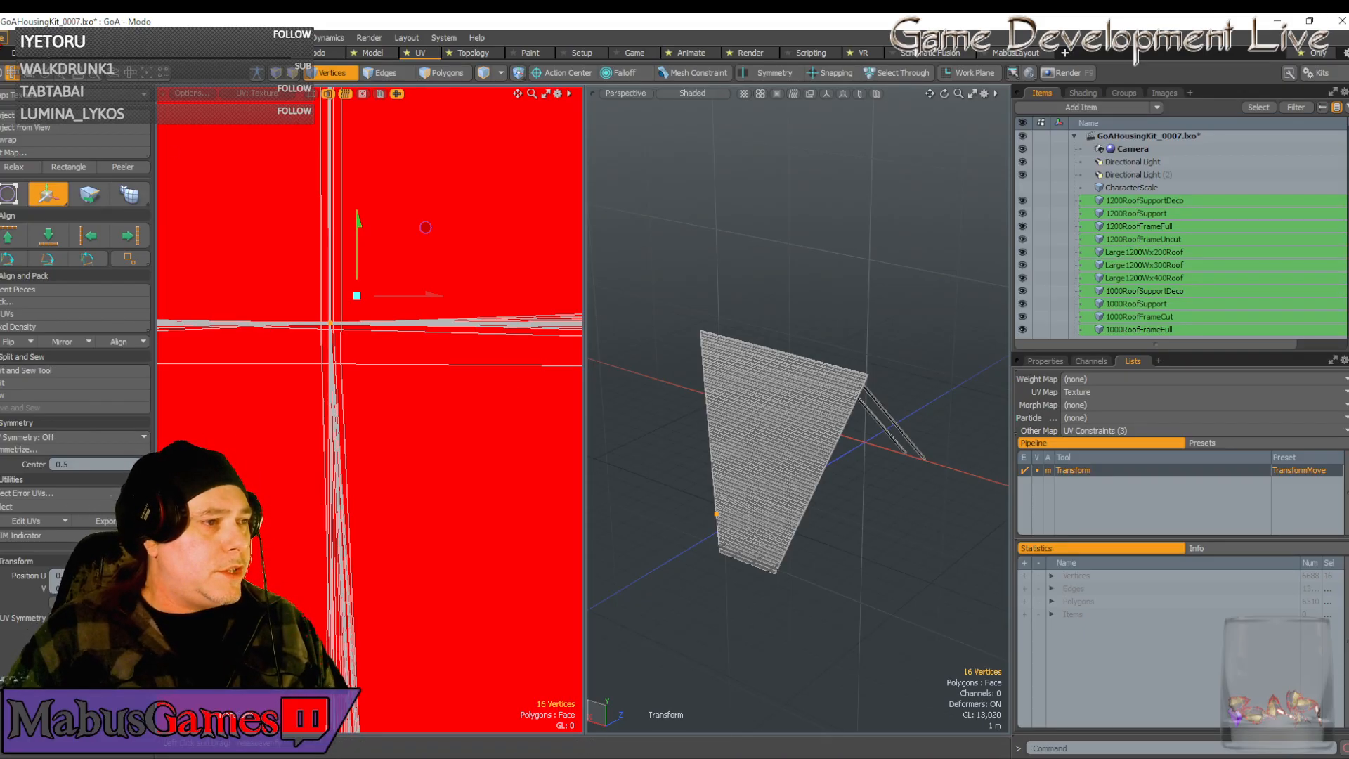
Save the GoAHousingKit_0007.lxo scene with Save All, then return to item selection
left_click(2, 39)
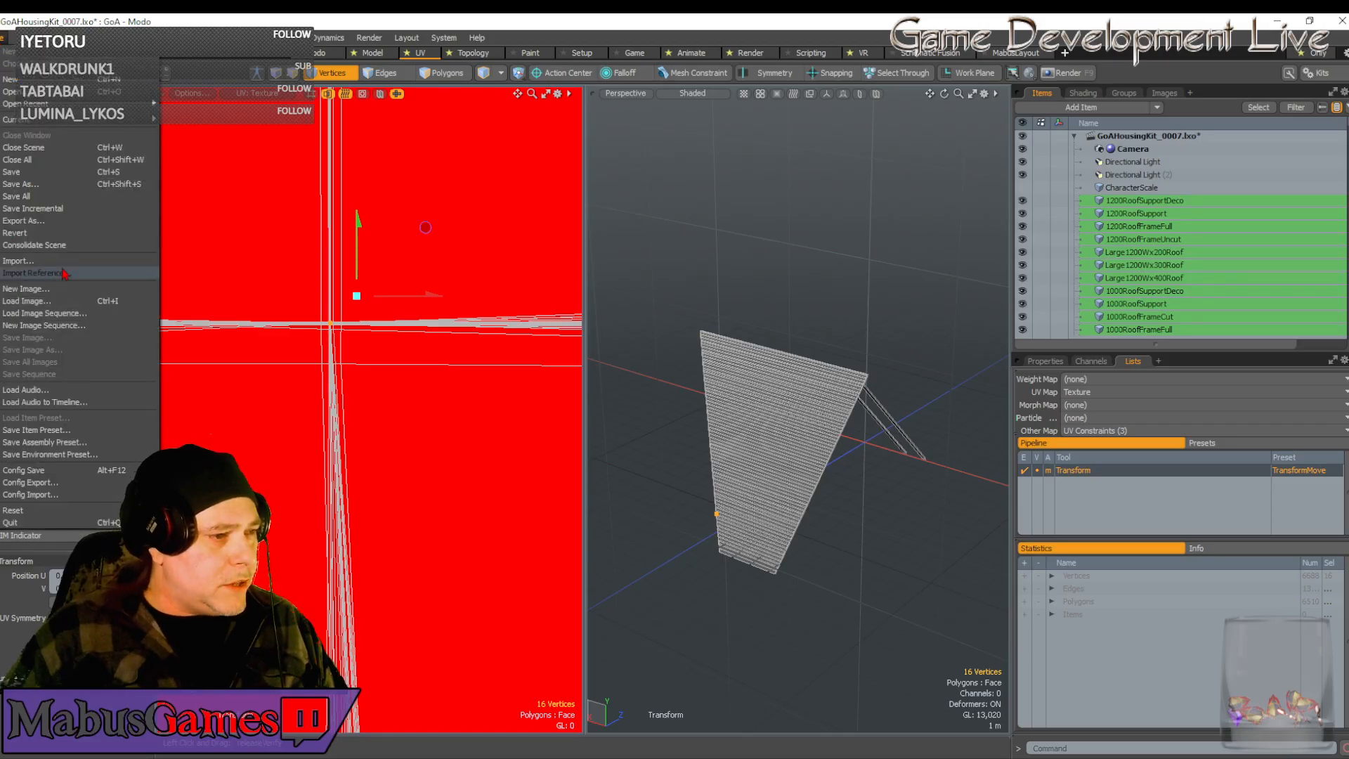
left_click(26, 198)
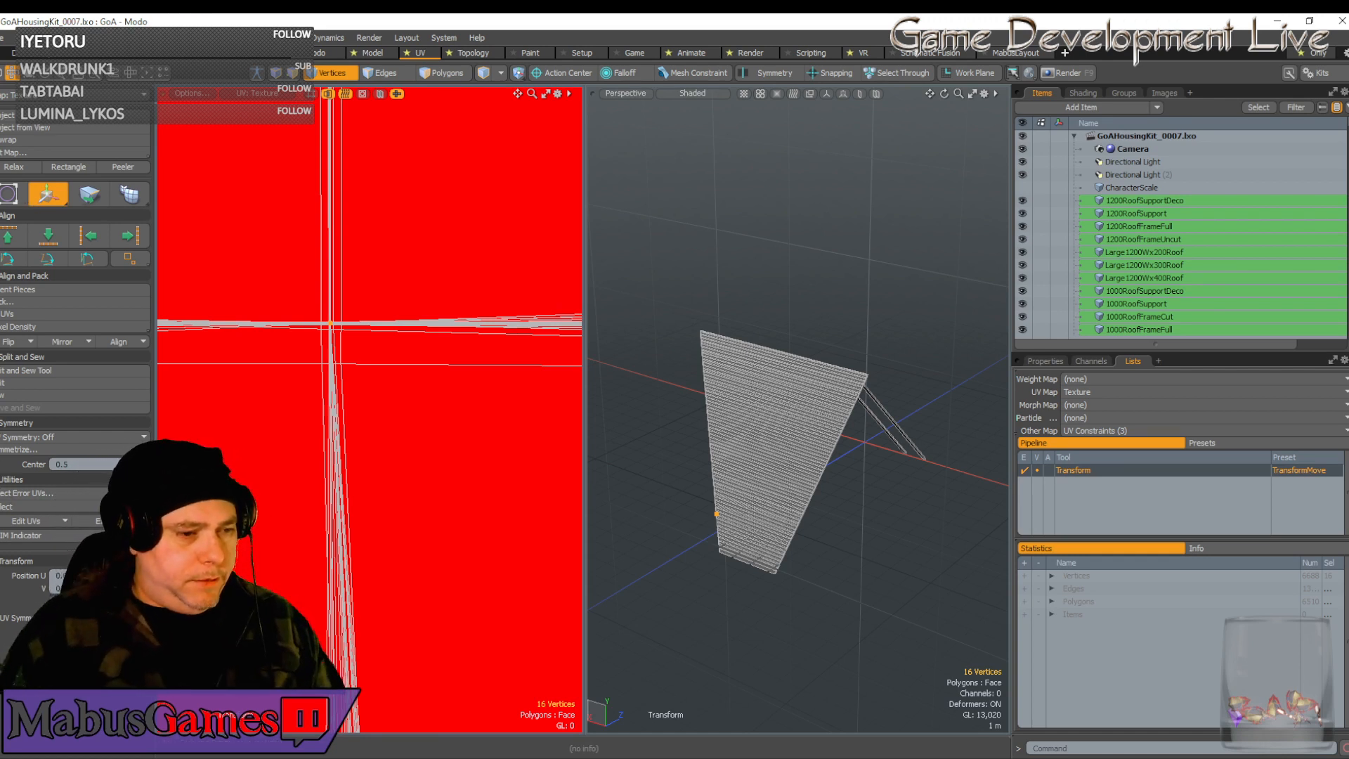
left_click(326, 76)
Select the seven corner UVs of the red plank shell in Vertices mode and drag them upward
scroll(308, 329, "down", 5)
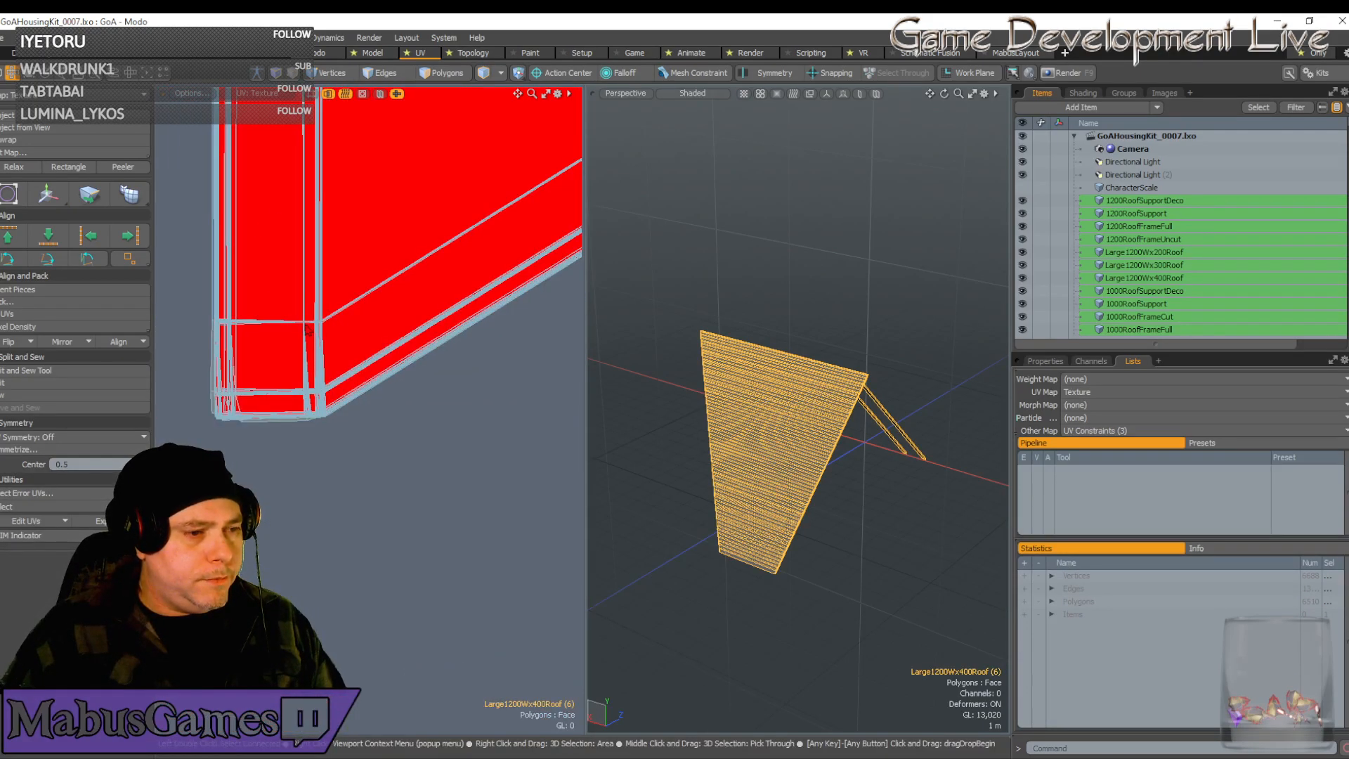
scroll(308, 328, "down", 3)
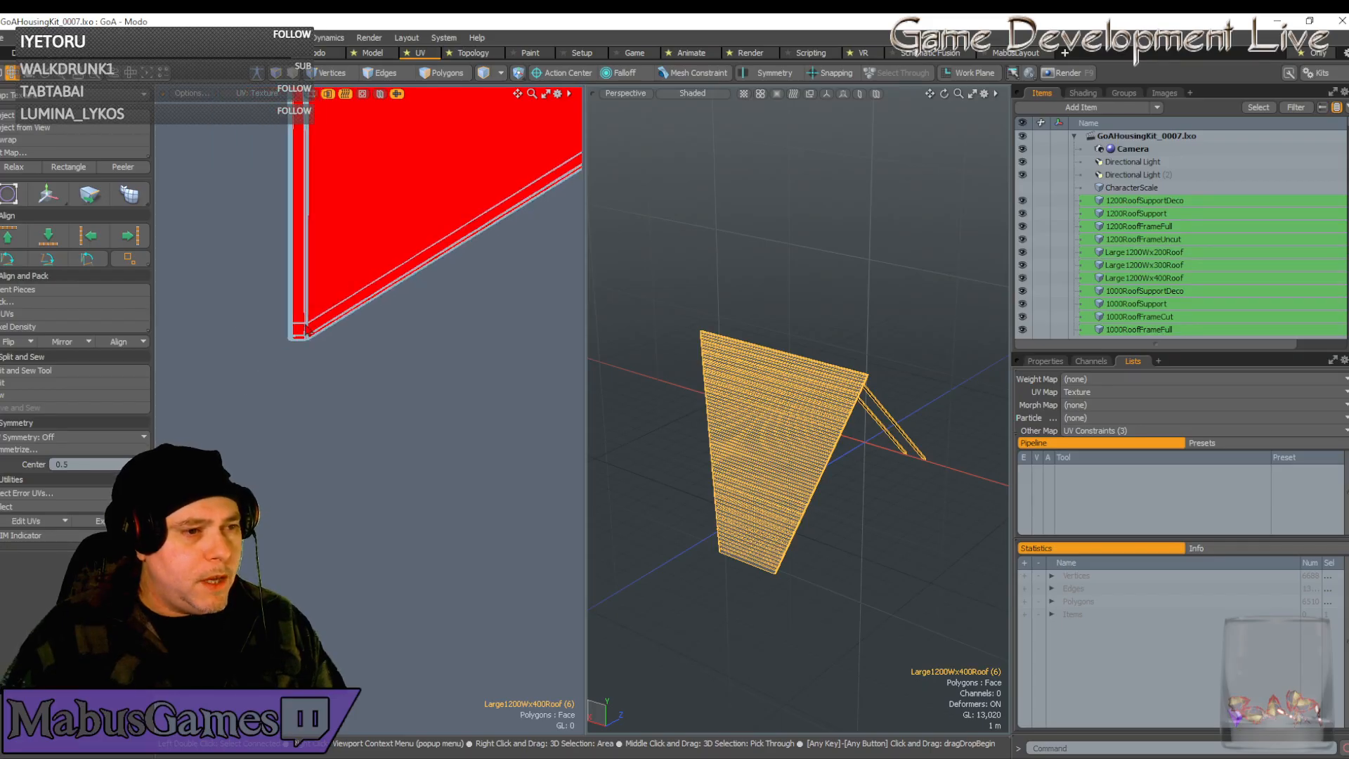
scroll(333, 295, "down", 2)
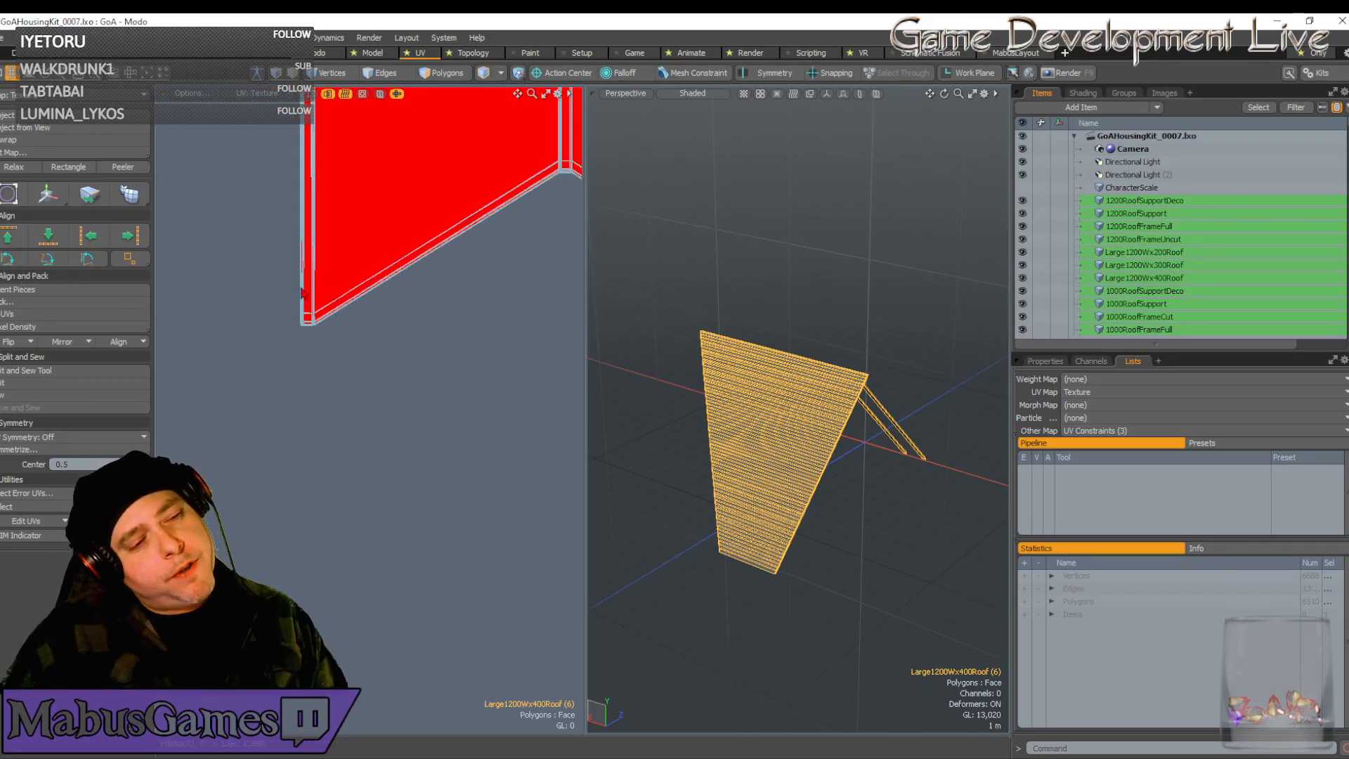
scroll(315, 308, "down", 2)
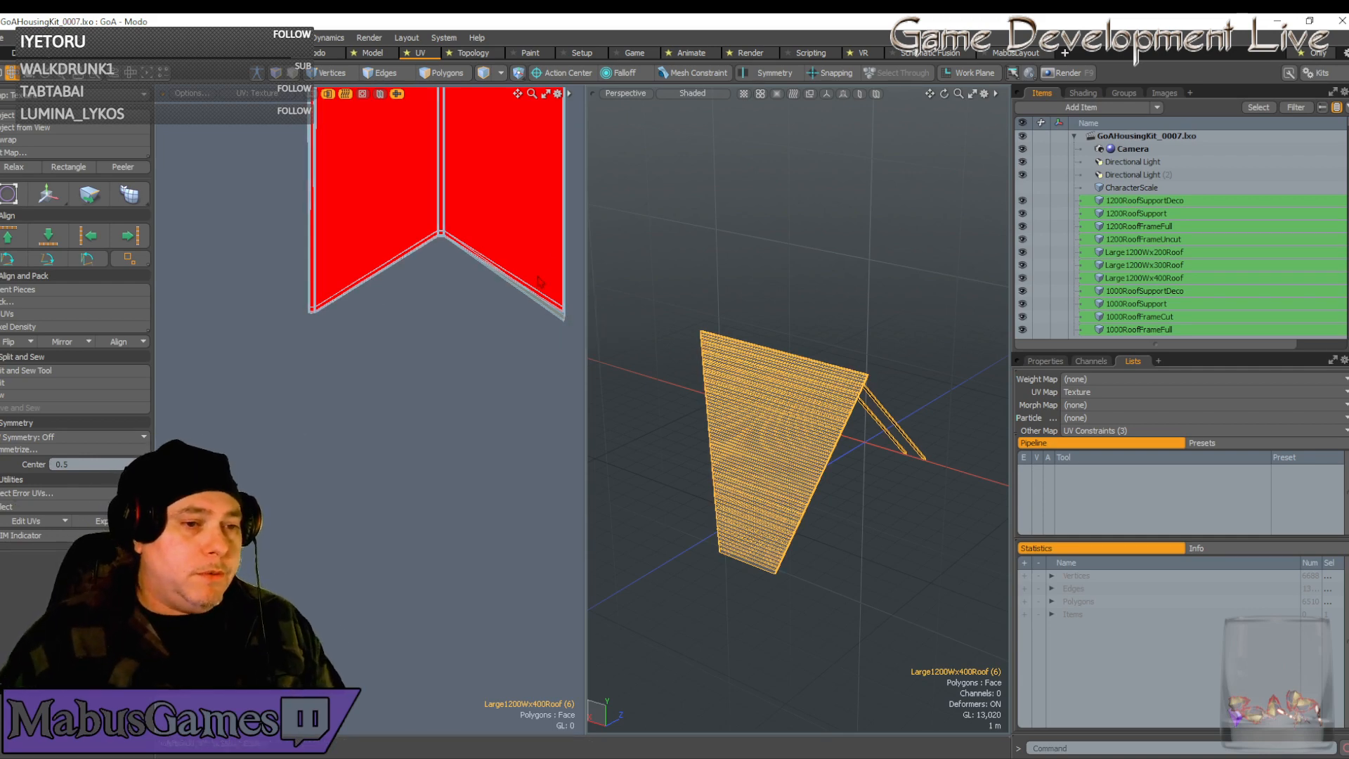
scroll(562, 316, "up", 3)
scroll(563, 337, "up", 3)
scroll(352, 319, "down", 10)
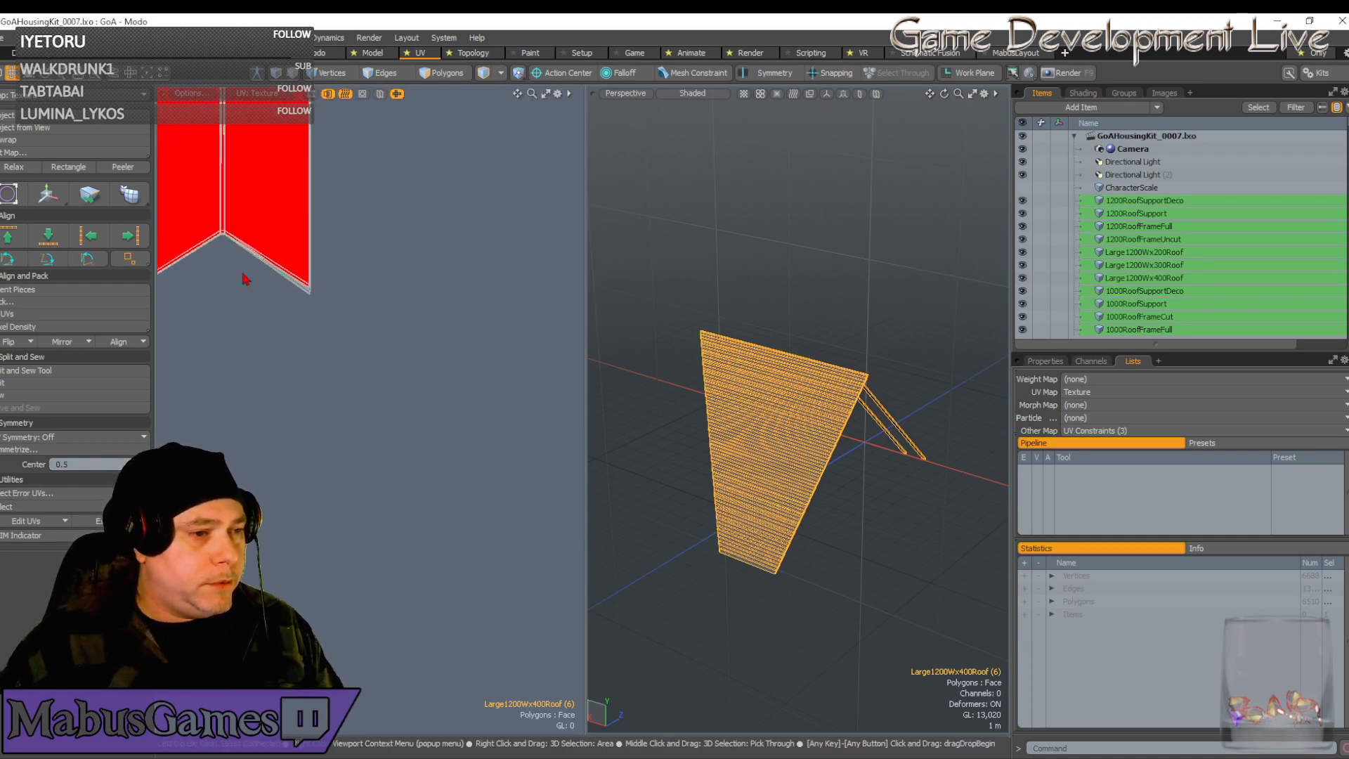
left_click_drag(250, 276, 447, 275, "alt")
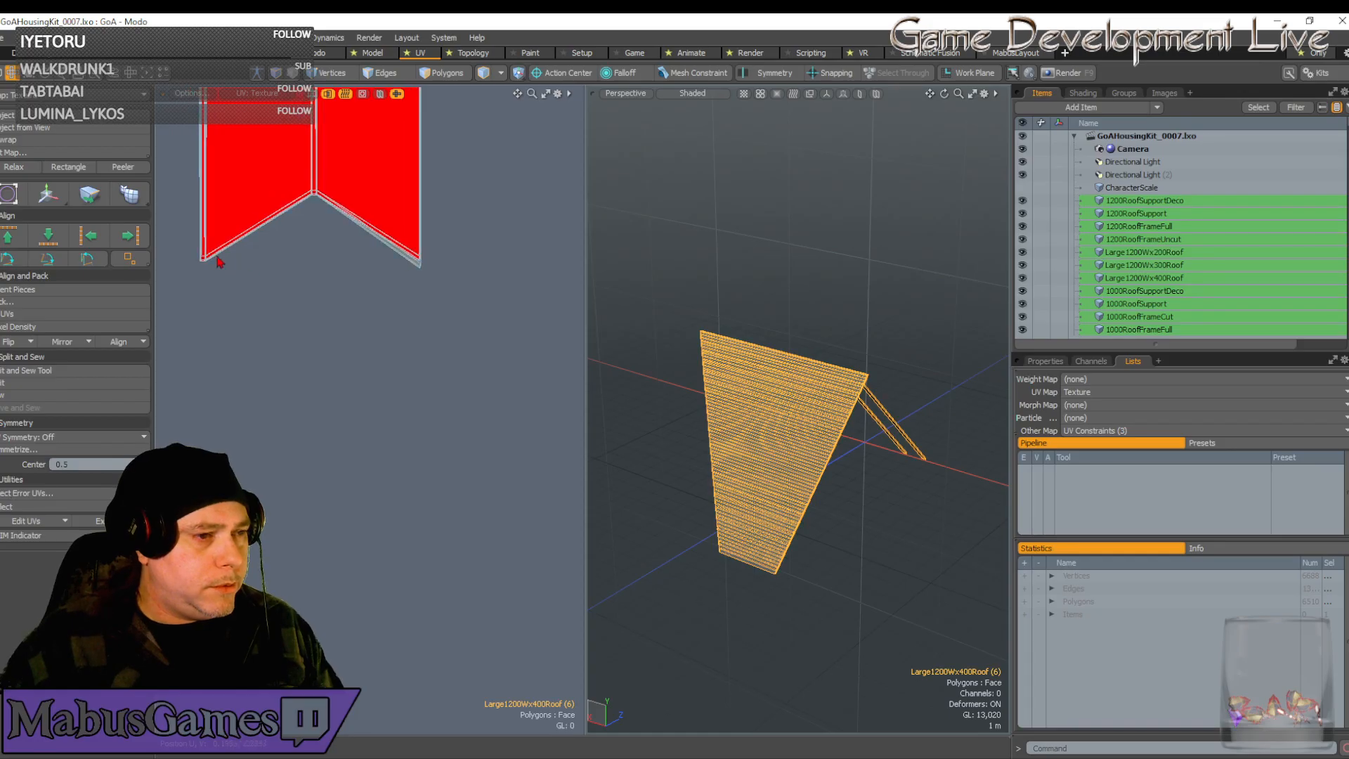
scroll(210, 256, "up", 3)
scroll(219, 267, "down", 4)
left_click_drag(395, 281, 351, 287, "alt")
scroll(373, 277, "up", 6)
scroll(314, 284, "up", 1)
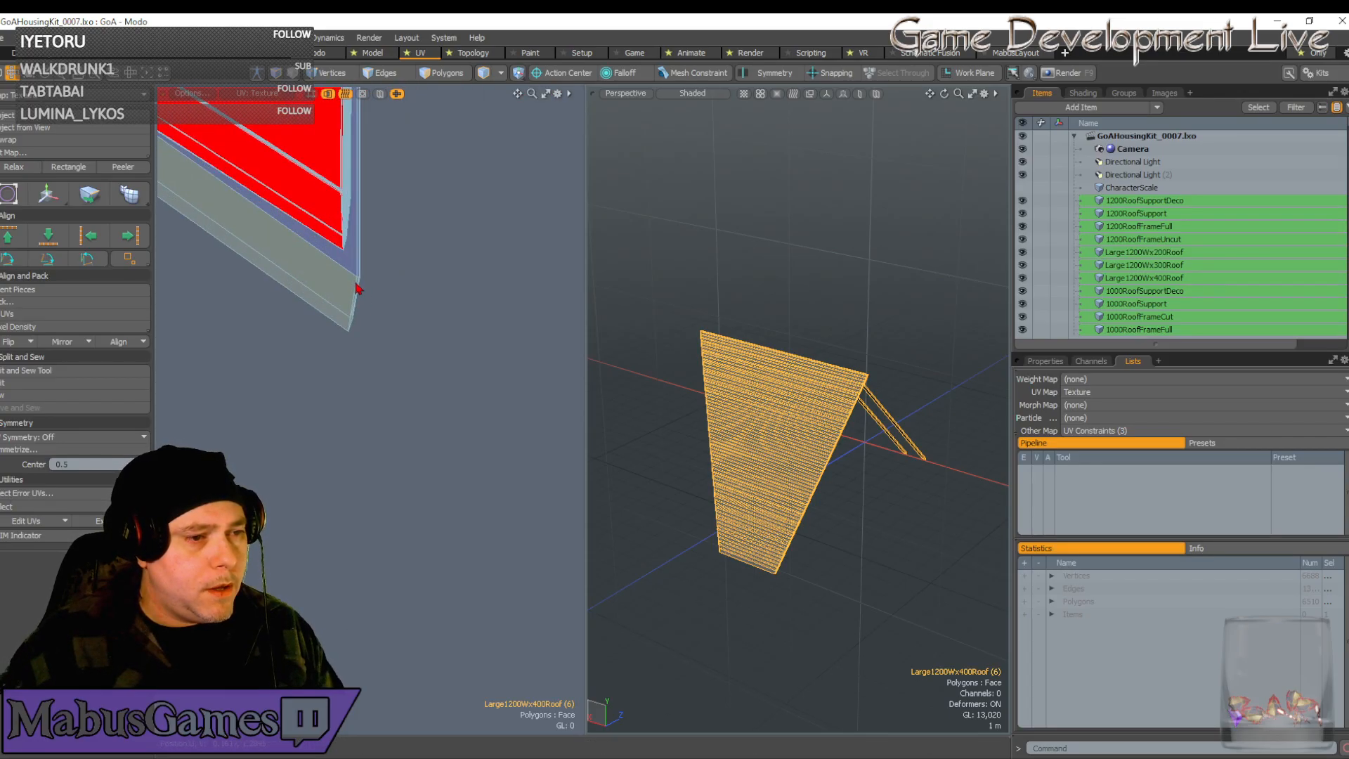
left_click_drag(343, 261, 380, 365)
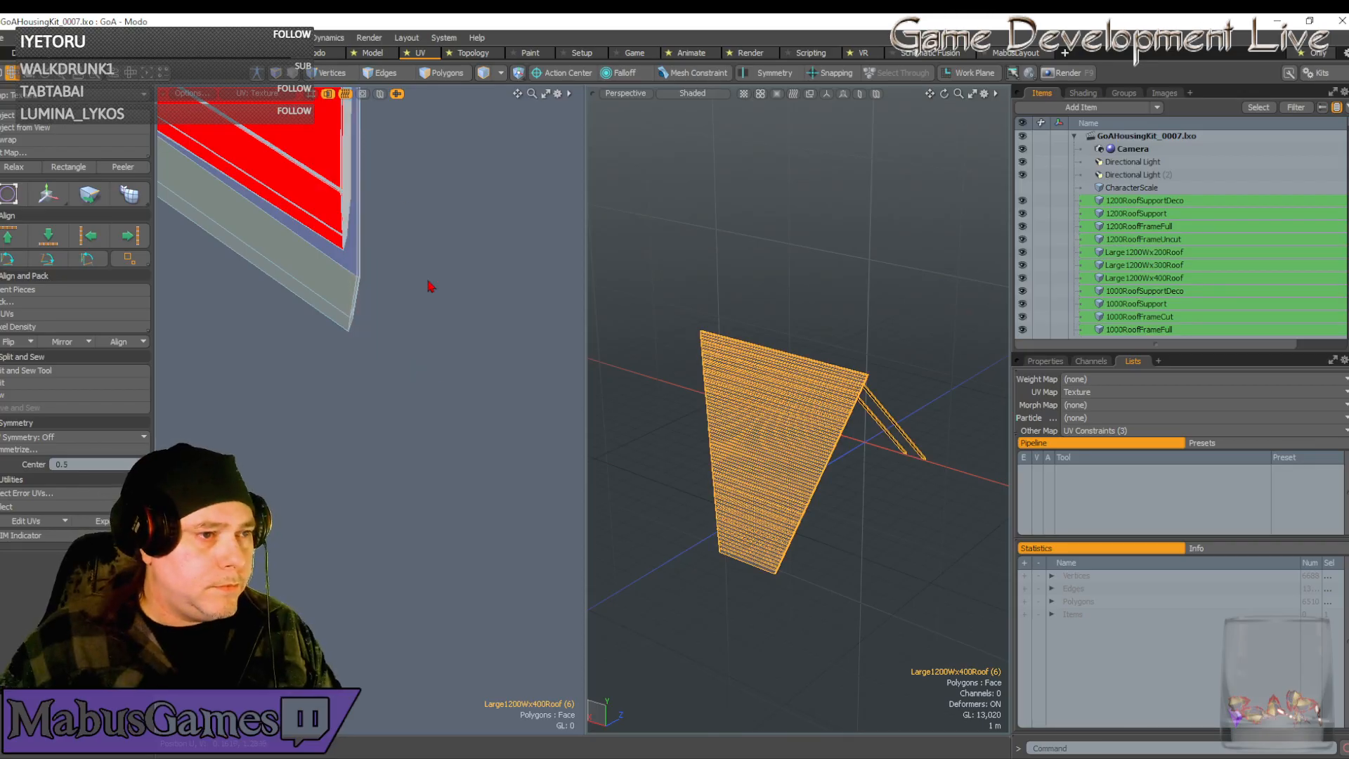
left_click(335, 74)
left_click_drag(412, 369, 320, 263)
key("w")
left_click_drag(424, 238, 419, 153)
Move the selected corner vertices down-right, then straight up to line up with the tip
left_click_drag(180, 253, 366, 221, "alt")
scroll(543, 213, "down", 5)
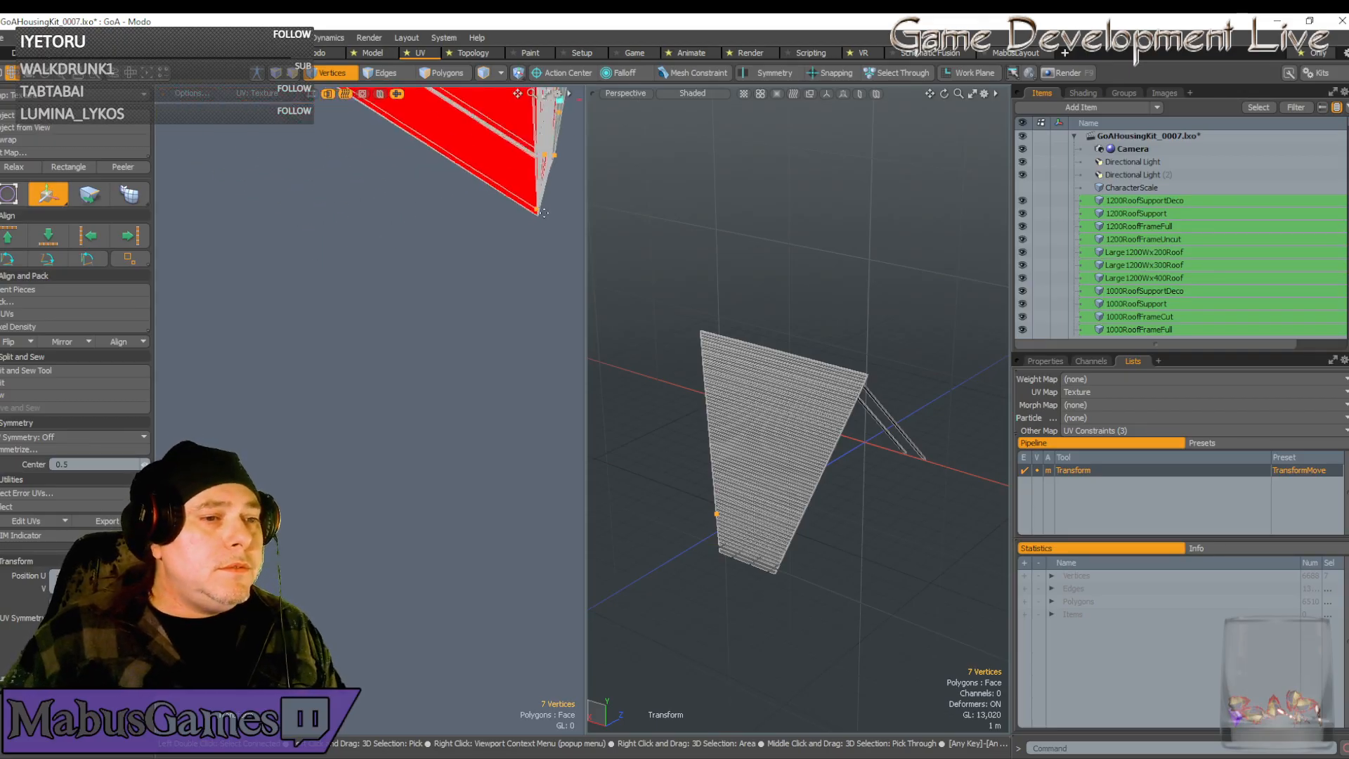
left_click_drag(563, 106, 426, 198, "alt")
scroll(427, 198, "up", 6)
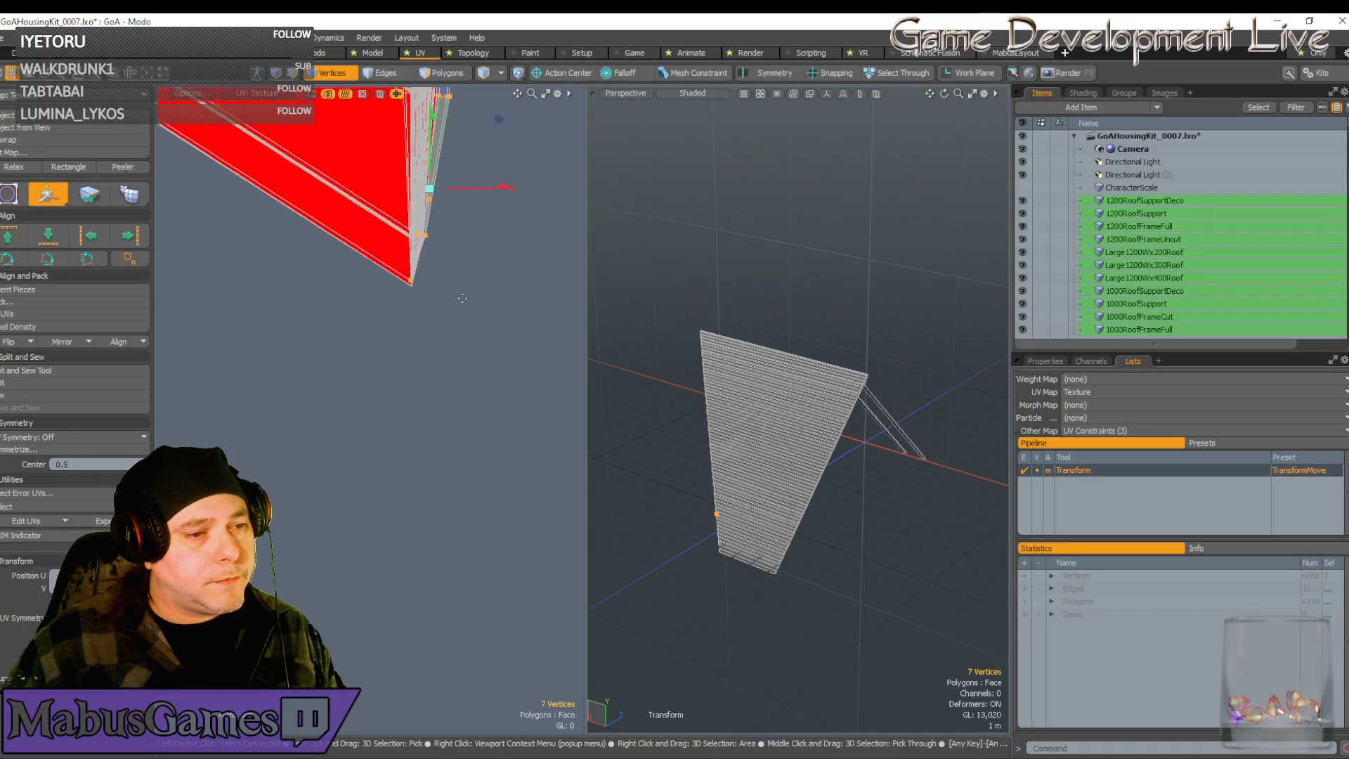
left_click_drag(461, 109, 413, 309, "alt")
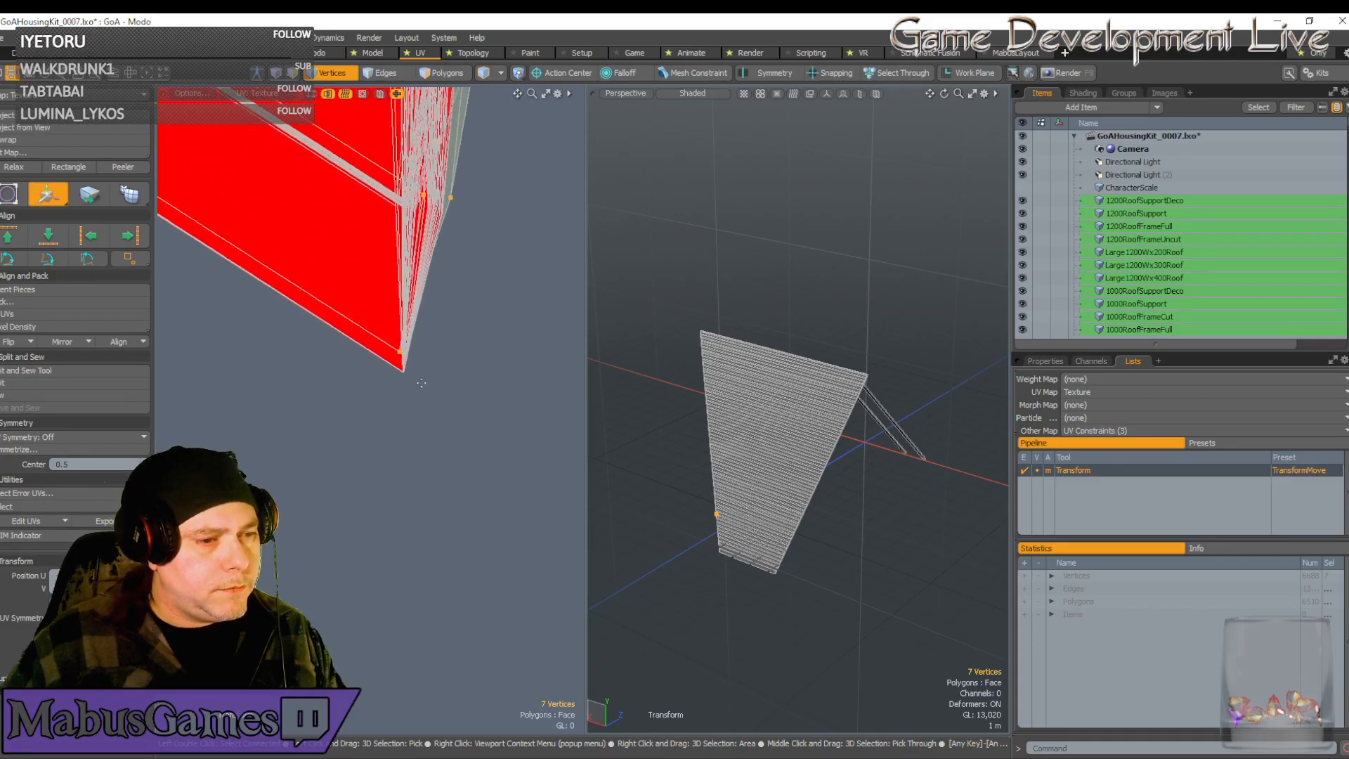
scroll(423, 350, "up", 2)
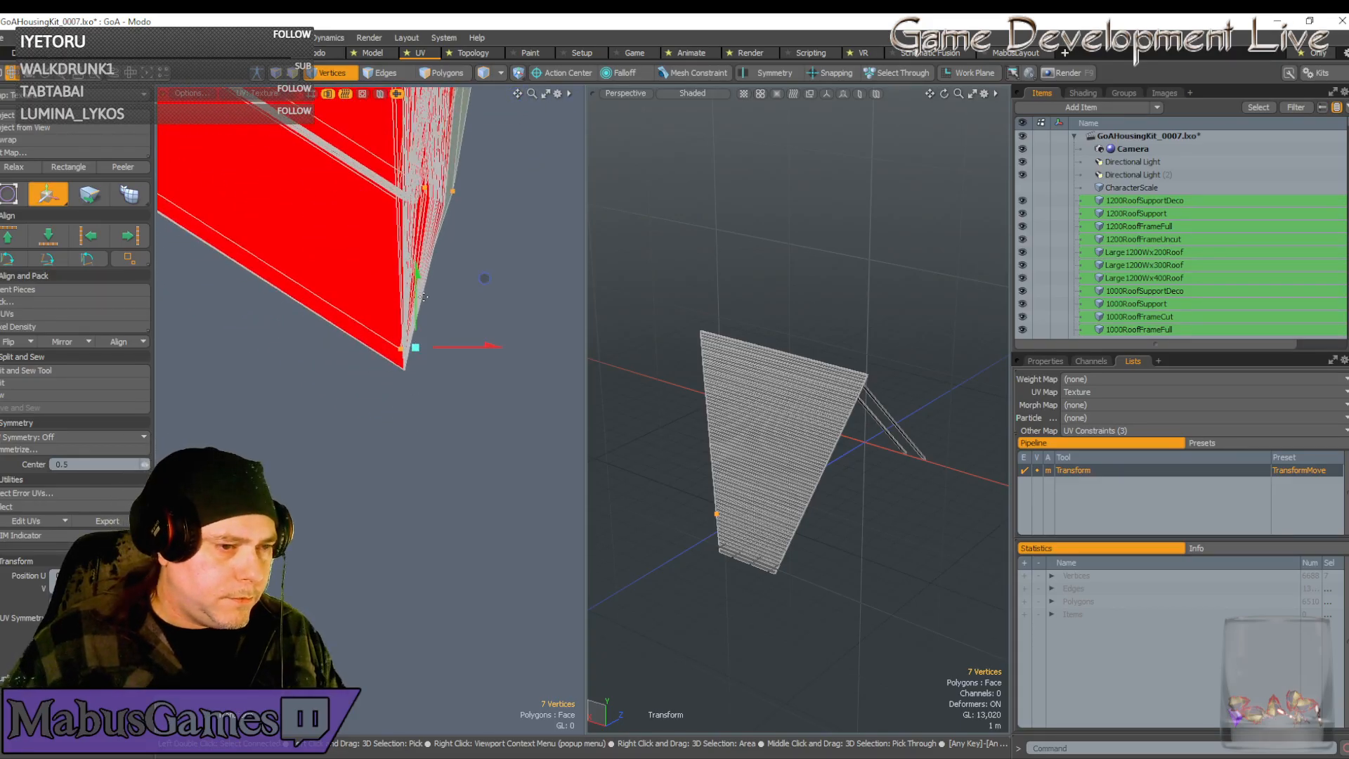
left_click_drag(484, 279, 574, 306)
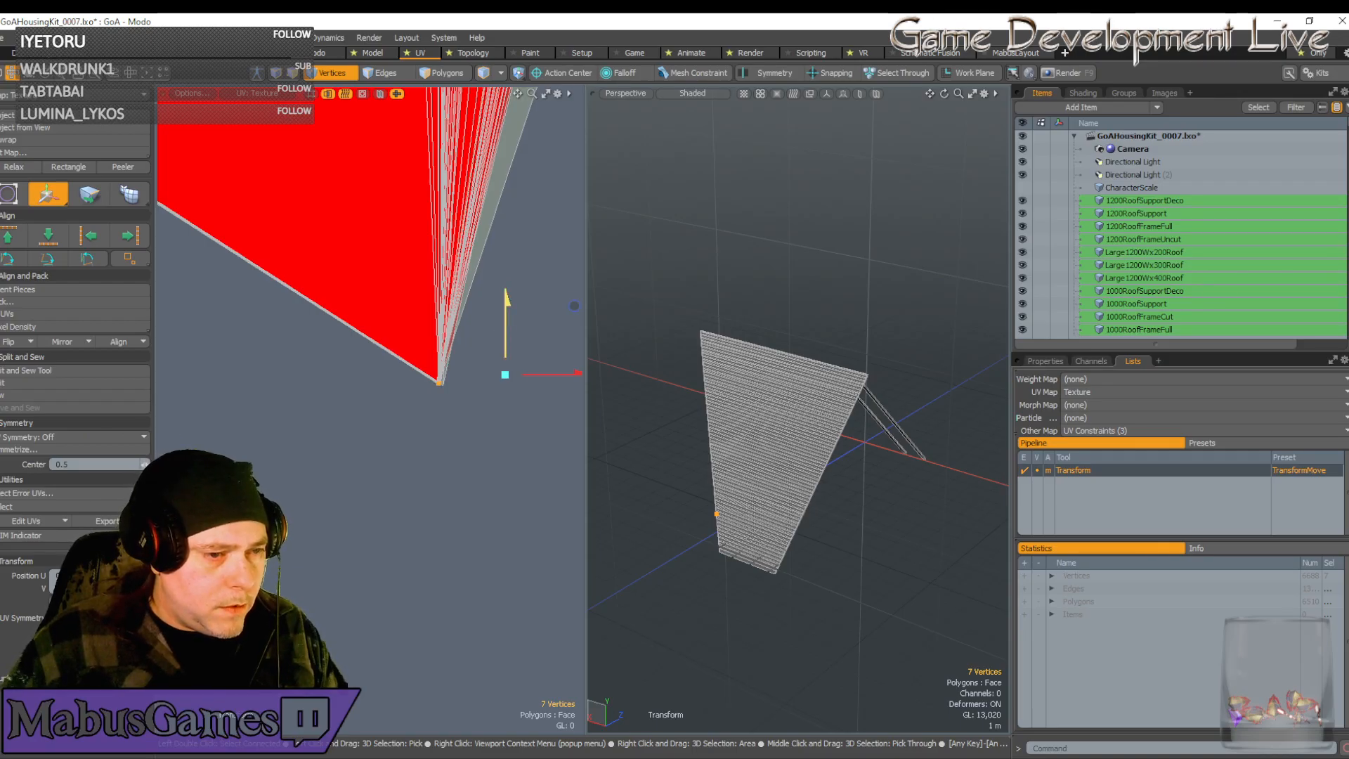
left_click_drag(509, 333, 514, 610)
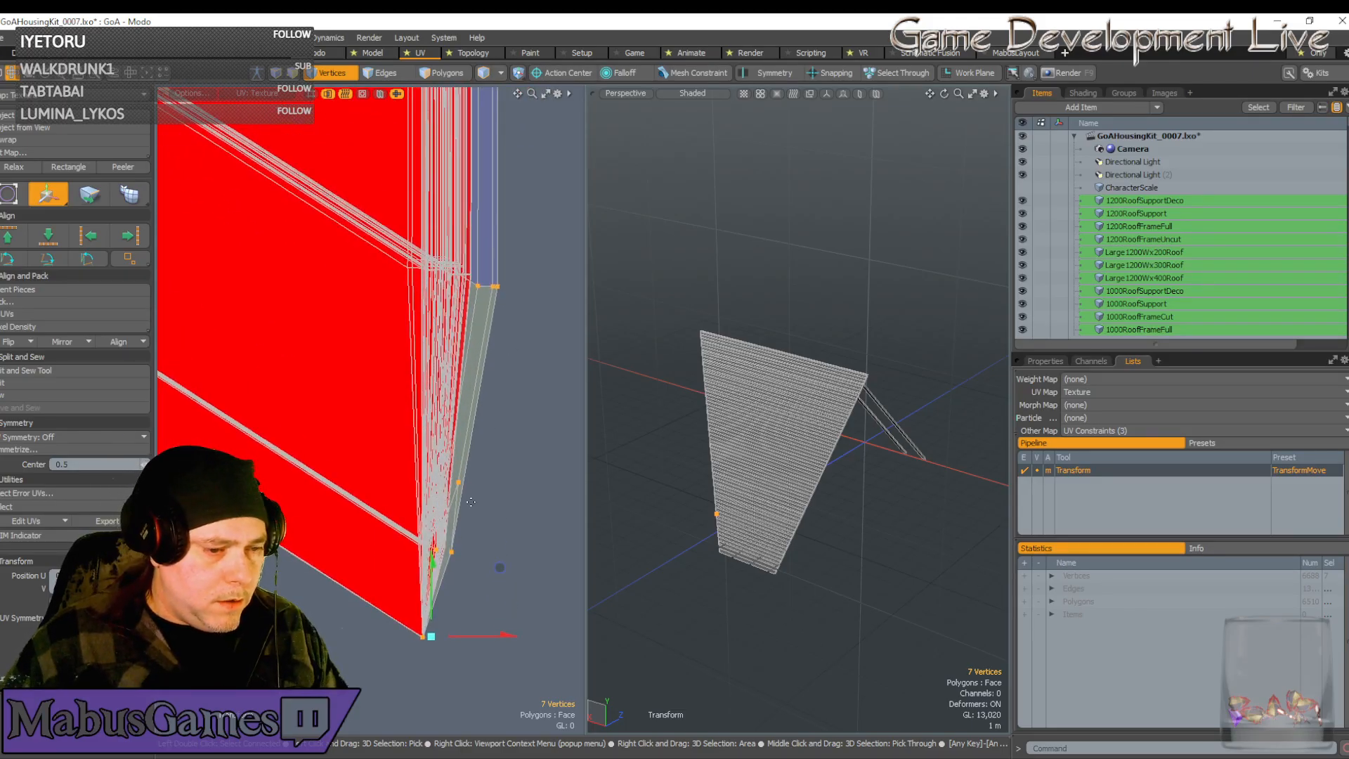
key("space")
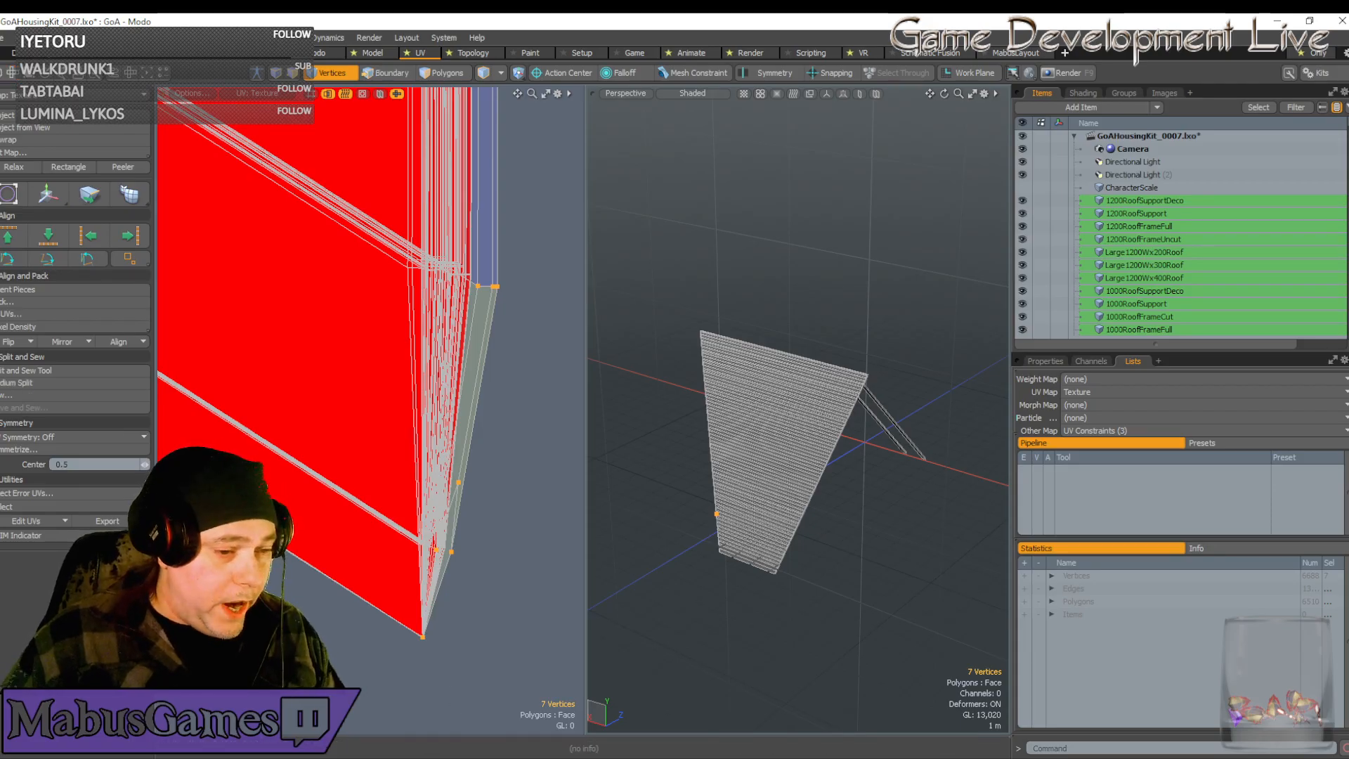
Narrow the selection to three corner vertices and nudge them slightly right
right_click_drag(462, 677, 375, 607, "ctrl")
scroll(373, 605, "down", 2)
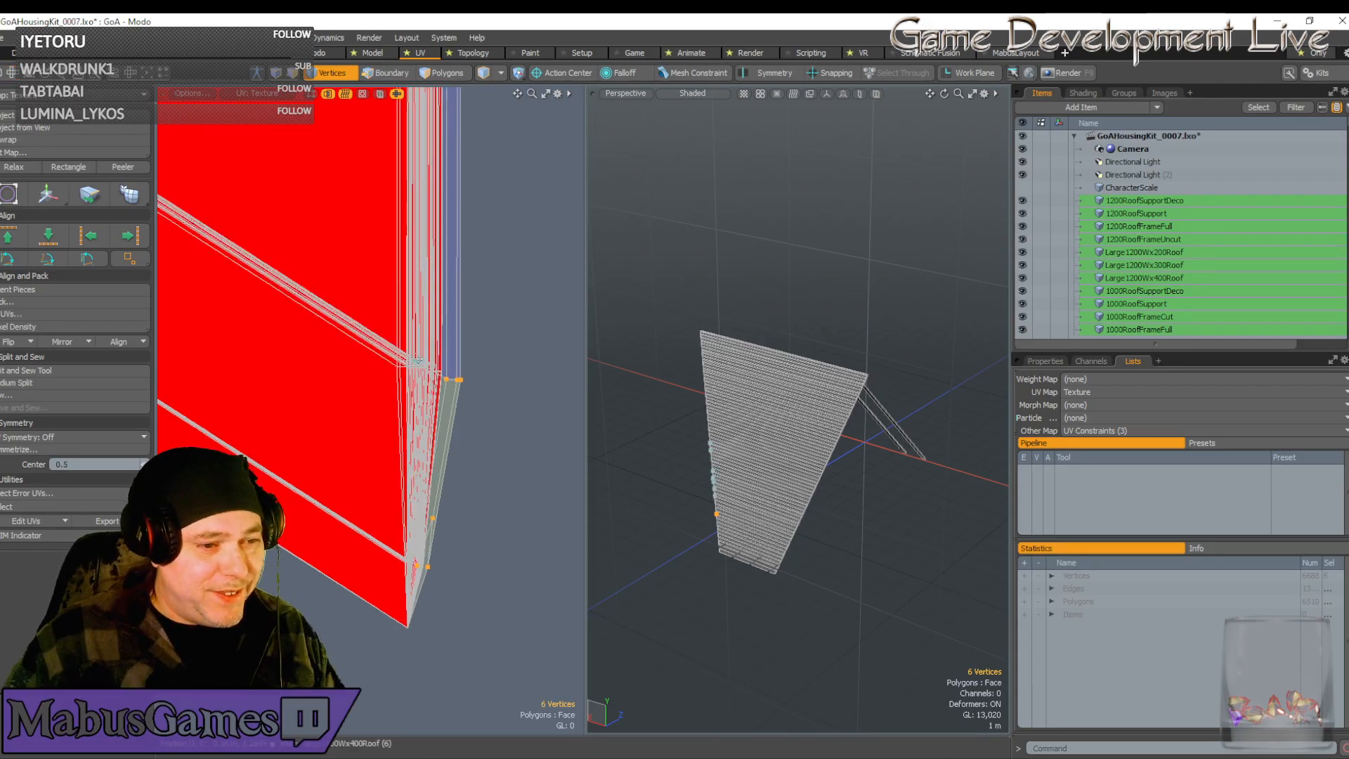
mouse_move(435, 385)
right_mouse_down("ctrl")
mouse_move(511, 428)
mouse_move(413, 324)
right_mouse_up("ctrl")
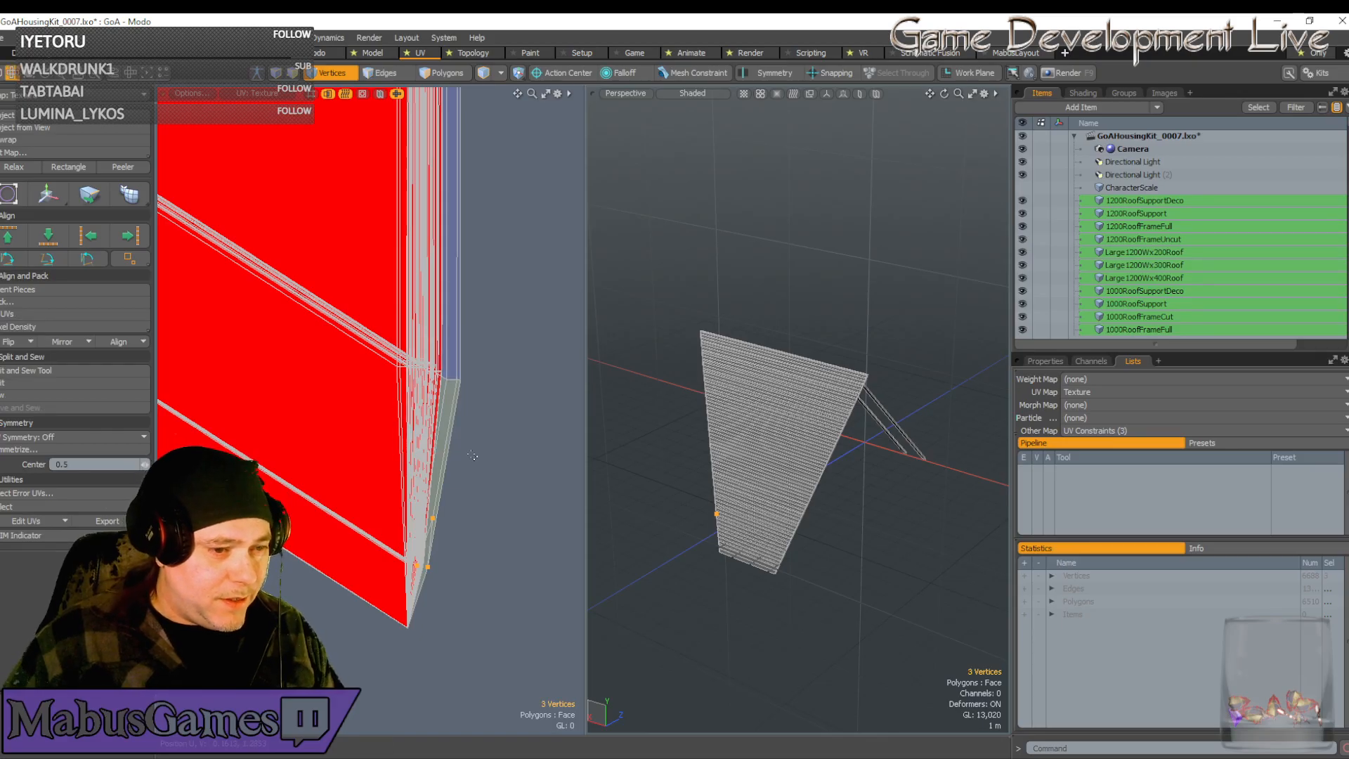
key("w")
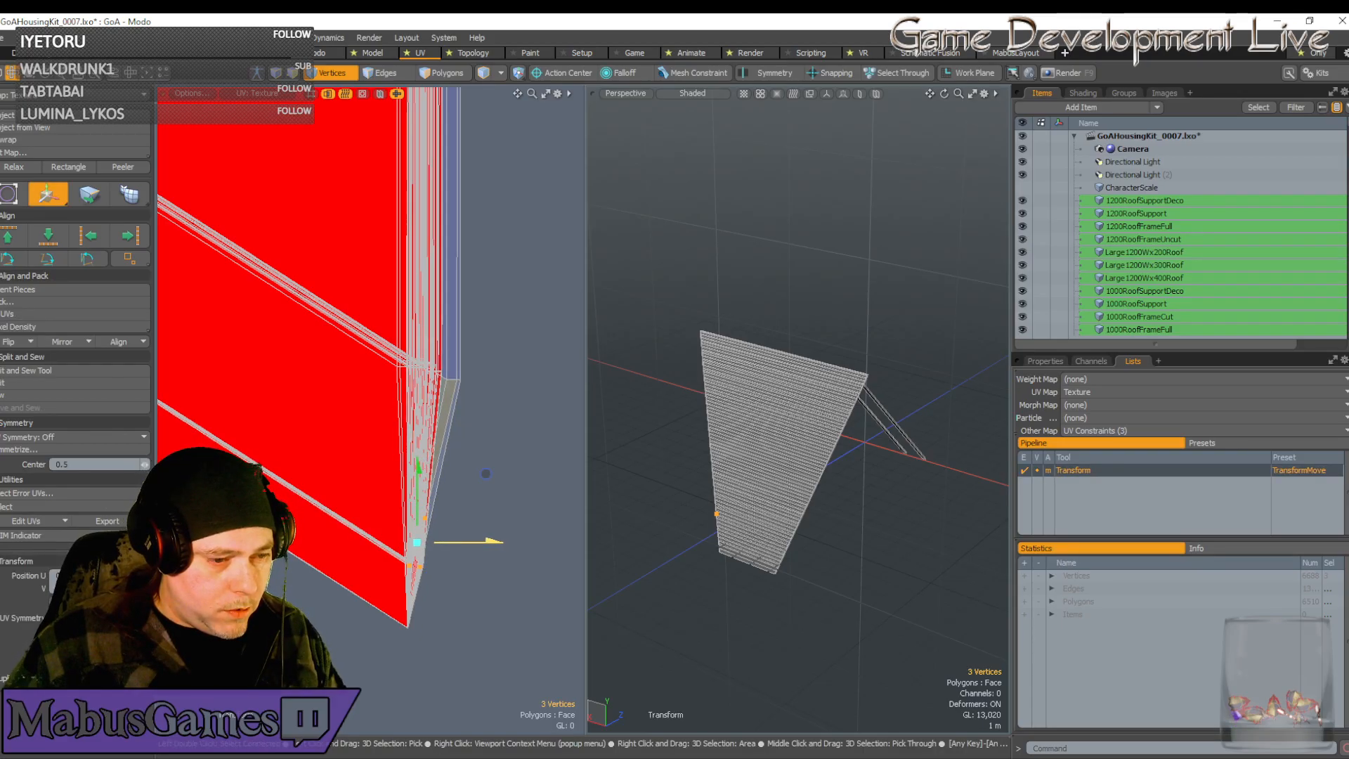
left_click_drag(492, 542, 494, 541)
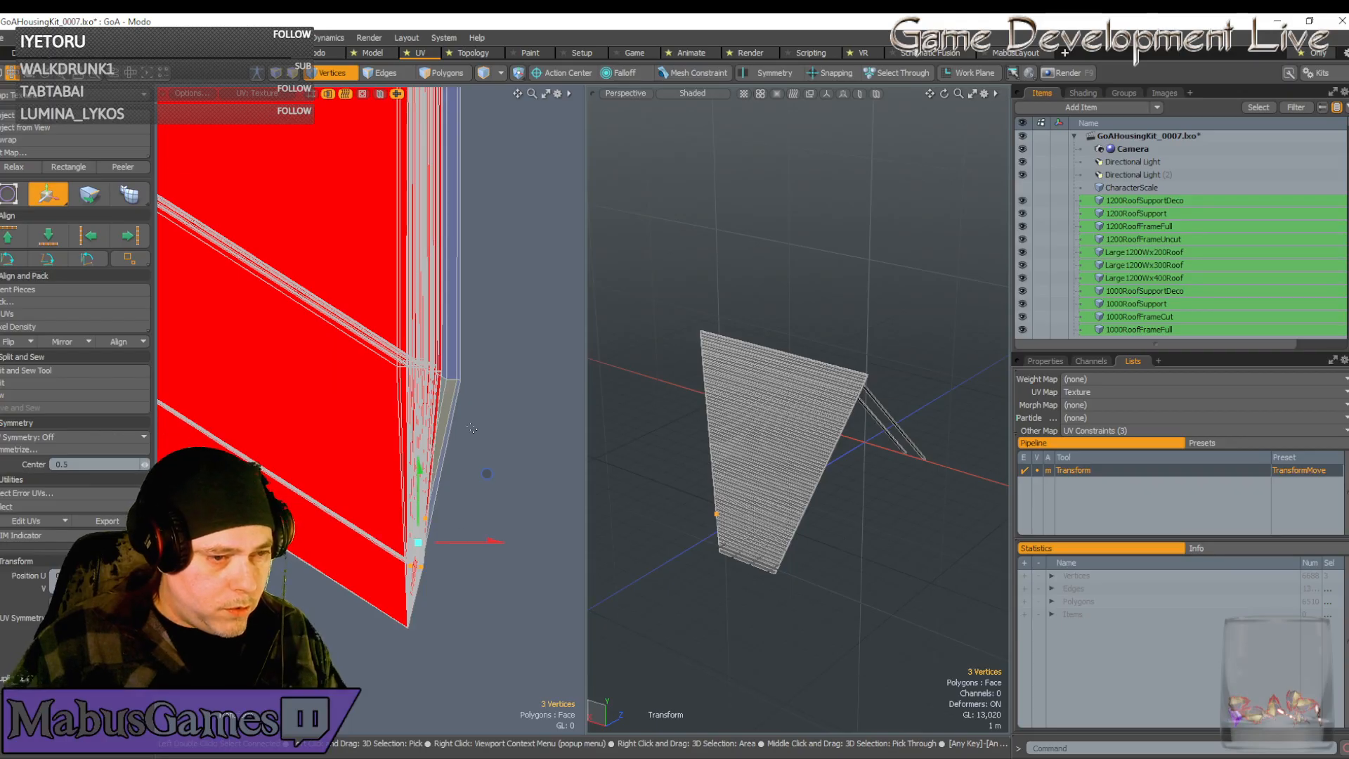
key("q")
Snap the strip's corner vertex up-left onto the strip edge
right_click_drag(482, 395, 454, 382)
key("w")
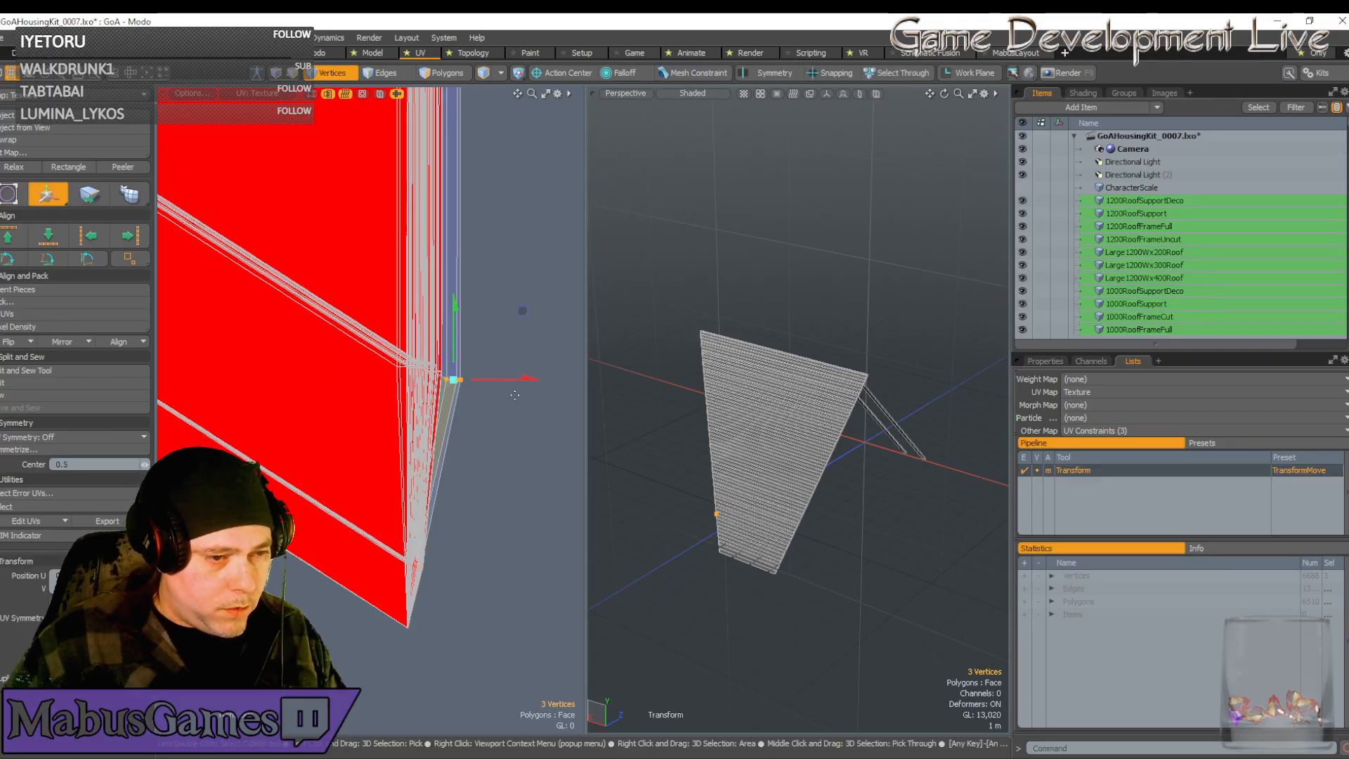
left_click_drag(522, 310, 503, 303)
key("q")
scroll(442, 450, "down", 6)
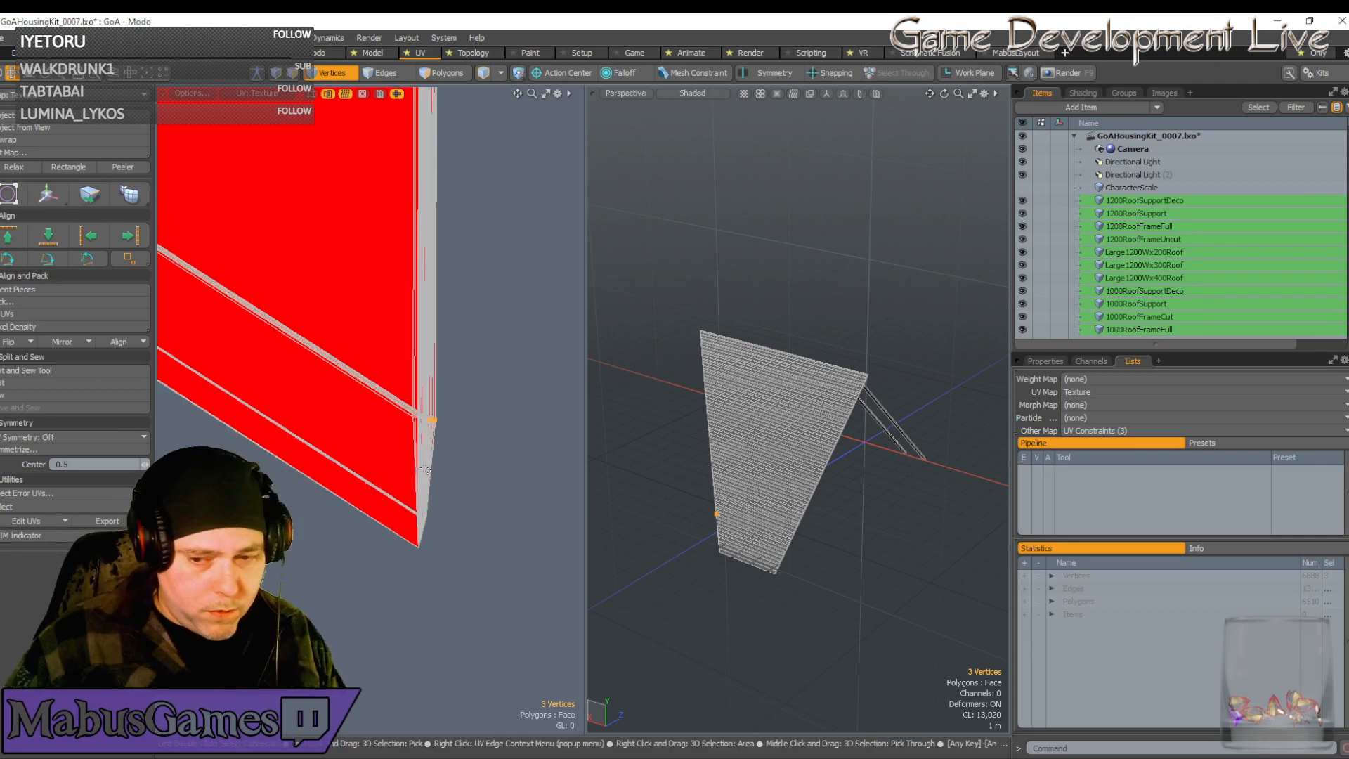
scroll(379, 458, "down", 5)
scroll(376, 458, "down", 6)
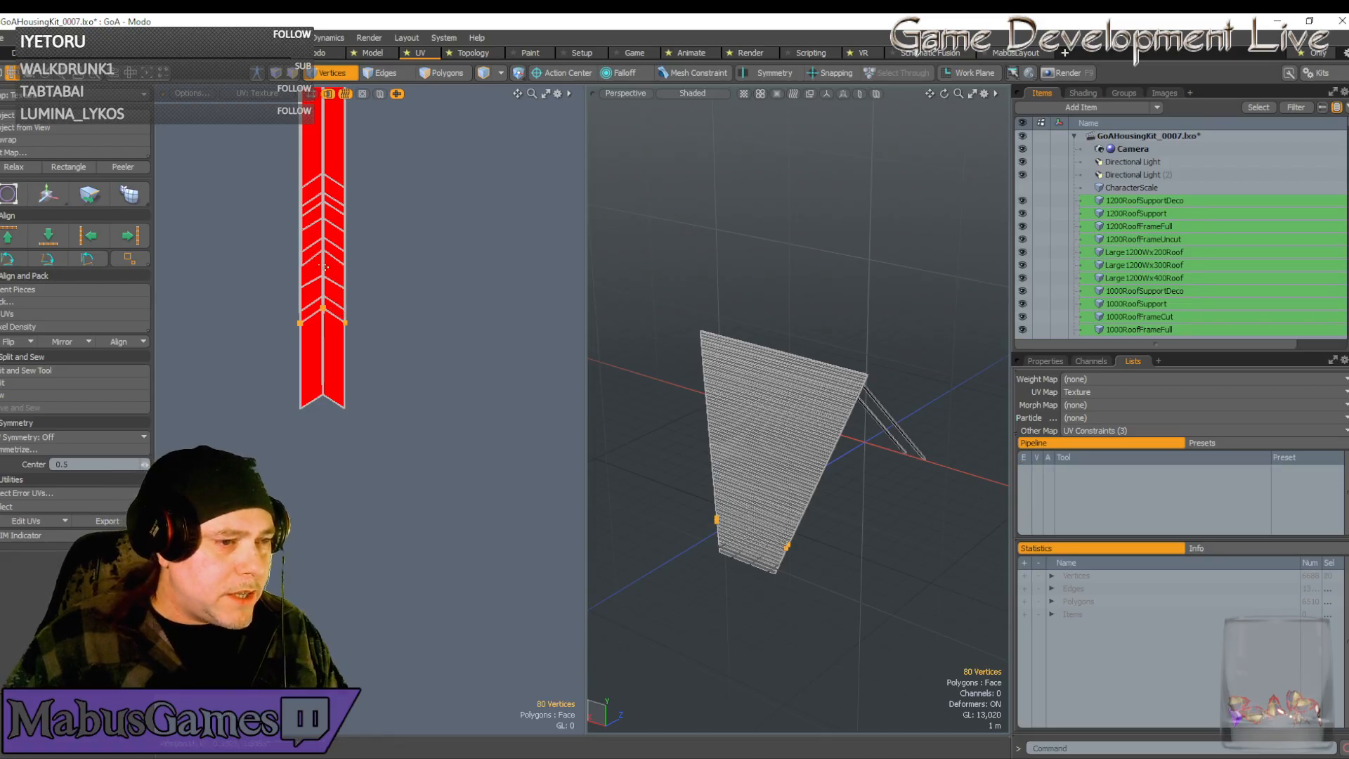
key("w")
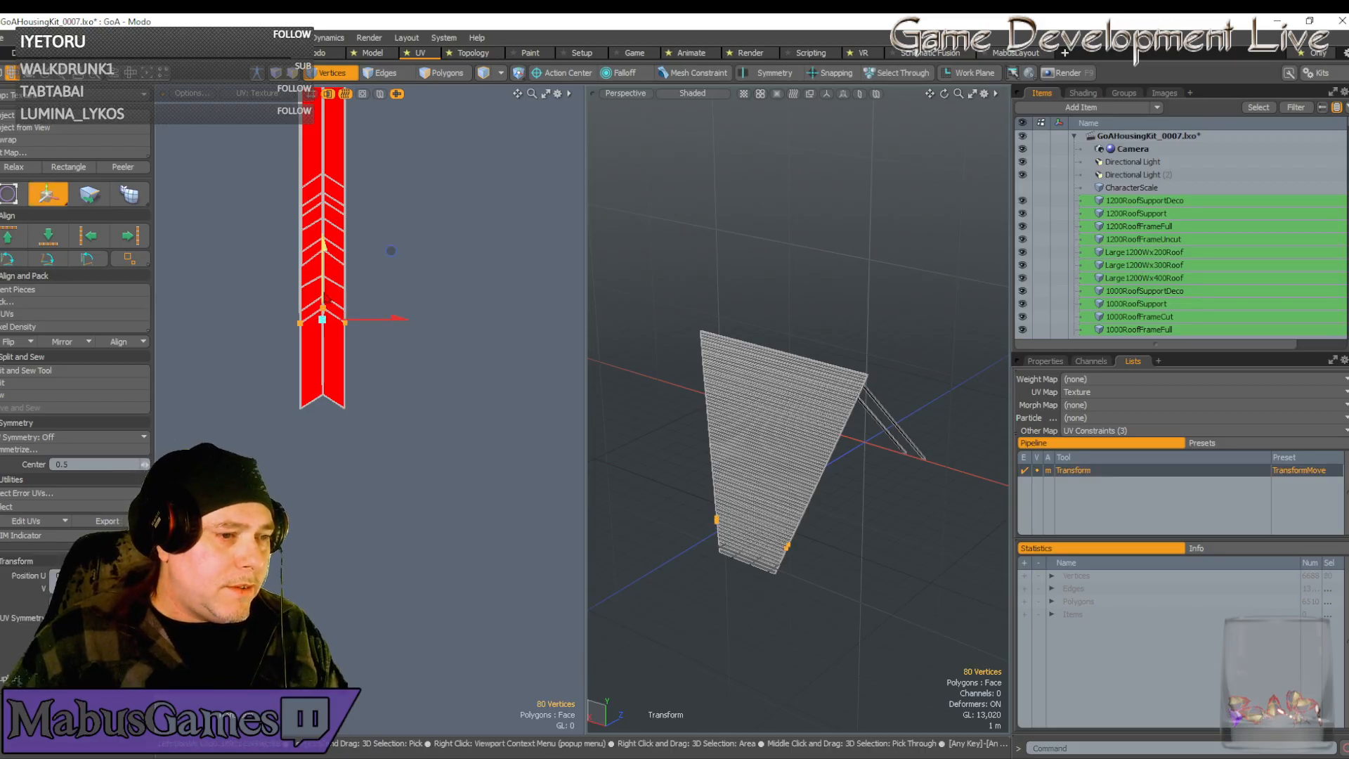
left_click_drag(386, 250, 325, 338)
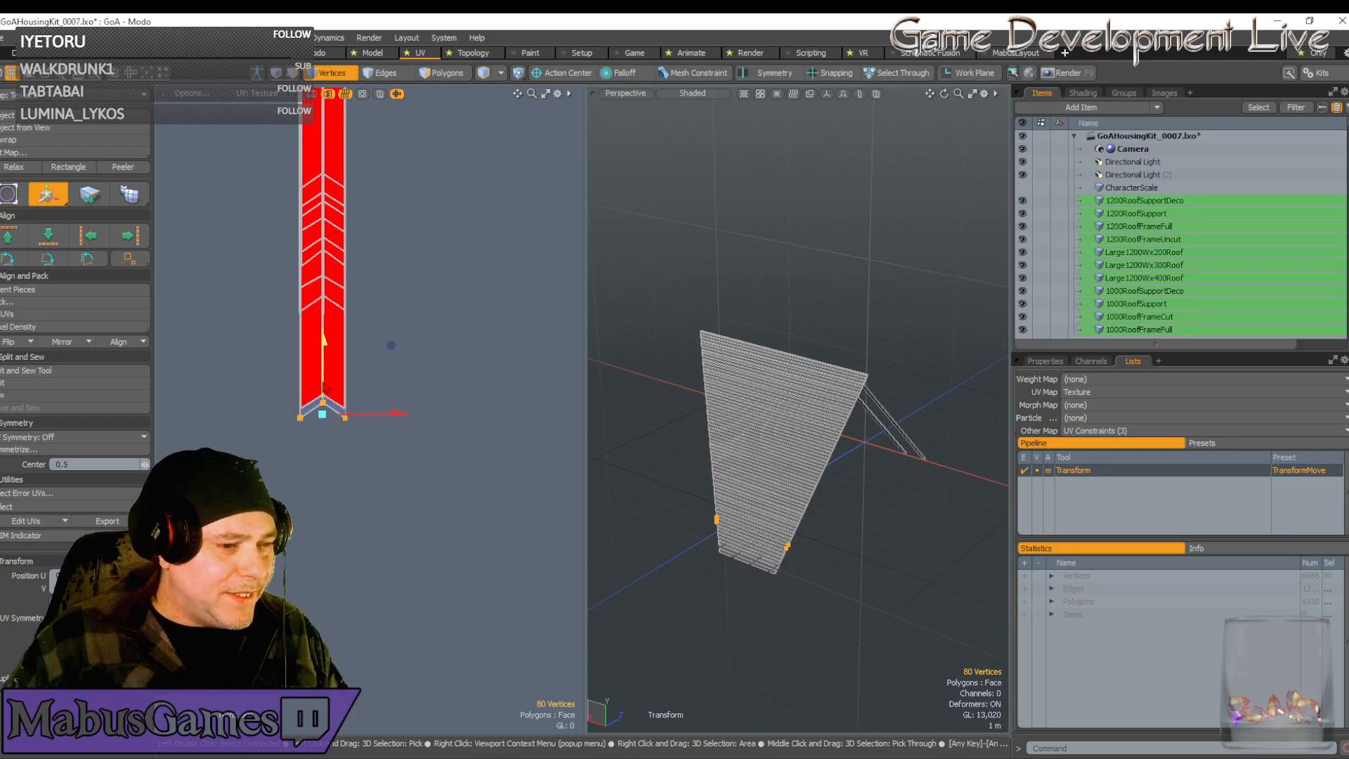
scroll(322, 409, "up", 6)
scroll(360, 366, "down", 4)
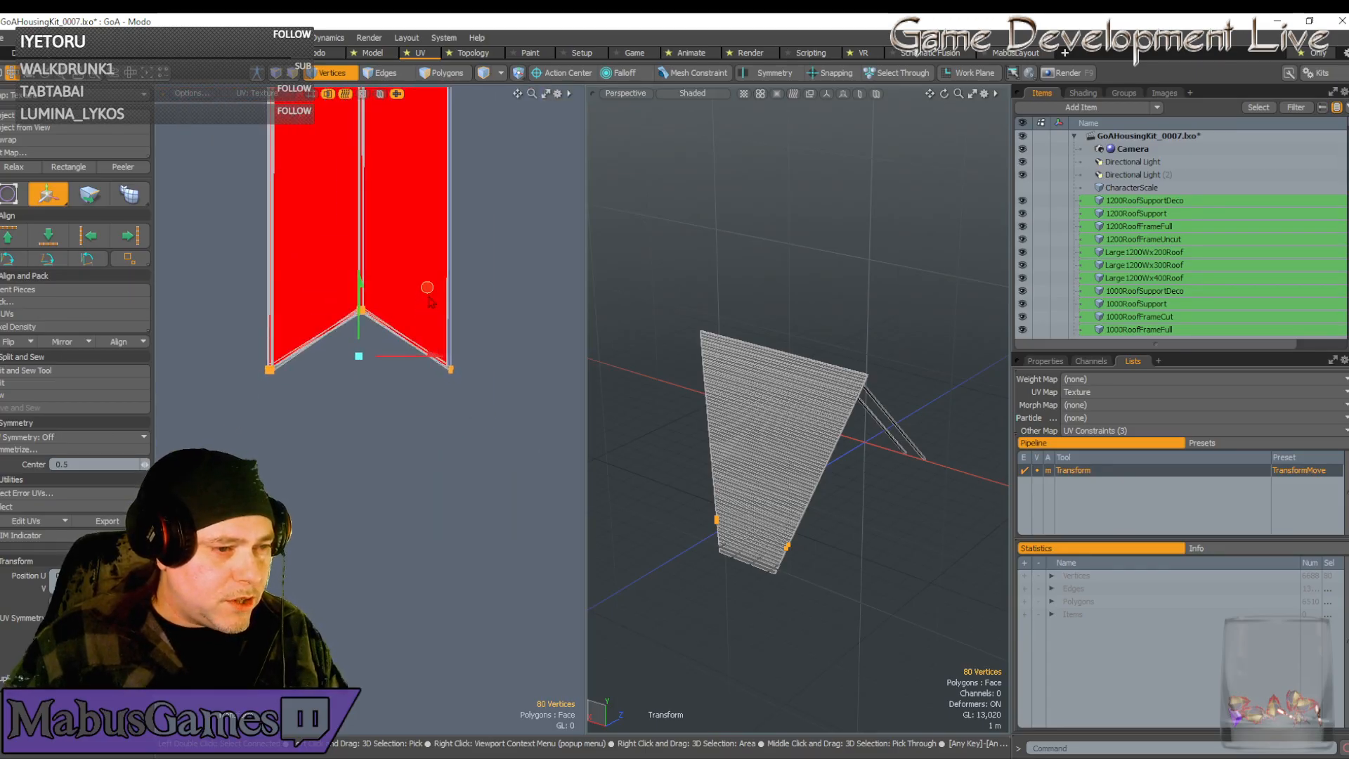
scroll(376, 311, "up", 5)
scroll(375, 312, "up", 3)
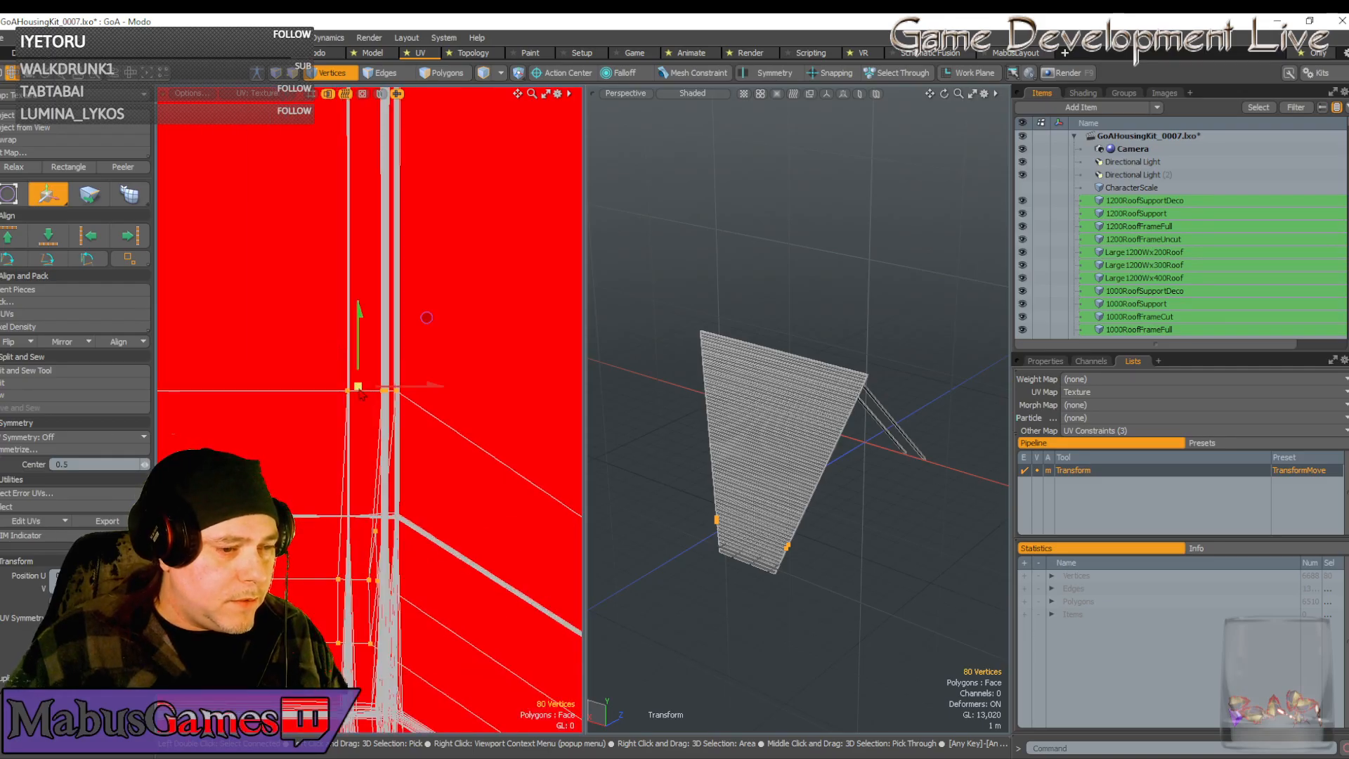
left_click_drag(426, 318, 538, 426)
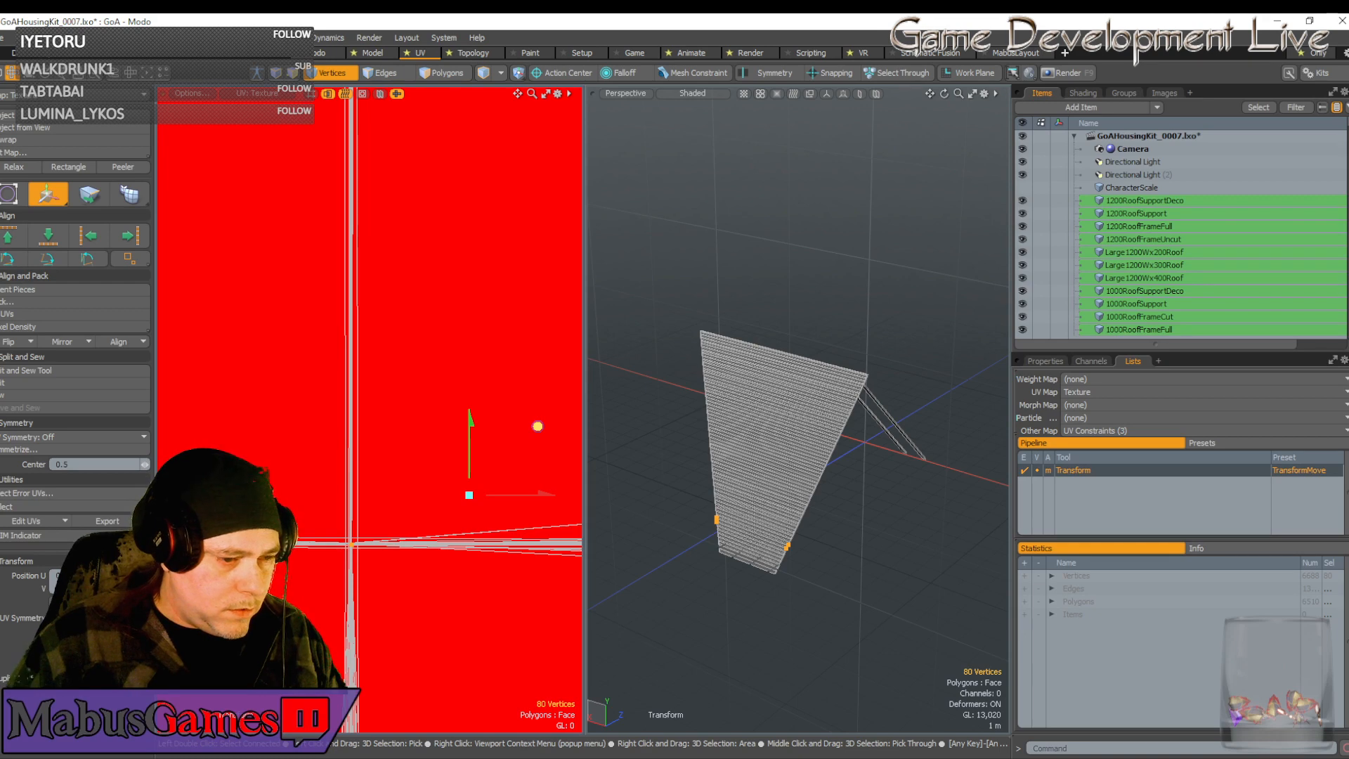
scroll(422, 552, "down", 10)
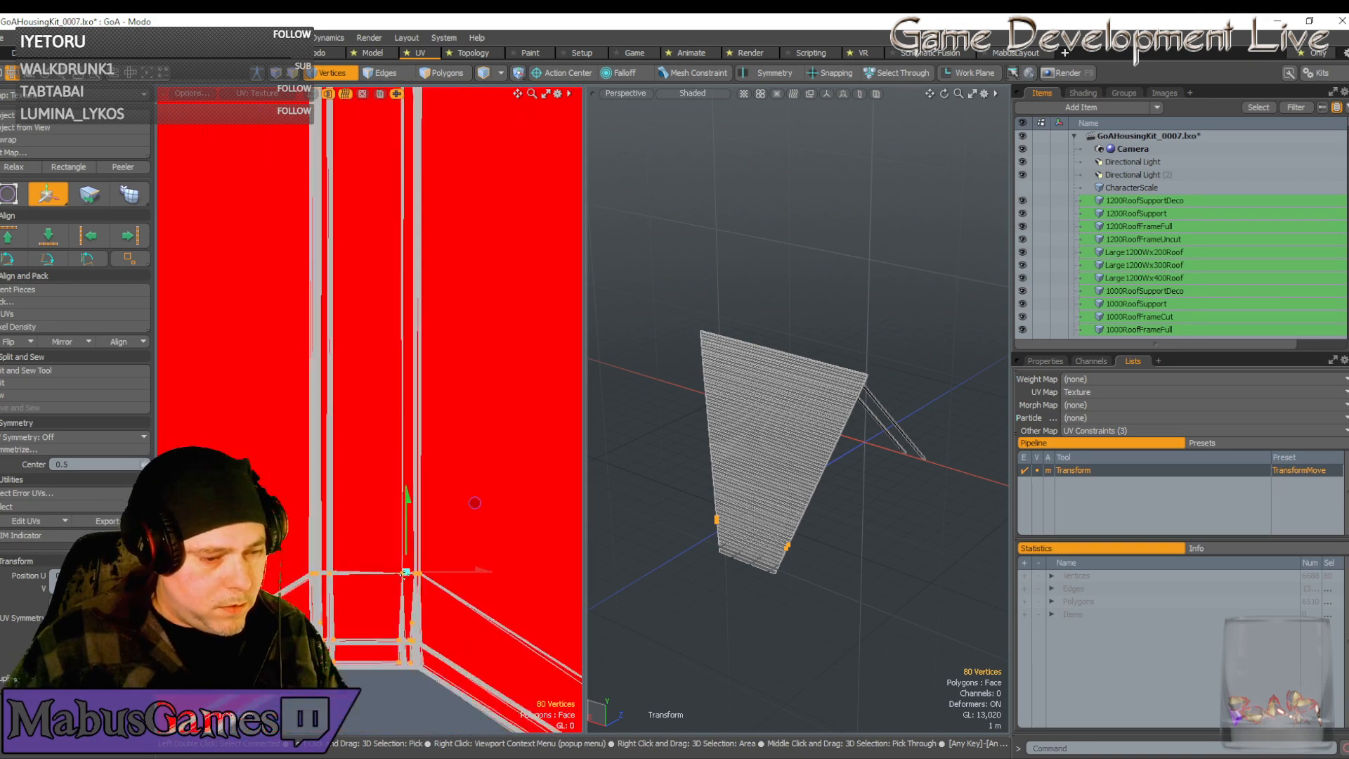
scroll(404, 616, "up", 5)
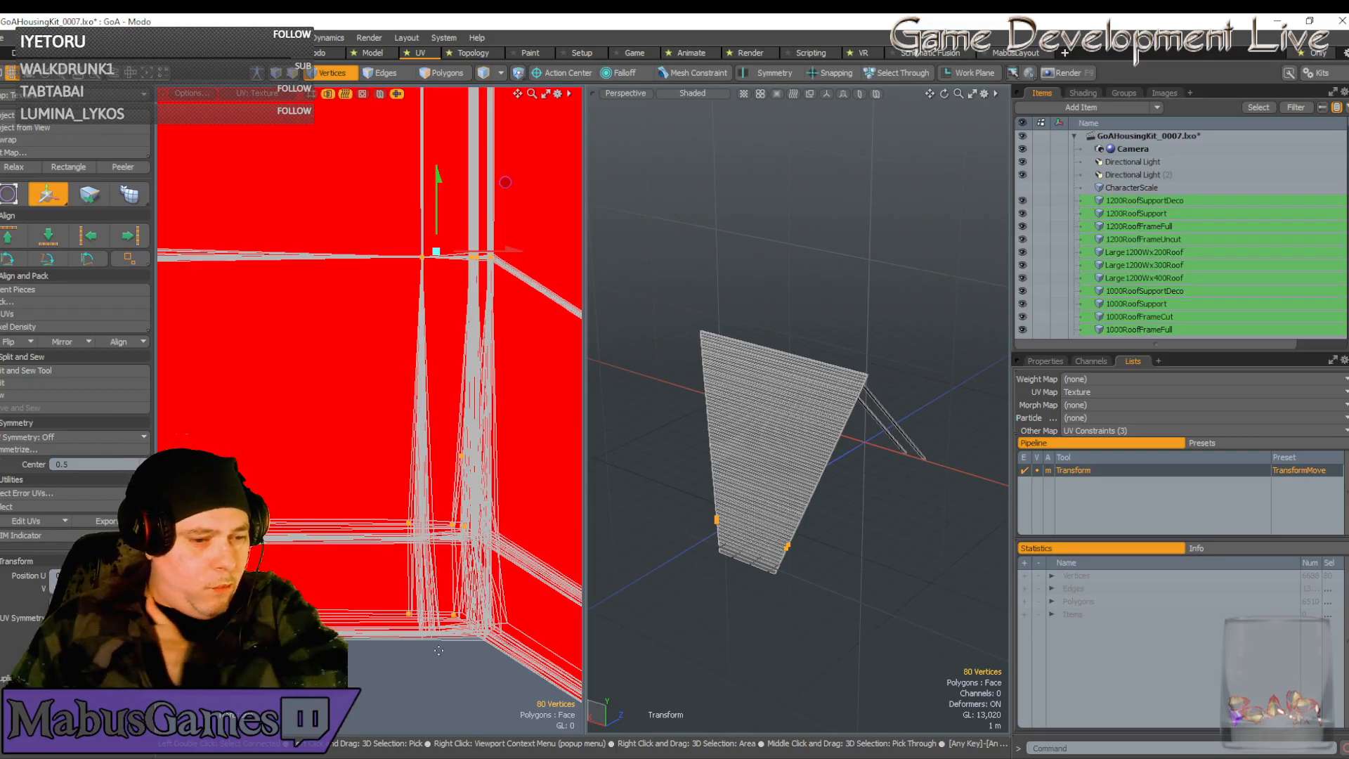
scroll(445, 623, "down", 14)
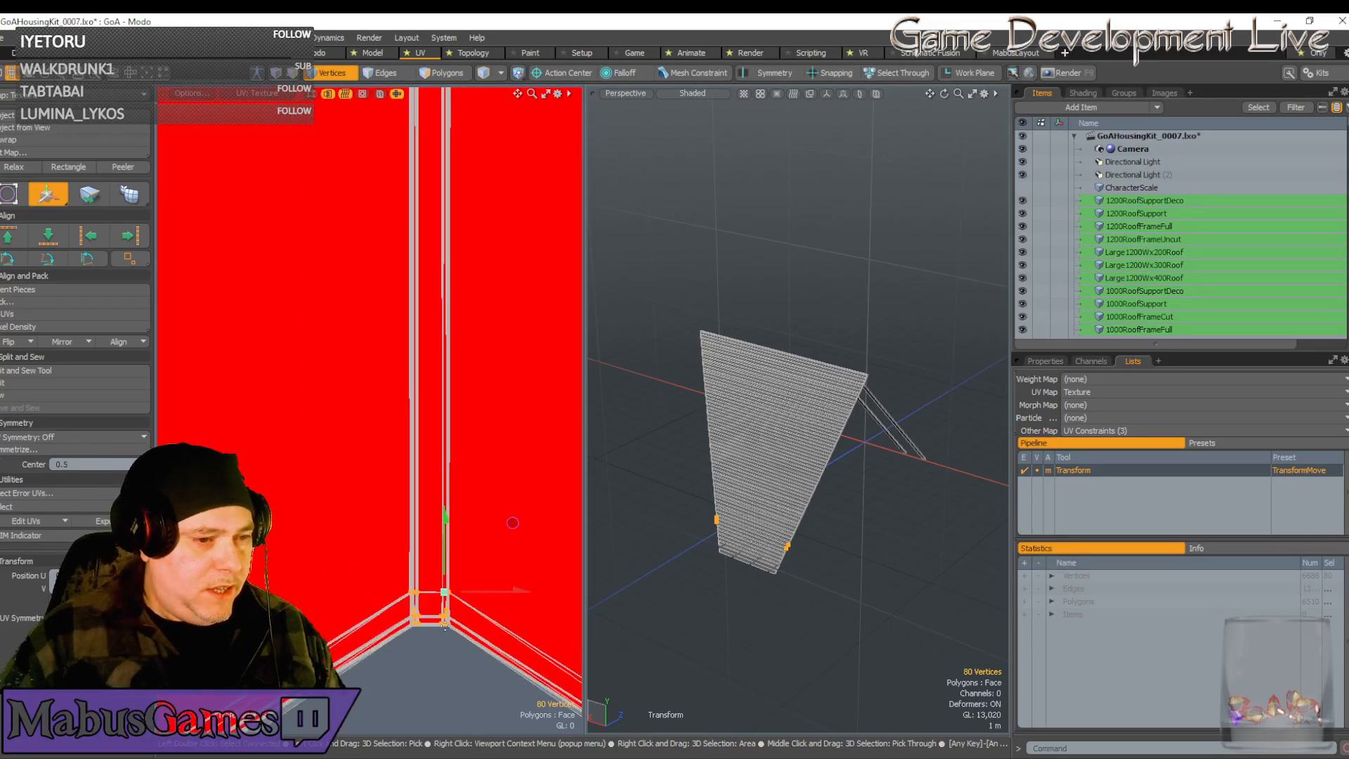
scroll(445, 626, "down", 4)
scroll(422, 620, "up", 12)
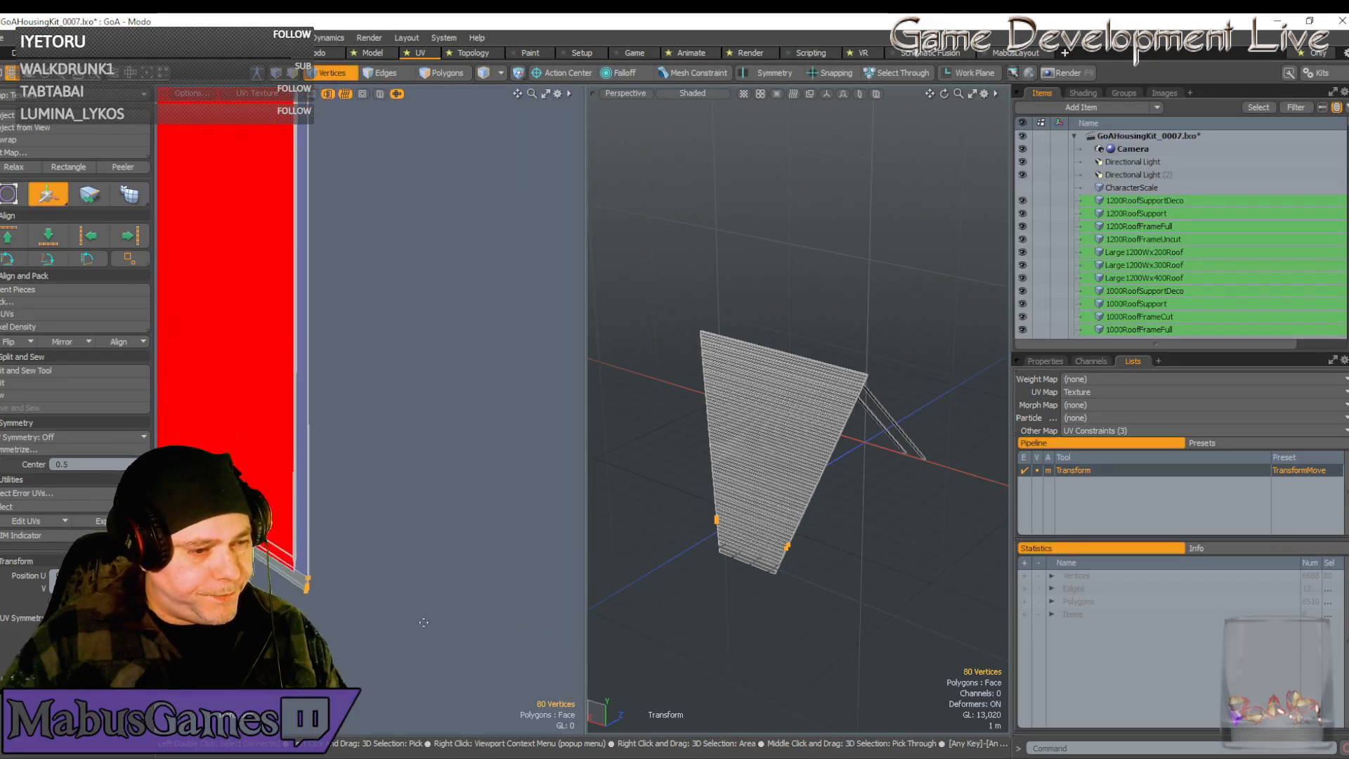
scroll(419, 617, "up", 3)
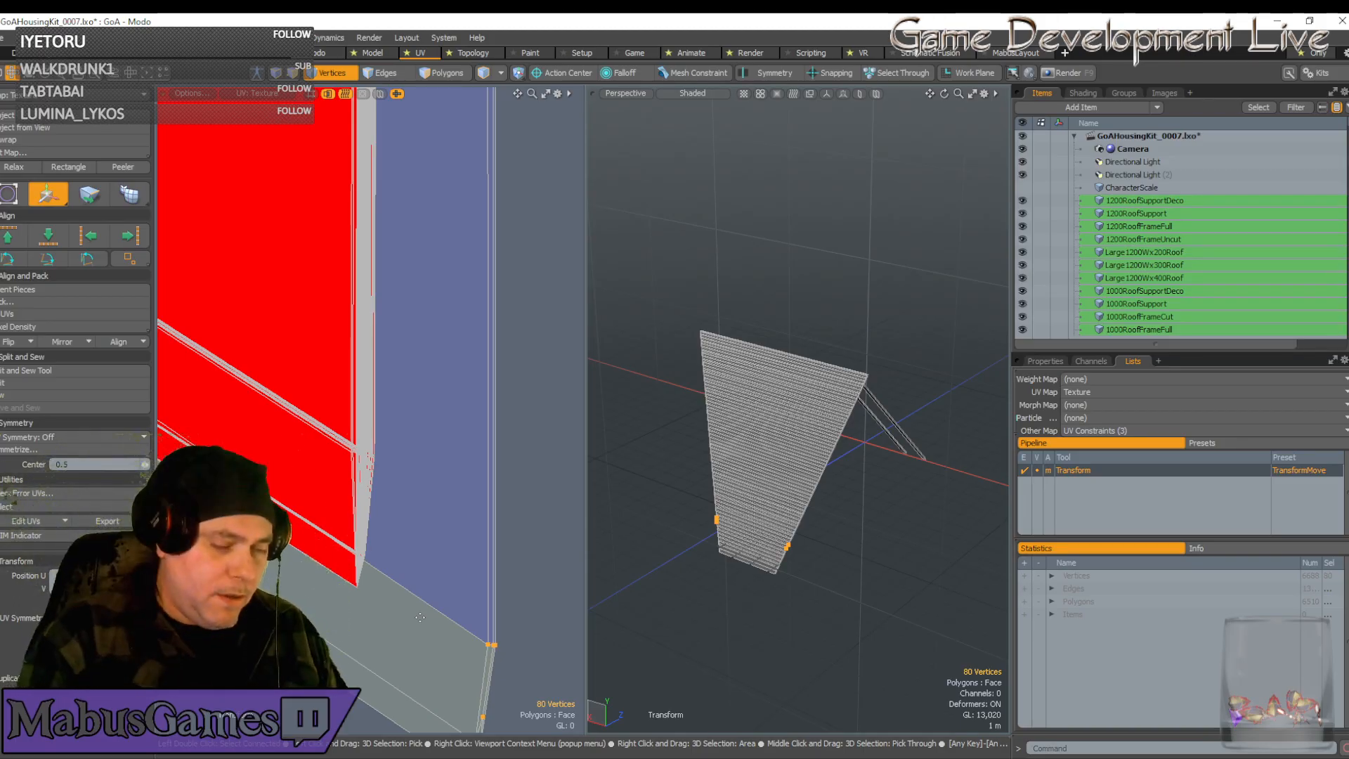
Shift the four end vertices of the grey strip slightly left and up
left_click_drag(420, 617, 430, 452, "alt")
scroll(467, 565, "up", 1)
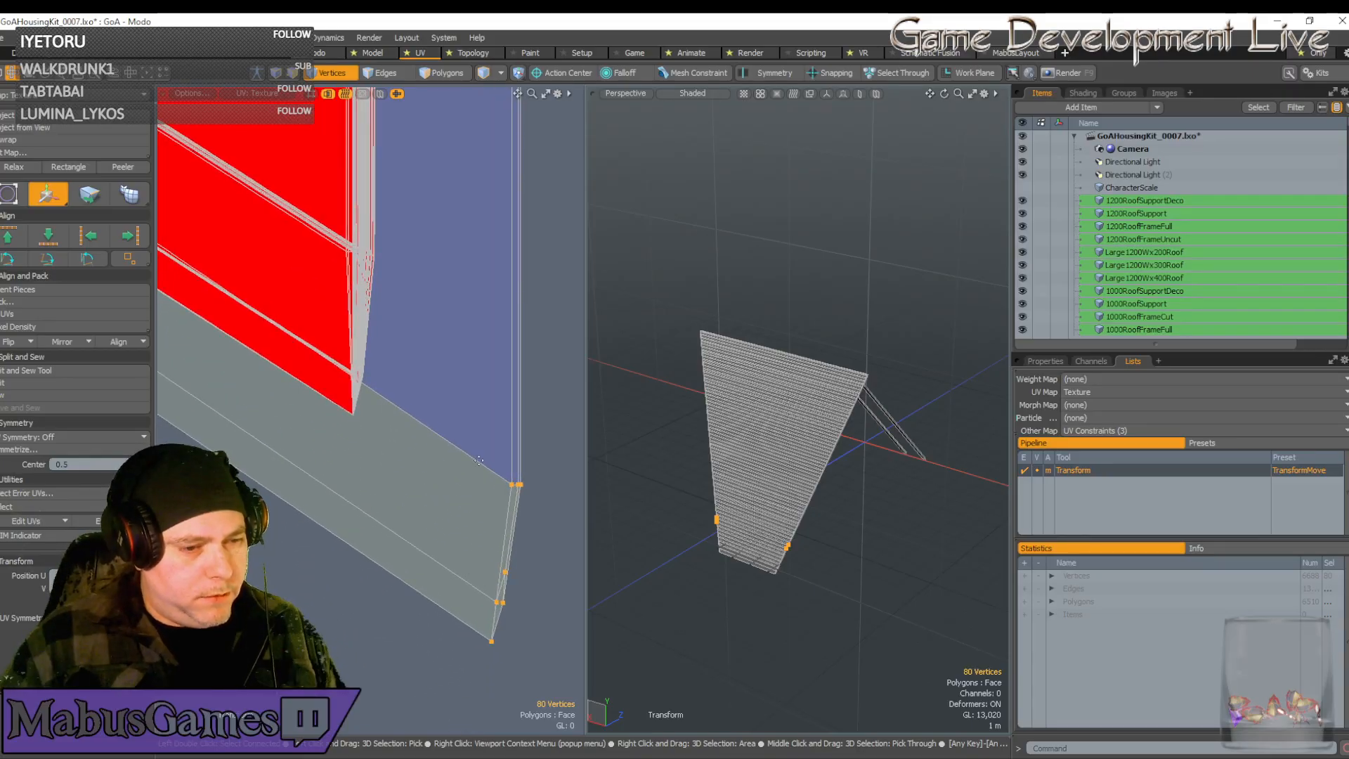
scroll(478, 460, "down", 10)
left_click_drag(239, 193, 542, 241, "alt")
scroll(371, 458, "up", 3)
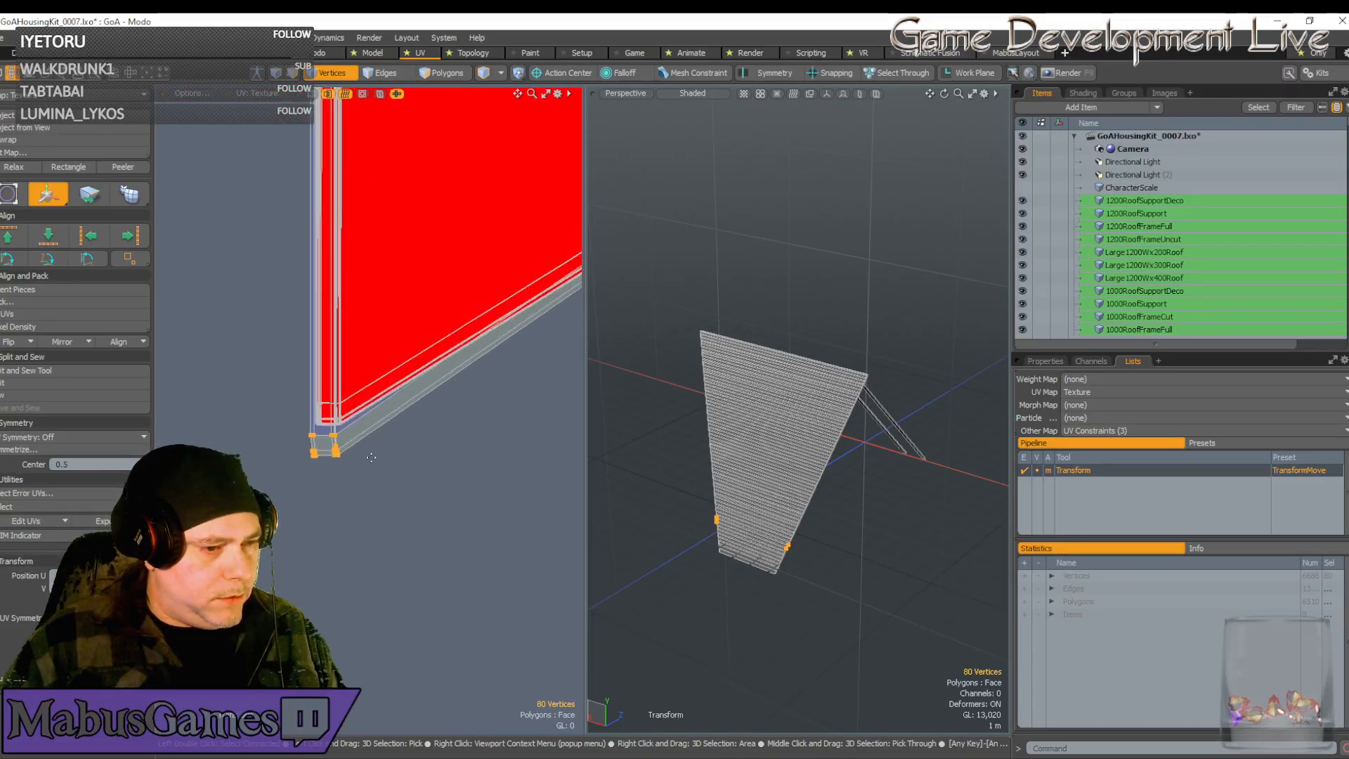
scroll(371, 458, "up", 4)
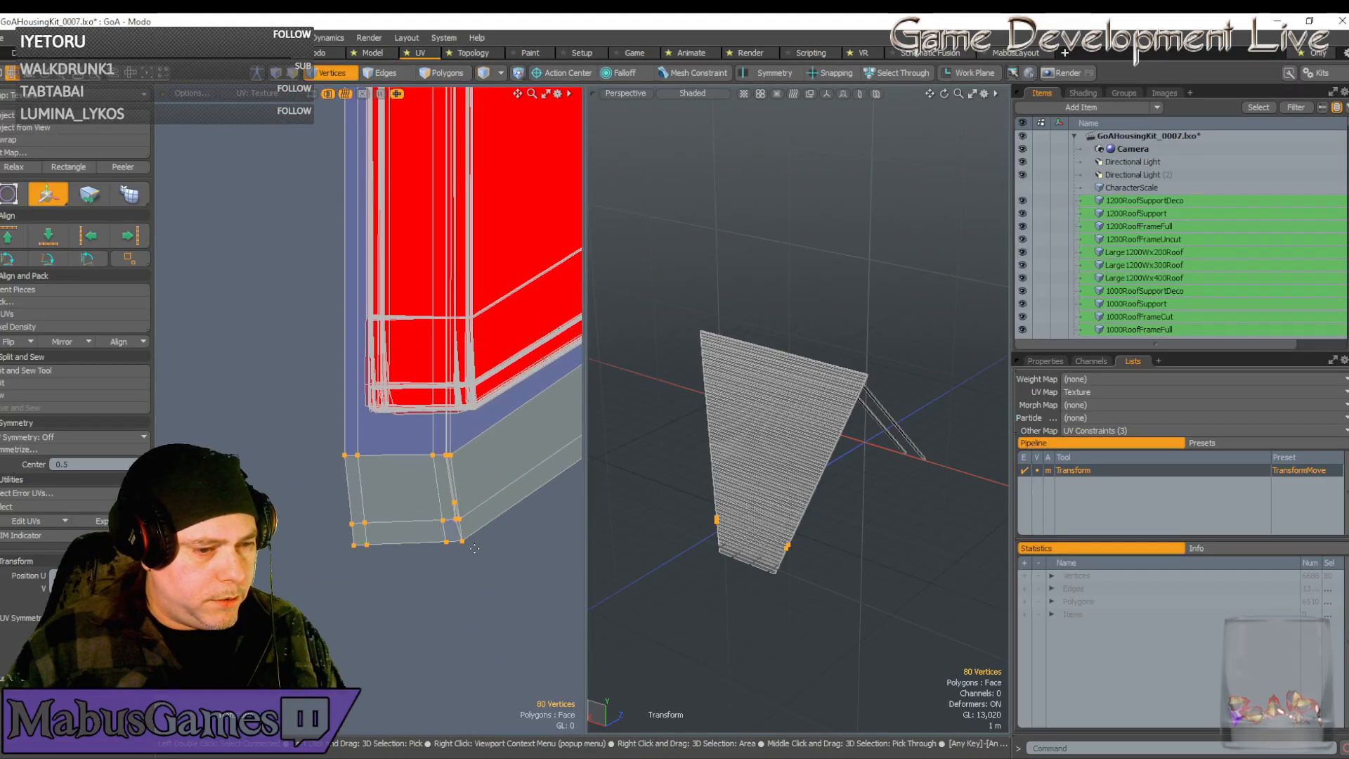
key("space")
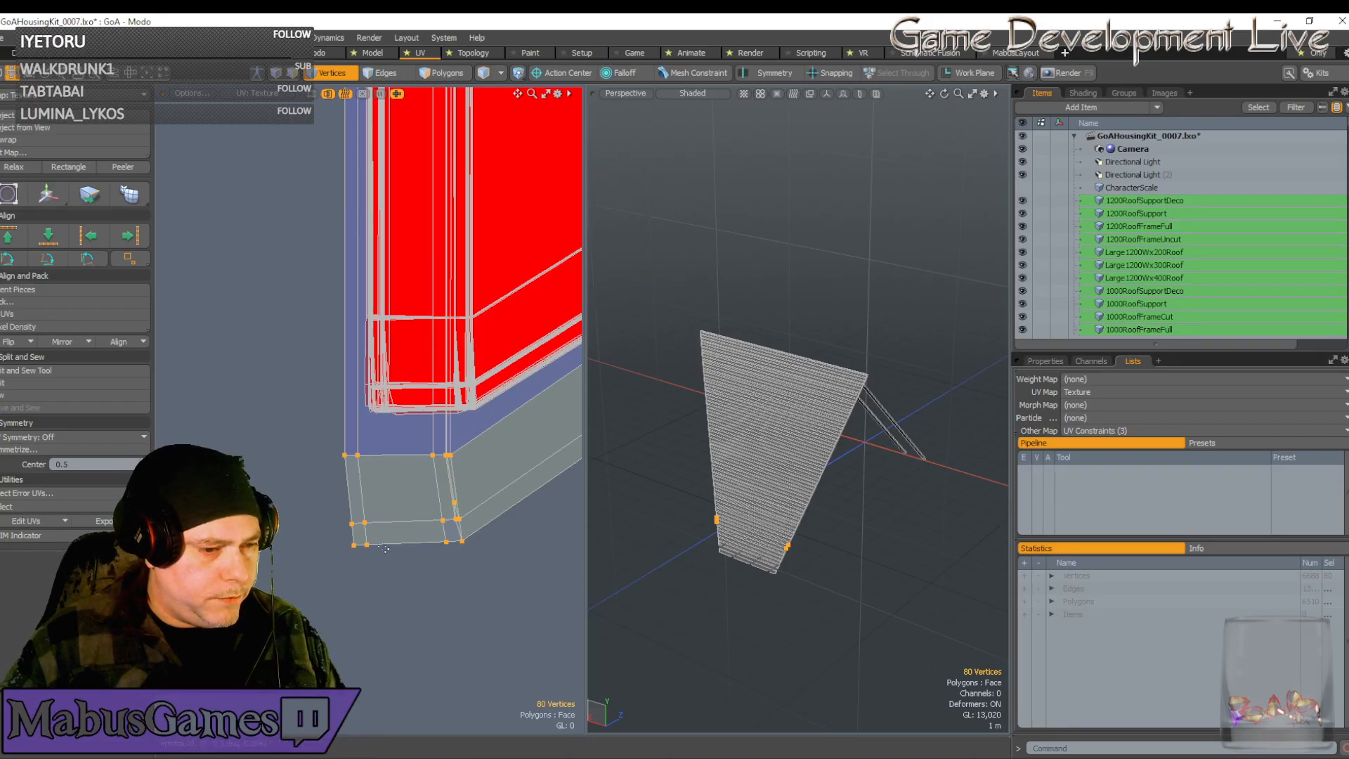
right_click_drag(382, 563, 335, 507)
key("w")
left_click_drag(401, 534, 394, 535)
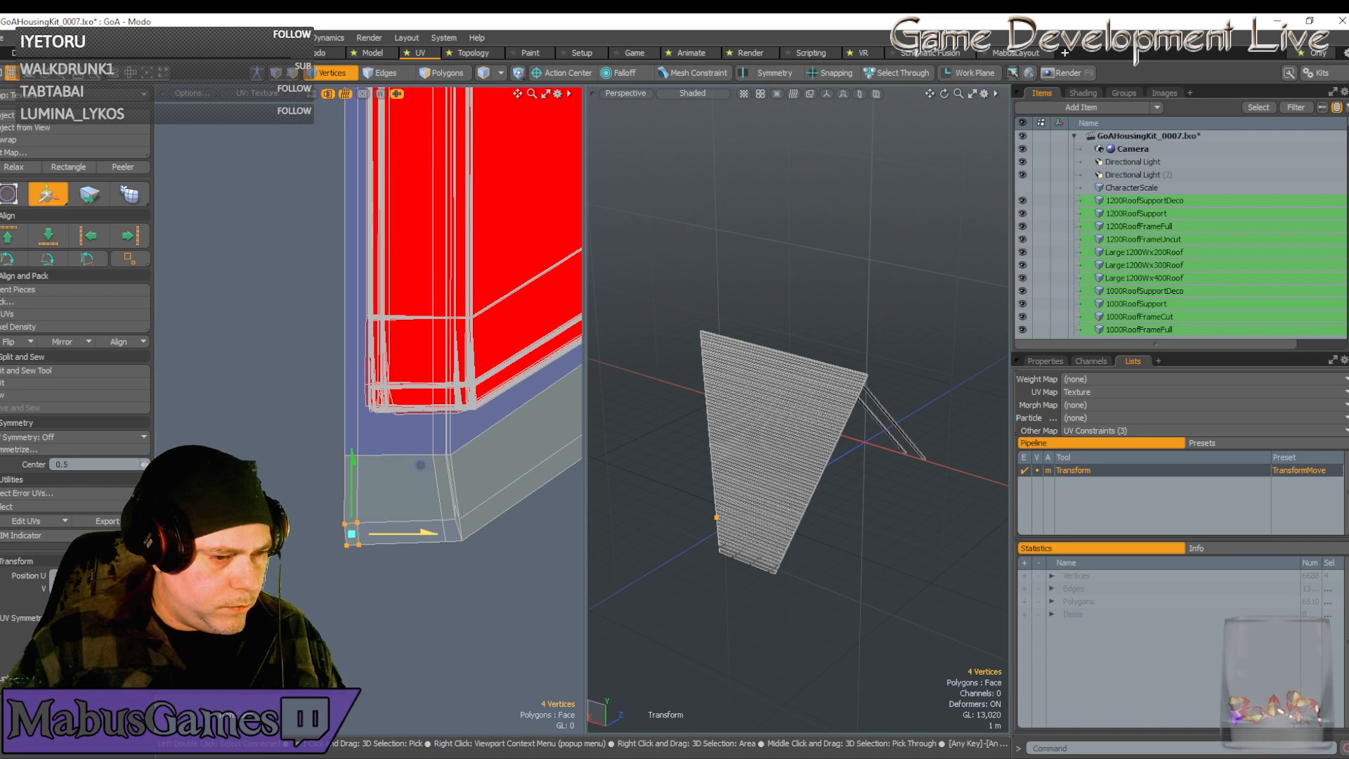
scroll(358, 521, "up", 2)
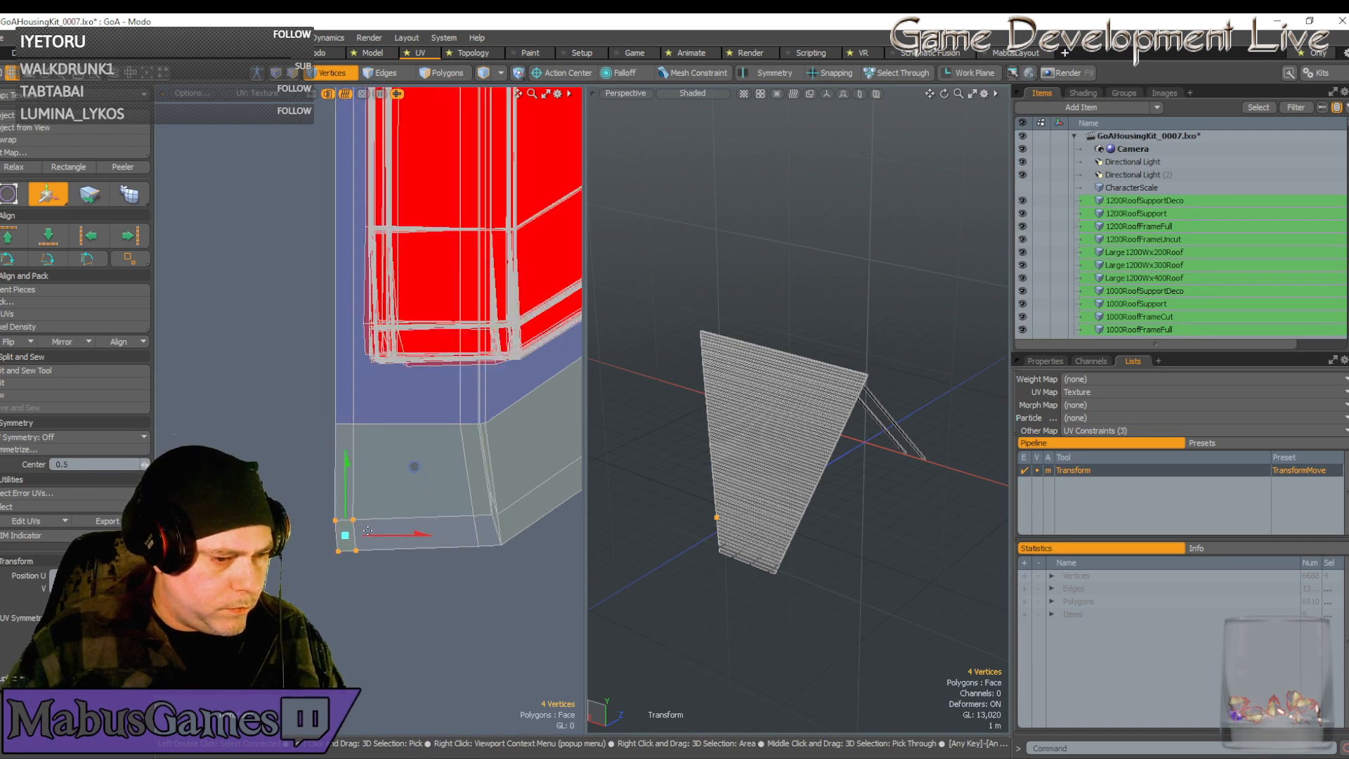
left_click_drag(397, 538, 398, 538)
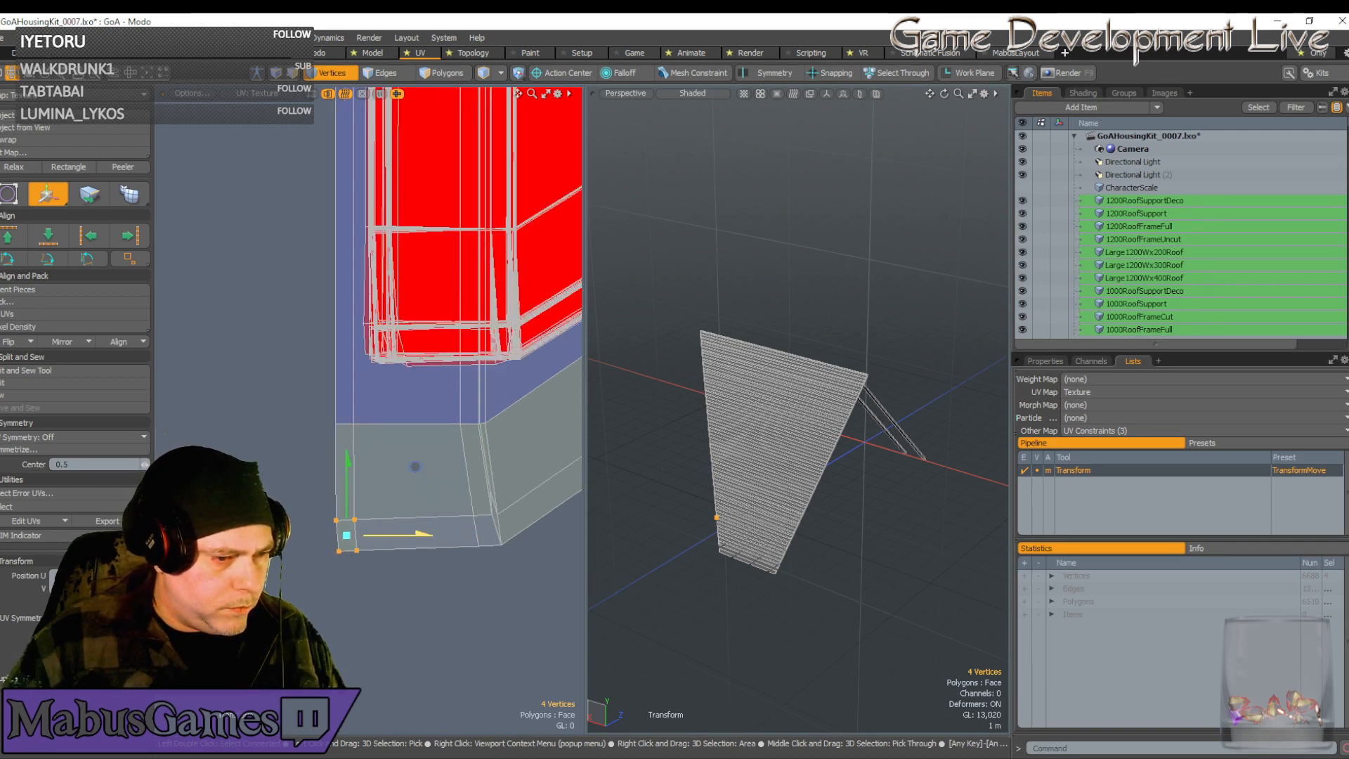
left_click_drag(350, 501, 350, 497)
key("space")
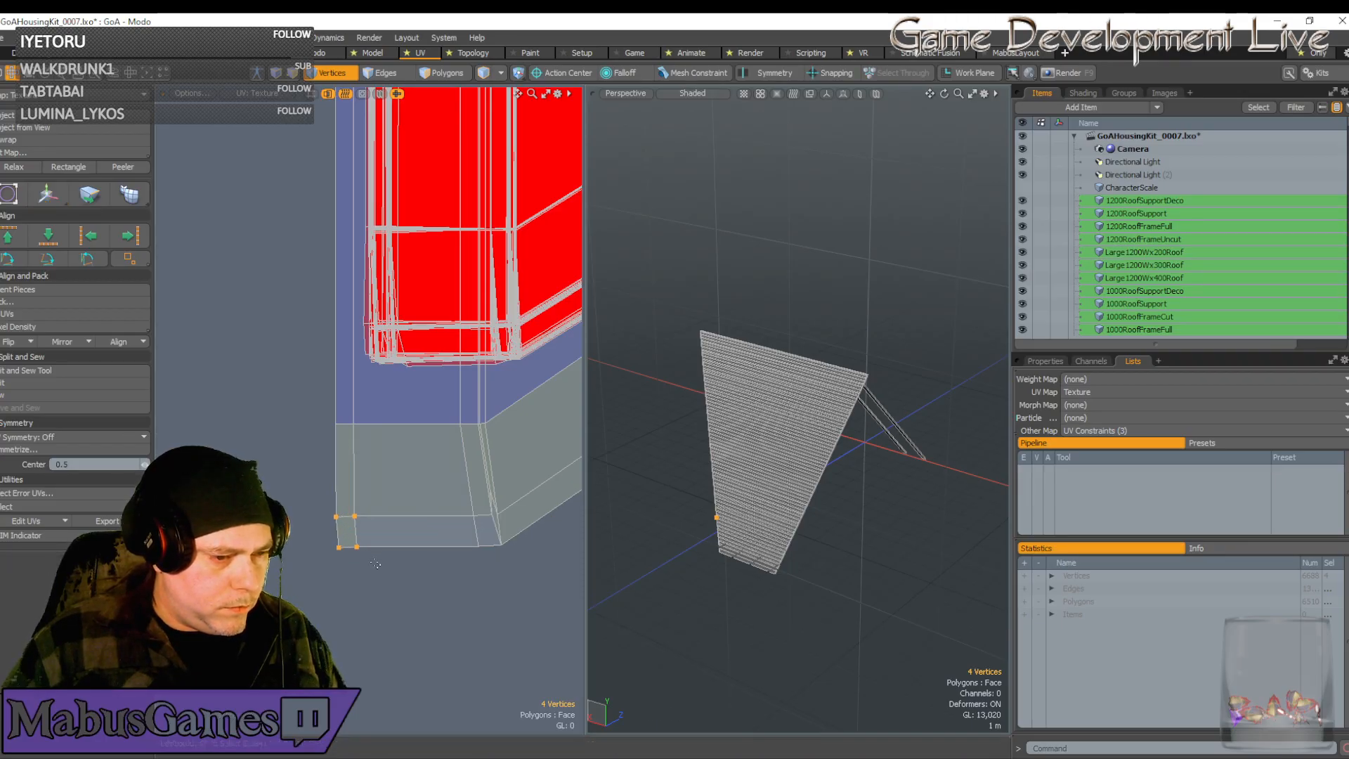
Select only the bottom two end vertices of the grey strip
right_click_drag(380, 568, 335, 535)
key("w")
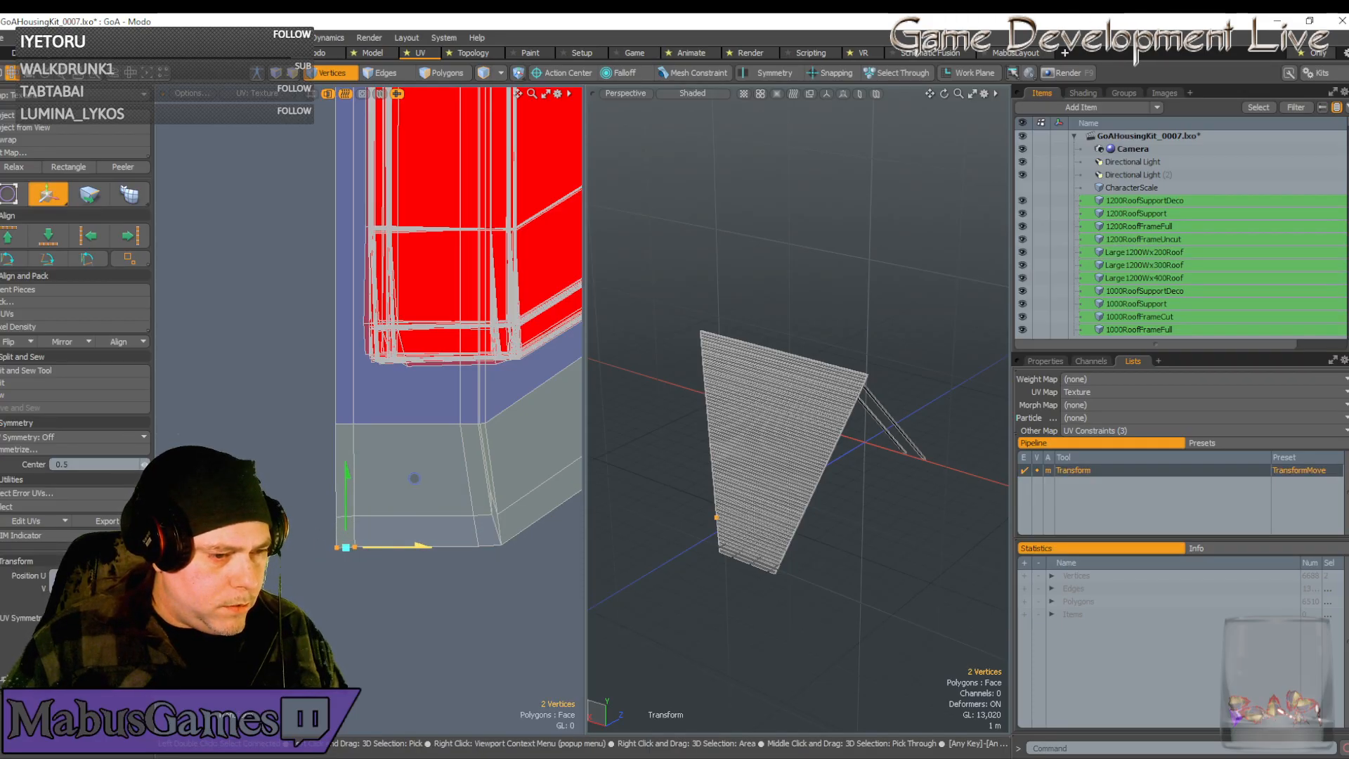
key("space")
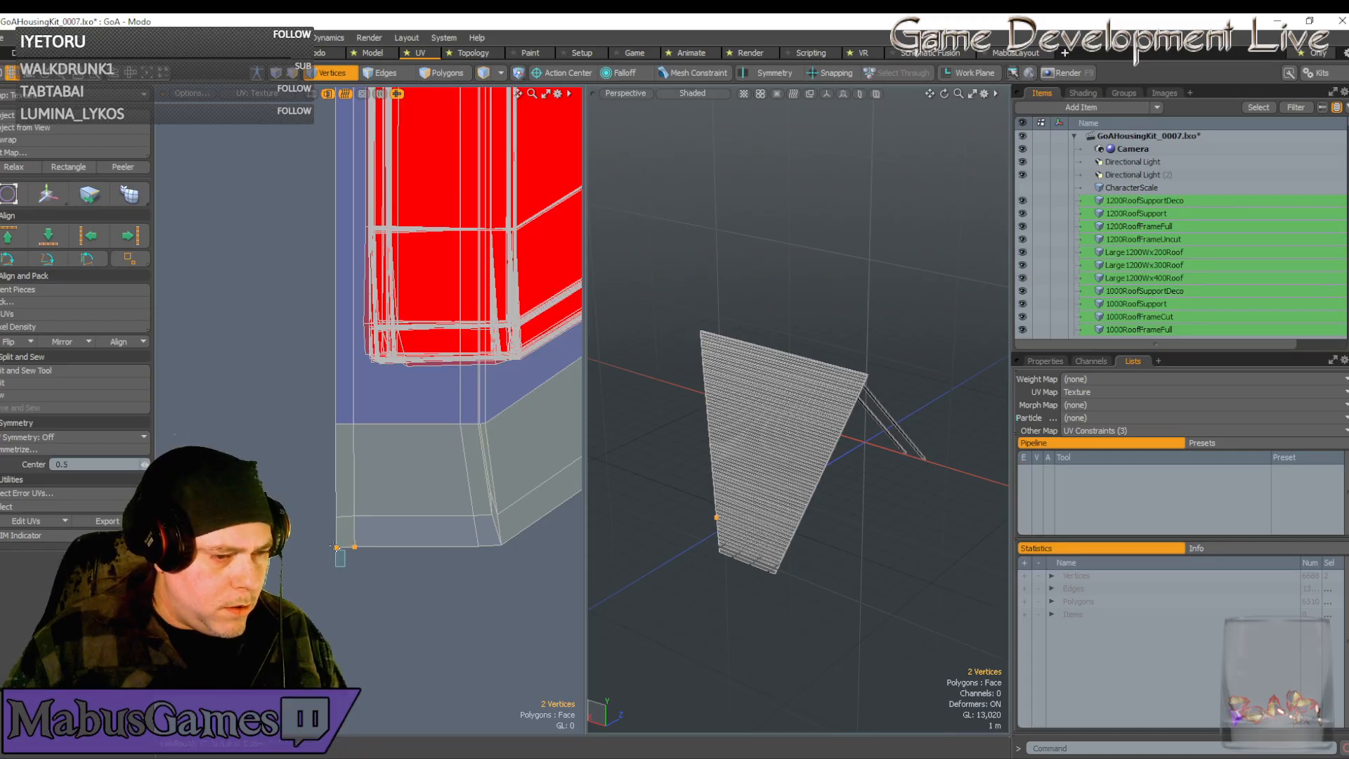
key("w")
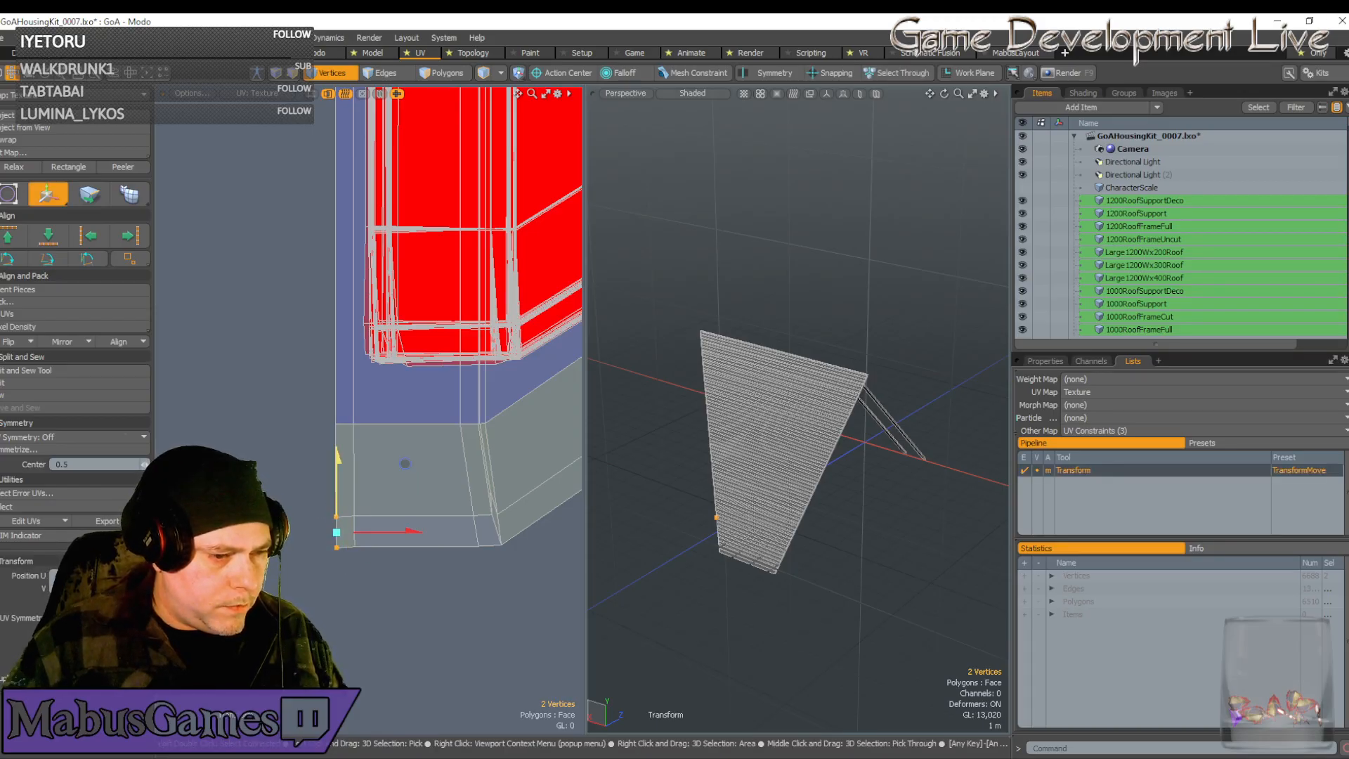
key("space")
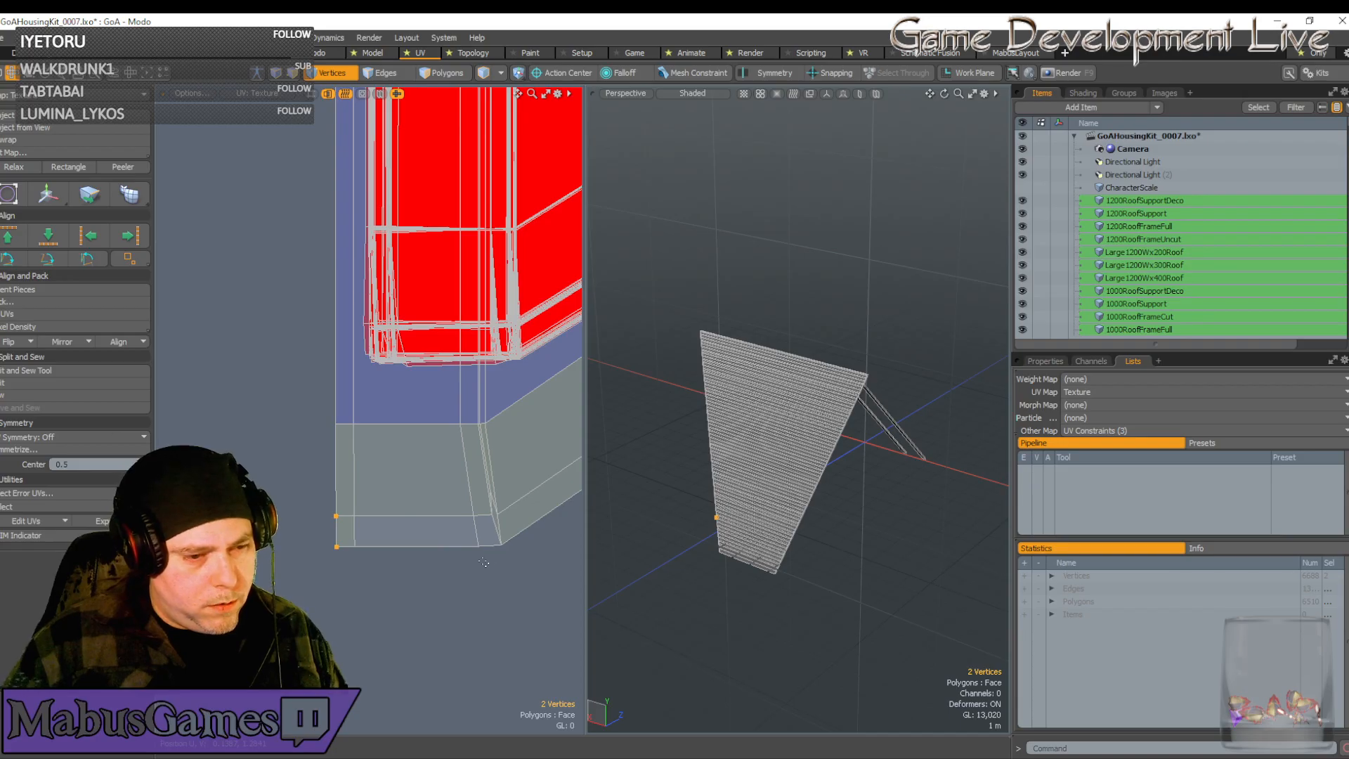
Slide the two bend vertices left, then the bottom bend vertex further left
right_click_drag(484, 562, 455, 501)
key("w")
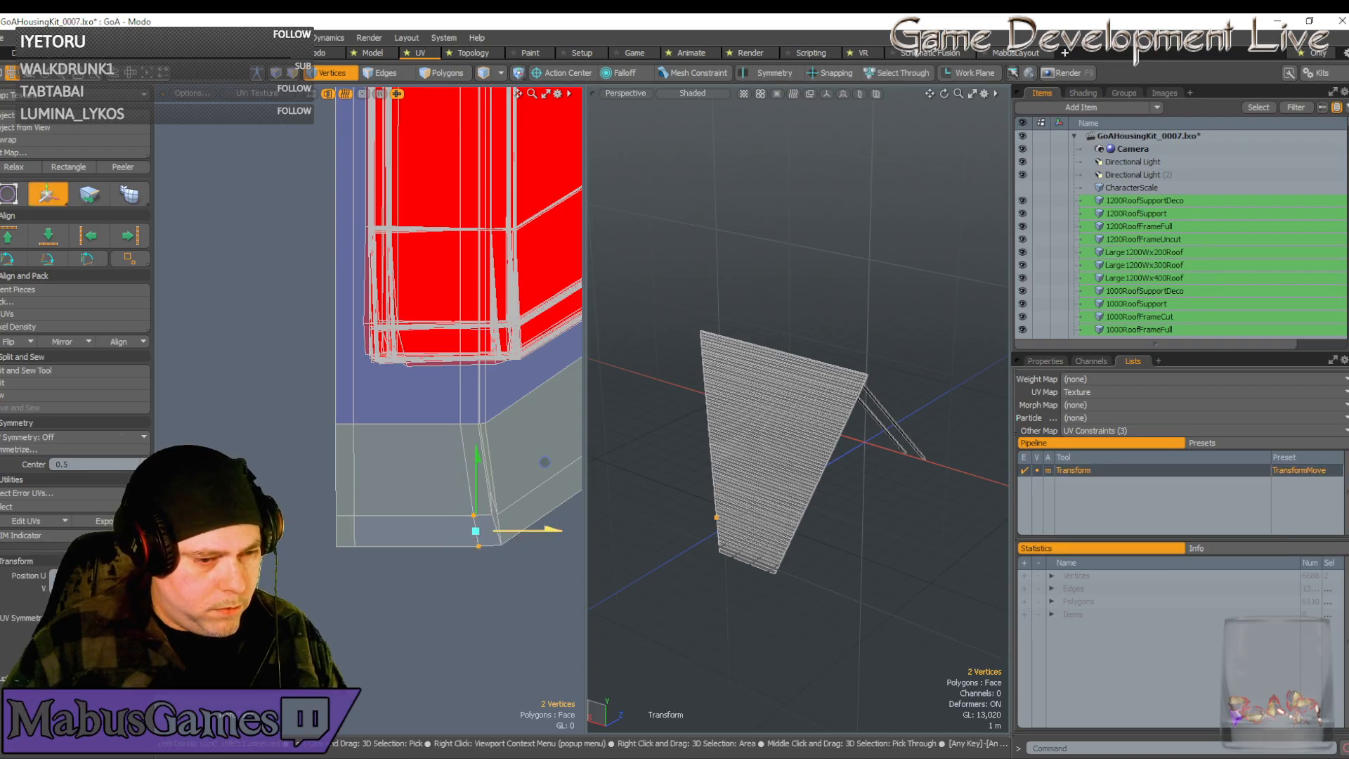
left_click_drag(544, 462, 532, 461)
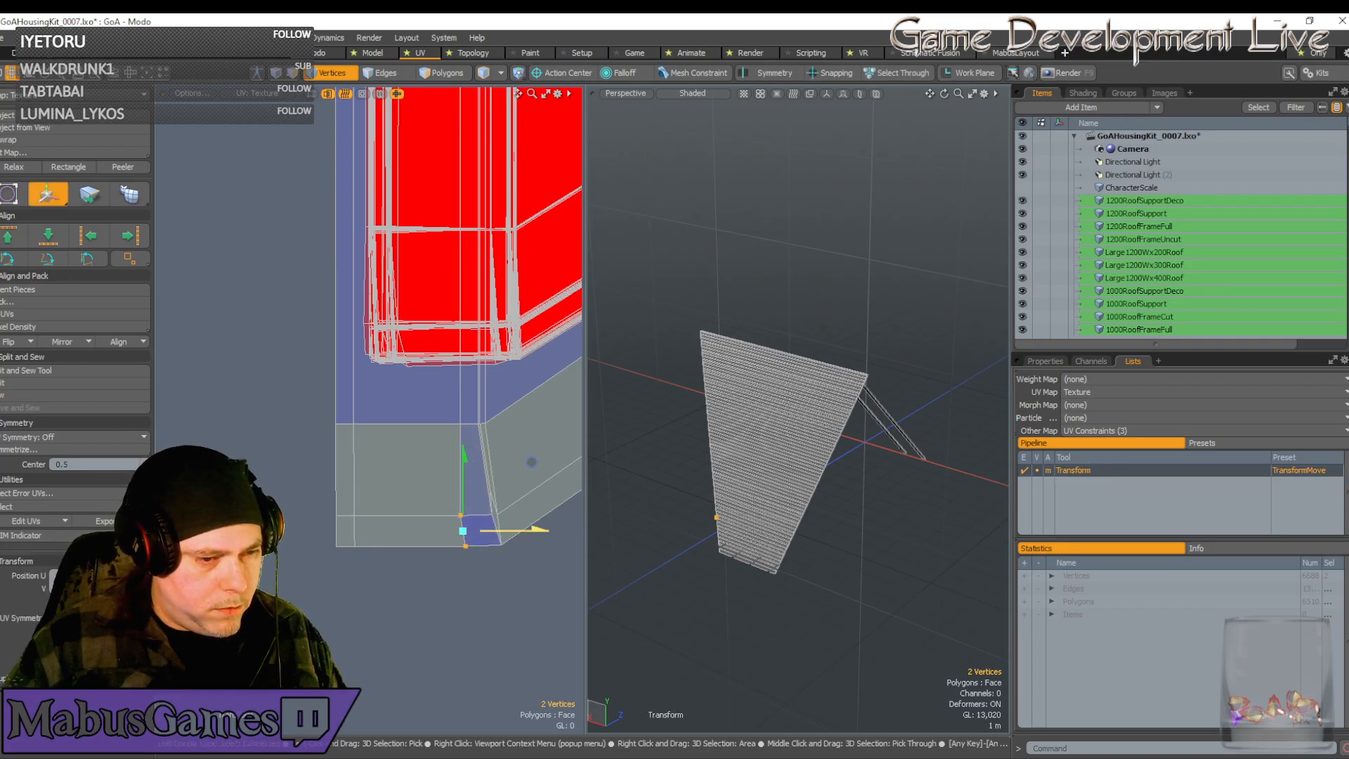
key("space")
right_click_drag(478, 574, 455, 538)
key("w")
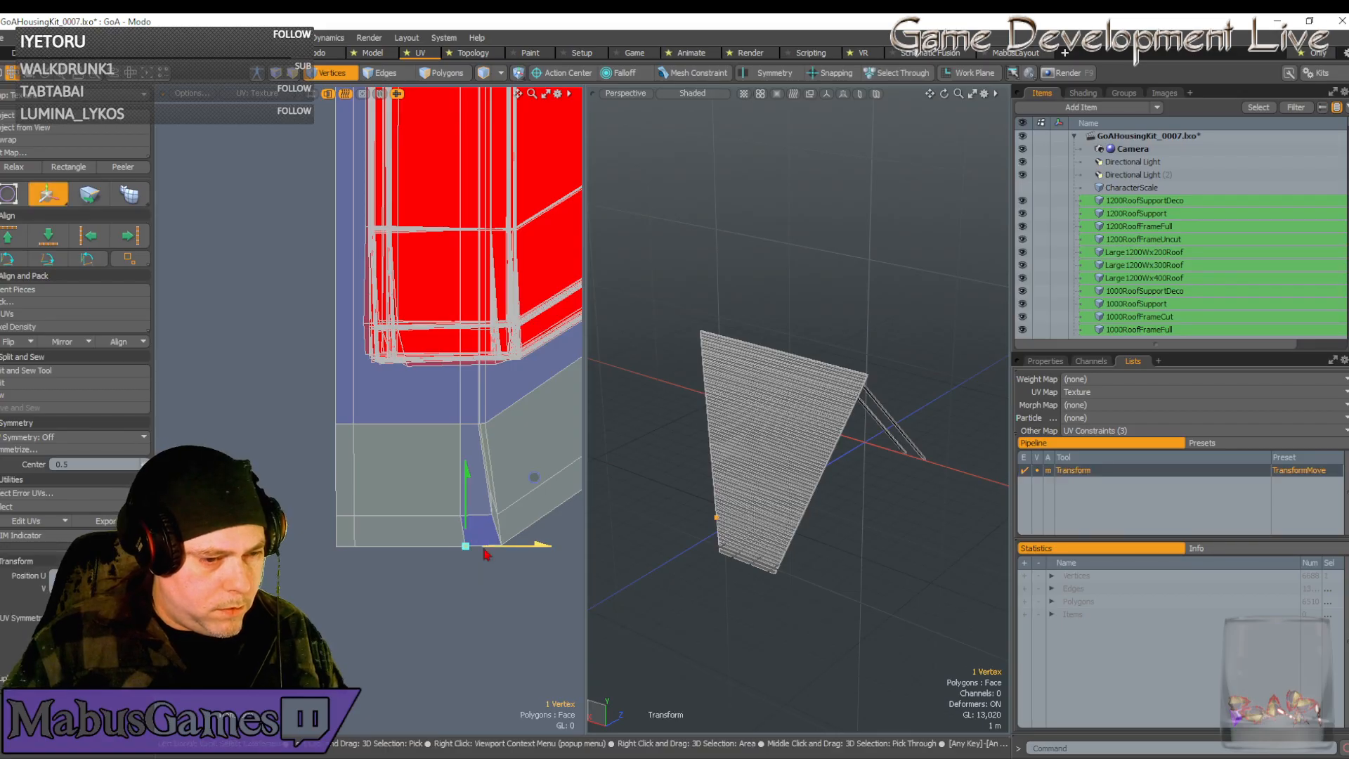
left_click_drag(534, 477, 530, 477)
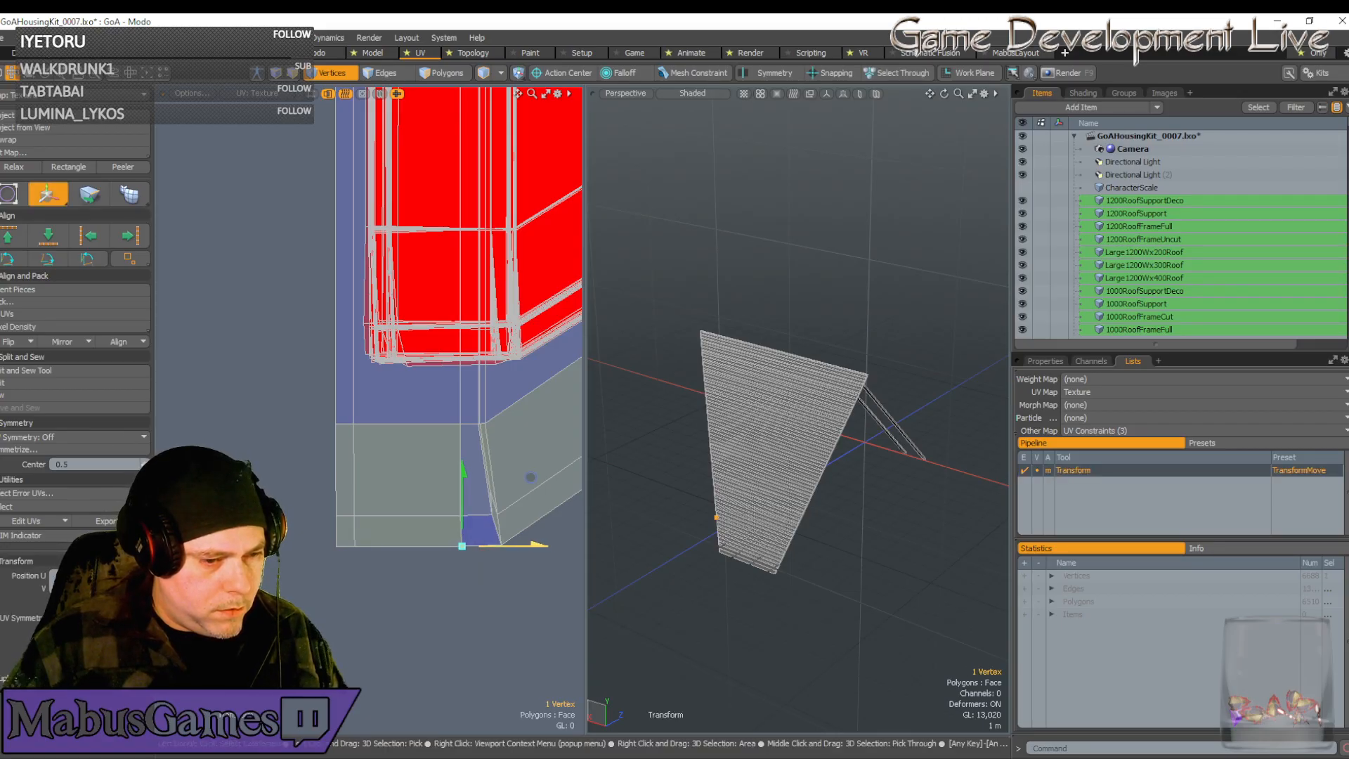
scroll(462, 555, "up", 3)
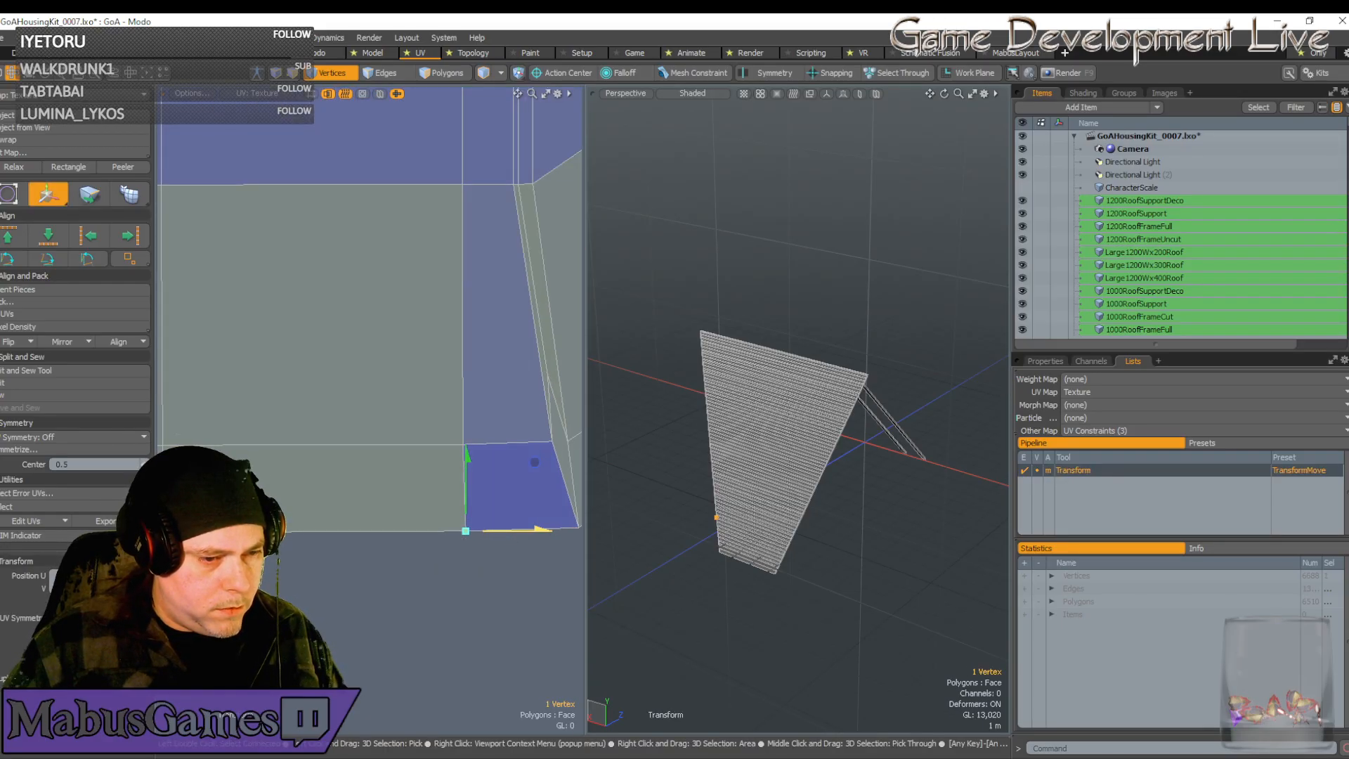
scroll(510, 537, "down", 3)
key("space")
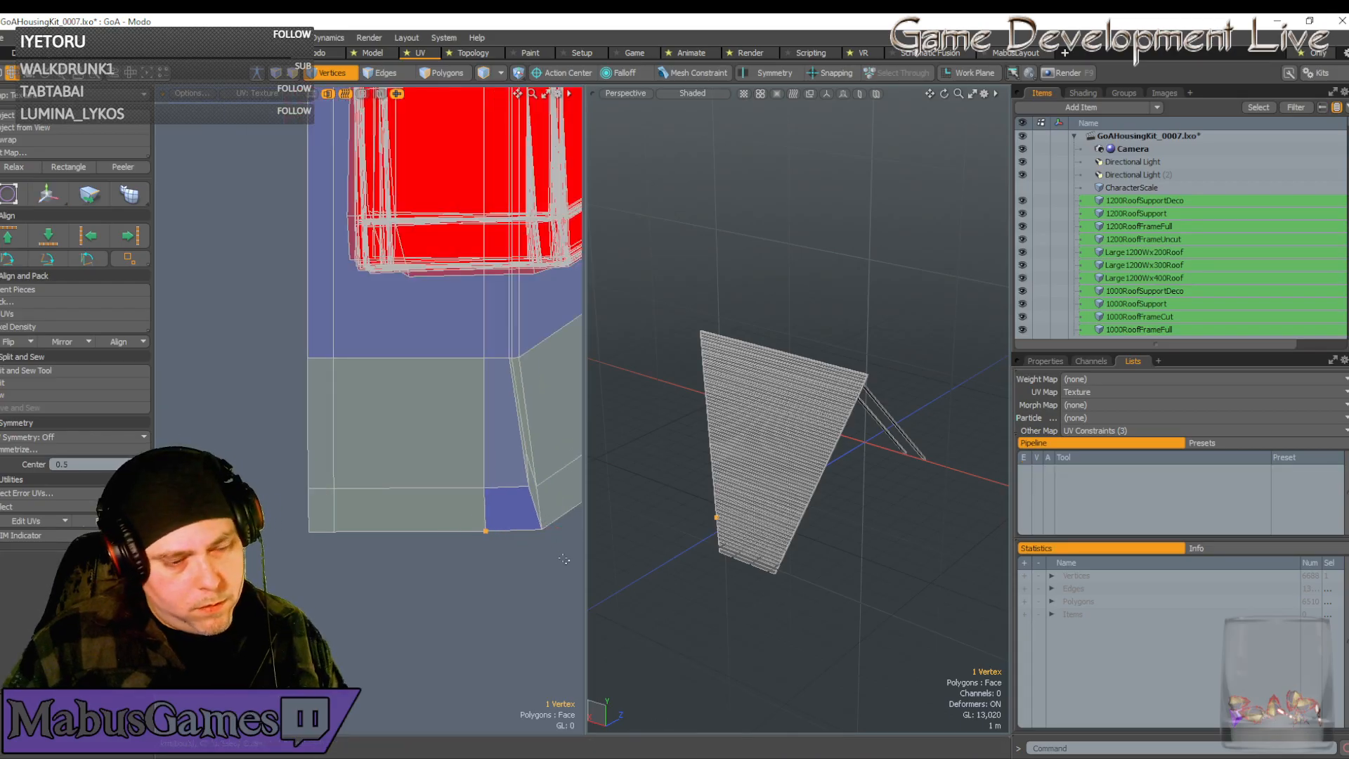
Slide the four bend-edge vertices left, tilt them slightly and nudge them left again
right_click_drag(564, 560, 519, 437)
key("w")
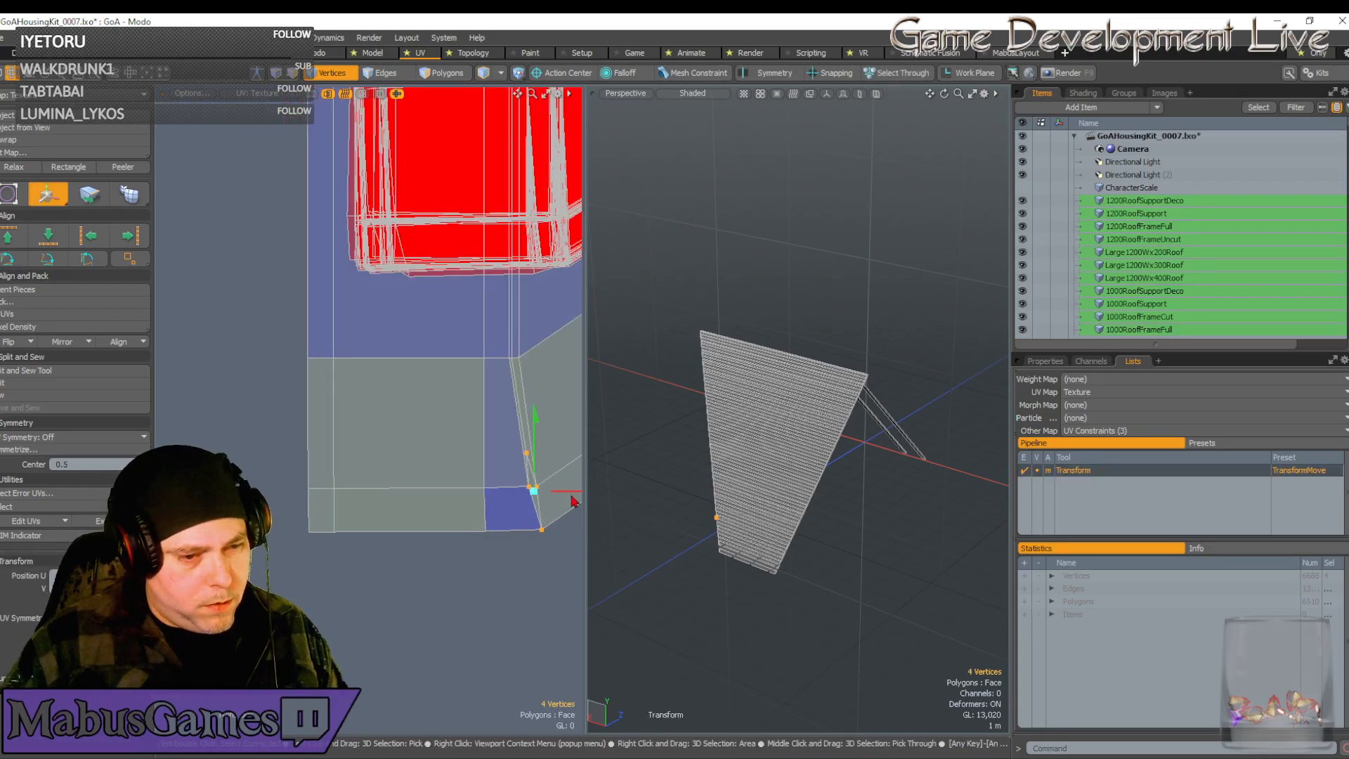
left_click_drag(565, 491, 555, 491)
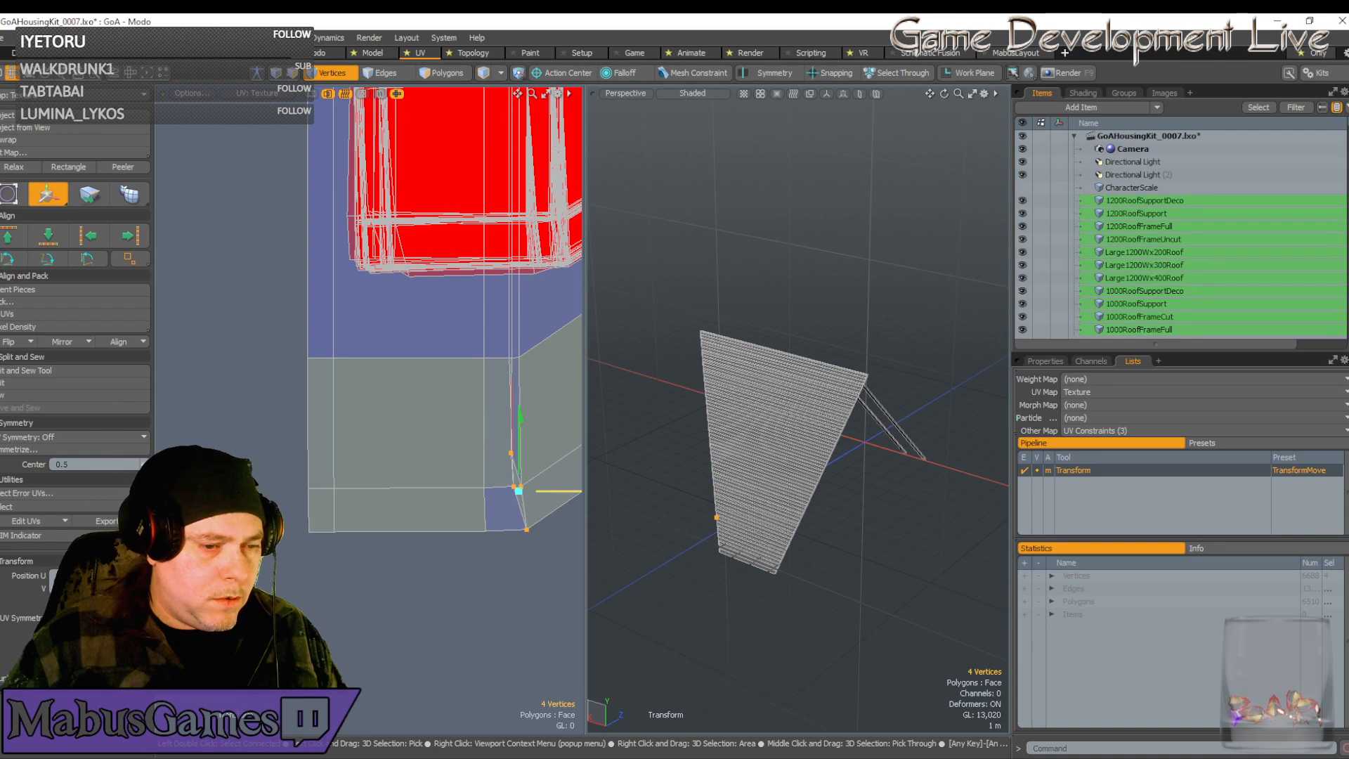
key("e")
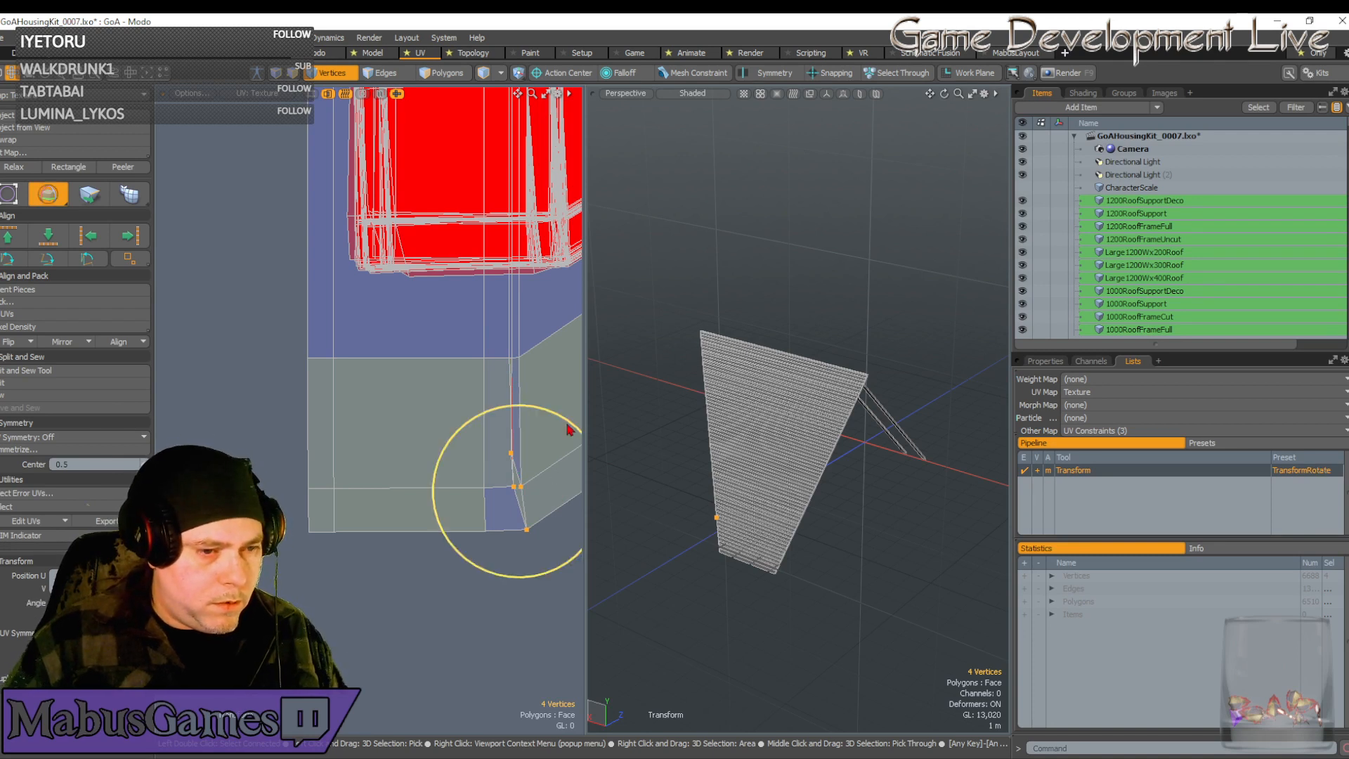
left_click_drag(568, 419, 579, 421)
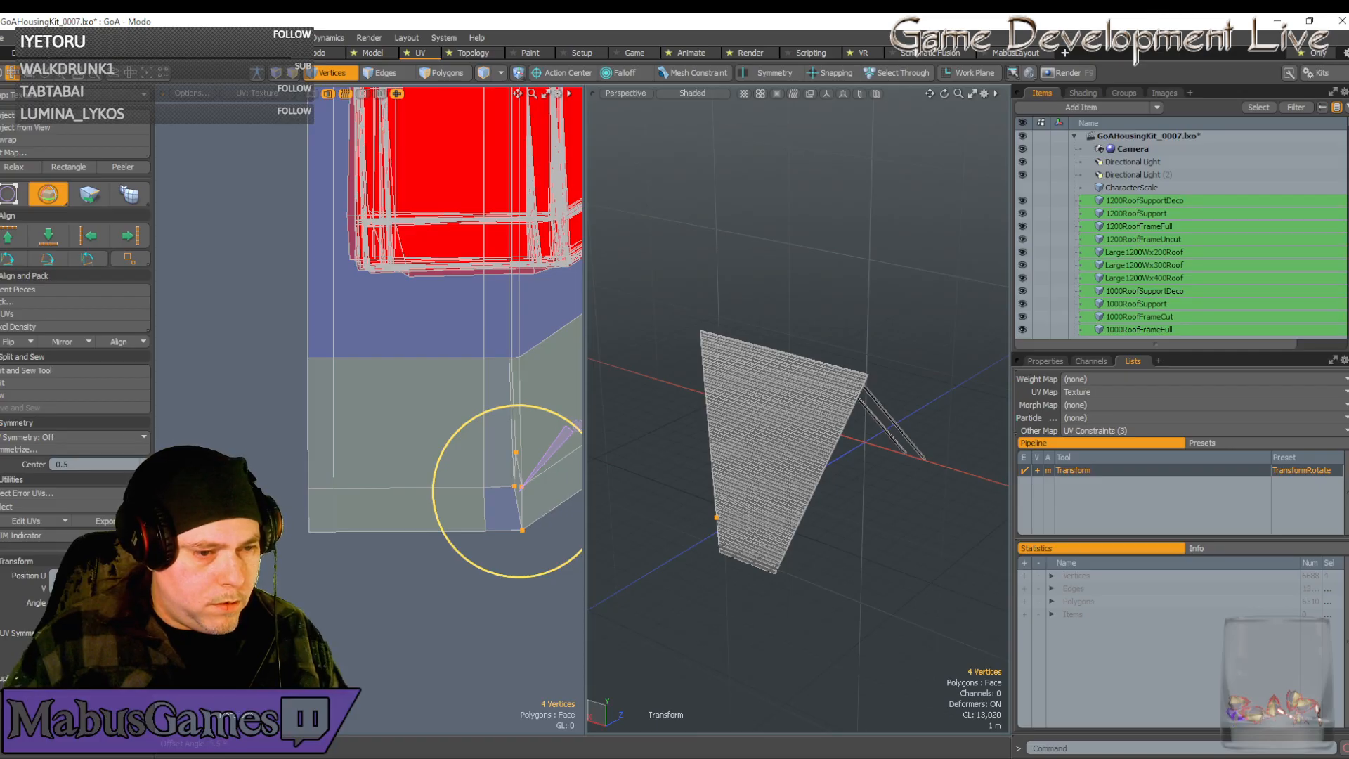
key("space")
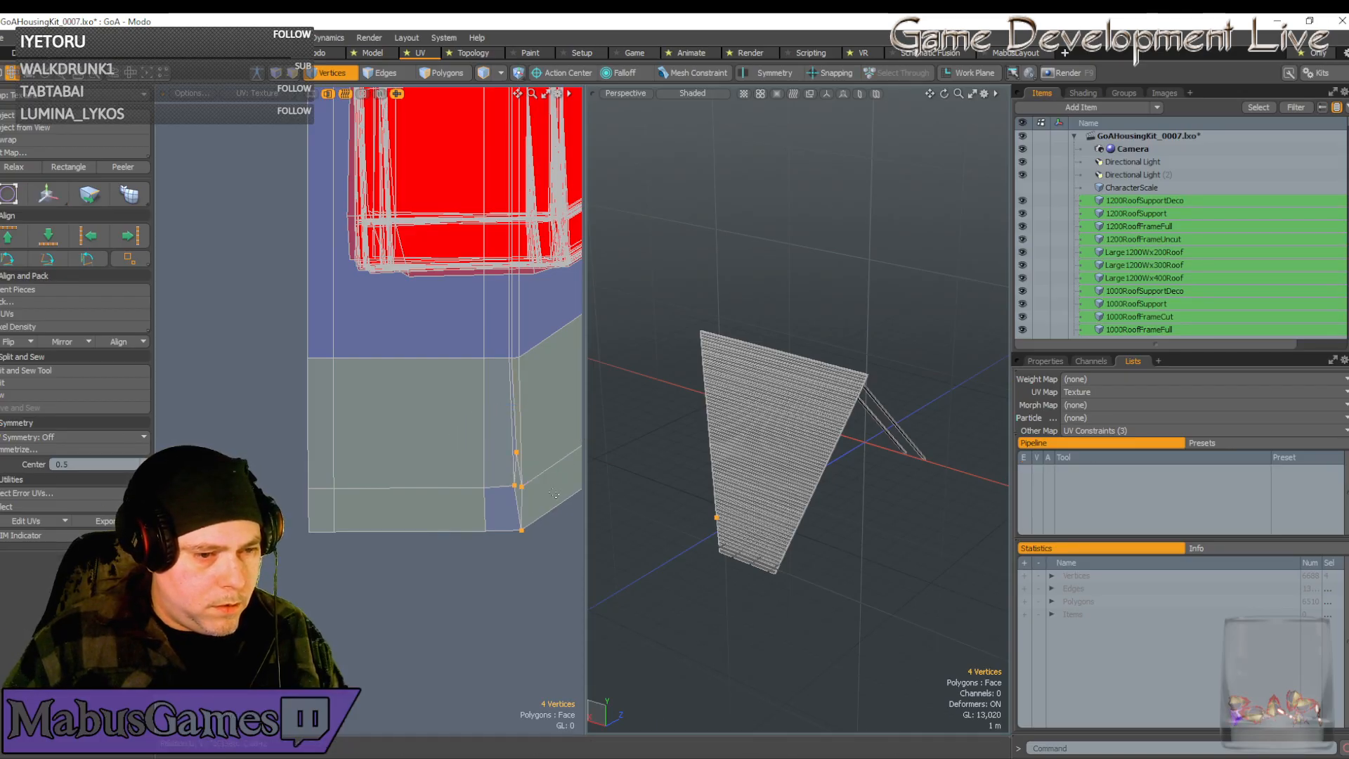
key("w")
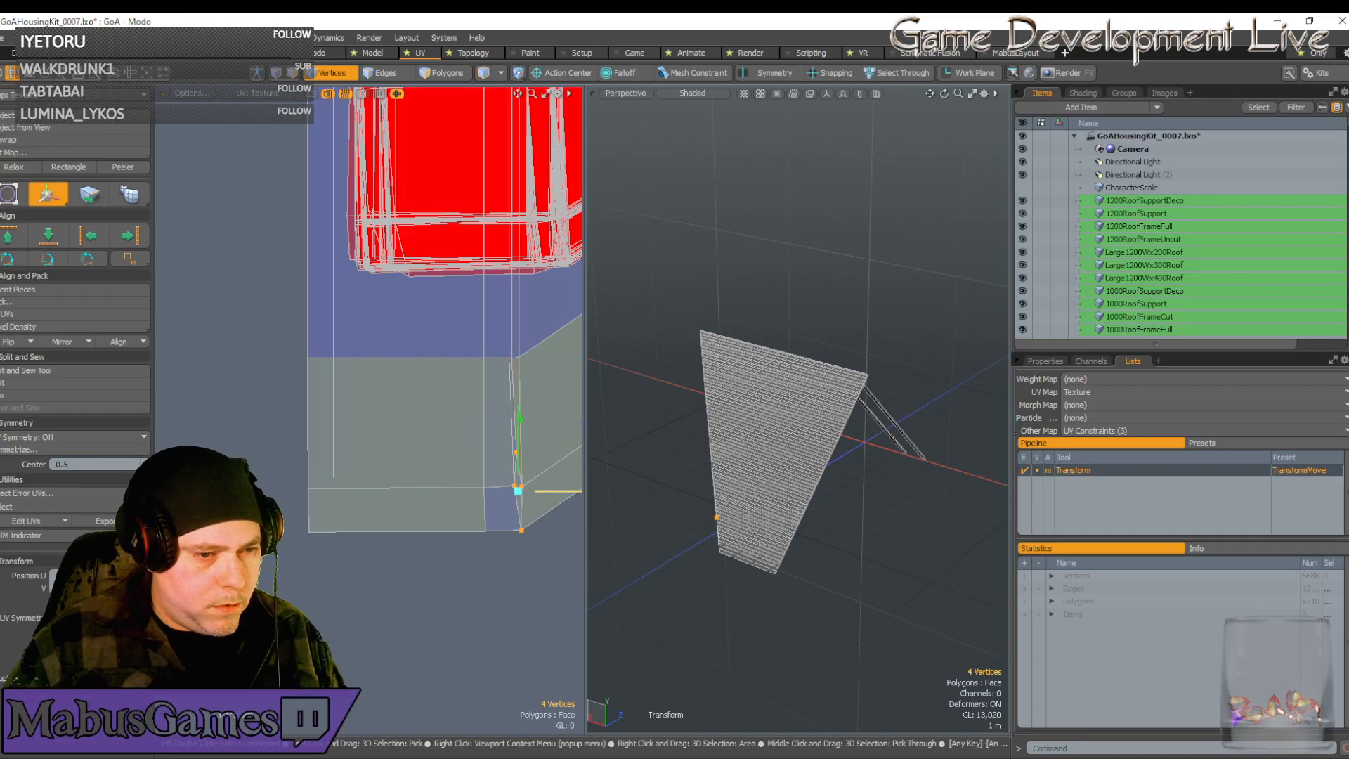
left_click_drag(549, 493, 548, 492)
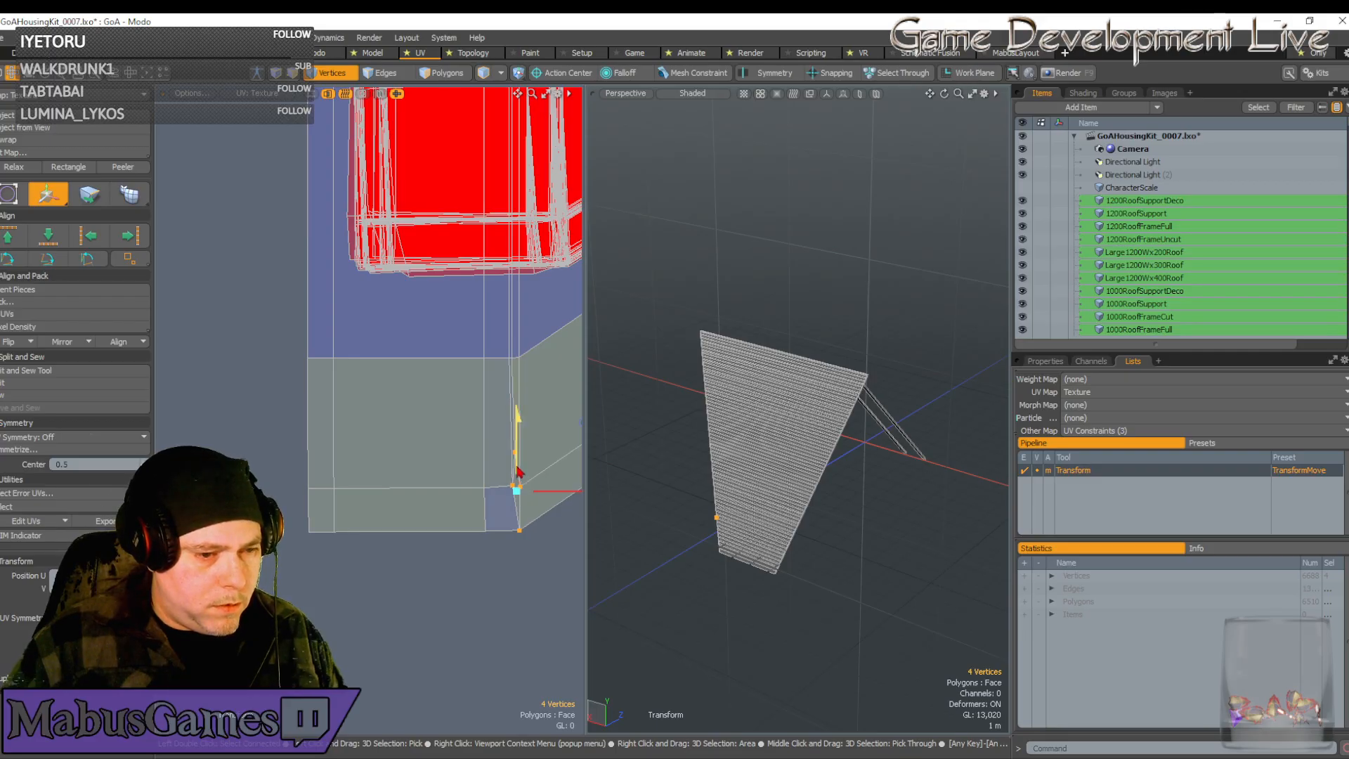
scroll(508, 490, "up", 3)
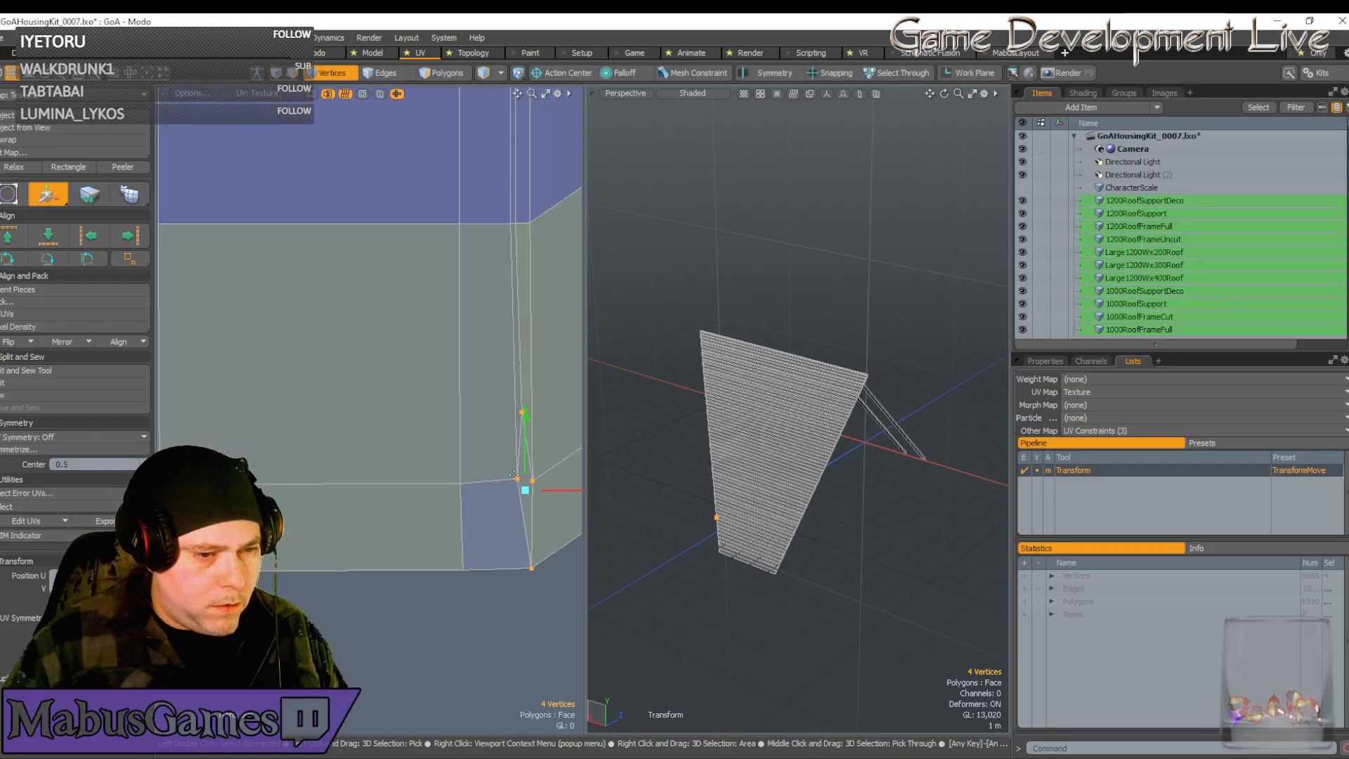
key("space")
Lower the lone bend vertex slightly
left_click(519, 481)
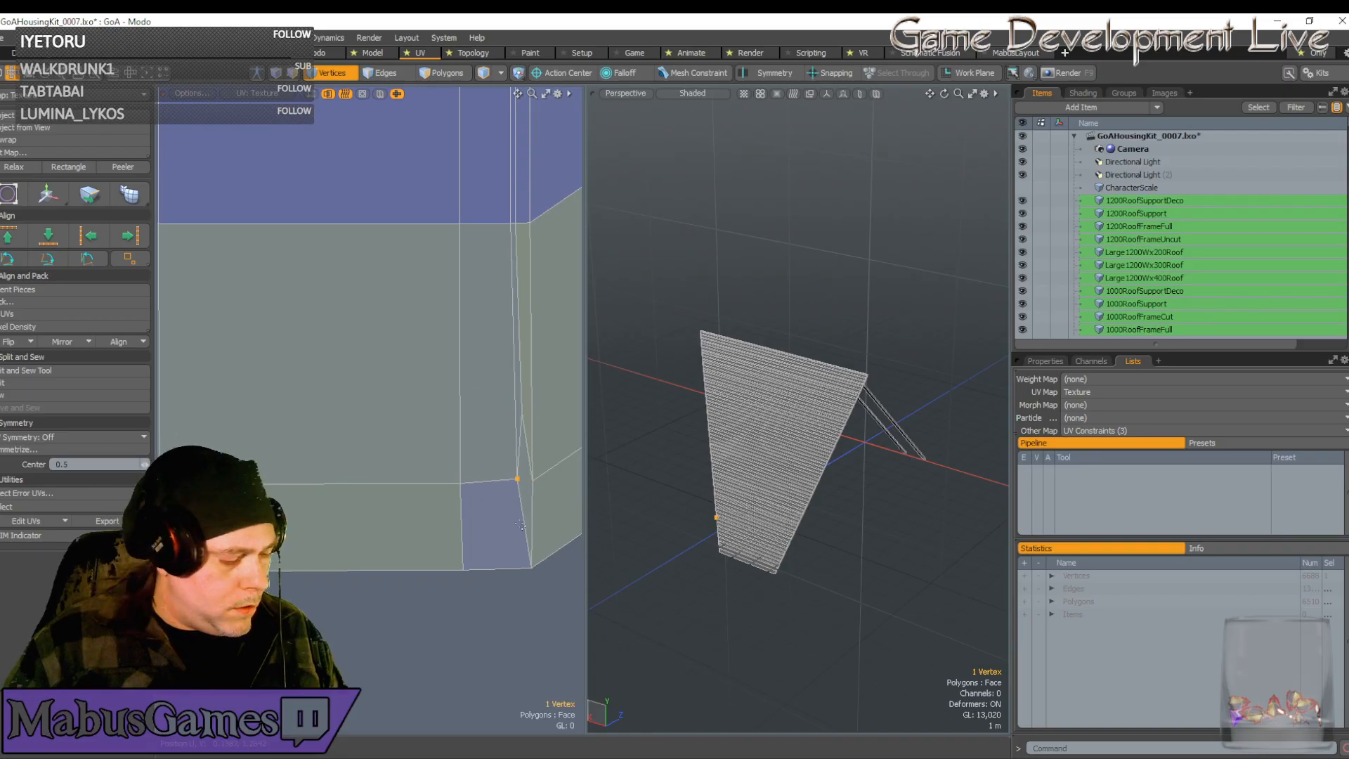
key("w")
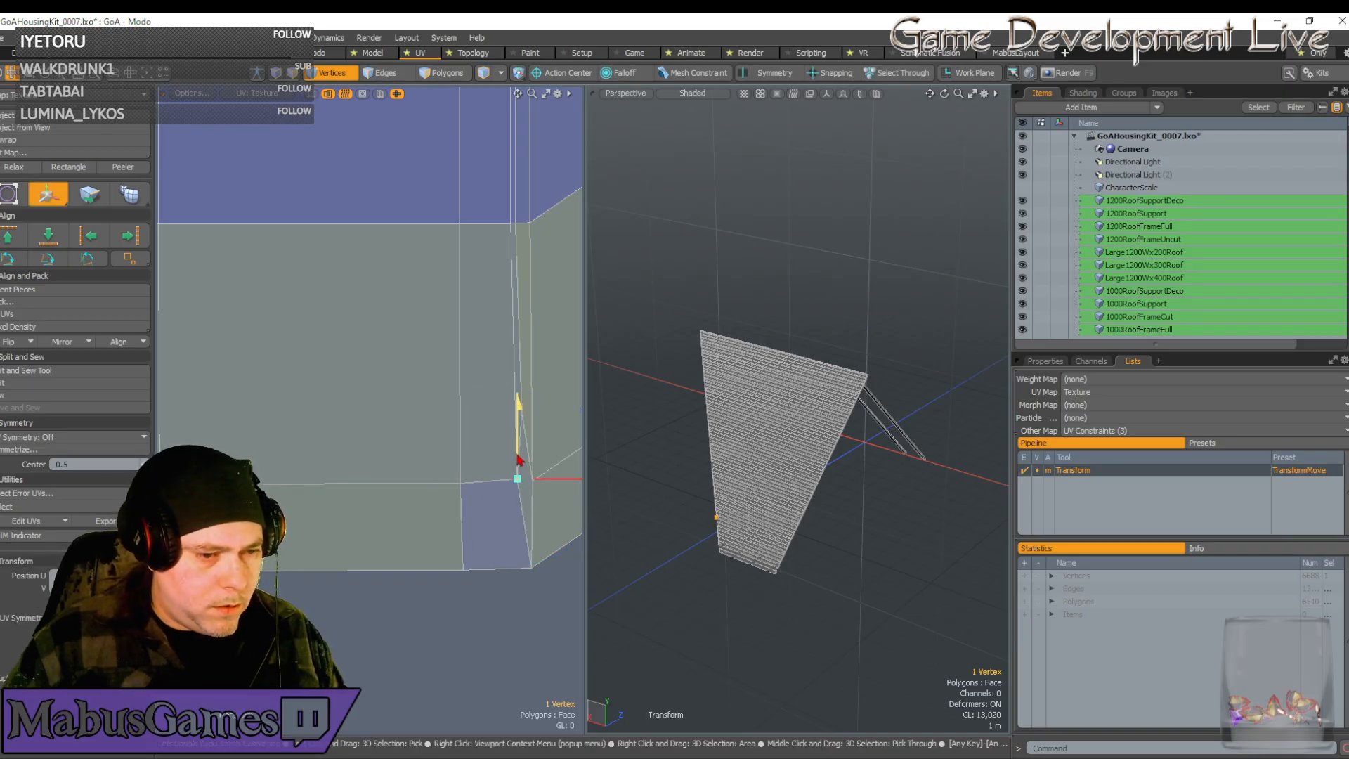
left_click_drag(518, 460, 518, 465)
key("space")
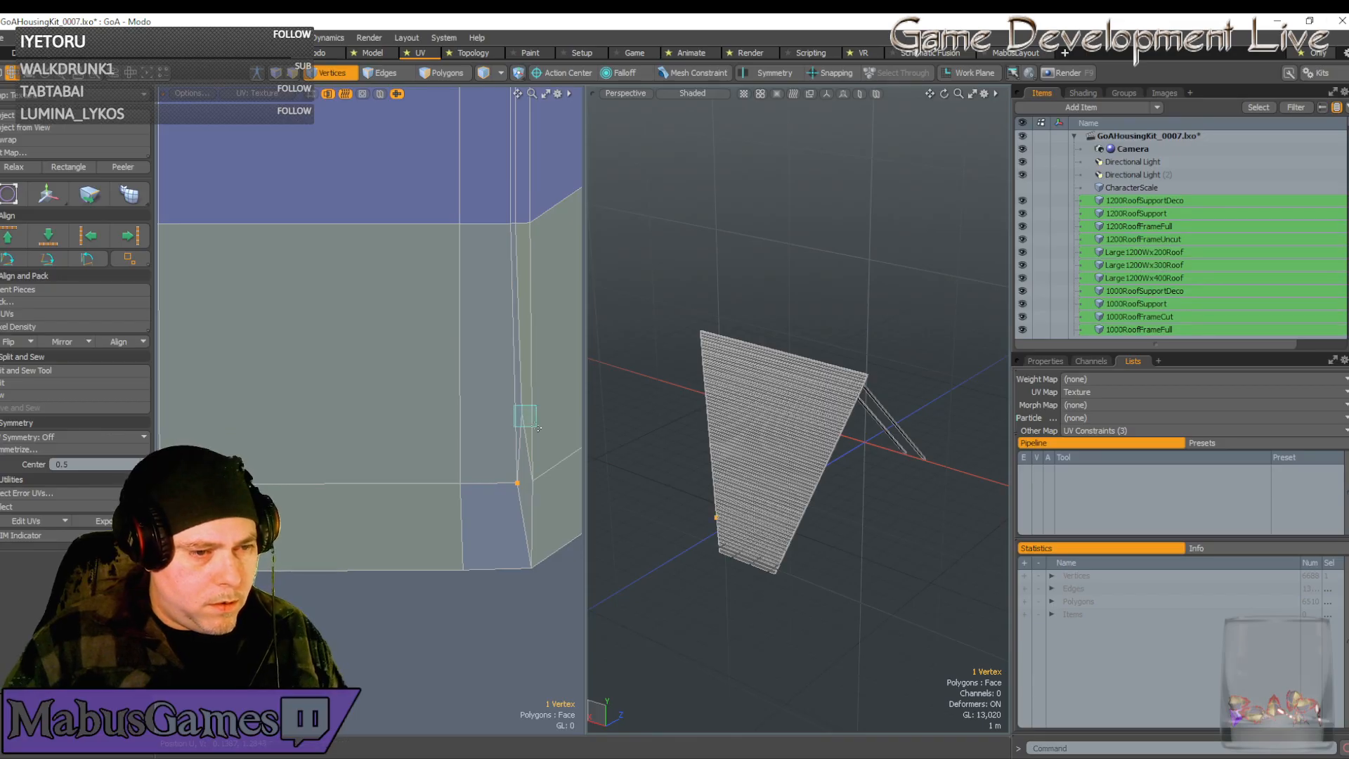
key("w")
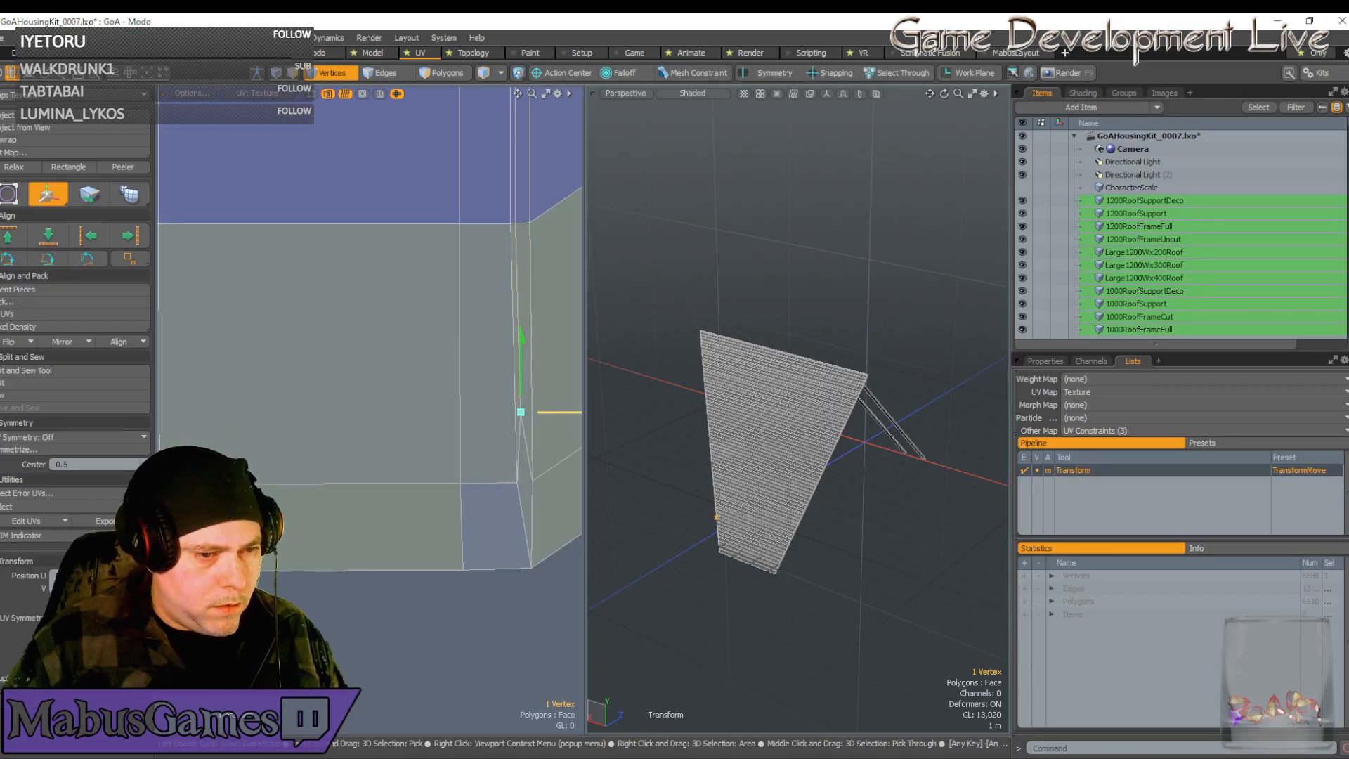
key("space")
scroll(472, 455, "down", 3)
scroll(472, 453, "down", 2)
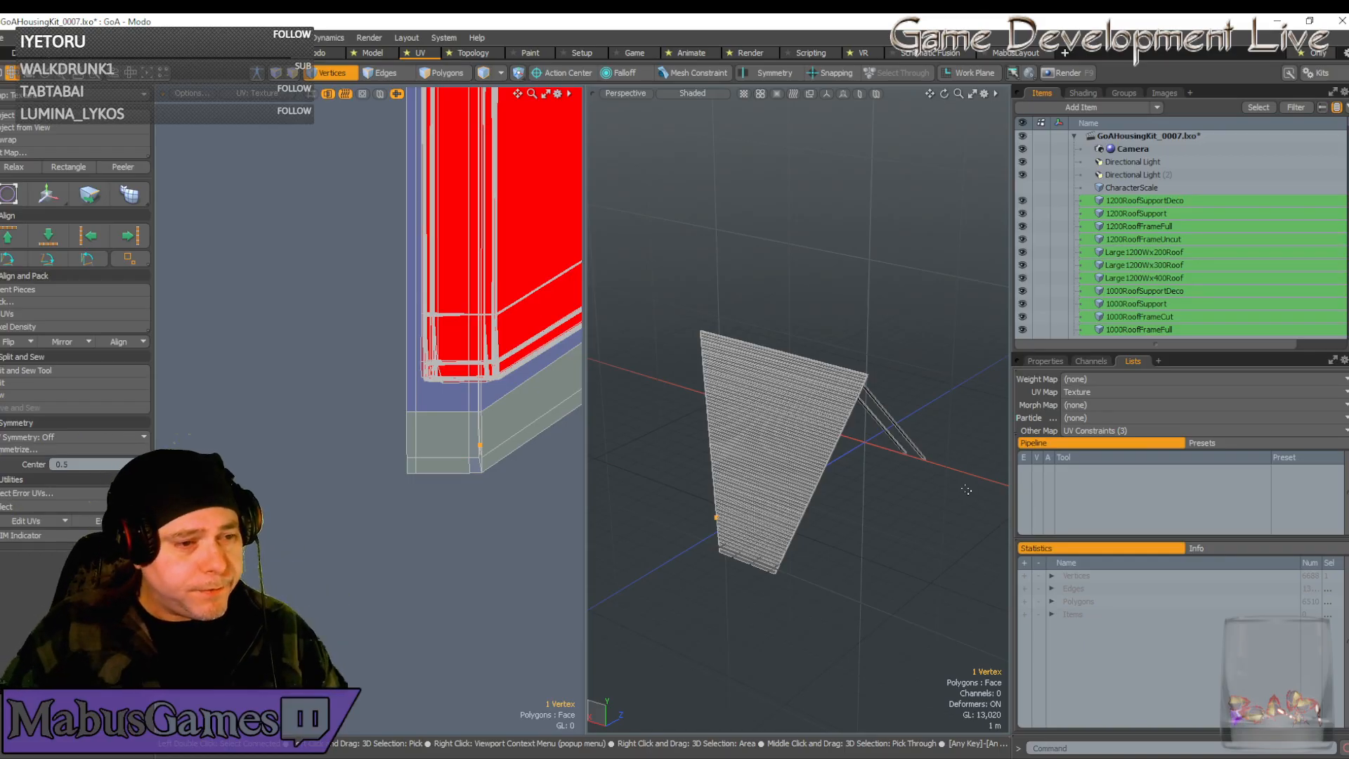
Box-select all 16 vertices of the lower grey UV strip
scroll(474, 447, "up", 4)
left_click_drag(414, 416, 369, 417, "alt")
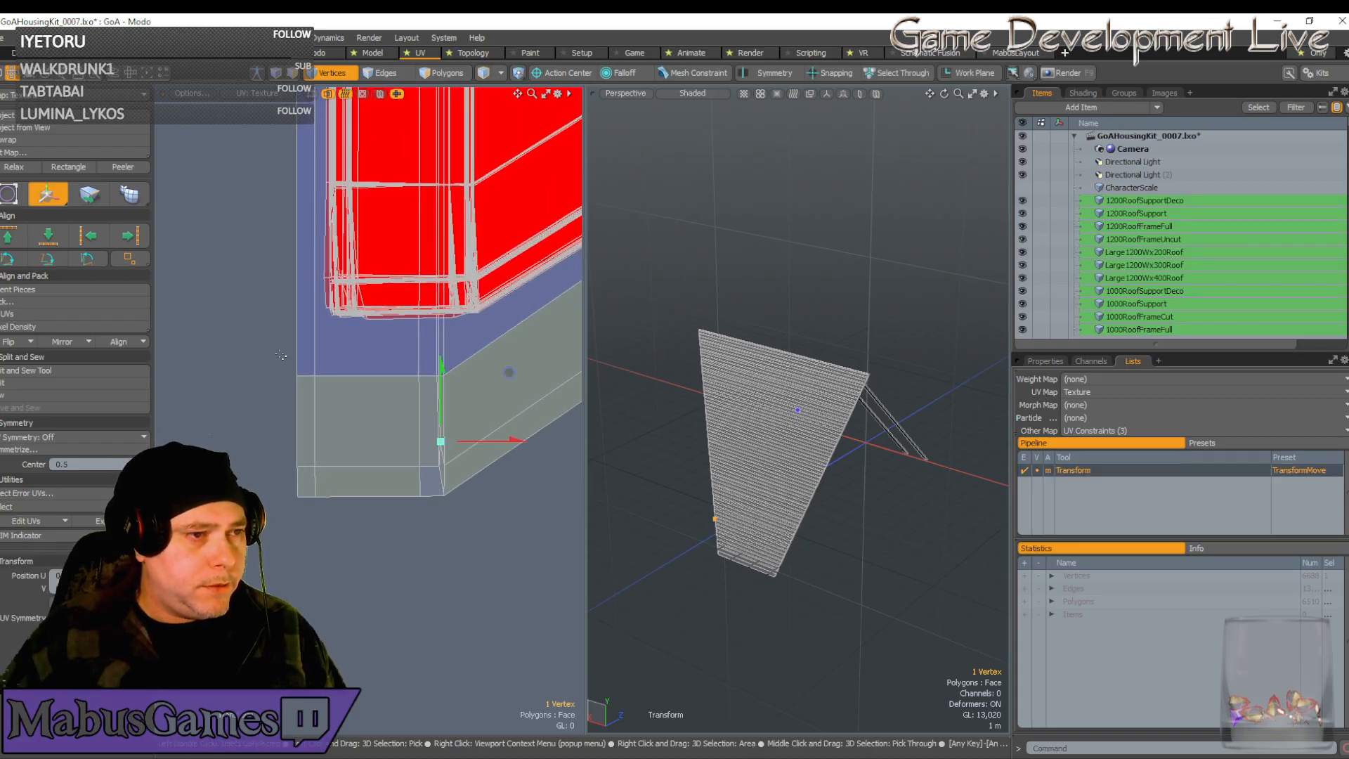
left_click_drag(272, 354, 492, 523)
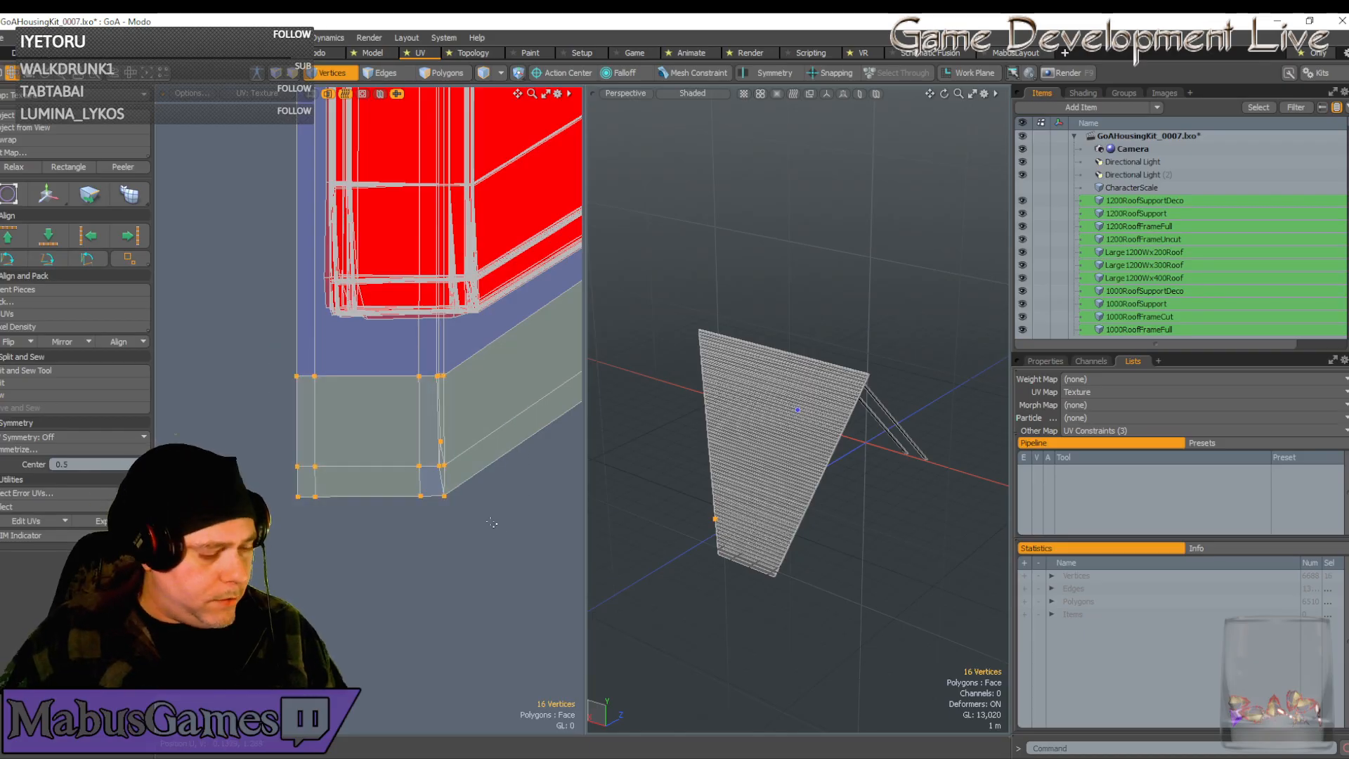
Scale the lower strip narrower horizontally and move it up onto the red island
key("r")
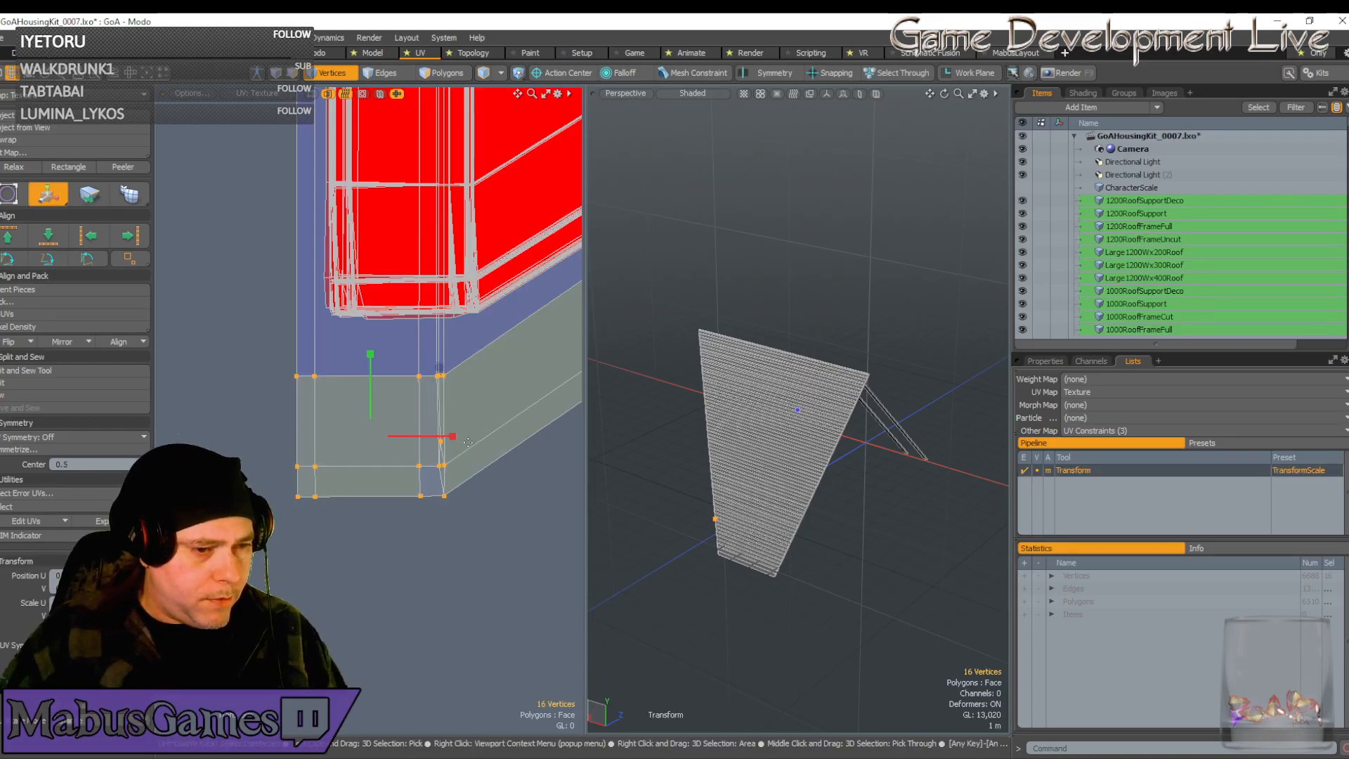
left_click_drag(453, 437, 443, 437)
key("w")
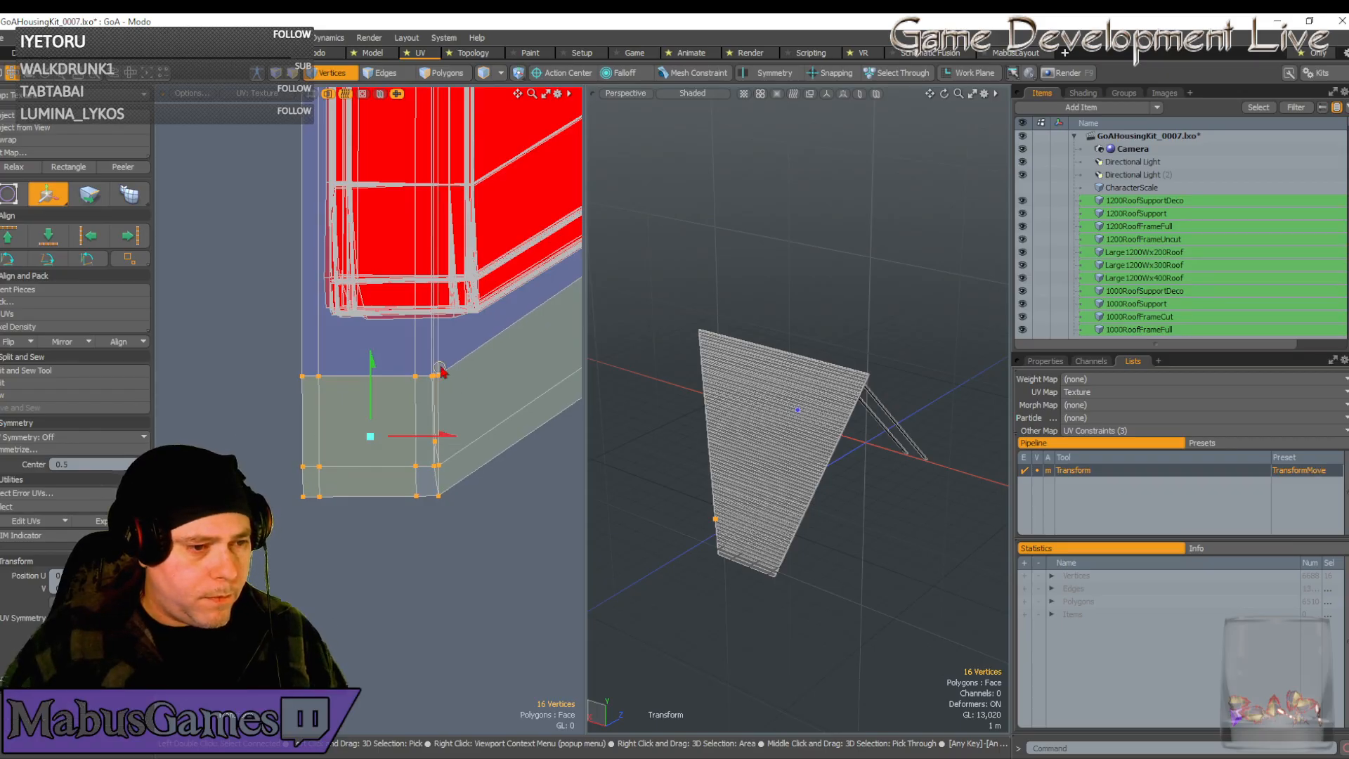
left_click_drag(441, 370, 474, 176)
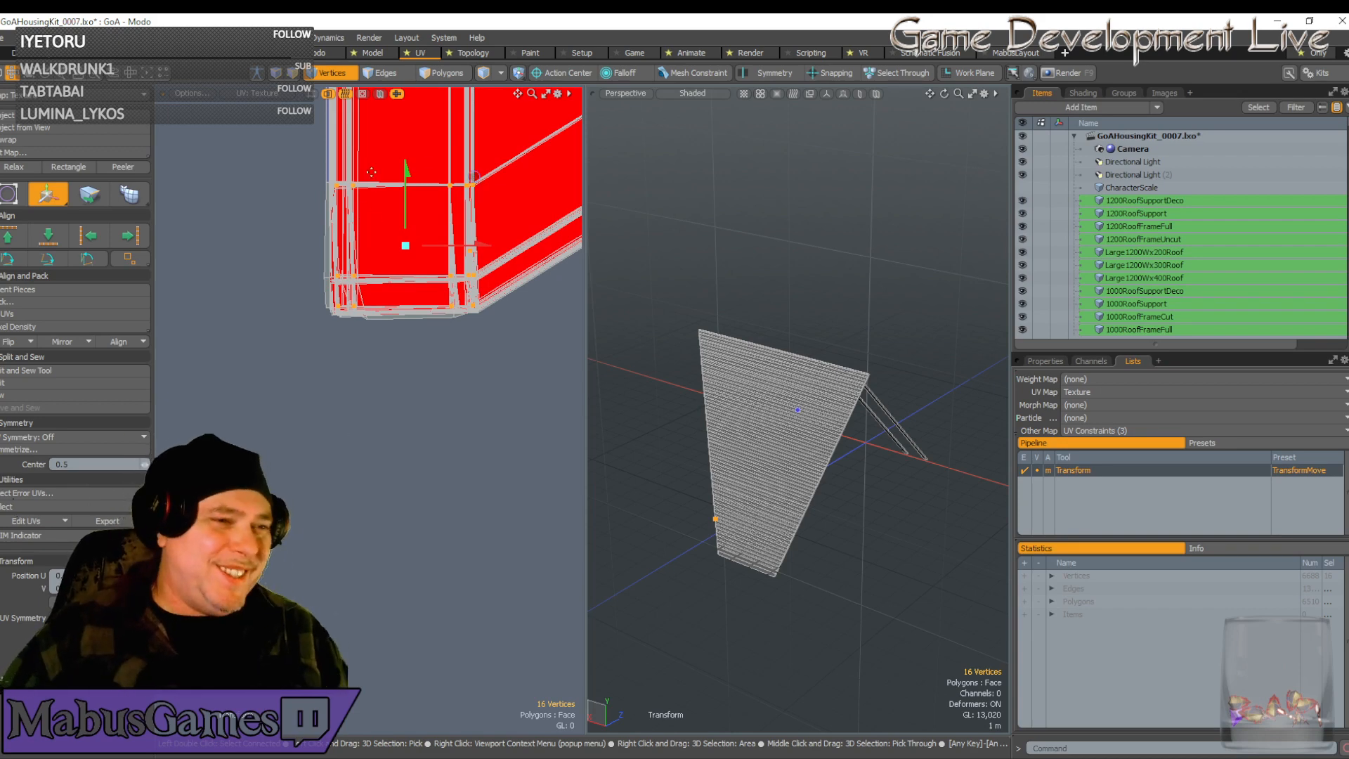
key("q")
Shift the strip up-left so its corner lines up with the island's edge
scroll(440, 188, "up", 8)
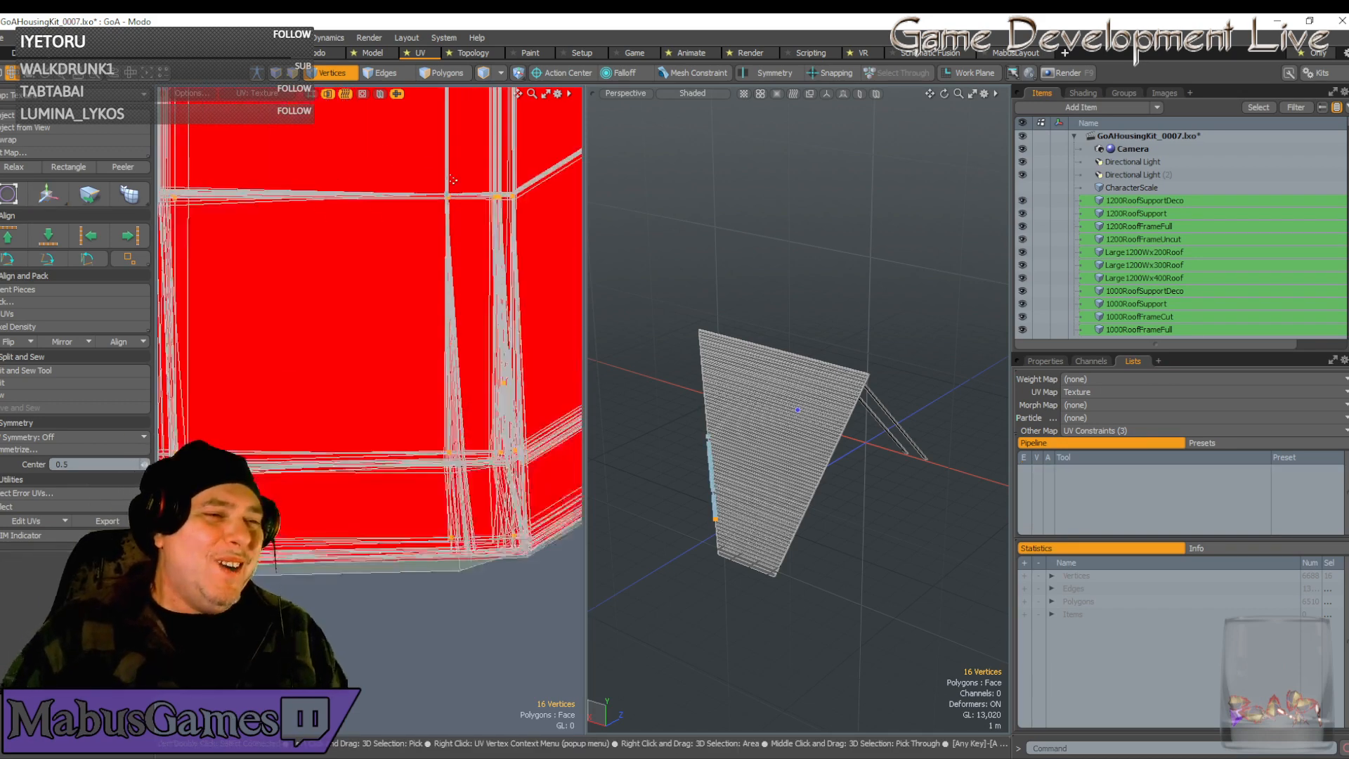
scroll(440, 241, "up", 2)
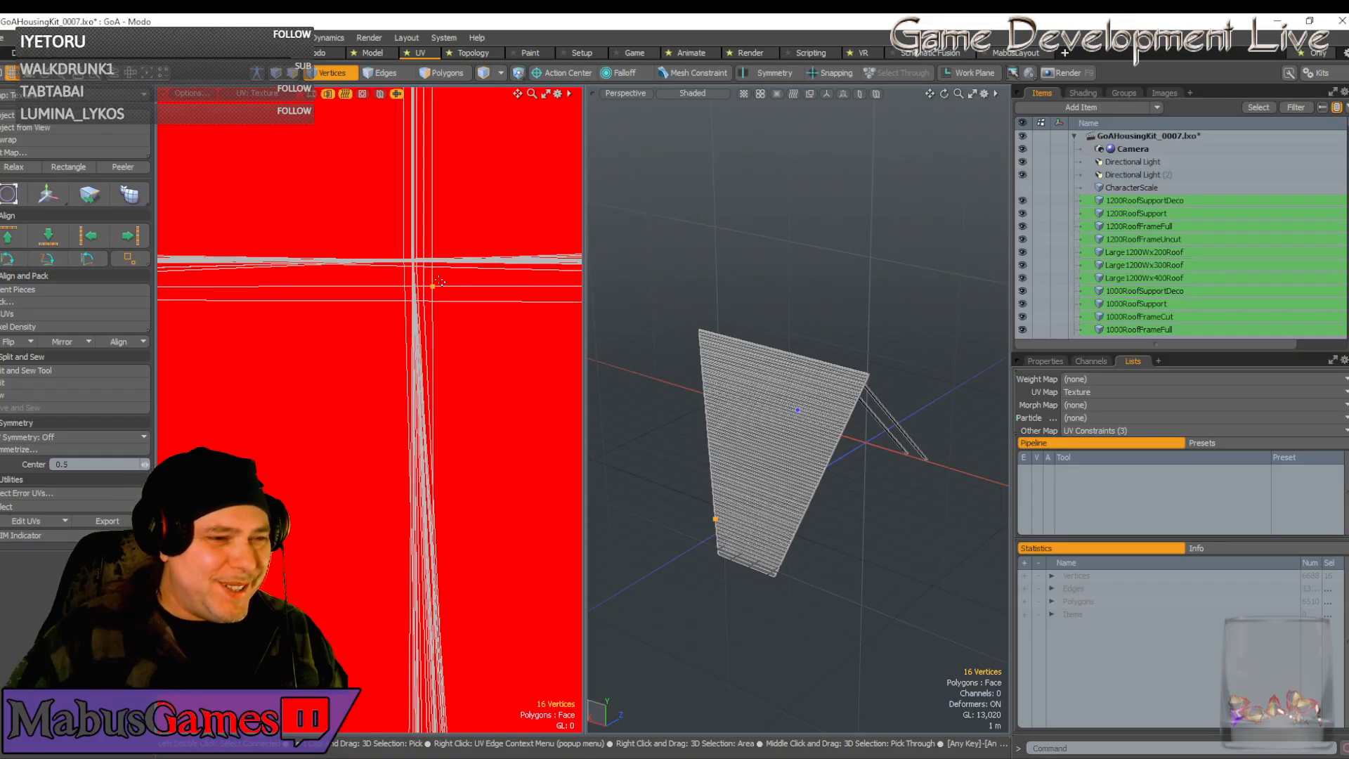
key("w")
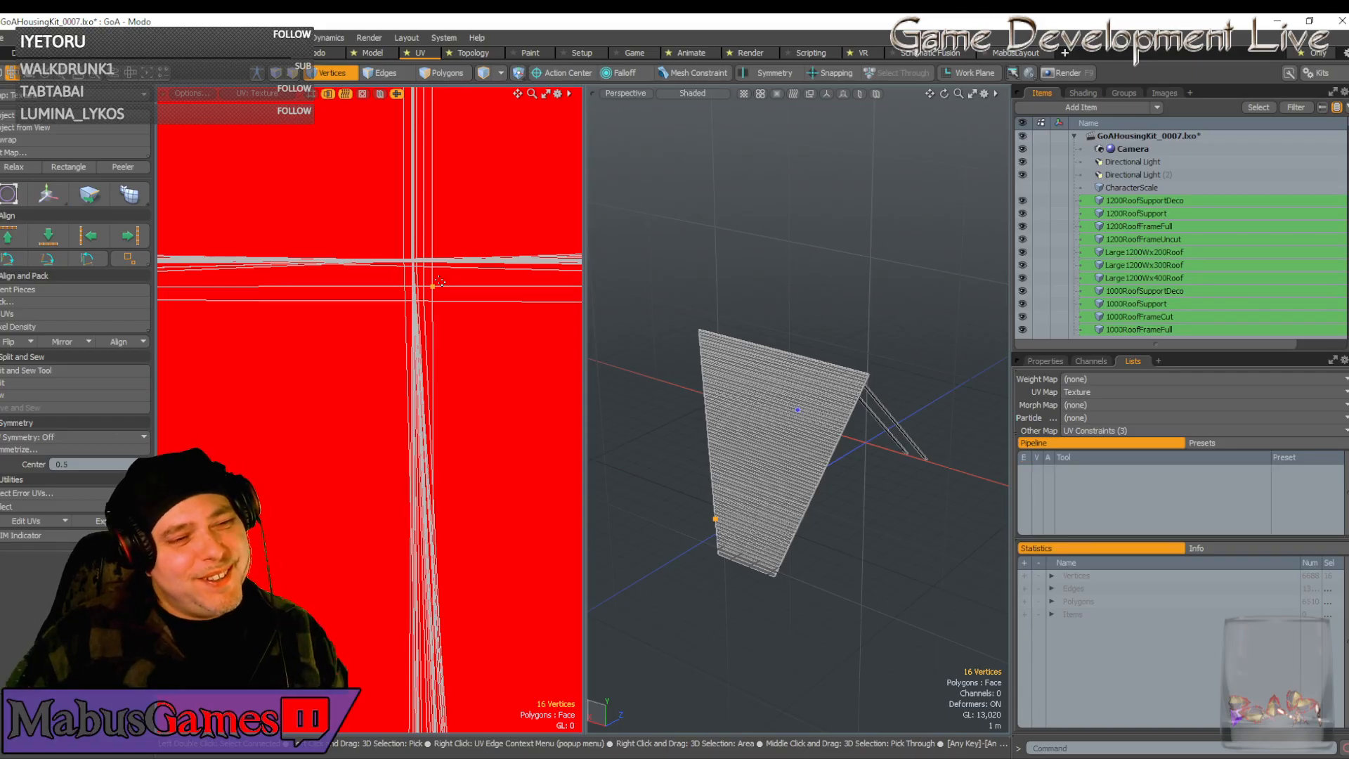
left_click(439, 281)
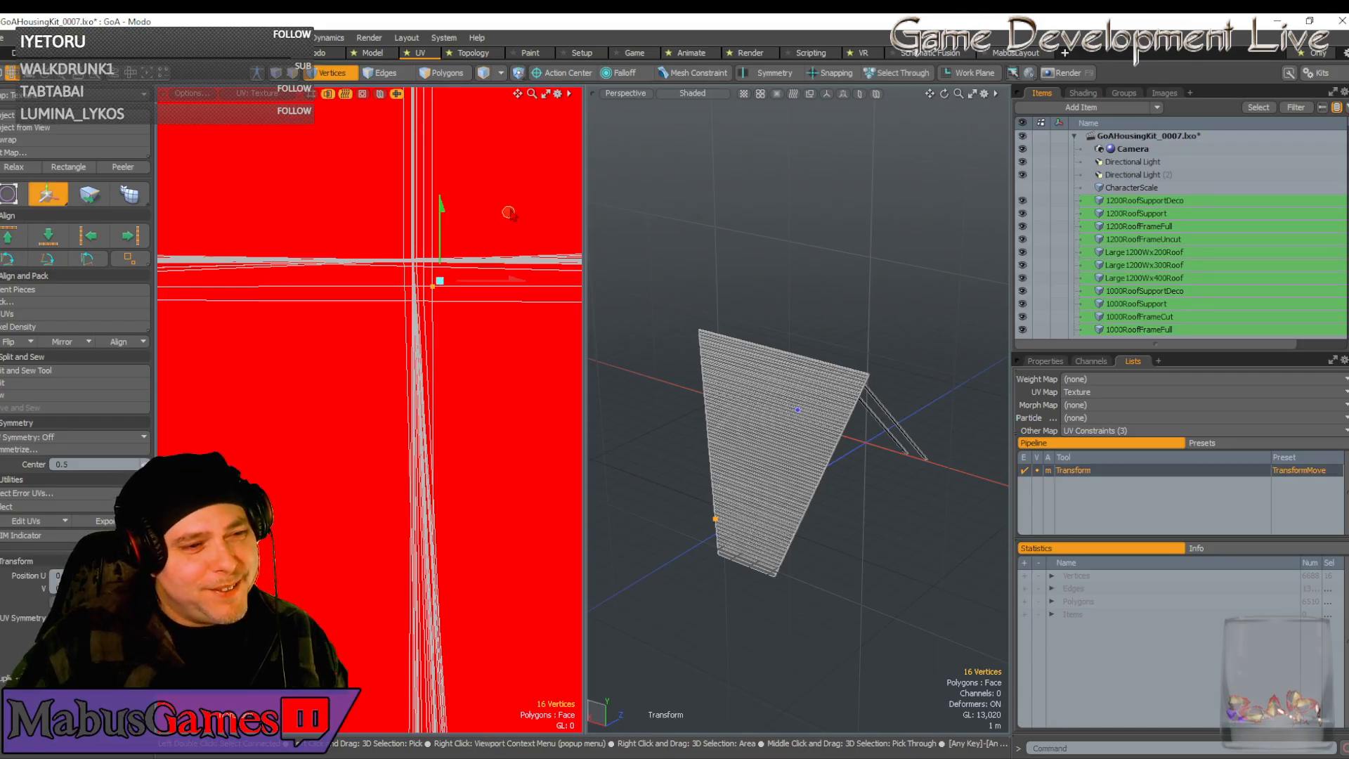
left_click_drag(506, 211, 490, 188)
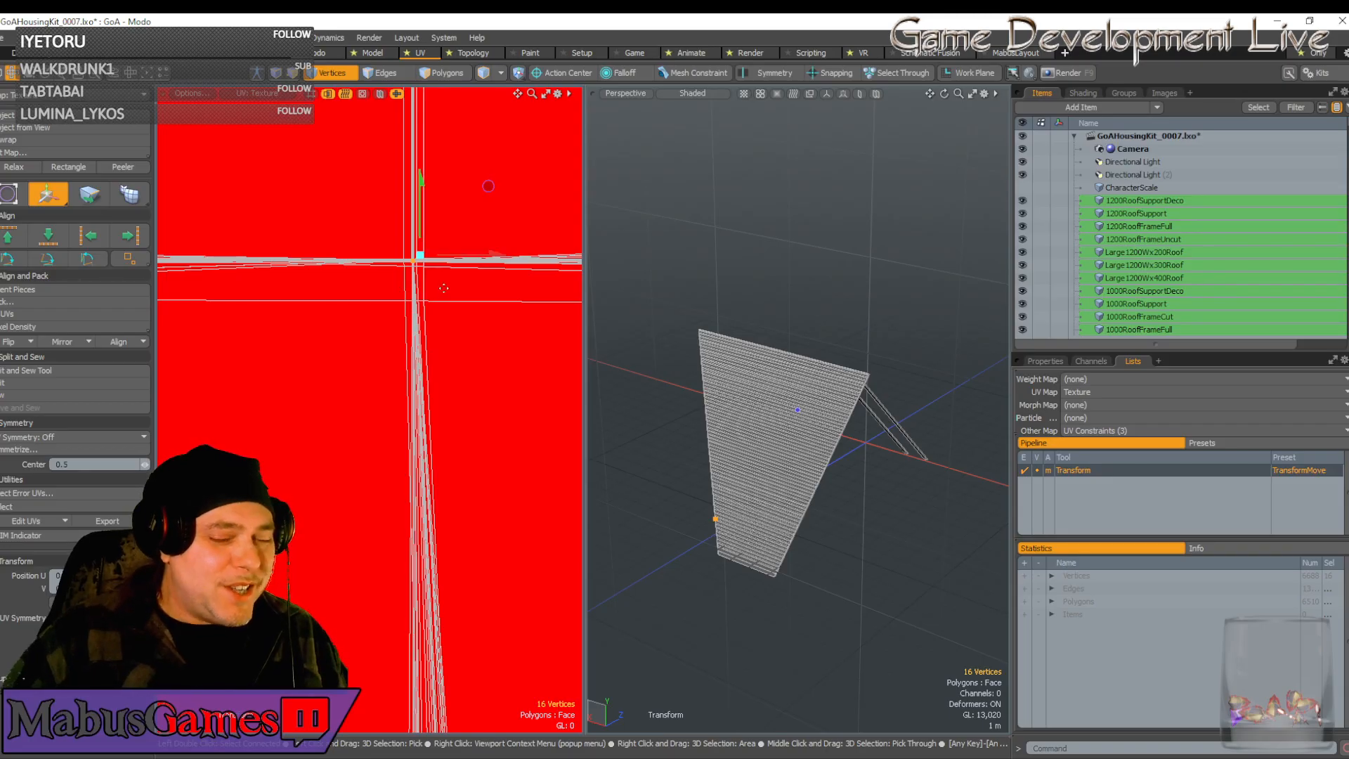
scroll(445, 295, "down", 6)
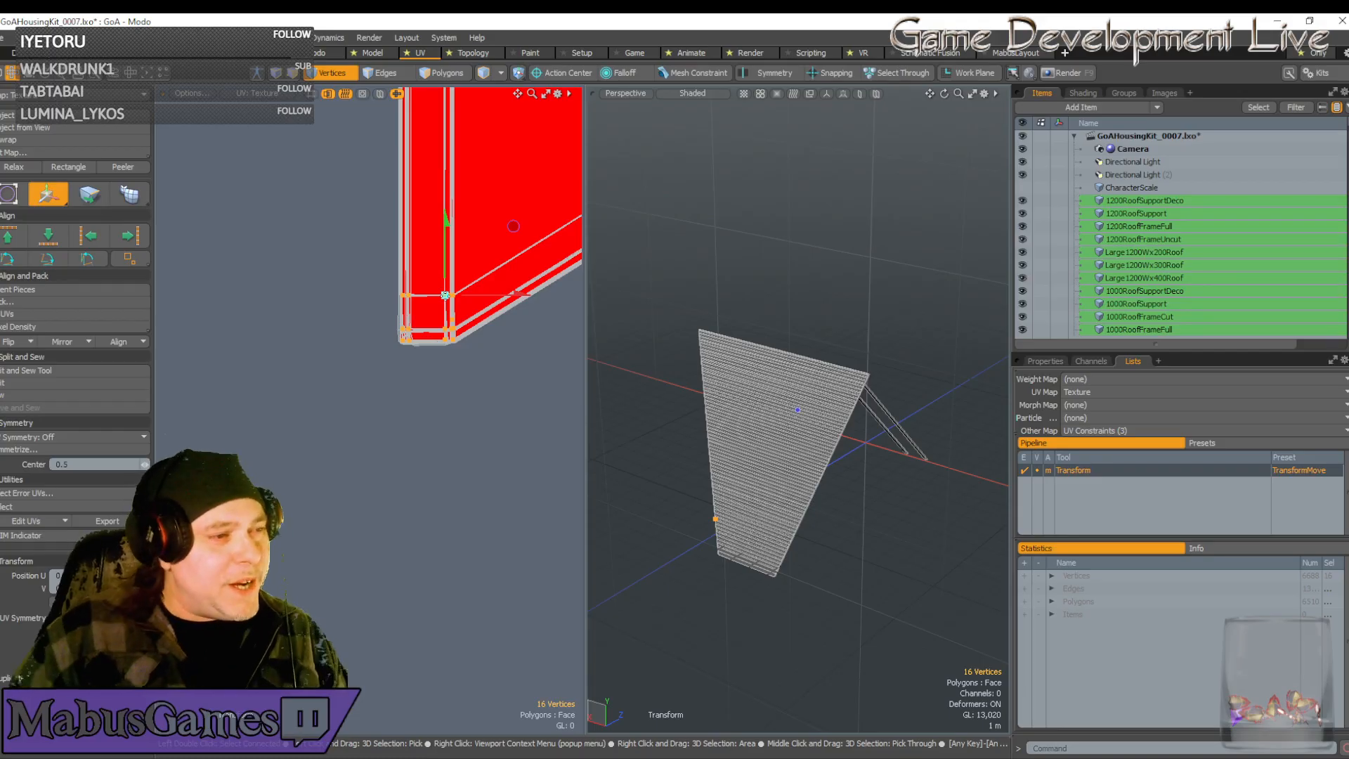
Select the UV vertices along the strip's right edge
scroll(484, 352, "down", 5)
key("q")
scroll(485, 351, "down", 5)
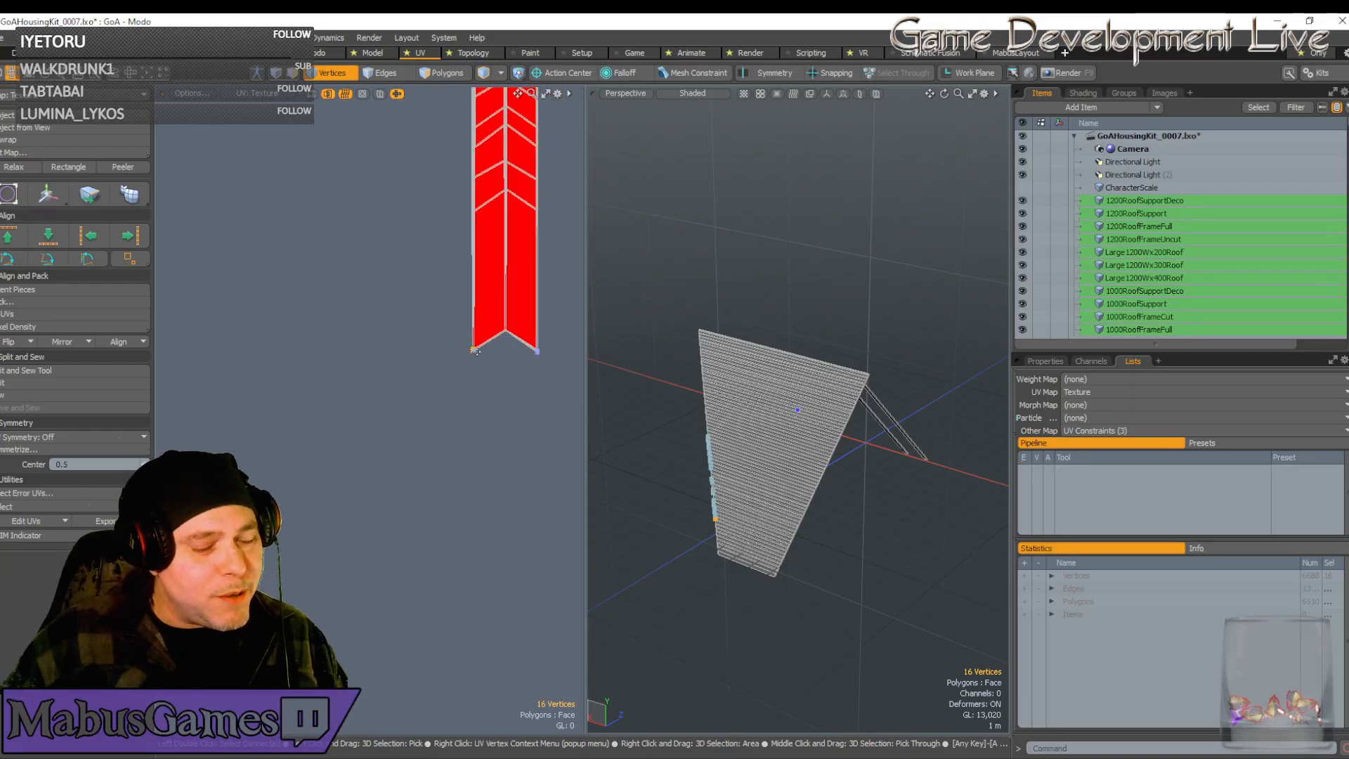
left_click_drag(525, 349, 297, 325, "alt+shift")
scroll(306, 347, "up", 10)
scroll(297, 325, "up", 4)
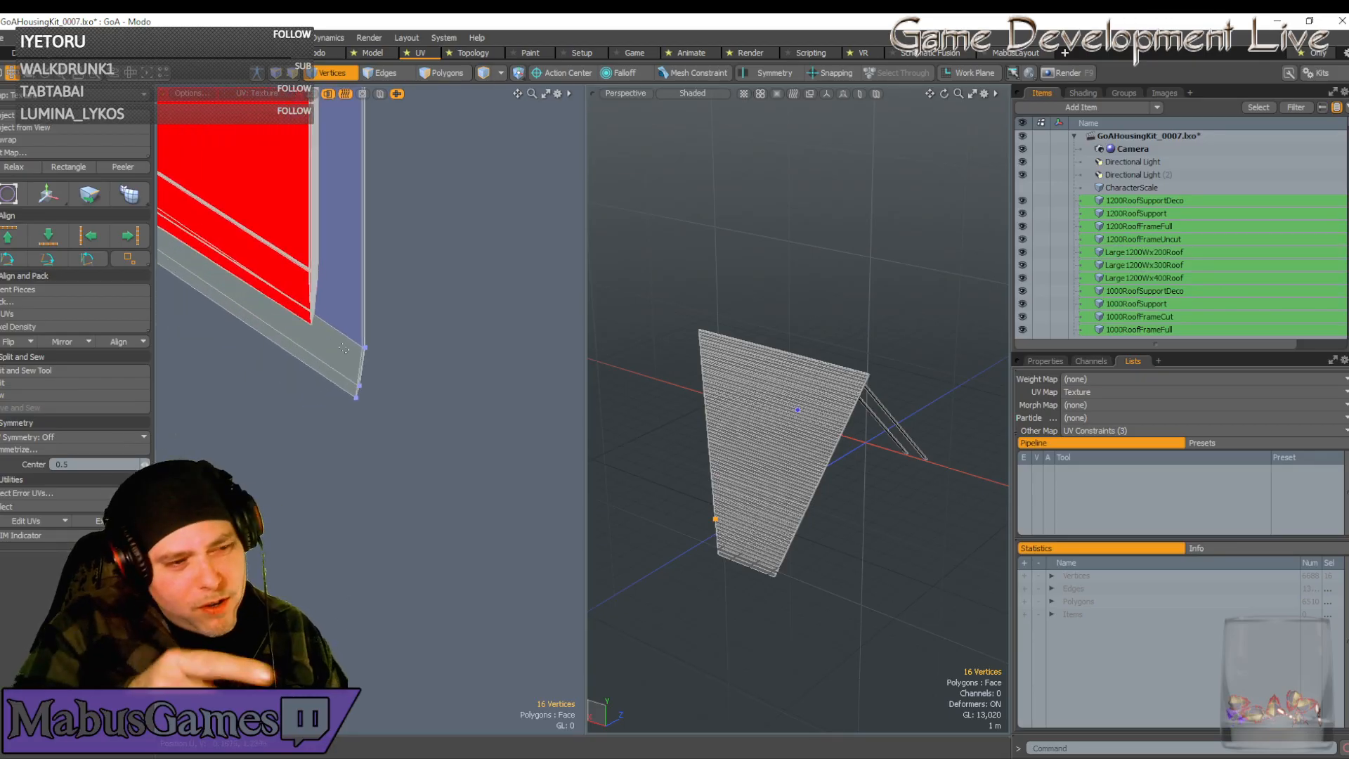
scroll(344, 350, "up", 3)
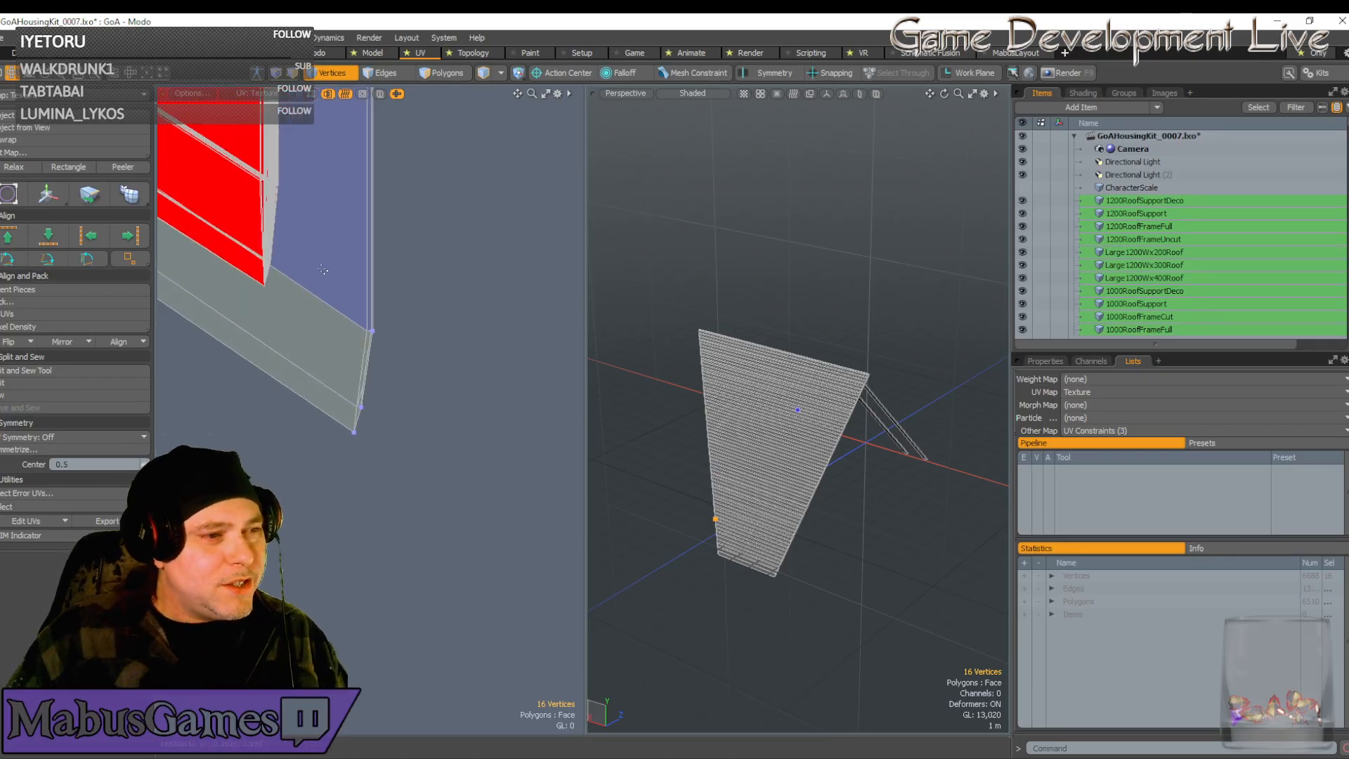
right_click_drag(311, 279, 449, 527)
Move the selected edge vertices onto the red strip's corner
key("w")
left_click_drag(430, 316, 341, 168)
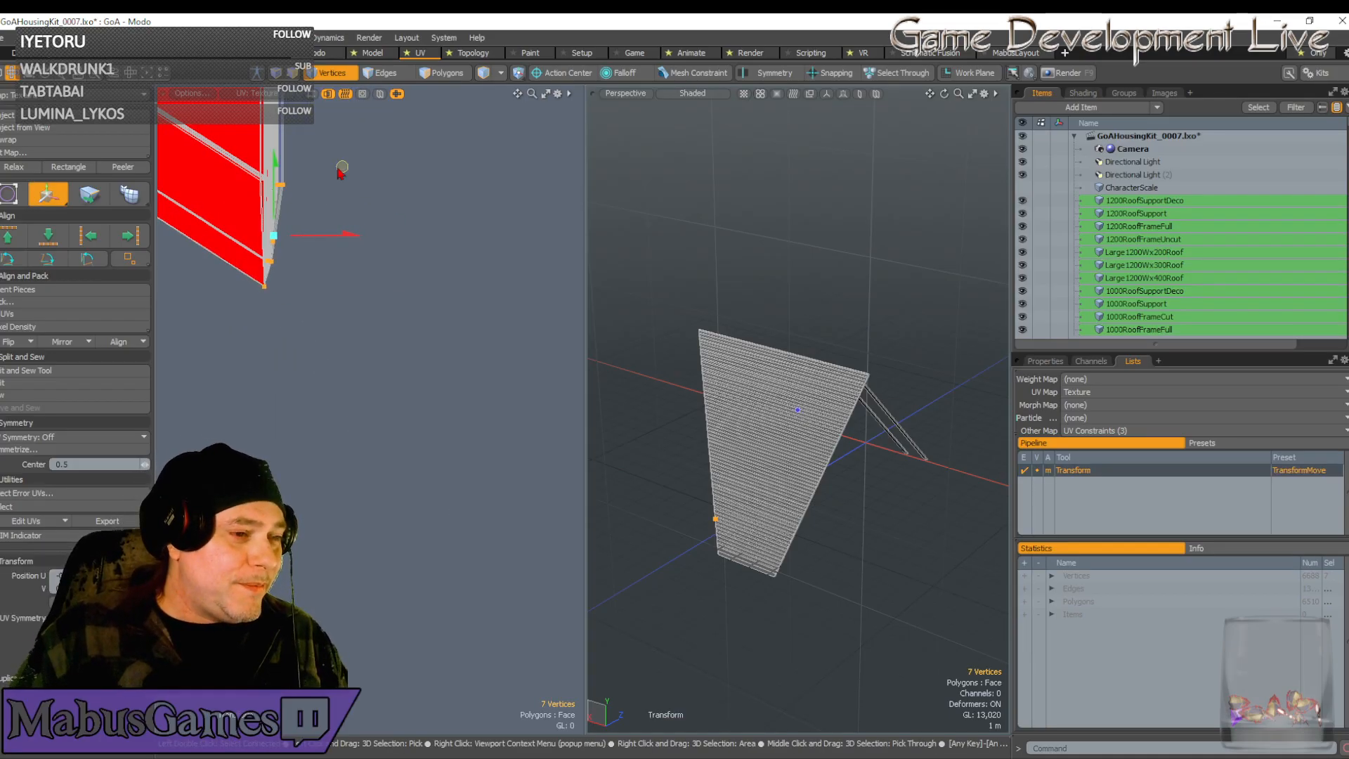
scroll(263, 270, "up", 5)
scroll(312, 319, "up", 3)
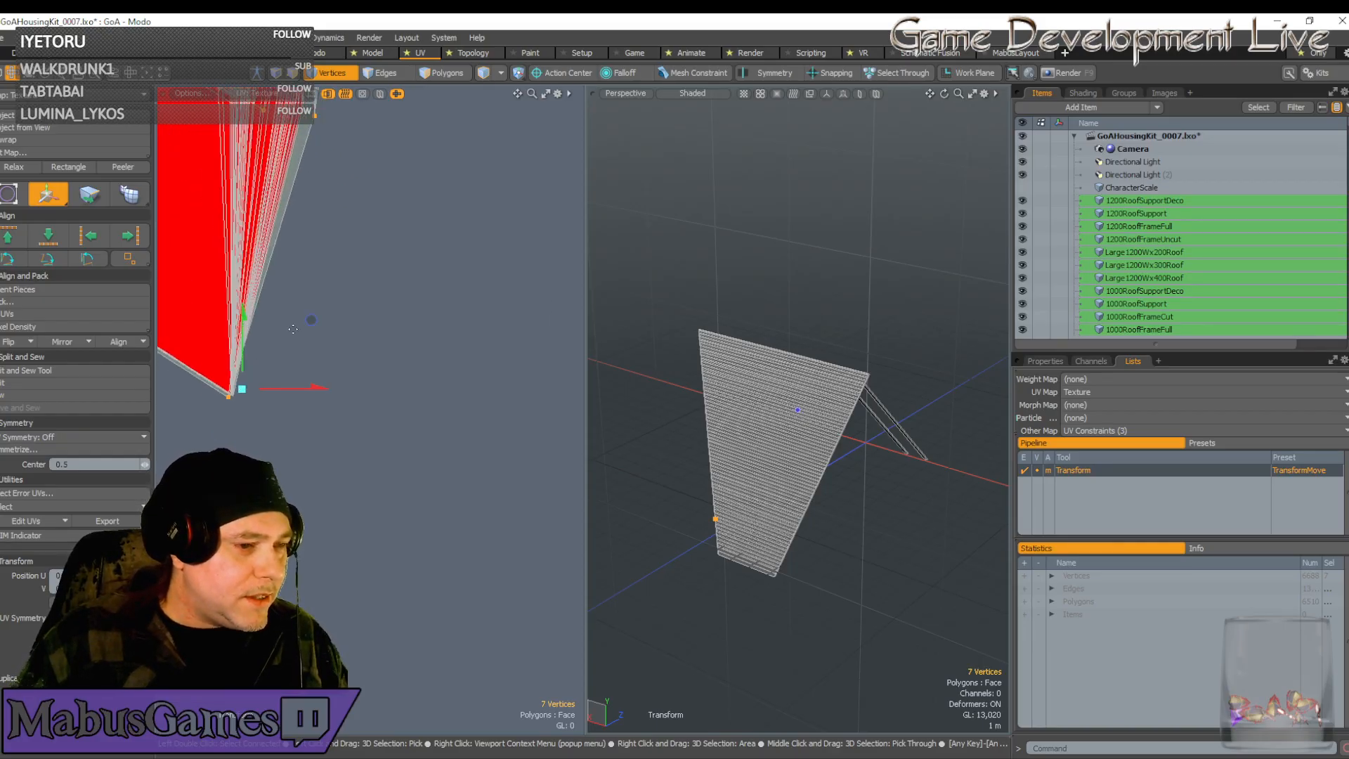
left_click_drag(312, 319, 314, 317)
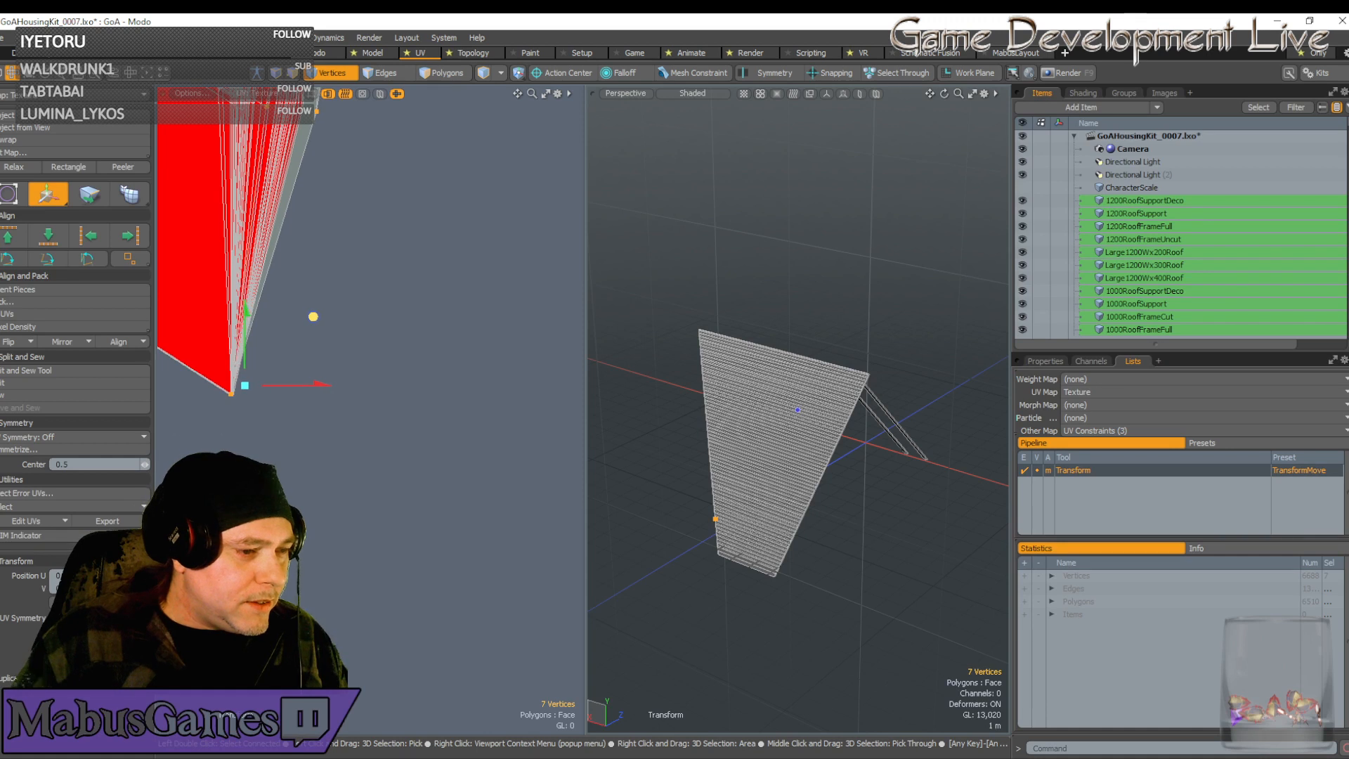
scroll(340, 144, "down", 6)
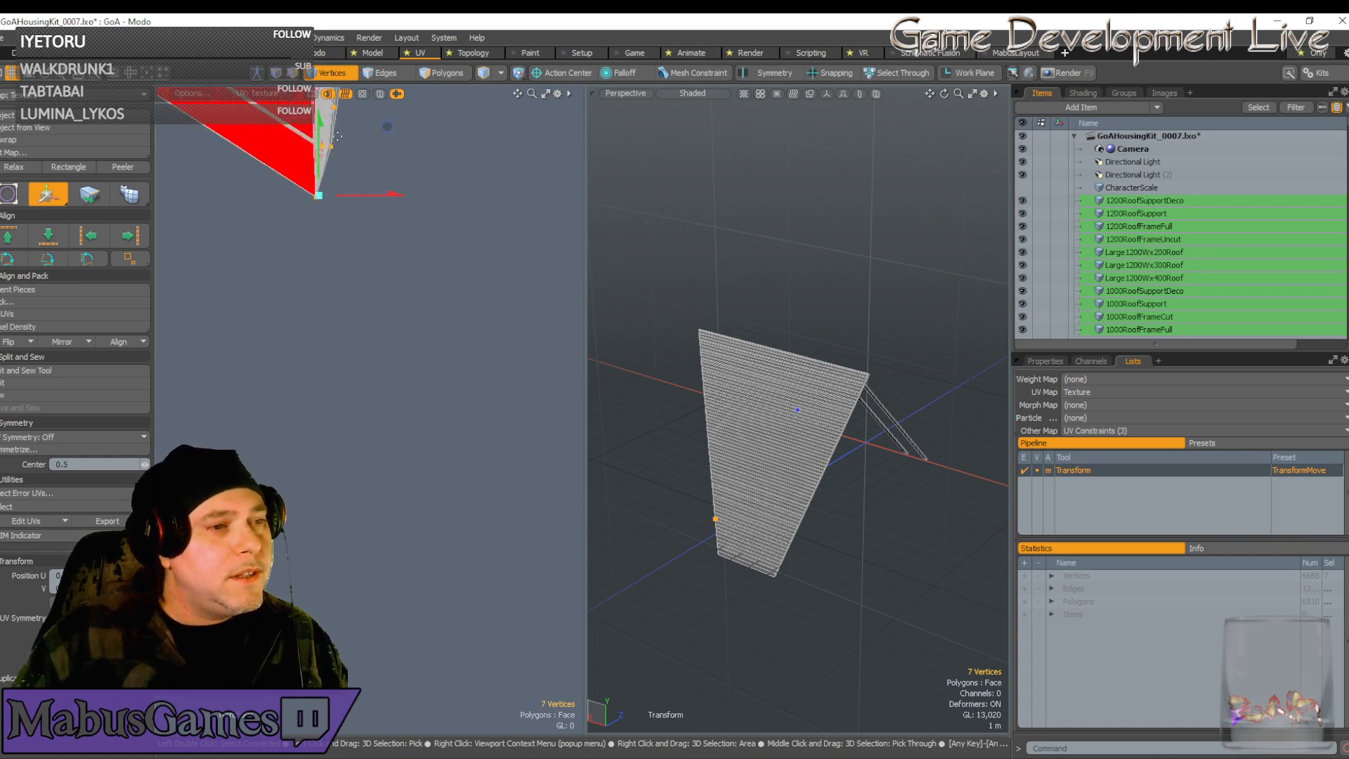
key("space")
Deselect down to three vertices and snap them onto the tip, forming the chevron end
left_click_drag(343, 217, 339, 406, "alt")
scroll(340, 406, "up", 1)
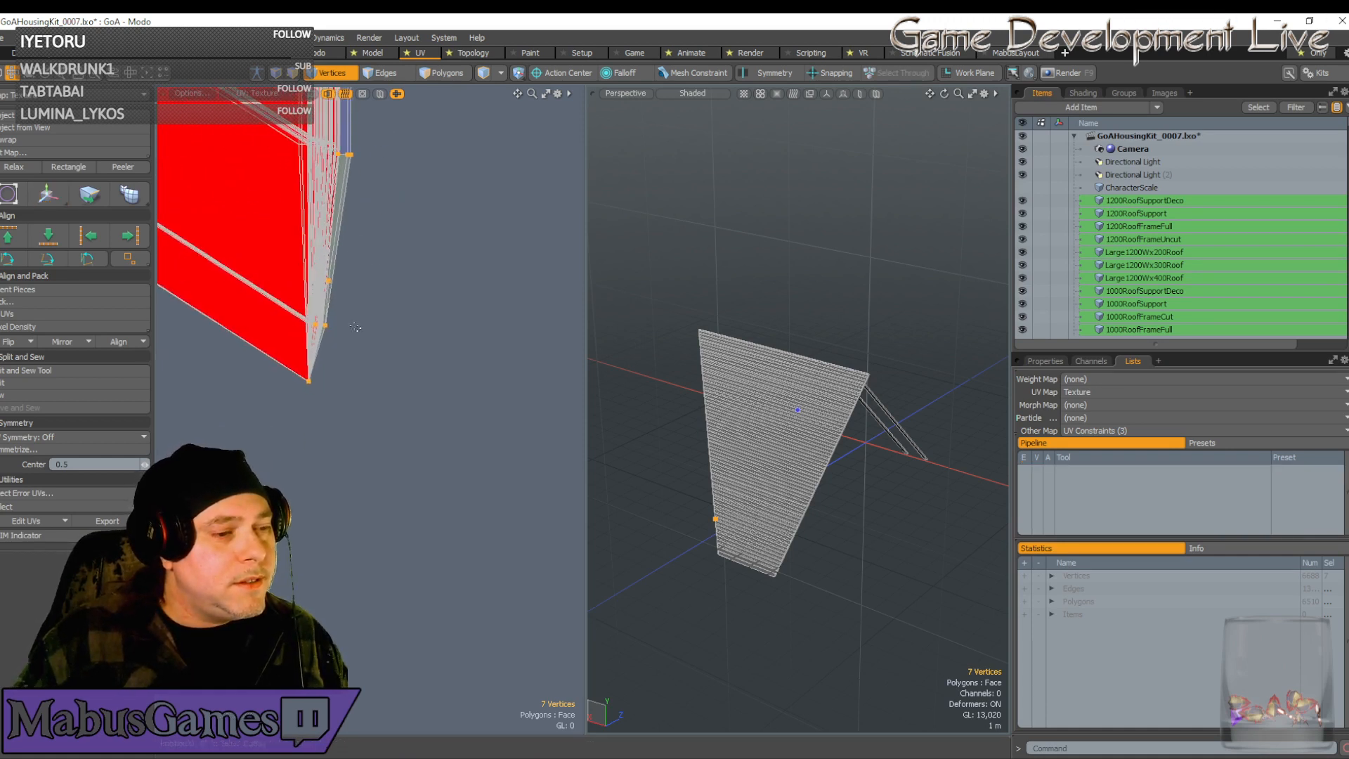
right_click_drag(356, 428, 280, 358, "ctrl")
right_click_drag(328, 123, 397, 184, "ctrl")
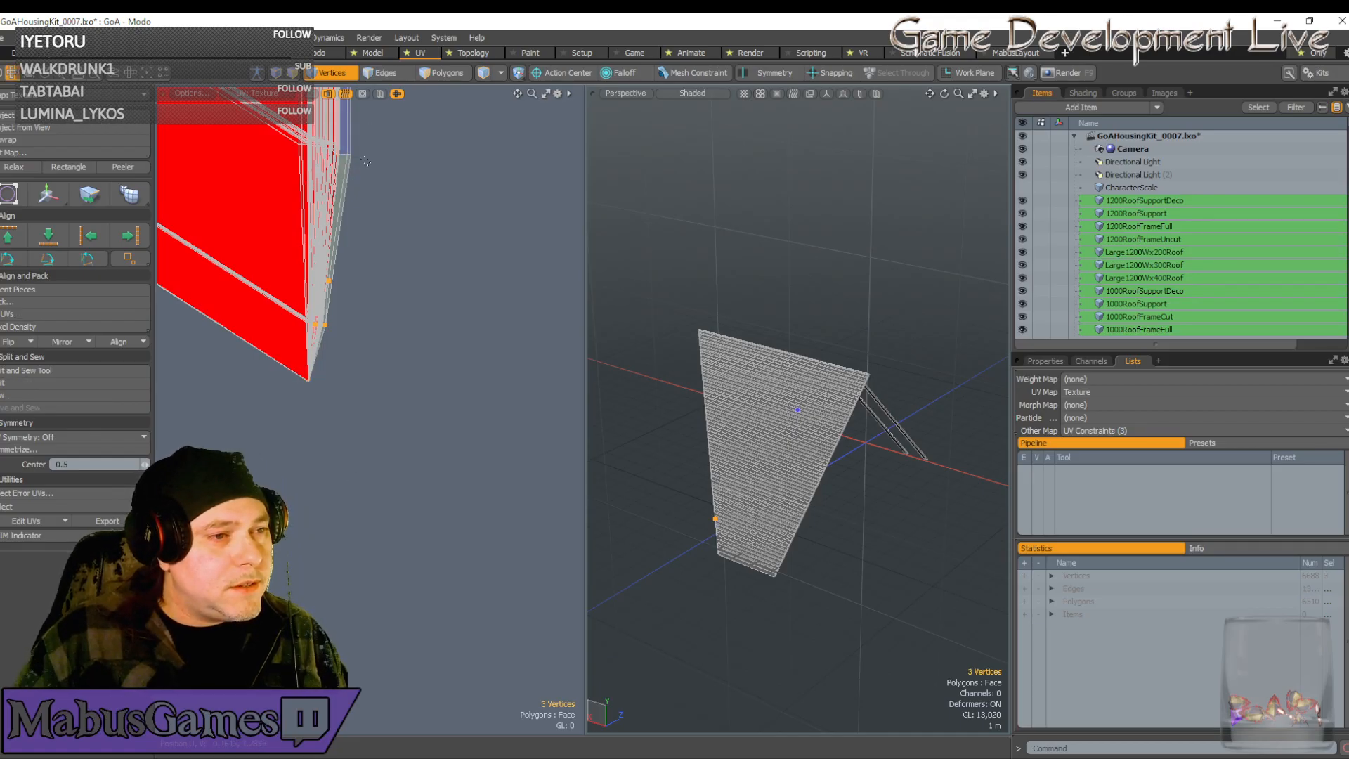
key("w")
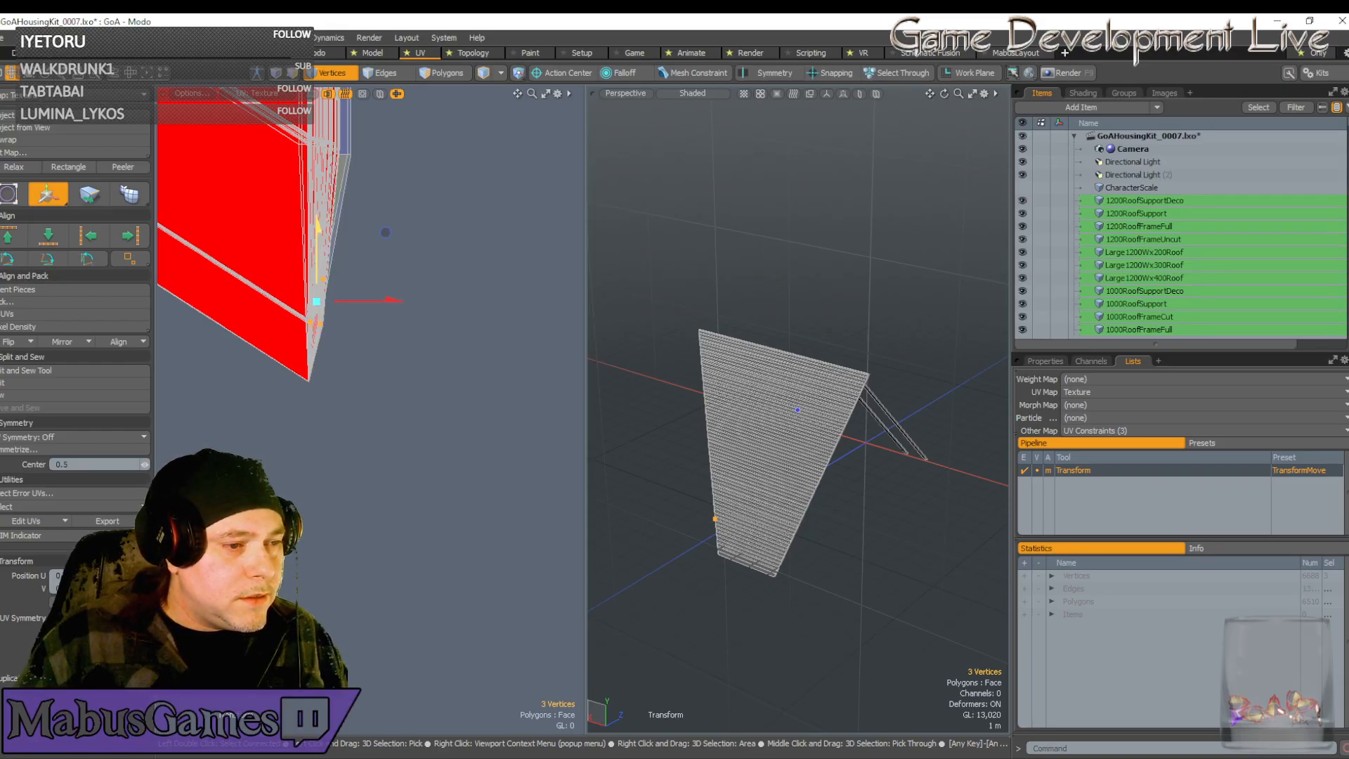
key("q")
scroll(352, 145, "up", 4)
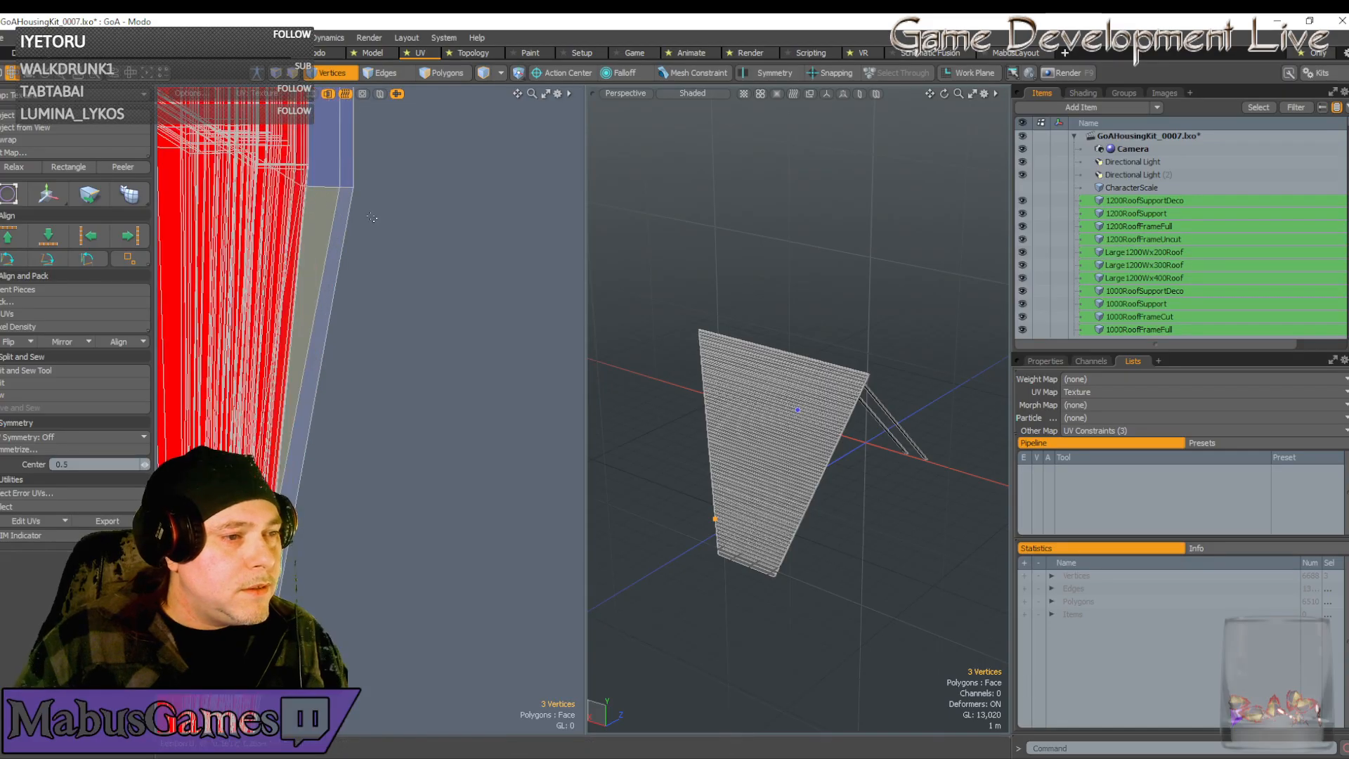
scroll(359, 197, "down", 3)
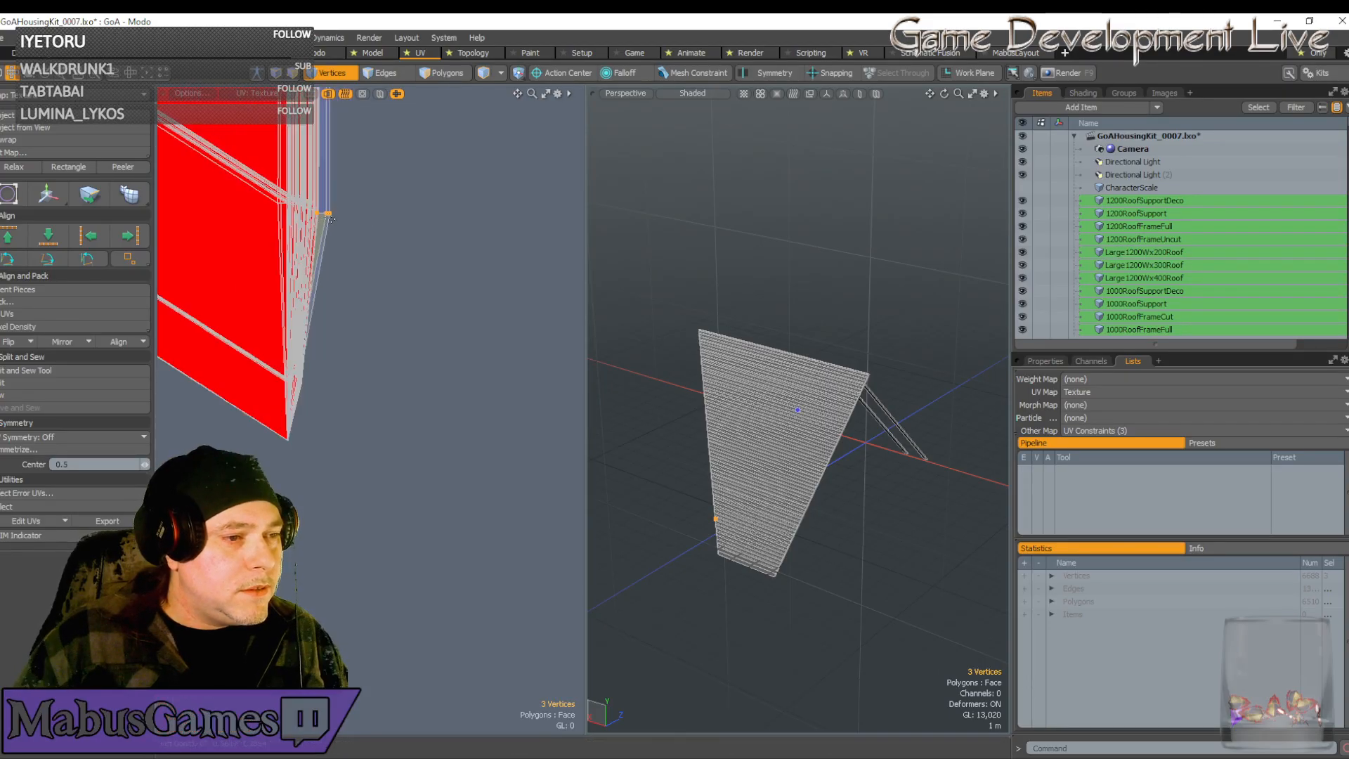
key("w")
left_click_drag(391, 146, 380, 139)
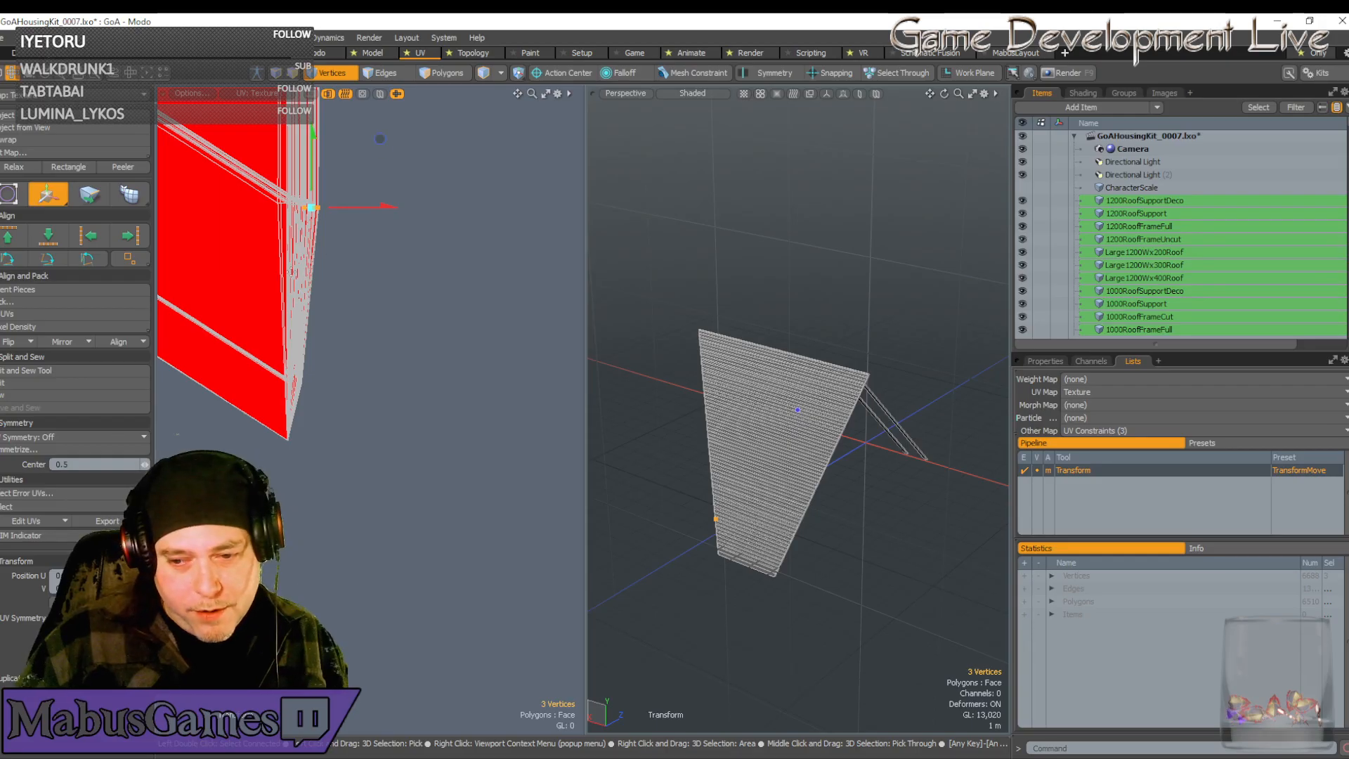
key("q")
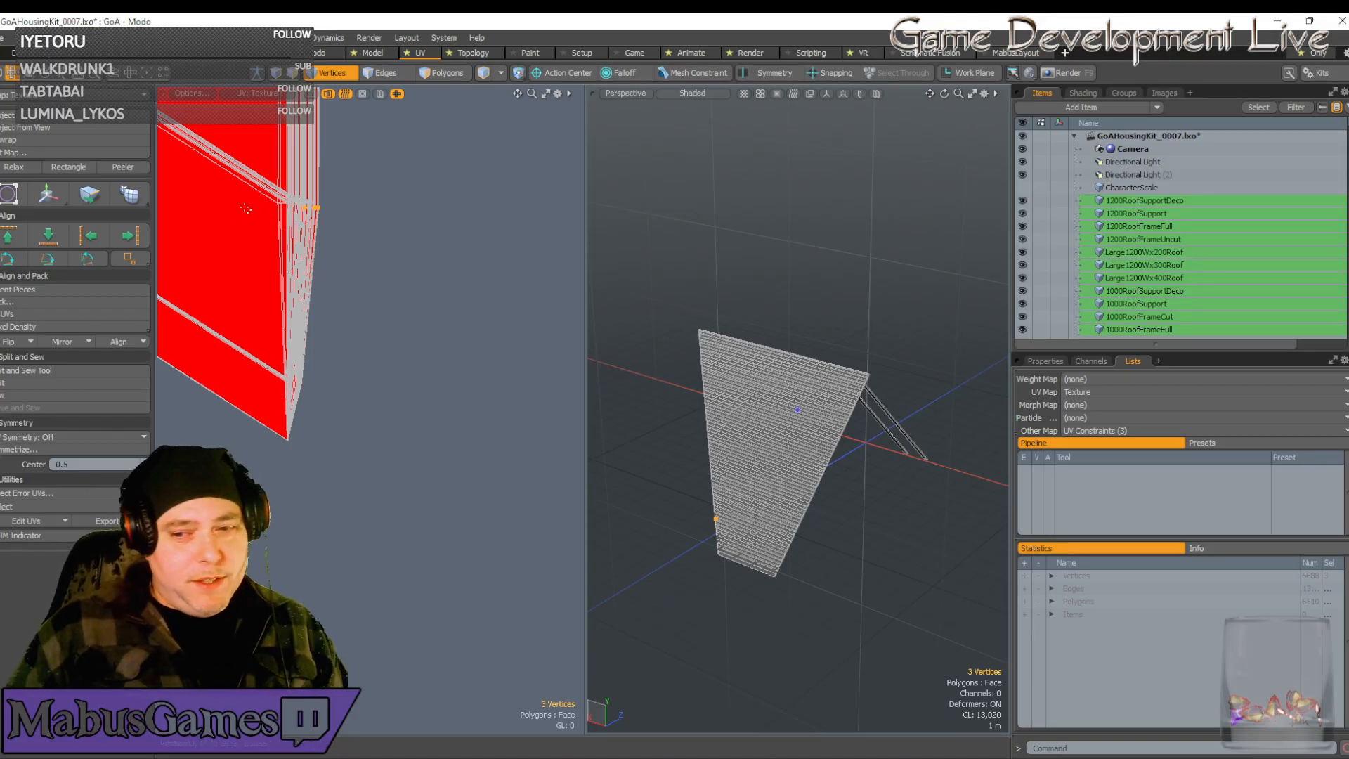
scroll(235, 240, "down", 5)
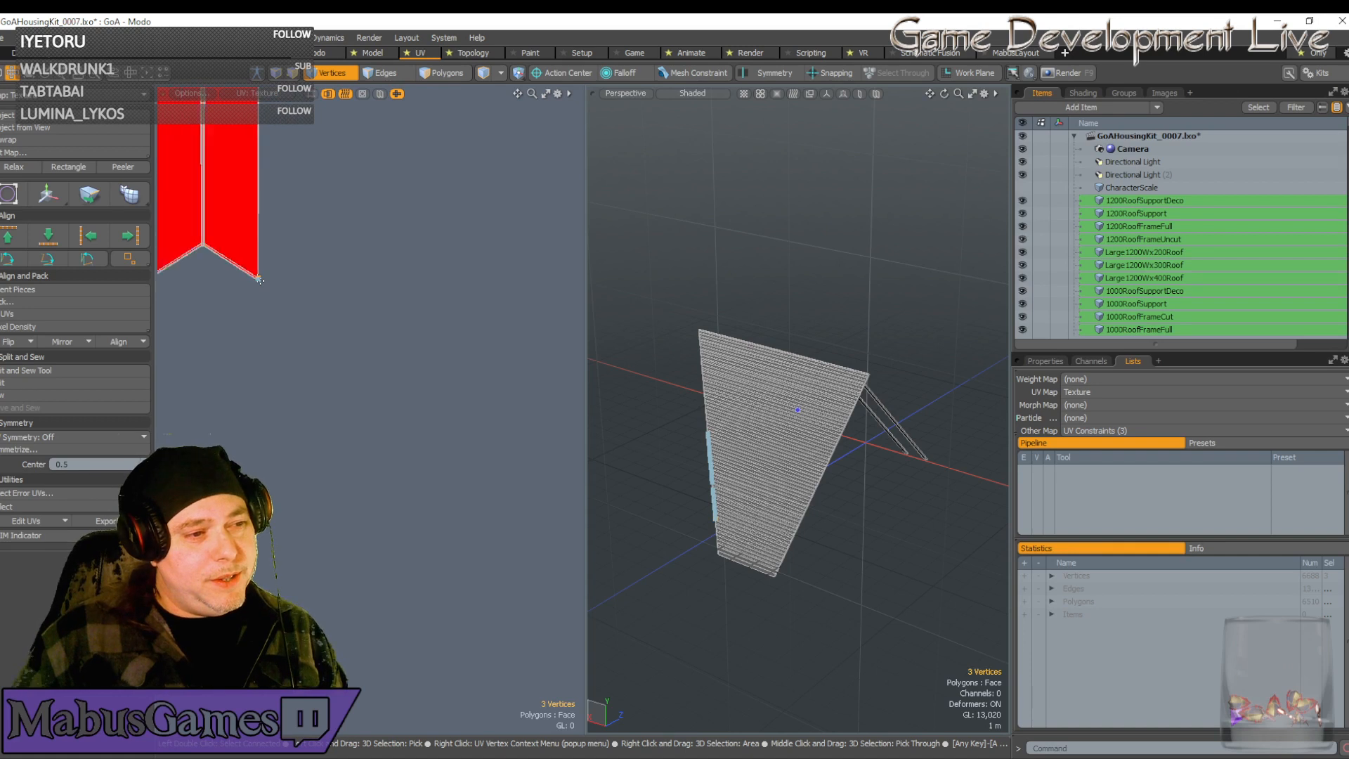
Switch to Polygons selection mode and zoom the UV view onto the plank strips
scroll(259, 280, "down", 4)
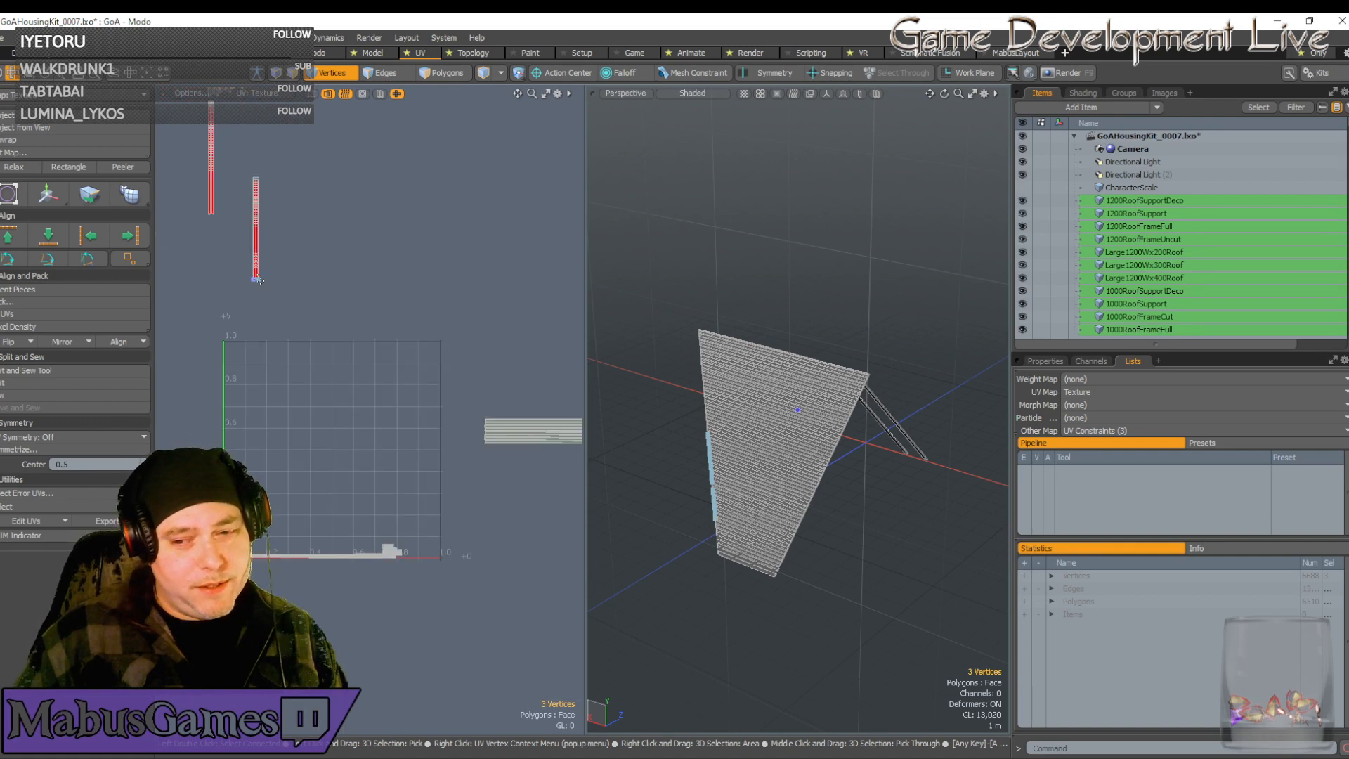
scroll(259, 280, "up", 2)
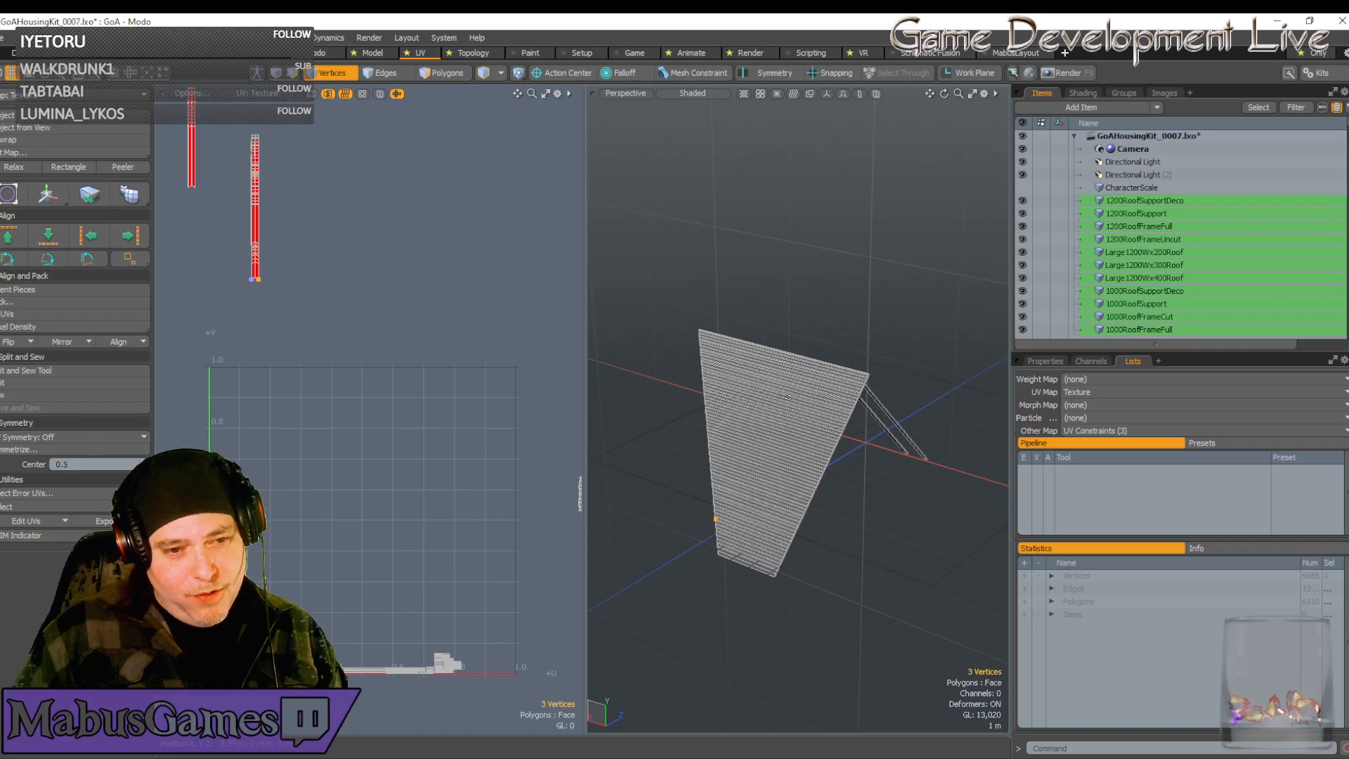
key("3")
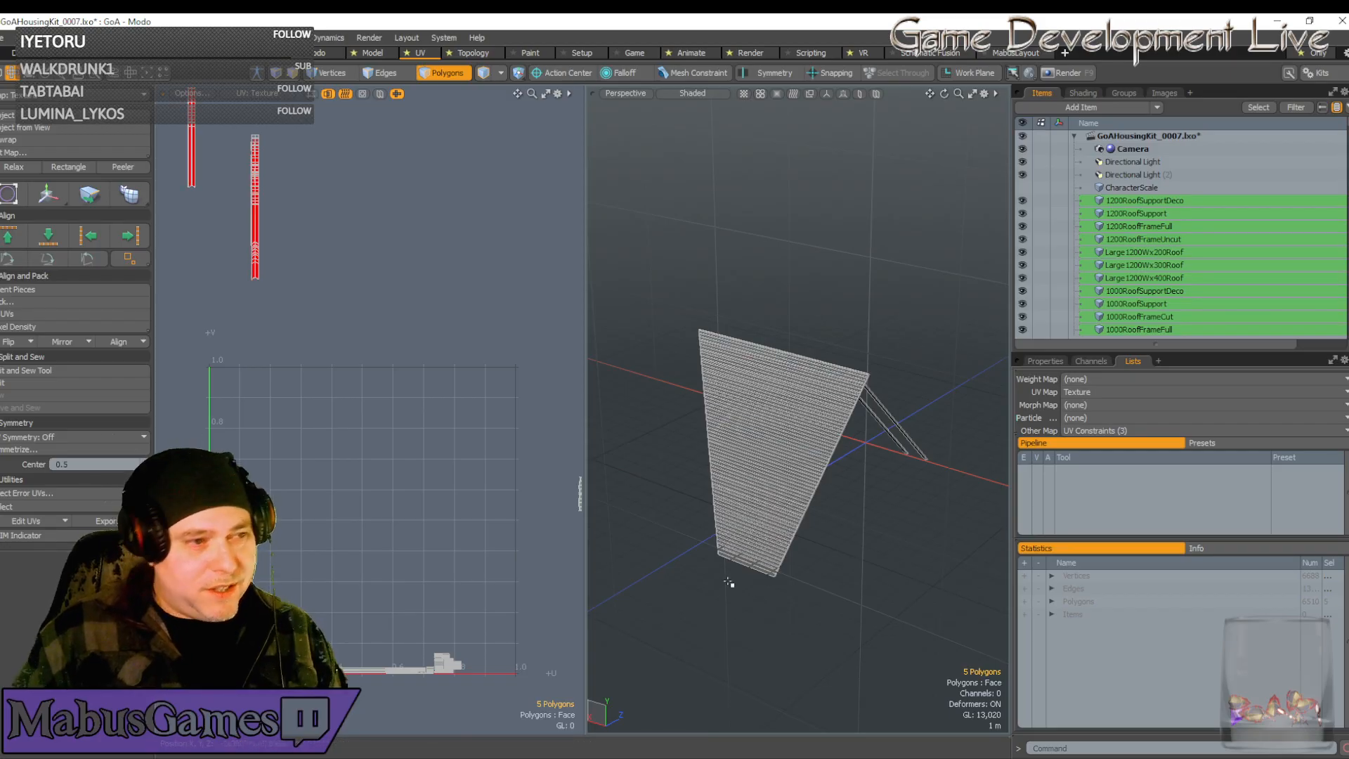
scroll(265, 209, "up", 5)
scroll(301, 234, "down", 3)
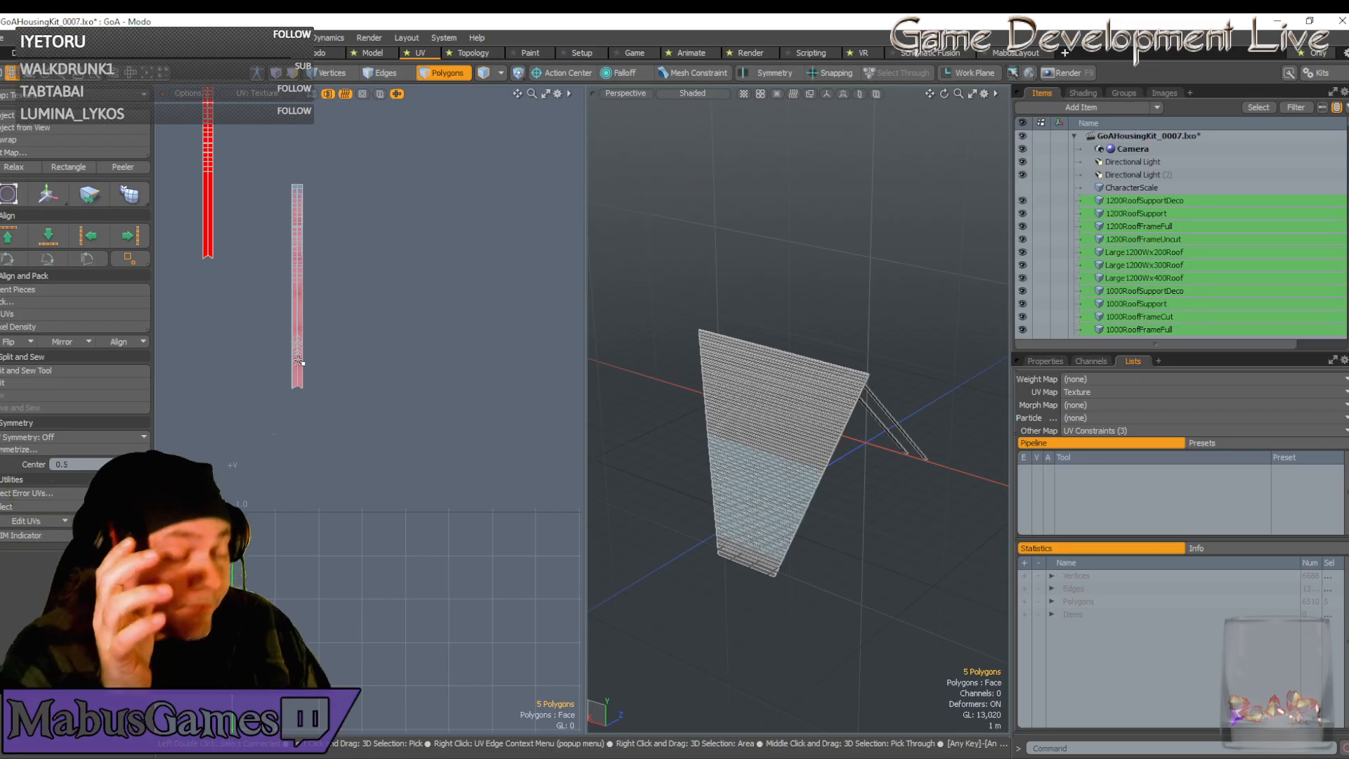
scroll(337, 337, "down", 6)
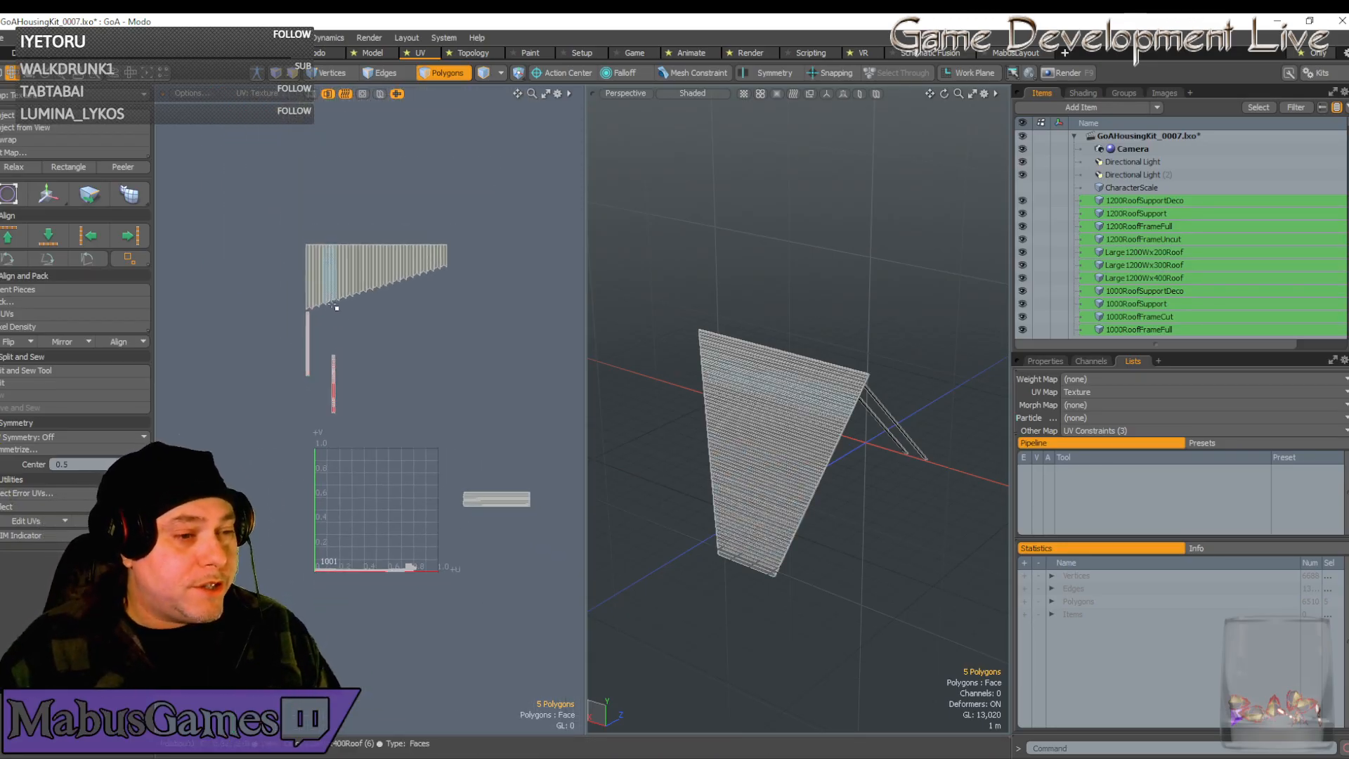
scroll(378, 315, "up", 5)
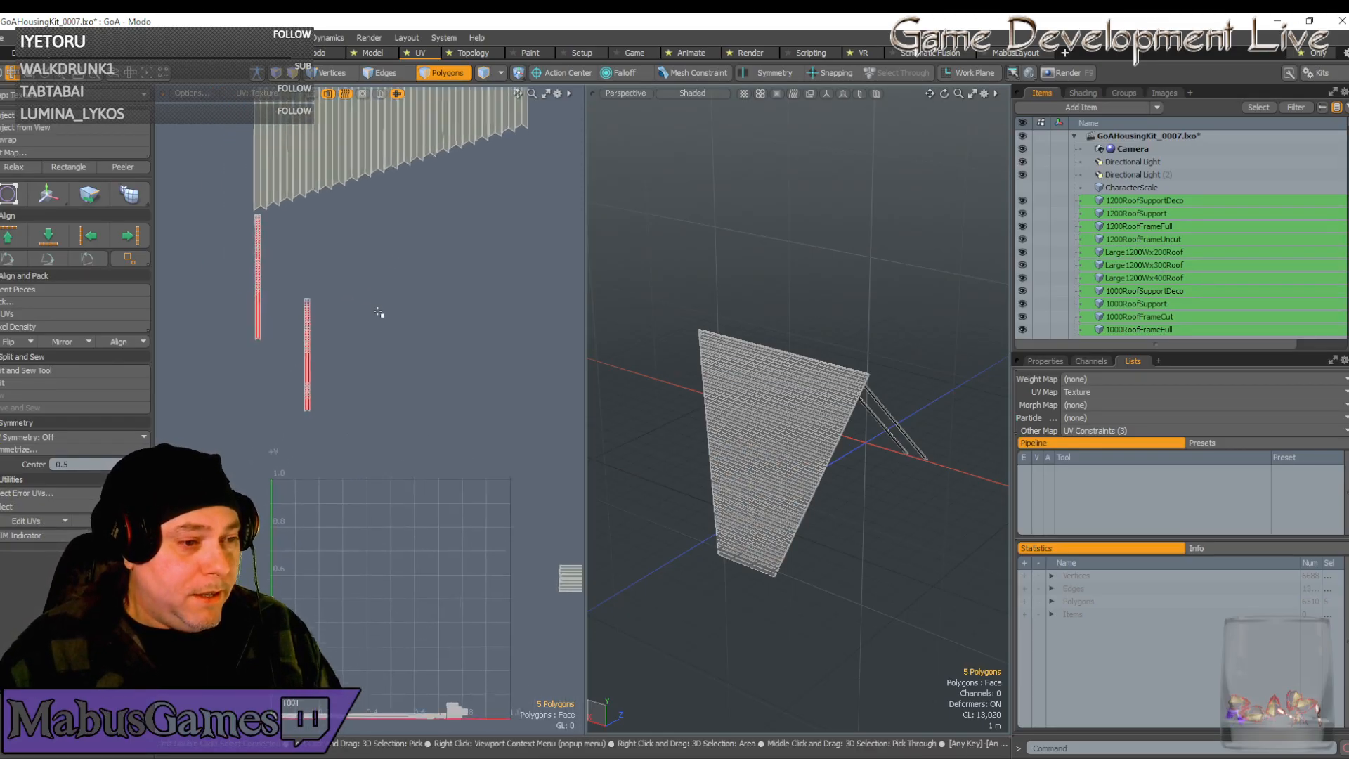
scroll(380, 313, "down", 2)
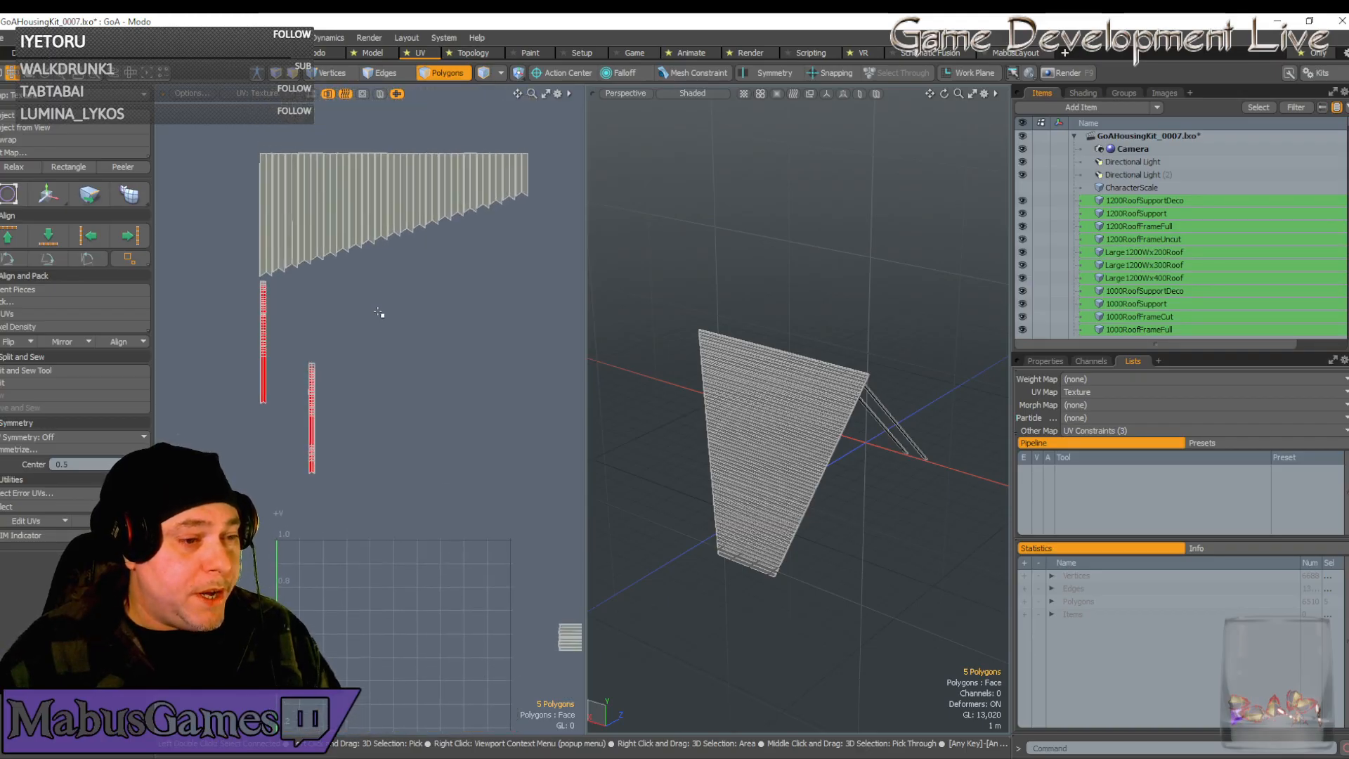
scroll(358, 380, "up", 1)
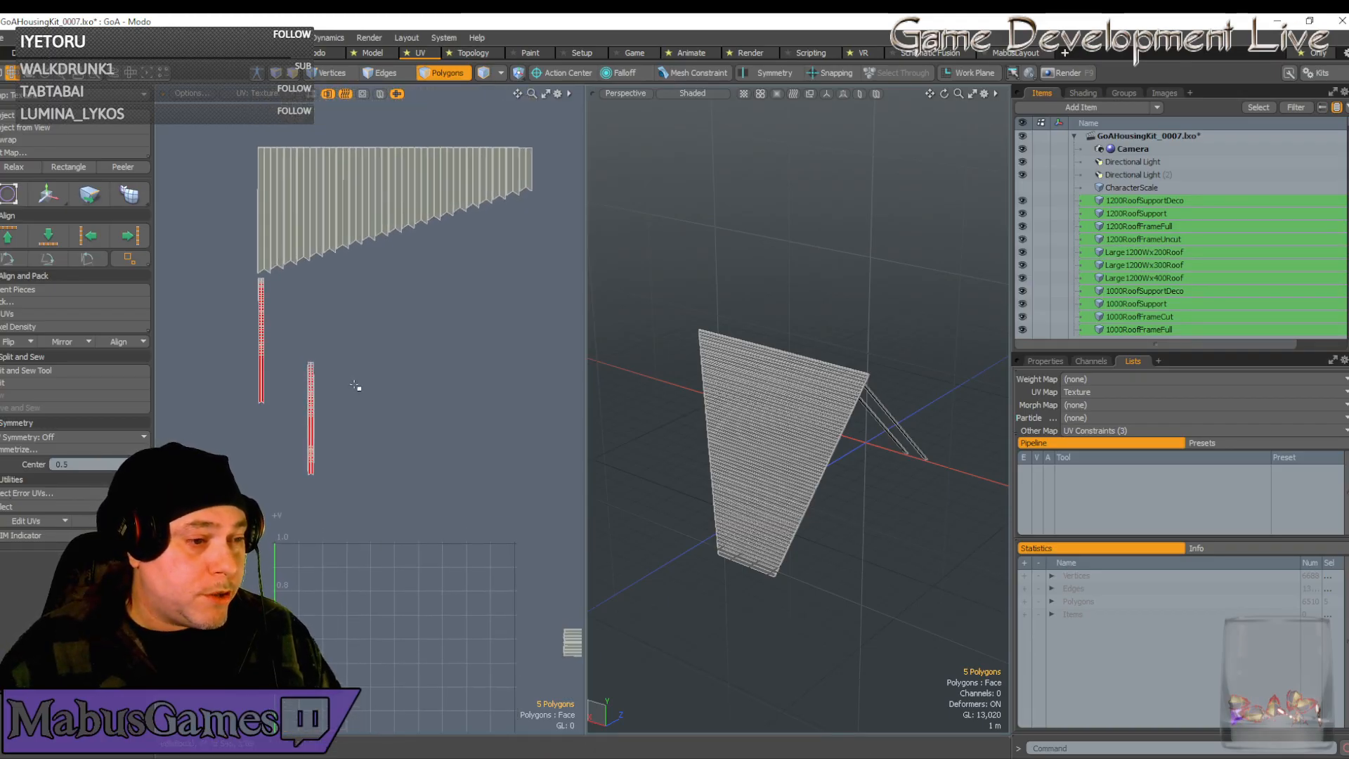
Select the lower red UV strip's faces, then narrow to one eight-polygon plank row
double_click(310, 476)
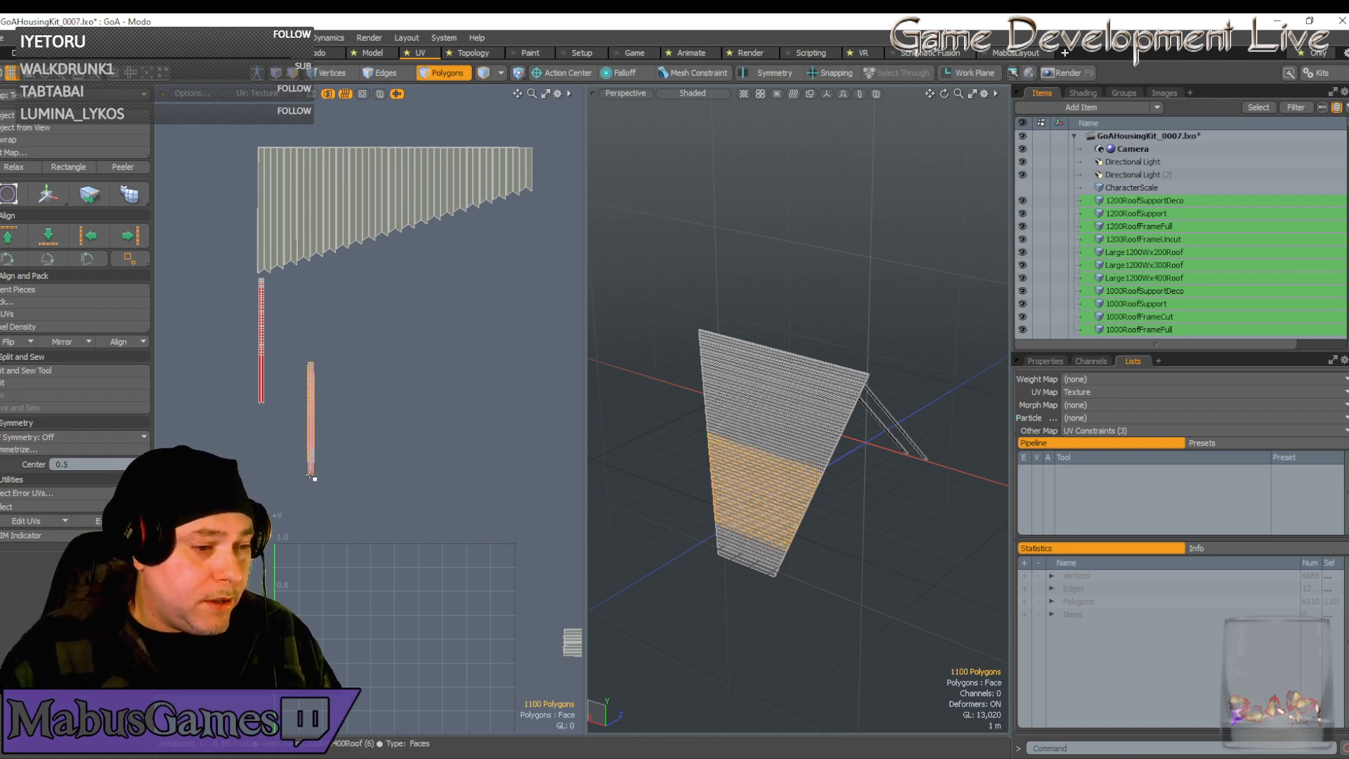
scroll(314, 363, "up", 5)
left_click(304, 366)
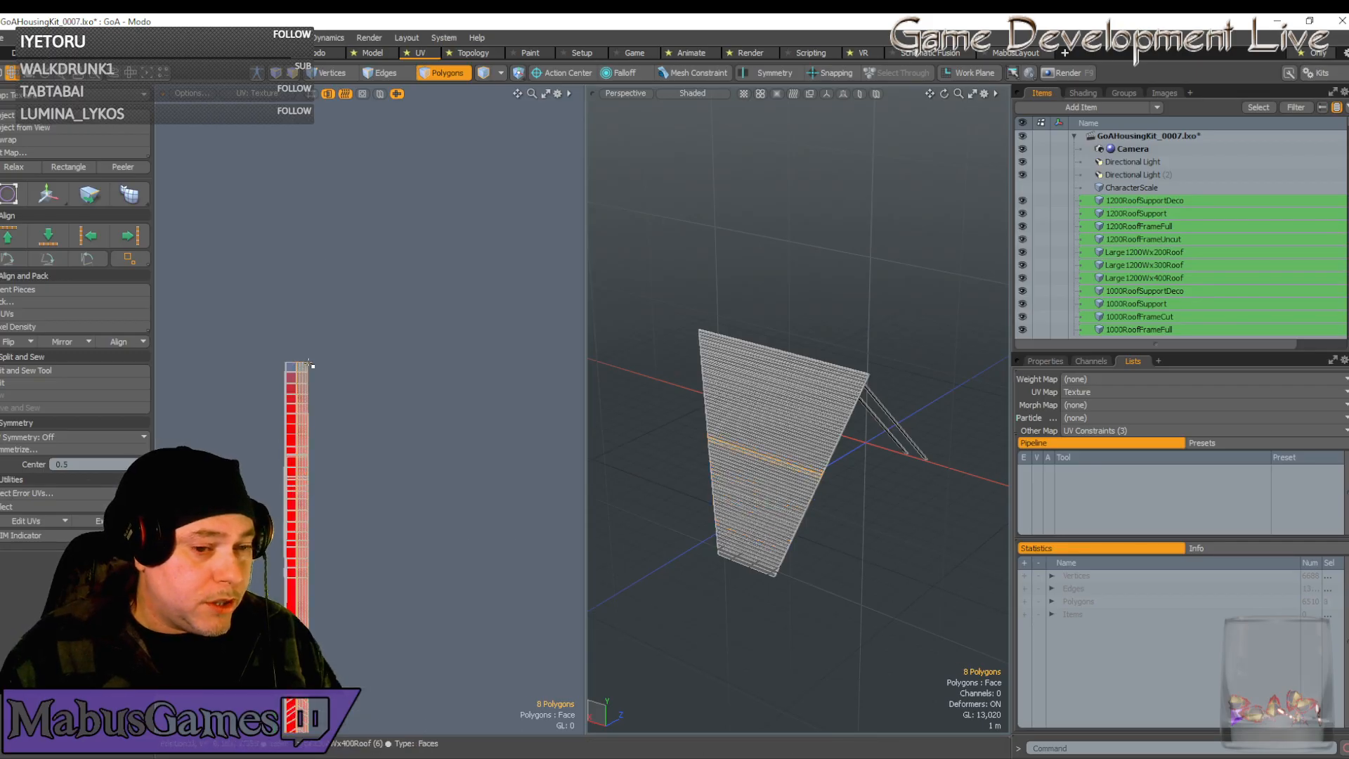
scroll(768, 456, "down", 5)
scroll(771, 458, "up", 4)
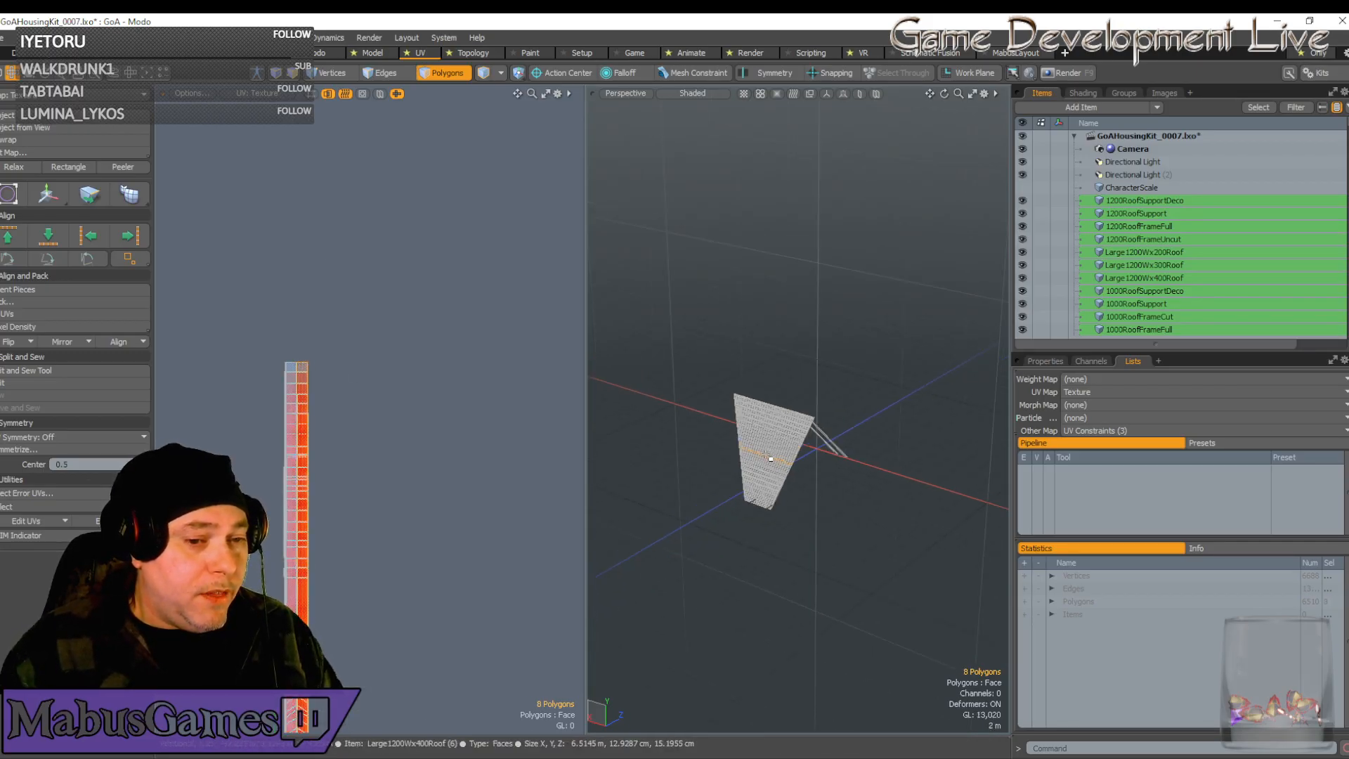
scroll(317, 359, "down", 1)
scroll(316, 358, "down", 5)
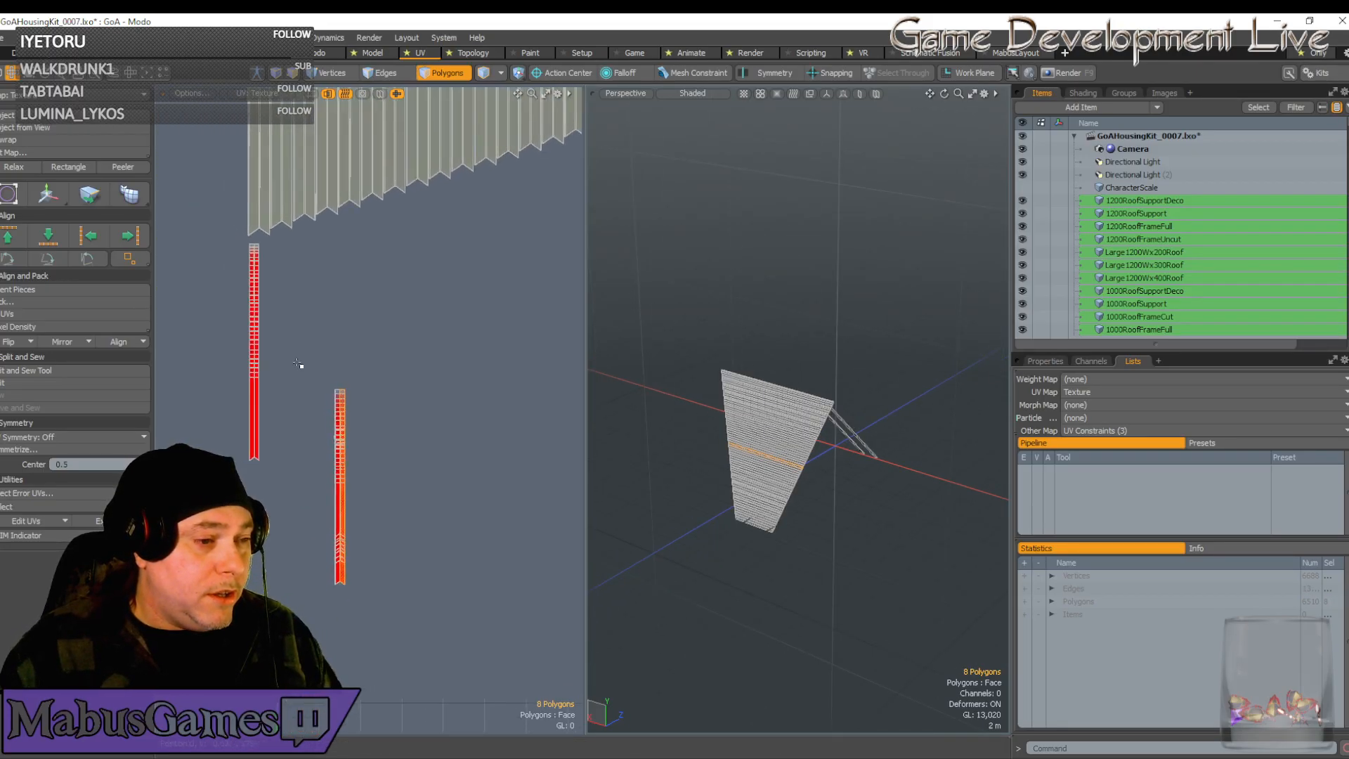
scroll(304, 370, "up", 5)
scroll(315, 383, "up", 5)
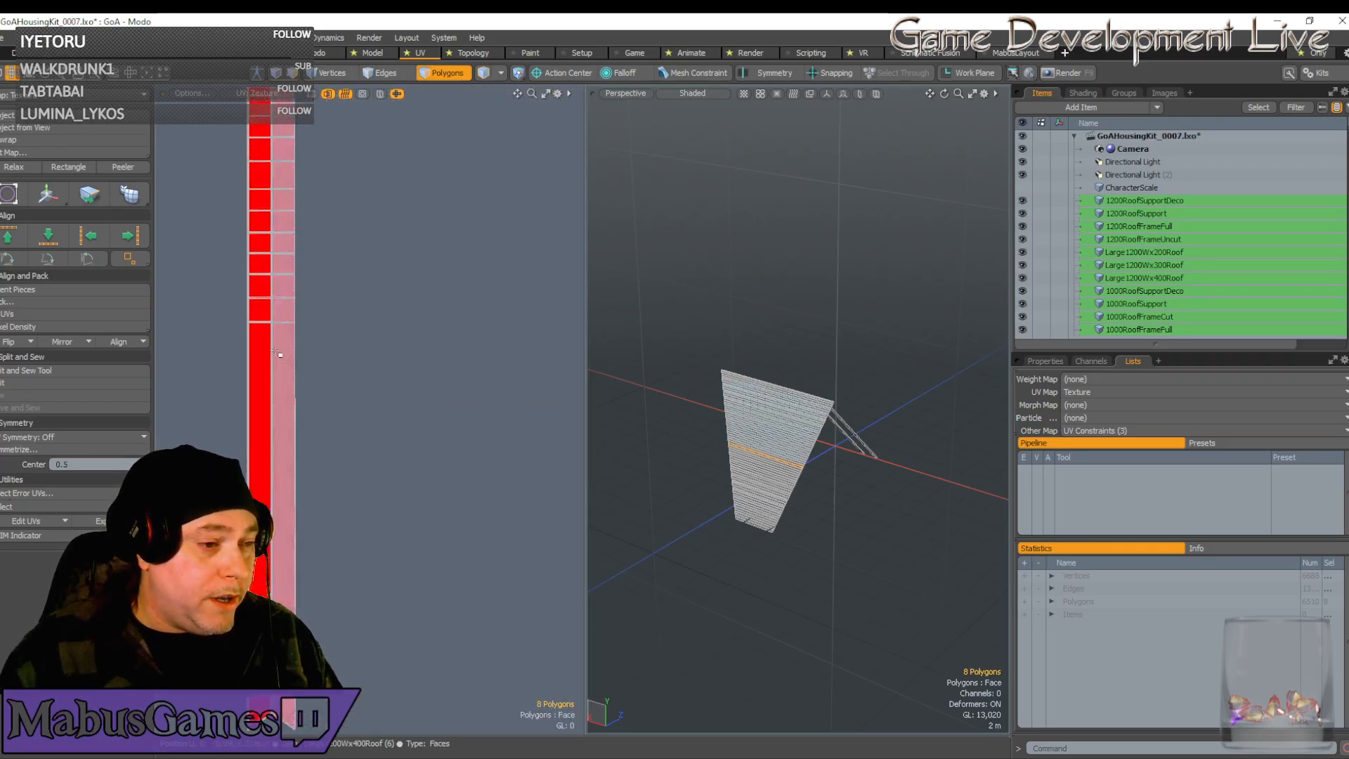
scroll(366, 496, "down", 5)
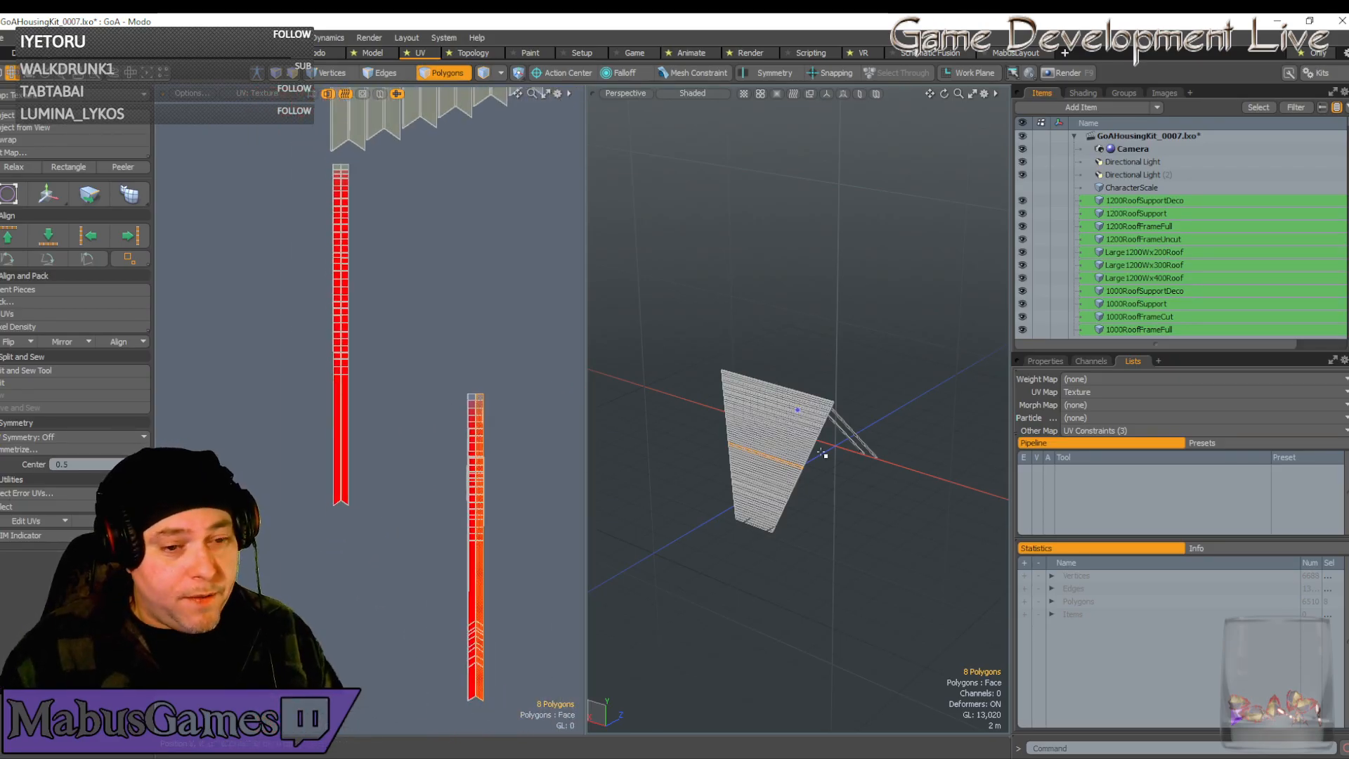
scroll(782, 462, "up", 6)
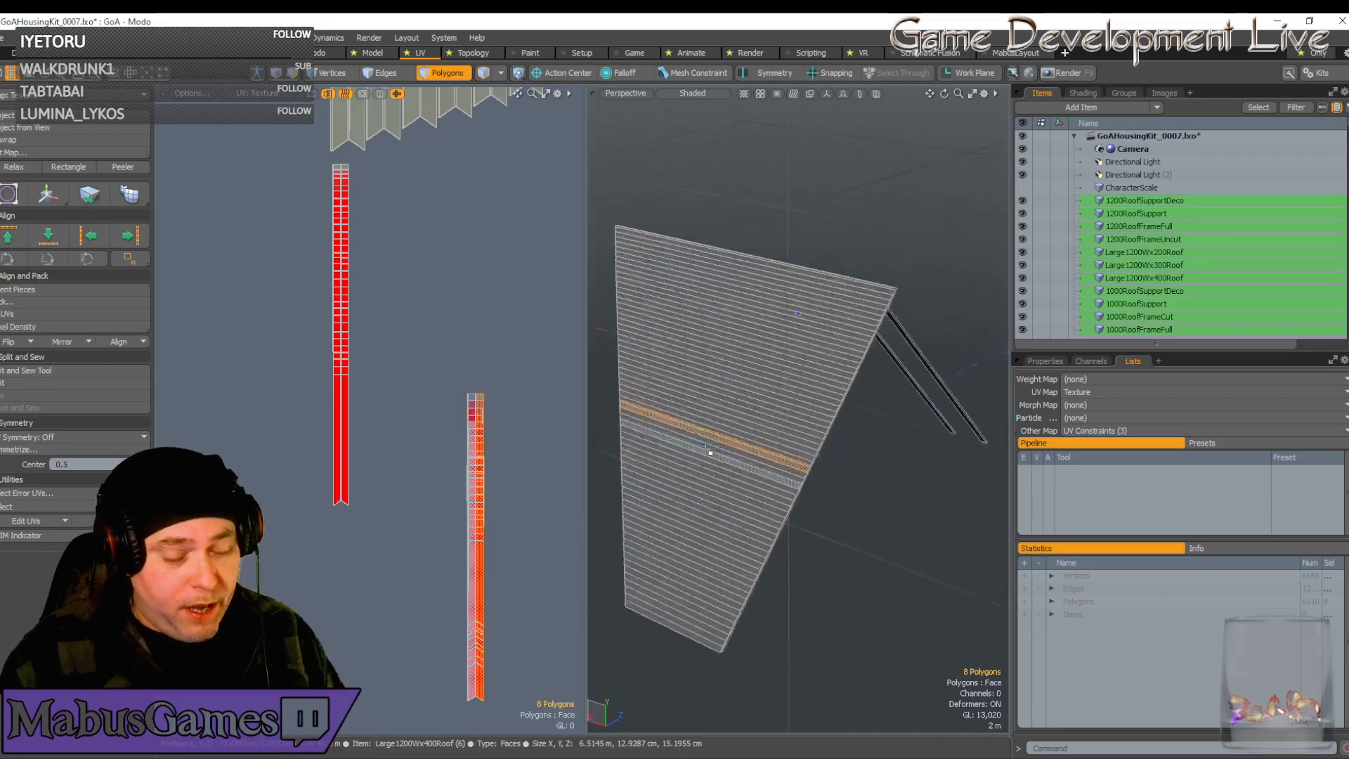
Switch to Vertices mode and zoom in on the chevron-tipped strip ends
left_click_drag(673, 458, 656, 457, "alt")
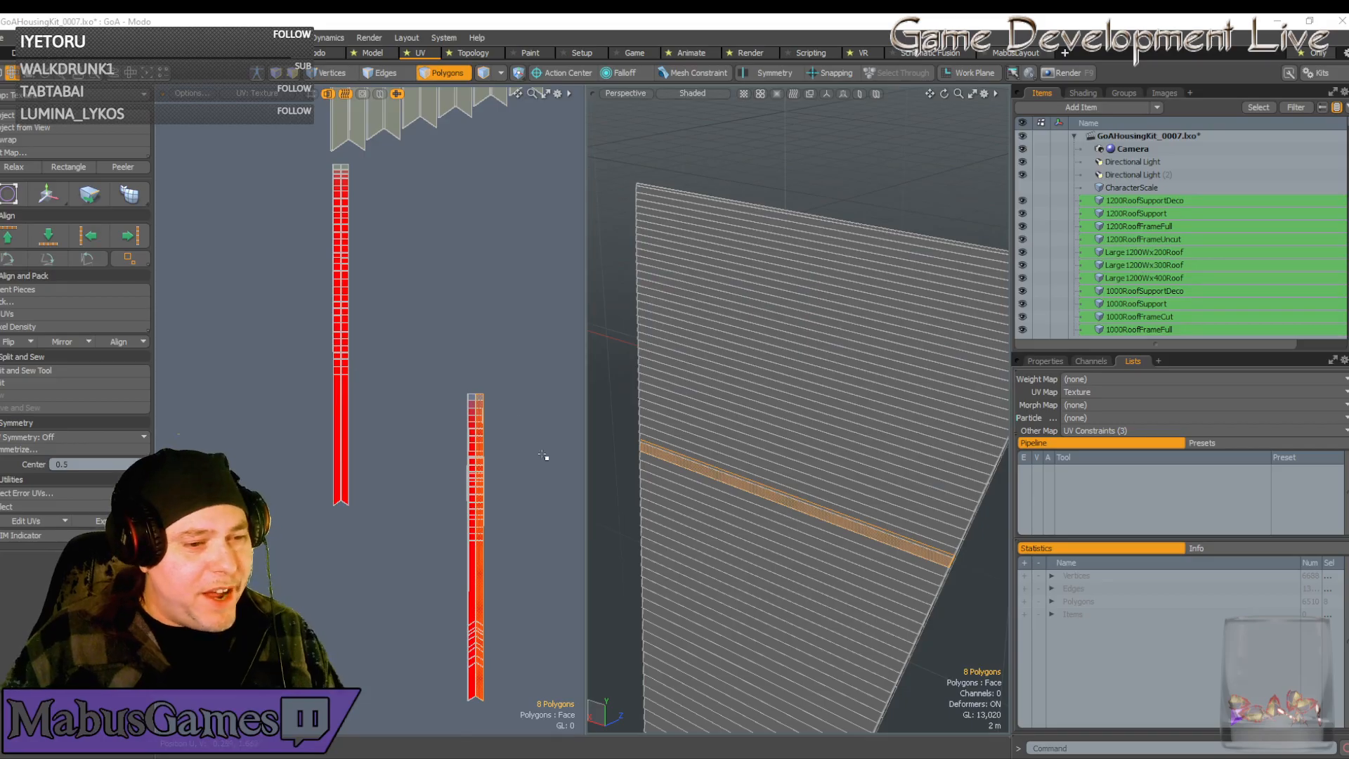
scroll(452, 456, "down", 5)
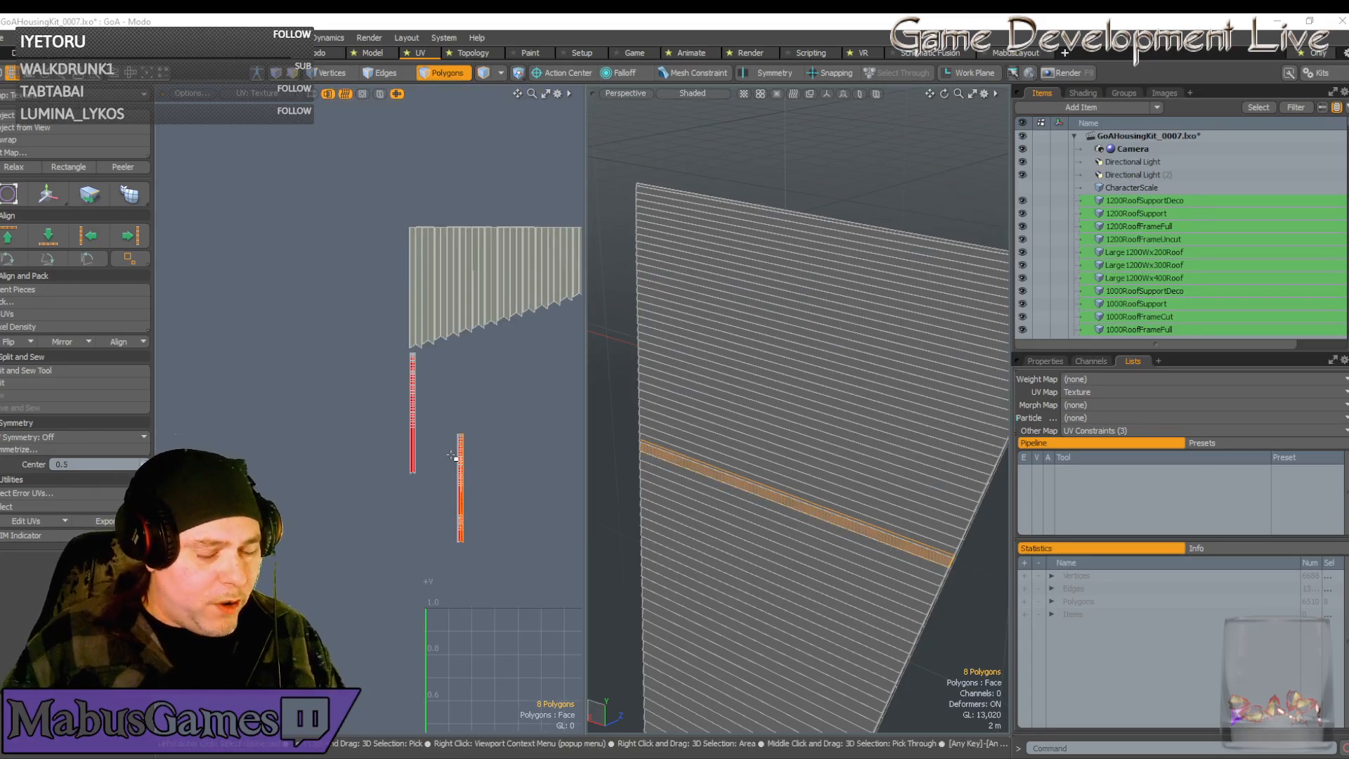
scroll(452, 456, "down", 2)
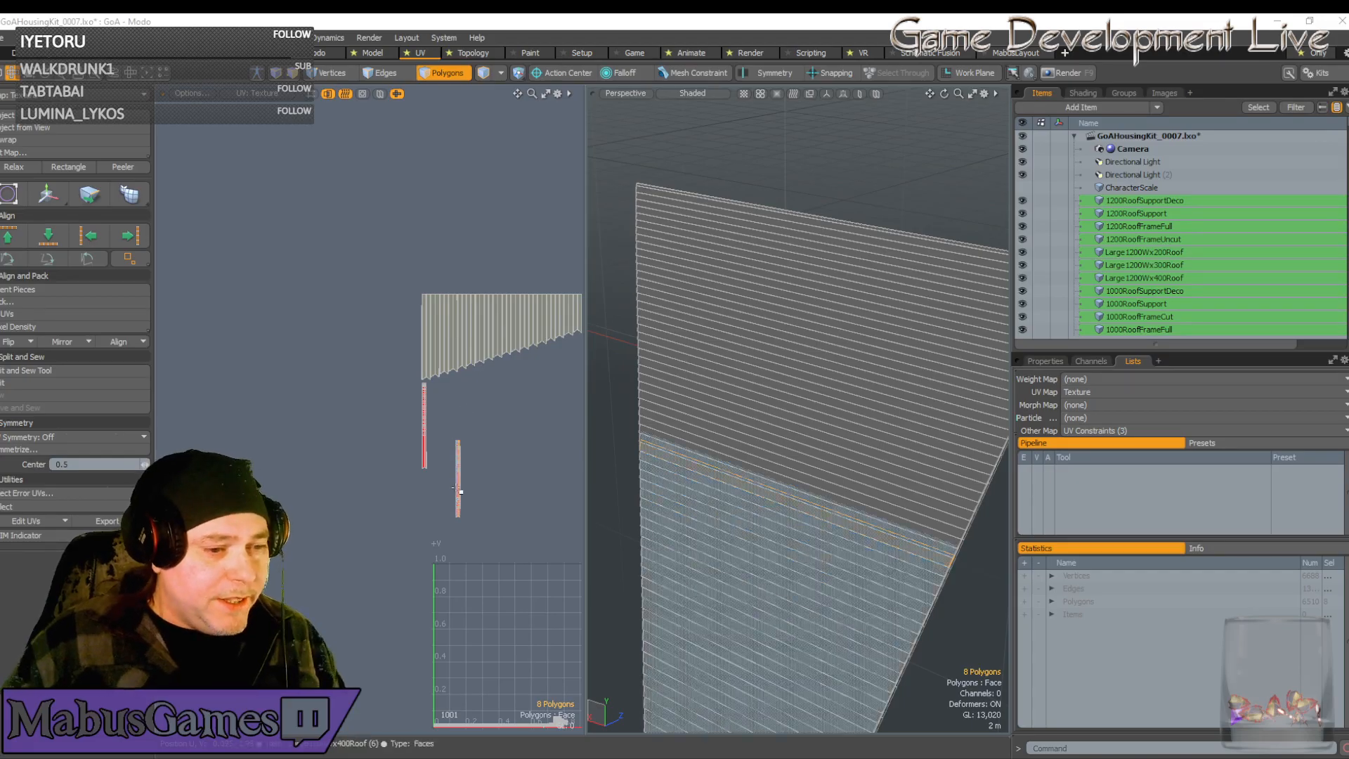
scroll(468, 475, "up", 5)
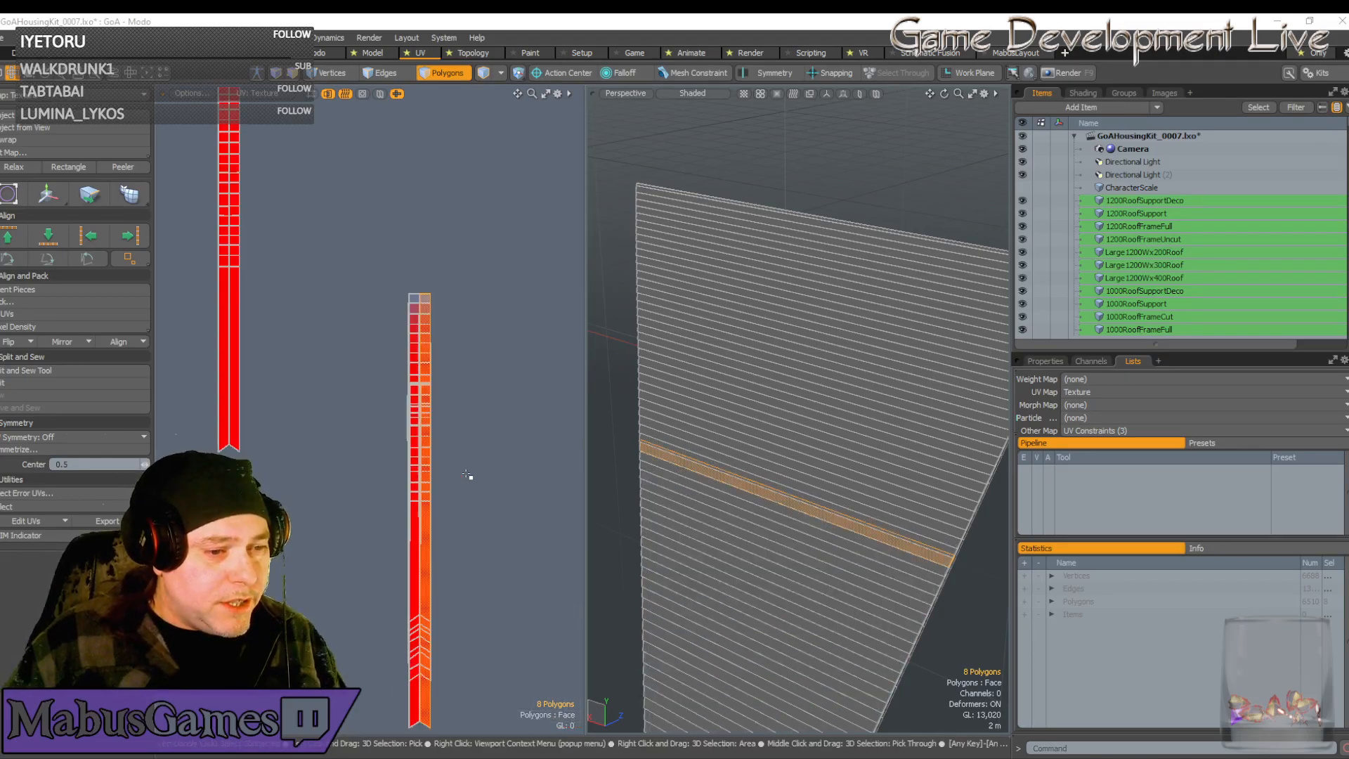
scroll(467, 475, "up", 3)
scroll(485, 450, "down", 2)
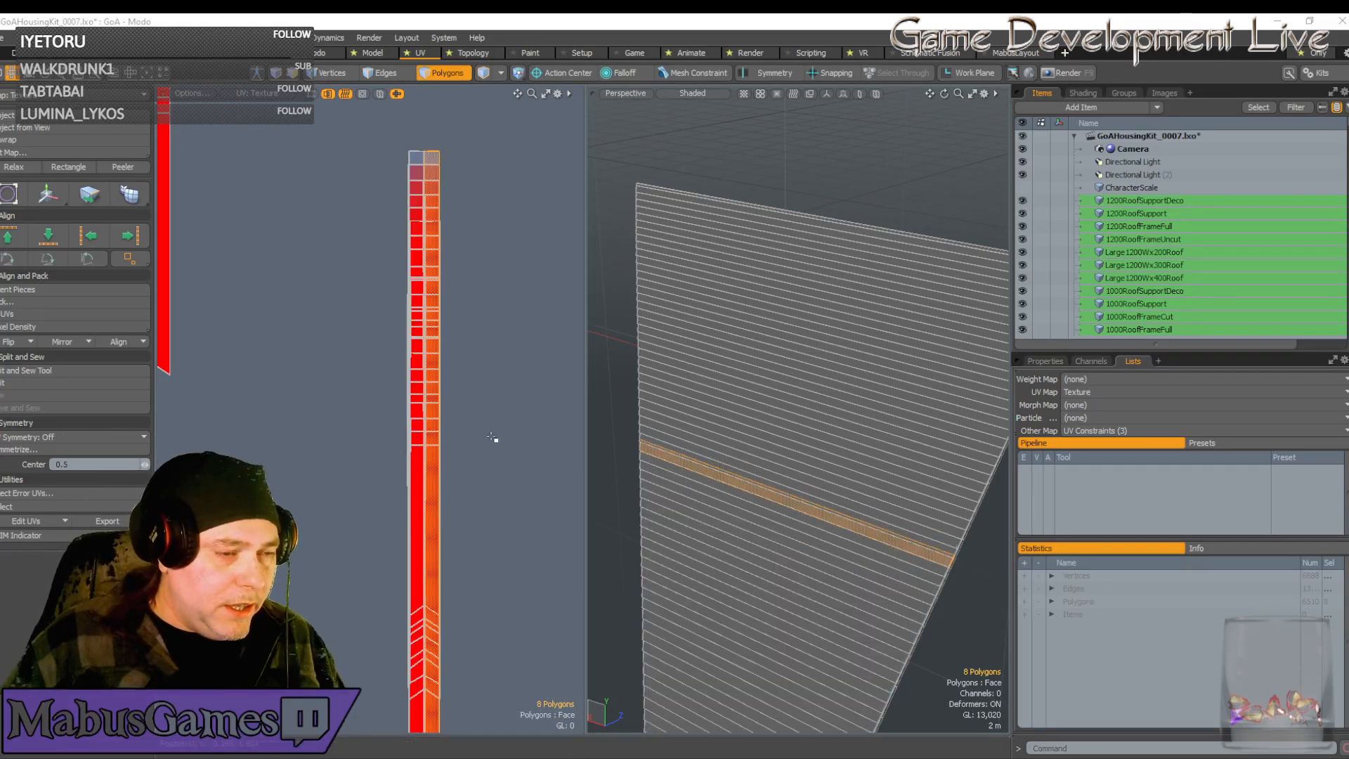
scroll(485, 492, "down", 3)
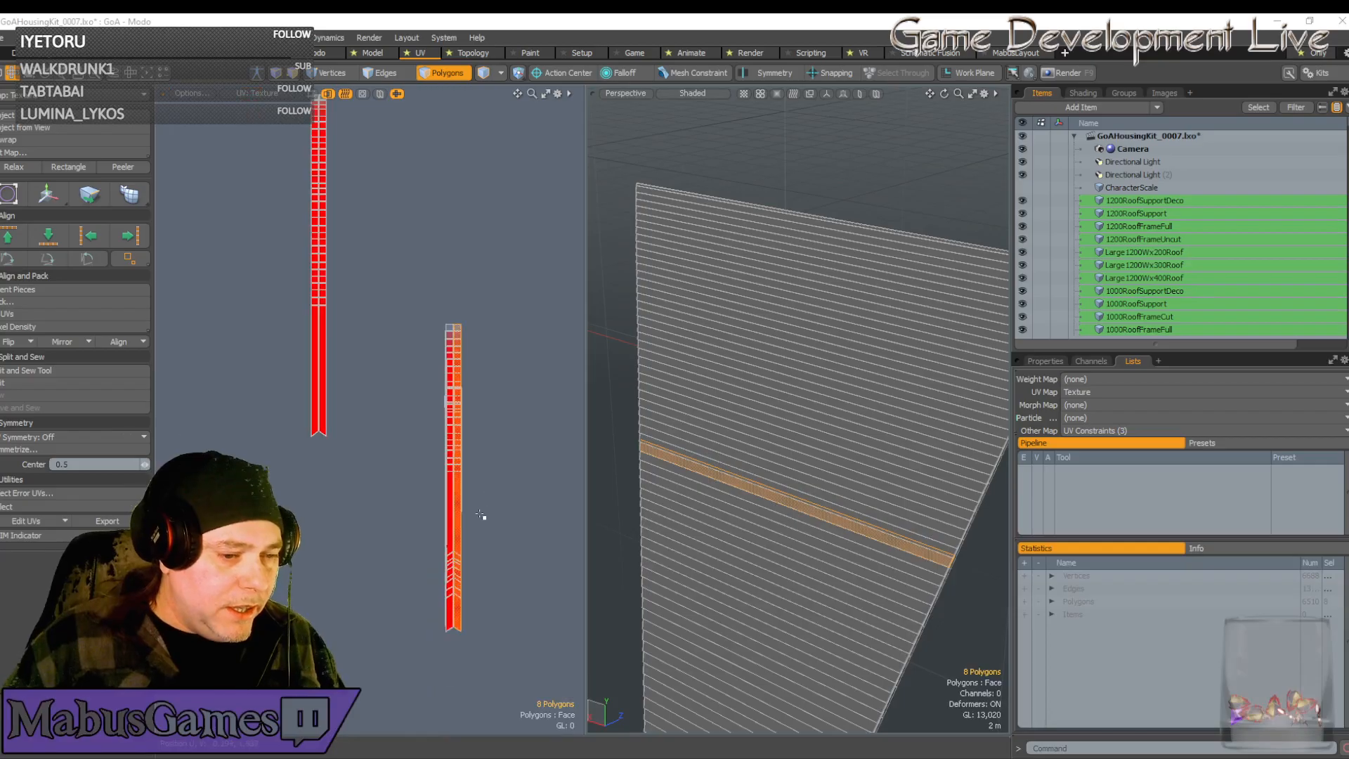
left_click(345, 95)
scroll(446, 609, "up", 4)
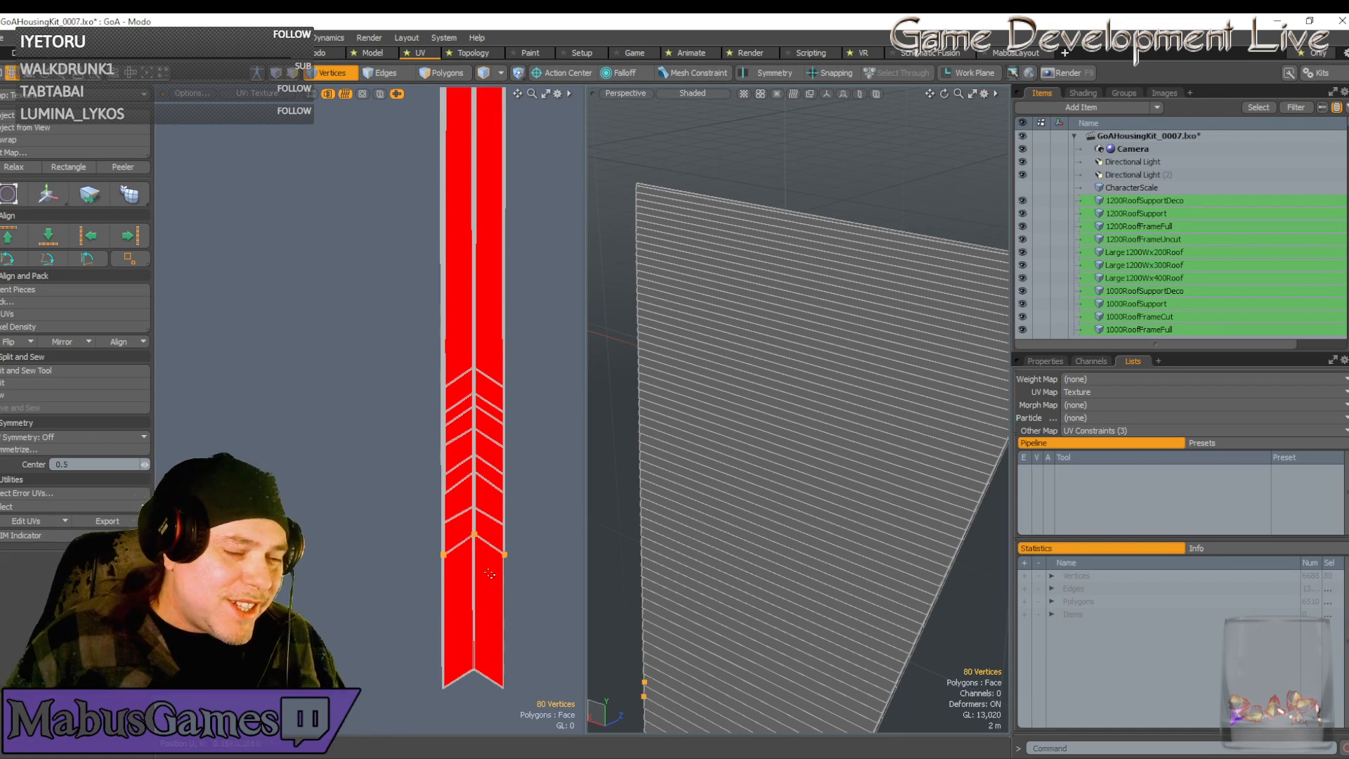
Move the selected strip-end UV vertices down to the strip tip
key("w")
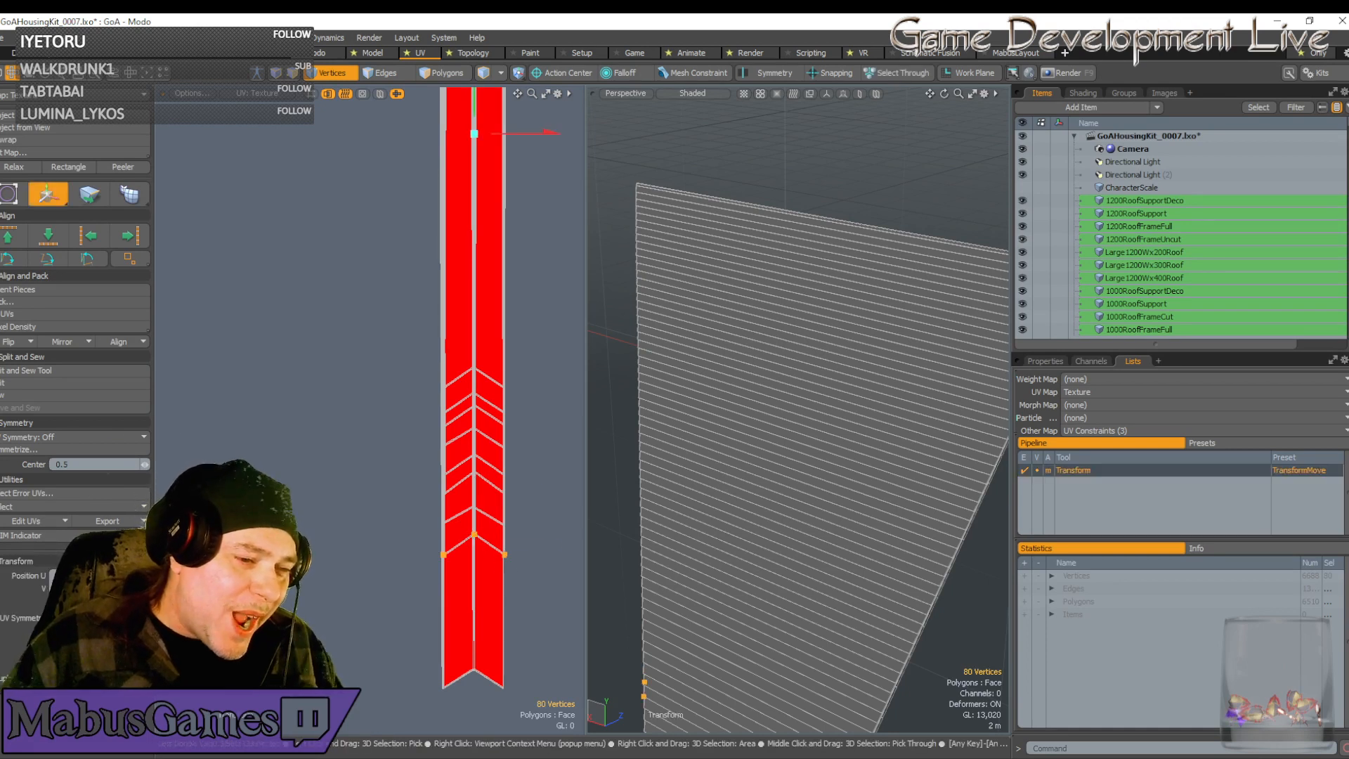
left_click(476, 546)
left_click_drag(477, 492, 478, 631)
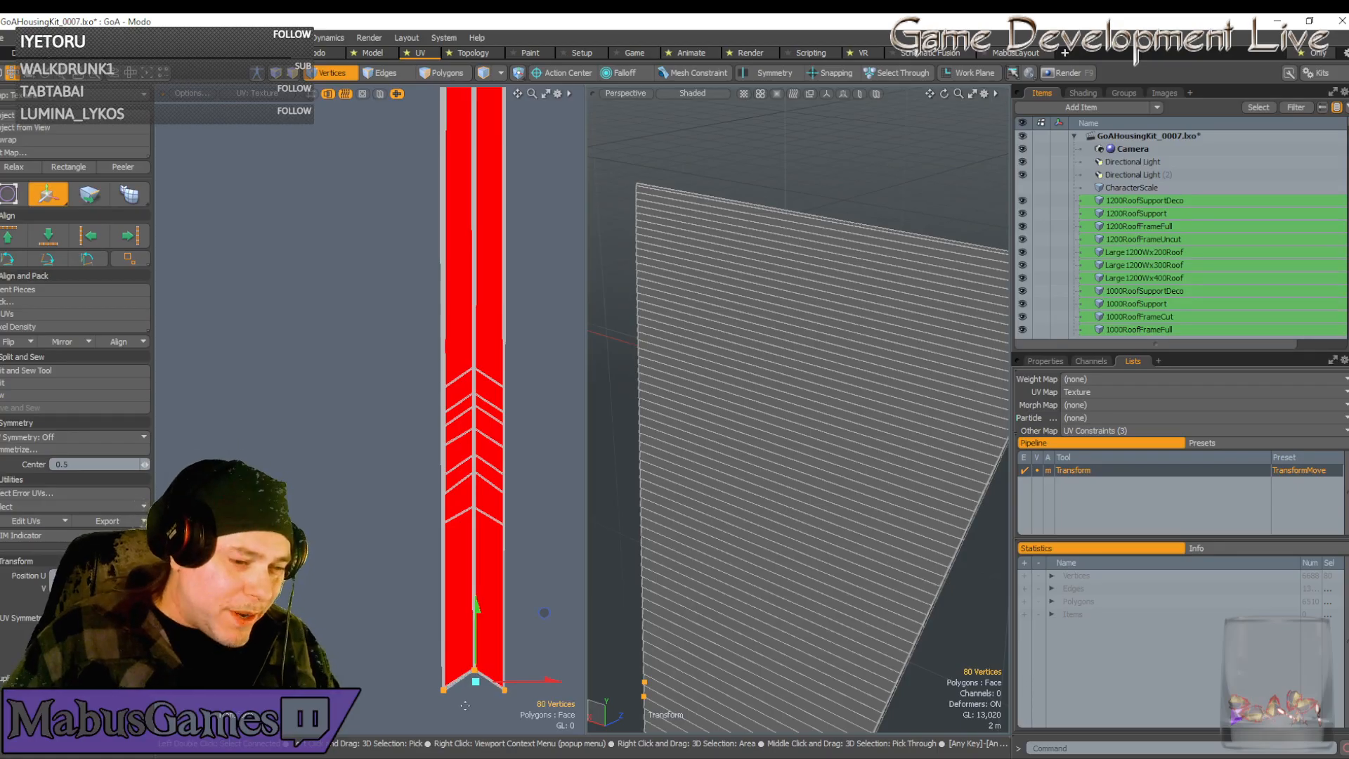
scroll(483, 614, "up", 4)
scroll(500, 561, "up", 3)
scroll(500, 560, "down", 3)
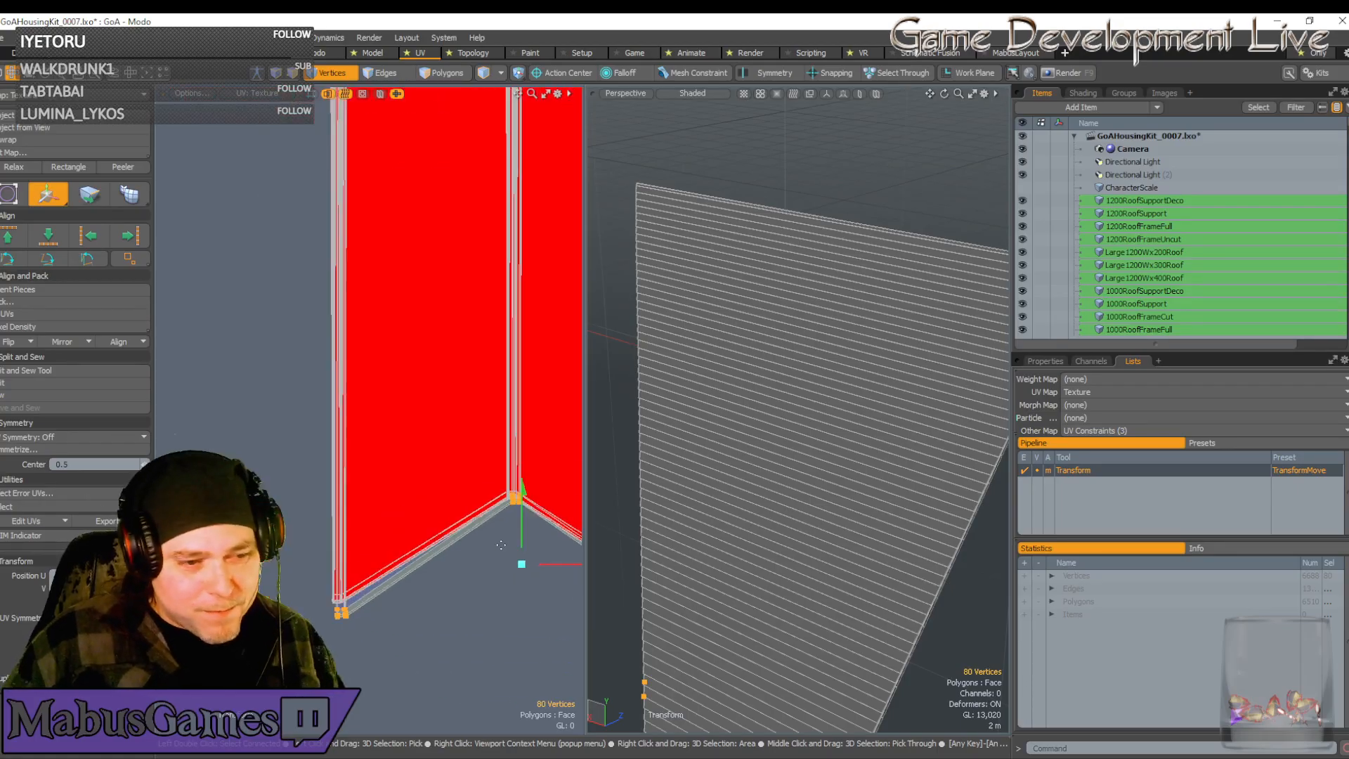
left_click_drag(523, 541, 438, 502, "alt")
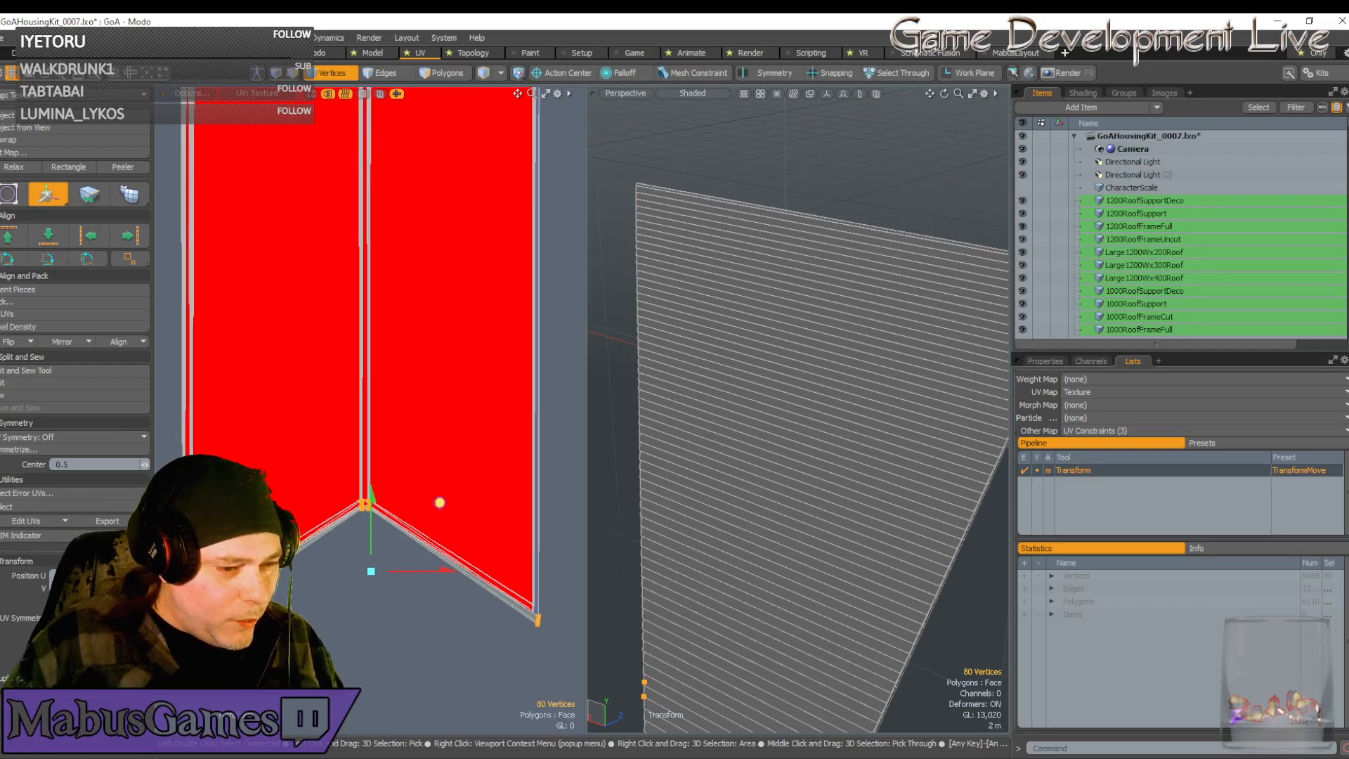
scroll(429, 500, "up", 3)
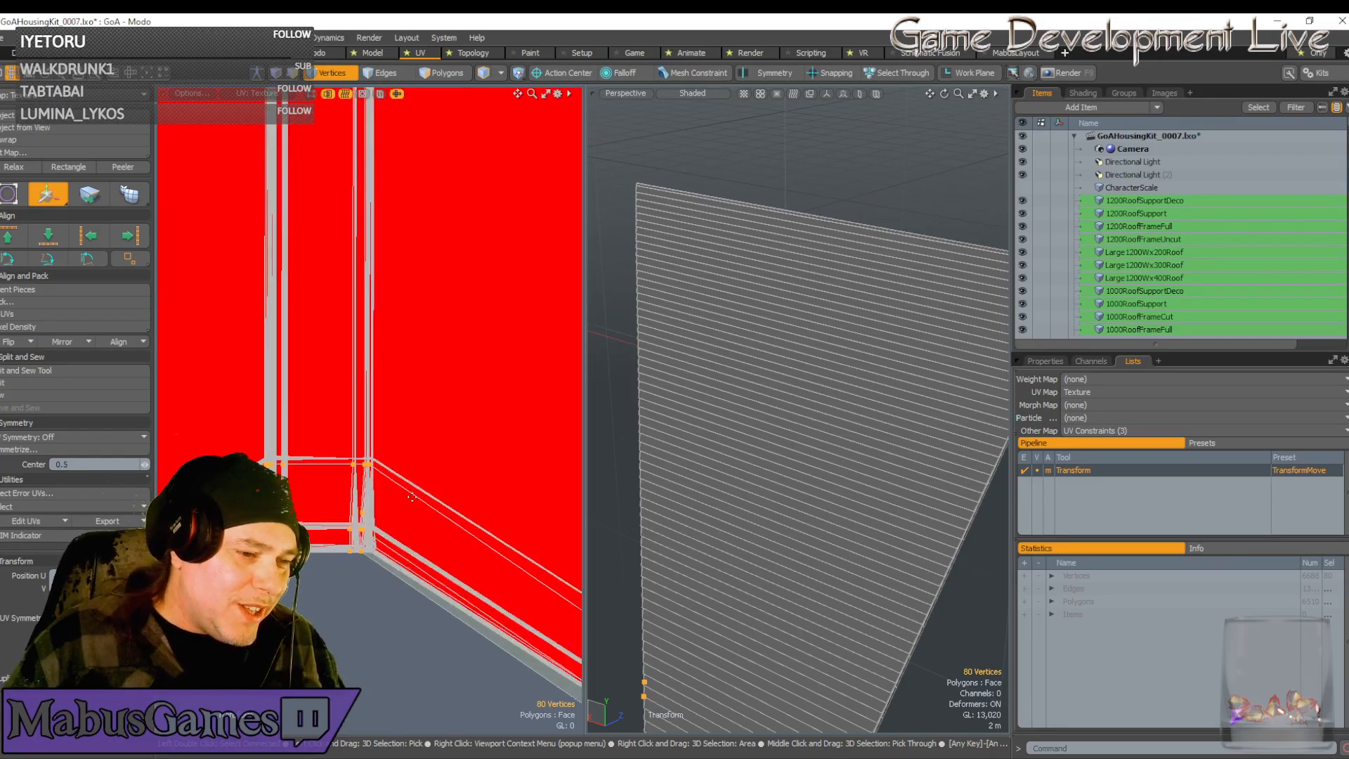
scroll(364, 464, "up", 2)
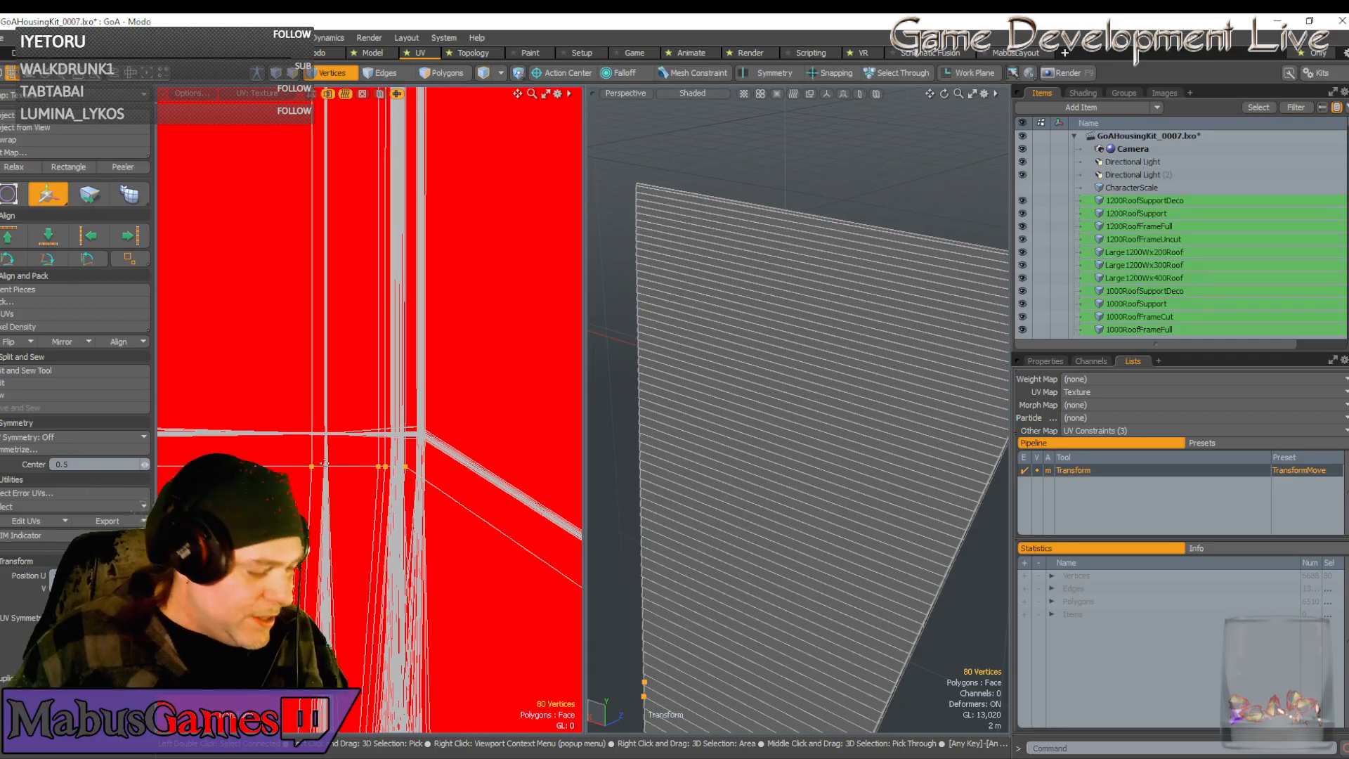
Snap the vertices onto the strip corner and nudge them left so both tips meet
key("space")
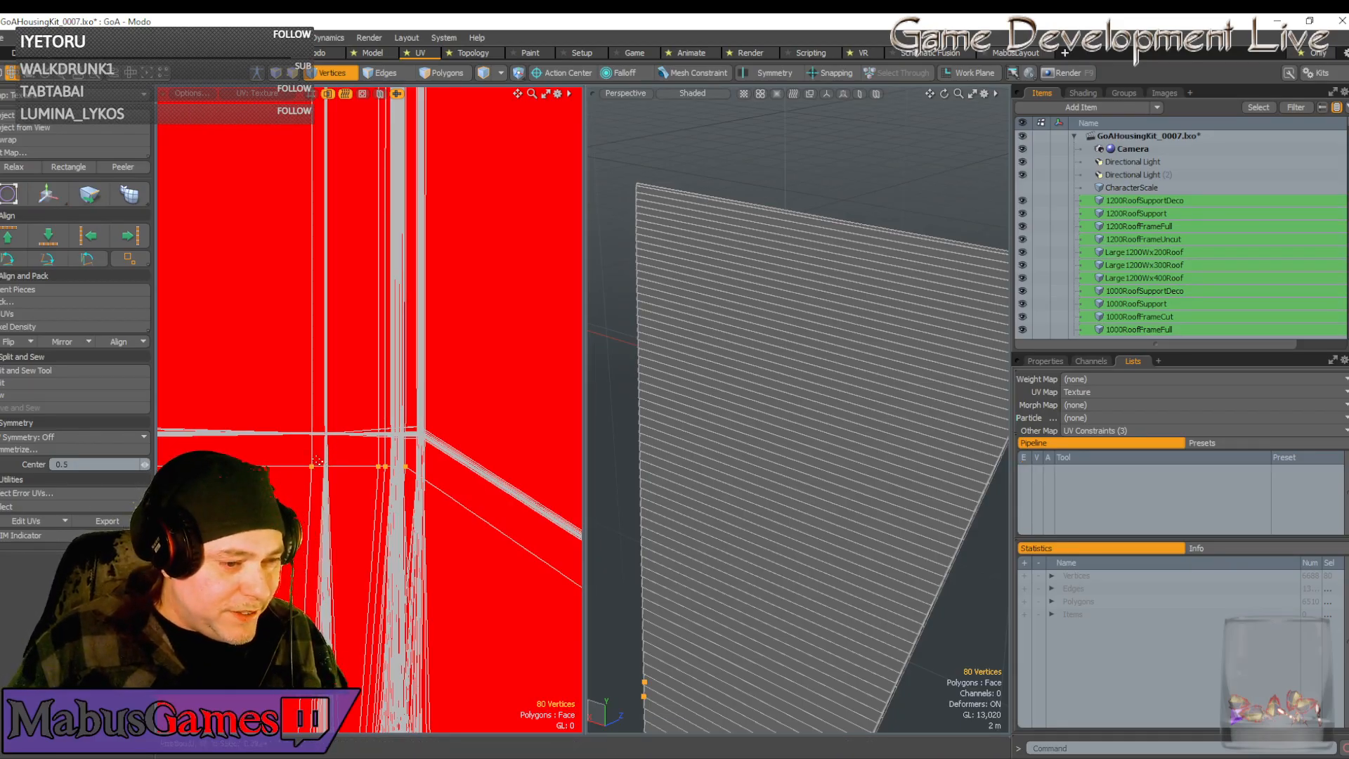
key("w")
left_click_drag(378, 403, 401, 359)
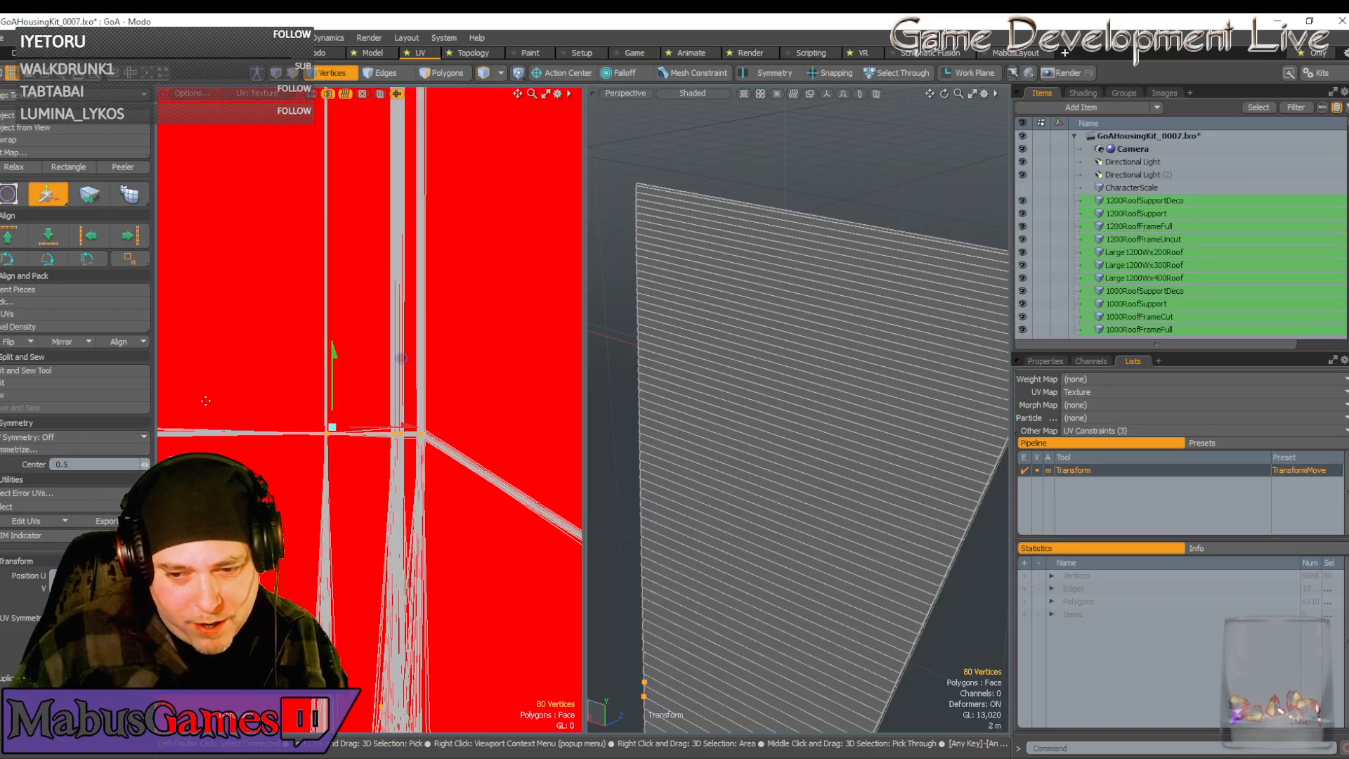
scroll(312, 439, "up", 6)
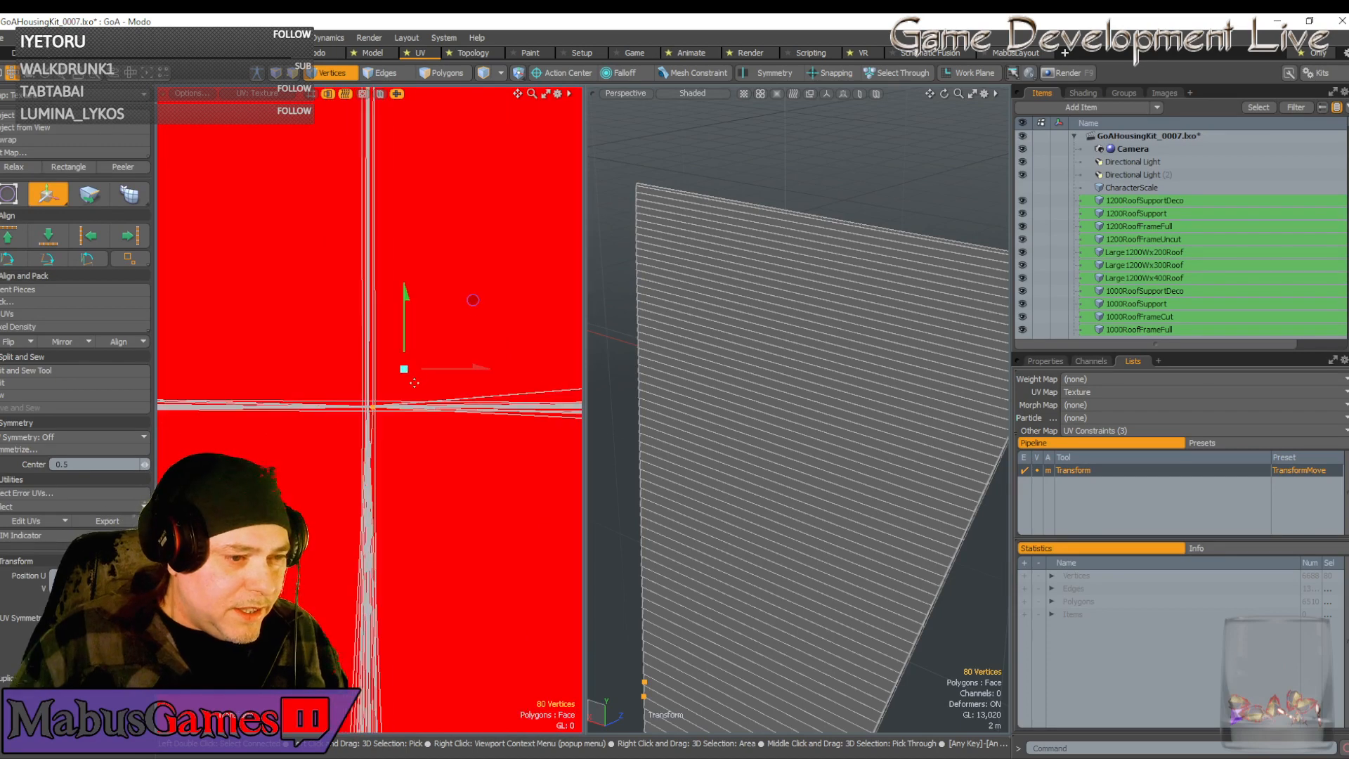
left_click_drag(473, 307, 468, 308)
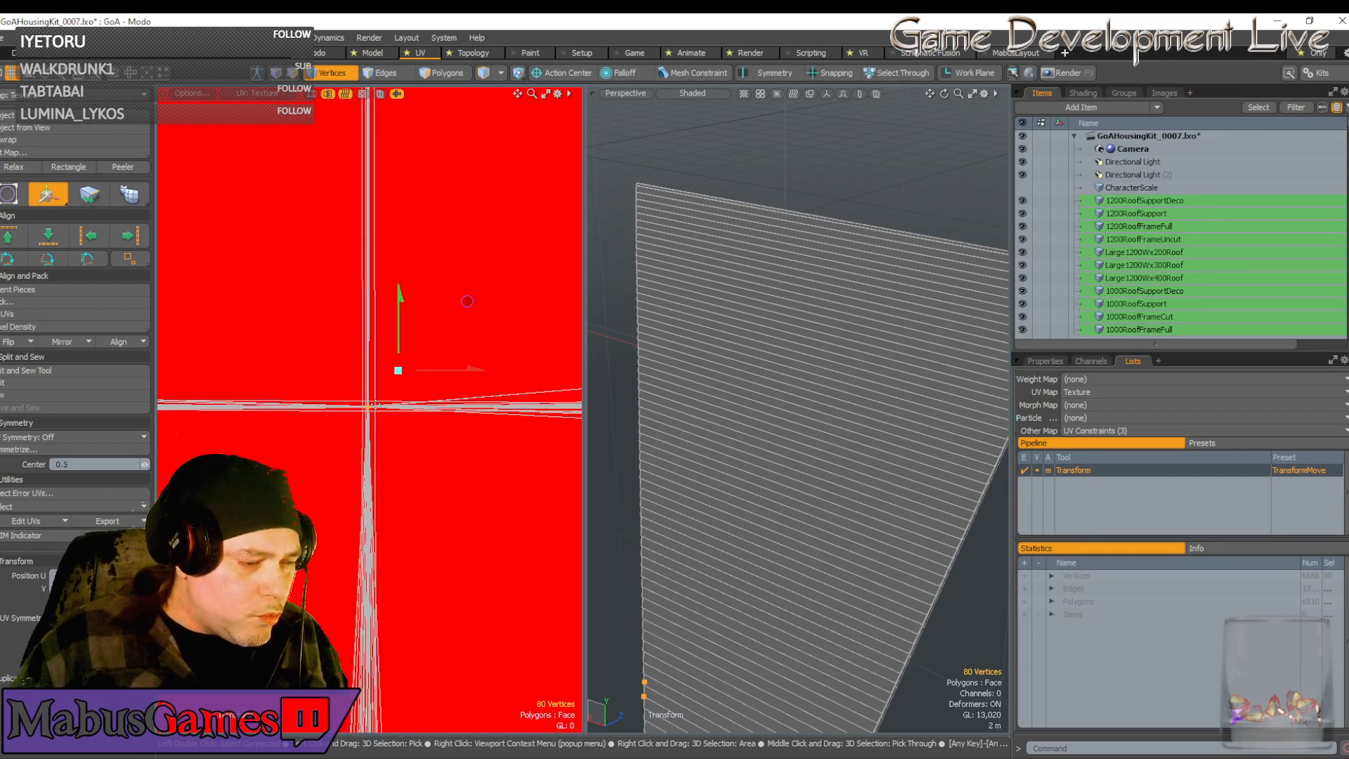
scroll(374, 405, "down", 5)
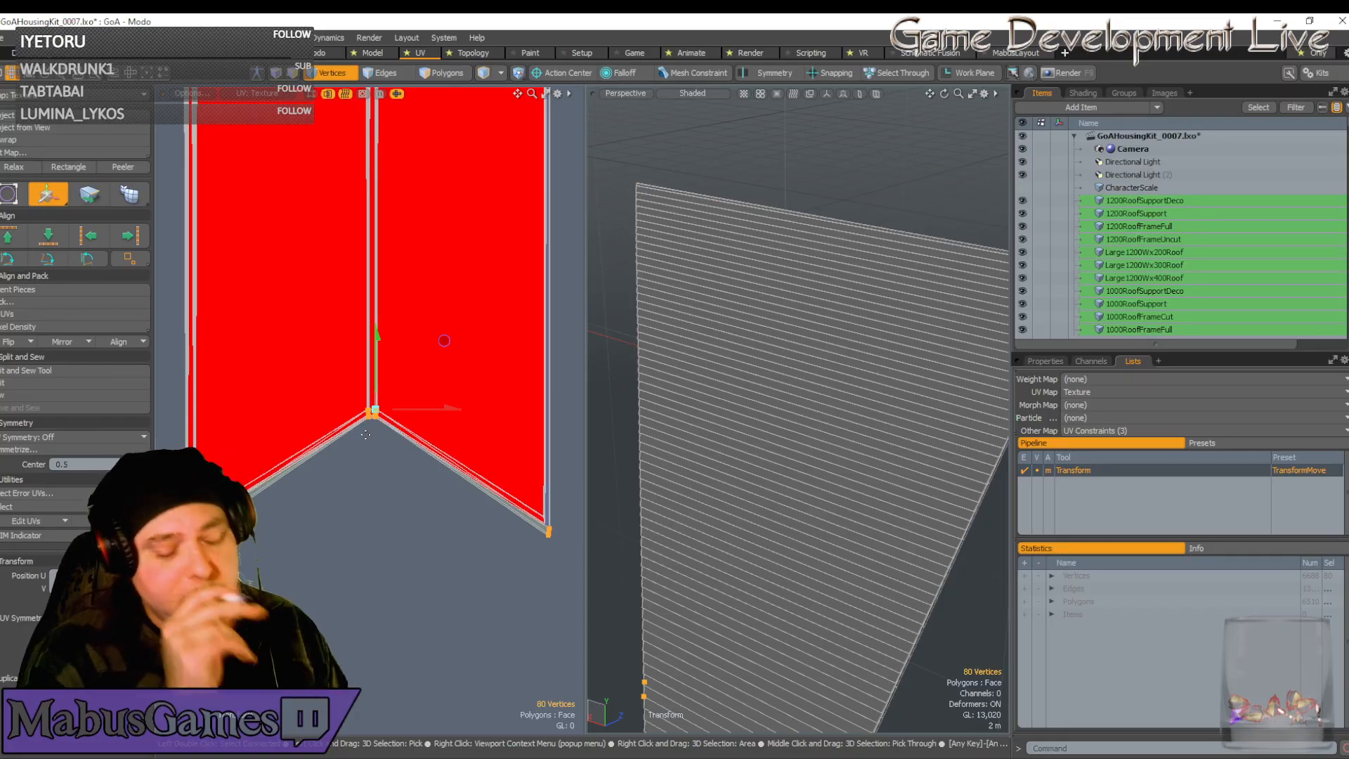
scroll(365, 434, "down", 2)
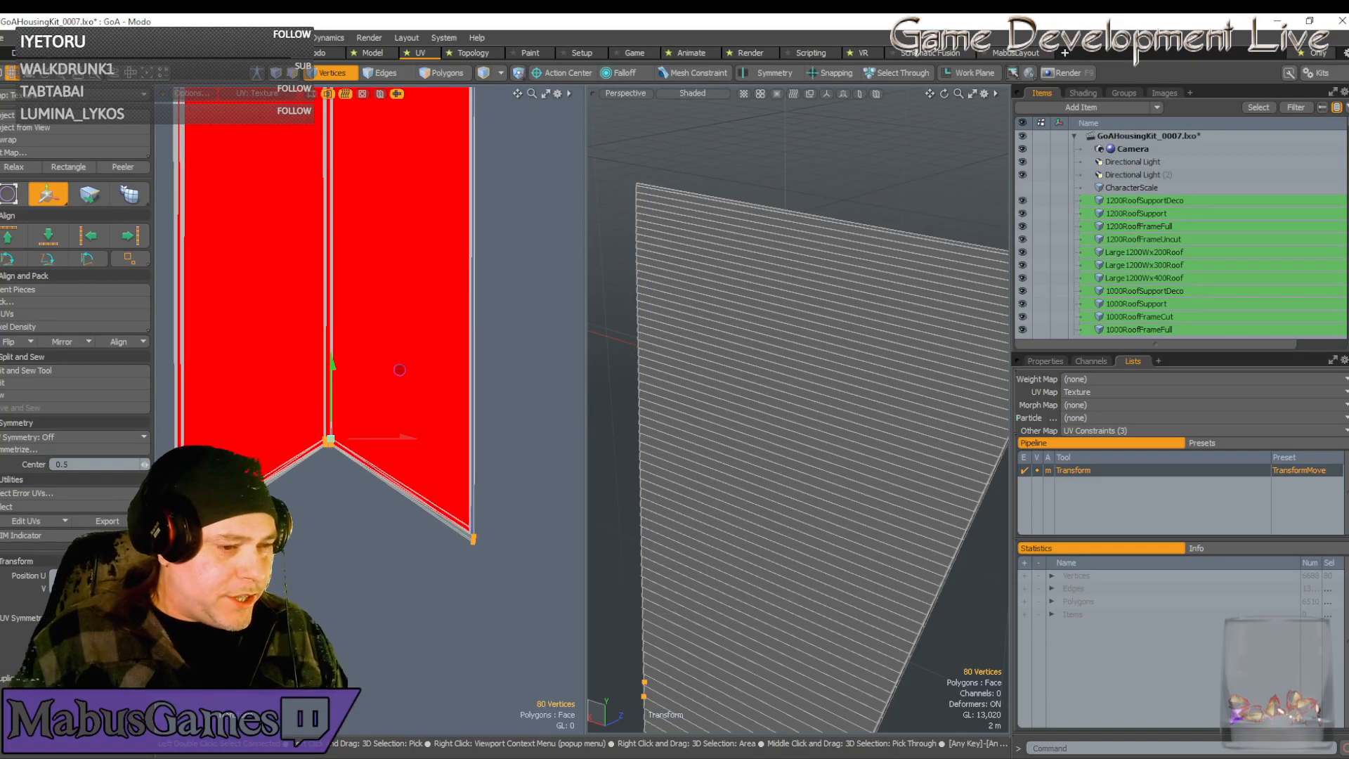
Select the strip's lower-corner vertices and slide them slightly left into alignment
key("space")
scroll(366, 434, "down", 3)
scroll(392, 419, "up", 6)
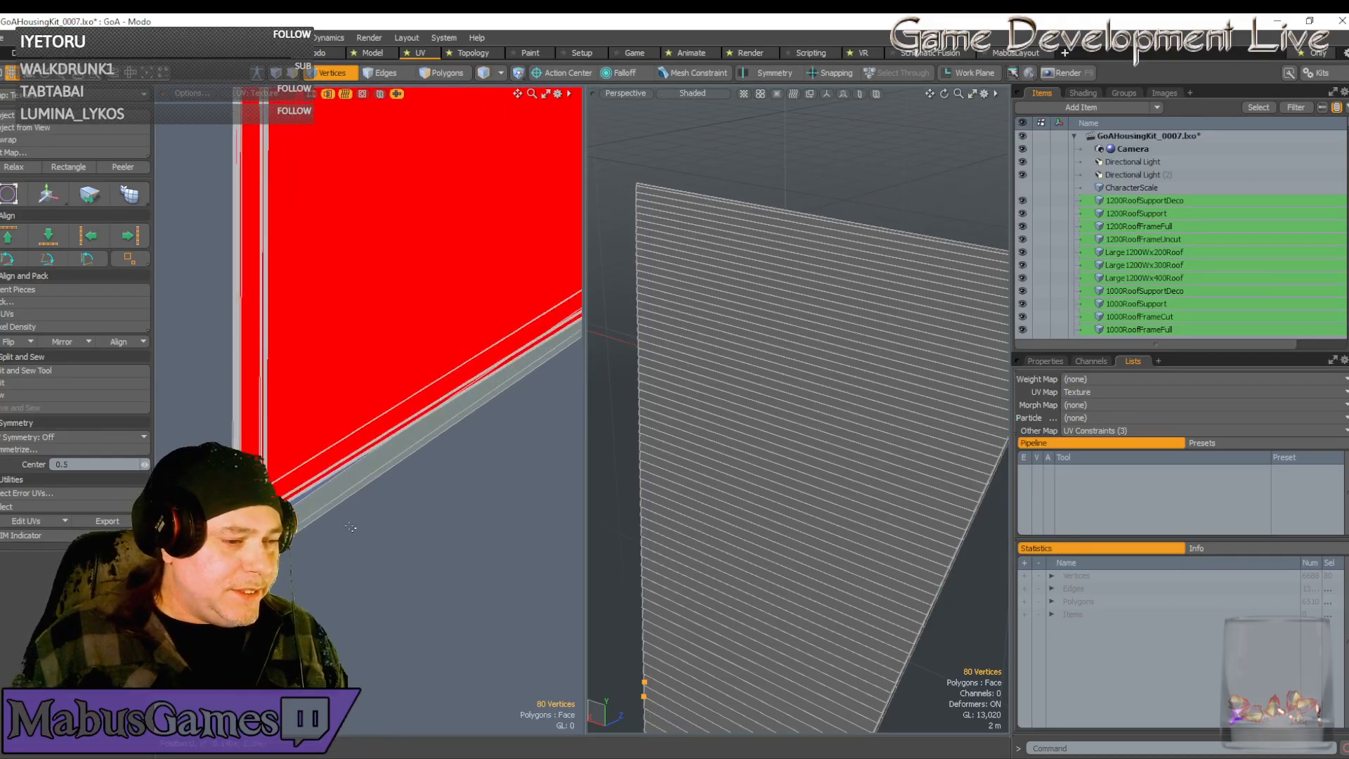
scroll(394, 419, "up", 4)
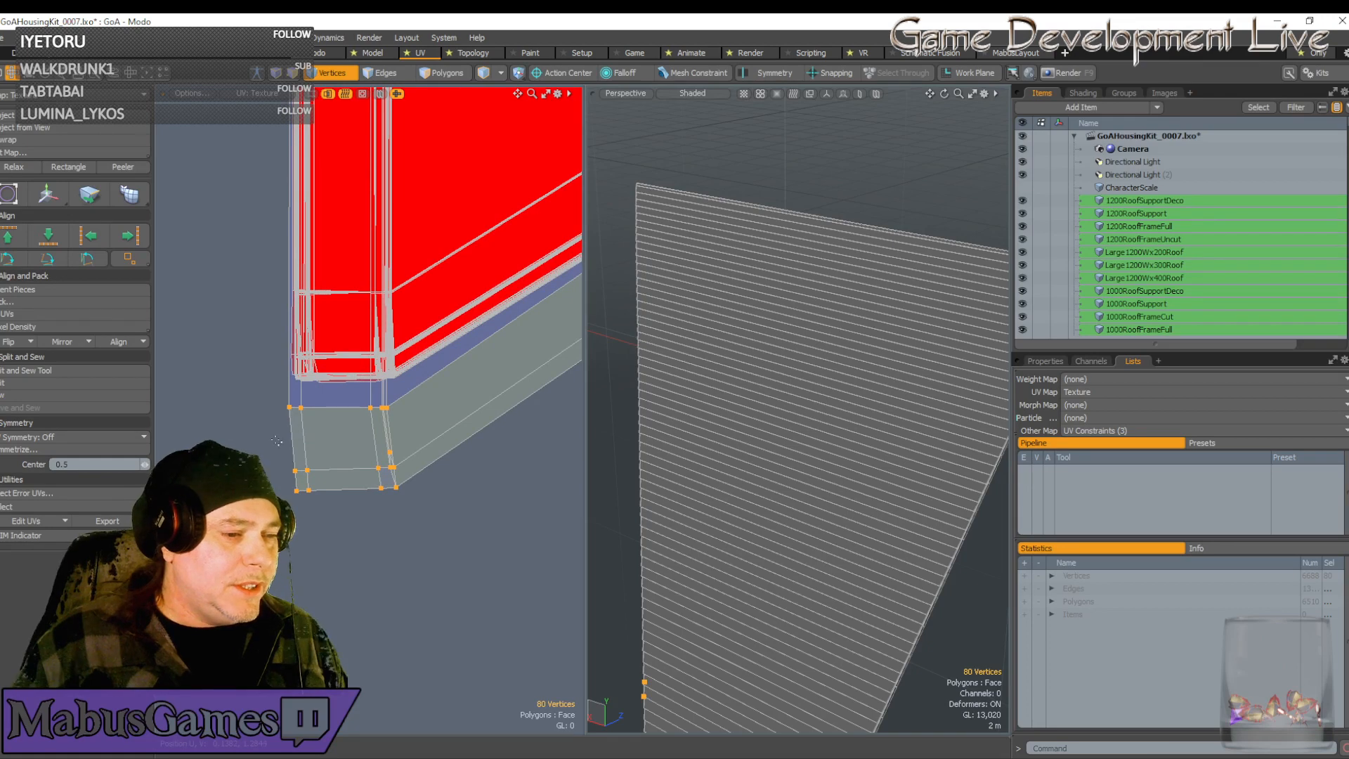
right_click_drag(272, 441, 432, 541)
key("w")
left_click_drag(416, 476, 410, 475)
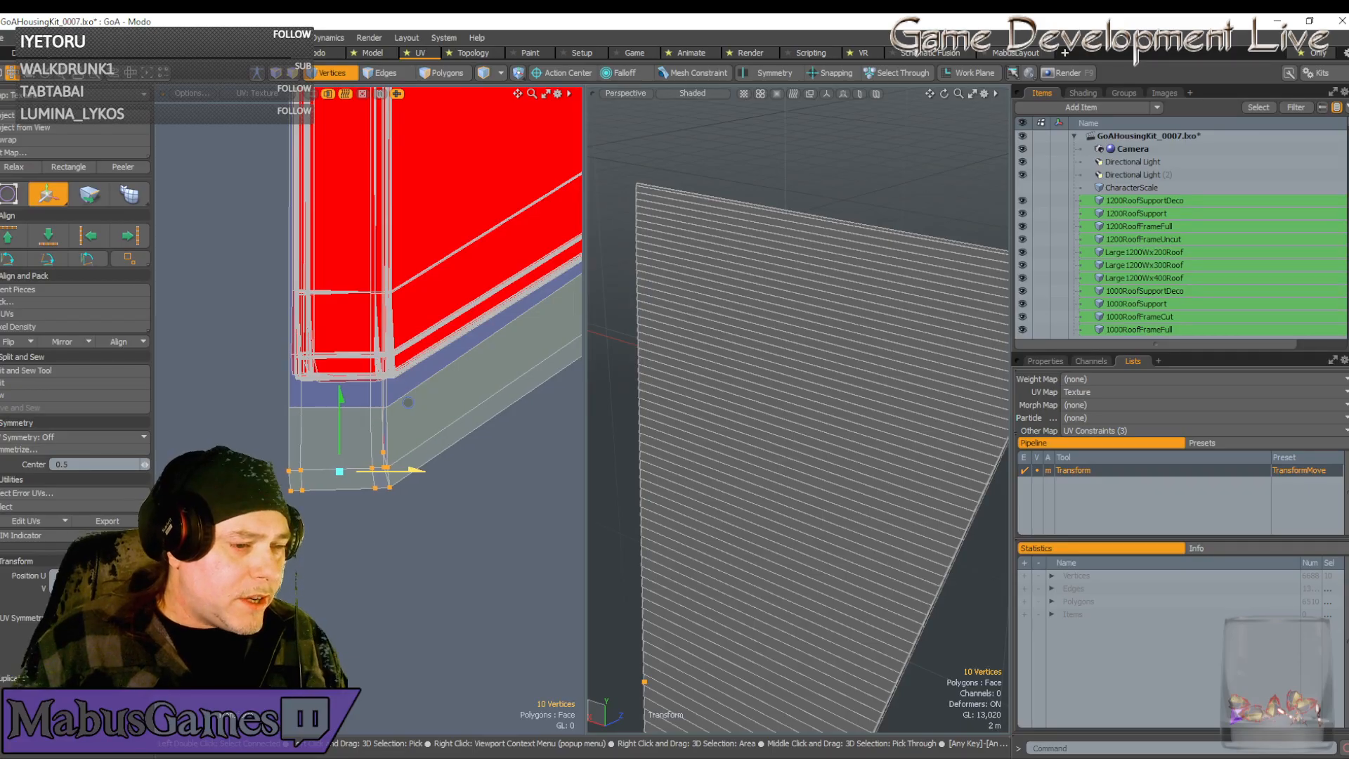
key("space")
Shift the single vertex on the strip edge slightly right into line
scroll(390, 450, "up", 5)
left_click(416, 464)
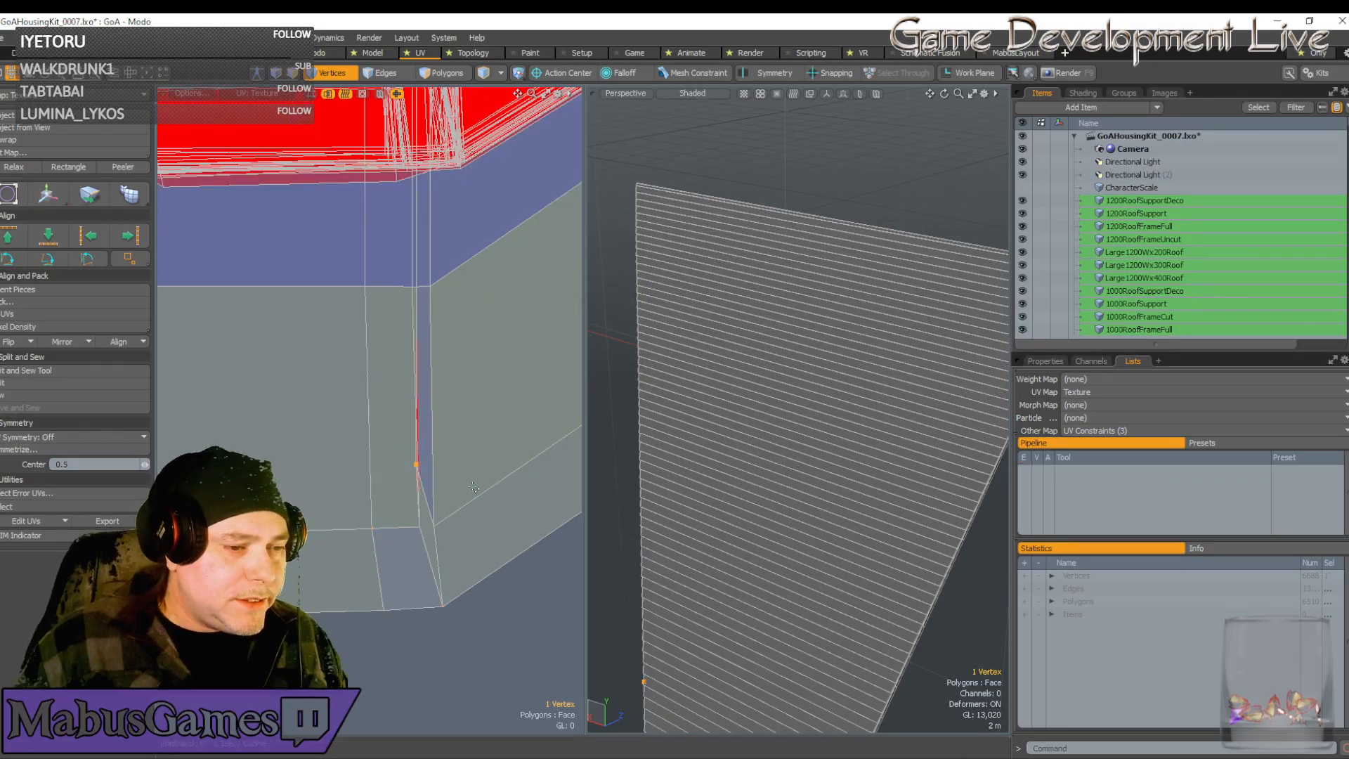
key("w")
left_click_drag(484, 395, 491, 395)
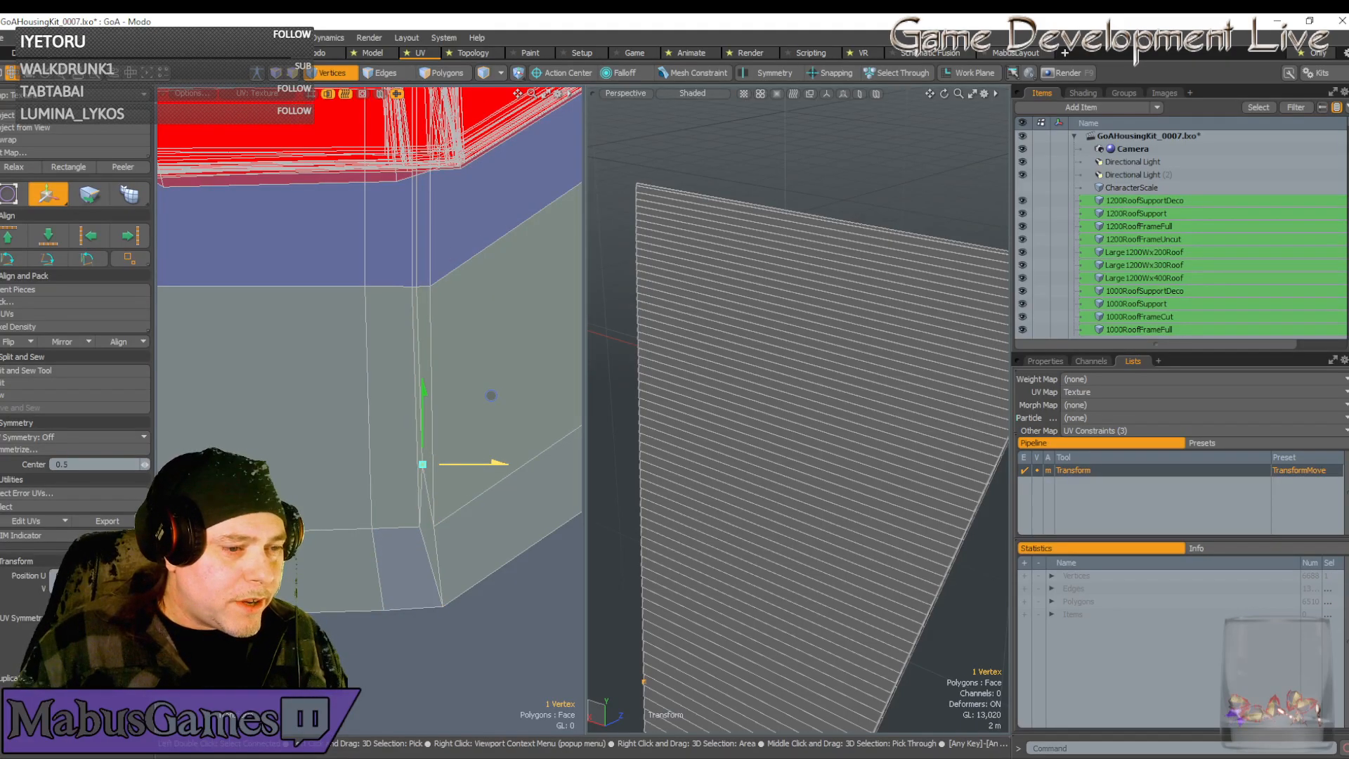
scroll(468, 472, "down", 5)
key("space")
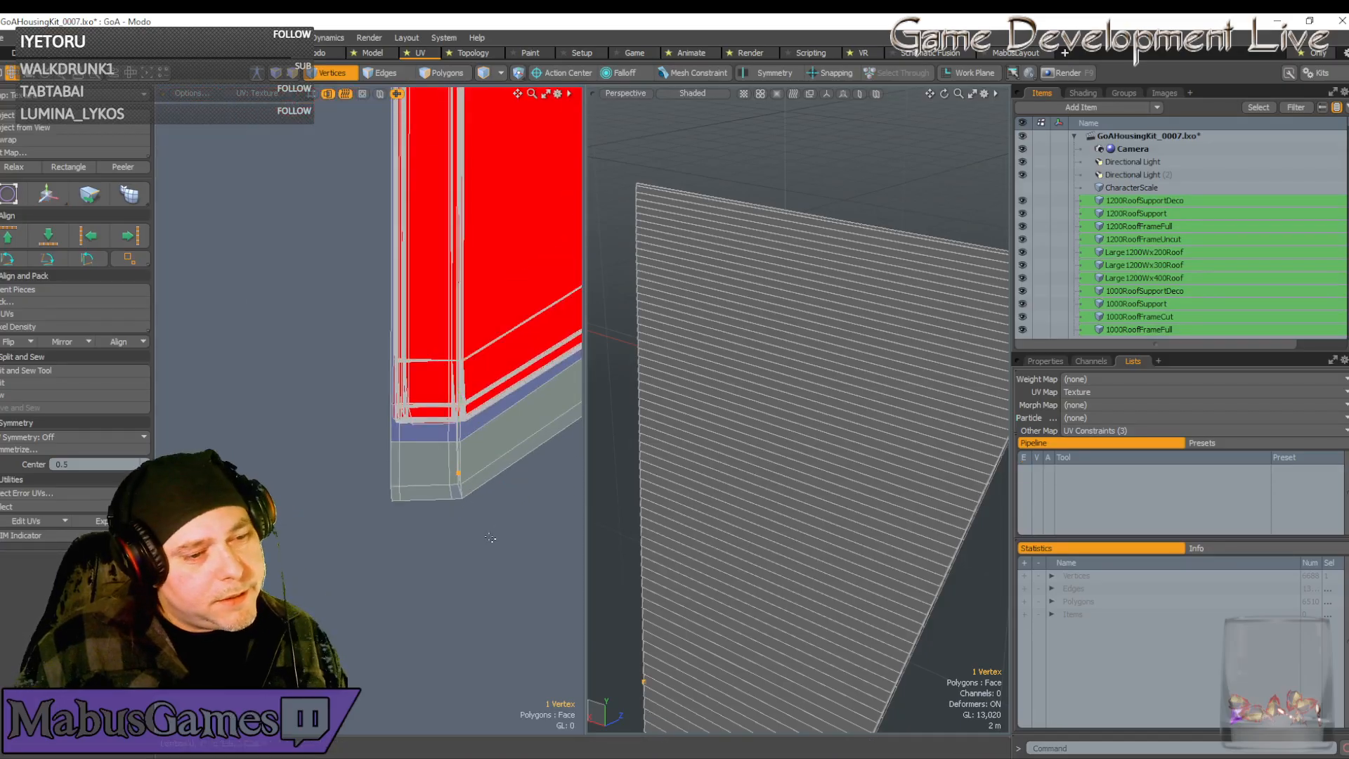
Select the 16 lower-corner vertices and raise them well upward
right_click_drag(490, 538, 354, 428)
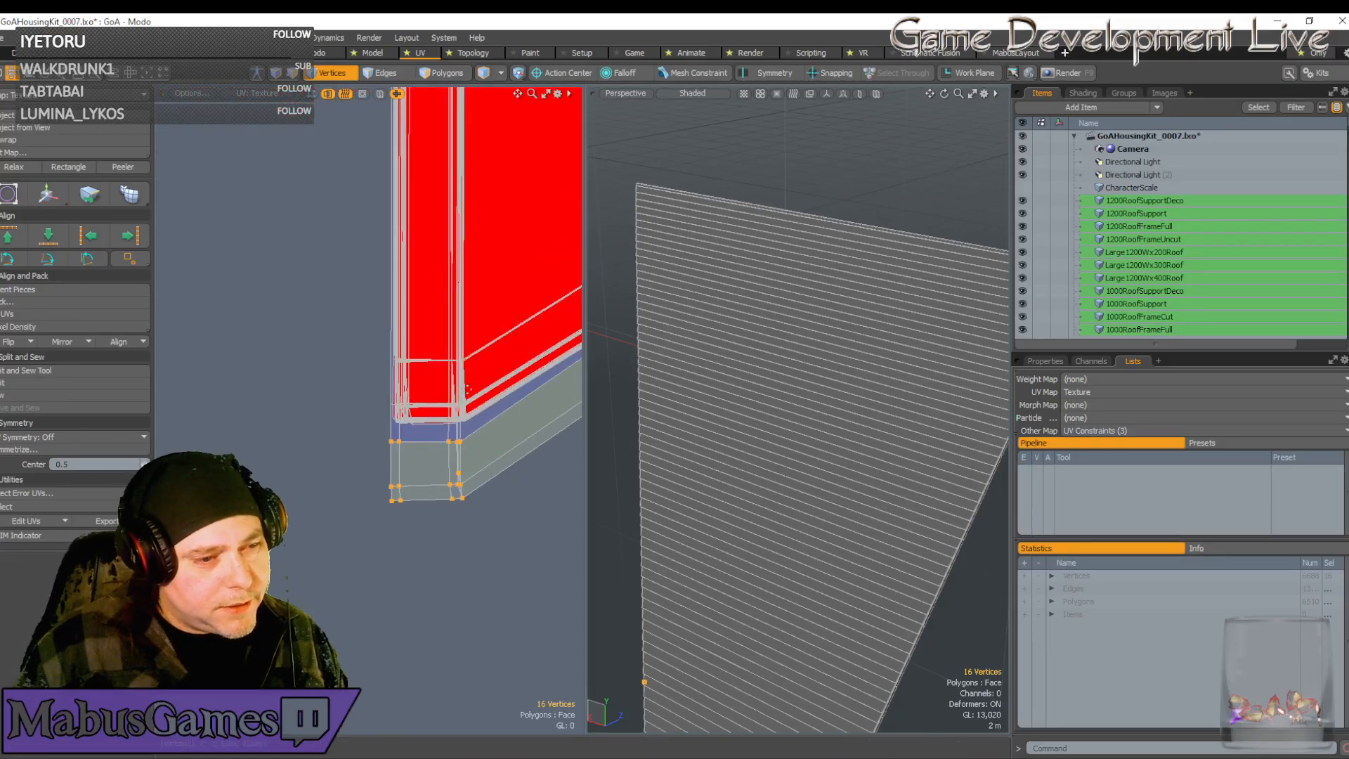
key("w")
left_click_drag(496, 406, 498, 320)
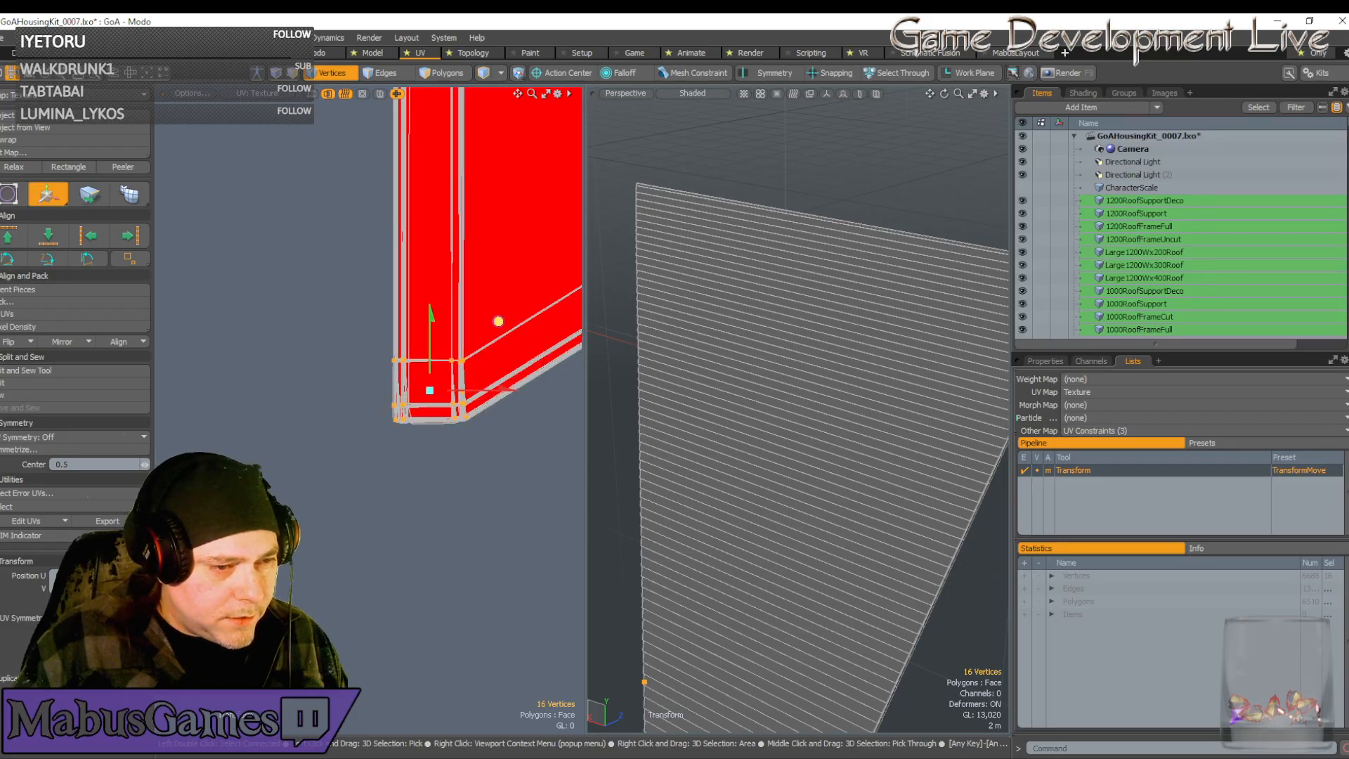
scroll(467, 370, "down", 2)
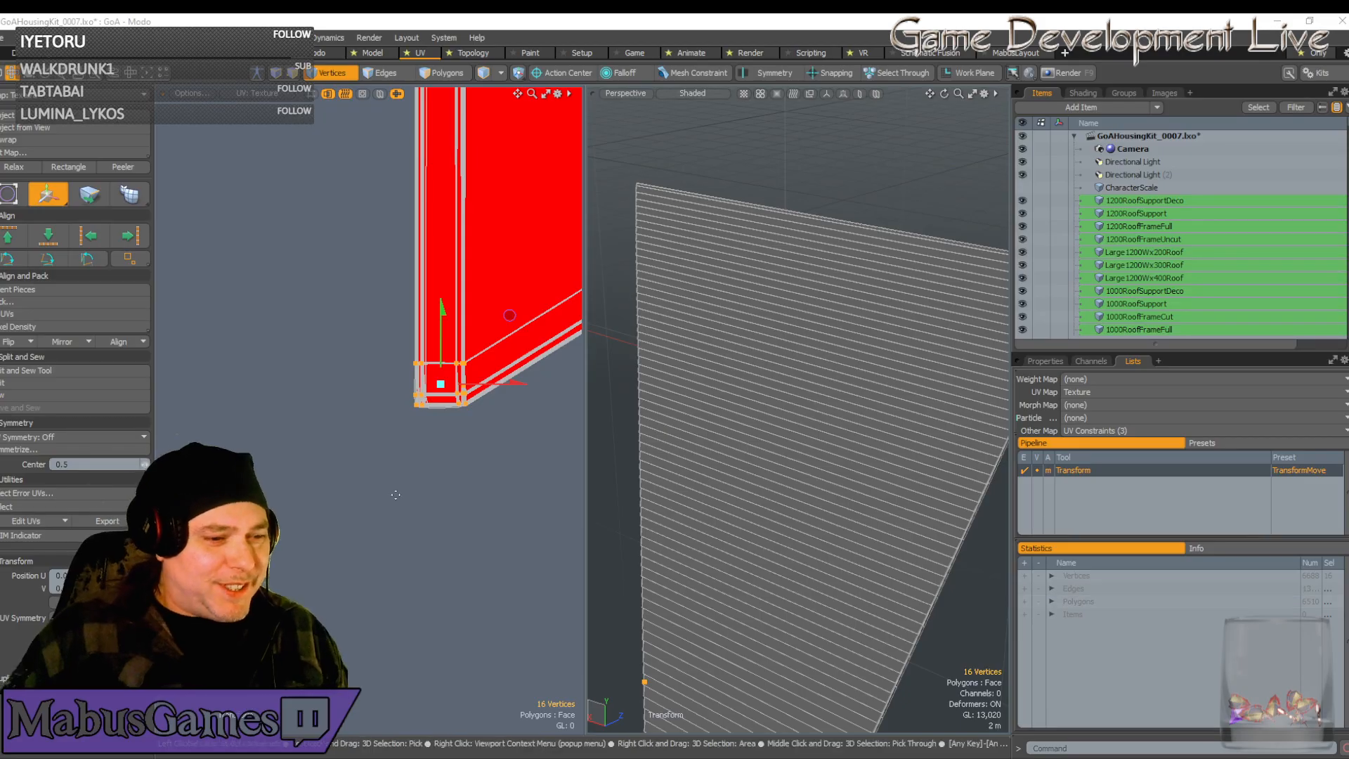
Pan the UV view back to the red island's lower-right corner and drop the move tool
scroll(408, 483, "down", 4)
scroll(492, 513, "down", 2)
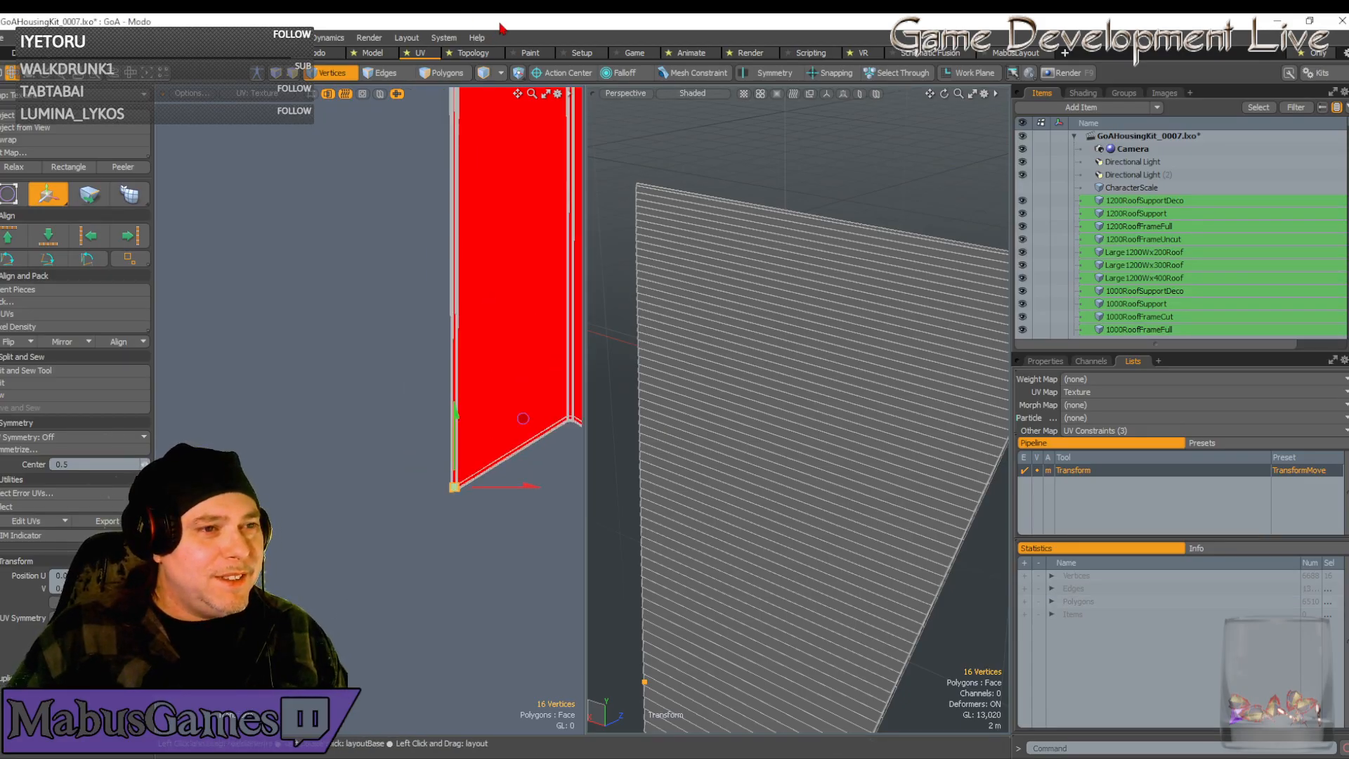
scroll(507, 416, "down", 2)
left_click_drag(507, 417, 226, 468, "alt")
left_click_drag(541, 548, 444, 562, "alt")
key("q")
scroll(544, 691, "up", 4)
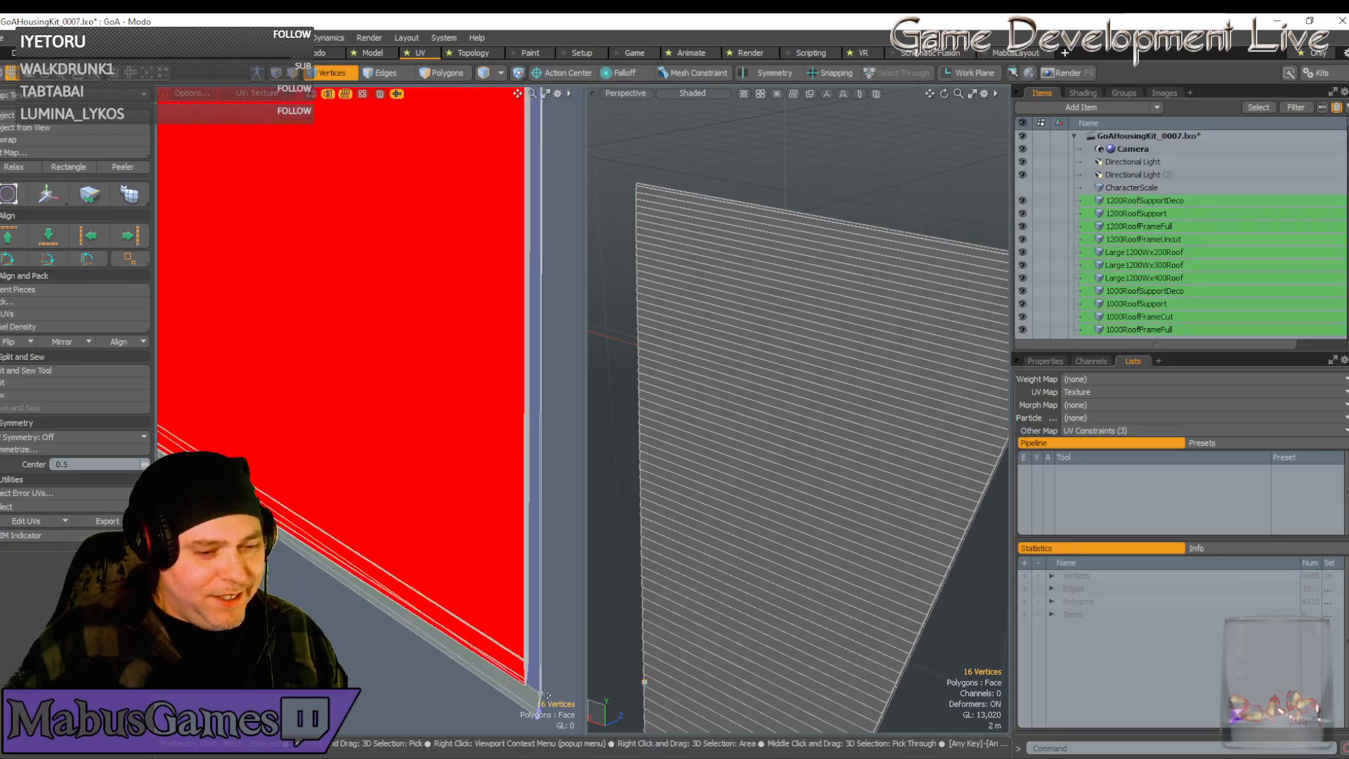
scroll(537, 654, "down", 1)
left_click_drag(537, 653, 517, 495, "alt")
left_click_drag(692, 562, 690, 562, "alt")
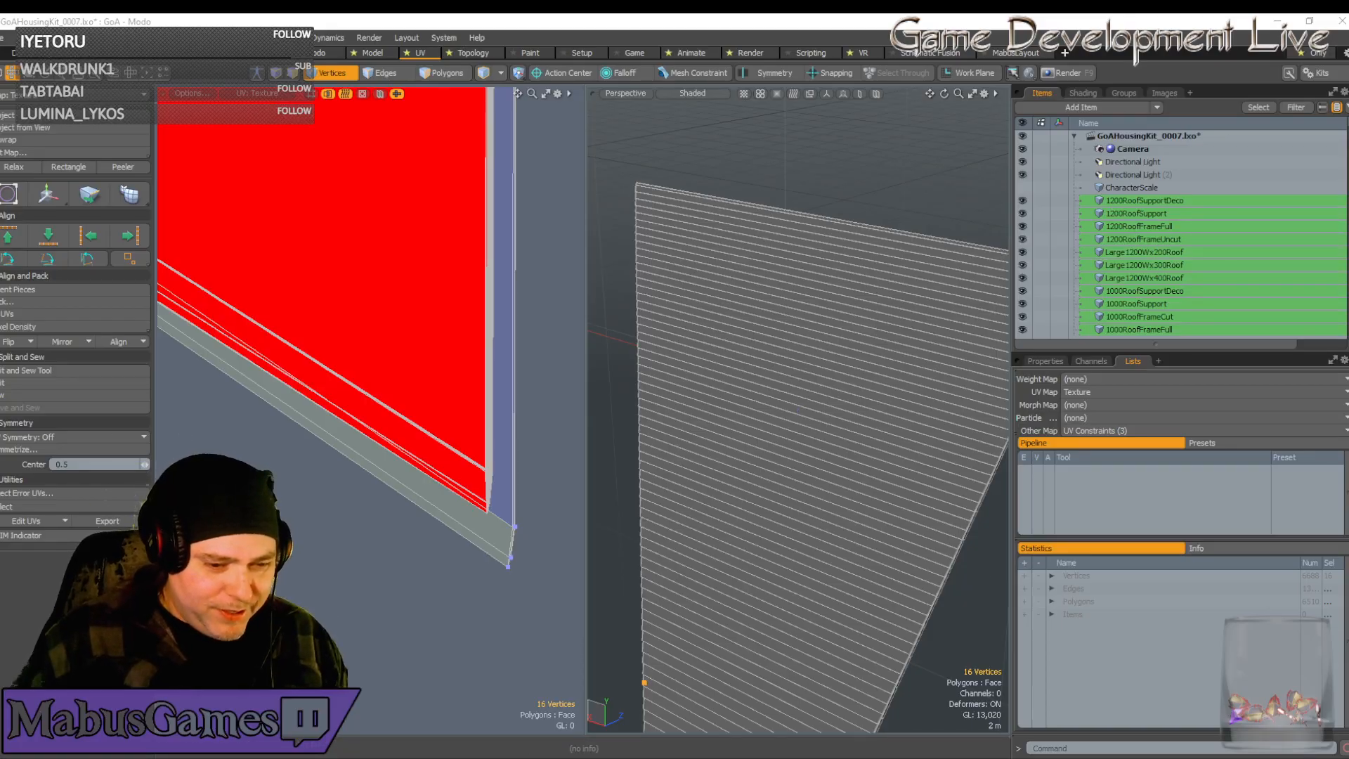
Switch to Unreal Engine and fly the camera out over the shingled roofs
key("alt+Tab")
key("w")
right_click_drag(638, 541, 614, 530)
key("s")
key("w")
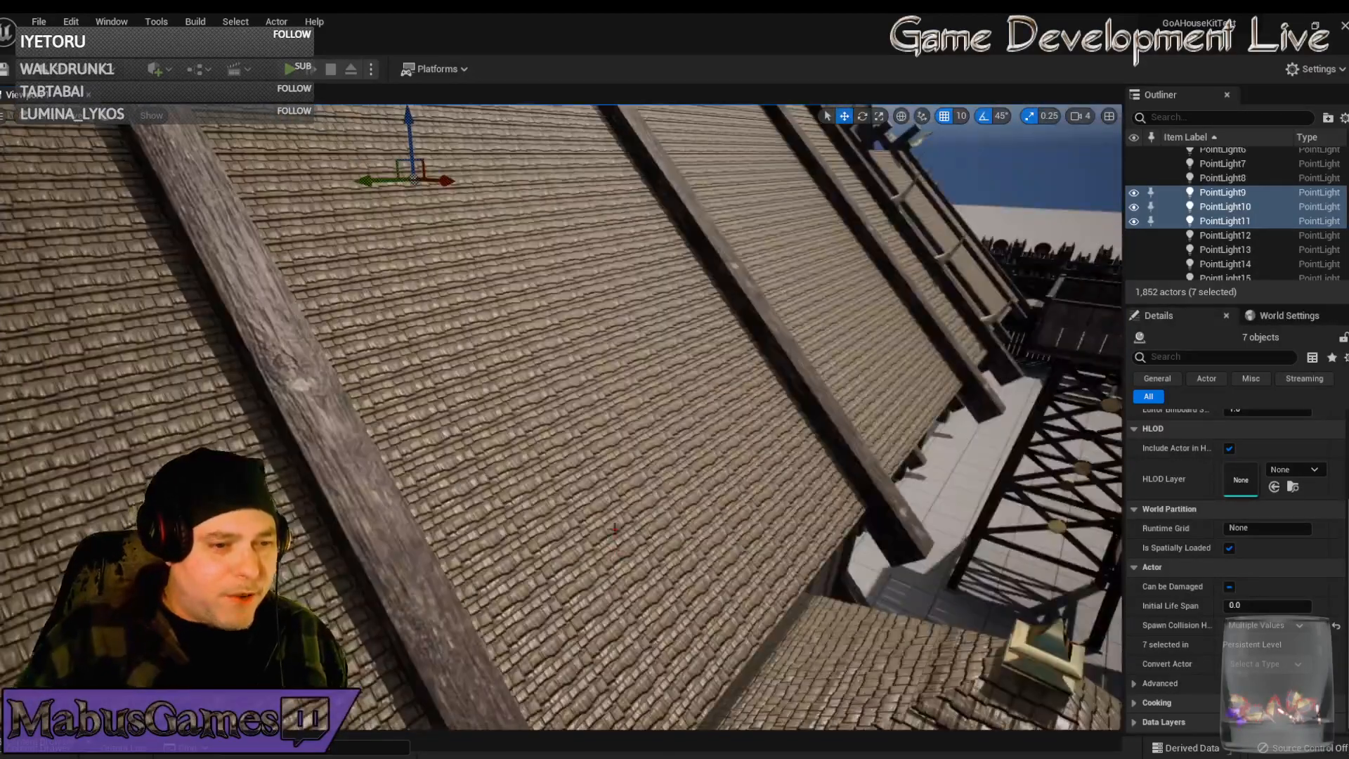
Fly close over the shingled longhouse roof and the small tower roof to inspect them
right_click_drag(584, 485, 573, 440)
key("s")
key("w")
right_click_drag(492, 521, 463, 522)
key("s")
key("w")
right_click_drag(484, 437, 612, 440)
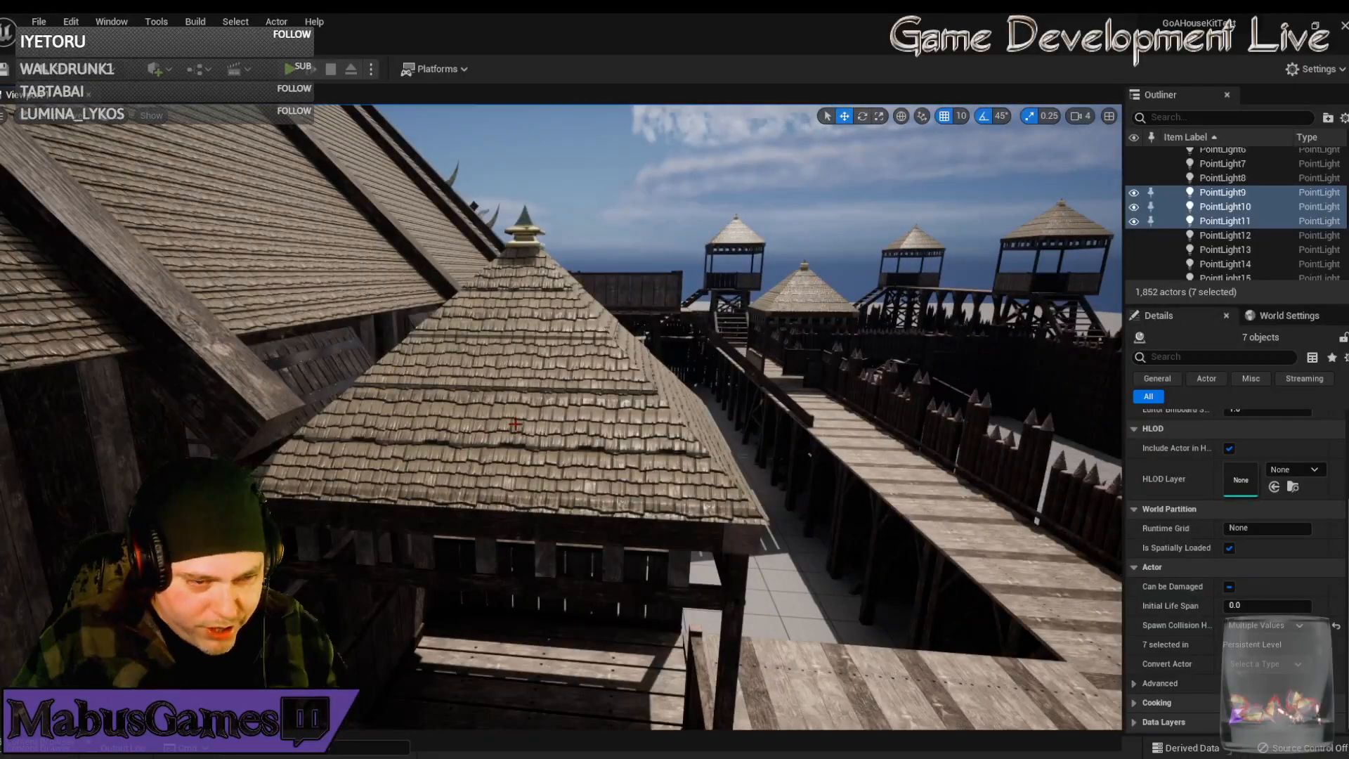
right_click_drag(515, 424, 394, 432)
key("s")
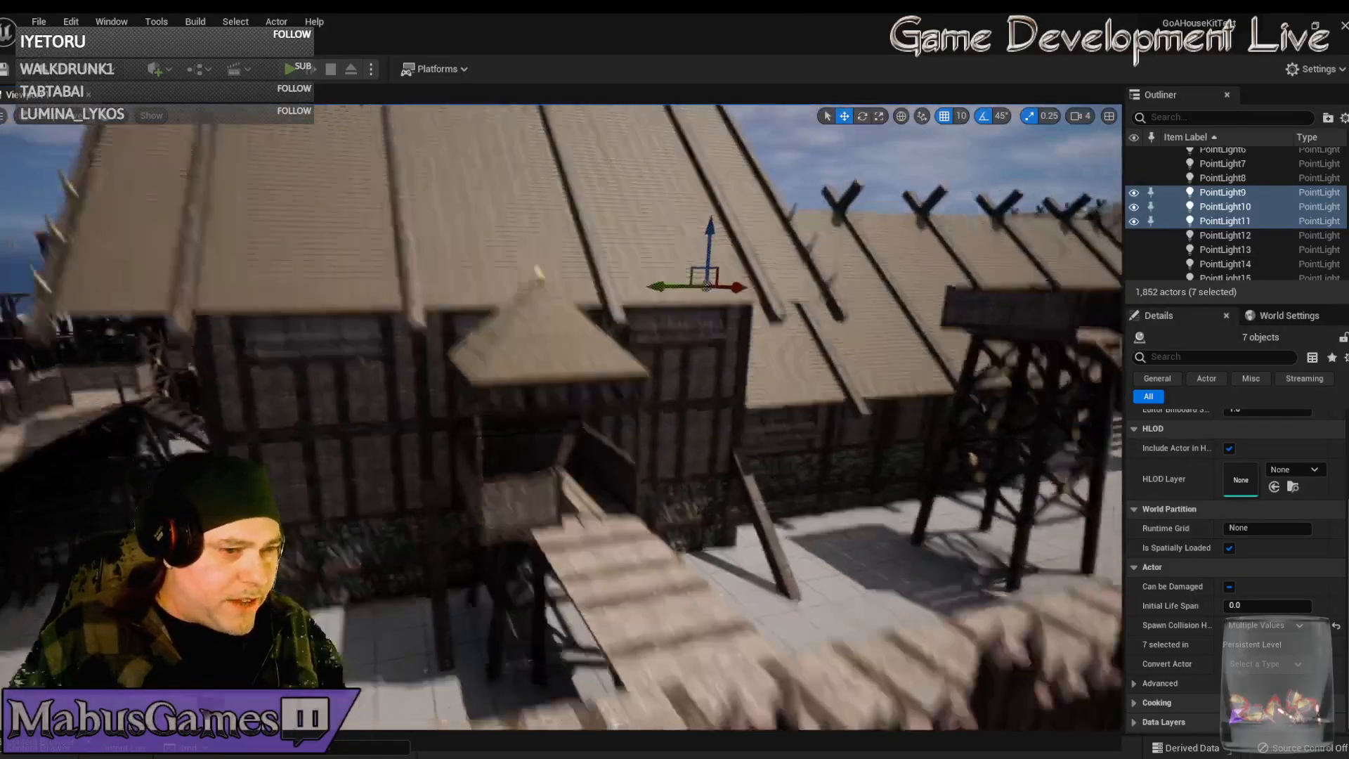
Swing past the palisade and towers, then rise for an overhead view of the fort
right_click_drag(562, 421, 127, 415)
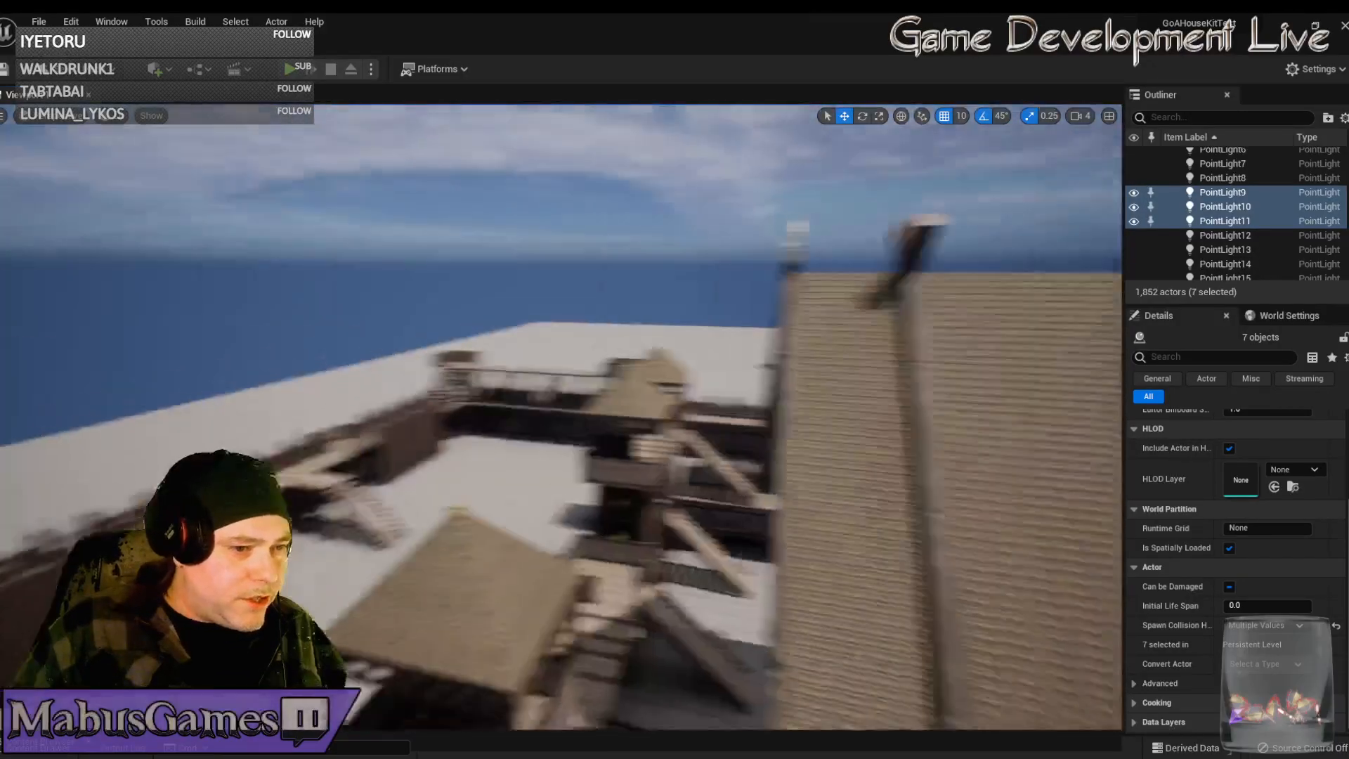
right_click_drag(422, 422, 963, 422)
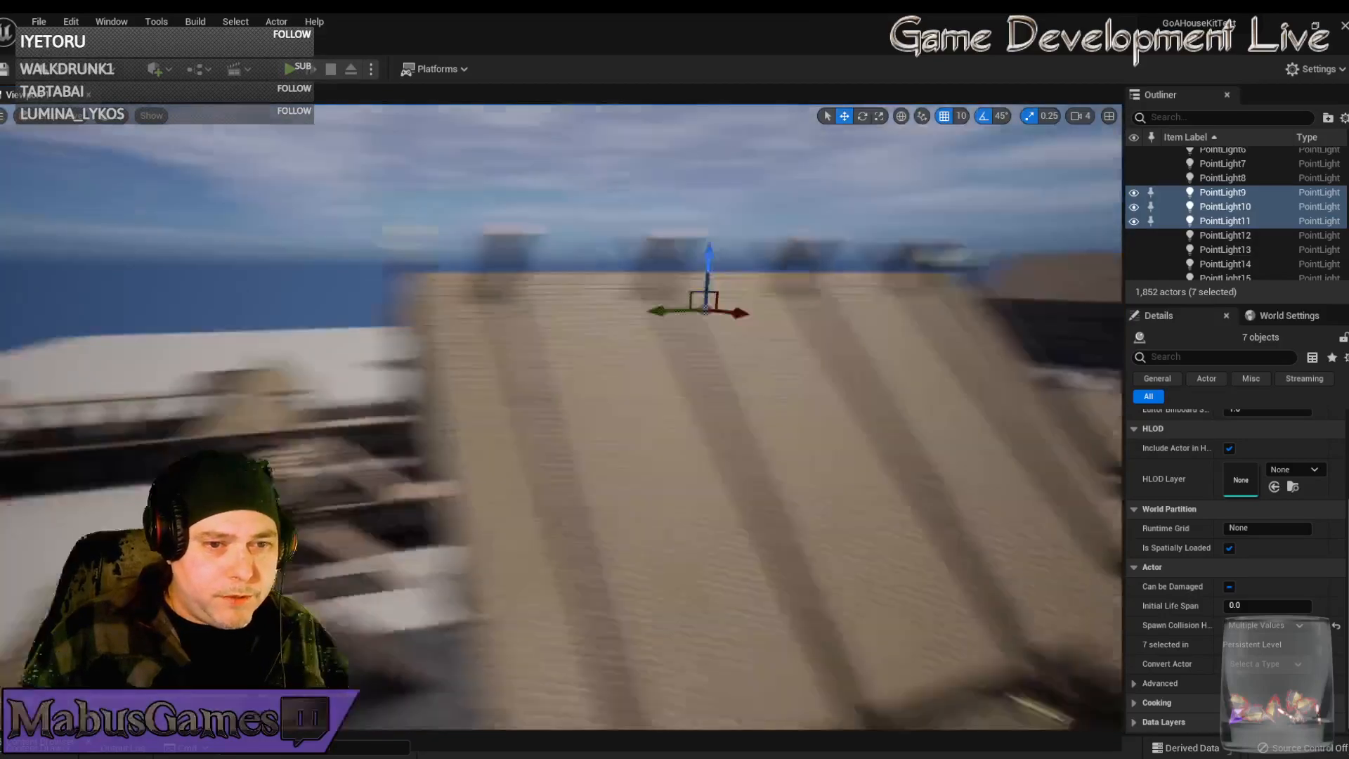
key("e")
right_click_drag(399, 309, 467, 362)
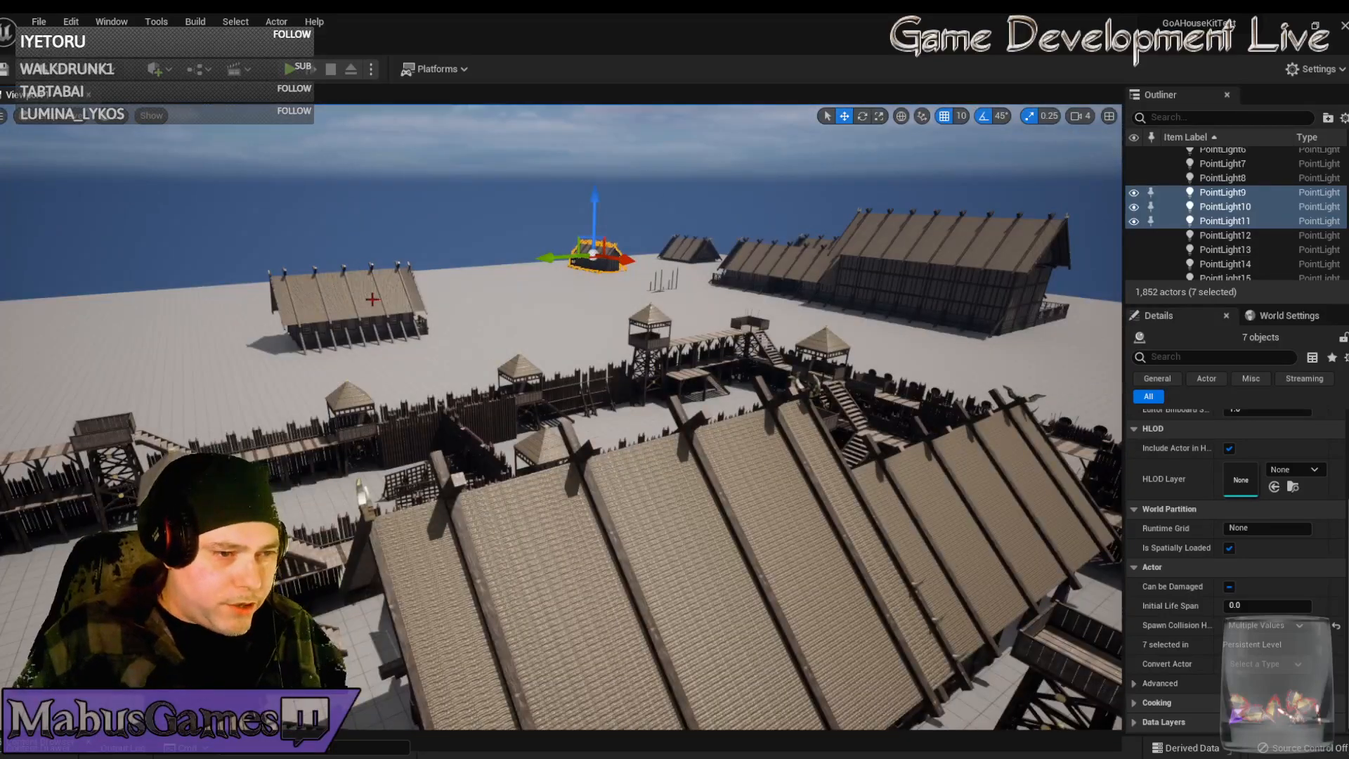
right_click_drag(373, 300, 456, 312)
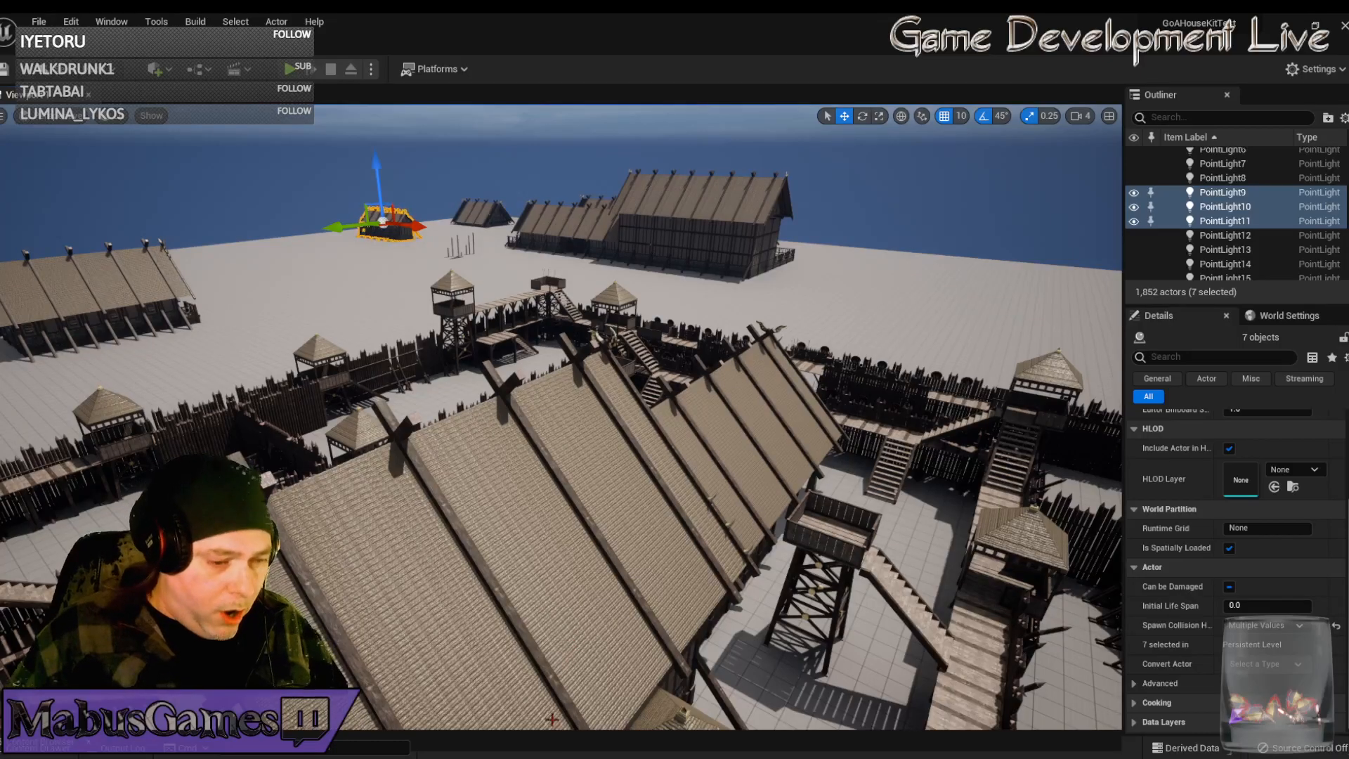
Move the strip's lower-right corner UV vertices up and to the left
key("alt+Tab")
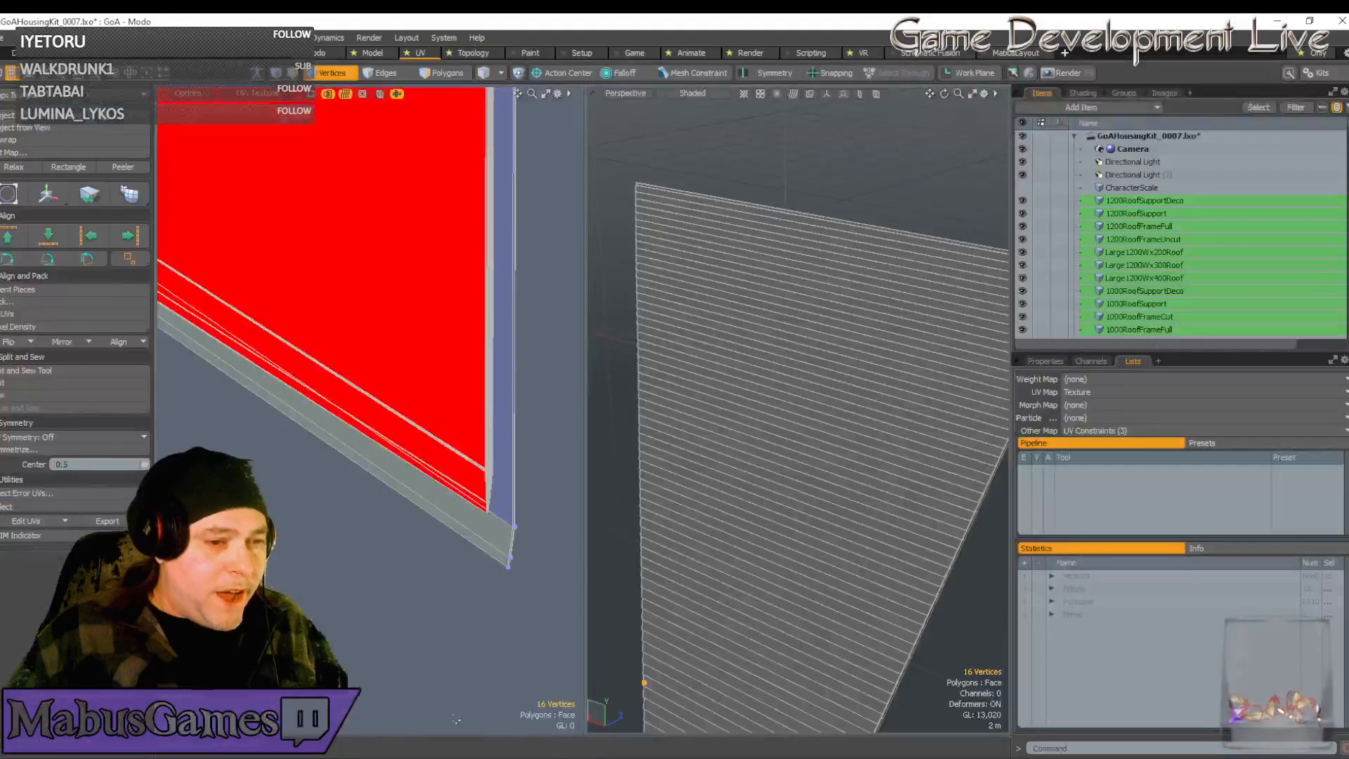
scroll(477, 534, "down", 3)
scroll(477, 534, "down", 3)
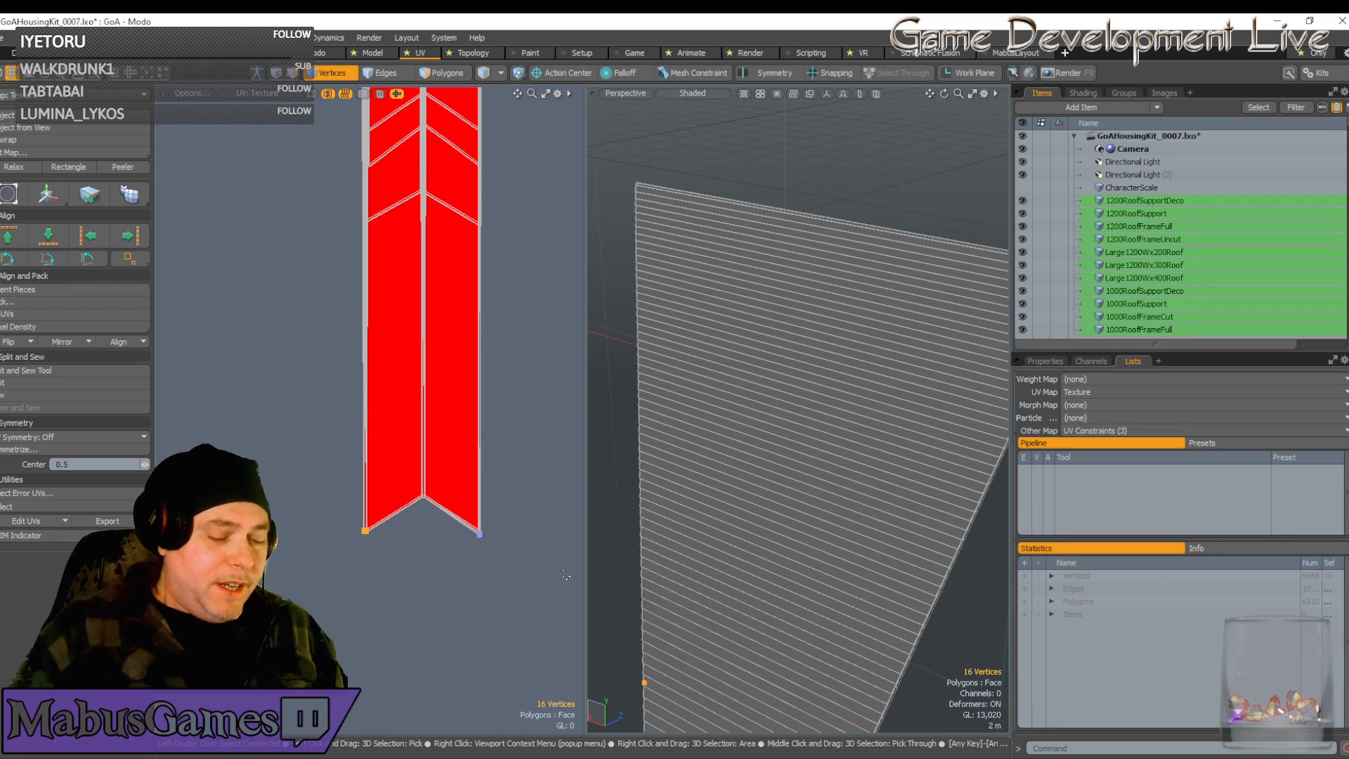
scroll(474, 470, "up", 6)
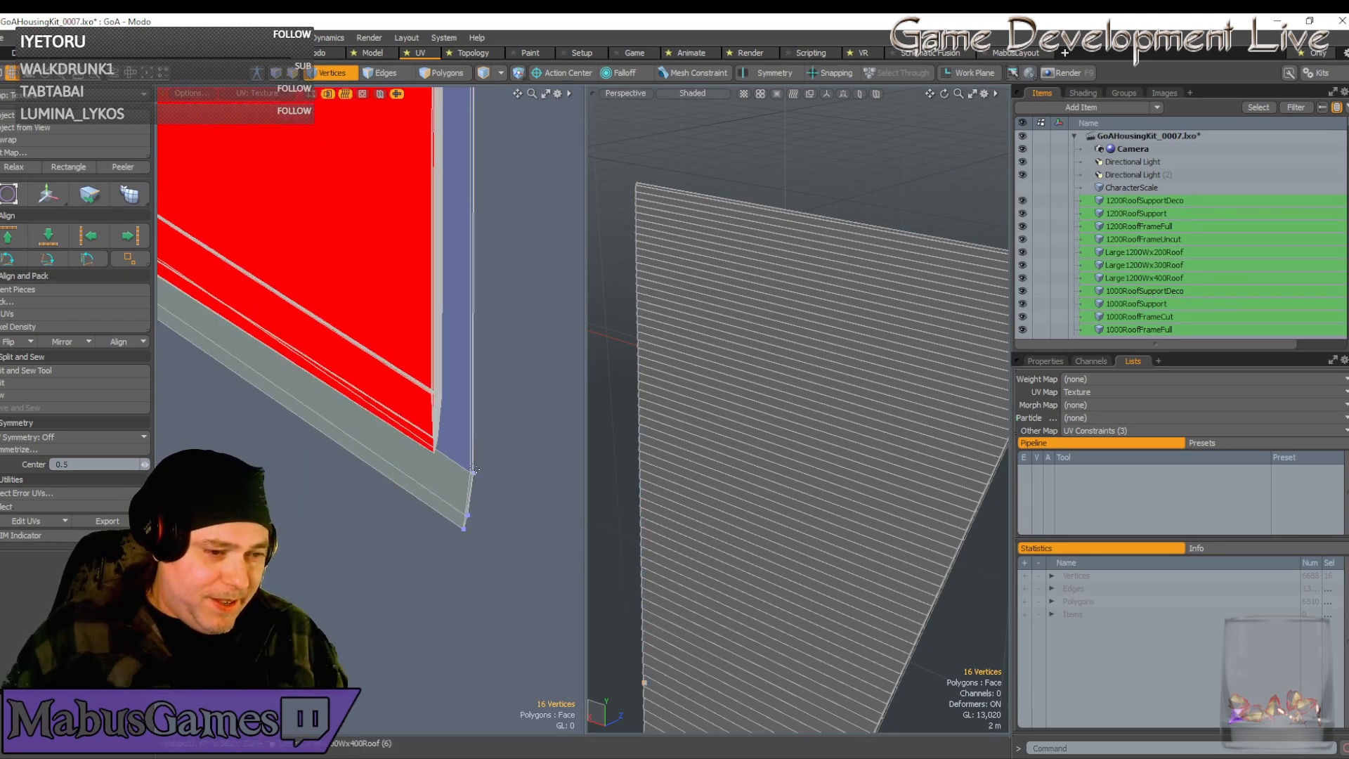
left_click(475, 470)
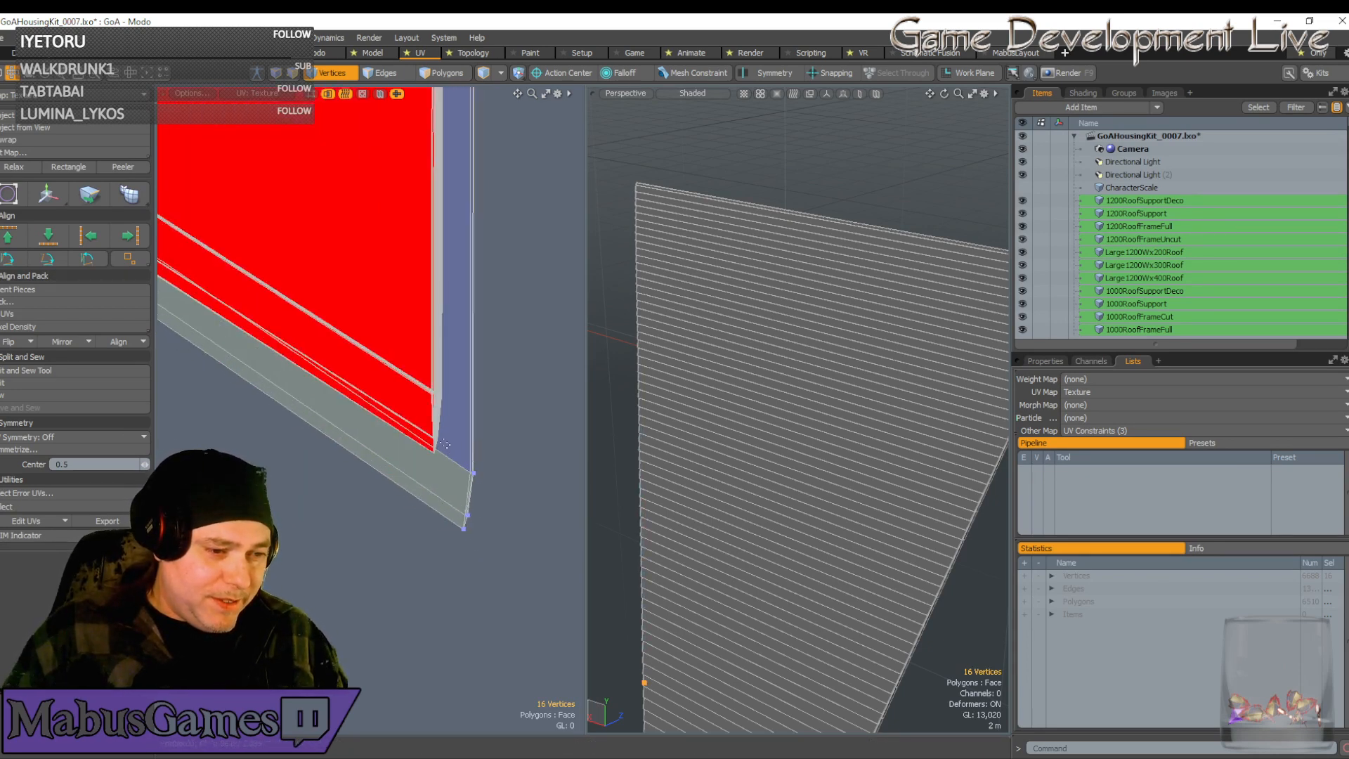
left_click_drag(446, 444, 511, 578)
key("w")
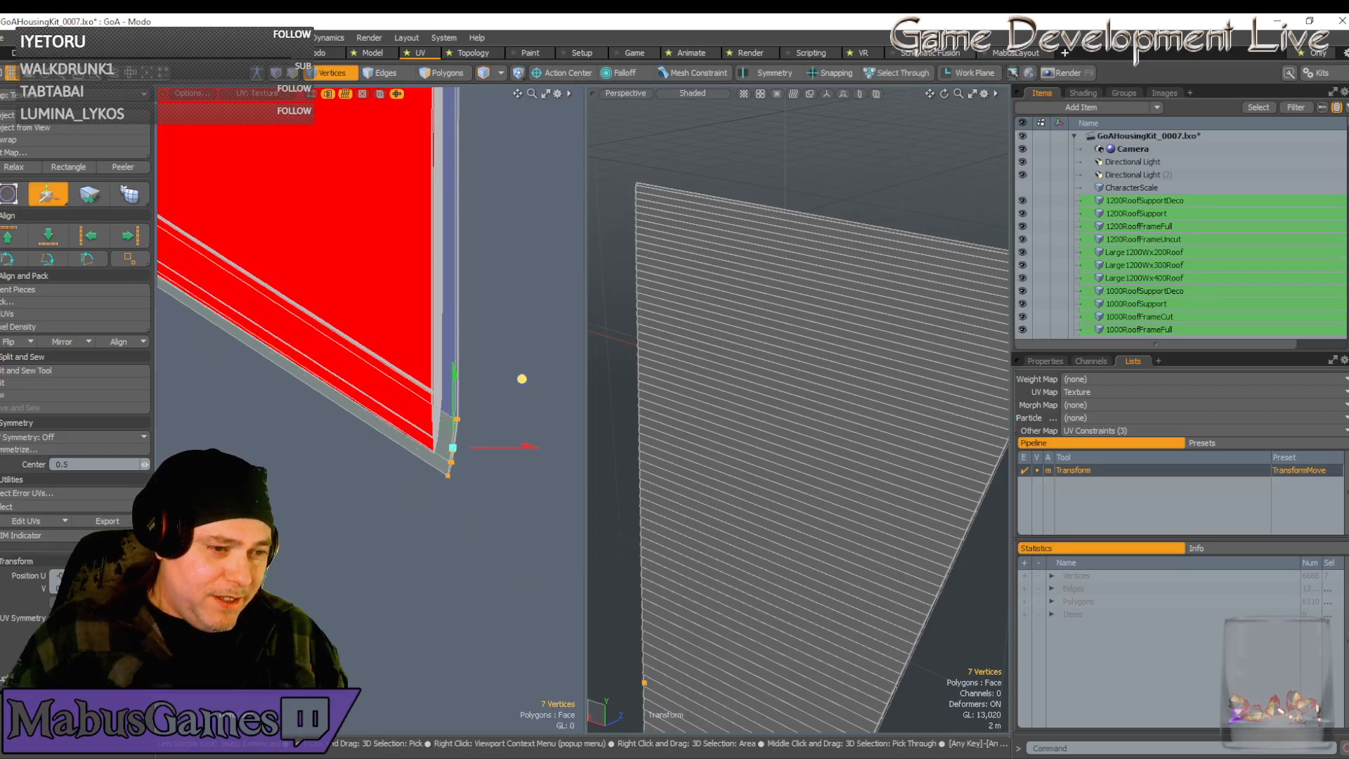
left_click_drag(521, 379, 566, 222)
Nudge the tip vertices right and down into alignment with the strip edge
scroll(464, 456, "up", 8)
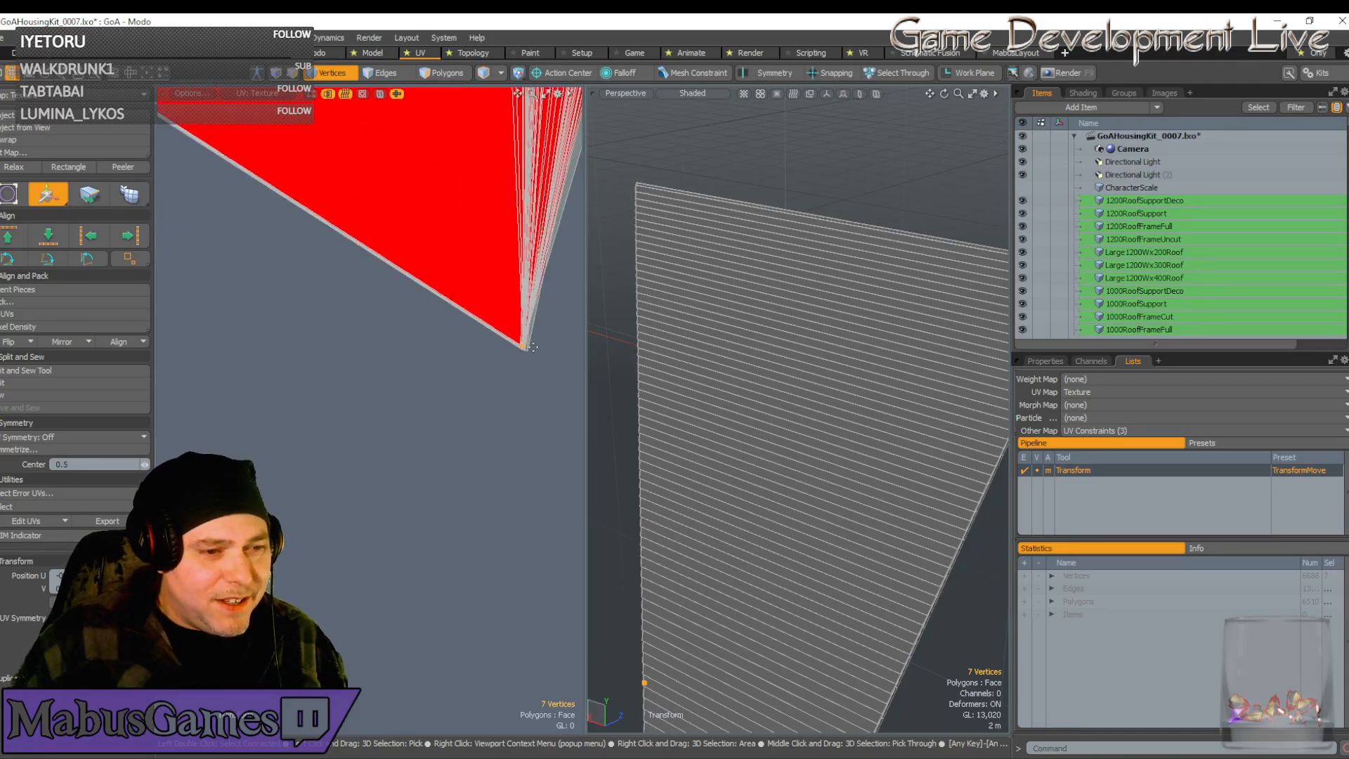
left_click(534, 349)
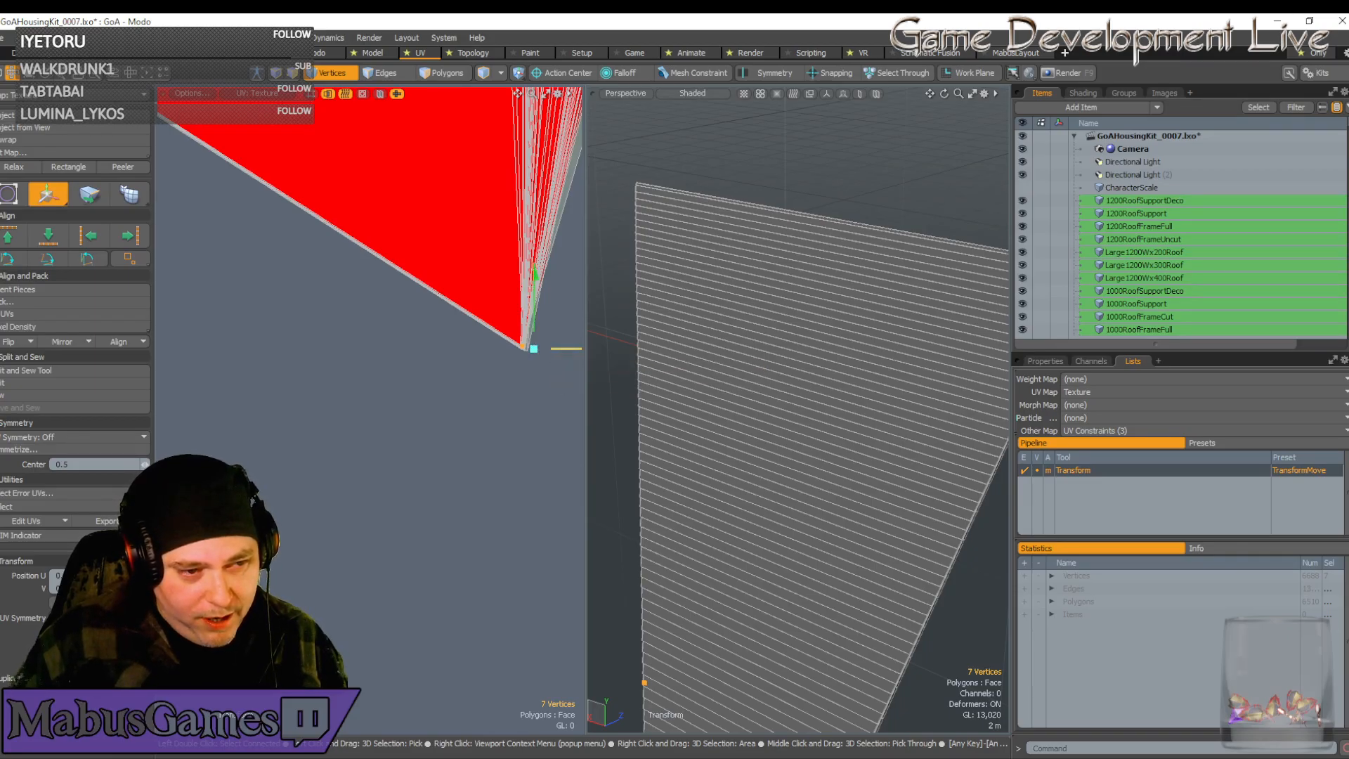
left_click_drag(565, 350, 538, 295)
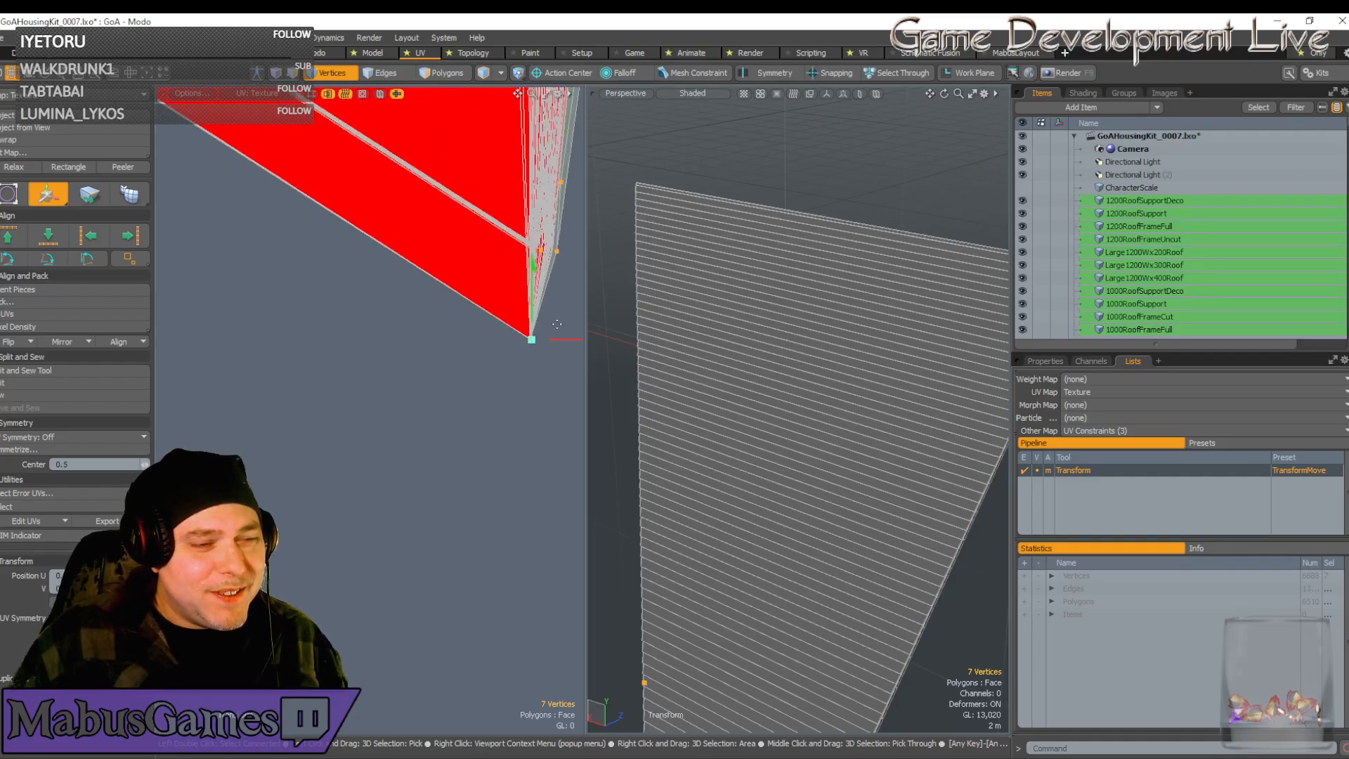
scroll(555, 288, "down", 2)
scroll(555, 288, "down", 3)
key("space")
Deselect the bottom vertex and shift the three upper-corner vertices up-left to line up with the edge
left_click_drag(555, 288, 419, 297, "alt")
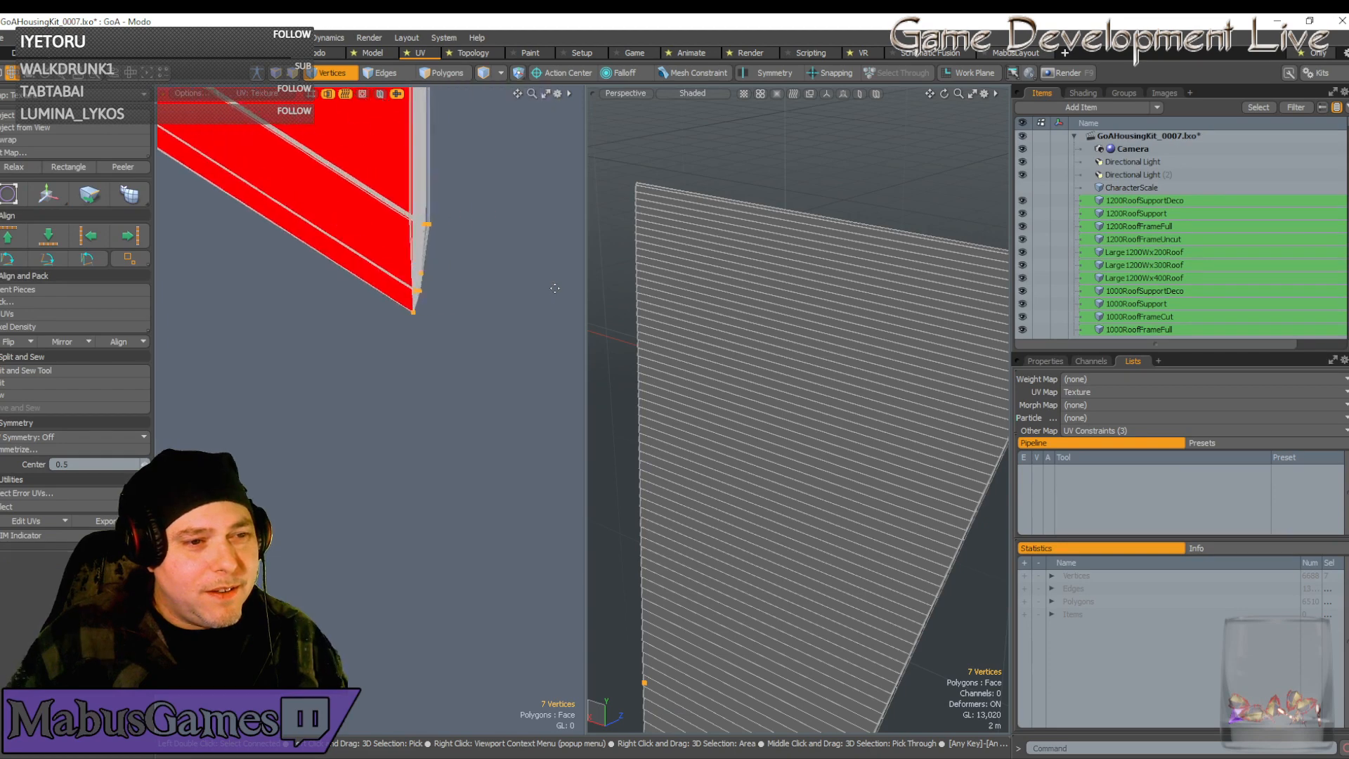
scroll(421, 295, "up", 2)
scroll(535, 291, "up", 5)
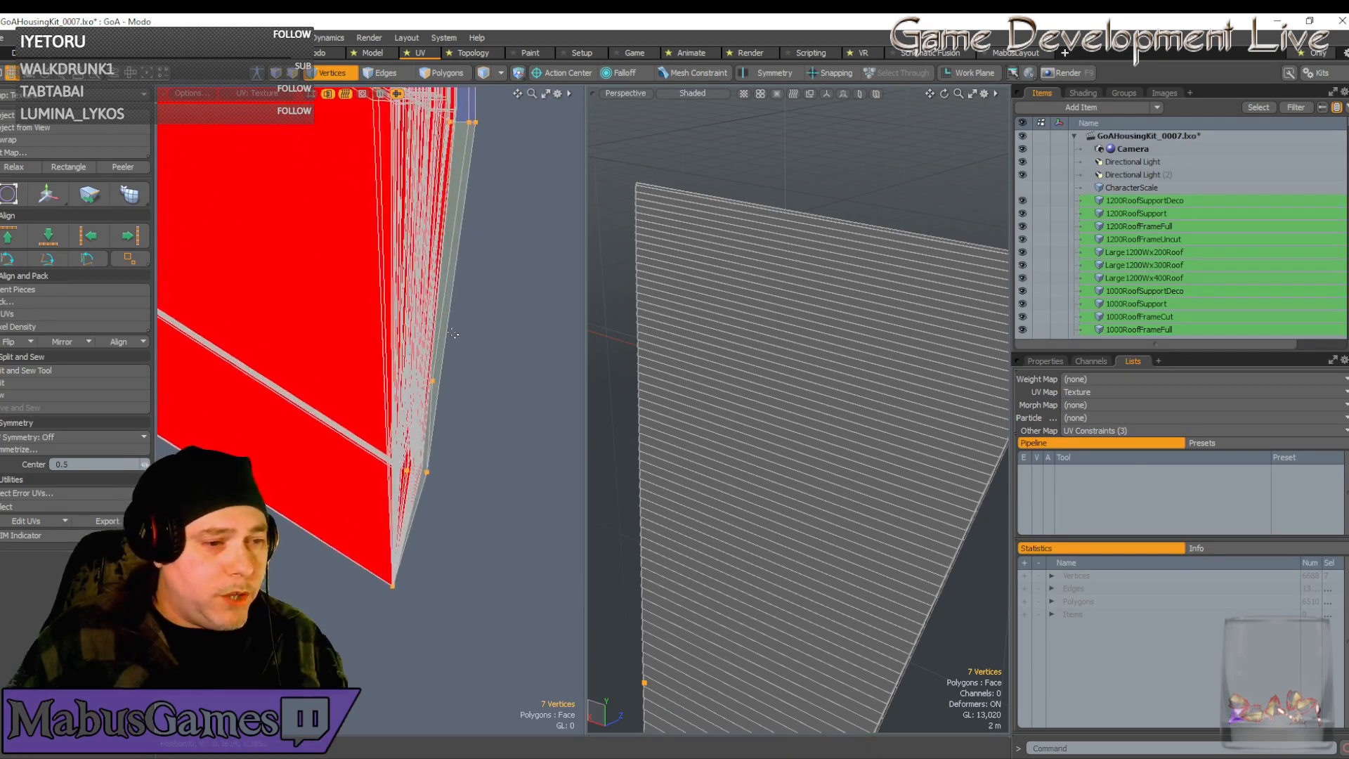
left_click_drag(375, 324, 381, 302, "alt")
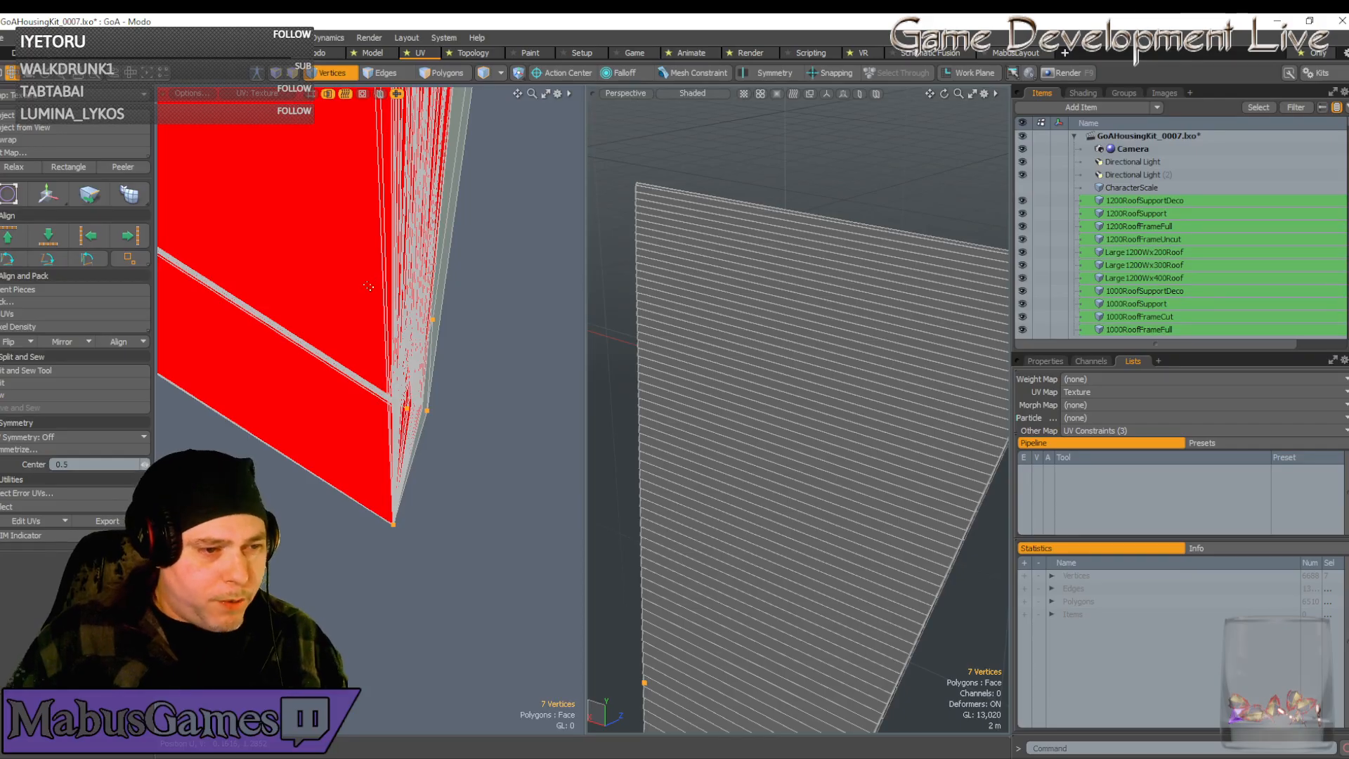
scroll(361, 646, "down", 4)
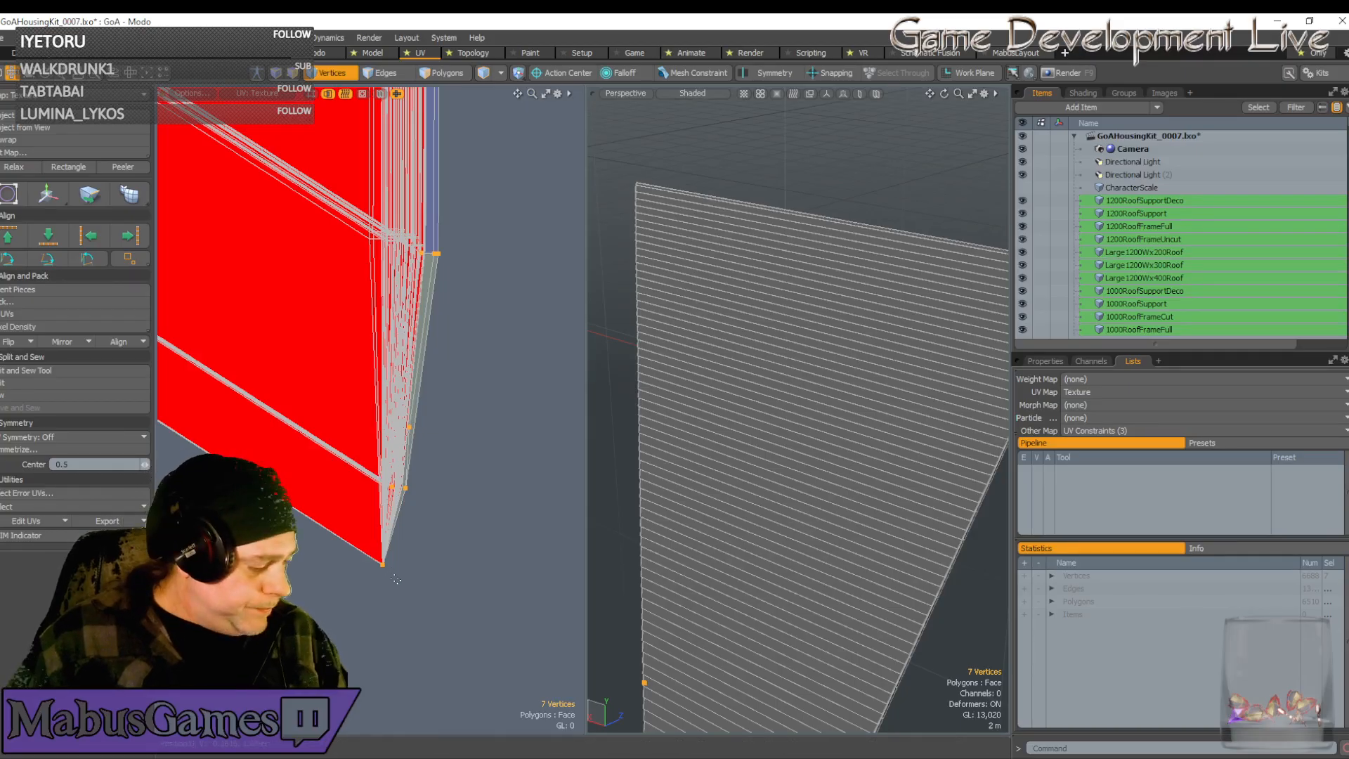
right_click_drag(403, 584, 360, 538, "ctrl")
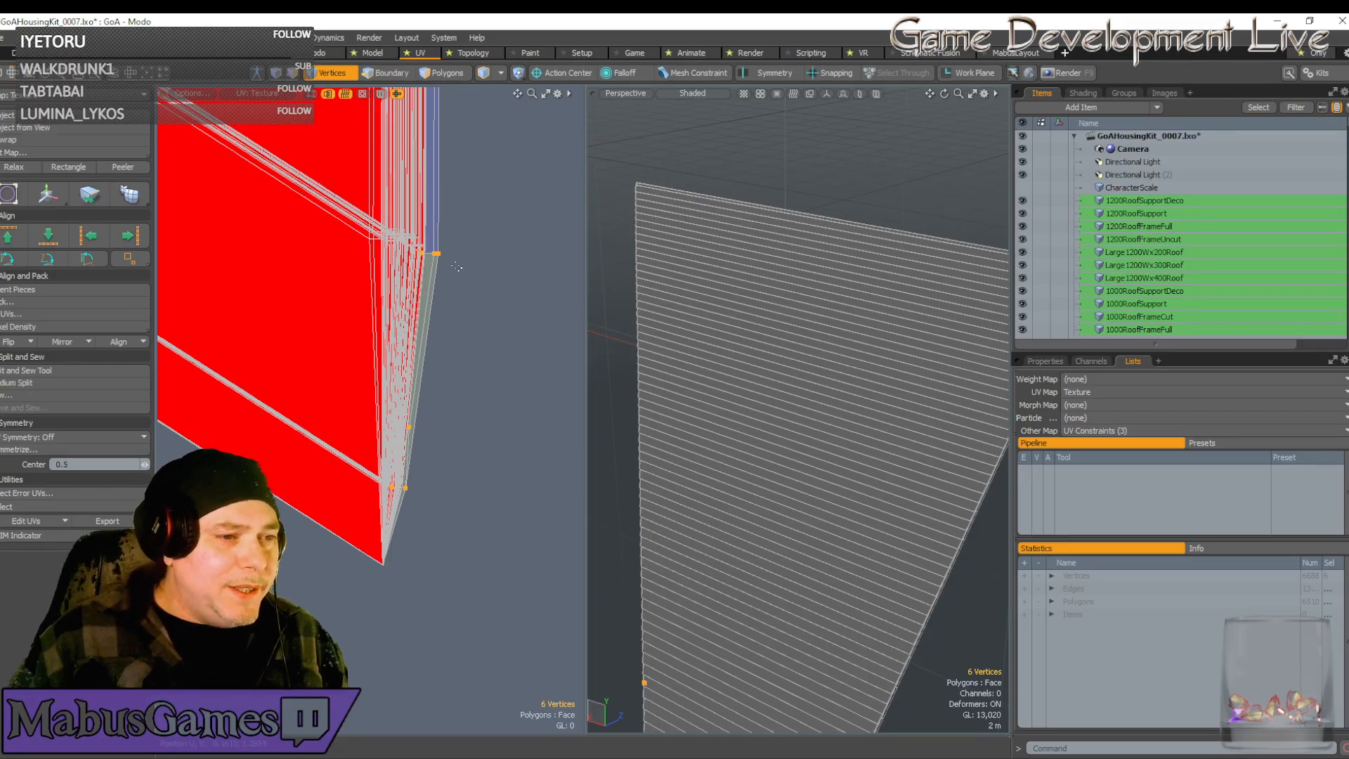
right_click_drag(456, 267, 415, 250, "ctrl")
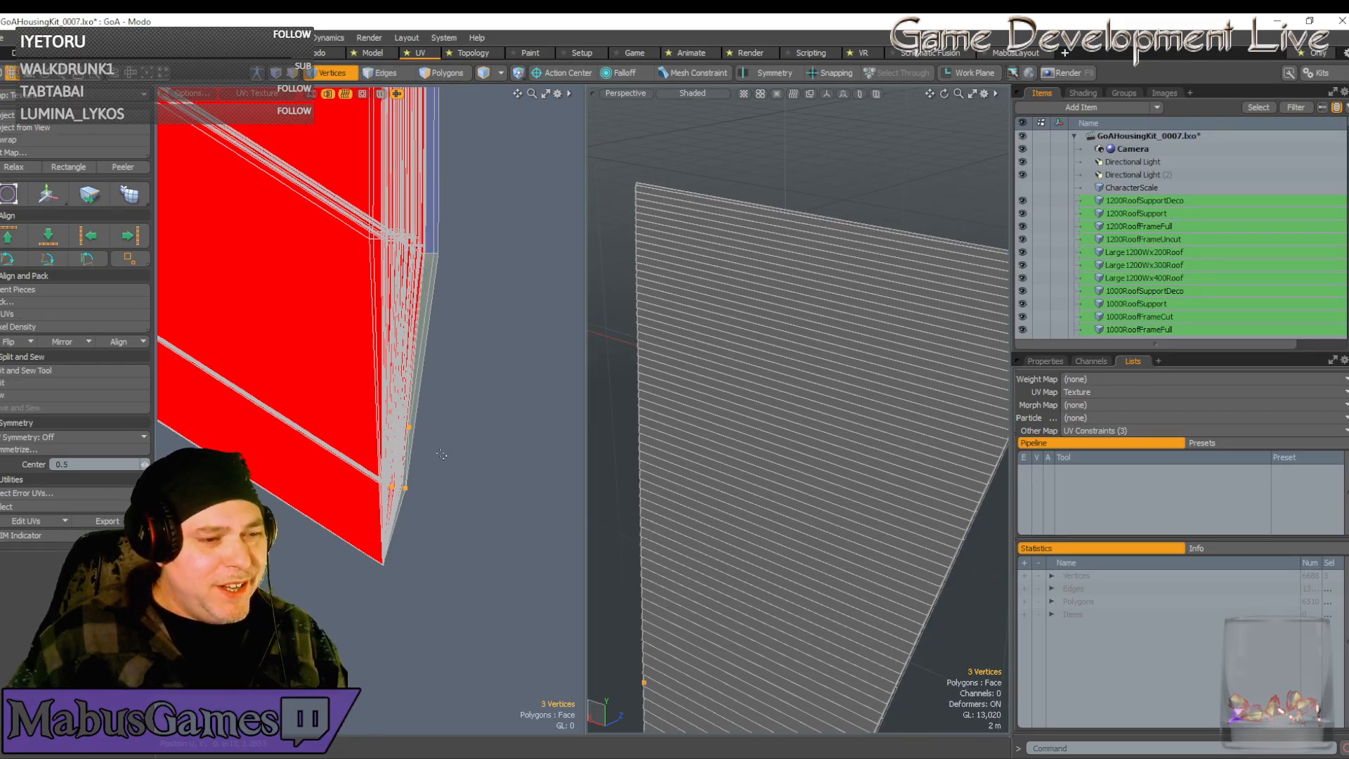
key("w")
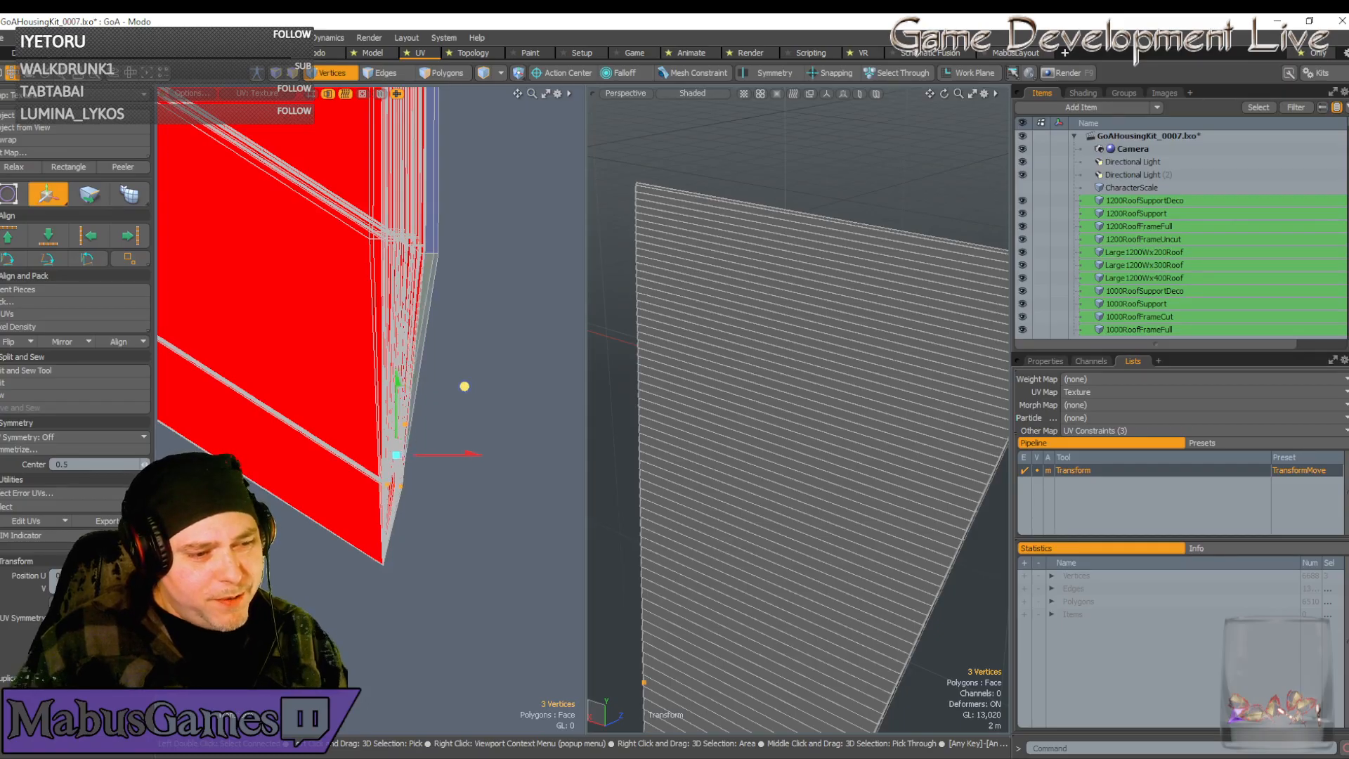
left_click_drag(465, 386, 466, 384)
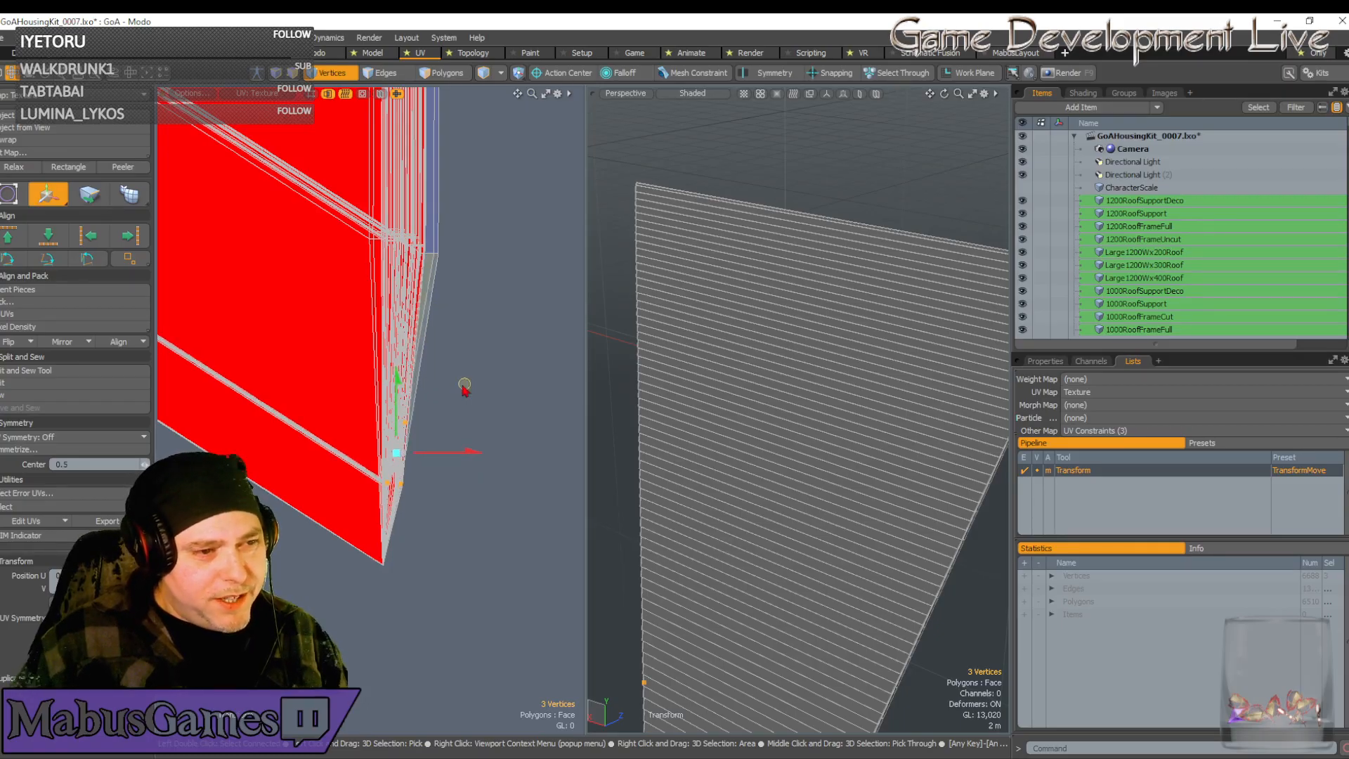
key("space")
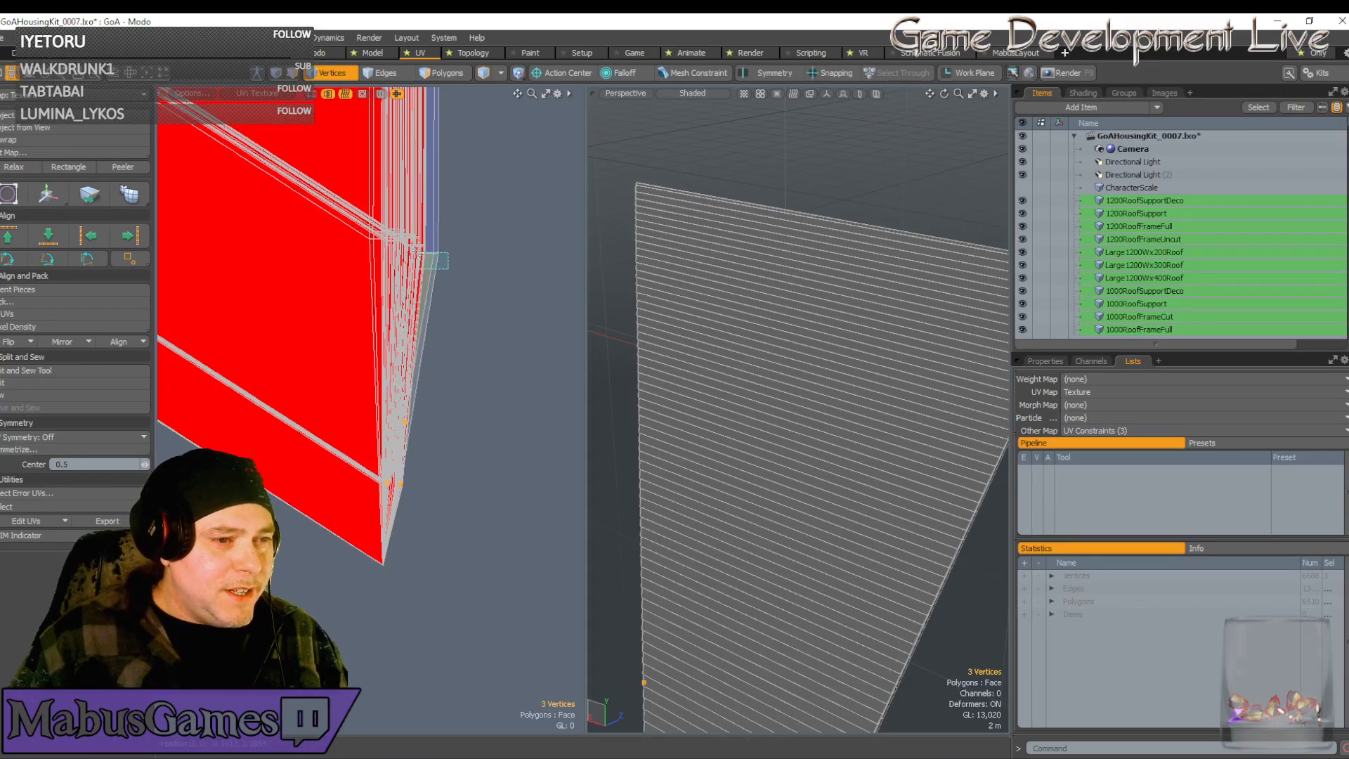
key("w")
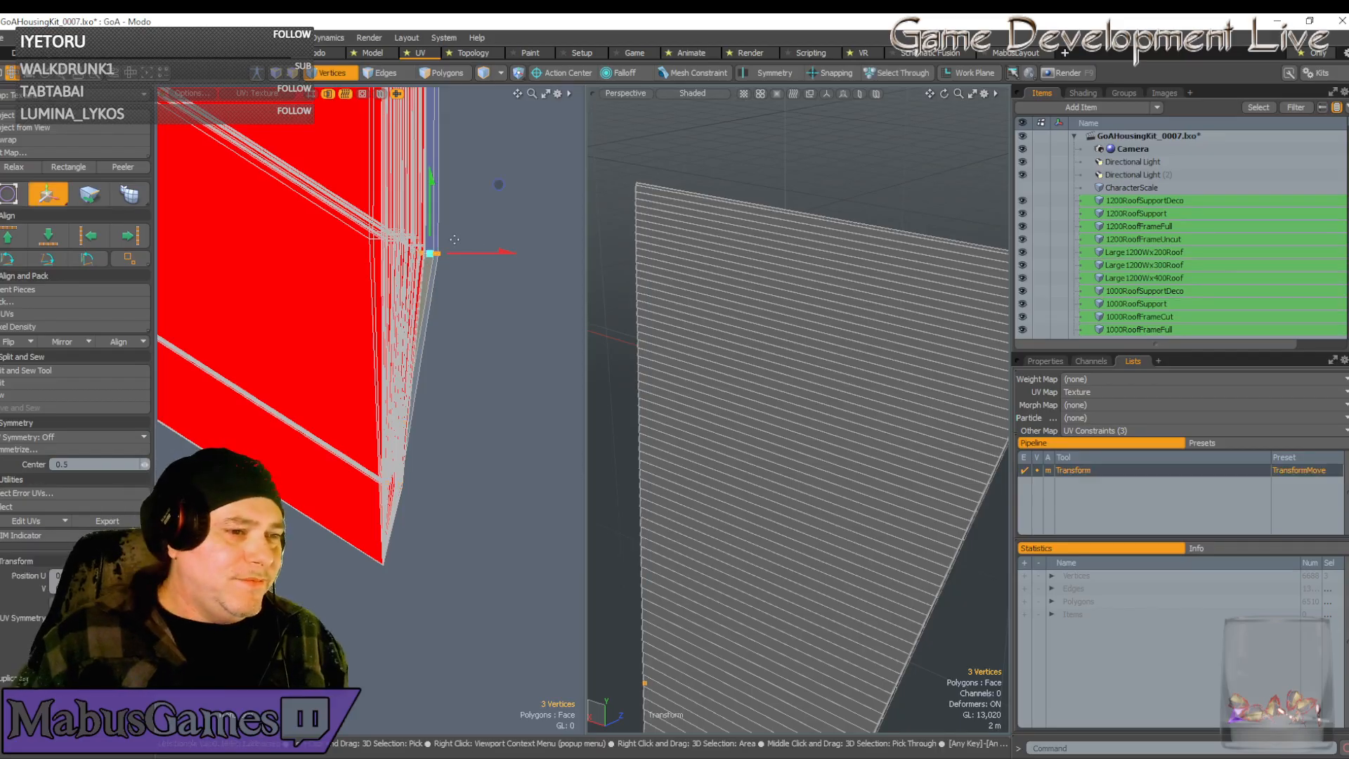
left_click_drag(496, 184, 484, 177)
scroll(409, 311, "down", 5)
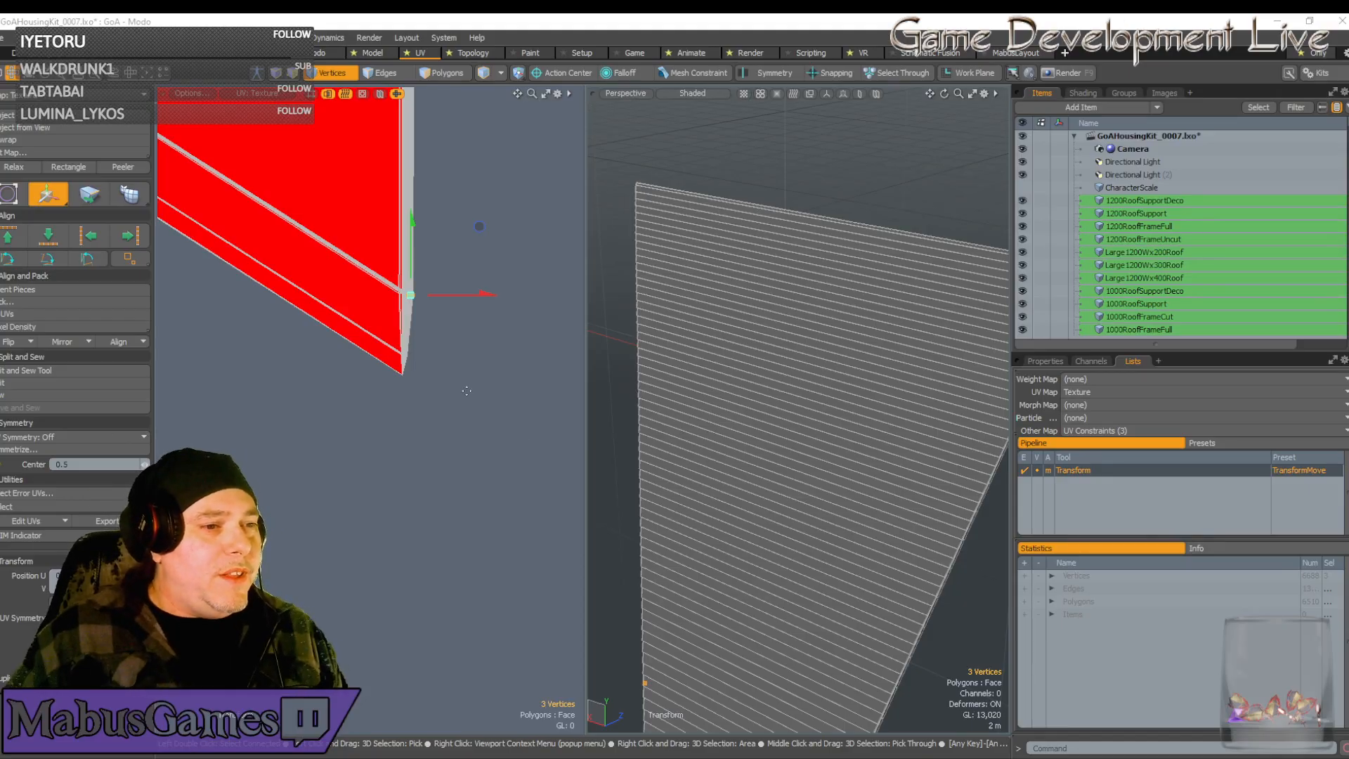
Drag the chevron centre tip vertices downward, then nudge them slightly lower
scroll(467, 391, "down", 3)
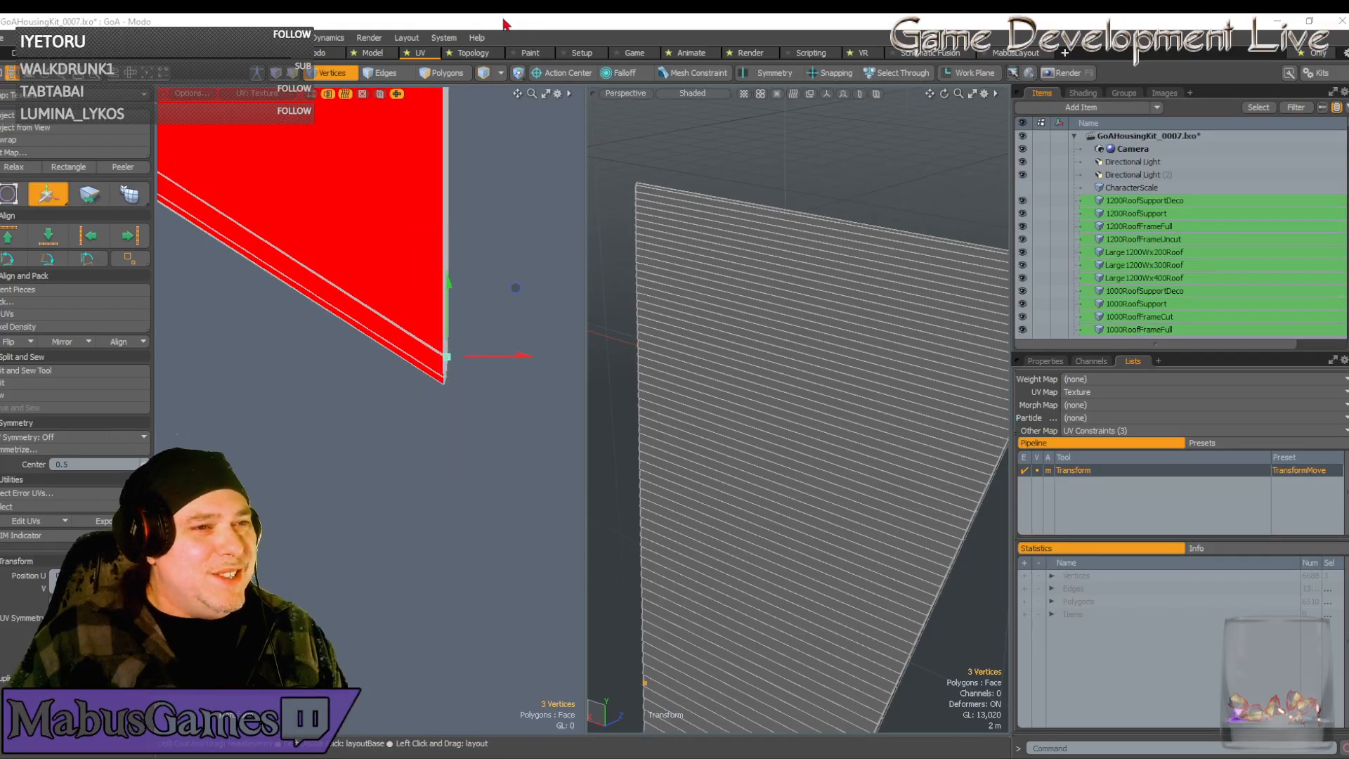
scroll(374, 313, "up", 3)
scroll(373, 313, "down", 10)
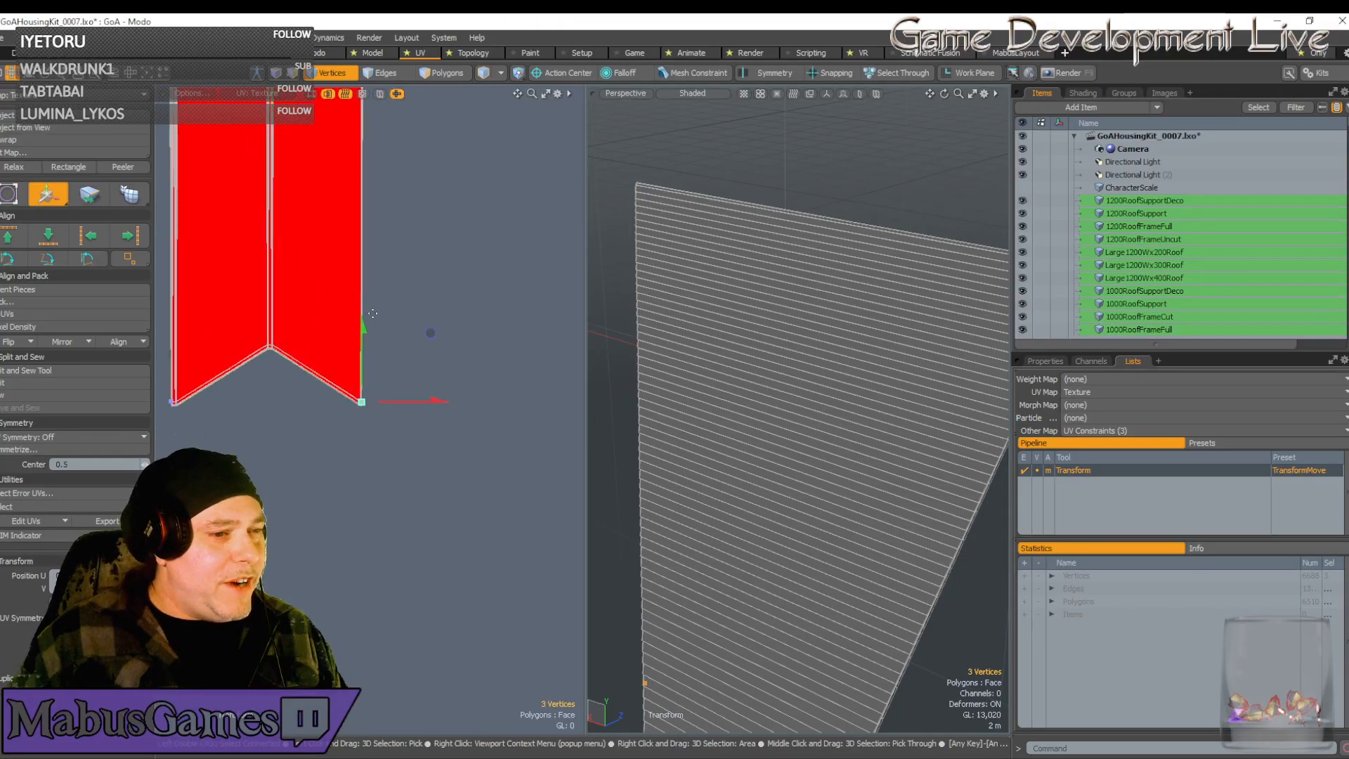
scroll(373, 313, "down", 5)
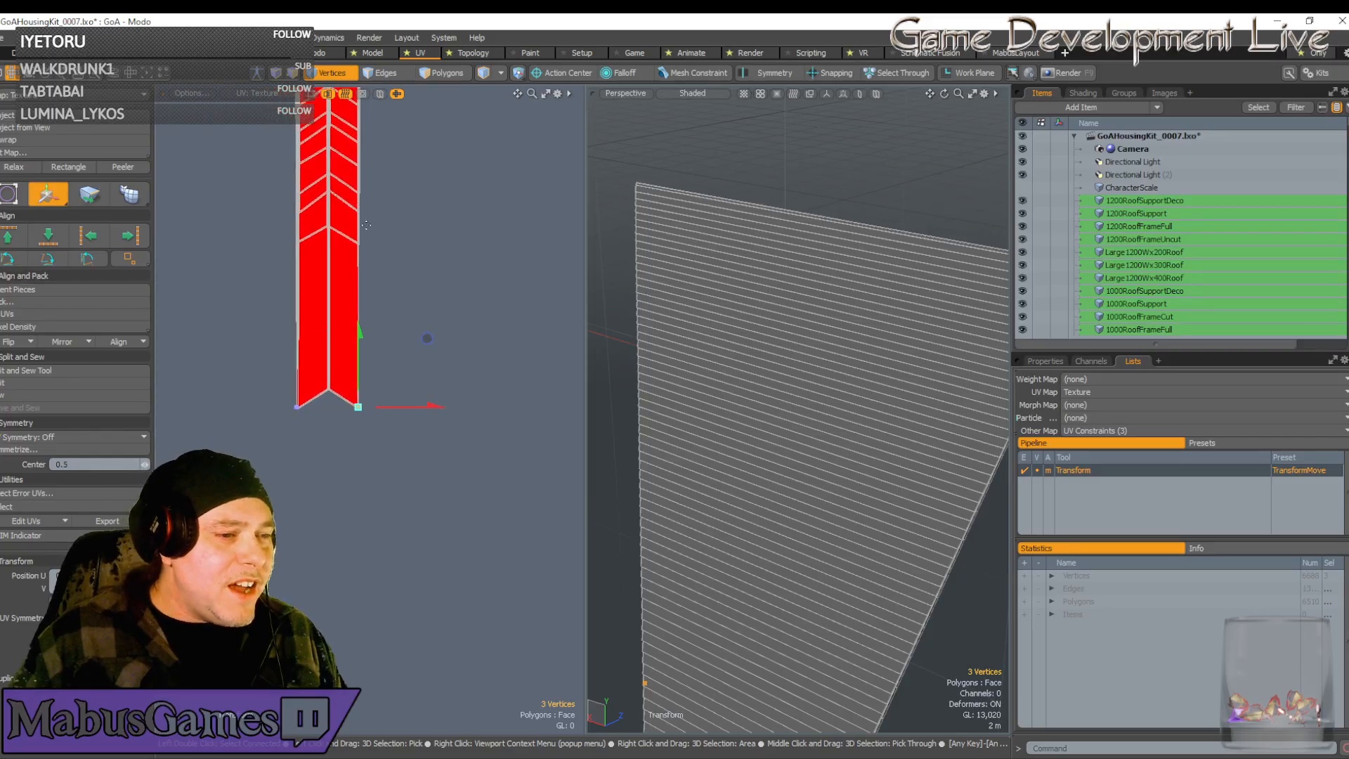
key("space")
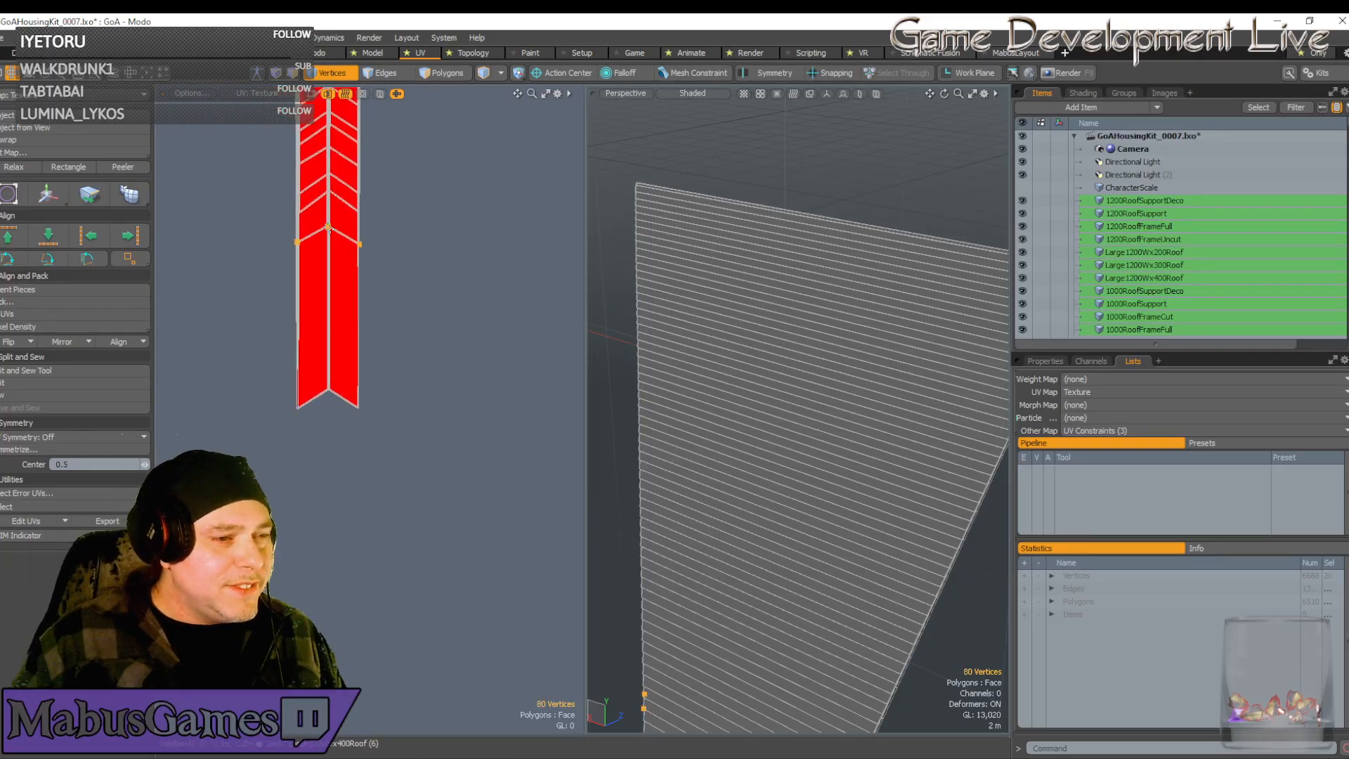
key("w")
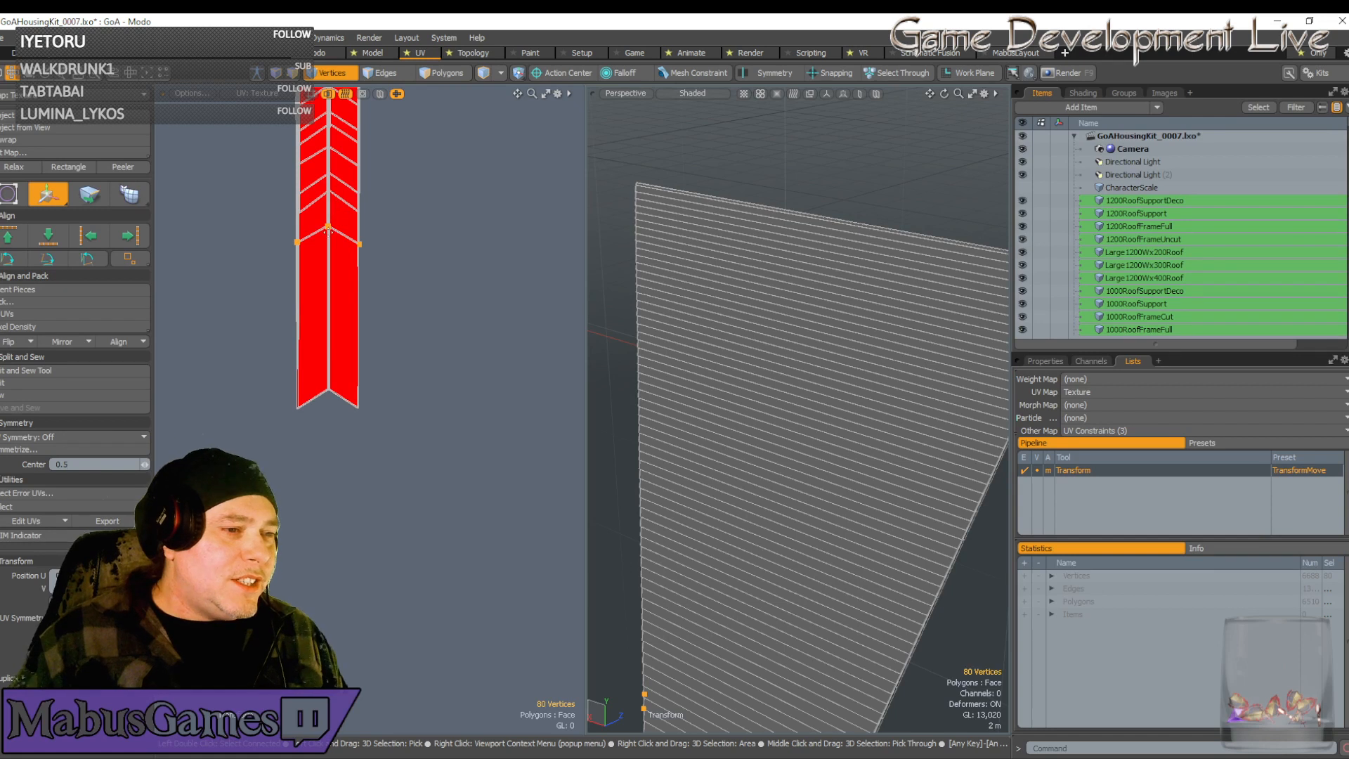
left_click_drag(328, 227, 328, 388)
left_click_drag(396, 320, 396, 328)
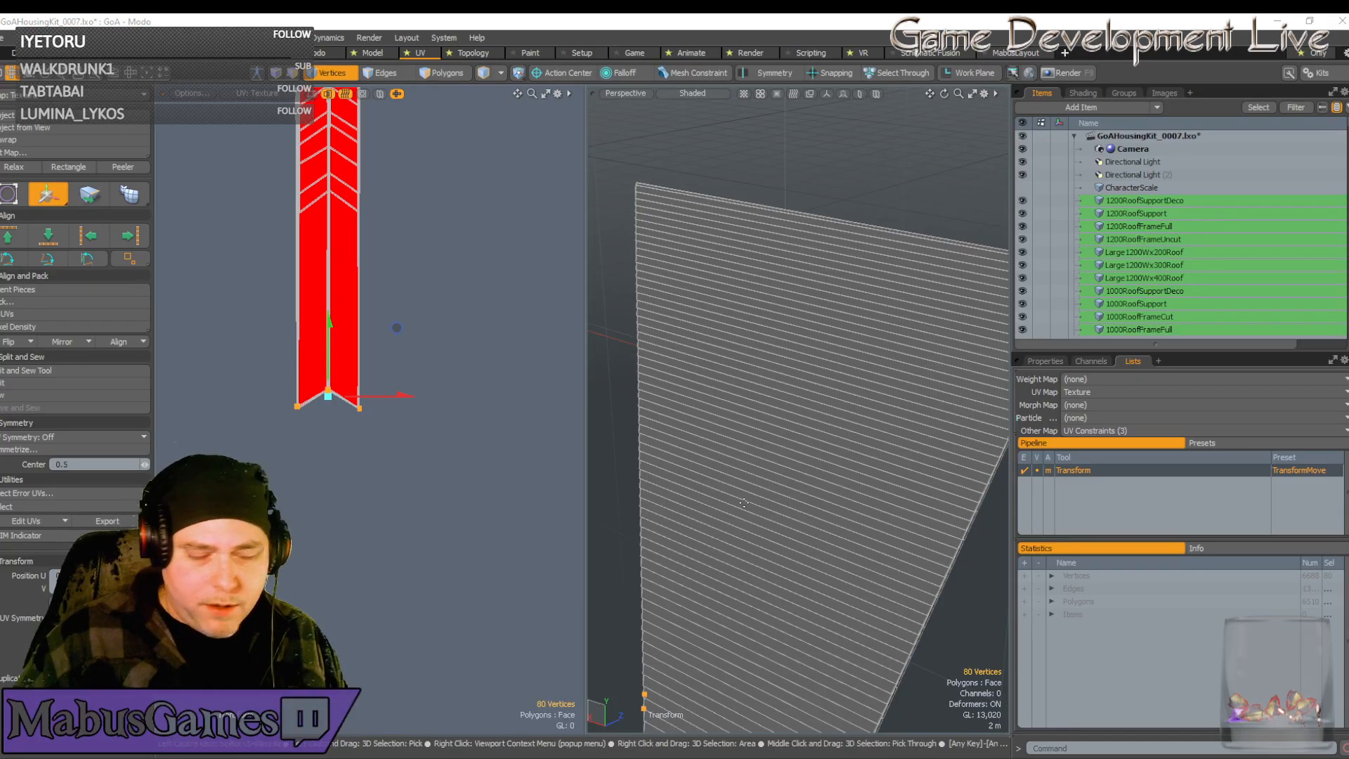
Shift the selected corner vertices right and down slightly
scroll(434, 396, "up", 6)
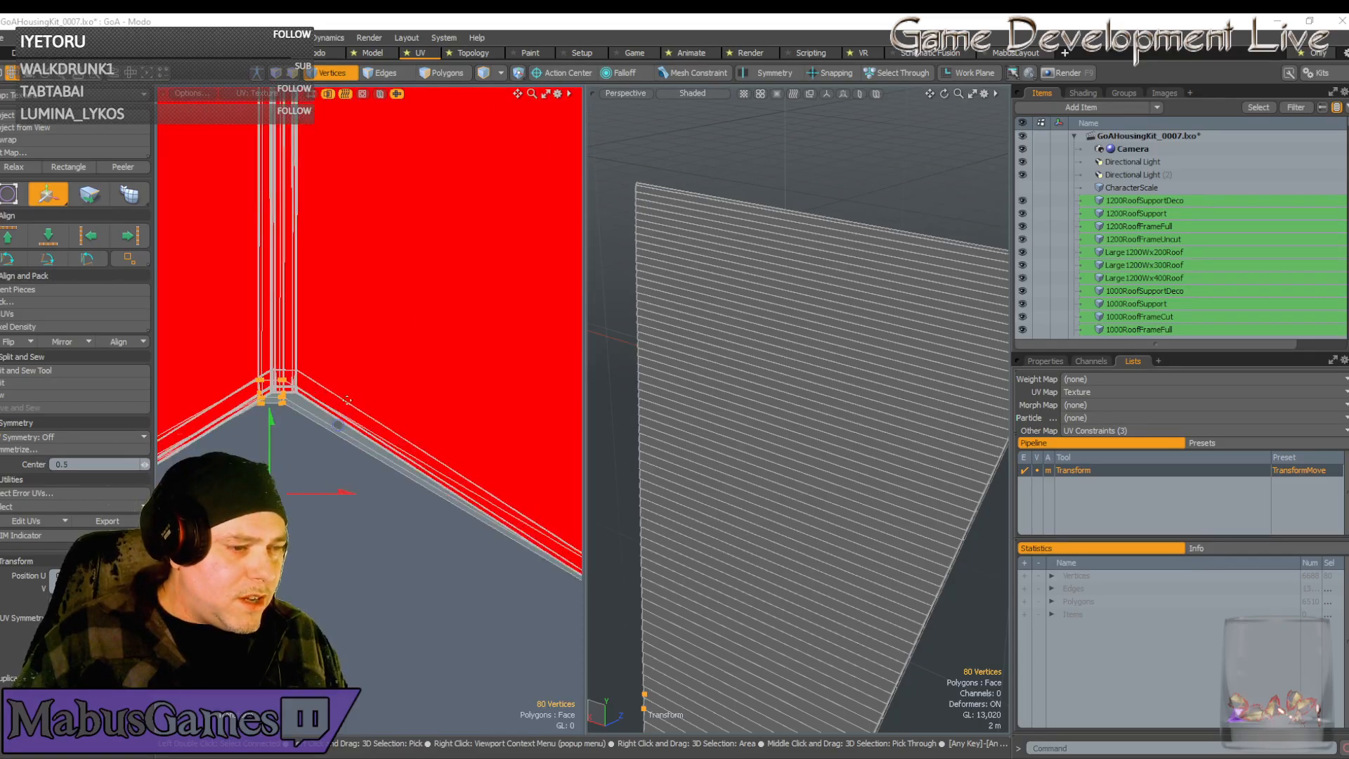
left_click_drag(338, 425, 353, 450)
scroll(354, 436, "up", 4)
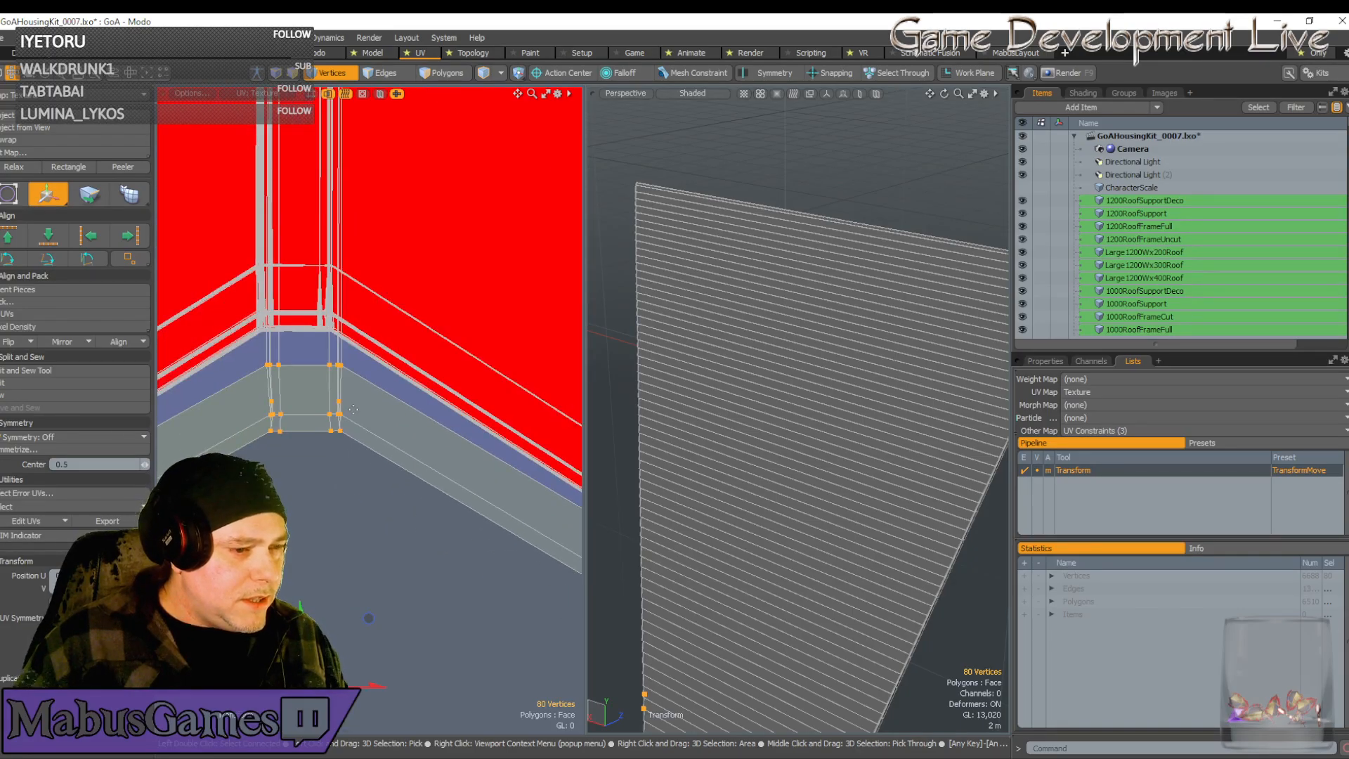
scroll(288, 481, "up", 3)
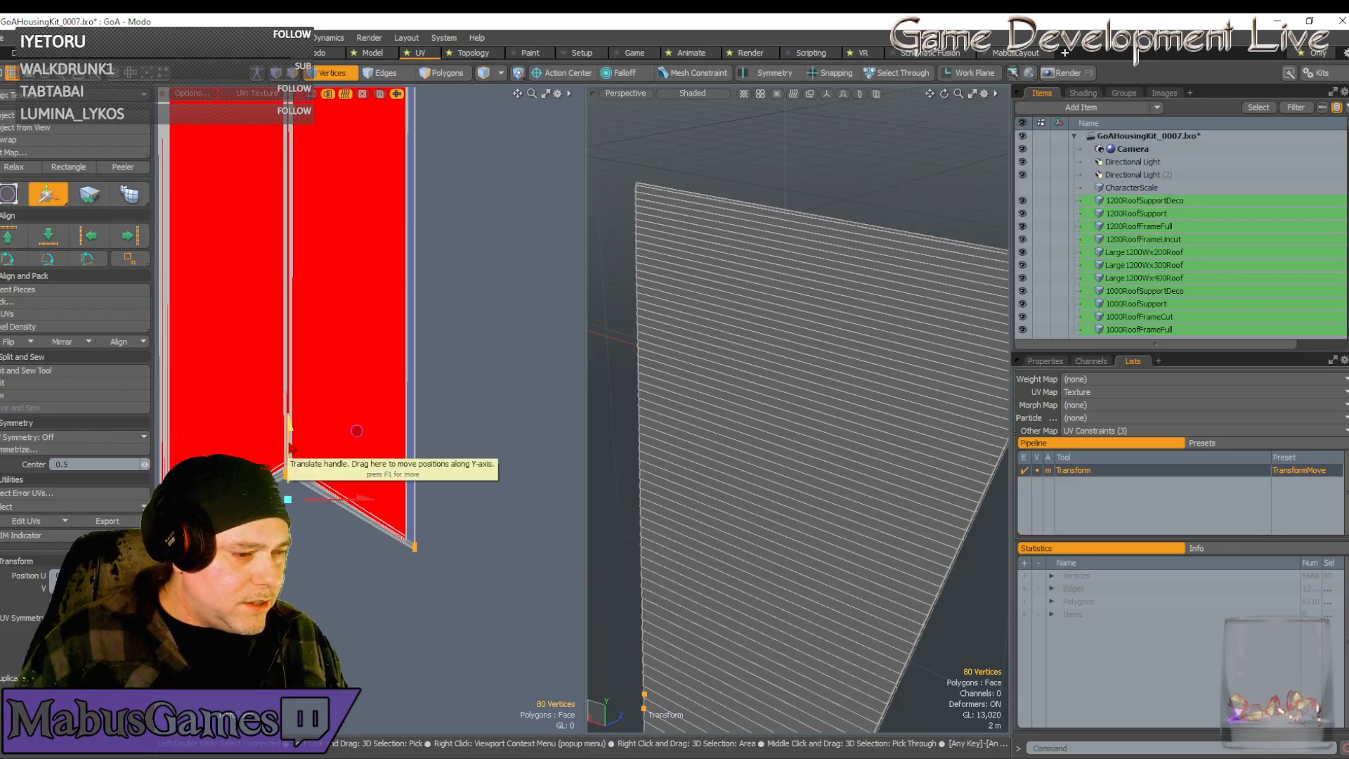
left_click_drag(288, 443, 289, 452)
Select only the six corner vertices and shift them slightly left
scroll(357, 439, "down", 2)
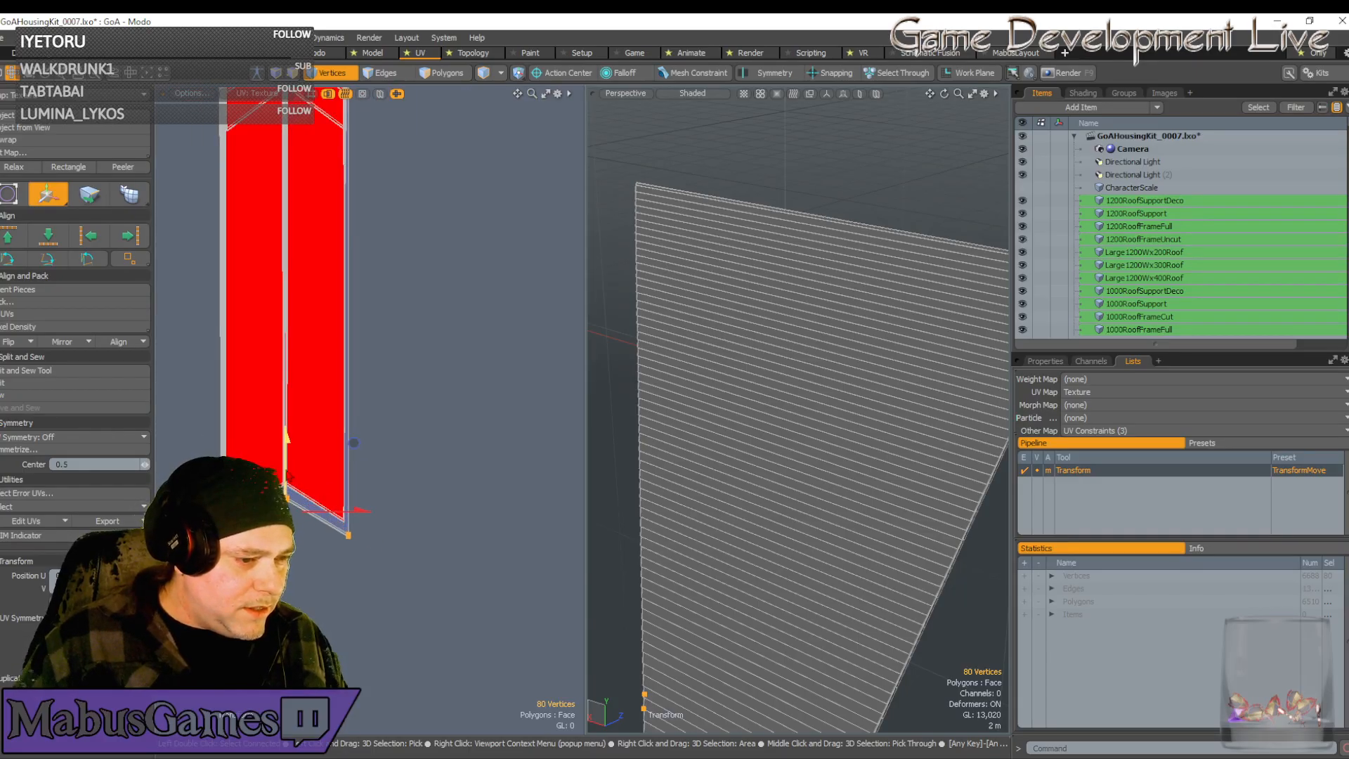
scroll(353, 436, "up", 5)
scroll(295, 521, "up", 2)
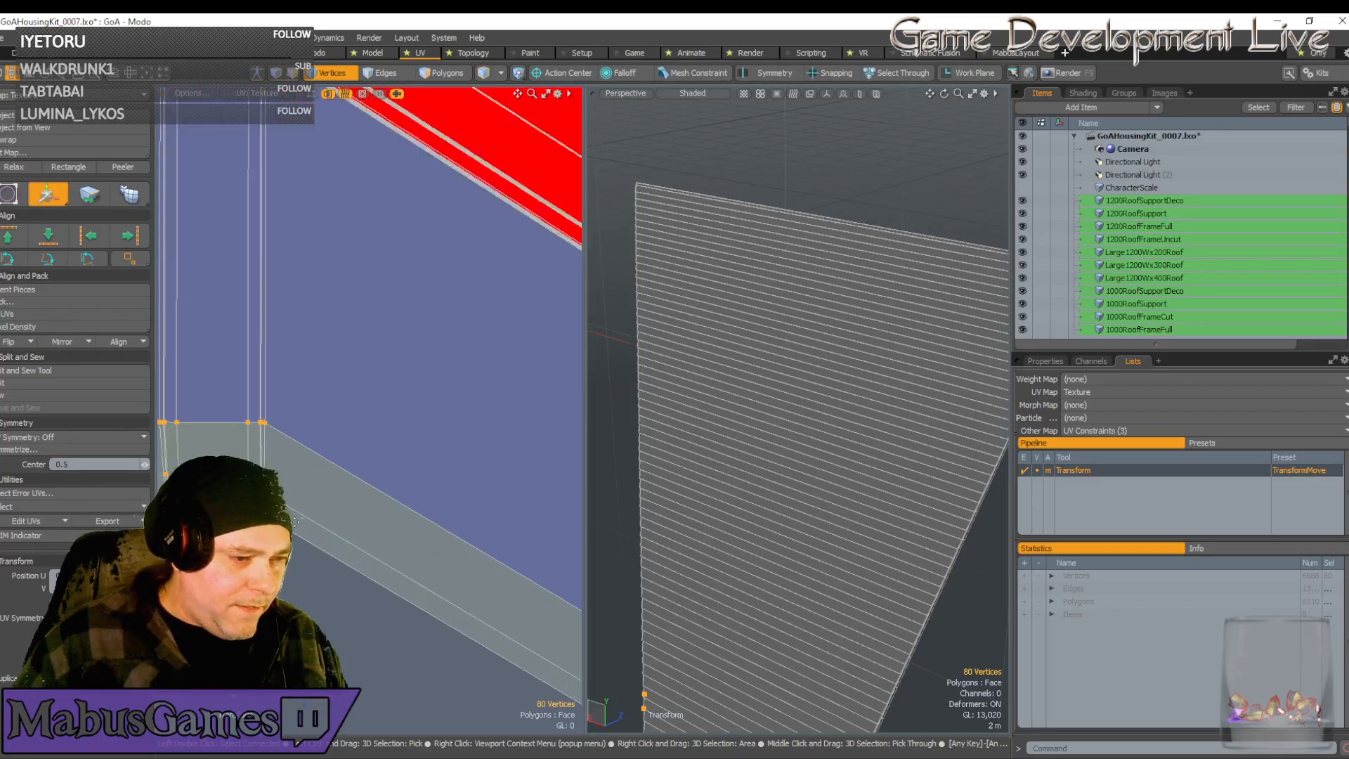
scroll(295, 520, "down", 2)
scroll(222, 508, "up", 3)
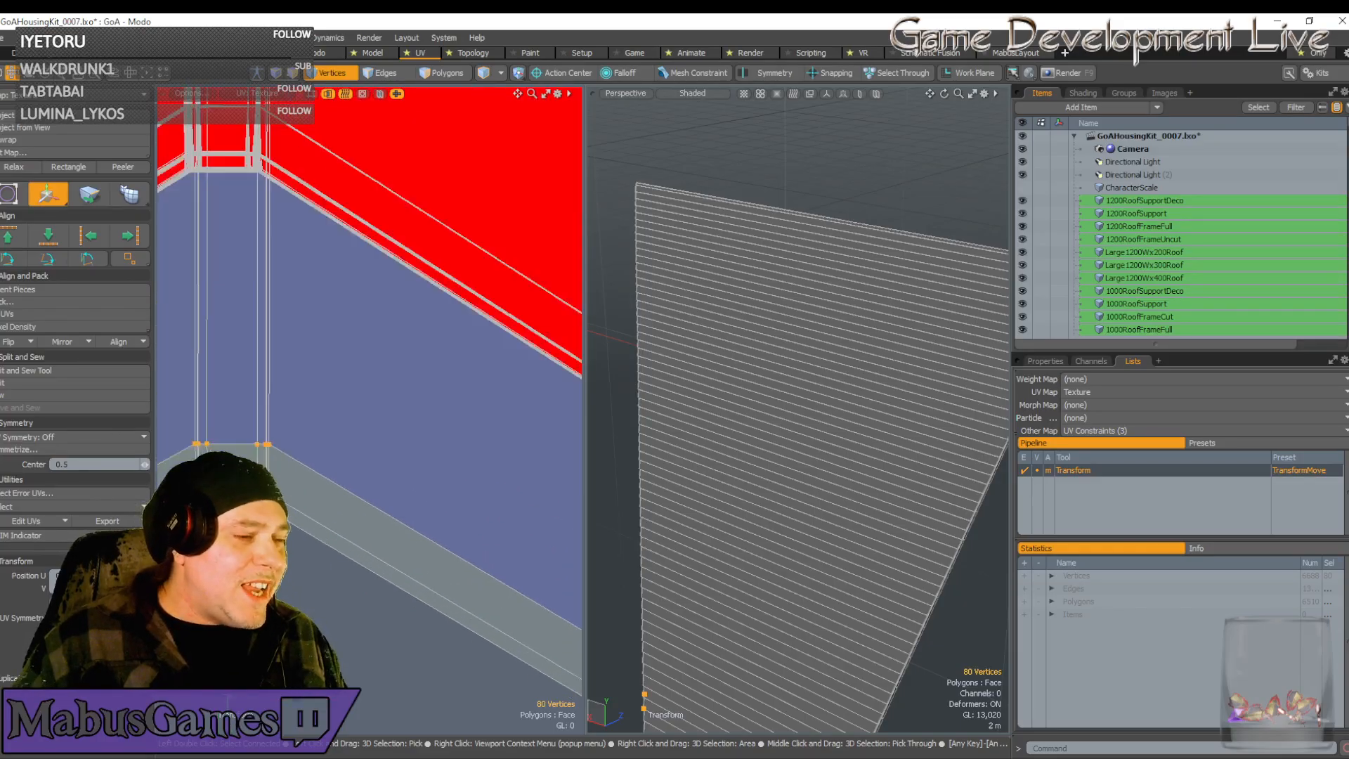
scroll(382, 413, "up", 3)
left_click_drag(382, 413, 703, 450, "alt")
key("space")
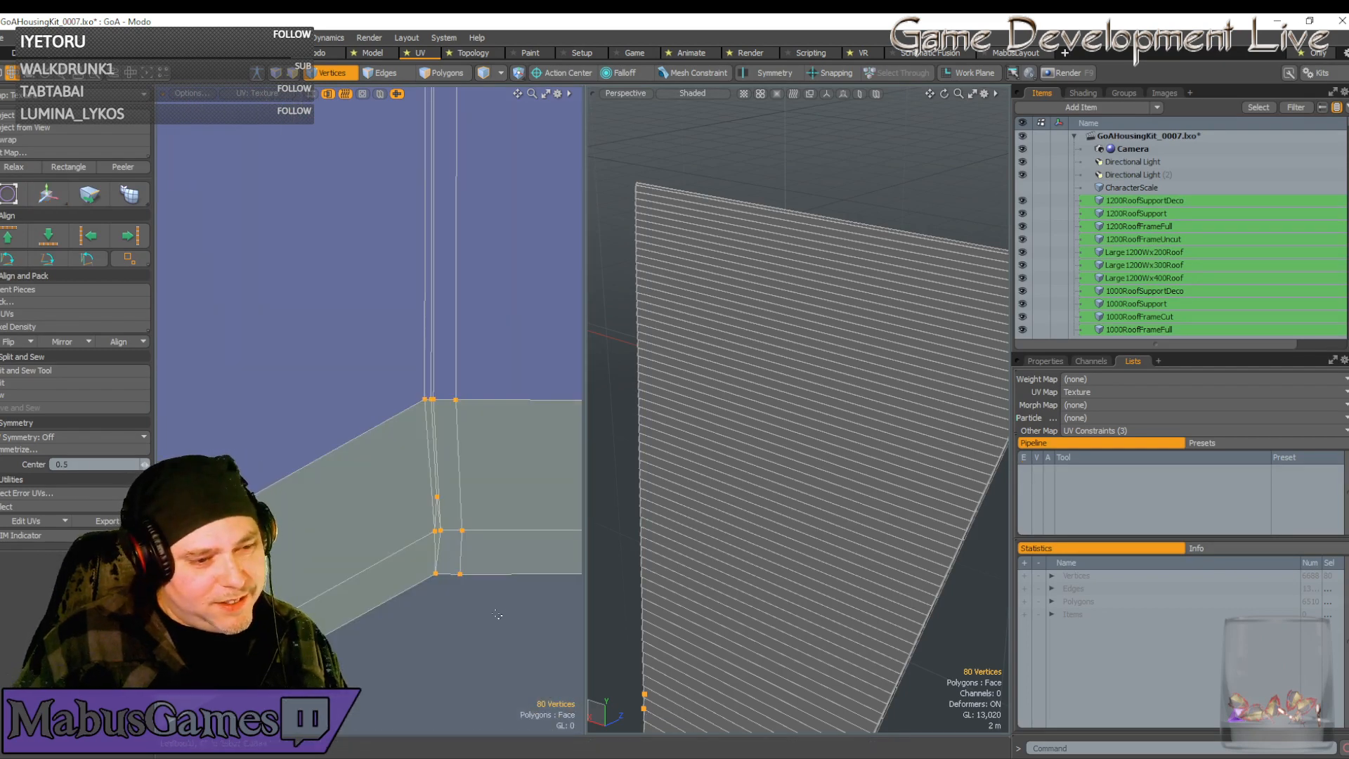
left_click_drag(496, 614, 401, 475)
key("w")
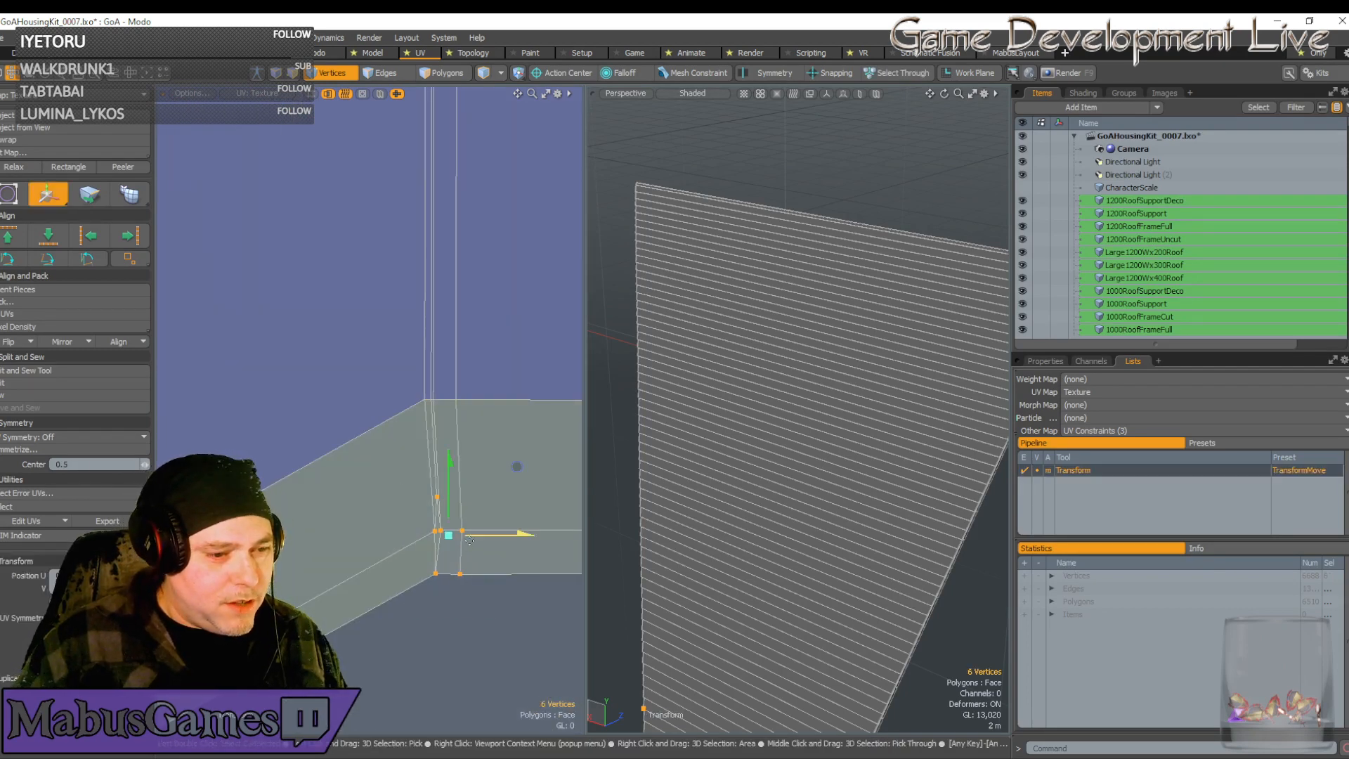
left_click_drag(494, 541, 488, 541)
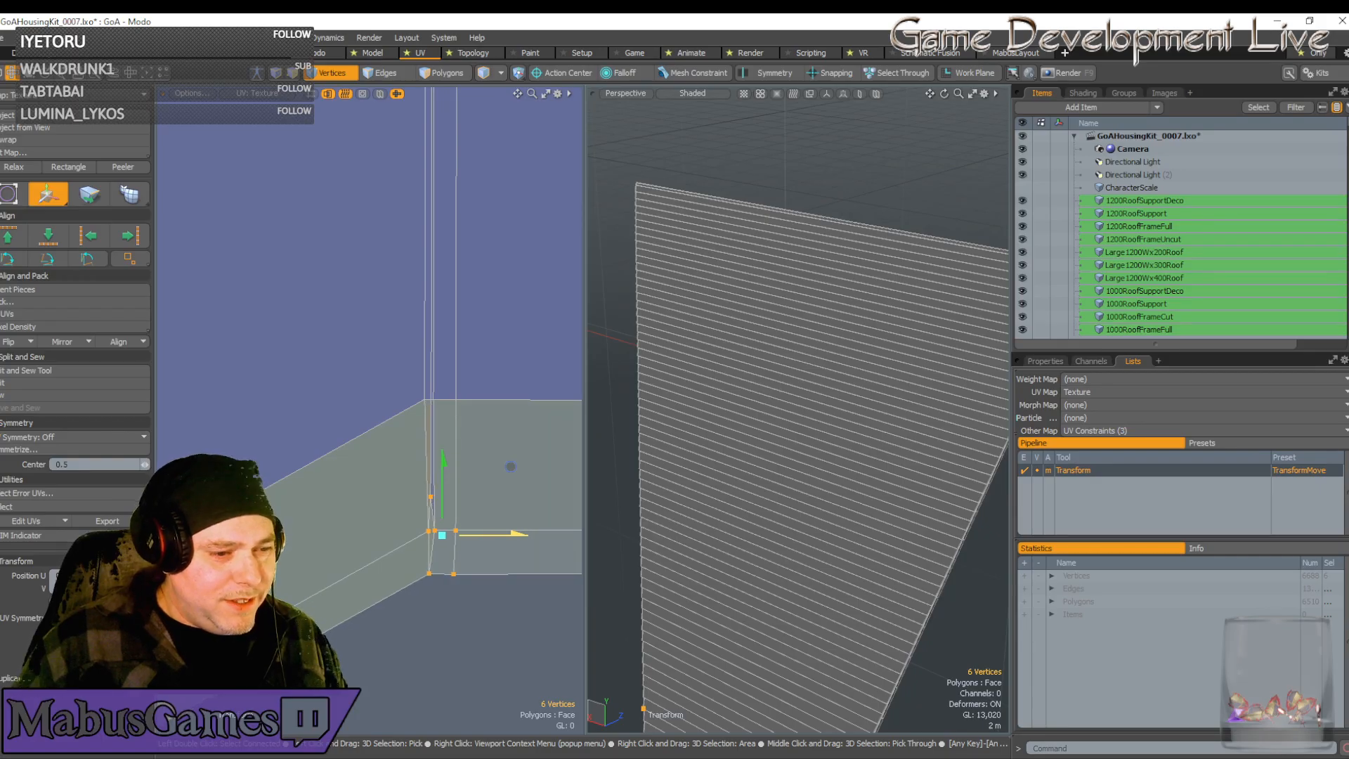
key("space")
Select the vertices at the wall-corner strip ends and raise them onto the corner
scroll(438, 496, "up", 5)
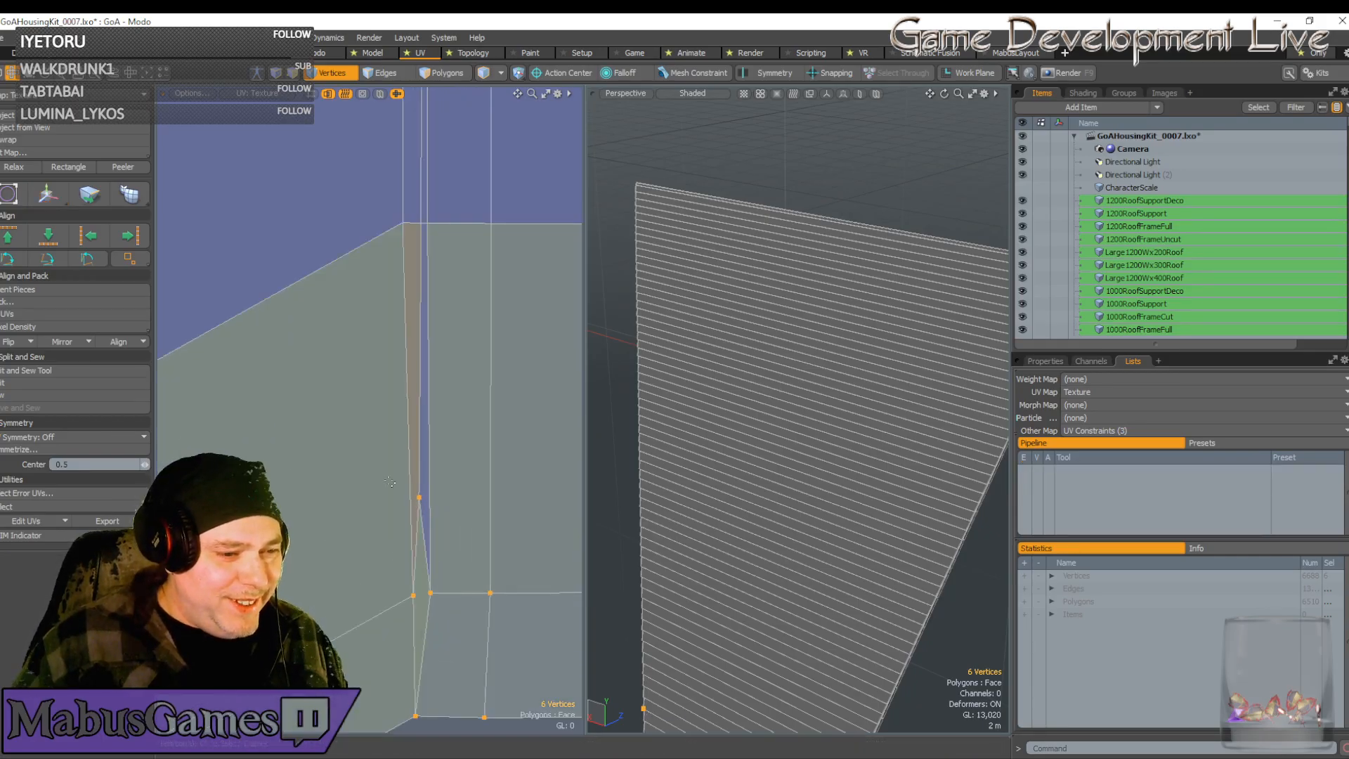
left_click_drag(381, 476, 414, 500)
key("w")
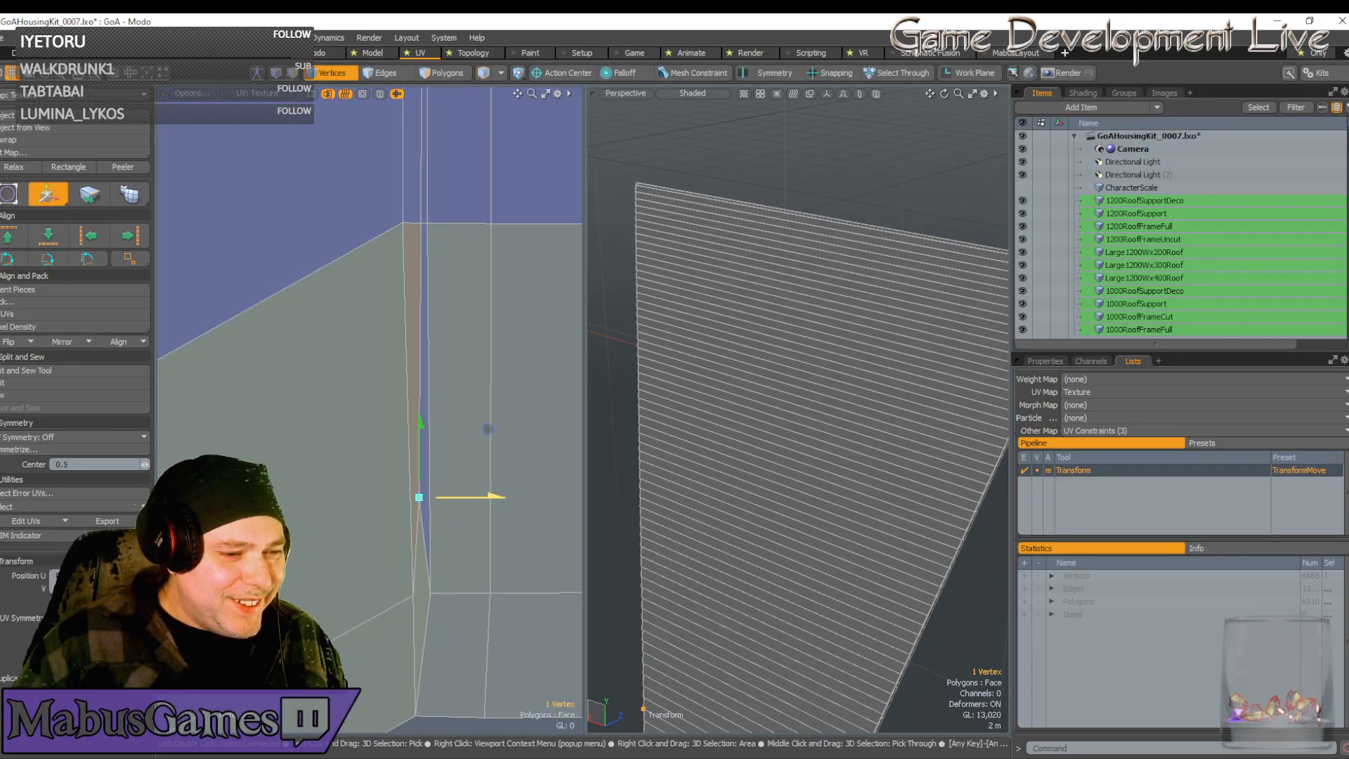
scroll(453, 518, "down", 7)
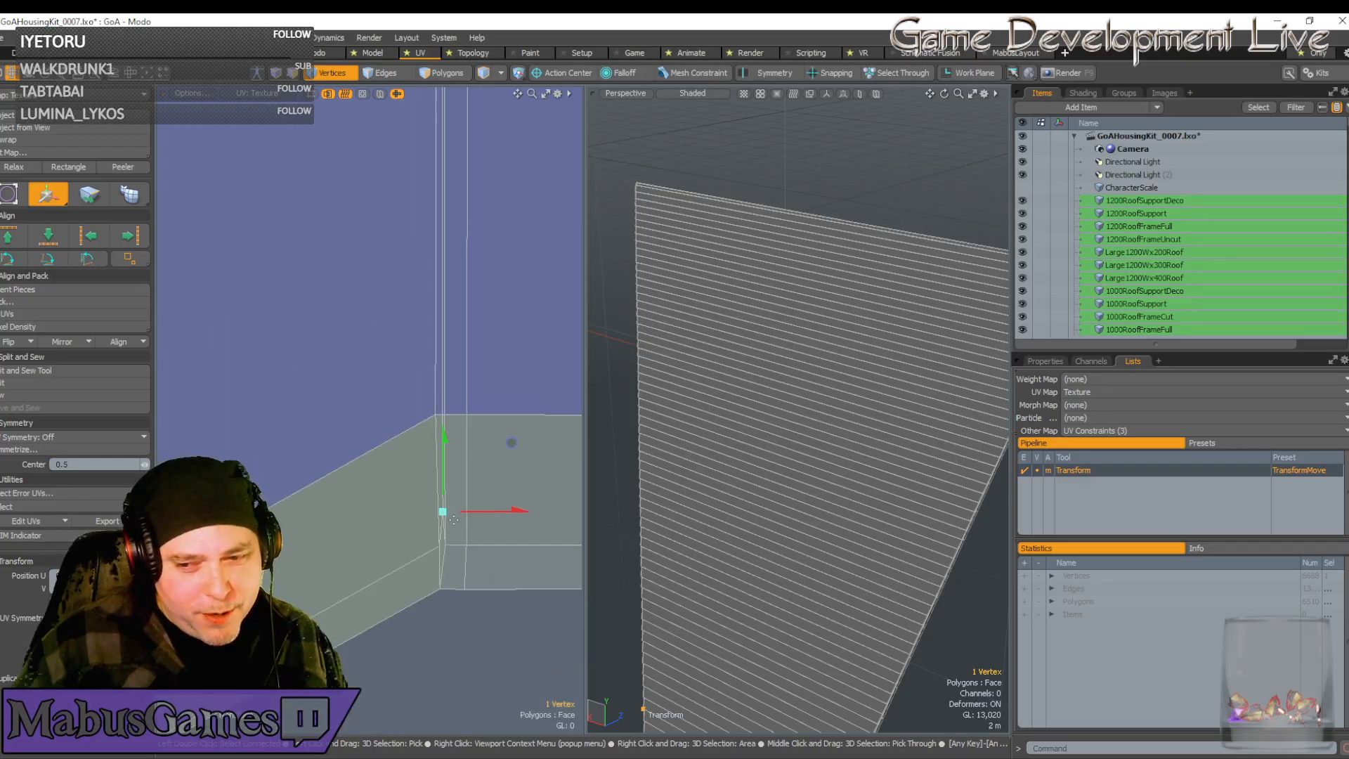
scroll(453, 519, "down", 3)
left_click_drag(493, 547, 376, 558, "alt")
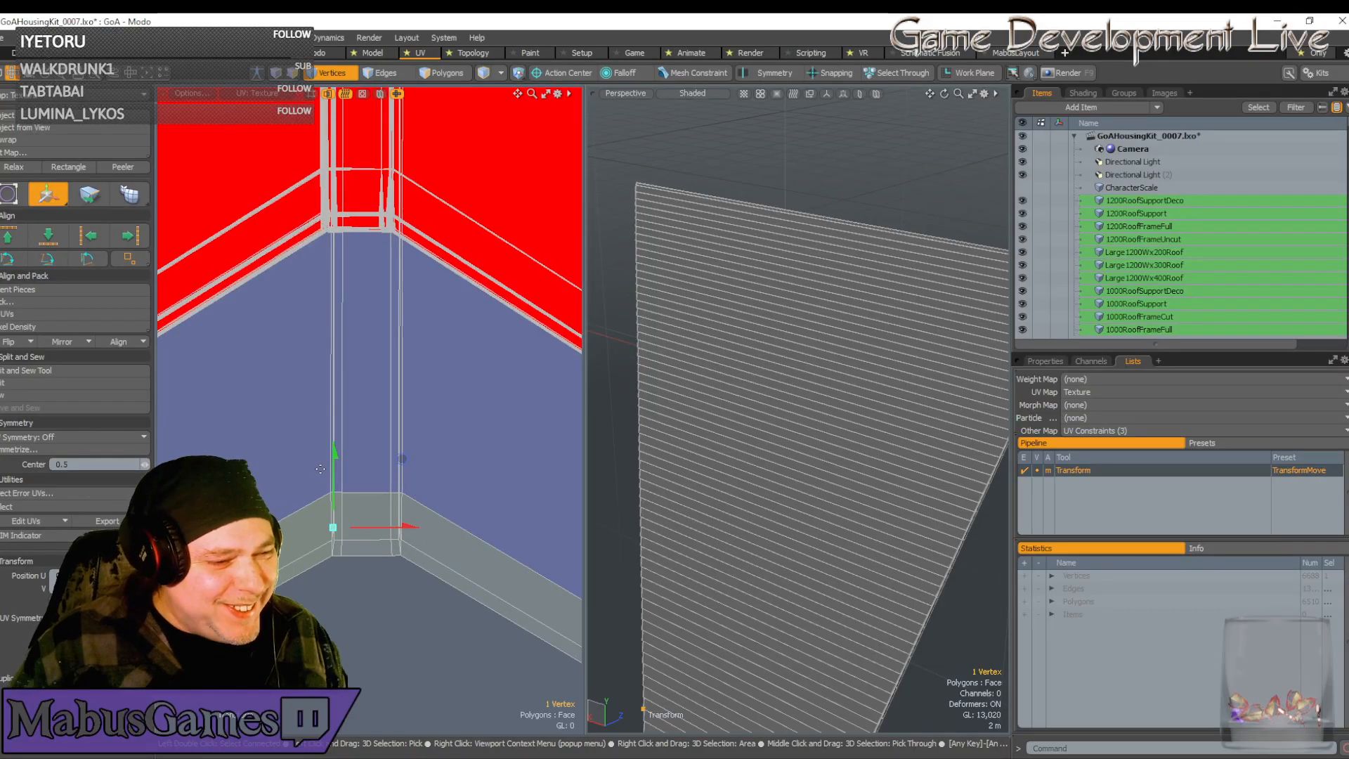
key("space")
right_click_drag(335, 466, 431, 615)
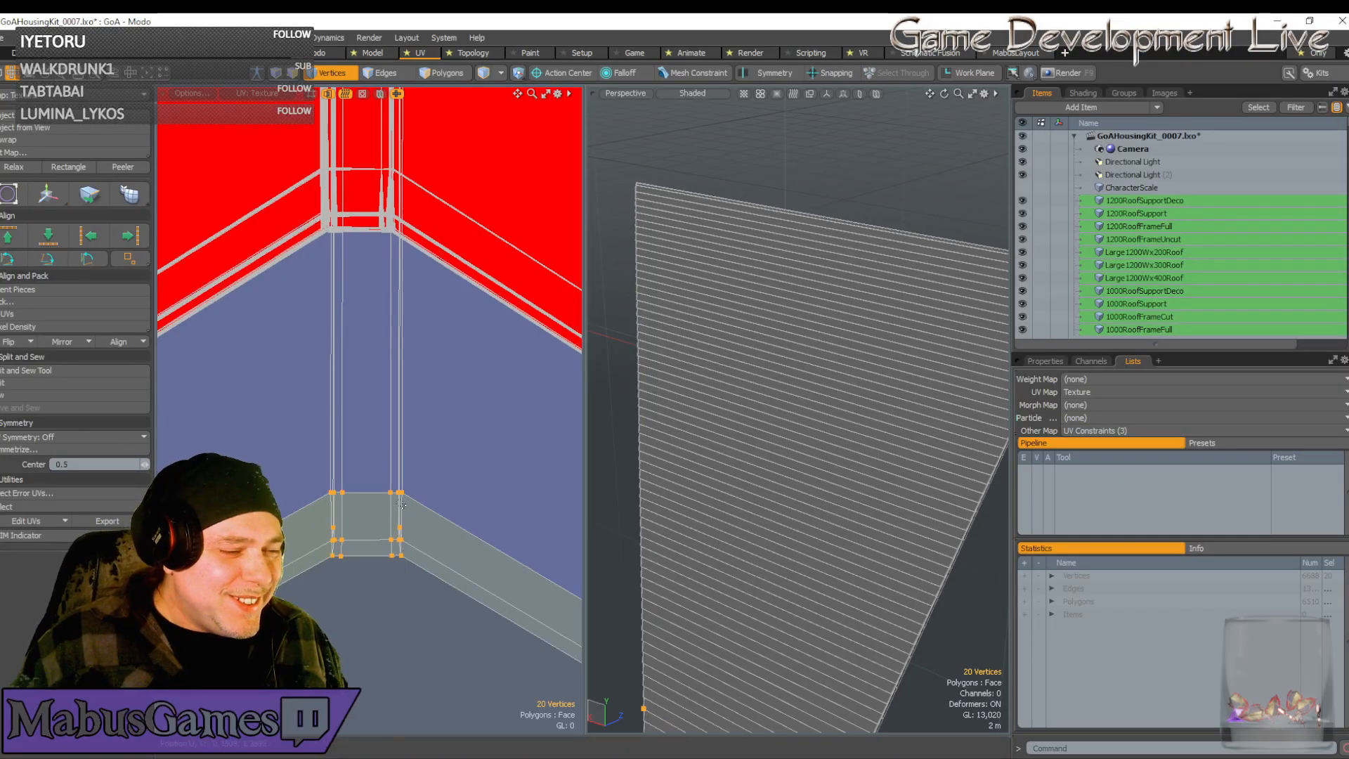
scroll(464, 502, "down", 5)
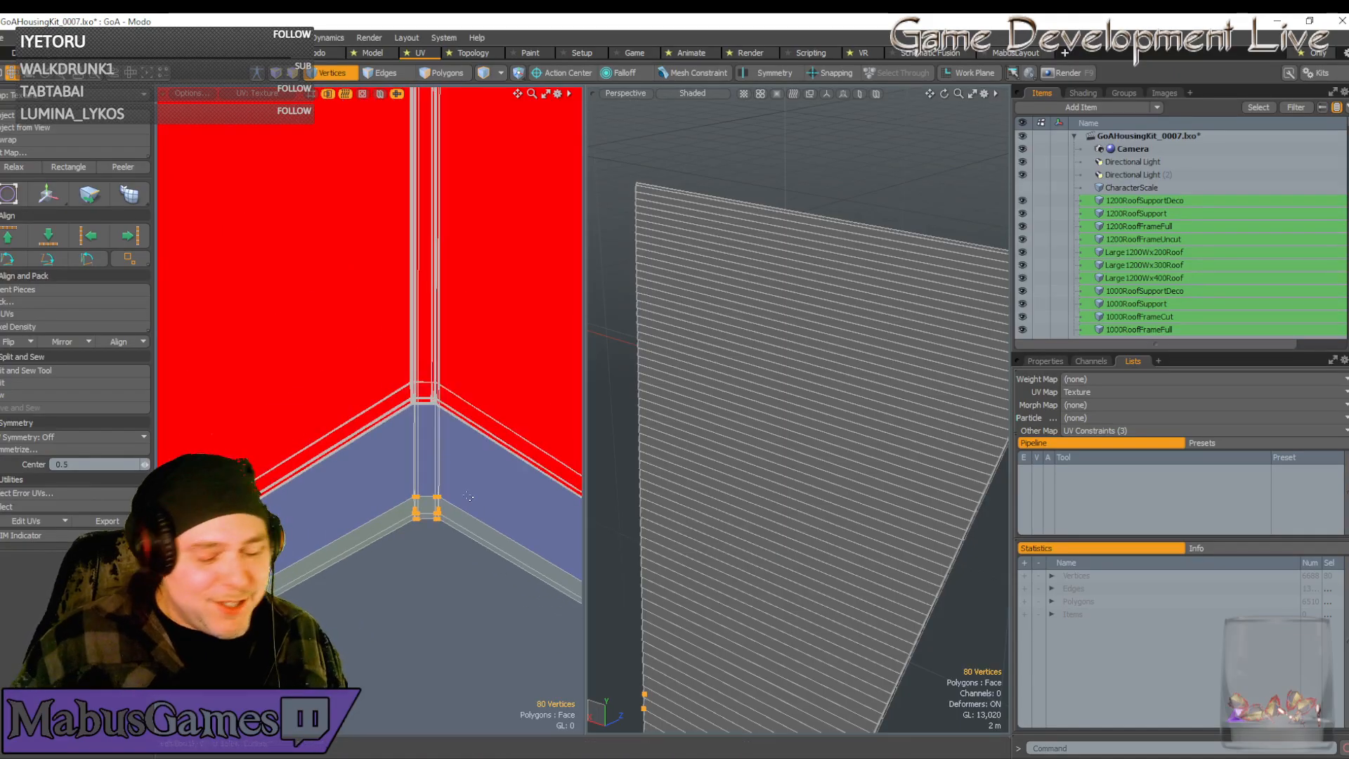
key("w")
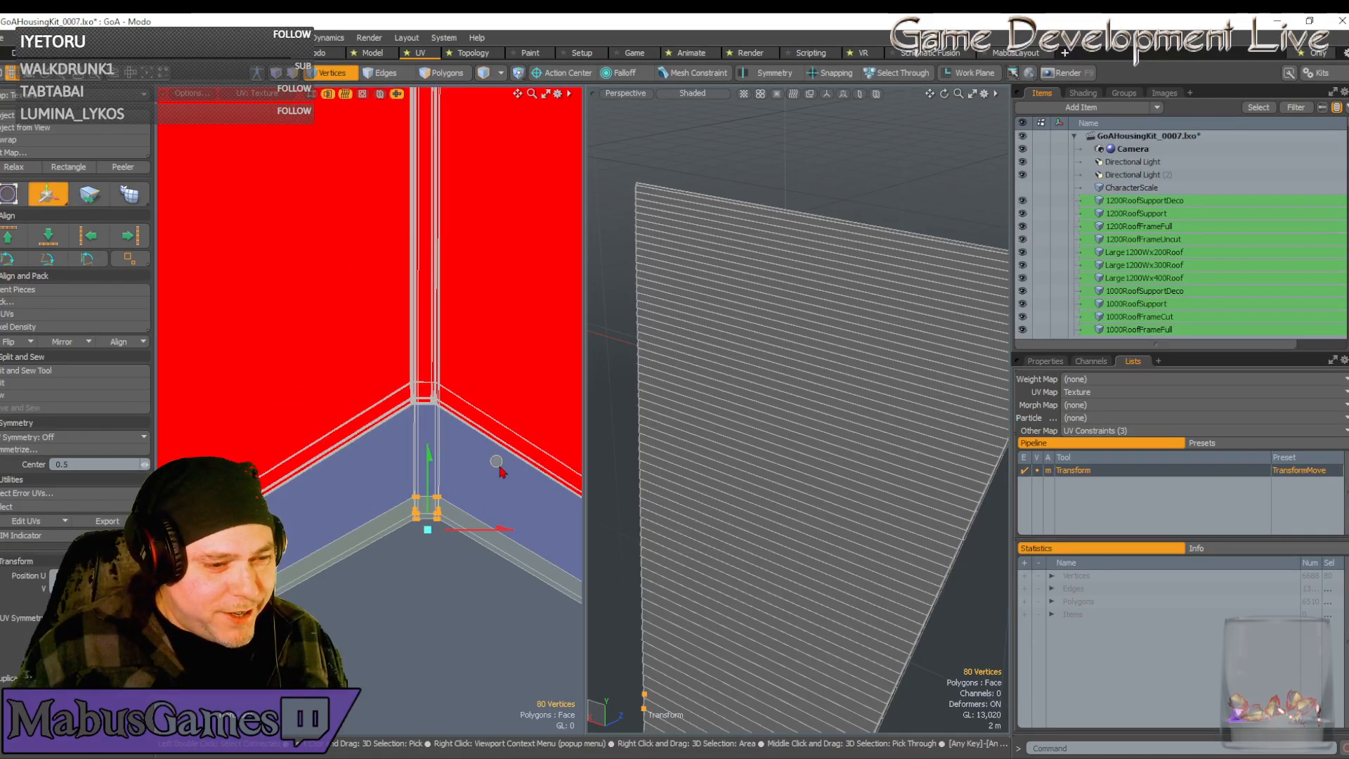
left_click_drag(499, 466, 479, 383)
scroll(430, 385, "up", 6)
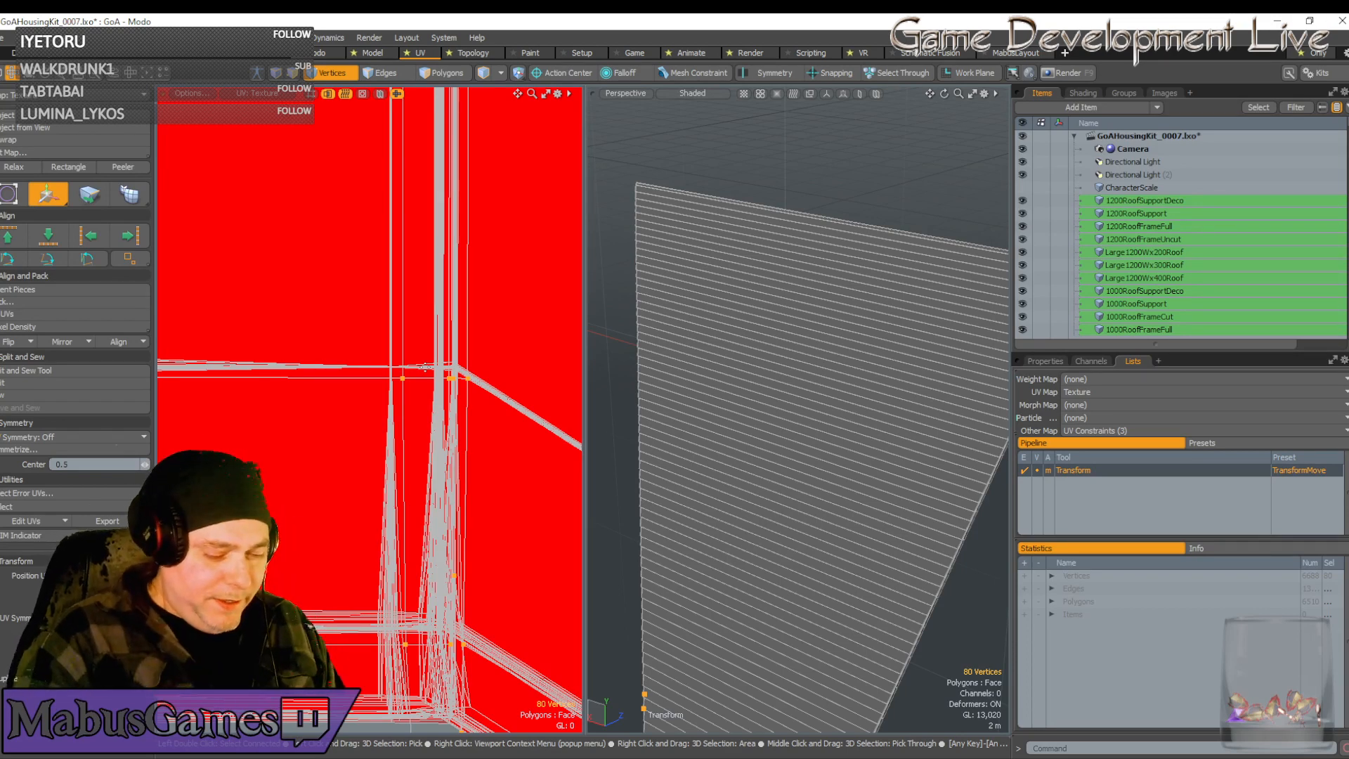
Place the selected vertex onto the corner lines and nudge it slightly left
scroll(404, 355, "up", 3)
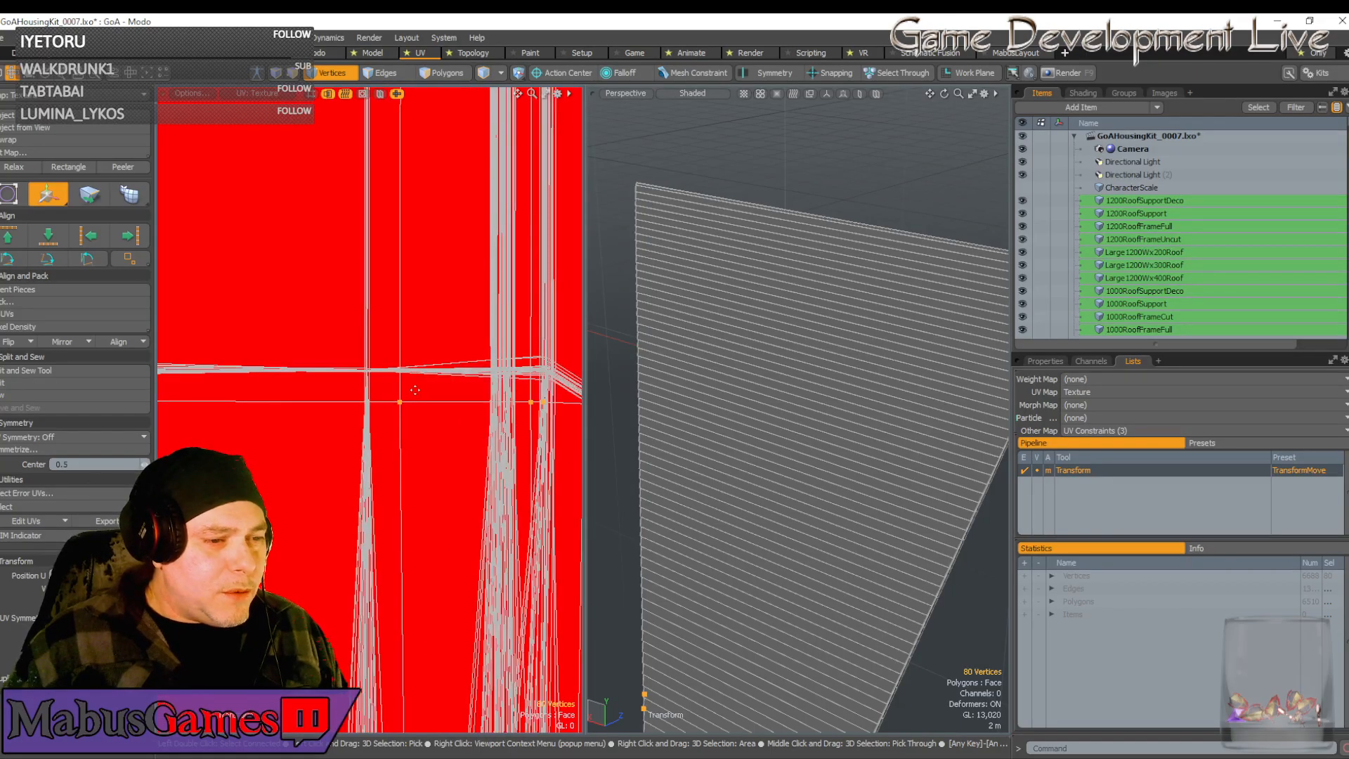
left_click_drag(479, 322, 448, 290)
scroll(373, 362, "up", 5)
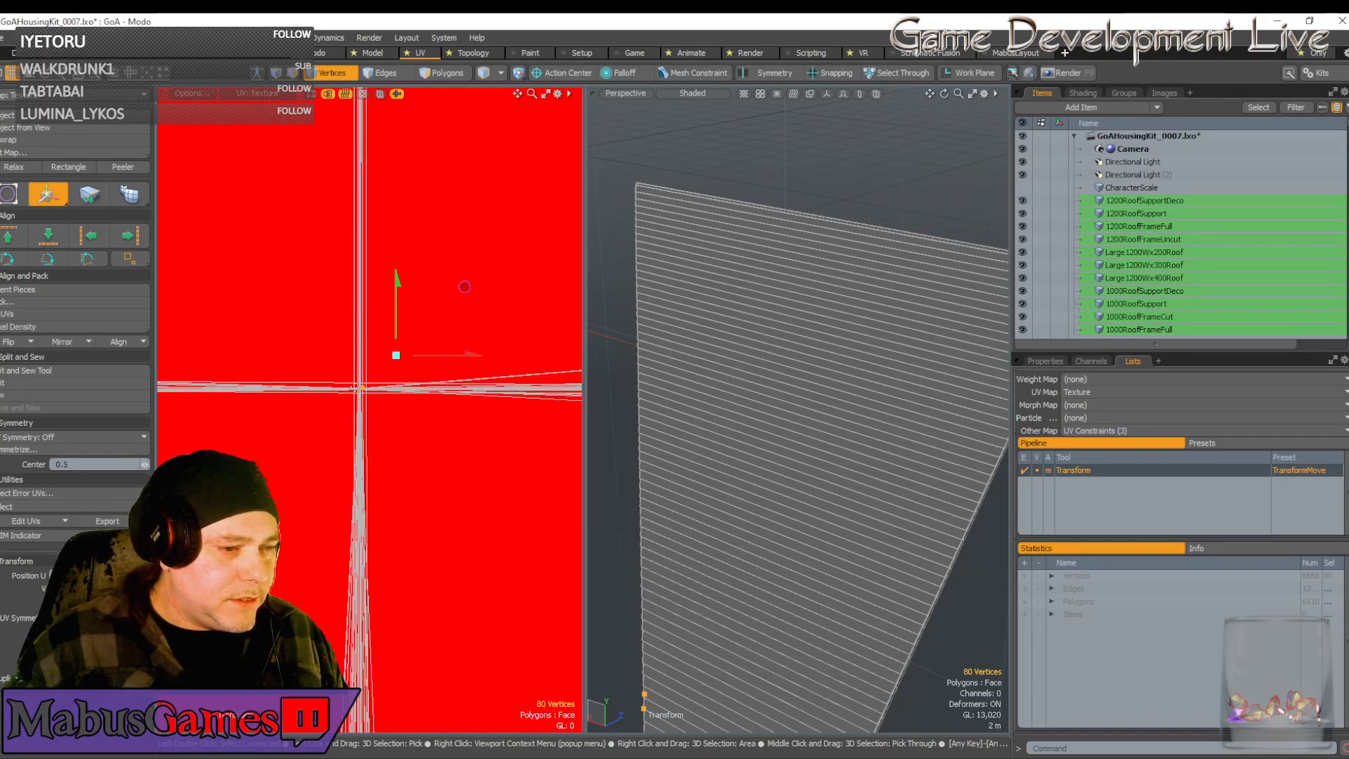
left_click_drag(431, 356, 429, 357)
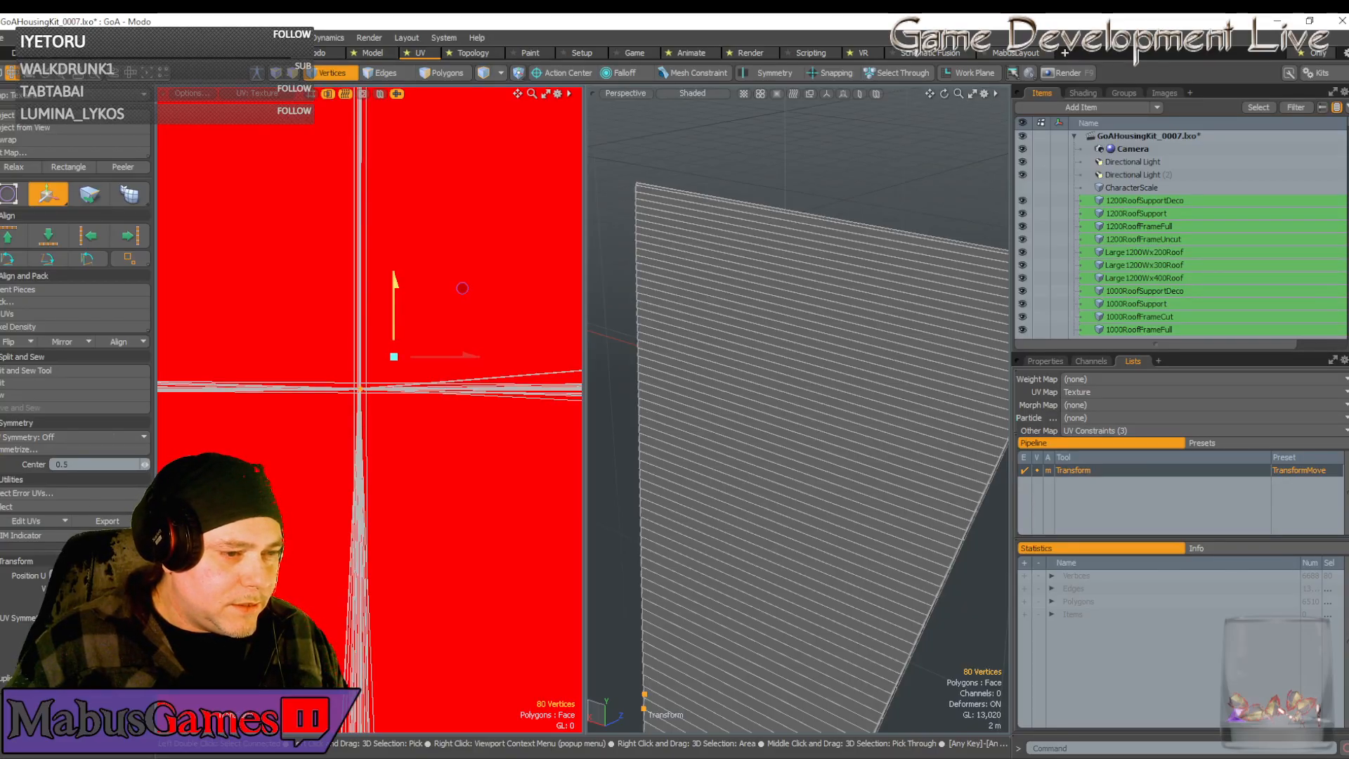
scroll(510, 399, "down", 2)
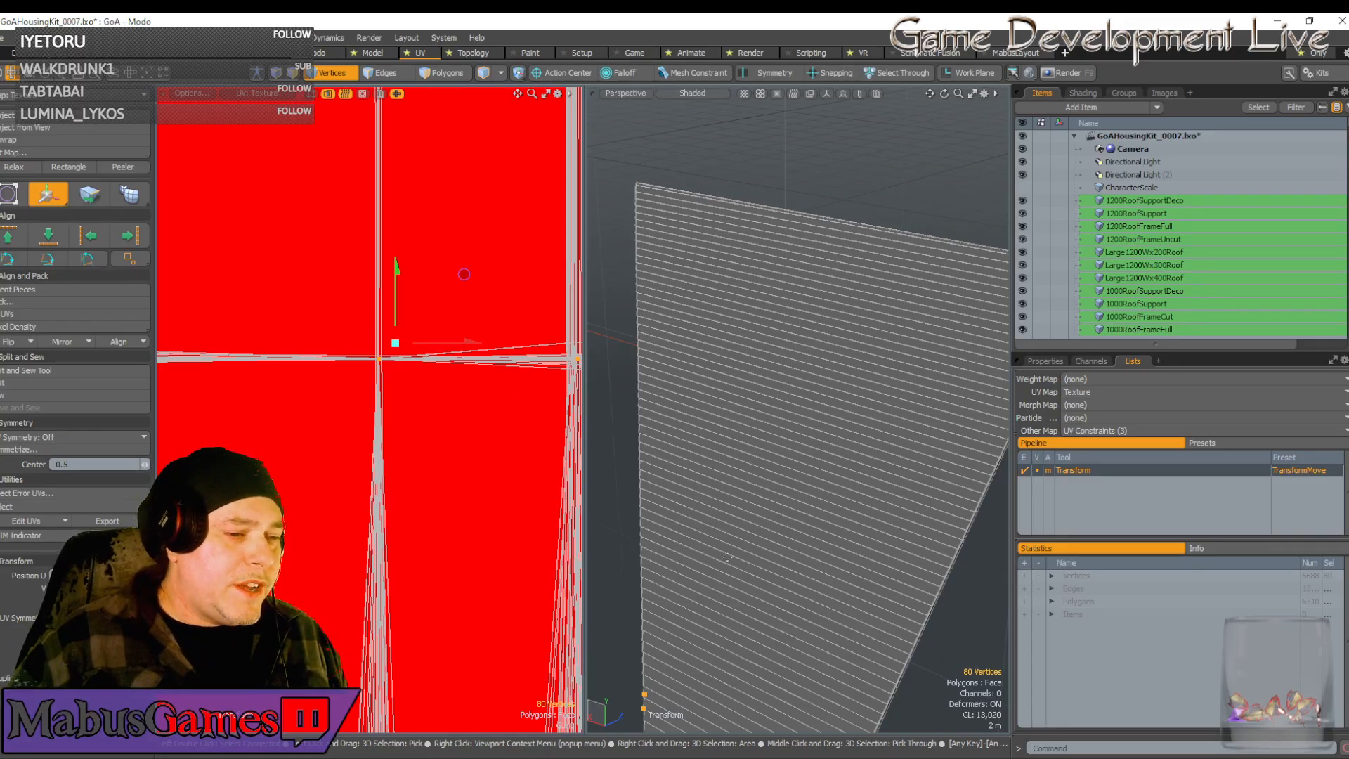
scroll(980, 582, "down", 3)
scroll(408, 509, "down", 3)
scroll(410, 516, "down", 4)
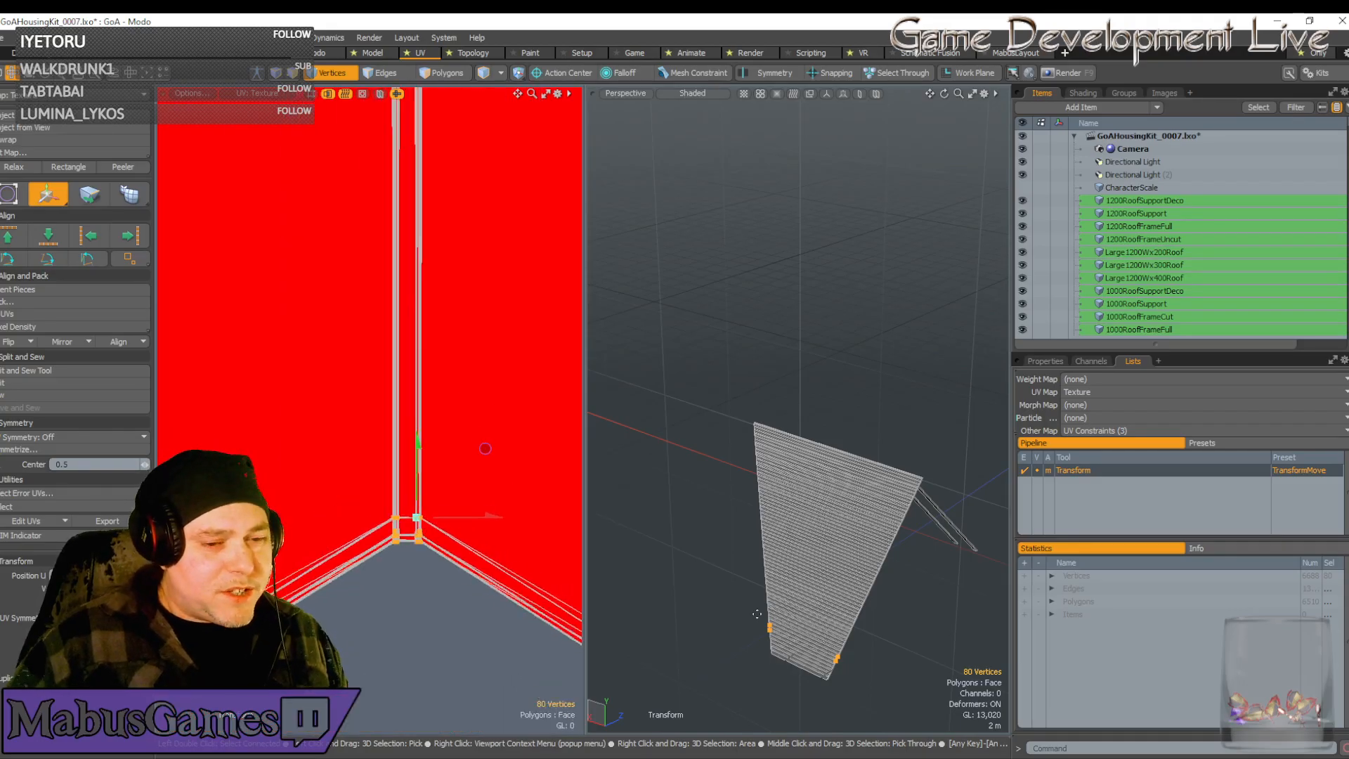
mouse_move(808, 483)
left_mouse_down("alt+shift")
mouse_move(809, 623)
mouse_move(803, 502)
left_mouse_up("alt+shift")
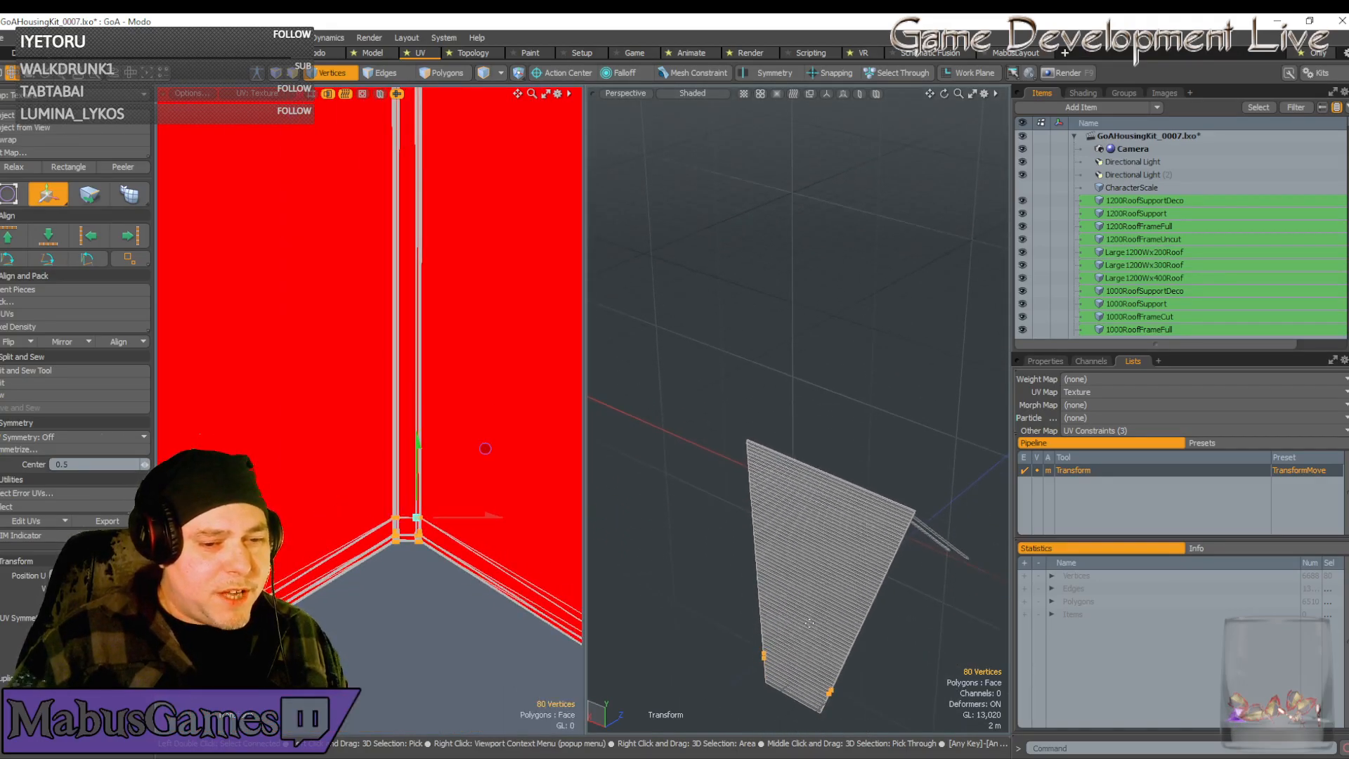
key("space")
Select the 16 lower-left corner vertices and move them to the island's bottom-left corner
left_click_drag(803, 394, 791, 600, "alt")
scroll(807, 615, "up", 4)
scroll(386, 594, "down", 1)
scroll(387, 596, "down", 4)
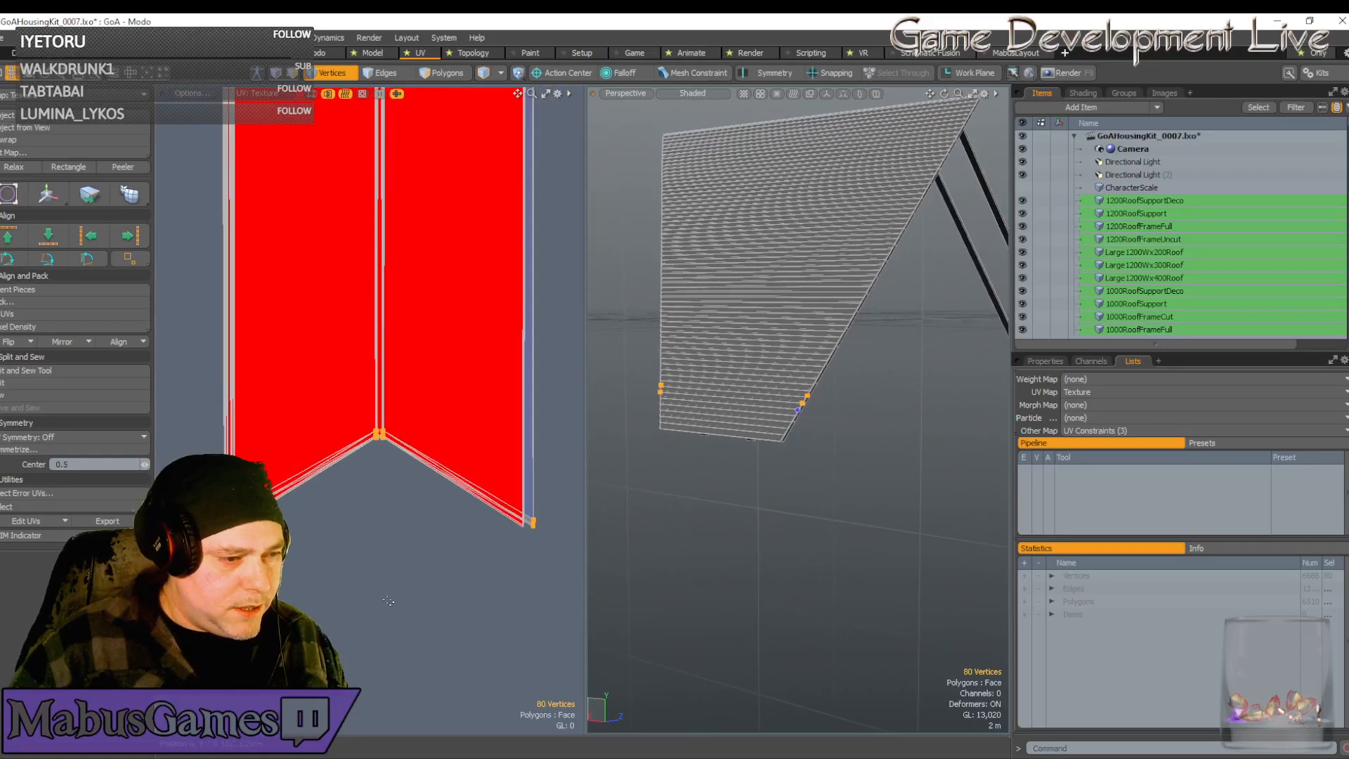
scroll(388, 601, "down", 1)
scroll(388, 602, "up", 3)
left_click_drag(388, 602, 492, 660, "alt+shift")
scroll(351, 563, "up", 4)
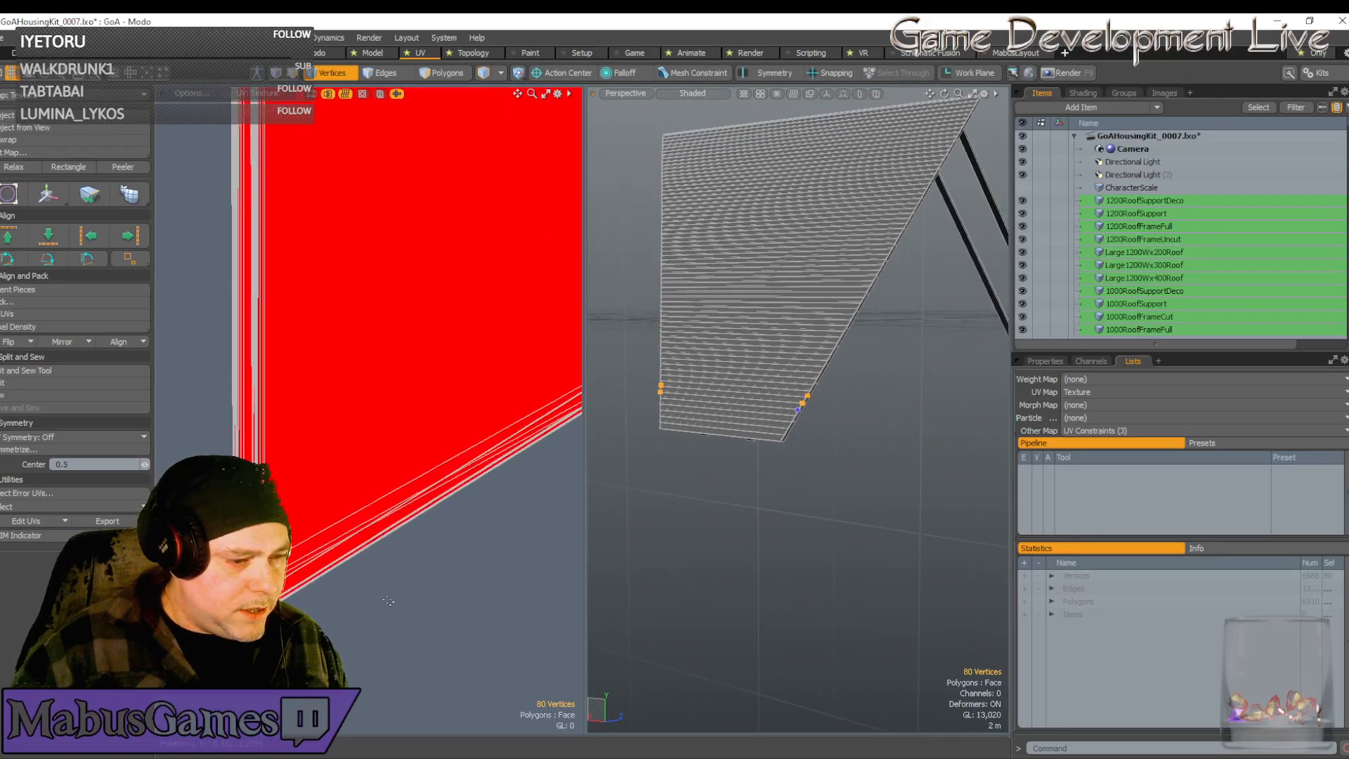
left_click_drag(337, 555, 376, 579, "alt+shift")
scroll(376, 580, "down", 5)
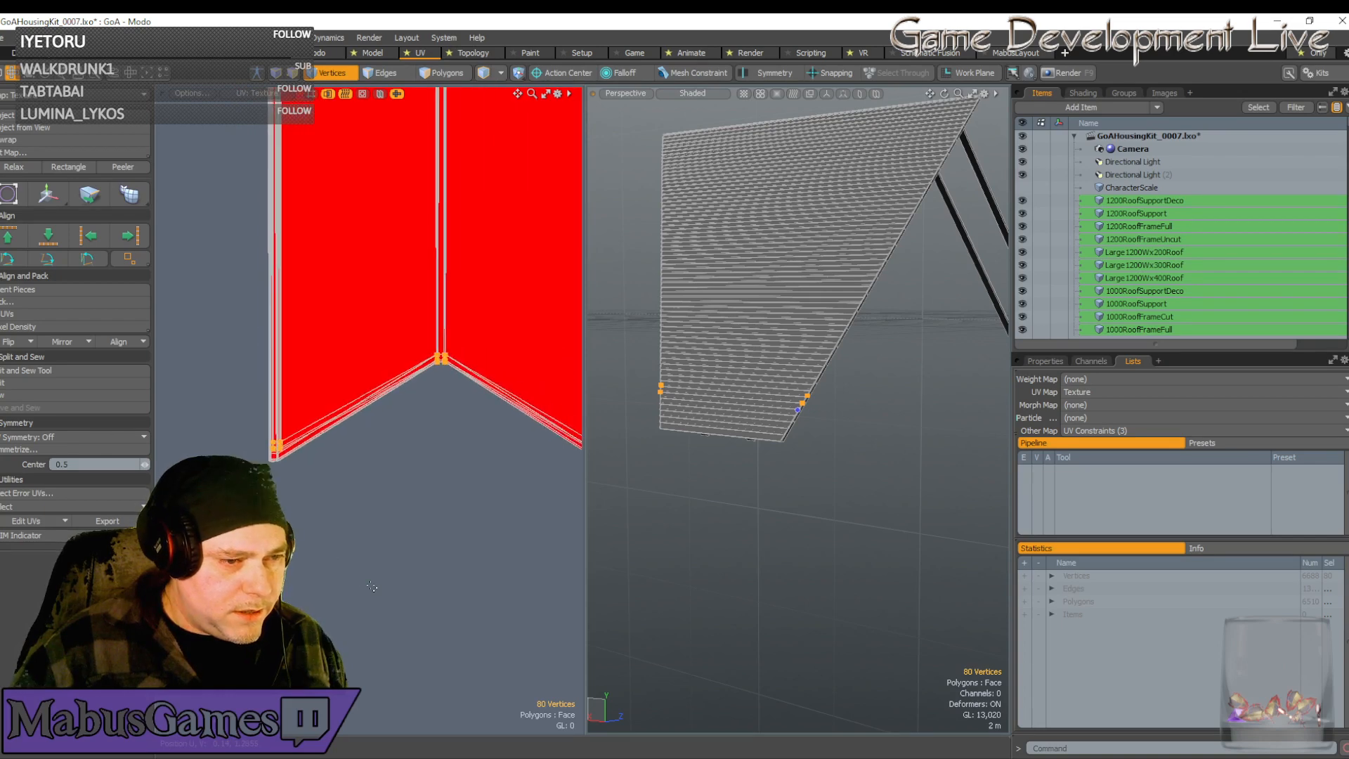
scroll(314, 421, "up", 5)
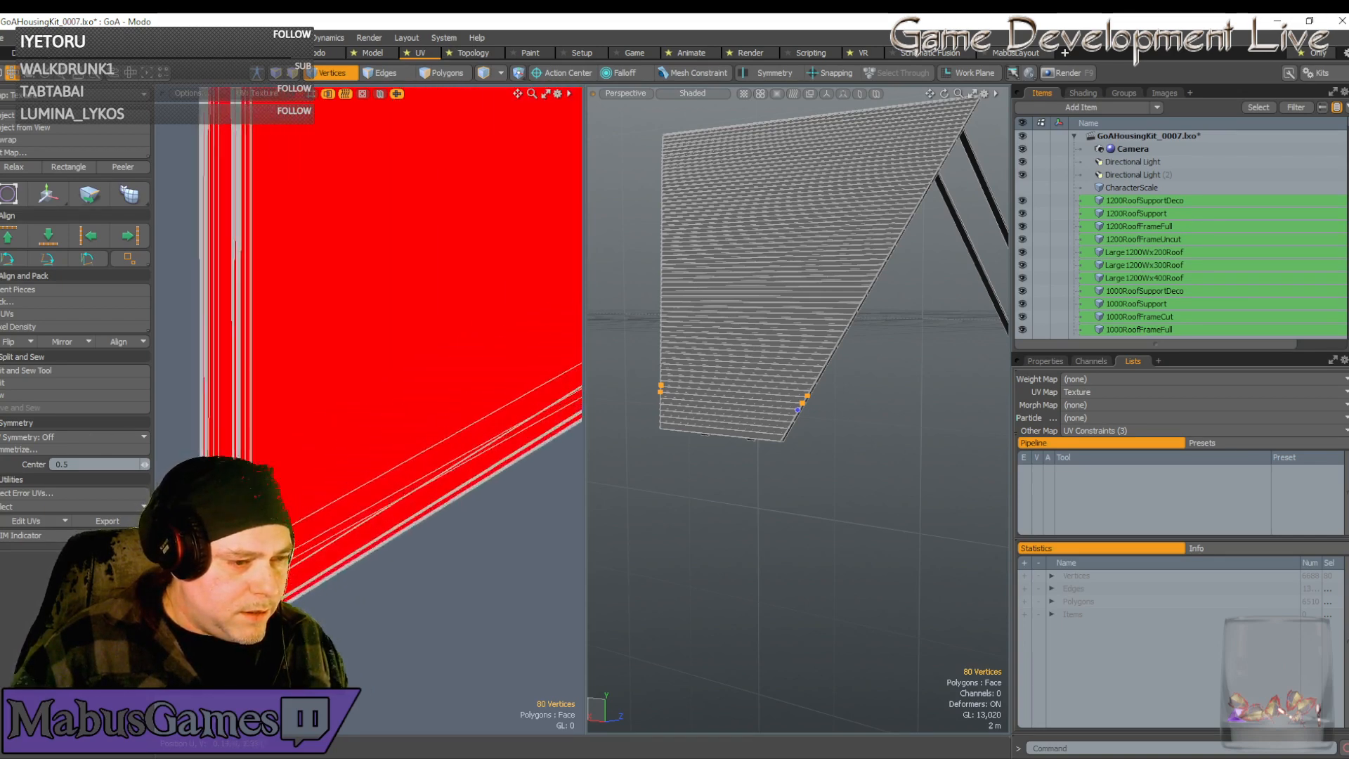
left_click_drag(210, 531, 293, 493, "alt+shift")
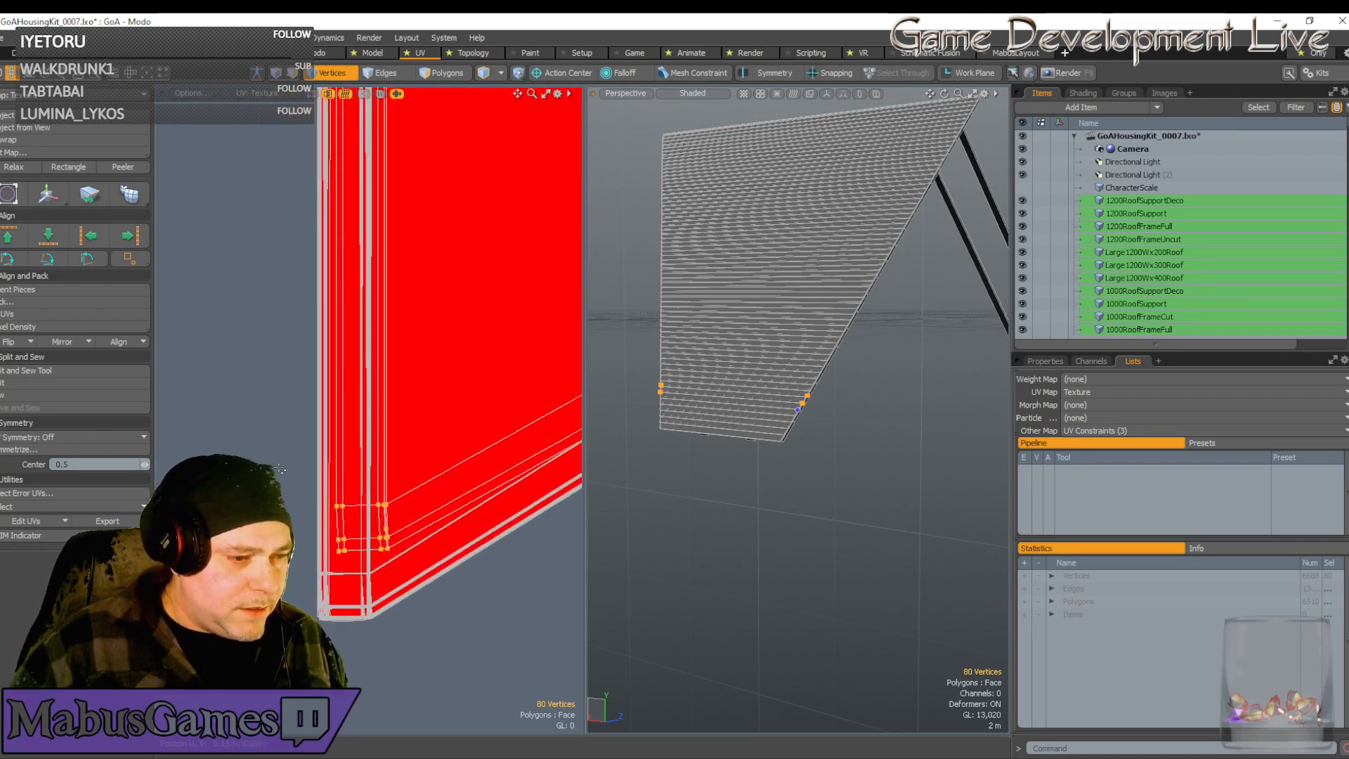
right_click_drag(281, 469, 422, 564)
key("w")
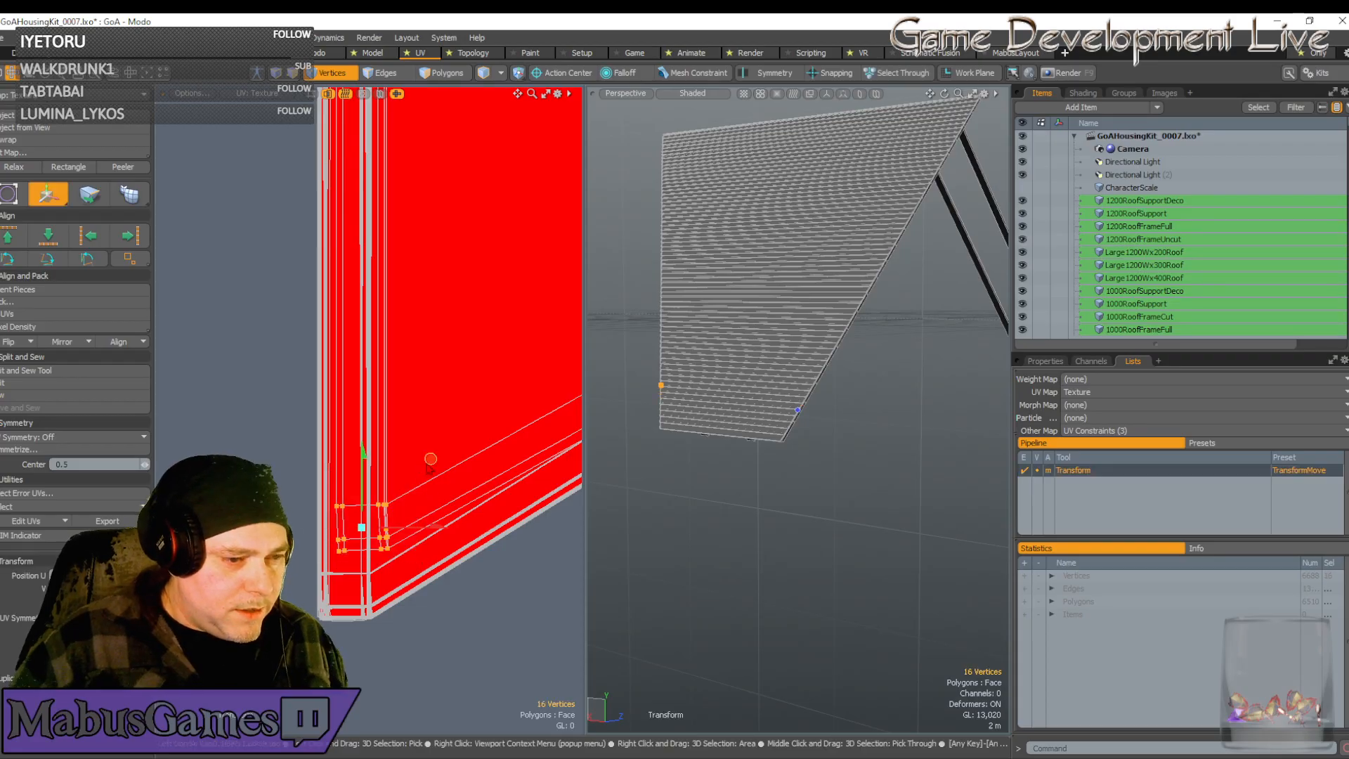
left_click_drag(430, 461, 415, 528)
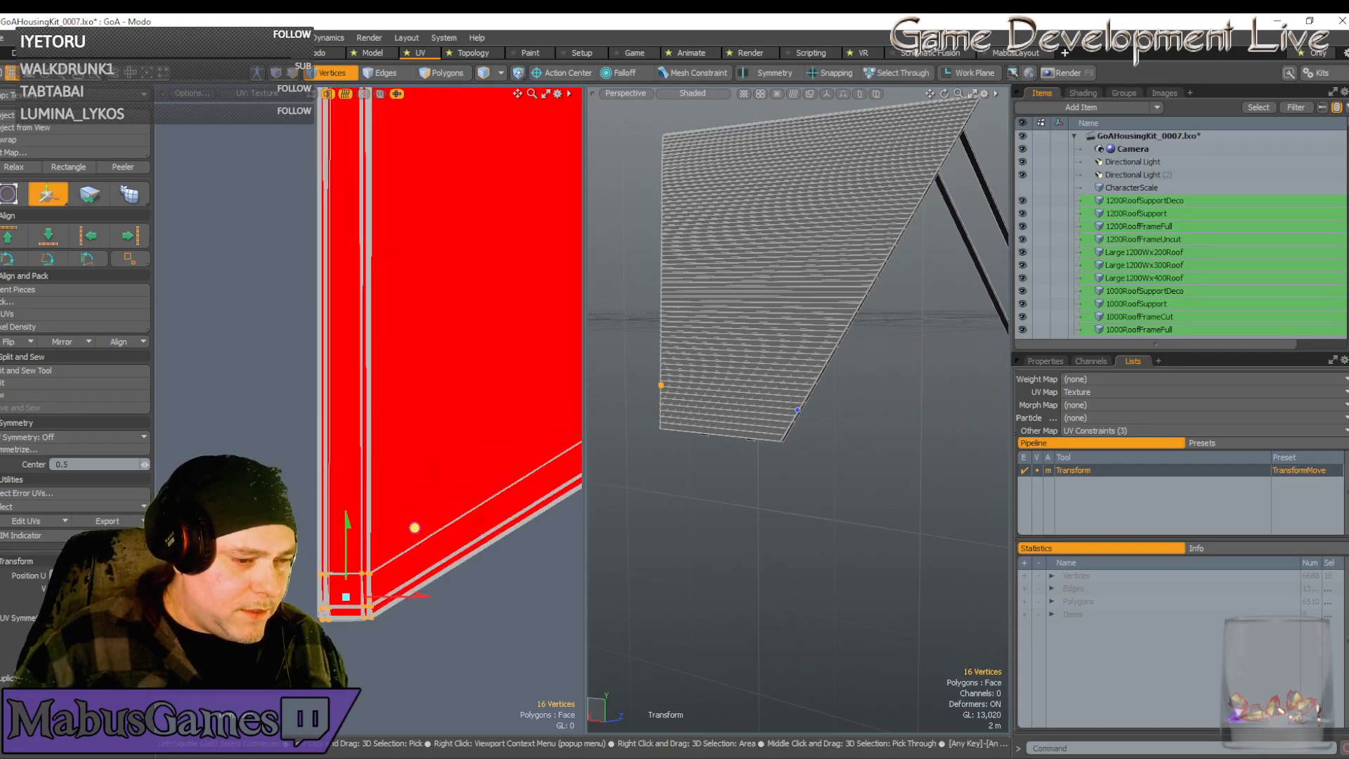
Fine-tune the 16 corner vertices up-left onto the island's left edge
scroll(369, 574, "up", 5)
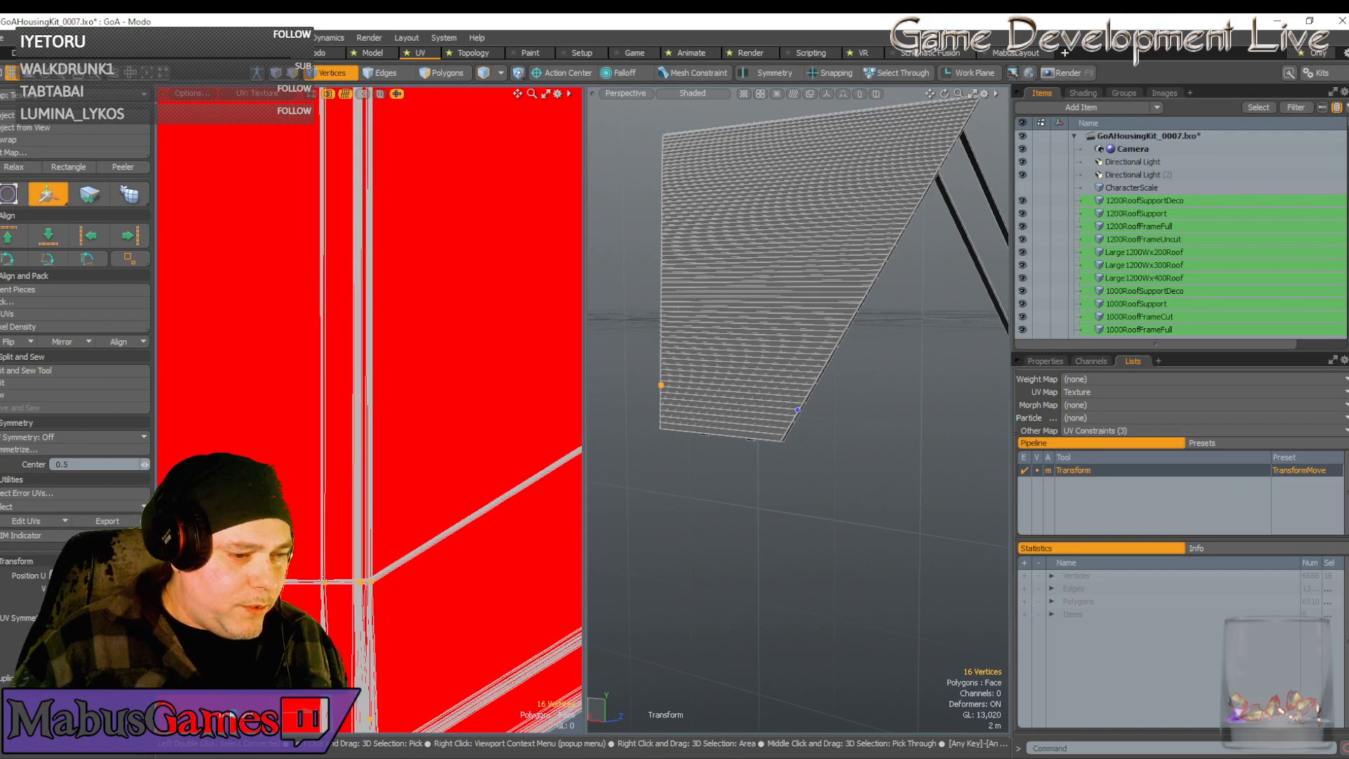
scroll(330, 573, "up", 5)
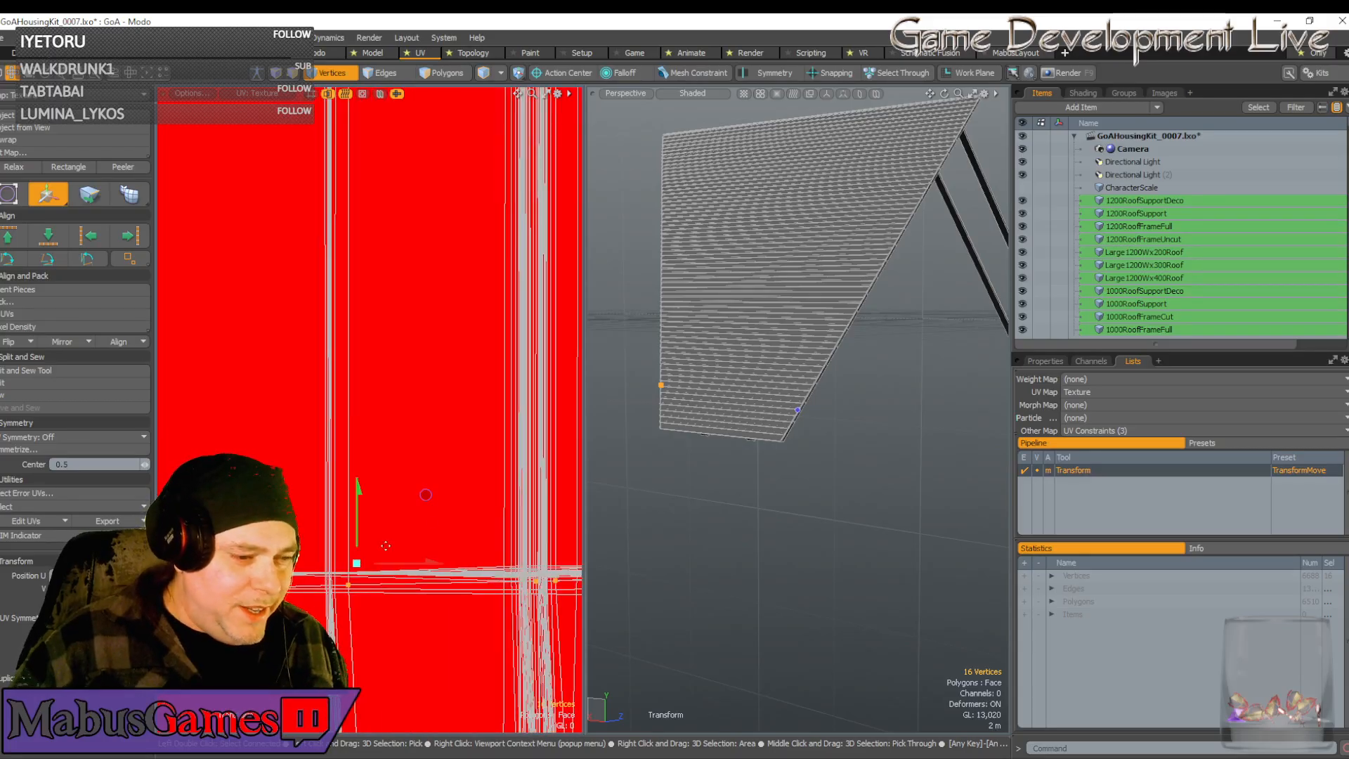
left_click_drag(425, 491, 408, 481)
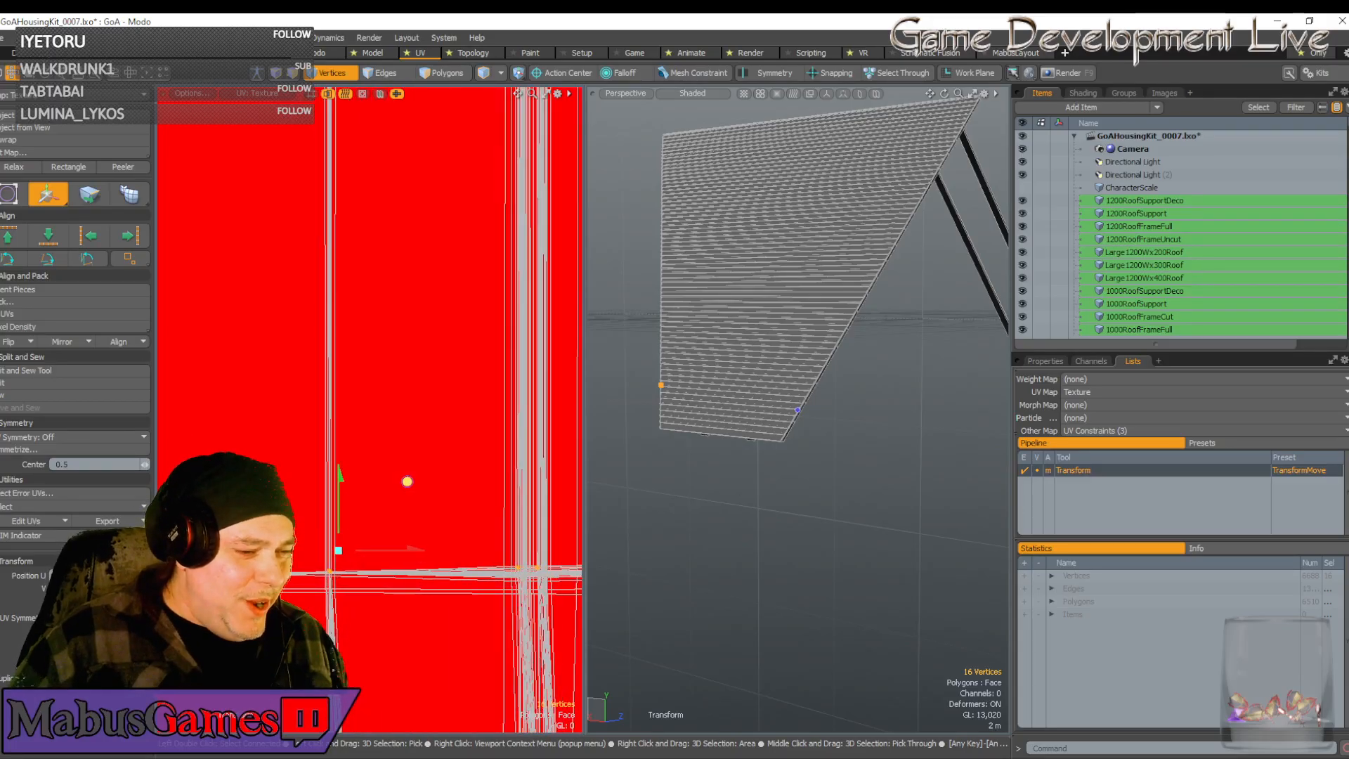
scroll(346, 553, "up", 3)
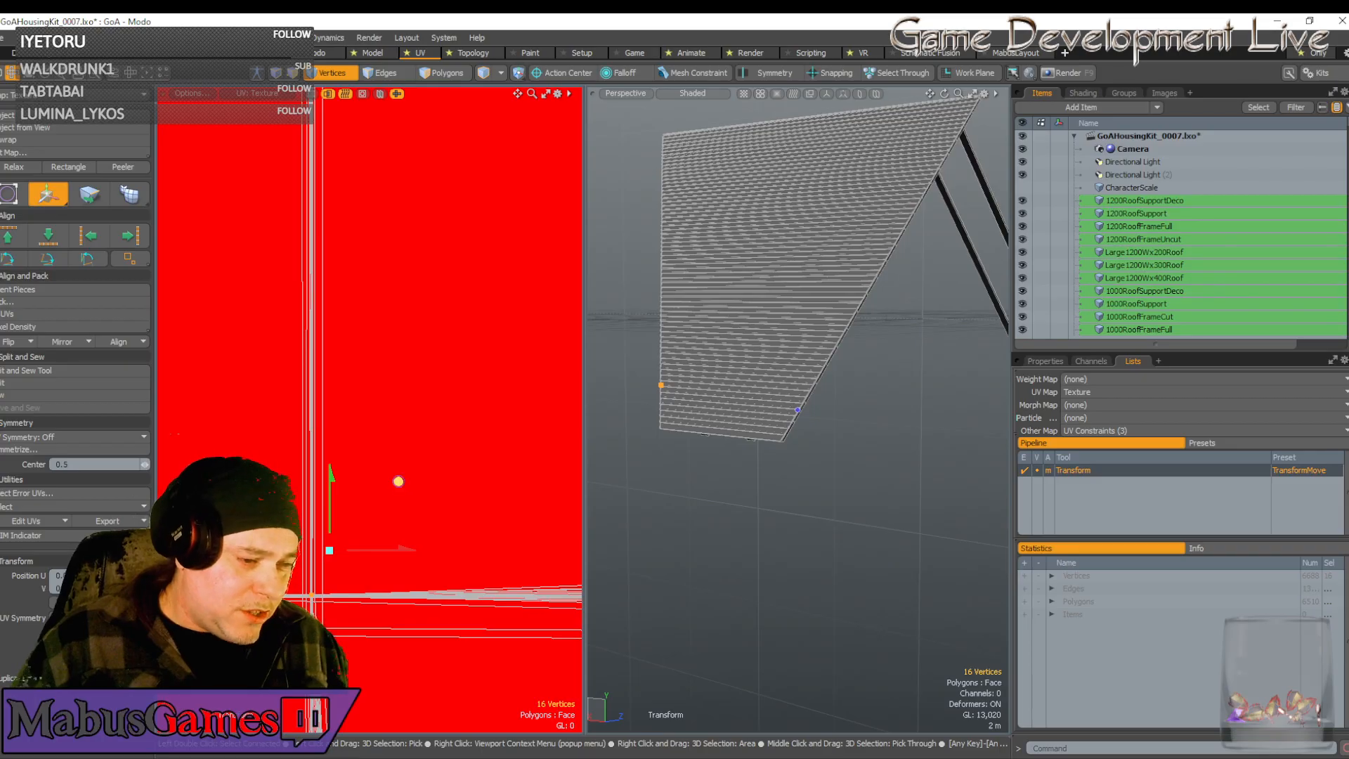
left_click_drag(398, 481, 397, 483)
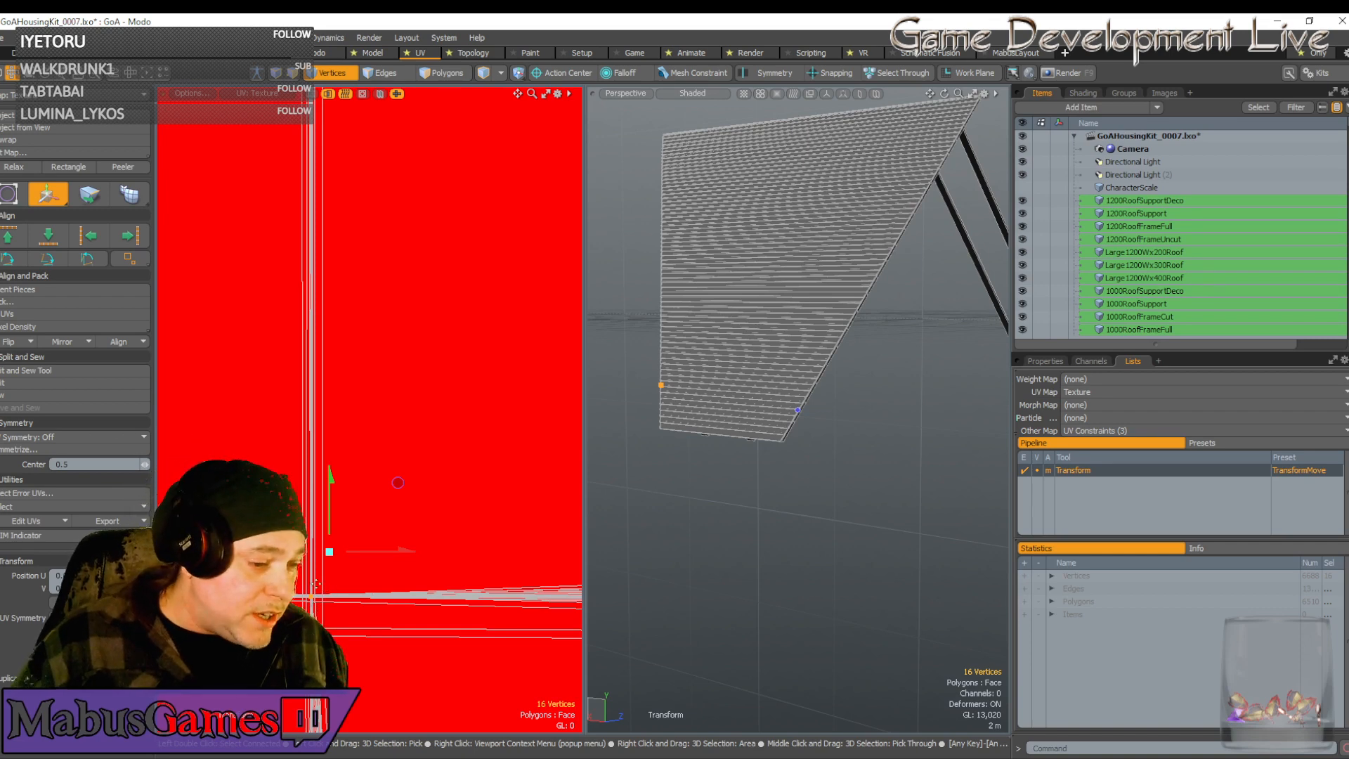
scroll(395, 492, "down", 3)
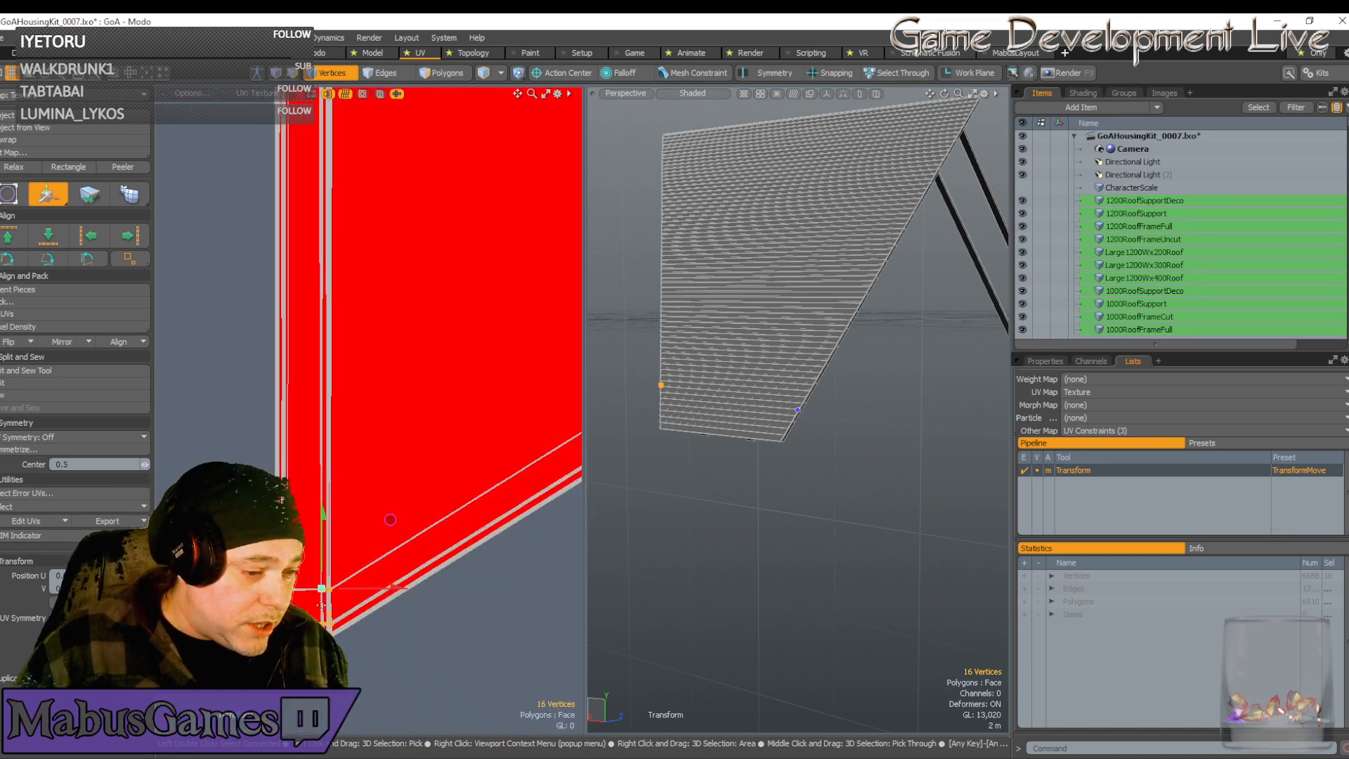
scroll(321, 605, "up", 2)
scroll(321, 605, "up", 4)
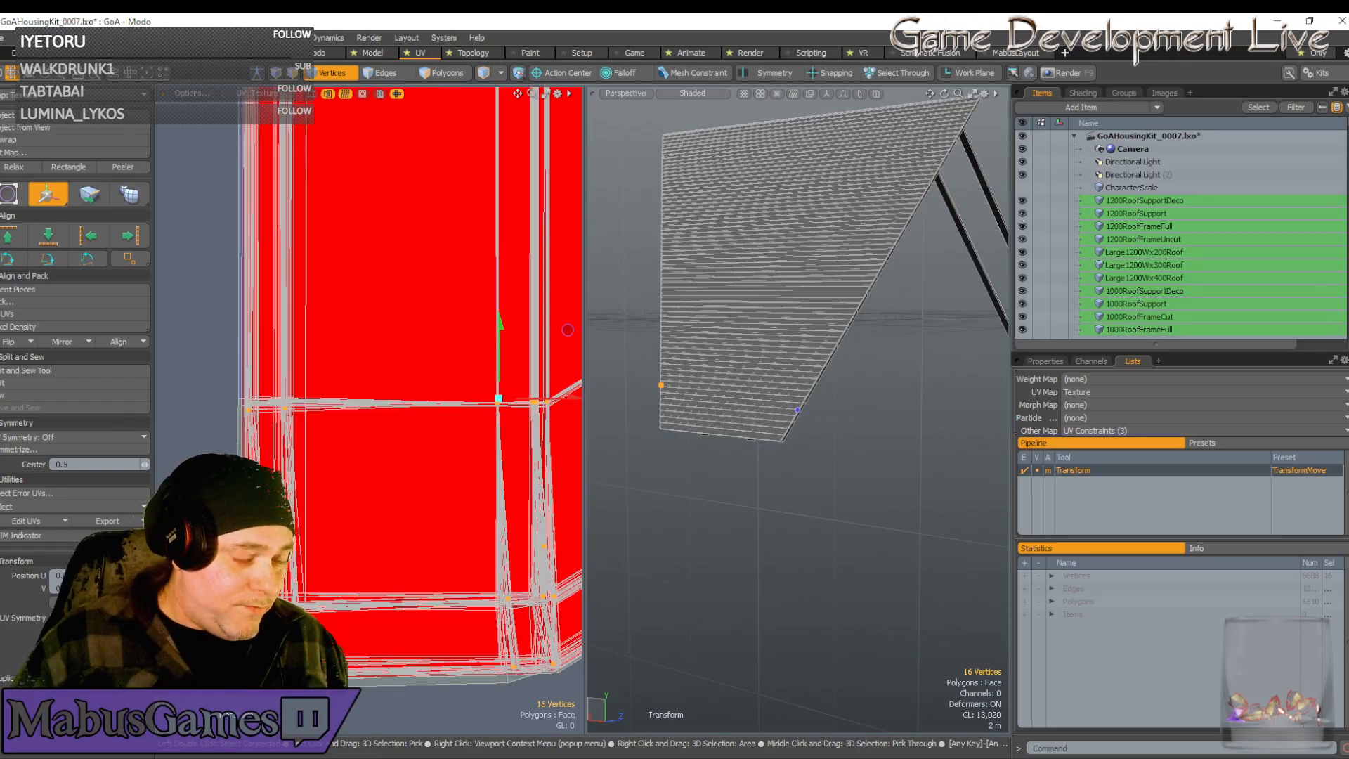
scroll(305, 621, "down", 6)
left_click_drag(332, 614, 335, 616)
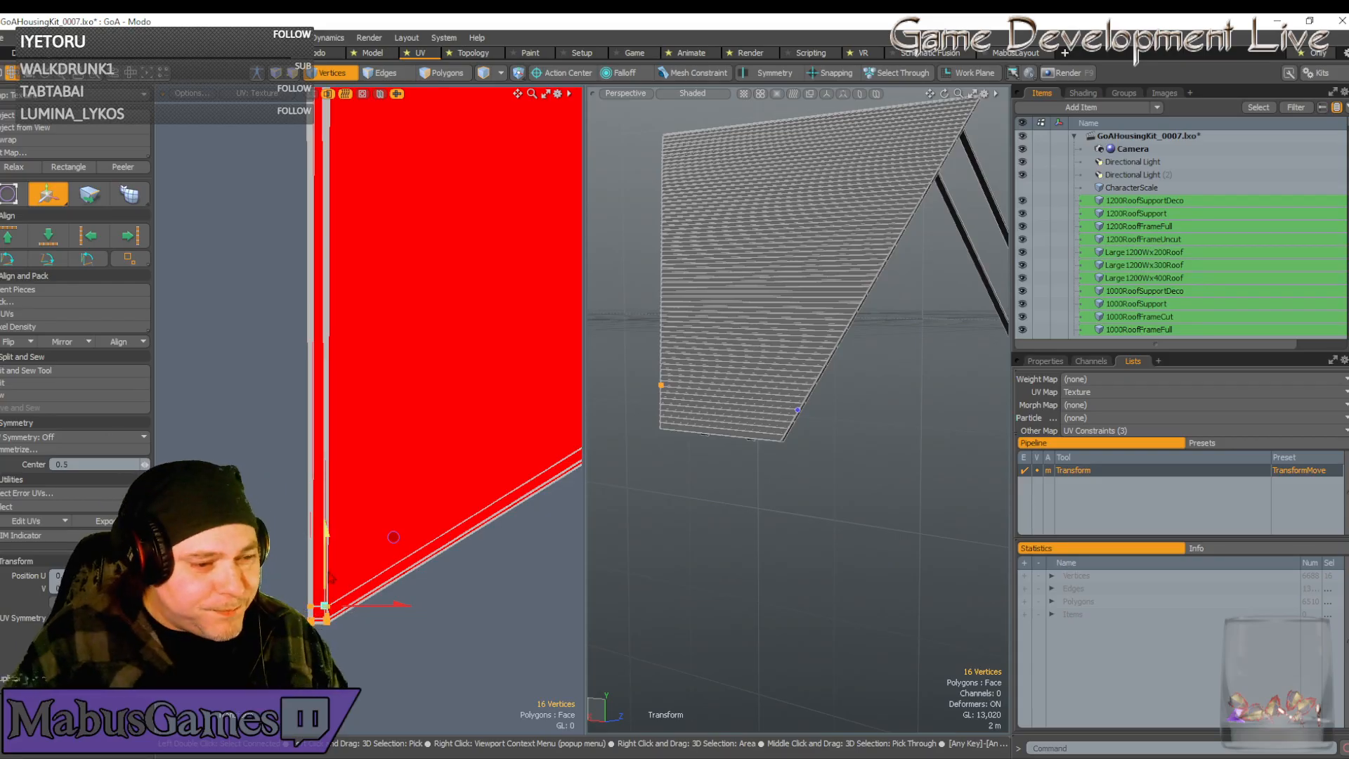
scroll(331, 578, "up", 4)
scroll(352, 590, "down", 6)
Select the vertices along the strip's lower-right edge and move them left
key("space")
scroll(367, 596, "down", 1)
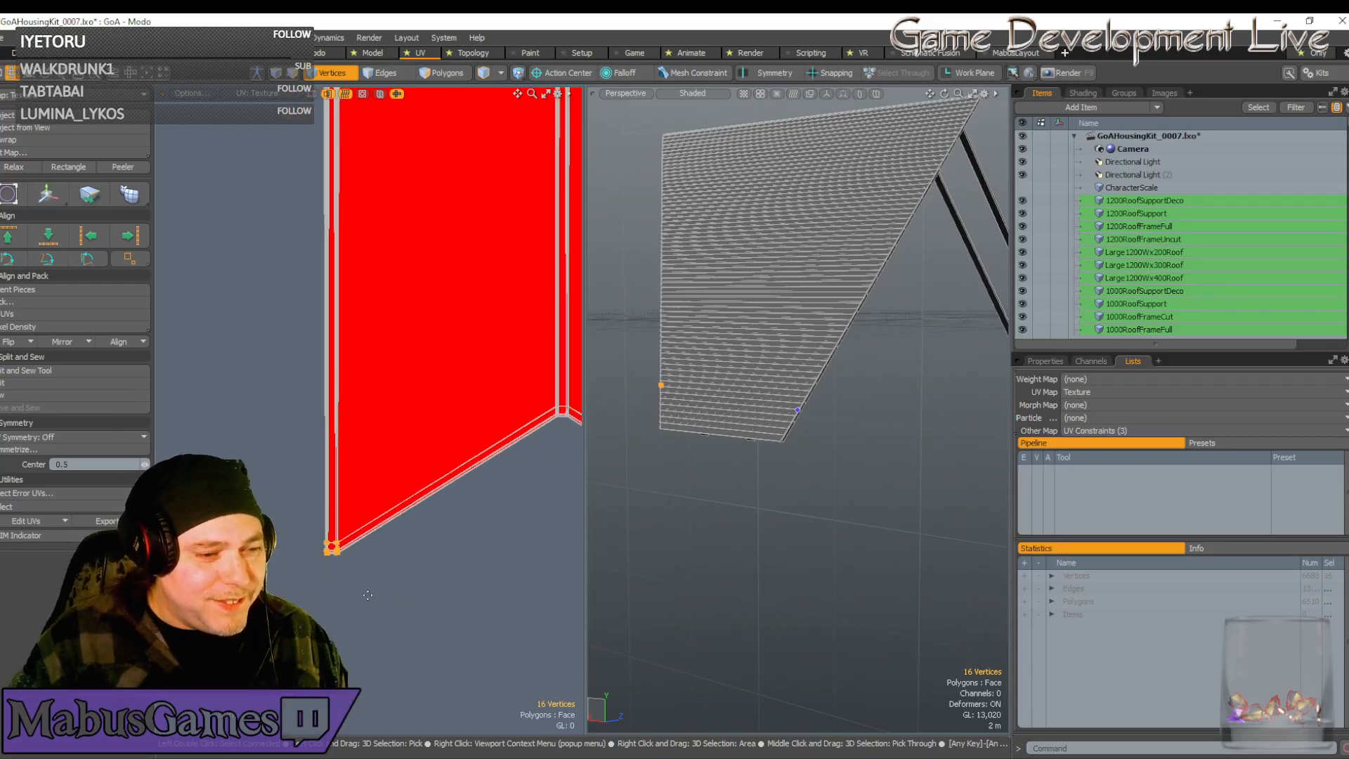
scroll(367, 595, "down", 3)
left_click_drag(367, 595, 366, 453, "alt")
scroll(337, 560, "up", 1)
scroll(394, 523, "up", 5)
left_click_drag(428, 537, 426, 536, "alt")
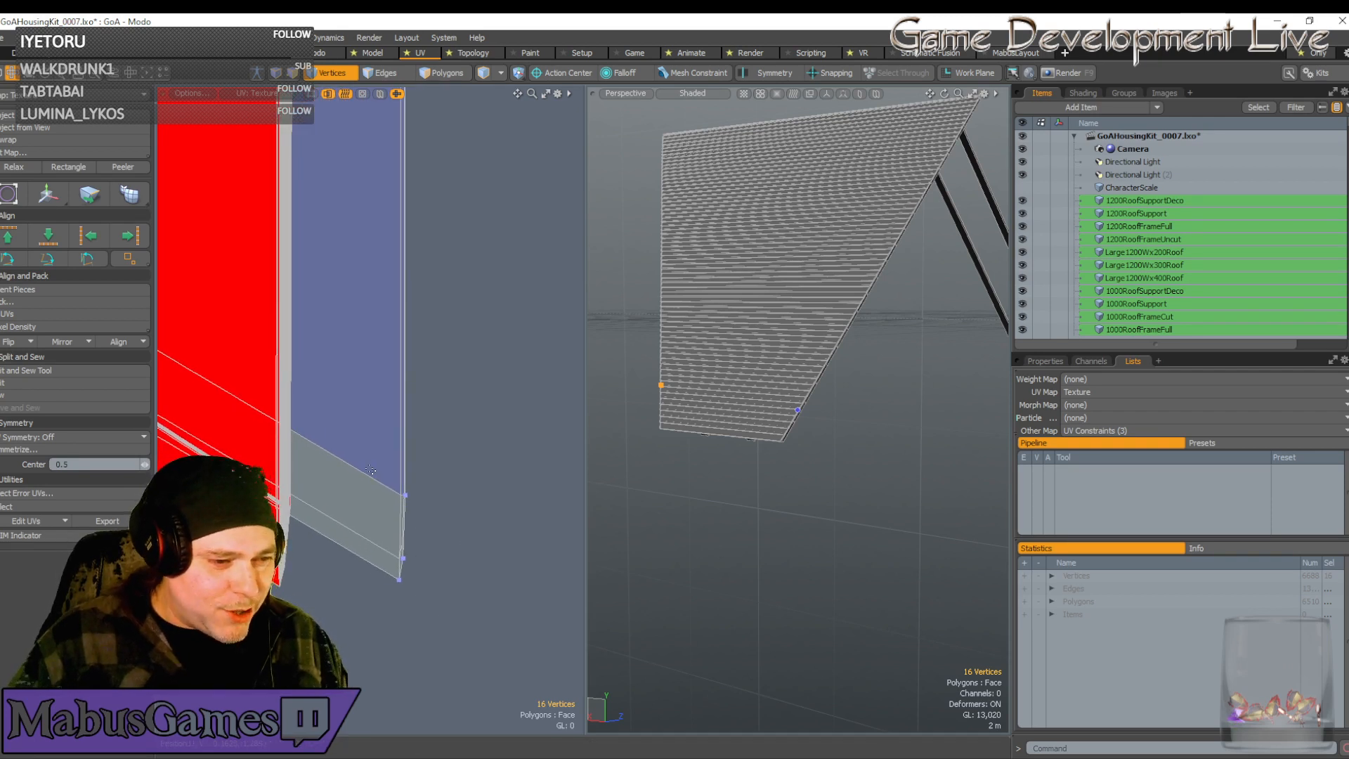
left_click_drag(358, 443, 452, 633)
key("w")
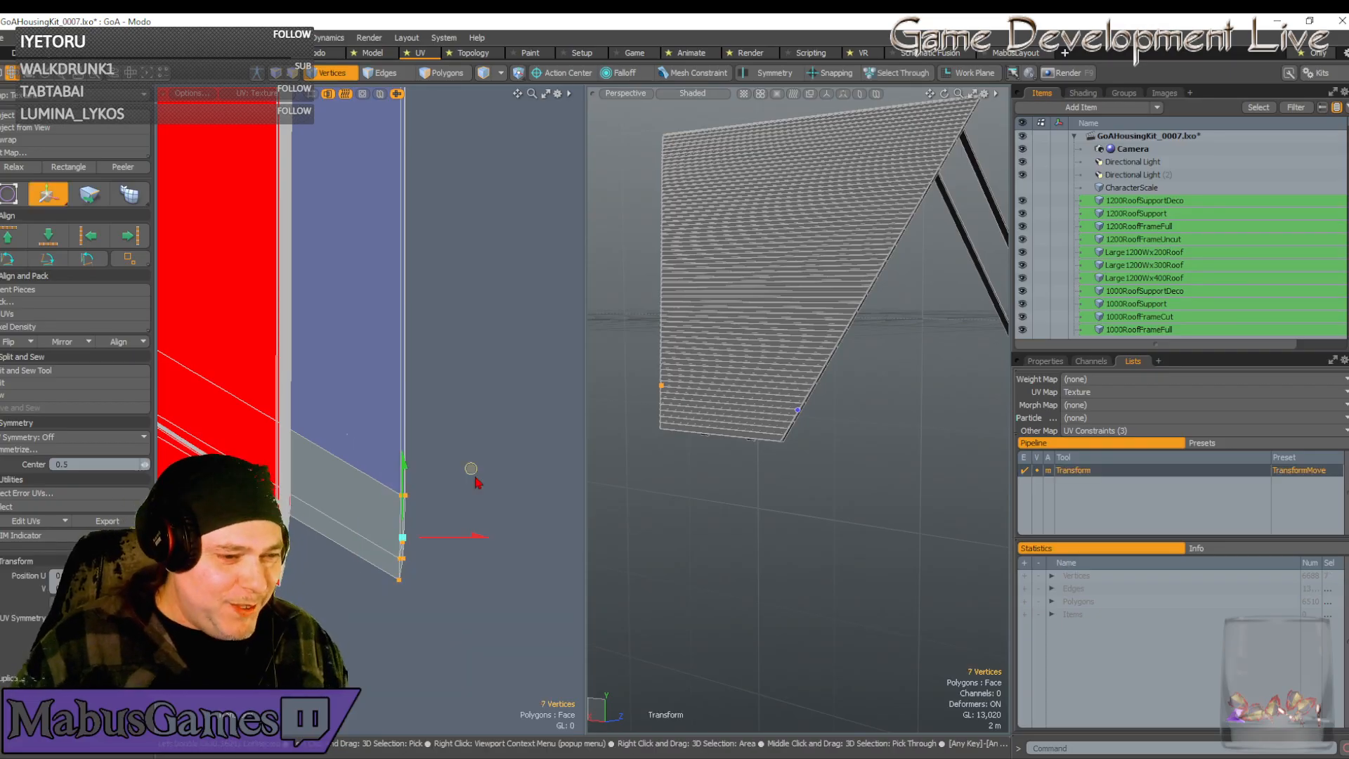
left_click_drag(473, 473, 342, 416)
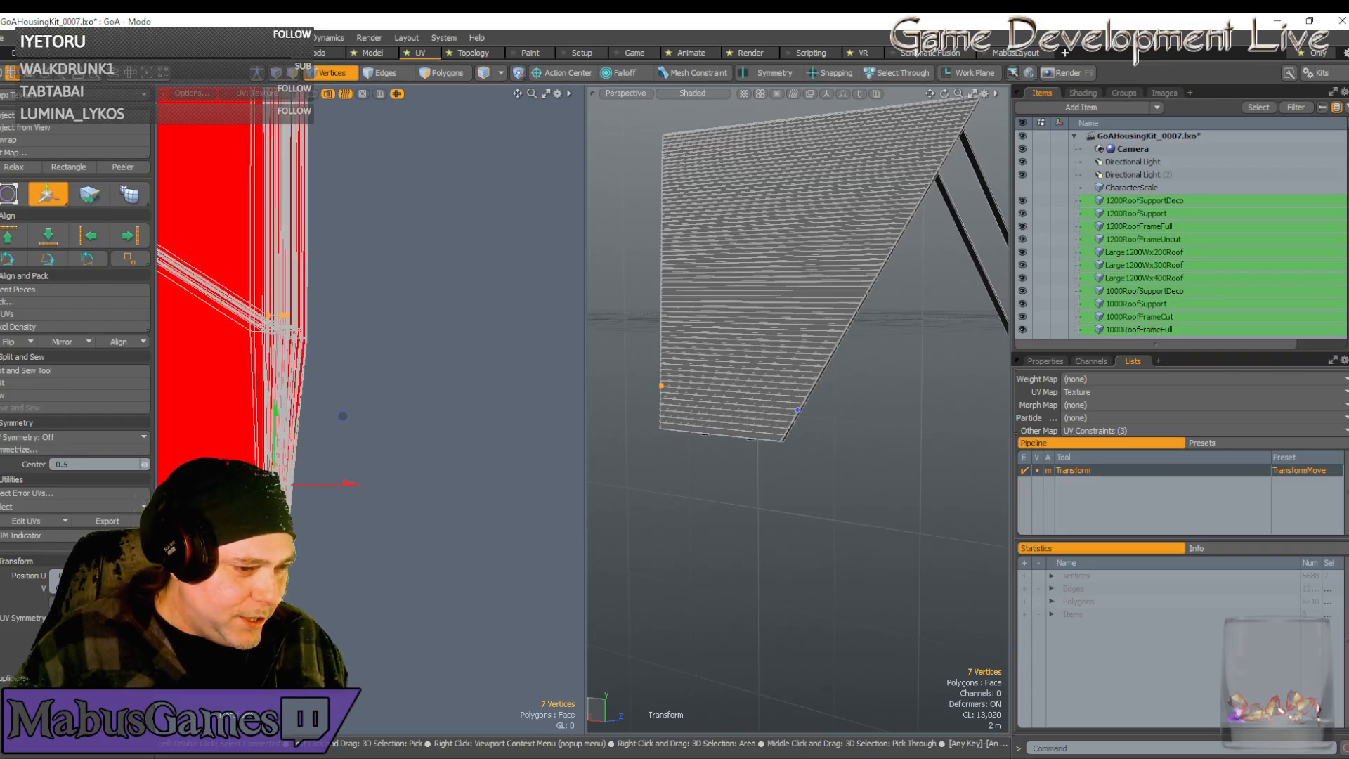
Undo the last three vertex moves with Ctrl+Z, then nudge the selection slightly left
key("ctrl+z")
key("ctrl+z")
key("ctrl+z")
key("ctrl+z")
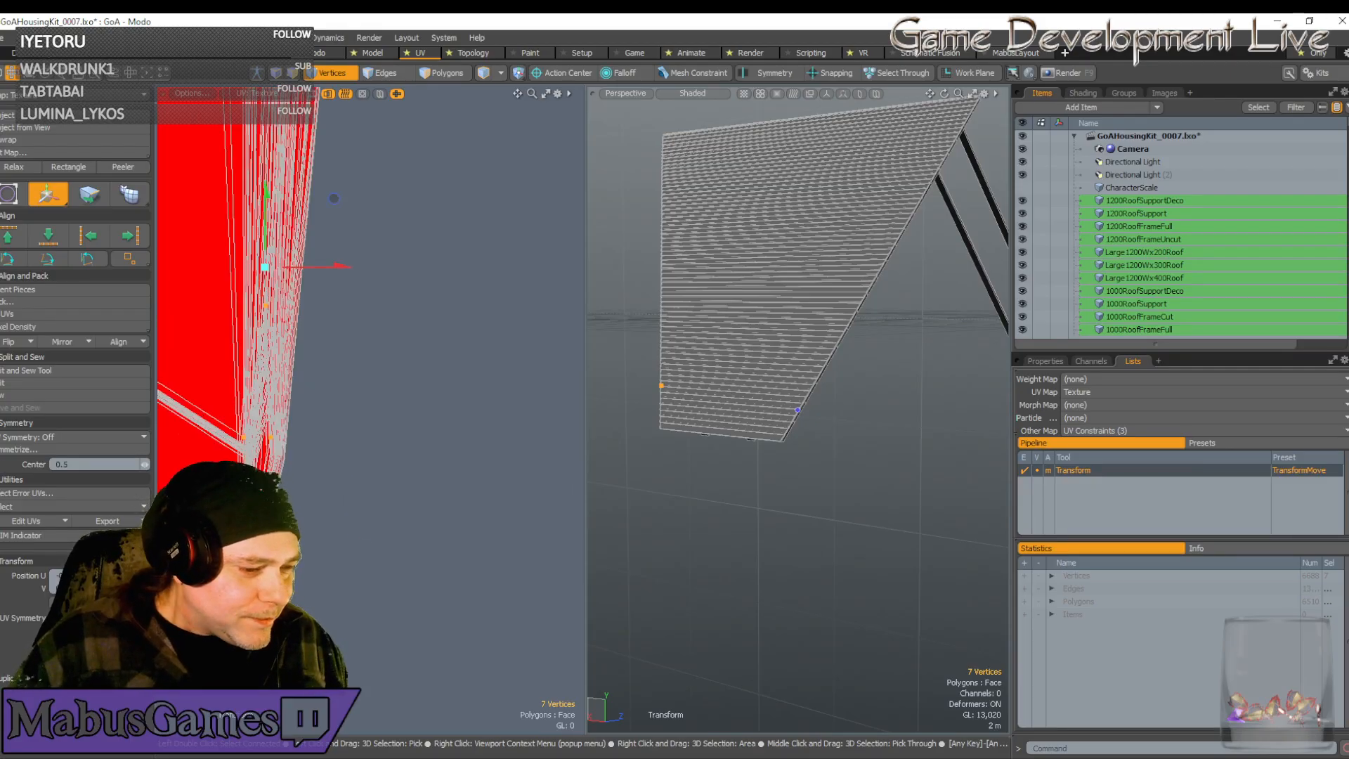
key("ctrl+z")
key("ctrl+z")
key("ctrl+z")
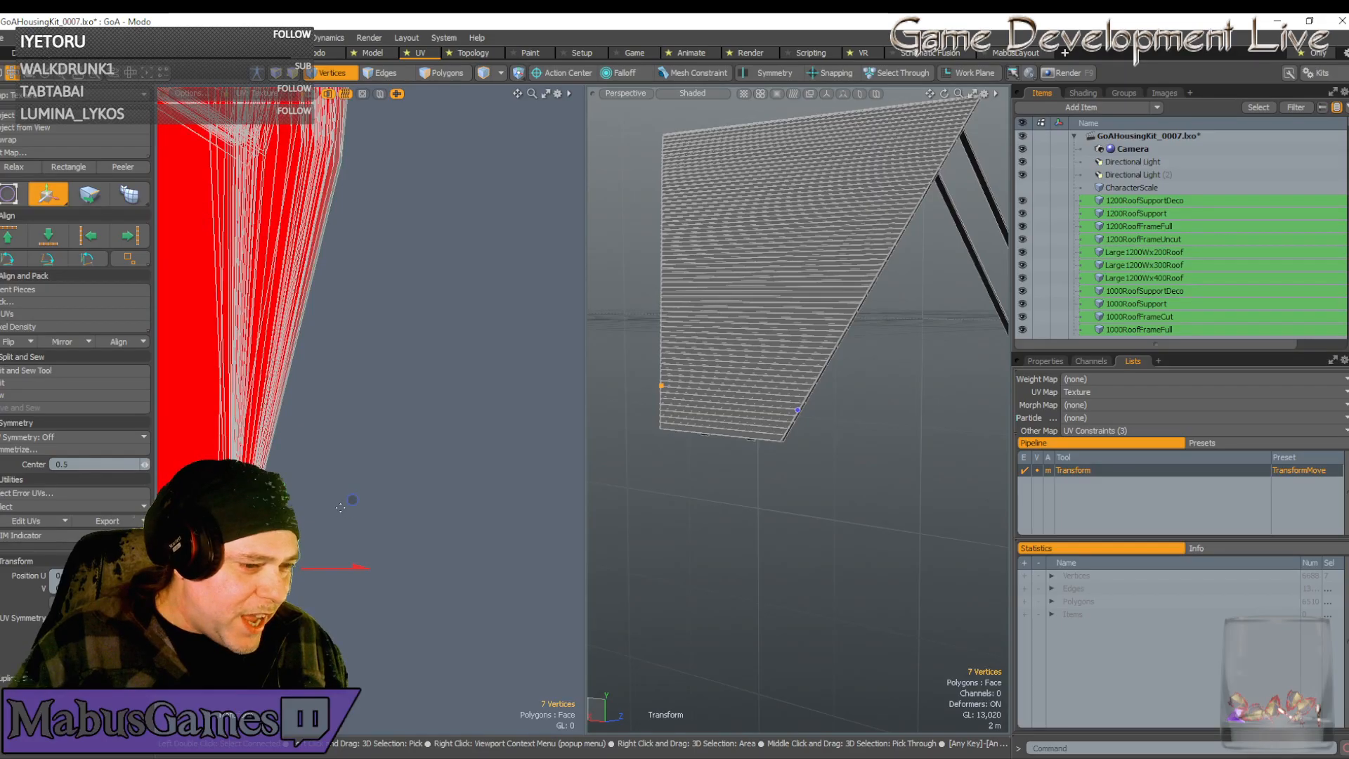
key("ctrl+z")
key("ctrl+z")
key("ctrl+z")
key("ctrl+z")
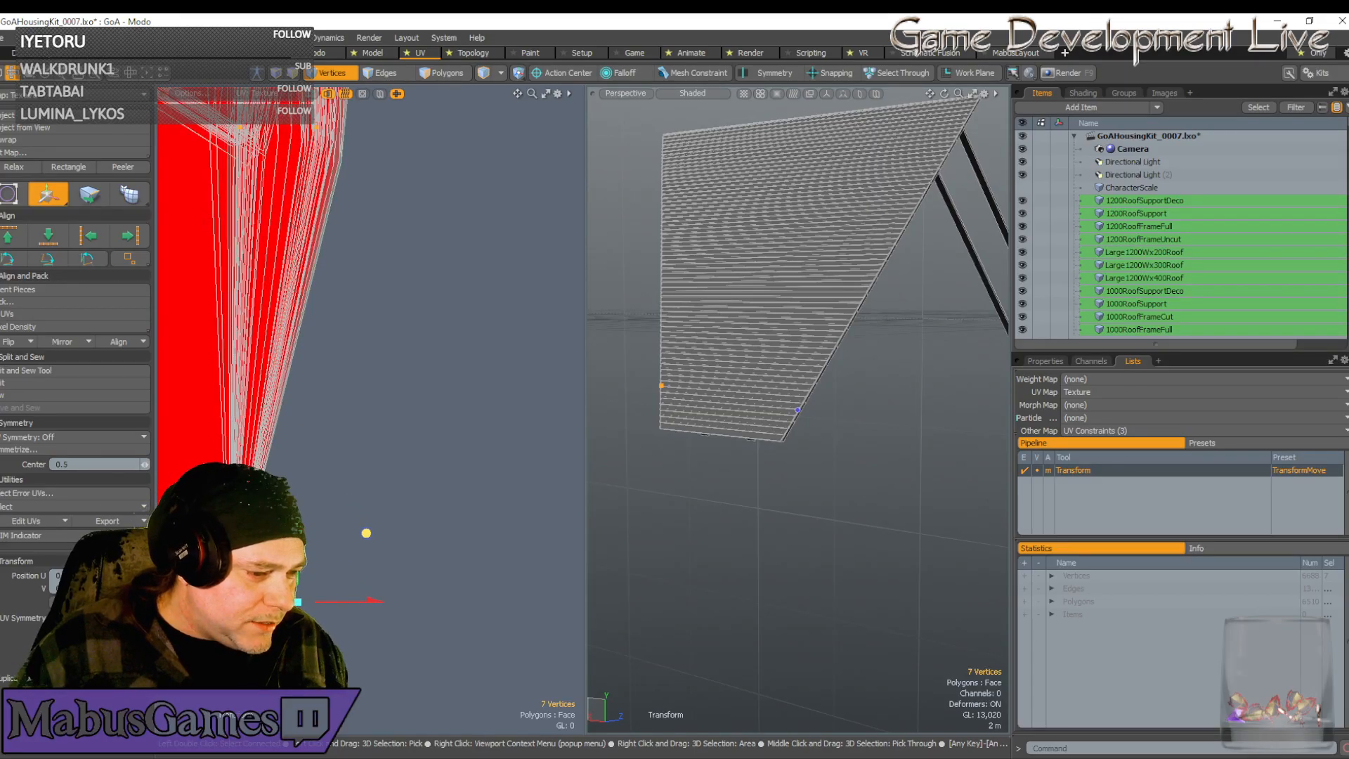
left_click_drag(364, 533, 375, 409)
scroll(288, 336, "up", 2)
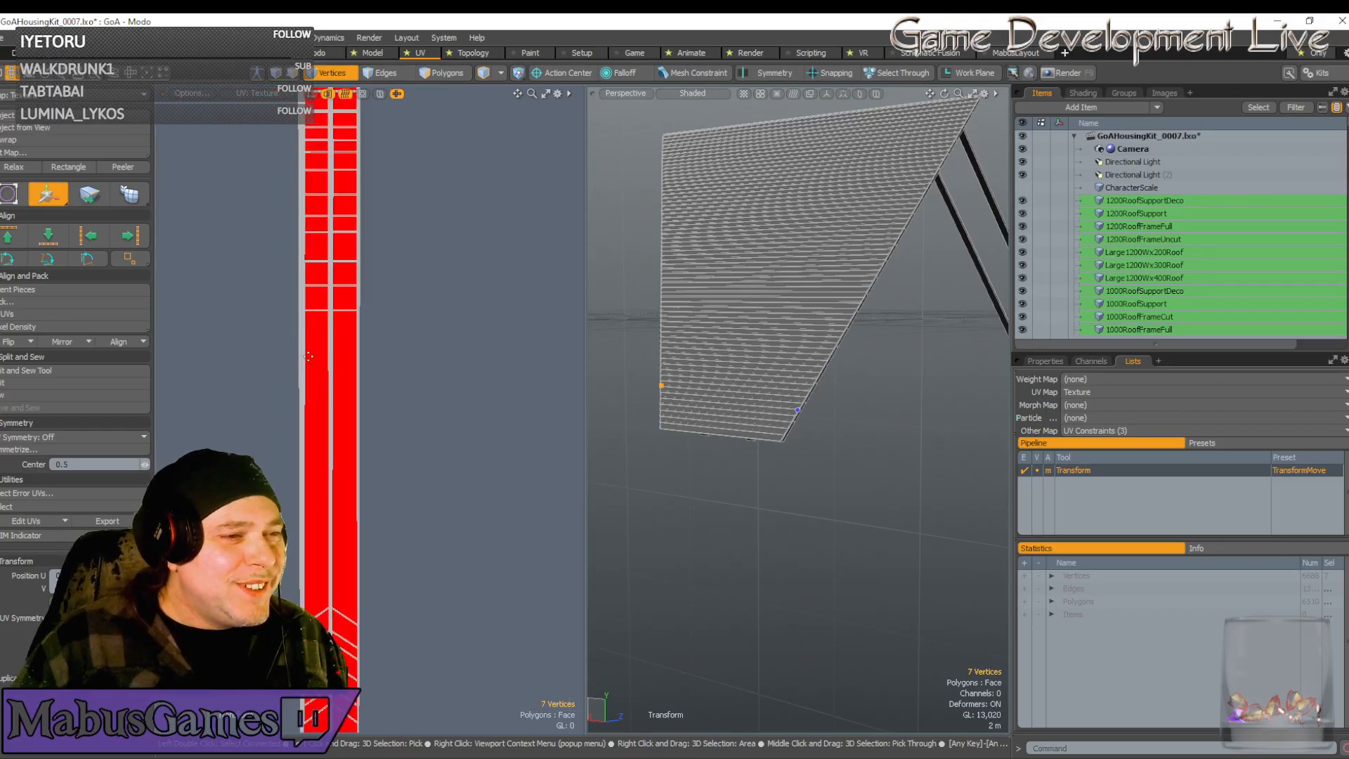
scroll(343, 321, "down", 3)
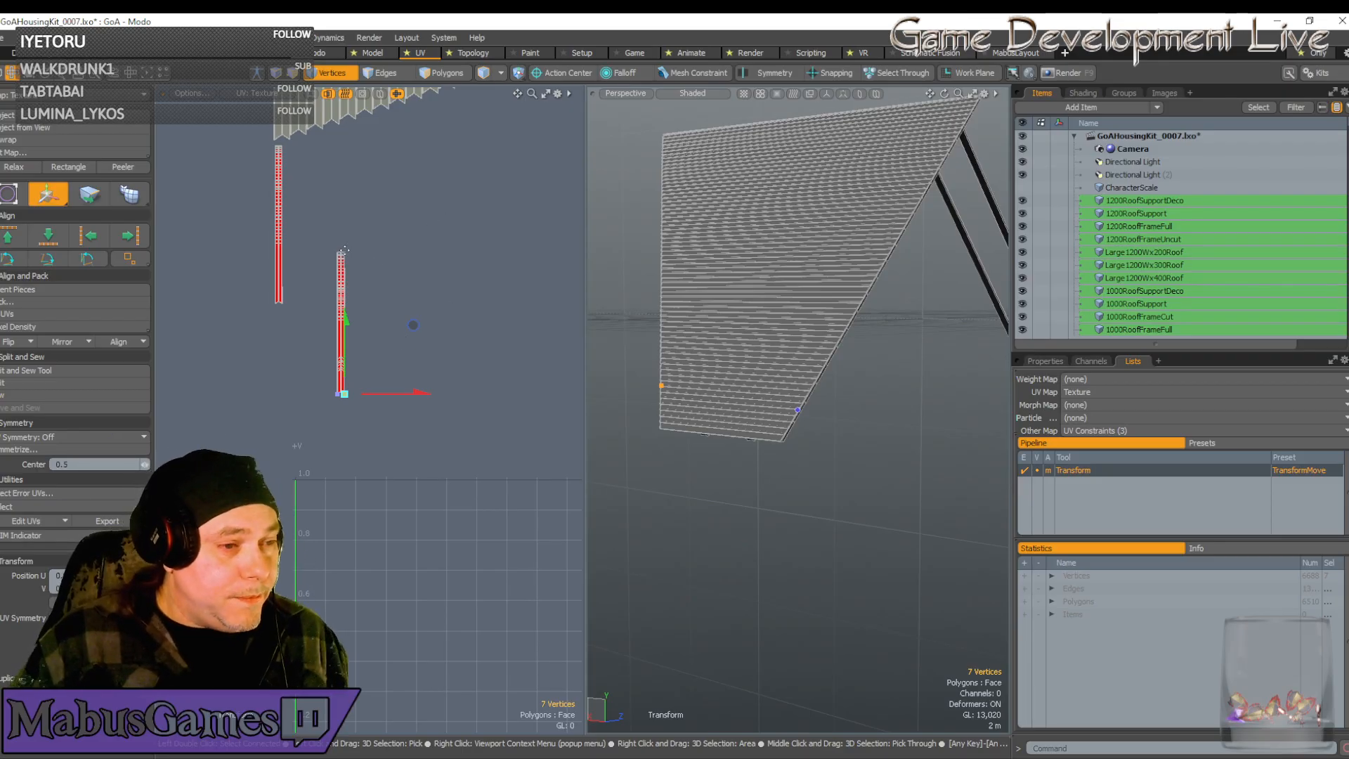
Select the top and end vertices of both UV strips to check they match
key("space")
left_click(340, 251)
scroll(365, 252, "up", 6)
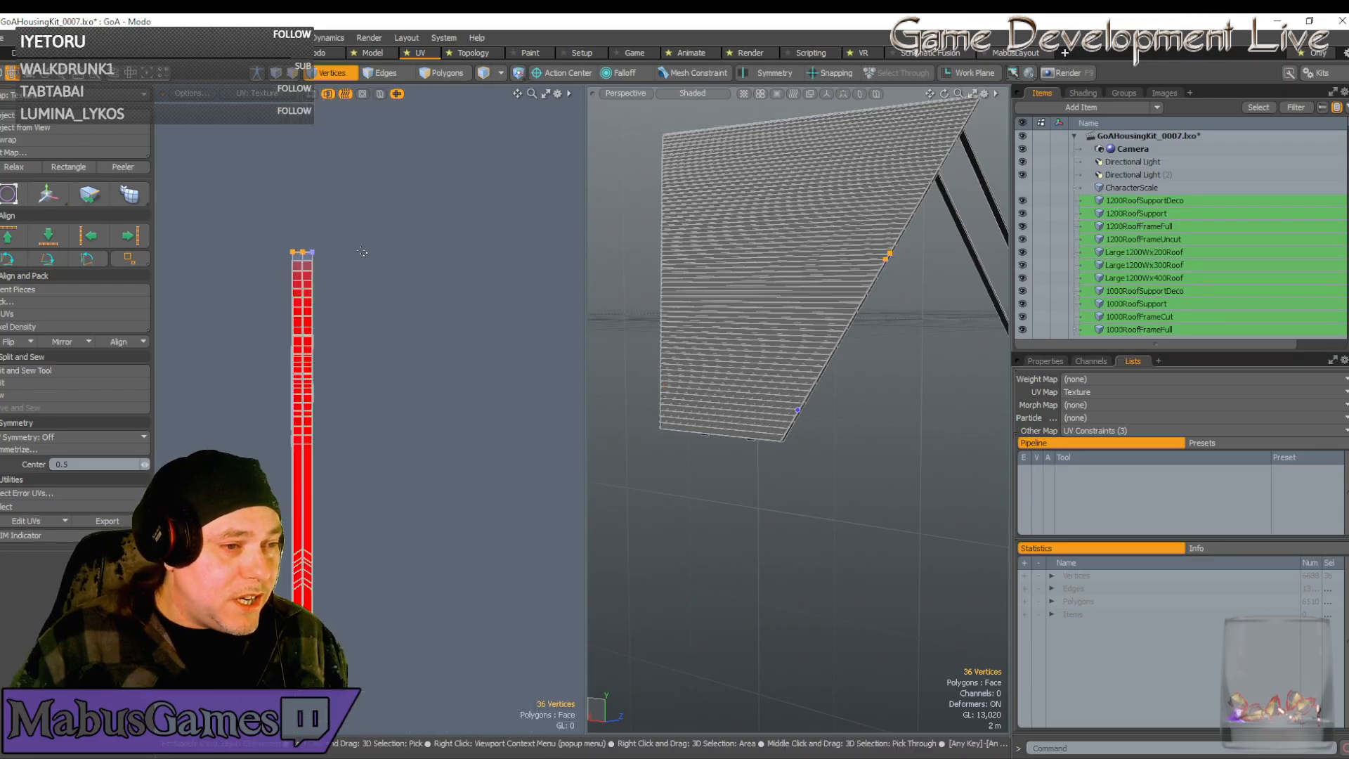
left_click_drag(278, 251, 293, 252)
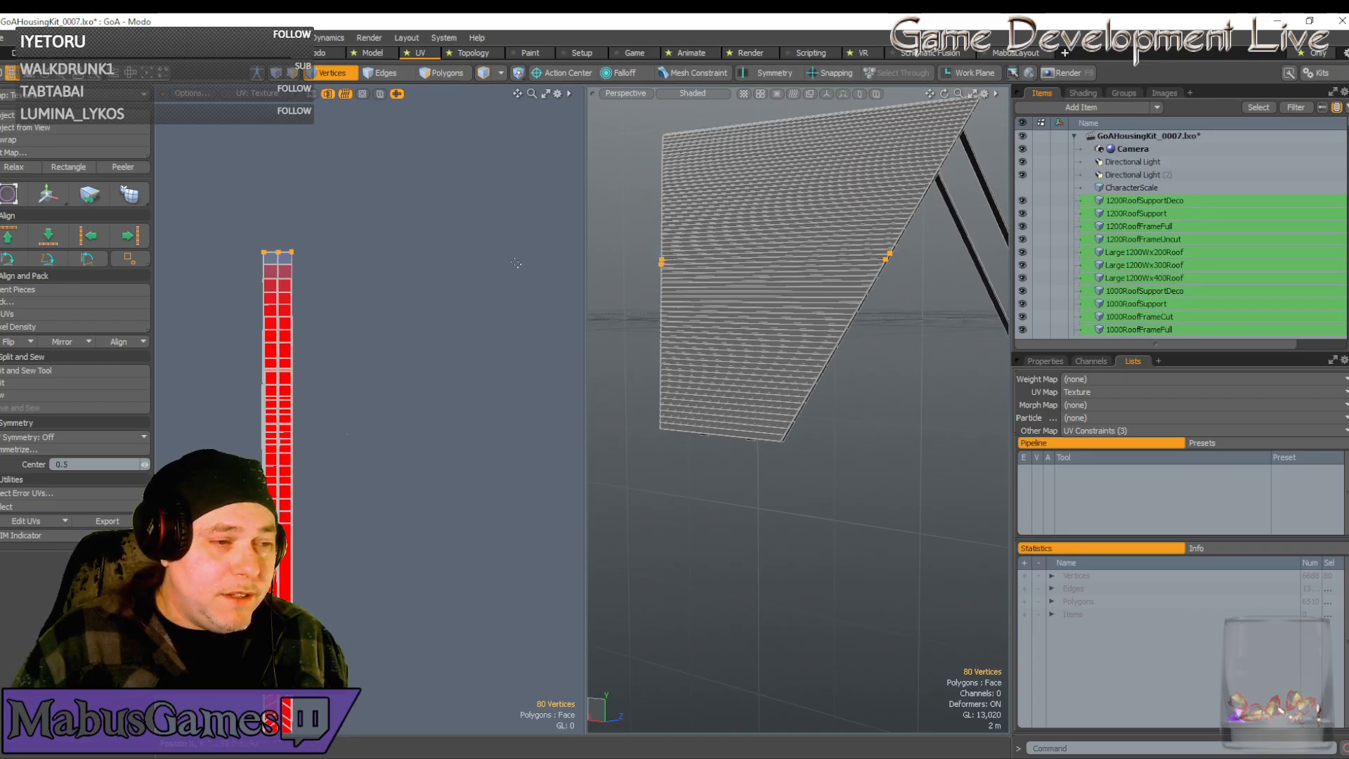
scroll(310, 297, "down", 5)
scroll(262, 221, "up", 4)
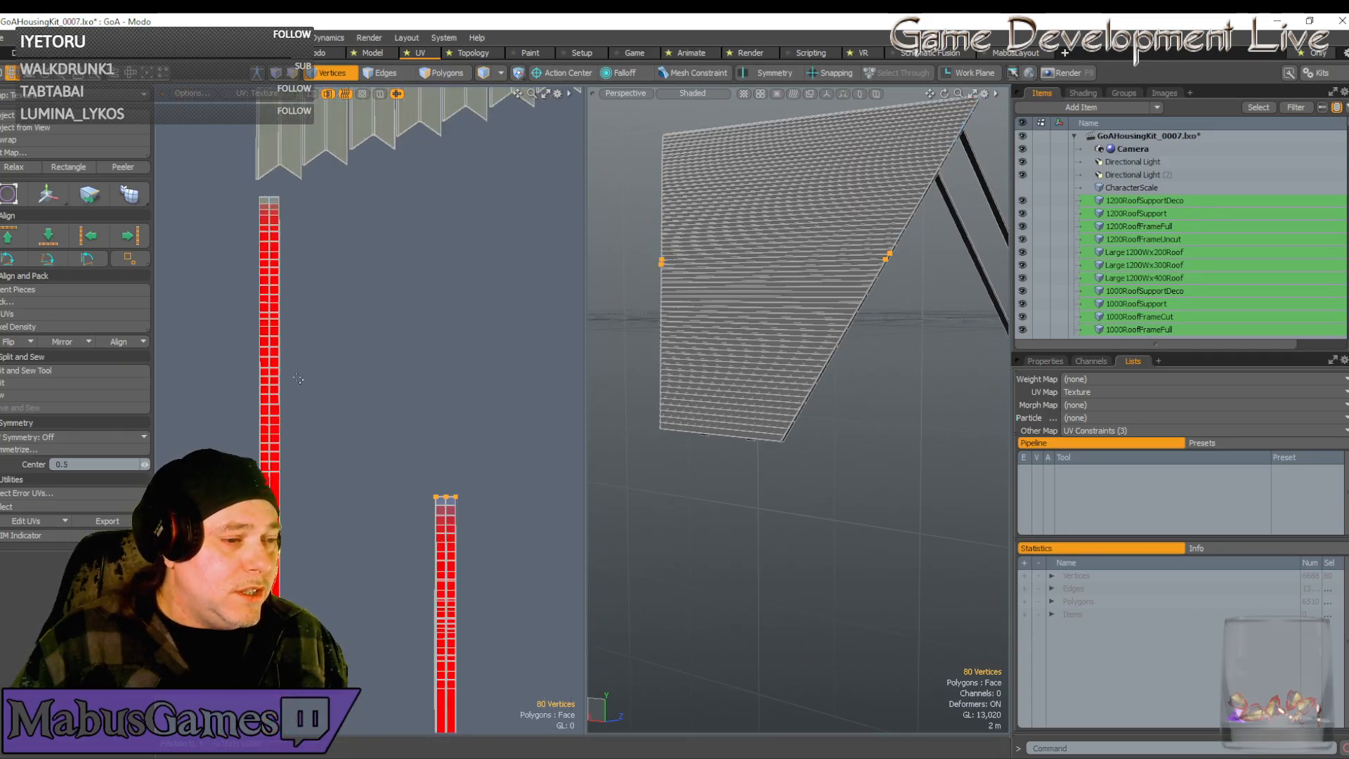
left_click(280, 472)
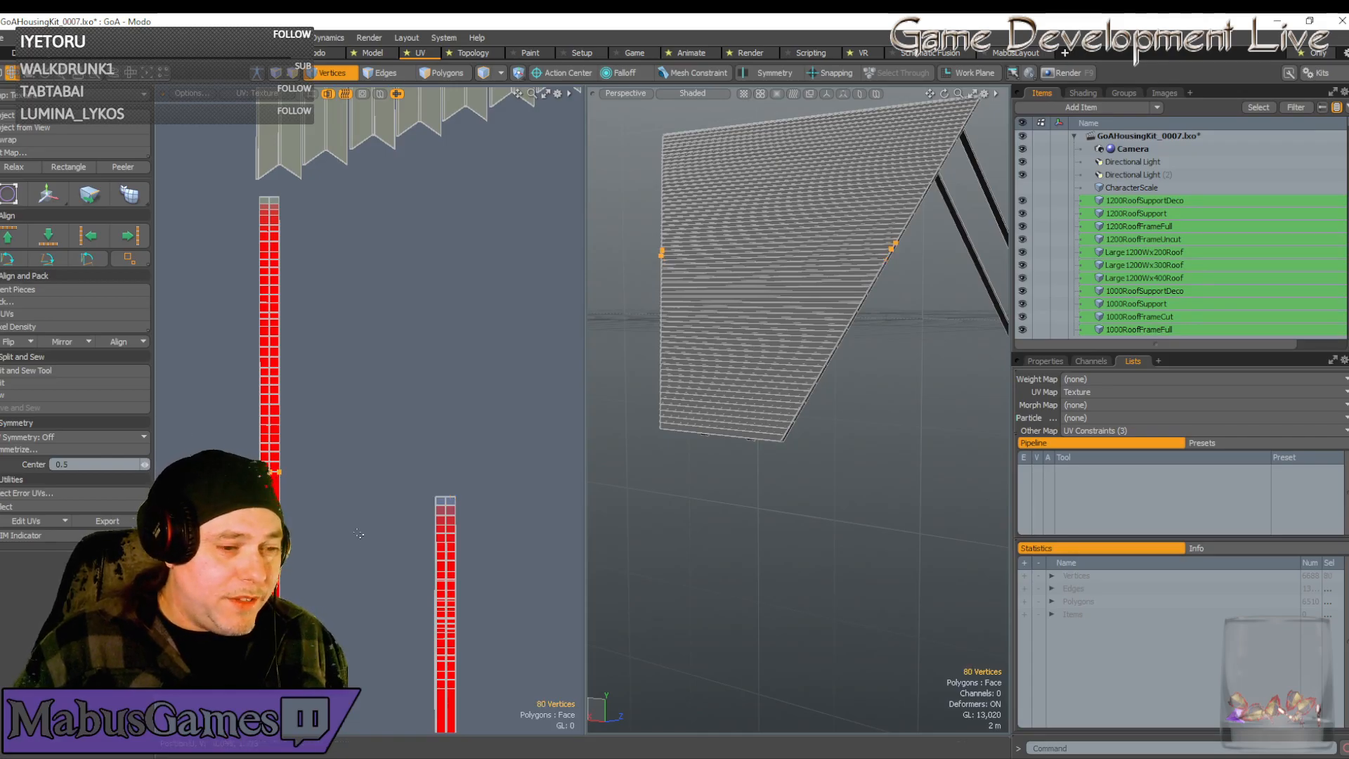
left_click(446, 497)
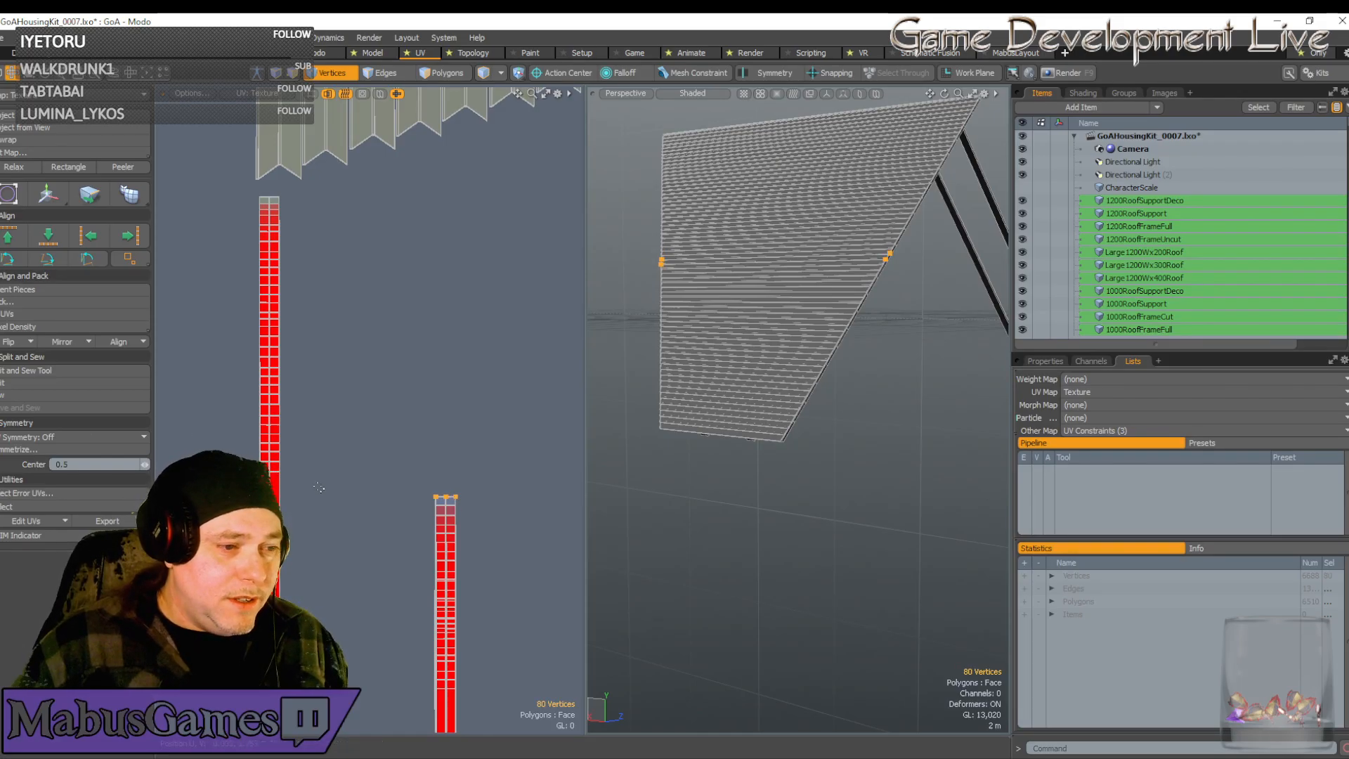
left_click(274, 472)
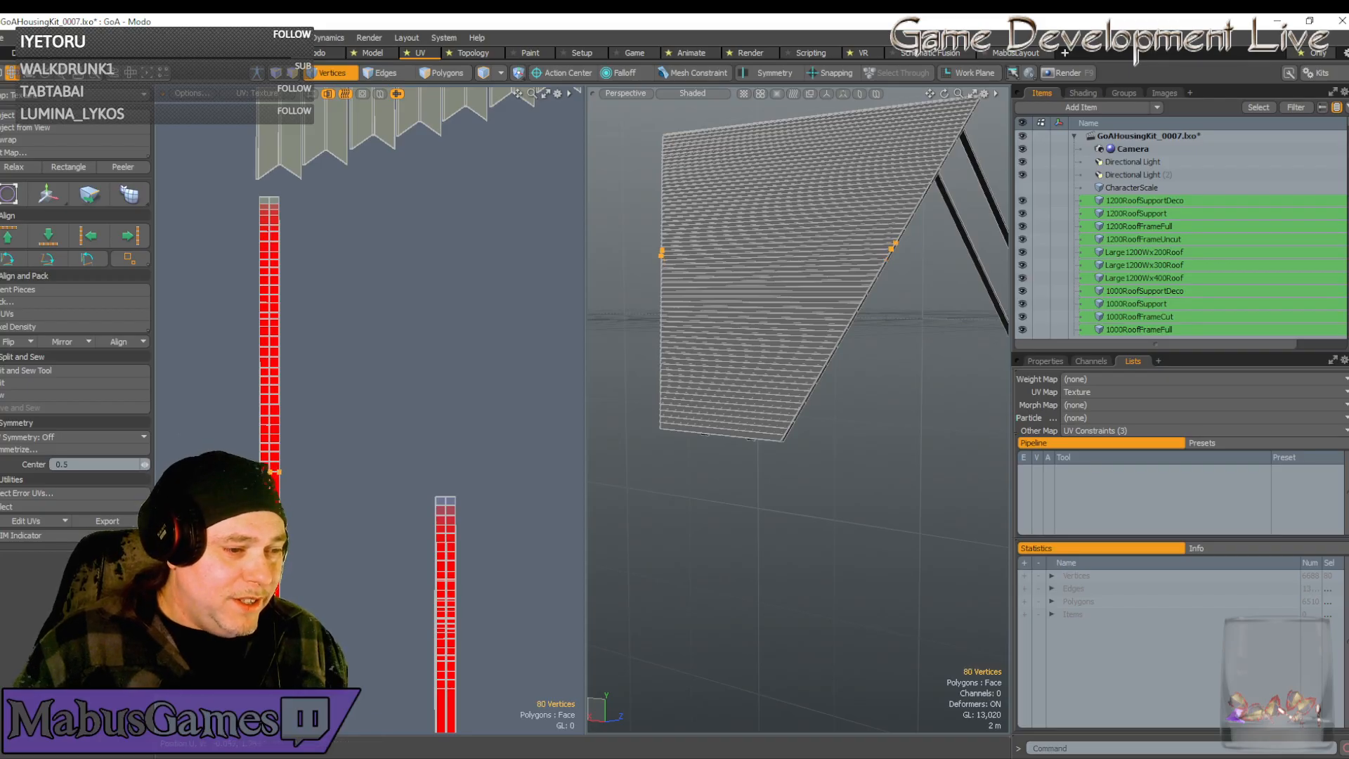
left_click(455, 497)
scroll(403, 534, "down", 2)
left_click_drag(403, 536, 405, 315, "alt")
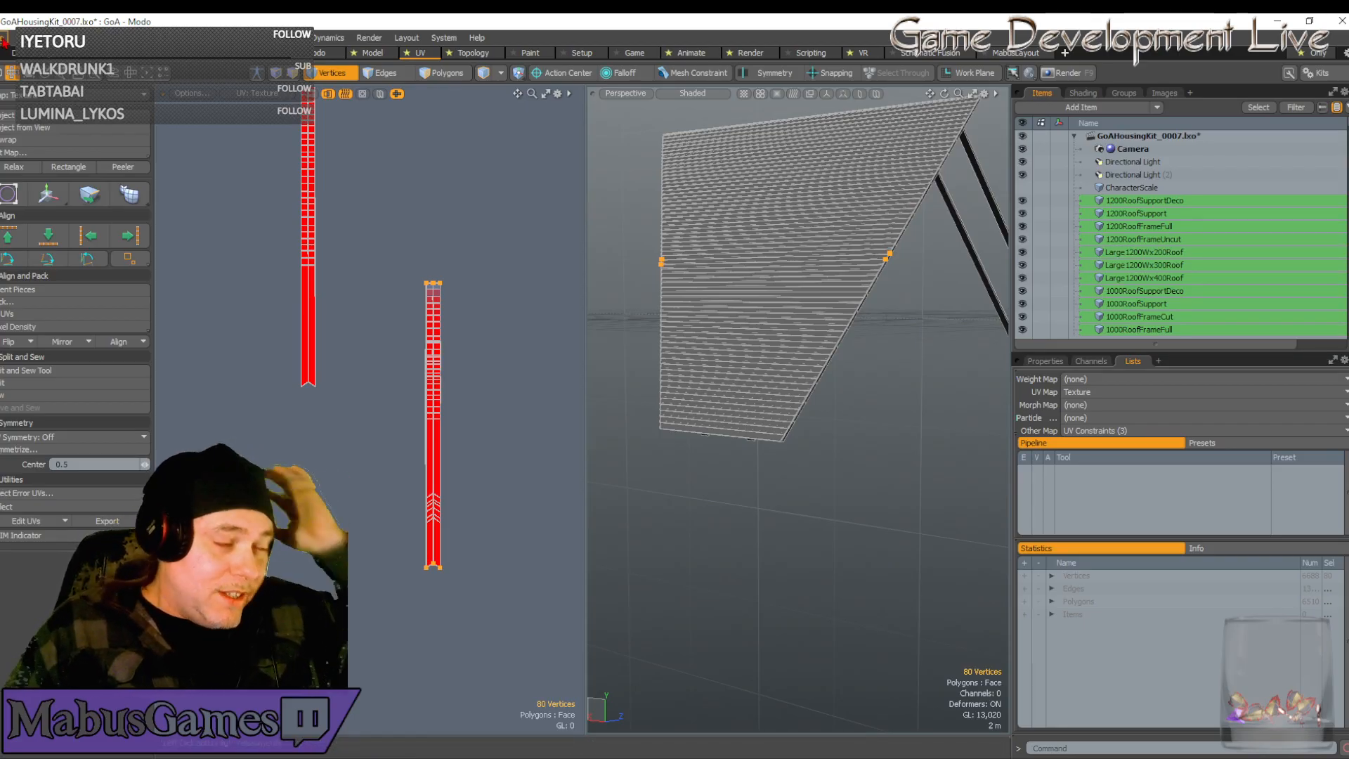
Save all changes to GoAHousingKit_0007.lxo via File > Save All
left_click(6, 37)
left_click(23, 197)
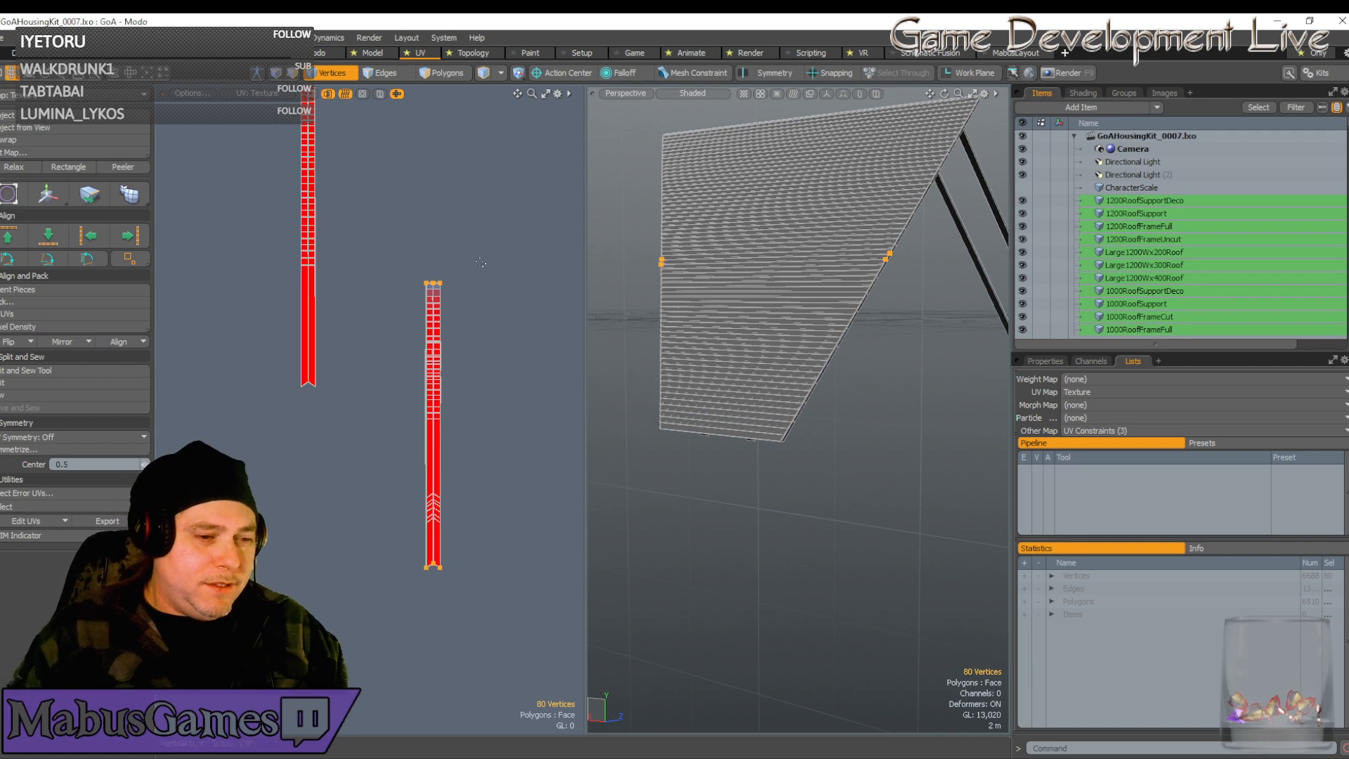
scroll(436, 512, "up", 8)
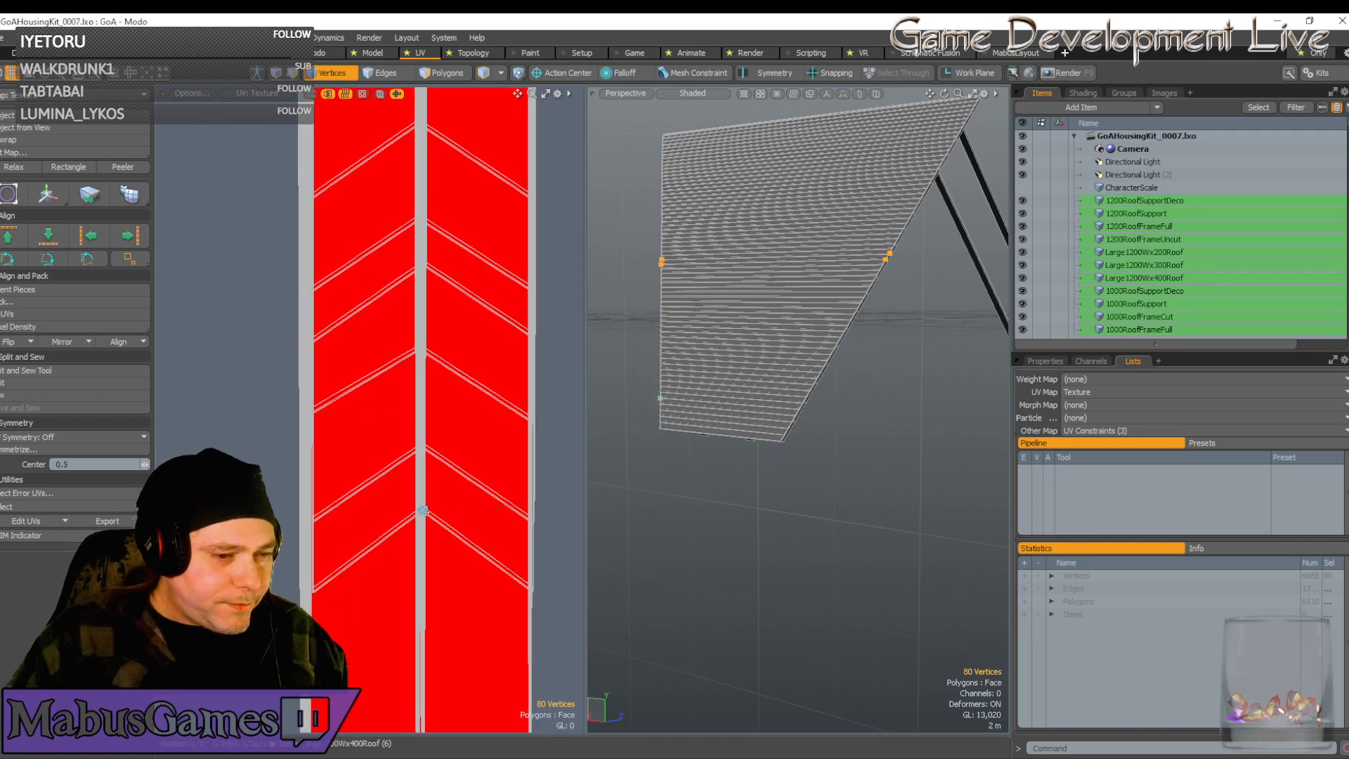
Select the whole connected chevron plank strip and nudge it down along V
left_click(424, 512)
double_click(425, 512)
scroll(426, 513, "down", 8)
key("w")
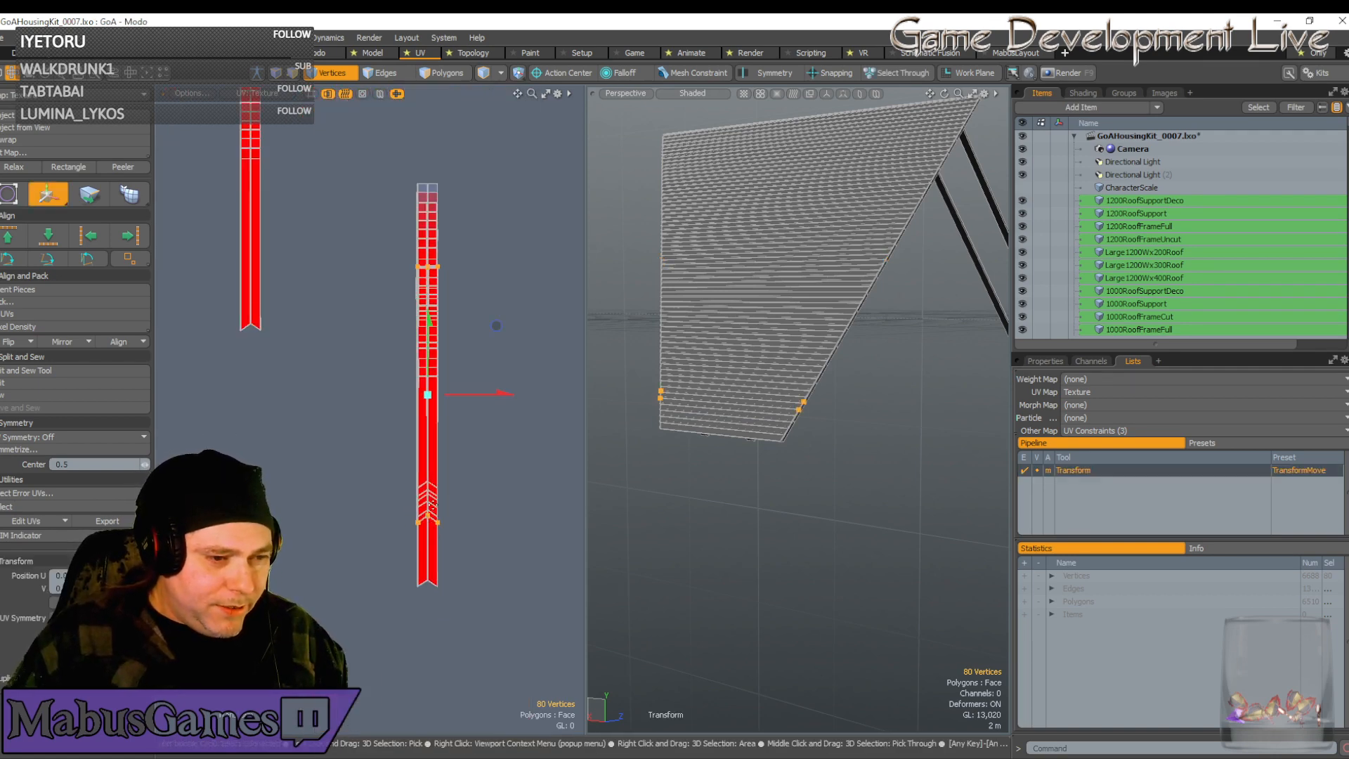
left_click_drag(437, 361, 437, 434)
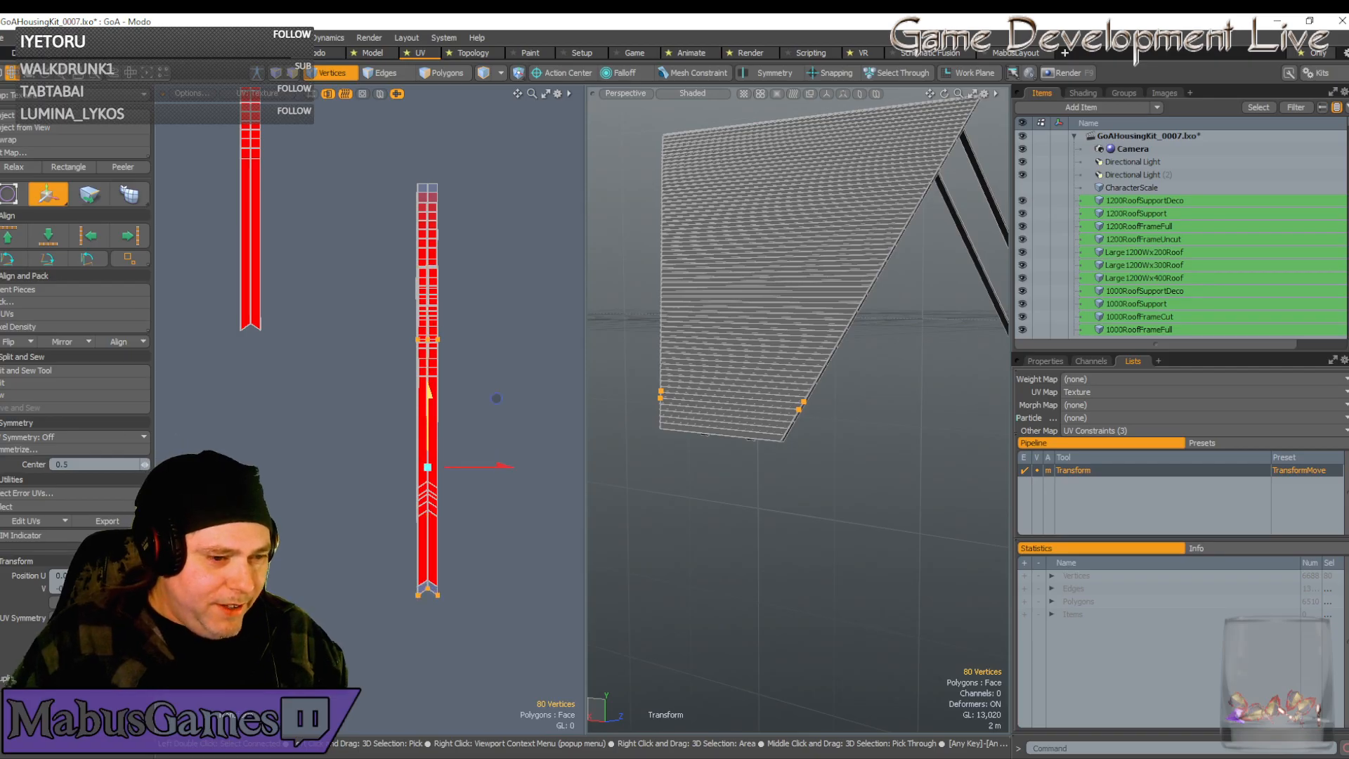
left_click_drag(496, 398, 430, 492)
Drag the plank strip up along V to its new position
scroll(430, 492, "up", 3)
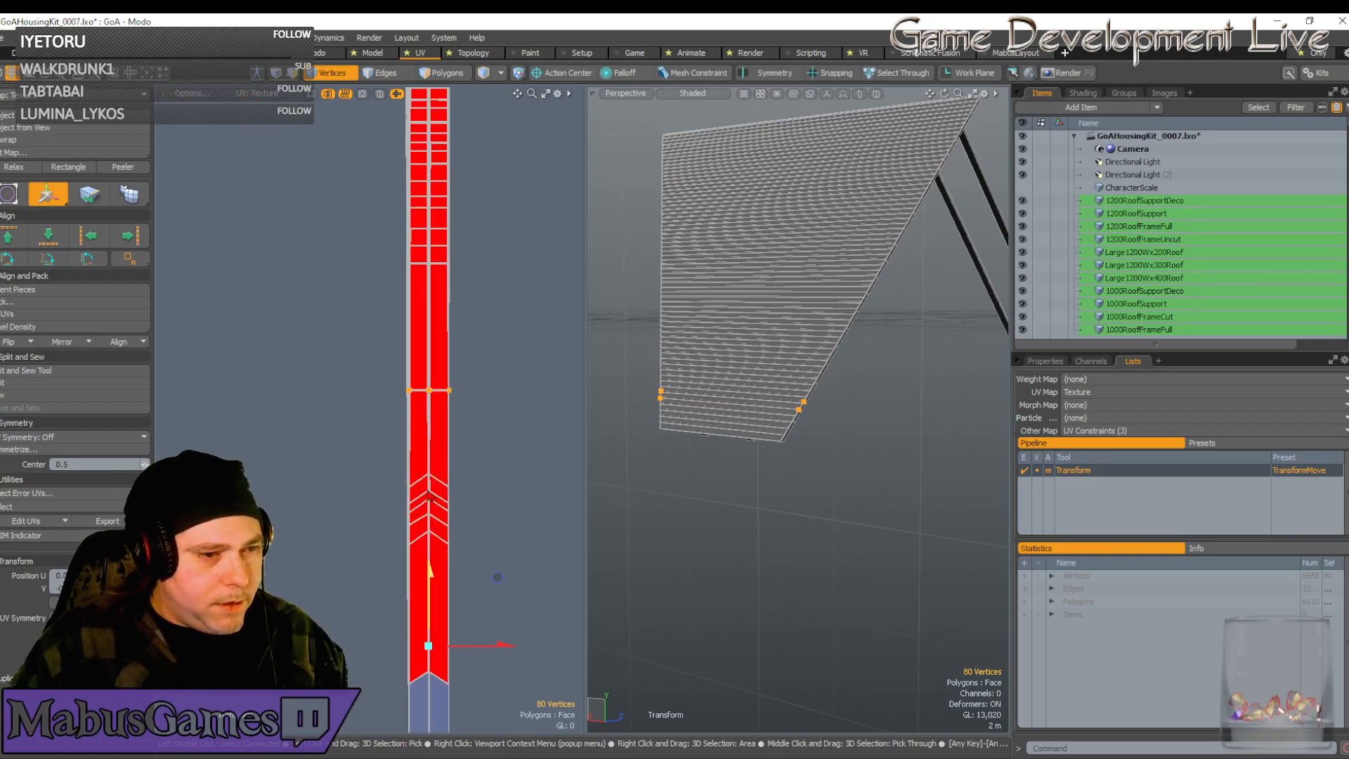
scroll(430, 394, "down", 2)
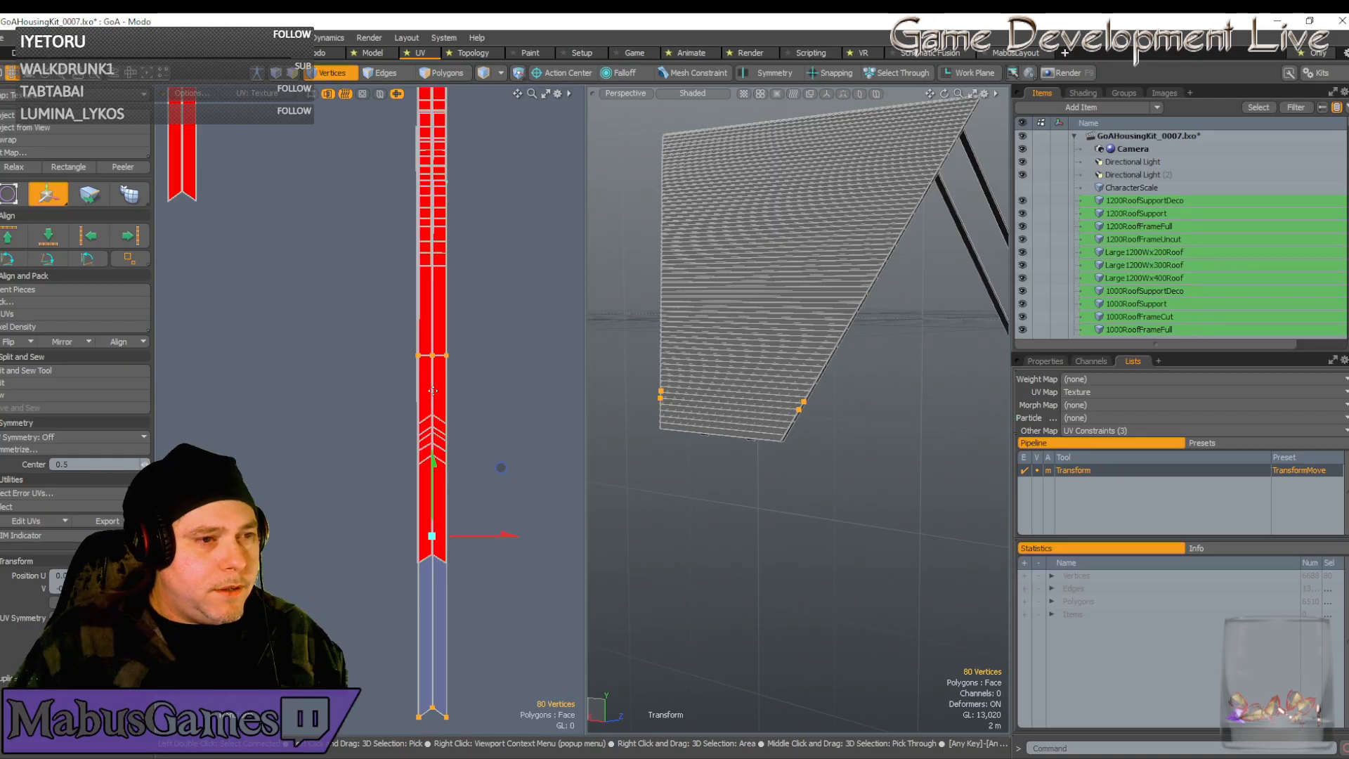
scroll(430, 394, "down", 4)
scroll(433, 392, "up", 5)
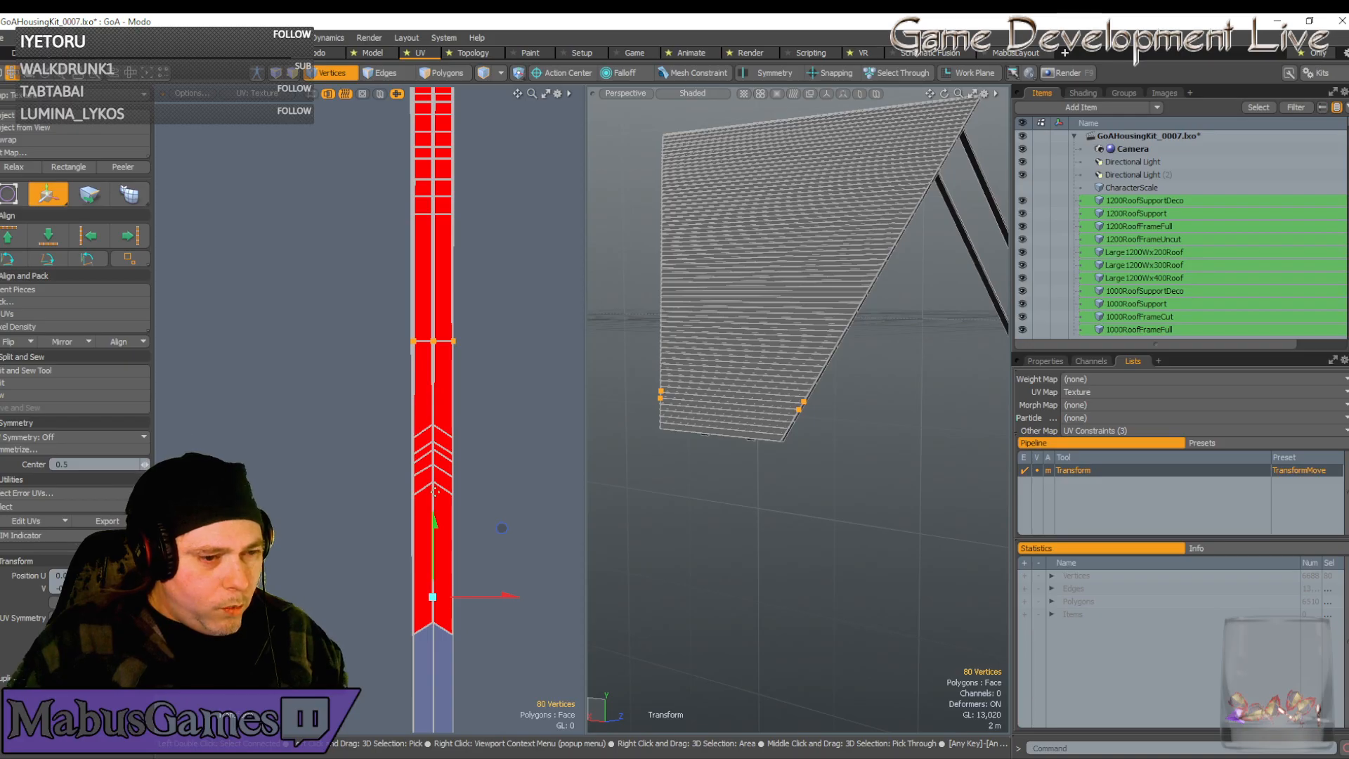
left_click_drag(435, 532, 433, 308)
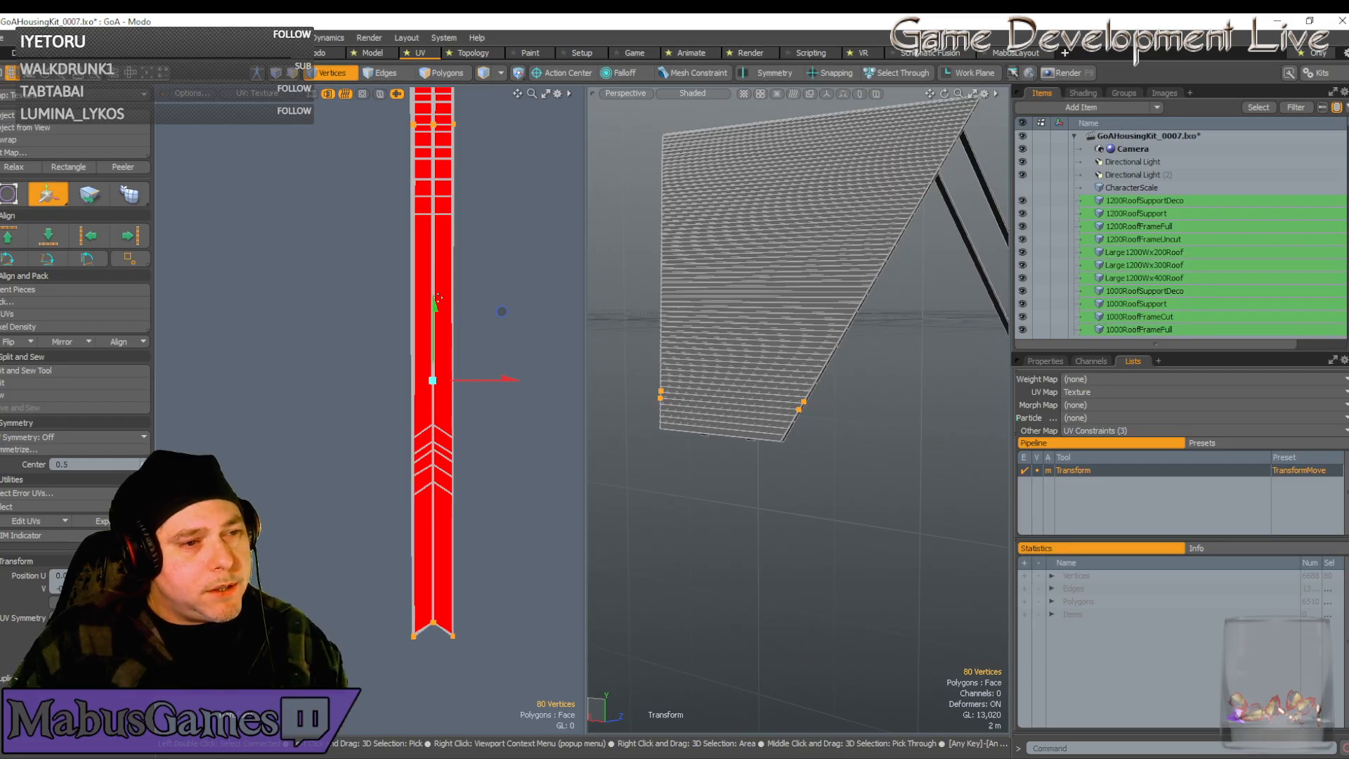
scroll(438, 298, "down", 5)
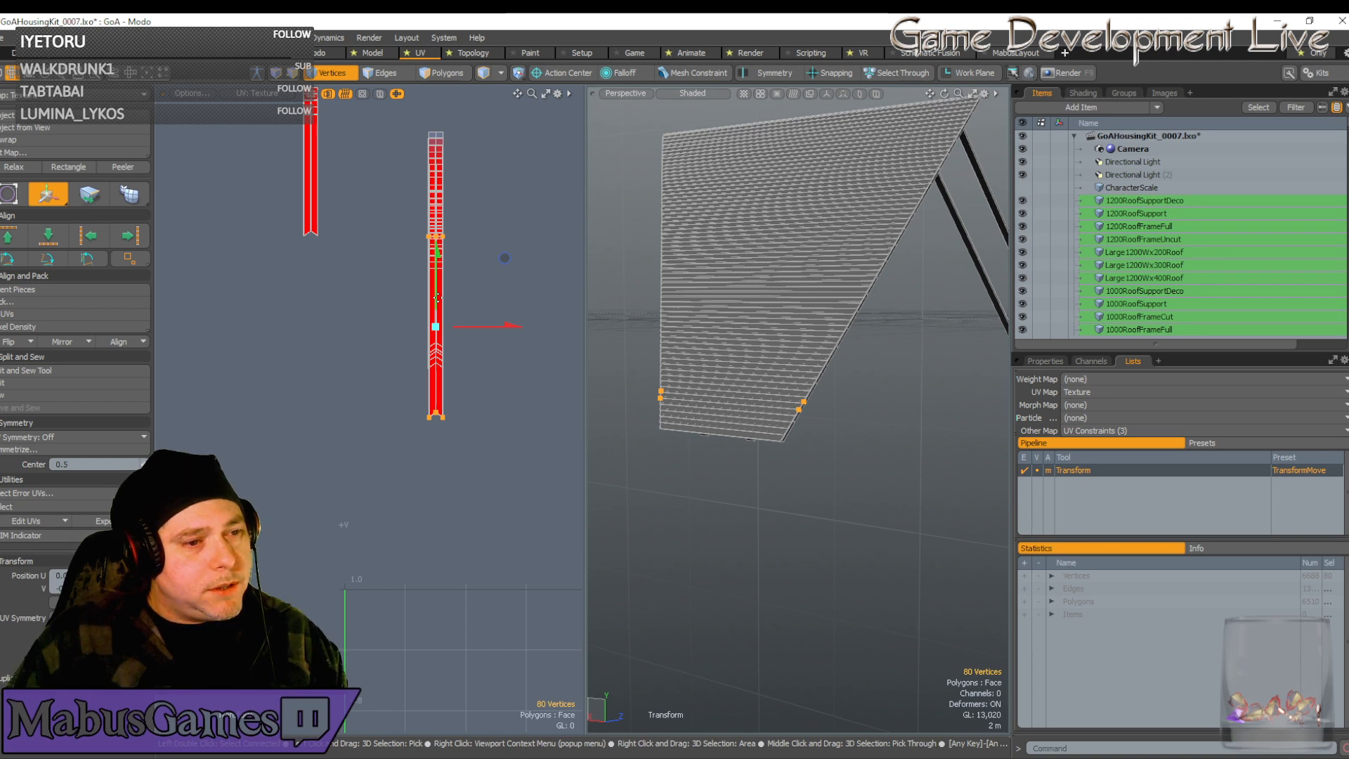
scroll(459, 384, "up", 8)
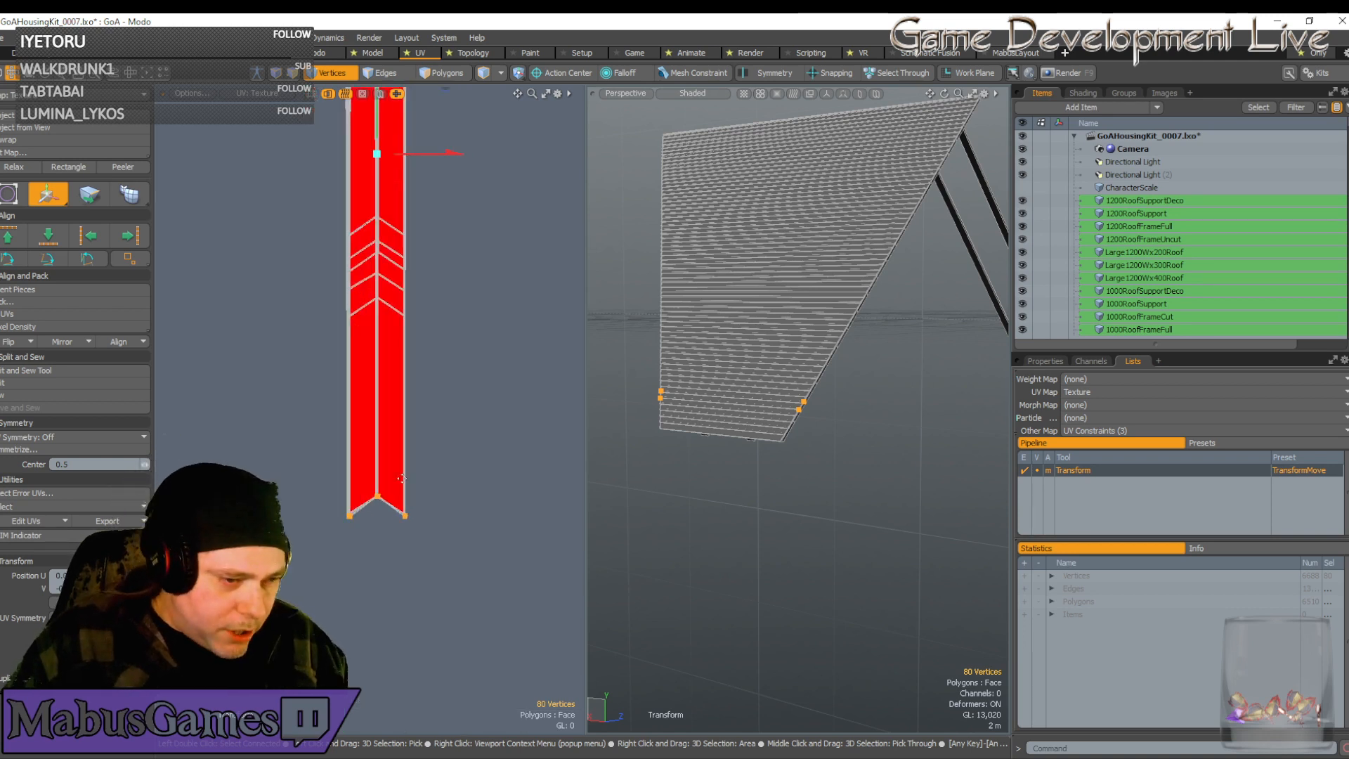
Move the selected UV vertices down into the corner
scroll(359, 473, "up", 3)
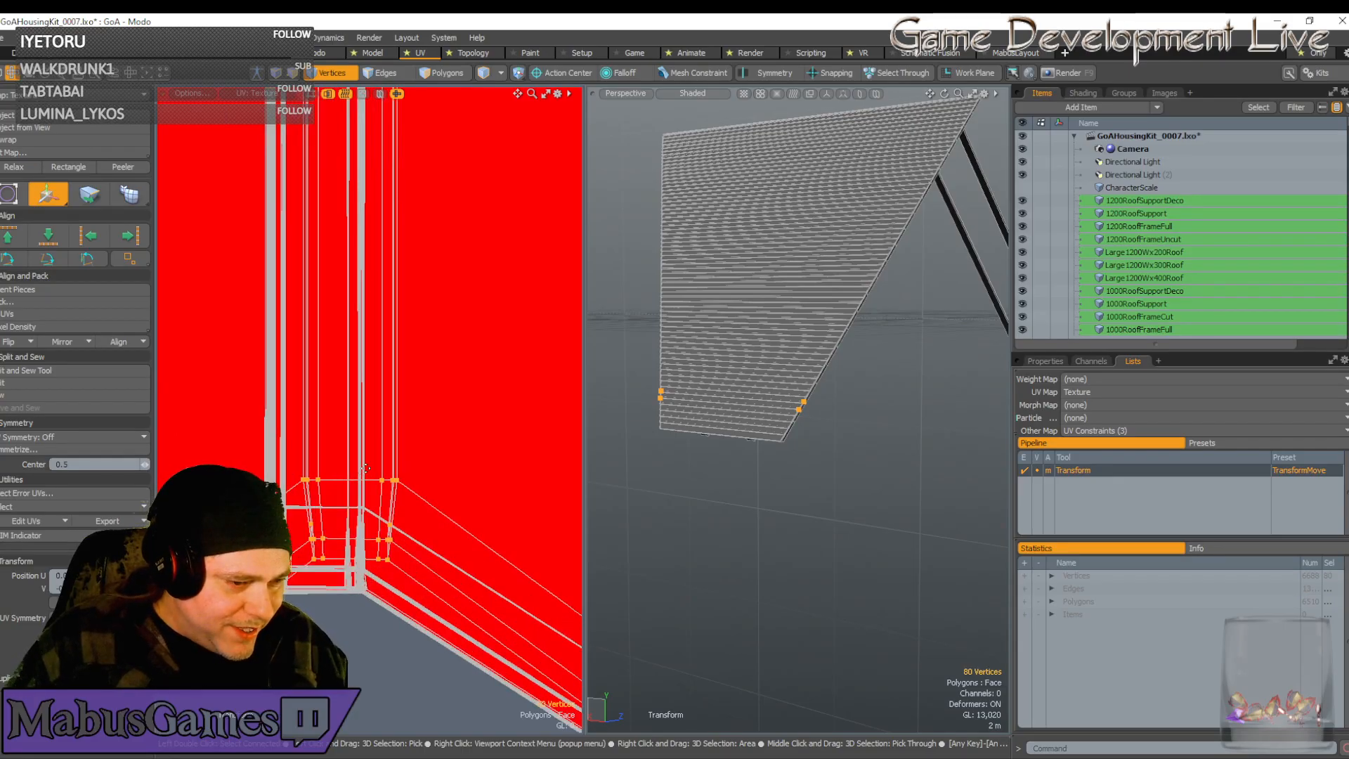
scroll(383, 459, "down", 3)
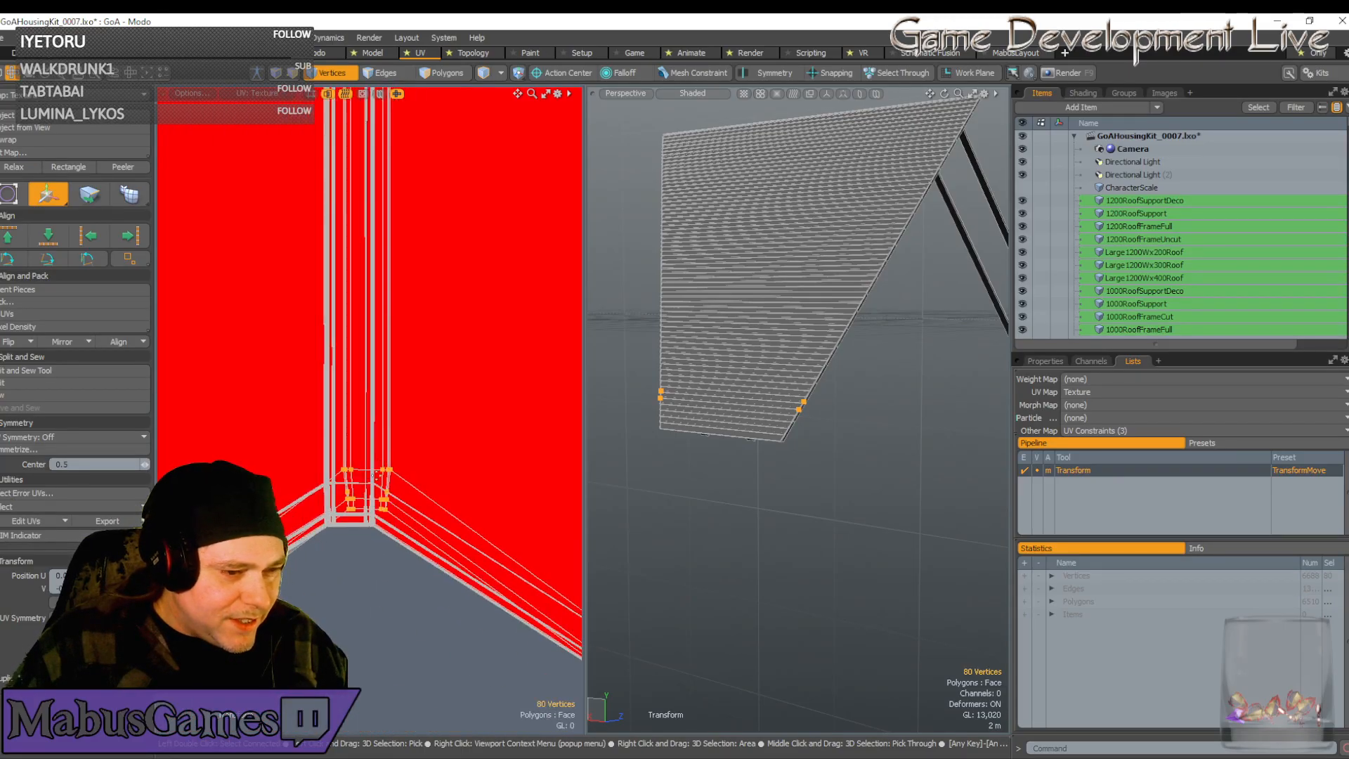
left_click(361, 546)
left_click_drag(430, 477, 415, 553)
scroll(407, 619, "up", 2)
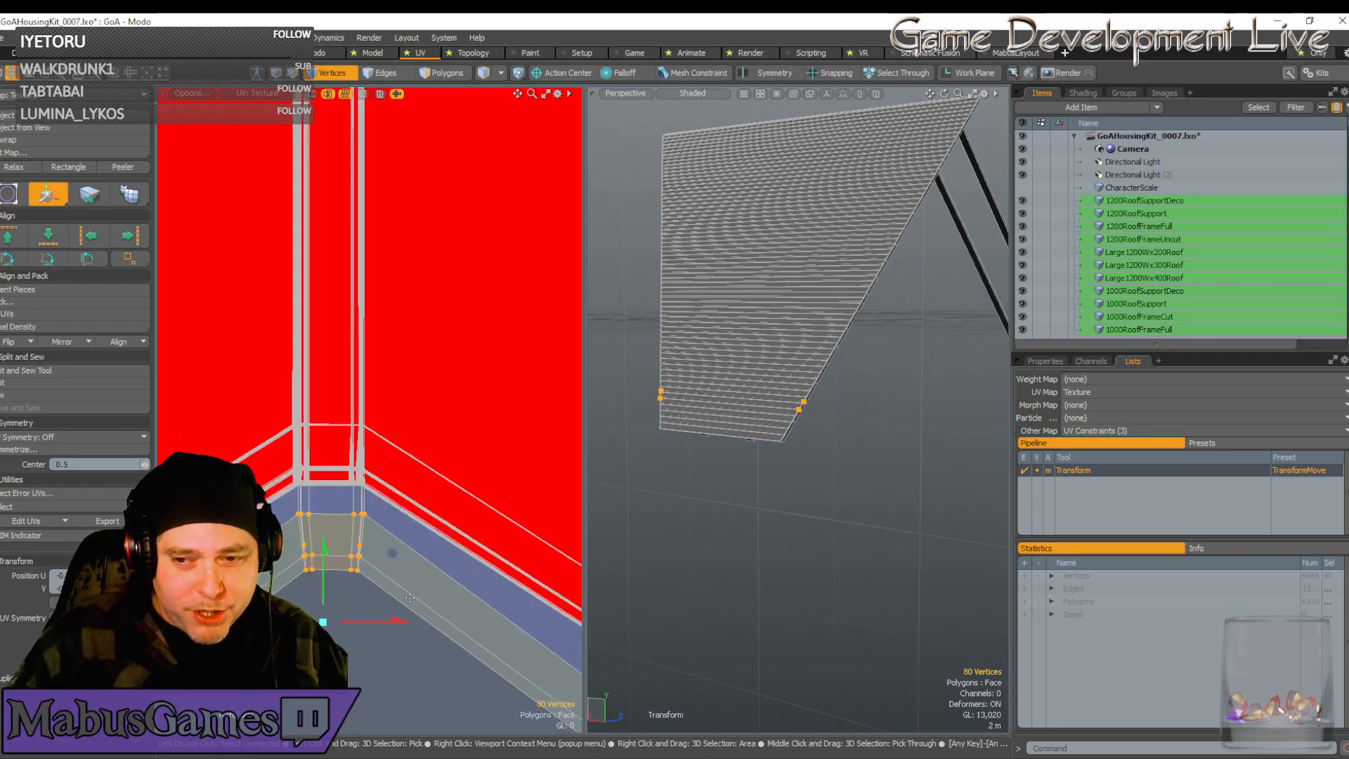
scroll(330, 546, "up", 3)
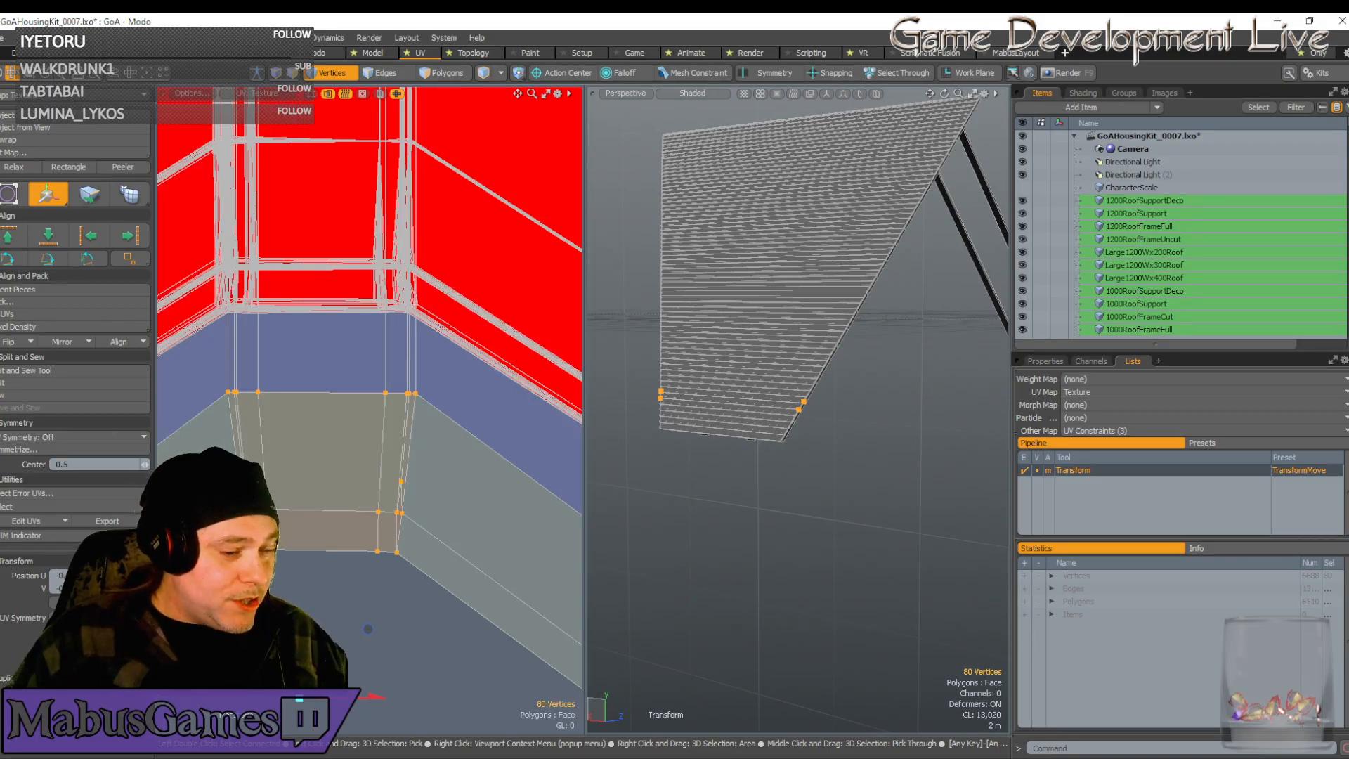
key("space")
Stretch the twelve corner vertices wider along U
right_click_drag(337, 458, 447, 604)
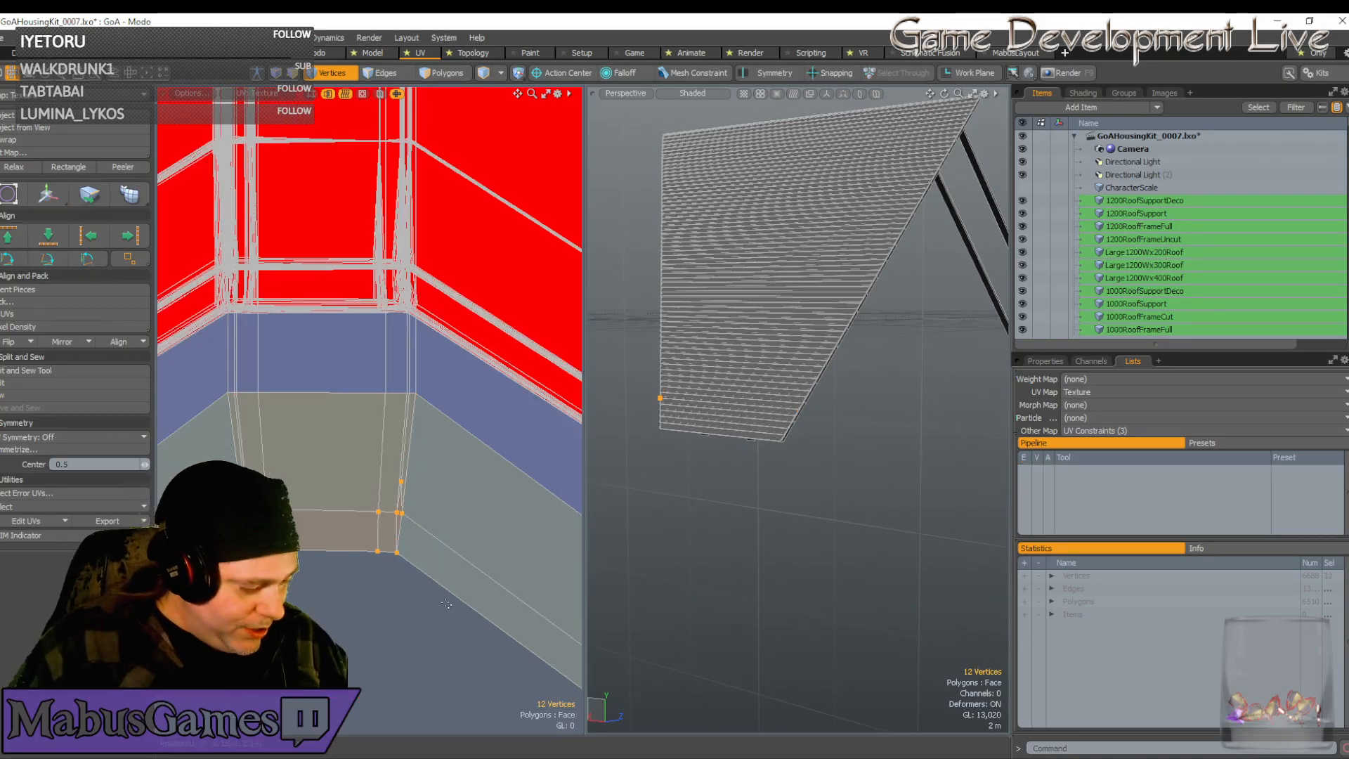
key("r")
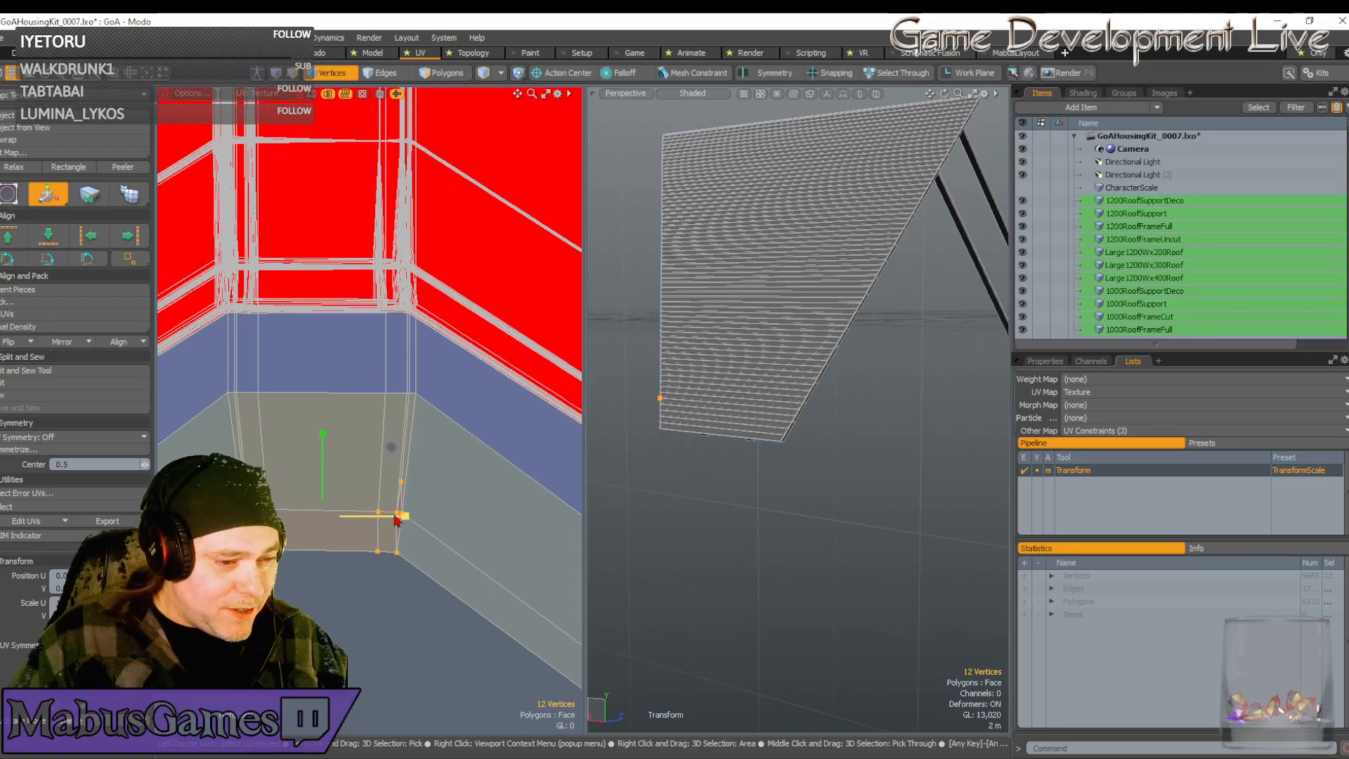
left_click_drag(407, 517, 418, 516)
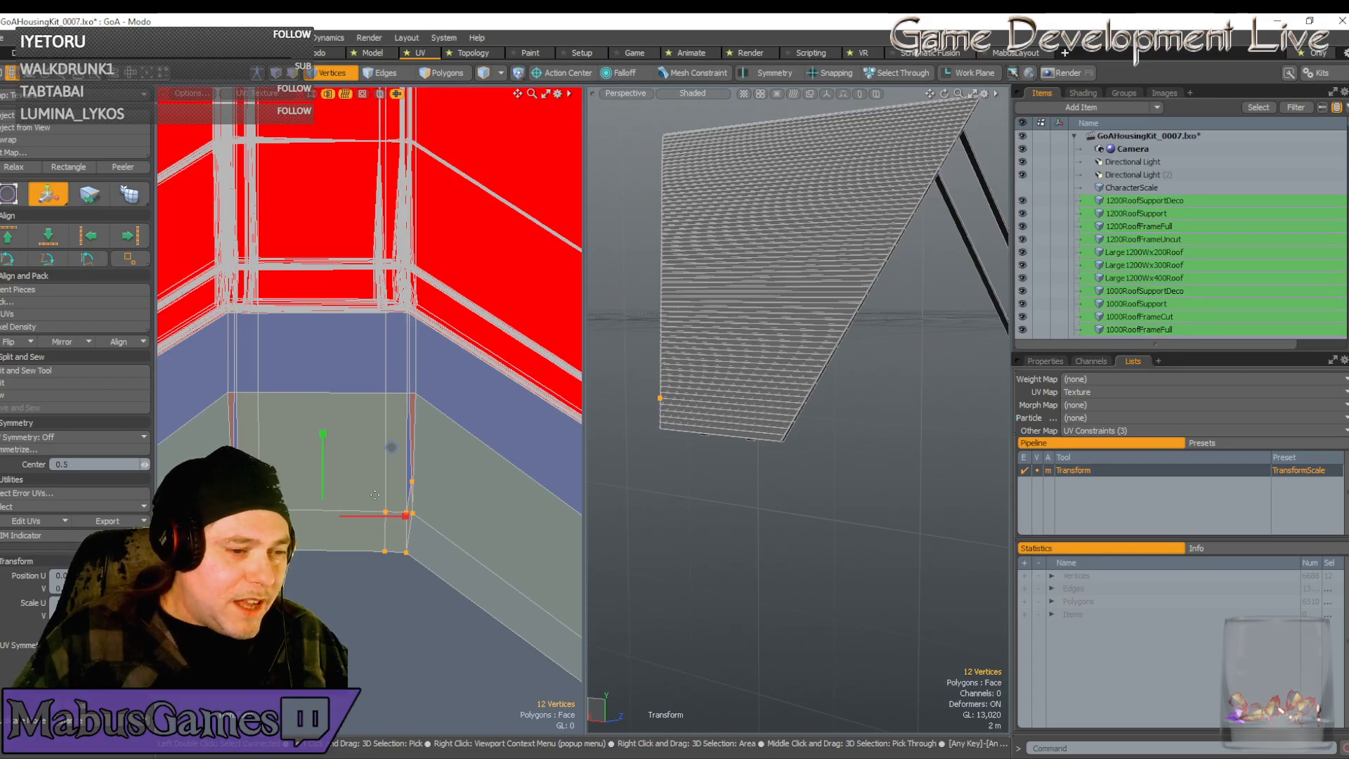
key("w")
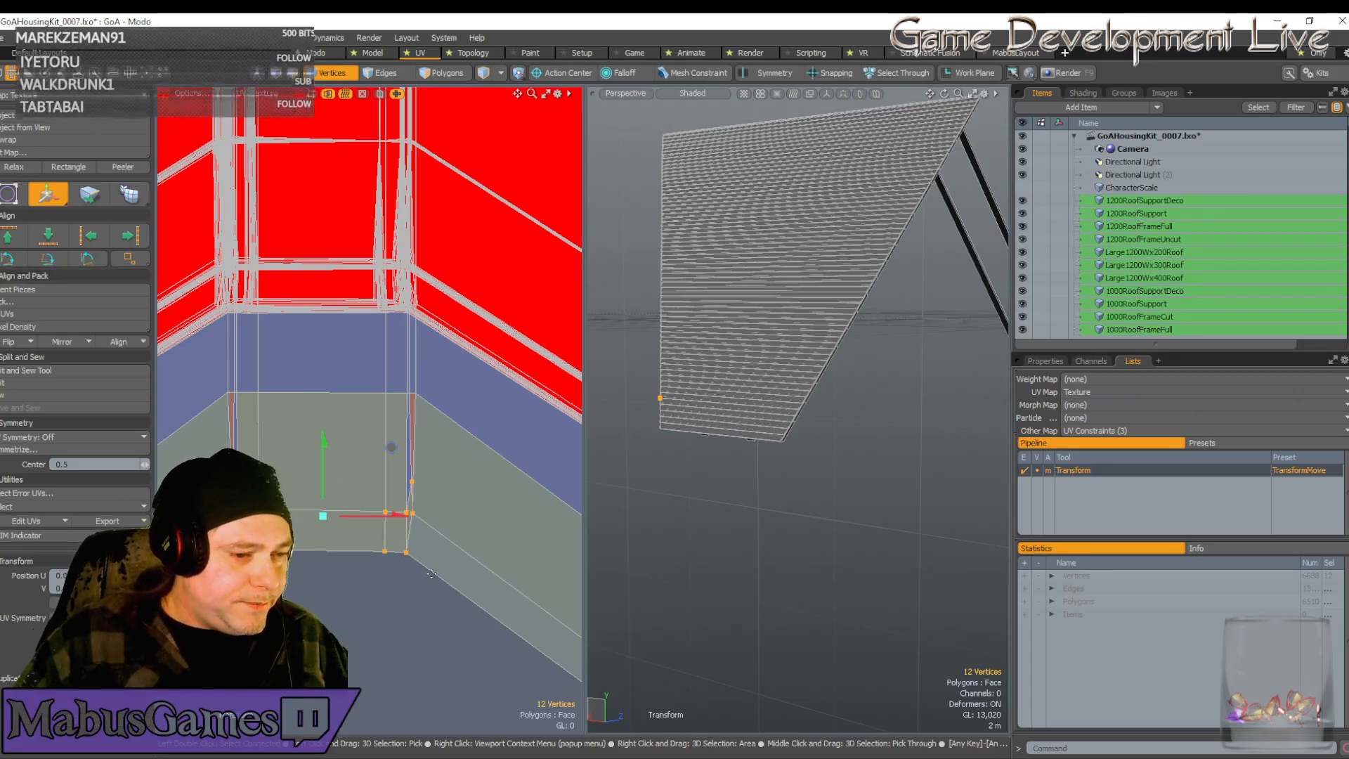
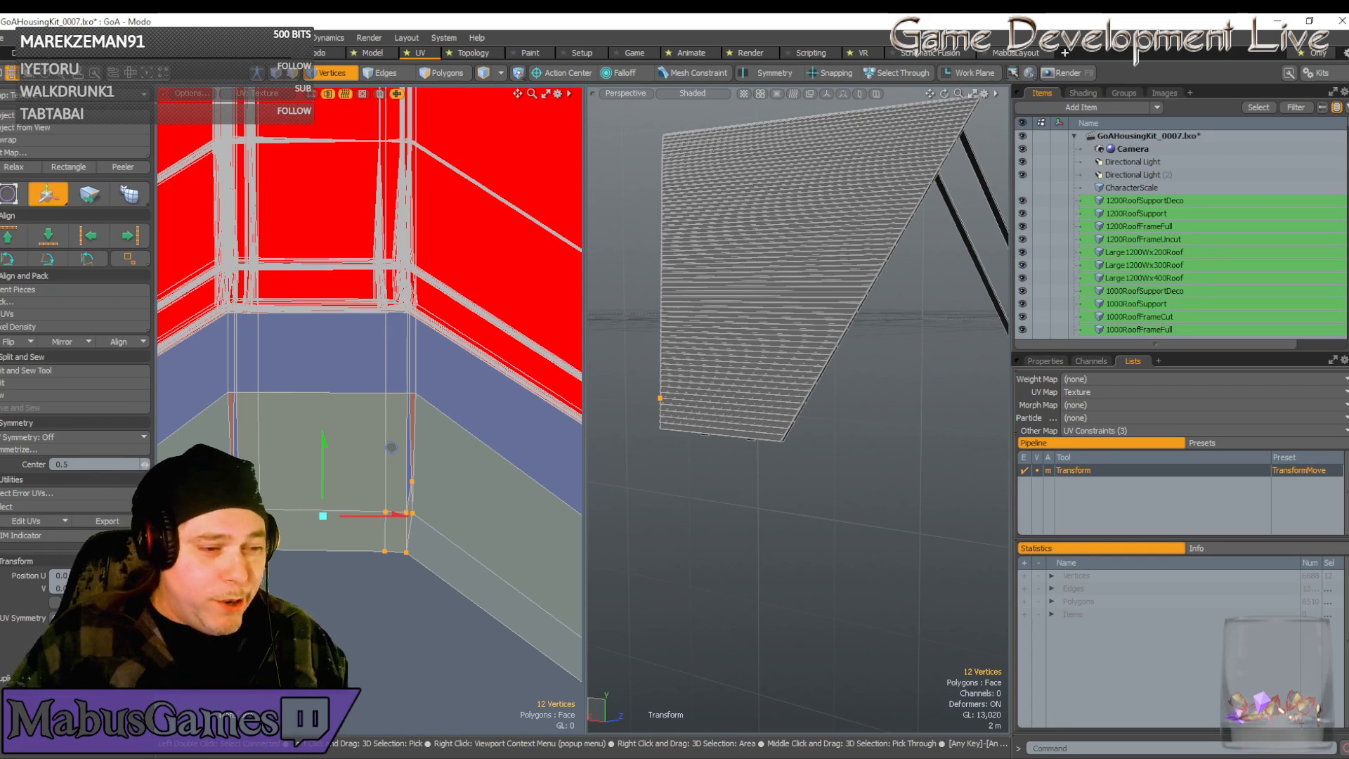
Scale the two strip-end vertices together in U until they line up flush
key("space")
left_click_drag(200, 447, 440, 503)
key("r")
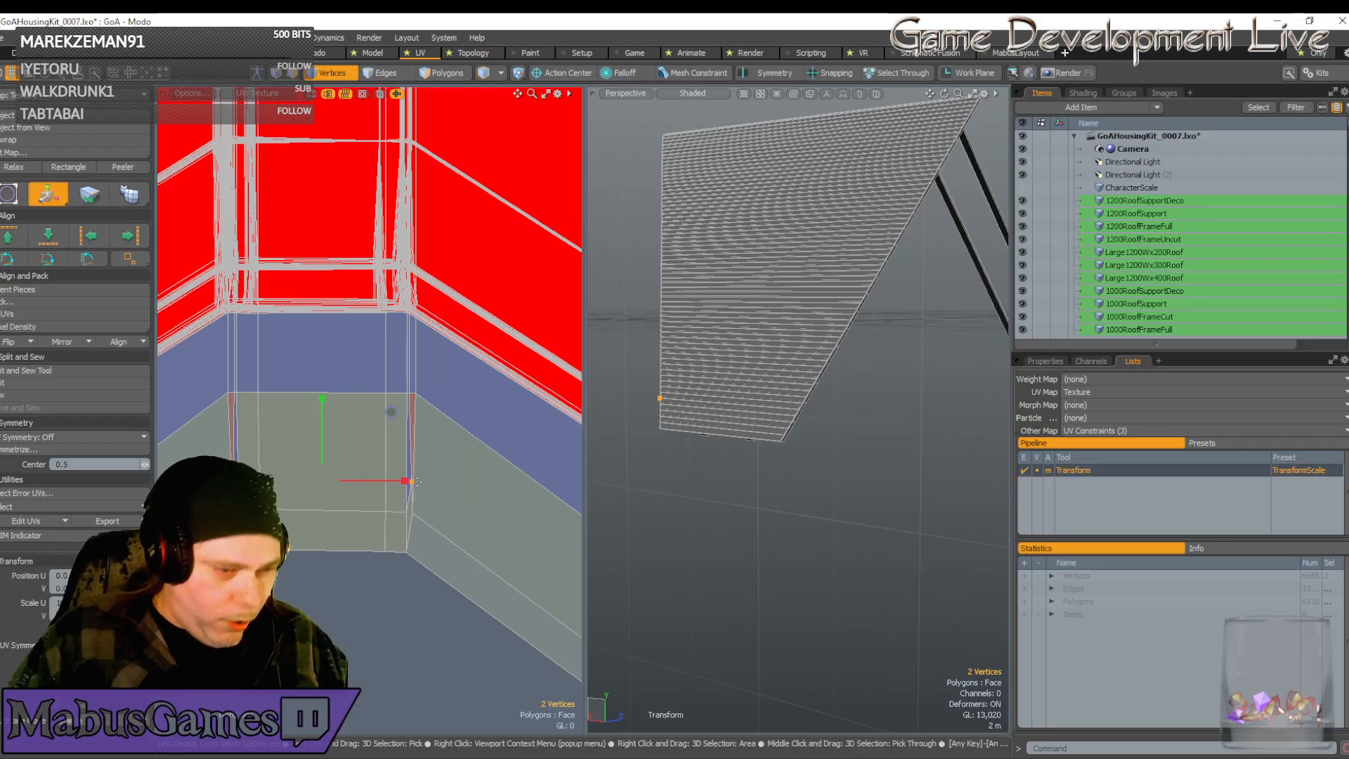
left_click_drag(405, 481, 403, 481)
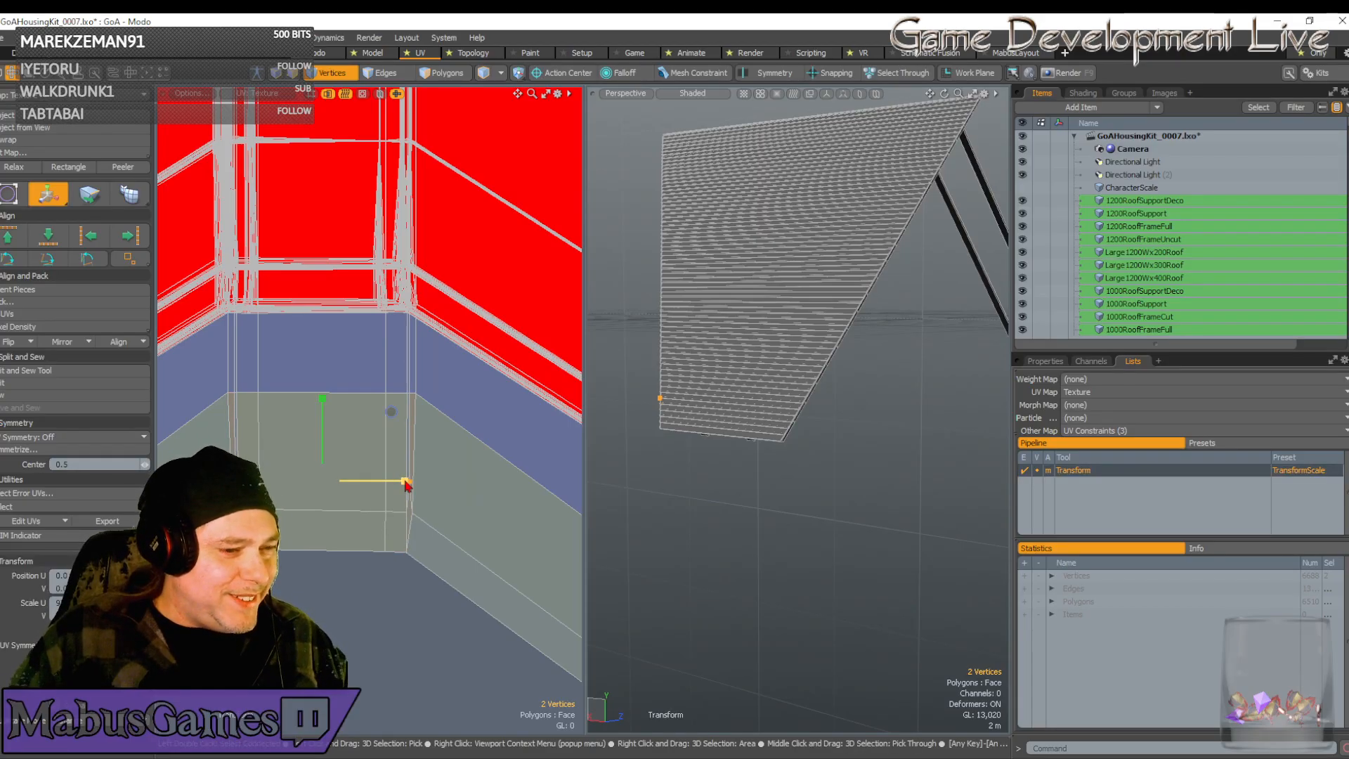
scroll(283, 510, "down", 3)
Select the strips' corner vertices and move them upward
key("w")
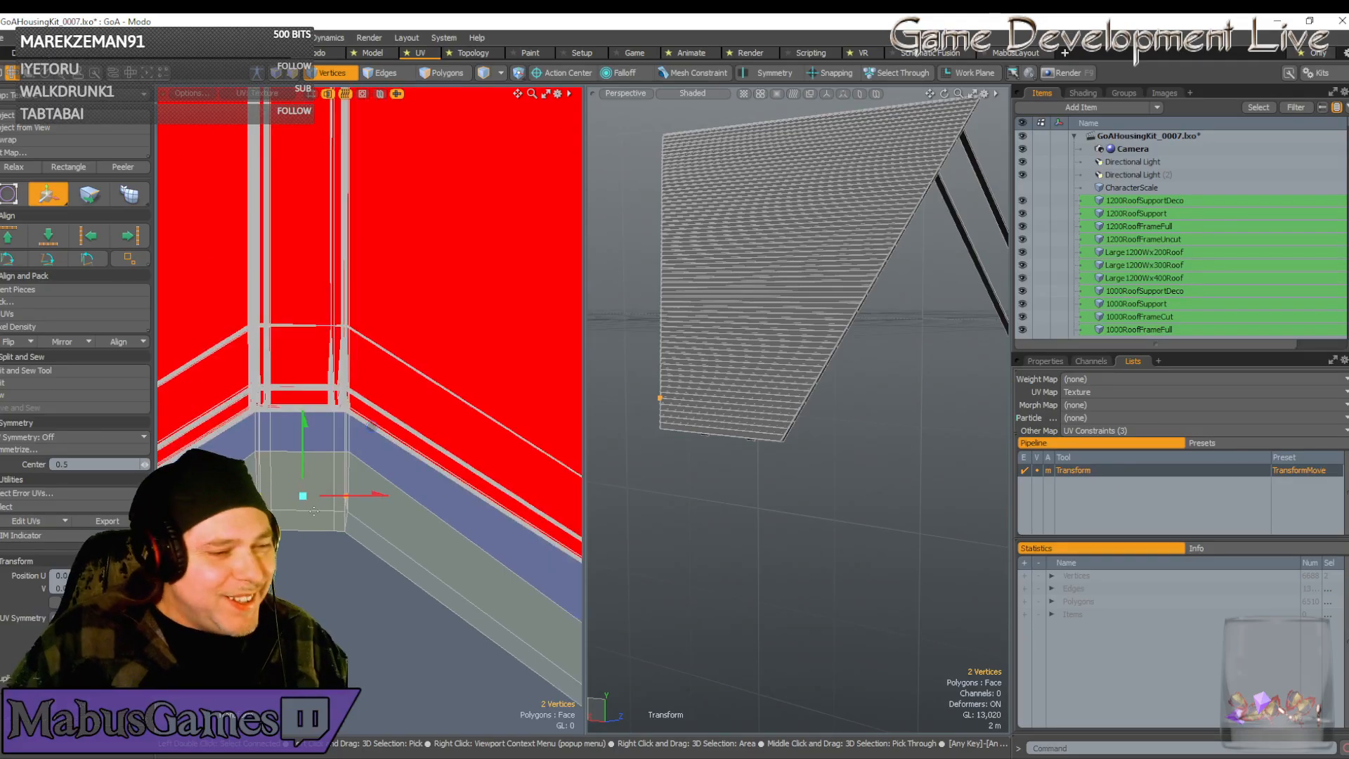
key("q")
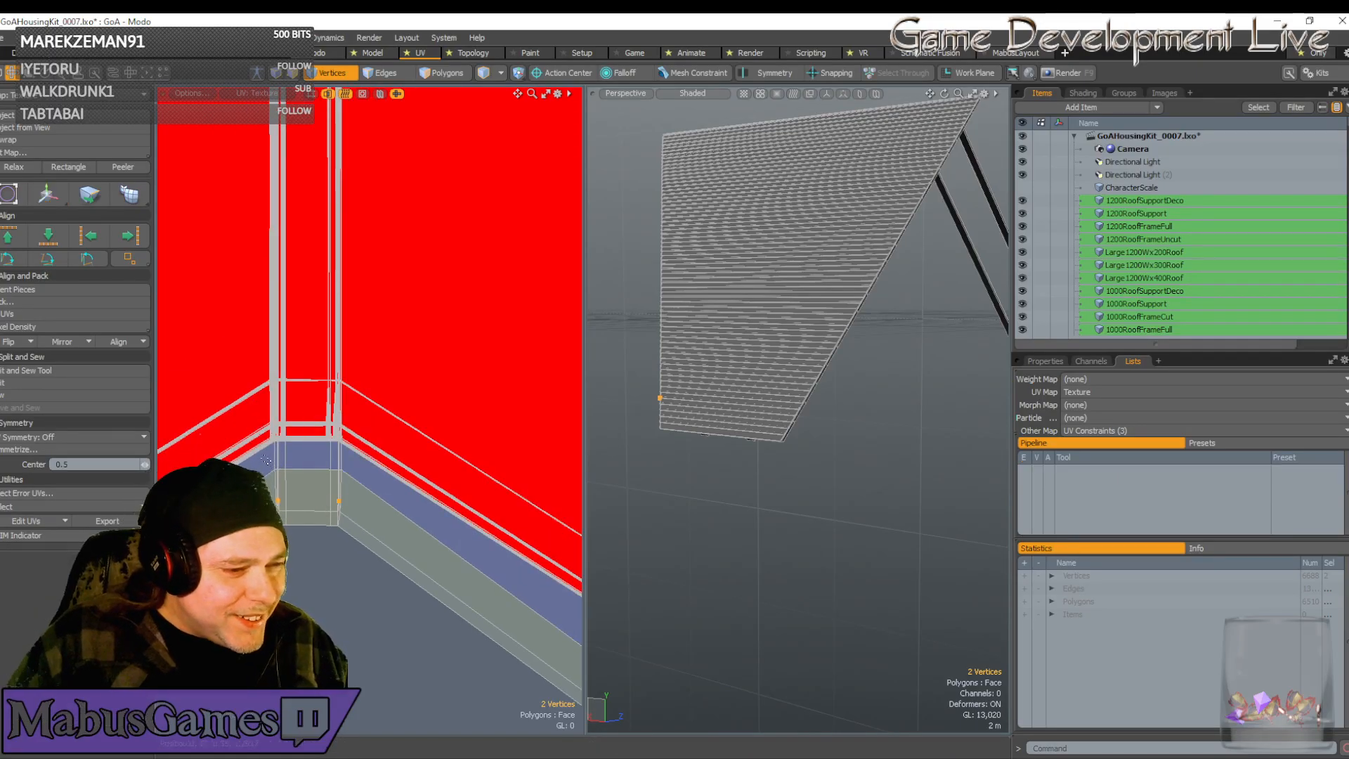
right_click_drag(268, 459, 359, 558)
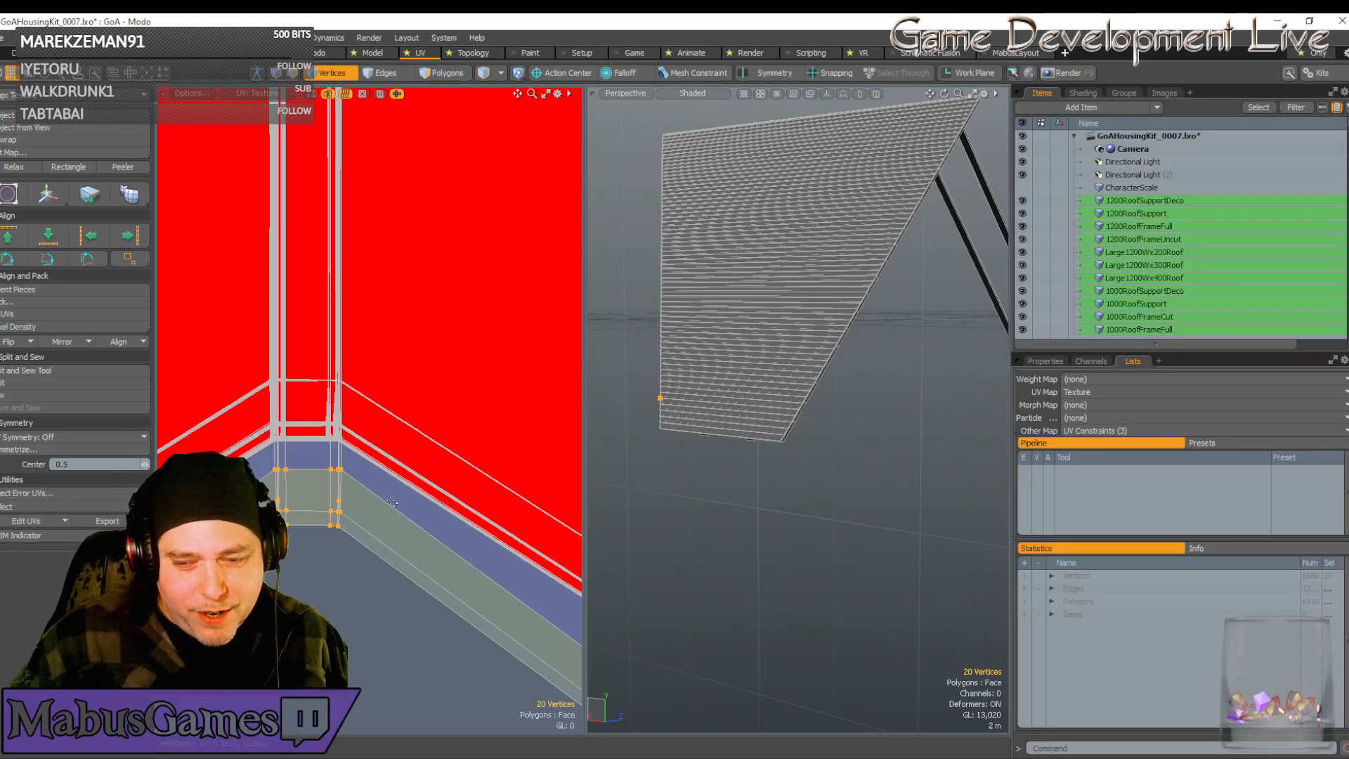
key("w")
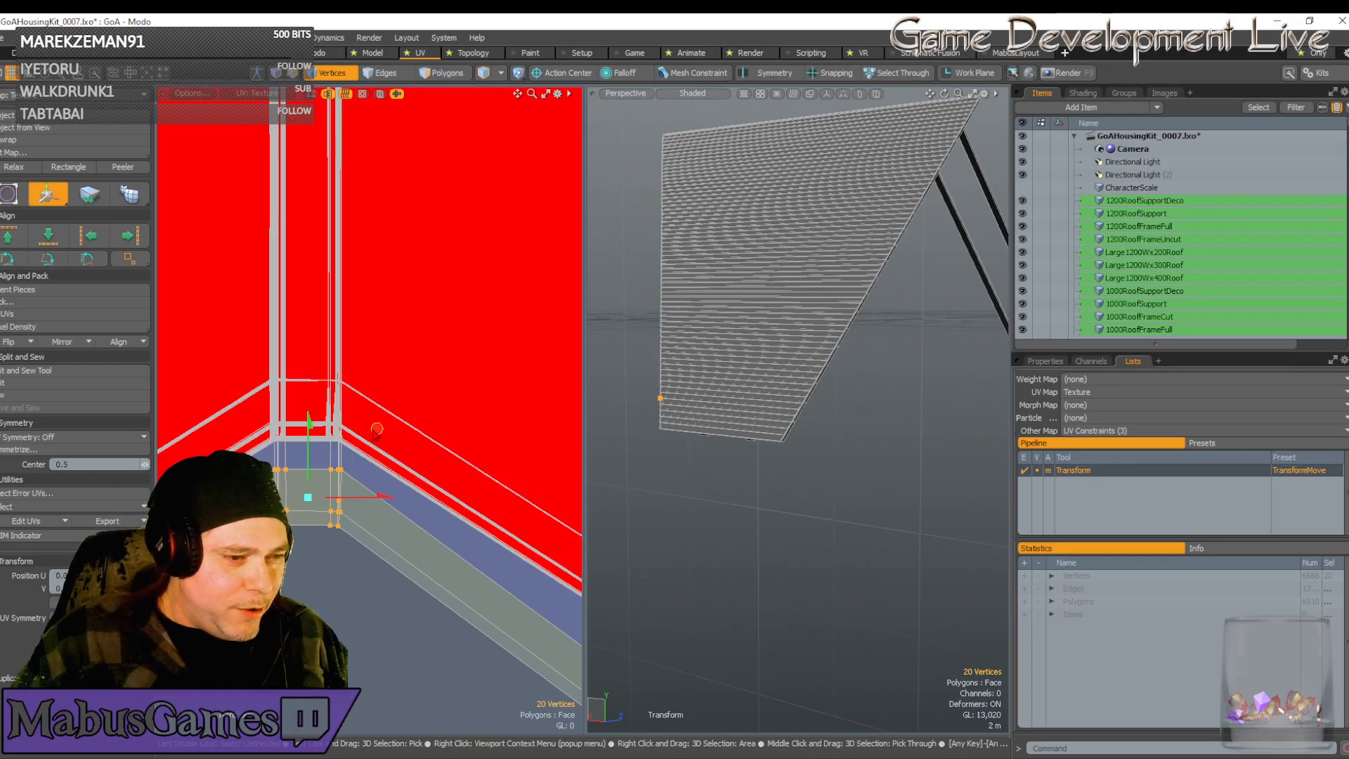
left_click_drag(377, 430, 373, 337)
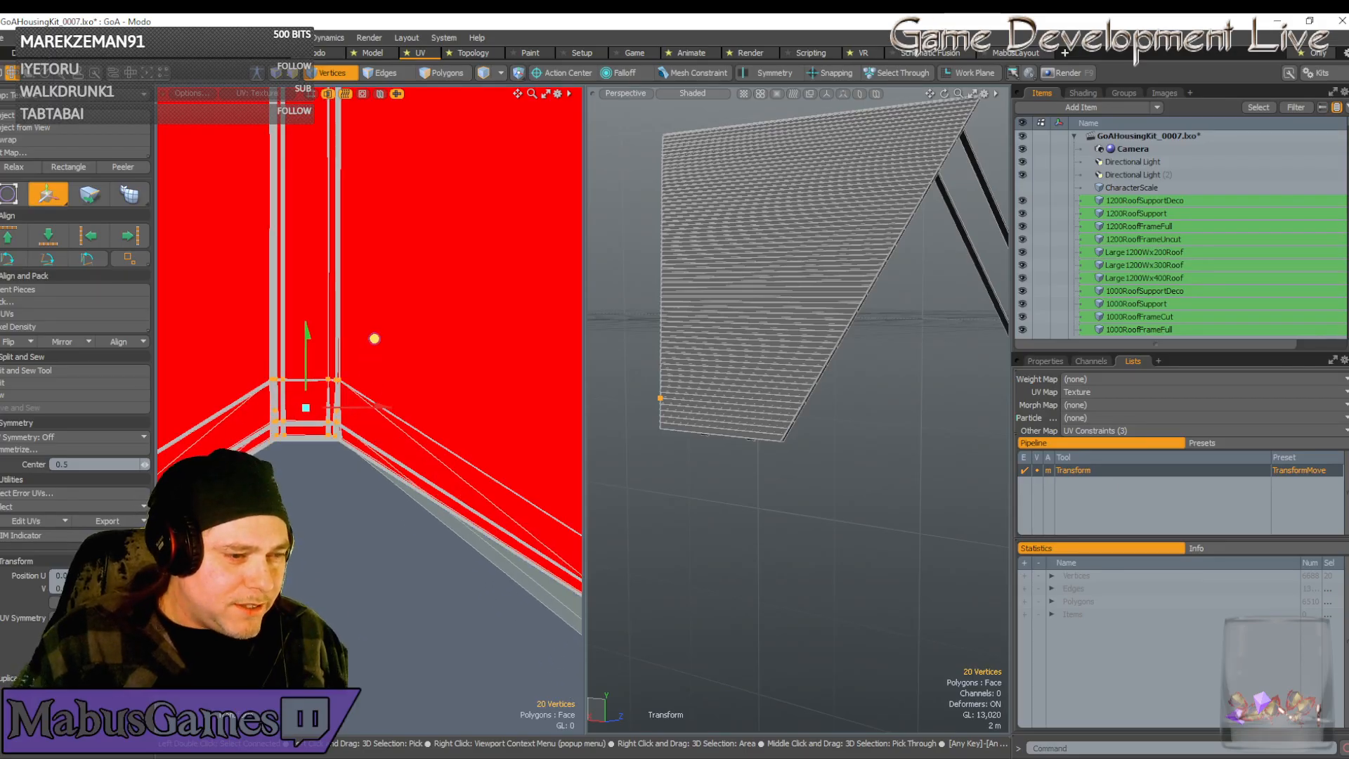
Snap the corner vertices onto the edge crossing at the chevron point
scroll(345, 292, "up", 6)
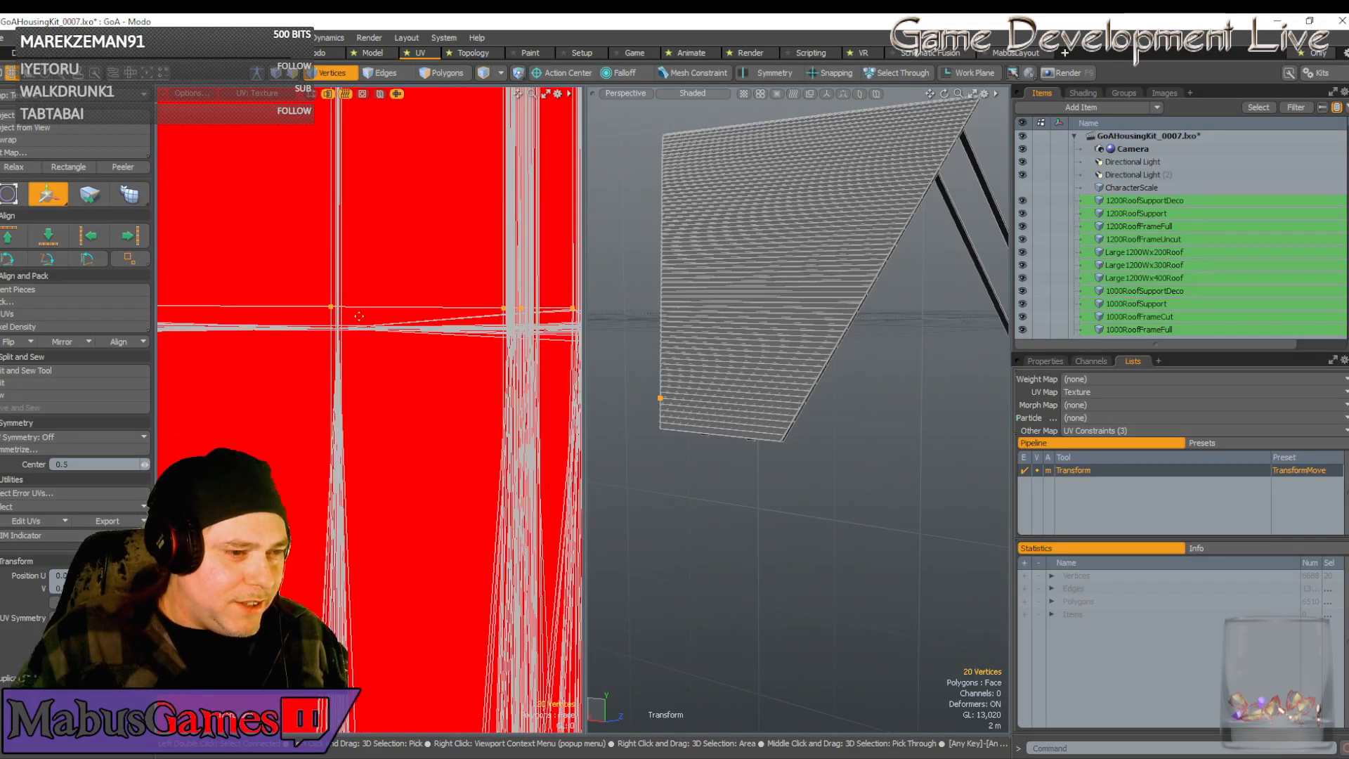
left_click(345, 292)
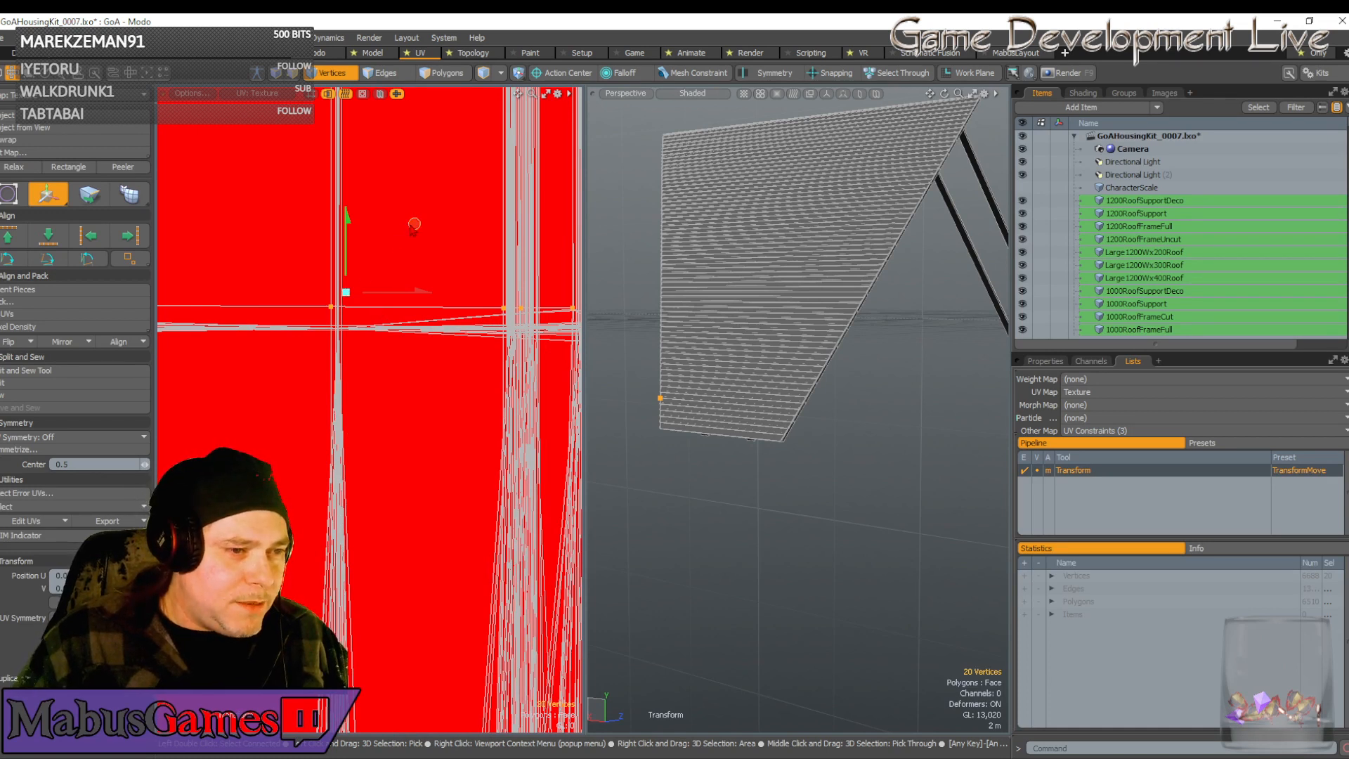
left_click_drag(415, 224, 461, 227)
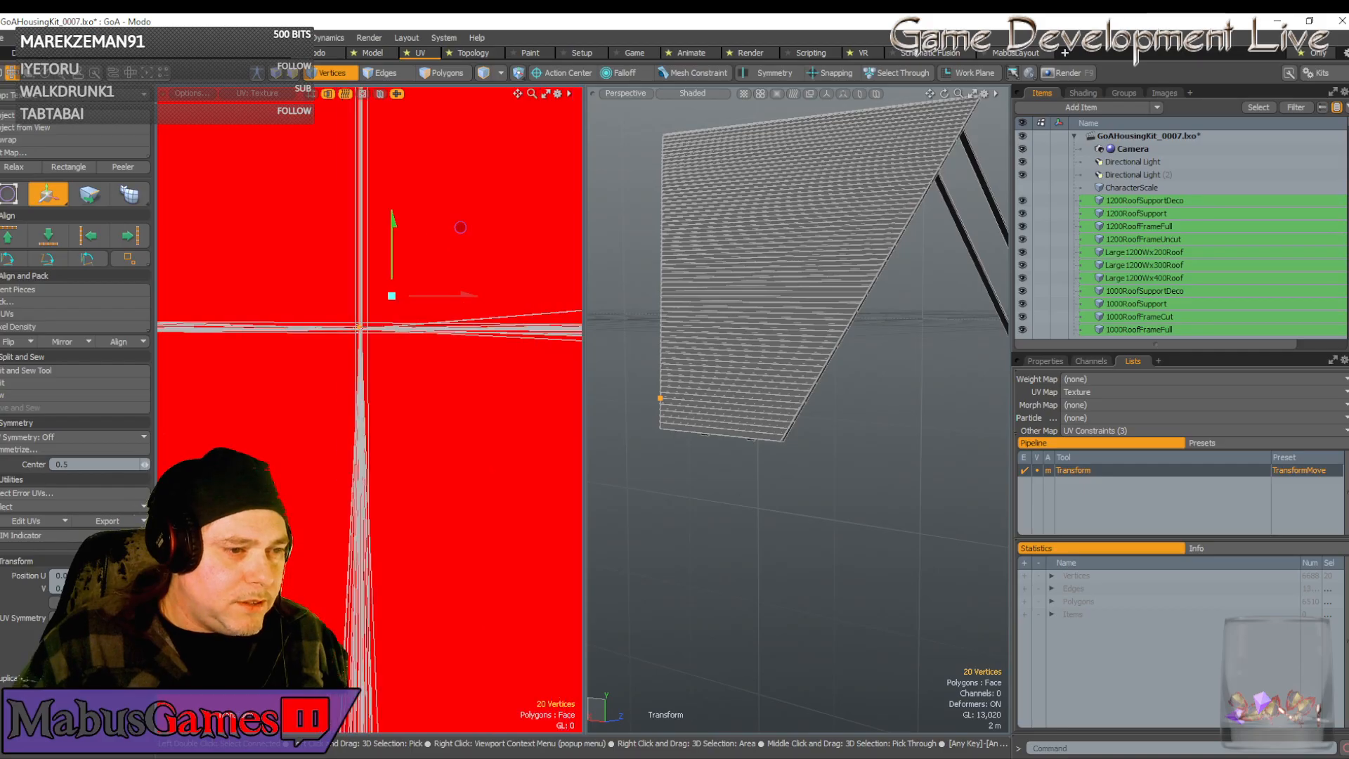
left_click(366, 320)
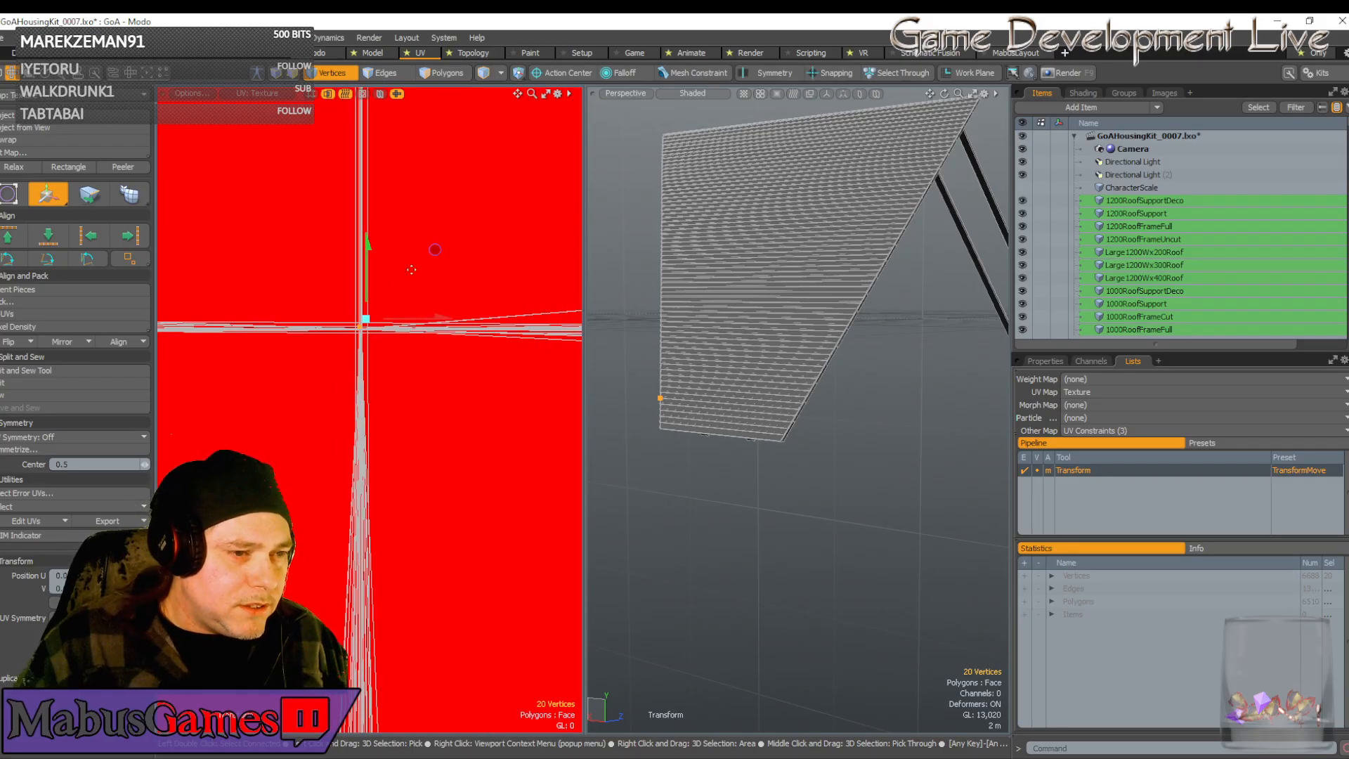
left_click_drag(436, 253, 437, 252)
scroll(411, 351, "down", 4)
scroll(410, 352, "up", 6)
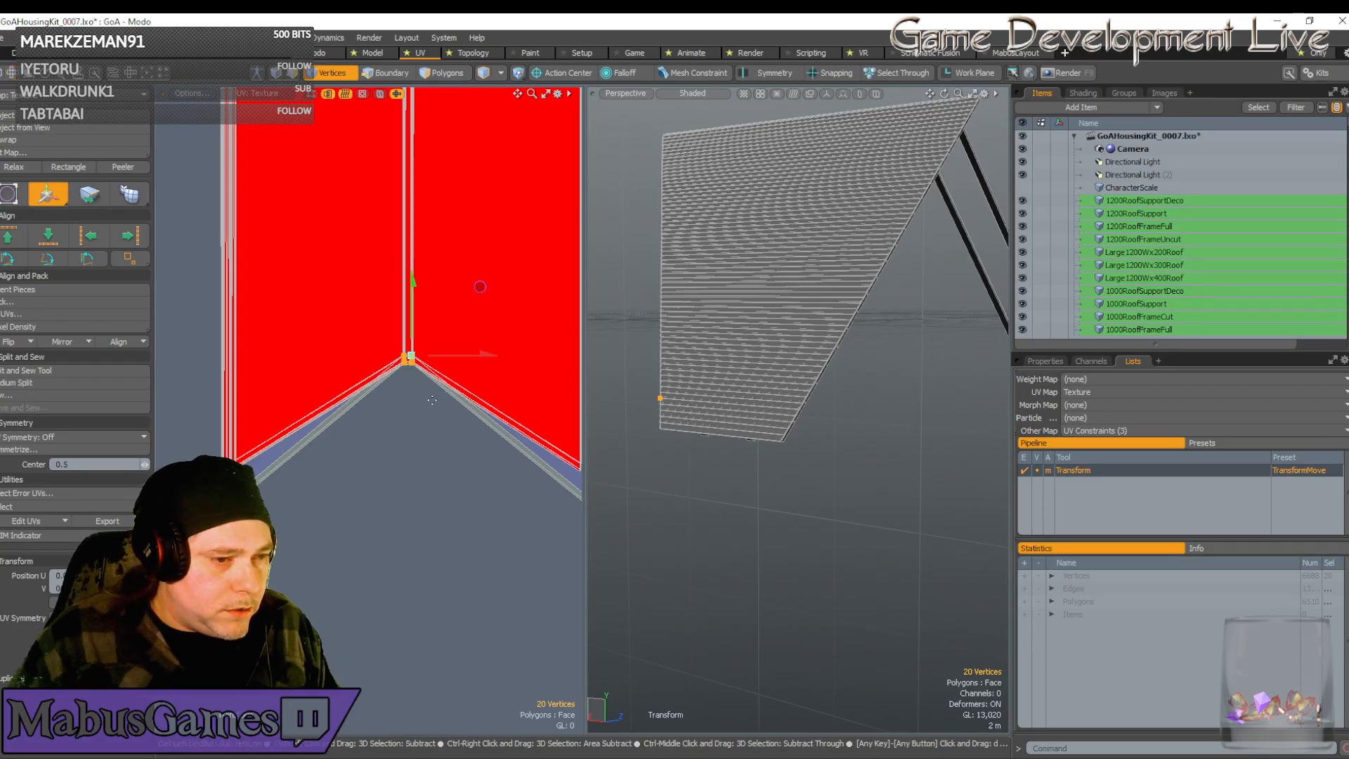
key("ctrl+z")
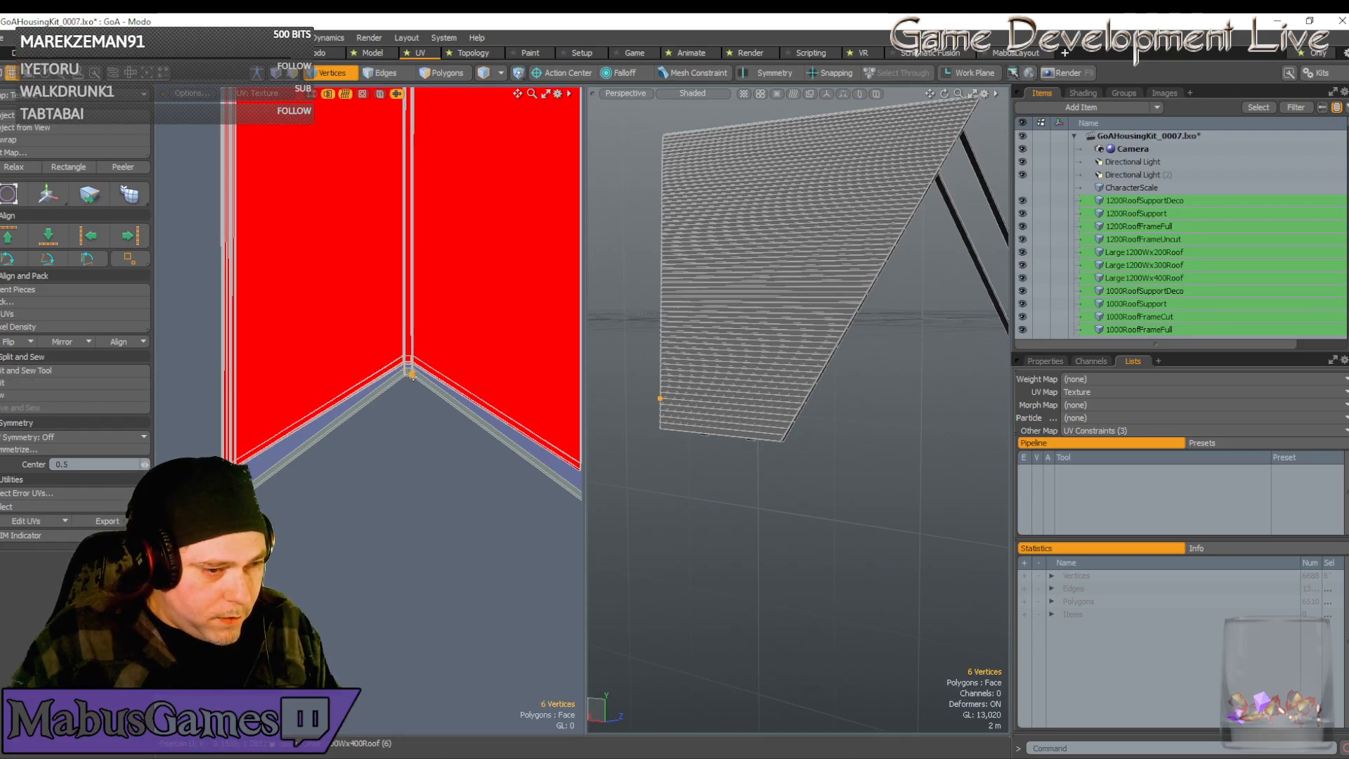
Select the connected strip-end vertices across the roof piece and shift them up into line with the other edges
double_click(411, 375)
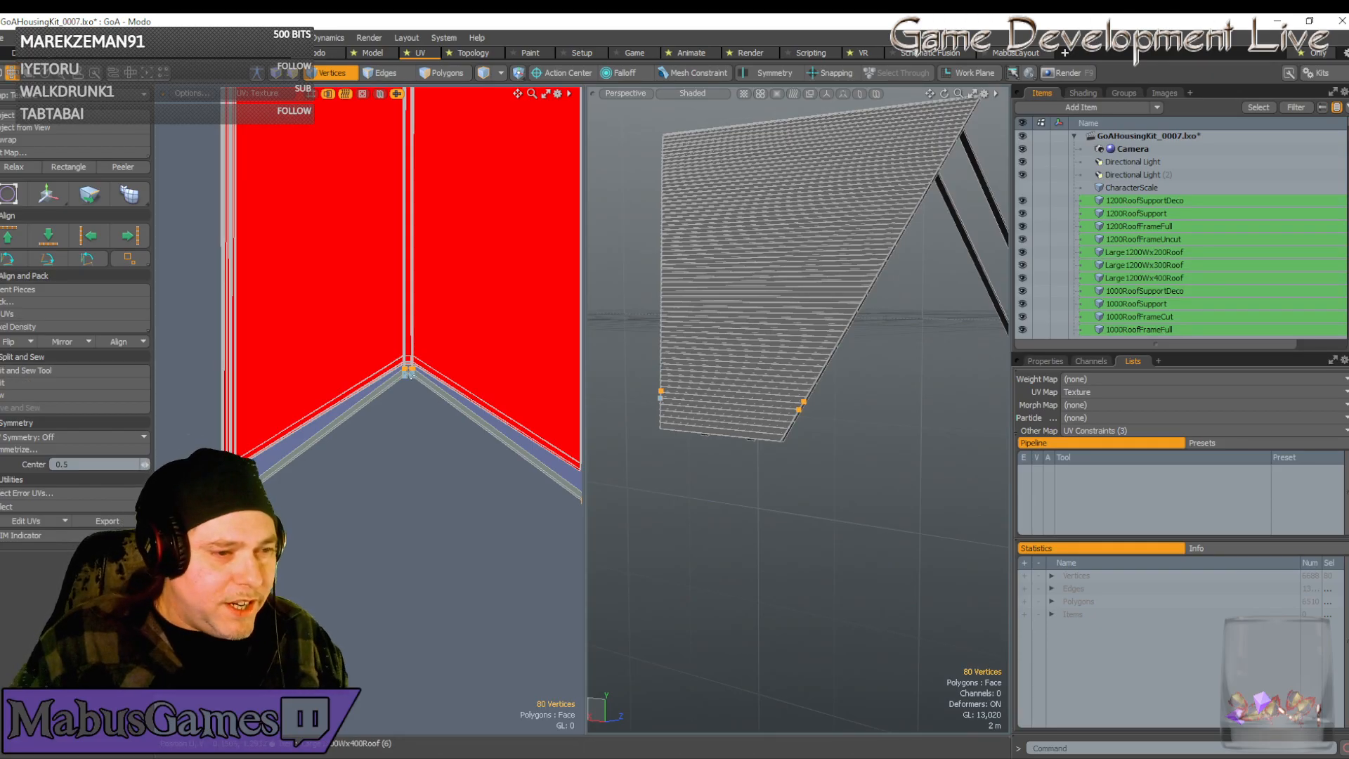
key("w")
scroll(406, 352, "up", 2)
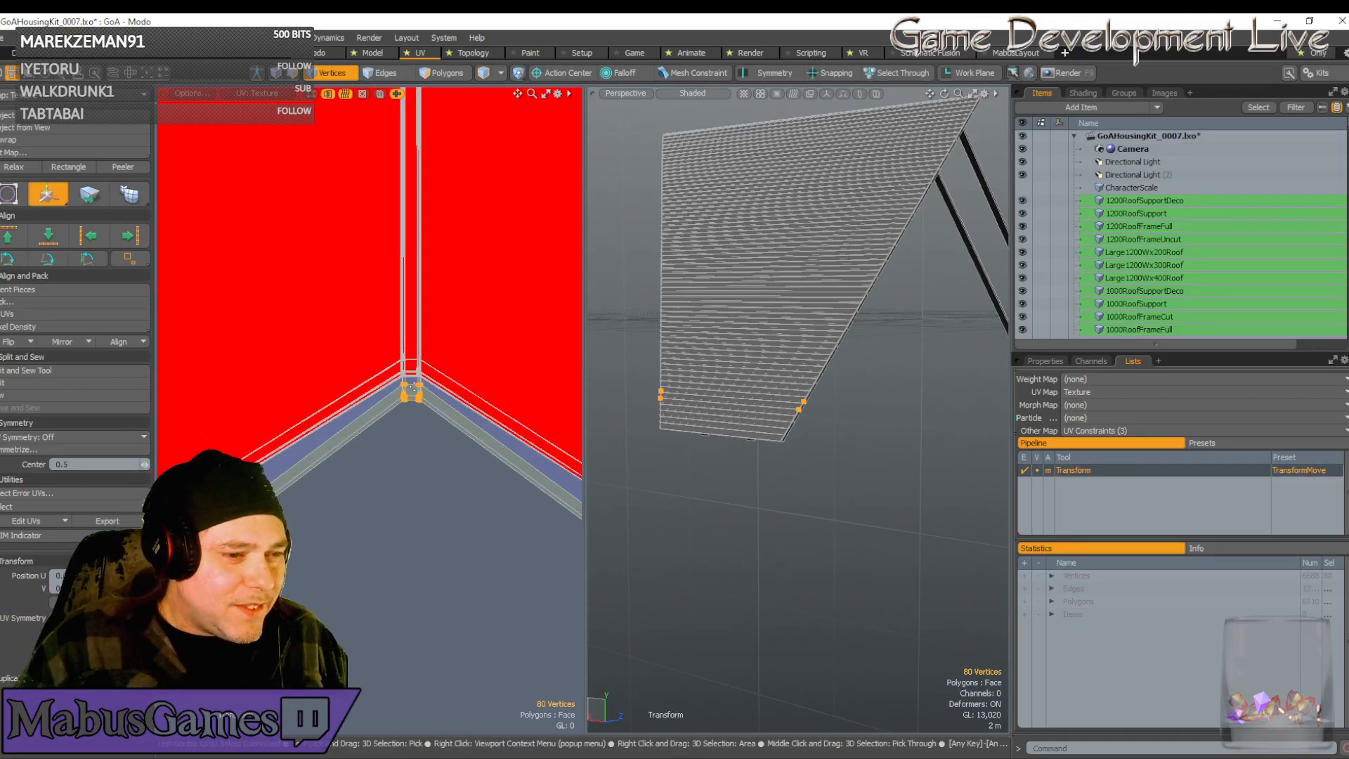
left_click_drag(479, 343, 476, 310)
scroll(467, 331, "down", 5)
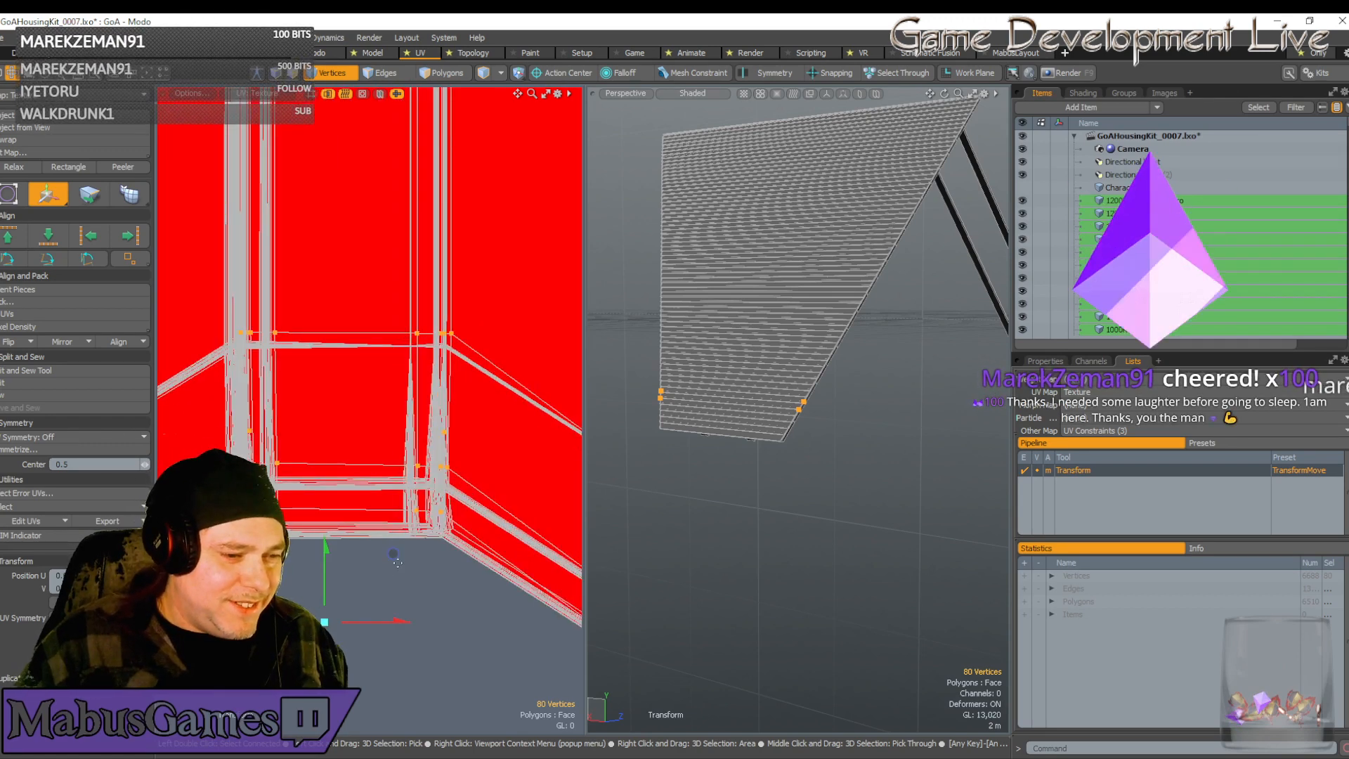
left_click_drag(393, 554, 386, 566)
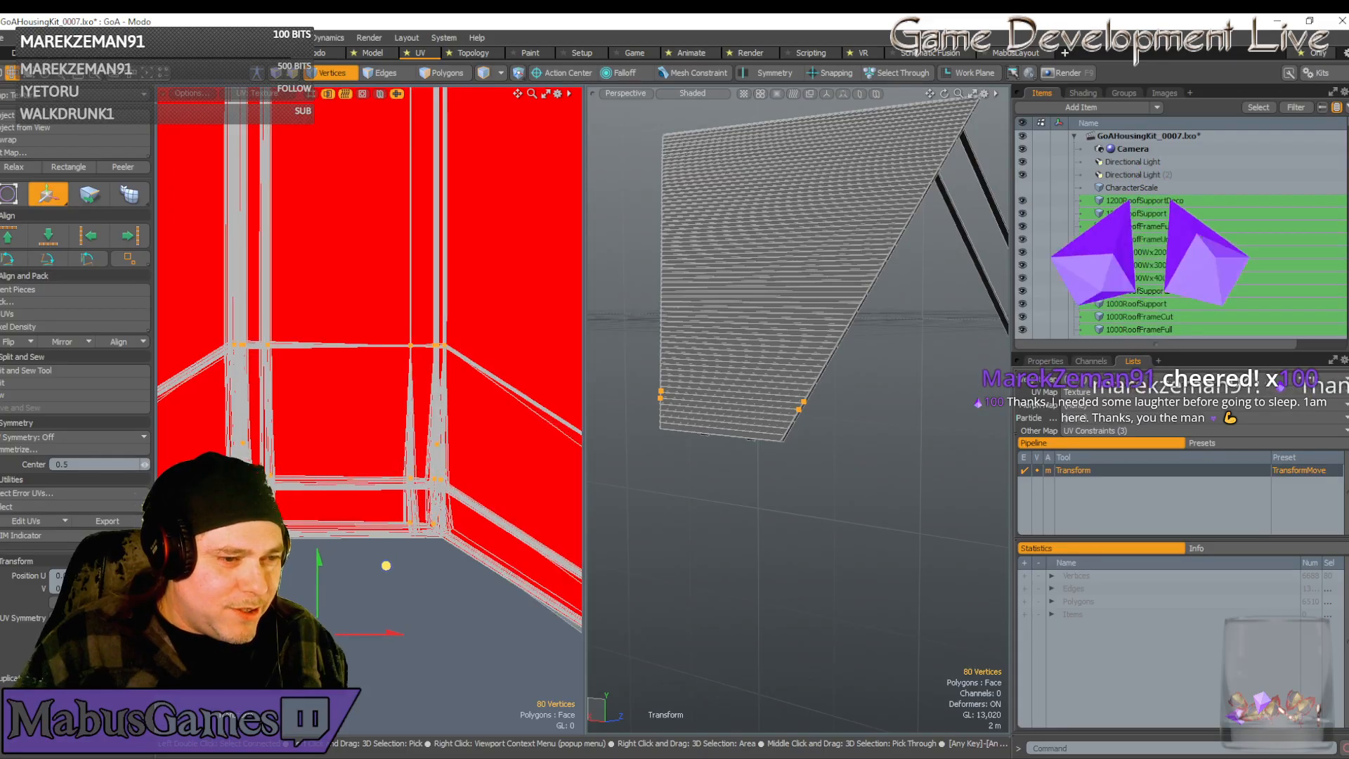
Nudge the strip ends flush with the UV corner using a corner pivot
scroll(405, 388, "up", 10)
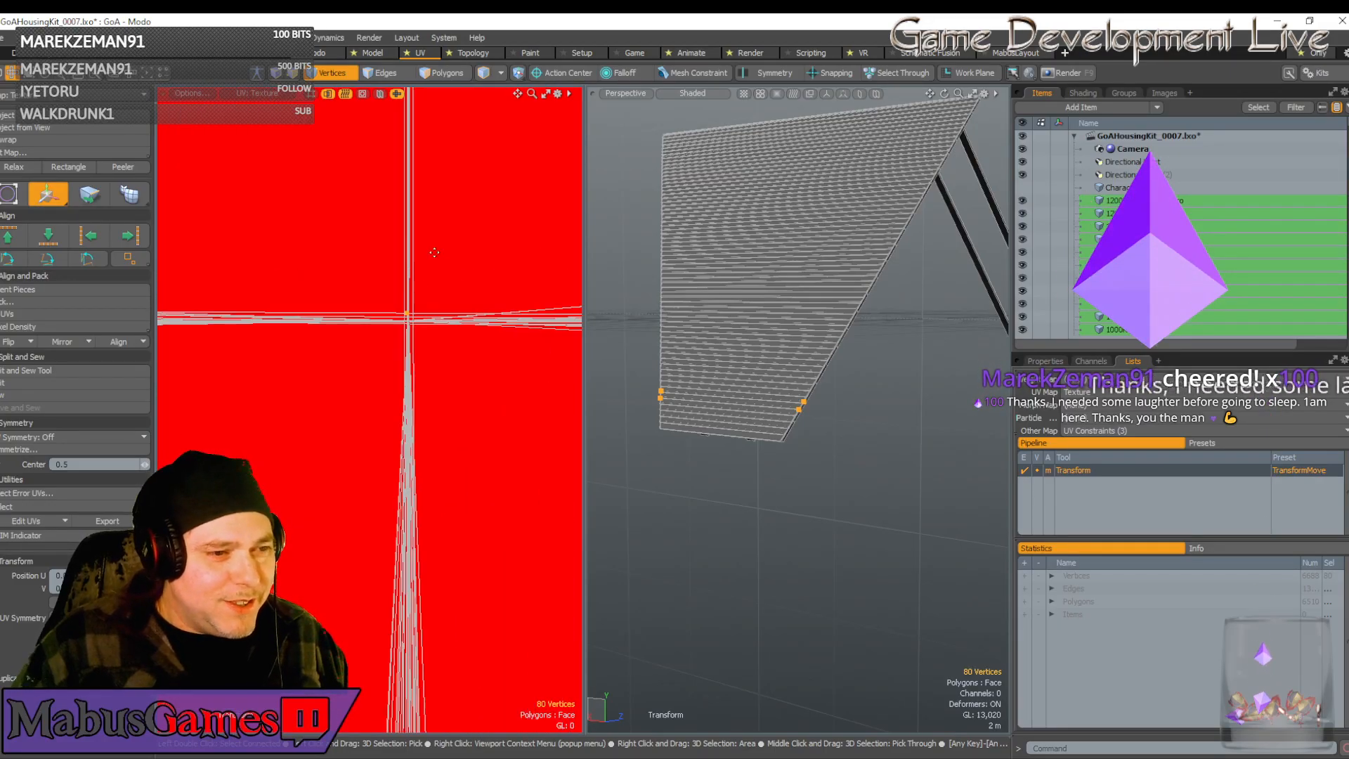
left_click(437, 299)
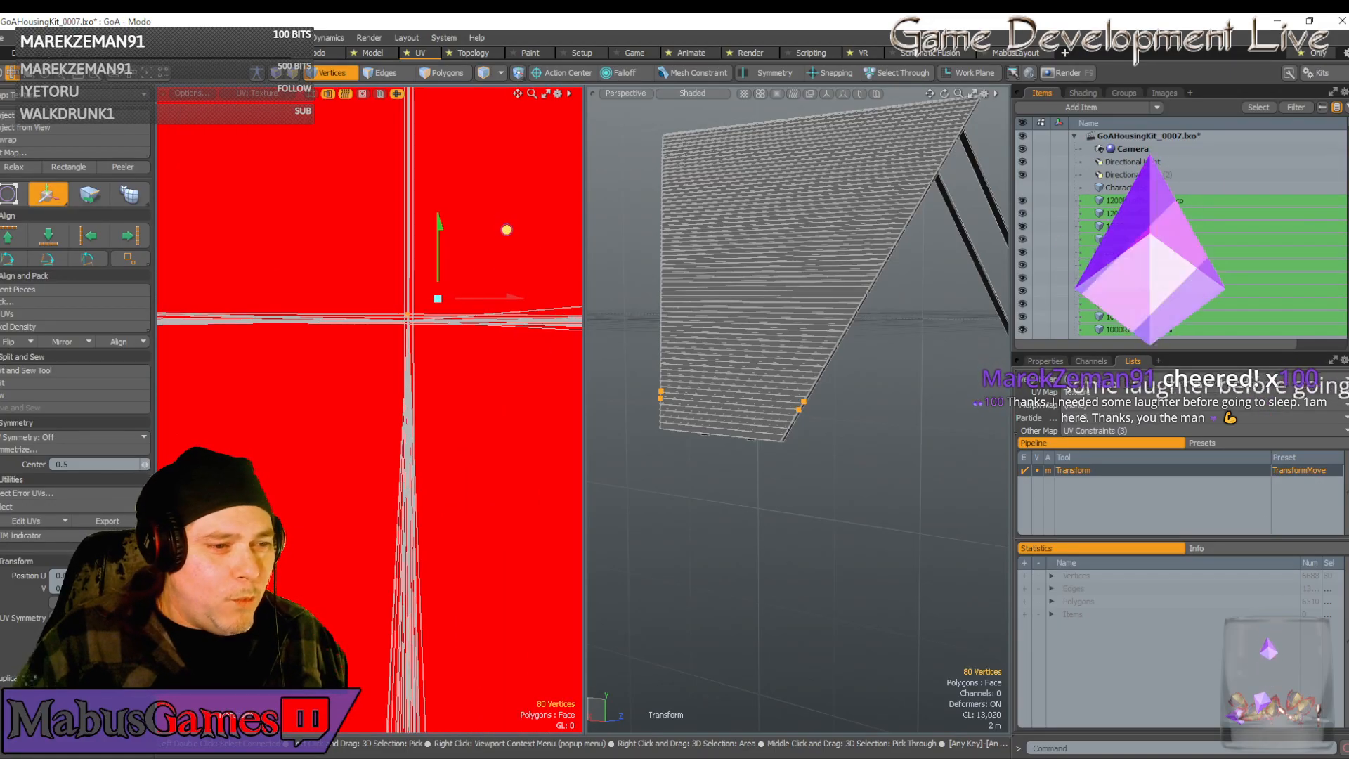
left_click_drag(507, 232, 508, 236)
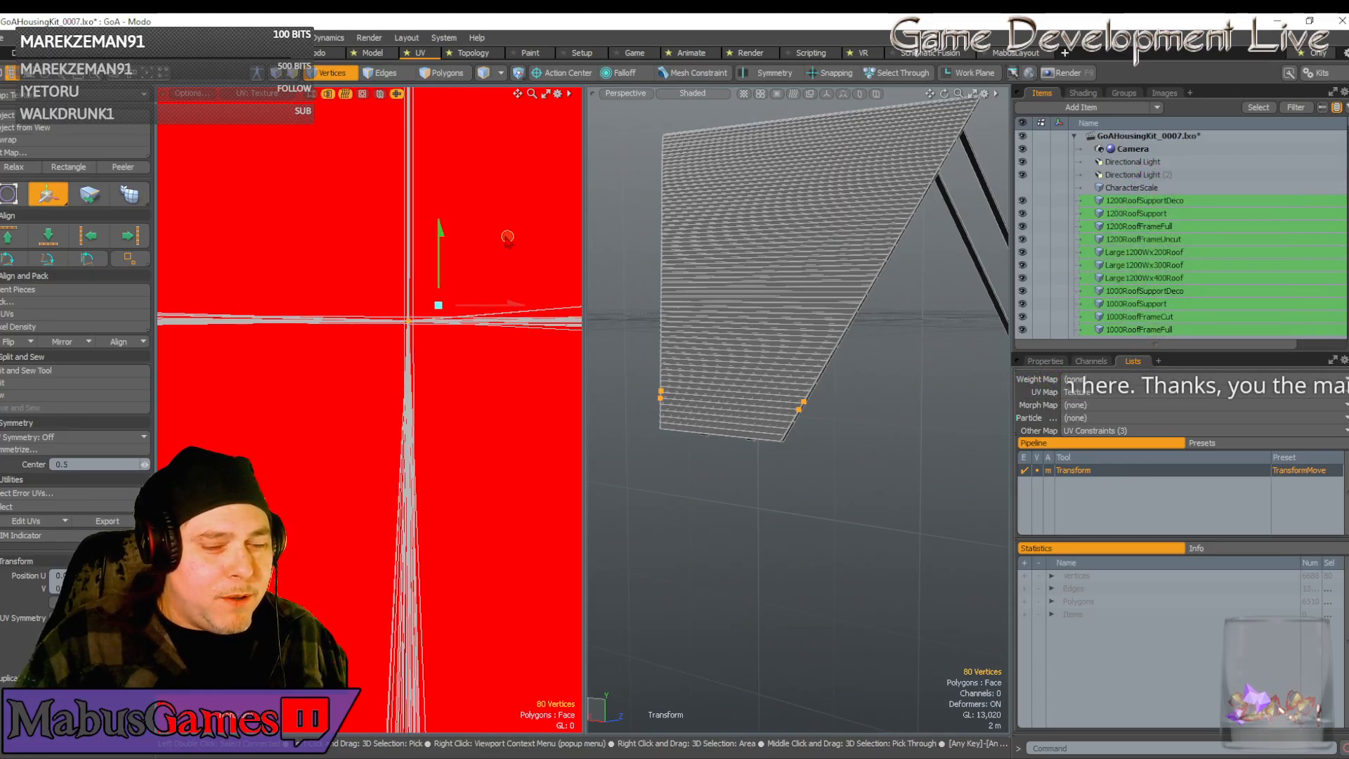
scroll(456, 301, "down", 2)
scroll(456, 301, "down", 3)
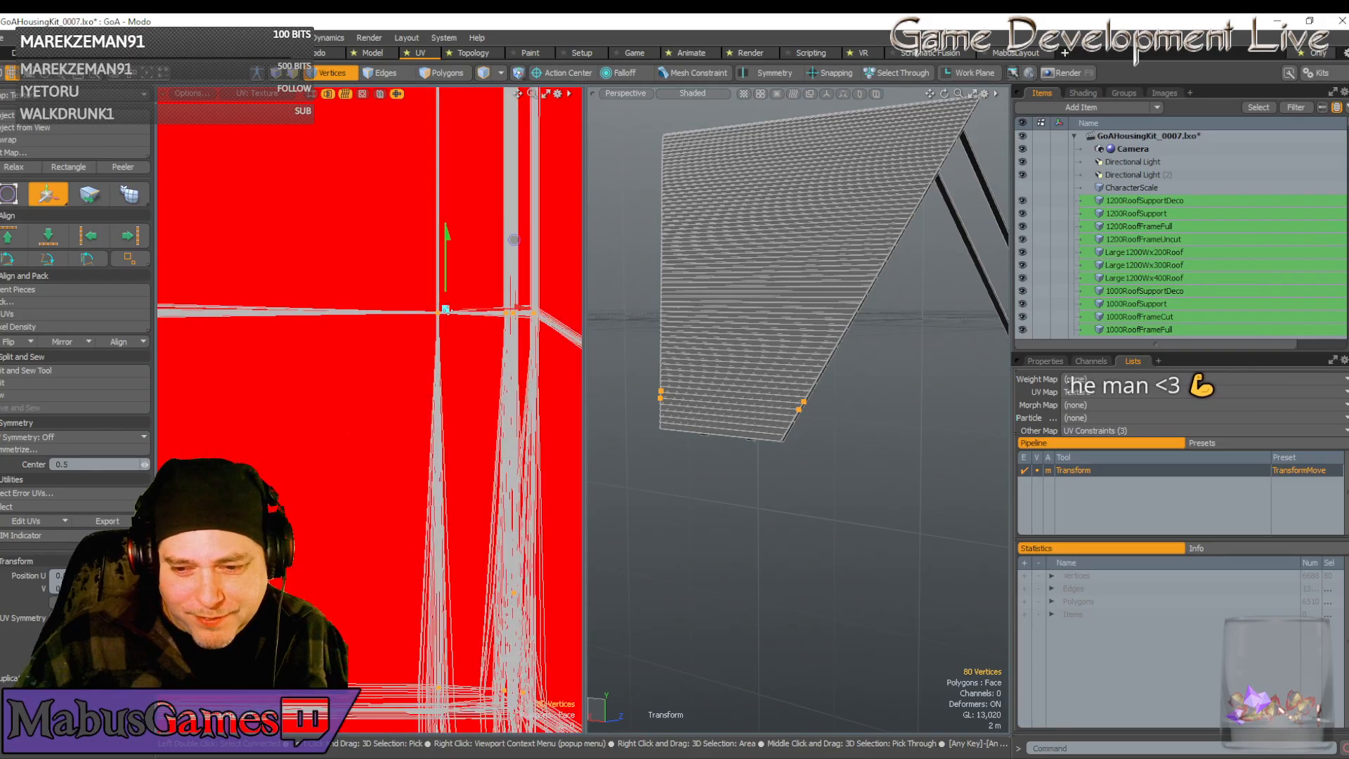
scroll(449, 309, "down", 4)
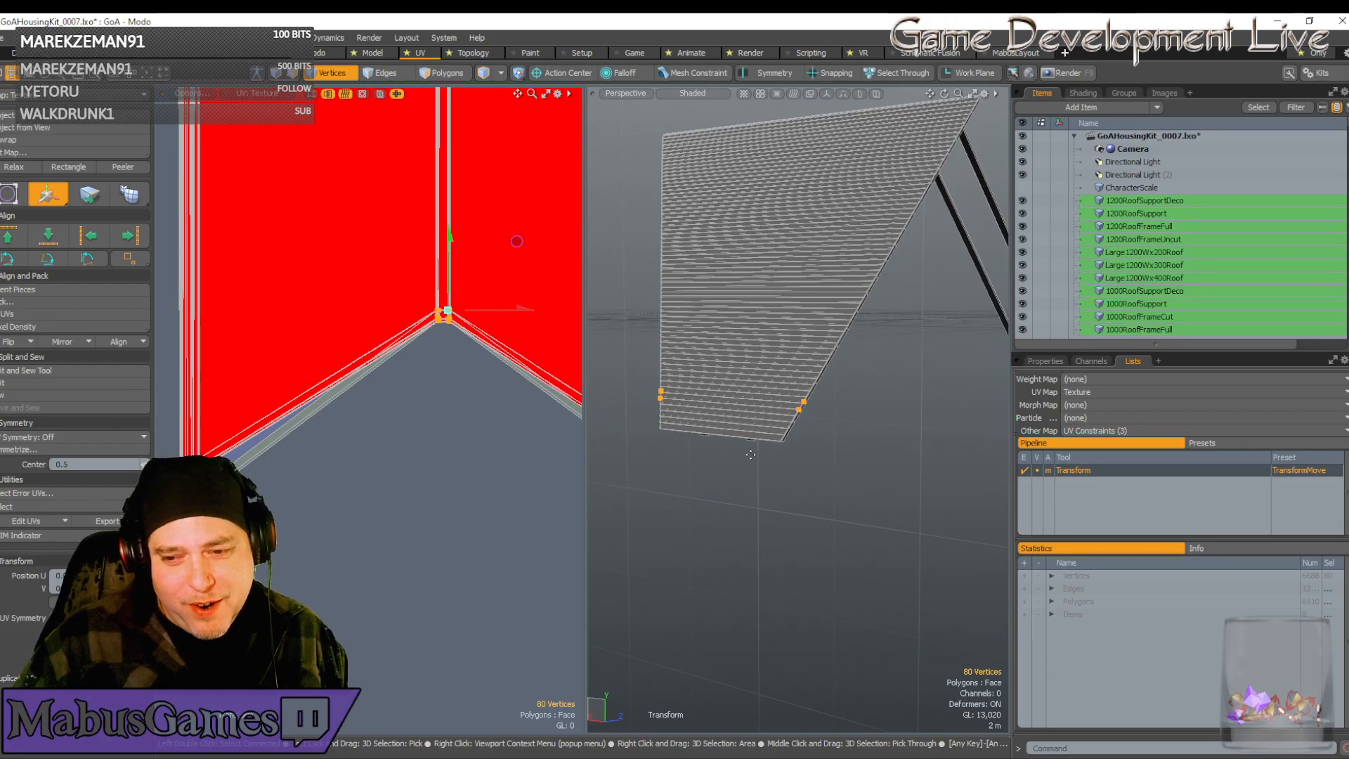
scroll(749, 458, "down", 5)
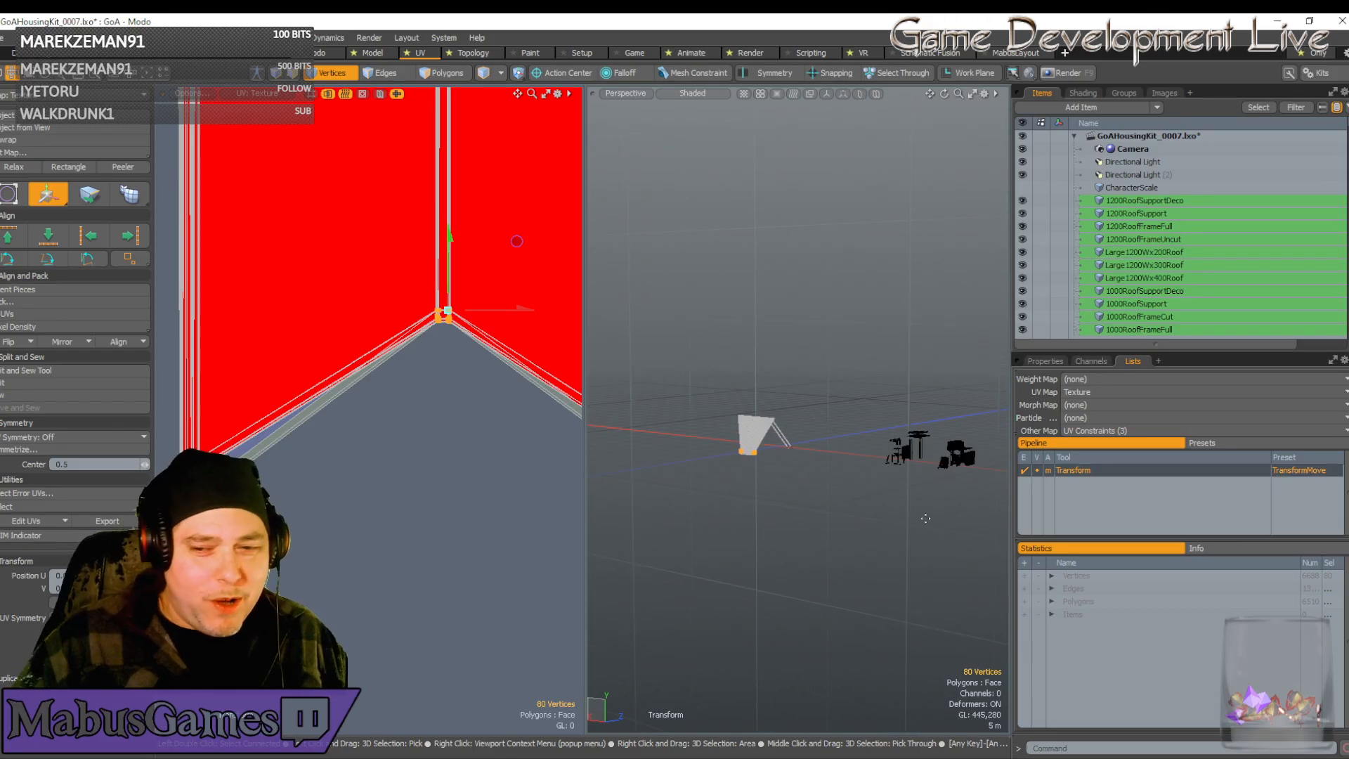
Select the ten strip-end vertices and slide them slightly left
scroll(204, 517, "down", 1)
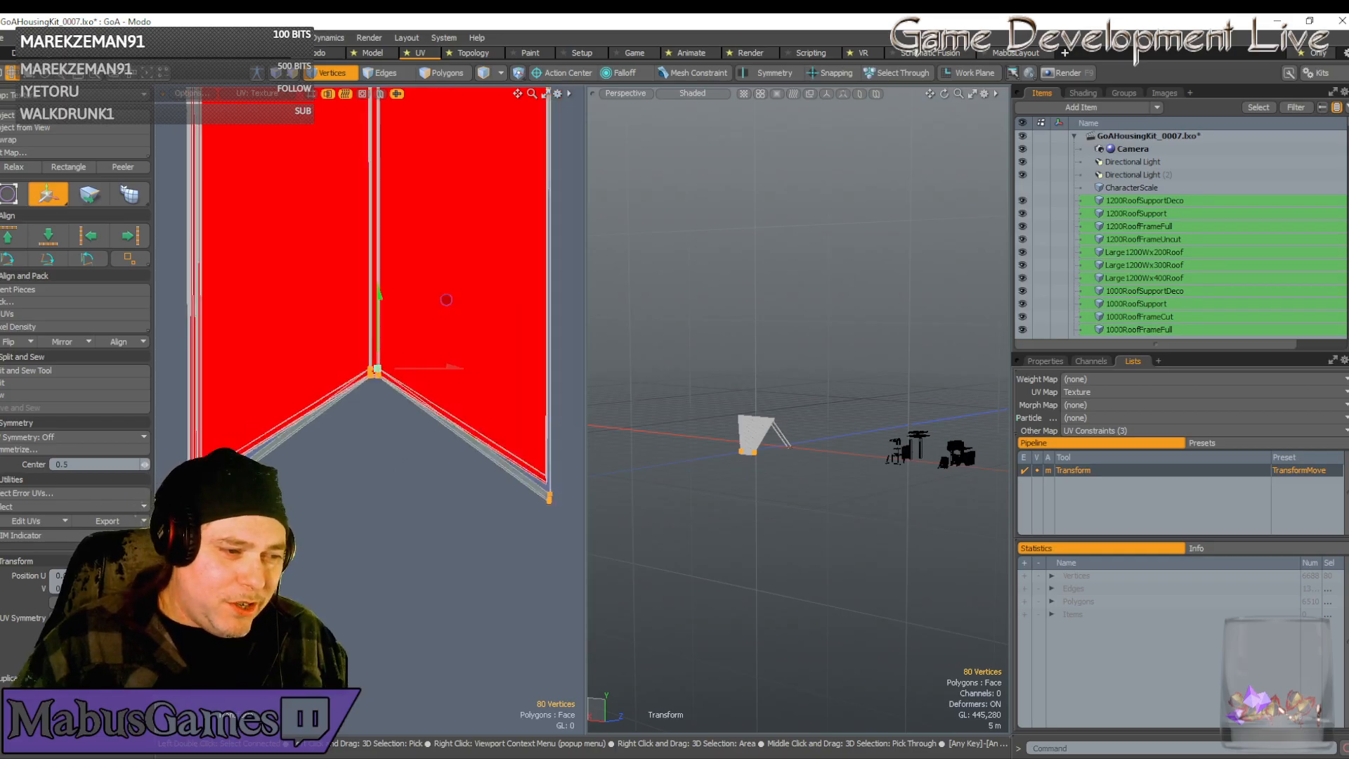
scroll(211, 506, "up", 4)
scroll(225, 495, "down", 3)
scroll(204, 450, "up", 3)
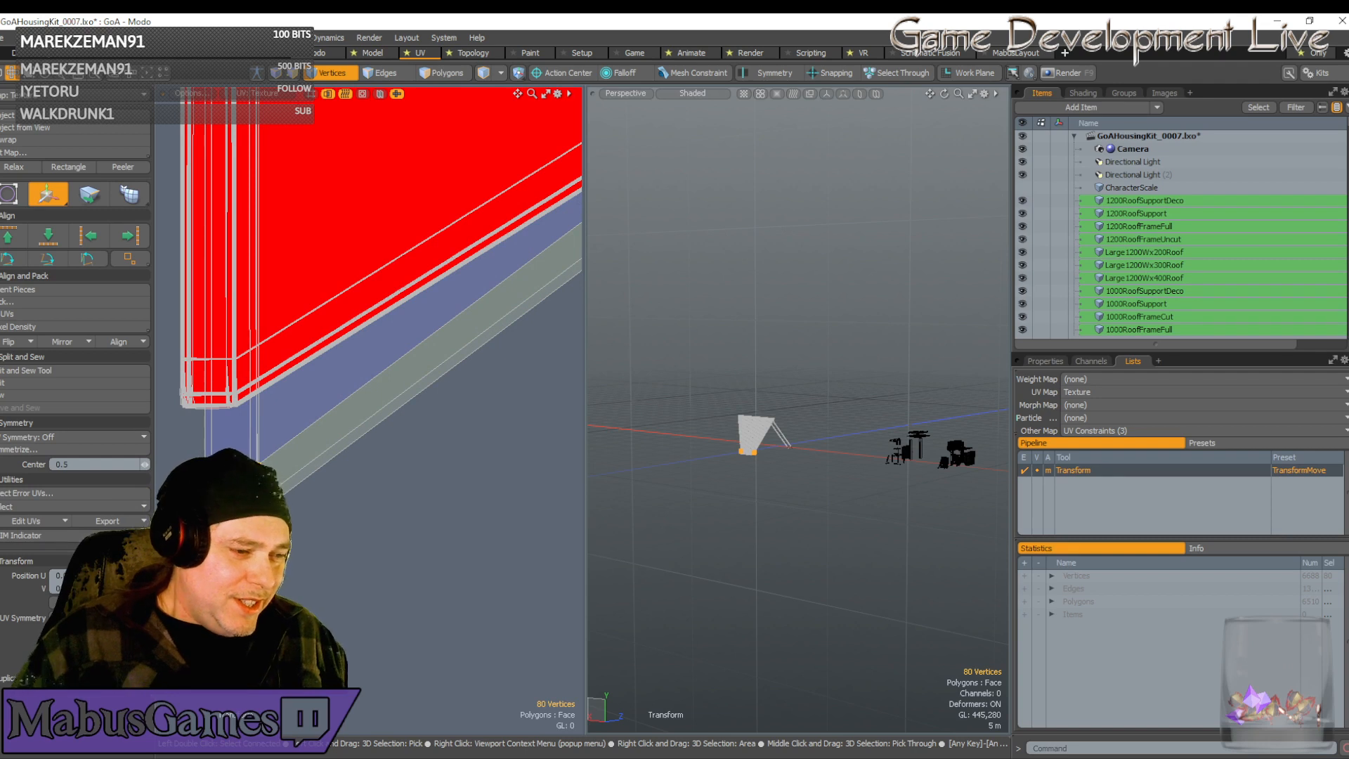
key("space")
scroll(316, 544, "up", 2)
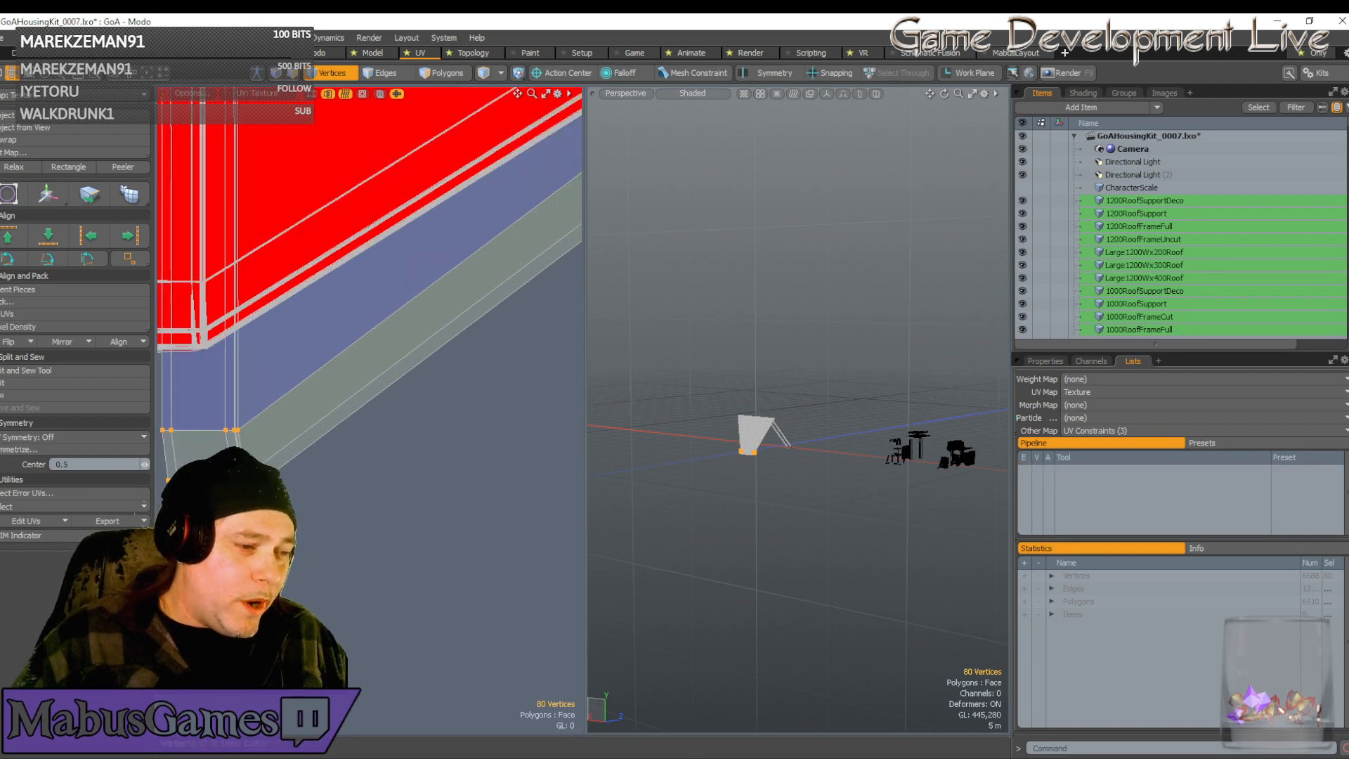
right_click_drag(162, 457, 162, 454)
key("5")
scroll(190, 480, "down", 5)
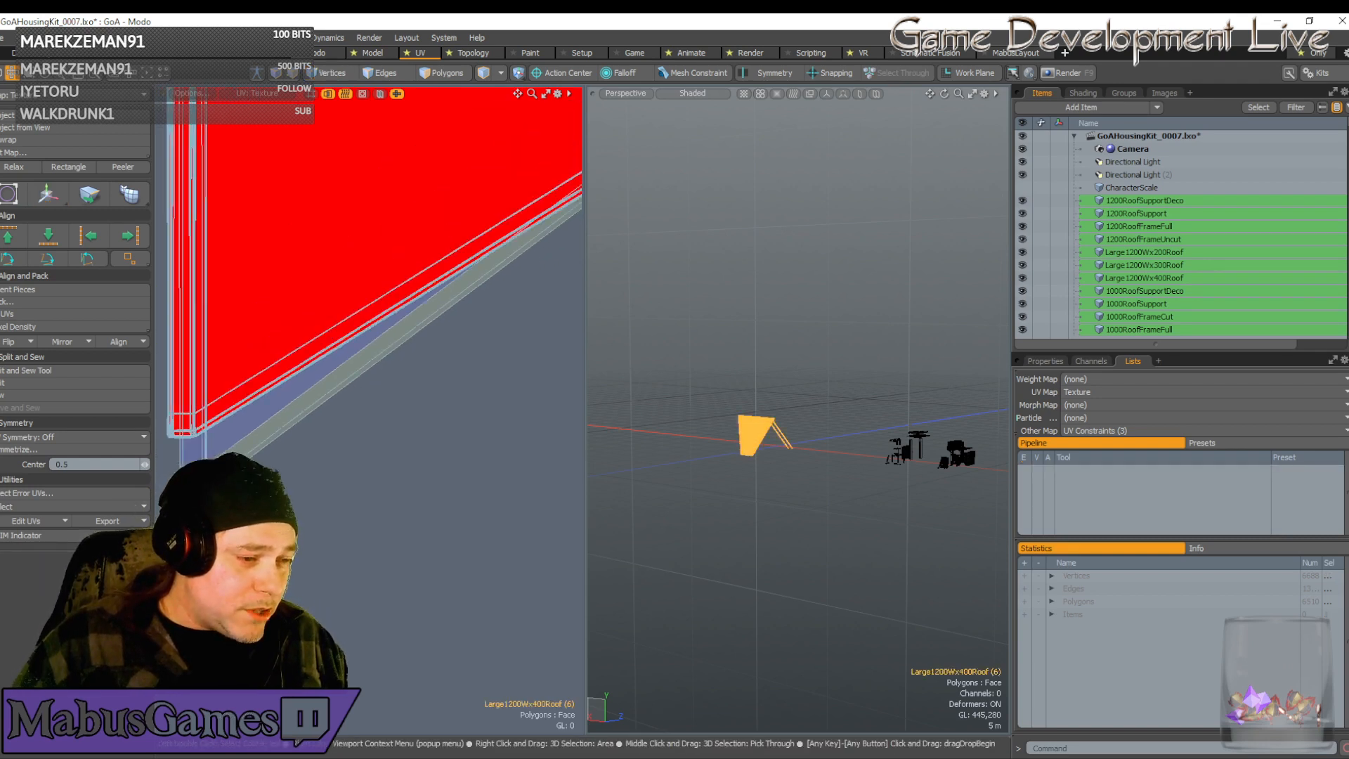
key("1")
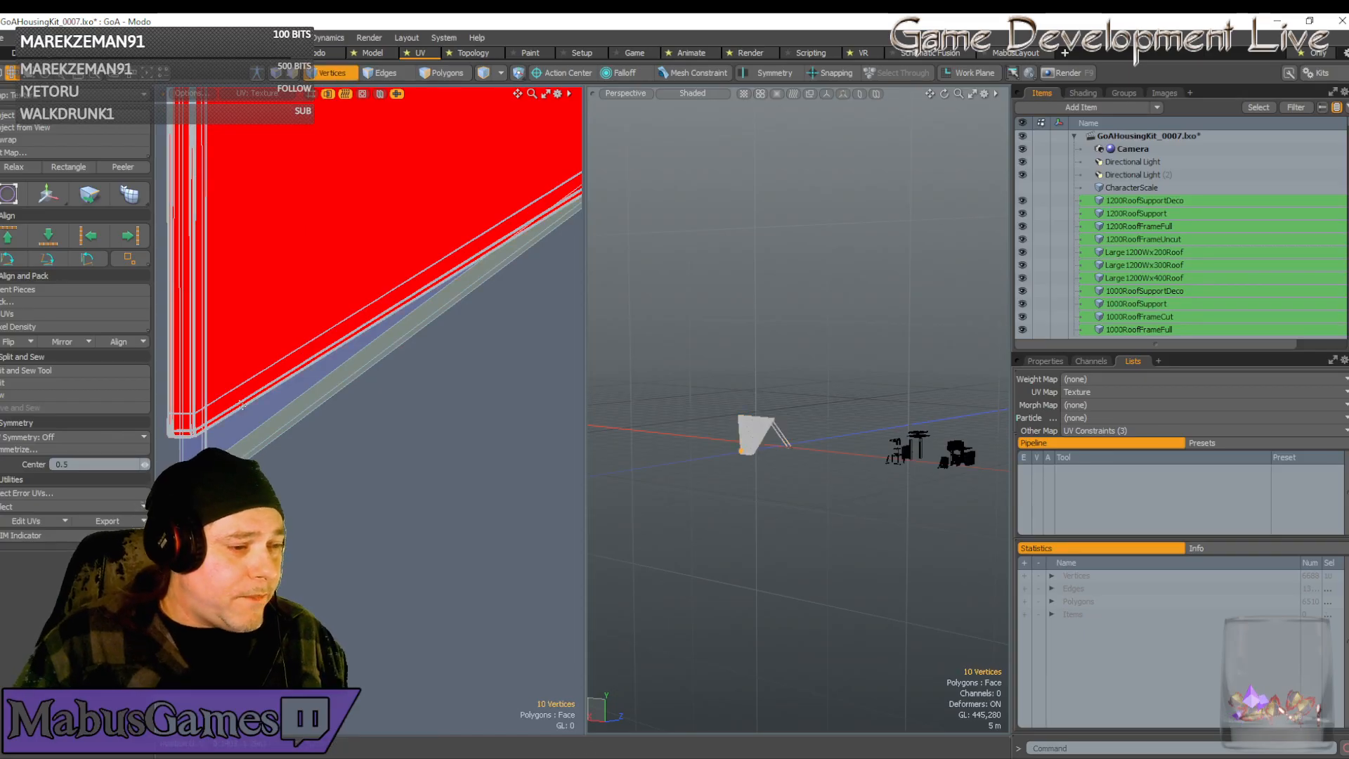
scroll(183, 483, "up", 7)
key("w")
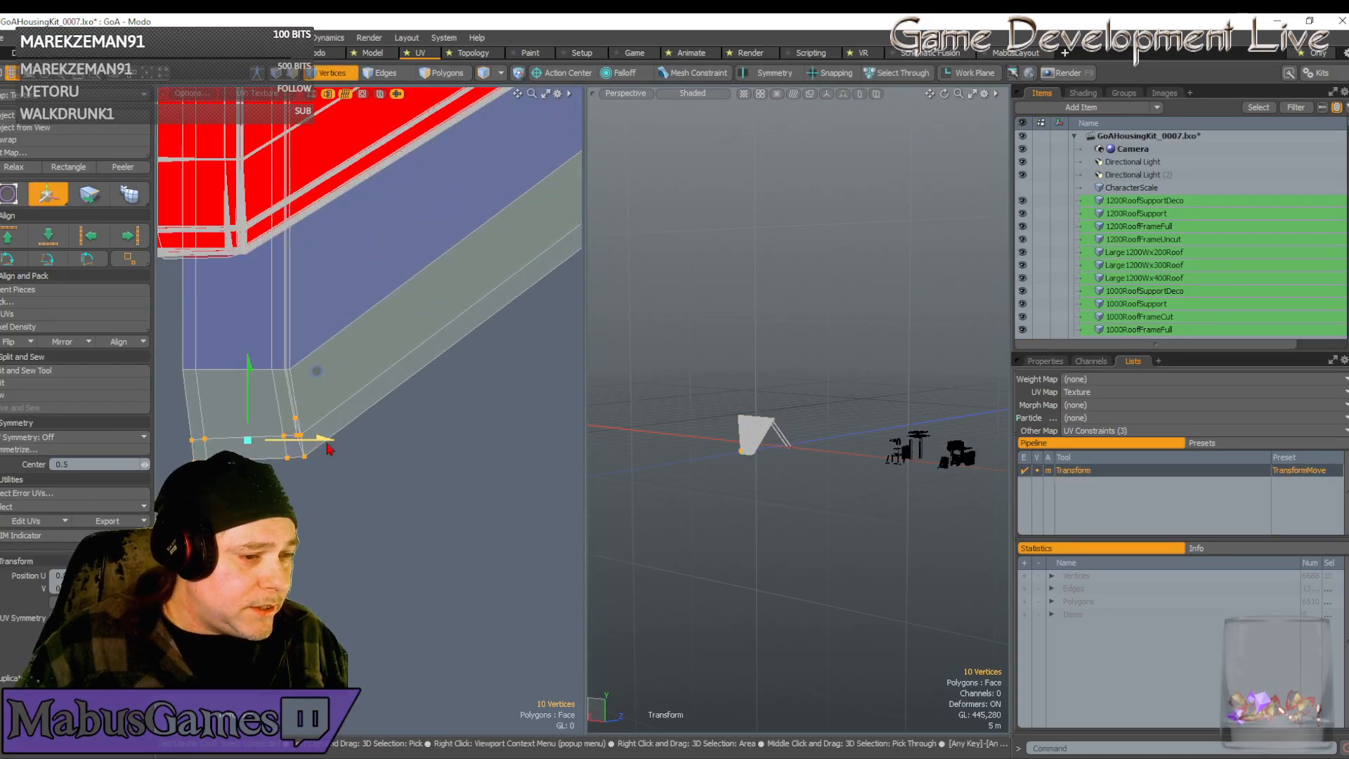
left_click_drag(316, 370, 307, 371)
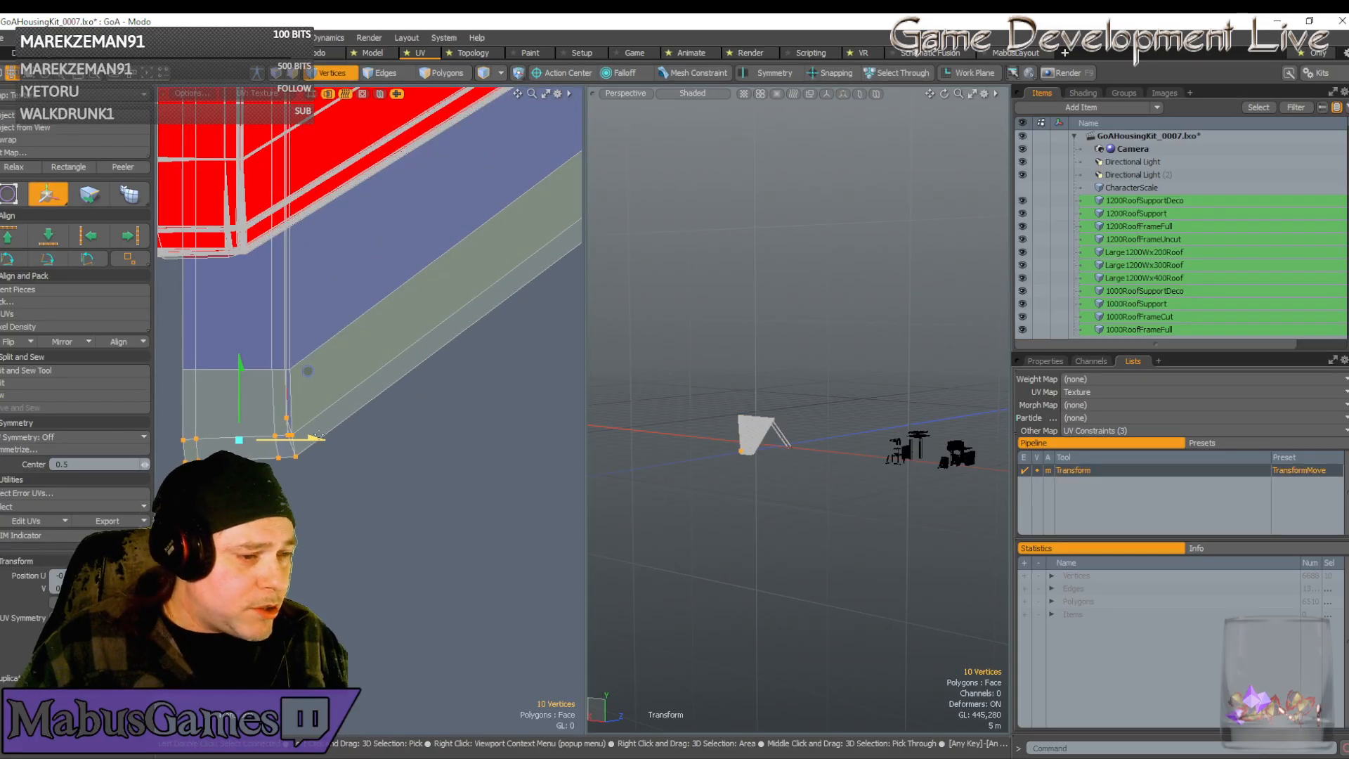
key("space")
Pick a single corner vertex of the strip
scroll(278, 415, "up", 3)
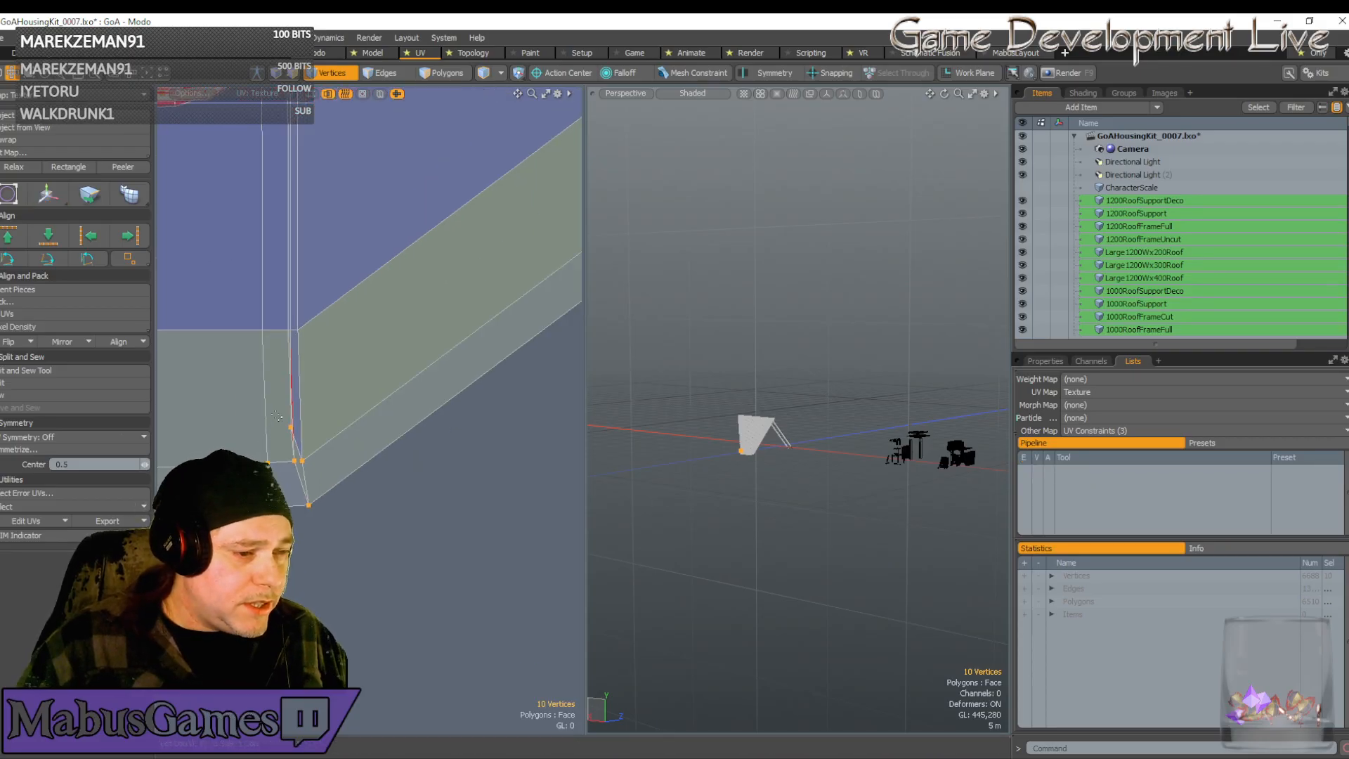
left_click(297, 429)
key("w")
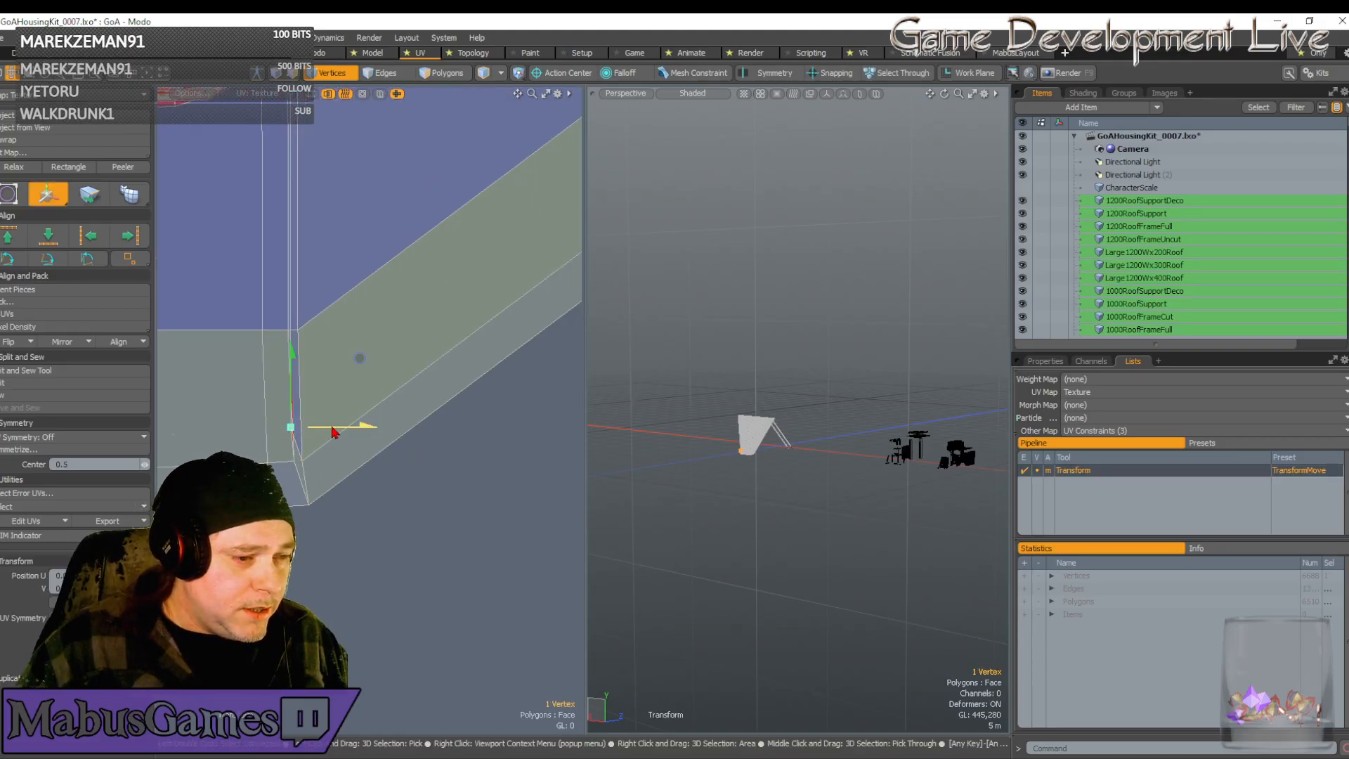
key("space")
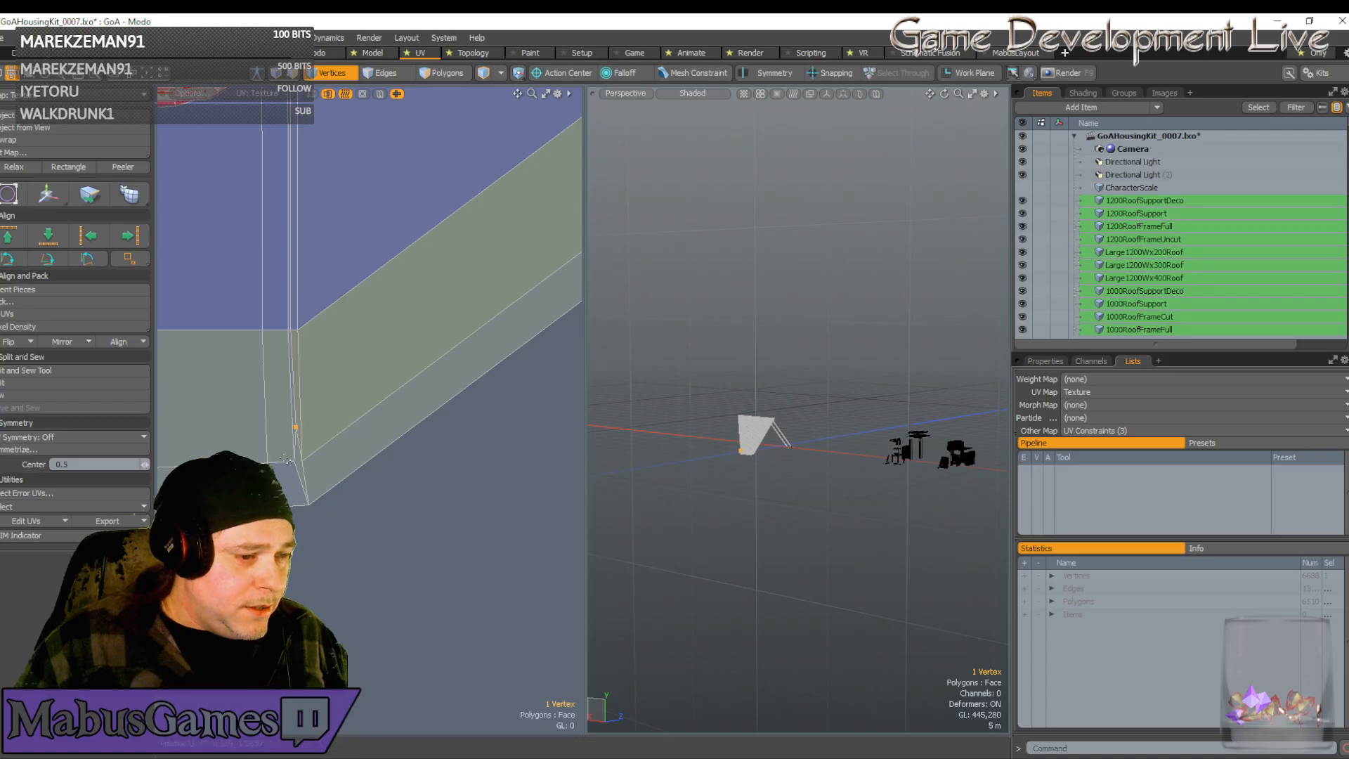
scroll(252, 450, "down", 3)
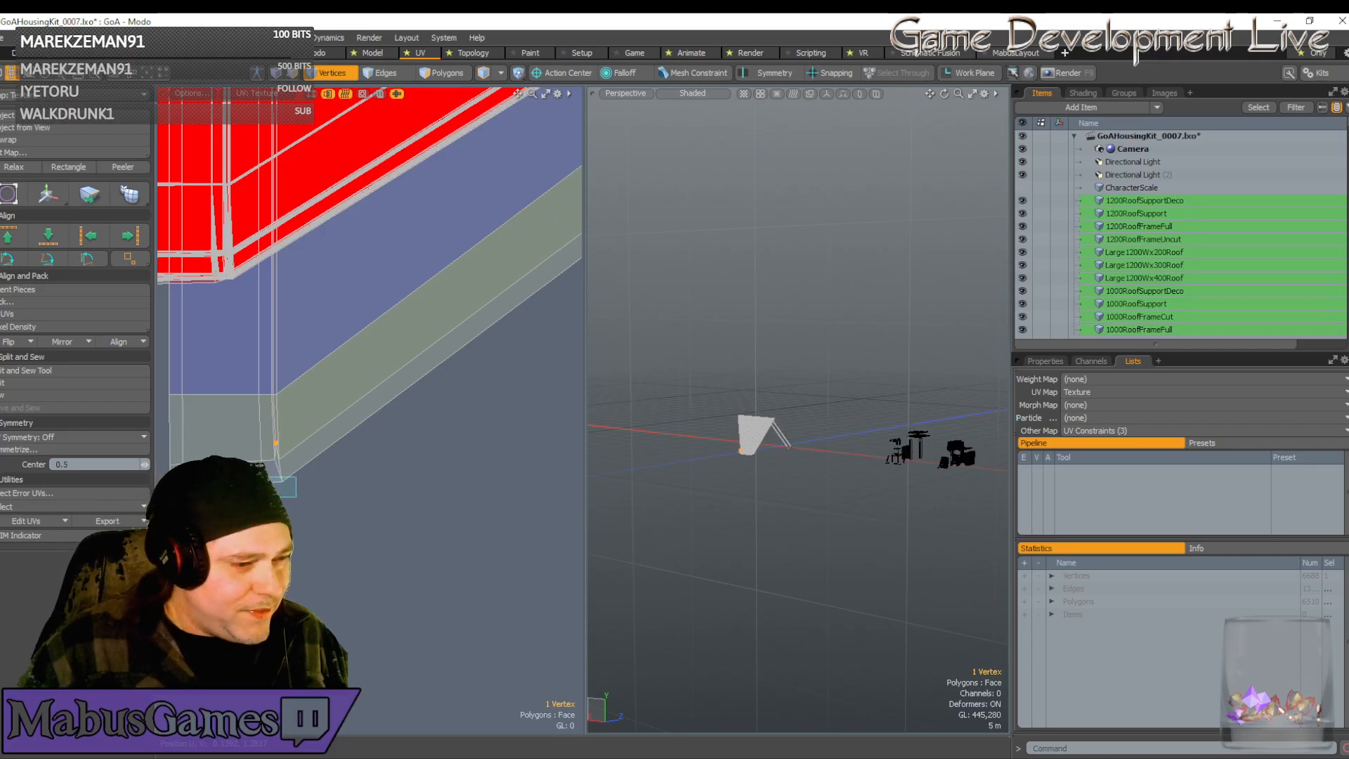
Select the four bottom-corner vertices and nudge them slightly along V
left_click_drag(159, 479, 157, 479)
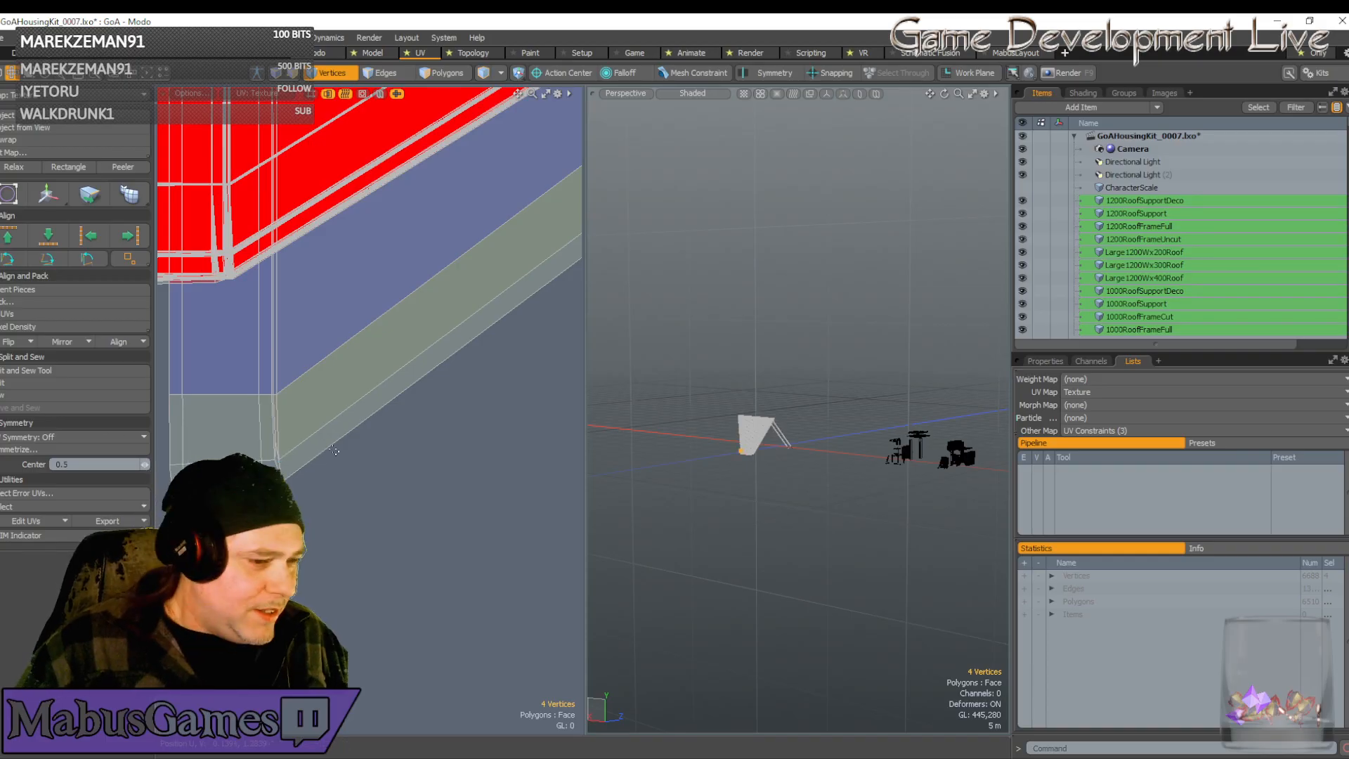
key("w")
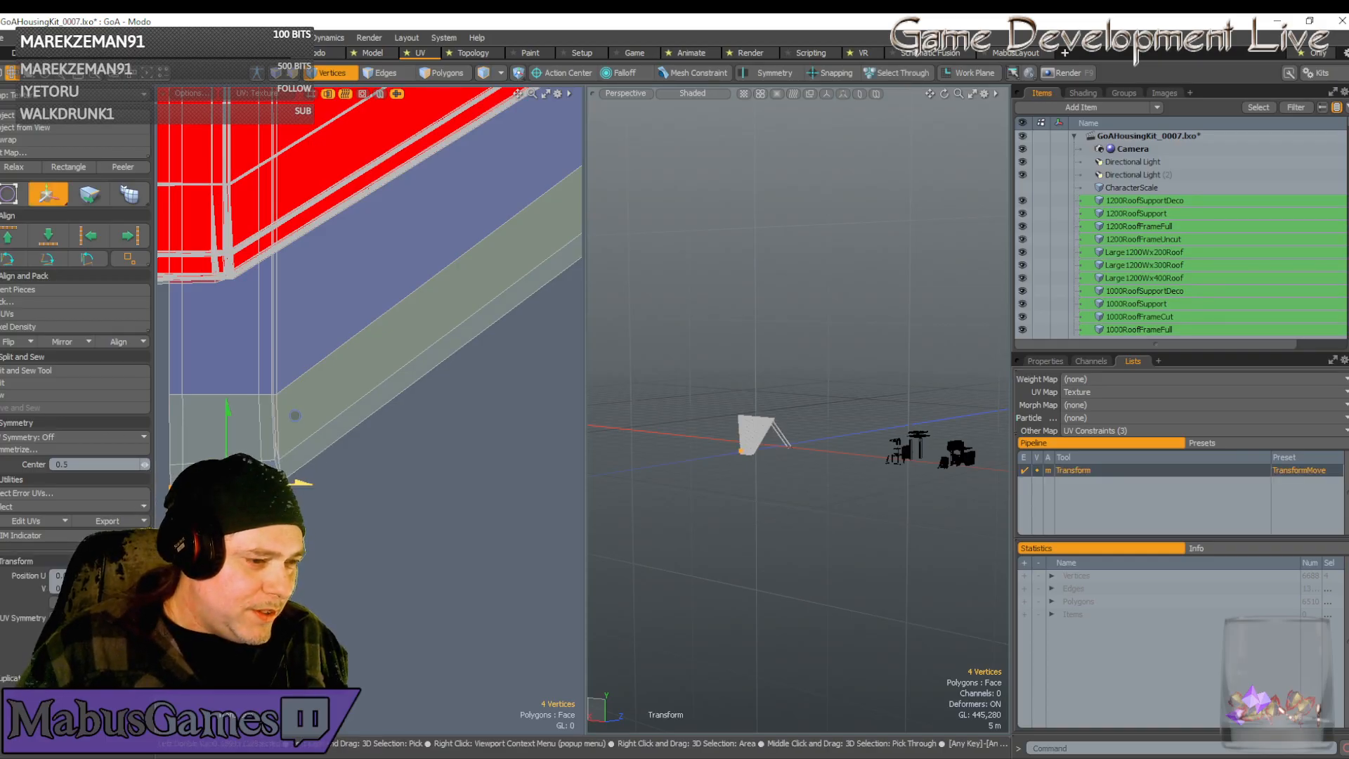
key("space")
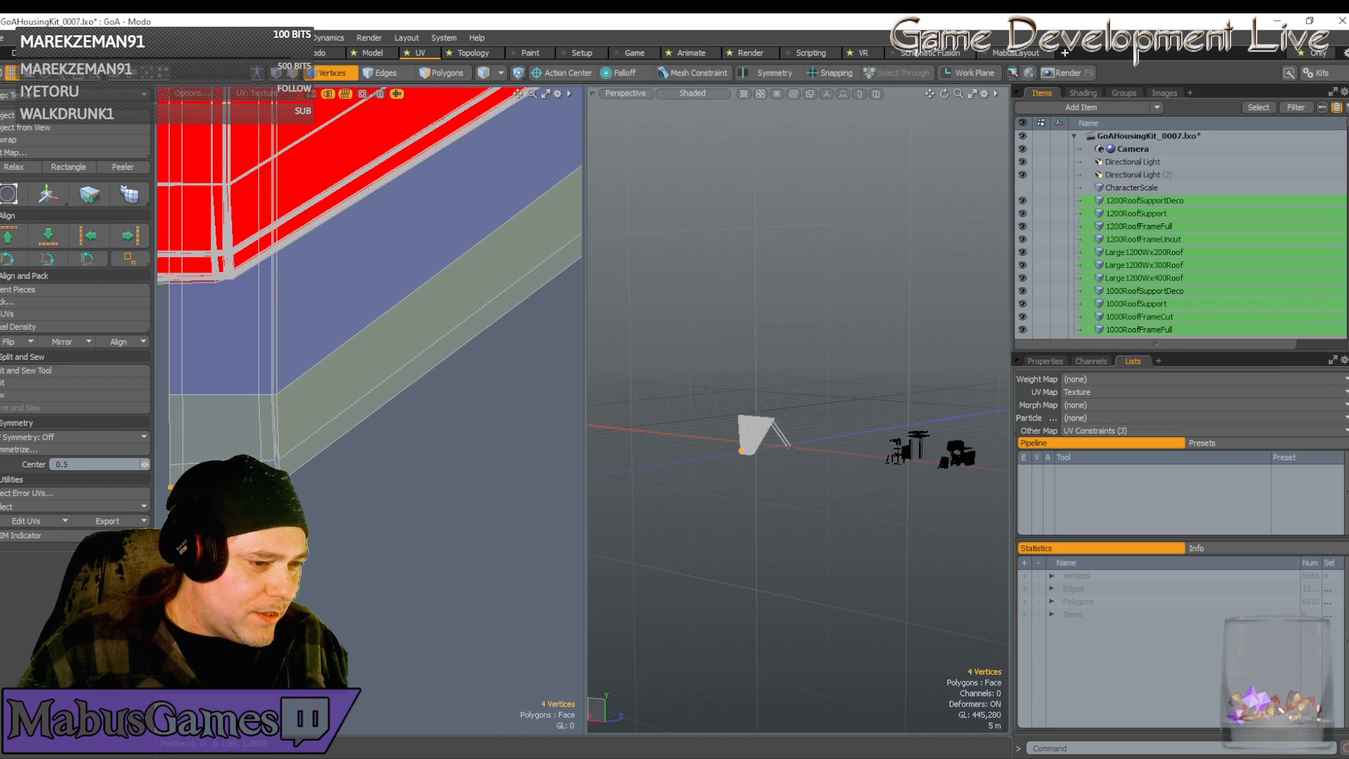
scroll(280, 461, "up", 6)
scroll(284, 475, "down", 6)
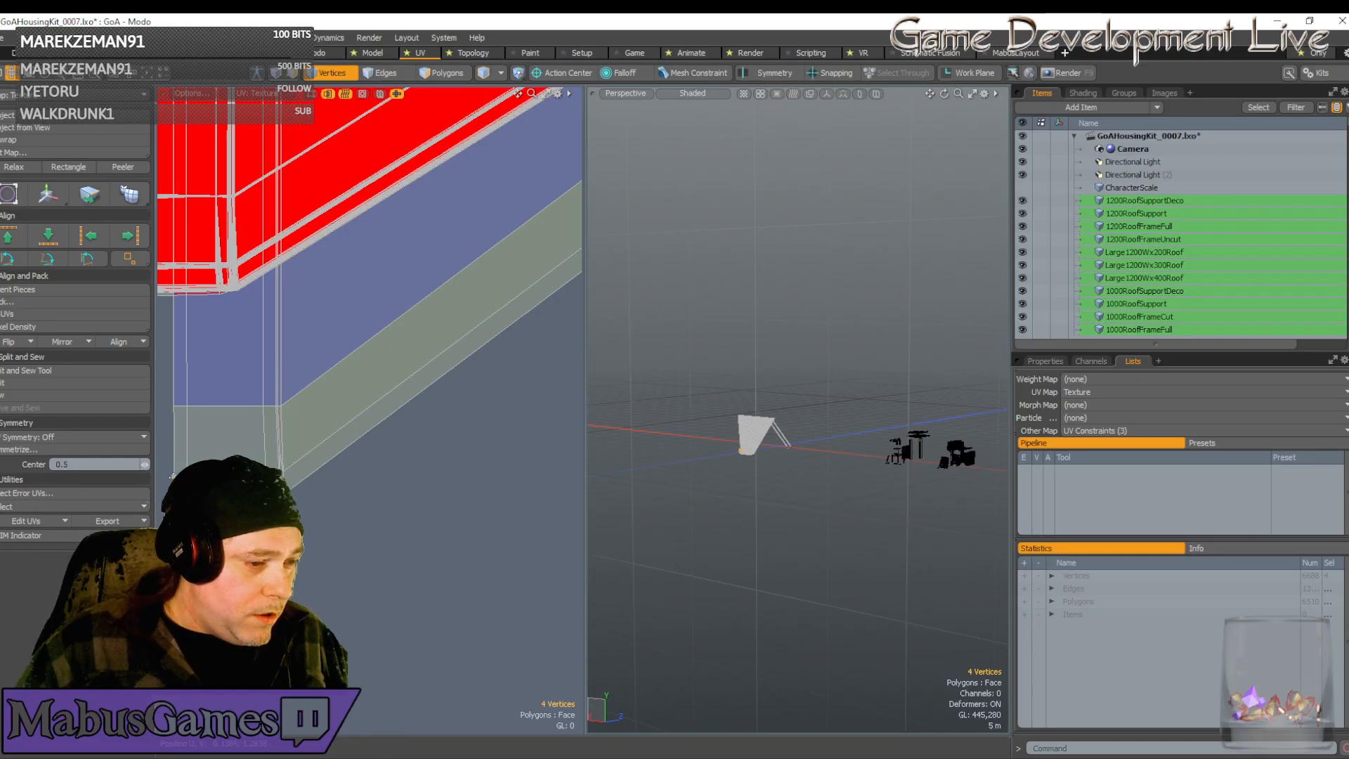
key("w")
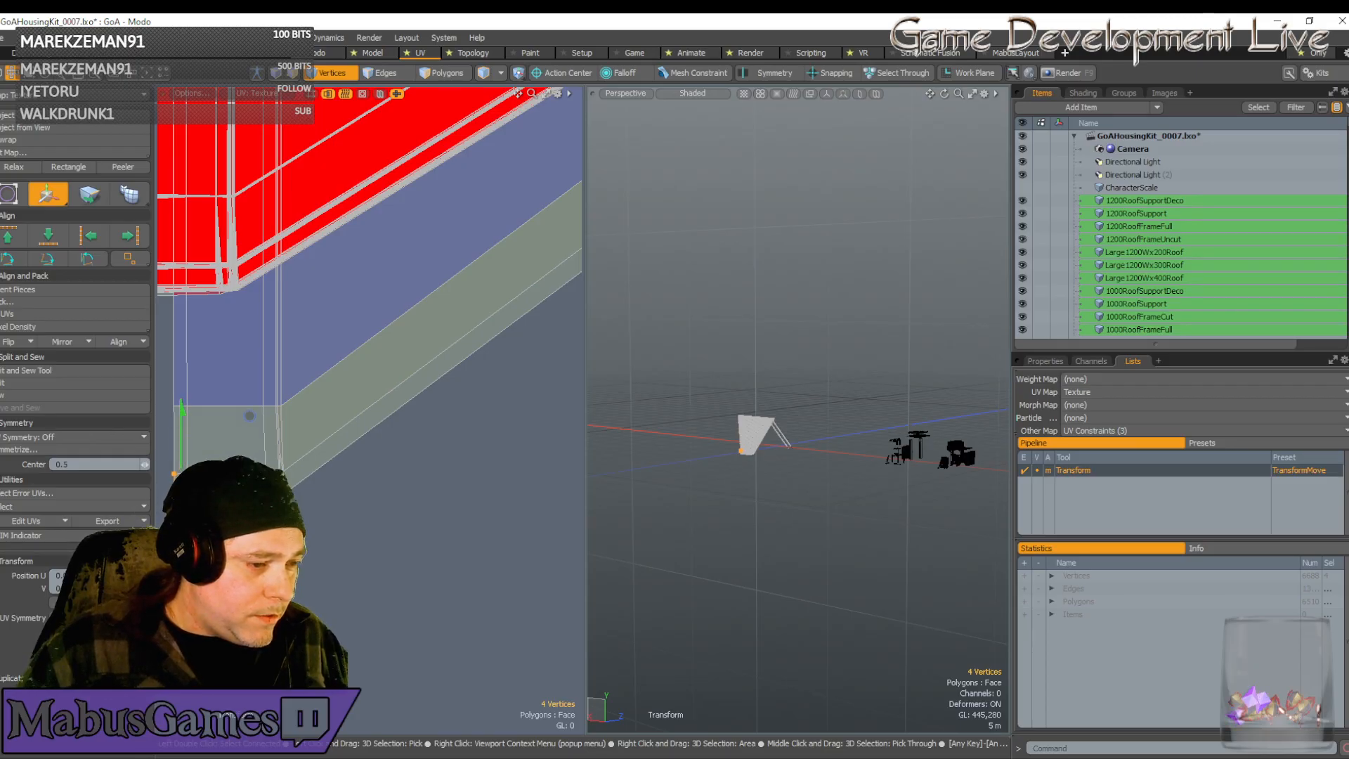
scroll(181, 502, "up", 2)
key("space")
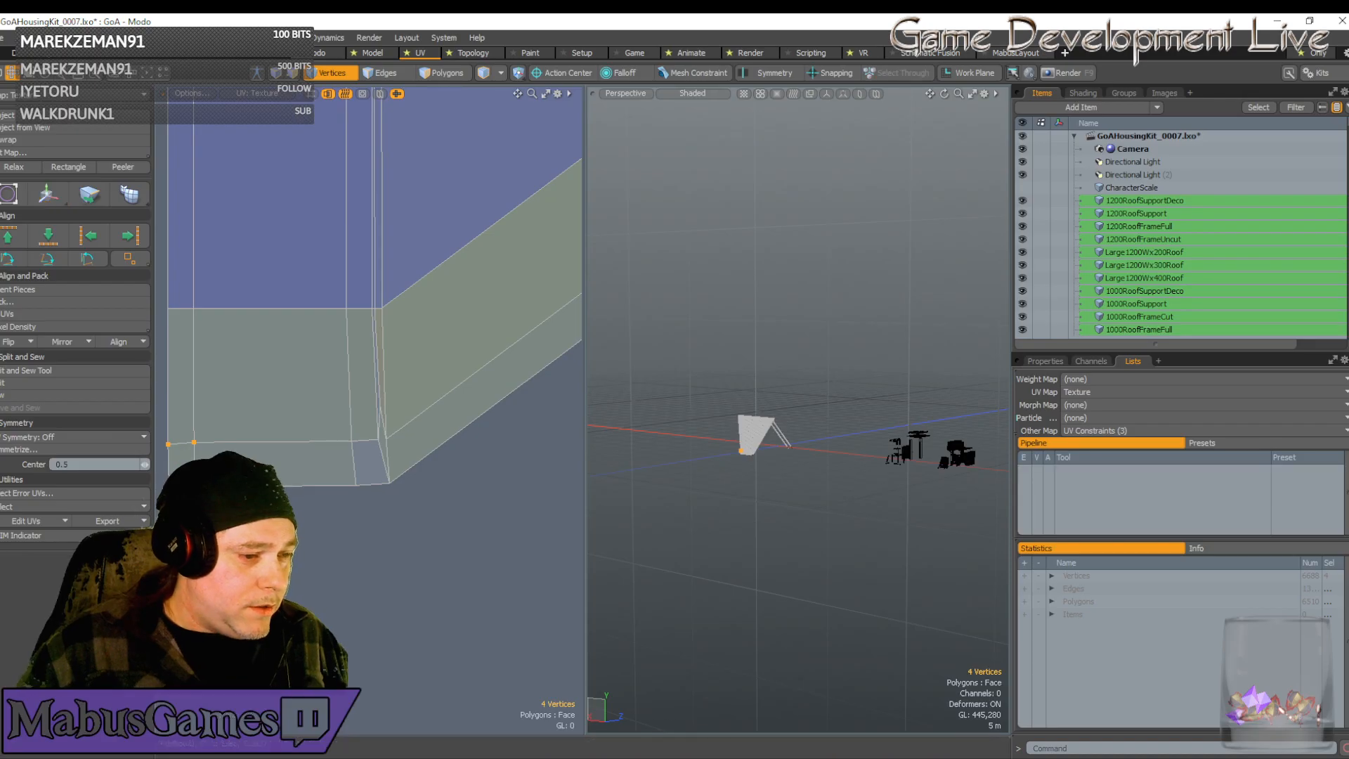
key("w")
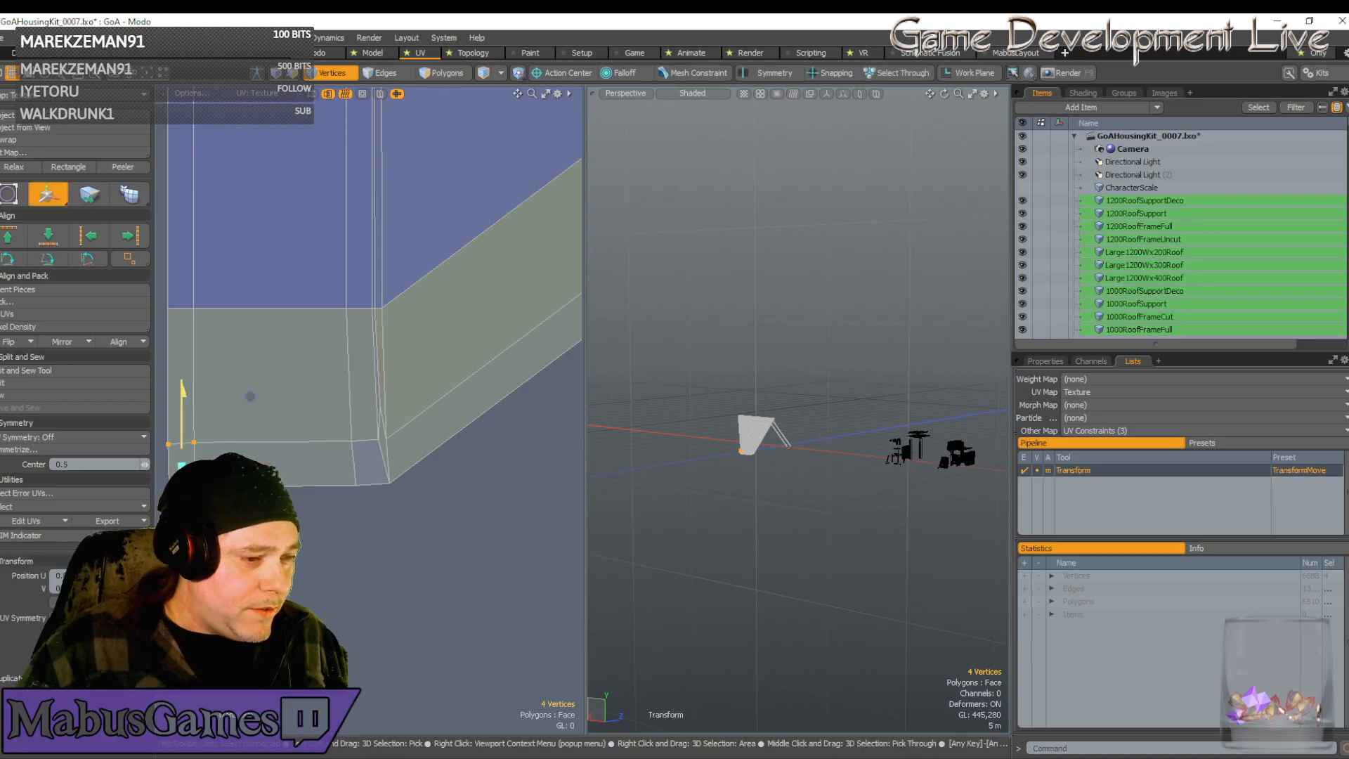
scroll(250, 395, "up", 2)
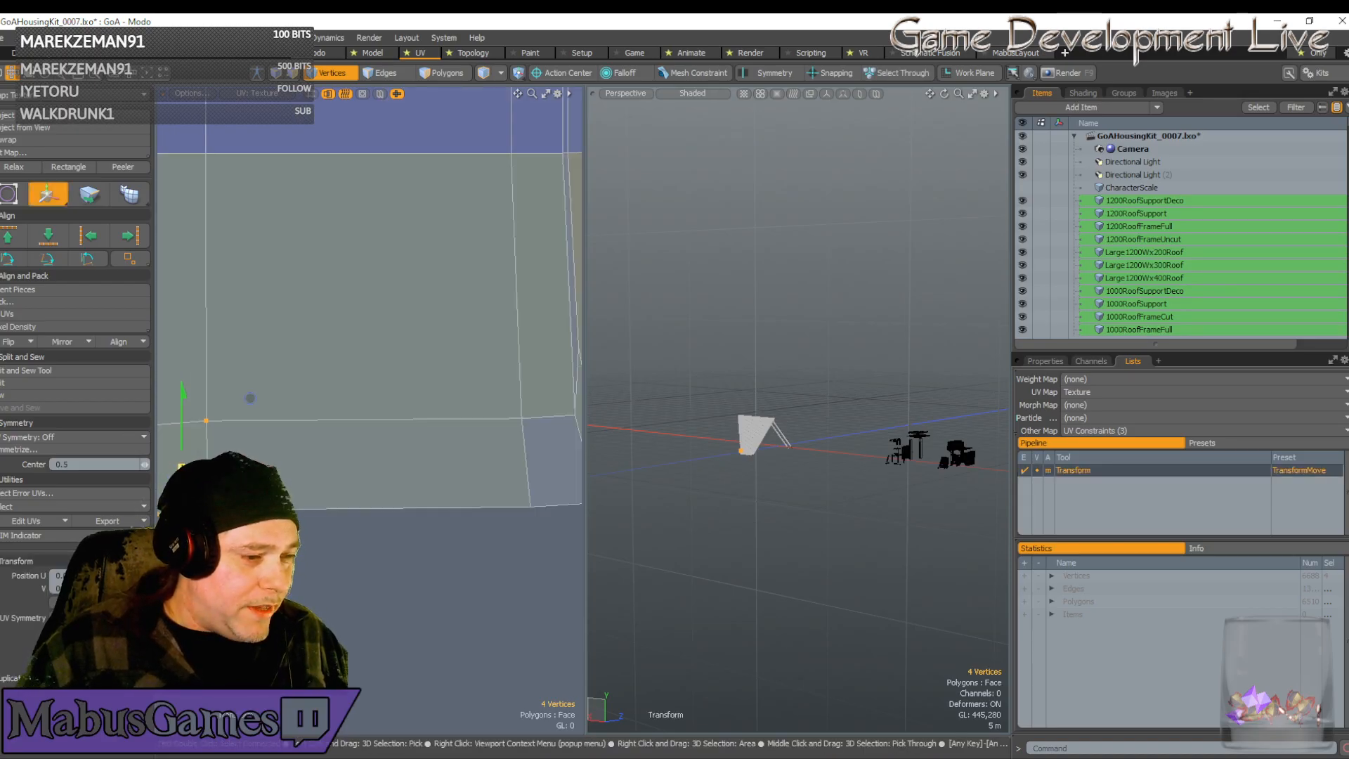
left_click_drag(182, 437, 181, 436)
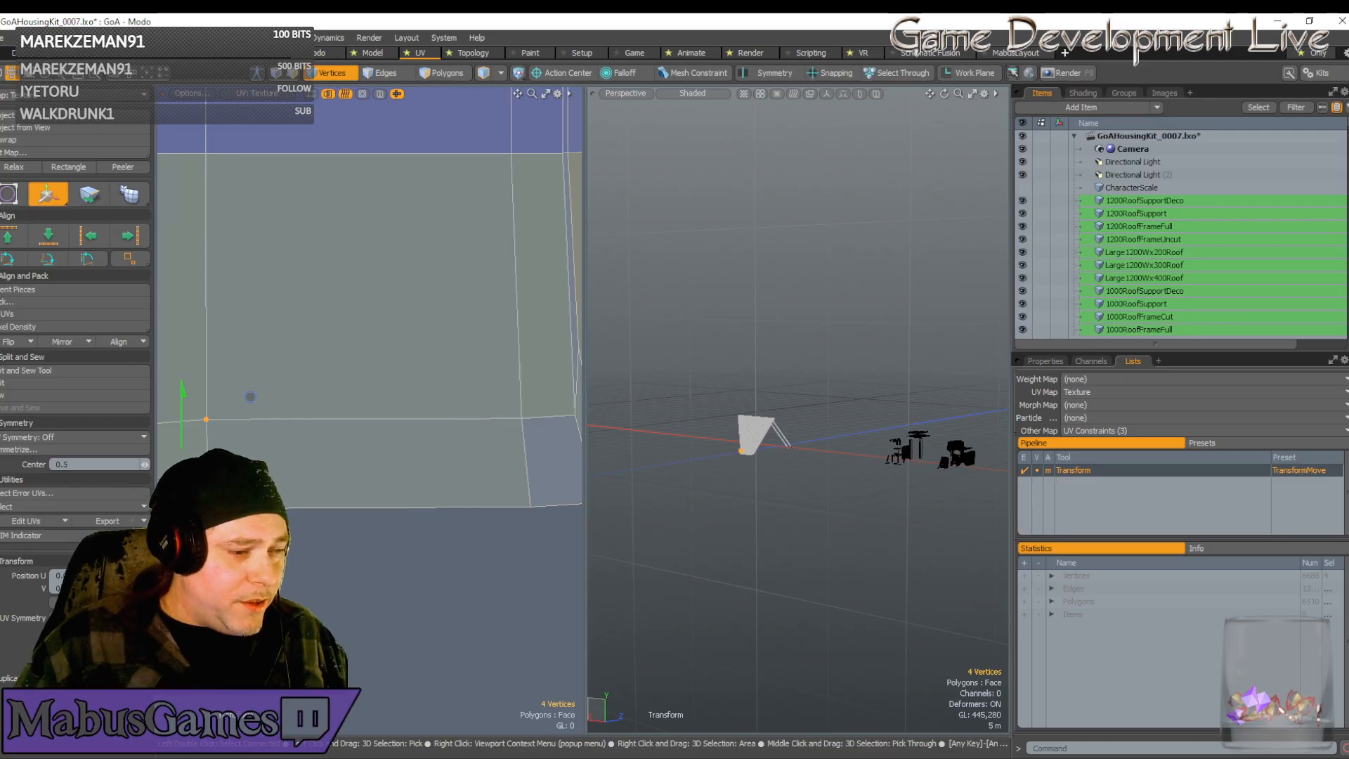
scroll(200, 461, "down", 2)
key("space")
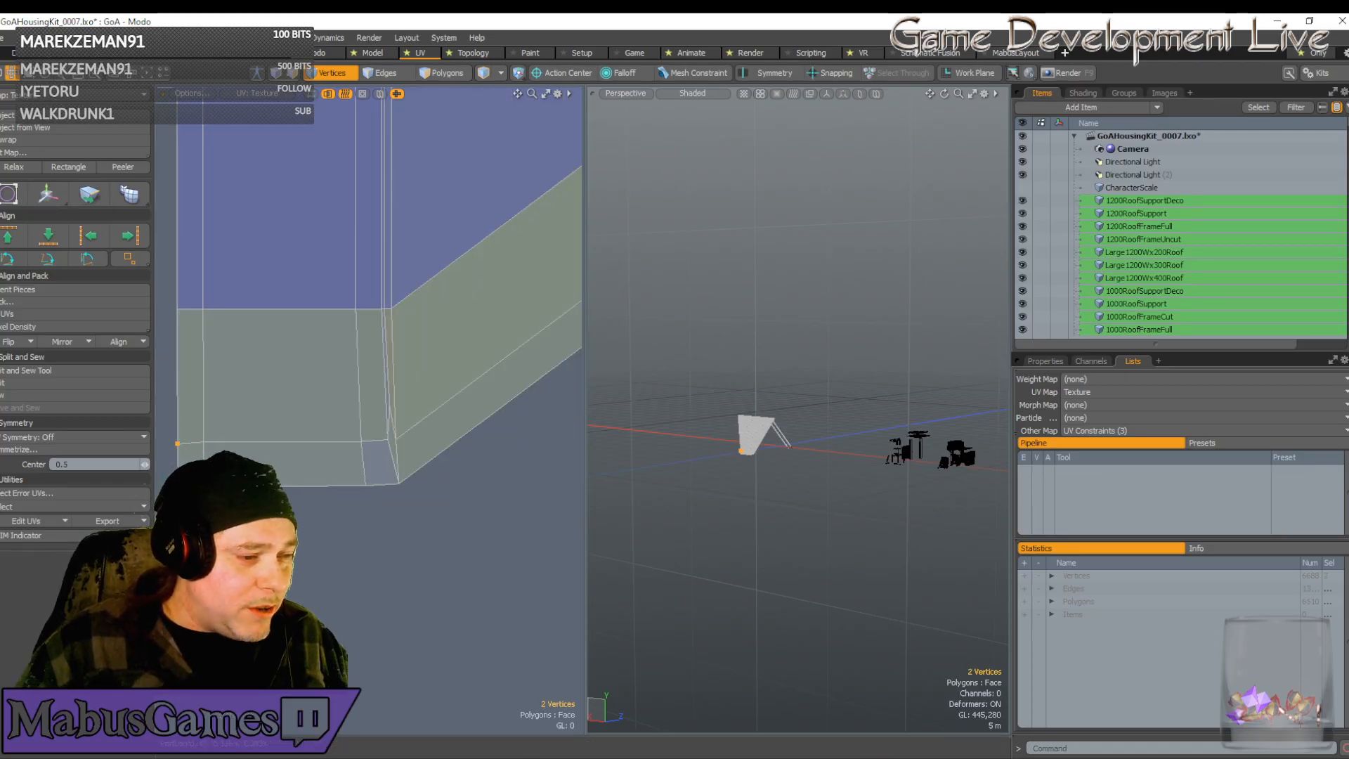
Slide the two selected vertices along U to line up with the corner
key("w")
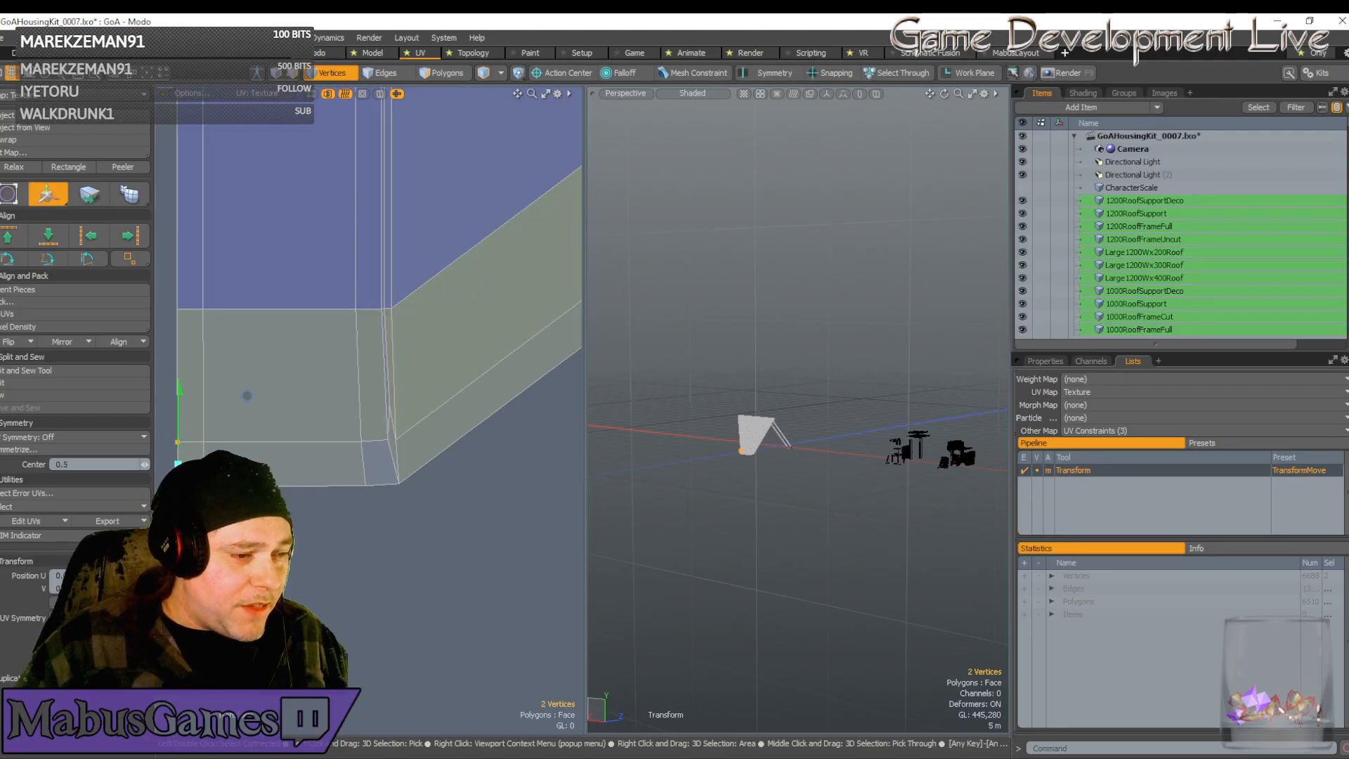
key("space")
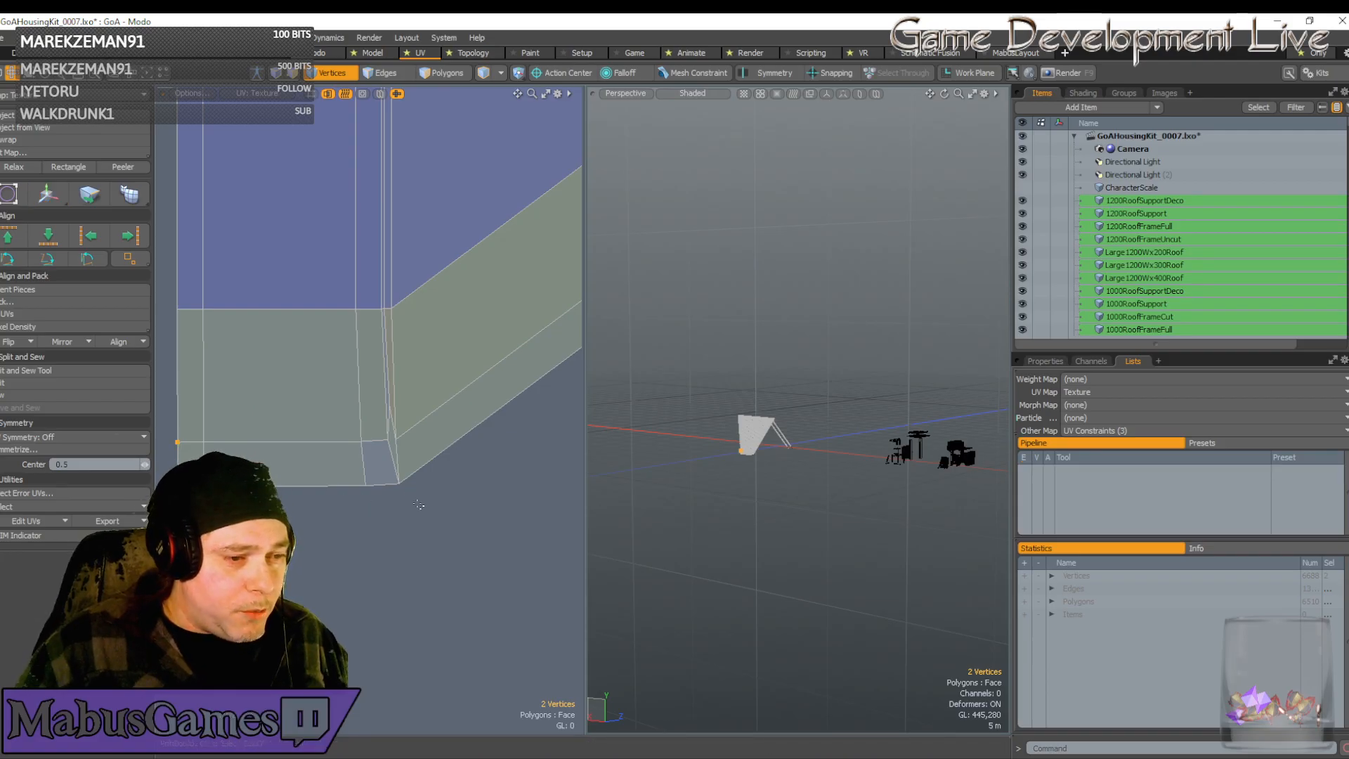
key("w")
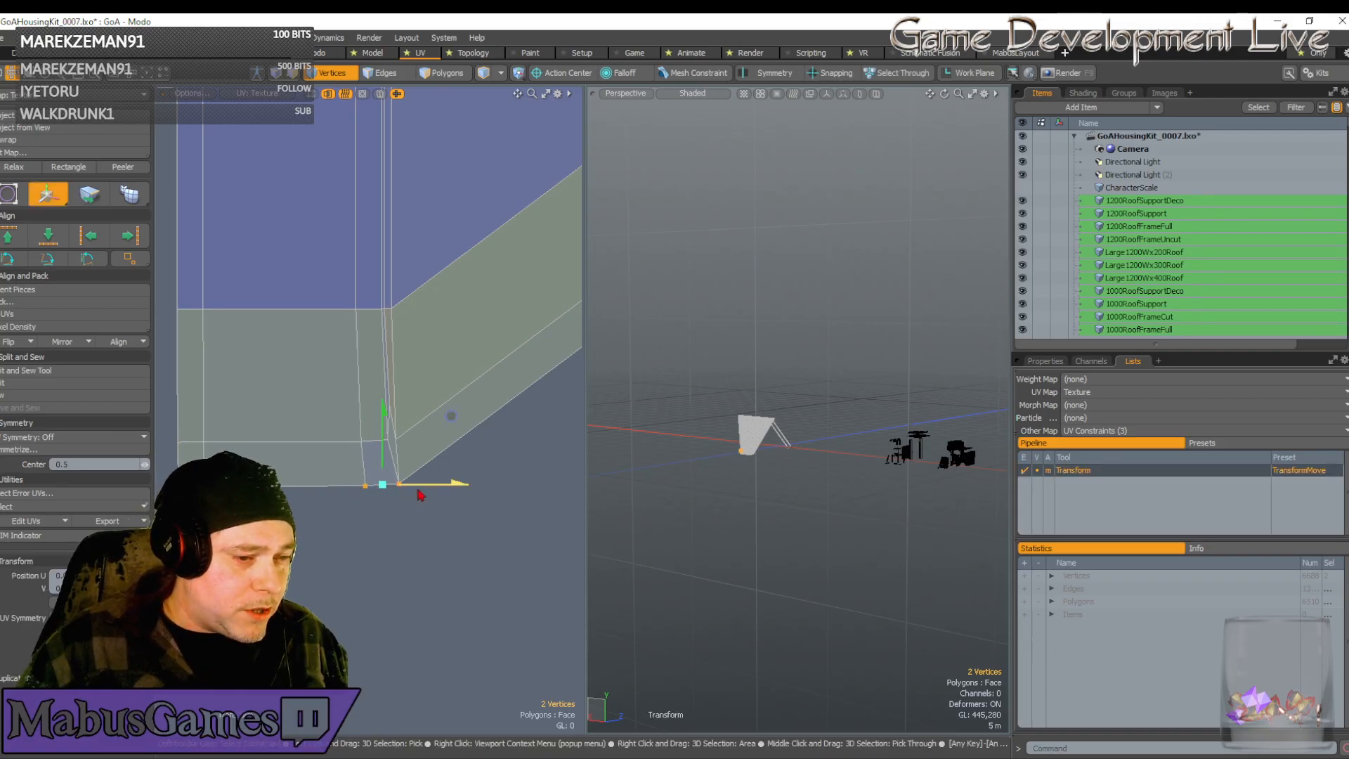
left_click_drag(422, 484, 418, 484)
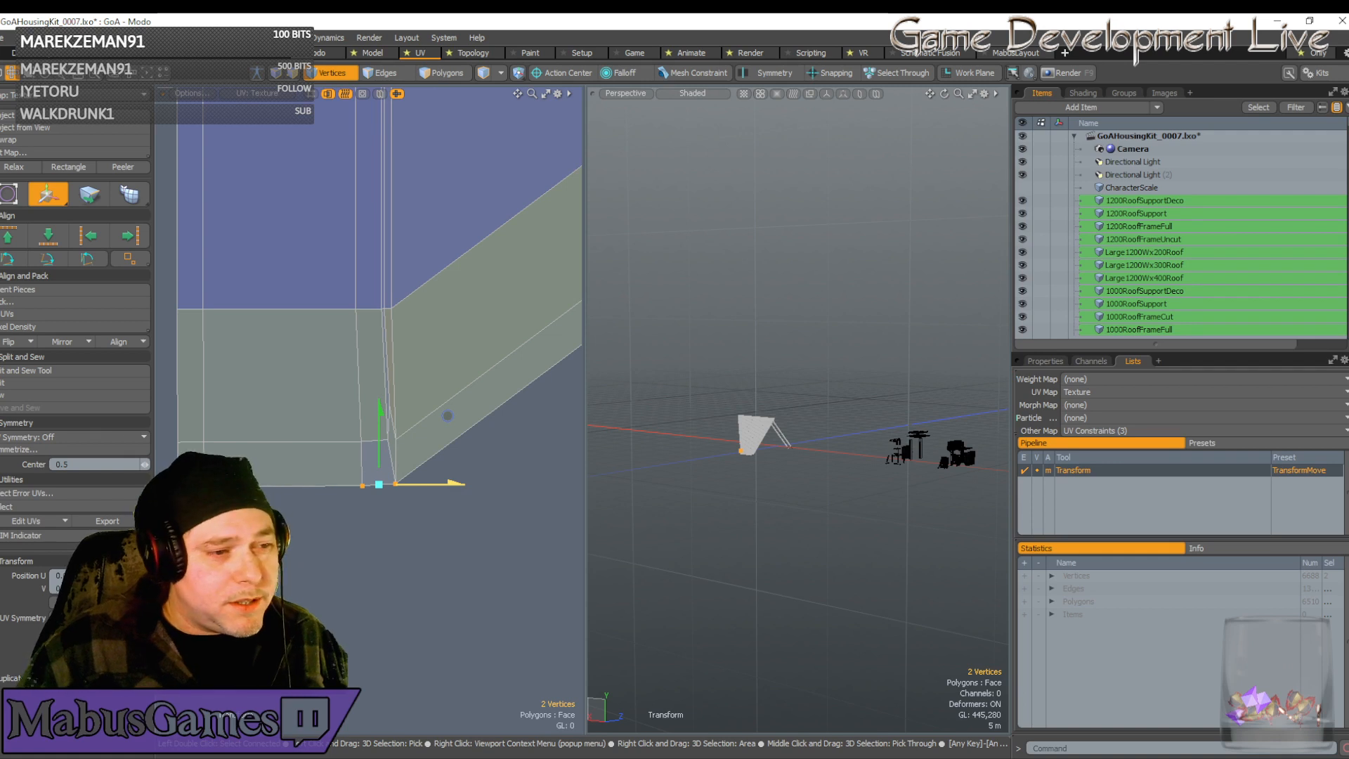
left_click_drag(448, 415, 447, 415)
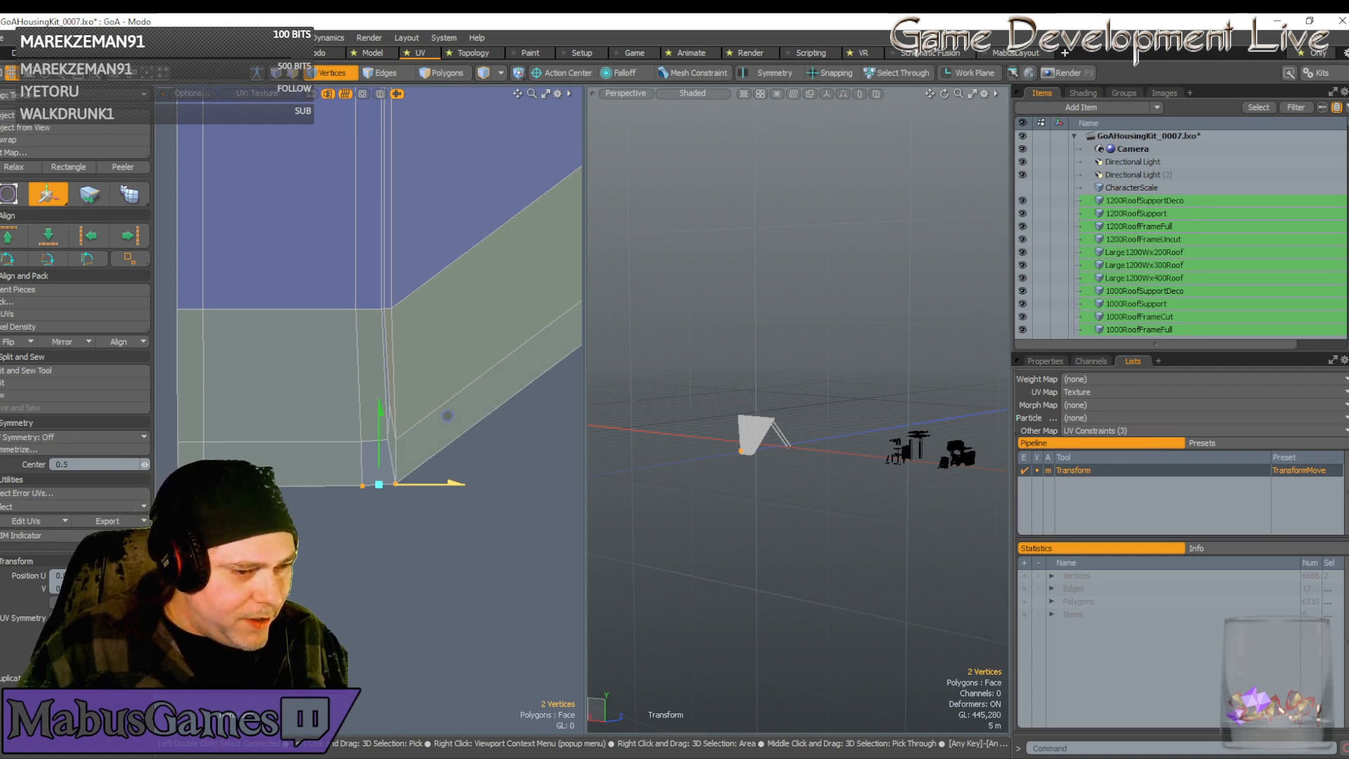
key("q")
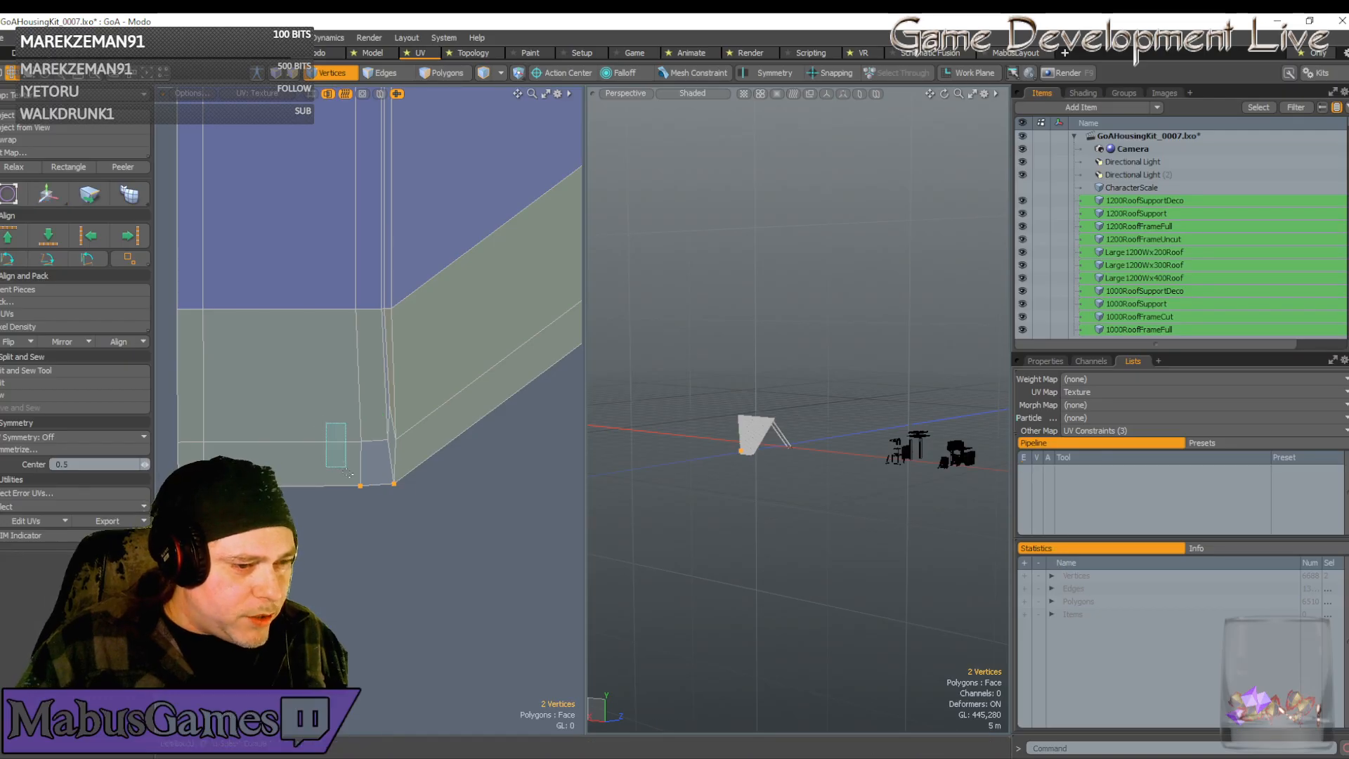
key("w")
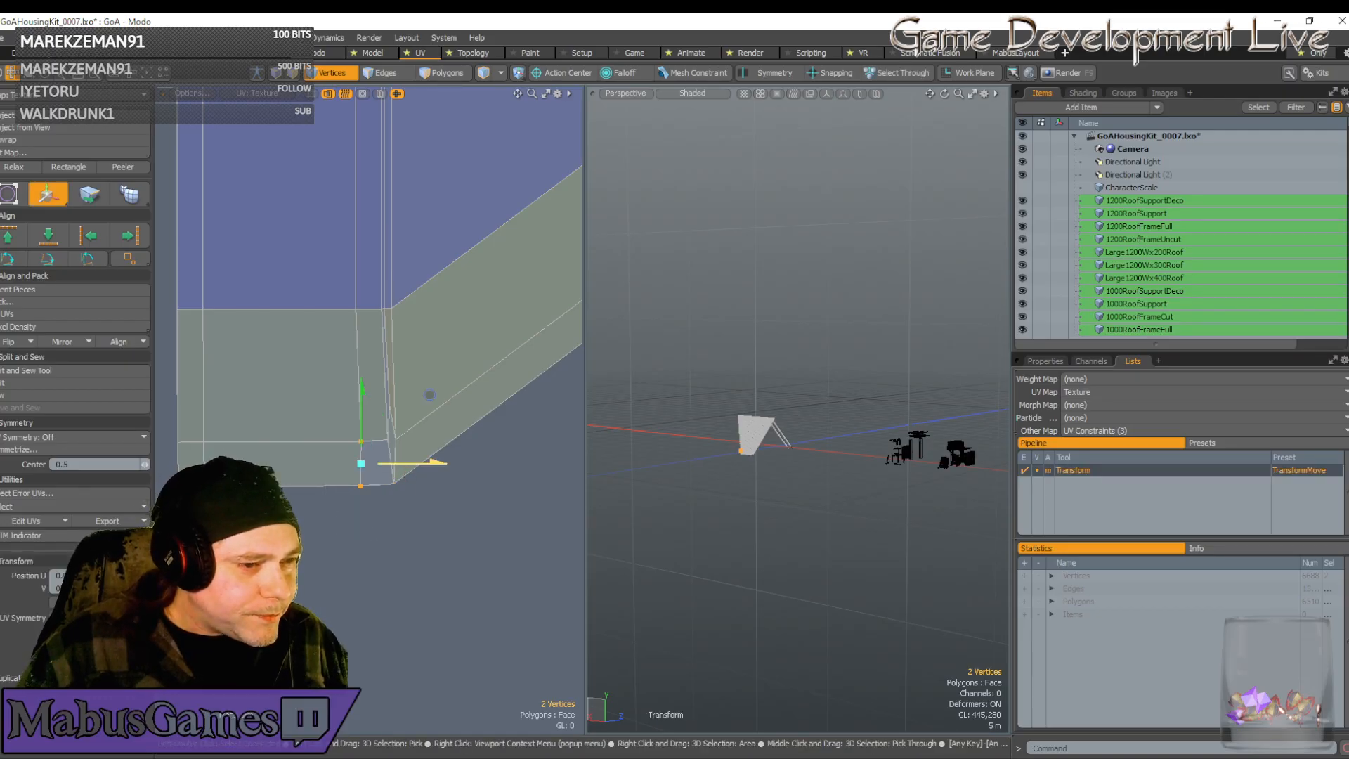
left_click_drag(430, 394, 425, 395)
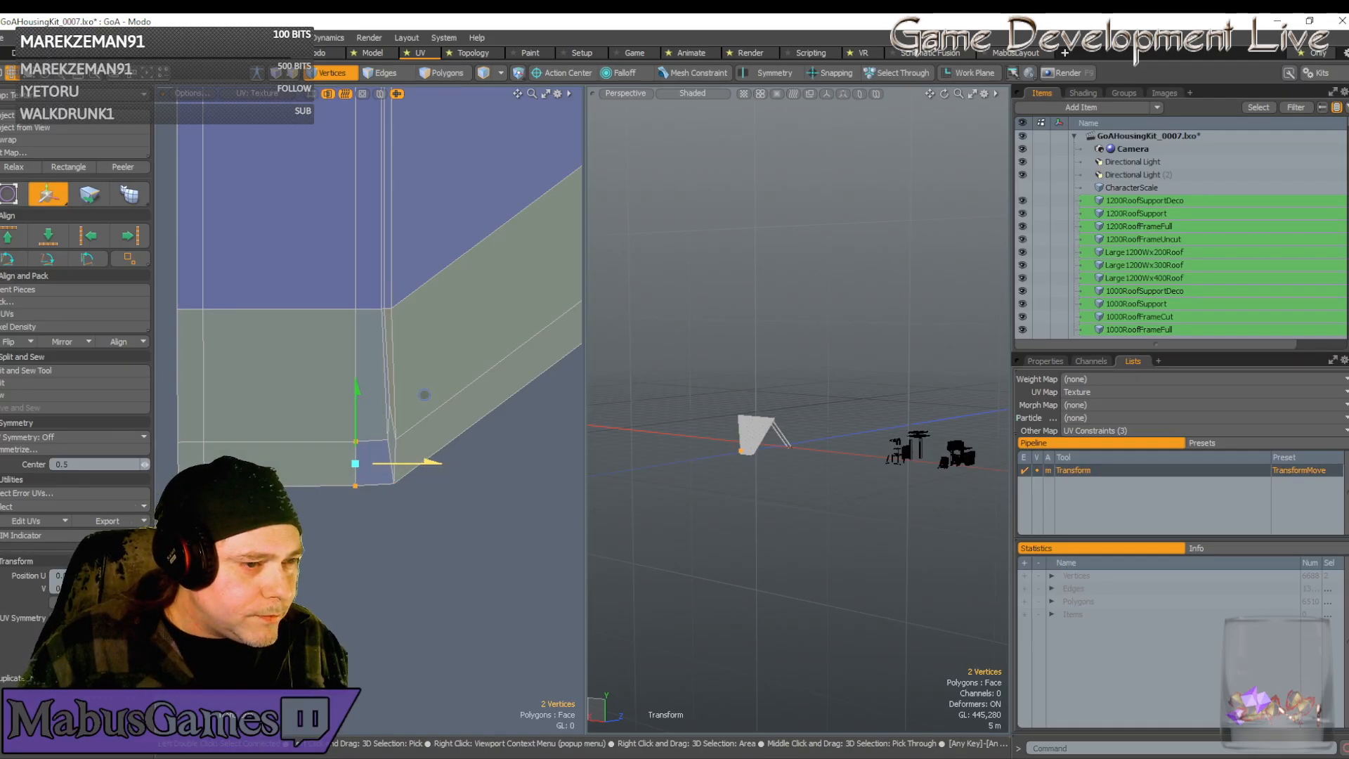
key("q")
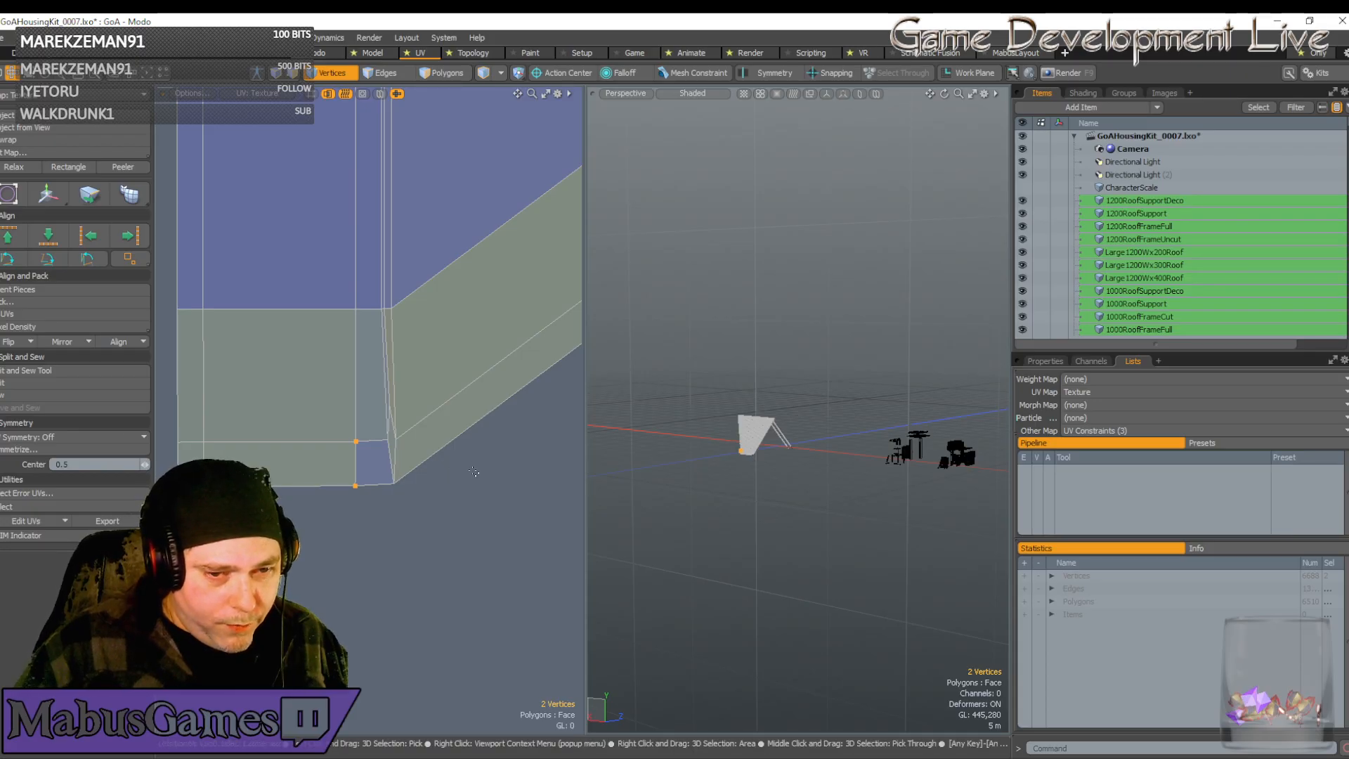
scroll(475, 472, "down", 5)
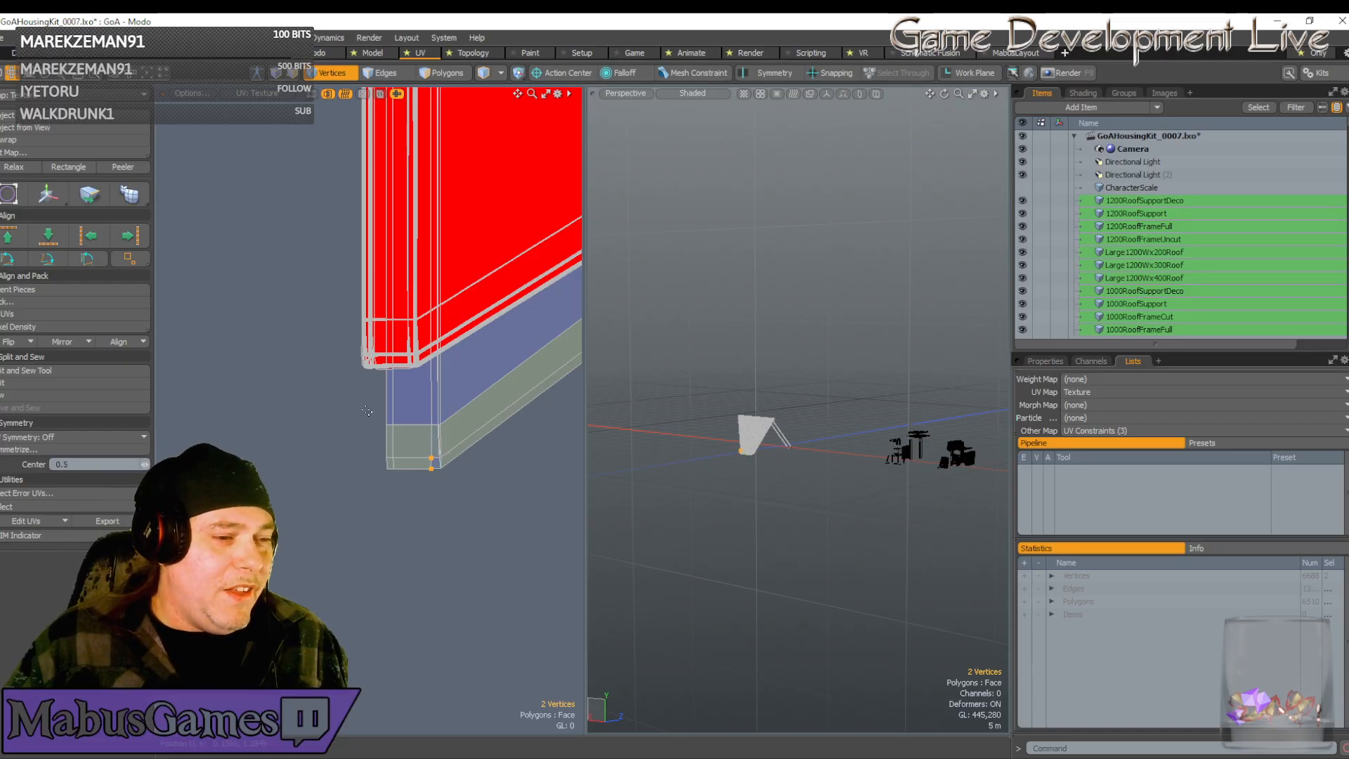
Move the 16 strip-end vertices up and left onto the red shell's target corner
right_click_drag(368, 405, 484, 506)
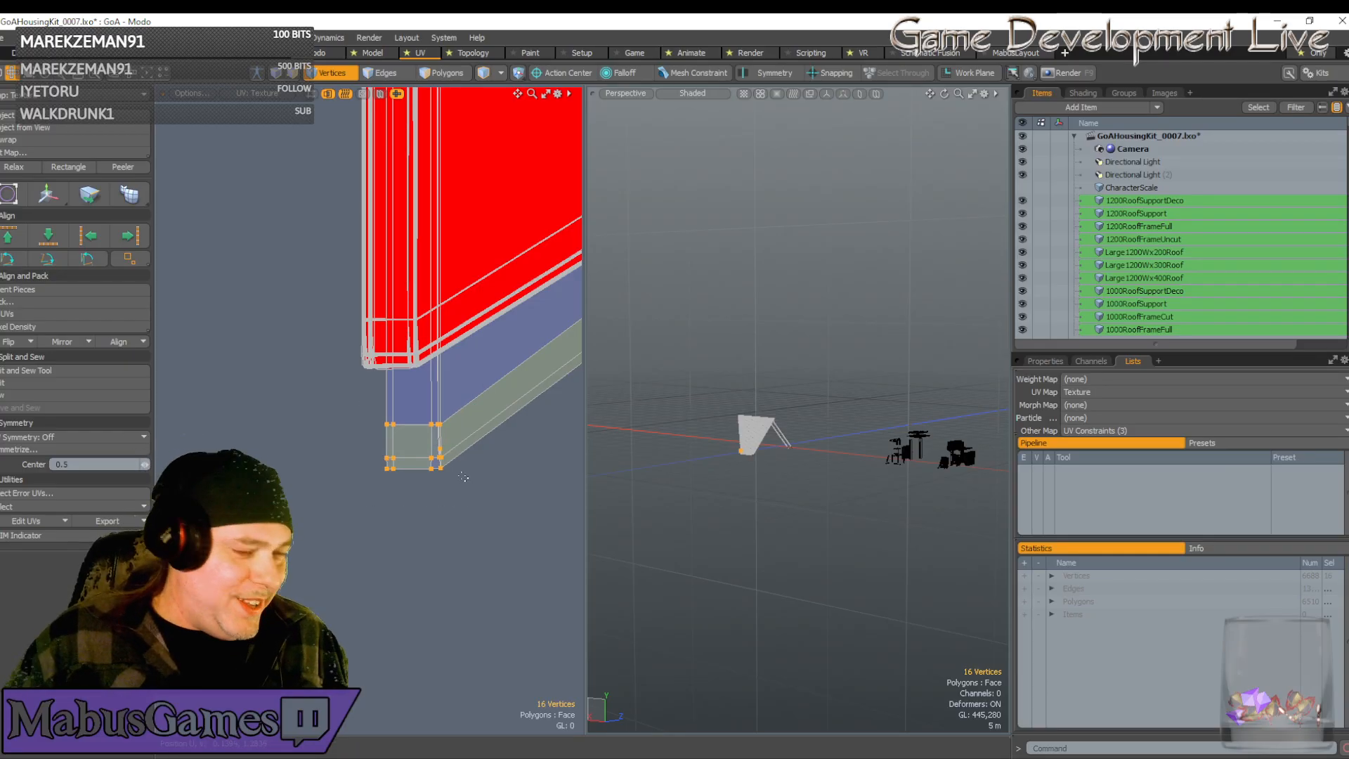
key("w")
left_click_drag(483, 378, 461, 274)
scroll(409, 321, "up", 8)
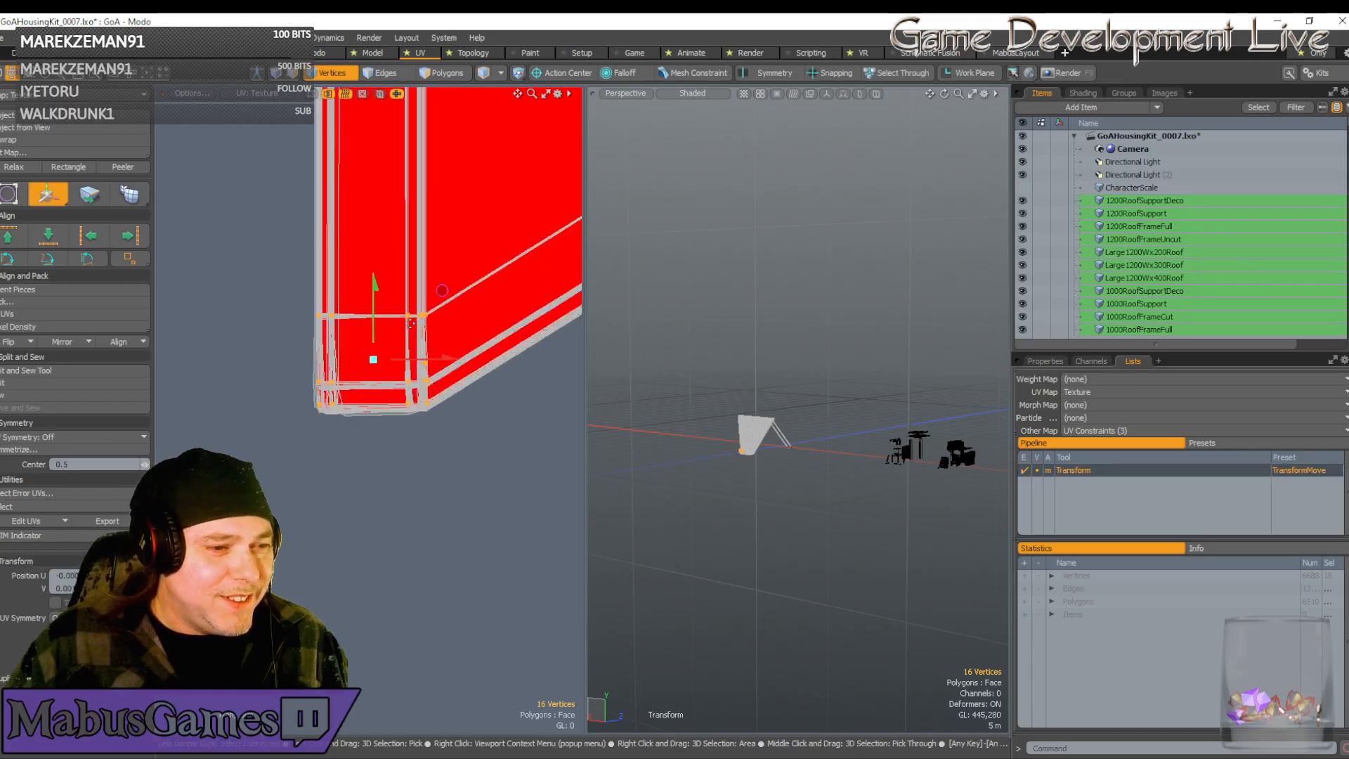
scroll(393, 296, "up", 4)
scroll(447, 344, "down", 3)
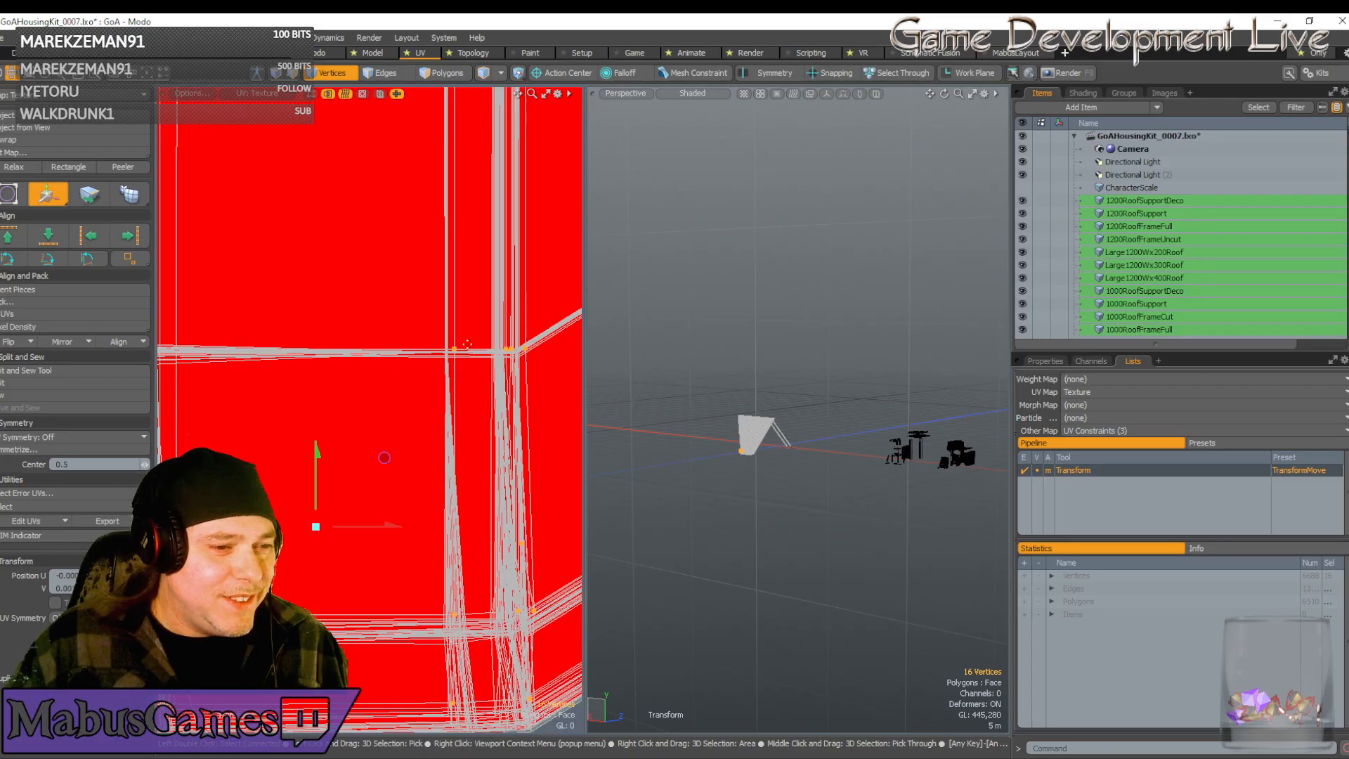
left_click(461, 342)
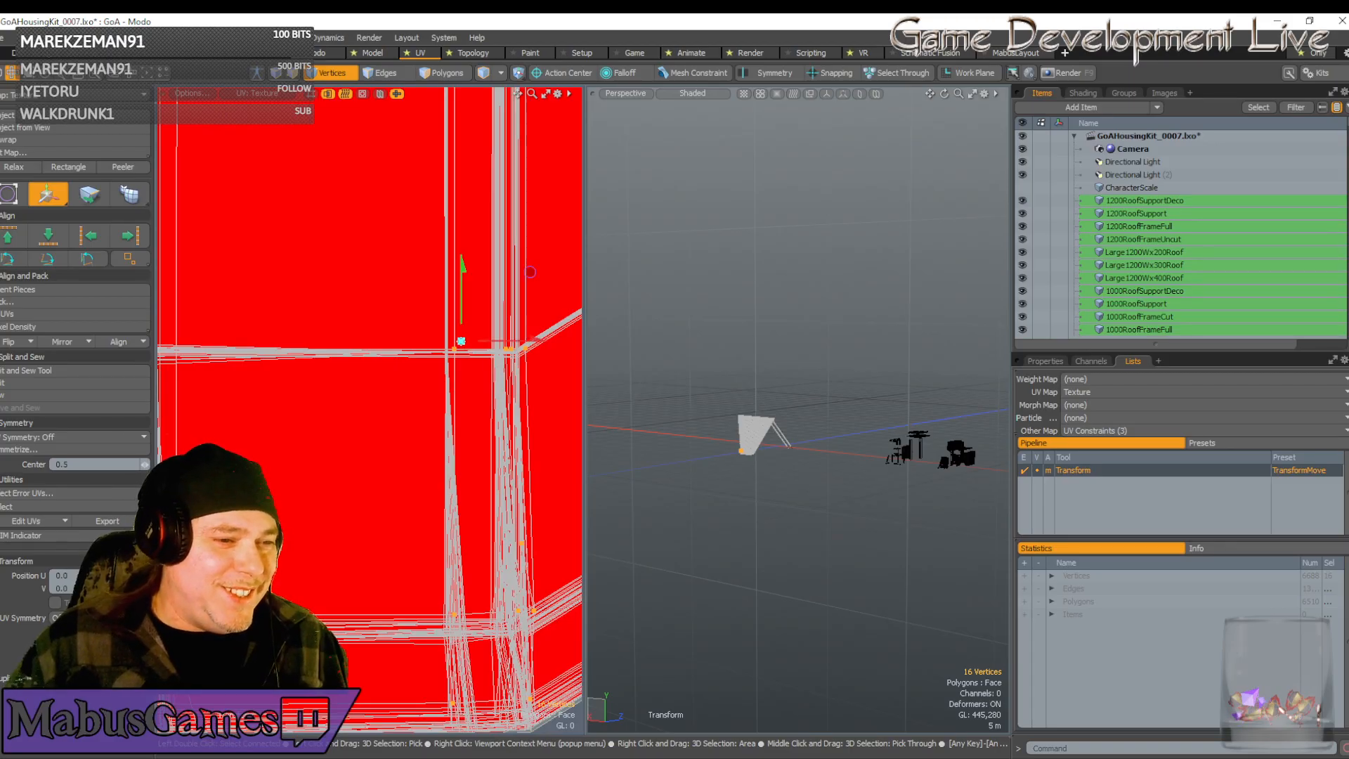
left_click_drag(529, 273, 521, 275)
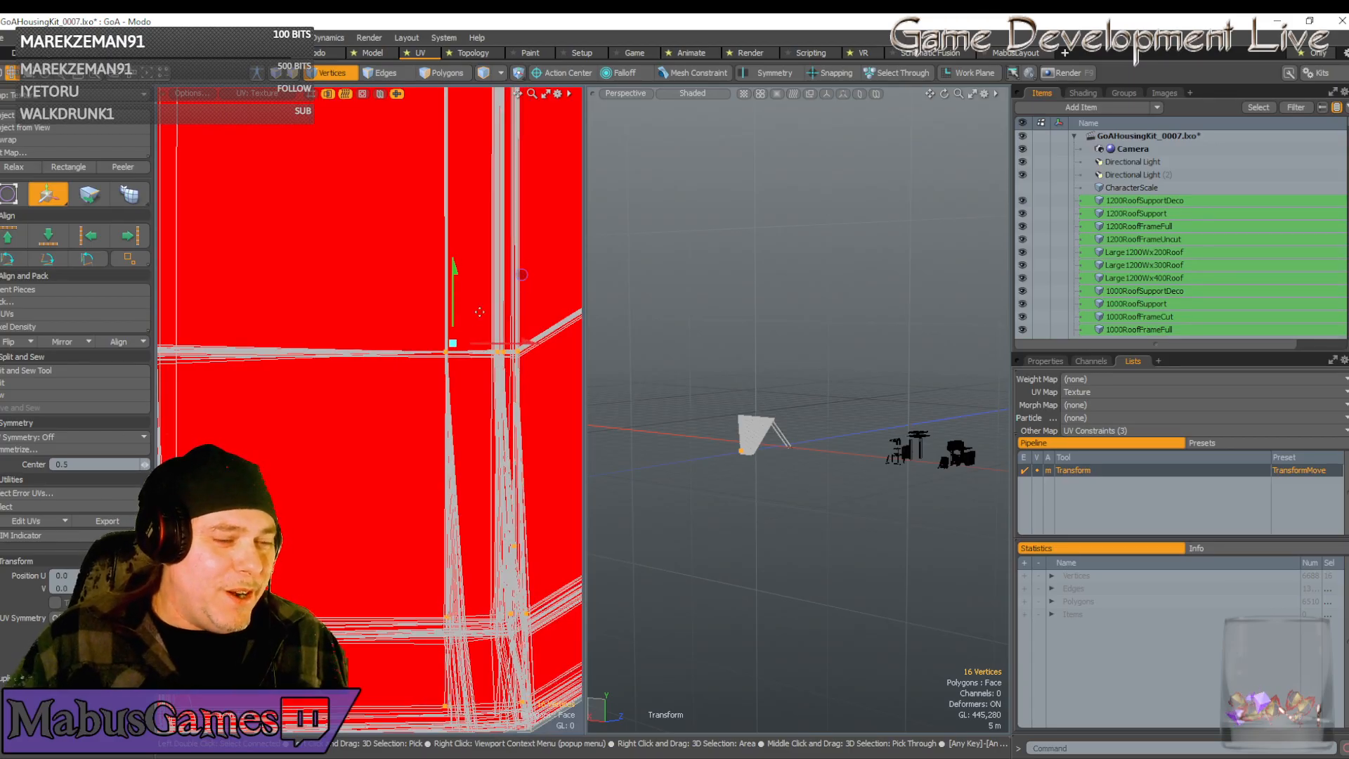
scroll(434, 340, "up", 4)
scroll(512, 362, "down", 3)
scroll(514, 369, "down", 5)
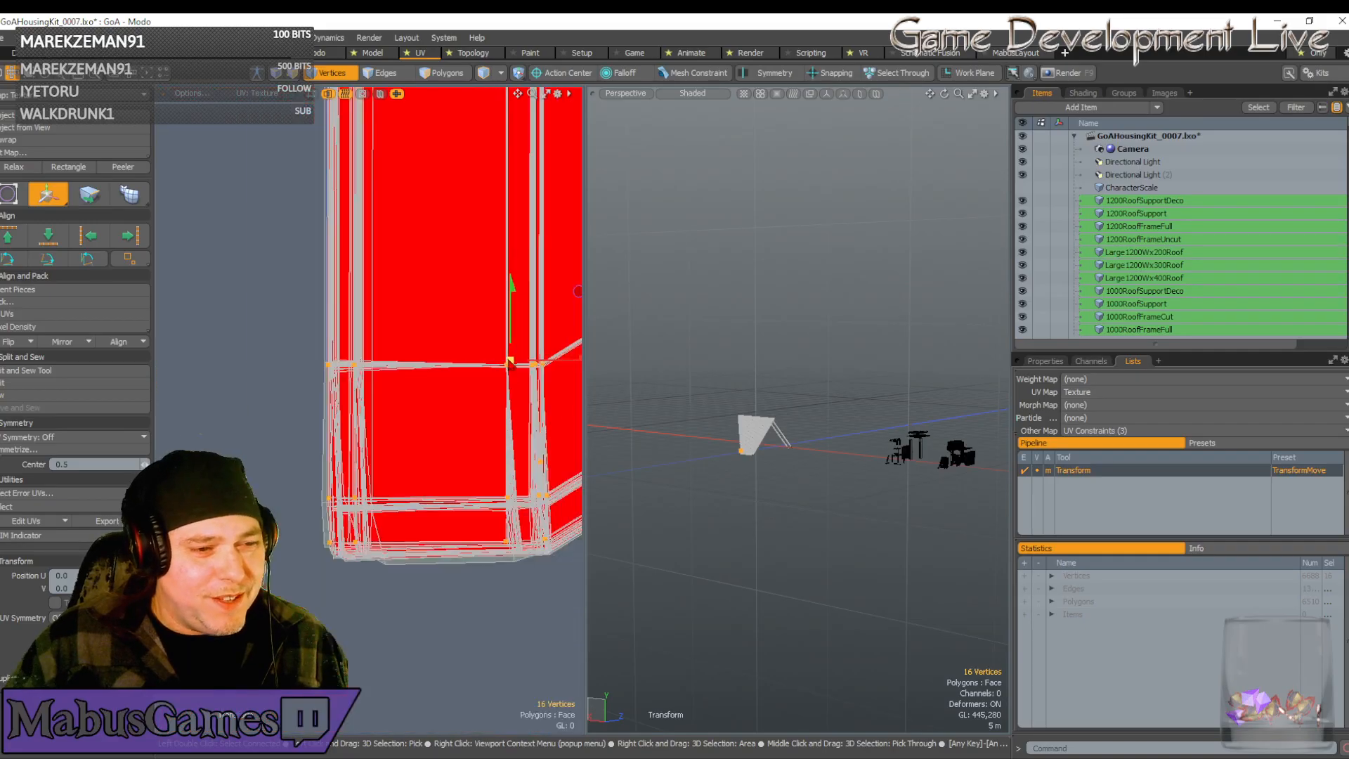
scroll(444, 342, "up", 6)
scroll(444, 342, "up", 4)
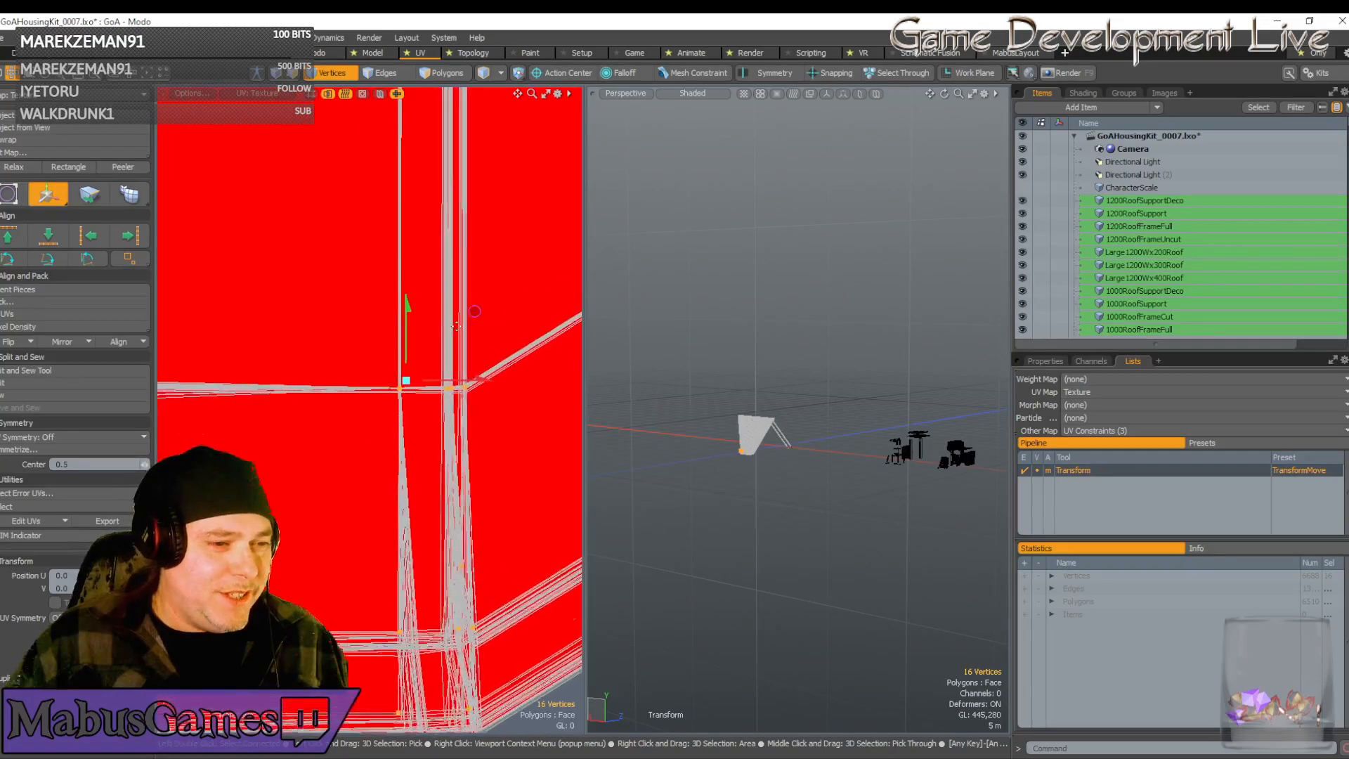
scroll(436, 403, "up", 3)
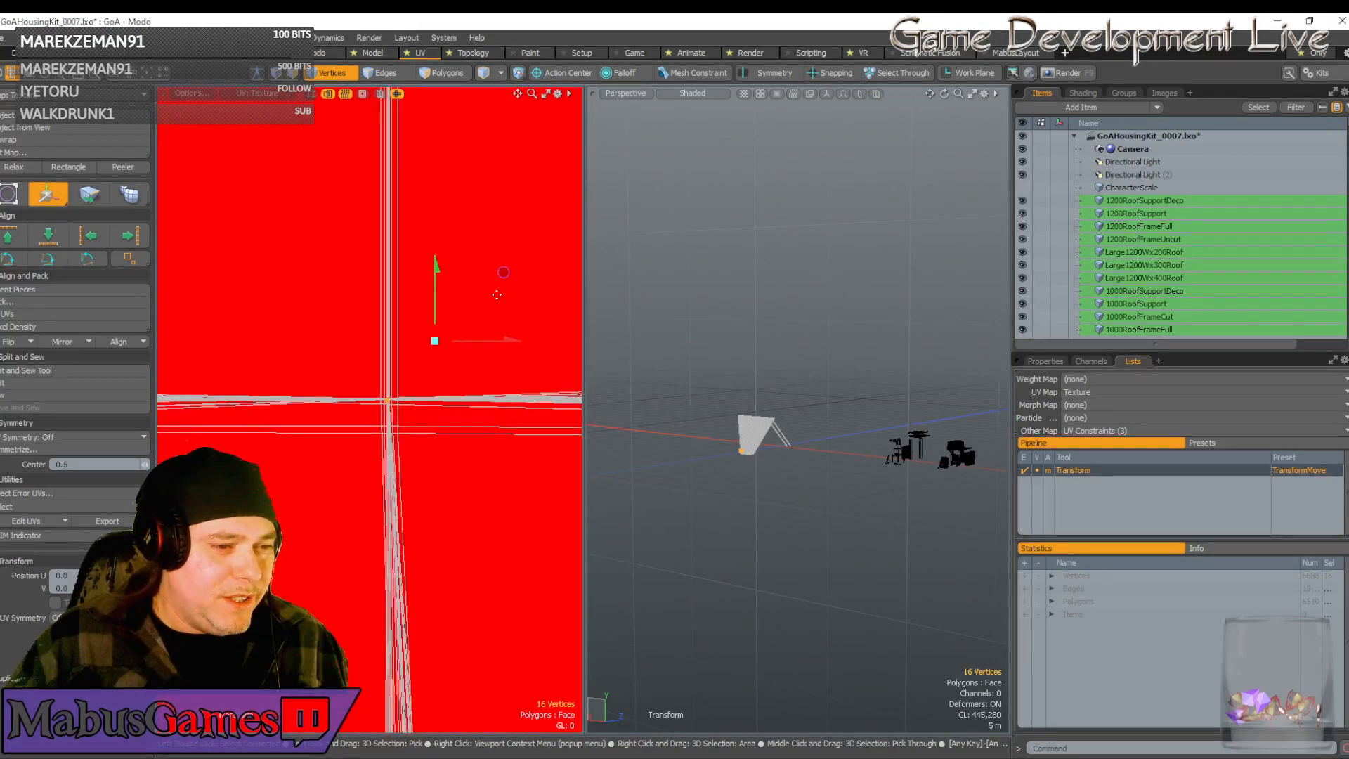
Pull the selected UVs out of the line crossing and up toward the shell's corner
left_click_drag(356, 382, 286, 405)
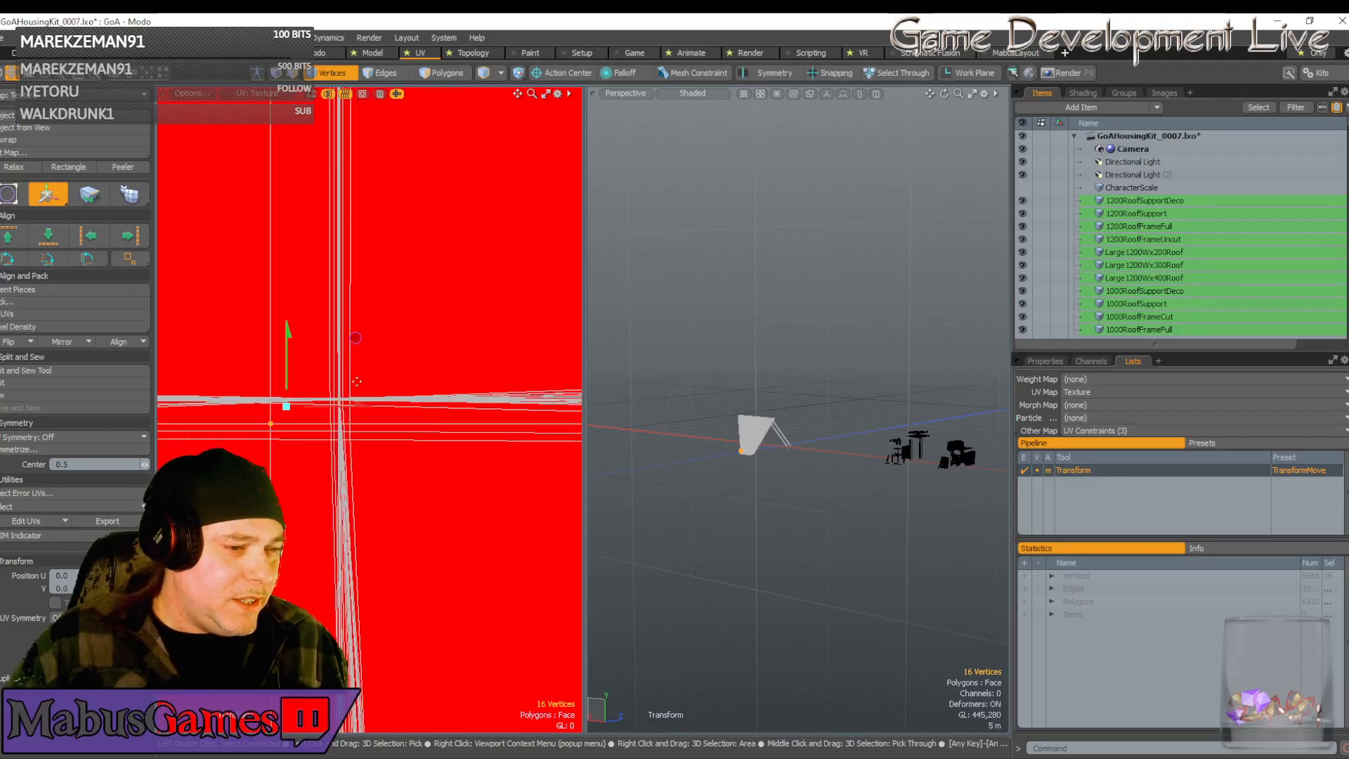
left_click_drag(355, 338, 424, 312)
scroll(478, 320, "down", 4)
scroll(478, 319, "down", 4)
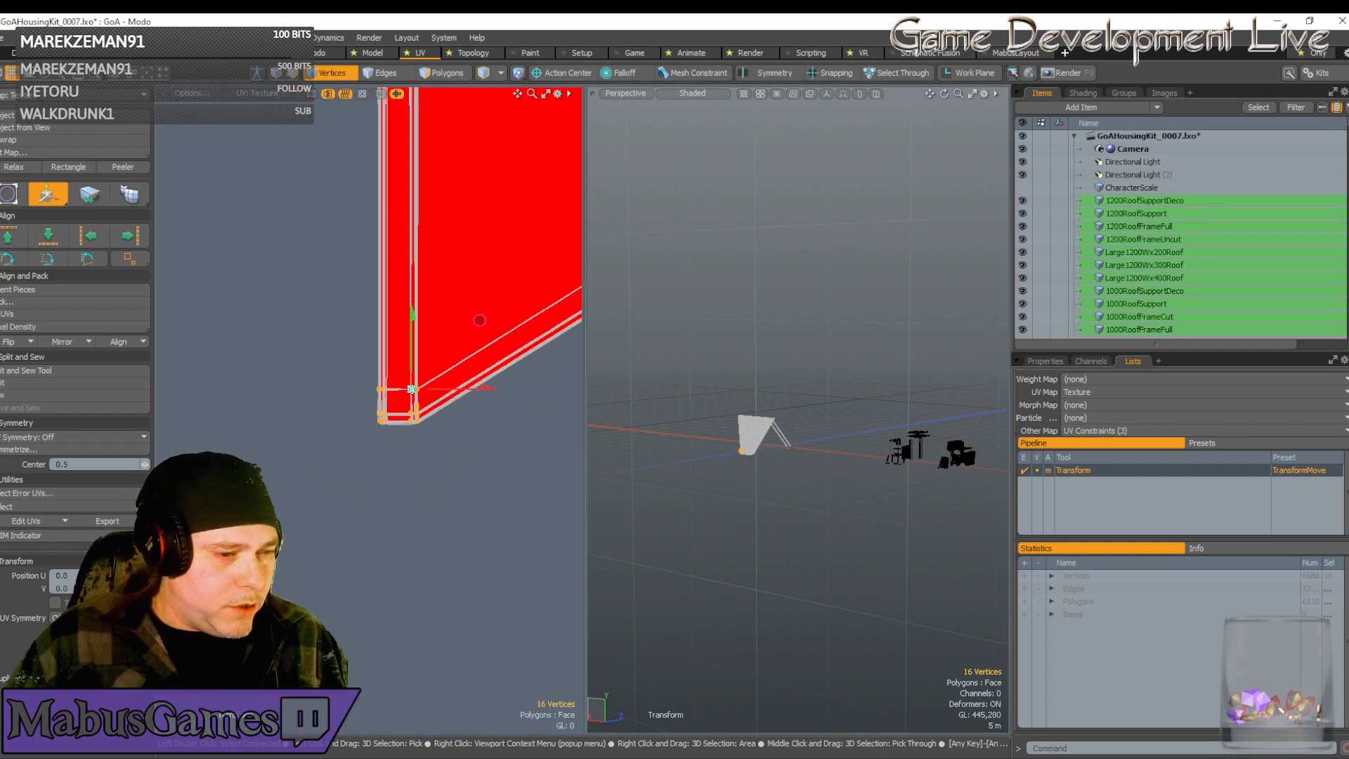
key("space")
left_click_drag(495, 394, 411, 401, "alt")
scroll(458, 401, "down", 6)
scroll(411, 401, "down", 4)
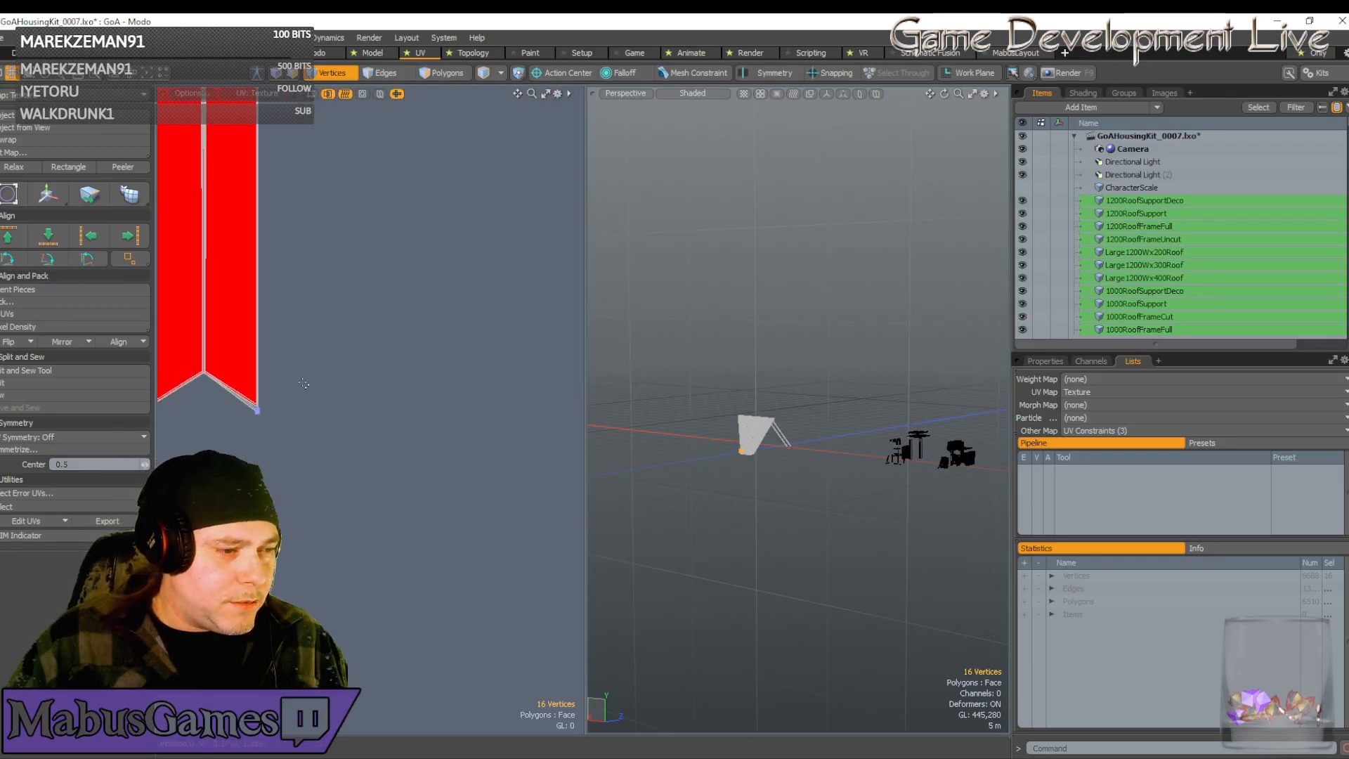
scroll(302, 411, "up", 12)
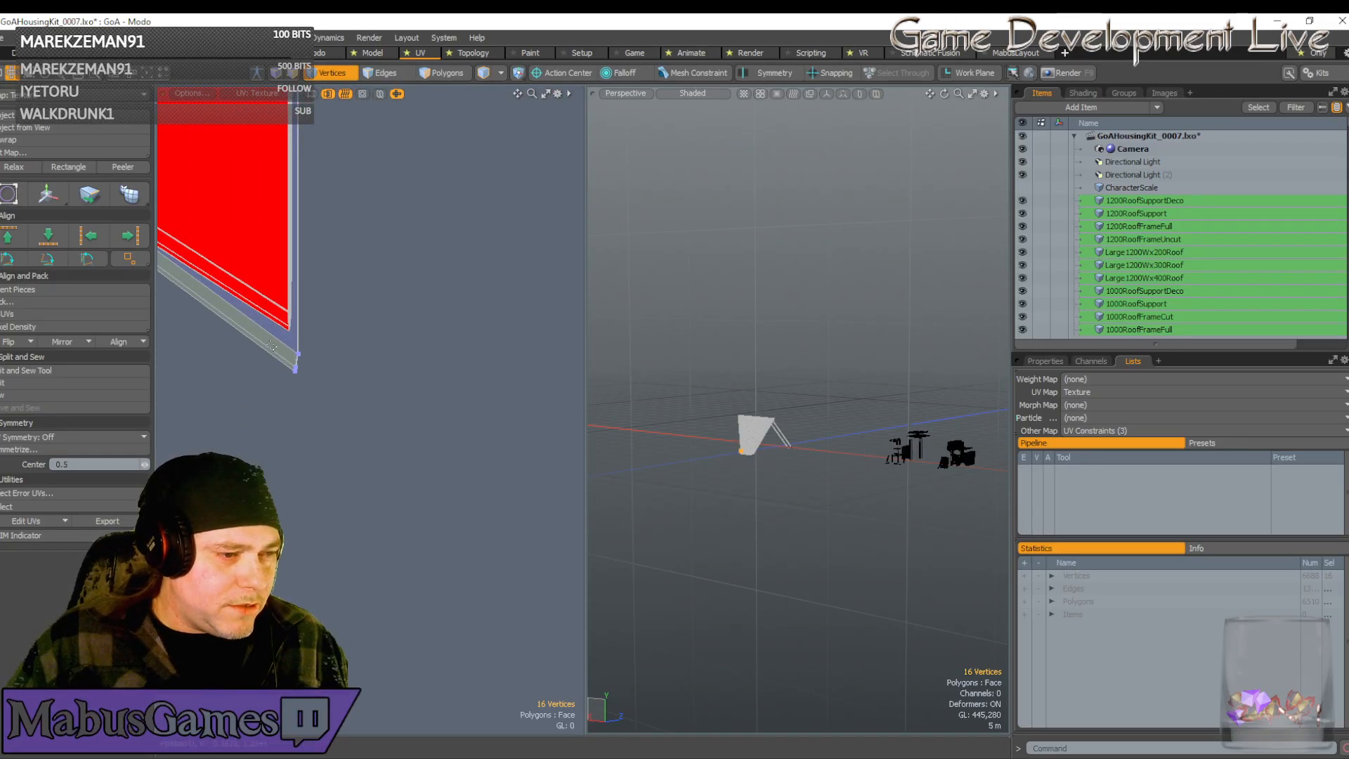
scroll(276, 332, "up", 5)
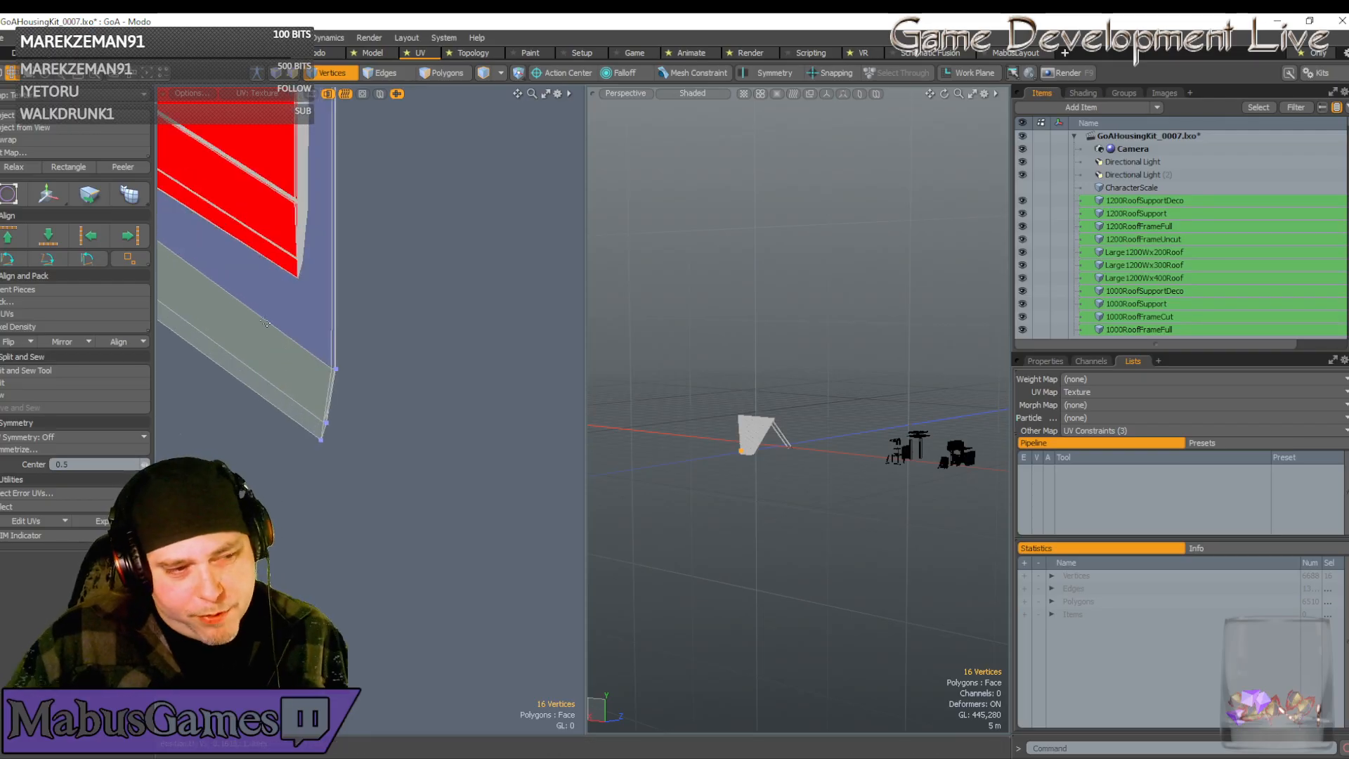
Move the strip's right-end vertices up against the red shell's bottom tip
left_click_drag(271, 315, 409, 501)
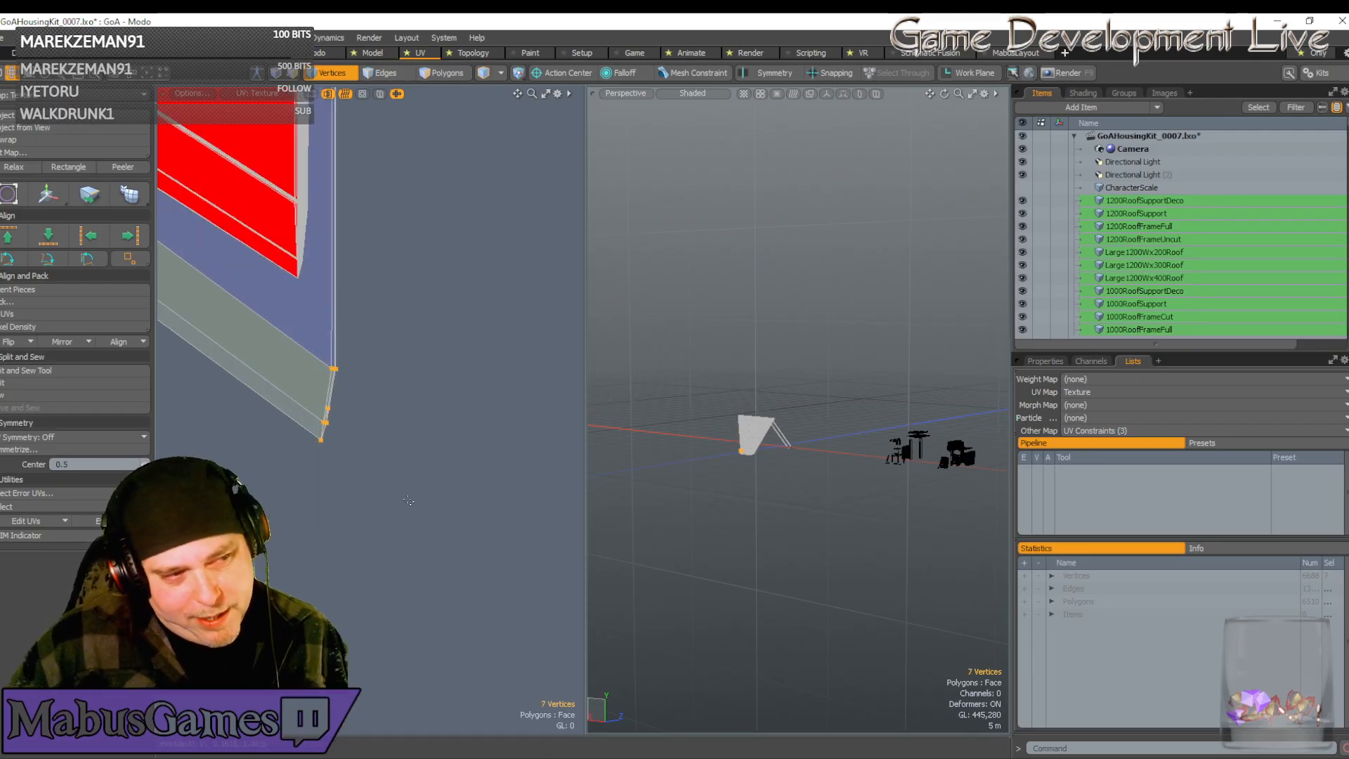
key("w")
left_click_drag(394, 335, 374, 174)
scroll(281, 235, "up", 3)
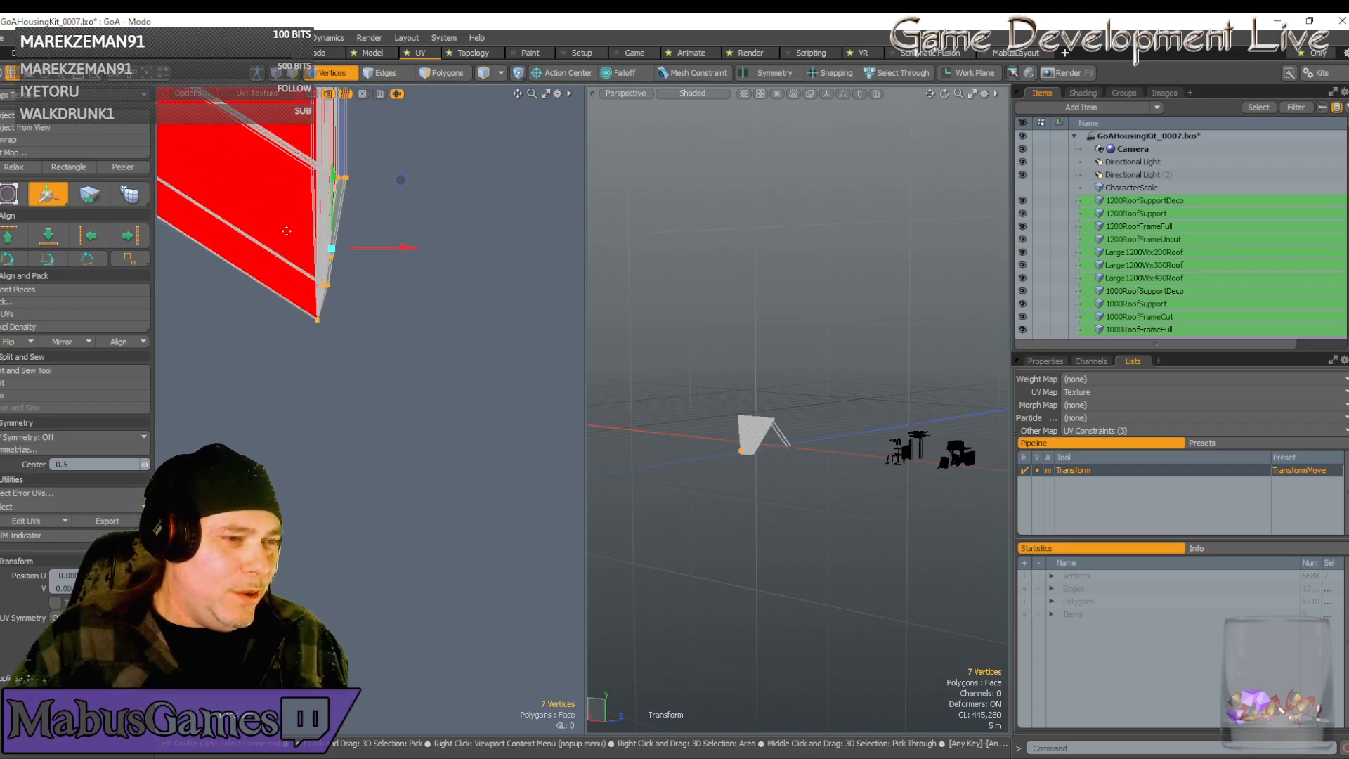
scroll(333, 249, "up", 2)
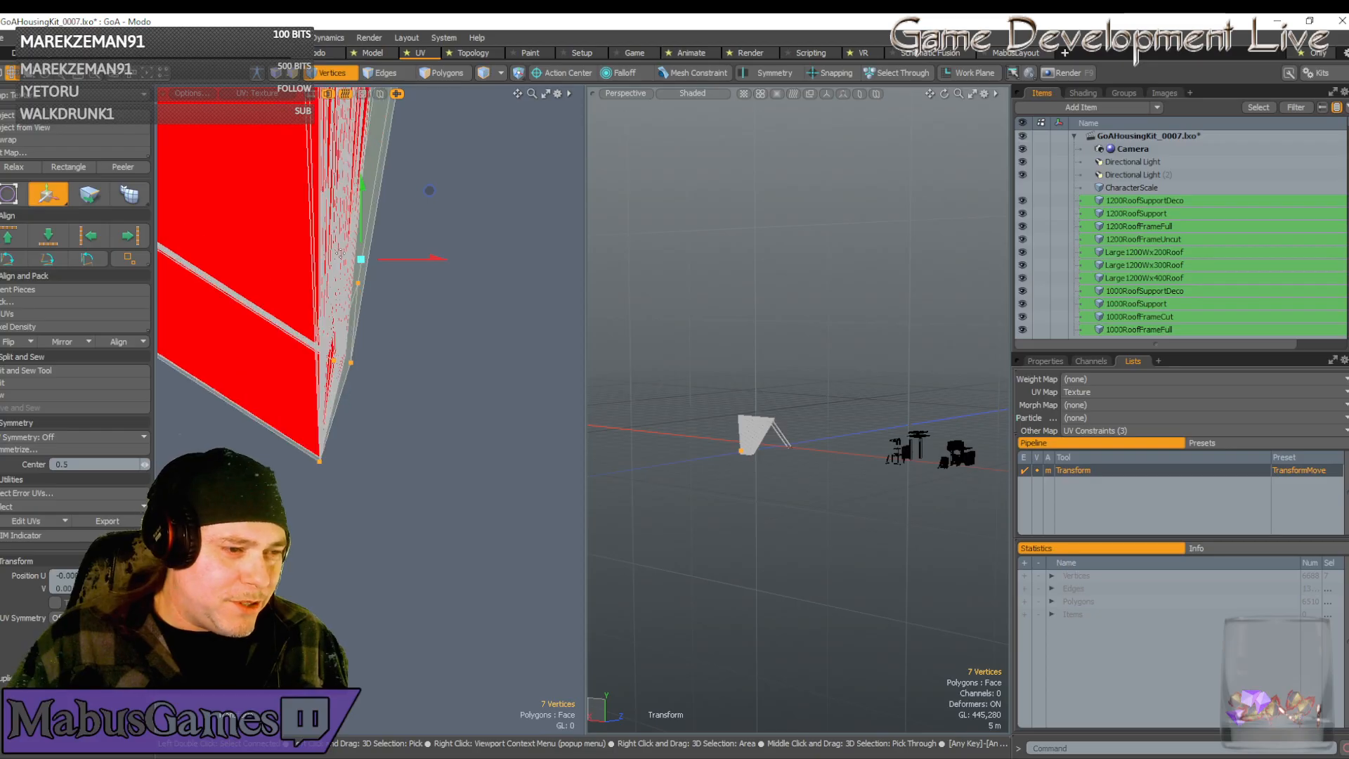
left_click(336, 455)
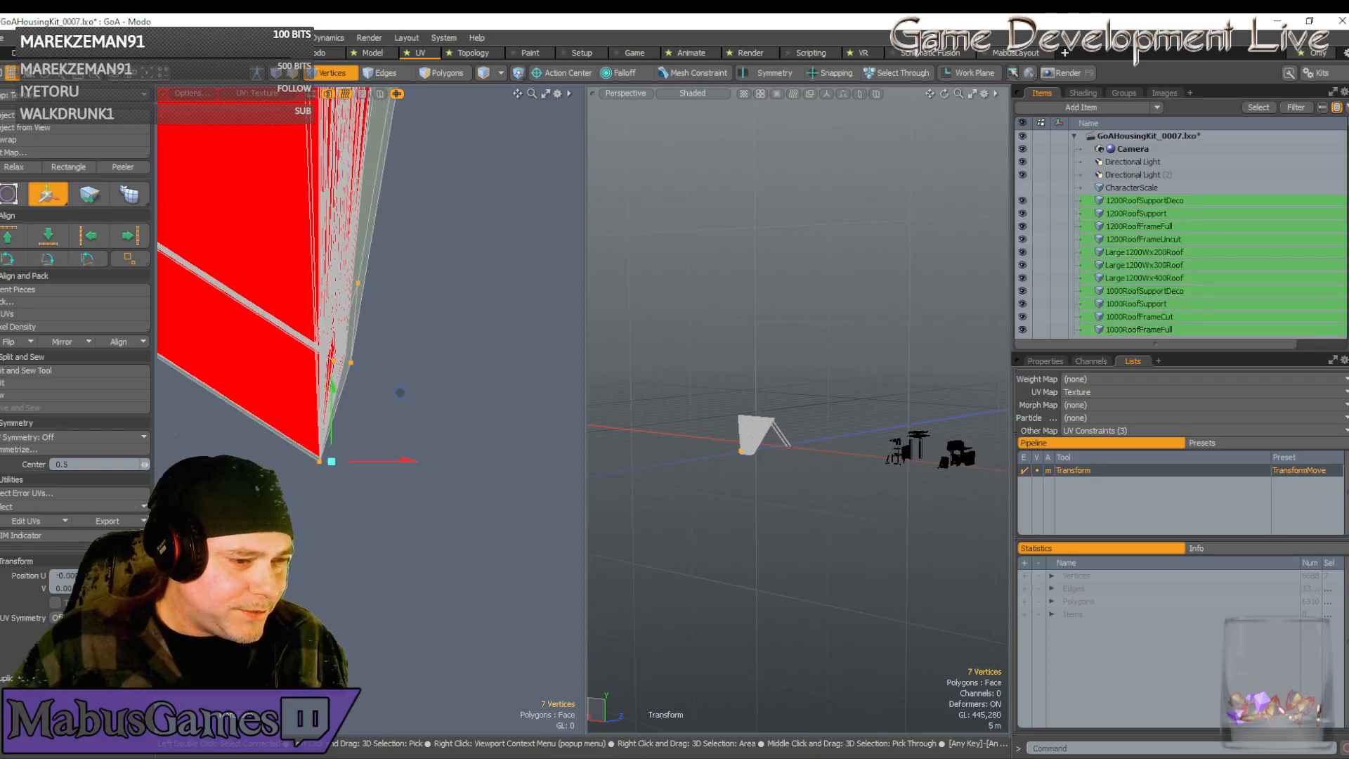
left_click_drag(400, 393, 400, 388)
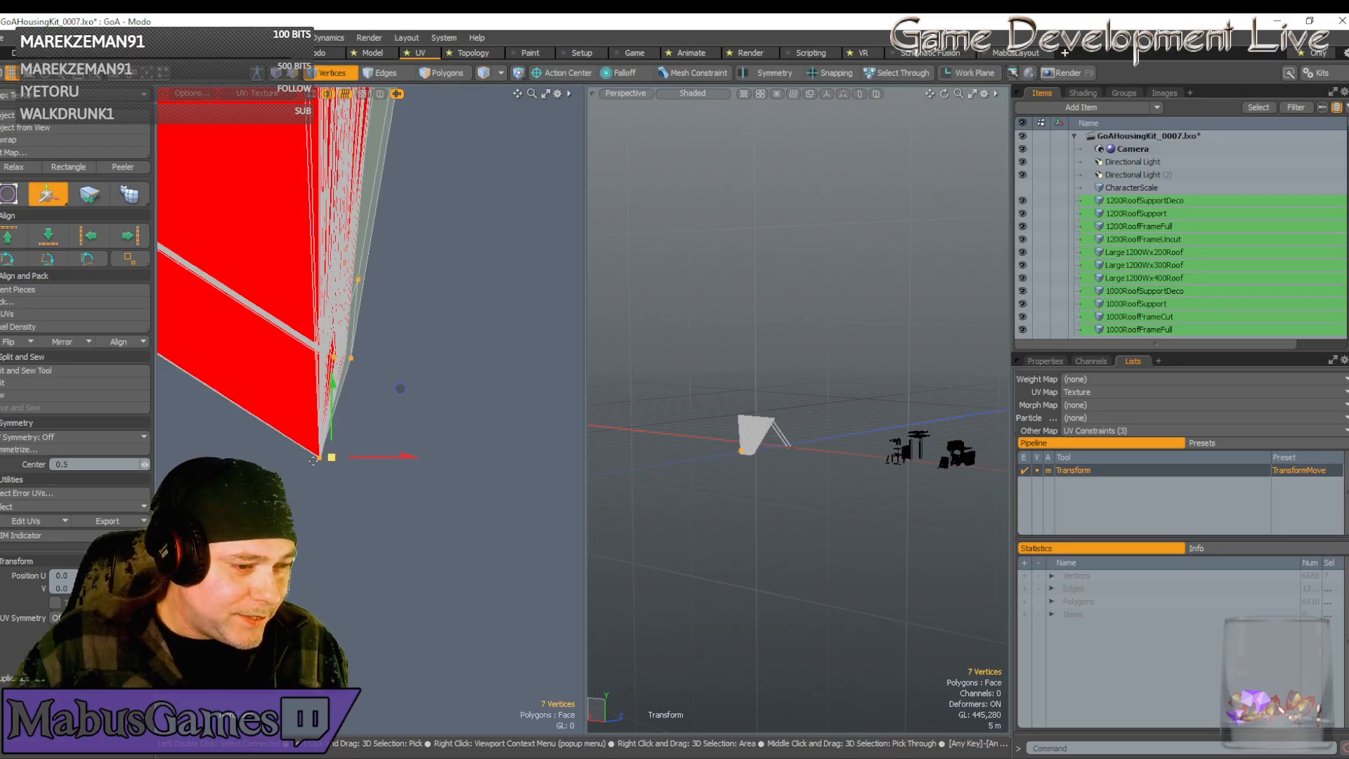
scroll(310, 459, "up", 4)
scroll(378, 447, "up", 2)
left_click_drag(469, 446, 473, 447)
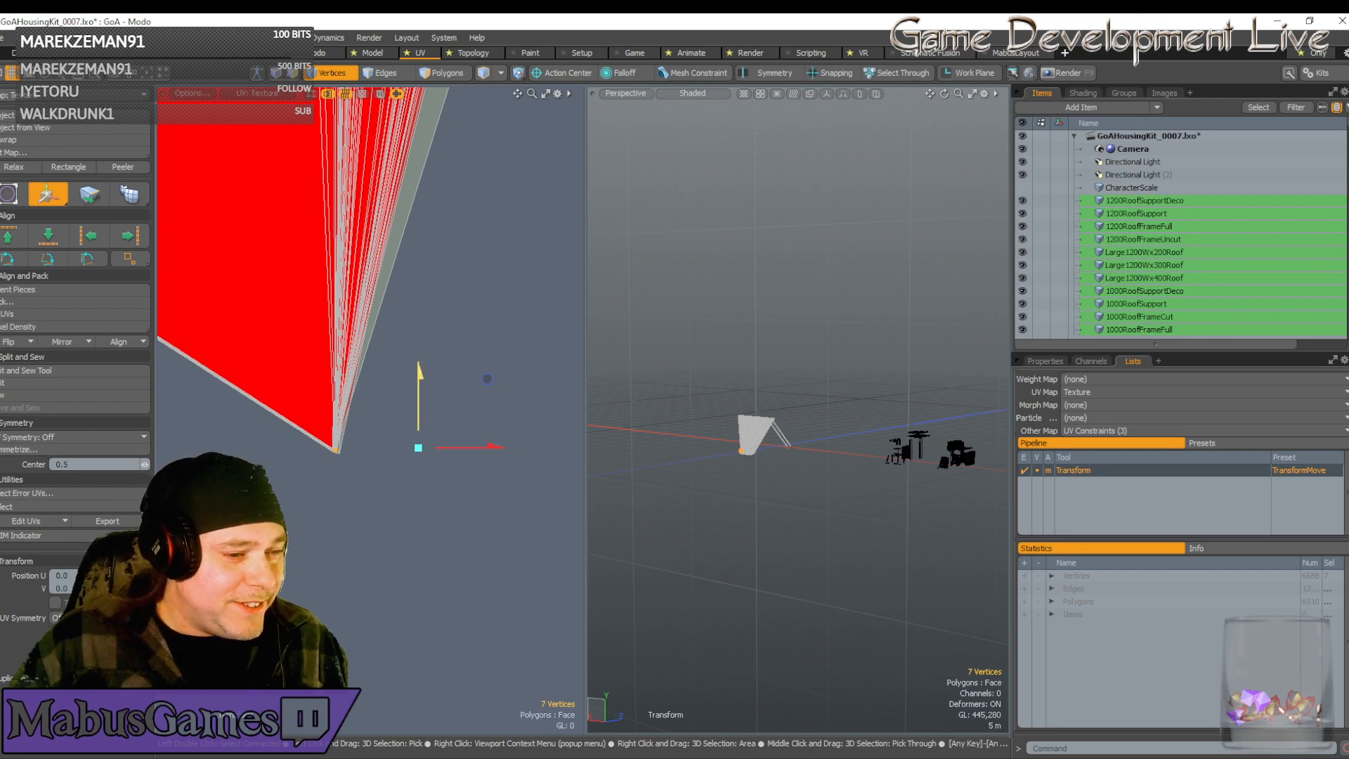
scroll(446, 369, "down", 7)
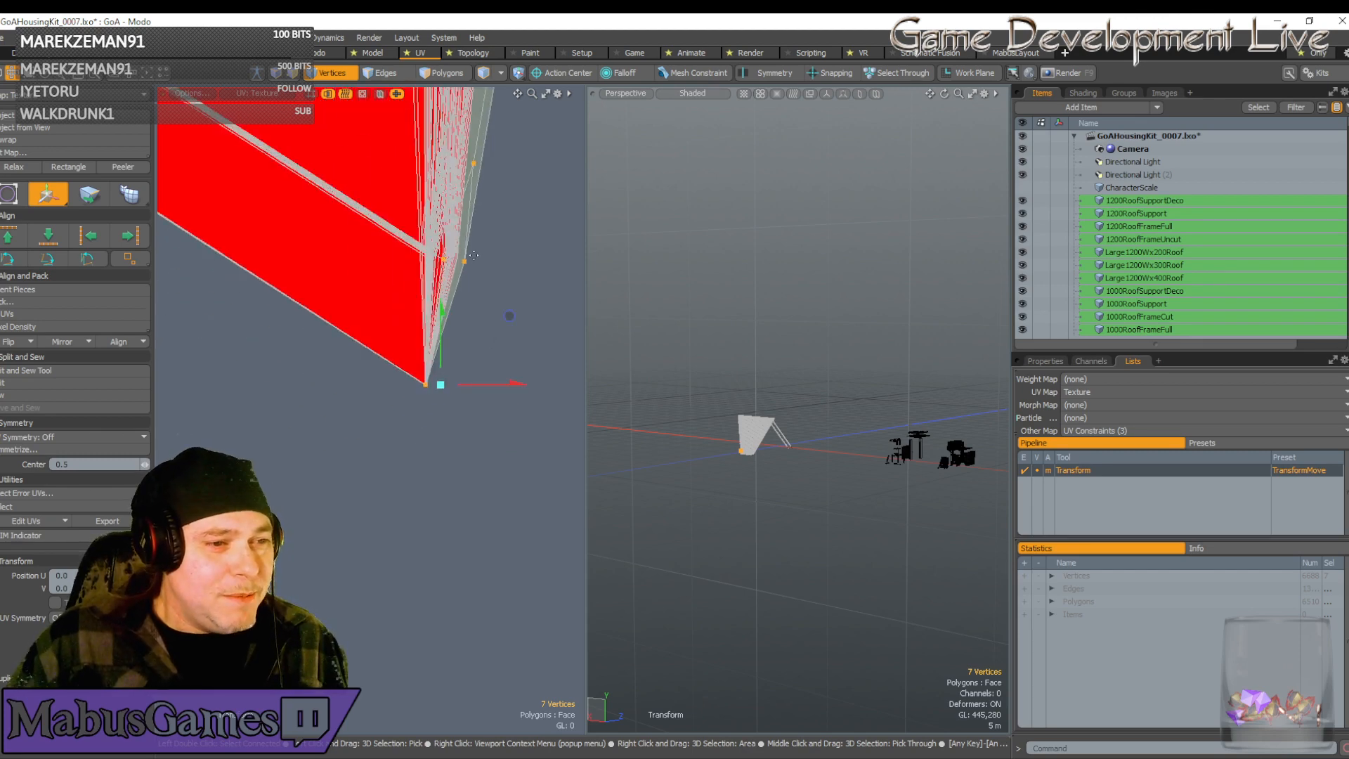
scroll(480, 260, "down", 3)
Nudge the right-end vertices slightly up, then deselect the strip's bottom vertex
key("q")
left_click_drag(485, 260, 547, 142, "alt")
key("w")
left_click_drag(518, 234, 492, 290, "alt")
scroll(492, 289, "down", 1)
scroll(465, 387, "up", 4)
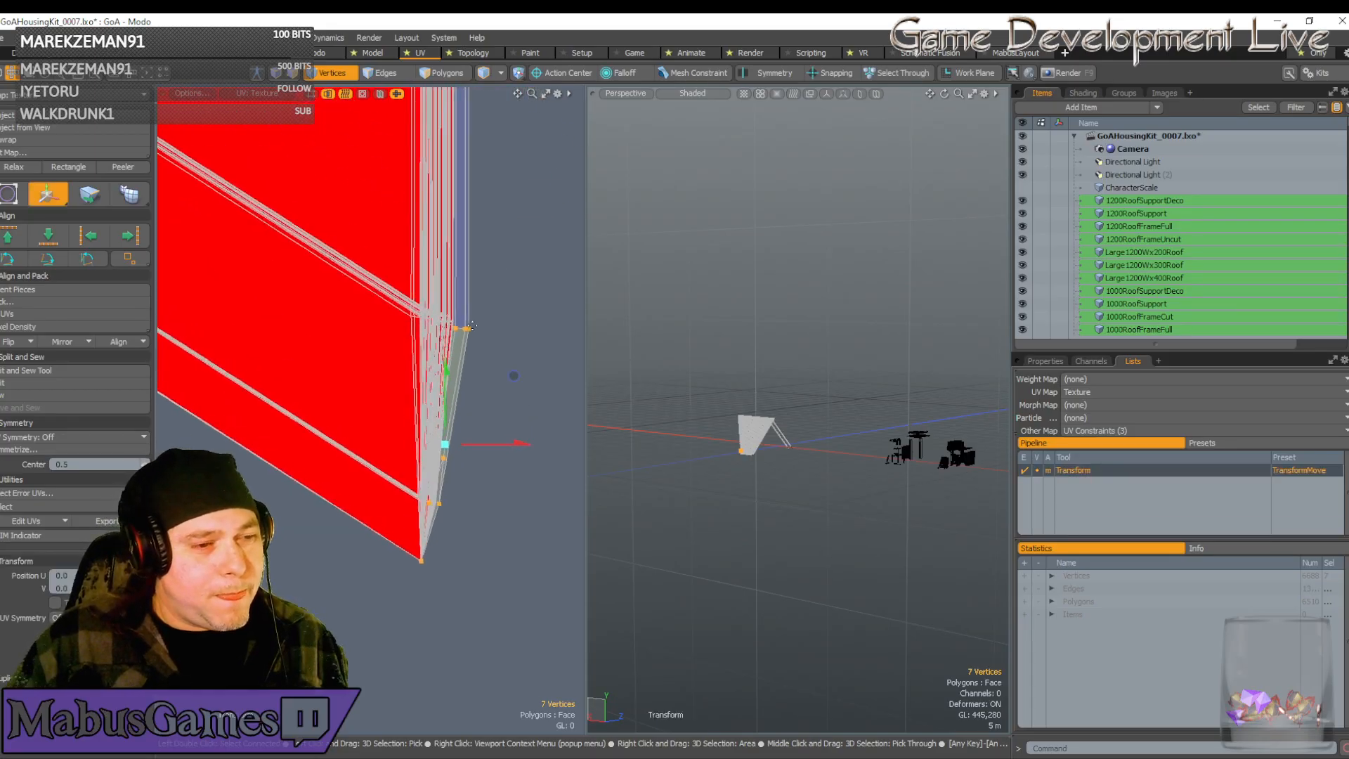
left_click_drag(458, 402, 444, 371, "alt")
left_click_drag(407, 438, 410, 430, "alt")
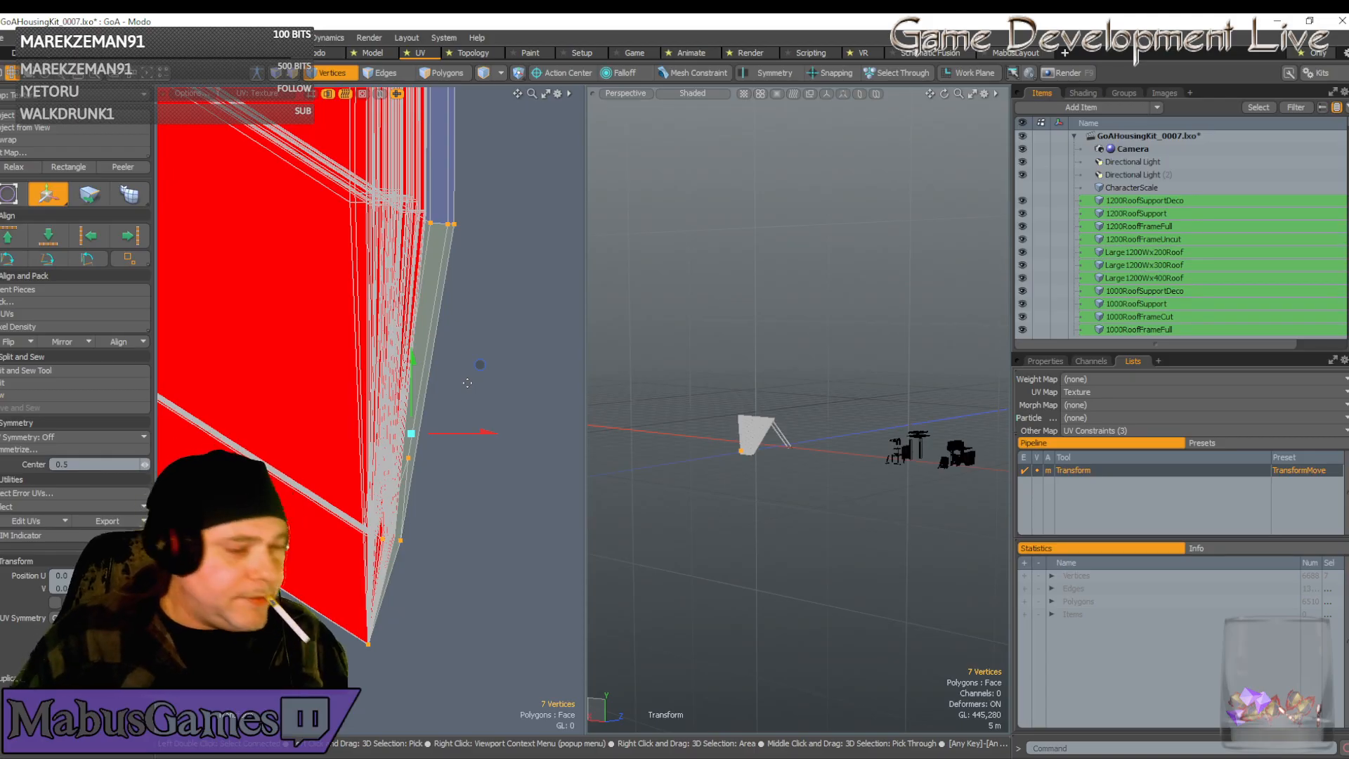
key("space")
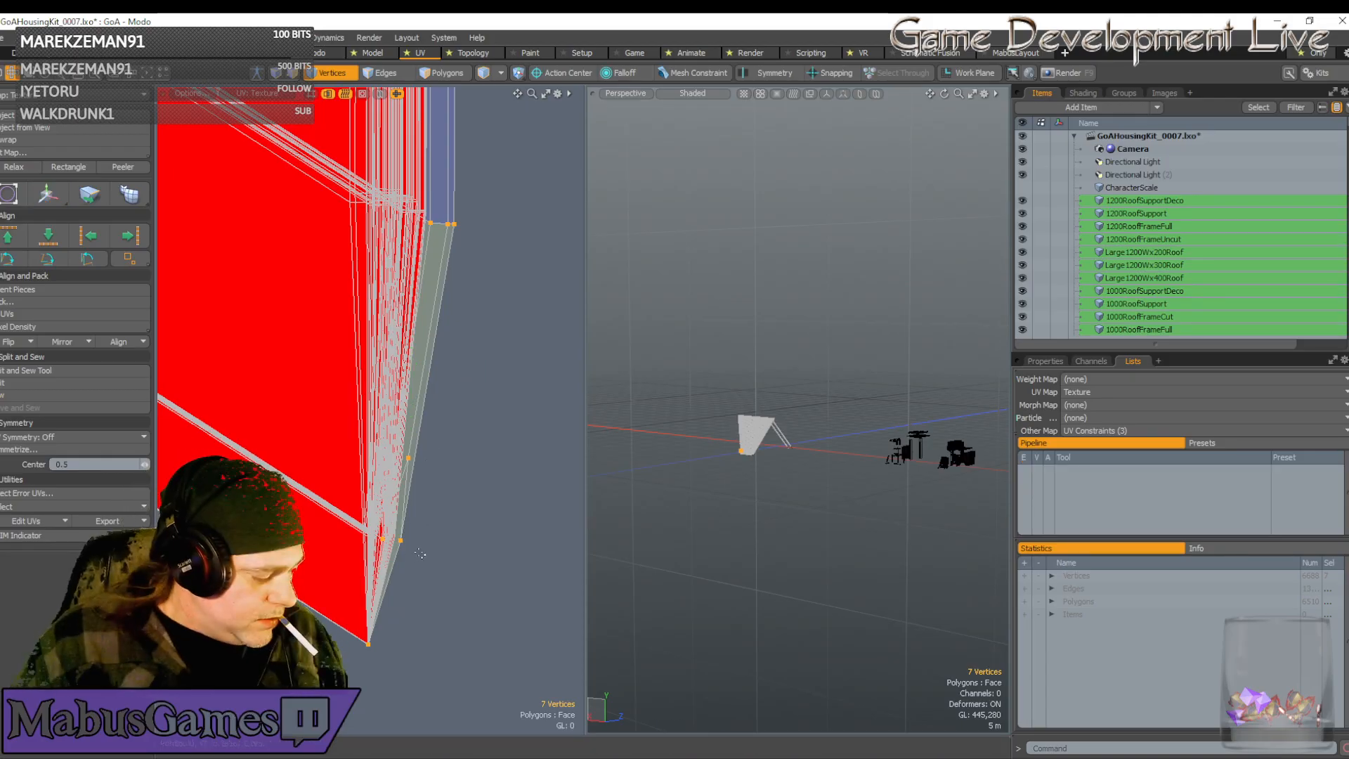
key("ctrl")
left_click_drag(407, 677, 319, 602, "ctrl")
scroll(319, 603, "down", 2)
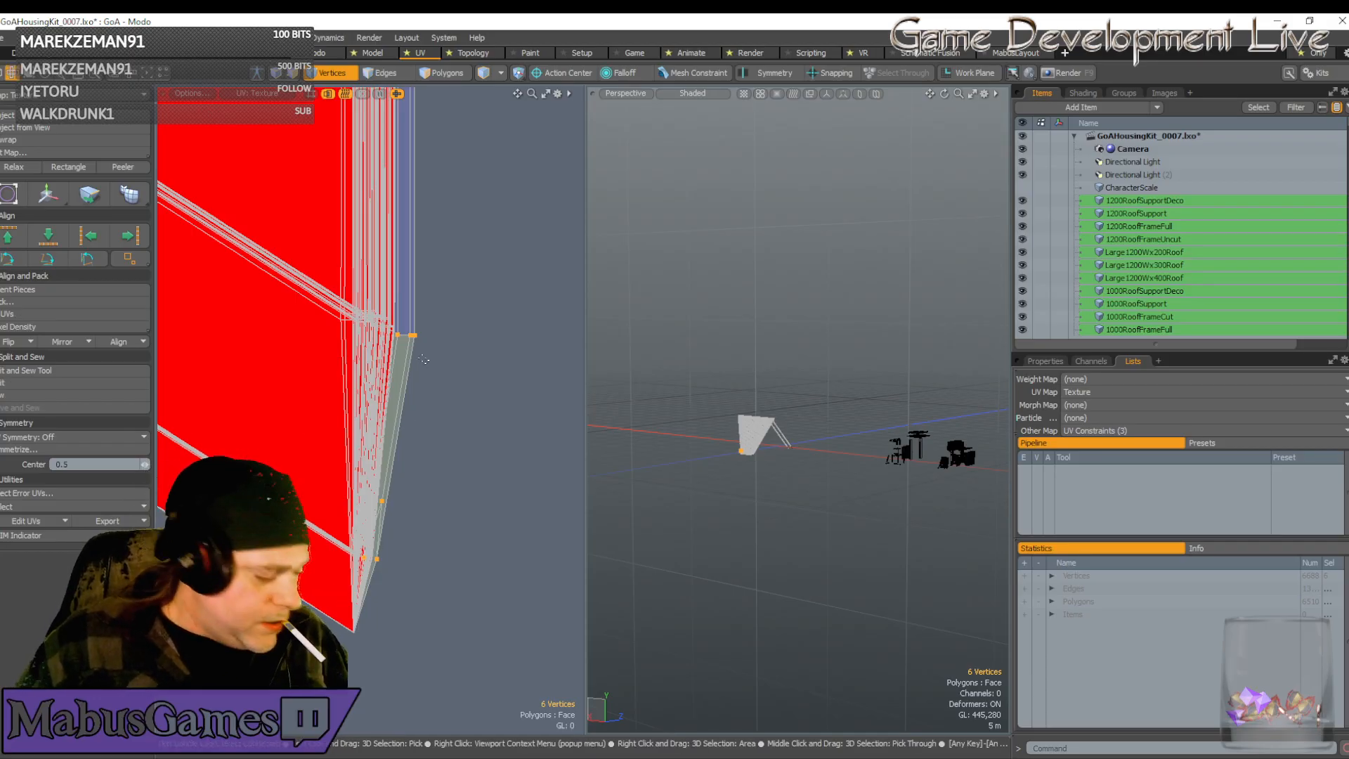
Move the strip's top UV vertices slightly left and up
key("w")
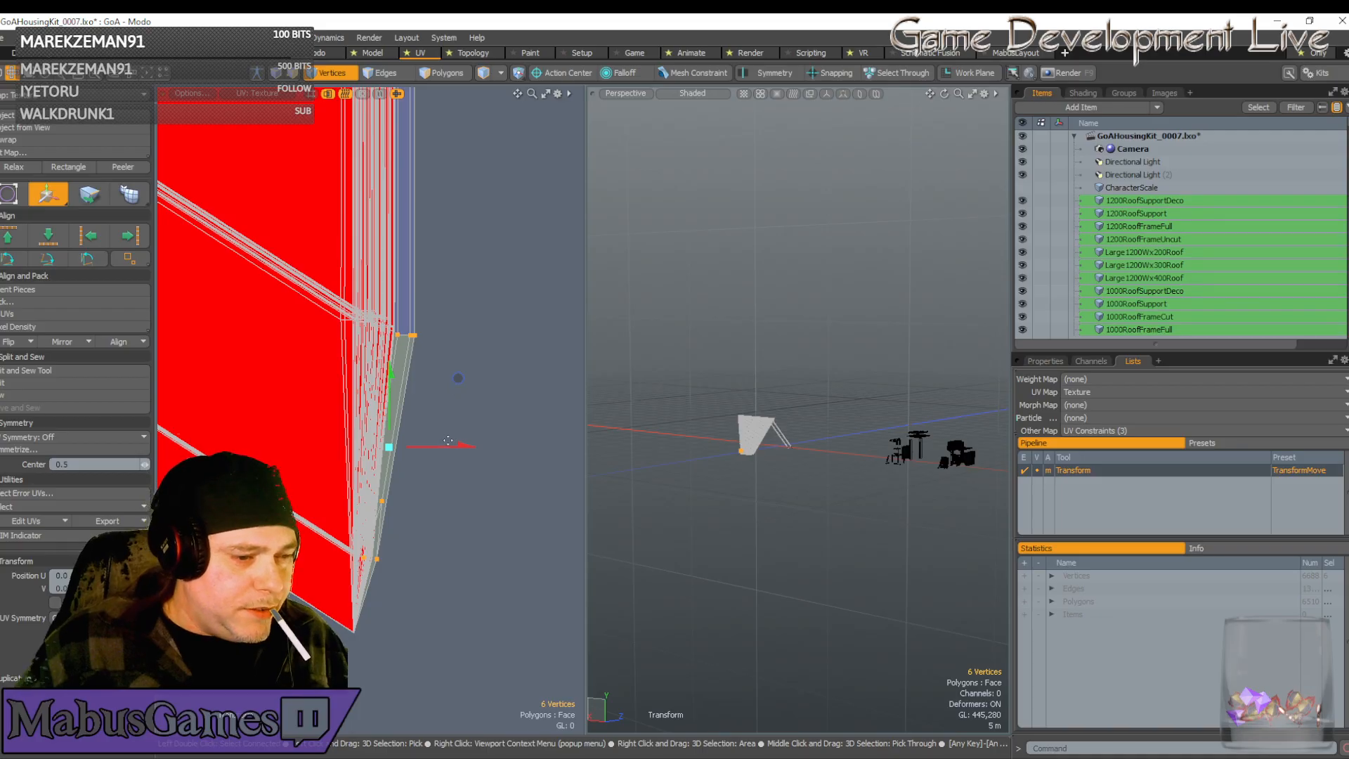
key("space")
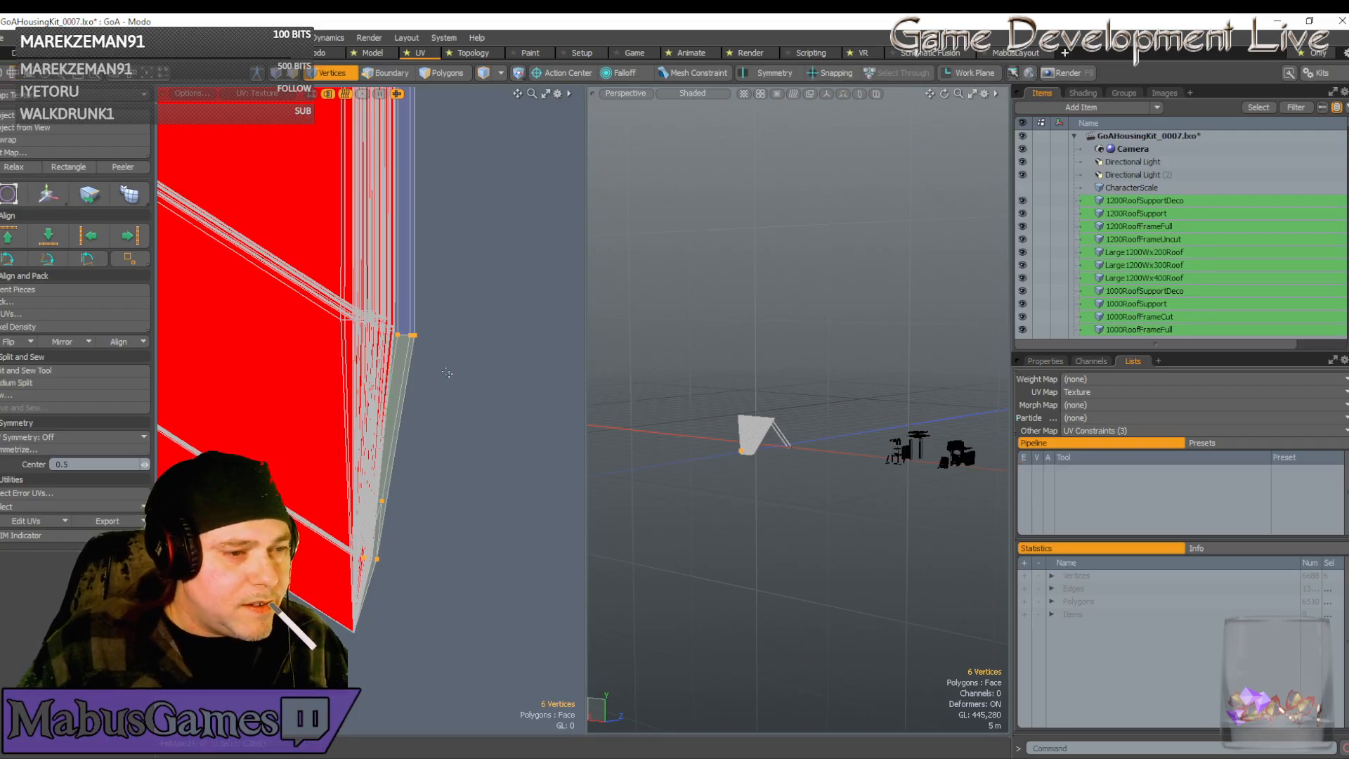
right_click_drag(449, 373, 379, 326, "ctrl")
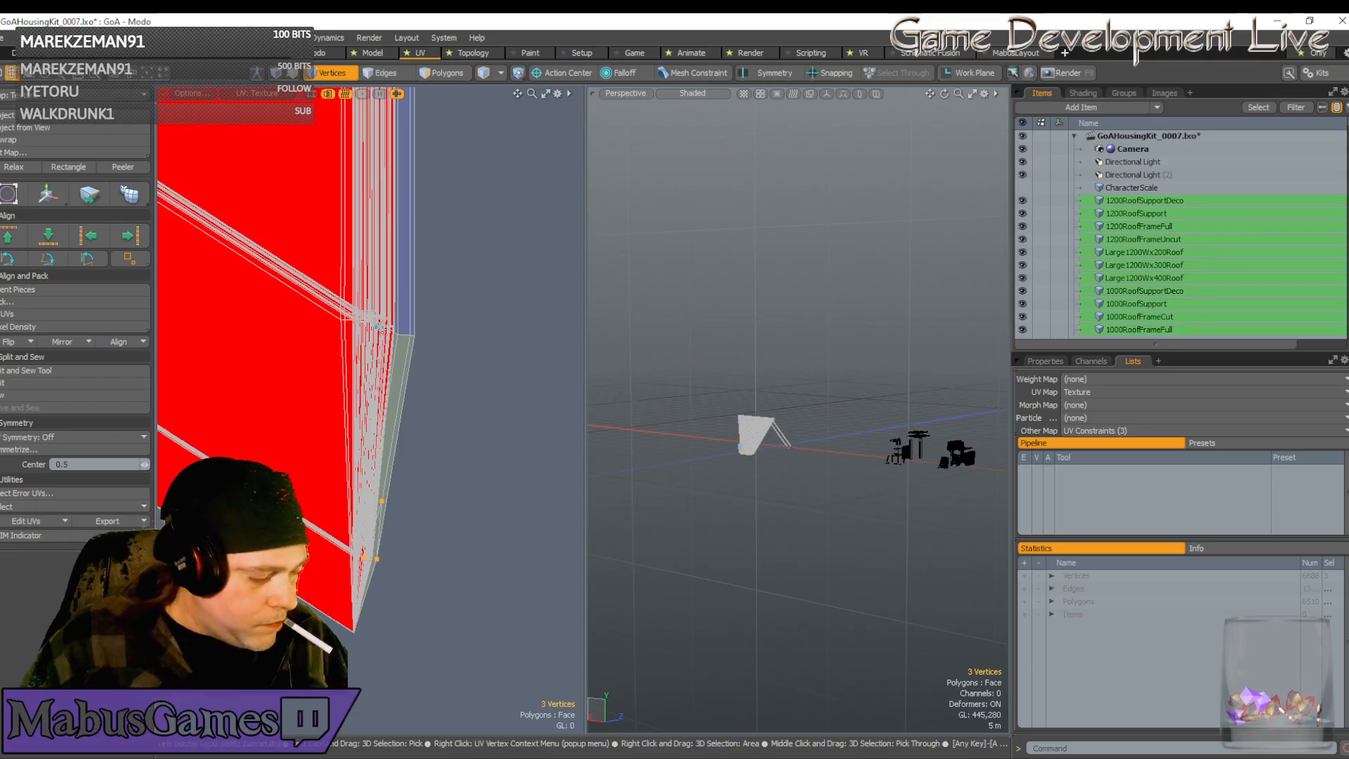
key("w")
left_click_drag(441, 461, 436, 457)
key("space")
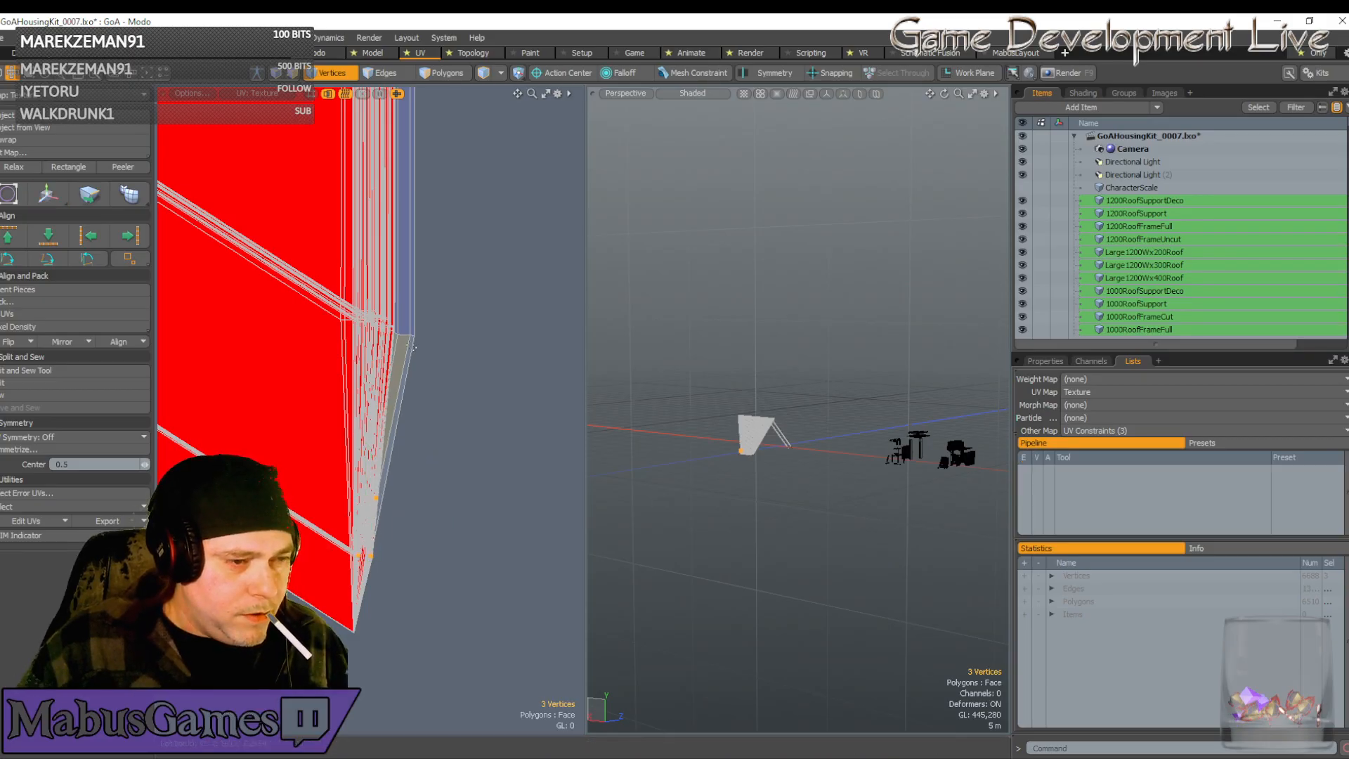
Reselect the UV corner vertices and shift them left to sit flush
key("Escape")
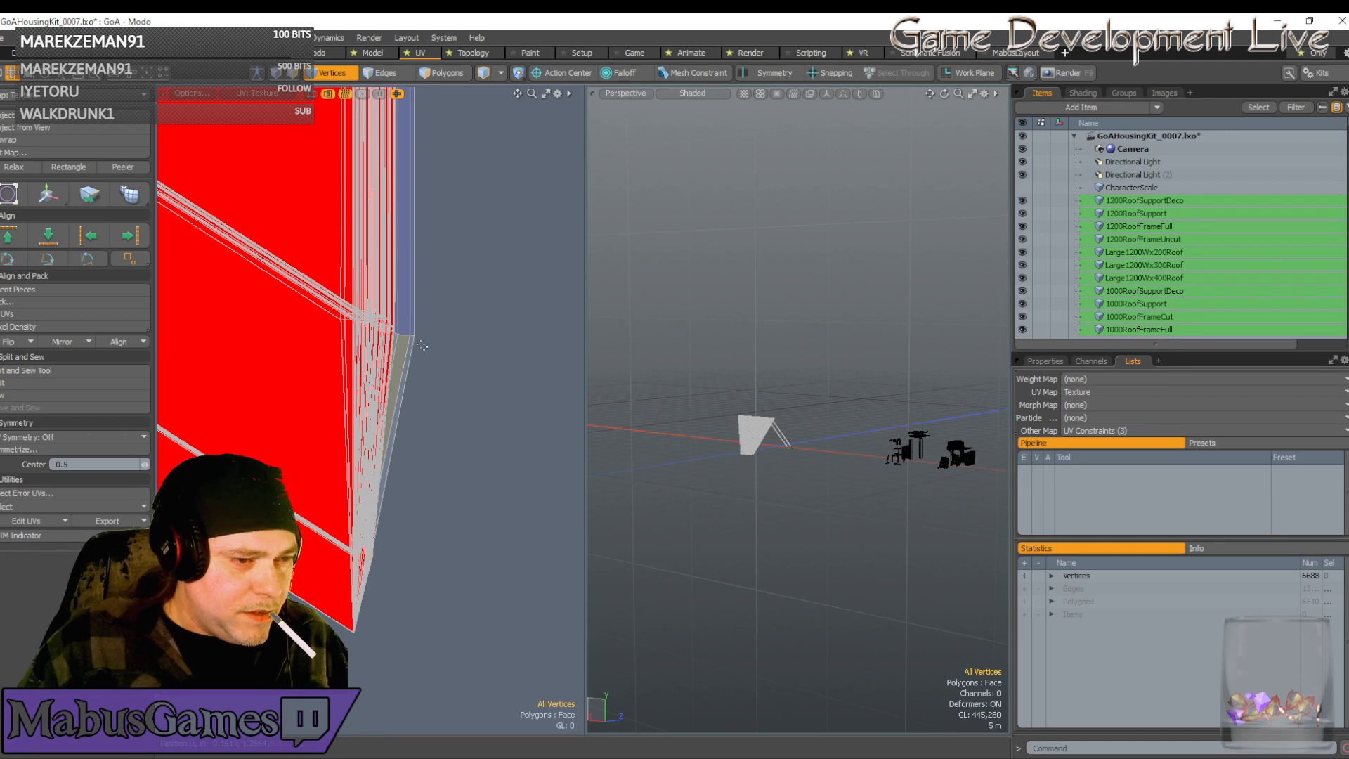
right_click_drag(422, 345, 389, 335)
key("w")
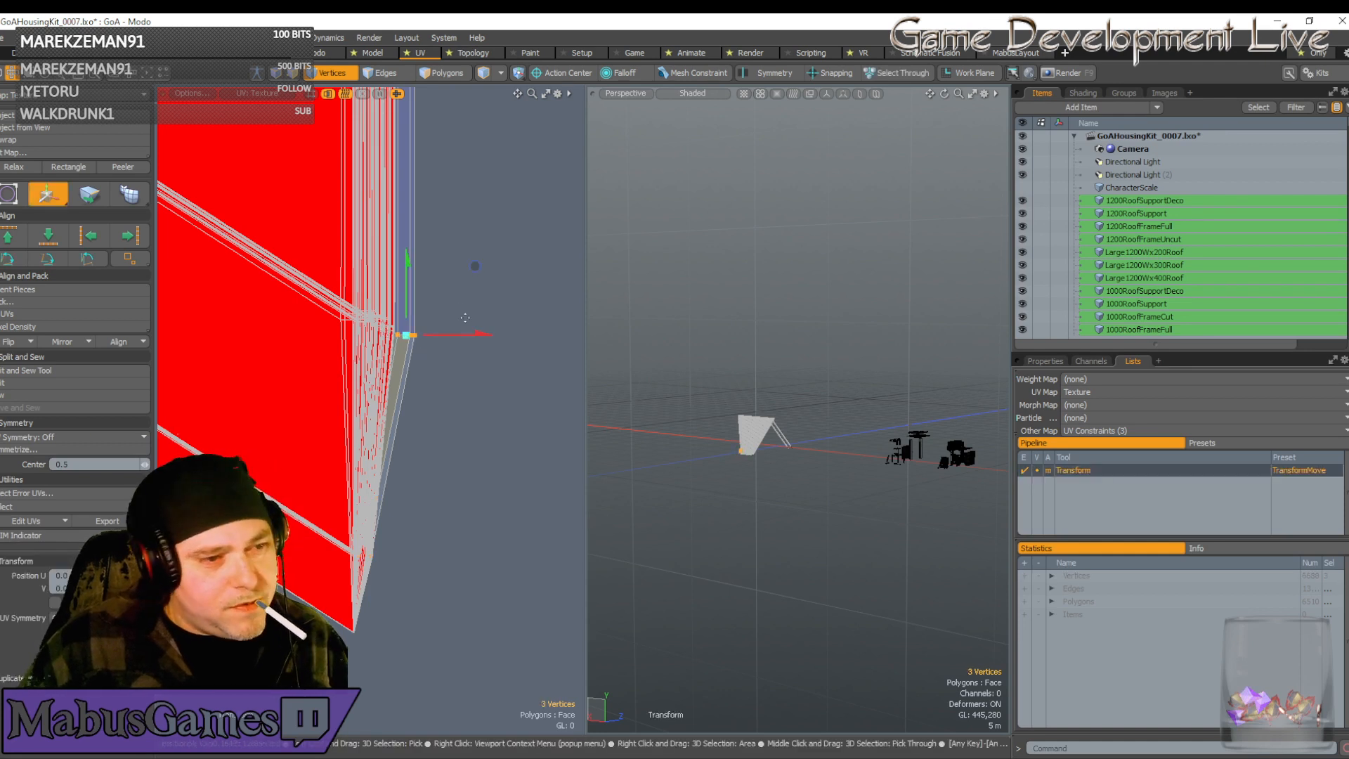
left_click_drag(464, 261, 454, 258)
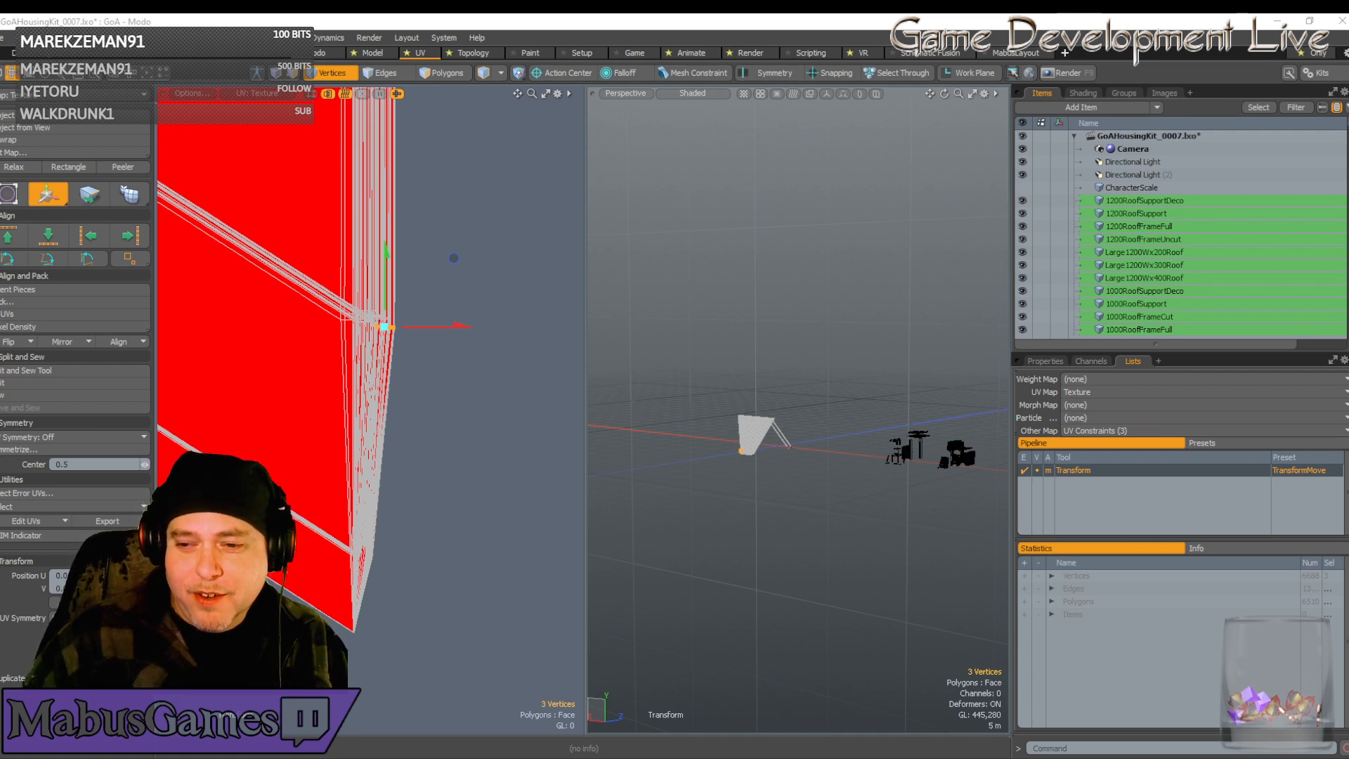
left_click_drag(1348, 184, 781, 66)
scroll(784, 478, "down", 3)
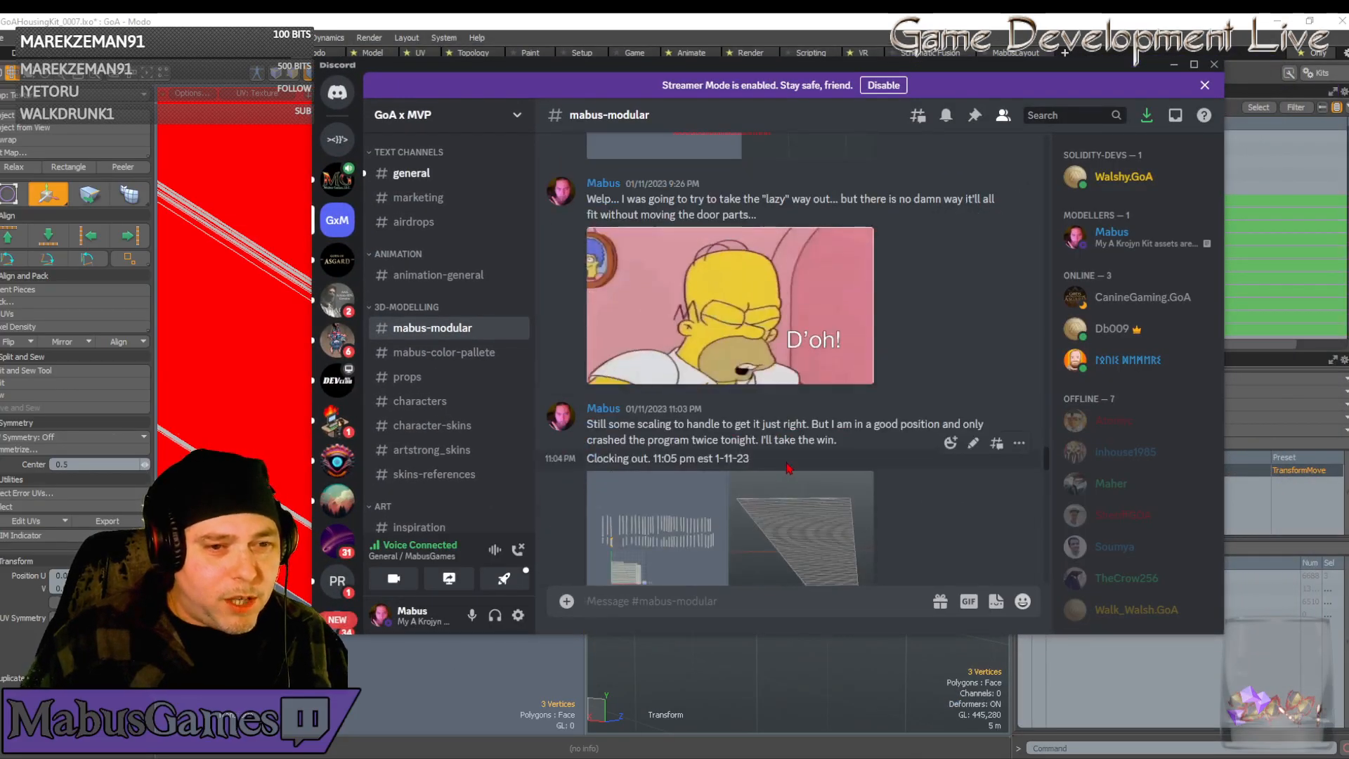
scroll(801, 421, "up", 10)
scroll(808, 380, "up", 15)
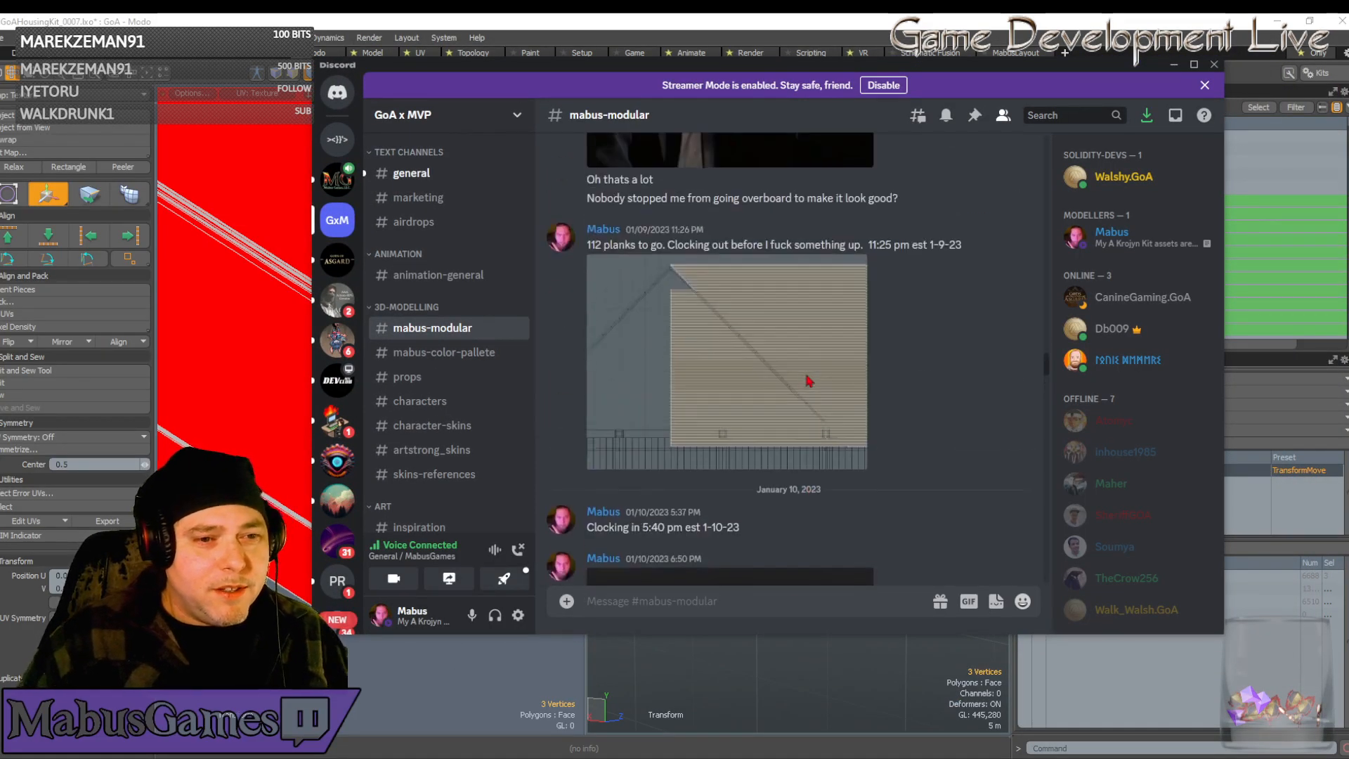
scroll(809, 377, "up", 15)
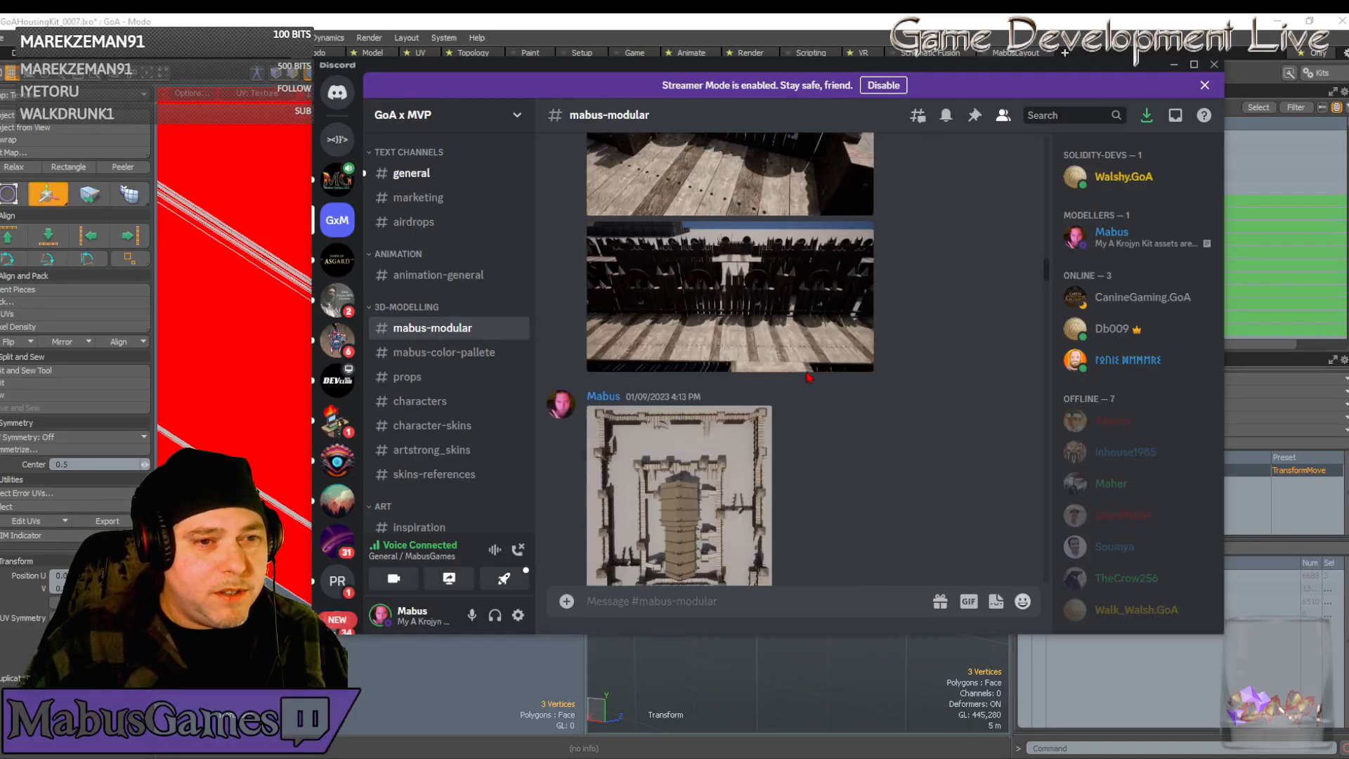
scroll(809, 378, "up", 15)
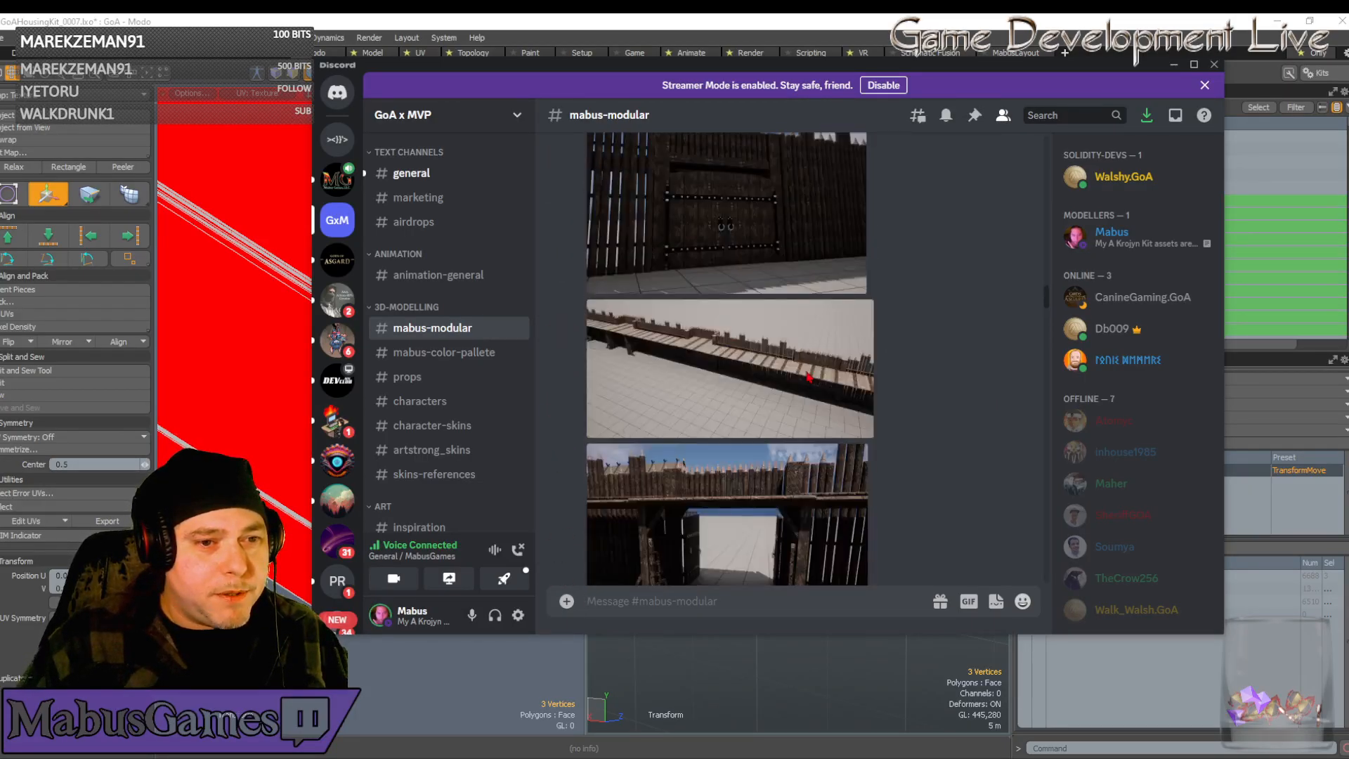
scroll(809, 378, "up", 15)
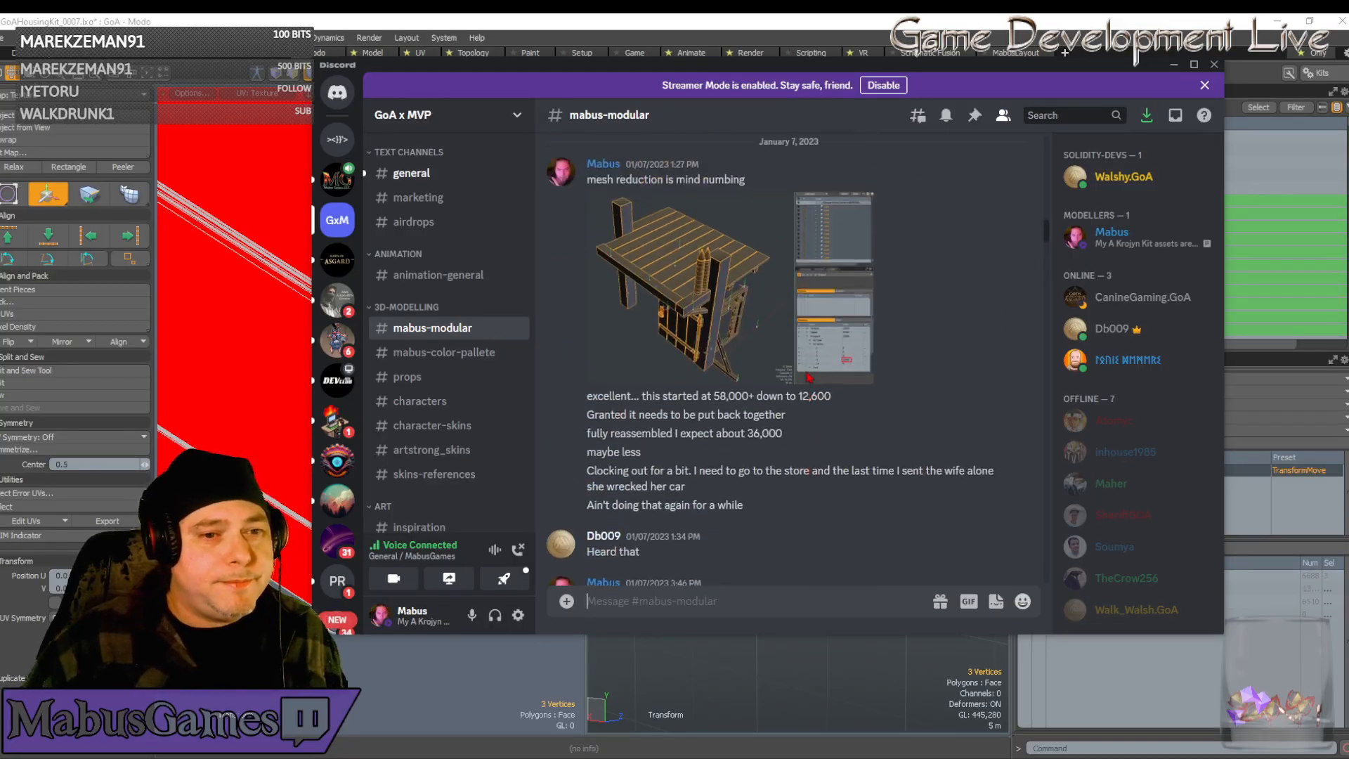
scroll(809, 378, "up", 15)
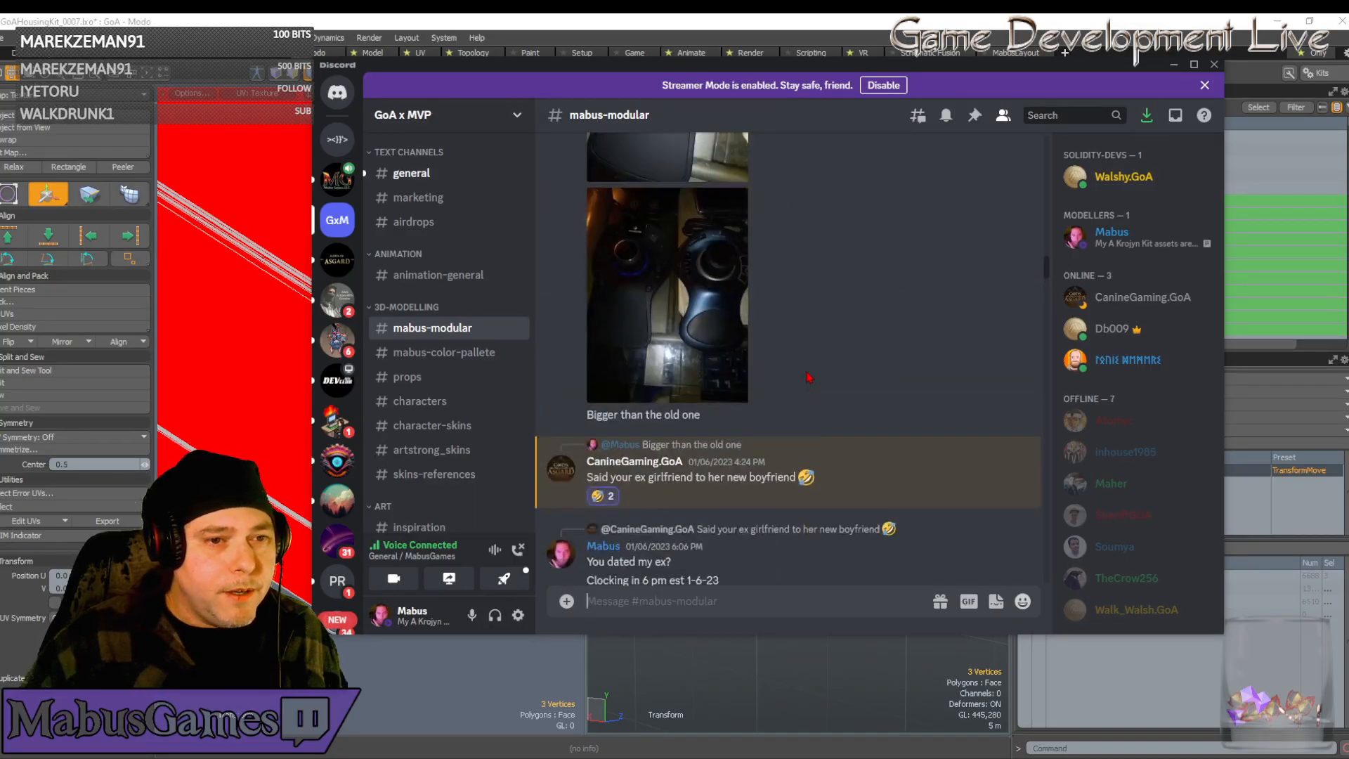
scroll(809, 377, "up", 15)
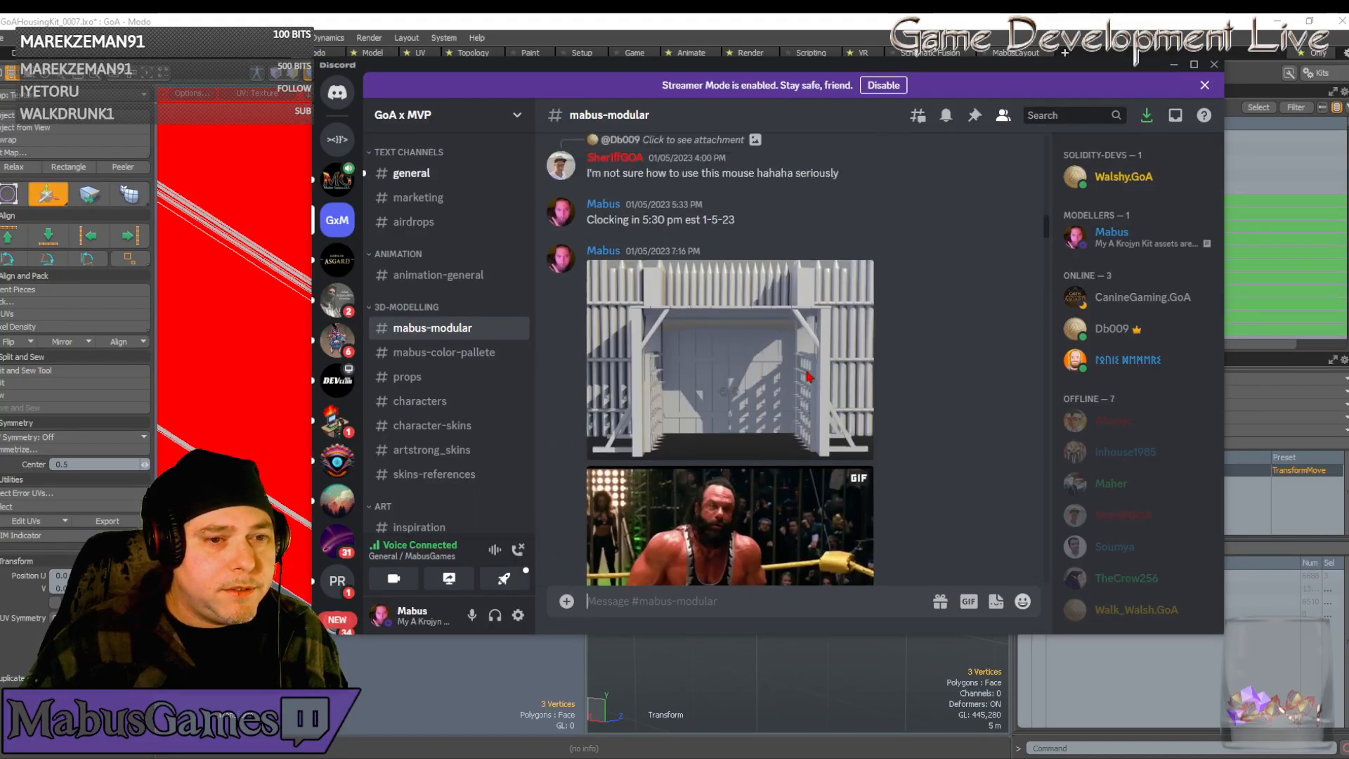
scroll(808, 378, "up", 15)
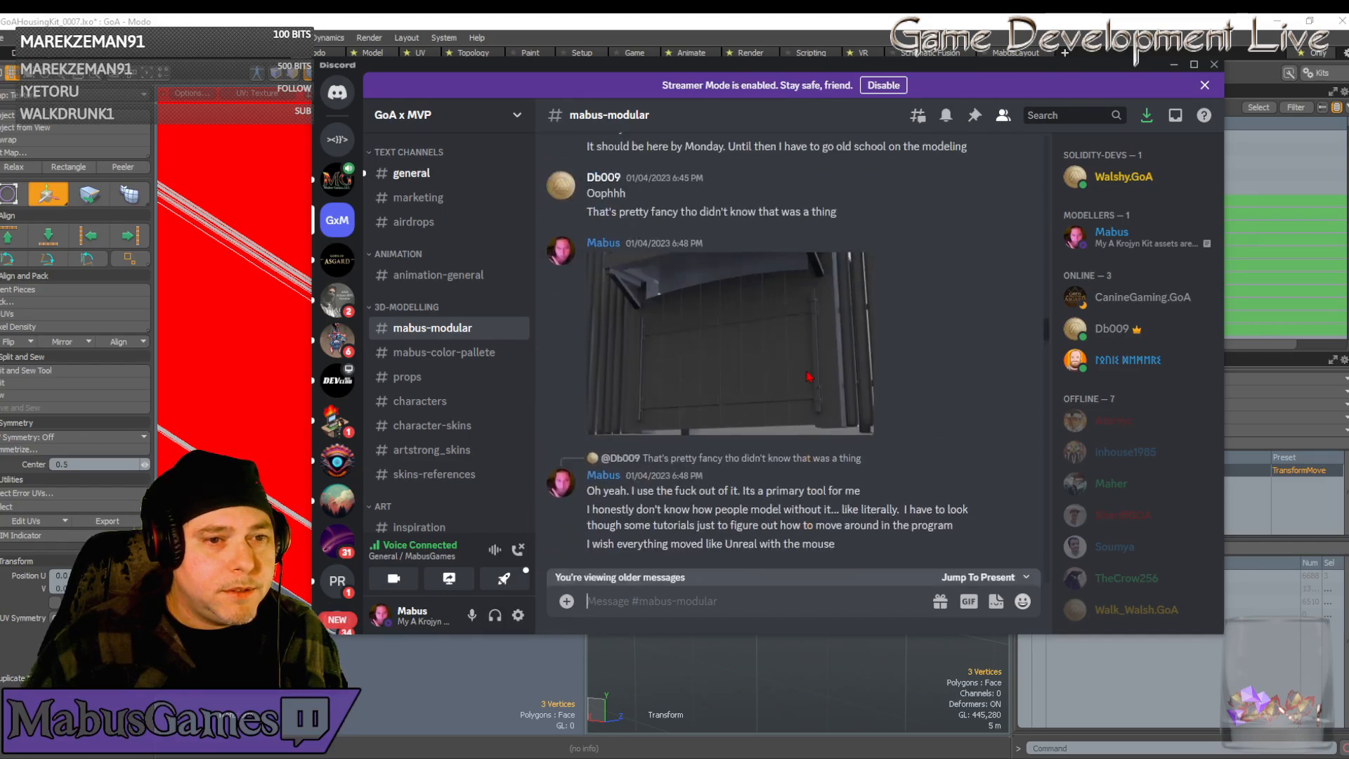
scroll(809, 378, "up", 12)
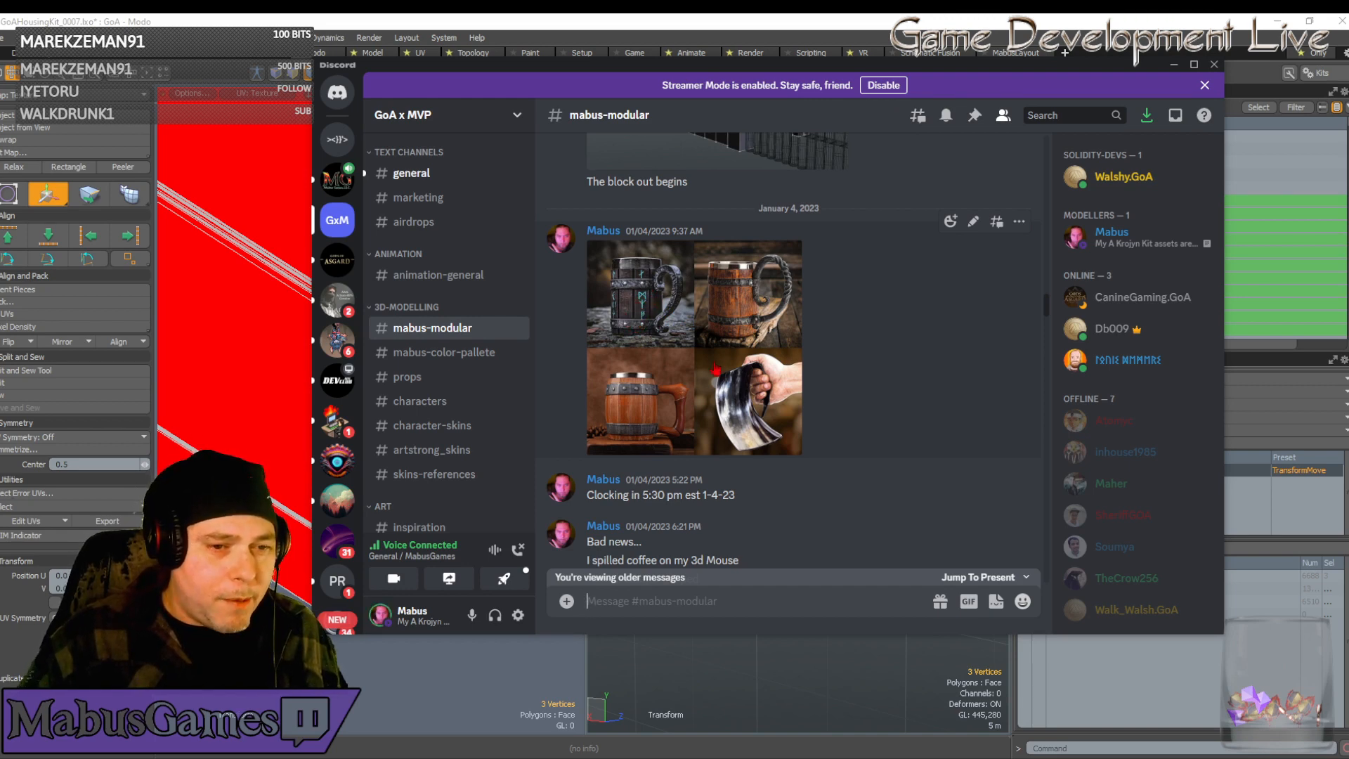
scroll(661, 386, "up", 5)
scroll(660, 386, "up", 10)
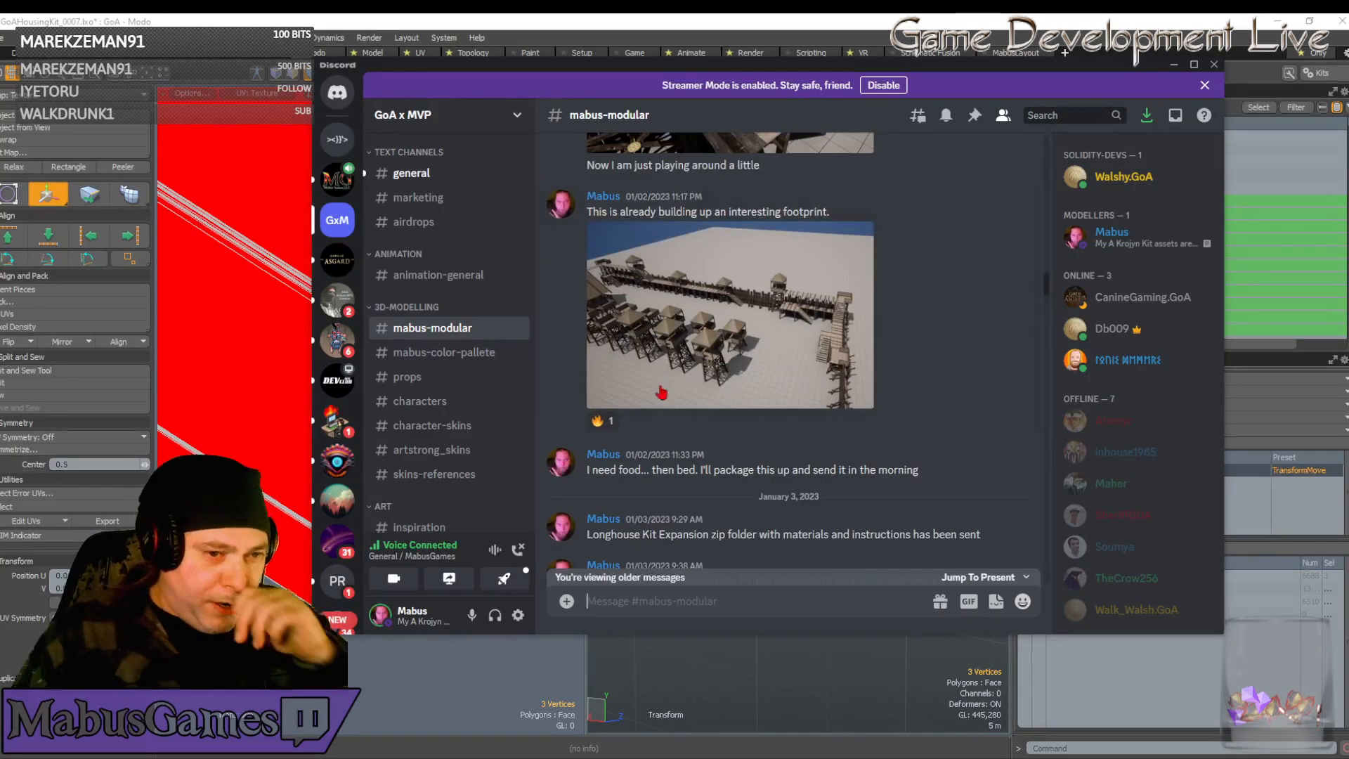
scroll(681, 413, "down", 12)
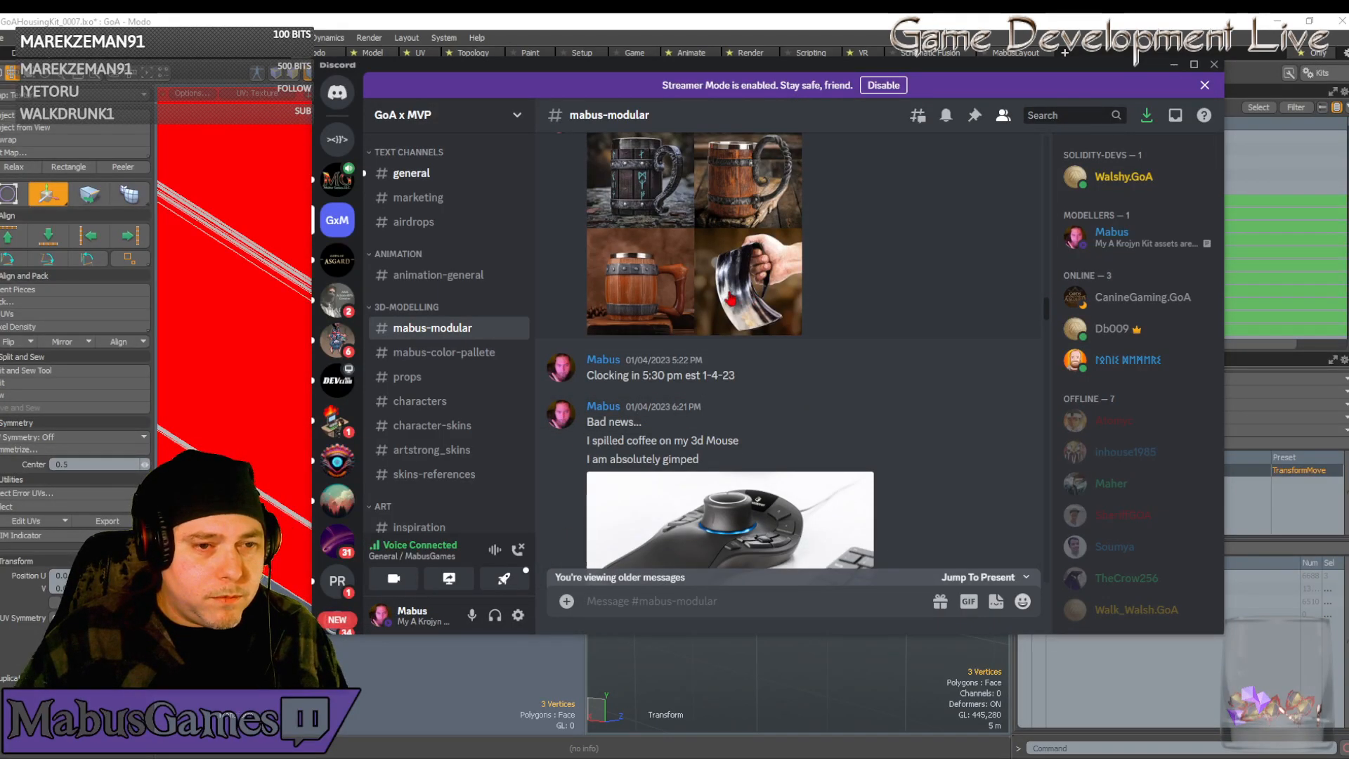
left_click(731, 298)
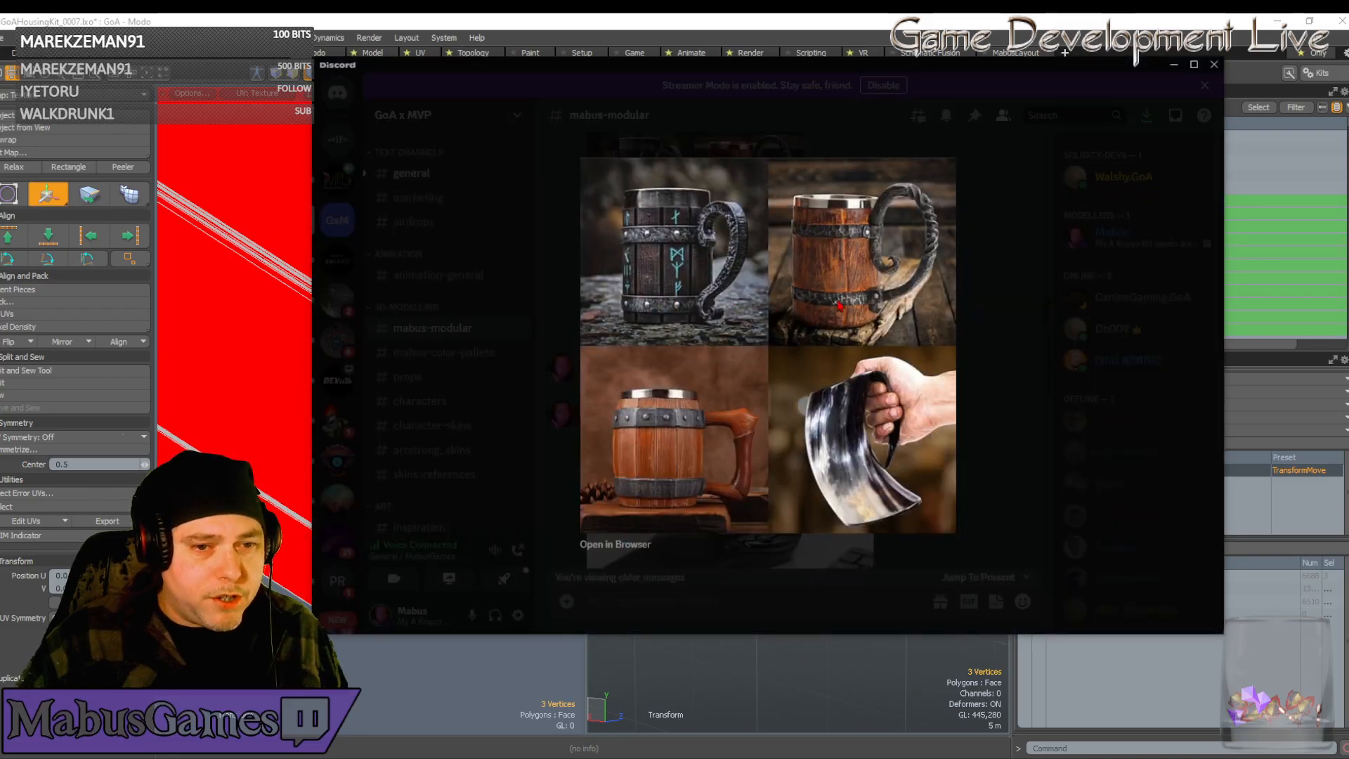
left_click(993, 341)
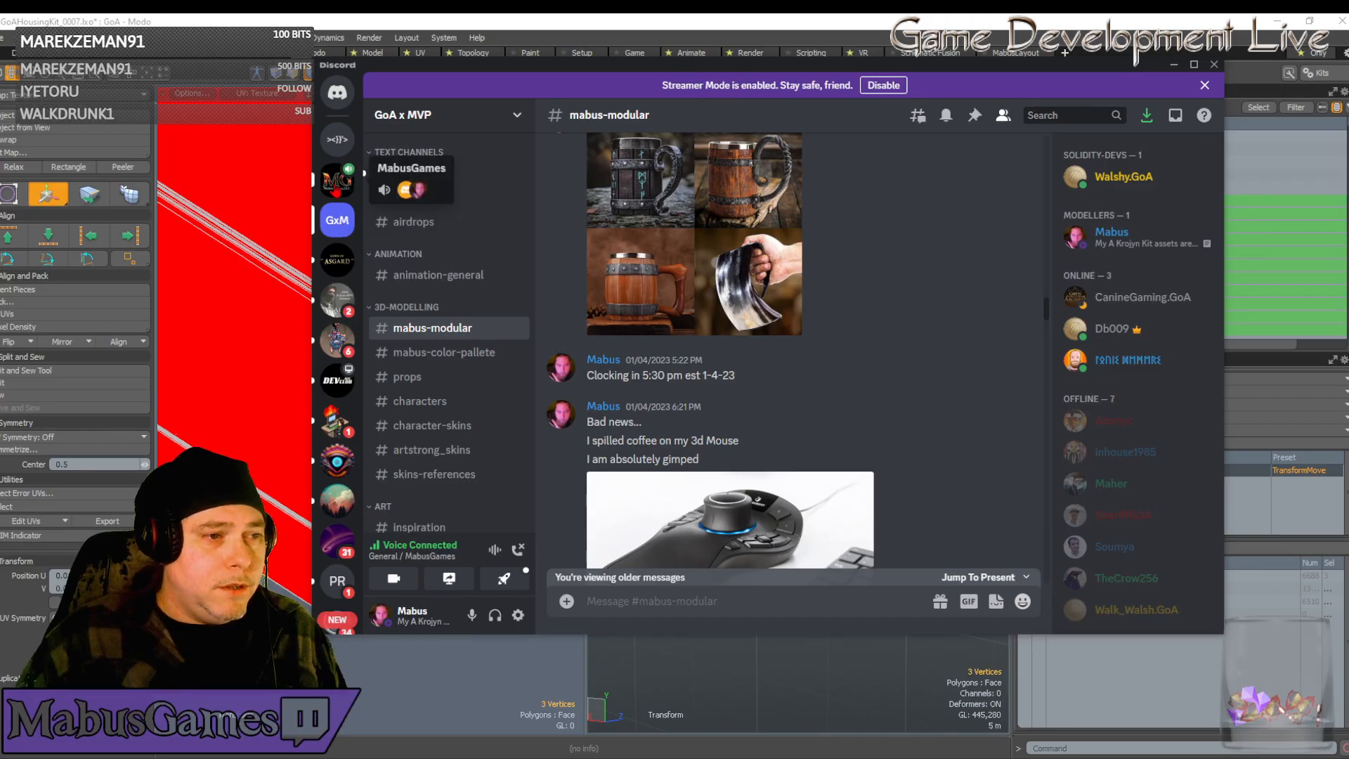
left_click(340, 181)
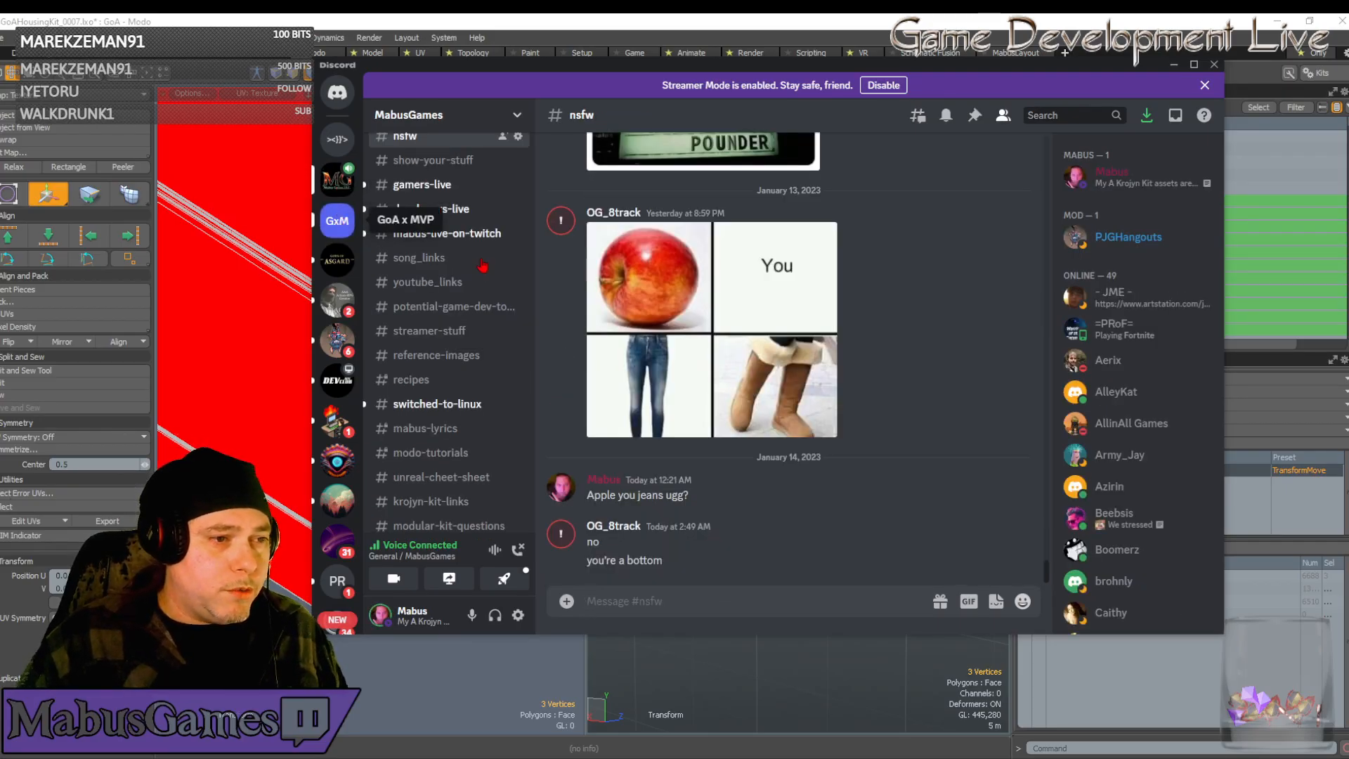
left_click(344, 227)
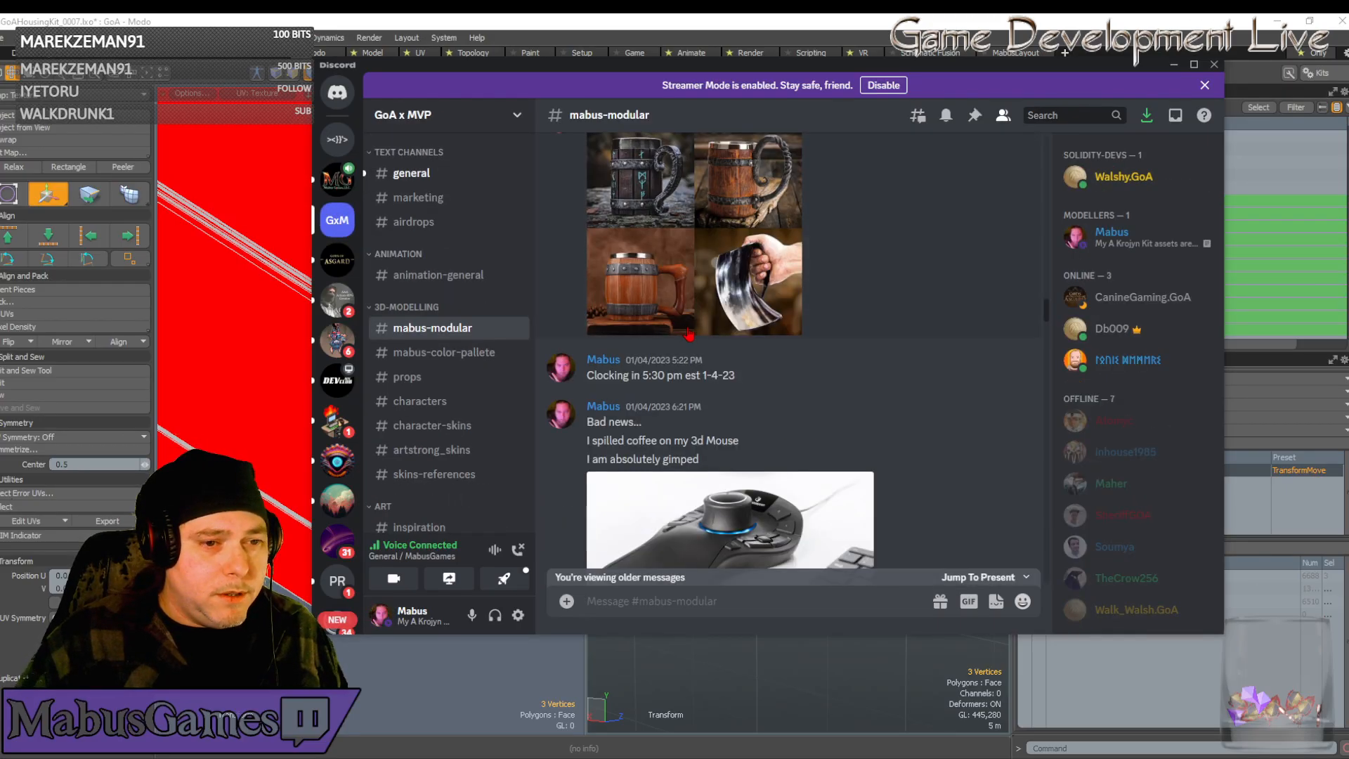
scroll(748, 359, "up", 5)
scroll(748, 358, "up", 15)
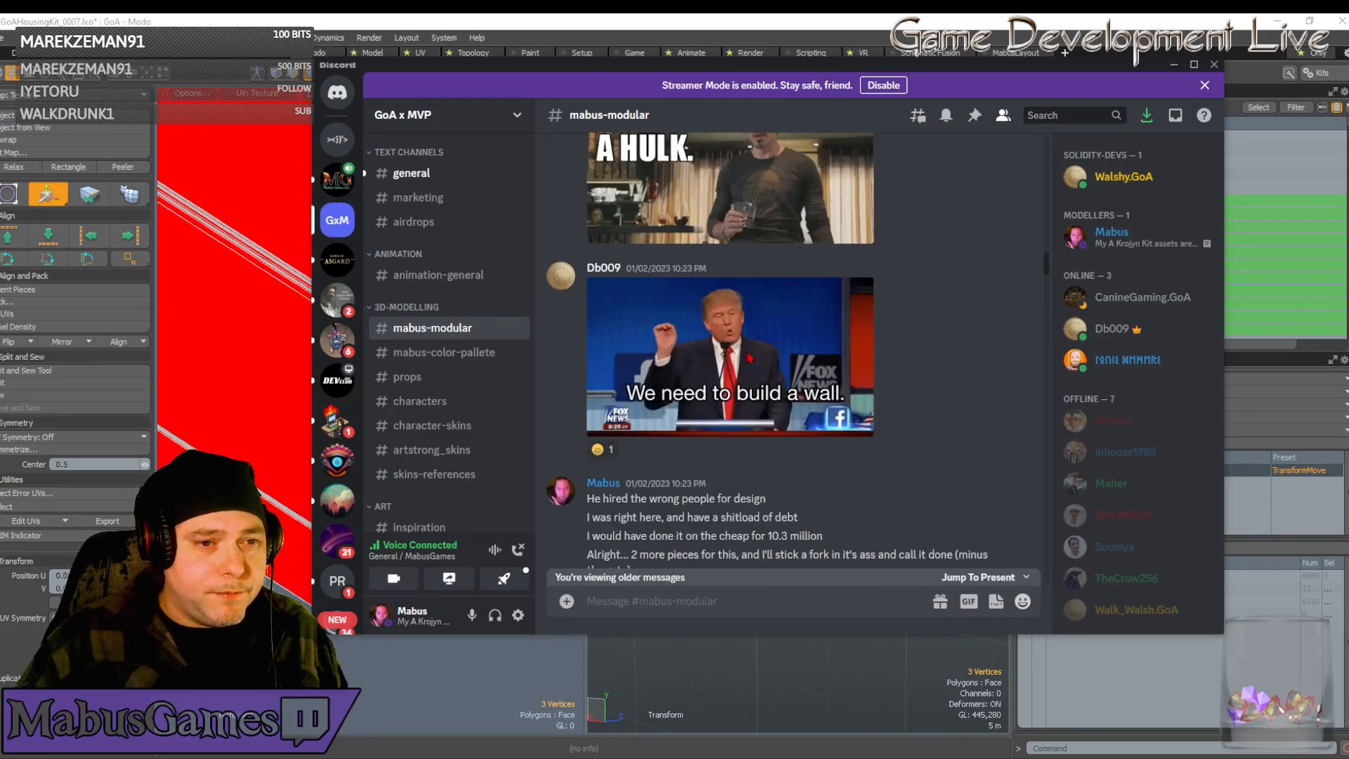
scroll(851, 370, "up", 15)
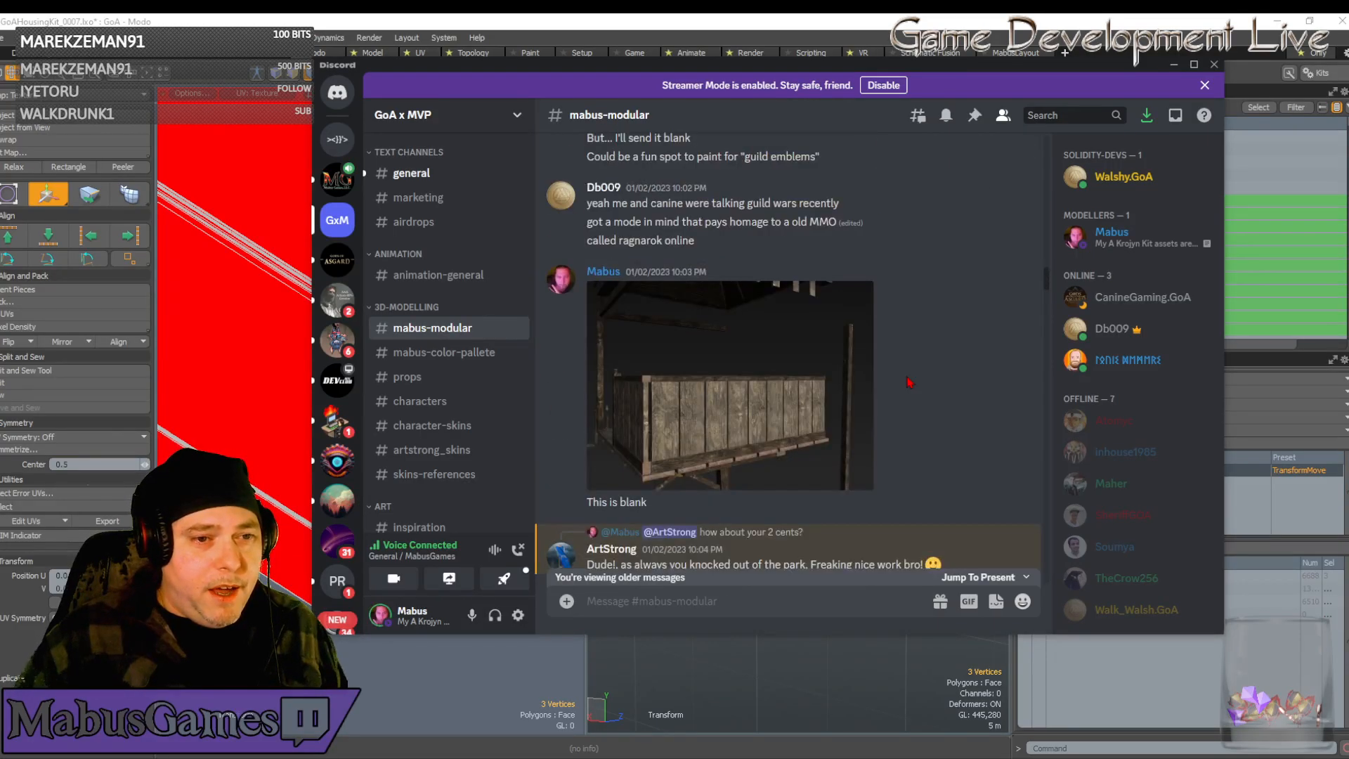
scroll(910, 381, "up", 15)
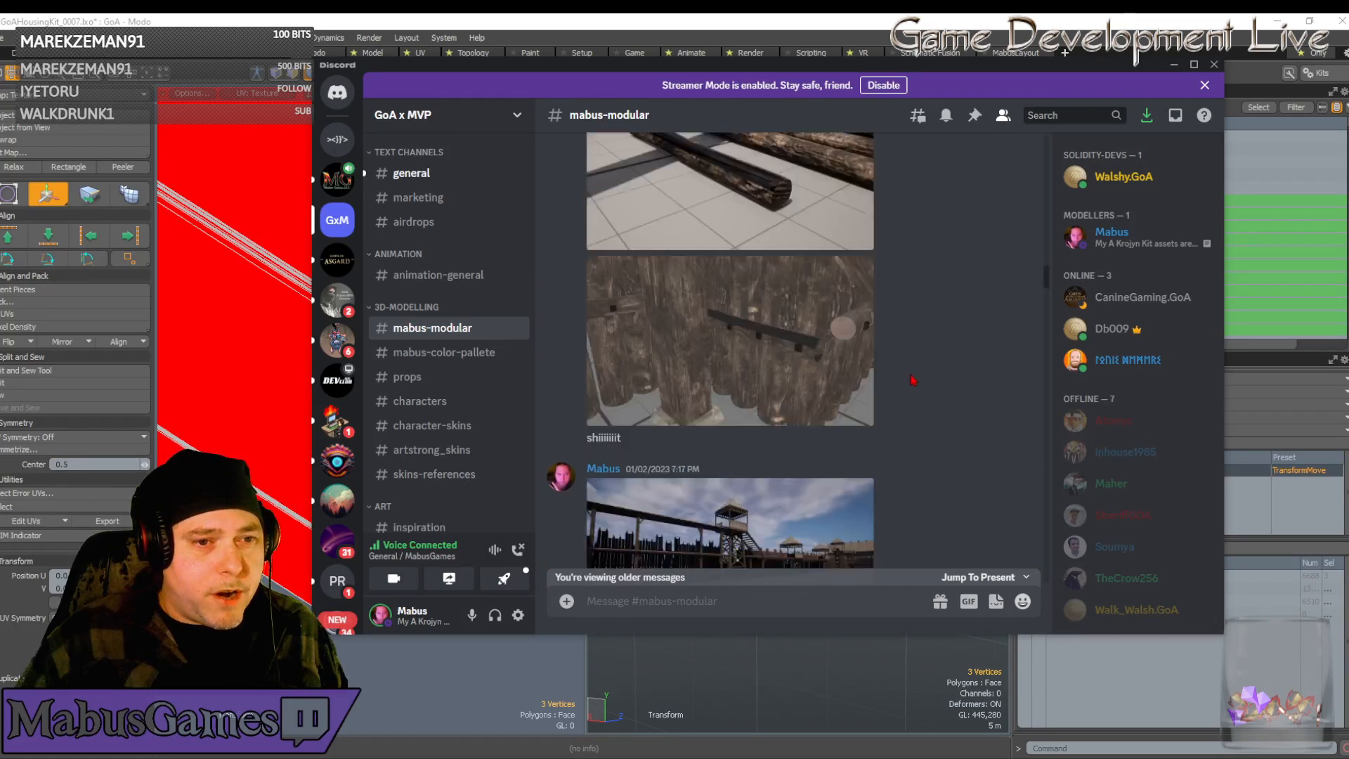
scroll(914, 378, "up", 7)
scroll(773, 359, "down", 7)
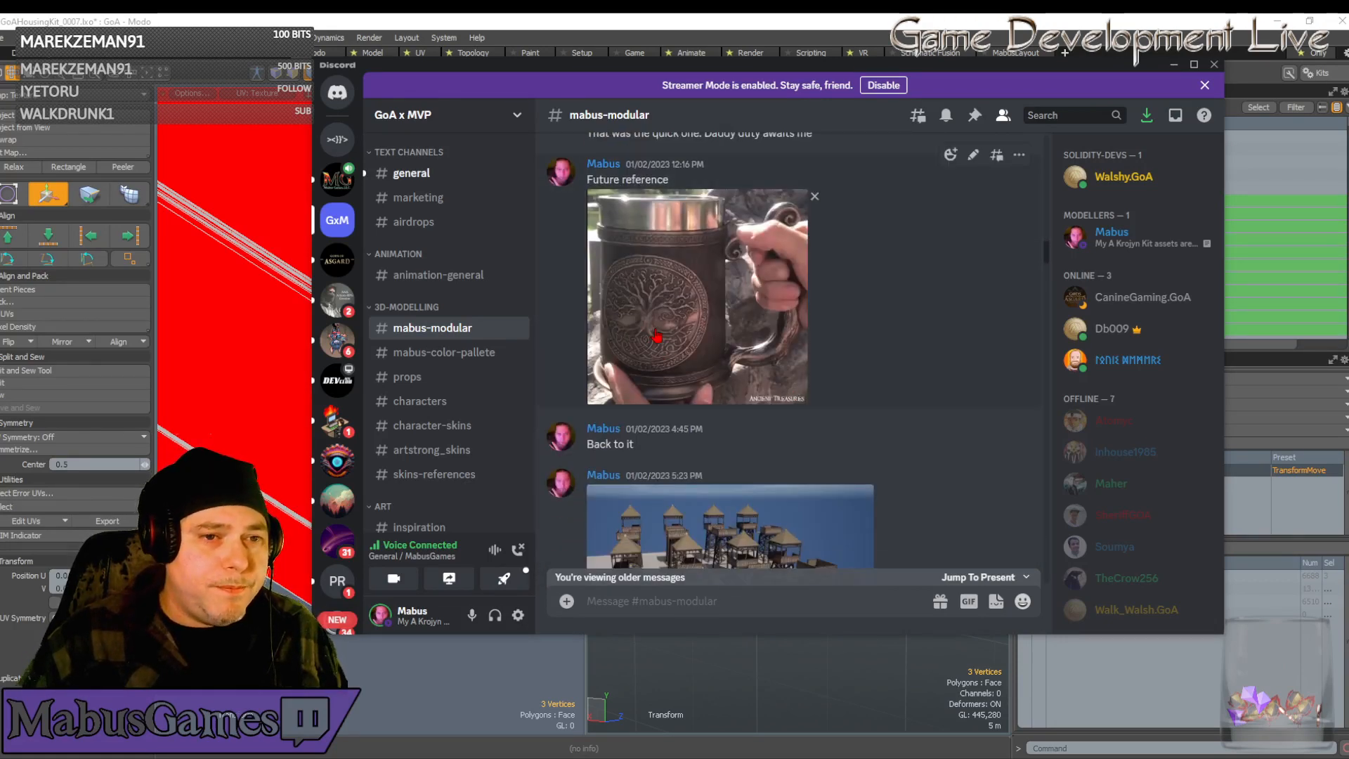
scroll(808, 337, "down", 10)
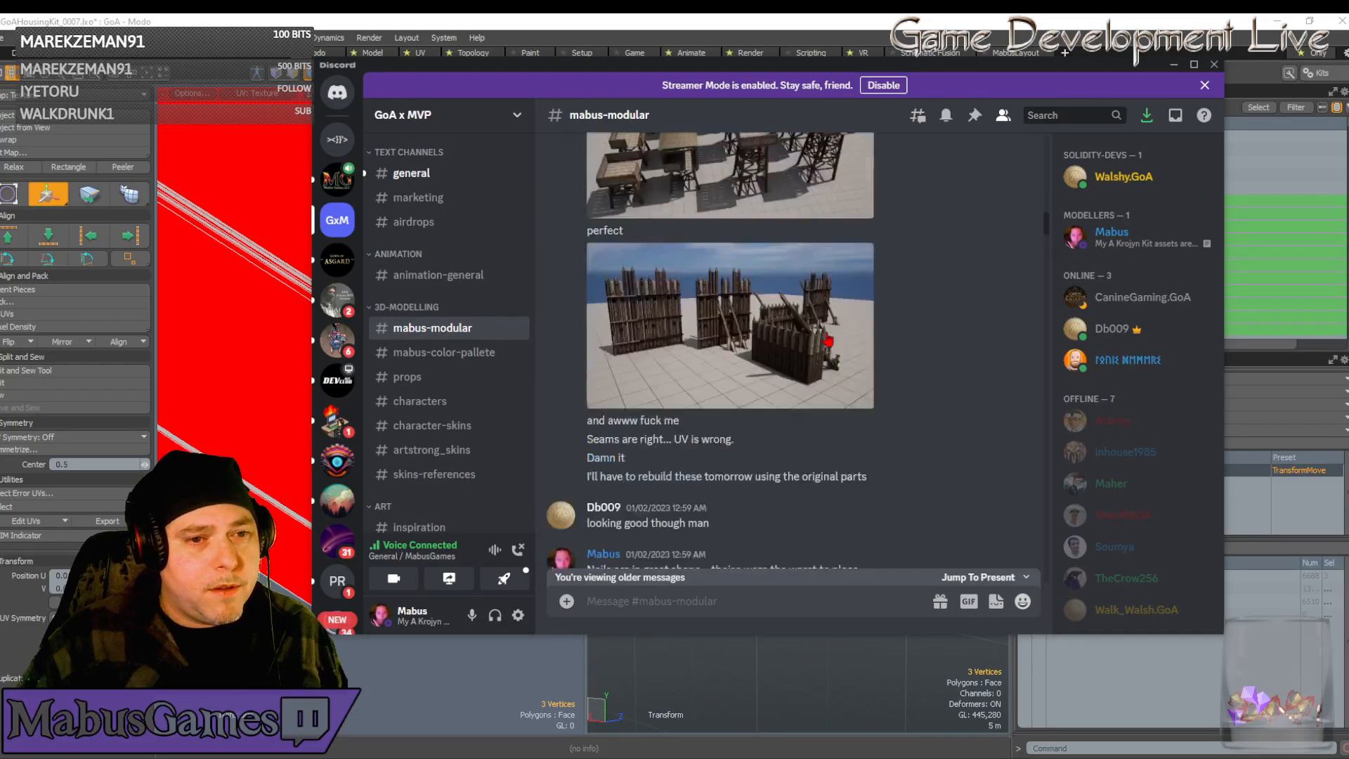
scroll(829, 342, "up", 10)
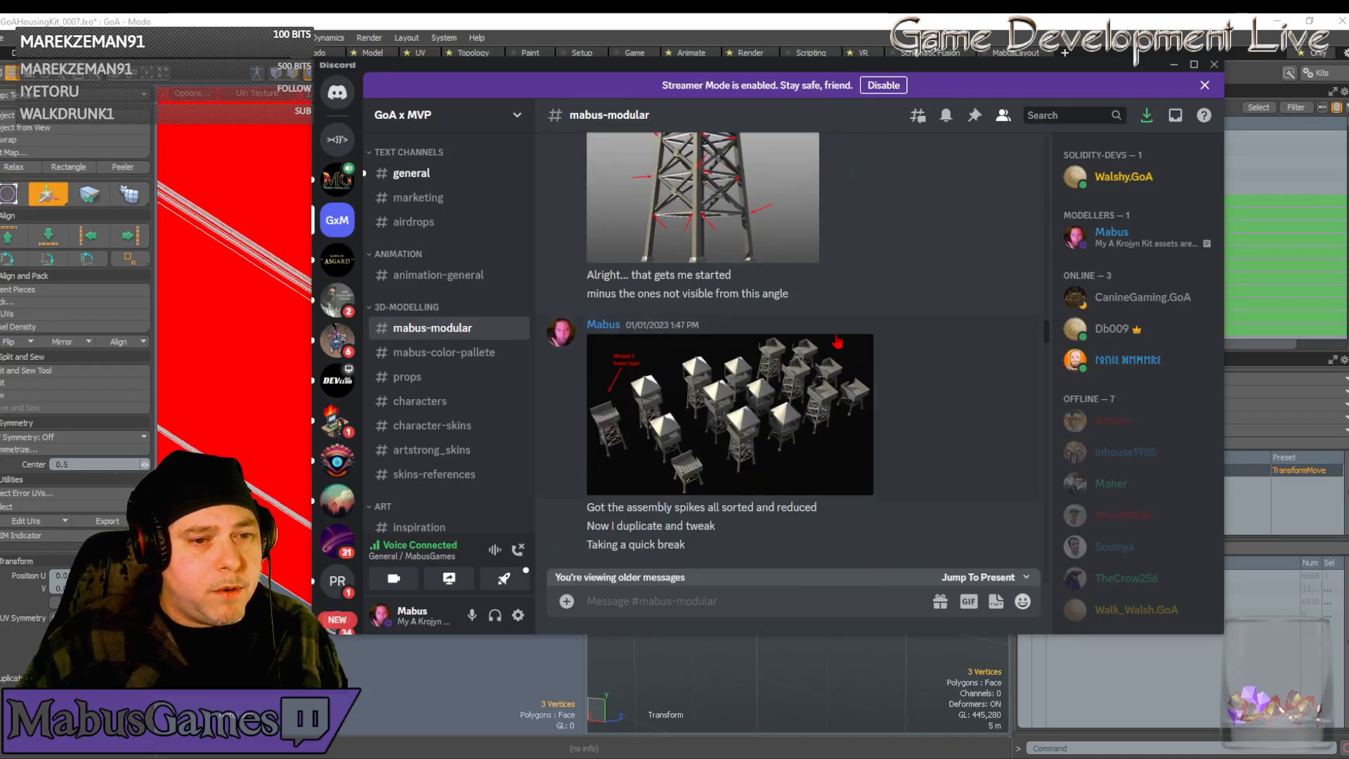
scroll(838, 343, "down", 10)
left_click_drag(715, 67, 1348, 98)
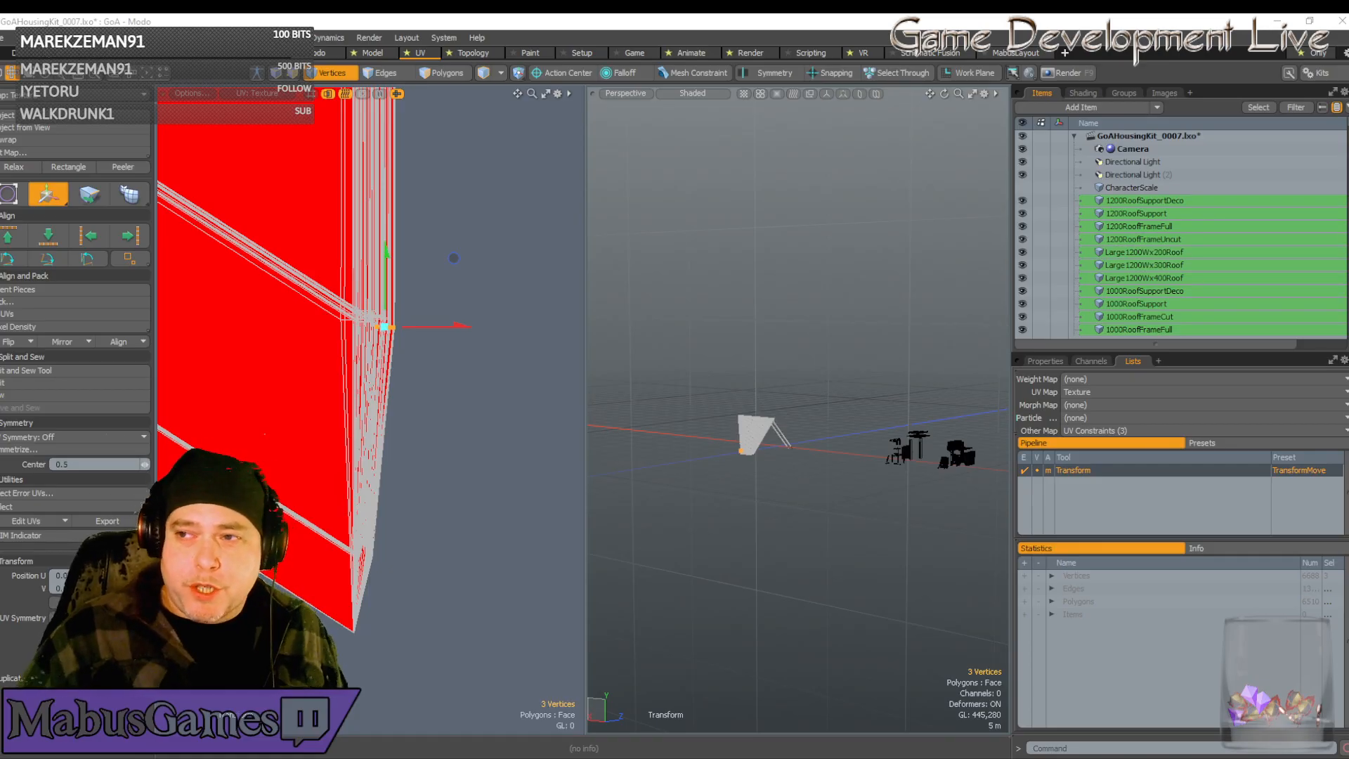
left_click_drag(1348, 62, 496, 87)
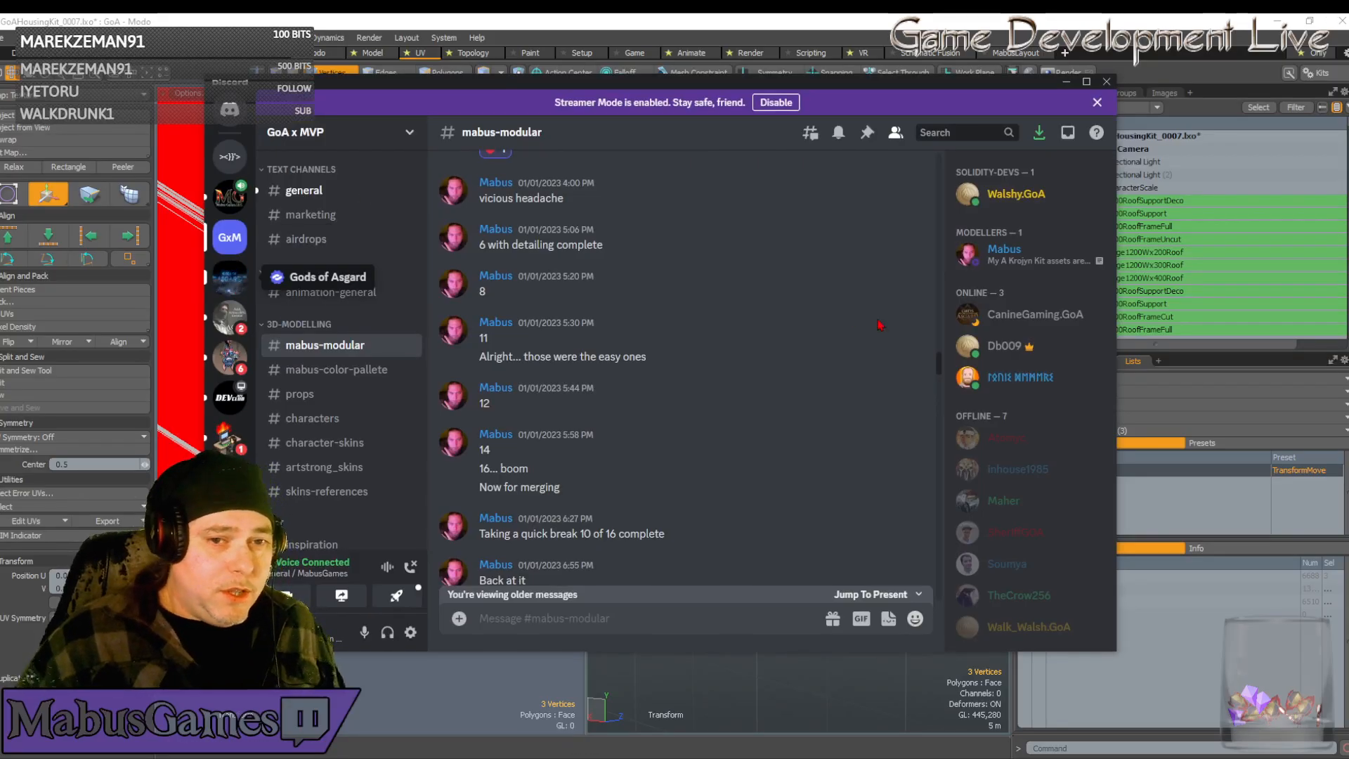
Scroll through the Gods of Asgard member list, then drag Discord off-screen to reveal Modo
scroll(748, 404, "down", 5)
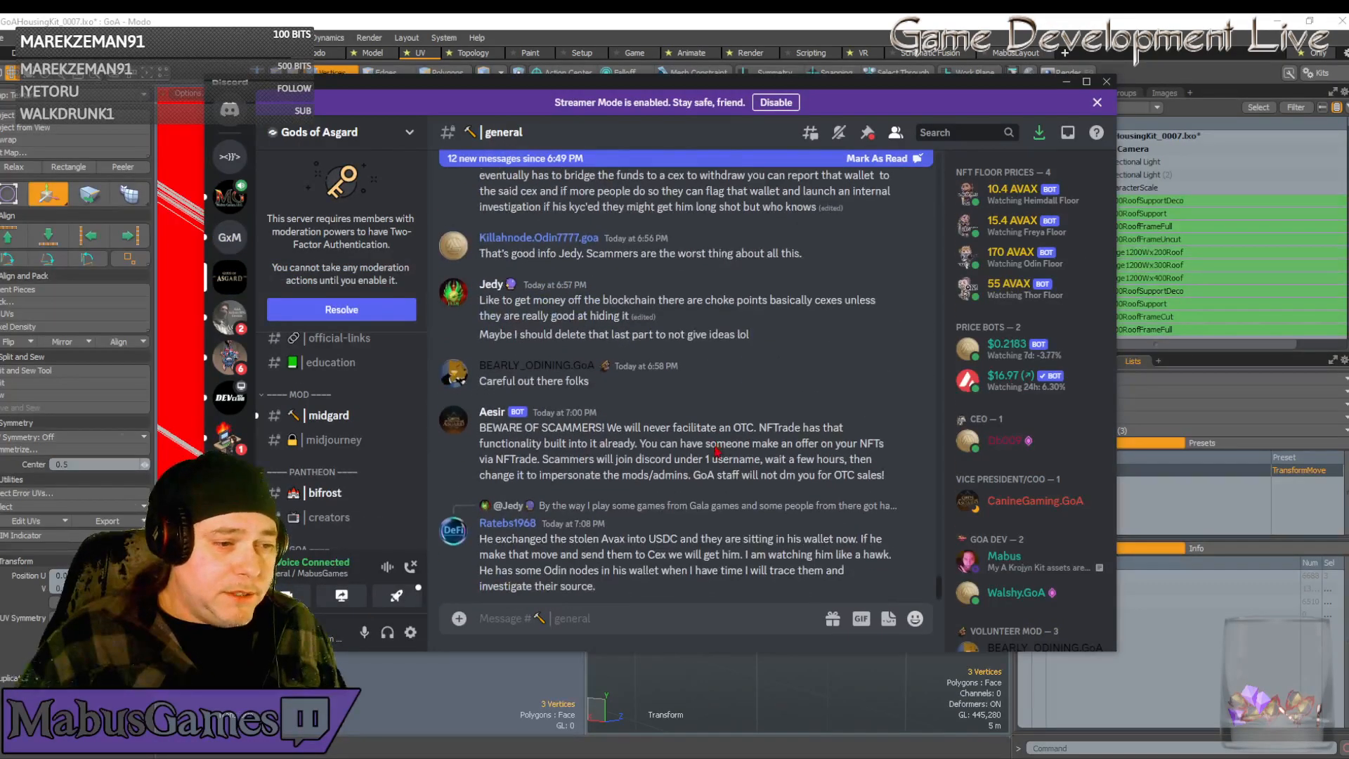
scroll(1014, 529, "down", 10)
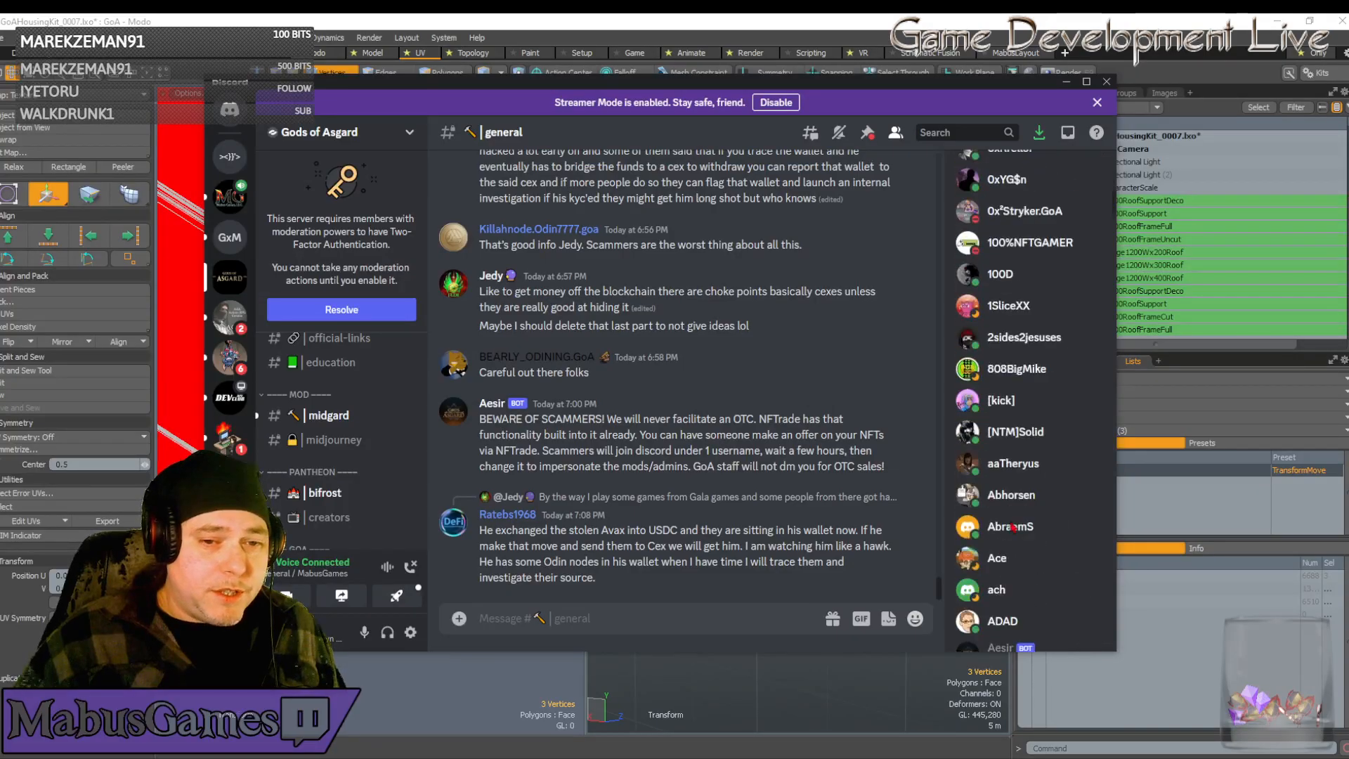
scroll(1014, 528, "down", 15)
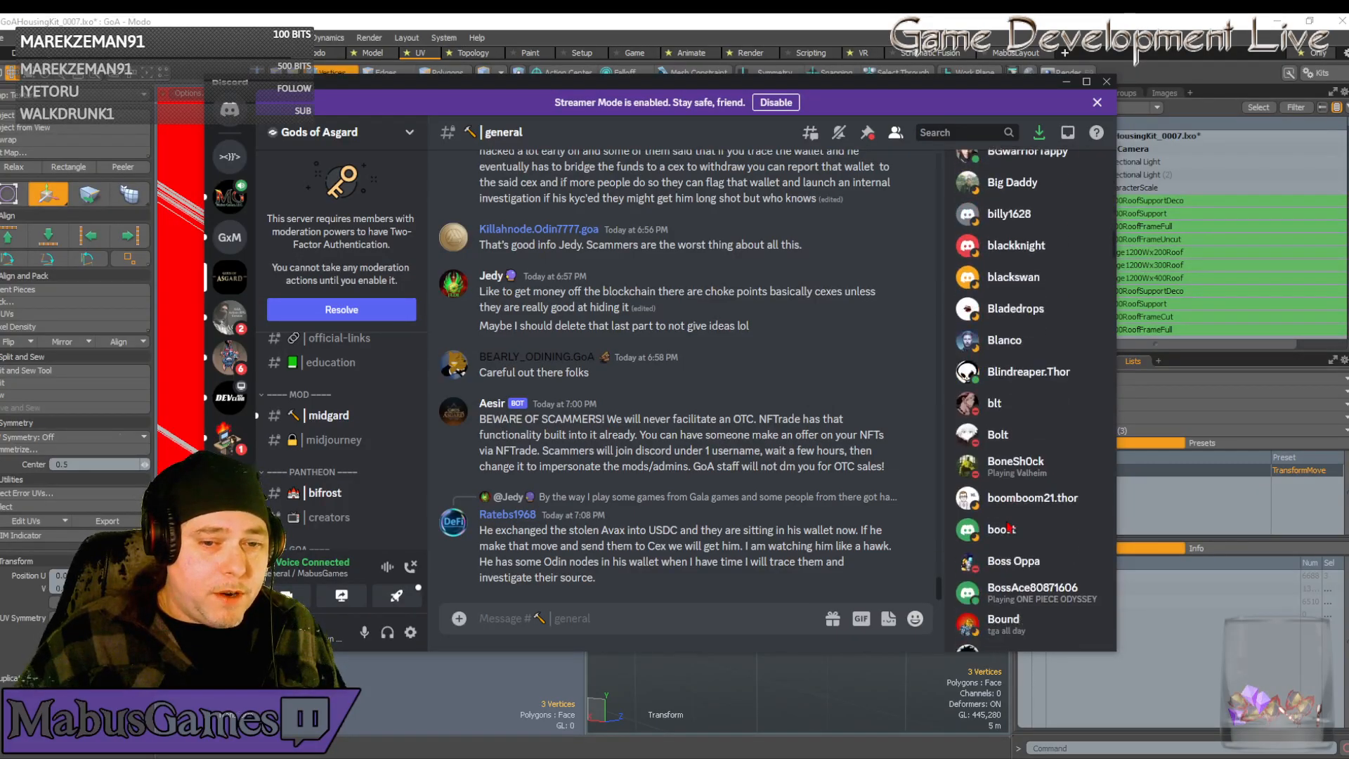
scroll(1009, 529, "down", 8)
scroll(1009, 528, "down", 10)
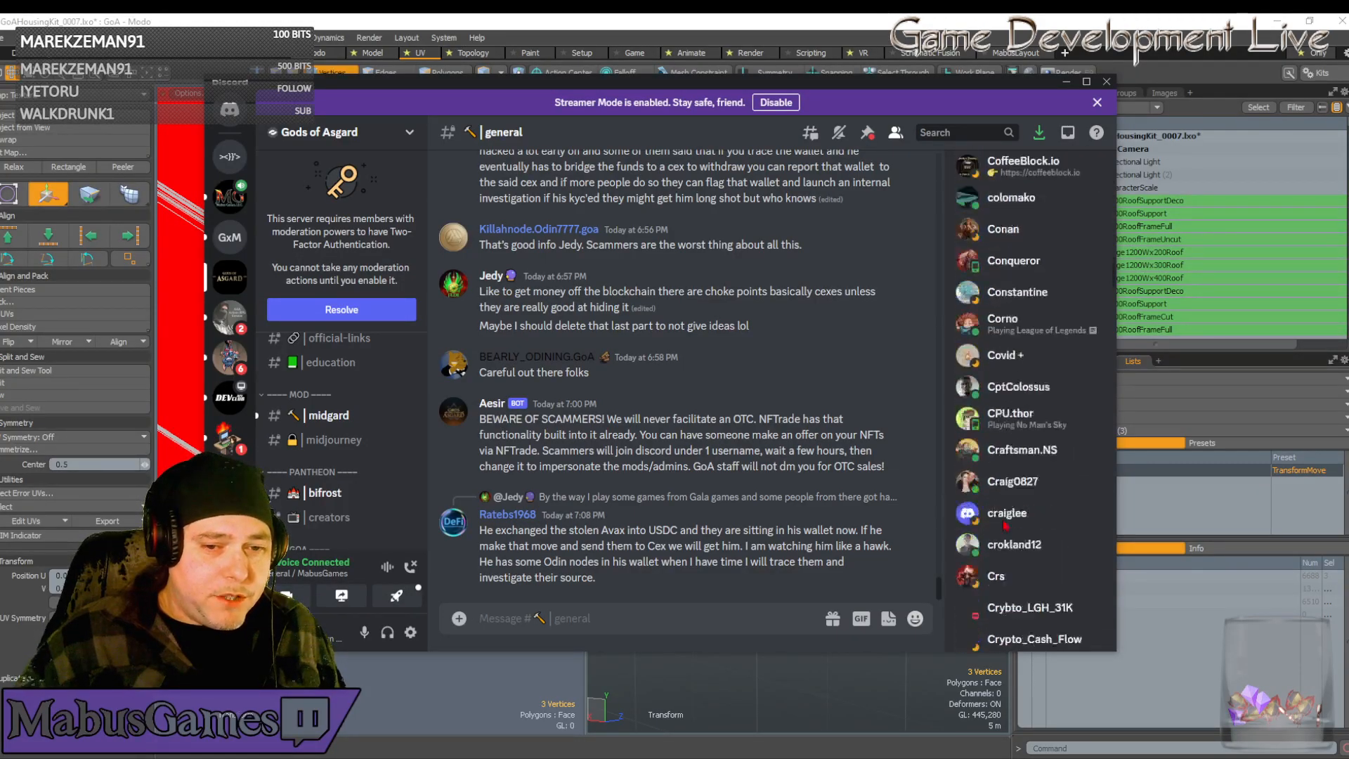
scroll(1005, 523, "down", 15)
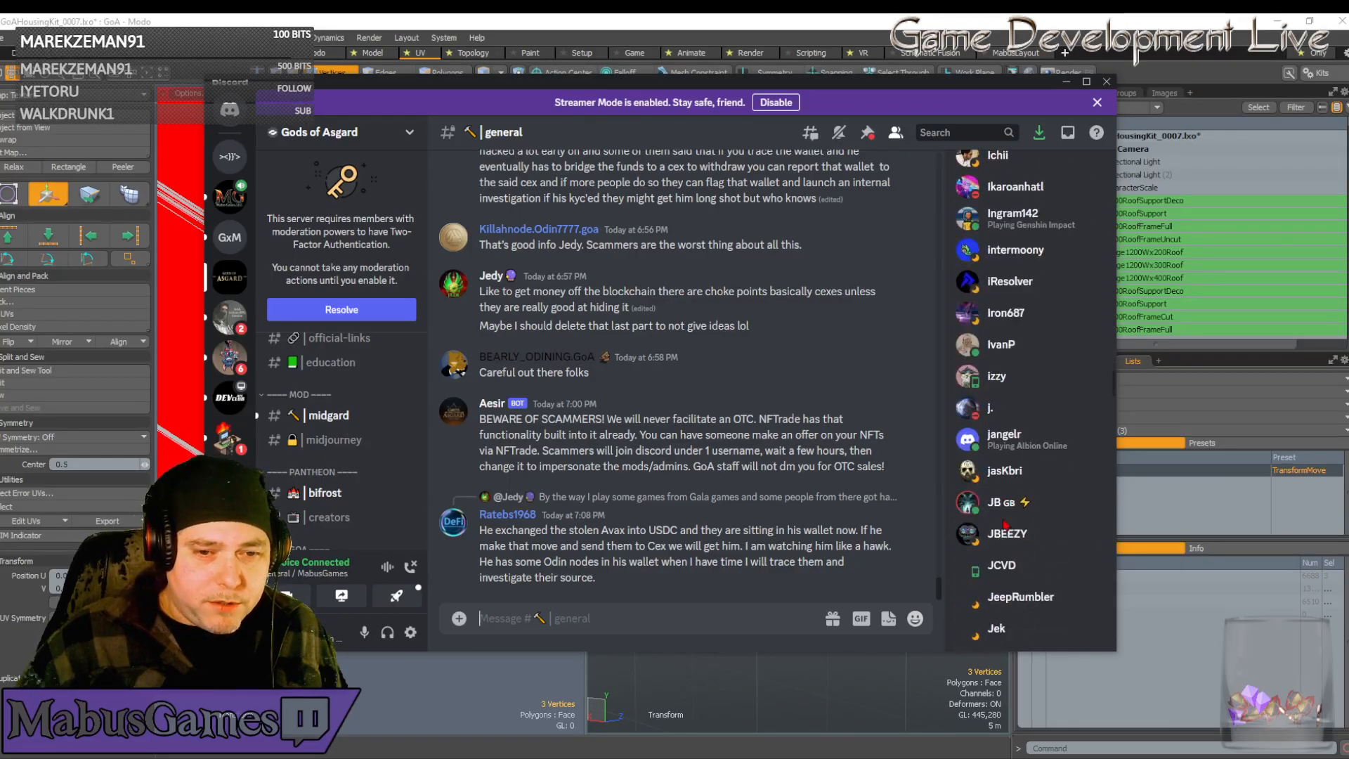
scroll(1005, 523, "down", 5)
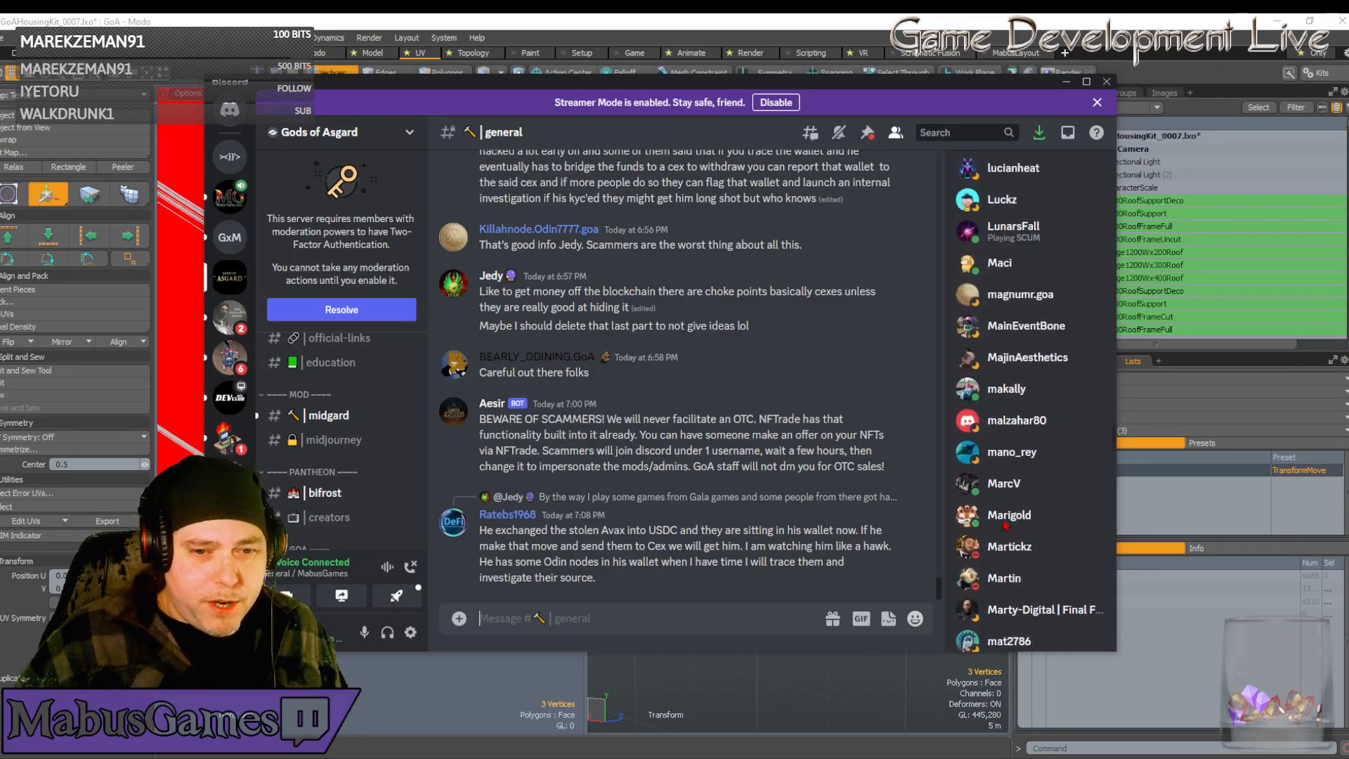
scroll(1006, 524, "down", 5)
scroll(1005, 523, "down", 20)
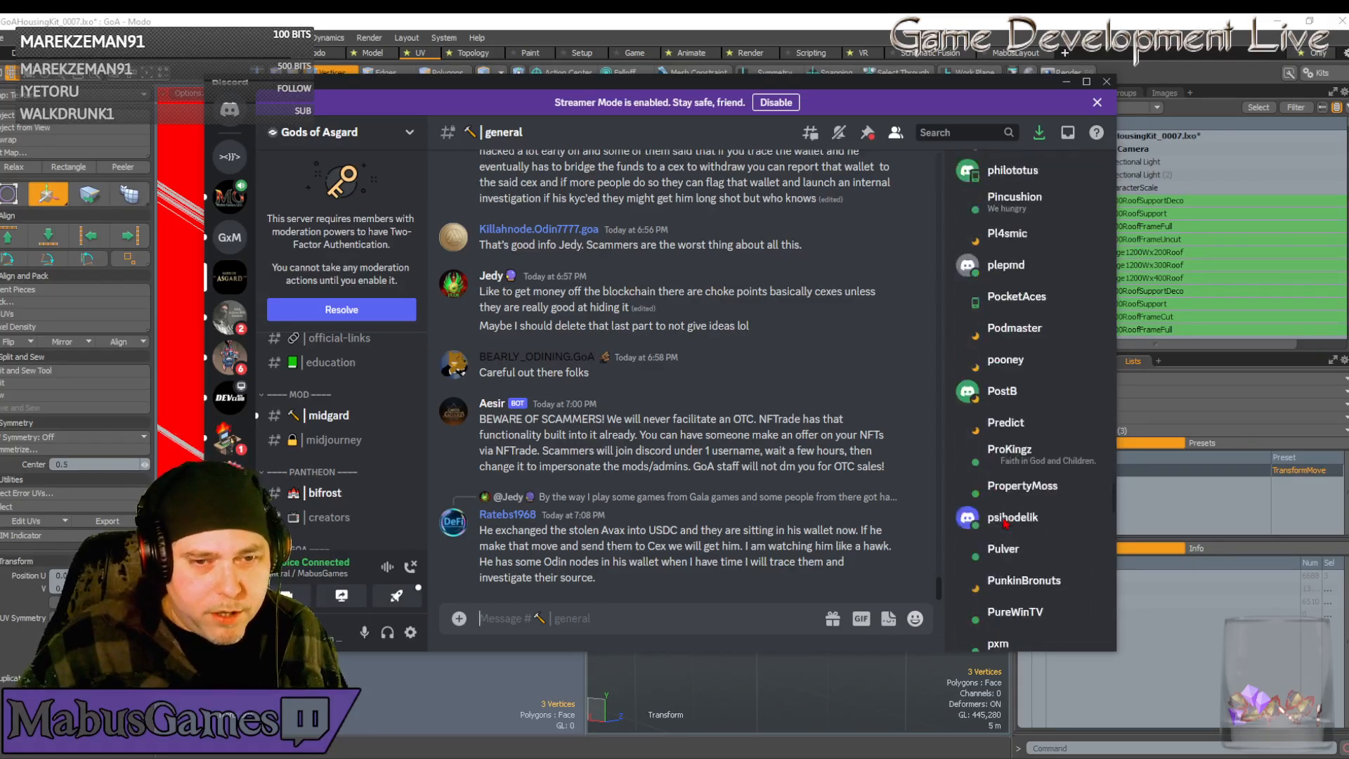
scroll(1007, 523, "down", 20)
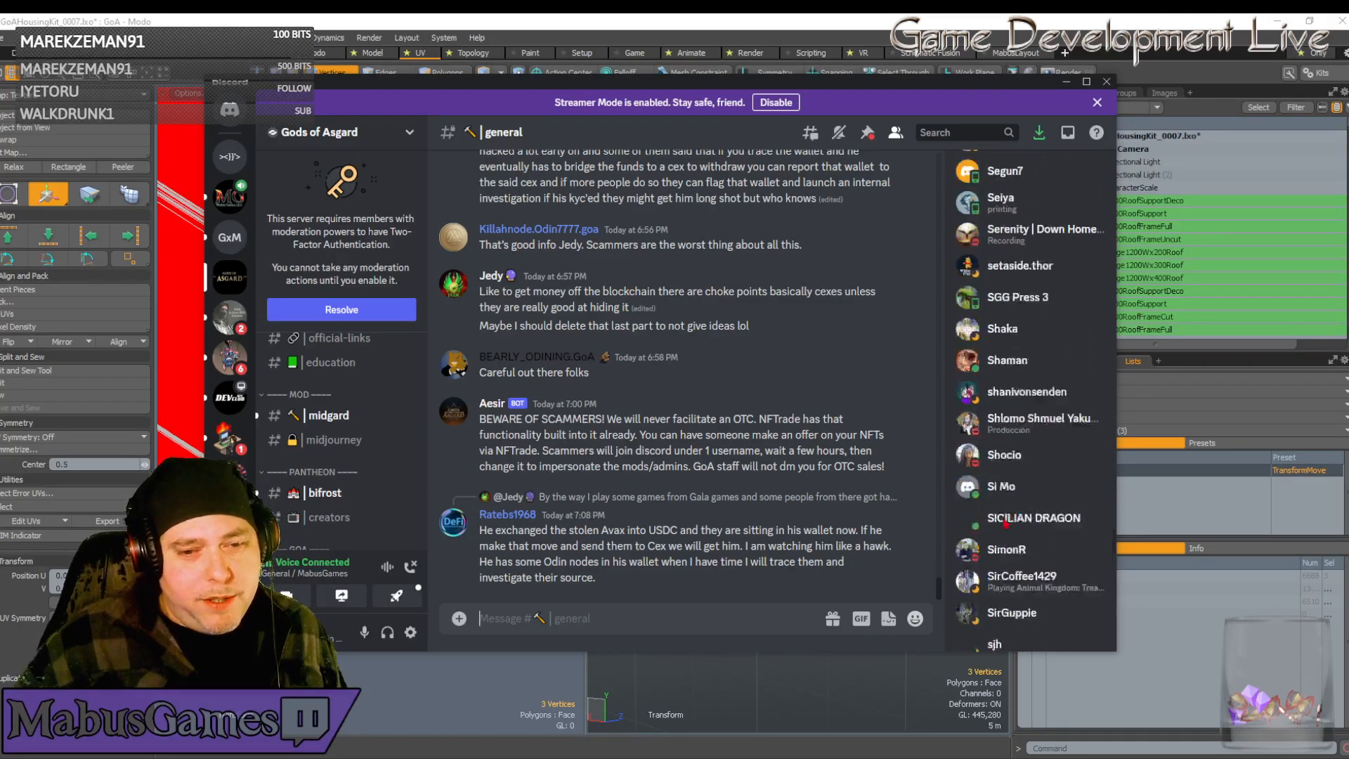
scroll(1007, 524, "down", 10)
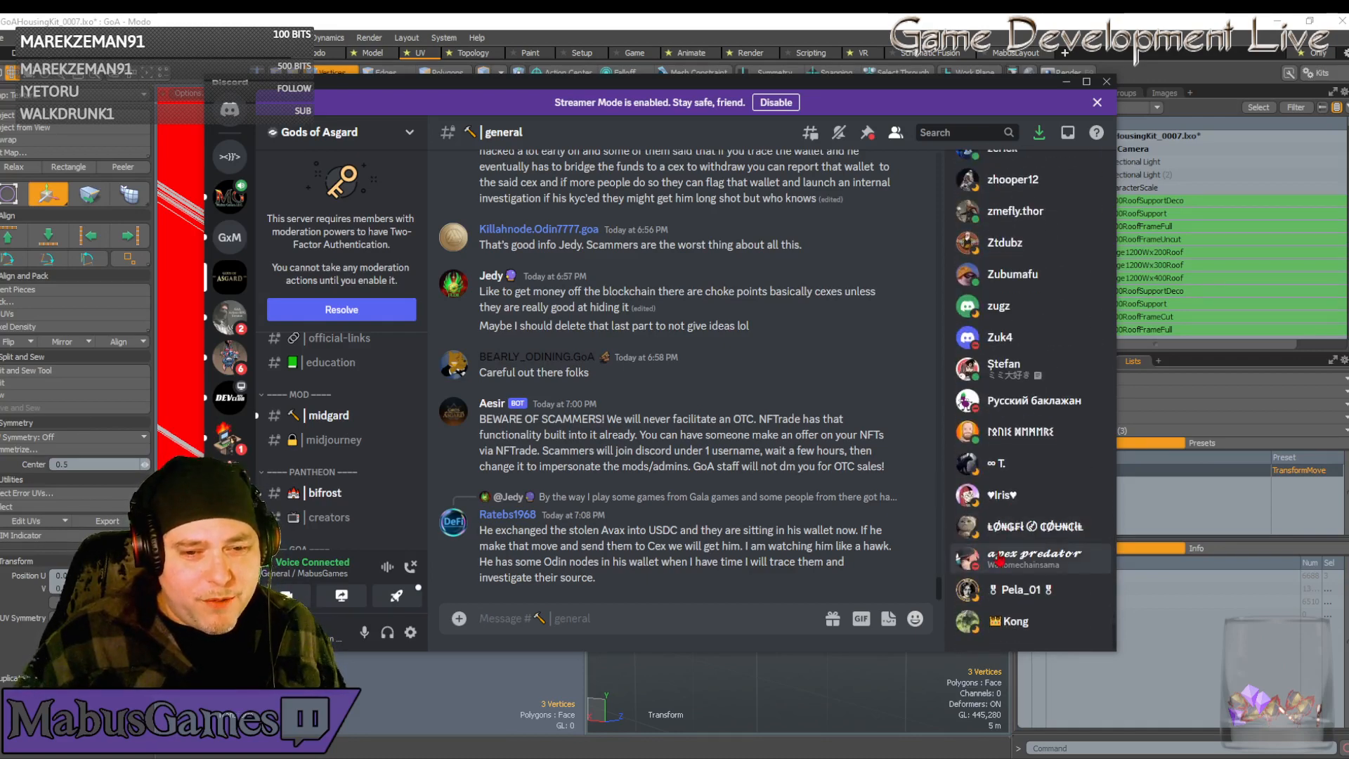
scroll(1003, 574, "up", 10)
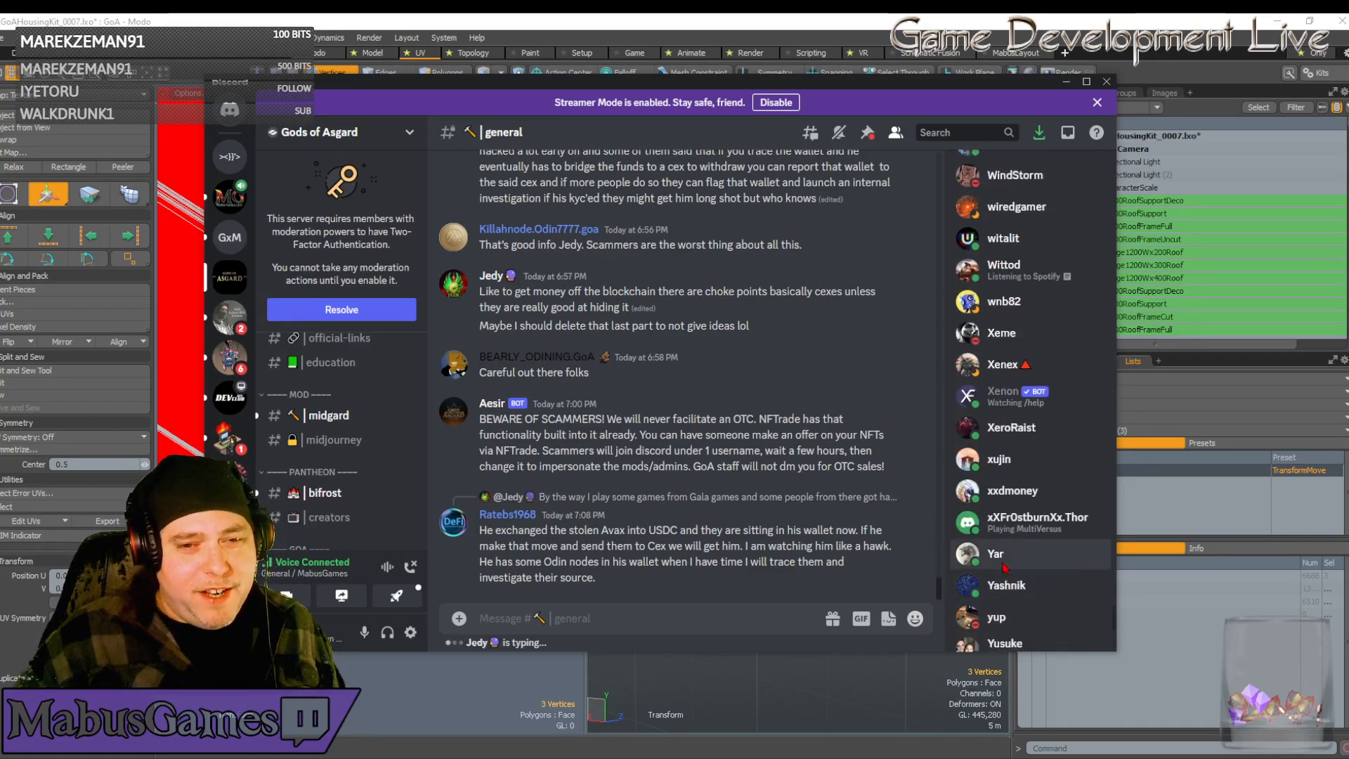
scroll(1004, 565, "up", 10)
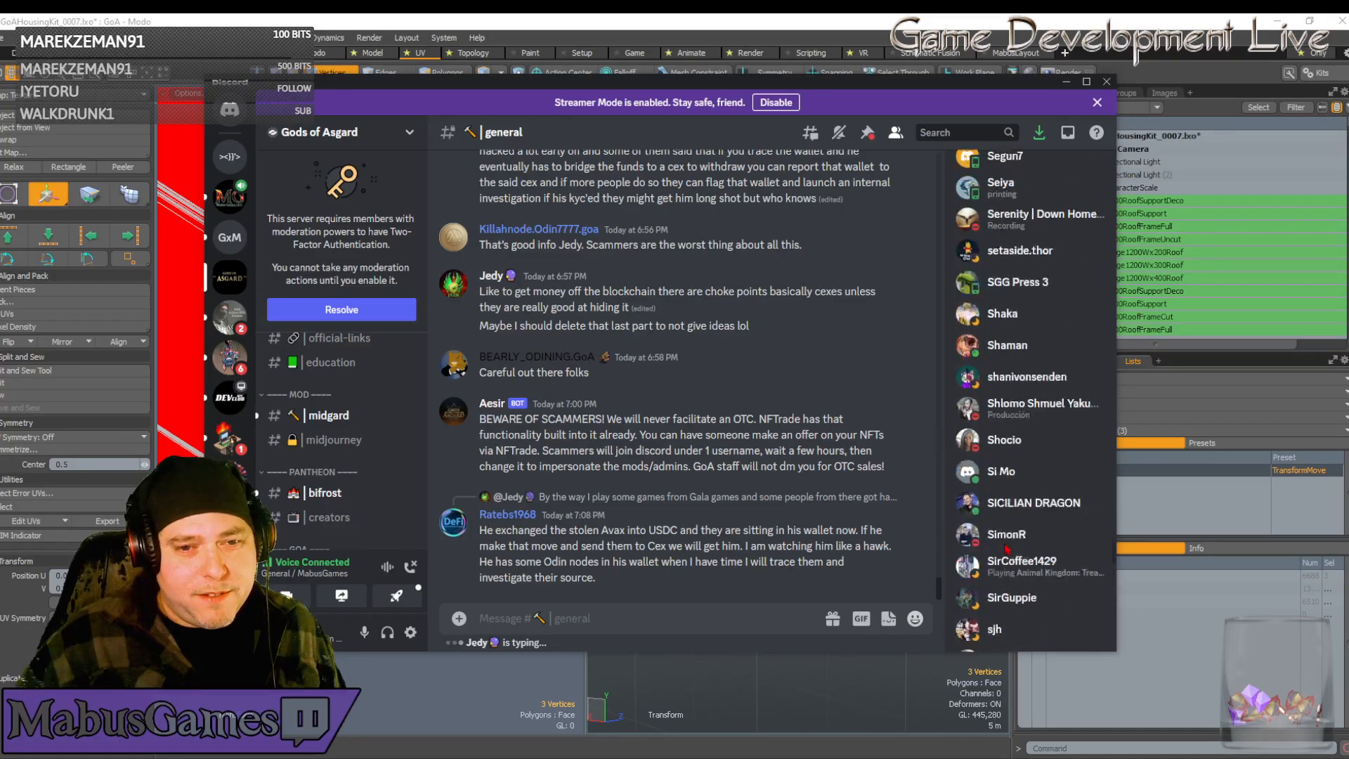
scroll(1009, 547, "up", 10)
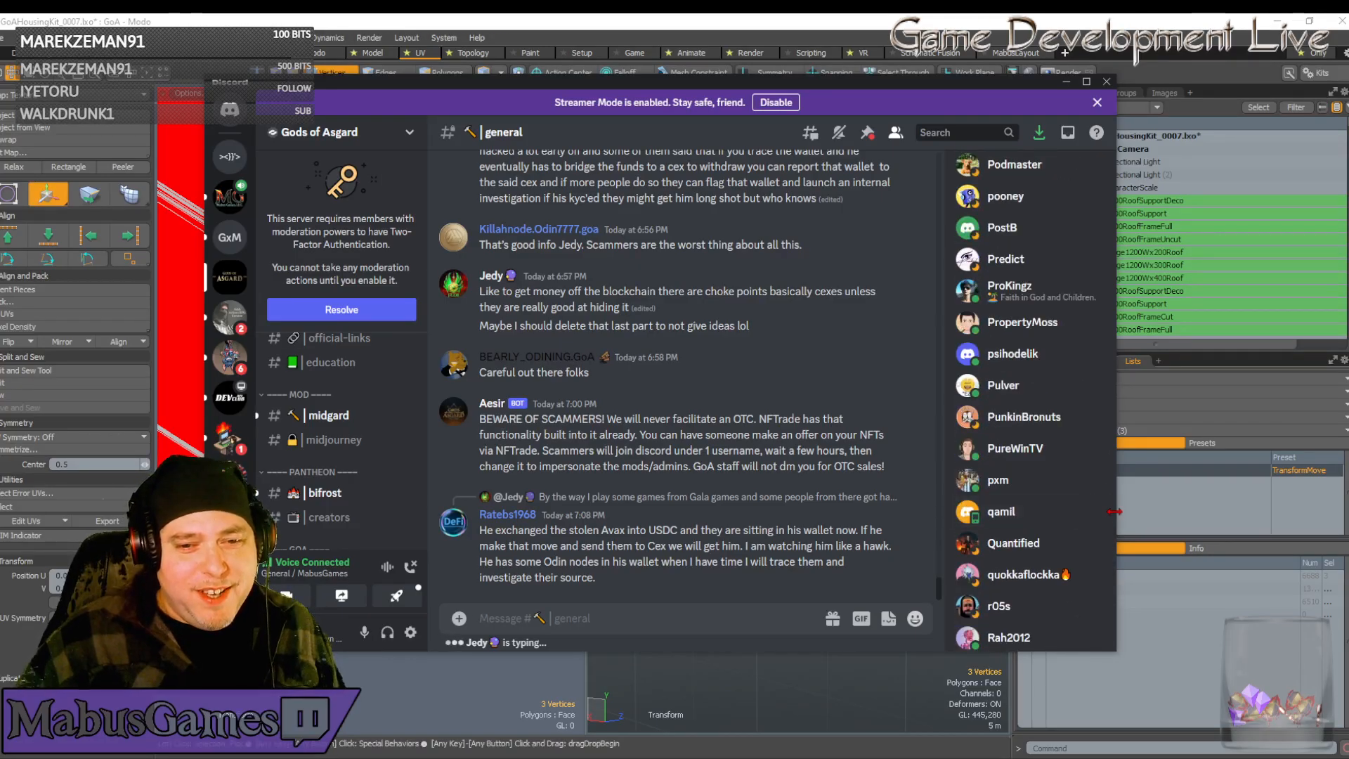
scroll(1116, 519, "up", 10)
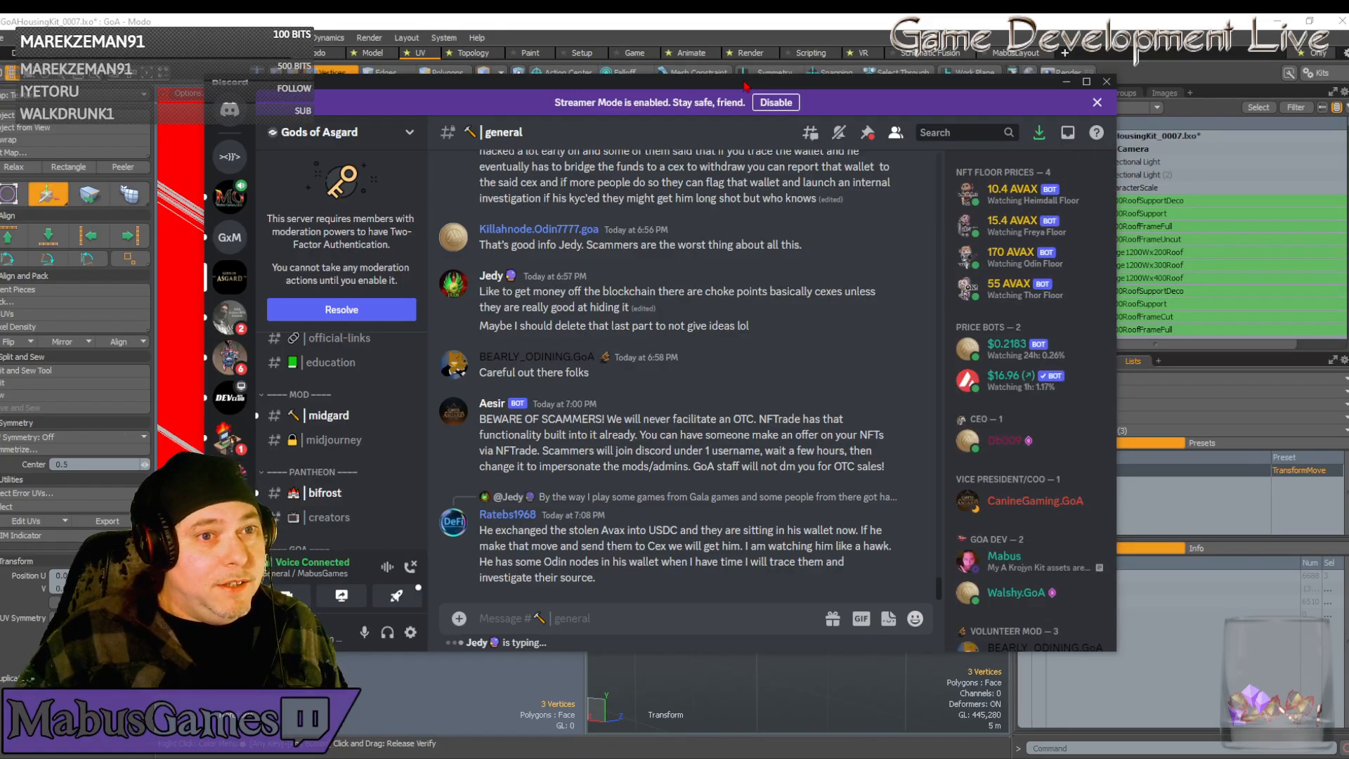
left_click_drag(744, 85, 1348, 88)
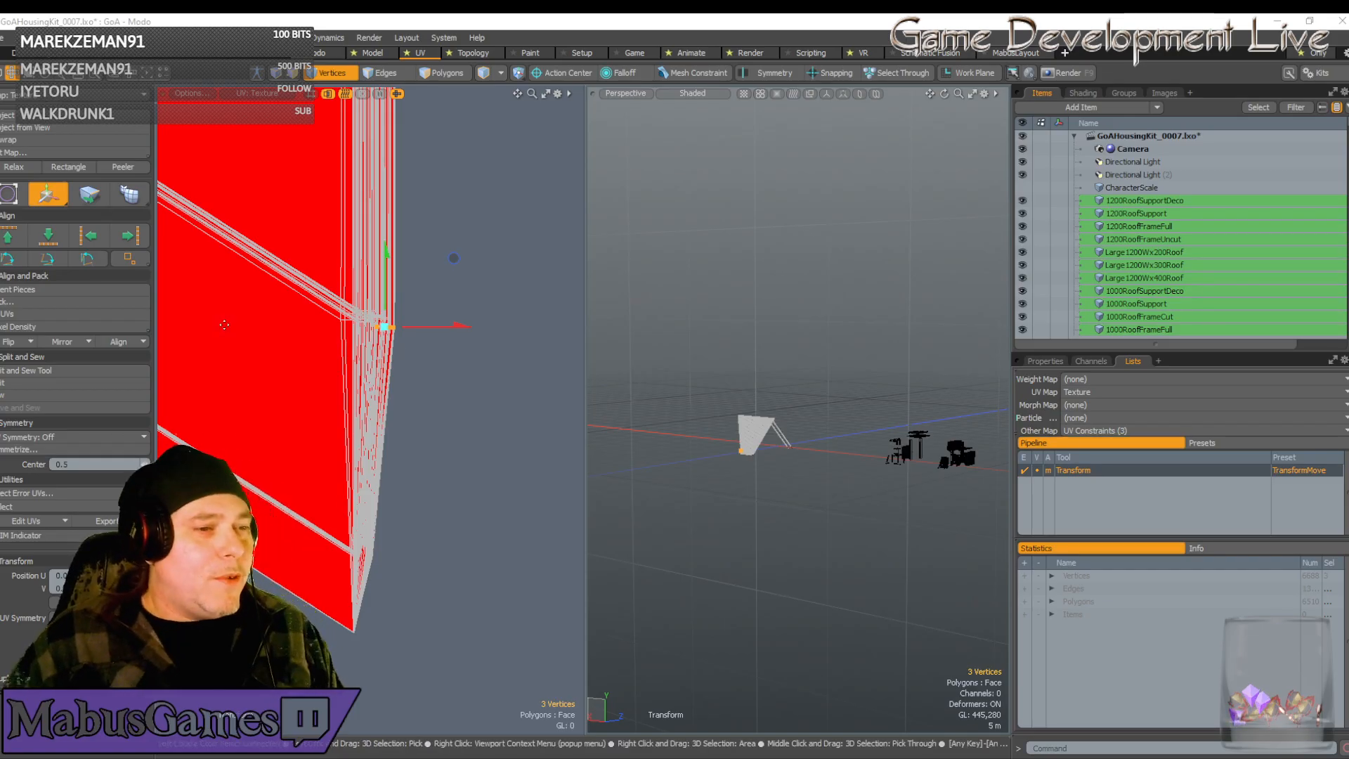
Select the lowest chevron vertices of the red roof strip and drag them down to stretch it
scroll(355, 415, "down", 10)
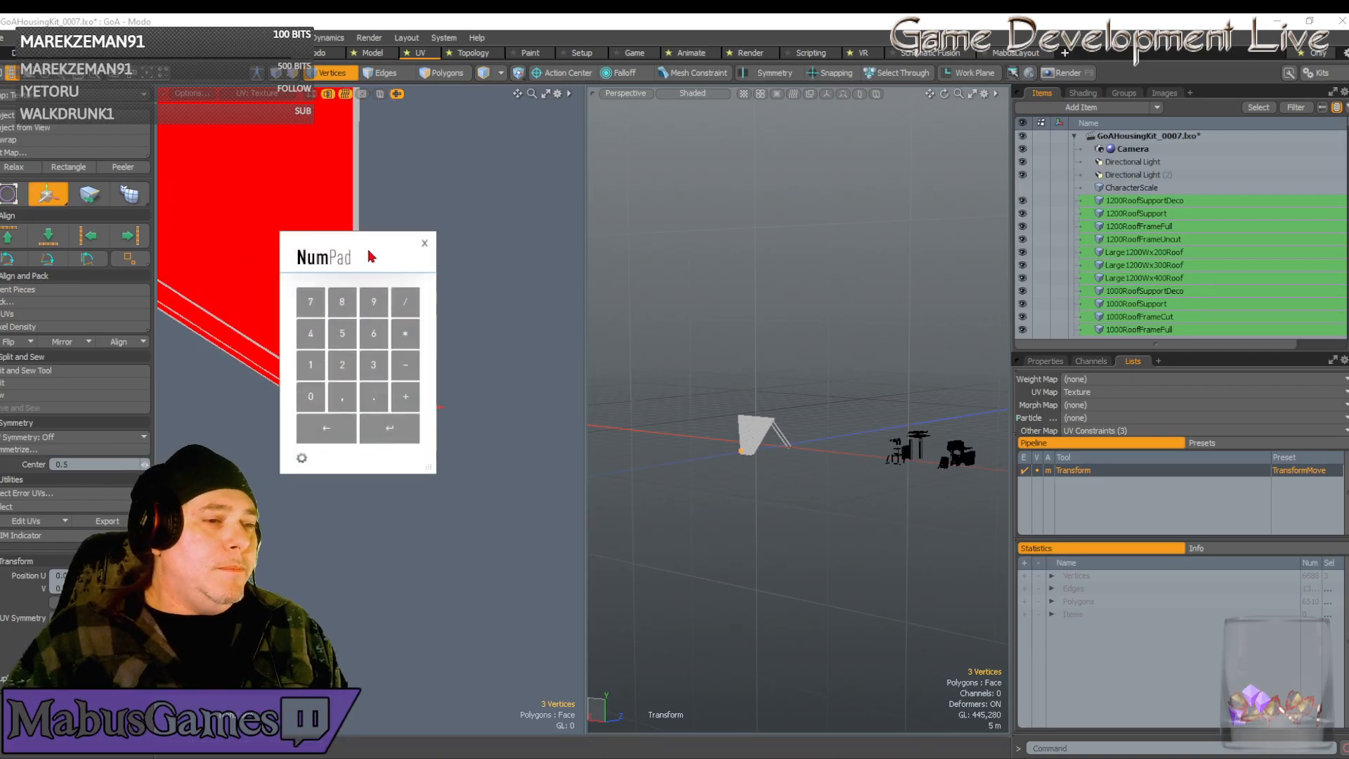
scroll(291, 296, "down", 8)
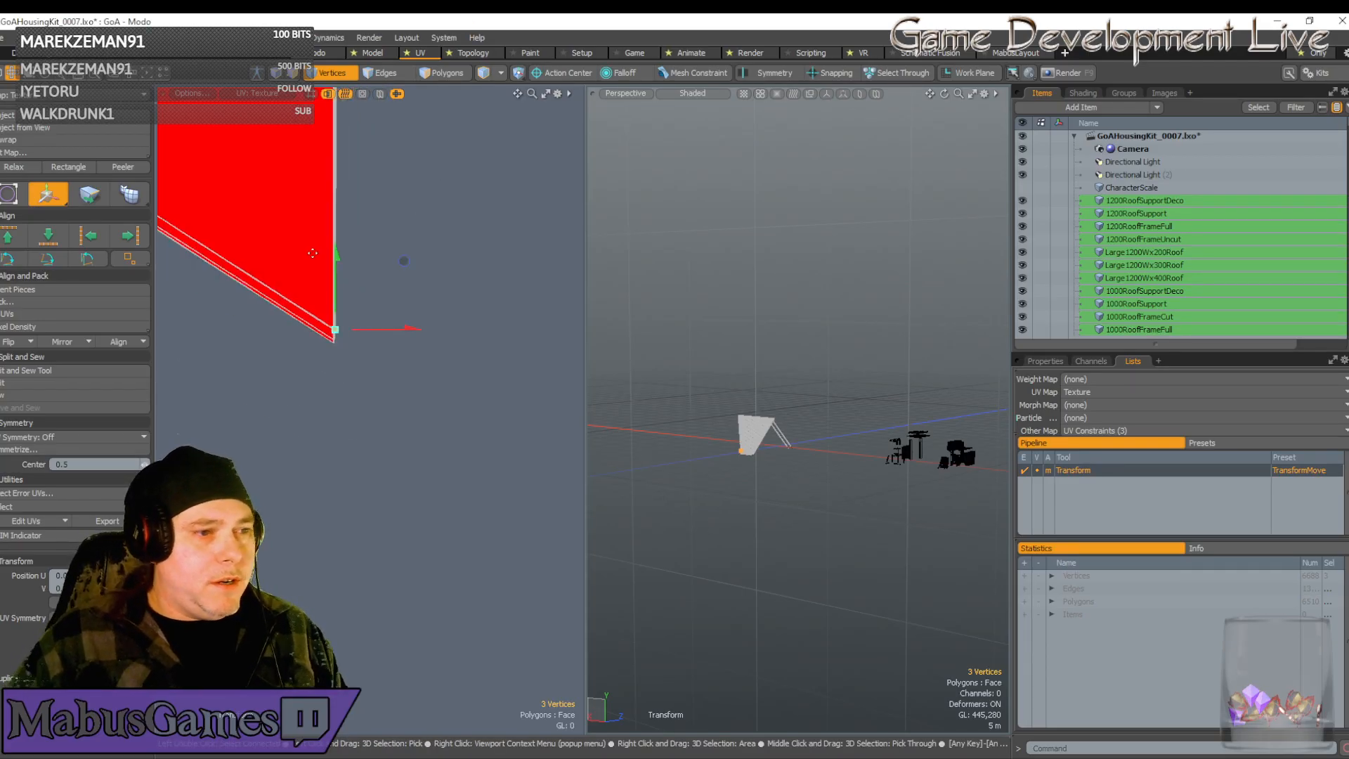
left_click_drag(290, 297, 412, 624, "alt")
scroll(373, 264, "down", 6)
key("q")
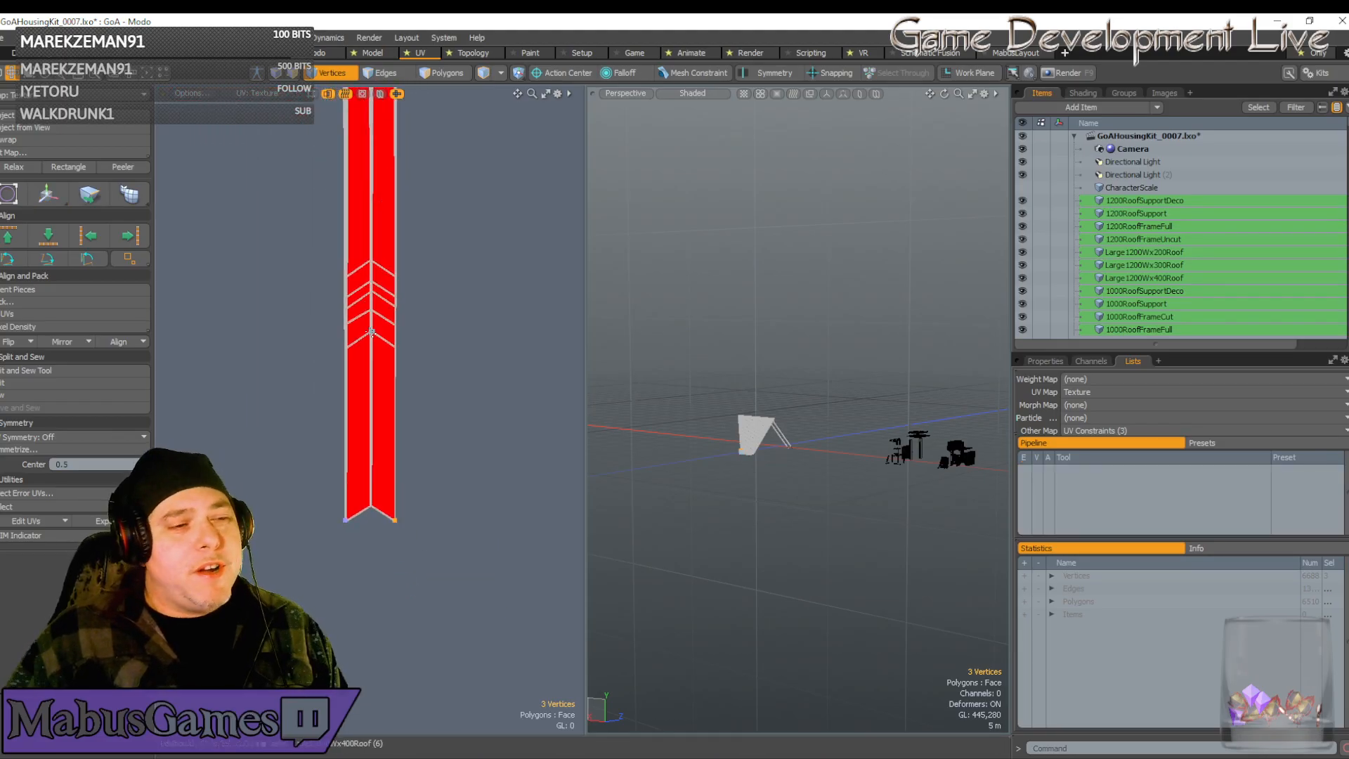
left_click(371, 332)
key("w")
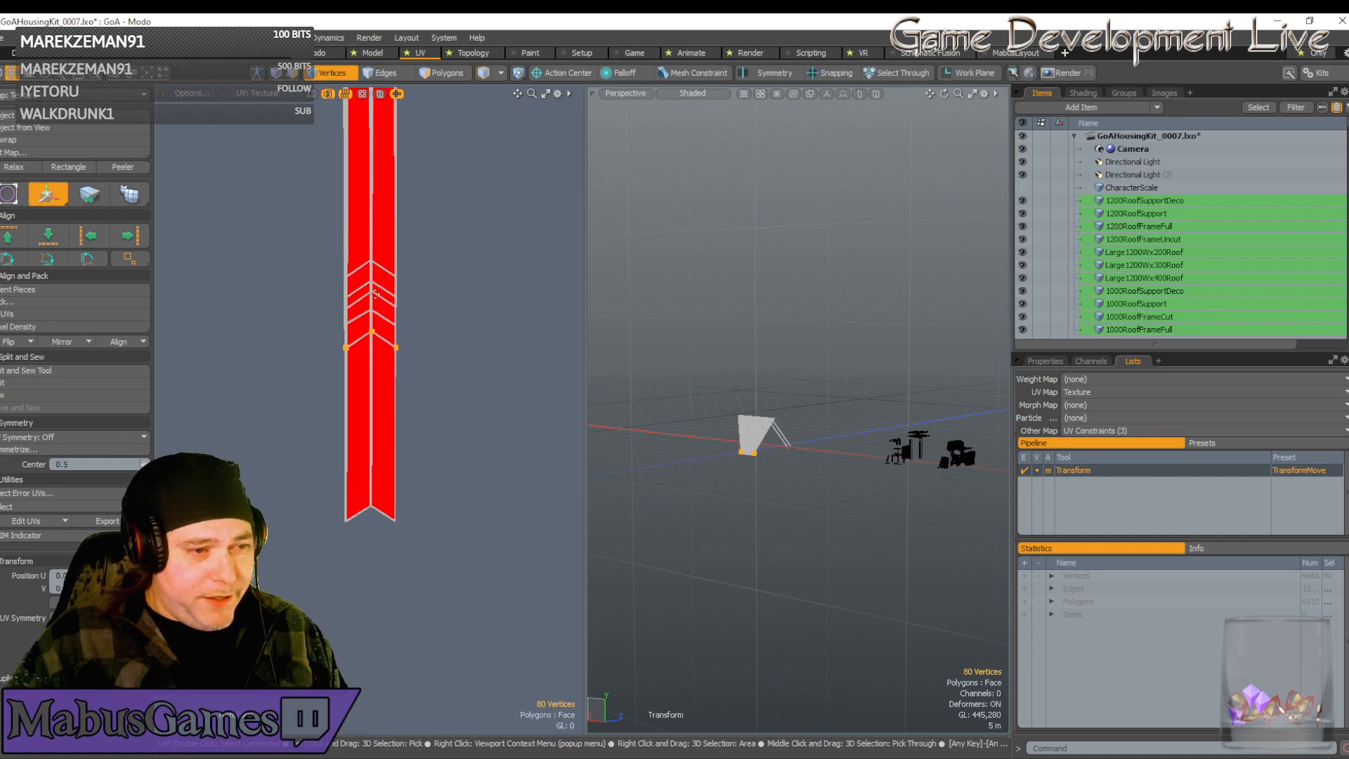
left_click_drag(440, 274, 440, 445)
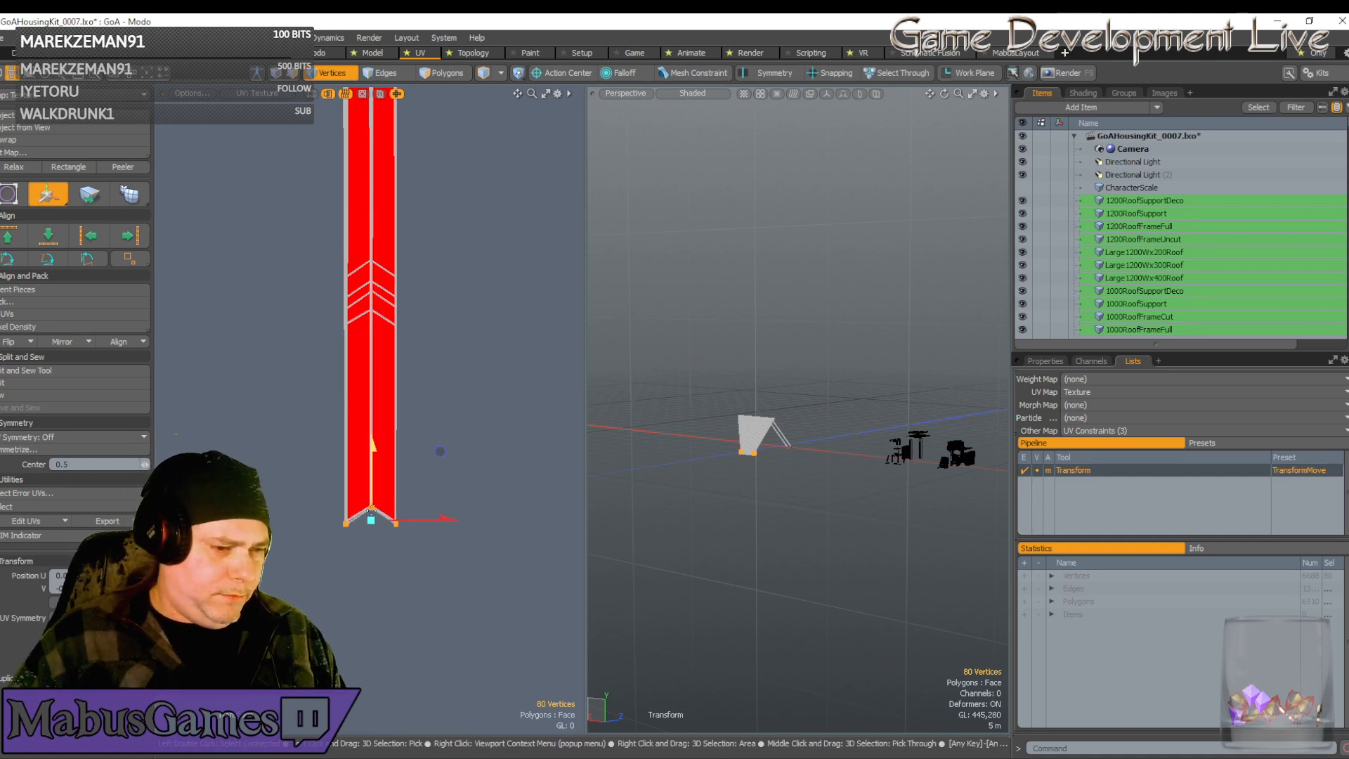
scroll(359, 504, "up", 5)
Marquee-select the doorway's lower corner vertices and scale them wider horizontally
scroll(386, 511, "up", 6)
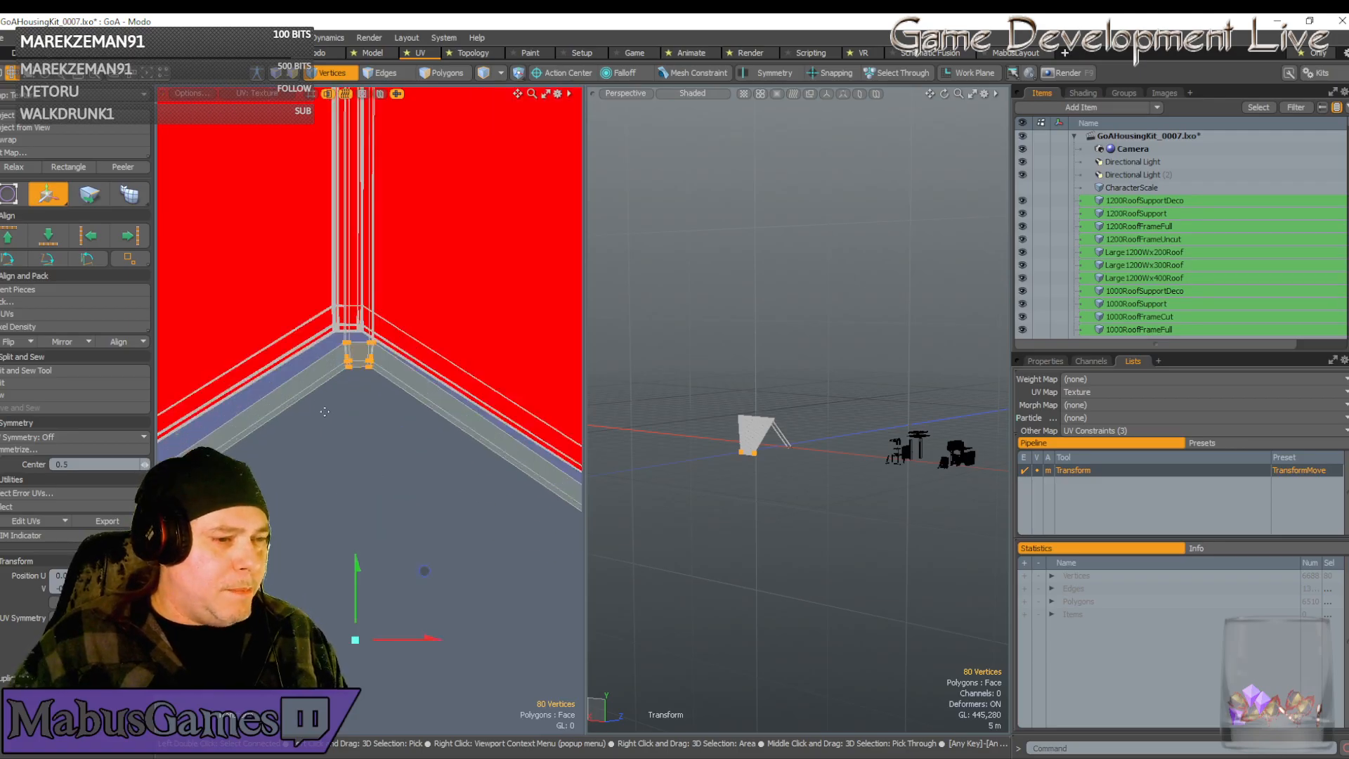
scroll(372, 350, "up", 5)
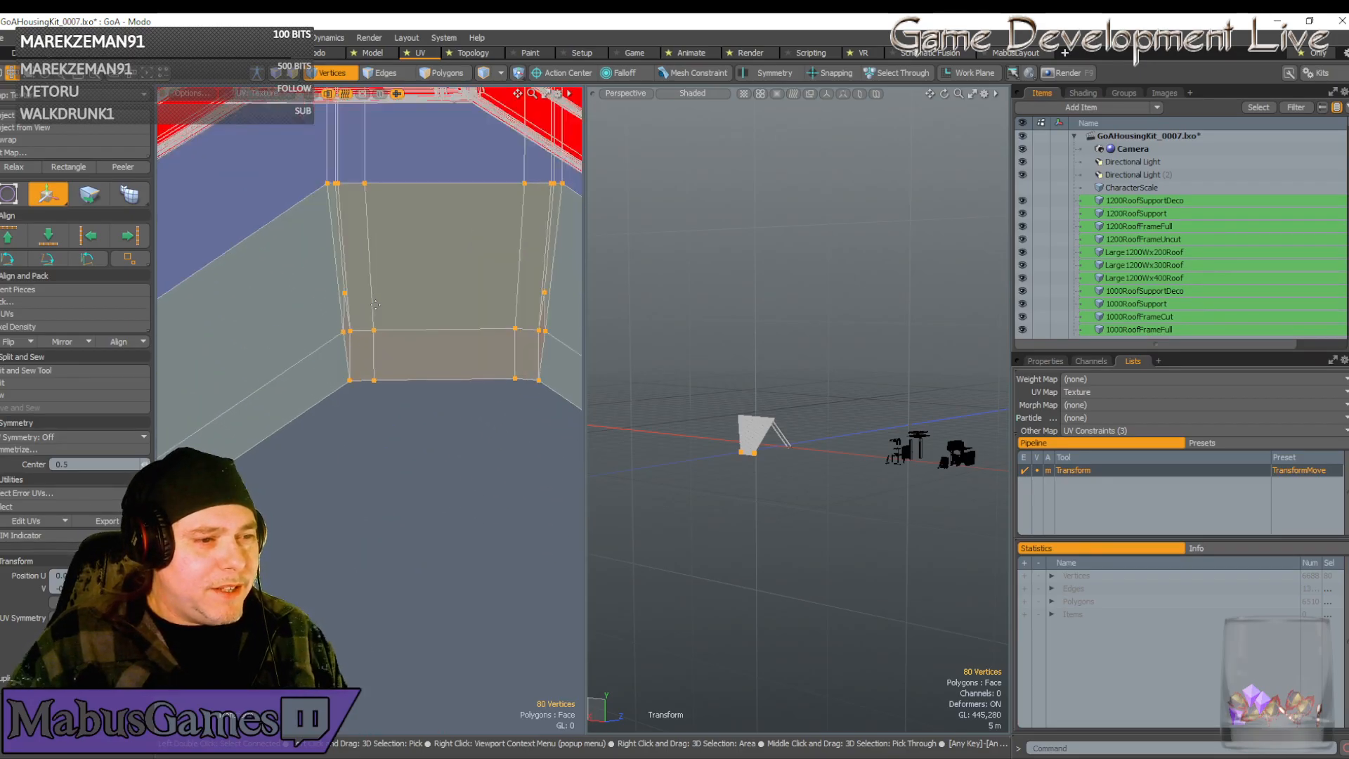
scroll(366, 348, "down", 2)
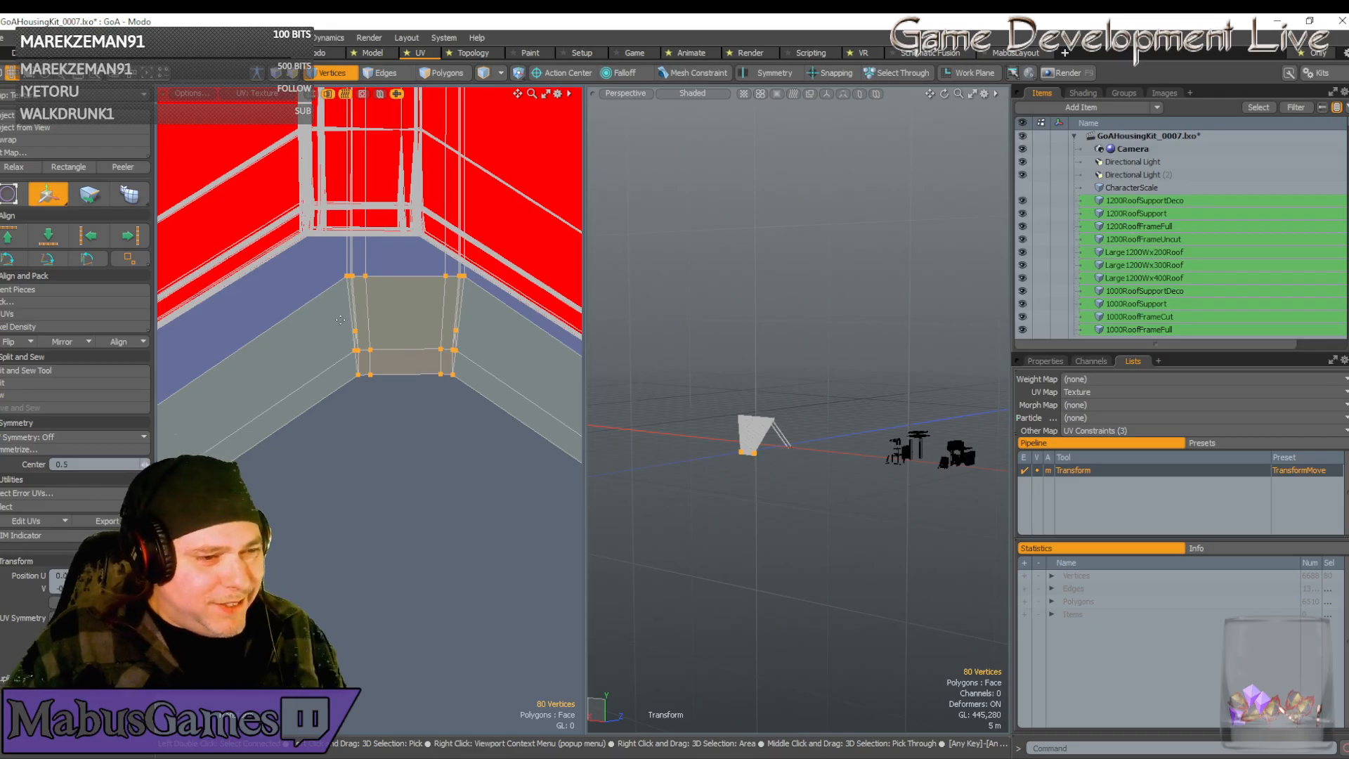
key("space")
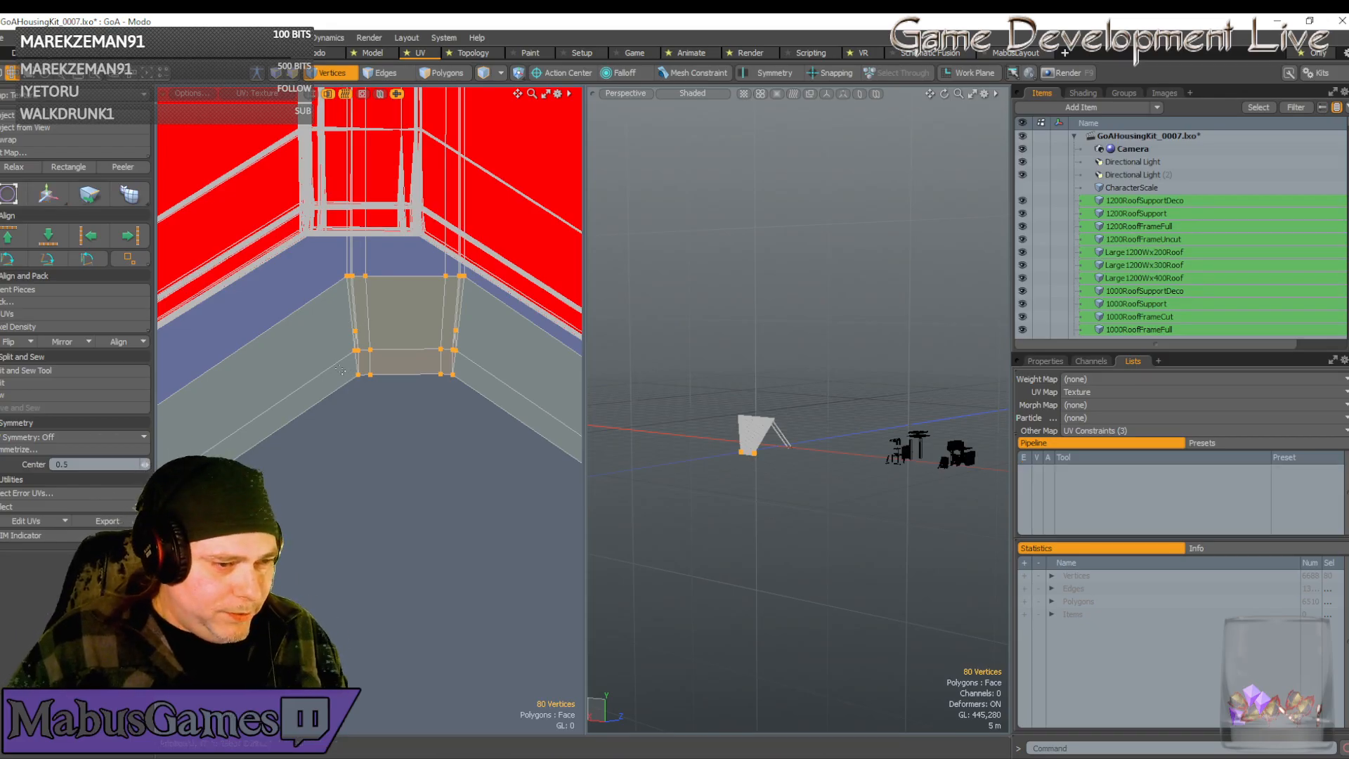
left_click_drag(371, 379, 492, 409)
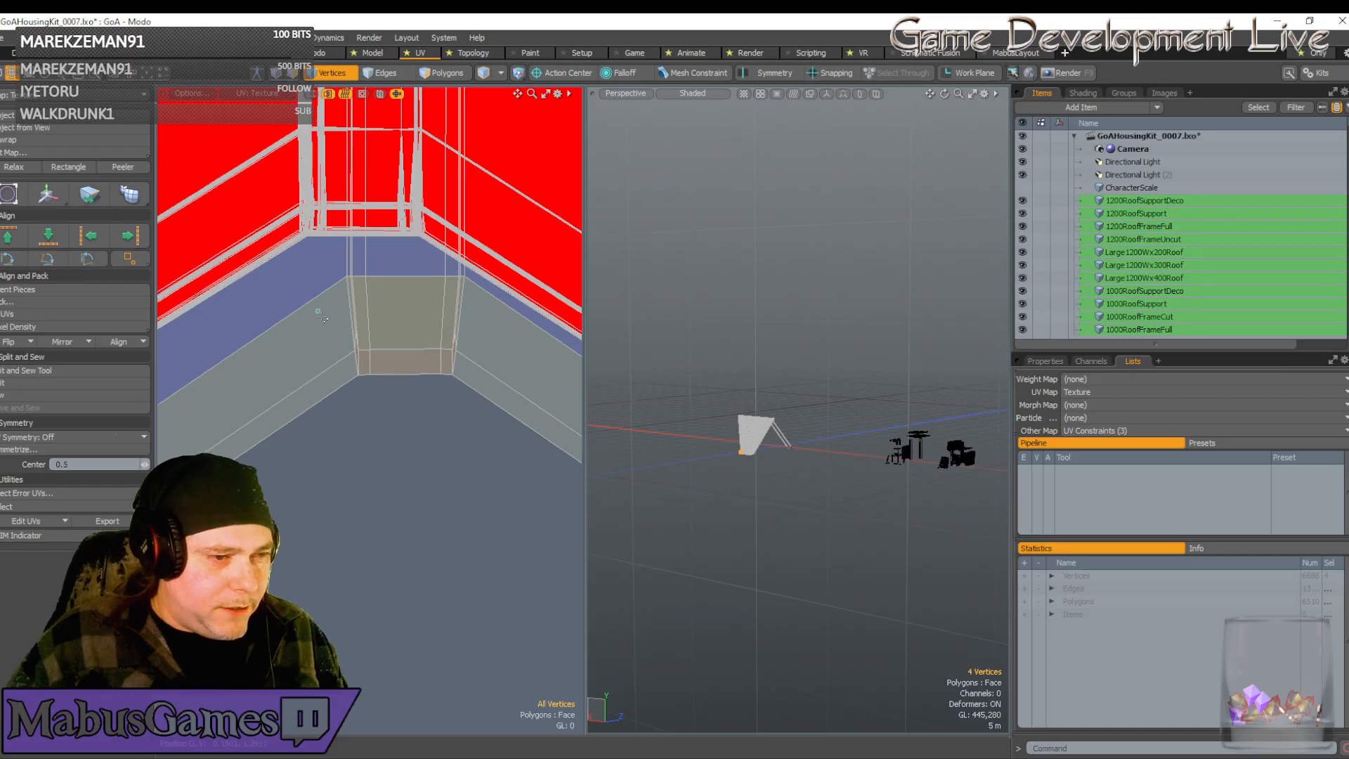
left_click_drag(319, 312, 488, 461)
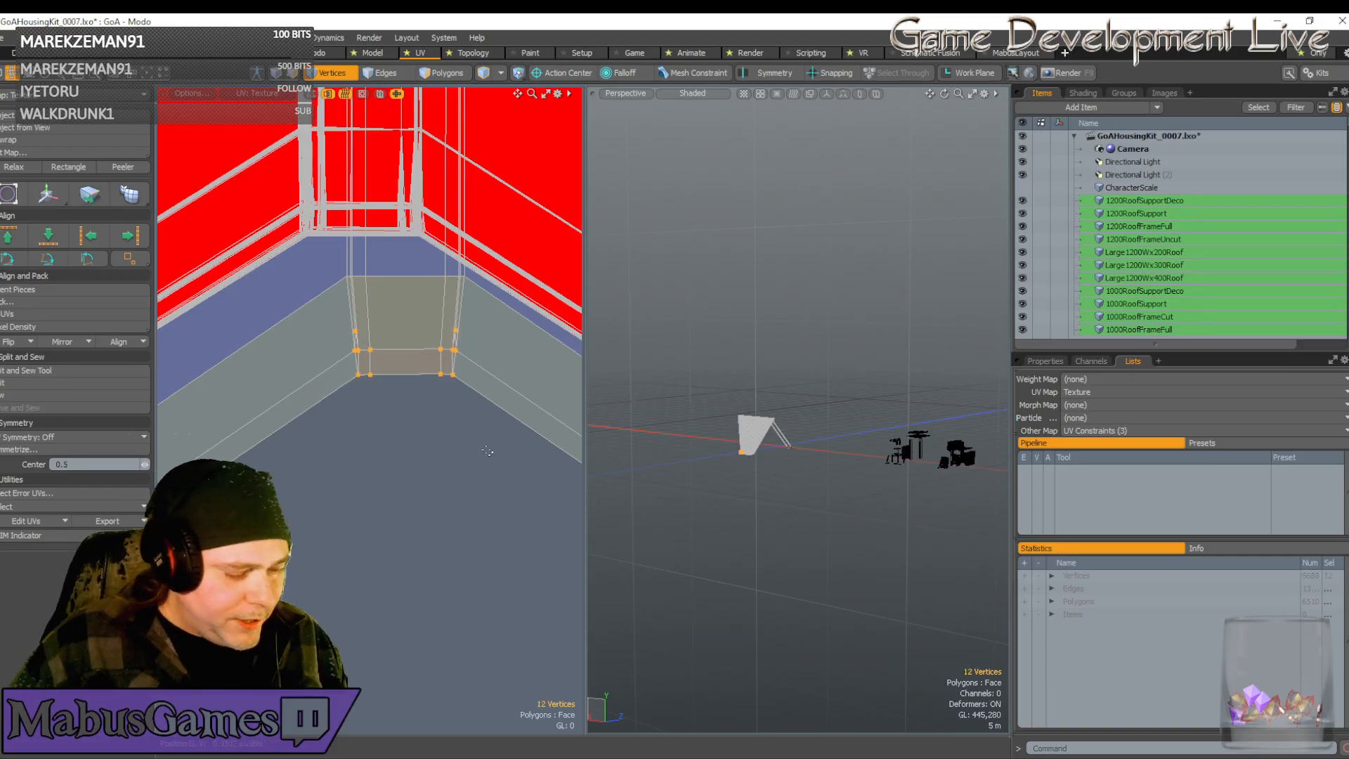
key("r")
left_click_drag(487, 355, 498, 354)
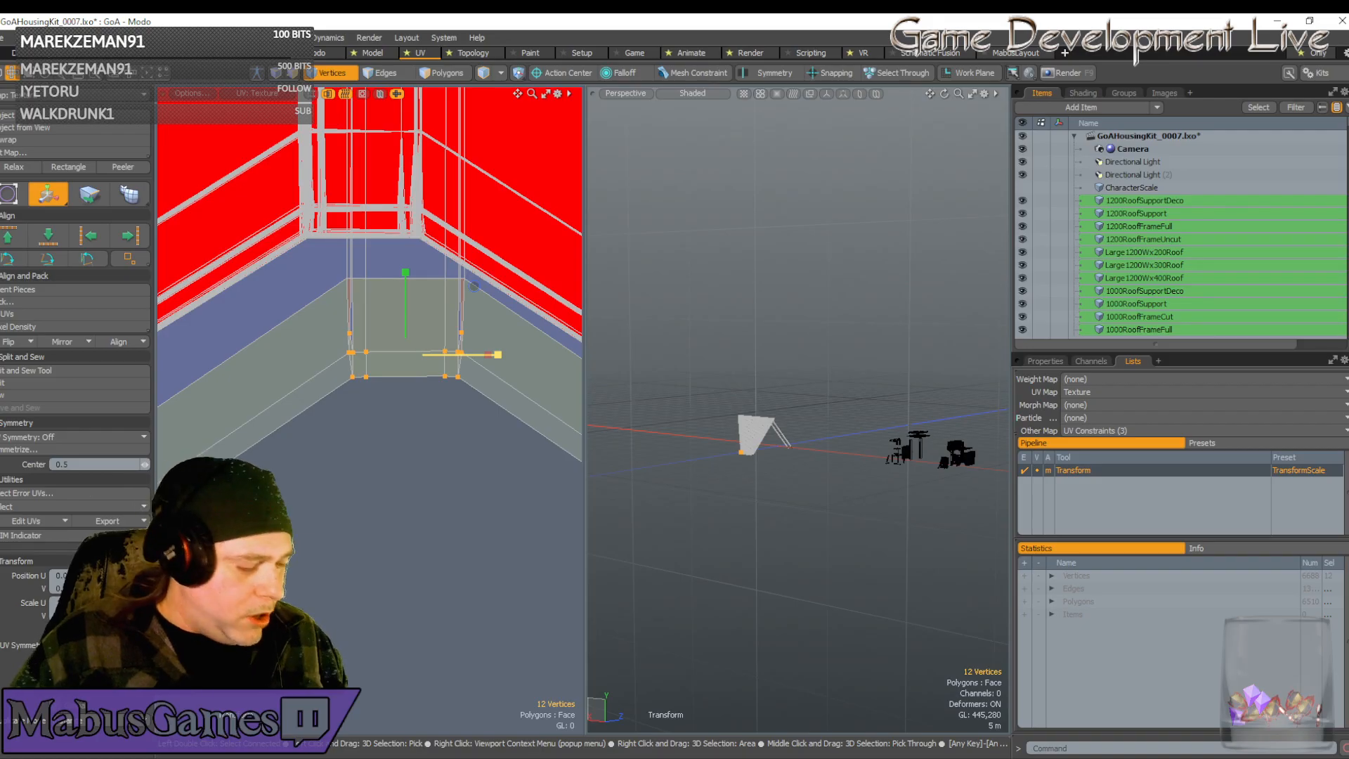
Select a single corner vertex and move it up and left toward the strip end
scroll(428, 332, "up", 2)
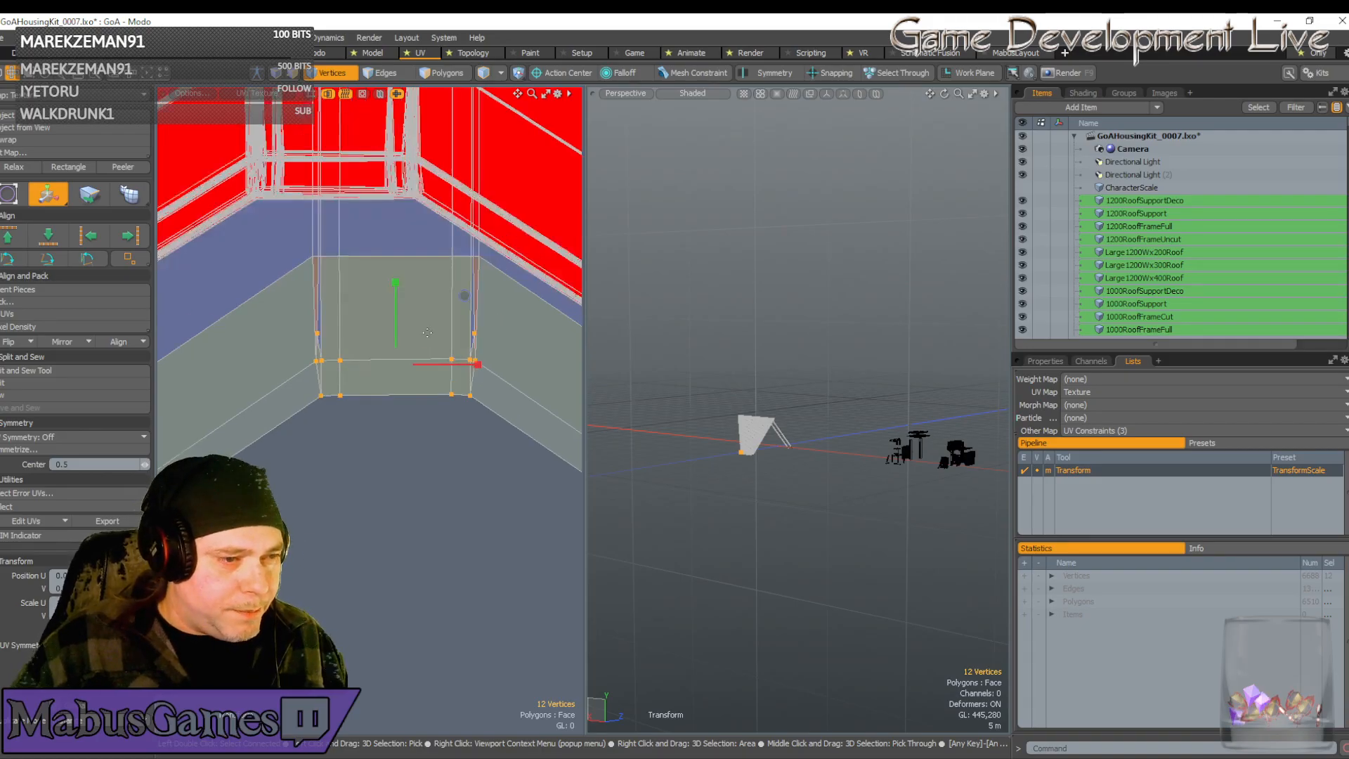
scroll(427, 332, "down", 2)
key("q")
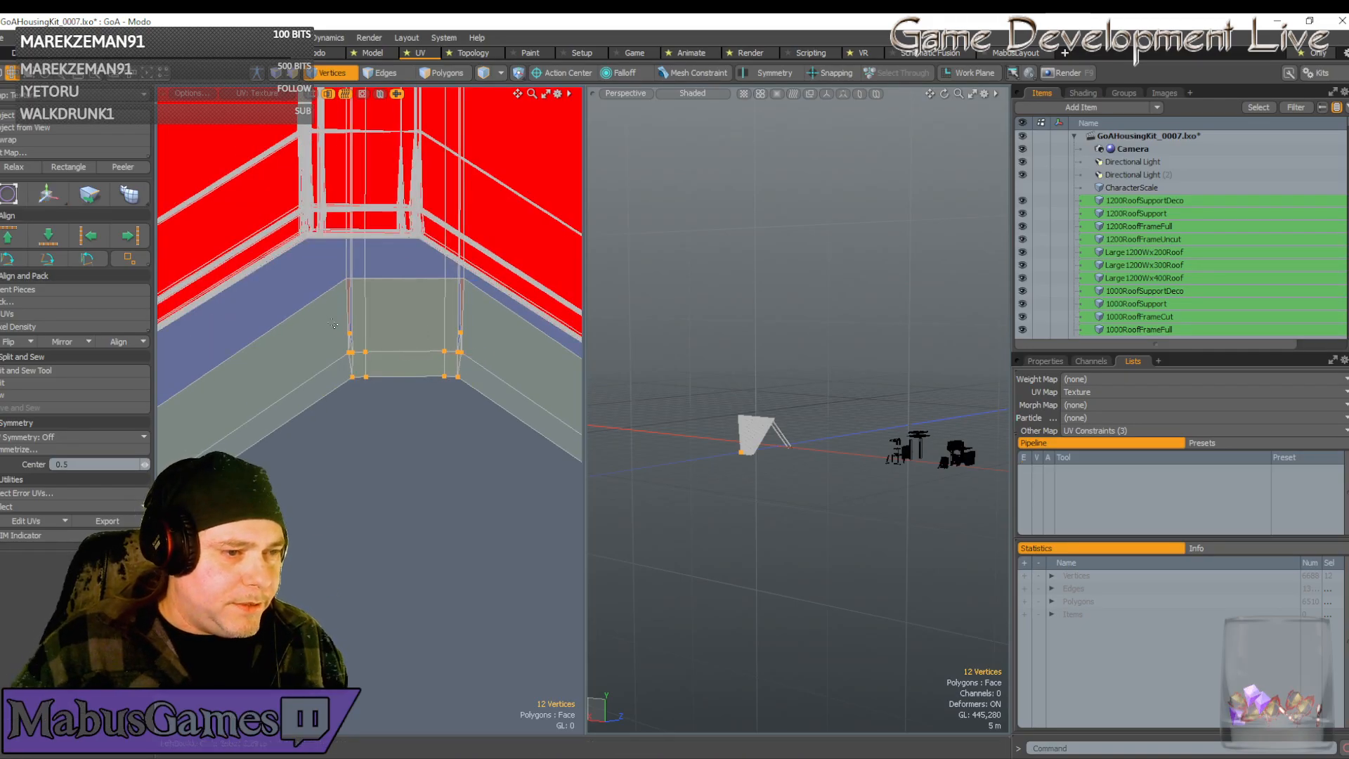
key("3")
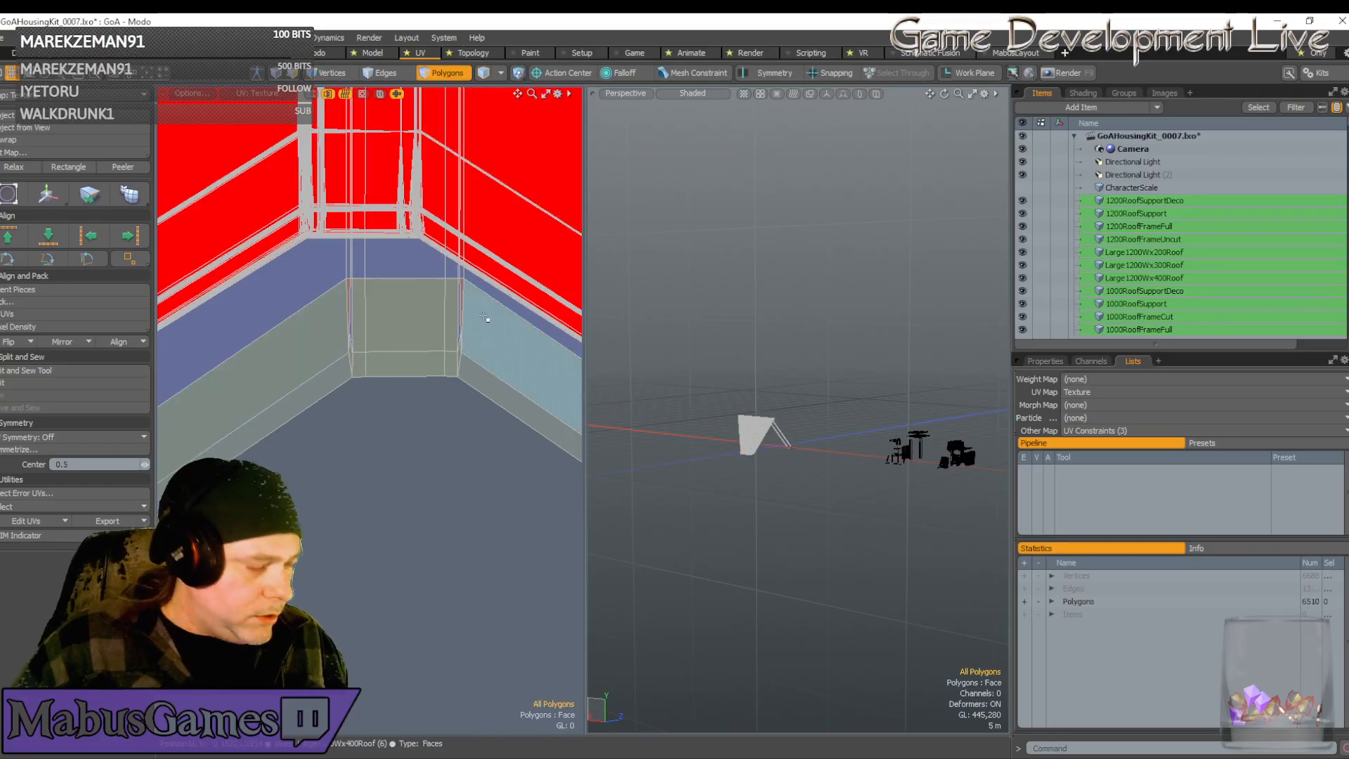
key("1")
left_click_drag(326, 321, 491, 331)
key("r")
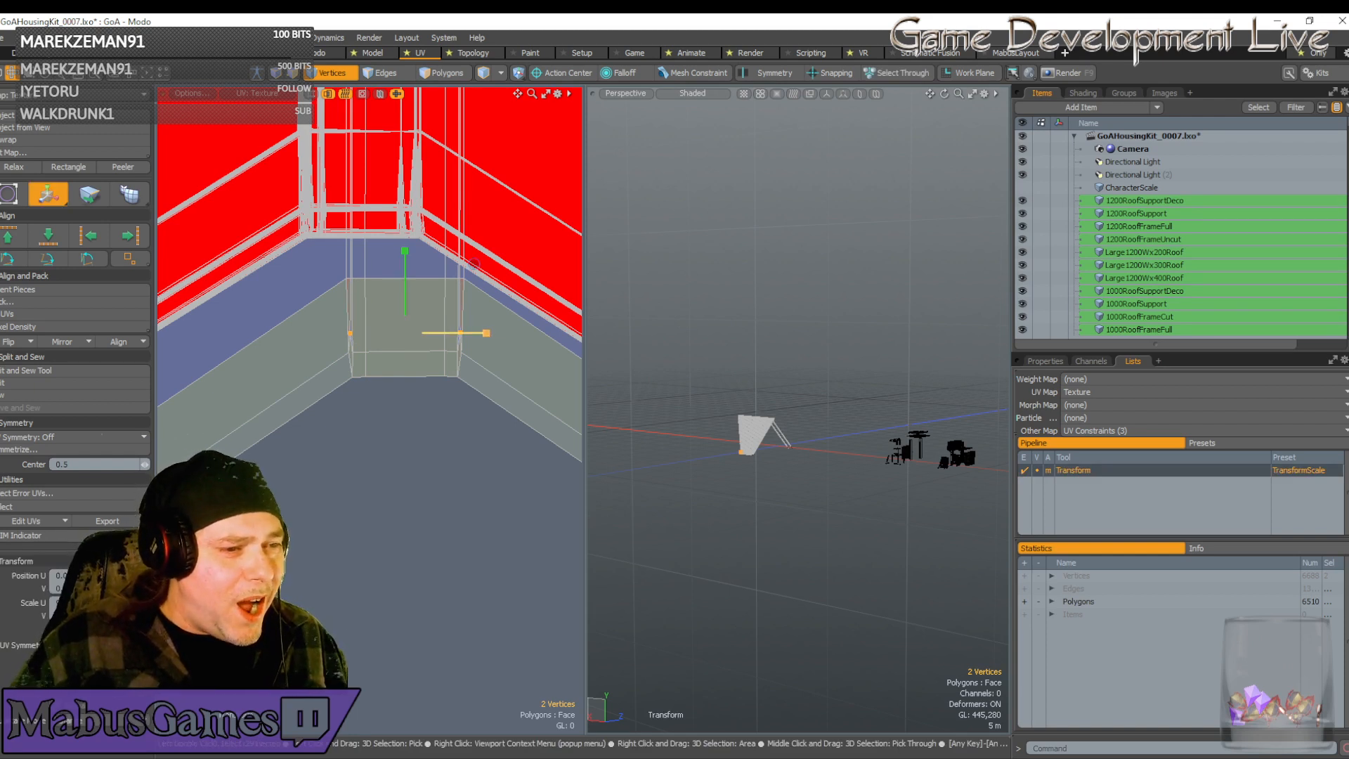
key("w")
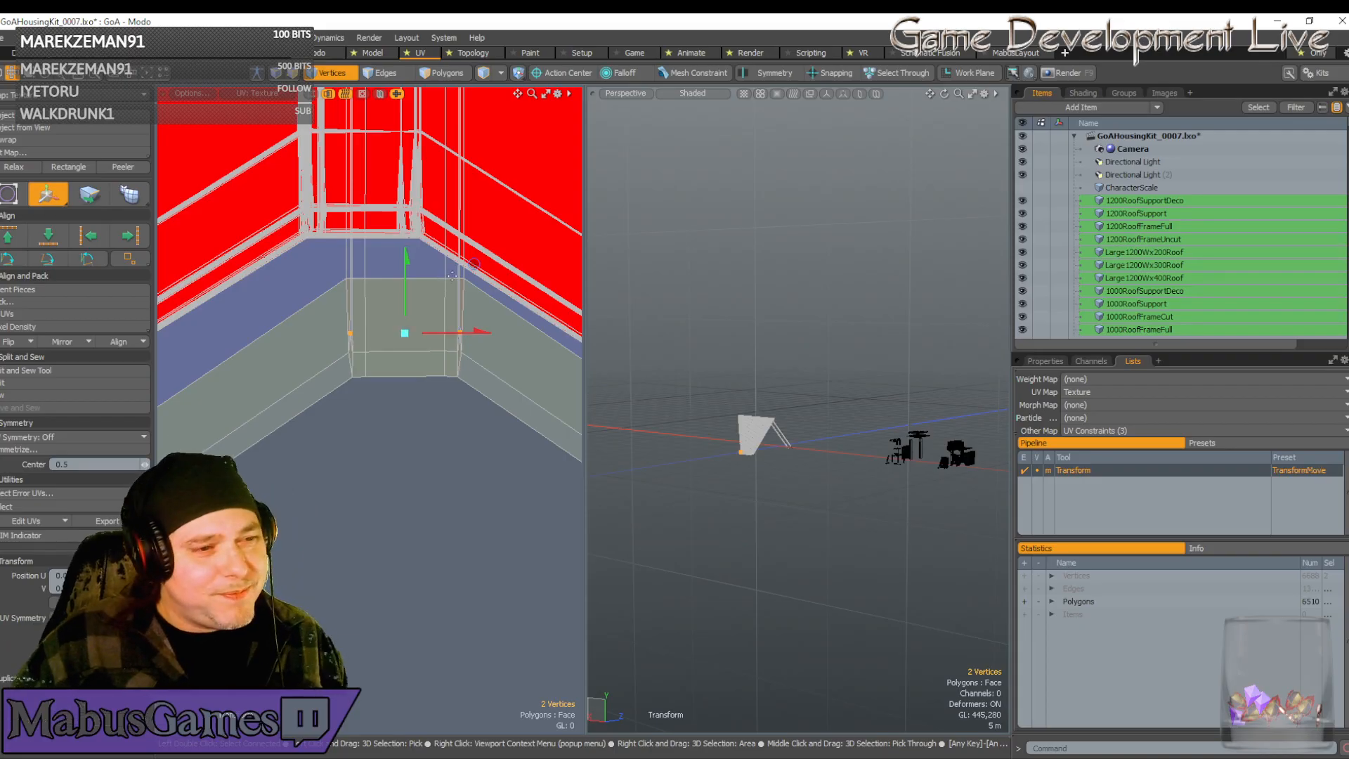
key("space")
left_click(444, 277)
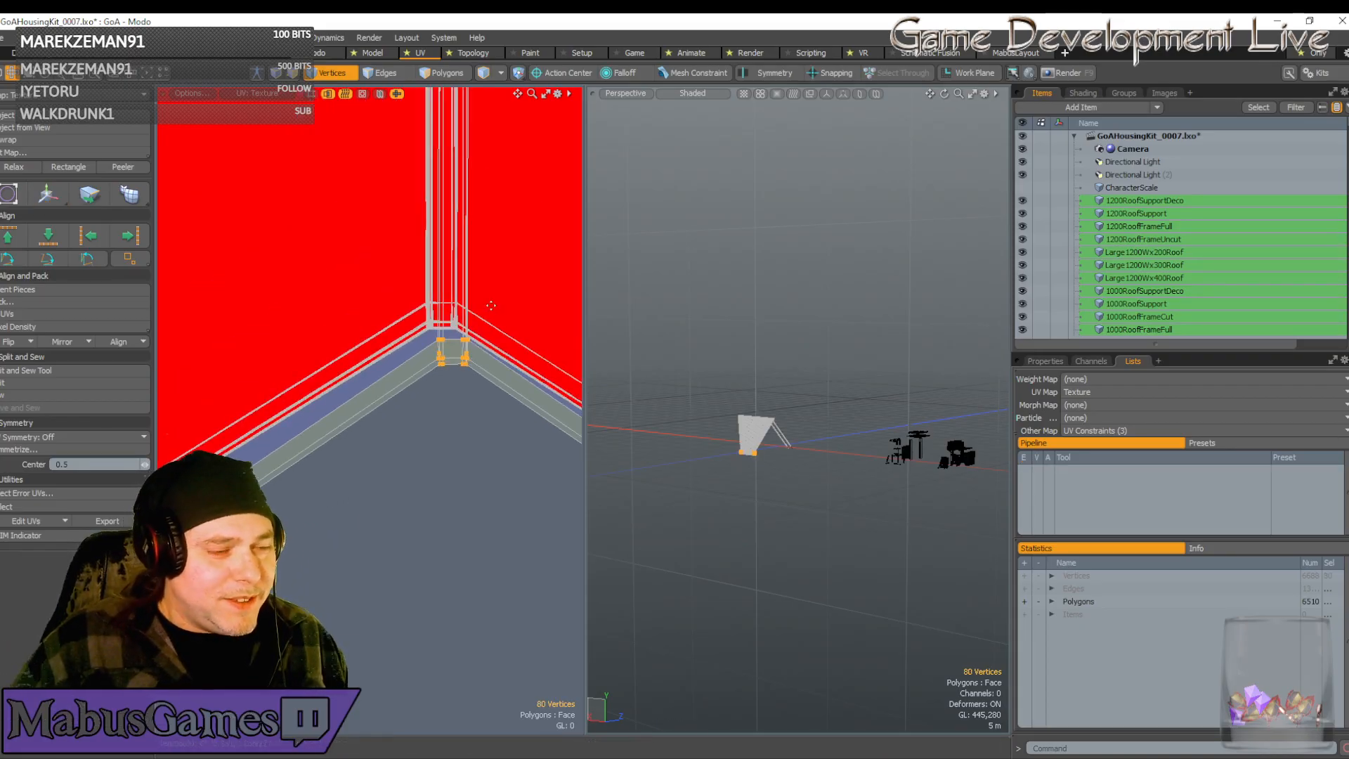
key("w")
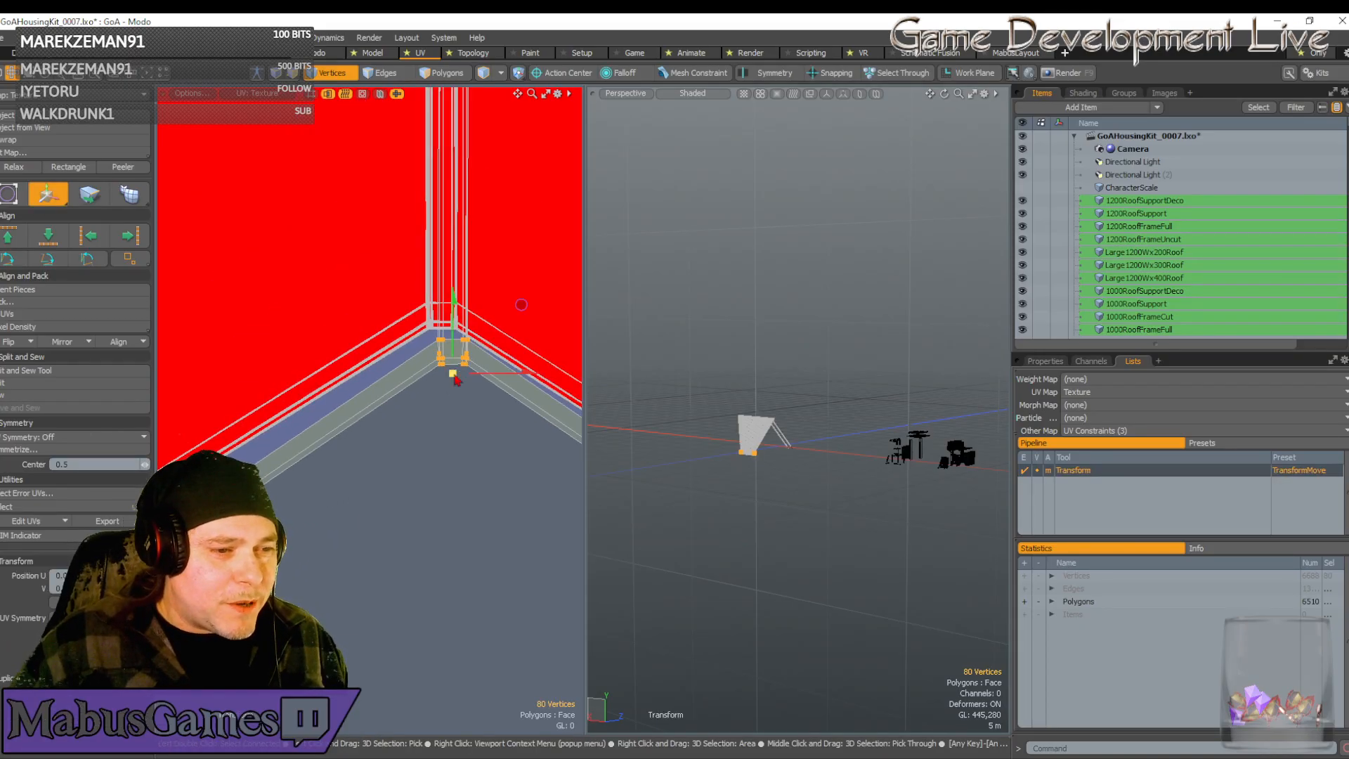
left_click_drag(518, 301, 512, 268)
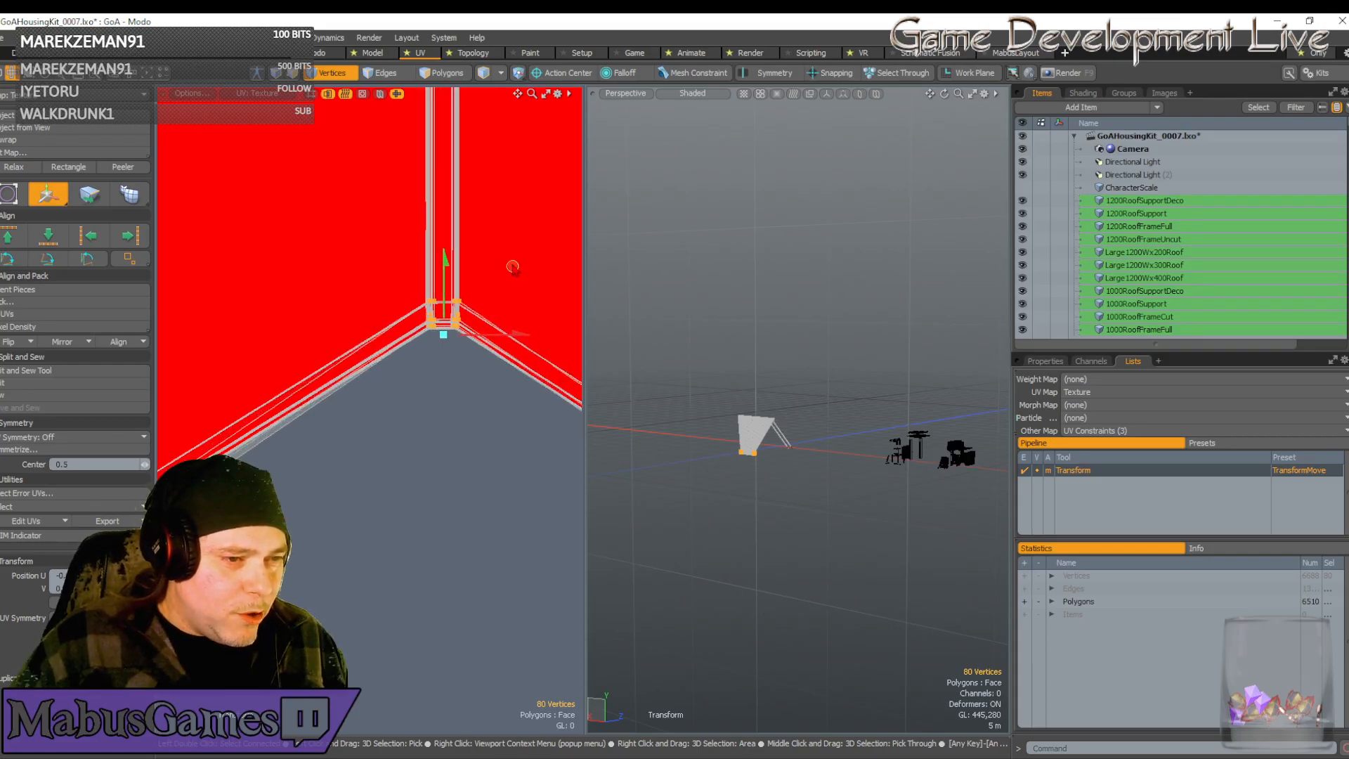
Nudge the selected vertices slightly right and down so they sit flush with the strip ends
scroll(458, 302, "up", 8)
scroll(527, 294, "down", 2)
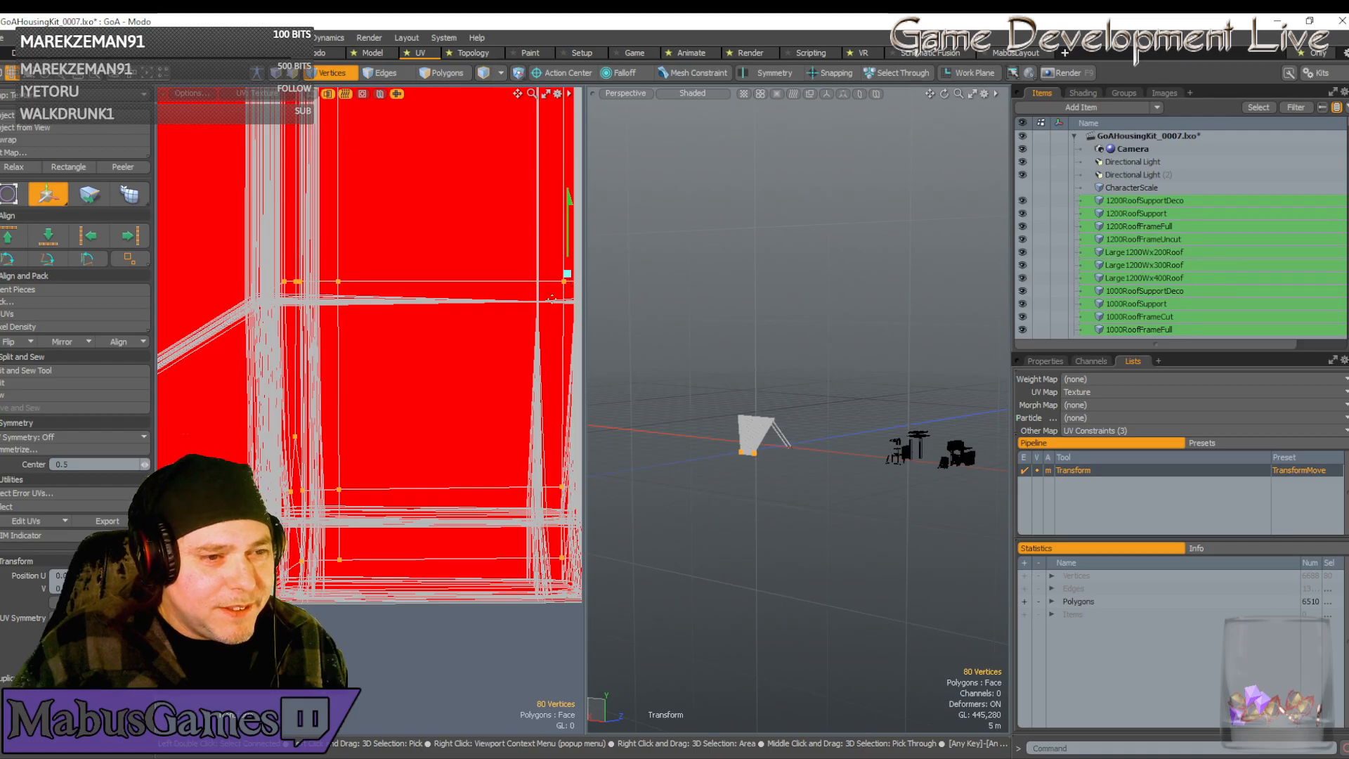
scroll(568, 275, "up", 3)
left_click_drag(521, 318, 523, 319)
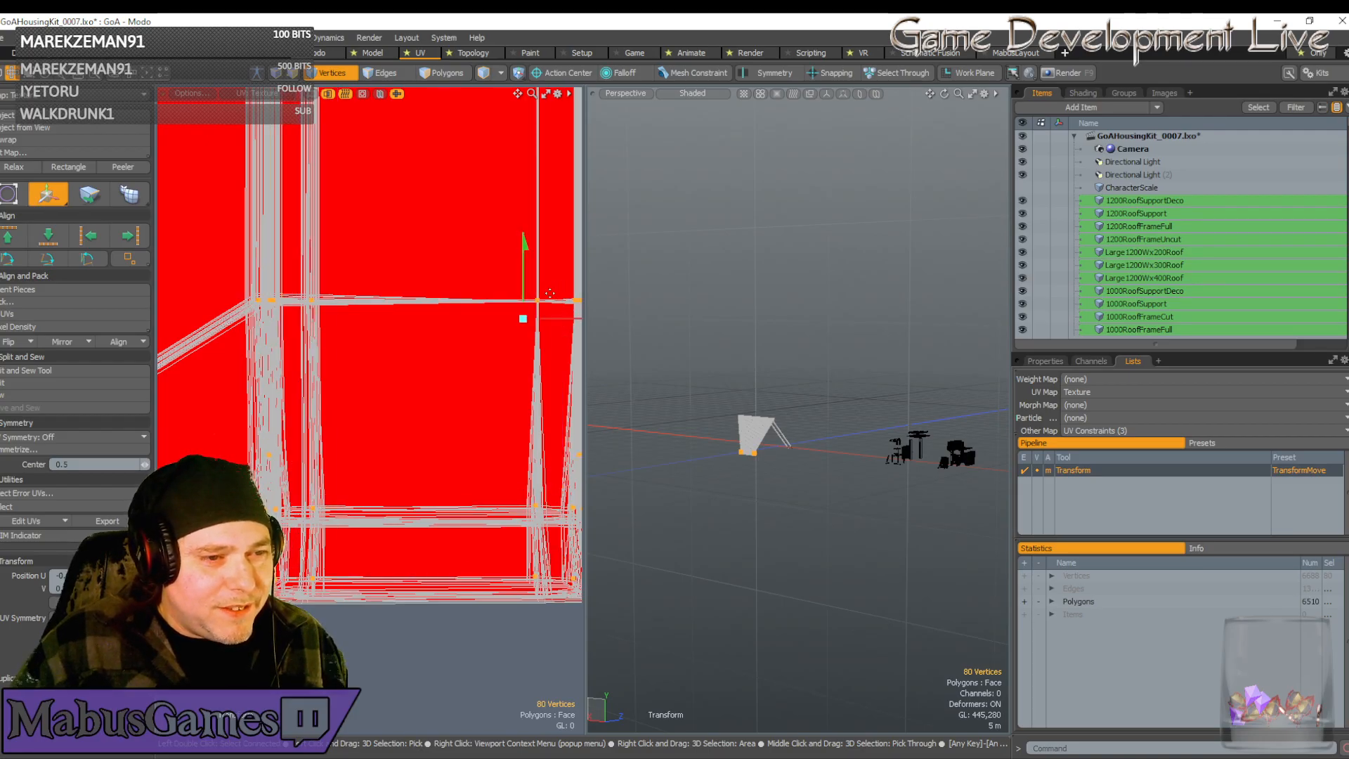
scroll(549, 293, "up", 3)
scroll(531, 315, "up", 2)
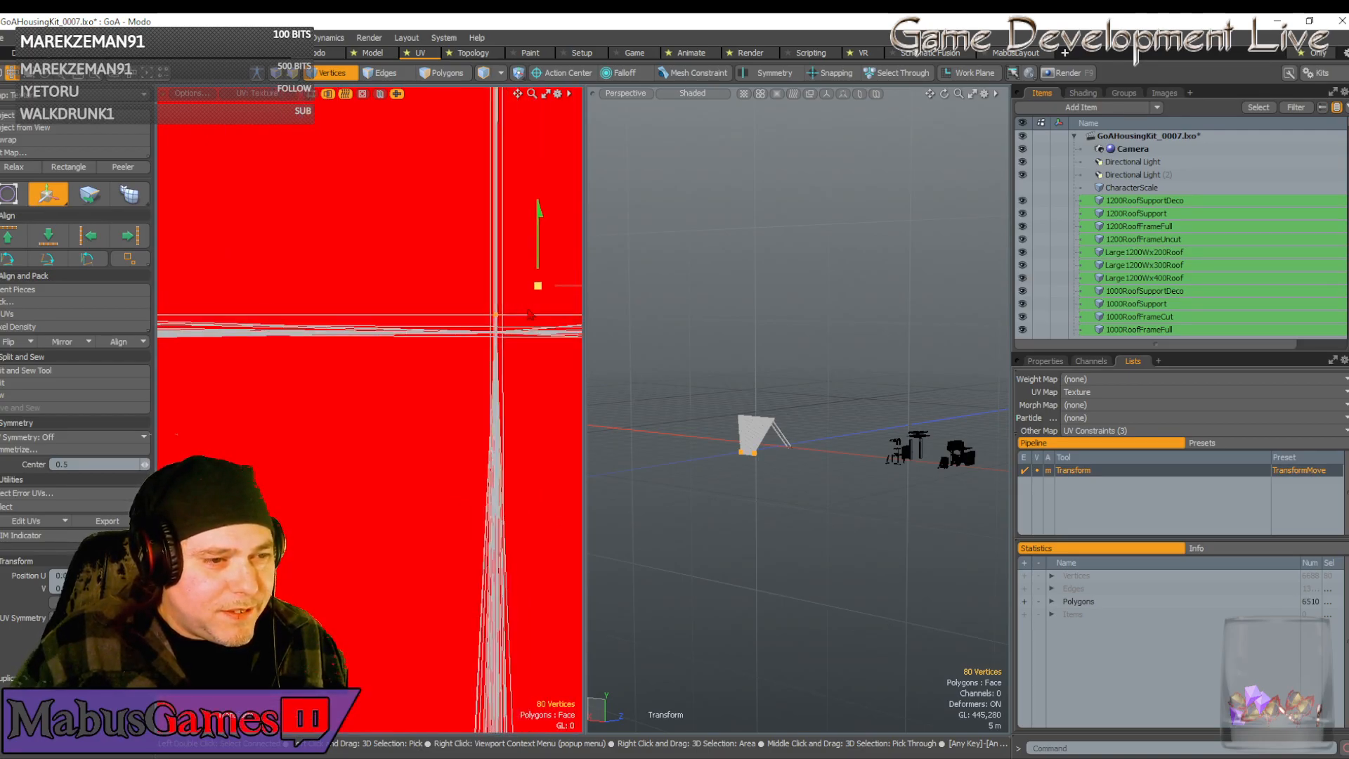
left_click_drag(531, 315, 531, 331)
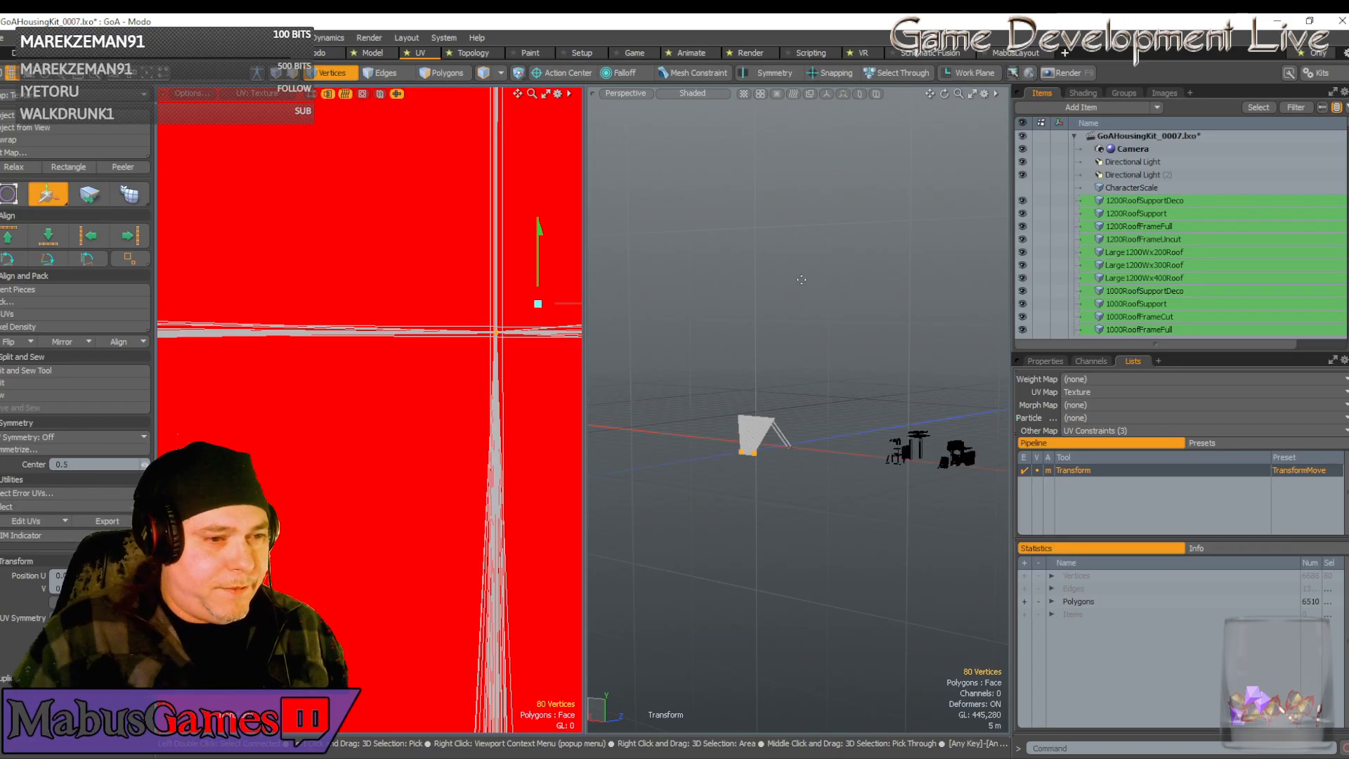
Recentre the transform handle and bring the shells' lower tip into view
left_click(505, 326)
scroll(504, 326, "down", 10)
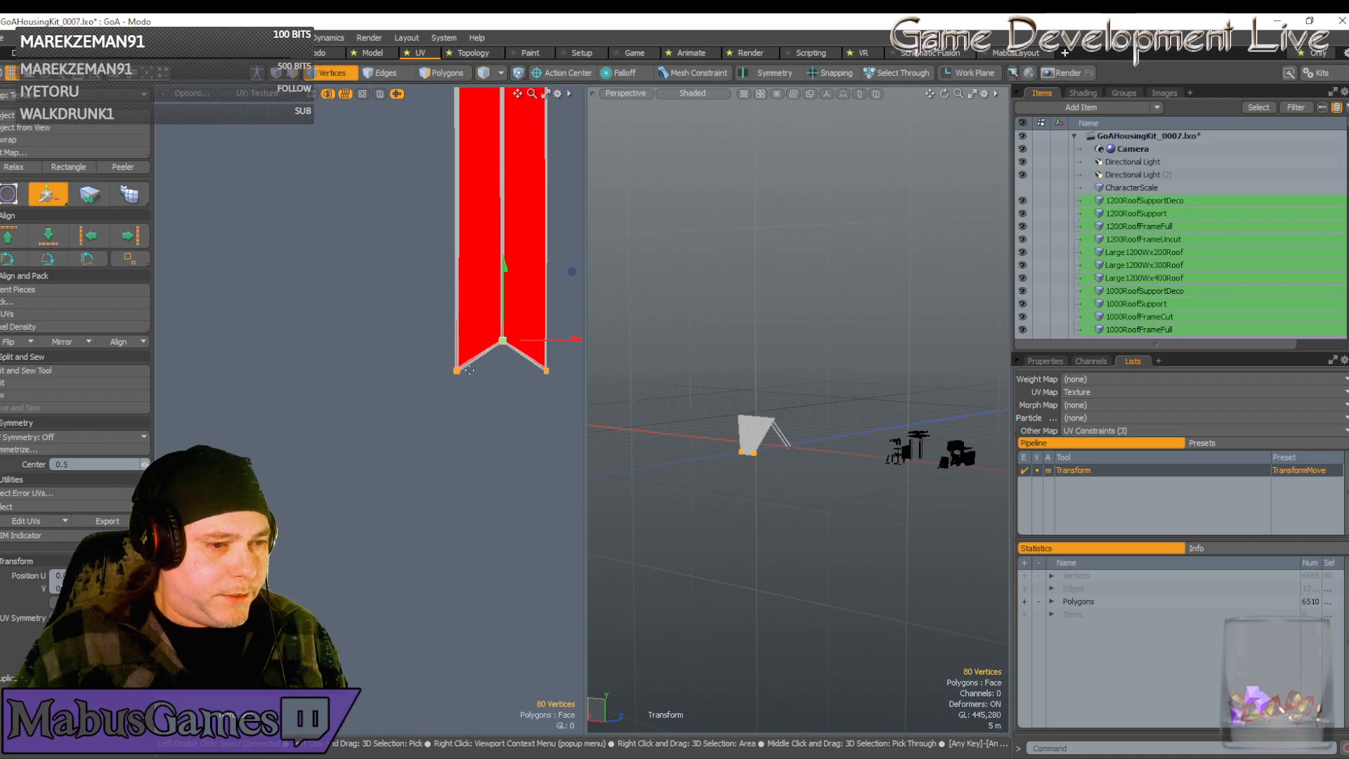
scroll(482, 339, "up", 10)
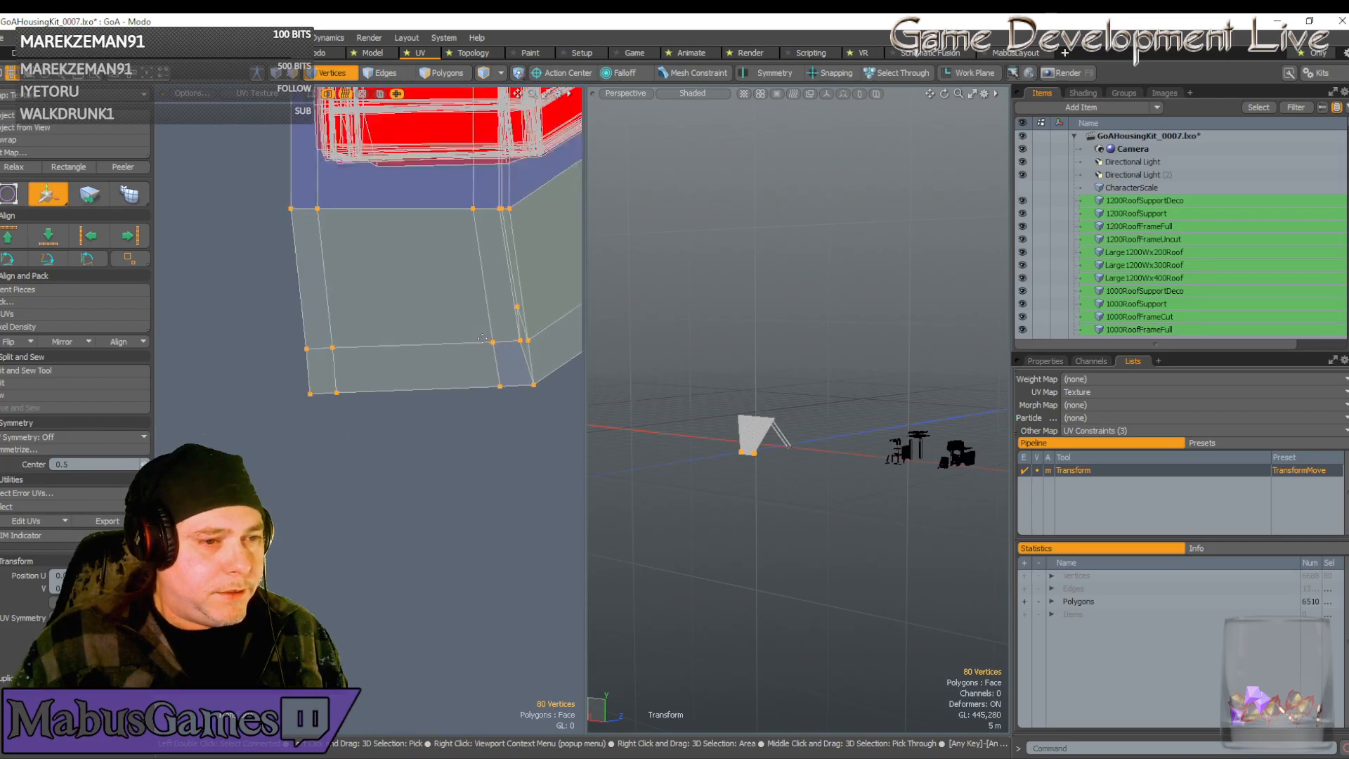
scroll(482, 339, "down", 8)
scroll(482, 339, "up", 6)
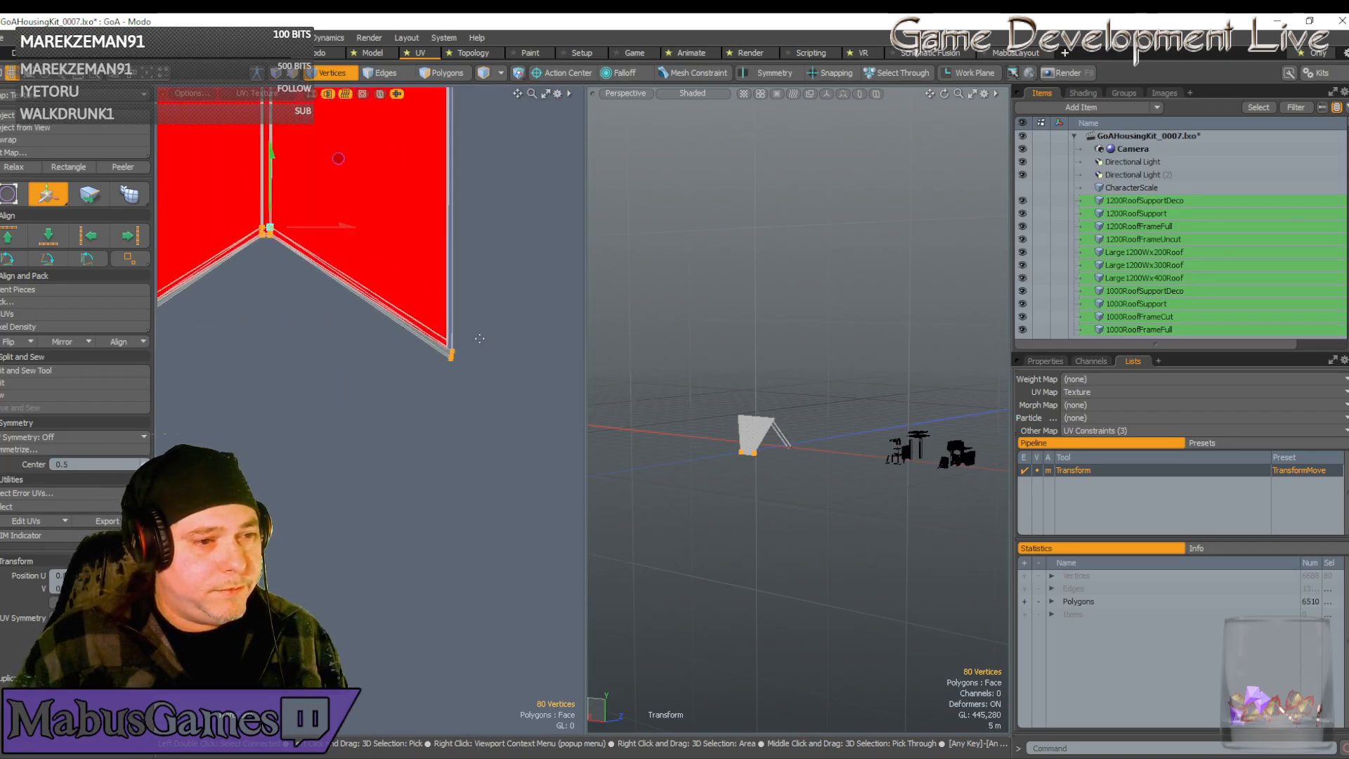
scroll(405, 359, "down", 6)
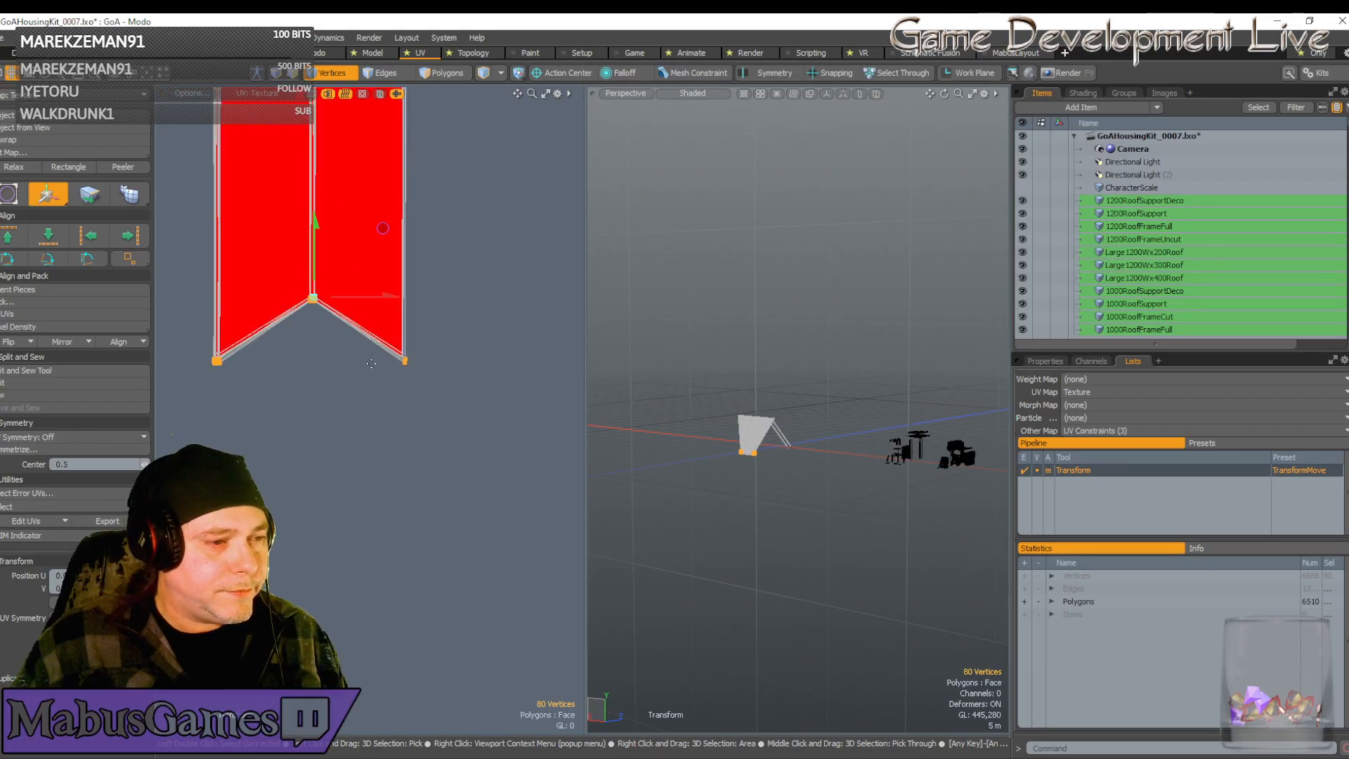
left_click_drag(383, 228, 483, 243, "alt")
scroll(409, 346, "up", 6)
scroll(442, 315, "up", 7)
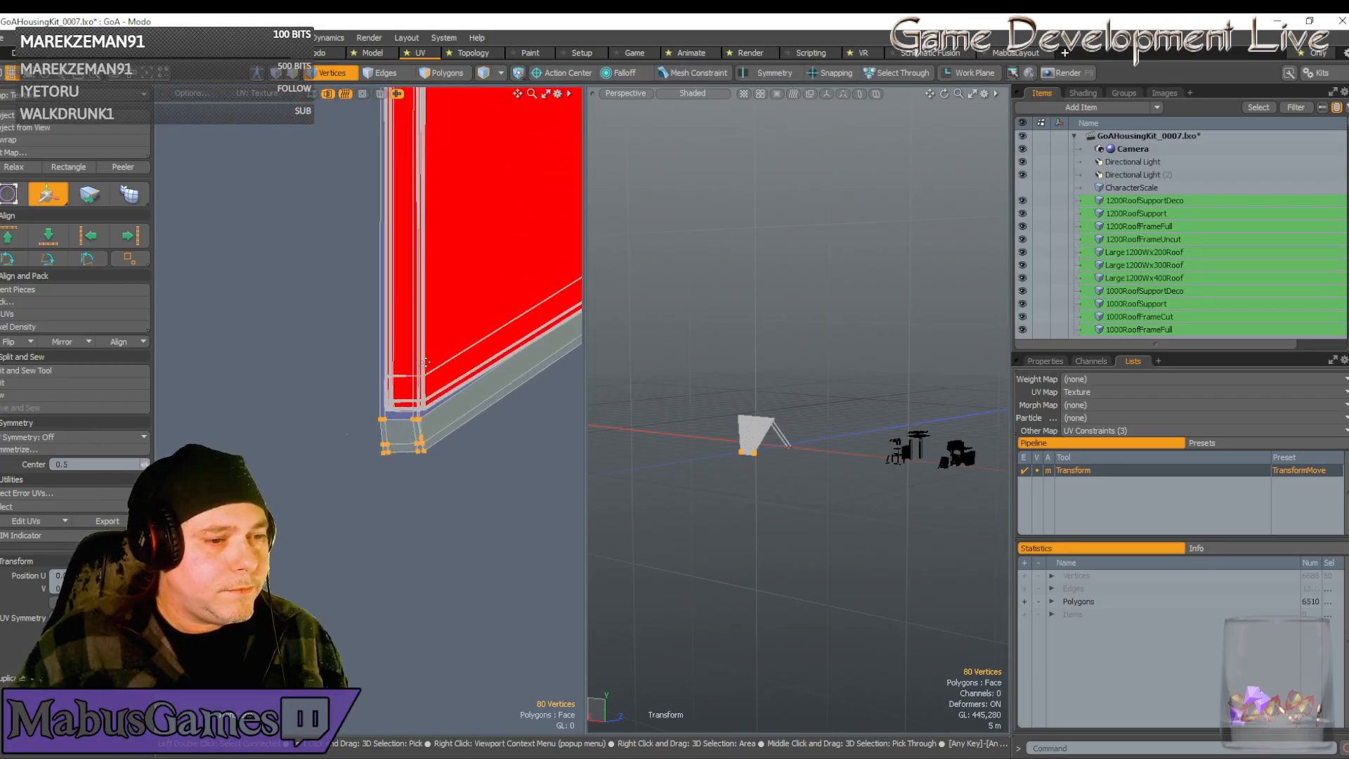
Select the ten lower corner vertices and shift them slightly left to line up
key("space")
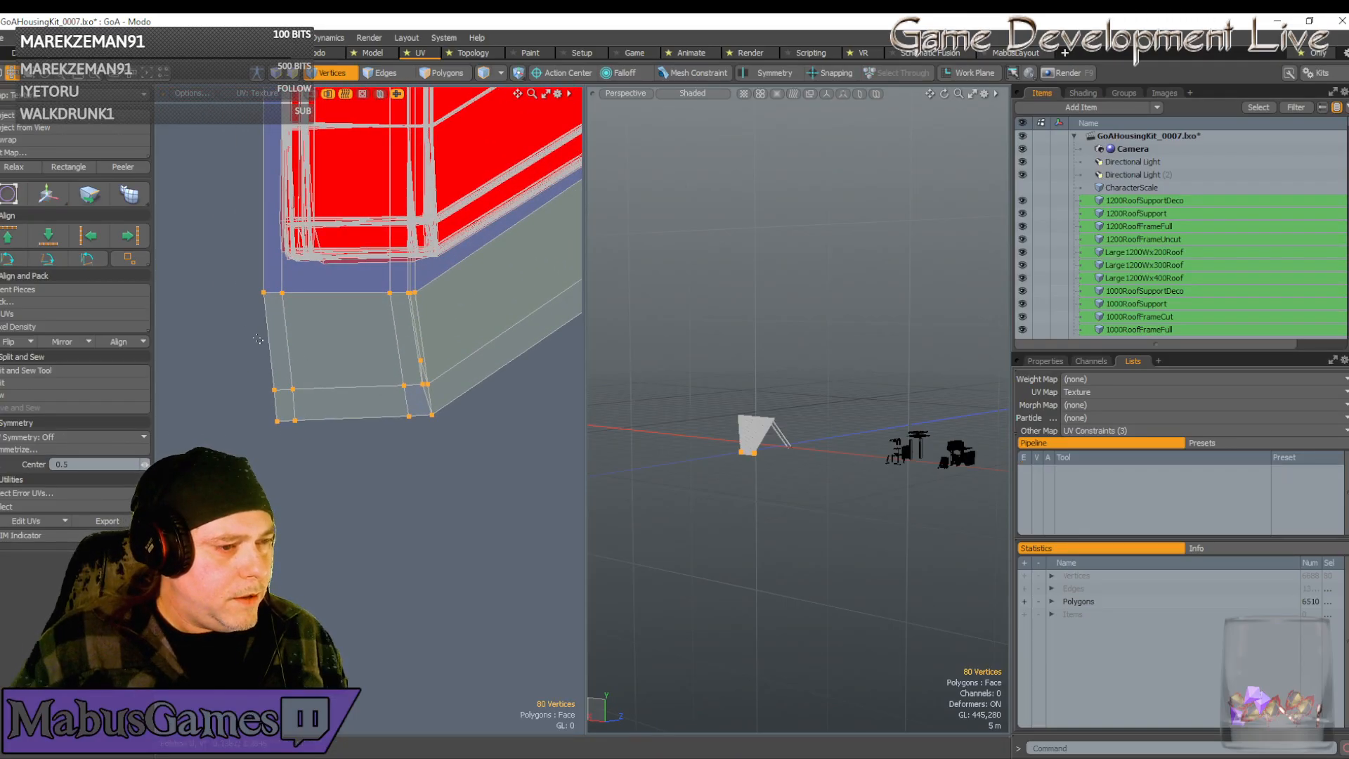
left_click_drag(247, 326, 473, 511)
key("w")
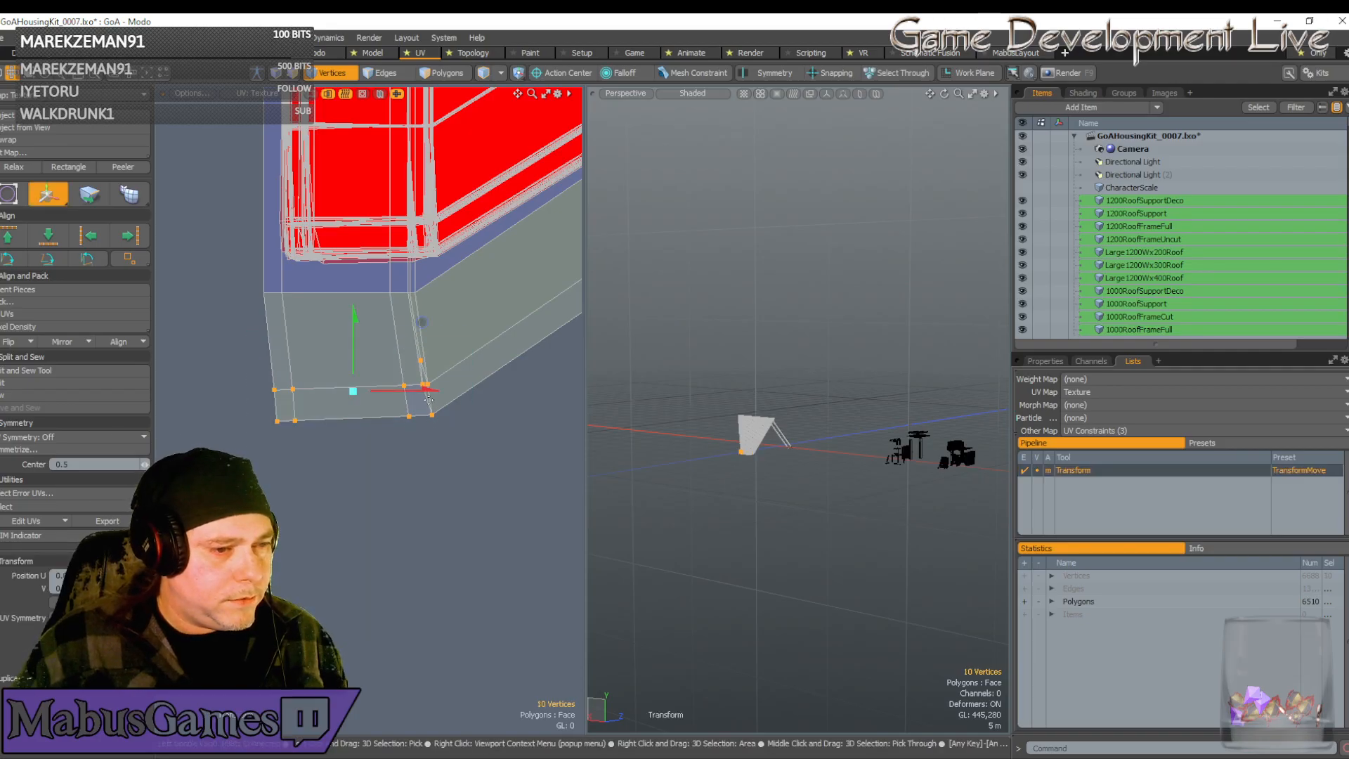
left_click_drag(424, 389, 415, 389)
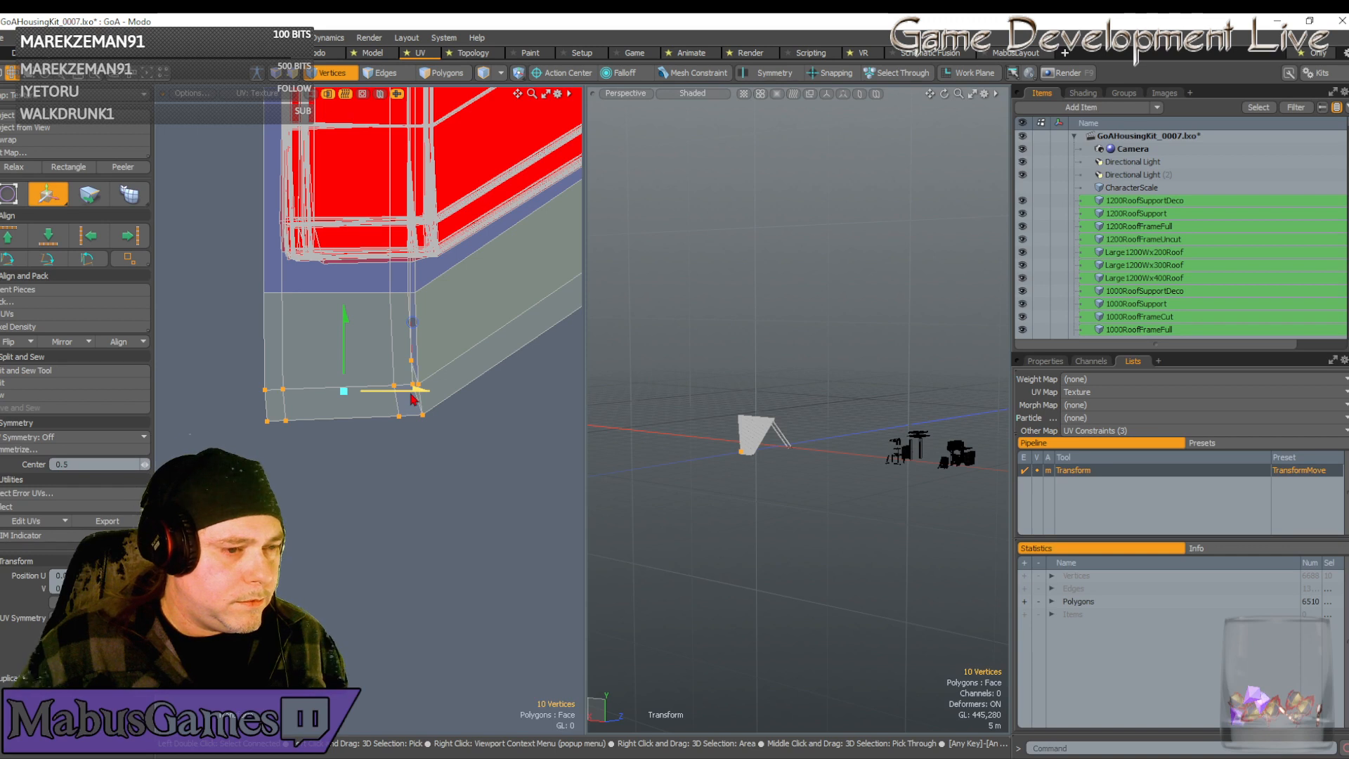
Rotate the bottom strip about one degree so it sits level, keeping the selection
key("e")
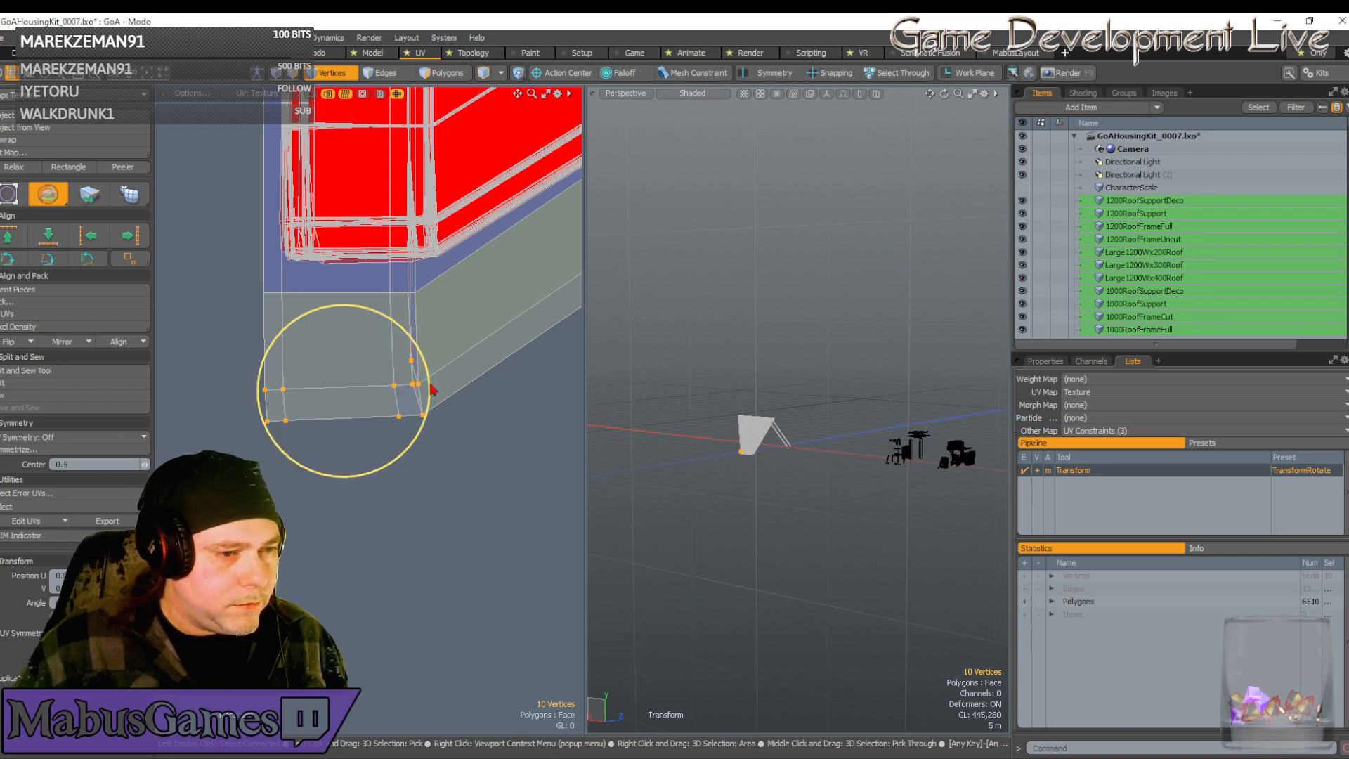
left_click_drag(424, 385, 425, 386)
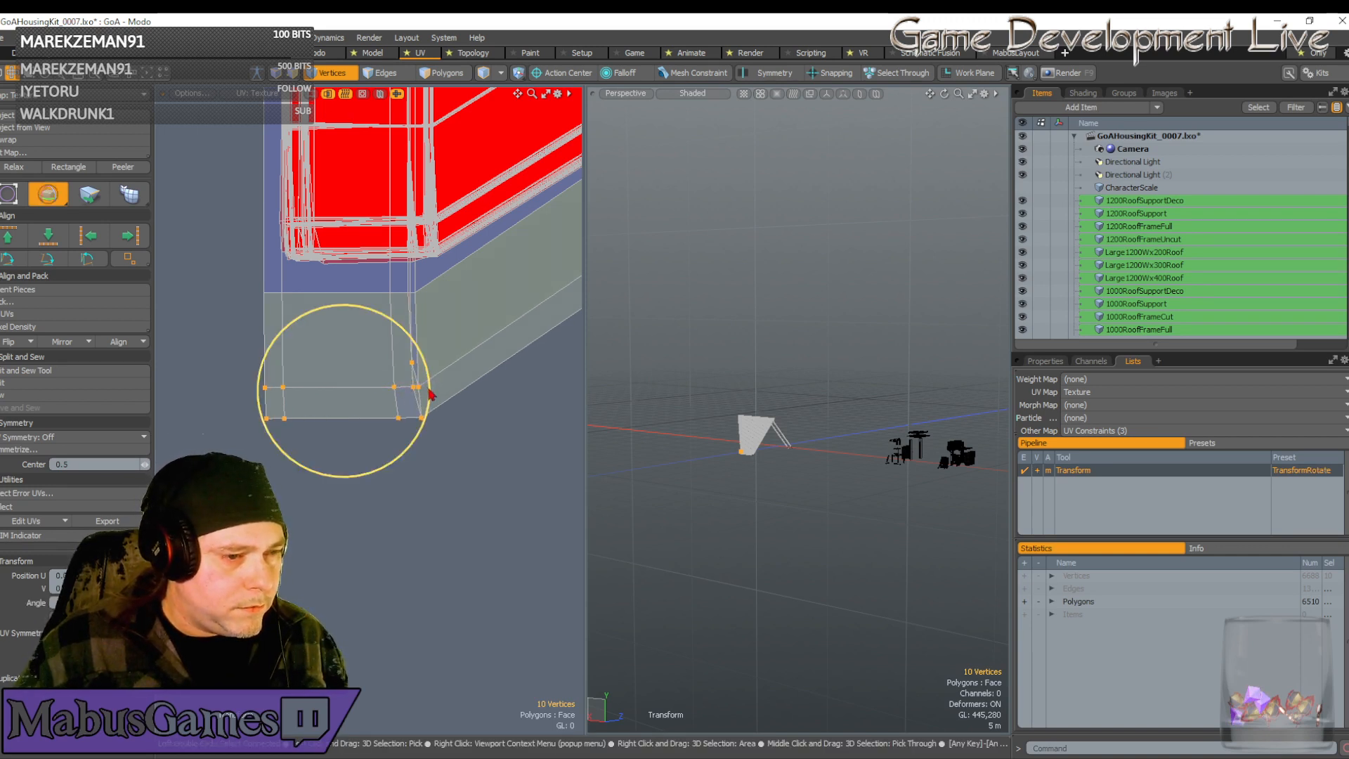
key("w")
key("space")
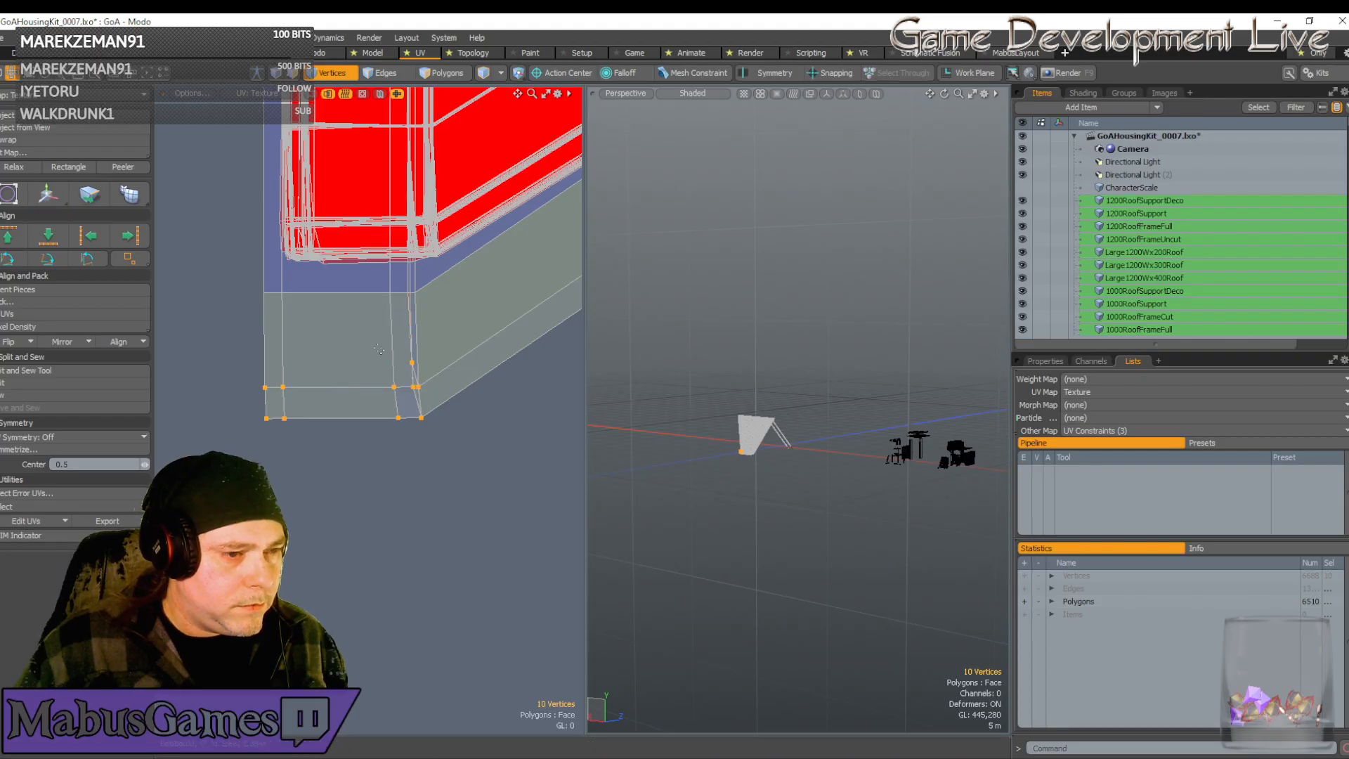
Nudge one strip corner vertex right and shift the two bottom vertices slightly left
left_click(413, 362)
key("w")
scroll(413, 362, "up", 2)
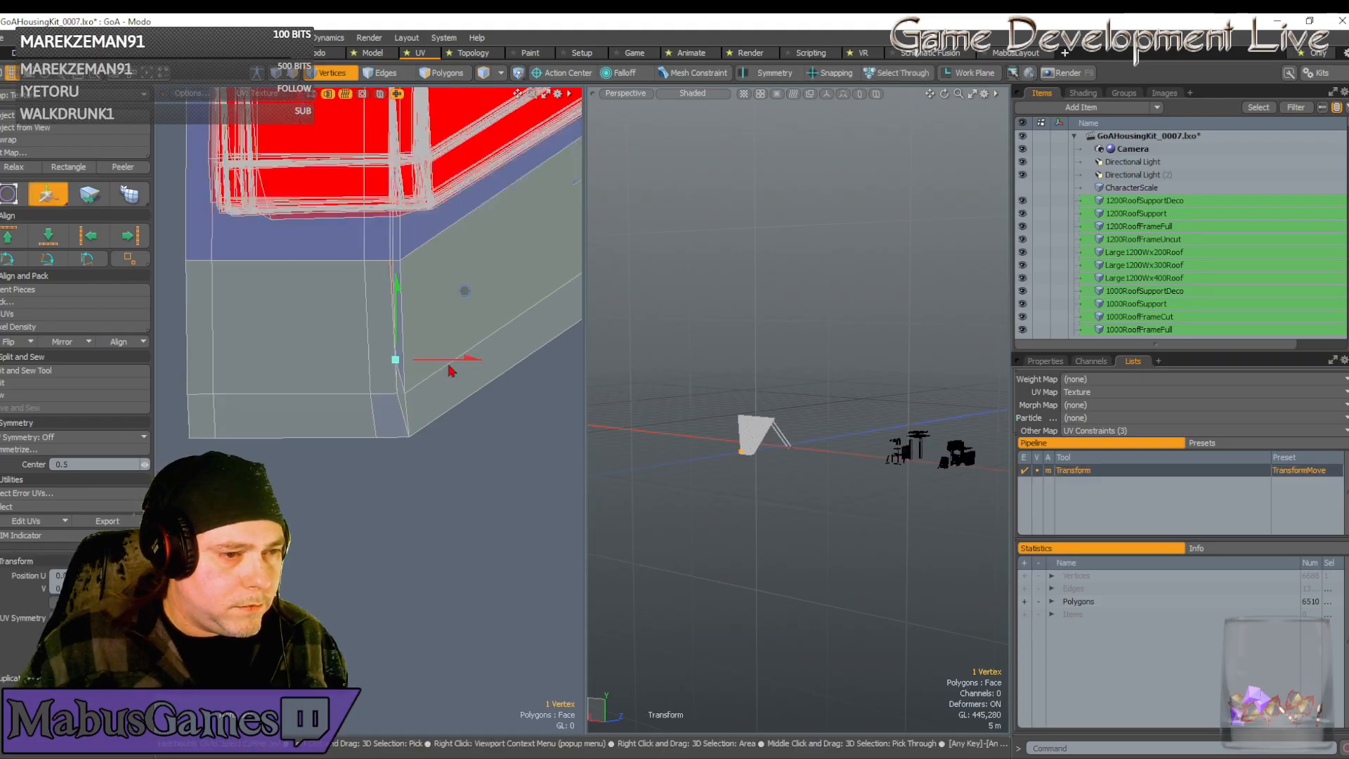
left_click_drag(464, 290, 468, 290)
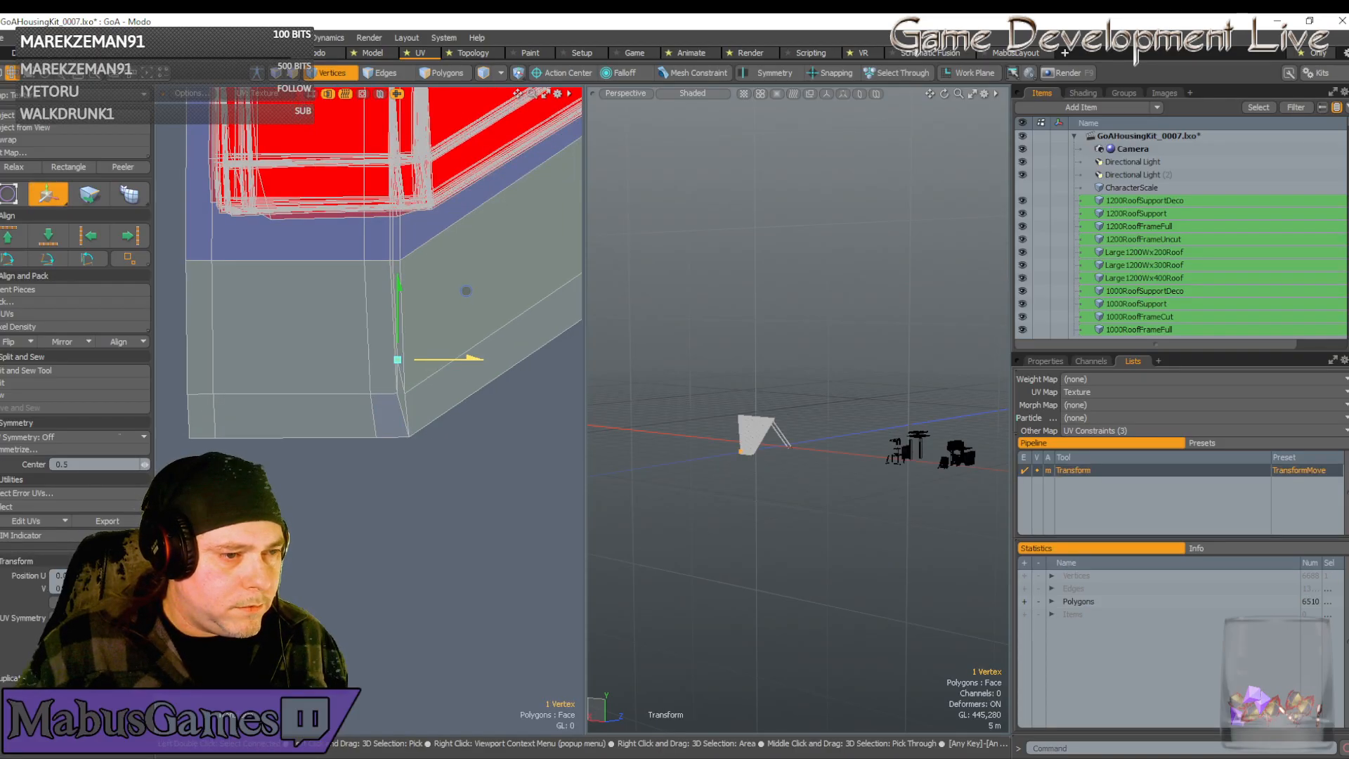
key("space")
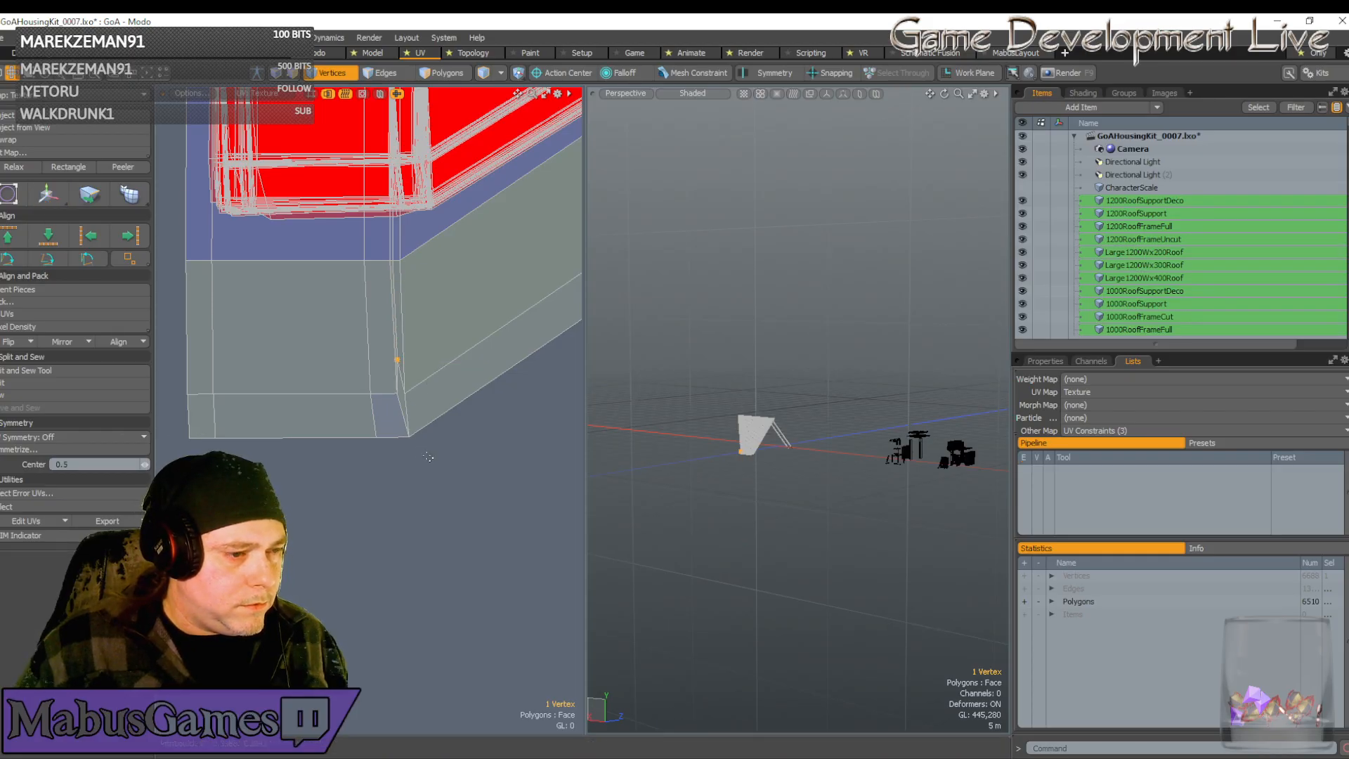
right_click_drag(428, 457, 334, 431)
key("w")
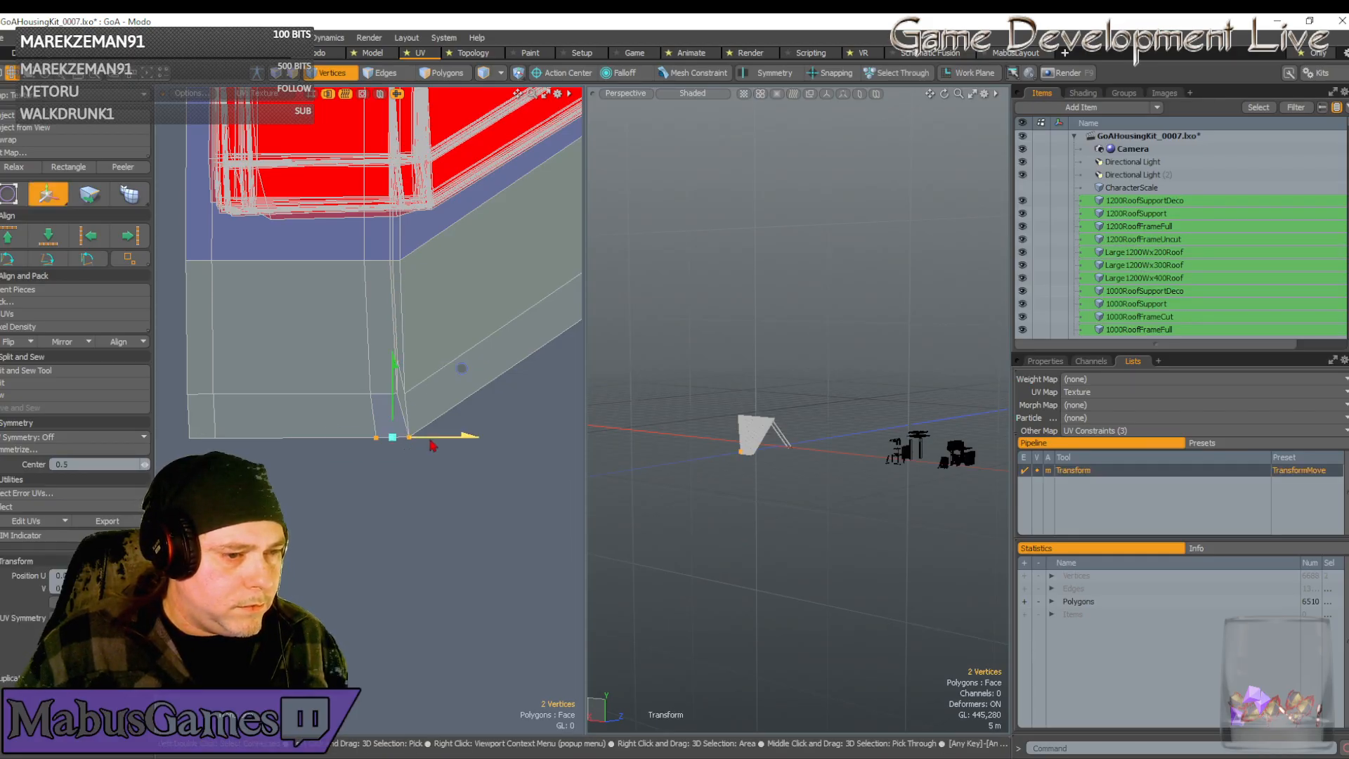
left_click_drag(461, 368, 457, 368)
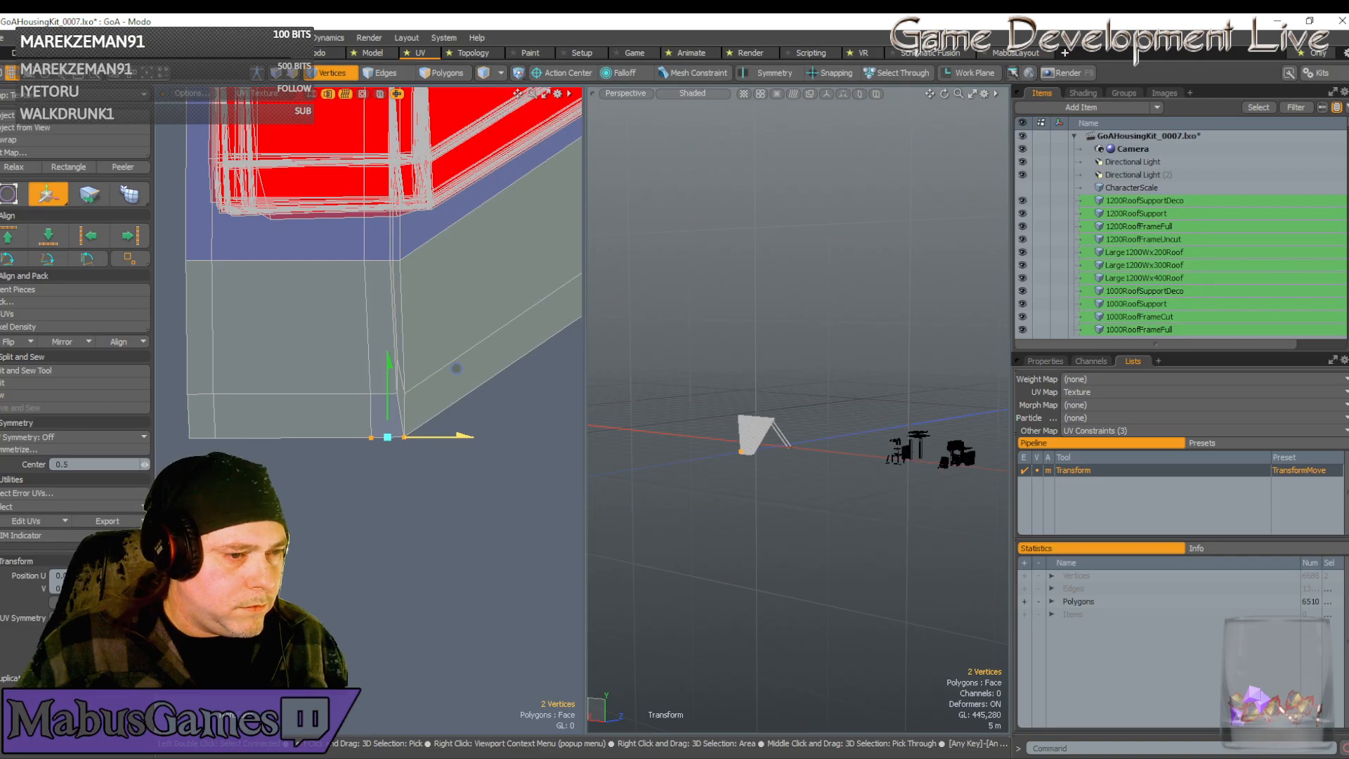
key("space")
Shift another pair of strip-end vertices left into line, then check the remaining corner and bottom-left vertices
right_click_drag(332, 365, 378, 468)
key("w")
left_click_drag(441, 346, 436, 346)
left_click_drag(410, 417, 408, 417)
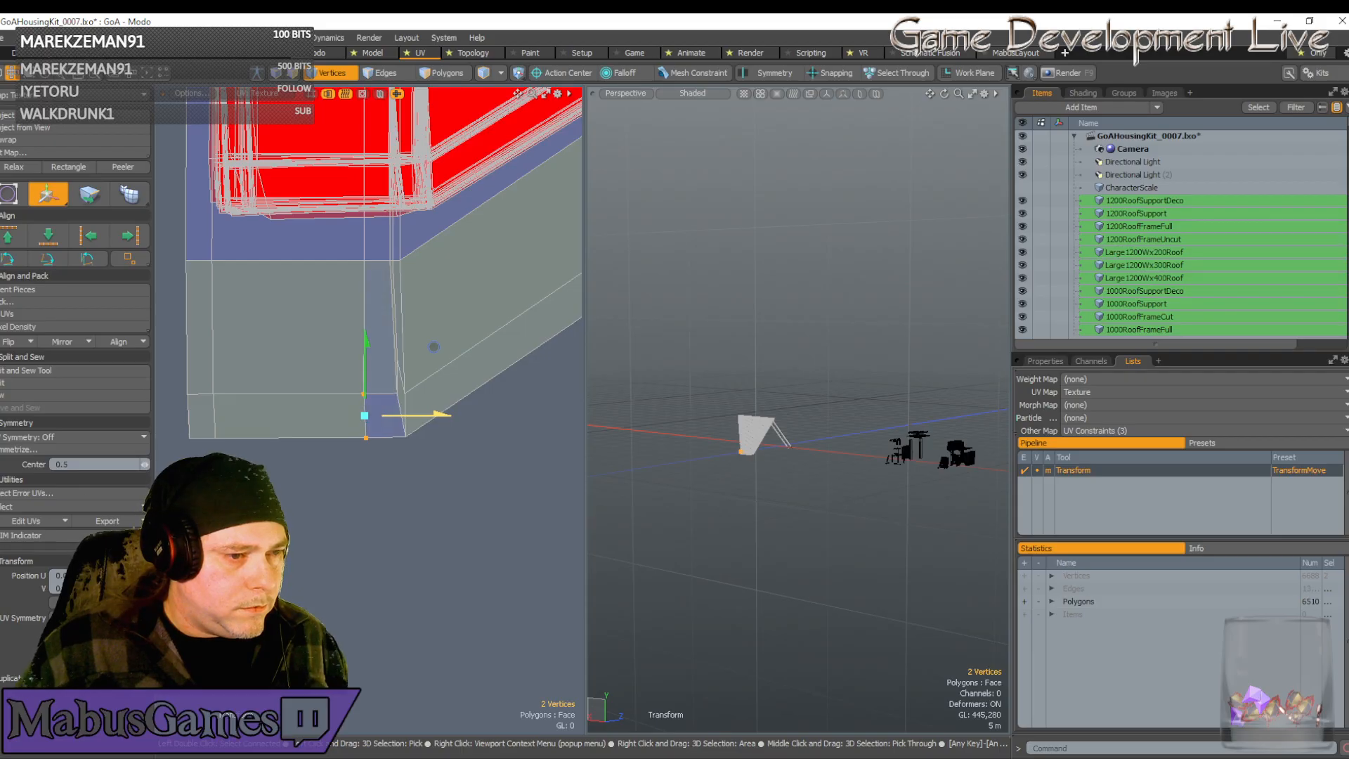
key("space")
right_click_drag(380, 461, 352, 425)
key("w")
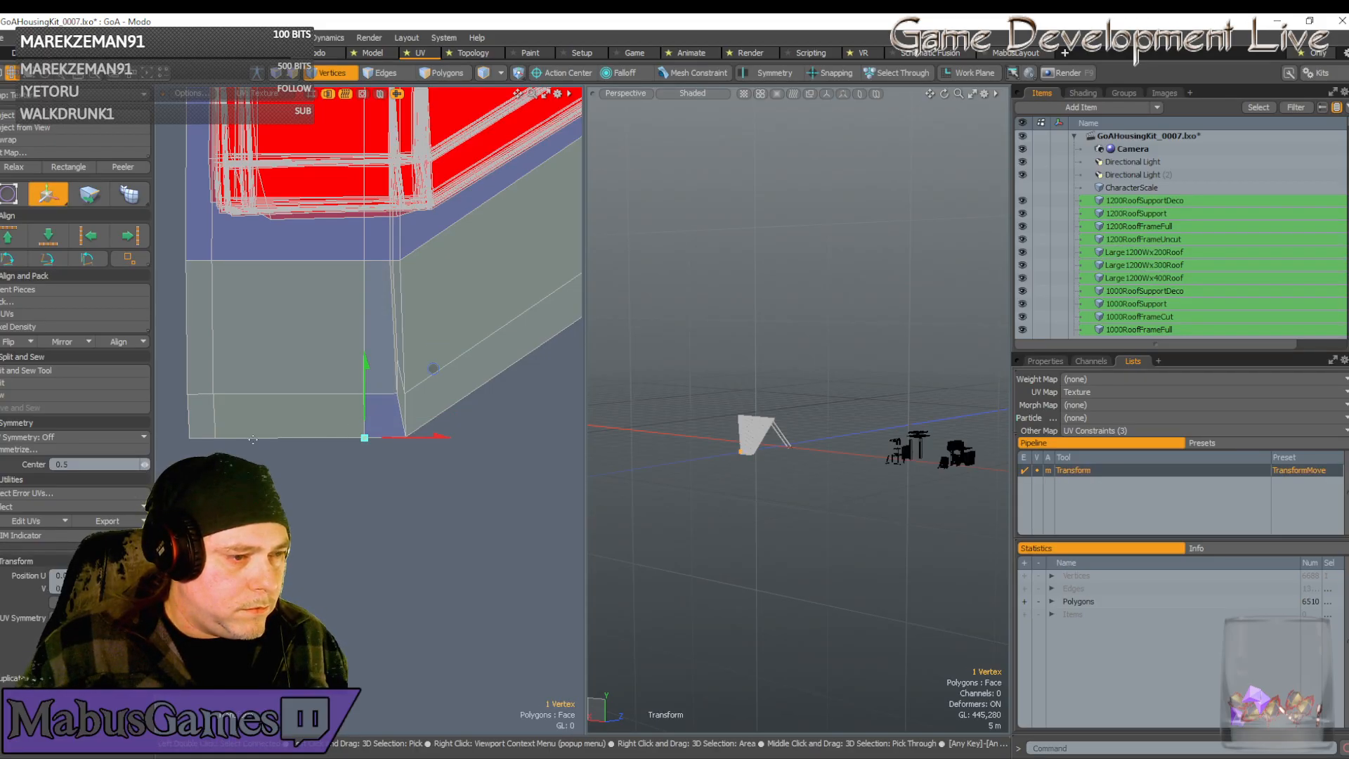
key("space")
right_click_drag(241, 467, 171, 418)
key("w")
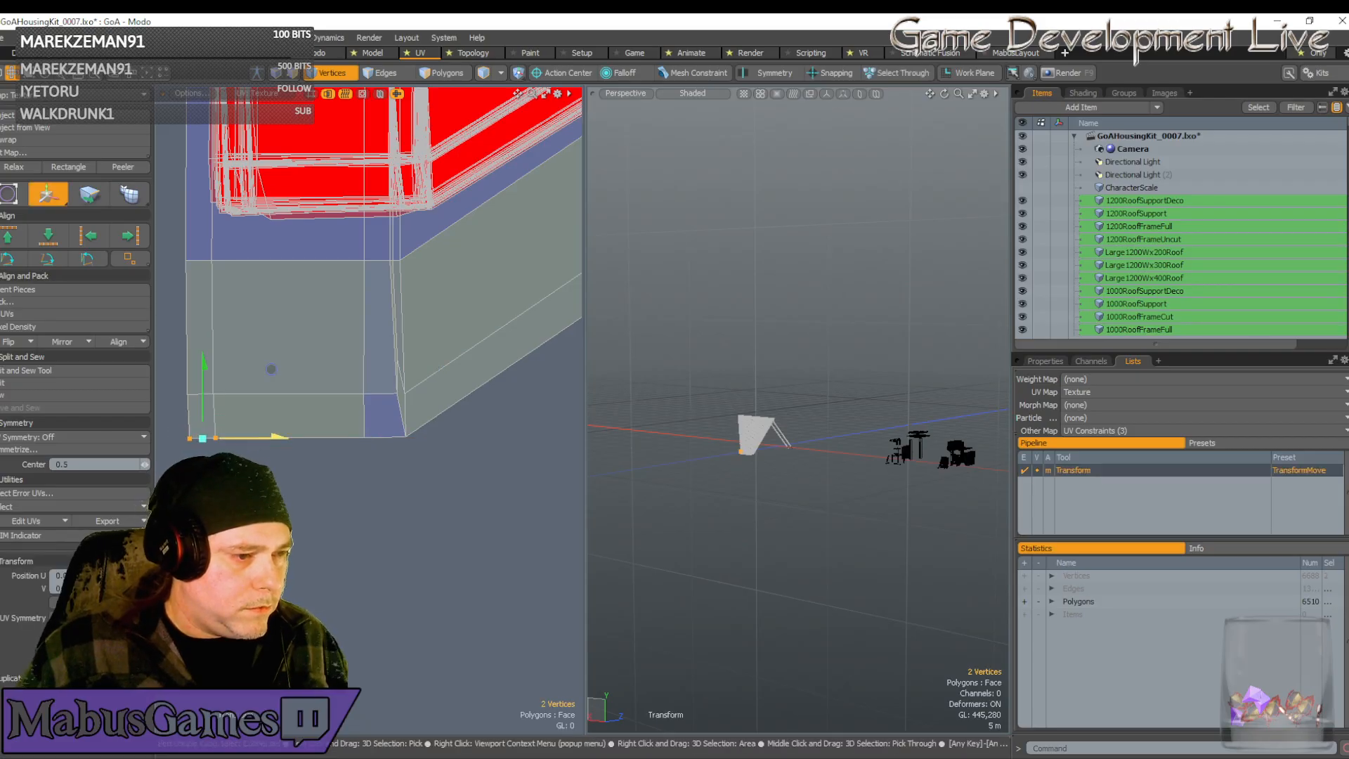
key("space")
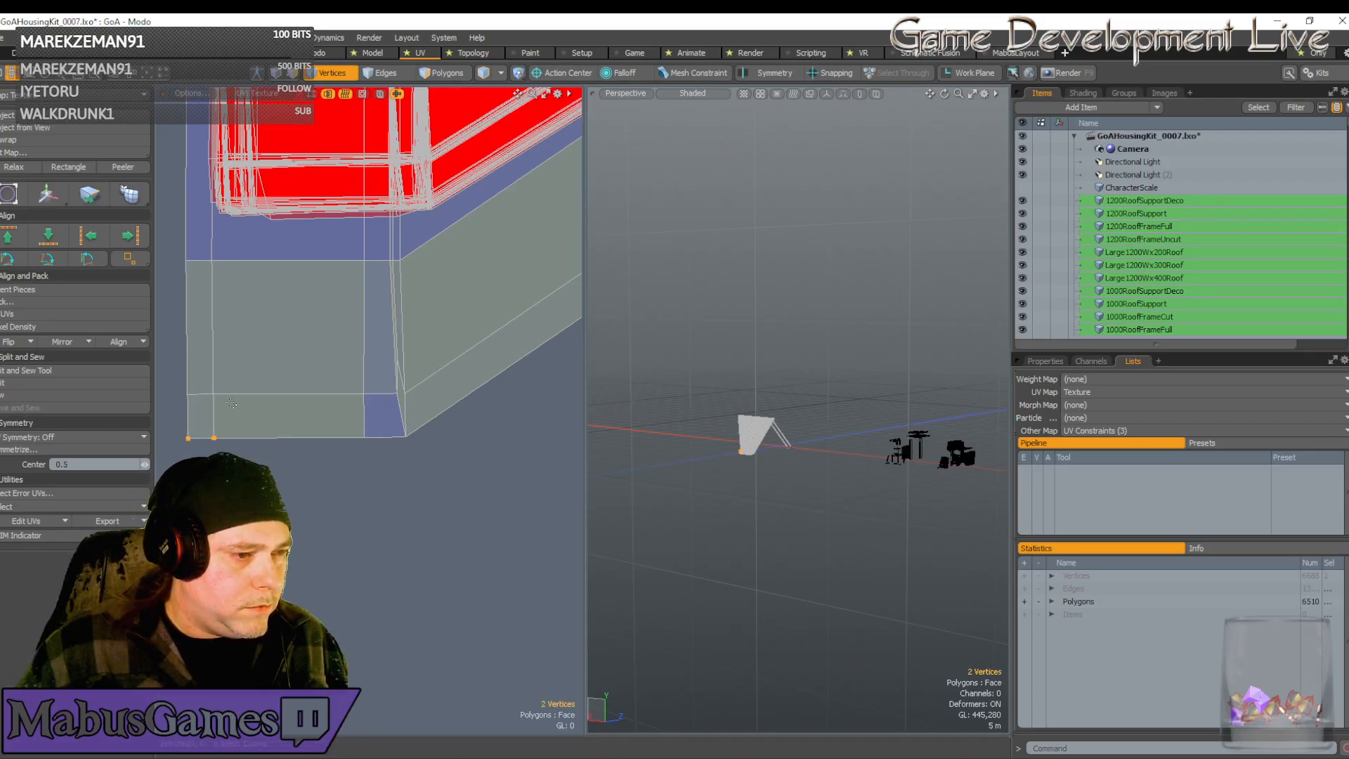
scroll(251, 406, "down", 5)
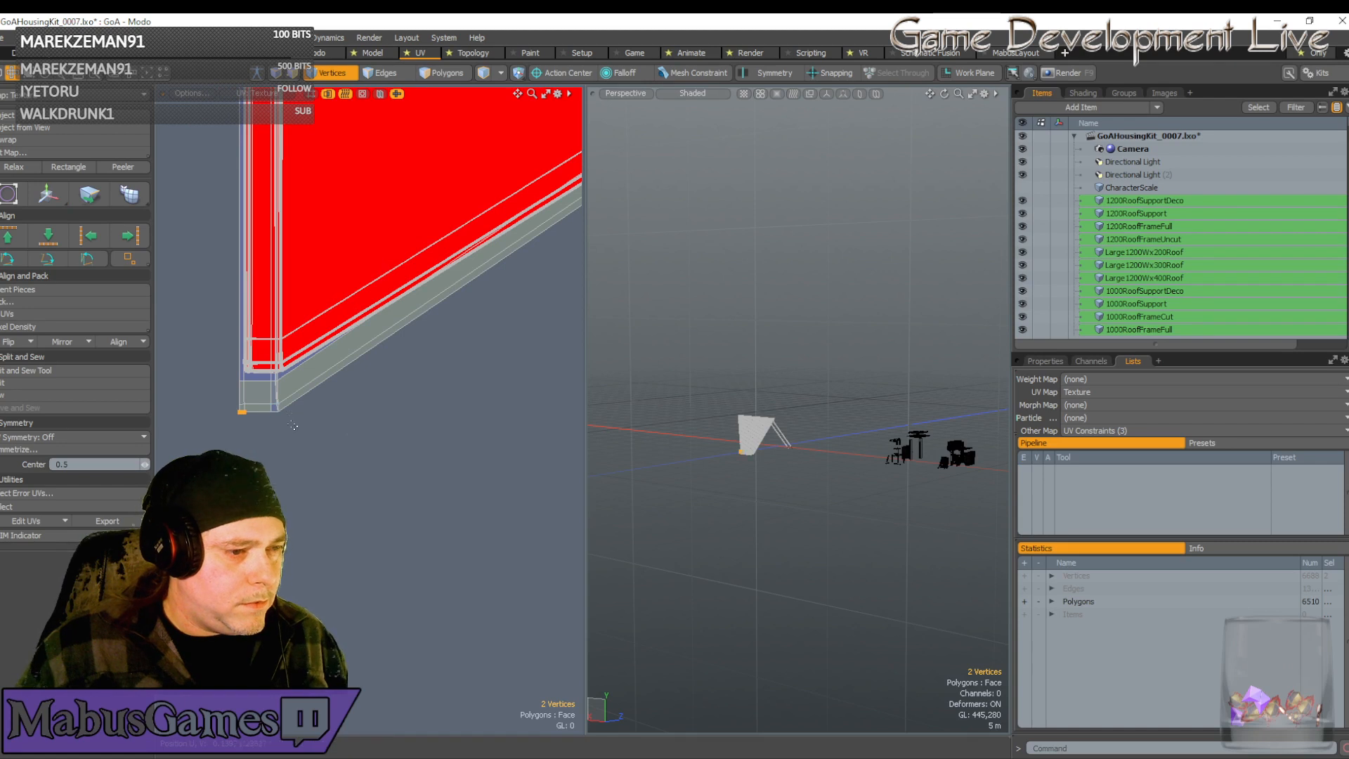
Move the 16 strip-end vertices up onto the red island, raising them slightly further
right_click_drag(296, 431, 226, 375)
scroll(298, 365, "up", 4)
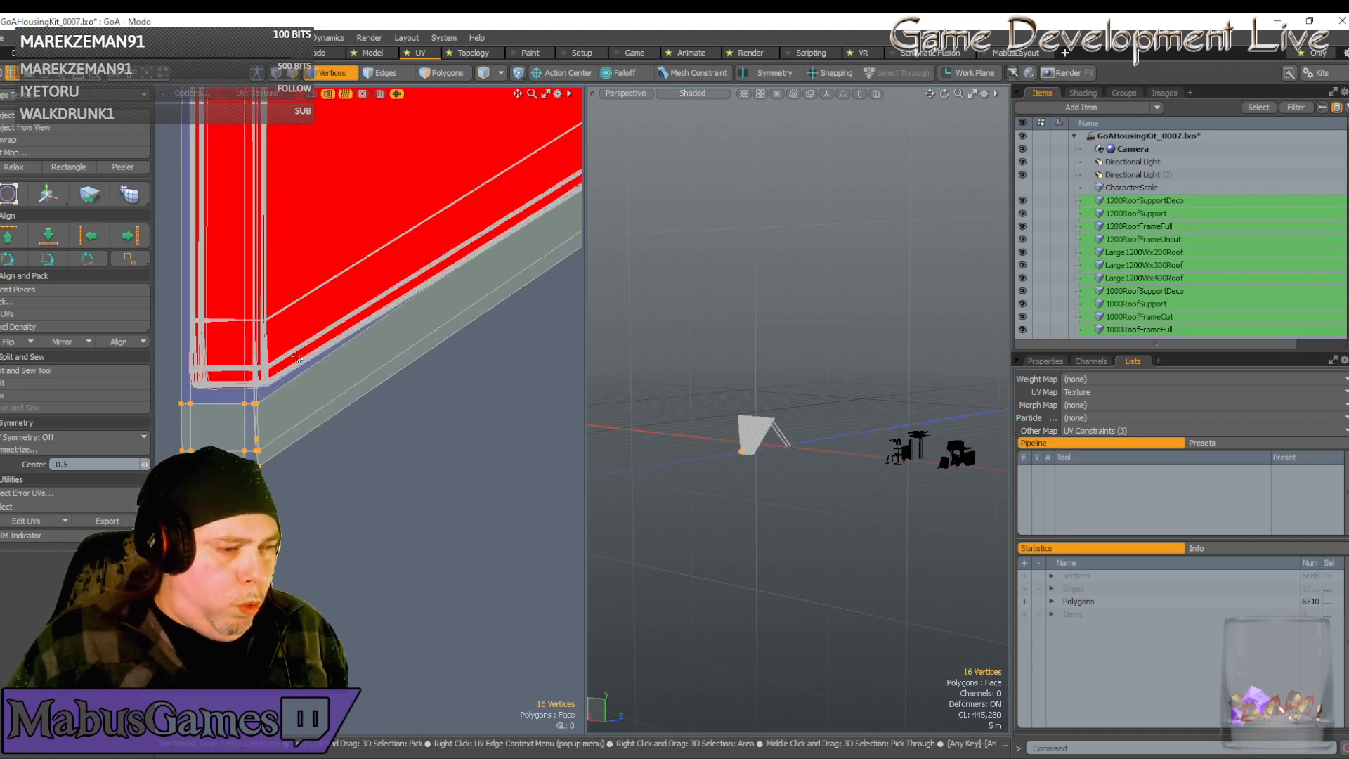
key("w")
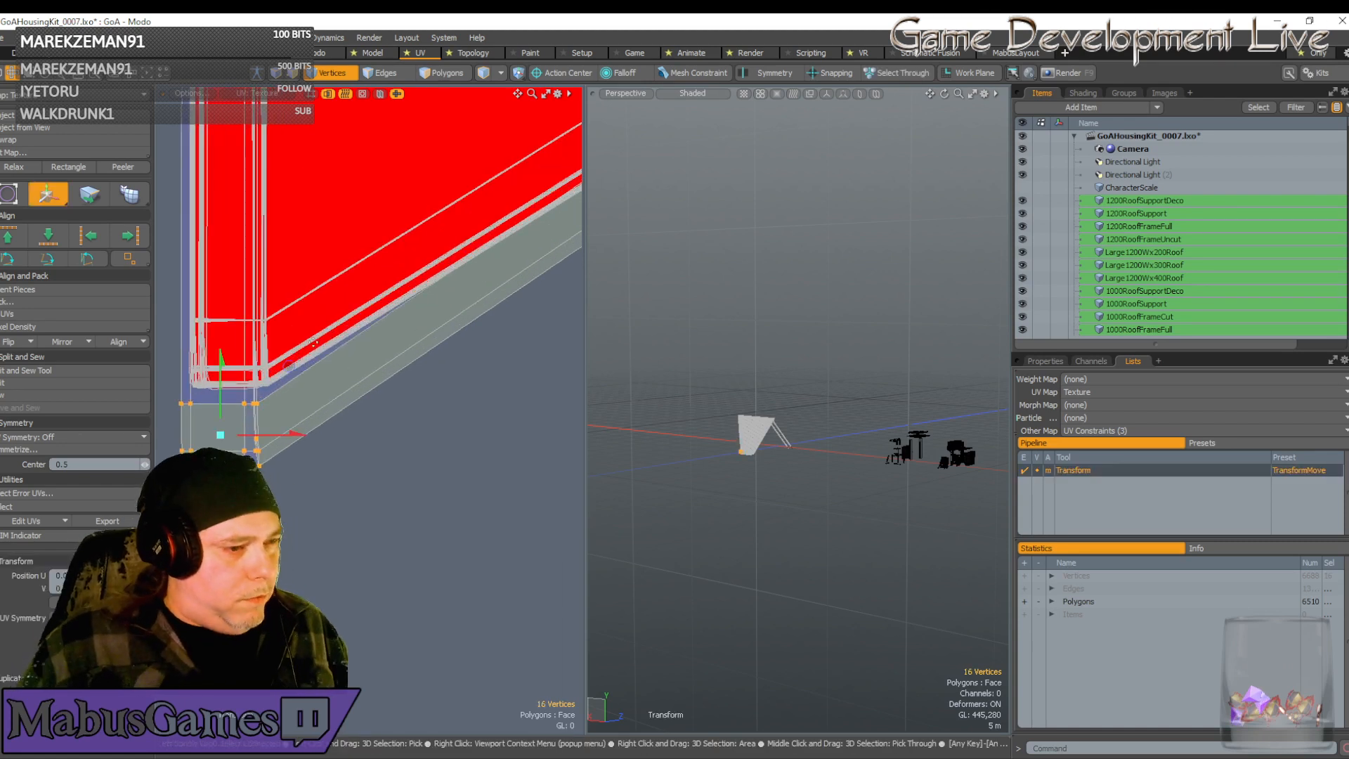
left_click_drag(291, 376, 297, 283)
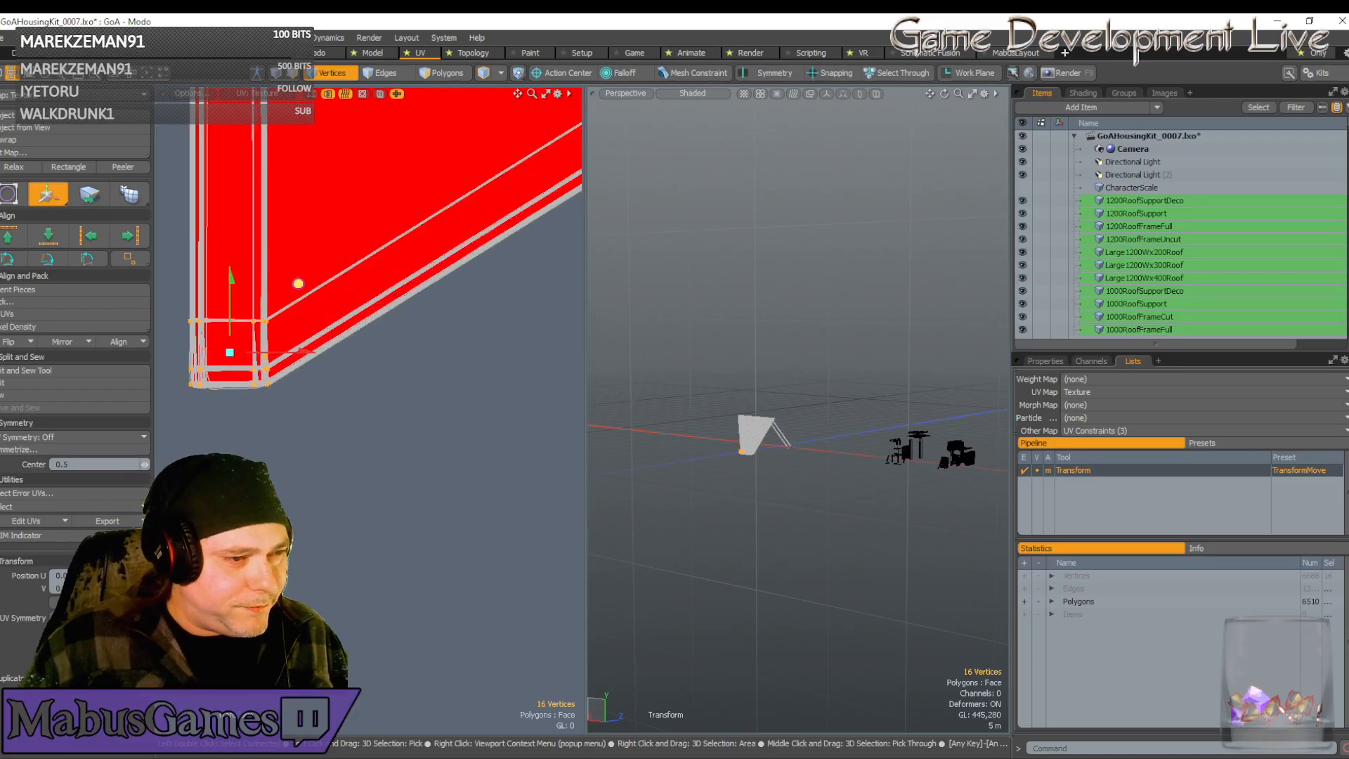
scroll(263, 325, "up", 3)
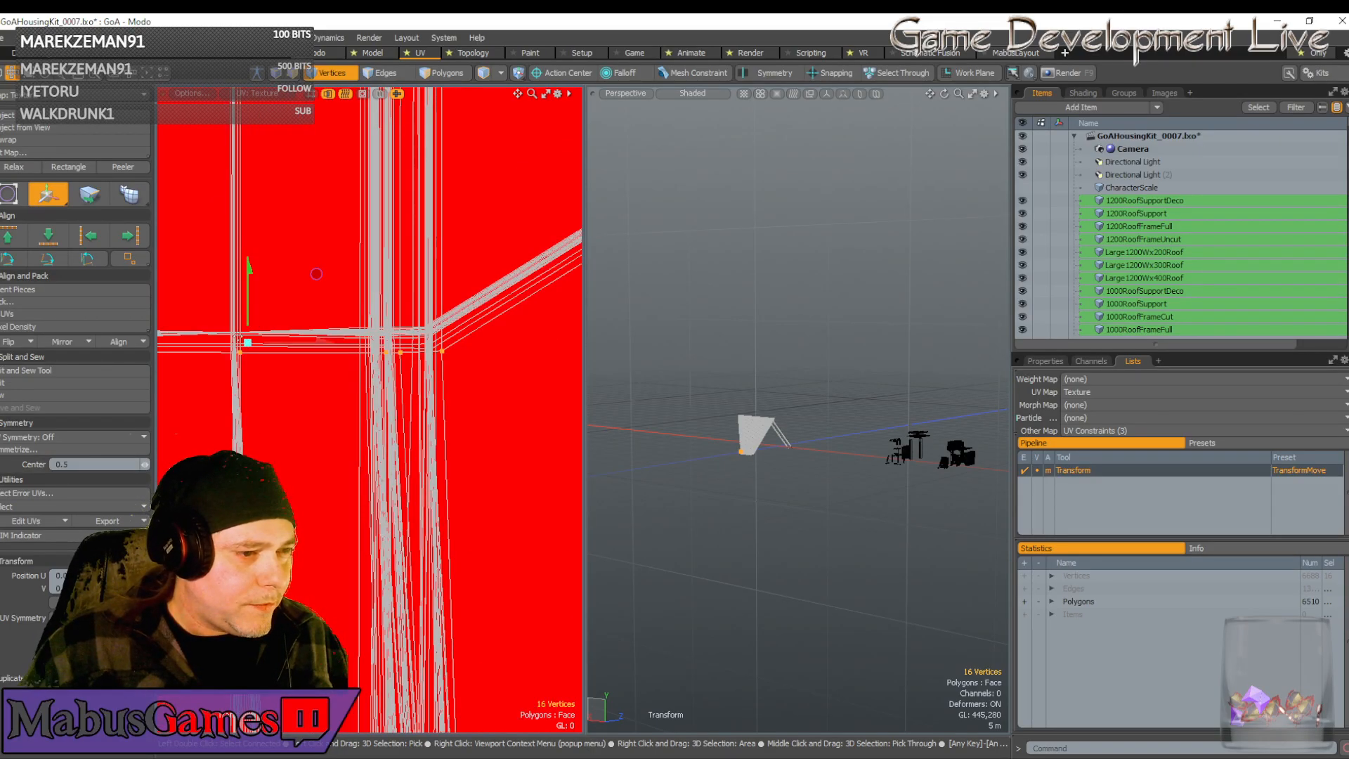
left_click_drag(314, 271, 313, 259)
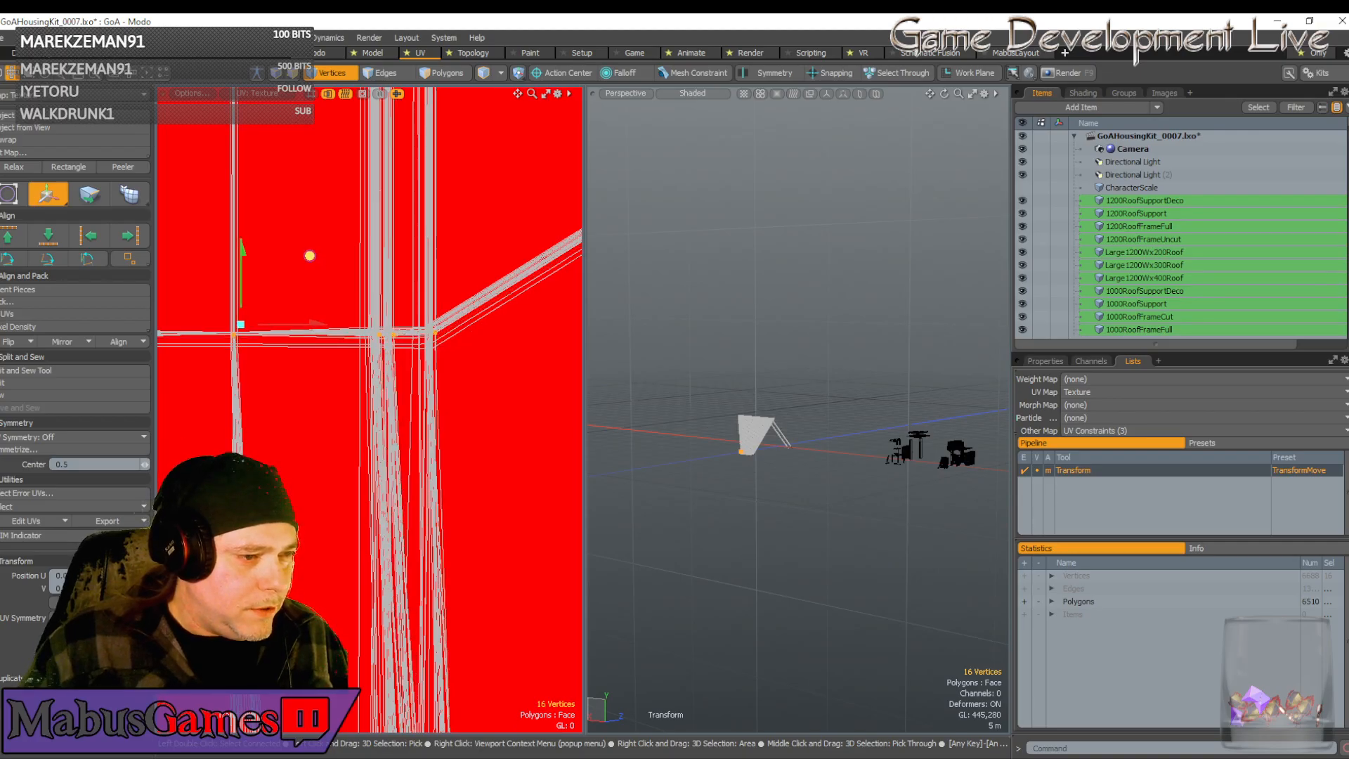
scroll(320, 281, "up", 2)
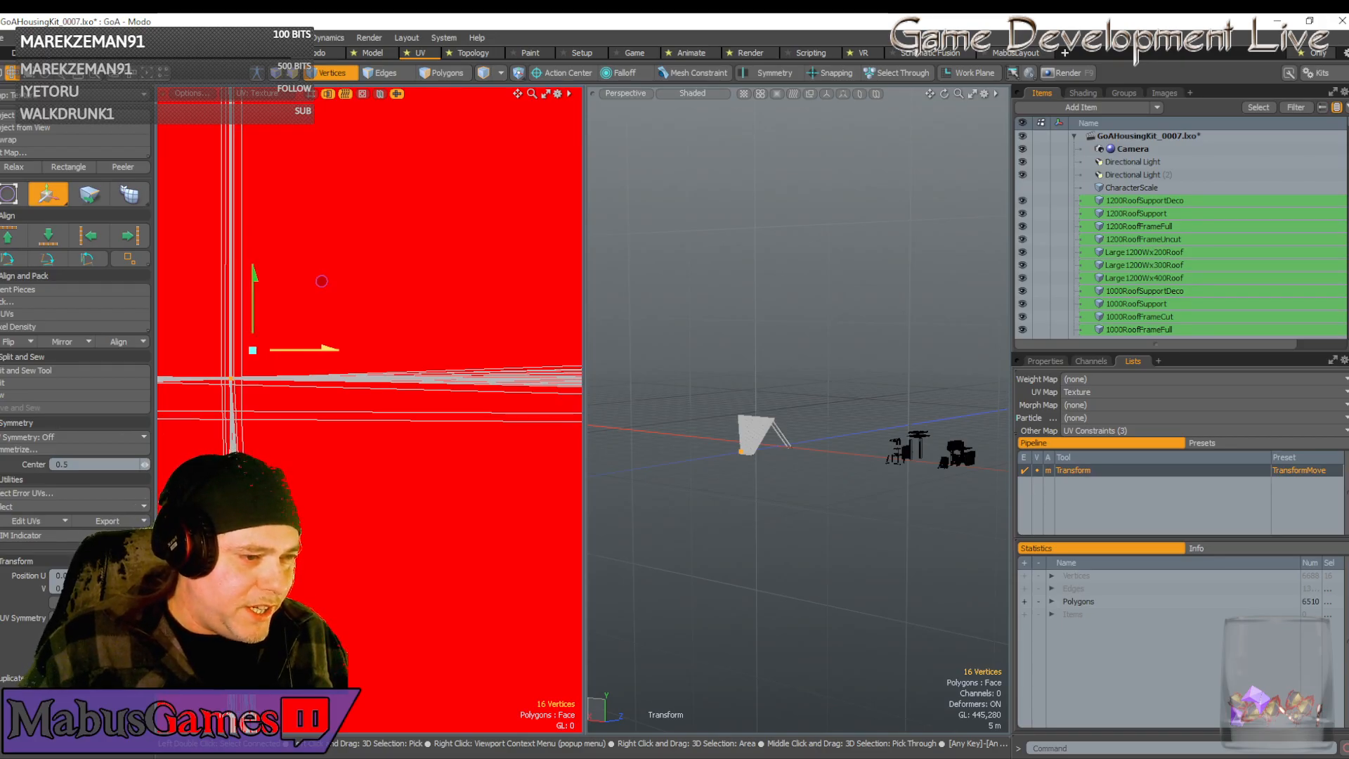
scroll(250, 379, "down", 5)
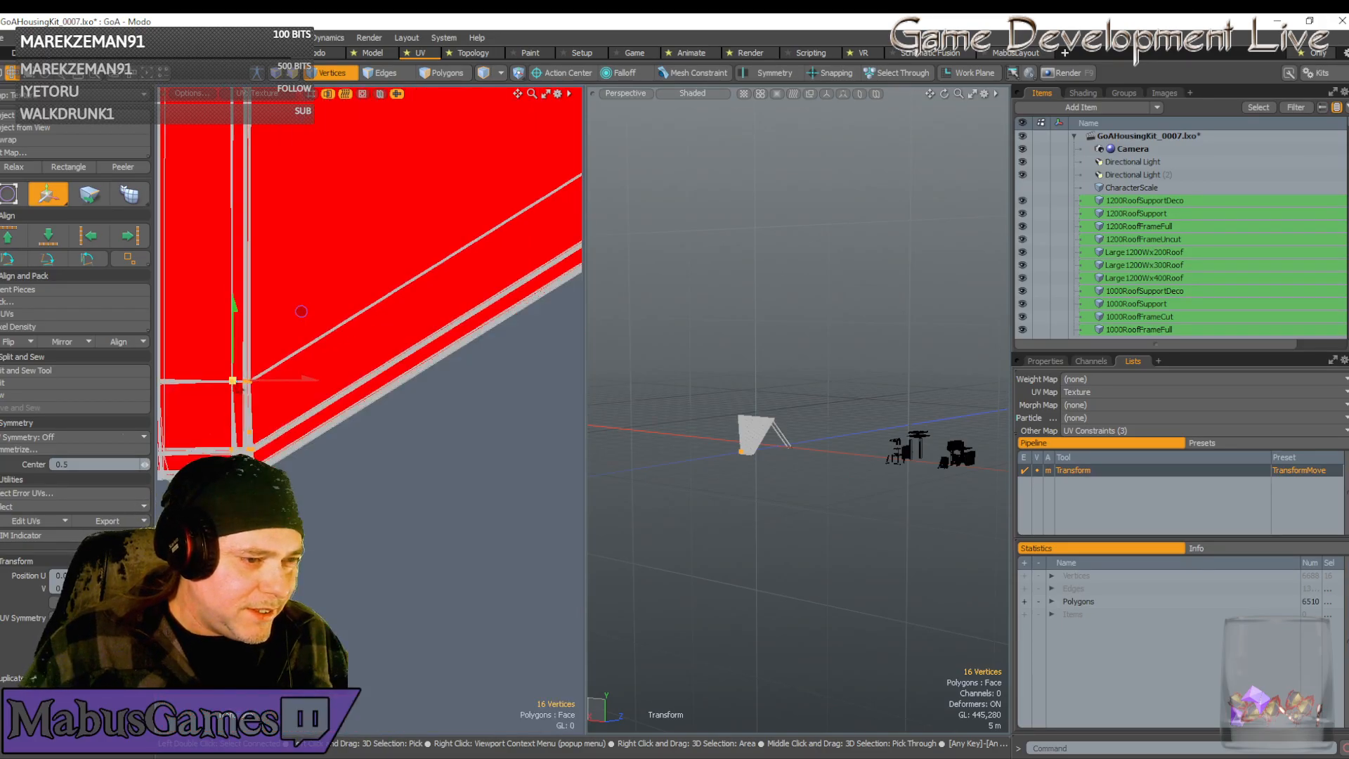
scroll(258, 388, "down", 1)
scroll(408, 391, "down", 1)
scroll(448, 394, "up", 5)
scroll(235, 351, "up", 2)
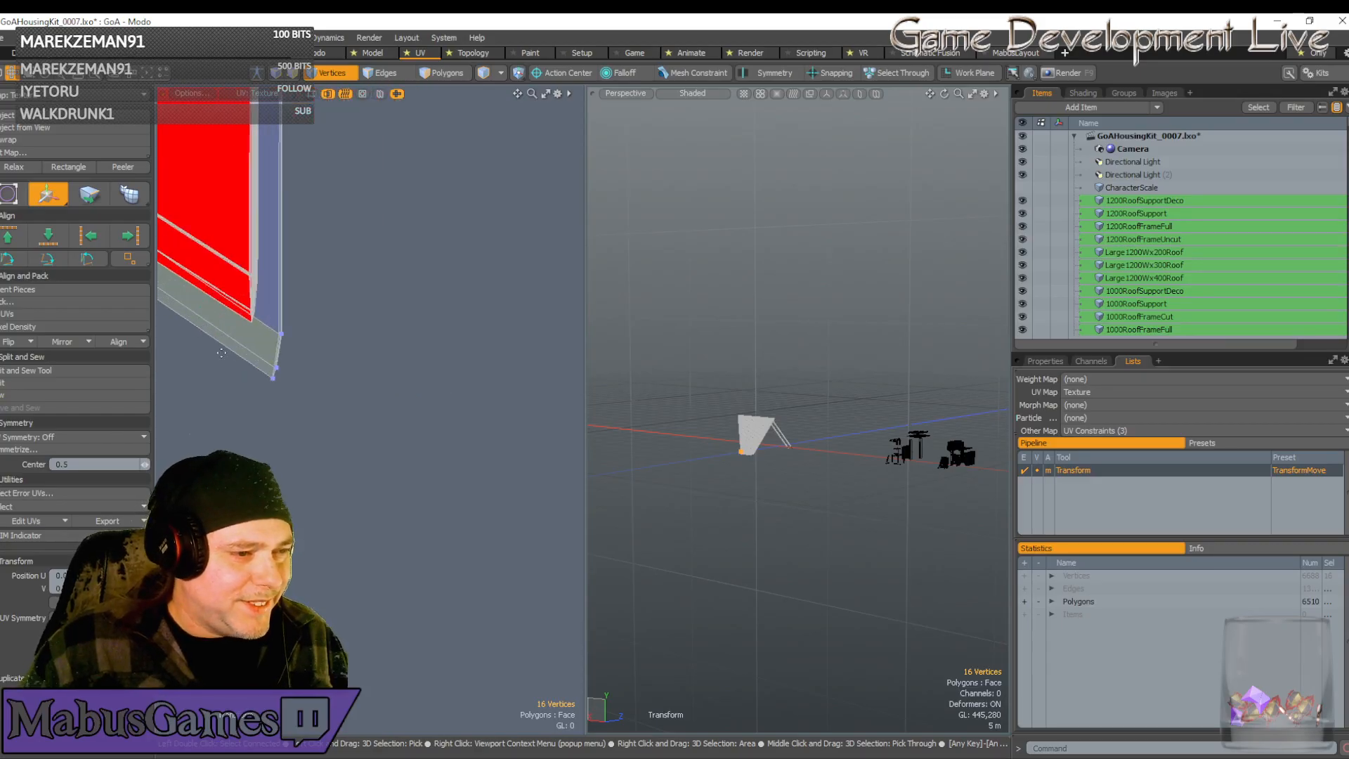
Move seven strip-end vertices up-left, then lower them to meet the island's bottom corner
key("space")
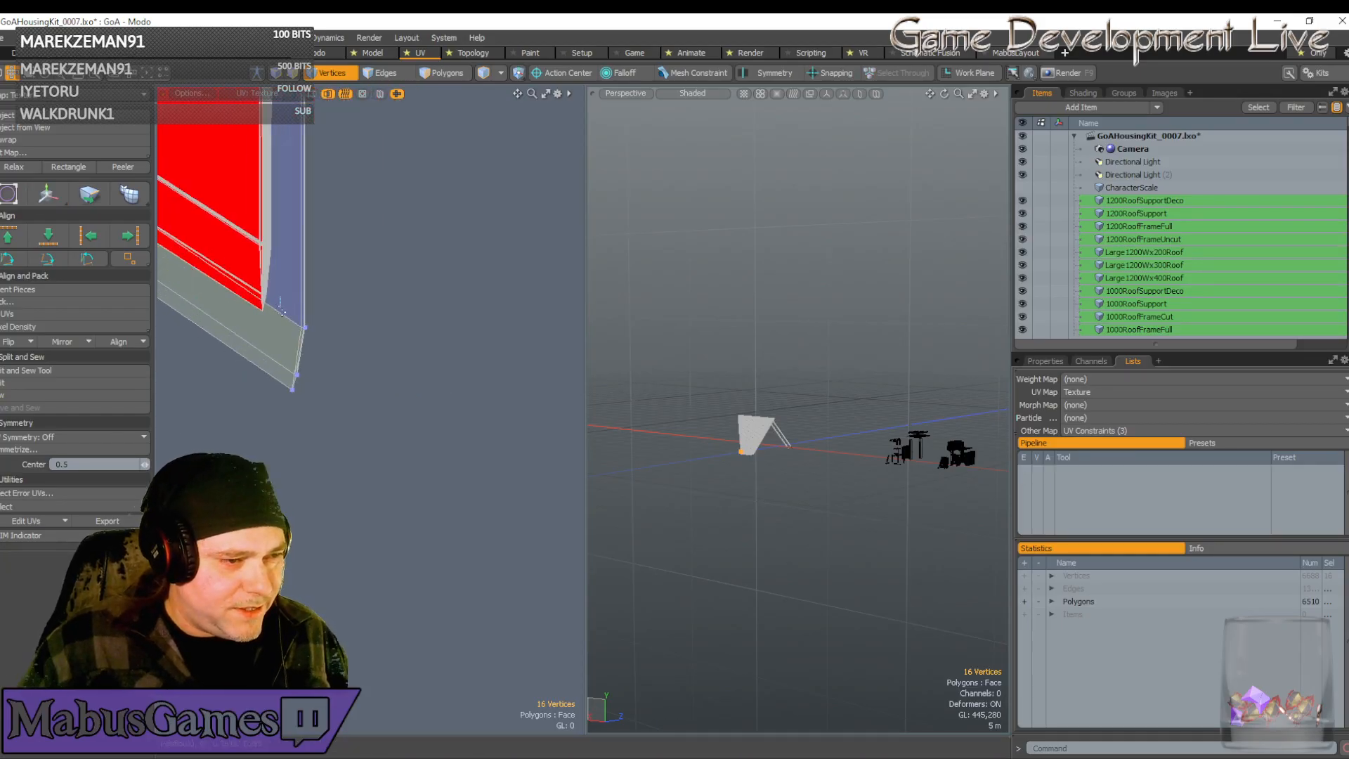
right_click_drag(282, 312, 345, 449)
key("w")
left_click_drag(367, 290, 337, 210)
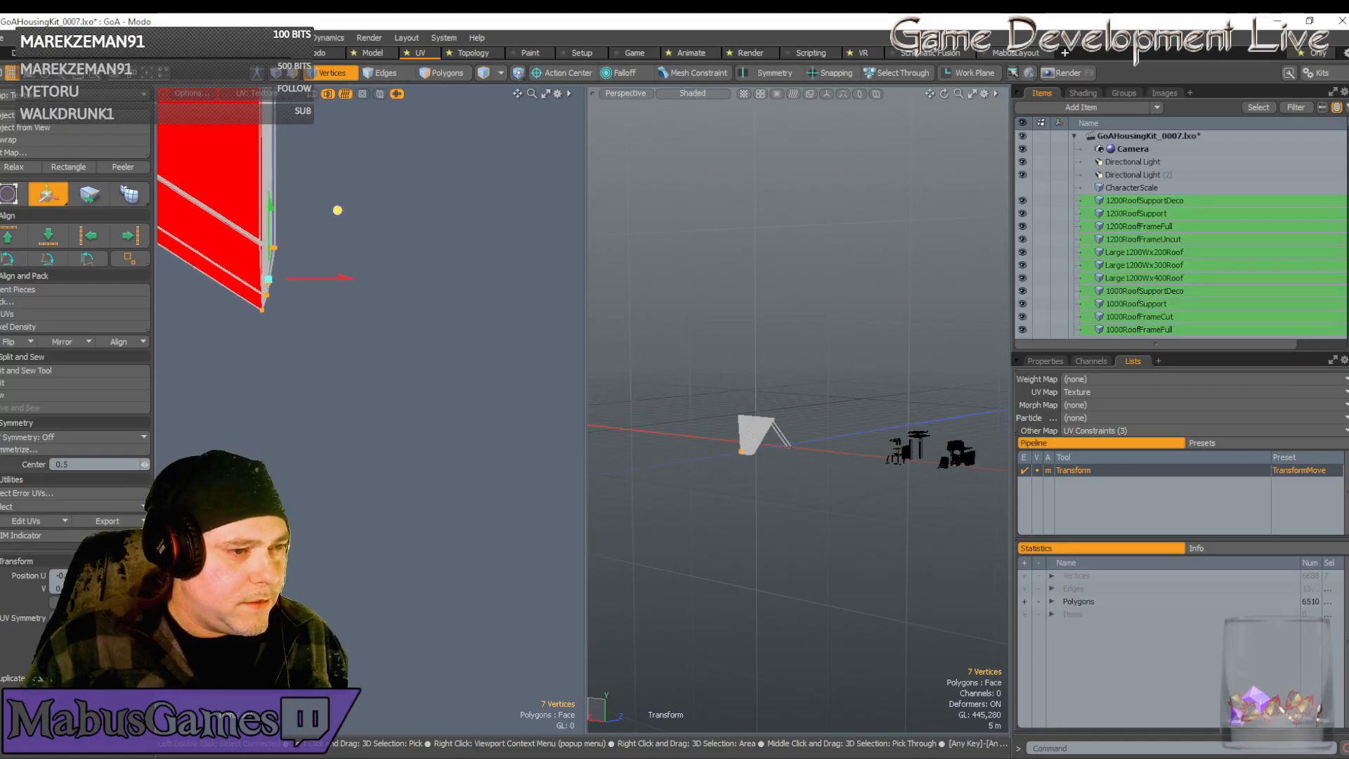
scroll(266, 303, "up", 6)
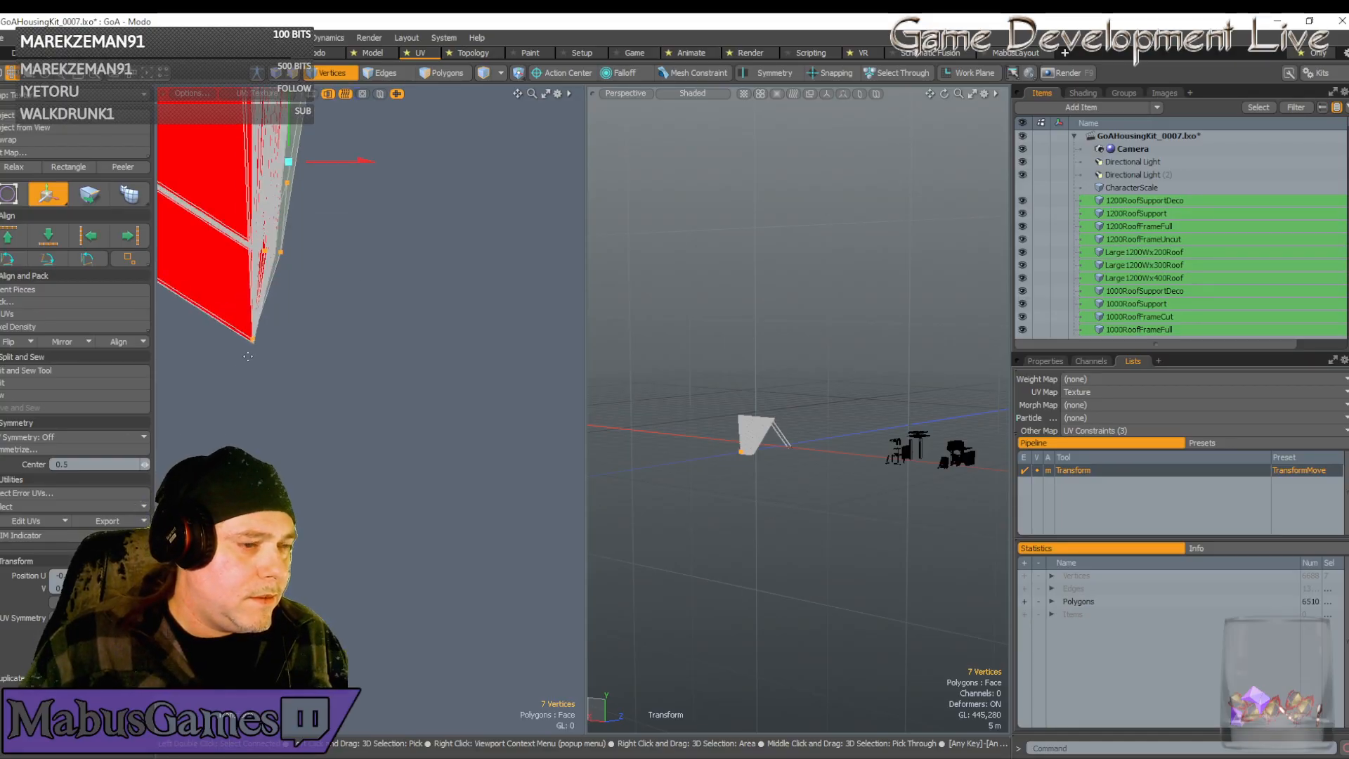
scroll(248, 356, "up", 6)
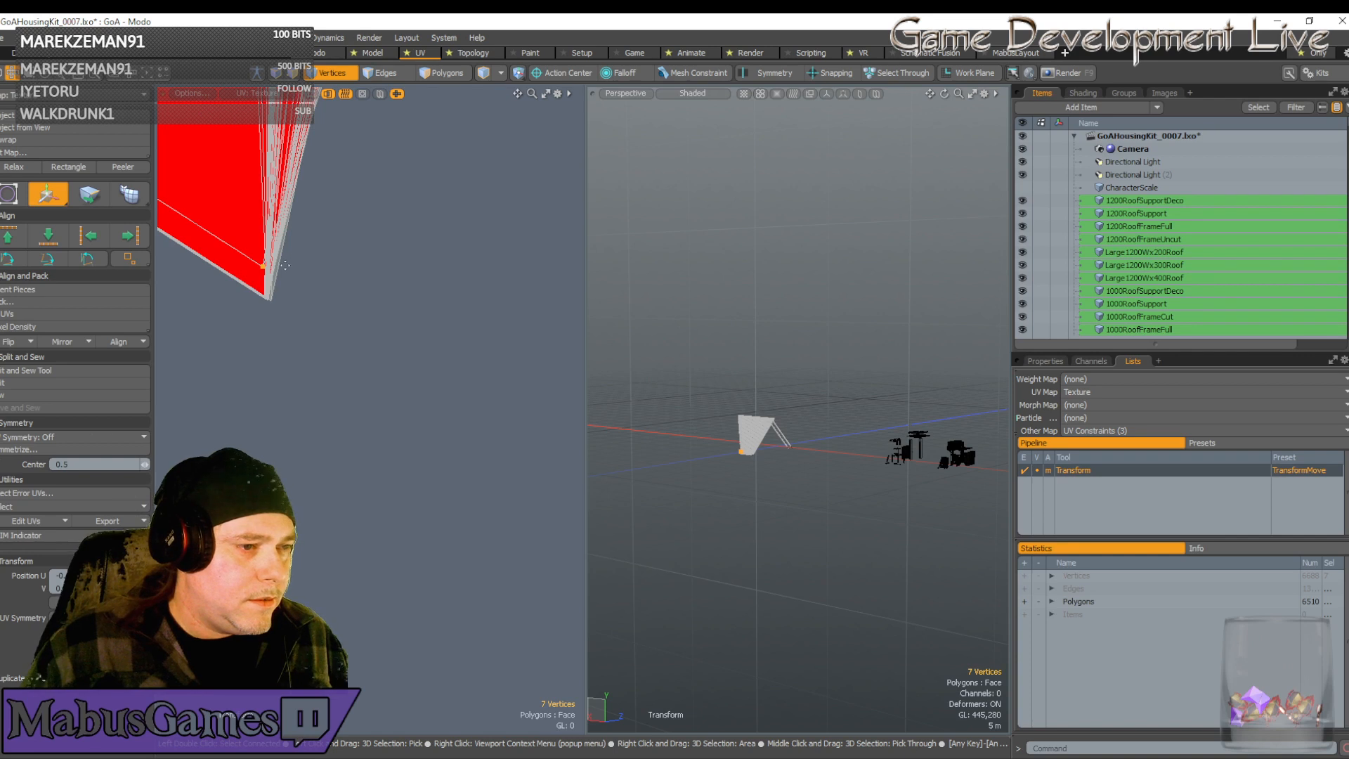
left_click_drag(355, 201, 357, 229)
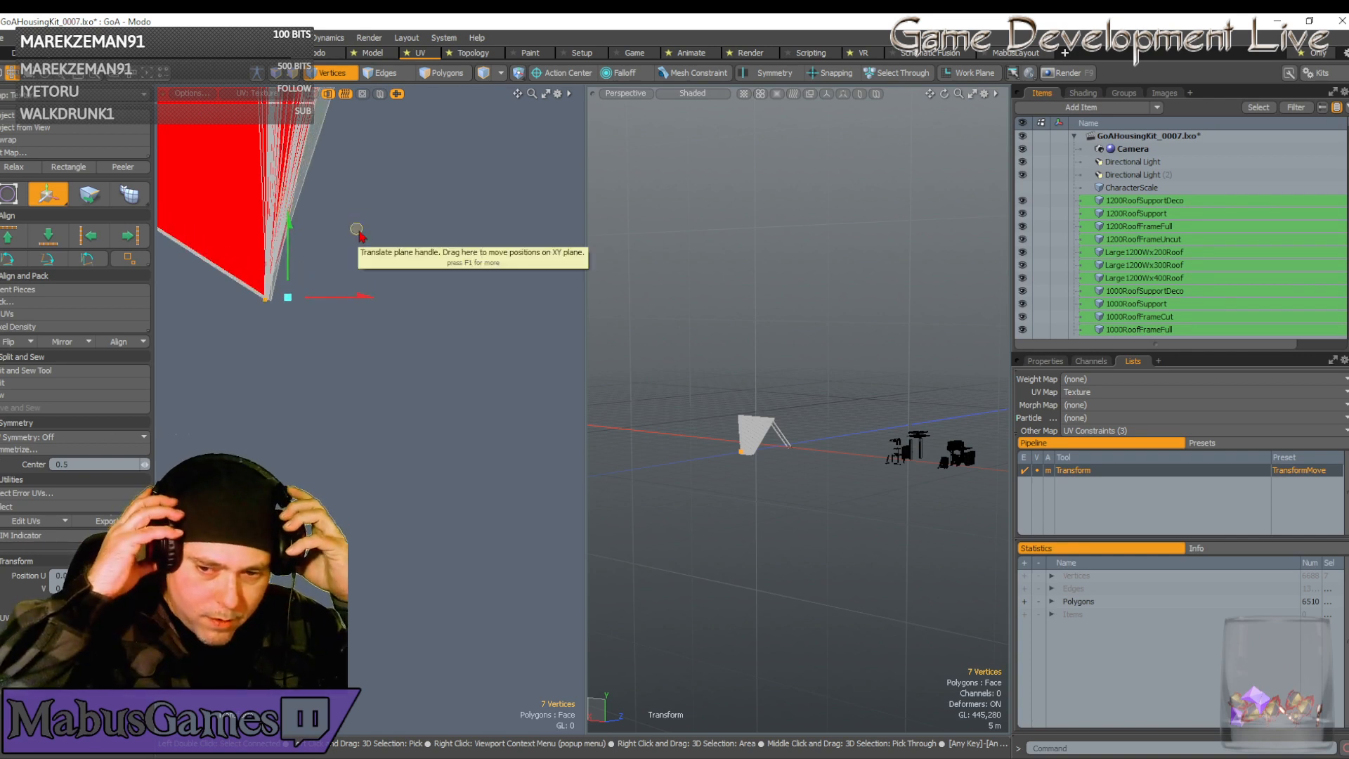
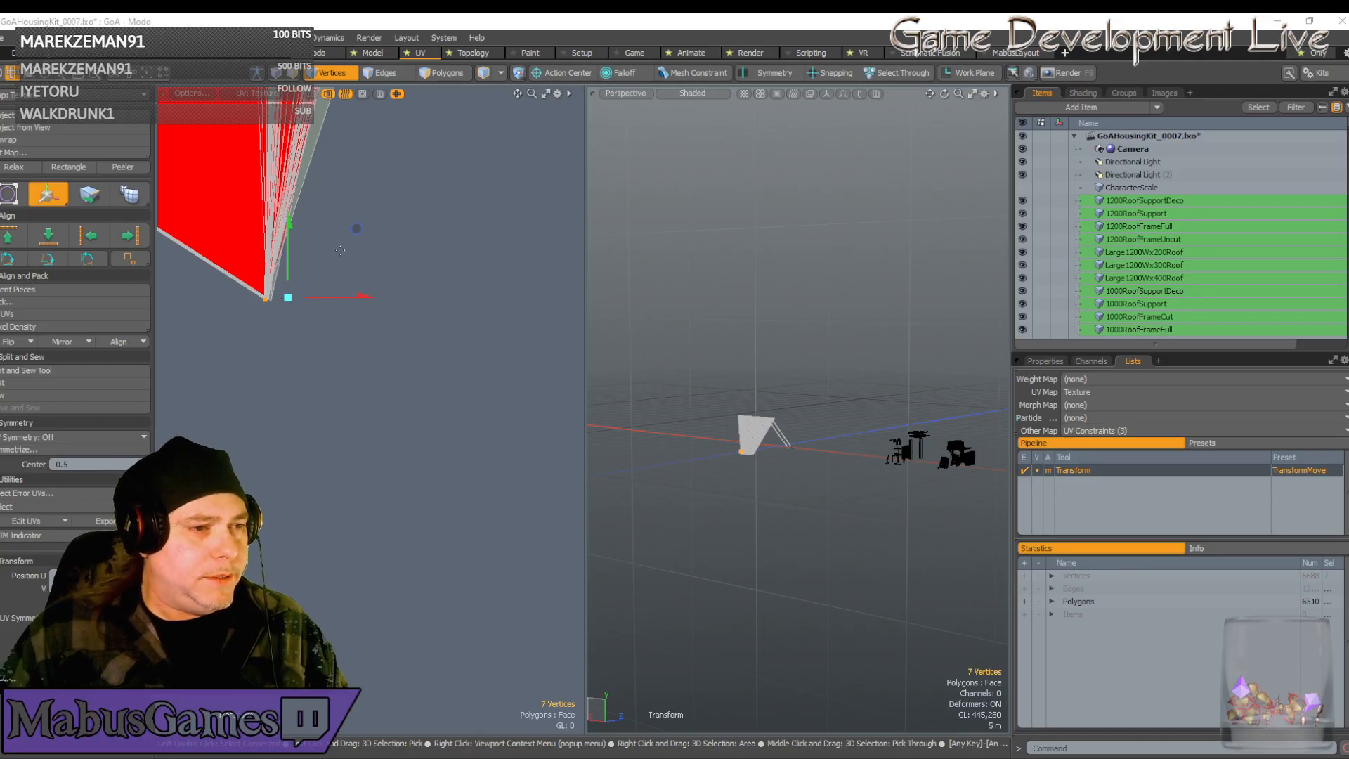
Set 3D mouse navigation to Orbit Object and frame the strip's bottom corner
scroll(353, 238, "down", 4)
scroll(354, 238, "up", 1)
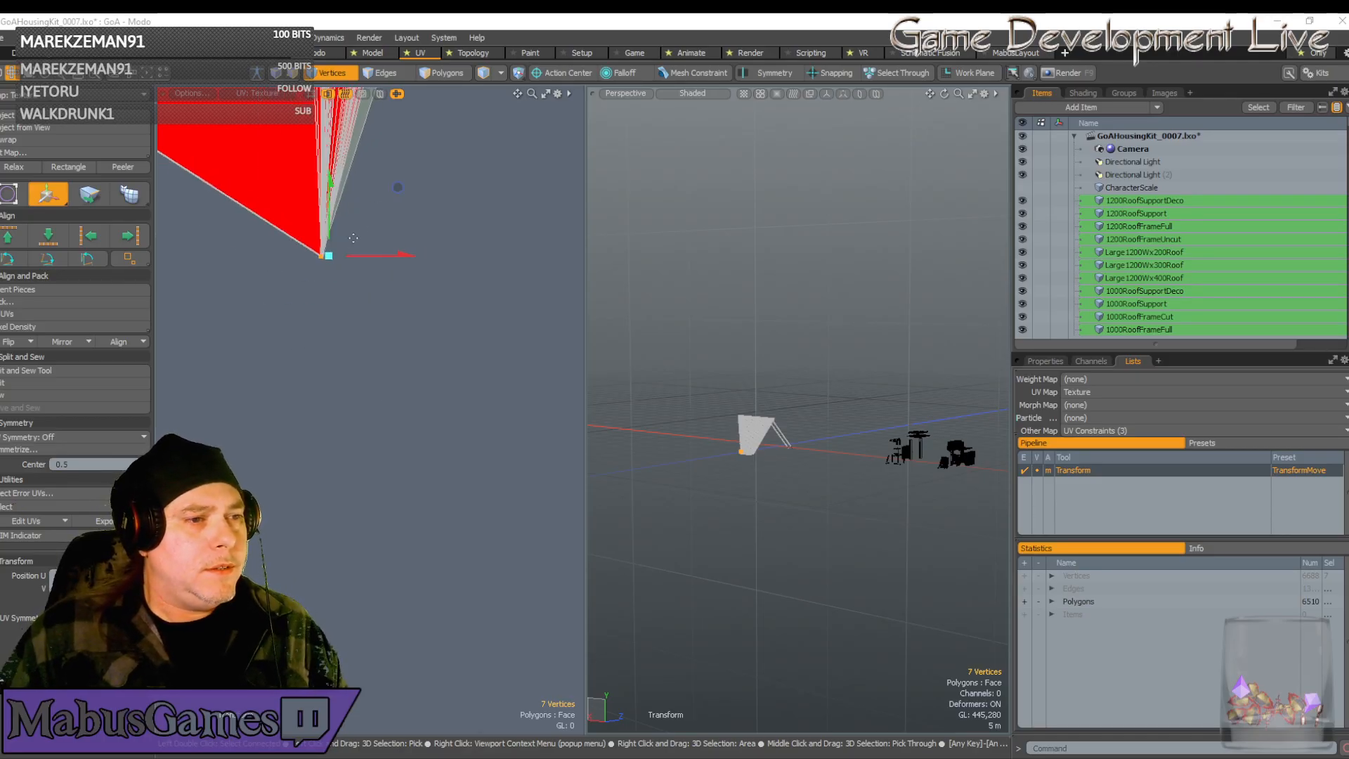
scroll(435, 133, "up", 5)
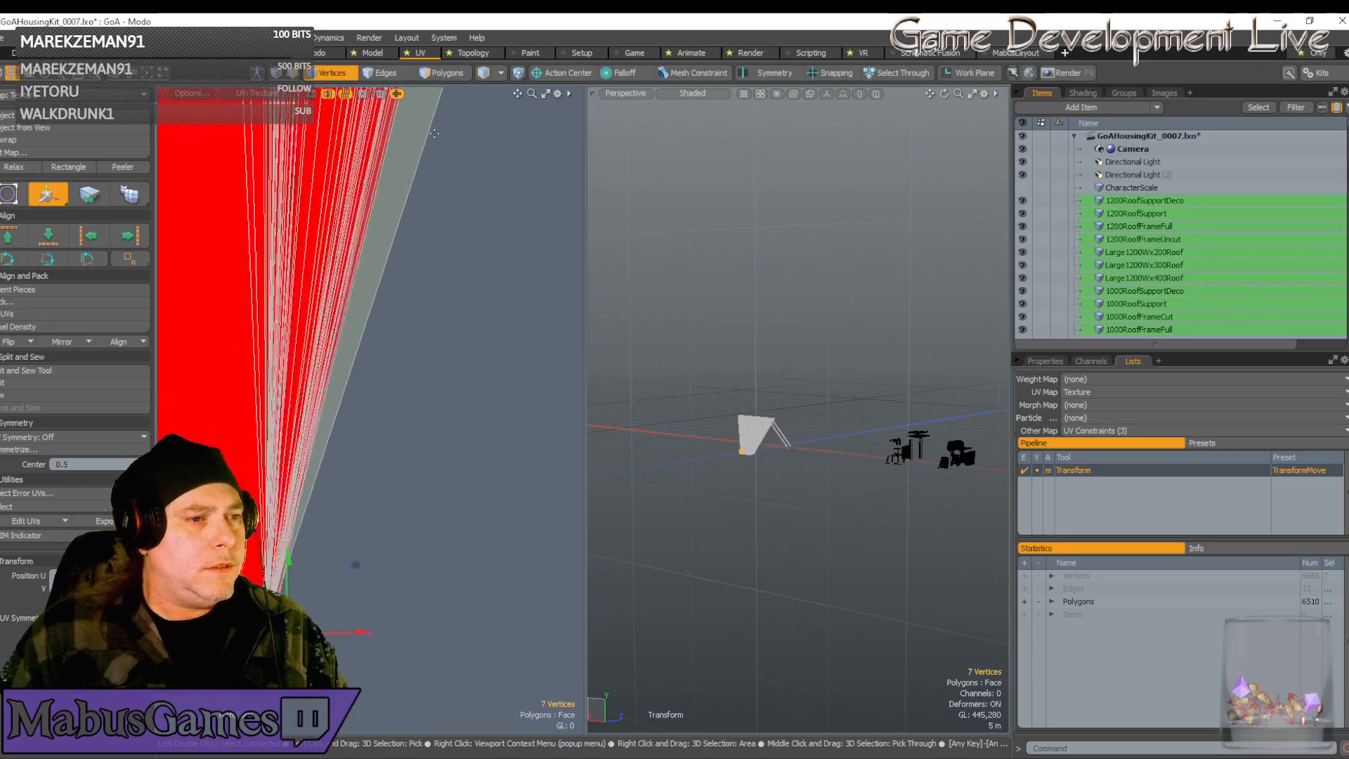
scroll(432, 141, "up", 2)
key("Menu")
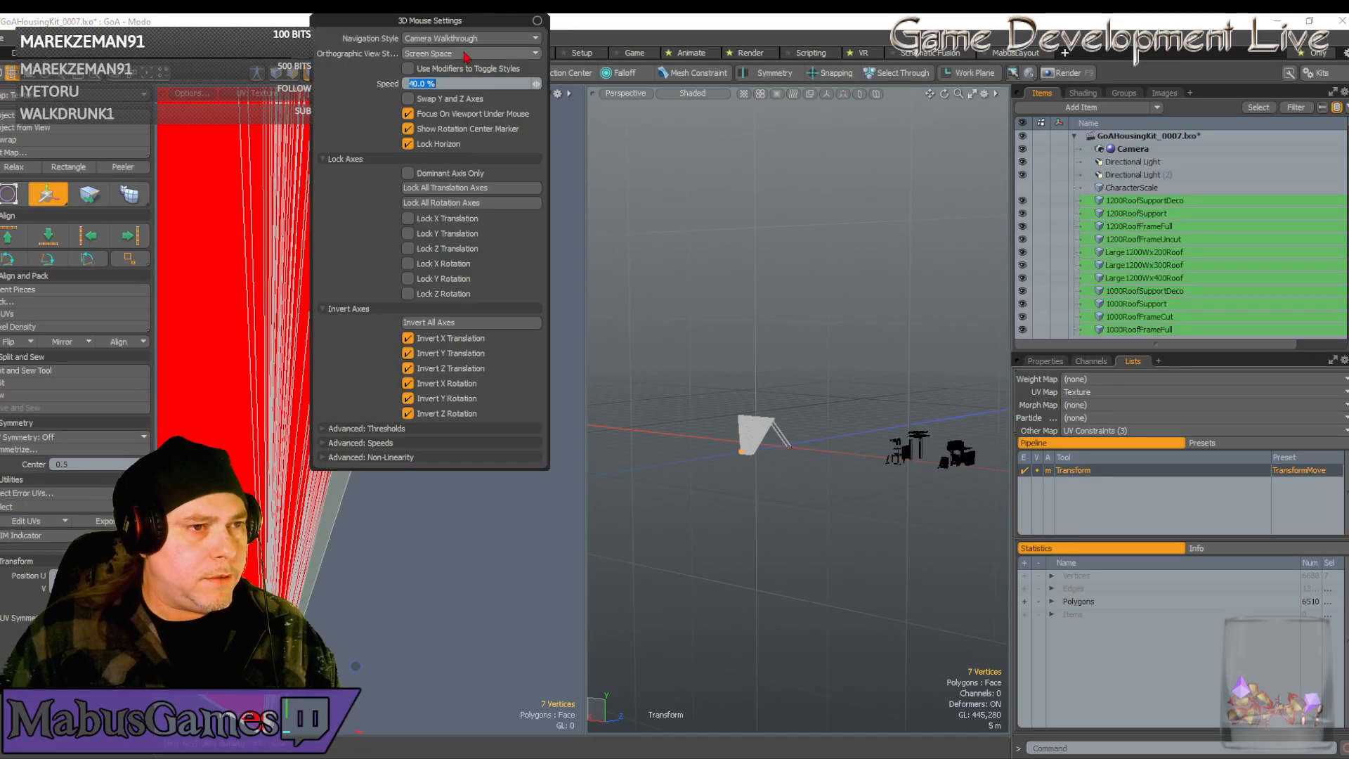
left_click(476, 39)
left_click(479, 31)
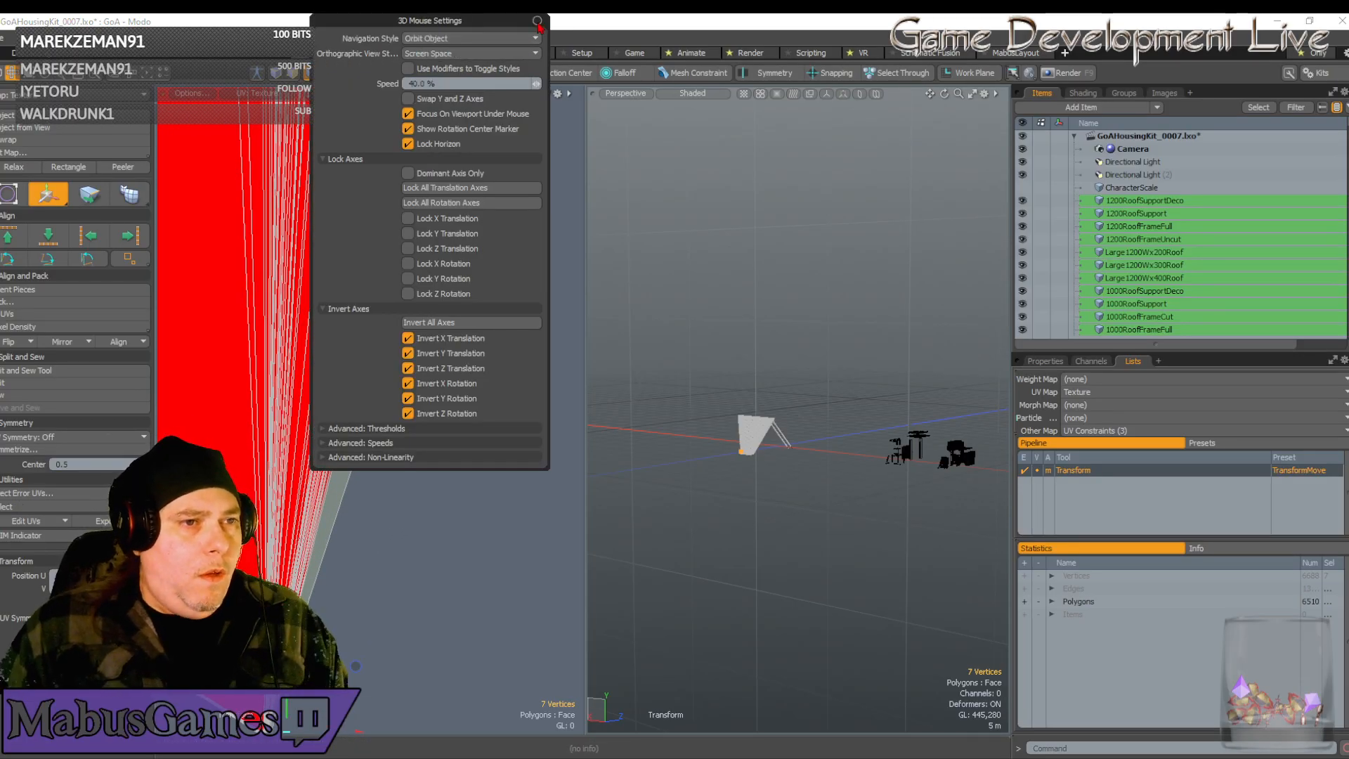
scroll(402, 354, "up", 3)
scroll(401, 354, "up", 6)
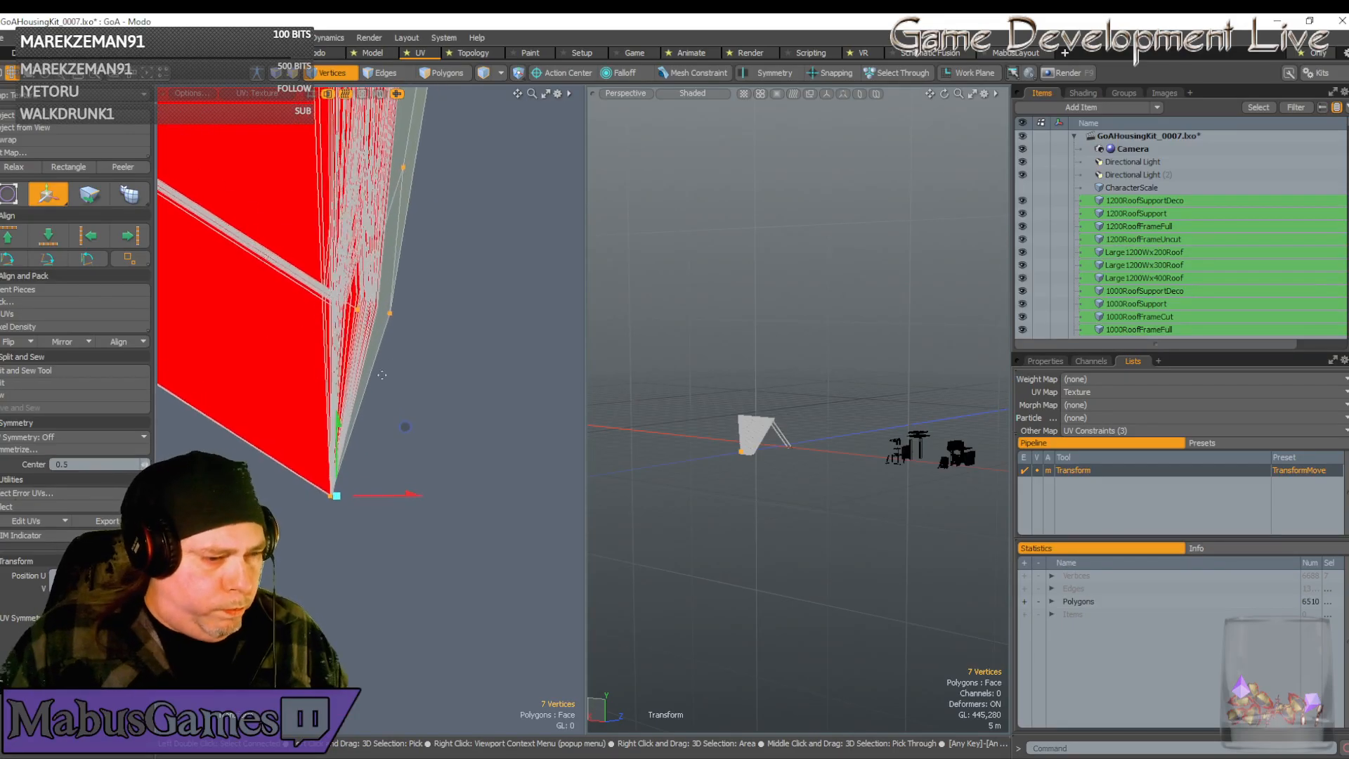
left_click_drag(381, 555, 385, 393, "alt+shift")
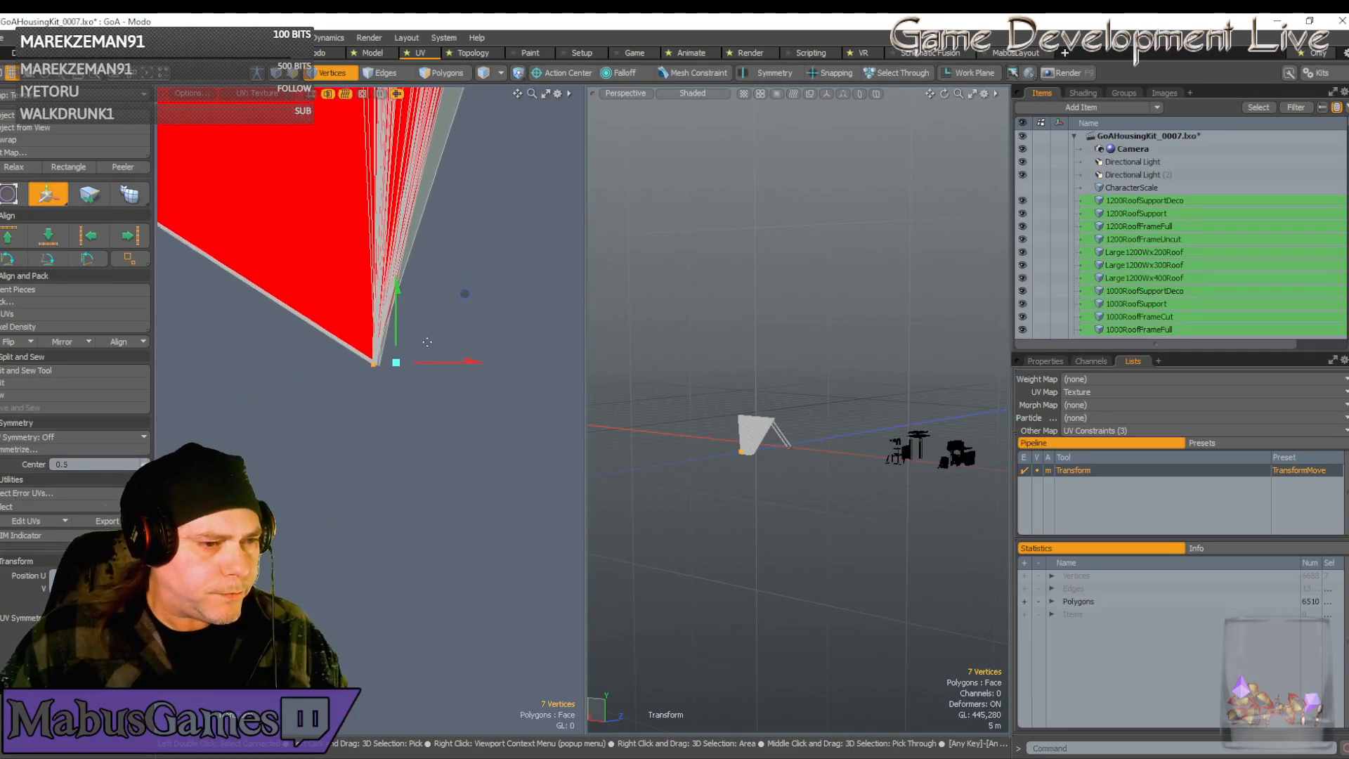
Nudge the seven selected UV vertices slightly to the right
left_click_drag(466, 292, 466, 292)
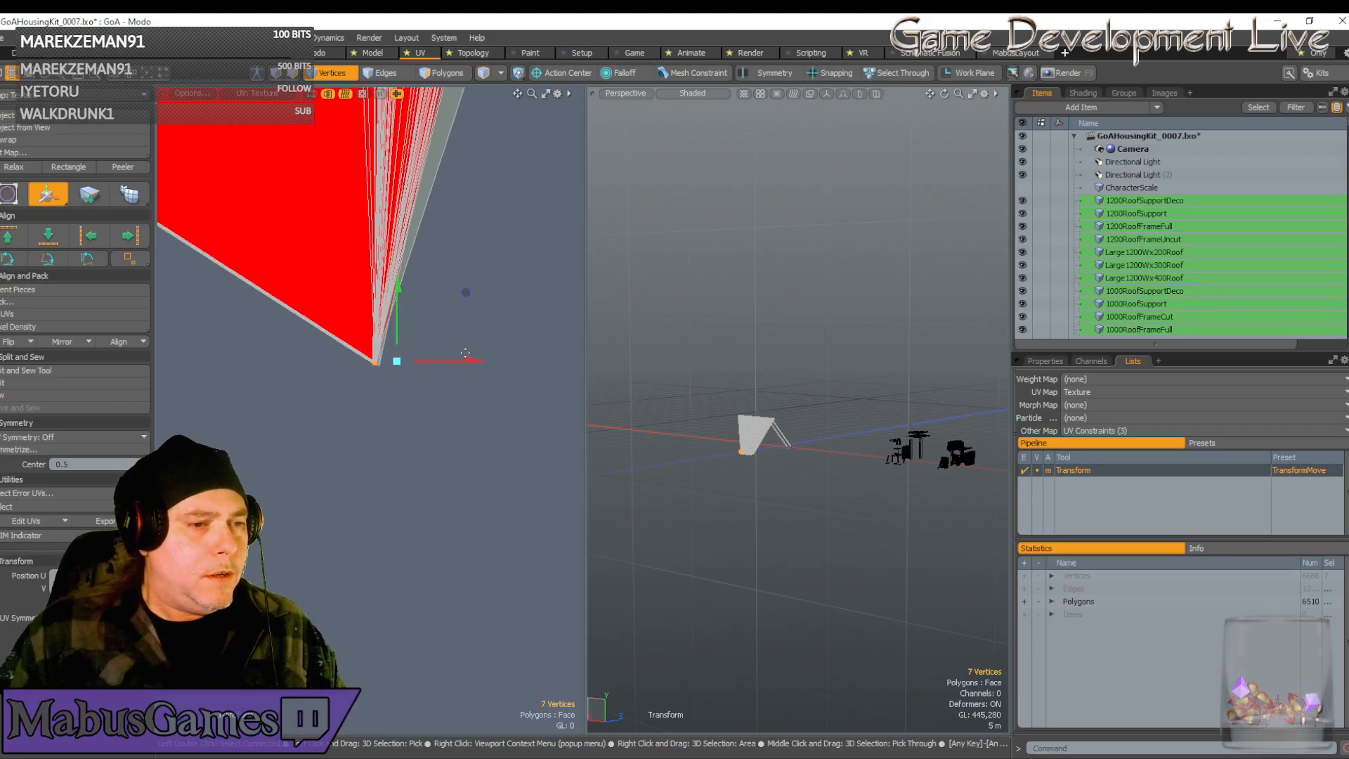
scroll(473, 360, "down", 8)
scroll(490, 233, "up", 2)
mouse_move(475, 361)
left_mouse_down("alt")
mouse_move(490, 234)
mouse_move(461, 354)
left_mouse_up("alt")
key("q")
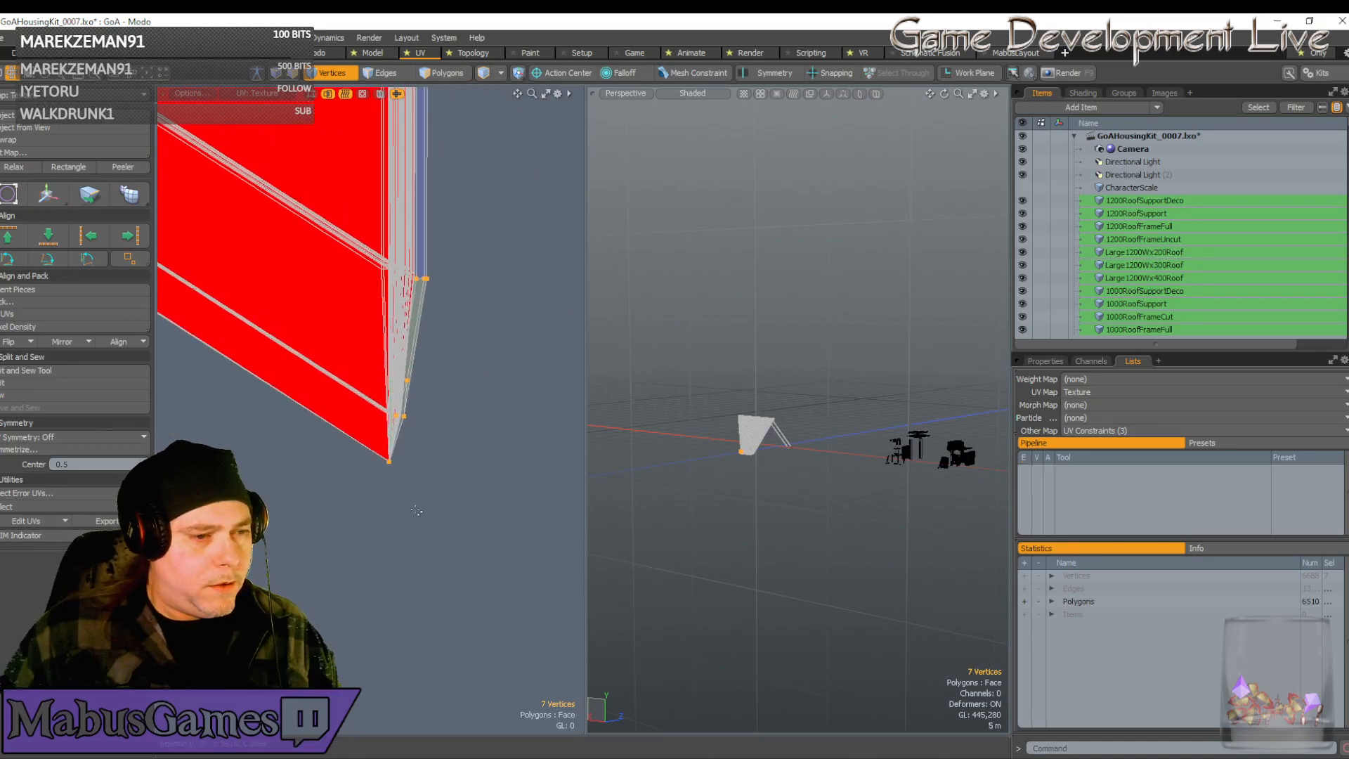
Deselect the bottom tip and top vertices, keeping three corner vertices selected
left_click_drag(442, 512, 367, 449, "ctrl")
left_click_drag(479, 306, 360, 251, "ctrl")
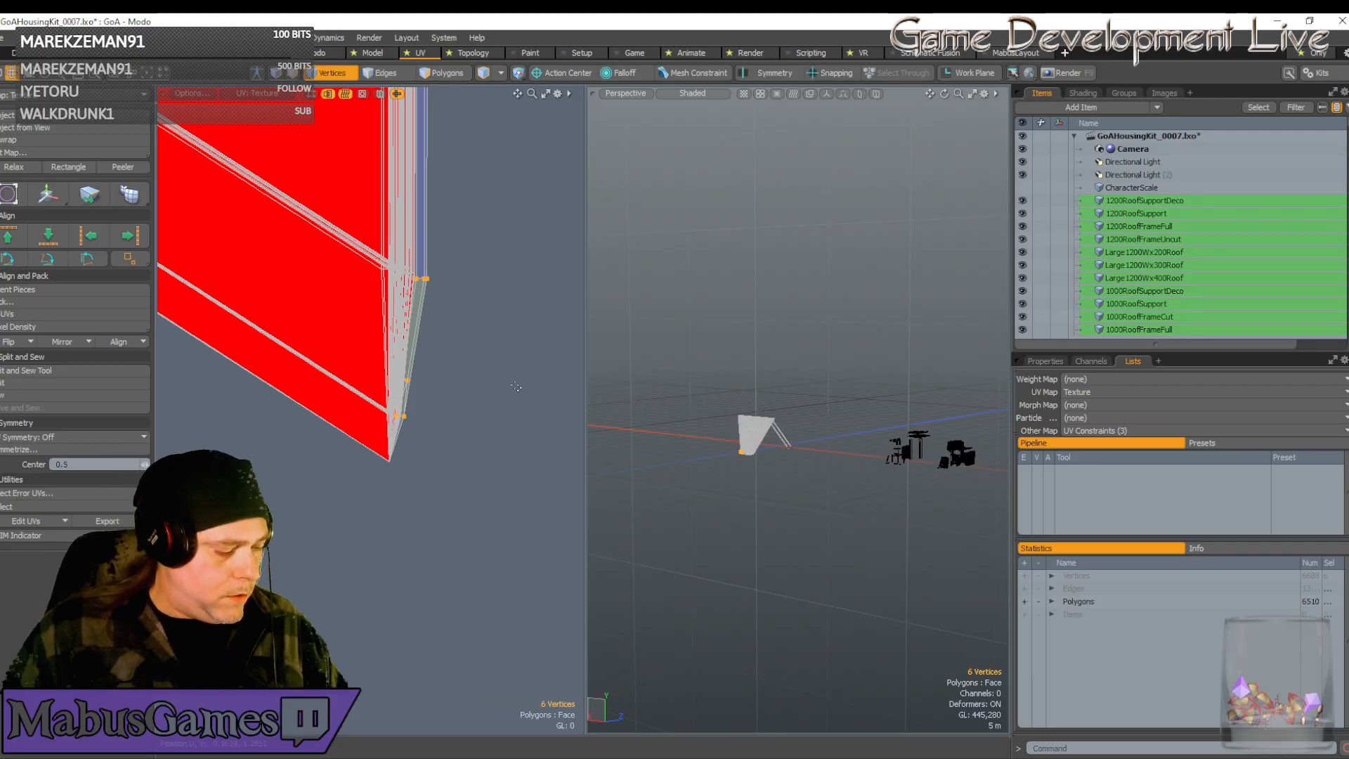
right_click_drag(454, 302, 409, 260, "ctrl")
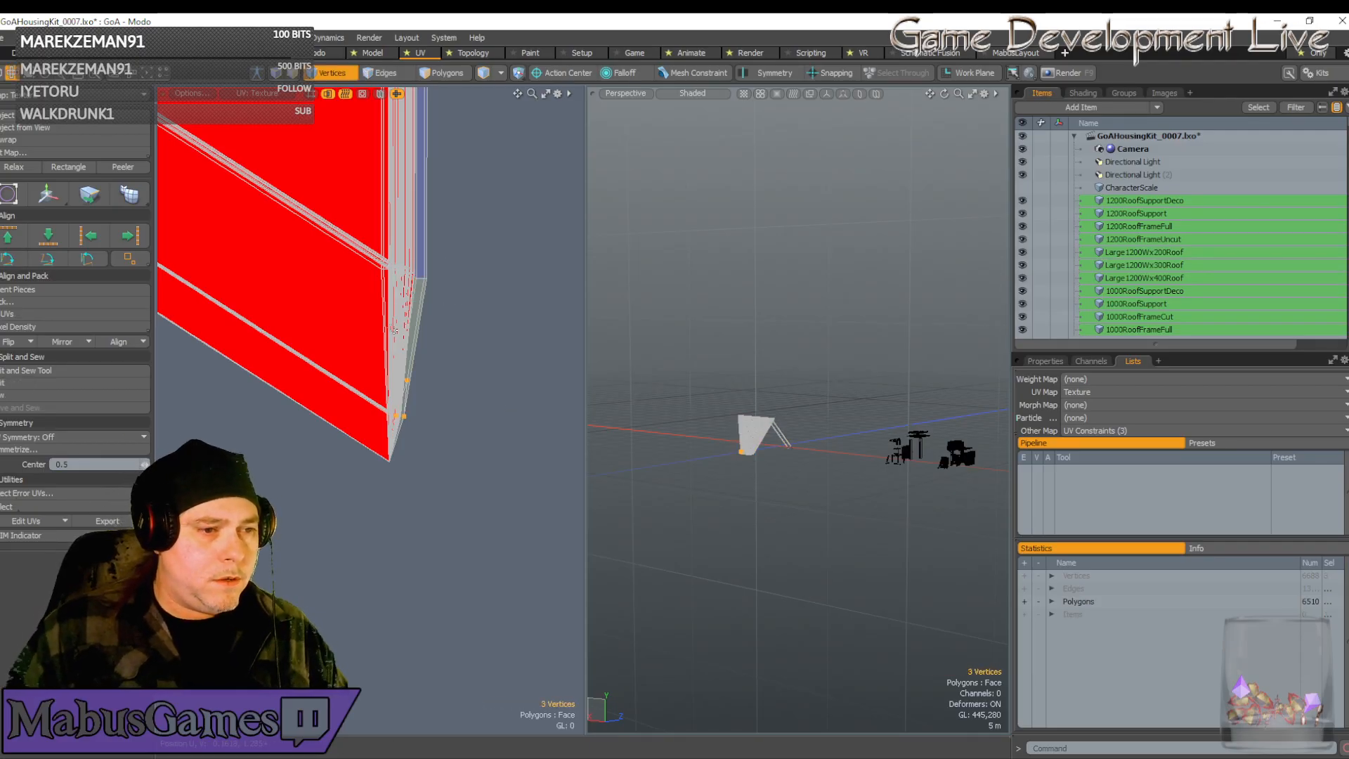
scroll(402, 351, "up", 3)
Move the three corner vertices up-left into alignment with the strip end
key("w")
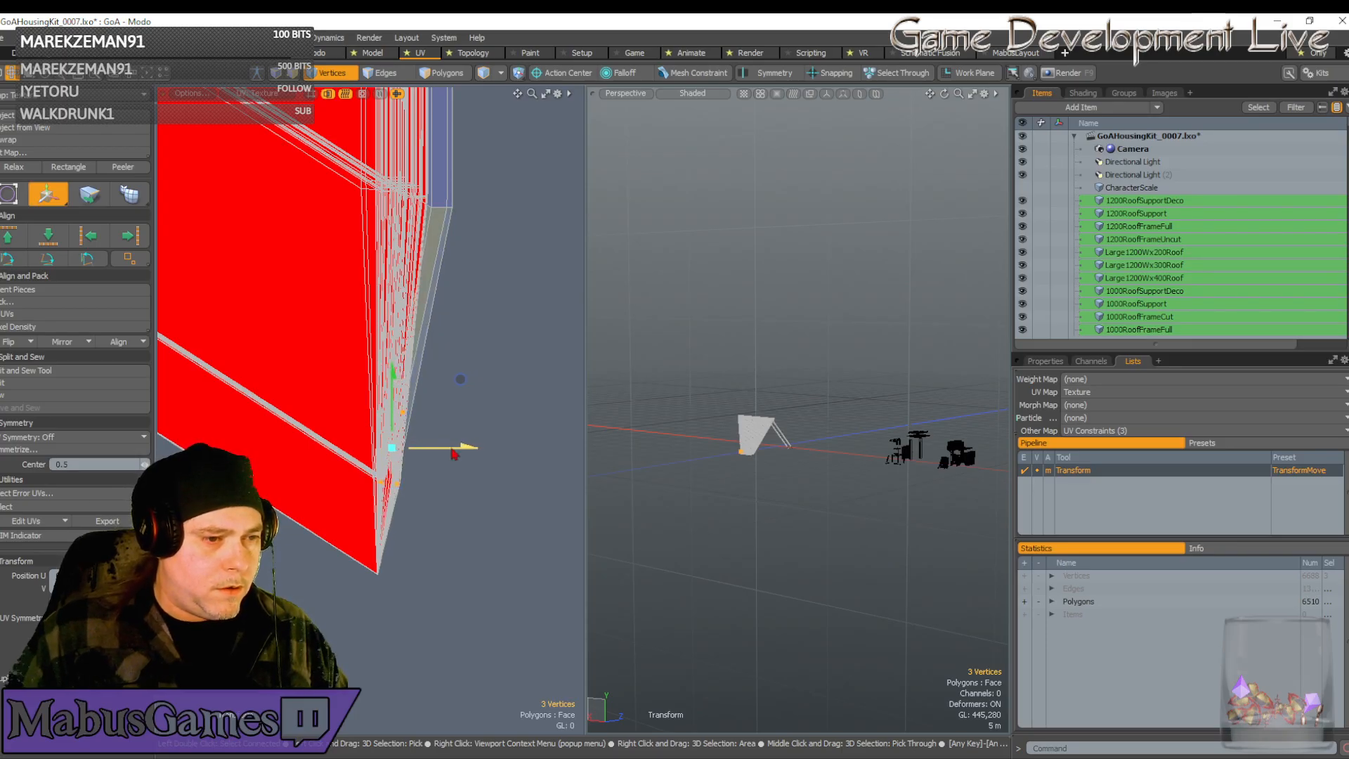
left_click_drag(460, 381, 460, 375)
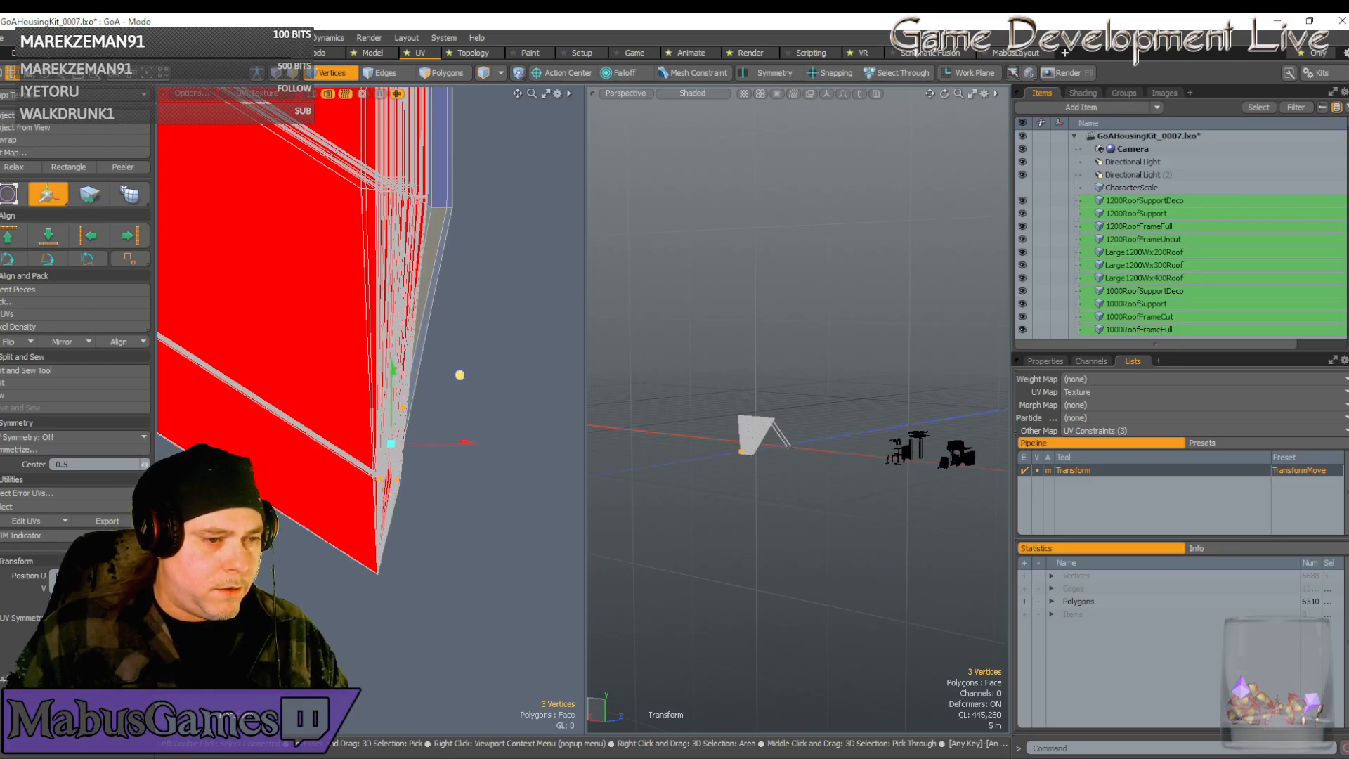
key("space")
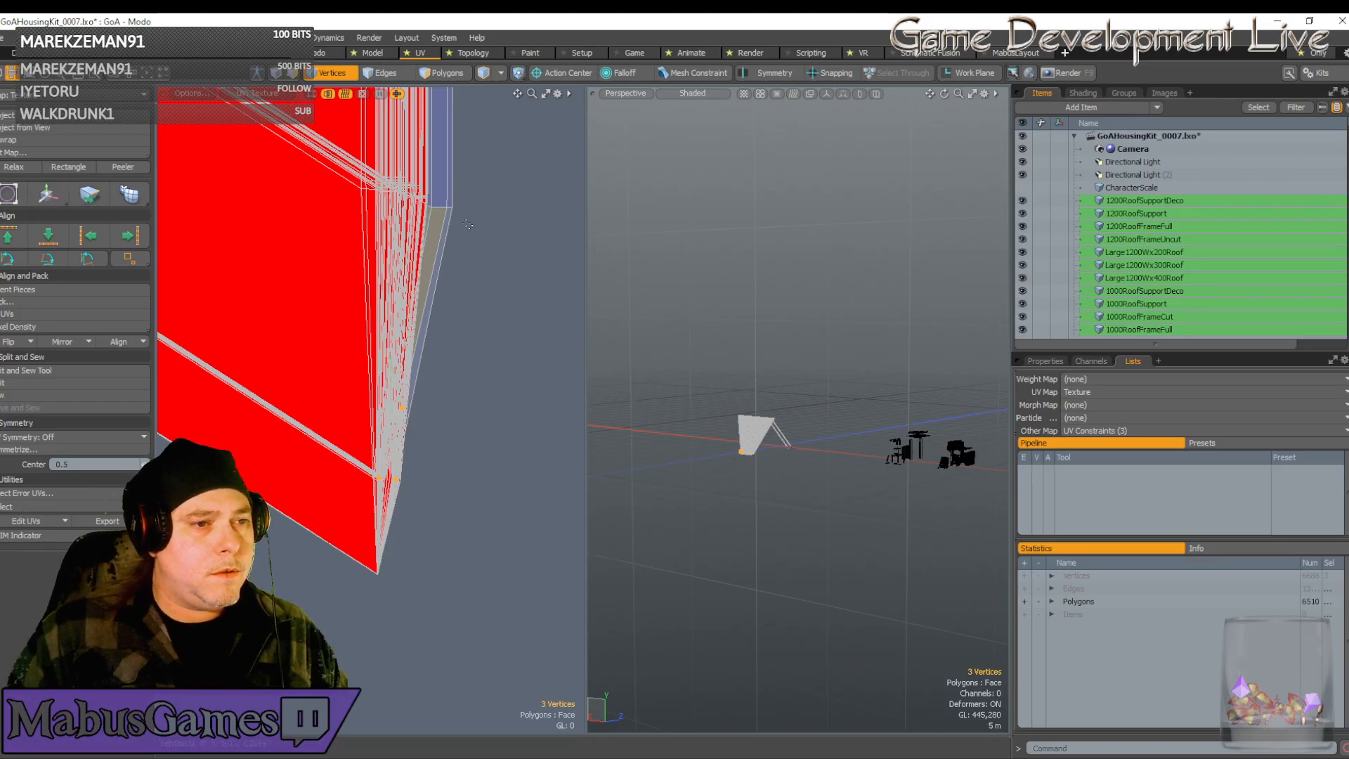
key("w")
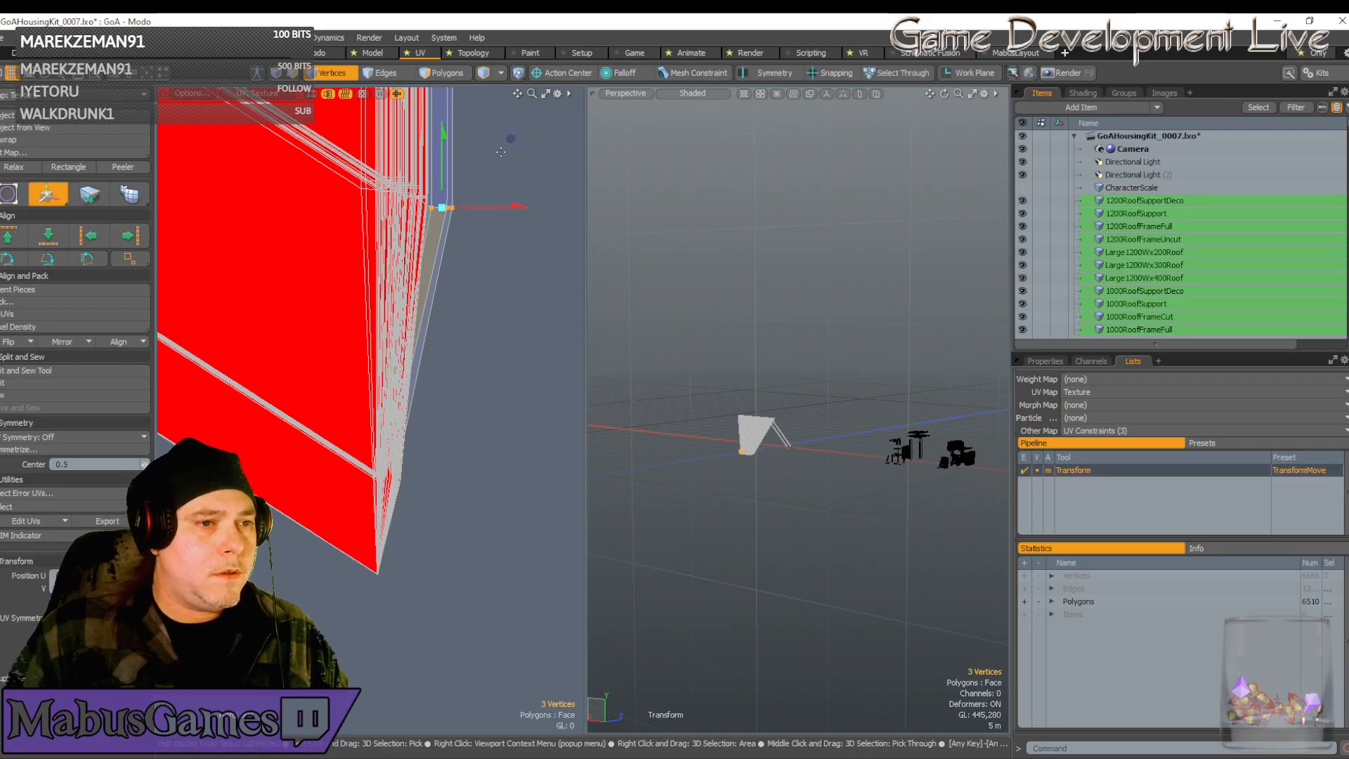
left_click_drag(511, 139, 485, 128)
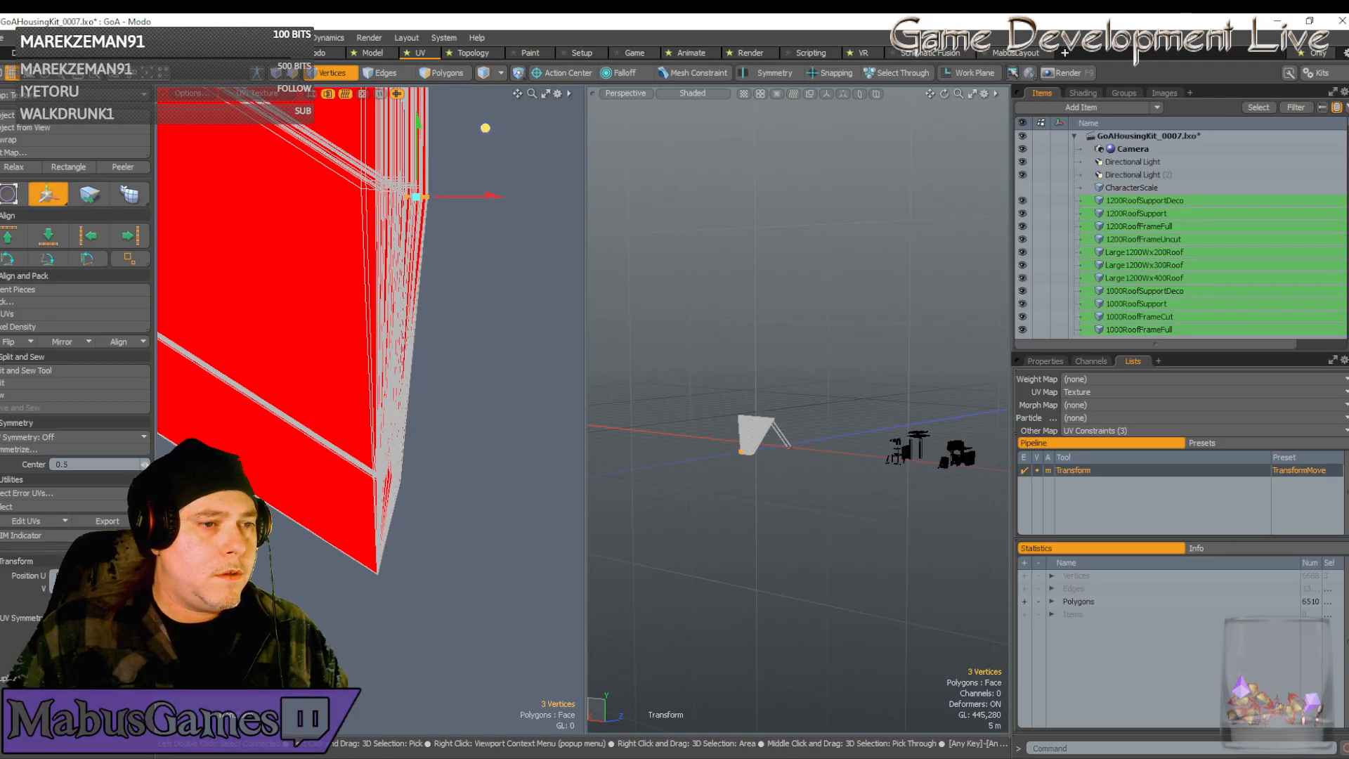
key("space")
scroll(420, 263, "down", 12)
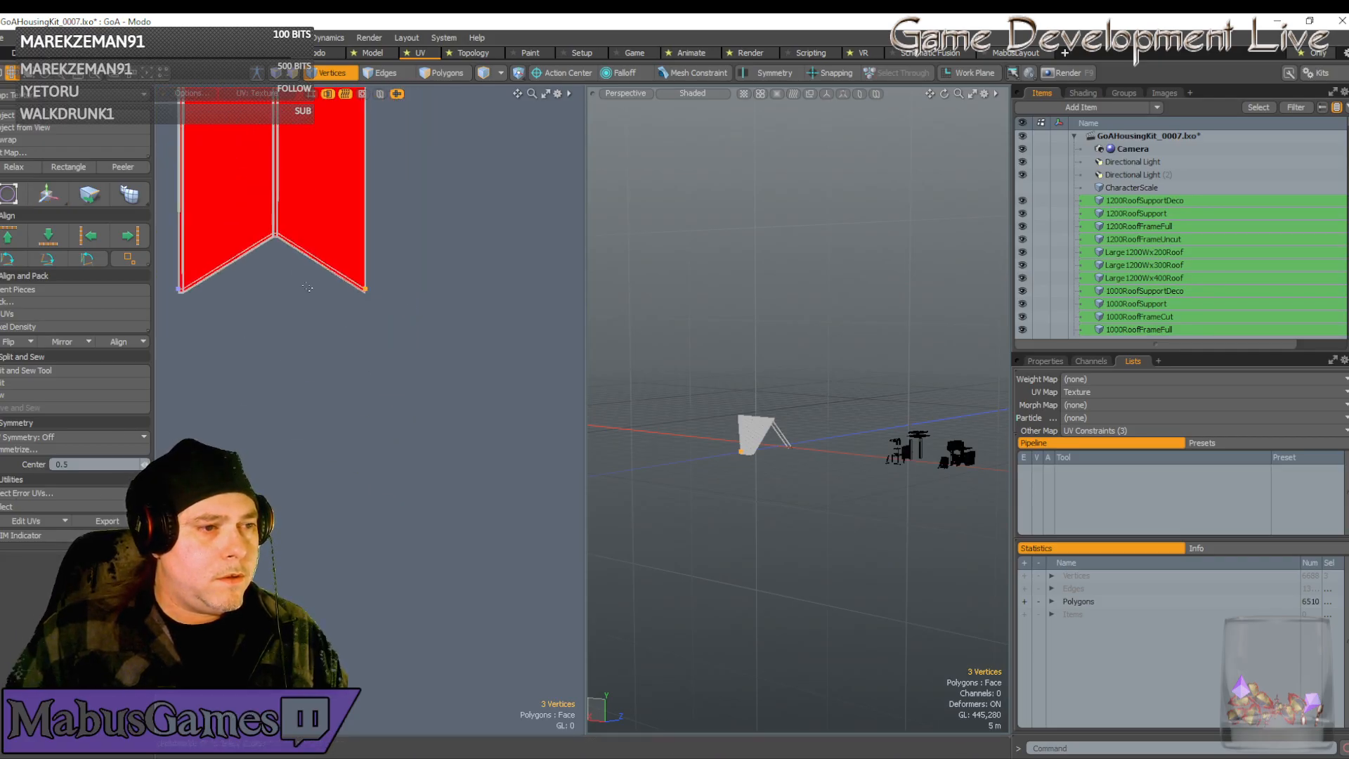
scroll(205, 289, "up", 10)
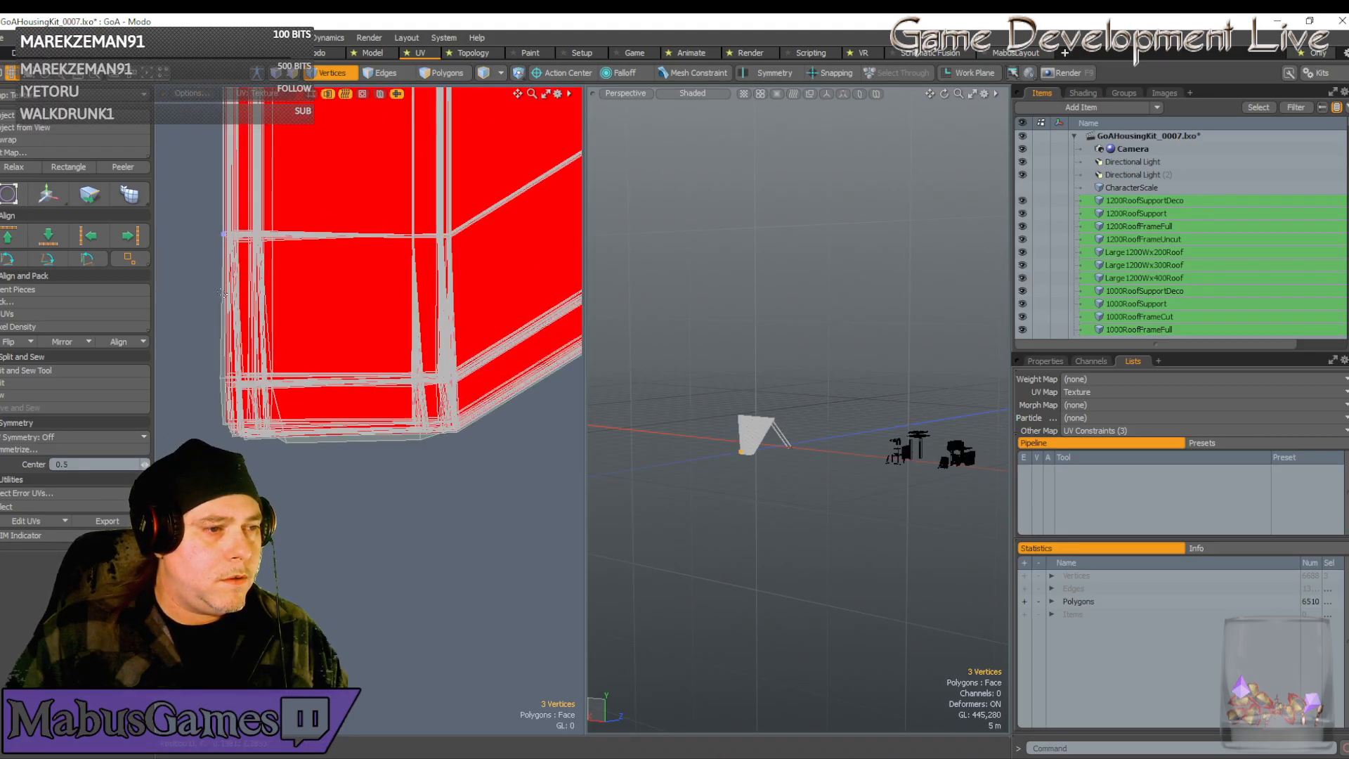
scroll(226, 294, "down", 10)
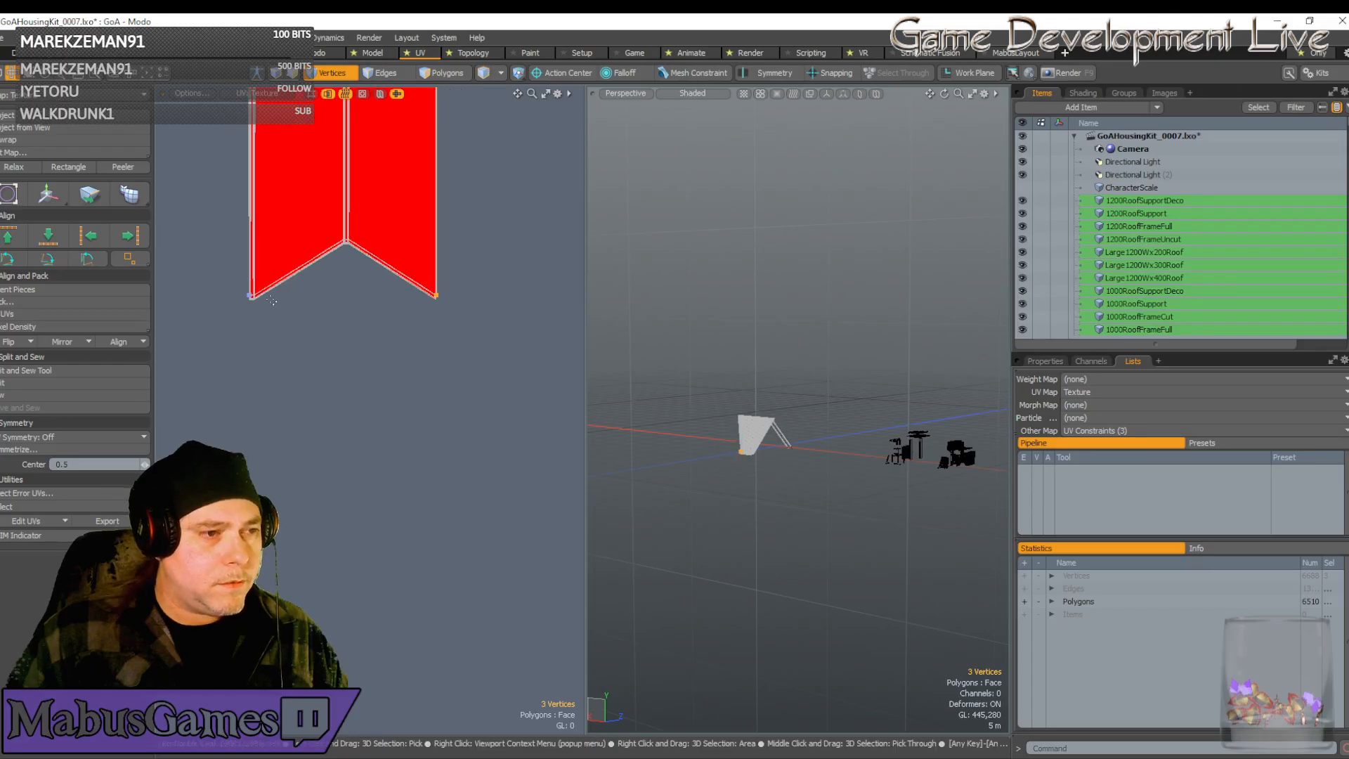
scroll(281, 299, "down", 5)
key("w")
left_click_drag(280, 281, 284, 435, "alt+shift")
Select the stacked vertices at the chevron point of the second strip's lower section
scroll(283, 215, "down", 1)
left_click_drag(283, 215, 283, 167, "alt+shift")
scroll(318, 237, "up", 1)
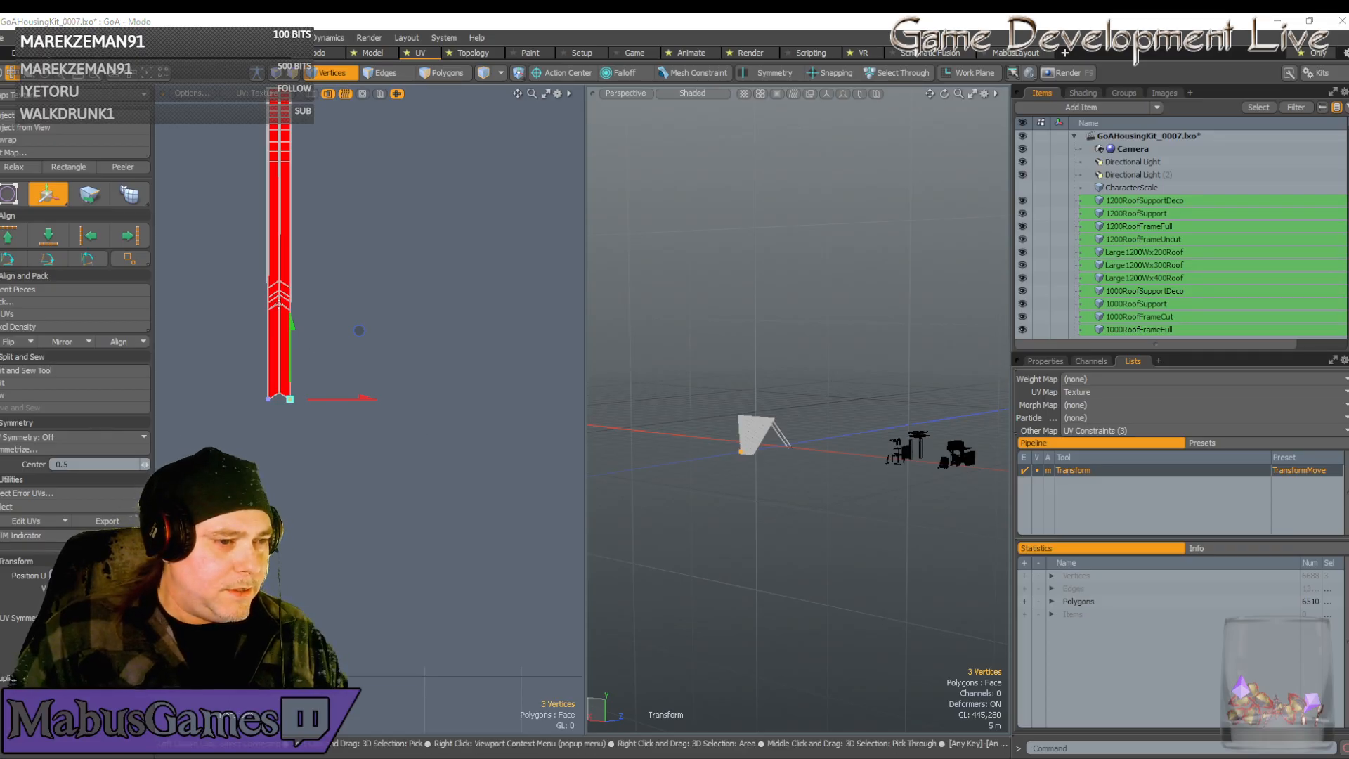
left_click(372, 152)
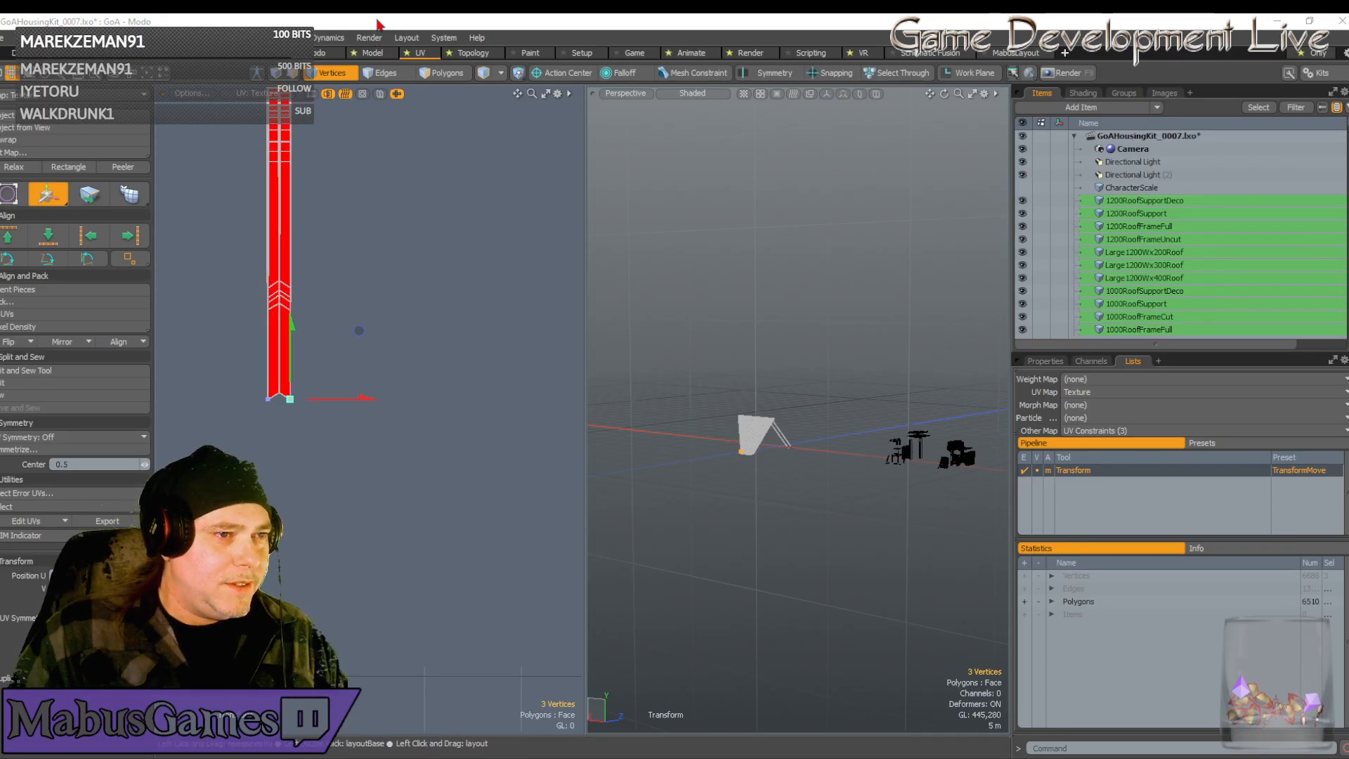
scroll(262, 370, "up", 3)
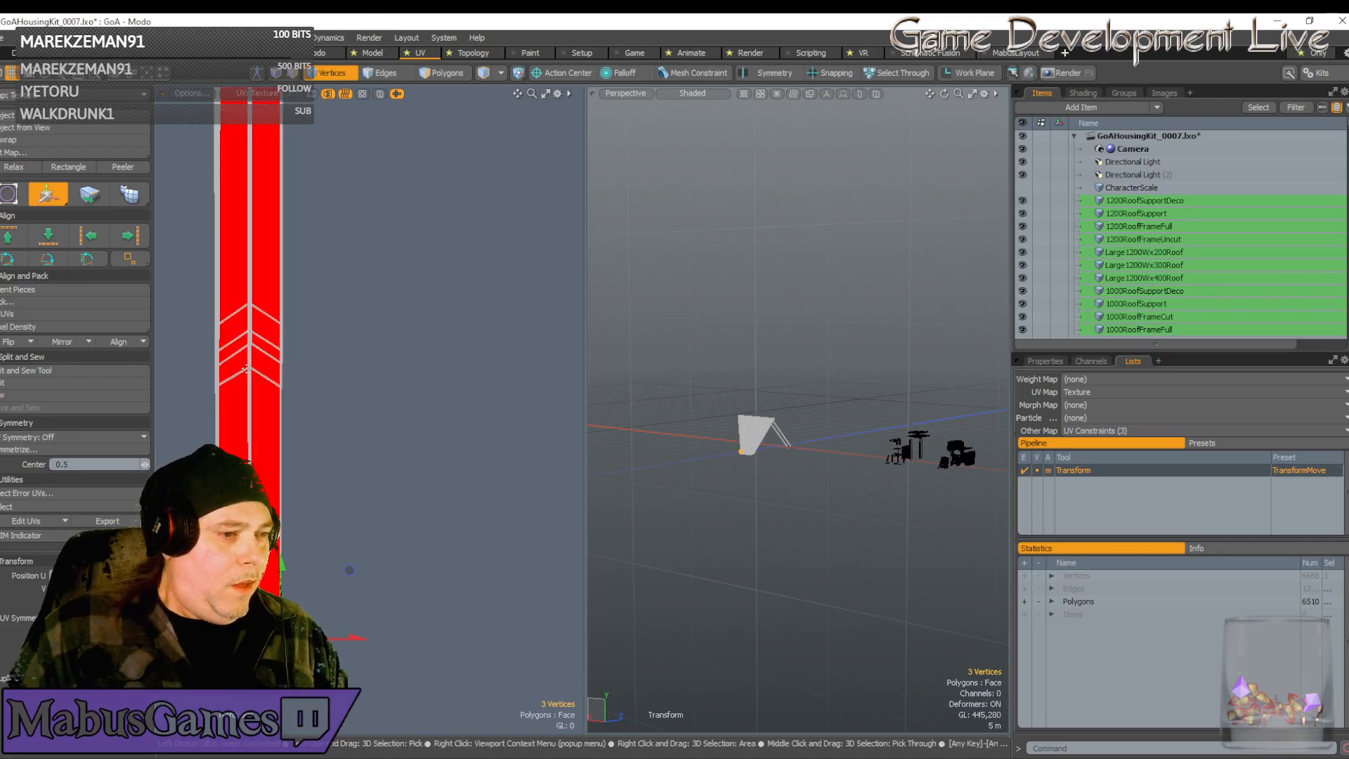
key("space")
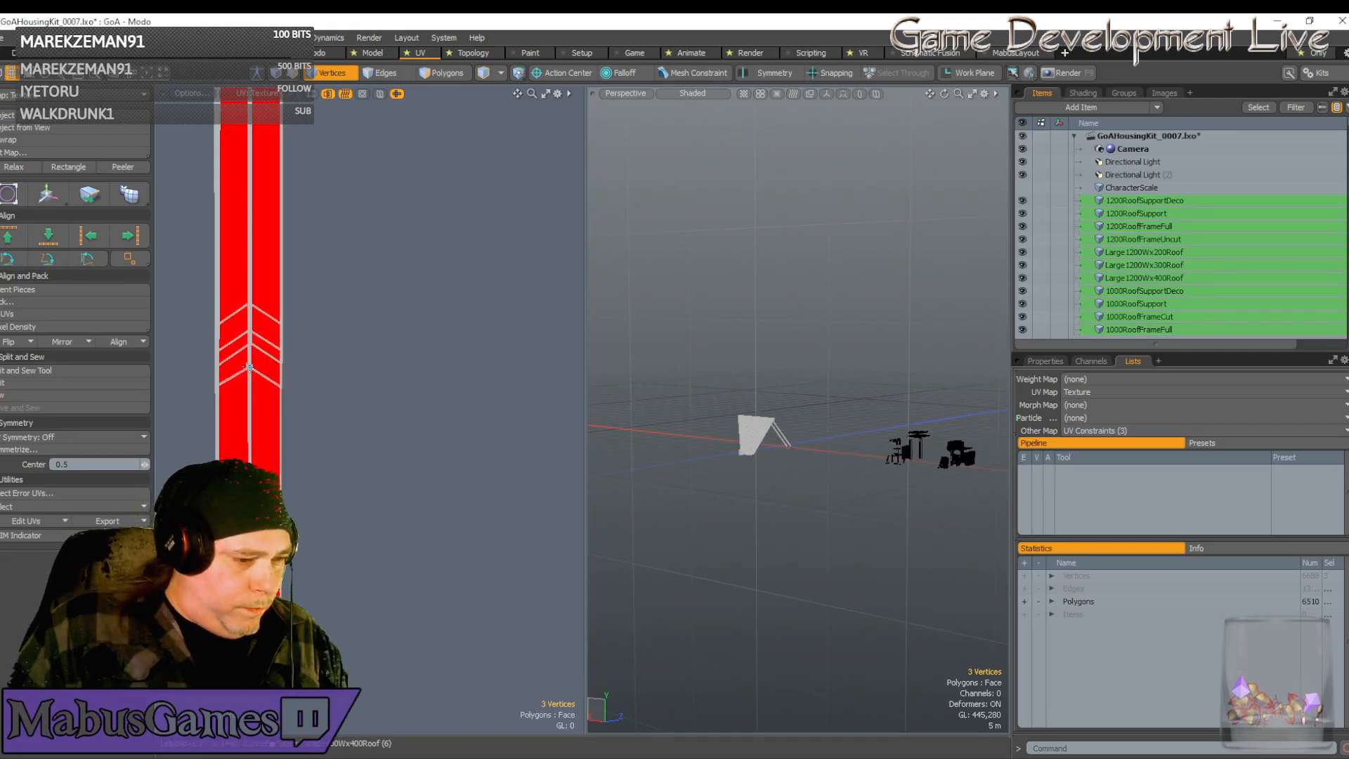
left_click(248, 367)
scroll(249, 365, "down", 3)
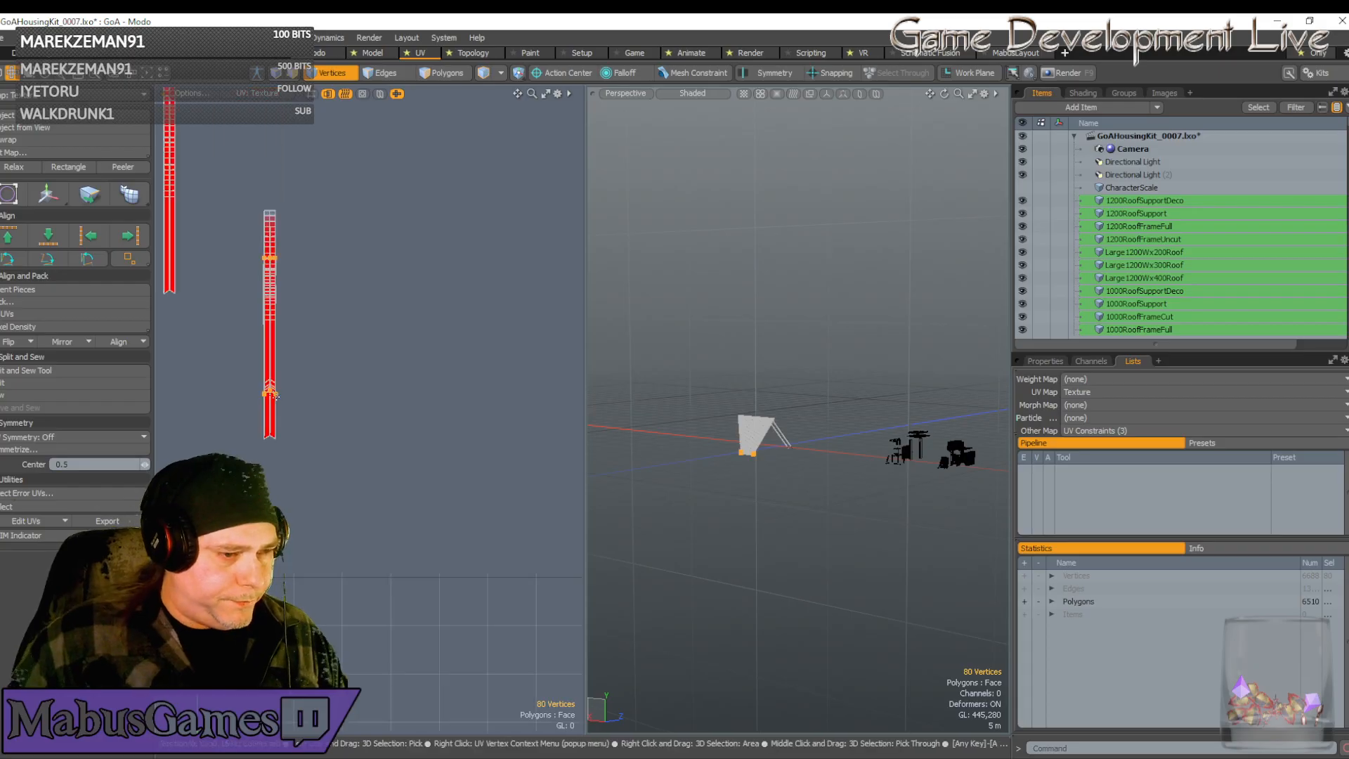
Move the selected strip section down
key("w")
left_click_drag(262, 361, 263, 405)
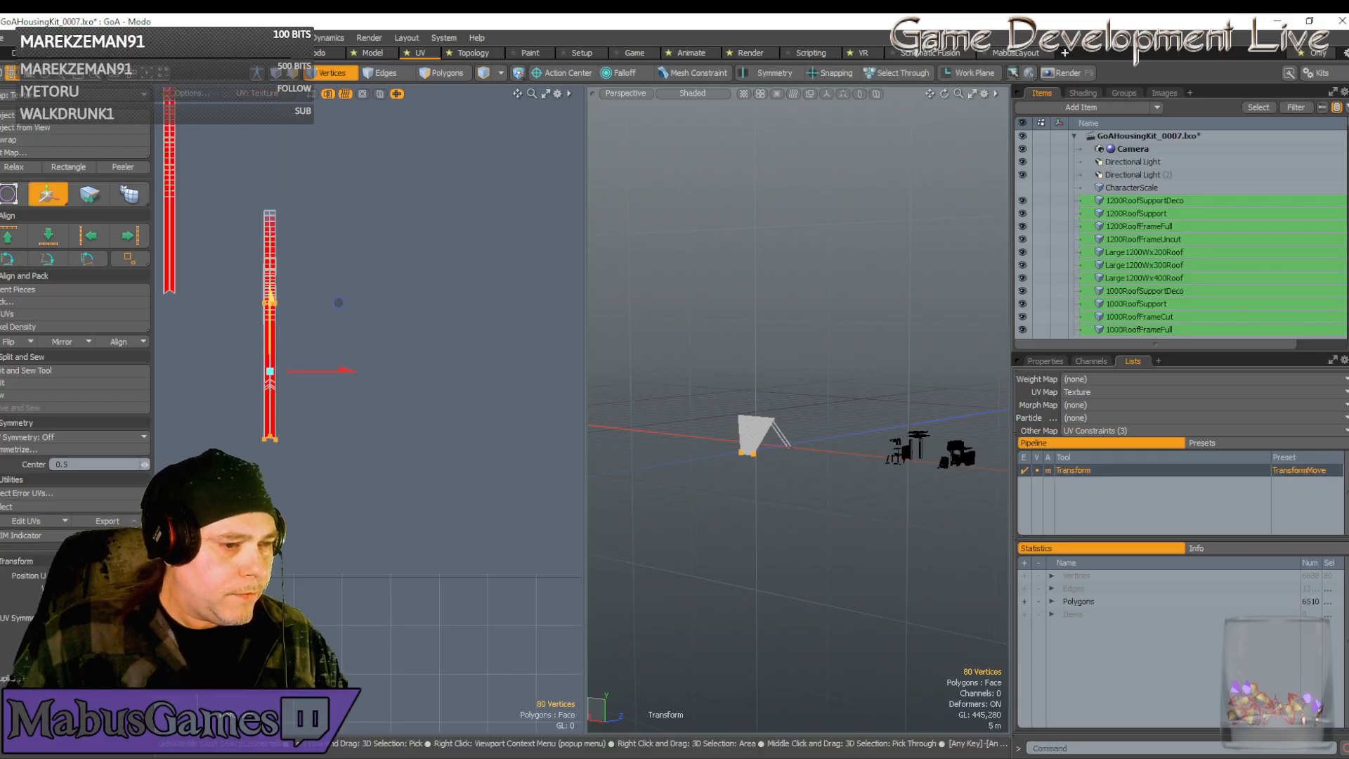
scroll(266, 436, "up", 3)
scroll(281, 446, "up", 5)
scroll(254, 427, "down", 1)
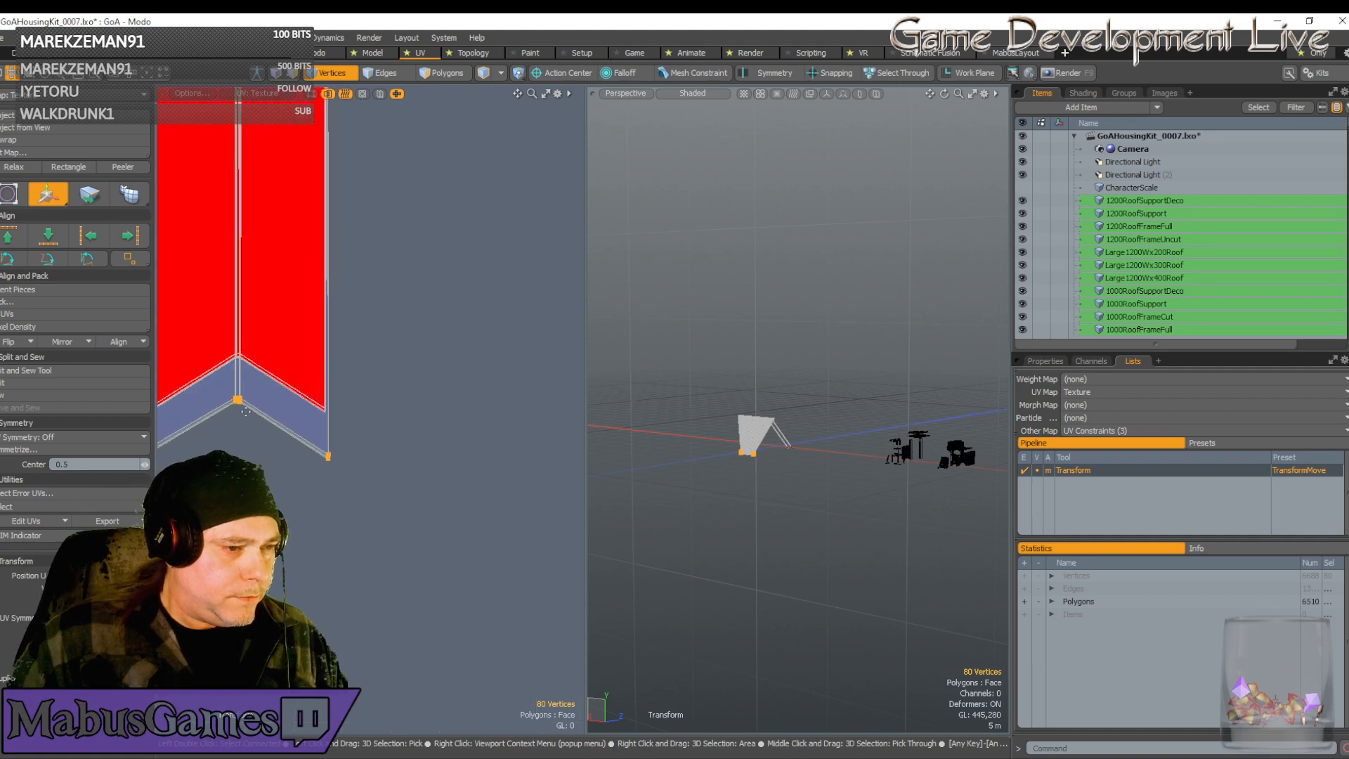
scroll(243, 409, "up", 5)
scroll(298, 422, "down", 6)
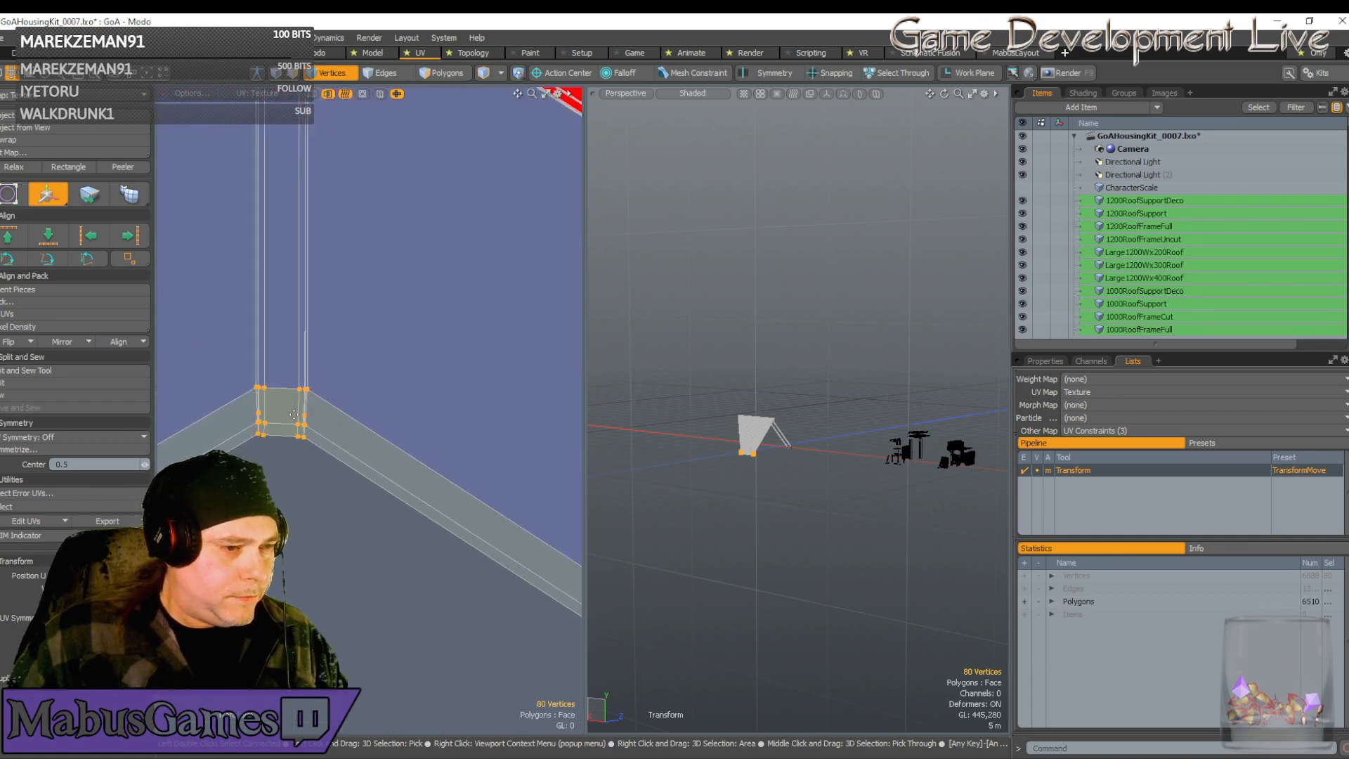
scroll(295, 408, "up", 6)
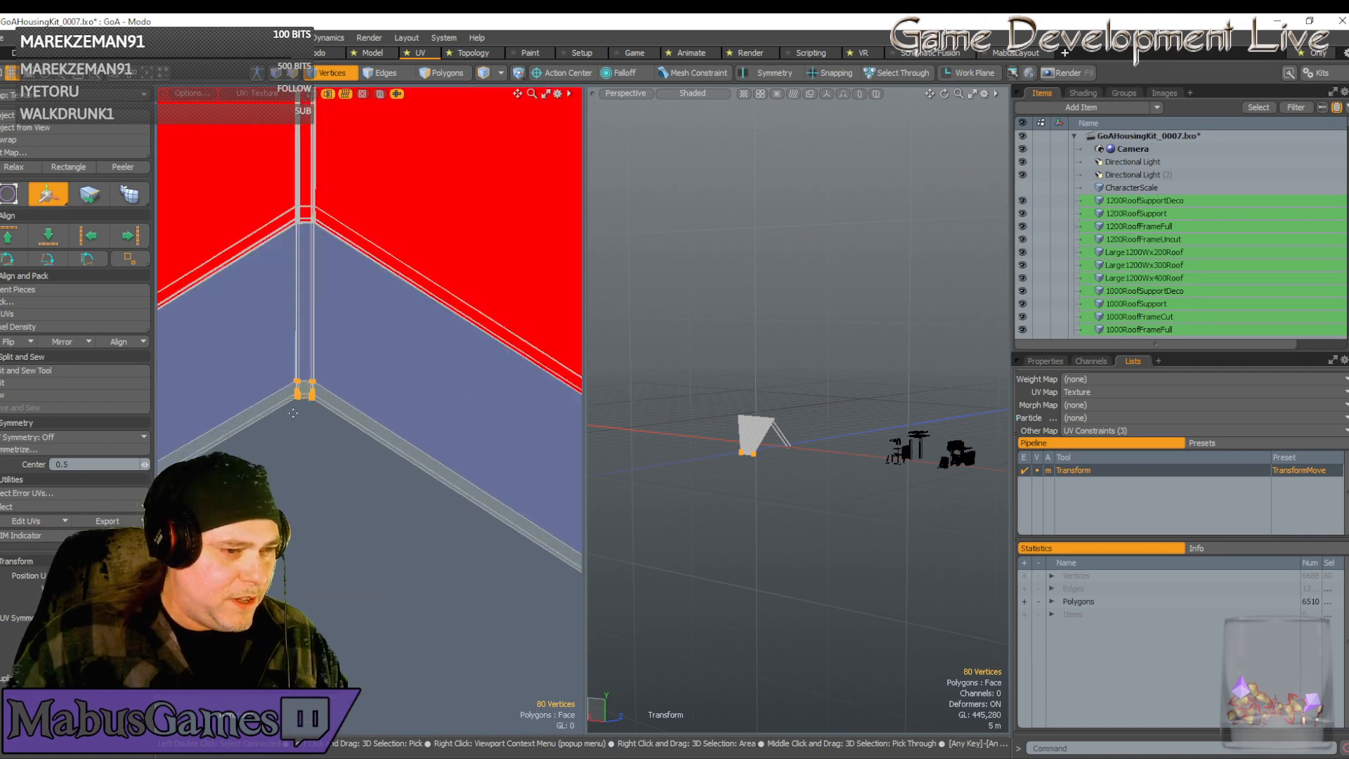
key("space")
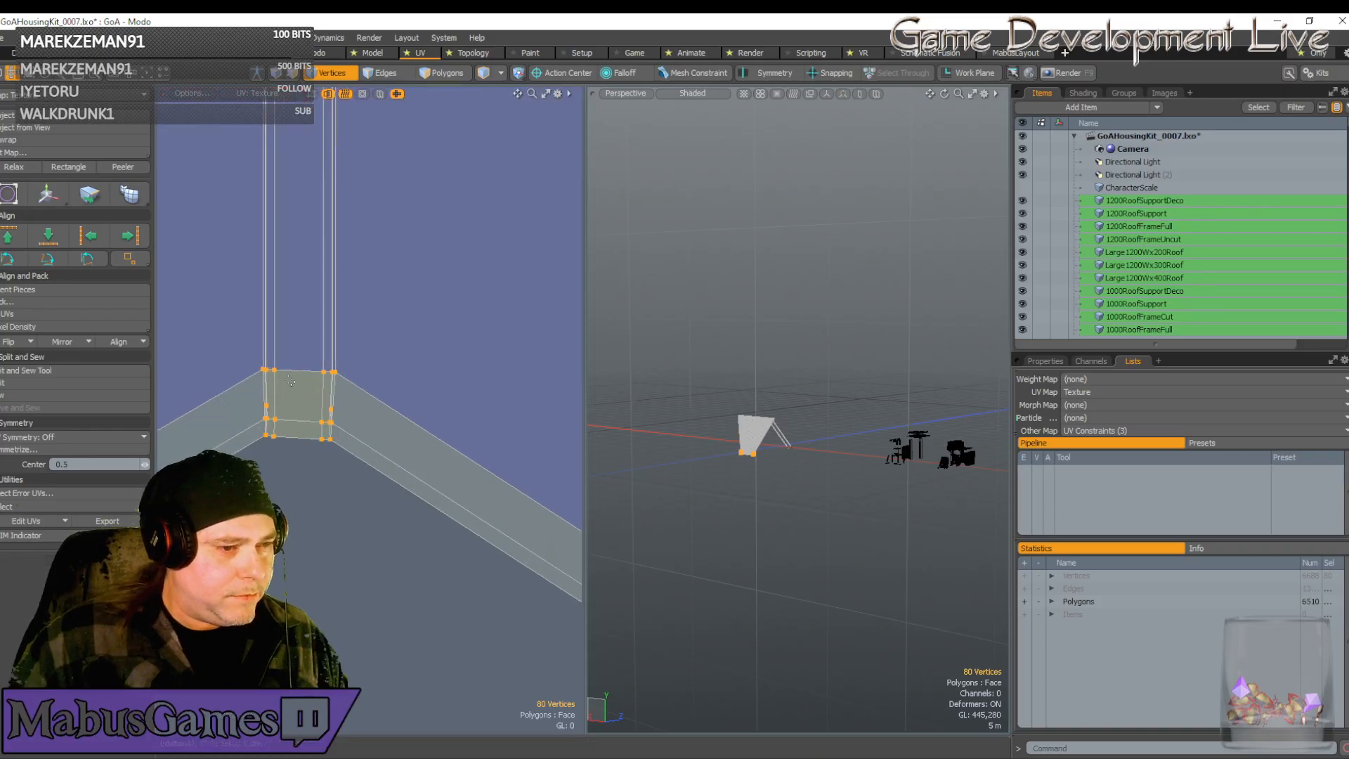
Select the twenty corner vertices, try moving them up-left, then undo
left_click_drag(231, 338, 353, 485)
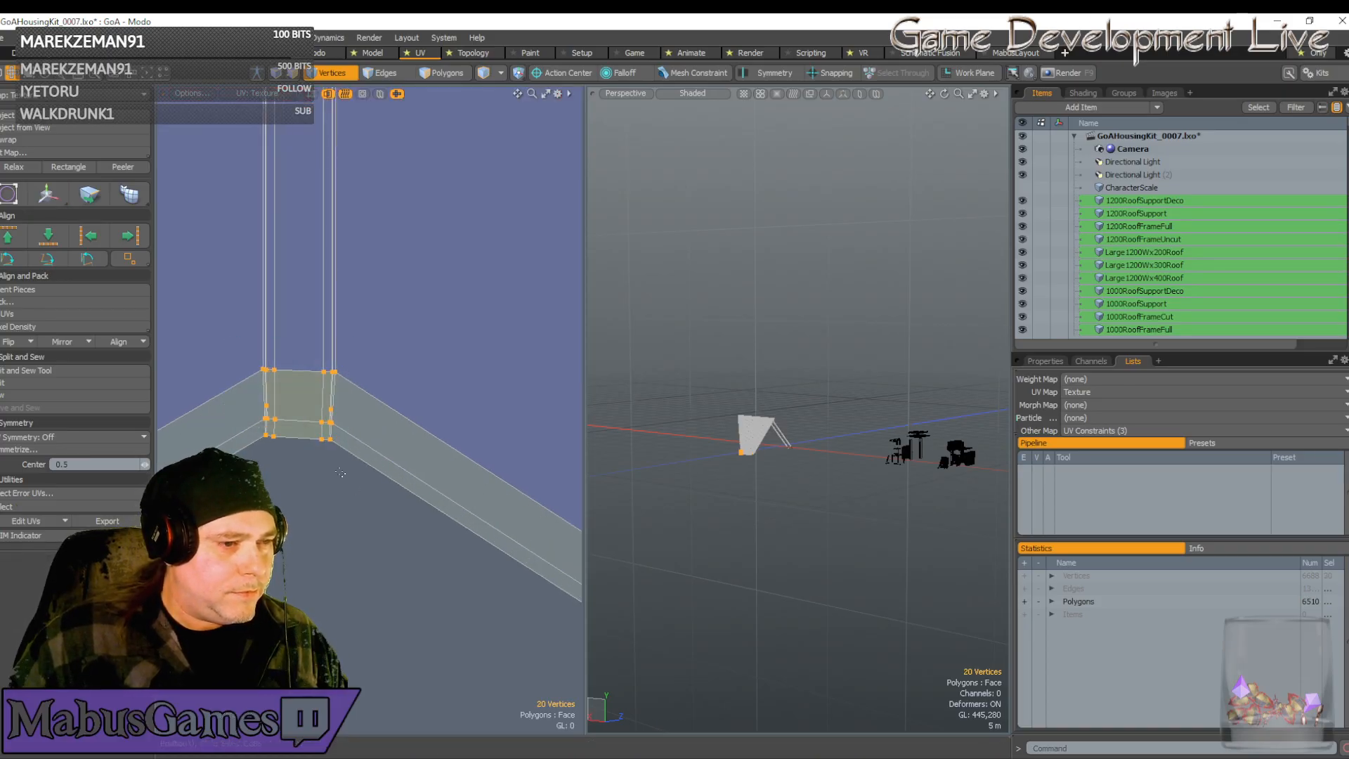
key("w")
key("e")
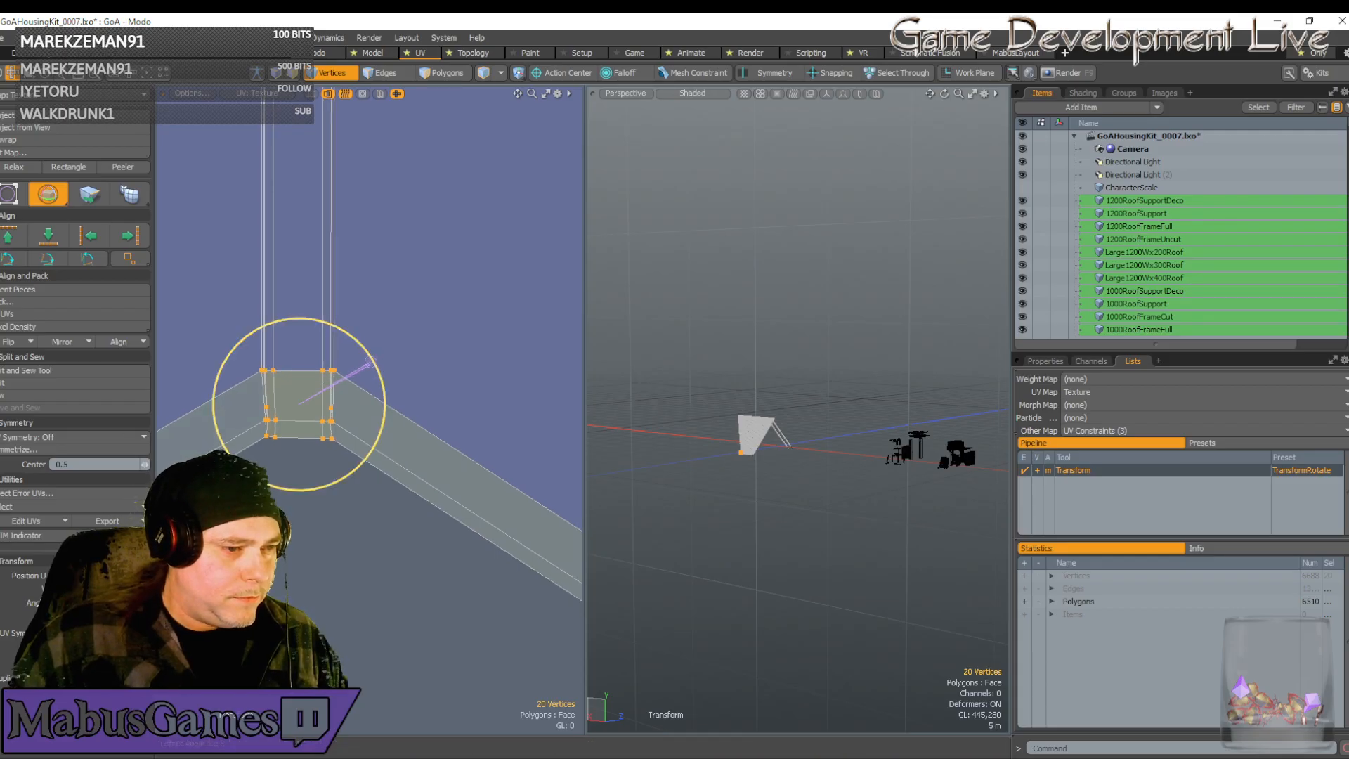
key("w")
scroll(284, 454, "up", 5)
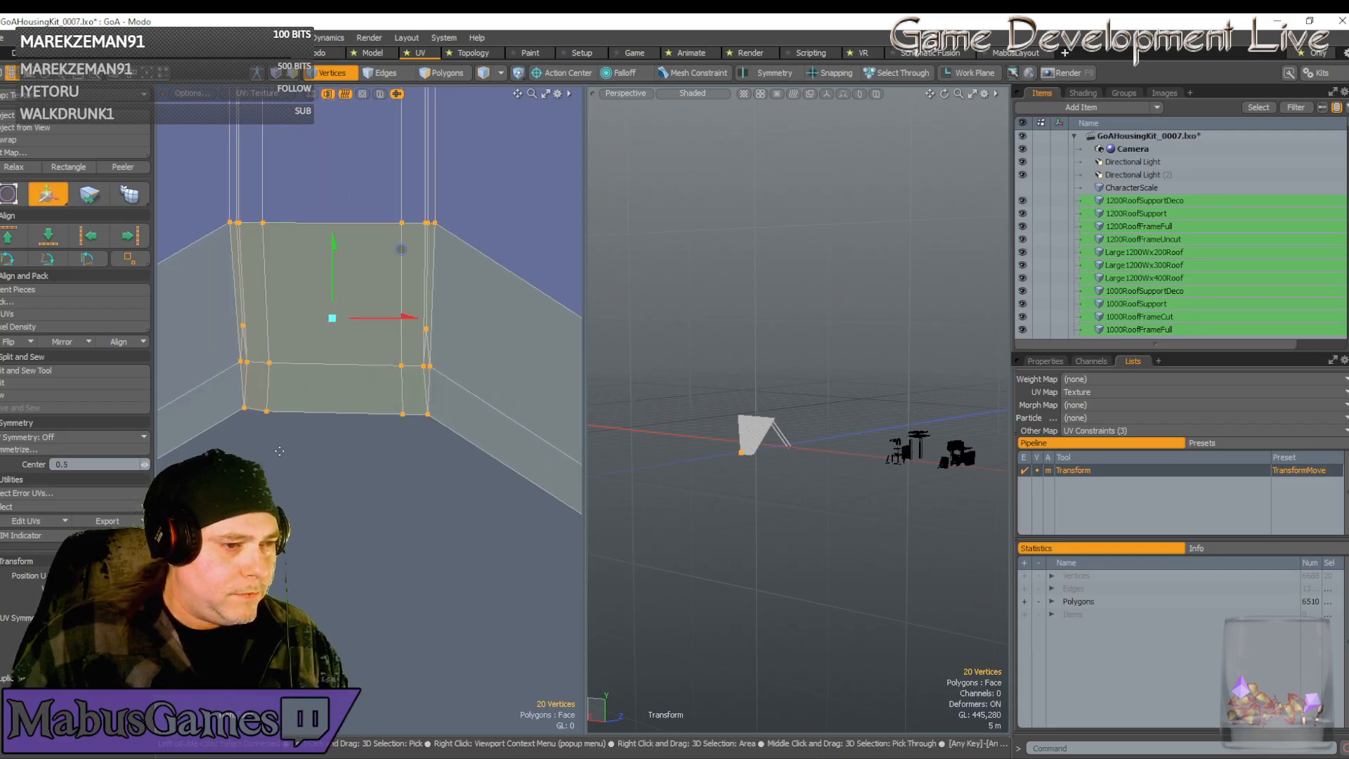
left_click_drag(298, 455, 280, 436)
key("ctrl+z")
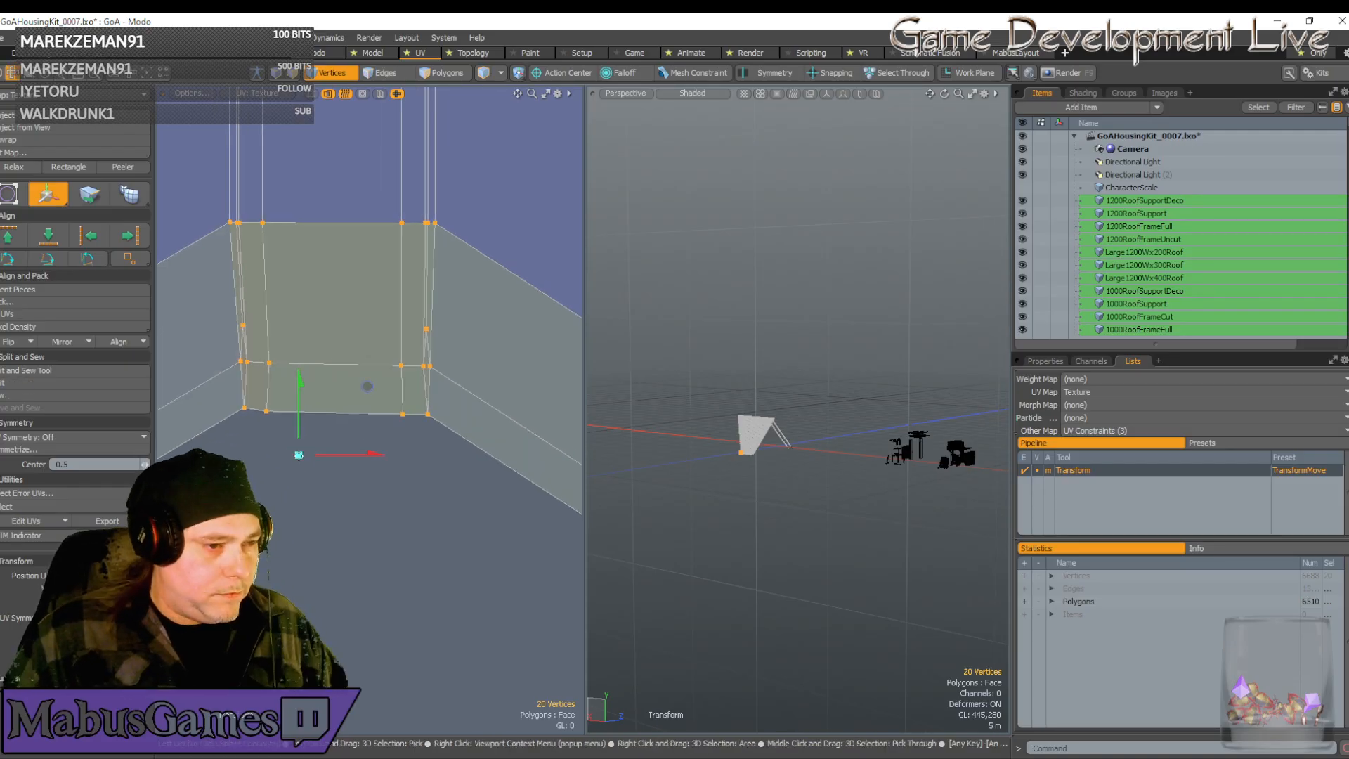
key("q")
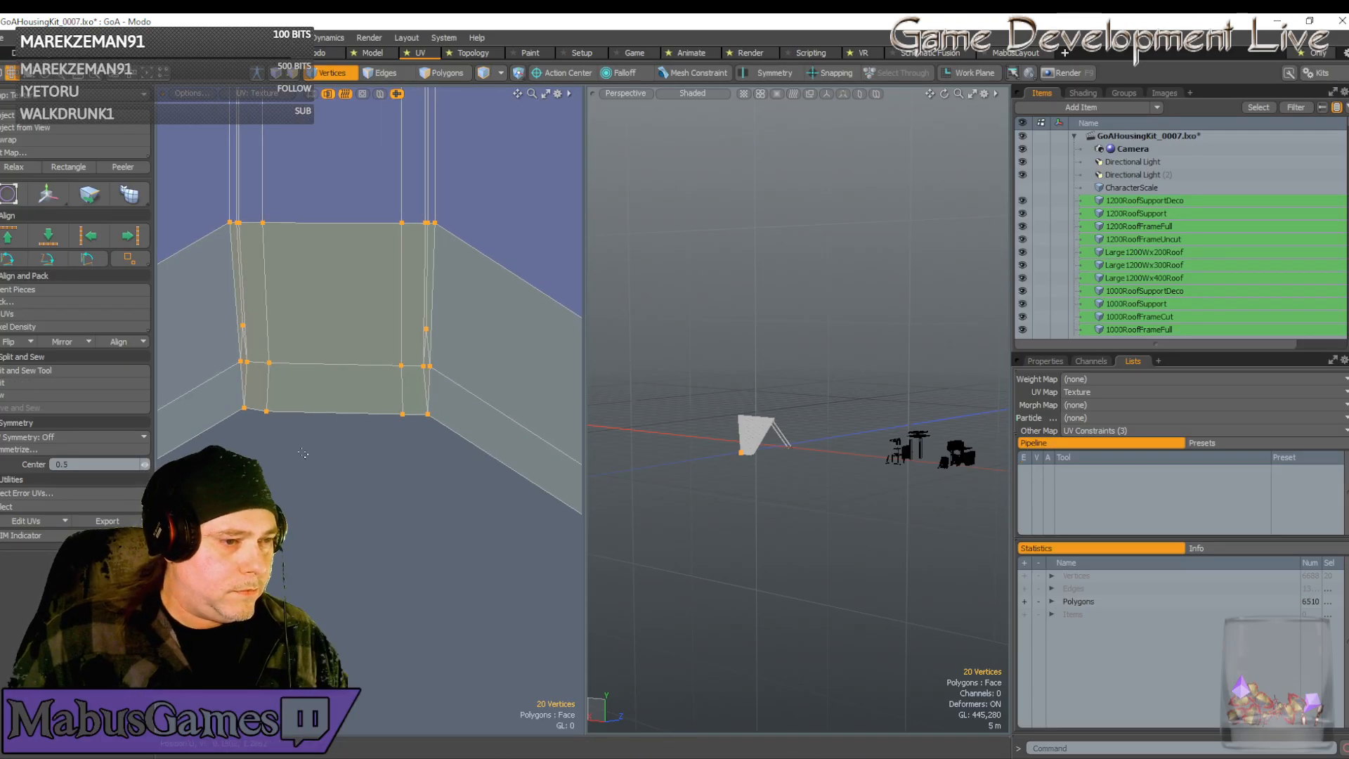
Shift the six left-end vertices slightly left
right_click_drag(302, 453, 204, 302)
key("w")
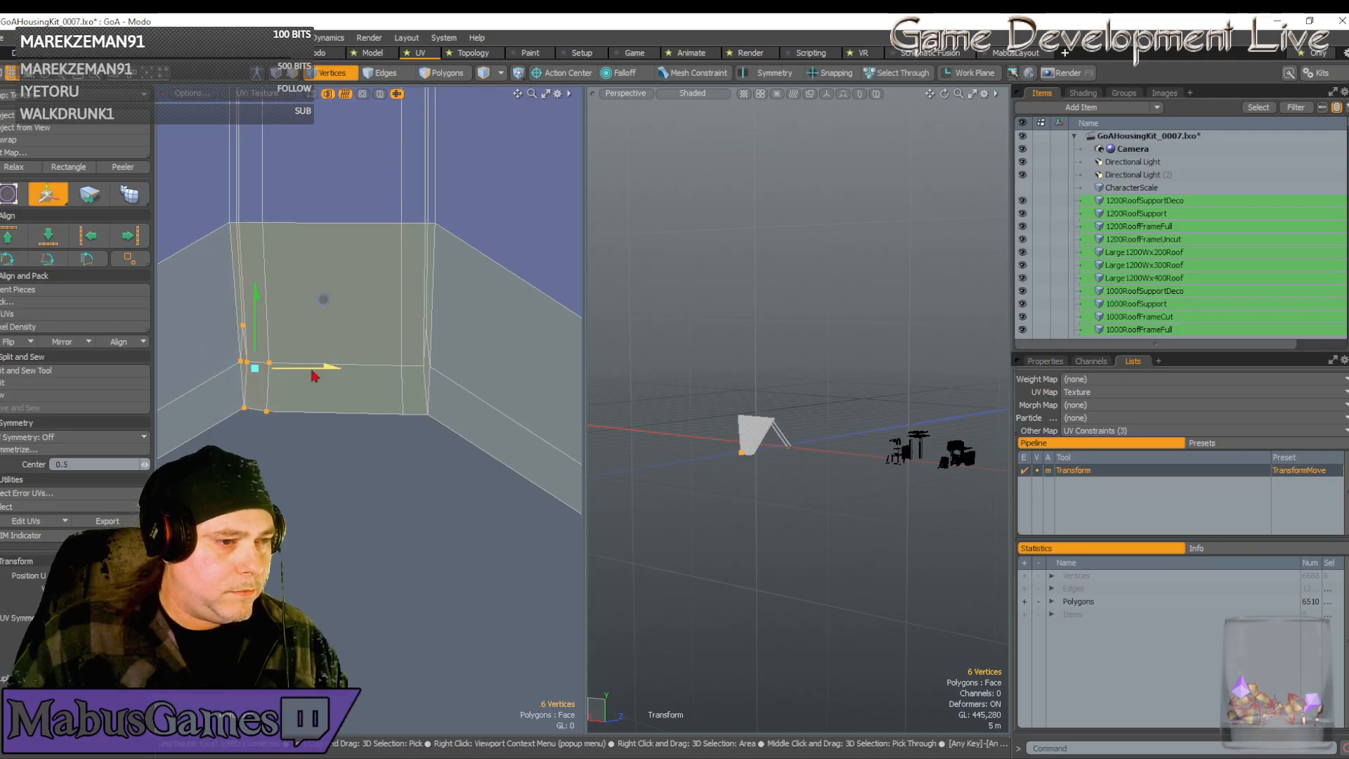
left_click_drag(313, 375, 306, 376)
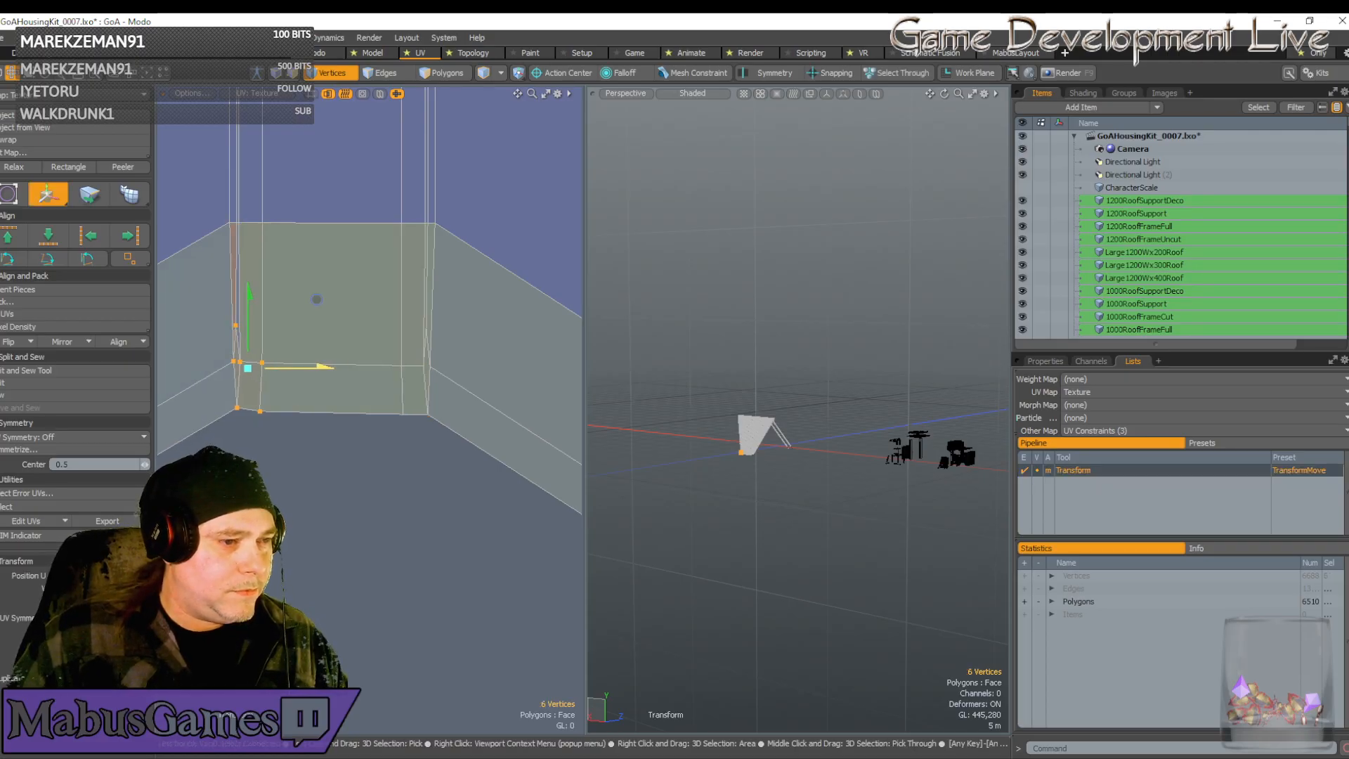
key("space")
scroll(230, 317, "up", 2)
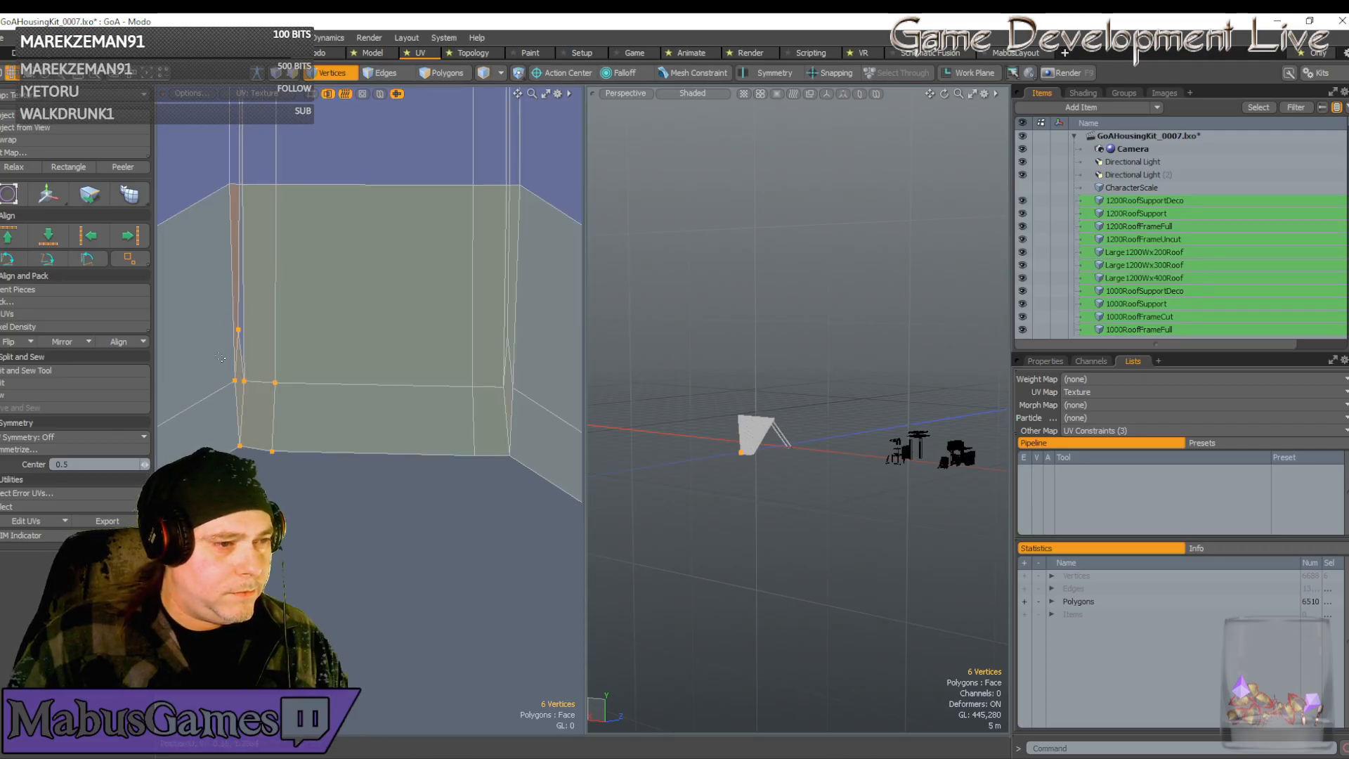
Nudge the four left-edge vertices slightly down
right_click_drag(205, 302, 253, 464)
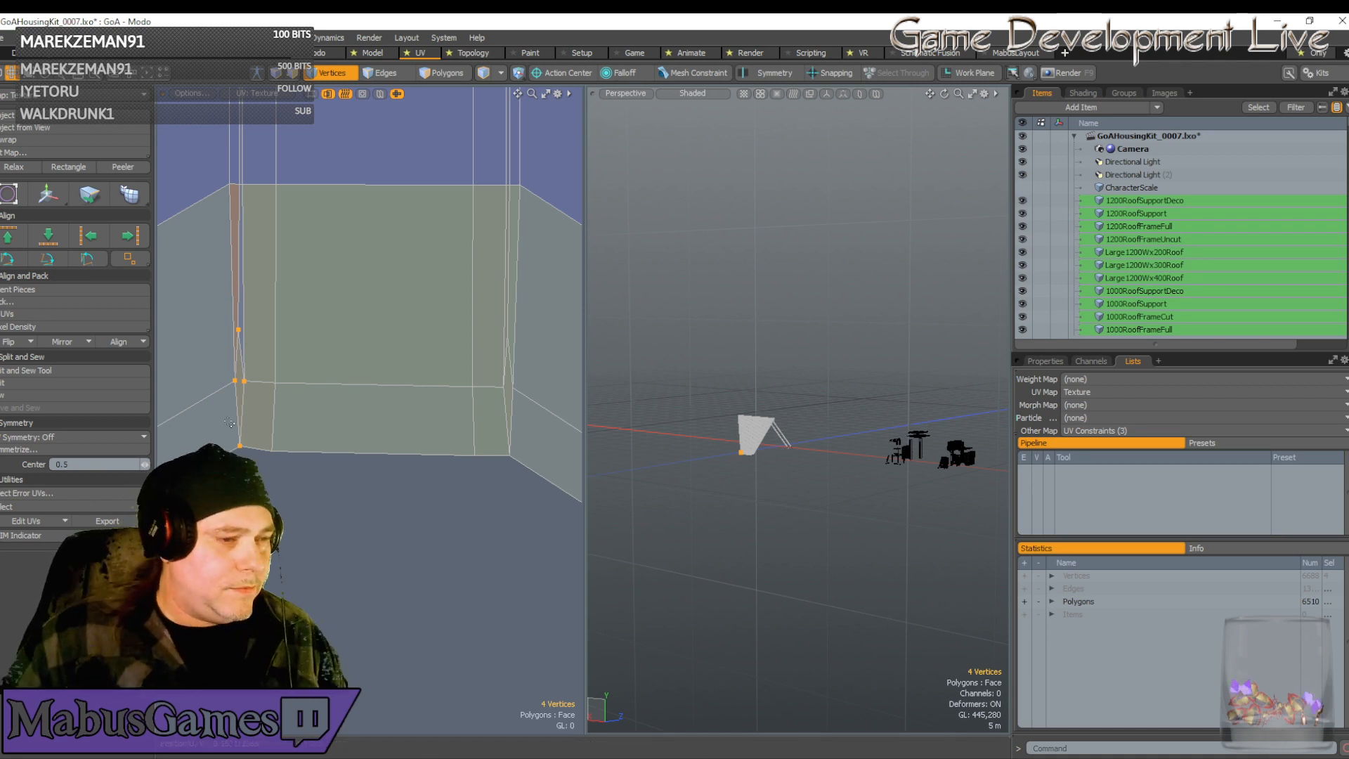
key("w")
left_click_drag(240, 369, 240, 375)
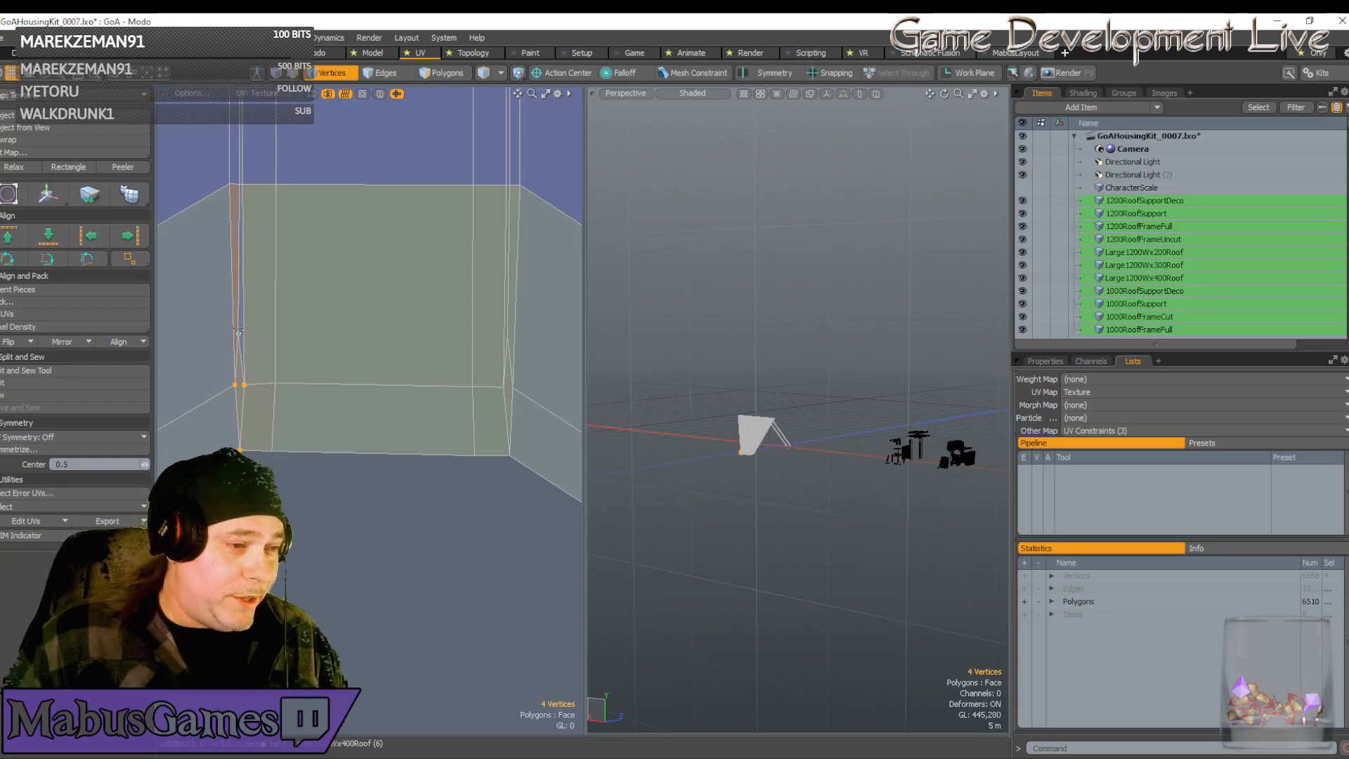
key("space")
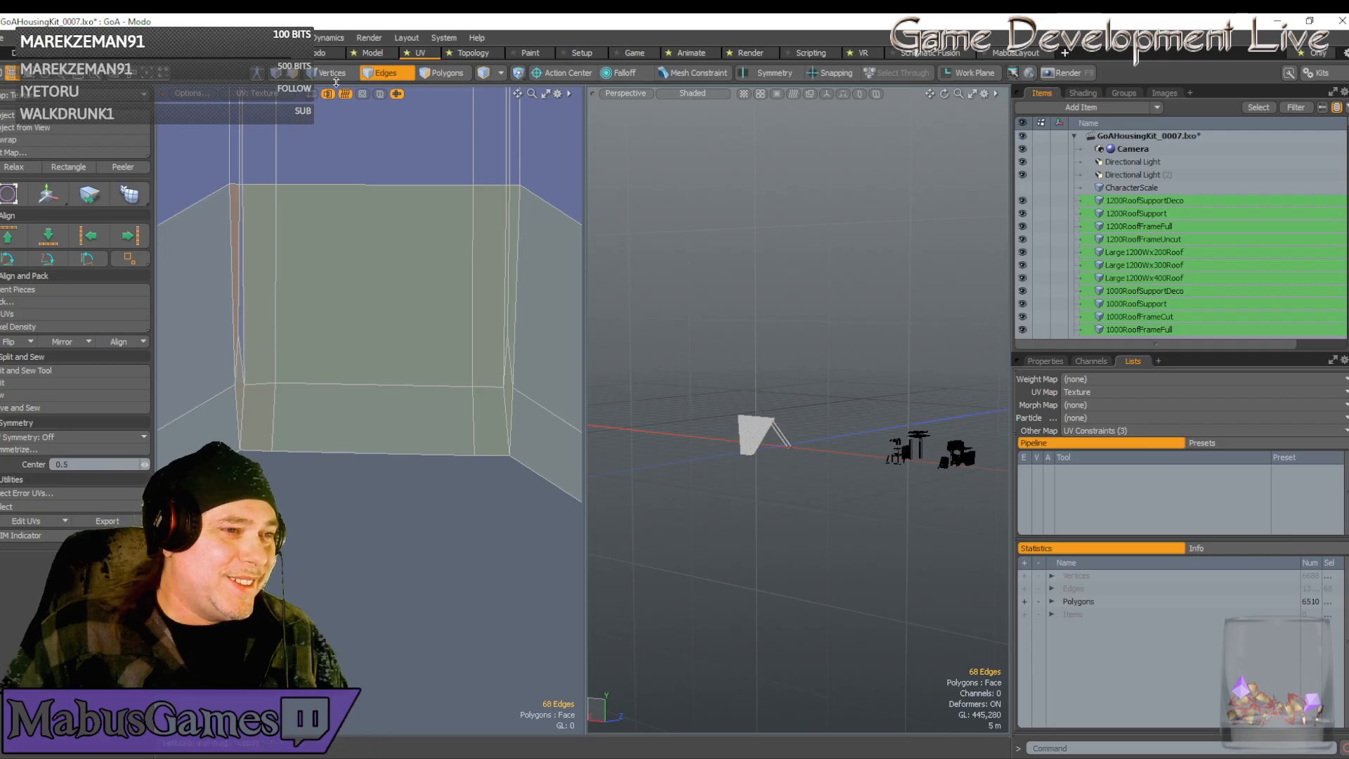
Try moving the single upper left-edge vertex down-right, then undo it
left_click(239, 334)
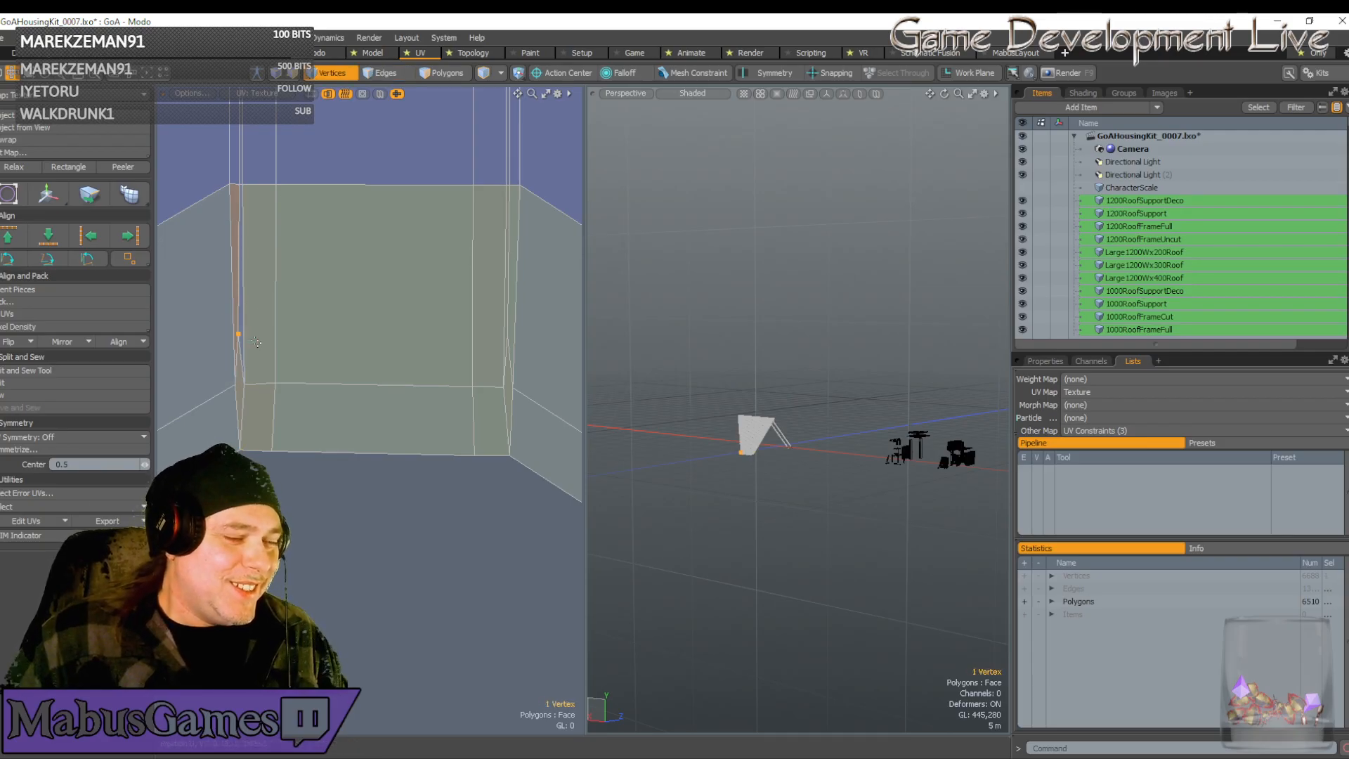
key("w")
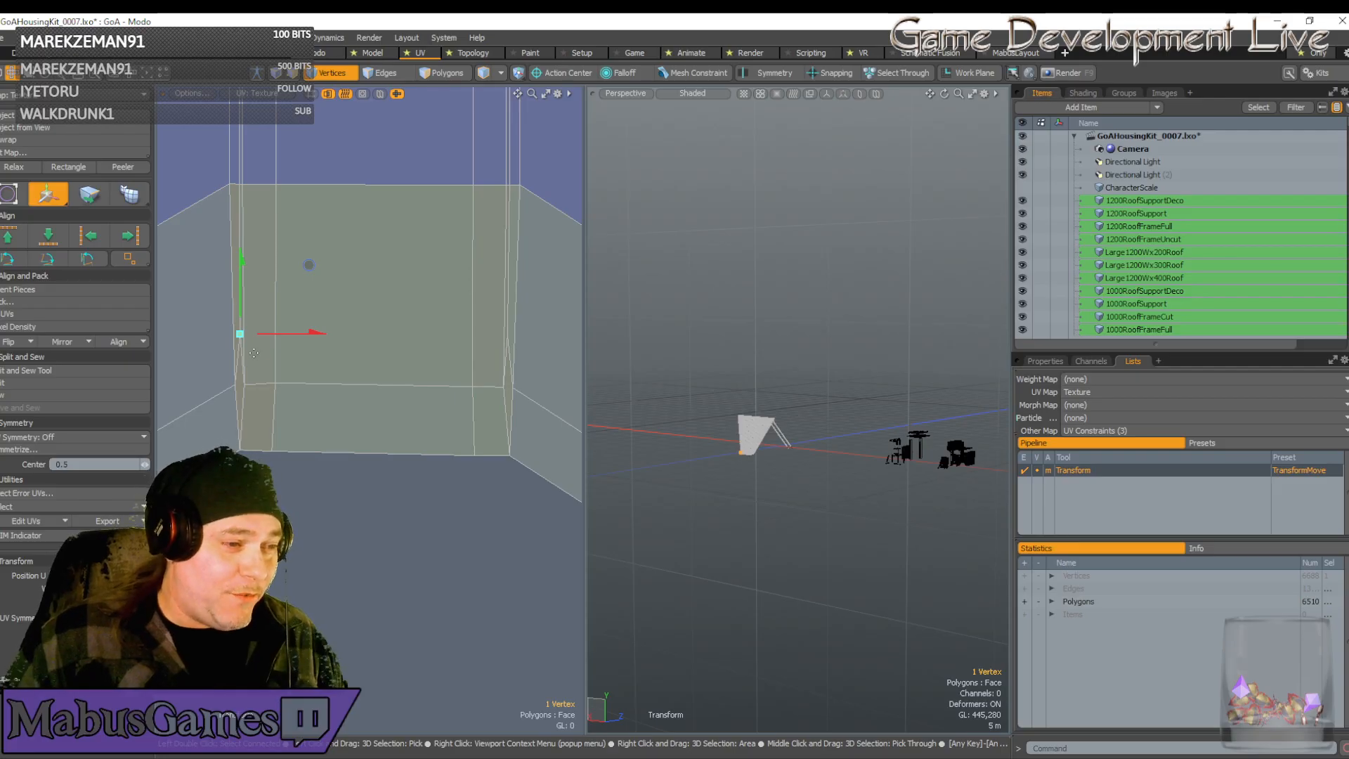
scroll(317, 324, "down", 6)
scroll(315, 366, "up", 6)
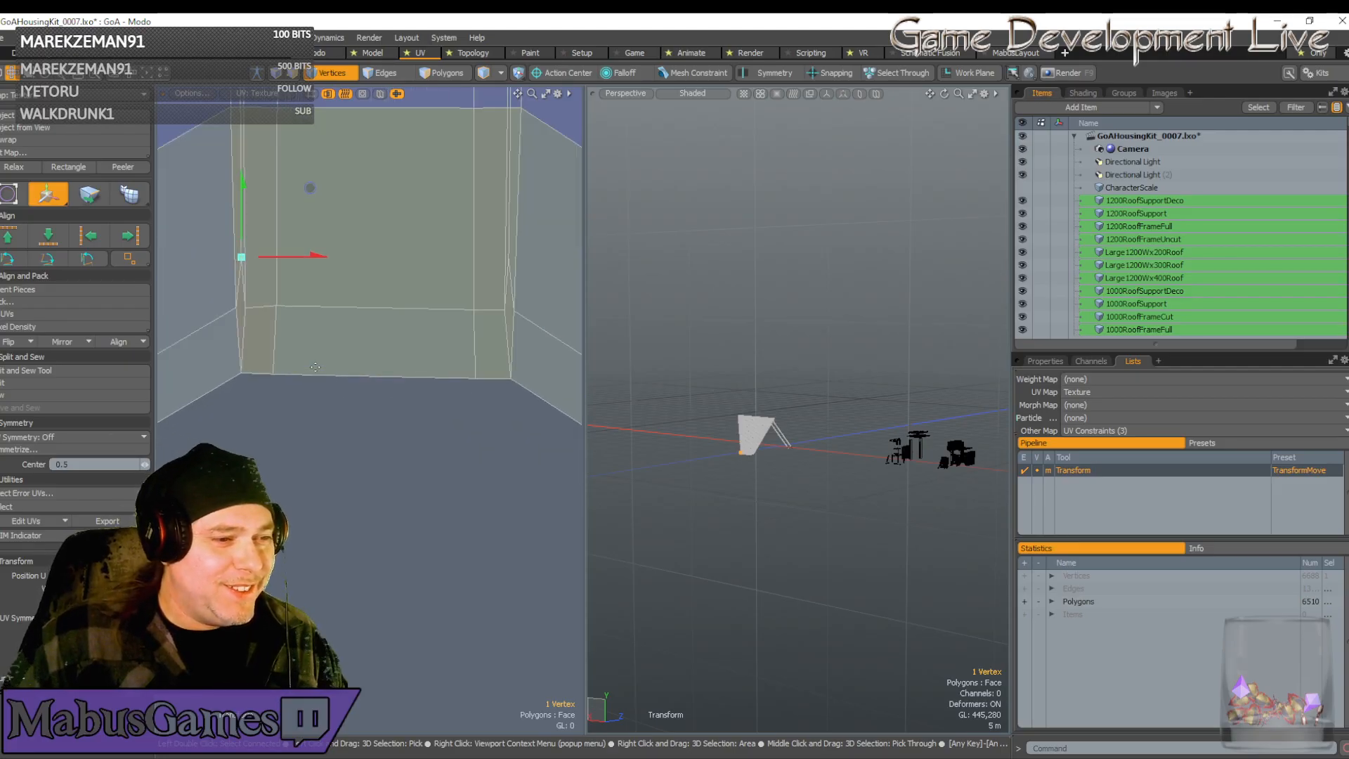
scroll(255, 364, "down", 2)
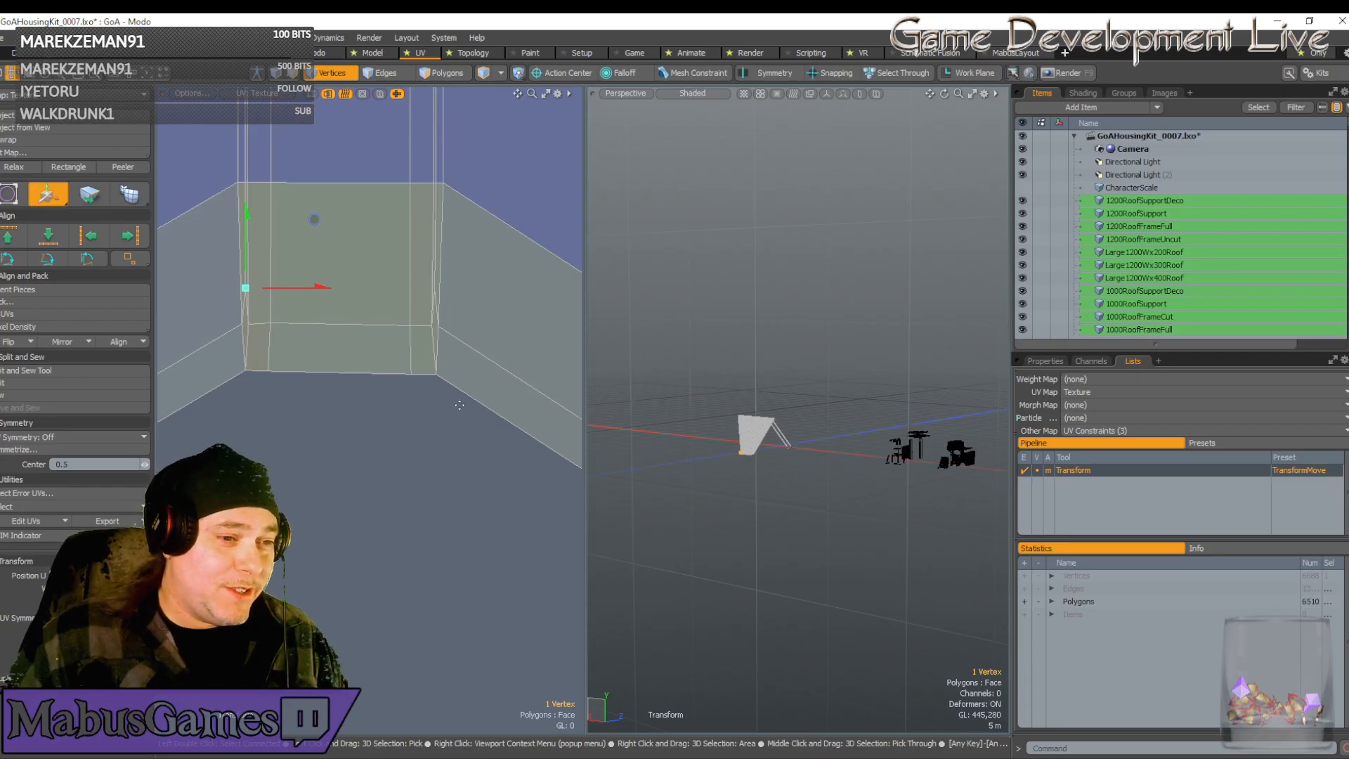
left_click_drag(464, 423, 442, 394)
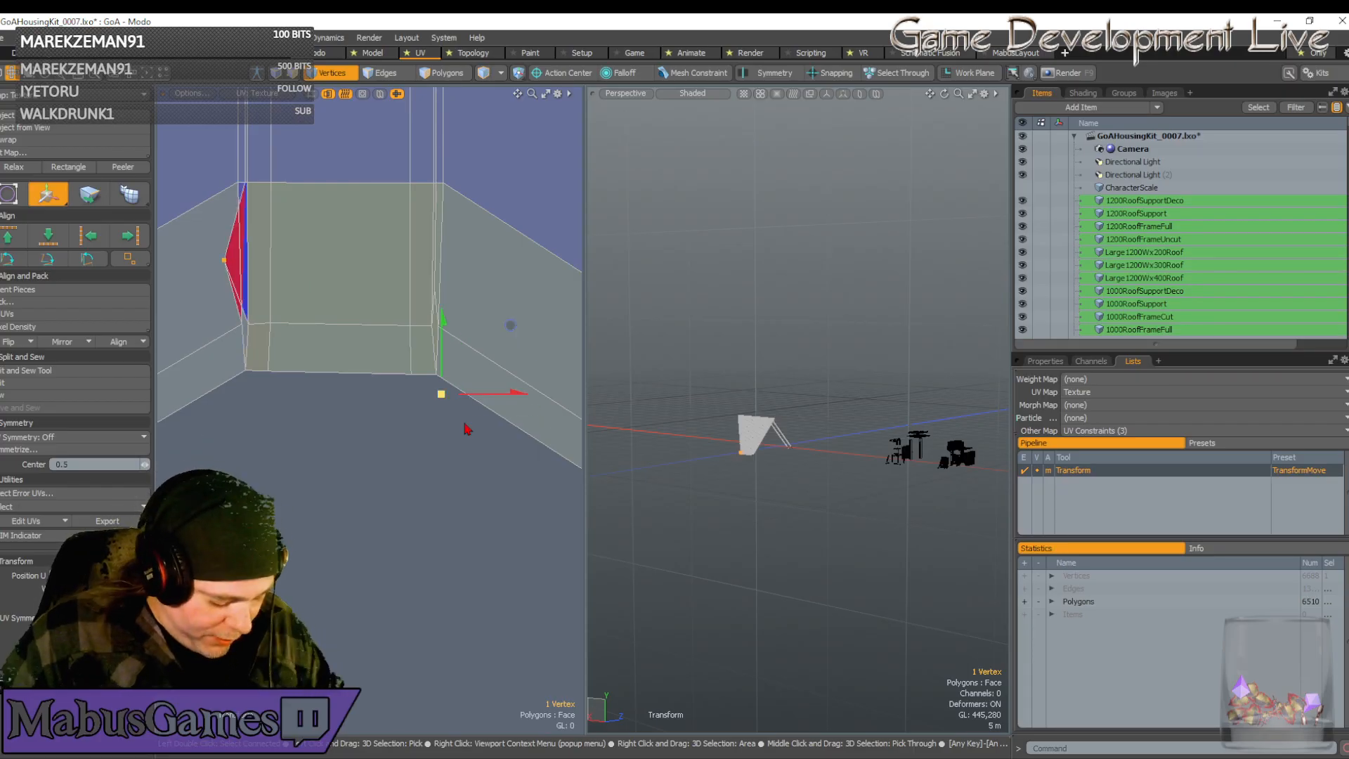
key("ctrl")
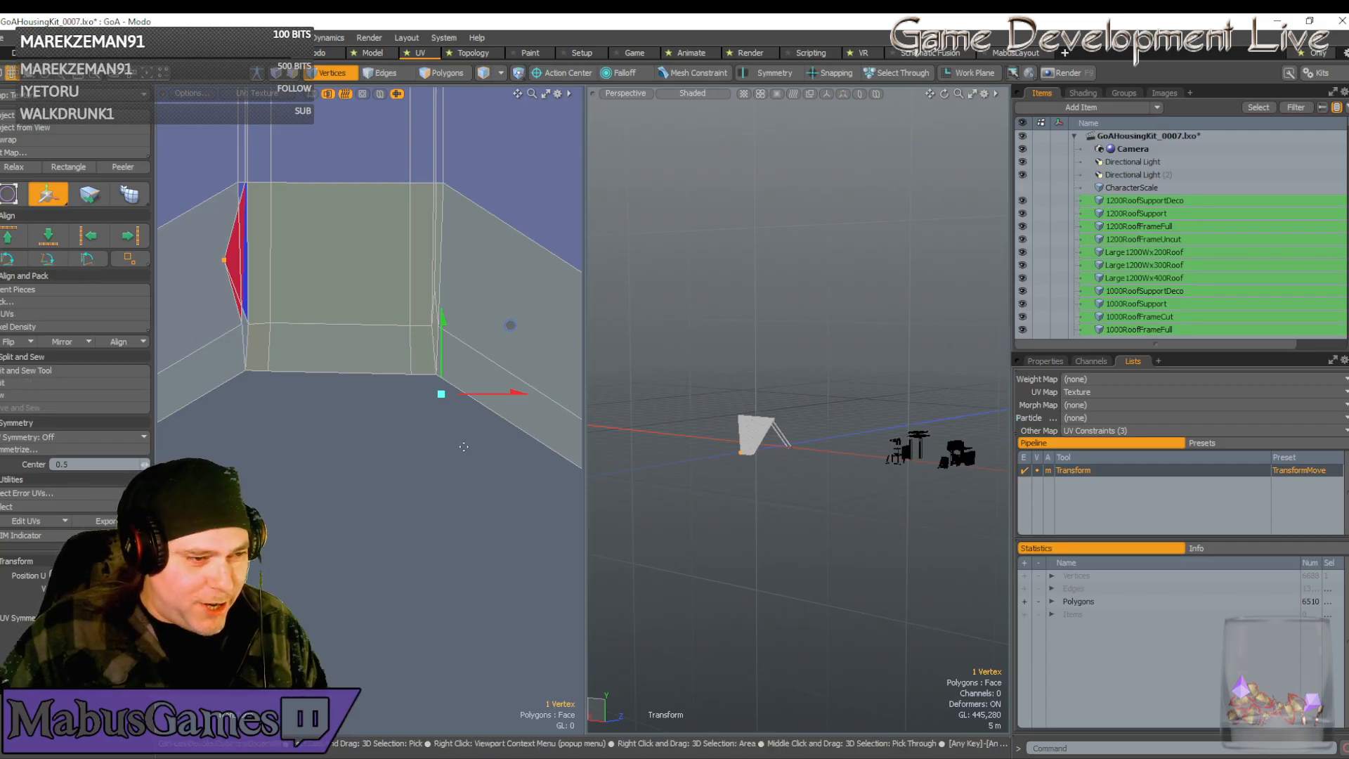
key("ctrl+z")
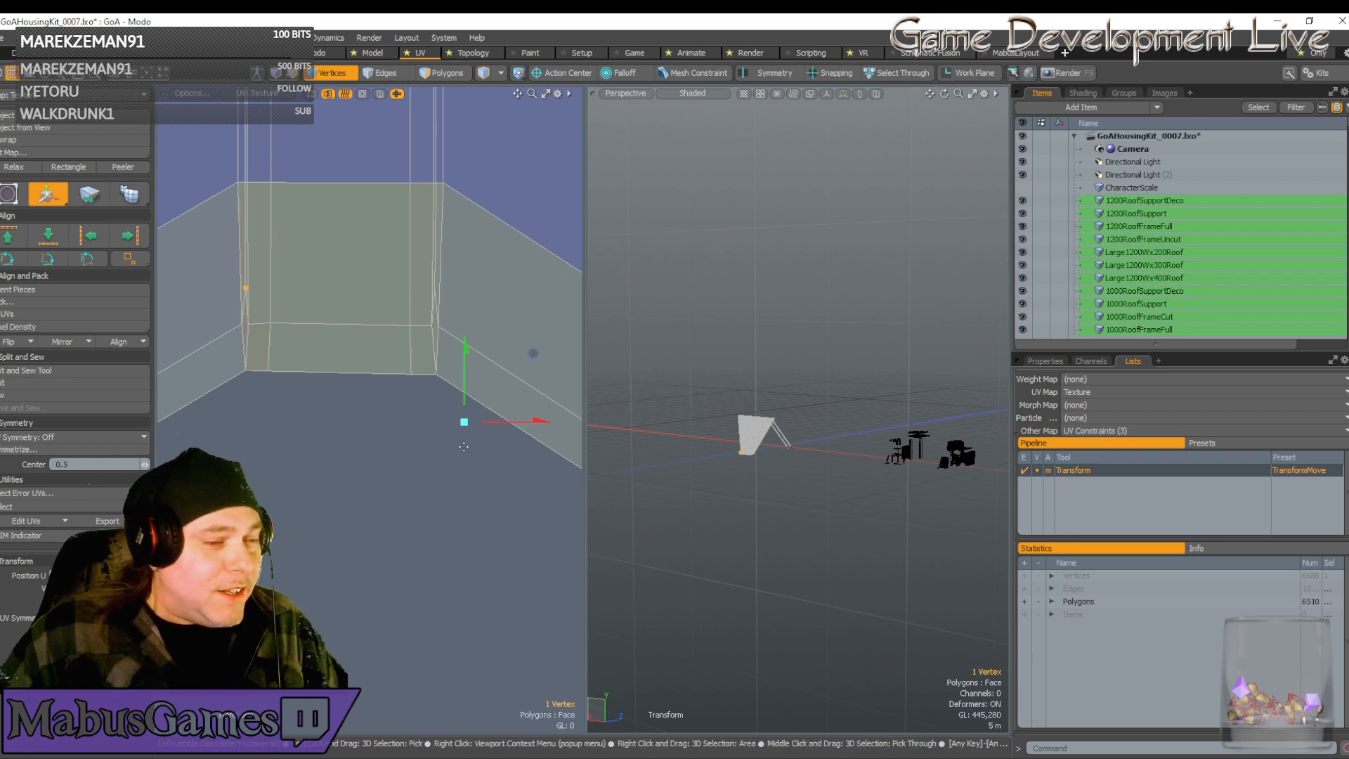
key("space")
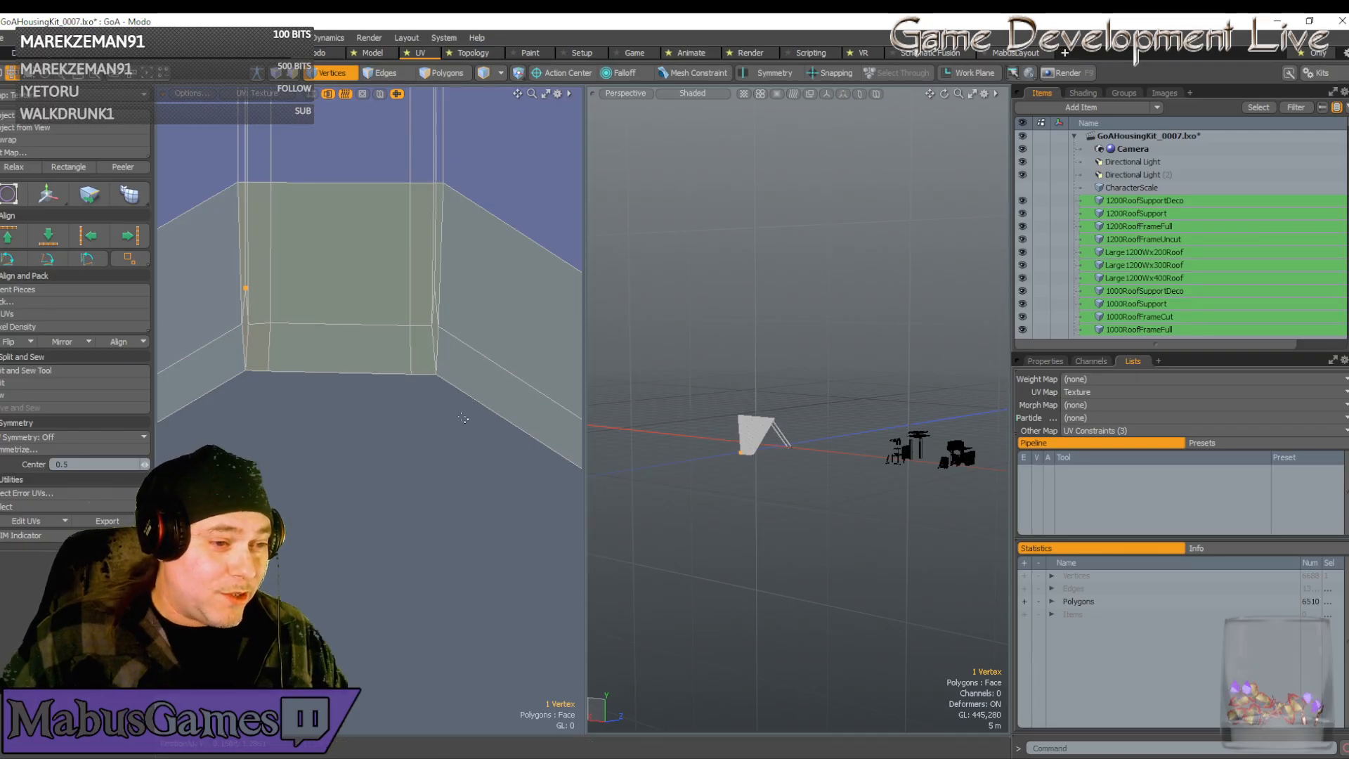
Nudge the two bottom vertices at the left corner slightly down
left_click_drag(463, 418, 217, 357)
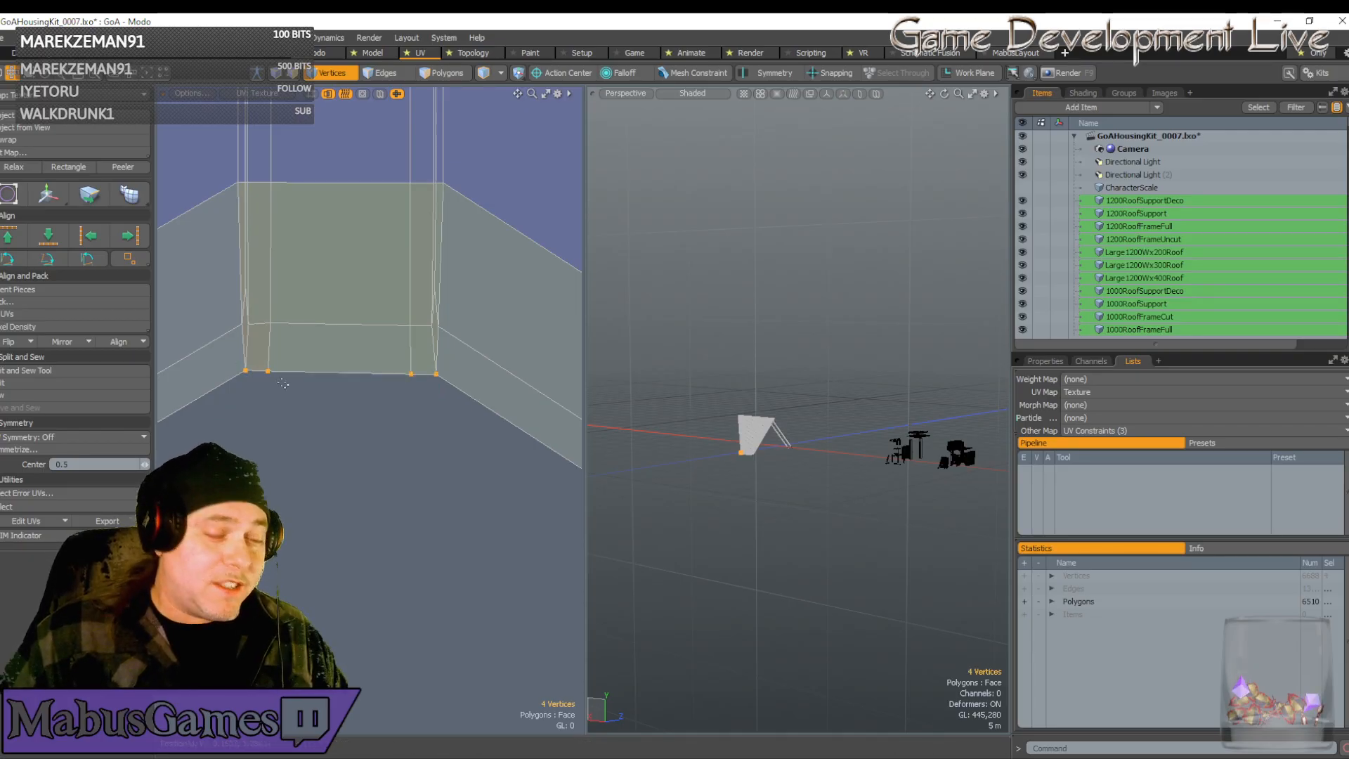
key("w")
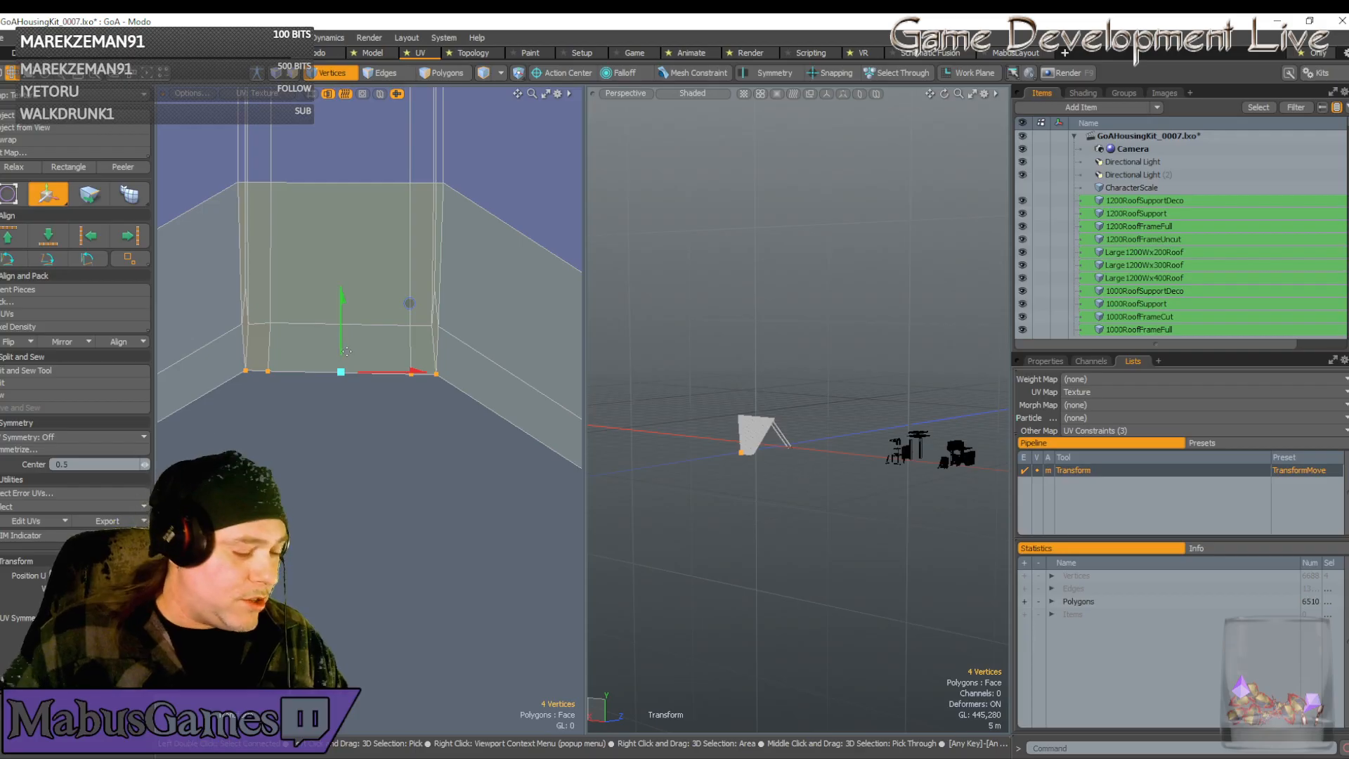
key("q")
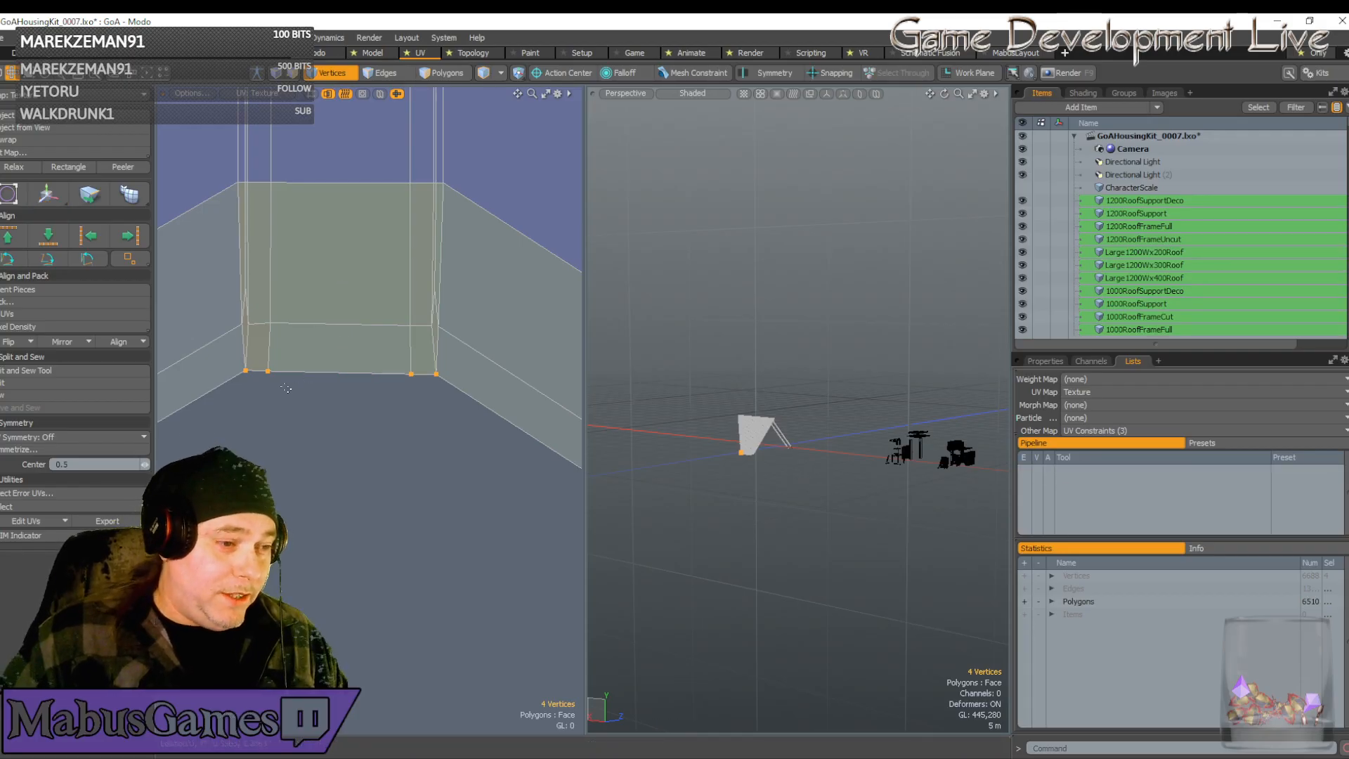
left_click_drag(287, 389, 225, 361)
key("w")
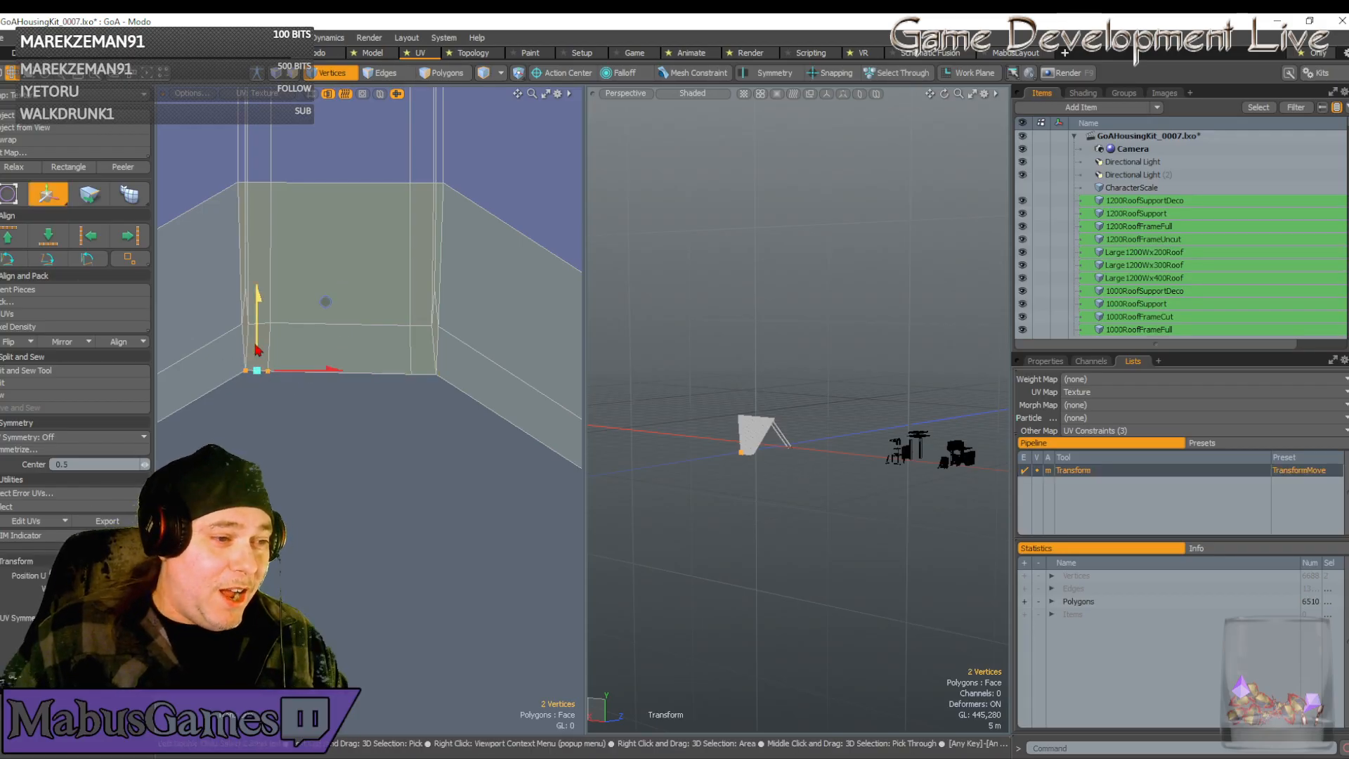
left_click_drag(325, 301, 325, 303)
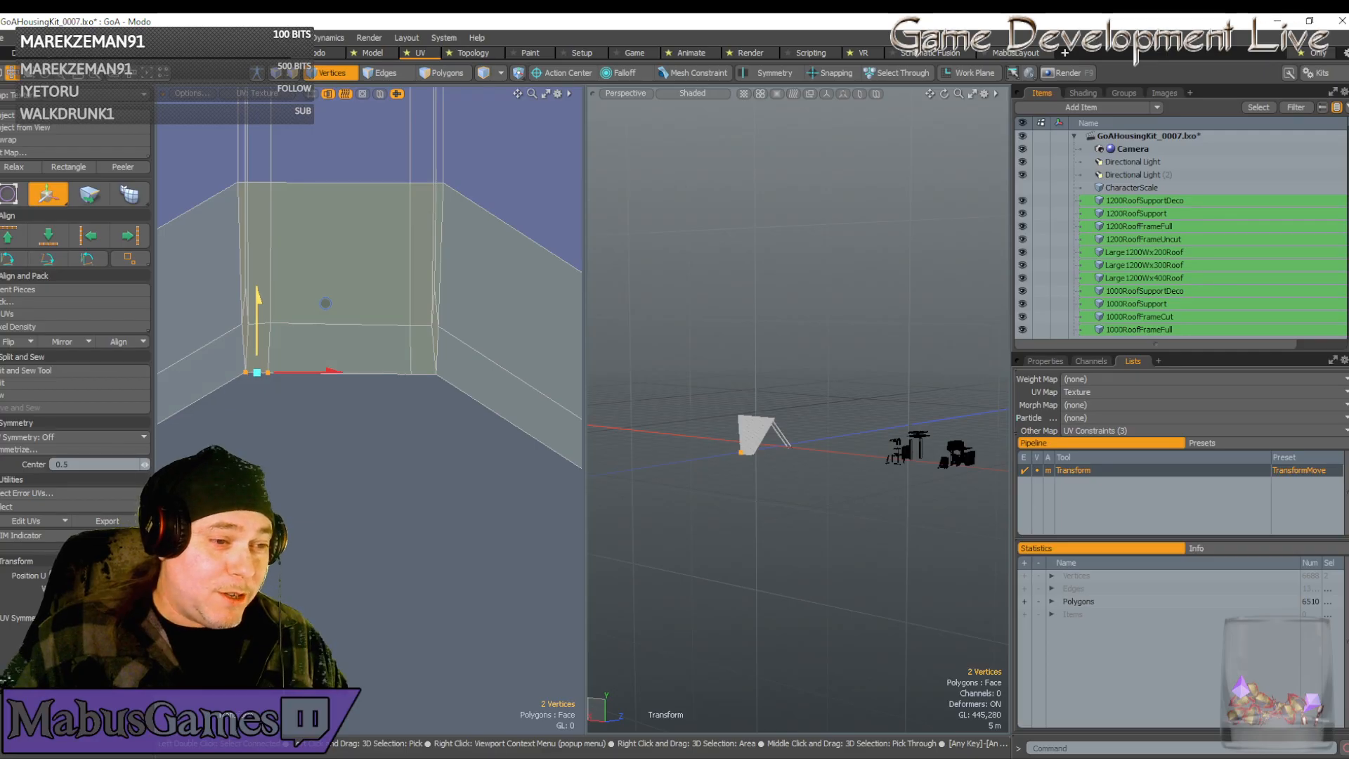
key("space")
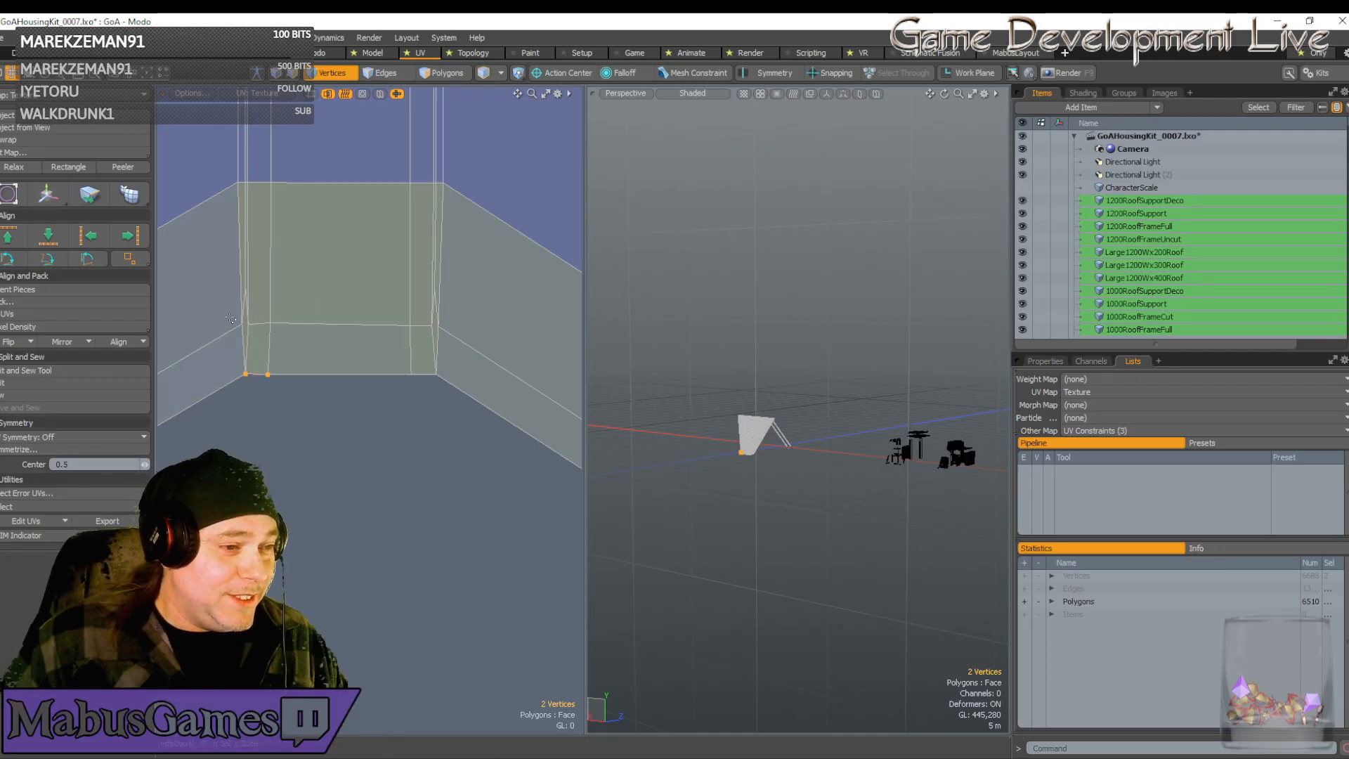
Nudge the three vertices along the corner's upper edge down to line up
left_click_drag(231, 318, 289, 340)
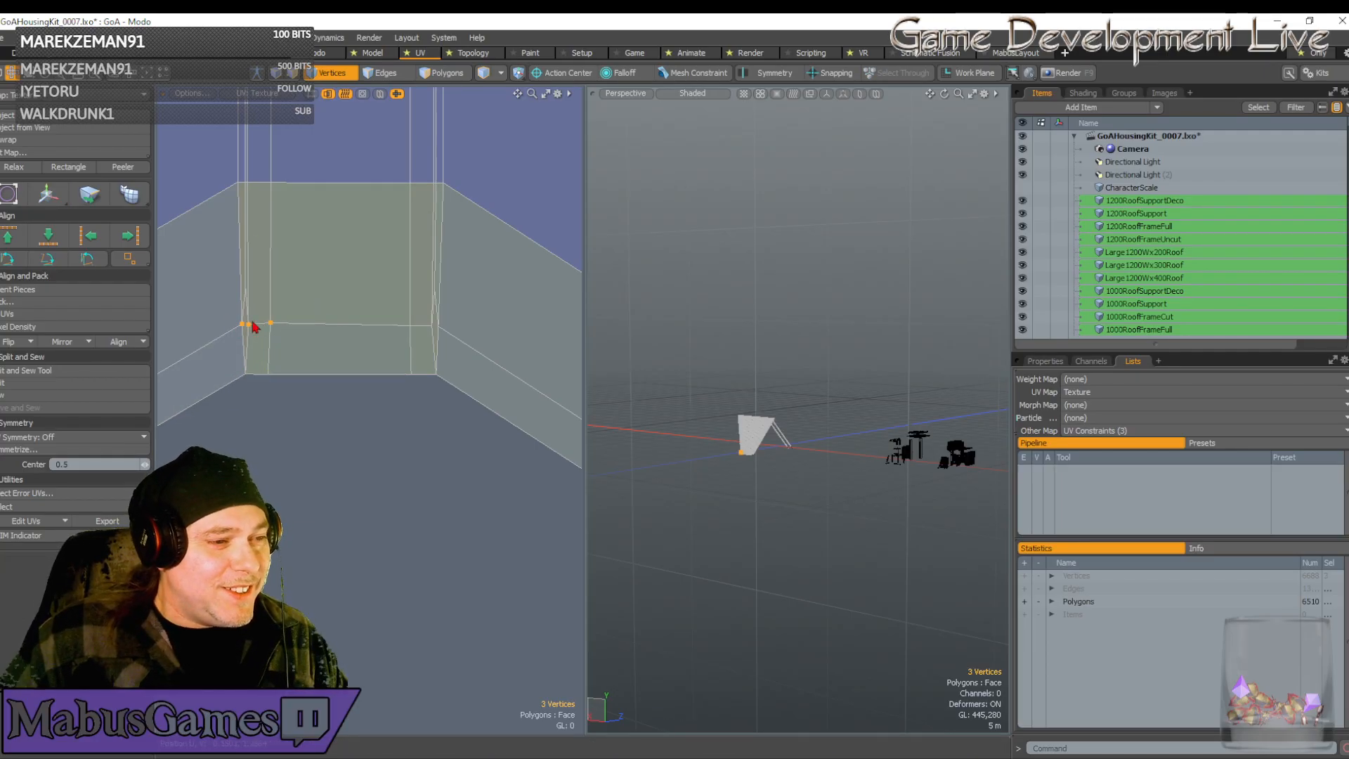
key("w")
left_click_drag(258, 291, 258, 294)
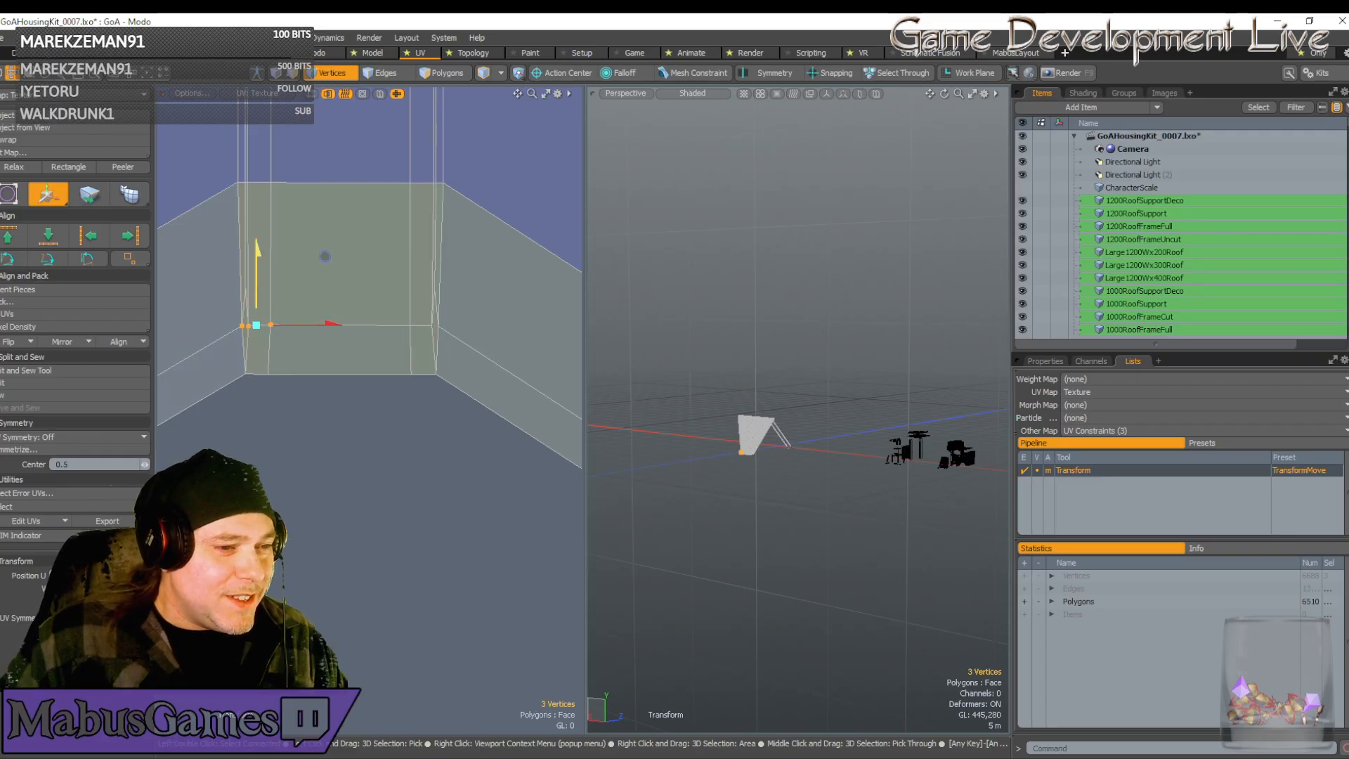
key("space")
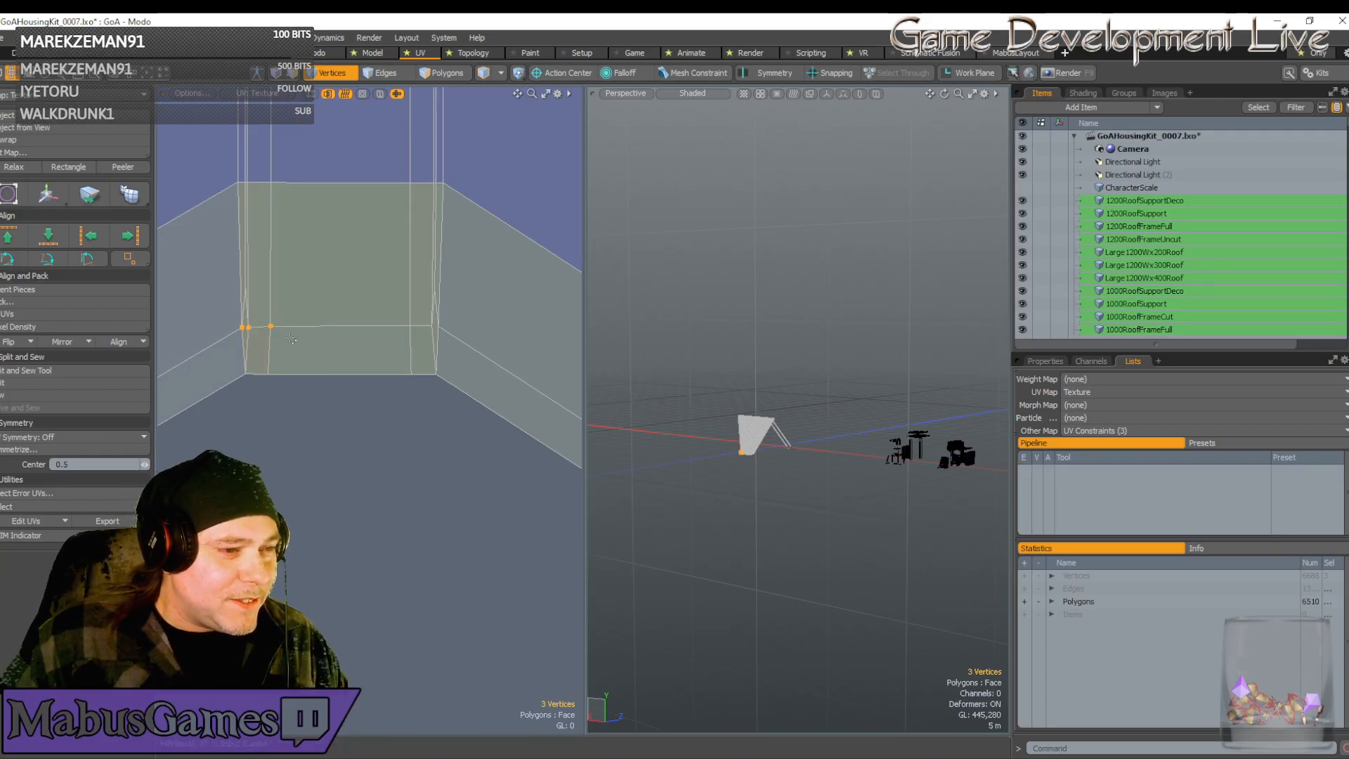
Nudge the two left-corner vertices up flush, then select all 80 strip vertices
scroll(259, 334, "up", 4)
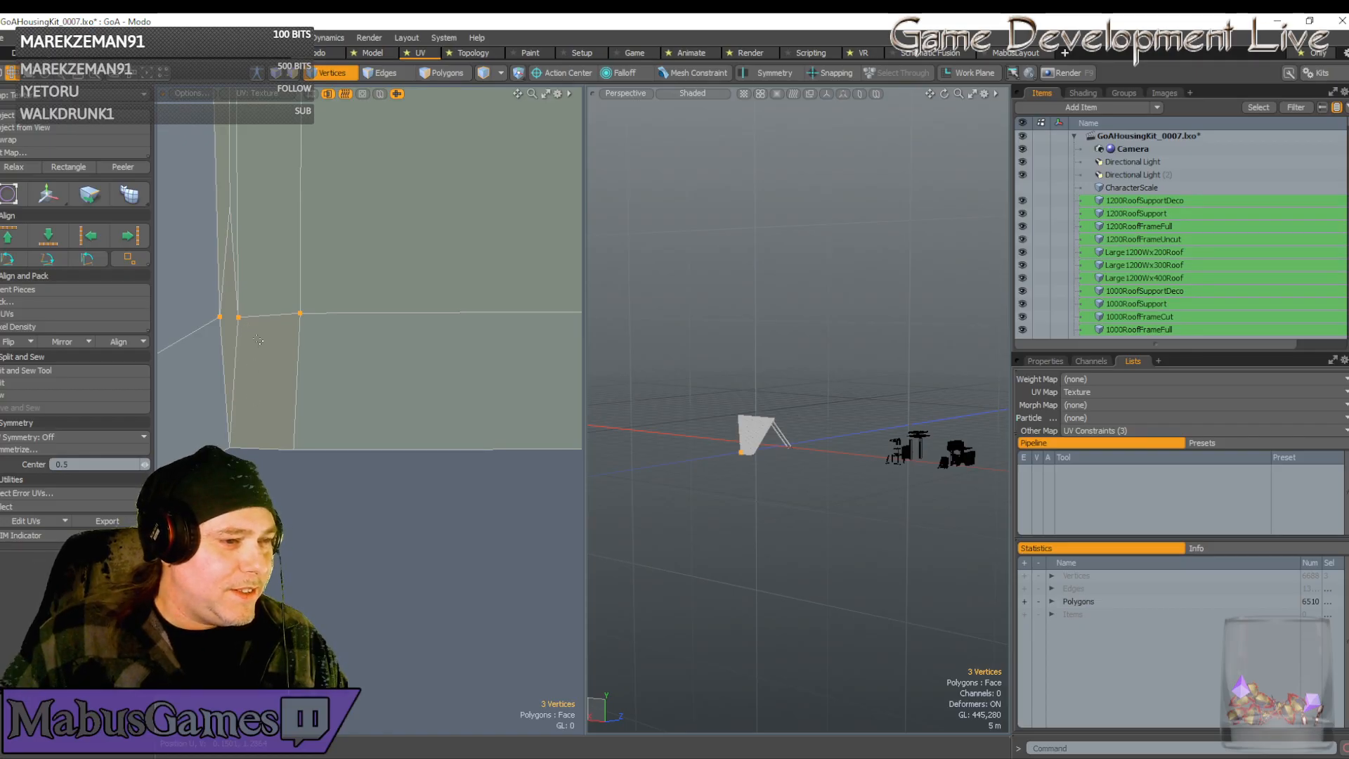
right_click_drag(259, 340, 196, 303)
key("w")
left_click_drag(232, 294, 232, 292)
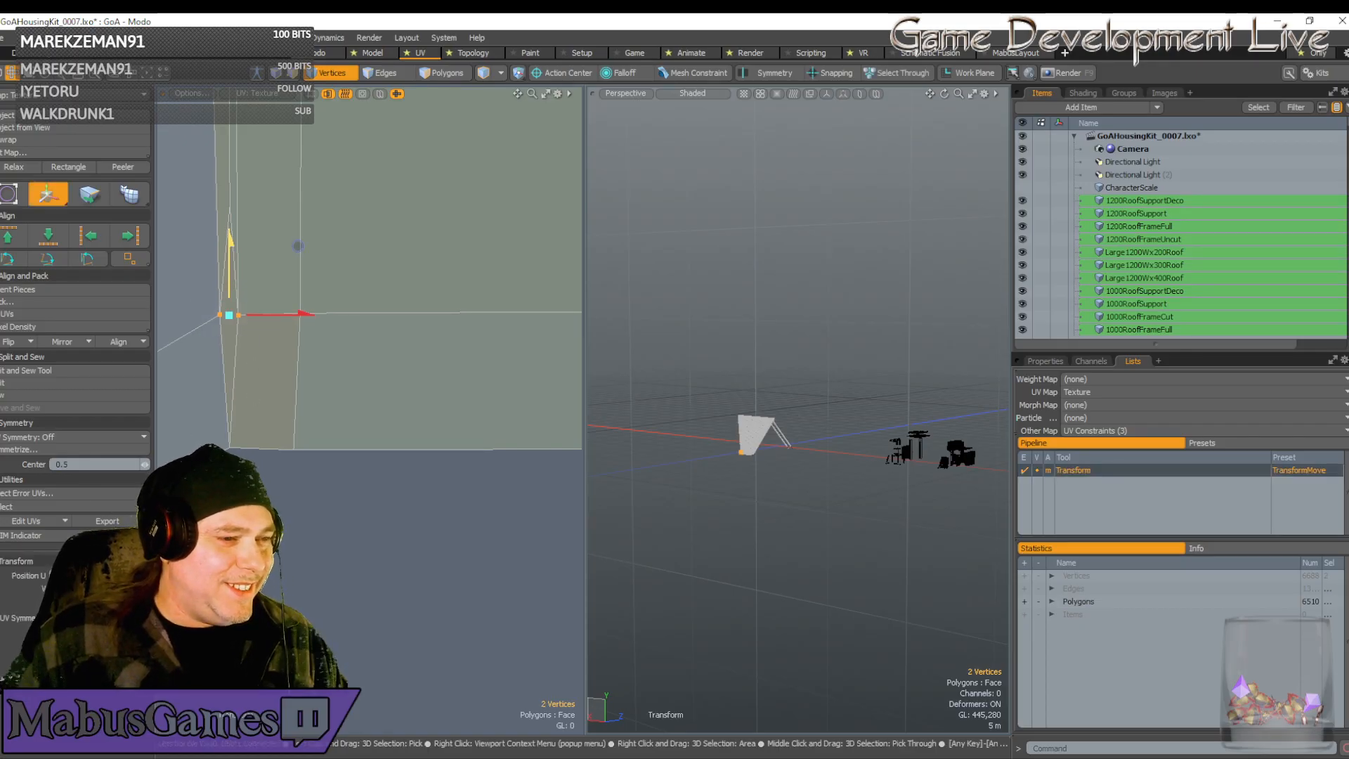
scroll(271, 346, "down", 3)
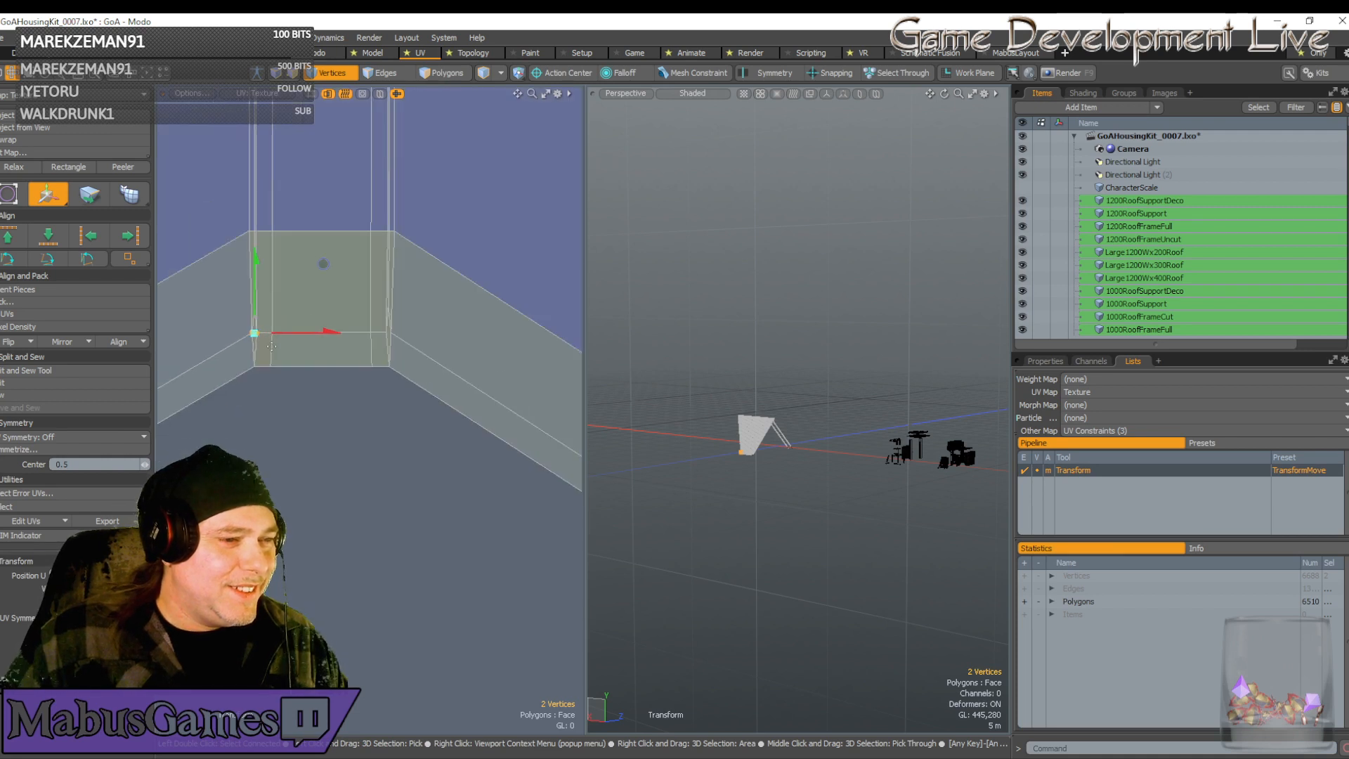
scroll(271, 346, "down", 2)
right_click_drag(264, 287, 359, 374)
scroll(353, 344, "down", 6)
Slide all the strip vertices upward
key("w")
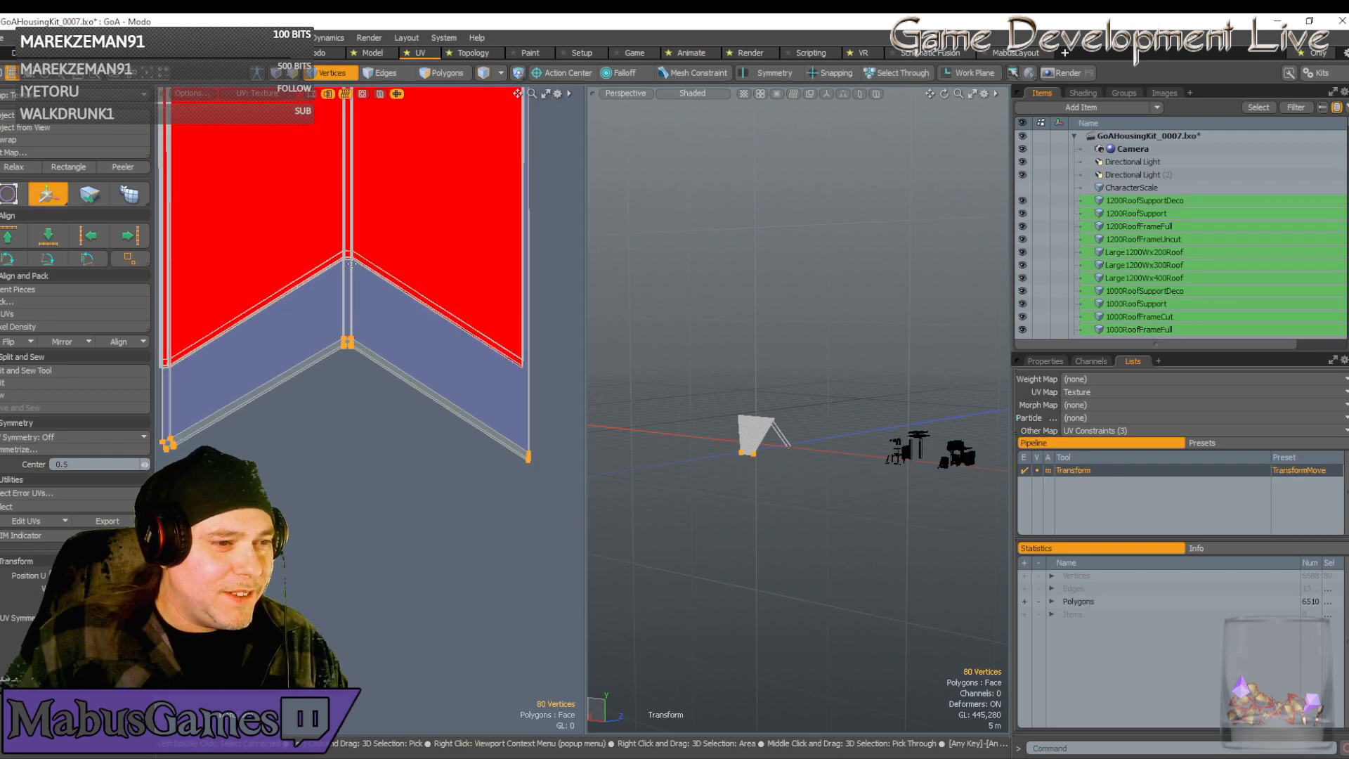
left_click(347, 359)
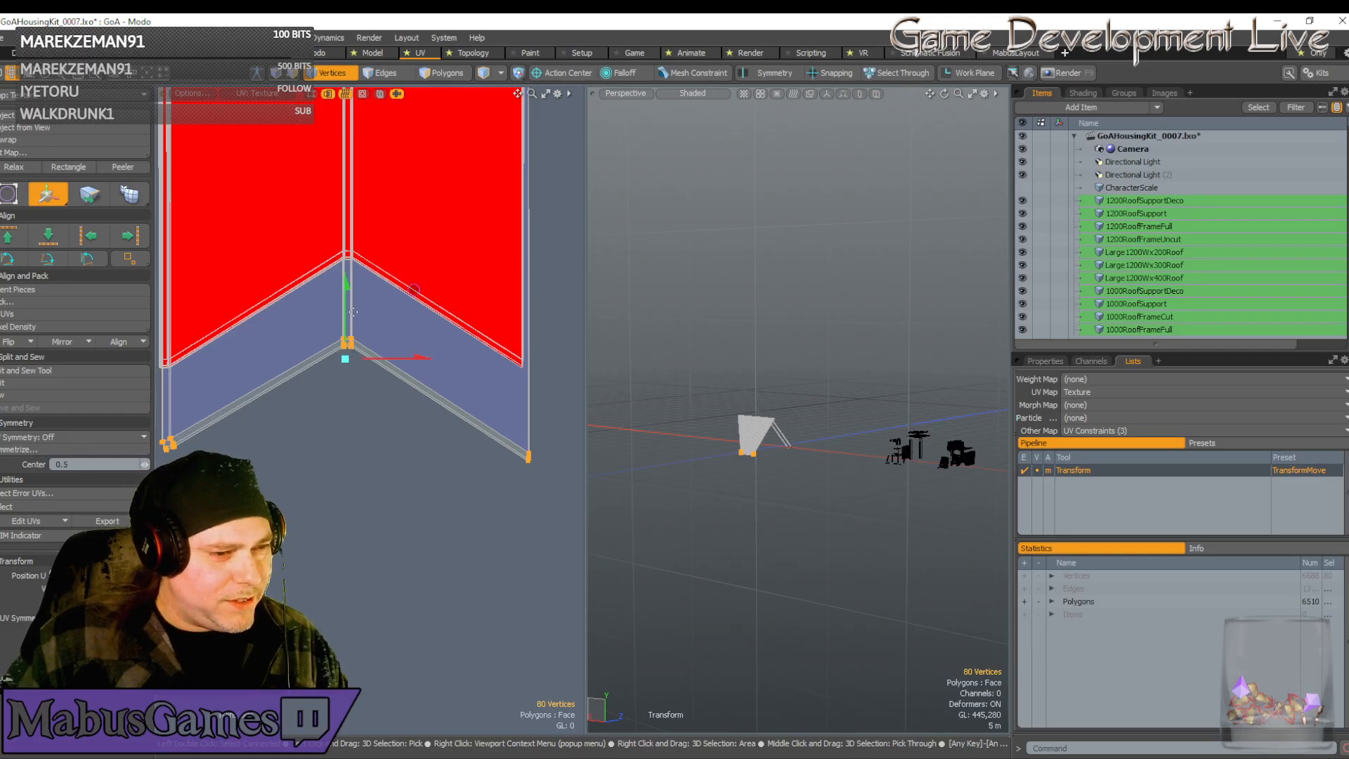
mouse_move(418, 292)
left_mouse_down()
mouse_move(416, 203)
mouse_move(415, 239)
left_mouse_up()
scroll(416, 205, "down", 2)
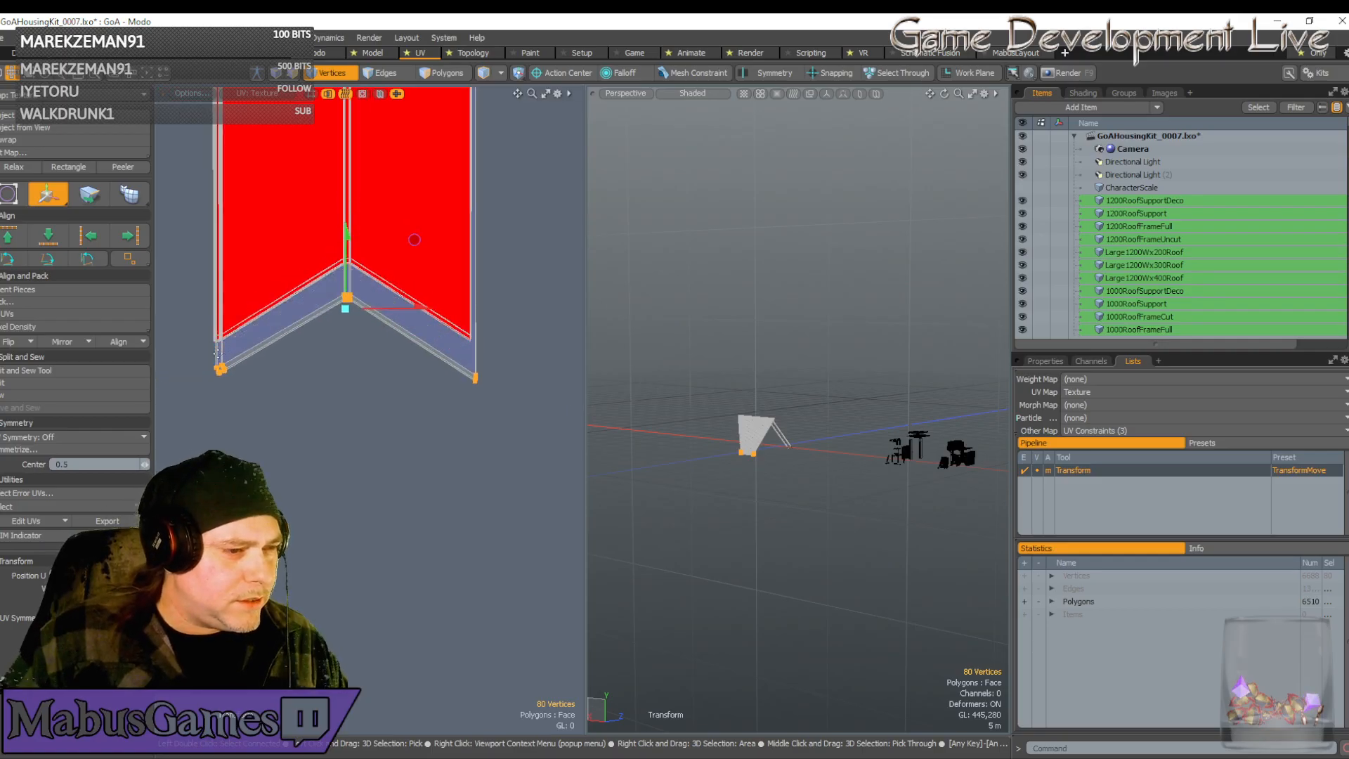
scroll(232, 376, "up", 5)
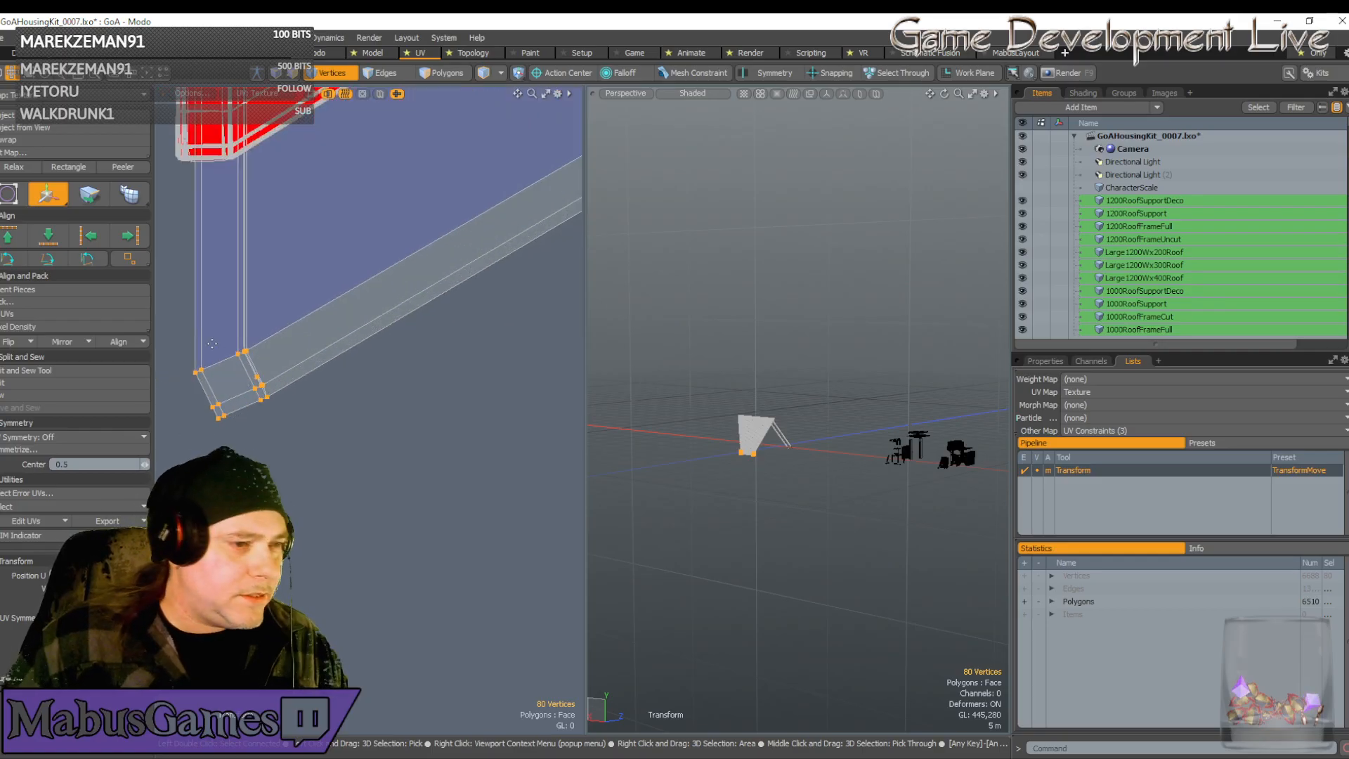
key("space")
Select the strip's bottom-corner vertices and rotate the piece upright
right_click_drag(174, 320, 293, 405)
key("e")
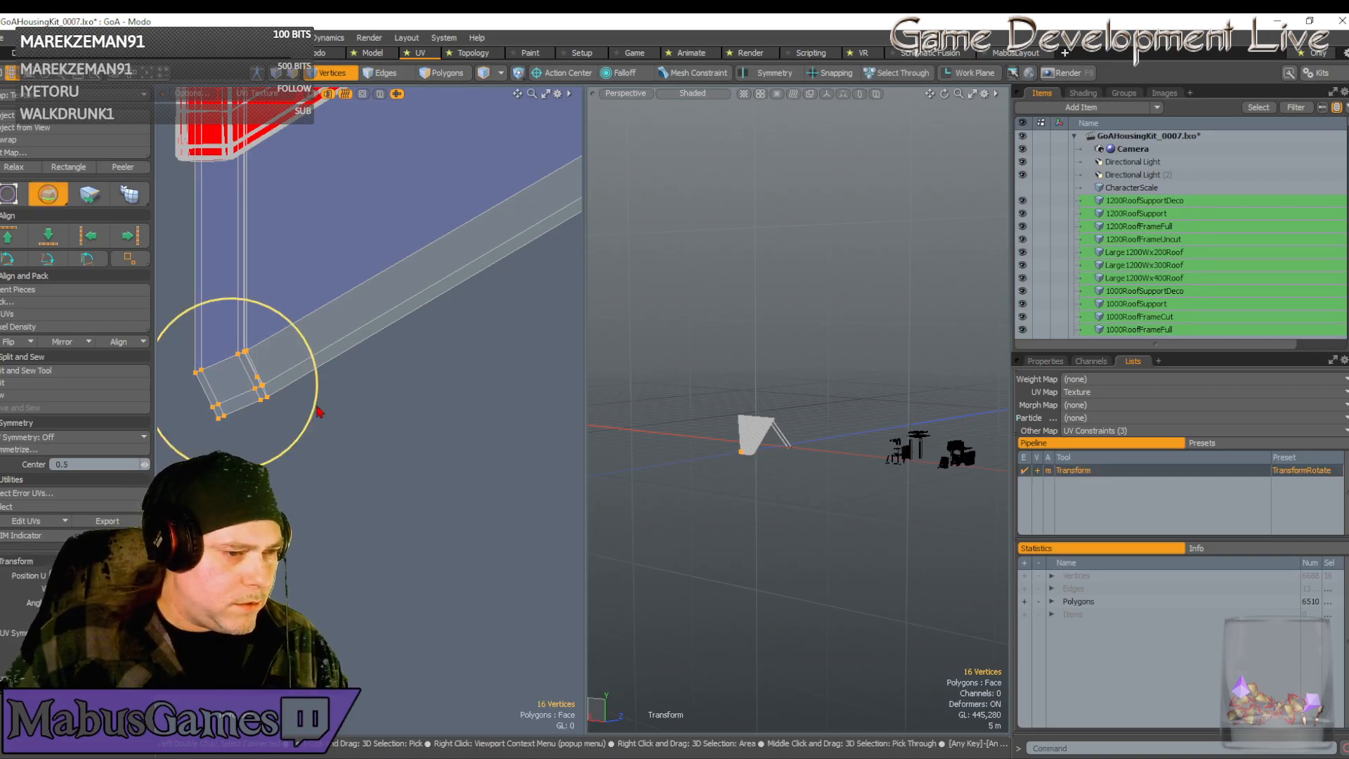
left_click_drag(319, 409, 365, 350)
key("w")
scroll(263, 420, "up", 2)
key("q")
Nudge the lower vertices slightly left and pick the single strip-edge vertex
key("w")
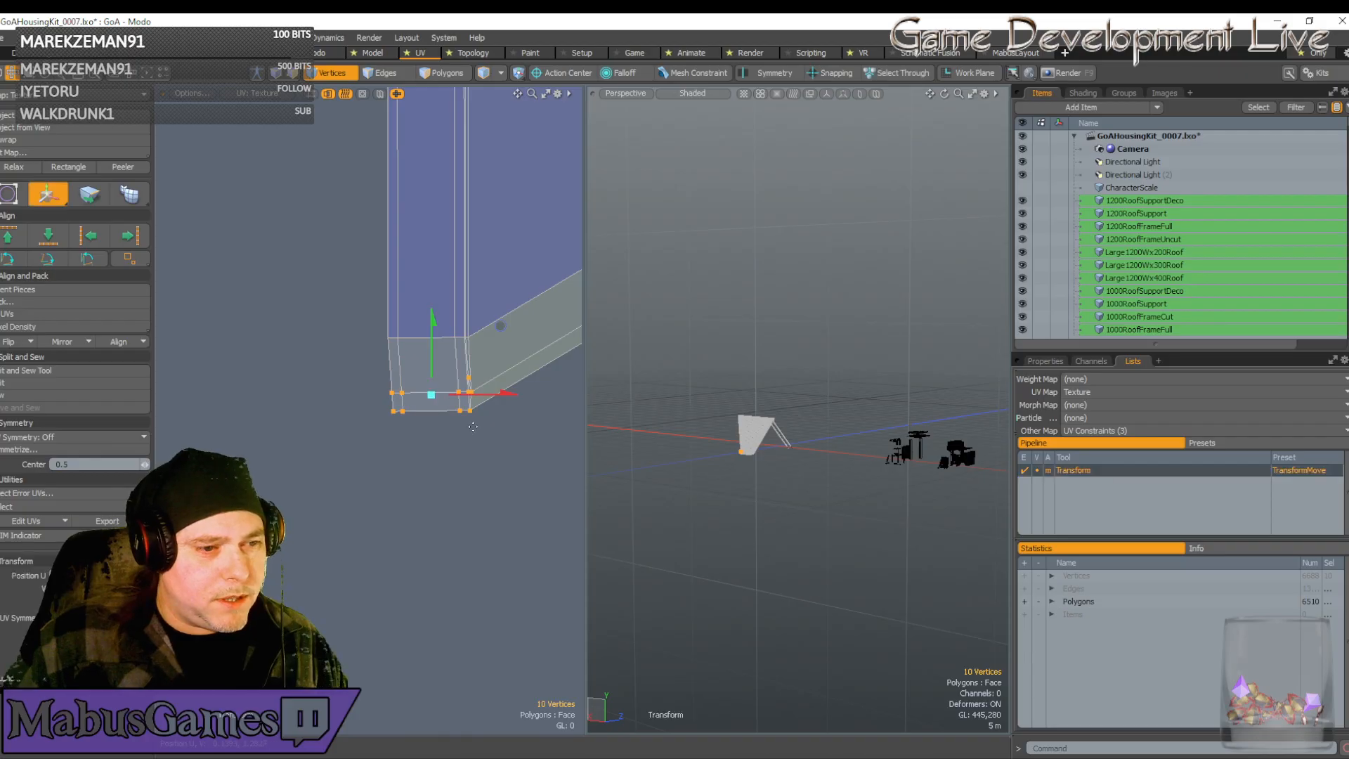
left_click_drag(506, 392, 503, 393)
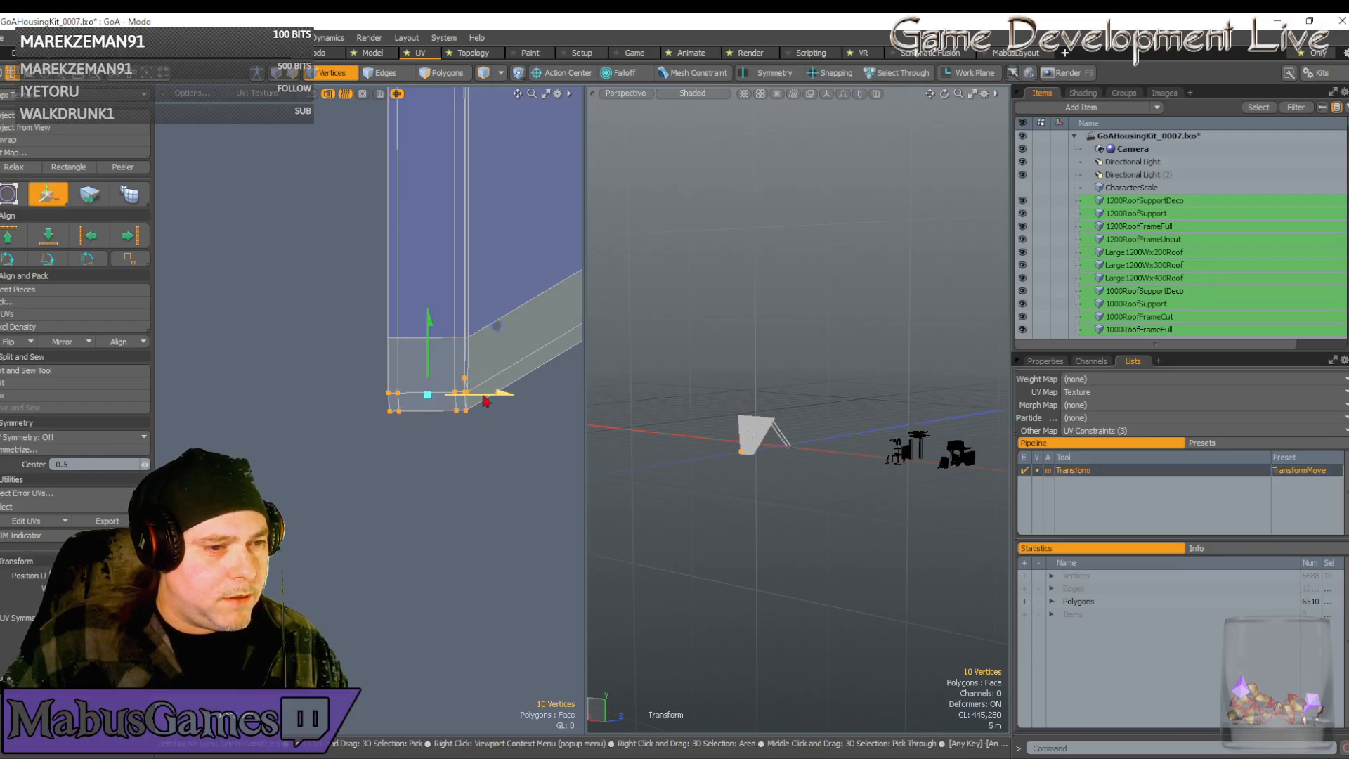
key("space")
scroll(474, 387, "up", 4)
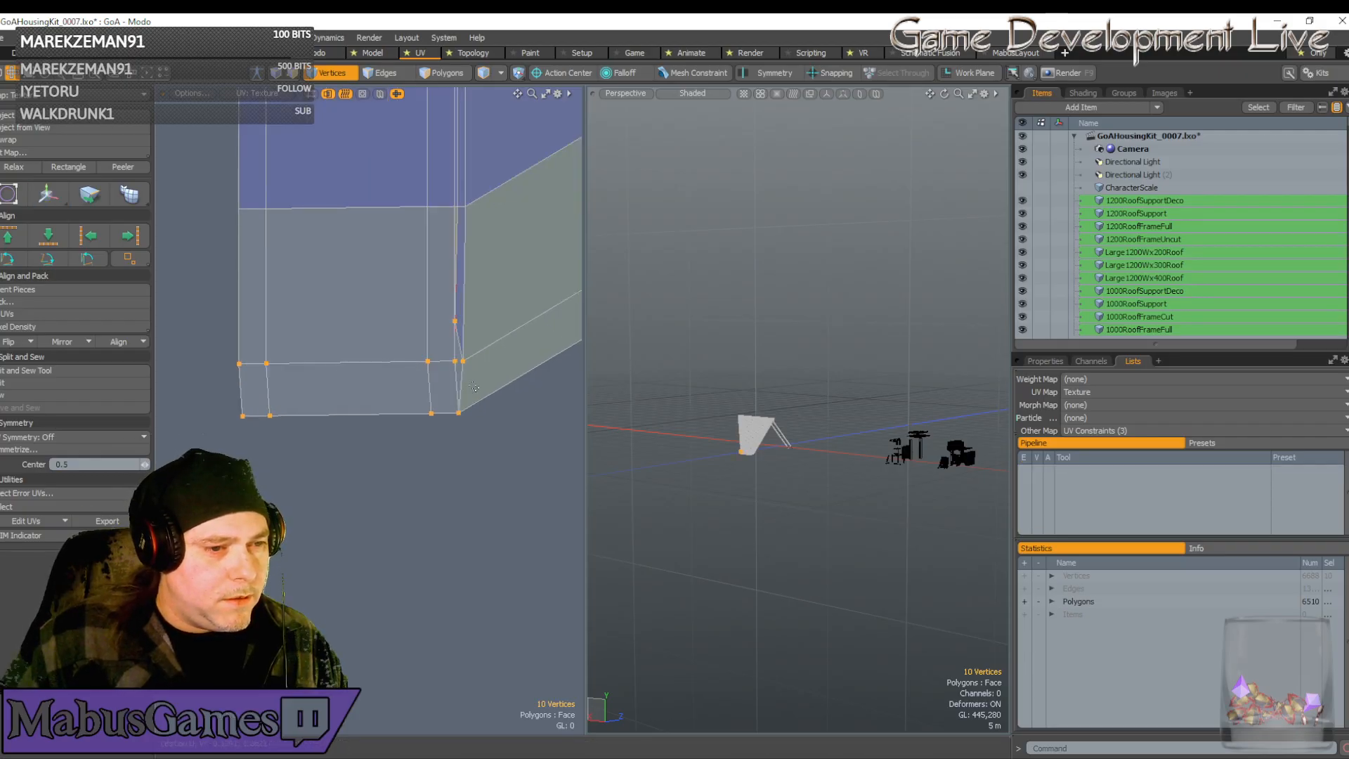
left_click(455, 321)
key("w")
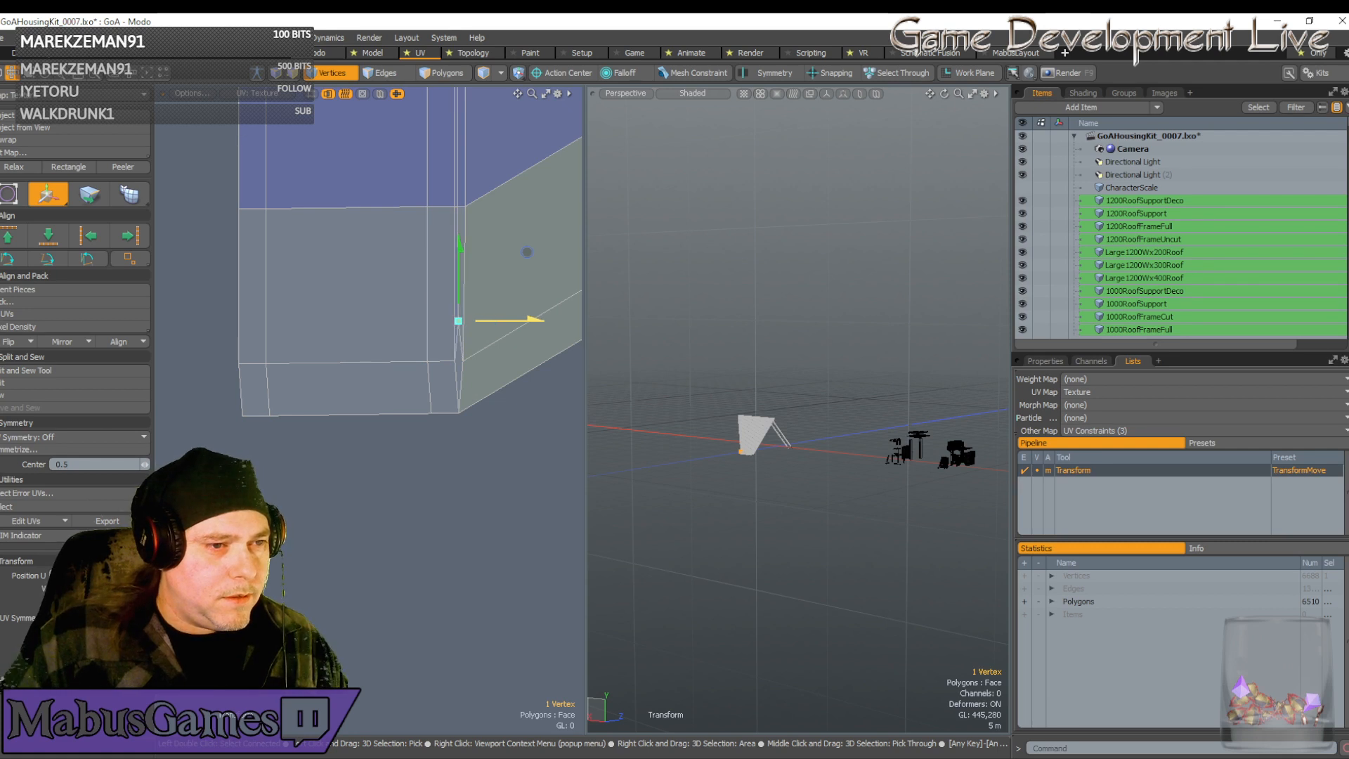
key("space")
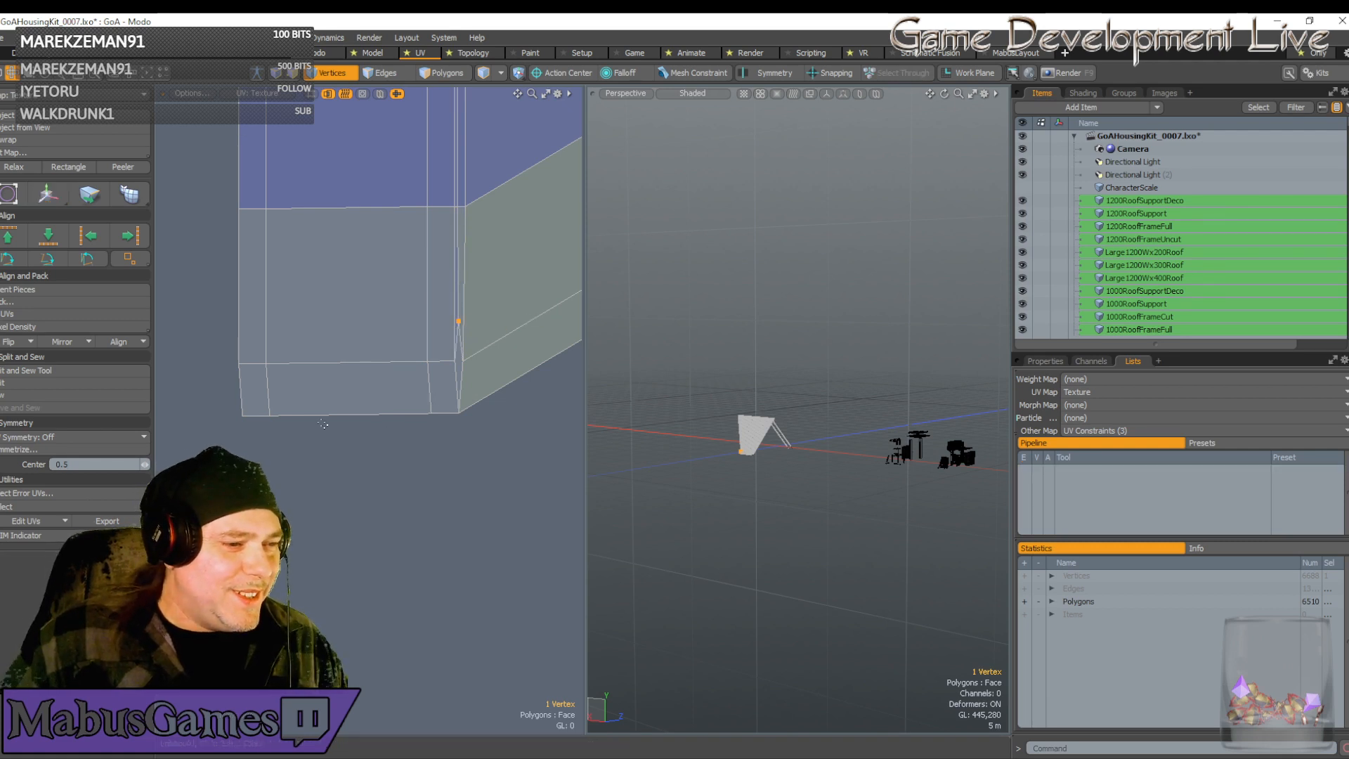
Nudge the two bottom-left vertices slightly left so they align
right_click_drag(293, 436, 208, 401)
scroll(208, 400, "up", 2)
key("w")
left_click_drag(334, 423, 330, 423)
key("space")
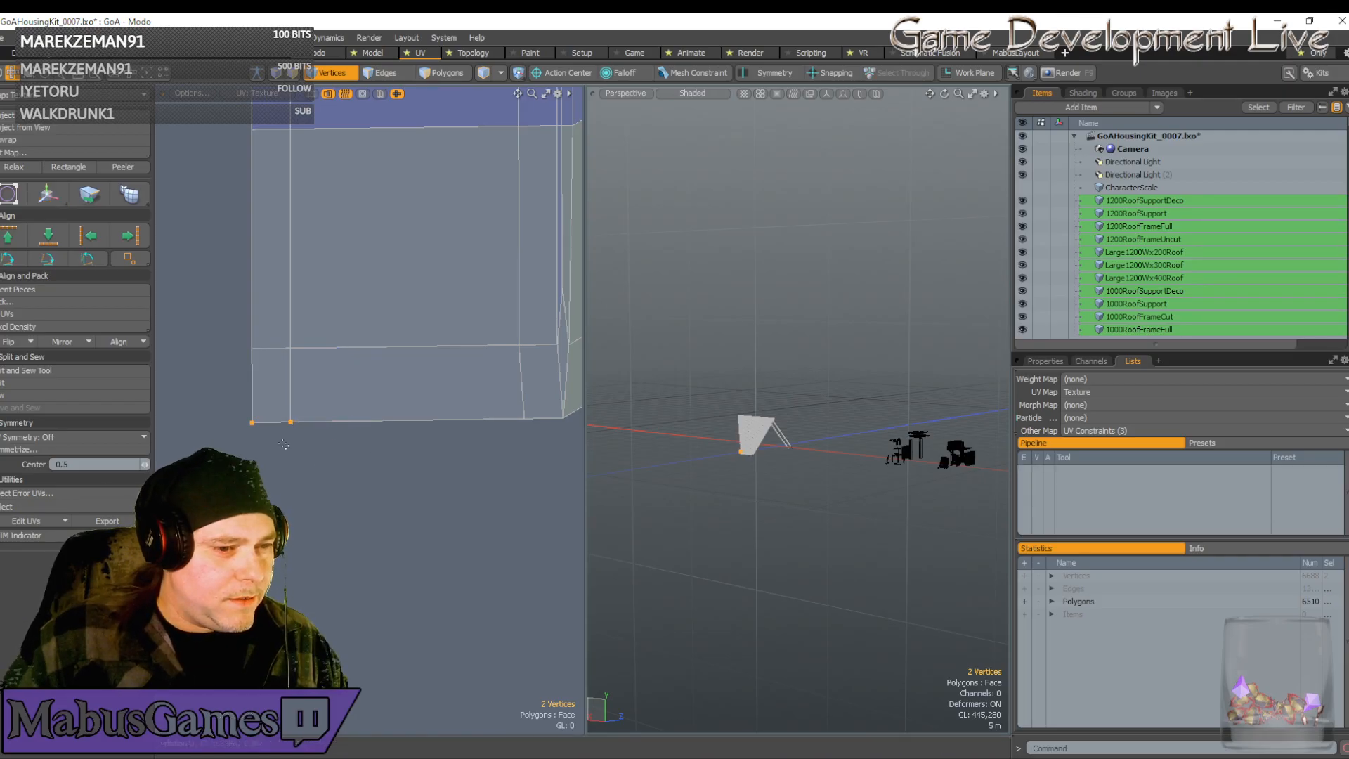
key("w")
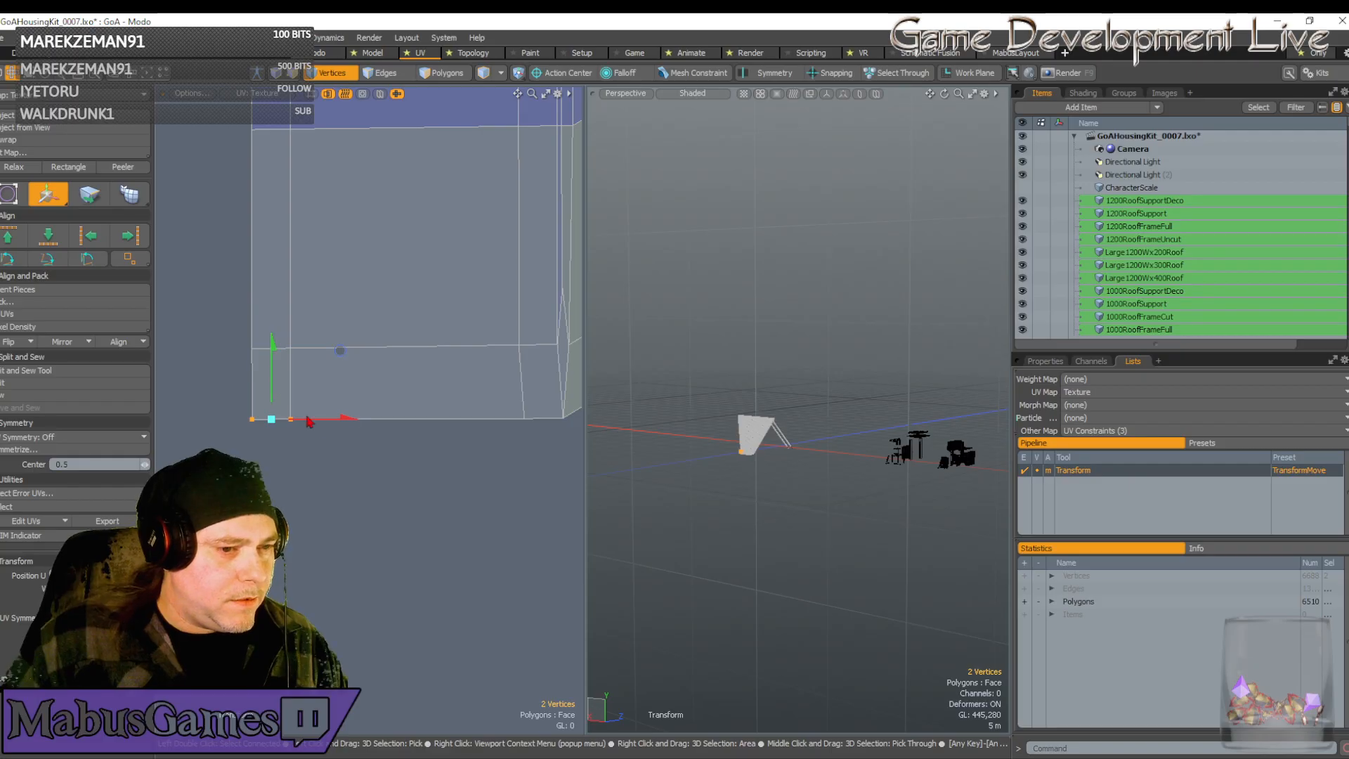
key("space")
Toggle item and vertex selection modes and bring the strips' chevron ends into view
key("5")
left_click_drag(256, 429, 232, 401)
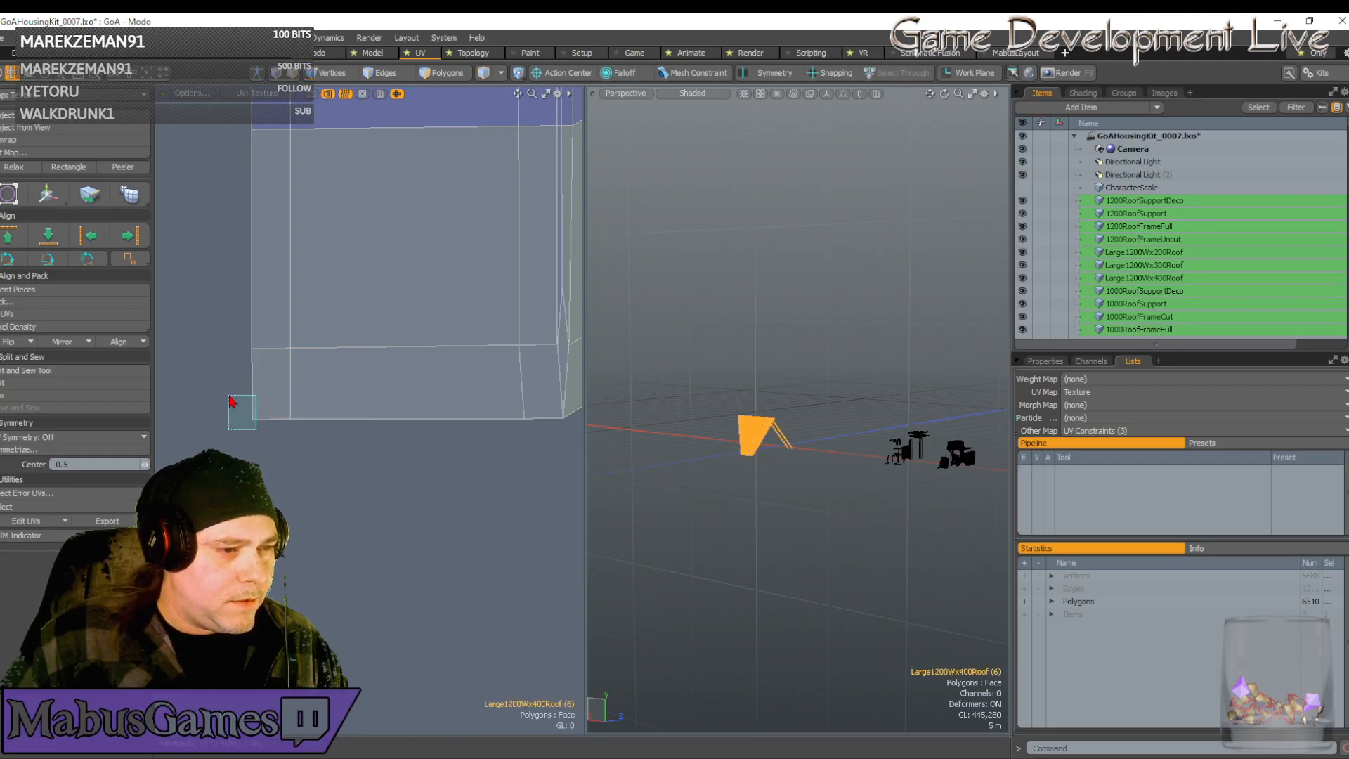
key("1")
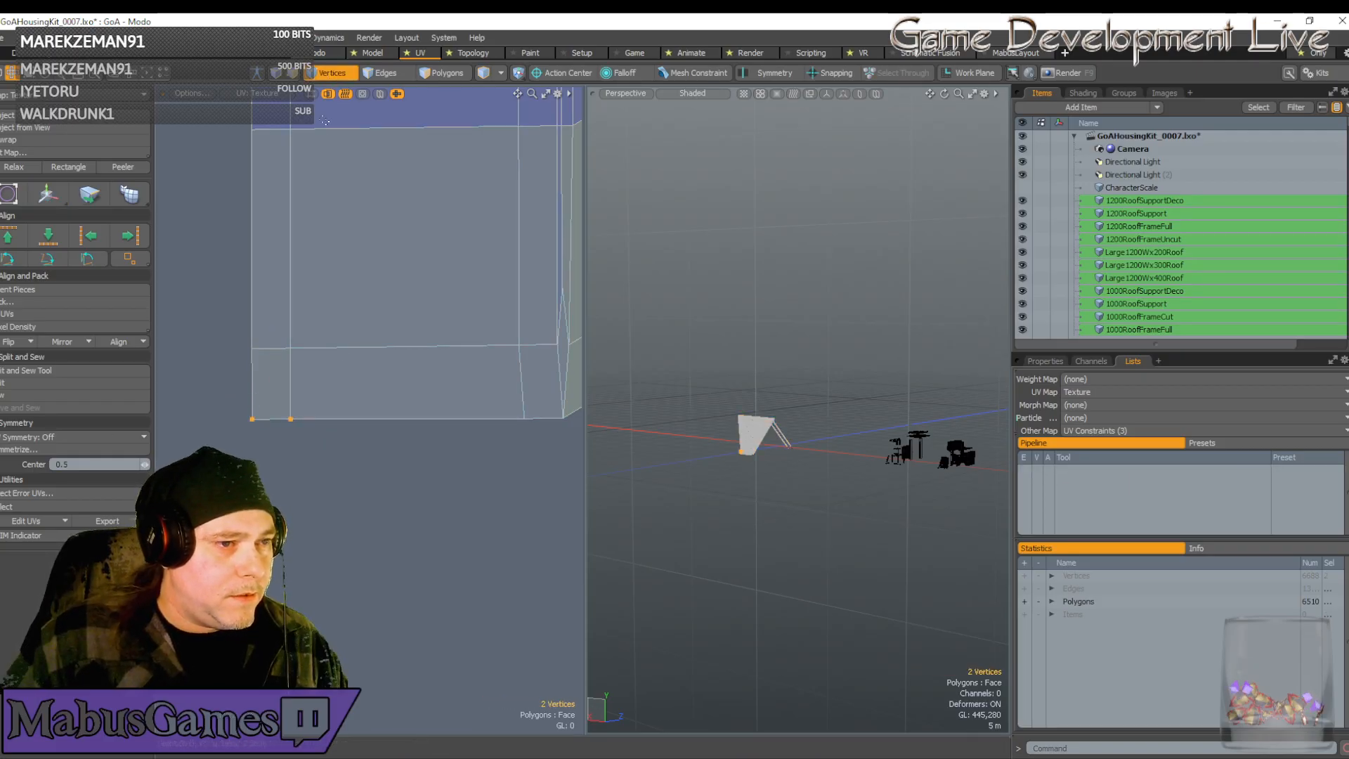
scroll(331, 163, "down", 5)
scroll(331, 163, "down", 2)
key("w")
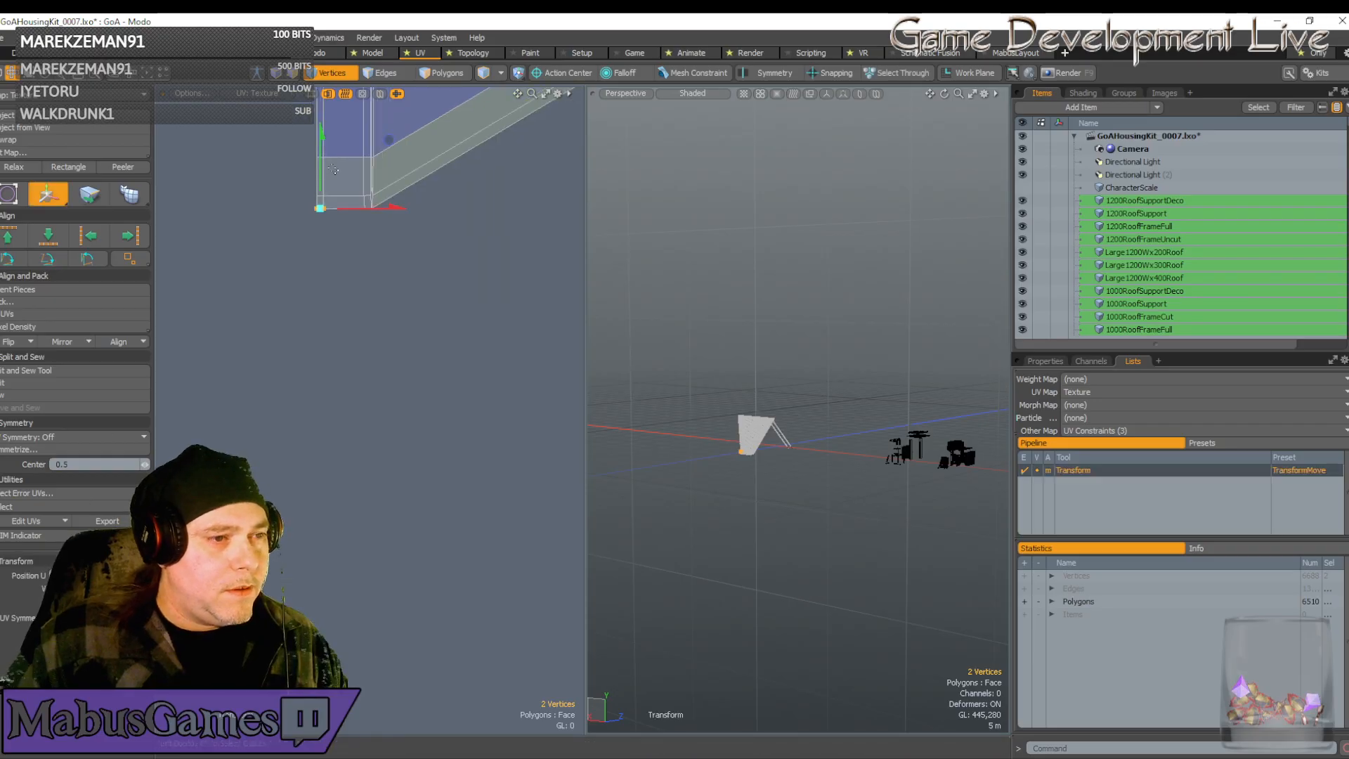
scroll(336, 168, "down", 10)
left_click_drag(359, 192, 361, 169, "alt")
key("space")
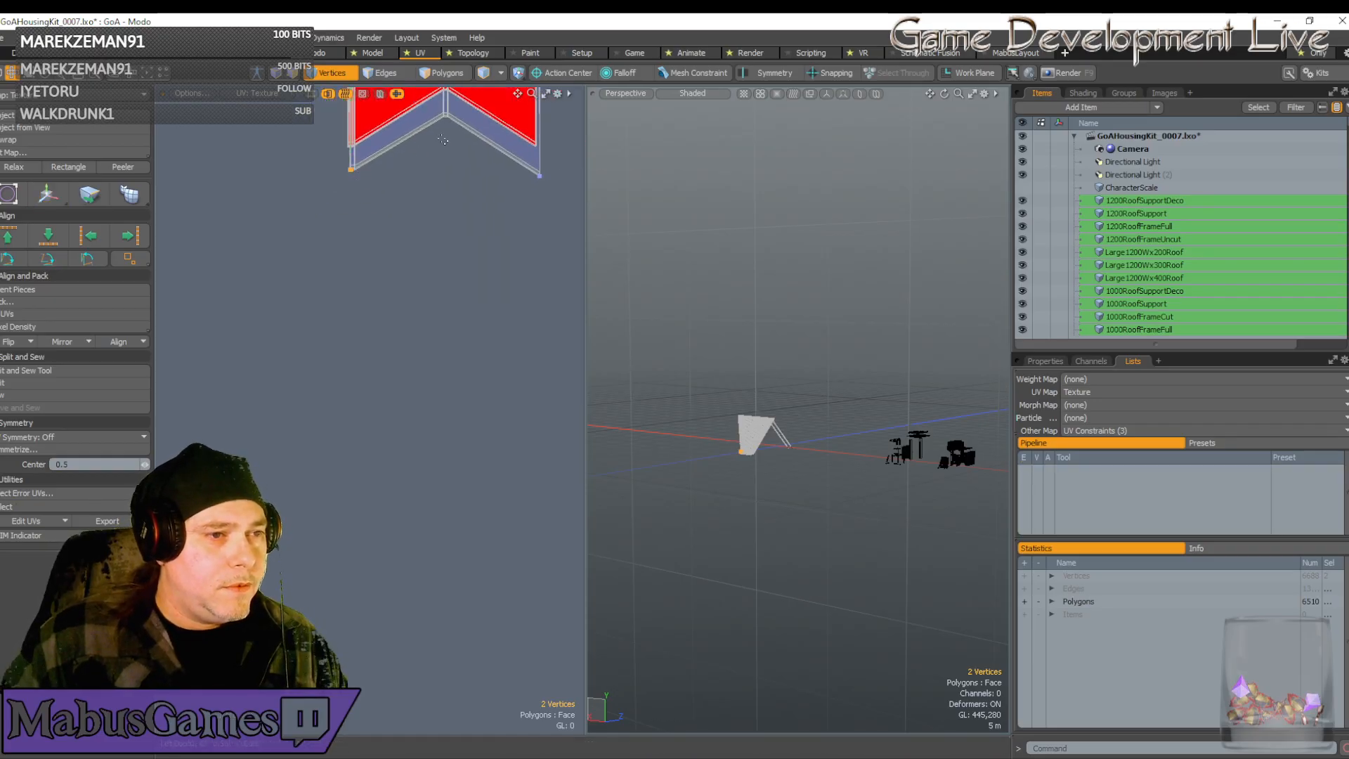
right_click_drag(341, 181, 448, 165)
scroll(448, 164, "down", 3)
left_click_drag(465, 94, 458, 183, "alt")
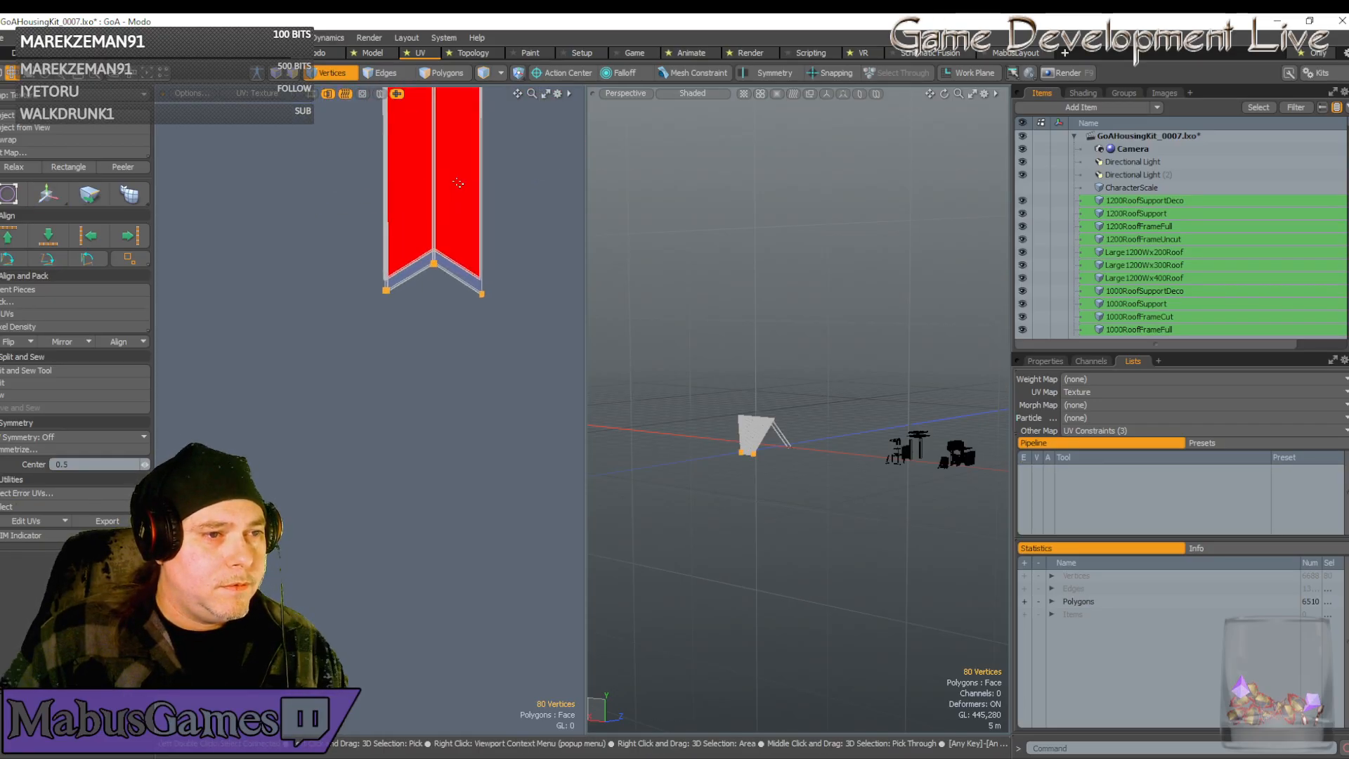
scroll(458, 183, "up", 3)
scroll(458, 183, "up", 2)
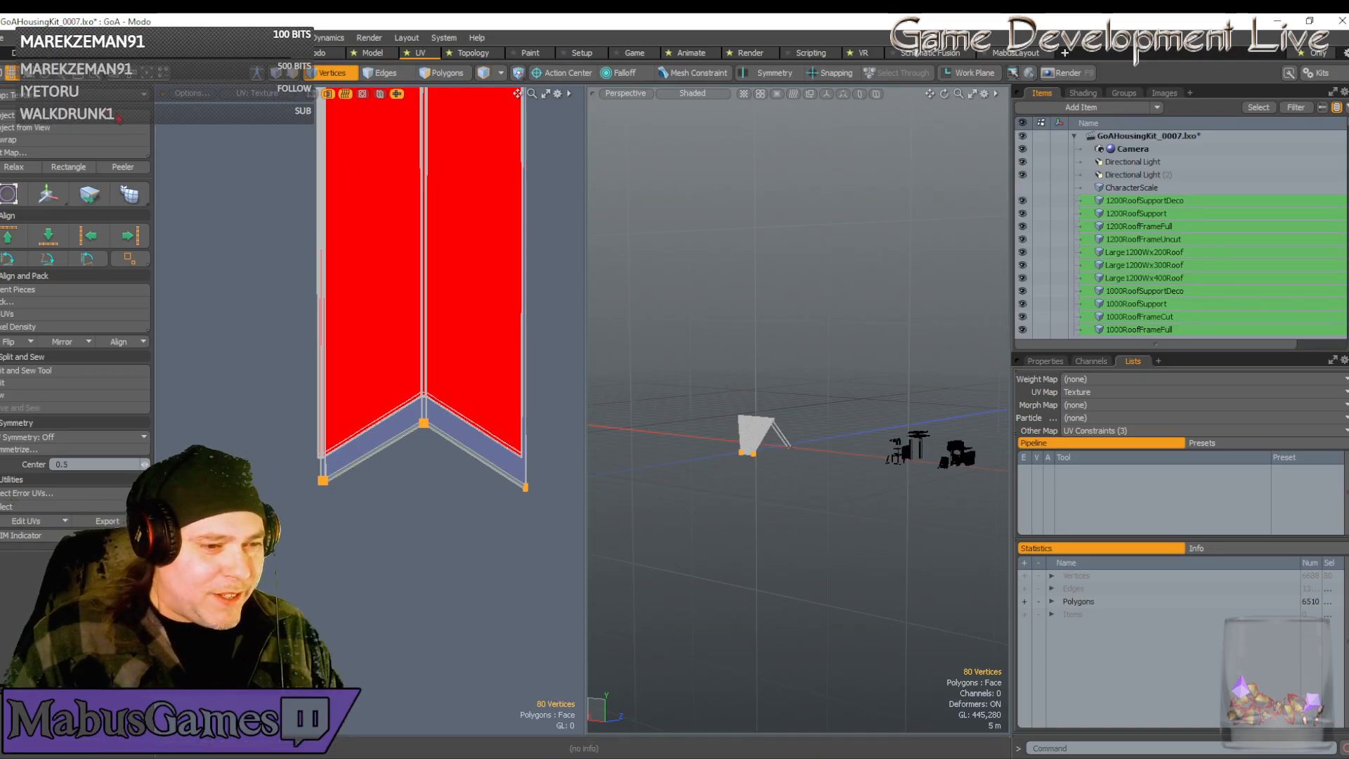
key("w")
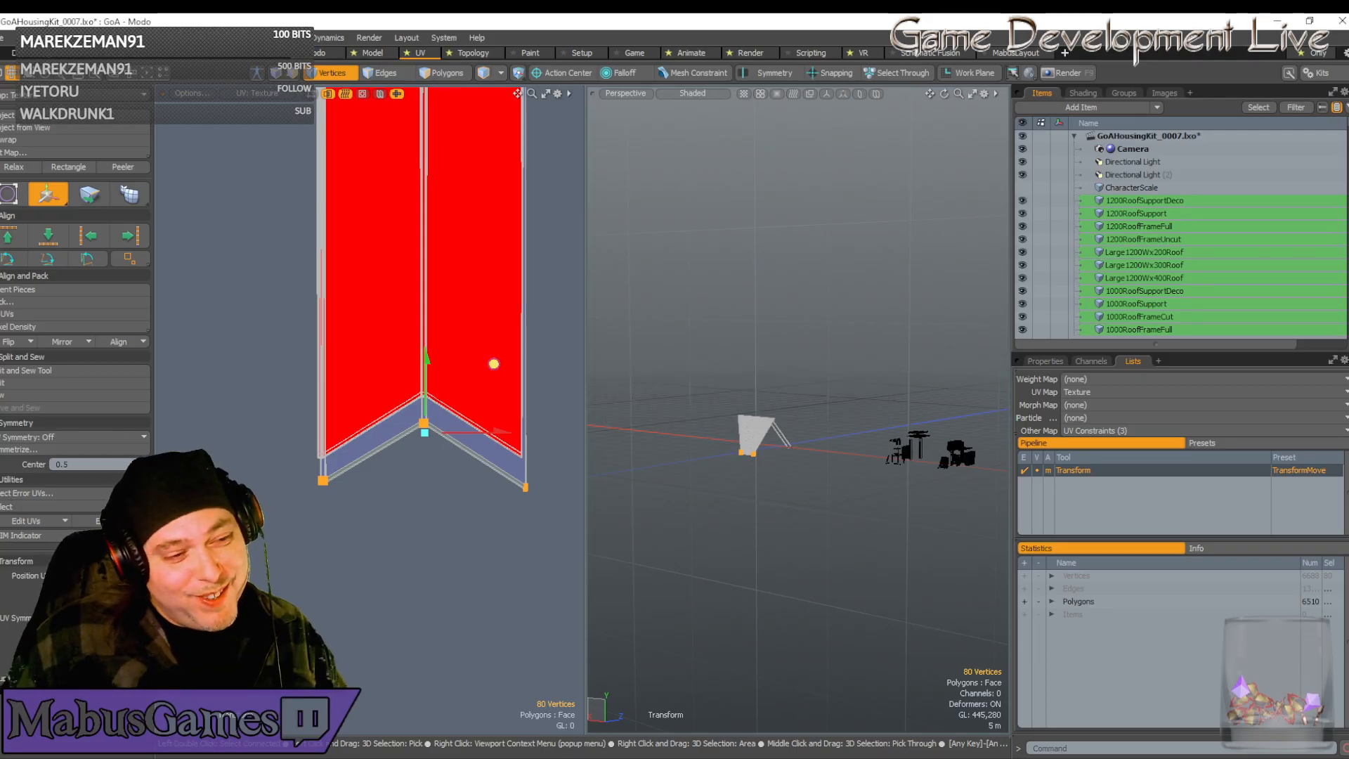
Raise the chevron ends of the UV strips to close the grey gap
left_click_drag(491, 362, 492, 339)
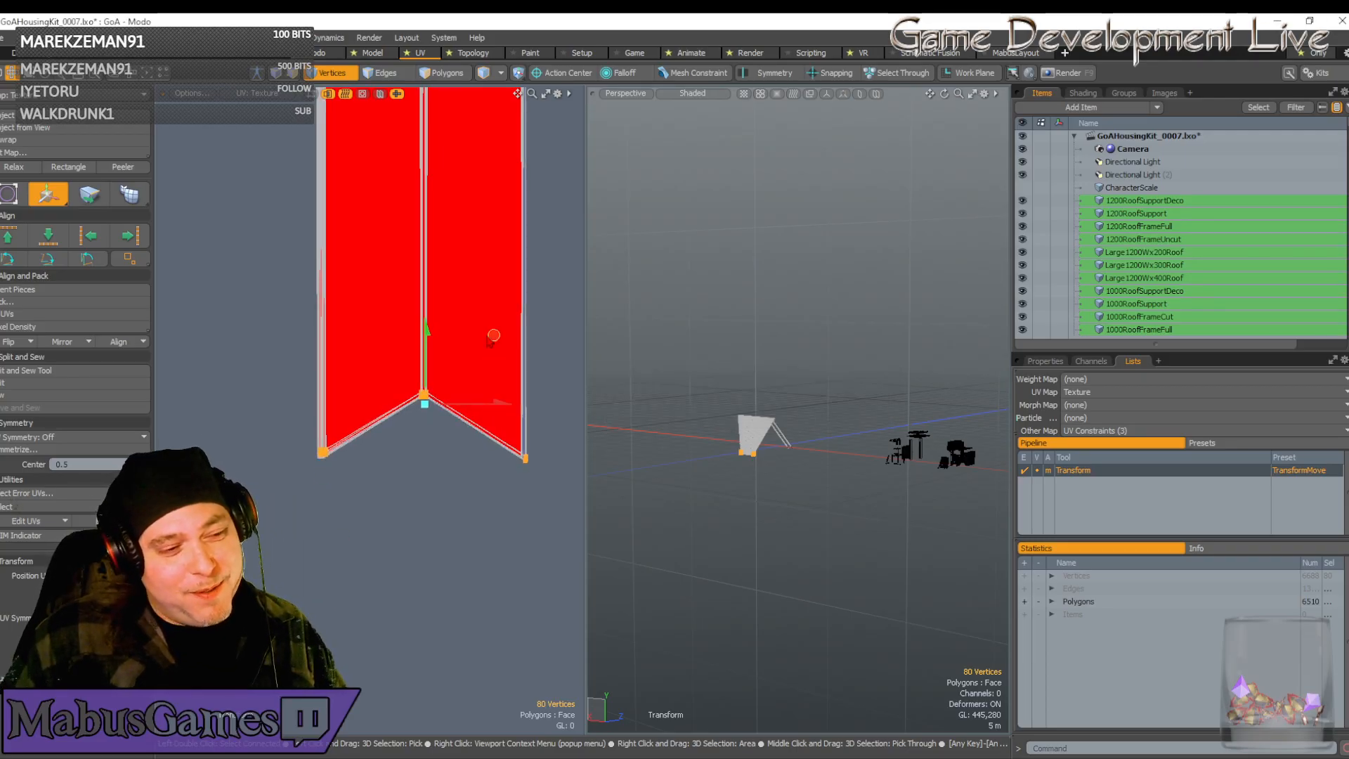
scroll(395, 406, "up", 3)
scroll(397, 405, "up", 4)
scroll(516, 397, "down", 3)
left_click_drag(421, 370, 370, 392, "alt")
scroll(351, 358, "up", 6)
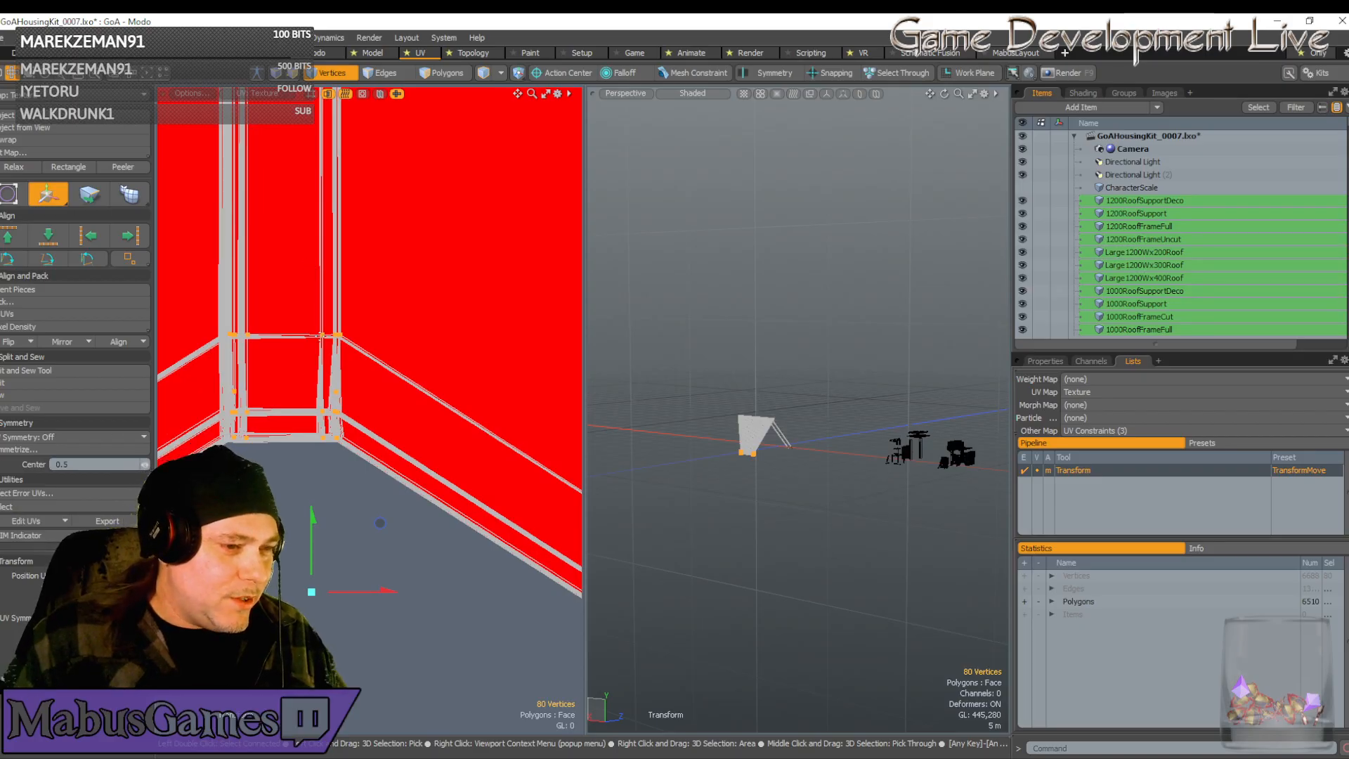
Pivot on the seam corner vertices and slide the seam vertices into a flush line
left_click(326, 332)
scroll(307, 340, "up", 5)
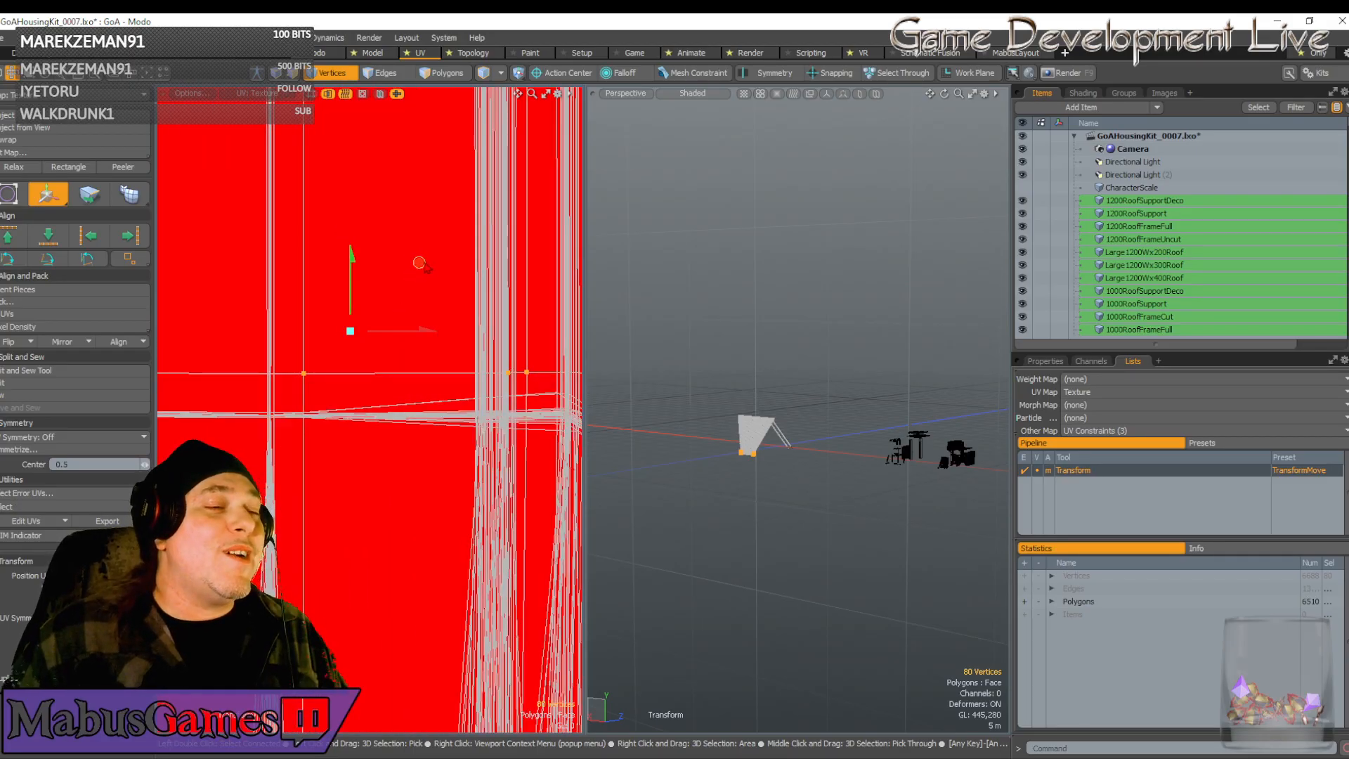
left_click_drag(419, 264, 384, 303)
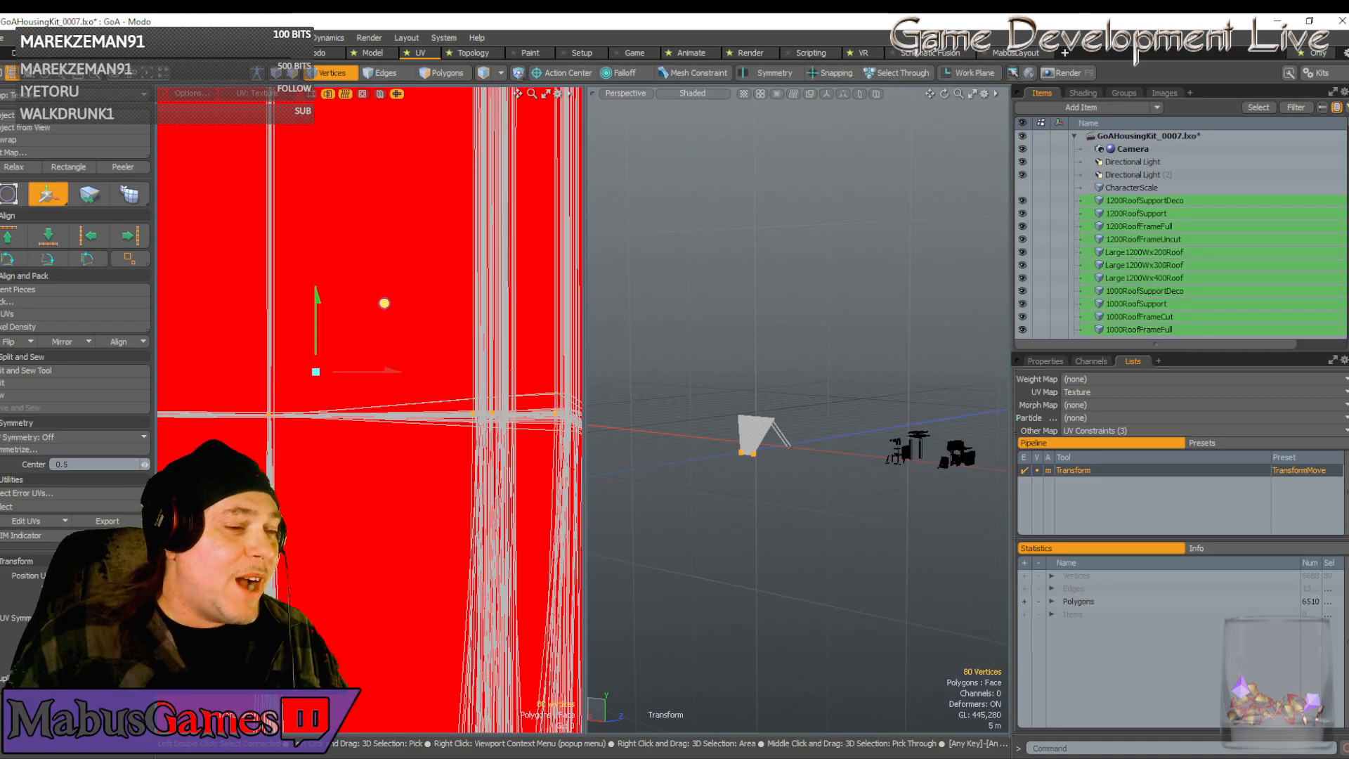
scroll(267, 414, "up", 3)
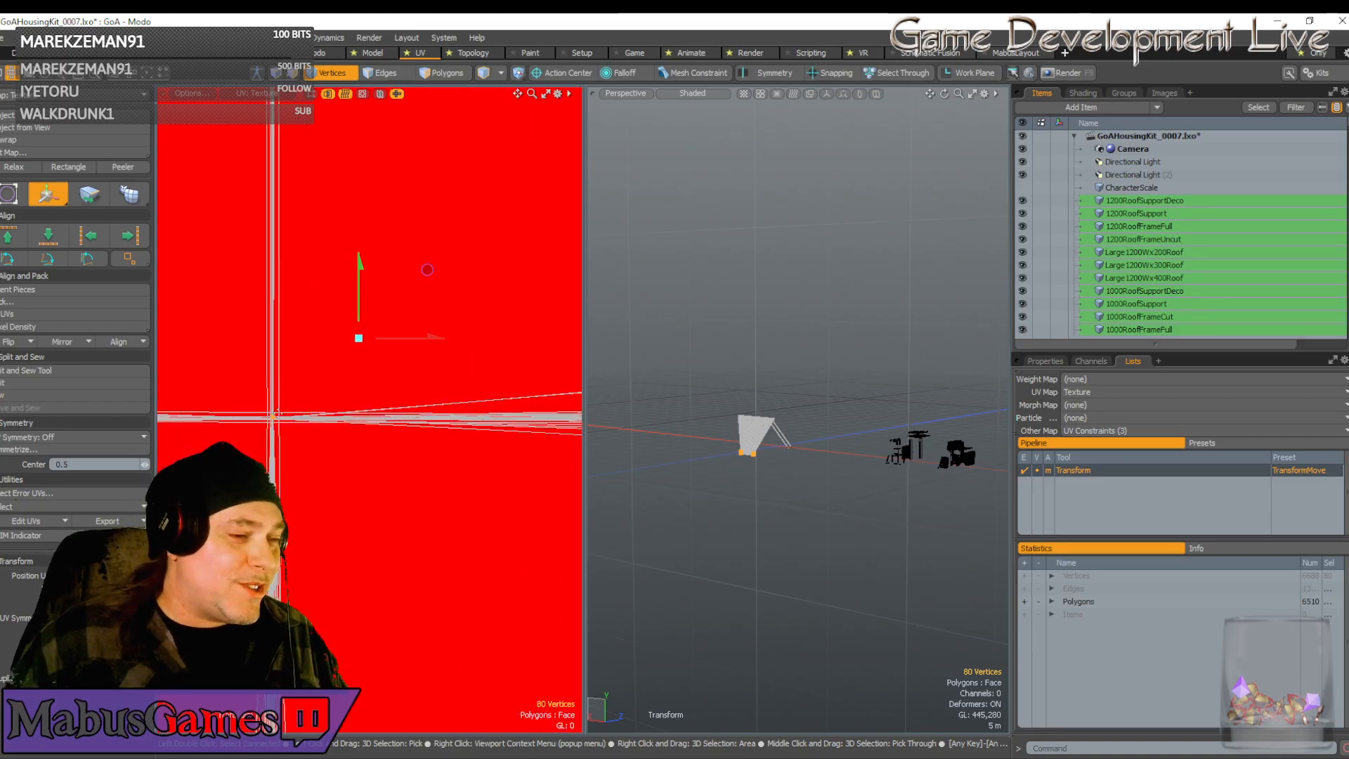
left_click(284, 409)
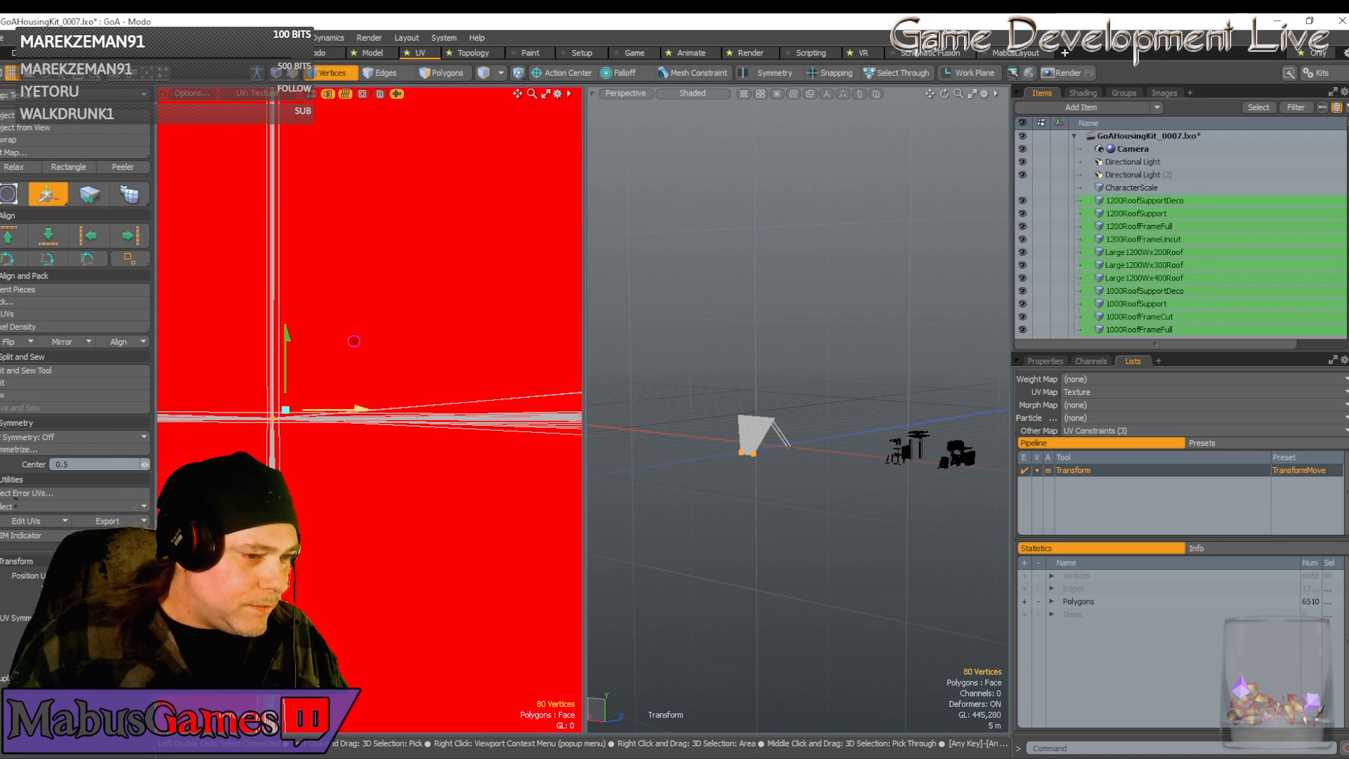
left_click_drag(353, 341, 387, 381, "alt")
scroll(321, 453, "down", 5)
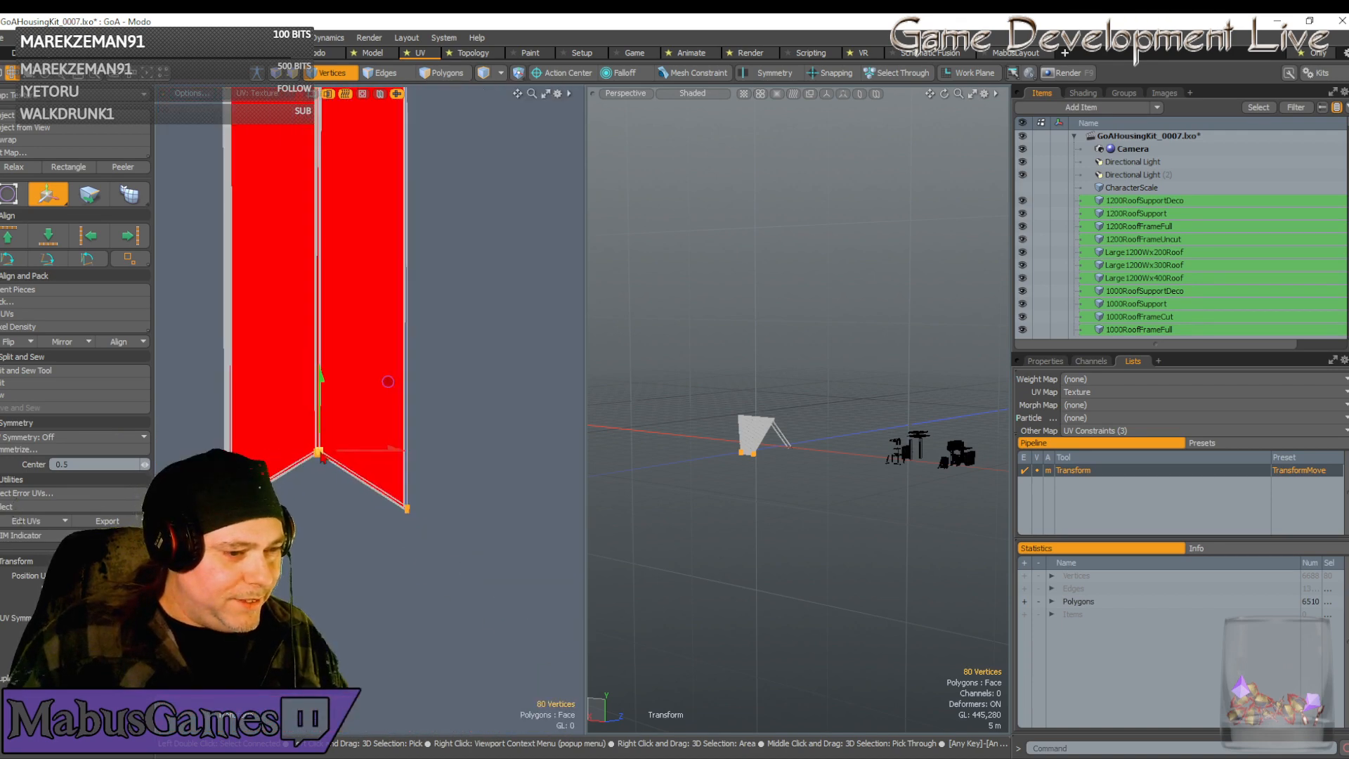
scroll(235, 501, "up", 5)
scroll(246, 495, "down", 7)
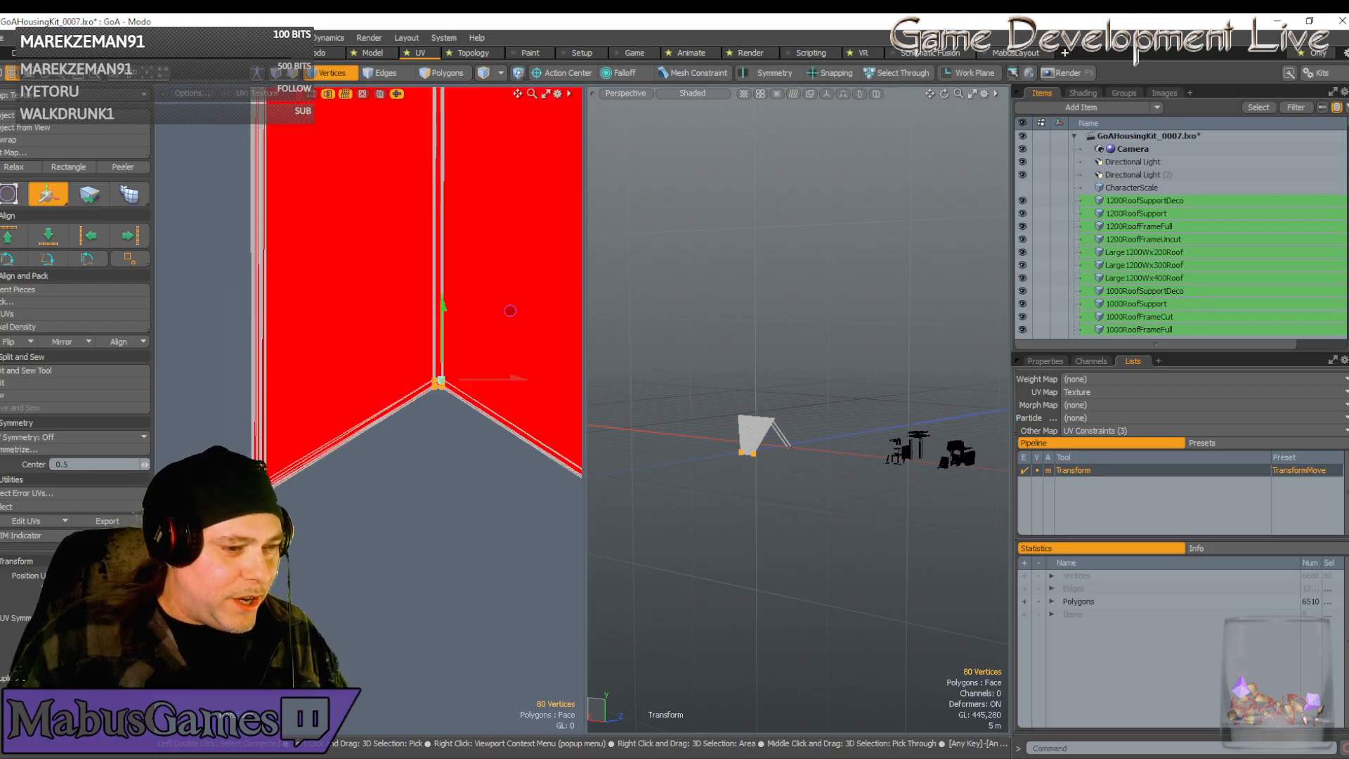
key("space")
Narrow the selection to the strip's 16 lower-end vertices and pull them down-left
scroll(298, 491, "down", 5)
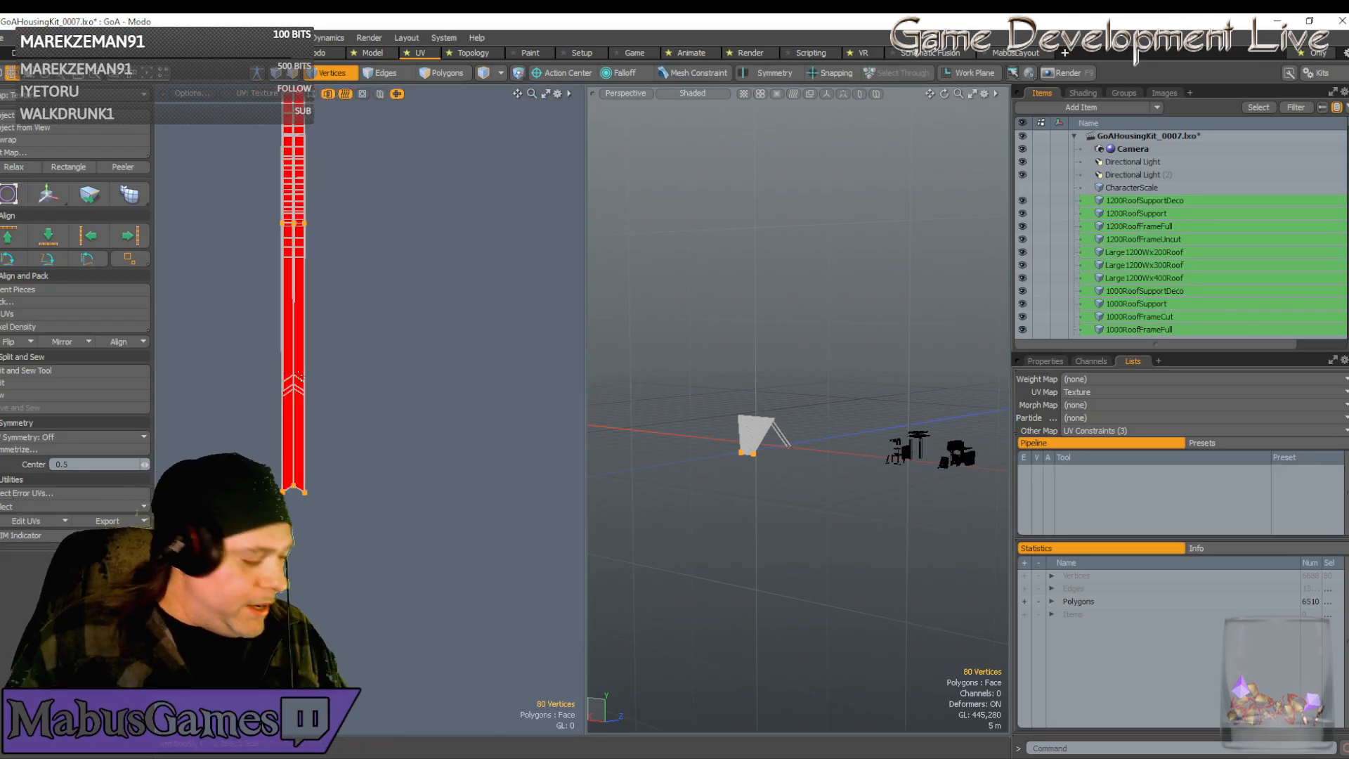
right_click_drag(215, 191, 373, 257, "ctrl")
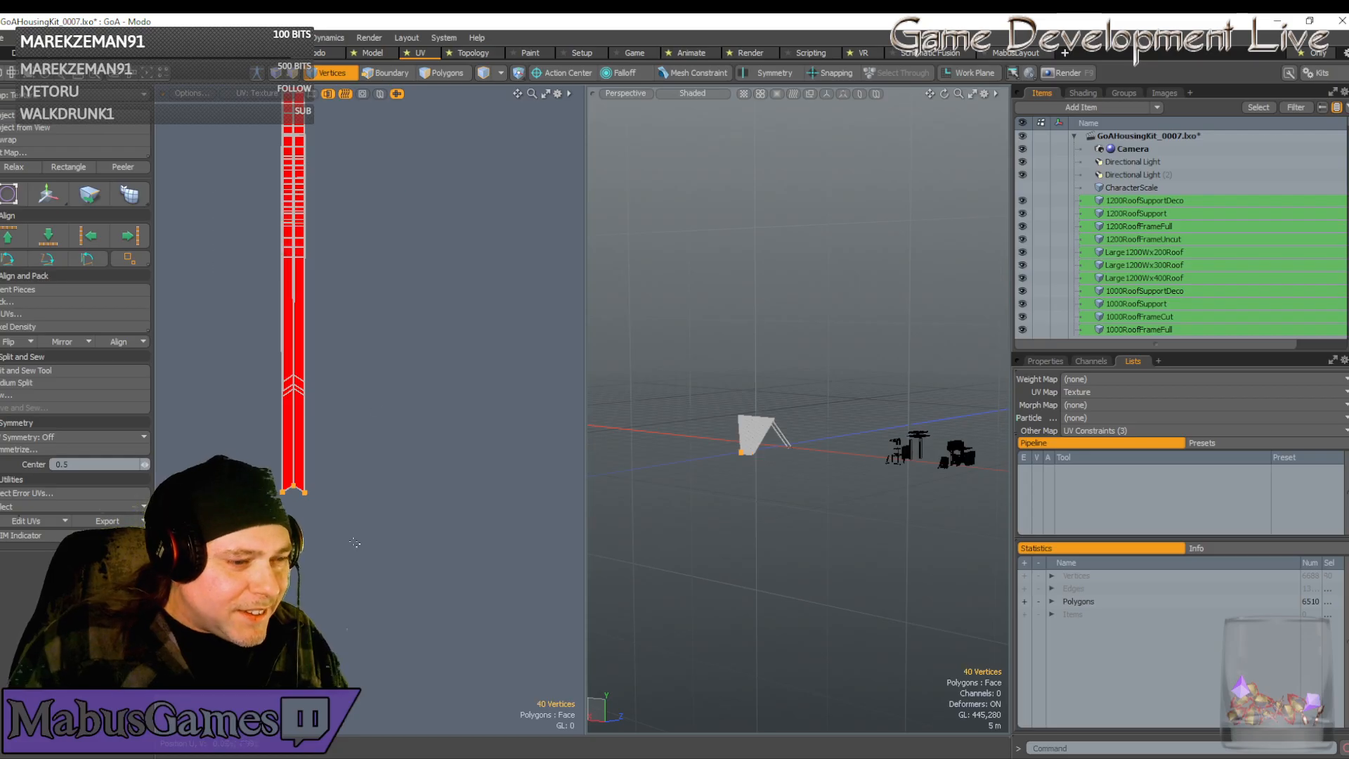
right_click_drag(354, 543, 290, 459, "ctrl")
scroll(292, 458, "up", 6)
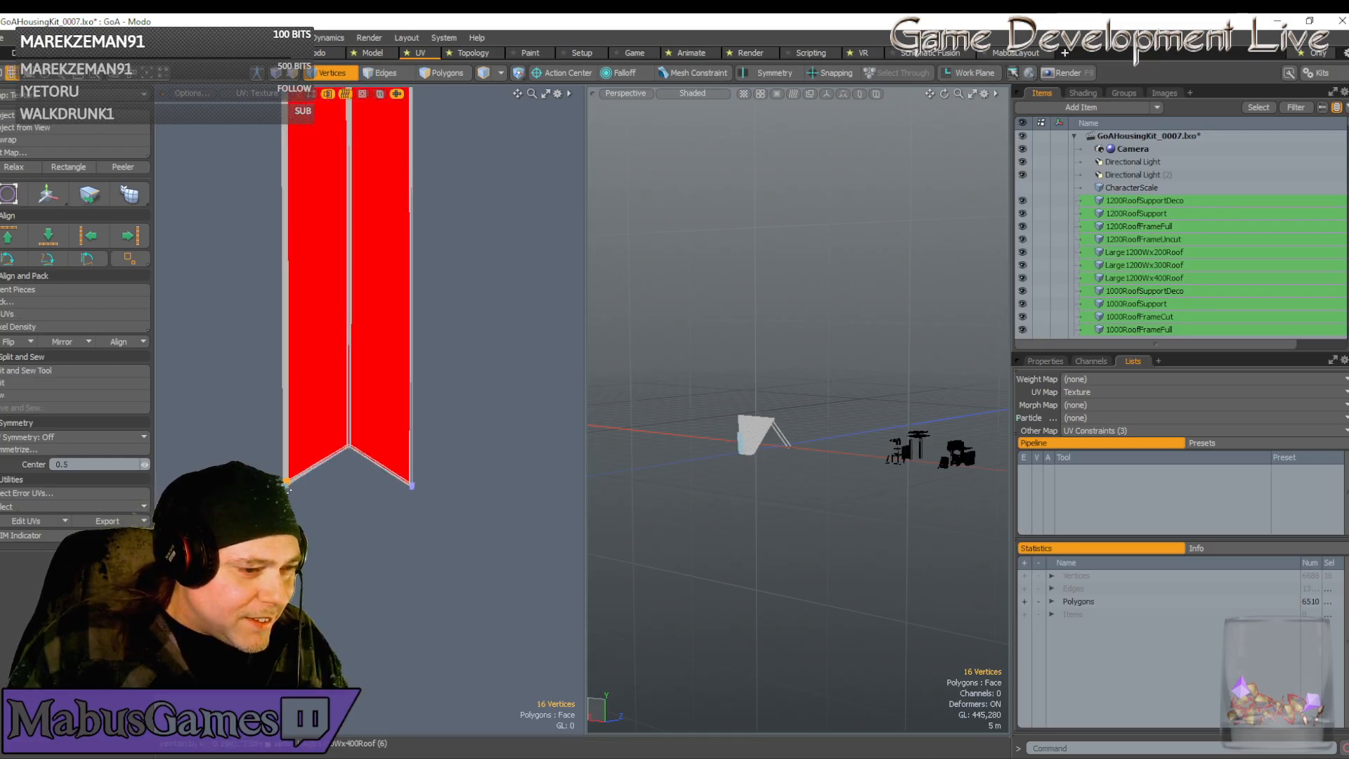
key("w")
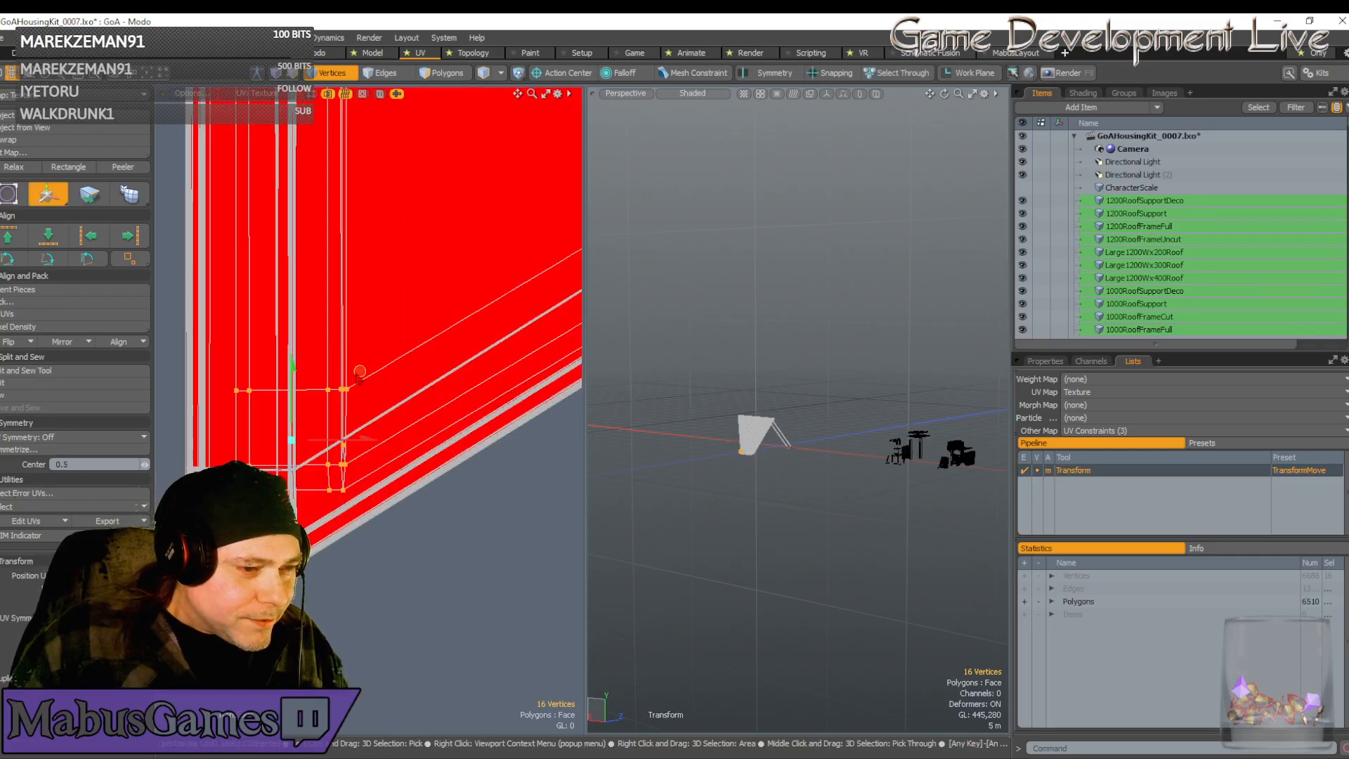
left_click_drag(355, 373, 310, 451)
scroll(286, 471, "up", 10)
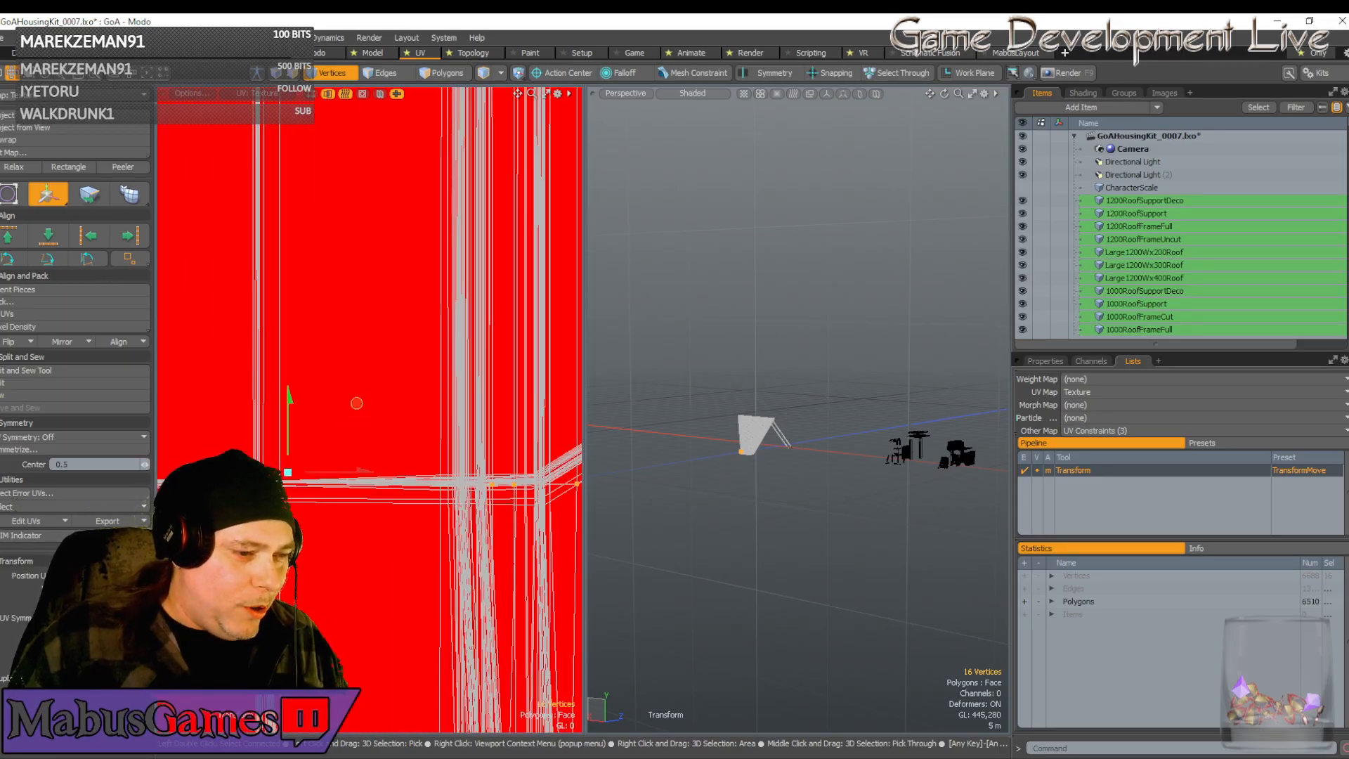
Nudge the end vertices into alignment, then bring the Fat & Furious page over Modo
left_click_drag(355, 401, 336, 398)
scroll(265, 472, "down", 4)
scroll(265, 473, "down", 8)
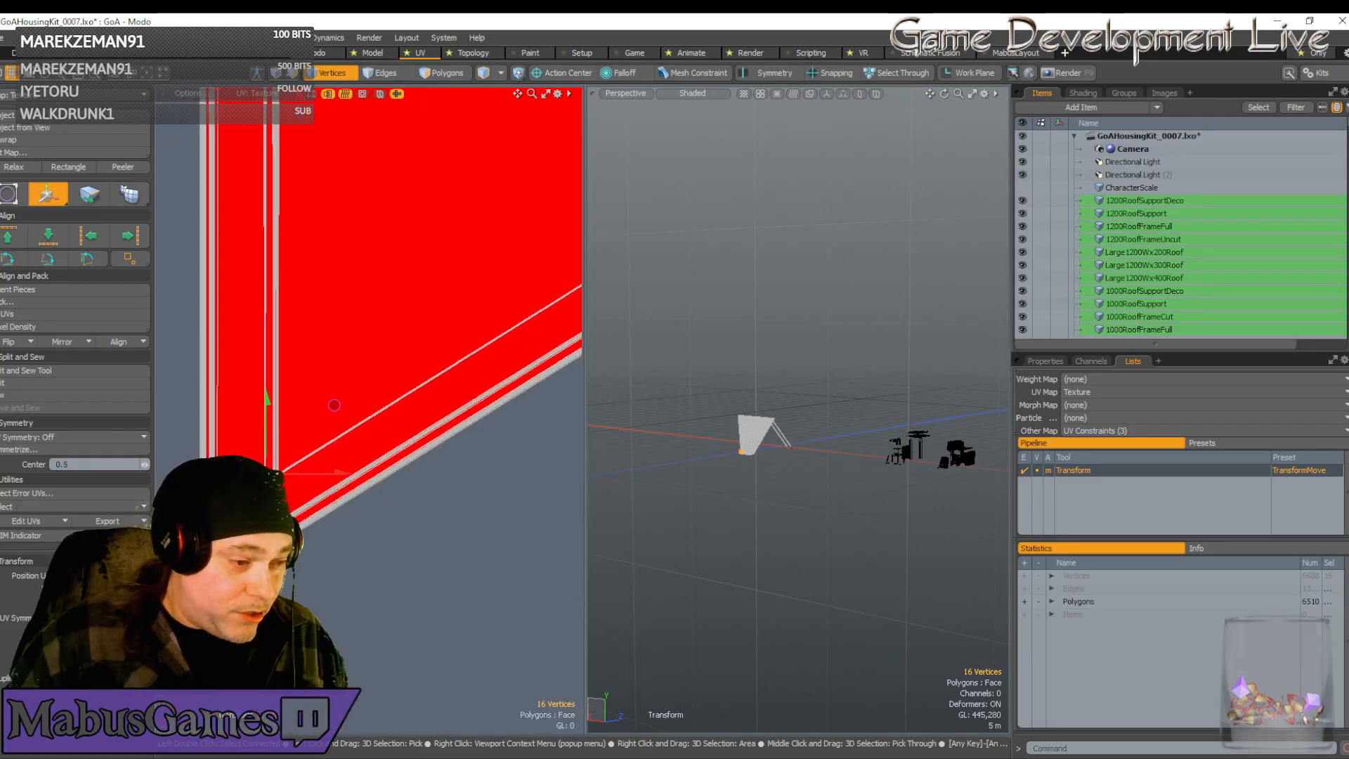
scroll(208, 490, "up", 4)
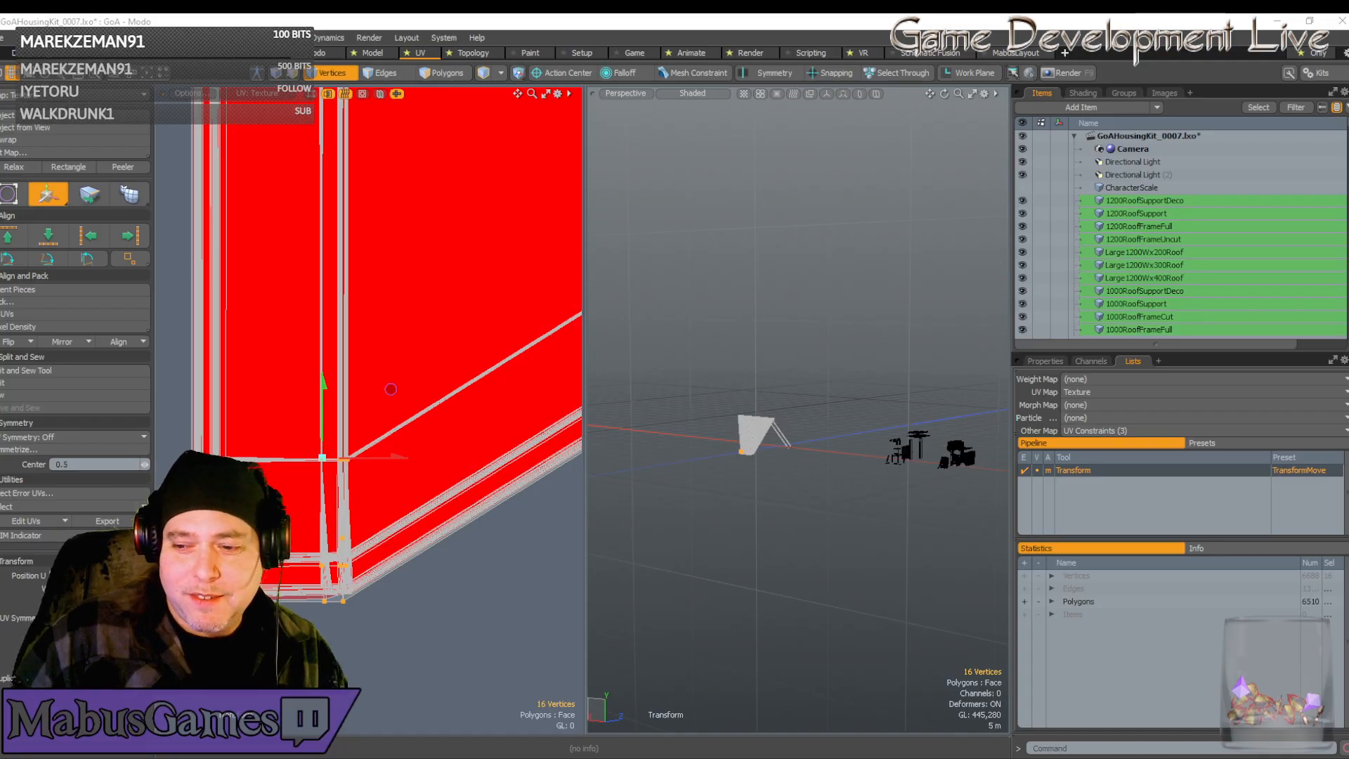
left_click_drag(1348, 186, 257, 209)
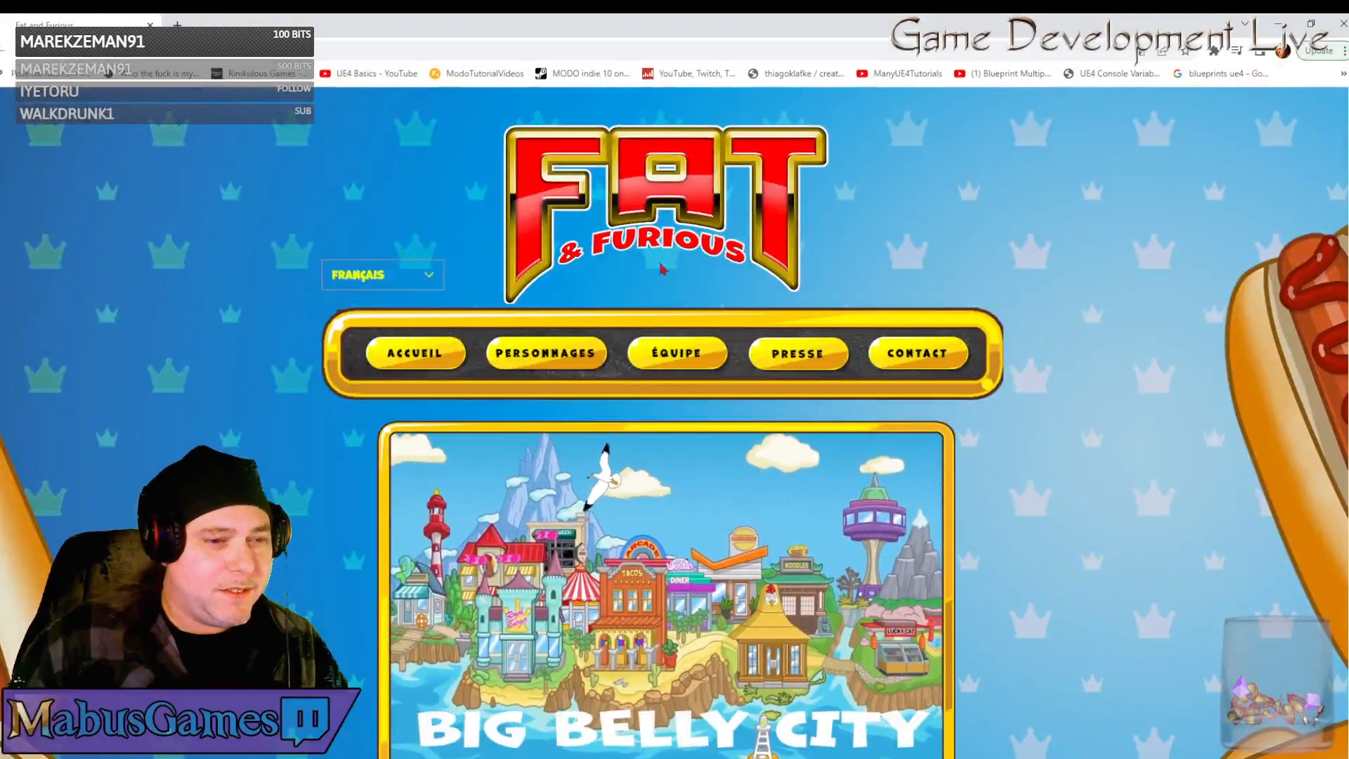
Browse the Fat & Furious home and Personnages pages, then close Chrome
scroll(662, 268, "down", 5)
scroll(702, 354, "up", 3)
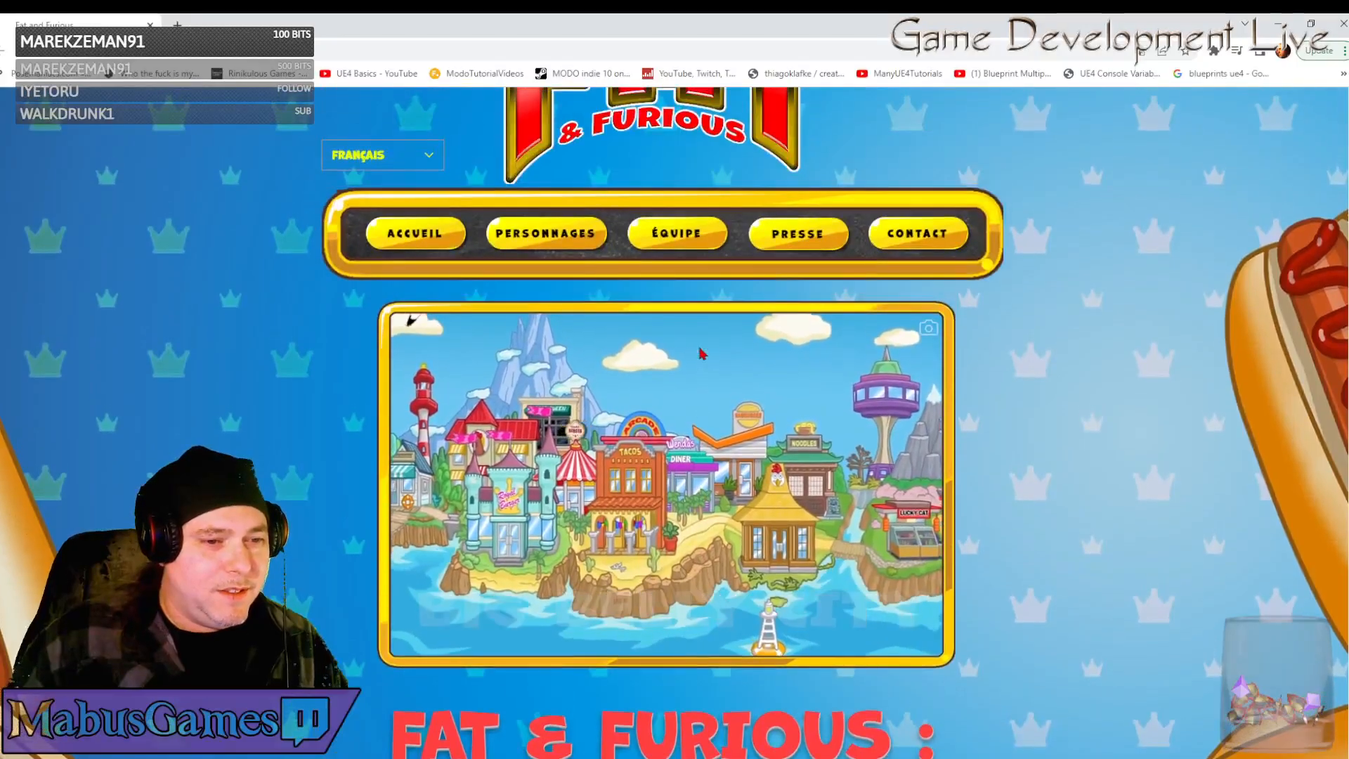
scroll(736, 441, "down", 2)
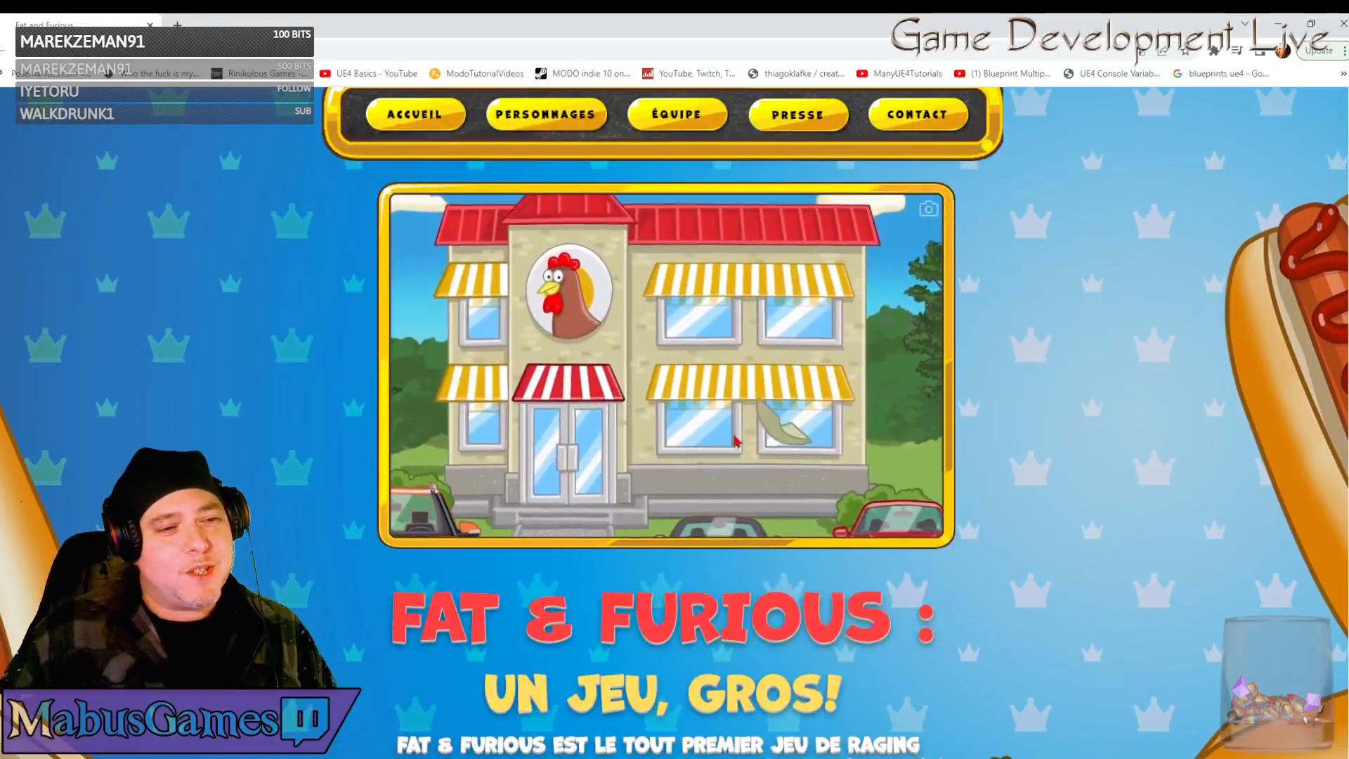
scroll(736, 441, "up", 2)
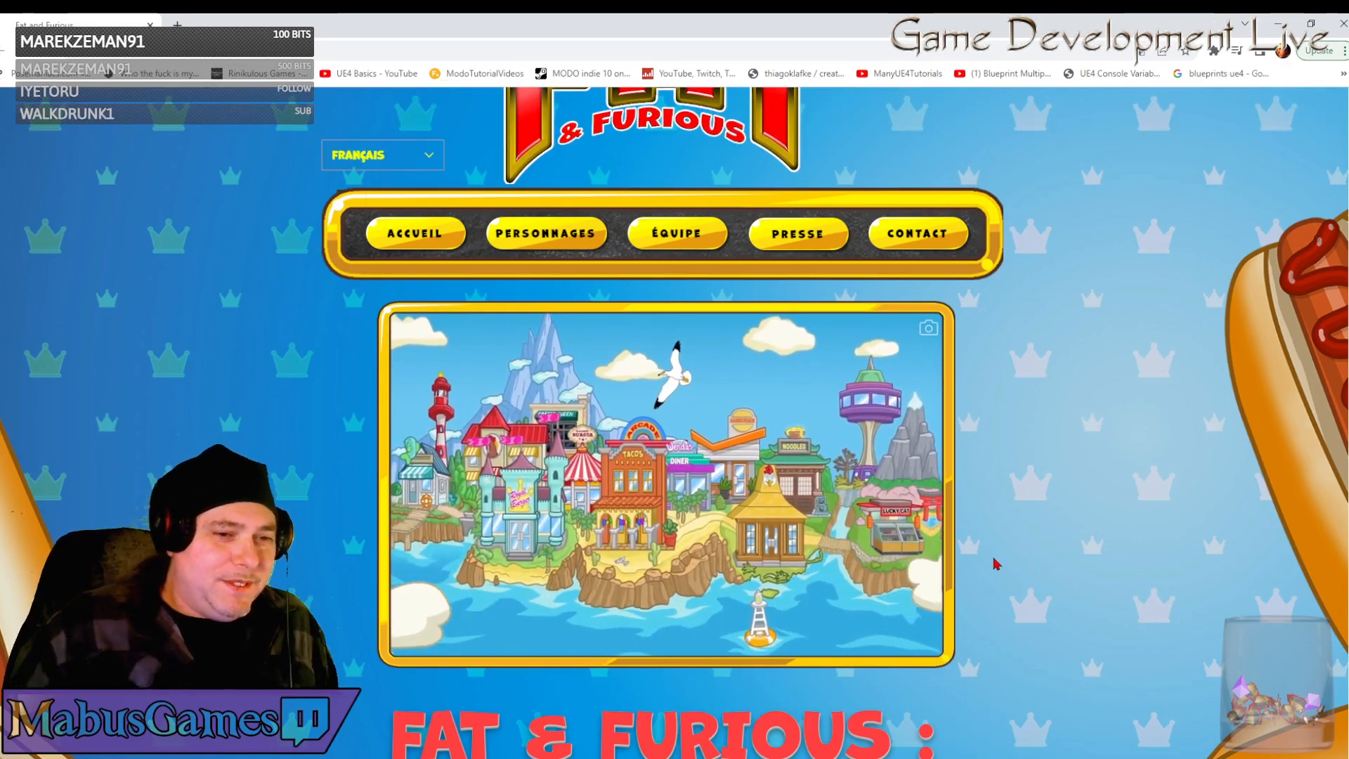
scroll(762, 482, "down", 5)
scroll(762, 482, "down", 9)
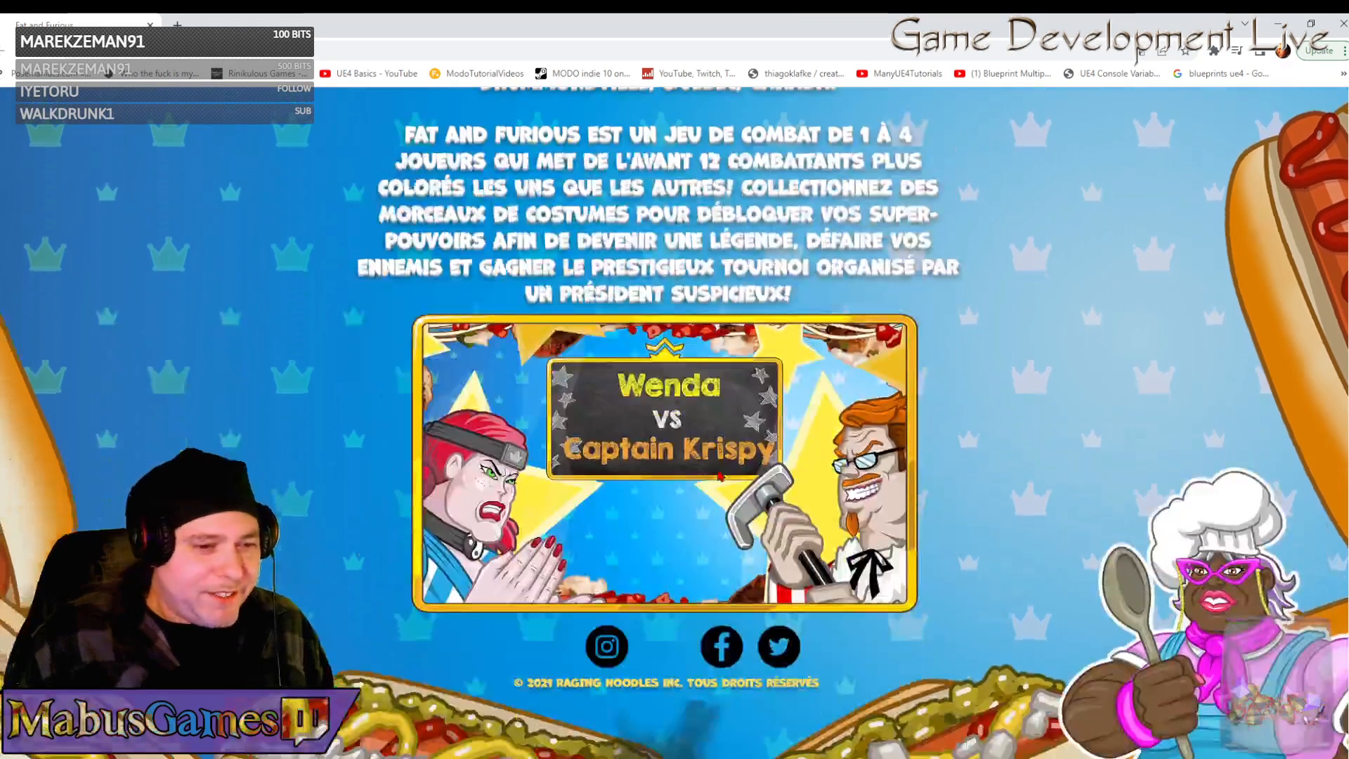
scroll(718, 476, "up", 3)
scroll(720, 477, "up", 10)
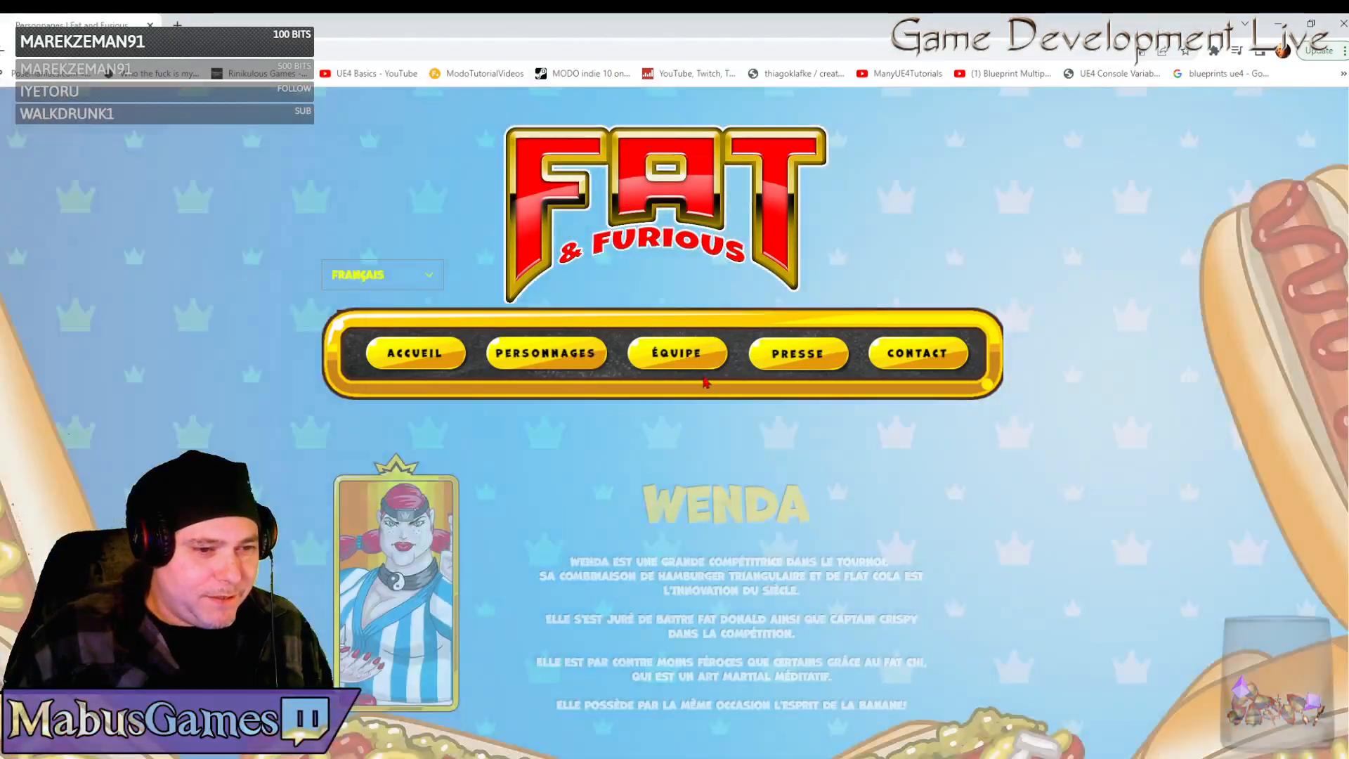
scroll(706, 383, "down", 4)
scroll(731, 415, "down", 12)
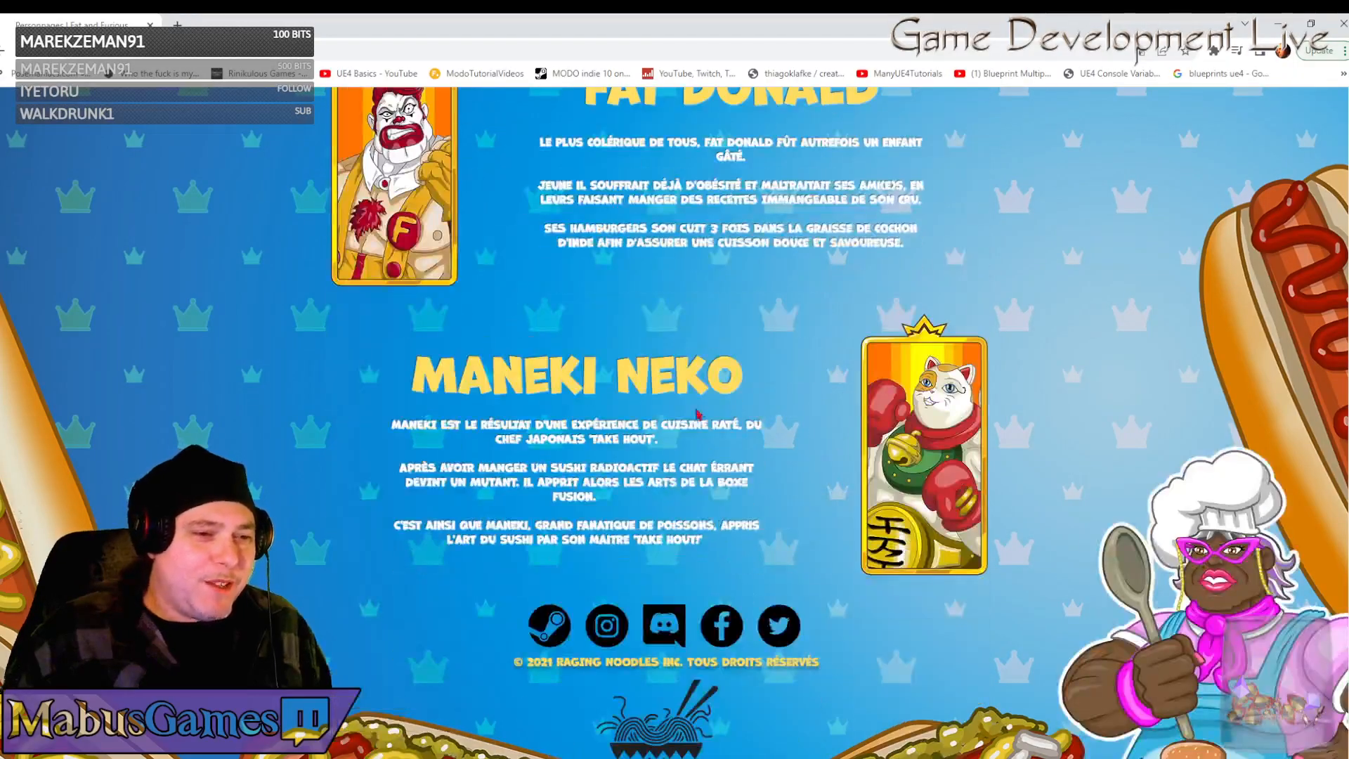
scroll(709, 421, "down", 1)
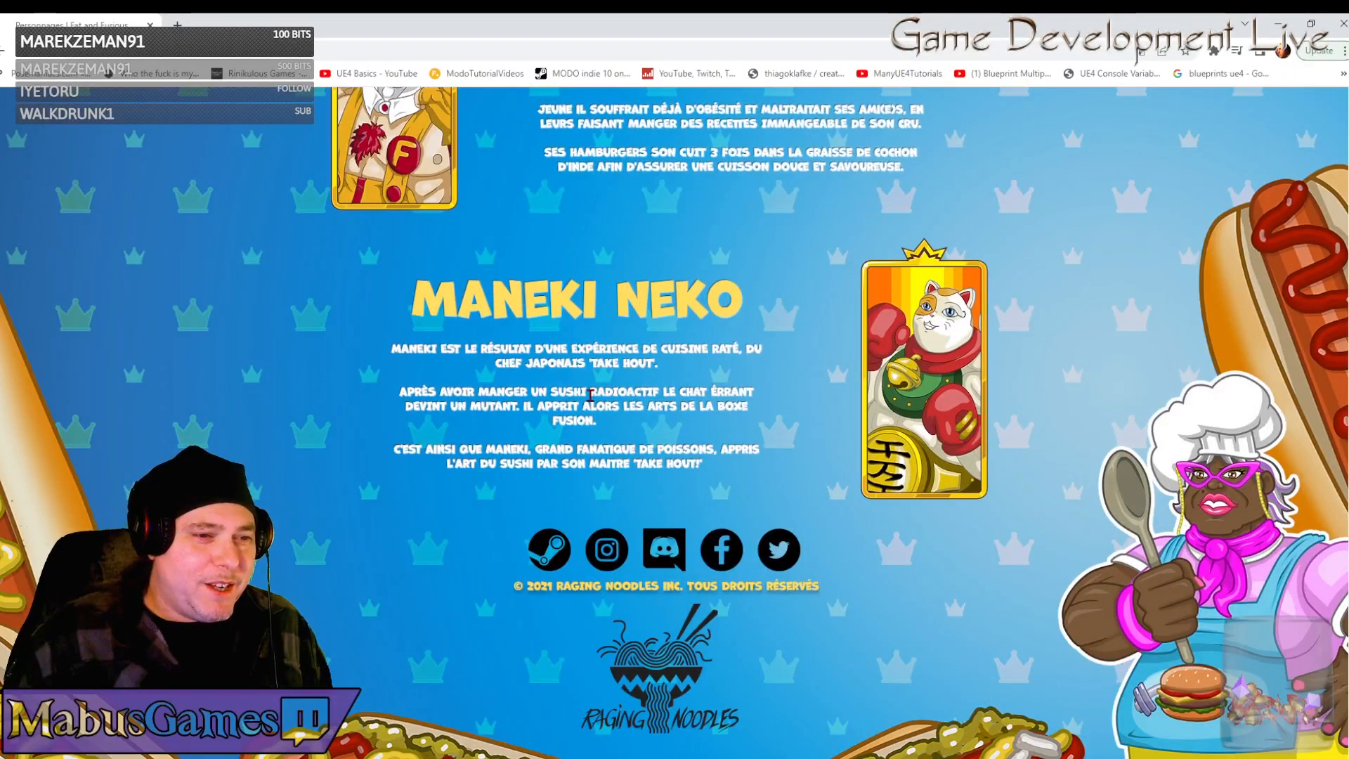
scroll(552, 387, "up", 7)
scroll(556, 386, "up", 7)
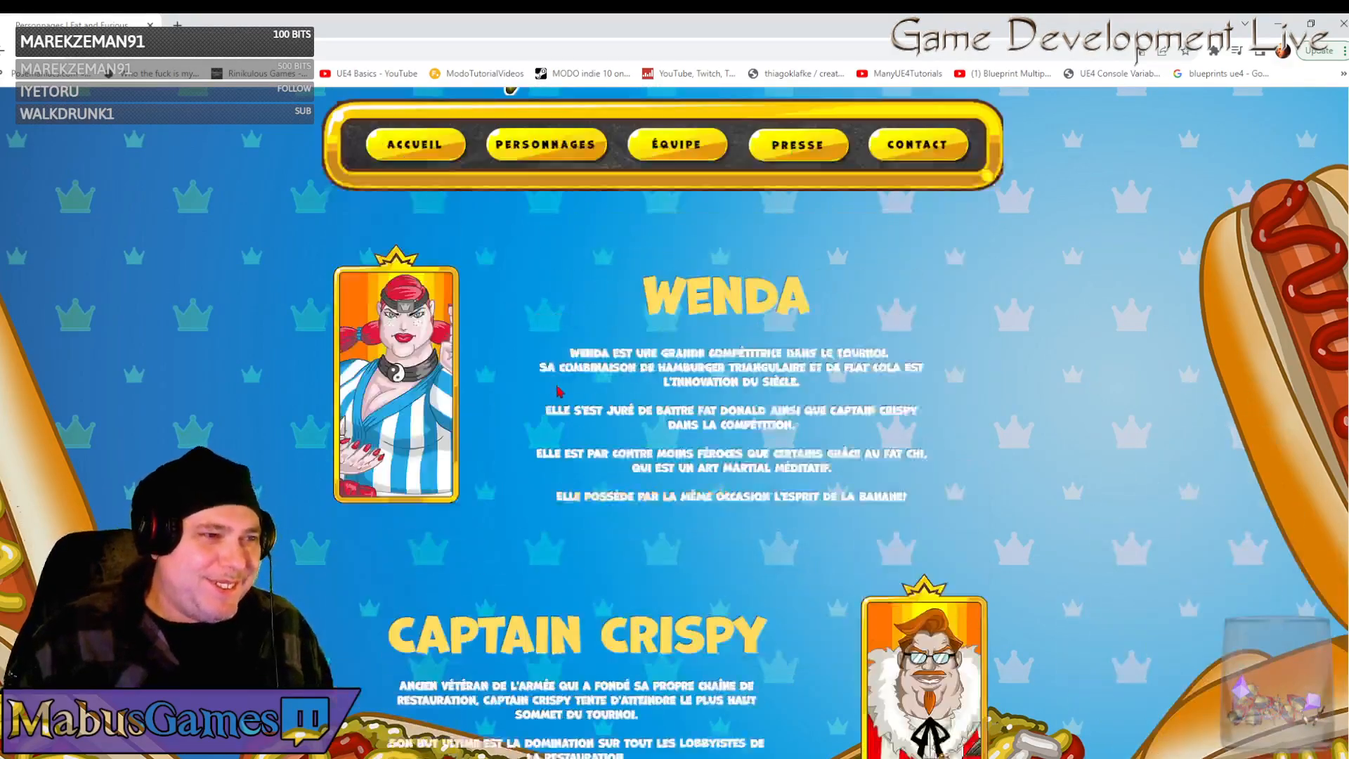
left_click(1343, 23)
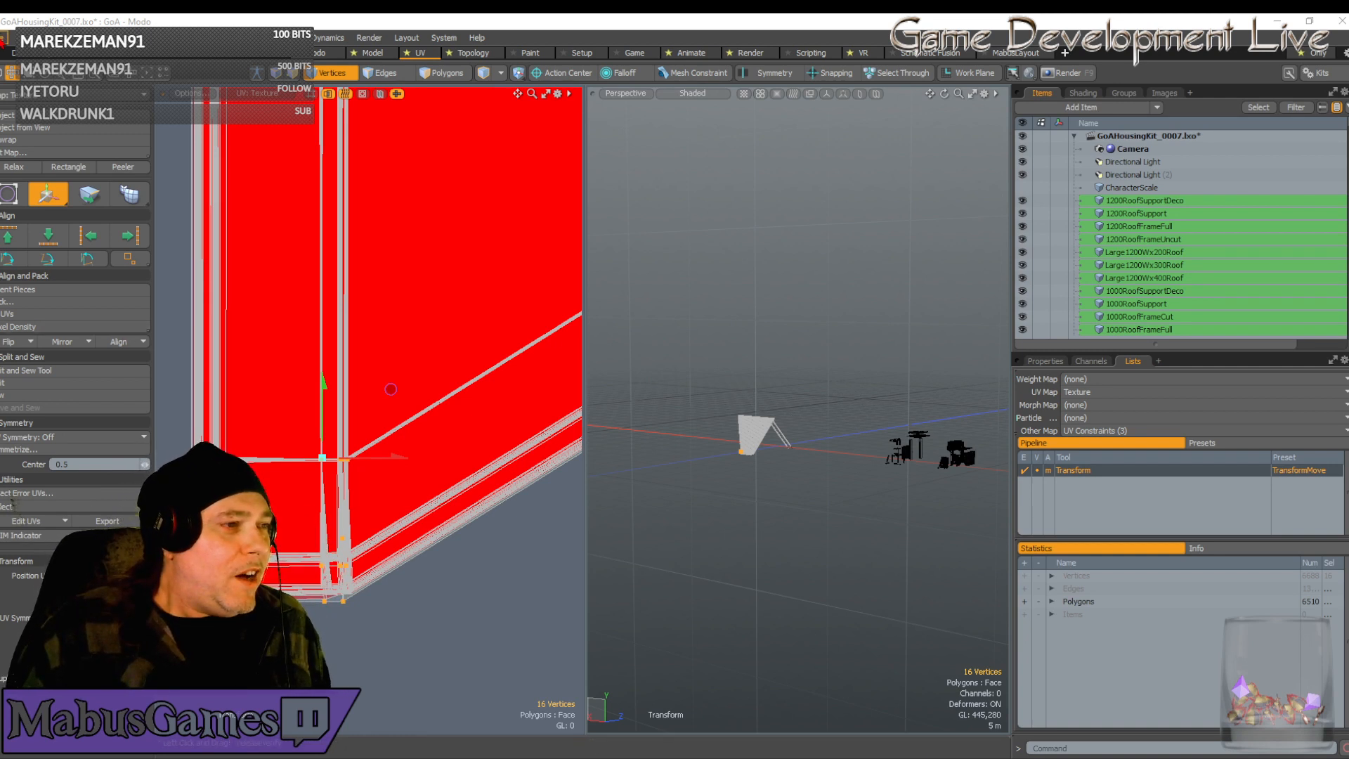
Save an incremental copy of the housing kit scene
left_click(4, 37)
left_click(29, 208)
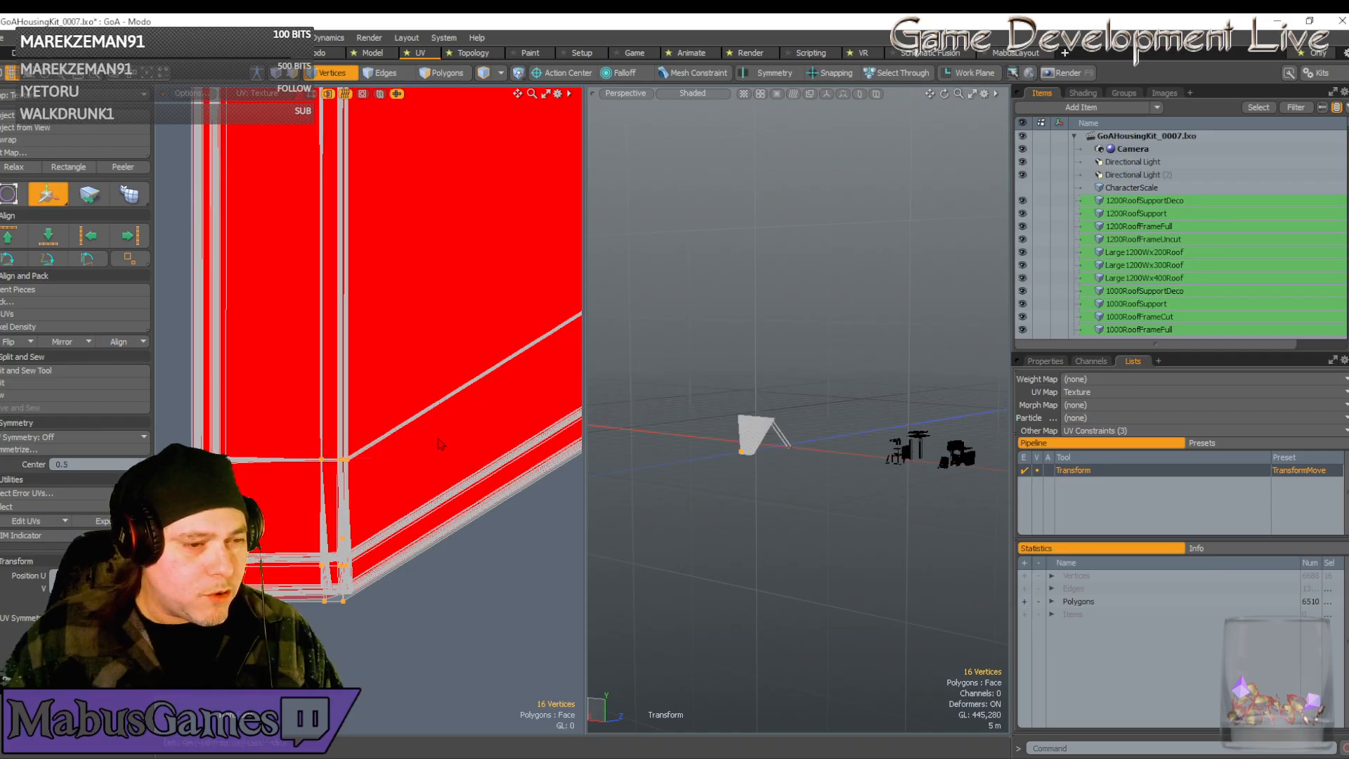
scroll(438, 439, "down", 9)
scroll(432, 443, "up", 5)
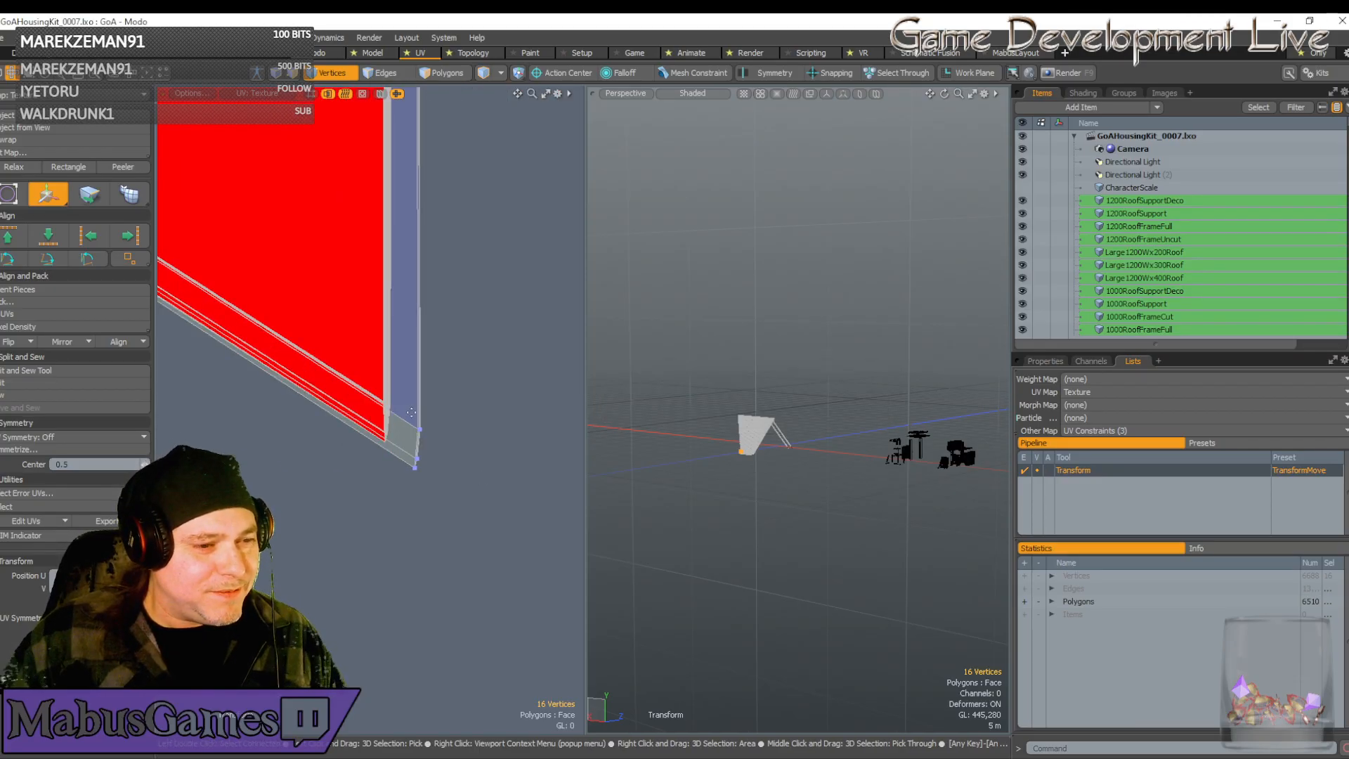
Select the strip's corner UV vertices and move them up-left to close the gap
key("space")
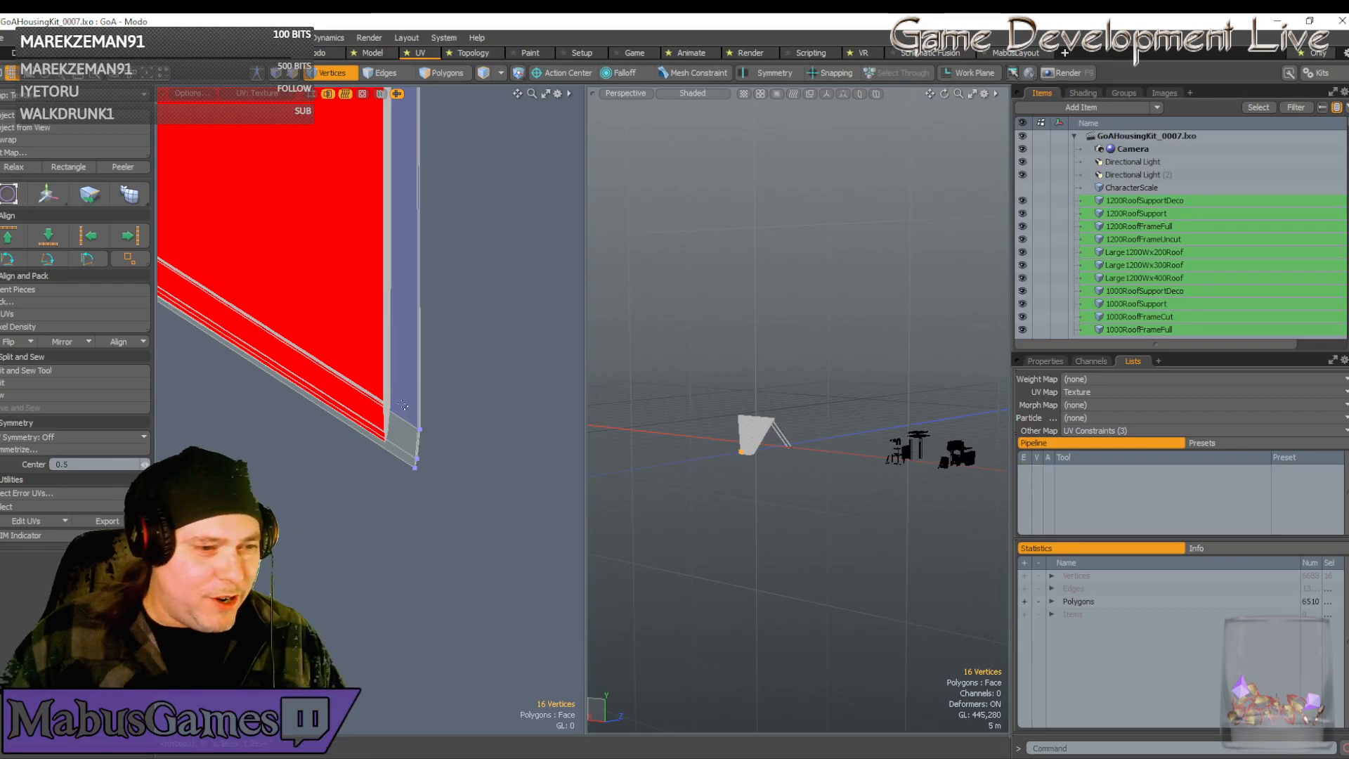
right_click_drag(401, 403, 446, 513)
scroll(404, 460, "up", 3)
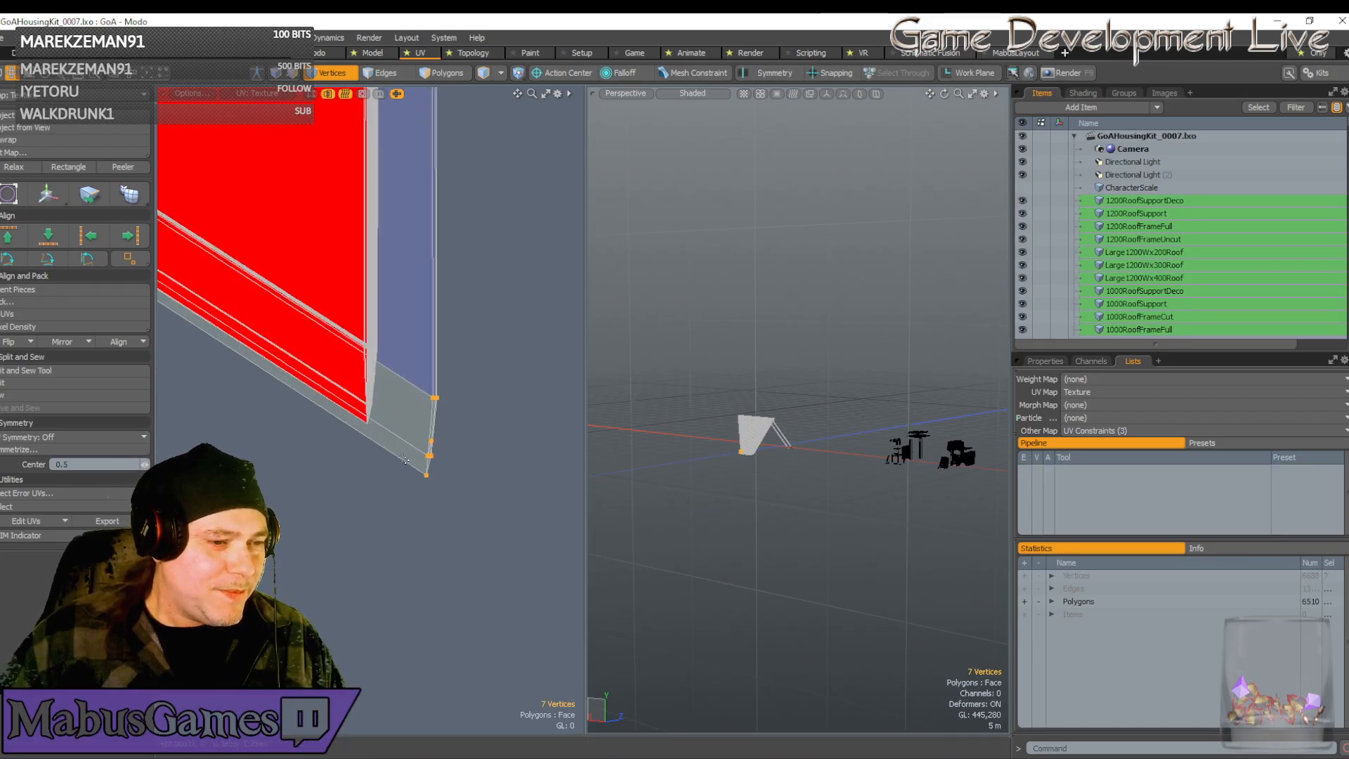
key("w")
left_click_drag(502, 368, 478, 335)
Pull the selected UV vertices left to the bottom corner and nudge them up-left
left_click_drag(431, 545, 320, 552)
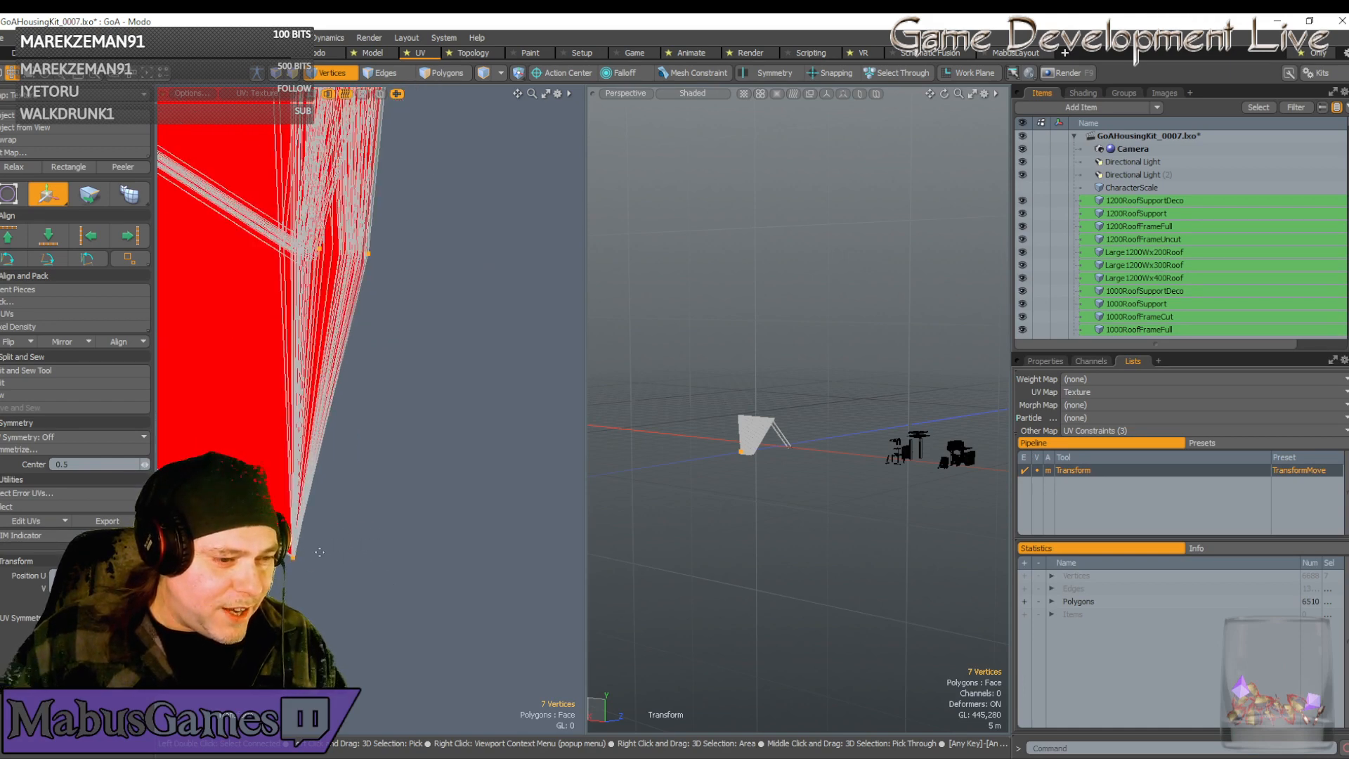
left_click(304, 562)
scroll(281, 555, "up", 4)
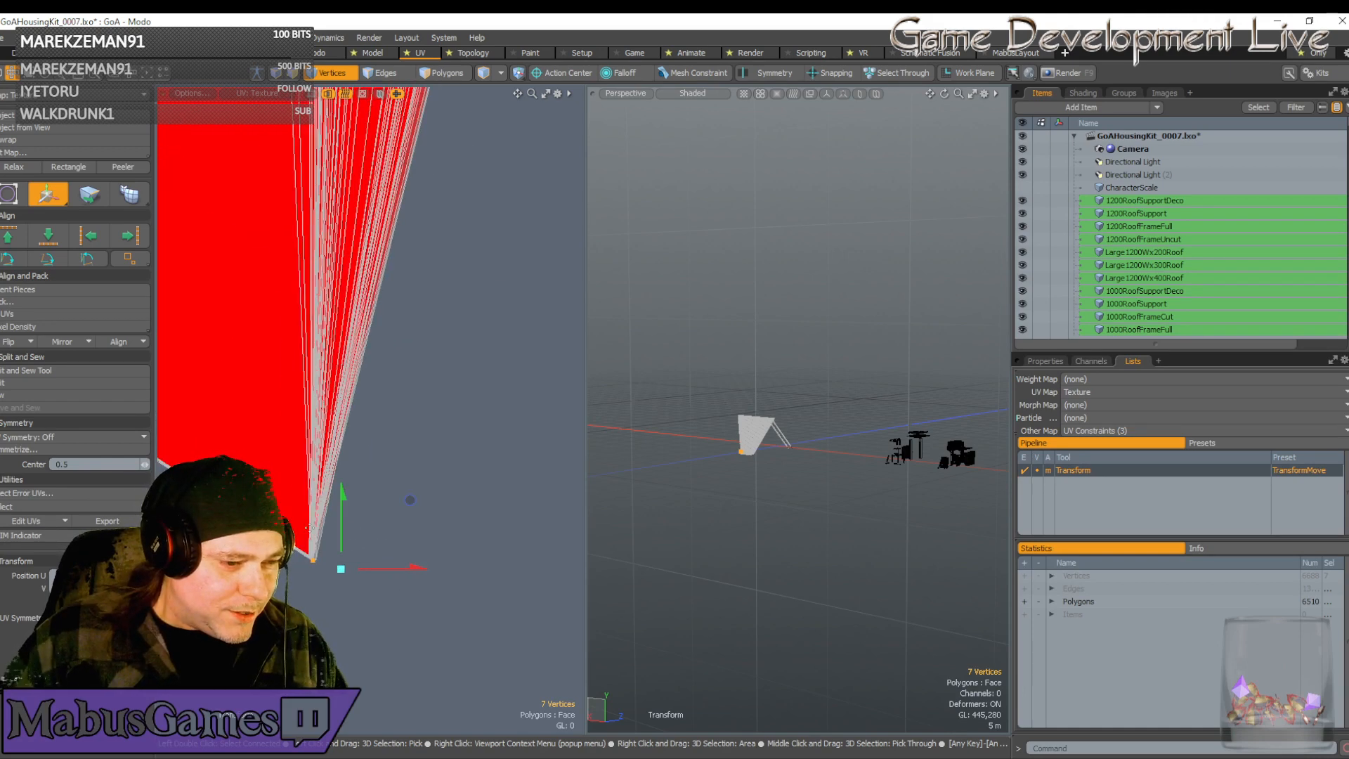
left_click_drag(411, 502, 410, 498)
scroll(409, 428, "down", 8)
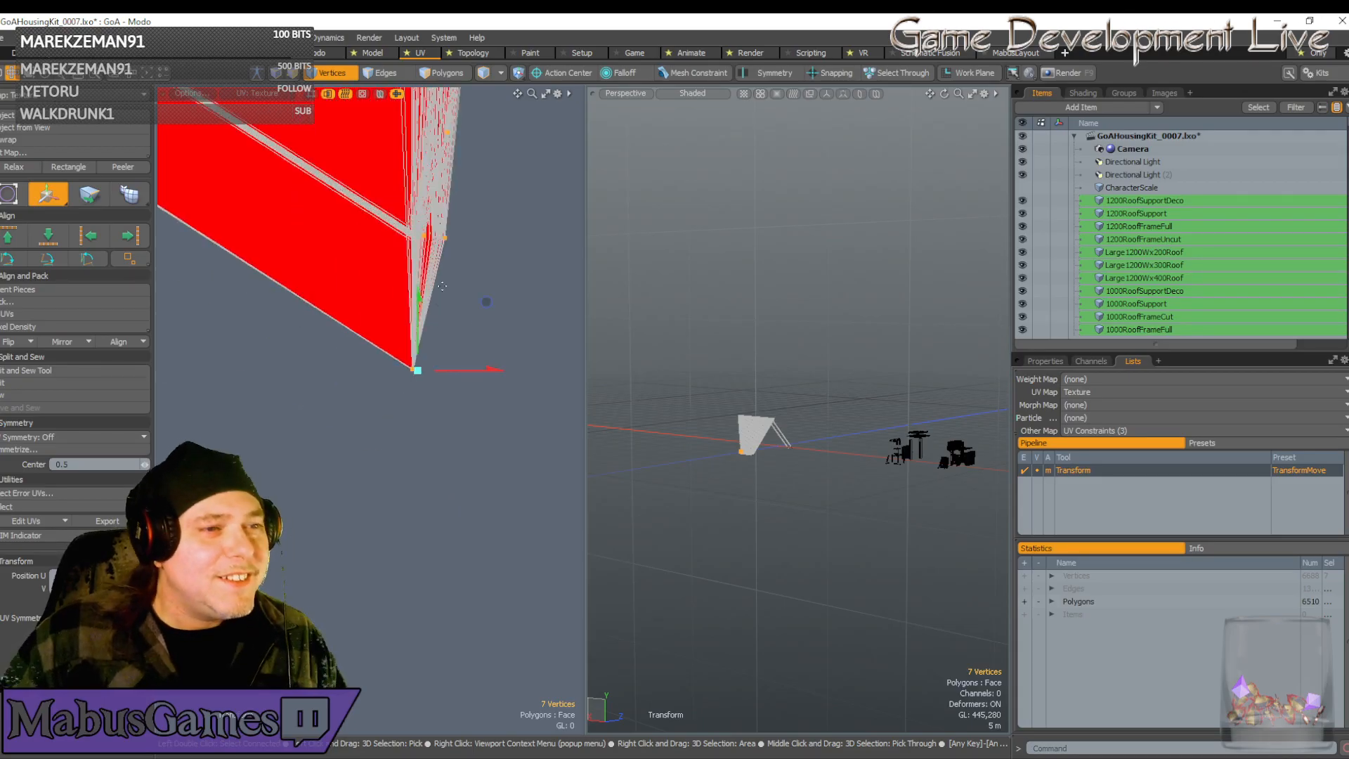
left_click_drag(446, 422, 468, 293, "alt")
left_click_drag(521, 115, 527, 418, "alt")
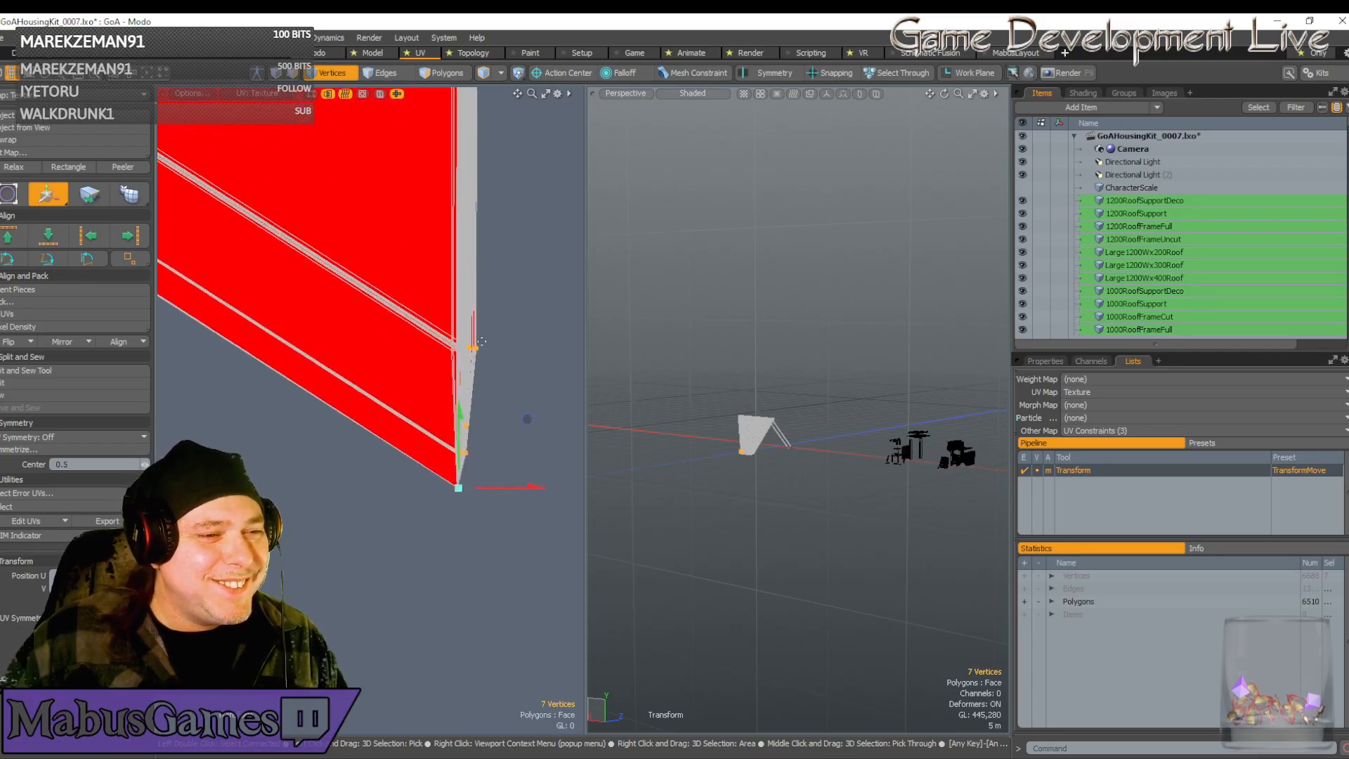
scroll(489, 345, "up", 5)
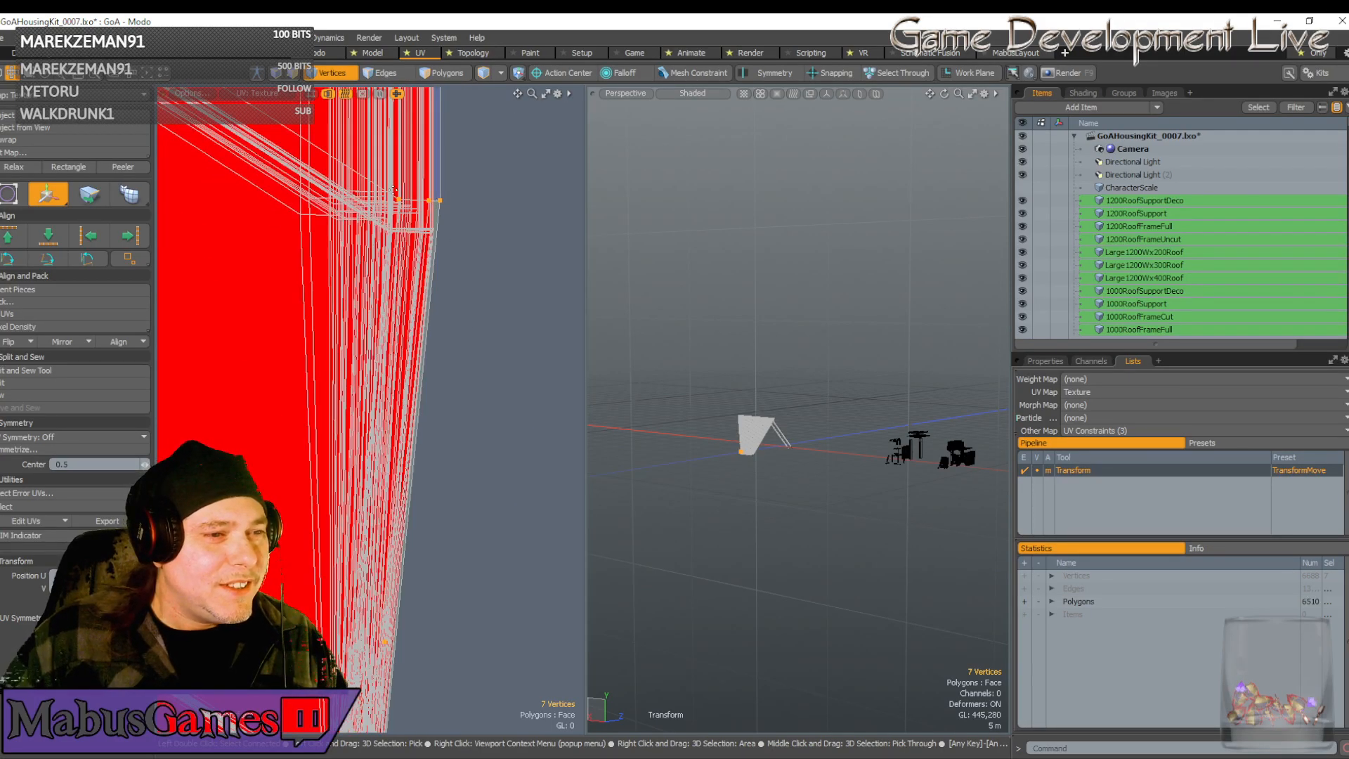
scroll(393, 190, "up", 2)
Move three strip-end vertices left and down so the strip ends in a V
key("q")
right_click_drag(398, 197, 496, 213)
key("w")
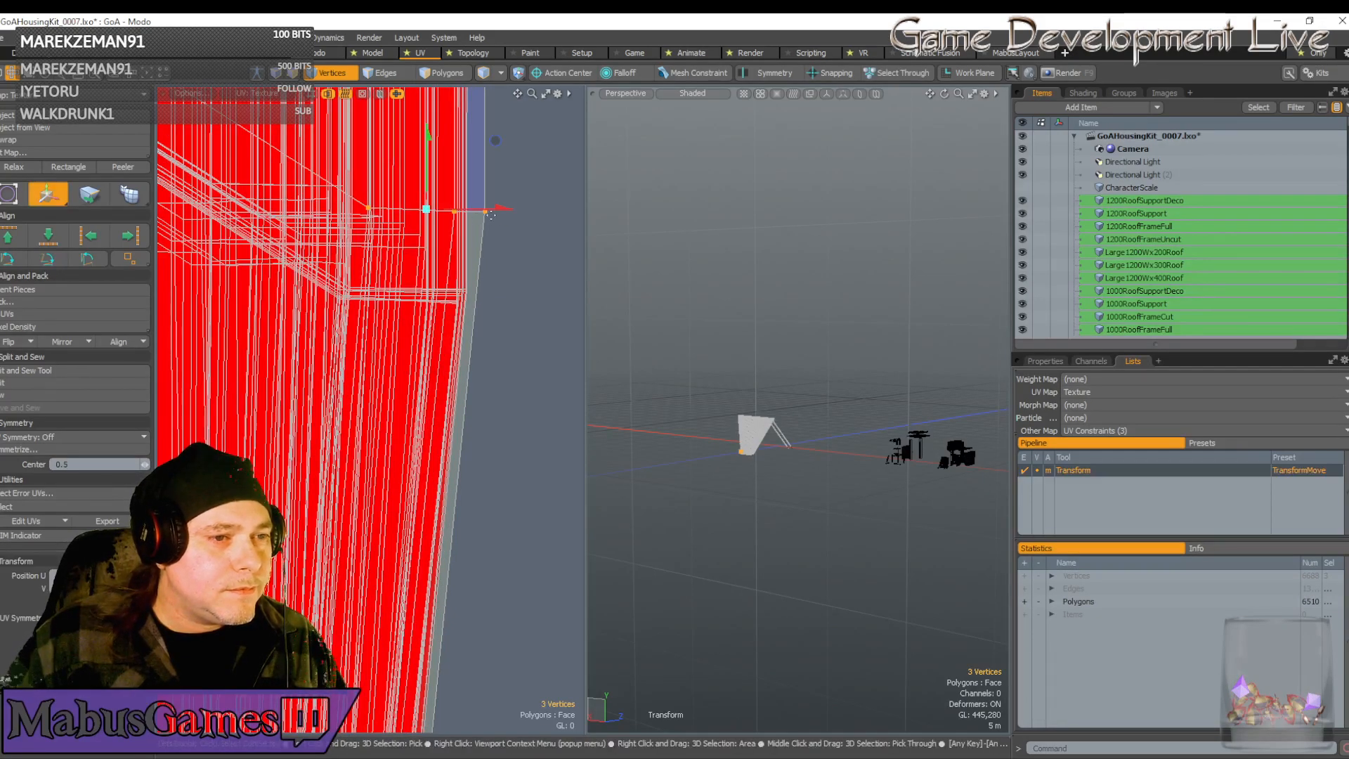
left_click_drag(496, 209, 480, 209)
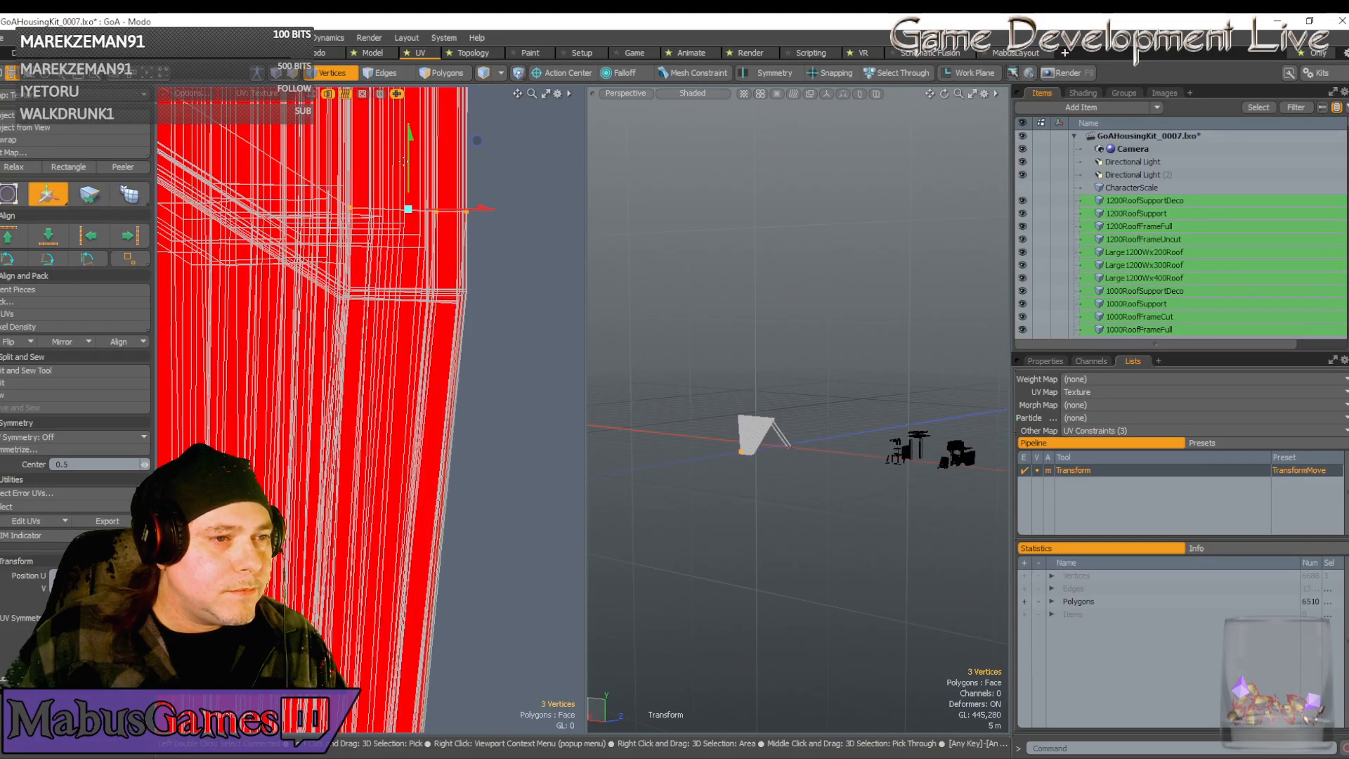
left_click_drag(411, 168, 411, 250)
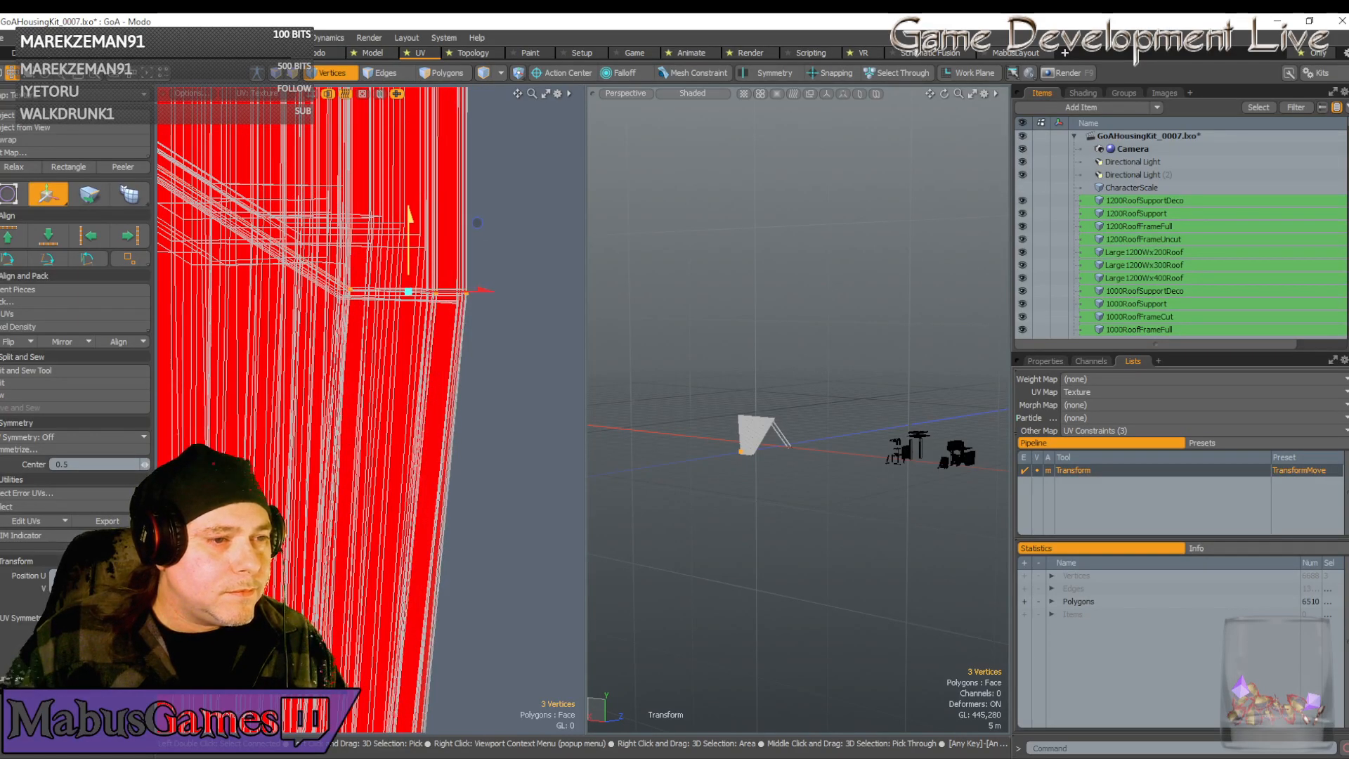
scroll(448, 265, "down", 5)
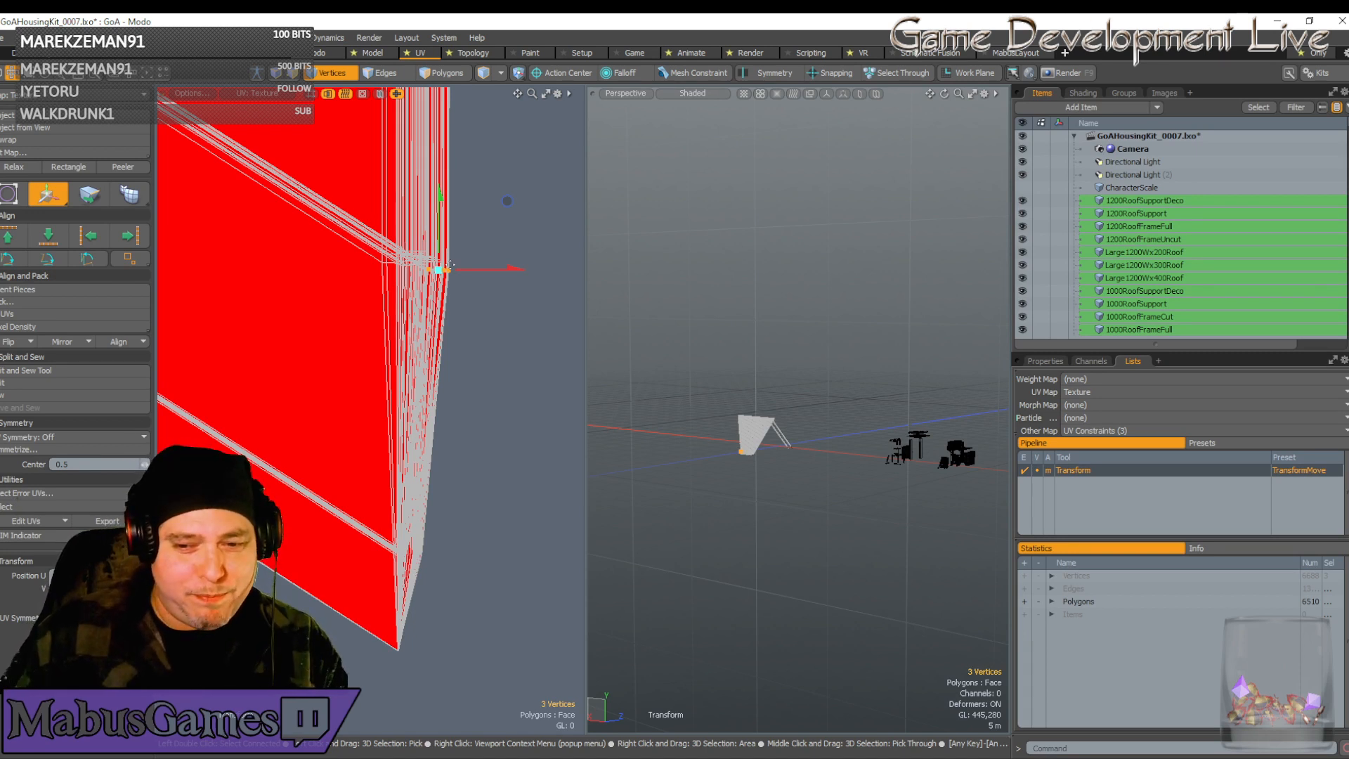
left_click_drag(449, 263, 407, 287)
Select the lower chevron vertices and move them down flush with the strip's bottom edge
scroll(408, 287, "up", 3)
scroll(407, 286, "down", 5)
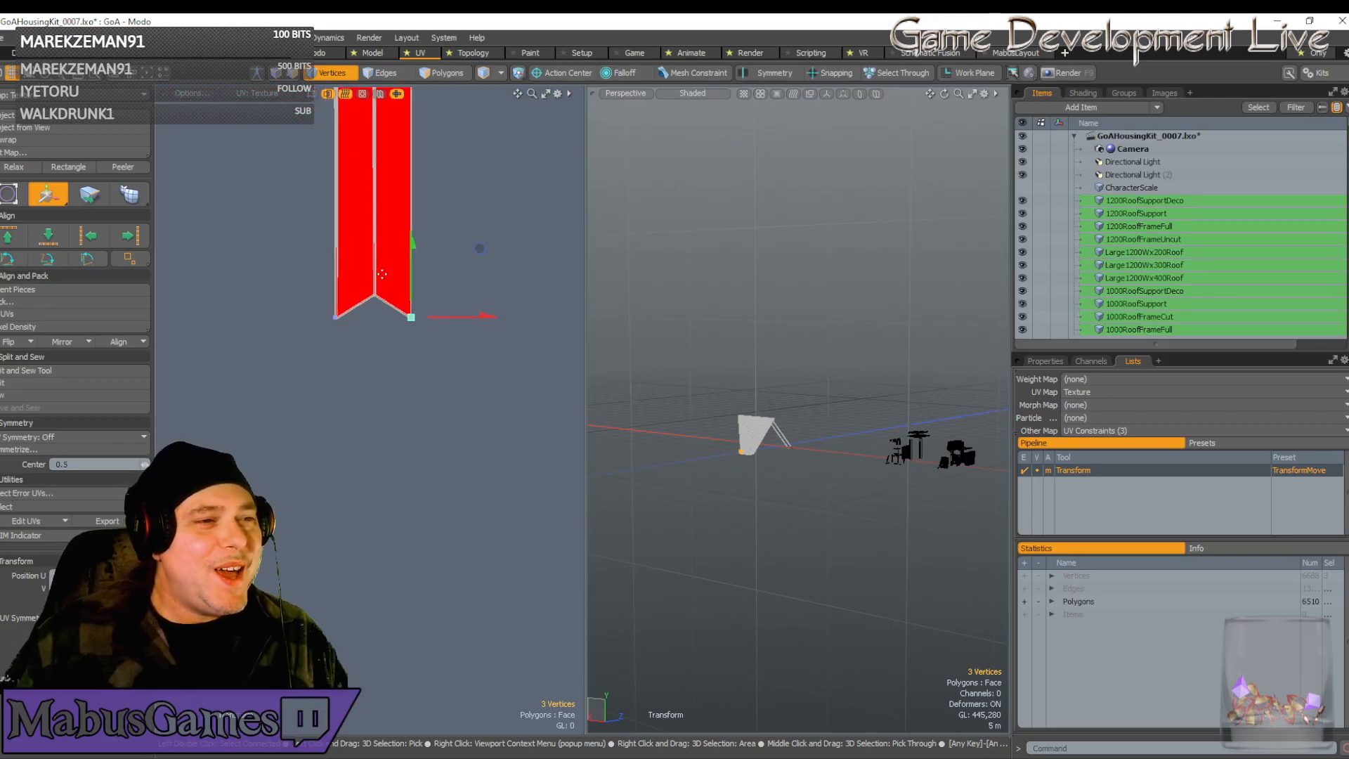
key("space")
mouse_move(342, 187)
right_mouse_down()
mouse_move(370, 175)
mouse_move(402, 194)
right_mouse_up()
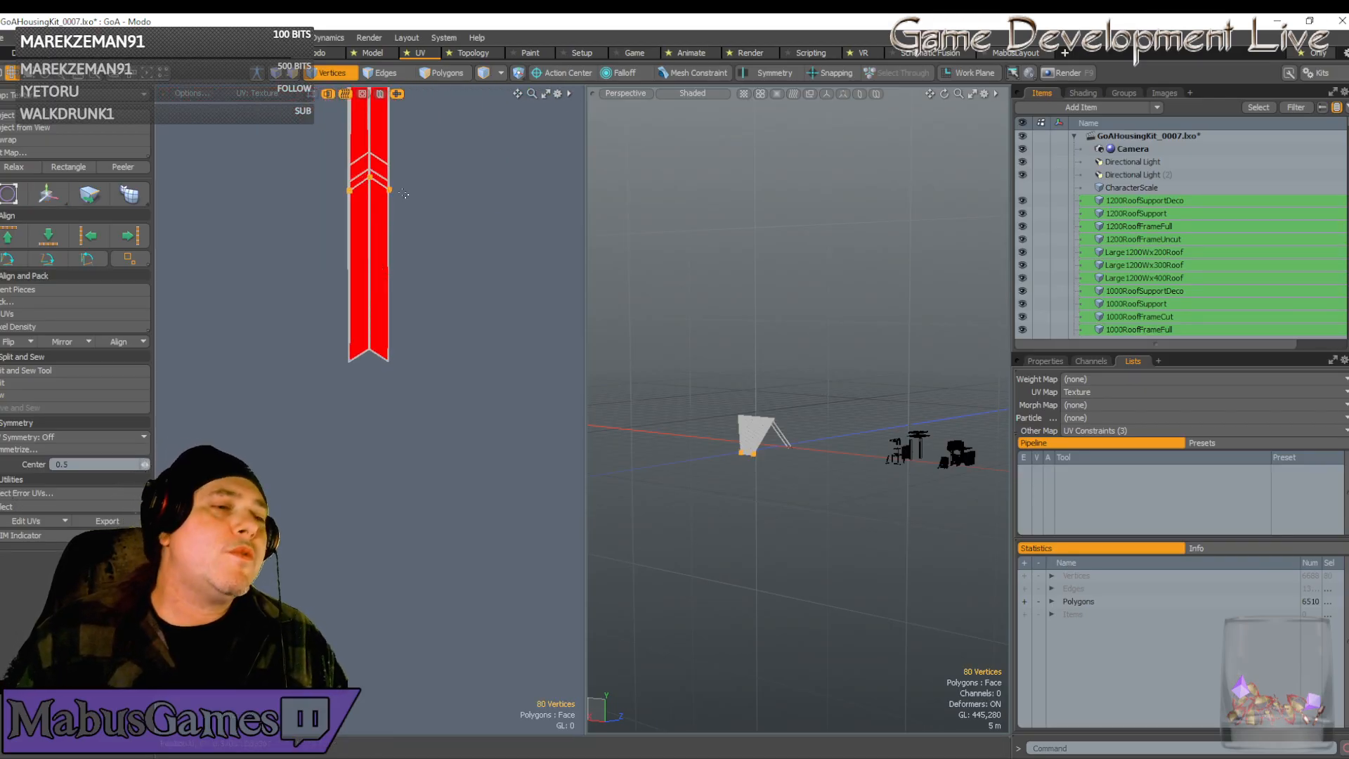
key("w")
left_click(370, 186)
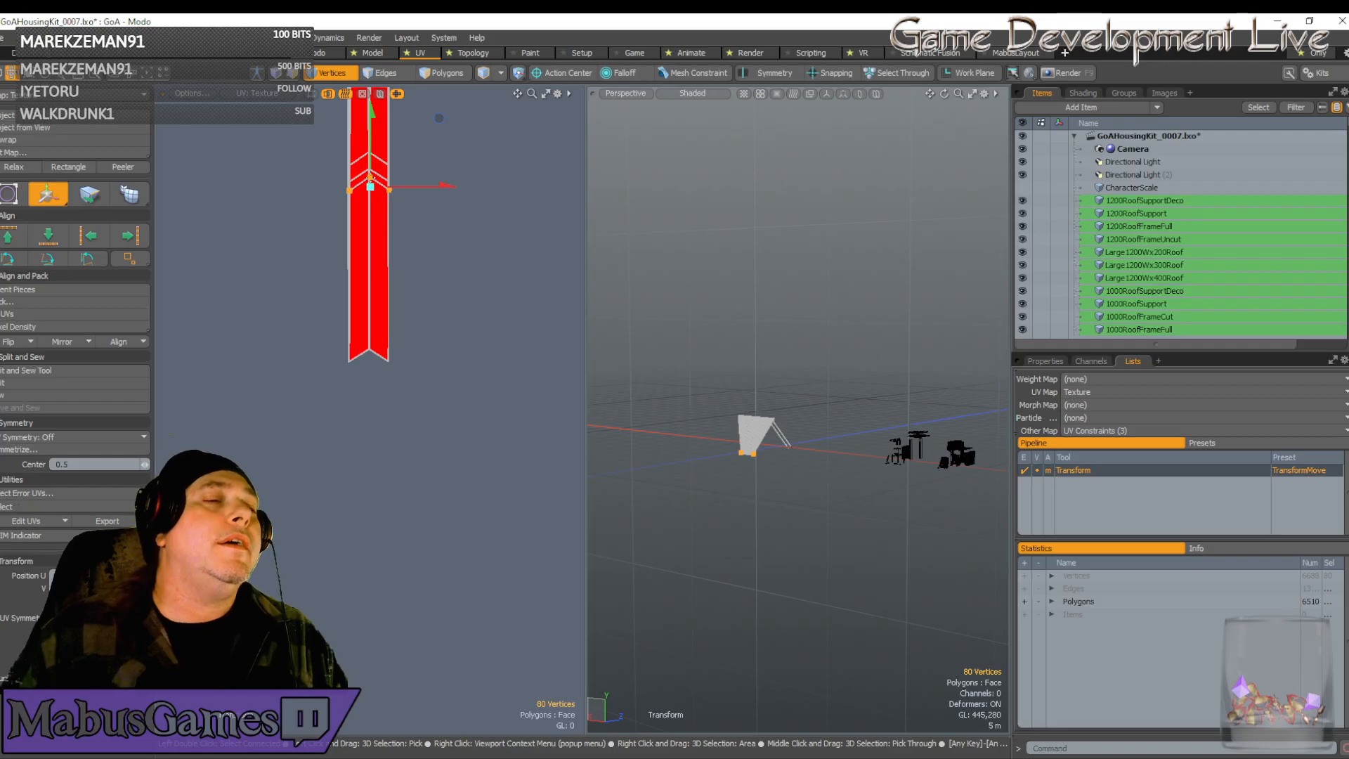
left_click_drag(374, 151, 373, 296)
left_click_drag(439, 263, 440, 288)
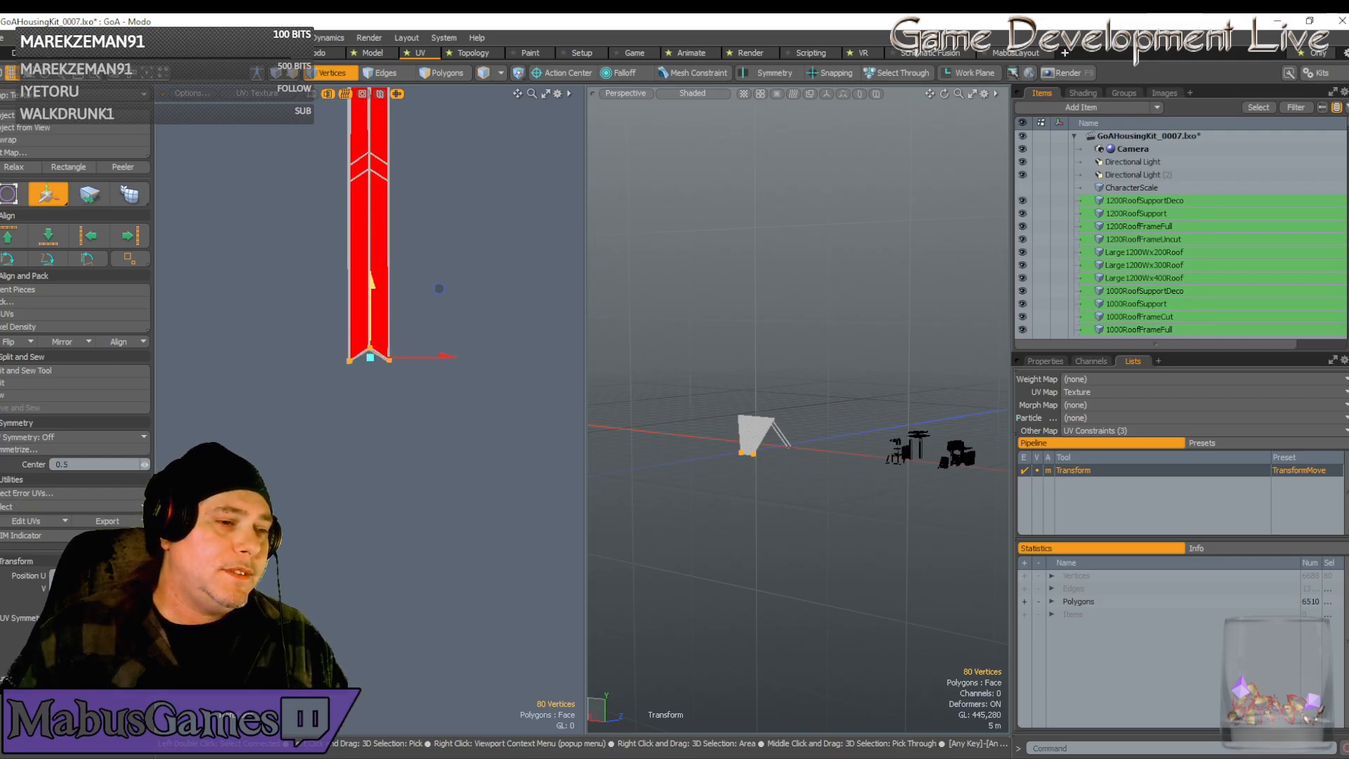
Shift the selected vertices slightly down-left to align the chevron edges
scroll(372, 351, "up", 5)
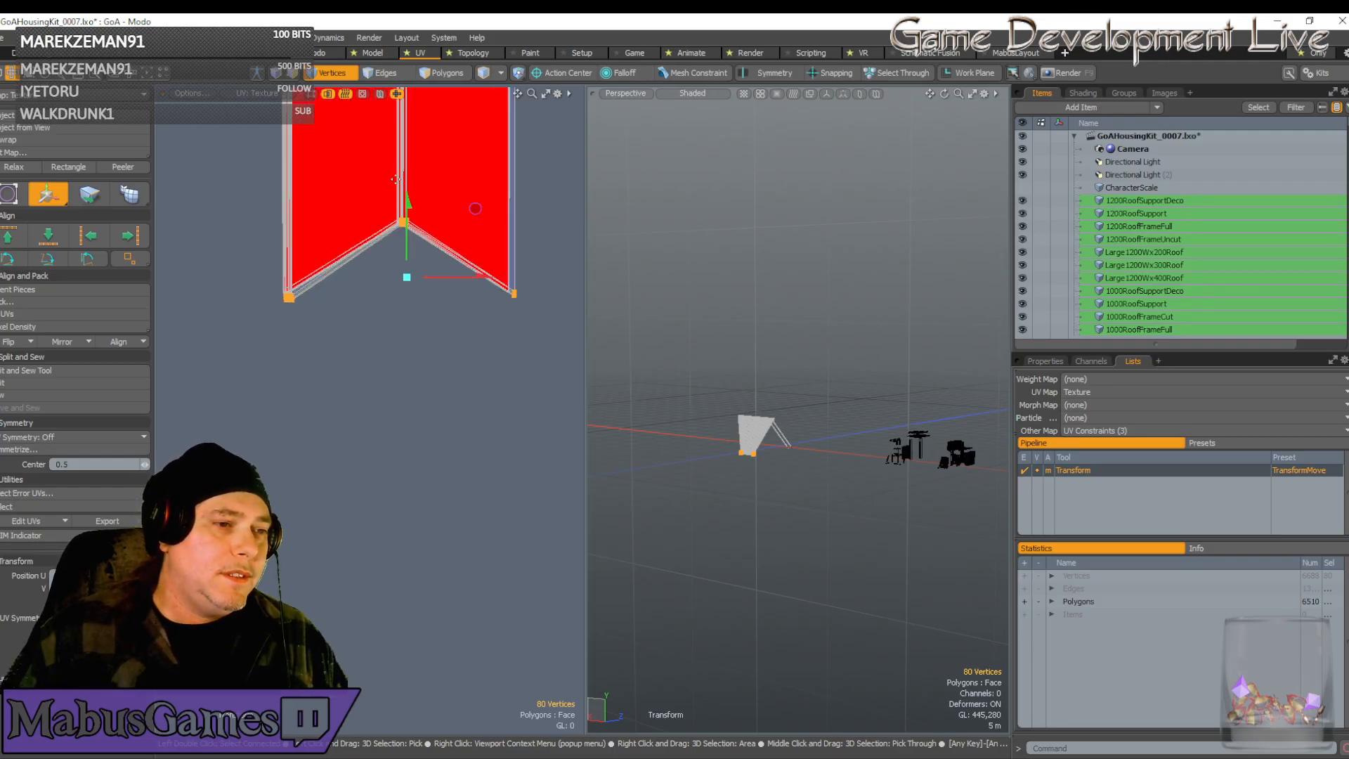
scroll(396, 180, "up", 3)
scroll(431, 354, "up", 4)
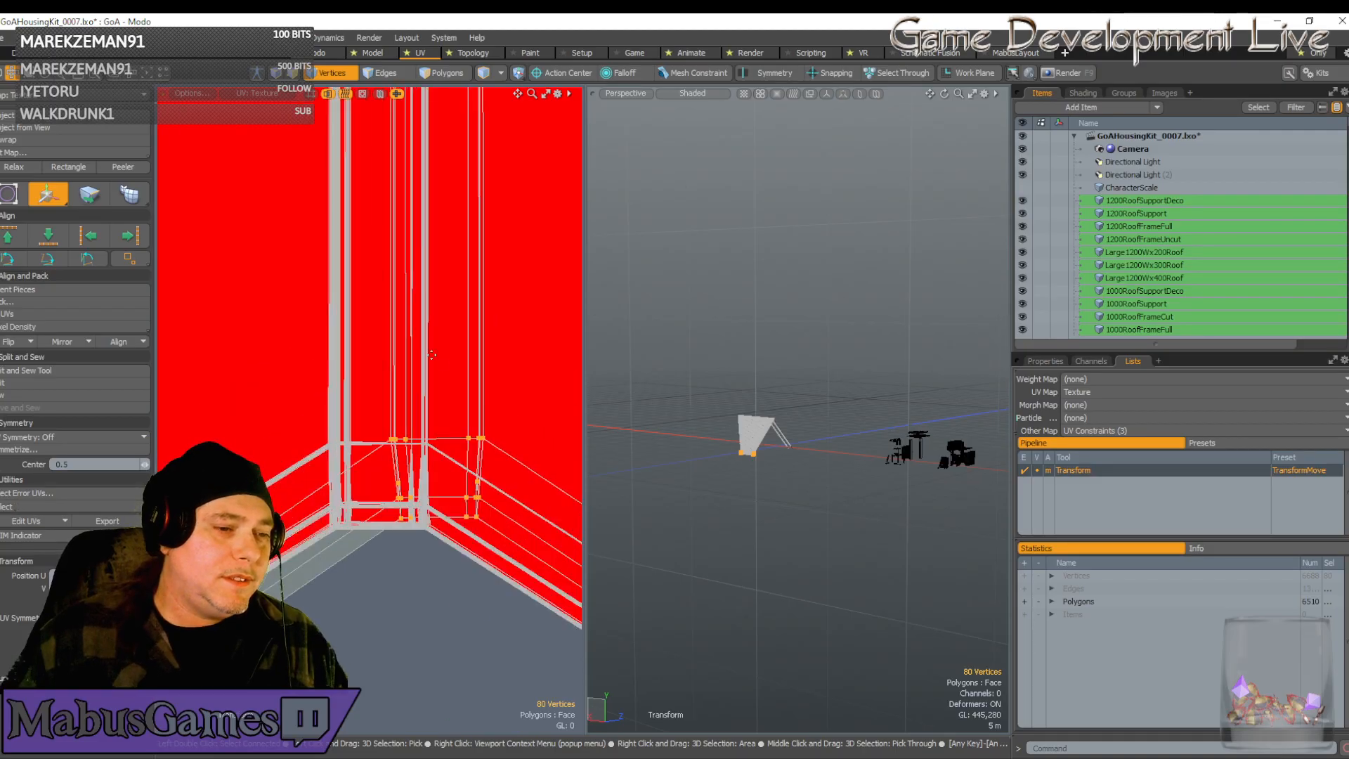
scroll(465, 401, "down", 5)
scroll(485, 580, "down", 6)
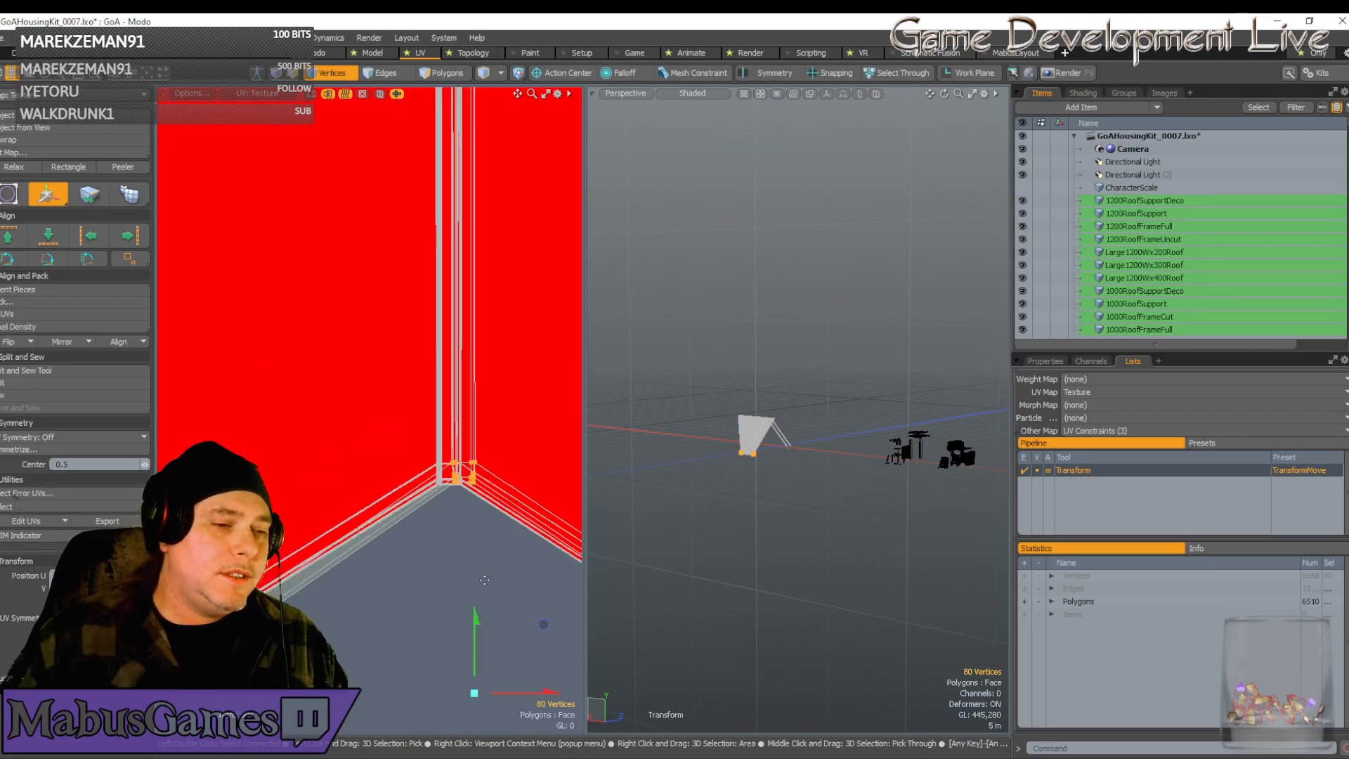
left_click_drag(550, 551, 543, 565)
scroll(366, 489, "up", 6)
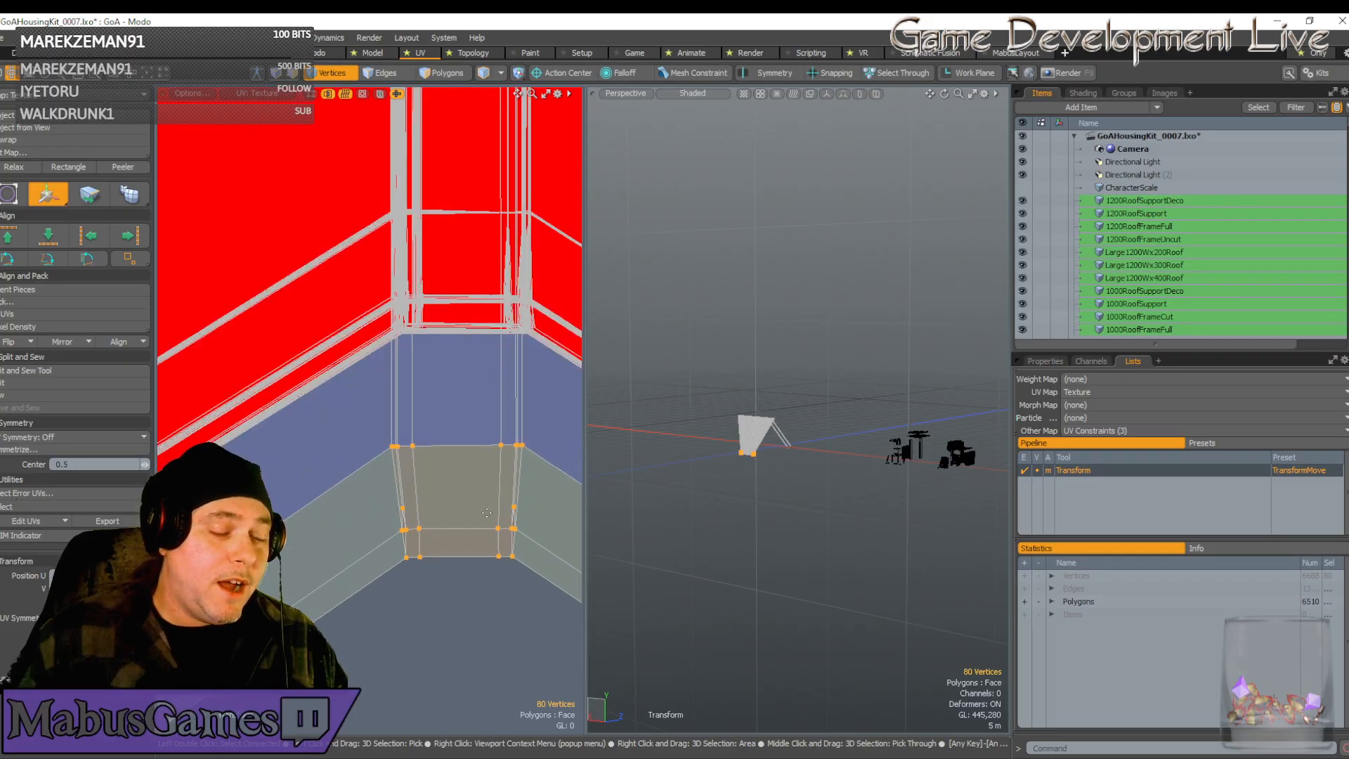
scroll(367, 489, "down", 5)
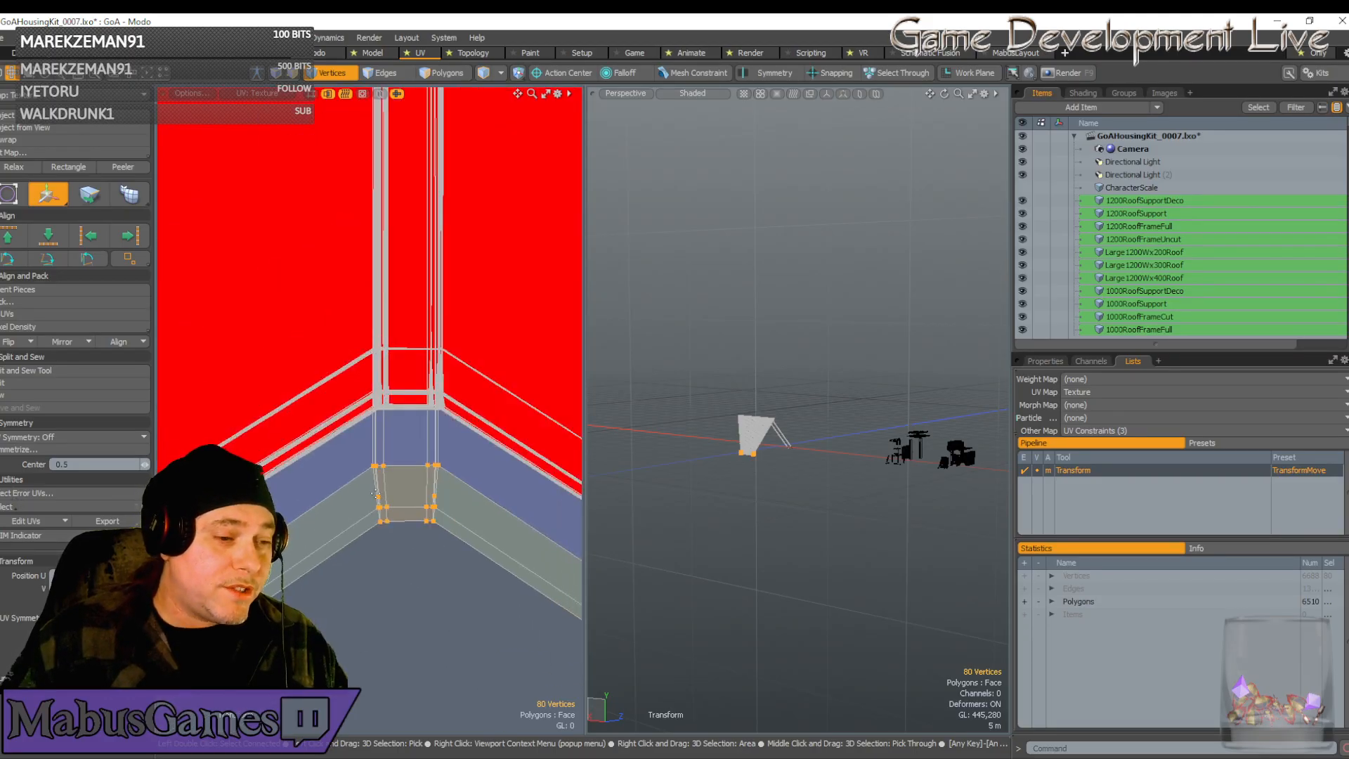
key("space")
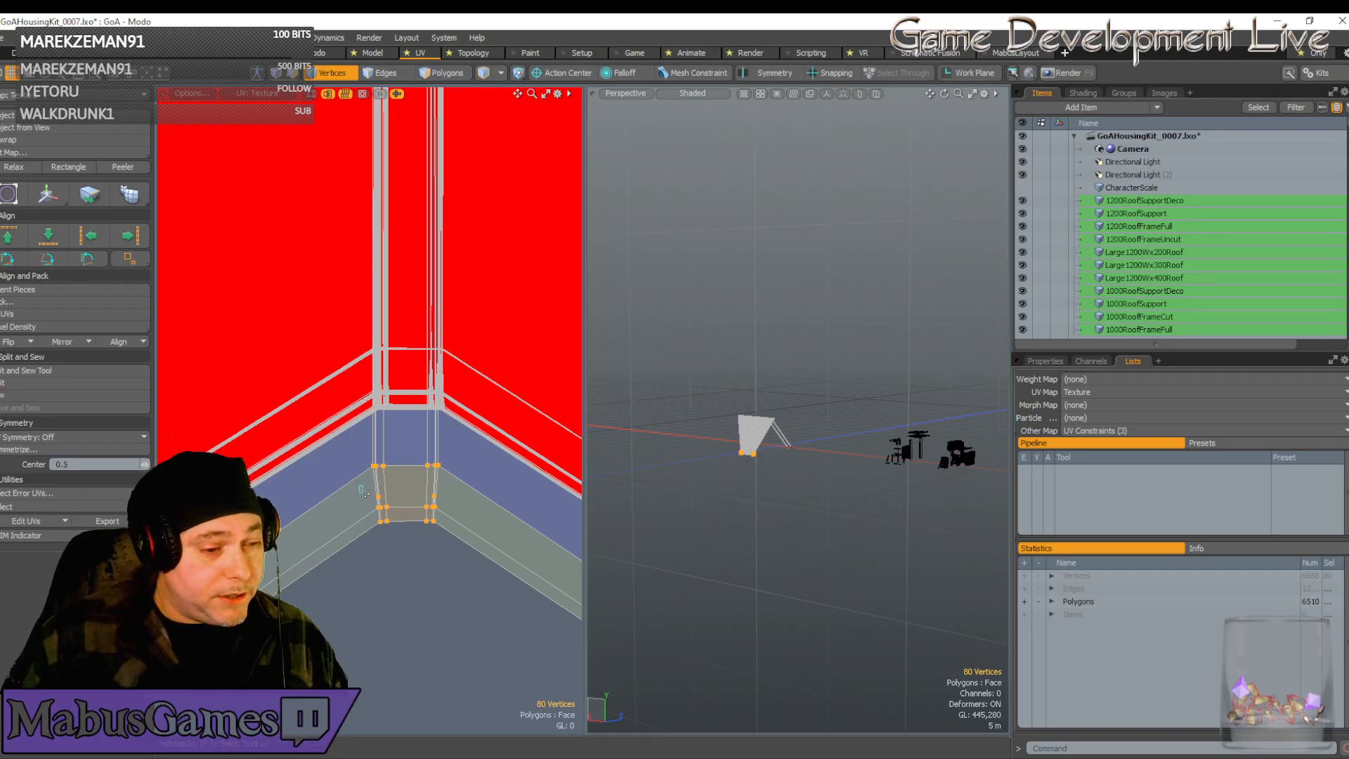
scroll(400, 513, "up", 5)
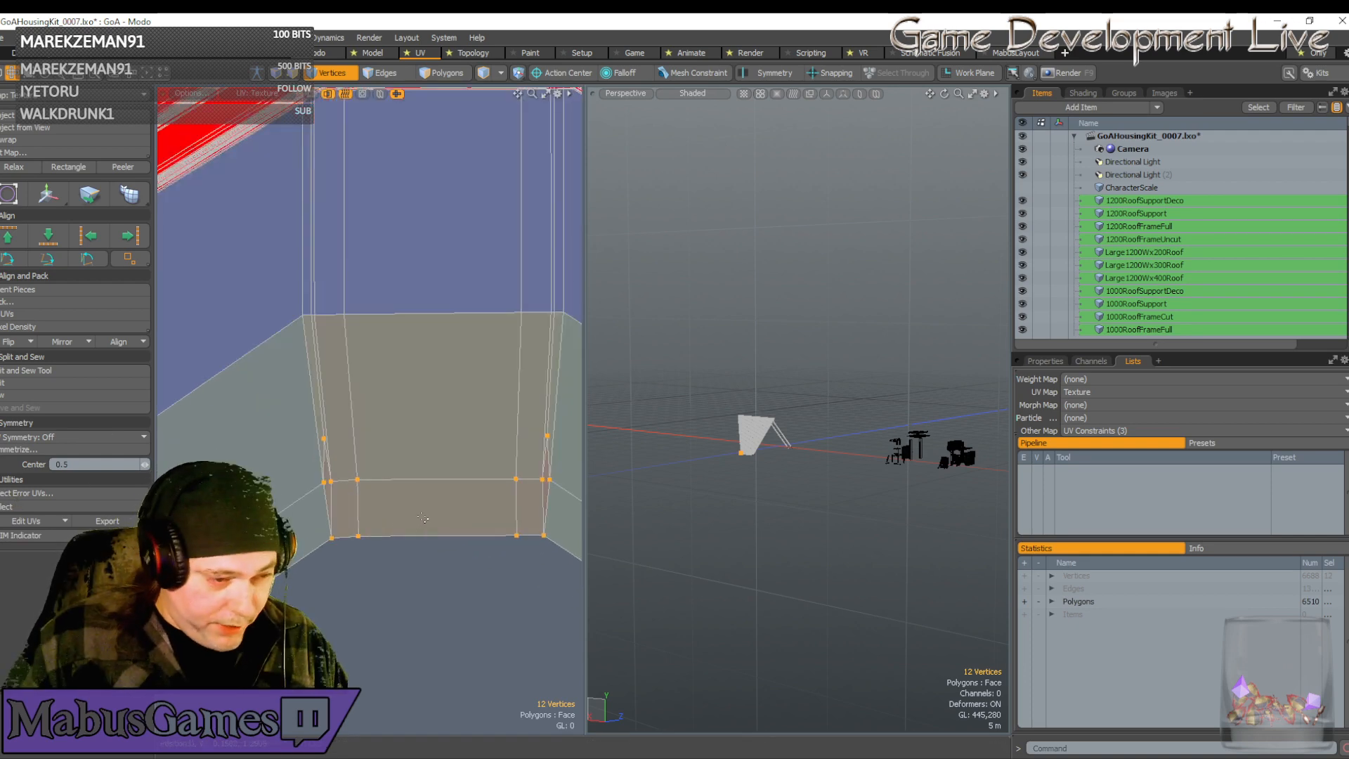
Scale the strip-end vertices wider horizontally
key("r")
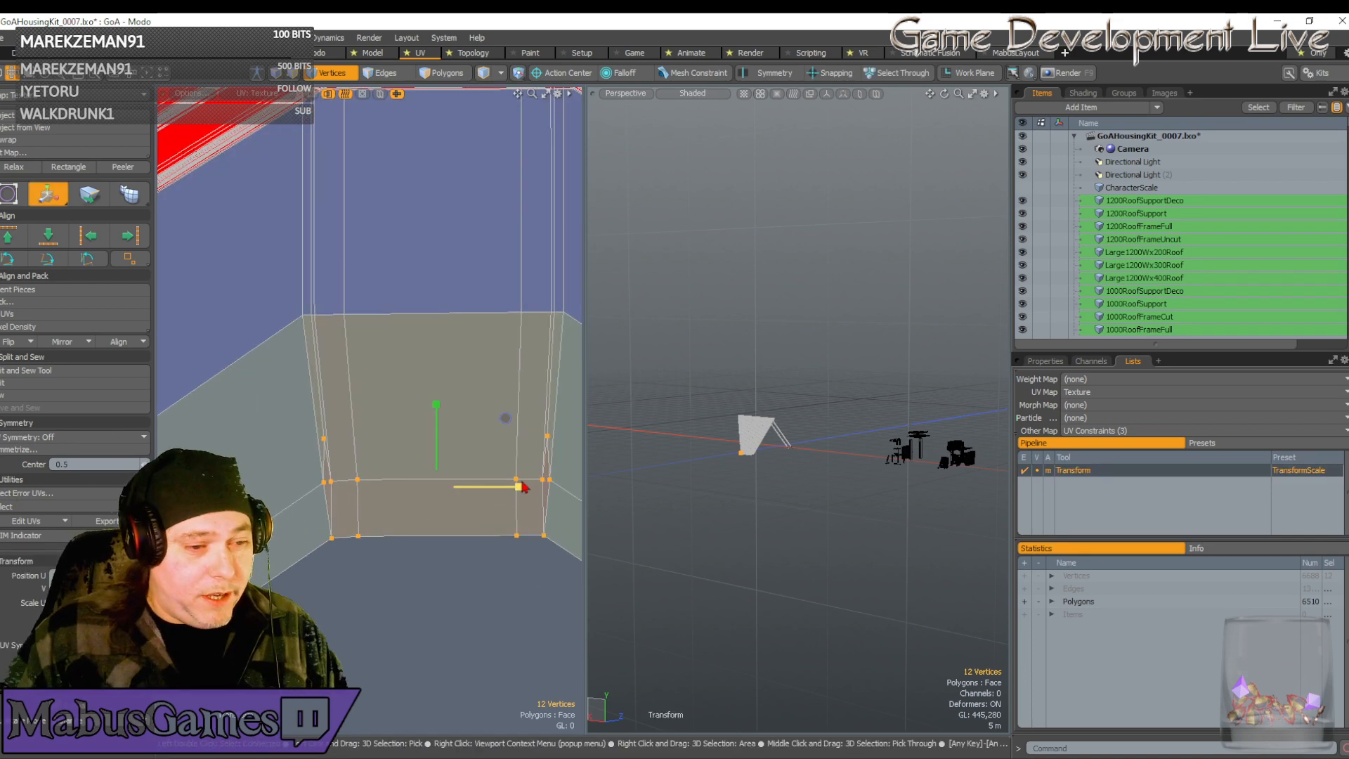
left_click_drag(520, 489, 530, 487)
key("w")
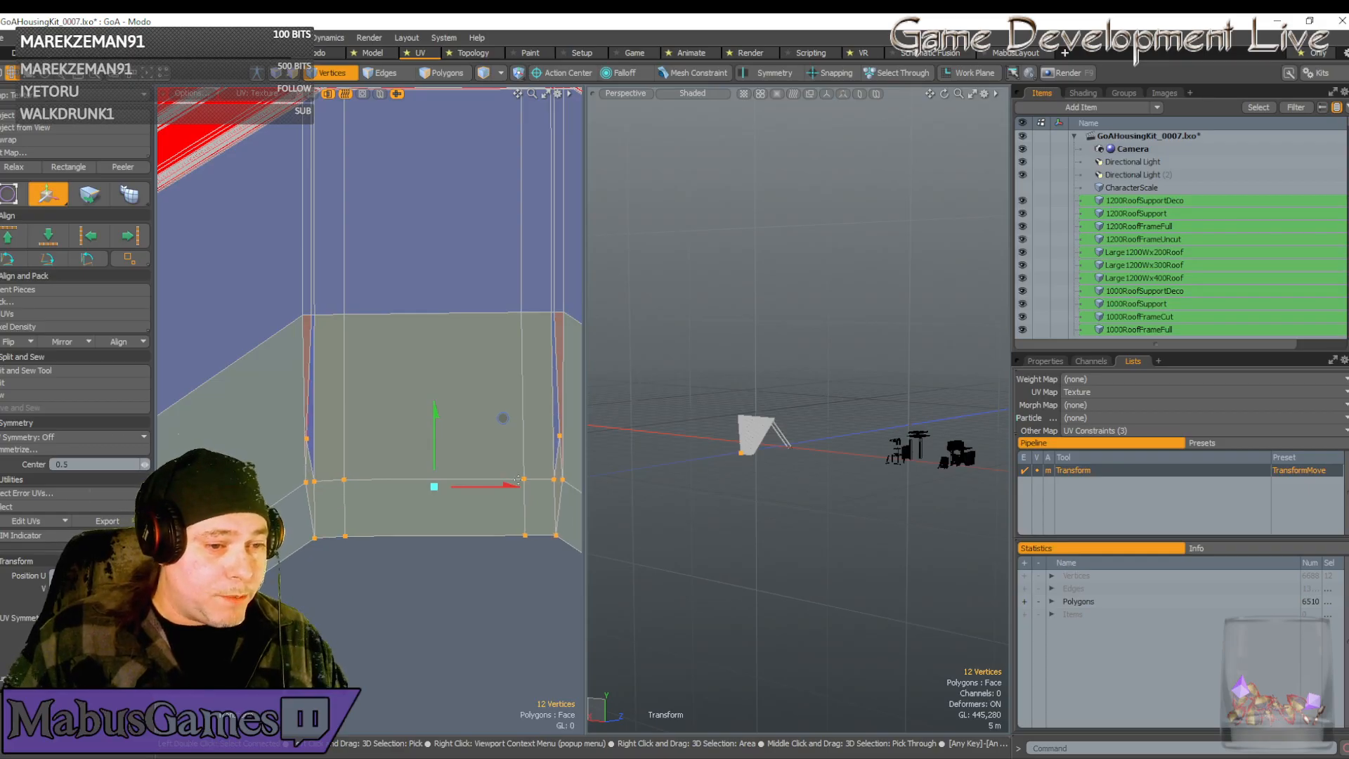
key("q")
Nudge a single side vertex of the strip right so its edge sits flush
left_click_drag(293, 430, 334, 448)
key("w")
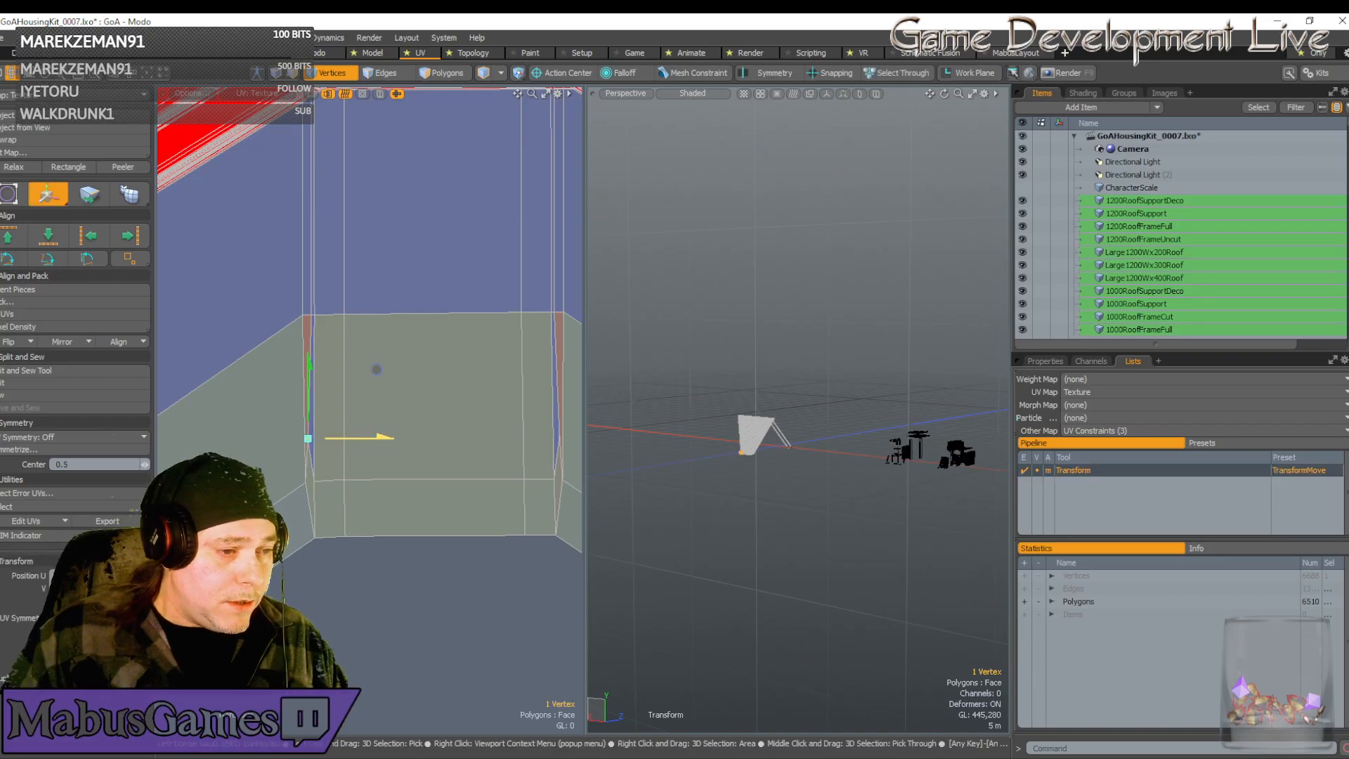
left_click_drag(378, 369, 380, 369)
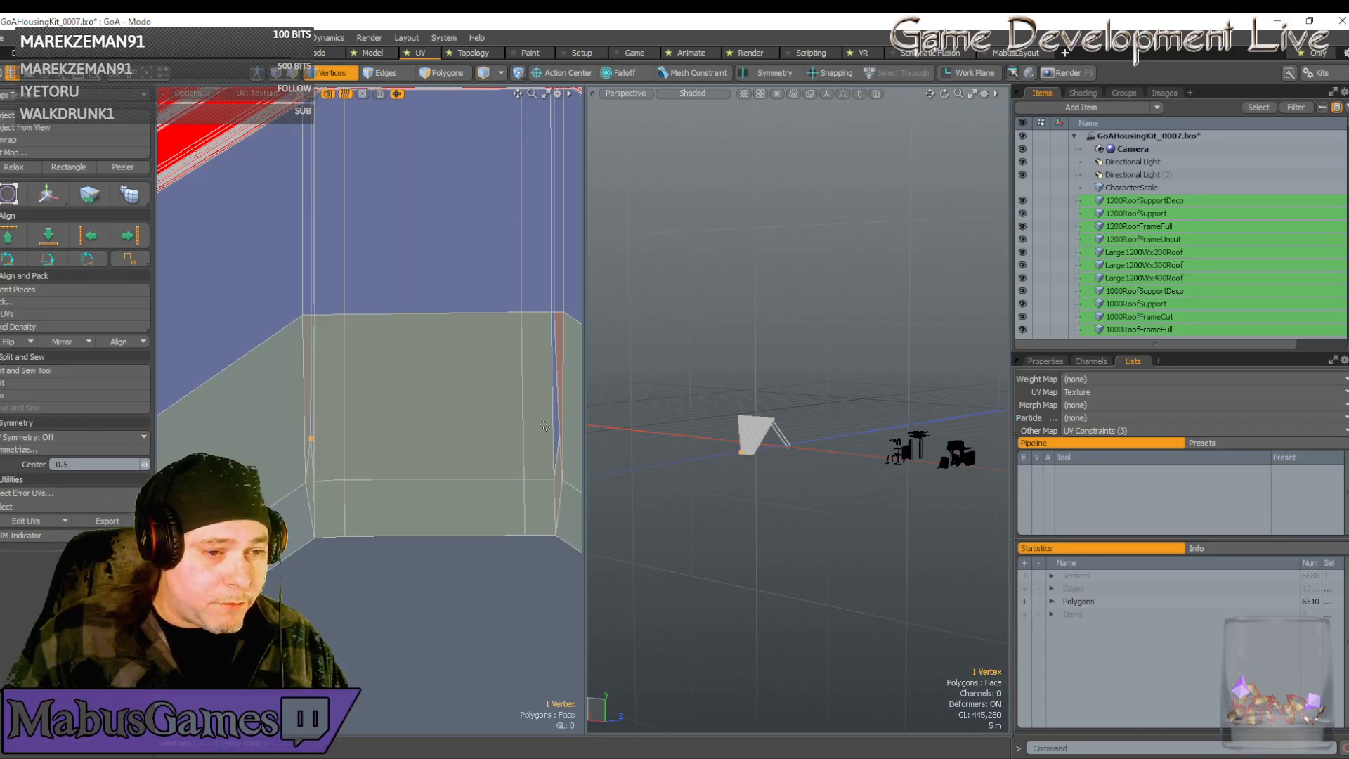
key("w")
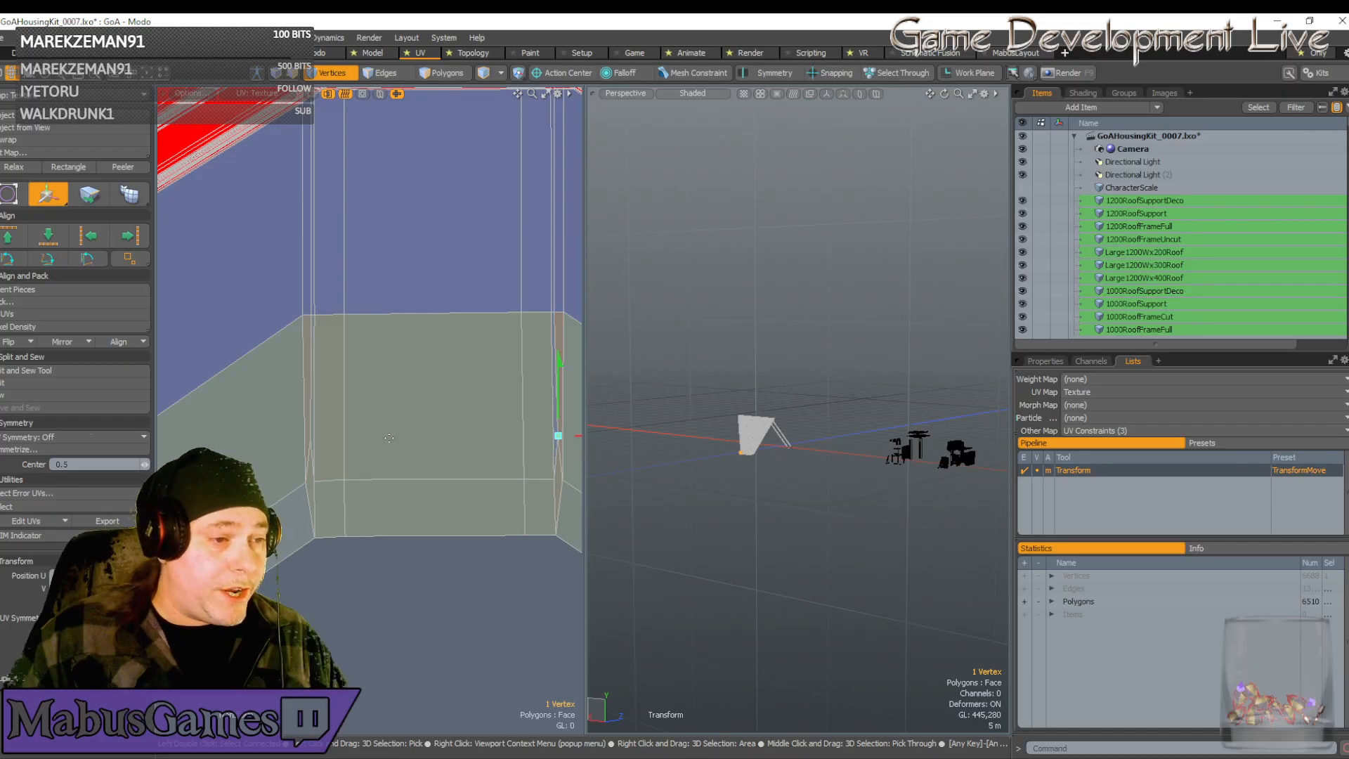
scroll(398, 438, "down", 8)
scroll(402, 439, "up", 2)
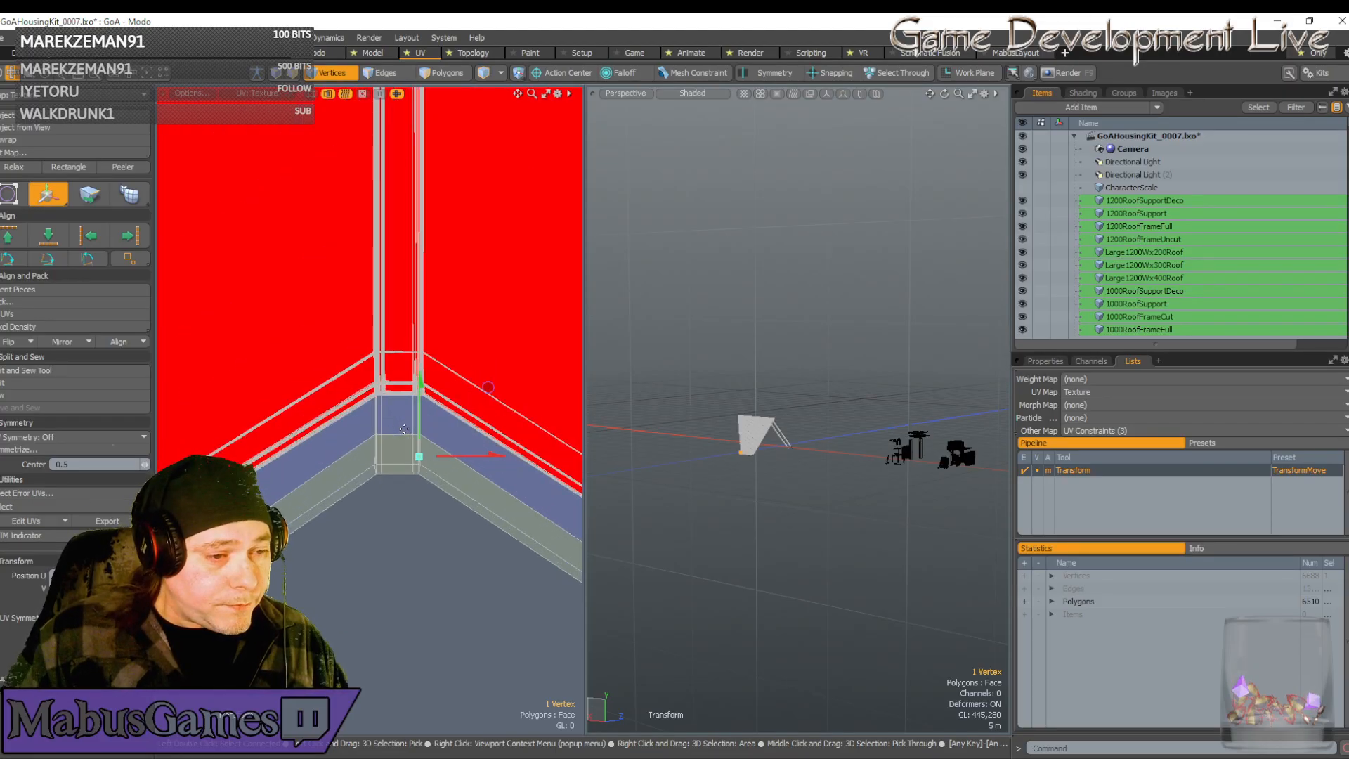
Move the connected corner piece up, then right and down until its vertices sit flush
key("space")
double_click(376, 435)
key("w")
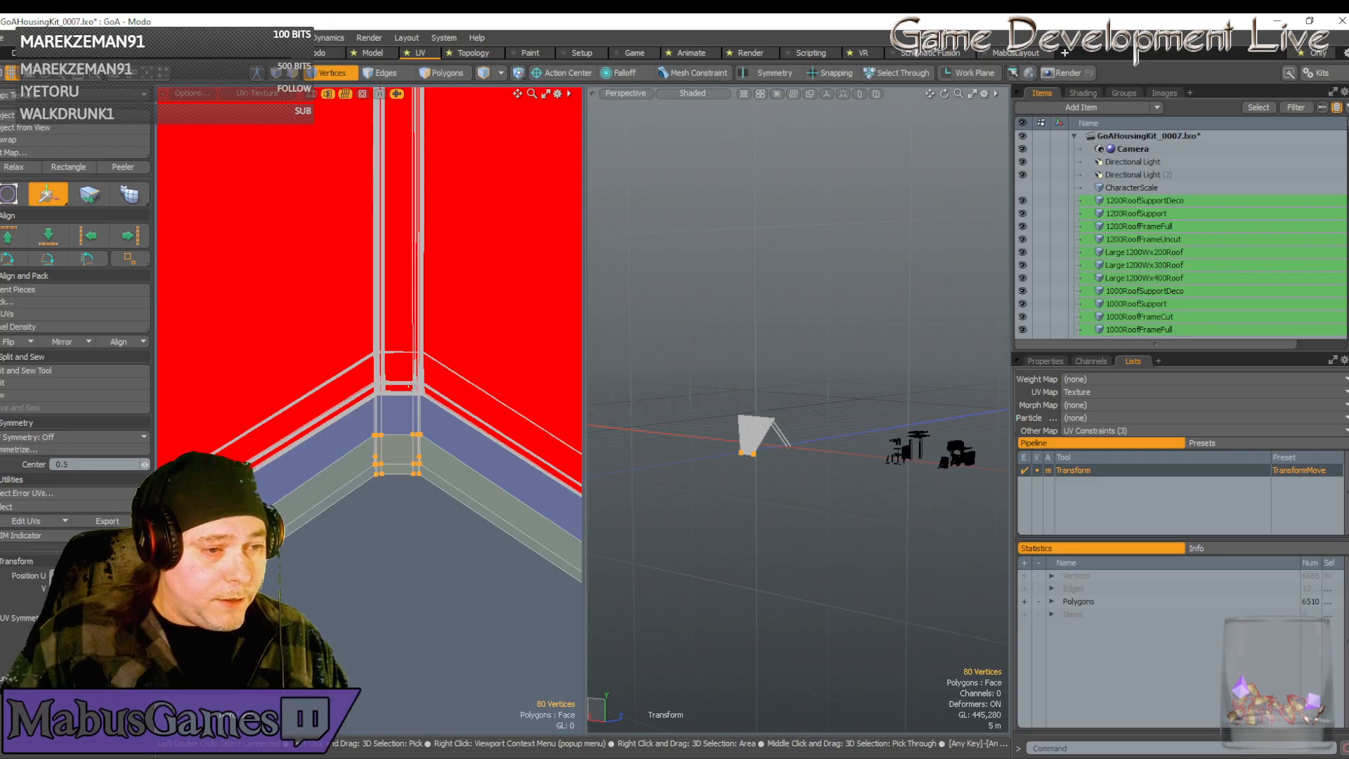
left_click_drag(463, 426, 467, 342)
scroll(415, 338, "up", 5)
scroll(431, 429, "up", 2)
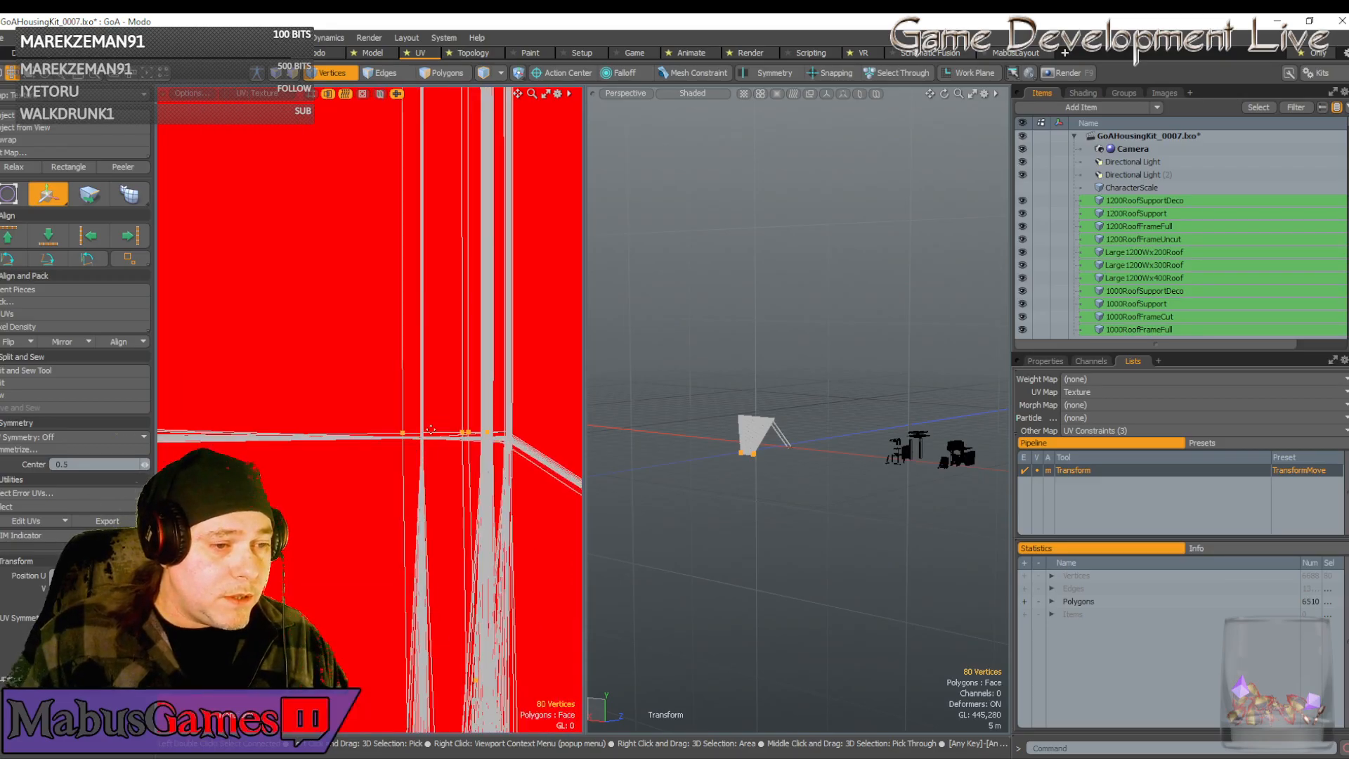
scroll(417, 437, "up", 2)
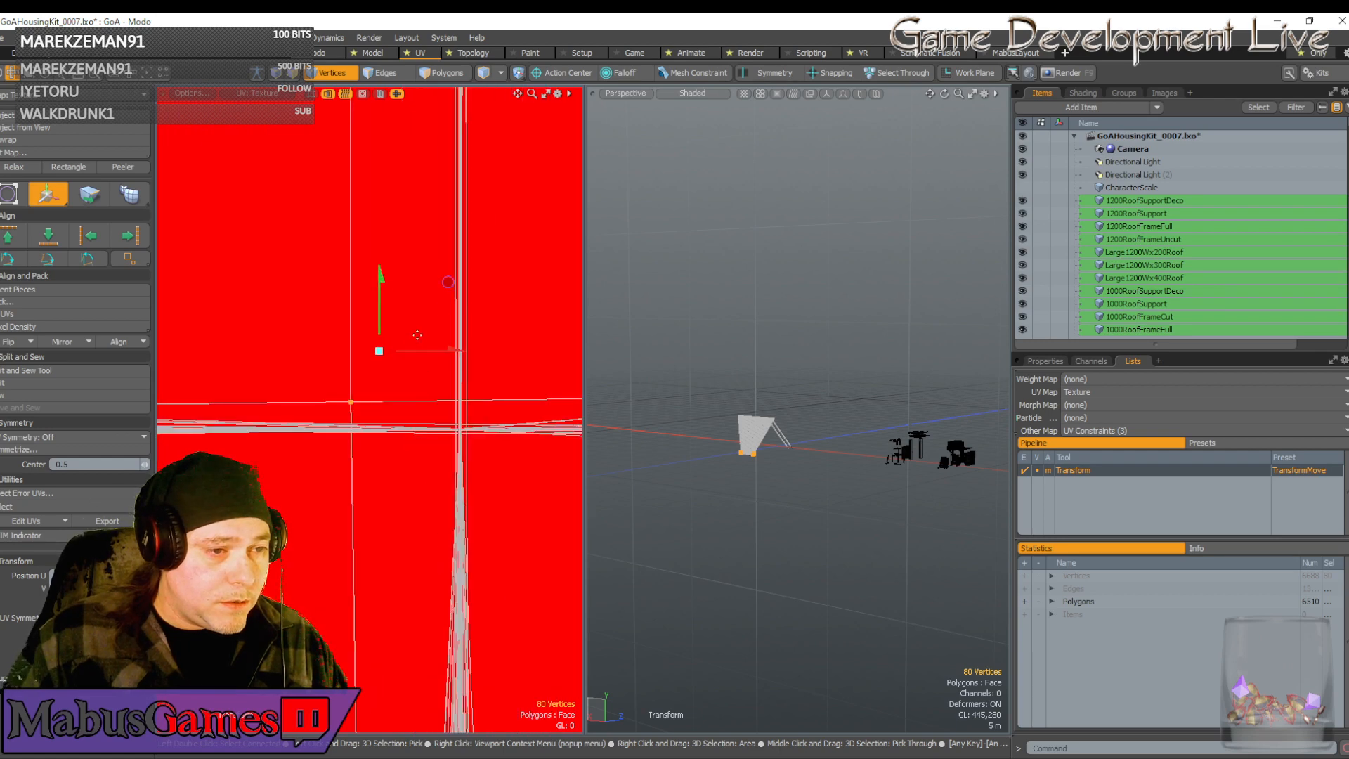
left_click_drag(448, 283, 557, 310)
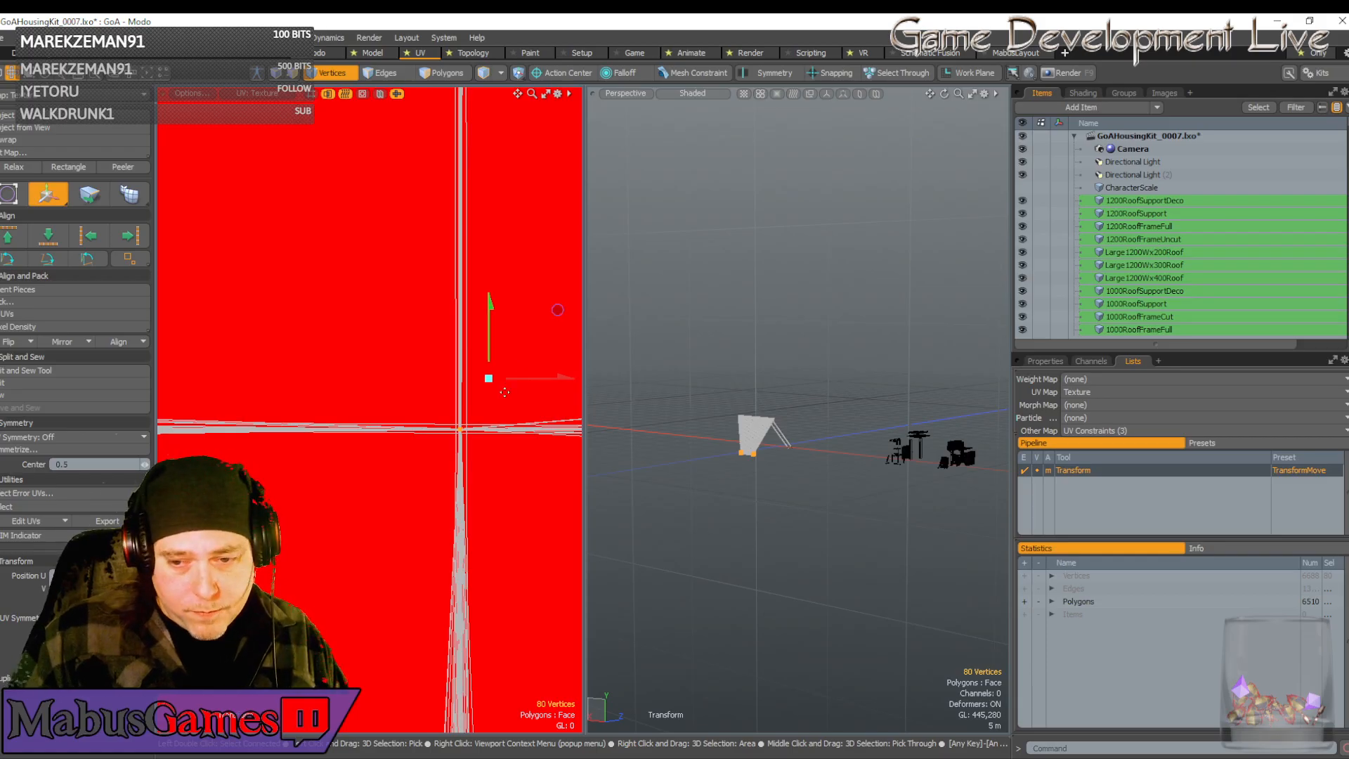
left_click_drag(505, 392, 503, 391)
scroll(503, 391, "down", 5)
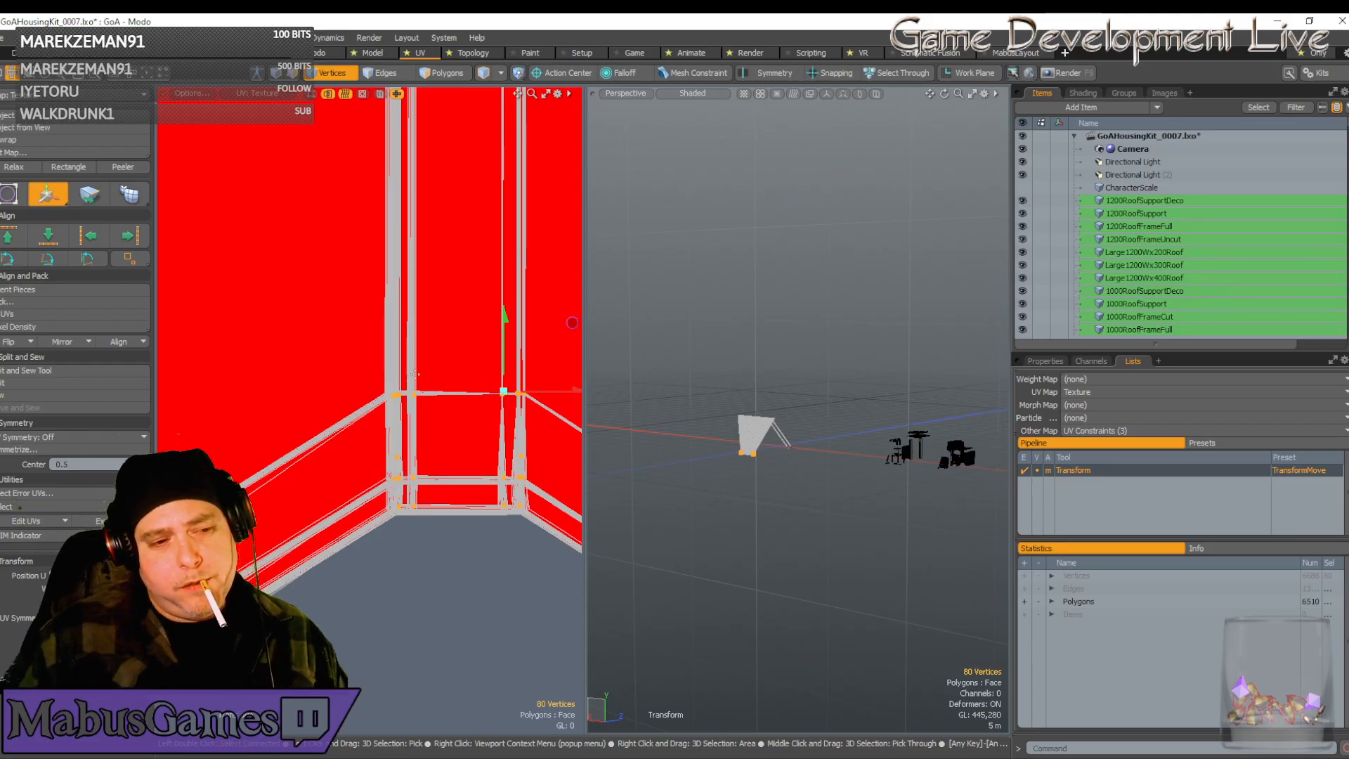
scroll(415, 374, "down", 5)
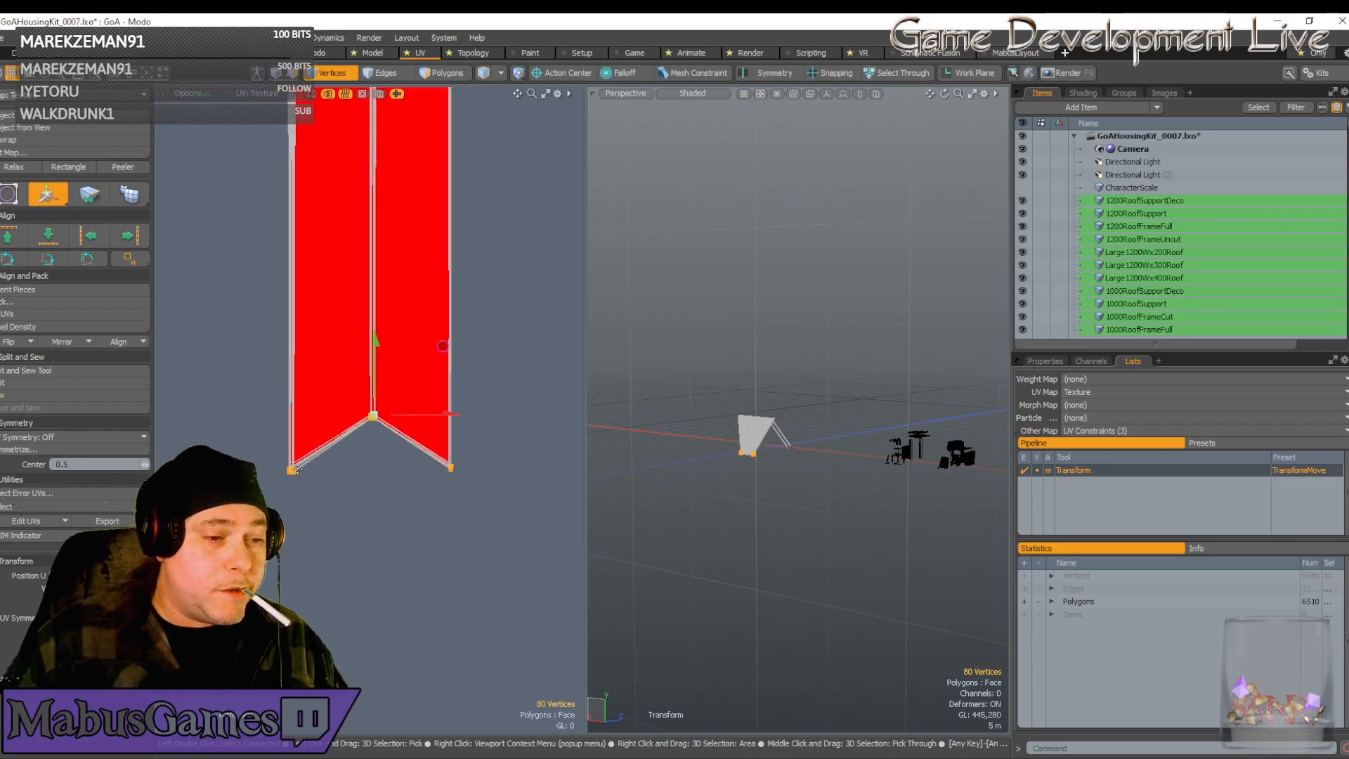
scroll(295, 469, "up", 6)
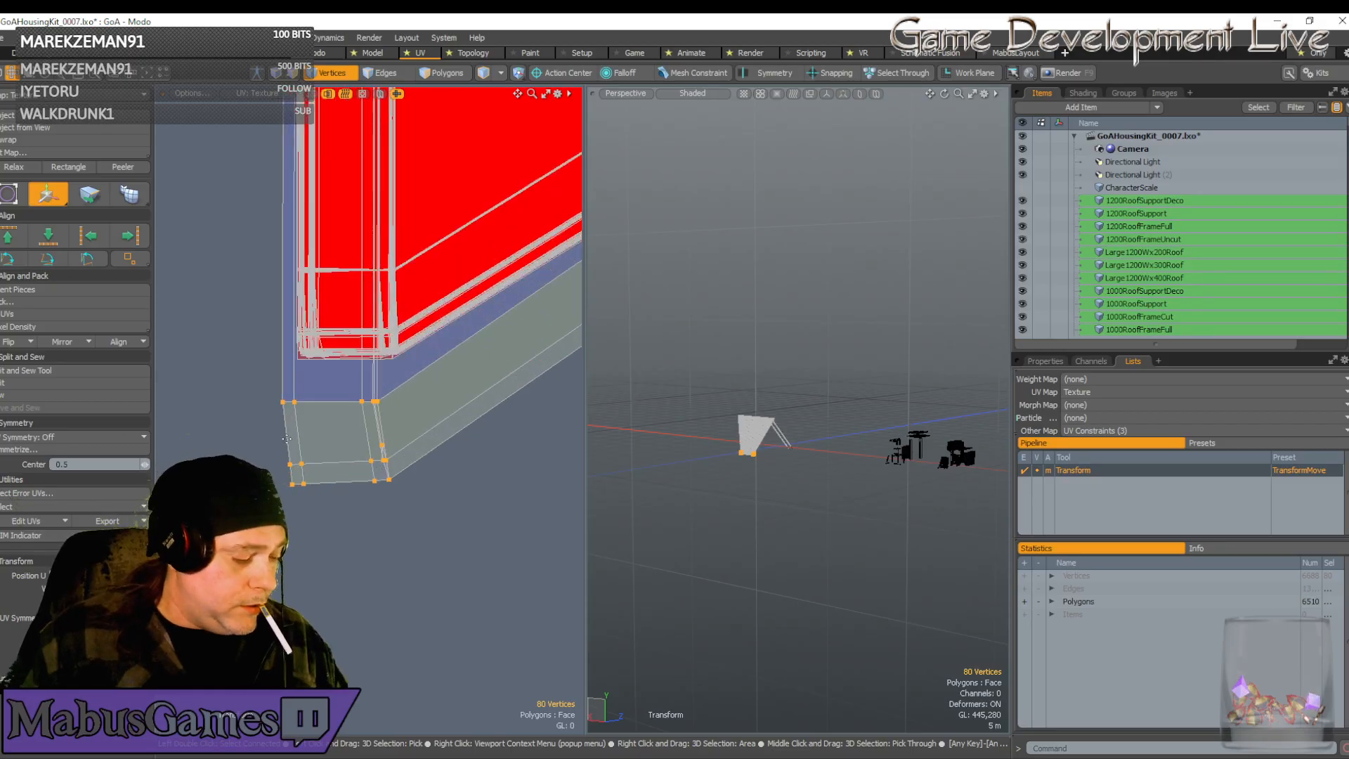
Nudge the ten lower strip vertices slightly to the right
key("q")
right_click_drag(263, 423, 434, 512)
scroll(432, 506, "down", 3)
key("e")
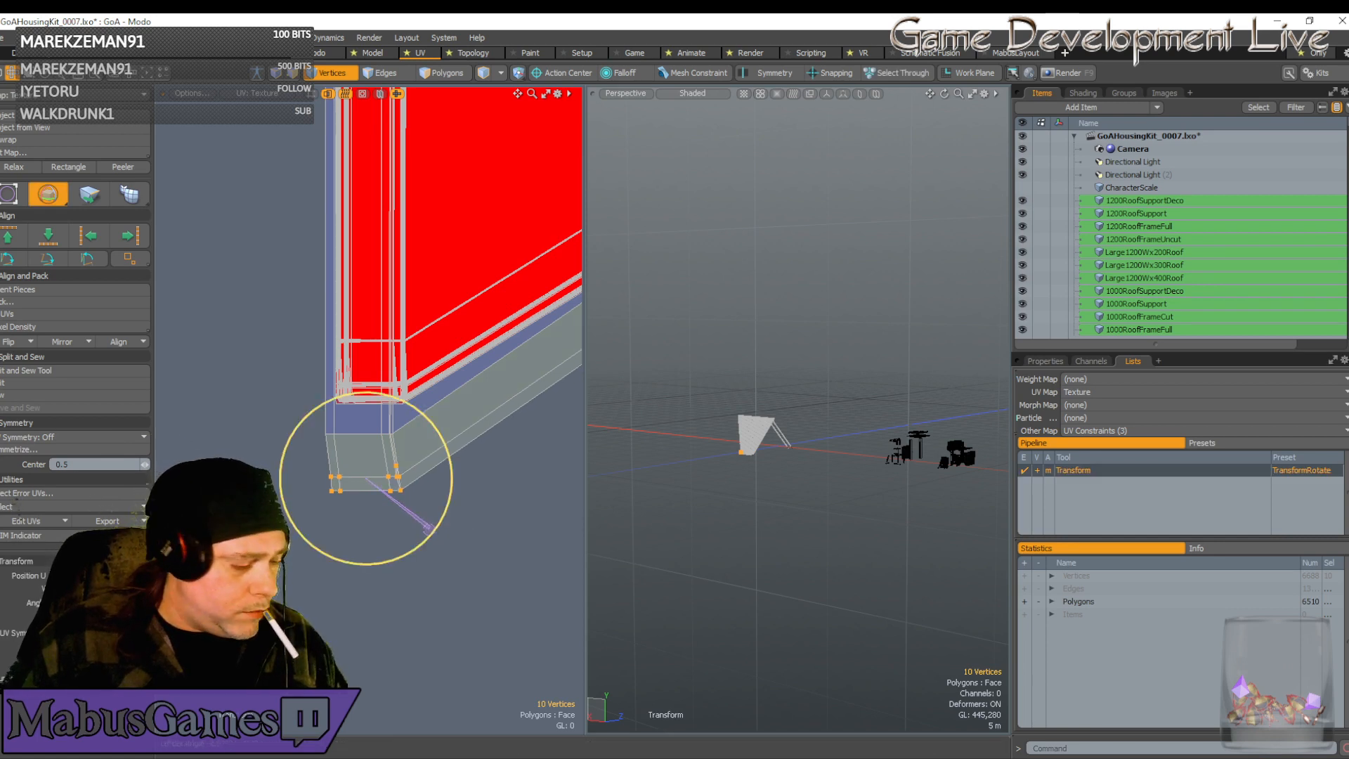
key("w")
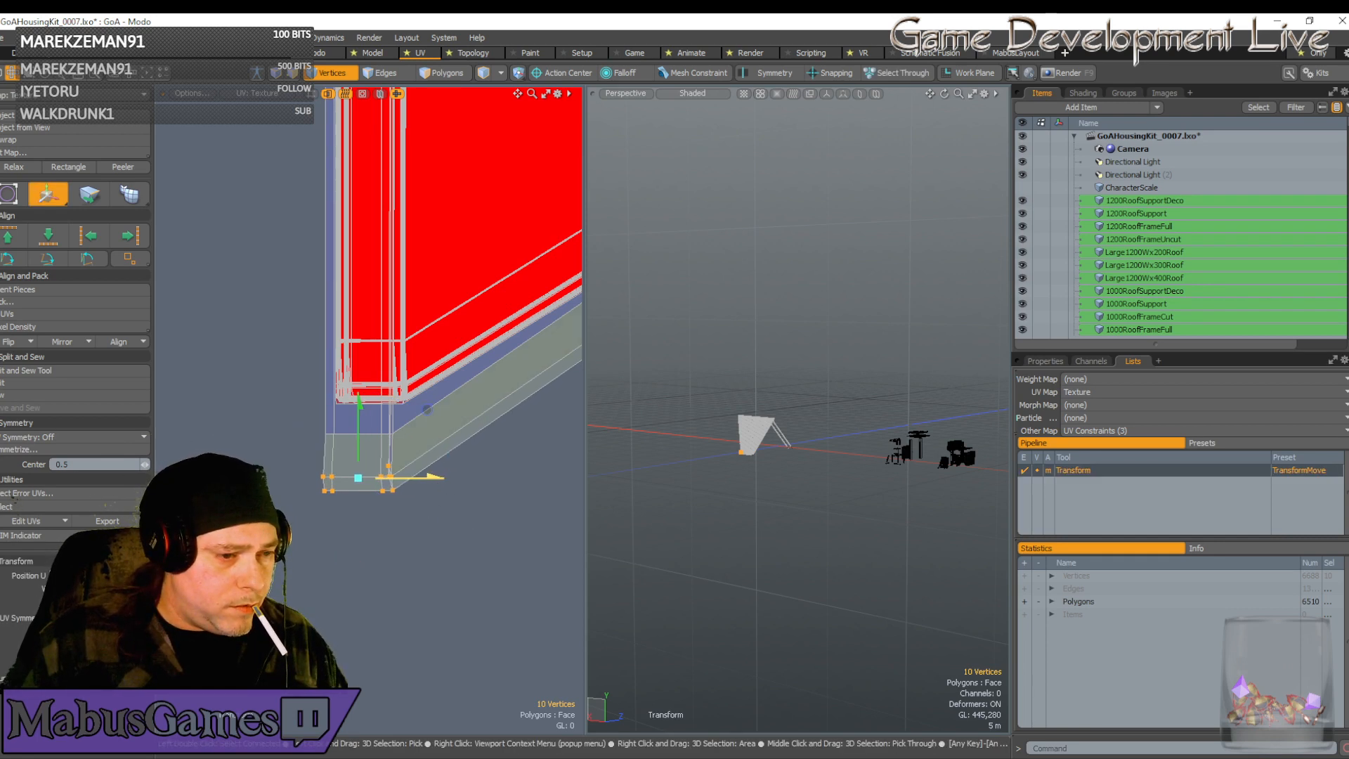
left_click_drag(435, 477, 437, 477)
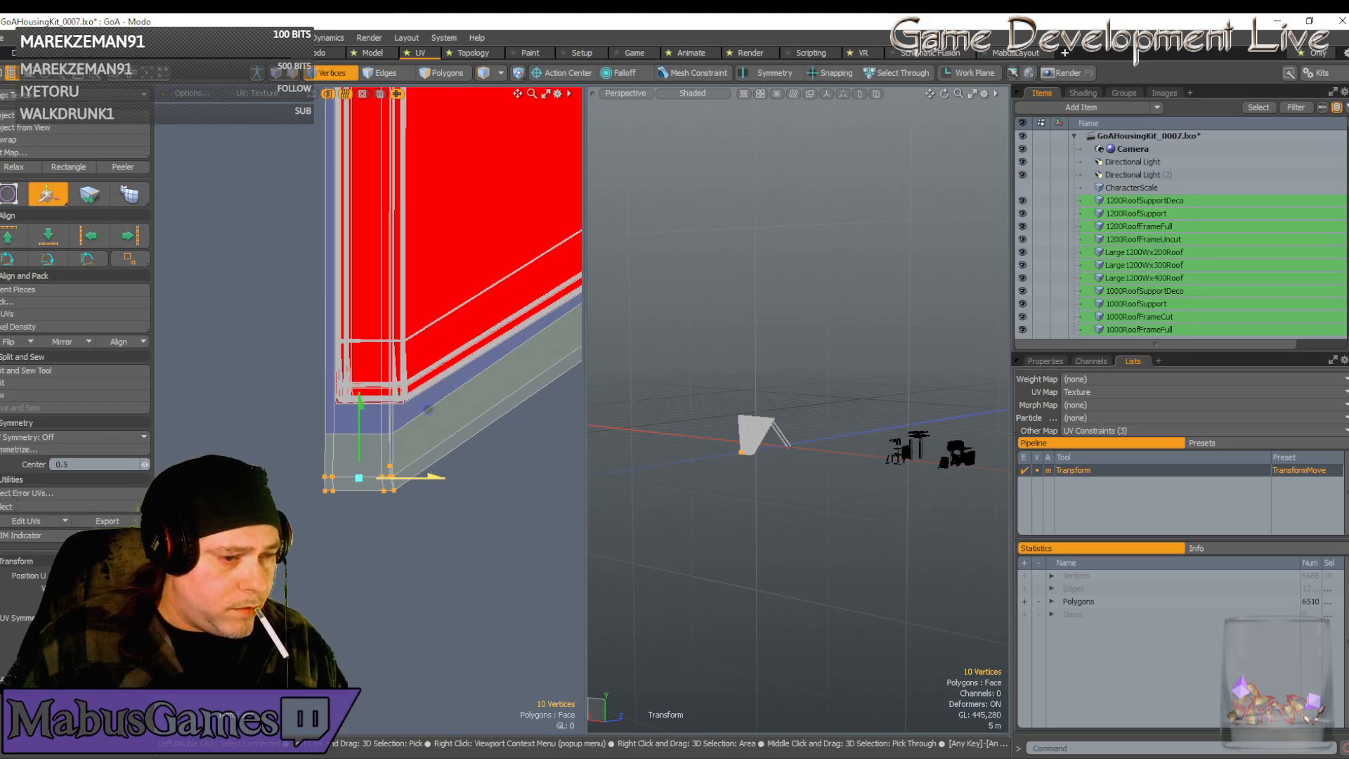
scroll(408, 466, "up", 3)
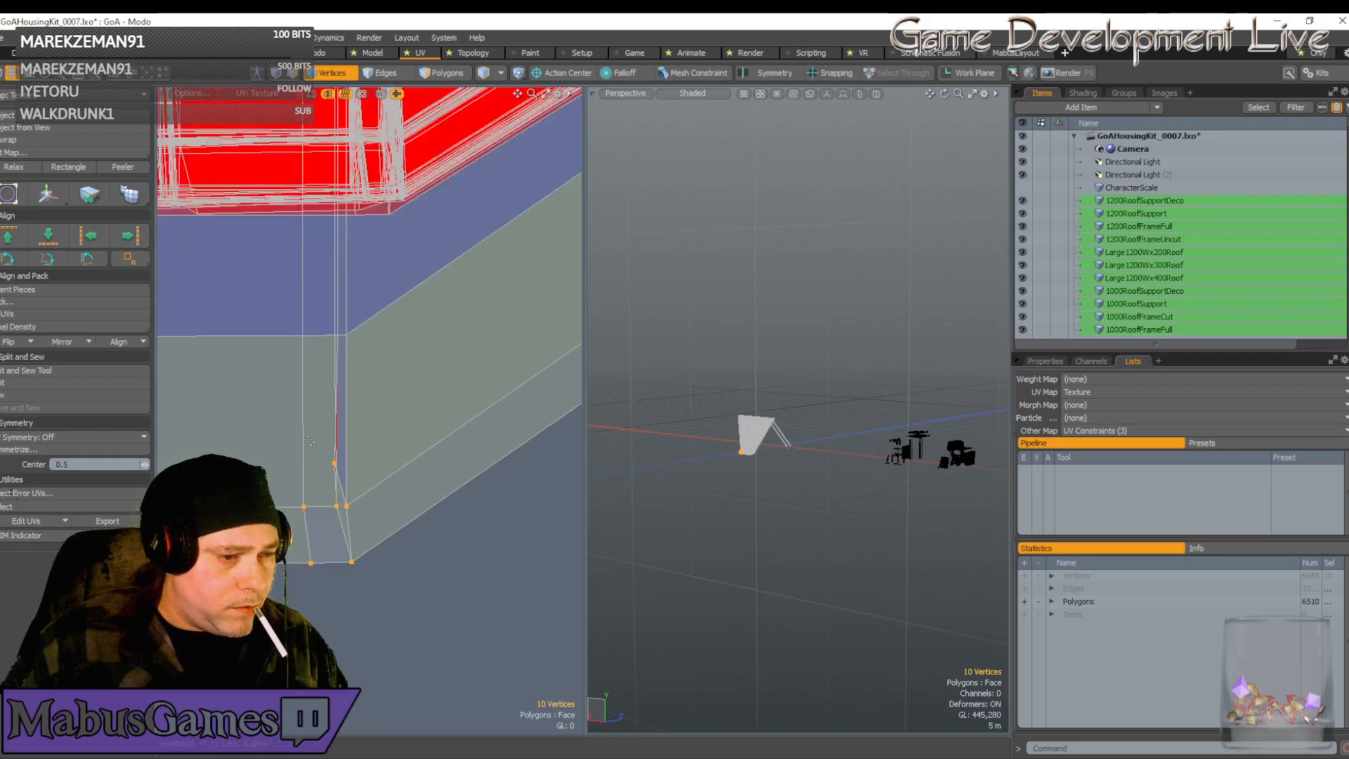
Select the sixteen vertices at the shell's lower-left corner
left_click(335, 463)
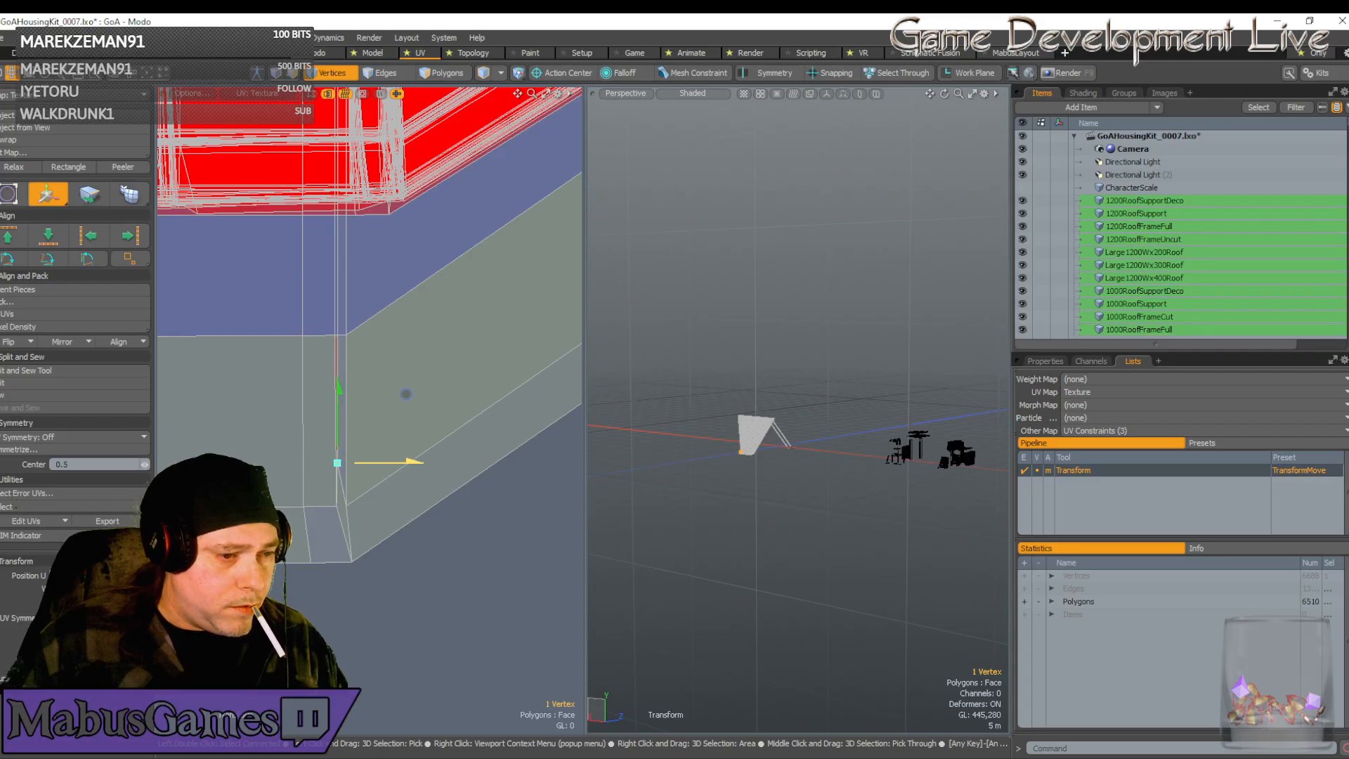
key("q")
scroll(387, 513, "down", 5)
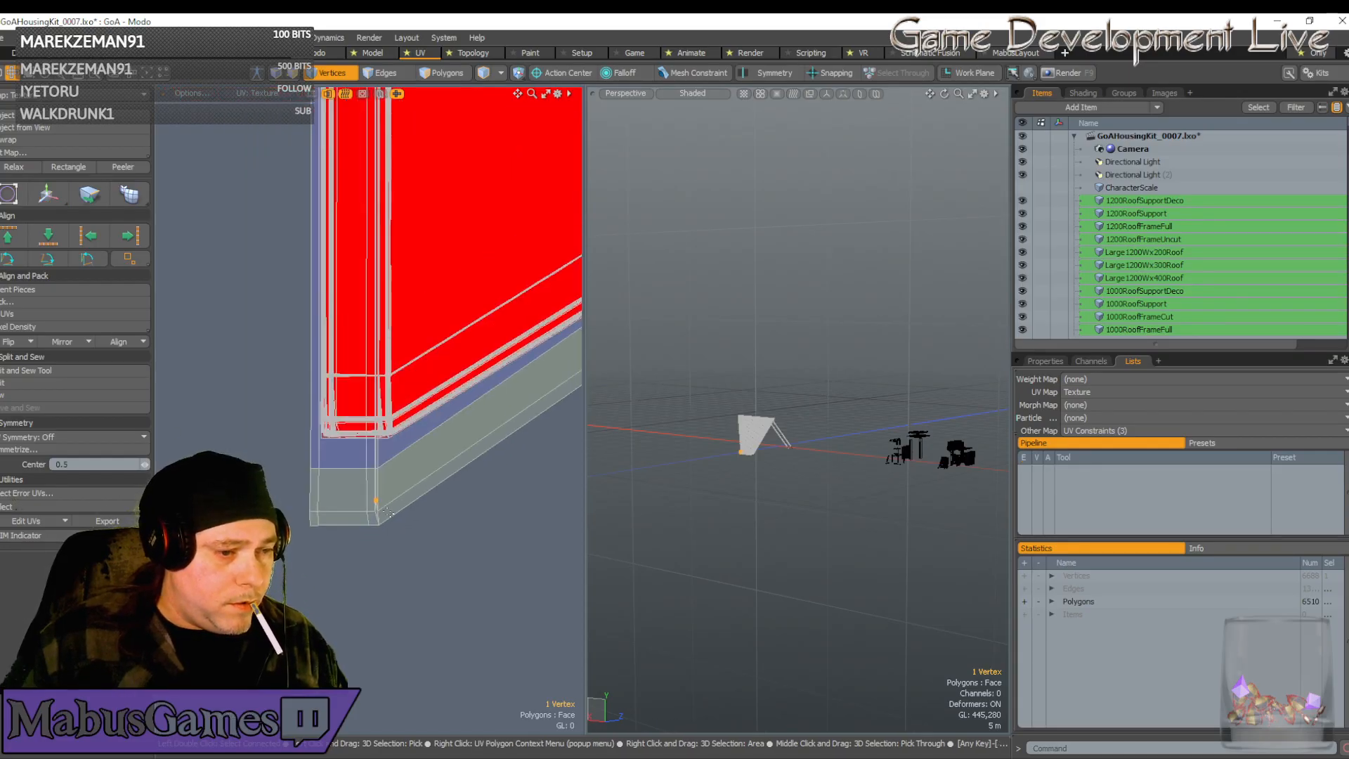
scroll(380, 501, "down", 4)
left_click_drag(403, 491, 367, 503, "alt")
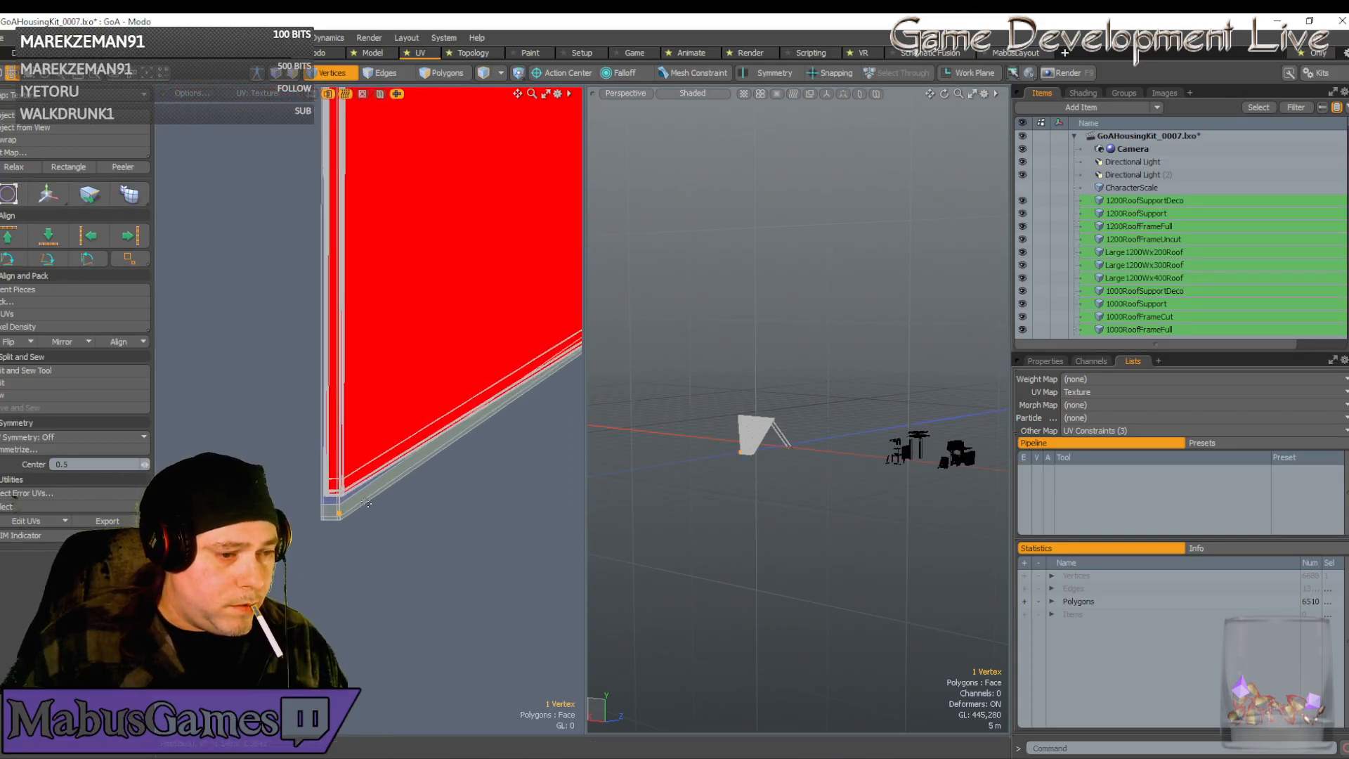
scroll(367, 503, "up", 6)
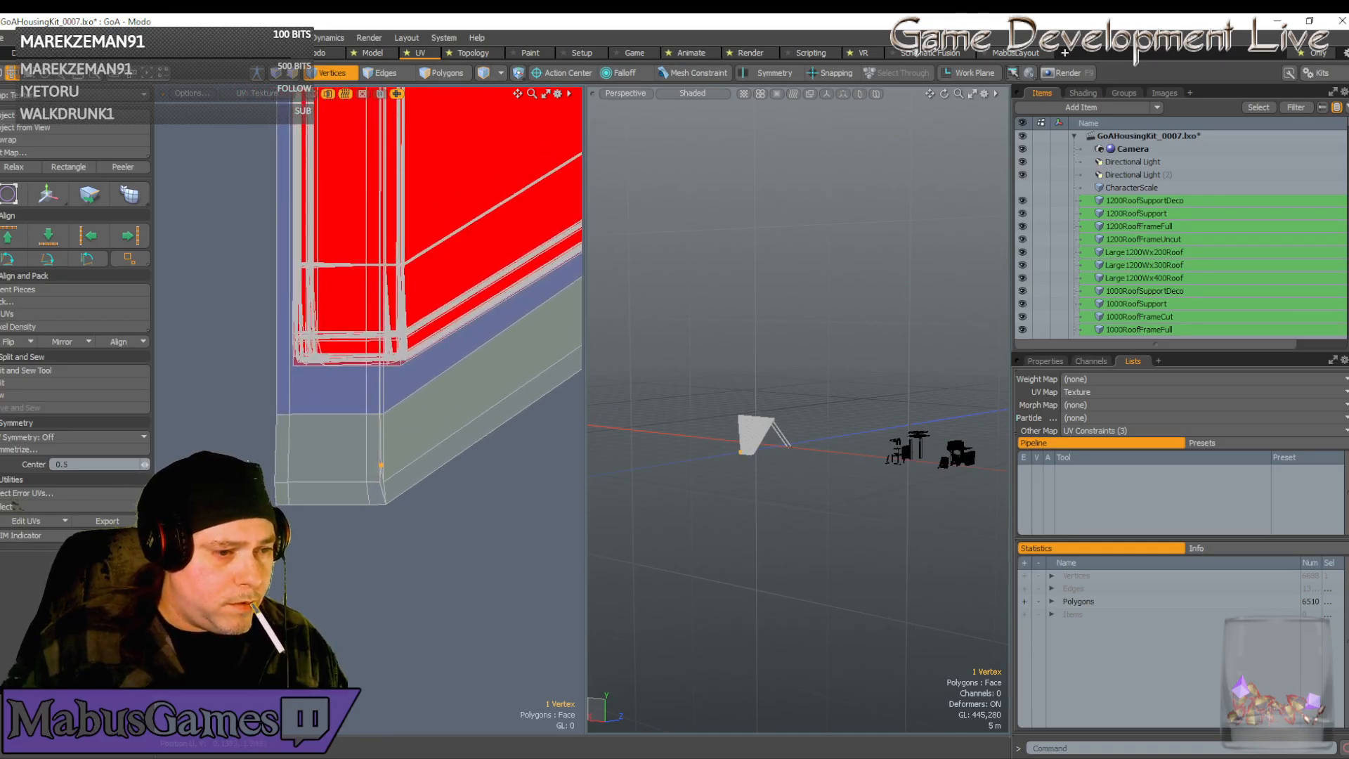
right_click_drag(305, 546, 304, 545)
key("w")
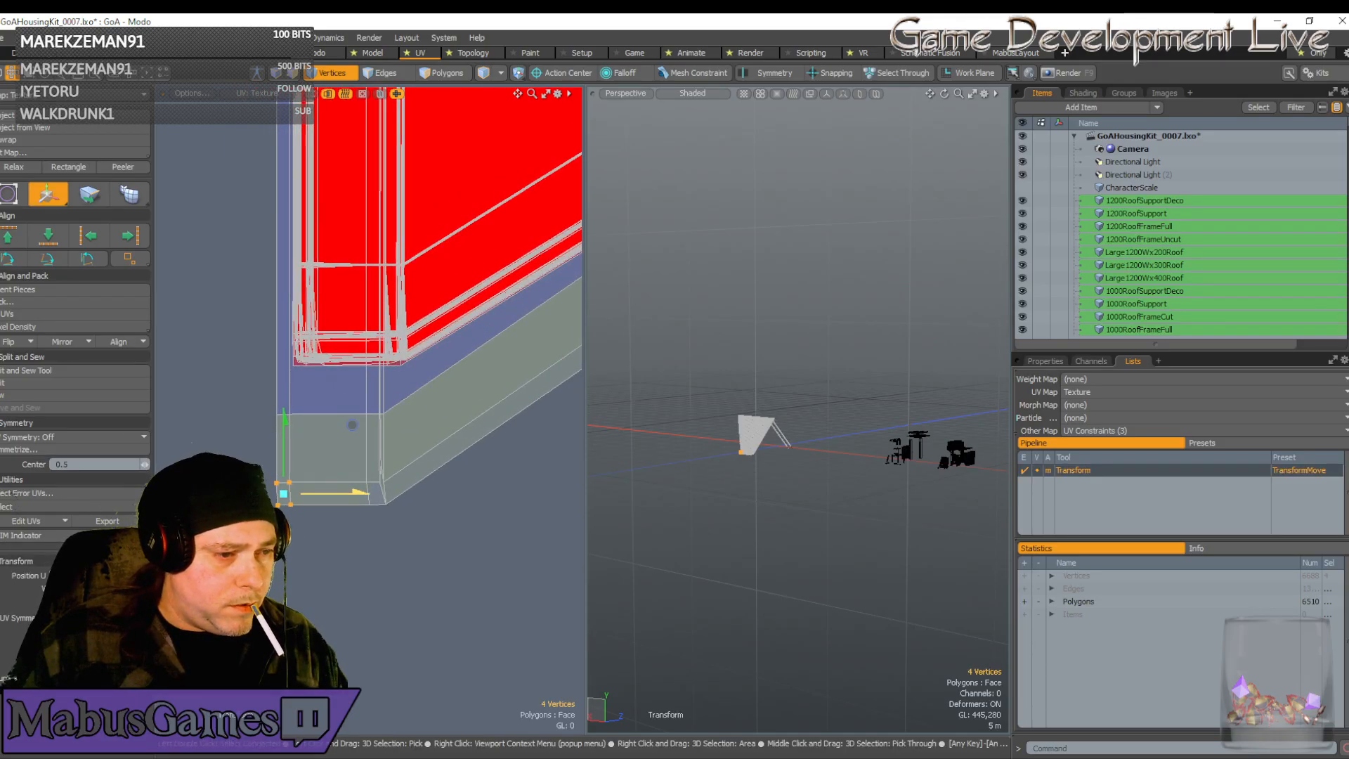
key("space")
right_click_drag(246, 389, 430, 567)
scroll(430, 567, "down", 4)
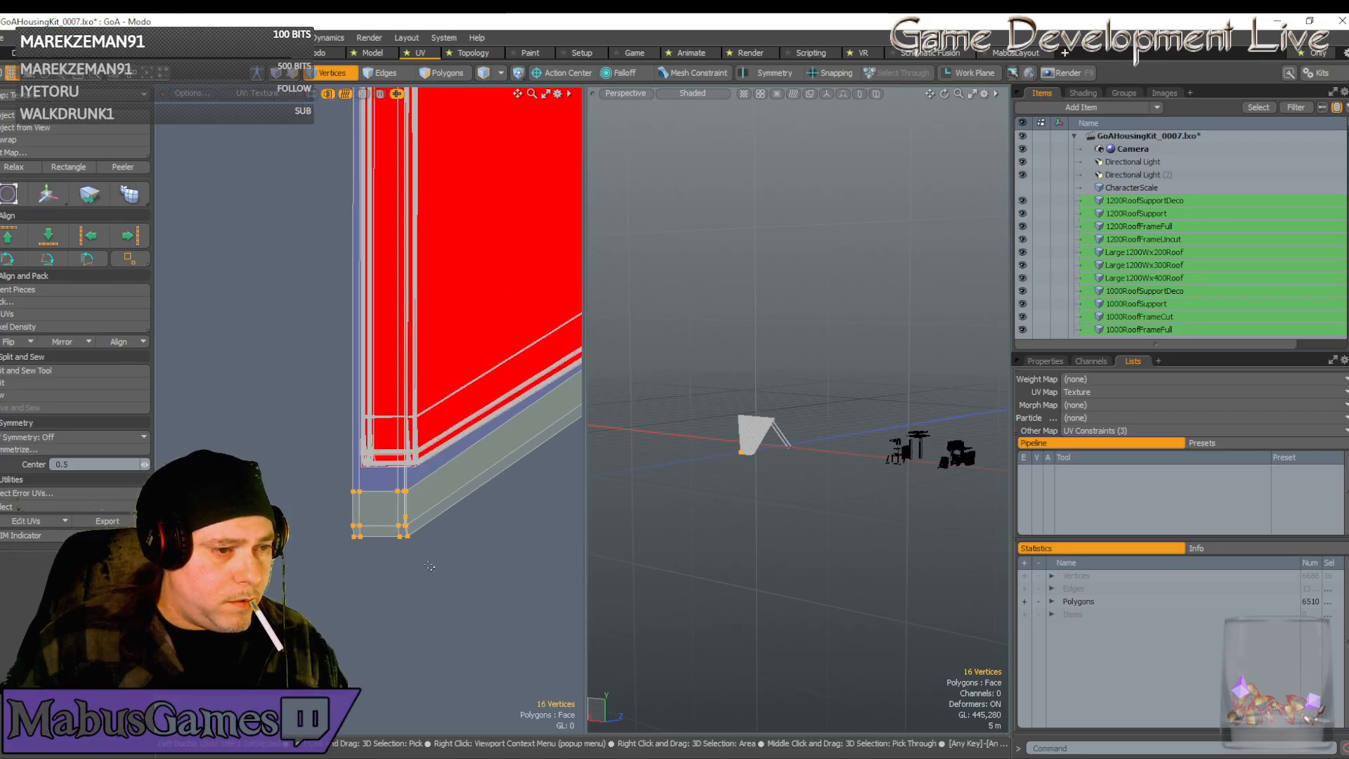
Raise the sixteen corner vertices and slide them slightly left to sit flush
key("w")
left_click_drag(448, 449, 459, 371)
scroll(459, 371, "up", 5)
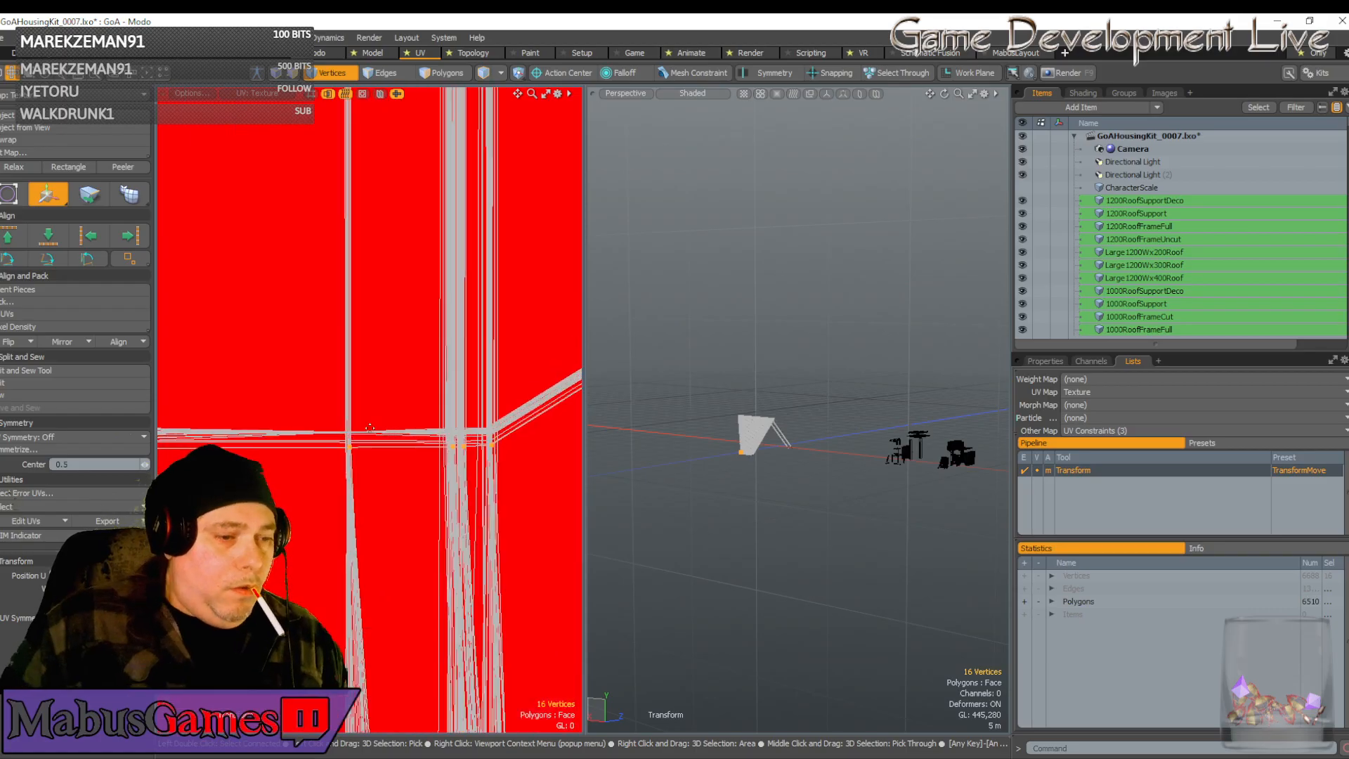
left_click_drag(366, 371, 366, 357)
scroll(352, 406, "down", 3)
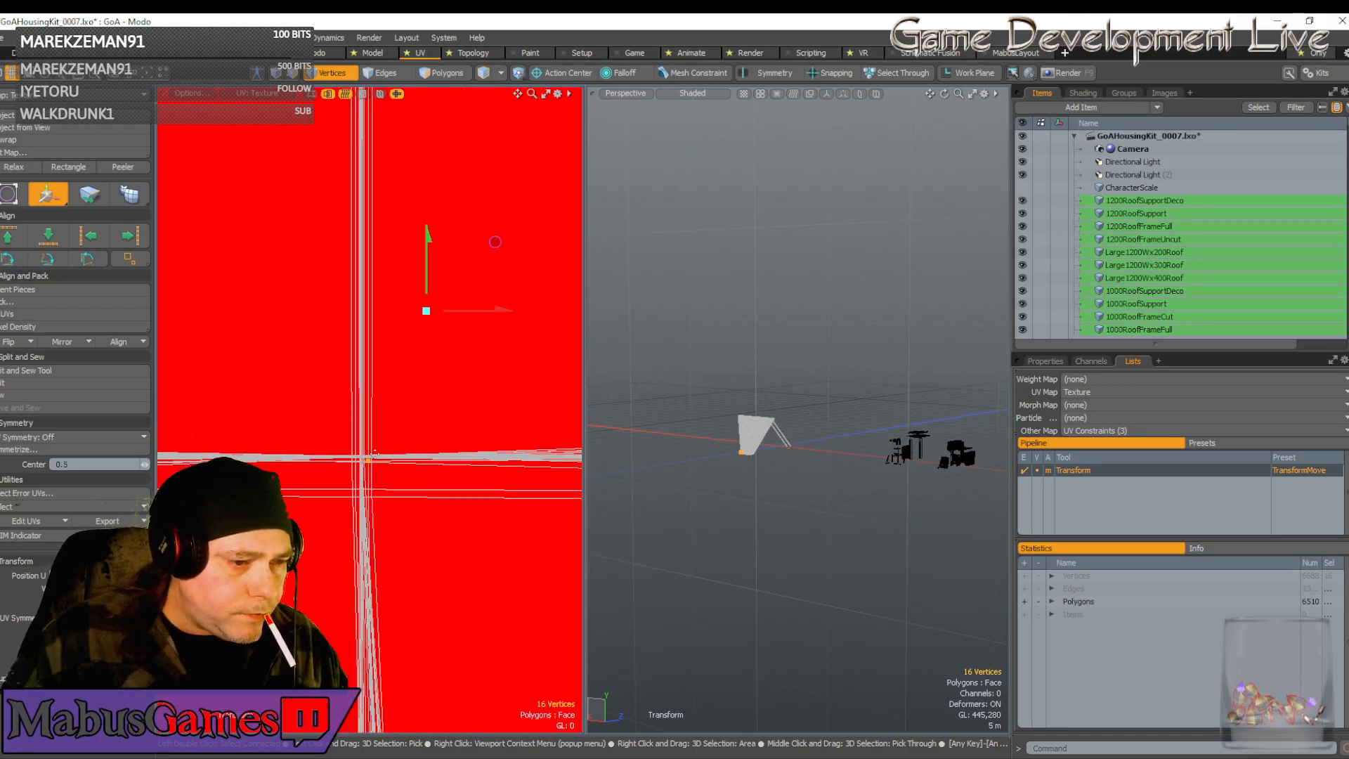
left_click_drag(445, 375, 437, 371)
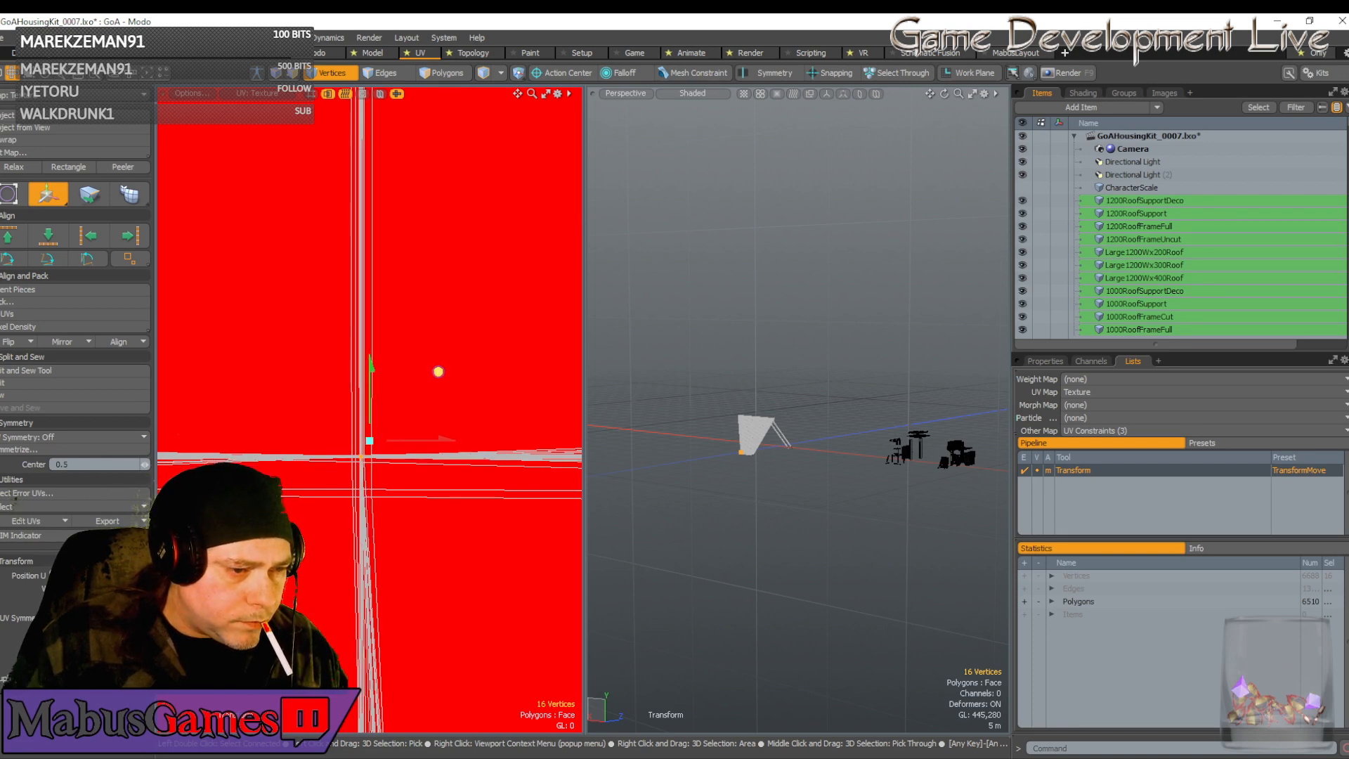
scroll(473, 390, "up", 4)
scroll(423, 473, "down", 3)
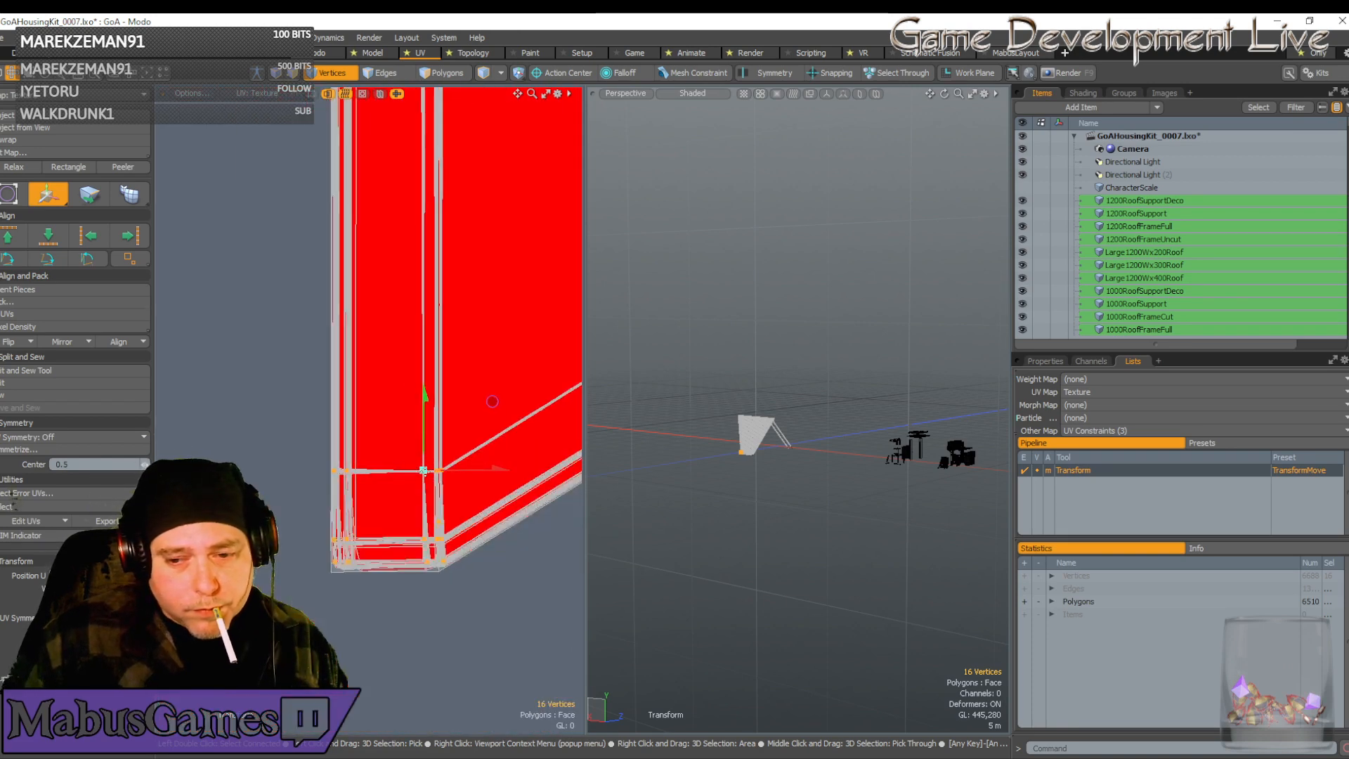
Pan the view over to the shell's lower-right corner
key("space")
scroll(427, 475, "down", 7)
scroll(430, 476, "down", 2)
left_click_drag(573, 484, 311, 476, "alt")
scroll(281, 460, "up", 5)
left_click_drag(450, 506, 333, 480, "alt")
scroll(334, 480, "down", 1)
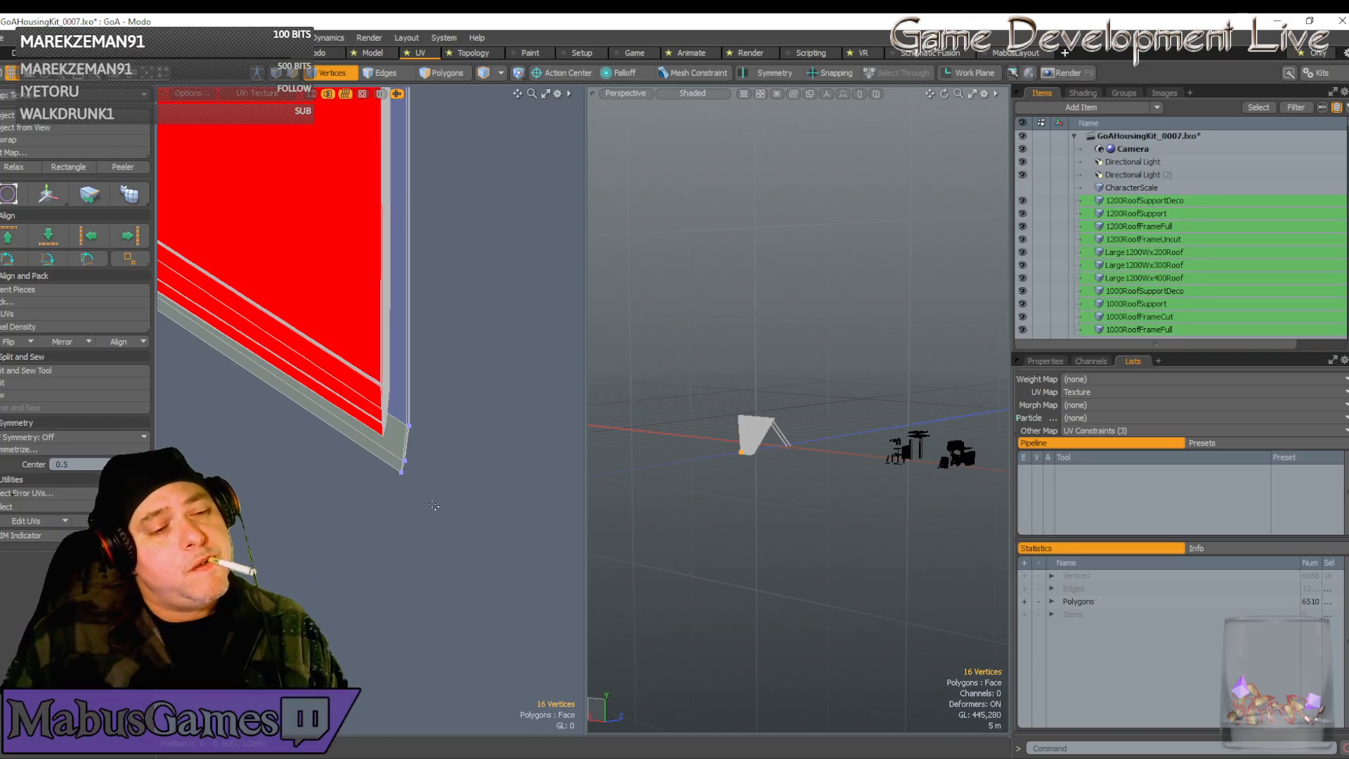
Box-select the seven UV vertices at the red island's lower-right corner
right_click_drag(435, 506, 393, 413)
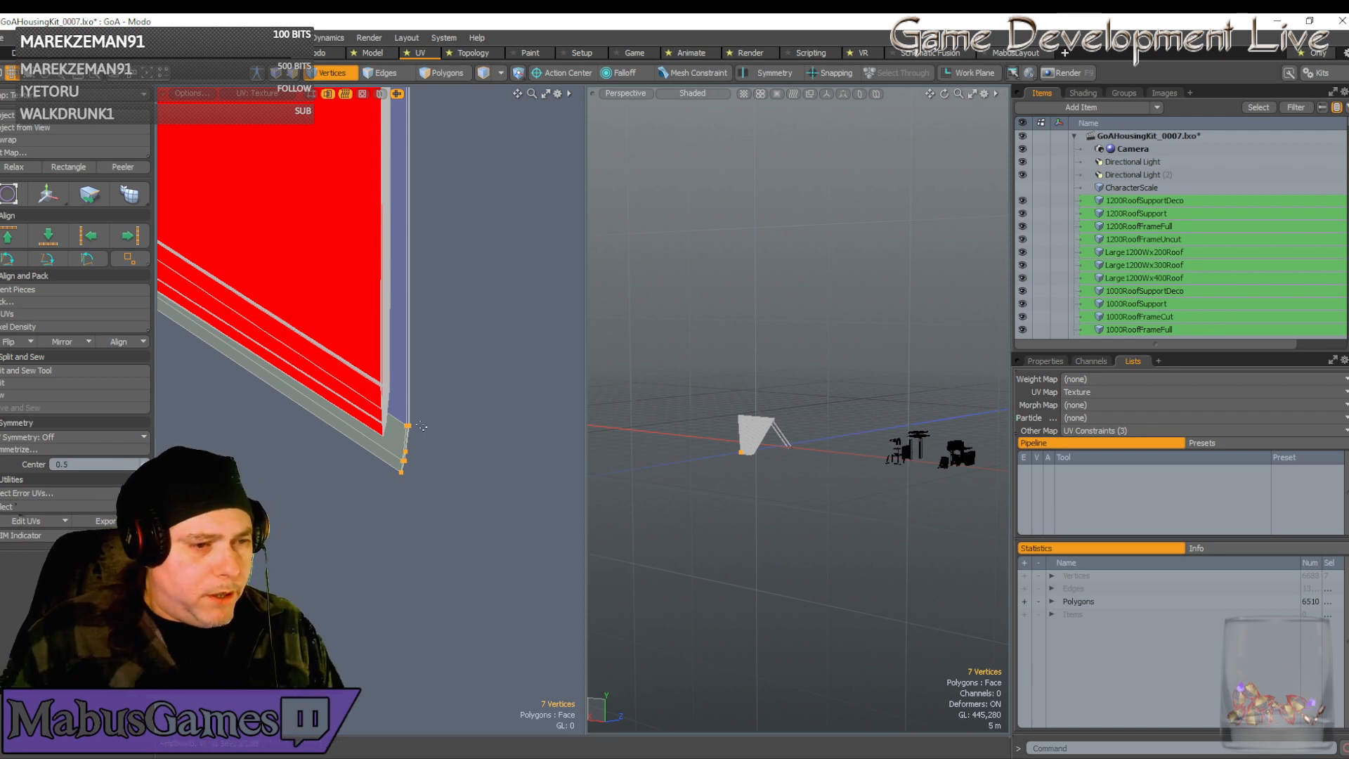
Move the selected UV vertices up and left, then raise the island's lower corner slightly
key("w")
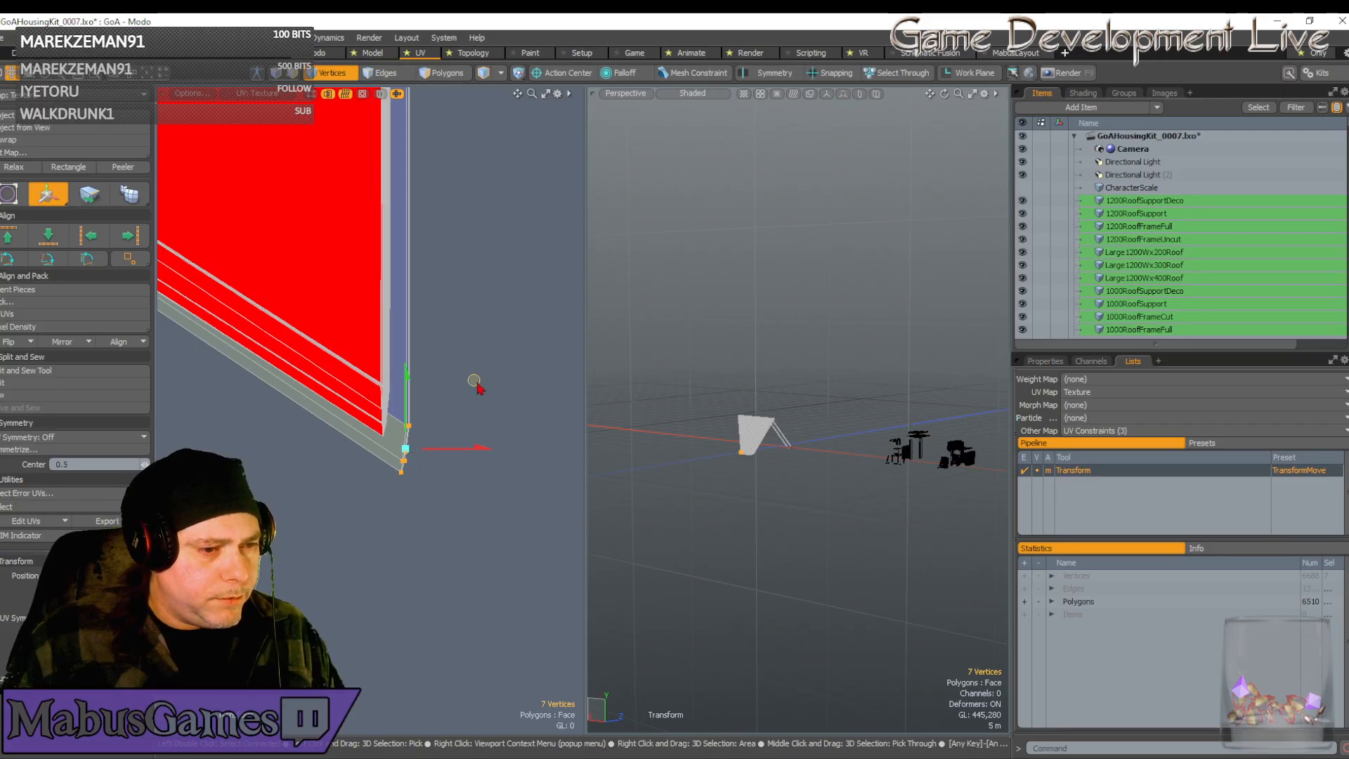
left_click_drag(474, 381, 455, 344)
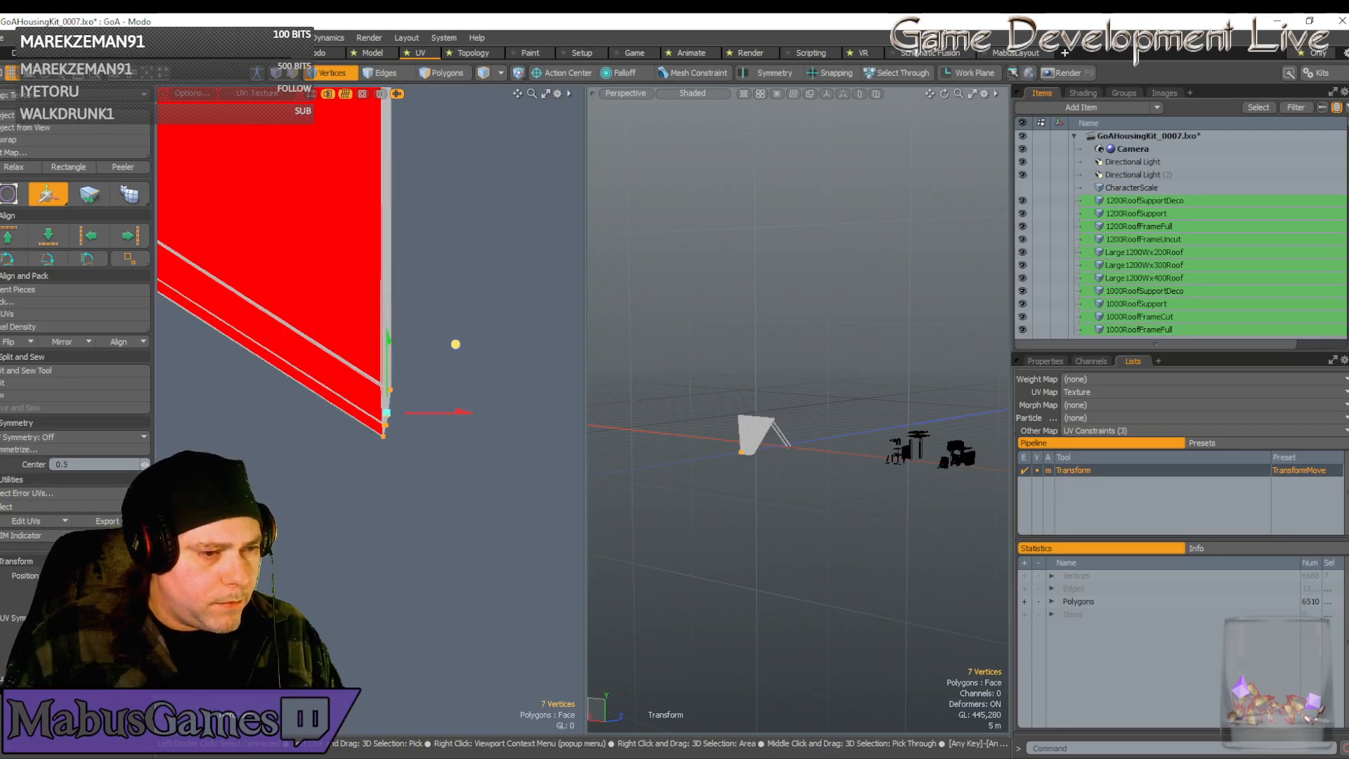
scroll(454, 350, "up", 5)
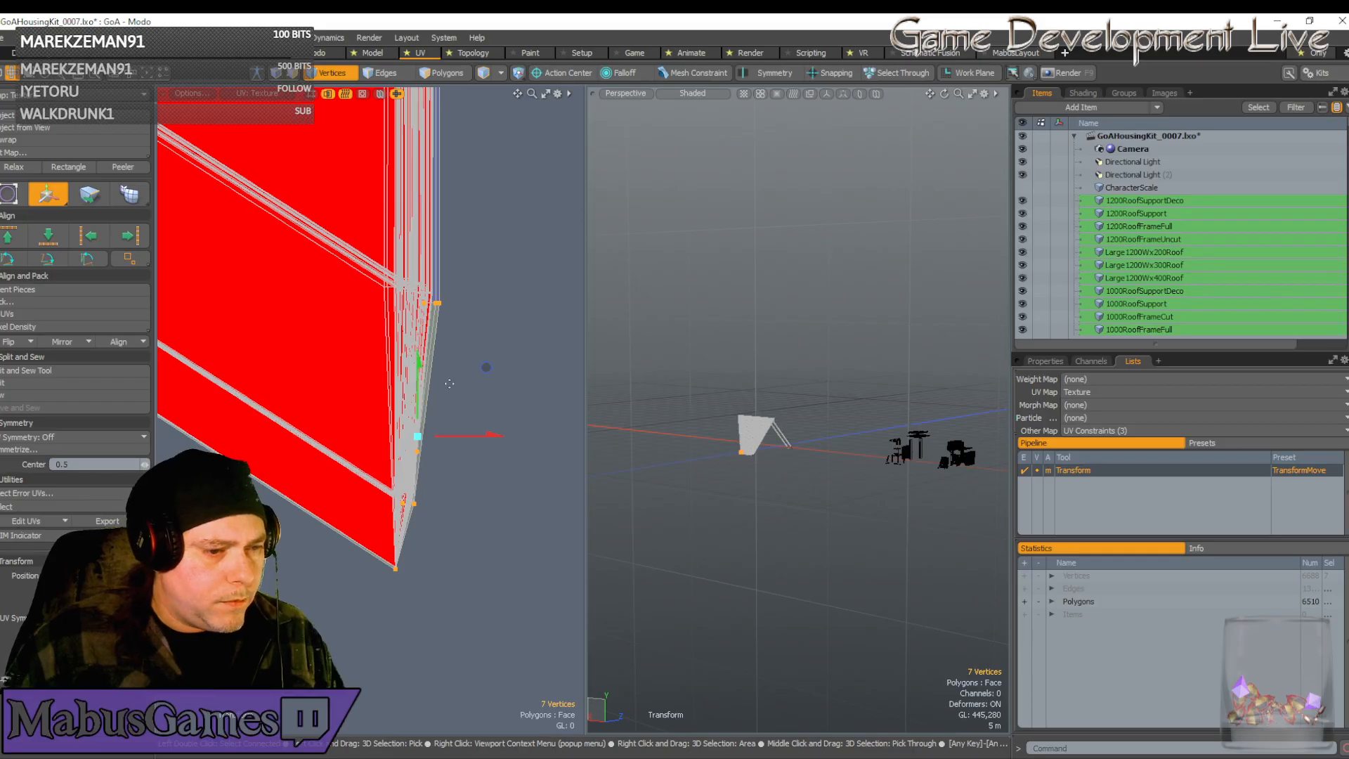
scroll(402, 551, "up", 3)
left_click(403, 604)
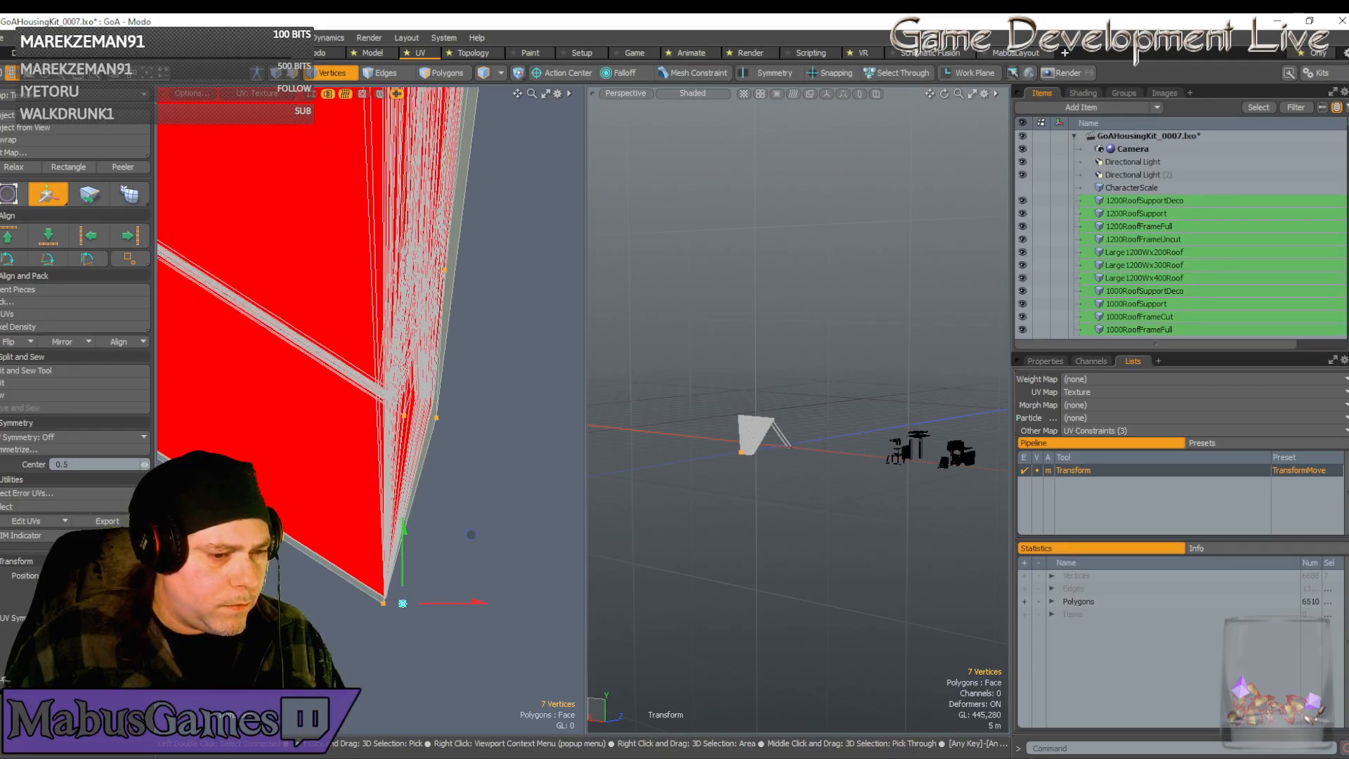
left_click_drag(468, 536, 470, 527)
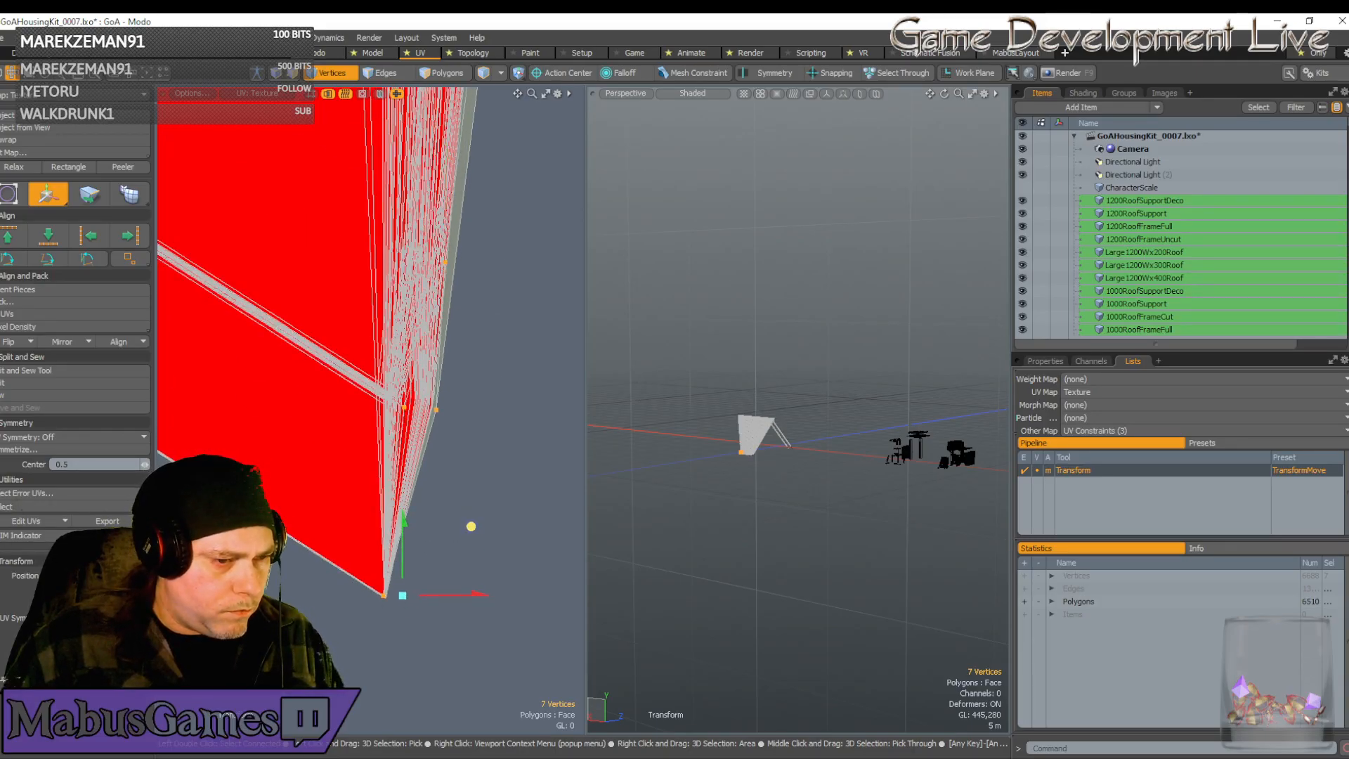
scroll(488, 447, "down", 3)
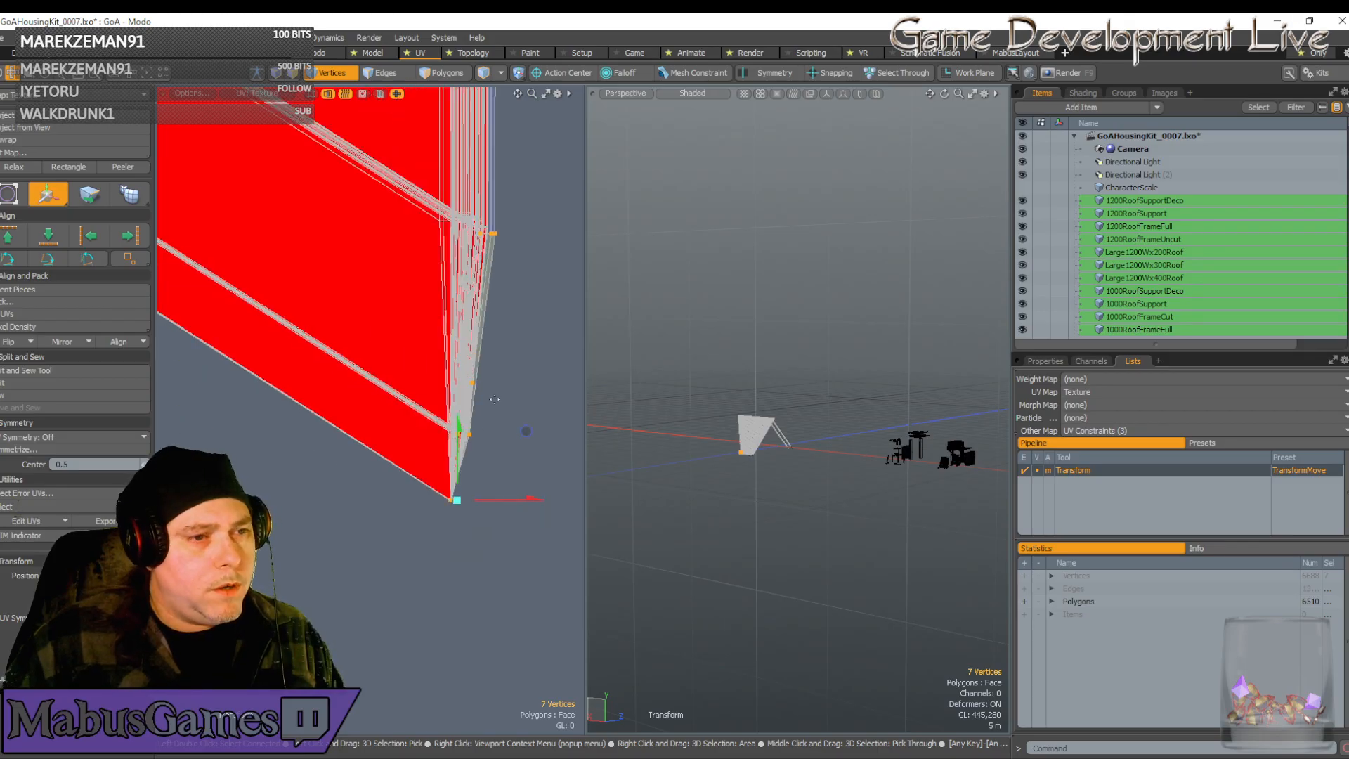
scroll(493, 257, "up", 4)
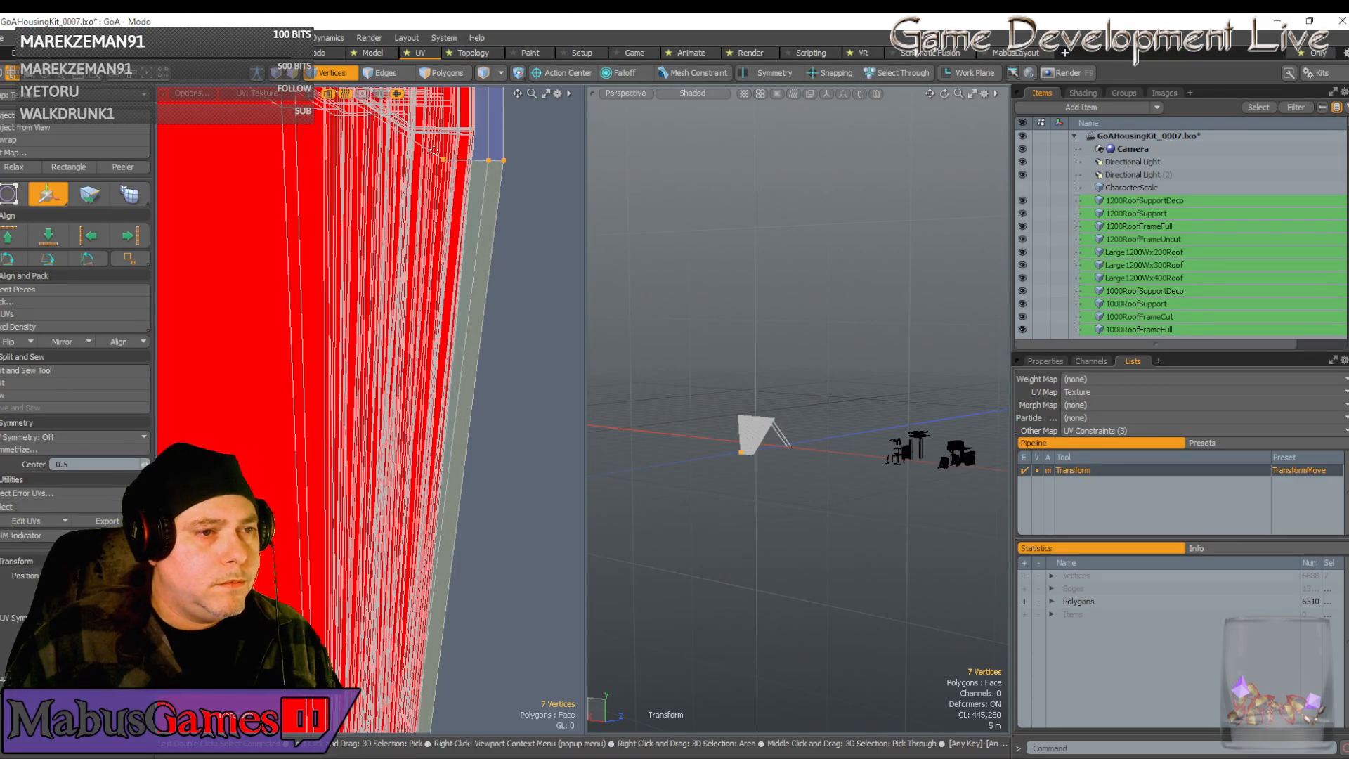
key("space")
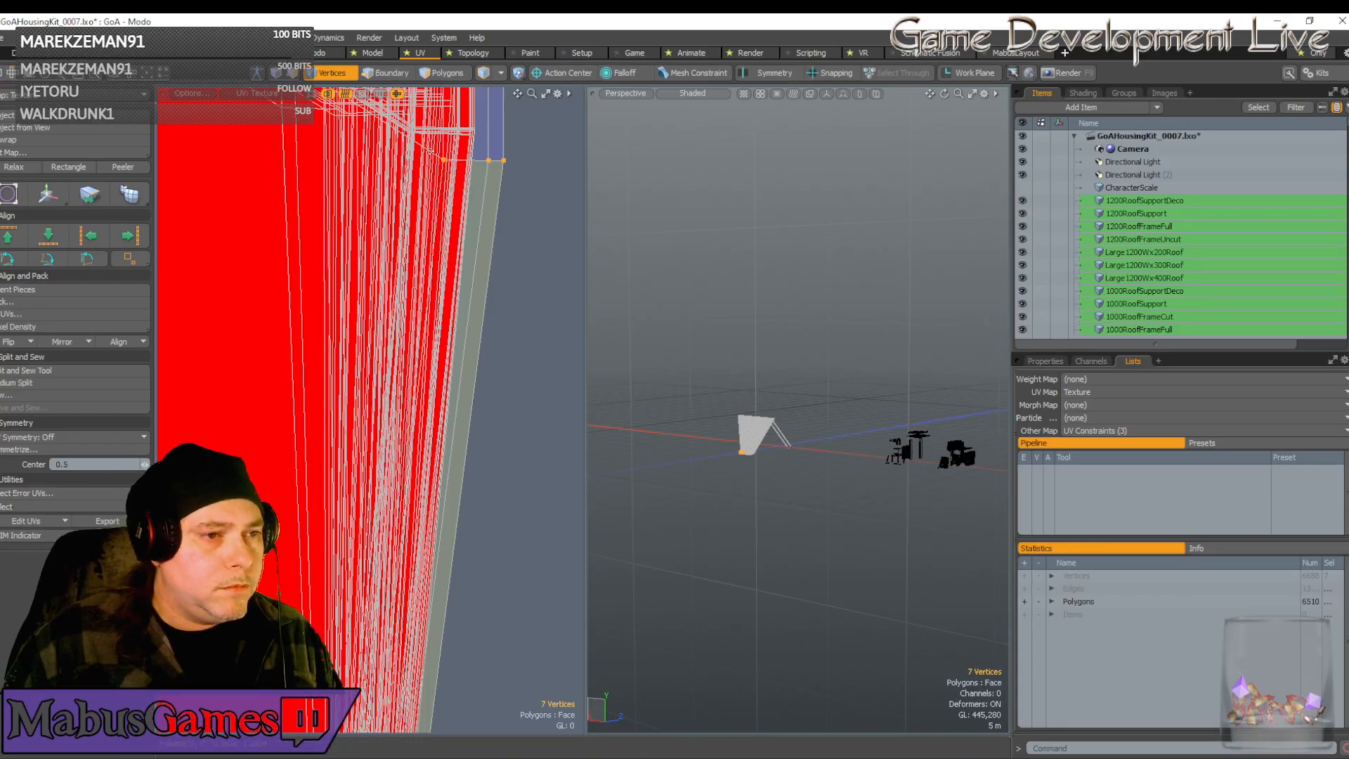
Deselect the right-hand and tip vertices, then nudge the remaining three left and up
right_click_drag(442, 159, 534, 208, "ctrl")
scroll(446, 314, "down", 3)
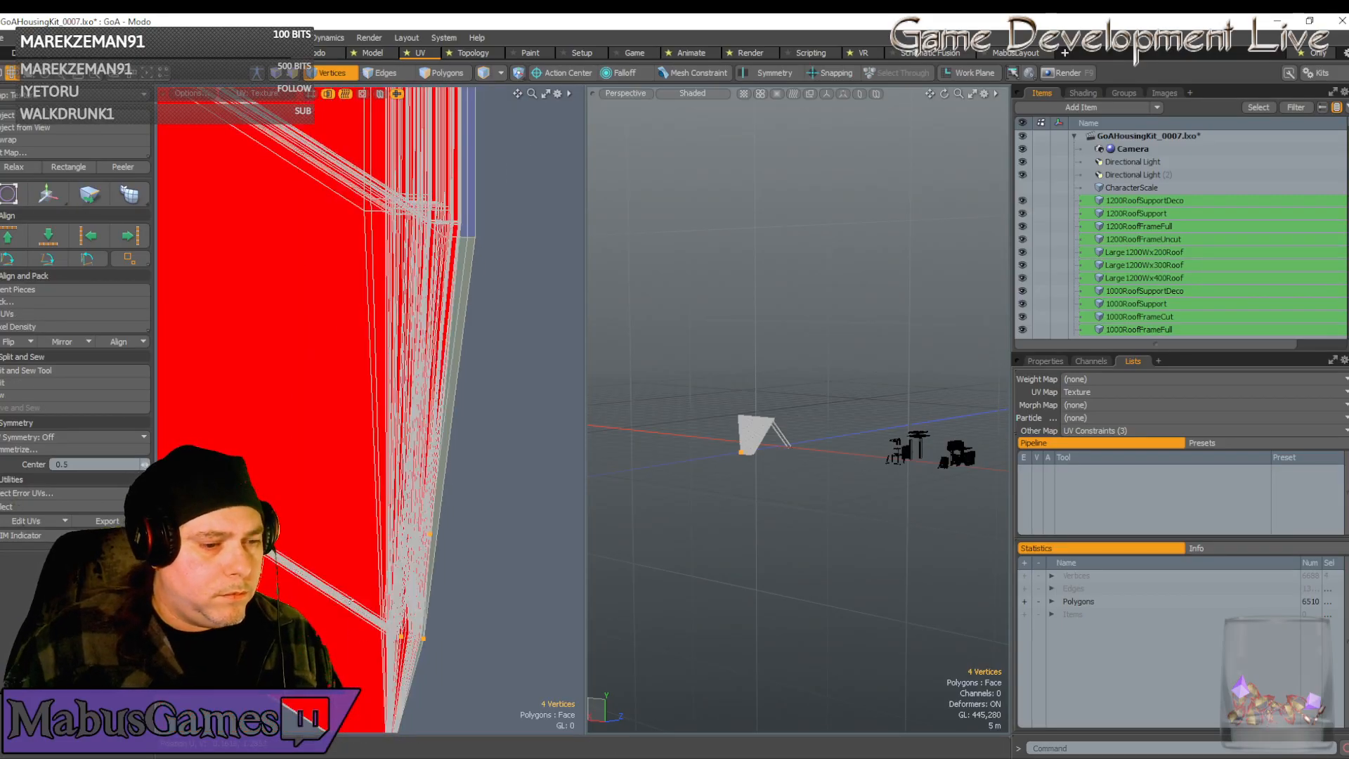
scroll(350, 602, "down", 2)
left_click_drag(350, 601, 354, 397, "alt+shift")
right_click_drag(412, 548, 351, 463, "ctrl")
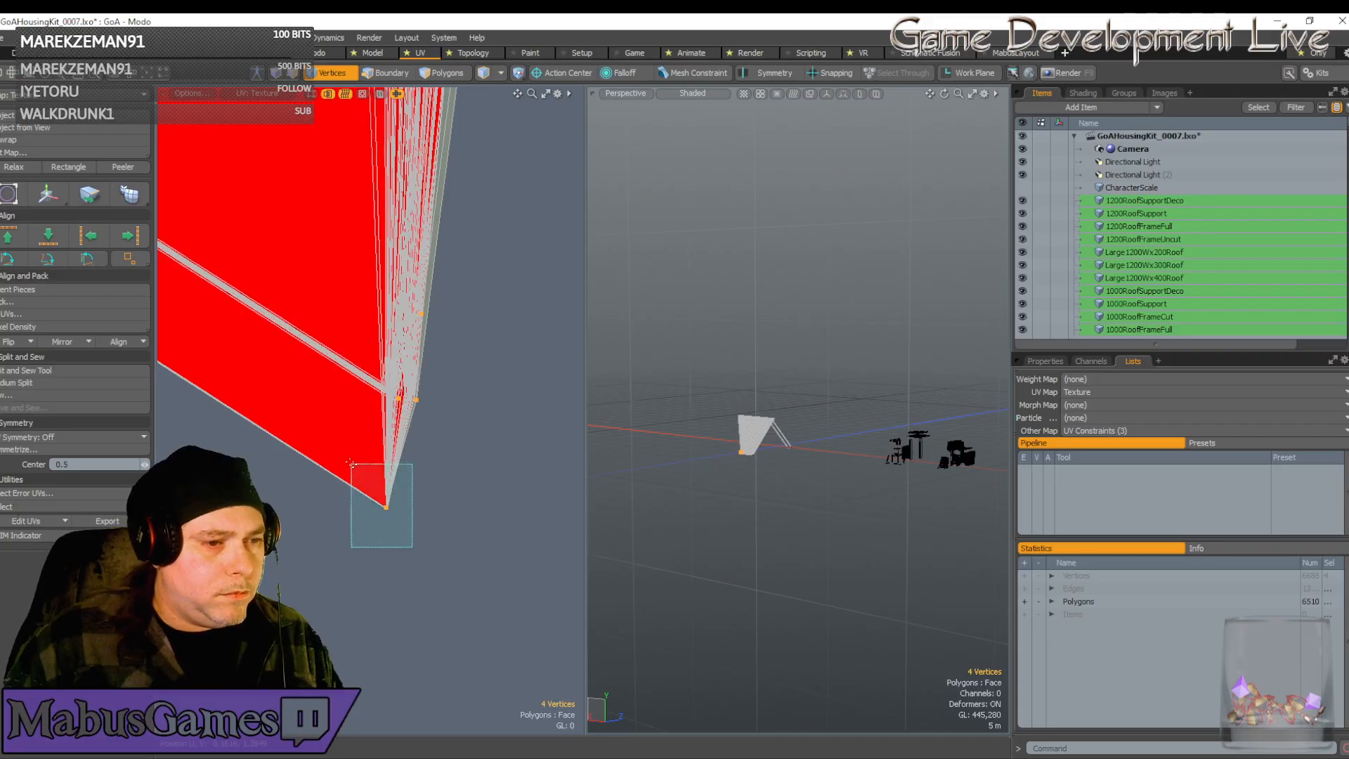
key("w")
scroll(409, 359, "up", 3)
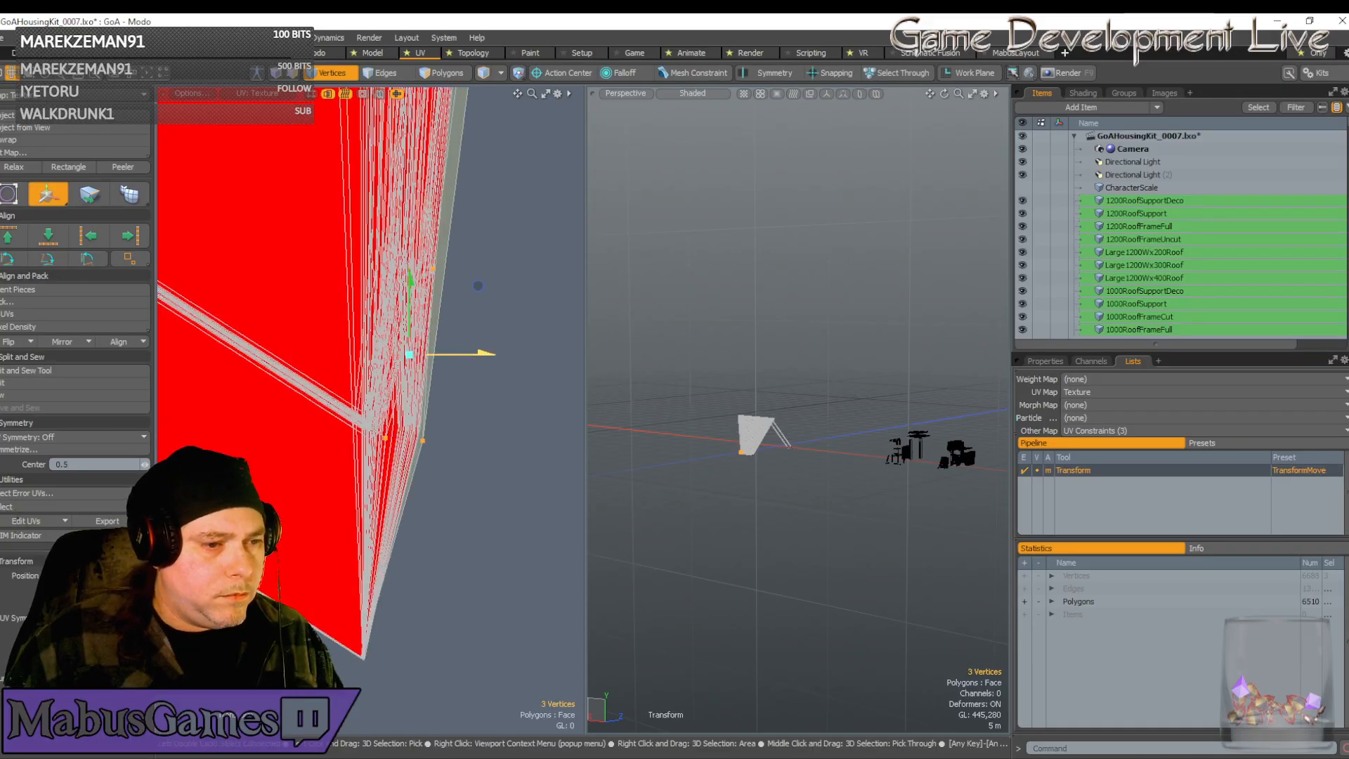
left_click_drag(477, 285, 471, 286)
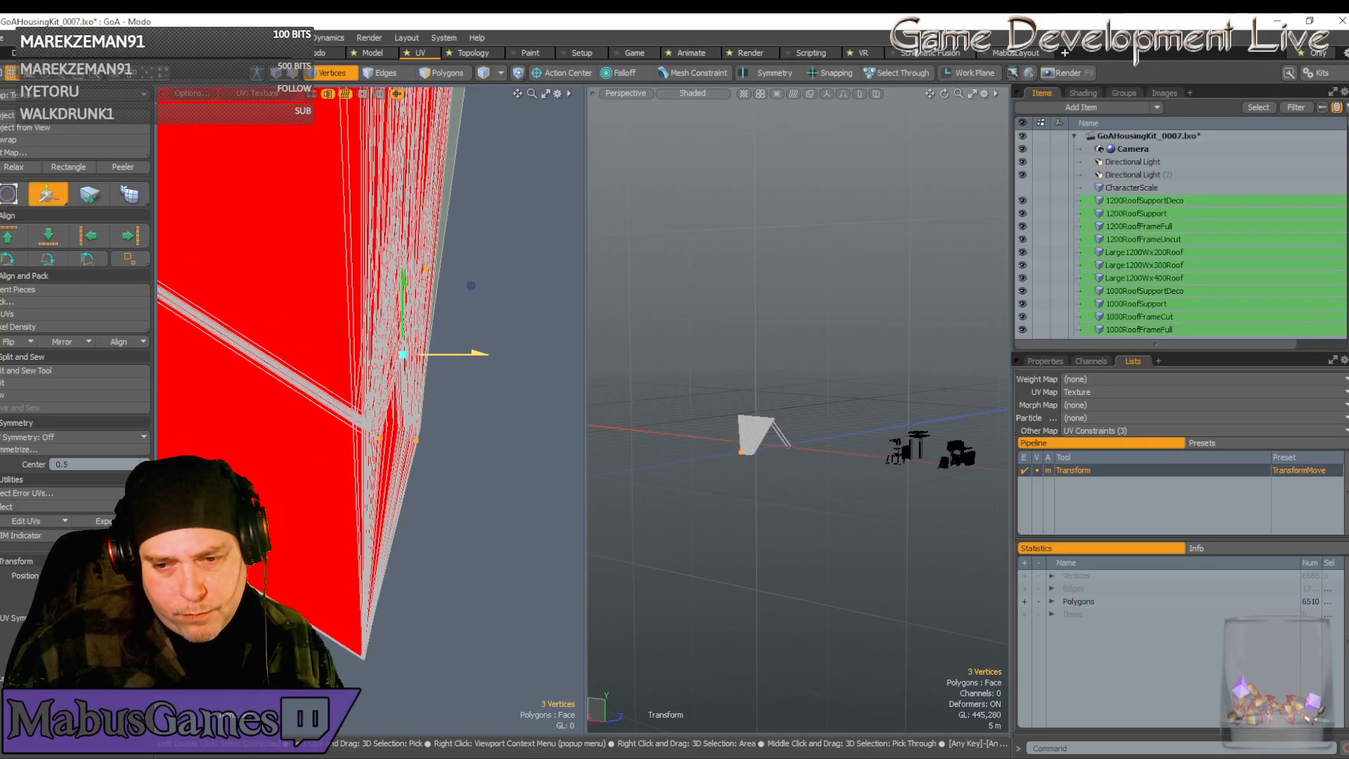
left_click_drag(472, 287, 472, 280)
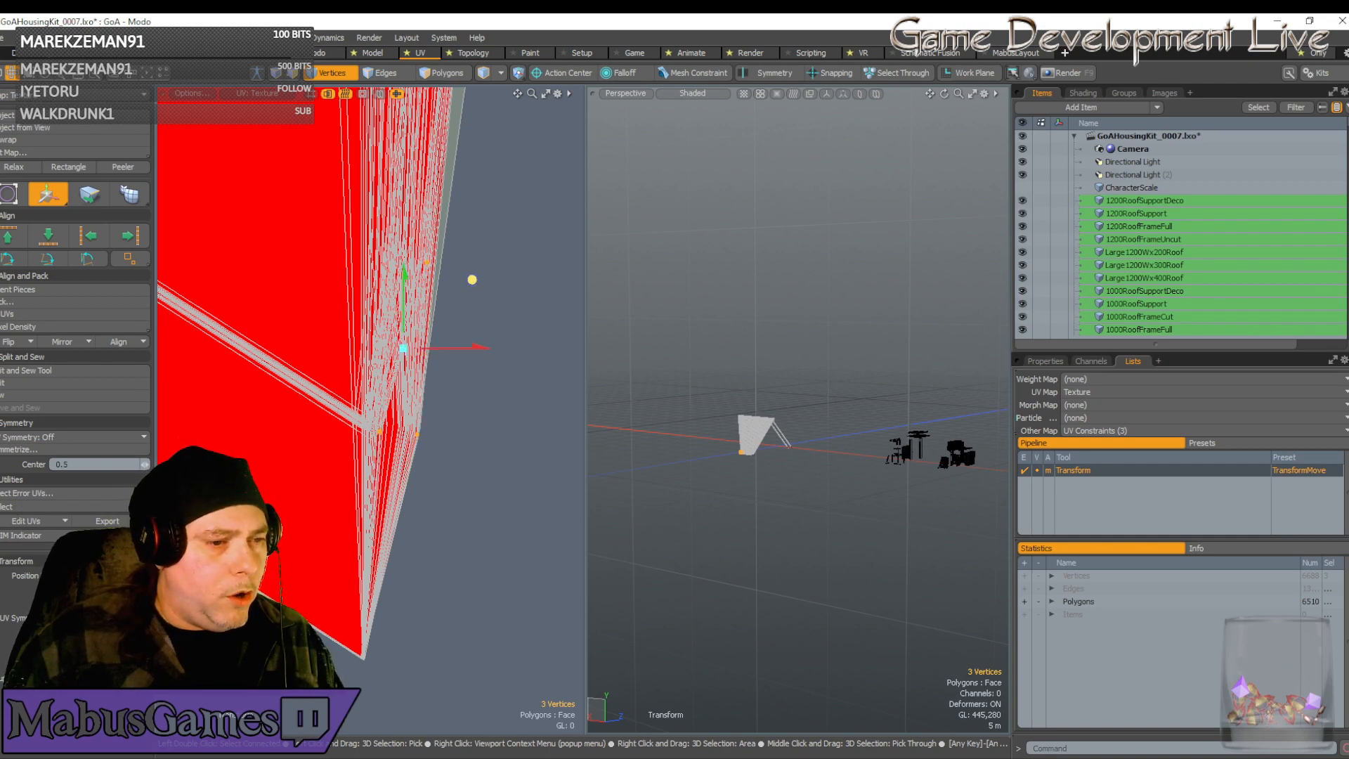
scroll(474, 316, "down", 4)
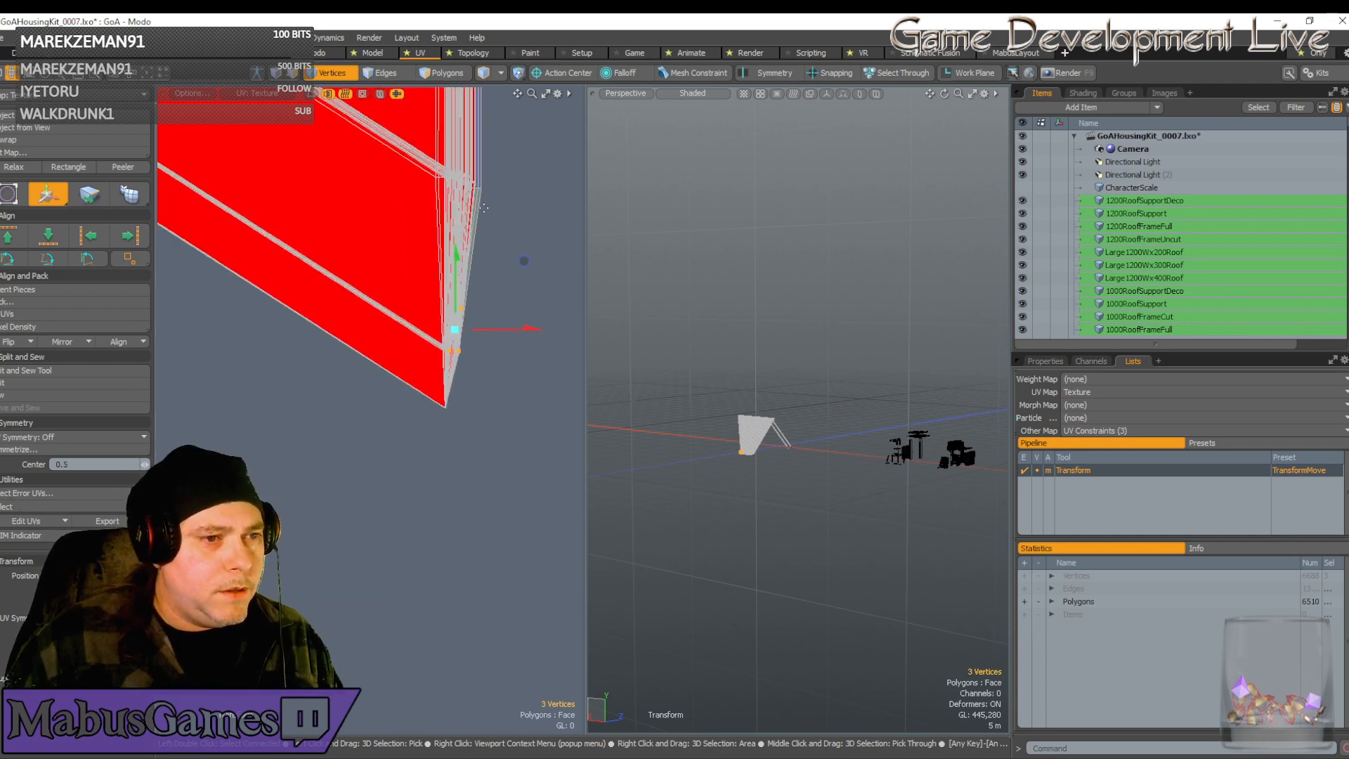
key("space")
Select the three upper-right corner vertices and move them up-left to line up
scroll(480, 202, "up", 5)
scroll(480, 202, "up", 2)
right_click_drag(520, 241, 355, 187)
scroll(372, 239, "down", 4)
key("w")
left_click_drag(469, 167, 479, 207)
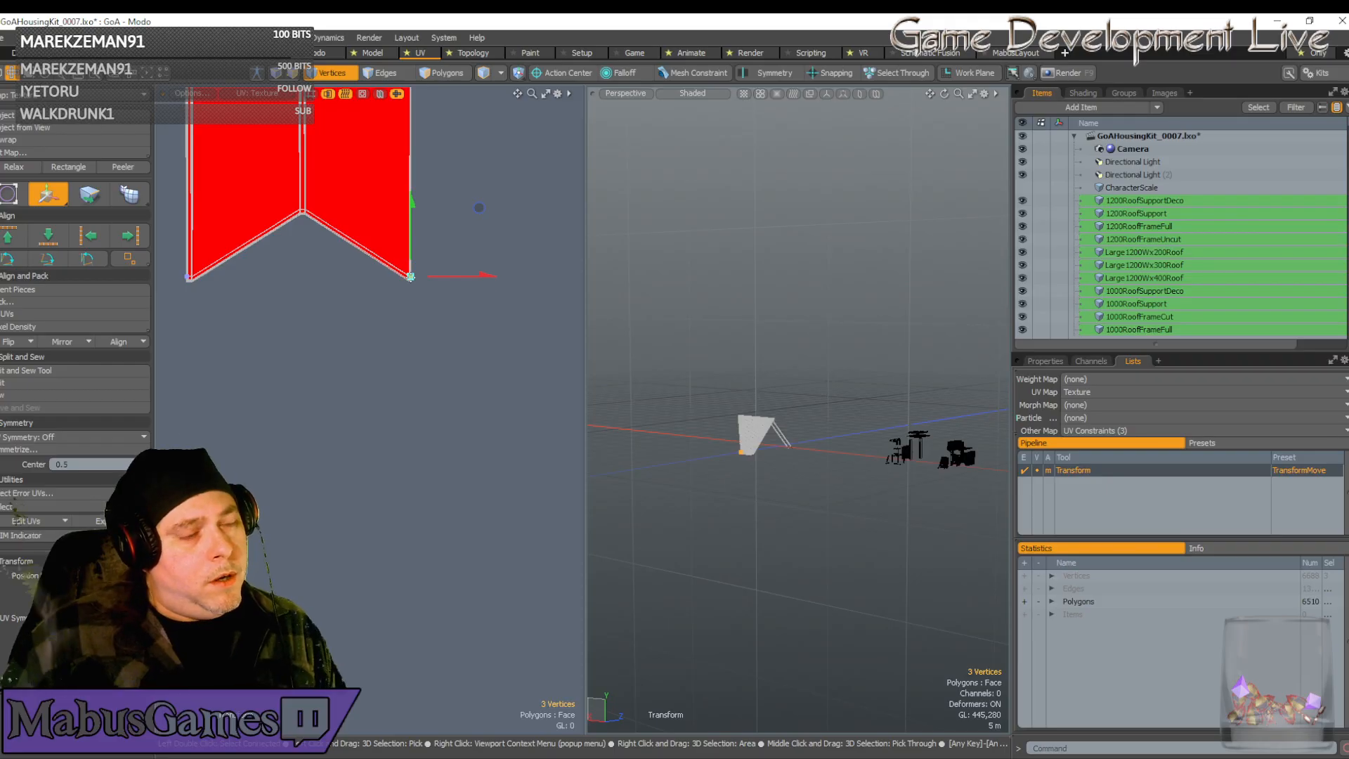
scroll(410, 277, "down", 3)
scroll(410, 277, "down", 4)
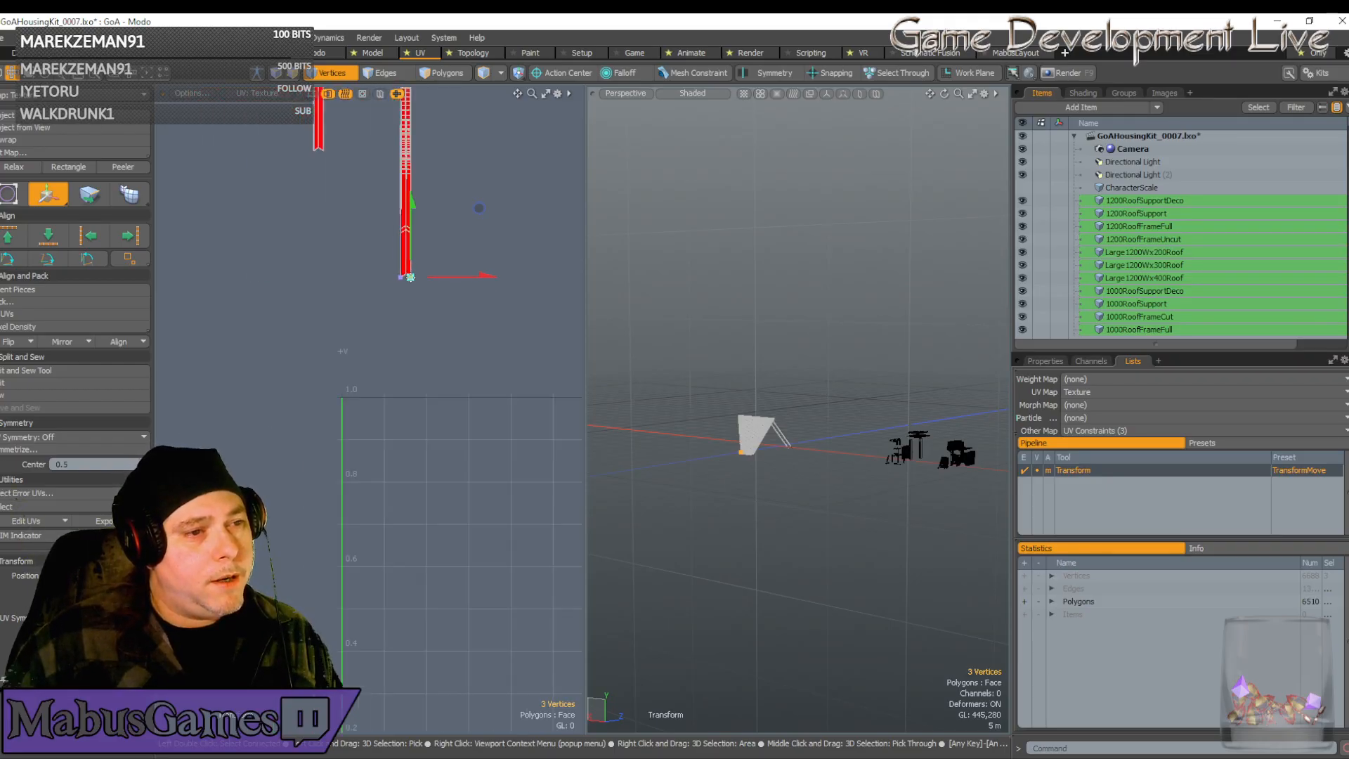
scroll(396, 221, "up", 3)
Select the vertex at the chevron point and frame the strip's selected vertex row
key("space")
left_click(429, 254)
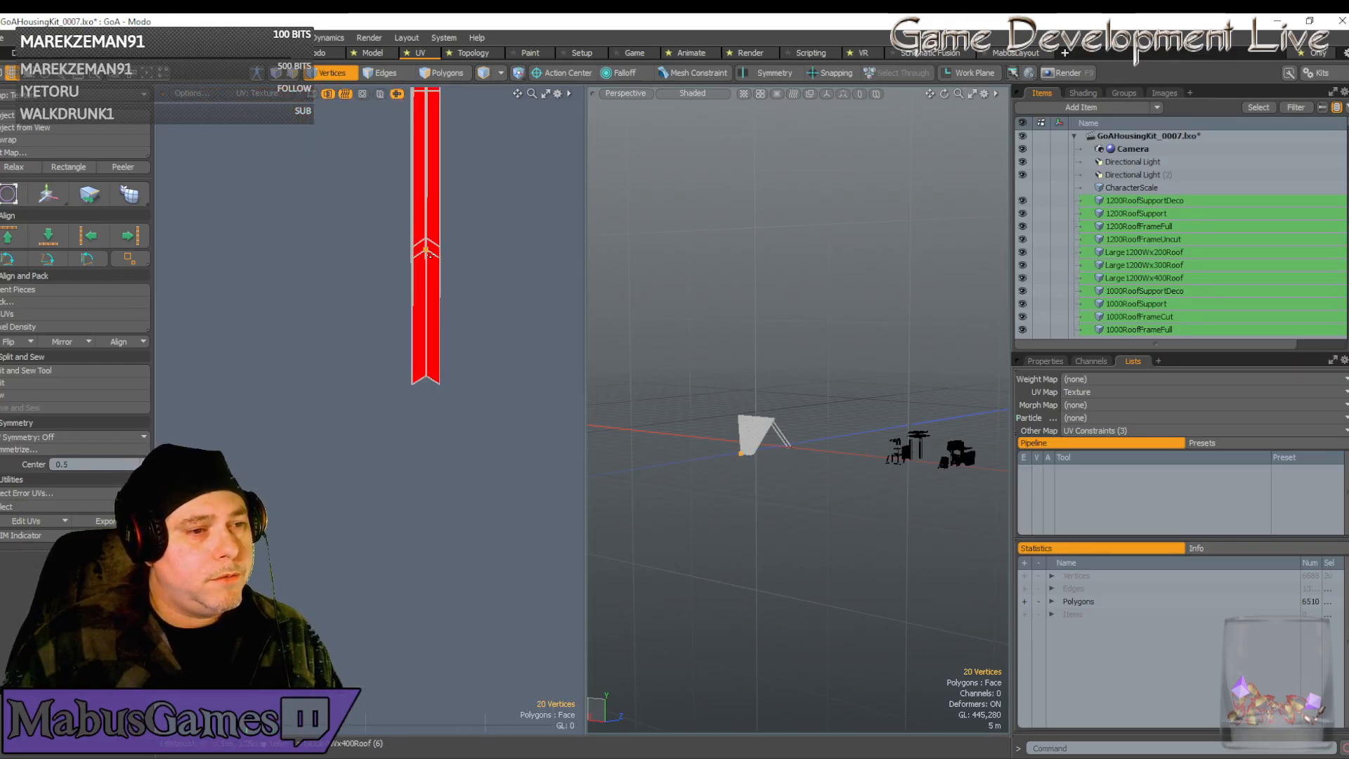
scroll(426, 253, "down", 4)
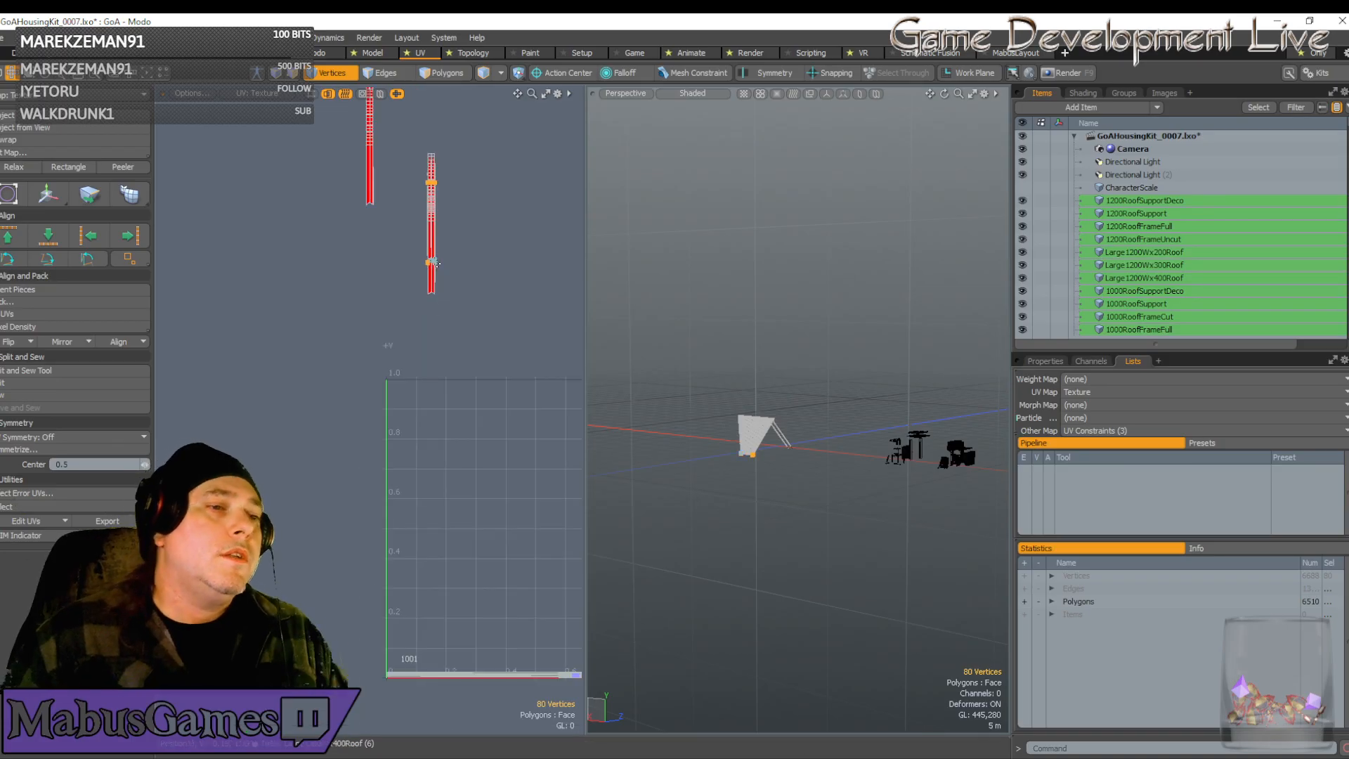
scroll(436, 262, "down", 1)
left_click_drag(436, 262, 425, 366, "alt+shift")
scroll(435, 262, "up", 2)
scroll(436, 263, "up", 10)
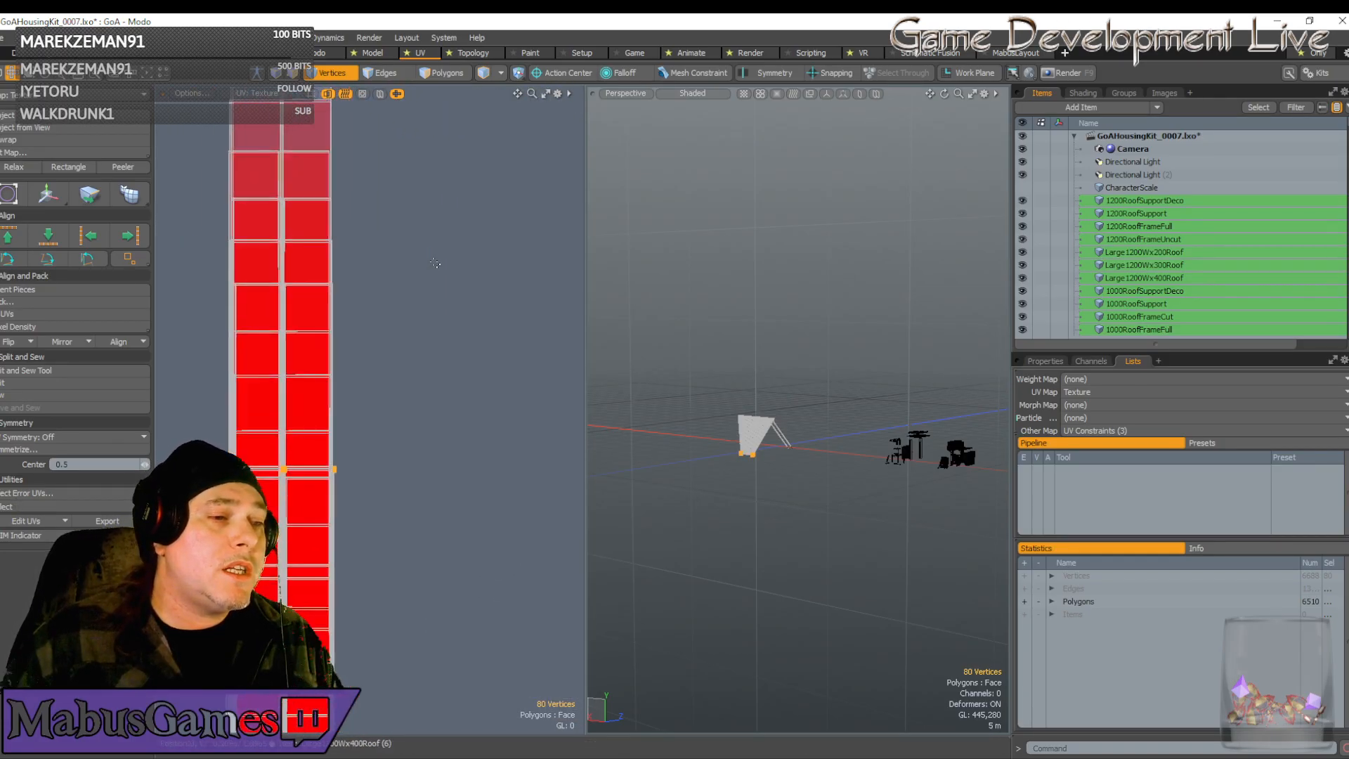
left_click_drag(435, 263, 458, 461, "alt+shift")
scroll(436, 263, "up", 1)
scroll(400, 274, "up", 2)
left_click_drag(399, 275, 399, 401, "alt+shift")
scroll(400, 274, "down", 6)
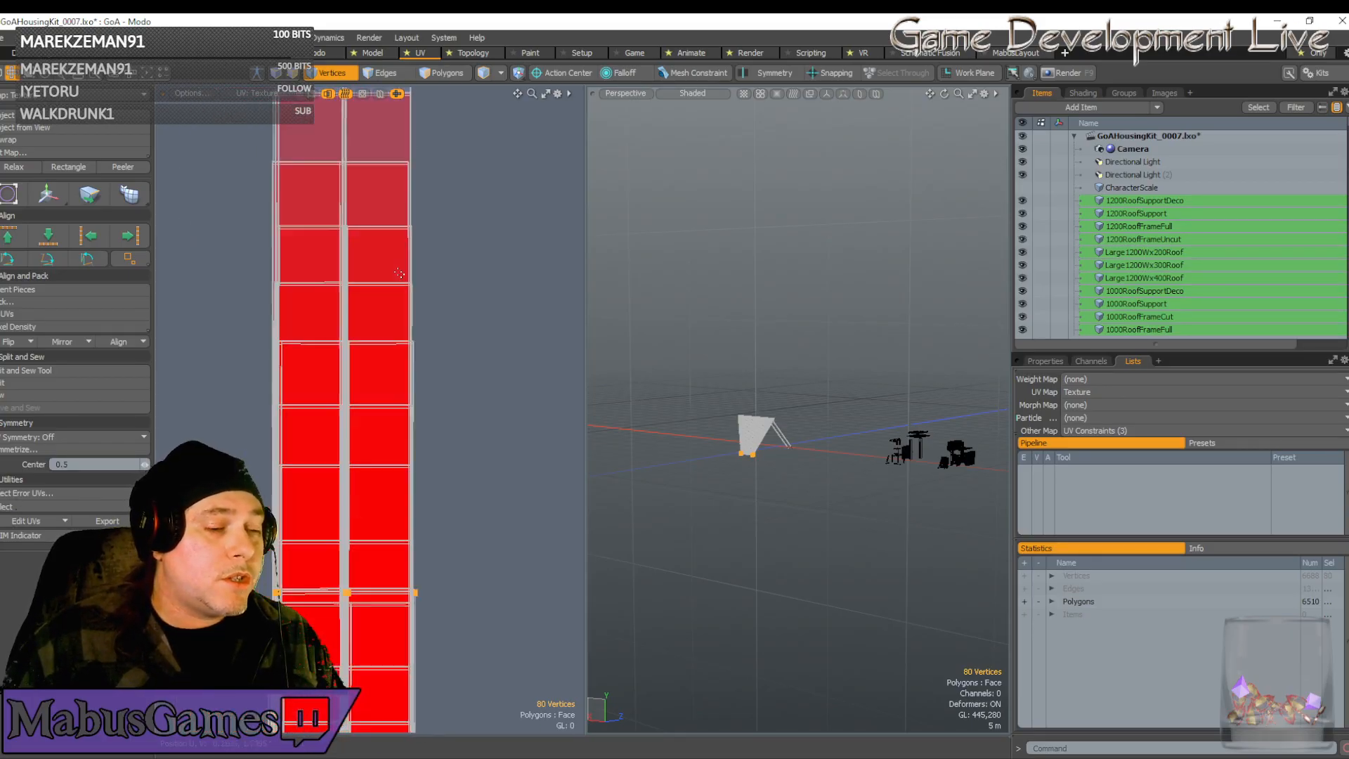
scroll(399, 274, "down", 4)
left_click_drag(400, 274, 402, 576, "alt+shift")
scroll(400, 274, "up", 7)
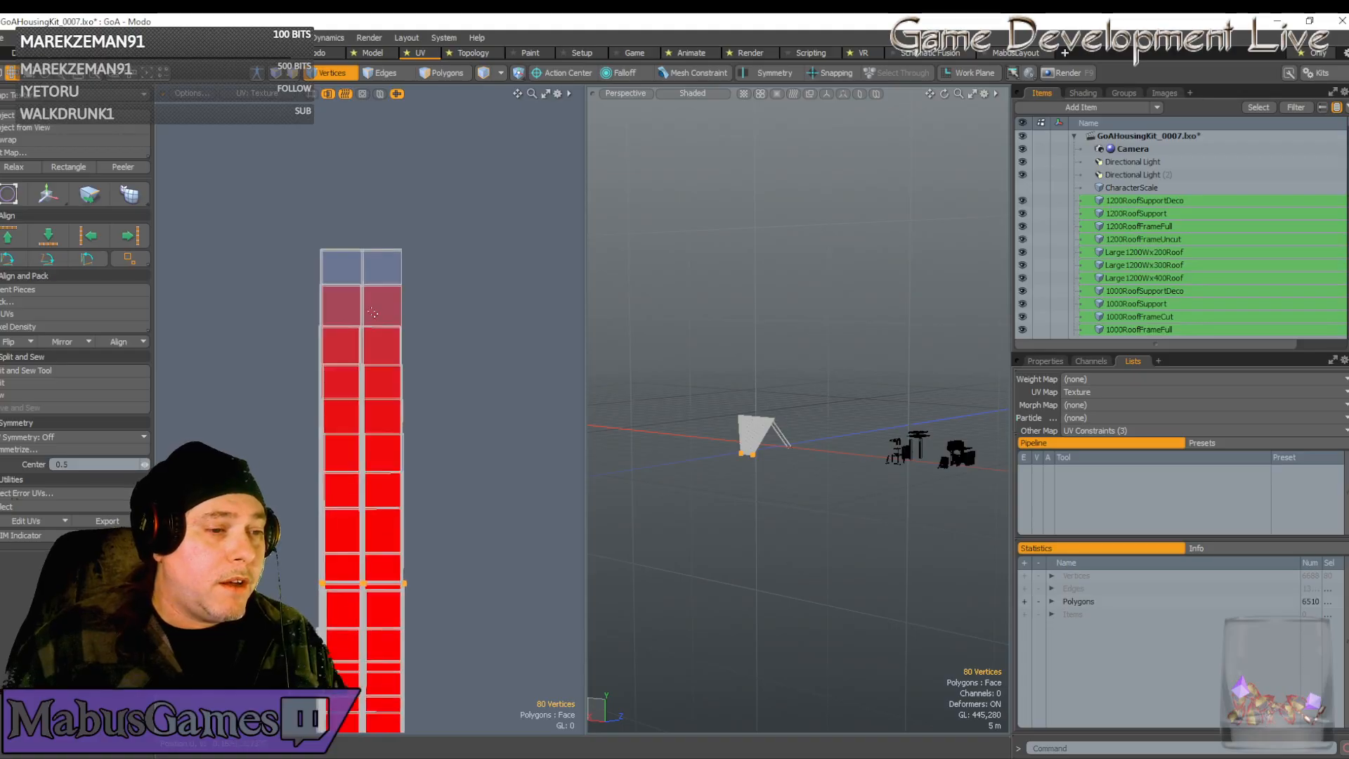
left_click_drag(415, 424, 414, 246, "alt+shift")
scroll(414, 426, "up", 4)
left_click_drag(453, 516, 453, 417, "alt+shift")
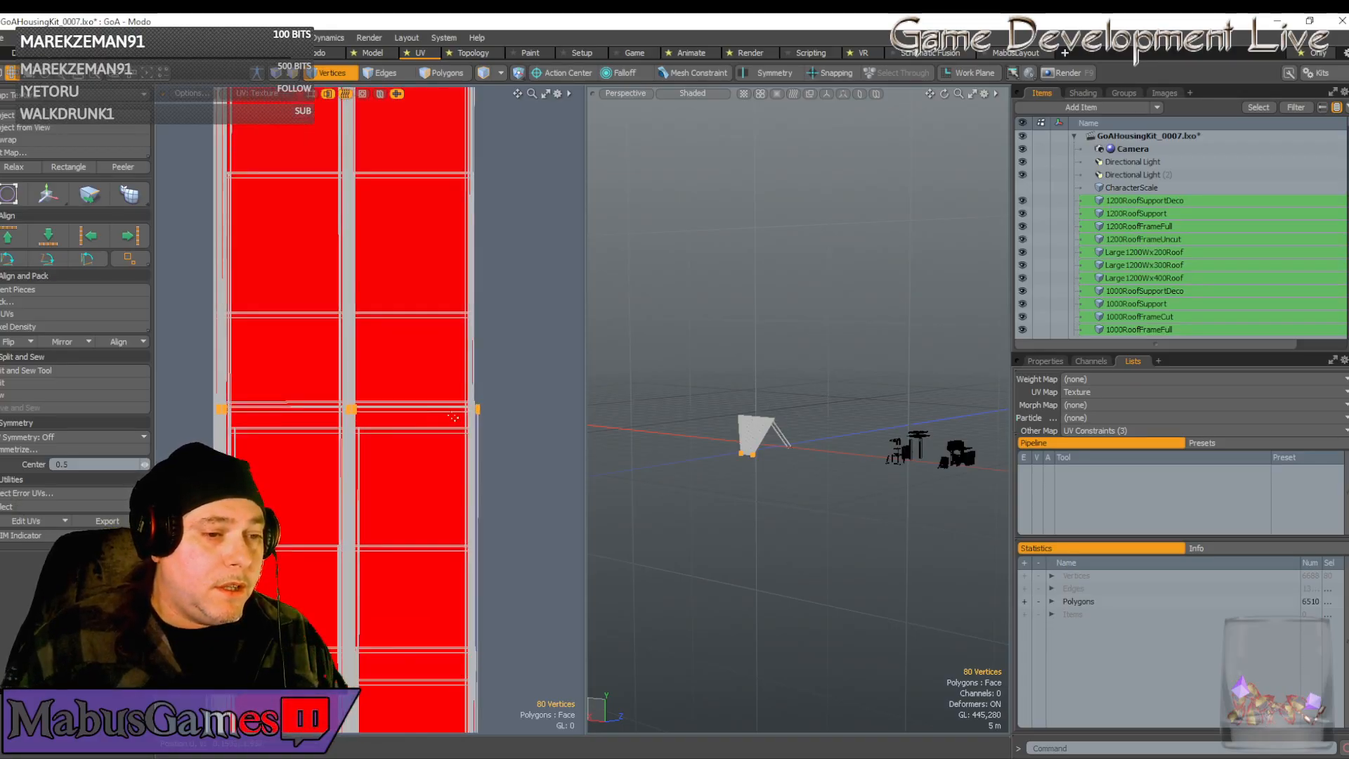
scroll(422, 446, "down", 8)
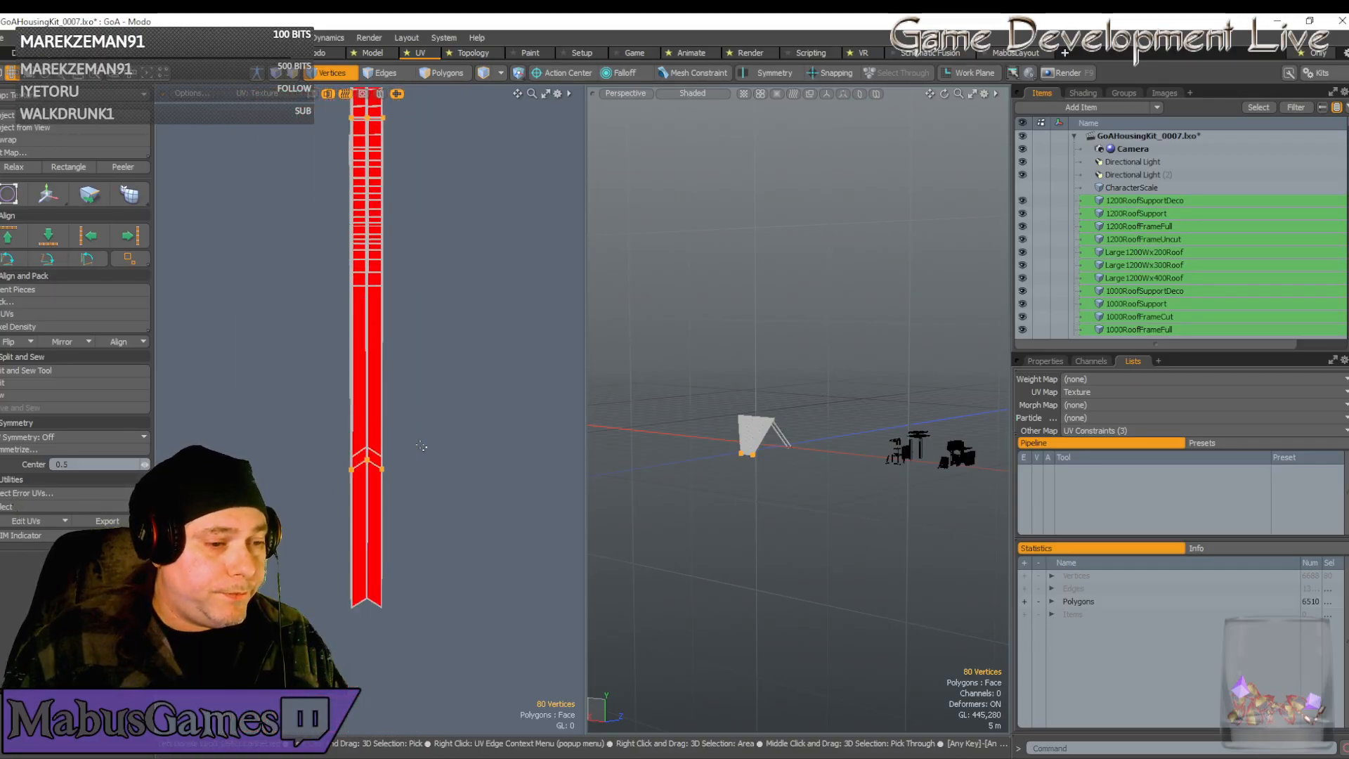
Pull the selected UV vertices down to the strip's end
key("w")
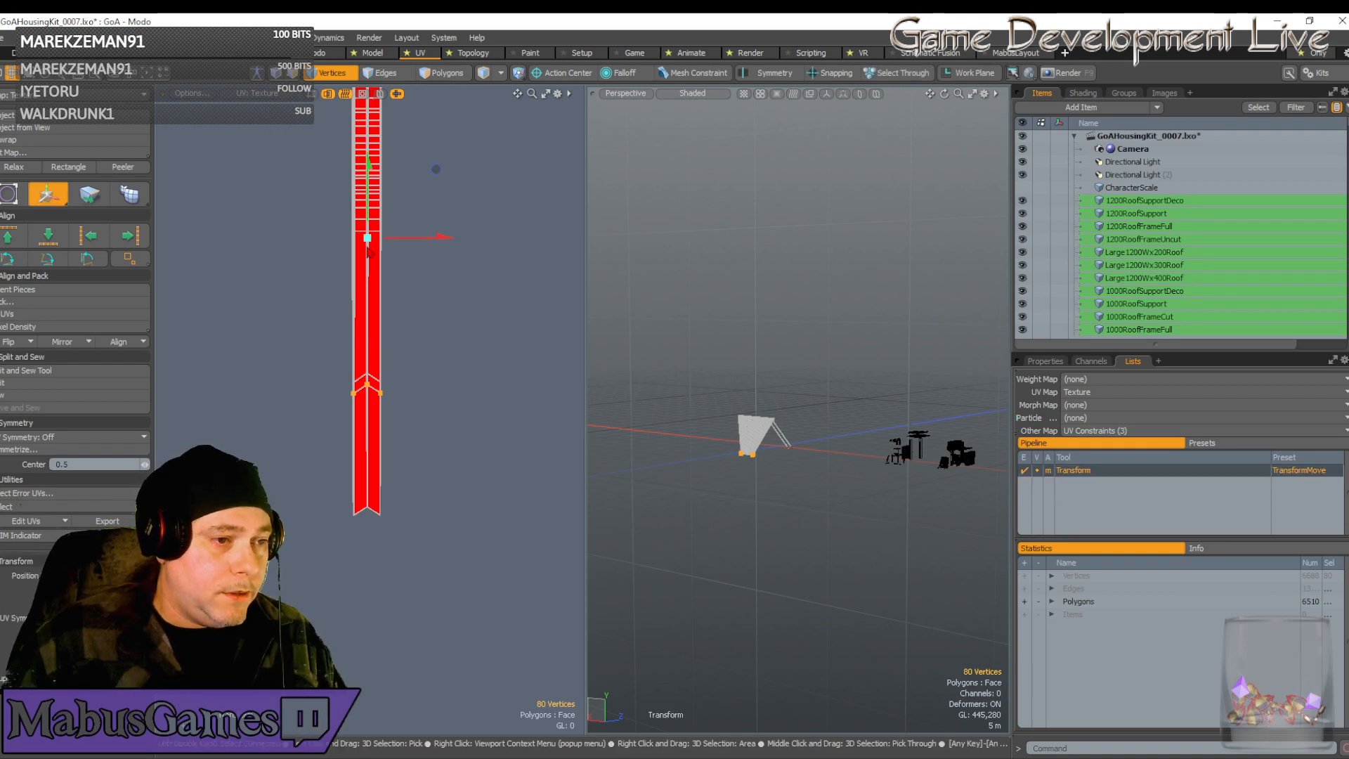
left_click_drag(366, 213, 366, 344)
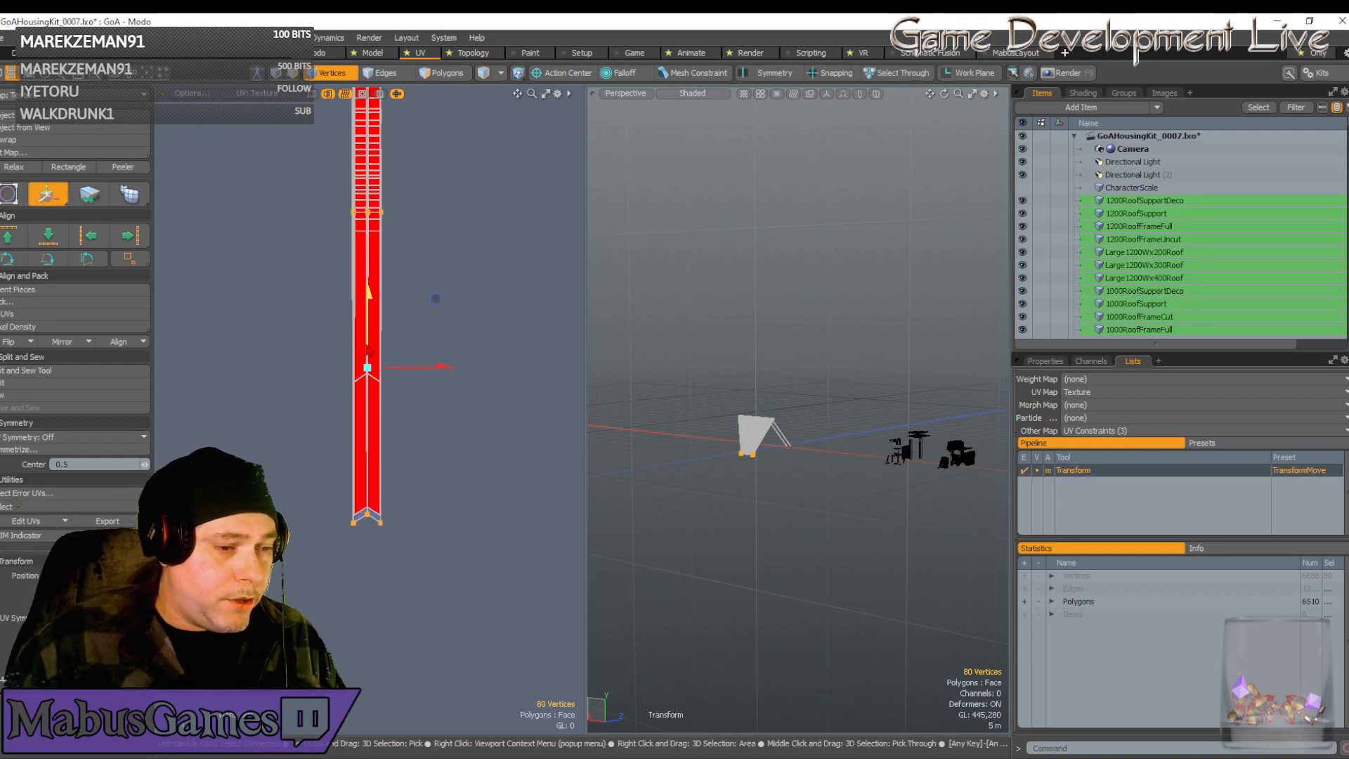
scroll(355, 494, "up", 2)
scroll(355, 494, "up", 6)
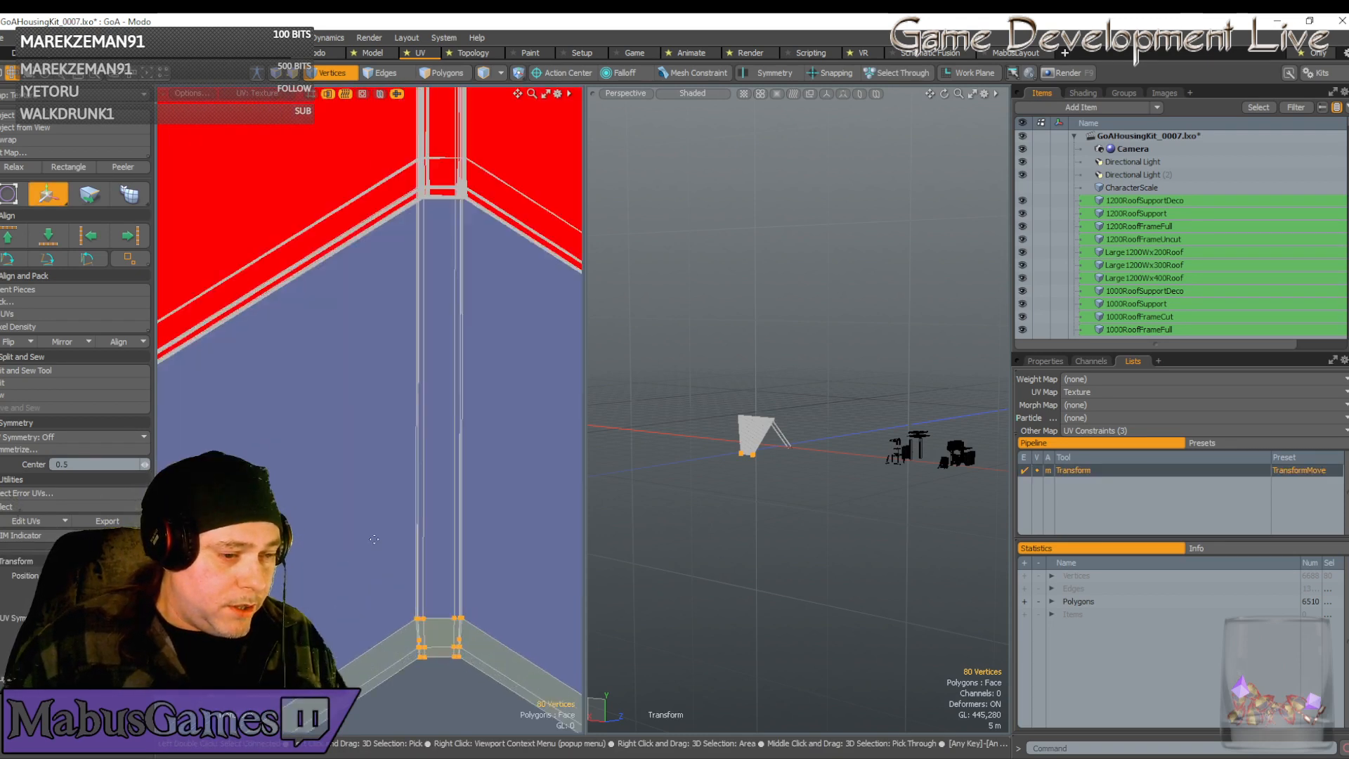
scroll(424, 553, "down", 5)
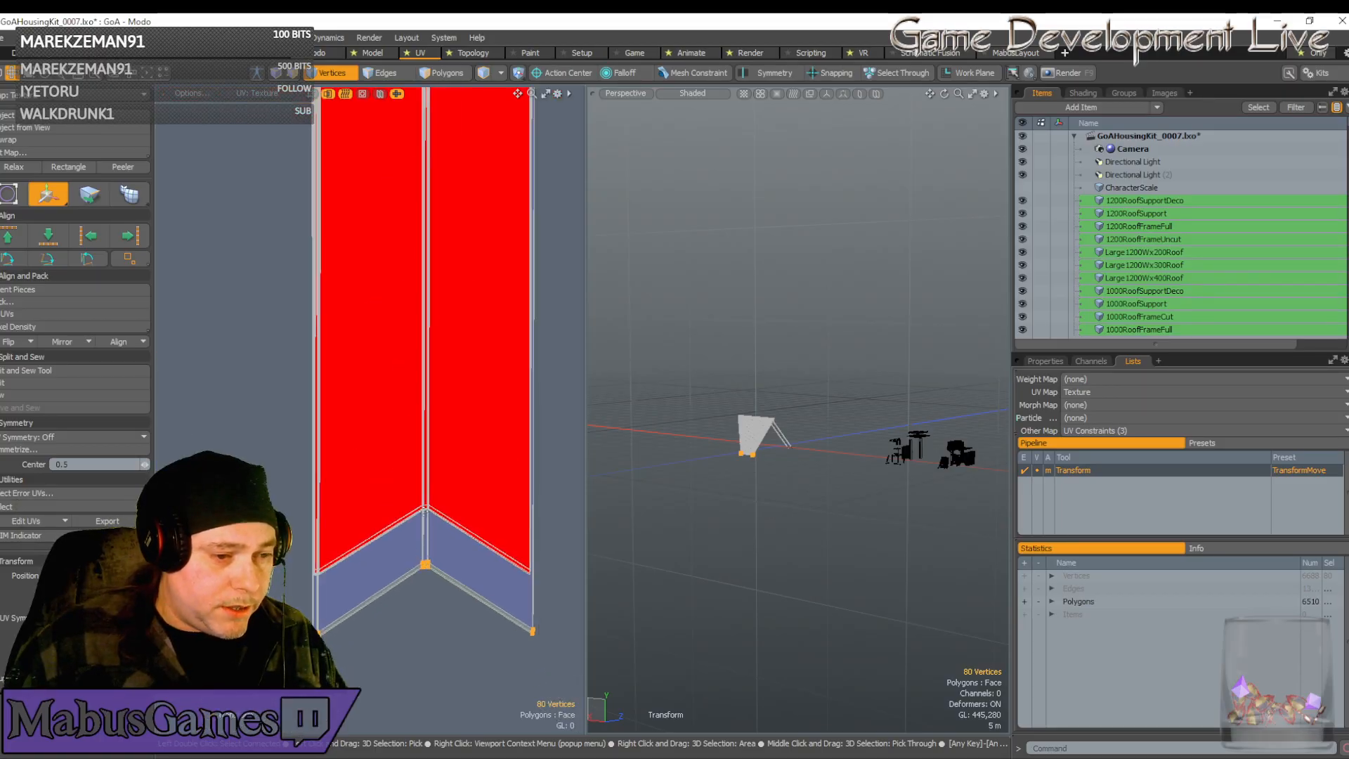
key("space")
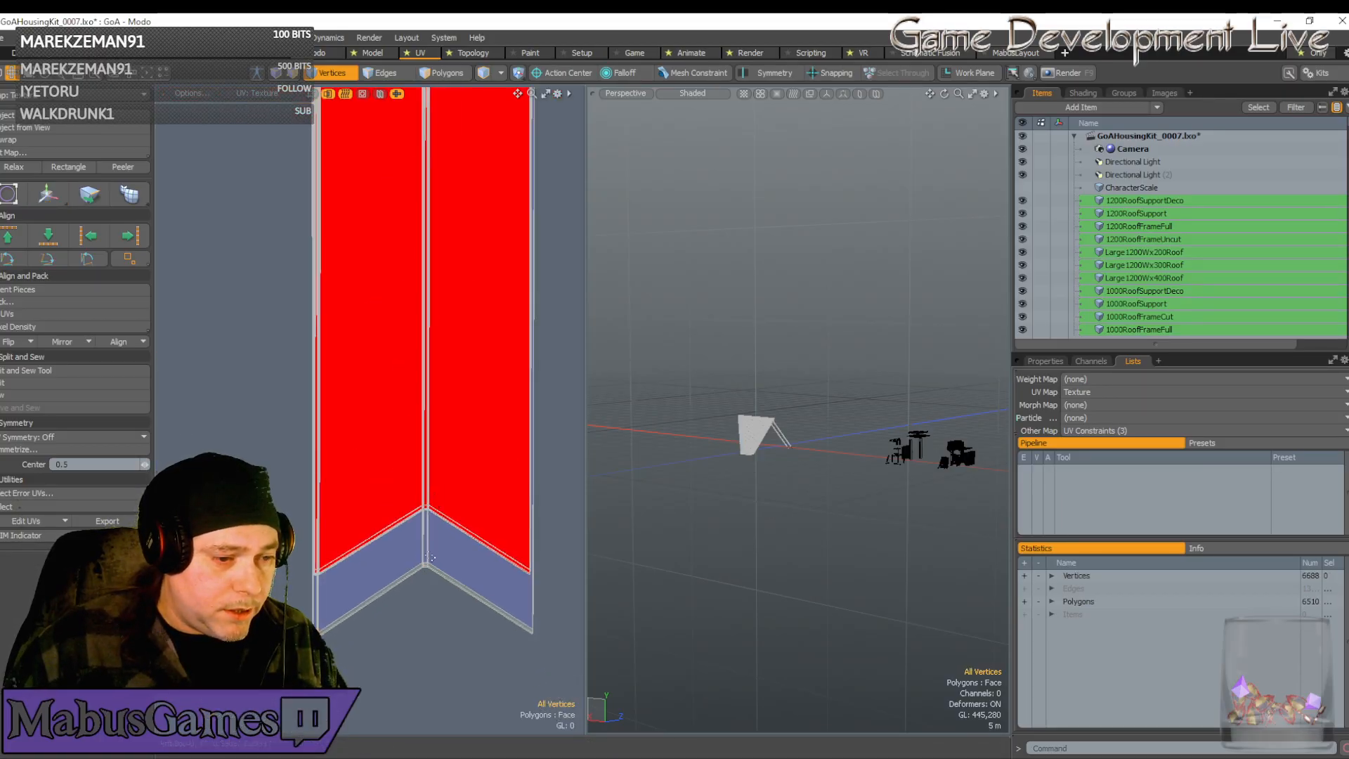
Select the bottom-centre and corner vertices and raise them up to the red strips
left_click(425, 565)
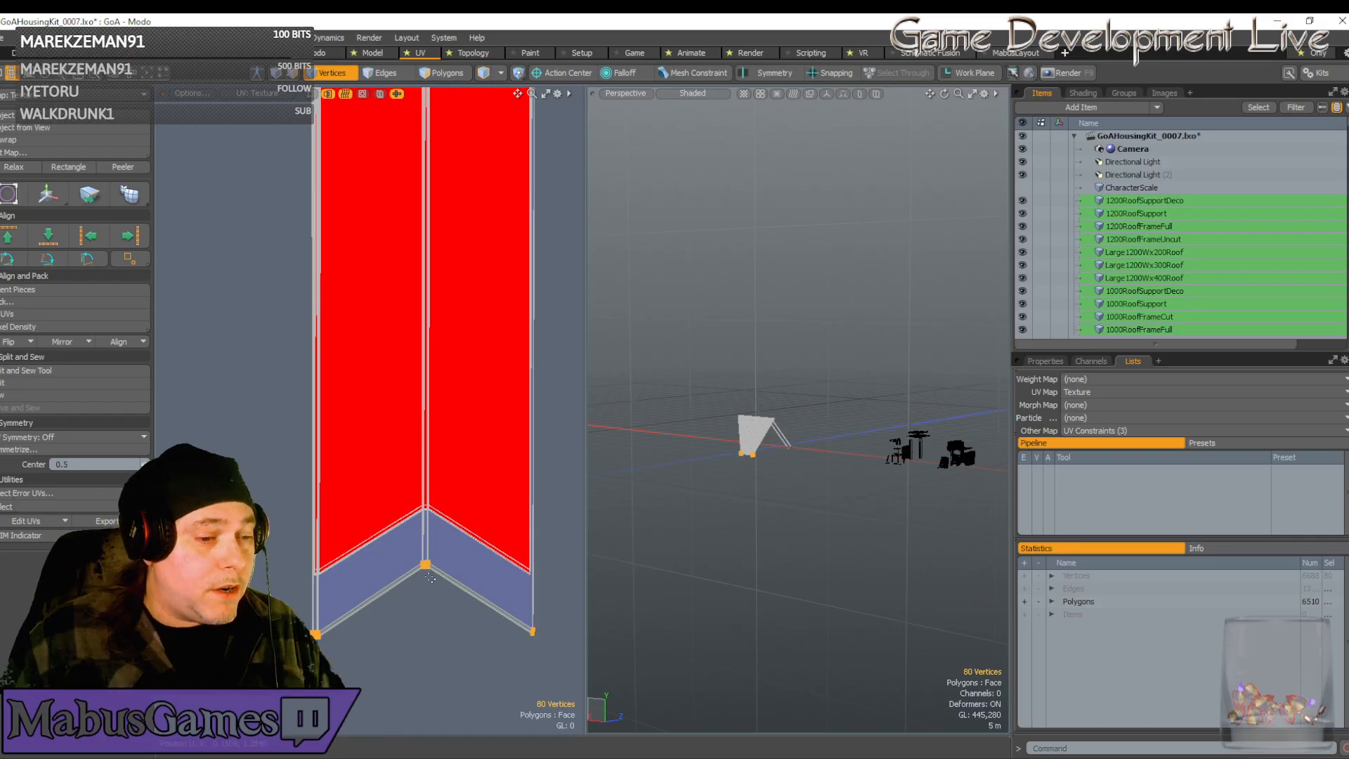
key("w")
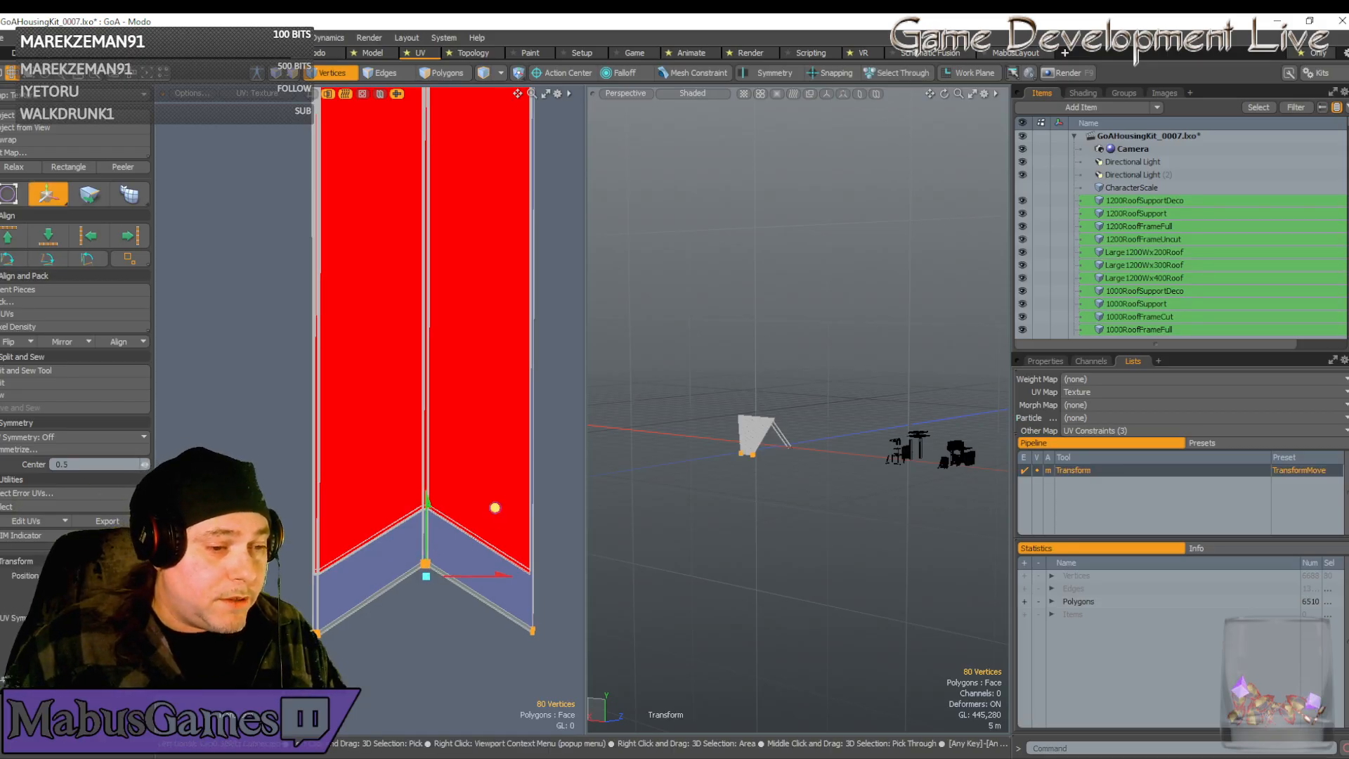
left_click_drag(496, 508, 496, 451)
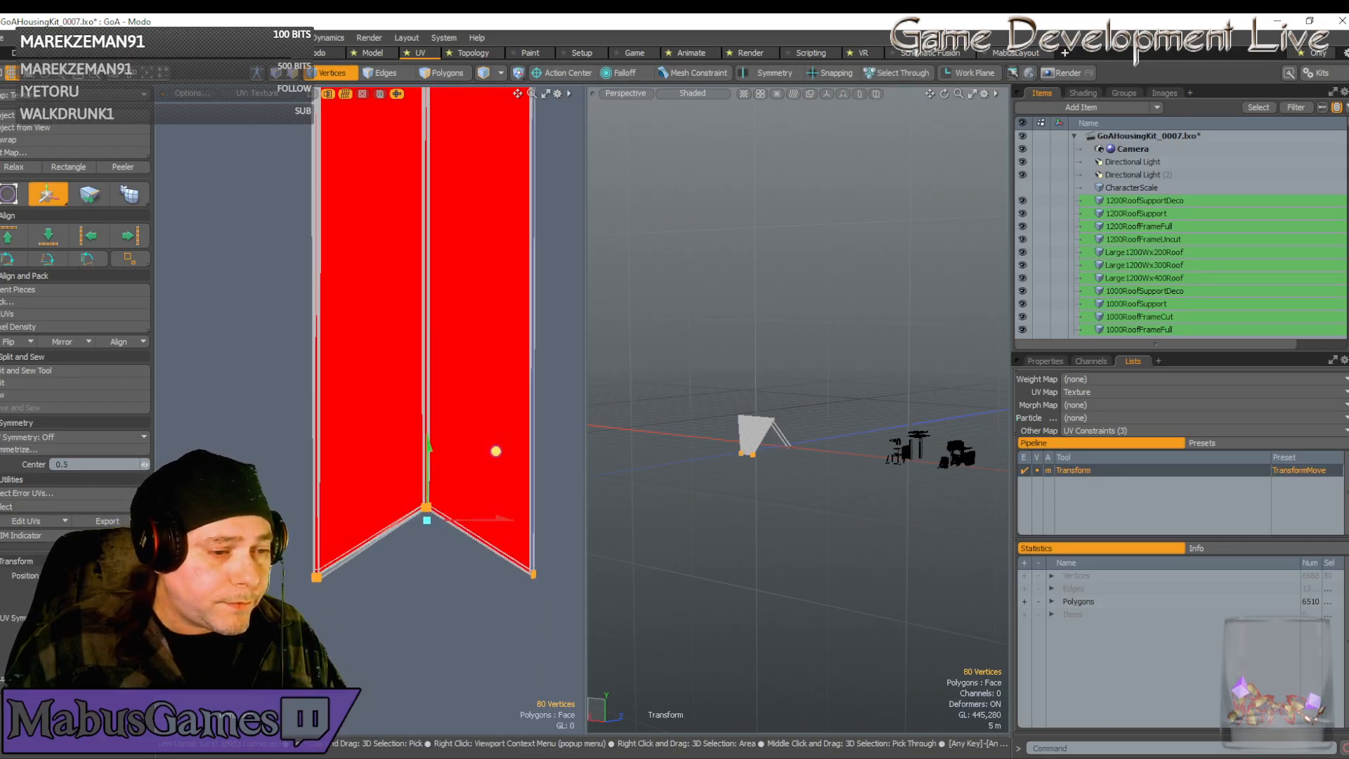
scroll(435, 505, "up", 6)
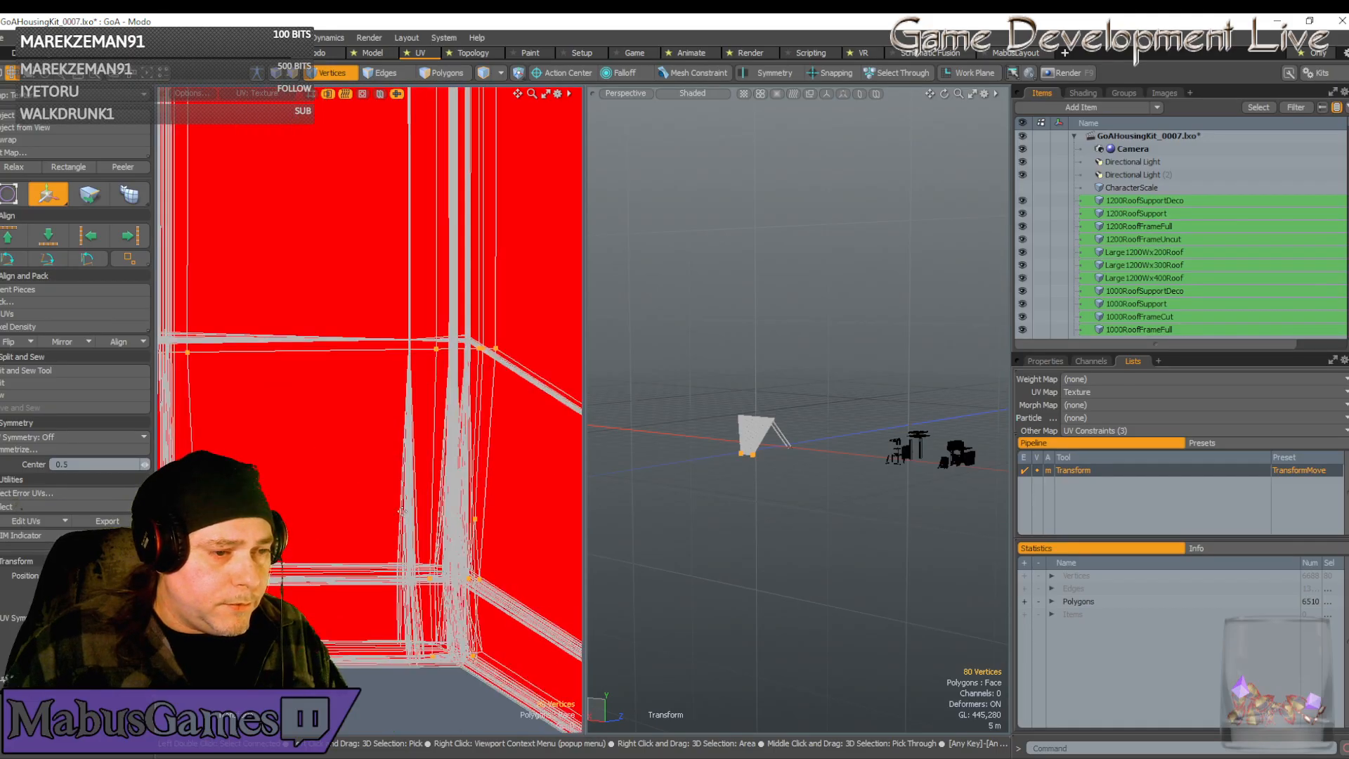
Nudge the chevron junction vertices up and left in small moves until they line up
left_click(441, 335)
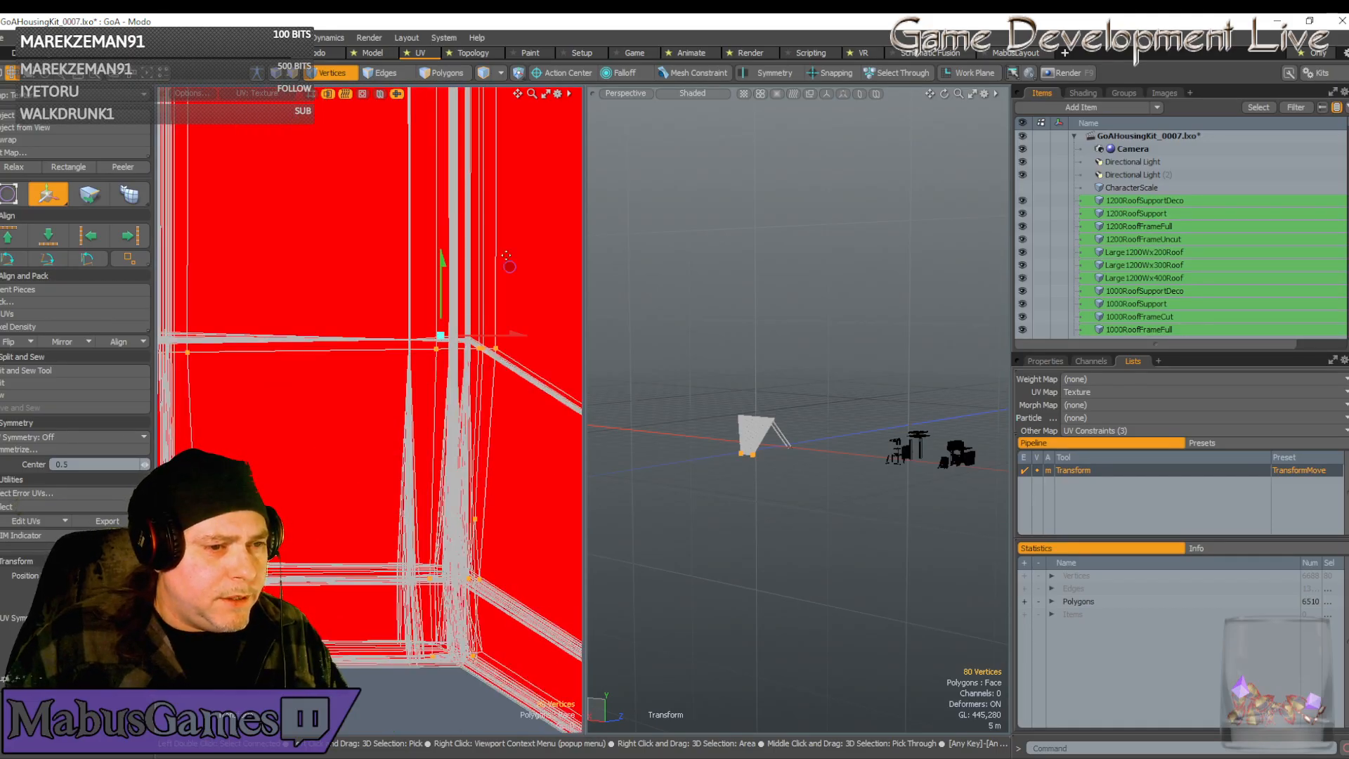
left_click_drag(509, 265, 480, 257)
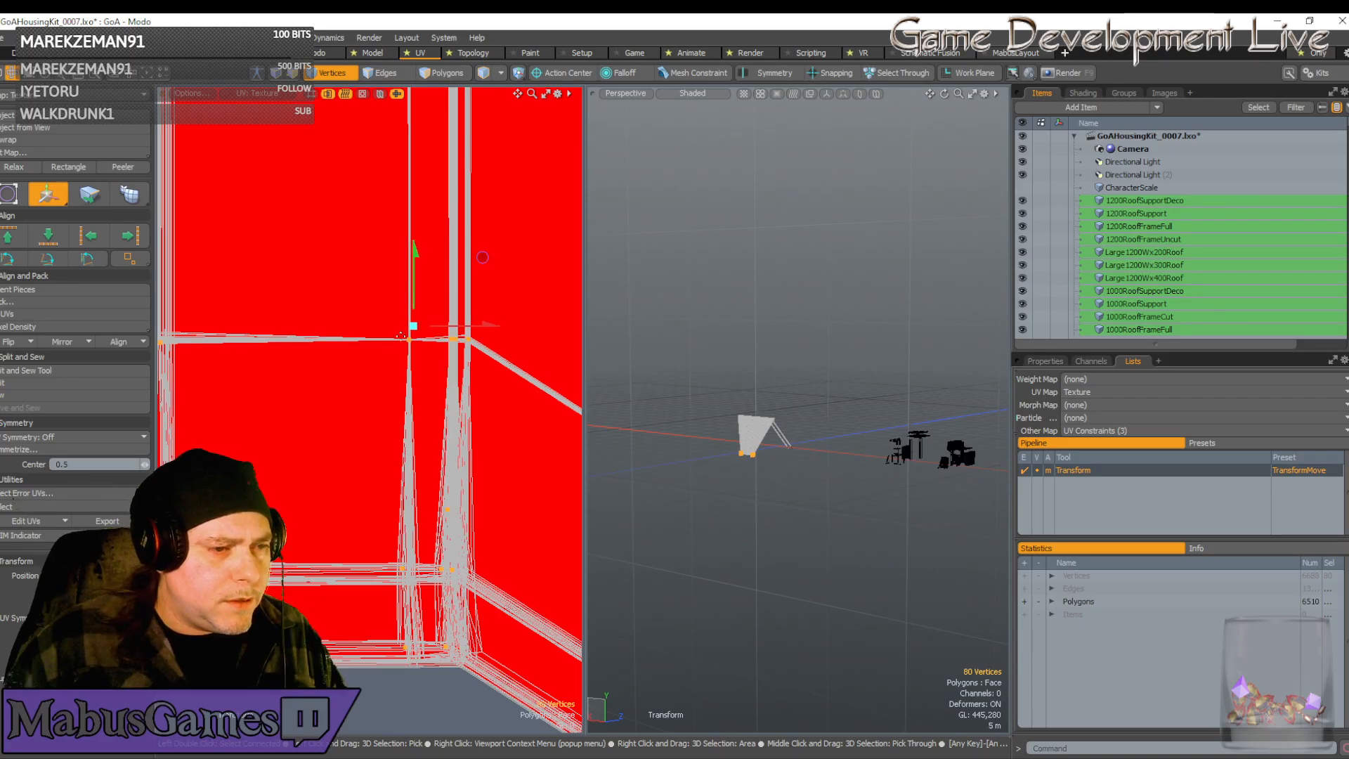
scroll(408, 341, "up", 9)
scroll(459, 314, "down", 4)
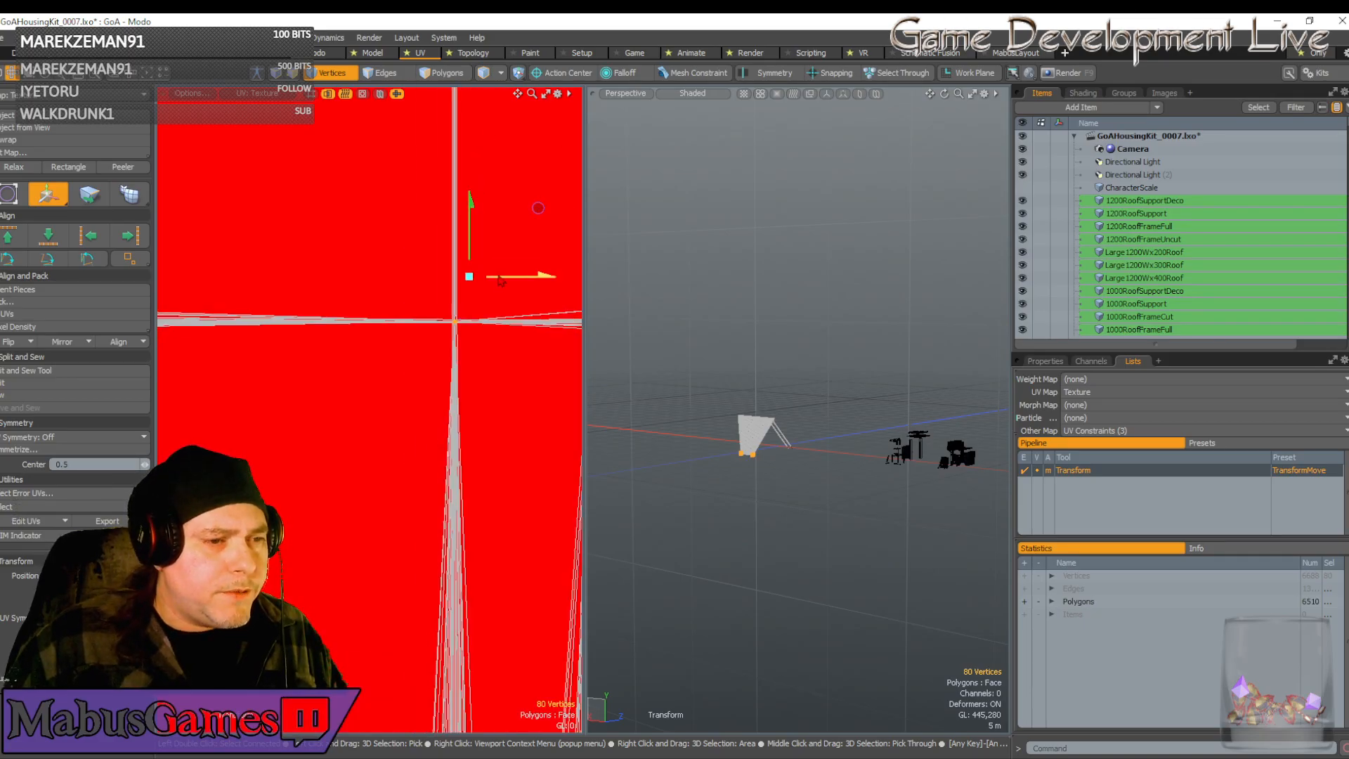
scroll(469, 321, "up", 3)
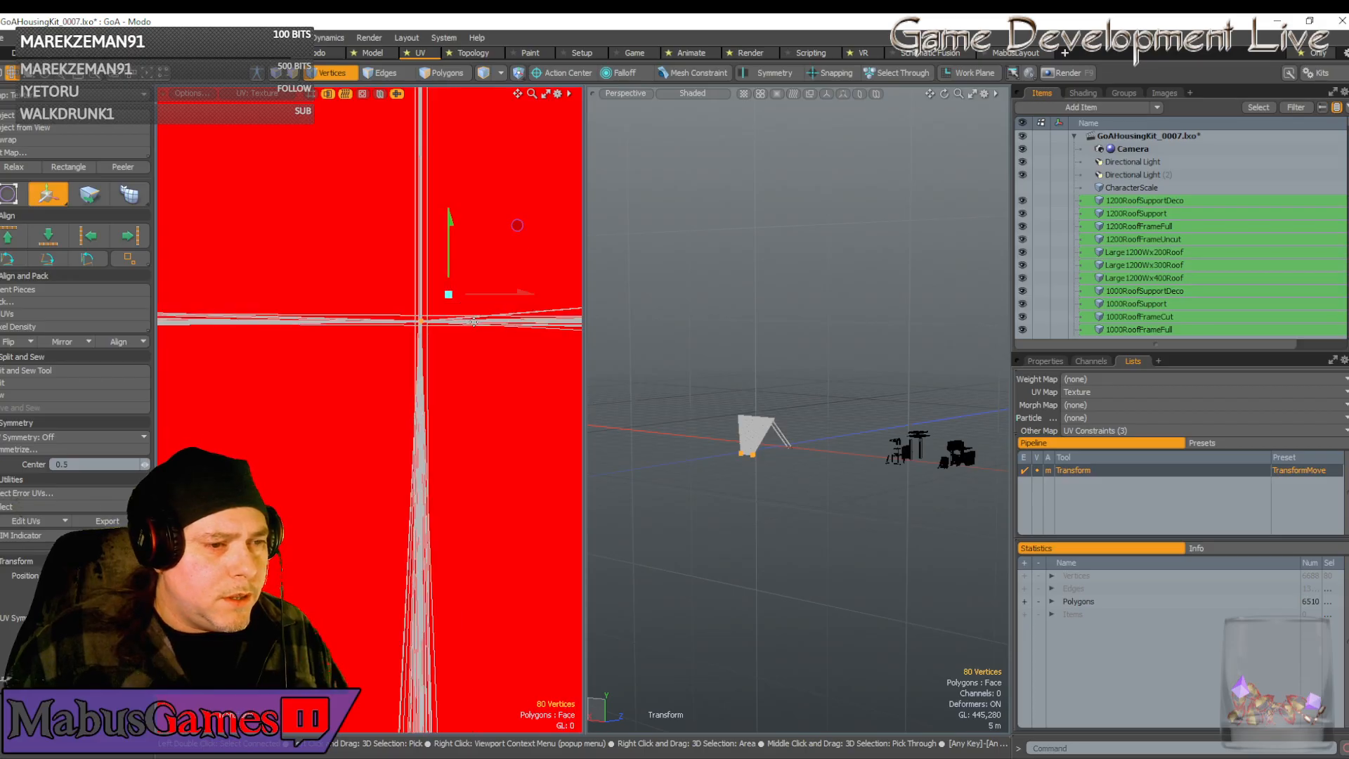
left_click_drag(488, 296, 489, 296)
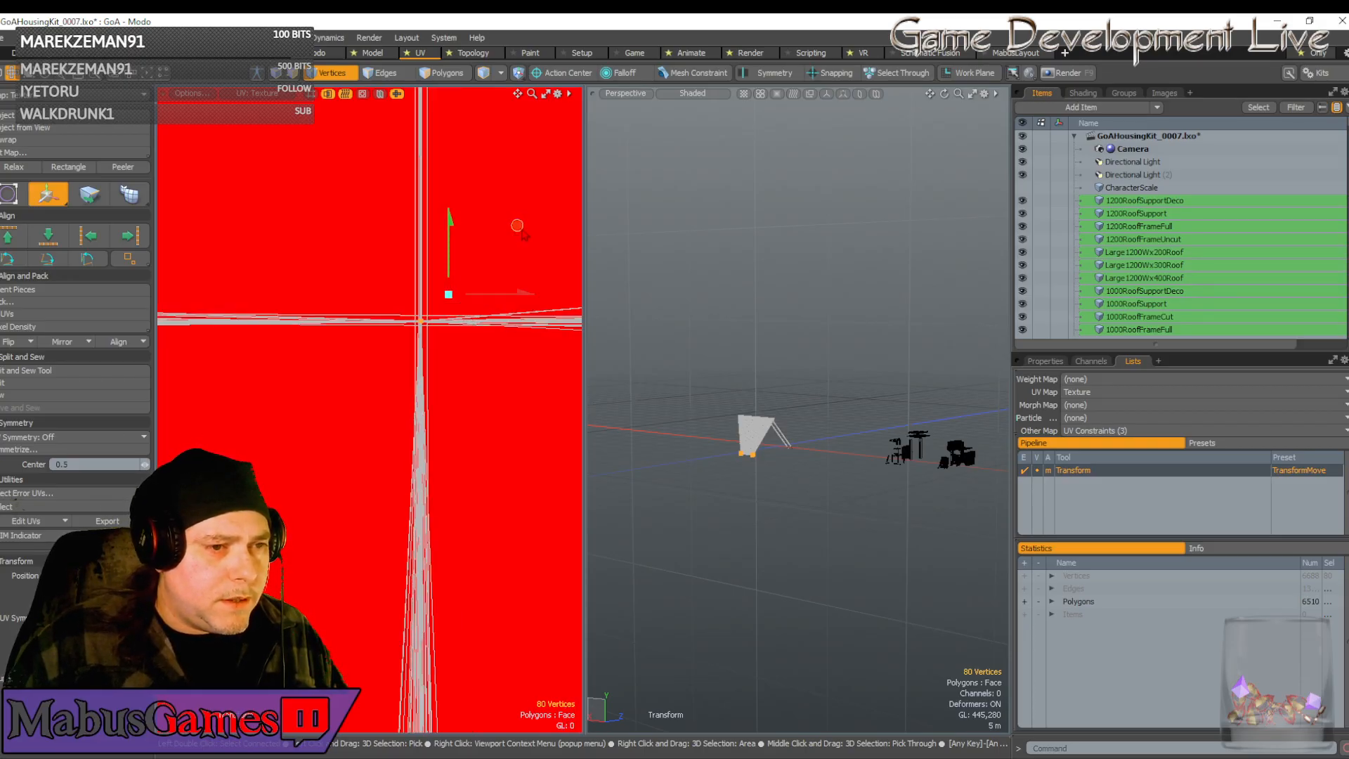
left_click_drag(517, 225, 534, 262)
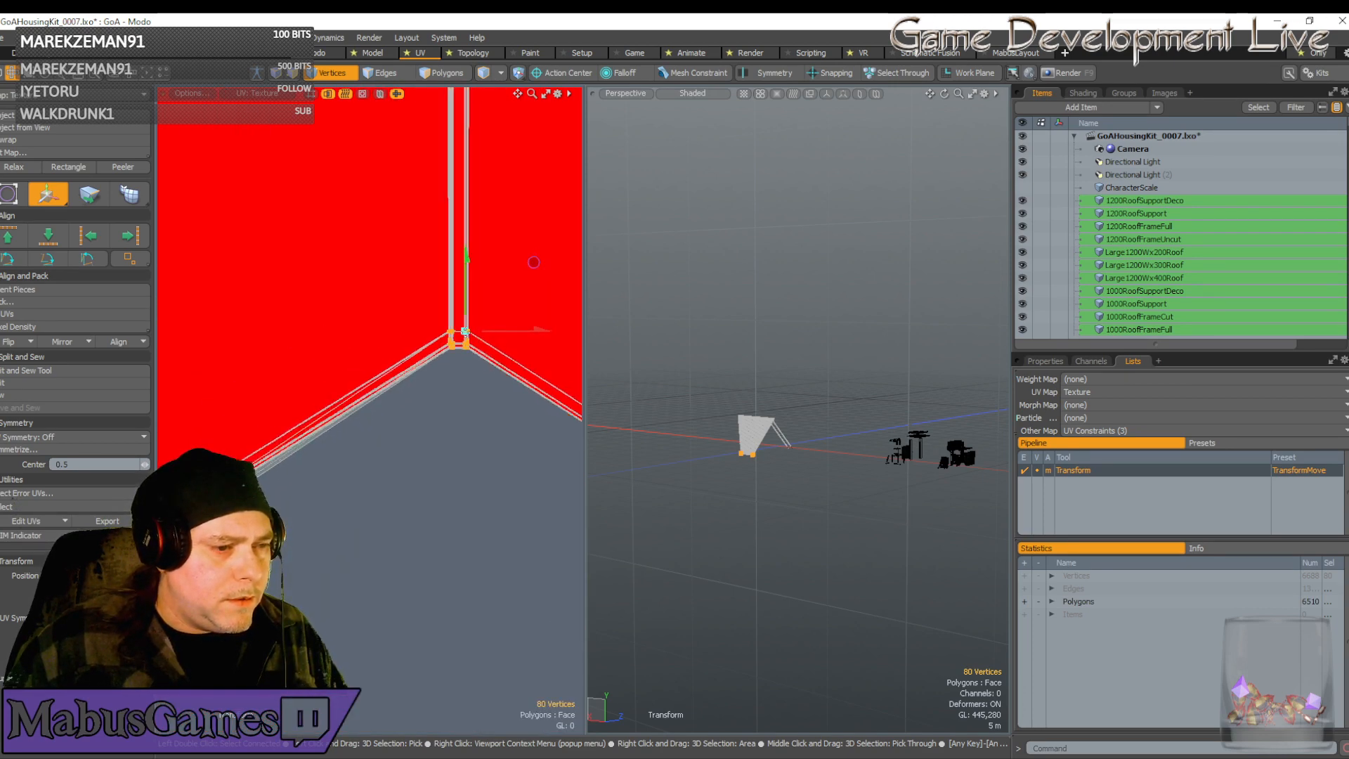
scroll(465, 331, "down", 5)
scroll(403, 367, "up", 5)
scroll(364, 404, "up", 5)
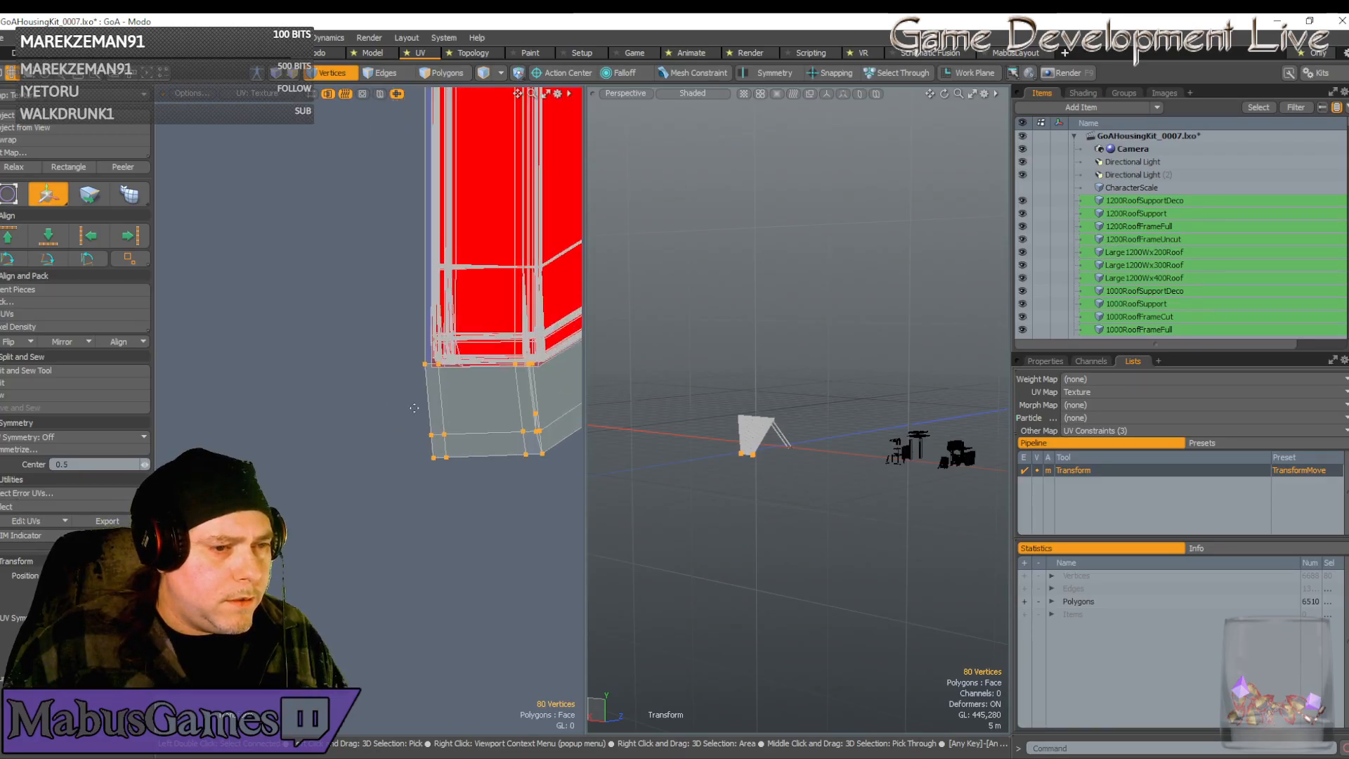
left_click_drag(414, 407, 378, 402)
scroll(440, 395, "down", 5)
key("space")
Box-select to reduce the vertex selection on the strip
scroll(380, 402, "up", 1)
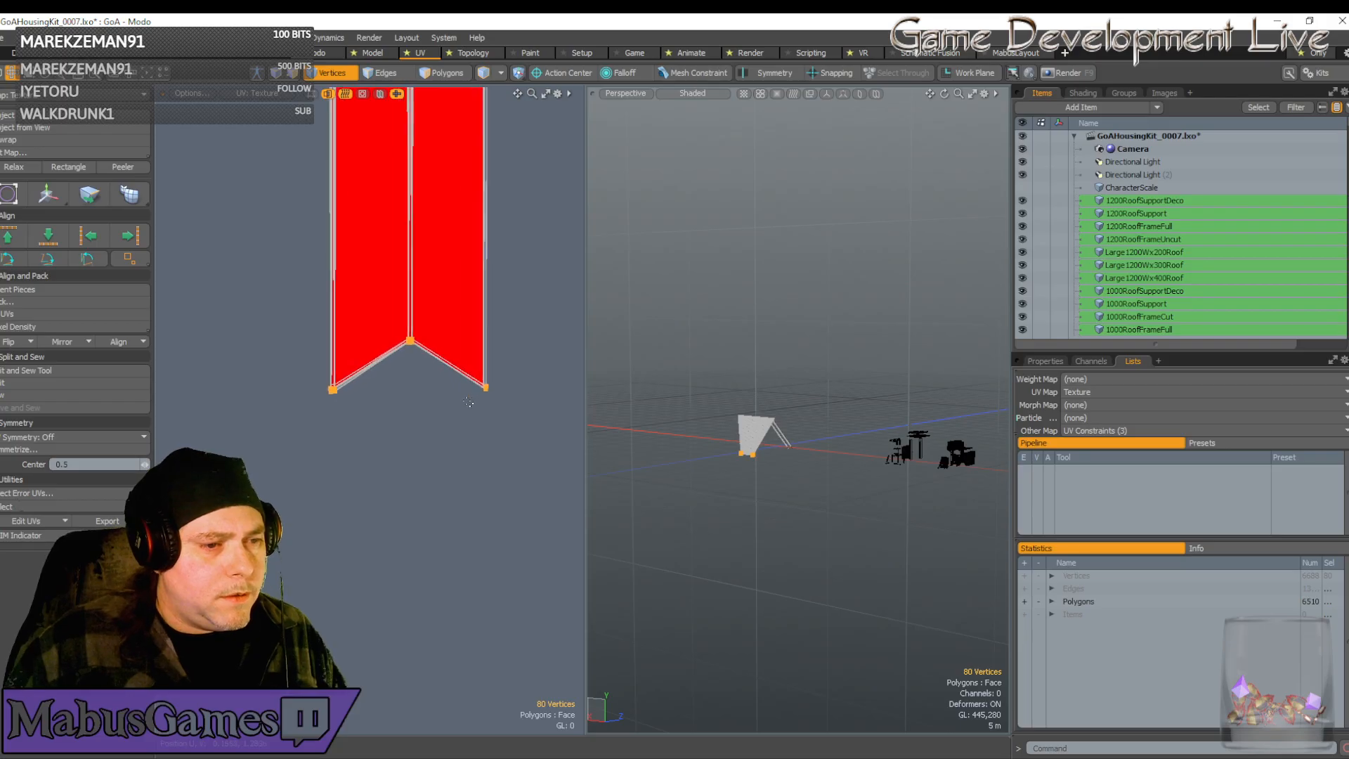
right_click_drag(536, 422, 377, 265)
scroll(377, 265, "down", 6)
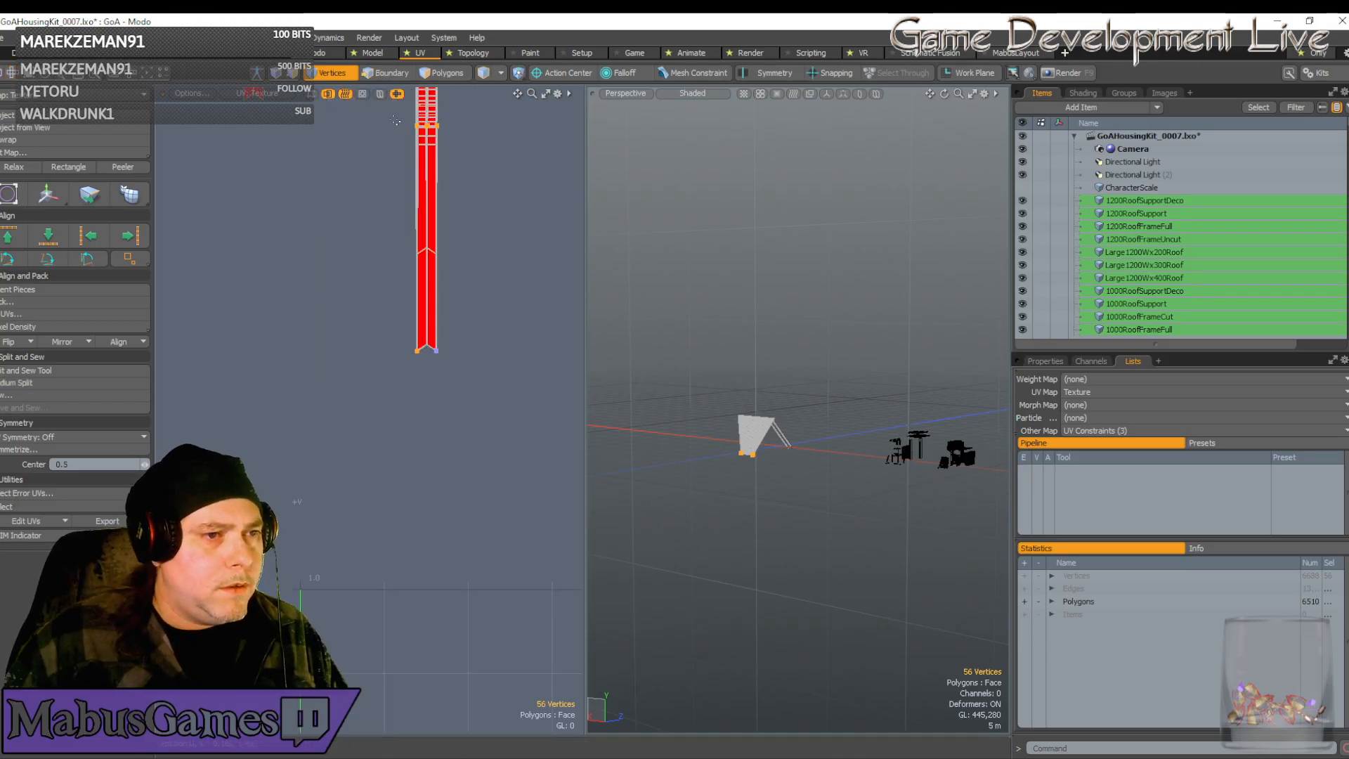
Keep only the 16 vertices at the strip's top and move them down
right_click_drag(397, 120, 487, 167, "ctrl")
scroll(419, 330, "up", 5)
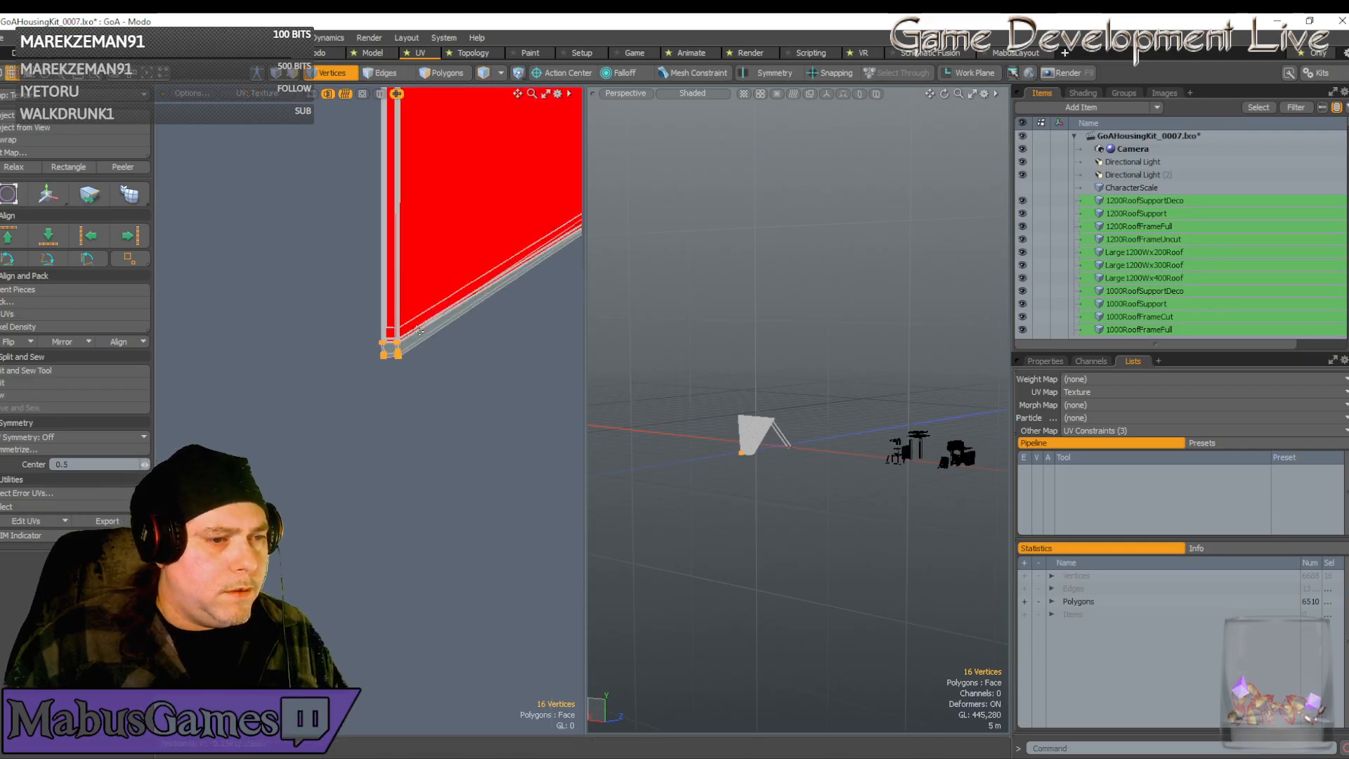
scroll(419, 330, "up", 4)
key("w")
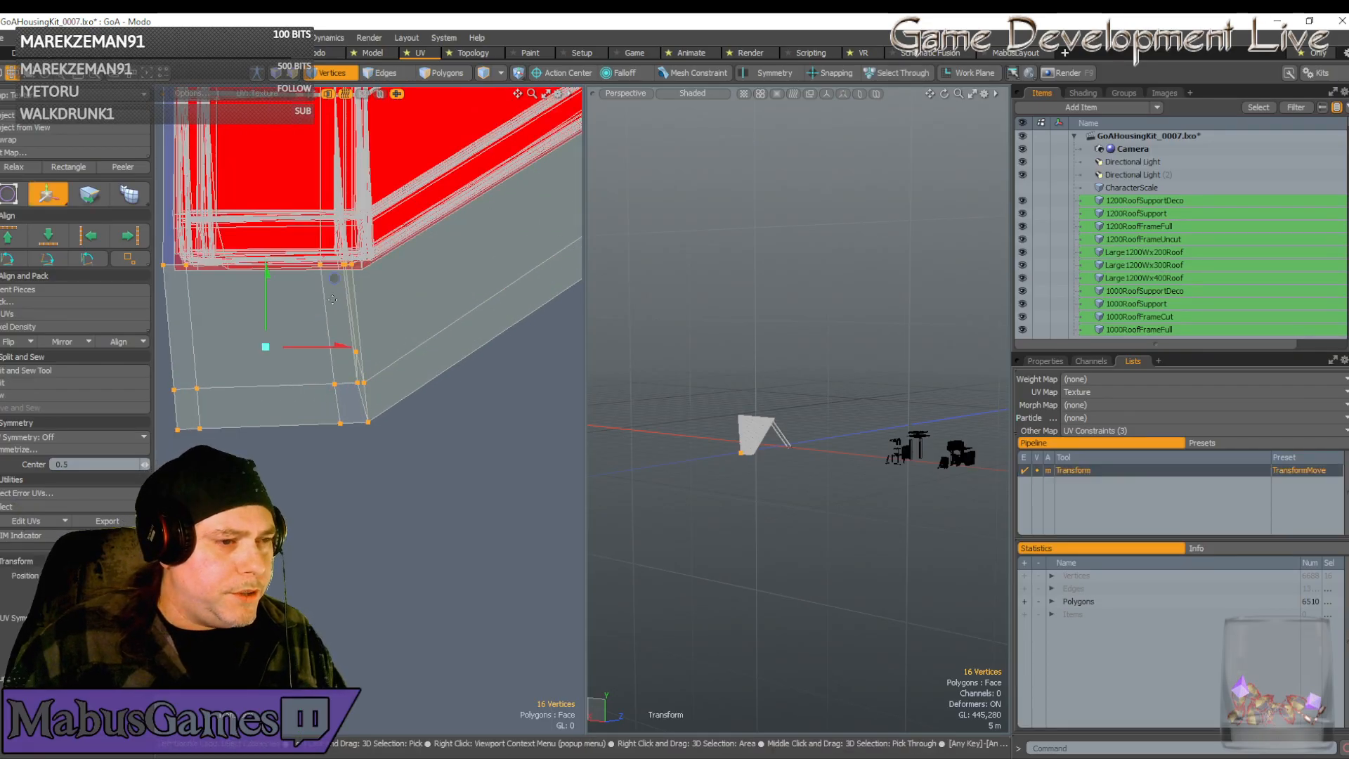
left_click_drag(332, 300, 338, 345)
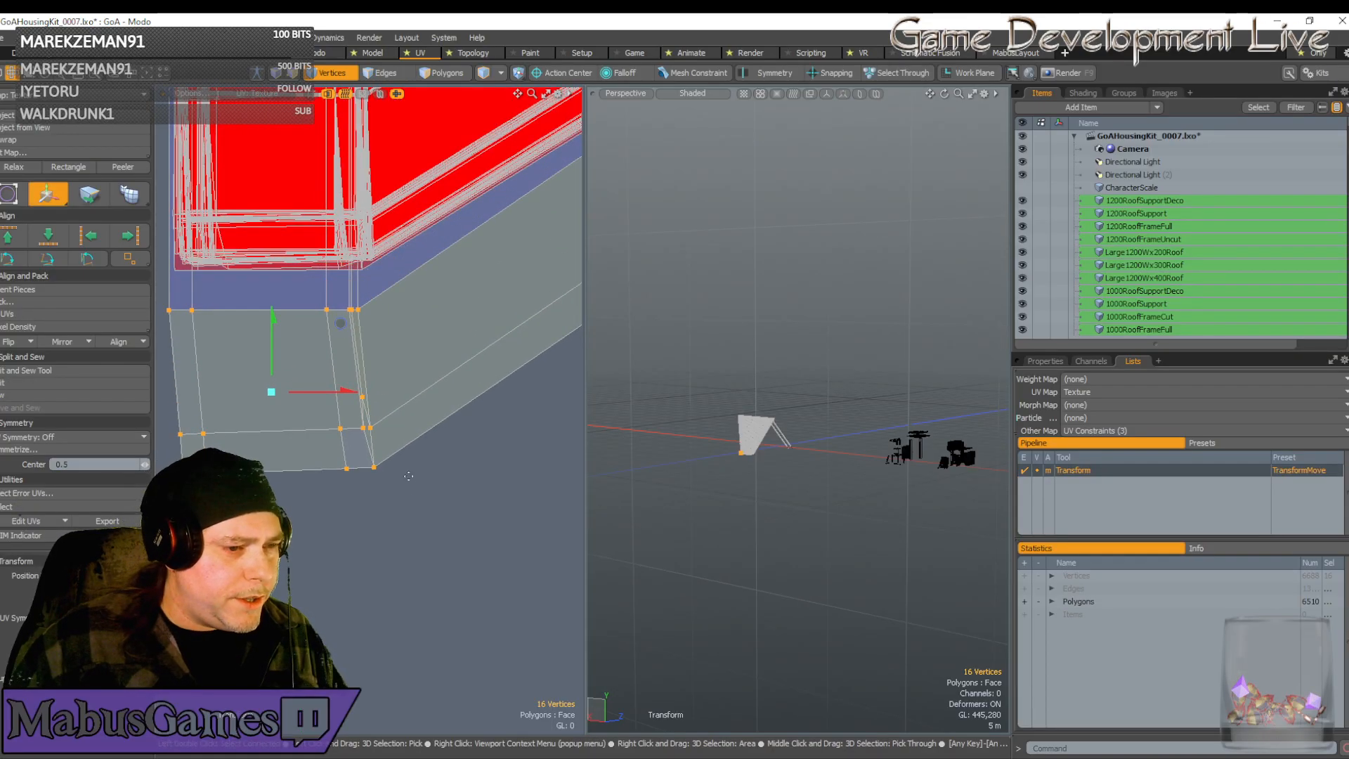
key("space")
Select the lower corner vertices and shift them slightly left
right_click_drag(416, 524, 162, 351)
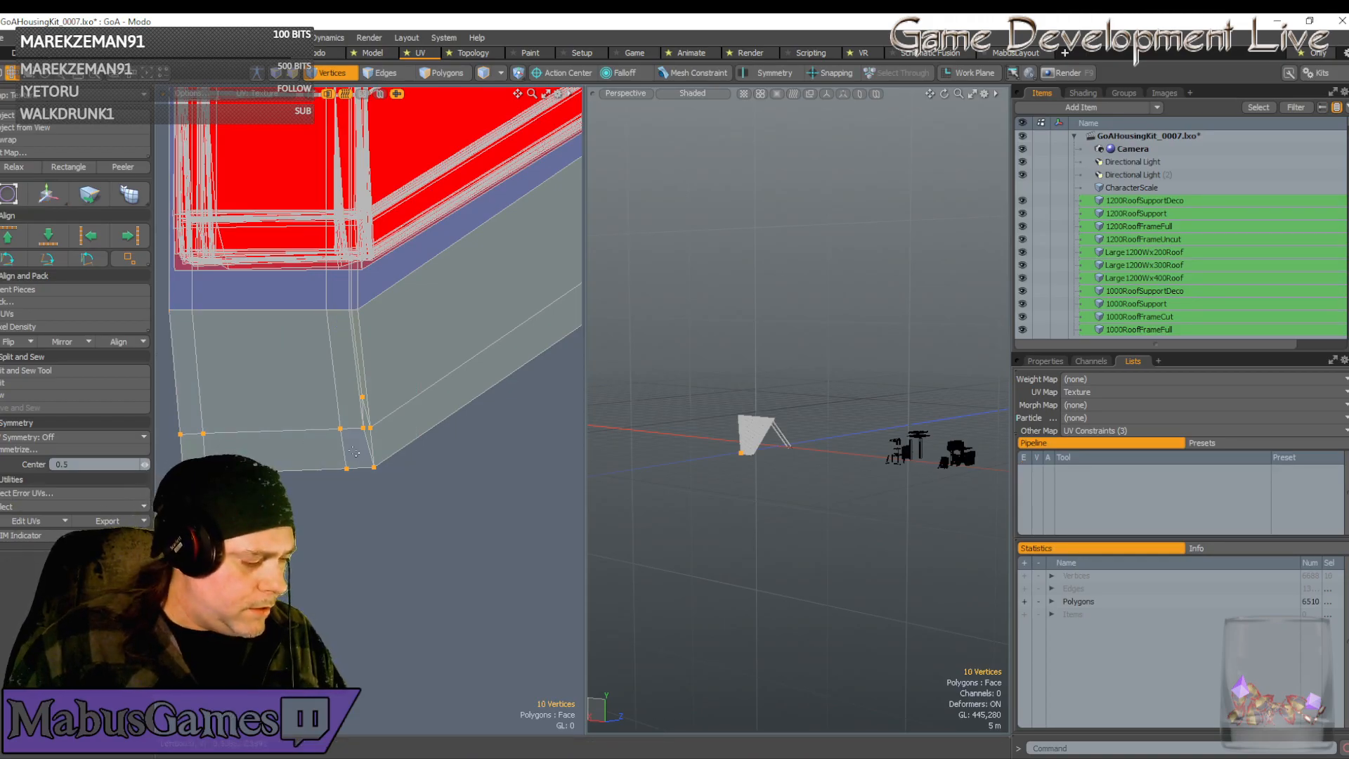
key("w")
left_click_drag(347, 434, 337, 435)
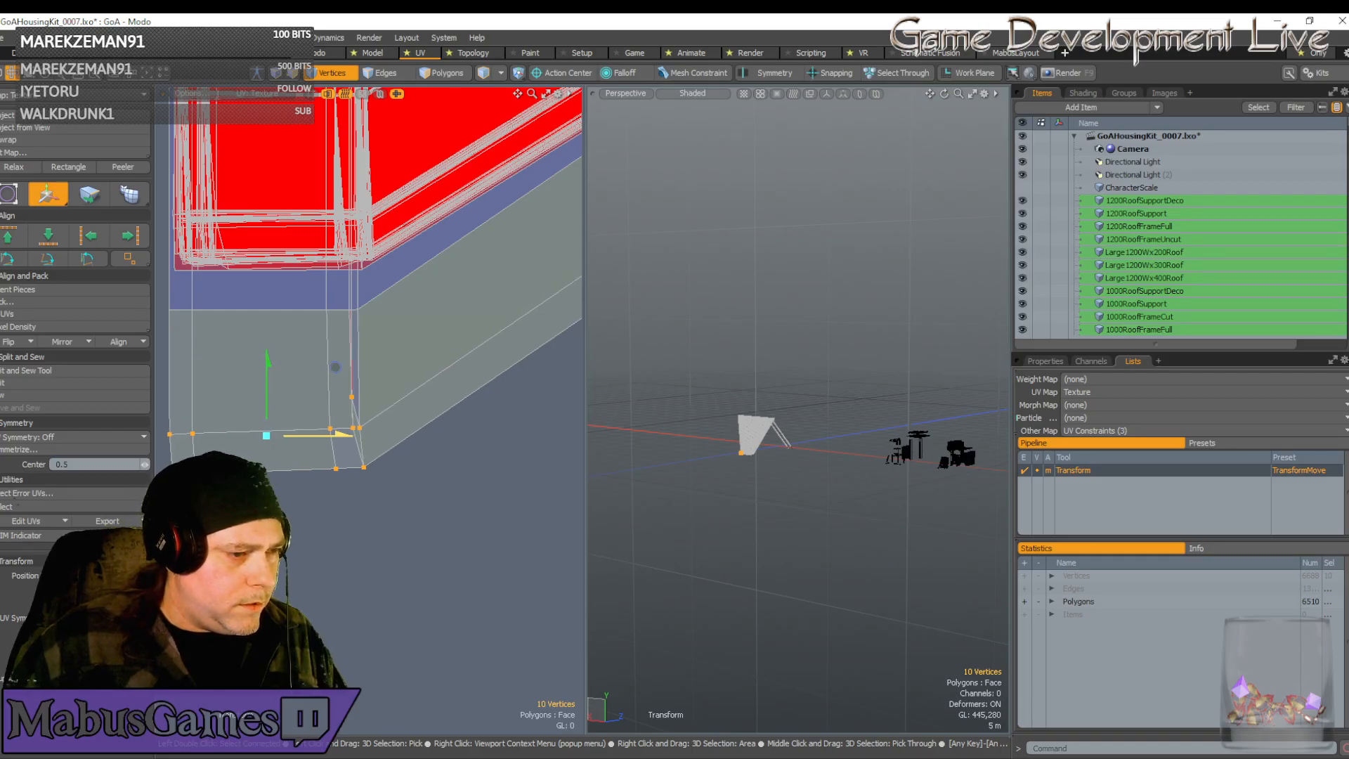
key("q")
Select the four vertices along the box's bottom corner and raise them slightly into line
right_click_drag(335, 382, 368, 409)
key("w")
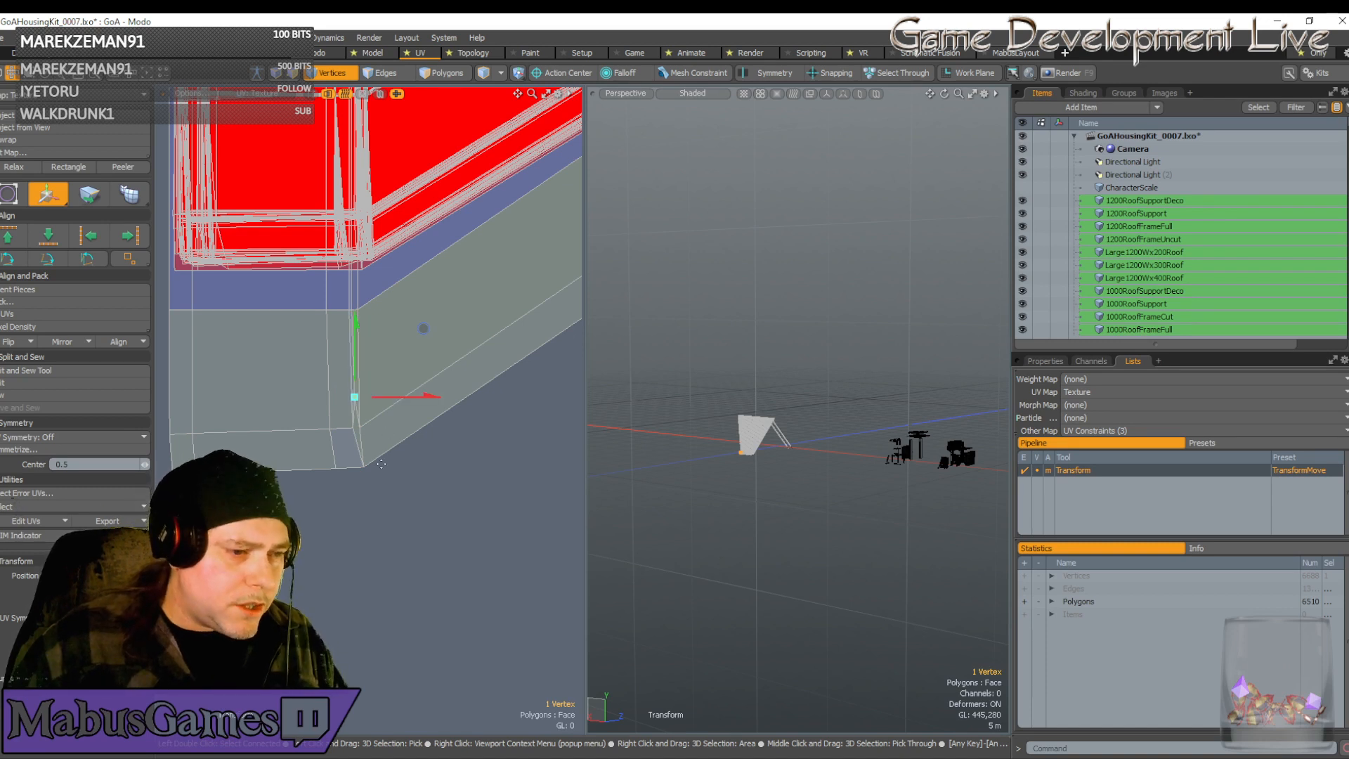
key("q")
right_click_drag(389, 518, 338, 450)
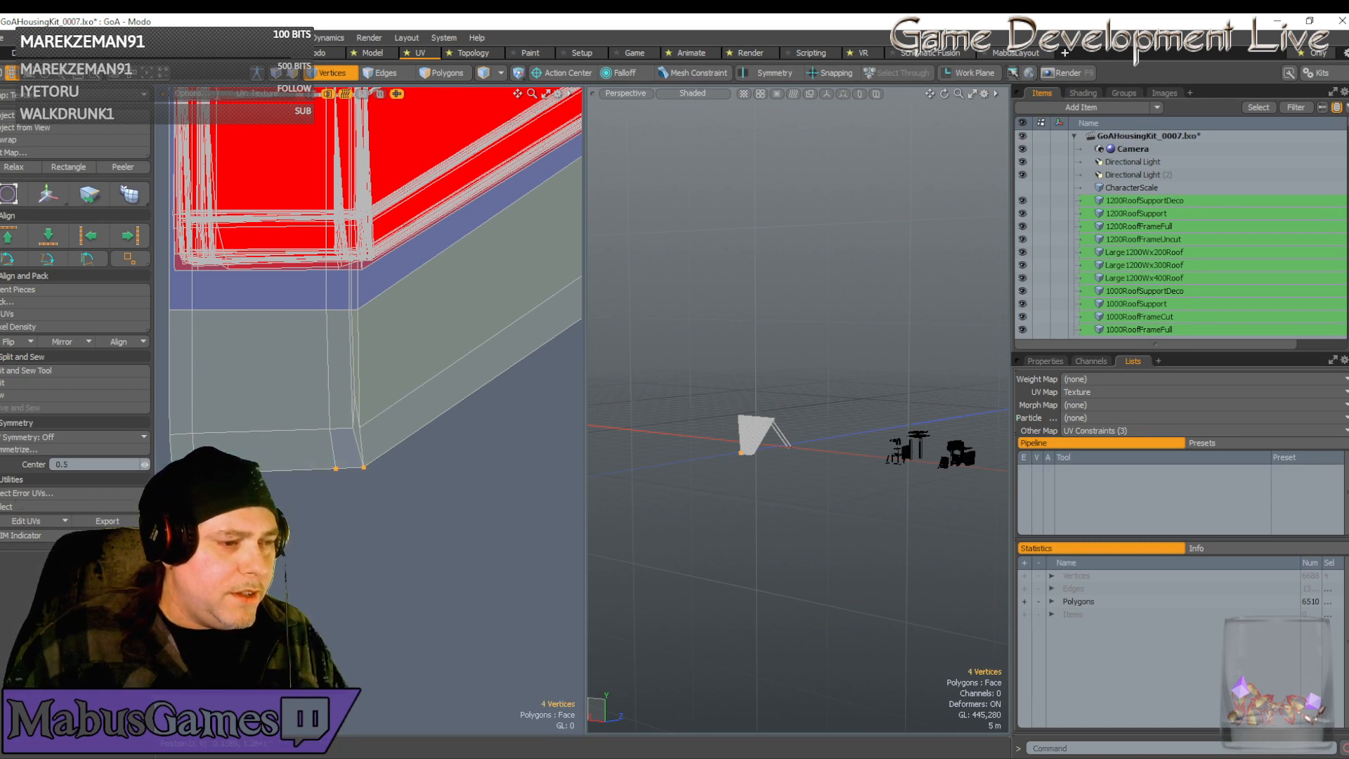
key("w")
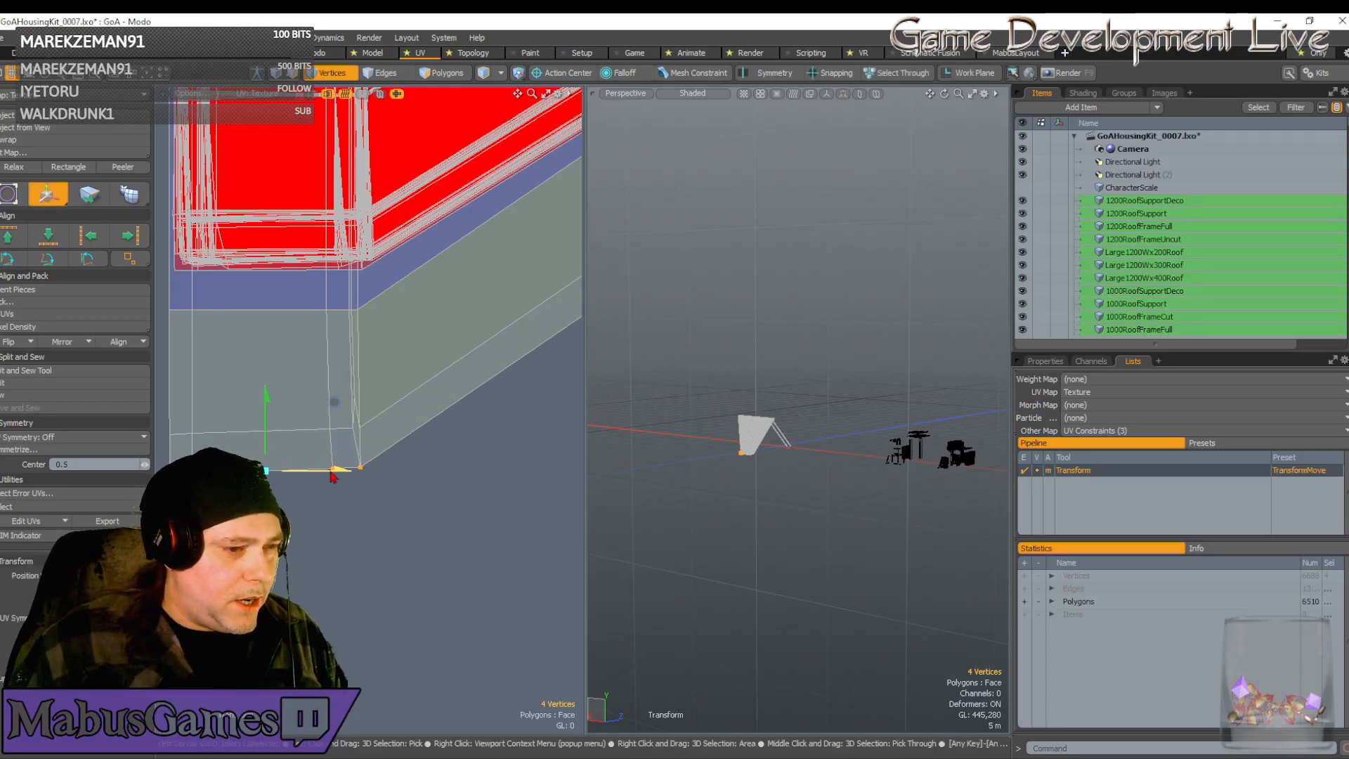
key("q")
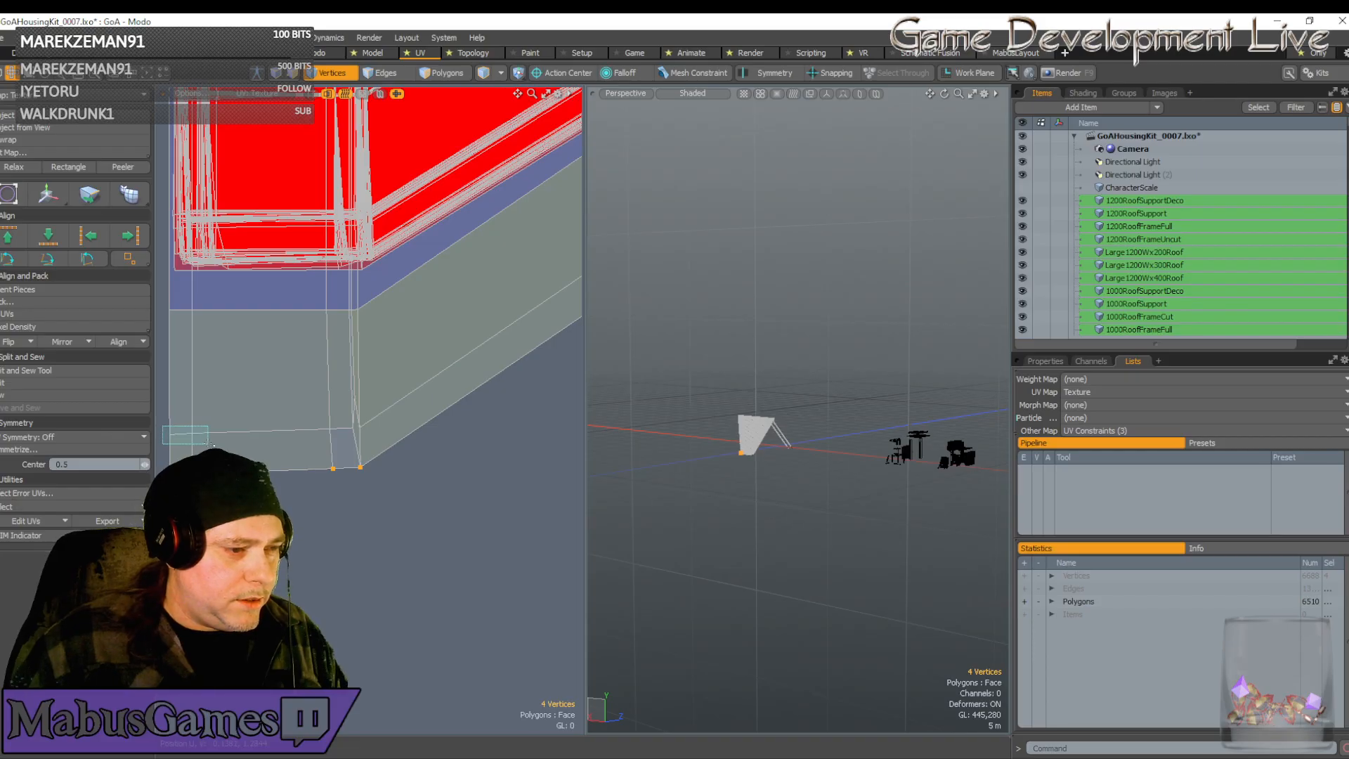
key("w")
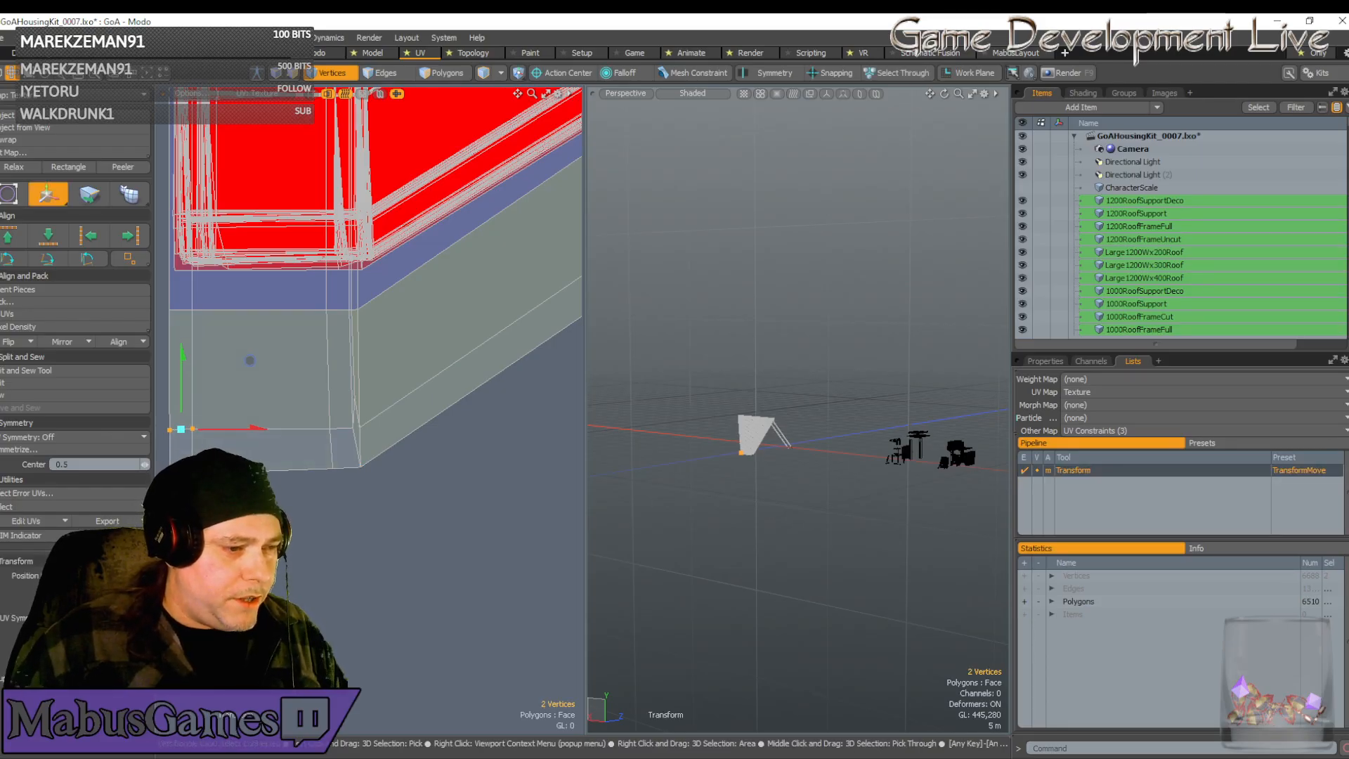
key("q")
key("w")
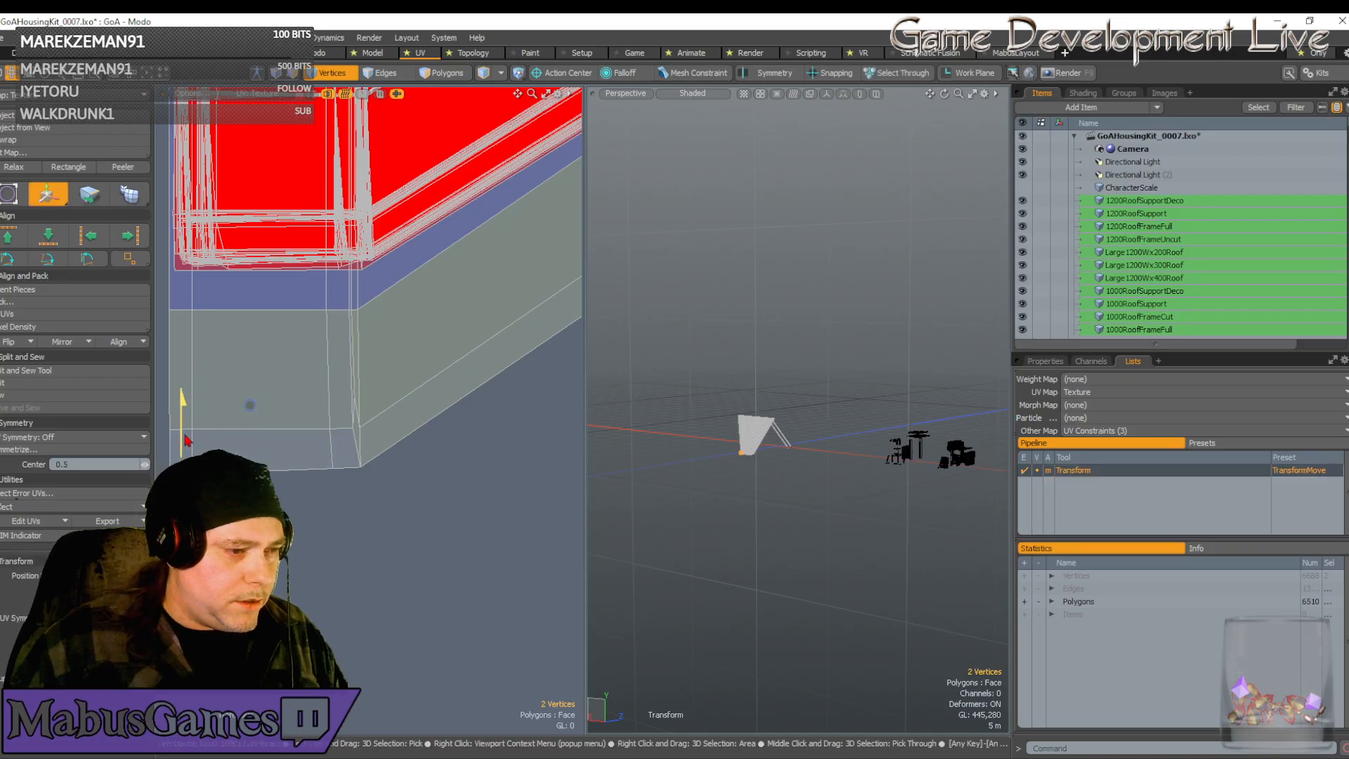
left_click_drag(183, 401, 183, 395)
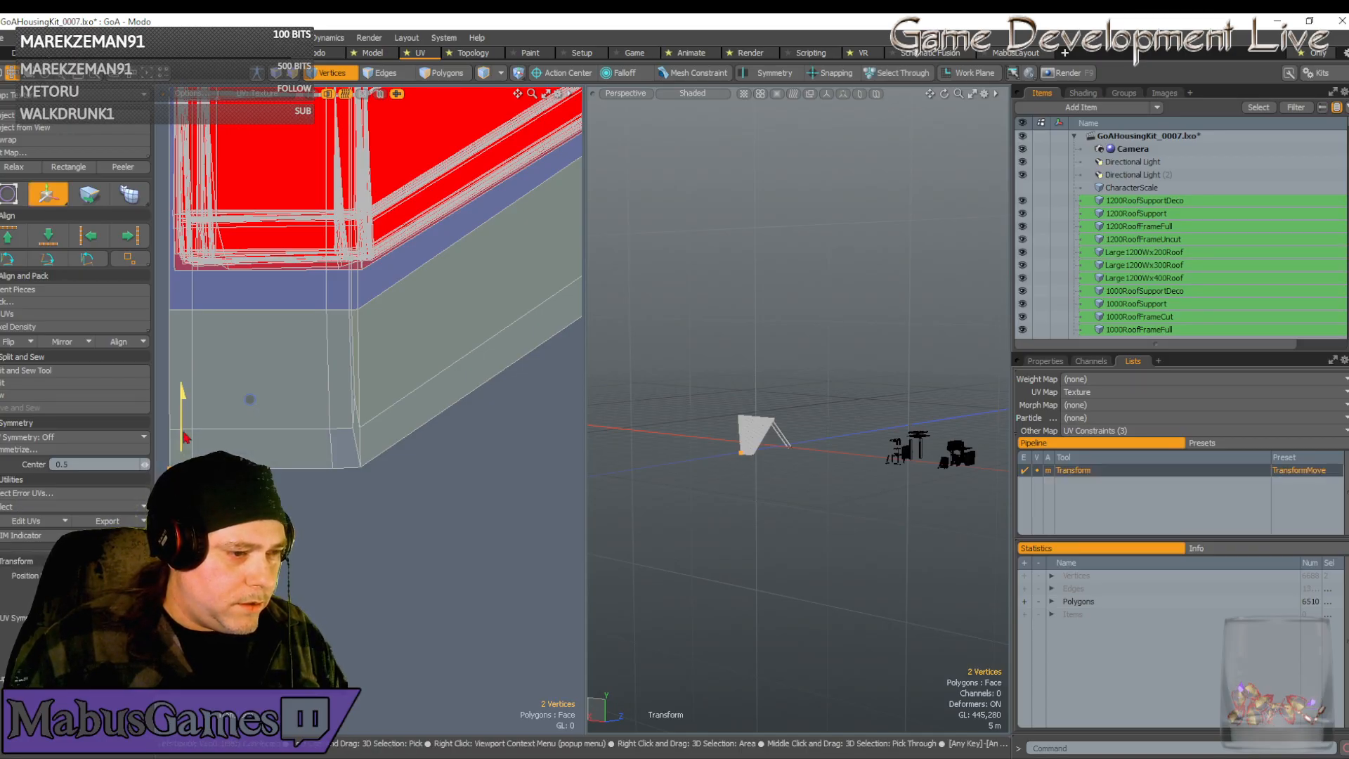
key("q")
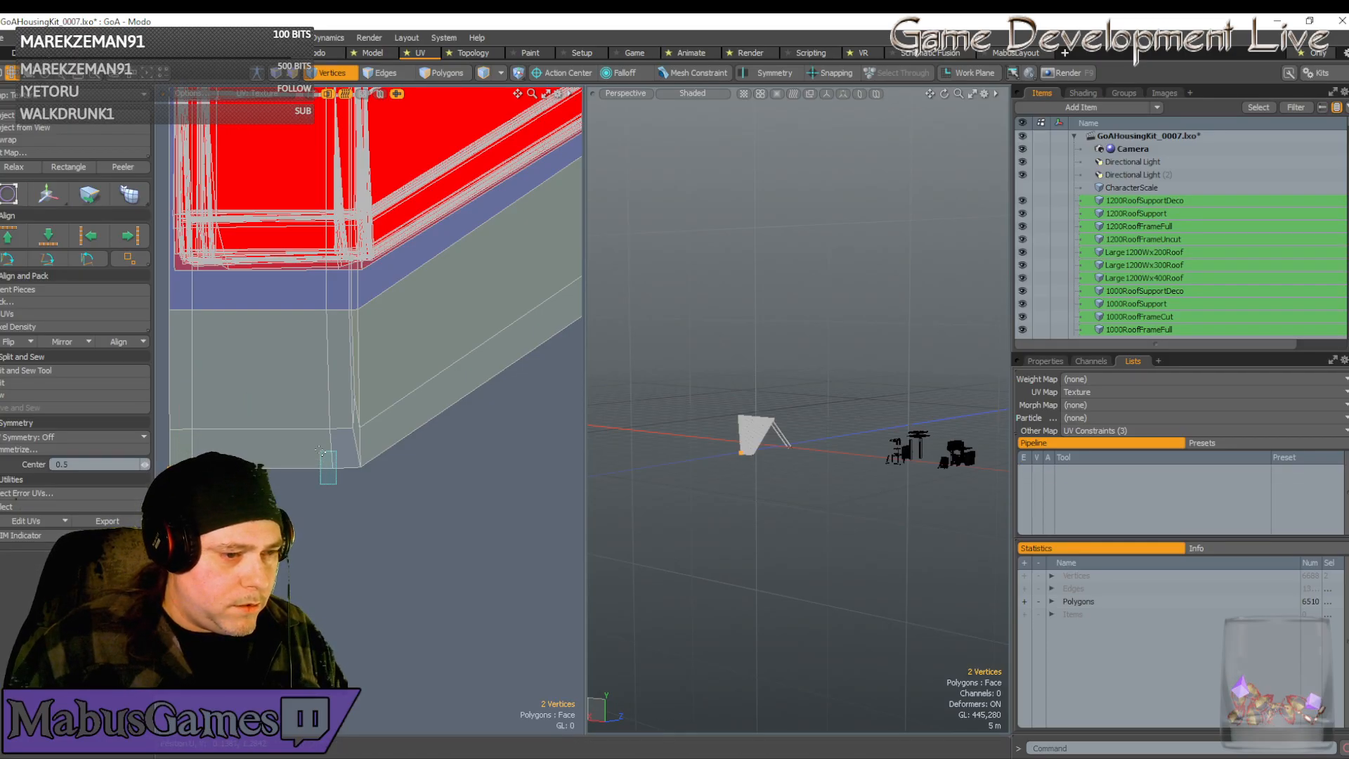
Shift the lower-edge vertex and the one above it slightly left, then select the 16 corner-block vertices
right_click_drag(320, 450, 320, 450)
key("w")
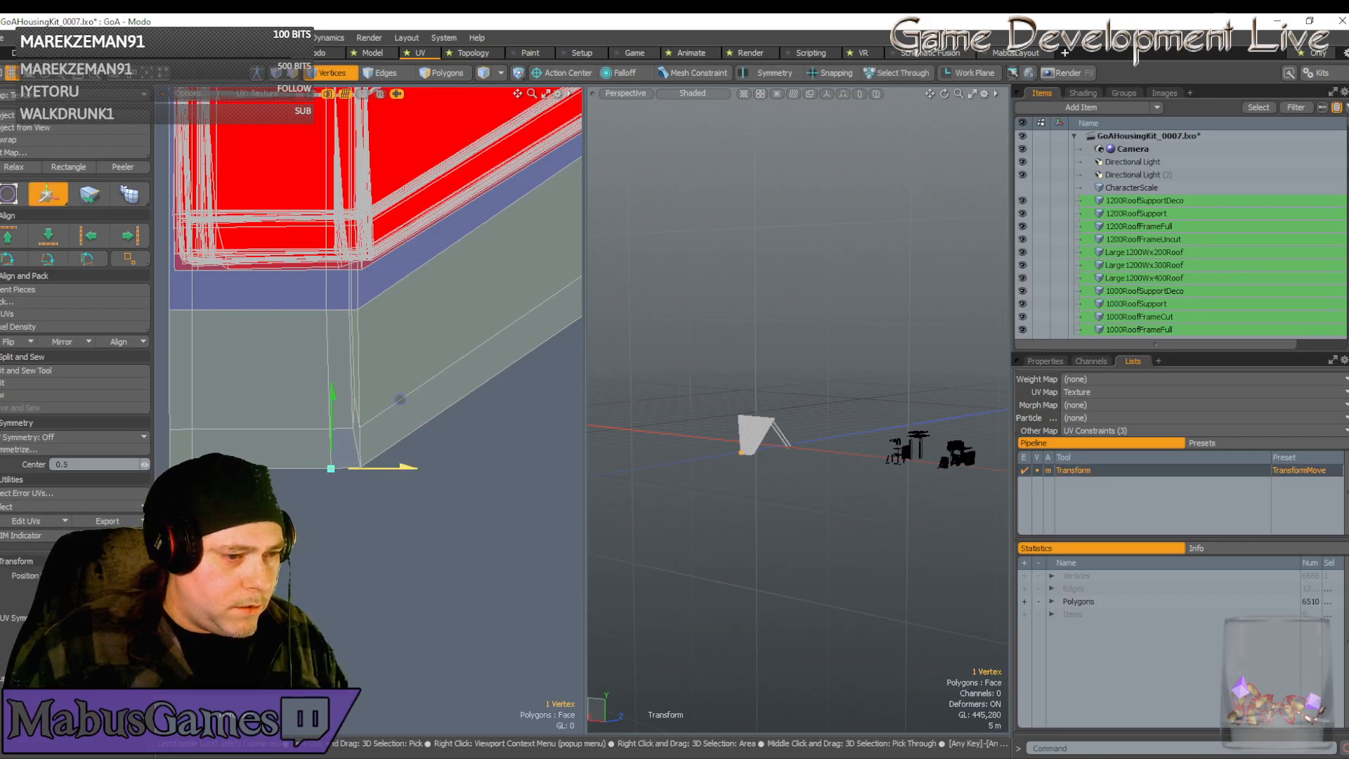
key("q")
right_click_drag(305, 406, 336, 437, "shift")
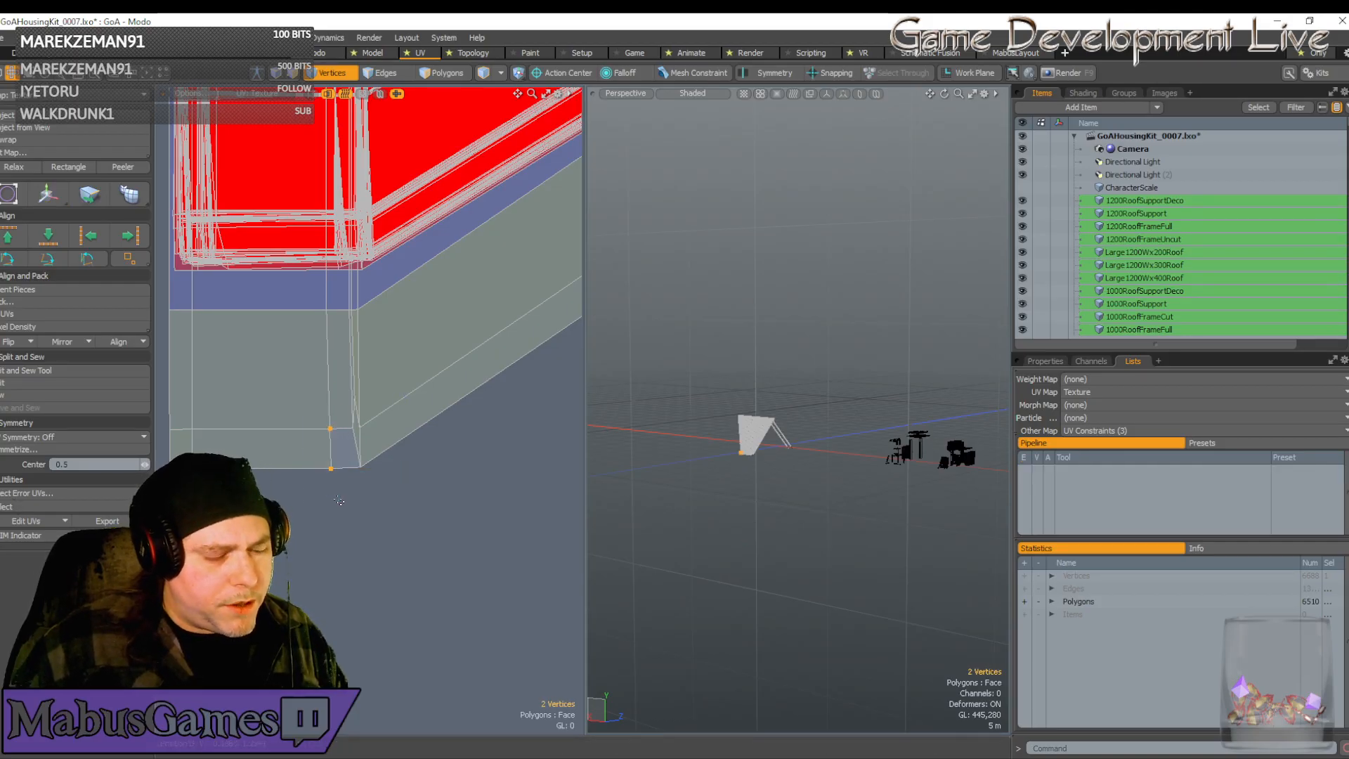
key("w")
left_click_drag(383, 448, 380, 448)
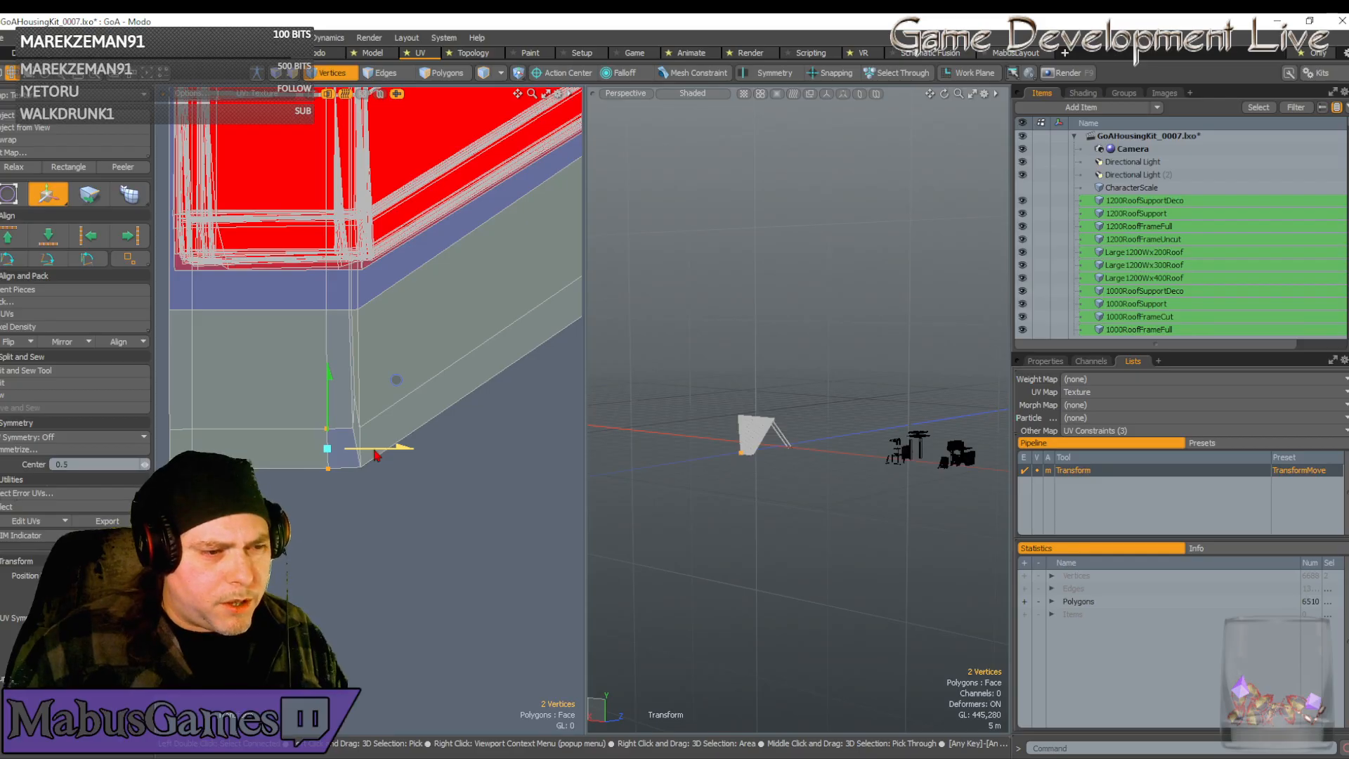
scroll(373, 457, "down", 4)
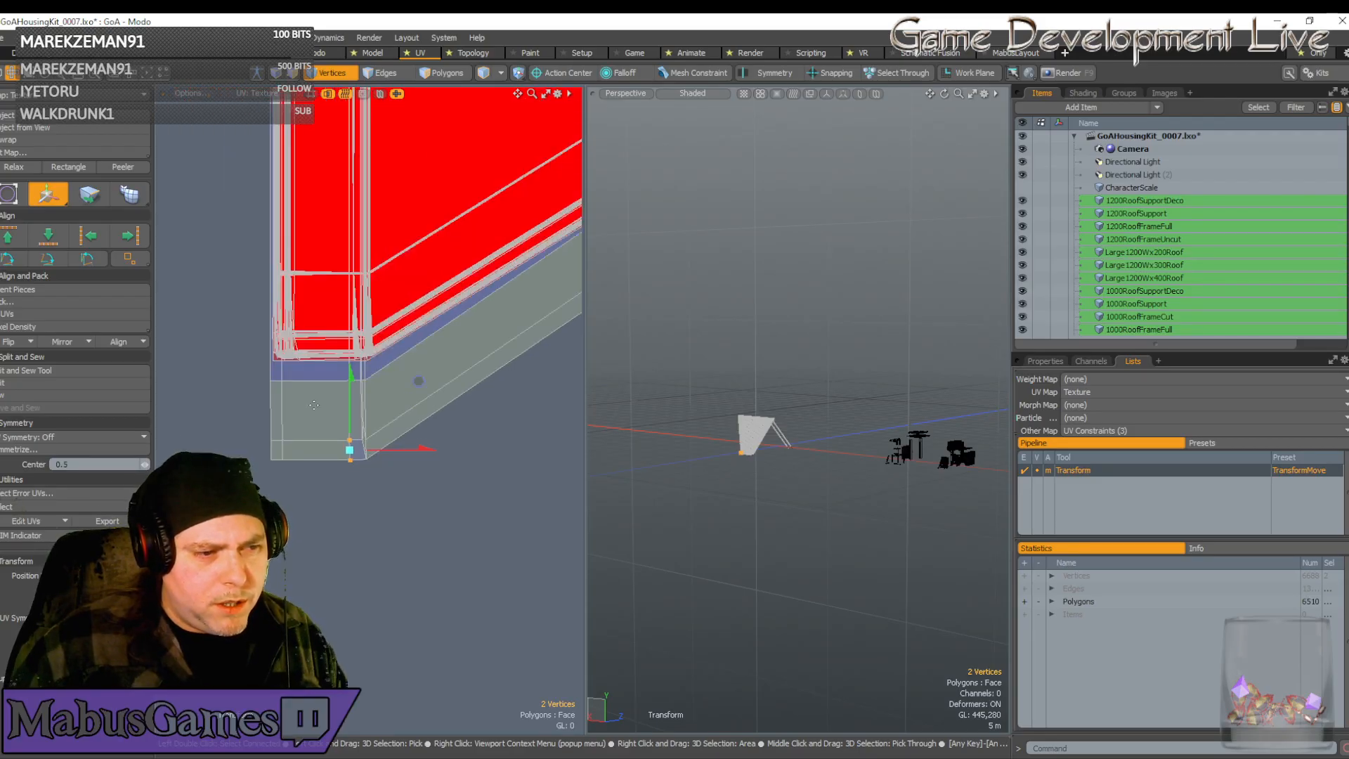
key("q")
right_click_drag(259, 375, 415, 530)
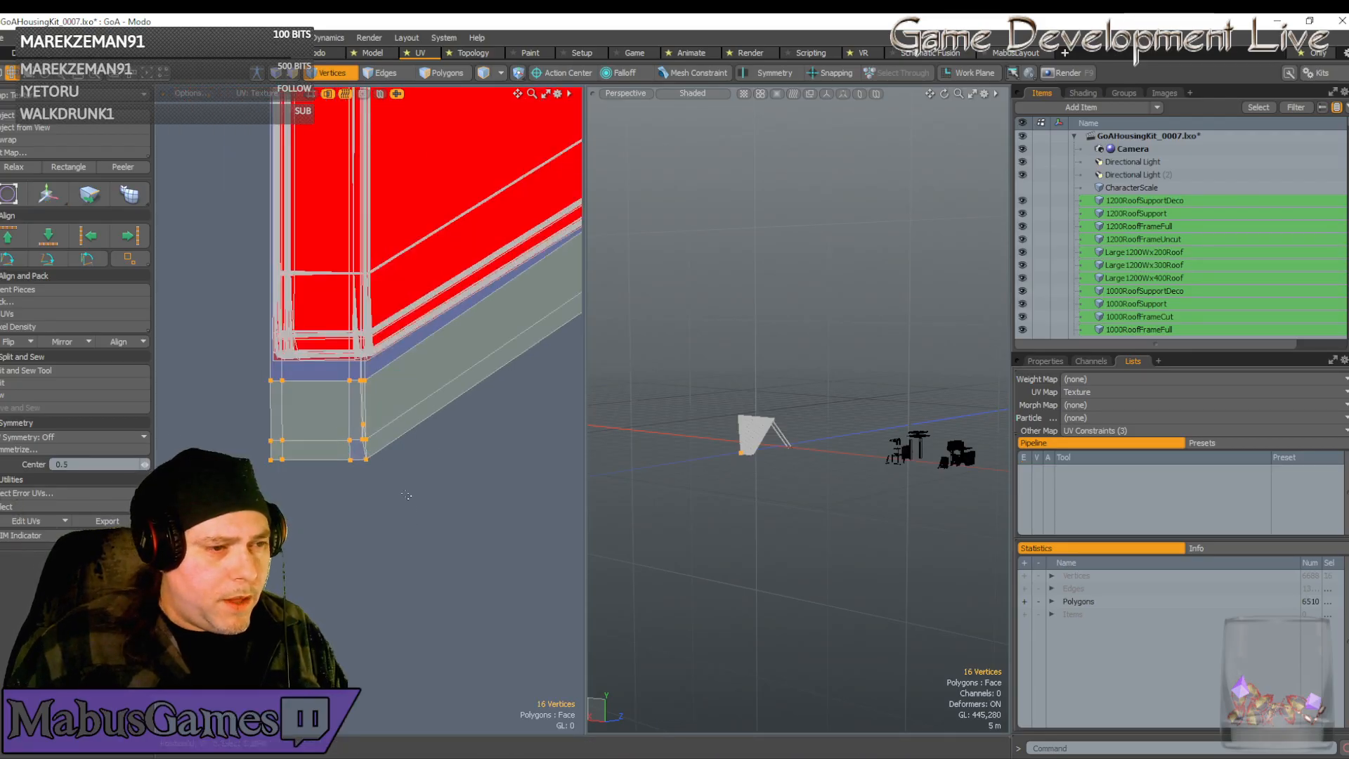
Move the 16 corner vertices up in small nudges until flush with the red strip edge
key("w")
left_click_drag(388, 354, 392, 243)
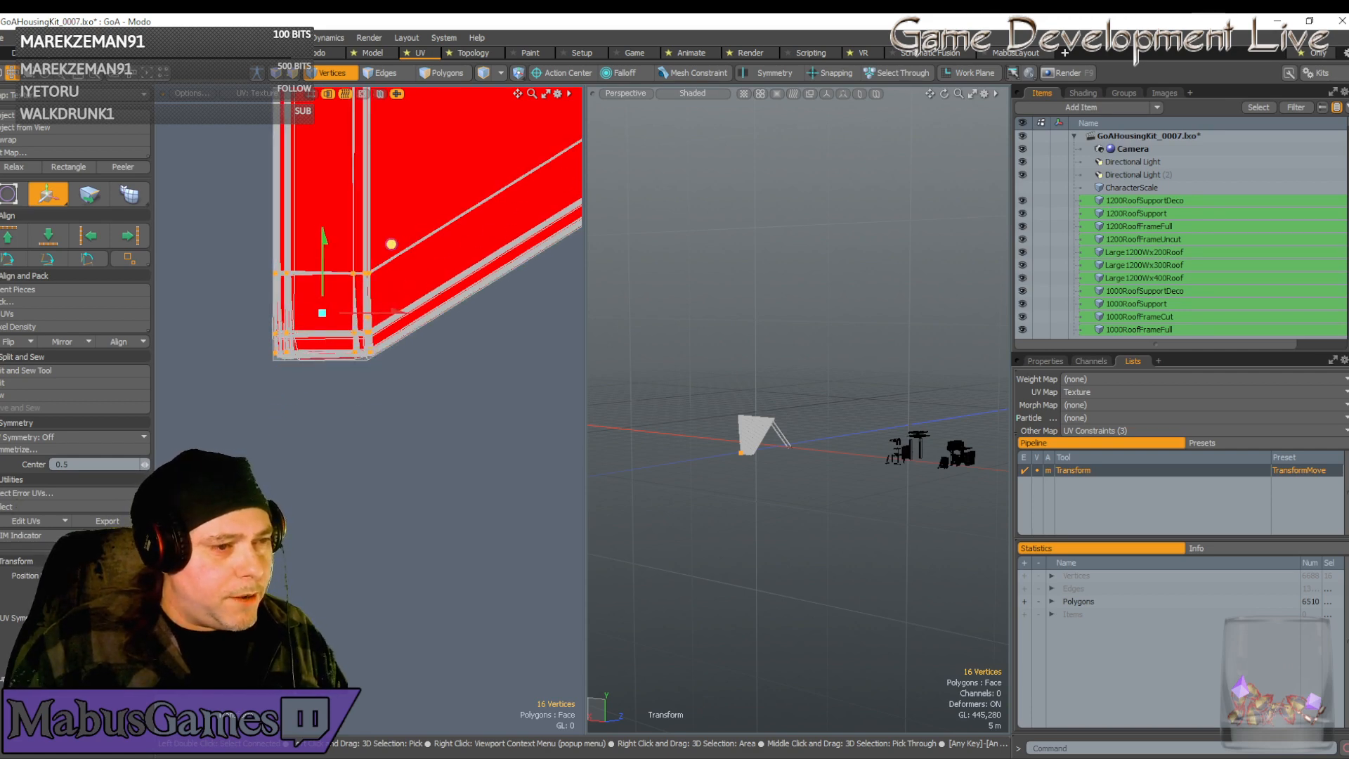
scroll(394, 253, "up", 5)
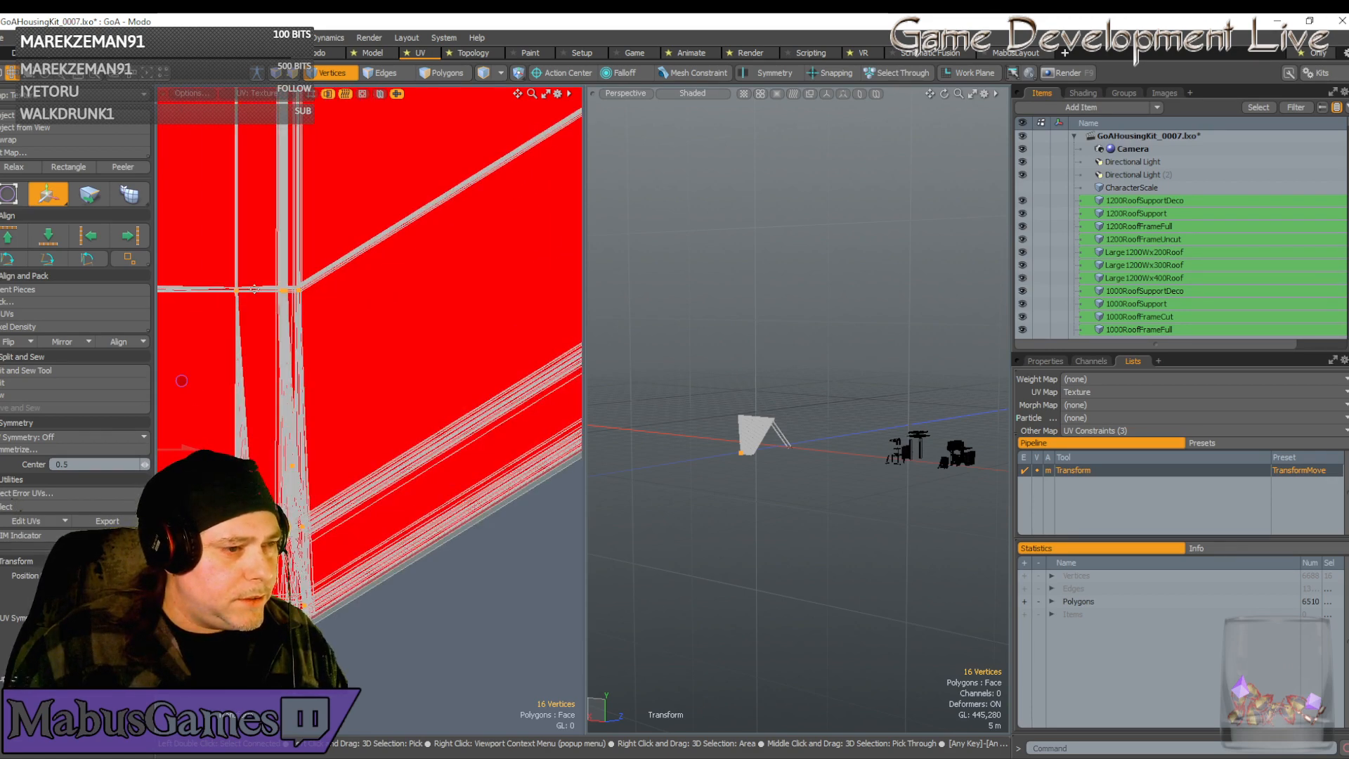
scroll(255, 289, "up", 5)
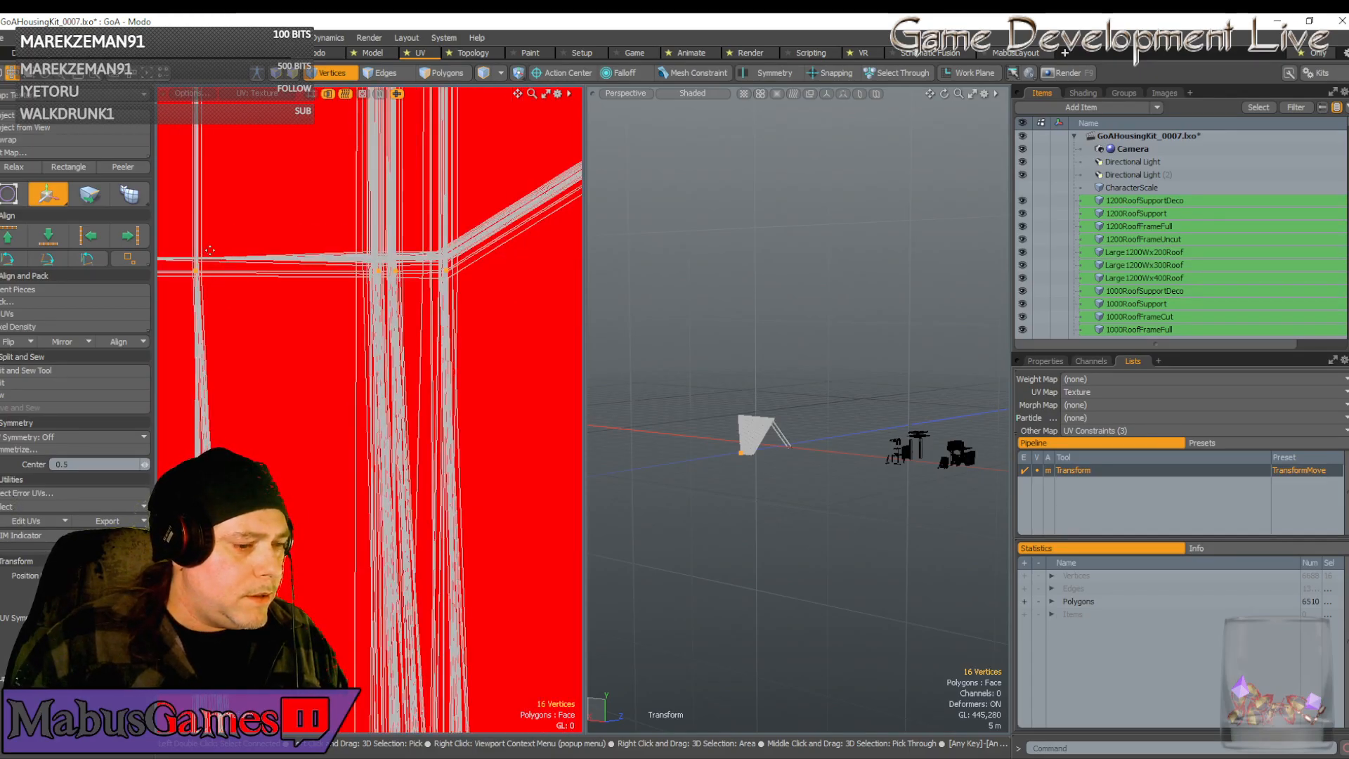
left_click(209, 250)
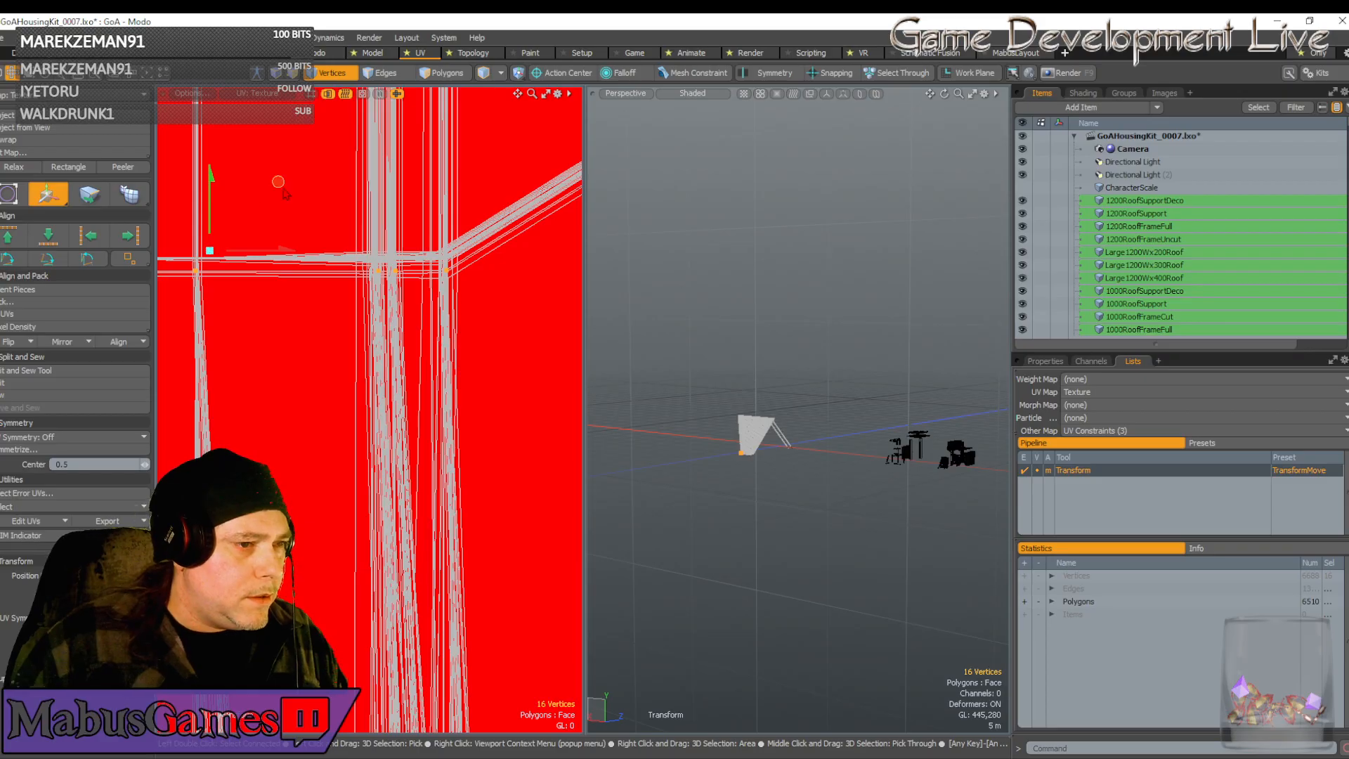
left_click_drag(278, 181, 280, 171)
scroll(254, 186, "up", 4)
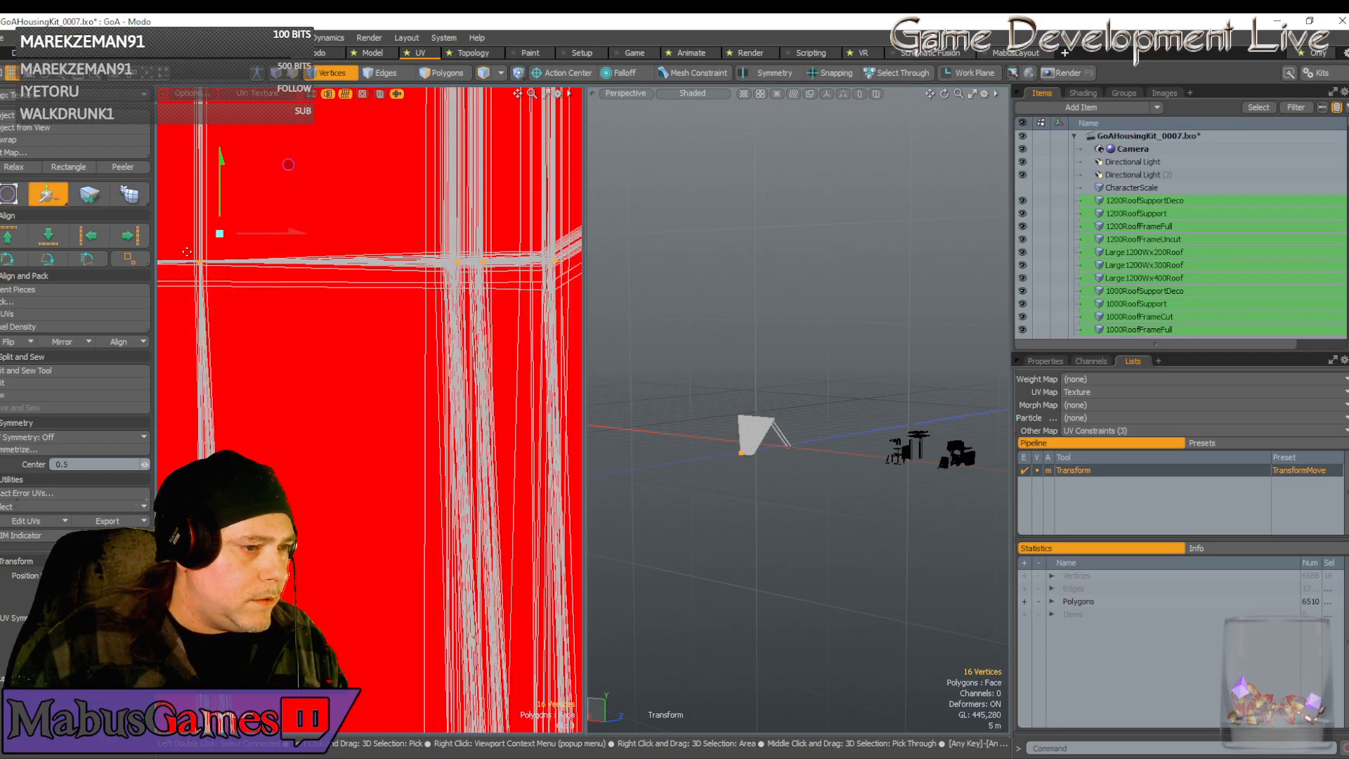
left_click_drag(243, 194, 242, 194)
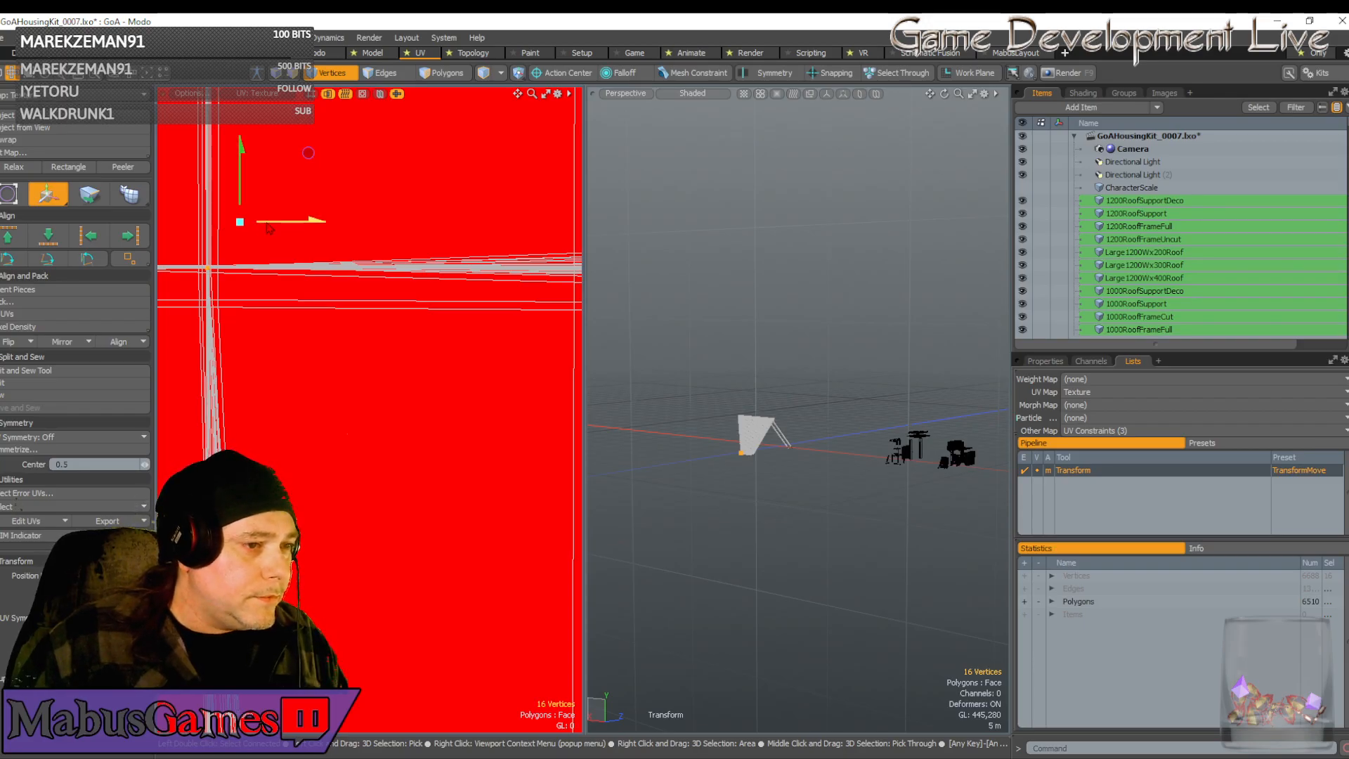
left_click_drag(308, 152, 308, 151)
scroll(299, 267, "down", 10)
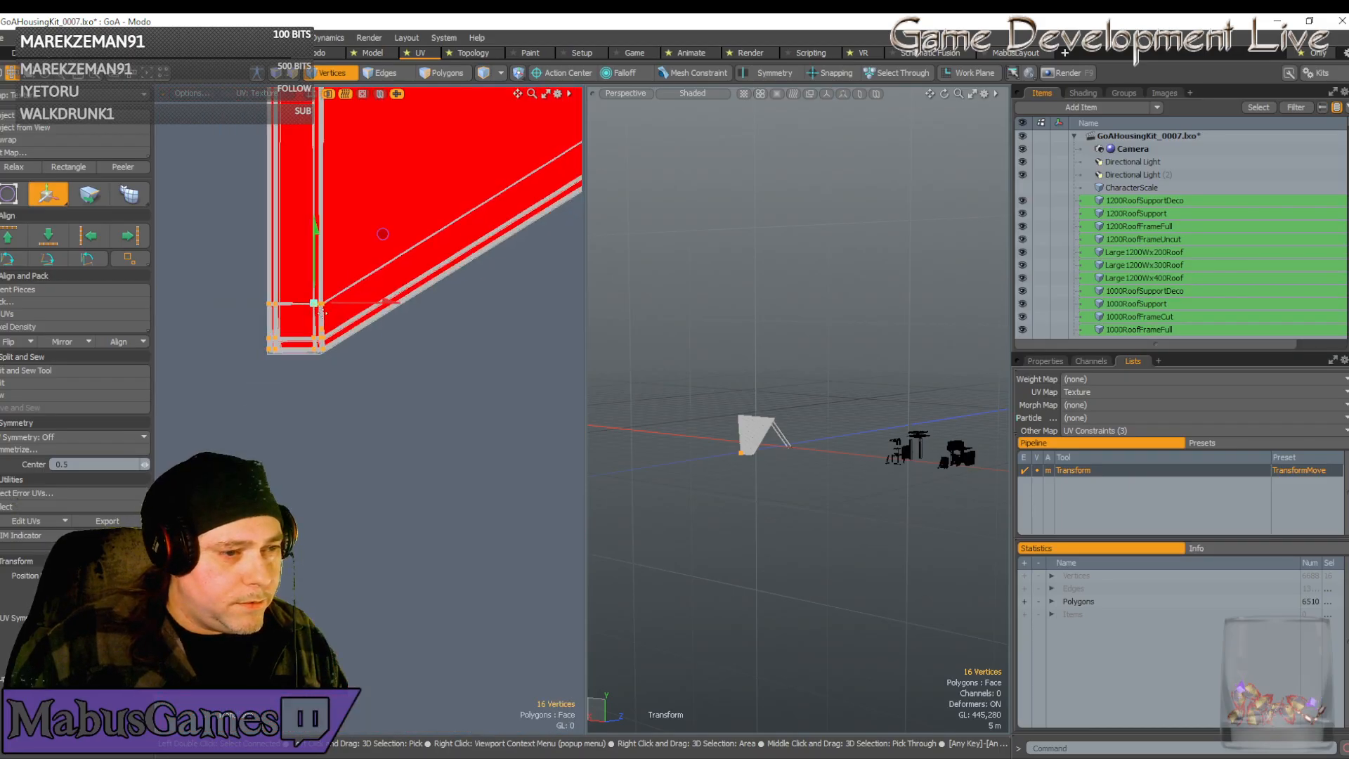
key("space")
scroll(344, 313, "down", 6)
left_click_drag(448, 382, 363, 379, "alt")
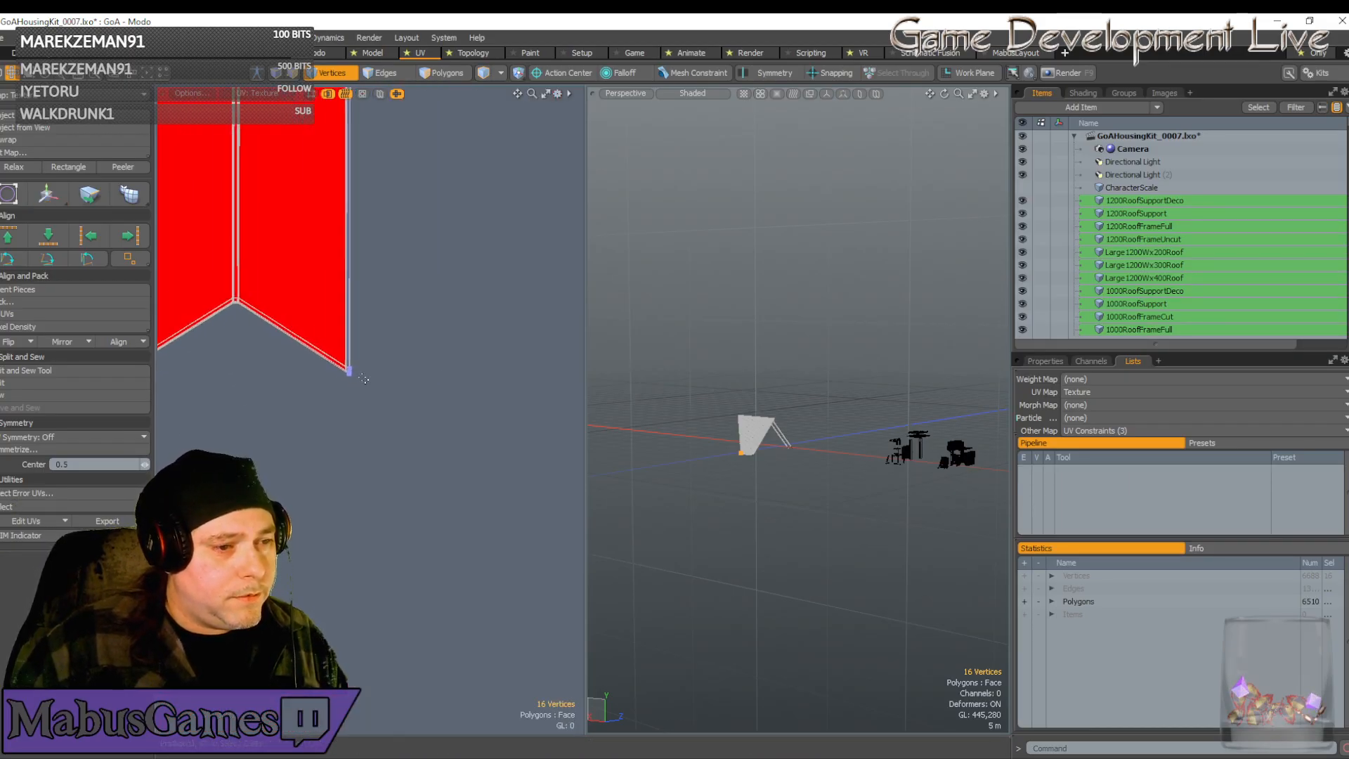
Select the seven right-edge UV vertices of the roof strips and pull them left and up
scroll(358, 370, "up", 7)
scroll(354, 369, "up", 1)
left_click_drag(190, 309, 386, 360, "alt")
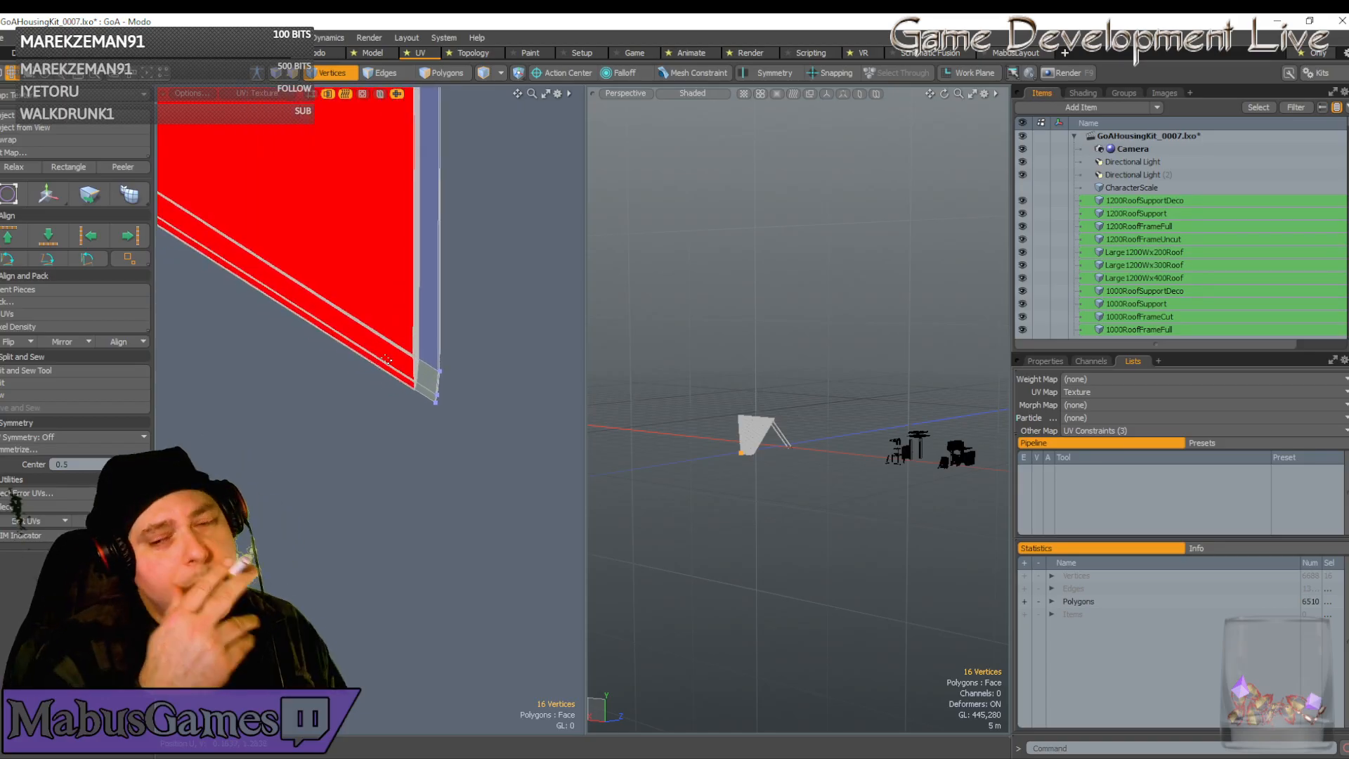
scroll(414, 366, "up", 4)
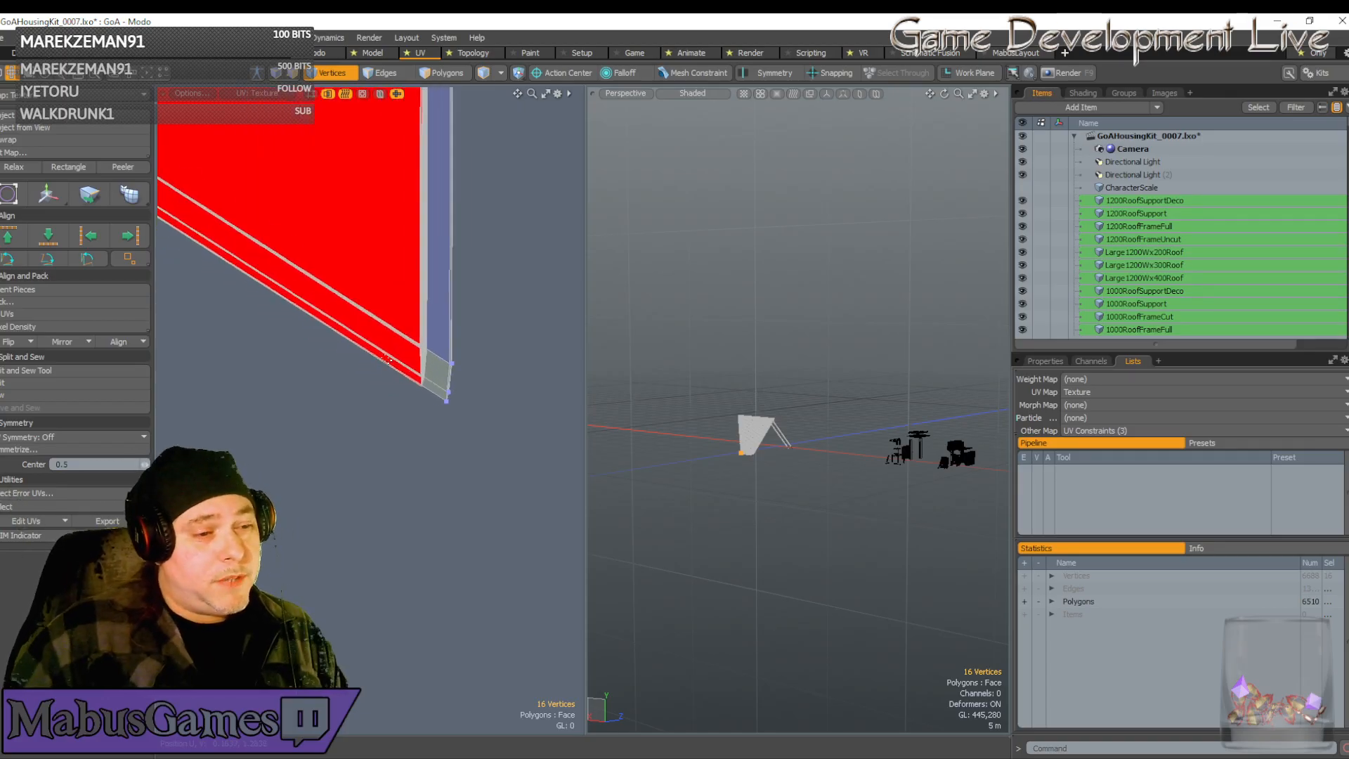
right_click_drag(447, 298, 533, 527)
key("w")
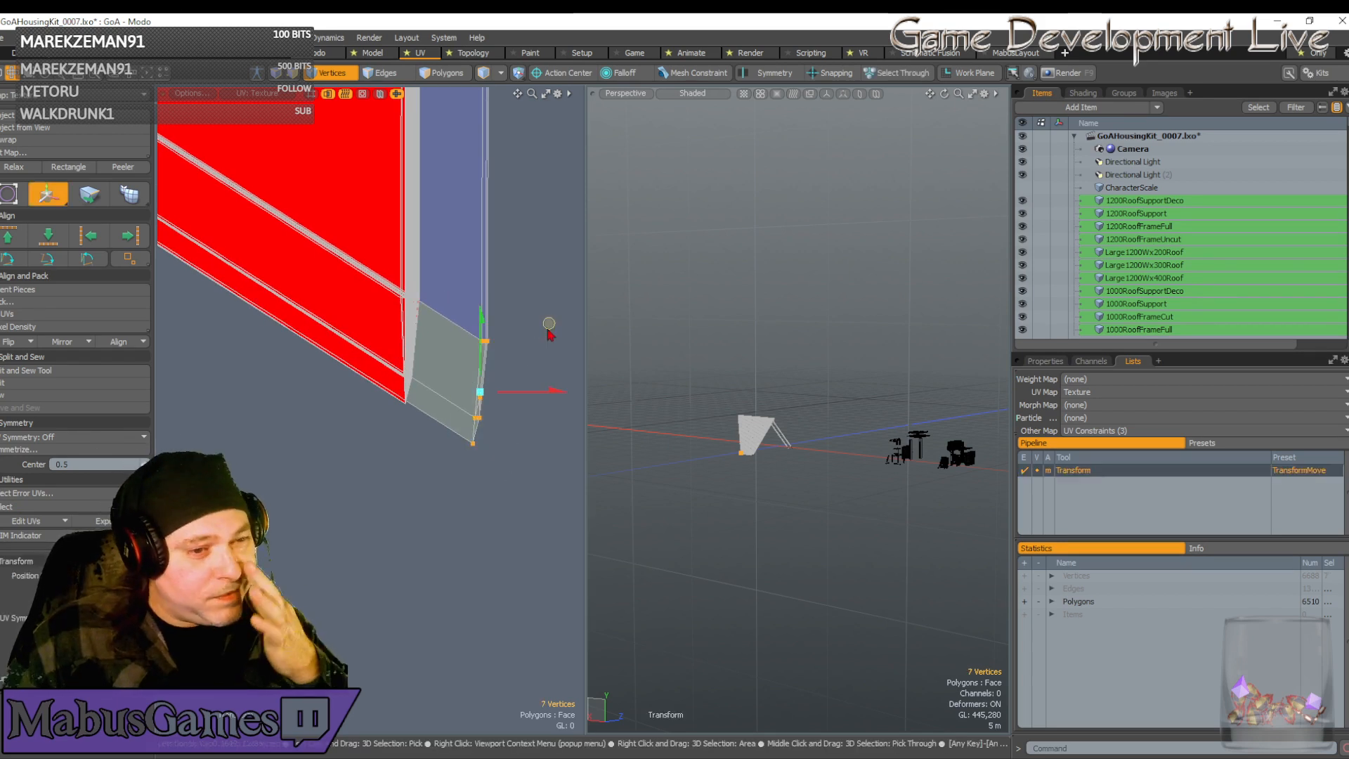
left_click_drag(548, 323, 481, 283)
Fine-tune the right-edge vertices so they sit flush on the lower corner, then check the alignment
scroll(411, 345, "up", 6)
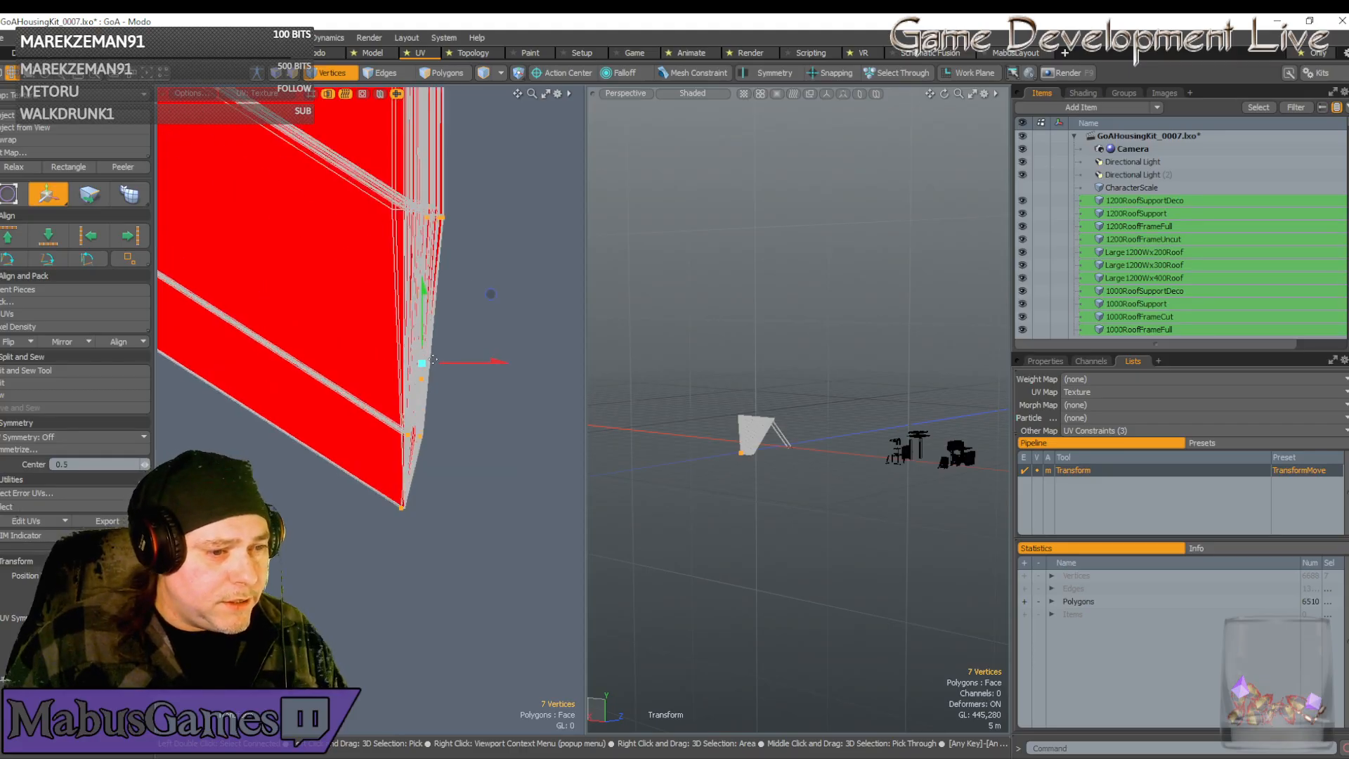
left_click_drag(460, 368, 464, 367)
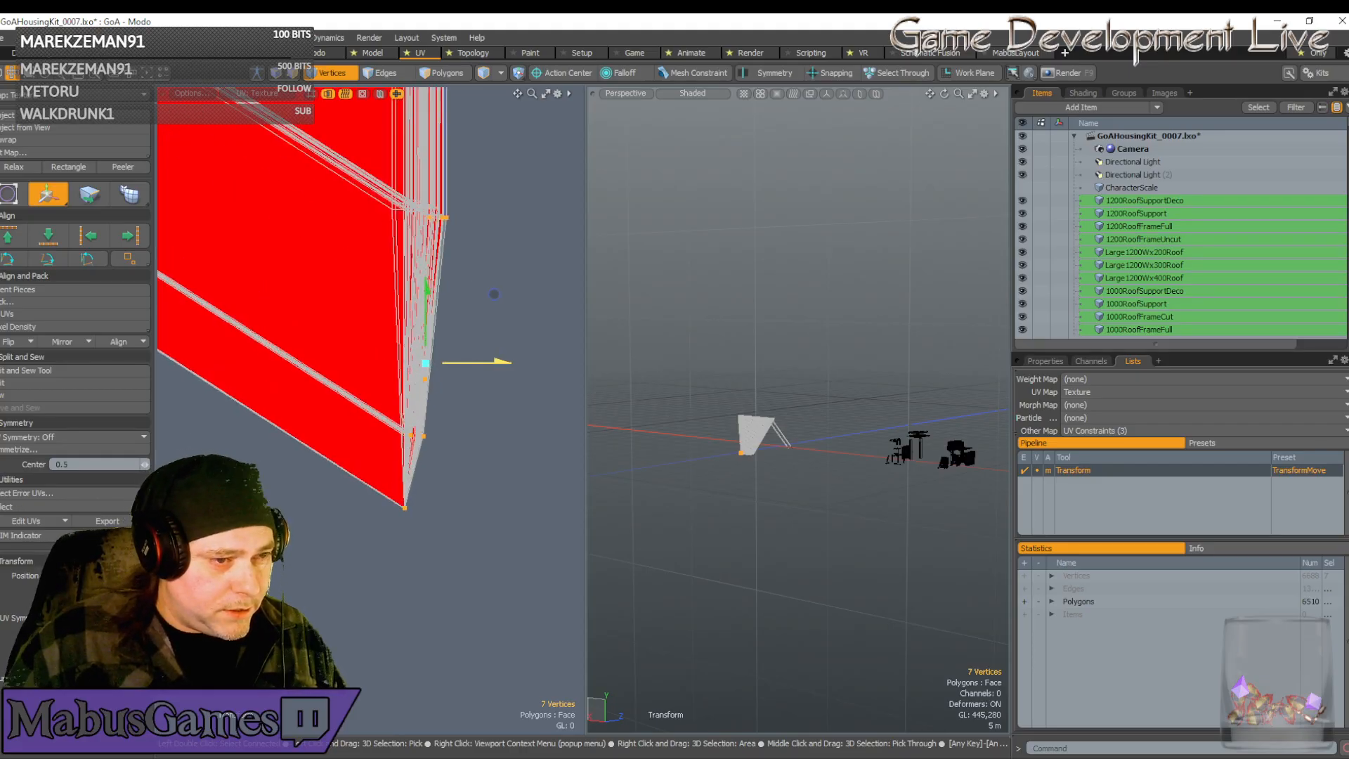
scroll(419, 461, "up", 5)
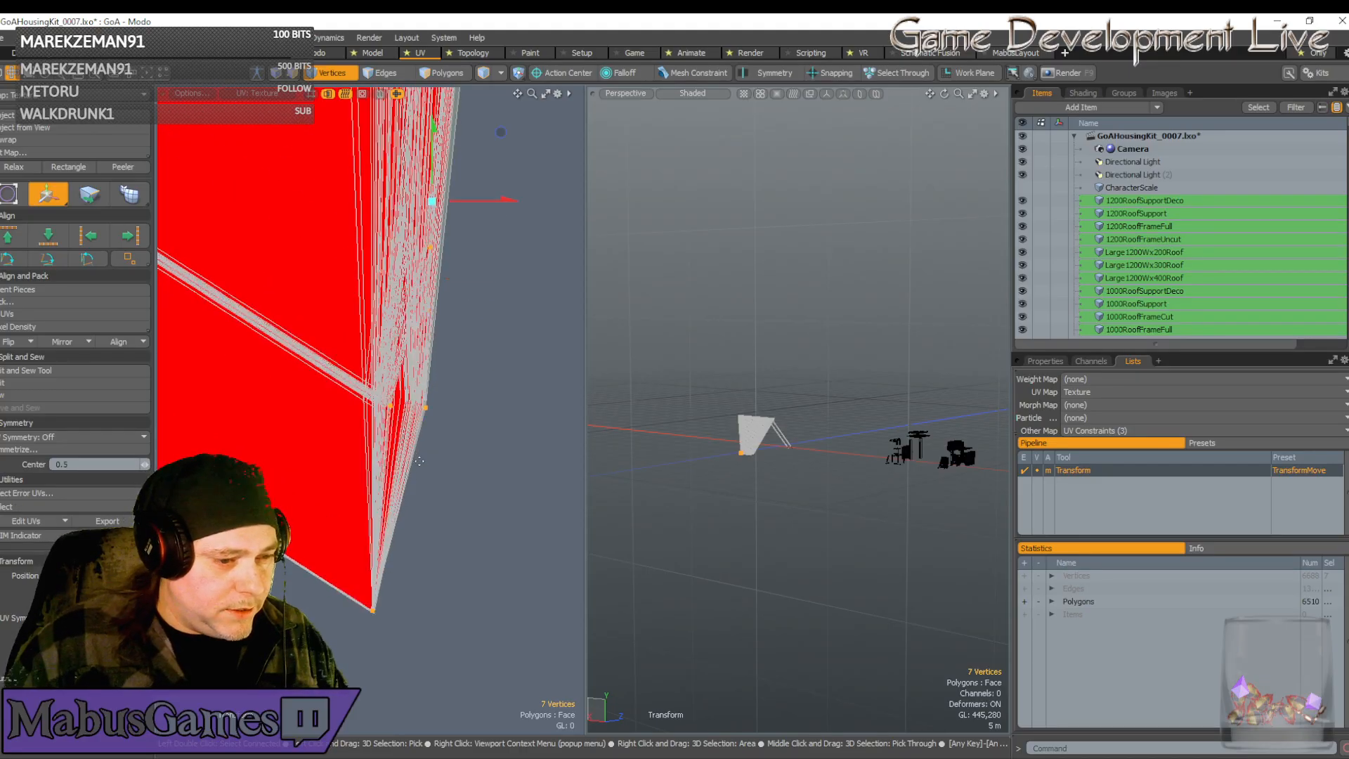
left_click(380, 613)
scroll(388, 601, "up", 5)
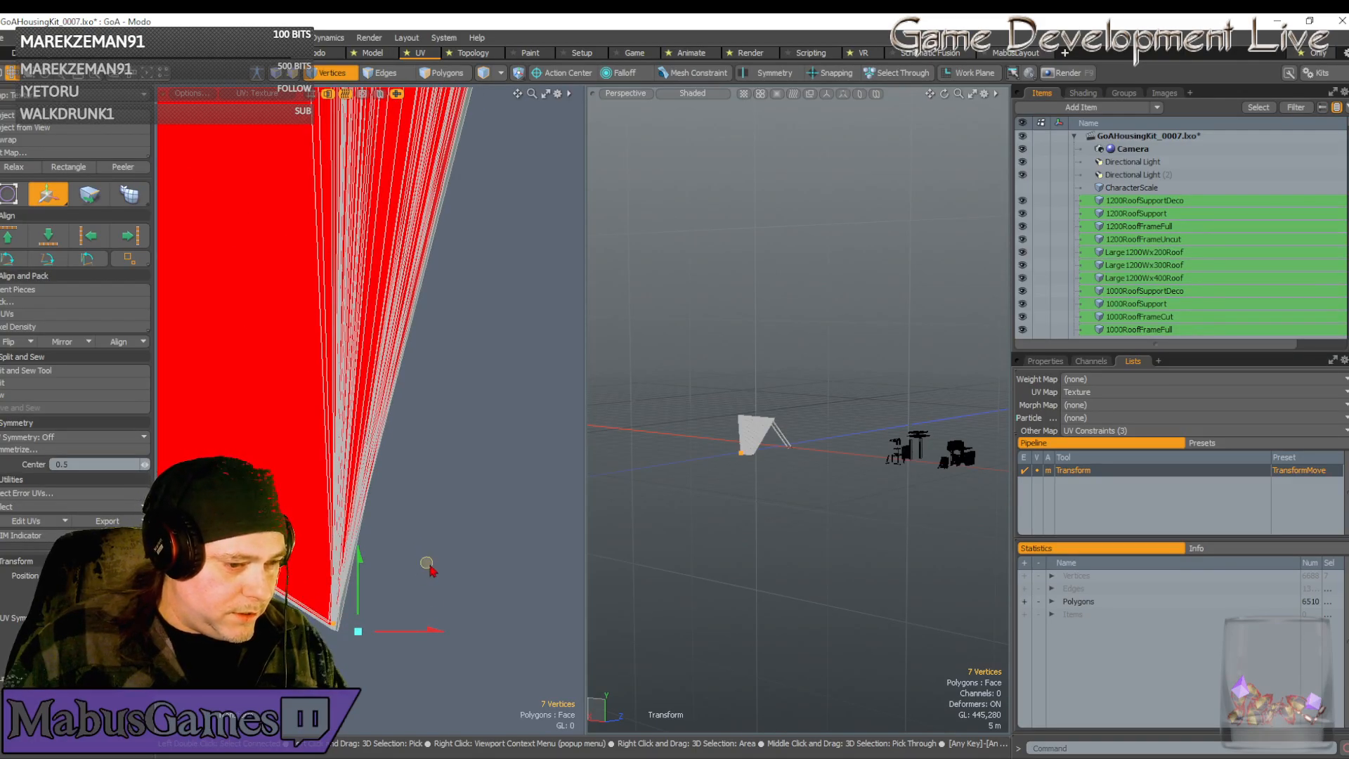
left_click_drag(427, 563, 426, 568)
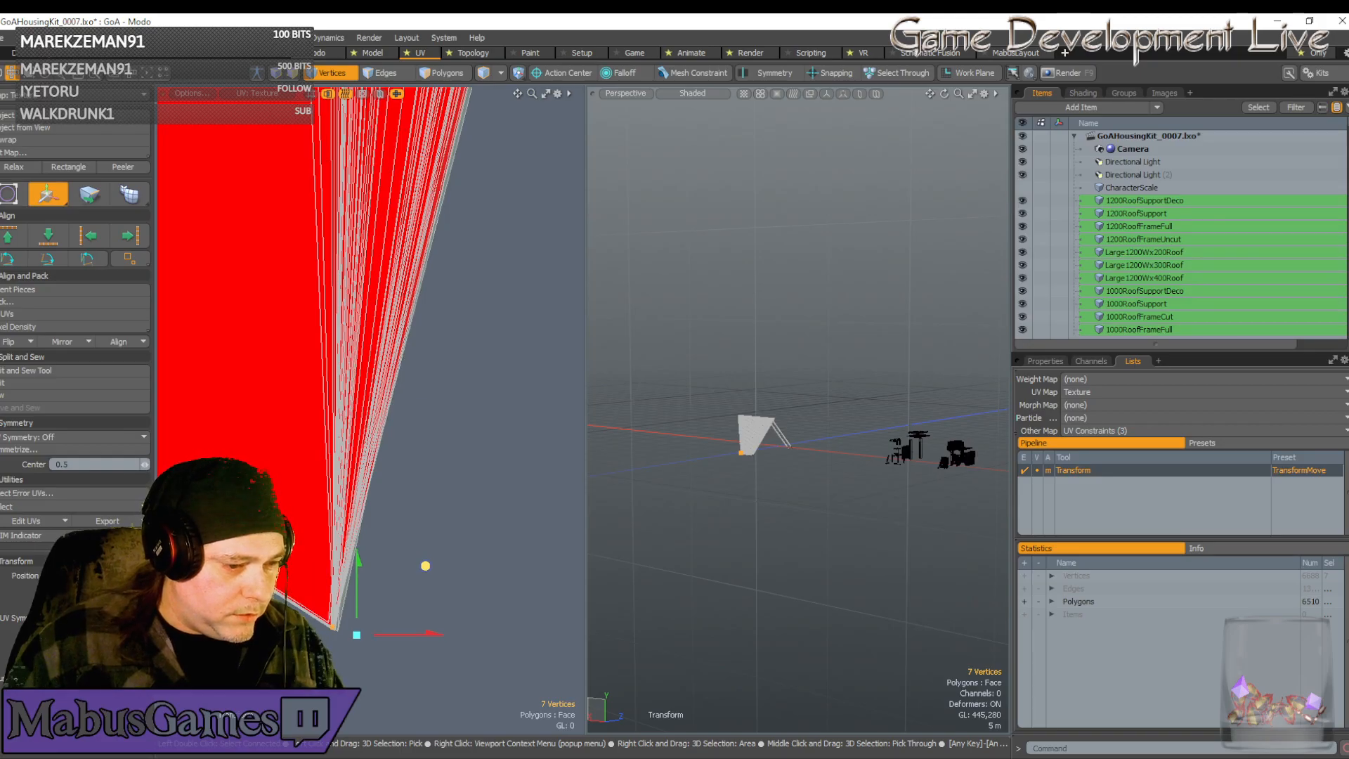
scroll(456, 501, "down", 3)
mouse_move(473, 337)
left_mouse_down("alt")
mouse_move(555, 335)
mouse_move(480, 341)
left_mouse_up("alt")
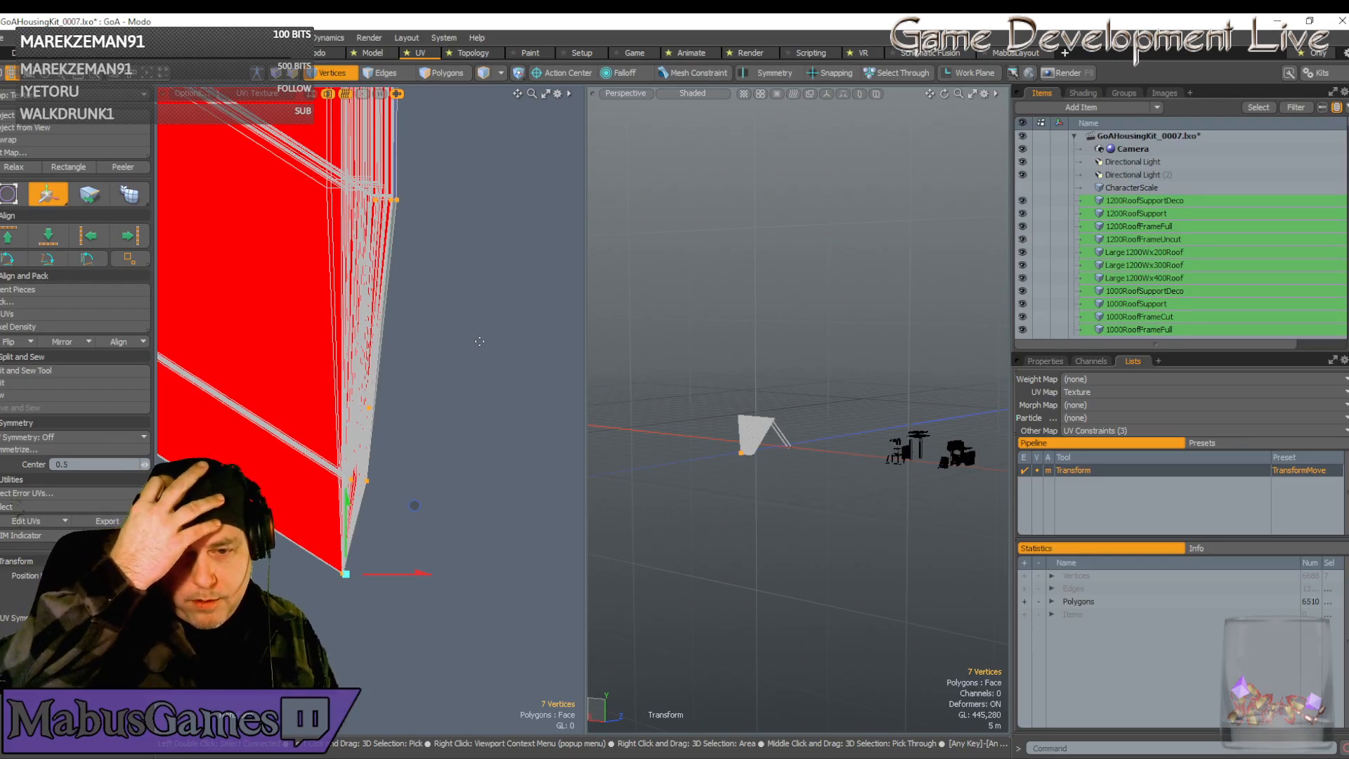
left_click_drag(479, 341, 419, 300, "ctrl+alt")
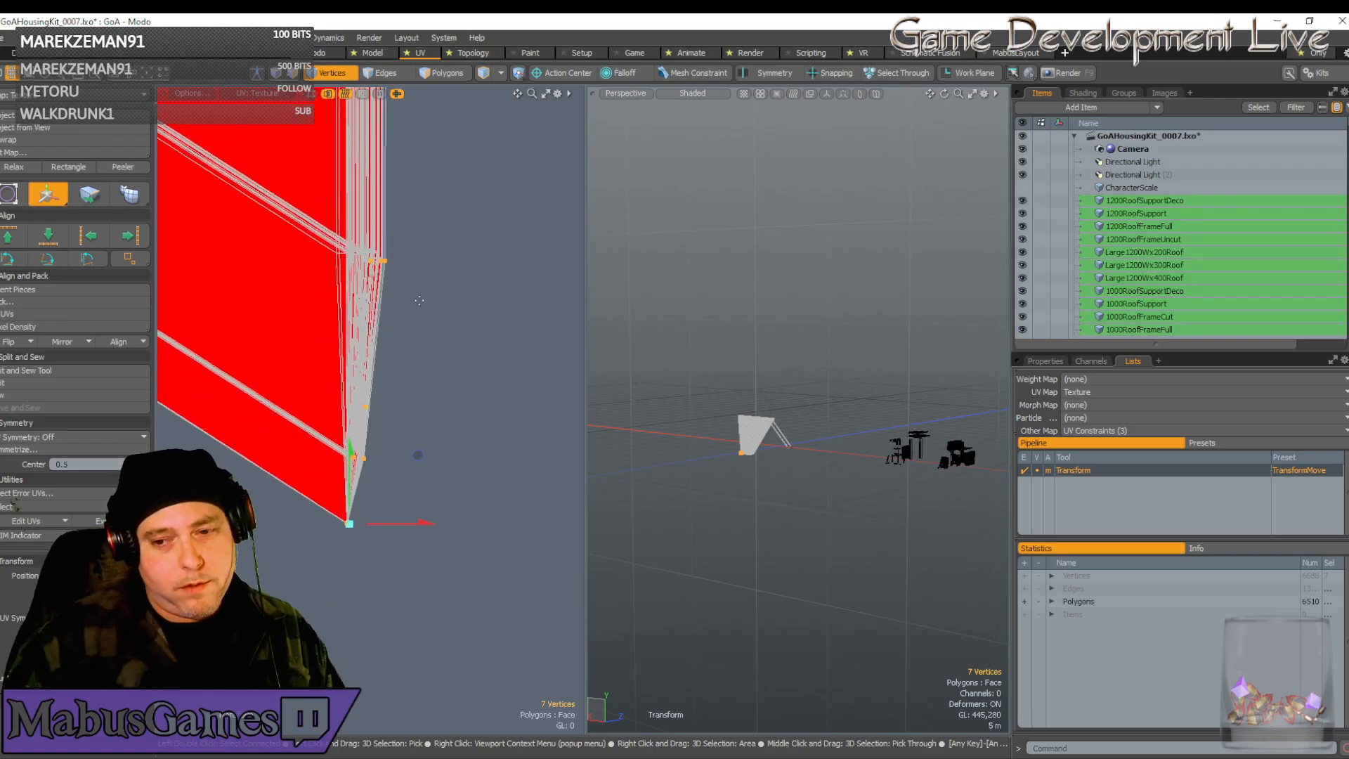
scroll(419, 300, "up", 2)
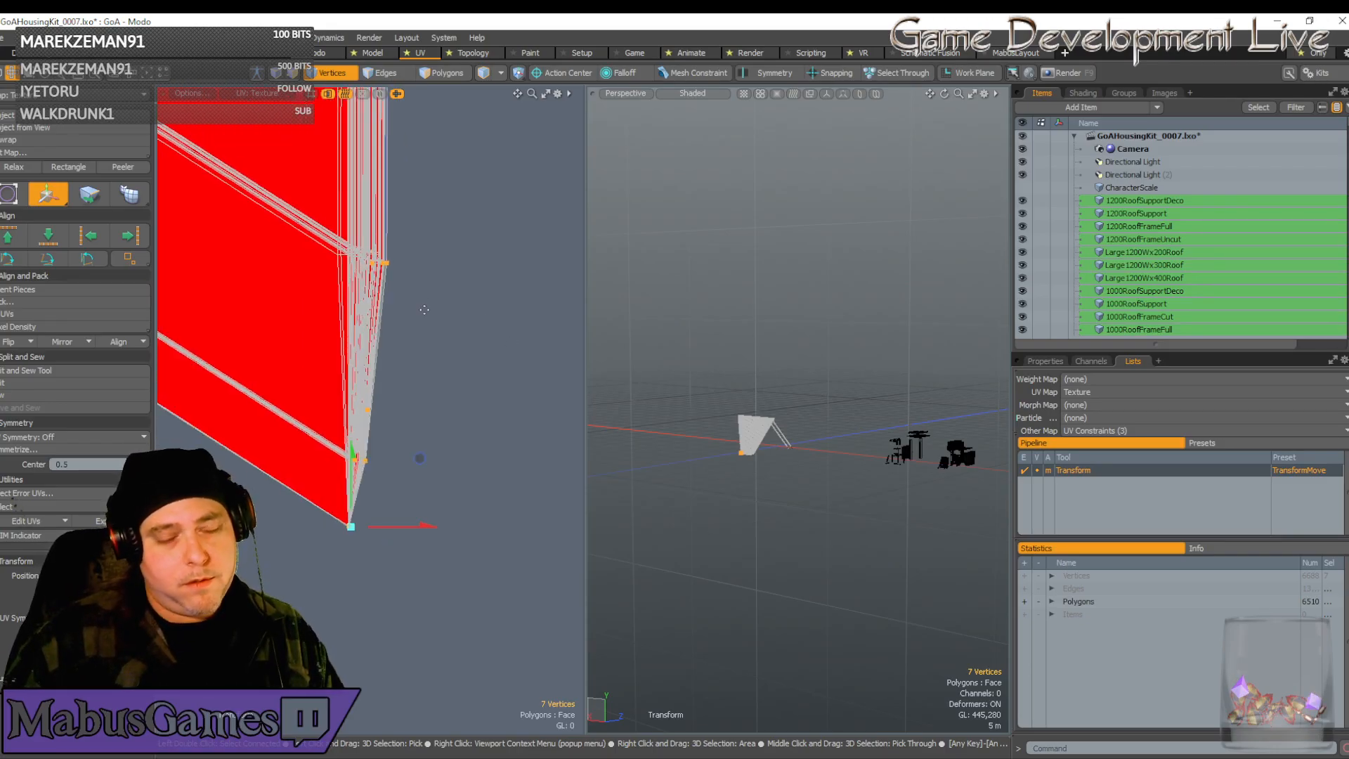
scroll(422, 306, "up", 3)
scroll(399, 273, "down", 3)
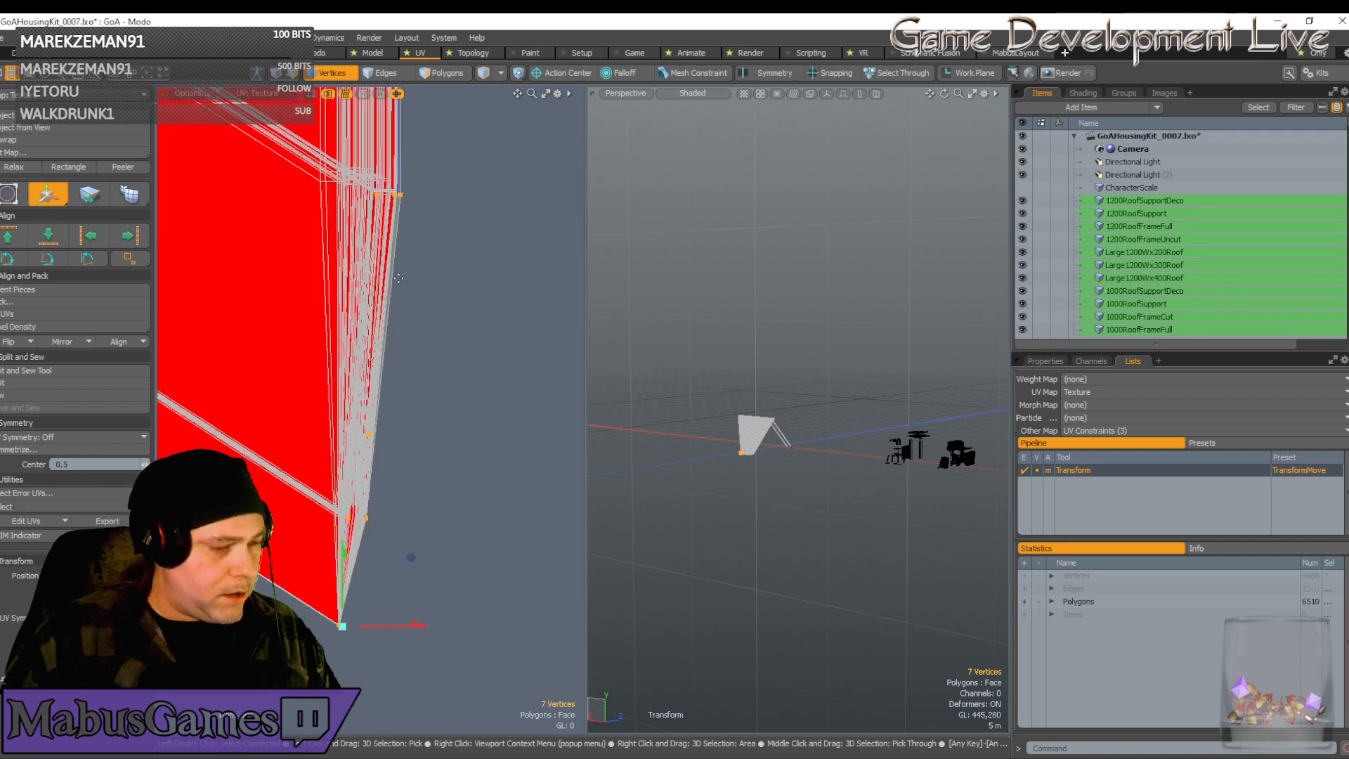
scroll(396, 206, "up", 2)
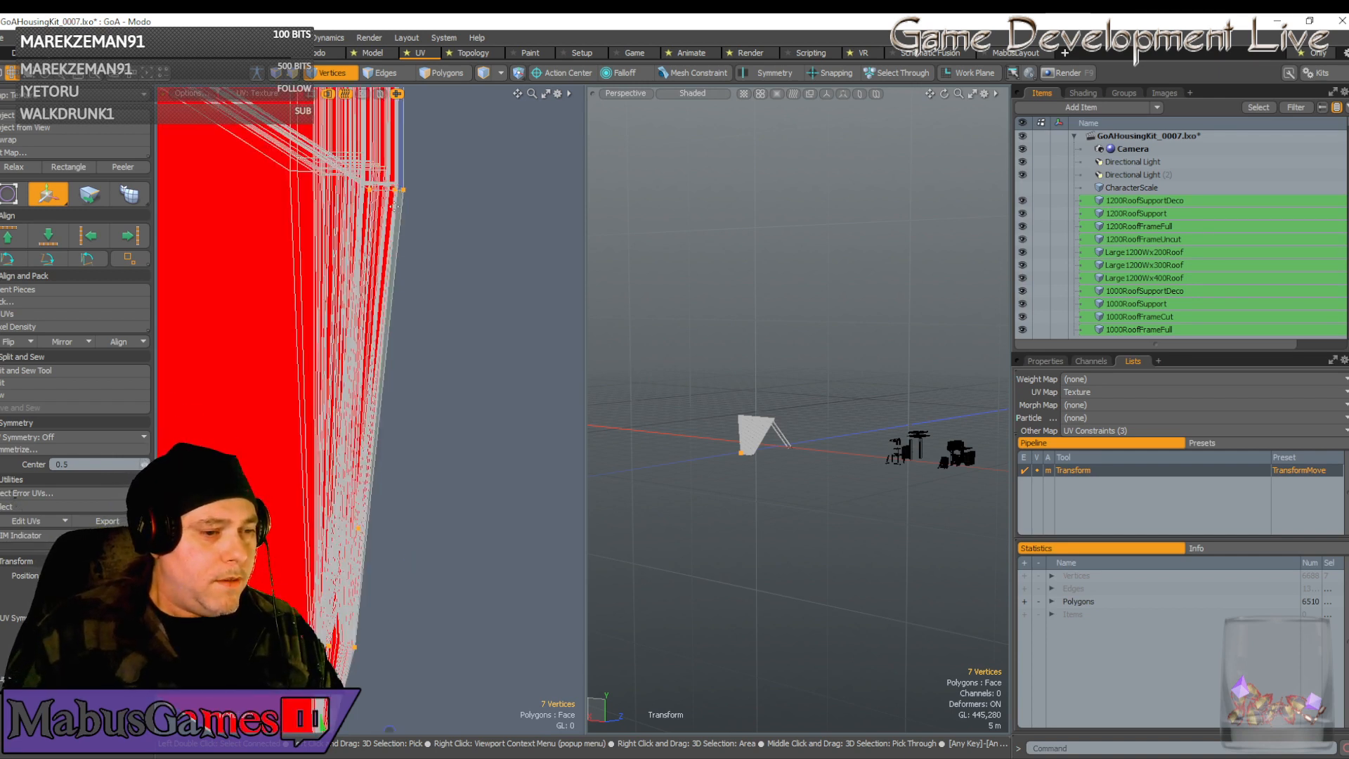
Nudge the three top strip vertices slightly left and down into line
key("q")
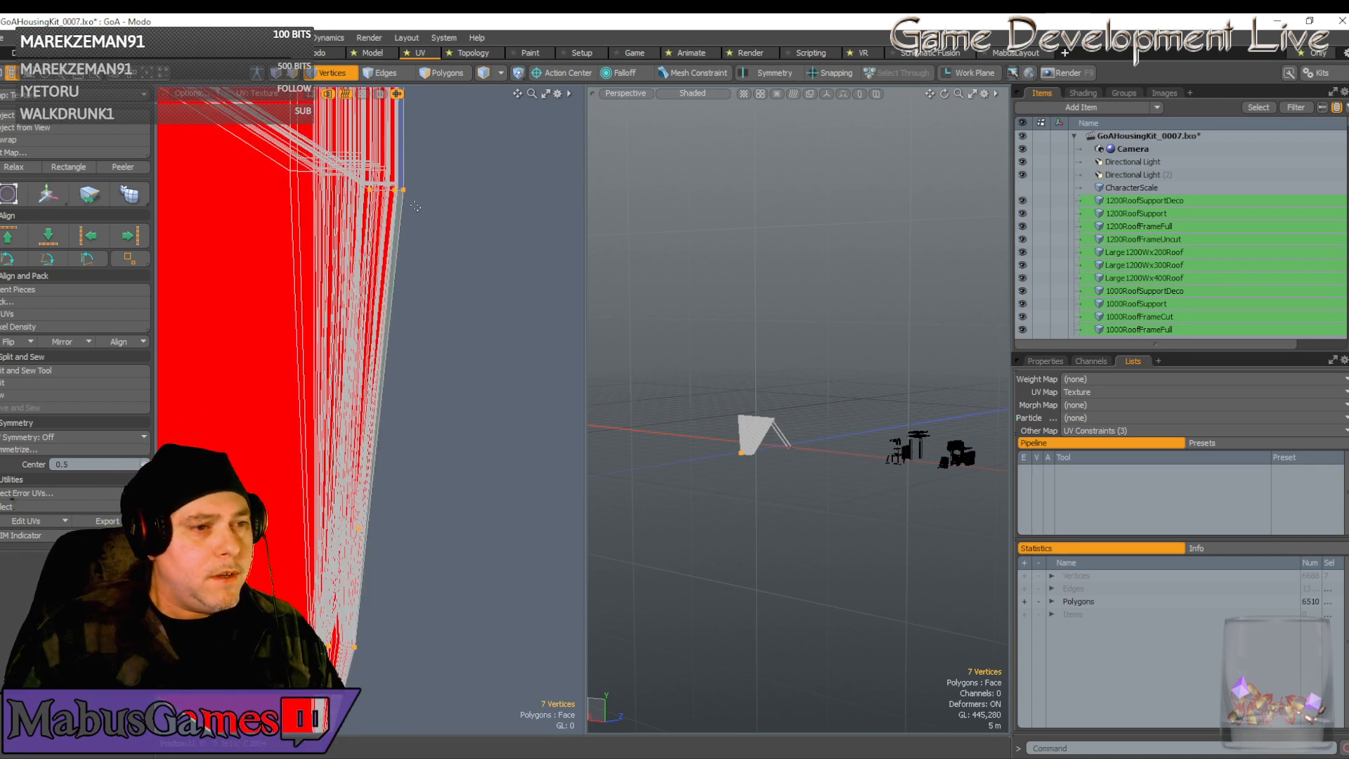
left_click_drag(429, 214, 355, 184)
key("w")
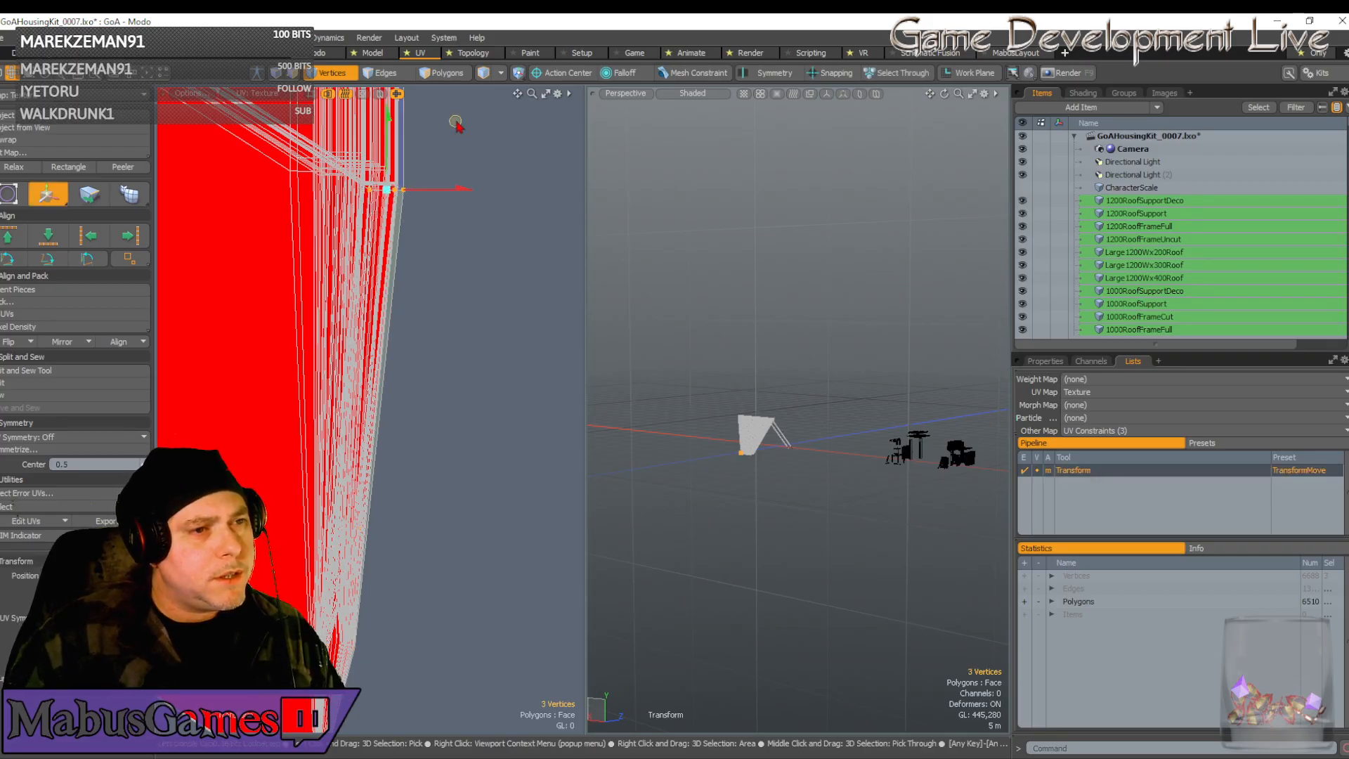
left_click_drag(451, 112, 448, 114)
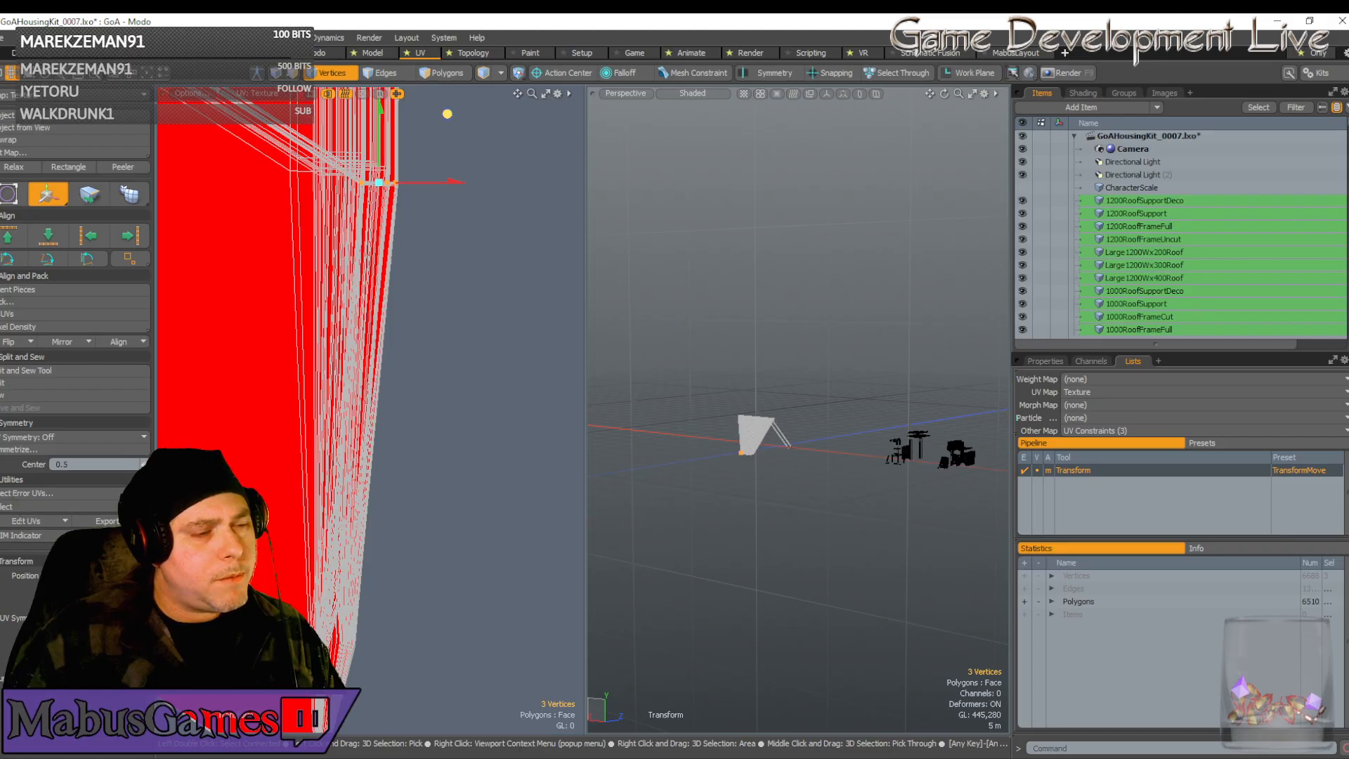
key("space")
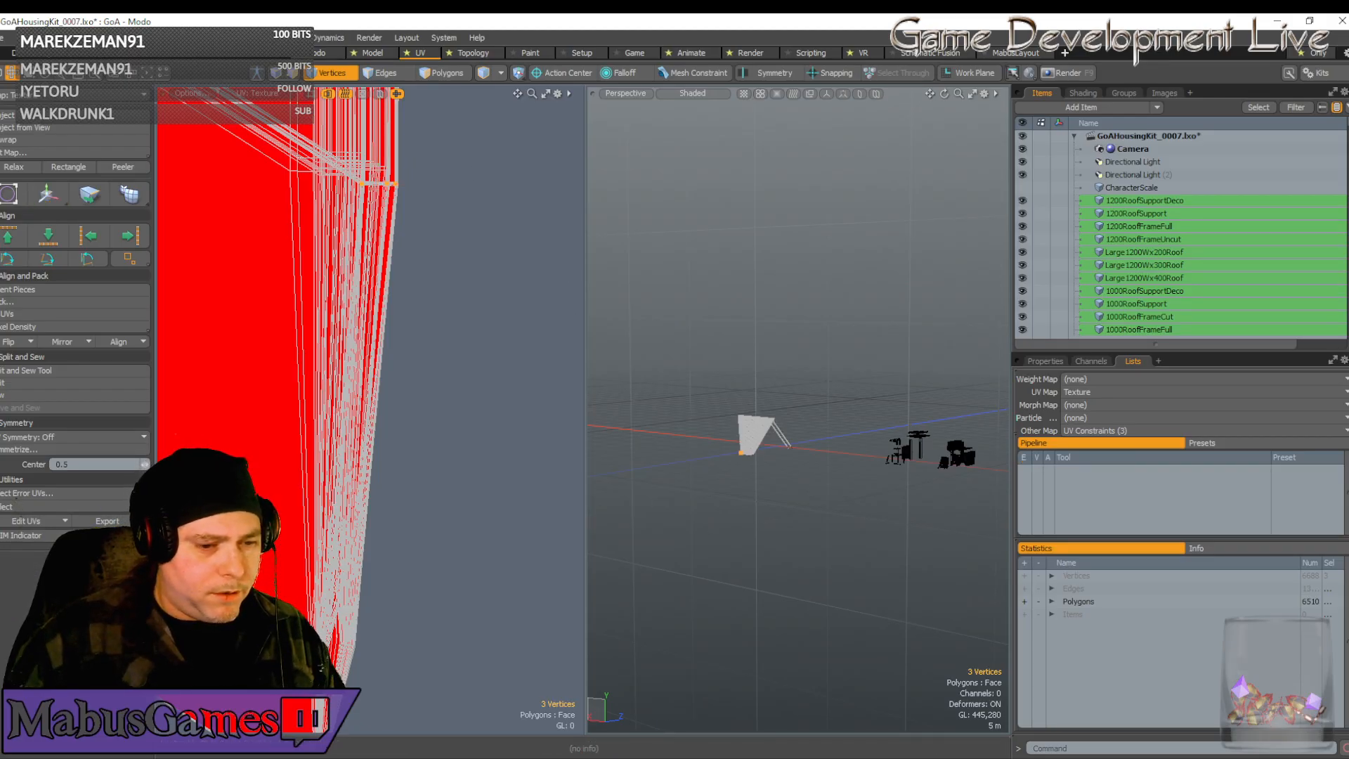
mouse_move(584, 750)
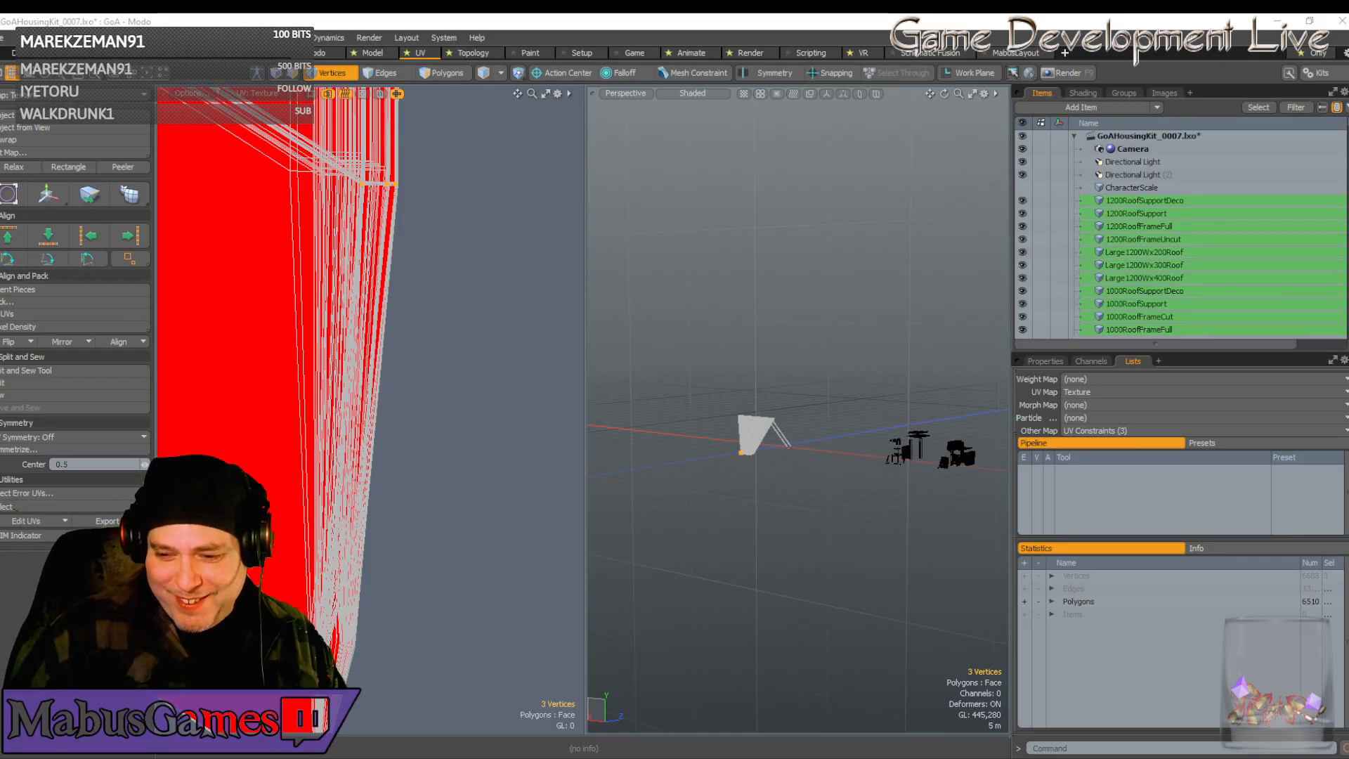
key("super+d")
key("super+d")
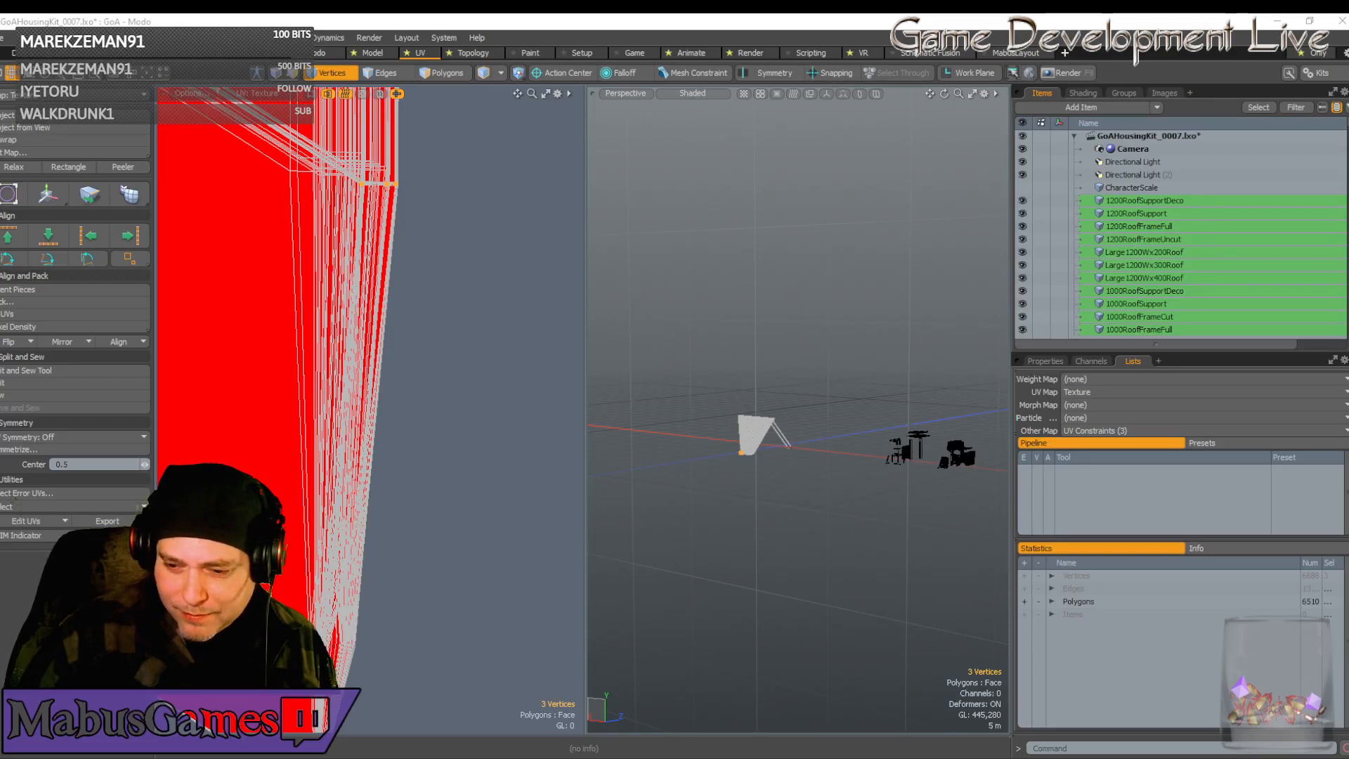
key("super+d")
key("super+d")
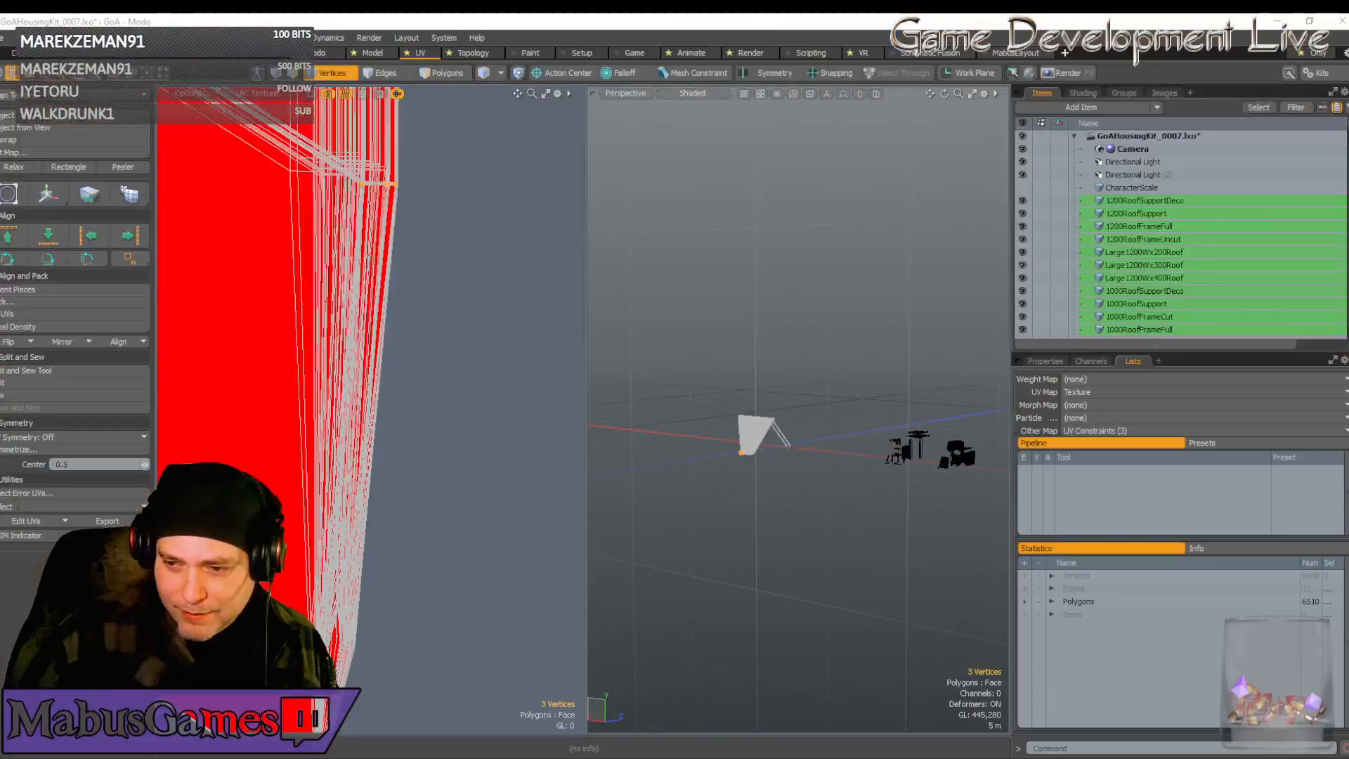
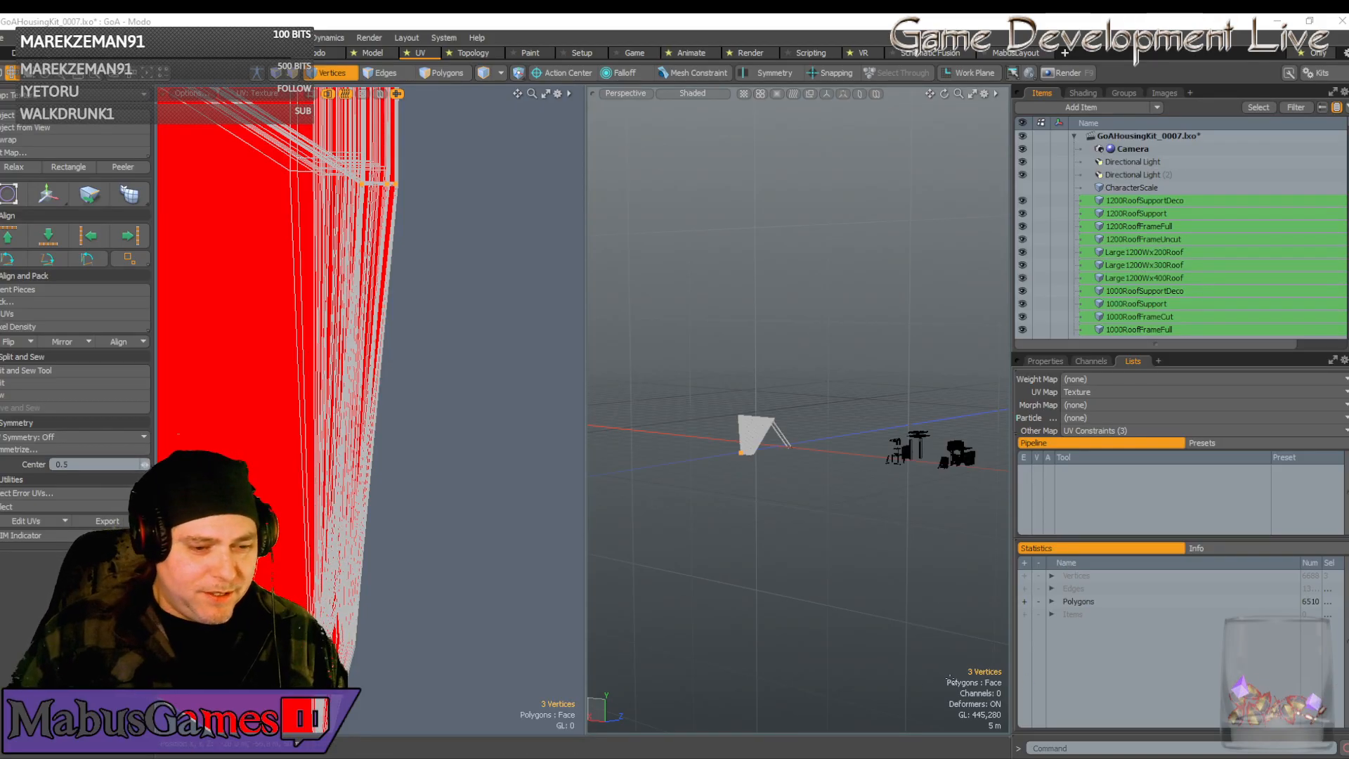
Save the GoAHousingKit_0007.lxo scene using Save All from the File menu
scroll(405, 676, "up", 3)
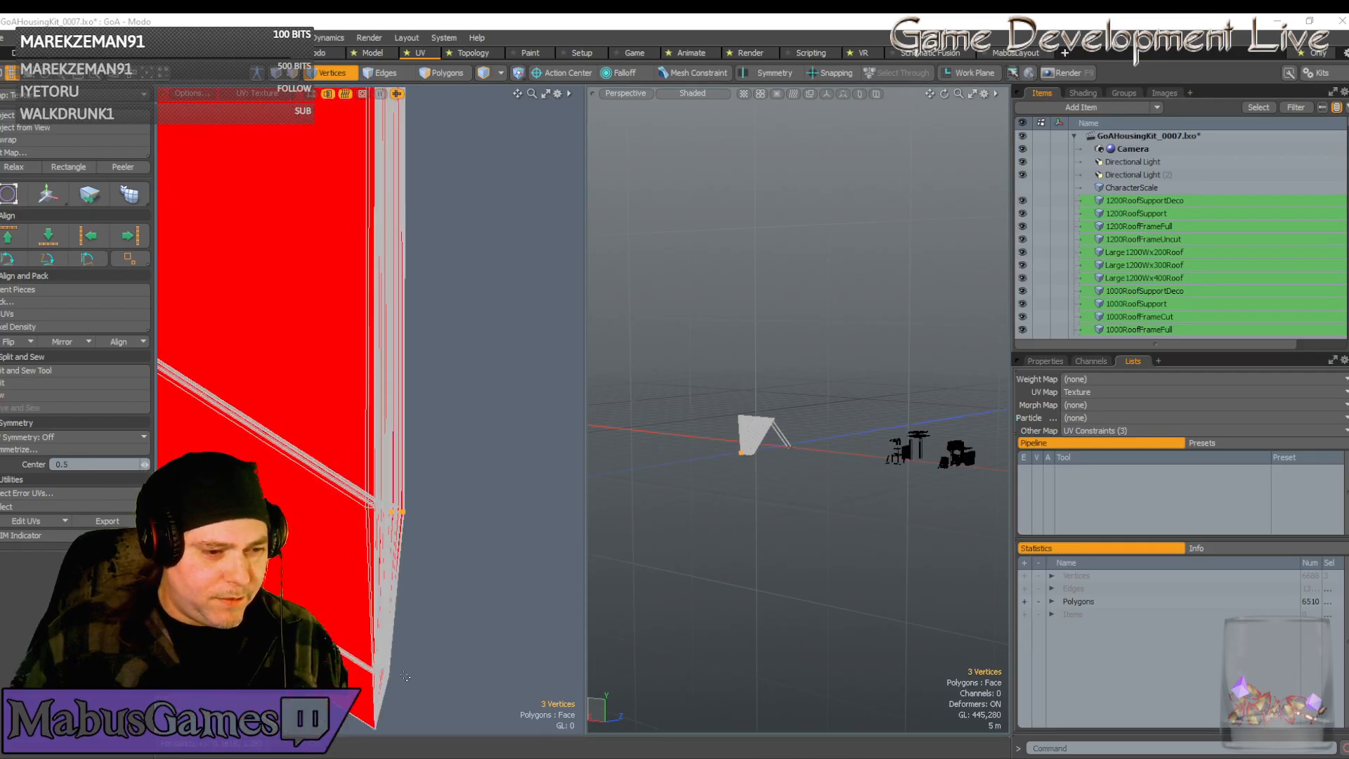
scroll(402, 672, "down", 5)
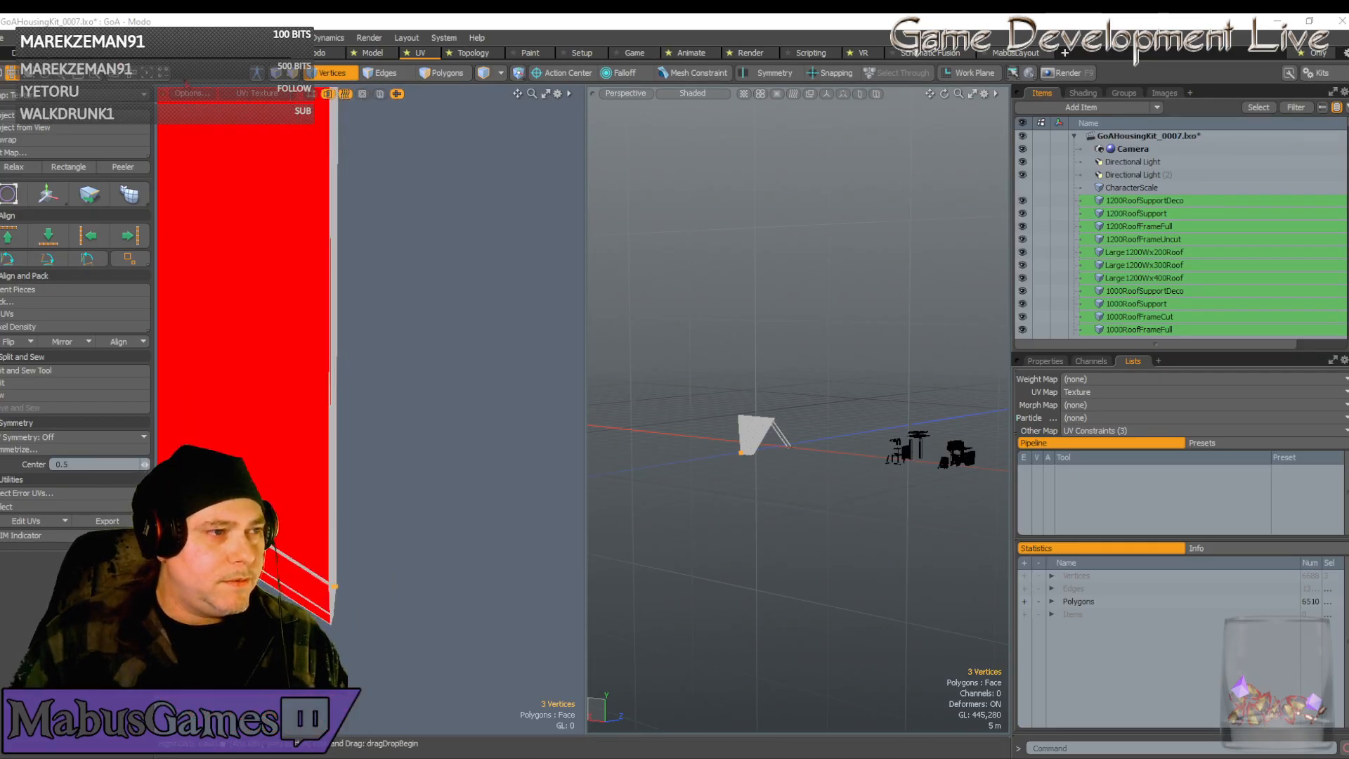
left_click(7, 38)
left_click(10, 197)
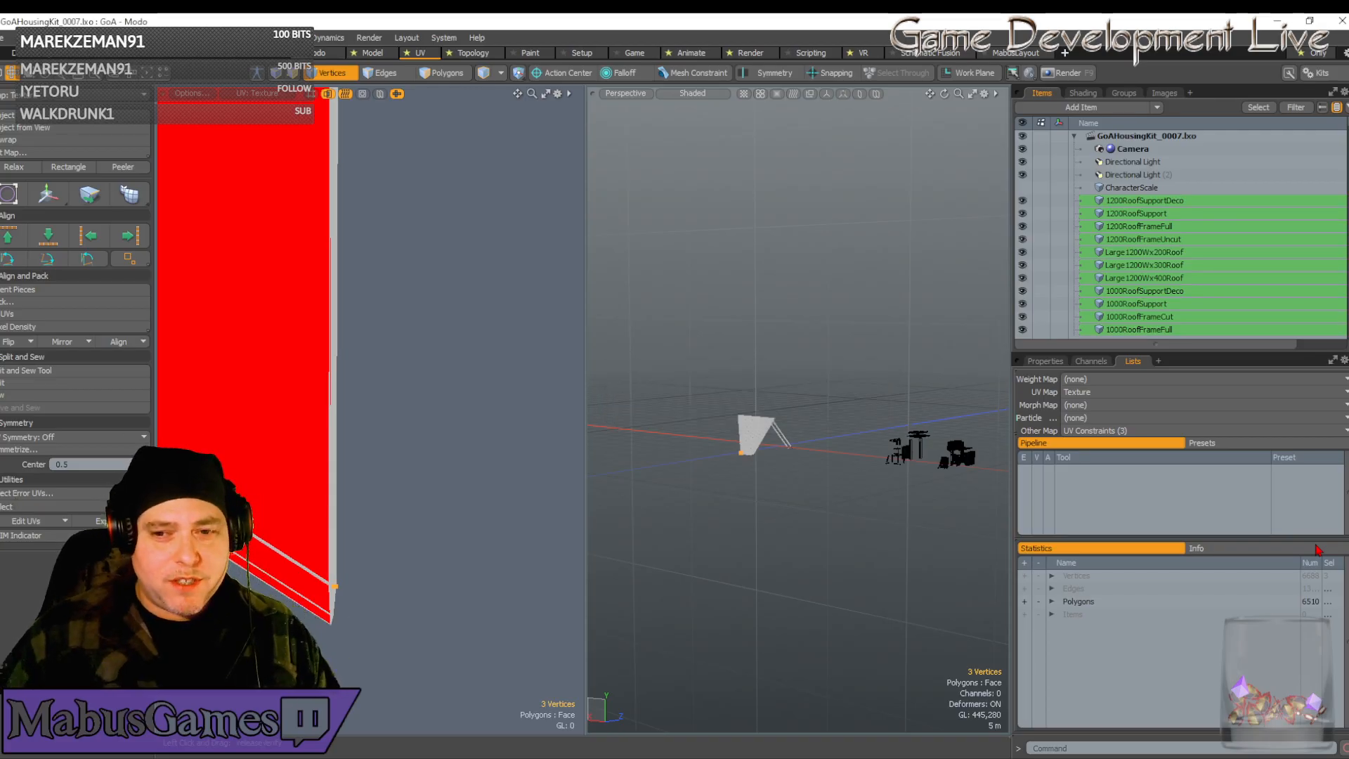
Drag the selected chevron-end UV vertices downward, then frame the corner vertices at the strip end
scroll(340, 474, "down", 5)
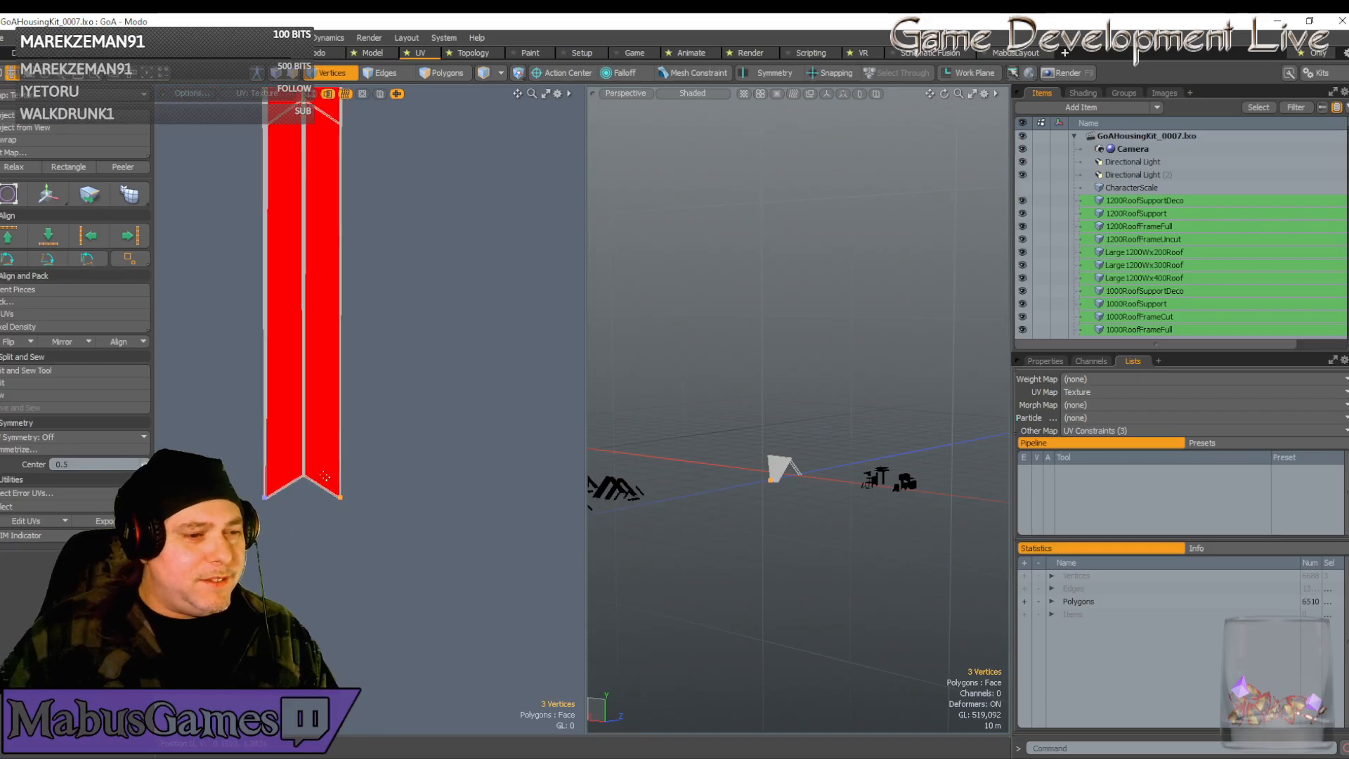
scroll(320, 425, "up", 5)
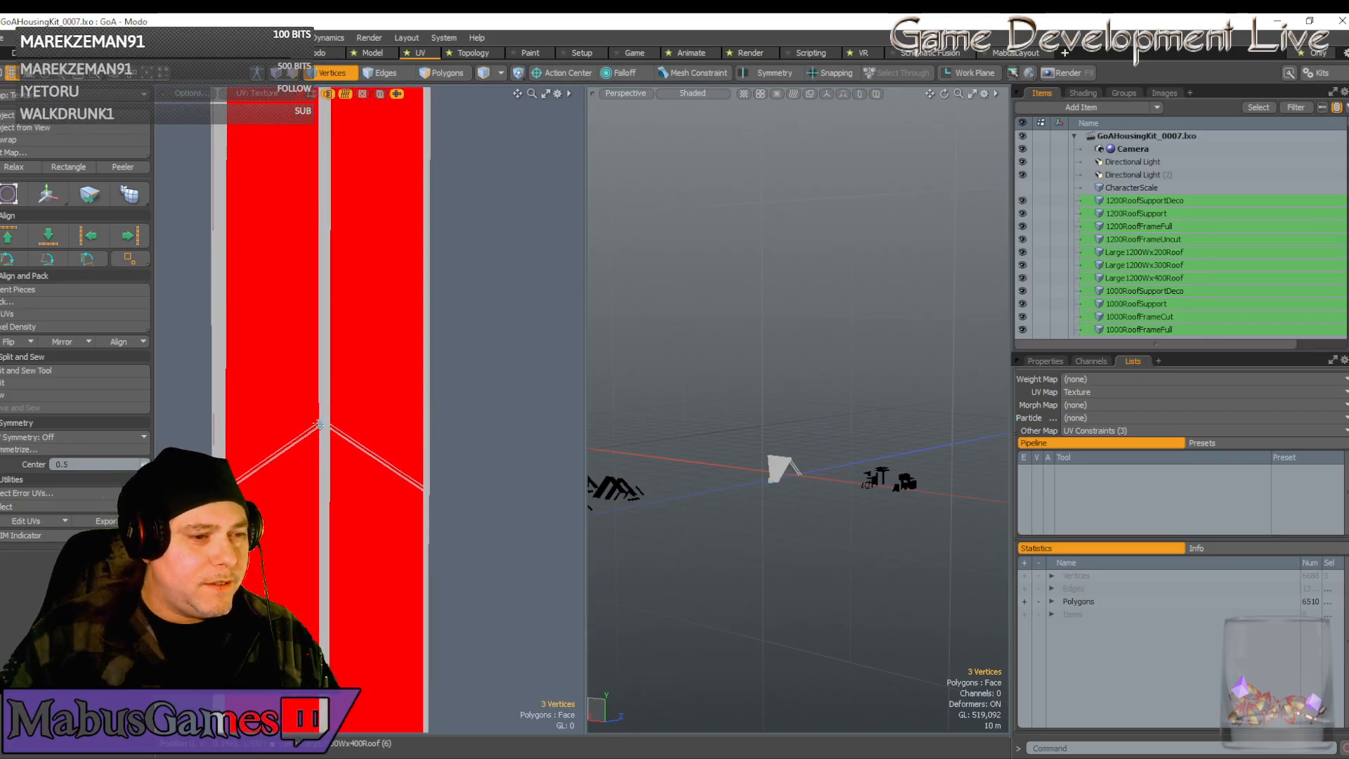
scroll(319, 426, "down", 5)
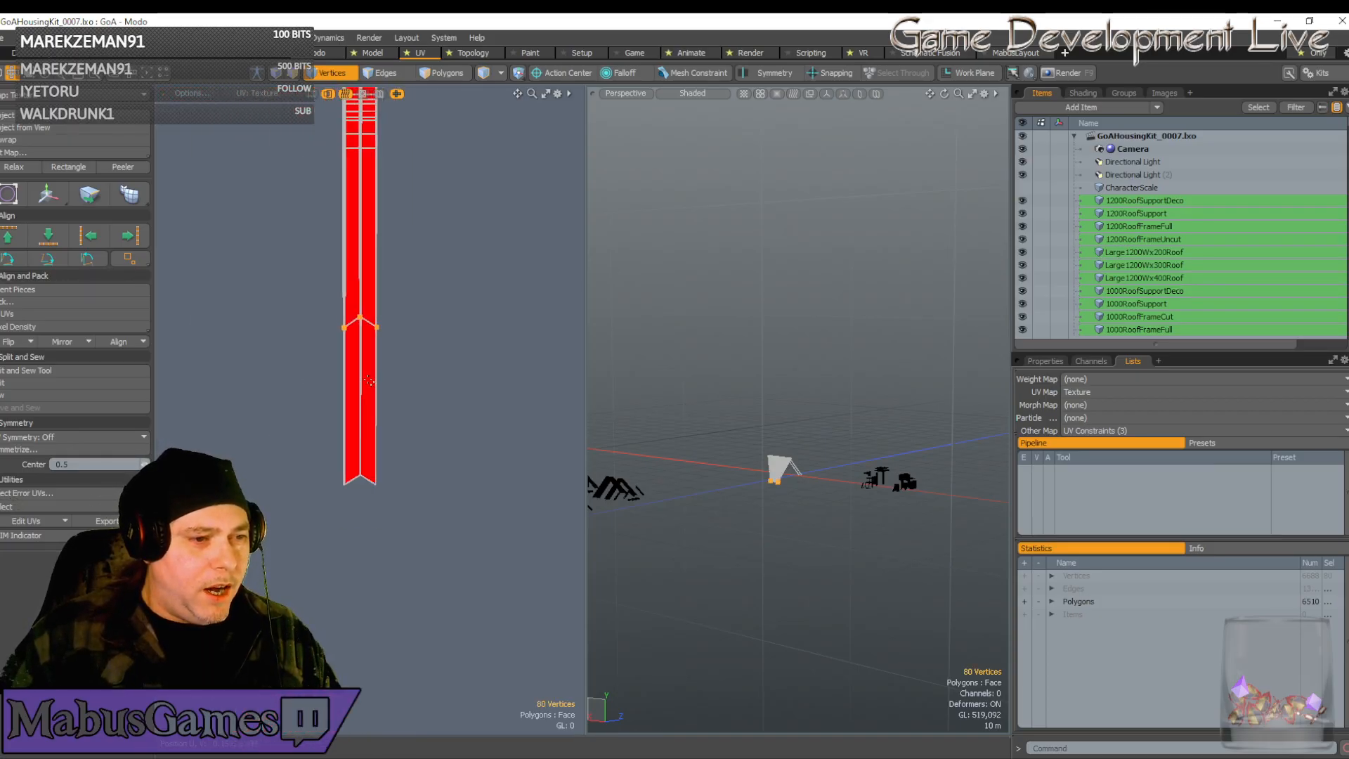
key("w")
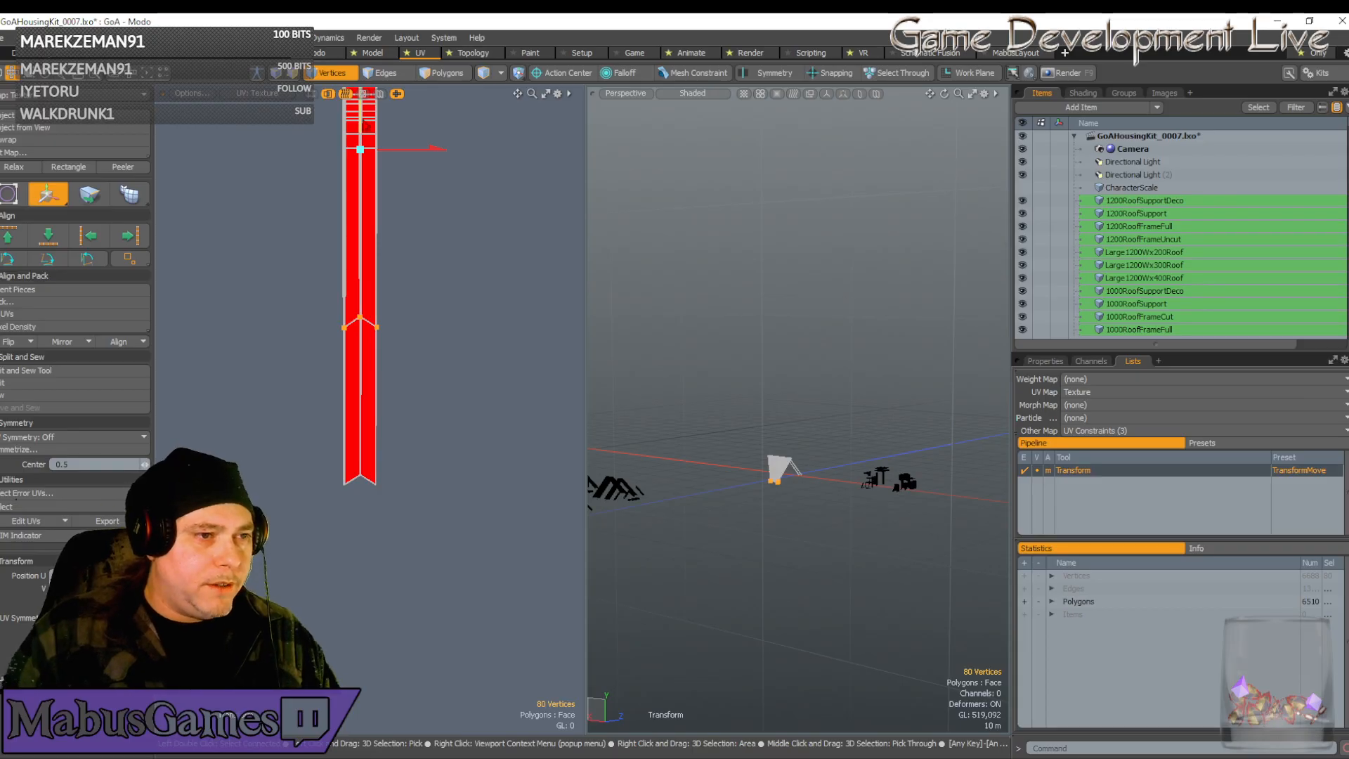
left_click_drag(428, 109, 429, 245)
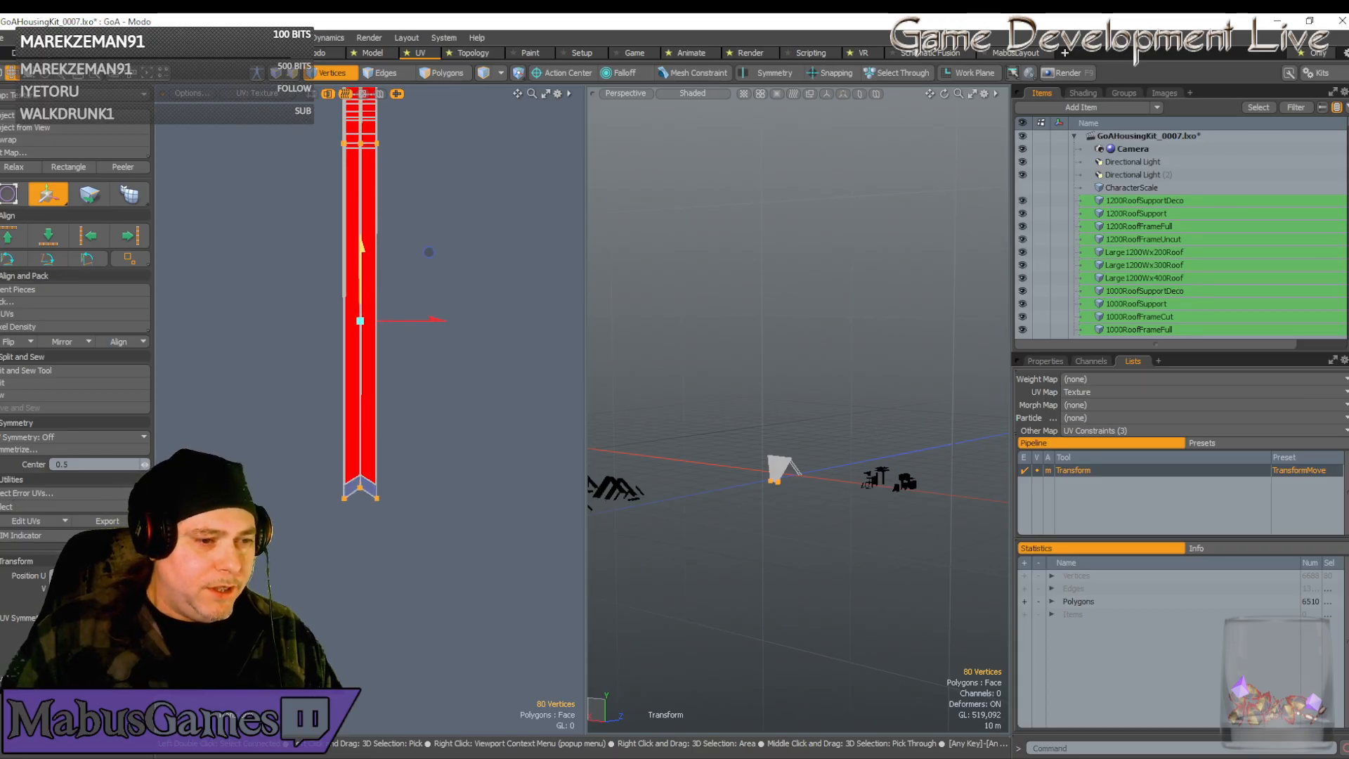
scroll(216, 428, "up", 8)
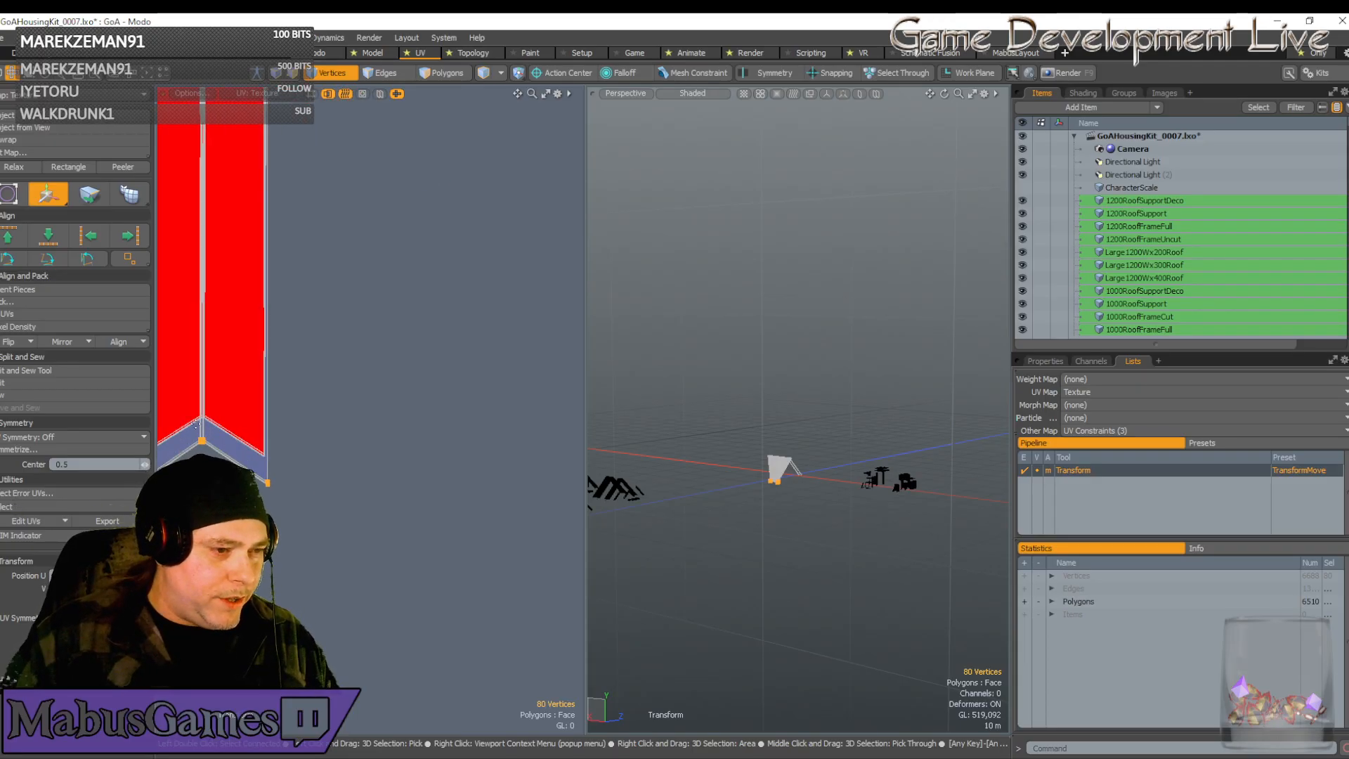
scroll(217, 489, "up", 3)
scroll(217, 489, "down", 2)
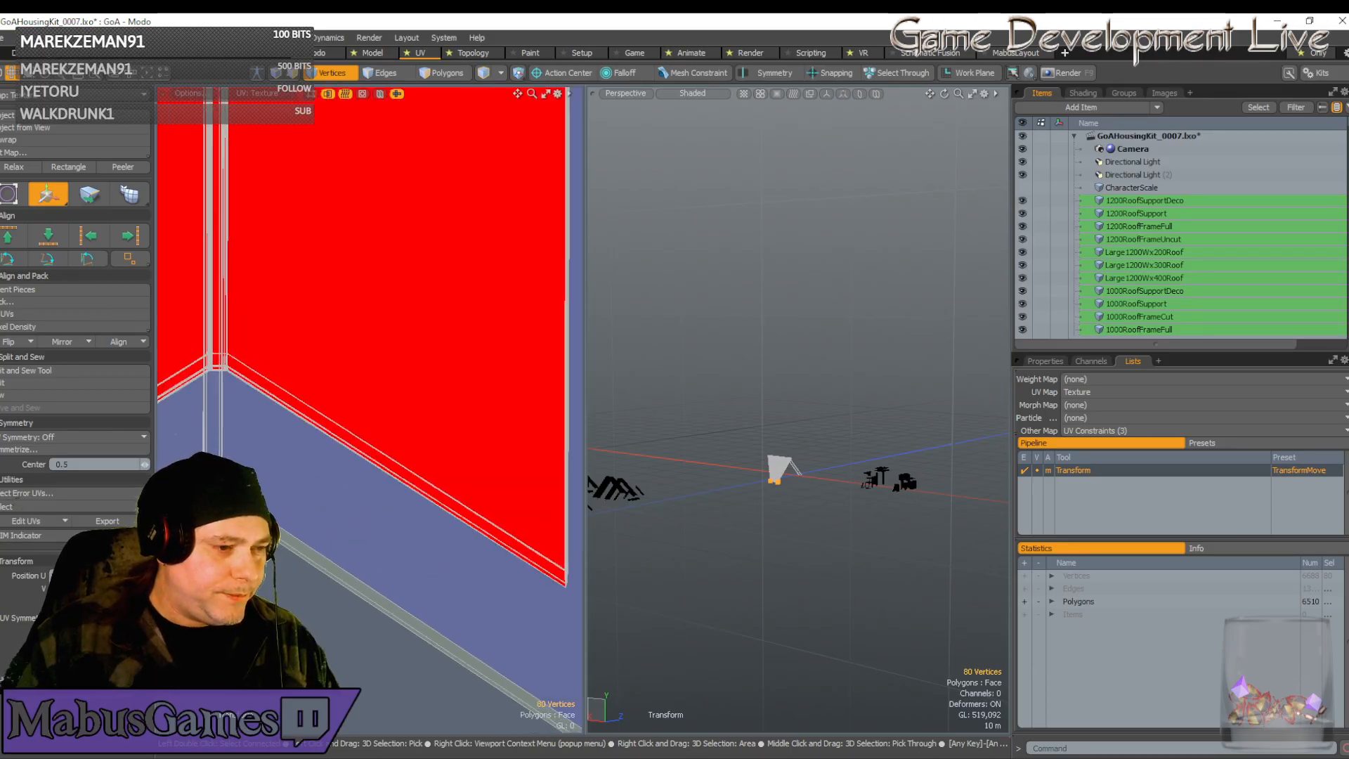
key("q")
scroll(217, 490, "down", 2)
left_click_drag(217, 490, 403, 462, "alt")
scroll(408, 457, "up", 8)
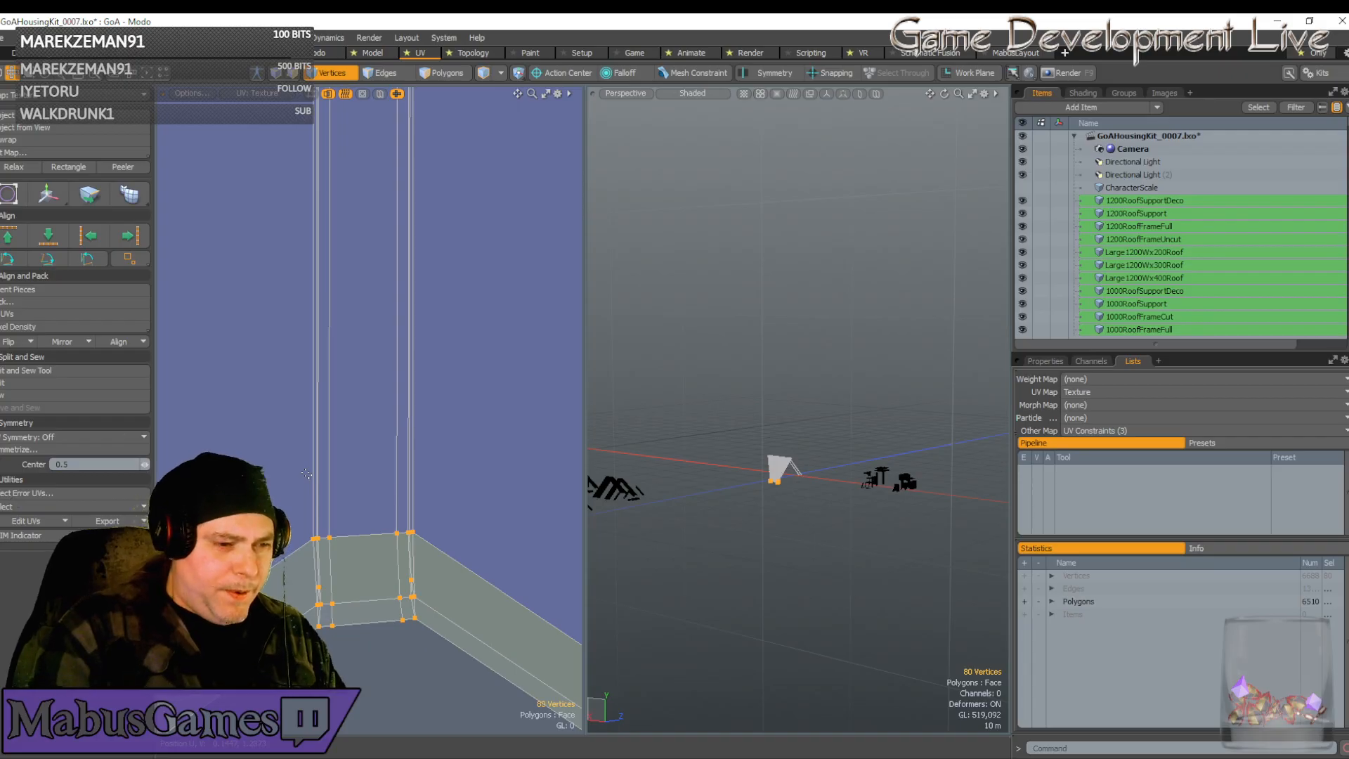
scroll(306, 474, "down", 1)
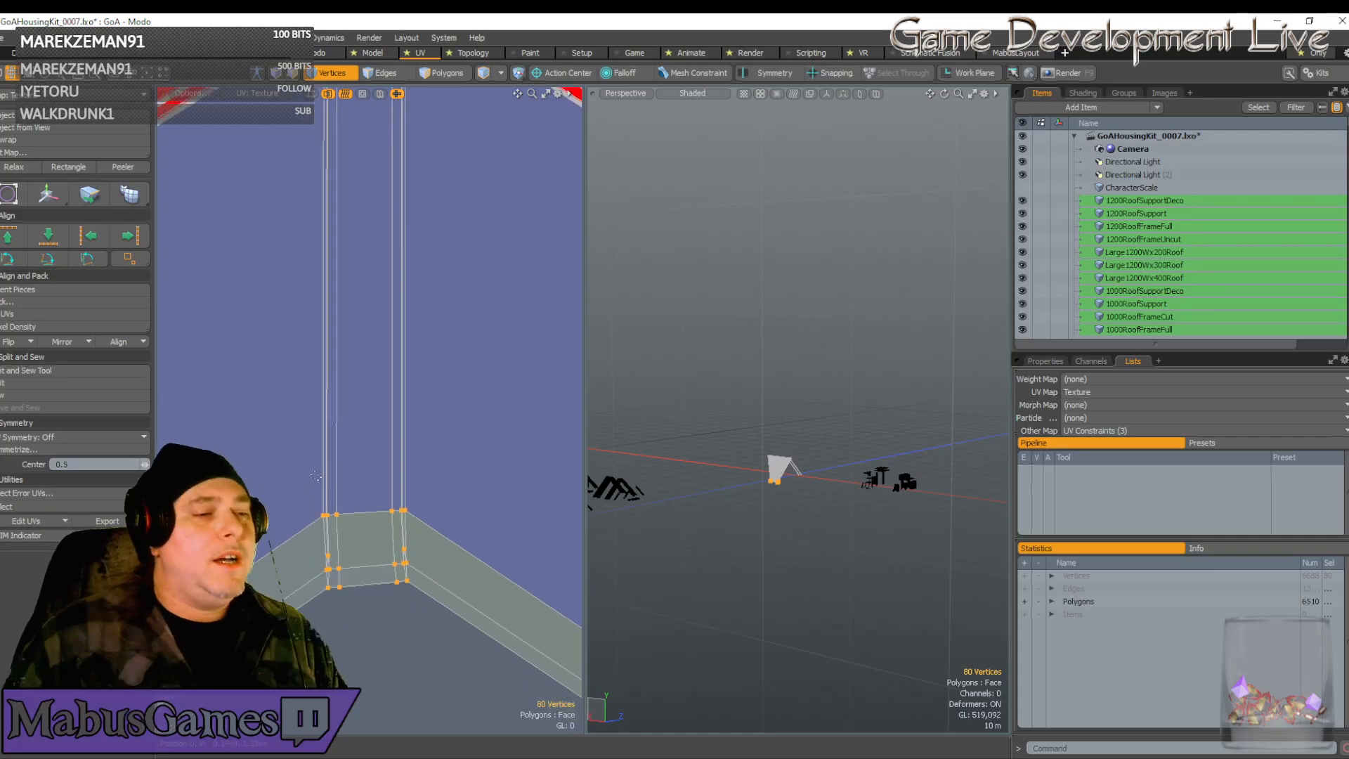
Select the strip-end corner vertices and rotate them slightly to straighten them
right_click_drag(305, 483, 455, 641)
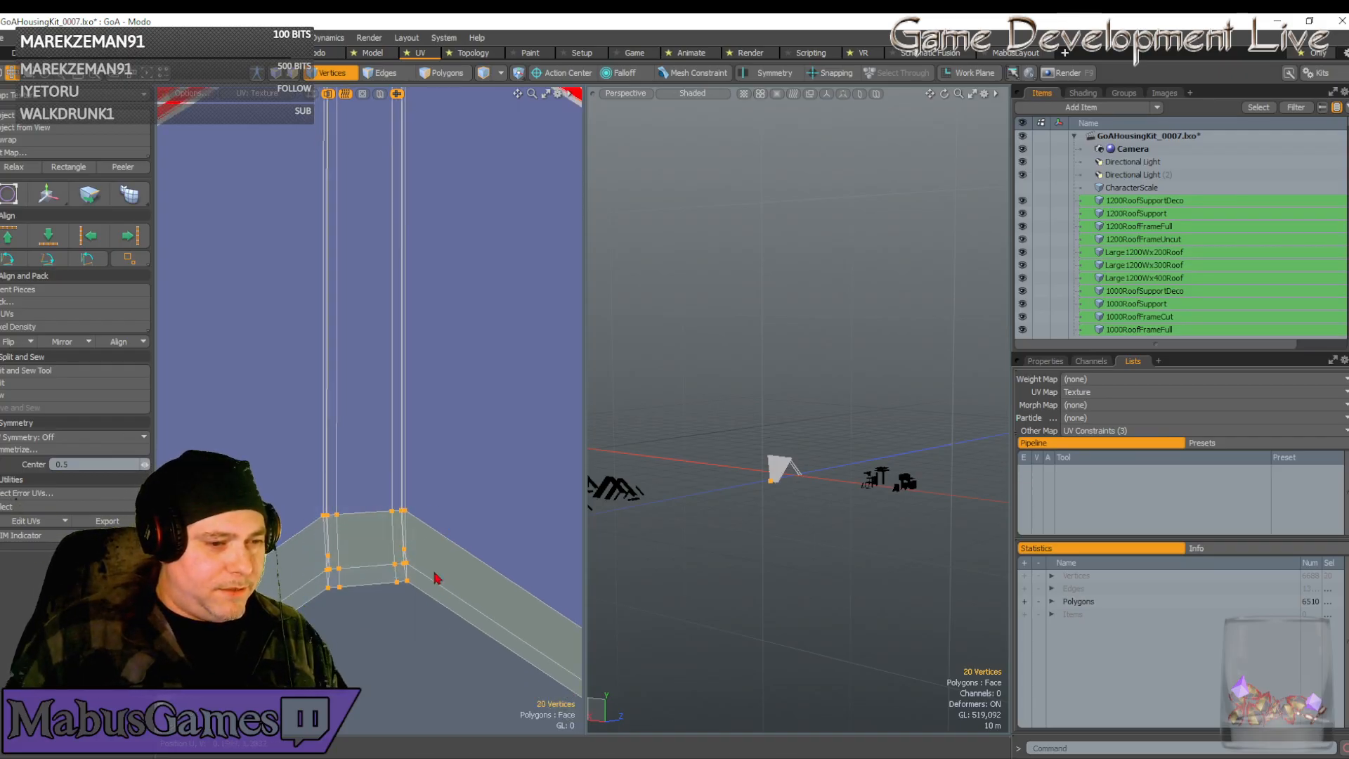
key("e")
left_click_drag(444, 518, 447, 521)
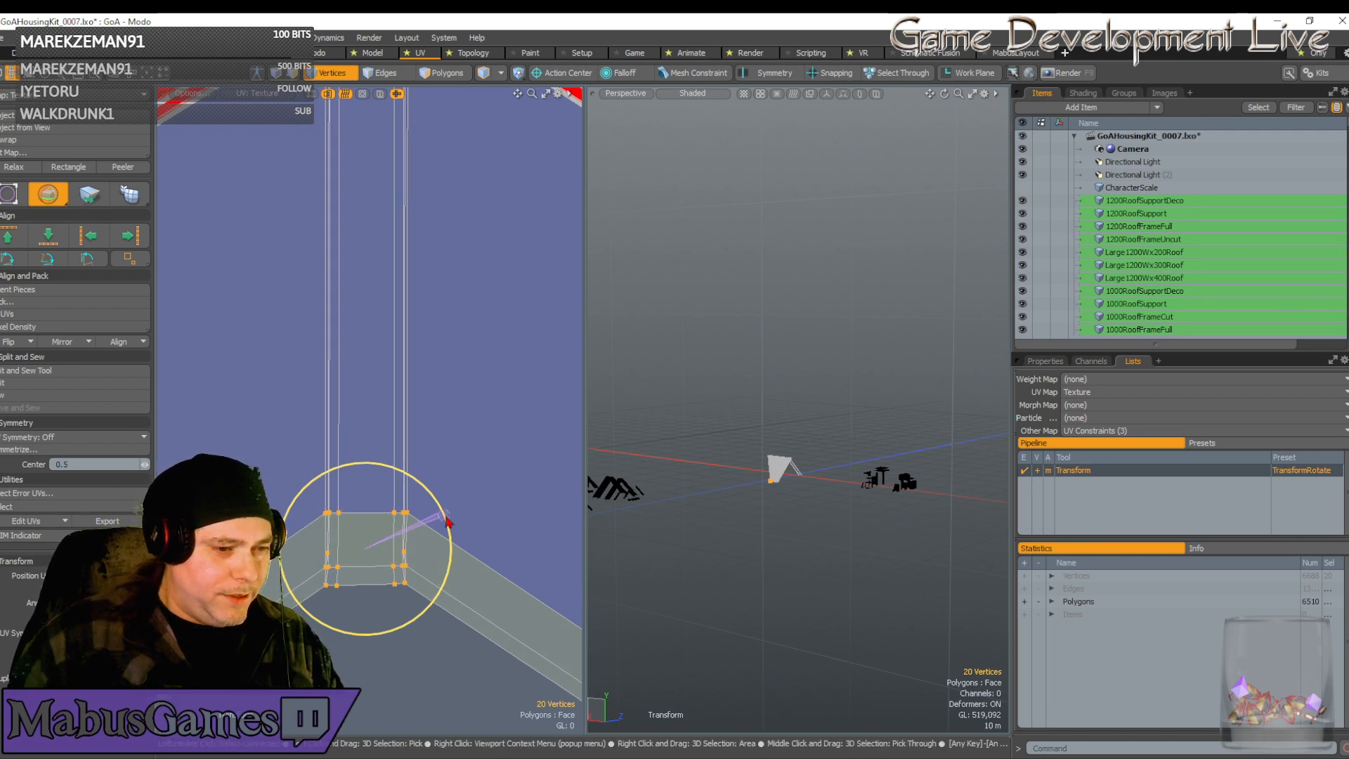
scroll(433, 560, "up", 2)
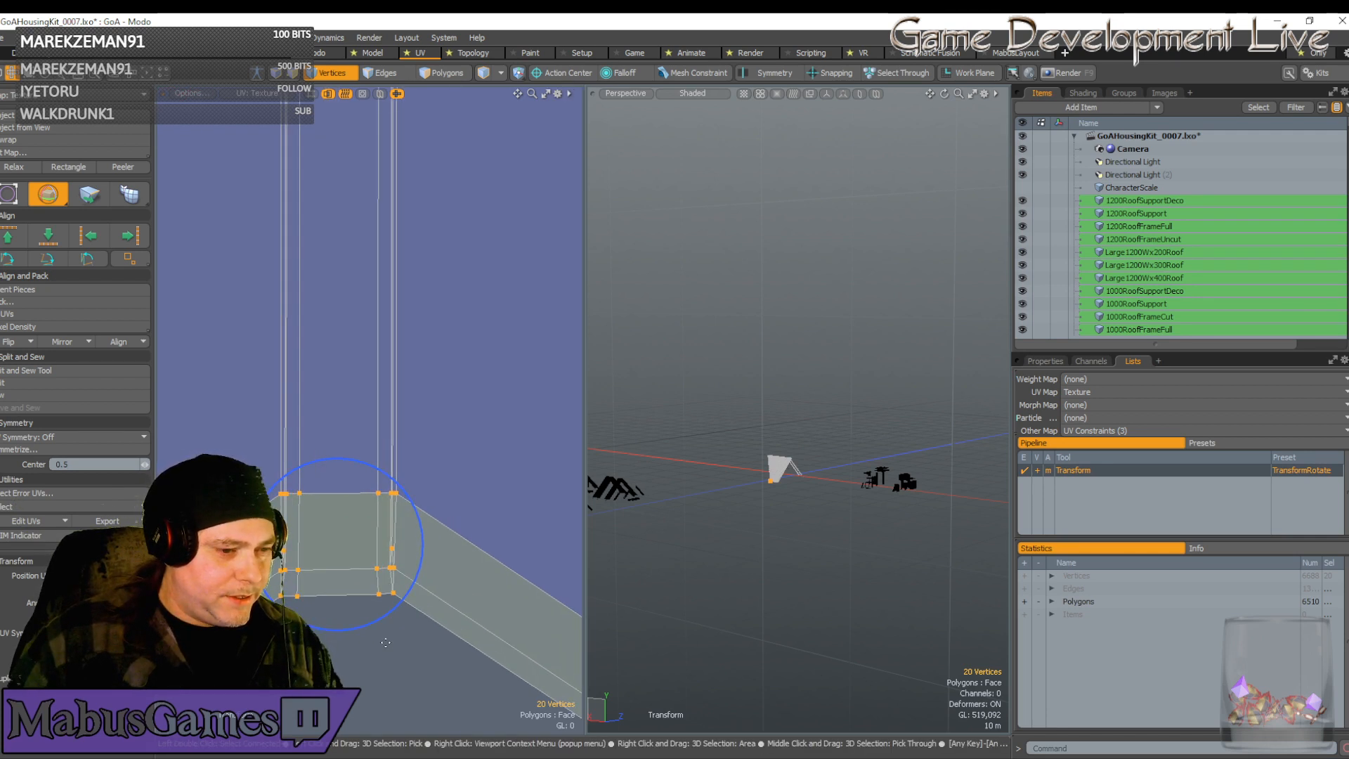
key("w")
key("space")
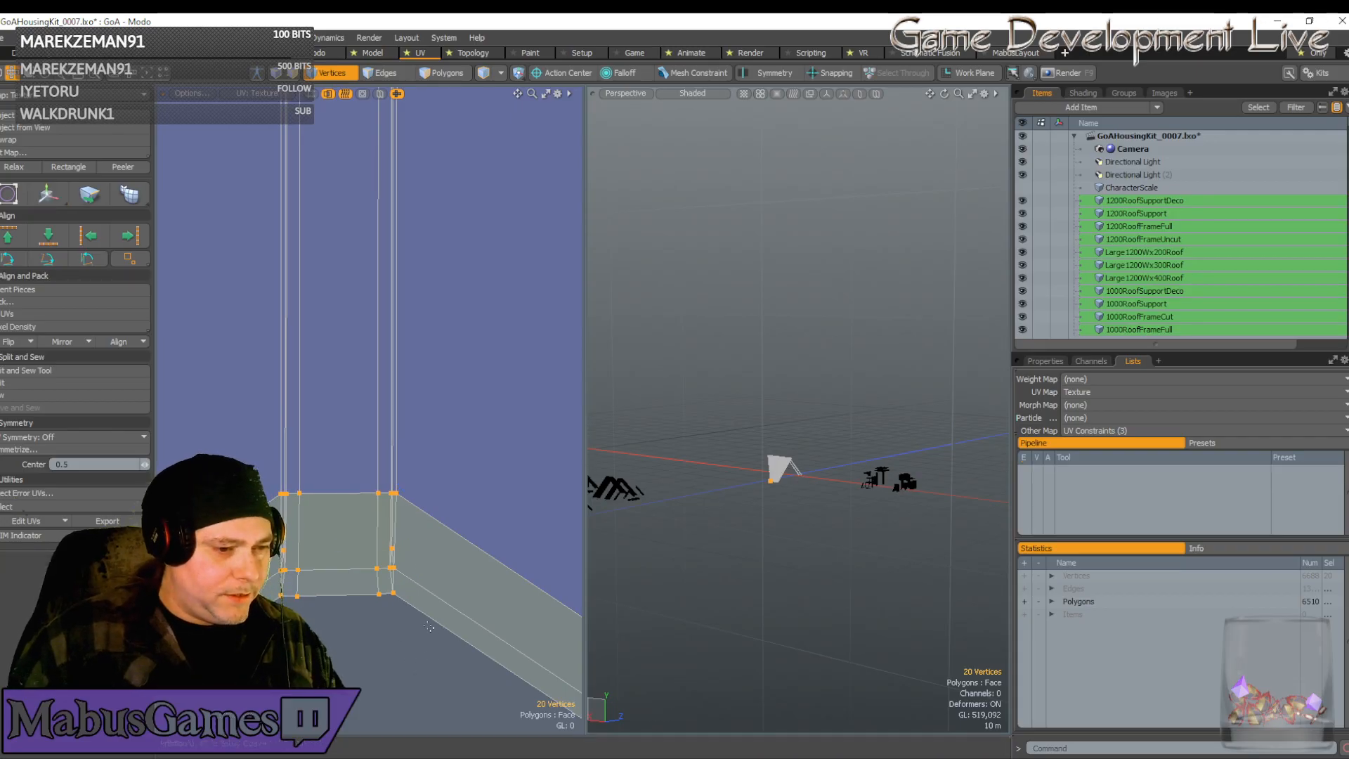
Nudge the lower corner vertices slightly left to align them
right_click_drag(435, 658, 338, 522)
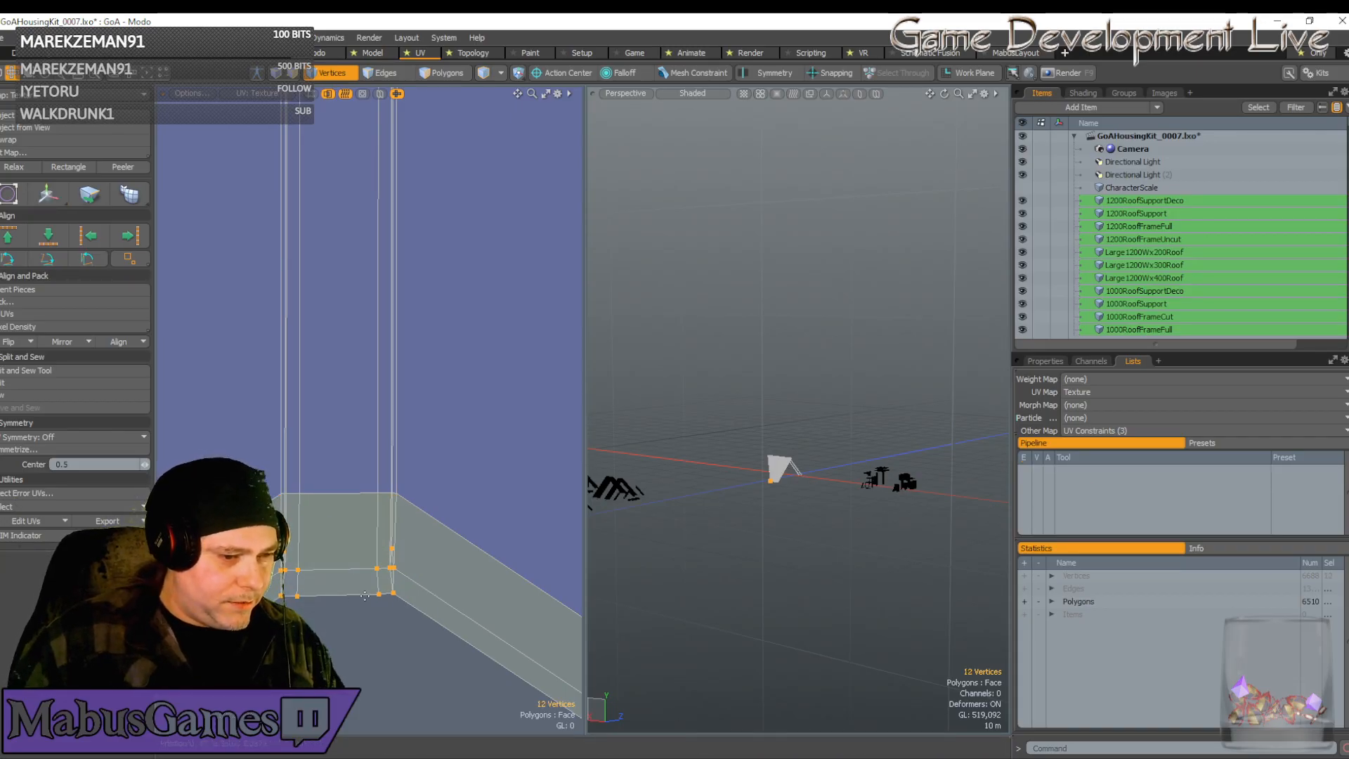
key("w")
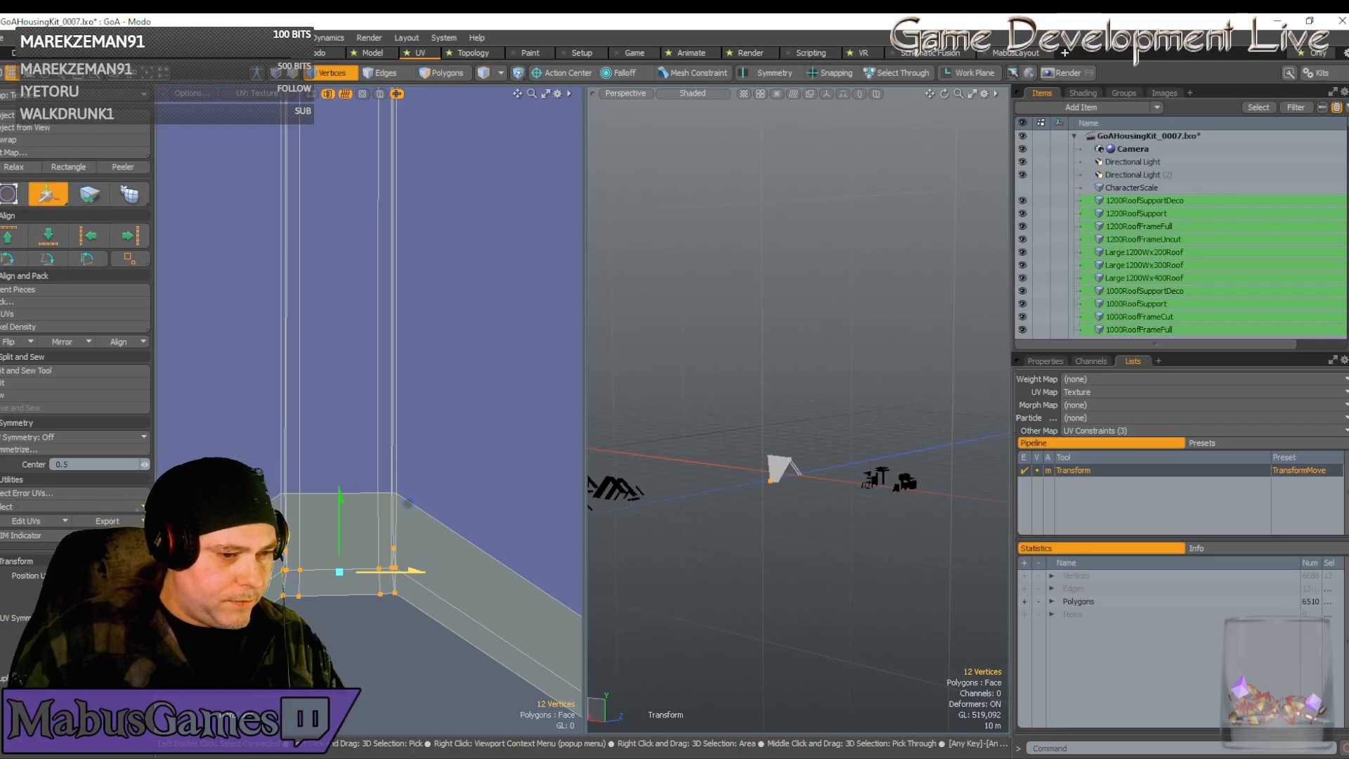
left_click_drag(407, 503, 407, 504)
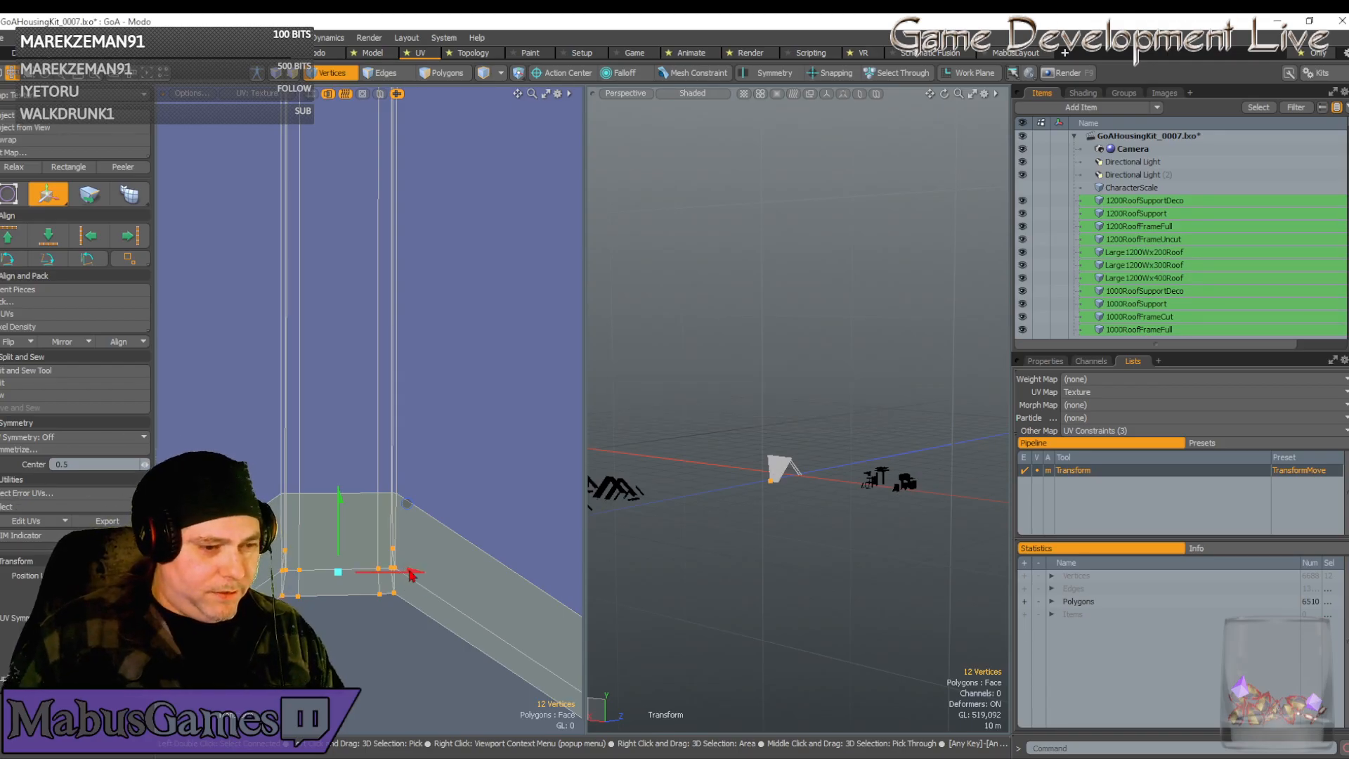
key("space")
Move the six right-hand corner vertices into line, then add the top-edge vertices to the selection
right_click_drag(420, 616, 361, 532)
key("w")
scroll(385, 588, "up", 3)
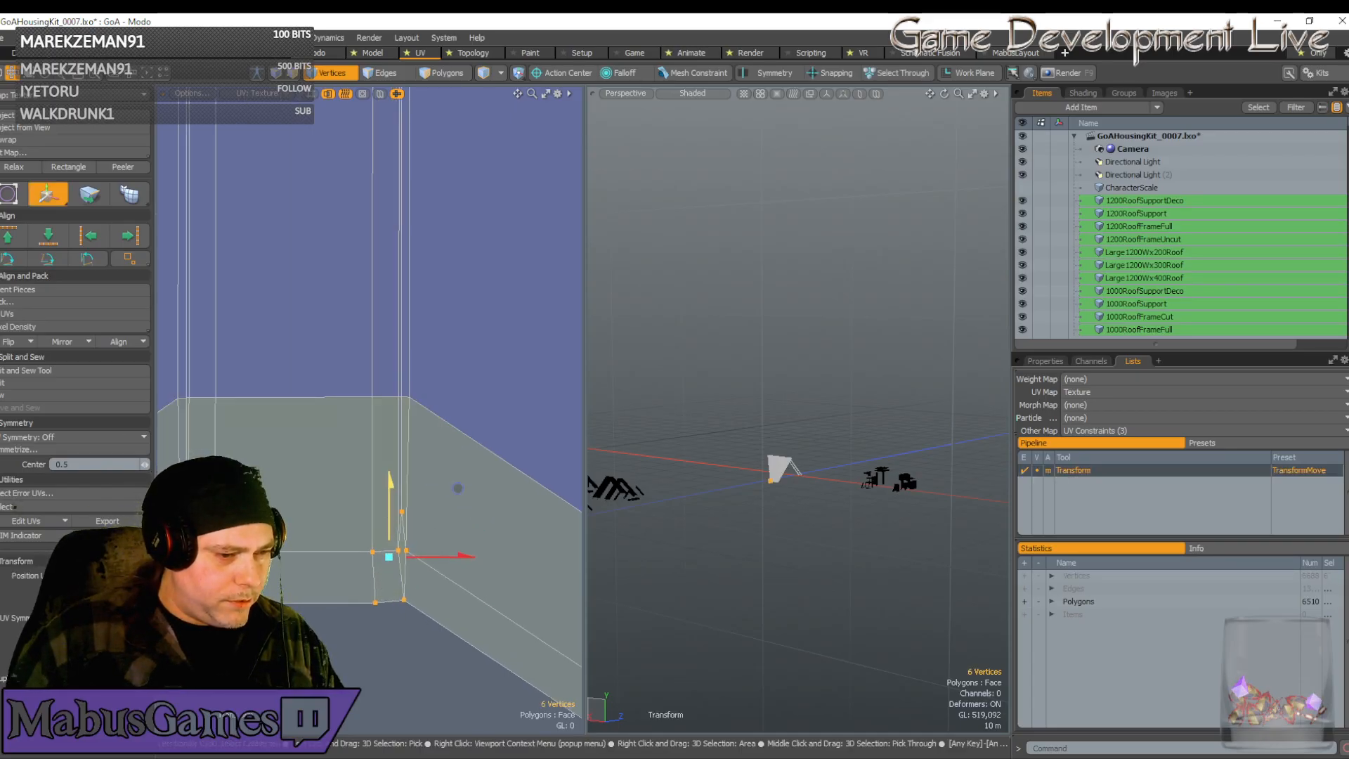
scroll(415, 599, "down", 1)
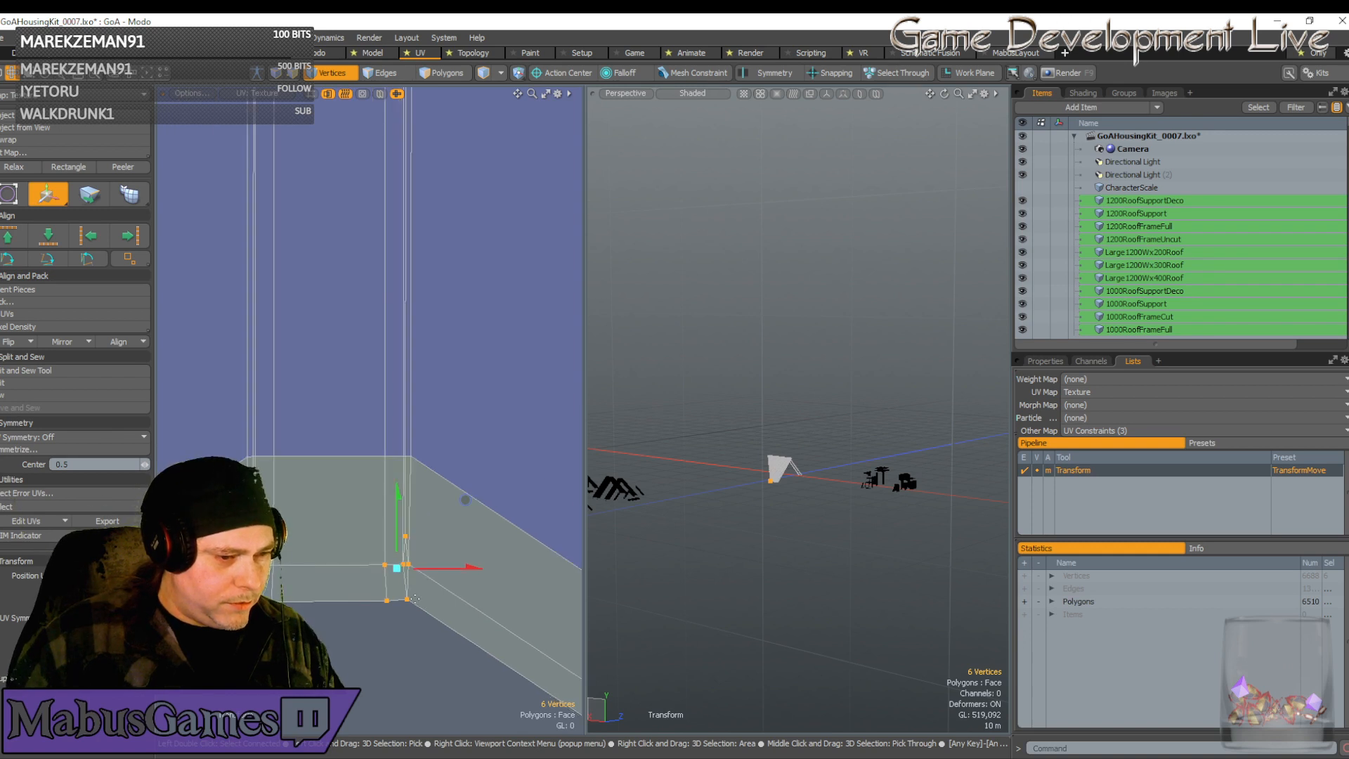
key("q")
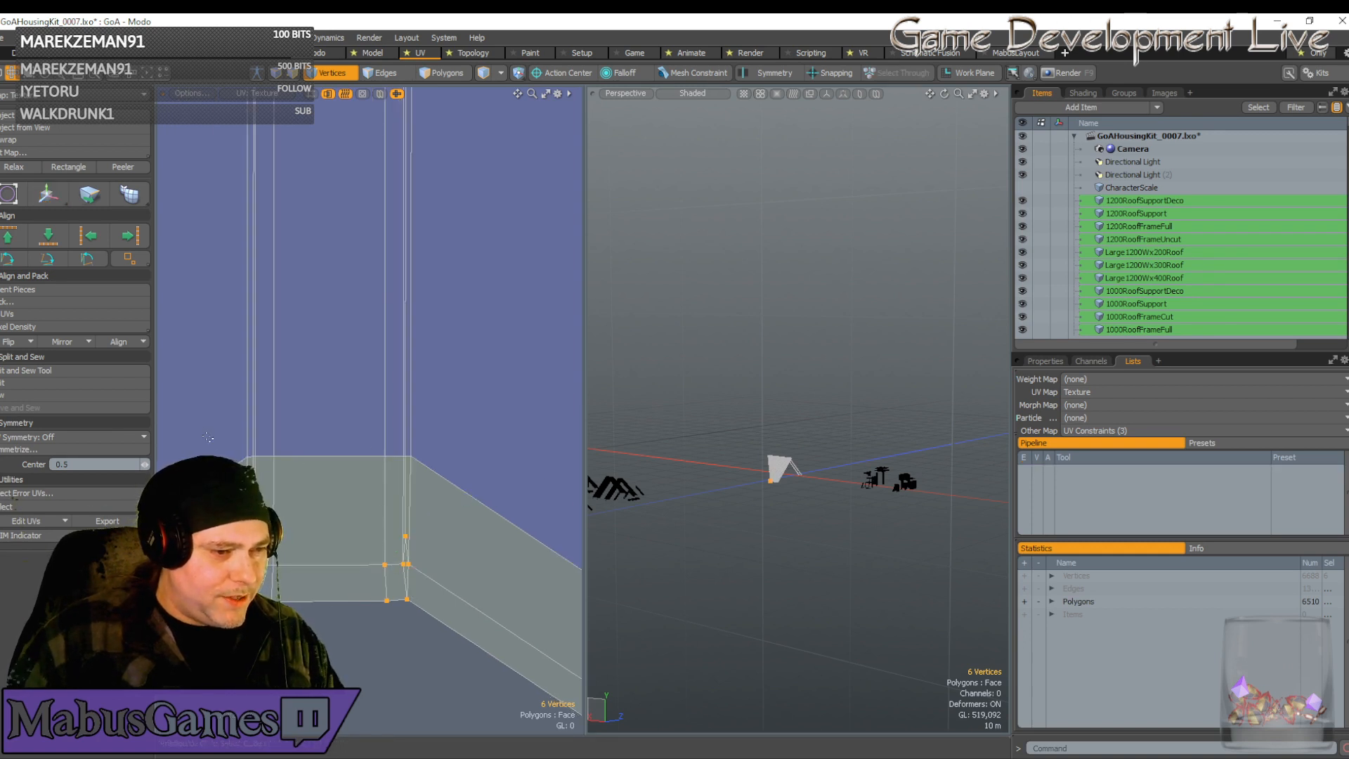
right_click_drag(213, 421, 477, 651)
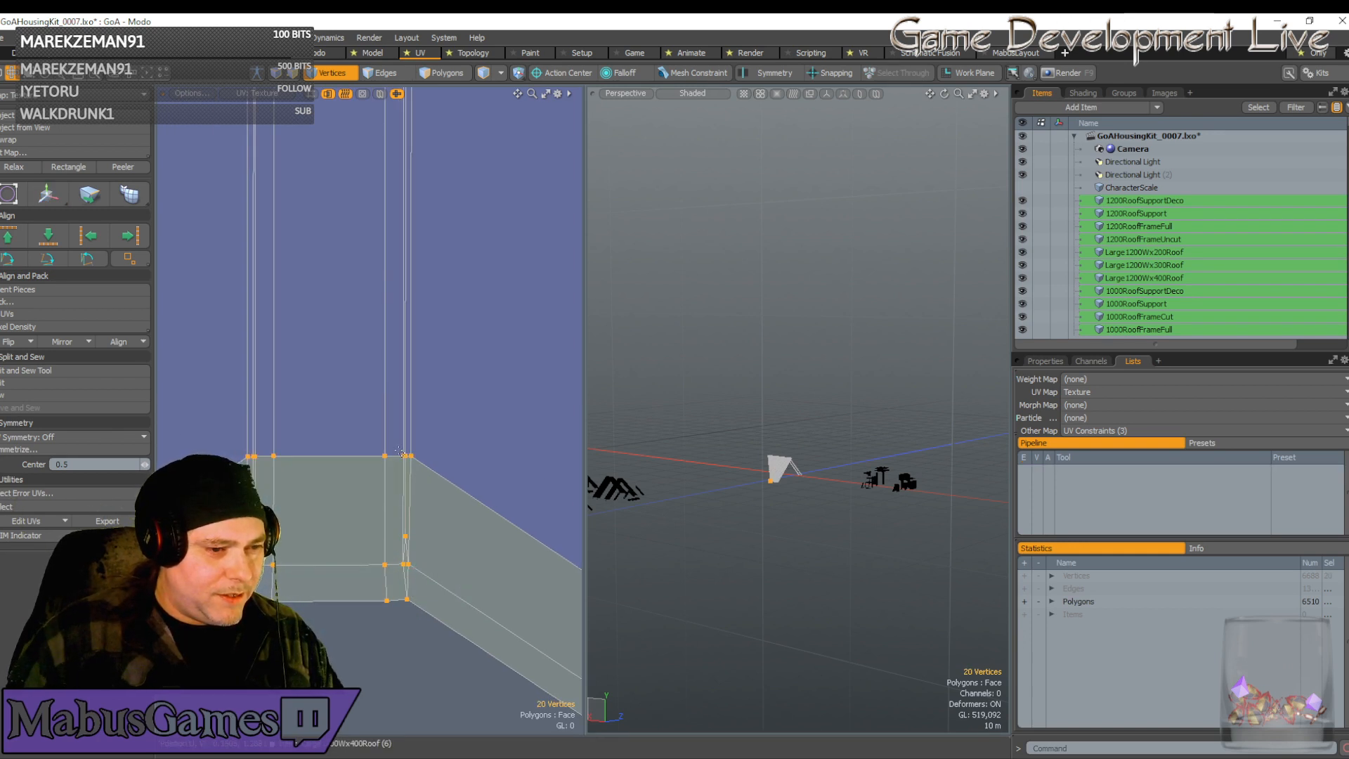
scroll(403, 456, "down", 3)
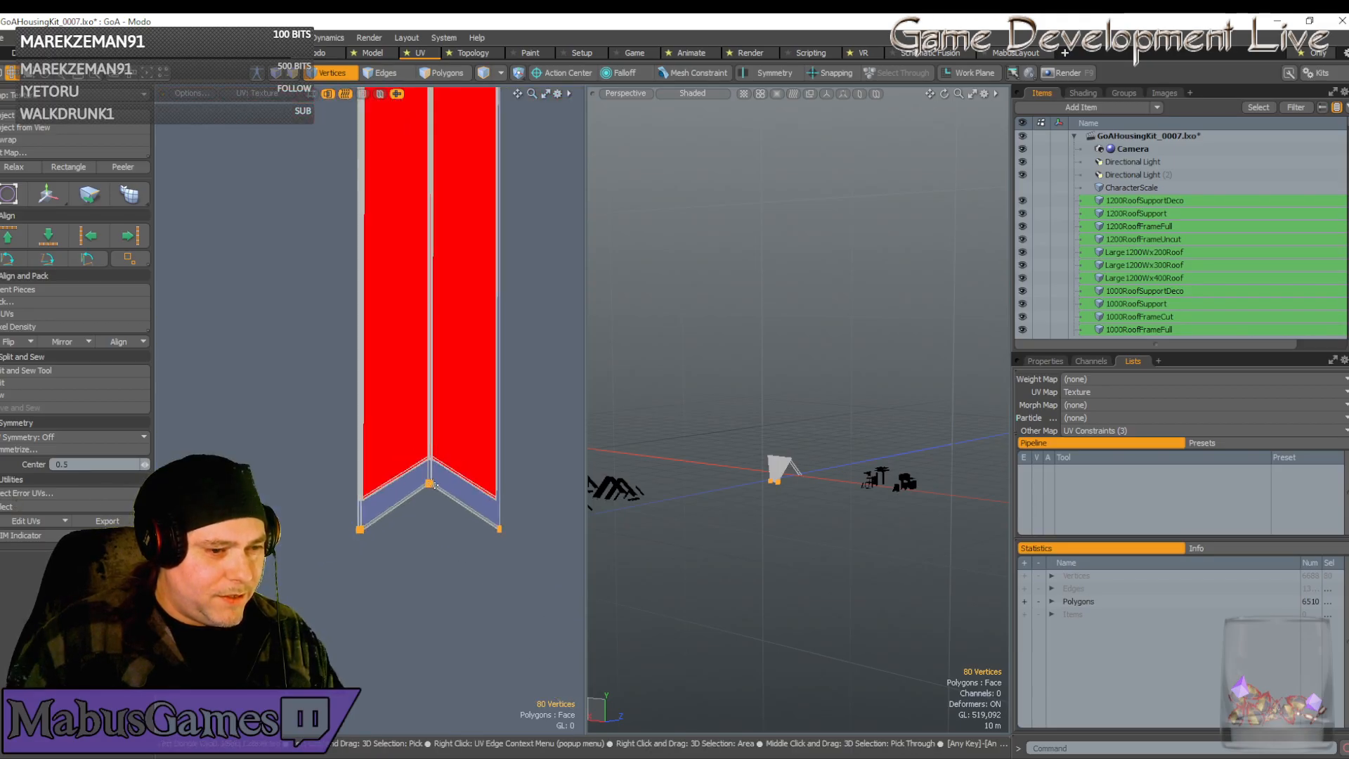
Raise the selected vertices to reshape the chevron bottom, then nudge them slightly left and down
key("w")
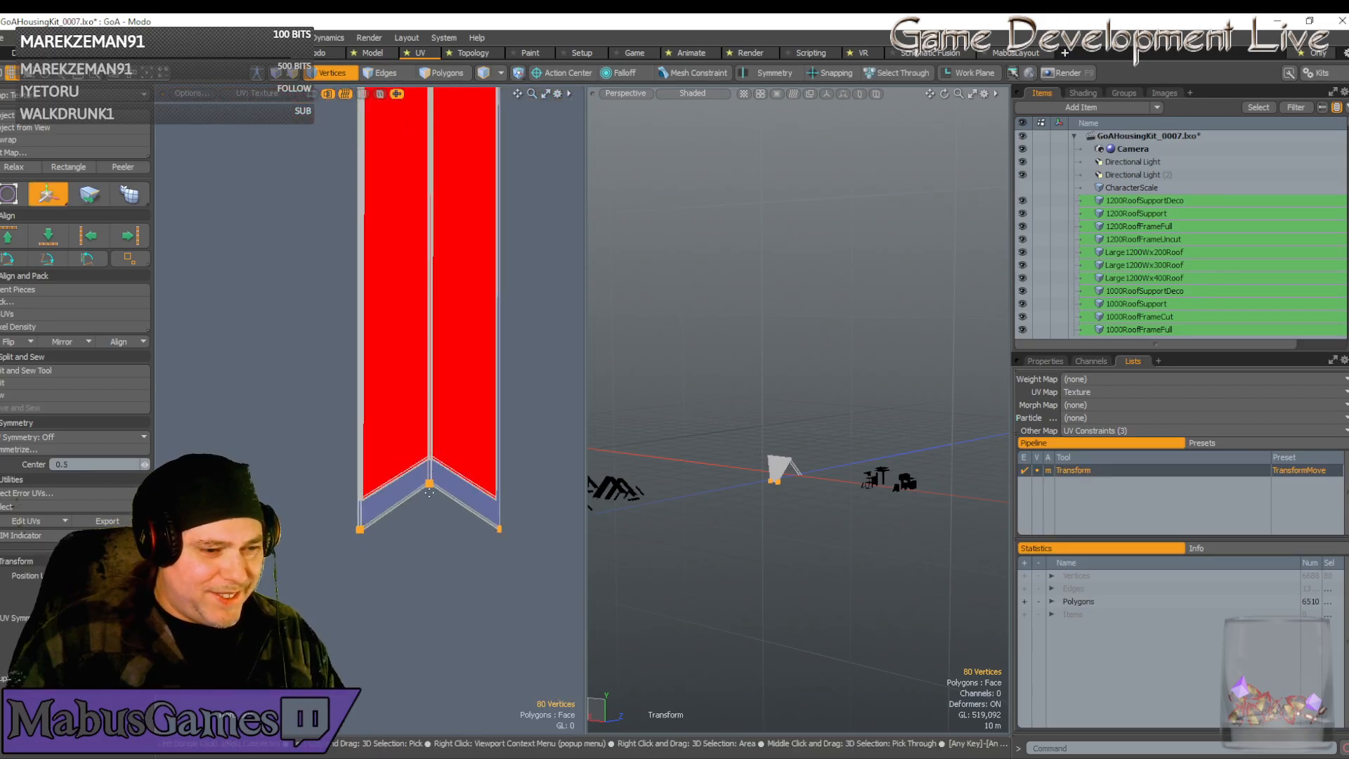
left_click_drag(430, 492, 429, 466)
scroll(430, 465, "up", 5)
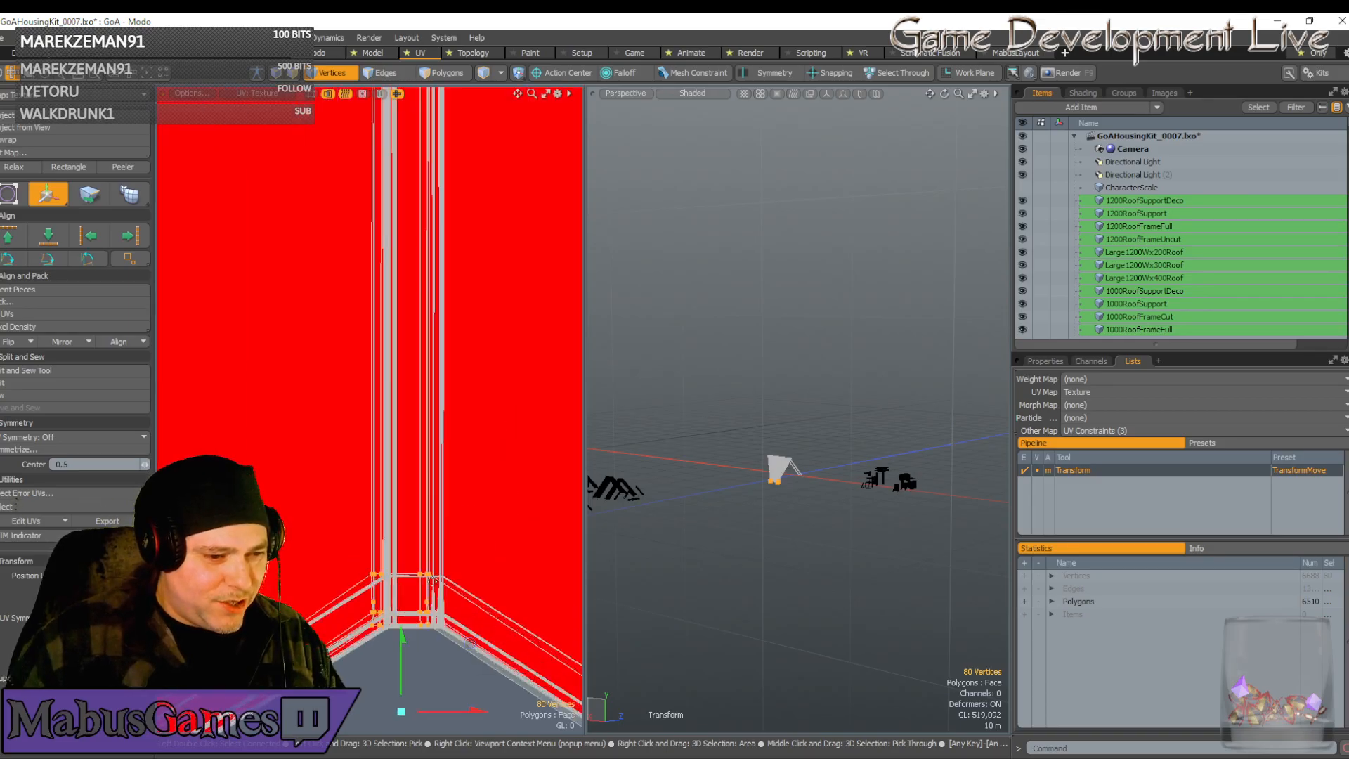
scroll(429, 576, "up", 2)
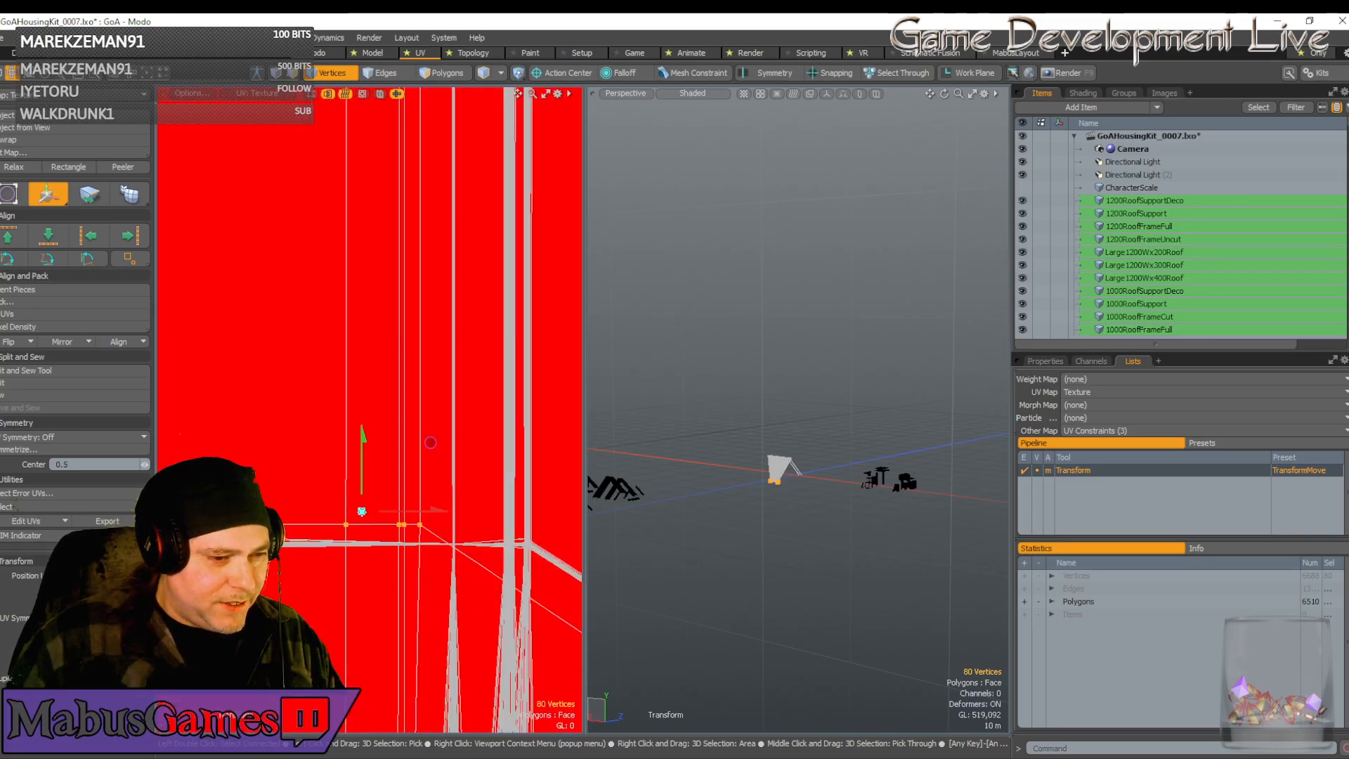
left_click_drag(431, 443, 538, 461, "alt+shift")
scroll(465, 545, "up", 6)
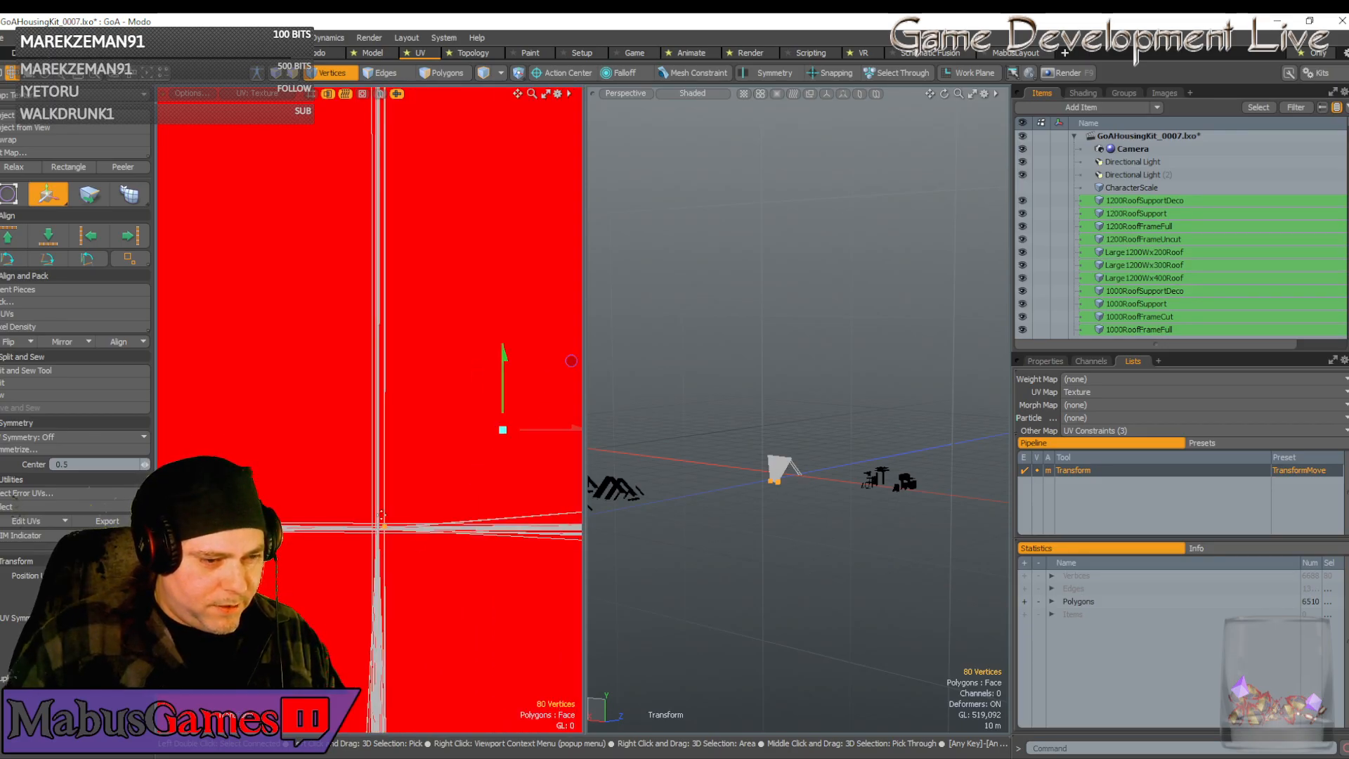
left_click_drag(571, 360, 565, 364)
scroll(407, 544, "down", 6)
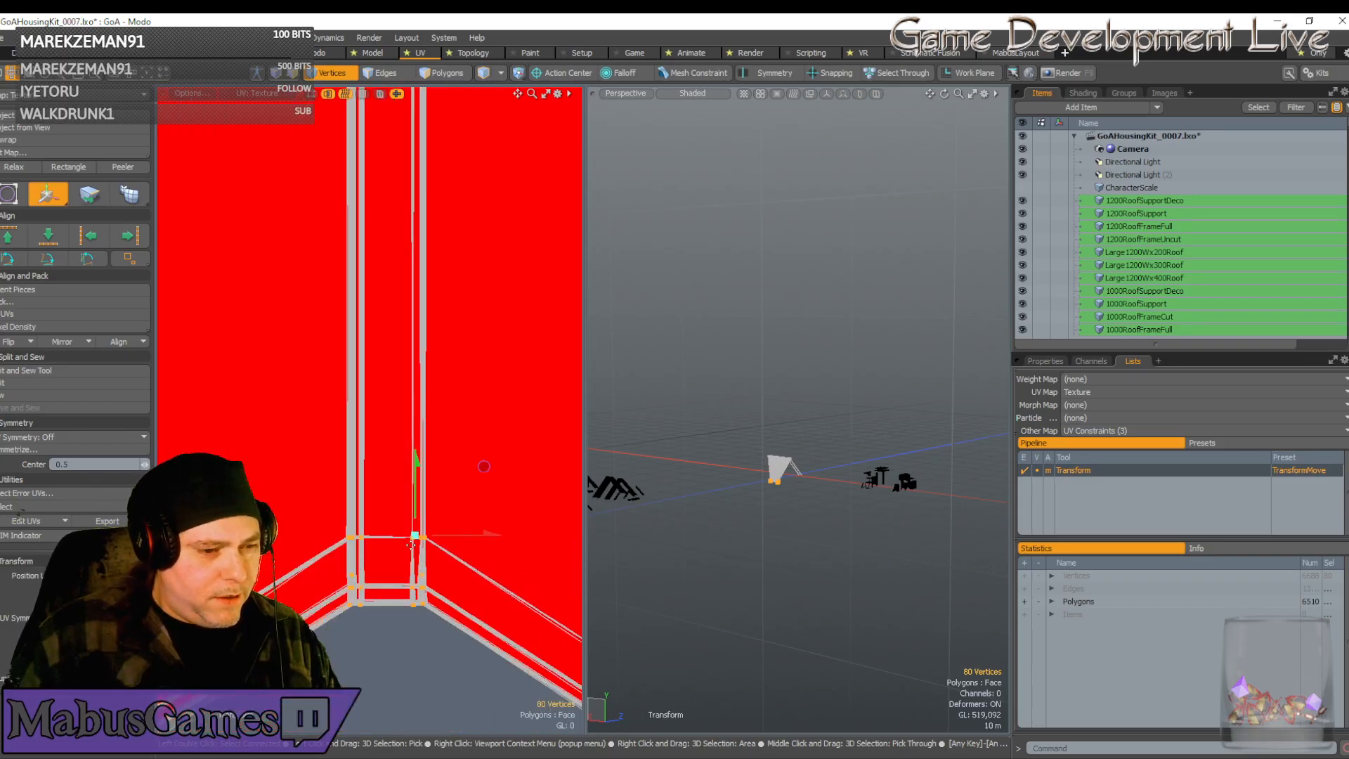
scroll(411, 543, "down", 5)
scroll(364, 596, "up", 5)
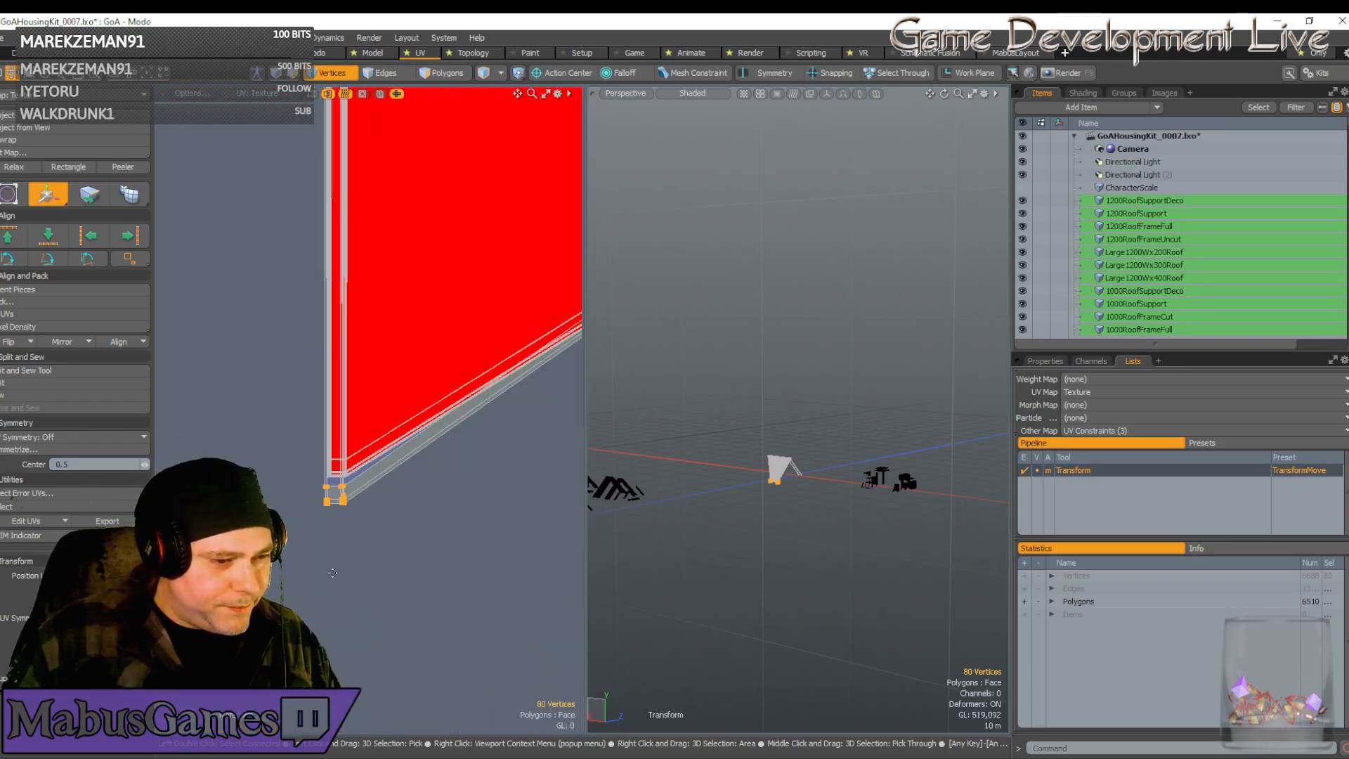
scroll(332, 527, "up", 4)
scroll(428, 402, "down", 8)
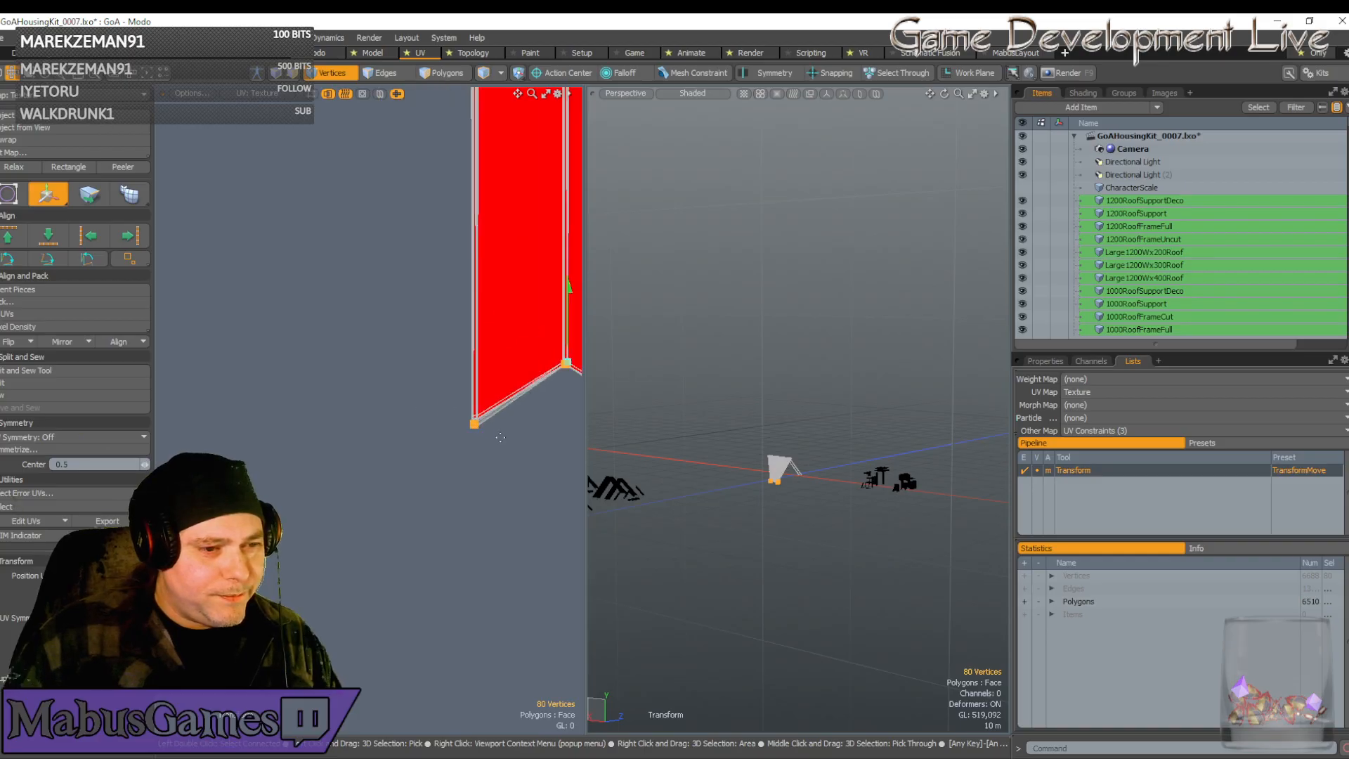
left_click_drag(485, 437, 351, 366, "alt")
scroll(283, 279, "up", 8)
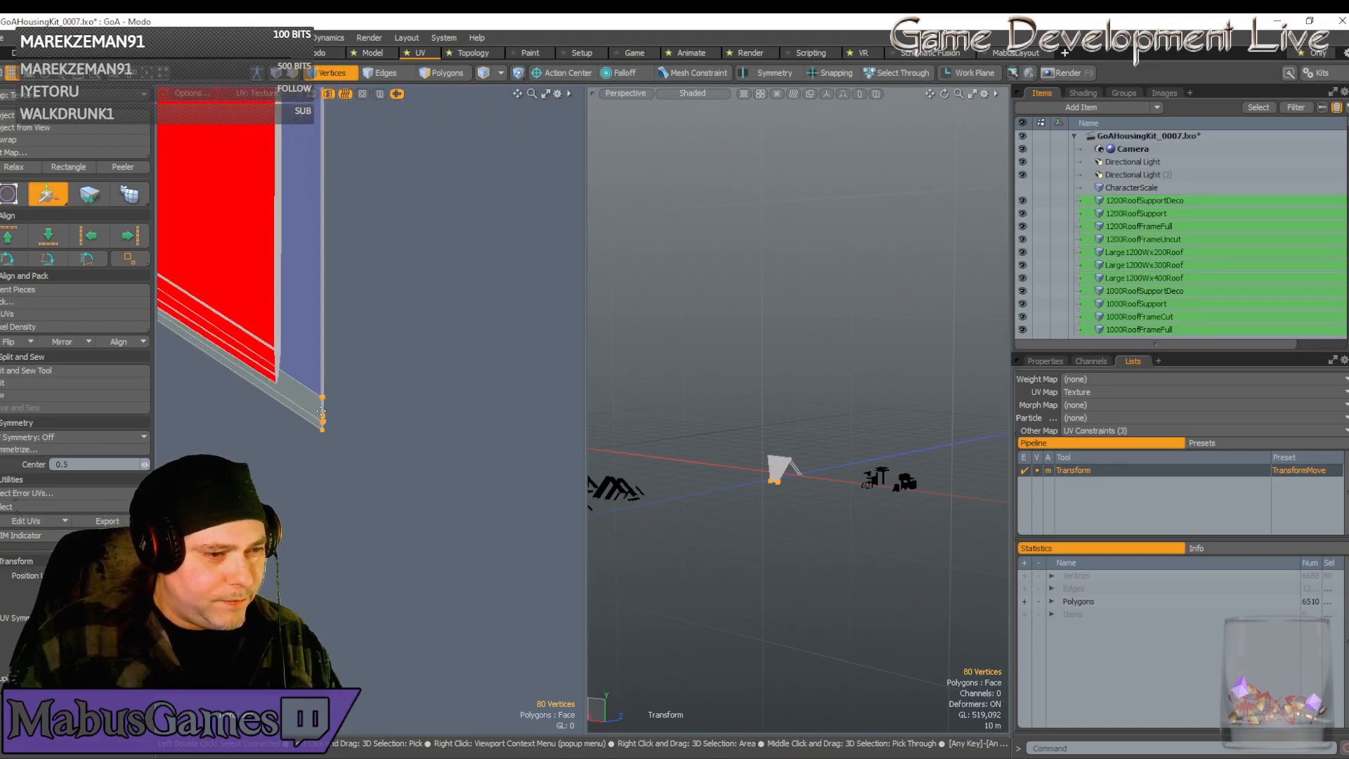
Select only the seven lower-right corner vertices and shift them up and left
key("space")
right_click_drag(289, 356, 360, 509)
key("w")
left_click_drag(391, 346, 326, 279)
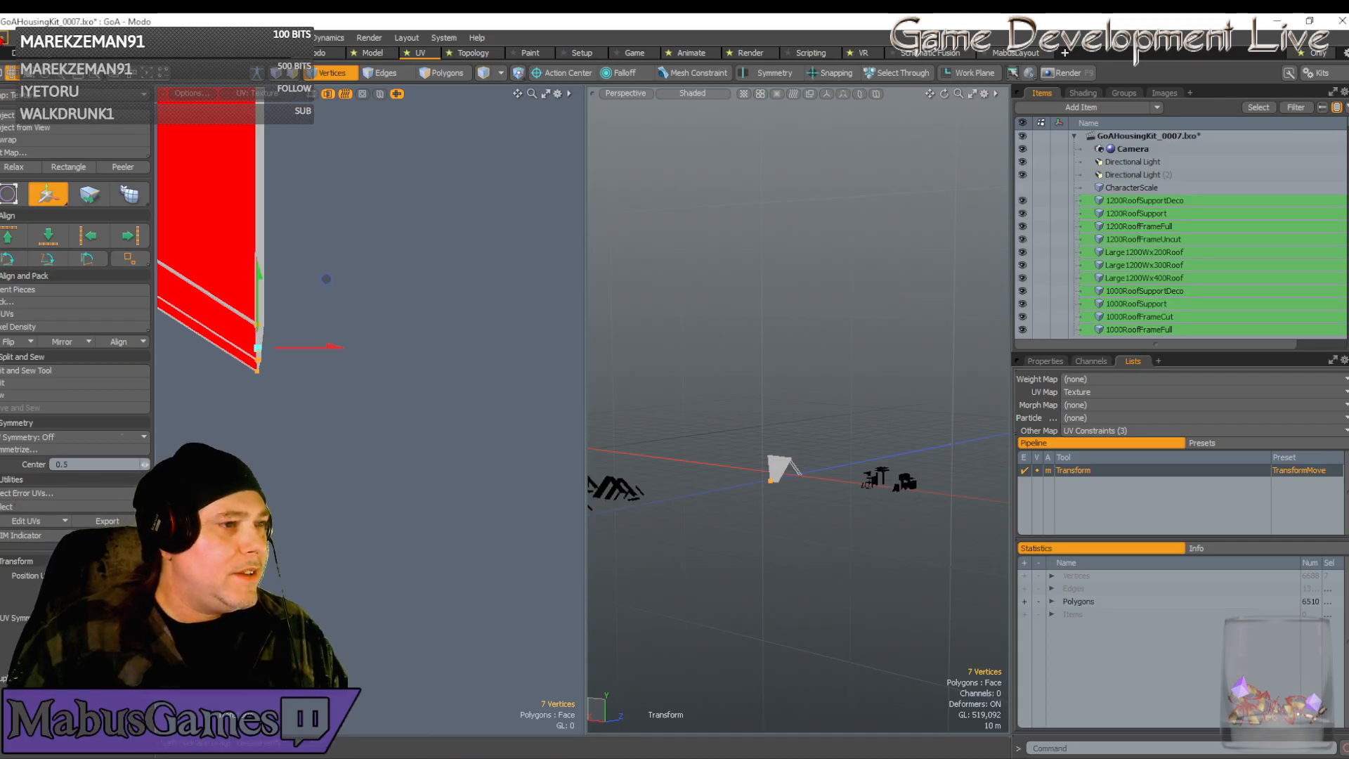
Save the scene with Save All and zoom in on the island's lower-left corner
left_click(4, 37)
left_click(14, 197)
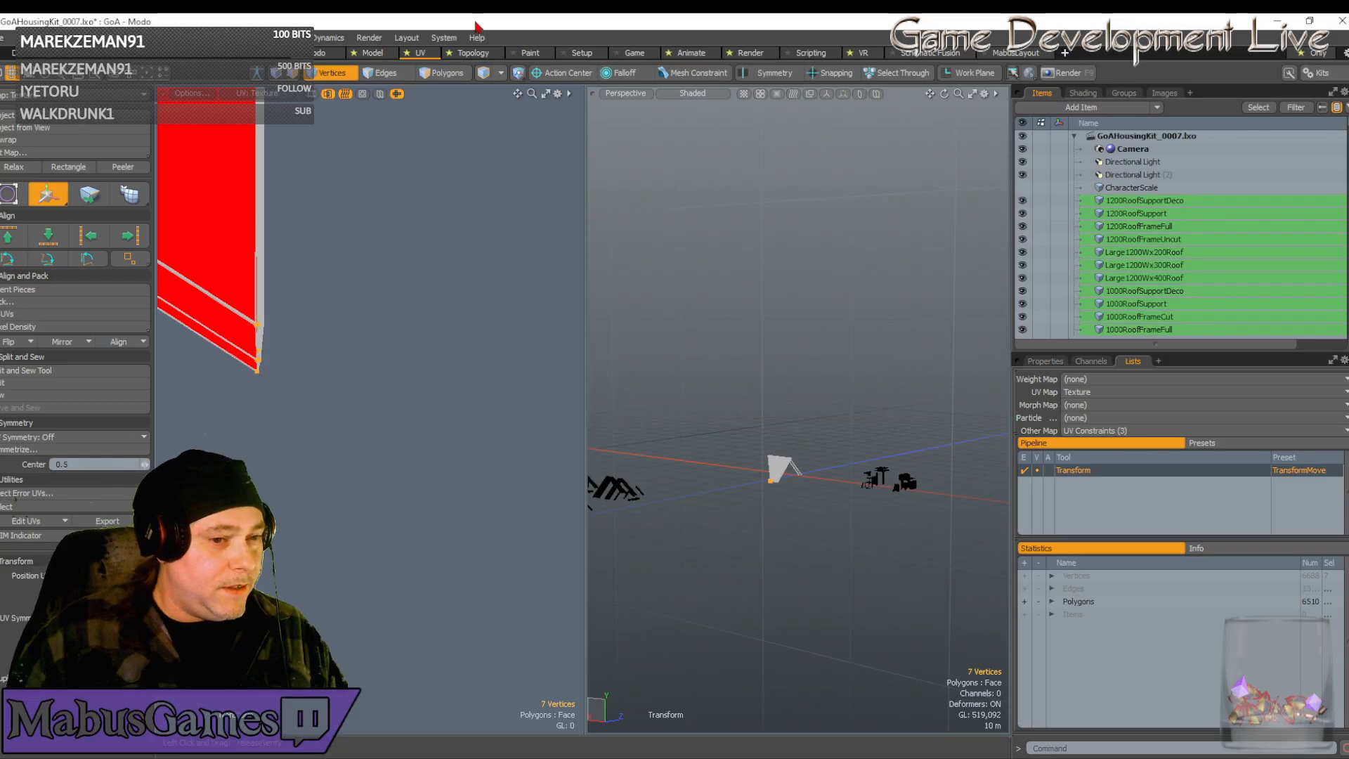
scroll(330, 316, "down", 8)
left_click_drag(290, 332, 435, 311, "alt")
key("q")
scroll(435, 311, "up", 3)
left_click_drag(547, 207, 421, 379, "alt")
scroll(394, 388, "up", 8)
left_click_drag(394, 225, 410, 355, "alt")
scroll(408, 351, "up", 4)
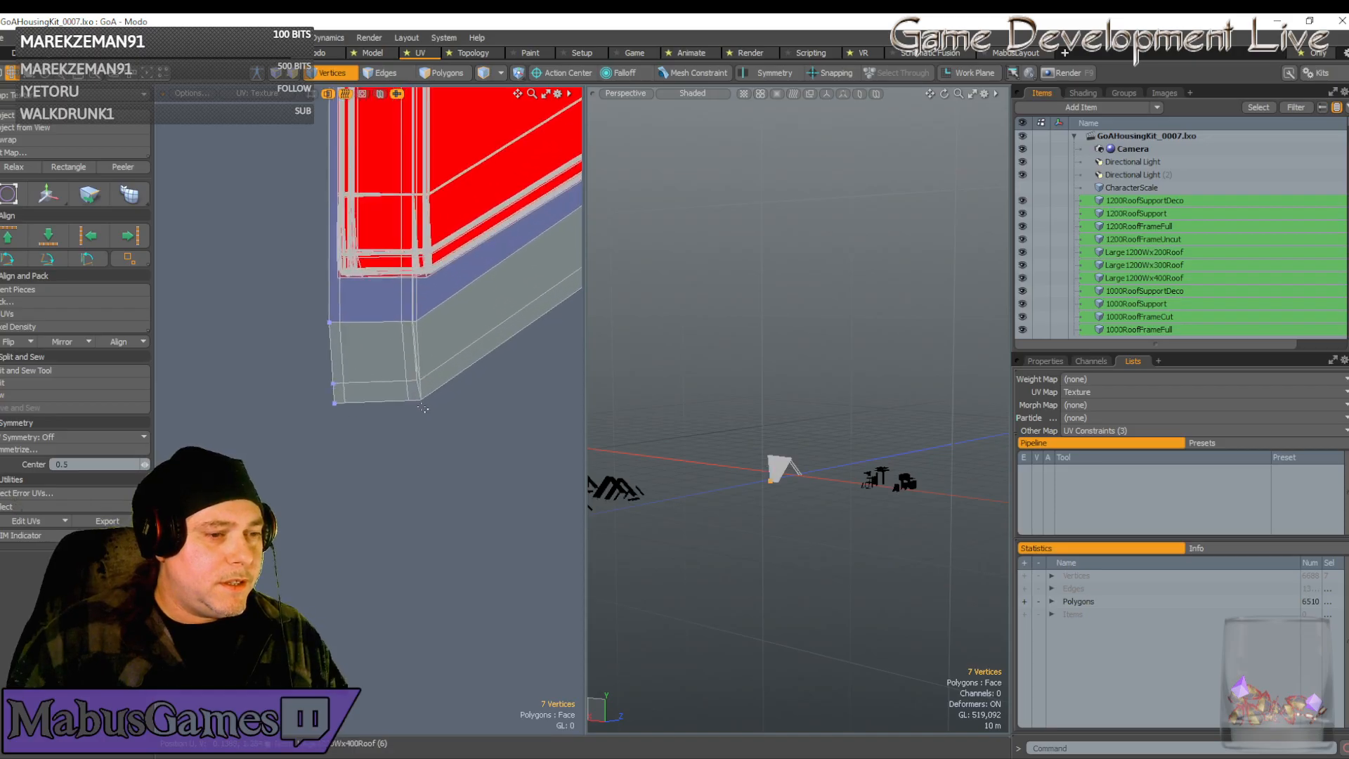
Nudge the ten lower-corner vertices slightly left, then back right, to line them up
right_click_drag(463, 448, 312, 351)
key("w")
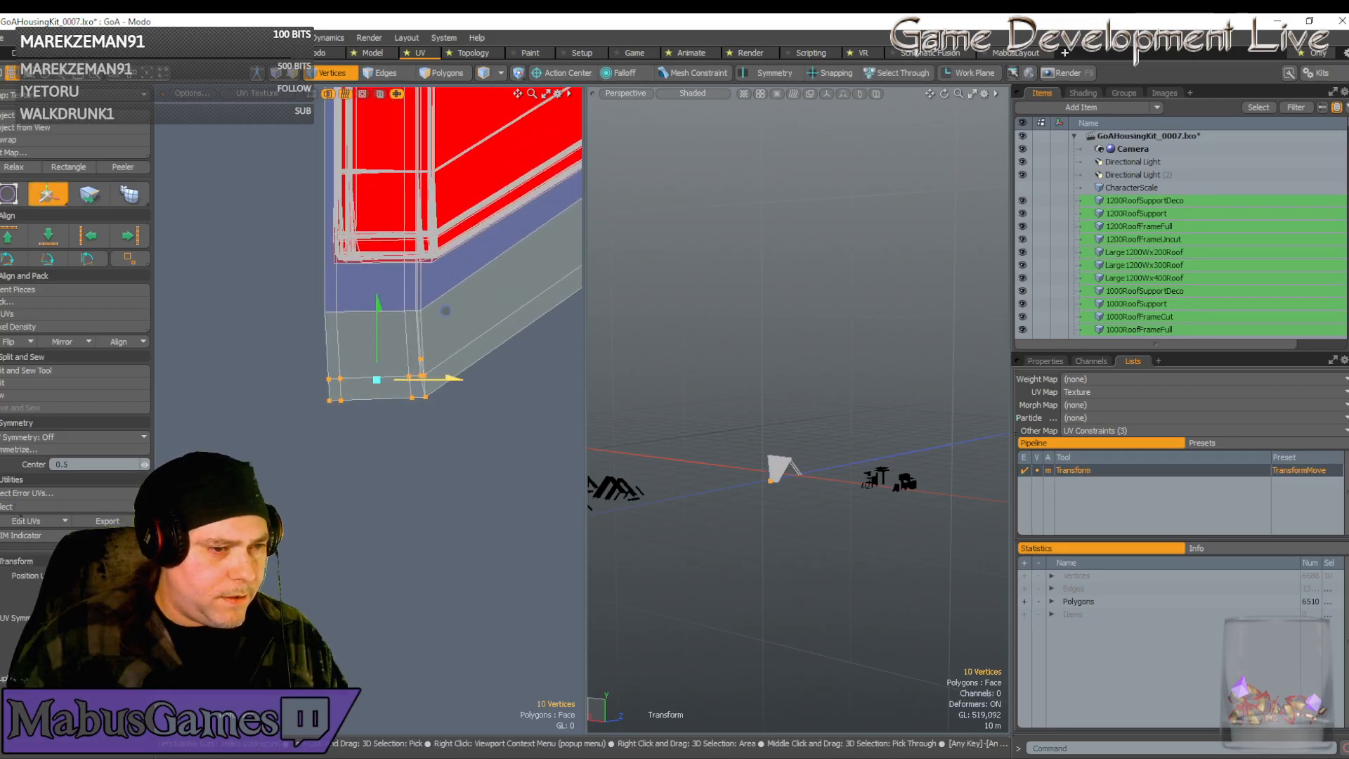
left_click_drag(453, 379, 448, 378)
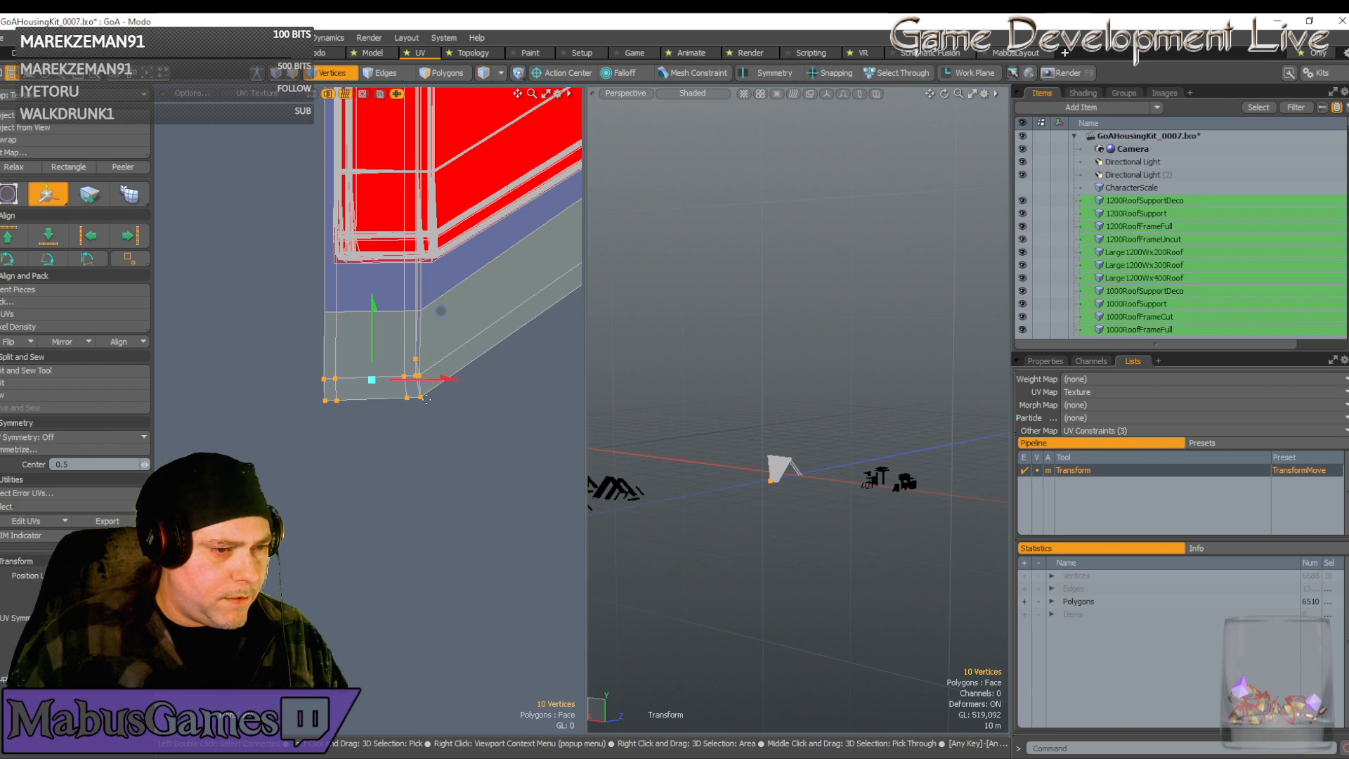
key("space")
scroll(332, 380, "up", 3)
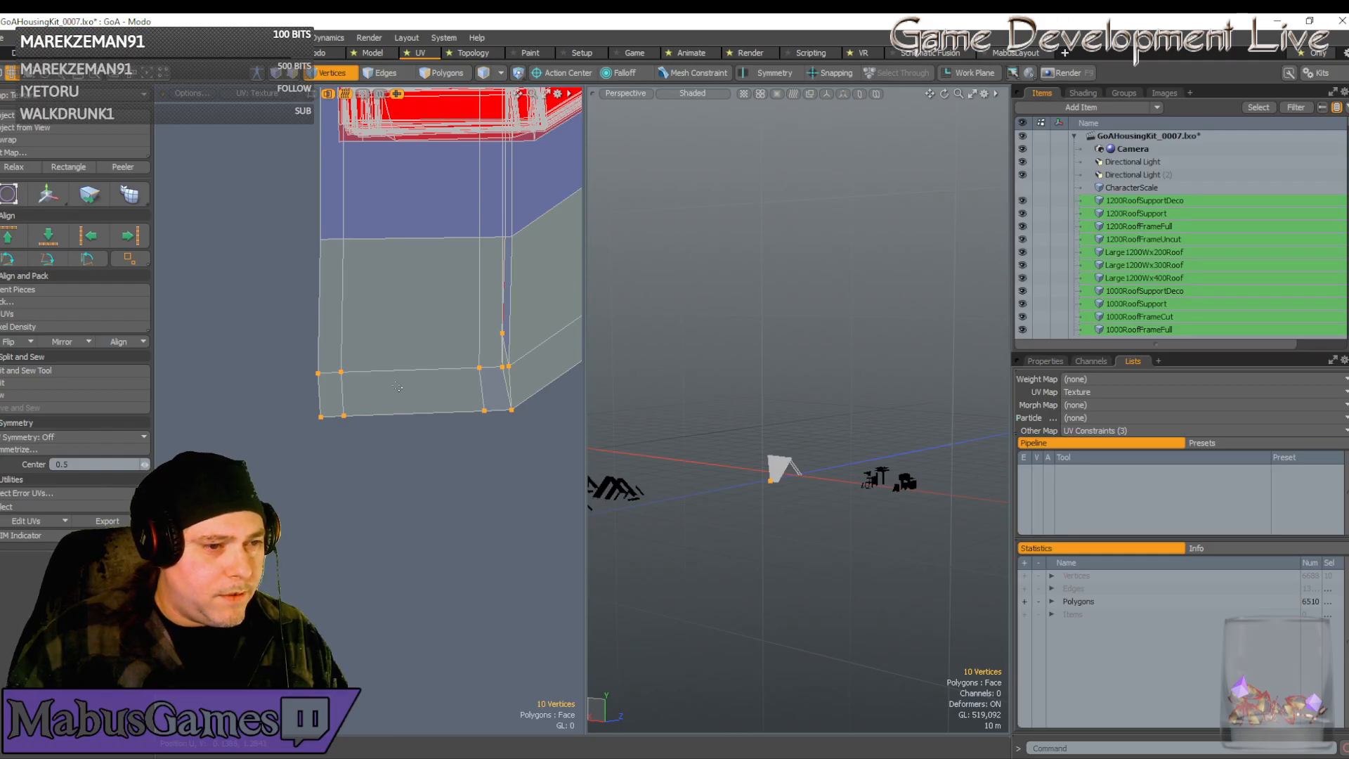
key("w")
left_click_drag(458, 379, 460, 379)
key("q")
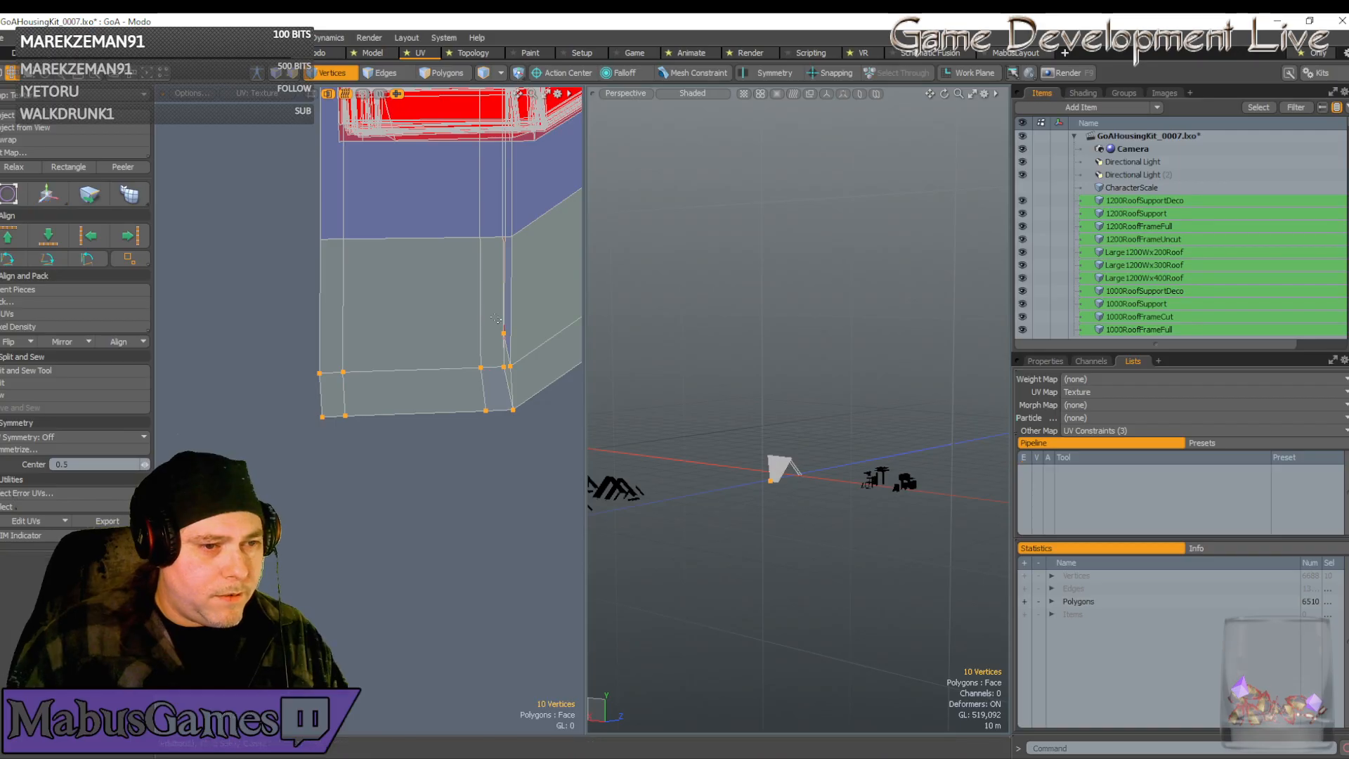
Select the upper corner vertex, then the four vertices along the bottom edge
right_click_drag(494, 316, 520, 345)
key("w")
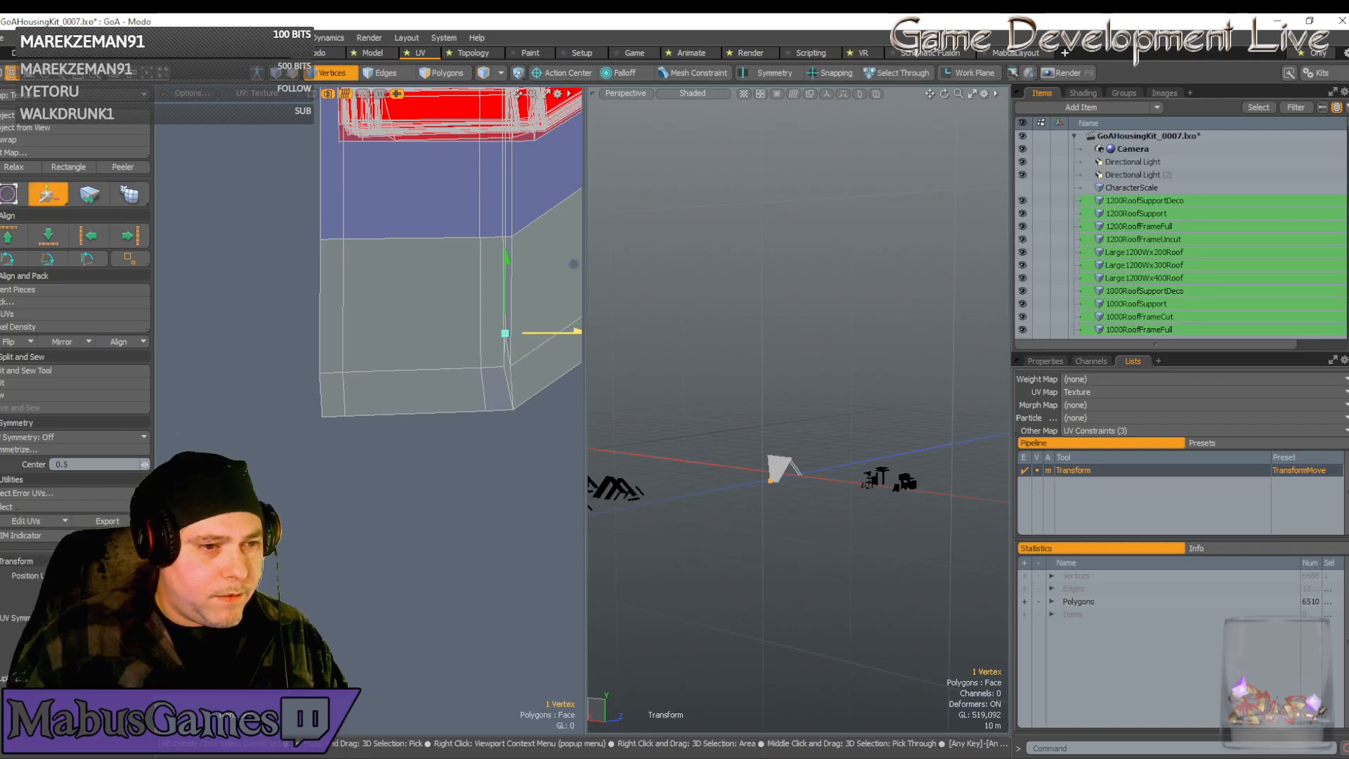
key("q")
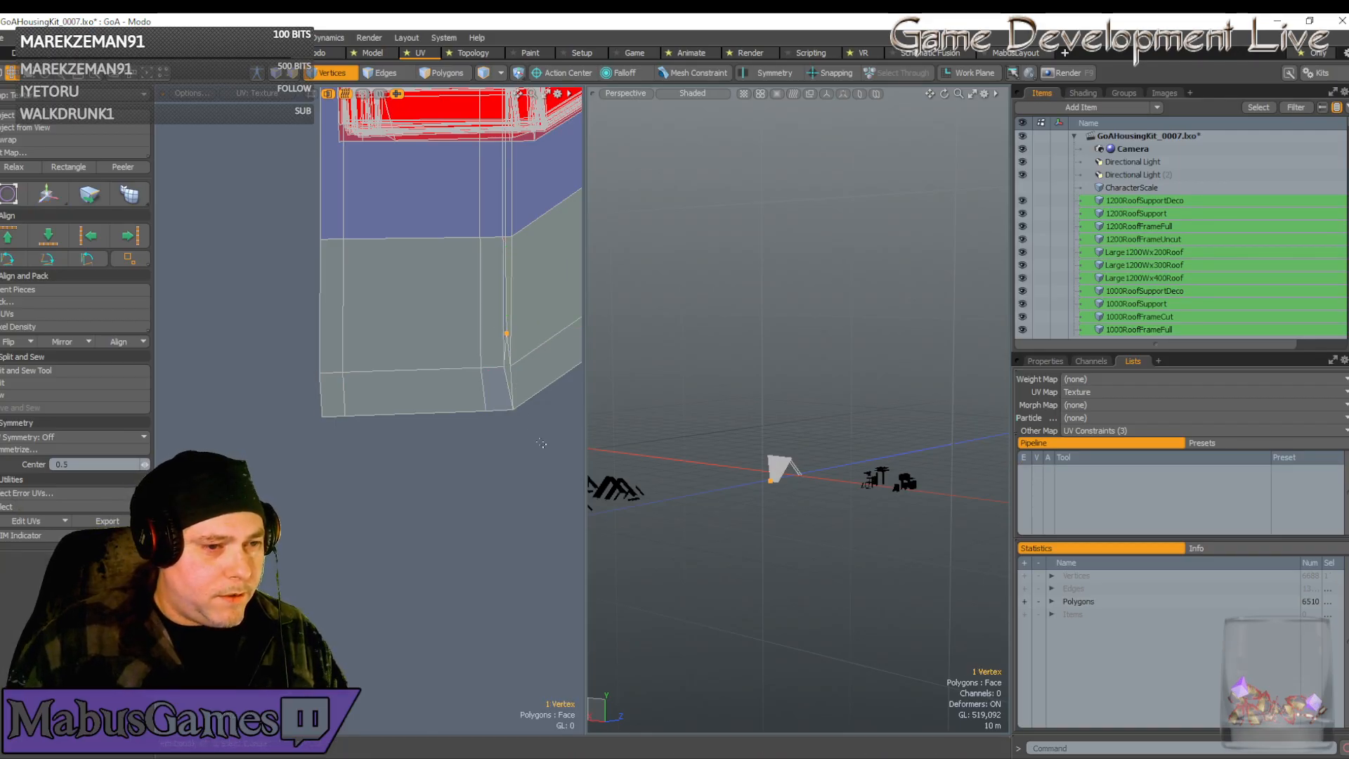
right_click_drag(517, 430, 296, 401)
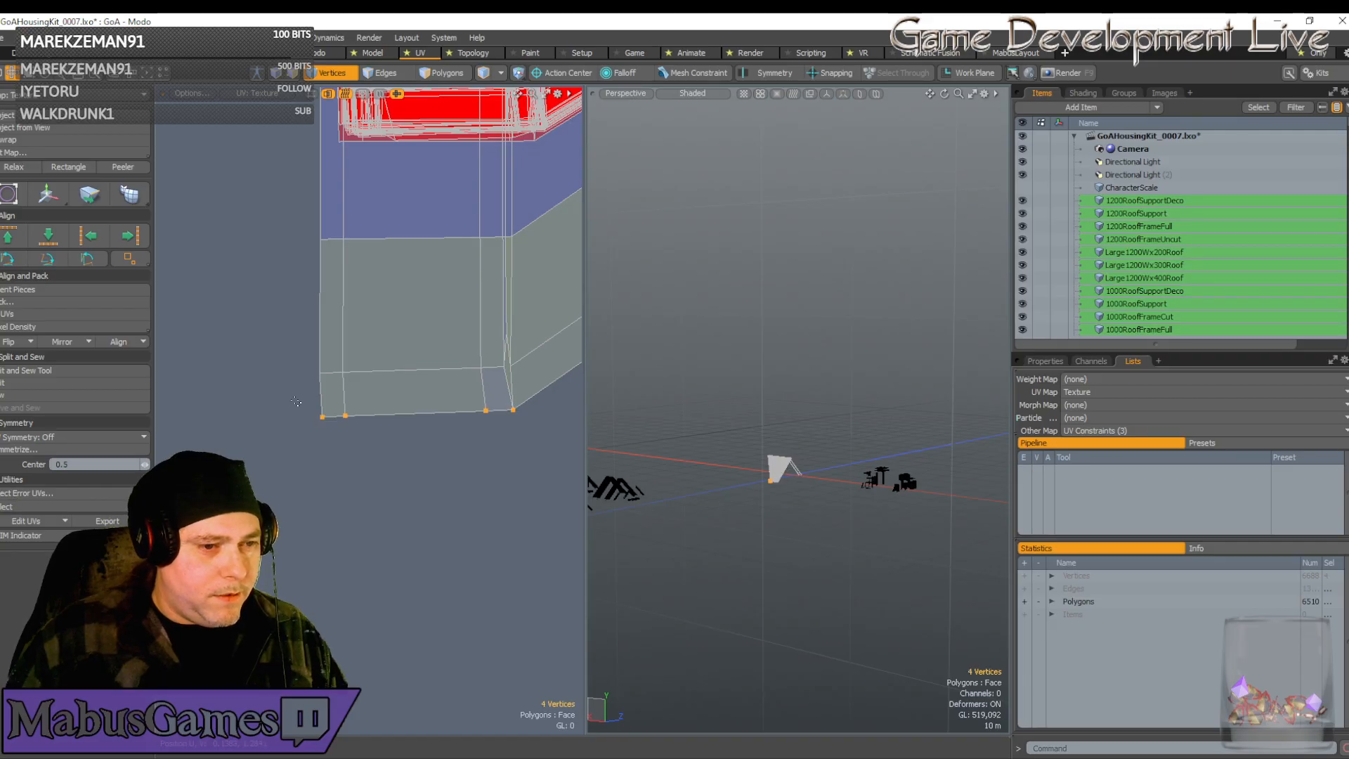
Raise the four bottom-left vertices slightly after dismissing the numeric entry pad
key("w")
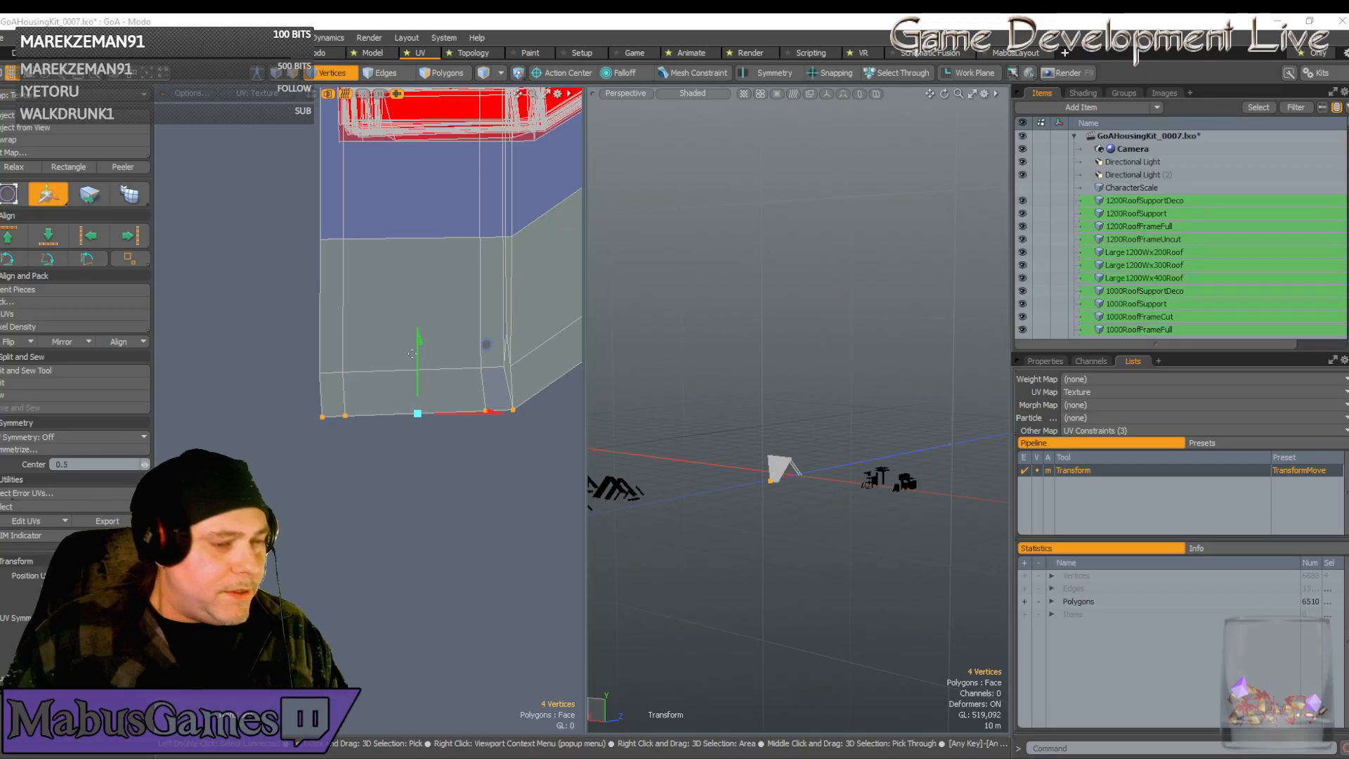
left_click(412, 218)
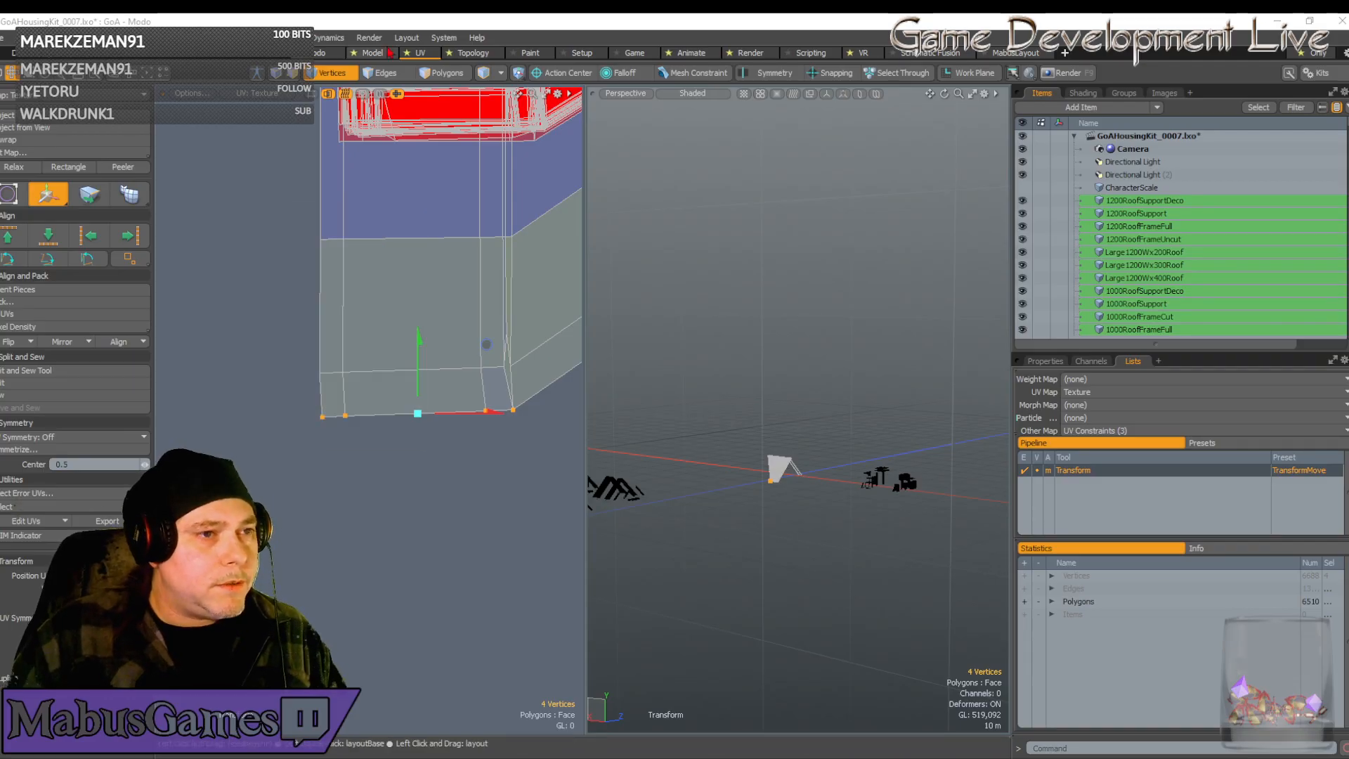
left_click(406, 20)
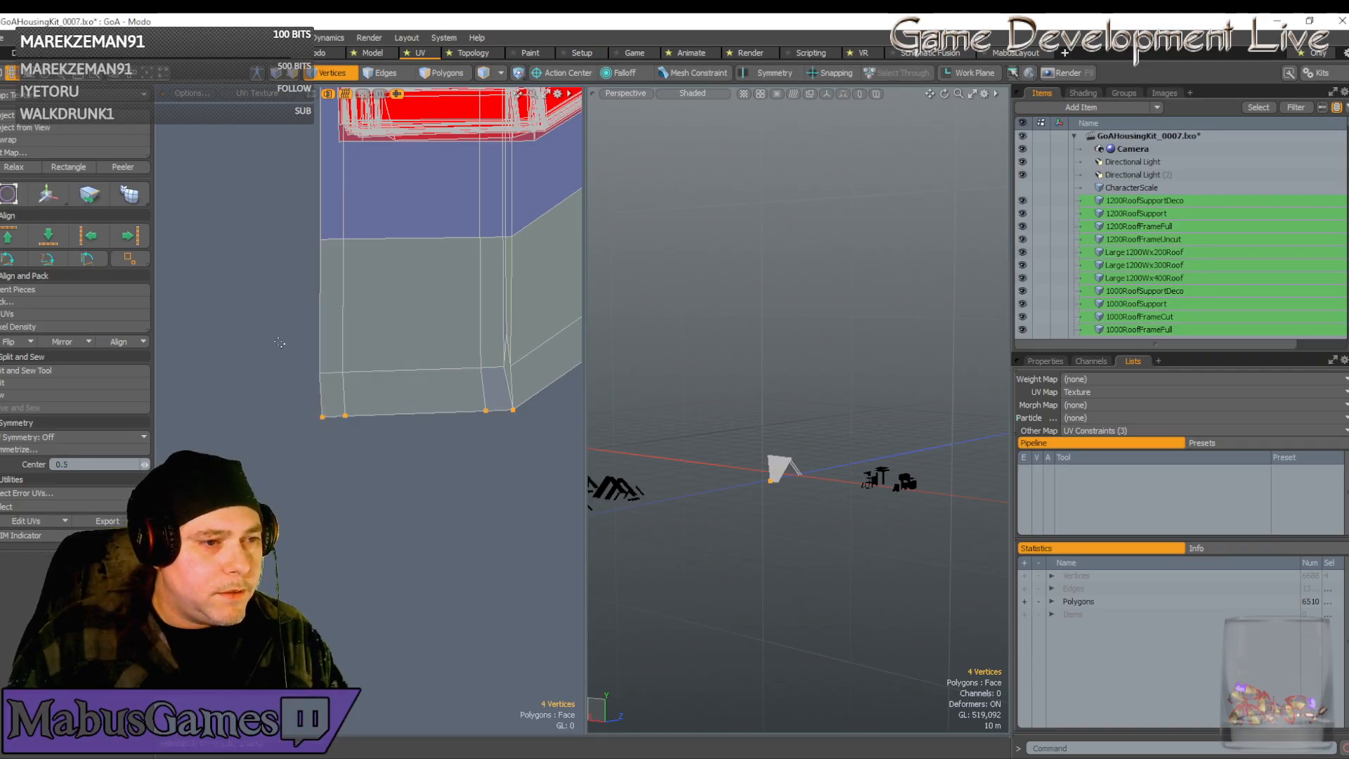
right_click_drag(278, 332, 359, 468)
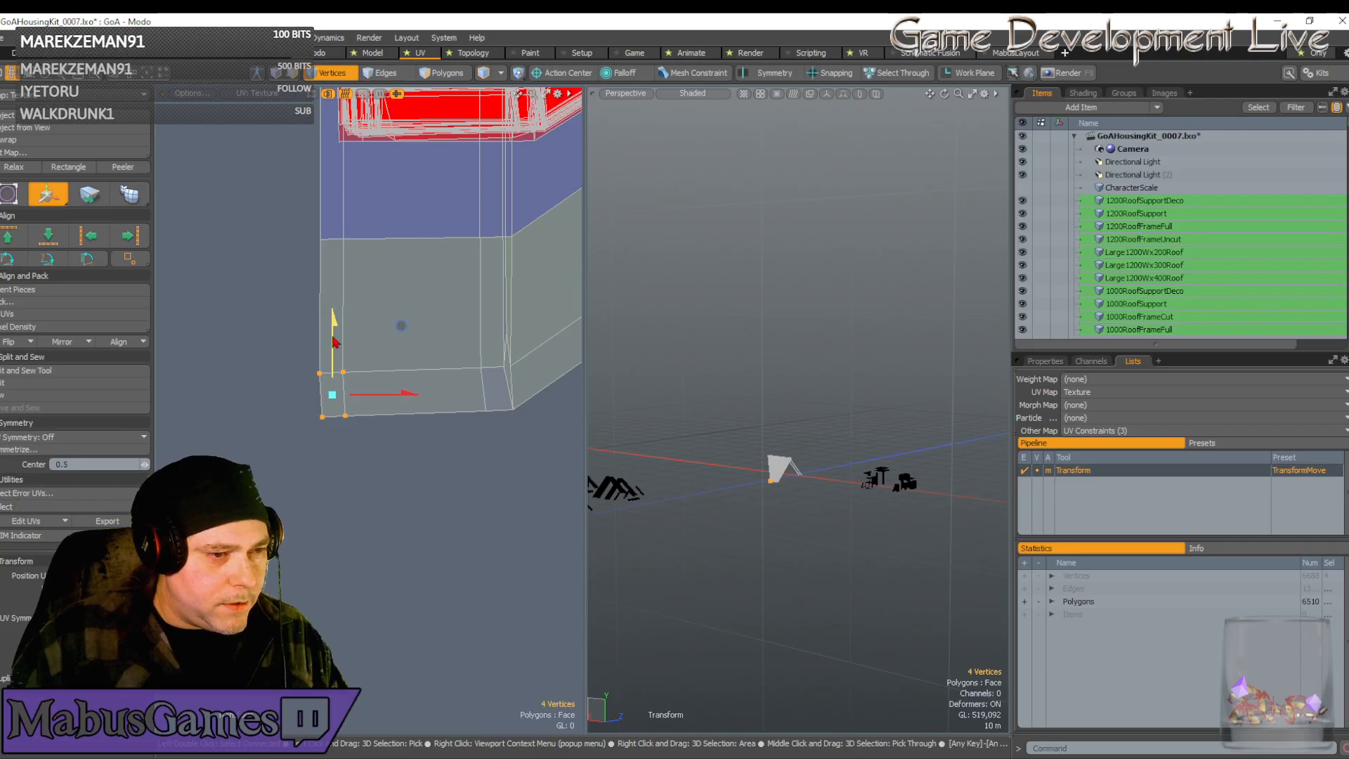
left_click_drag(334, 320, 334, 314)
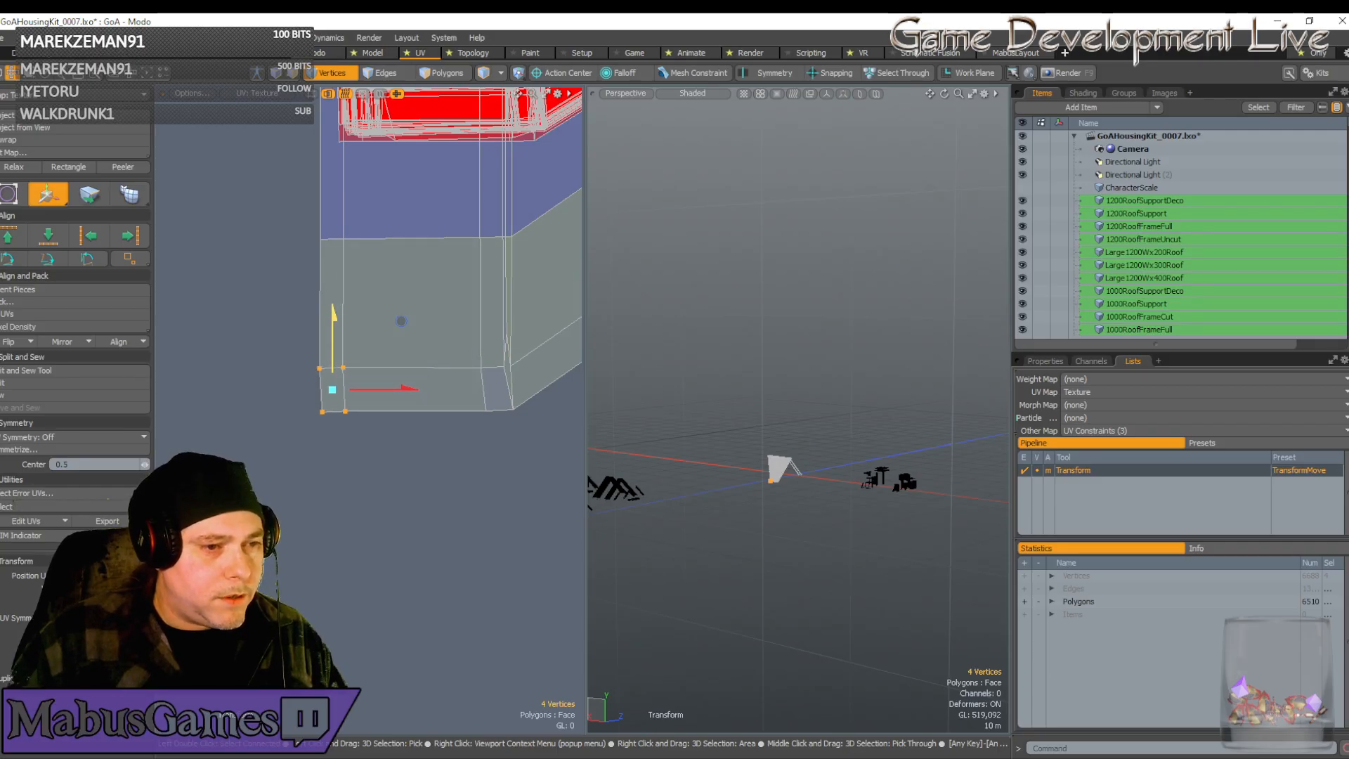
key("space")
Adjust the left-edge, bottom-left corner and bottom-edge vertices one group at a time
right_click_drag(300, 353, 331, 441)
key("w")
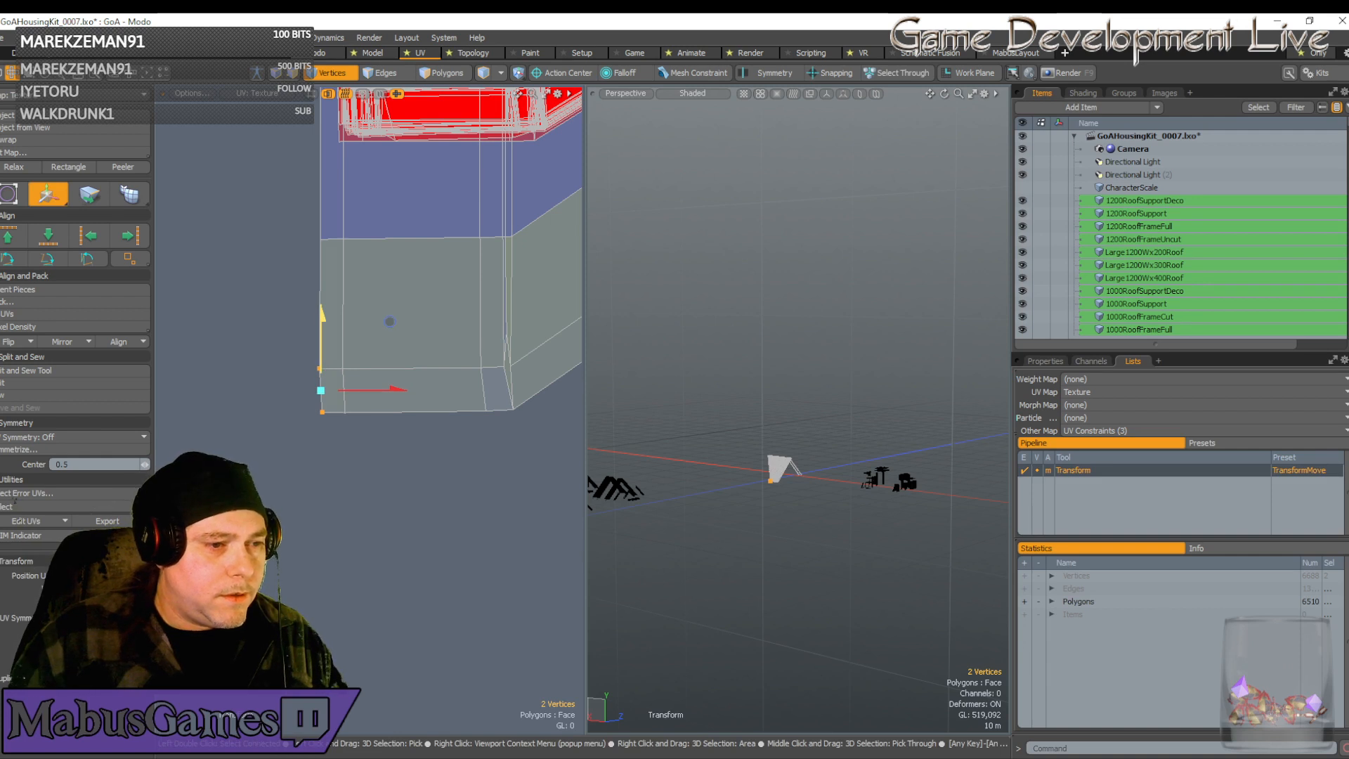
key("space")
left_click(335, 426)
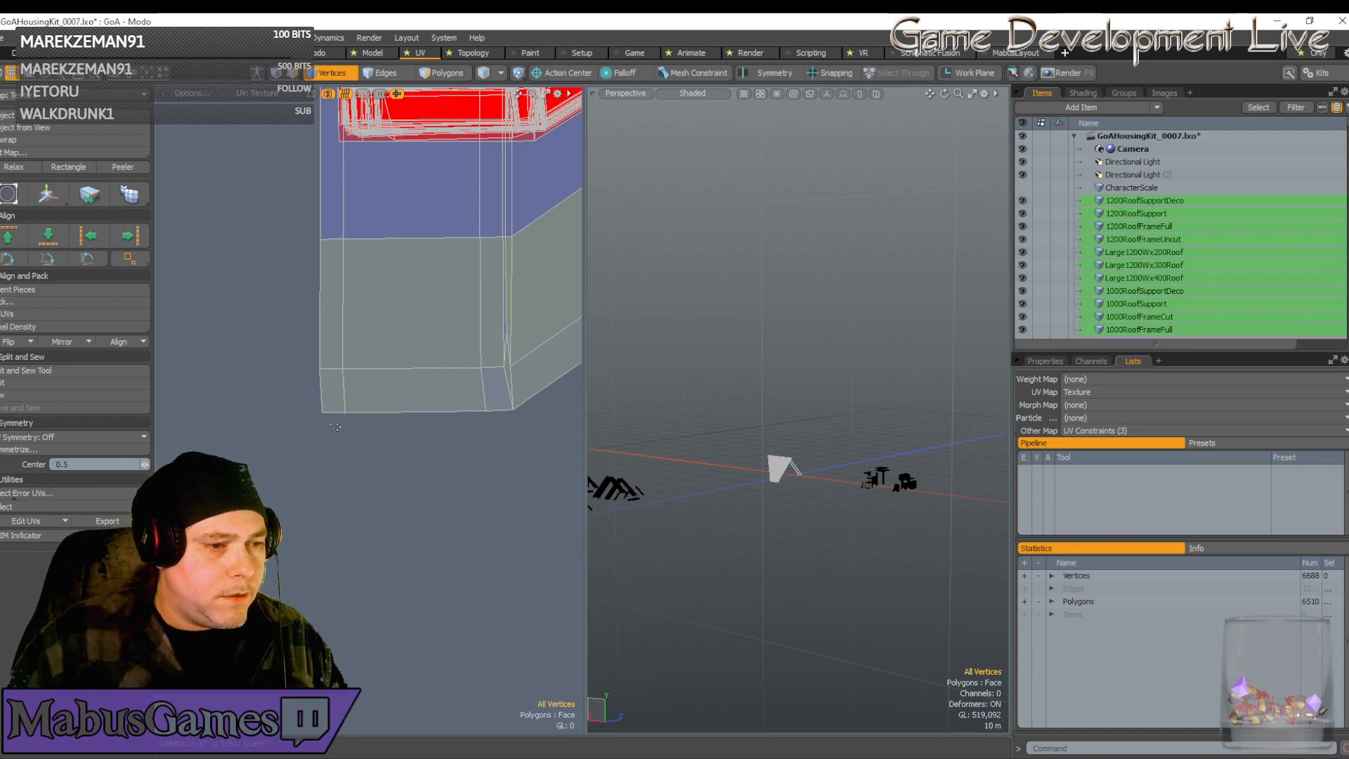
right_click_drag(309, 399, 357, 429)
key("w")
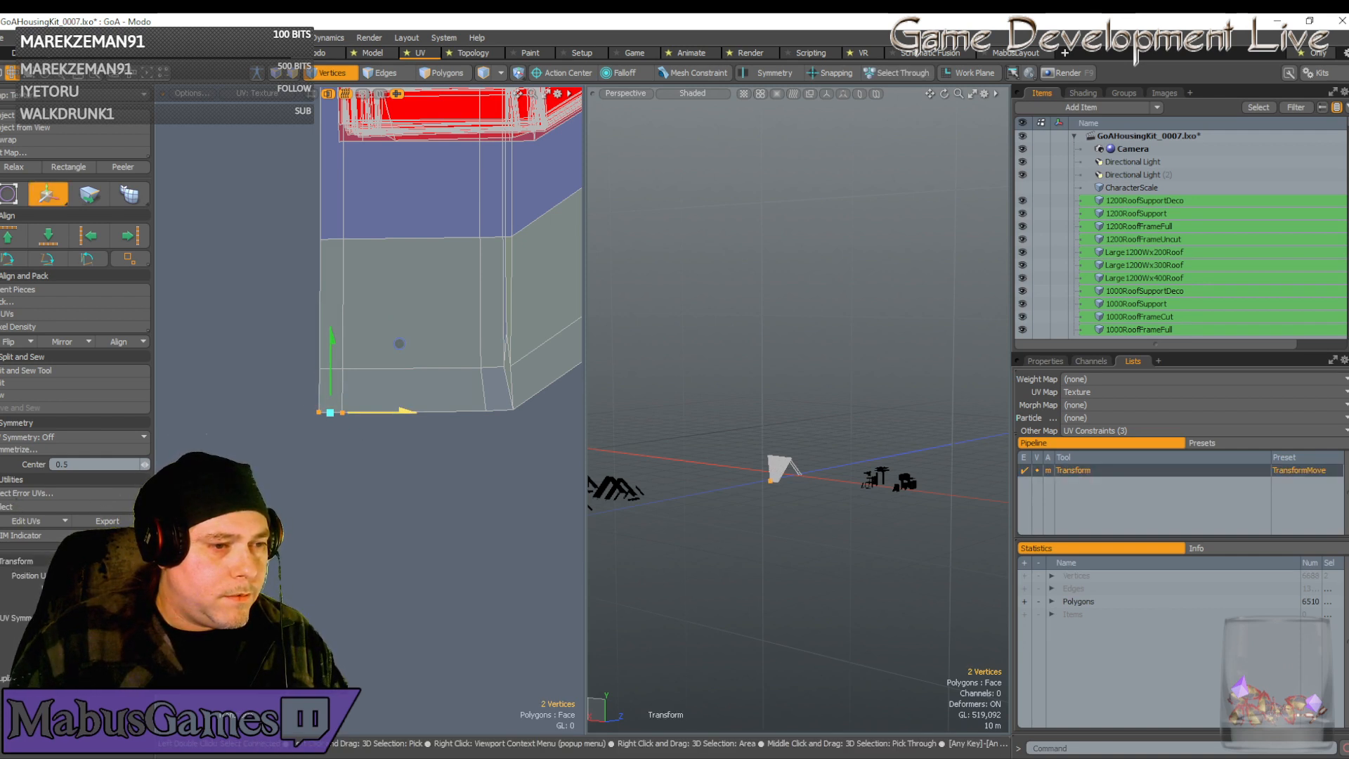
key("space")
left_click(485, 412)
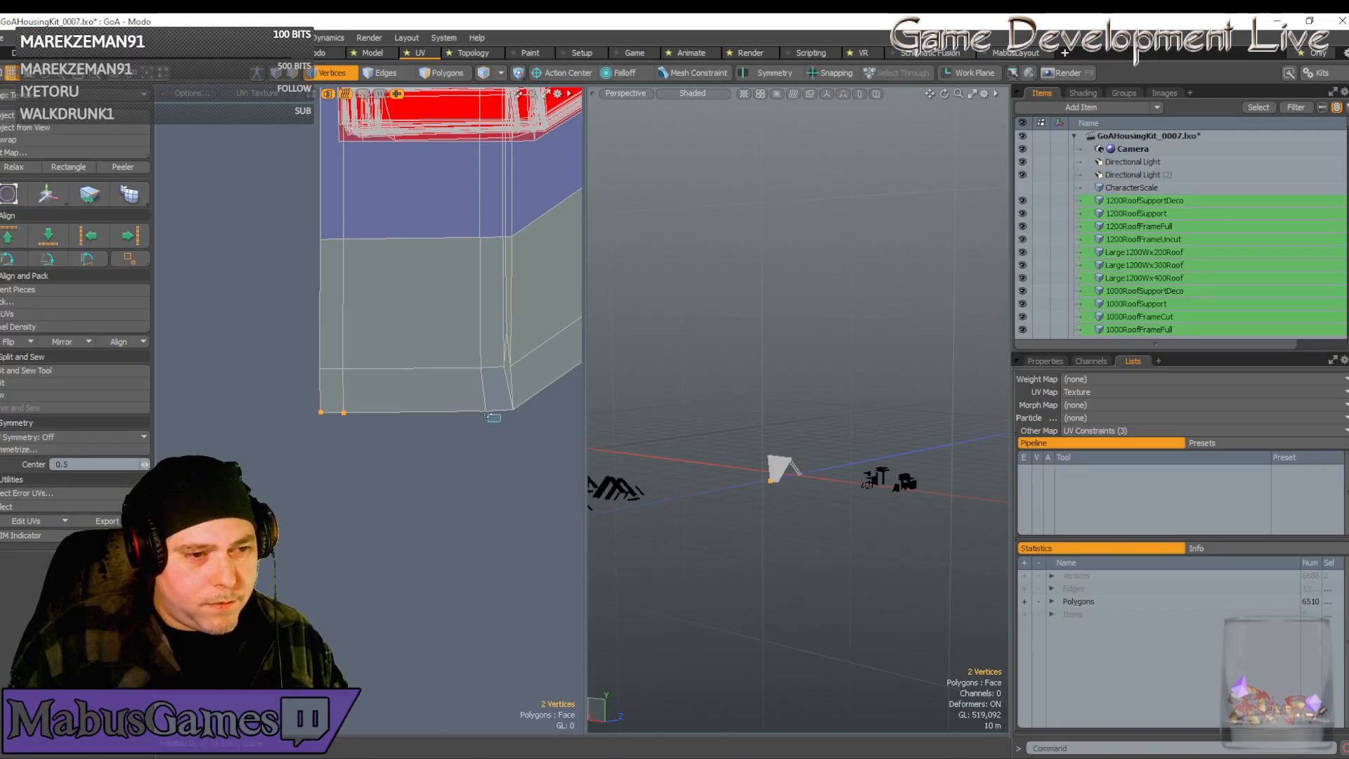
key("w")
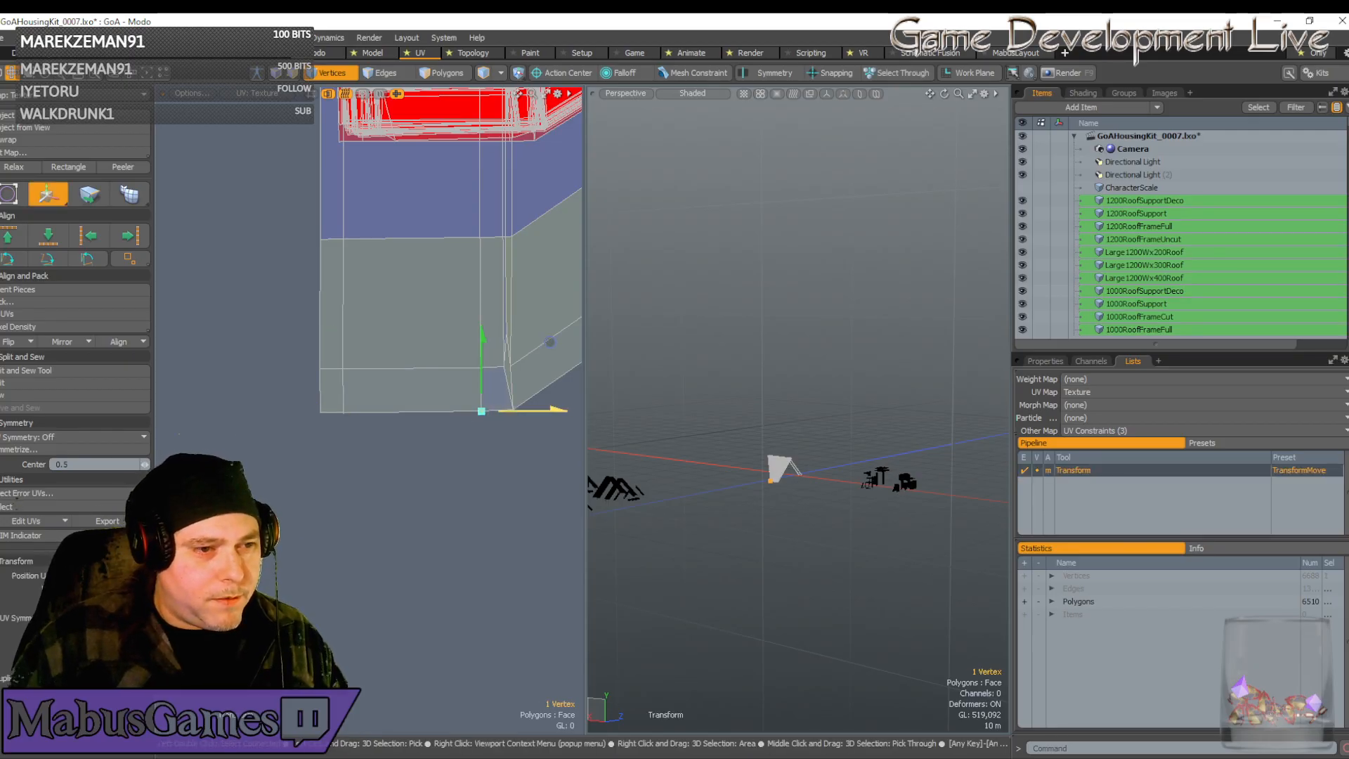
key("space")
Lower the four upper-edge vertices slightly into line
right_click_drag(455, 208, 524, 267)
key("w")
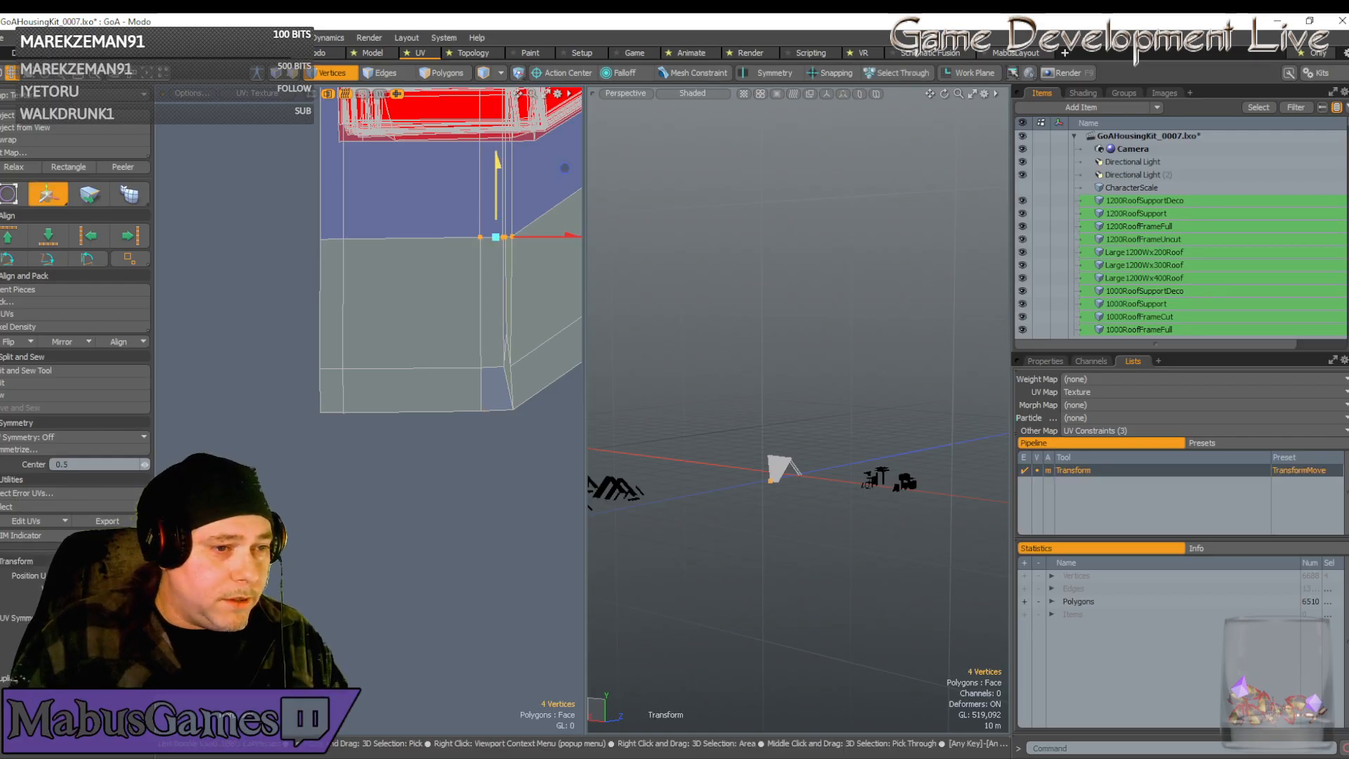
left_click_drag(497, 211, 497, 214)
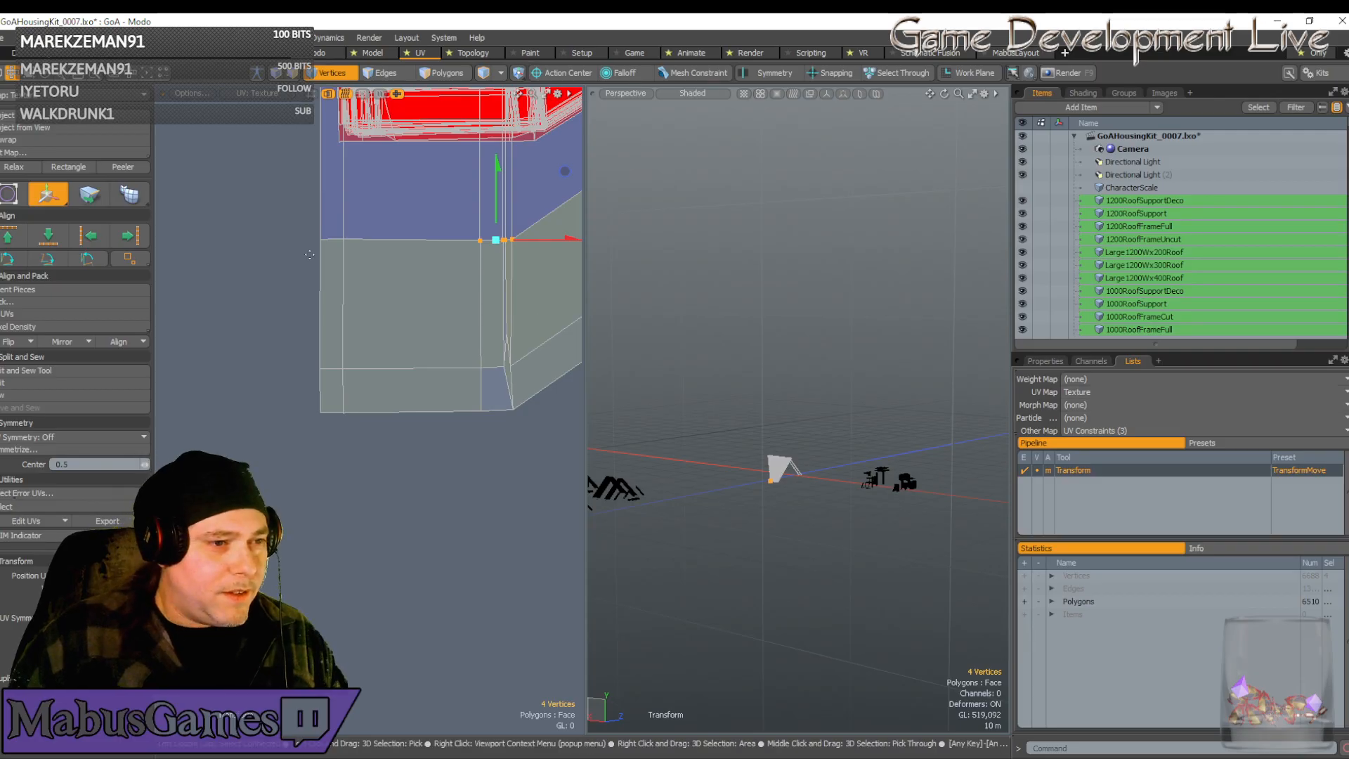
scroll(397, 253, "up", 3)
scroll(398, 252, "down", 5)
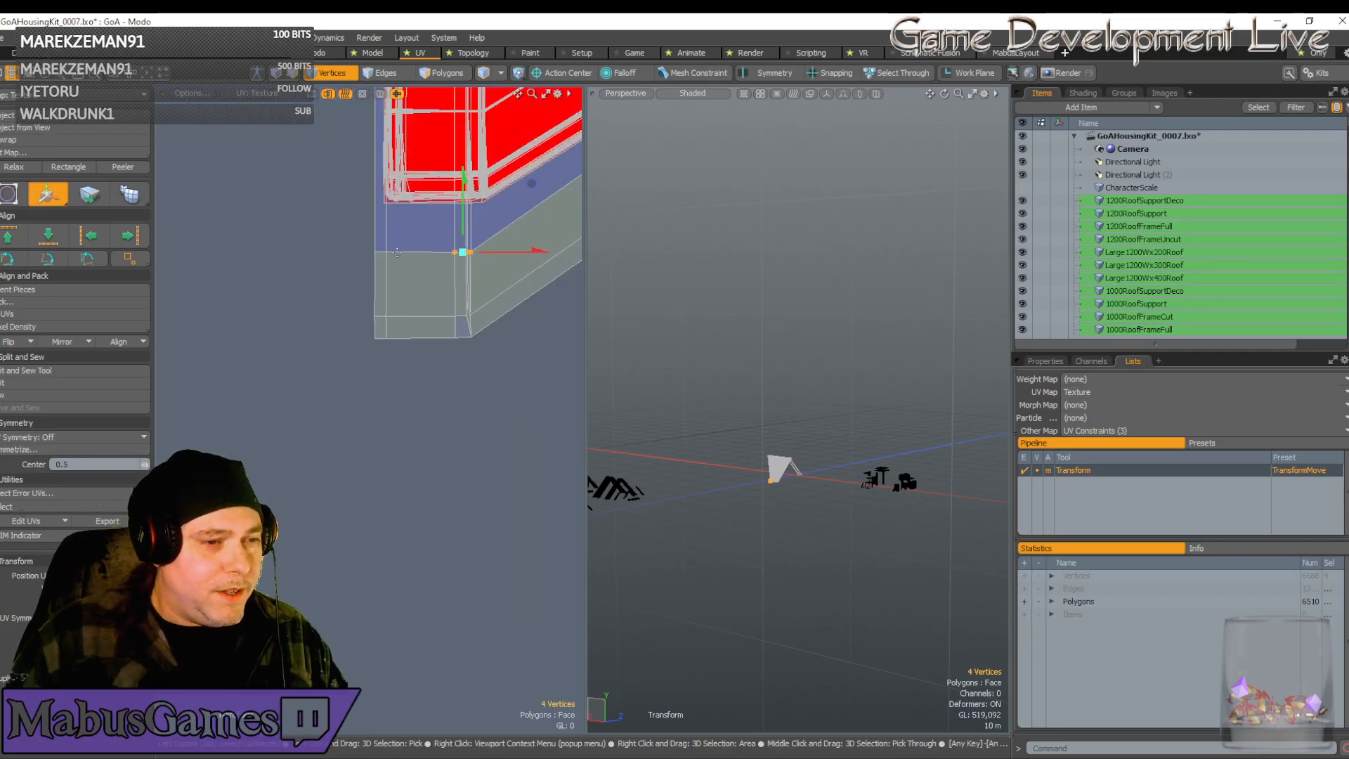
key("e")
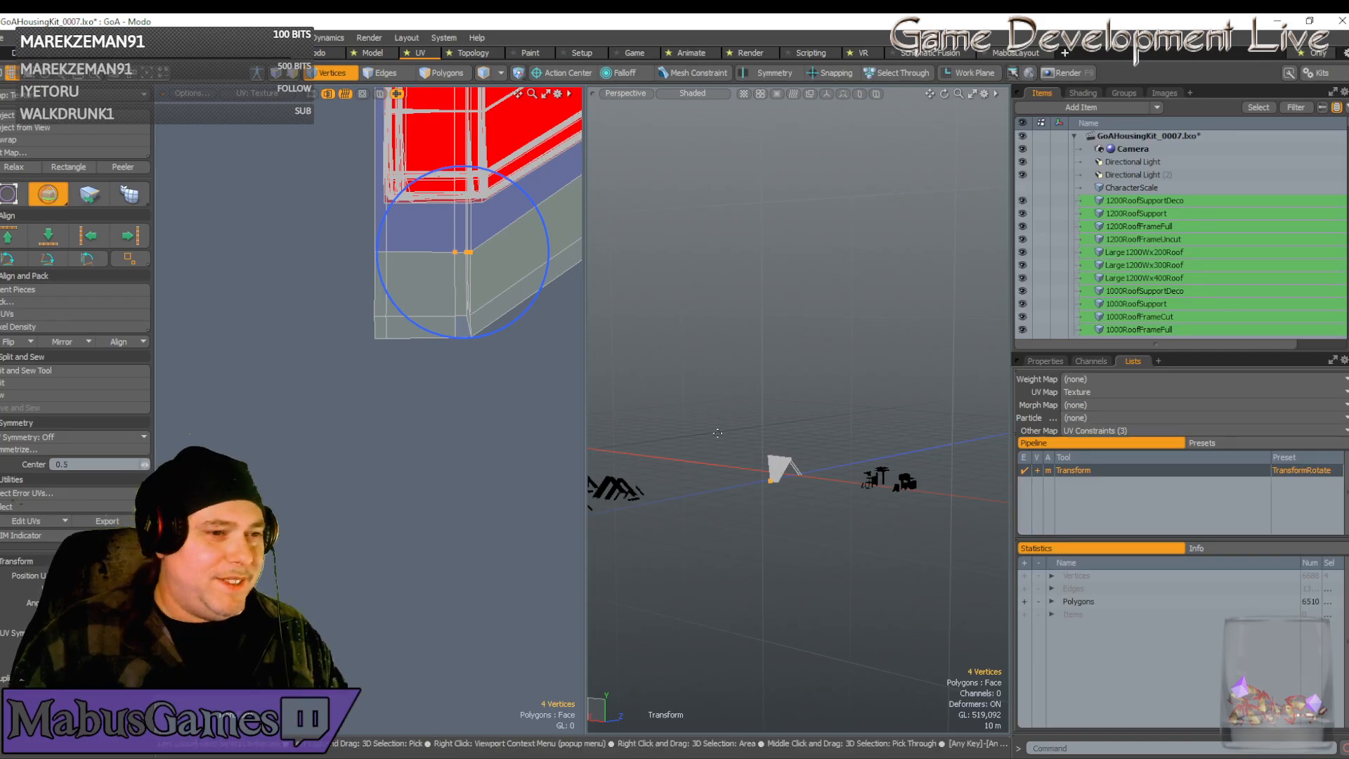
Select the grey UV box and move it up onto the red region
key("w")
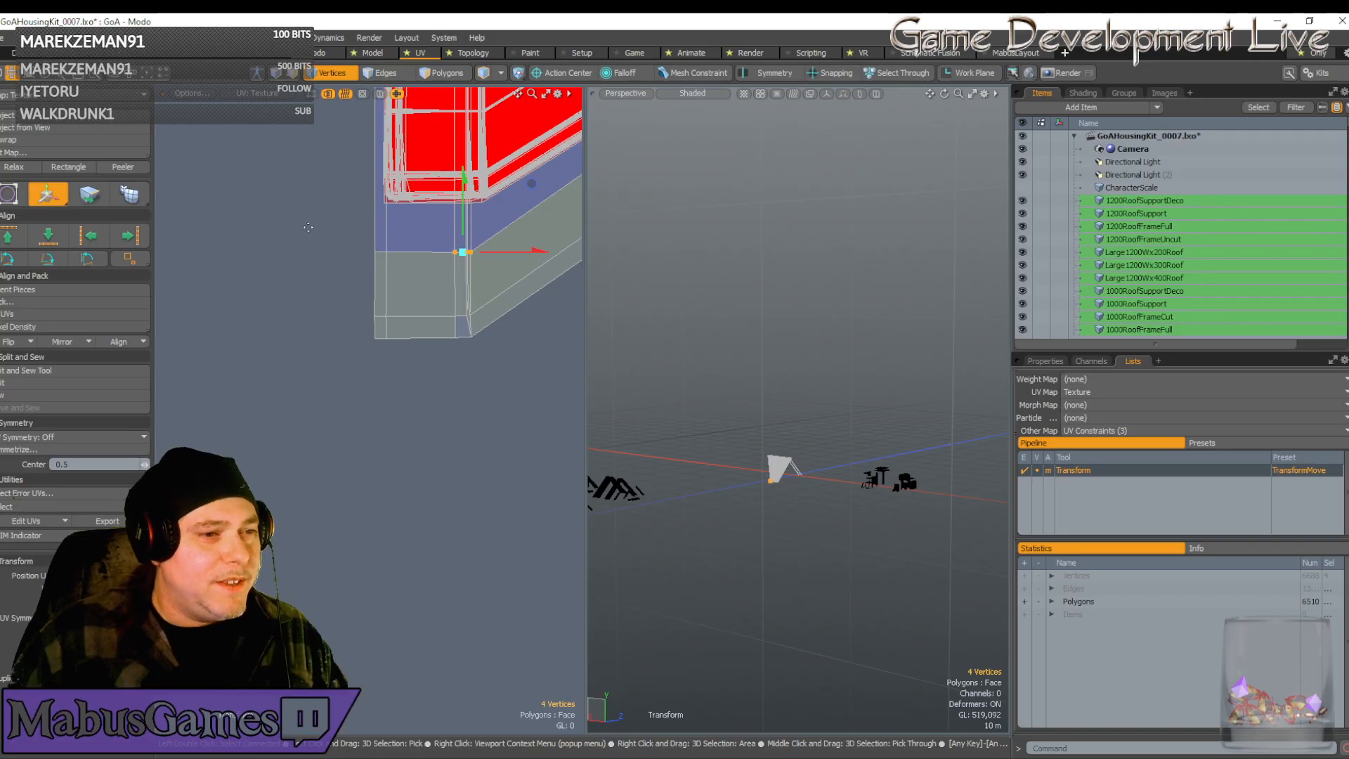
left_click_drag(338, 224, 546, 398)
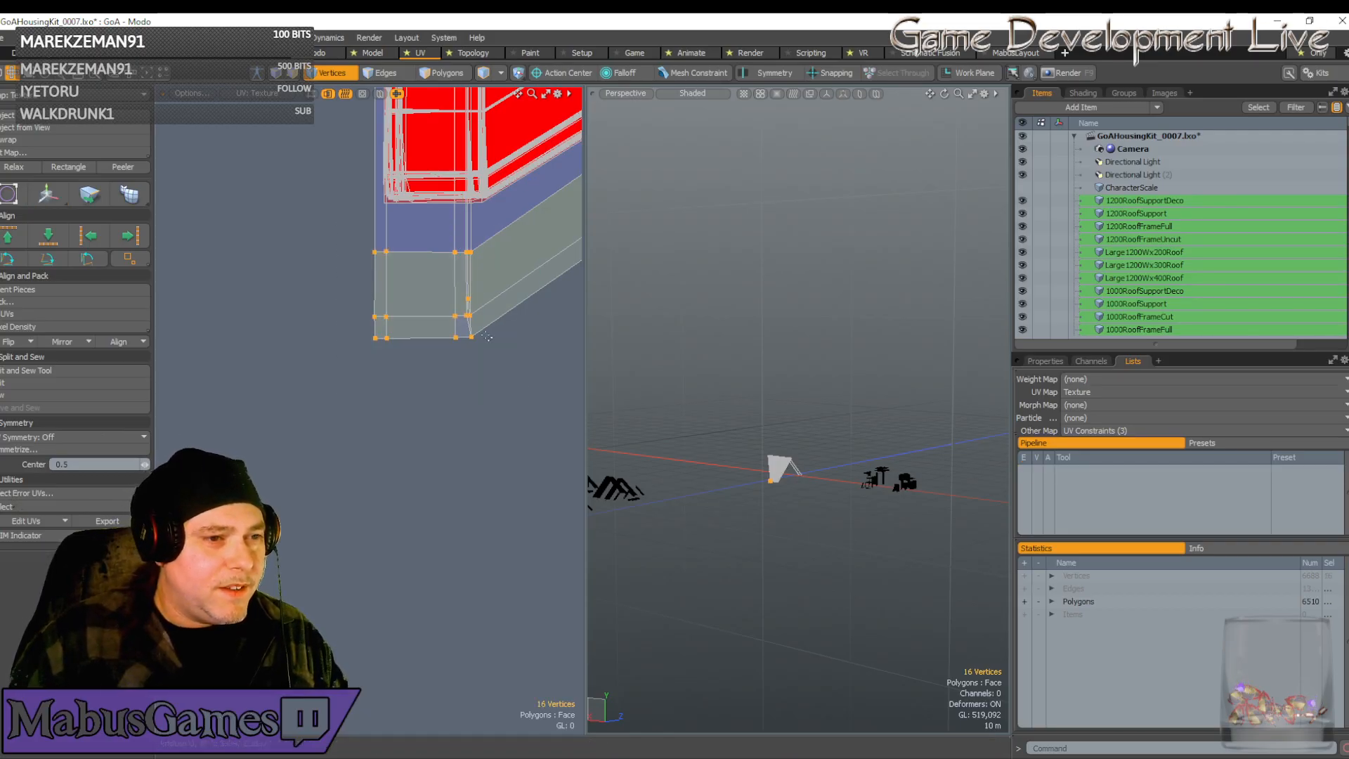
left_click_drag(492, 226, 504, 86)
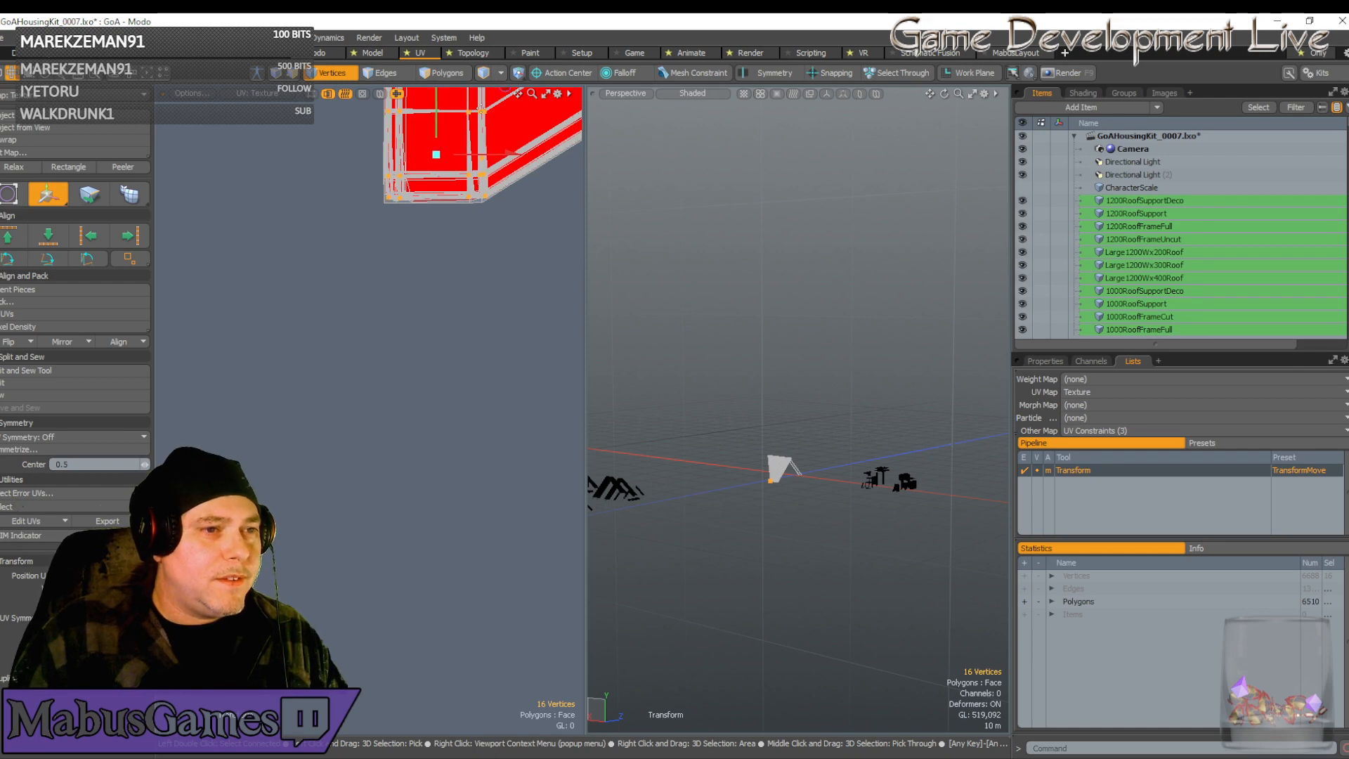
Shift the selected corner UV vertices up-left so the bottom corner sits flush
scroll(472, 114, "up", 5)
scroll(451, 152, "down", 5)
left_click_drag(452, 152, 361, 255, "alt")
scroll(462, 373, "up", 5)
scroll(381, 298, "up", 3)
scroll(363, 255, "up", 4)
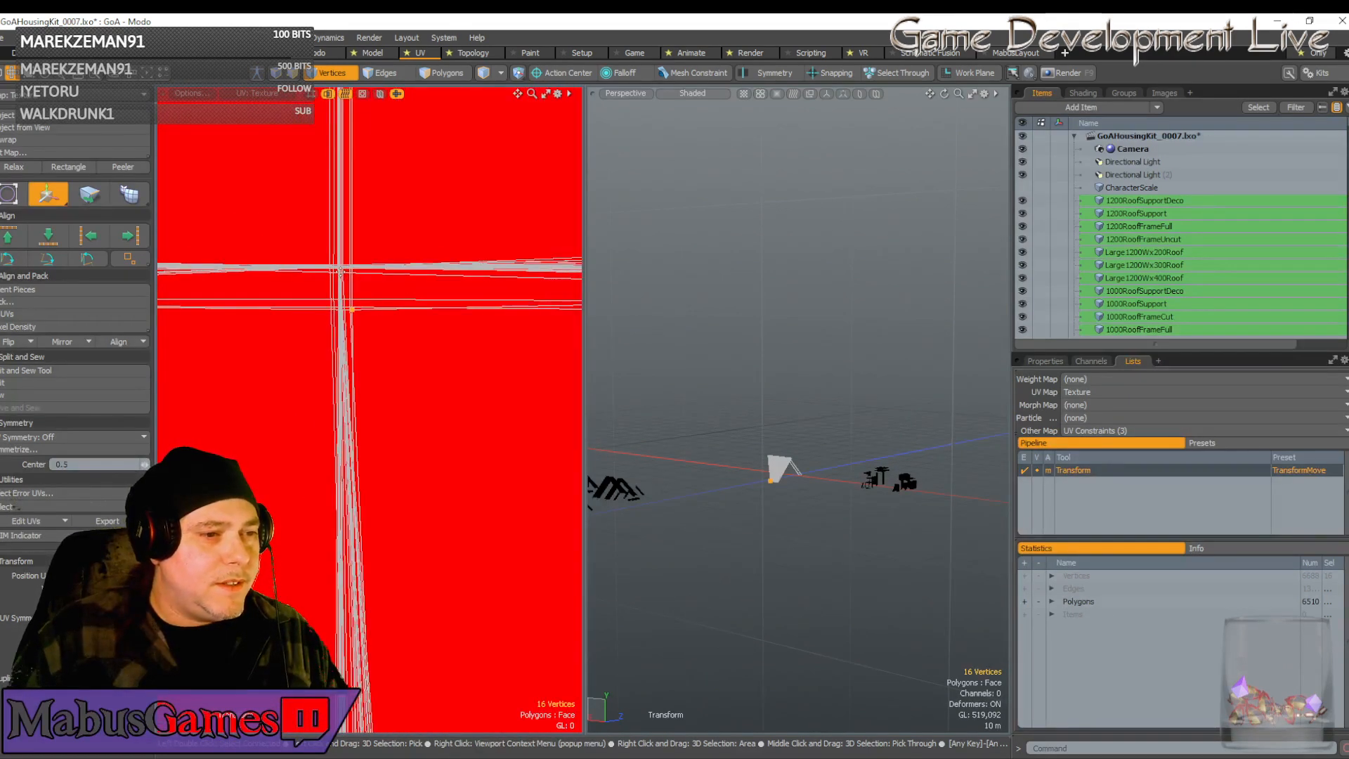
left_click(364, 291)
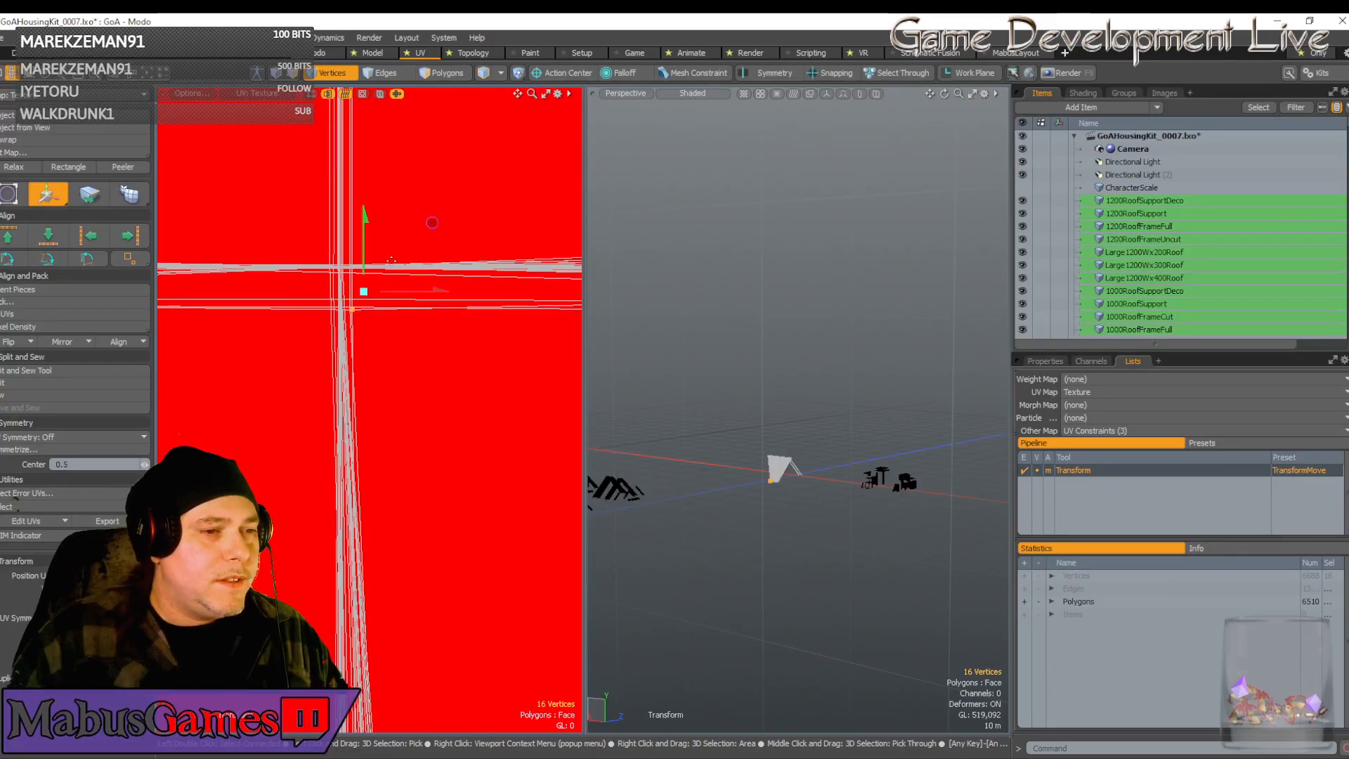
left_click_drag(433, 222, 419, 180)
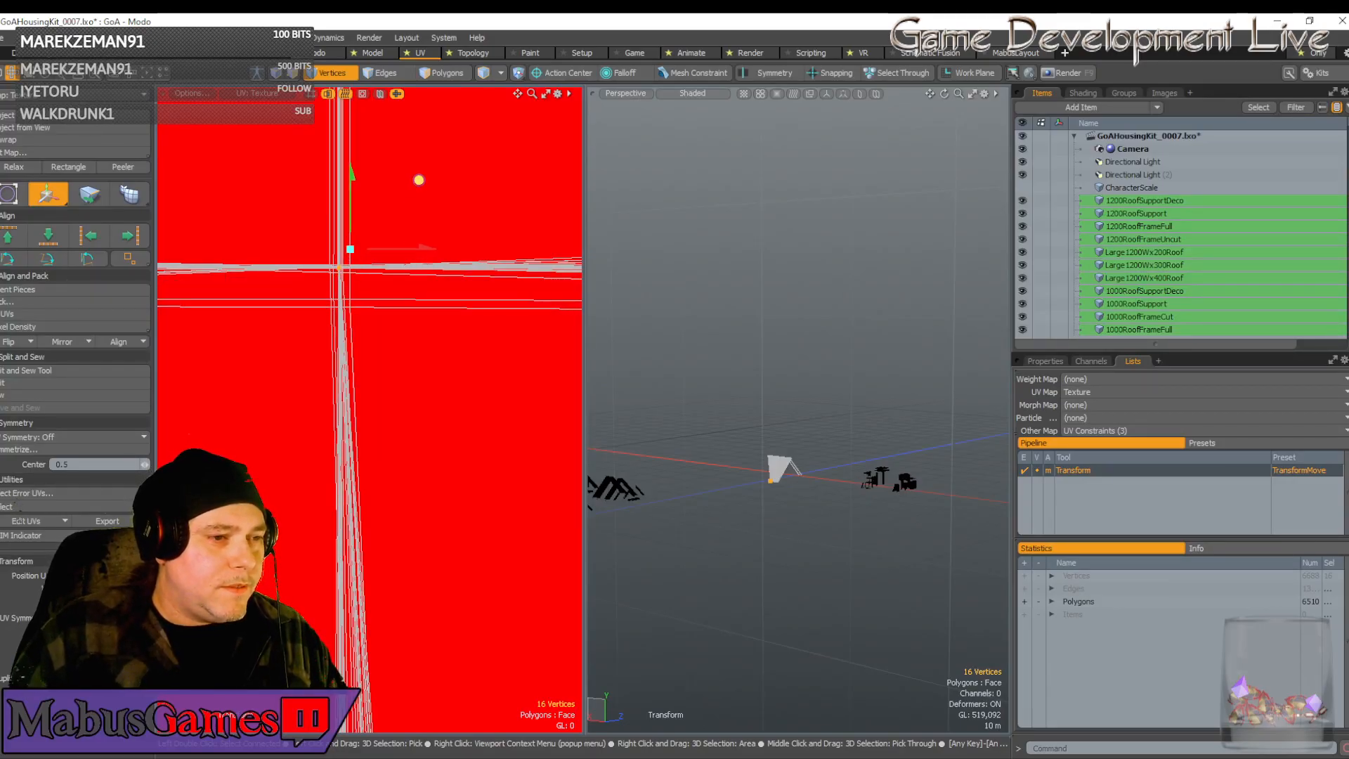
Inspect the island's centre apex and lower-right corner in the UV view
scroll(414, 384, "down", 10)
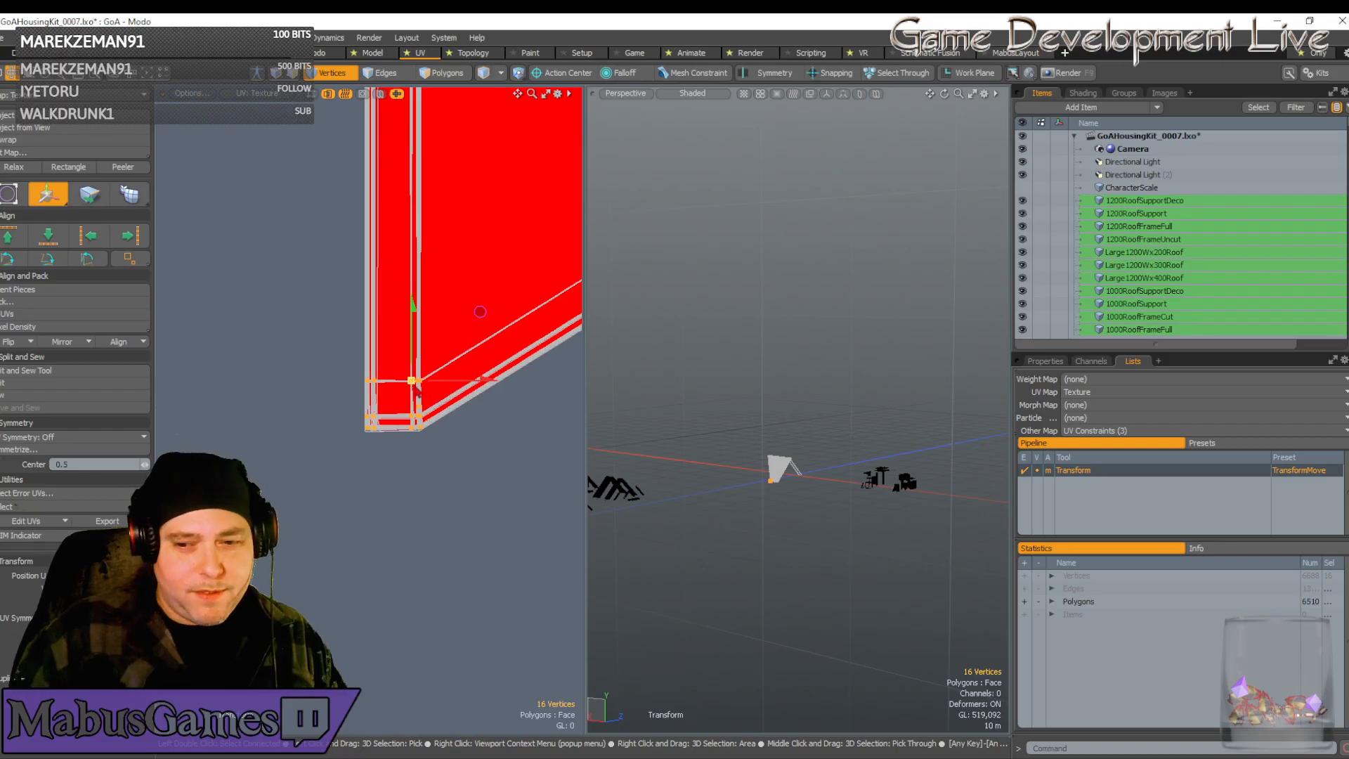
scroll(413, 385, "down", 3)
left_click_drag(413, 387, 211, 388, "alt")
scroll(366, 386, "down", 2)
scroll(366, 387, "up", 1)
scroll(365, 387, "down", 5)
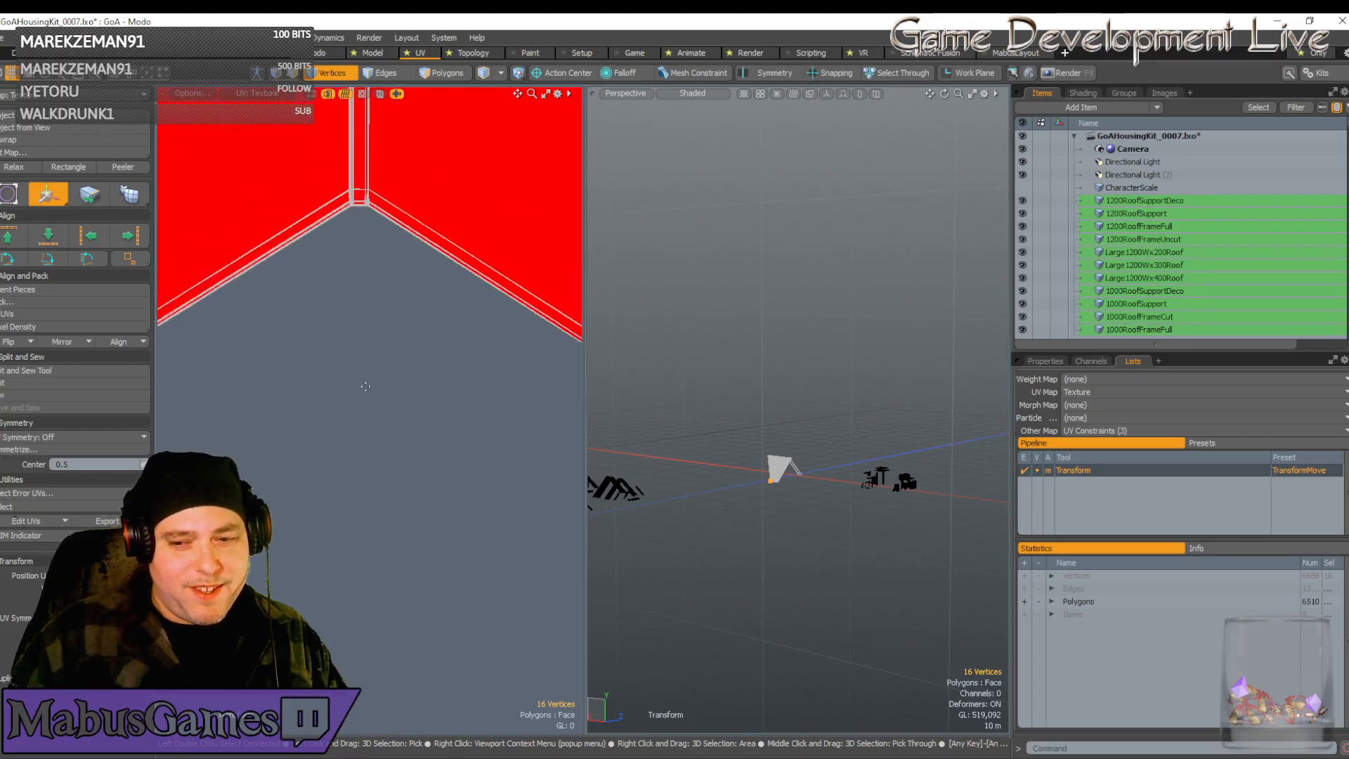
left_click_drag(295, 337, 168, 298, "alt")
scroll(231, 428, "up", 3)
scroll(464, 340, "up", 5)
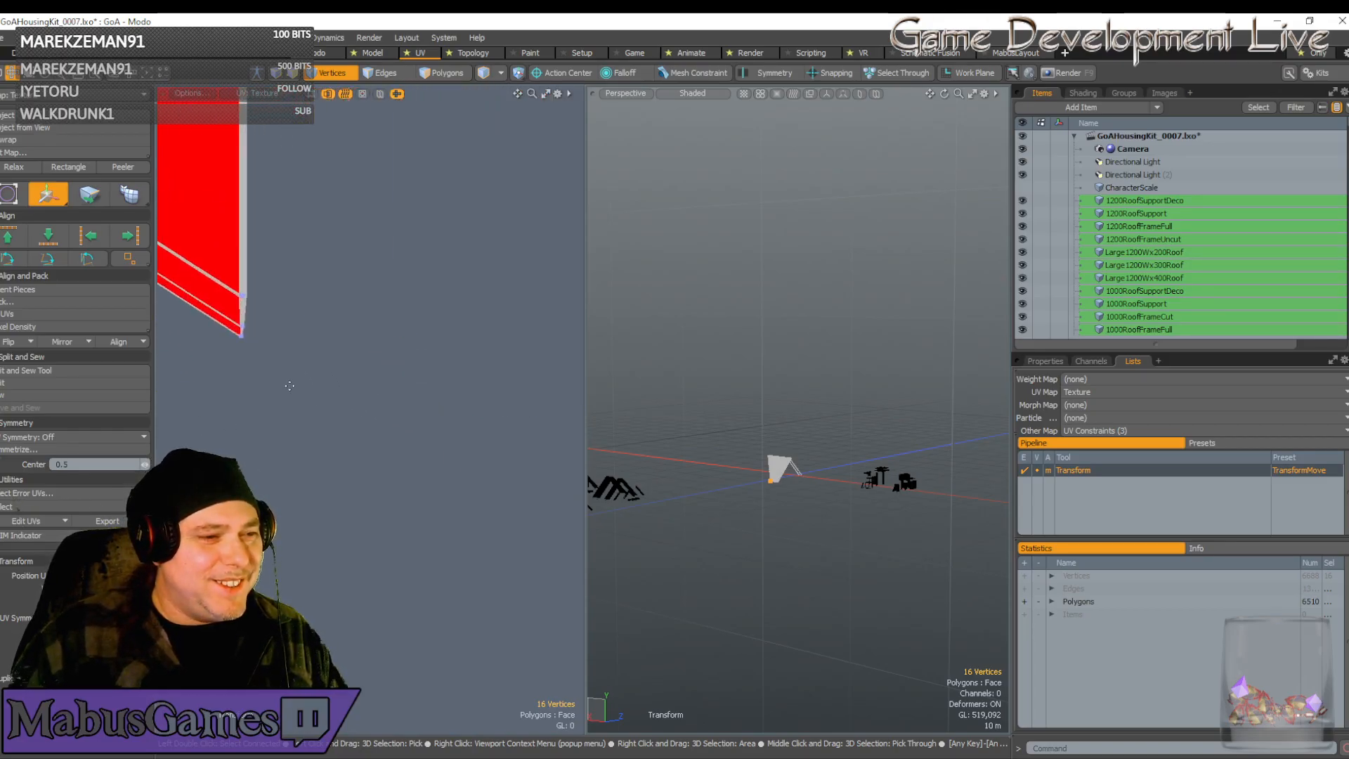
left_click_drag(219, 352, 309, 416, "alt")
scroll(302, 415, "up", 2)
scroll(288, 534, "up", 4)
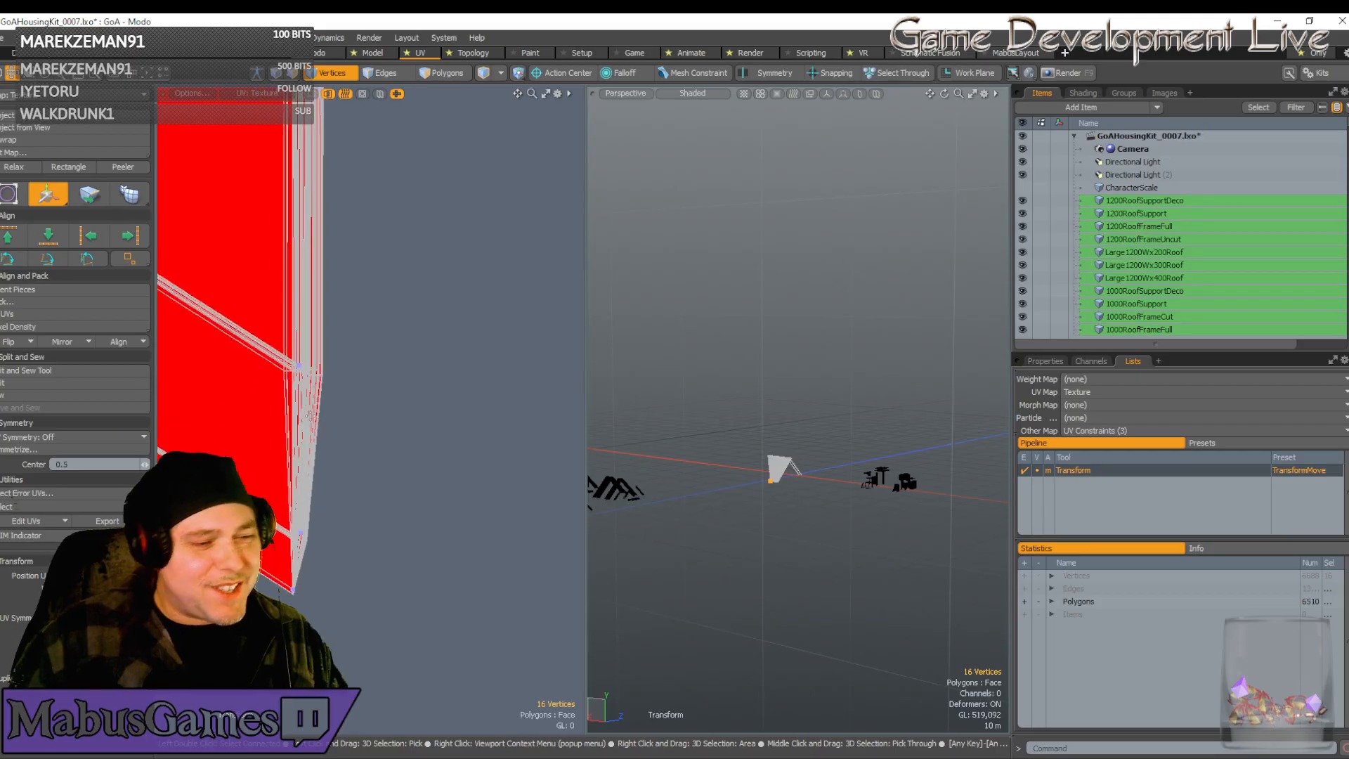
scroll(286, 536, "down", 10)
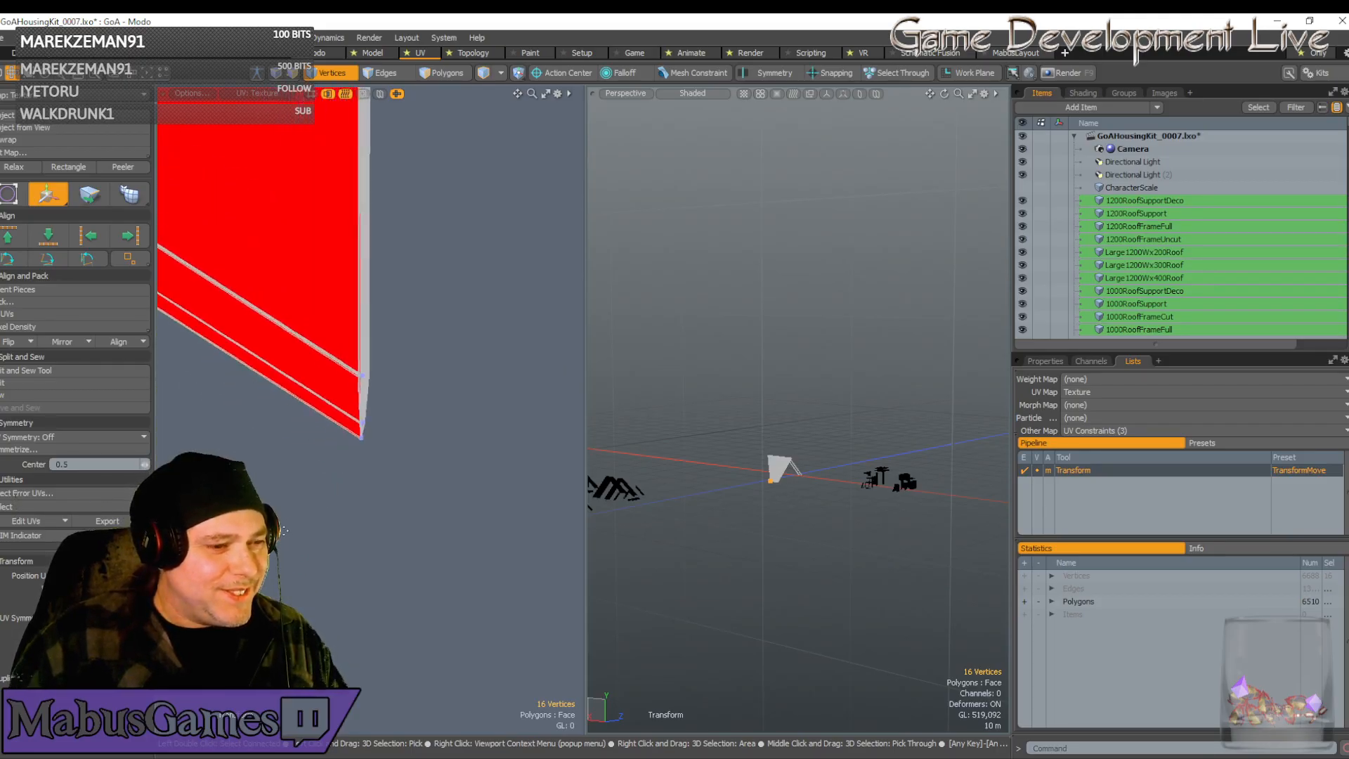
scroll(383, 375, "up", 2)
scroll(320, 457, "up", 9)
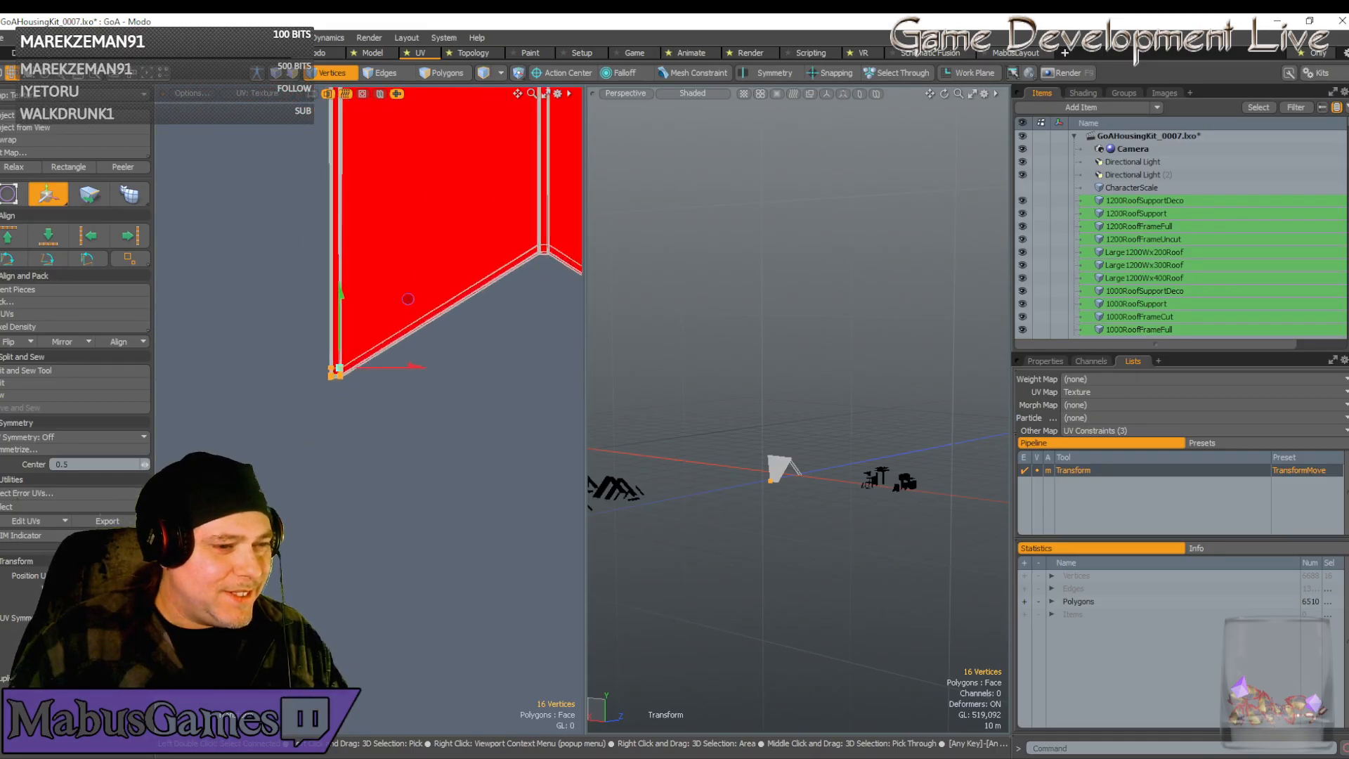
scroll(309, 297, "down", 10)
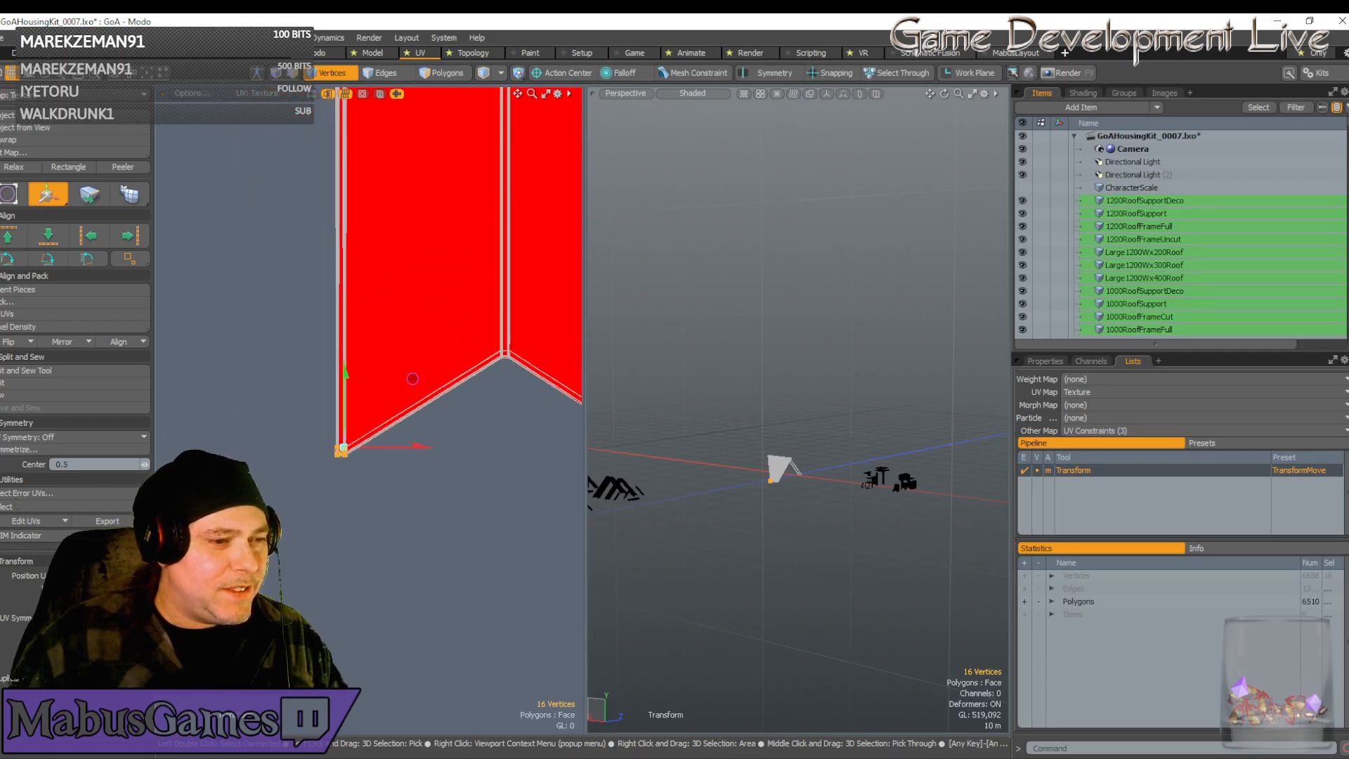
Check the tops of the UV strips and their right edge
left_click_drag(408, 337, 407, 129, "alt+shift")
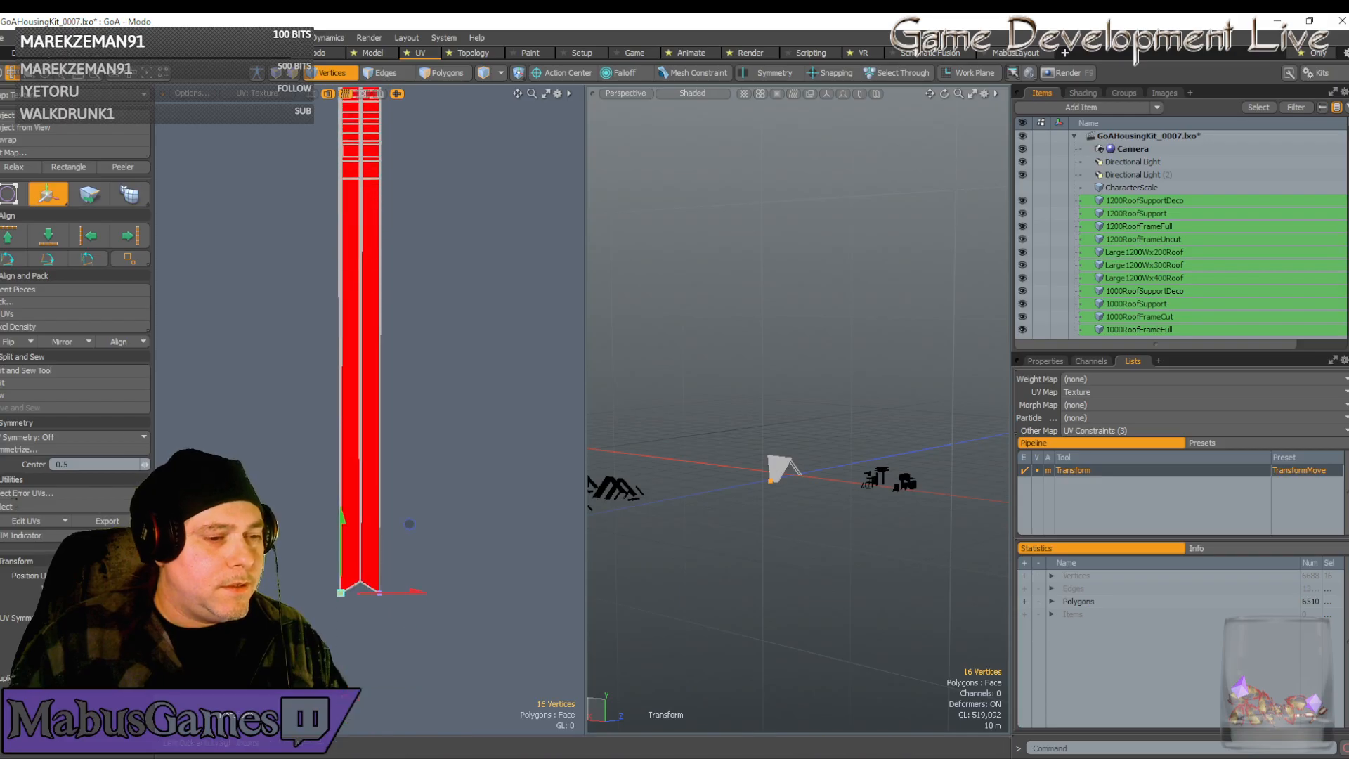
scroll(338, 606, "up", 9)
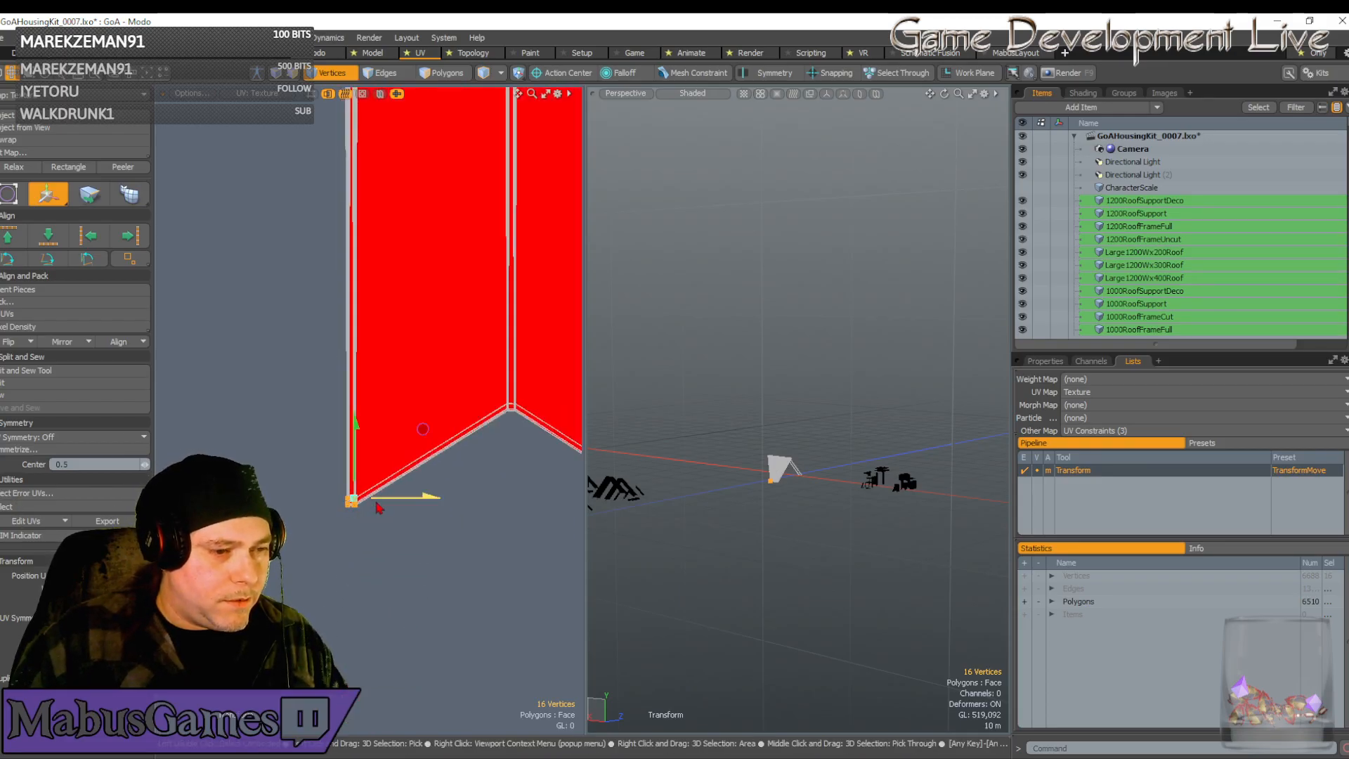
left_click_drag(455, 509, 399, 510, "alt+shift")
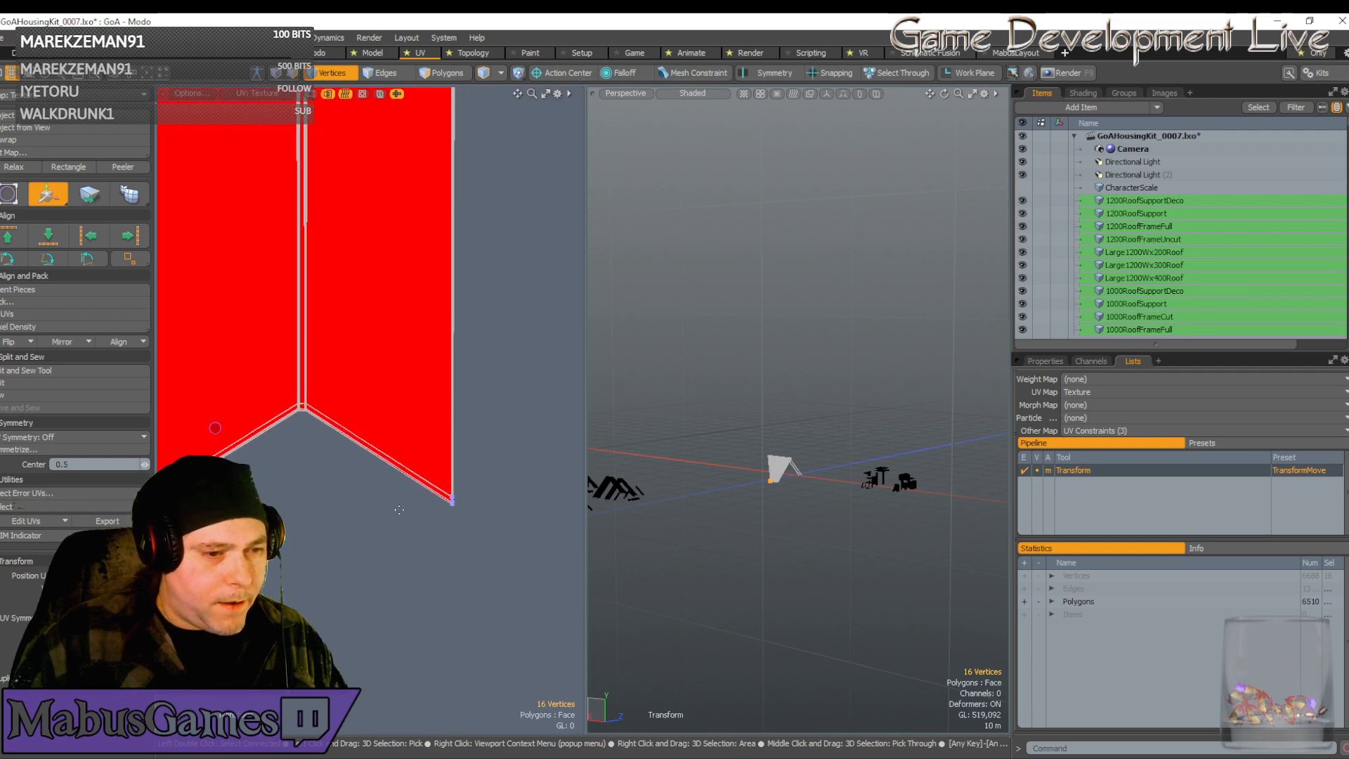
scroll(452, 505, "up", 14)
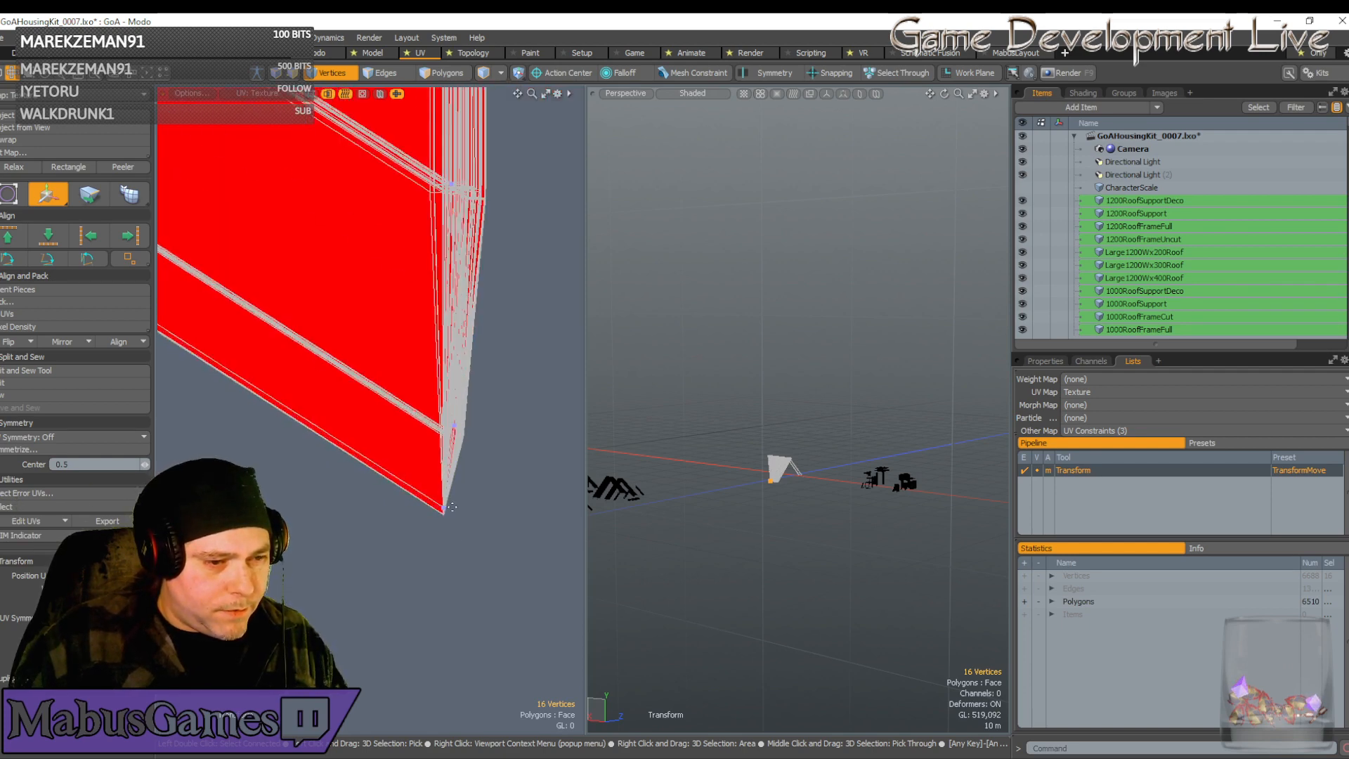
scroll(452, 507, "up", 6)
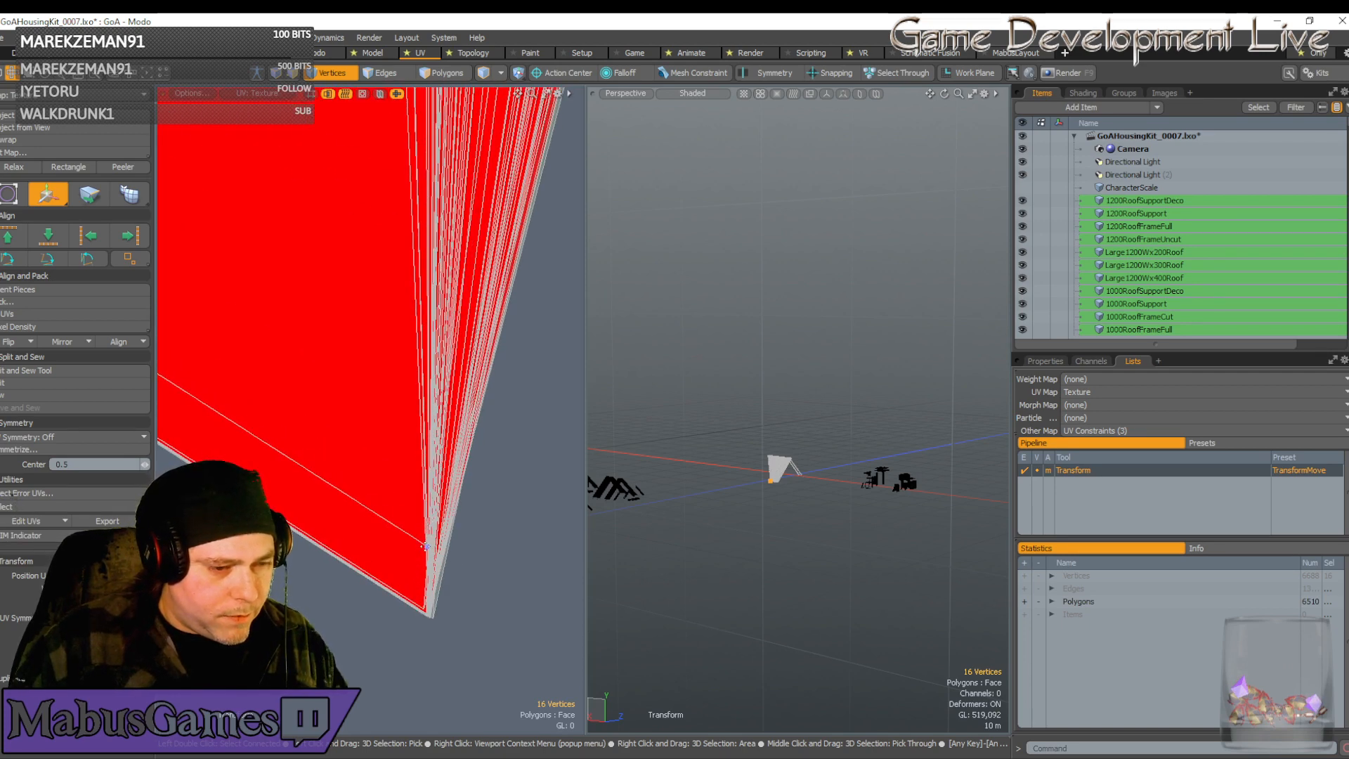
Select the strips' corner UV vertices, trimming the selection down to the seven corner ones
key("q")
double_click(428, 546)
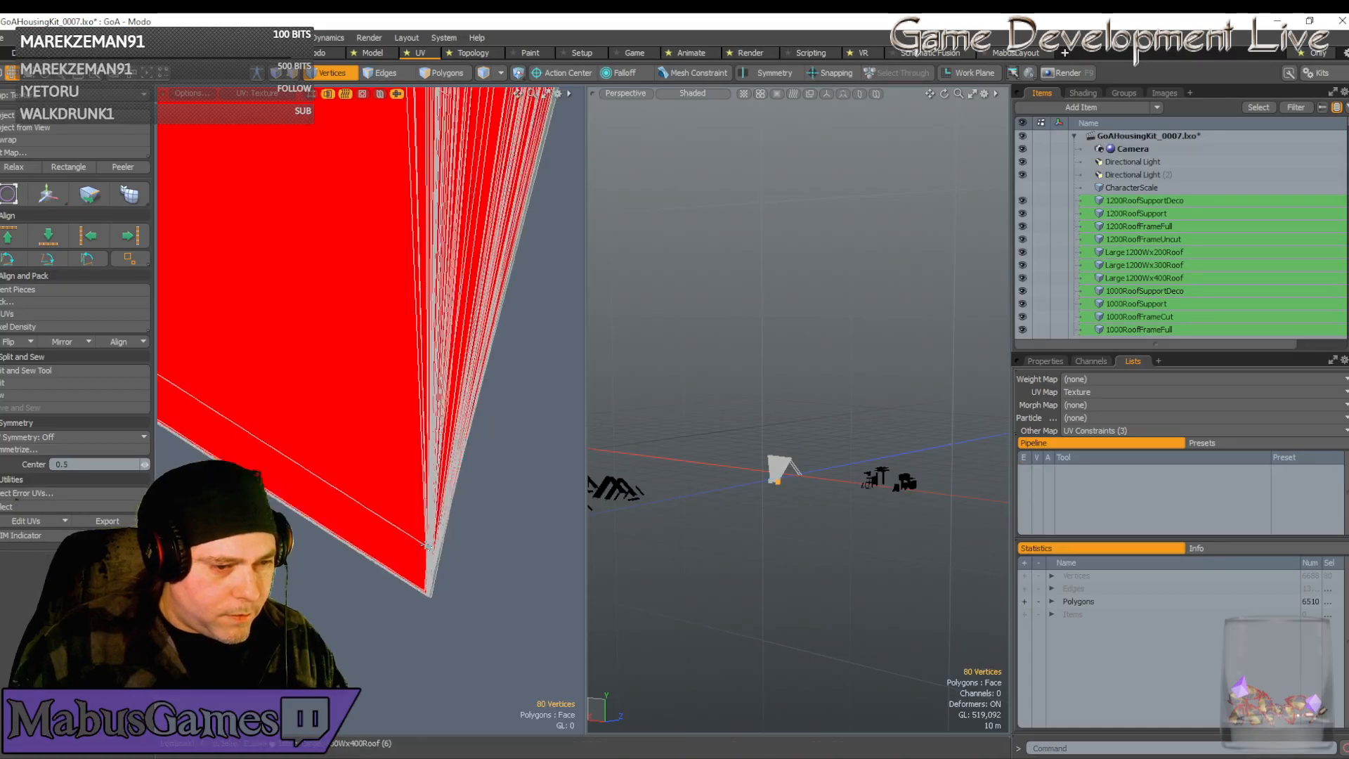
scroll(427, 546, "down", 6)
scroll(428, 547, "down", 4)
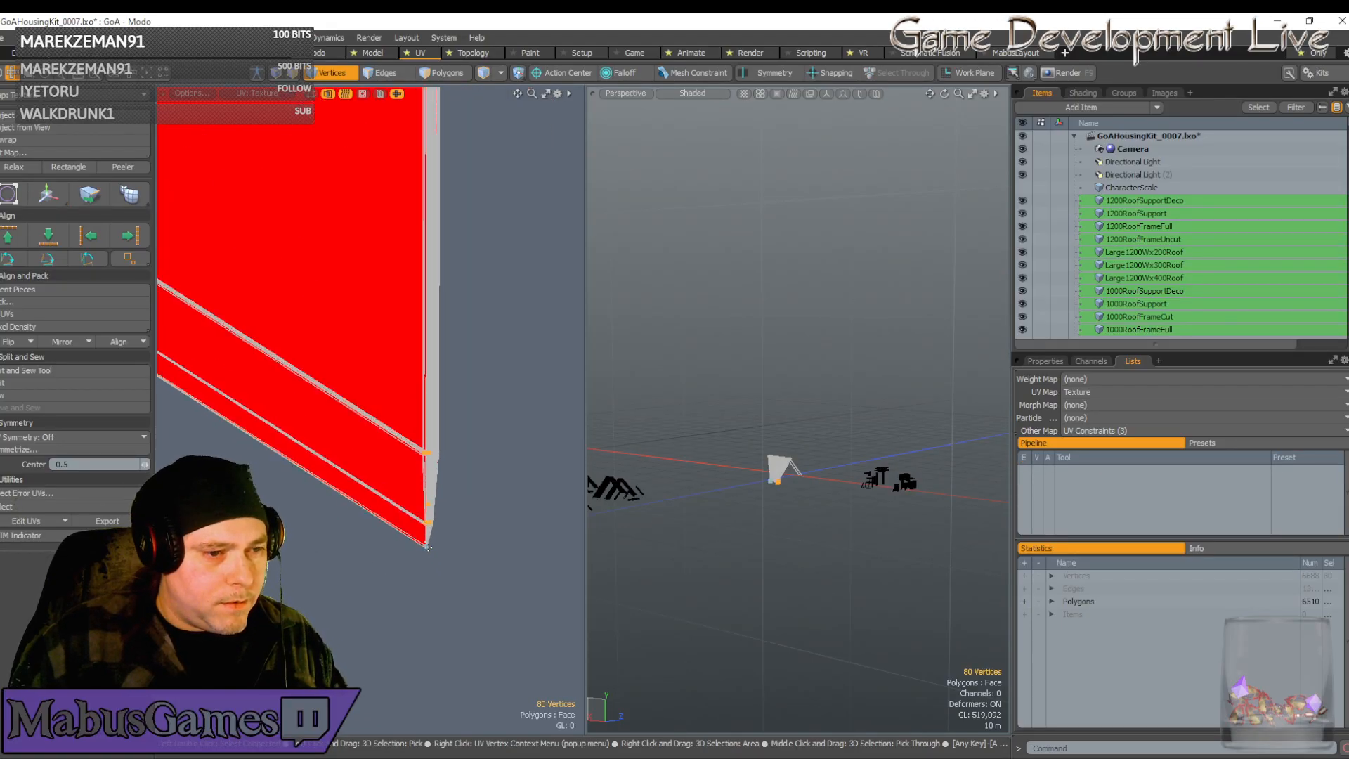
scroll(428, 548, "down", 4)
scroll(426, 550, "up", 4)
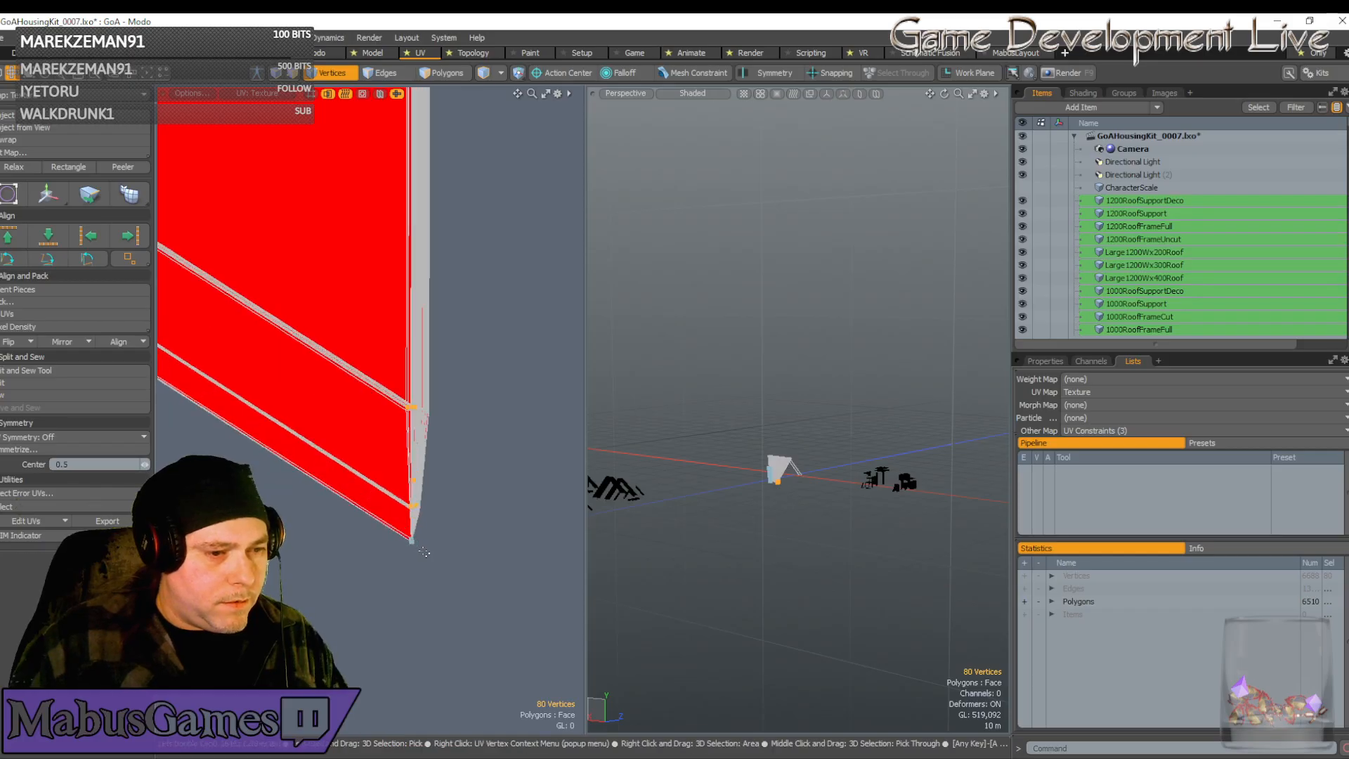
scroll(424, 553, "down", 5)
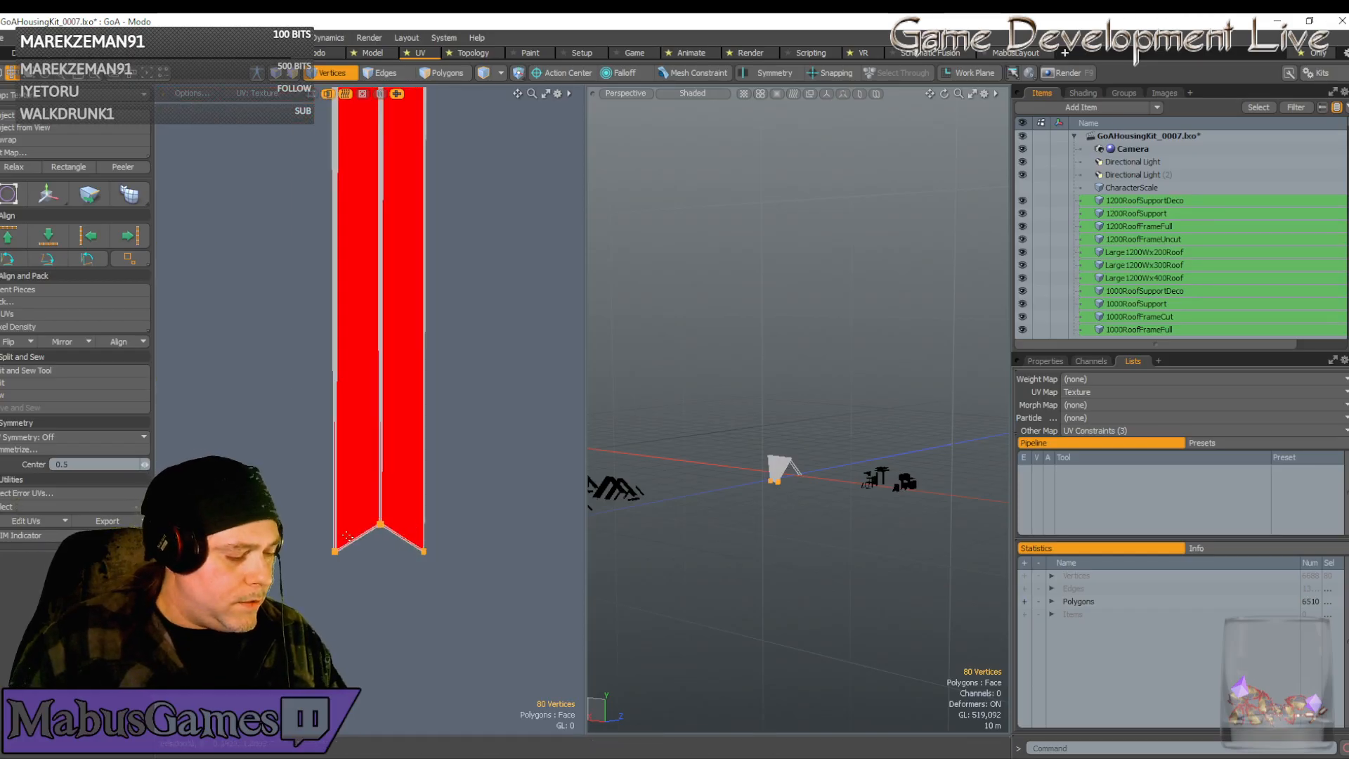
right_click_drag(292, 476, 402, 613, "ctrl")
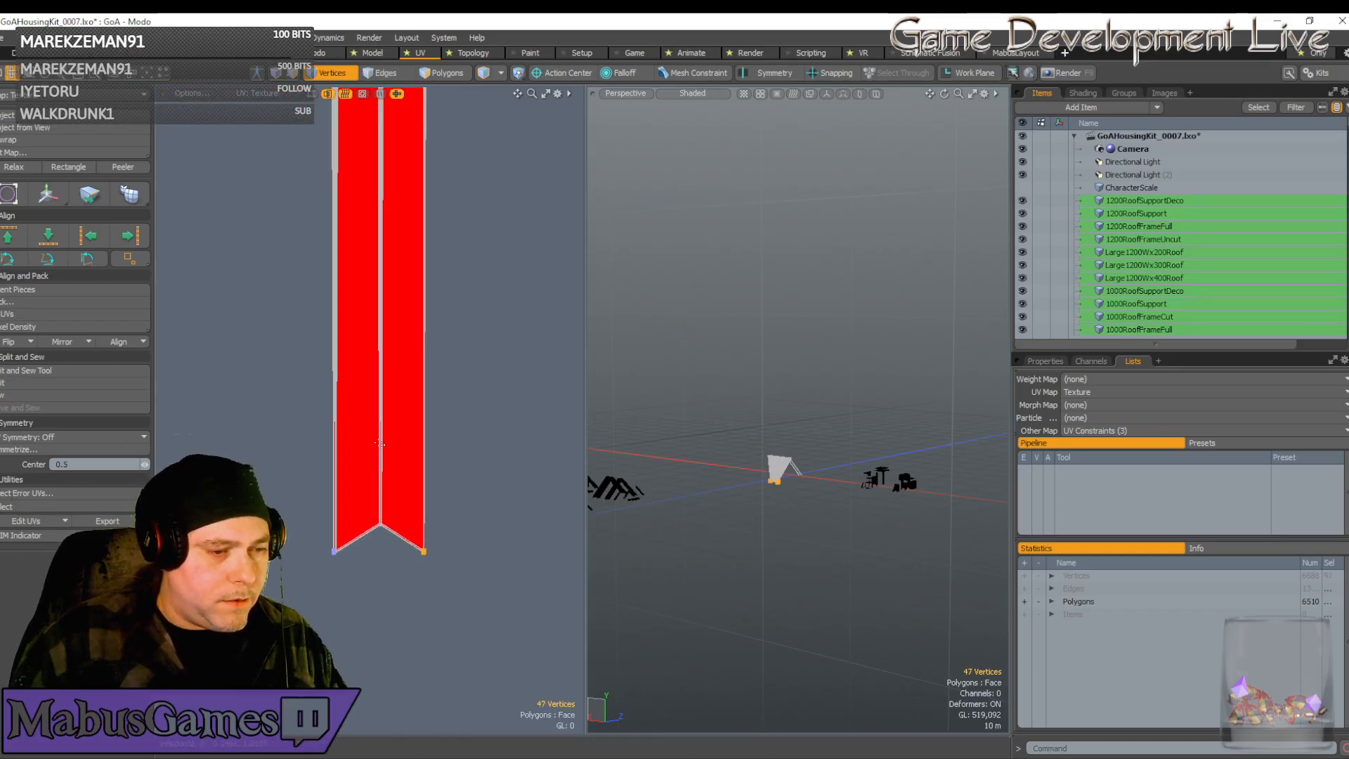
scroll(380, 441, "down", 7)
right_click_drag(357, 271, 405, 302, "ctrl")
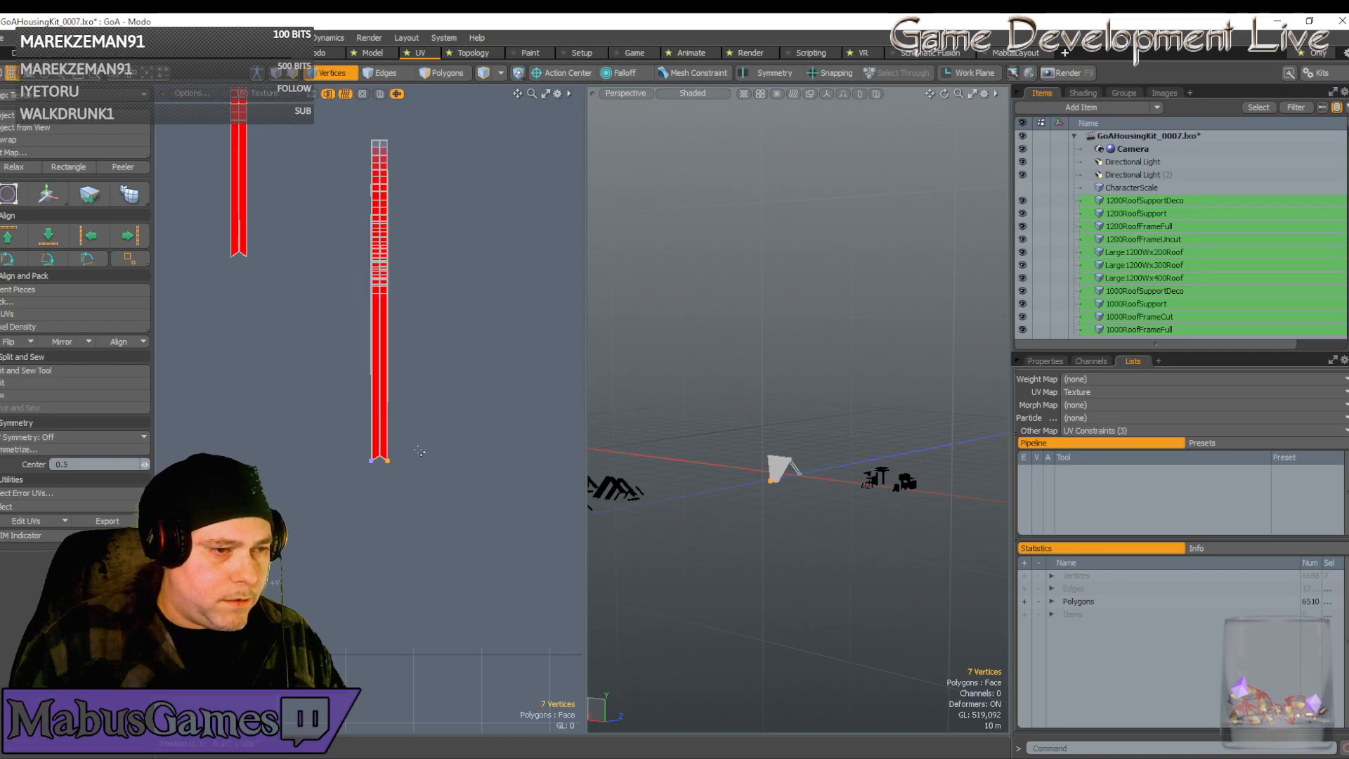
scroll(387, 464, "up", 7)
scroll(386, 465, "up", 6)
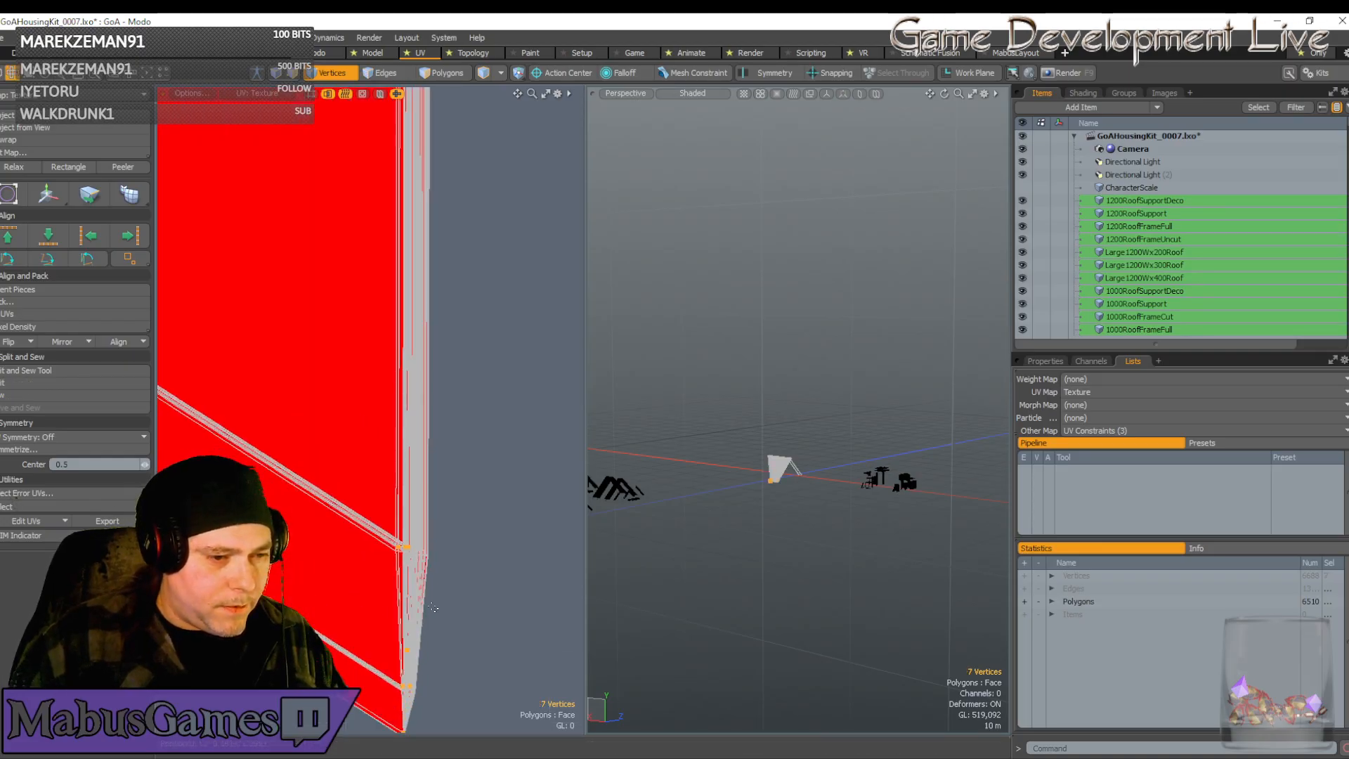
Move the seven corner vertices down so the chevron tips sit flush, then save the scene
key("w")
scroll(412, 471, "down", 5)
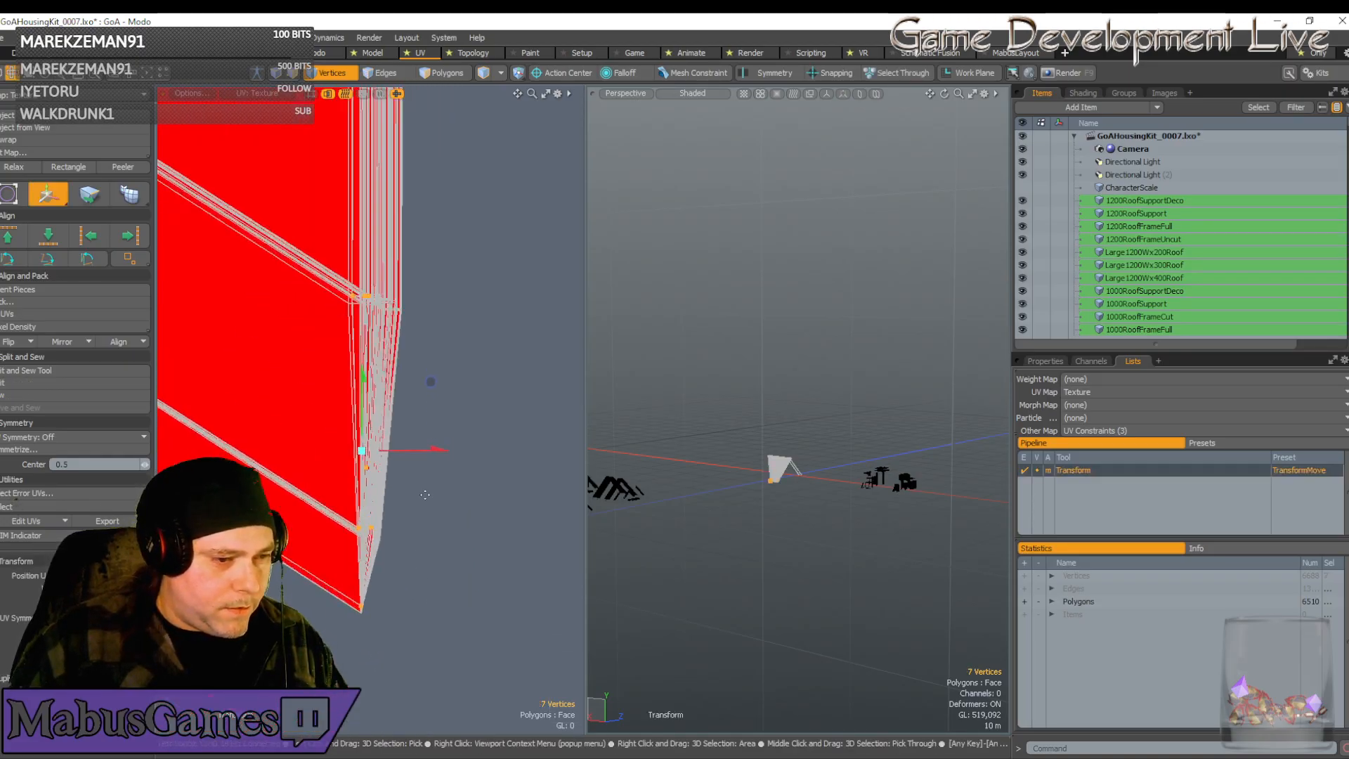
left_click_drag(427, 272, 428, 282)
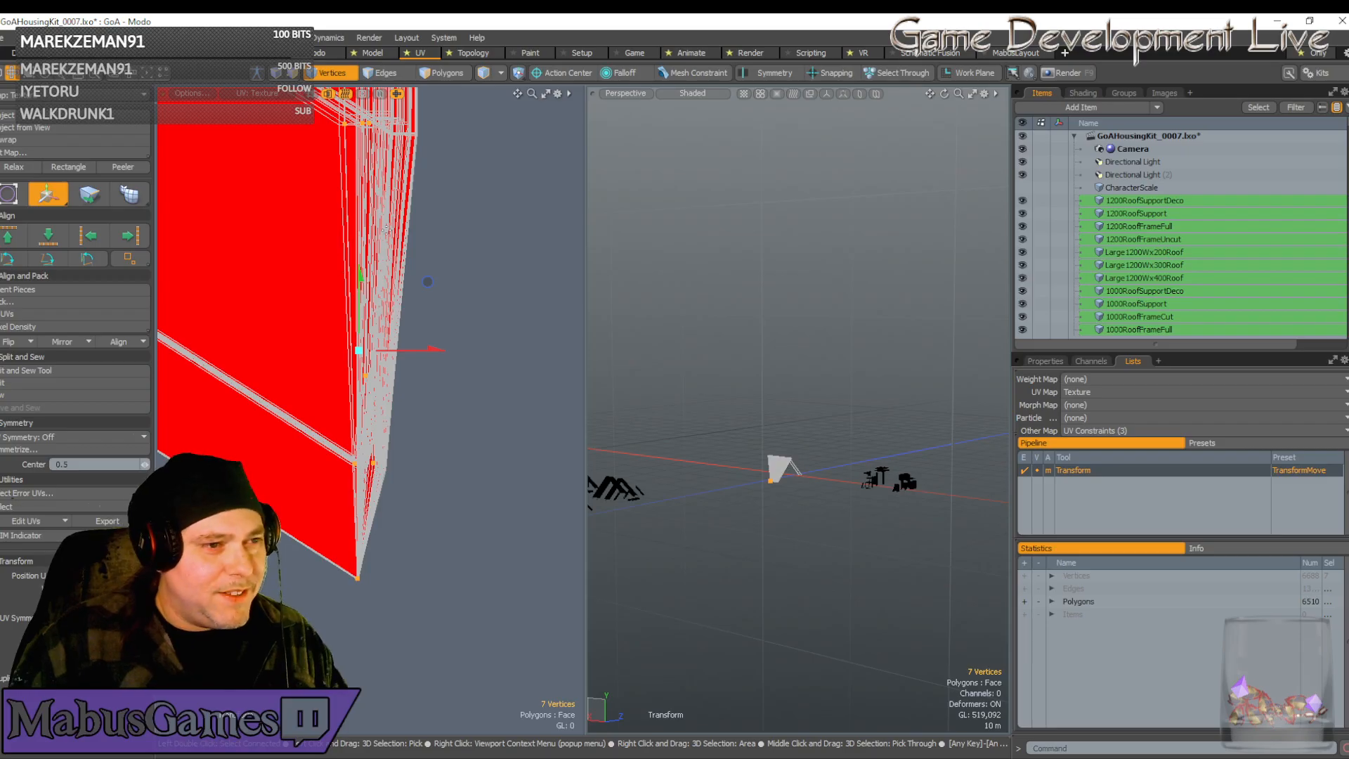
scroll(453, 314, "down", 6)
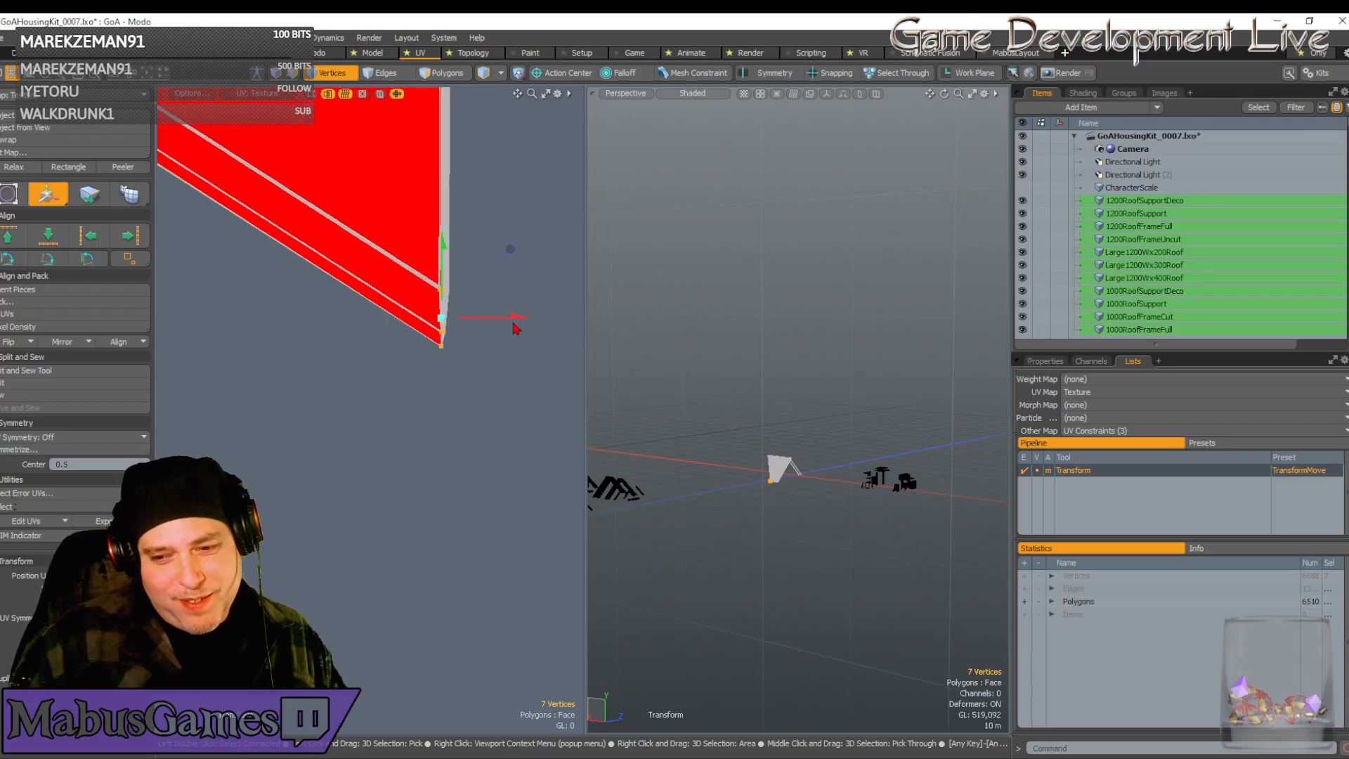
scroll(413, 301, "down", 8)
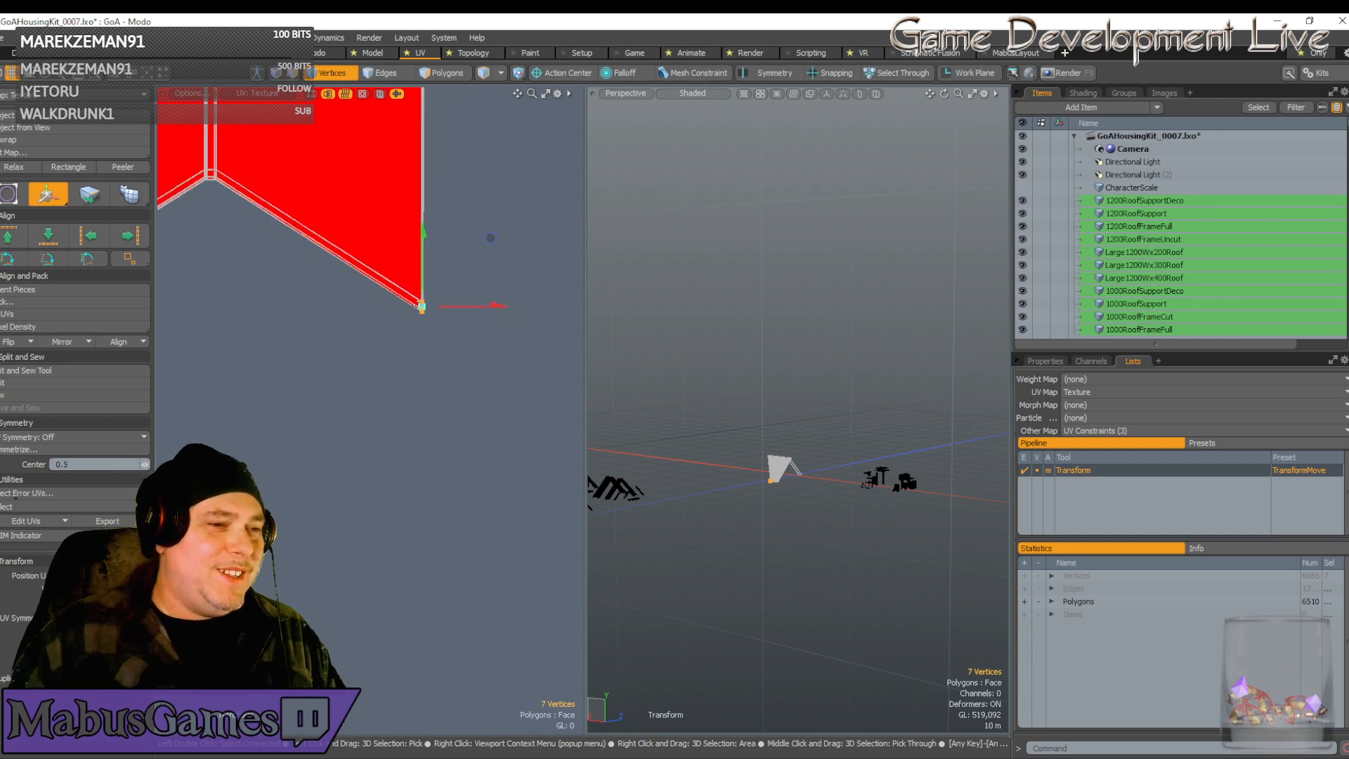
left_click_drag(368, 166, 368, 309, "alt")
scroll(368, 309, "down", 1)
key("space")
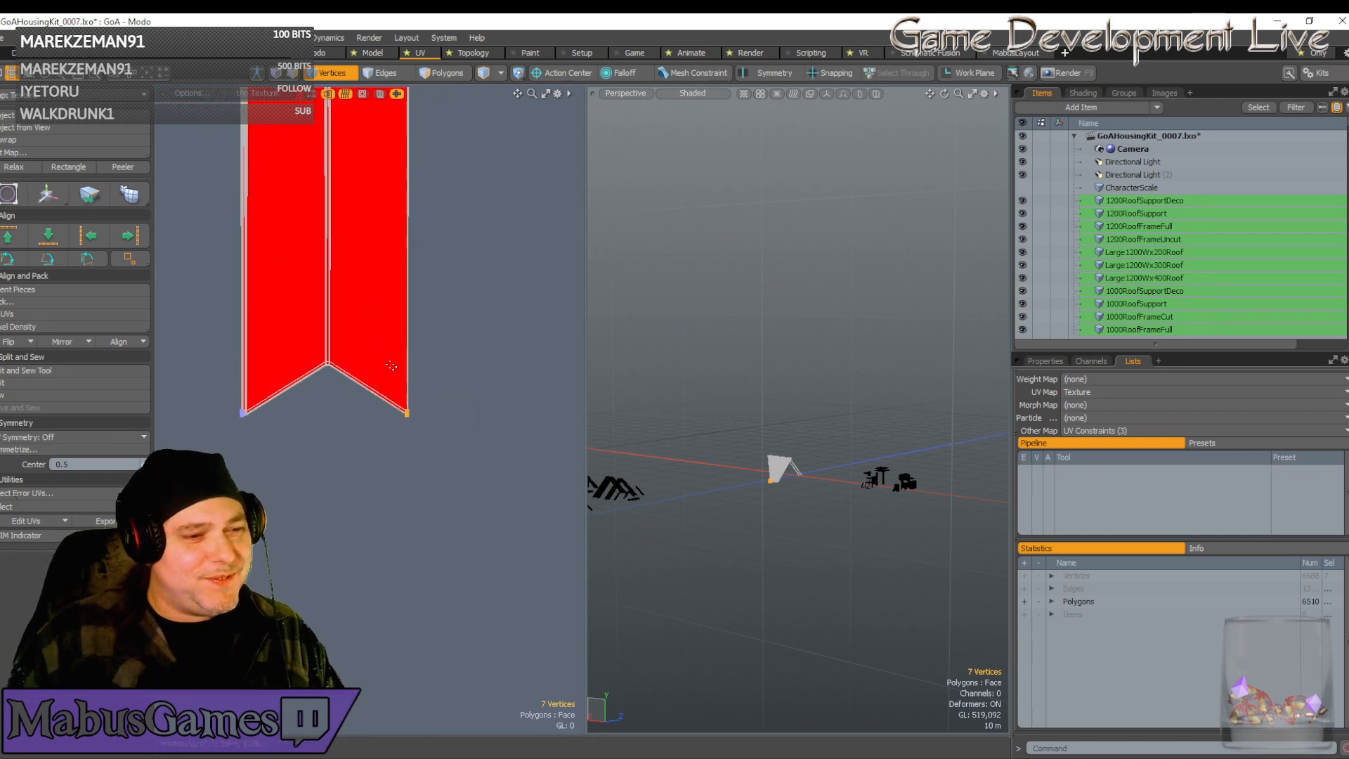
scroll(393, 366, "down", 9)
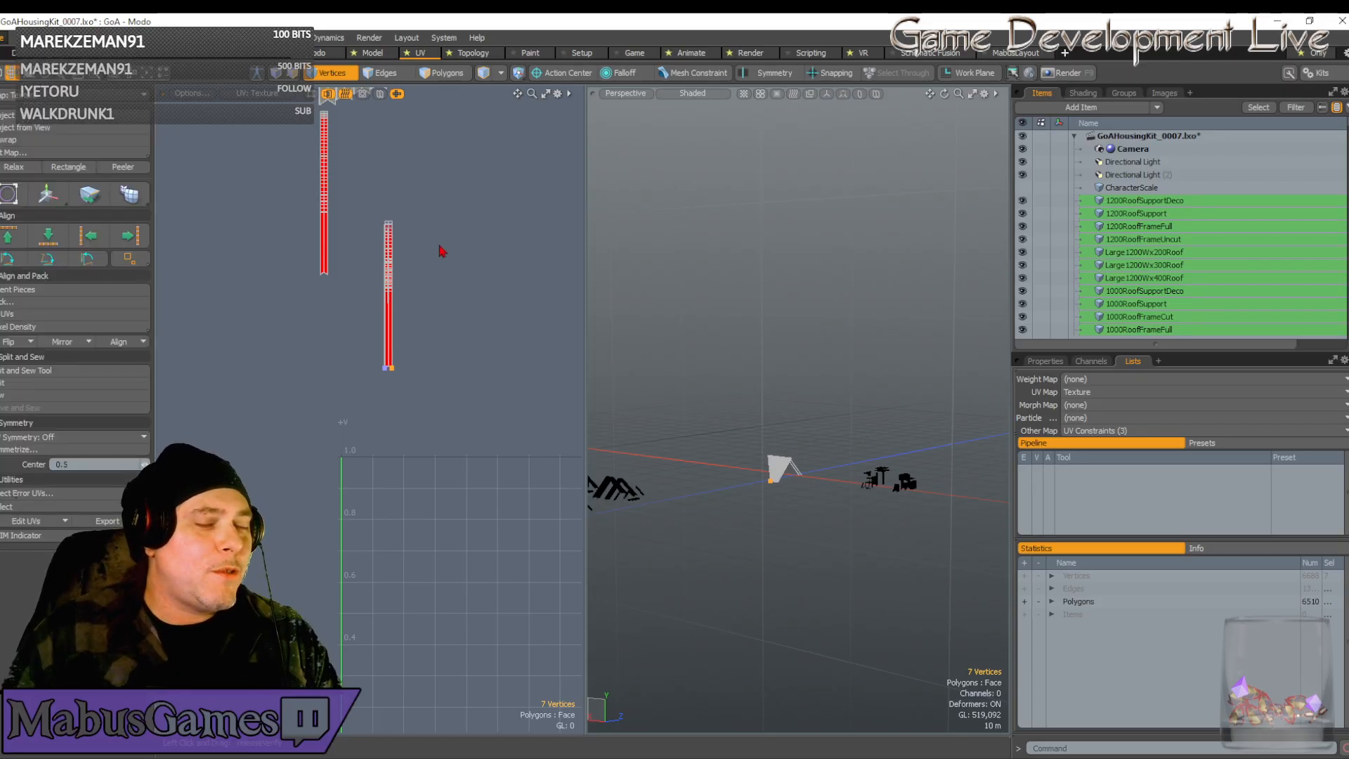
key("ctrl+s")
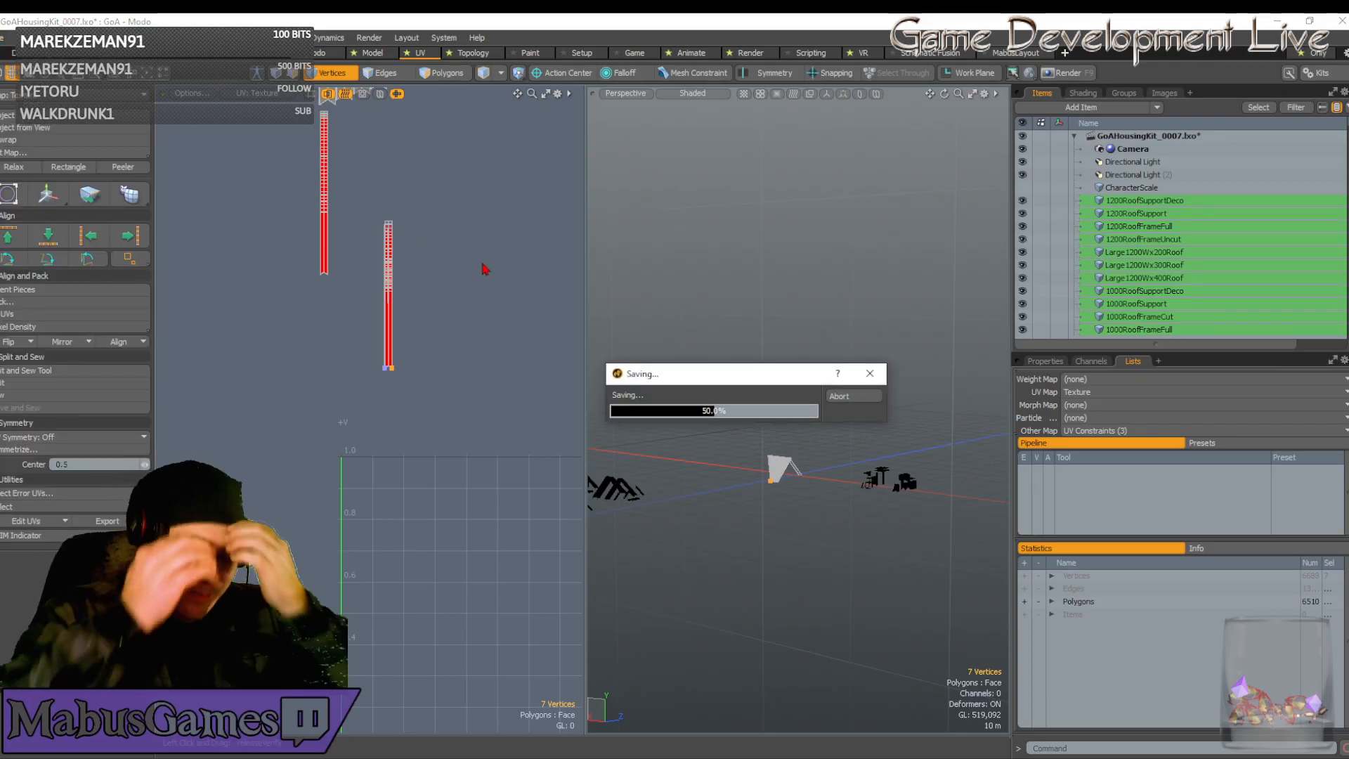